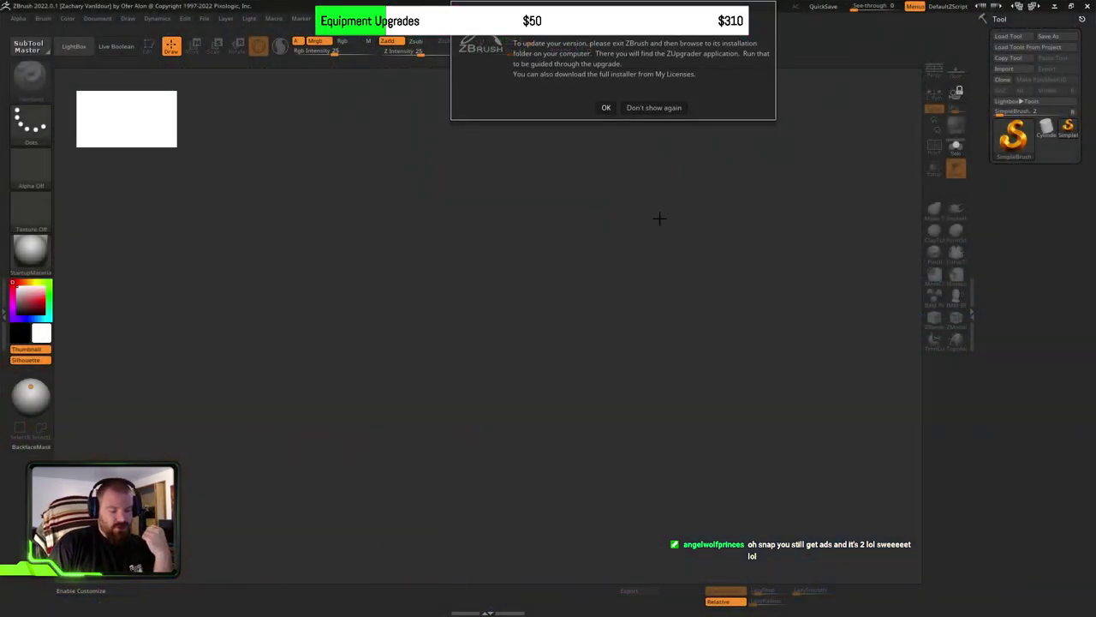
# Step: Dismiss the update notice, then load the TreeWyrm_04 tool and place it on the canvas as an editable, framed model
pyautogui.click(606, 108)
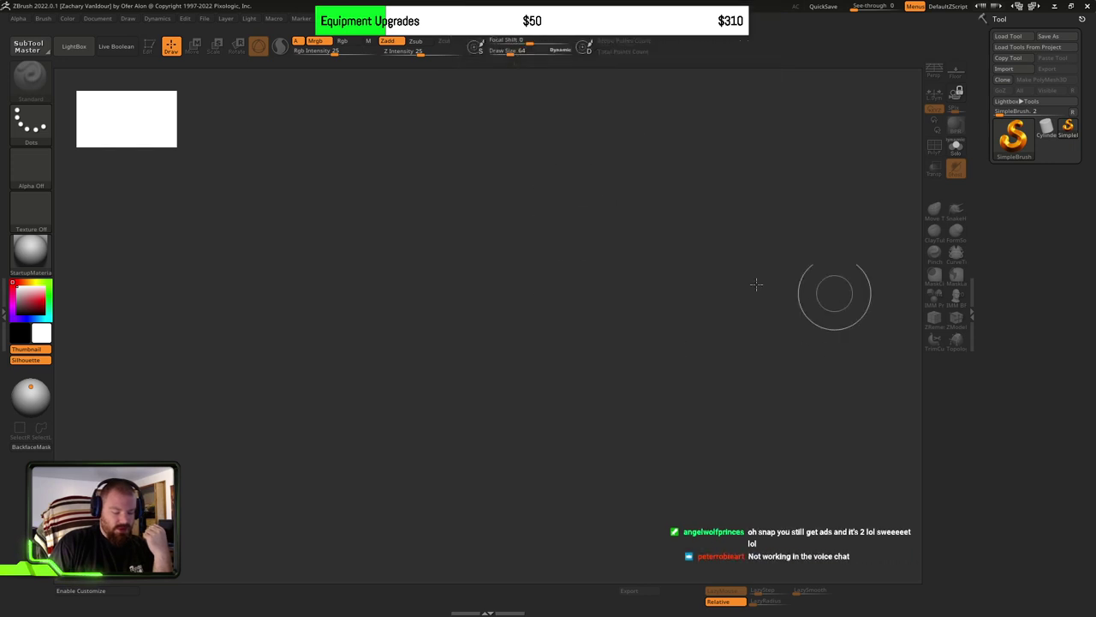
pyautogui.click(1008, 36)
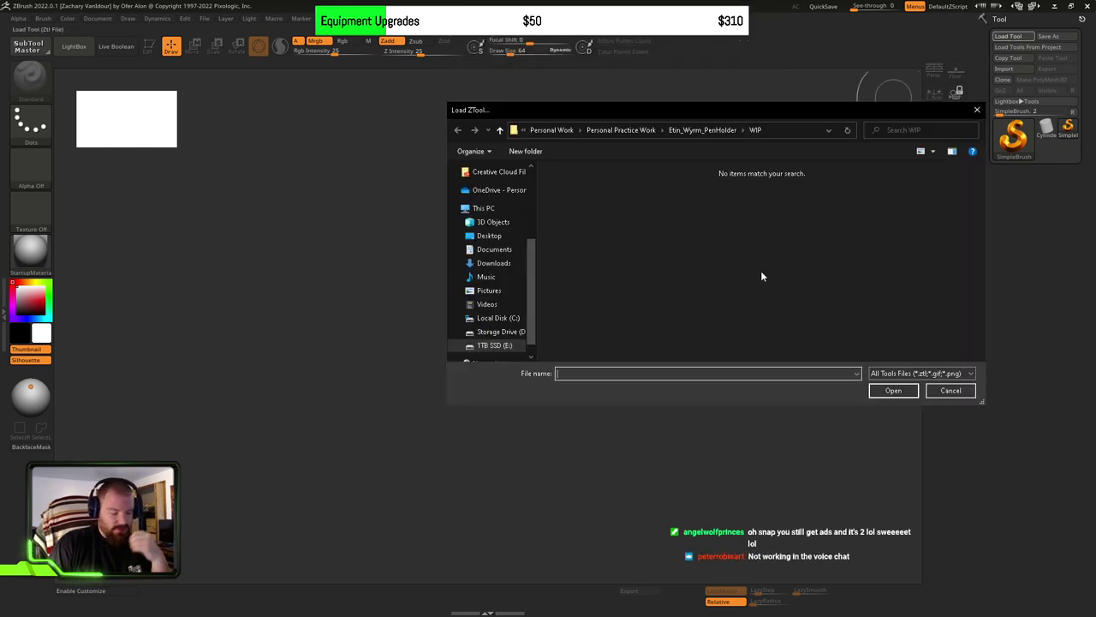
pyautogui.moveTo(719, 116); pyautogui.dragTo(804, 0)
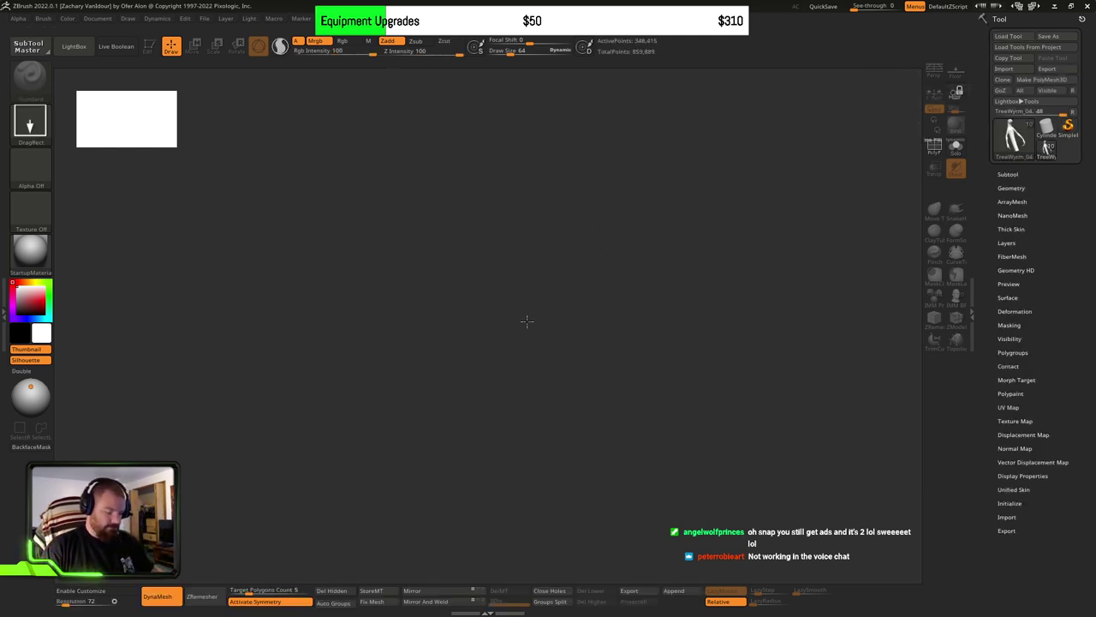
pyautogui.click(529, 349)
pyautogui.press('t')
pyautogui.press('f')
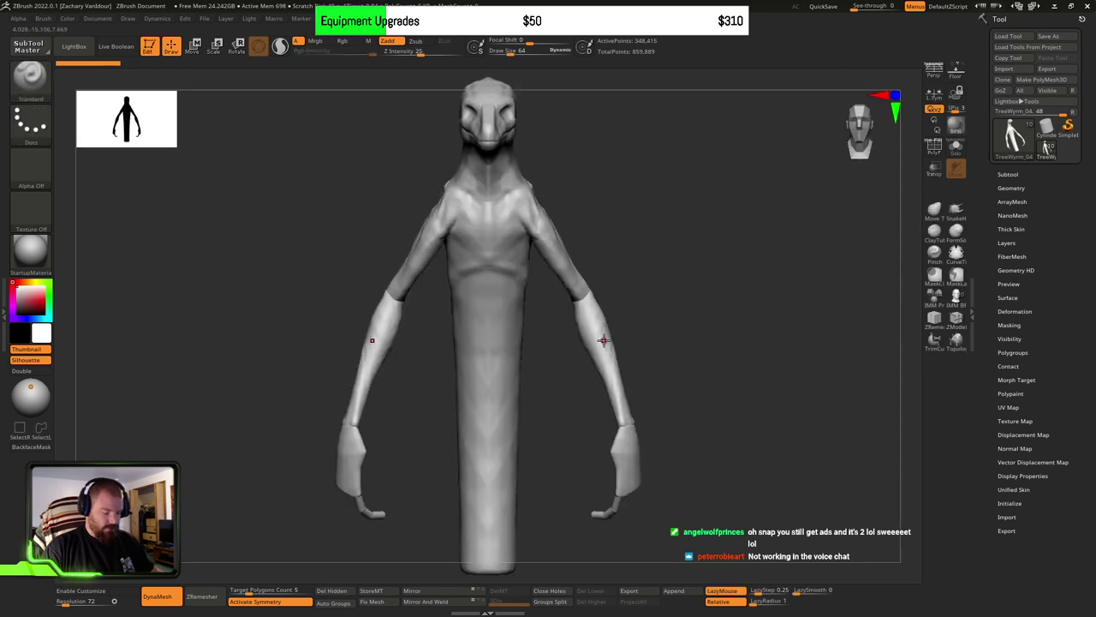
# Step: Examine the wyrm sculpt's head, torso, arms and hands from a three-quarter angle
pyautogui.moveTo(668, 341); pyautogui.dragTo(646, 287)
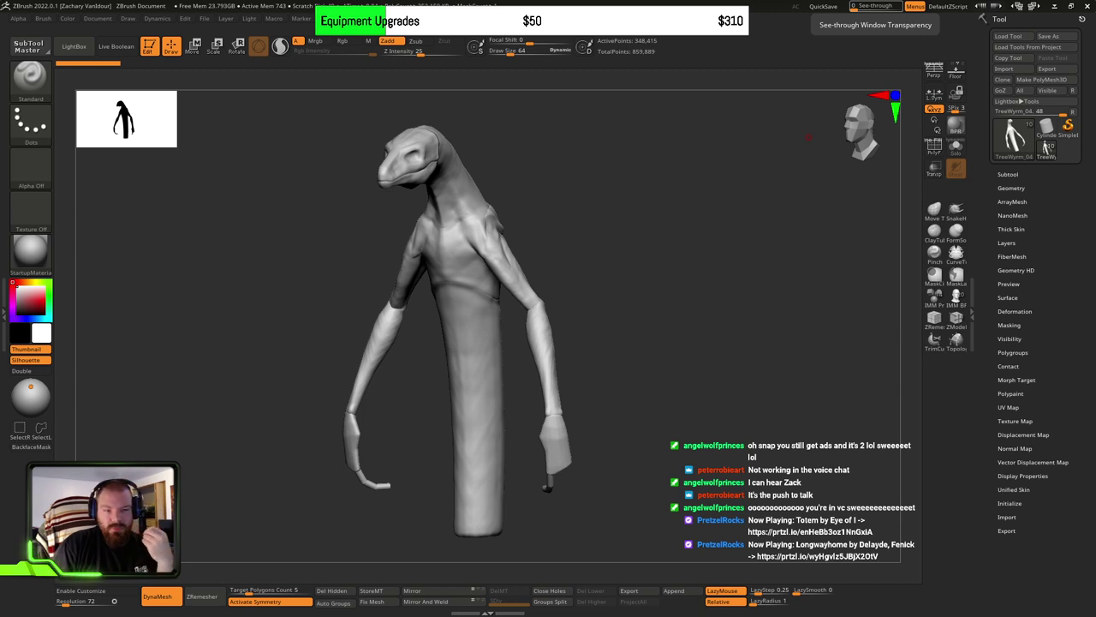
pyautogui.moveTo(533, 251)
pyautogui.mouseDown()
pyautogui.moveTo(665, 279)
pyautogui.moveTo(680, 263)
pyautogui.moveTo(656, 279)
pyautogui.mouseUp()
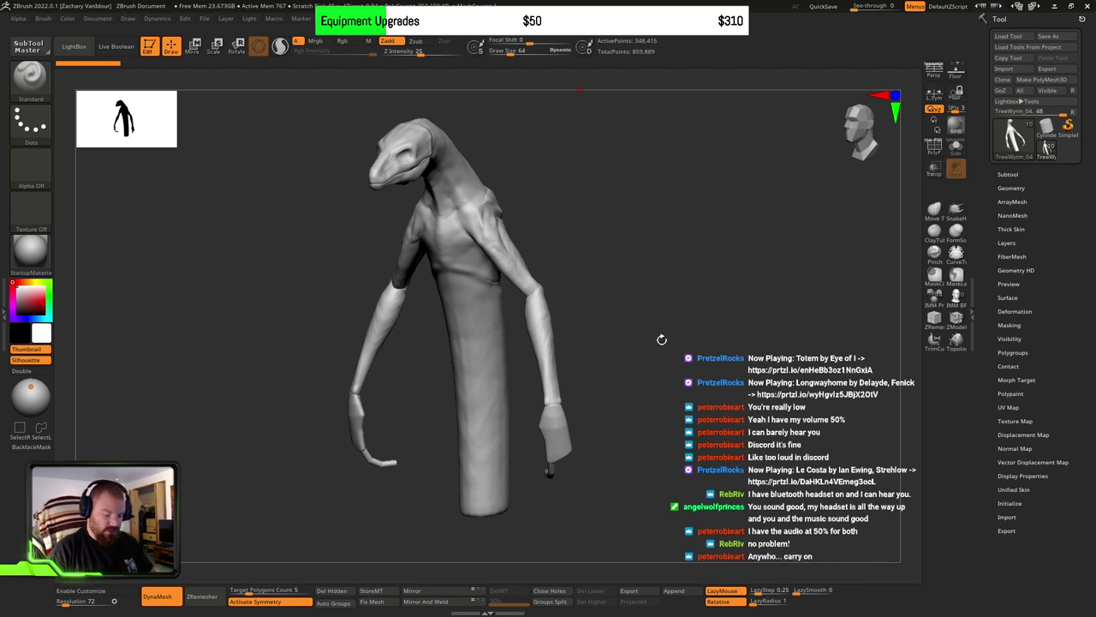
pyautogui.moveTo(660, 339)
pyautogui.mouseDown()
pyautogui.moveTo(636, 349)
pyautogui.moveTo(666, 361)
pyautogui.moveTo(660, 342)
pyautogui.moveTo(653, 351)
pyautogui.mouseUp()
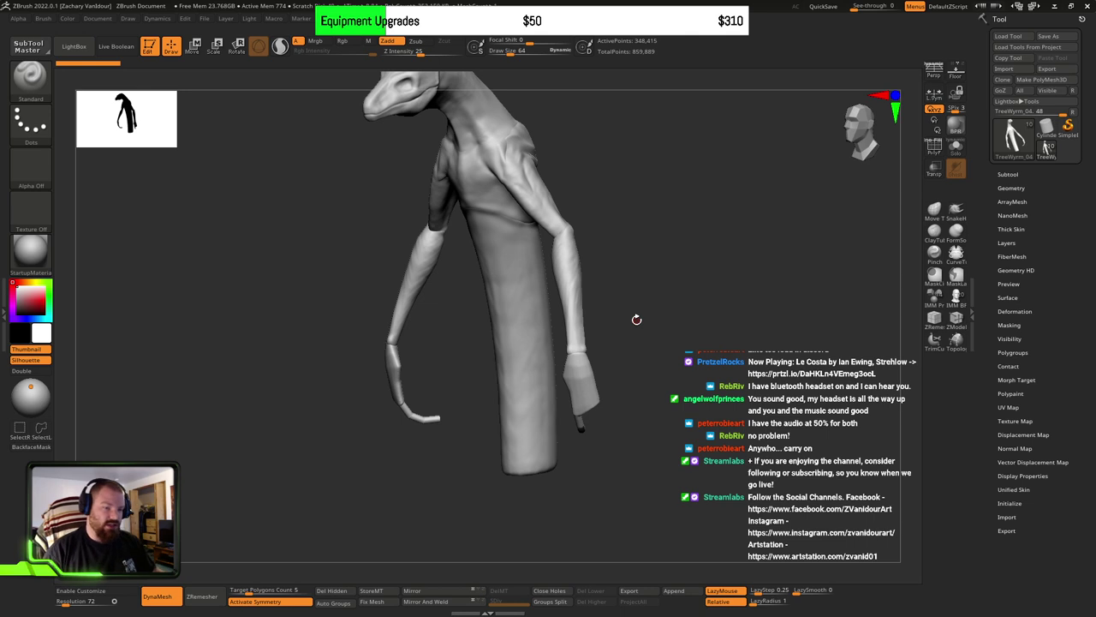
pyautogui.keyDown('shift'); pyautogui.moveTo(678, 307); pyautogui.dragTo(657, 295); pyautogui.keyUp('shift')
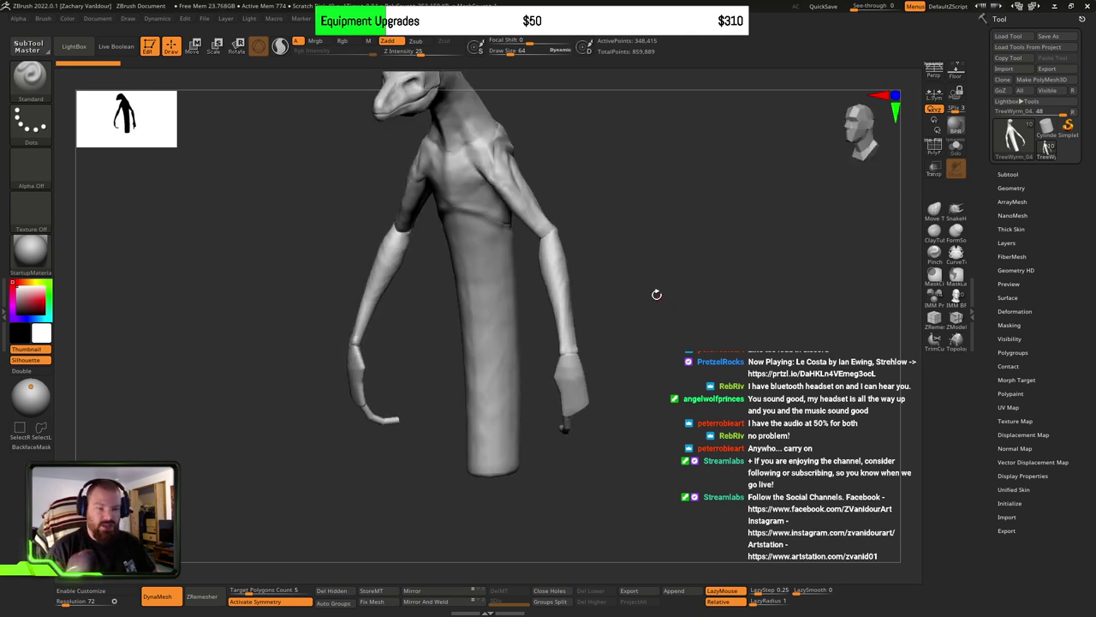
pyautogui.keyDown('alt'); pyautogui.moveTo(651, 254); pyautogui.dragTo(697, 282); pyautogui.keyUp('alt')
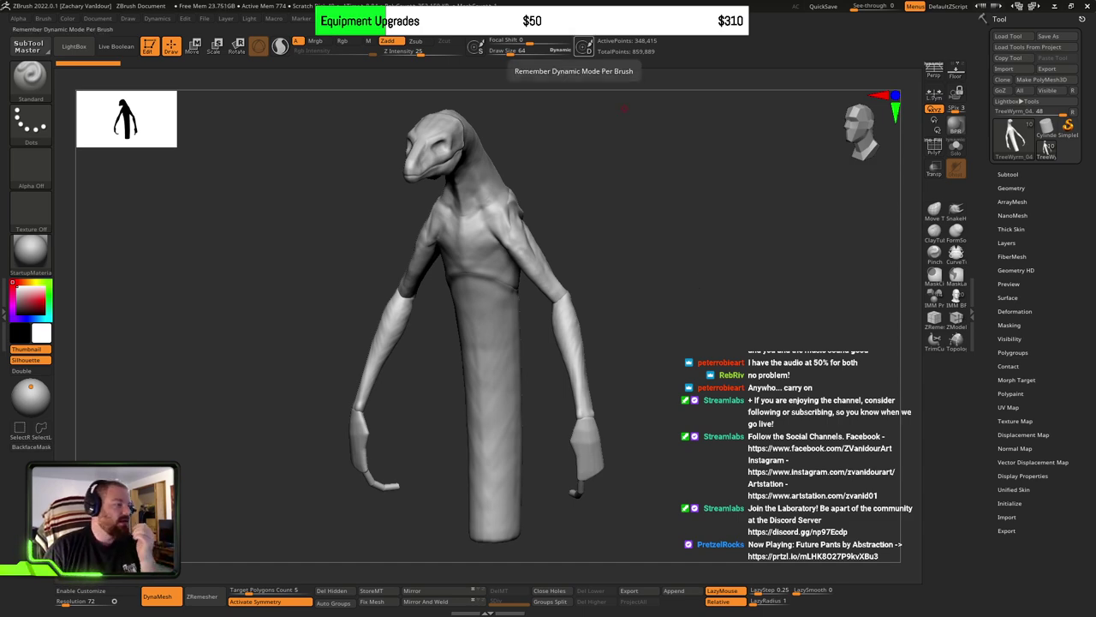
# Step: Position the reference image board over the sculpting canvas, enlarge it and fit its image groups in view
pyautogui.moveTo(51, 5); pyautogui.dragTo(599, 397, button='right')
pyautogui.moveTo(717, 507); pyautogui.dragTo(982, 570)
pyautogui.scroll(2, 534, 278)
pyautogui.scroll(-2, 548, 292)
pyautogui.scroll(3, 649, 367)
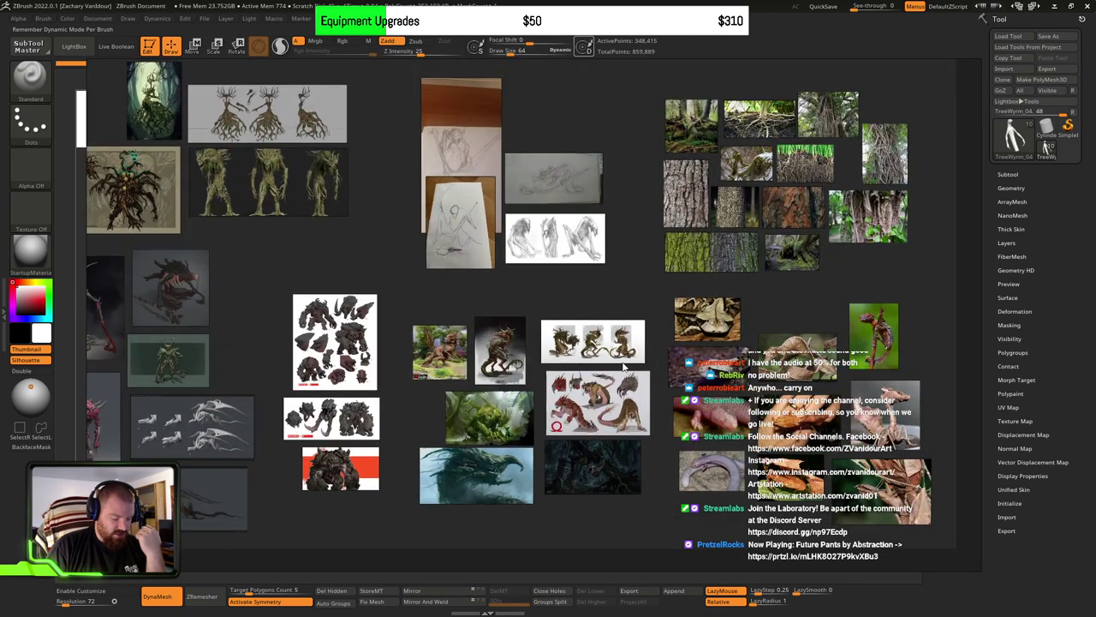
pyautogui.moveTo(648, 366); pyautogui.dragTo(669, 368, button='middle')
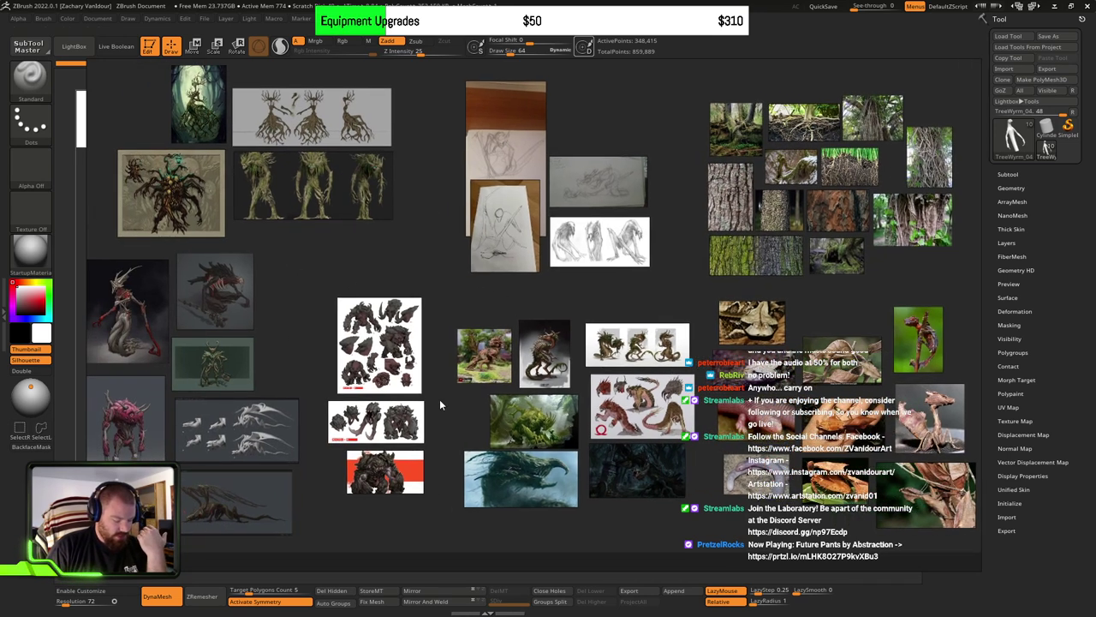
# Step: Examine the group of dark creature concepts with the horned figure, pink brute and winged beast, highlighting it as one set
pyautogui.moveTo(309, 548); pyautogui.dragTo(87, 252)
pyautogui.click(394, 270)
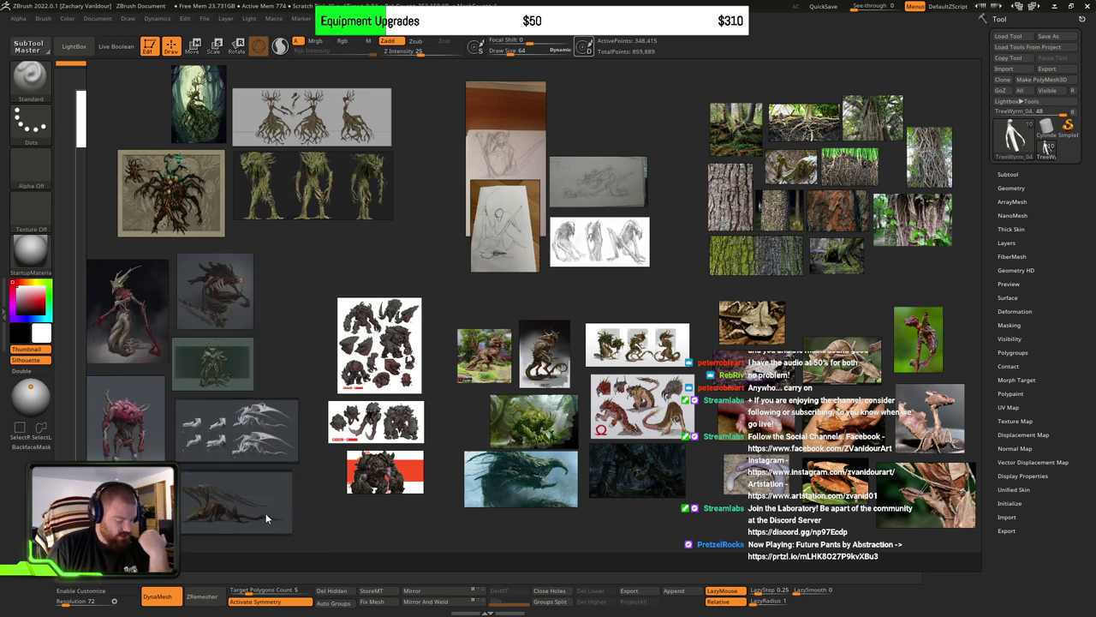
pyautogui.moveTo(313, 521); pyautogui.dragTo(117, 301)
pyautogui.click(347, 273)
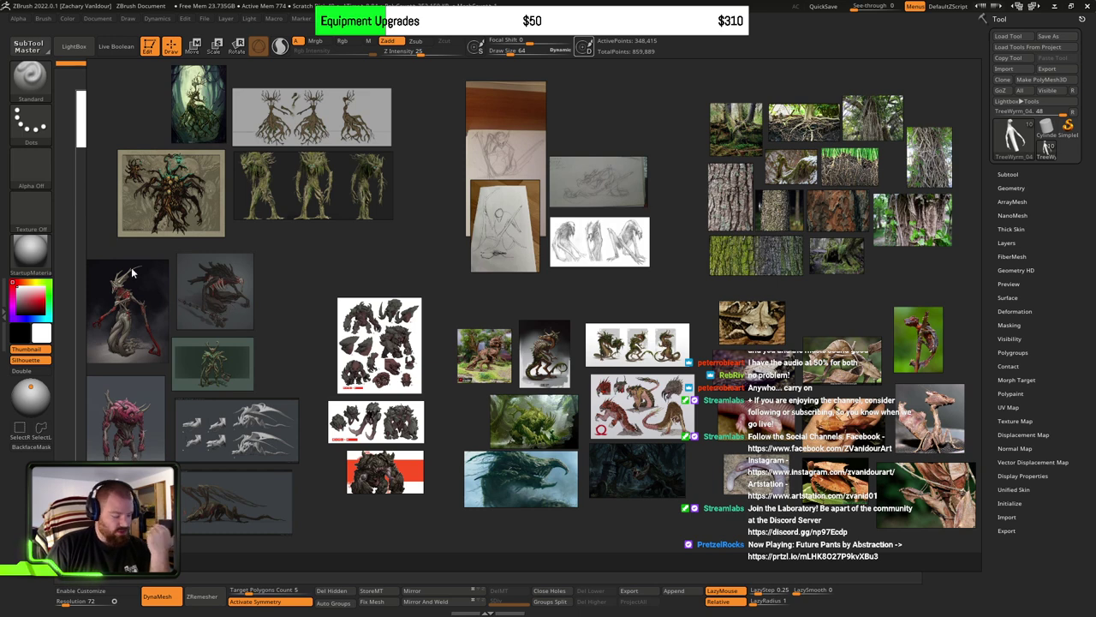
pyautogui.moveTo(87, 250); pyautogui.dragTo(299, 539)
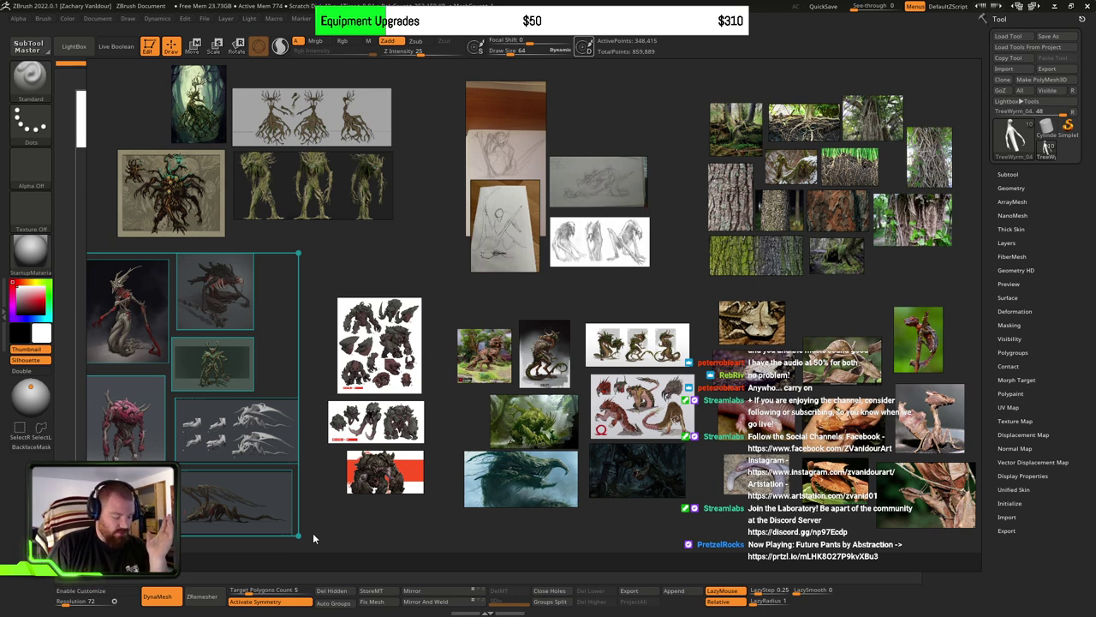
pyautogui.click(315, 531)
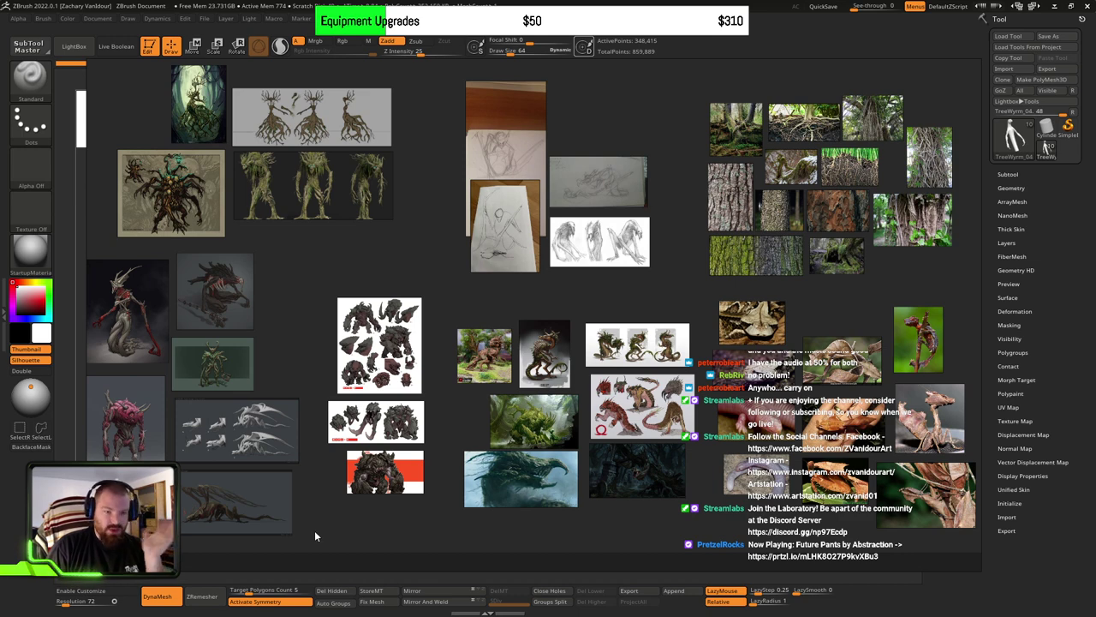
pyautogui.moveTo(313, 535); pyautogui.dragTo(111, 278)
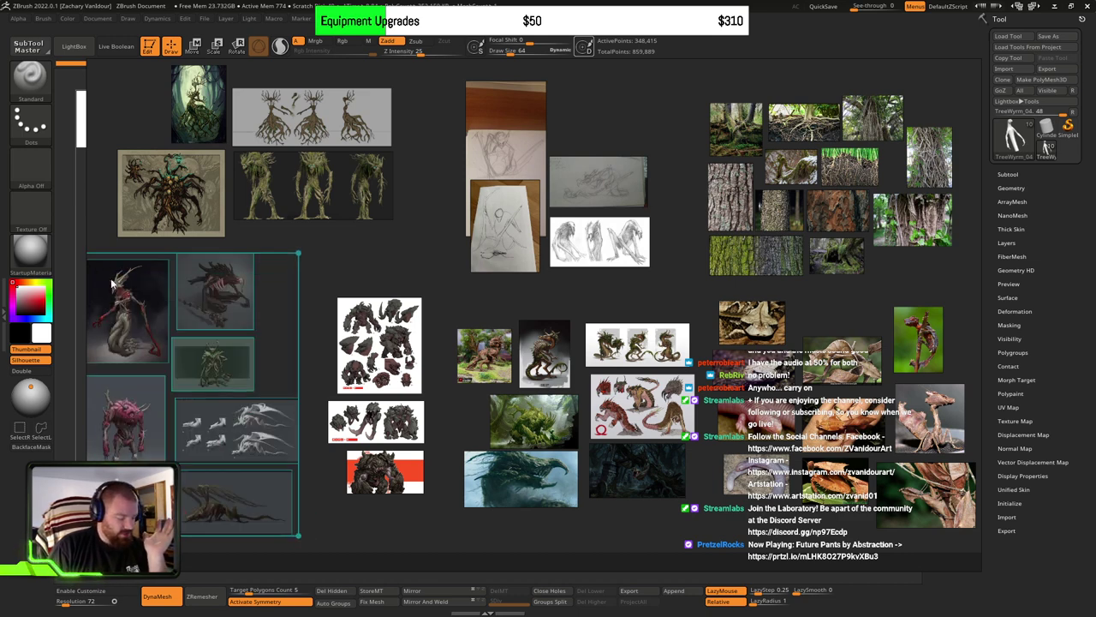
pyautogui.click(311, 319)
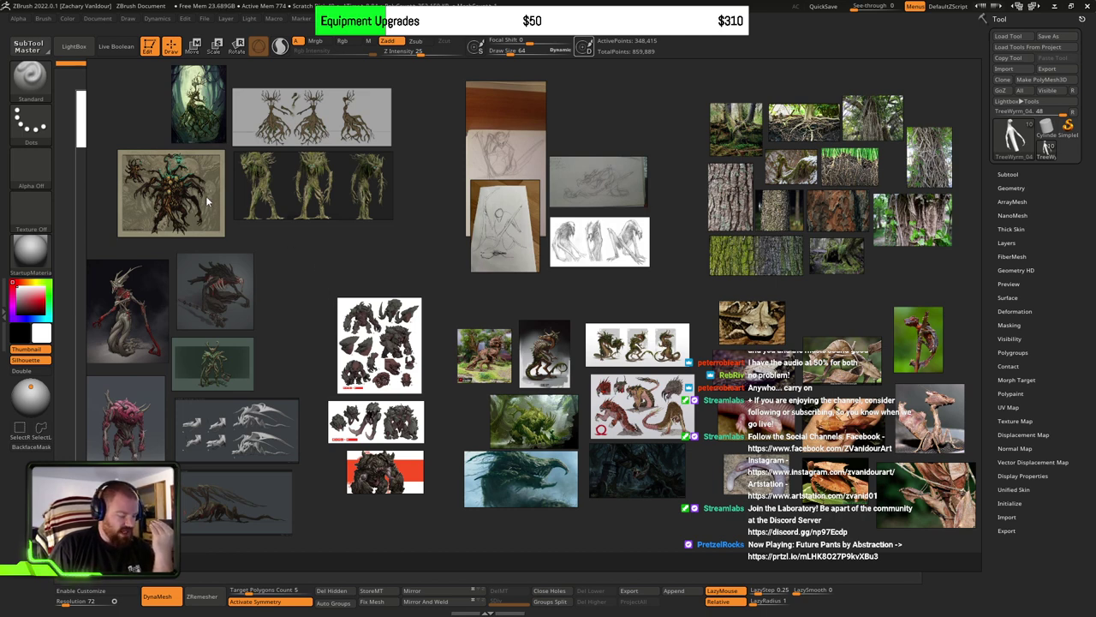
# Step: Examine the many-armed tree monster illustration with skulls and lantern up close, along with the mossy treant views beside it
pyautogui.click(322, 127)
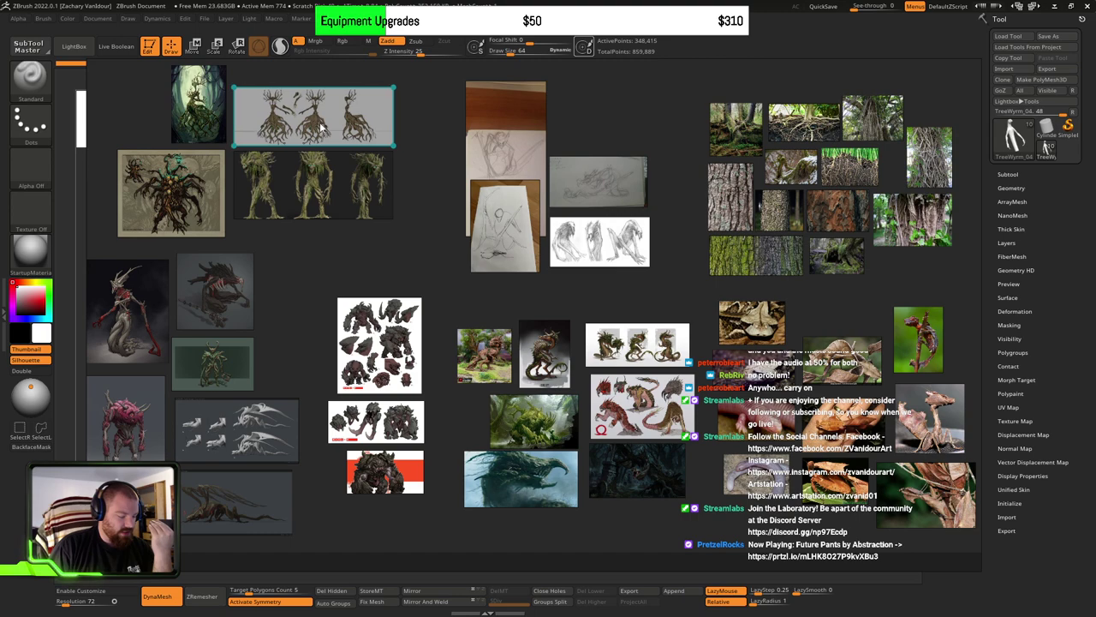
pyautogui.click(186, 195)
pyautogui.scroll(5, 185, 195)
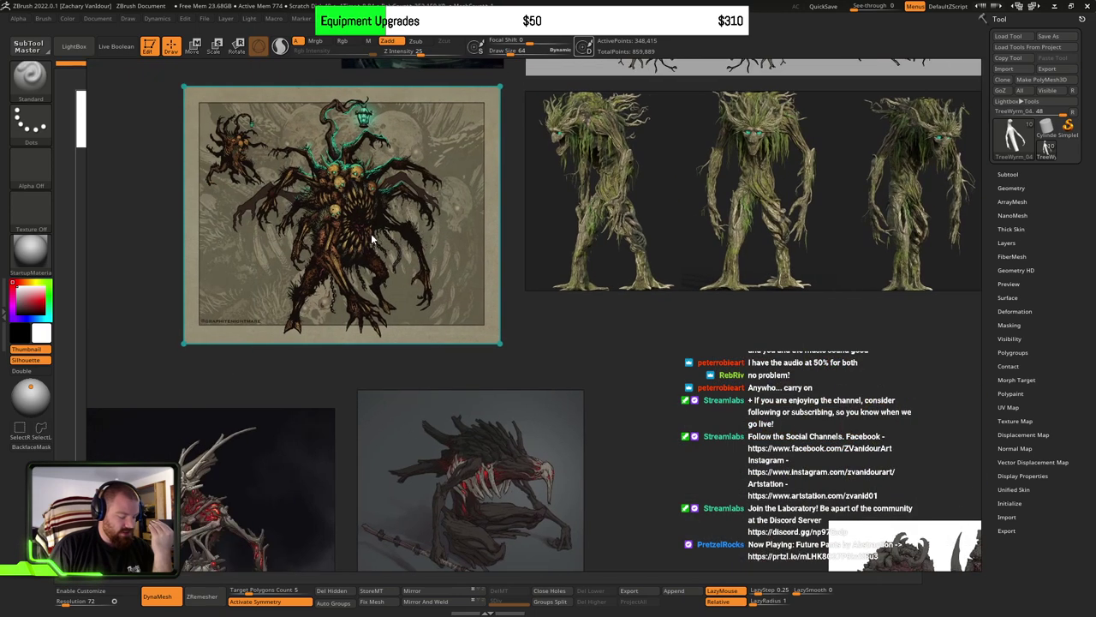
pyautogui.scroll(3, 371, 233)
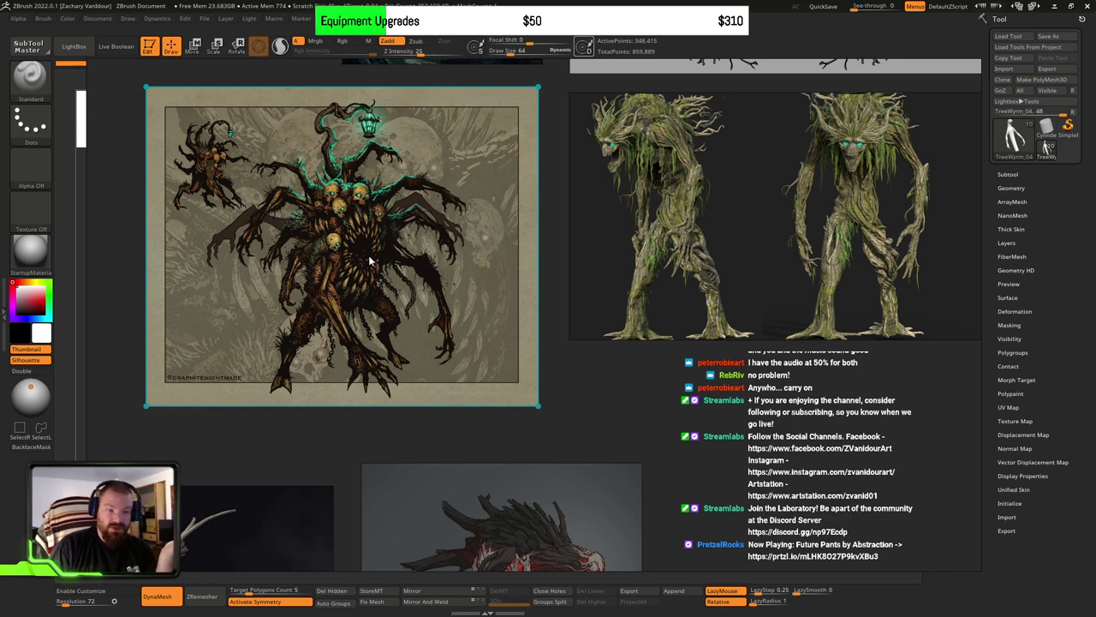
pyautogui.scroll(-3, 386, 260)
pyautogui.scroll(3, 386, 257)
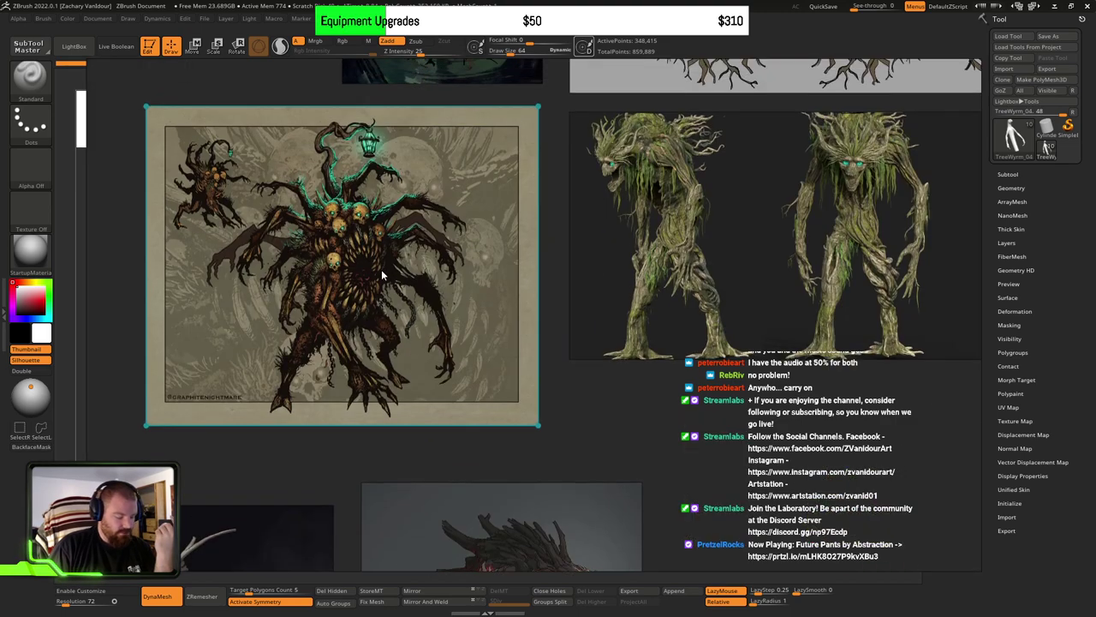
pyautogui.scroll(-1, 381, 269)
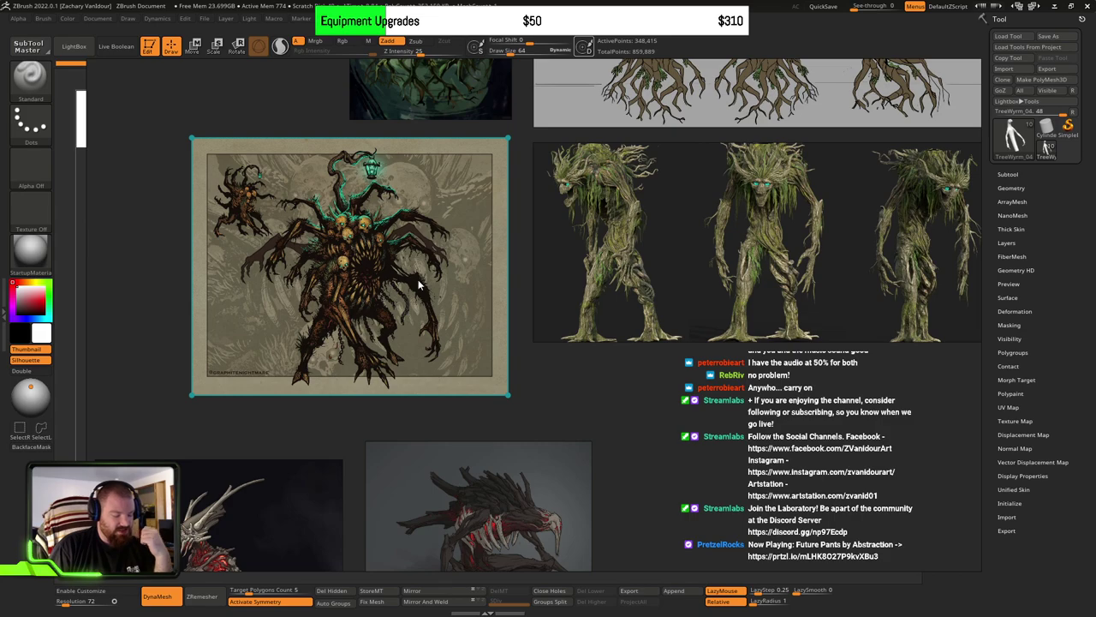
pyautogui.scroll(4, 415, 283)
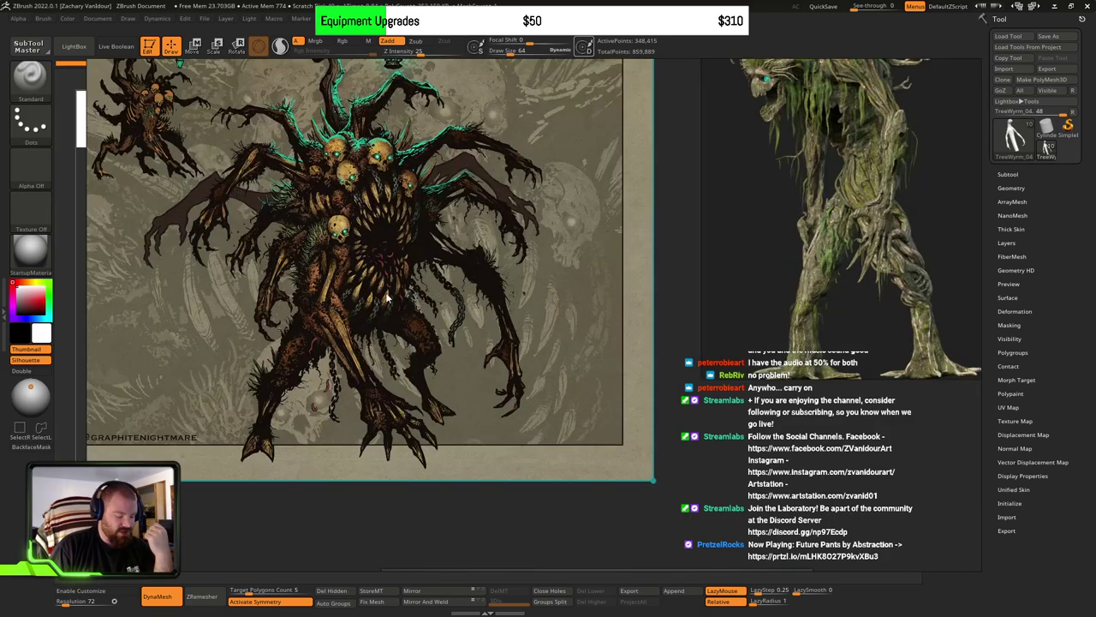
pyautogui.scroll(-4, 421, 288)
pyautogui.moveTo(538, 277); pyautogui.dragTo(364, 272, button='middle')
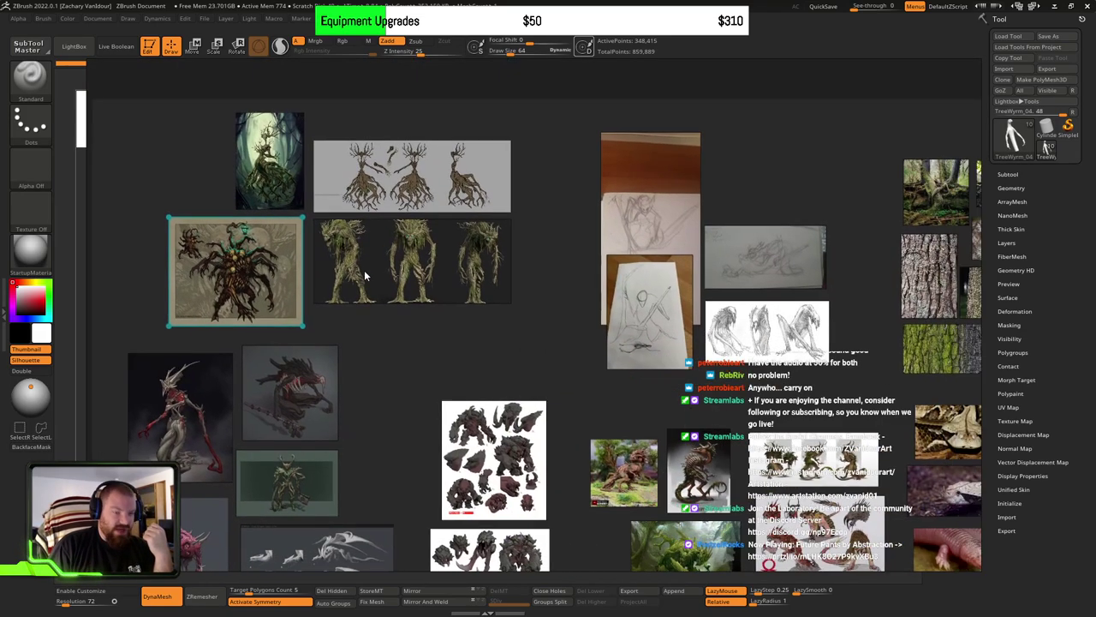
# Step: Review the whole reference board, highlighting the tree creature group and the dark creature concepts beneath it
pyautogui.scroll(-5, 364, 270)
pyautogui.scroll(3, 375, 338)
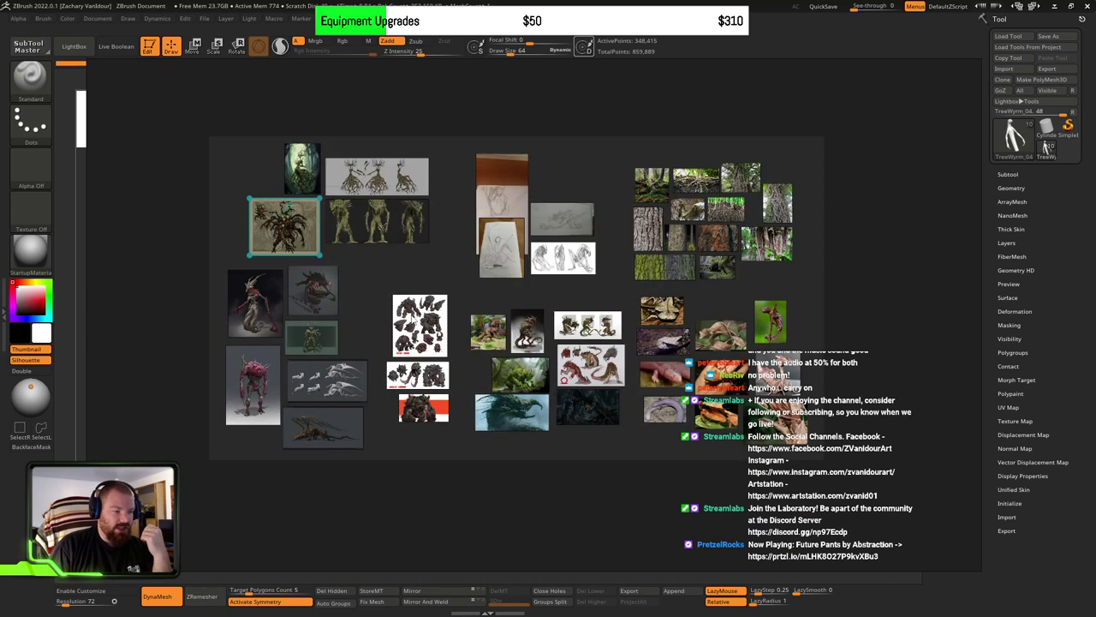
pyautogui.scroll(2, 339, 265)
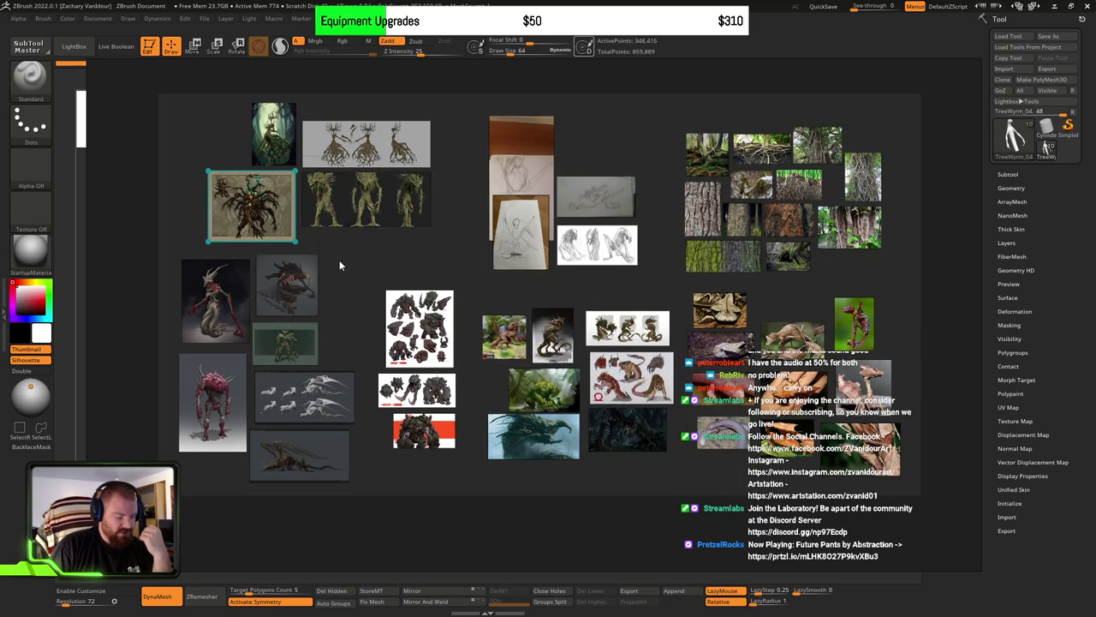
pyautogui.moveTo(249, 128); pyautogui.dragTo(452, 257)
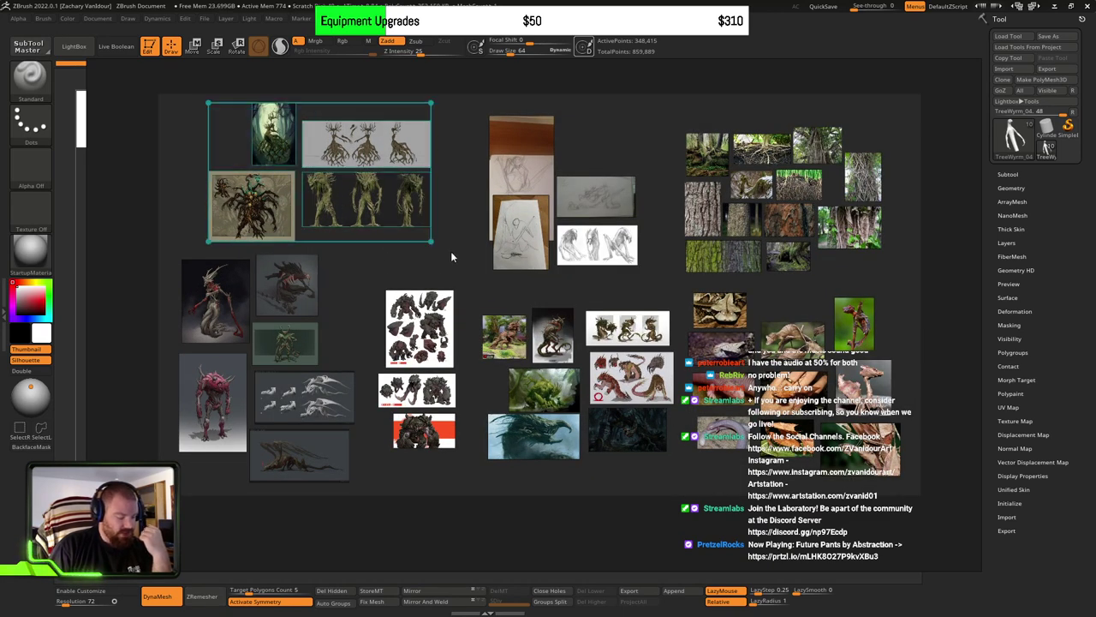
pyautogui.click(468, 258)
pyautogui.moveTo(190, 106); pyautogui.dragTo(326, 475)
pyautogui.click(462, 253)
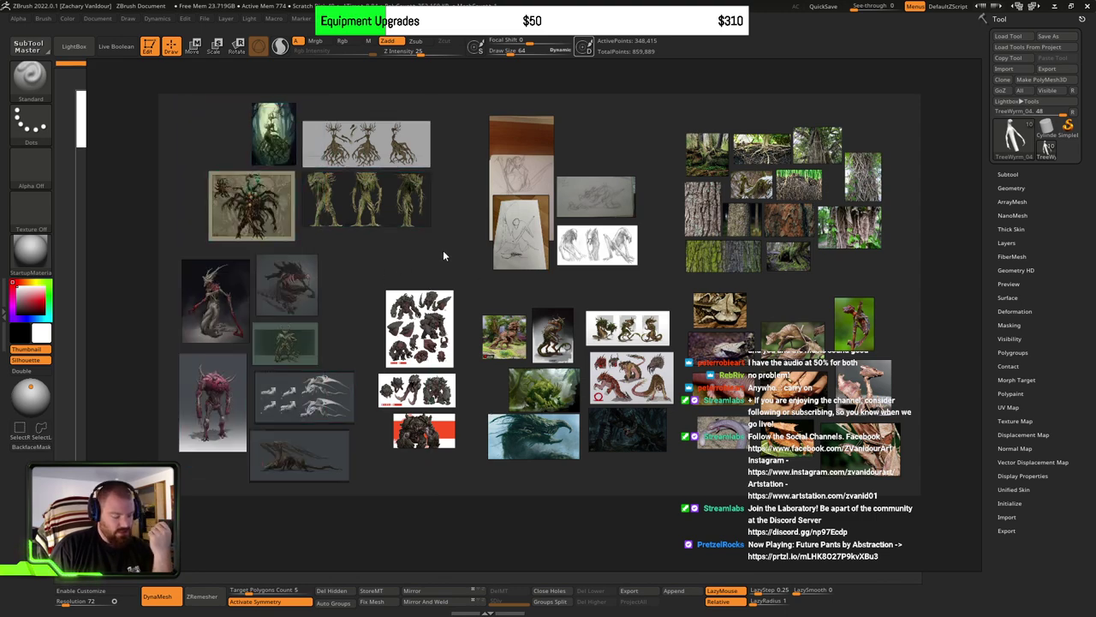
# Step: Examine the large Evolve concept sheet up close, covering its armoured body, head, claw and arm variations
pyautogui.scroll(-2, 443, 250)
pyautogui.scroll(4, 466, 373)
pyautogui.moveTo(465, 371); pyautogui.dragTo(425, 299, button='middle')
pyautogui.scroll(2, 385, 253)
pyautogui.scroll(-1, 435, 301)
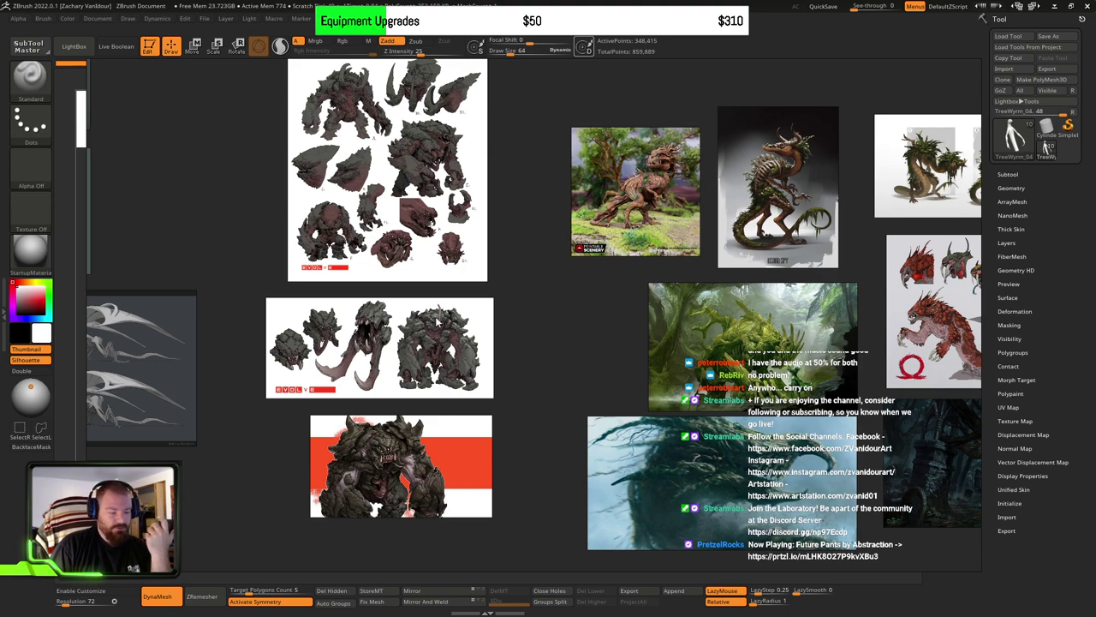
pyautogui.scroll(5, 365, 242)
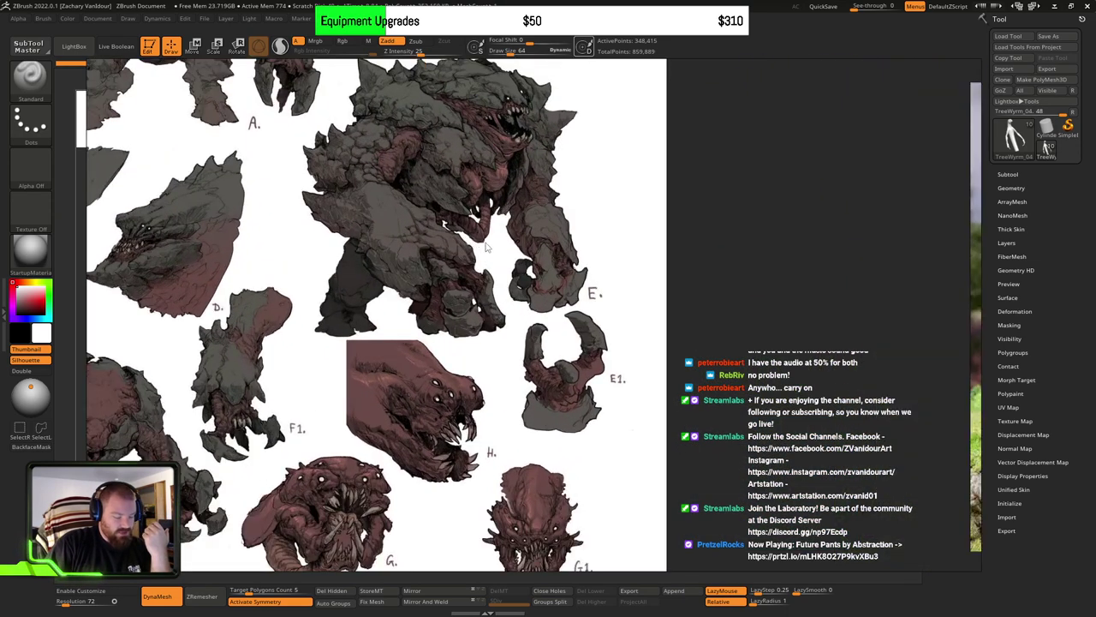
pyautogui.scroll(-4, 419, 235)
pyautogui.moveTo(365, 284); pyautogui.dragTo(423, 199, button='middle')
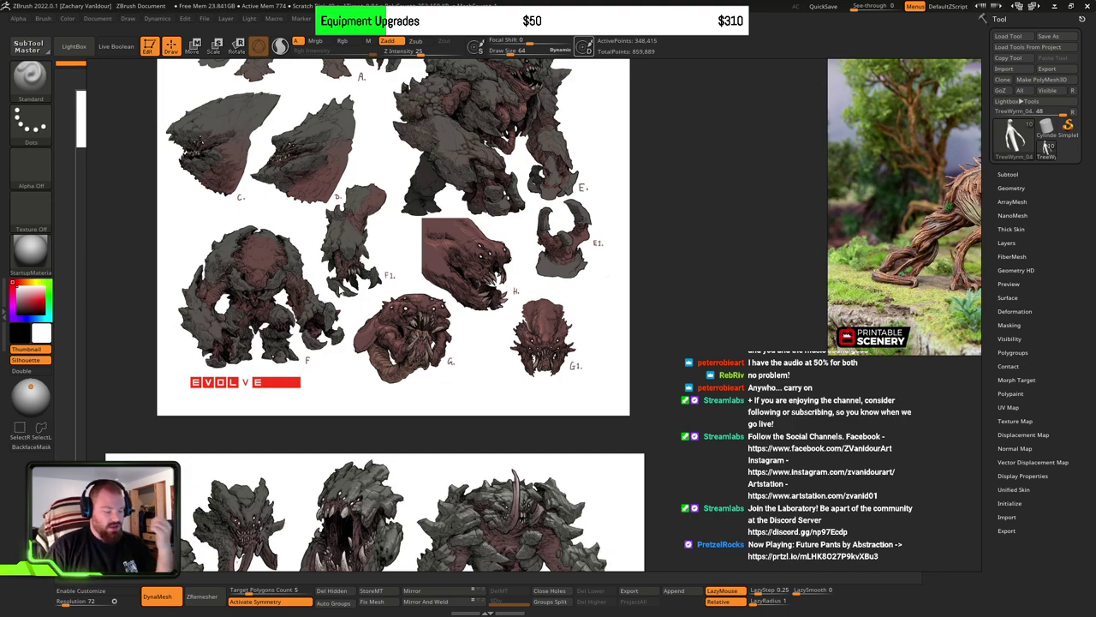
# Step: Study the rock-plated body and tusked heads on the second Evolve sheet, then view the neighbouring wood dragon references
pyautogui.scroll(-3, 426, 316)
pyautogui.moveTo(469, 382); pyautogui.dragTo(476, 298, button='middle')
pyautogui.scroll(6, 500, 429)
pyautogui.moveTo(501, 429); pyautogui.dragTo(471, 305, button='middle')
pyautogui.scroll(2, 471, 299)
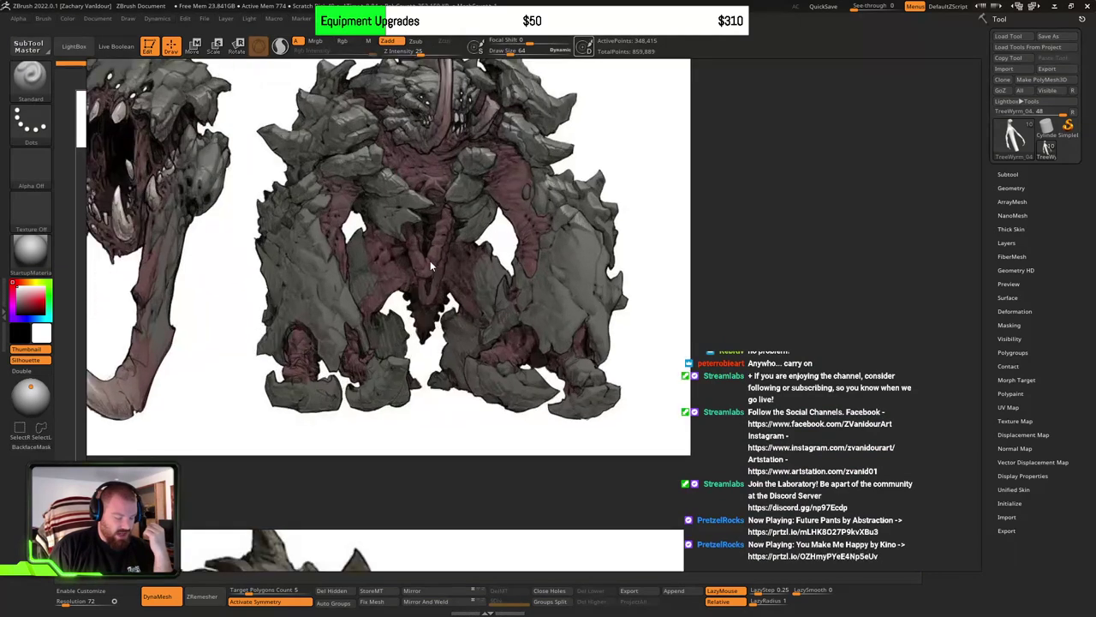
pyautogui.scroll(-1, 430, 260)
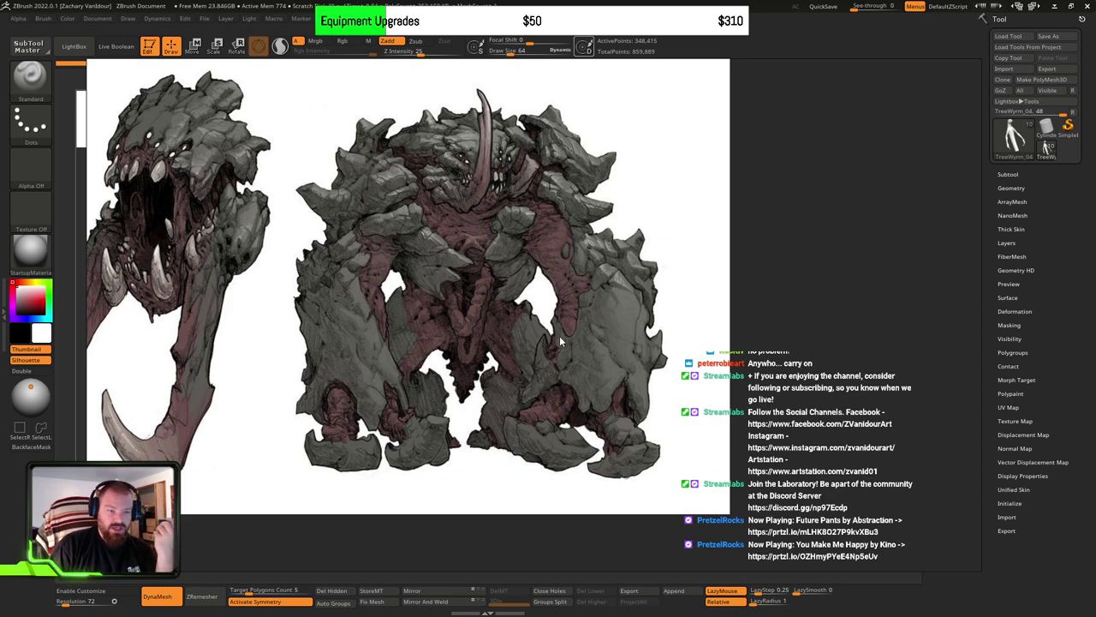
pyautogui.scroll(-3, 559, 336)
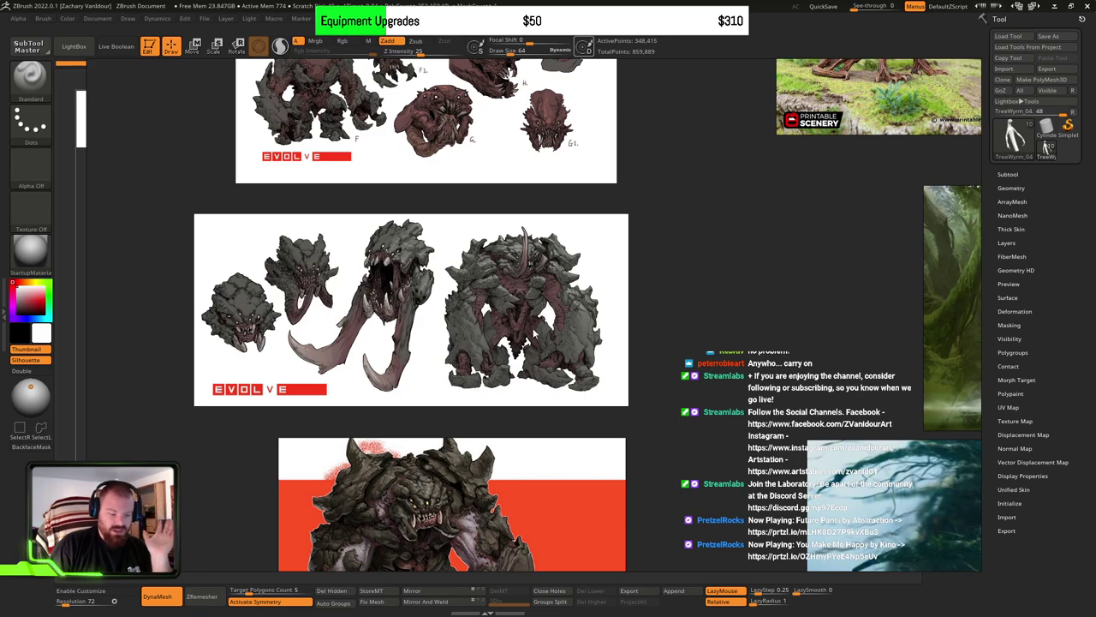
pyautogui.scroll(-2, 535, 334)
pyautogui.moveTo(615, 331); pyautogui.dragTo(455, 360, button='middle')
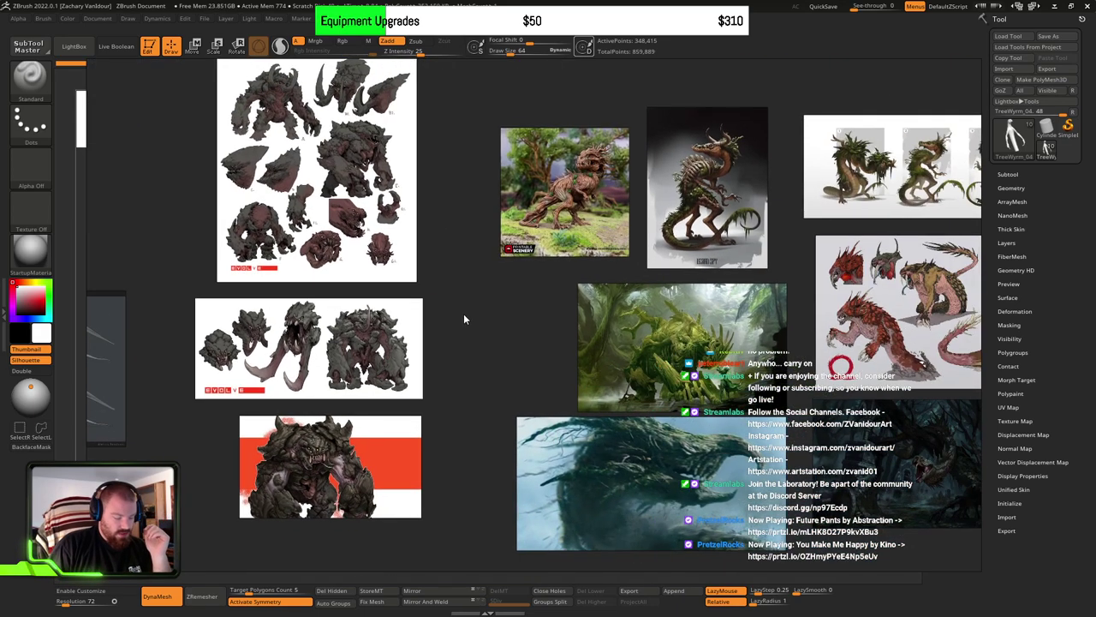
# Step: Examine the wooden T-rex miniature photo up close, comparing its twisted bark body with the neighbouring creature references
pyautogui.scroll(-1, 465, 315)
pyautogui.scroll(5, 603, 299)
pyautogui.moveTo(597, 298); pyautogui.dragTo(619, 458, button='middle')
pyautogui.moveTo(510, 280); pyautogui.dragTo(513, 326, button='middle')
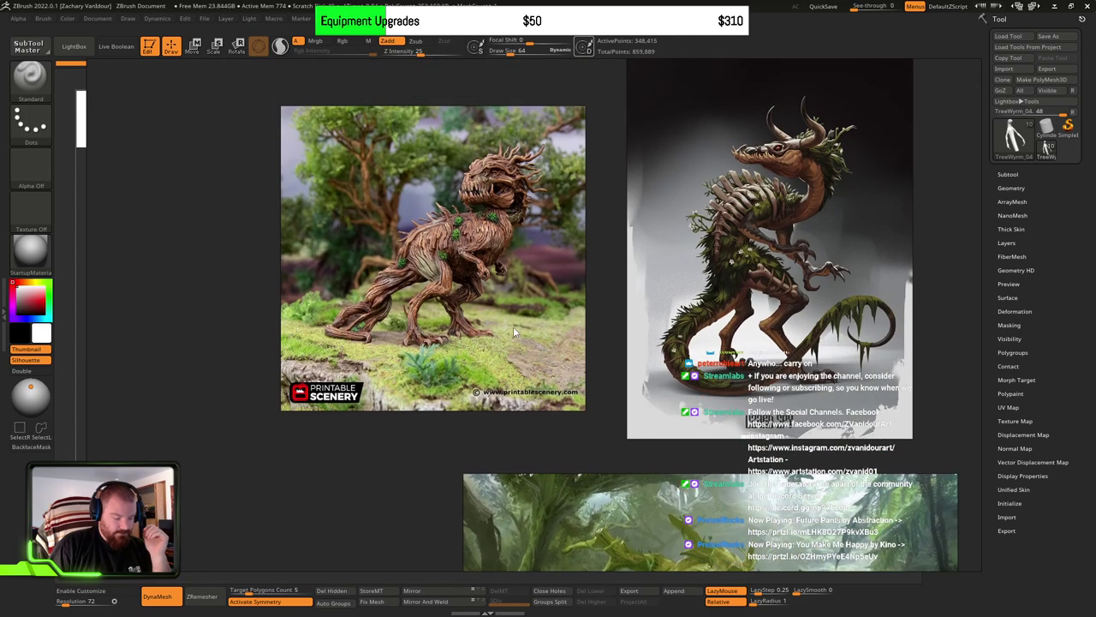
pyautogui.scroll(1, 513, 326)
pyautogui.scroll(-4, 513, 291)
pyautogui.scroll(3, 520, 249)
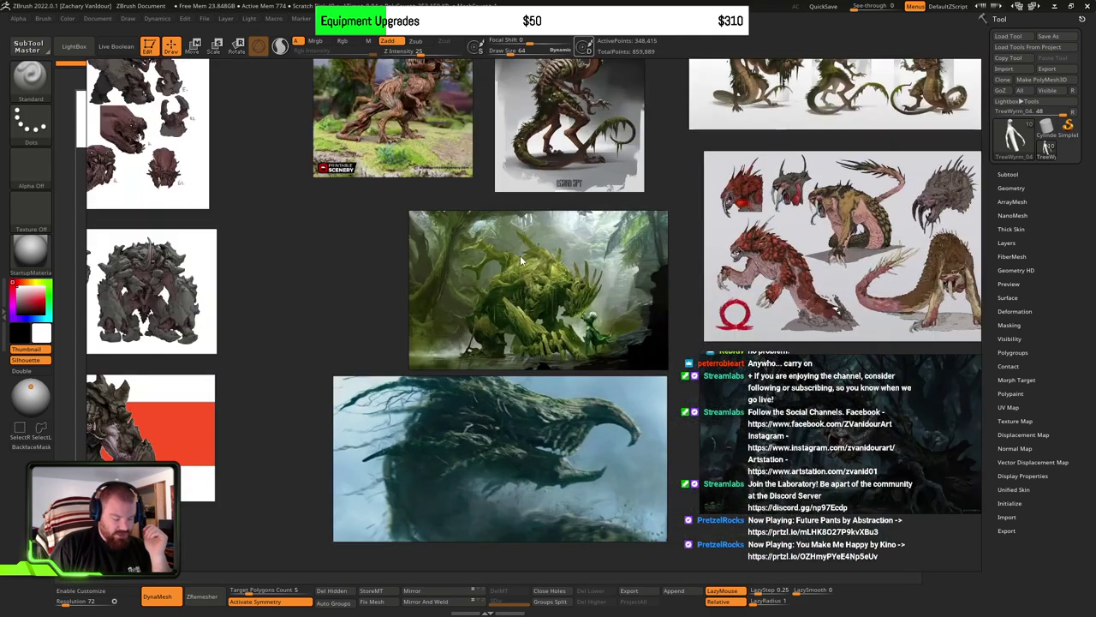
pyautogui.scroll(-2, 520, 256)
pyautogui.scroll(3, 436, 190)
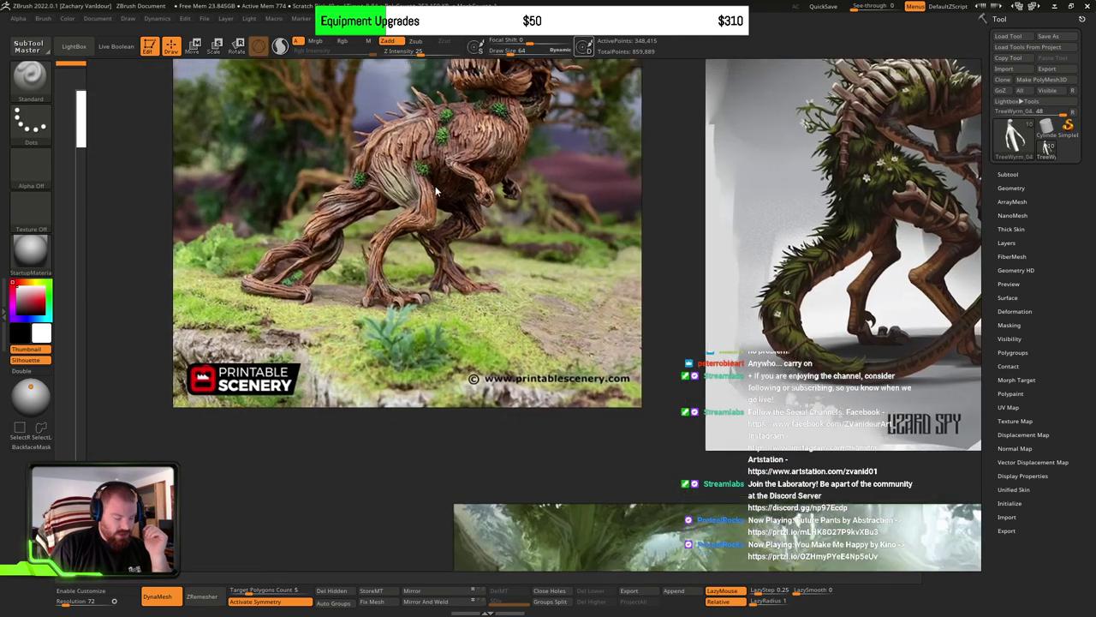
pyautogui.moveTo(436, 190); pyautogui.dragTo(467, 284, button='middle')
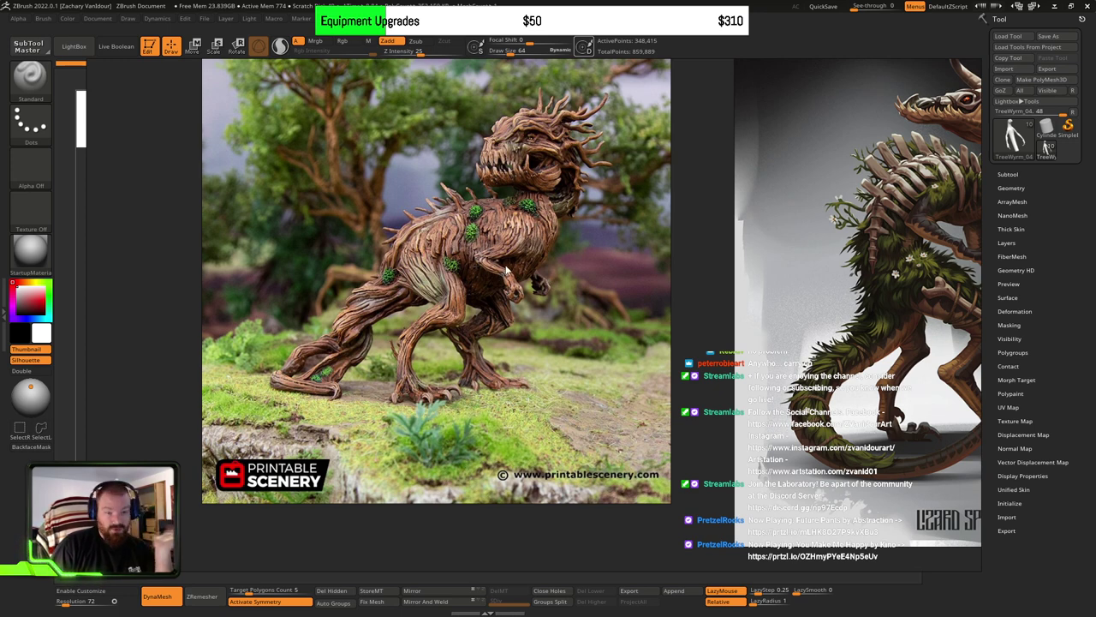
pyautogui.scroll(-3, 530, 273)
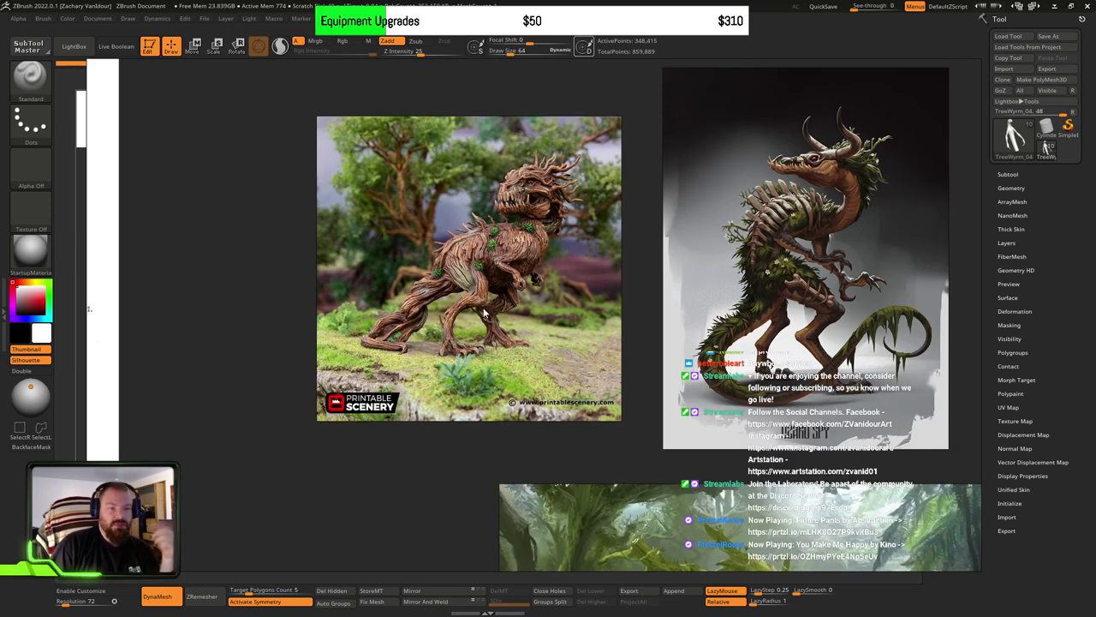
pyautogui.scroll(-3, 559, 326)
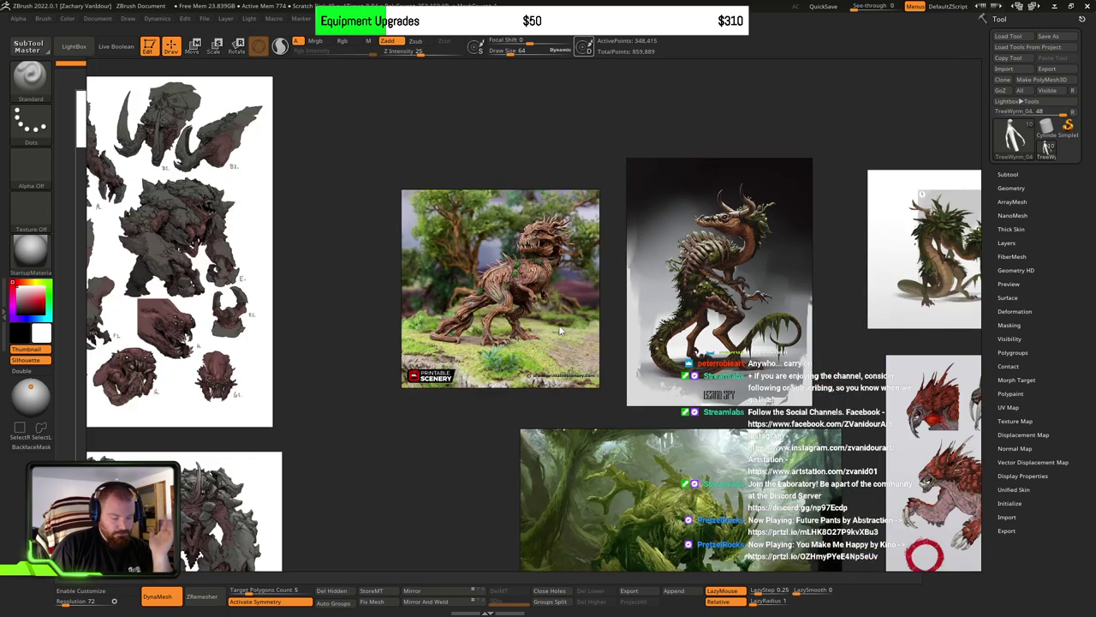
# Step: Study the horned, moss-covered Lizard Spy illustration up close, including its ribs, limbs and tail
pyautogui.moveTo(665, 369); pyautogui.dragTo(457, 286, button='middle')
pyautogui.scroll(4, 456, 291)
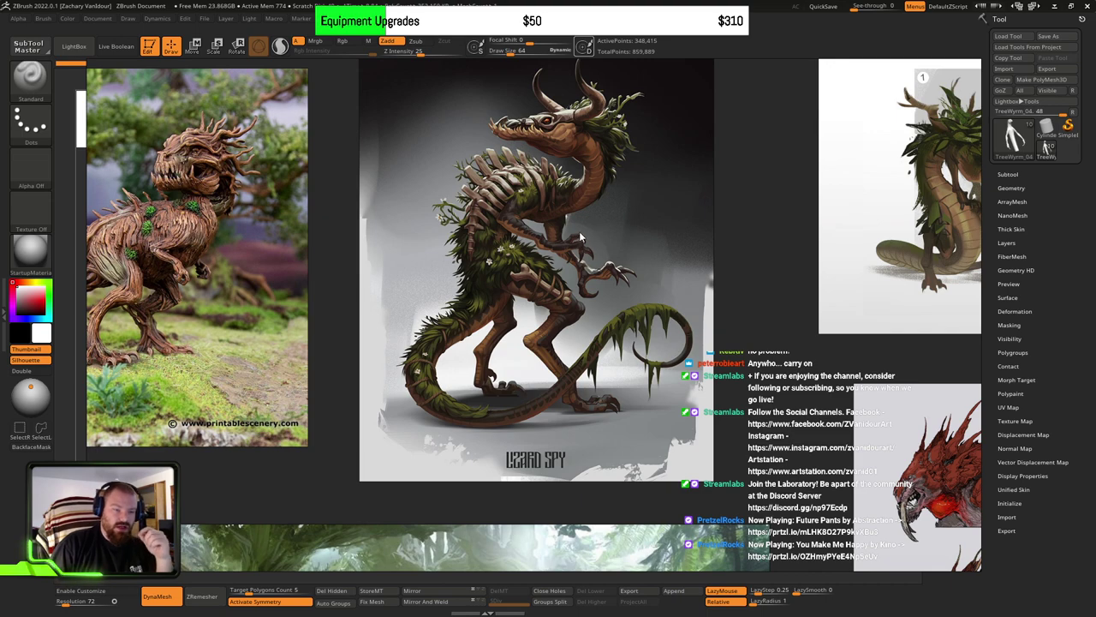
pyautogui.scroll(-5, 594, 231)
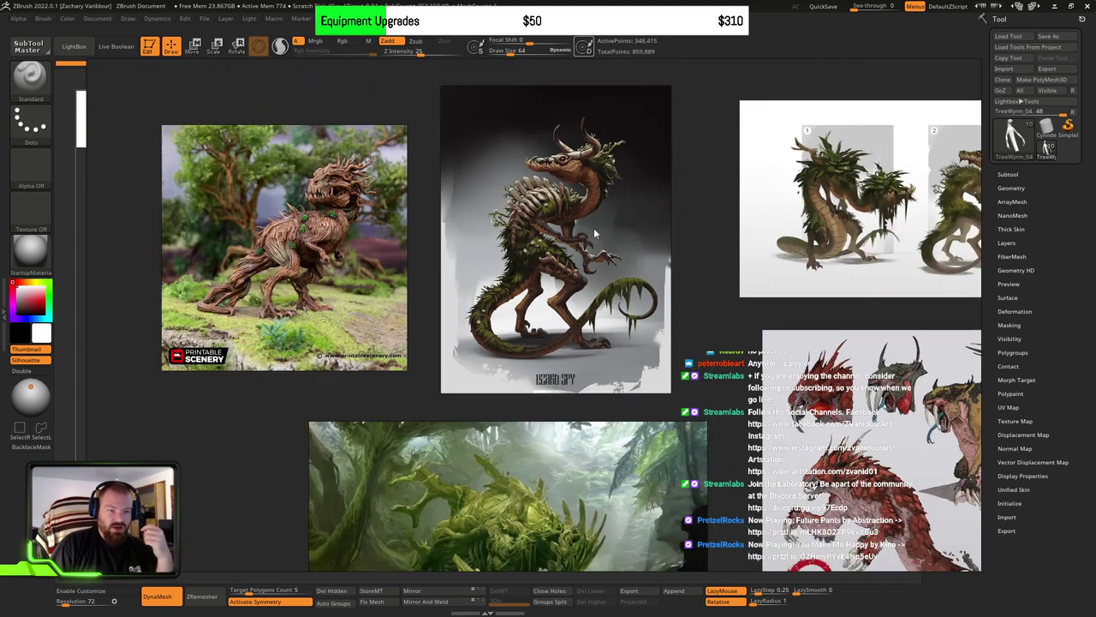
# Step: Inspect the green forest beast painting and the beaked, branch-covered creature head beneath it
pyautogui.moveTo(586, 501); pyautogui.dragTo(561, 266, button='middle')
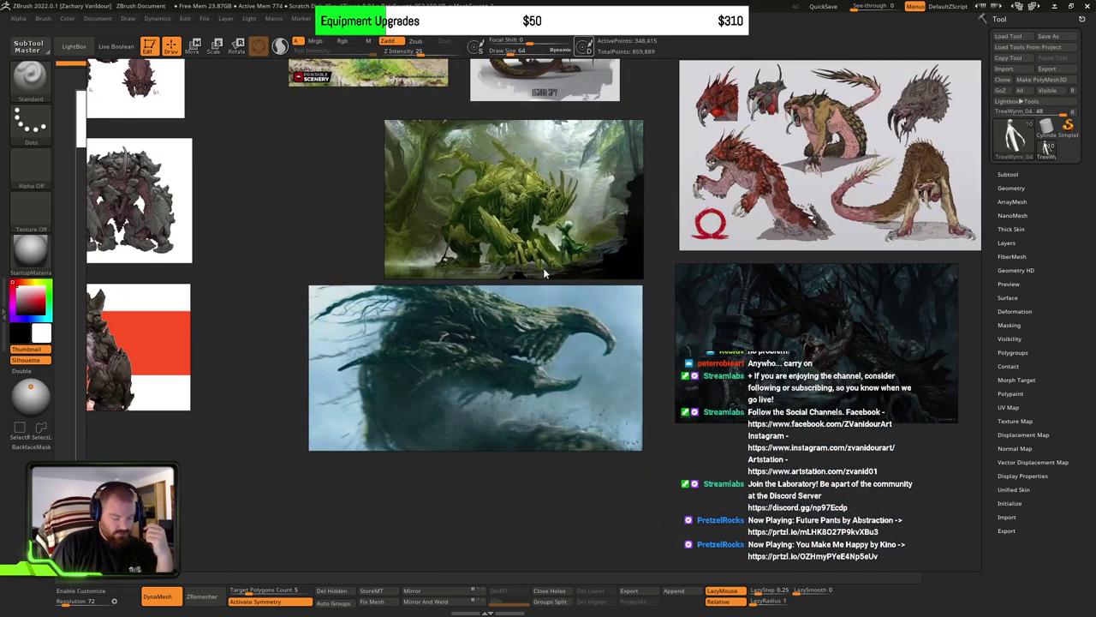
pyautogui.scroll(3, 543, 267)
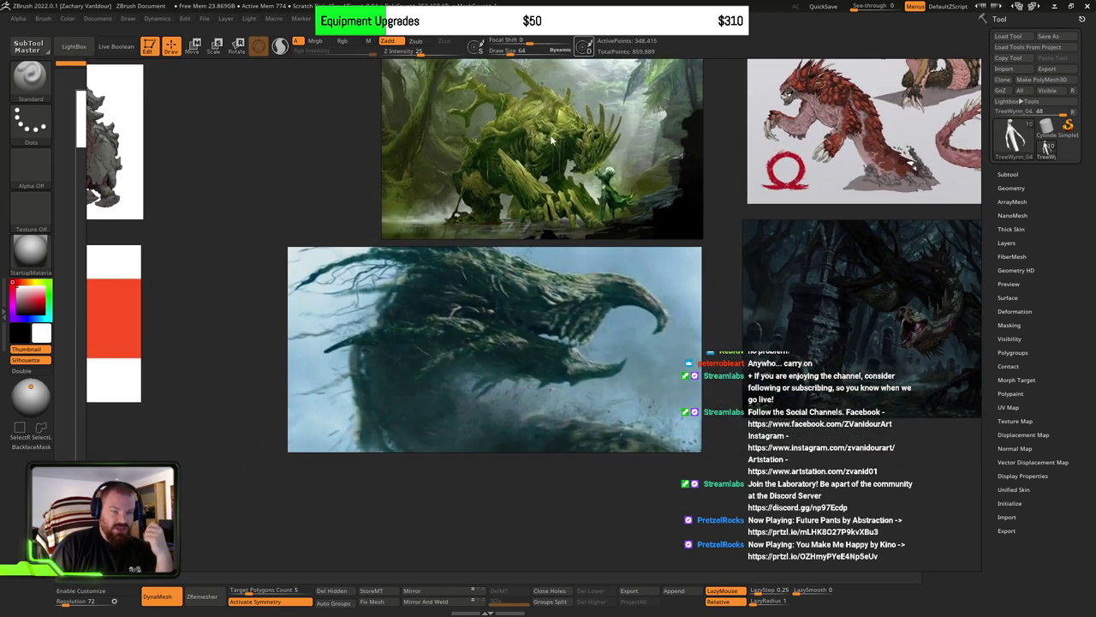
pyautogui.moveTo(549, 139); pyautogui.dragTo(536, 195, button='middle')
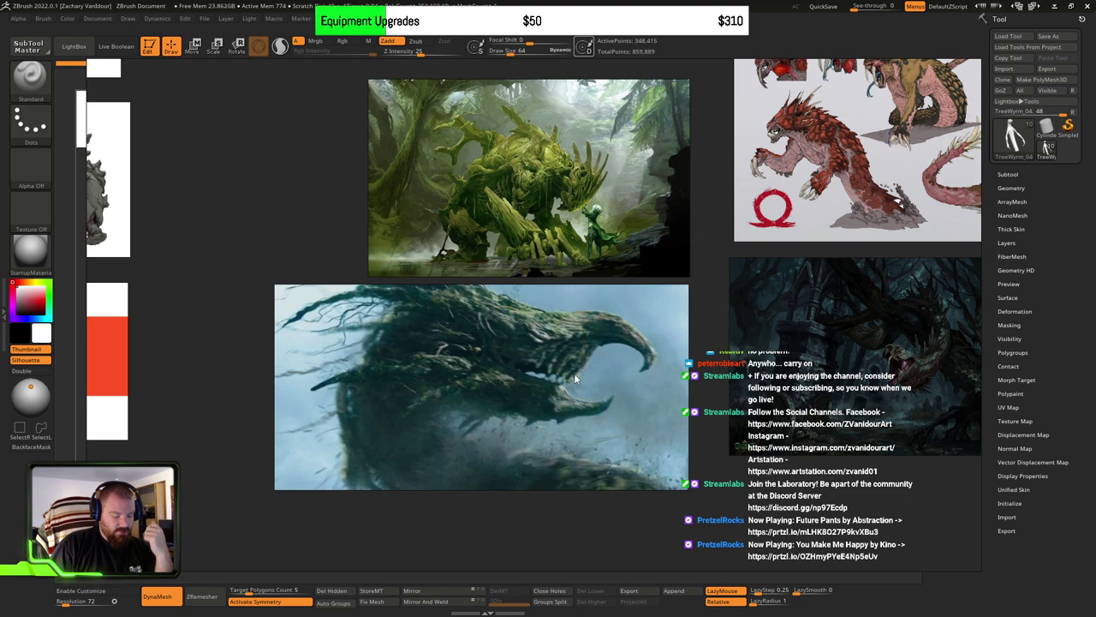
pyautogui.scroll(-5, 564, 367)
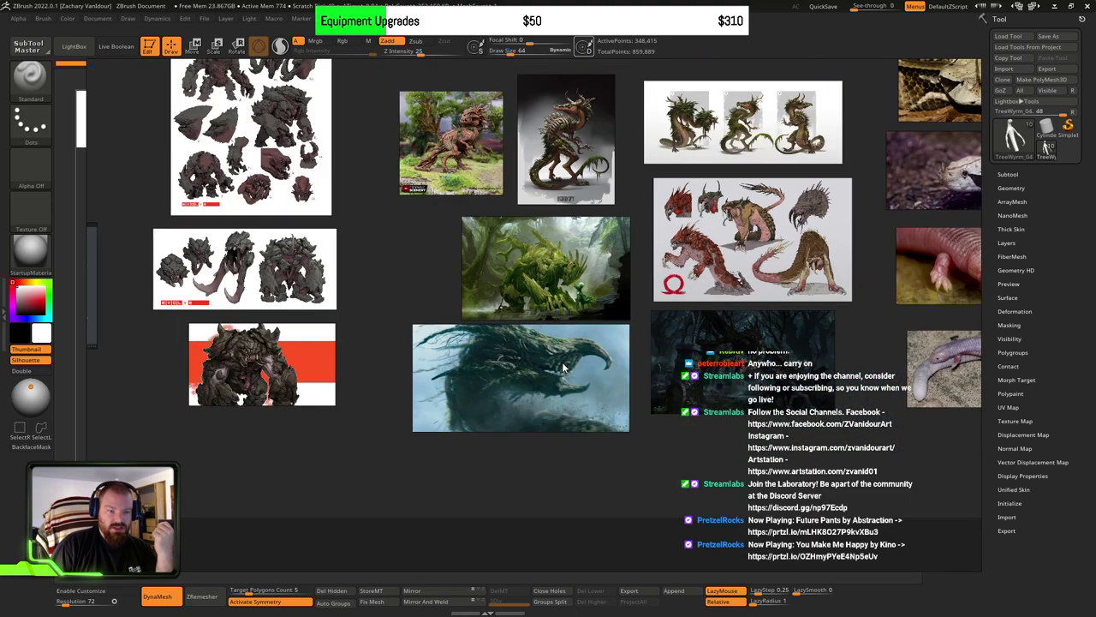
pyautogui.scroll(3, 537, 336)
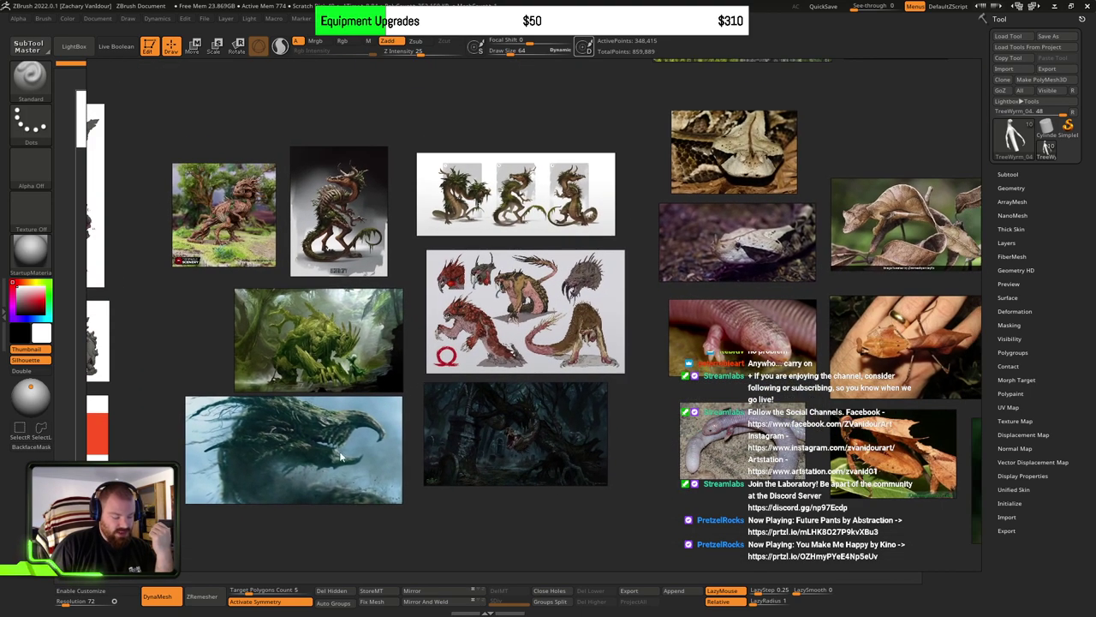
# Step: Examine the three numbered leafy dragon variations on the white concept sheet up close
pyautogui.click(470, 216)
pyautogui.scroll(5, 471, 214)
pyautogui.moveTo(502, 167); pyautogui.dragTo(431, 254, button='middle')
pyautogui.scroll(-1, 431, 254)
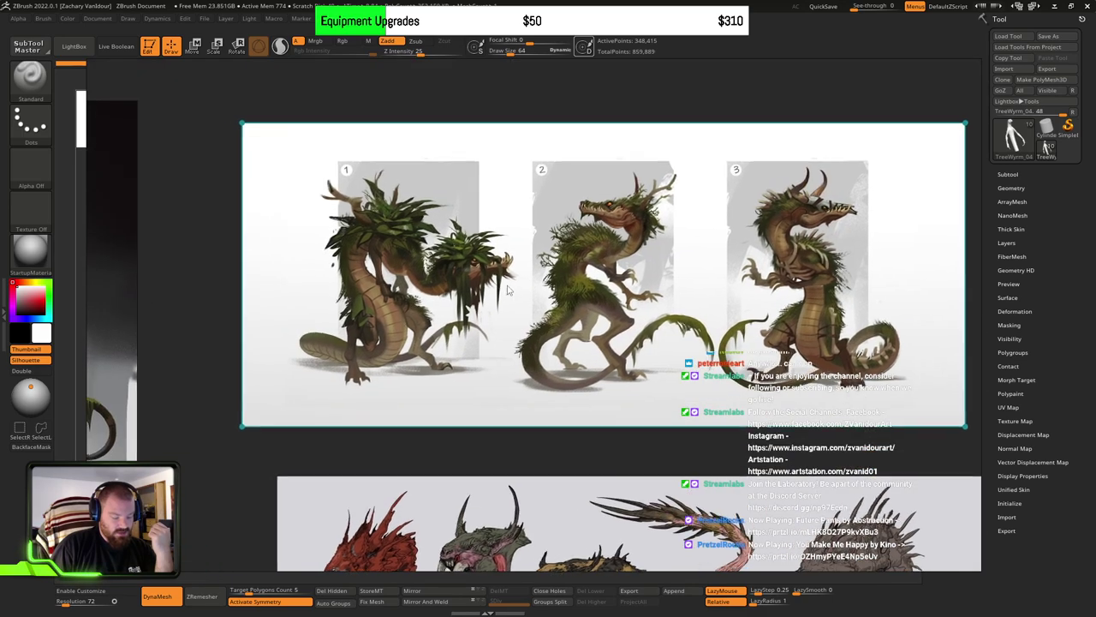
pyautogui.moveTo(109, 276); pyautogui.dragTo(324, 269, button='middle')
pyautogui.scroll(1, 325, 269)
pyautogui.scroll(-1, 744, 267)
pyautogui.moveTo(830, 282); pyautogui.dragTo(471, 272, button='middle')
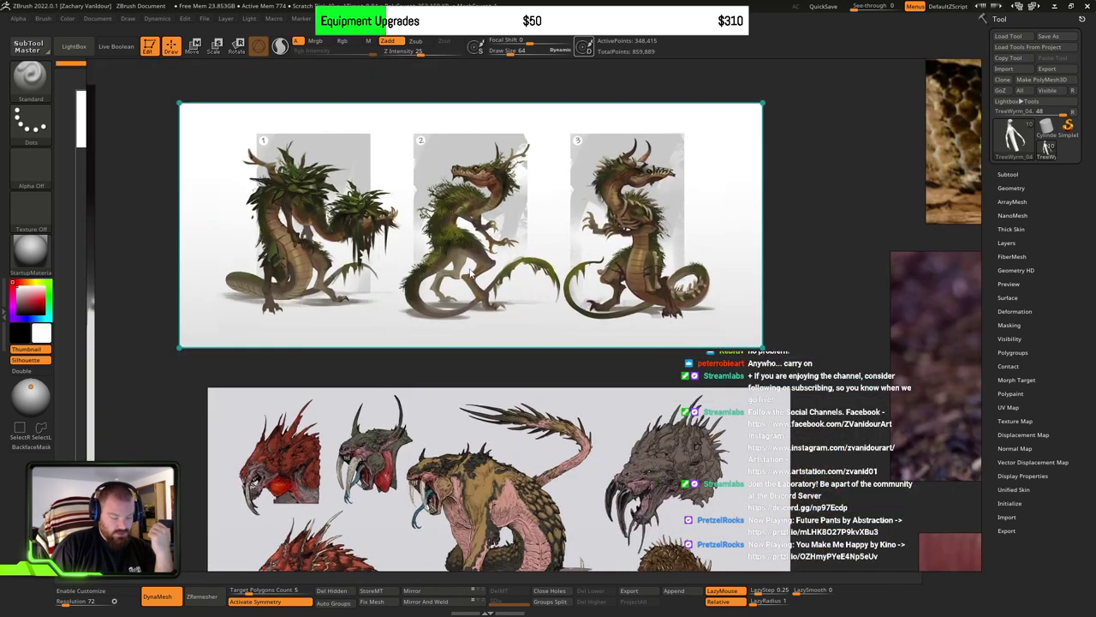
# Step: Study the clawed serpent creature sheet with the red omega symbol, covering its heads, bodies and tails
pyautogui.scroll(-6, 471, 271)
pyautogui.moveTo(476, 379); pyautogui.dragTo(489, 407, button='middle')
pyautogui.scroll(6, 461, 297)
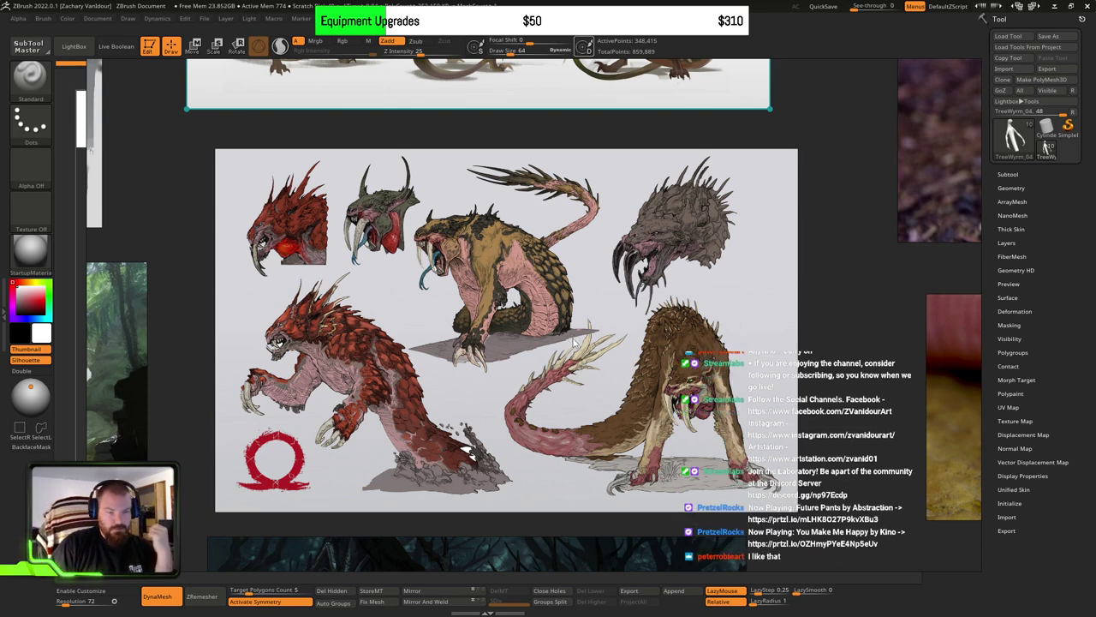
pyautogui.scroll(-1, 567, 330)
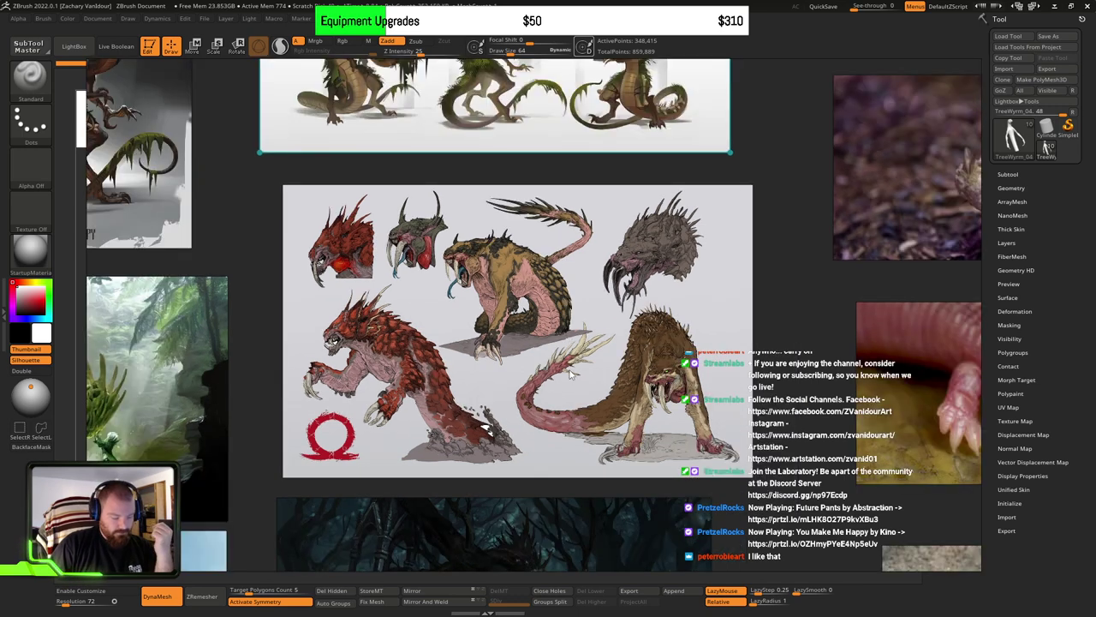
pyautogui.moveTo(570, 371); pyautogui.dragTo(564, 329, button='middle')
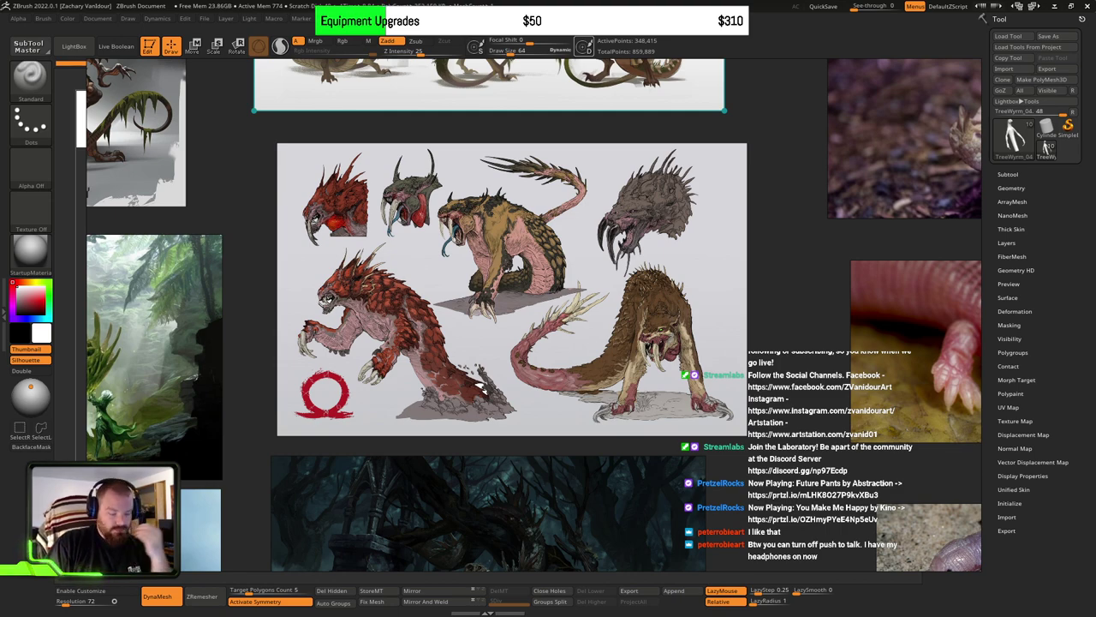
# Step: Examine the pencil sketches of the horned crouching figure and the long-snouted creature on the reference board
pyautogui.scroll(-3, 786, 260)
pyautogui.moveTo(716, 335); pyautogui.dragTo(303, 382, button='middle')
pyautogui.scroll(-4, 450, 310)
pyautogui.moveTo(434, 226); pyautogui.dragTo(470, 307, button='middle')
pyautogui.scroll(-2, 494, 305)
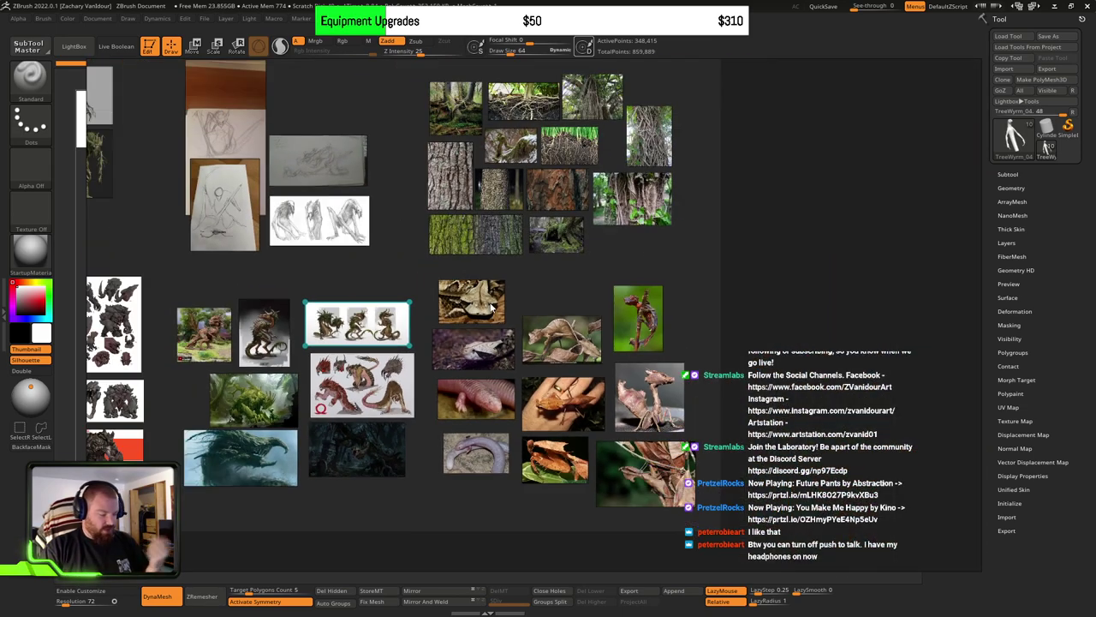
pyautogui.moveTo(276, 266); pyautogui.dragTo(538, 327, button='middle')
pyautogui.scroll(6, 531, 286)
pyautogui.moveTo(460, 226); pyautogui.dragTo(461, 236, button='middle')
pyautogui.moveTo(411, 87); pyautogui.dragTo(421, 329, button='middle')
pyautogui.scroll(4, 421, 329)
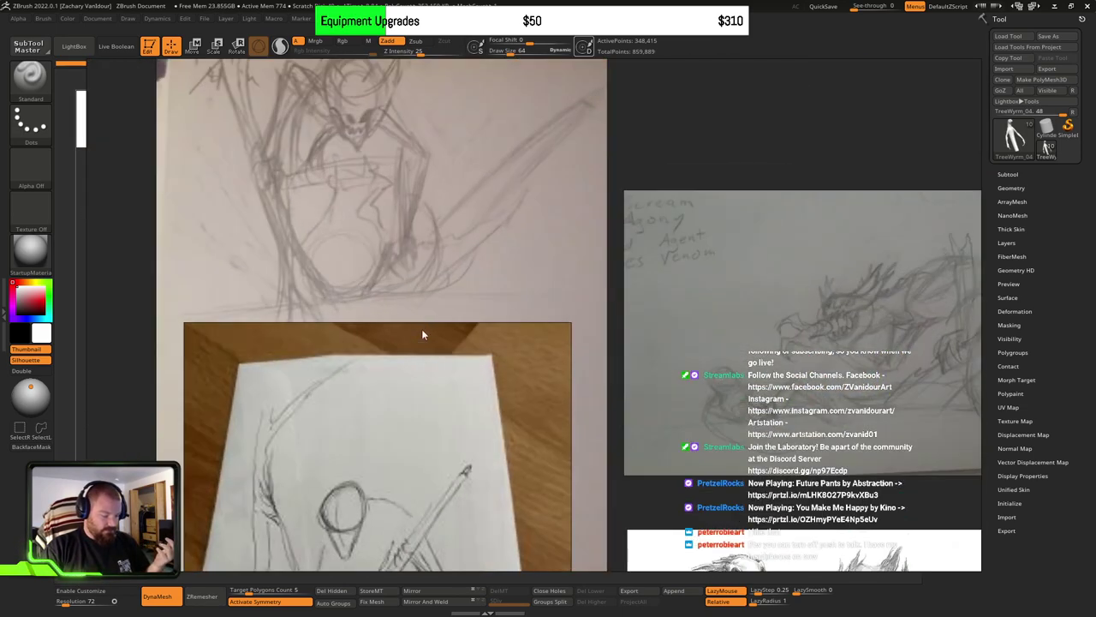
pyautogui.moveTo(393, 242); pyautogui.dragTo(426, 344, button='middle')
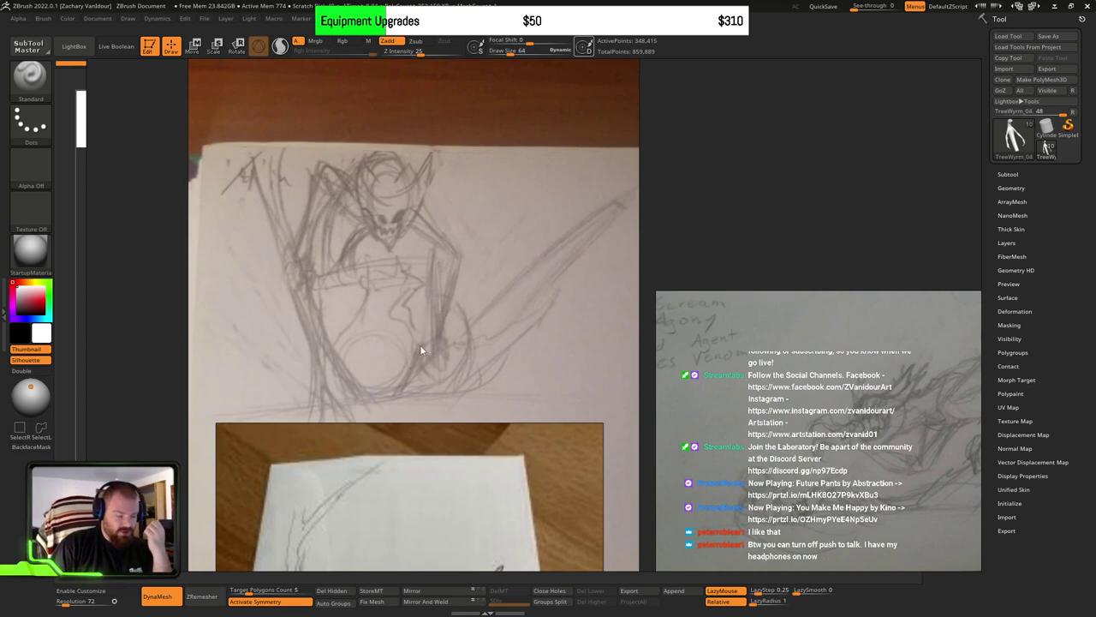
pyautogui.scroll(-2, 499, 304)
pyautogui.moveTo(782, 476); pyautogui.dragTo(447, 341, button='middle')
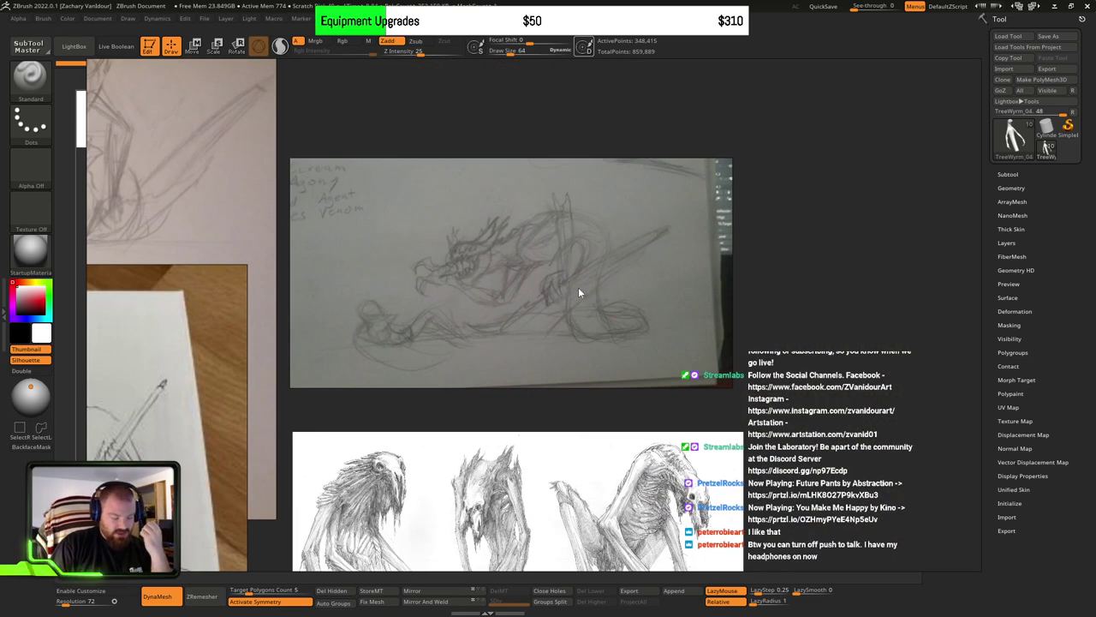
pyautogui.moveTo(393, 280); pyautogui.dragTo(527, 364, button='middle')
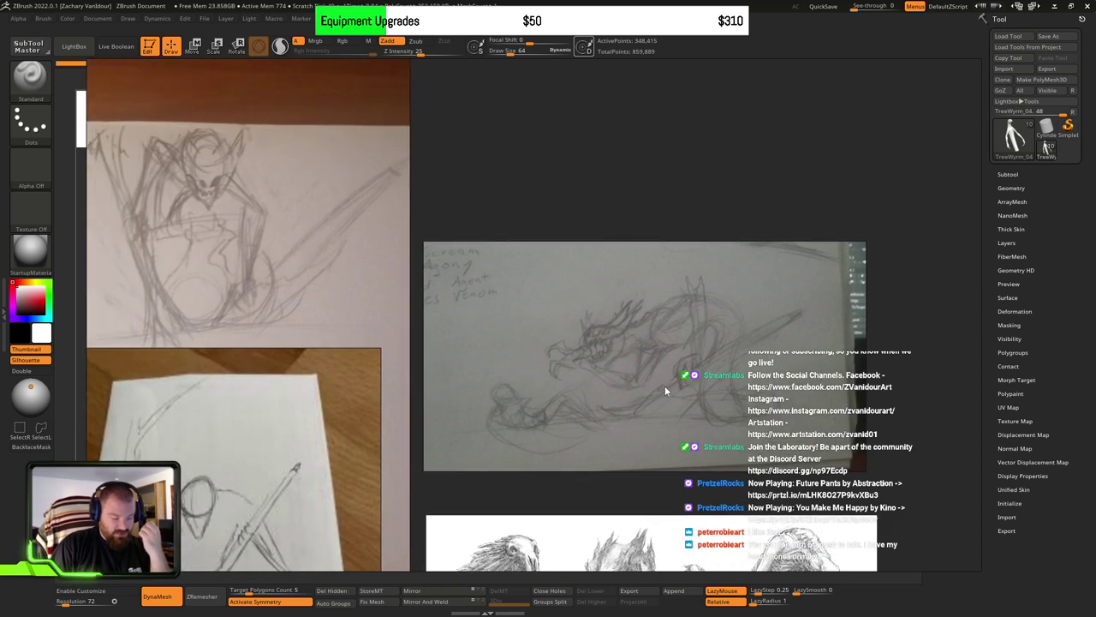
# Step: Inspect the loose pencil sketch of the round-headed figure seated beside a tree up close
pyautogui.scroll(-2, 625, 385)
pyautogui.moveTo(625, 391); pyautogui.dragTo(575, 172, button='middle')
pyautogui.scroll(-1, 572, 167)
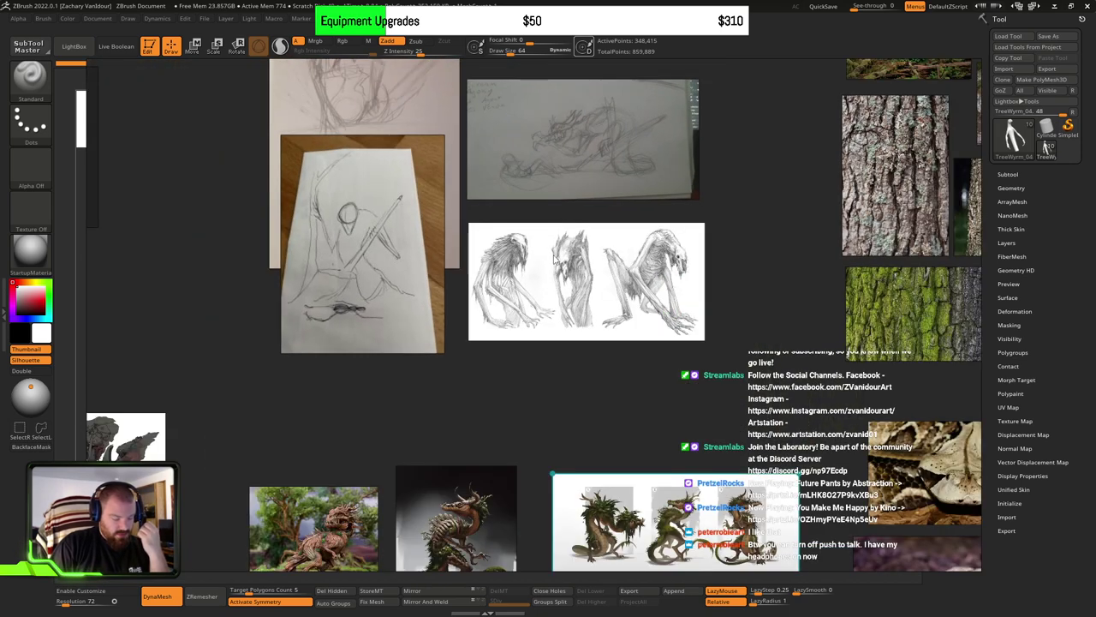
pyautogui.scroll(1, 550, 254)
pyautogui.moveTo(315, 245); pyautogui.dragTo(433, 277, button='middle')
pyautogui.scroll(3, 432, 276)
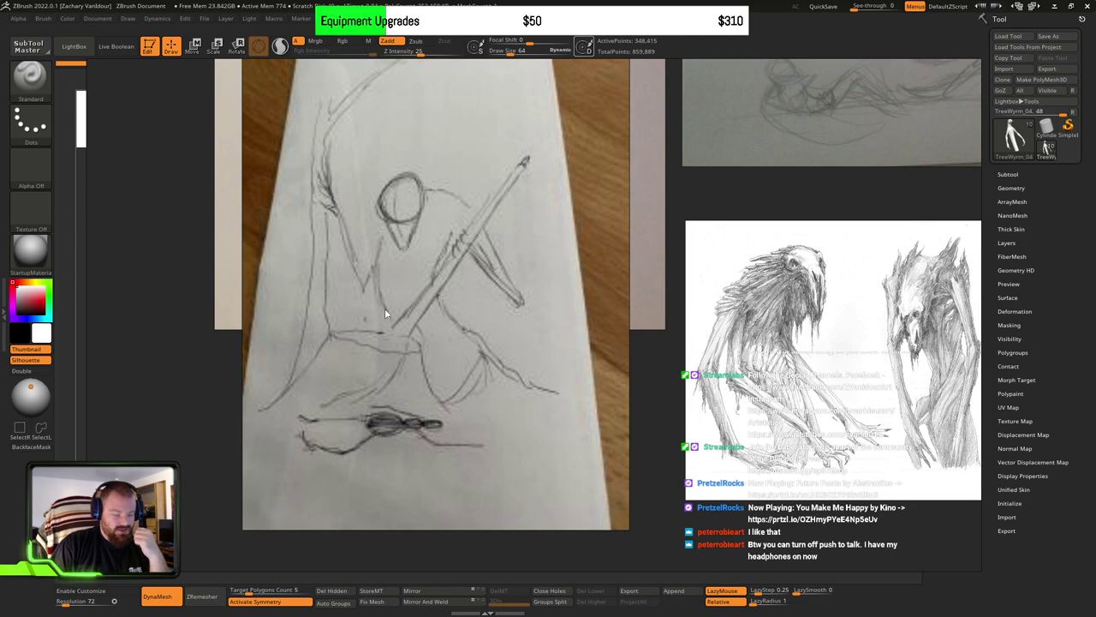
# Step: Study the three skull-headed, long-limbed creature drawings up close, from the feathered figure to the crouching one
pyautogui.scroll(-3, 587, 364)
pyautogui.moveTo(773, 403)
pyautogui.mouseDown(button='middle')
pyautogui.moveTo(489, 317)
pyautogui.moveTo(535, 320)
pyautogui.mouseUp(button='middle')
pyautogui.scroll(3, 489, 318)
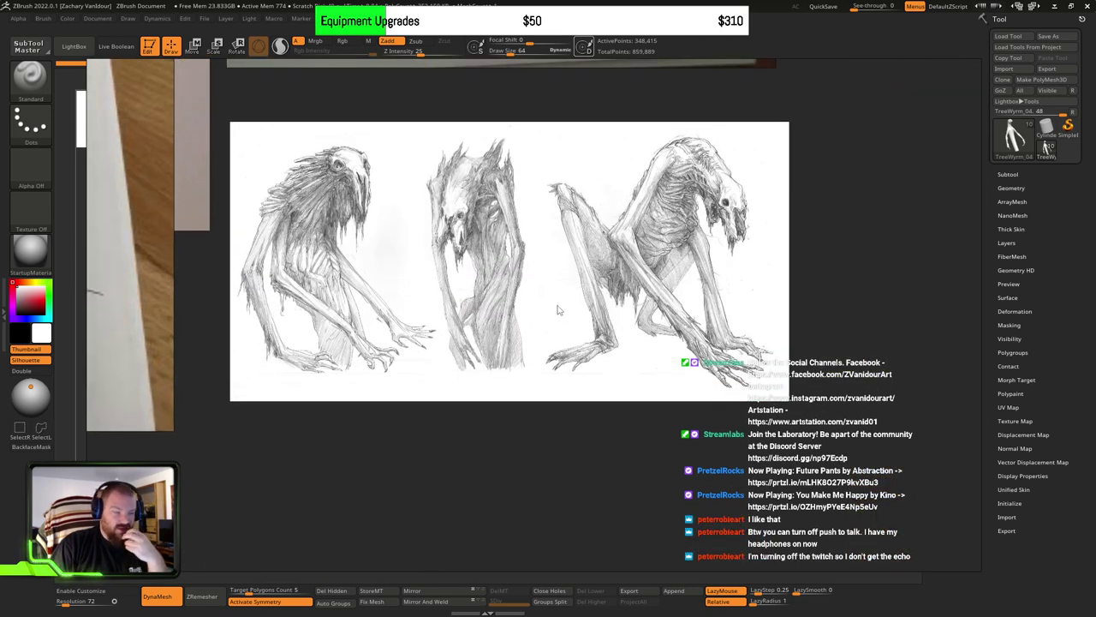
pyautogui.scroll(2, 410, 256)
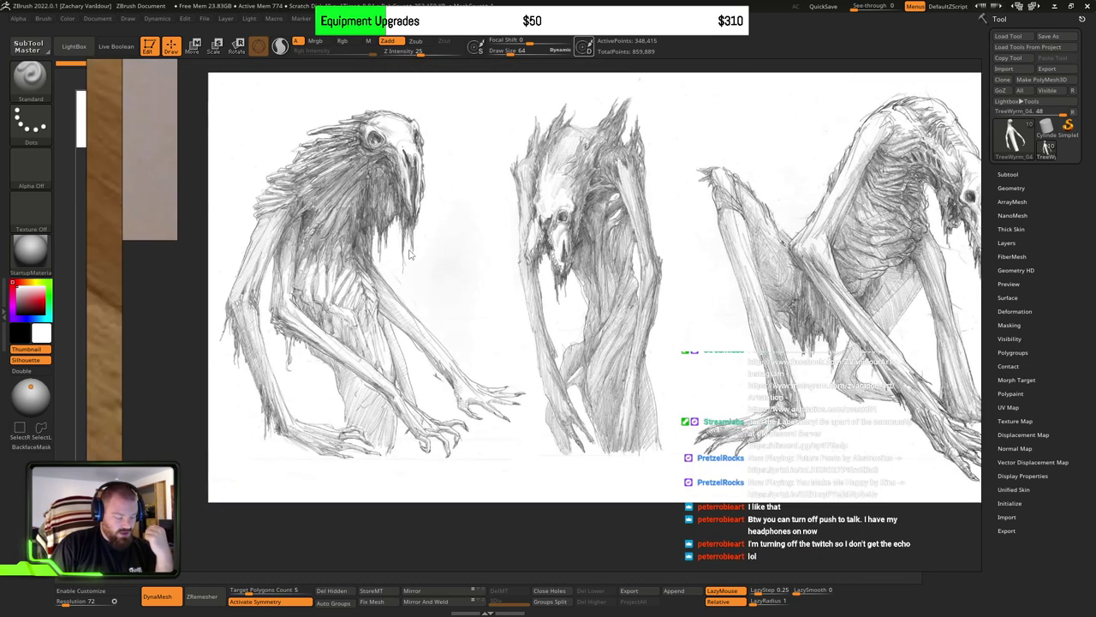
pyautogui.moveTo(383, 257); pyautogui.dragTo(413, 259, button='middle')
pyautogui.moveTo(687, 275); pyautogui.dragTo(547, 305, button='middle')
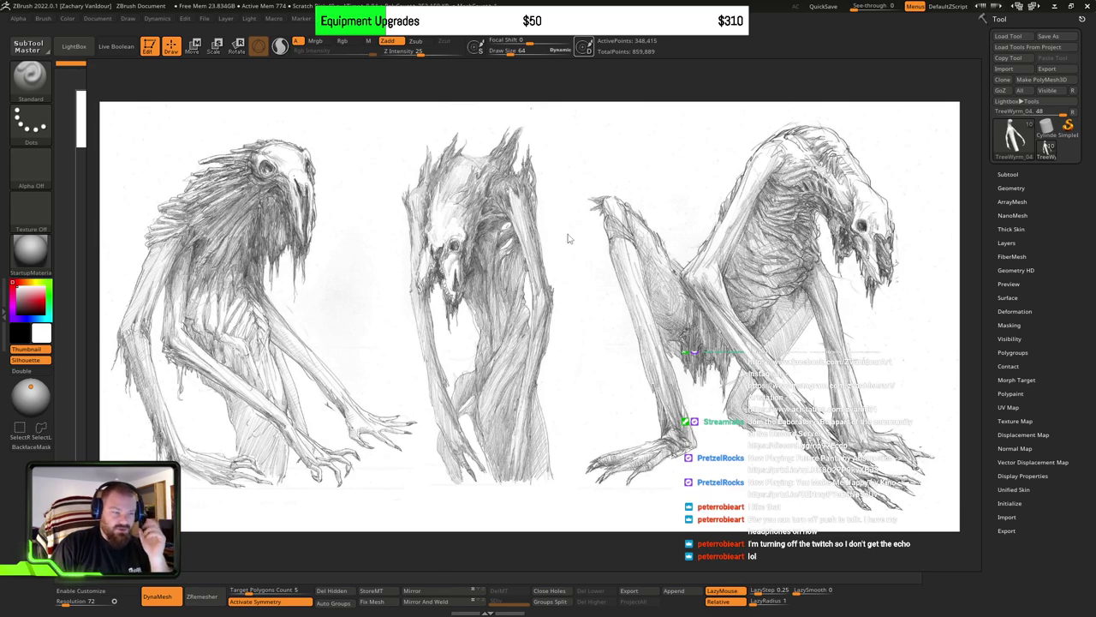
# Step: Review the tree root and vine photos, examining the grey, flaking red and mossy bark textures up close
pyautogui.scroll(-5, 573, 238)
pyautogui.moveTo(827, 236); pyautogui.dragTo(324, 237, button='middle')
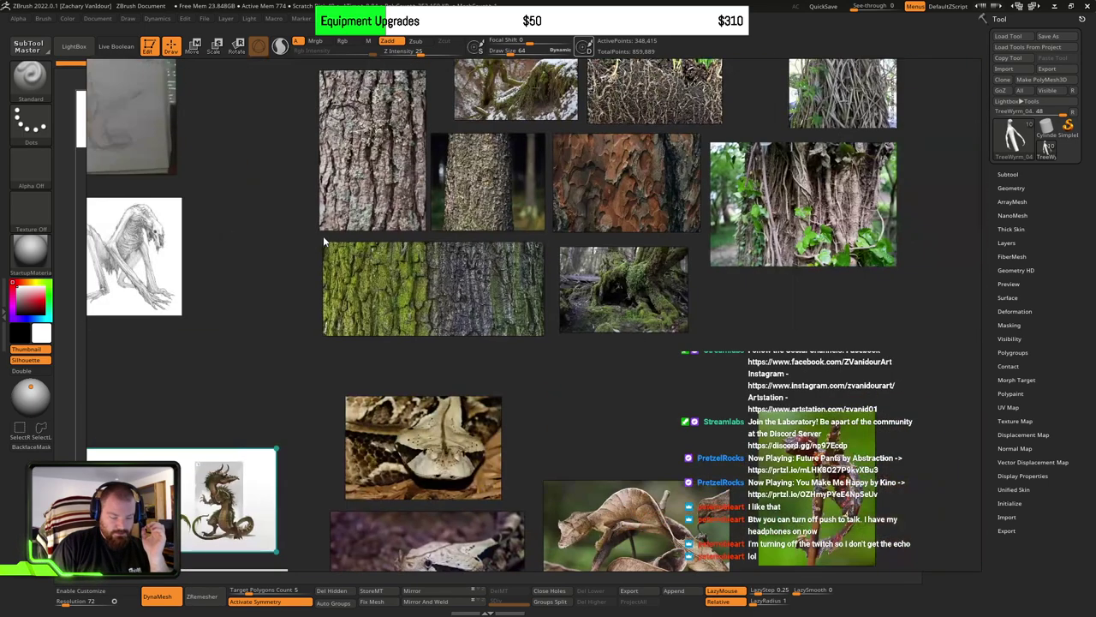
pyautogui.scroll(-4, 323, 236)
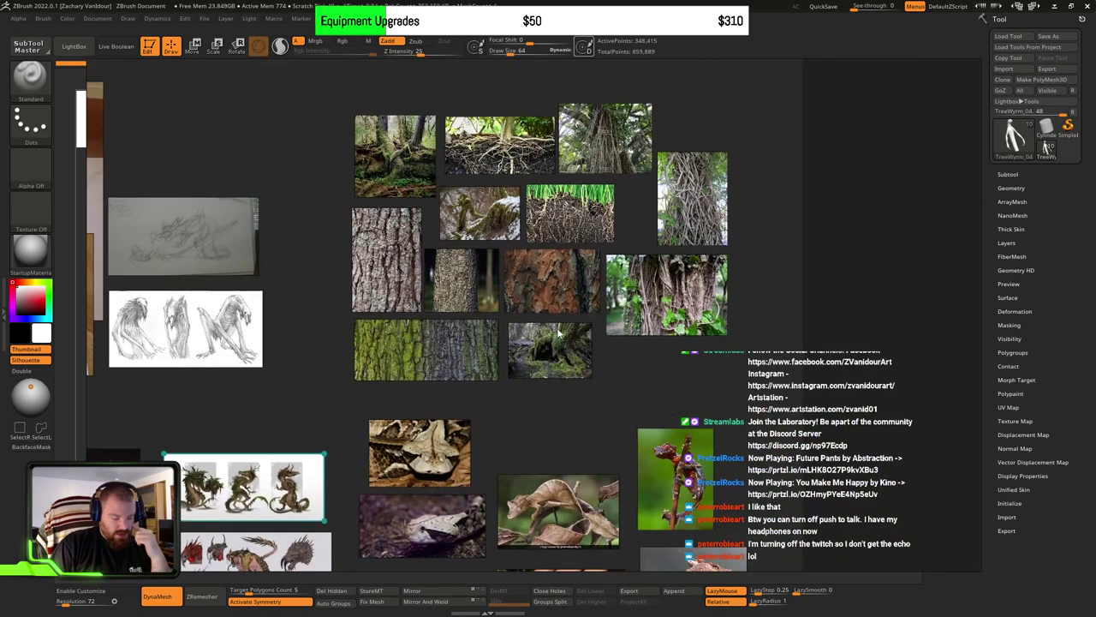
pyautogui.moveTo(297, 119); pyautogui.dragTo(803, 330)
pyautogui.click(775, 364)
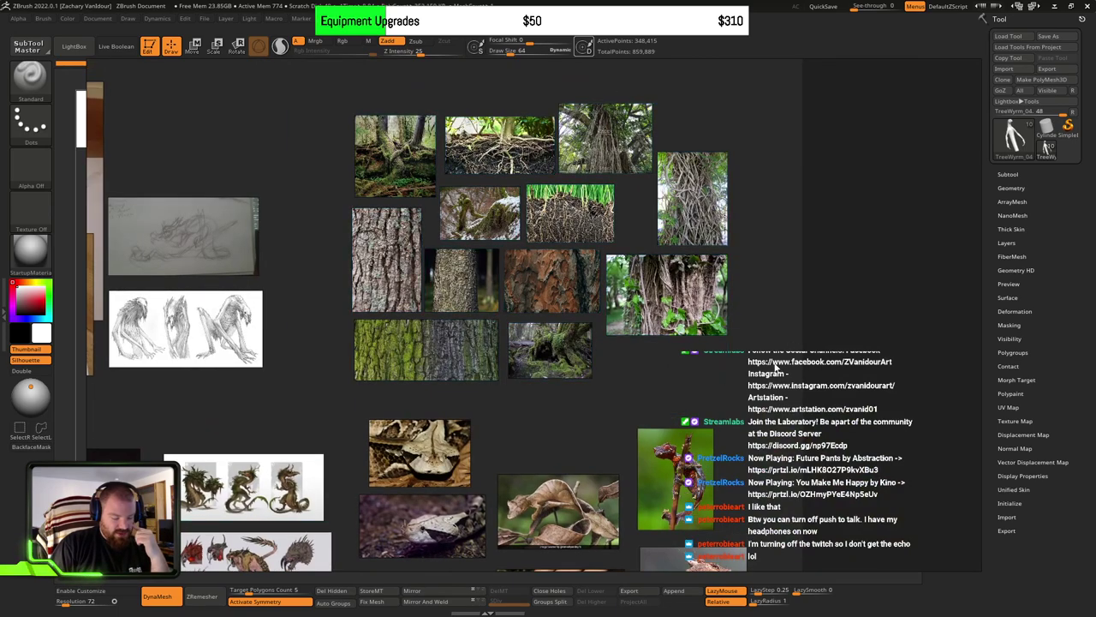
pyautogui.scroll(6, 542, 274)
pyautogui.moveTo(428, 275); pyautogui.dragTo(765, 240, button='middle')
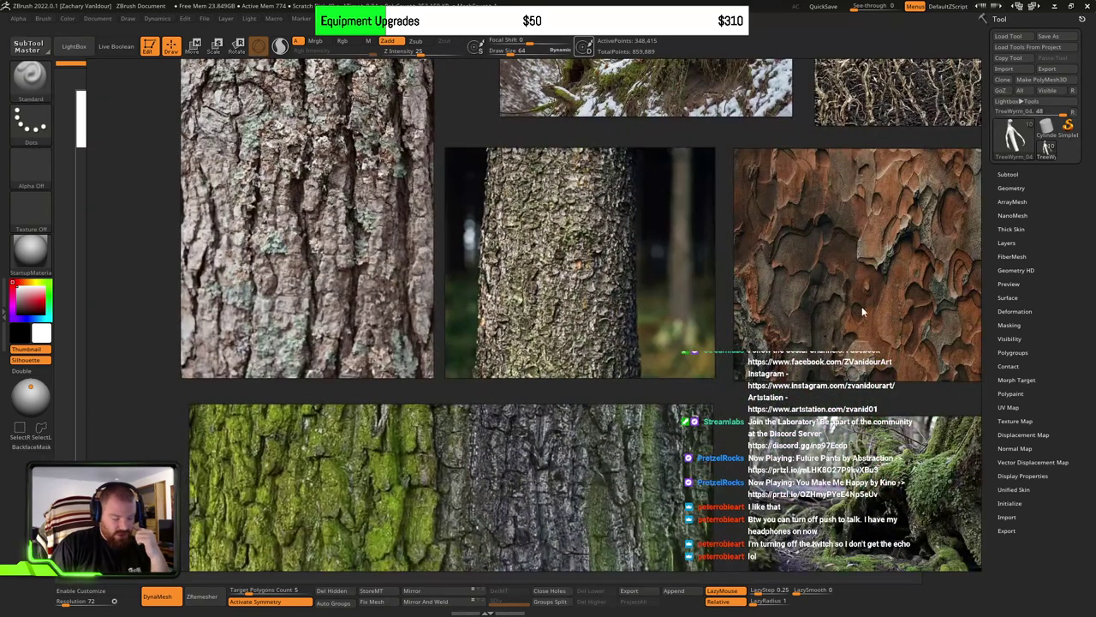
pyautogui.scroll(-5, 864, 313)
pyautogui.scroll(3, 508, 175)
pyautogui.scroll(-3, 578, 337)
# Step: View the animal reference photos of vipers, pink burrowing reptiles, leaf-like geckos and mantises
pyautogui.moveTo(545, 421); pyautogui.dragTo(555, 180, button='middle')
pyautogui.scroll(1, 552, 273)
pyautogui.moveTo(585, 344); pyautogui.dragTo(548, 282, button='middle')
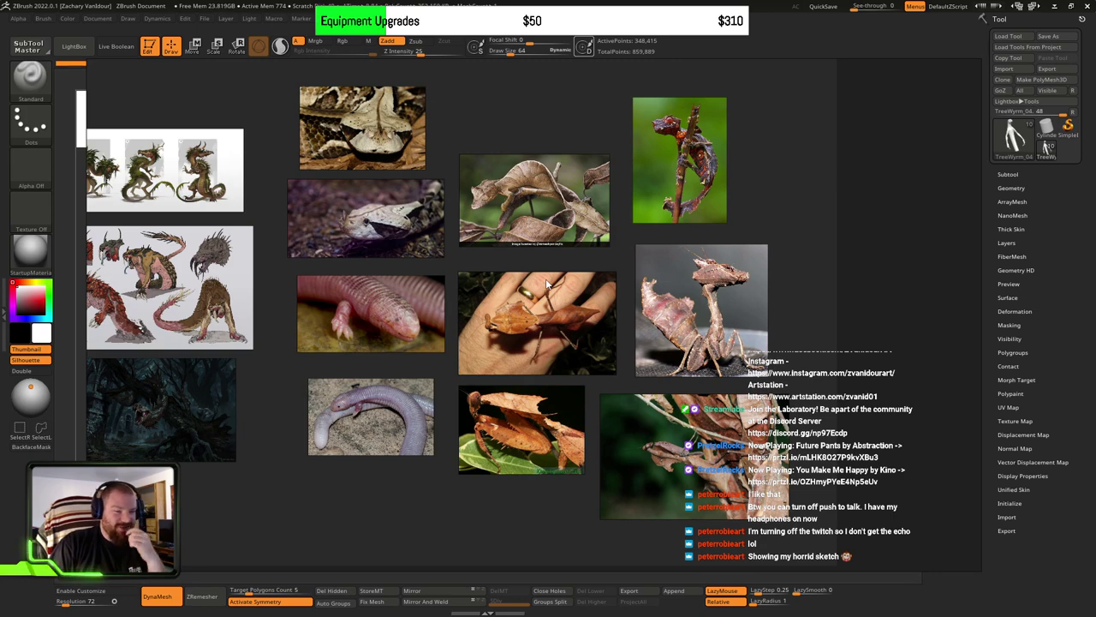
# Step: Revisit the pencil sketches and skull-headed creature drawings, and finish with an overview of the whole reference board
pyautogui.moveTo(214, 167); pyautogui.dragTo(699, 404, button='middle')
pyautogui.moveTo(423, 164)
pyautogui.mouseDown(button='middle')
pyautogui.moveTo(458, 344)
pyautogui.moveTo(468, 315)
pyautogui.mouseUp(button='middle')
pyautogui.scroll(2, 463, 262)
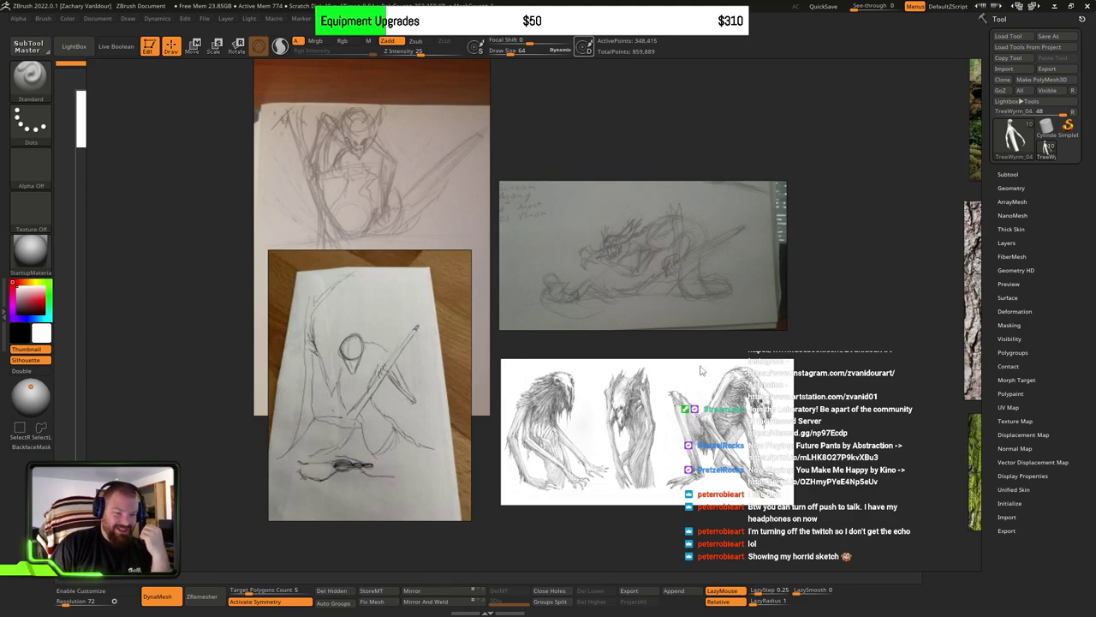
pyautogui.scroll(-2, 739, 382)
pyautogui.moveTo(846, 423); pyautogui.dragTo(399, 225, button='middle')
pyautogui.scroll(-2, 641, 352)
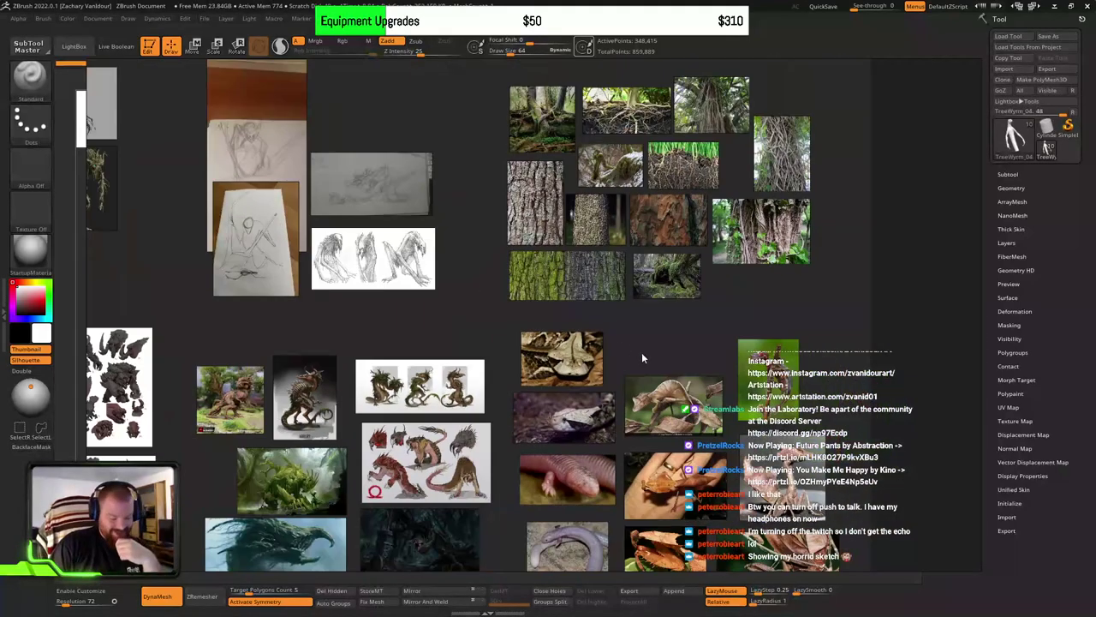
# Step: Examine the two viper photos and the two pink, ringed burrowing reptile photos, marking each pair on the reference board
pyautogui.moveTo(689, 432); pyautogui.dragTo(572, 208, button='middle')
pyautogui.scroll(5, 599, 252)
pyautogui.moveTo(489, 263); pyautogui.dragTo(575, 350, button='middle')
pyautogui.scroll(-2, 569, 278)
pyautogui.scroll(-1, 574, 348)
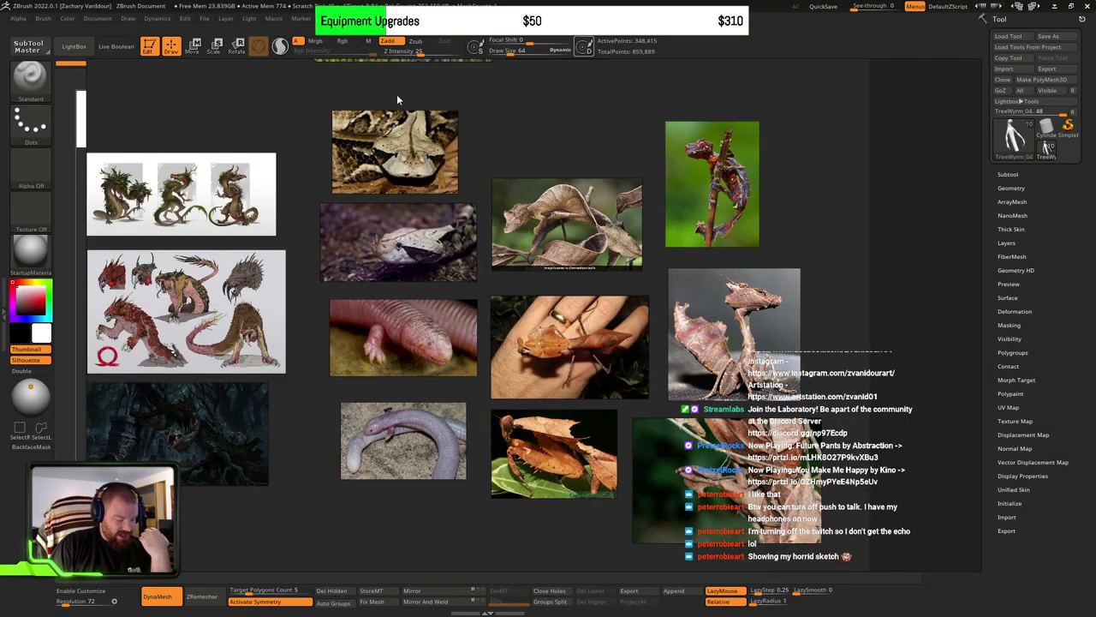
pyautogui.moveTo(396, 94); pyautogui.dragTo(418, 268)
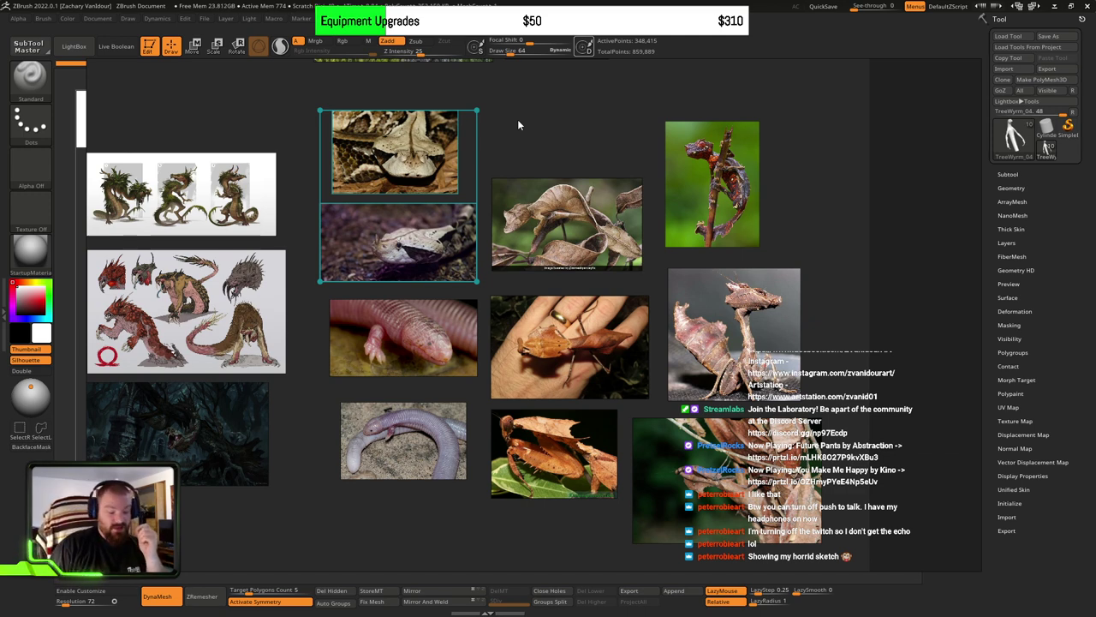
pyautogui.scroll(-2, 549, 268)
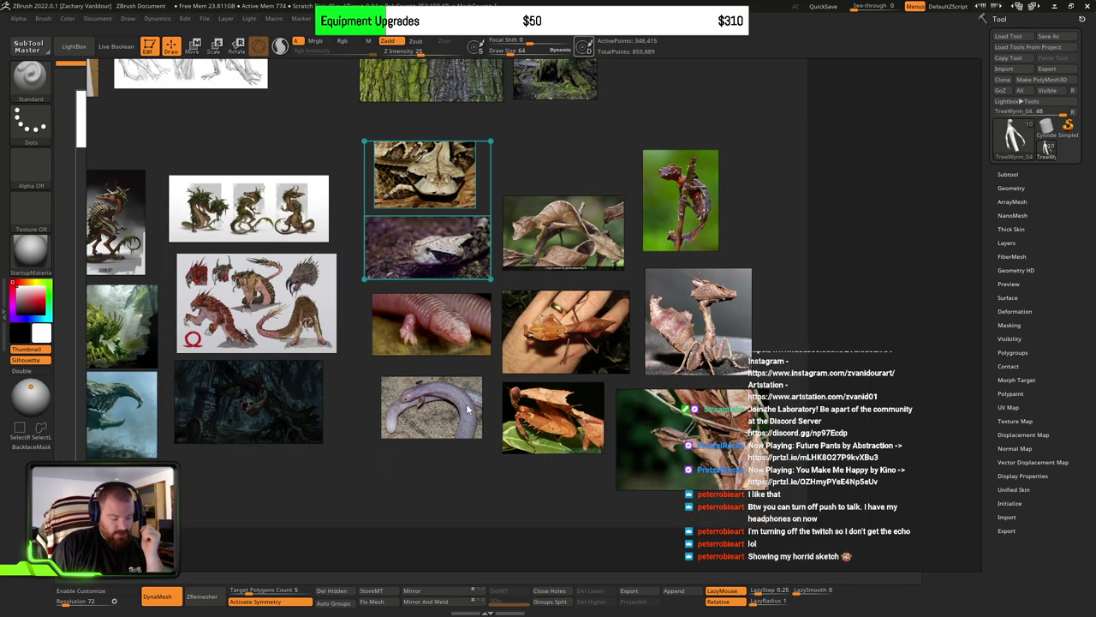
pyautogui.moveTo(367, 332); pyautogui.dragTo(439, 463)
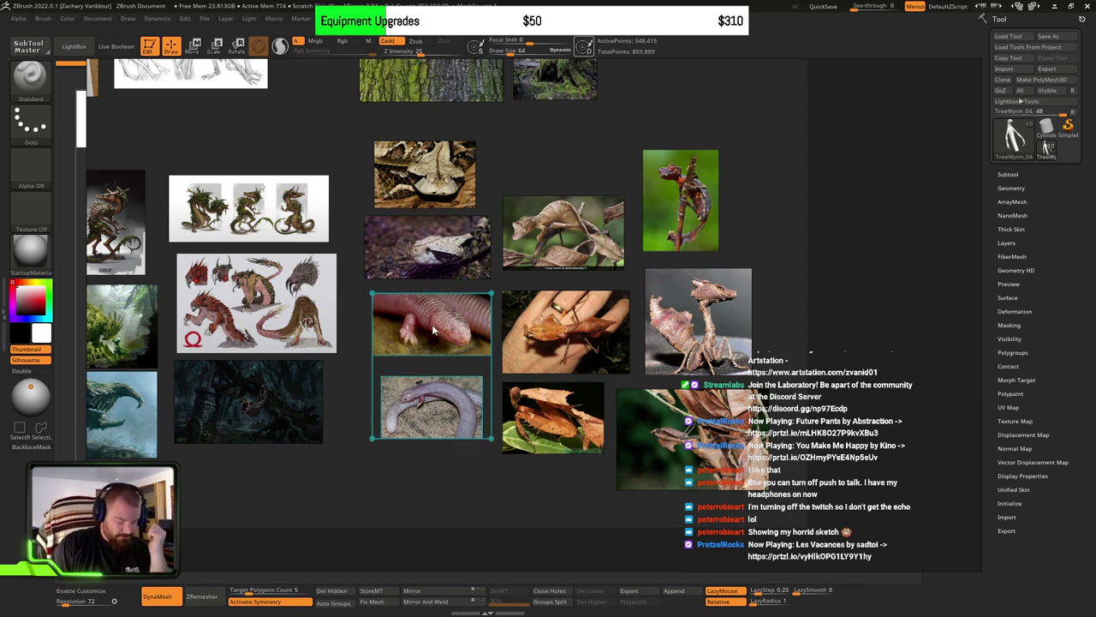
pyautogui.scroll(3, 458, 363)
pyautogui.click(257, 397)
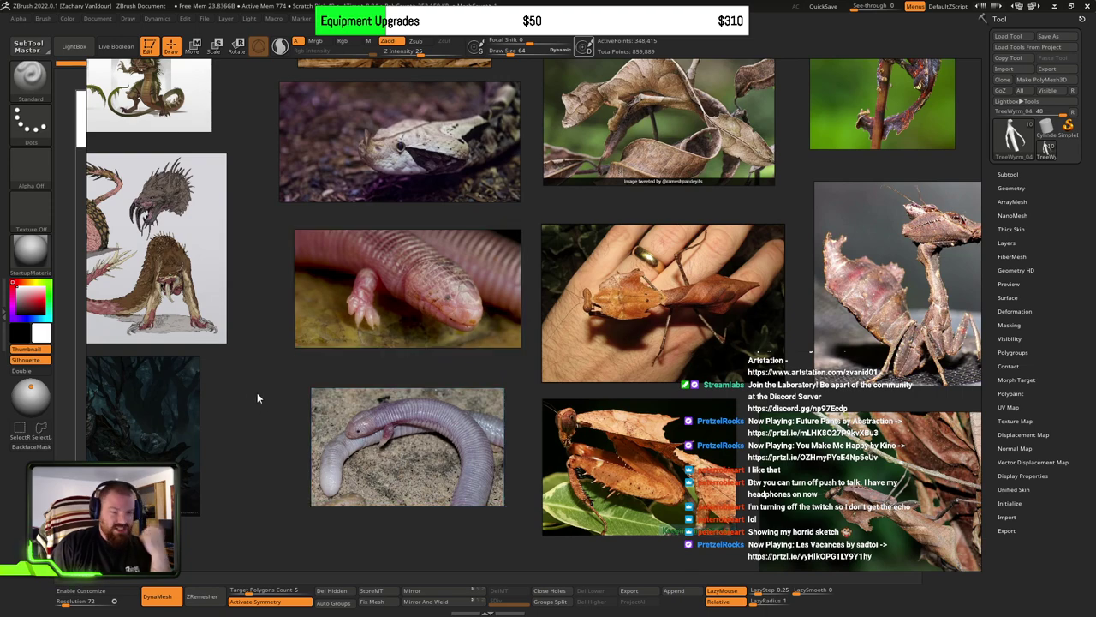
# Step: Compare the creature concept paintings, including the red clawed beast sheet, with the neighbouring animal photos
pyautogui.moveTo(284, 379); pyautogui.dragTo(662, 422, button='middle')
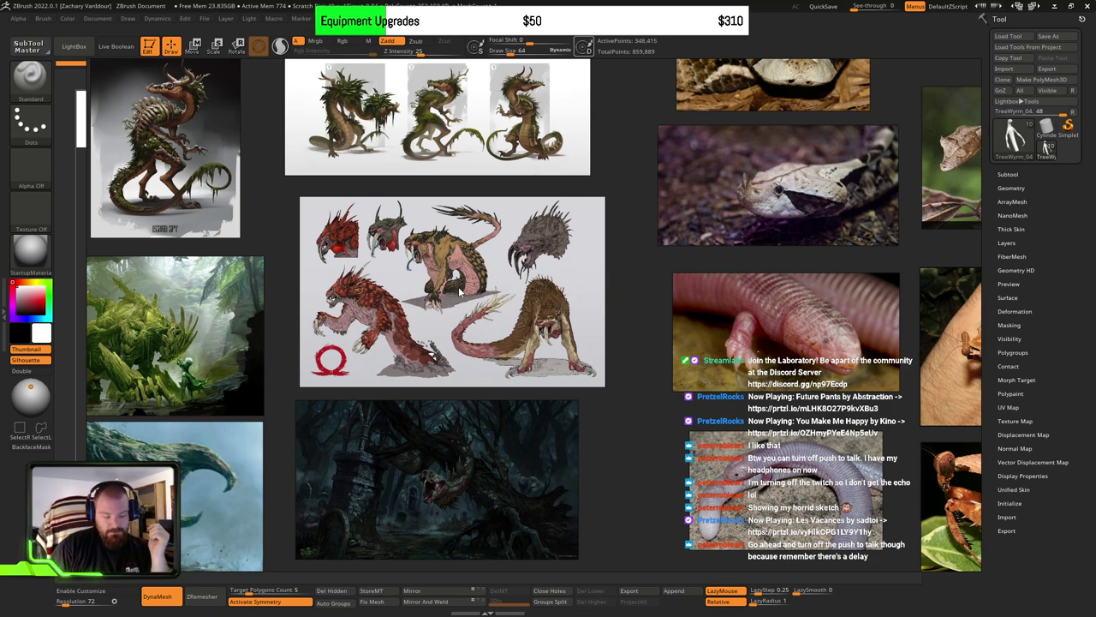
pyautogui.scroll(-3, 763, 354)
pyautogui.moveTo(865, 383); pyautogui.dragTo(531, 346, button='middle')
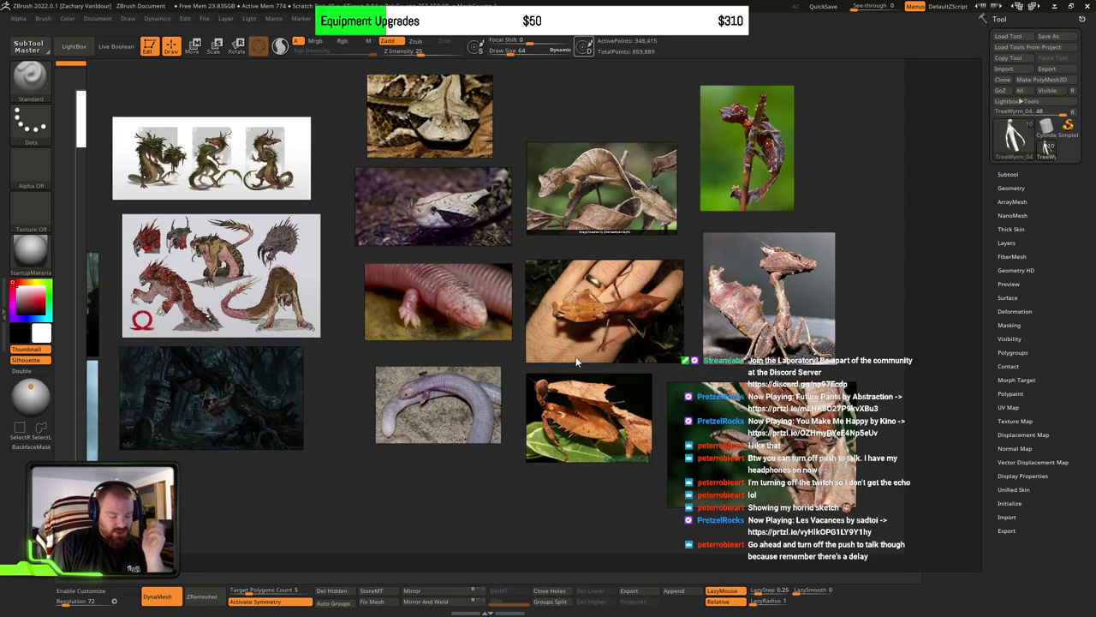
# Step: Select the two leaf-tailed gecko photos and study the brown gecko's leaf-like head, body and limbs up close
pyautogui.click(778, 162)
pyautogui.keyDown('shift'); pyautogui.click(594, 163); pyautogui.keyUp('shift')
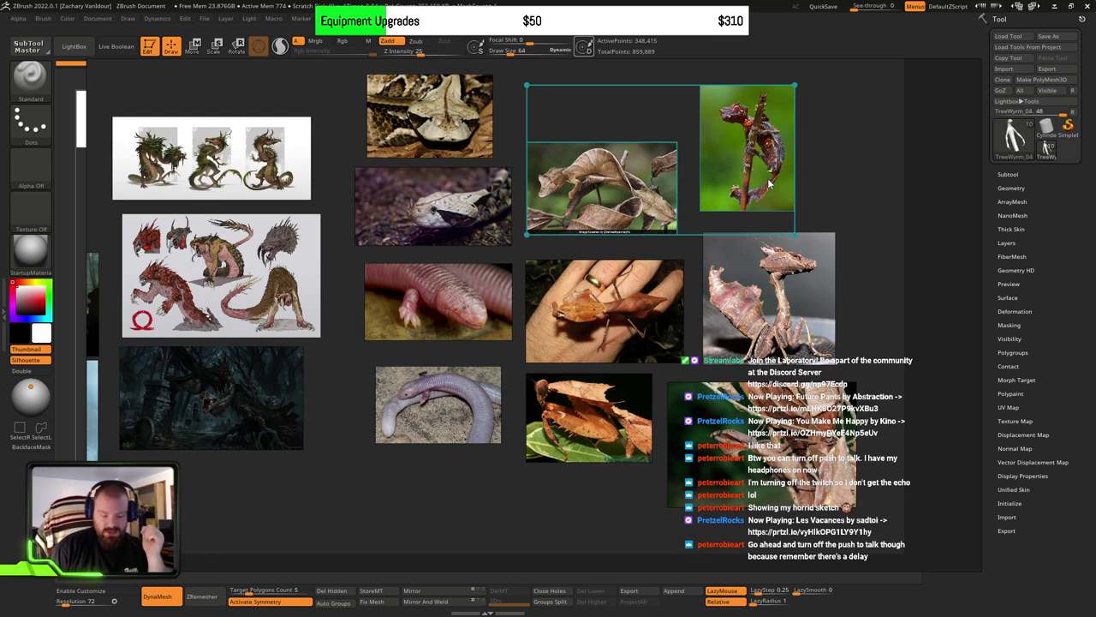
pyautogui.click(825, 161)
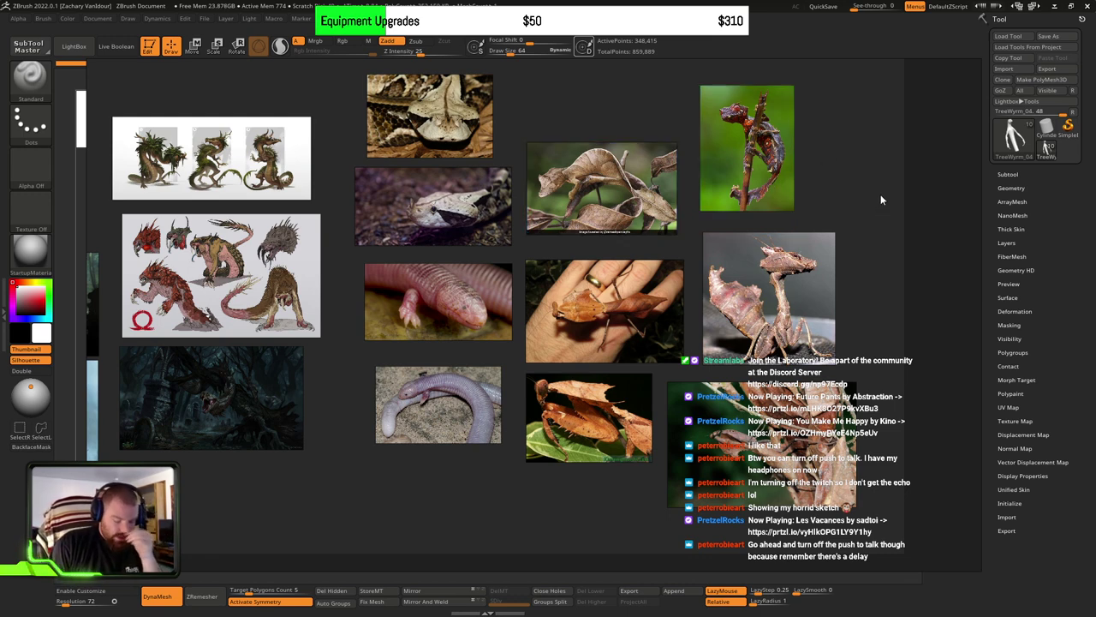
pyautogui.moveTo(613, 92); pyautogui.dragTo(839, 189)
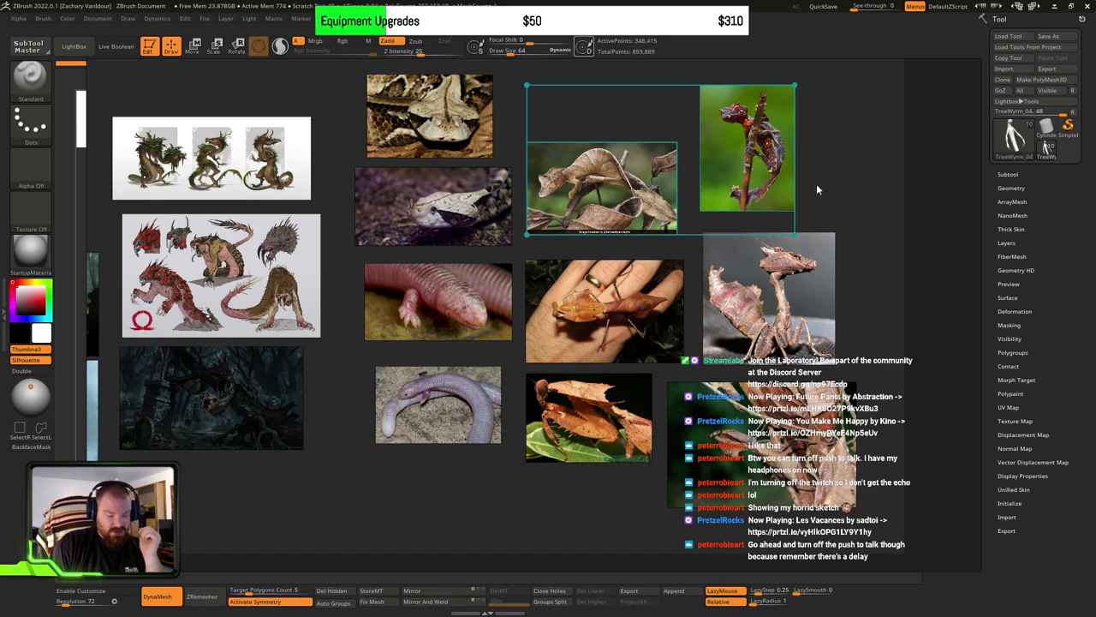
pyautogui.scroll(3, 817, 190)
pyautogui.scroll(1, 317, 278)
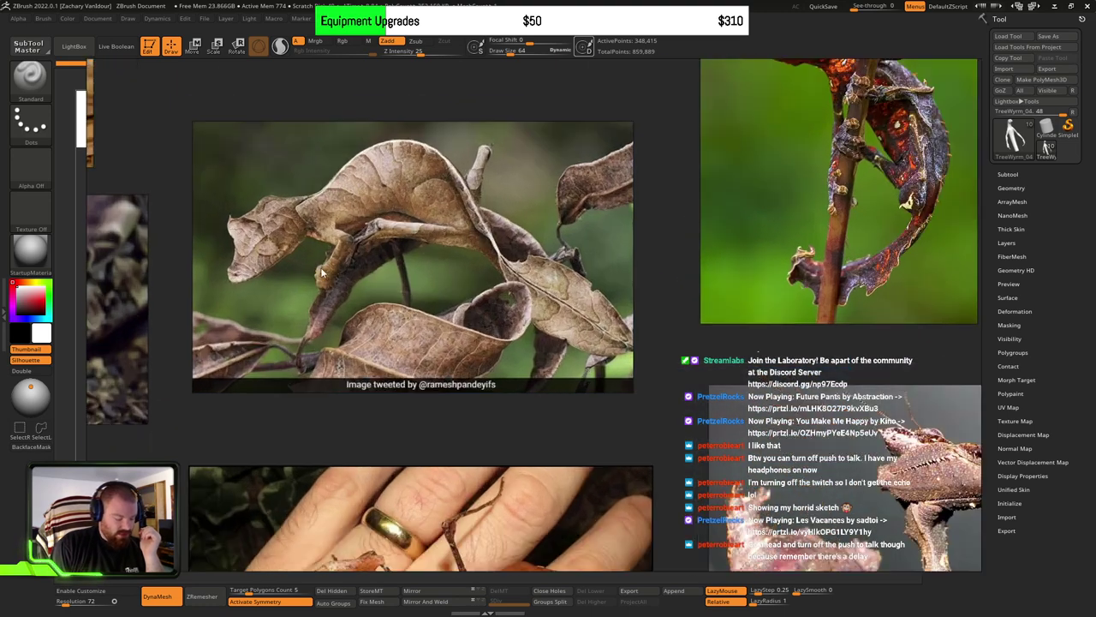
pyautogui.moveTo(347, 279); pyautogui.dragTo(383, 293, button='middle')
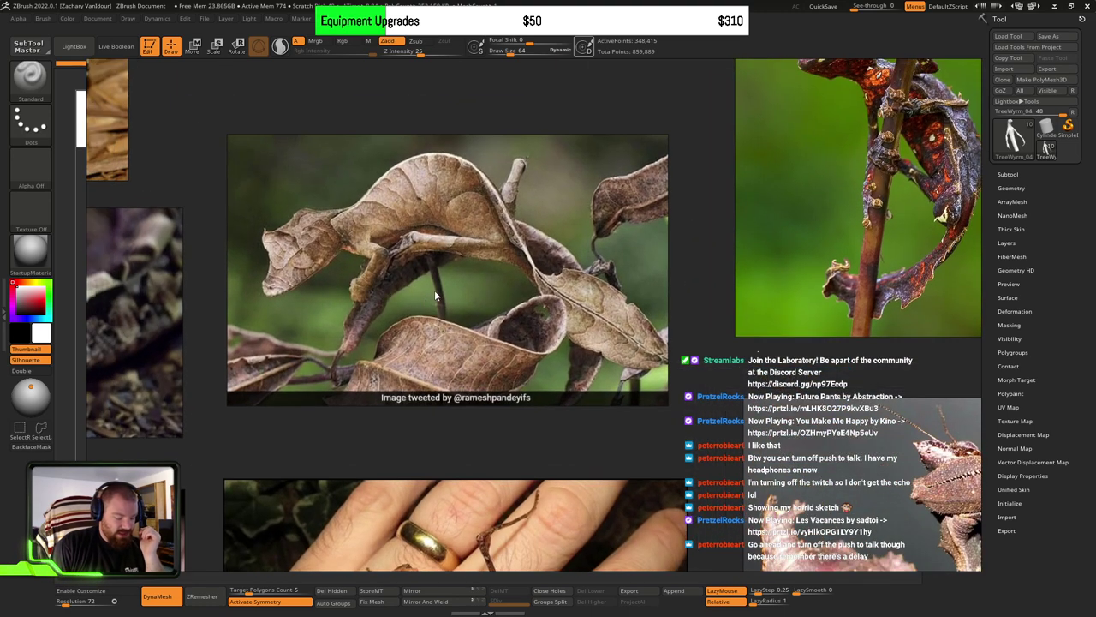
pyautogui.scroll(-3, 443, 285)
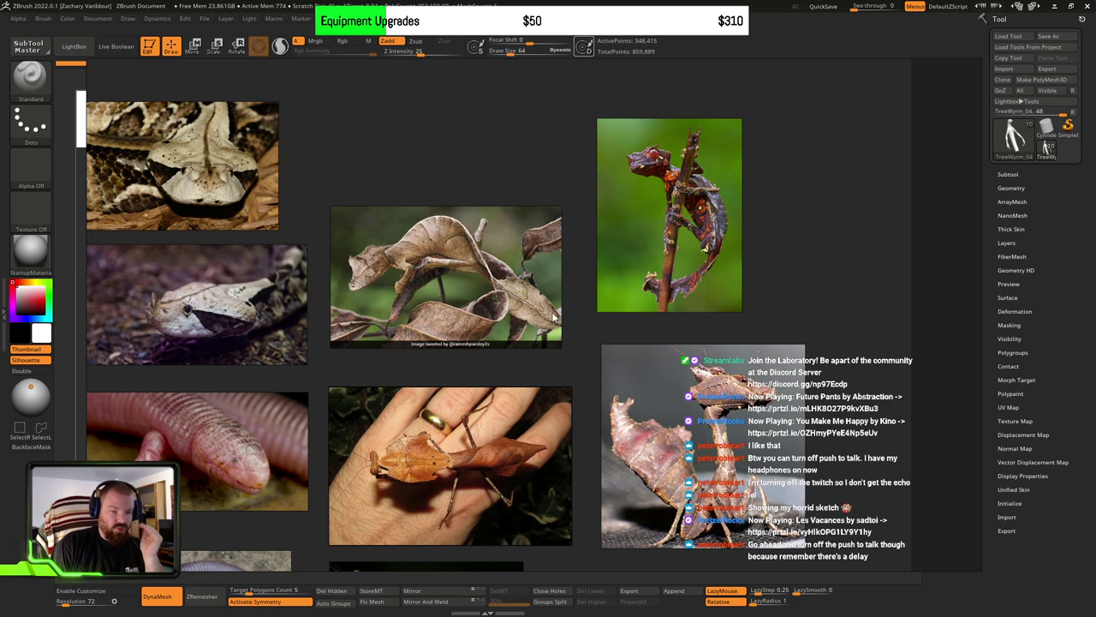
# Step: Examine the four dead-leaf mantis photos, marking them as a group on the reference board
pyautogui.moveTo(633, 383); pyautogui.dragTo(644, 132, button='middle')
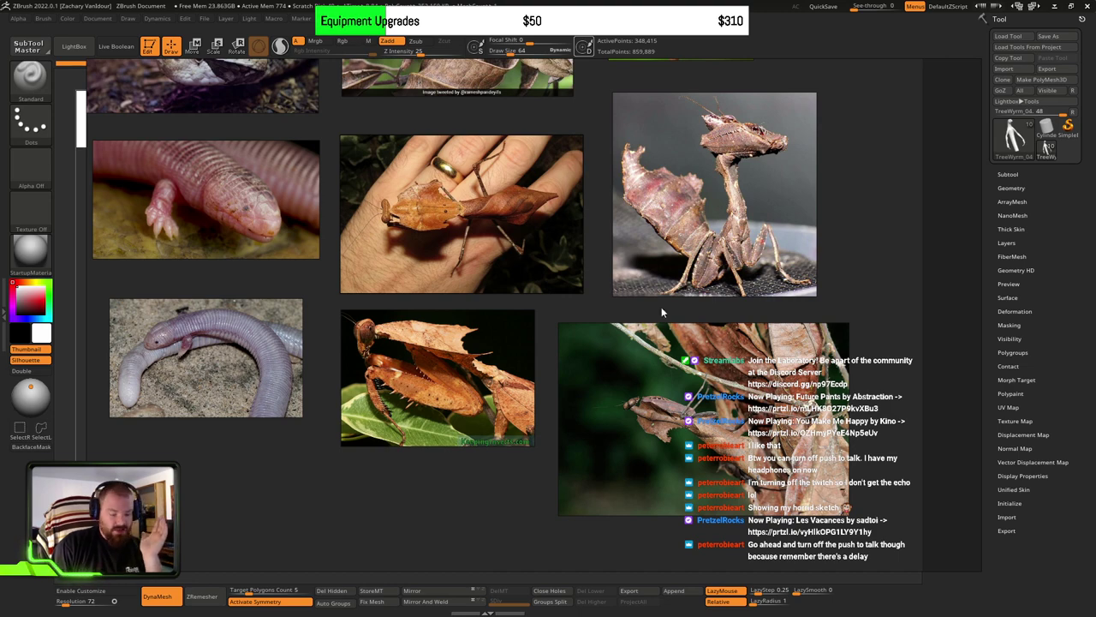
pyautogui.scroll(-4, 872, 315)
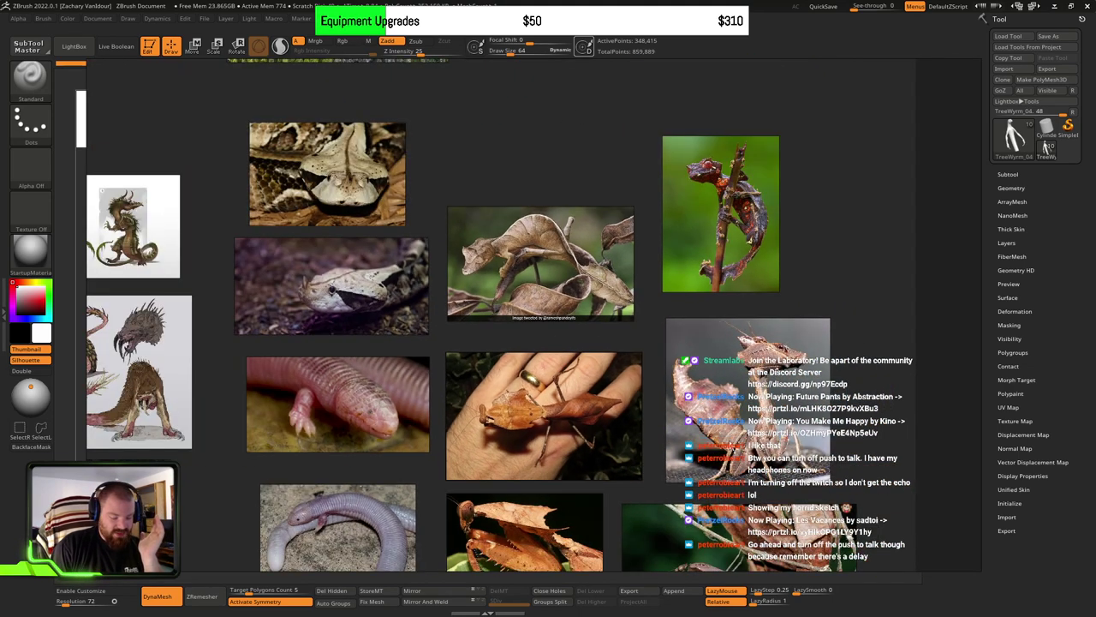
pyautogui.moveTo(672, 514); pyautogui.dragTo(583, 250, button='middle')
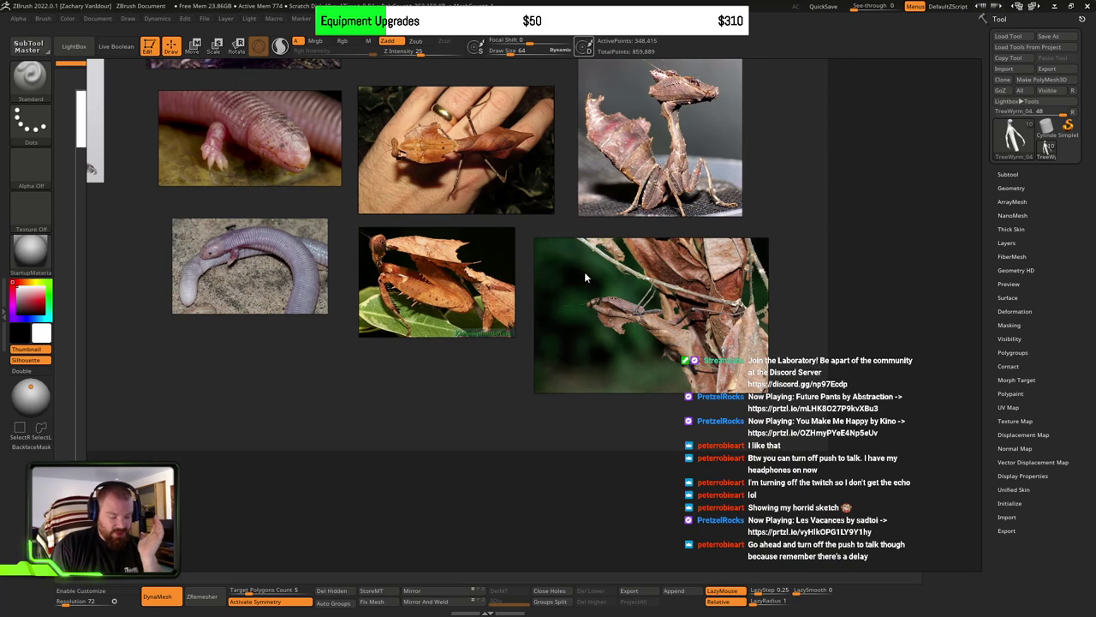
pyautogui.moveTo(585, 250); pyautogui.dragTo(592, 315, button='middle')
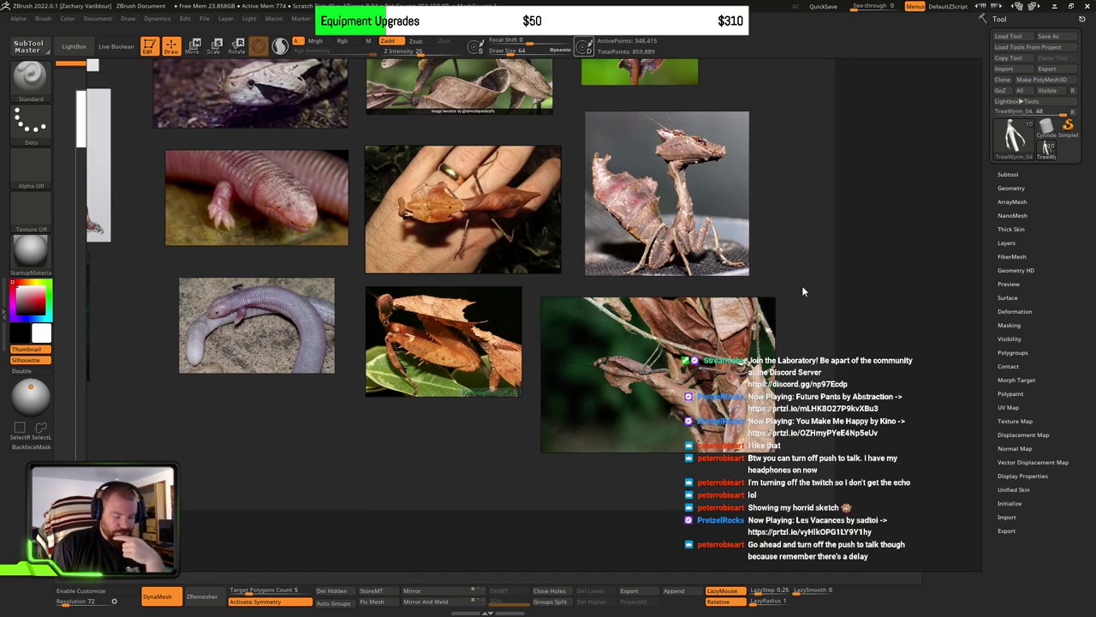
pyautogui.moveTo(813, 233); pyautogui.dragTo(454, 374)
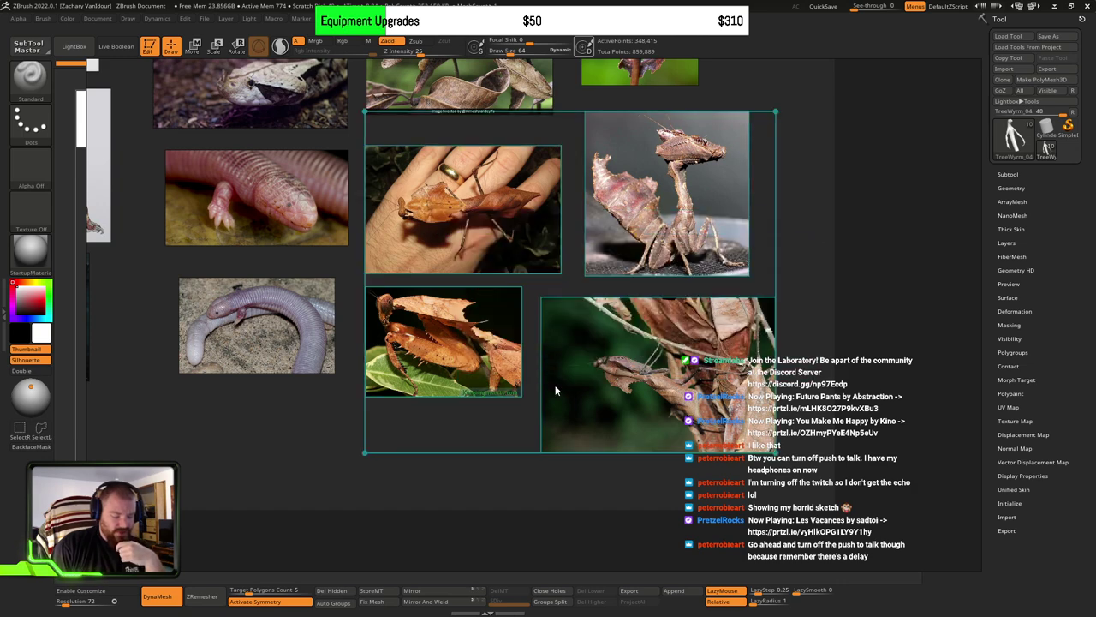
pyautogui.click(796, 293)
pyautogui.moveTo(806, 360); pyautogui.dragTo(334, 205)
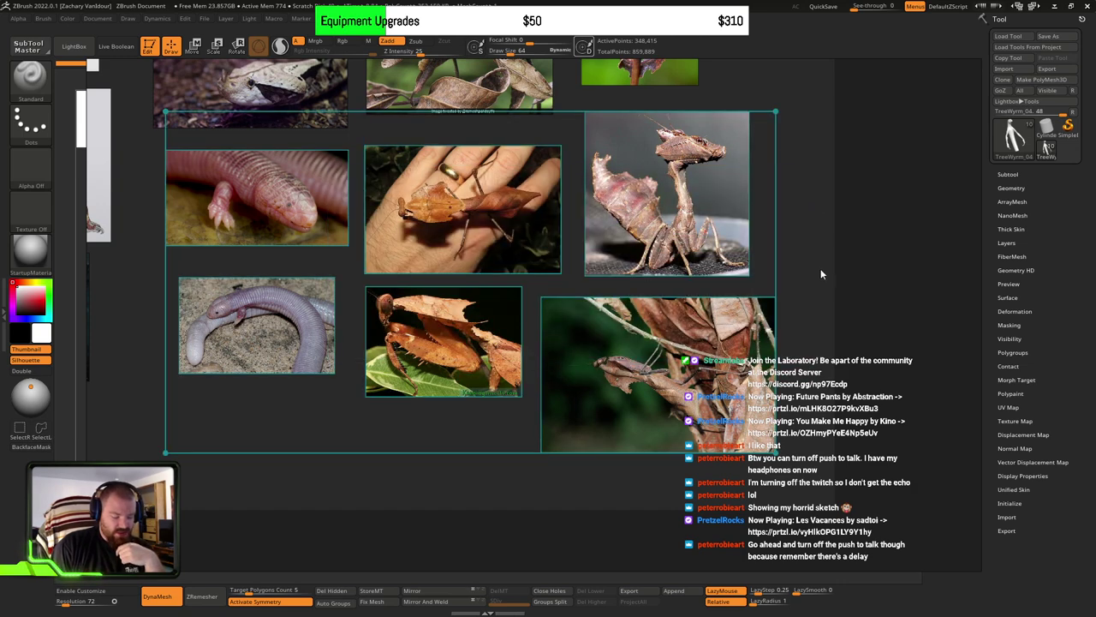
pyautogui.moveTo(797, 360); pyautogui.dragTo(485, 200)
pyautogui.click(802, 237)
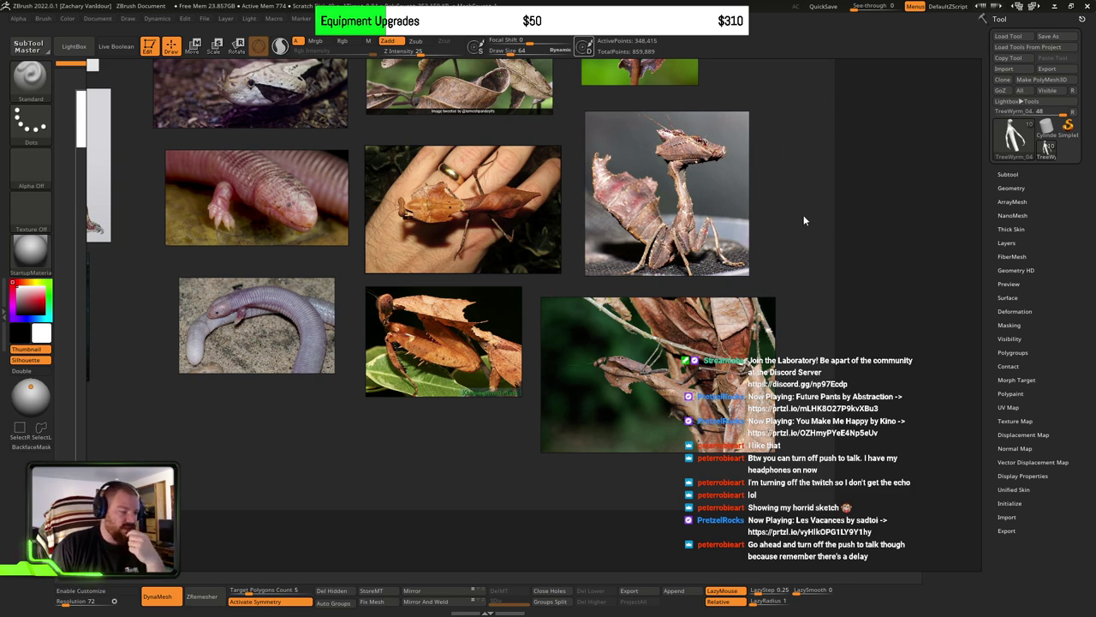
# Step: Shift the reference board window slightly and view the animal photos together with the creature concepts
pyautogui.moveTo(798, 214); pyautogui.dragTo(710, 210, button='right')
pyautogui.scroll(-4, 710, 216)
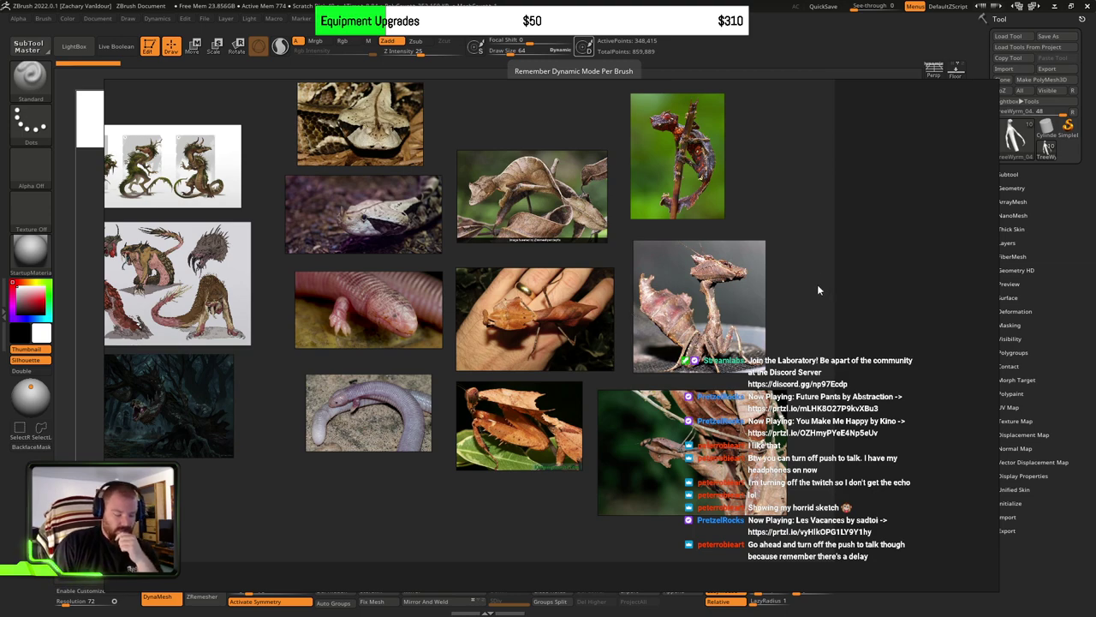
pyautogui.scroll(2, 816, 285)
pyautogui.scroll(-4, 807, 286)
pyautogui.moveTo(808, 290); pyautogui.dragTo(886, 342, button='middle')
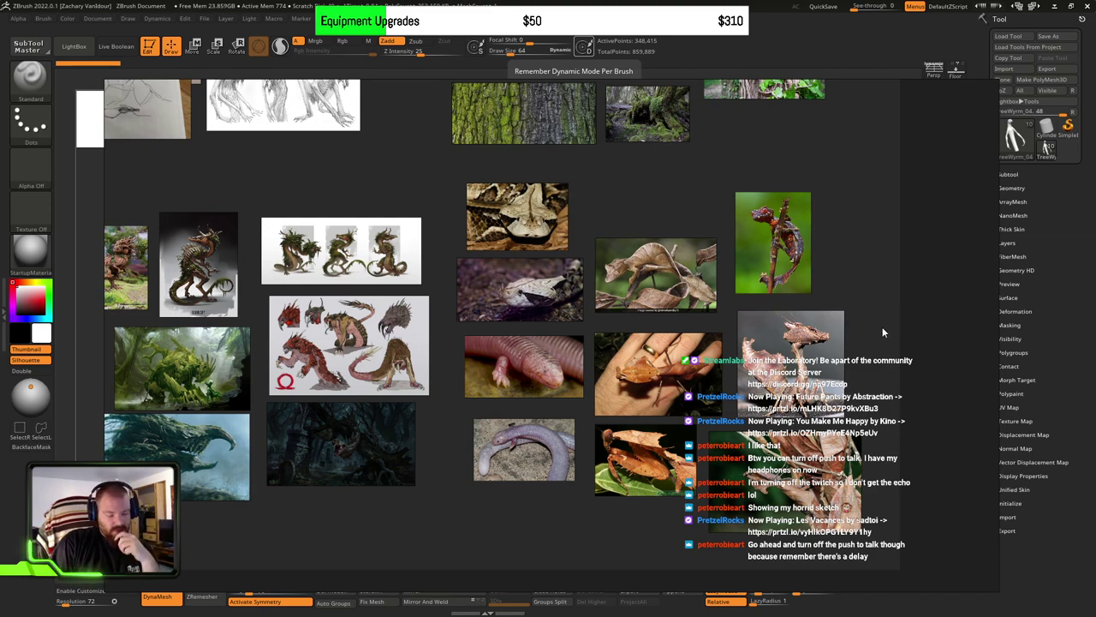
# Step: Switch back to the TreeWyrm sculpt in ZBrush and set the brush's draw size to about 737
pyautogui.hotkey('alt', 'Tab')
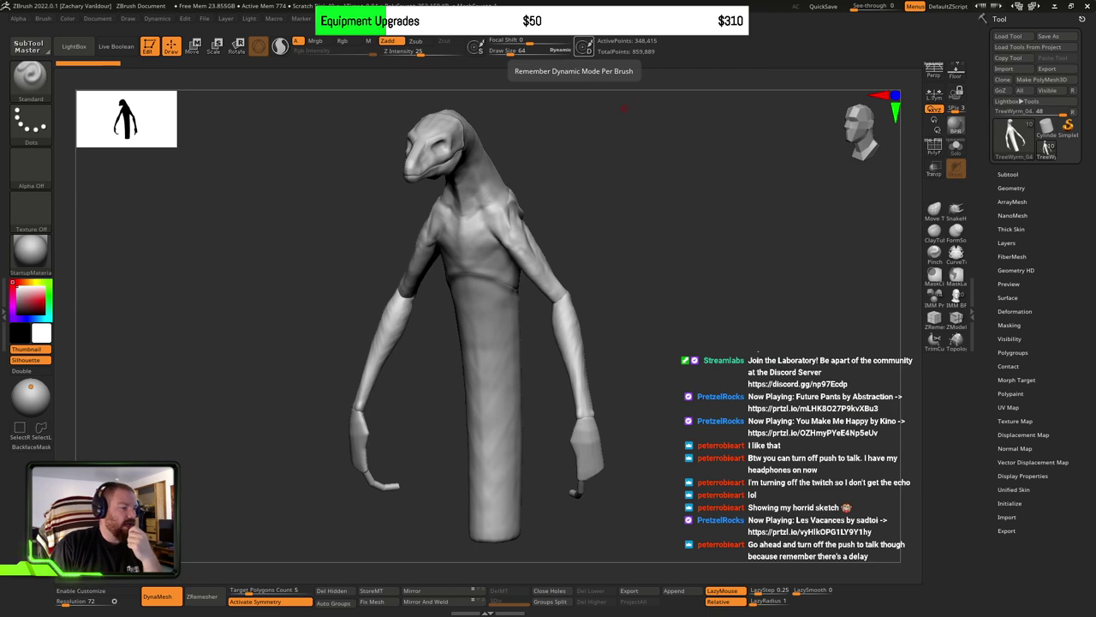
pyautogui.moveTo(740, 288); pyautogui.dragTo(501, 320)
pyautogui.moveTo(725, 281); pyautogui.dragTo(582, 301)
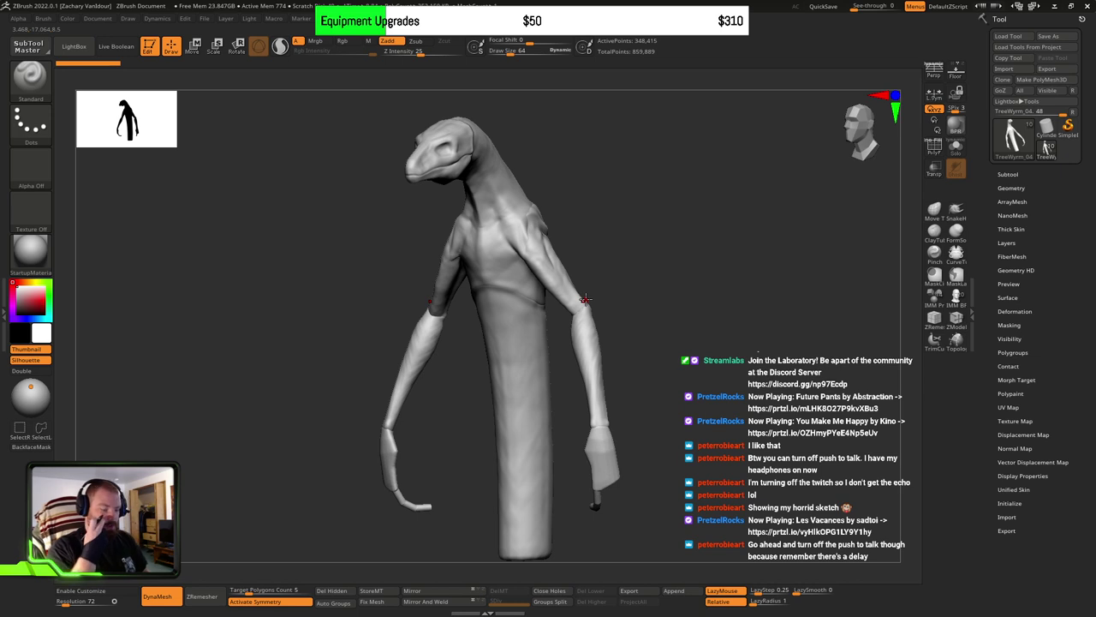
pyautogui.press('s')
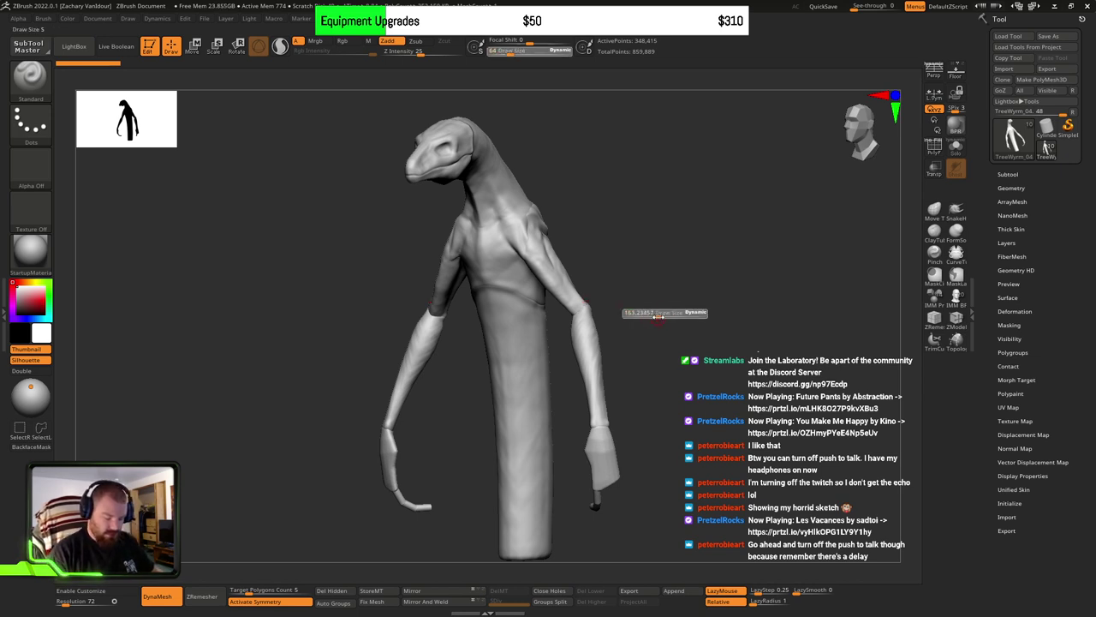
pyautogui.moveTo(702, 316); pyautogui.dragTo(708, 315)
pyautogui.moveTo(617, 314)
pyautogui.mouseDown()
pyautogui.moveTo(664, 297)
pyautogui.moveTo(631, 347)
pyautogui.moveTo(531, 338)
pyautogui.mouseUp()
pyautogui.keyDown('shift'); pyautogui.moveTo(528, 345); pyautogui.dragTo(523, 334, button='right'); pyautogui.keyUp('shift')
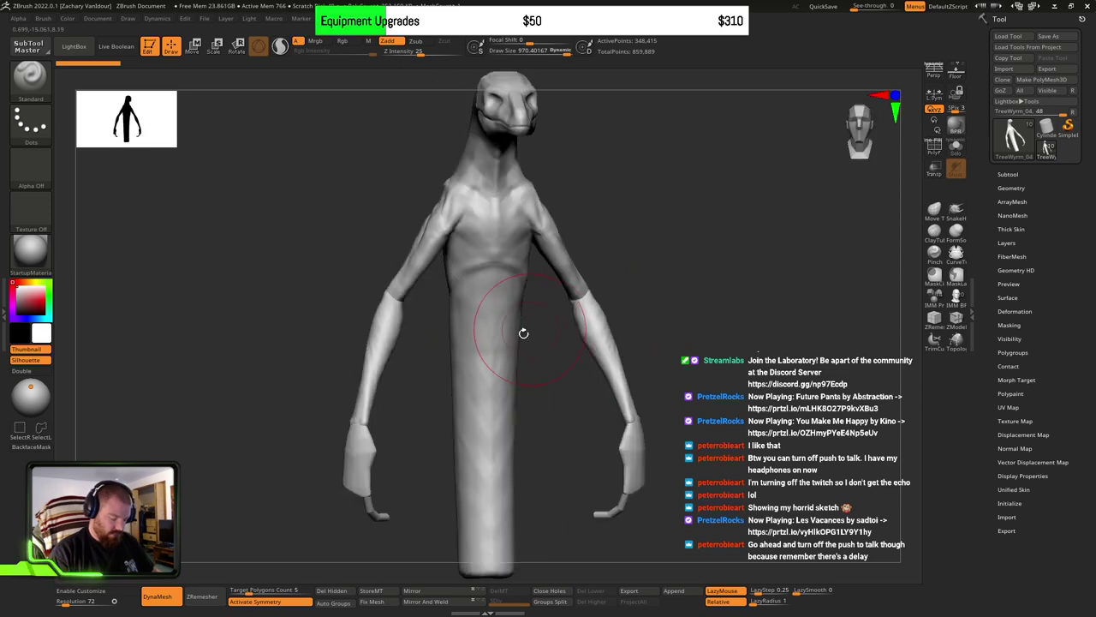
pyautogui.press('s')
pyautogui.moveTo(510, 334); pyautogui.dragTo(498, 333)
pyautogui.moveTo(602, 300); pyautogui.dragTo(628, 326)
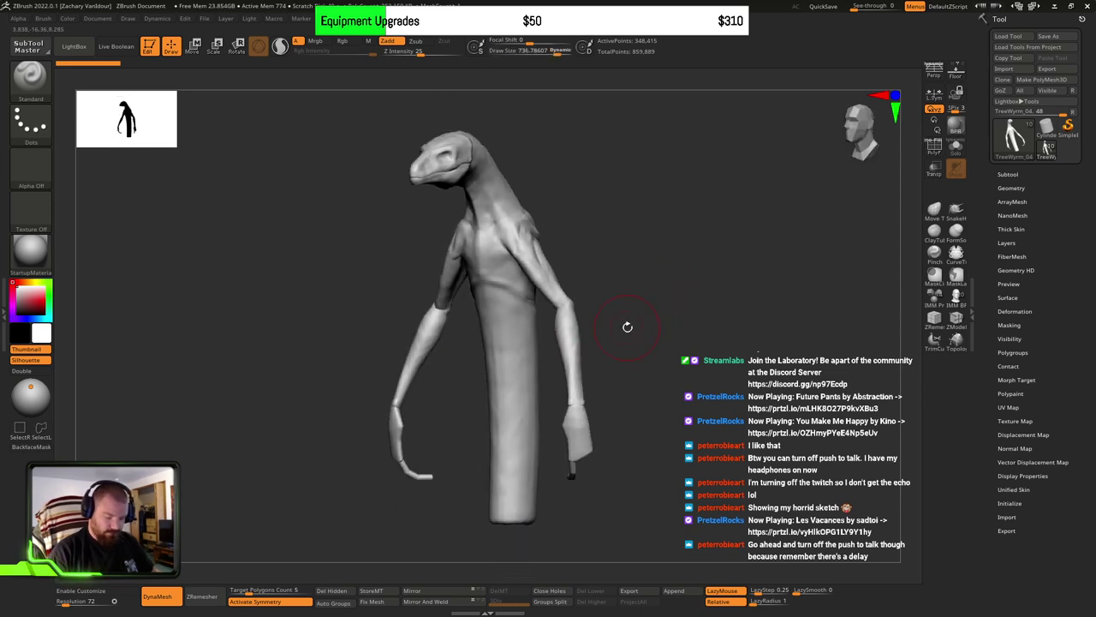
# Step: Open the subtool list, turn on the visibility of TreeWyrm_05 and inspect the head up close
pyautogui.click(1007, 173)
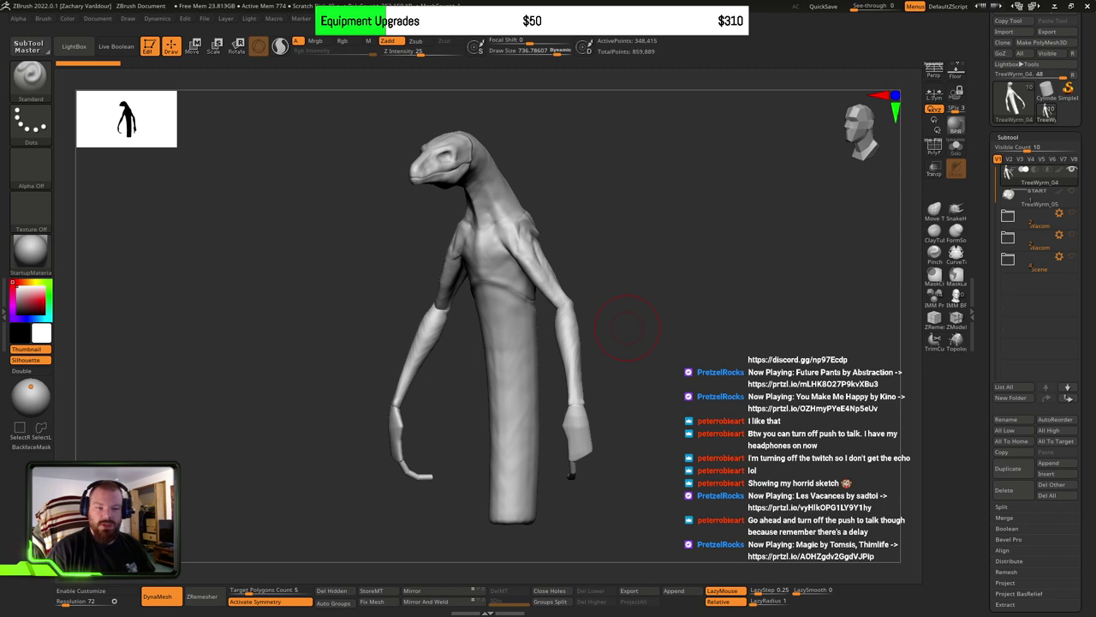
pyautogui.moveTo(724, 283); pyautogui.dragTo(740, 282)
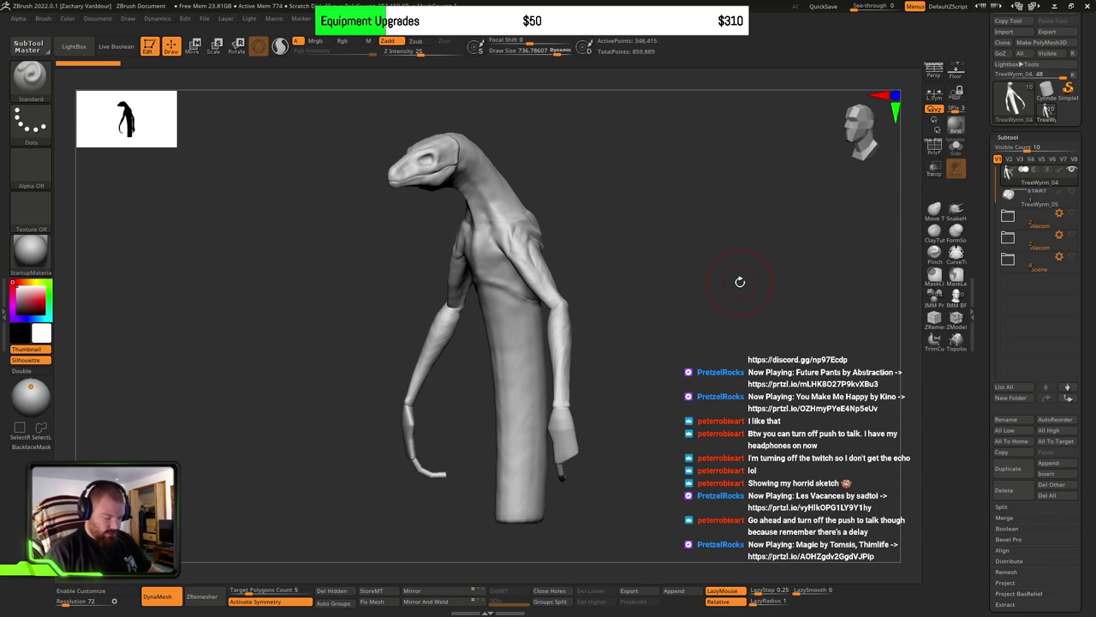
pyautogui.moveTo(674, 333)
pyautogui.mouseDown()
pyautogui.moveTo(682, 343)
pyautogui.moveTo(655, 360)
pyautogui.moveTo(627, 349)
pyautogui.mouseUp()
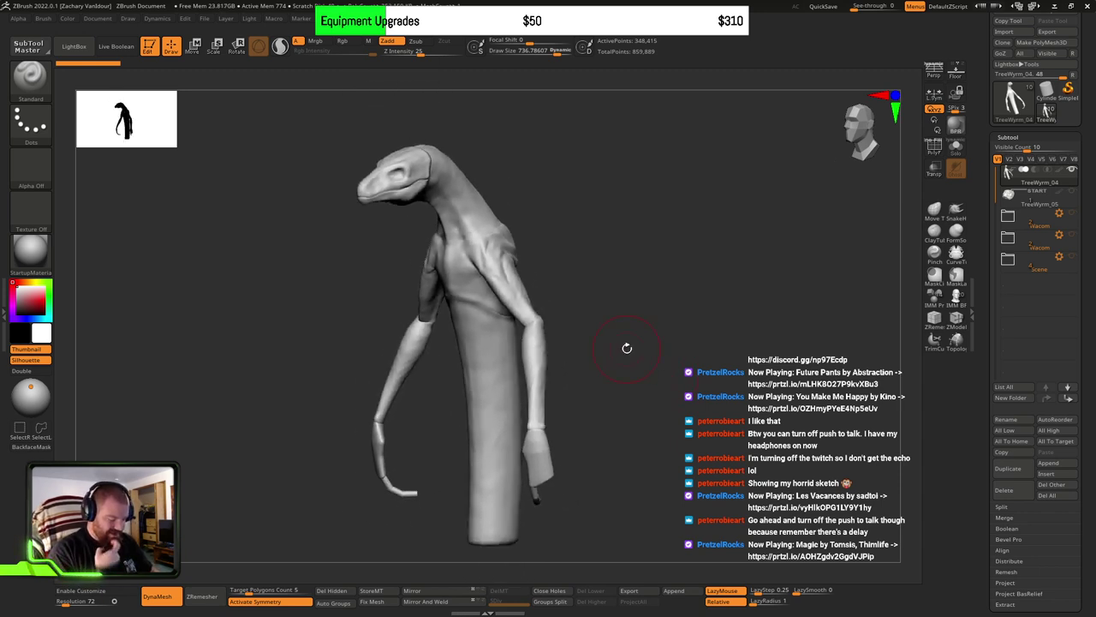
pyautogui.moveTo(566, 385); pyautogui.dragTo(622, 406)
pyautogui.moveTo(516, 431)
pyautogui.mouseDown()
pyautogui.moveTo(599, 431)
pyautogui.moveTo(489, 433)
pyautogui.moveTo(634, 402)
pyautogui.moveTo(632, 377)
pyautogui.mouseUp()
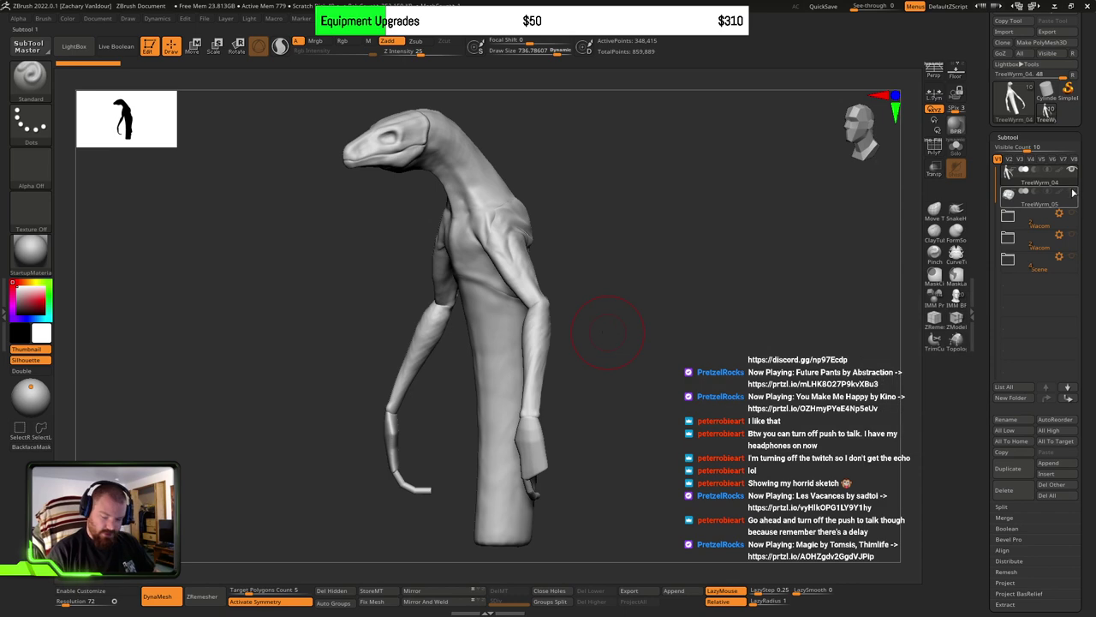
pyautogui.moveTo(568, 191)
pyautogui.keyDown('alt'); pyautogui.mouseDown()
pyautogui.moveTo(632, 271)
pyautogui.moveTo(540, 296)
pyautogui.mouseUp(); pyautogui.keyUp('alt')
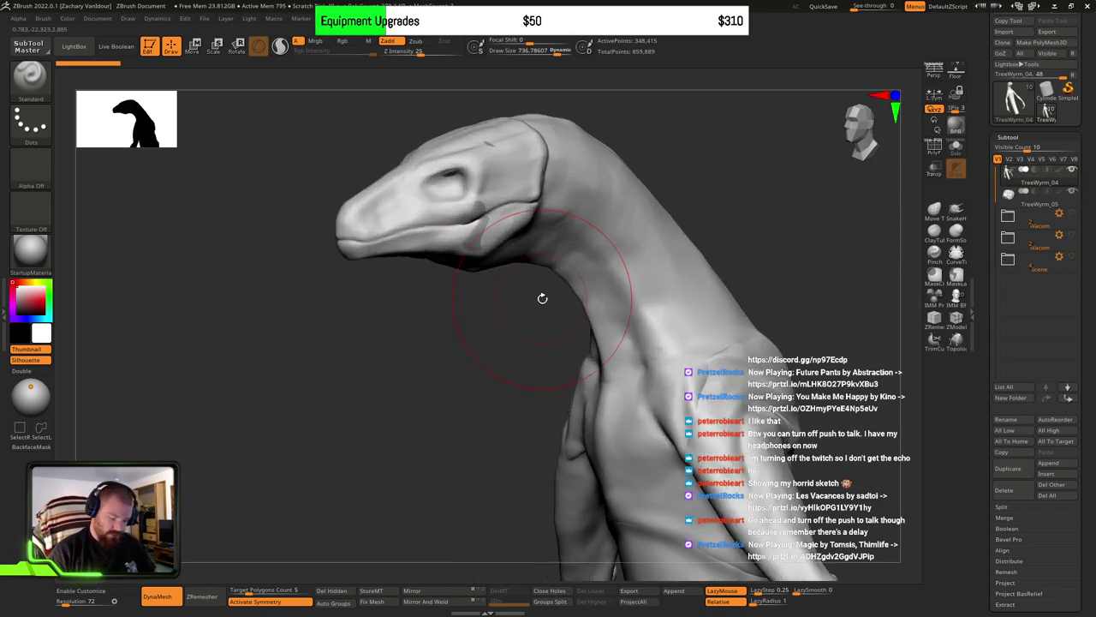
# Step: Hide the overlapping head polygroup of TreeWyrm_04 to show the shorter-snouted head from TreeWyrm_05
pyautogui.keyDown('ctrl'); pyautogui.keyDown('shift'); pyautogui.click(428, 250); pyautogui.keyUp('shift'); pyautogui.keyUp('ctrl')
pyautogui.keyDown('ctrl'); pyautogui.keyDown('shift'); pyautogui.click(448, 248); pyautogui.keyUp('shift'); pyautogui.keyUp('ctrl')
pyautogui.moveTo(607, 293)
pyautogui.mouseDown(button='right')
pyautogui.moveTo(558, 282)
pyautogui.moveTo(550, 255)
pyautogui.moveTo(532, 250)
pyautogui.mouseUp(button='right')
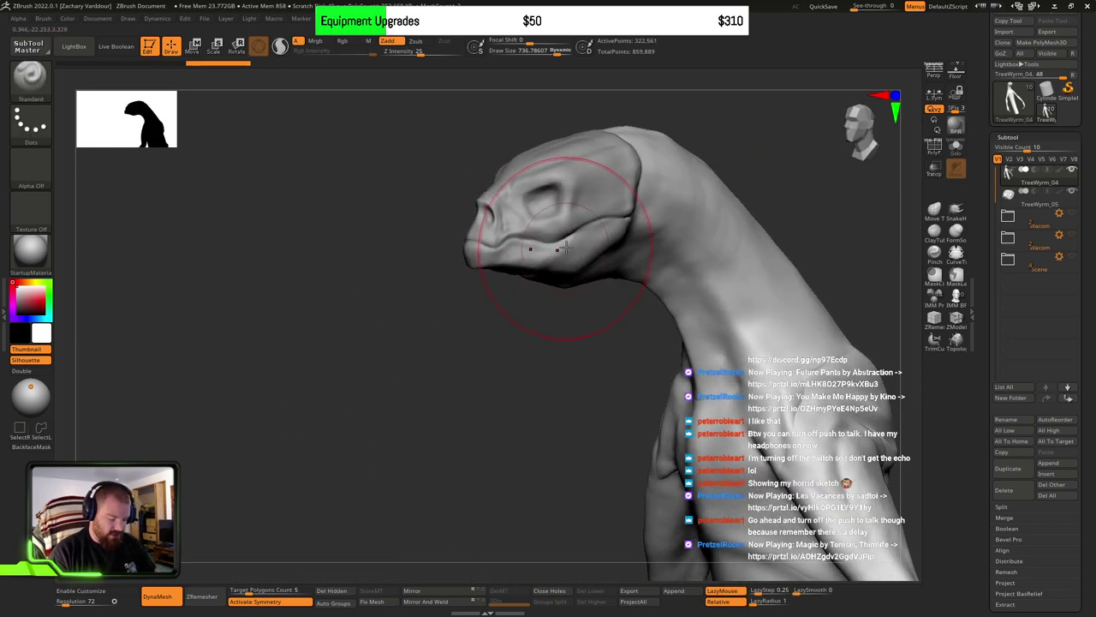
# Step: Reduce the brush's draw size to about 281 and check the full figure with the shorter-snouted head from both sides
pyautogui.press('s')
pyautogui.moveTo(565, 245); pyautogui.dragTo(548, 242)
pyautogui.moveTo(565, 237)
pyautogui.mouseDown(button='right')
pyautogui.moveTo(676, 274)
pyautogui.moveTo(708, 294)
pyautogui.moveTo(695, 318)
pyautogui.moveTo(633, 301)
pyautogui.moveTo(673, 282)
pyautogui.moveTo(698, 295)
pyautogui.moveTo(692, 310)
pyautogui.moveTo(565, 212)
pyautogui.moveTo(609, 205)
pyautogui.mouseUp(button='right')
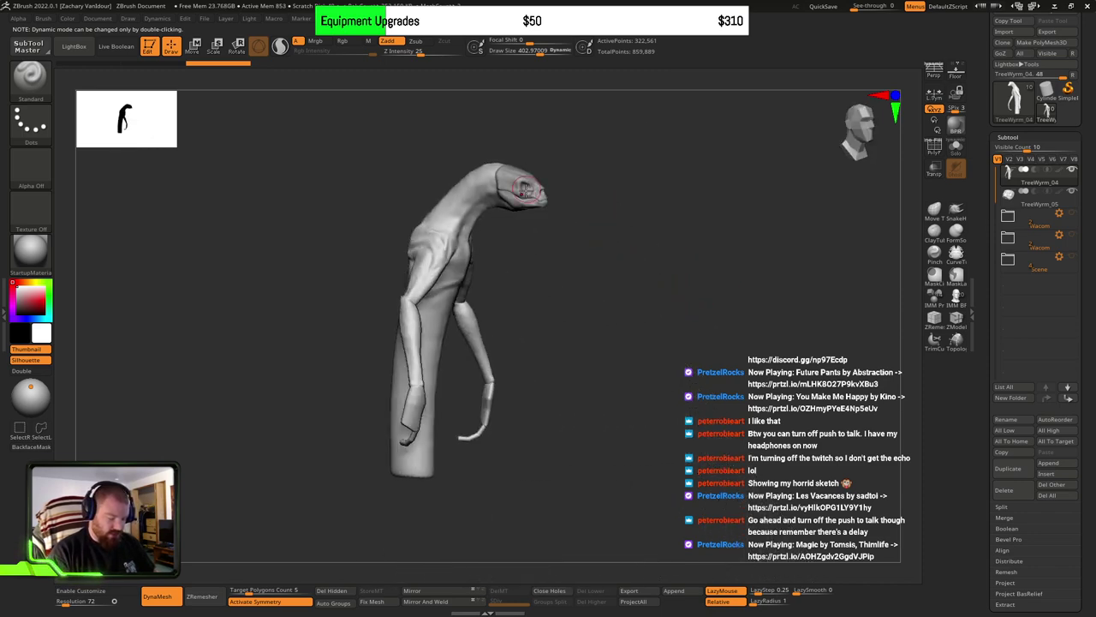
pyautogui.keyDown('ctrl'); pyautogui.moveTo(524, 188); pyautogui.dragTo(660, 399, button='right'); pyautogui.keyUp('ctrl')
pyautogui.keyDown('alt'); pyautogui.moveTo(645, 261); pyautogui.dragTo(689, 373, button='right'); pyautogui.keyUp('alt')
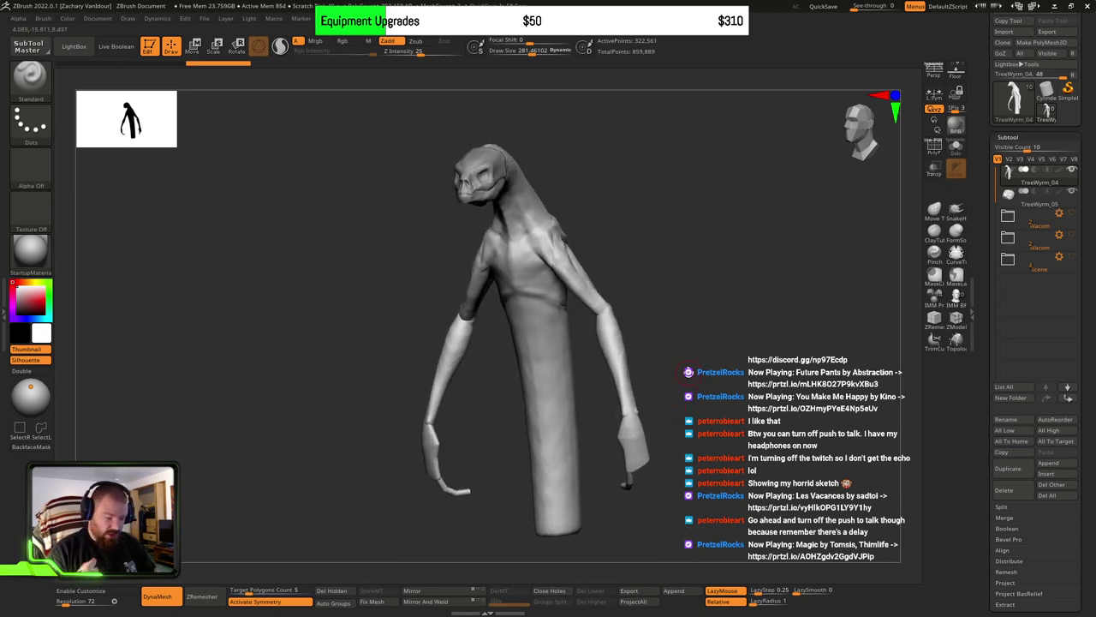
# Step: Examine how the shorter-snouted head fits the body from several angles, with the polygroup wireframe shown and hidden
pyautogui.click(935, 147)
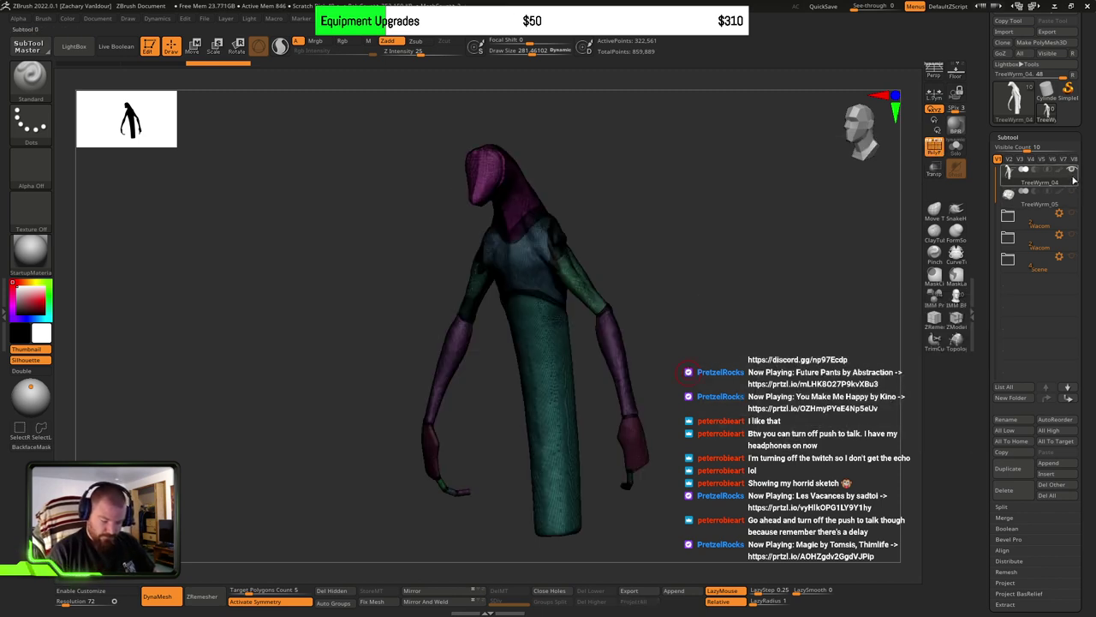
pyautogui.moveTo(1076, 192)
pyautogui.moveTo(718, 302); pyautogui.dragTo(591, 267, button='right')
pyautogui.moveTo(591, 268); pyautogui.dragTo(693, 352)
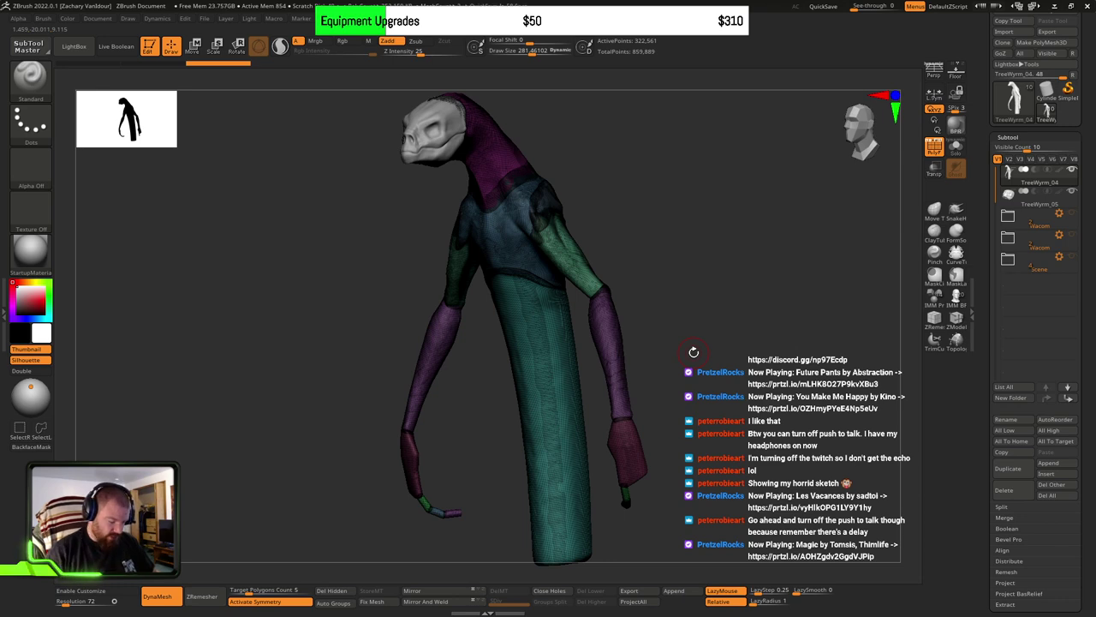
pyautogui.moveTo(693, 352); pyautogui.dragTo(744, 483)
pyautogui.moveTo(752, 298); pyautogui.dragTo(492, 355)
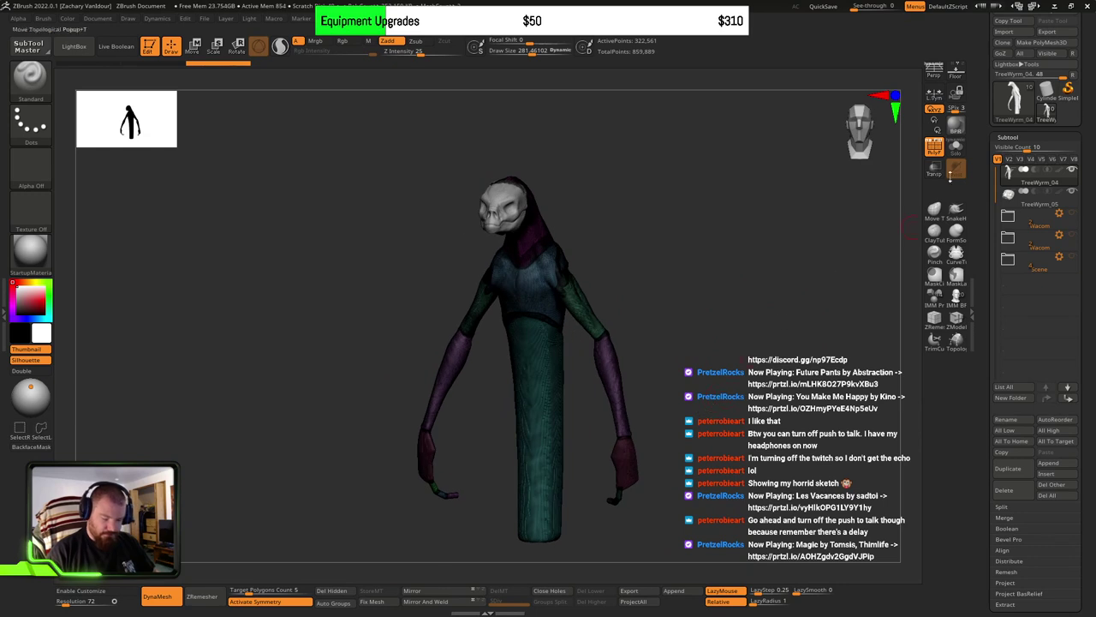
pyautogui.click(935, 145)
pyautogui.keyDown('alt'); pyautogui.moveTo(675, 387); pyautogui.dragTo(620, 283); pyautogui.keyUp('alt')
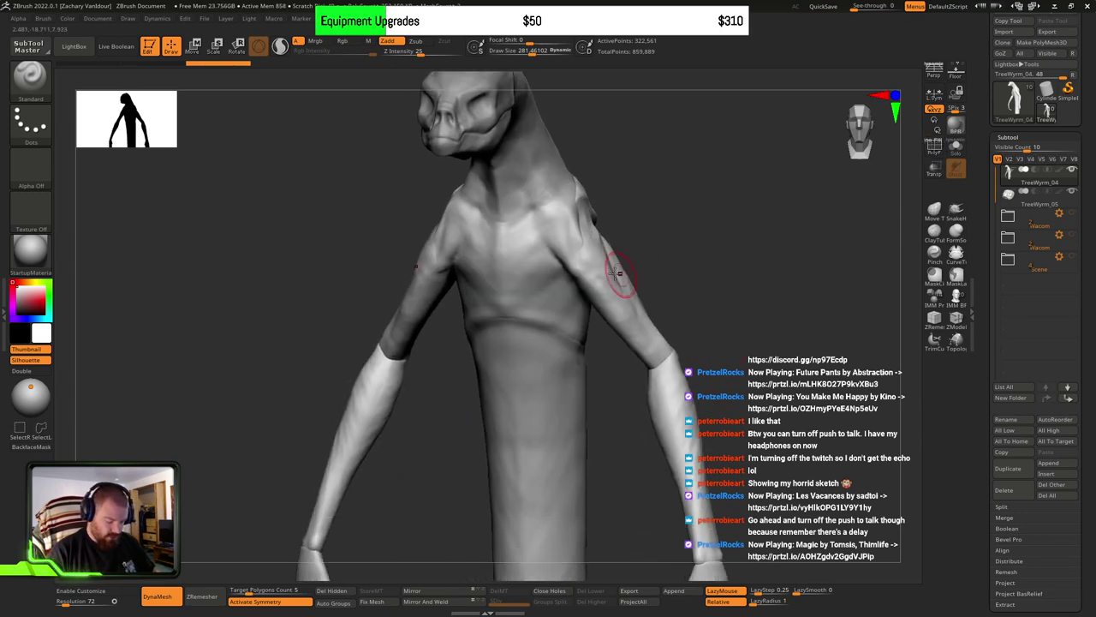
pyautogui.keyDown('alt'); pyautogui.moveTo(606, 276); pyautogui.dragTo(514, 227, button='right'); pyautogui.keyUp('alt')
# Step: Make TreeWyrm_05 the active subtool, display its polygroup wireframe and allow view rotation on all axes
pyautogui.keyDown('alt'); pyautogui.click(488, 197); pyautogui.keyUp('alt')
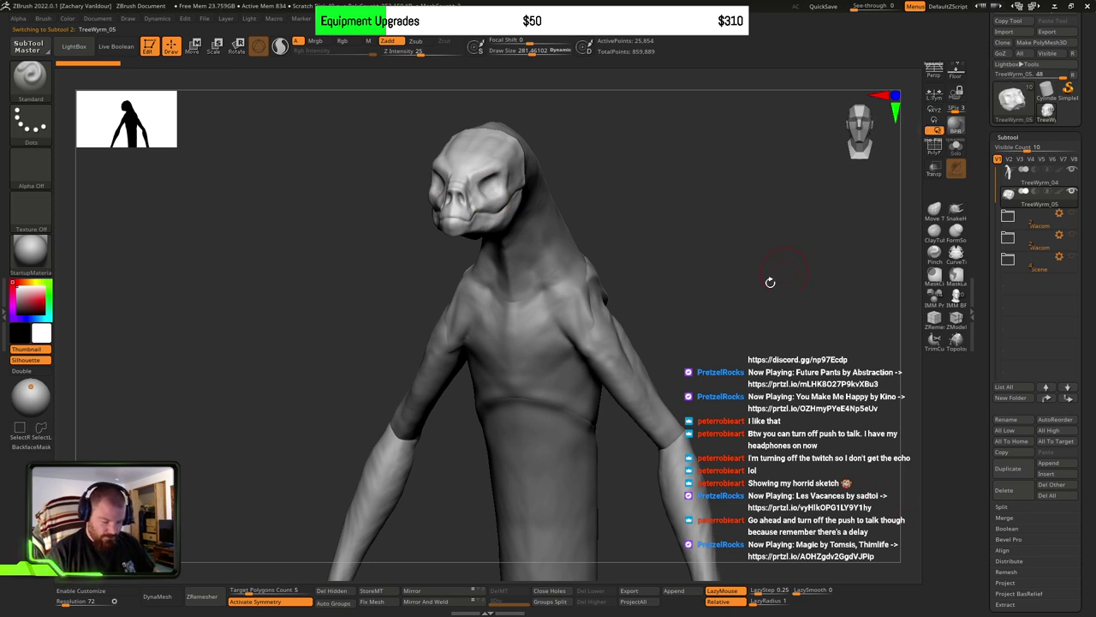
pyautogui.click(933, 146)
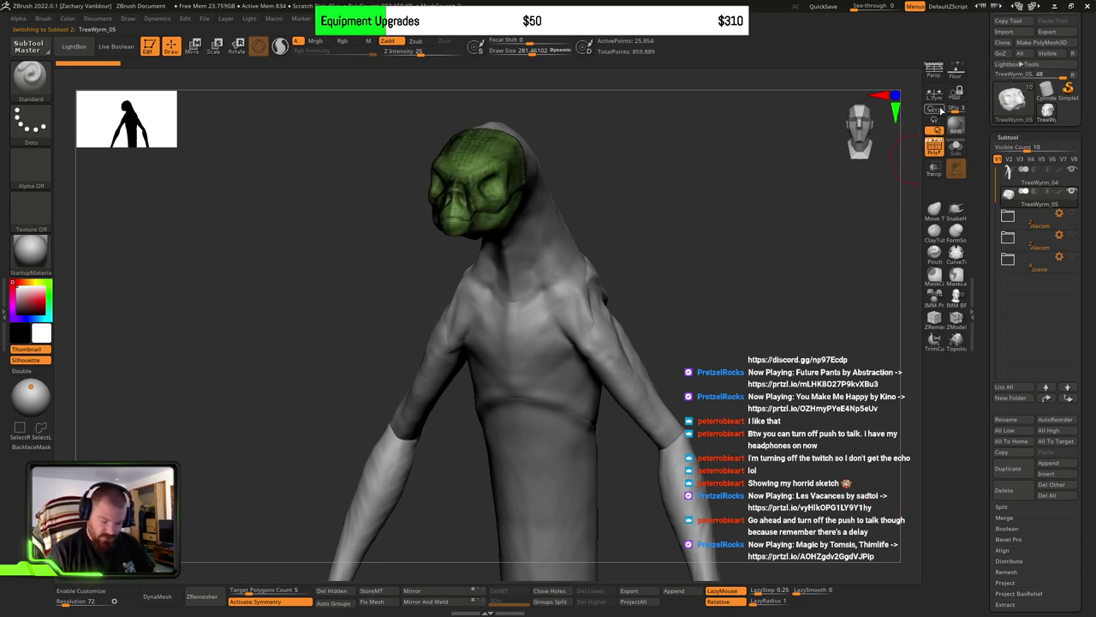
pyautogui.click(937, 120)
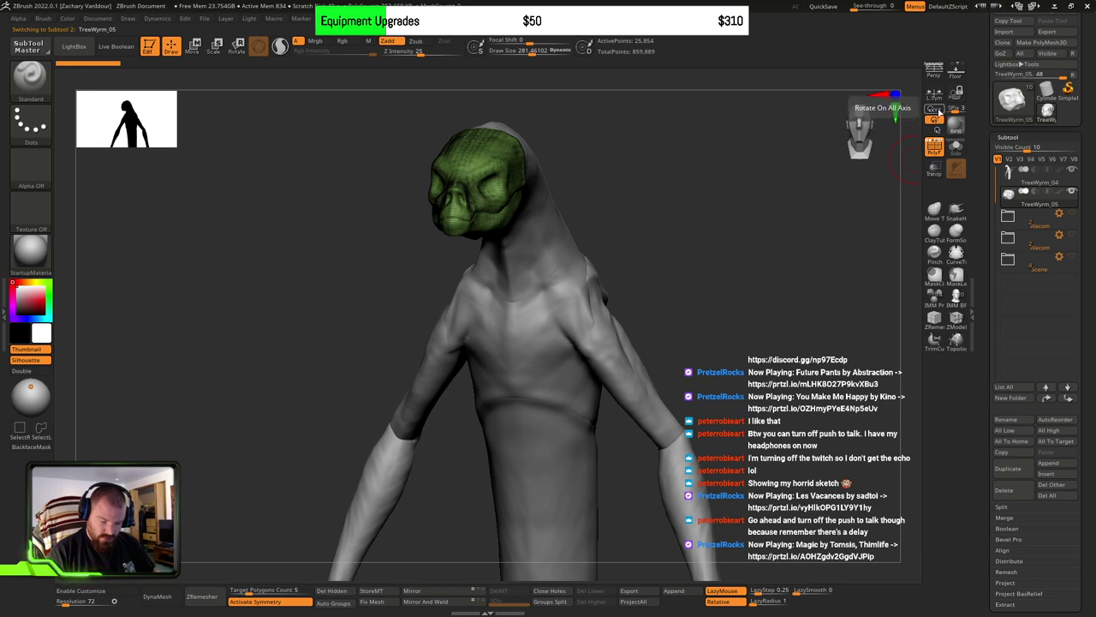
pyautogui.click(936, 109)
# Step: Reduce the draw size to about 114 and examine the jaw, mouth line and neck join of the TreeWyrm_05 head
pyautogui.moveTo(713, 247); pyautogui.dragTo(531, 205)
pyautogui.keyDown('ctrl'); pyautogui.moveTo(518, 231); pyautogui.dragTo(548, 283, button='right'); pyautogui.keyUp('ctrl')
pyautogui.moveTo(685, 257)
pyautogui.mouseDown(button='right')
pyautogui.moveTo(560, 269)
pyautogui.moveTo(619, 326)
pyautogui.mouseUp(button='right')
pyautogui.press('s')
pyautogui.moveTo(625, 327); pyautogui.dragTo(611, 327)
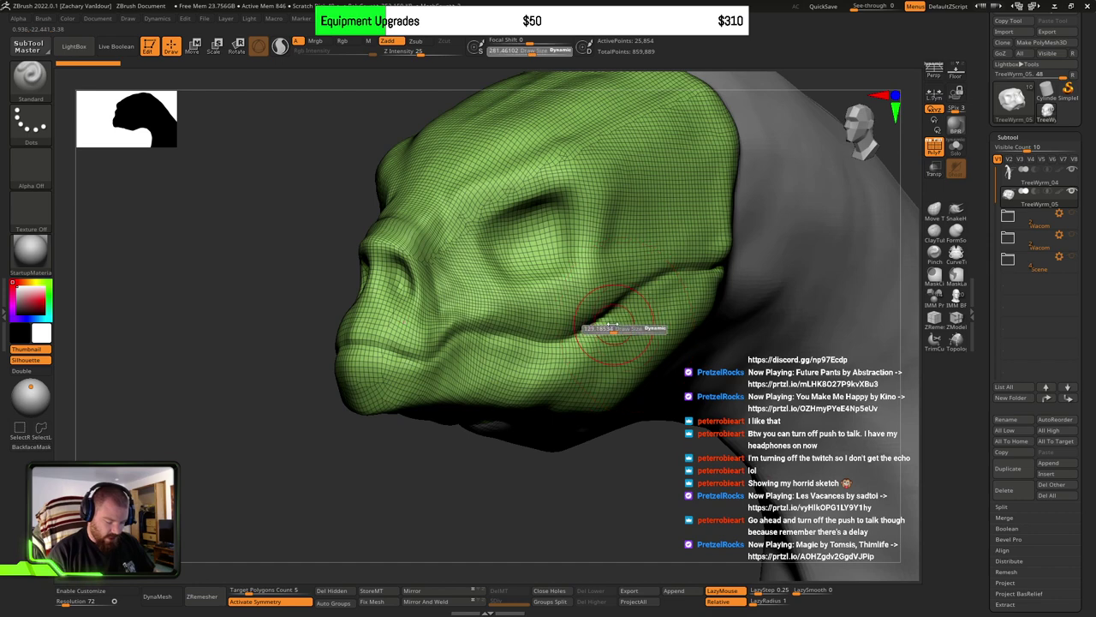
pyautogui.moveTo(611, 330)
pyautogui.mouseDown(button='right')
pyautogui.moveTo(591, 334)
pyautogui.moveTo(633, 341)
pyautogui.mouseUp(button='right')
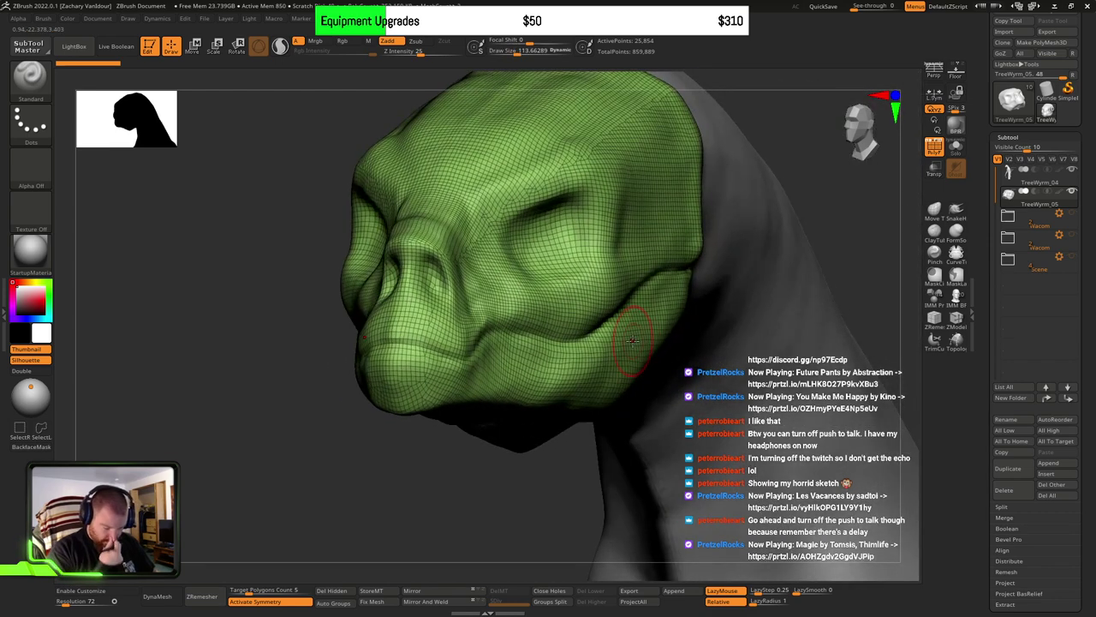
pyautogui.keyDown('ctrl'); pyautogui.moveTo(834, 264); pyautogui.dragTo(715, 188, button='right'); pyautogui.keyUp('ctrl')
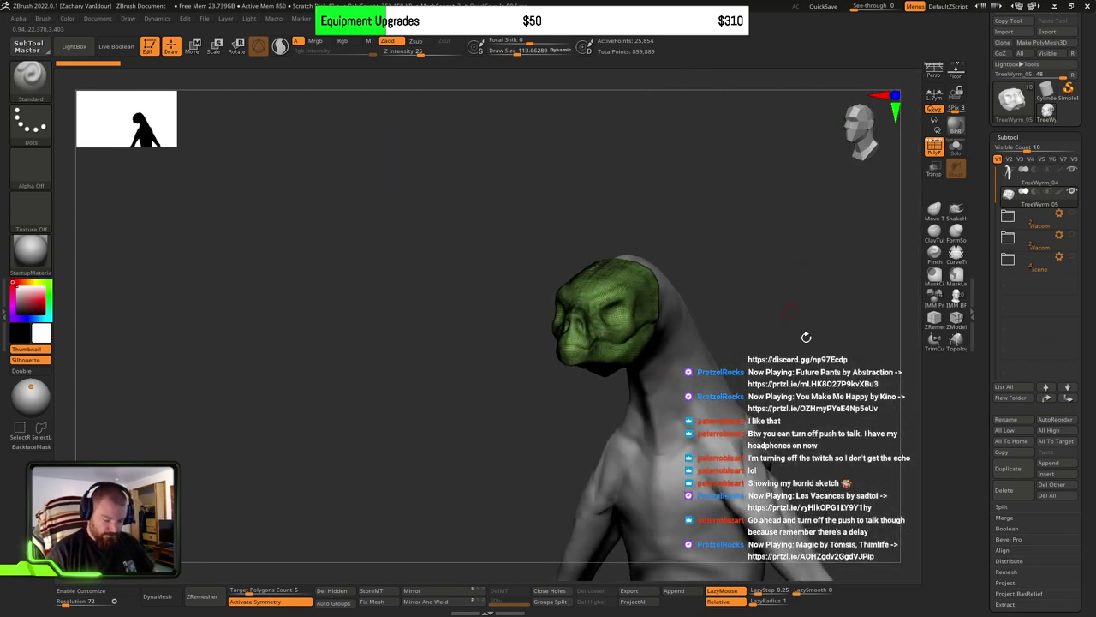
pyautogui.moveTo(805, 335); pyautogui.dragTo(652, 481, button='right')
pyautogui.keyDown('alt'); pyautogui.moveTo(703, 394); pyautogui.dragTo(620, 418, button='right'); pyautogui.keyUp('alt')
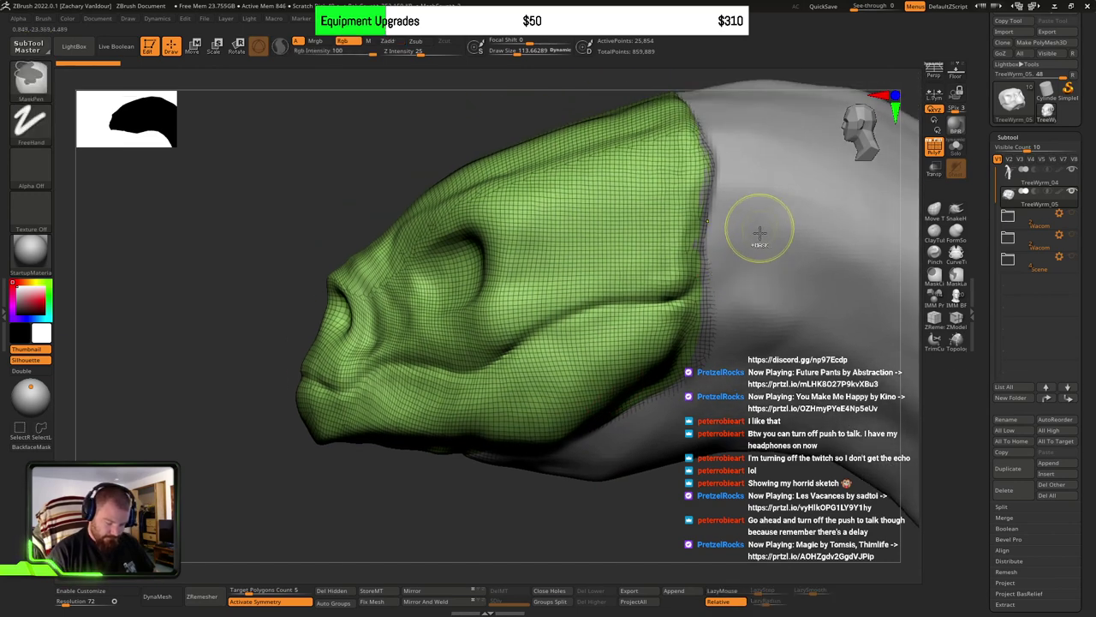
pyautogui.moveTo(584, 396); pyautogui.dragTo(632, 385, button='right')
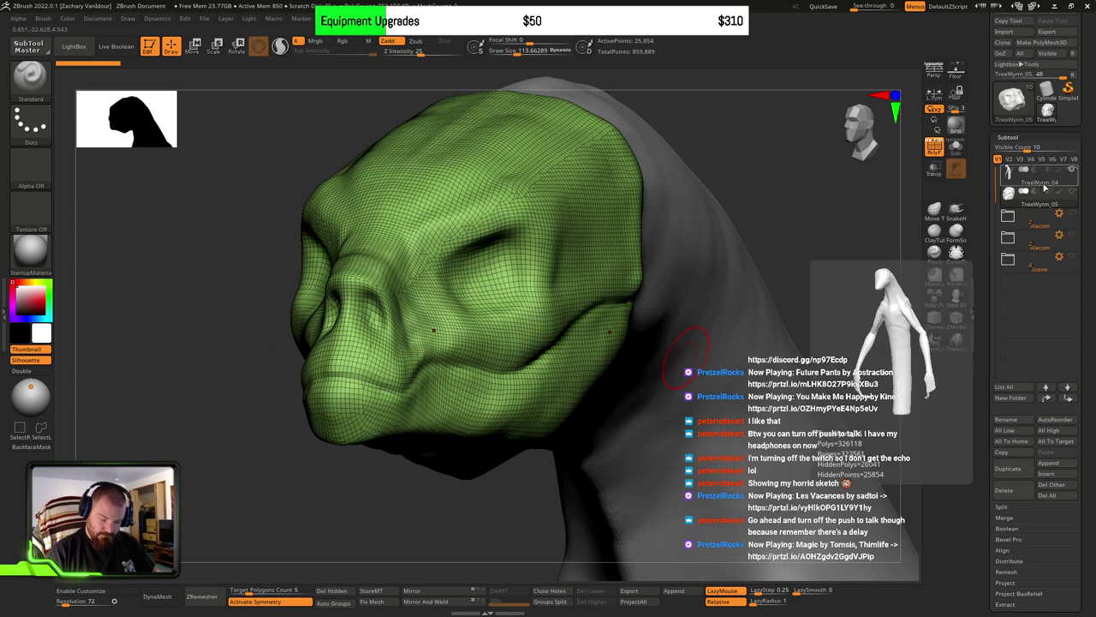
# Step: Reveal TreeWyrm_04's hidden long-snouted head for comparison, undo the reveal and turn TreeWyrm_05's visibility back on
pyautogui.moveTo(808, 295)
pyautogui.keyDown('ctrl'); pyautogui.mouseDown(button='right')
pyautogui.moveTo(779, 267)
pyautogui.moveTo(676, 429)
pyautogui.mouseUp(button='right'); pyautogui.keyUp('ctrl')
pyautogui.keyDown('alt'); pyautogui.click(676, 429); pyautogui.keyUp('alt')
pyautogui.keyDown('ctrl'); pyautogui.keyDown('shift'); pyautogui.click(718, 311); pyautogui.keyUp('shift'); pyautogui.keyUp('ctrl')
pyautogui.moveTo(717, 311); pyautogui.dragTo(761, 384)
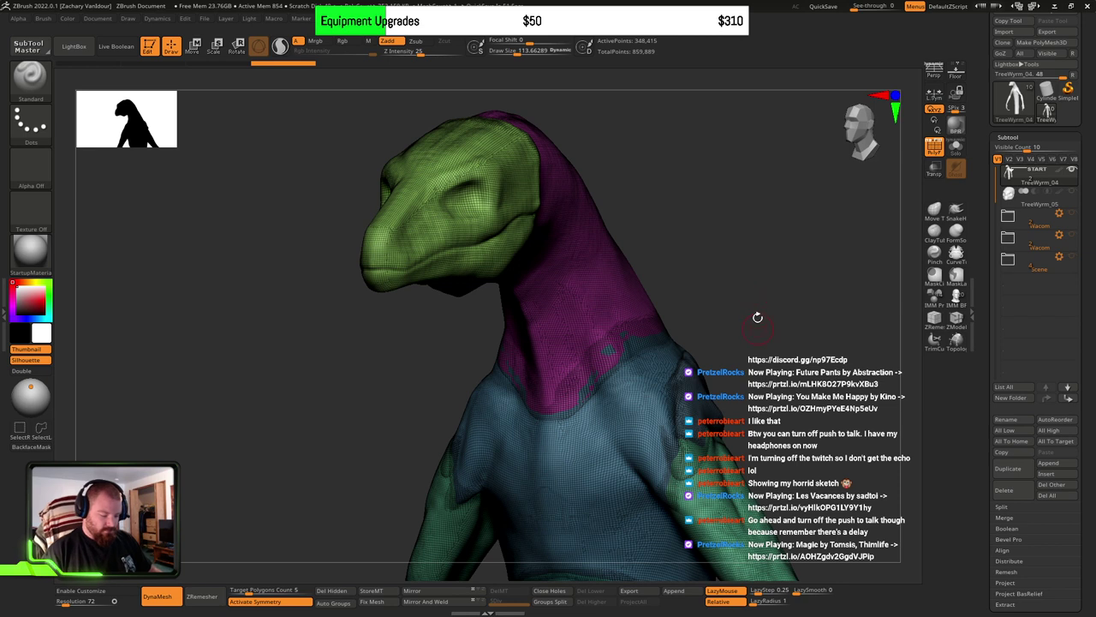
pyautogui.hotkey('ctrl', 'z')
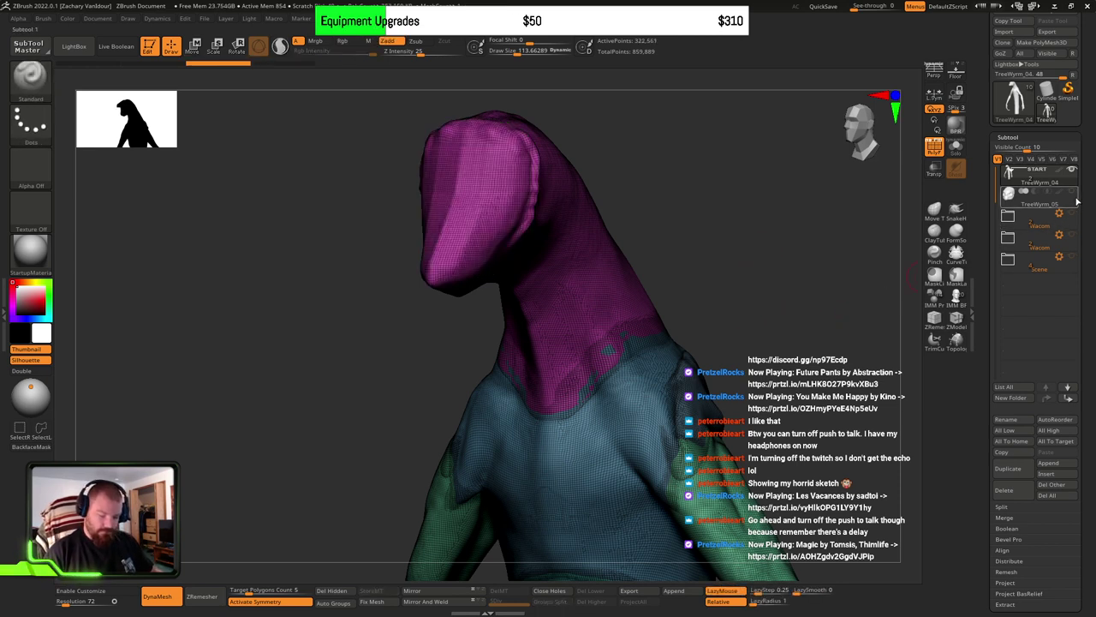
pyautogui.click(1075, 199)
pyautogui.press('ctrl')
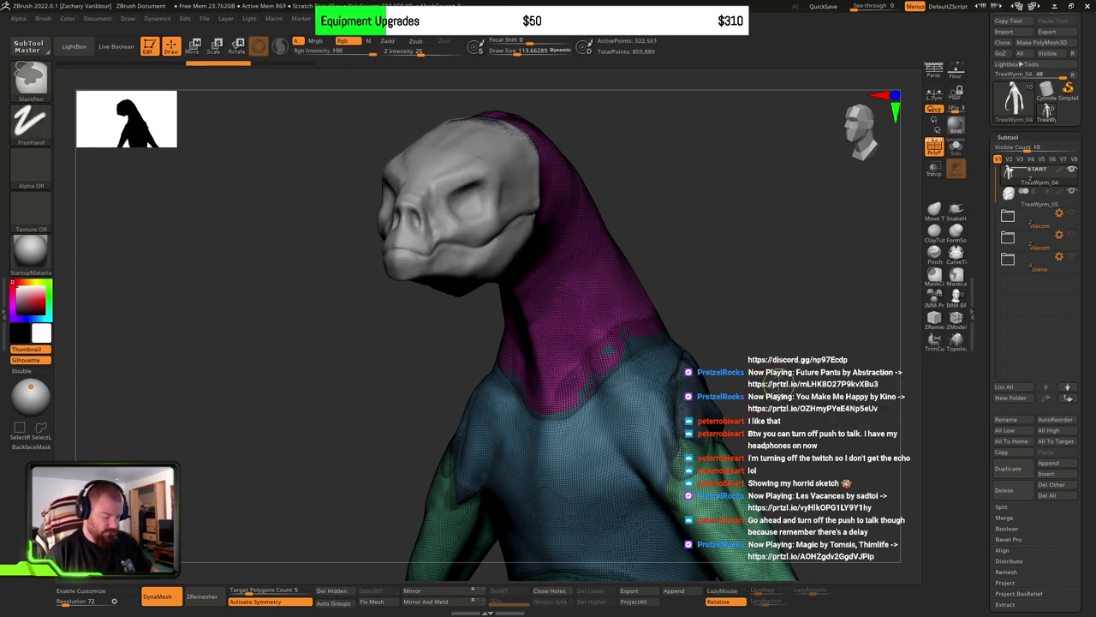
# Step: Set the draw size to about 403 and check the full figure and the head with the wireframe on the body
pyautogui.moveTo(766, 367); pyautogui.dragTo(726, 363)
pyautogui.press('s')
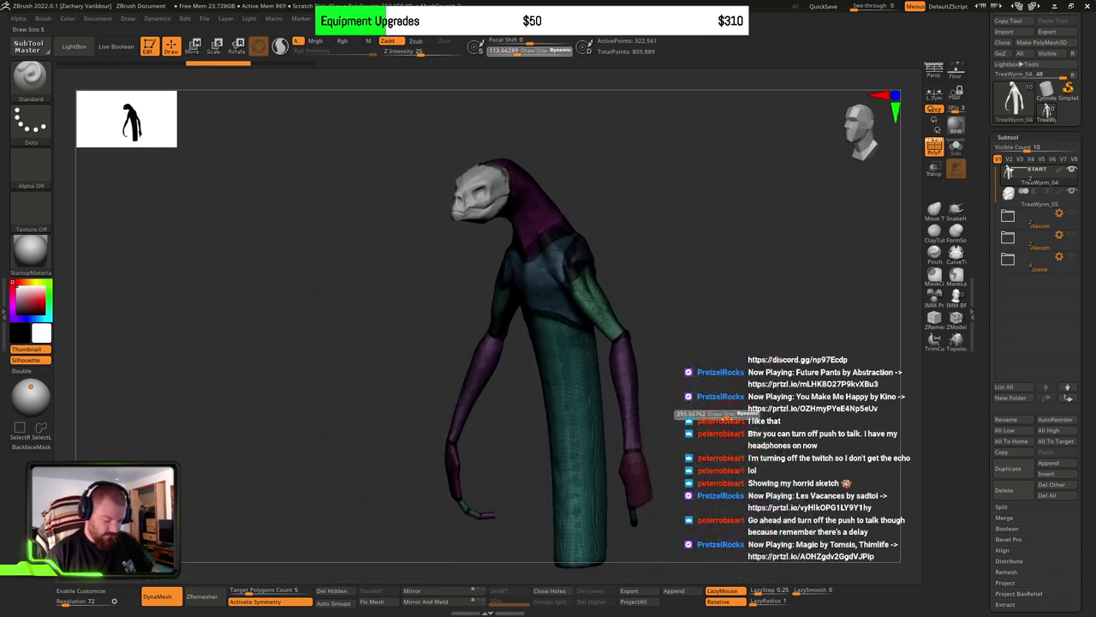
pyautogui.moveTo(726, 417)
pyautogui.mouseDown()
pyautogui.moveTo(709, 422)
pyautogui.moveTo(763, 415)
pyautogui.moveTo(750, 439)
pyautogui.moveTo(719, 406)
pyautogui.mouseUp()
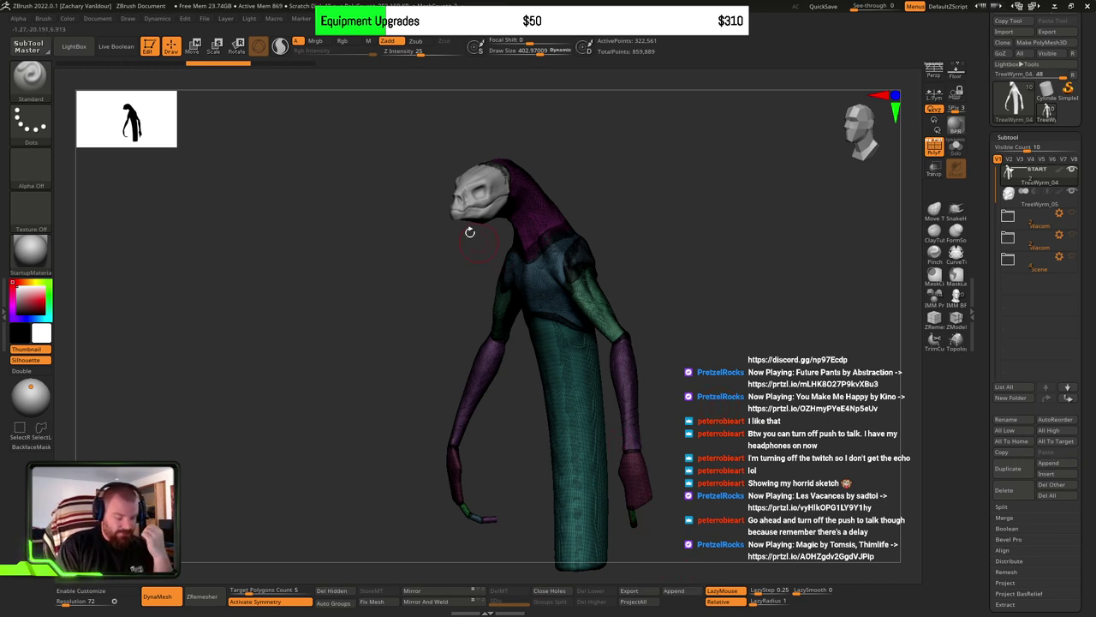
pyautogui.keyDown('shift'); pyautogui.moveTo(470, 232); pyautogui.dragTo(485, 232); pyautogui.keyUp('shift')
pyautogui.moveTo(485, 231); pyautogui.dragTo(658, 247, button='right')
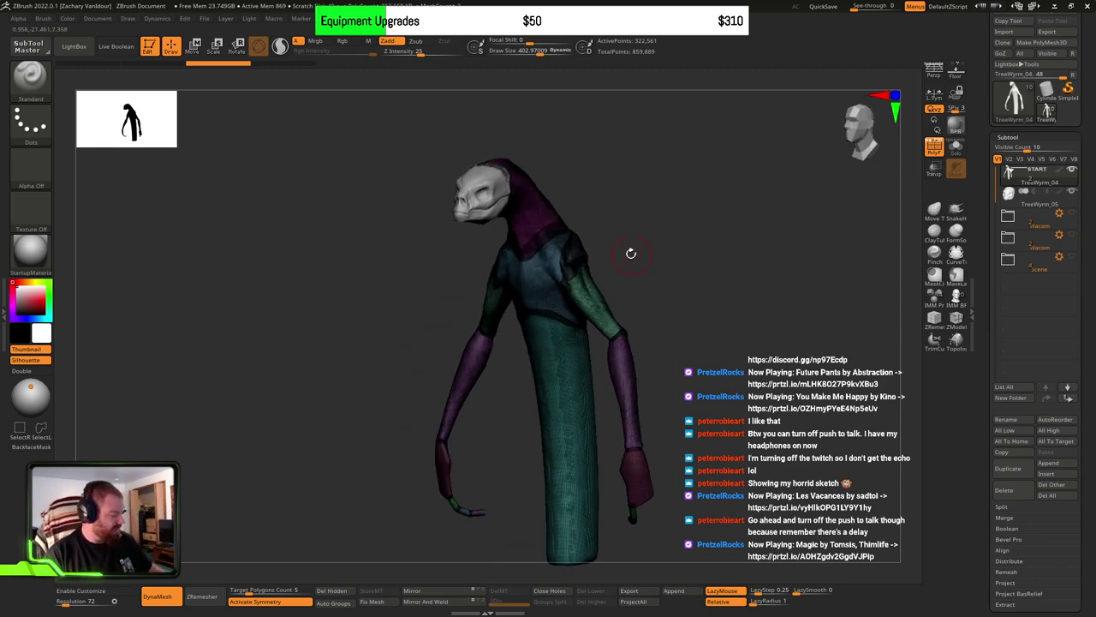
pyautogui.moveTo(479, 197)
pyautogui.keyDown('ctrl'); pyautogui.mouseDown(button='right')
pyautogui.moveTo(536, 277)
pyautogui.moveTo(485, 249)
pyautogui.moveTo(489, 288)
pyautogui.mouseUp(button='right'); pyautogui.keyUp('ctrl')
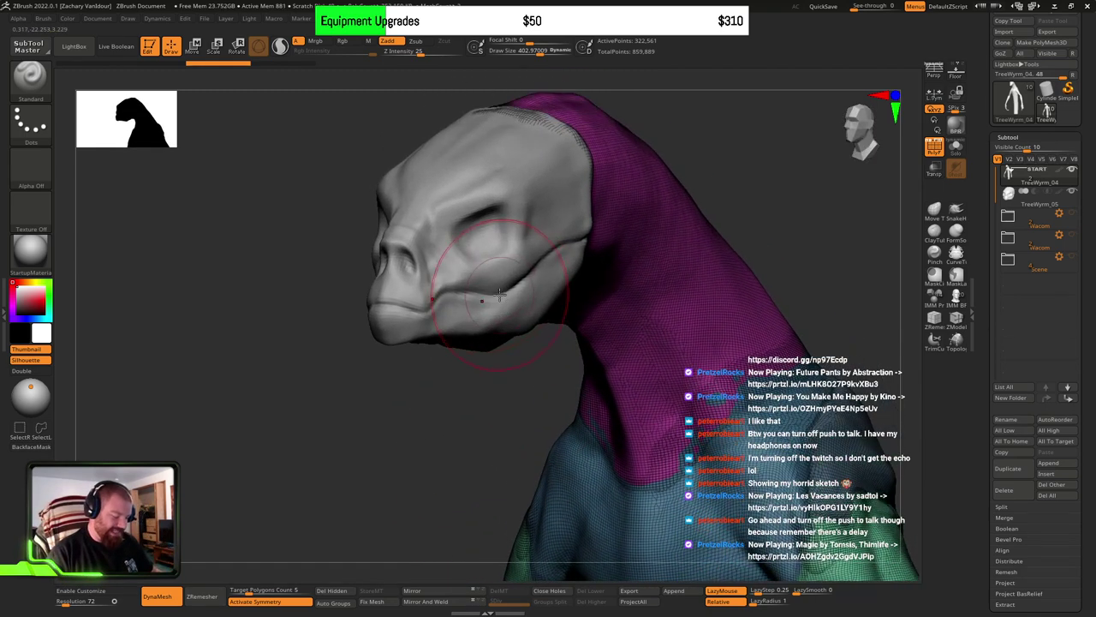
# Step: Reduce the draw size to about 236 and on to about 109 while examining the snout and mouth corner up close
pyautogui.press('s')
pyautogui.moveTo(495, 304); pyautogui.dragTo(483, 306)
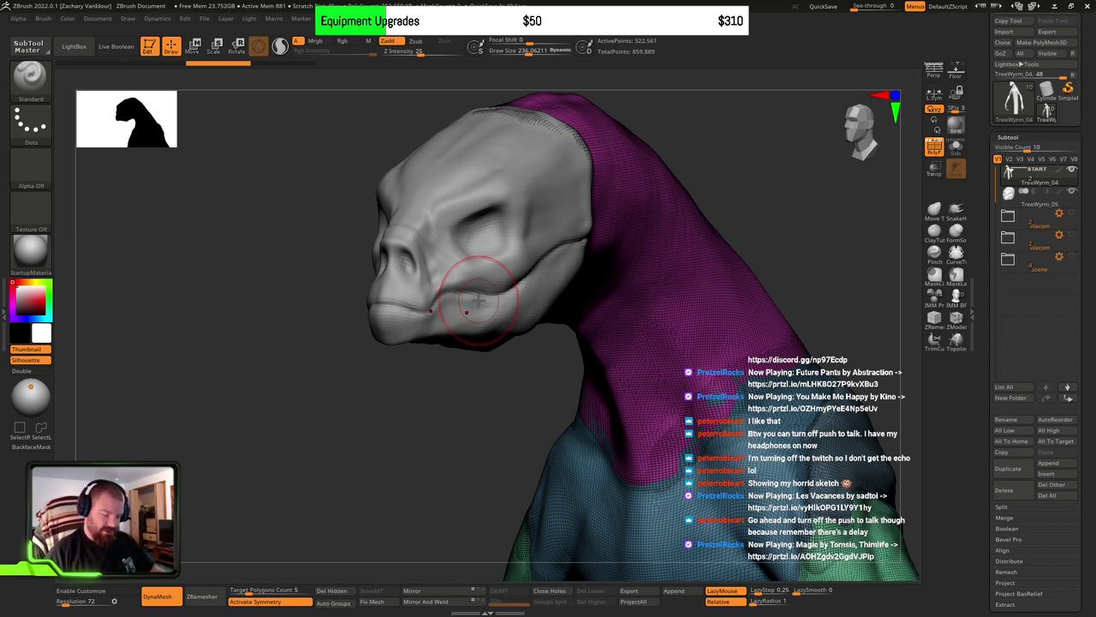
pyautogui.moveTo(783, 257)
pyautogui.mouseDown()
pyautogui.moveTo(895, 260)
pyautogui.moveTo(615, 332)
pyautogui.moveTo(411, 360)
pyautogui.mouseUp()
pyautogui.keyDown('ctrl'); pyautogui.moveTo(522, 369); pyautogui.dragTo(482, 343, button='right'); pyautogui.keyUp('ctrl')
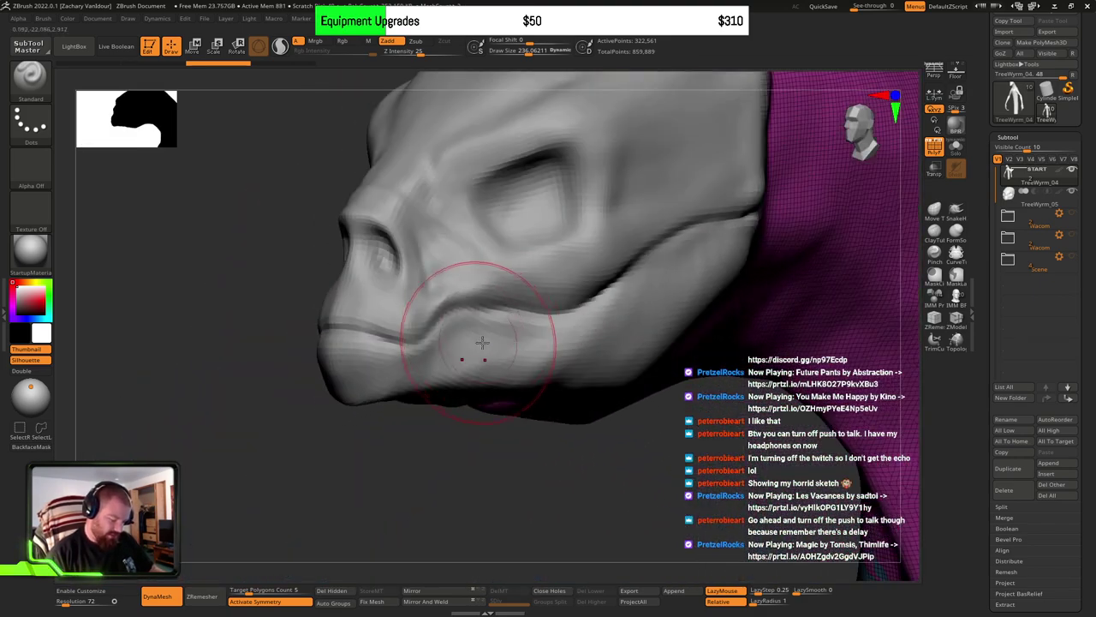
pyautogui.press('s')
pyautogui.moveTo(482, 342); pyautogui.dragTo(472, 342)
pyautogui.moveTo(485, 341)
pyautogui.mouseDown(button='right')
pyautogui.moveTo(557, 342)
pyautogui.moveTo(504, 349)
pyautogui.moveTo(511, 343)
pyautogui.mouseUp(button='right')
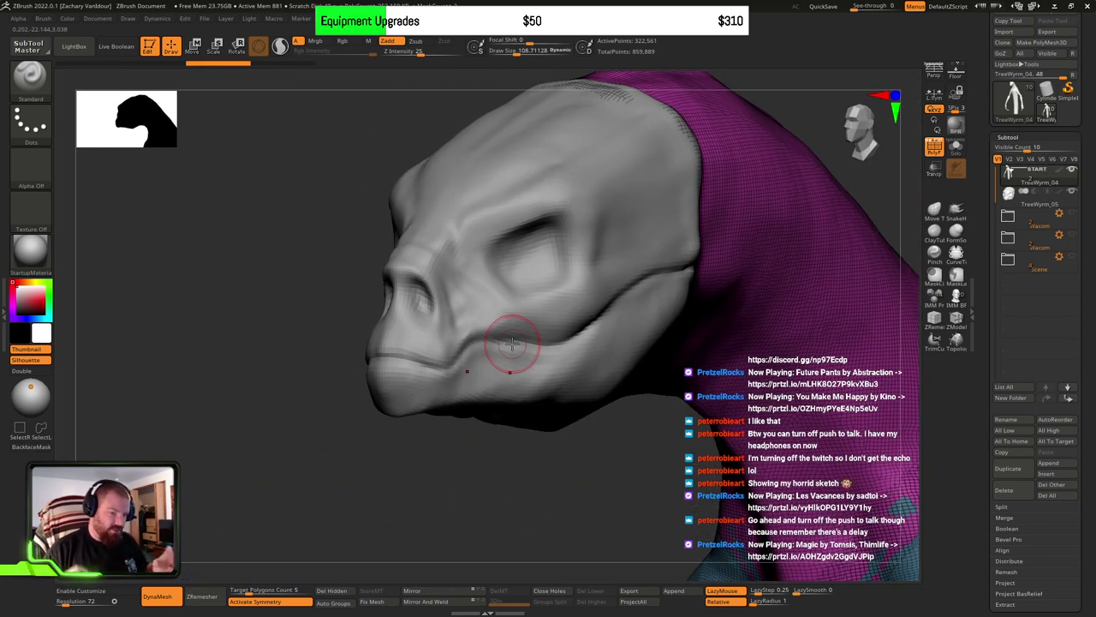
pyautogui.moveTo(523, 328)
pyautogui.mouseDown(button='right')
pyautogui.moveTo(536, 354)
pyautogui.moveTo(539, 334)
pyautogui.mouseUp(button='right')
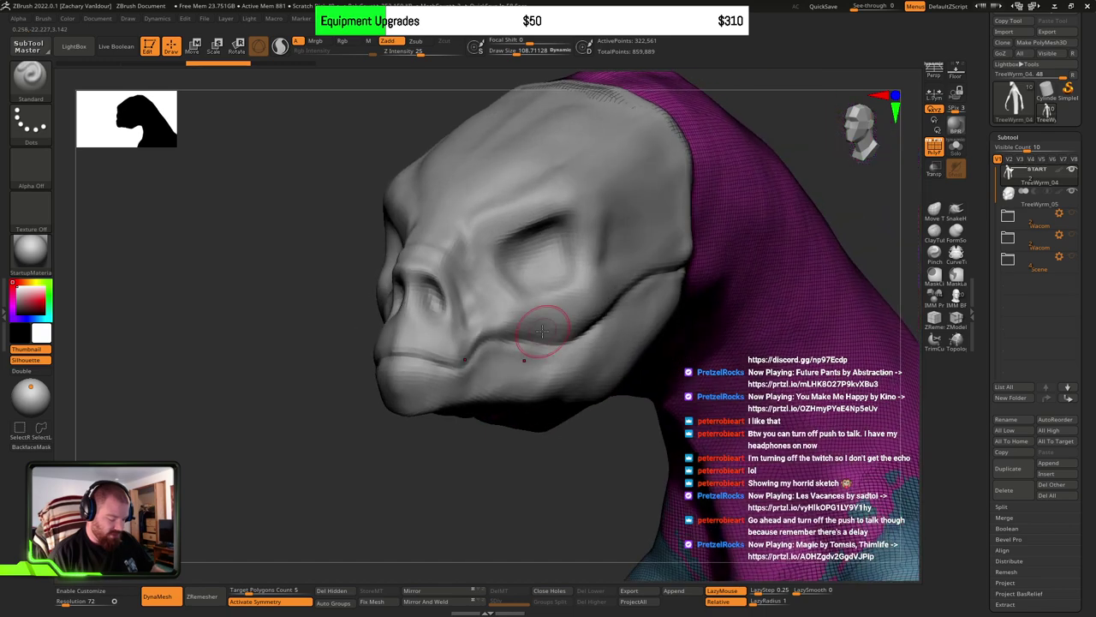
pyautogui.moveTo(491, 359)
pyautogui.mouseDown(button='right')
pyautogui.moveTo(465, 390)
pyautogui.moveTo(482, 384)
pyautogui.moveTo(482, 365)
pyautogui.moveTo(533, 358)
pyautogui.moveTo(549, 399)
pyautogui.mouseUp(button='right')
# Step: Make the TreeWyrm_05 head active, hide the wireframe and set the draw size to about 81
pyautogui.keyDown('alt'); pyautogui.click(533, 358); pyautogui.keyUp('alt')
pyautogui.click(937, 150)
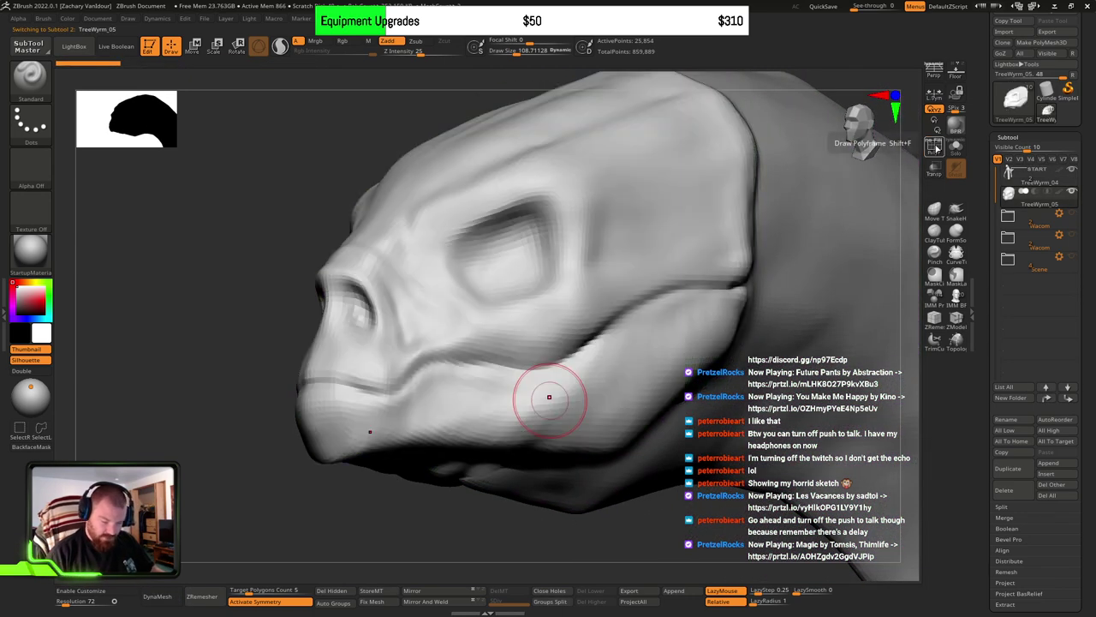
pyautogui.moveTo(480, 390); pyautogui.dragTo(539, 412, button='right')
pyautogui.press('s')
pyautogui.moveTo(428, 405); pyautogui.dragTo(423, 406)
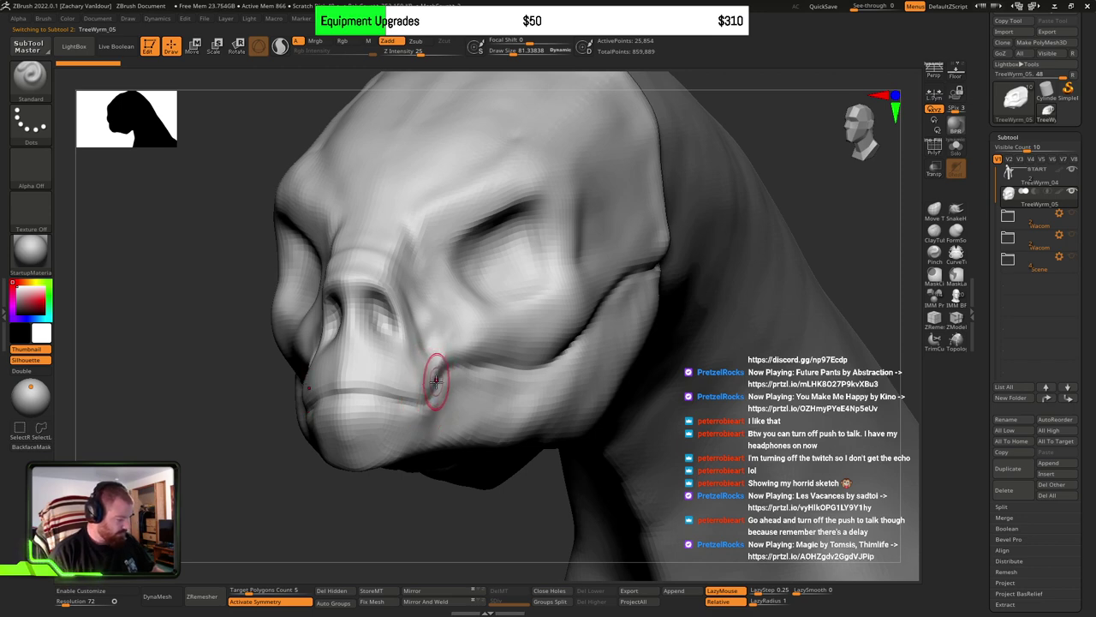
# Step: Using the DamStandard brush at a draw size of about 58, carve creases from the cheek towards the mouth corner and across the upper lip
pyautogui.press('b')
pyautogui.press('d')
pyautogui.press('s')
pyautogui.moveTo(457, 384)
pyautogui.mouseDown(button='right')
pyautogui.moveTo(462, 400)
pyautogui.moveTo(436, 455)
pyautogui.moveTo(537, 347)
pyautogui.moveTo(421, 354)
pyautogui.moveTo(424, 369)
pyautogui.moveTo(448, 360)
pyautogui.moveTo(456, 388)
pyautogui.mouseUp(button='right')
pyautogui.press('[')
pyautogui.press('[')
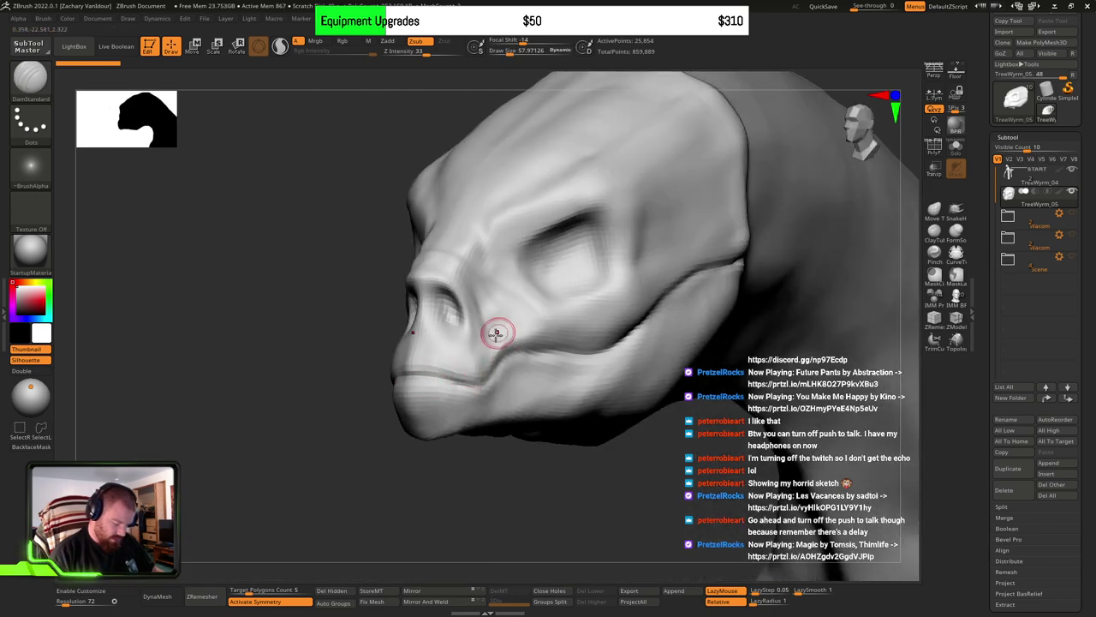
pyautogui.moveTo(526, 317)
pyautogui.mouseDown()
pyautogui.moveTo(580, 360)
pyautogui.moveTo(524, 314)
pyautogui.moveTo(480, 353)
pyautogui.moveTo(474, 374)
pyautogui.mouseUp()
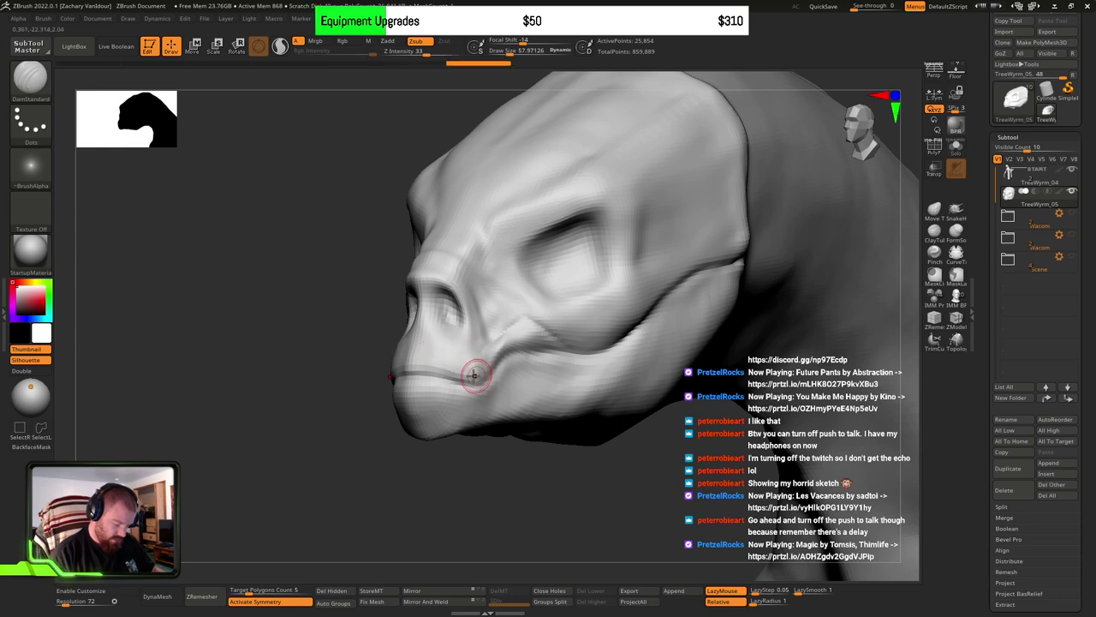
pyautogui.moveTo(475, 374)
pyautogui.mouseDown(button='right')
pyautogui.moveTo(488, 354)
pyautogui.moveTo(480, 343)
pyautogui.moveTo(496, 363)
pyautogui.mouseUp(button='right')
pyautogui.moveTo(551, 299)
pyautogui.mouseDown()
pyautogui.moveTo(526, 301)
pyautogui.moveTo(470, 365)
pyautogui.mouseUp()
pyautogui.moveTo(512, 310); pyautogui.dragTo(446, 366)
pyautogui.moveTo(346, 353); pyautogui.dragTo(322, 353)
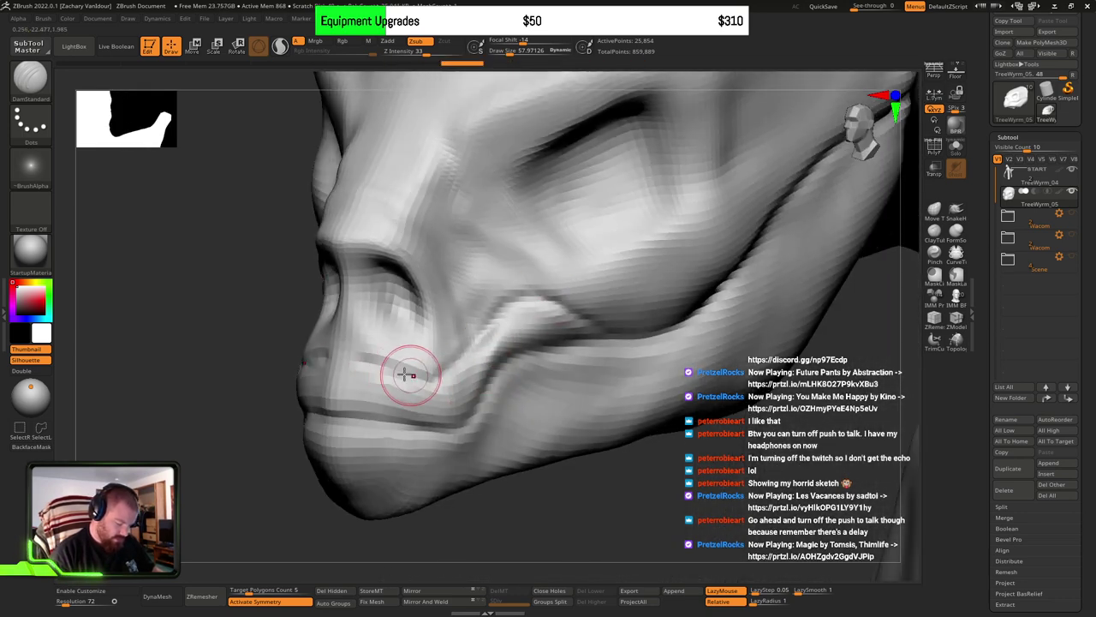
# Step: Carve vertical grooves down the front of the snout, across the lips and onto the chin
pyautogui.moveTo(366, 367); pyautogui.dragTo(445, 377, button='right')
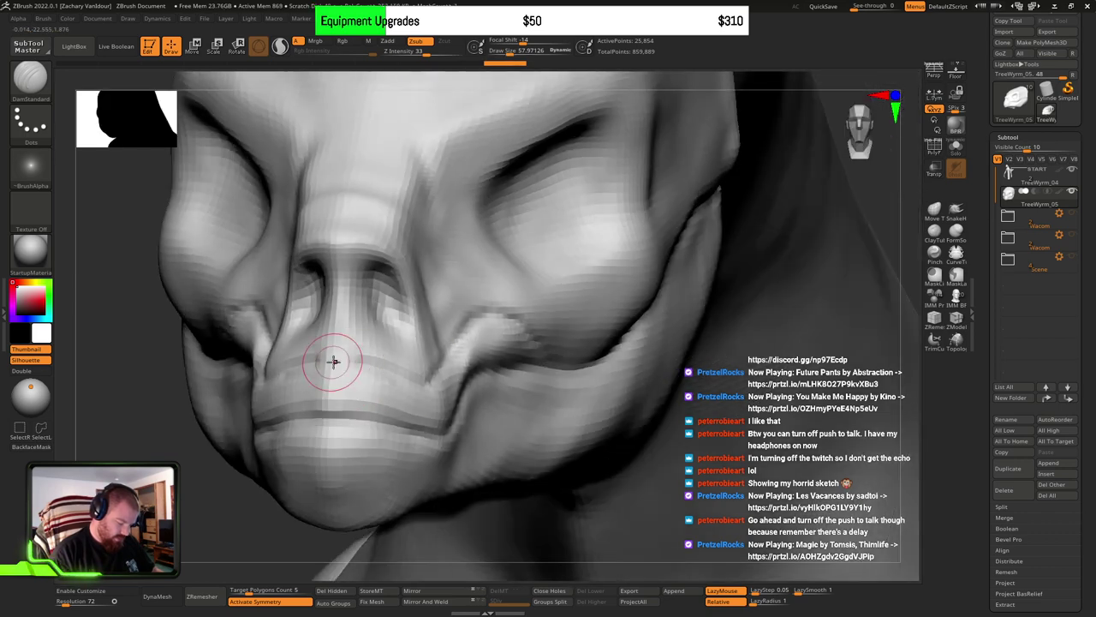
pyautogui.moveTo(335, 362)
pyautogui.mouseDown()
pyautogui.moveTo(330, 504)
pyautogui.moveTo(337, 394)
pyautogui.moveTo(337, 449)
pyautogui.mouseUp()
pyautogui.moveTo(382, 381); pyautogui.dragTo(345, 546)
pyautogui.moveTo(360, 460); pyautogui.dragTo(352, 390, button='right')
pyautogui.moveTo(340, 402); pyautogui.dragTo(335, 531)
# Step: Carve further vertical grooves around the side of the muzzle and deepen the mouth line towards its corner
pyautogui.moveTo(334, 459)
pyautogui.mouseDown(button='right')
pyautogui.moveTo(337, 447)
pyautogui.moveTo(257, 403)
pyautogui.mouseUp(button='right')
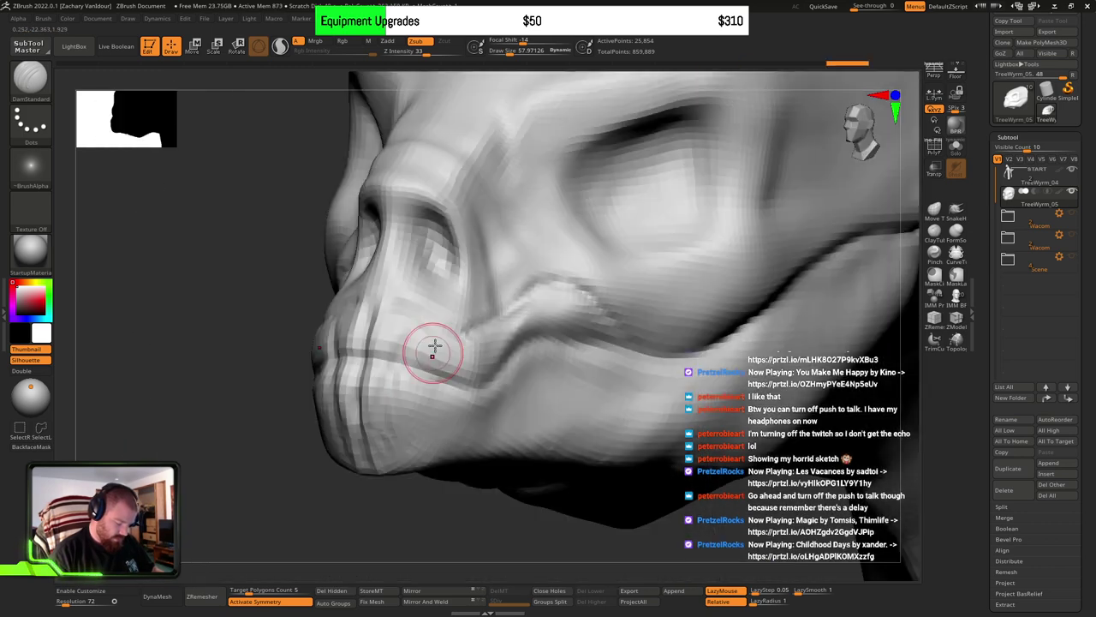
pyautogui.moveTo(411, 337)
pyautogui.mouseDown()
pyautogui.moveTo(386, 388)
pyautogui.moveTo(378, 456)
pyautogui.mouseUp()
pyautogui.moveTo(390, 386); pyautogui.dragTo(380, 441)
pyautogui.moveTo(387, 411)
pyautogui.mouseDown(button='right')
pyautogui.moveTo(428, 391)
pyautogui.moveTo(416, 388)
pyautogui.moveTo(424, 393)
pyautogui.moveTo(423, 364)
pyautogui.mouseUp(button='right')
pyautogui.moveTo(409, 343)
pyautogui.mouseDown()
pyautogui.moveTo(435, 366)
pyautogui.moveTo(495, 384)
pyautogui.mouseUp()
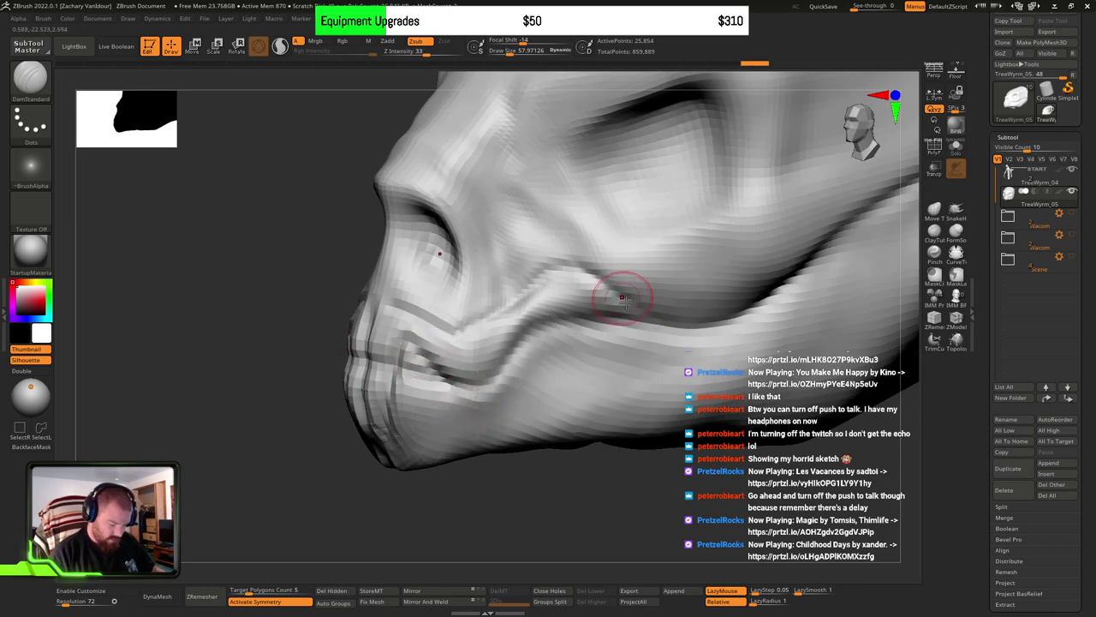
# Step: Smooth the freshly carved area on the side of the muzzle near the mouth corner
pyautogui.moveTo(435, 362); pyautogui.dragTo(565, 325, button='right')
pyautogui.moveTo(563, 370)
pyautogui.keyDown('ctrl'); pyautogui.mouseDown(button='right')
pyautogui.moveTo(582, 278)
pyautogui.moveTo(535, 274)
pyautogui.mouseUp(button='right'); pyautogui.keyUp('ctrl')
pyautogui.keyDown('ctrl'); pyautogui.moveTo(535, 274); pyautogui.dragTo(536, 309, button='right'); pyautogui.keyUp('ctrl')
pyautogui.keyDown('shift'); pyautogui.moveTo(501, 283); pyautogui.dragTo(516, 331); pyautogui.keyUp('shift')
pyautogui.moveTo(597, 317)
pyautogui.mouseDown(button='right')
pyautogui.moveTo(702, 312)
pyautogui.moveTo(525, 283)
pyautogui.mouseUp(button='right')
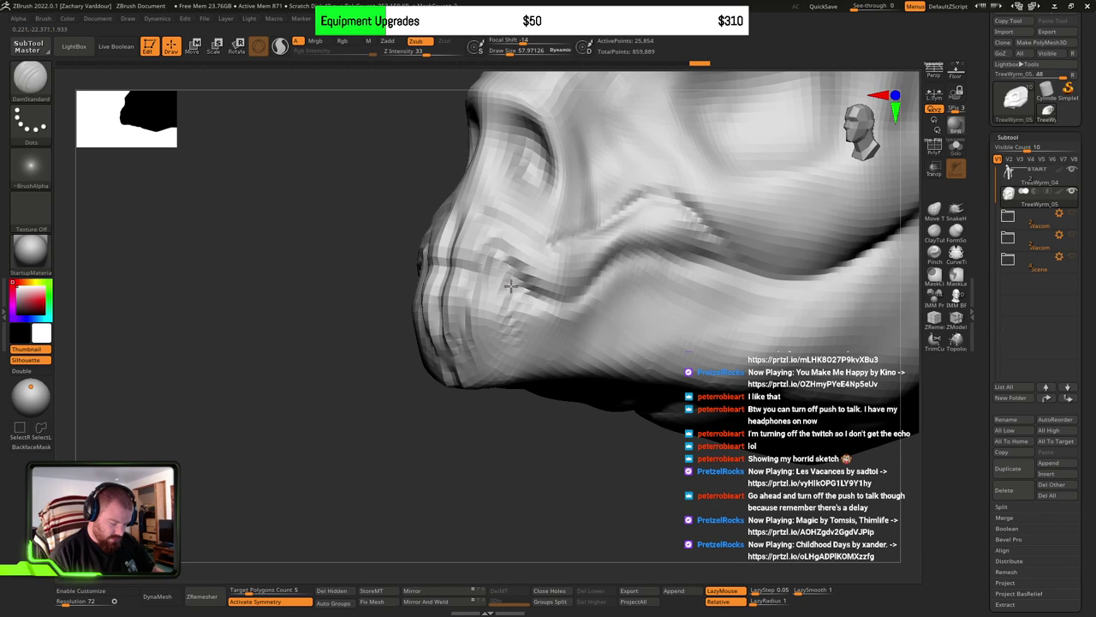
pyautogui.moveTo(607, 321)
pyautogui.mouseDown(button='right')
pyautogui.moveTo(602, 300)
pyautogui.moveTo(700, 325)
pyautogui.moveTo(661, 281)
pyautogui.moveTo(707, 318)
pyautogui.moveTo(585, 357)
pyautogui.moveTo(631, 325)
pyautogui.moveTo(672, 342)
pyautogui.moveTo(560, 338)
pyautogui.moveTo(562, 429)
pyautogui.moveTo(544, 330)
pyautogui.mouseUp(button='right')
pyautogui.moveTo(544, 331)
pyautogui.keyDown('shift'); pyautogui.mouseDown()
pyautogui.moveTo(530, 325)
pyautogui.moveTo(546, 303)
pyautogui.mouseUp(); pyautogui.keyUp('shift')
pyautogui.moveTo(551, 322); pyautogui.dragTo(557, 313, button='right')
# Step: Build up vertical ridges between the grooves on the front of the muzzle with the ClayBuildup brush at a draw size of about 54
pyautogui.press('b')
pyautogui.press('c')
pyautogui.press('b')
pyautogui.press('s')
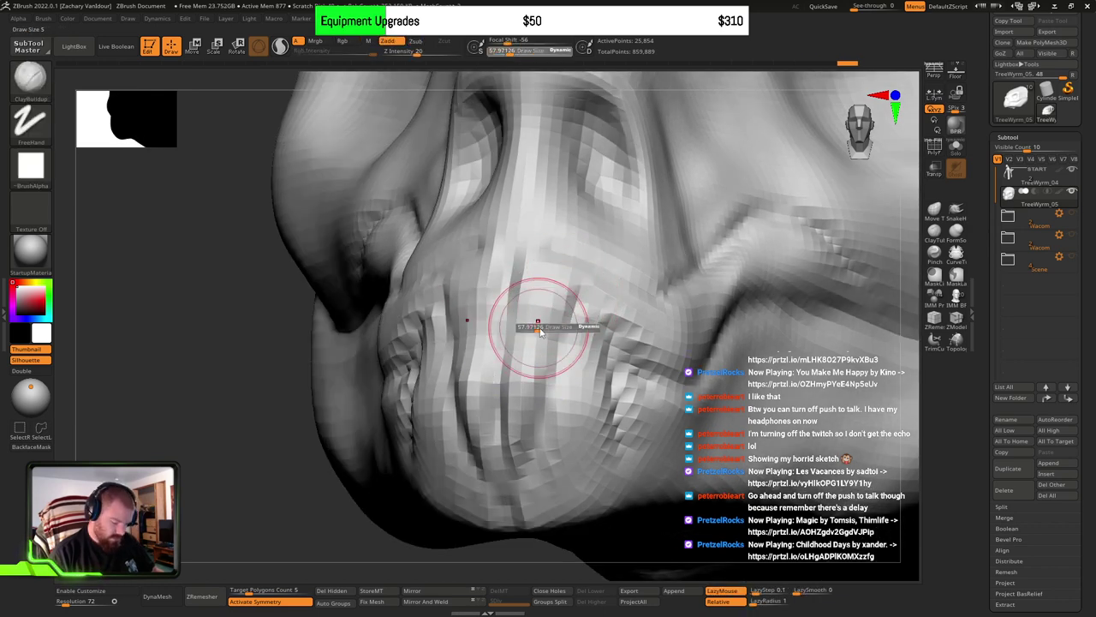
pyautogui.moveTo(538, 326); pyautogui.dragTo(525, 383)
pyautogui.moveTo(527, 297)
pyautogui.mouseDown()
pyautogui.moveTo(545, 301)
pyautogui.moveTo(520, 437)
pyautogui.mouseUp()
pyautogui.moveTo(531, 344); pyautogui.dragTo(515, 421)
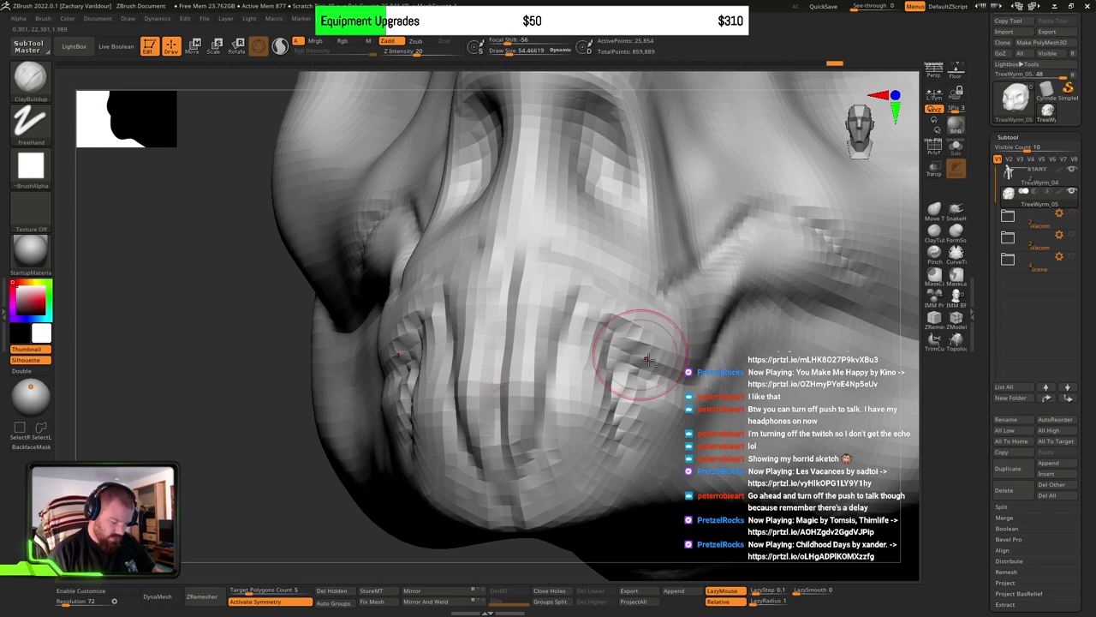
# Step: Carve a horizontal crease across the muzzle above the vertical ridges with the DamStandard brush at a draw size of about 28
pyautogui.moveTo(639, 354)
pyautogui.keyDown('ctrl'); pyautogui.mouseDown(button='right')
pyautogui.moveTo(577, 355)
pyautogui.moveTo(538, 305)
pyautogui.moveTo(612, 308)
pyautogui.moveTo(572, 313)
pyautogui.mouseUp(button='right'); pyautogui.keyUp('ctrl')
pyautogui.press('b')
pyautogui.press('d')
pyautogui.press('s')
pyautogui.press('s')
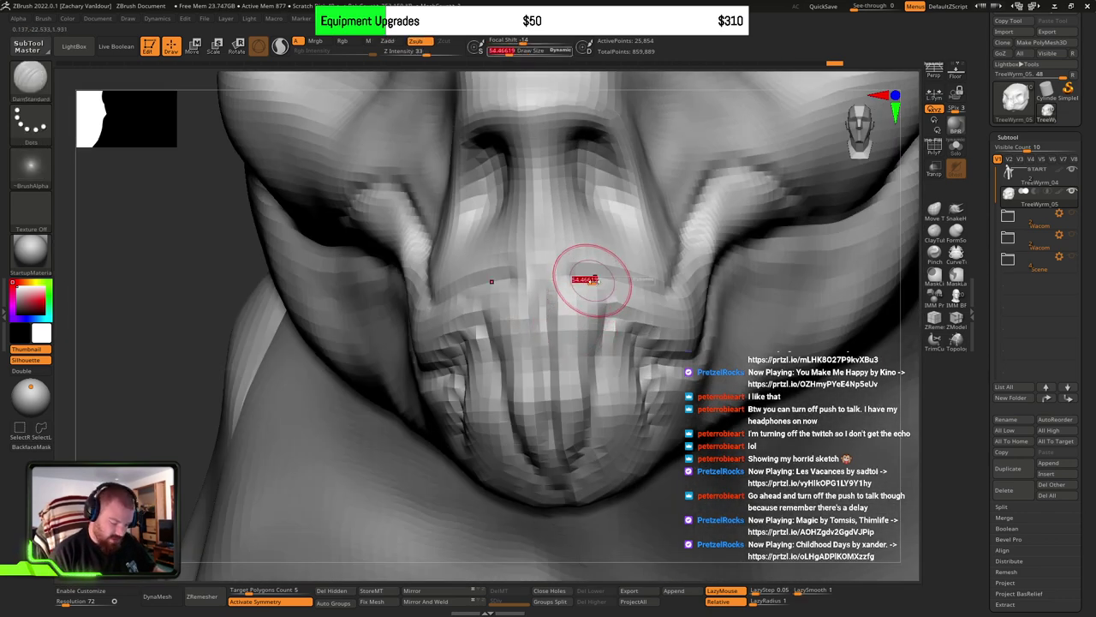
pyautogui.moveTo(585, 279); pyautogui.dragTo(540, 277)
pyautogui.moveTo(642, 283); pyautogui.dragTo(548, 282)
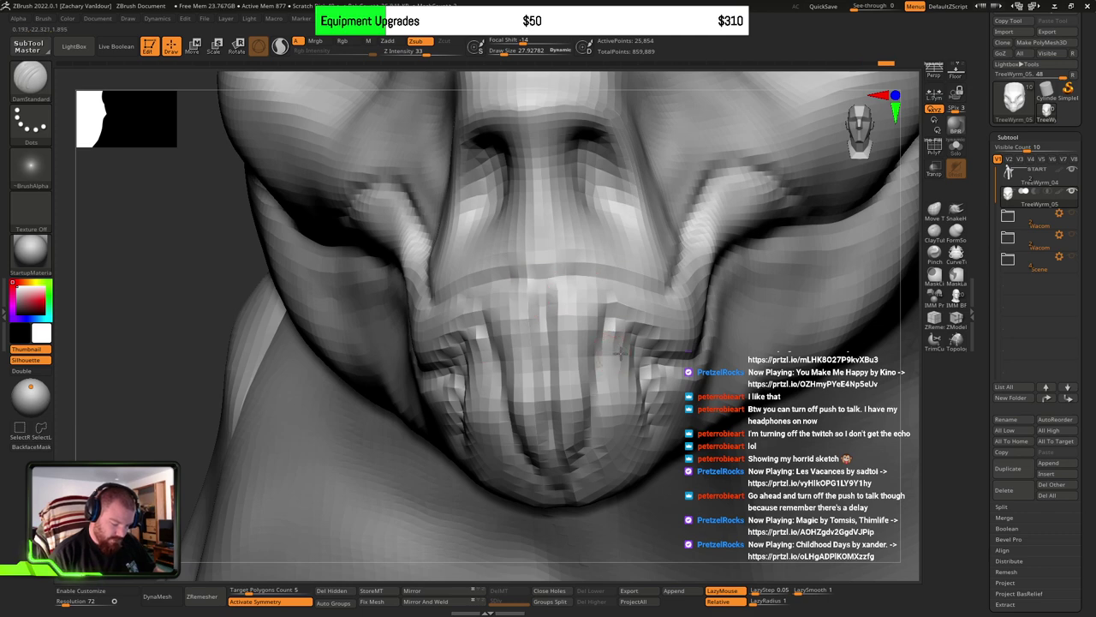
# Step: Refine the creases around the raised ridge behind the mouth corner with the DamStandard brush at draw sizes of about 109 and 95
pyautogui.moveTo(548, 281)
pyautogui.mouseDown(button='right')
pyautogui.moveTo(546, 366)
pyautogui.moveTo(613, 388)
pyautogui.moveTo(560, 368)
pyautogui.moveTo(545, 328)
pyautogui.moveTo(624, 342)
pyautogui.mouseUp(button='right')
pyautogui.press('s')
pyautogui.moveTo(597, 341); pyautogui.dragTo(612, 341)
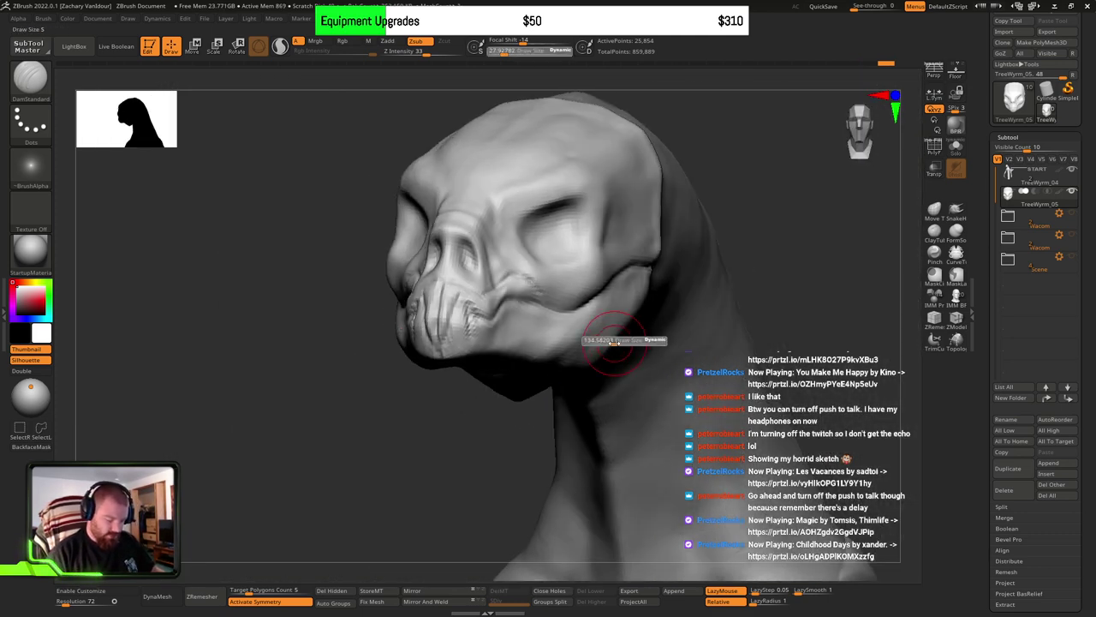
pyautogui.moveTo(548, 344); pyautogui.dragTo(600, 335, button='right')
pyautogui.moveTo(512, 304); pyautogui.dragTo(515, 334, button='right')
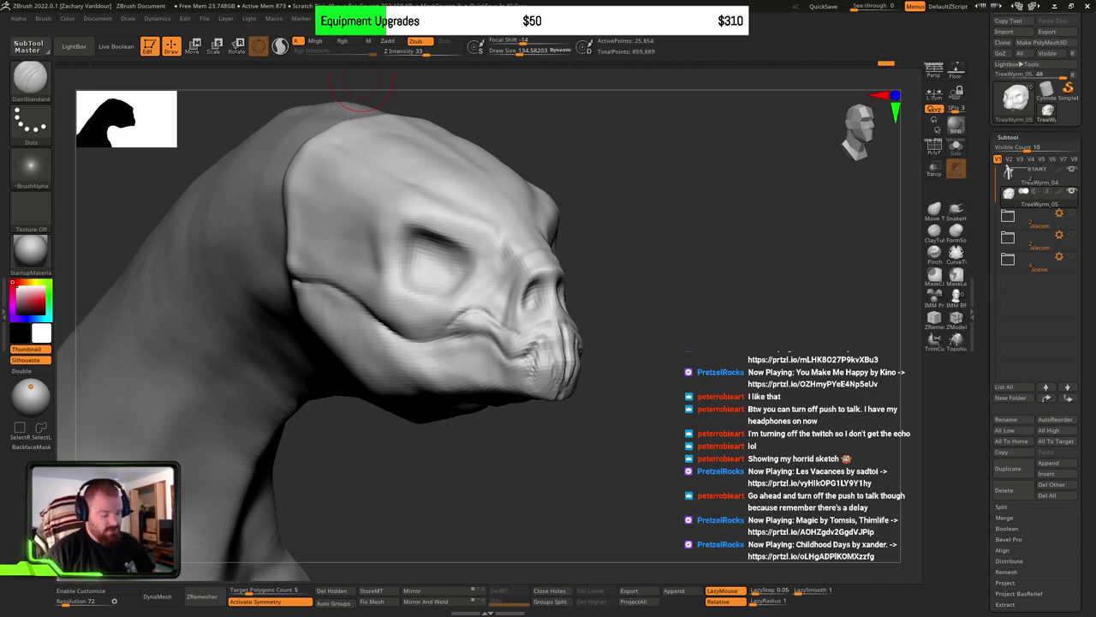
pyautogui.moveTo(700, 396)
pyautogui.mouseDown()
pyautogui.moveTo(594, 465)
pyautogui.moveTo(583, 449)
pyautogui.moveTo(460, 453)
pyautogui.mouseUp()
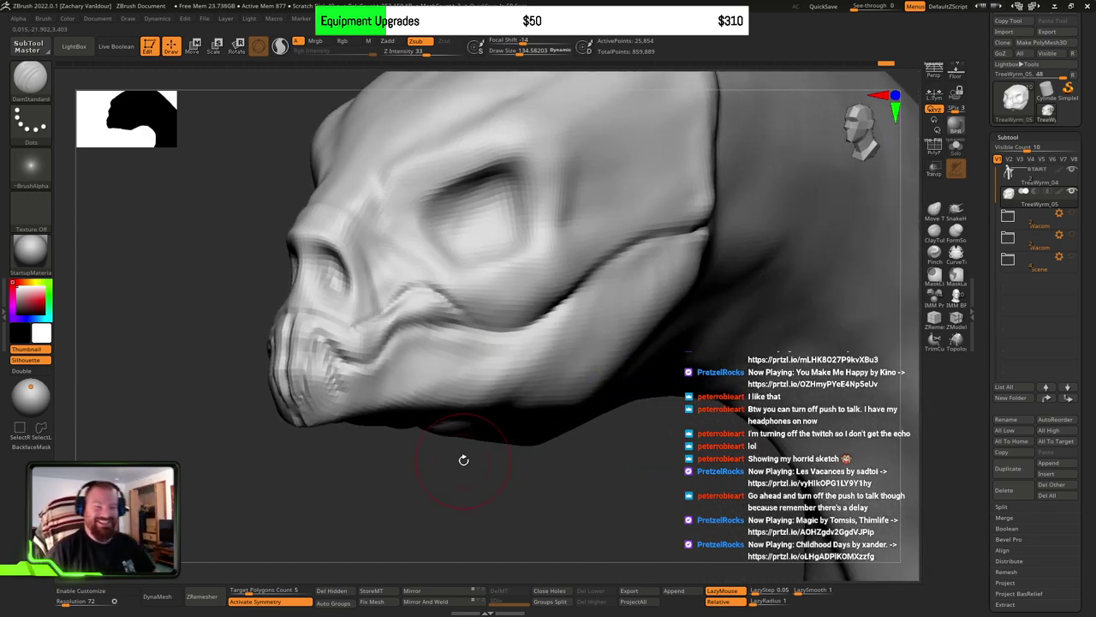
pyautogui.moveTo(445, 318); pyautogui.dragTo(438, 316, button='right')
pyautogui.press('s')
pyautogui.moveTo(437, 316); pyautogui.dragTo(429, 315)
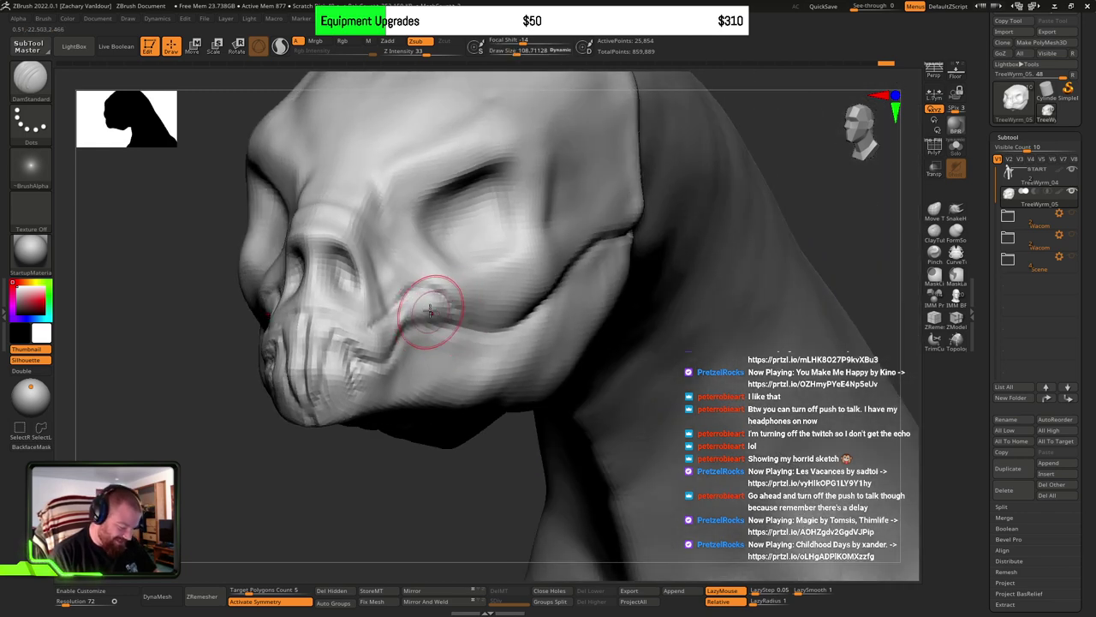
pyautogui.moveTo(430, 314)
pyautogui.mouseDown(button='right')
pyautogui.moveTo(464, 330)
pyautogui.moveTo(465, 316)
pyautogui.mouseUp(button='right')
pyautogui.press('s')
pyautogui.moveTo(512, 352); pyautogui.dragTo(506, 352)
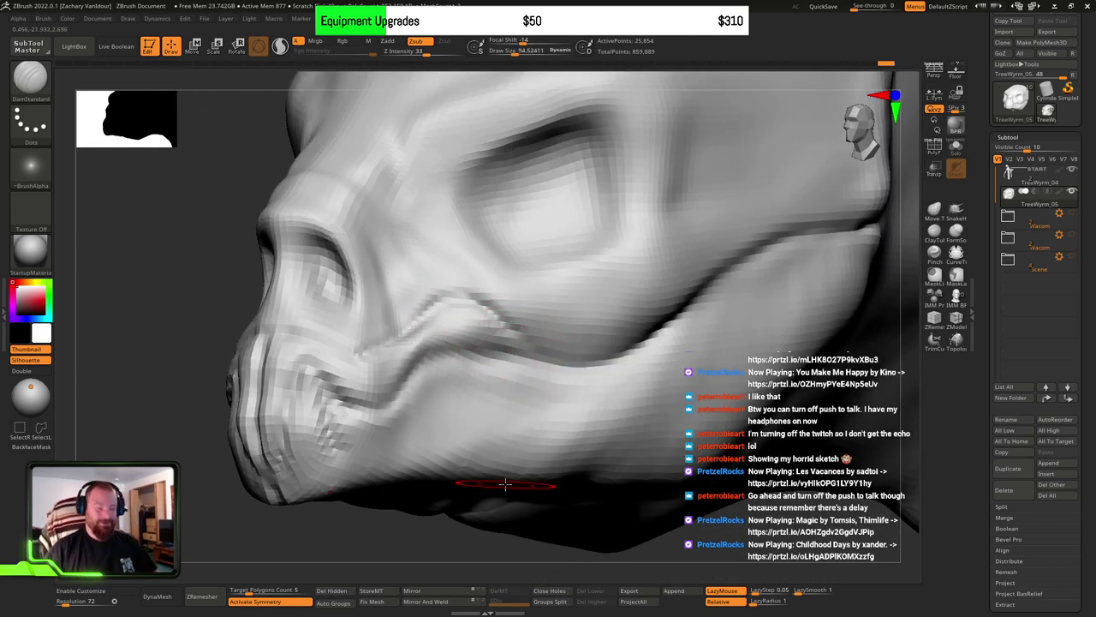
pyautogui.moveTo(552, 321)
pyautogui.mouseDown(button='right')
pyautogui.moveTo(522, 351)
pyautogui.moveTo(554, 340)
pyautogui.mouseUp(button='right')
pyautogui.moveTo(553, 340)
pyautogui.mouseDown()
pyautogui.moveTo(568, 338)
pyautogui.moveTo(494, 318)
pyautogui.mouseUp()
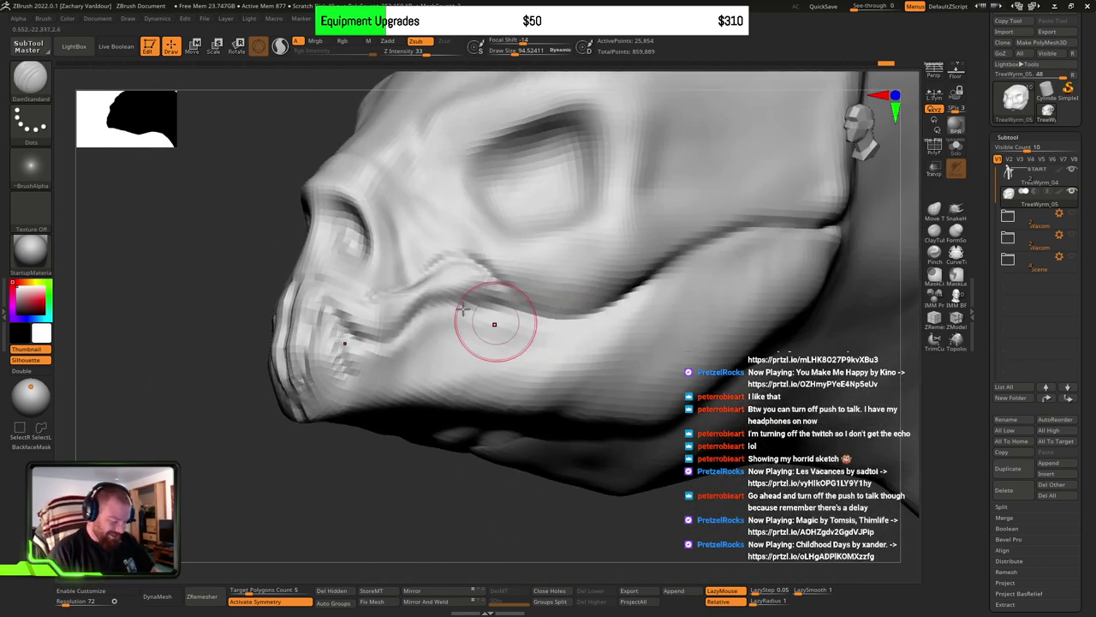
# Step: Examine the head and muzzle shapes from the side, the front and above
pyautogui.moveTo(379, 354)
pyautogui.mouseDown(button='right')
pyautogui.moveTo(463, 364)
pyautogui.moveTo(368, 371)
pyautogui.mouseUp(button='right')
pyautogui.keyDown('ctrl'); pyautogui.moveTo(665, 336); pyautogui.dragTo(402, 286, button='right'); pyautogui.keyUp('ctrl')
pyautogui.keyDown('ctrl'); pyautogui.moveTo(589, 303); pyautogui.dragTo(604, 330, button='right'); pyautogui.keyUp('ctrl')
pyautogui.moveTo(523, 329)
pyautogui.mouseDown(button='right')
pyautogui.moveTo(654, 331)
pyautogui.moveTo(573, 317)
pyautogui.mouseUp(button='right')
pyautogui.moveTo(572, 318)
pyautogui.mouseDown()
pyautogui.moveTo(428, 316)
pyautogui.moveTo(511, 293)
pyautogui.moveTo(567, 296)
pyautogui.mouseUp()
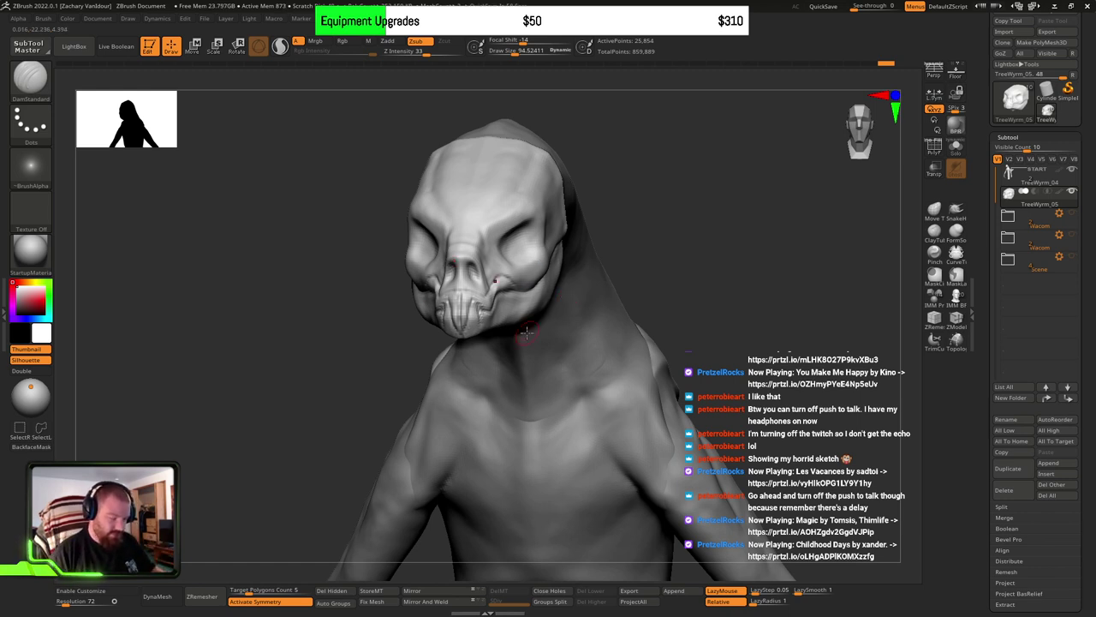
pyautogui.moveTo(534, 301)
pyautogui.mouseDown(button='right')
pyautogui.moveTo(437, 325)
pyautogui.moveTo(488, 352)
pyautogui.mouseUp(button='right')
pyautogui.moveTo(488, 352); pyautogui.dragTo(485, 337)
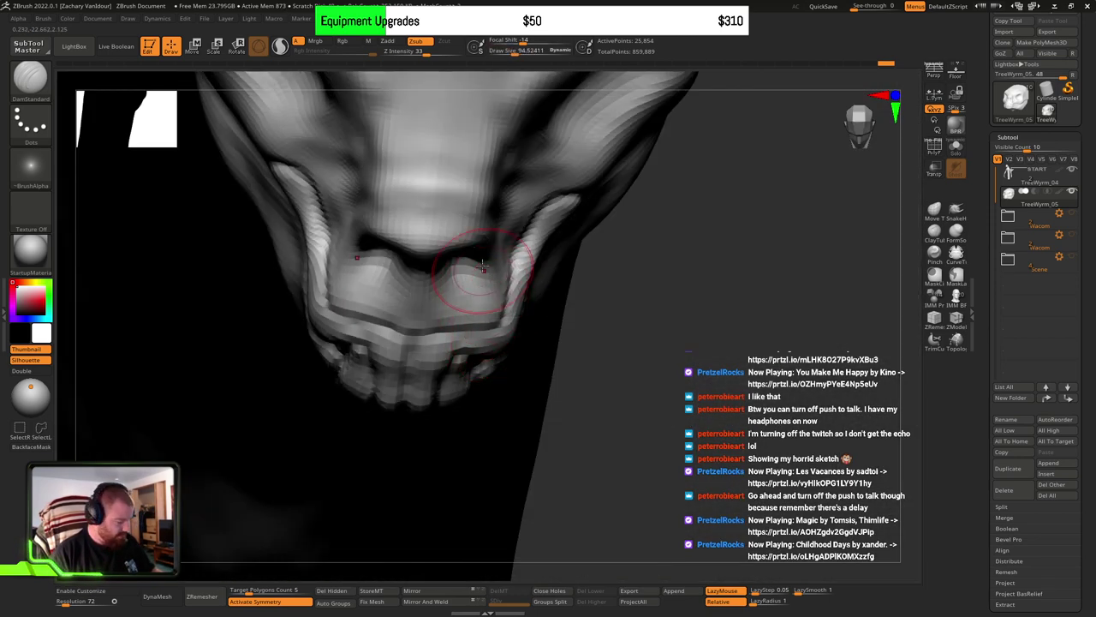
# Step: Reshape the sides of the snout beside the nostrils with the Move brush at a draw size of about 90
pyautogui.press('b')
pyautogui.press('m')
pyautogui.press('v')
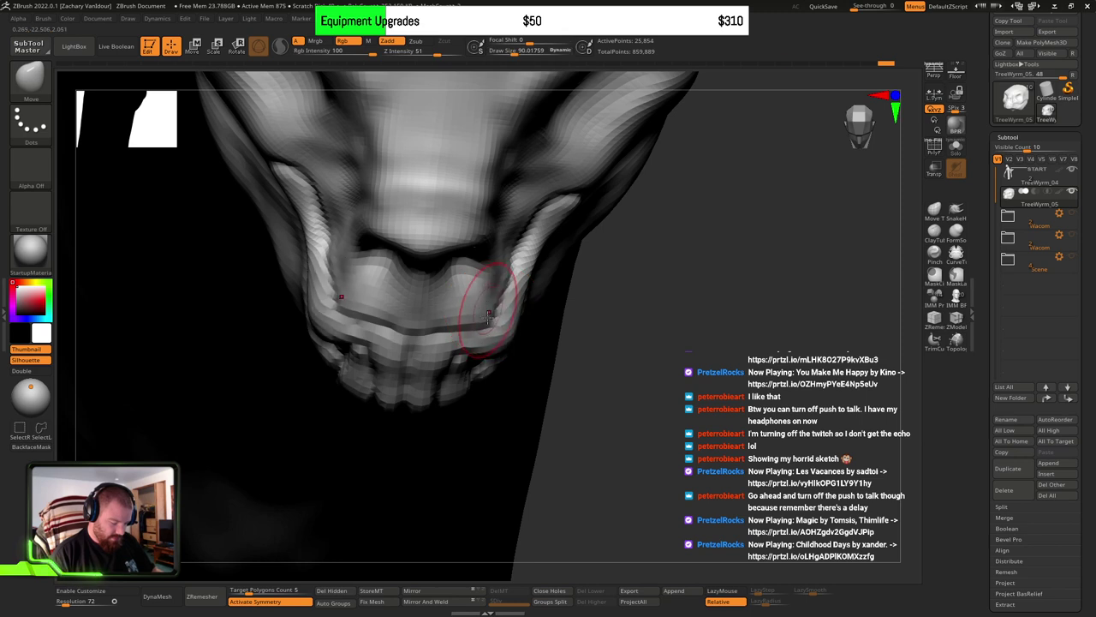
pyautogui.moveTo(488, 317)
pyautogui.mouseDown()
pyautogui.moveTo(530, 206)
pyautogui.moveTo(561, 208)
pyautogui.moveTo(529, 186)
pyautogui.moveTo(555, 193)
pyautogui.mouseUp()
pyautogui.moveTo(556, 192); pyautogui.dragTo(537, 381, button='right')
pyautogui.moveTo(537, 382); pyautogui.dragTo(575, 269)
pyautogui.moveTo(574, 269); pyautogui.dragTo(568, 261, button='right')
# Step: Carve a crease along the centre line of the lower jaw's underside with the DamStandard brush at a draw size of about 42
pyautogui.press('b')
pyautogui.press('d')
pyautogui.press('s')
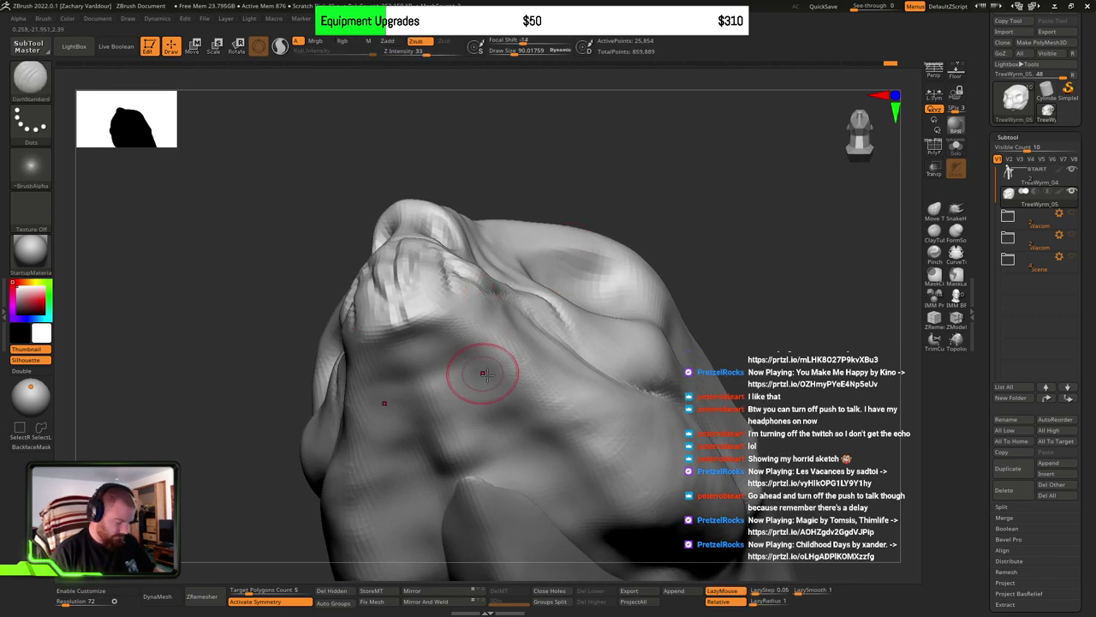
pyautogui.keyDown('shift'); pyautogui.moveTo(482, 370); pyautogui.dragTo(472, 315, button='right'); pyautogui.keyUp('shift')
pyautogui.press('s')
pyautogui.moveTo(416, 310); pyautogui.dragTo(404, 301)
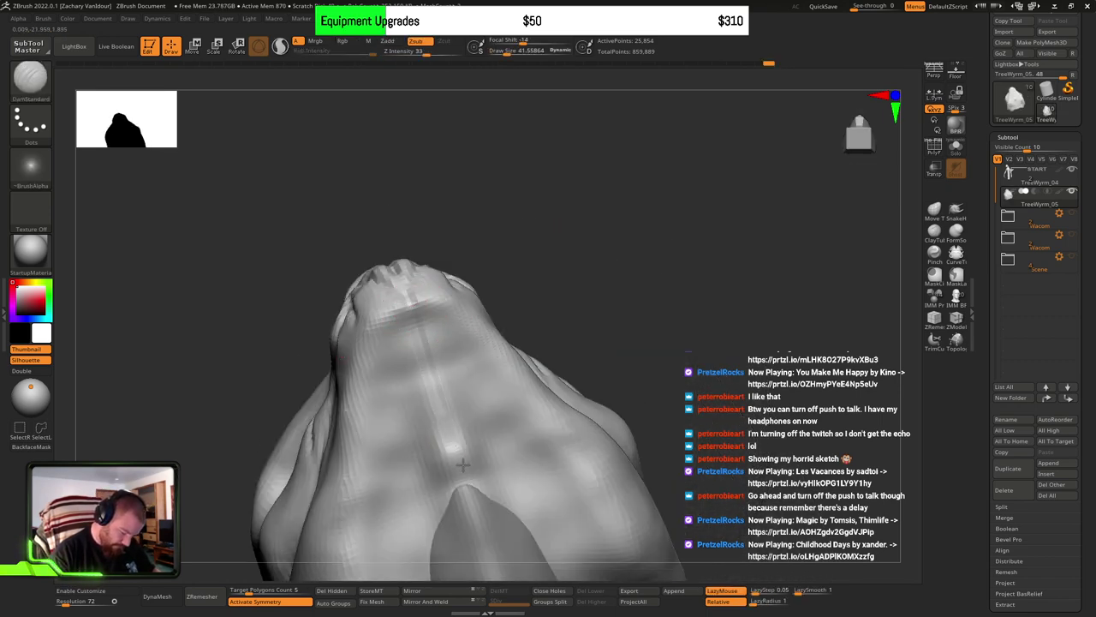
pyautogui.moveTo(404, 296); pyautogui.dragTo(474, 525)
pyautogui.moveTo(453, 463); pyautogui.dragTo(404, 290)
pyautogui.moveTo(493, 404); pyautogui.dragTo(489, 464, button='right')
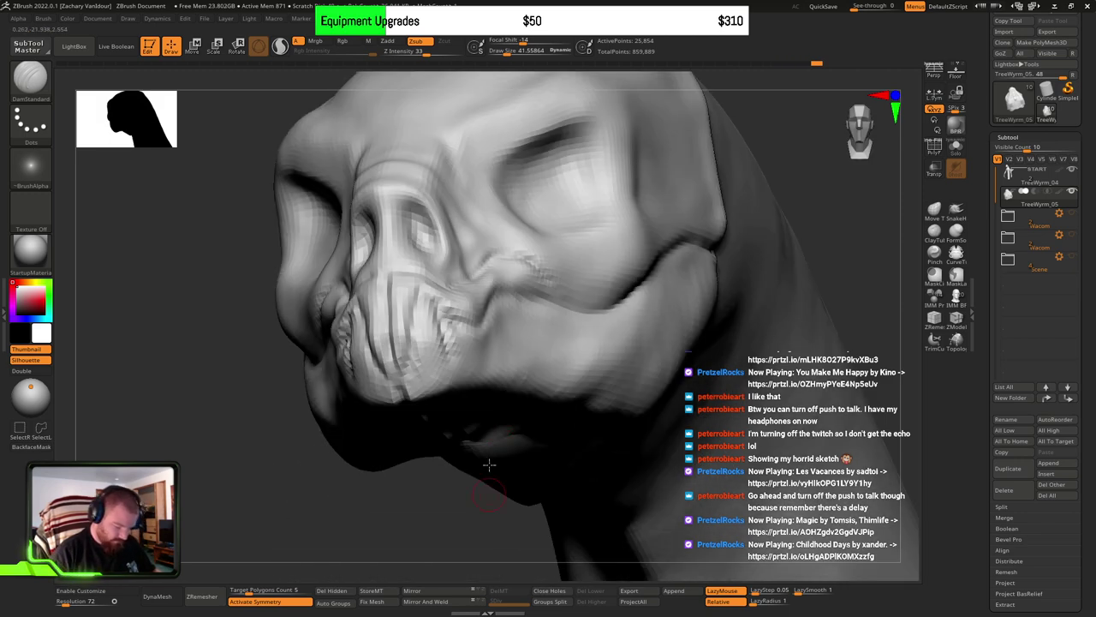
pyautogui.moveTo(489, 464); pyautogui.dragTo(518, 372)
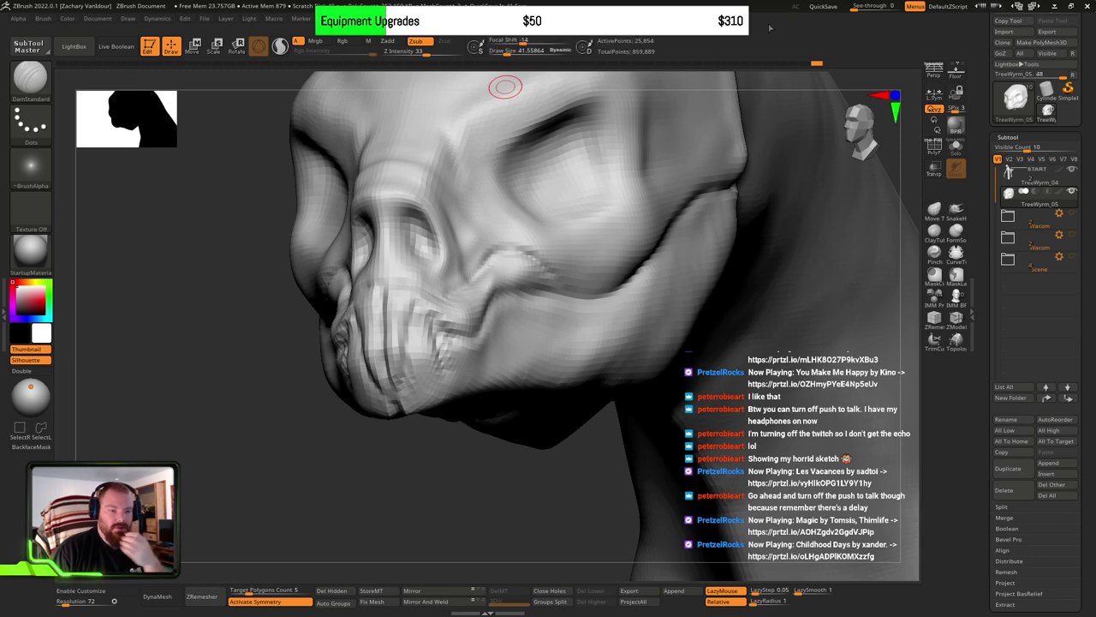
pyautogui.moveTo(470, 440)
pyautogui.mouseDown()
pyautogui.moveTo(446, 459)
pyautogui.moveTo(552, 354)
pyautogui.mouseUp()
pyautogui.moveTo(554, 354)
pyautogui.mouseDown(button='right')
pyautogui.moveTo(537, 330)
pyautogui.moveTo(513, 325)
pyautogui.moveTo(568, 373)
pyautogui.mouseUp(button='right')
pyautogui.moveTo(566, 374)
pyautogui.mouseDown()
pyautogui.moveTo(591, 364)
pyautogui.moveTo(521, 368)
pyautogui.moveTo(530, 344)
pyautogui.mouseUp()
pyautogui.press('s')
pyautogui.moveTo(530, 344)
pyautogui.mouseDown(button='right')
pyautogui.moveTo(548, 372)
pyautogui.moveTo(537, 346)
pyautogui.moveTo(529, 357)
pyautogui.moveTo(540, 358)
pyautogui.mouseUp(button='right')
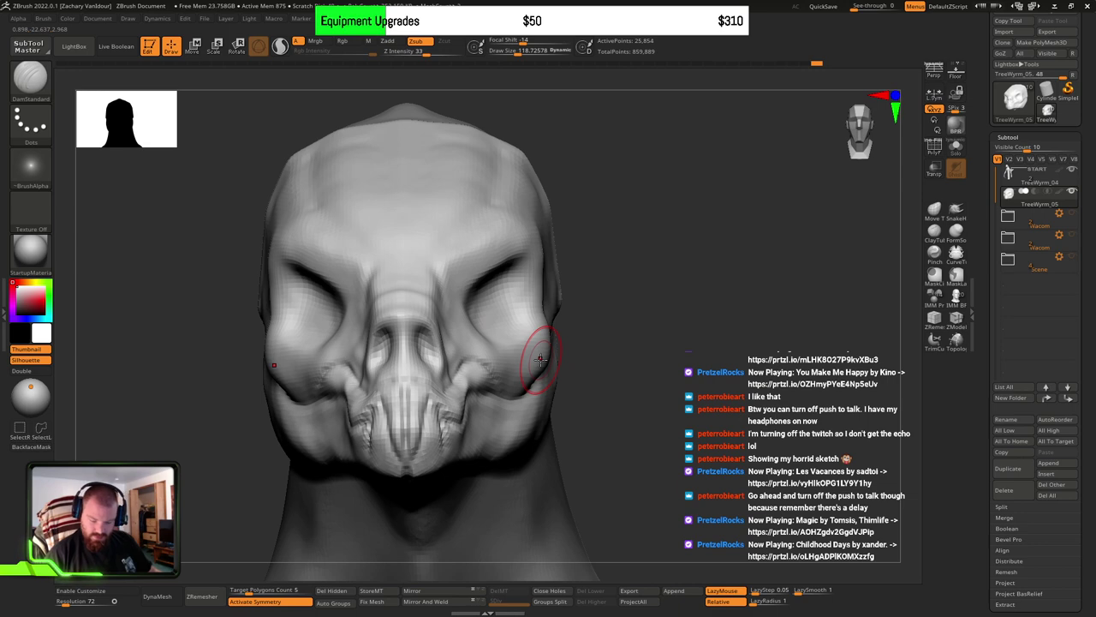
# Step: Append a Sphere3D subtool, select it and activate the transform gizmo on it
pyautogui.click(1049, 473)
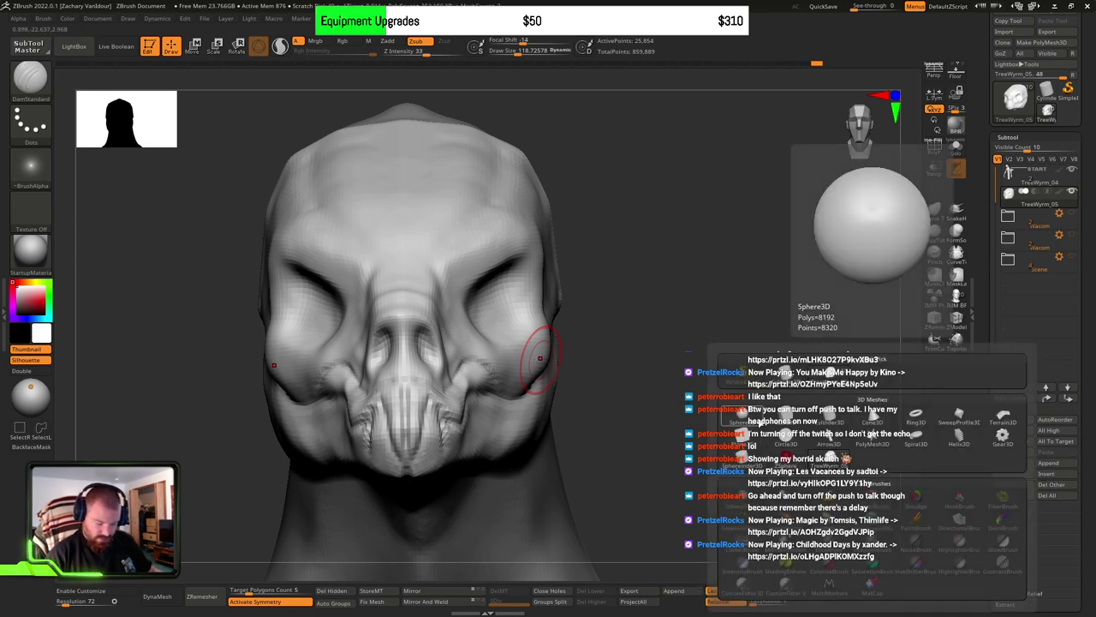
pyautogui.click(751, 418)
pyautogui.press('f')
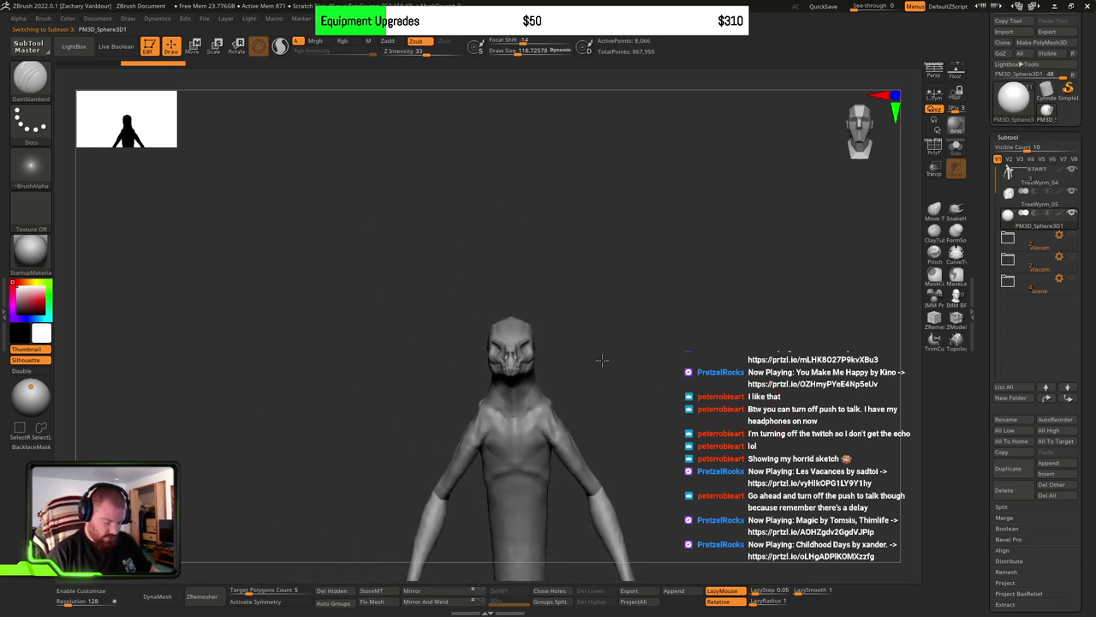
pyautogui.keyDown('alt'); pyautogui.moveTo(602, 360); pyautogui.dragTo(635, 309); pyautogui.keyUp('alt')
pyautogui.keyDown('shift'); pyautogui.moveTo(663, 360); pyautogui.dragTo(663, 347); pyautogui.keyUp('shift')
pyautogui.press('f')
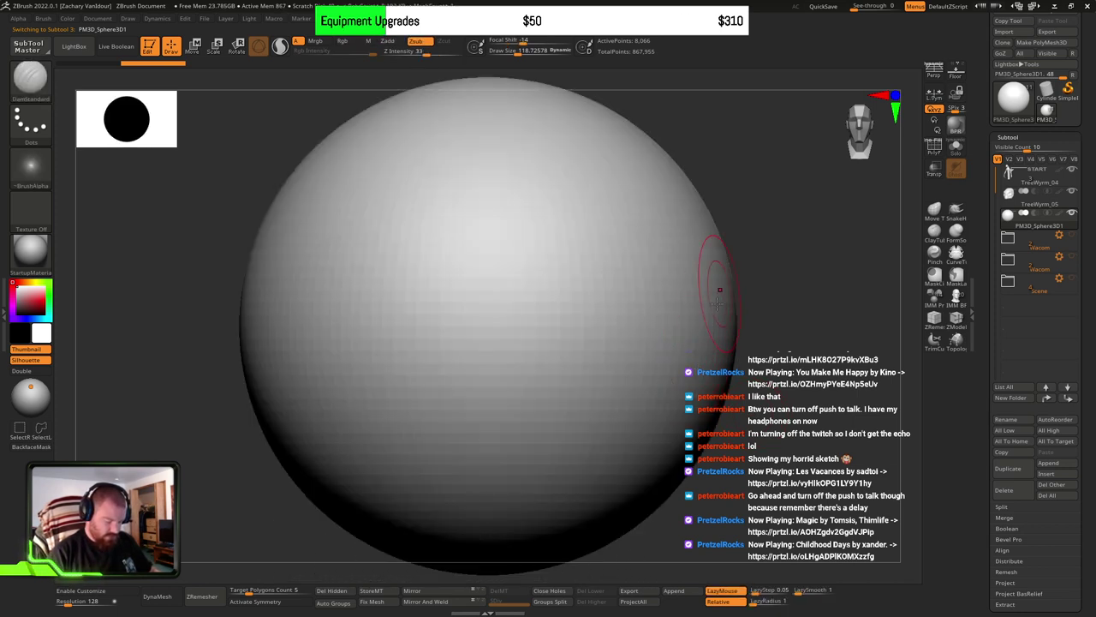
pyautogui.press('w')
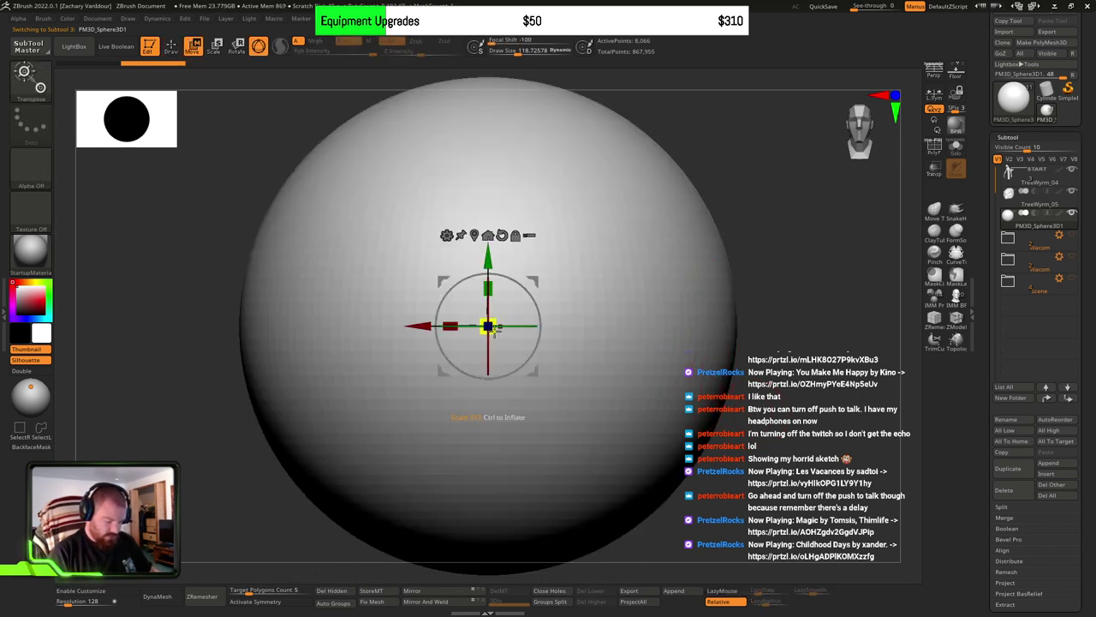
pyautogui.moveTo(491, 327); pyautogui.dragTo(158, 454)
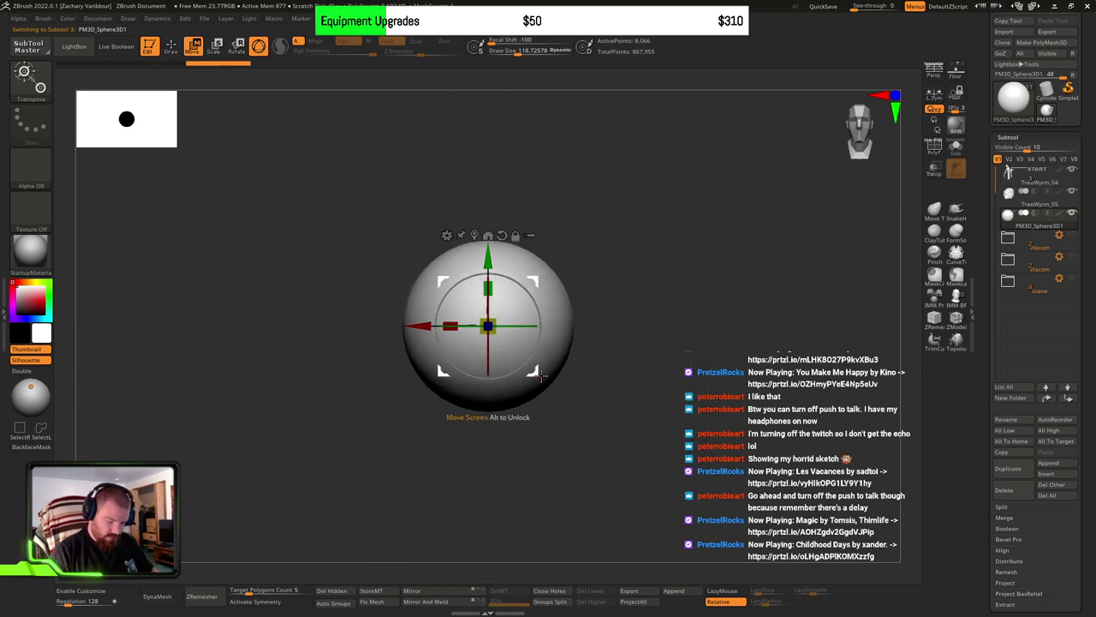
pyautogui.moveTo(490, 329); pyautogui.dragTo(472, 343)
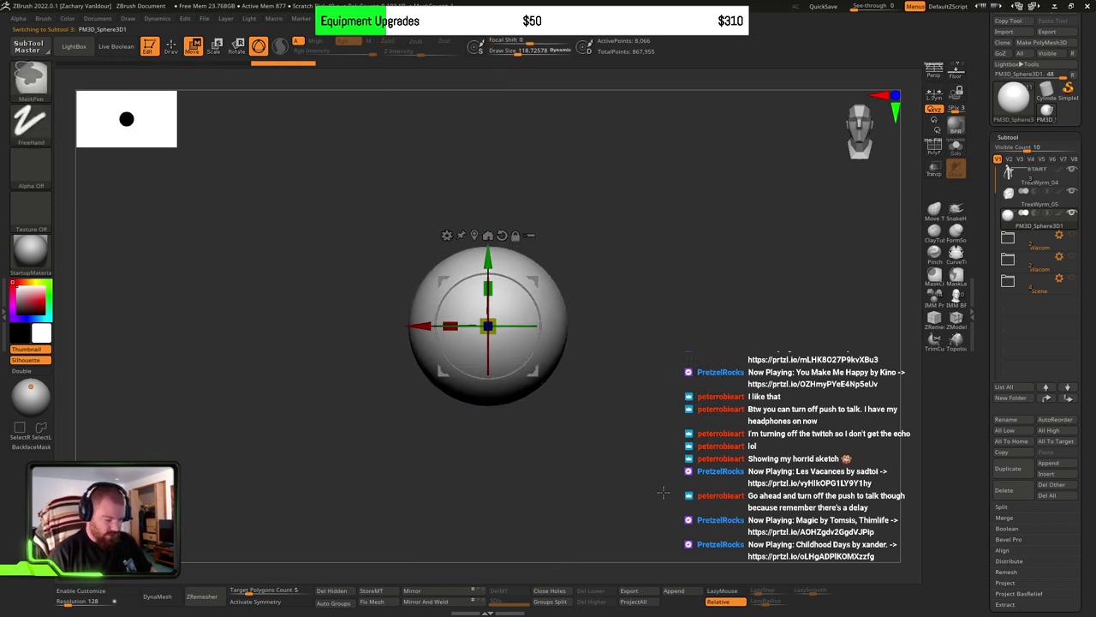
pyautogui.hotkey('ctrl', 'z')
pyautogui.hotkey('ctrl', 'z')
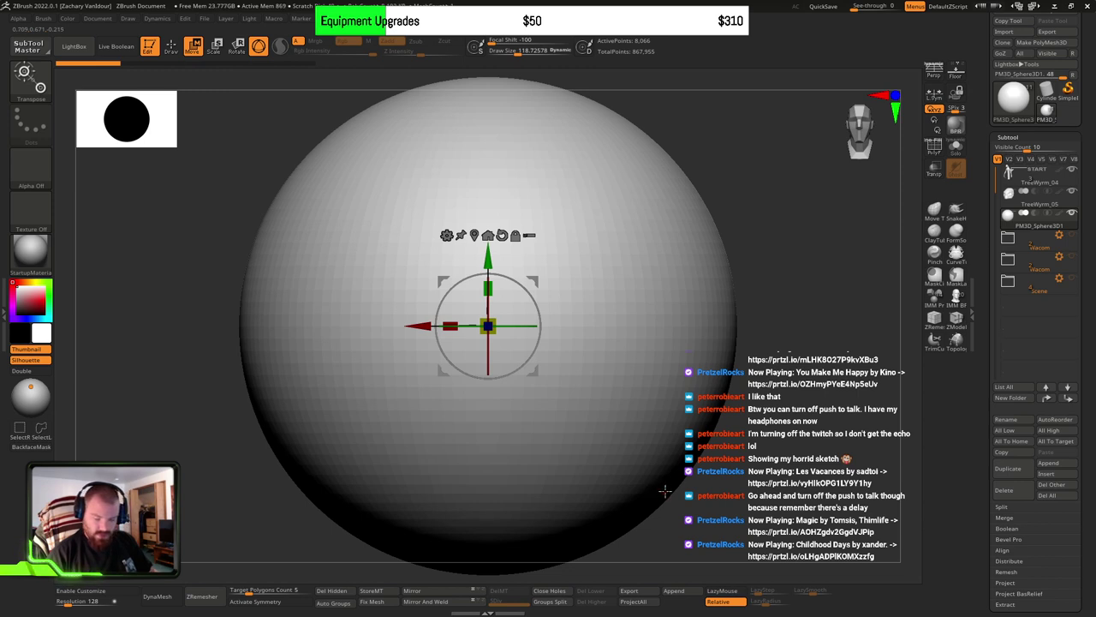
pyautogui.moveTo(781, 441); pyautogui.dragTo(744, 445)
pyautogui.hotkey('ctrl', 'z')
pyautogui.hotkey('ctrl', 'z')
pyautogui.hotkey('ctrl', 'z')
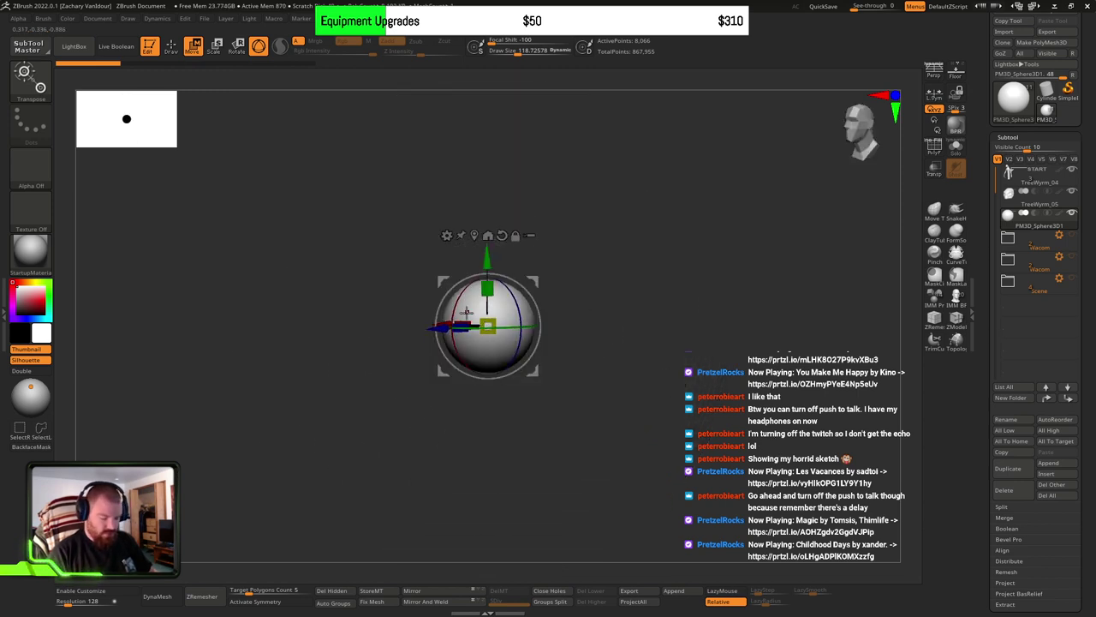
# Step: Move the sphere from below the body up to the side of the creature's head
pyautogui.keyDown('alt'); pyautogui.moveTo(636, 429); pyautogui.dragTo(626, 375); pyautogui.keyUp('alt')
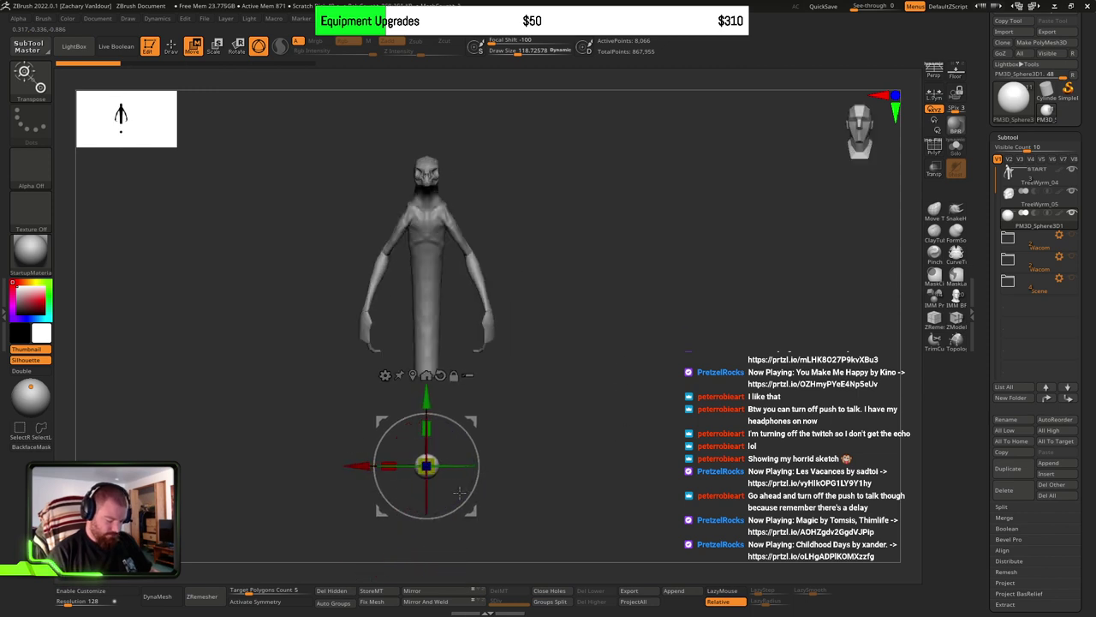
pyautogui.moveTo(473, 504); pyautogui.dragTo(713, 378)
pyautogui.moveTo(613, 255); pyautogui.dragTo(470, 270)
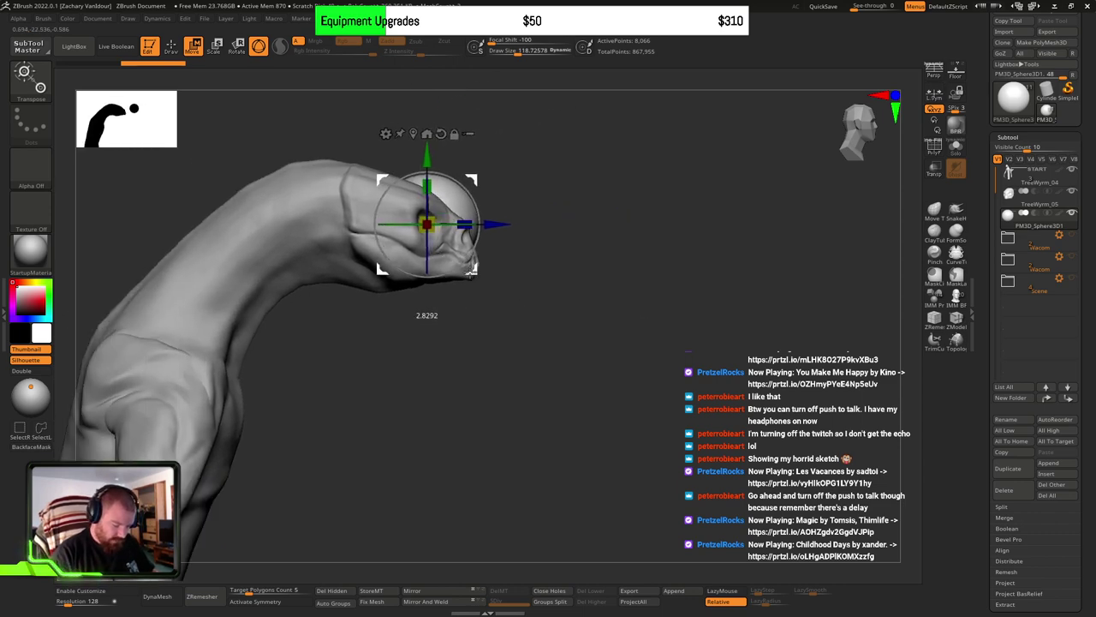
pyautogui.keyDown('alt'); pyautogui.moveTo(577, 312); pyautogui.dragTo(656, 353); pyautogui.keyUp('alt')
pyautogui.moveTo(771, 359); pyautogui.dragTo(663, 346)
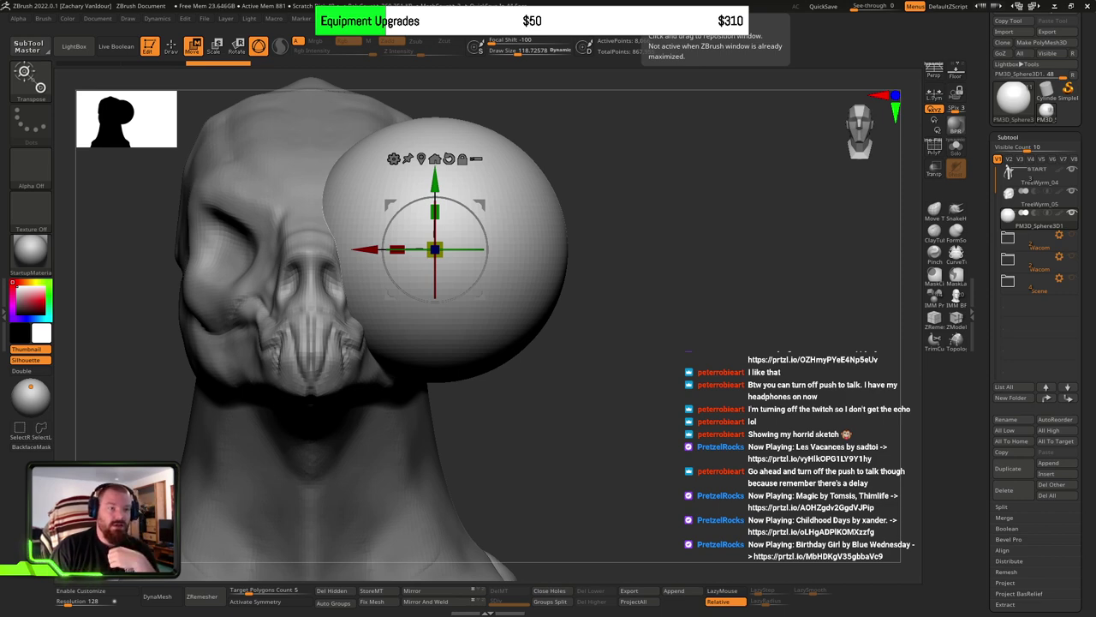
# Step: Switch to the browser, inspect the character render's face and hands up close, and close the image
pyautogui.hotkey('alt', 'Tab')
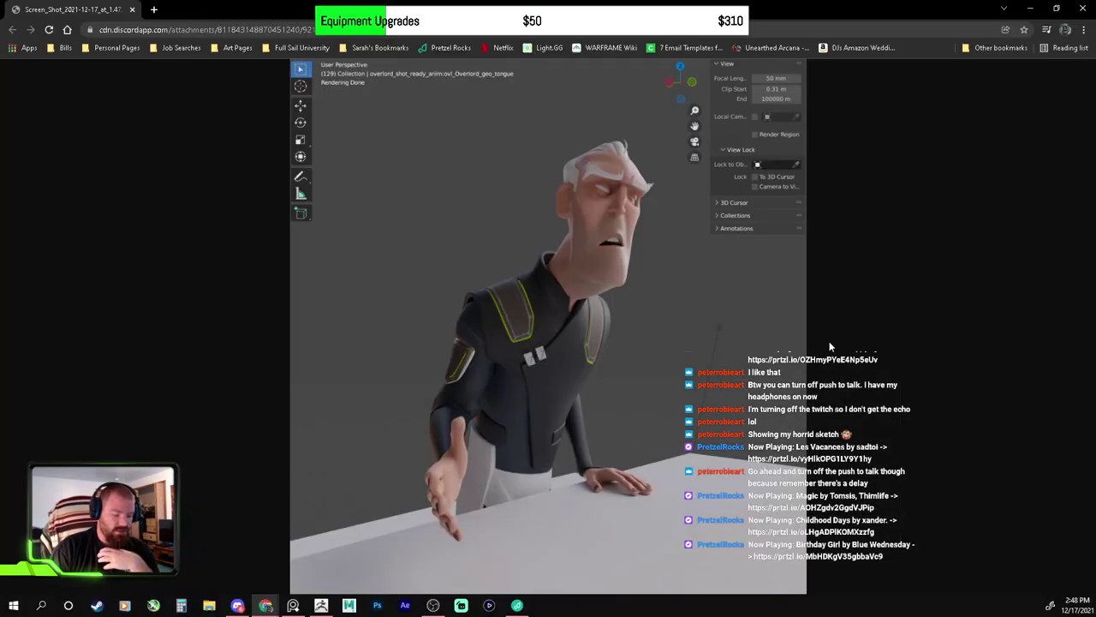
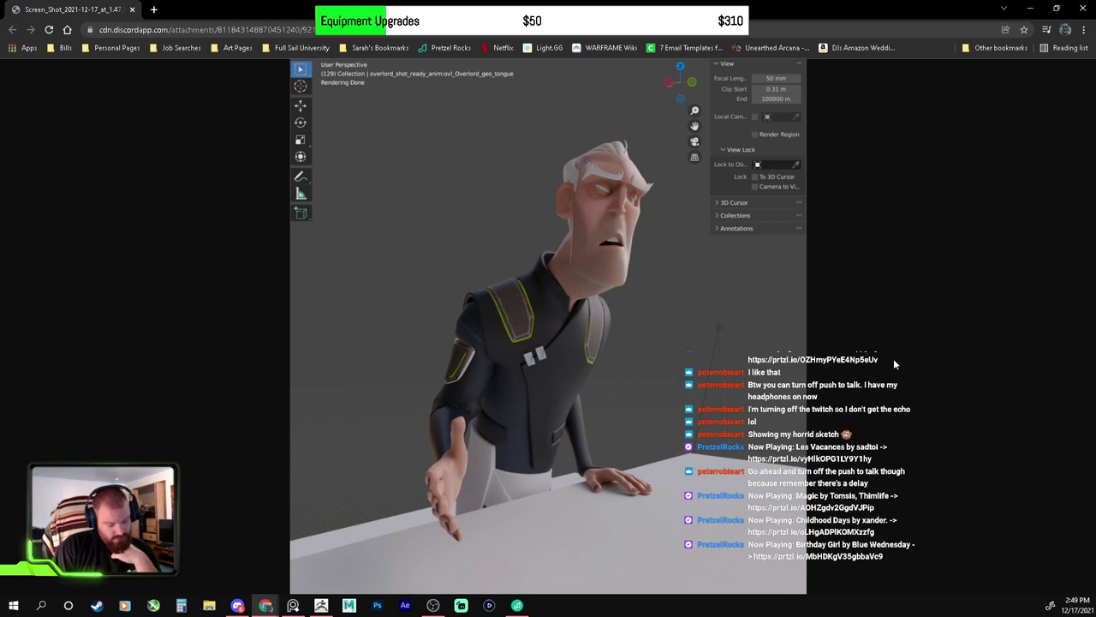
pyautogui.click(634, 257)
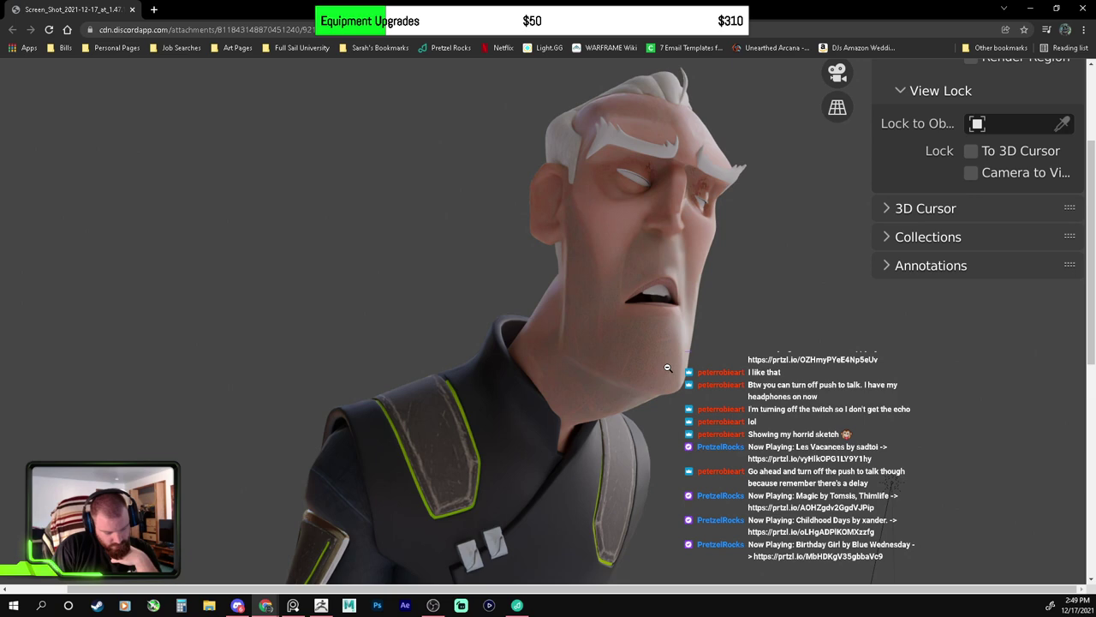
pyautogui.scroll(-1, 670, 413)
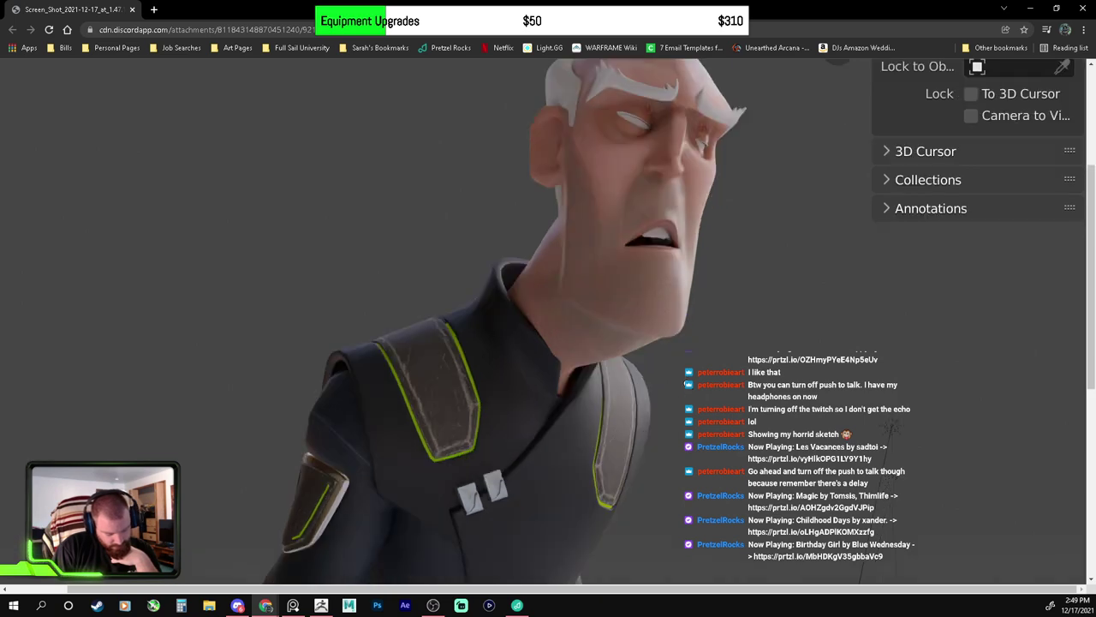
pyautogui.scroll(-5, 685, 384)
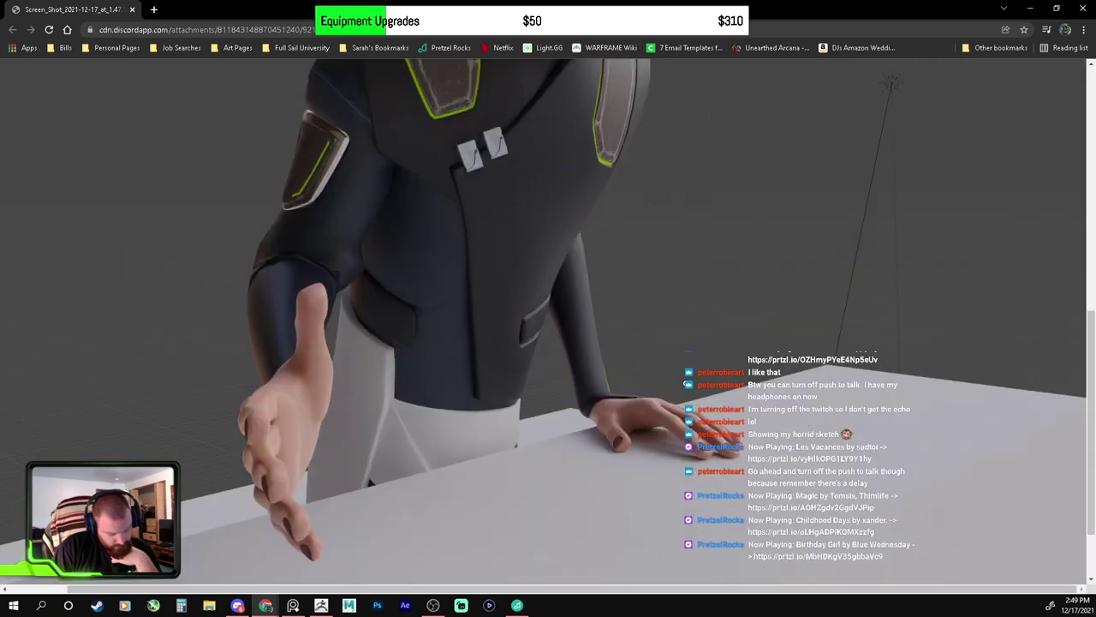
pyautogui.scroll(7, 685, 383)
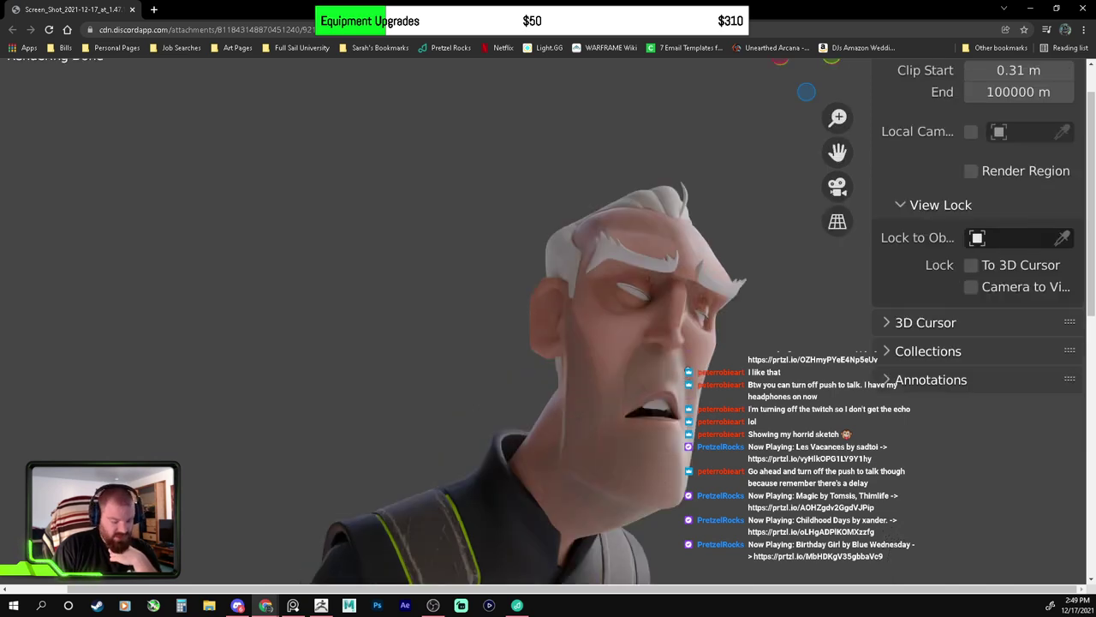
pyautogui.click(134, 8)
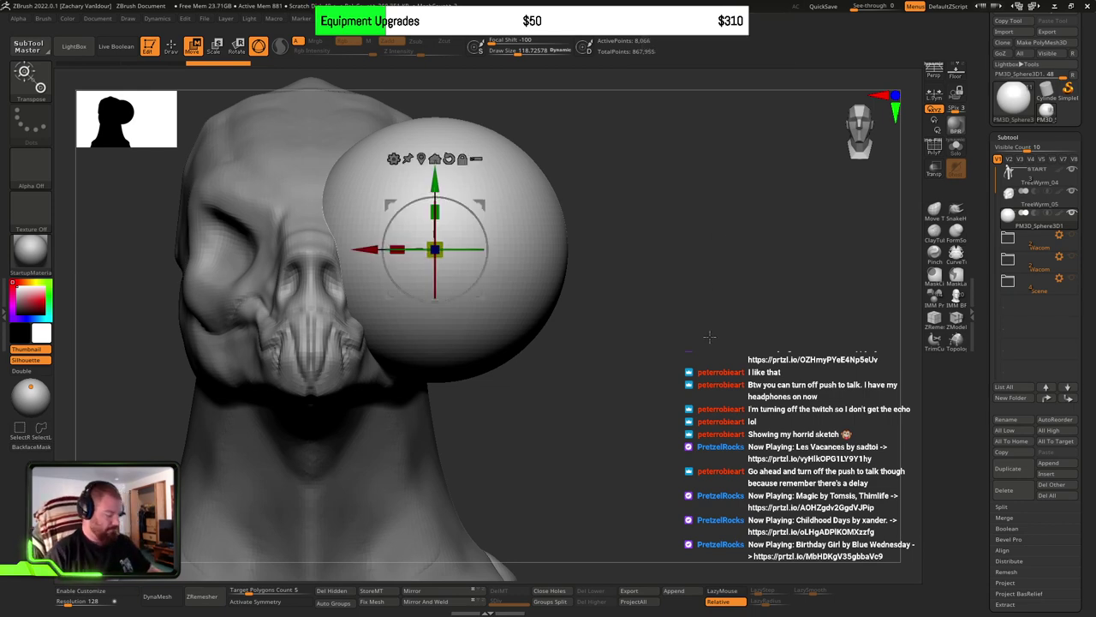
# Step: Scale the sphere down to eyeball size and fit it into the creature's eye socket, checking its depth from the side
pyautogui.moveTo(440, 250); pyautogui.dragTo(602, 325)
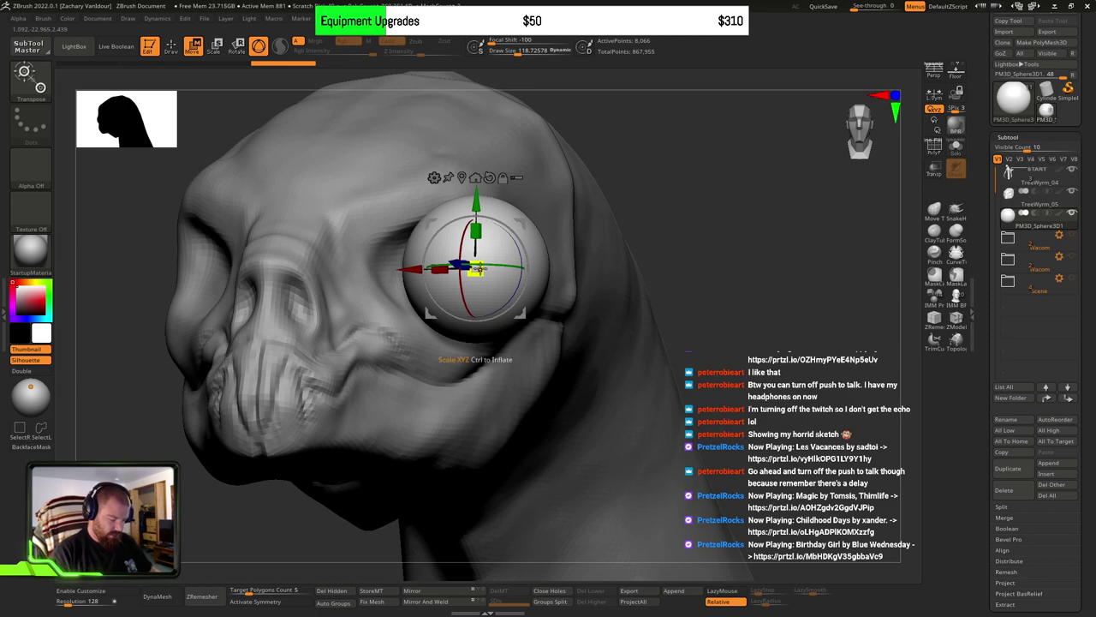
pyautogui.moveTo(478, 269); pyautogui.dragTo(447, 244)
pyautogui.moveTo(531, 291); pyautogui.dragTo(617, 312, button='right')
pyautogui.moveTo(536, 322); pyautogui.dragTo(446, 331)
pyautogui.moveTo(548, 318); pyautogui.dragTo(477, 279, button='right')
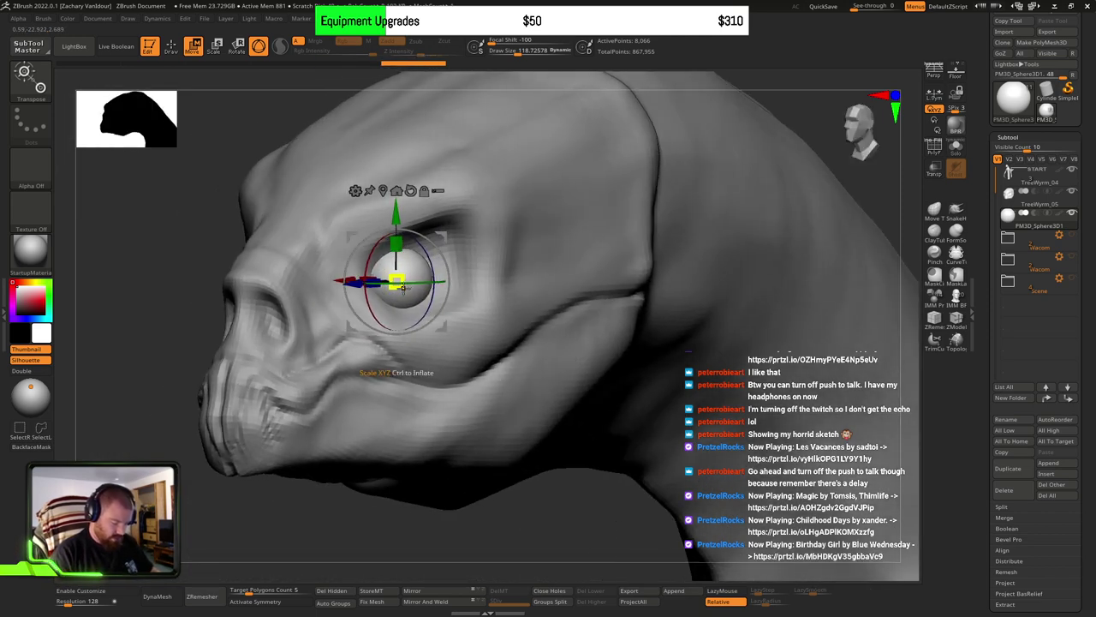
pyautogui.moveTo(403, 288); pyautogui.dragTo(396, 285)
pyautogui.moveTo(441, 328); pyautogui.dragTo(434, 321)
pyautogui.keyDown('ctrl'); pyautogui.moveTo(548, 343); pyautogui.dragTo(509, 325, button='right'); pyautogui.keyUp('ctrl')
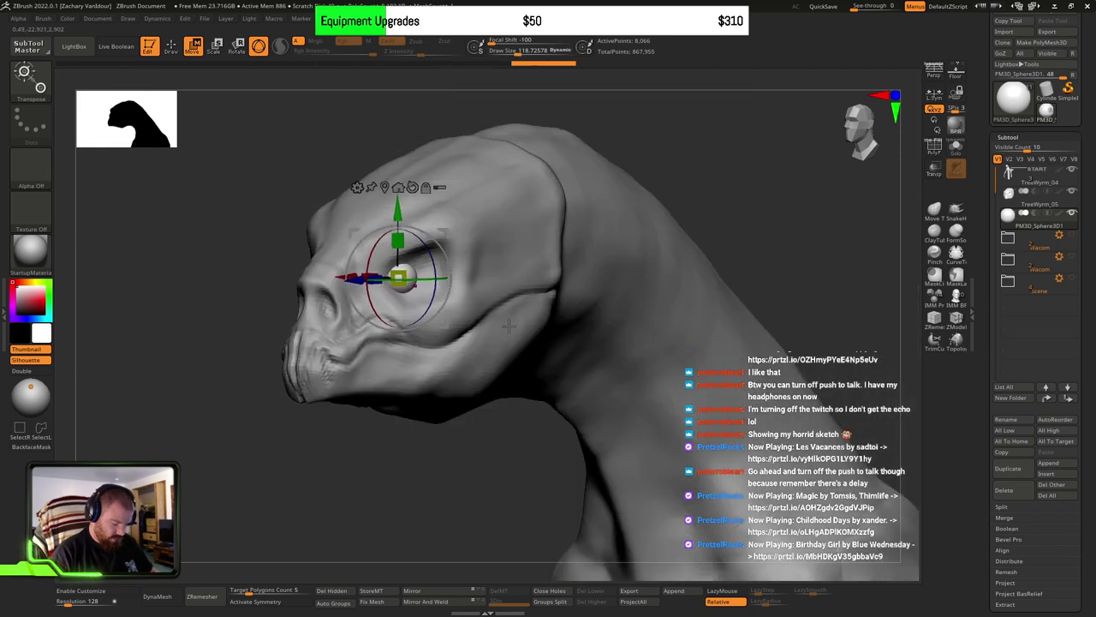
pyautogui.moveTo(507, 325); pyautogui.dragTo(592, 317)
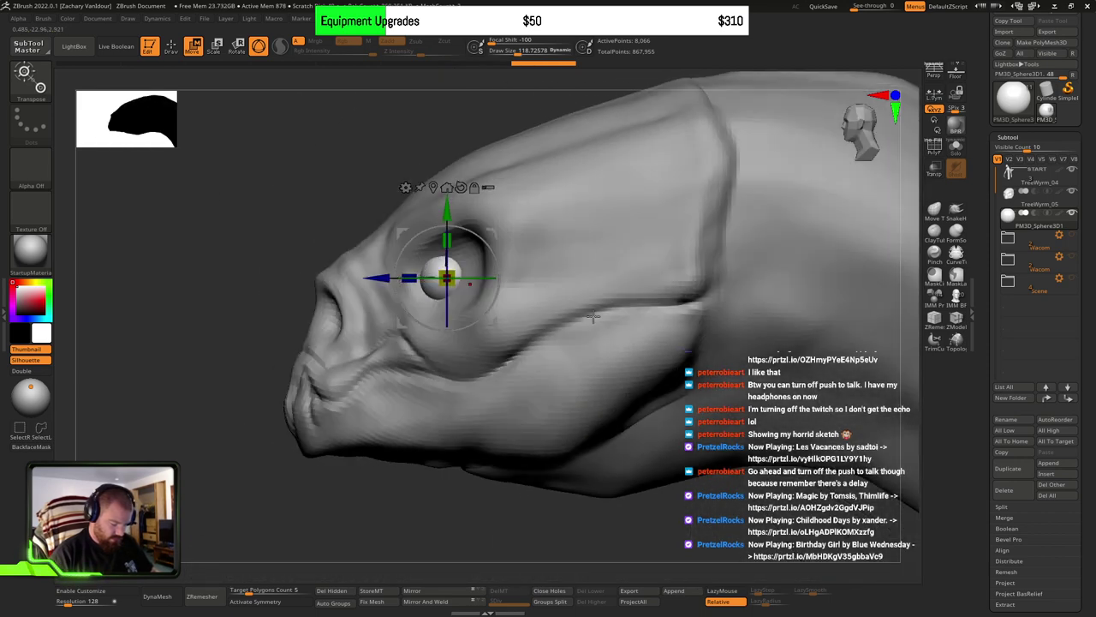
pyautogui.moveTo(495, 318); pyautogui.dragTo(627, 383)
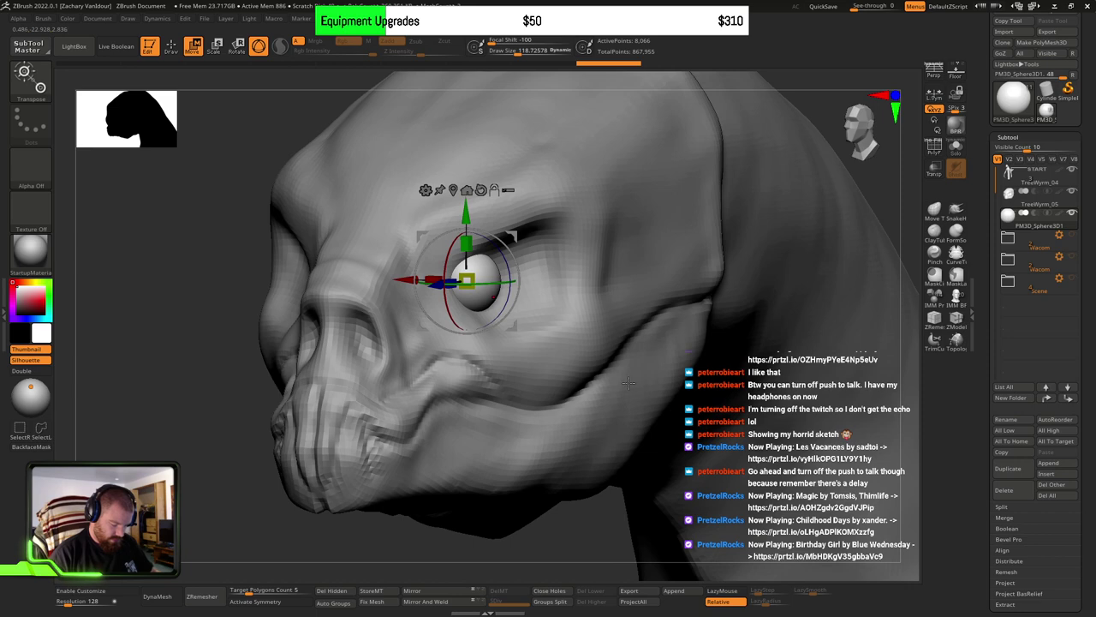
# Step: Select the TreeWyrm_05 head and carve the eye socket's inner corner around the eyeball with ClayBuildup at a draw size of about 109
pyautogui.keyDown('alt'); pyautogui.click(628, 383); pyautogui.keyUp('alt')
pyautogui.moveTo(491, 318); pyautogui.dragTo(472, 301, button='right')
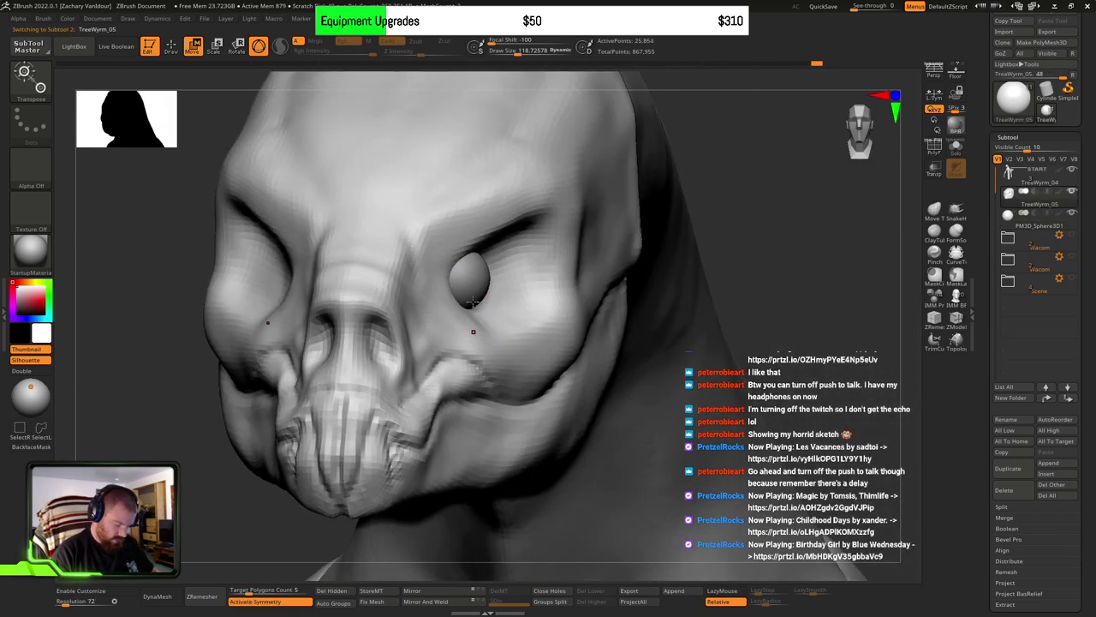
pyautogui.press('s')
pyautogui.click(483, 322)
pyautogui.press('q')
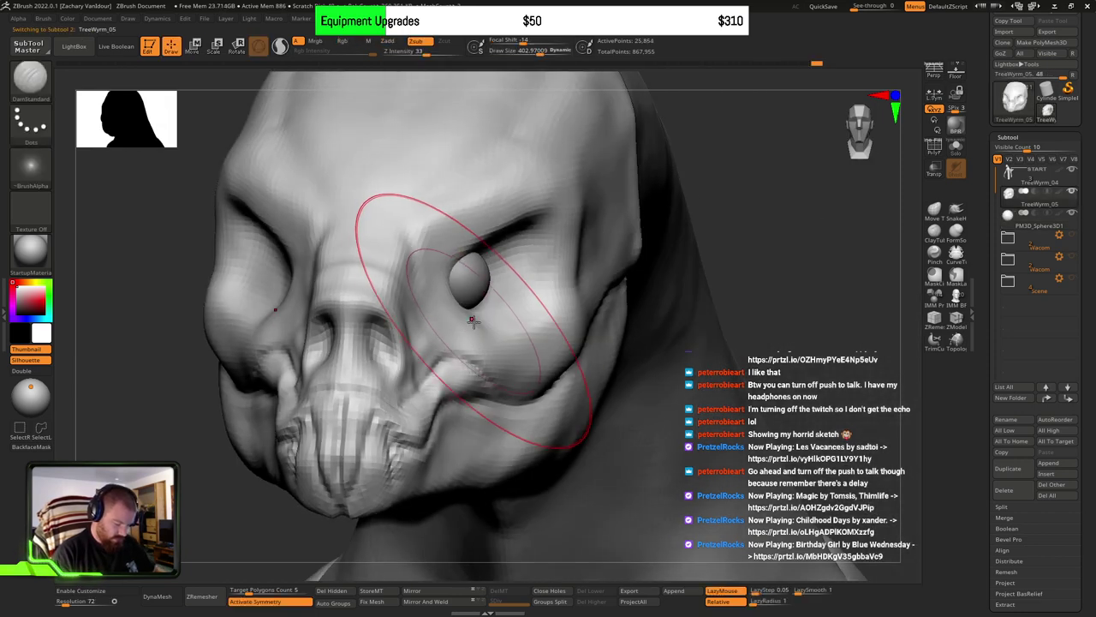
pyautogui.press('s')
pyautogui.moveTo(482, 320); pyautogui.dragTo(449, 318)
pyautogui.moveTo(490, 336); pyautogui.dragTo(470, 326, button='right')
pyautogui.press('s')
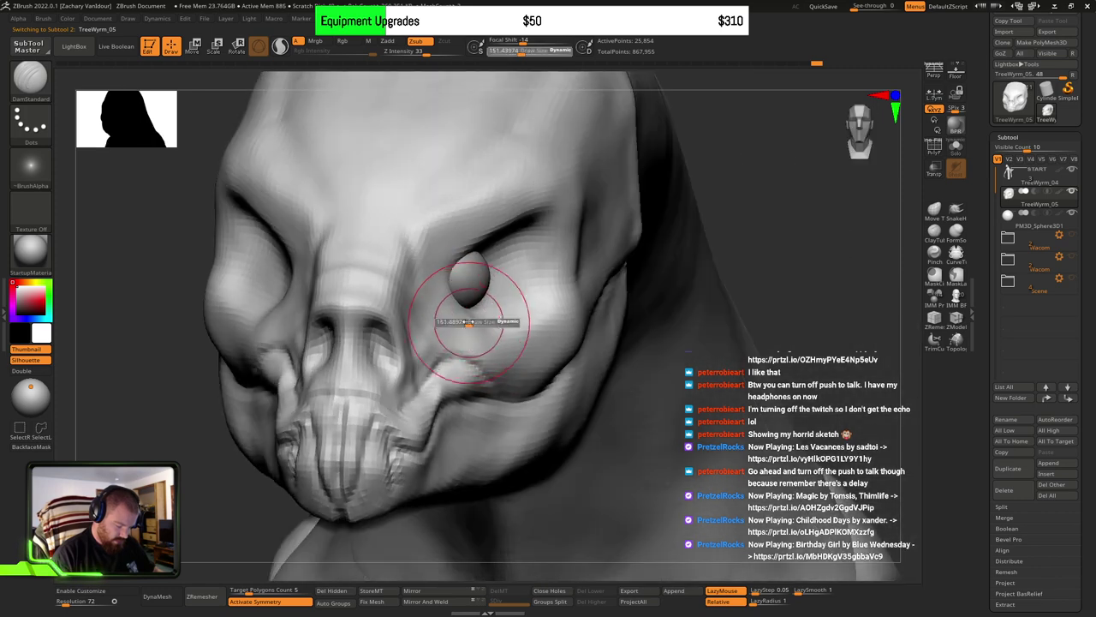
pyautogui.moveTo(470, 321); pyautogui.dragTo(460, 319)
pyautogui.press('b')
pyautogui.press('c')
pyautogui.press('b')
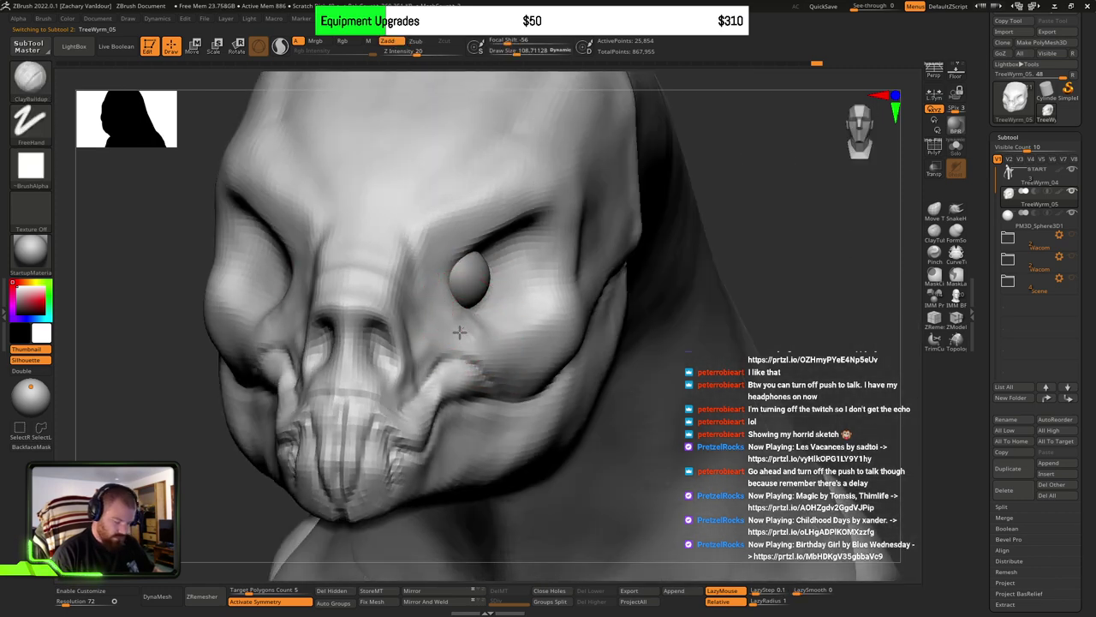
pyautogui.keyDown('alt'); pyautogui.moveTo(440, 320); pyautogui.dragTo(434, 261); pyautogui.keyUp('alt')
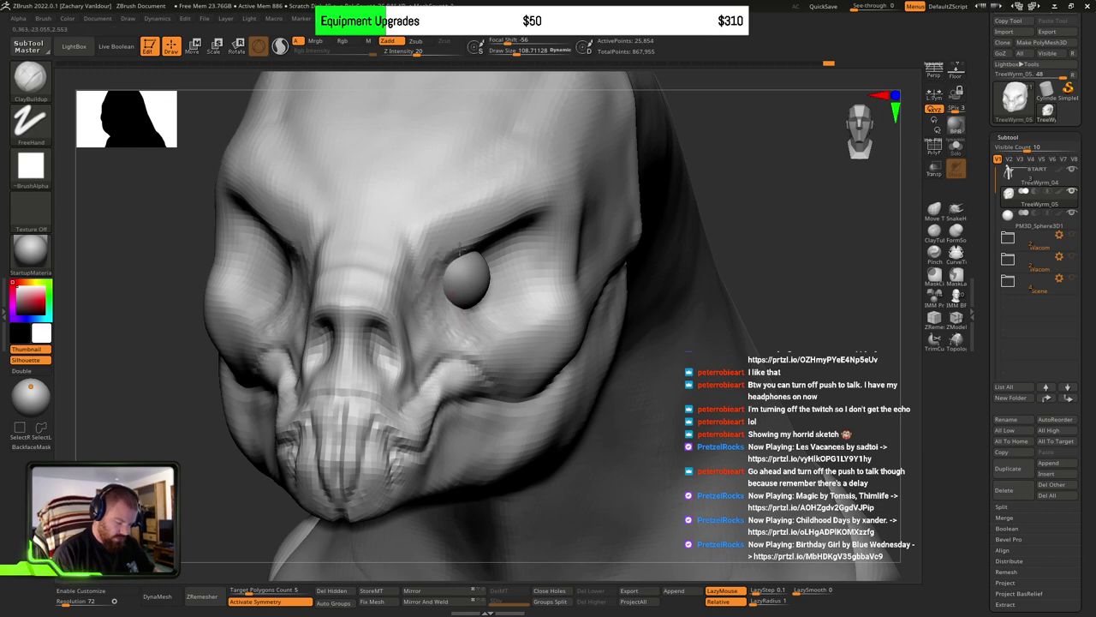
pyautogui.moveTo(456, 278); pyautogui.dragTo(476, 254, button='right')
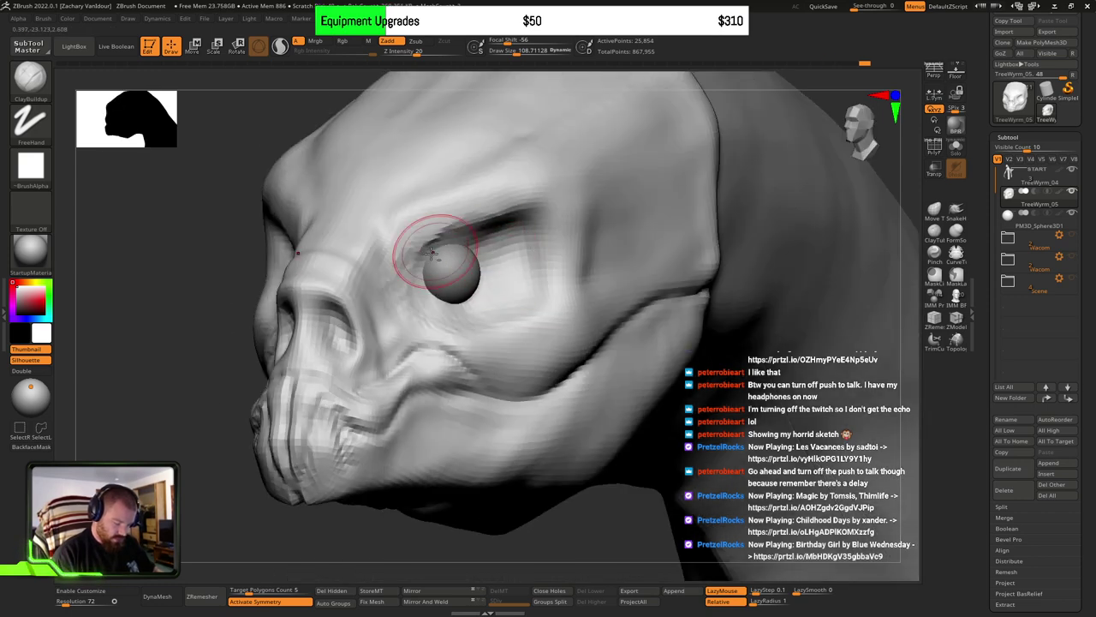
# Step: Deepen the upper eye socket beneath the brow with subtractive ClayBuildup strokes and smooth the socket's inner corner
pyautogui.keyDown('alt'); pyautogui.moveTo(435, 245); pyautogui.dragTo(505, 224); pyautogui.keyUp('alt')
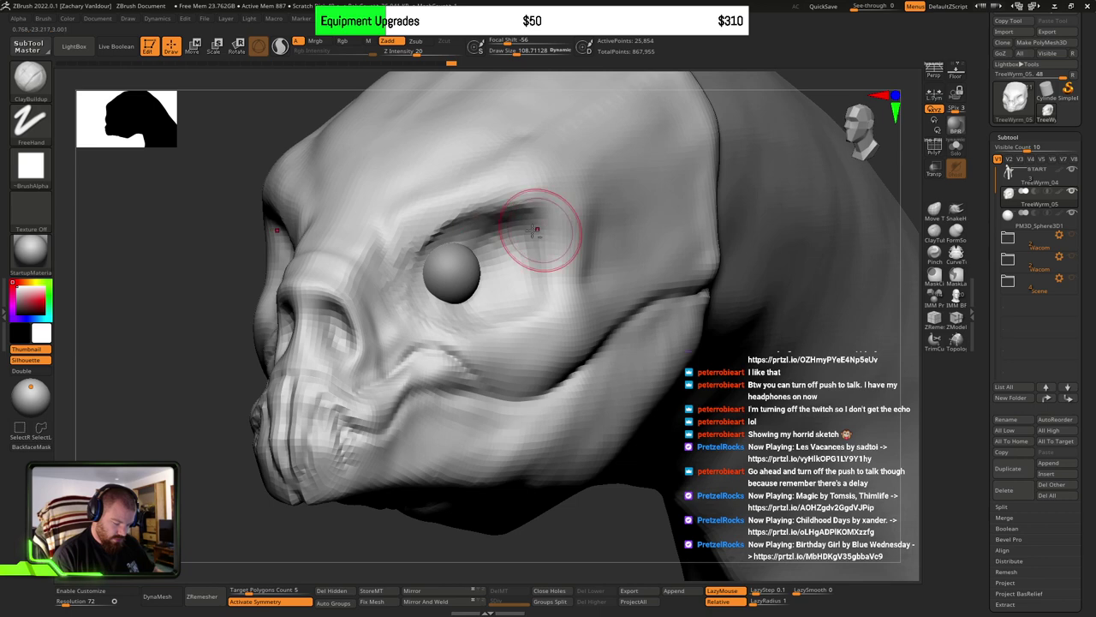
pyautogui.moveTo(502, 277); pyautogui.dragTo(499, 240, button='right')
pyautogui.moveTo(467, 208)
pyautogui.keyDown('alt'); pyautogui.mouseDown()
pyautogui.moveTo(459, 219)
pyautogui.moveTo(480, 210)
pyautogui.moveTo(463, 235)
pyautogui.moveTo(568, 217)
pyautogui.mouseUp(); pyautogui.keyUp('alt')
pyautogui.moveTo(617, 295)
pyautogui.mouseDown(button='right')
pyautogui.moveTo(523, 330)
pyautogui.moveTo(463, 306)
pyautogui.mouseUp(button='right')
pyautogui.keyDown('shift'); pyautogui.moveTo(419, 242); pyautogui.dragTo(456, 276); pyautogui.keyUp('shift')
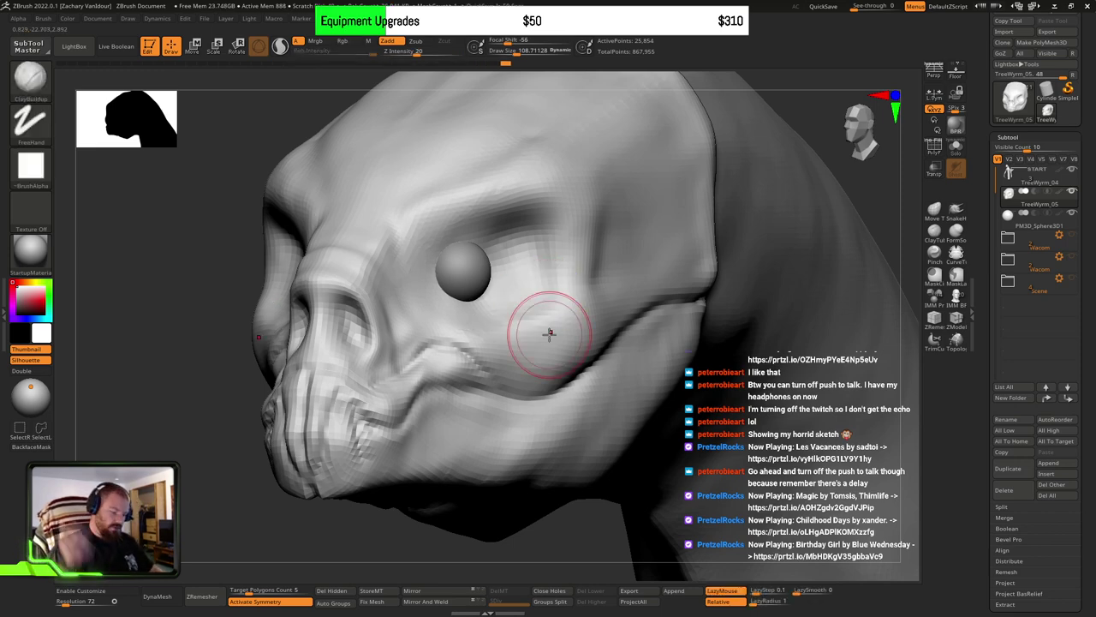
pyautogui.moveTo(551, 332); pyautogui.dragTo(509, 331, button='right')
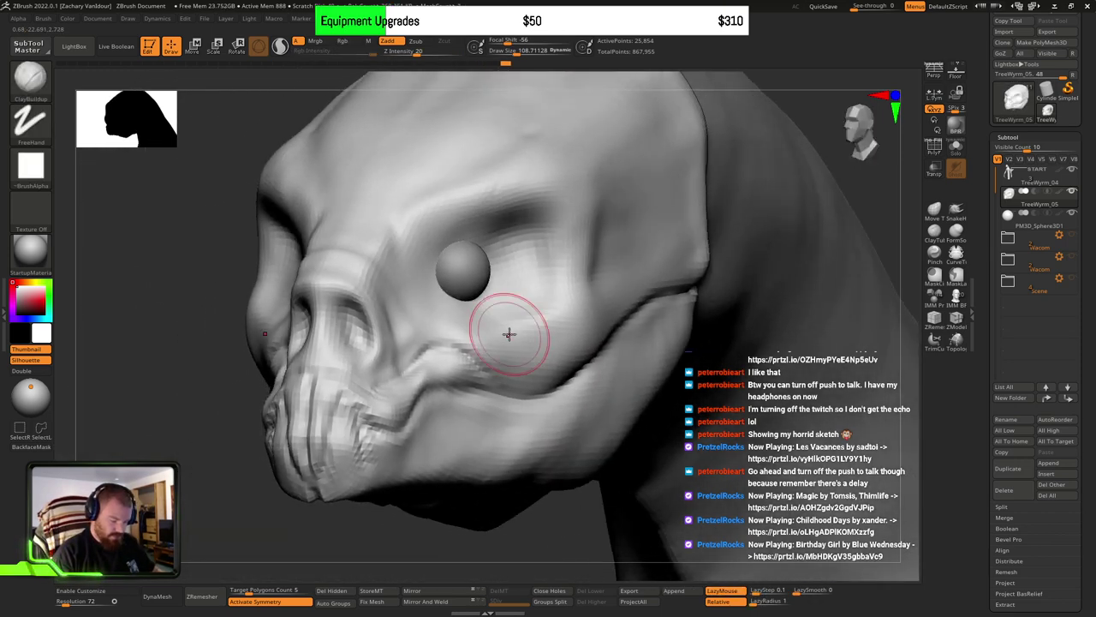
# Step: Build up the brow and temple above and behind the eye with ClayBuildup, using draw sizes of about 188 to 215
pyautogui.moveTo(568, 306); pyautogui.dragTo(516, 329, button='right')
pyautogui.press('s')
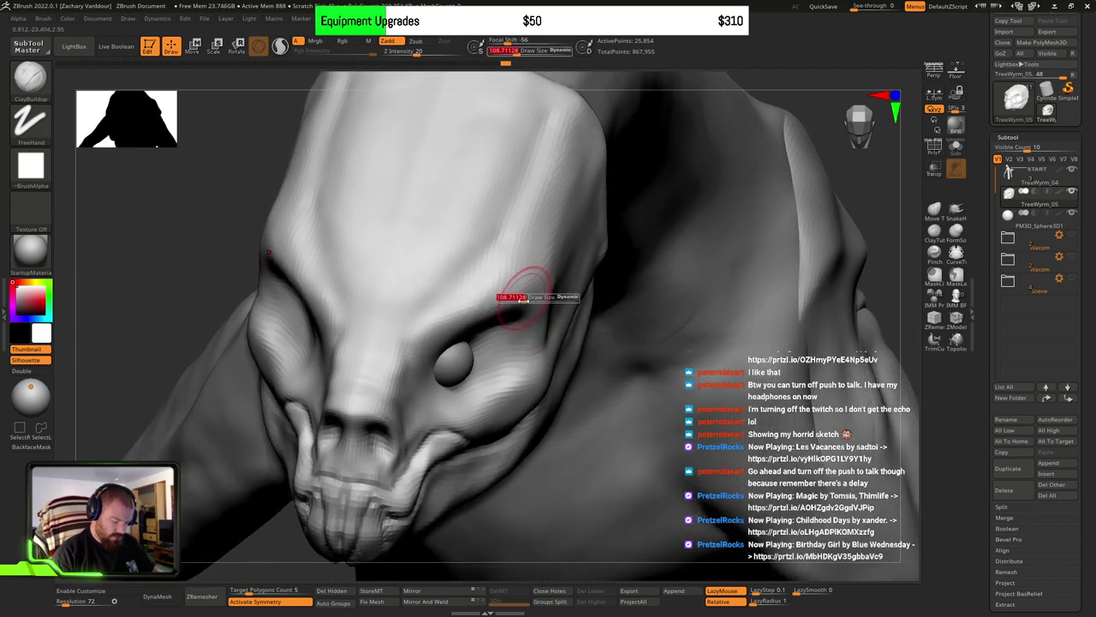
pyautogui.moveTo(525, 296); pyautogui.dragTo(535, 297)
pyautogui.moveTo(556, 310); pyautogui.dragTo(543, 323, button='right')
pyautogui.moveTo(525, 364)
pyautogui.mouseDown()
pyautogui.moveTo(554, 295)
pyautogui.moveTo(502, 265)
pyautogui.moveTo(481, 266)
pyautogui.mouseUp()
pyautogui.moveTo(521, 312); pyautogui.dragTo(552, 318)
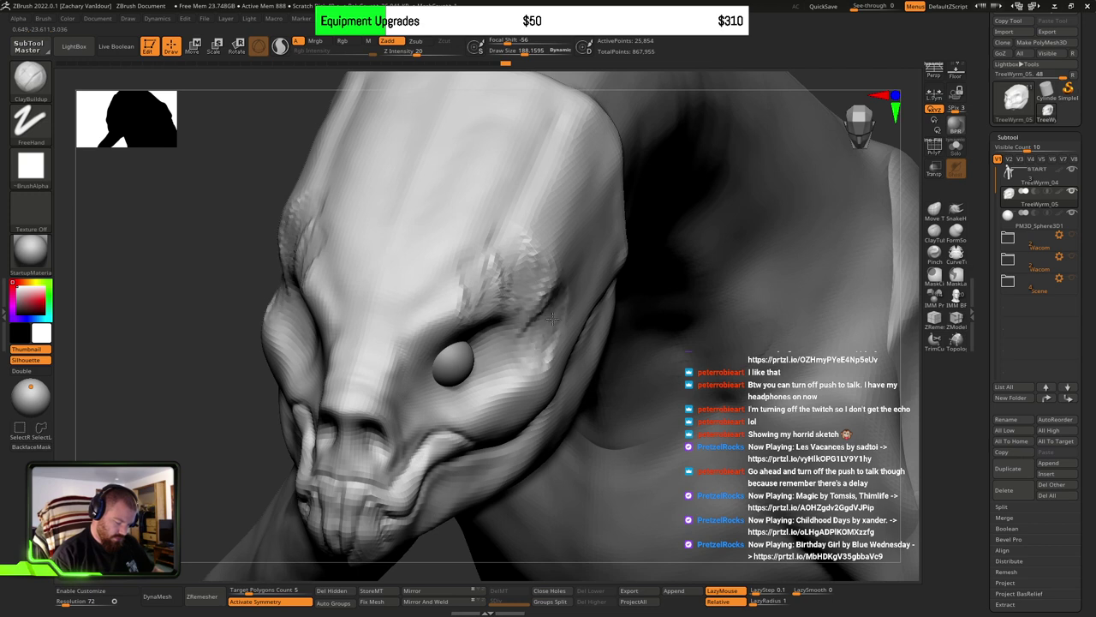
pyautogui.moveTo(529, 259)
pyautogui.mouseDown()
pyautogui.moveTo(562, 315)
pyautogui.moveTo(536, 316)
pyautogui.mouseUp()
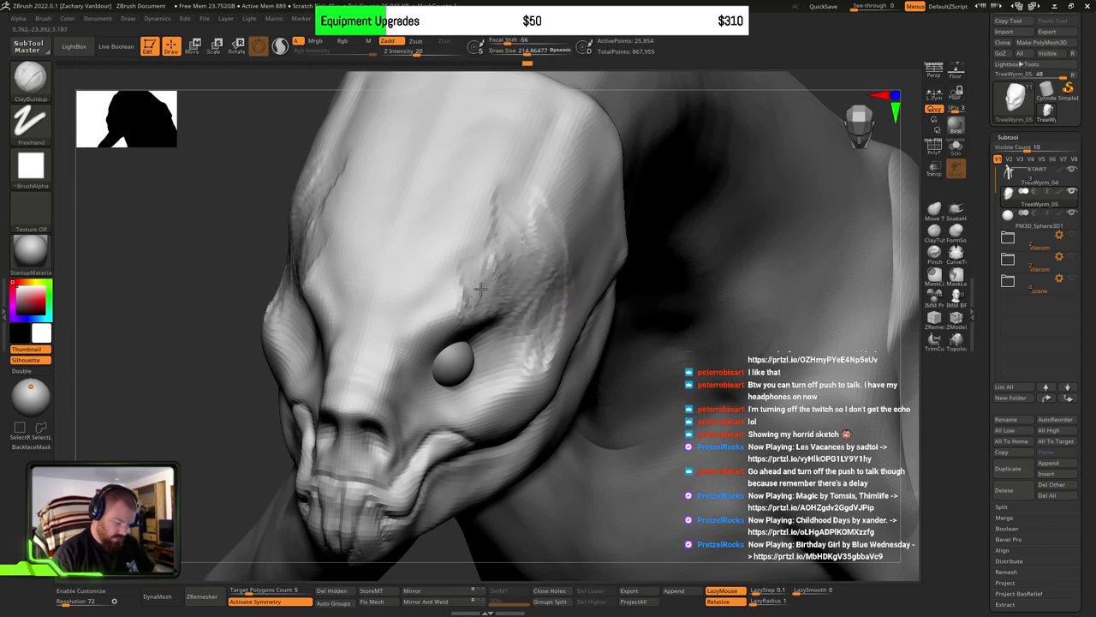
pyautogui.moveTo(488, 225); pyautogui.dragTo(499, 172)
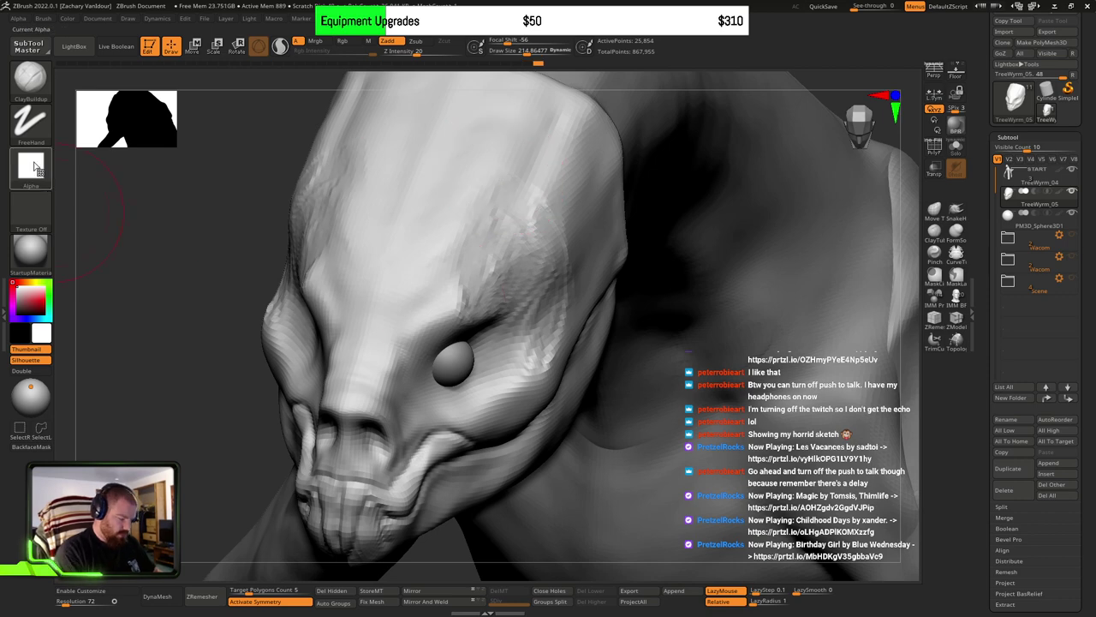
# Step: Smooth the built-up brow and temple, with the ClayBuildup alpha turned off and backface masking enabled
pyautogui.click(36, 169)
pyautogui.click(85, 181)
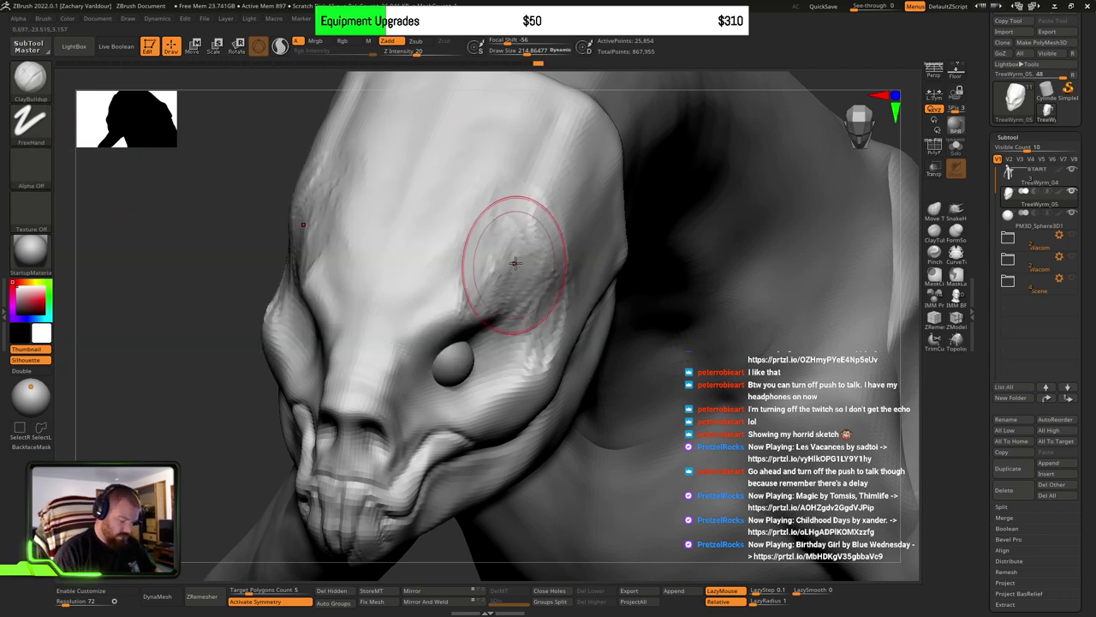
pyautogui.moveTo(514, 262)
pyautogui.mouseDown(button='right')
pyautogui.moveTo(537, 278)
pyautogui.moveTo(521, 276)
pyautogui.mouseUp(button='right')
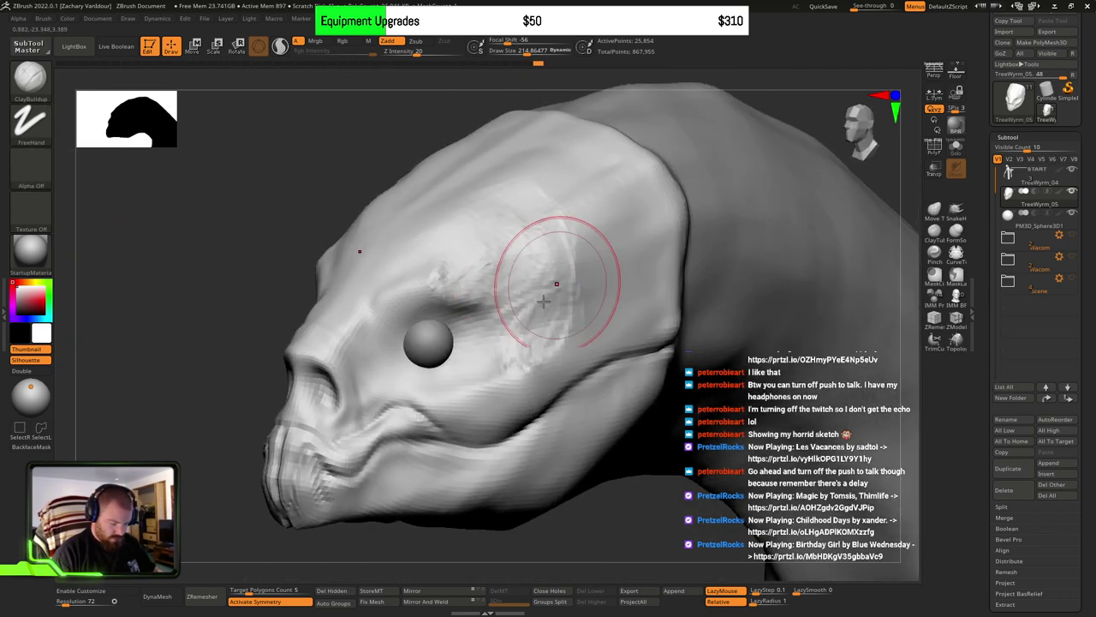
pyautogui.click(47, 446)
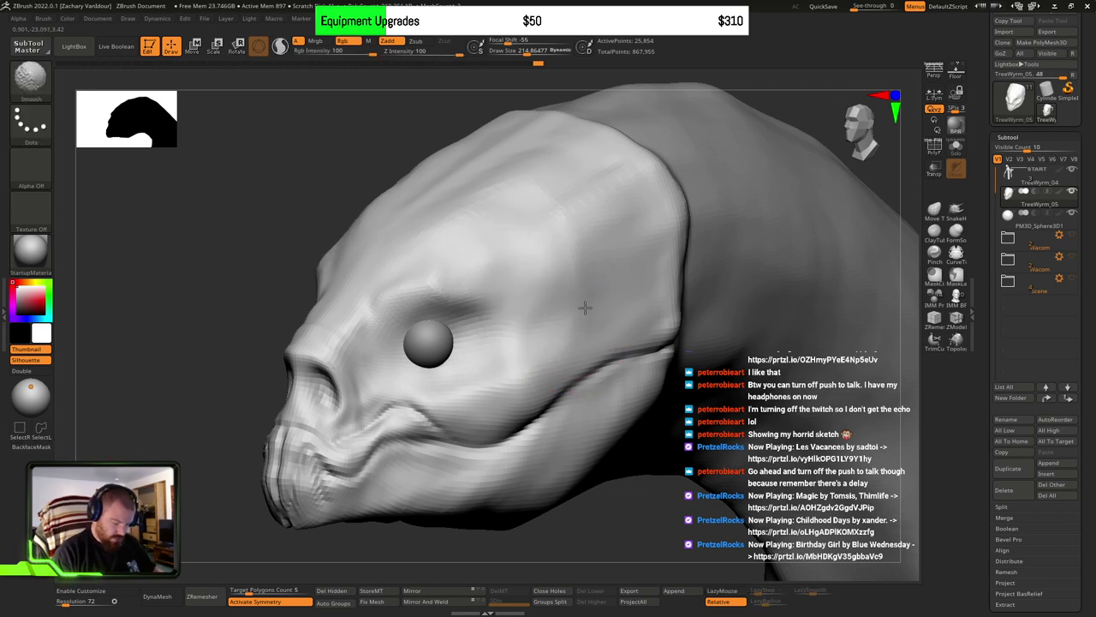
pyautogui.moveTo(585, 308)
pyautogui.mouseDown(button='right')
pyautogui.moveTo(499, 391)
pyautogui.moveTo(529, 395)
pyautogui.moveTo(509, 362)
pyautogui.mouseUp(button='right')
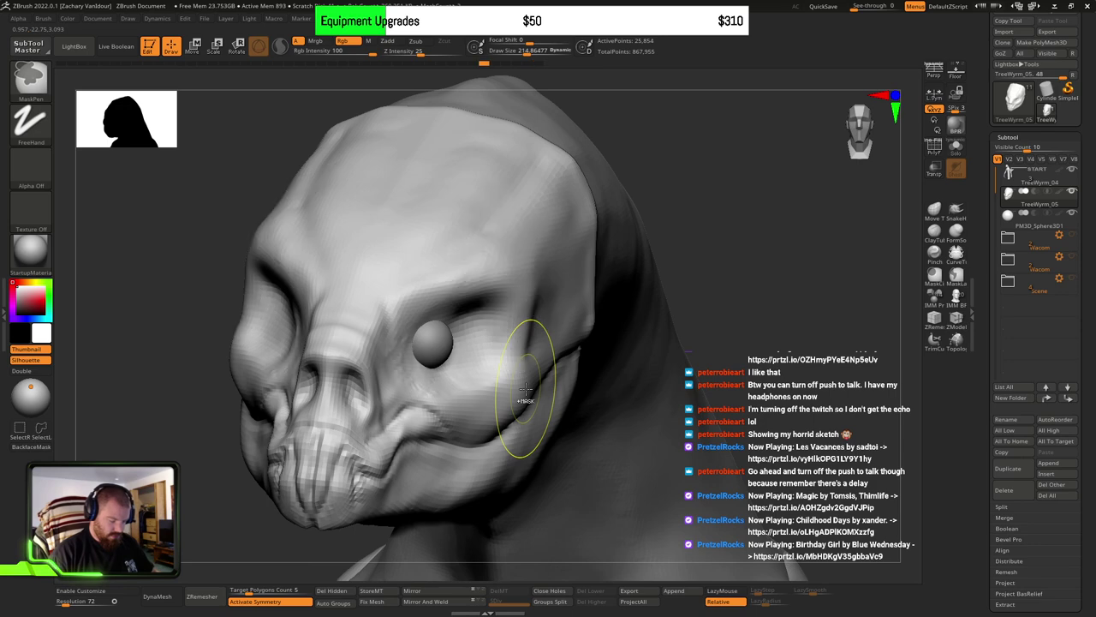
pyautogui.moveTo(477, 403); pyautogui.dragTo(466, 403, button='right')
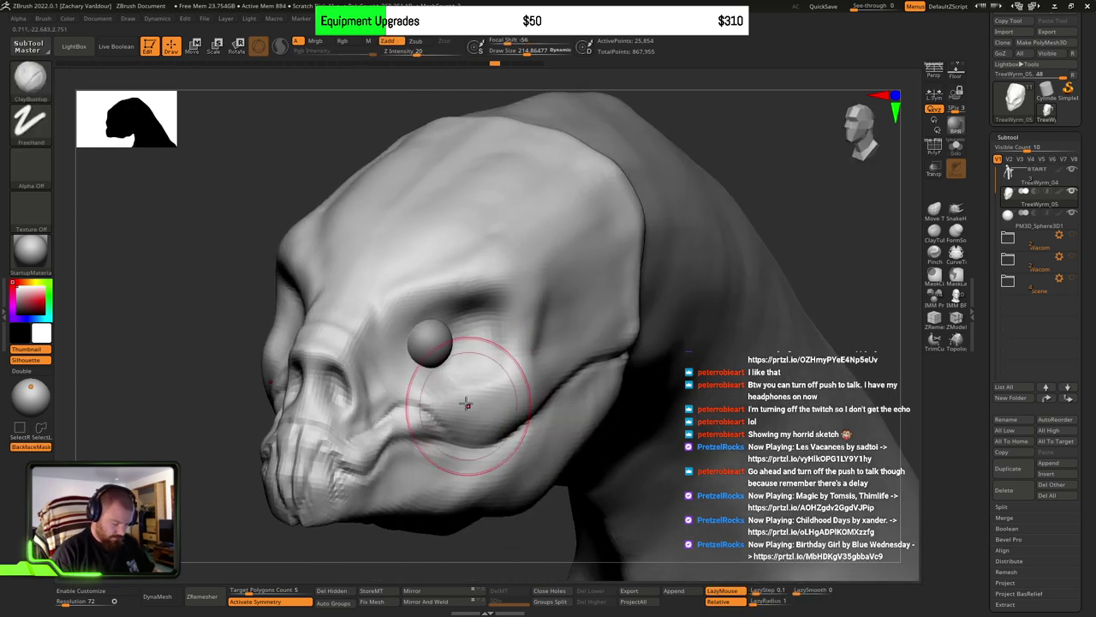
pyautogui.press('s')
pyautogui.moveTo(500, 403); pyautogui.dragTo(485, 405)
pyautogui.moveTo(485, 416)
pyautogui.mouseDown(button='right')
pyautogui.moveTo(519, 416)
pyautogui.moveTo(498, 407)
pyautogui.mouseUp(button='right')
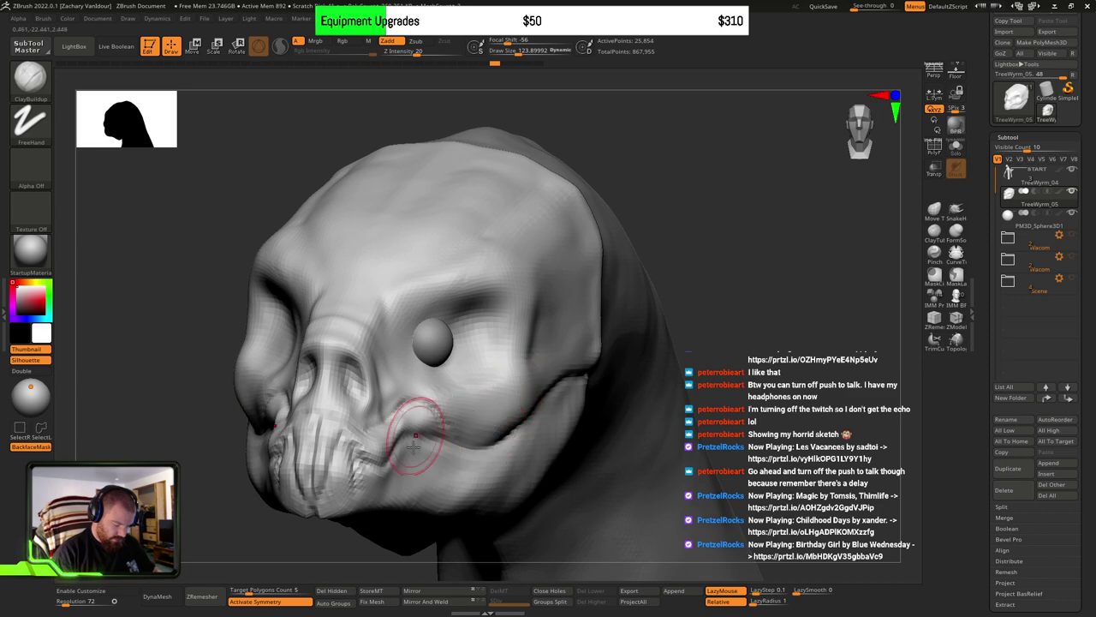
pyautogui.moveTo(445, 436); pyautogui.dragTo(416, 440, button='right')
pyautogui.press('s')
pyautogui.moveTo(416, 440); pyautogui.dragTo(402, 440)
pyautogui.moveTo(439, 454)
pyautogui.mouseDown(button='right')
pyautogui.moveTo(453, 456)
pyautogui.moveTo(455, 433)
pyautogui.mouseUp(button='right')
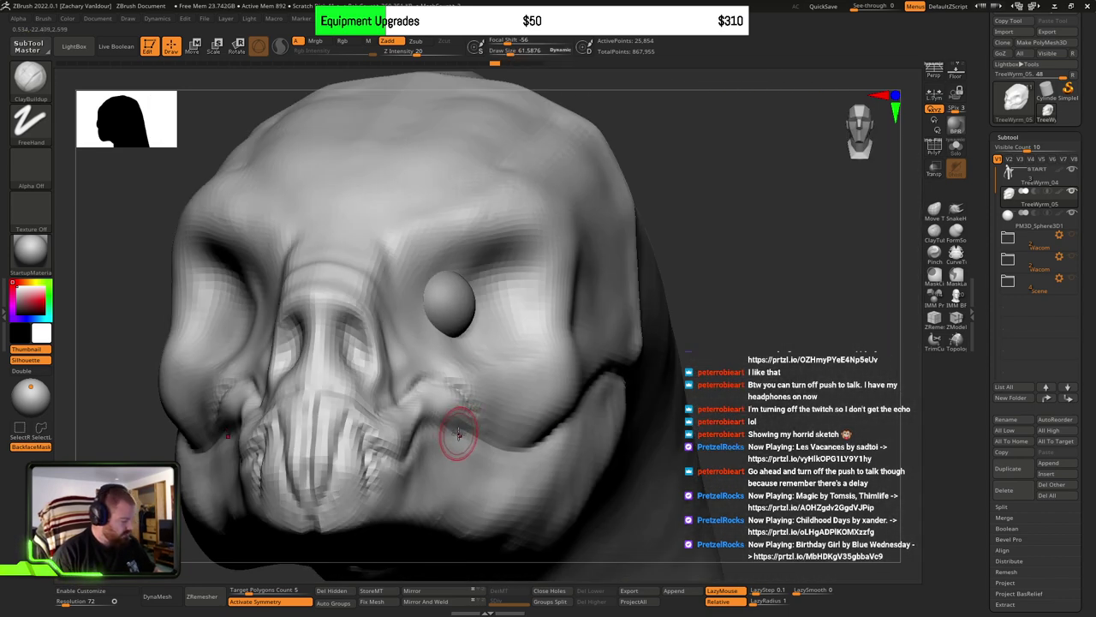
# Step: Carve a vertical crease behind the cheek and a diagonal one toward the mouth line with DamStandard at a draw size of about 86
pyautogui.press('b')
pyautogui.press('d')
pyautogui.press('s')
pyautogui.moveTo(563, 362); pyautogui.dragTo(565, 373, button='right')
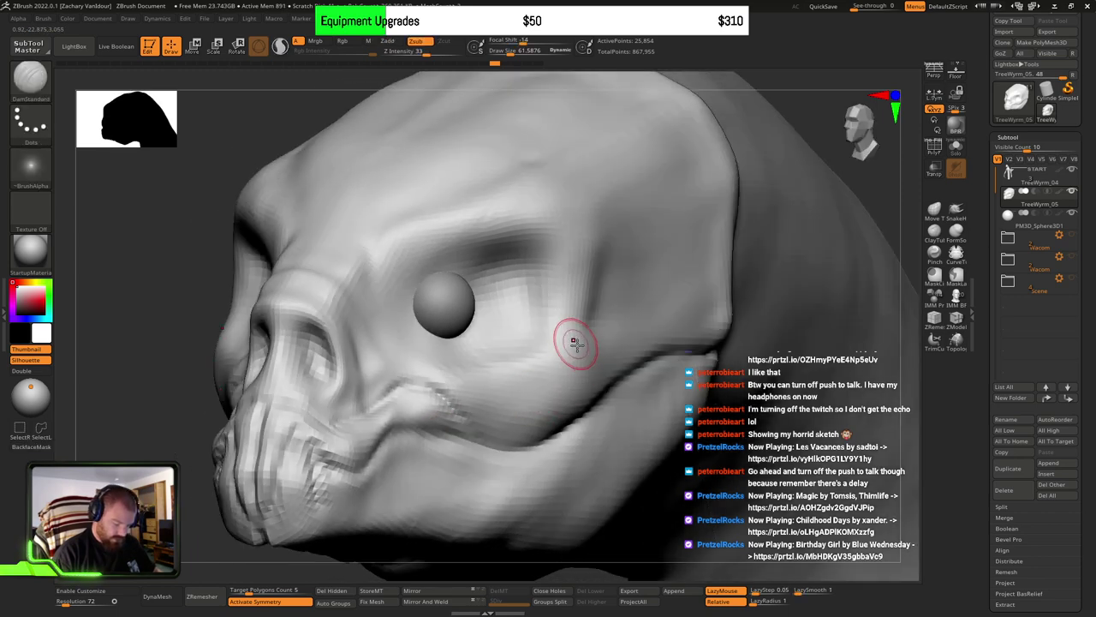
pyautogui.press('s')
pyautogui.click(569, 378)
pyautogui.moveTo(584, 339); pyautogui.dragTo(589, 393)
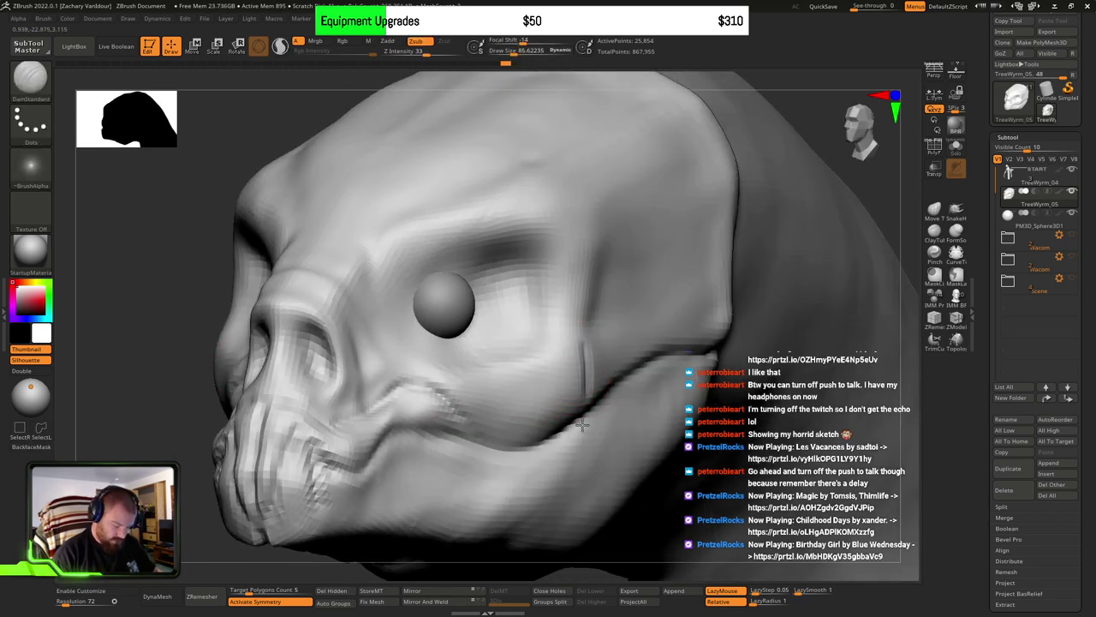
pyautogui.moveTo(582, 353); pyautogui.dragTo(445, 445)
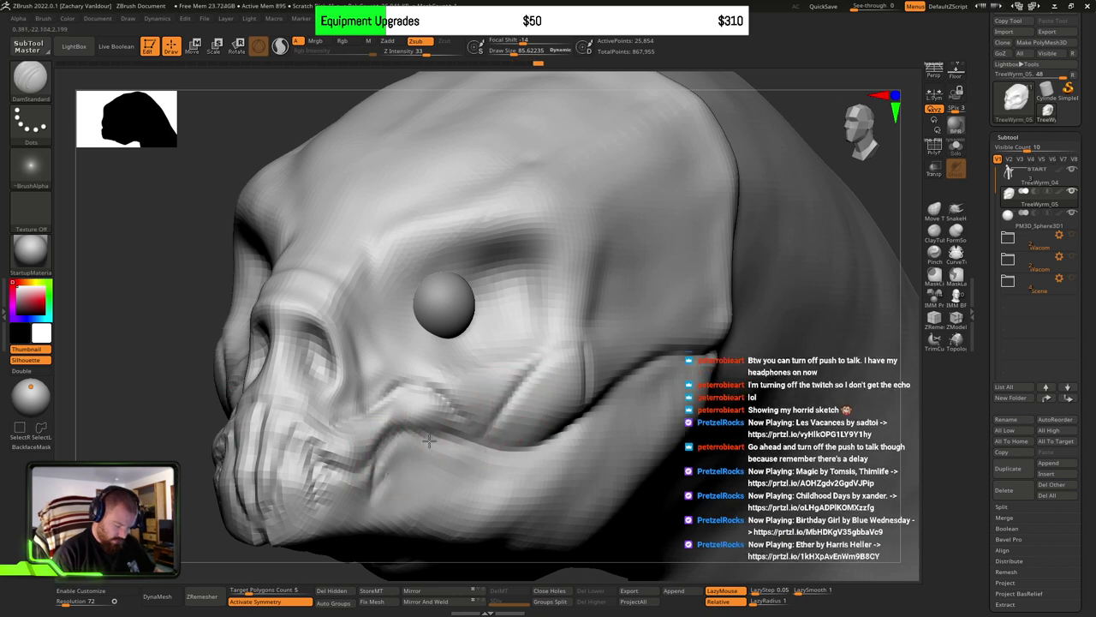
# Step: Carve finer creases around the mouth corner and along the diagonal cheek fold with DamStandard at a draw size of about 58
pyautogui.press('[')
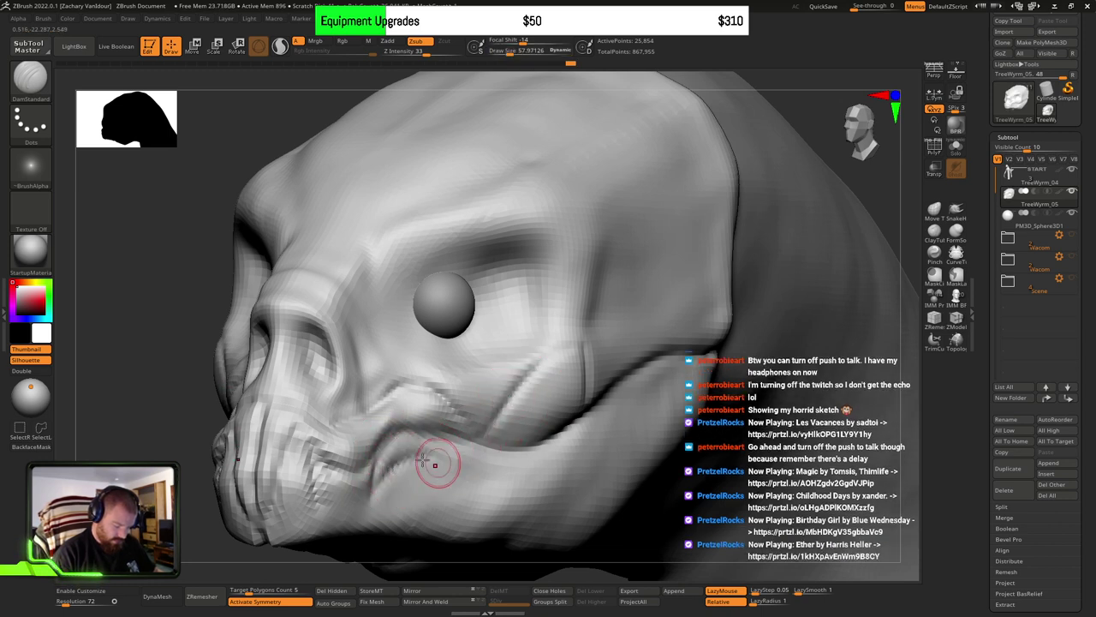
pyautogui.moveTo(504, 477)
pyautogui.mouseDown()
pyautogui.moveTo(551, 433)
pyautogui.moveTo(538, 406)
pyautogui.mouseUp()
pyautogui.moveTo(621, 408); pyautogui.dragTo(582, 412, button='right')
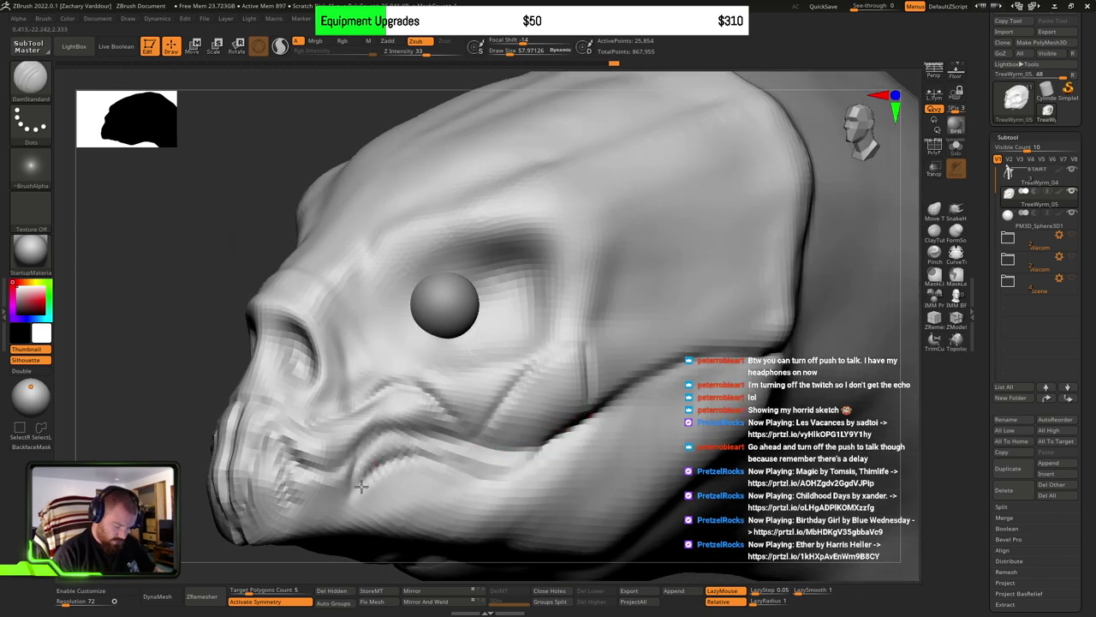
pyautogui.moveTo(496, 406); pyautogui.dragTo(539, 354)
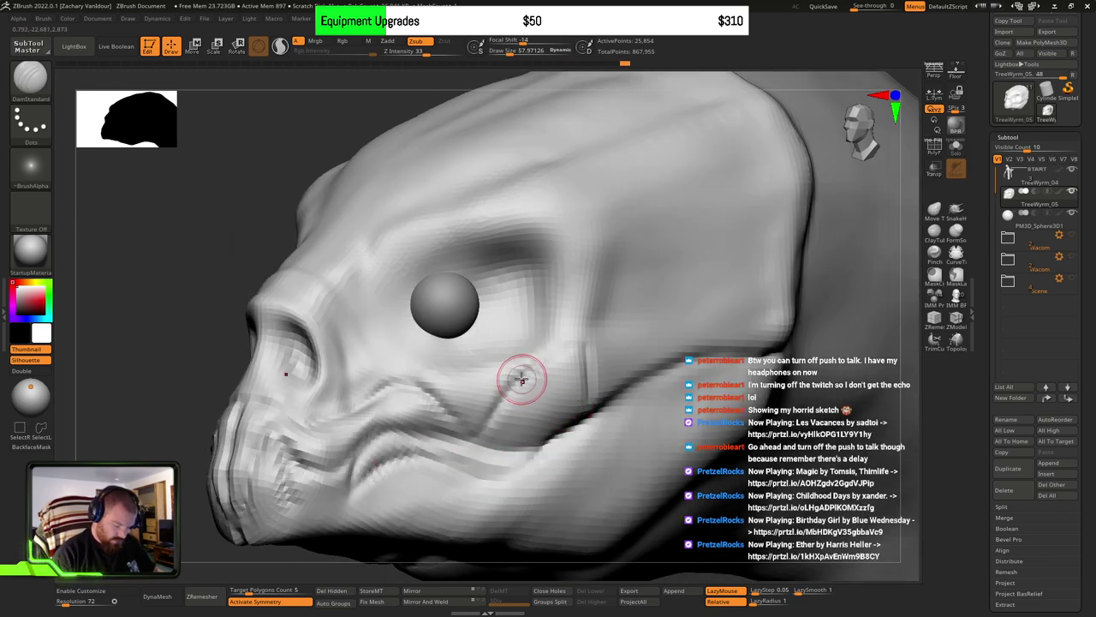
# Step: Build up a muscle band between the cheek creases, running down to the lower jaw, with ClayBuildup at a draw size of about 81
pyautogui.moveTo(508, 422); pyautogui.dragTo(531, 448, button='right')
pyautogui.press('b')
pyautogui.press('c')
pyautogui.press('b')
pyautogui.press('s')
pyautogui.moveTo(523, 421); pyautogui.dragTo(529, 421)
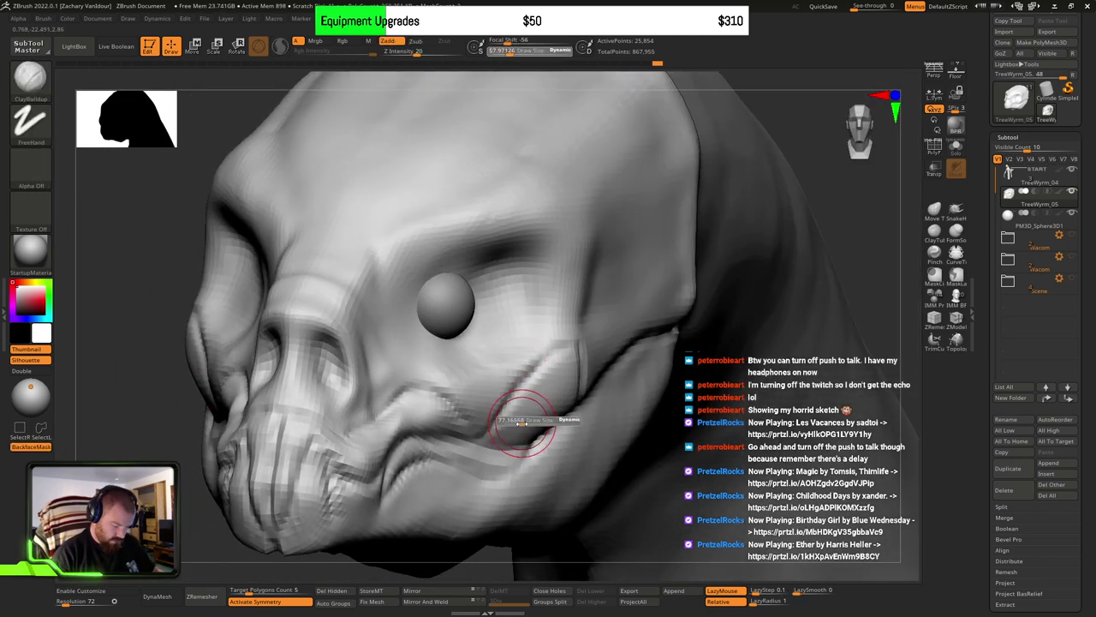
pyautogui.moveTo(538, 404); pyautogui.dragTo(526, 410, button='right')
pyautogui.keyDown('alt'); pyautogui.moveTo(526, 410); pyautogui.dragTo(550, 354, button='right'); pyautogui.keyUp('alt')
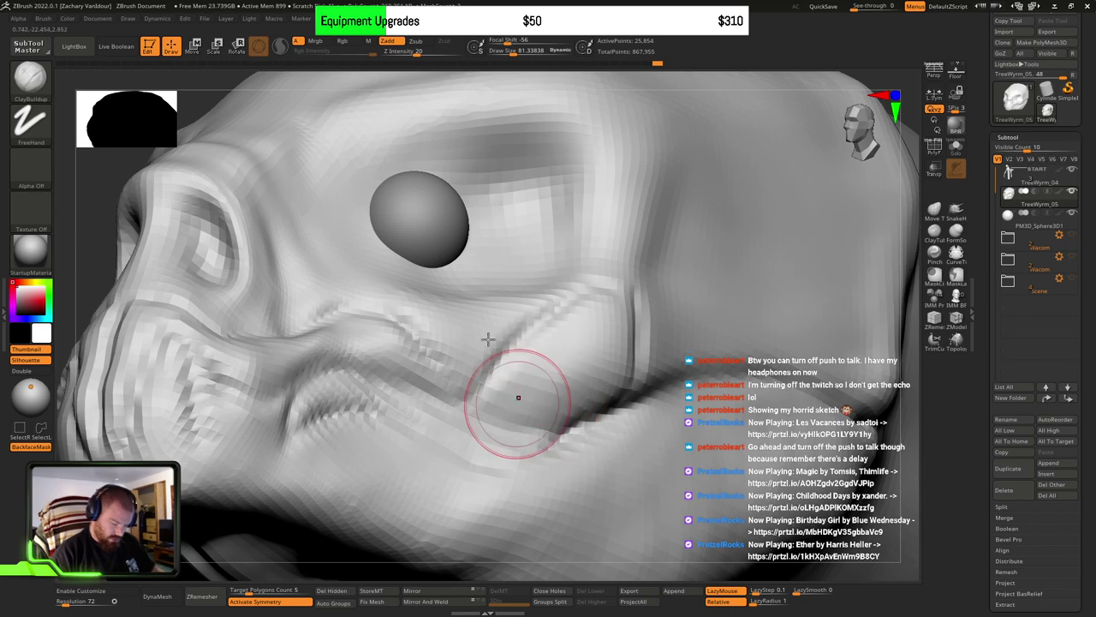
pyautogui.moveTo(501, 409)
pyautogui.mouseDown()
pyautogui.moveTo(524, 431)
pyautogui.moveTo(430, 419)
pyautogui.moveTo(345, 388)
pyautogui.mouseUp()
# Step: Build up the fold at the mouth corner toward the cheek muscle with ClayBuildup at a draw size of about 65
pyautogui.moveTo(469, 433); pyautogui.dragTo(533, 419, button='right')
pyautogui.press('s')
pyautogui.moveTo(516, 412)
pyautogui.mouseDown()
pyautogui.moveTo(500, 412)
pyautogui.moveTo(536, 418)
pyautogui.moveTo(485, 435)
pyautogui.moveTo(490, 423)
pyautogui.moveTo(447, 415)
pyautogui.mouseUp()
pyautogui.press('s')
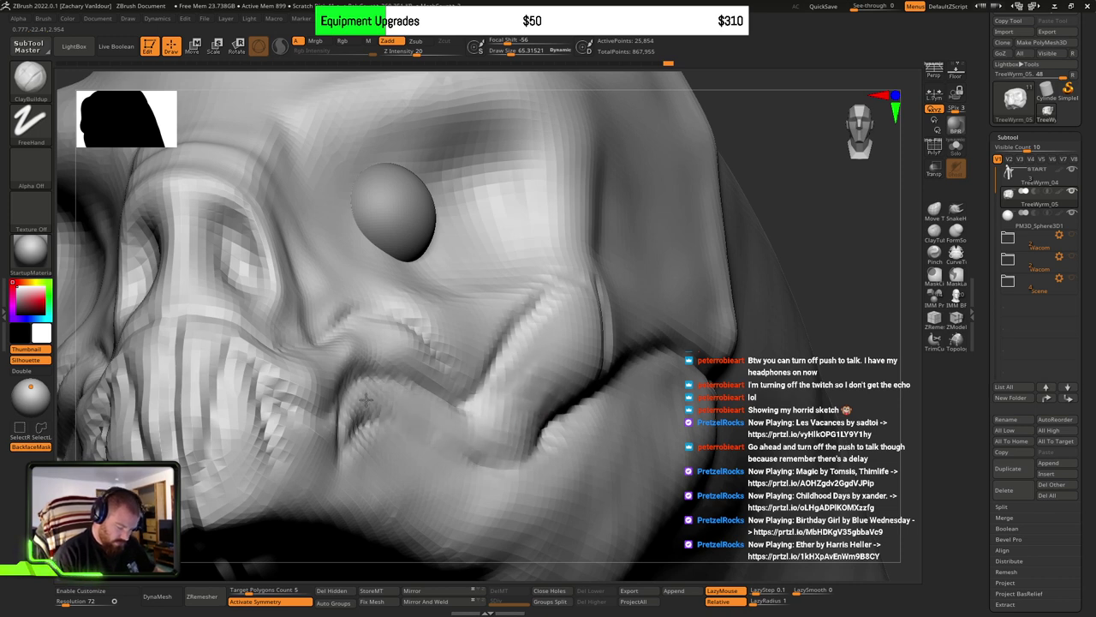
pyautogui.moveTo(366, 399)
pyautogui.mouseDown()
pyautogui.moveTo(394, 384)
pyautogui.moveTo(463, 421)
pyautogui.mouseUp()
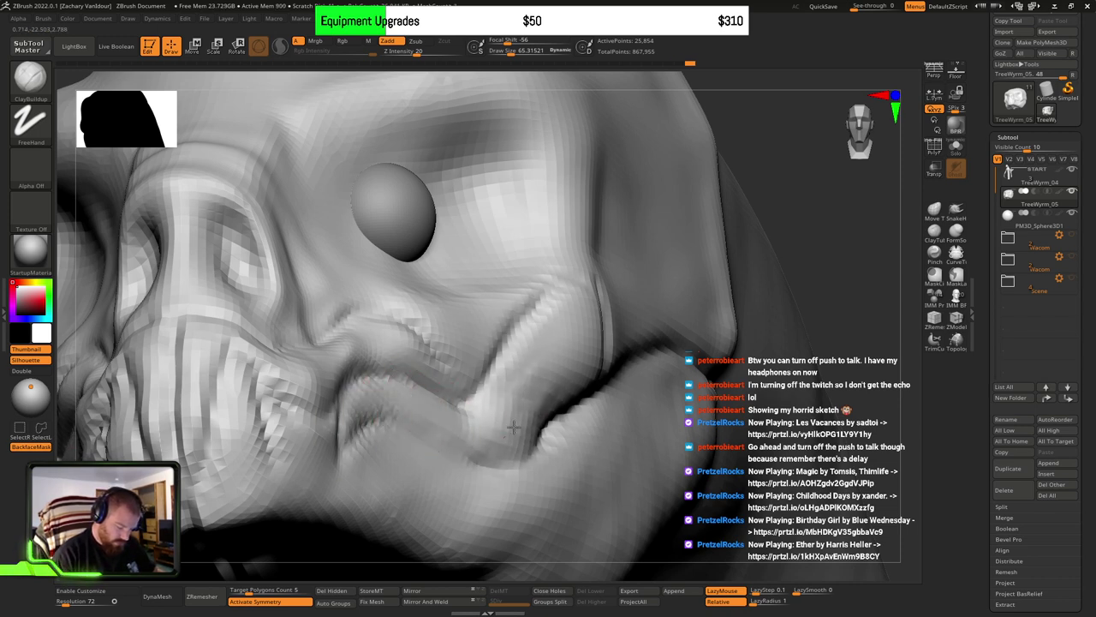
# Step: Thicken the cheek muscle band with ClayBuildup and carve a crease along the cheek below the eye with DamStandard, draw size about 65
pyautogui.moveTo(527, 344); pyautogui.dragTo(585, 344)
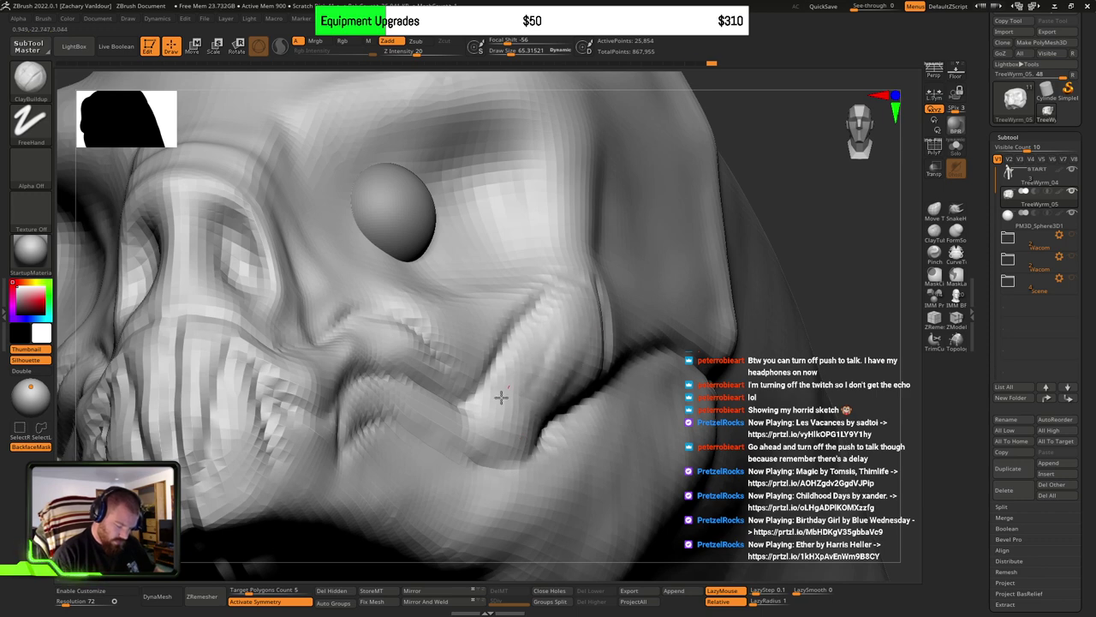
pyautogui.moveTo(501, 397)
pyautogui.mouseDown(button='right')
pyautogui.moveTo(519, 351)
pyautogui.moveTo(560, 362)
pyautogui.moveTo(551, 352)
pyautogui.moveTo(429, 362)
pyautogui.moveTo(548, 383)
pyautogui.moveTo(511, 384)
pyautogui.mouseUp(button='right')
pyautogui.press('b')
pyautogui.press('d')
pyautogui.press('s')
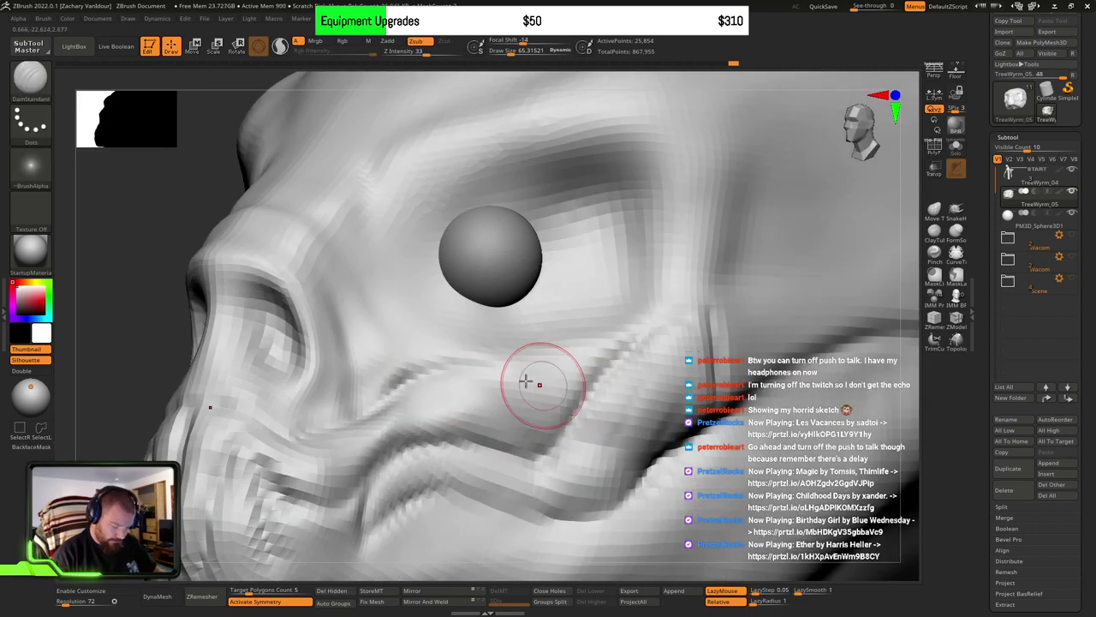
pyautogui.moveTo(509, 385); pyautogui.dragTo(596, 346, button='right')
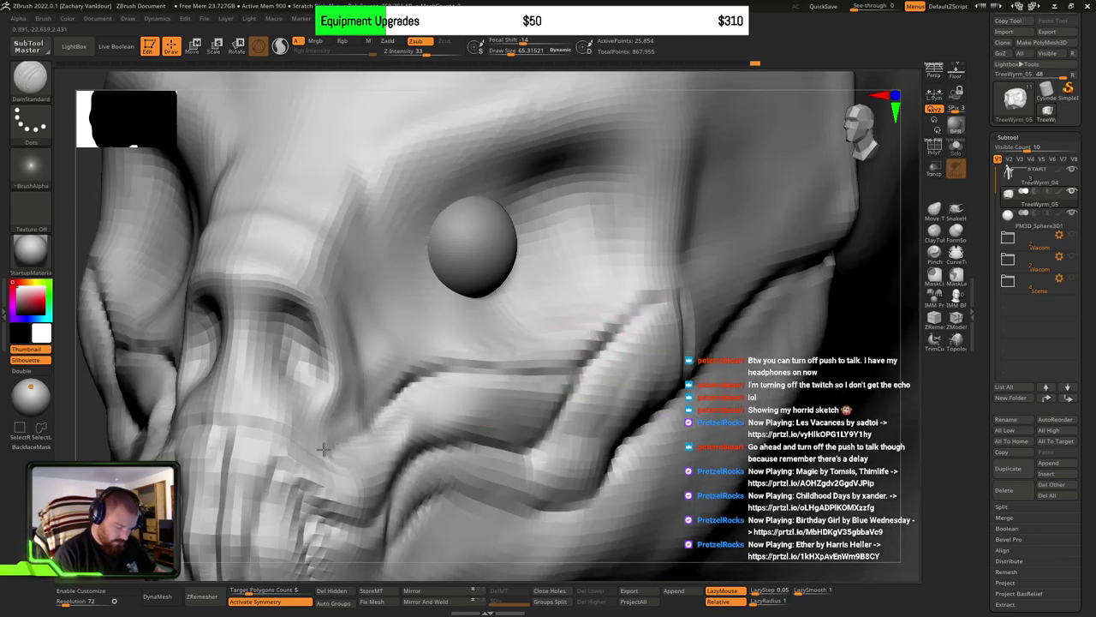
pyautogui.moveTo(355, 435); pyautogui.dragTo(326, 453, button='right')
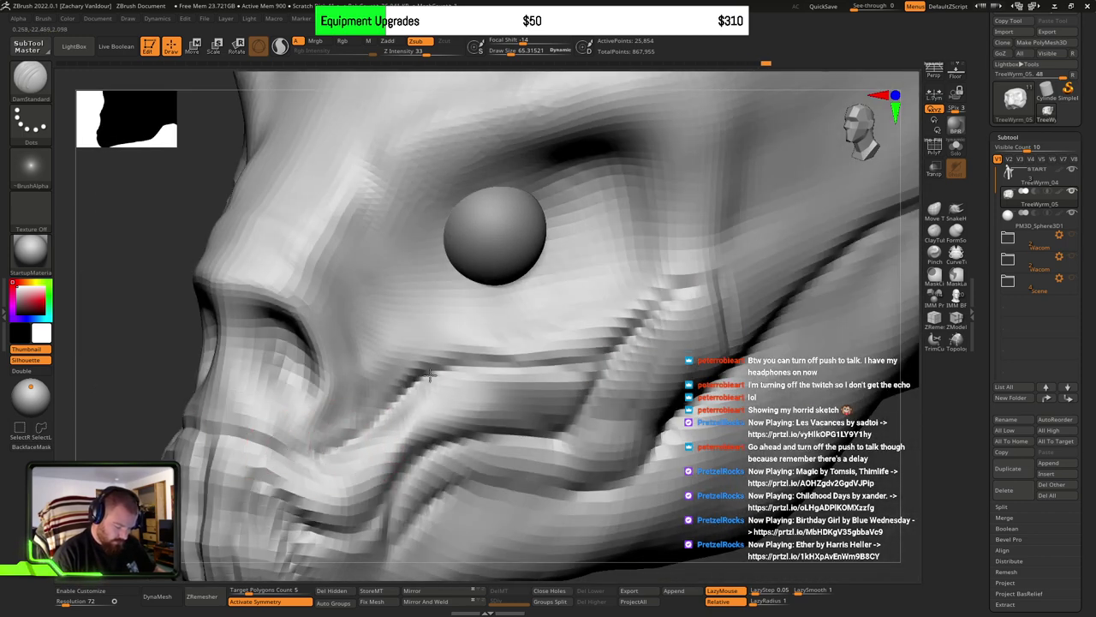
pyautogui.moveTo(683, 343)
pyautogui.mouseDown(button='right')
pyautogui.moveTo(588, 338)
pyautogui.moveTo(607, 354)
pyautogui.moveTo(590, 335)
pyautogui.moveTo(610, 351)
pyautogui.moveTo(590, 377)
pyautogui.moveTo(588, 342)
pyautogui.moveTo(624, 343)
pyautogui.mouseUp(button='right')
# Step: Build up the cheek muscle between the creases below the eye with ClayBuildup at a draw size of about 62
pyautogui.press('b')
pyautogui.press('c')
pyautogui.press('b')
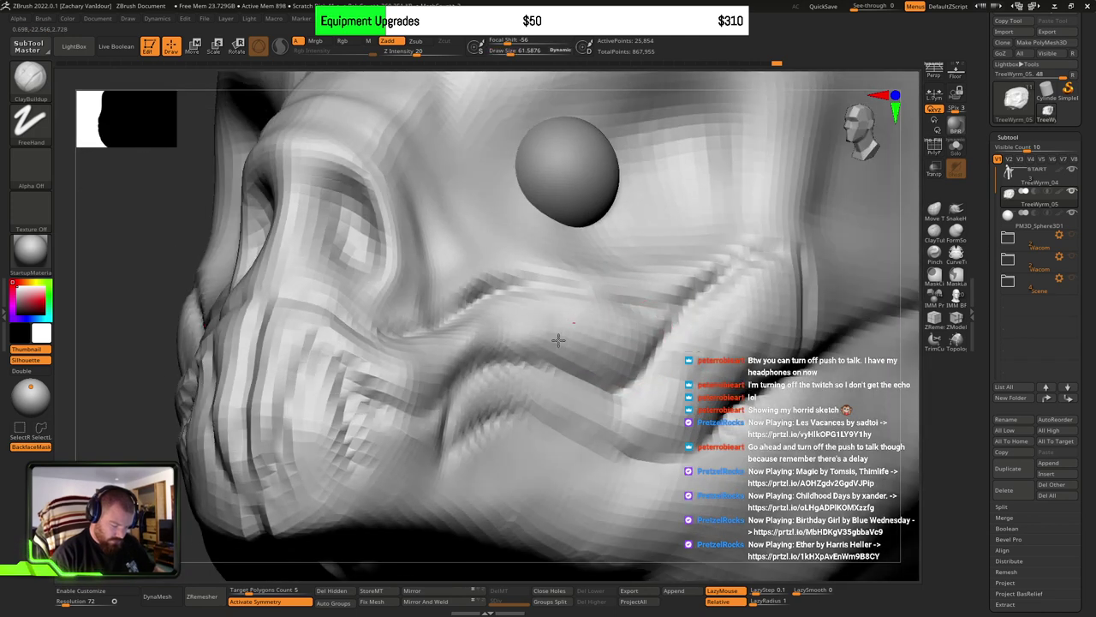
pyautogui.moveTo(484, 327); pyautogui.dragTo(540, 324)
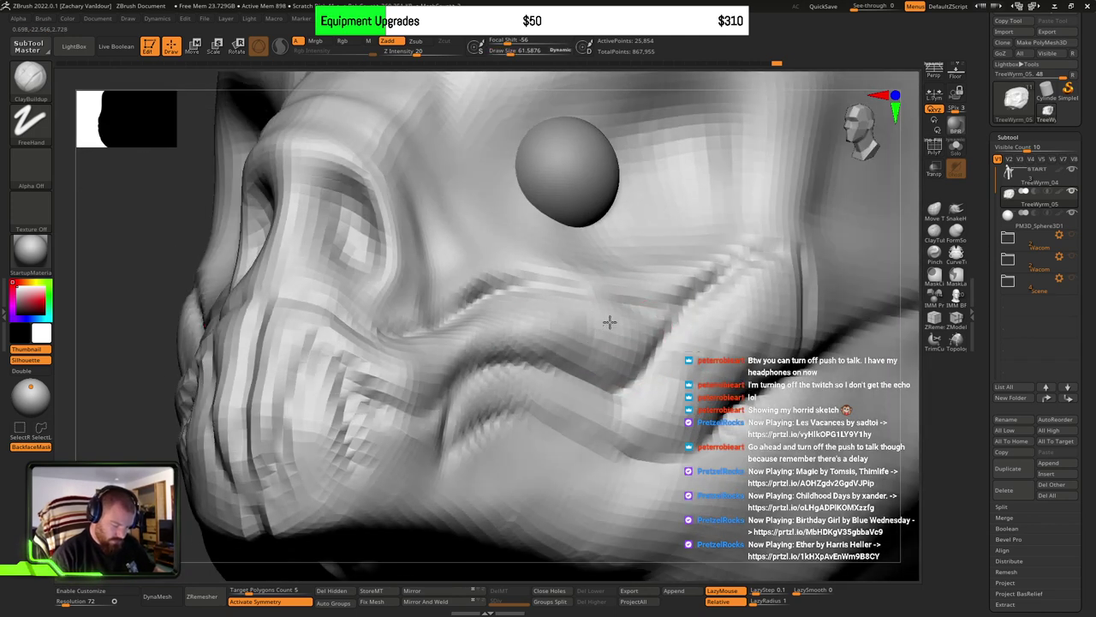
pyautogui.moveTo(610, 322); pyautogui.dragTo(617, 342)
pyautogui.moveTo(616, 343)
pyautogui.keyDown('ctrl'); pyautogui.mouseDown(button='right')
pyautogui.moveTo(566, 331)
pyautogui.moveTo(597, 250)
pyautogui.mouseUp(button='right'); pyautogui.keyUp('ctrl')
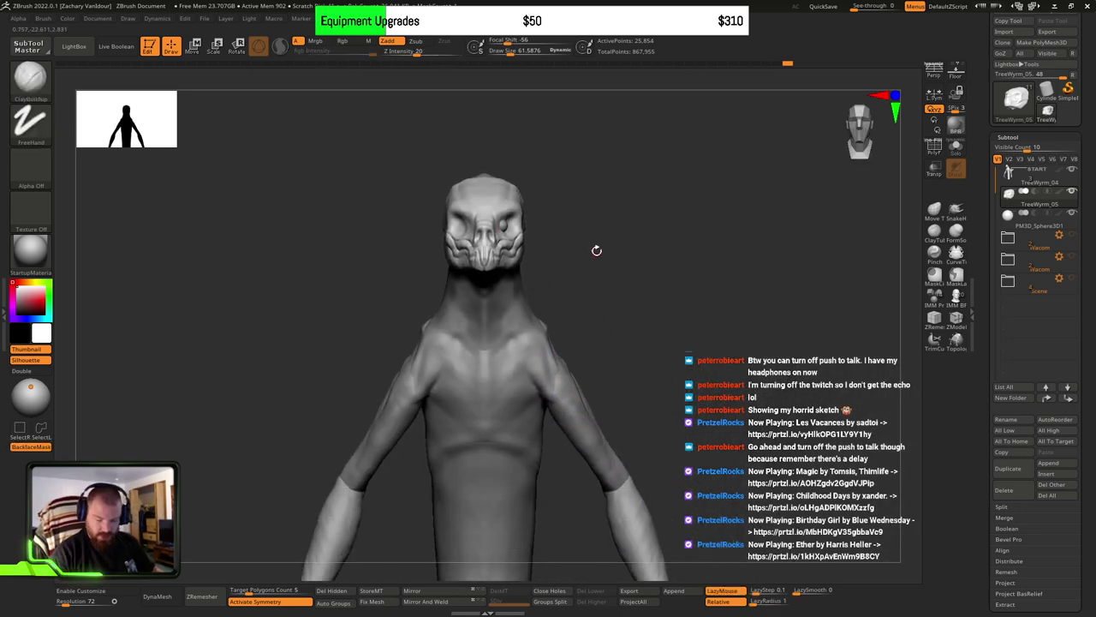
# Step: Show the first Wacom folder and examine the creature together with the stylus and stone base from several angles
pyautogui.click(1072, 239)
pyautogui.keyDown('ctrl'); pyautogui.moveTo(761, 398); pyautogui.dragTo(662, 320, button='right'); pyautogui.keyUp('ctrl')
pyautogui.keyDown('ctrl'); pyautogui.moveTo(503, 433); pyautogui.dragTo(563, 198, button='right'); pyautogui.keyUp('ctrl')
pyautogui.keyDown('ctrl'); pyautogui.moveTo(543, 502); pyautogui.dragTo(556, 423, button='right'); pyautogui.keyUp('ctrl')
pyautogui.press('f')
pyautogui.press('f')
pyautogui.keyDown('alt'); pyautogui.moveTo(631, 454); pyautogui.dragTo(597, 391, button='right'); pyautogui.keyUp('alt')
pyautogui.moveTo(501, 396); pyautogui.dragTo(511, 443, button='right')
pyautogui.moveTo(465, 401); pyautogui.dragTo(504, 465, button='right')
pyautogui.press('f')
pyautogui.press('f')
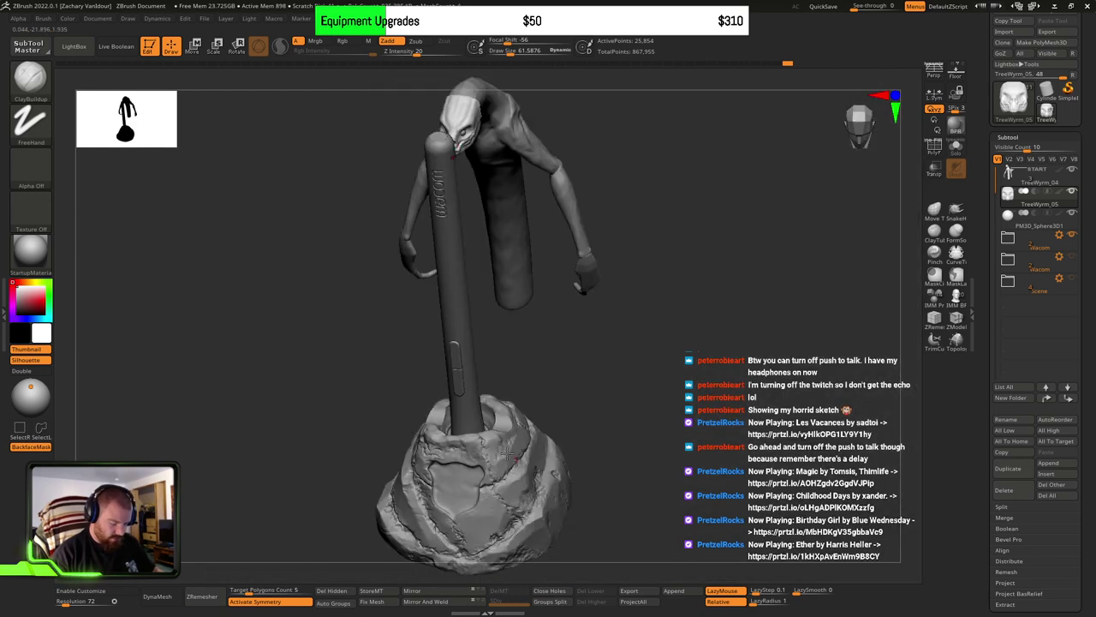
# Step: Select the stone_base subtool and examine the stylus socket in its upper surface
pyautogui.keyDown('alt'); pyautogui.click(488, 462); pyautogui.keyUp('alt')
pyautogui.press('f')
pyautogui.keyDown('alt'); pyautogui.moveTo(543, 396); pyautogui.dragTo(363, 224, button='right'); pyautogui.keyUp('alt')
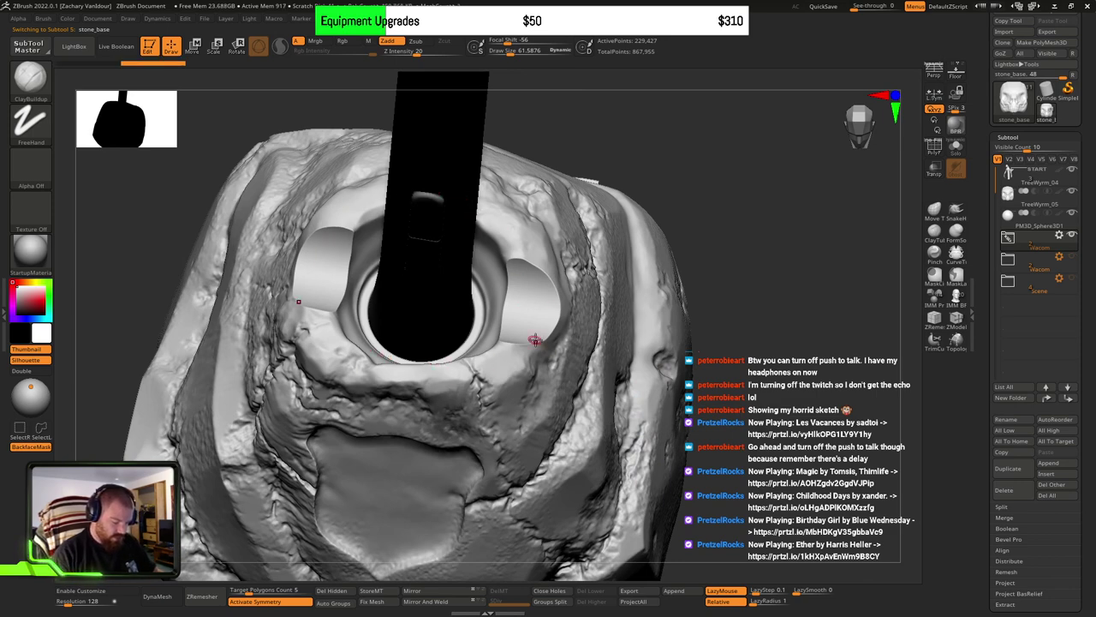
pyautogui.moveTo(536, 341); pyautogui.dragTo(617, 354, button='right')
pyautogui.keyDown('ctrl'); pyautogui.moveTo(538, 364); pyautogui.dragTo(595, 386, button='right'); pyautogui.keyUp('ctrl')
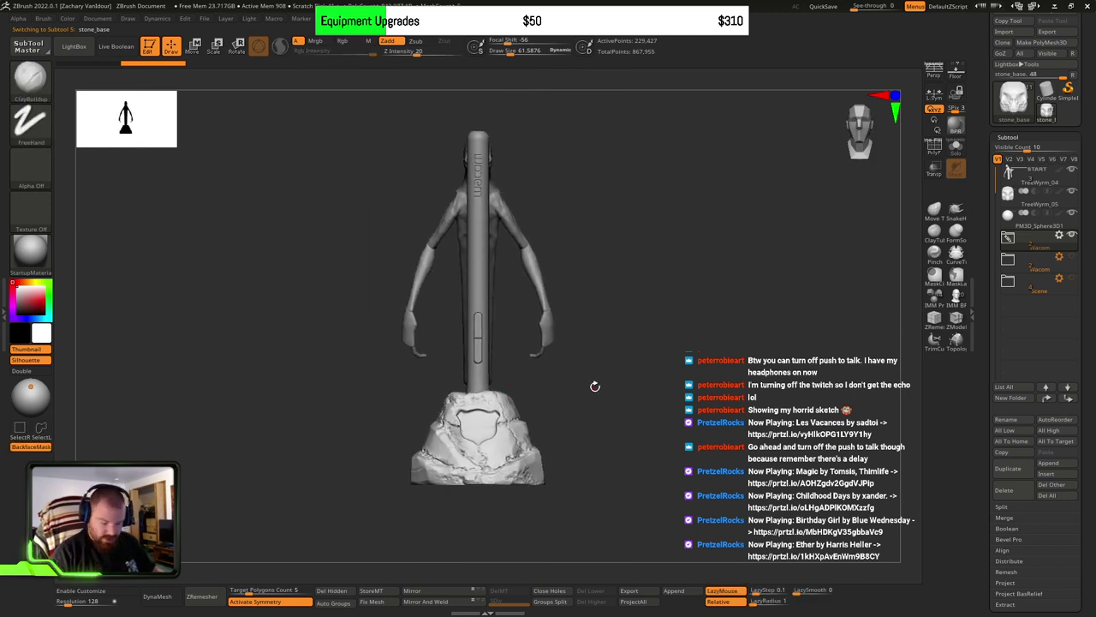
# Step: Hide the first Wacom folder and check the second Wacom and scene folders' contents, leaving all three folders hidden
pyautogui.click(1071, 233)
pyautogui.click(1067, 256)
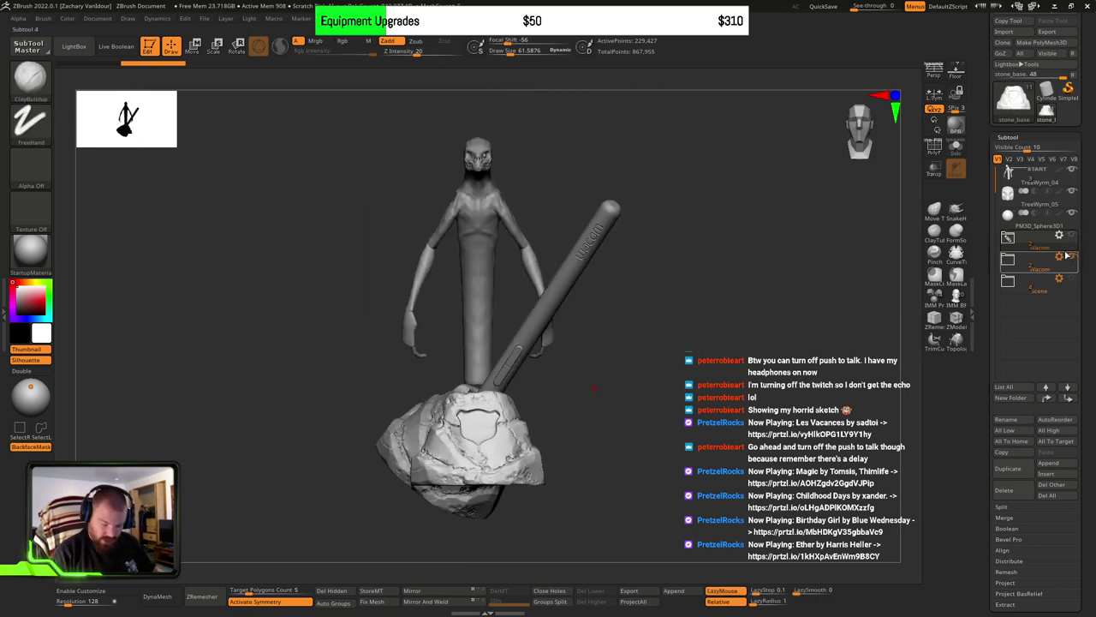
pyautogui.click(1073, 256)
pyautogui.click(1073, 279)
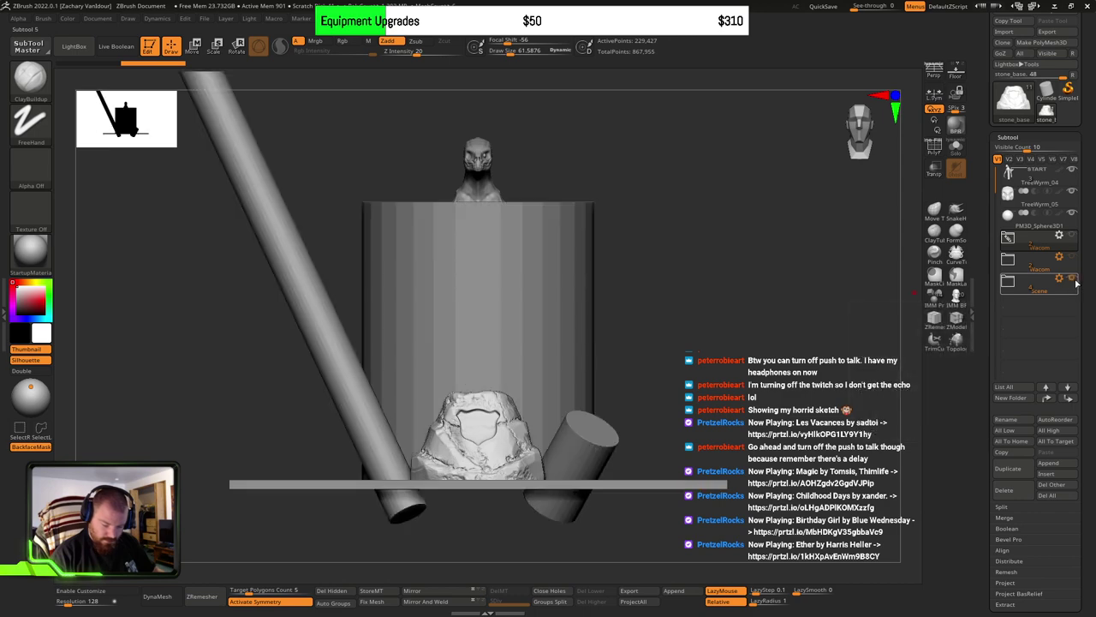
pyautogui.click(1073, 280)
# Step: Try to mask the round stylus socket and its rings in the stone base with MaskPen at a draw size of about 322
pyautogui.keyDown('ctrl'); pyautogui.moveTo(512, 359); pyautogui.dragTo(517, 505, button='right'); pyautogui.keyUp('ctrl')
pyautogui.keyDown('alt'); pyautogui.moveTo(519, 315); pyautogui.dragTo(514, 377, button='right'); pyautogui.keyUp('alt')
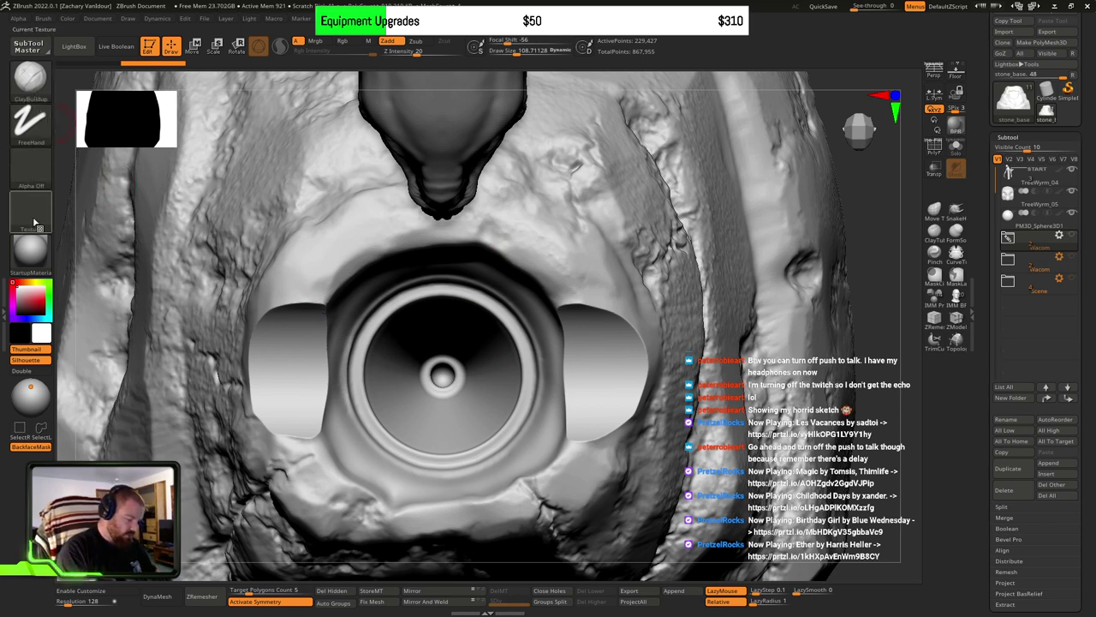
pyautogui.press('ctrl')
pyautogui.press('s')
pyautogui.moveTo(444, 260); pyautogui.dragTo(455, 259)
pyautogui.press('ctrl')
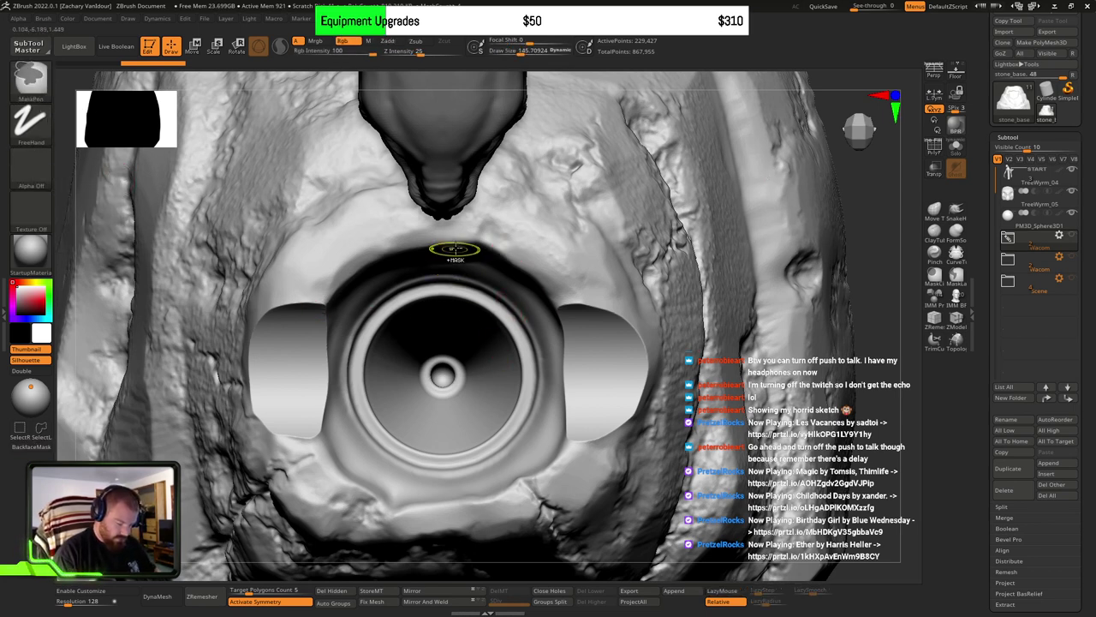
pyautogui.moveTo(346, 301)
pyautogui.keyDown('ctrl'); pyautogui.mouseDown()
pyautogui.moveTo(343, 428)
pyautogui.moveTo(442, 468)
pyautogui.moveTo(399, 310)
pyautogui.moveTo(454, 301)
pyautogui.mouseUp(); pyautogui.keyUp('ctrl')
pyautogui.press('s')
pyautogui.moveTo(445, 358); pyautogui.dragTo(462, 358)
pyautogui.moveTo(428, 277)
pyautogui.keyDown('ctrl'); pyautogui.mouseDown()
pyautogui.moveTo(460, 314)
pyautogui.moveTo(419, 425)
pyautogui.moveTo(391, 362)
pyautogui.moveTo(436, 340)
pyautogui.moveTo(443, 403)
pyautogui.moveTo(535, 433)
pyautogui.moveTo(512, 302)
pyautogui.mouseUp(); pyautogui.keyUp('ctrl')
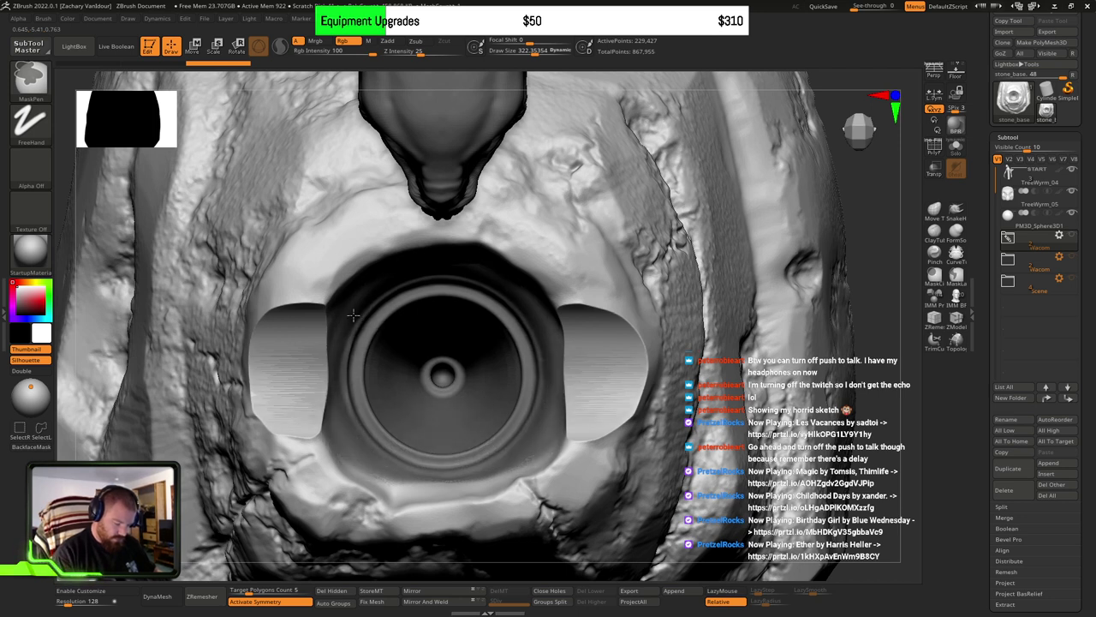
pyautogui.keyDown('ctrl'); pyautogui.moveTo(353, 316); pyautogui.dragTo(502, 439); pyautogui.keyUp('ctrl')
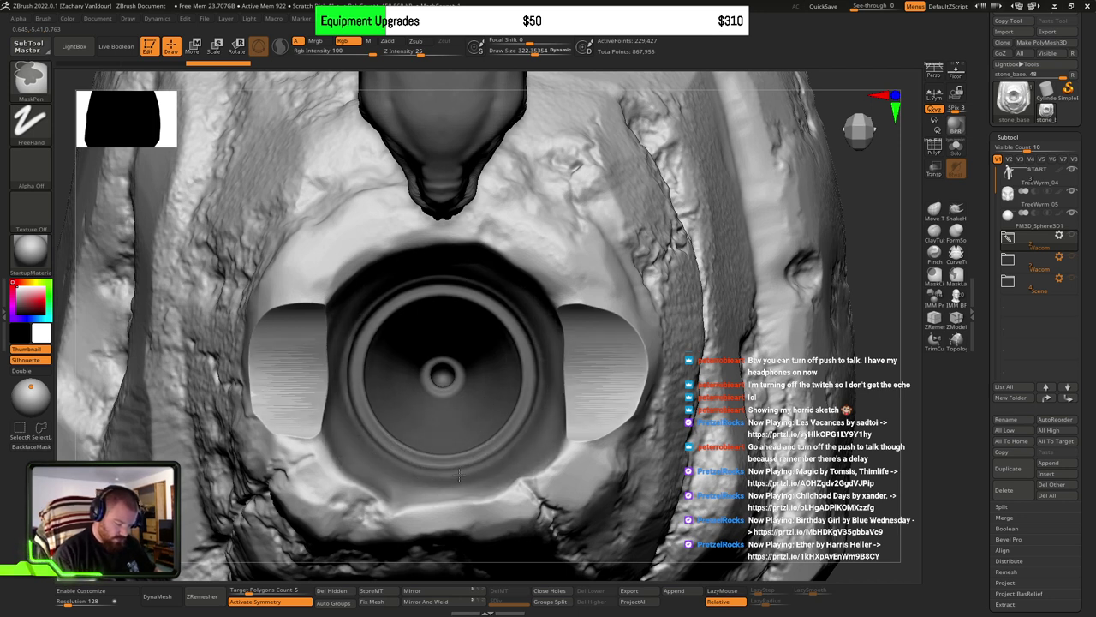
pyautogui.keyDown('ctrl'); pyautogui.moveTo(382, 478); pyautogui.dragTo(437, 489); pyautogui.keyUp('ctrl')
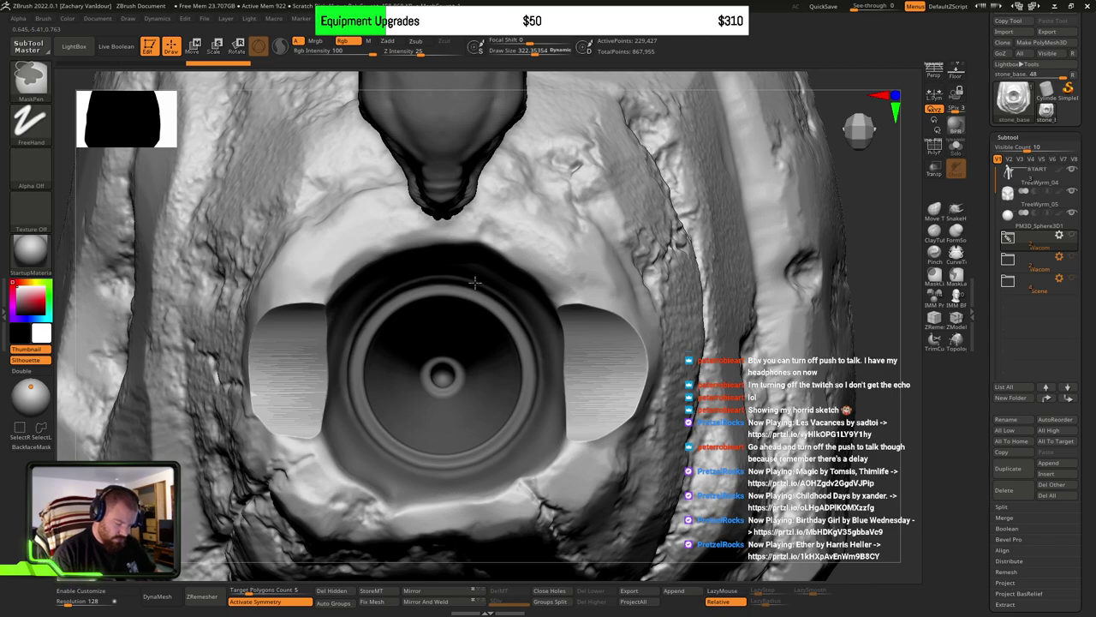
# Step: Examine the stone base's wireframe density around the socket and the side recesses
pyautogui.moveTo(455, 448)
pyautogui.mouseDown(button='right')
pyautogui.moveTo(343, 402)
pyautogui.moveTo(386, 325)
pyautogui.moveTo(574, 301)
pyautogui.moveTo(566, 359)
pyautogui.moveTo(642, 391)
pyautogui.moveTo(587, 399)
pyautogui.moveTo(571, 355)
pyautogui.moveTo(568, 232)
pyautogui.moveTo(494, 250)
pyautogui.moveTo(514, 368)
pyautogui.moveTo(588, 347)
pyautogui.moveTo(604, 381)
pyautogui.moveTo(577, 313)
pyautogui.mouseUp(button='right')
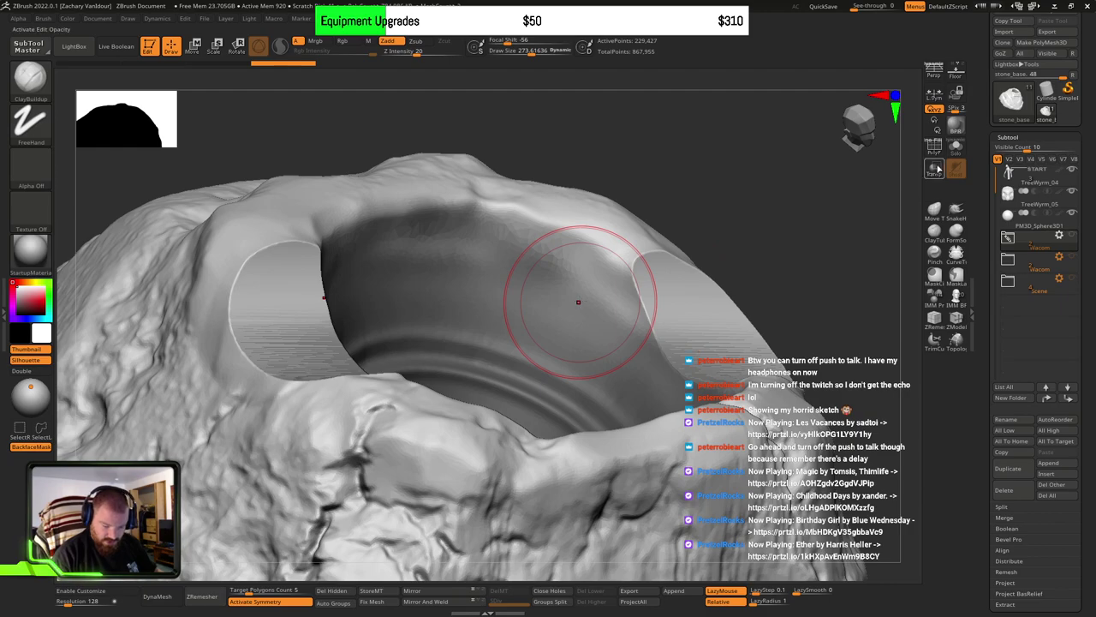
pyautogui.click(935, 169)
pyautogui.click(935, 168)
pyautogui.click(935, 146)
pyautogui.moveTo(665, 375)
pyautogui.mouseDown(button='right')
pyautogui.moveTo(652, 360)
pyautogui.moveTo(557, 368)
pyautogui.moveTo(836, 275)
pyautogui.moveTo(605, 346)
pyautogui.moveTo(594, 431)
pyautogui.moveTo(586, 338)
pyautogui.mouseUp(button='right')
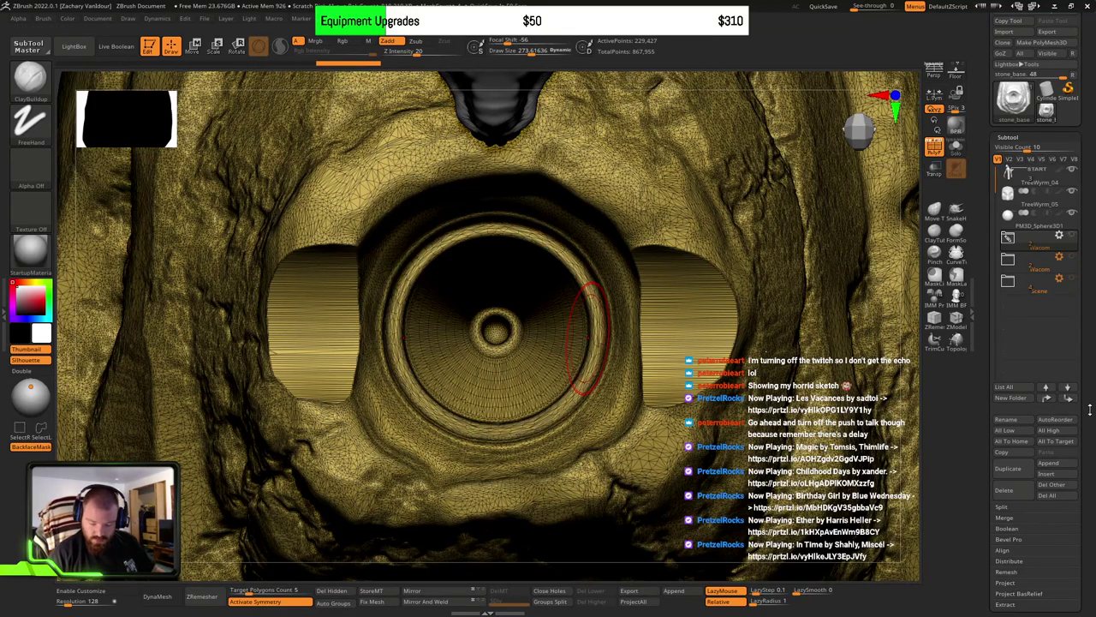
# Step: Remesh the stone base with DynaMesh at a resolution of 616
pyautogui.moveTo(1089, 409); pyautogui.dragTo(1074, 289)
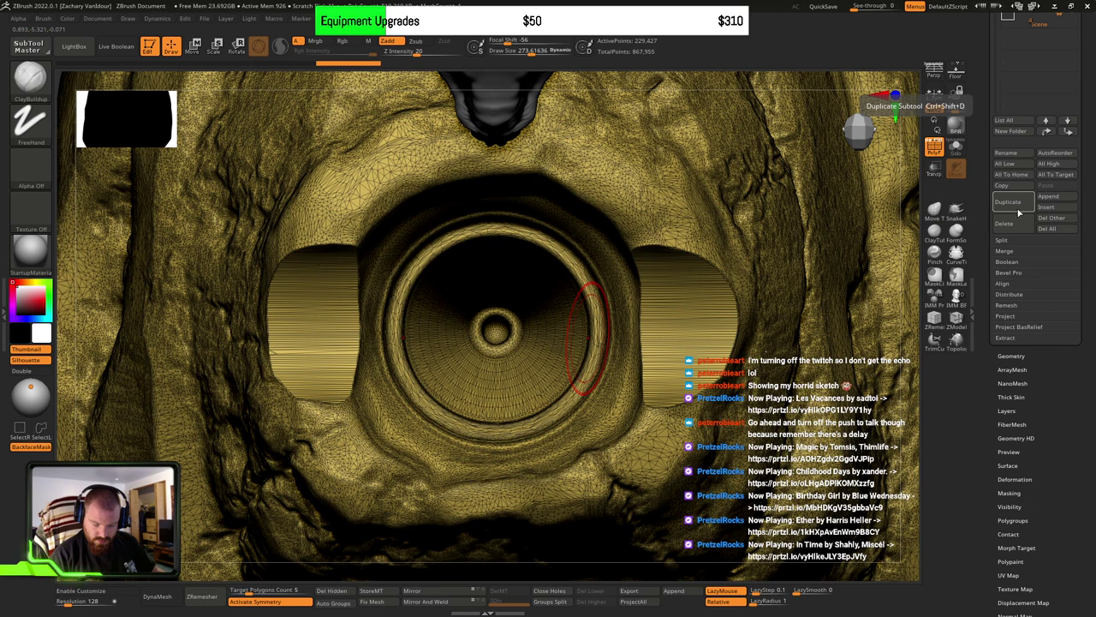
pyautogui.moveTo(1084, 340); pyautogui.dragTo(1067, 167)
pyautogui.click(1016, 240)
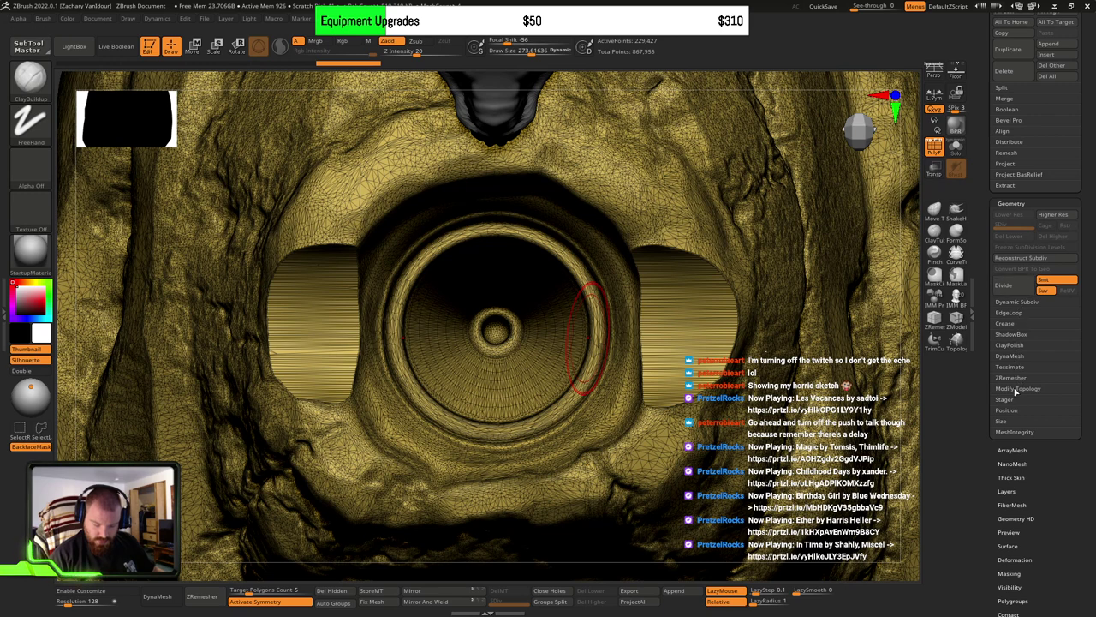
pyautogui.click(1014, 356)
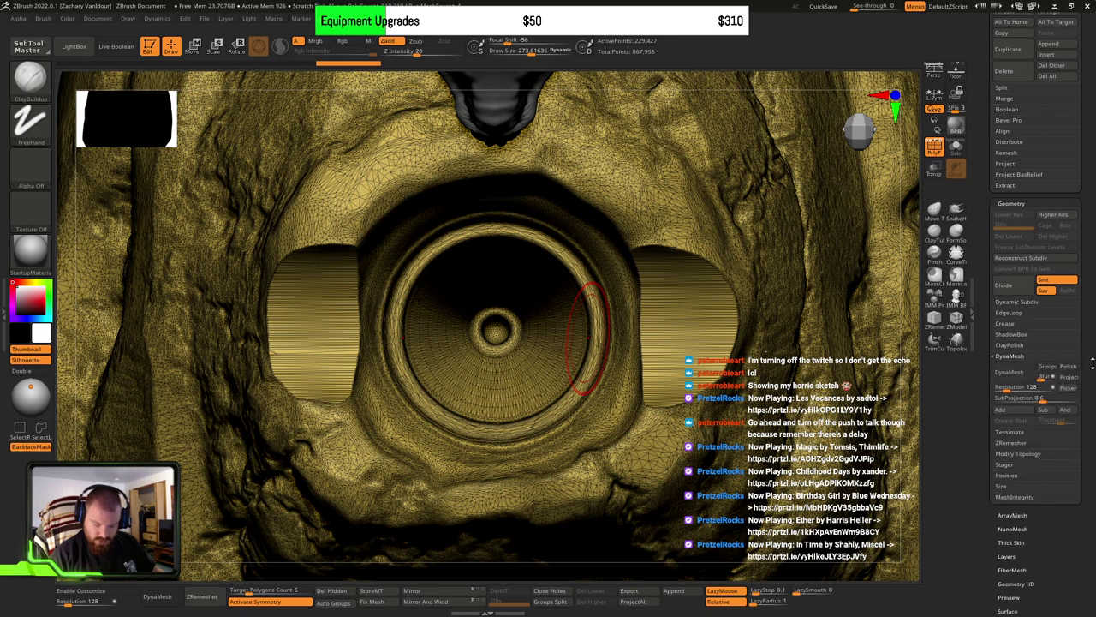
pyautogui.moveTo(1087, 371); pyautogui.dragTo(1086, 340)
pyautogui.moveTo(998, 353); pyautogui.dragTo(1059, 358)
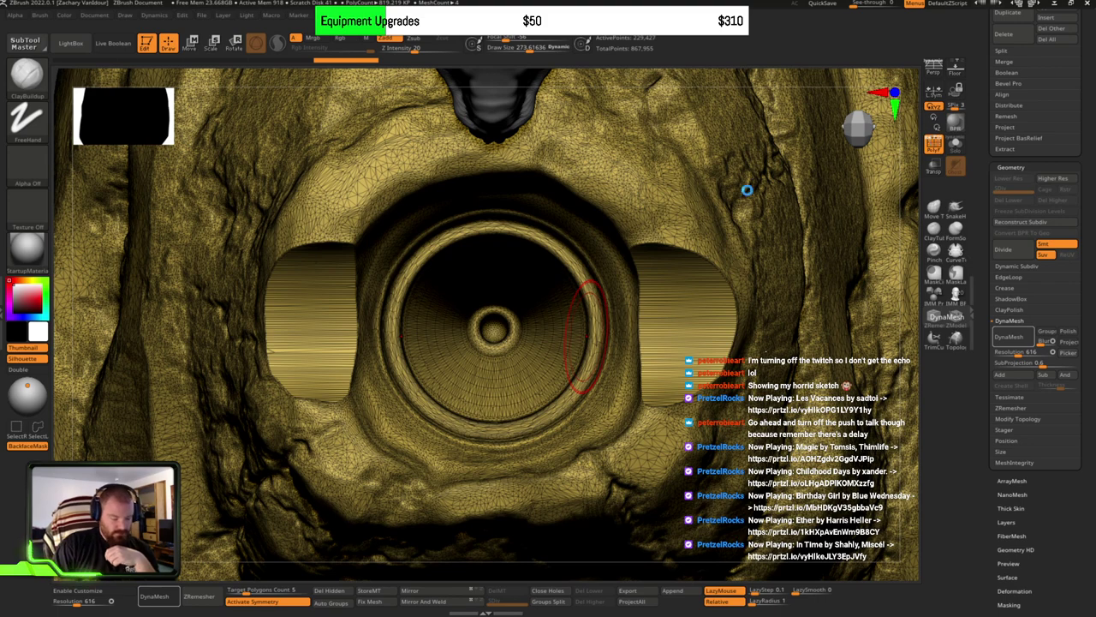
# Step: Inspect the remeshed socket and its rings up close, with and without the wireframe
pyautogui.hotkey('shift', 'f')
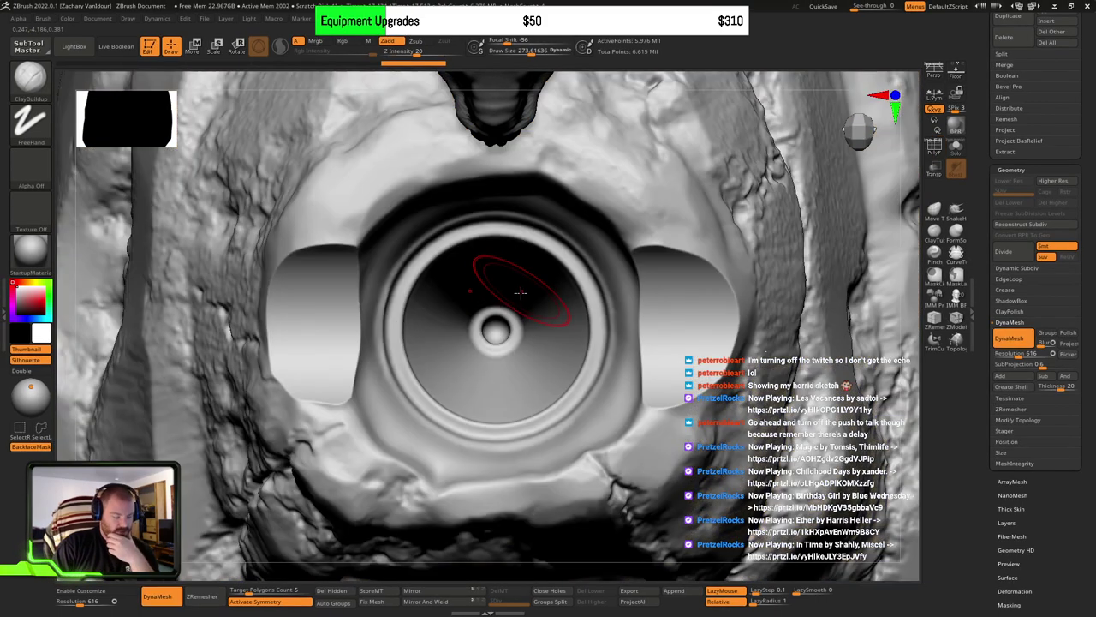
pyautogui.click(935, 146)
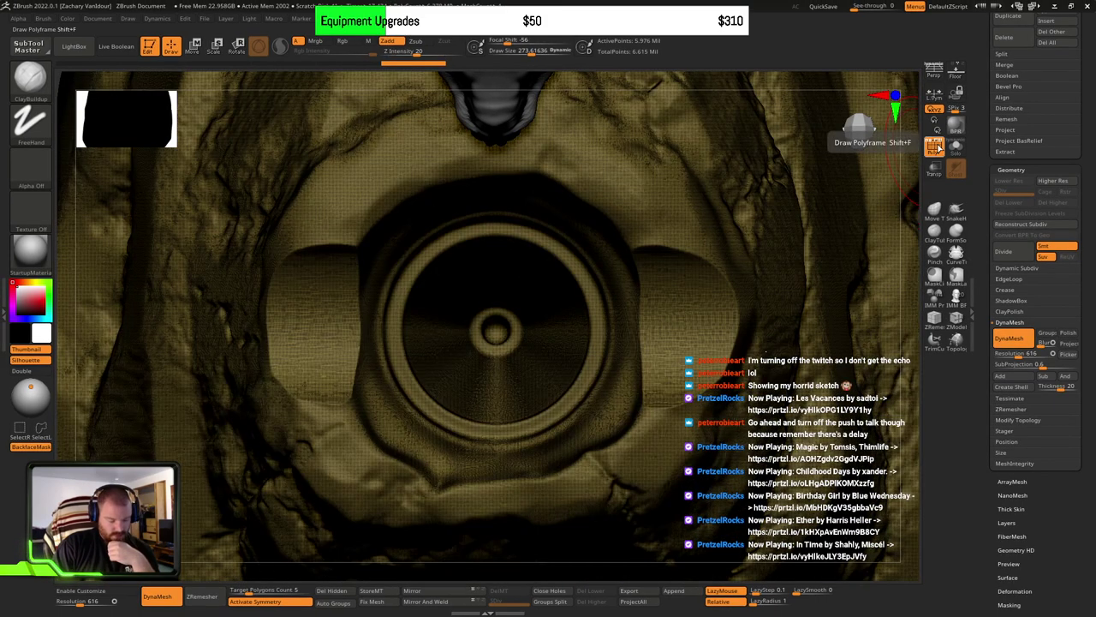
pyautogui.click(935, 147)
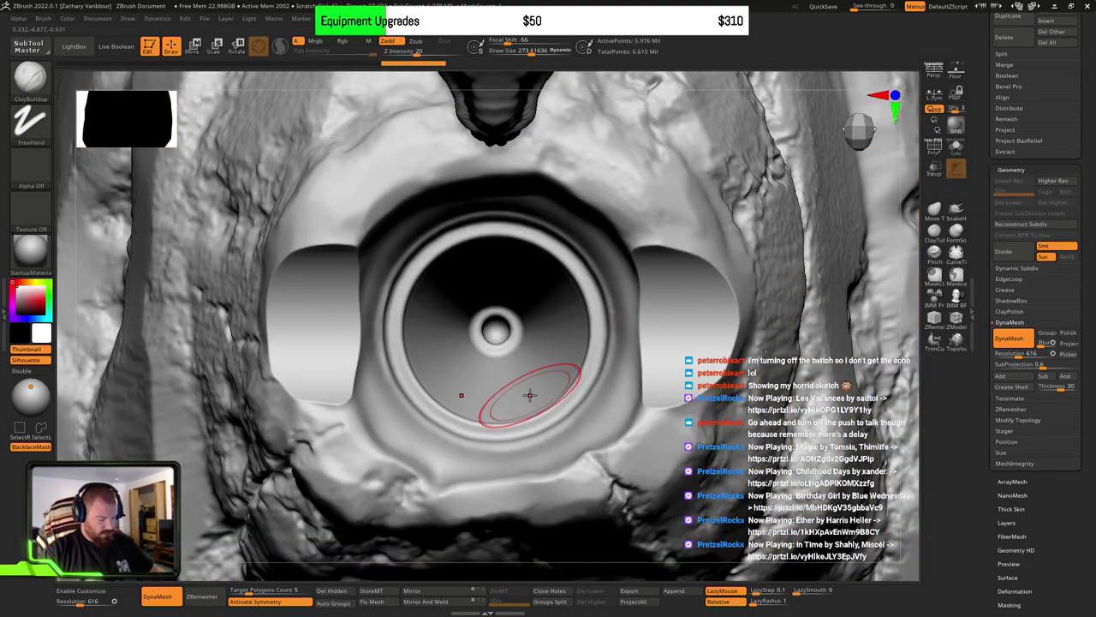
pyautogui.moveTo(522, 367)
pyautogui.keyDown('alt'); pyautogui.mouseDown(button='right')
pyautogui.moveTo(577, 392)
pyautogui.moveTo(523, 345)
pyautogui.moveTo(526, 359)
pyautogui.moveTo(529, 319)
pyautogui.moveTo(547, 335)
pyautogui.moveTo(526, 358)
pyautogui.moveTo(551, 374)
pyautogui.moveTo(526, 354)
pyautogui.moveTo(537, 402)
pyautogui.moveTo(518, 377)
pyautogui.moveTo(604, 421)
pyautogui.moveTo(598, 378)
pyautogui.moveTo(723, 436)
pyautogui.moveTo(621, 394)
pyautogui.moveTo(557, 393)
pyautogui.moveTo(585, 397)
pyautogui.moveTo(589, 358)
pyautogui.moveTo(568, 408)
pyautogui.mouseUp(button='right'); pyautogui.keyUp('alt')
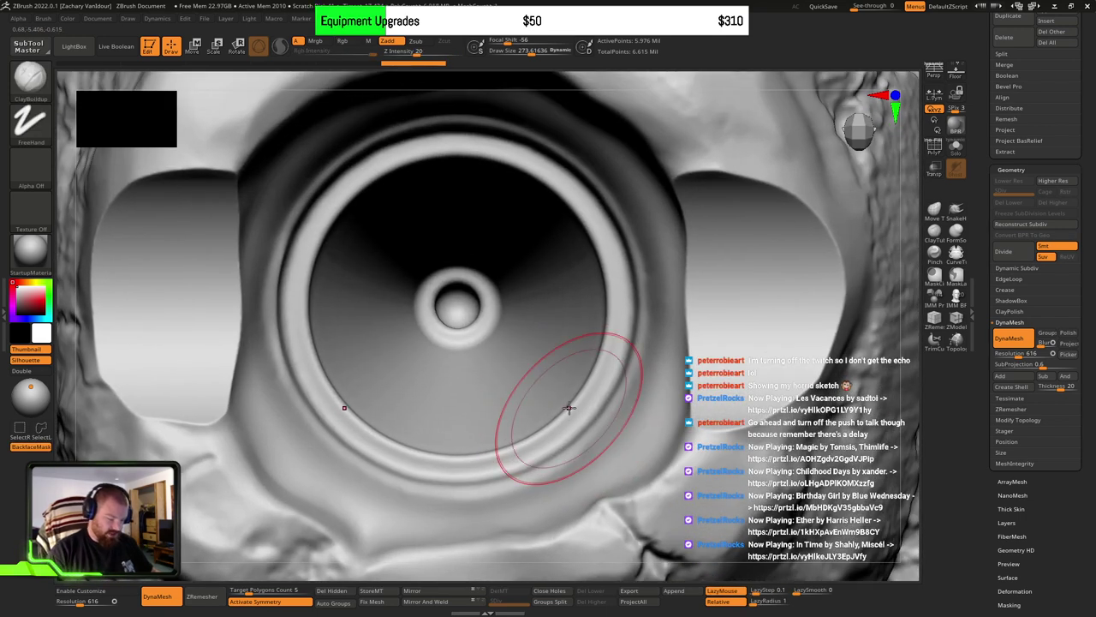
pyautogui.keyDown('alt'); pyautogui.moveTo(558, 318); pyautogui.dragTo(573, 357, button='right'); pyautogui.keyUp('alt')
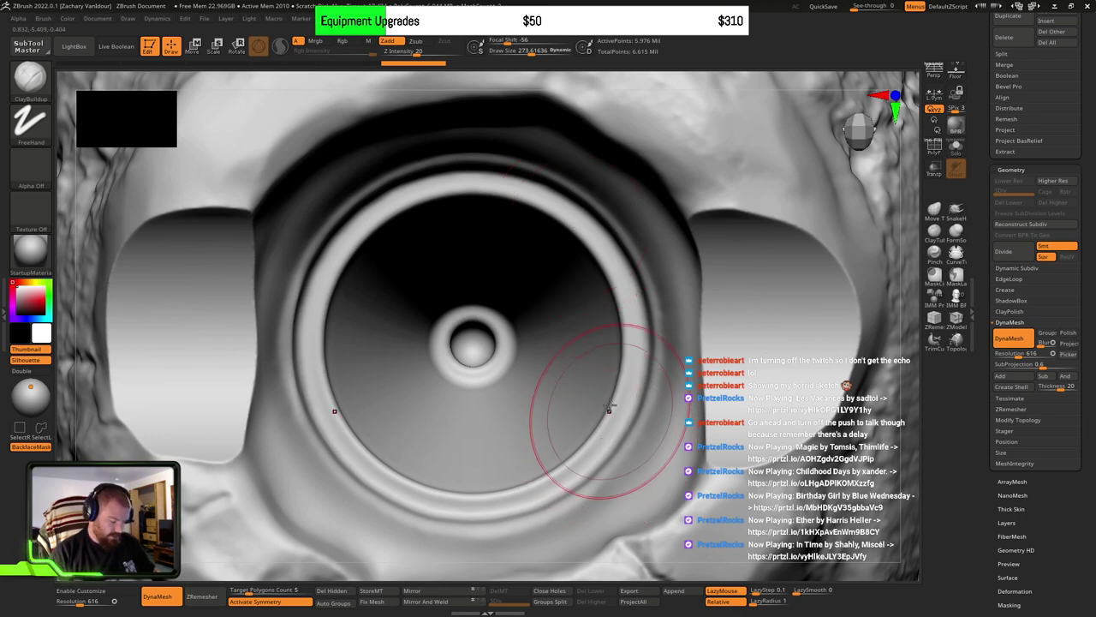
pyautogui.moveTo(591, 462)
pyautogui.mouseDown(button='right')
pyautogui.moveTo(671, 401)
pyautogui.moveTo(584, 321)
pyautogui.moveTo(538, 257)
pyautogui.moveTo(620, 397)
pyautogui.moveTo(591, 454)
pyautogui.moveTo(578, 422)
pyautogui.mouseUp(button='right')
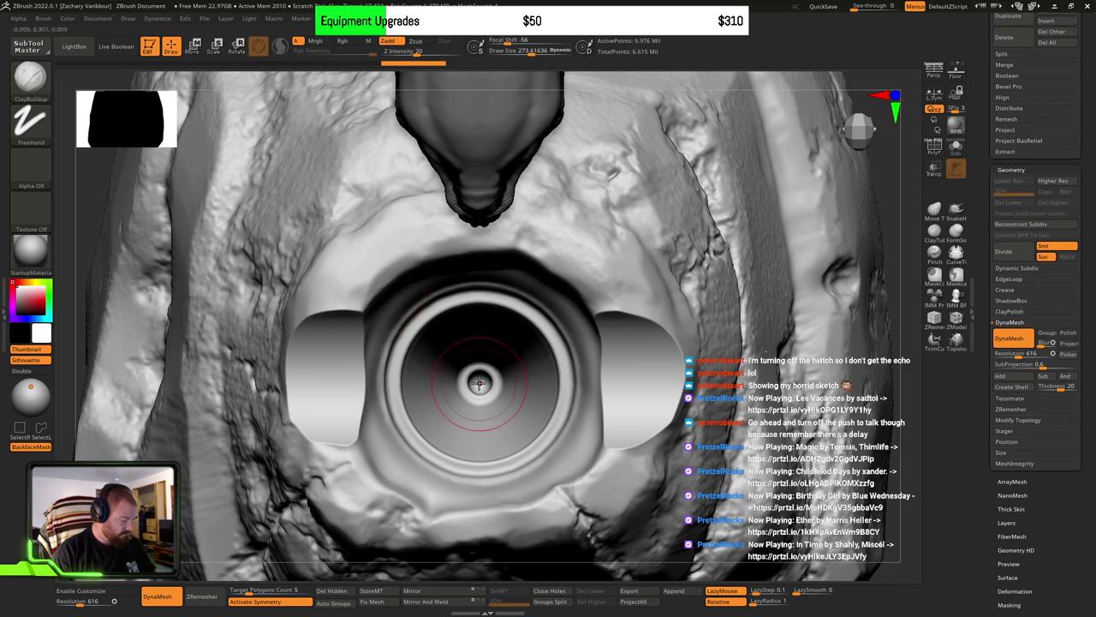
# Step: Mask the round socket floor out past its outer ring with MaskPerfectCircle, and run Auto Groups on the stone base
pyautogui.keyDown('ctrl'); pyautogui.click(31, 79); pyautogui.keyUp('ctrl')
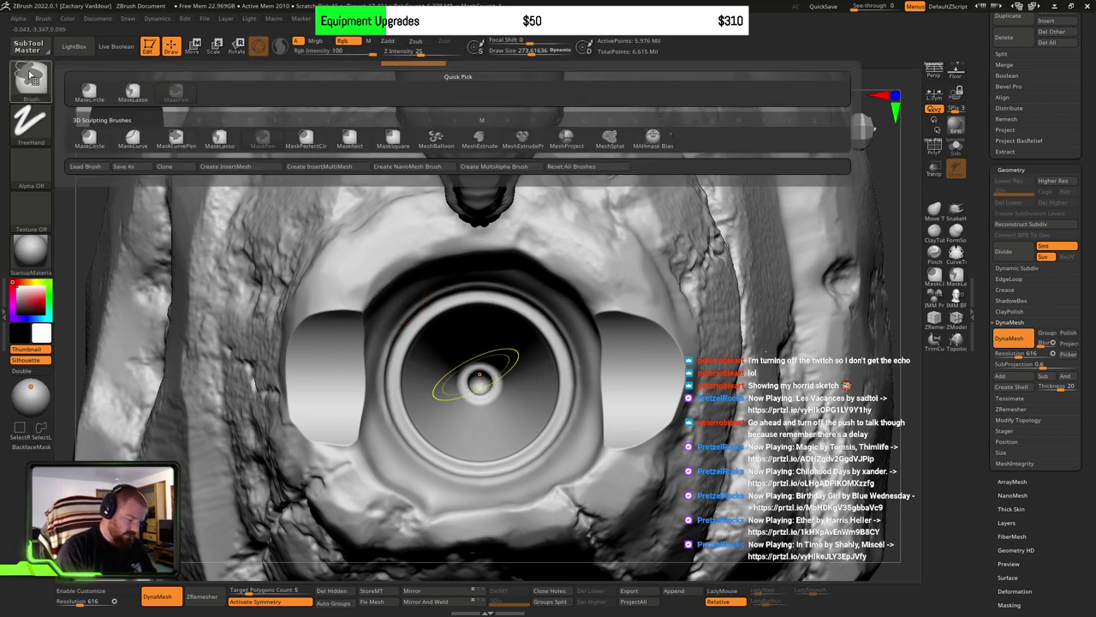
pyautogui.click(309, 138)
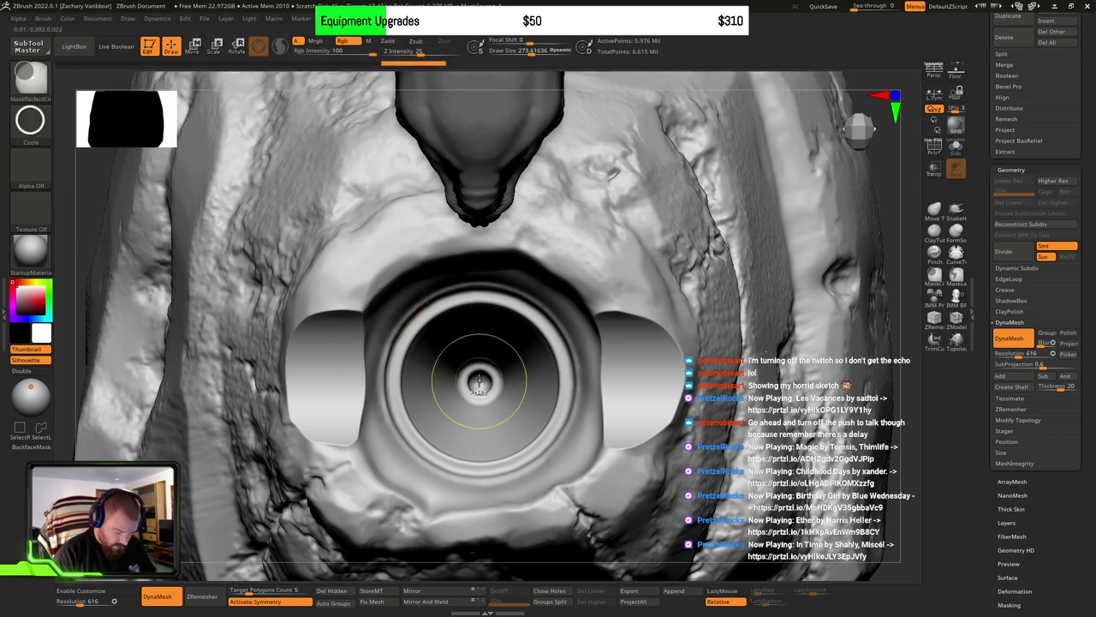
pyautogui.moveTo(485, 392); pyautogui.dragTo(581, 487)
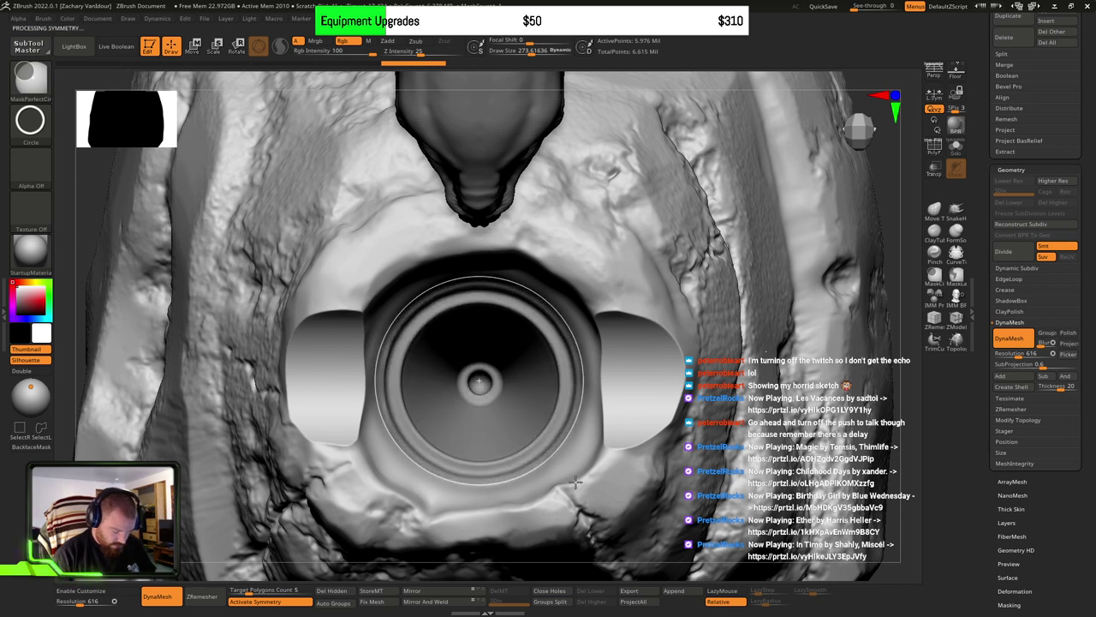
pyautogui.moveTo(596, 479)
pyautogui.mouseDown(button='right')
pyautogui.moveTo(592, 445)
pyautogui.moveTo(572, 433)
pyautogui.moveTo(644, 437)
pyautogui.moveTo(594, 465)
pyautogui.mouseUp(button='right')
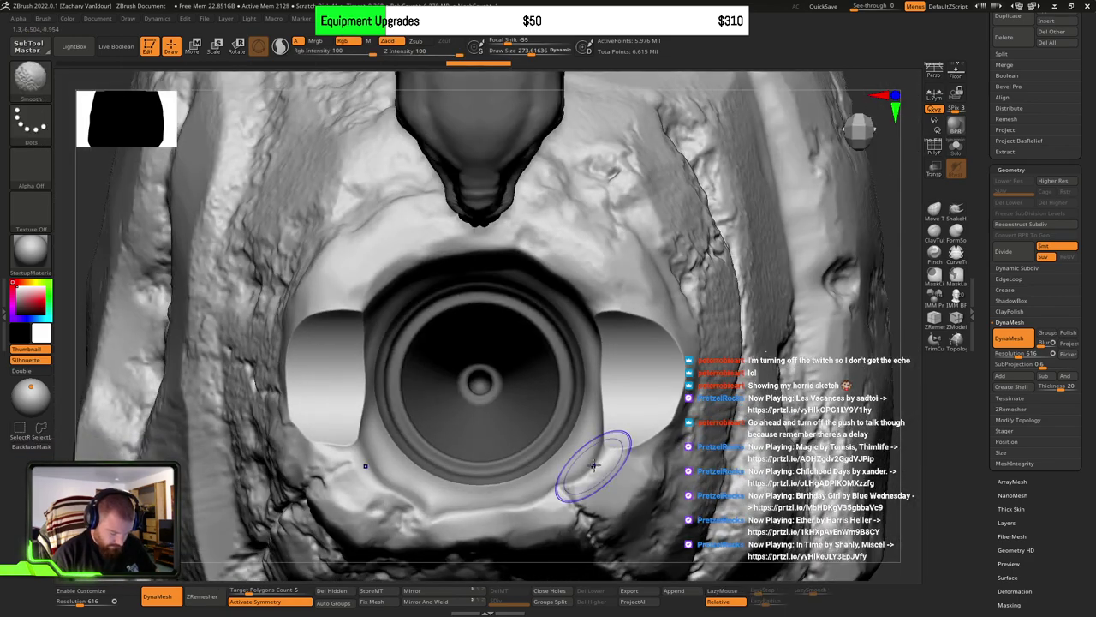
pyautogui.press('l')
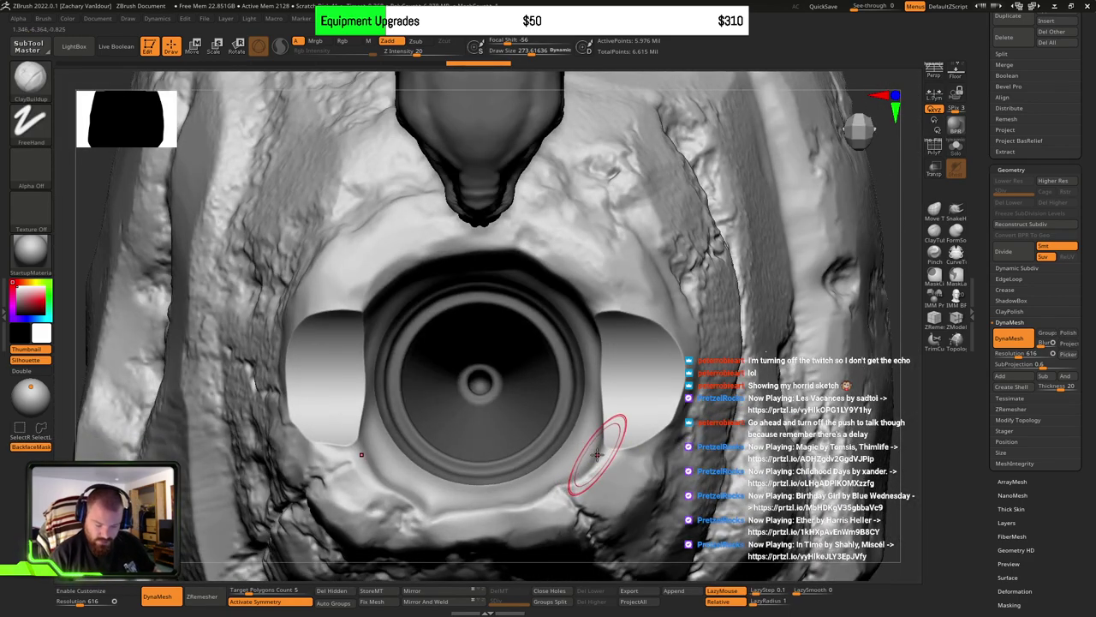
pyautogui.click(349, 605)
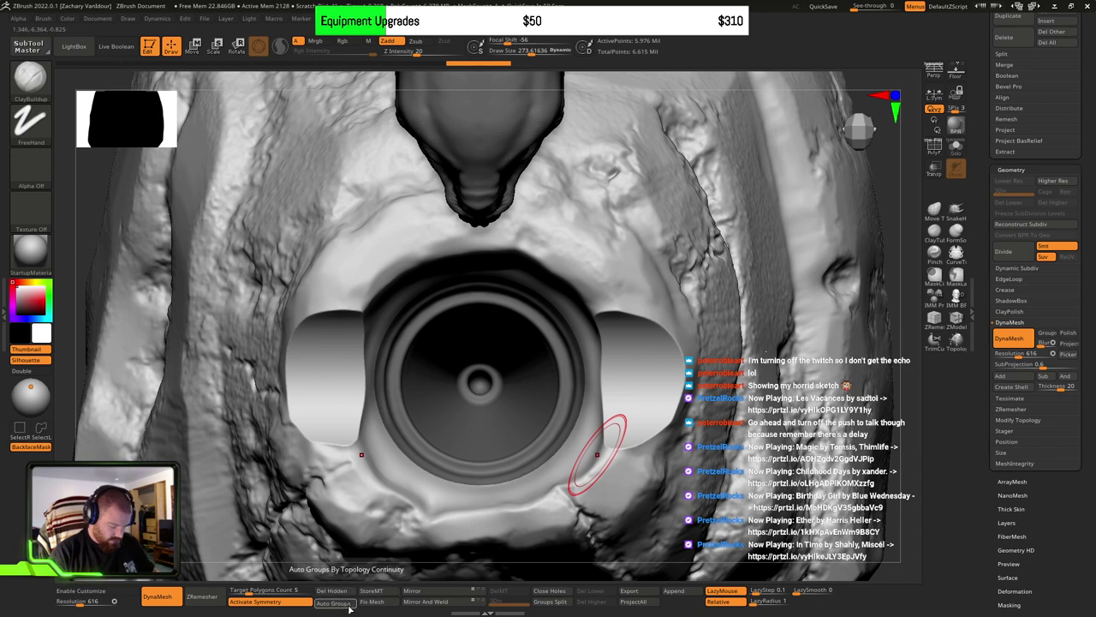
# Step: Show the polyframe and isolate the socket cone's polygroup, hiding the detached disc from the stone base's underside
pyautogui.click(935, 147)
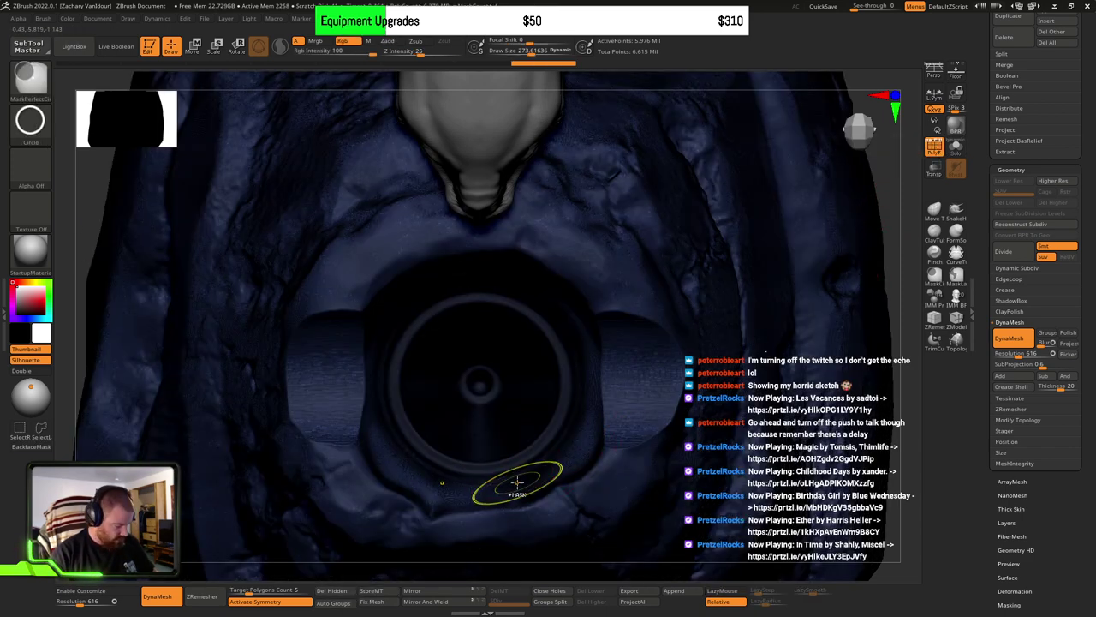
pyautogui.moveTo(523, 460)
pyautogui.mouseDown(button='right')
pyautogui.moveTo(584, 476)
pyautogui.moveTo(625, 422)
pyautogui.mouseUp(button='right')
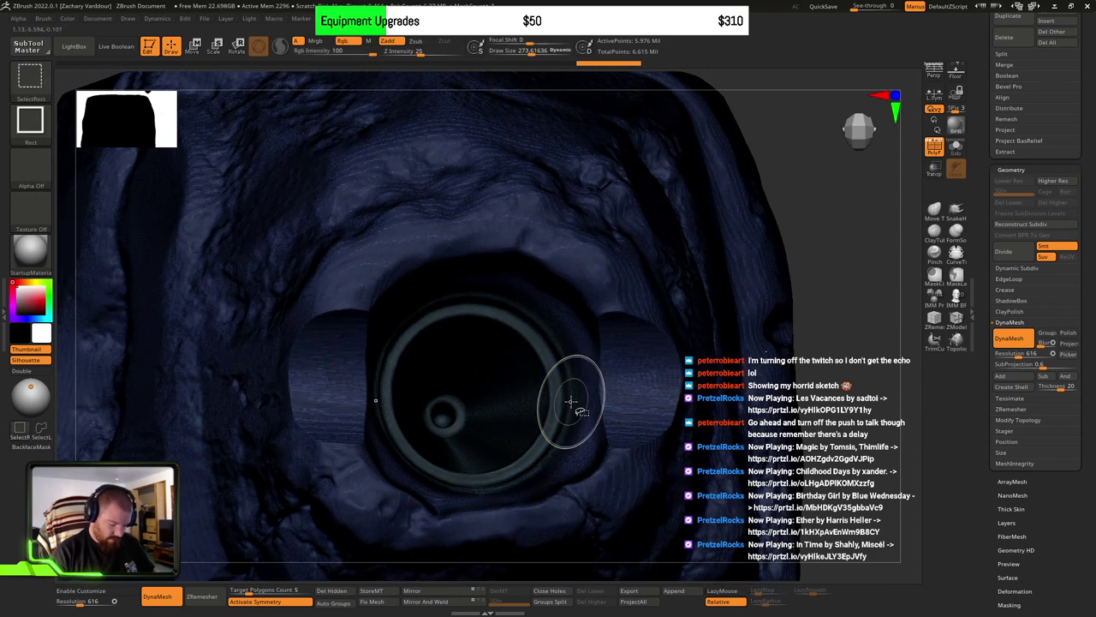
pyautogui.keyDown('ctrl'); pyautogui.keyDown('shift'); pyautogui.click(570, 406); pyautogui.keyUp('shift'); pyautogui.keyUp('ctrl')
pyautogui.moveTo(589, 420); pyautogui.dragTo(519, 281, button='right')
pyautogui.moveTo(576, 337)
pyautogui.mouseDown(button='right')
pyautogui.moveTo(585, 386)
pyautogui.moveTo(602, 296)
pyautogui.moveTo(700, 294)
pyautogui.moveTo(720, 367)
pyautogui.mouseUp(button='right')
pyautogui.press('ctrl')
pyautogui.hotkey('ctrl', 'shift')
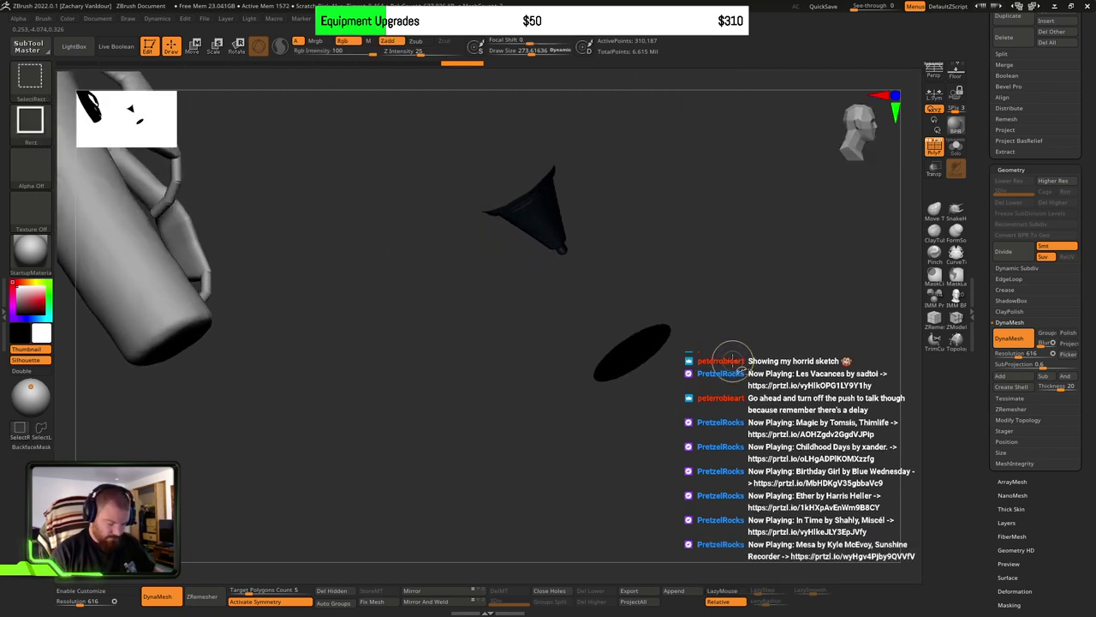
pyautogui.moveTo(769, 467)
pyautogui.keyDown('ctrl'); pyautogui.keyDown('shift'); pyautogui.mouseDown()
pyautogui.moveTo(576, 299)
pyautogui.moveTo(577, 288)
pyautogui.mouseUp(); pyautogui.keyUp('shift'); pyautogui.keyUp('ctrl')
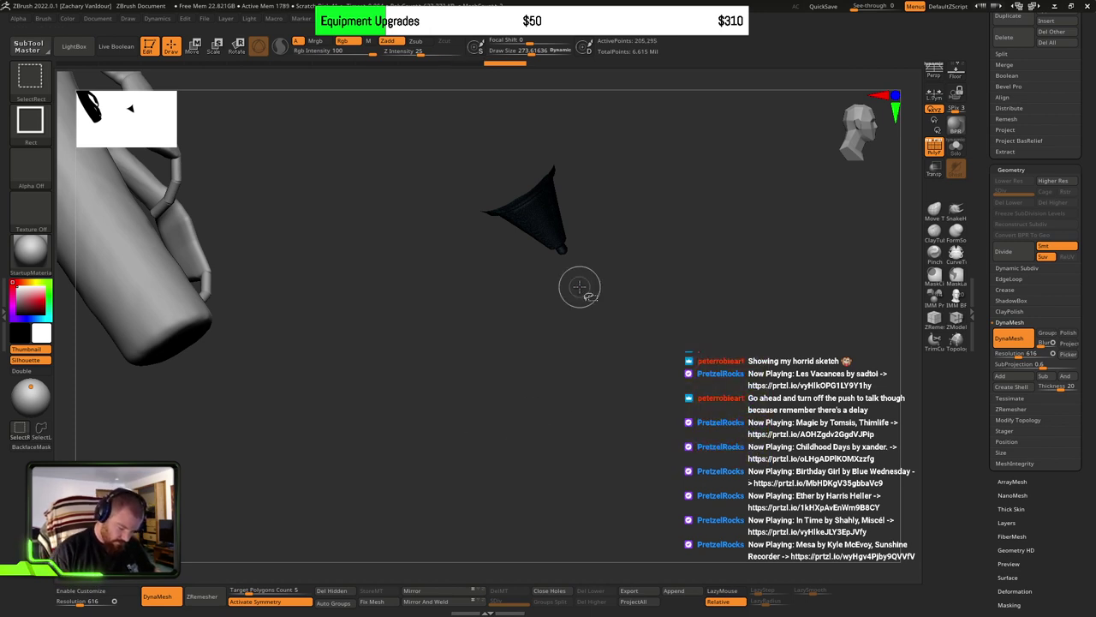
# Step: Assign the isolated socket cone its own polygroup
pyautogui.moveTo(714, 289); pyautogui.dragTo(666, 358, button='right')
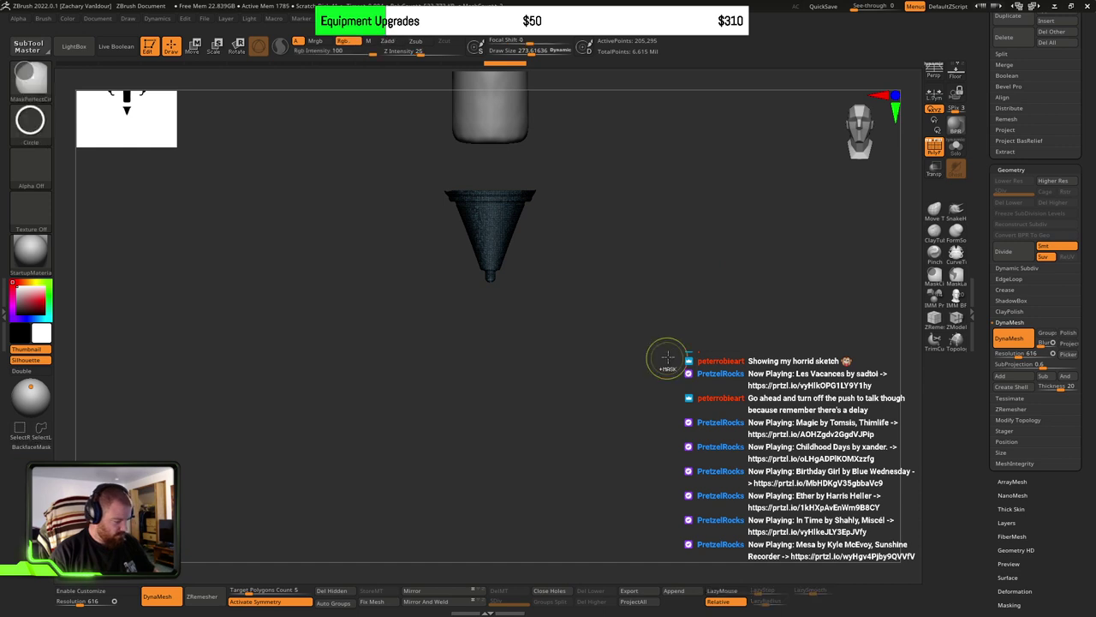
pyautogui.hotkey('ctrl', 'w')
pyautogui.moveTo(643, 273); pyautogui.dragTo(636, 307, button='right')
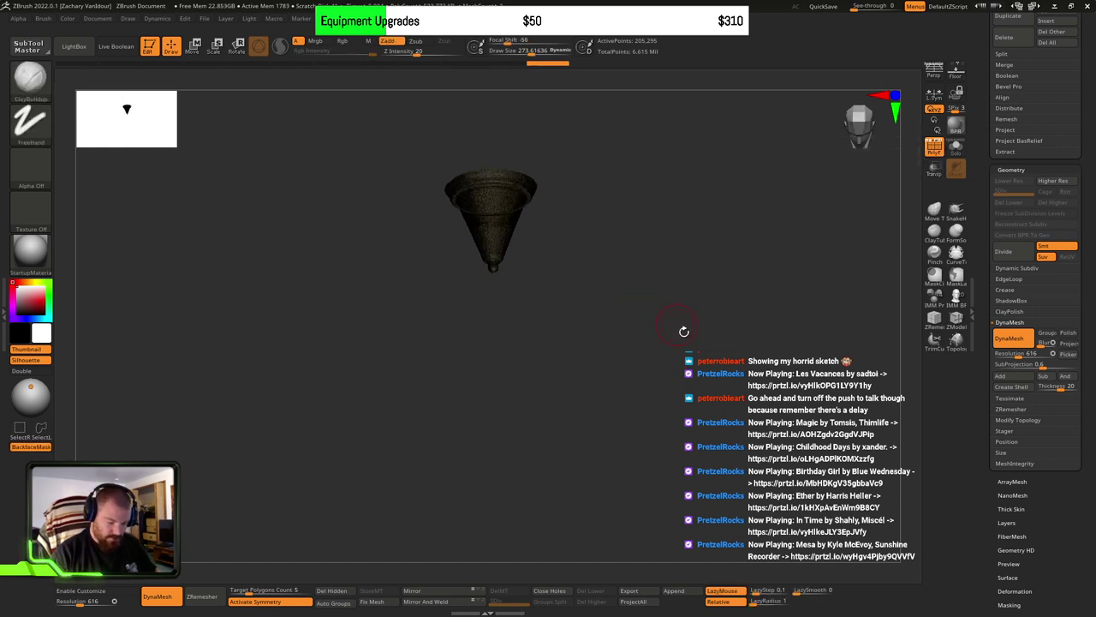
# Step: Isolate the stone base together with its round underside patch and combine them into one polygroup
pyautogui.keyDown('ctrl'); pyautogui.keyDown('shift'); pyautogui.click(689, 344); pyautogui.keyUp('shift'); pyautogui.keyUp('ctrl')
pyautogui.moveTo(689, 344)
pyautogui.mouseDown(button='right')
pyautogui.moveTo(722, 213)
pyautogui.moveTo(680, 326)
pyautogui.moveTo(614, 337)
pyautogui.moveTo(599, 351)
pyautogui.moveTo(625, 362)
pyautogui.mouseUp(button='right')
pyautogui.keyDown('ctrl'); pyautogui.keyDown('shift'); pyautogui.click(587, 369); pyautogui.keyUp('shift'); pyautogui.keyUp('ctrl')
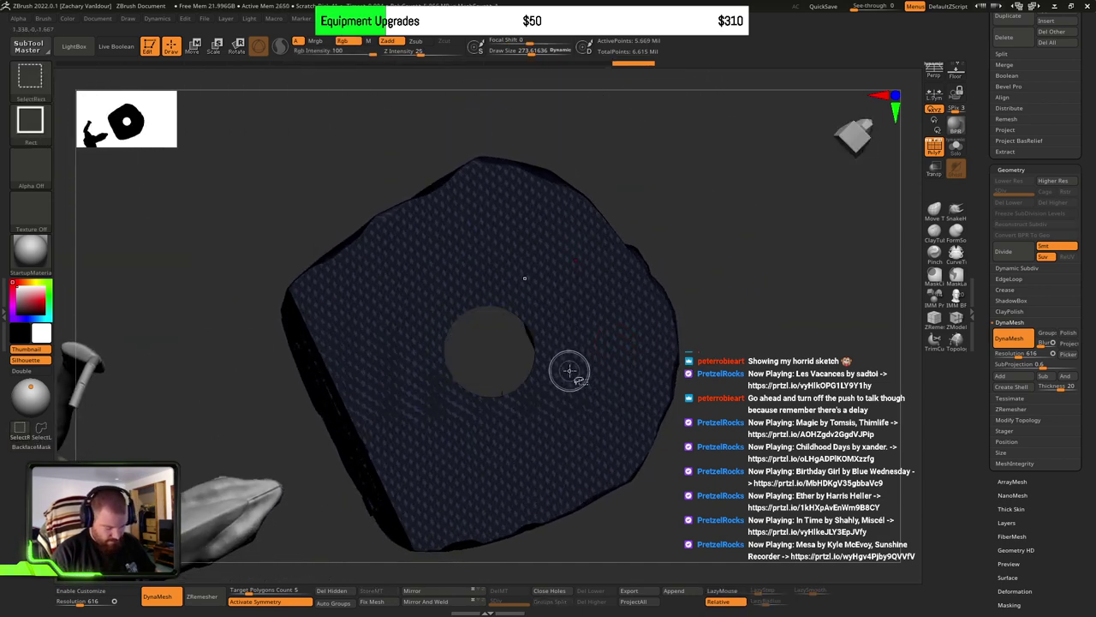
pyautogui.moveTo(718, 344); pyautogui.dragTo(739, 318, button='right')
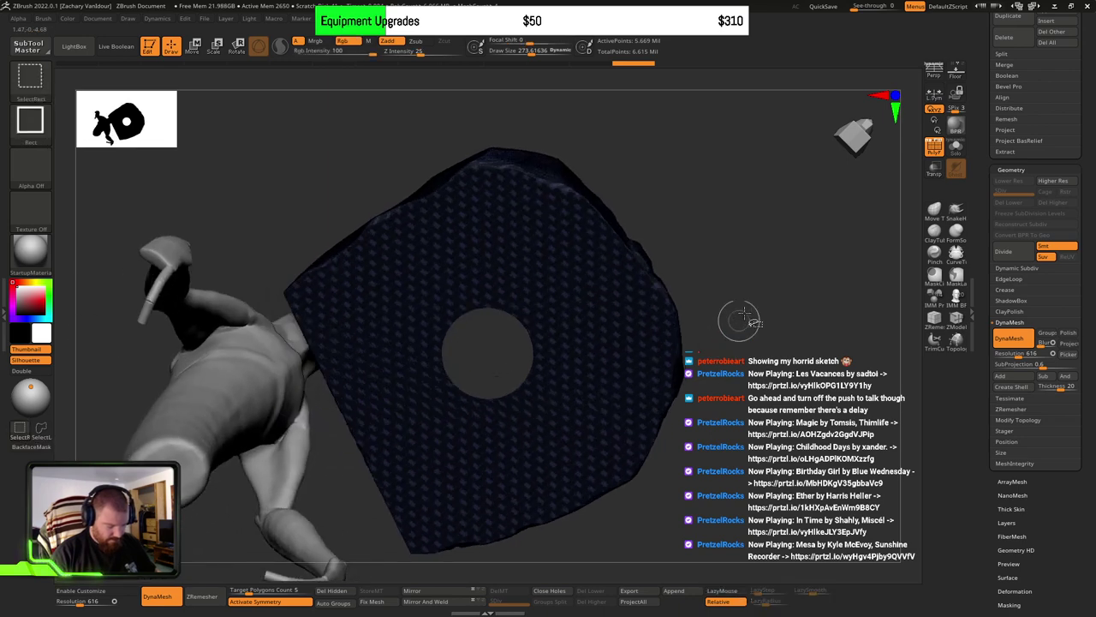
pyautogui.keyDown('ctrl'); pyautogui.keyDown('shift'); pyautogui.click(660, 355); pyautogui.keyUp('shift'); pyautogui.keyUp('ctrl')
pyautogui.keyDown('ctrl'); pyautogui.keyDown('shift'); pyautogui.click(515, 356); pyautogui.keyUp('shift'); pyautogui.keyUp('ctrl')
pyautogui.moveTo(627, 331); pyautogui.dragTo(645, 420, button='right')
pyautogui.moveTo(726, 326)
pyautogui.keyDown('ctrl'); pyautogui.keyDown('shift'); pyautogui.mouseDown()
pyautogui.moveTo(726, 314)
pyautogui.moveTo(747, 338)
pyautogui.mouseUp(); pyautogui.keyUp('shift'); pyautogui.keyUp('ctrl')
pyautogui.moveTo(733, 346); pyautogui.dragTo(705, 370, button='right')
pyautogui.hotkey('ctrl', 'w')
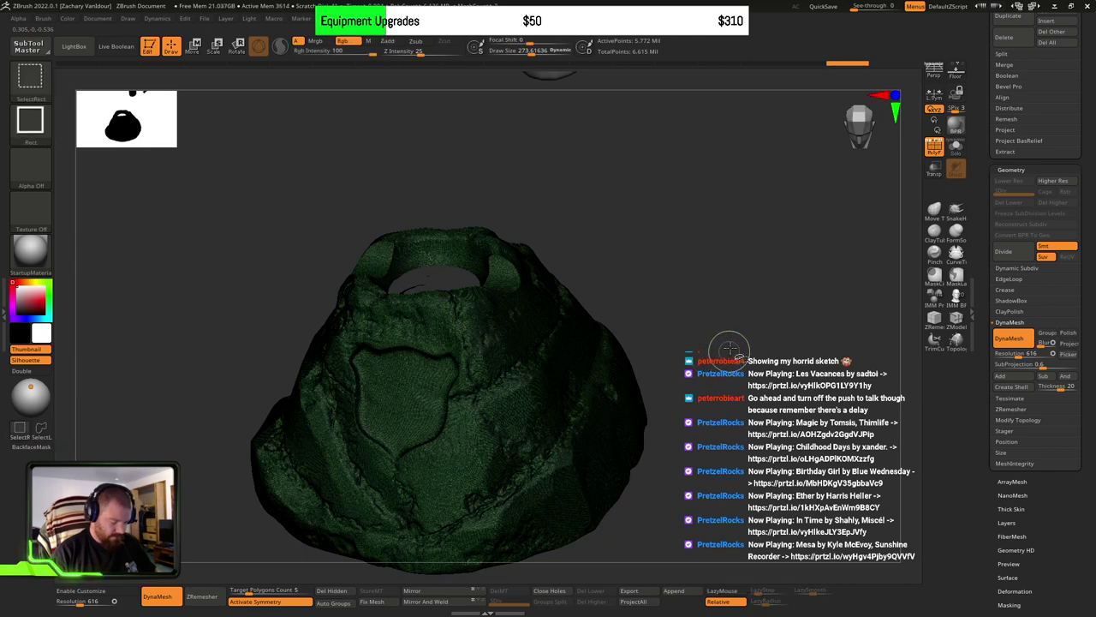
# Step: Check the polygroup border around the socket and isolate the socket cone by hiding the rest of the stone base
pyautogui.moveTo(703, 342)
pyautogui.mouseDown(button='right')
pyautogui.moveTo(714, 349)
pyautogui.moveTo(702, 428)
pyautogui.mouseUp(button='right')
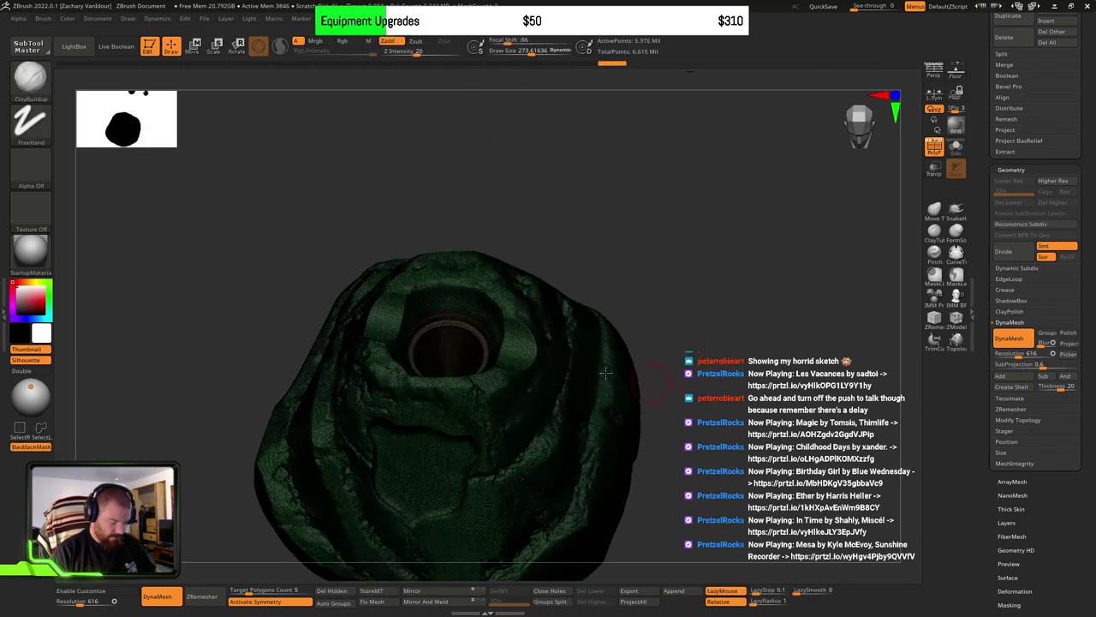
pyautogui.keyDown('ctrl'); pyautogui.moveTo(457, 325); pyautogui.dragTo(549, 407, button='right'); pyautogui.keyUp('ctrl')
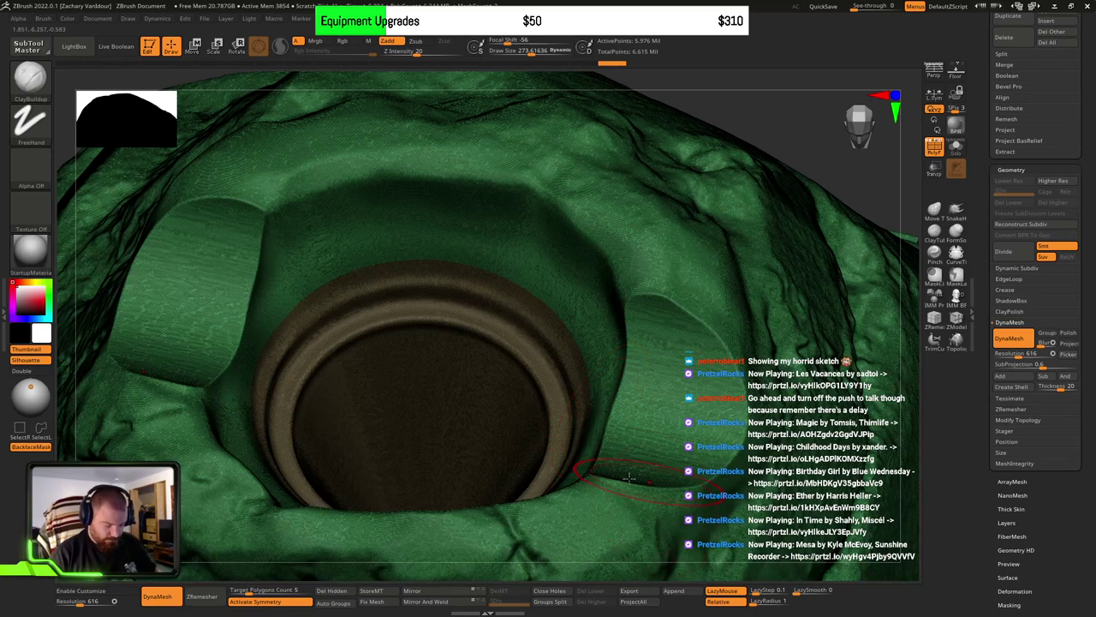
pyautogui.keyDown('ctrl'); pyautogui.keyDown('shift'); pyautogui.click(539, 362); pyautogui.keyUp('shift'); pyautogui.keyUp('ctrl')
pyautogui.moveTo(552, 408)
pyautogui.mouseDown(button='right')
pyautogui.moveTo(533, 373)
pyautogui.moveTo(507, 442)
pyautogui.moveTo(538, 393)
pyautogui.mouseUp(button='right')
pyautogui.moveTo(668, 377); pyautogui.dragTo(707, 391, button='right')
pyautogui.keyDown('ctrl'); pyautogui.keyDown('shift'); pyautogui.click(818, 323); pyautogui.keyUp('shift'); pyautogui.keyUp('ctrl')
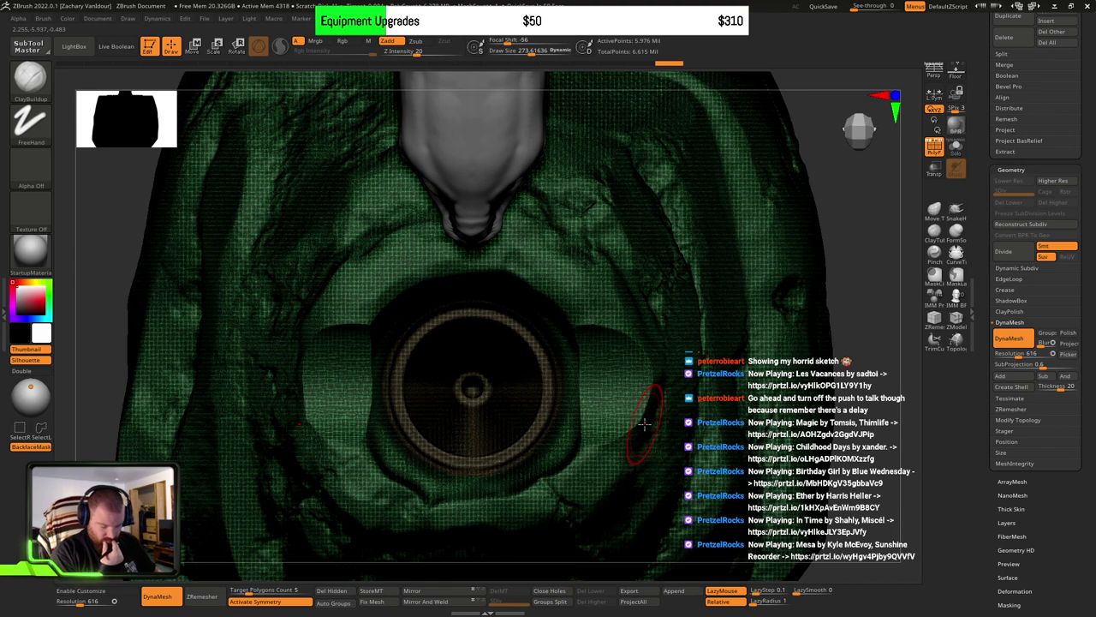
pyautogui.moveTo(634, 423); pyautogui.dragTo(650, 379, button='right')
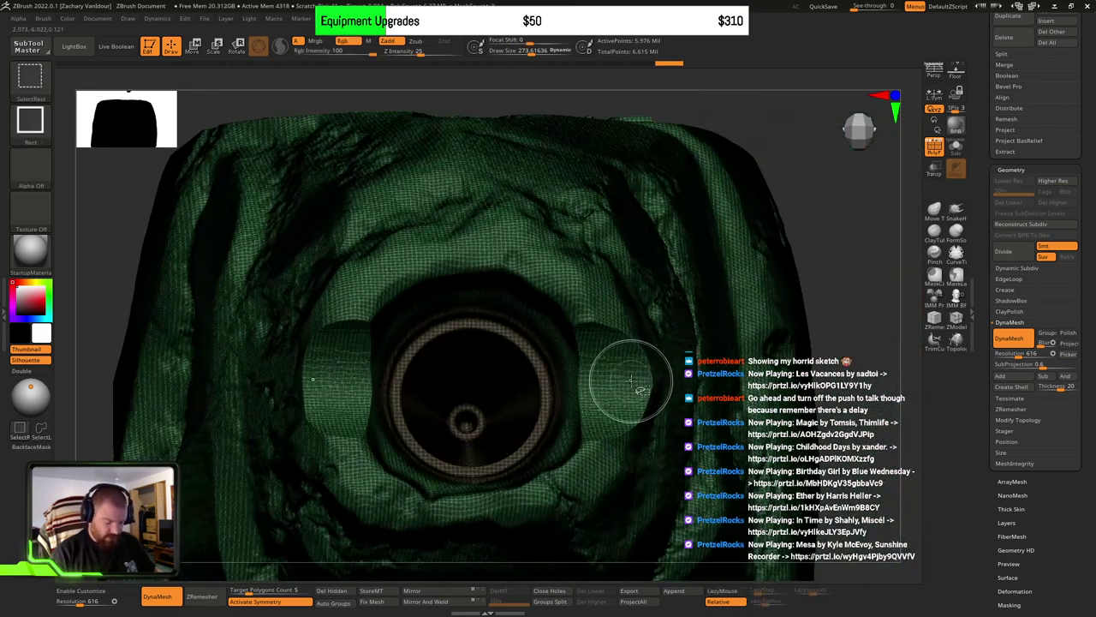
pyautogui.keyDown('ctrl'); pyautogui.keyDown('shift'); pyautogui.click(648, 385); pyautogui.keyUp('shift'); pyautogui.keyUp('ctrl')
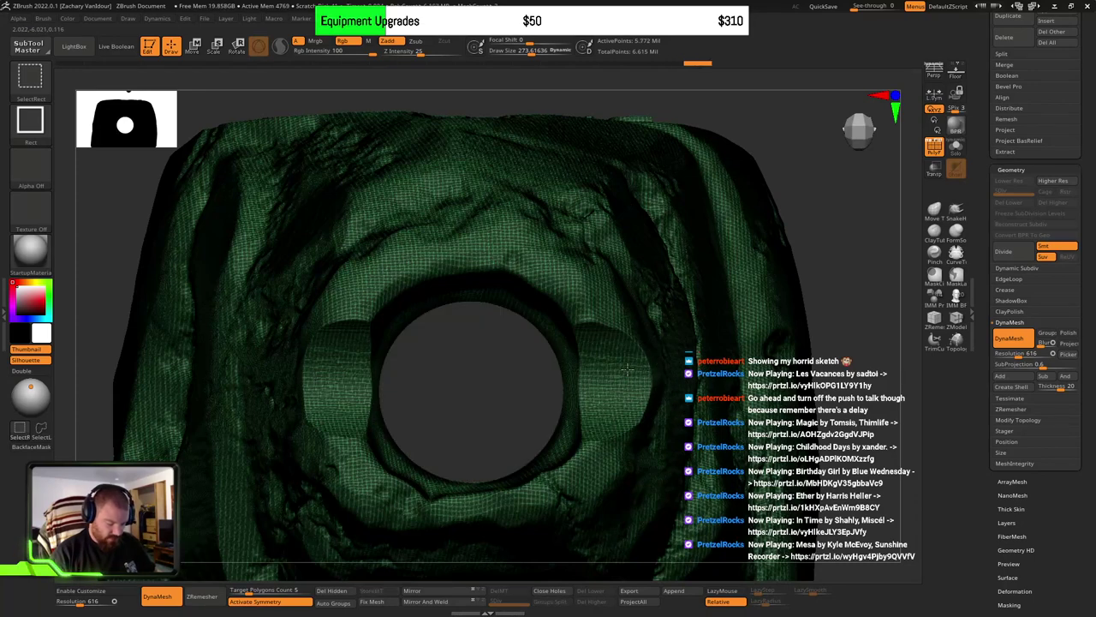
pyautogui.keyDown('ctrl'); pyautogui.keyDown('shift'); pyautogui.click(644, 396); pyautogui.keyUp('shift'); pyautogui.keyUp('ctrl')
pyautogui.moveTo(662, 394); pyautogui.dragTo(645, 445, button='right')
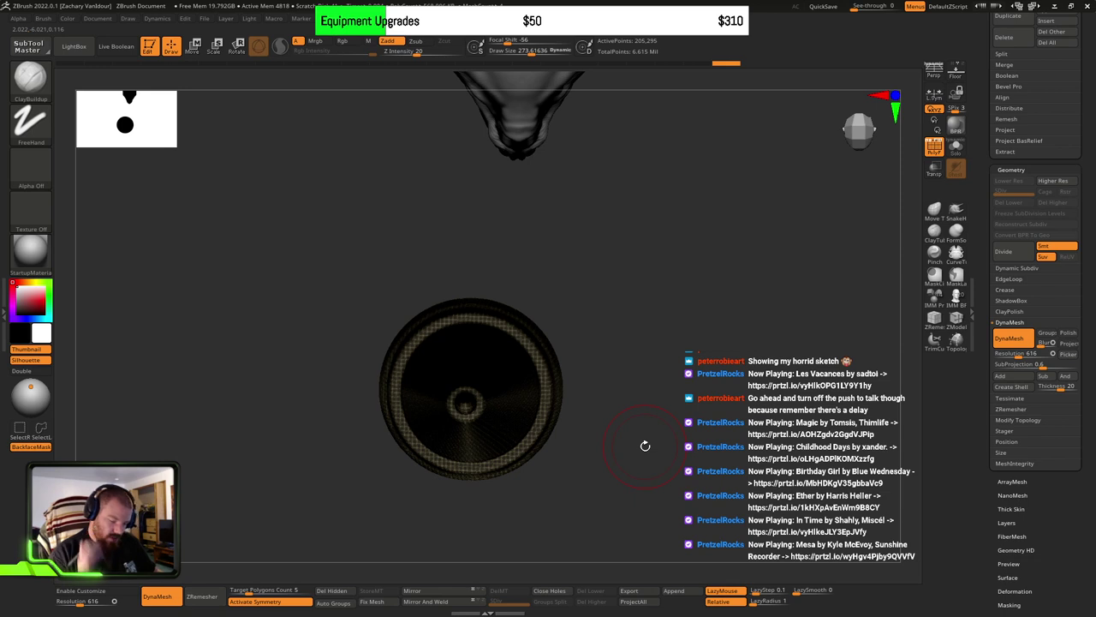
# Step: Turn off DynaMesh for the stone base and delete all hidden geometry, keeping only the socket cone
pyautogui.moveTo(585, 441)
pyautogui.mouseDown(button='right')
pyautogui.moveTo(651, 432)
pyautogui.moveTo(572, 420)
pyautogui.mouseUp(button='right')
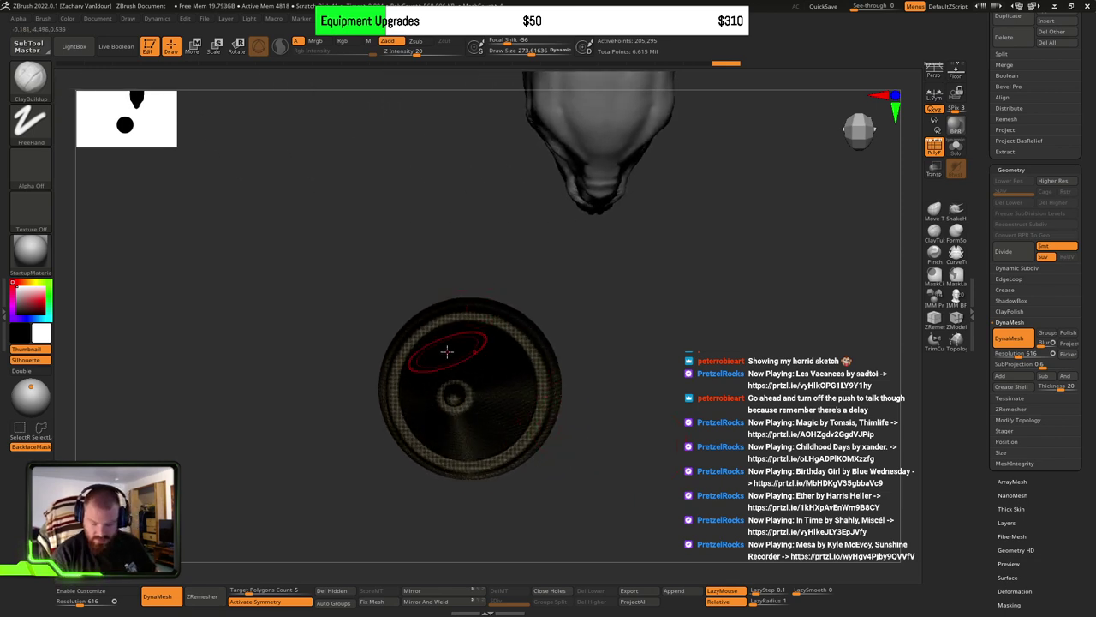
pyautogui.moveTo(617, 416); pyautogui.dragTo(625, 456, button='right')
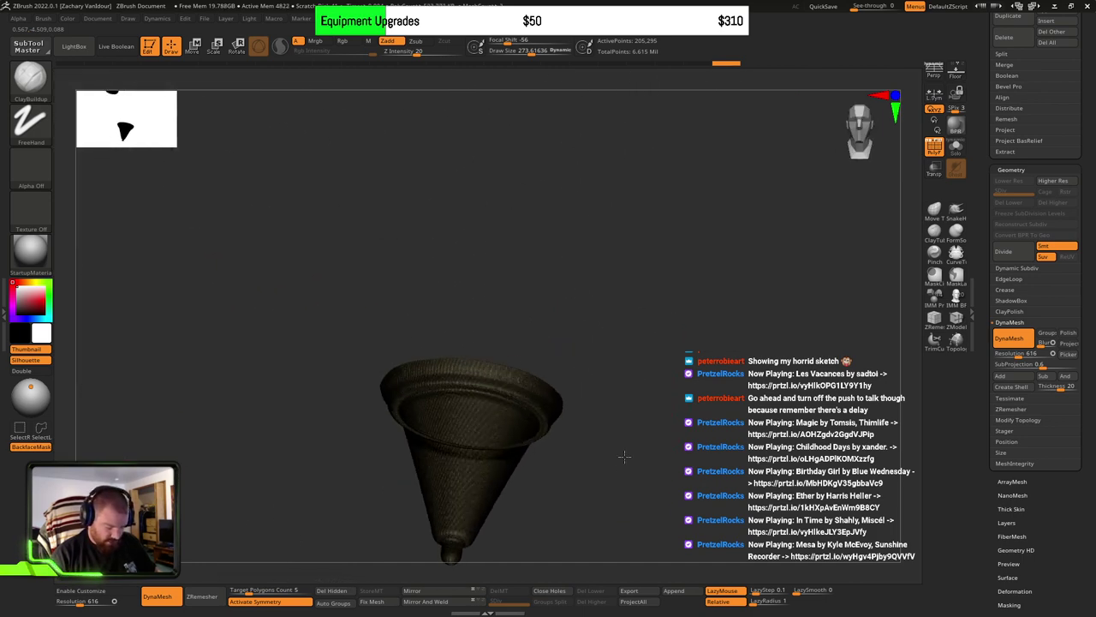
pyautogui.moveTo(624, 456); pyautogui.dragTo(616, 468)
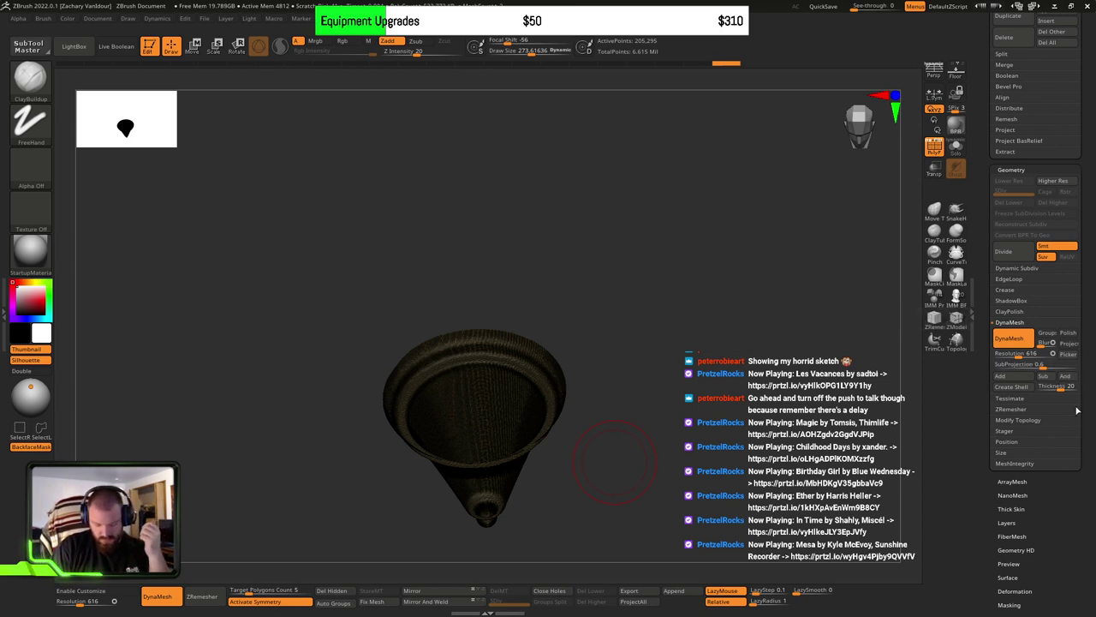
pyautogui.moveTo(1092, 384); pyautogui.dragTo(1094, 379)
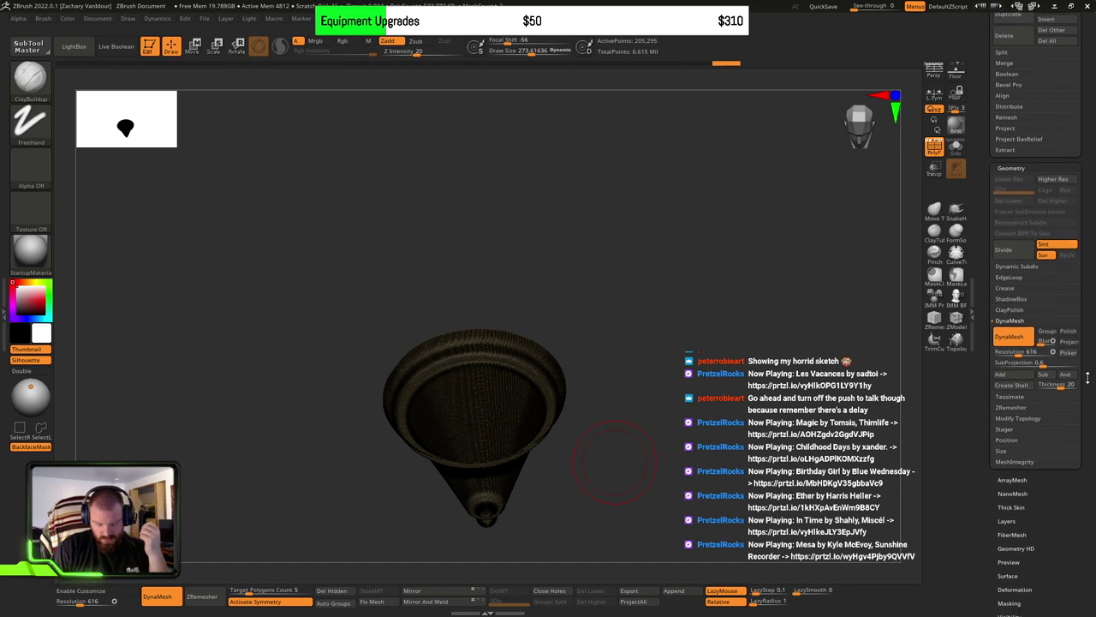
pyautogui.click(1021, 342)
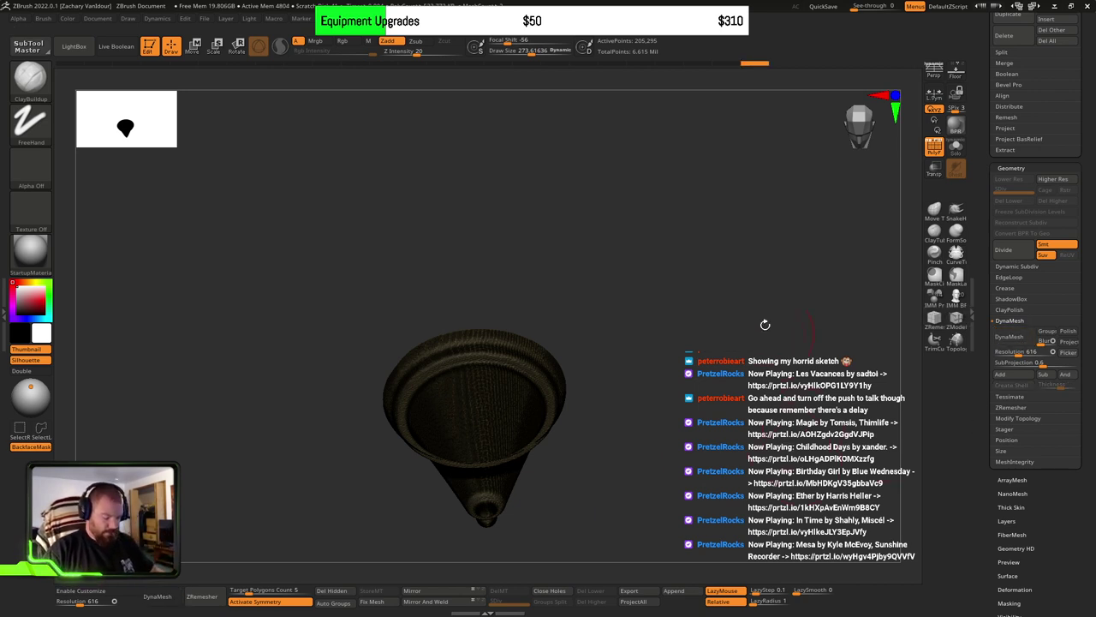
pyautogui.moveTo(765, 324); pyautogui.dragTo(660, 417)
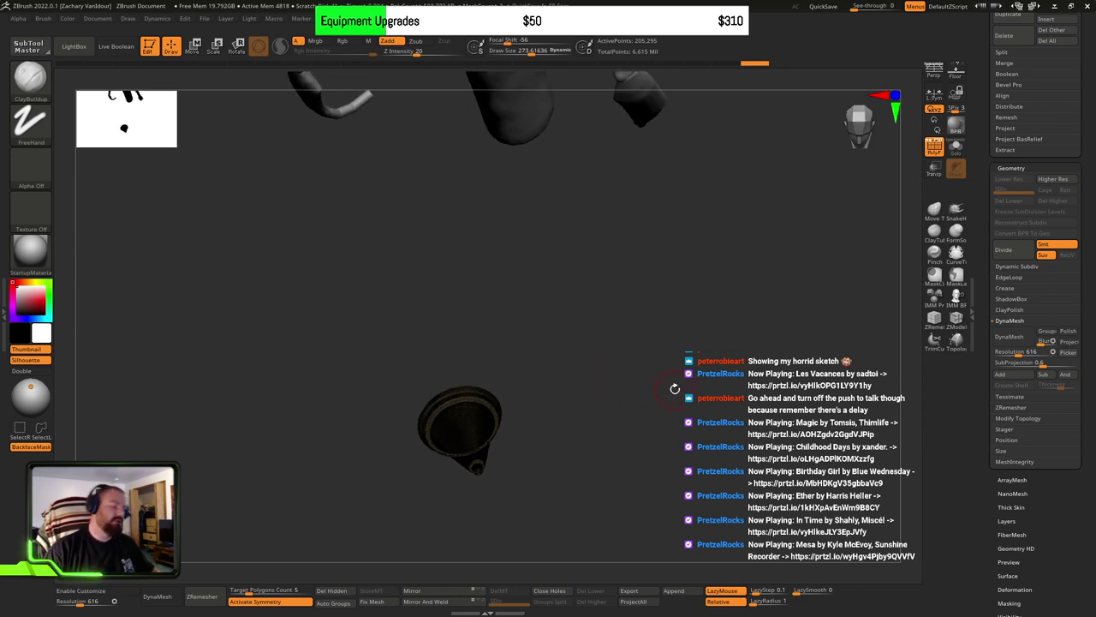
pyautogui.click(336, 592)
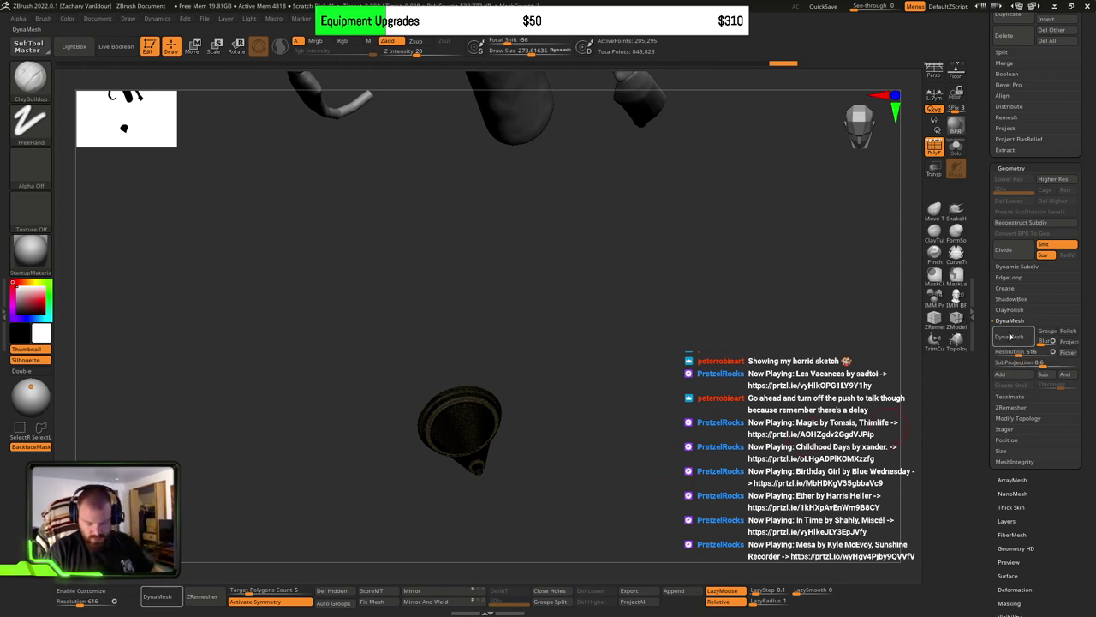
# Step: Run ZRemesher on the socket cone with KeepGroups and KeepCreases enabled
pyautogui.click(1064, 322)
pyautogui.click(1022, 343)
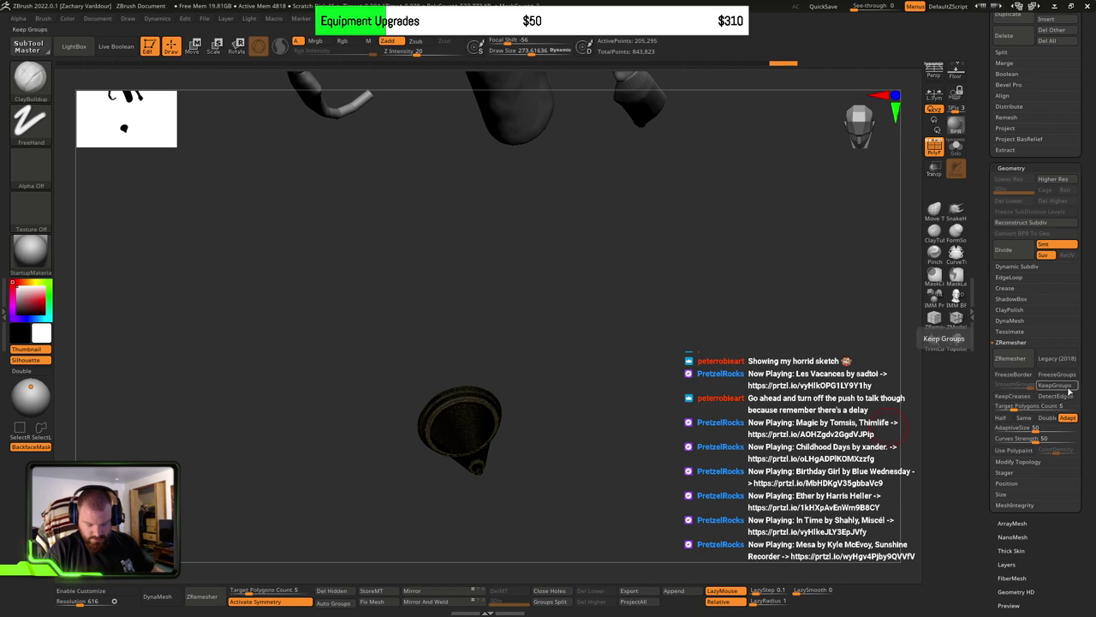
pyautogui.click(1068, 389)
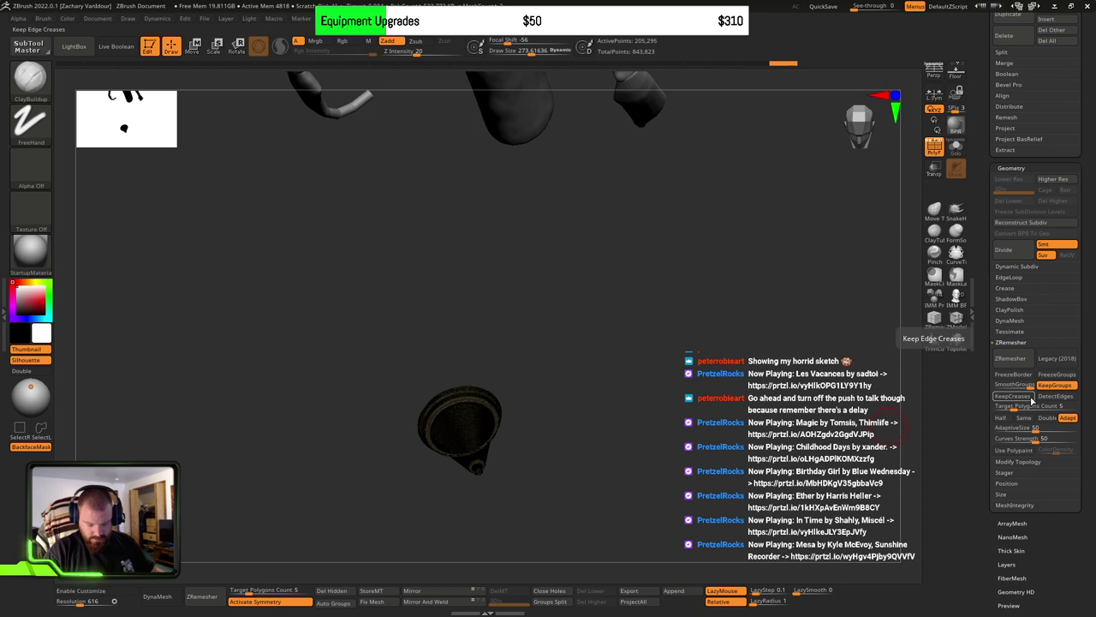
pyautogui.click(1031, 396)
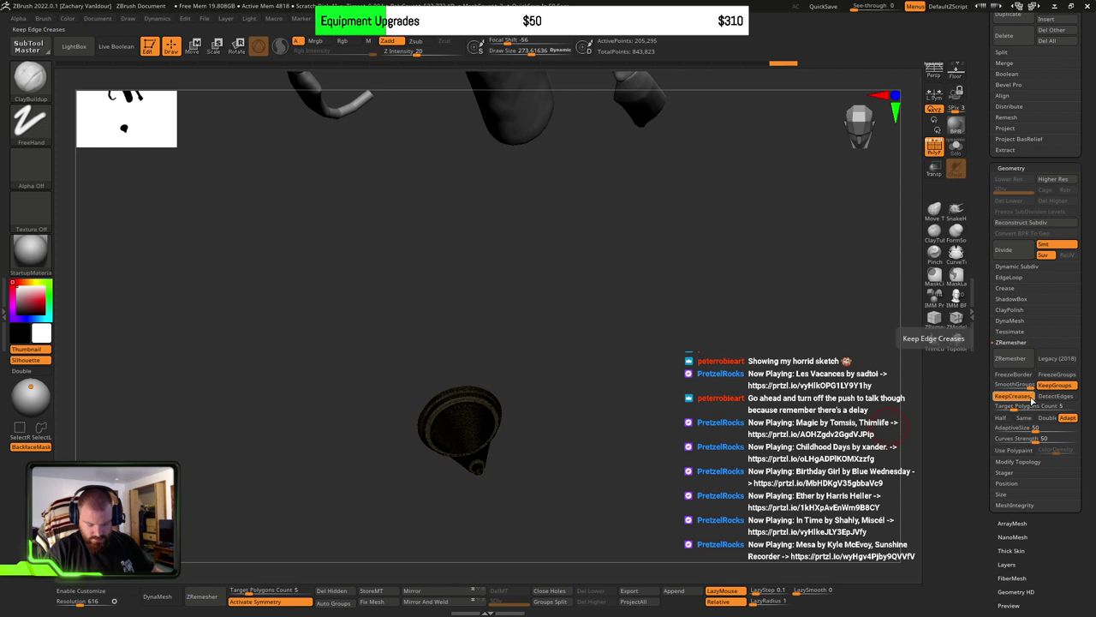
pyautogui.click(1010, 358)
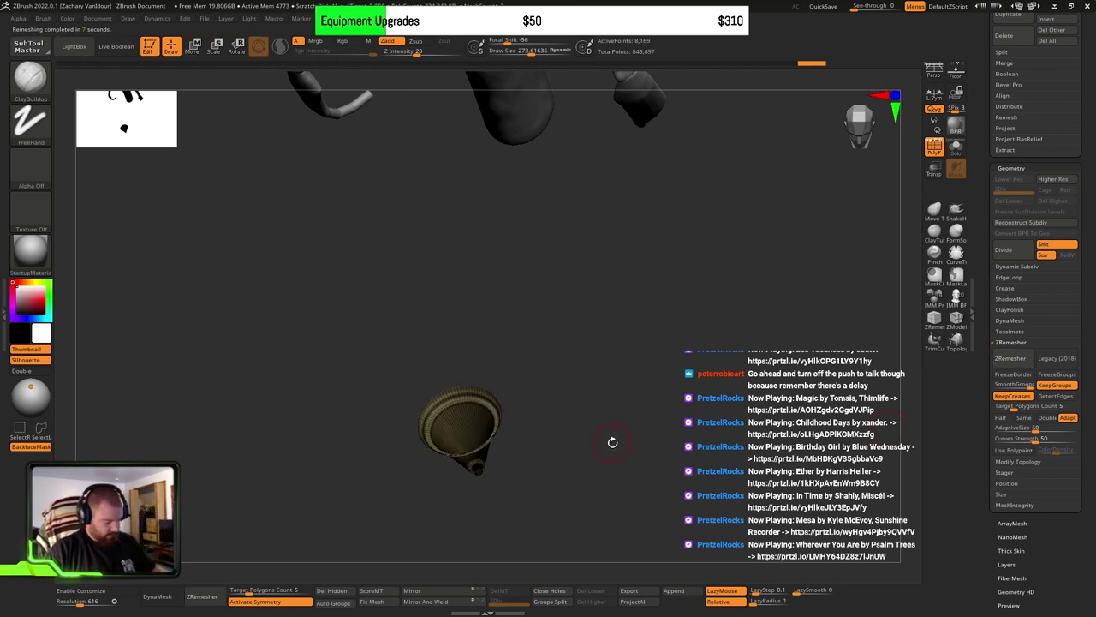
# Step: Inspect the remeshed cone's edge flow and upper rim up close from the front and side
pyautogui.keyDown('ctrl'); pyautogui.moveTo(479, 456); pyautogui.dragTo(506, 439, button='right'); pyautogui.keyUp('ctrl')
pyautogui.moveTo(506, 438); pyautogui.dragTo(500, 466)
pyautogui.moveTo(500, 466); pyautogui.dragTo(519, 396, button='right')
pyautogui.moveTo(519, 395)
pyautogui.mouseDown()
pyautogui.moveTo(557, 368)
pyautogui.moveTo(540, 291)
pyautogui.moveTo(505, 353)
pyautogui.mouseUp()
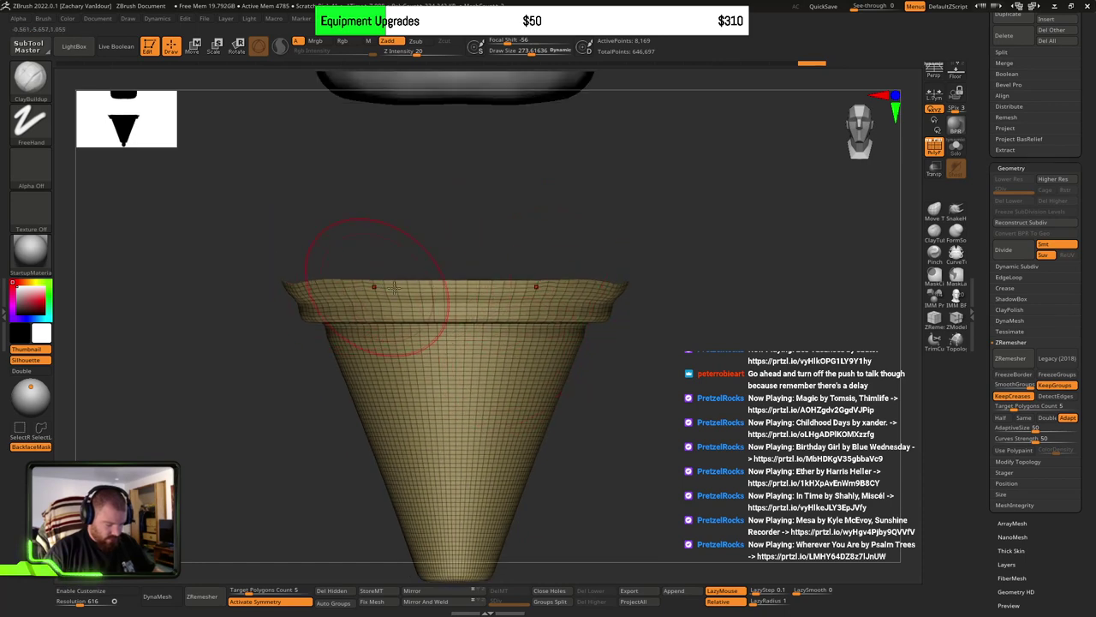
pyautogui.moveTo(717, 313); pyautogui.dragTo(555, 342)
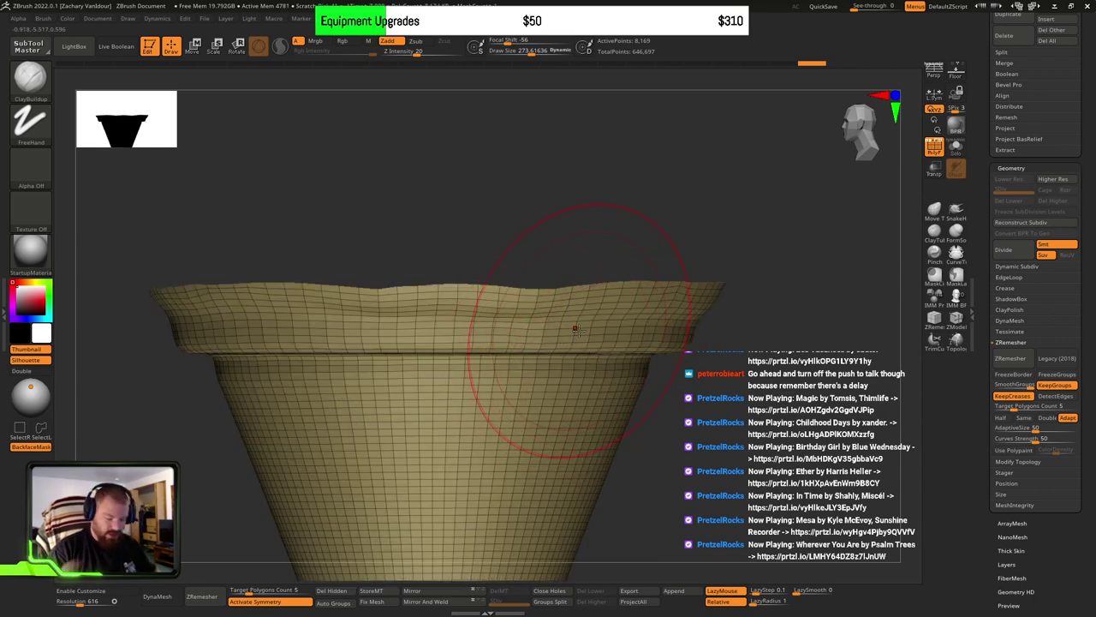
pyautogui.moveTo(576, 330)
pyautogui.mouseDown(button='right')
pyautogui.moveTo(651, 363)
pyautogui.moveTo(602, 399)
pyautogui.moveTo(526, 396)
pyautogui.mouseUp(button='right')
pyautogui.keyDown('alt'); pyautogui.moveTo(415, 377); pyautogui.dragTo(672, 398, button='right'); pyautogui.keyUp('alt')
# Step: Try to even out the cone's upper rim with the Move Topological brush at several draw sizes, and undo the strokes
pyautogui.press('s')
pyautogui.moveTo(590, 336); pyautogui.dragTo(561, 336)
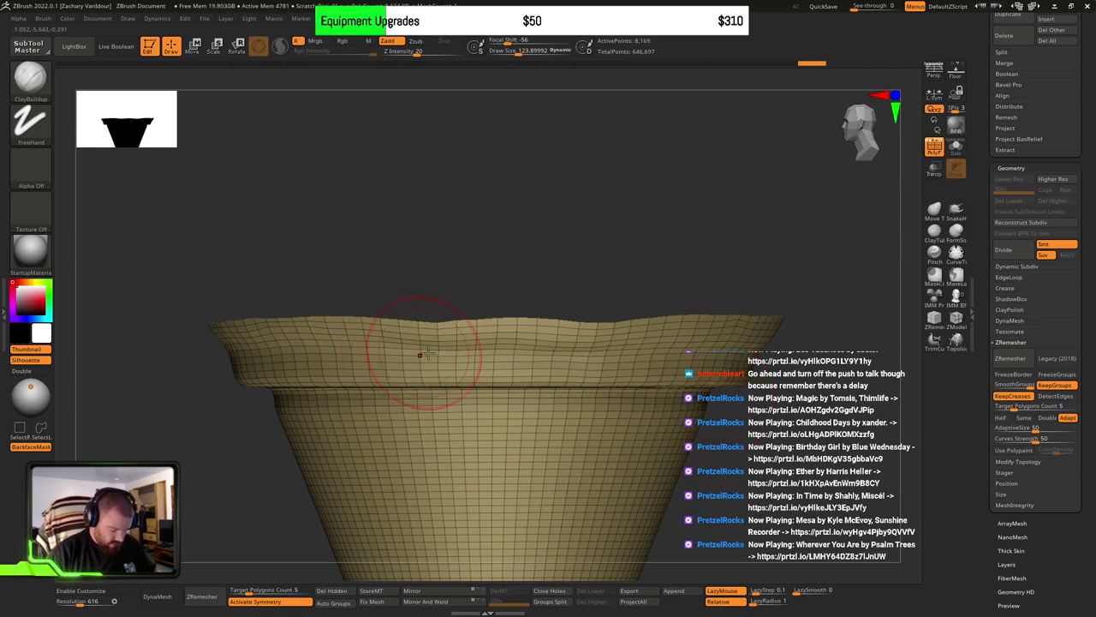
pyautogui.press('b')
pyautogui.press('m')
pyautogui.press('t')
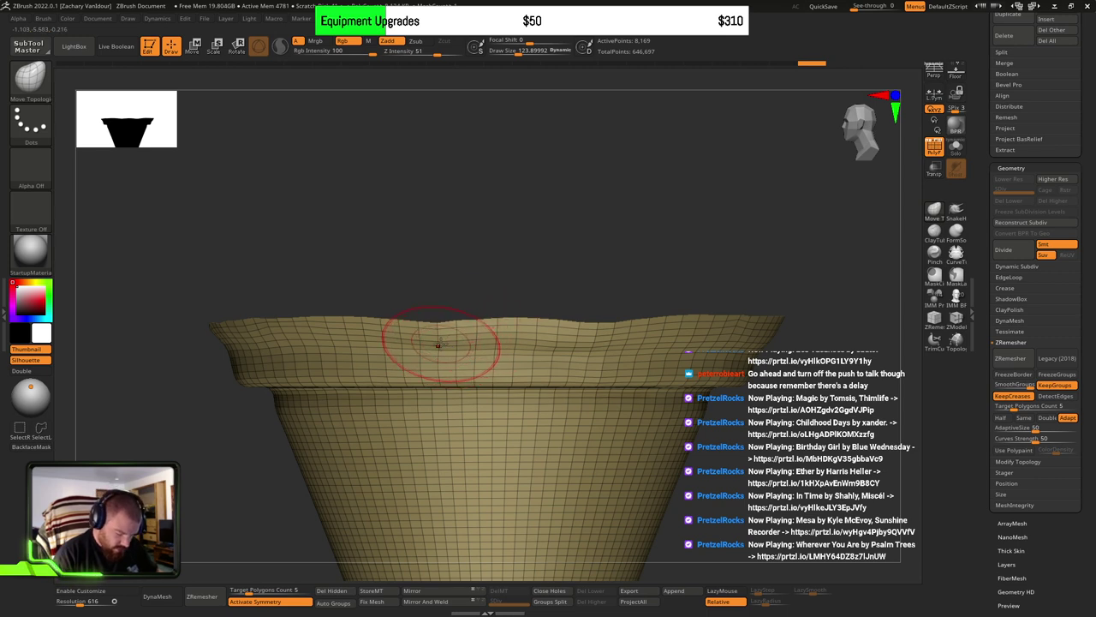
pyautogui.moveTo(472, 349)
pyautogui.mouseDown()
pyautogui.moveTo(581, 350)
pyautogui.moveTo(557, 345)
pyautogui.mouseUp()
pyautogui.press('s')
pyautogui.hotkey('ctrl', 'z')
pyautogui.hotkey('ctrl', 'z')
pyautogui.press('s')
pyautogui.keyDown('ctrl'); pyautogui.moveTo(571, 351); pyautogui.dragTo(600, 378, button='right'); pyautogui.keyUp('ctrl')
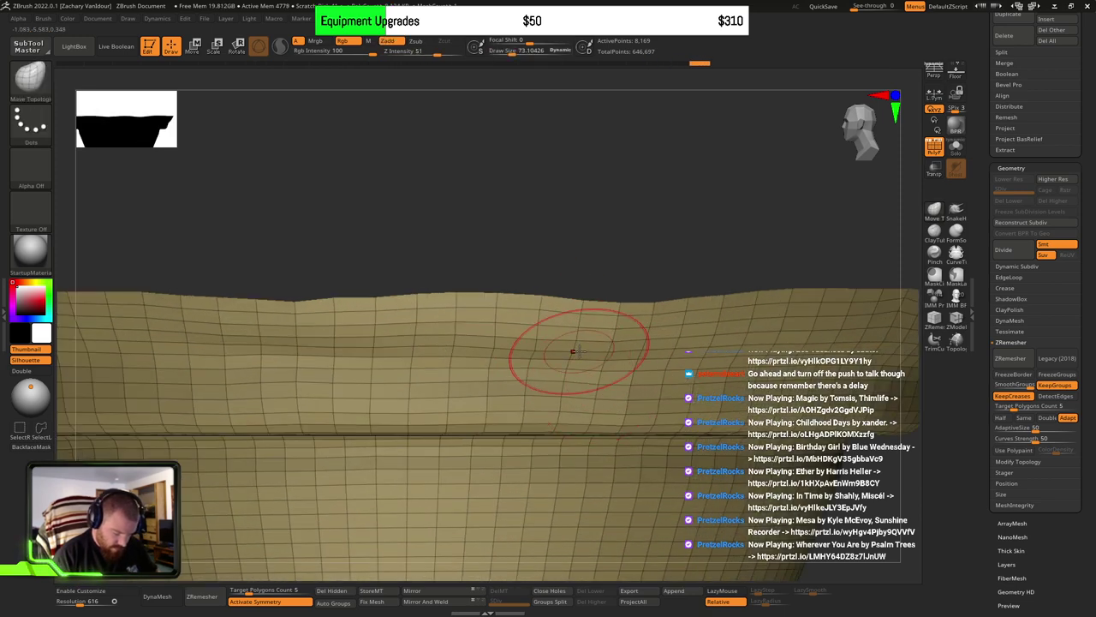
pyautogui.press('s')
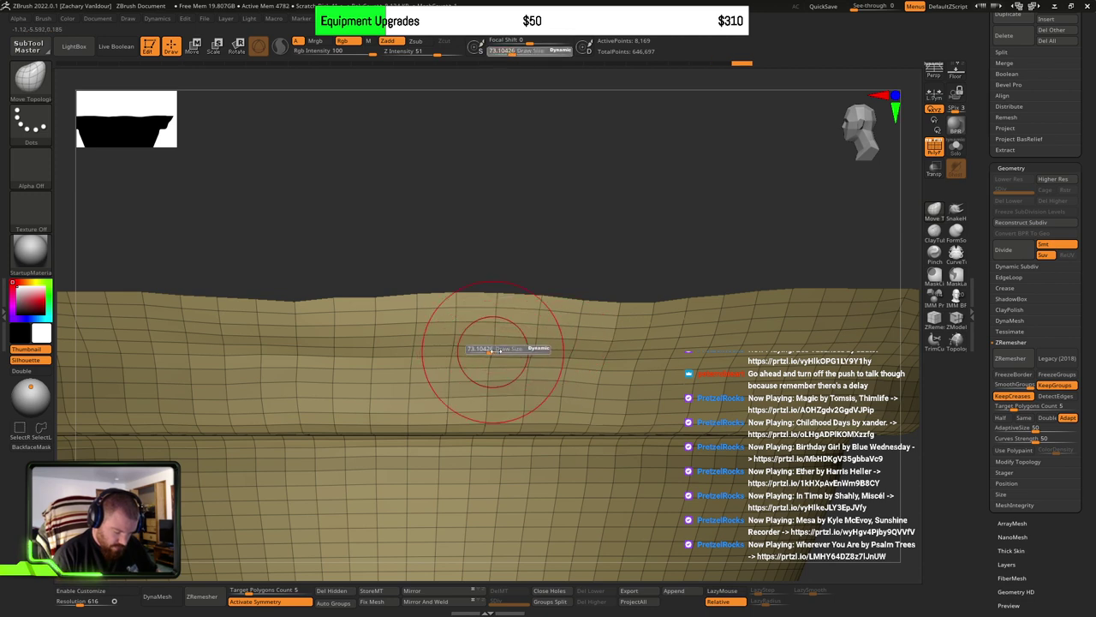
pyautogui.moveTo(502, 349); pyautogui.dragTo(572, 348)
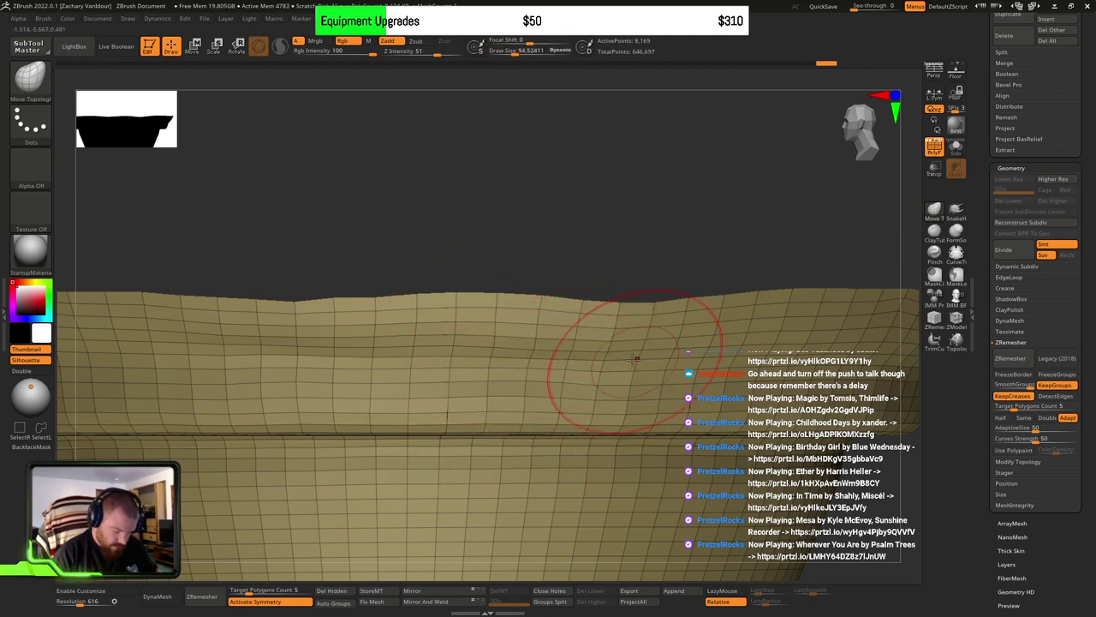
pyautogui.hotkey('ctrl', 'z')
# Step: Hide the polyframe and view the whole cone beneath the creature from the front
pyautogui.keyDown('ctrl'); pyautogui.moveTo(609, 343); pyautogui.dragTo(590, 291, button='right'); pyautogui.keyUp('ctrl')
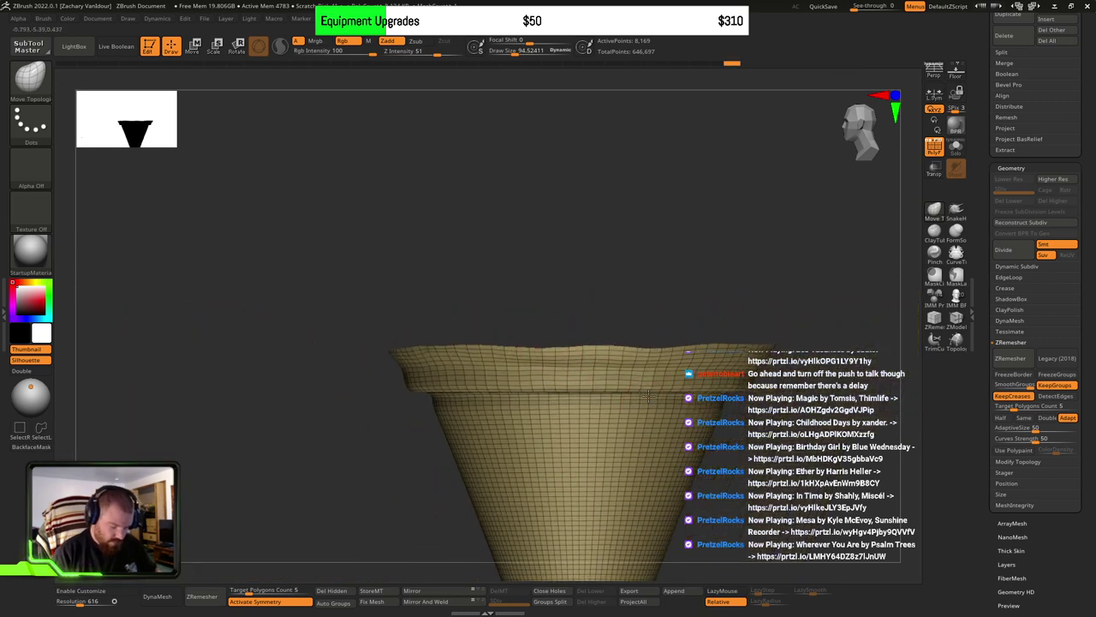
pyautogui.moveTo(651, 377)
pyautogui.mouseDown(button='right')
pyautogui.moveTo(754, 387)
pyautogui.moveTo(748, 343)
pyautogui.moveTo(600, 351)
pyautogui.moveTo(625, 375)
pyautogui.mouseUp(button='right')
pyautogui.keyDown('ctrl'); pyautogui.moveTo(670, 321); pyautogui.dragTo(586, 408, button='right'); pyautogui.keyUp('ctrl')
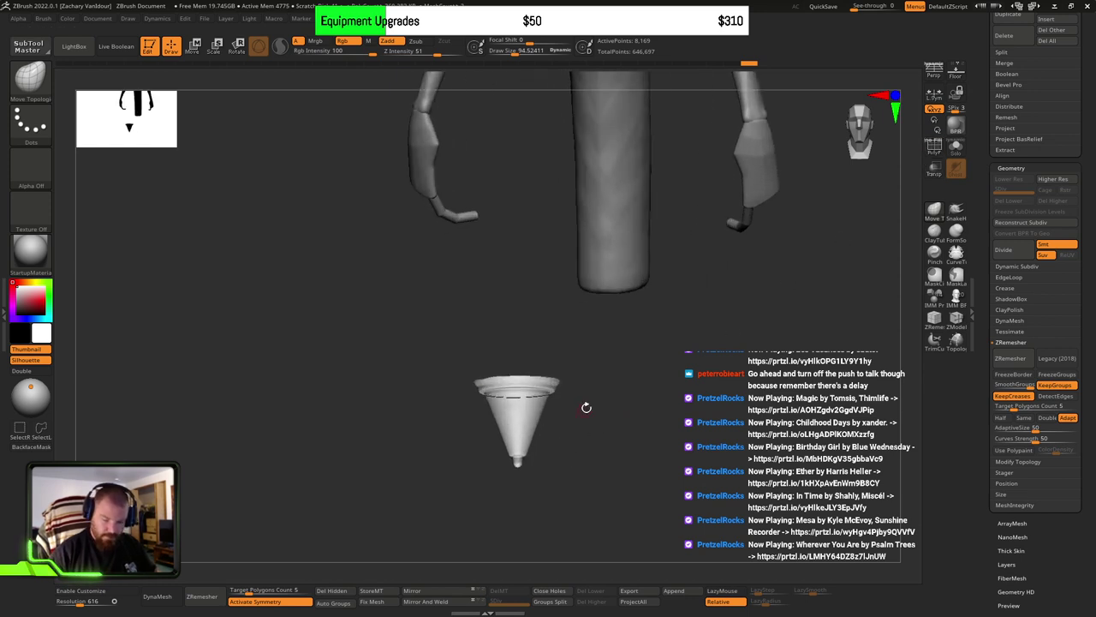
# Step: Collapse and hide the Wacom folder holding the stone base, and make the TreeWyrm_04 body the active subtool
pyautogui.moveTo(1092, 187); pyautogui.dragTo(1086, 321)
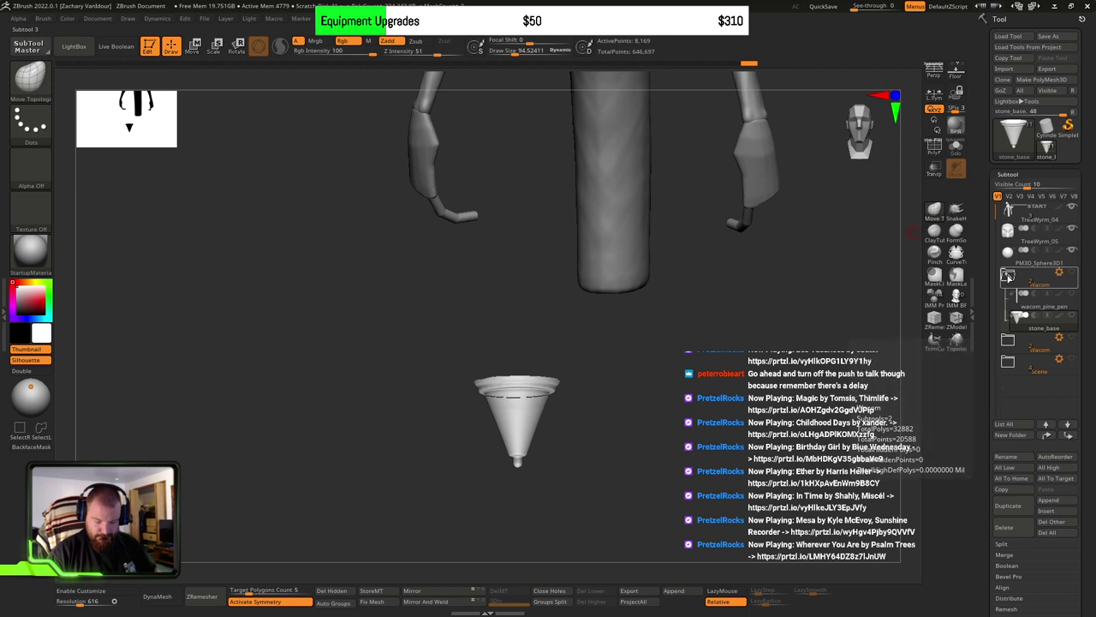
pyautogui.moveTo(746, 404)
pyautogui.keyDown('ctrl'); pyautogui.mouseDown(button='right')
pyautogui.moveTo(716, 392)
pyautogui.moveTo(668, 407)
pyautogui.mouseUp(button='right'); pyautogui.keyUp('ctrl')
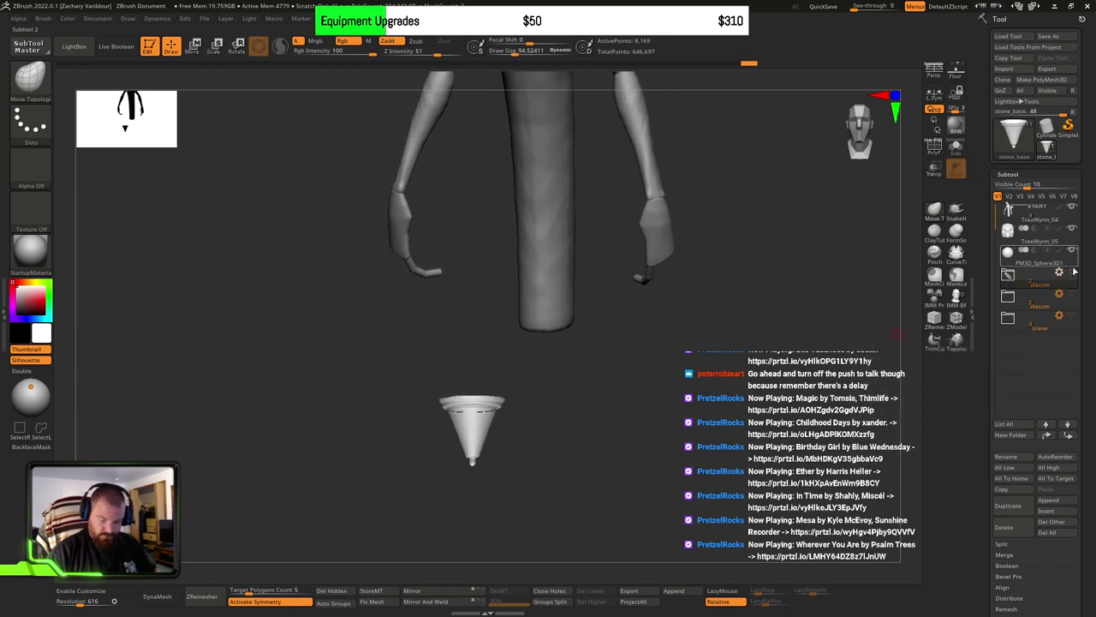
pyautogui.keyDown('alt'); pyautogui.click(553, 274); pyautogui.keyUp('alt')
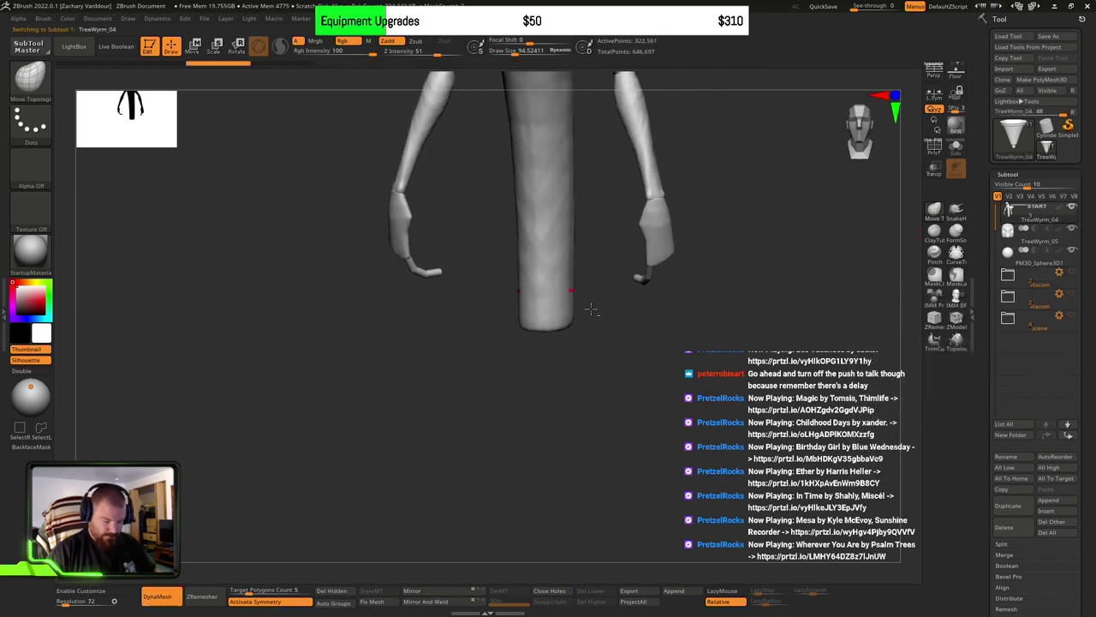
# Step: Set up the ClayBuildup brush with a draw size of about 45 at the side of the creature's mouth
pyautogui.moveTo(686, 325)
pyautogui.mouseDown(button='right')
pyautogui.moveTo(733, 467)
pyautogui.moveTo(720, 404)
pyautogui.moveTo(683, 371)
pyautogui.moveTo(695, 345)
pyautogui.mouseUp(button='right')
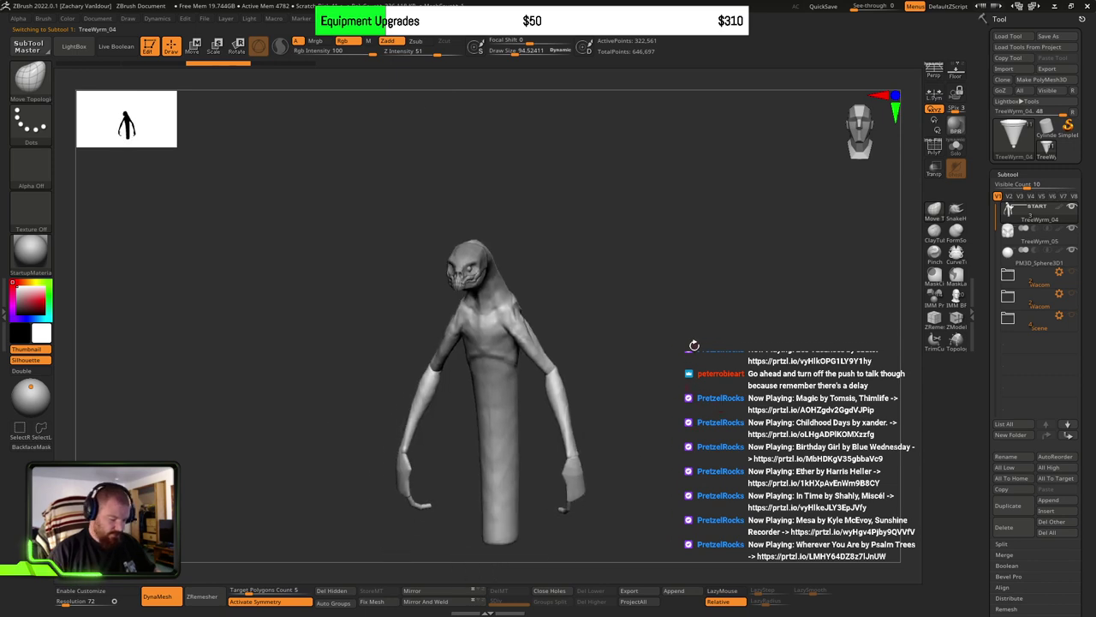
pyautogui.moveTo(483, 288); pyautogui.dragTo(540, 288, button='right')
pyautogui.keyDown('ctrl'); pyautogui.moveTo(454, 261); pyautogui.dragTo(569, 454, button='right'); pyautogui.keyUp('ctrl')
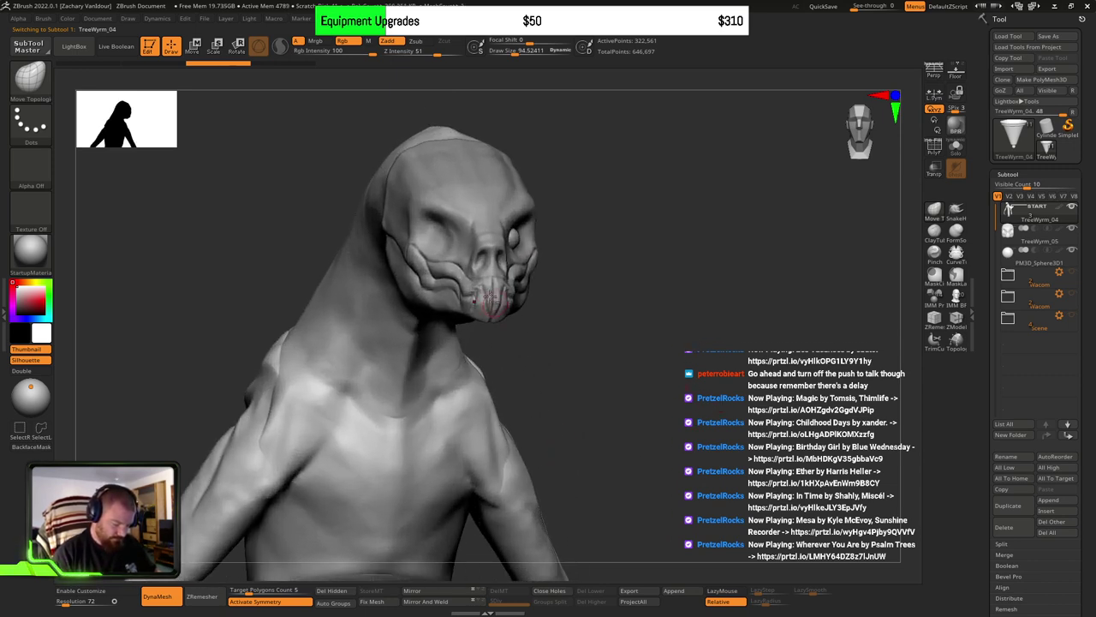
pyautogui.moveTo(502, 290)
pyautogui.keyDown('alt'); pyautogui.mouseDown(button='right')
pyautogui.moveTo(512, 343)
pyautogui.moveTo(557, 348)
pyautogui.moveTo(489, 380)
pyautogui.moveTo(459, 360)
pyautogui.moveTo(465, 330)
pyautogui.moveTo(479, 373)
pyautogui.mouseUp(button='right'); pyautogui.keyUp('alt')
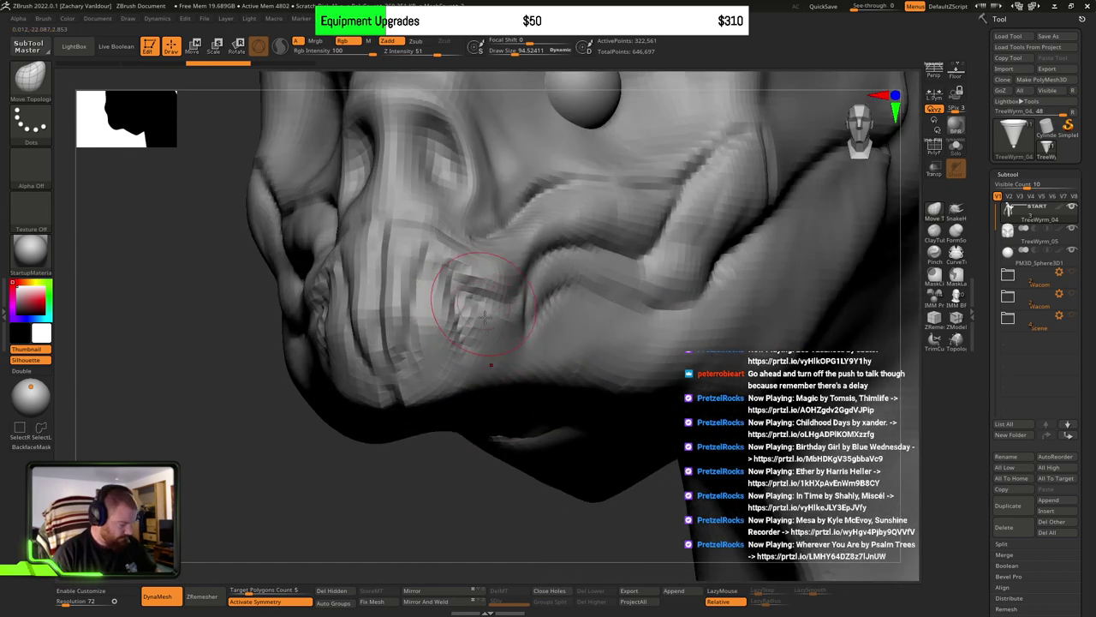
pyautogui.press('b')
pyautogui.press('c')
pyautogui.press('b')
pyautogui.press('s')
pyautogui.moveTo(497, 333); pyautogui.dragTo(479, 334)
pyautogui.moveTo(480, 334); pyautogui.dragTo(457, 330, button='right')
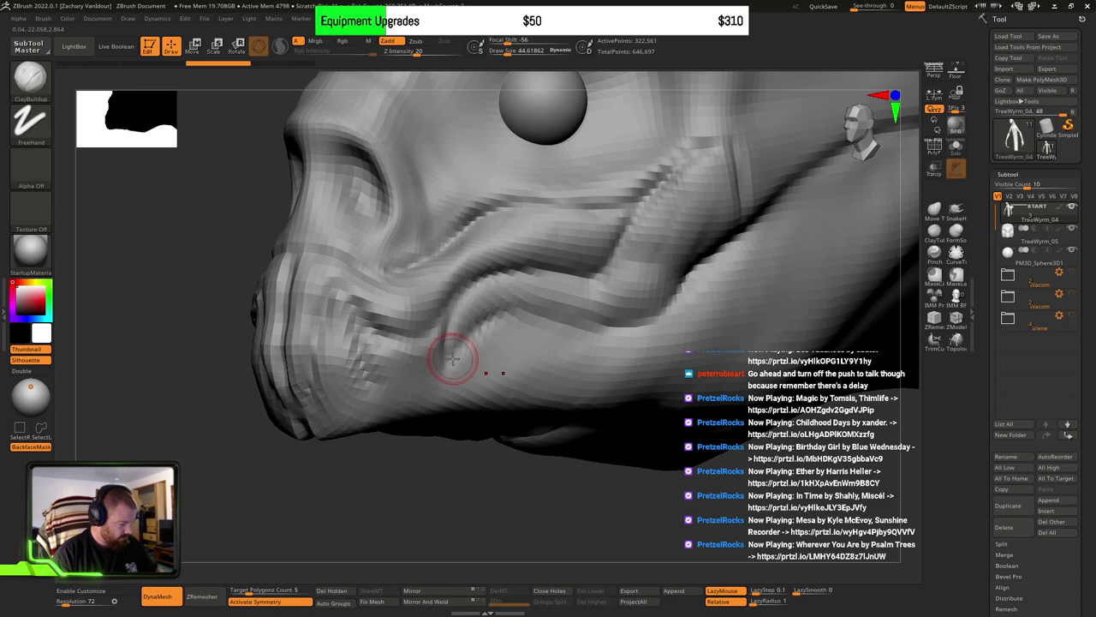
# Step: Make the TreeWyrm_05 head active and carve creases around the mouth corner and cheek ridge with the DamStandard brush
pyautogui.press('b')
pyautogui.press('d')
pyautogui.press('s')
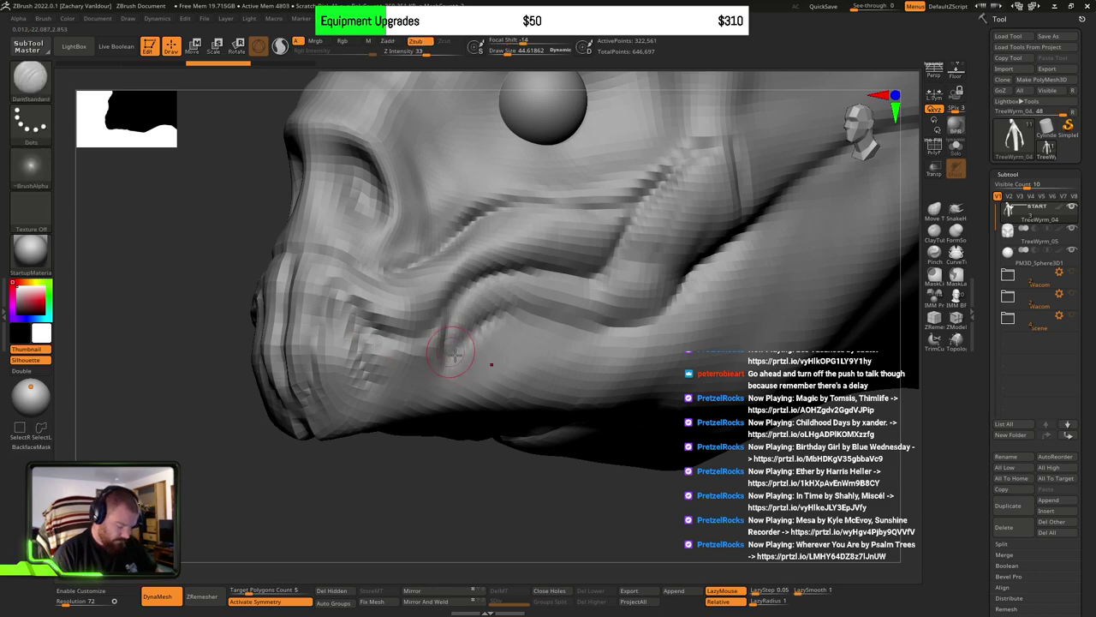
pyautogui.moveTo(455, 354); pyautogui.dragTo(448, 347, button='right')
pyautogui.keyDown('alt'); pyautogui.click(415, 315); pyautogui.keyUp('alt')
pyautogui.moveTo(426, 345); pyautogui.dragTo(352, 347)
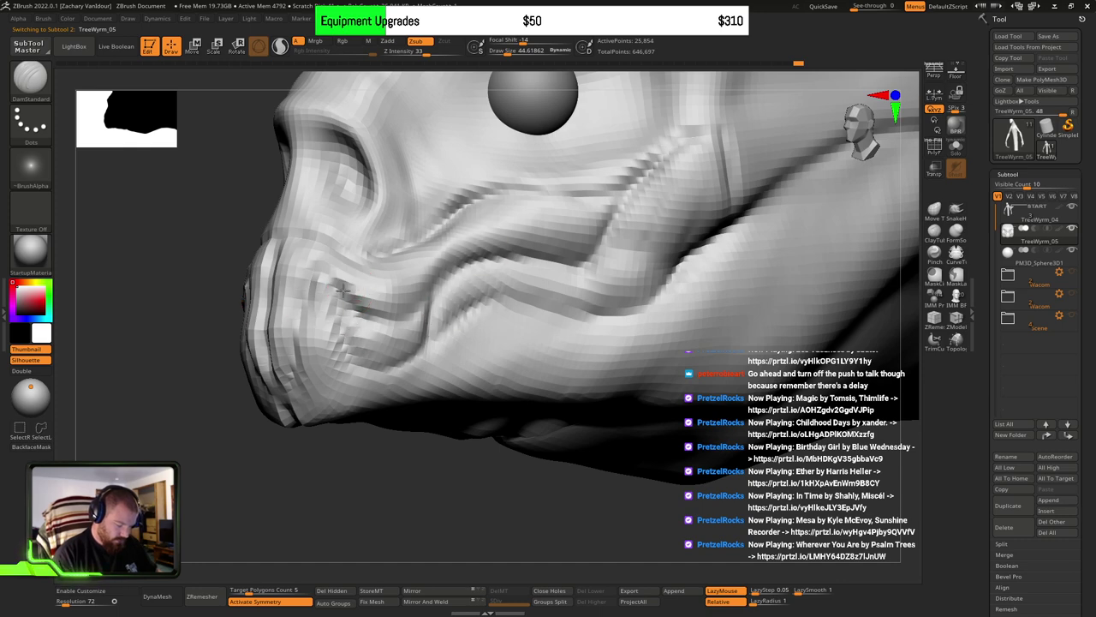
pyautogui.moveTo(434, 287); pyautogui.dragTo(461, 264)
pyautogui.moveTo(420, 294); pyautogui.dragTo(466, 248)
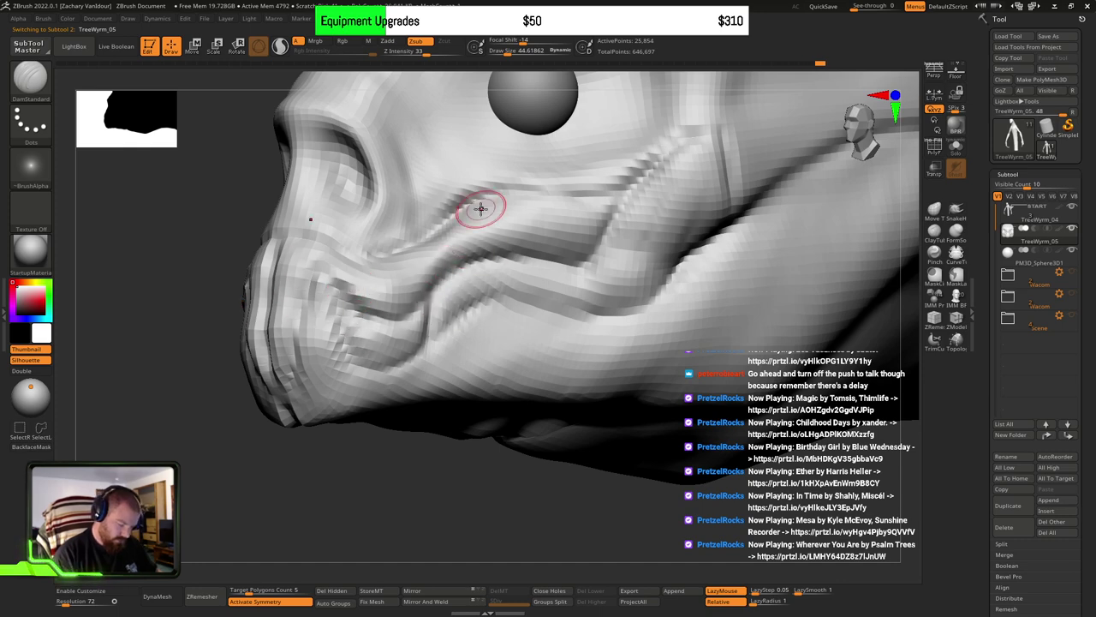
# Step: Deepen the crease beneath the lower cheek ridge, from the mouth corner back towards the jaw hinge, with DamStandard
pyautogui.moveTo(494, 270); pyautogui.dragTo(477, 299, button='right')
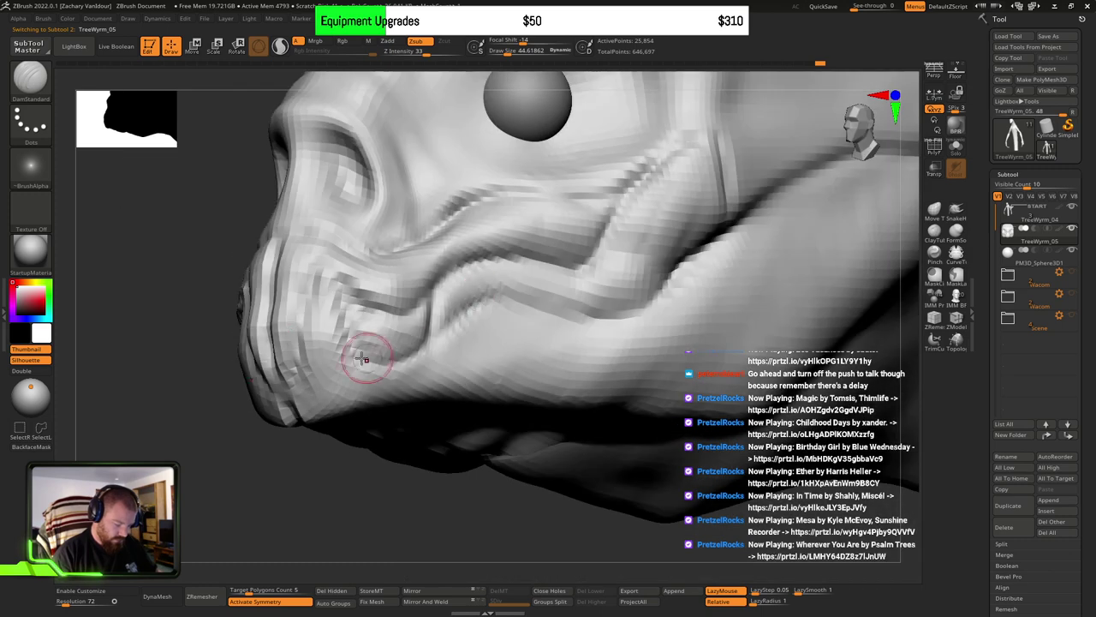
pyautogui.moveTo(422, 357); pyautogui.dragTo(412, 359)
pyautogui.moveTo(465, 315)
pyautogui.mouseDown()
pyautogui.moveTo(534, 309)
pyautogui.moveTo(536, 322)
pyautogui.mouseUp()
pyautogui.moveTo(570, 329)
pyautogui.mouseDown(button='right')
pyautogui.moveTo(568, 320)
pyautogui.moveTo(539, 341)
pyautogui.mouseUp(button='right')
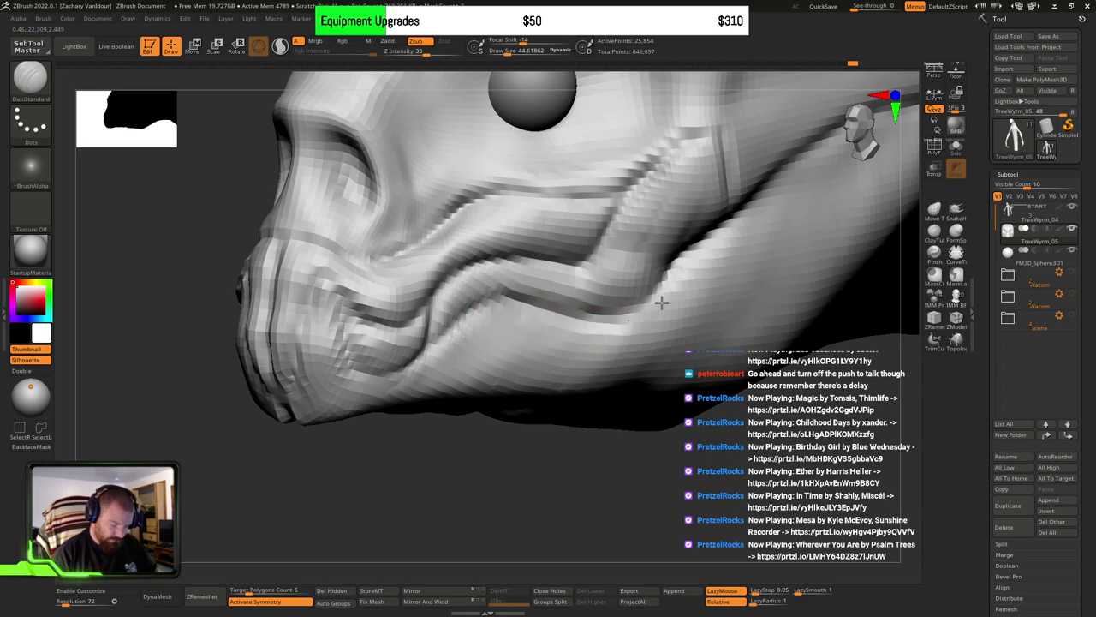
pyautogui.moveTo(661, 301); pyautogui.dragTo(667, 274)
# Step: Reshape the mouth corner and cheek ridges with the Move brush, at draw sizes of about 140 and 73
pyautogui.moveTo(736, 274)
pyautogui.mouseDown(button='right')
pyautogui.moveTo(744, 252)
pyautogui.moveTo(656, 318)
pyautogui.moveTo(646, 369)
pyautogui.moveTo(625, 377)
pyautogui.moveTo(698, 357)
pyautogui.moveTo(642, 376)
pyautogui.moveTo(688, 373)
pyautogui.moveTo(649, 395)
pyautogui.moveTo(585, 382)
pyautogui.moveTo(604, 429)
pyautogui.moveTo(565, 403)
pyautogui.mouseUp(button='right')
pyautogui.press('b')
pyautogui.press('m')
pyautogui.press('v')
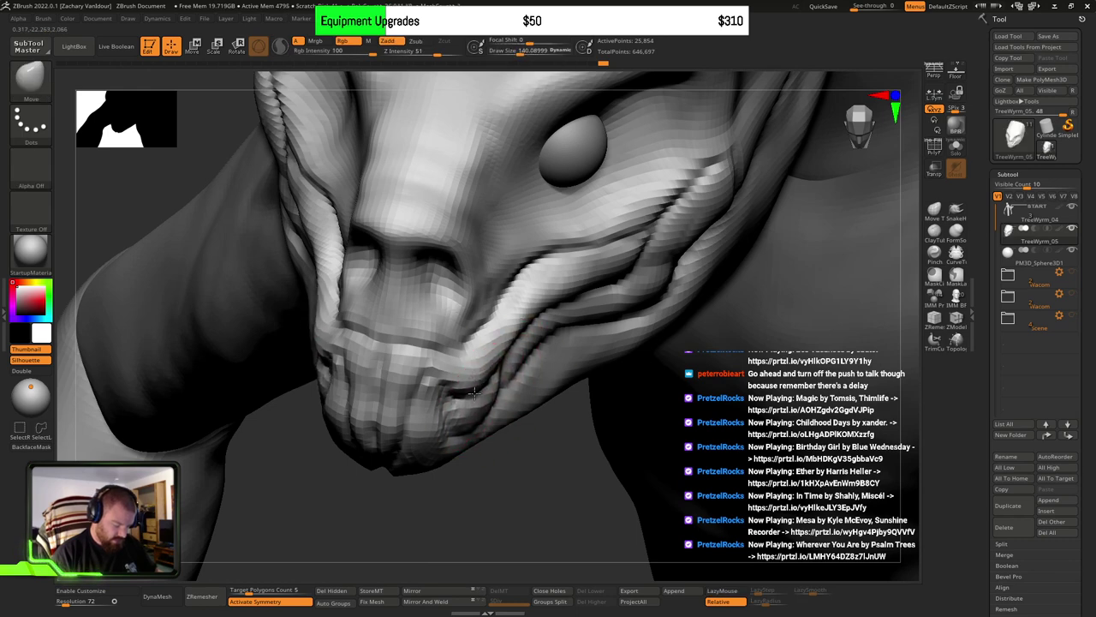
pyautogui.moveTo(475, 393); pyautogui.dragTo(473, 389)
pyautogui.moveTo(479, 389); pyautogui.dragTo(489, 396, button='right')
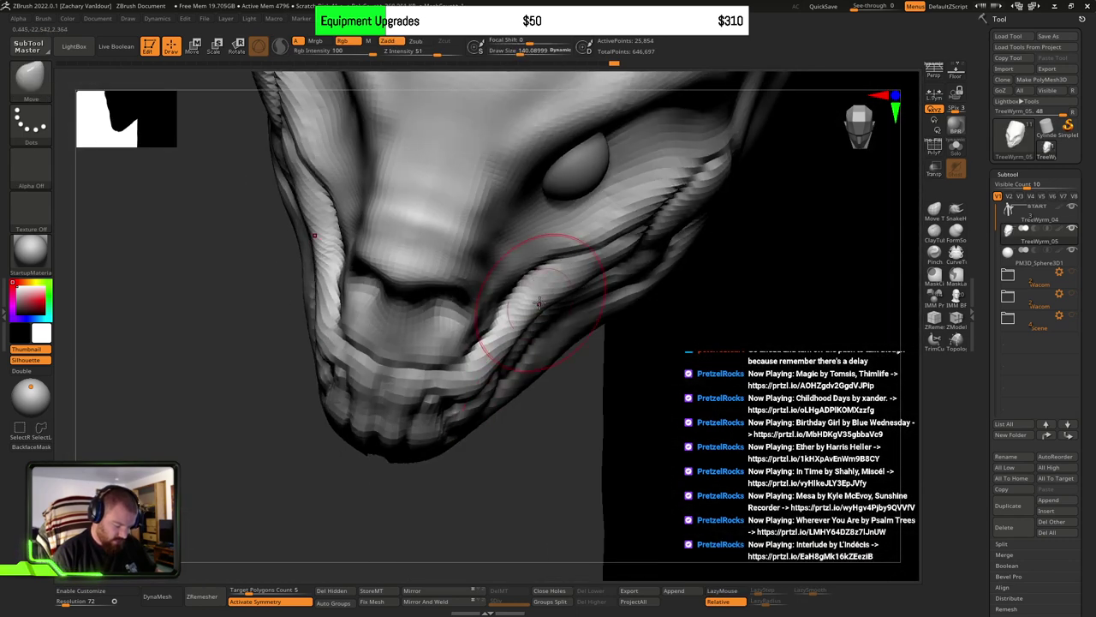
pyautogui.moveTo(539, 303); pyautogui.dragTo(546, 294)
pyautogui.moveTo(524, 335)
pyautogui.mouseDown()
pyautogui.moveTo(572, 289)
pyautogui.moveTo(619, 267)
pyautogui.mouseUp()
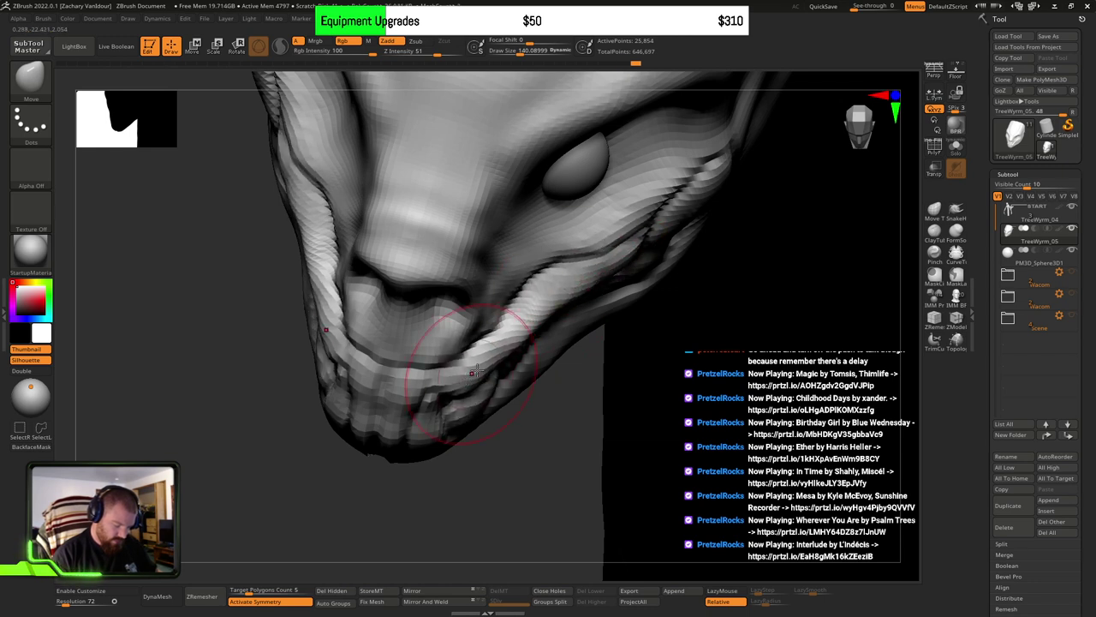
pyautogui.moveTo(498, 350); pyautogui.dragTo(521, 312)
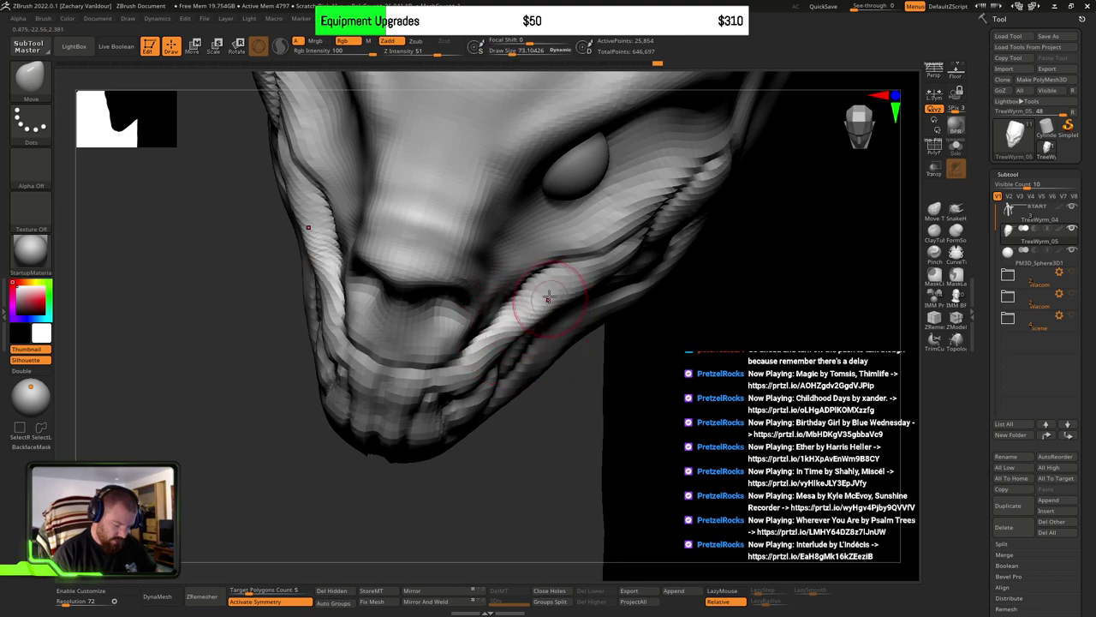
# Step: Carve two symmetrical grooves under the lower jaw, spreading in a V from the chin towards the throat, with DamStandard
pyautogui.moveTo(549, 297)
pyautogui.mouseDown(button='right')
pyautogui.moveTo(543, 320)
pyautogui.moveTo(575, 237)
pyautogui.moveTo(562, 257)
pyautogui.mouseUp(button='right')
pyautogui.moveTo(577, 317)
pyautogui.mouseDown(button='right')
pyautogui.moveTo(519, 391)
pyautogui.moveTo(507, 365)
pyautogui.moveTo(463, 343)
pyautogui.moveTo(509, 326)
pyautogui.moveTo(516, 385)
pyautogui.moveTo(502, 358)
pyautogui.mouseUp(button='right')
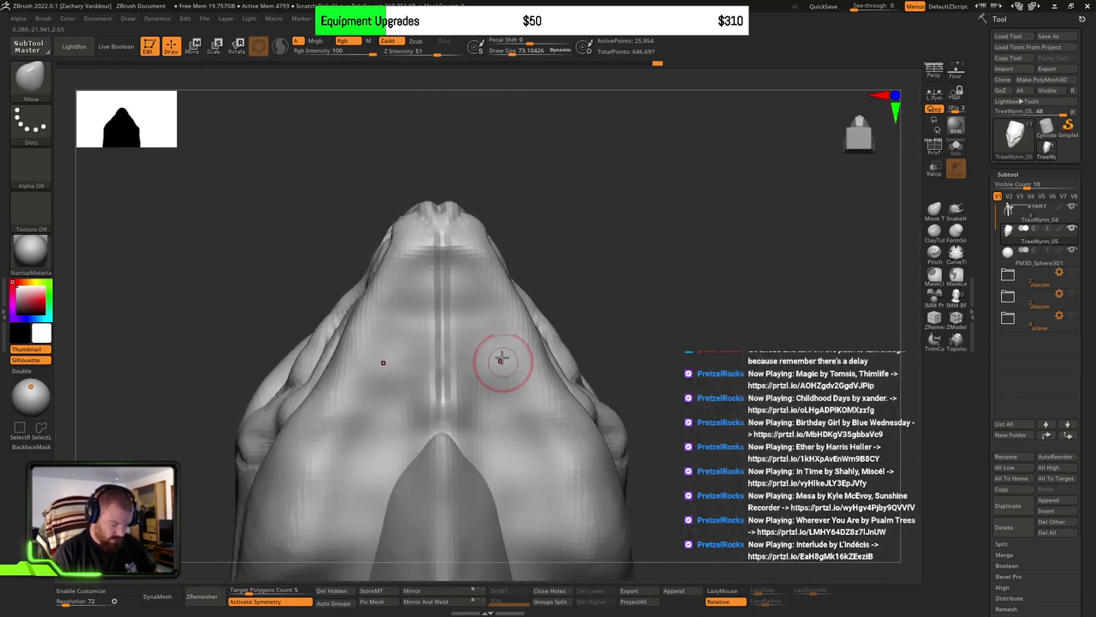
pyautogui.press('b')
pyautogui.press('d')
pyautogui.press('s')
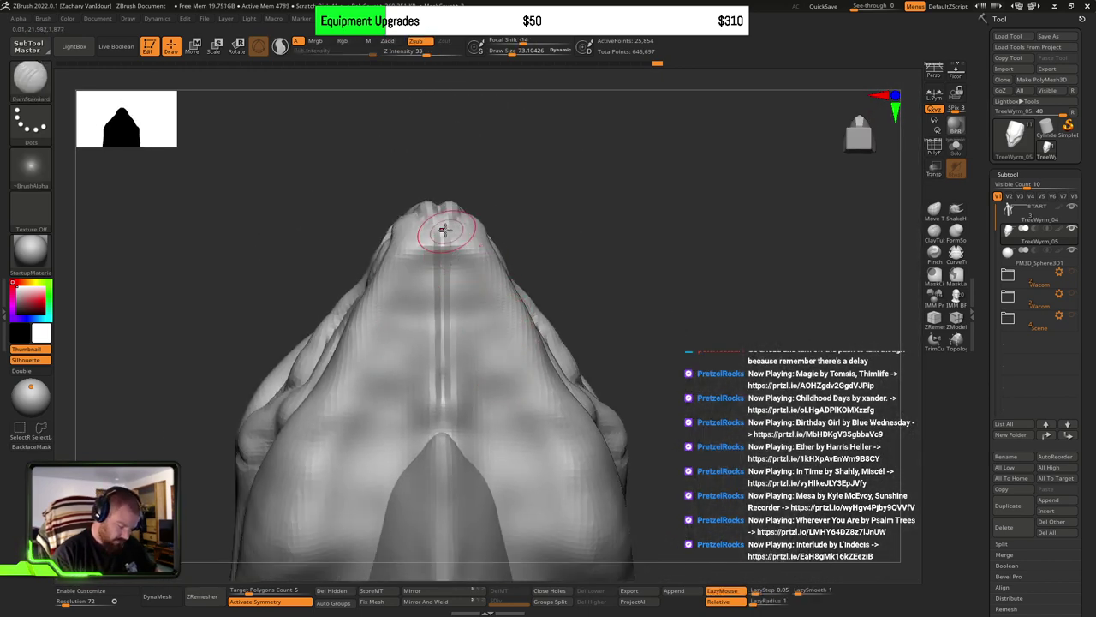
pyautogui.moveTo(462, 285); pyautogui.dragTo(555, 505)
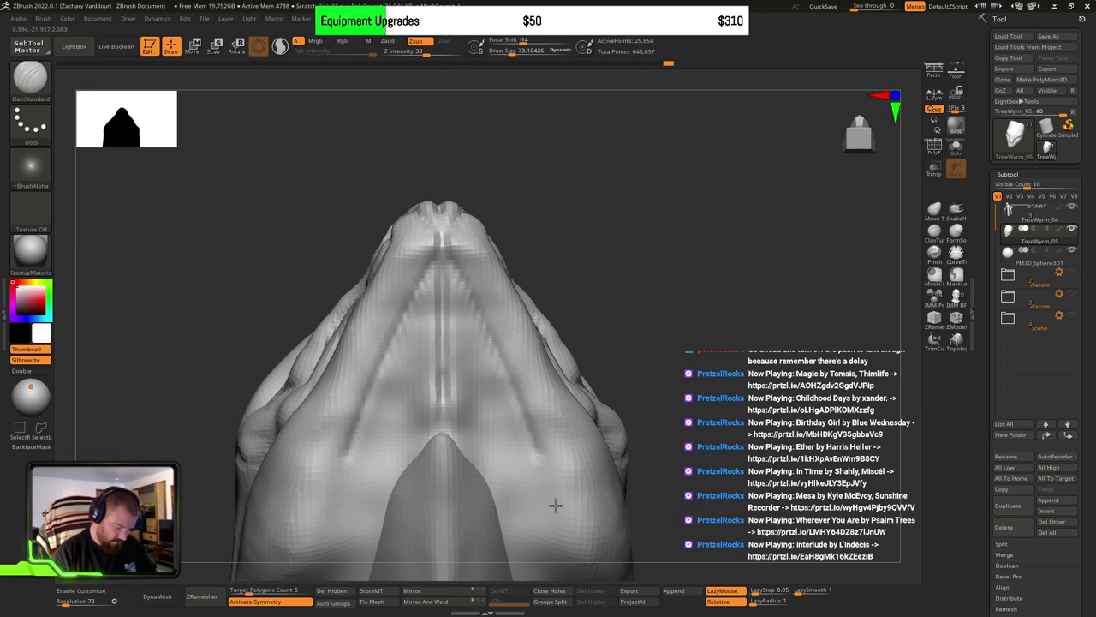
pyautogui.moveTo(565, 530)
pyautogui.mouseDown(button='right')
pyautogui.moveTo(528, 404)
pyautogui.moveTo(527, 346)
pyautogui.mouseUp(button='right')
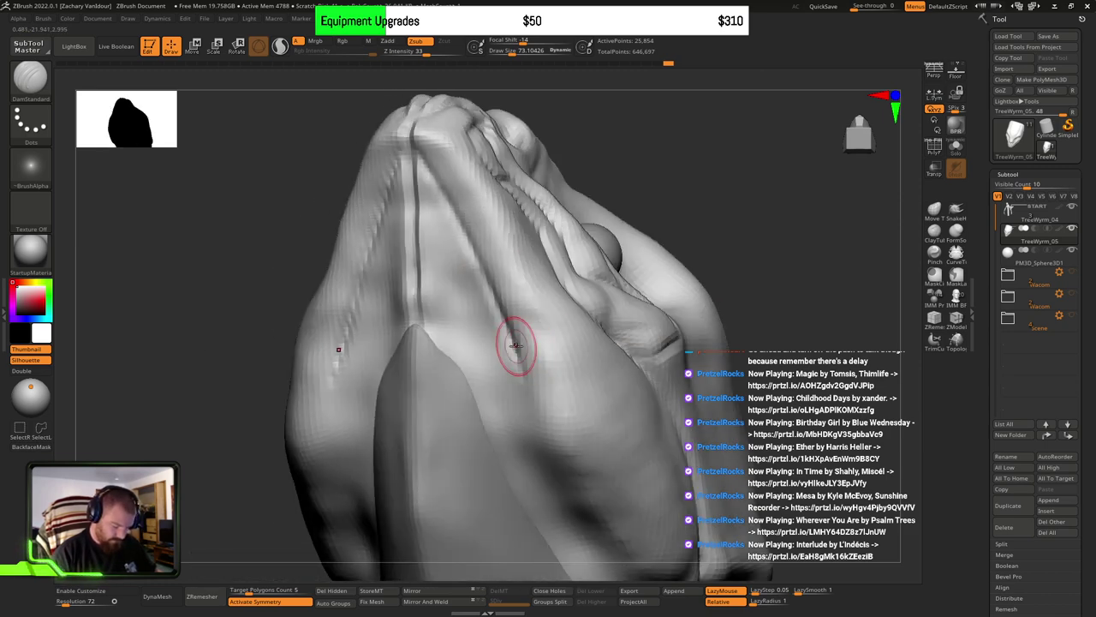
pyautogui.keyDown('shift'); pyautogui.moveTo(521, 388); pyautogui.dragTo(531, 369, button='right'); pyautogui.keyUp('shift')
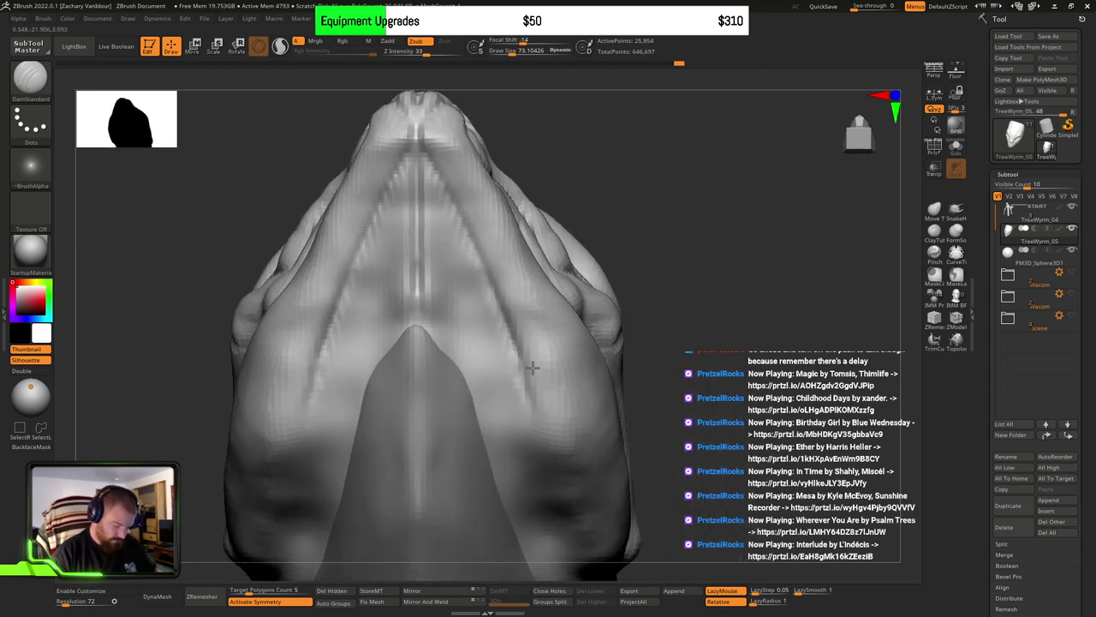
pyautogui.moveTo(475, 280)
pyautogui.keyDown('alt'); pyautogui.mouseDown(button='right')
pyautogui.moveTo(489, 323)
pyautogui.moveTo(485, 283)
pyautogui.moveTo(479, 346)
pyautogui.moveTo(453, 331)
pyautogui.mouseUp(button='right'); pyautogui.keyUp('alt')
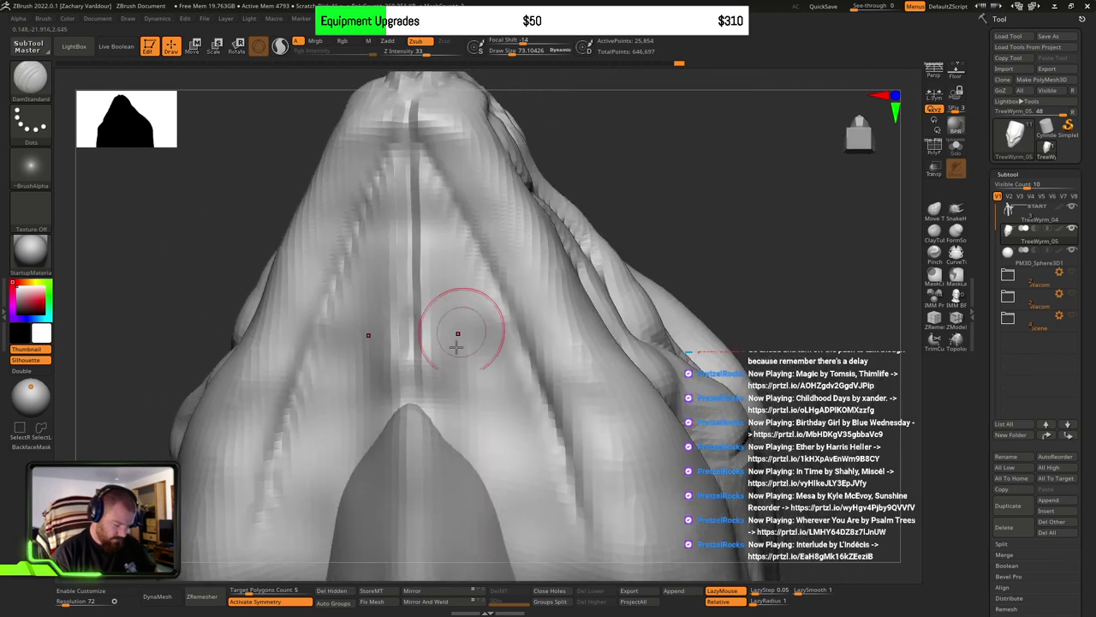
# Step: Refine the profile of the jaw's underside with the Move brush, at draw sizes of about 73 and 51
pyautogui.moveTo(481, 497)
pyautogui.mouseDown(button='right')
pyautogui.moveTo(509, 354)
pyautogui.moveTo(576, 285)
pyautogui.mouseUp(button='right')
pyautogui.press('b')
pyautogui.press('m')
pyautogui.press('v')
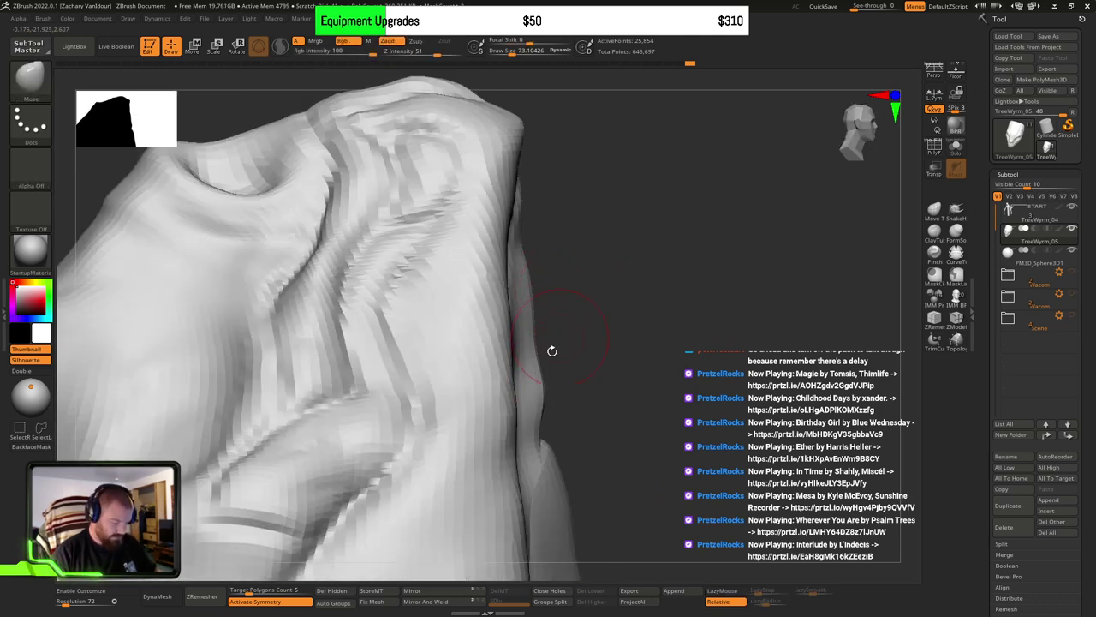
pyautogui.press('s')
pyautogui.press('s')
pyautogui.moveTo(540, 432); pyautogui.dragTo(543, 432)
pyautogui.moveTo(538, 438); pyautogui.dragTo(549, 446)
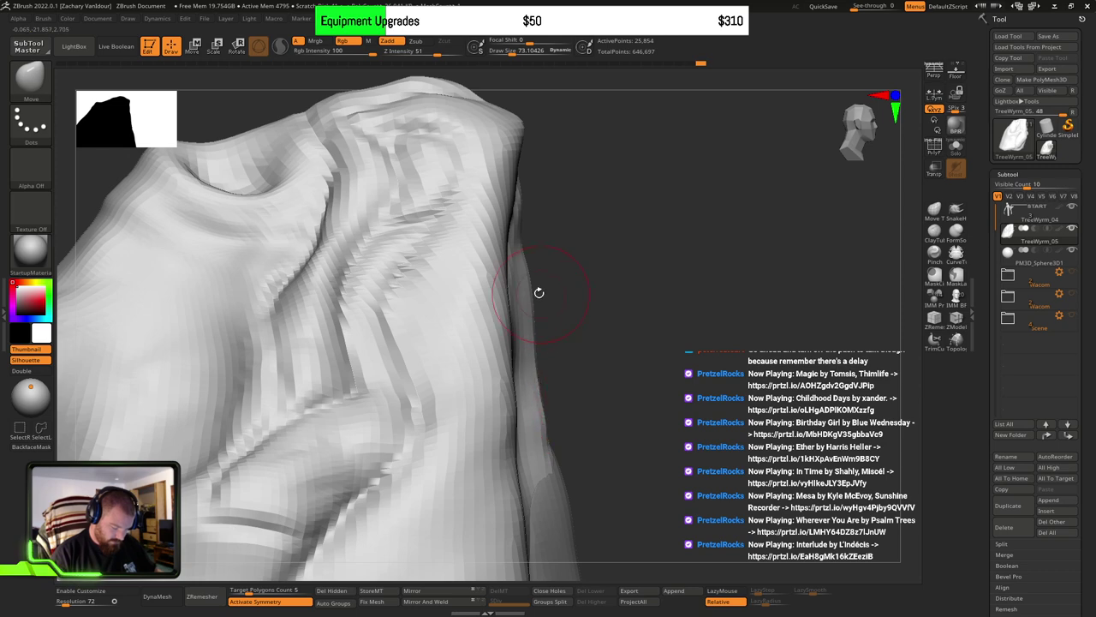
pyautogui.moveTo(533, 294)
pyautogui.mouseDown()
pyautogui.moveTo(550, 352)
pyautogui.moveTo(541, 364)
pyautogui.mouseUp()
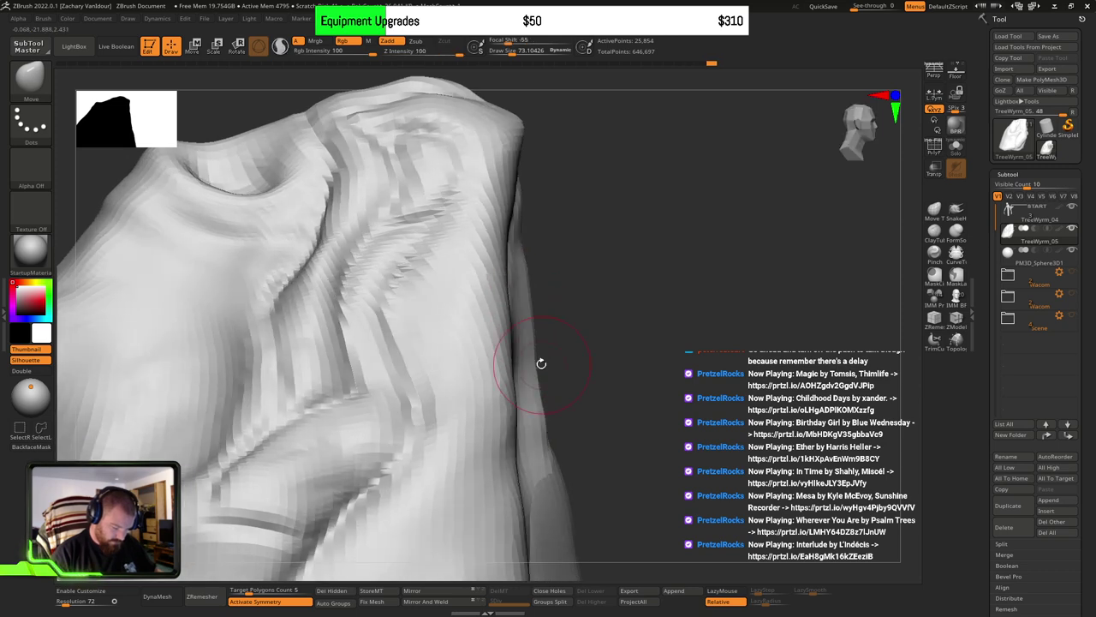
pyautogui.press('[')
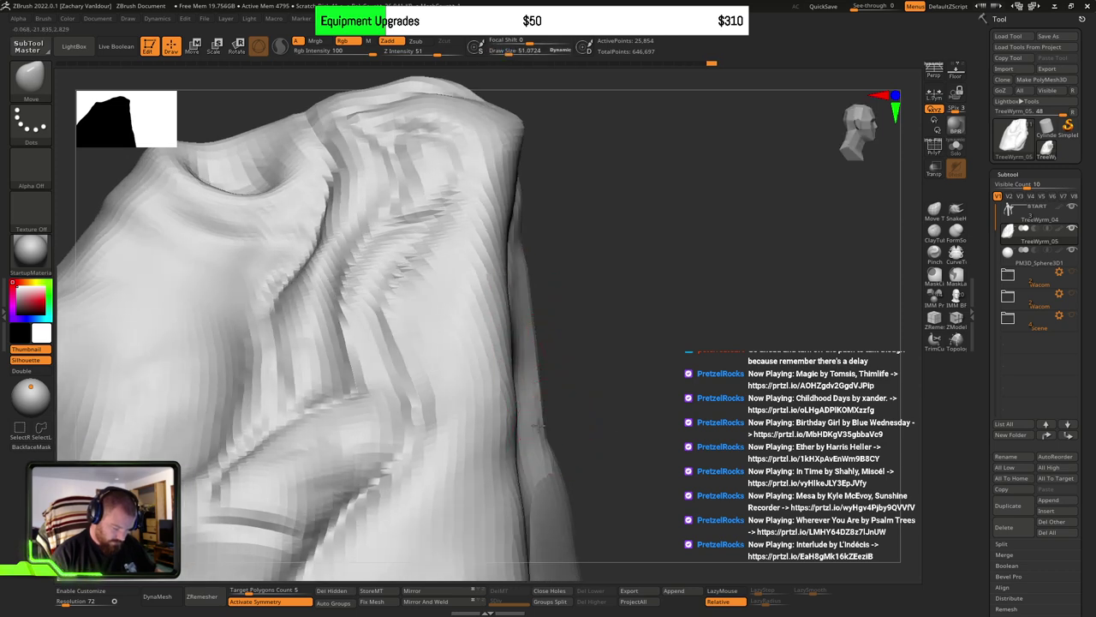
pyautogui.moveTo(558, 390)
pyautogui.mouseDown()
pyautogui.moveTo(648, 362)
pyautogui.moveTo(634, 420)
pyautogui.moveTo(648, 399)
pyautogui.moveTo(582, 342)
pyautogui.moveTo(590, 296)
pyautogui.moveTo(599, 368)
pyautogui.moveTo(550, 196)
pyautogui.moveTo(561, 330)
pyautogui.moveTo(584, 309)
pyautogui.moveTo(566, 326)
pyautogui.mouseUp()
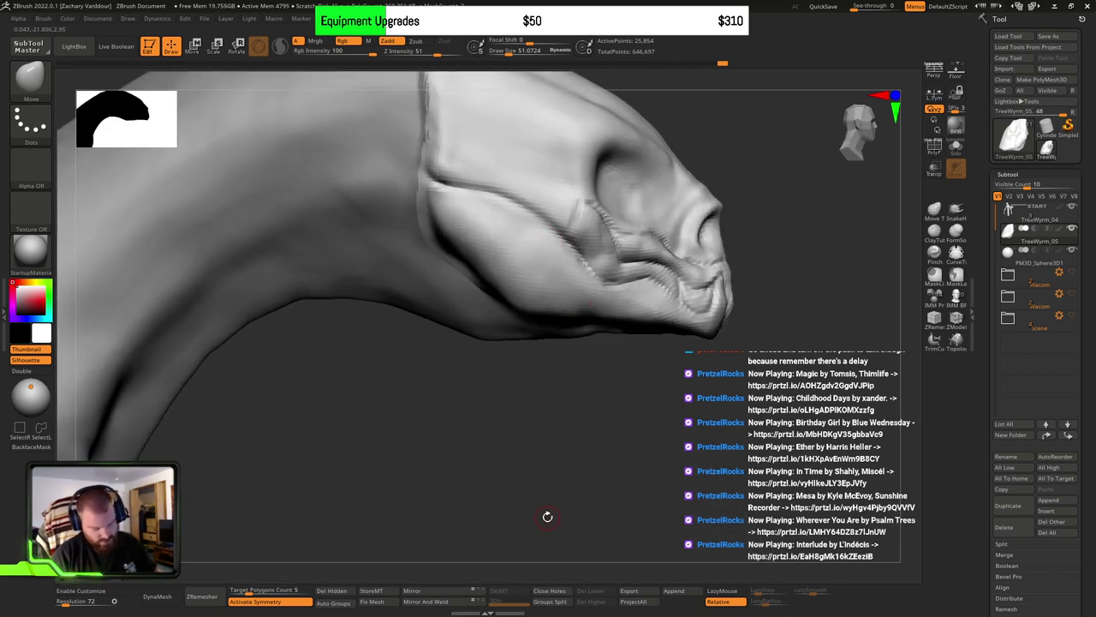
# Step: Carve a curved crease across the rear cheek down to the lower jaw with DamStandard at a draw size of about 135
pyautogui.moveTo(580, 281); pyautogui.dragTo(626, 400)
pyautogui.moveTo(626, 401)
pyautogui.keyDown('ctrl'); pyautogui.mouseDown(button='right')
pyautogui.moveTo(613, 388)
pyautogui.moveTo(655, 358)
pyautogui.mouseUp(button='right'); pyautogui.keyUp('ctrl')
pyautogui.press('b')
pyautogui.press('d')
pyautogui.press('s')
pyautogui.moveTo(656, 378); pyautogui.dragTo(661, 377)
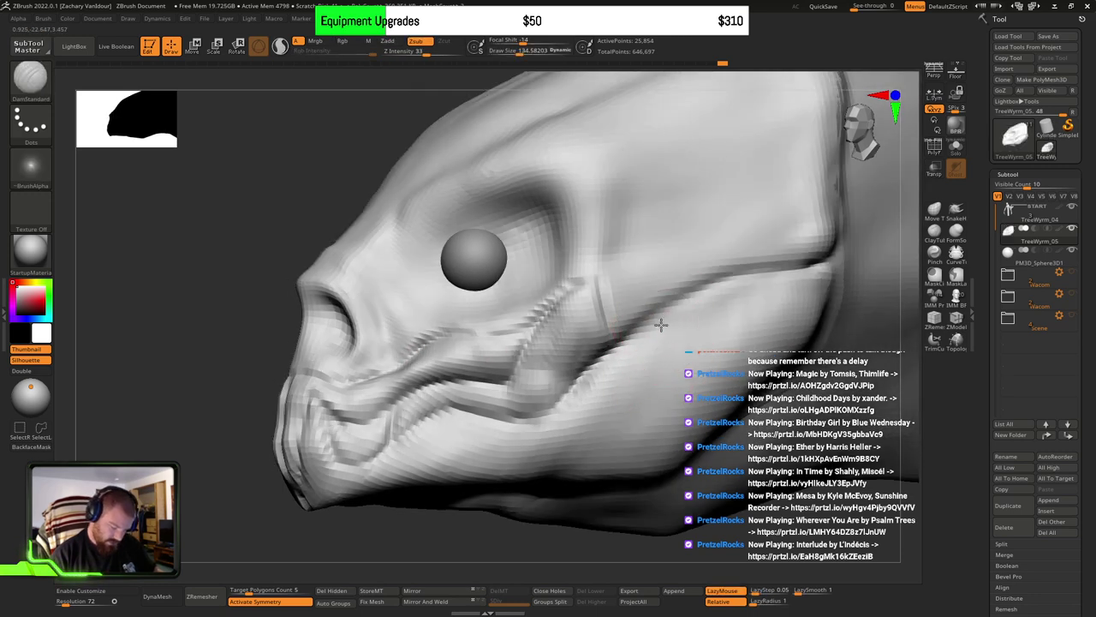
pyautogui.moveTo(660, 330)
pyautogui.mouseDown()
pyautogui.moveTo(614, 455)
pyautogui.moveTo(587, 465)
pyautogui.mouseUp()
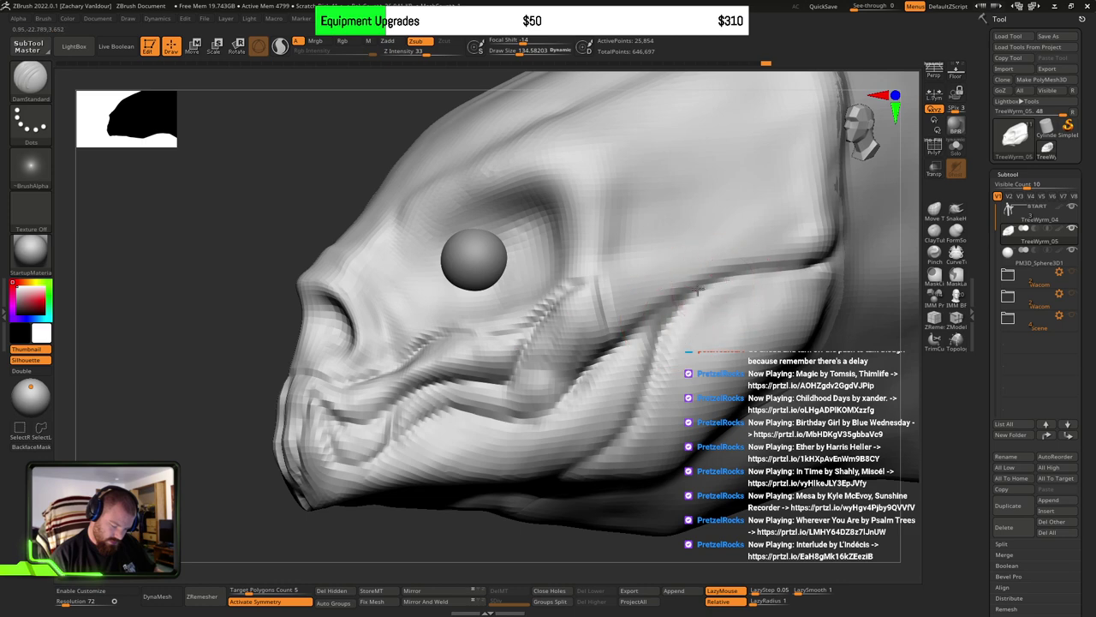
# Step: Cut finer creases into the chin and front edge of the lower jaw with DamStandard at a draw size of about 54
pyautogui.moveTo(624, 392); pyautogui.dragTo(580, 443, button='right')
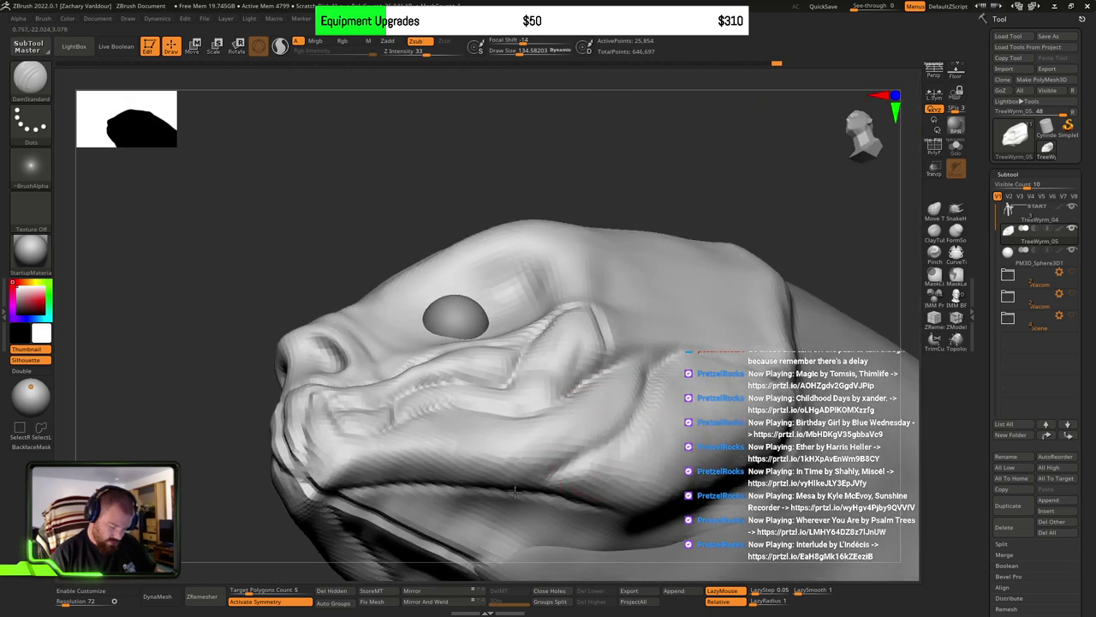
pyautogui.moveTo(458, 470)
pyautogui.mouseDown(button='right')
pyautogui.moveTo(402, 485)
pyautogui.moveTo(487, 436)
pyautogui.moveTo(453, 403)
pyautogui.mouseUp(button='right')
pyautogui.press('s')
pyautogui.moveTo(425, 427); pyautogui.dragTo(410, 418)
pyautogui.moveTo(411, 415)
pyautogui.mouseDown(button='right')
pyautogui.moveTo(403, 402)
pyautogui.moveTo(421, 392)
pyautogui.mouseUp(button='right')
pyautogui.moveTo(409, 437); pyautogui.dragTo(402, 351, button='right')
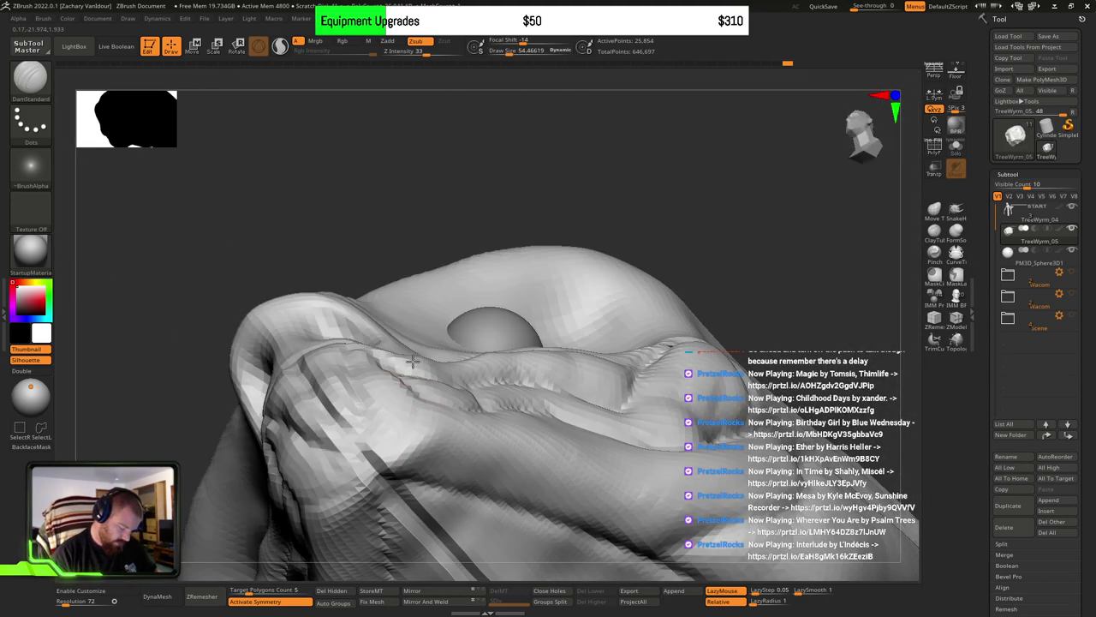
pyautogui.moveTo(407, 440); pyautogui.dragTo(375, 471)
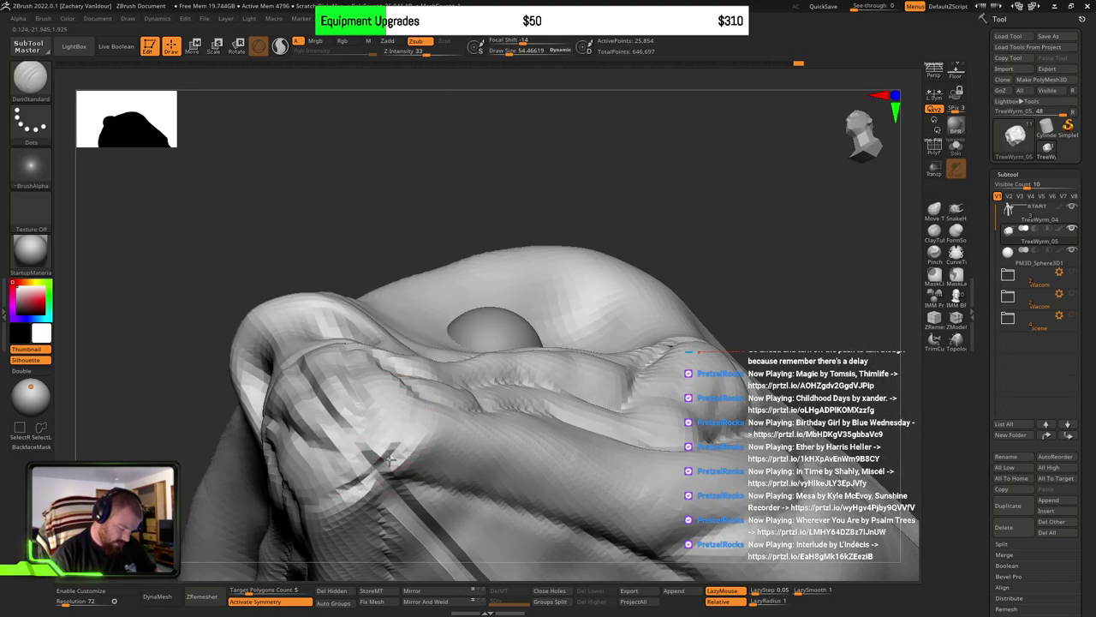
# Step: Carve a vertical crease on the side of the lower jaw, from the cheek ridge down to the jaw's underside
pyautogui.moveTo(402, 445); pyautogui.dragTo(435, 385, button='right')
pyautogui.moveTo(583, 357)
pyautogui.mouseDown(button='right')
pyautogui.moveTo(588, 305)
pyautogui.moveTo(663, 380)
pyautogui.moveTo(681, 453)
pyautogui.mouseUp(button='right')
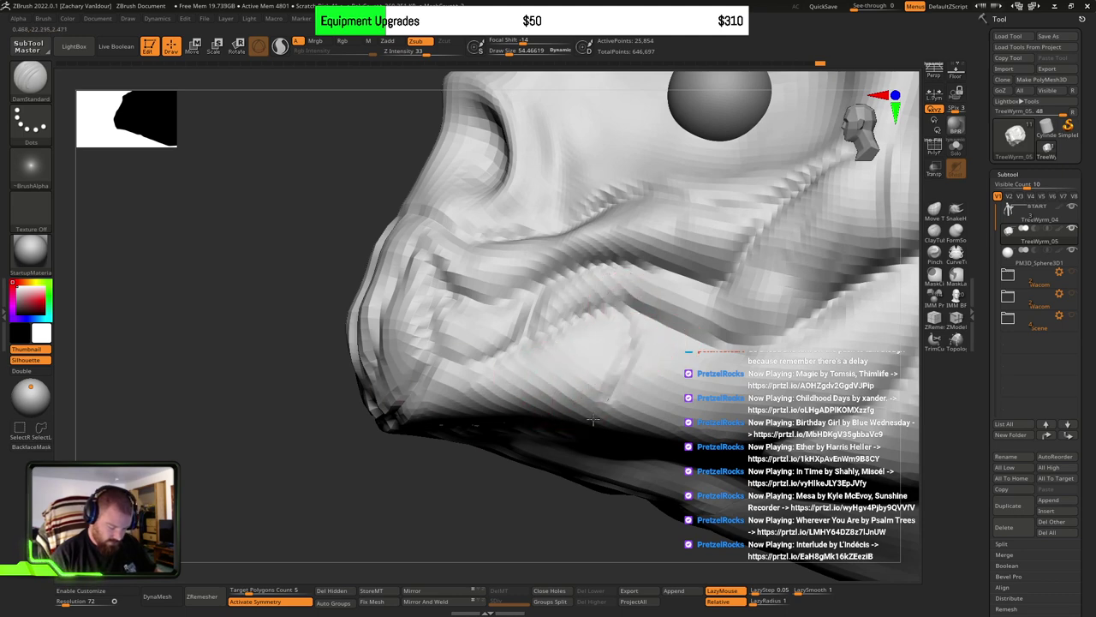
pyautogui.moveTo(622, 317)
pyautogui.mouseDown(button='right')
pyautogui.moveTo(639, 387)
pyautogui.moveTo(624, 355)
pyautogui.moveTo(596, 410)
pyautogui.mouseUp(button='right')
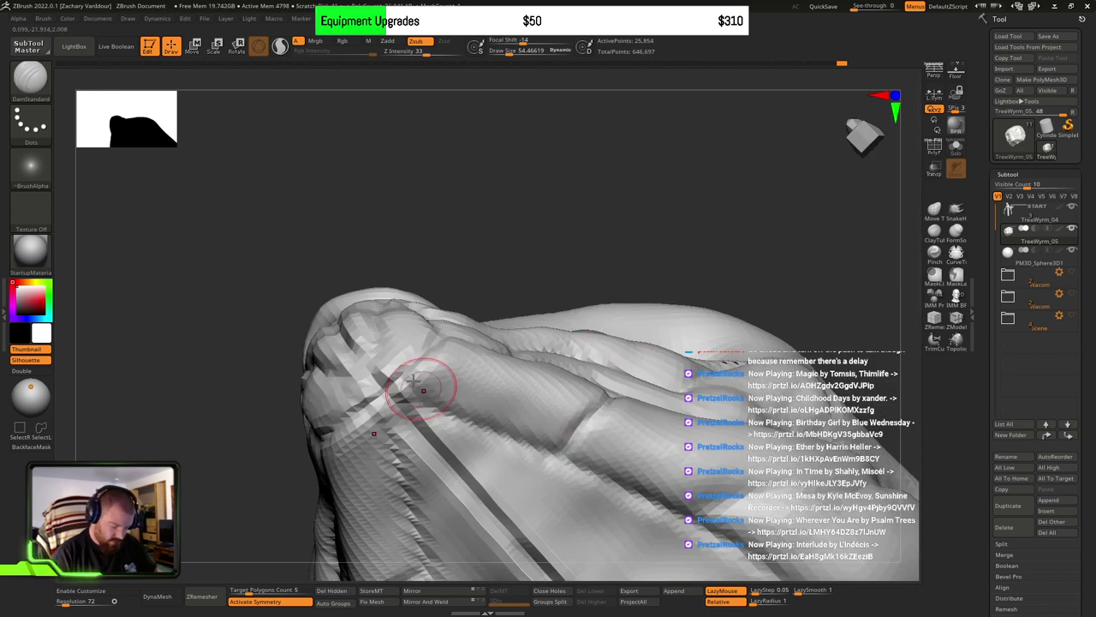
pyautogui.moveTo(587, 403)
pyautogui.mouseDown(button='right')
pyautogui.moveTo(580, 392)
pyautogui.moveTo(630, 381)
pyautogui.moveTo(588, 357)
pyautogui.moveTo(555, 379)
pyautogui.moveTo(554, 363)
pyautogui.mouseUp(button='right')
pyautogui.moveTo(538, 371); pyautogui.dragTo(544, 314)
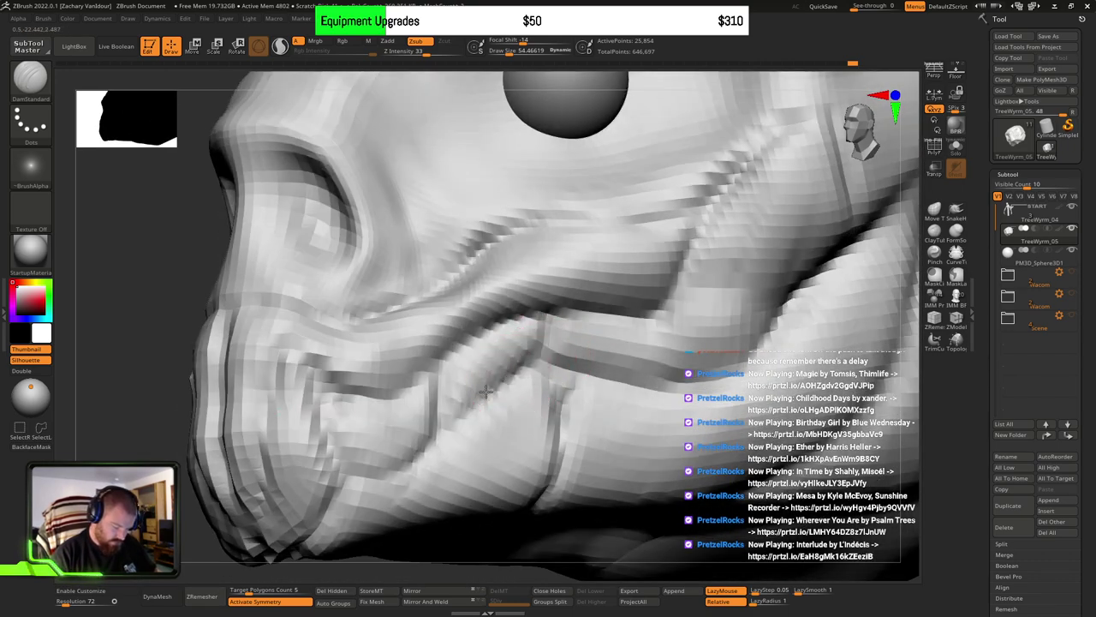
# Step: Carve creases along the lower cheek strip, at the mouth corner and across the cheek ridge with DamStandard at a draw size of about 54
pyautogui.moveTo(525, 306); pyautogui.dragTo(656, 331, button='right')
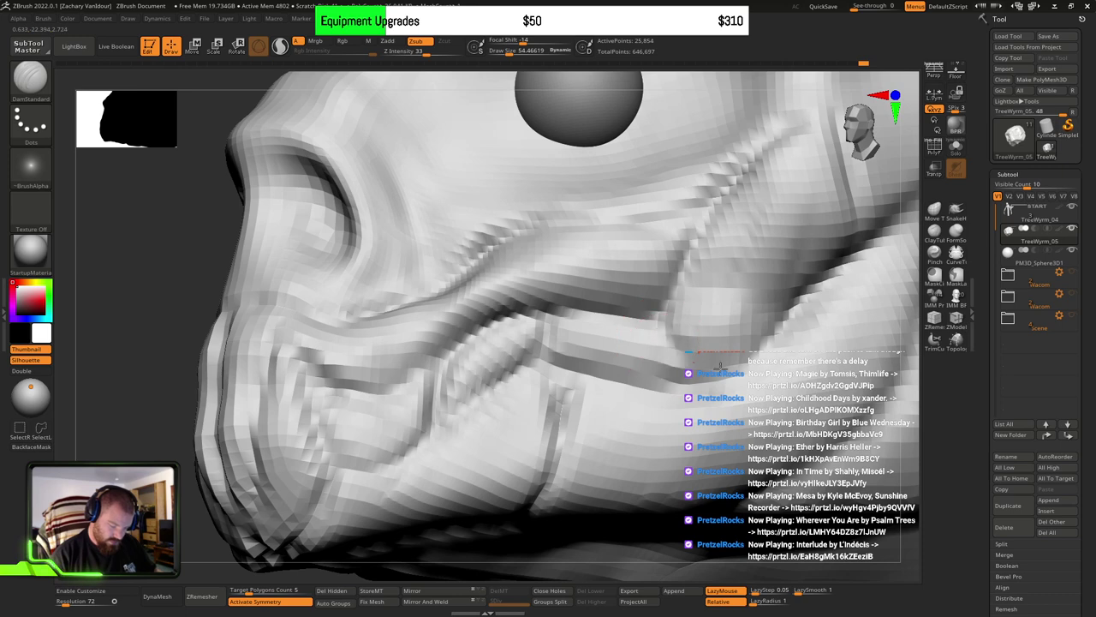
pyautogui.moveTo(720, 366)
pyautogui.mouseDown()
pyautogui.moveTo(747, 355)
pyautogui.moveTo(707, 369)
pyautogui.moveTo(551, 367)
pyautogui.moveTo(535, 354)
pyautogui.mouseUp()
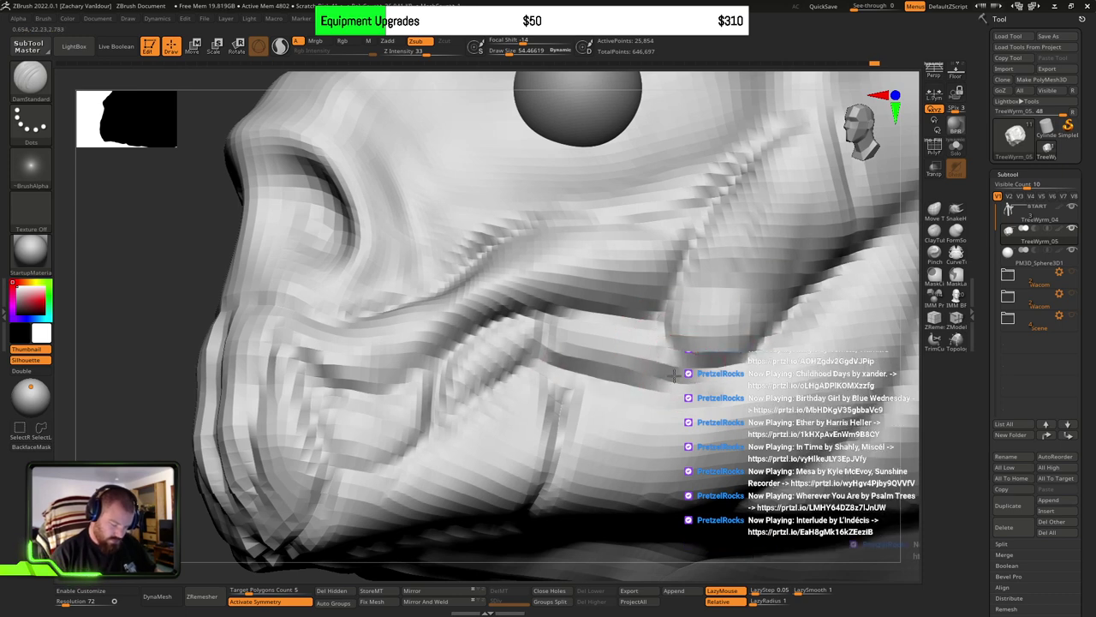
pyautogui.moveTo(675, 376)
pyautogui.keyDown('ctrl'); pyautogui.mouseDown(button='right')
pyautogui.moveTo(619, 360)
pyautogui.moveTo(608, 344)
pyautogui.mouseUp(button='right'); pyautogui.keyUp('ctrl')
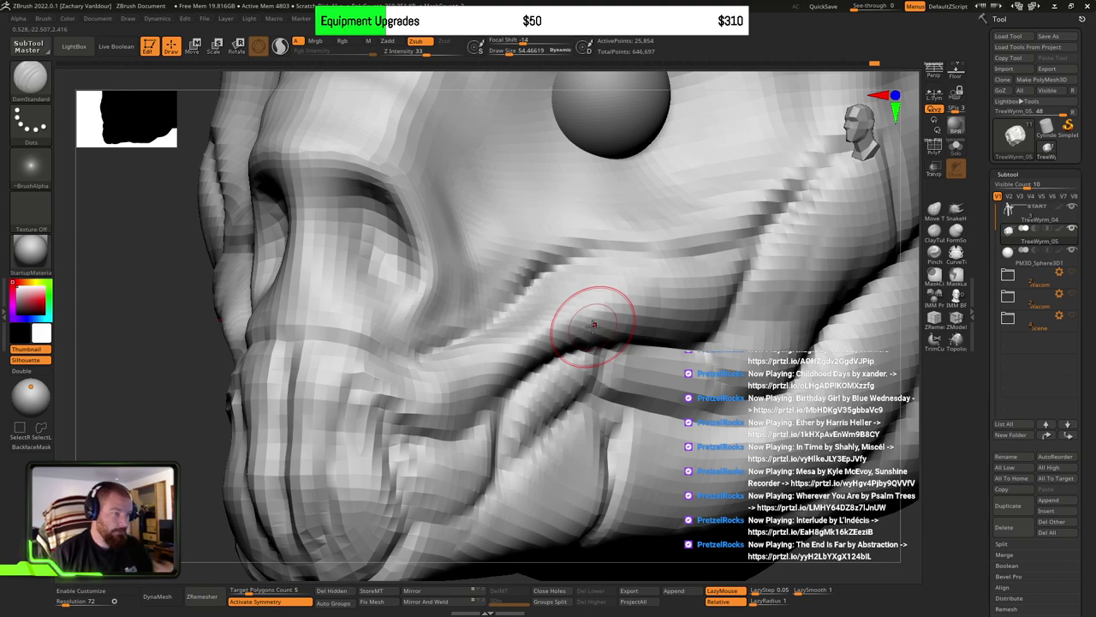
pyautogui.moveTo(593, 324)
pyautogui.mouseDown(button='right')
pyautogui.moveTo(558, 315)
pyautogui.moveTo(362, 368)
pyautogui.mouseUp(button='right')
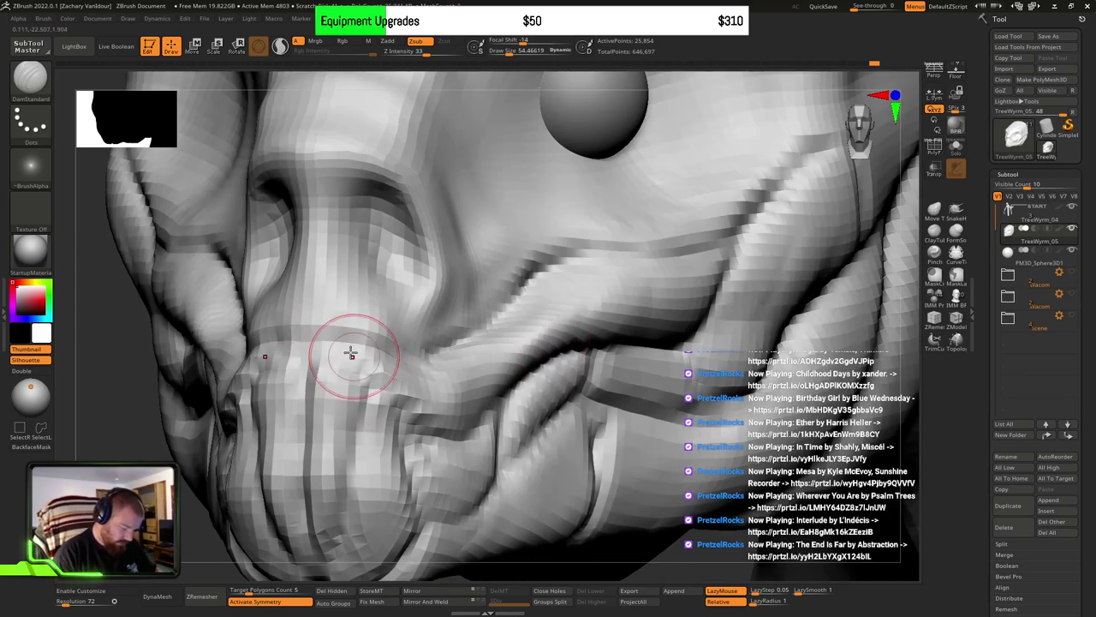
pyautogui.moveTo(374, 358); pyautogui.dragTo(355, 293, button='right')
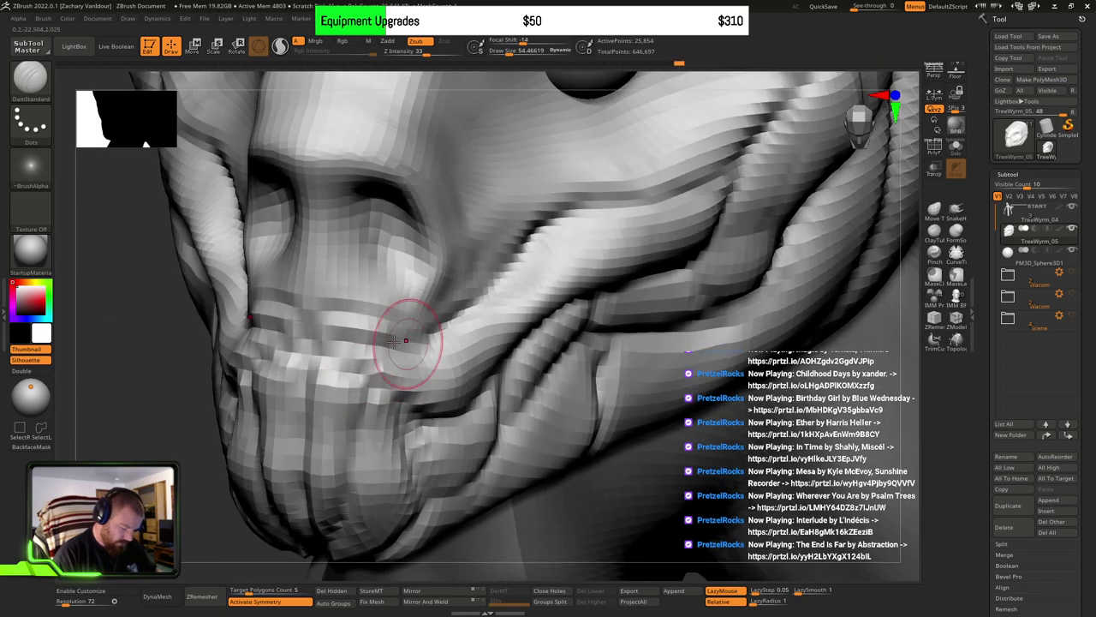
pyautogui.moveTo(447, 351)
pyautogui.mouseDown(button='right')
pyautogui.moveTo(456, 299)
pyautogui.moveTo(460, 342)
pyautogui.mouseUp(button='right')
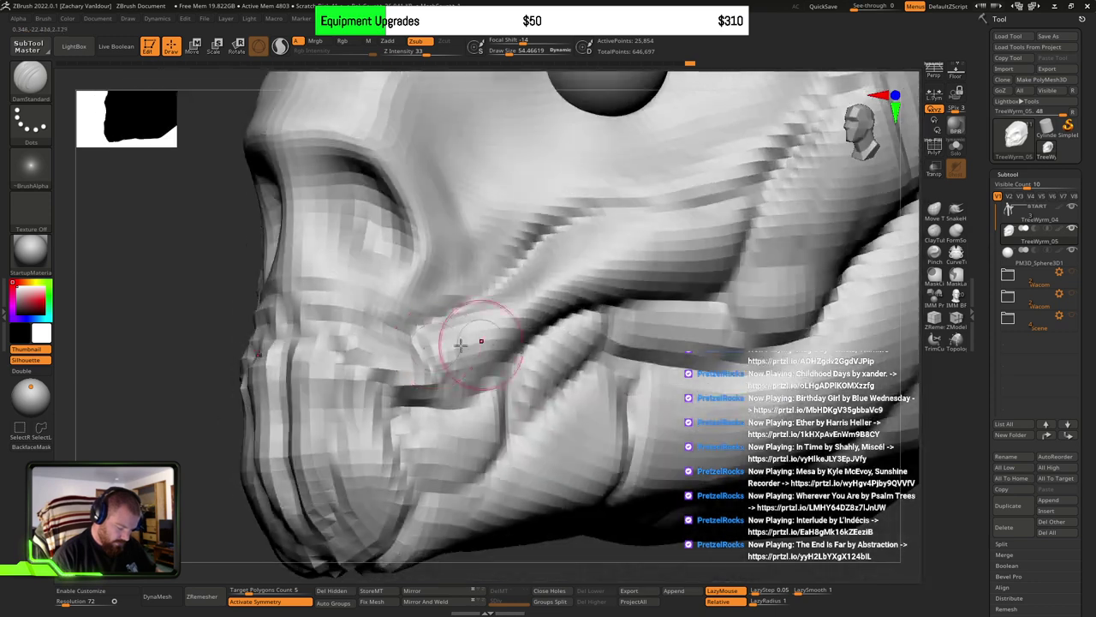
pyautogui.moveTo(381, 384)
pyautogui.mouseDown(button='right')
pyautogui.moveTo(592, 326)
pyautogui.moveTo(489, 292)
pyautogui.moveTo(521, 294)
pyautogui.mouseUp(button='right')
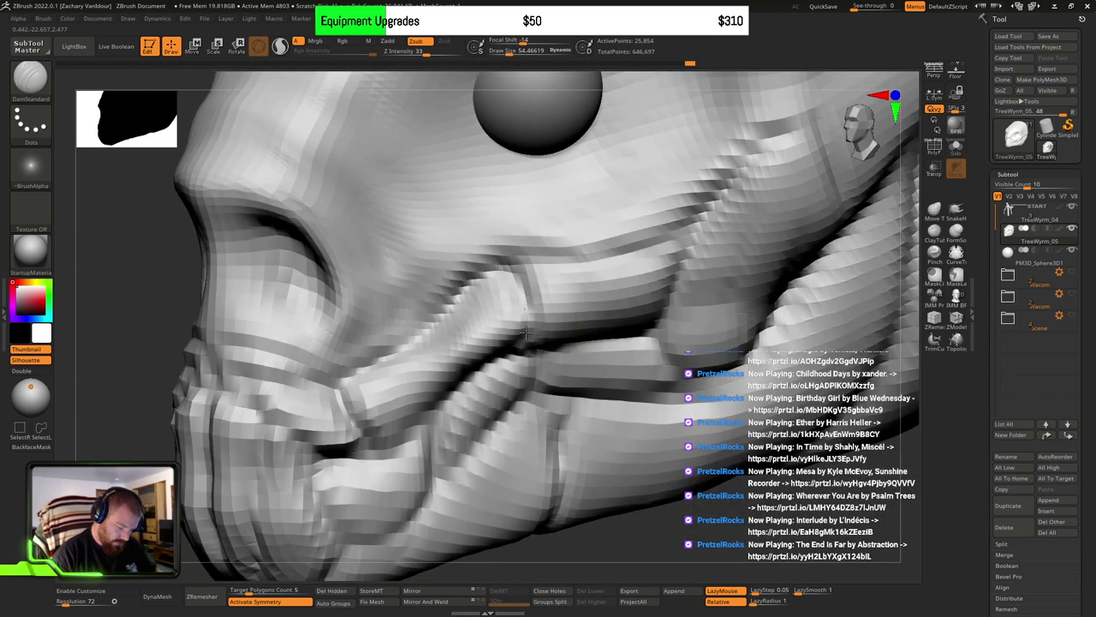
# Step: Reshape the plates at the upper corners of the mouth with the Move brush at draw sizes of about 54 and 45
pyautogui.moveTo(589, 305)
pyautogui.mouseDown(button='right')
pyautogui.moveTo(597, 408)
pyautogui.moveTo(629, 368)
pyautogui.moveTo(610, 374)
pyautogui.mouseUp(button='right')
pyautogui.press('b')
pyautogui.press('m')
pyautogui.press('v')
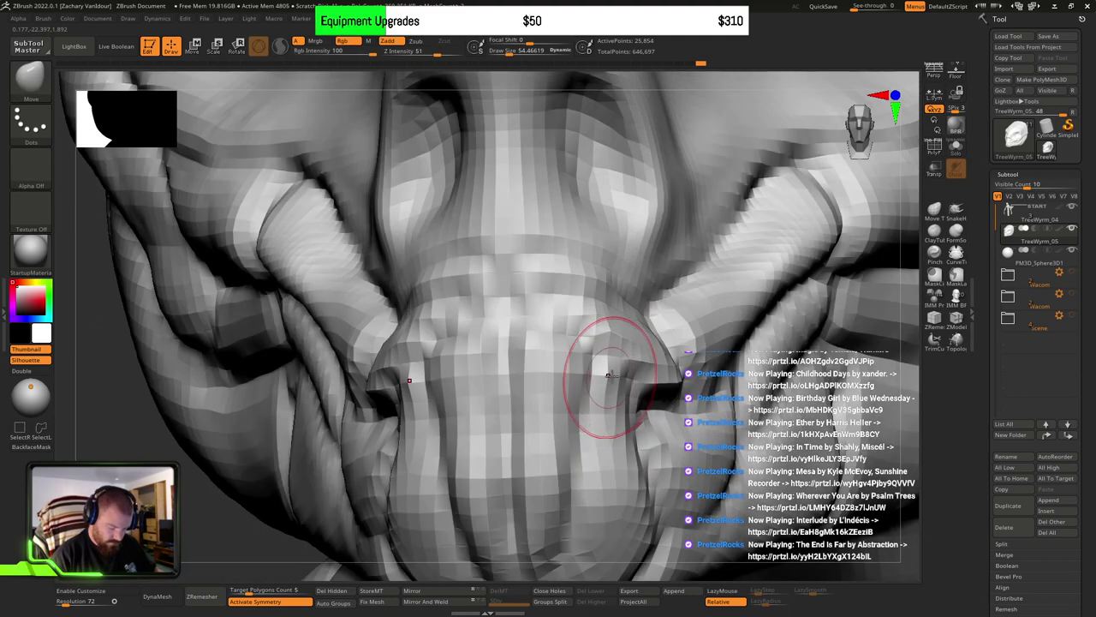
pyautogui.moveTo(614, 378); pyautogui.dragTo(604, 374)
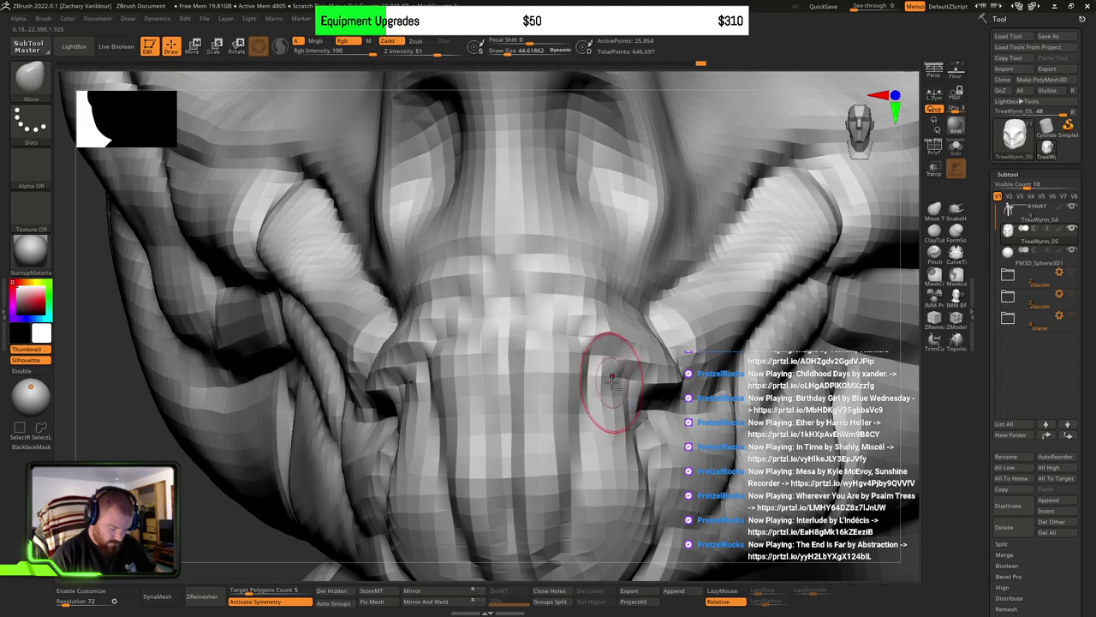
# Step: Adjust the profile and width of the ribbed mouth front with the Move brush at a draw size of about 81
pyautogui.moveTo(612, 377)
pyautogui.mouseDown(button='right')
pyautogui.moveTo(579, 401)
pyautogui.moveTo(577, 448)
pyautogui.moveTo(570, 379)
pyautogui.mouseUp(button='right')
pyautogui.press('s')
pyautogui.moveTo(570, 379); pyautogui.dragTo(591, 378)
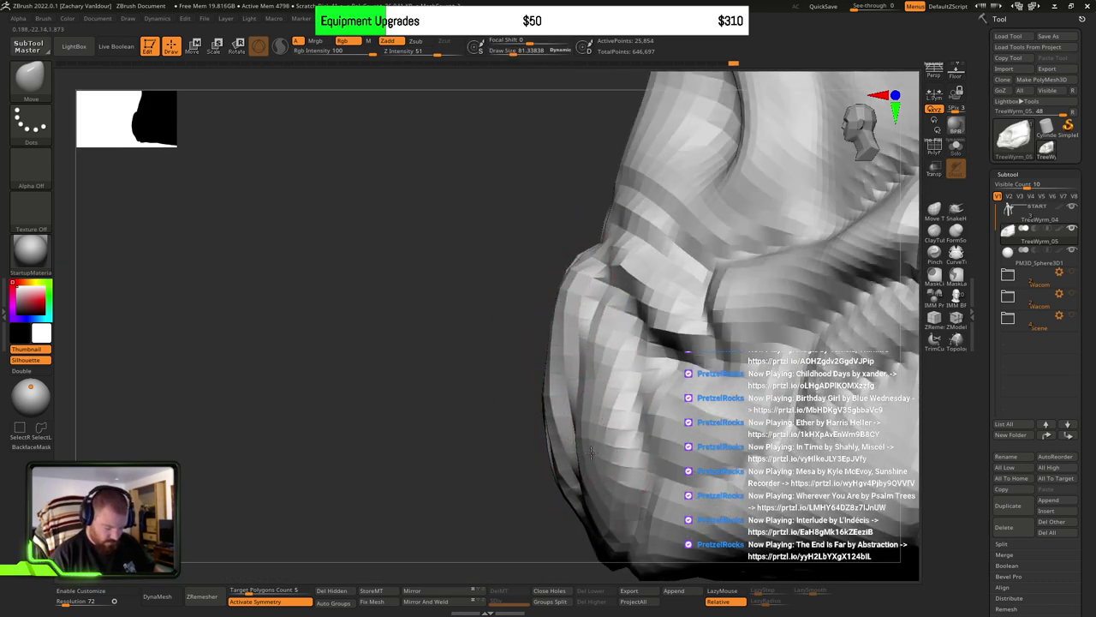
pyautogui.moveTo(587, 500)
pyautogui.mouseDown(button='right')
pyautogui.moveTo(626, 462)
pyautogui.moveTo(619, 428)
pyautogui.moveTo(577, 396)
pyautogui.mouseUp(button='right')
pyautogui.moveTo(575, 391); pyautogui.dragTo(557, 376)
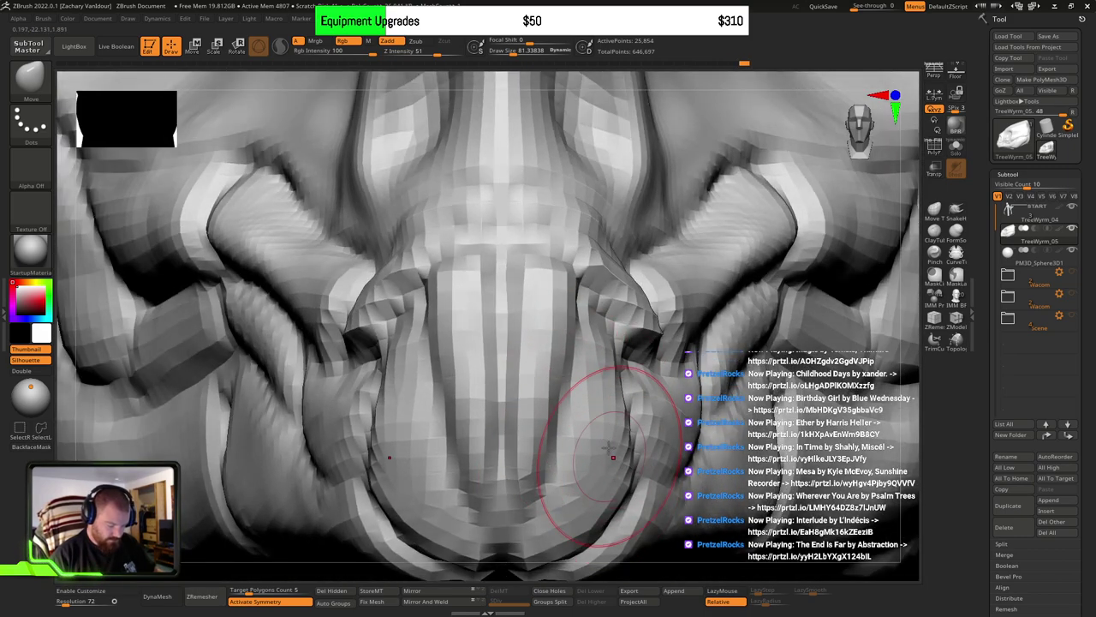
# Step: Refine the shape of the rear cheek plate and cheek ridge behind the eye with the Move brush at a draw size of about 114
pyautogui.moveTo(627, 443)
pyautogui.keyDown('ctrl'); pyautogui.mouseDown(button='right')
pyautogui.moveTo(623, 386)
pyautogui.moveTo(643, 411)
pyautogui.moveTo(580, 400)
pyautogui.moveTo(582, 381)
pyautogui.moveTo(551, 391)
pyautogui.moveTo(562, 357)
pyautogui.moveTo(634, 403)
pyautogui.moveTo(617, 279)
pyautogui.moveTo(526, 326)
pyautogui.moveTo(533, 377)
pyautogui.moveTo(460, 317)
pyautogui.moveTo(484, 353)
pyautogui.mouseUp(button='right'); pyautogui.keyUp('ctrl')
pyautogui.press('s')
pyautogui.press('f')
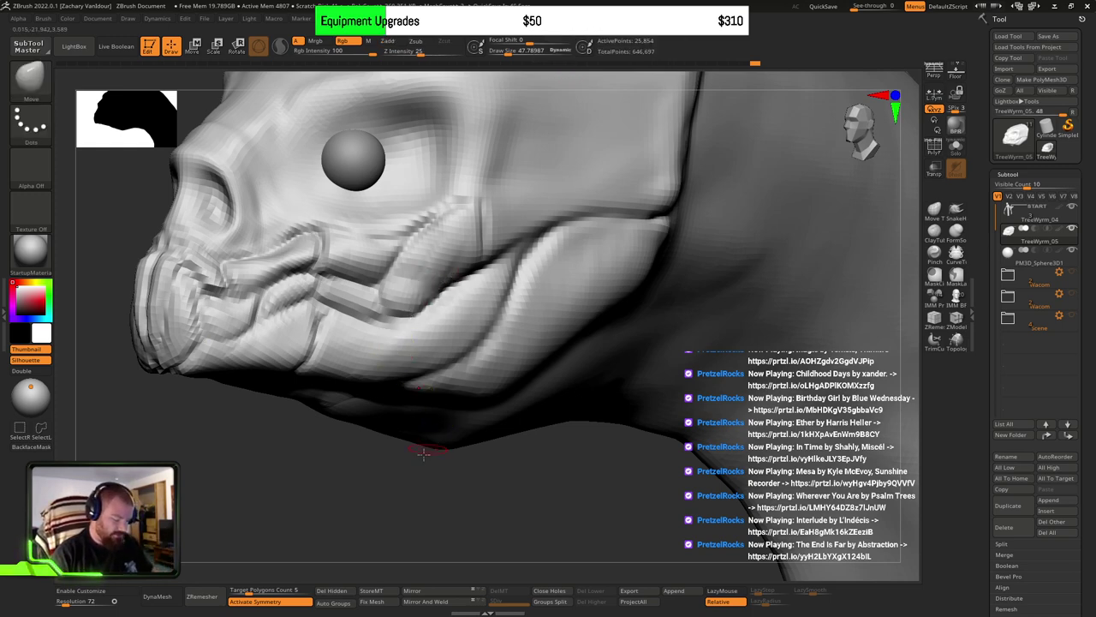
pyautogui.keyDown('shift'); pyautogui.moveTo(420, 448); pyautogui.dragTo(510, 391); pyautogui.keyUp('shift')
pyautogui.moveTo(511, 392)
pyautogui.mouseDown(button='right')
pyautogui.moveTo(508, 294)
pyautogui.moveTo(482, 333)
pyautogui.moveTo(525, 329)
pyautogui.moveTo(506, 367)
pyautogui.mouseUp(button='right')
pyautogui.press('s')
pyautogui.moveTo(506, 368); pyautogui.dragTo(518, 367)
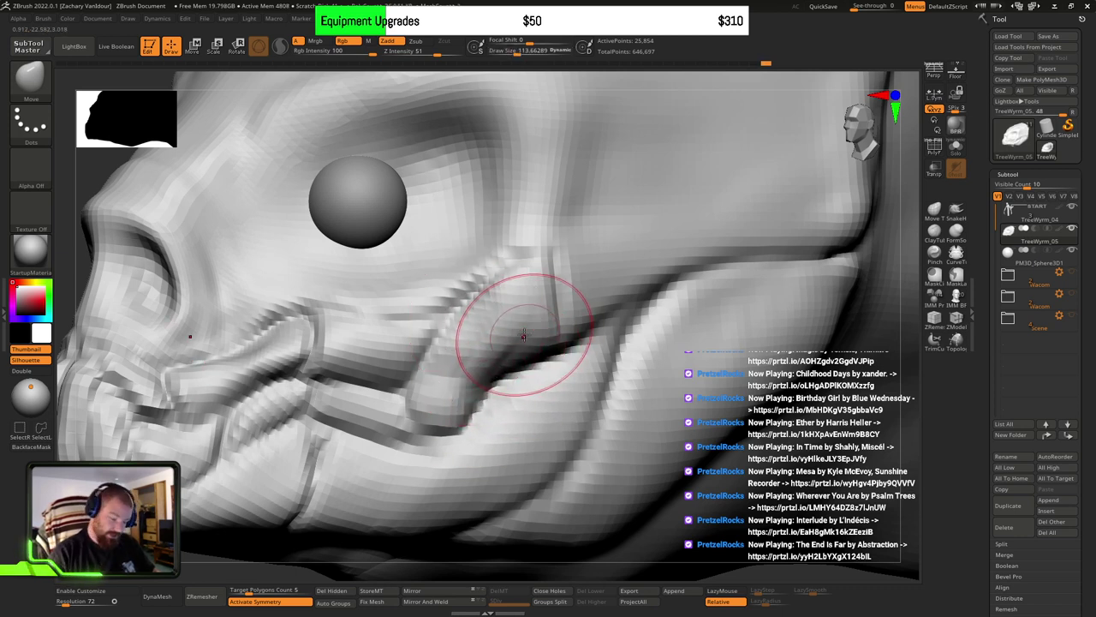
pyautogui.moveTo(524, 336)
pyautogui.mouseDown(button='right')
pyautogui.moveTo(588, 305)
pyautogui.moveTo(609, 316)
pyautogui.mouseUp(button='right')
pyautogui.moveTo(541, 266); pyautogui.dragTo(562, 276, button='right')
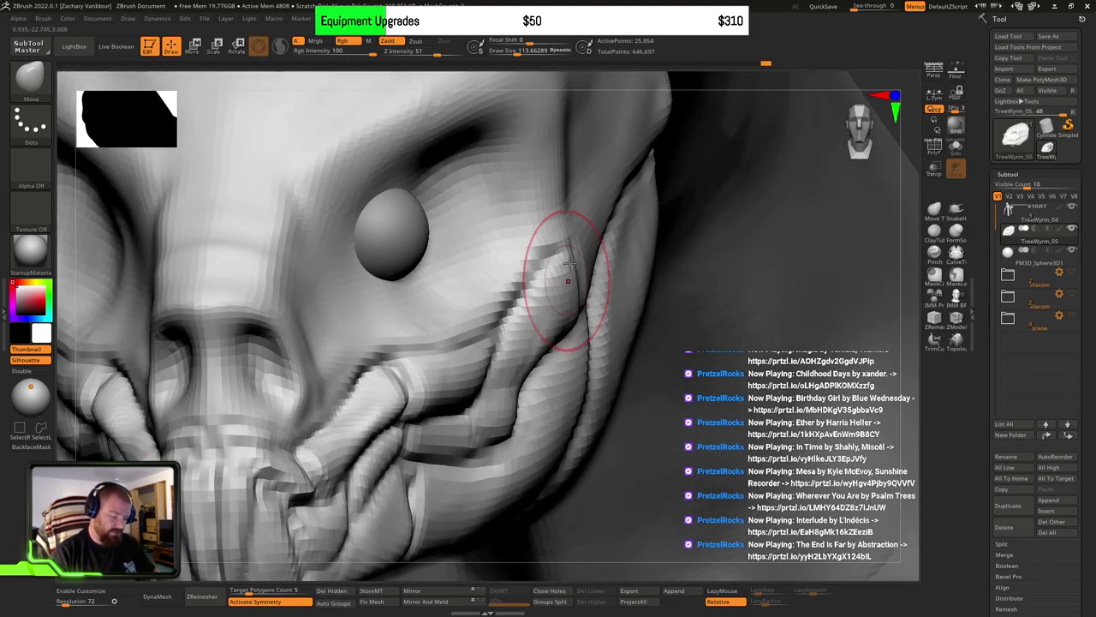
pyautogui.moveTo(553, 244); pyautogui.dragTo(538, 235)
pyautogui.moveTo(529, 277); pyautogui.dragTo(511, 304, button='right')
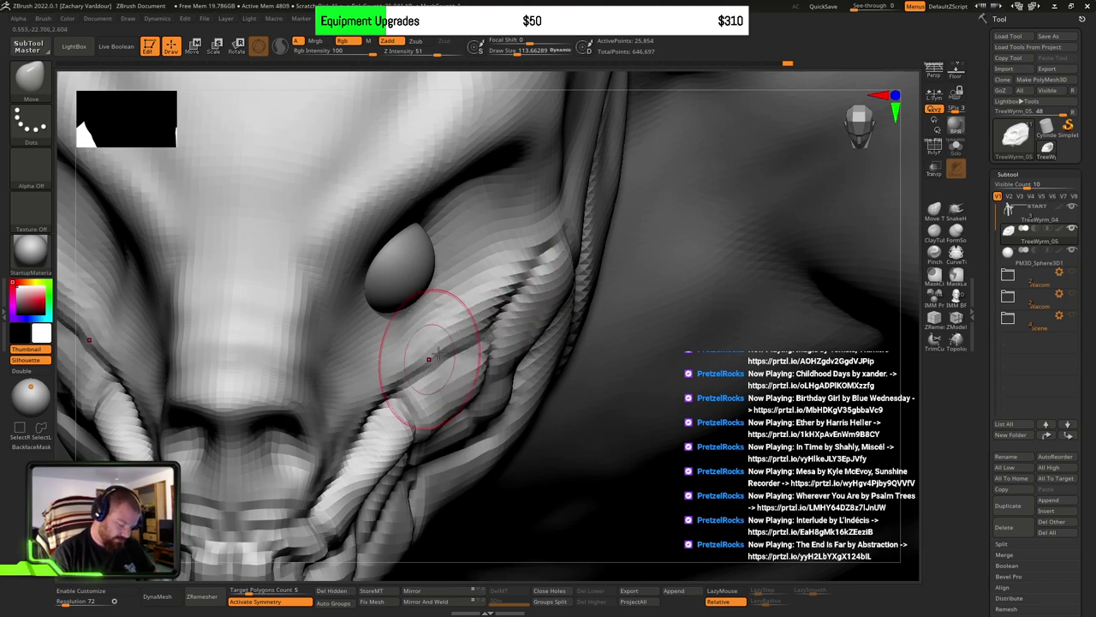
pyautogui.moveTo(436, 354)
pyautogui.mouseDown(button='right')
pyautogui.moveTo(455, 308)
pyautogui.moveTo(430, 421)
pyautogui.mouseUp(button='right')
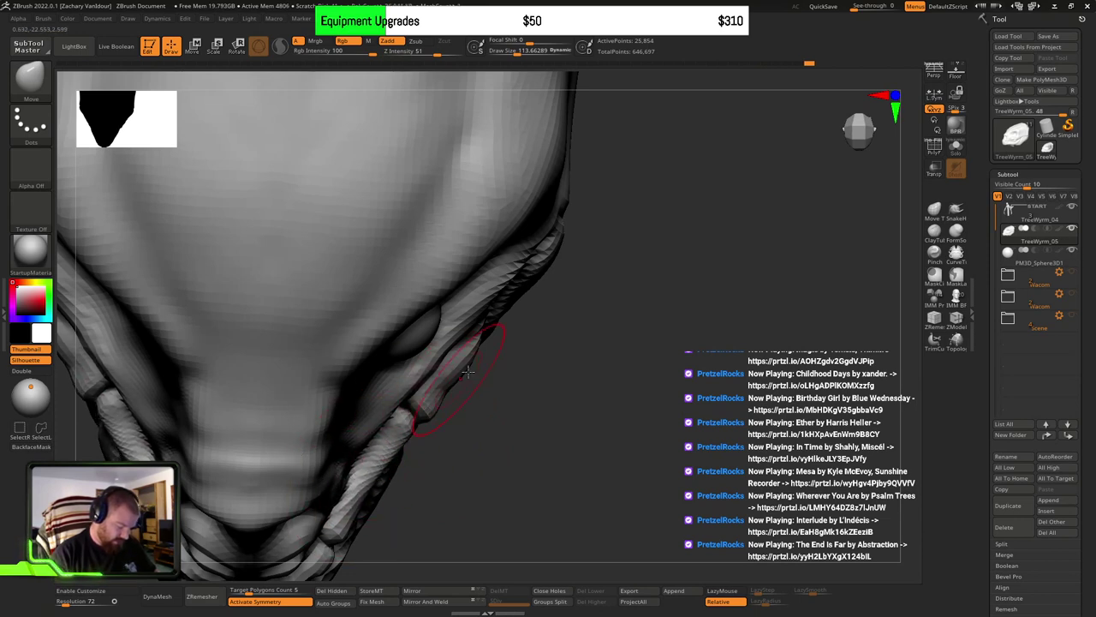
pyautogui.moveTo(466, 351)
pyautogui.mouseDown(button='right')
pyautogui.moveTo(460, 245)
pyautogui.moveTo(460, 330)
pyautogui.moveTo(423, 347)
pyautogui.moveTo(519, 406)
pyautogui.moveTo(465, 364)
pyautogui.moveTo(460, 386)
pyautogui.moveTo(541, 382)
pyautogui.mouseUp(button='right')
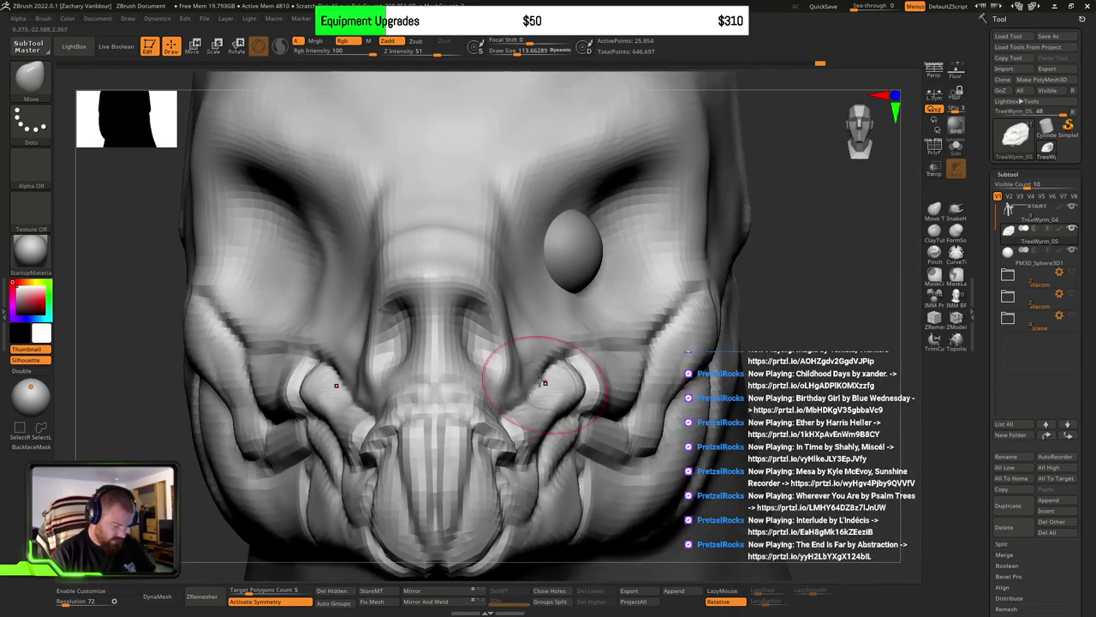
# Step: Smooth over the nostrils and refine the cheek area below the eye with the Move brush at a draw size of about 104 and Smooth
pyautogui.moveTo(489, 338)
pyautogui.keyDown('shift'); pyautogui.mouseDown()
pyautogui.moveTo(489, 355)
pyautogui.moveTo(485, 274)
pyautogui.mouseUp(); pyautogui.keyUp('shift')
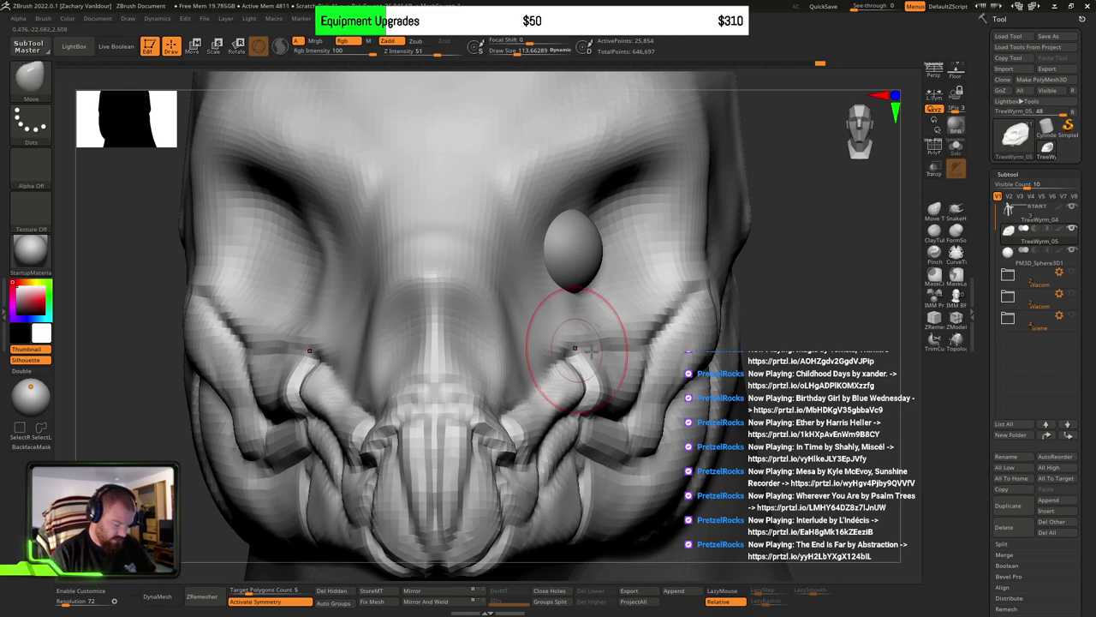
pyautogui.moveTo(514, 331)
pyautogui.mouseDown(button='right')
pyautogui.moveTo(556, 364)
pyautogui.moveTo(579, 354)
pyautogui.moveTo(602, 369)
pyautogui.moveTo(562, 366)
pyautogui.mouseUp(button='right')
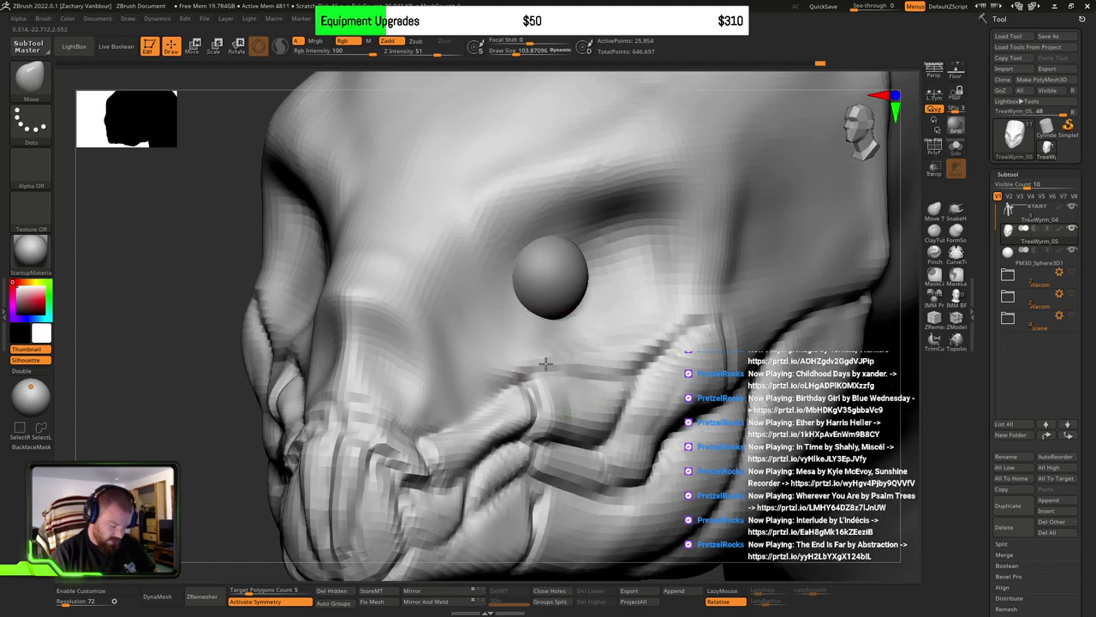
pyautogui.moveTo(630, 354); pyautogui.dragTo(540, 402, button='right')
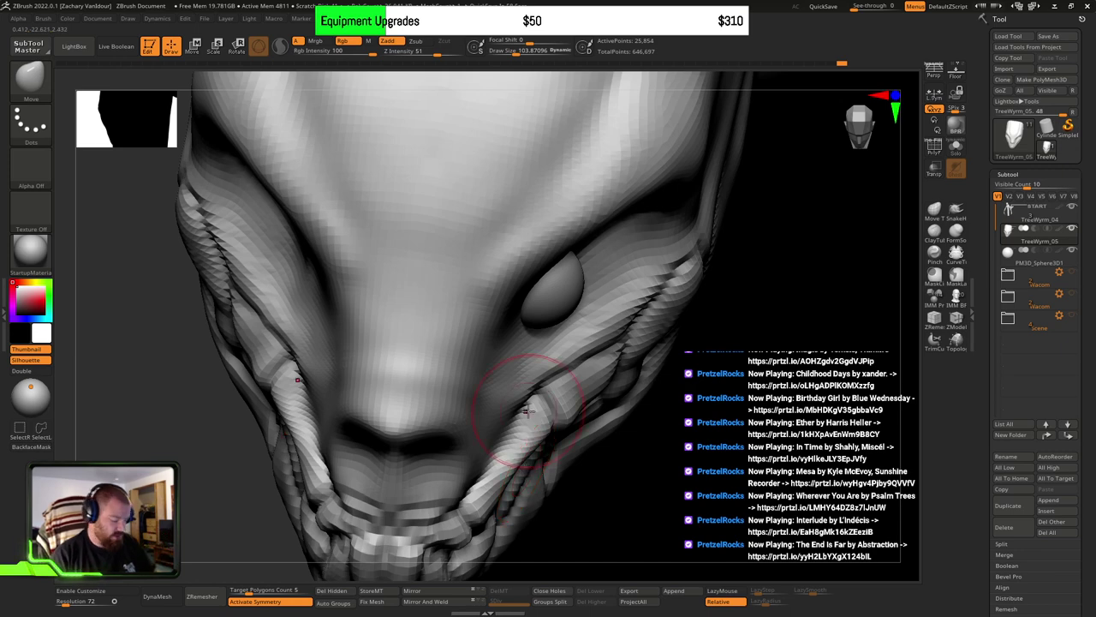
pyautogui.moveTo(548, 391)
pyautogui.mouseDown(button='right')
pyautogui.moveTo(535, 377)
pyautogui.moveTo(558, 343)
pyautogui.moveTo(589, 331)
pyautogui.mouseUp(button='right')
pyautogui.keyDown('shift'); pyautogui.moveTo(648, 280); pyautogui.dragTo(522, 379); pyautogui.keyUp('shift')
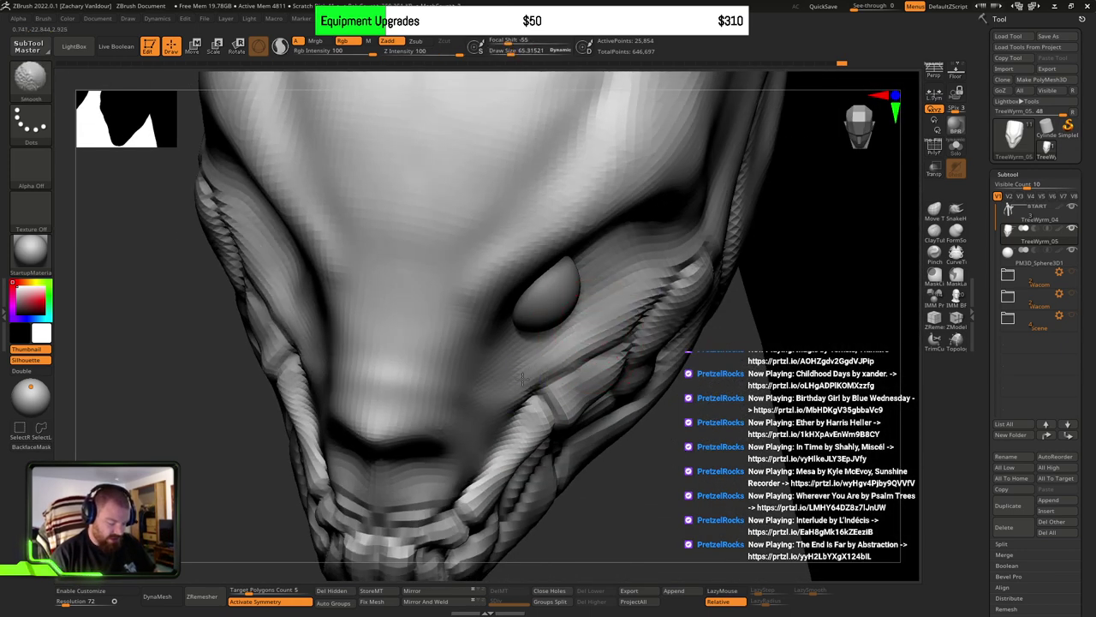
# Step: Sharpen the crease between the eye area and the upper cheek plates with DamStandard at a draw size of about 65
pyautogui.moveTo(617, 321)
pyautogui.mouseDown(button='right')
pyautogui.moveTo(587, 314)
pyautogui.moveTo(613, 417)
pyautogui.moveTo(582, 386)
pyautogui.moveTo(568, 396)
pyautogui.moveTo(593, 393)
pyautogui.mouseUp(button='right')
pyautogui.press('b')
pyautogui.press('d')
pyautogui.press('s')
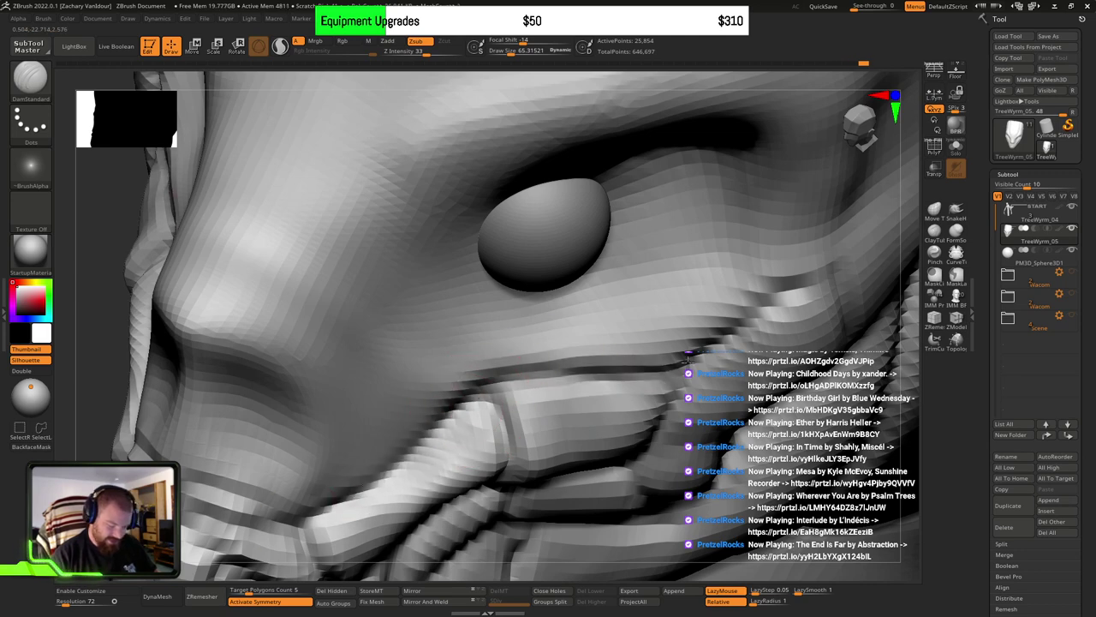
pyautogui.moveTo(756, 318)
pyautogui.mouseDown(button='right')
pyautogui.moveTo(704, 318)
pyautogui.moveTo(665, 368)
pyautogui.moveTo(626, 314)
pyautogui.moveTo(638, 439)
pyautogui.moveTo(597, 428)
pyautogui.moveTo(629, 402)
pyautogui.moveTo(642, 414)
pyautogui.moveTo(659, 377)
pyautogui.moveTo(655, 407)
pyautogui.moveTo(665, 340)
pyautogui.moveTo(659, 389)
pyautogui.moveTo(584, 456)
pyautogui.moveTo(602, 454)
pyautogui.moveTo(575, 454)
pyautogui.moveTo(571, 467)
pyautogui.mouseUp(button='right')
# Step: Select the eyeball sphere, shift it within the eye socket and scale it down with the transform gizmo
pyautogui.press('b')
pyautogui.press('m')
pyautogui.press('v')
pyautogui.moveTo(570, 467)
pyautogui.mouseDown(button='right')
pyautogui.moveTo(534, 456)
pyautogui.moveTo(577, 360)
pyautogui.moveTo(517, 418)
pyautogui.moveTo(583, 390)
pyautogui.moveTo(634, 385)
pyautogui.moveTo(654, 392)
pyautogui.moveTo(630, 396)
pyautogui.moveTo(647, 400)
pyautogui.moveTo(633, 368)
pyautogui.moveTo(637, 384)
pyautogui.moveTo(604, 387)
pyautogui.moveTo(647, 405)
pyautogui.moveTo(629, 382)
pyautogui.moveTo(638, 369)
pyautogui.mouseUp(button='right')
pyautogui.keyDown('alt'); pyautogui.click(624, 345); pyautogui.keyUp('alt')
pyautogui.moveTo(649, 375); pyautogui.dragTo(575, 377, button='right')
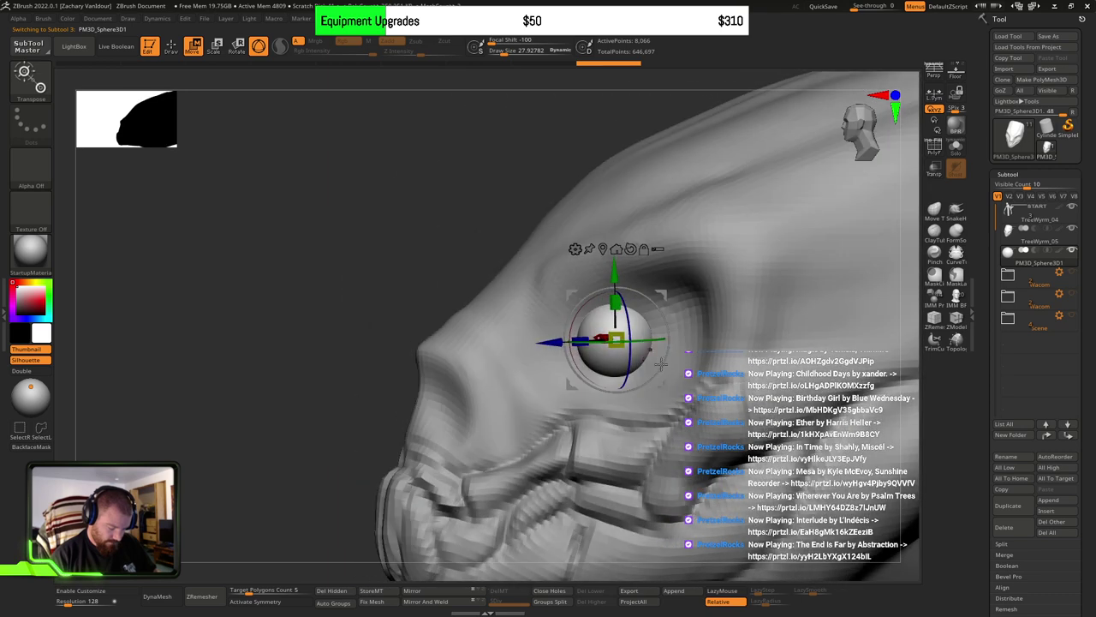
pyautogui.moveTo(662, 379); pyautogui.dragTo(624, 390)
pyautogui.moveTo(624, 389); pyautogui.dragTo(728, 391, button='right')
pyautogui.moveTo(623, 398); pyautogui.dragTo(617, 402)
pyautogui.moveTo(576, 350); pyautogui.dragTo(567, 358)
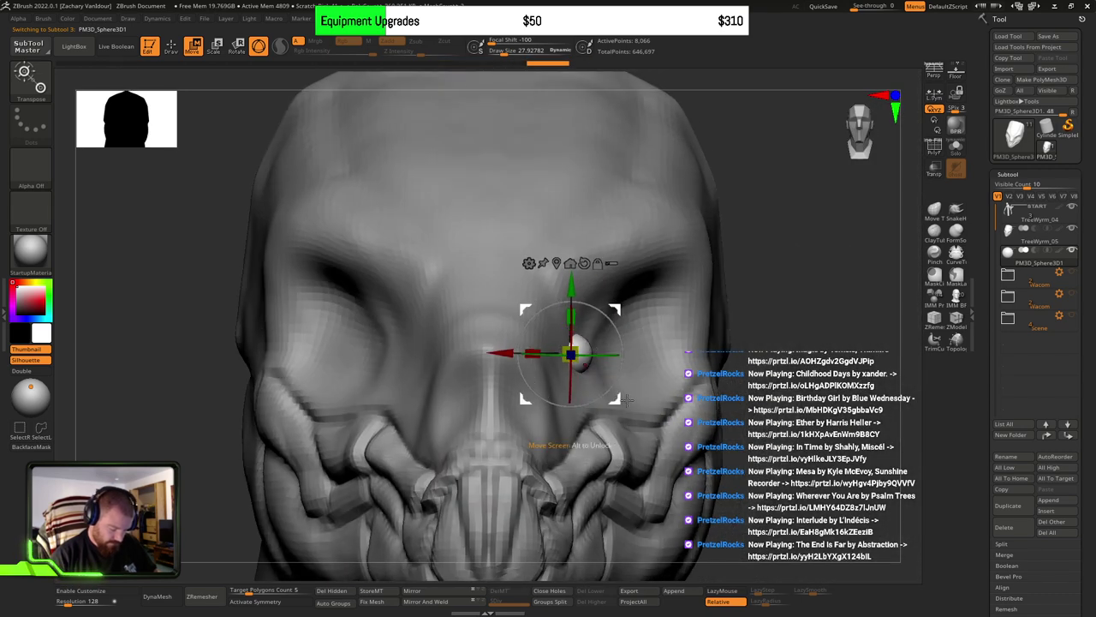
# Step: Reposition the small eyeball forward and lower, near the front of the eye socket
pyautogui.moveTo(711, 392); pyautogui.dragTo(617, 391, button='right')
pyautogui.moveTo(615, 400); pyautogui.dragTo(599, 416)
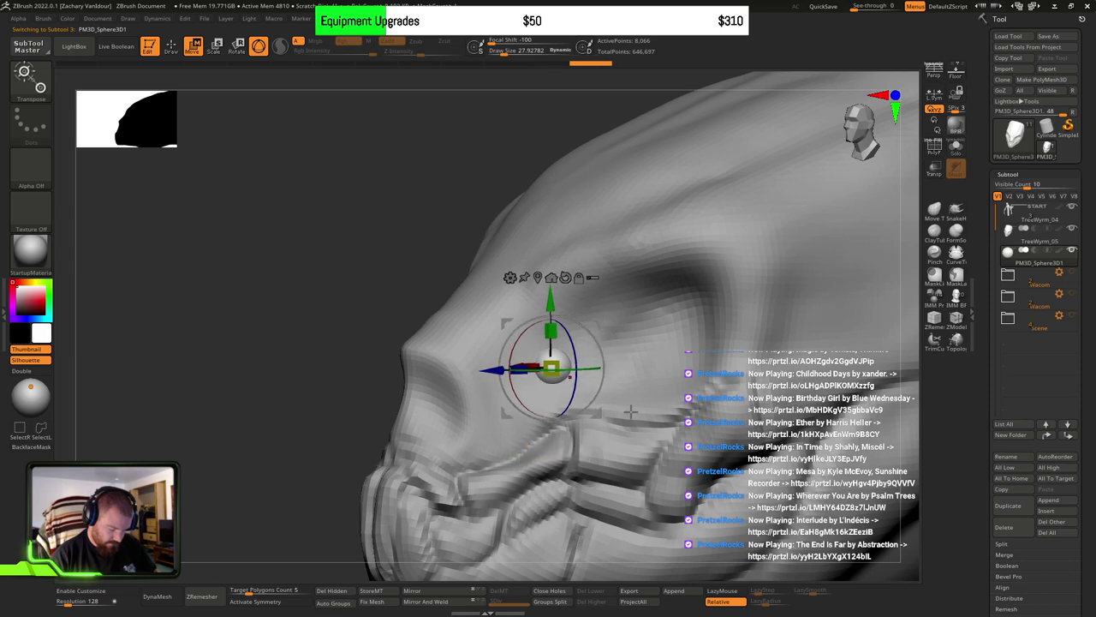
pyautogui.moveTo(598, 408); pyautogui.dragTo(634, 397, button='right')
pyautogui.moveTo(634, 399); pyautogui.dragTo(658, 328)
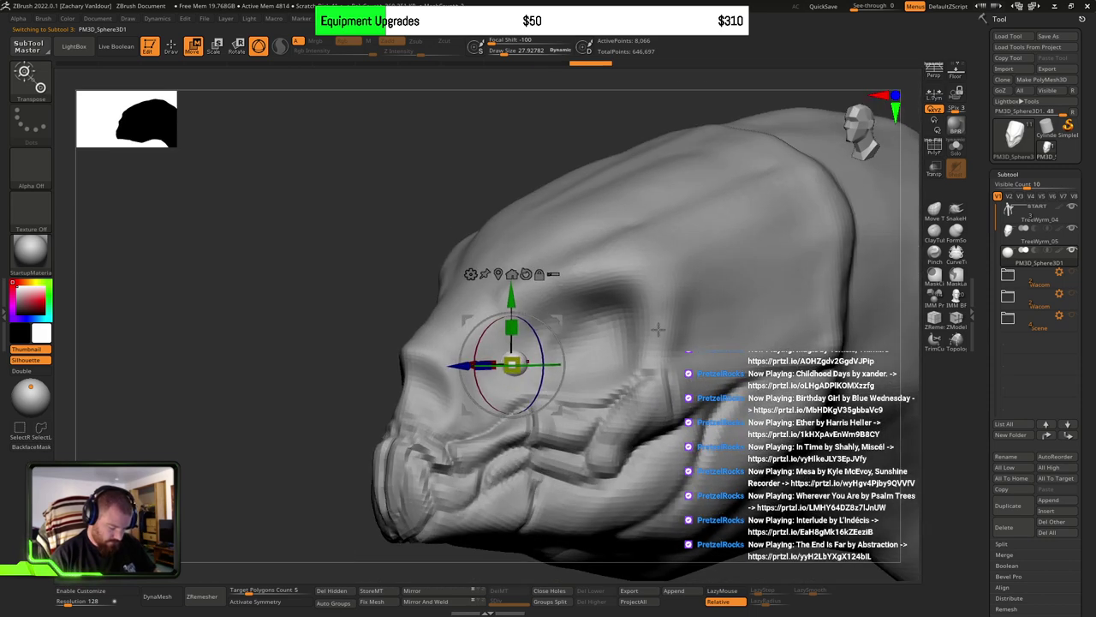
pyautogui.press('q')
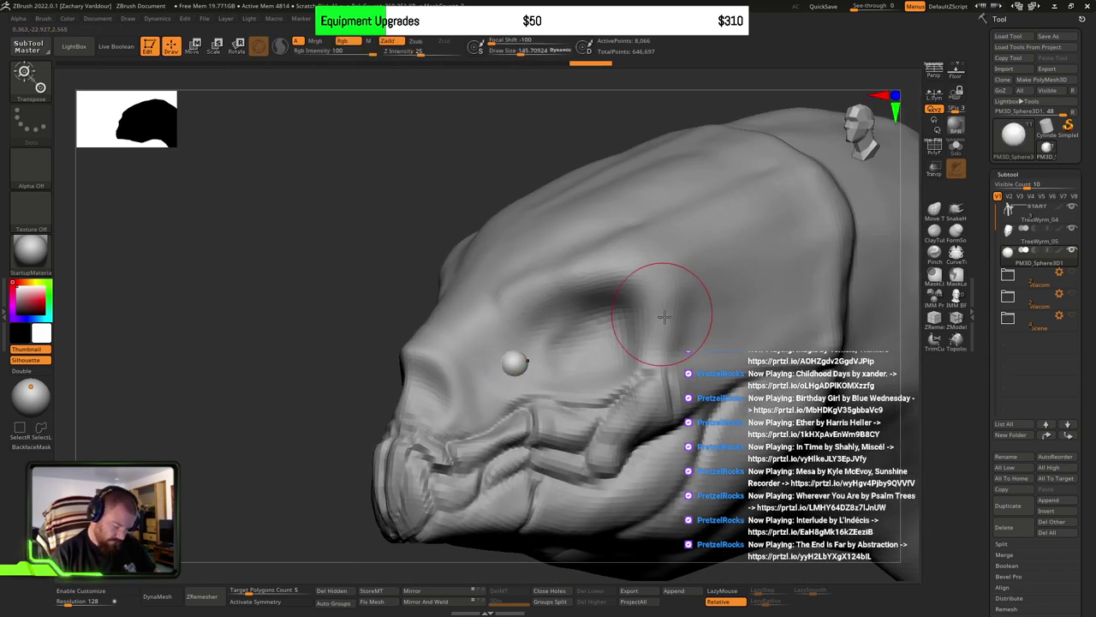
# Step: Select the head and build up the brow and temple around the eye socket with ClayBuildup at draw sizes of about 146 and 175
pyautogui.keyDown('alt'); pyautogui.click(639, 336); pyautogui.keyUp('alt')
pyautogui.press('w')
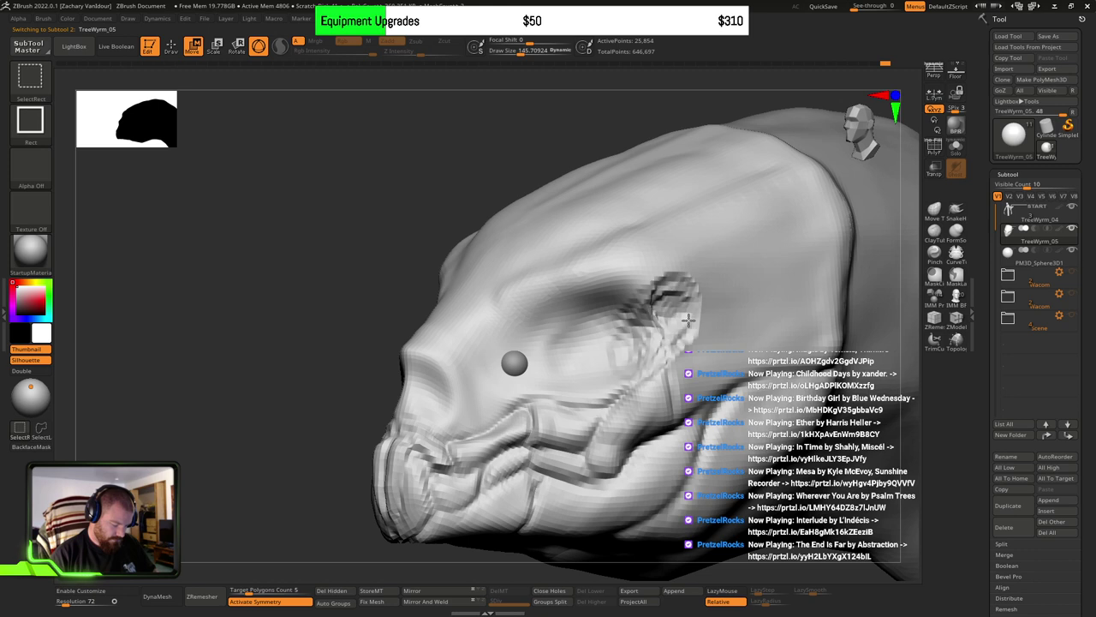
pyautogui.press('q')
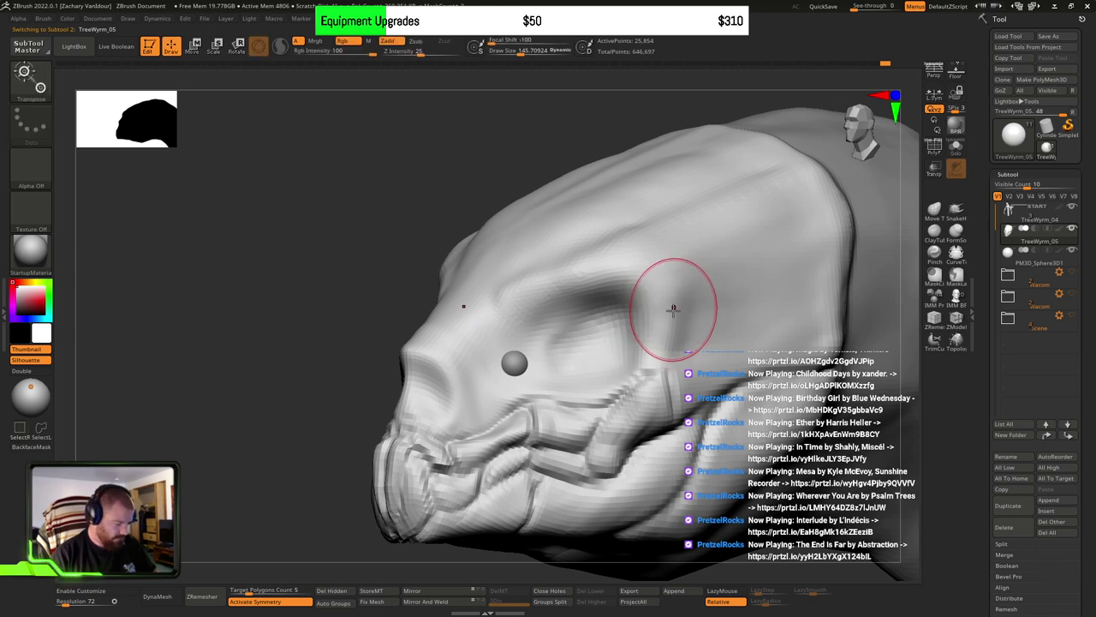
pyautogui.press('b')
pyautogui.press('c')
pyautogui.press('b')
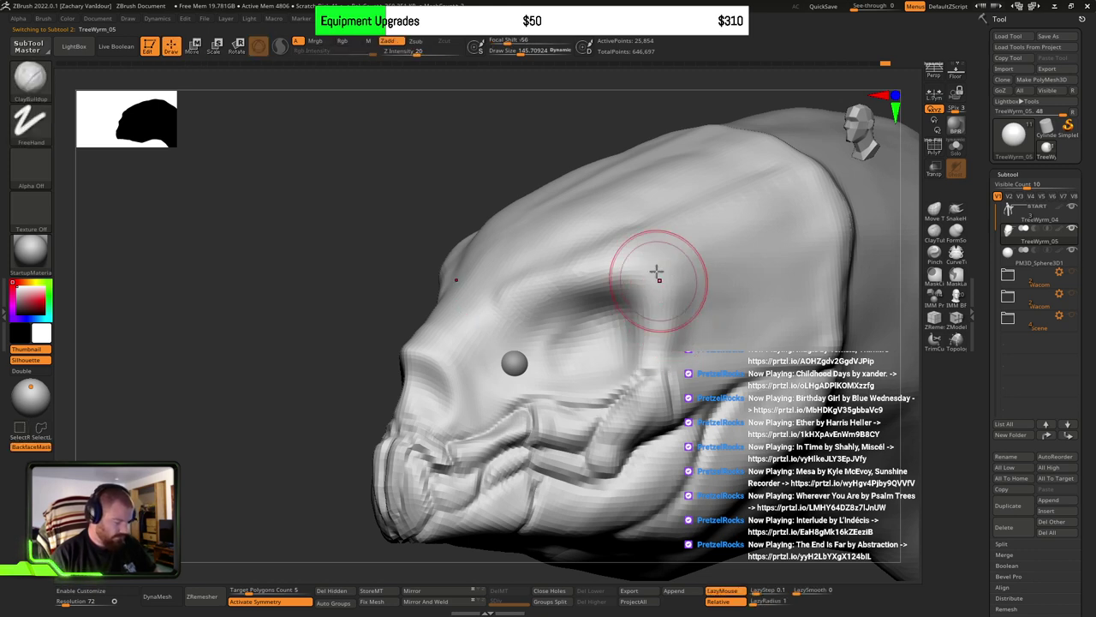
pyautogui.moveTo(673, 316)
pyautogui.mouseDown()
pyautogui.moveTo(662, 323)
pyautogui.moveTo(648, 303)
pyautogui.moveTo(693, 284)
pyautogui.mouseUp()
pyautogui.press('s')
pyautogui.moveTo(685, 312); pyautogui.dragTo(671, 343)
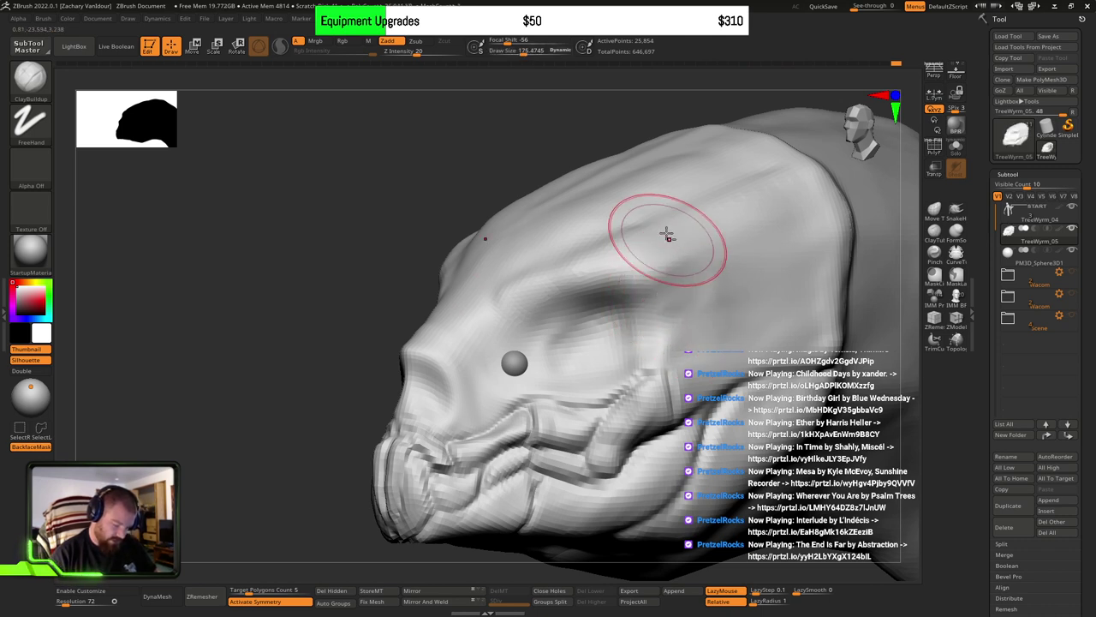
pyautogui.moveTo(639, 305)
pyautogui.mouseDown()
pyautogui.moveTo(605, 287)
pyautogui.moveTo(641, 222)
pyautogui.moveTo(673, 318)
pyautogui.moveTo(724, 296)
pyautogui.mouseUp()
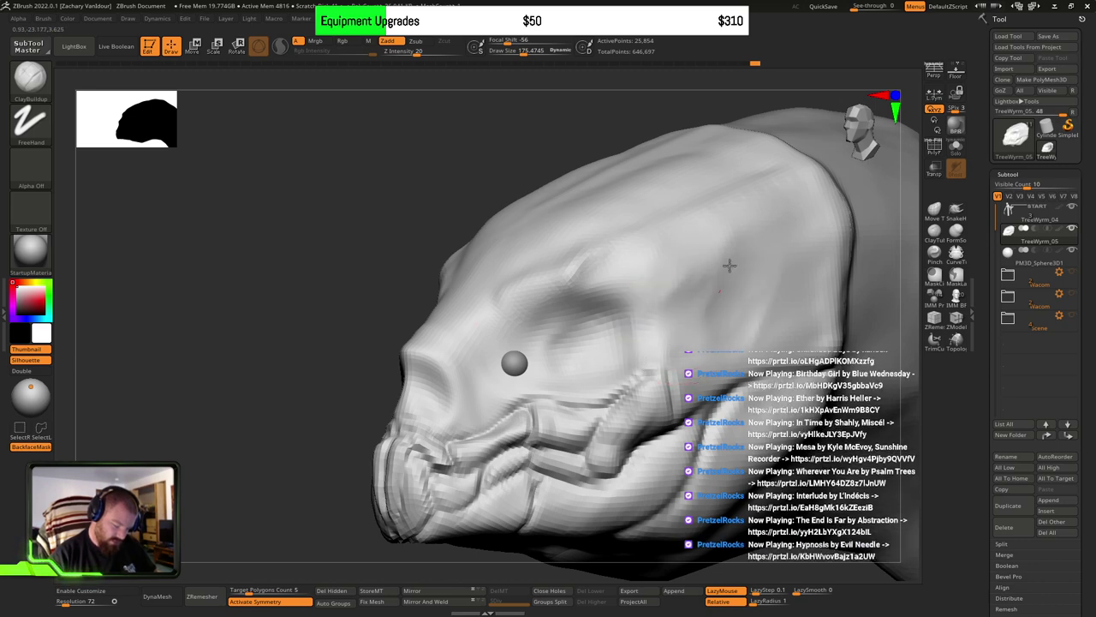
# Step: Carve away volume from the brow, side of the snout, eye socket and temple with subtractive ClayBuildup at a draw size of about 175
pyautogui.moveTo(671, 281); pyautogui.dragTo(713, 300, button='right')
pyautogui.moveTo(575, 302)
pyautogui.keyDown('alt'); pyautogui.mouseDown()
pyautogui.moveTo(631, 258)
pyautogui.moveTo(600, 283)
pyautogui.moveTo(632, 242)
pyautogui.moveTo(509, 318)
pyautogui.mouseUp(); pyautogui.keyUp('alt')
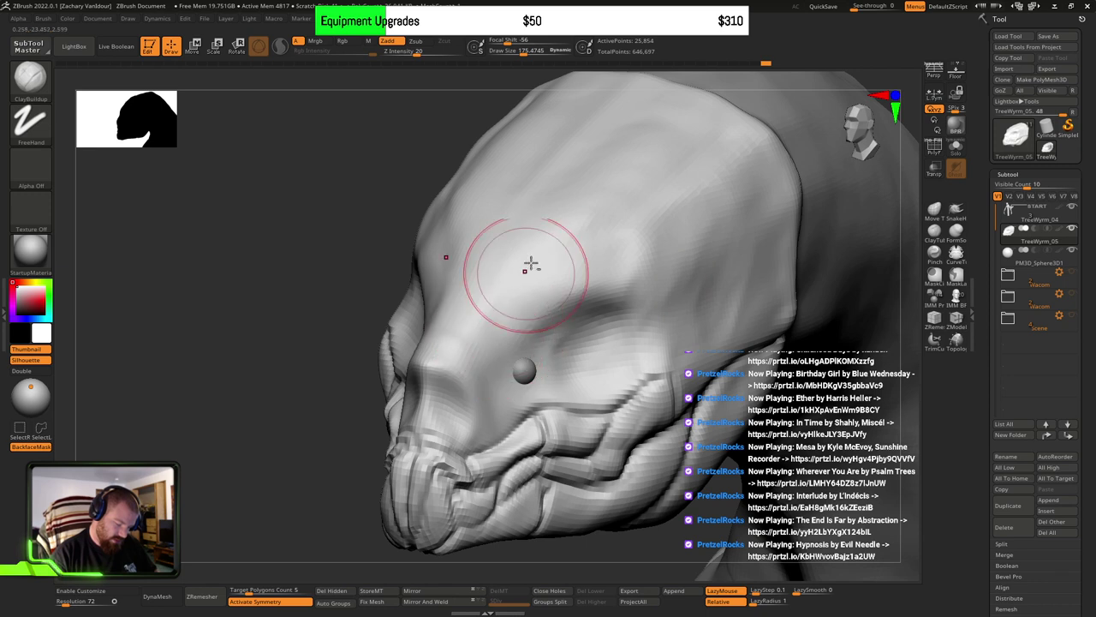
pyautogui.keyDown('alt'); pyautogui.moveTo(531, 265); pyautogui.dragTo(470, 323); pyautogui.keyUp('alt')
pyautogui.keyDown('alt'); pyautogui.moveTo(435, 362); pyautogui.dragTo(426, 394); pyautogui.keyUp('alt')
pyautogui.moveTo(496, 288)
pyautogui.keyDown('alt'); pyautogui.mouseDown()
pyautogui.moveTo(459, 382)
pyautogui.moveTo(475, 383)
pyautogui.moveTo(462, 370)
pyautogui.moveTo(463, 402)
pyautogui.moveTo(477, 419)
pyautogui.moveTo(465, 427)
pyautogui.moveTo(472, 323)
pyautogui.moveTo(435, 379)
pyautogui.moveTo(499, 349)
pyautogui.mouseUp(); pyautogui.keyUp('alt')
pyautogui.moveTo(631, 255)
pyautogui.keyDown('alt'); pyautogui.mouseDown()
pyautogui.moveTo(641, 256)
pyautogui.moveTo(607, 328)
pyautogui.mouseUp(); pyautogui.keyUp('alt')
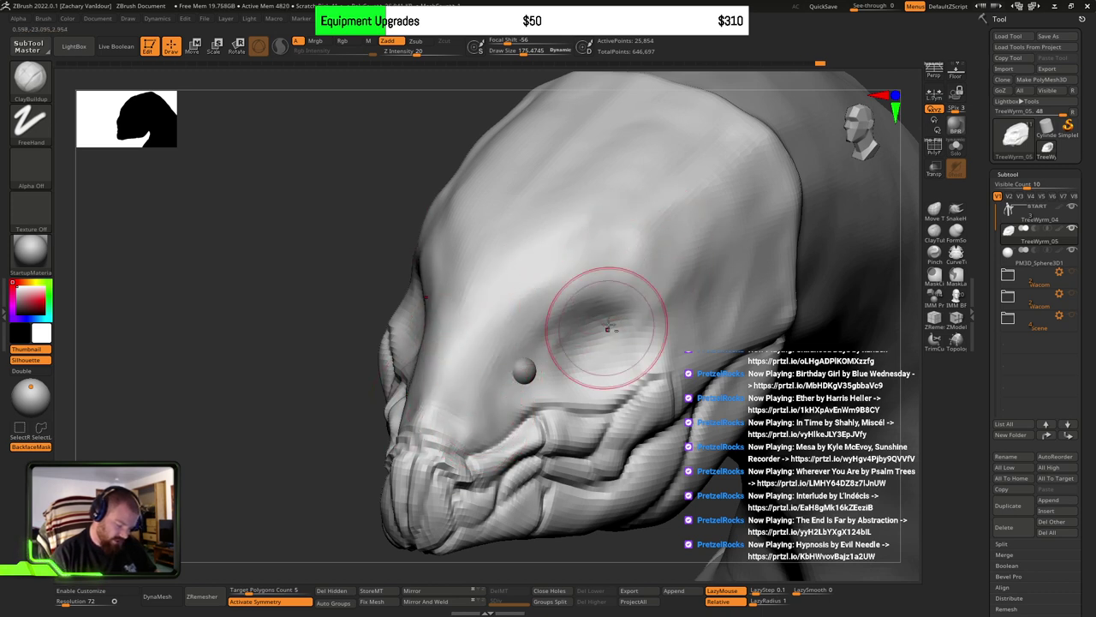
pyautogui.moveTo(660, 199)
pyautogui.keyDown('alt'); pyautogui.mouseDown()
pyautogui.moveTo(544, 345)
pyautogui.moveTo(540, 328)
pyautogui.moveTo(567, 367)
pyautogui.moveTo(631, 340)
pyautogui.moveTo(645, 319)
pyautogui.moveTo(607, 306)
pyautogui.moveTo(658, 277)
pyautogui.mouseUp(); pyautogui.keyUp('alt')
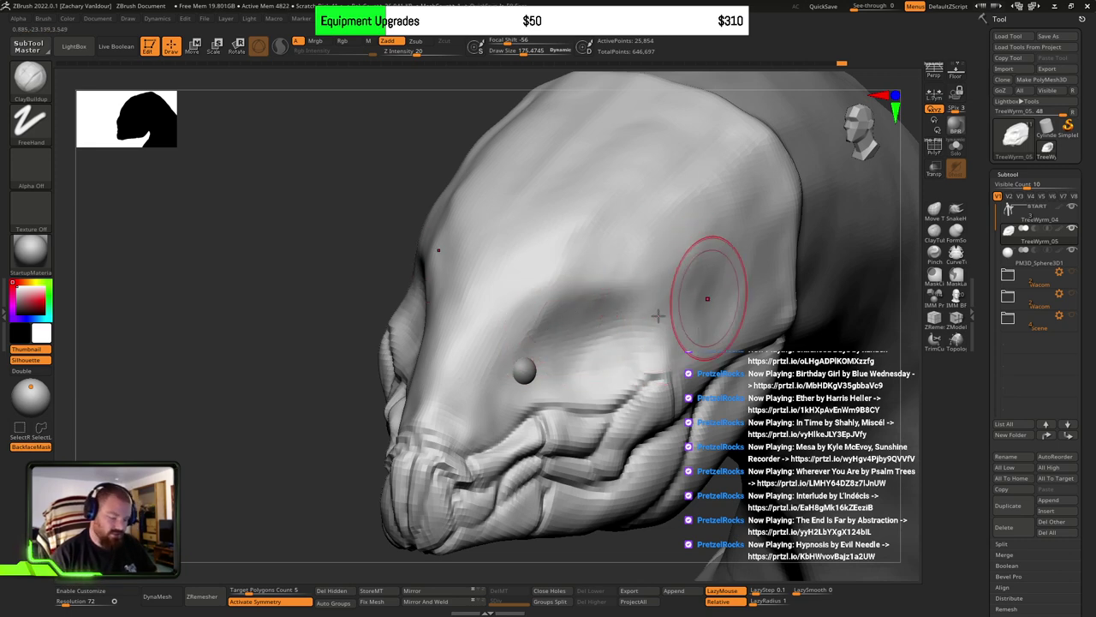
# Step: Inspect the head's brow, temple and eye socket from the front, above and three-quarter angles
pyautogui.moveTo(658, 316); pyautogui.dragTo(651, 320, button='right')
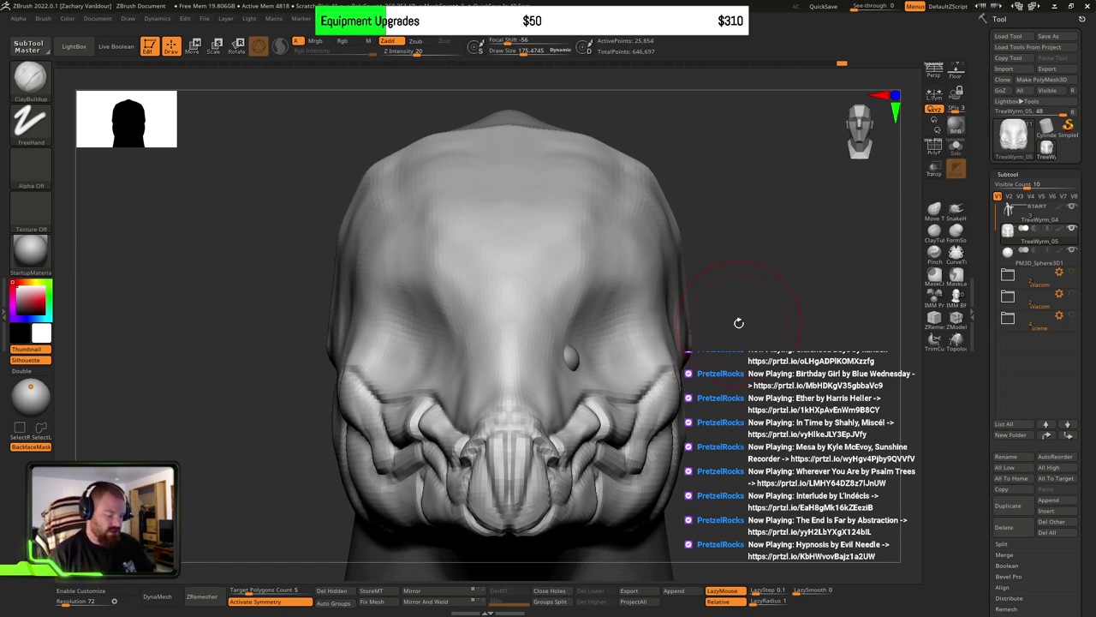
pyautogui.moveTo(715, 352); pyautogui.dragTo(620, 362, button='right')
pyautogui.moveTo(576, 351)
pyautogui.mouseDown()
pyautogui.moveTo(572, 363)
pyautogui.moveTo(648, 358)
pyautogui.moveTo(585, 377)
pyautogui.moveTo(595, 336)
pyautogui.moveTo(537, 344)
pyautogui.moveTo(628, 296)
pyautogui.moveTo(582, 343)
pyautogui.moveTo(641, 322)
pyautogui.mouseUp()
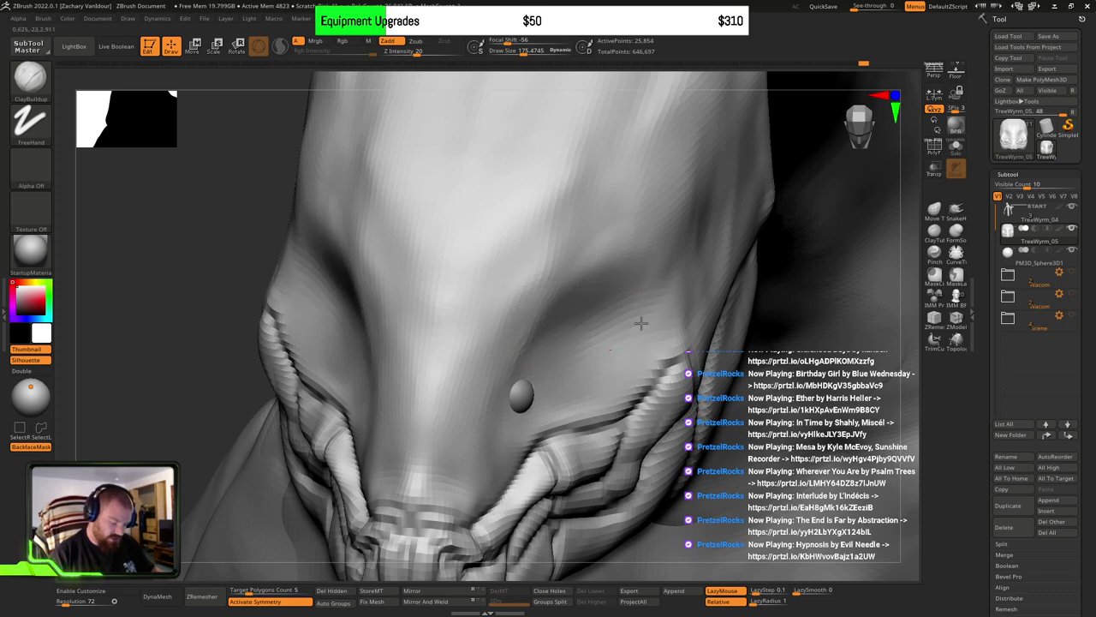
pyautogui.moveTo(642, 323)
pyautogui.mouseDown(button='right')
pyautogui.moveTo(624, 306)
pyautogui.moveTo(604, 316)
pyautogui.moveTo(653, 320)
pyautogui.moveTo(619, 349)
pyautogui.moveTo(637, 330)
pyautogui.mouseUp(button='right')
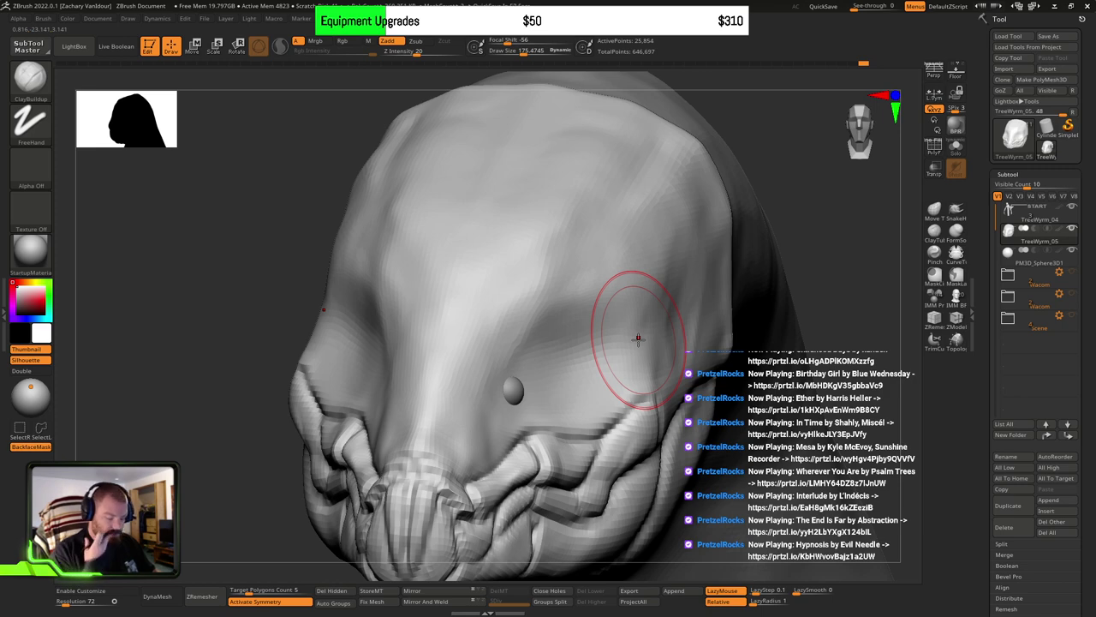
pyautogui.moveTo(590, 259); pyautogui.dragTo(578, 205, button='right')
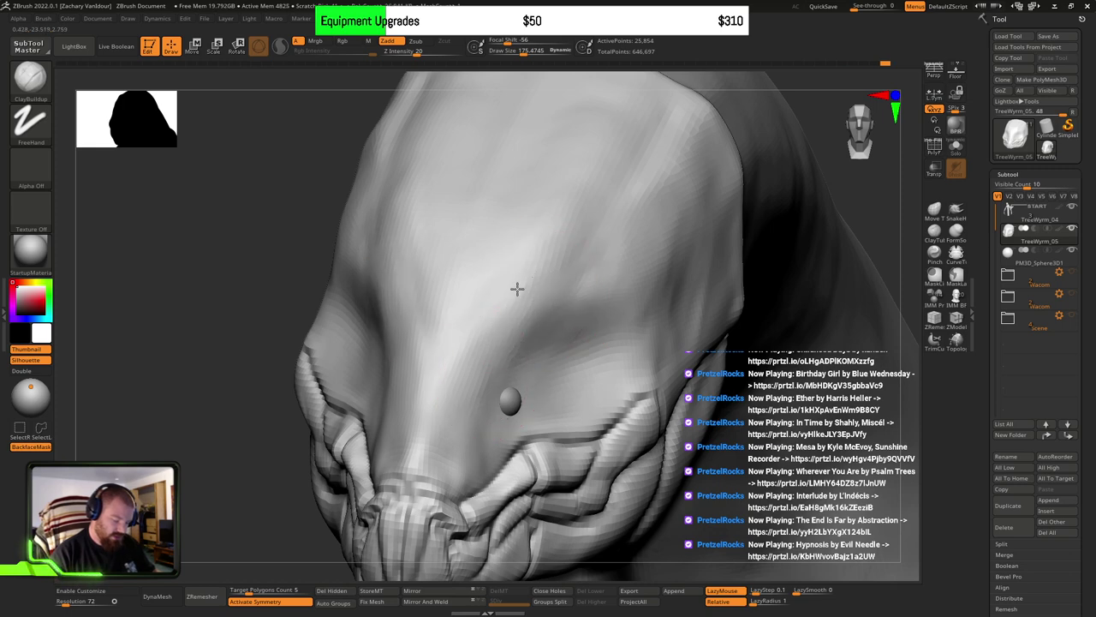
pyautogui.moveTo(568, 342)
pyautogui.mouseDown(button='right')
pyautogui.moveTo(602, 326)
pyautogui.moveTo(509, 395)
pyautogui.mouseUp(button='right')
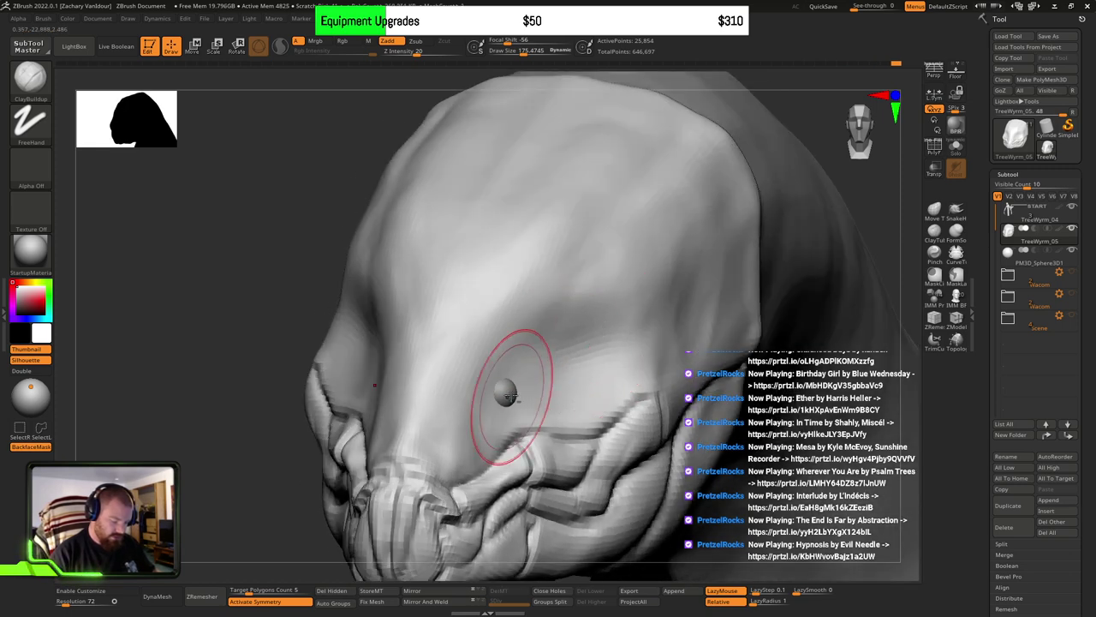
# Step: Select the small eyeball sphere, duplicate it above and behind the original, and position the enlarged copy as the main eye
pyautogui.keyDown('alt'); pyautogui.click(510, 396); pyautogui.keyUp('alt')
pyautogui.moveTo(641, 362)
pyautogui.mouseDown(button='right')
pyautogui.moveTo(643, 374)
pyautogui.moveTo(651, 345)
pyautogui.mouseUp(button='right')
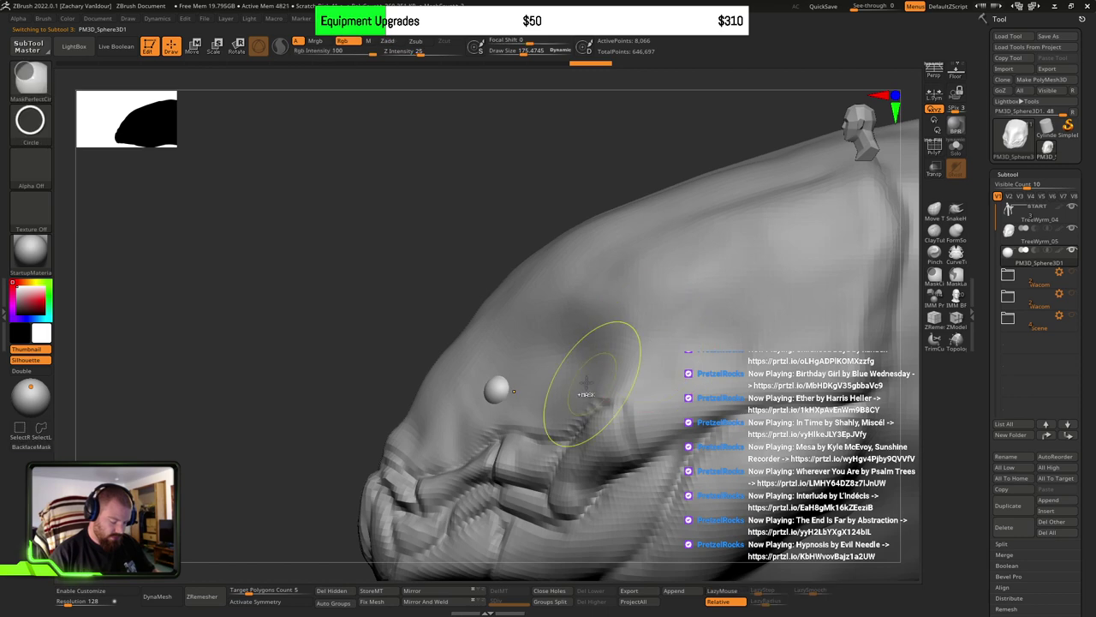
pyautogui.press('w')
pyautogui.keyDown('ctrl'); pyautogui.moveTo(548, 436); pyautogui.dragTo(596, 414); pyautogui.keyUp('ctrl')
pyautogui.keyDown('shift'); pyautogui.moveTo(644, 387); pyautogui.dragTo(711, 386, button='right'); pyautogui.keyUp('shift')
pyautogui.moveTo(590, 416); pyautogui.dragTo(617, 412)
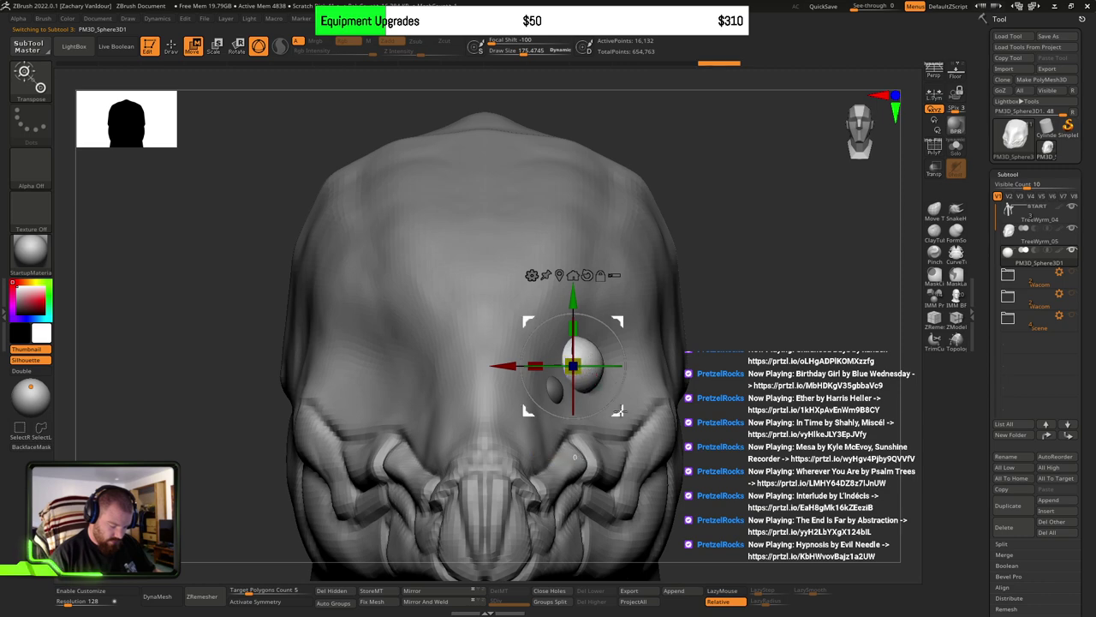
# Step: Shift another smaller eyeball copy outward, above and behind the large one, and turn on ghost transparency for the surrounding head
pyautogui.moveTo(615, 410); pyautogui.dragTo(649, 382, button='right')
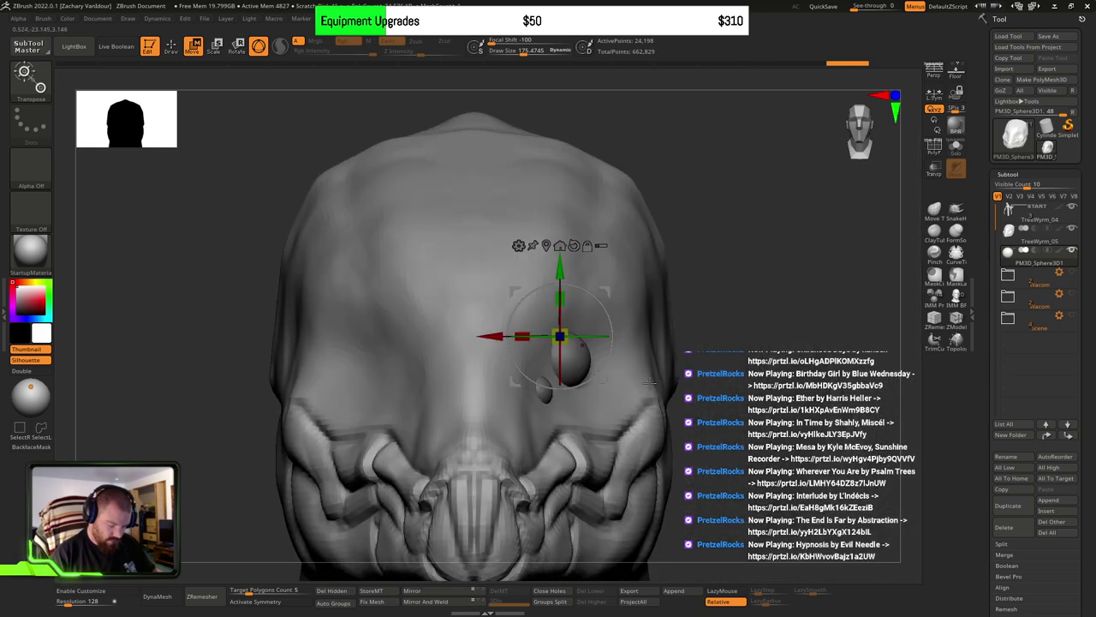
pyautogui.keyDown('ctrl'); pyautogui.moveTo(609, 379); pyautogui.dragTo(635, 374); pyautogui.keyUp('ctrl')
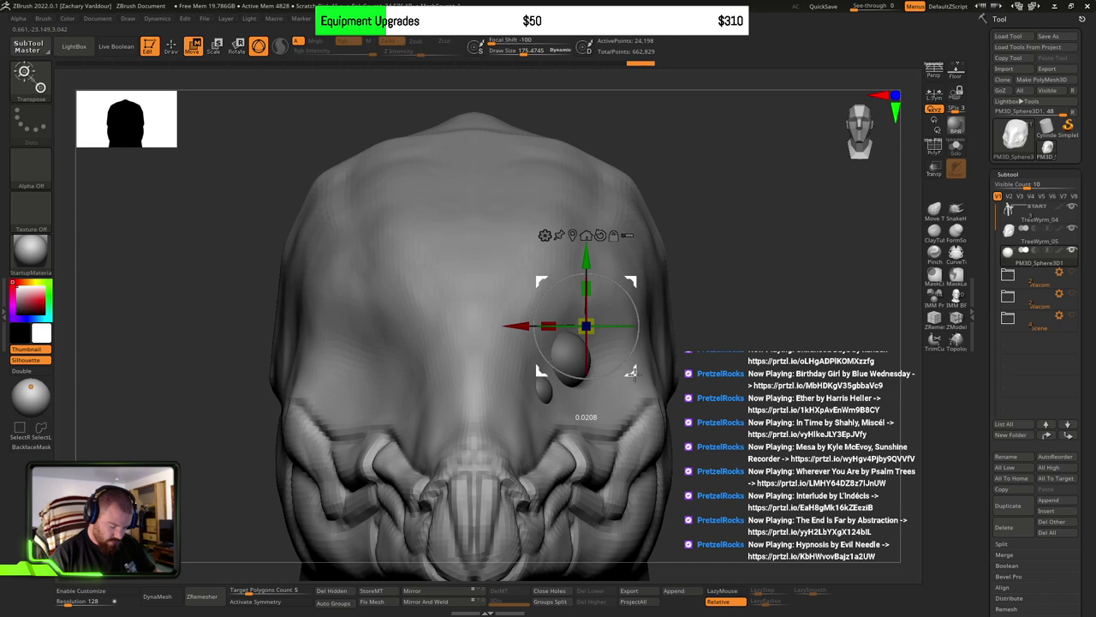
pyautogui.click(935, 169)
pyautogui.moveTo(128, 117); pyautogui.dragTo(133, 121)
pyautogui.moveTo(747, 366); pyautogui.dragTo(632, 354, button='right')
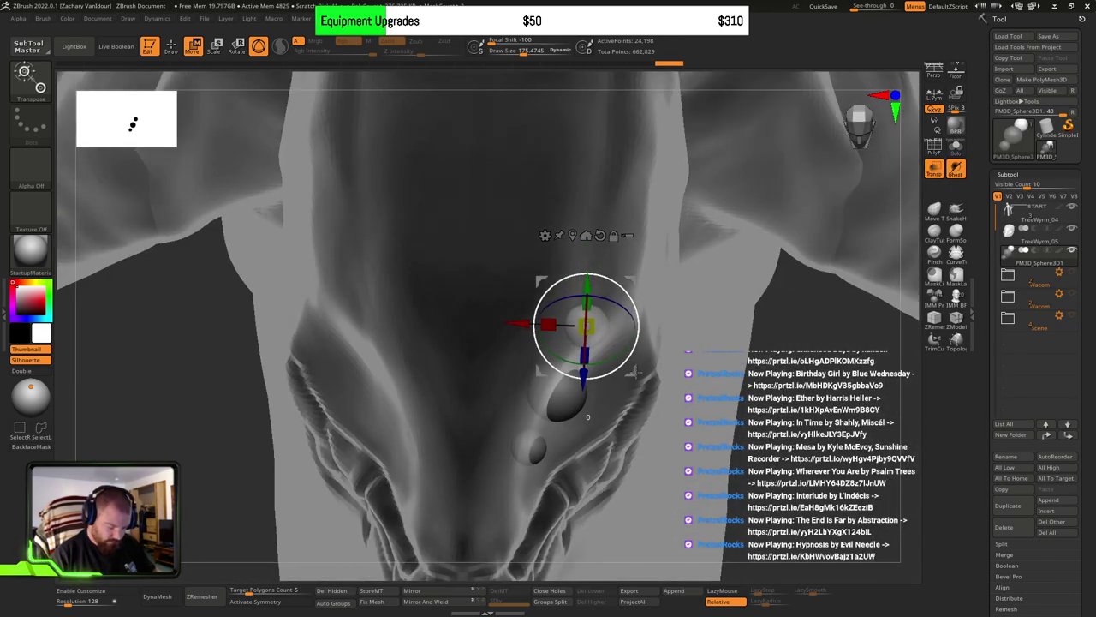
# Step: Position the third eyeball just behind the large one, adjusting its height and depth from top, side and front views
pyautogui.moveTo(629, 371); pyautogui.dragTo(626, 369)
pyautogui.moveTo(626, 370); pyautogui.dragTo(610, 298, button='right')
pyautogui.moveTo(597, 328); pyautogui.dragTo(593, 325)
pyautogui.moveTo(594, 328); pyautogui.dragTo(632, 370, button='right')
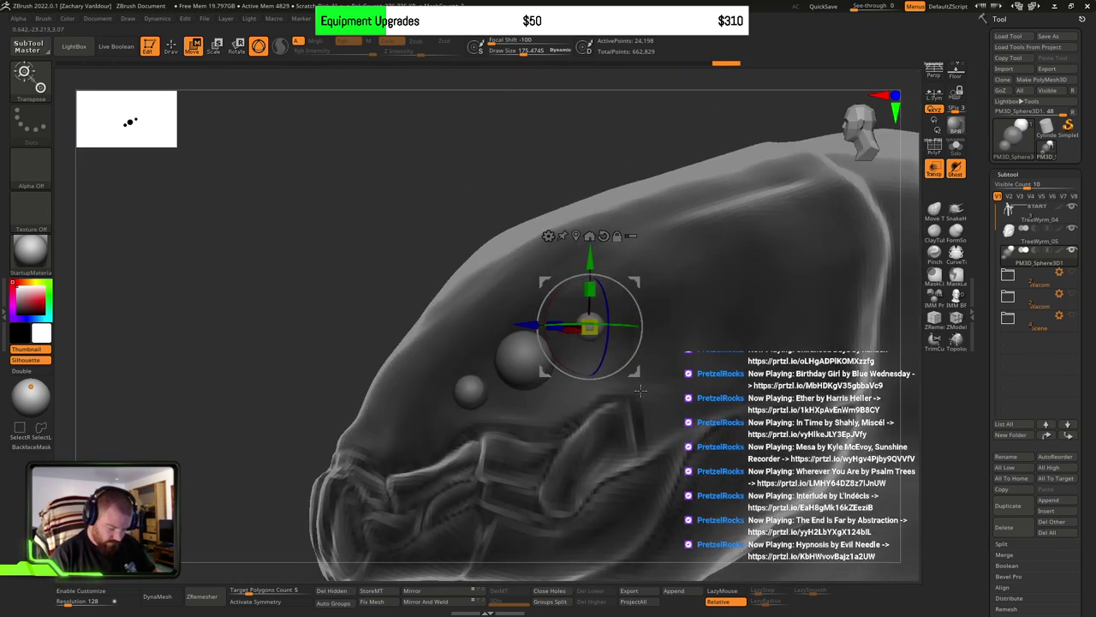
pyautogui.moveTo(634, 373); pyautogui.dragTo(635, 400)
pyautogui.keyDown('shift'); pyautogui.moveTo(636, 399); pyautogui.dragTo(685, 394, button='right'); pyautogui.keyUp('shift')
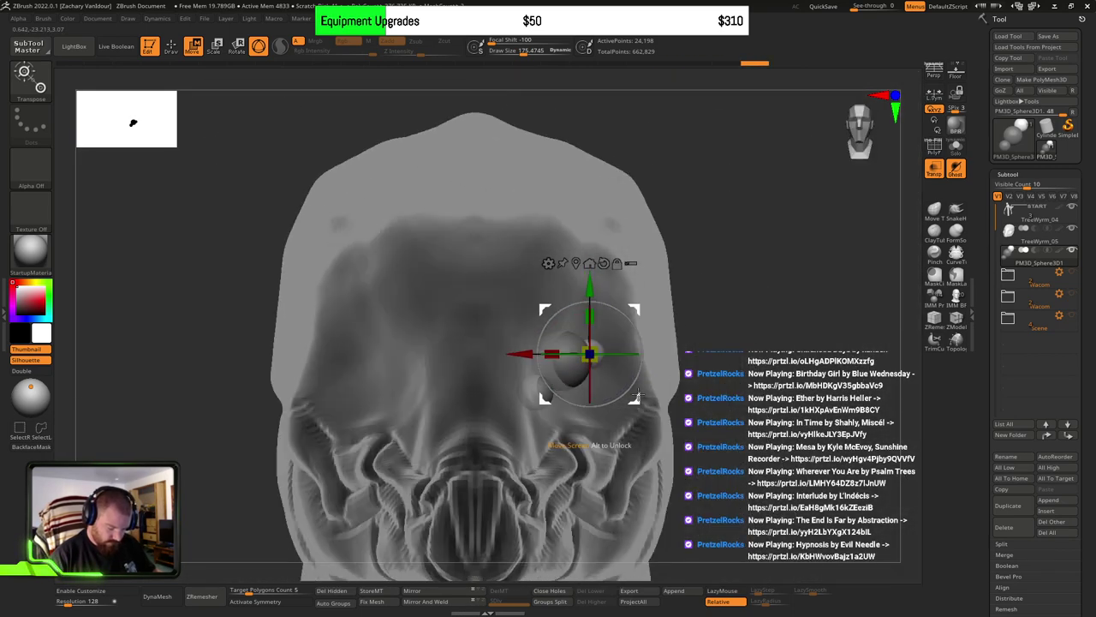
pyautogui.moveTo(637, 393); pyautogui.dragTo(647, 393)
pyautogui.moveTo(647, 393)
pyautogui.mouseDown(button='right')
pyautogui.moveTo(604, 385)
pyautogui.moveTo(622, 426)
pyautogui.moveTo(660, 432)
pyautogui.moveTo(656, 394)
pyautogui.mouseUp(button='right')
pyautogui.moveTo(652, 391); pyautogui.dragTo(656, 389)
pyautogui.keyDown('shift'); pyautogui.moveTo(657, 388); pyautogui.dragTo(612, 390, button='right'); pyautogui.keyUp('shift')
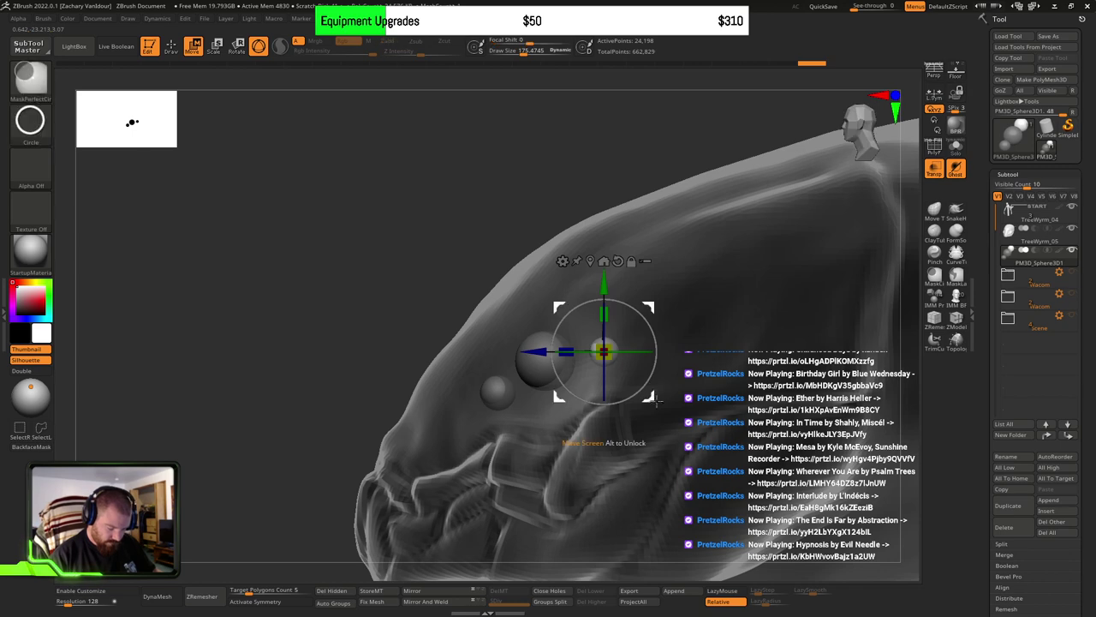
# Step: Duplicate the third eyeball to place a fourth one above it, return to Draw mode and review the eye cluster
pyautogui.keyDown('ctrl'); pyautogui.moveTo(653, 395); pyautogui.dragTo(653, 356); pyautogui.keyUp('ctrl')
pyautogui.moveTo(620, 434); pyautogui.dragTo(652, 431)
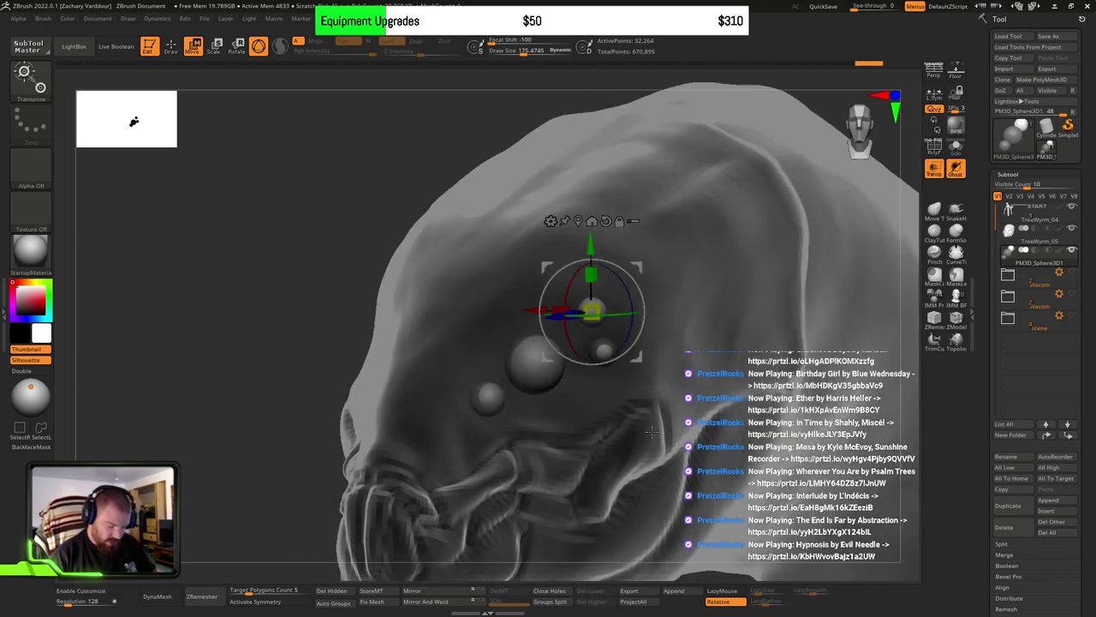
pyautogui.press('q')
pyautogui.moveTo(622, 406)
pyautogui.mouseDown(button='right')
pyautogui.moveTo(597, 408)
pyautogui.moveTo(651, 419)
pyautogui.mouseUp(button='right')
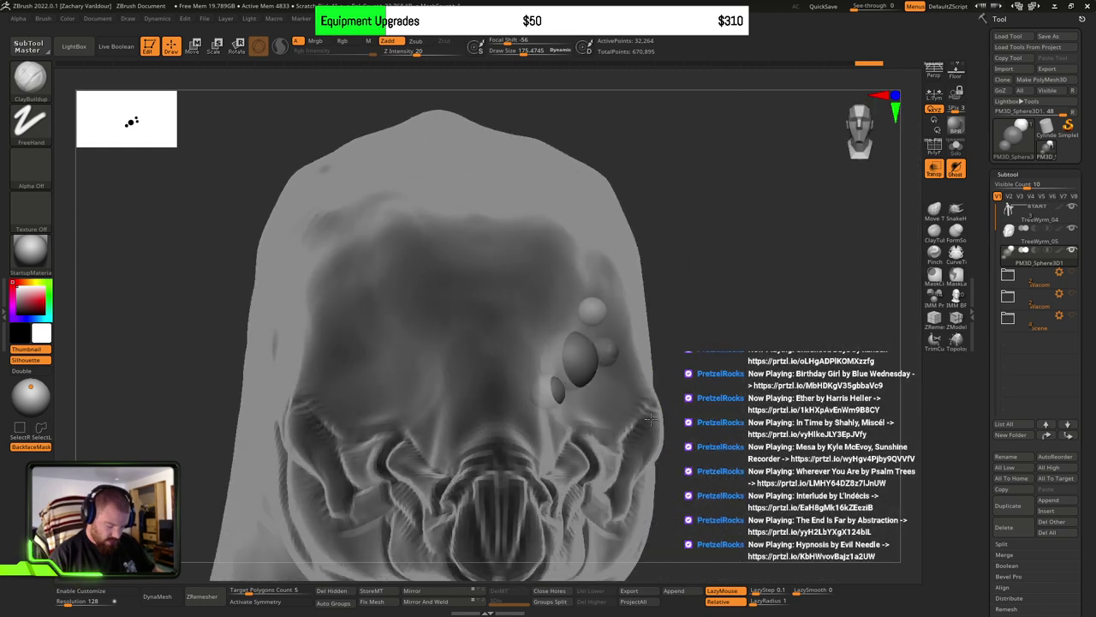
pyautogui.moveTo(651, 419)
pyautogui.mouseDown()
pyautogui.moveTo(576, 366)
pyautogui.moveTo(604, 370)
pyautogui.moveTo(565, 360)
pyautogui.moveTo(576, 386)
pyautogui.mouseUp()
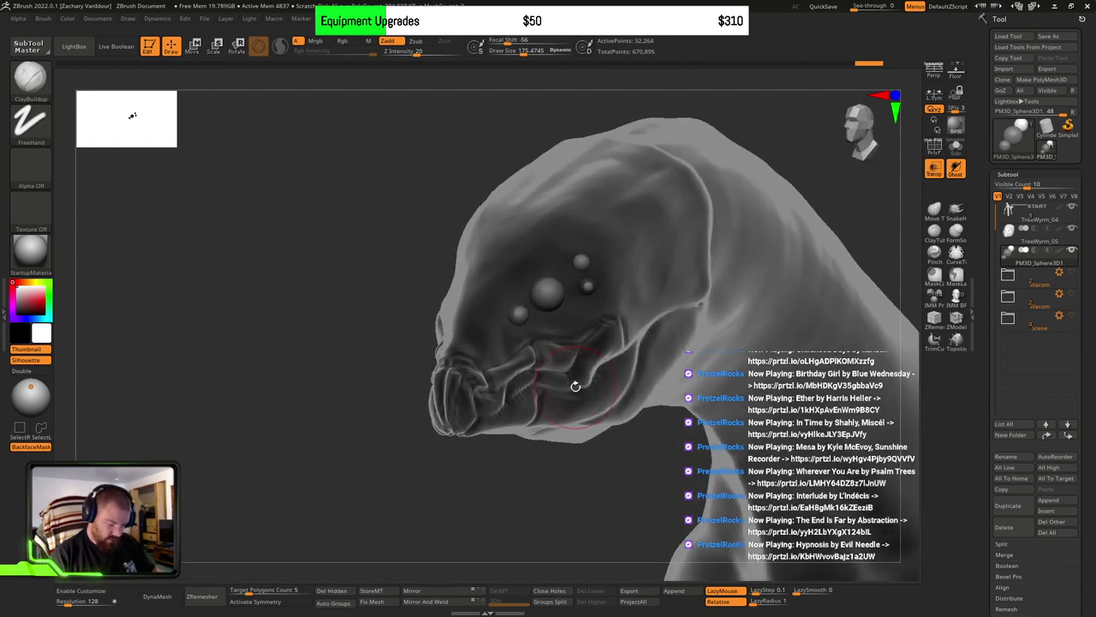
pyautogui.moveTo(608, 352)
pyautogui.mouseDown()
pyautogui.moveTo(629, 375)
pyautogui.moveTo(562, 391)
pyautogui.moveTo(588, 411)
pyautogui.mouseUp()
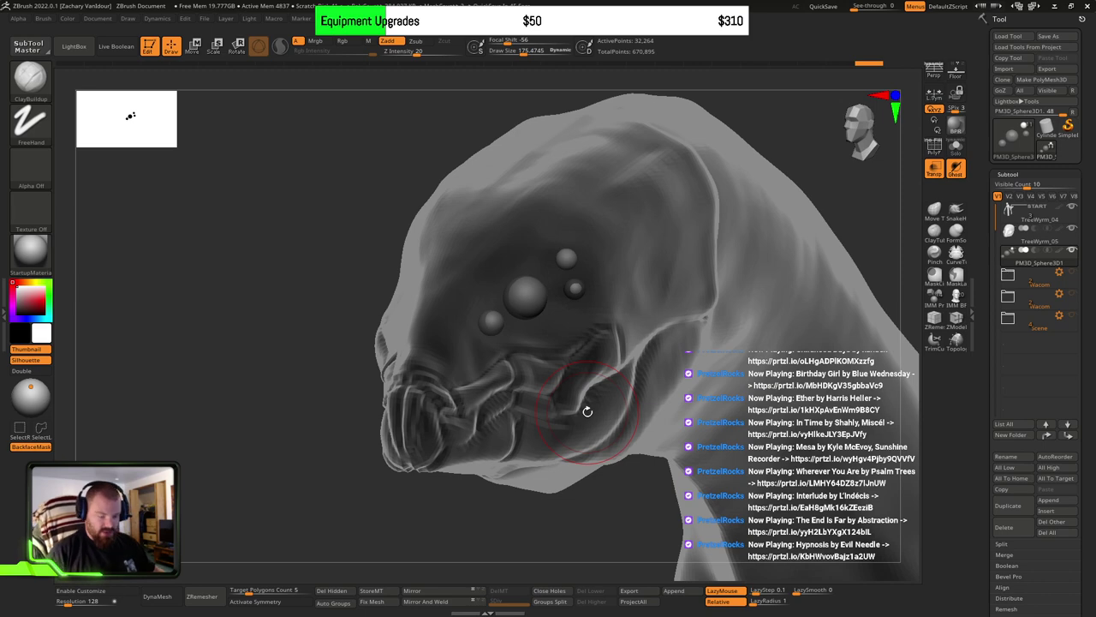
# Step: Select the head and carve sockets around the four eyeballs with subtractive ClayBuildup at a draw size of about 104
pyautogui.moveTo(545, 405)
pyautogui.mouseDown(button='right')
pyautogui.moveTo(685, 402)
pyautogui.moveTo(532, 409)
pyautogui.moveTo(558, 426)
pyautogui.moveTo(544, 432)
pyautogui.moveTo(549, 420)
pyautogui.moveTo(573, 445)
pyautogui.moveTo(544, 379)
pyautogui.mouseUp(button='right')
pyautogui.press('s')
pyautogui.moveTo(545, 384); pyautogui.dragTo(531, 387)
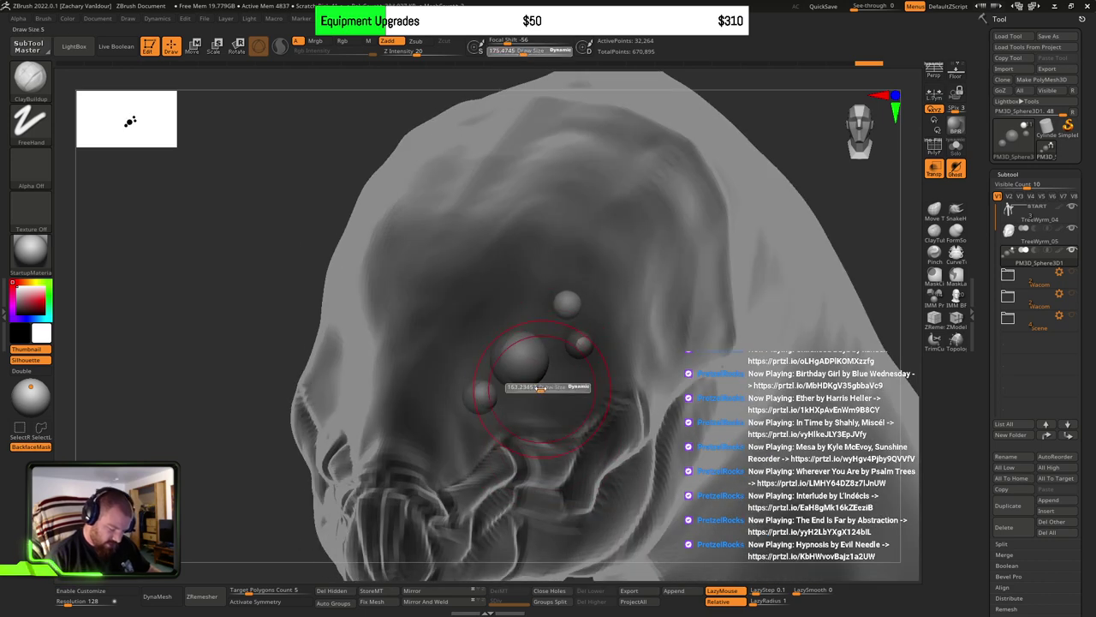
pyautogui.moveTo(537, 401)
pyautogui.keyDown('alt'); pyautogui.mouseDown(button='right')
pyautogui.moveTo(592, 362)
pyautogui.moveTo(618, 379)
pyautogui.moveTo(587, 377)
pyautogui.moveTo(621, 385)
pyautogui.mouseUp(button='right'); pyautogui.keyUp('alt')
pyautogui.keyDown('alt'); pyautogui.click(603, 384); pyautogui.keyUp('alt')
pyautogui.moveTo(634, 341); pyautogui.dragTo(596, 371)
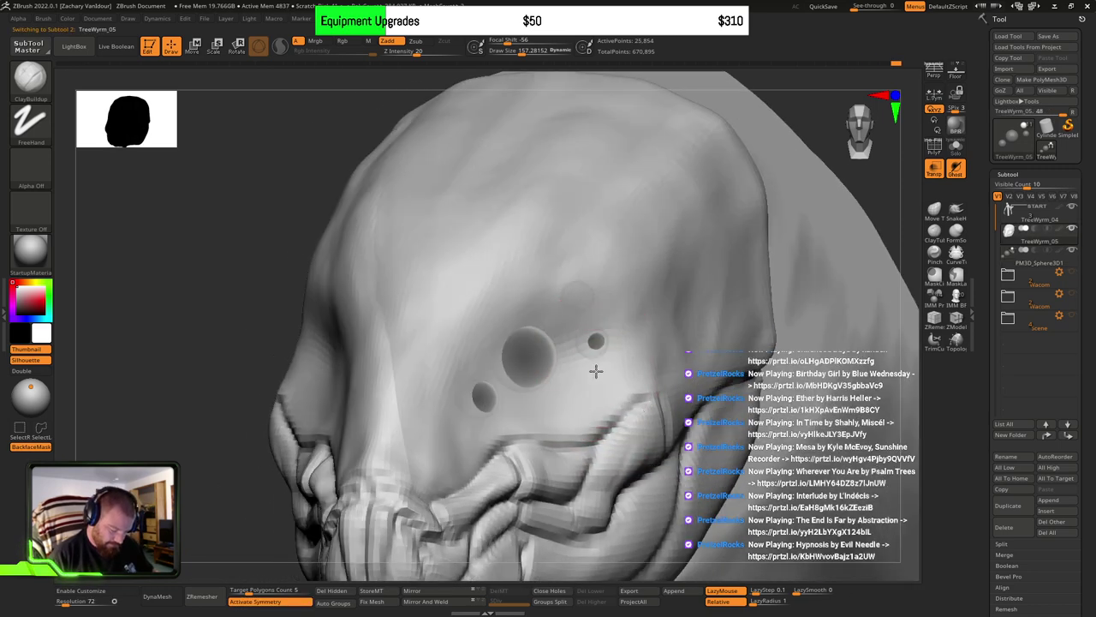
pyautogui.press('s')
pyautogui.moveTo(595, 312); pyautogui.dragTo(583, 311)
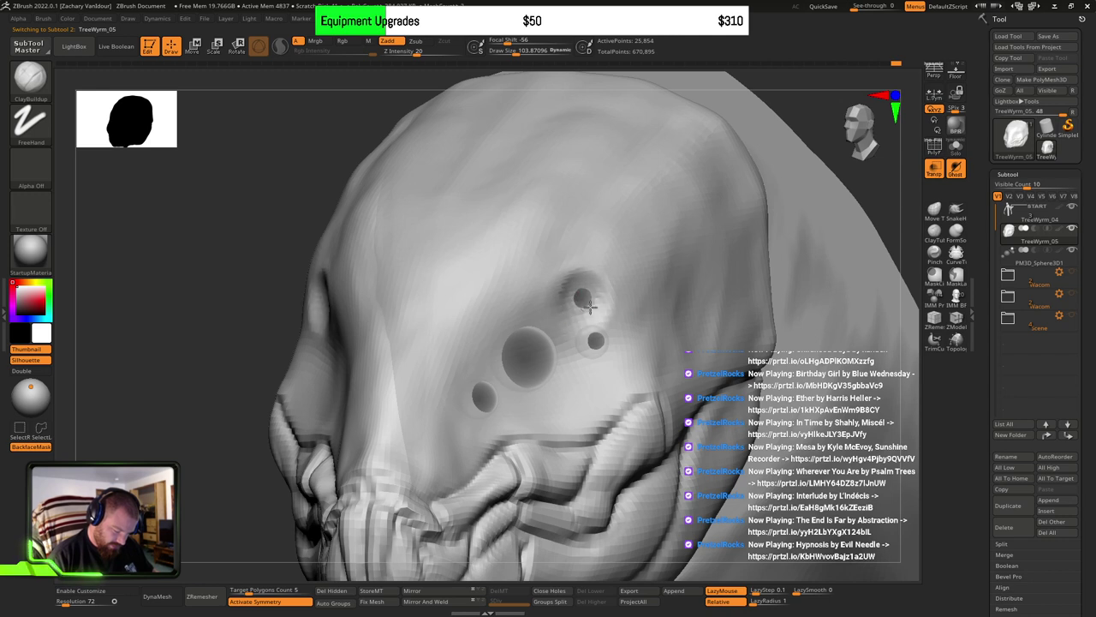
pyautogui.keyDown('alt'); pyautogui.moveTo(591, 298); pyautogui.dragTo(584, 292); pyautogui.keyUp('alt')
pyautogui.keyDown('alt'); pyautogui.moveTo(596, 350); pyautogui.dragTo(592, 346); pyautogui.keyUp('alt')
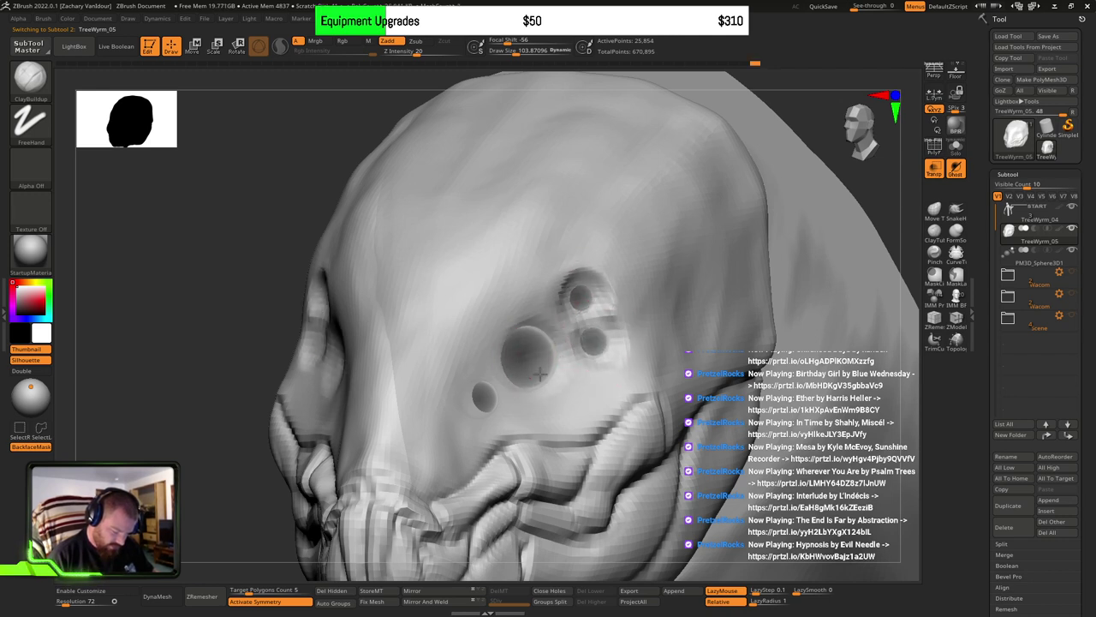
pyautogui.keyDown('alt'); pyautogui.moveTo(480, 393); pyautogui.dragTo(479, 391); pyautogui.keyUp('alt')
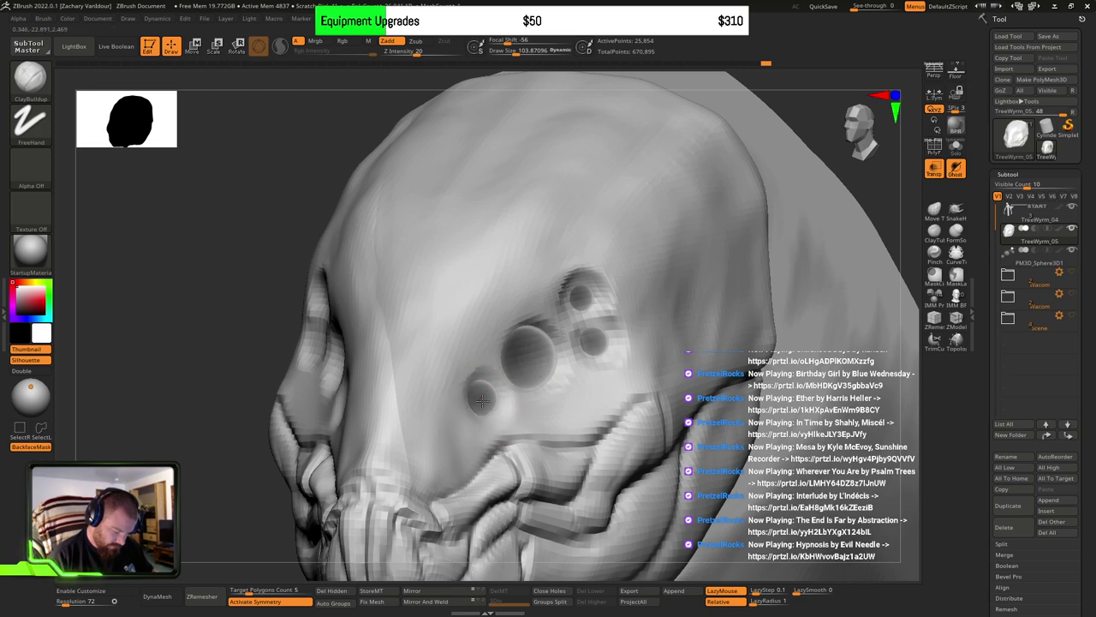
pyautogui.keyDown('ctrl'); pyautogui.moveTo(622, 384); pyautogui.dragTo(557, 366, button='right'); pyautogui.keyUp('ctrl')
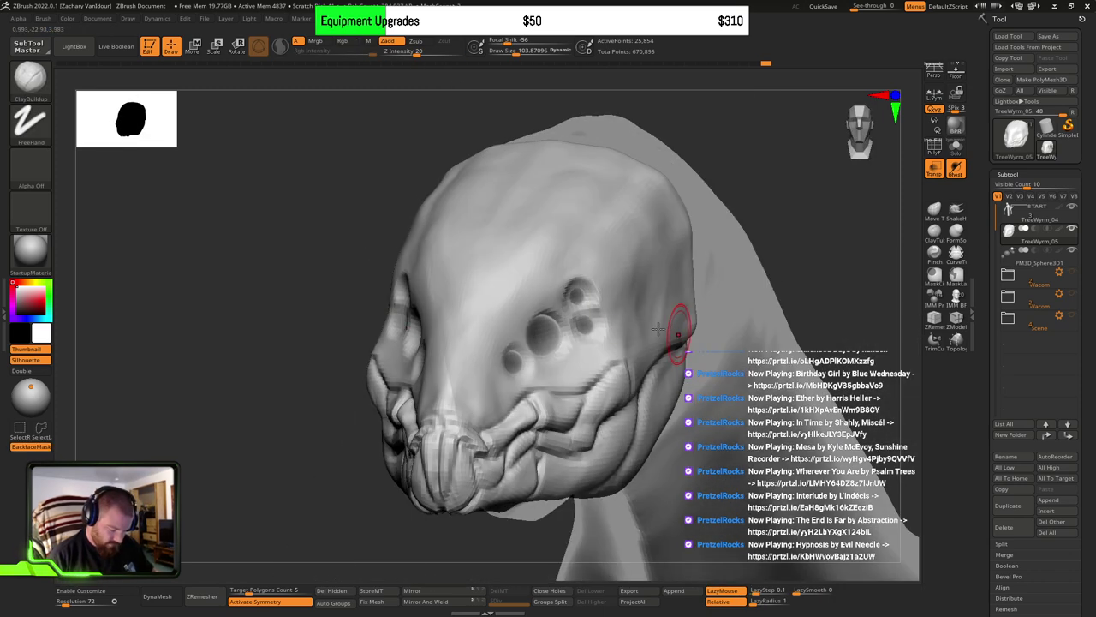
# Step: Select the eyeball spheres and display their PolyFrame to check the cluster up close
pyautogui.keyDown('alt'); pyautogui.click(545, 326); pyautogui.keyUp('alt')
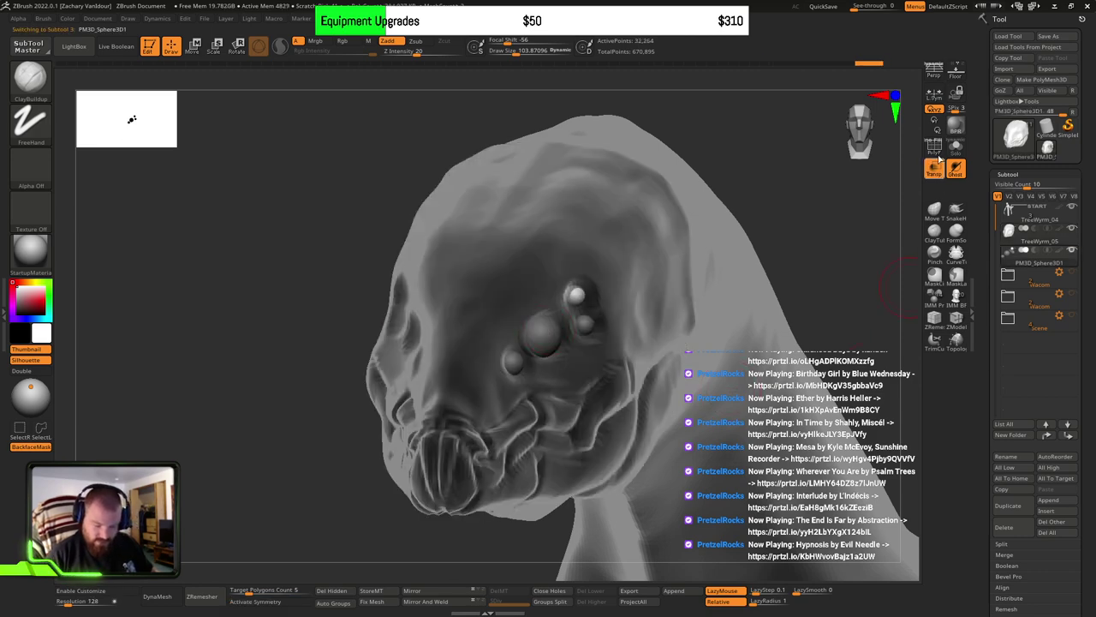
pyautogui.click(936, 151)
pyautogui.keyDown('ctrl'); pyautogui.moveTo(588, 352); pyautogui.dragTo(628, 377, button='right'); pyautogui.keyUp('ctrl')
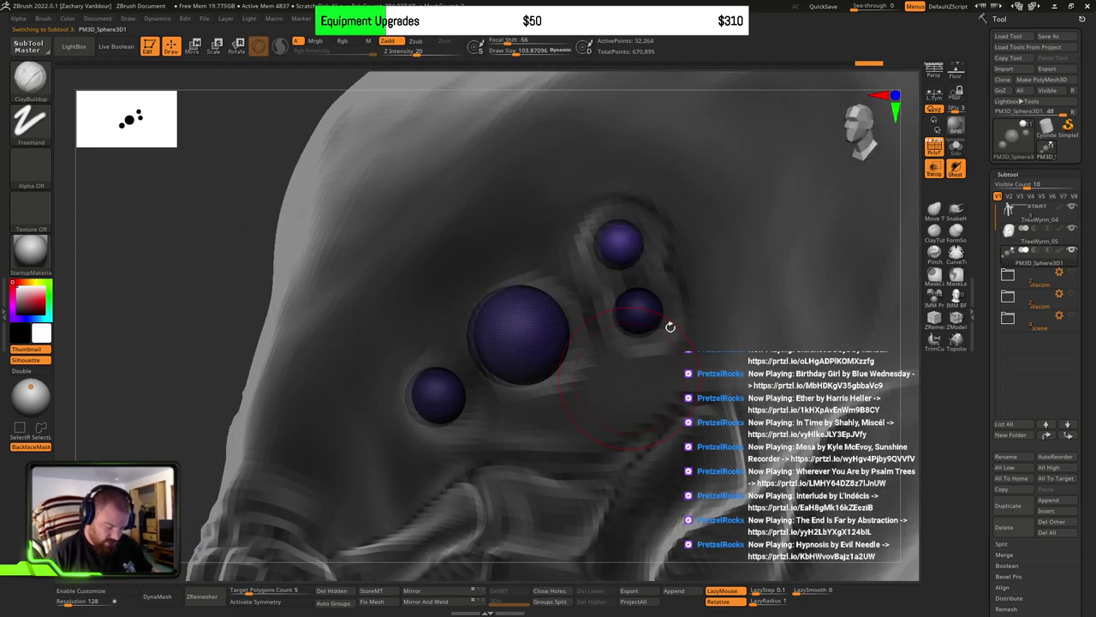
pyautogui.moveTo(670, 347); pyautogui.dragTo(633, 394, button='right')
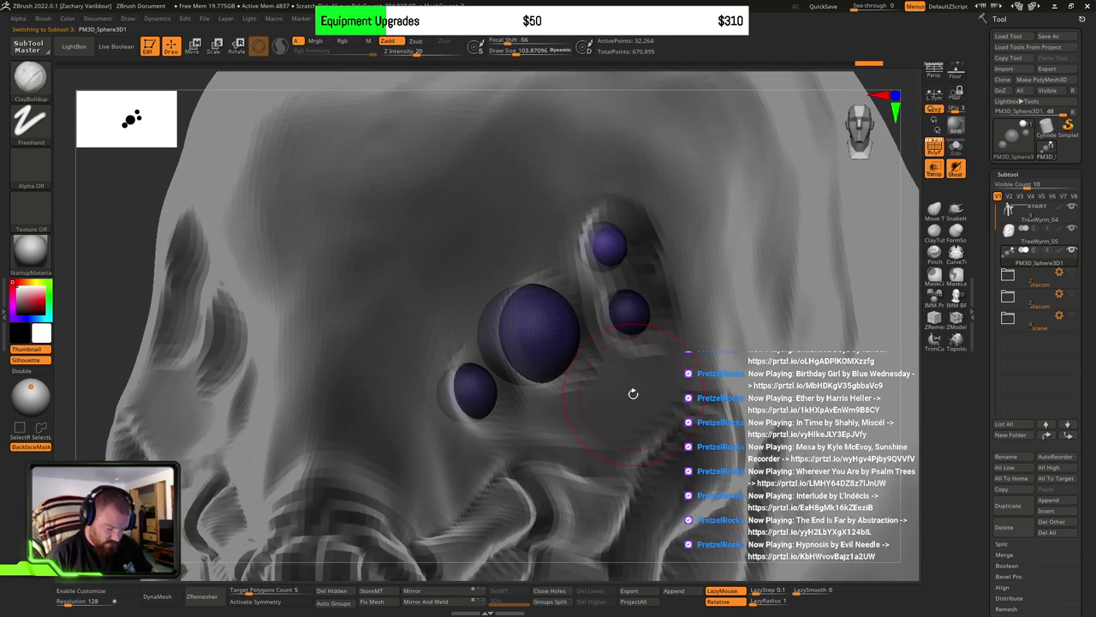
# Step: Split the four eye spheres into separate polygroups with Auto Groups
pyautogui.click(334, 602)
pyautogui.moveTo(347, 579); pyautogui.dragTo(313, 579)
pyautogui.click(349, 604)
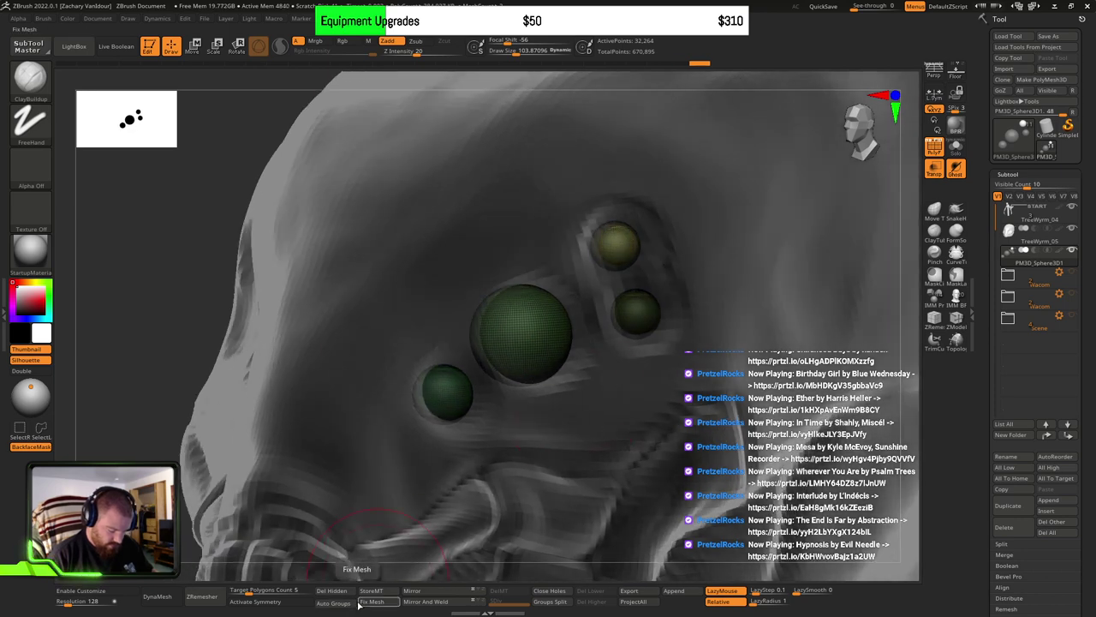
pyautogui.hotkey('ctrl', 'z')
# Step: Isolate the small front eye sphere and assign it a new polygroup
pyautogui.moveTo(494, 406); pyautogui.dragTo(500, 432, button='right')
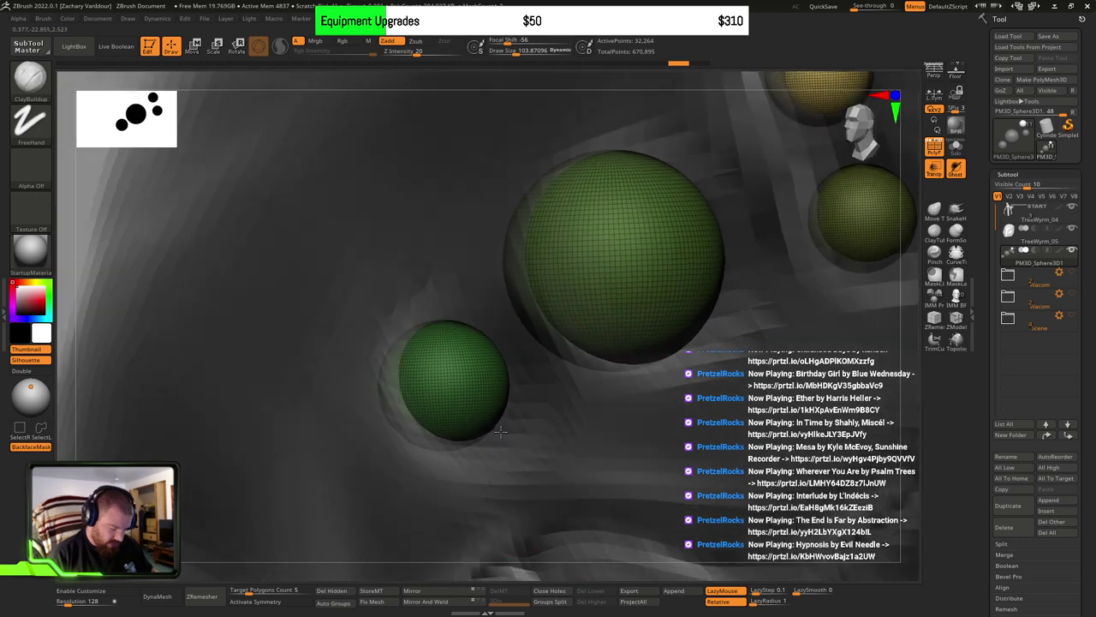
pyautogui.moveTo(501, 431)
pyautogui.mouseDown()
pyautogui.moveTo(553, 399)
pyautogui.moveTo(465, 414)
pyautogui.mouseUp()
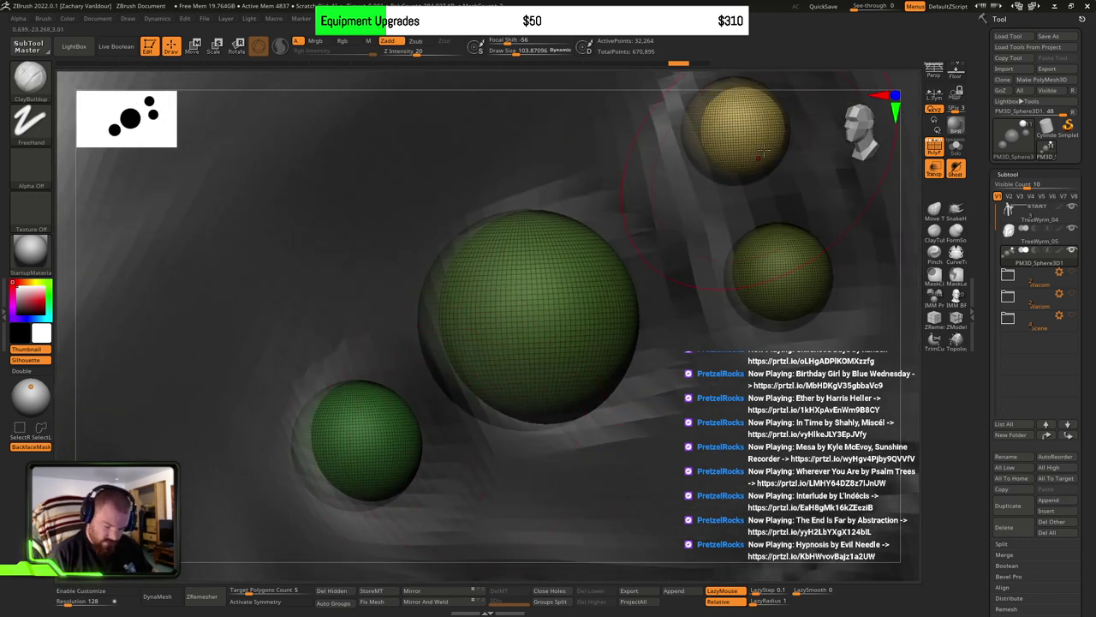
pyautogui.keyDown('ctrl'); pyautogui.keyDown('shift'); pyautogui.click(395, 452); pyautogui.keyUp('shift'); pyautogui.keyUp('ctrl')
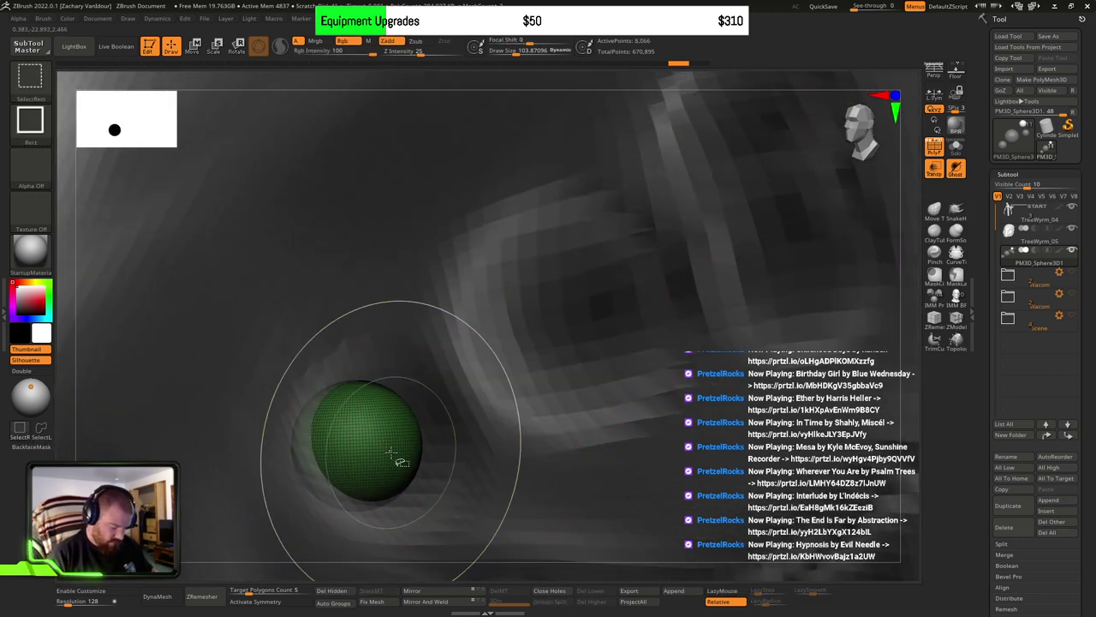
pyautogui.hotkey('ctrl', 'w')
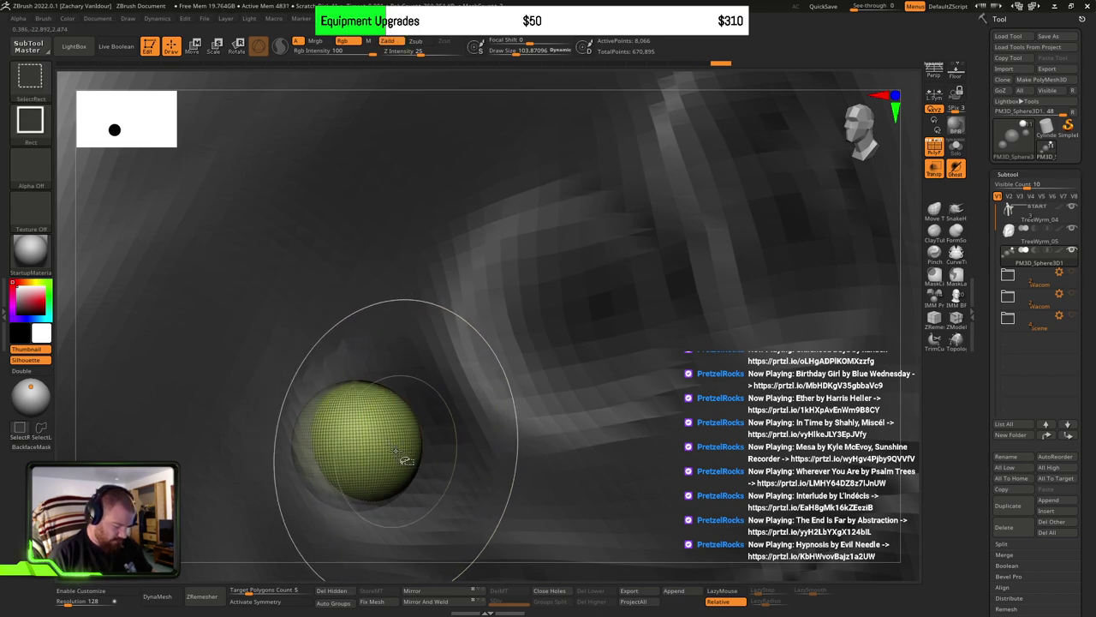
# Step: Show only the large eye sphere and assign it a new polygroup
pyautogui.keyDown('ctrl'); pyautogui.keyDown('shift'); pyautogui.moveTo(385, 454); pyautogui.dragTo(390, 442); pyautogui.keyUp('shift'); pyautogui.keyUp('ctrl')
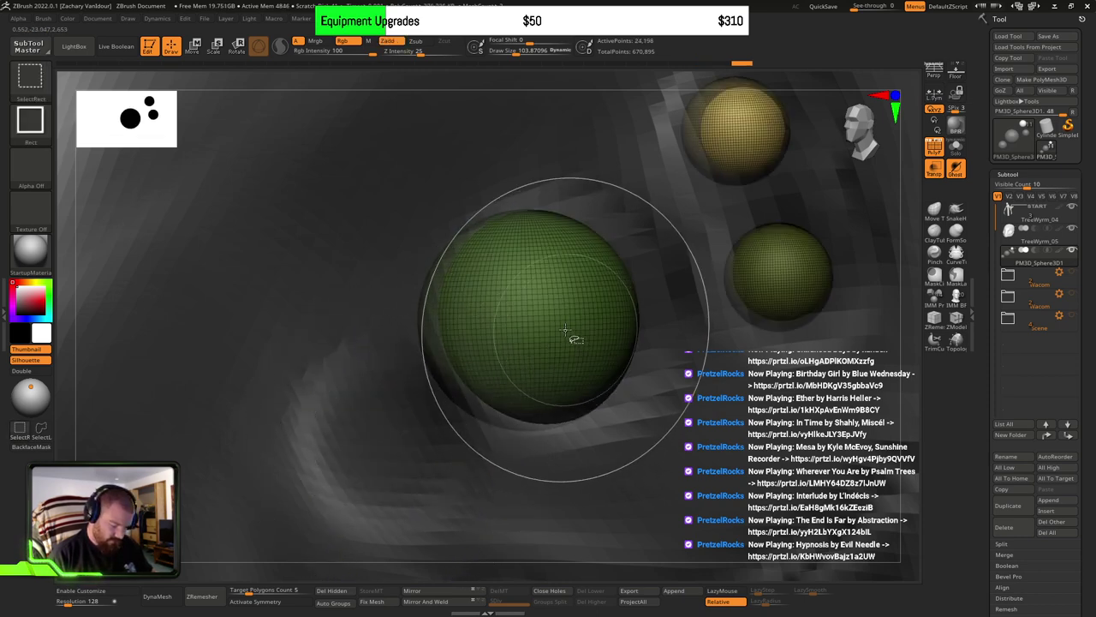
pyautogui.keyDown('ctrl'); pyautogui.keyDown('shift'); pyautogui.click(759, 259); pyautogui.keyUp('shift'); pyautogui.keyUp('ctrl')
pyautogui.keyDown('ctrl'); pyautogui.keyDown('shift'); pyautogui.click(741, 149); pyautogui.keyUp('shift'); pyautogui.keyUp('ctrl')
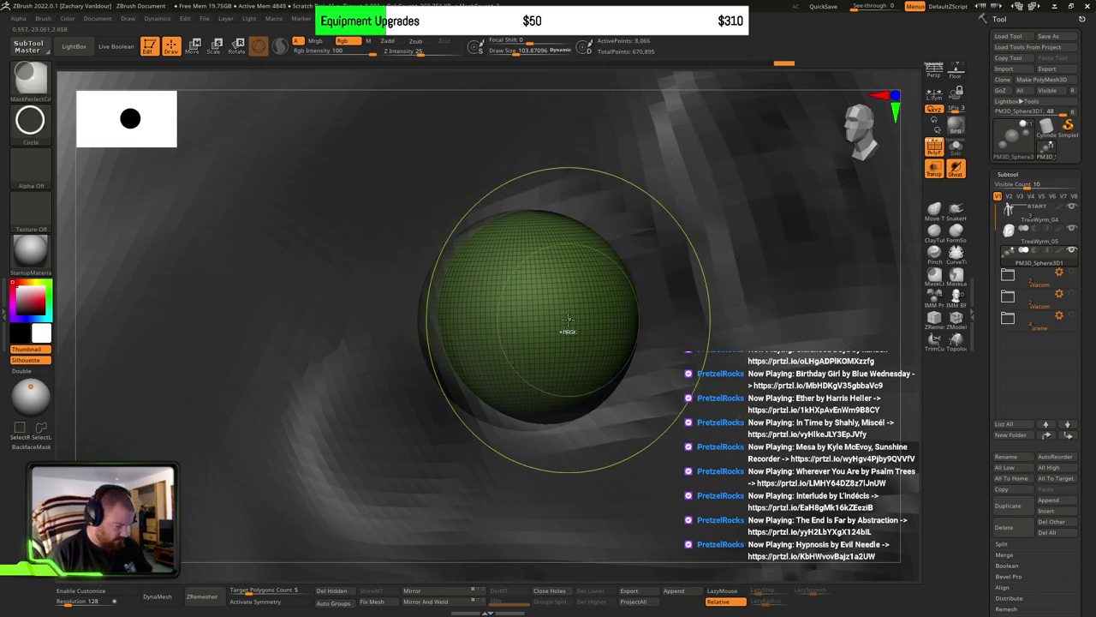
pyautogui.hotkey('ctrl', 'w')
# Step: Isolate the uppermost small eye sphere, give it its own polygroup distinct from the large eye's, and show all the spheres again
pyautogui.moveTo(733, 383)
pyautogui.keyDown('alt'); pyautogui.mouseDown(button='right')
pyautogui.moveTo(682, 322)
pyautogui.moveTo(364, 374)
pyautogui.mouseUp(button='right'); pyautogui.keyUp('alt')
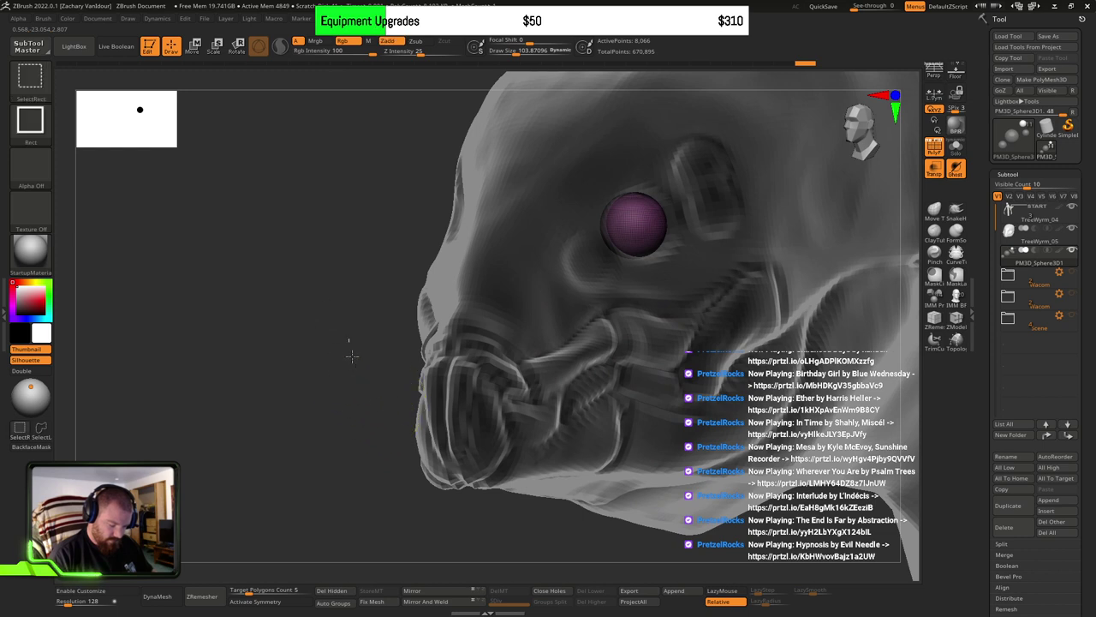
pyautogui.keyDown('ctrl'); pyautogui.keyDown('shift'); pyautogui.click(380, 413); pyautogui.keyUp('shift'); pyautogui.keyUp('ctrl')
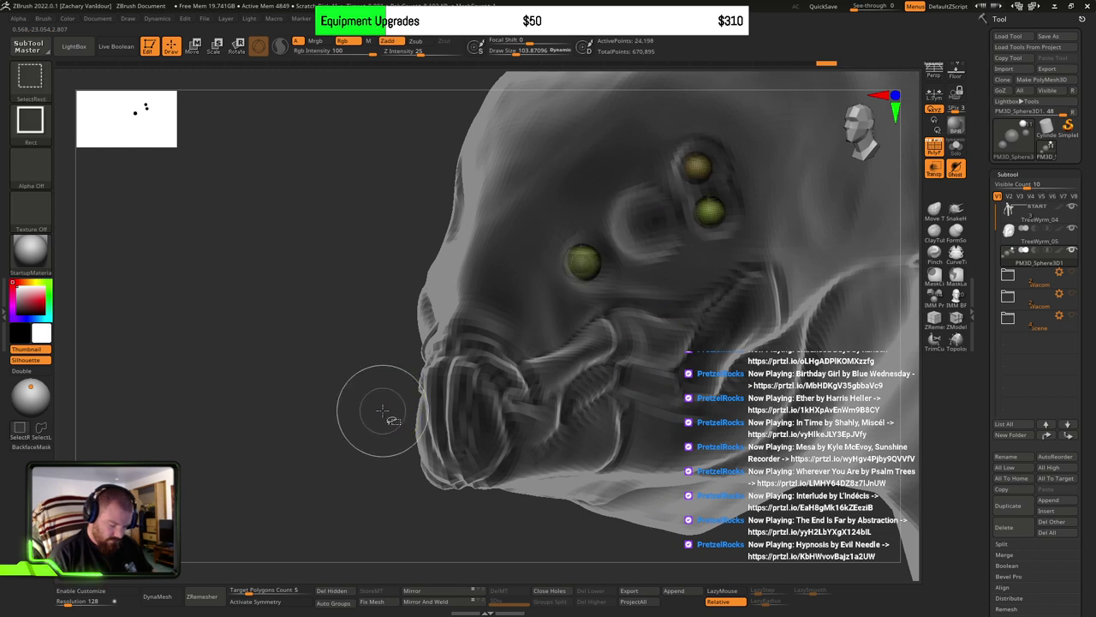
pyautogui.keyDown('ctrl'); pyautogui.keyDown('shift'); pyautogui.click(332, 384); pyautogui.keyUp('shift'); pyautogui.keyUp('ctrl')
pyautogui.keyDown('ctrl'); pyautogui.keyDown('shift'); pyautogui.click(702, 167); pyautogui.keyUp('shift'); pyautogui.keyUp('ctrl')
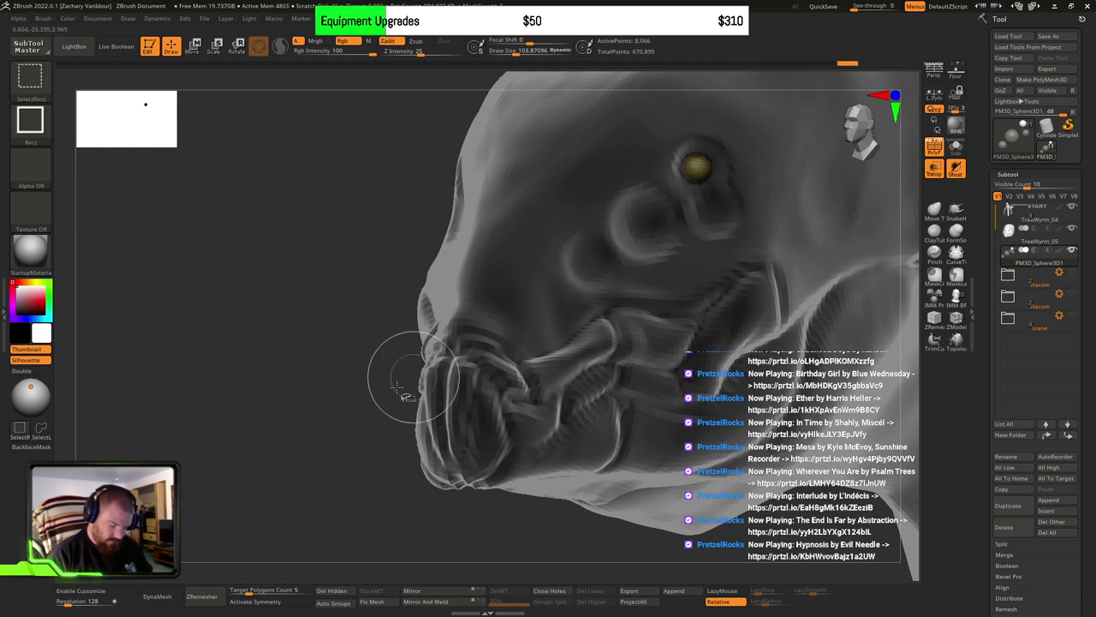
pyautogui.press('ctrl')
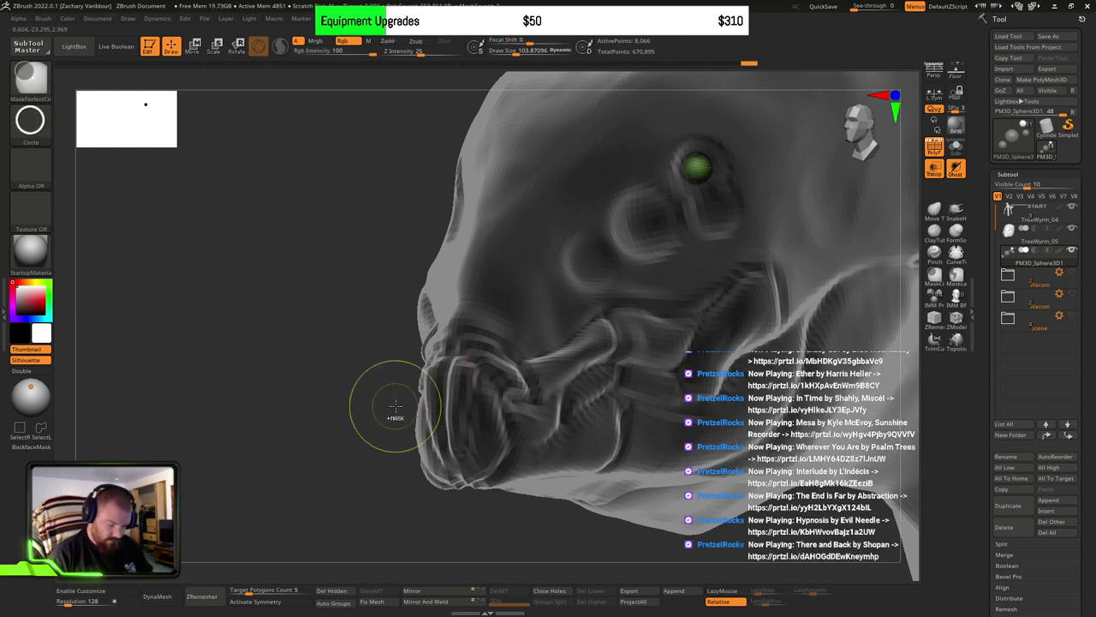
pyautogui.keyDown('ctrl'); pyautogui.keyDown('shift'); pyautogui.click(381, 404); pyautogui.keyUp('shift'); pyautogui.keyUp('ctrl')
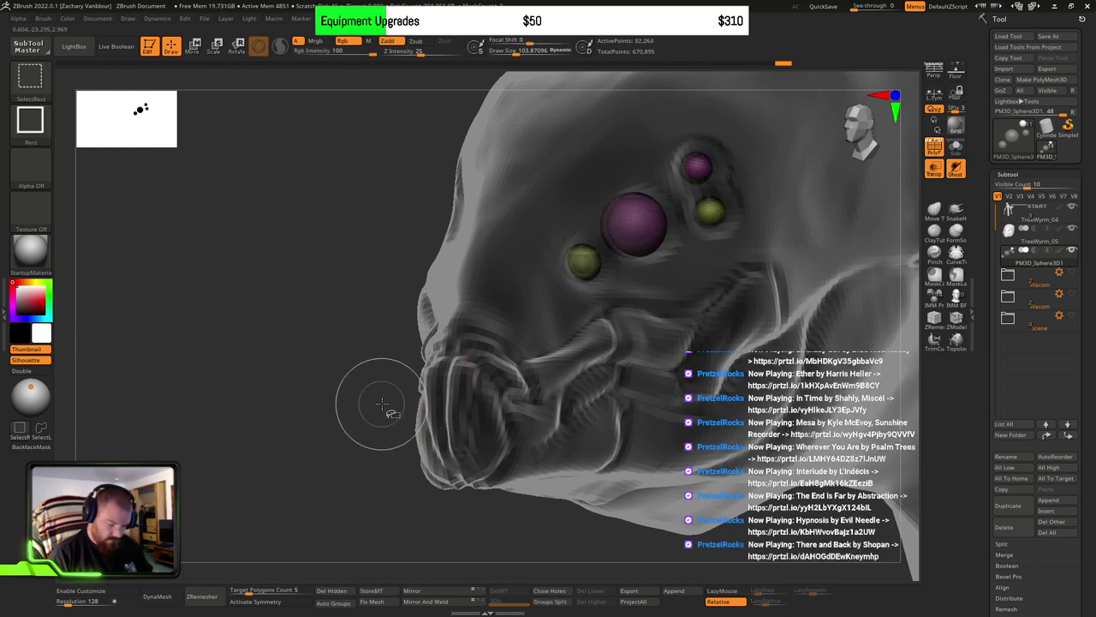
pyautogui.keyDown('ctrl'); pyautogui.keyDown('shift'); pyautogui.click(696, 166); pyautogui.keyUp('shift'); pyautogui.keyUp('ctrl')
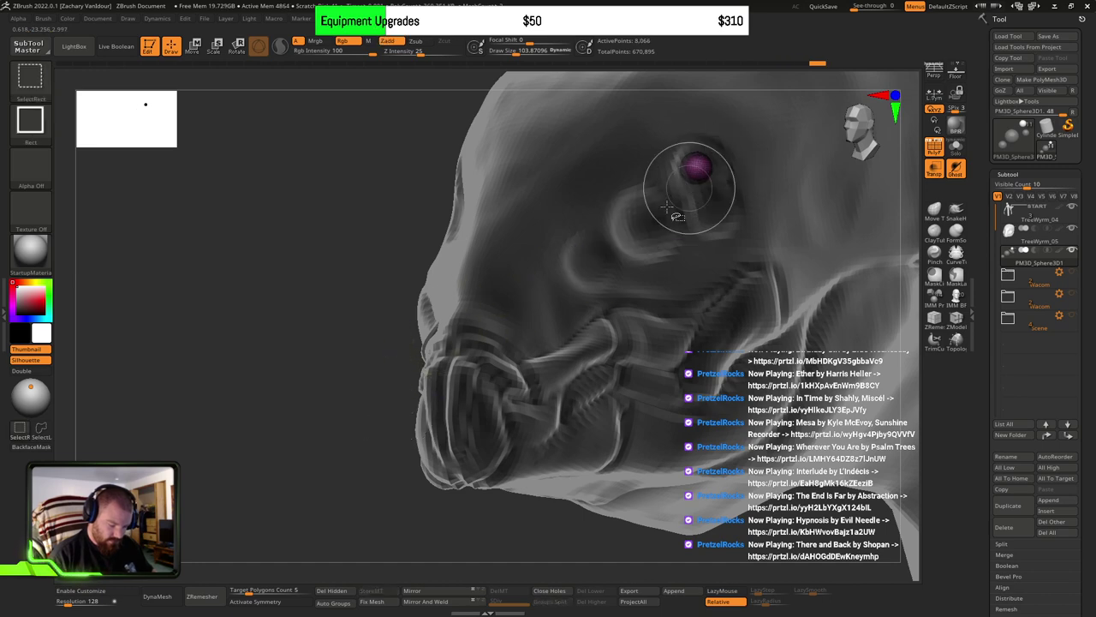
pyautogui.keyDown('ctrl'); pyautogui.keyDown('shift'); pyautogui.click(381, 428); pyautogui.keyUp('shift'); pyautogui.keyUp('ctrl')
# Step: Isolate the small eye sphere behind the large one, assign it a new polygroup, and restore the visibility of all spheres
pyautogui.moveTo(709, 213); pyautogui.dragTo(682, 272, button='right')
pyautogui.keyDown('alt'); pyautogui.moveTo(742, 222); pyautogui.dragTo(665, 352, button='right'); pyautogui.keyUp('alt')
pyautogui.moveTo(631, 306); pyautogui.dragTo(676, 296, button='right')
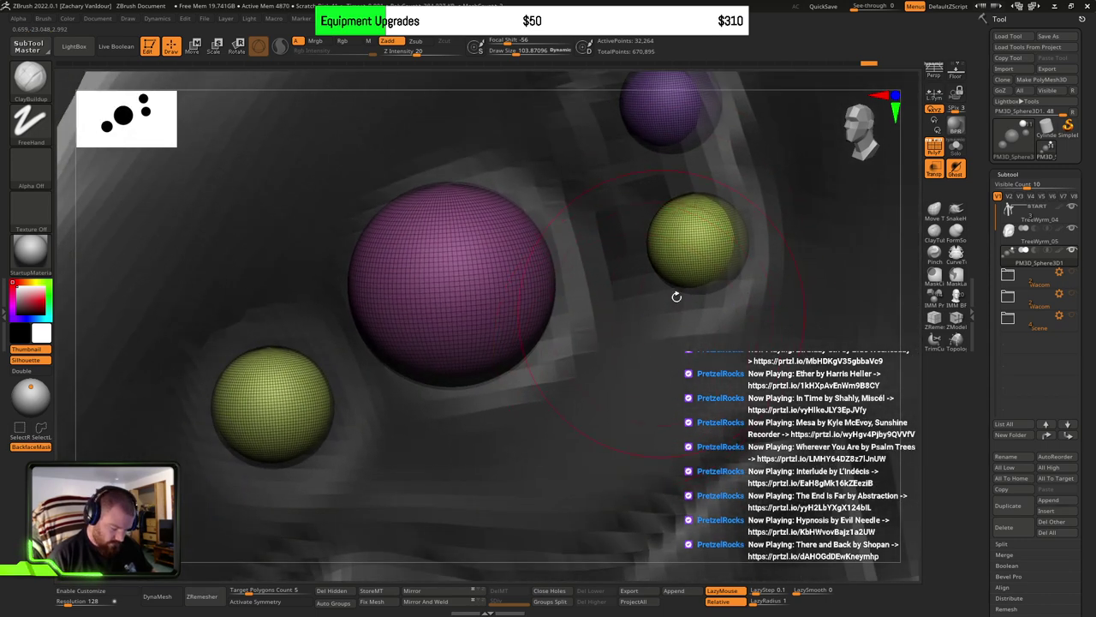
pyautogui.keyDown('ctrl'); pyautogui.keyDown('shift'); pyautogui.click(666, 287); pyautogui.keyUp('shift'); pyautogui.keyUp('ctrl')
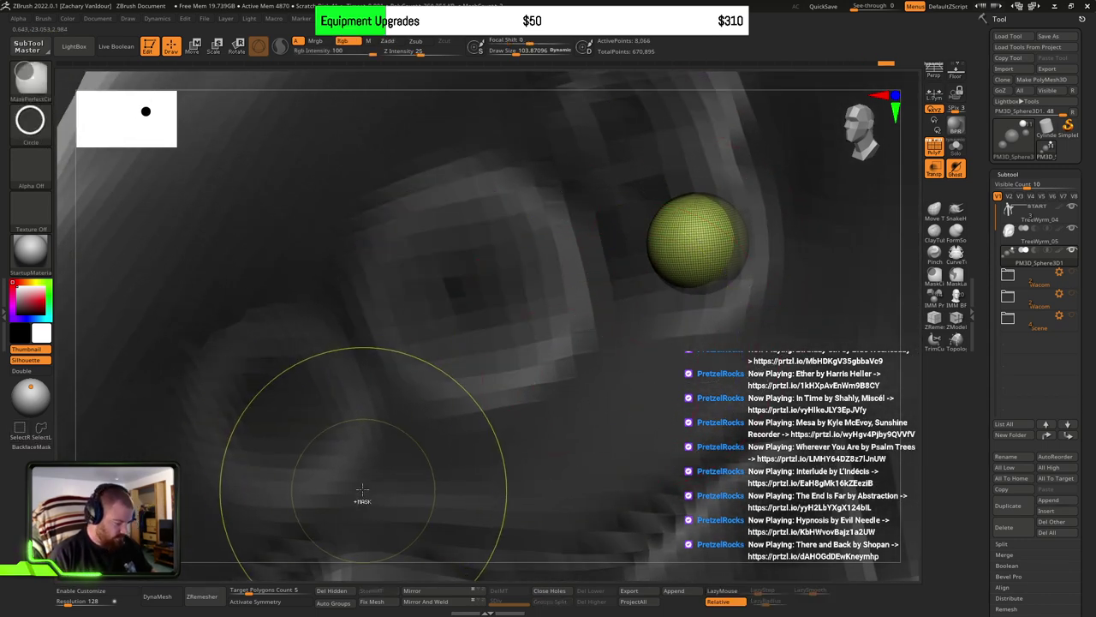
pyautogui.hotkey('ctrl', 'w')
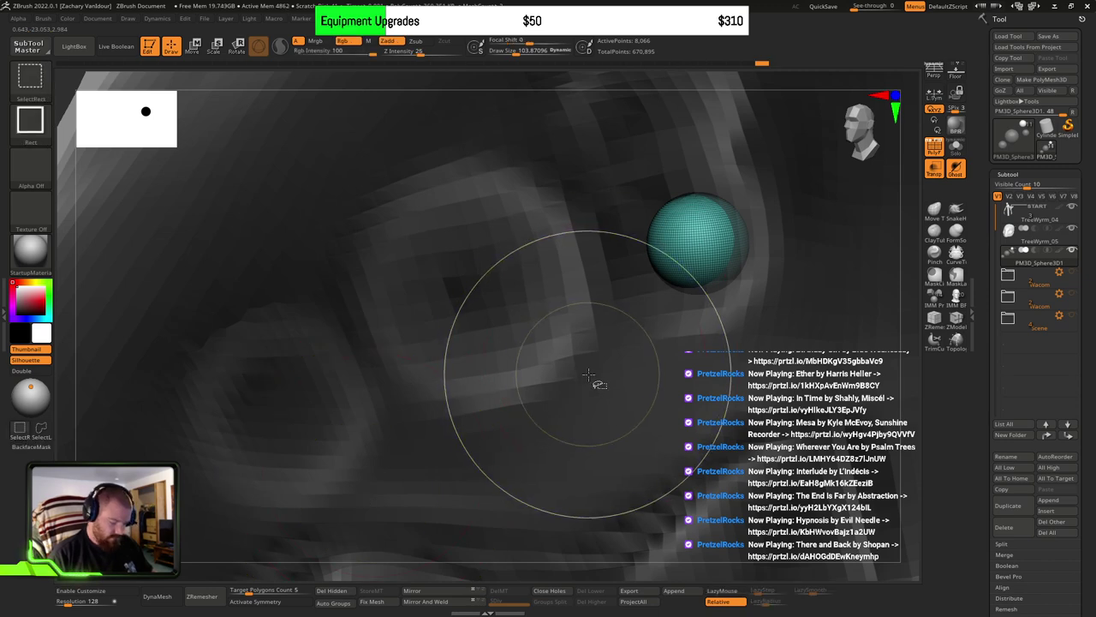
pyautogui.keyDown('ctrl'); pyautogui.keyDown('shift'); pyautogui.click(596, 382); pyautogui.keyUp('shift'); pyautogui.keyUp('ctrl')
# Step: Mirror the four eye spheres onto the other side of the head
pyautogui.moveTo(607, 377)
pyautogui.keyDown('ctrl'); pyautogui.mouseDown(button='right')
pyautogui.moveTo(533, 318)
pyautogui.moveTo(668, 303)
pyautogui.moveTo(677, 284)
pyautogui.mouseUp(button='right'); pyautogui.keyUp('ctrl')
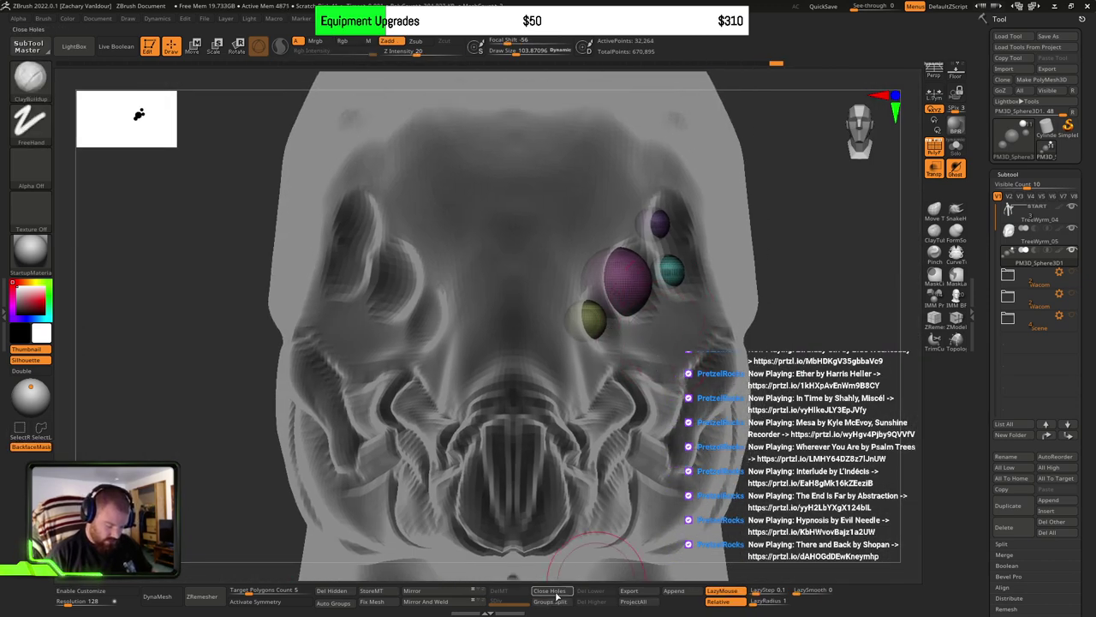
pyautogui.click(456, 592)
pyautogui.moveTo(653, 373); pyautogui.dragTo(692, 354, button='right')
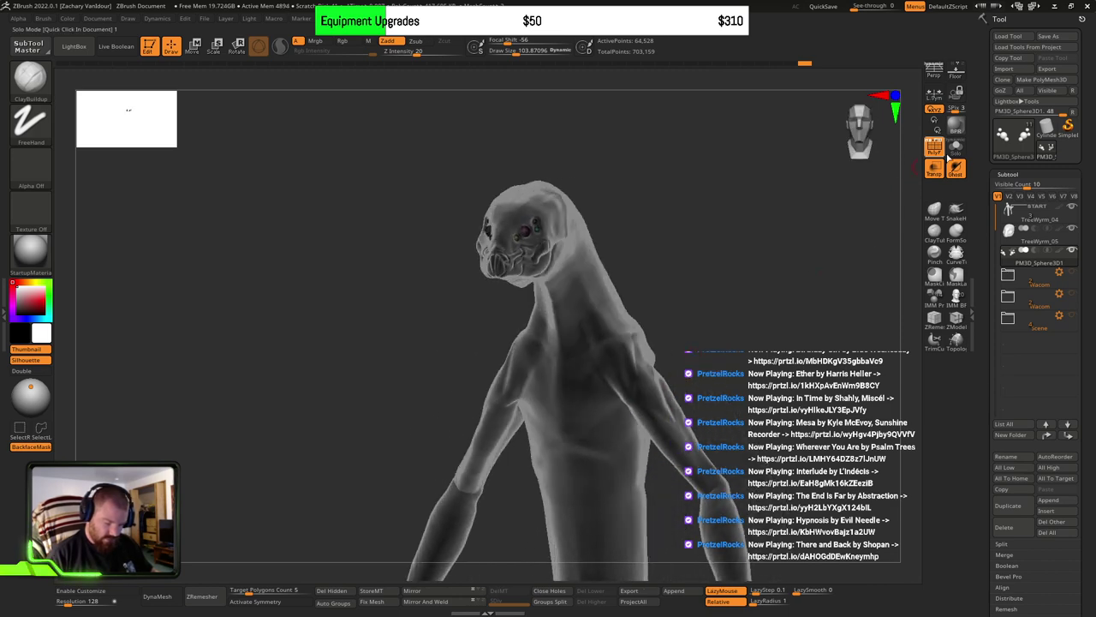
# Step: Turn off transparency and polyframe display, and make the TreeWyrm_04 body the active subtool
pyautogui.click(936, 170)
pyautogui.moveTo(696, 316); pyautogui.dragTo(673, 373, button='right')
pyautogui.click(935, 151)
pyautogui.keyDown('alt'); pyautogui.click(653, 344); pyautogui.keyUp('alt')
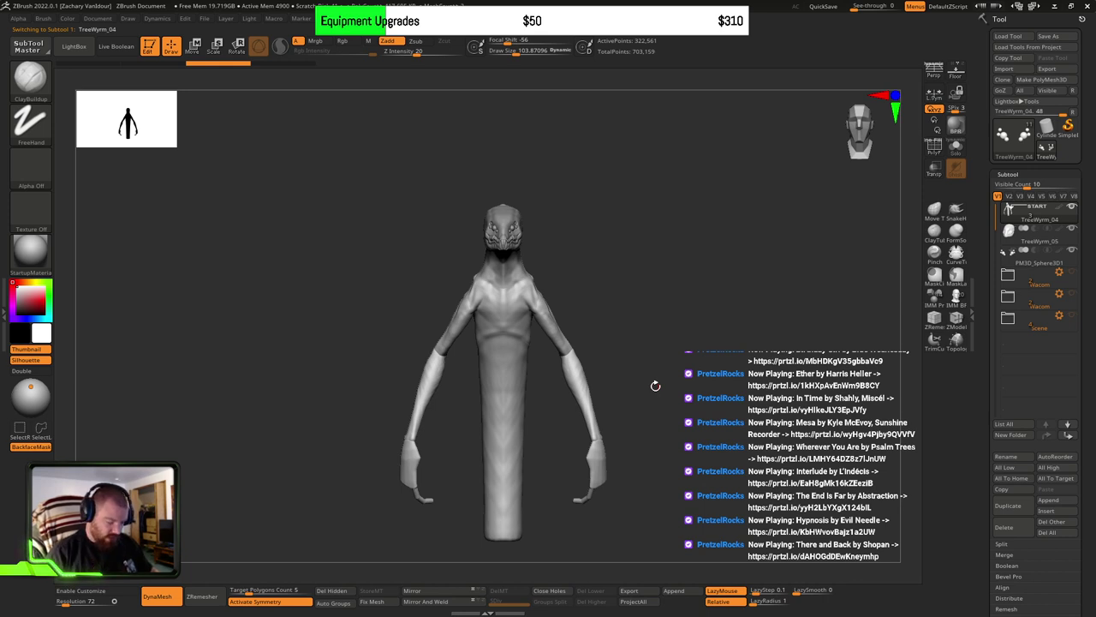
# Step: Examine the creature's overall shape and its arms with the trunk polygroup hidden, and restore full visibility
pyautogui.moveTo(712, 410); pyautogui.dragTo(624, 404, button='right')
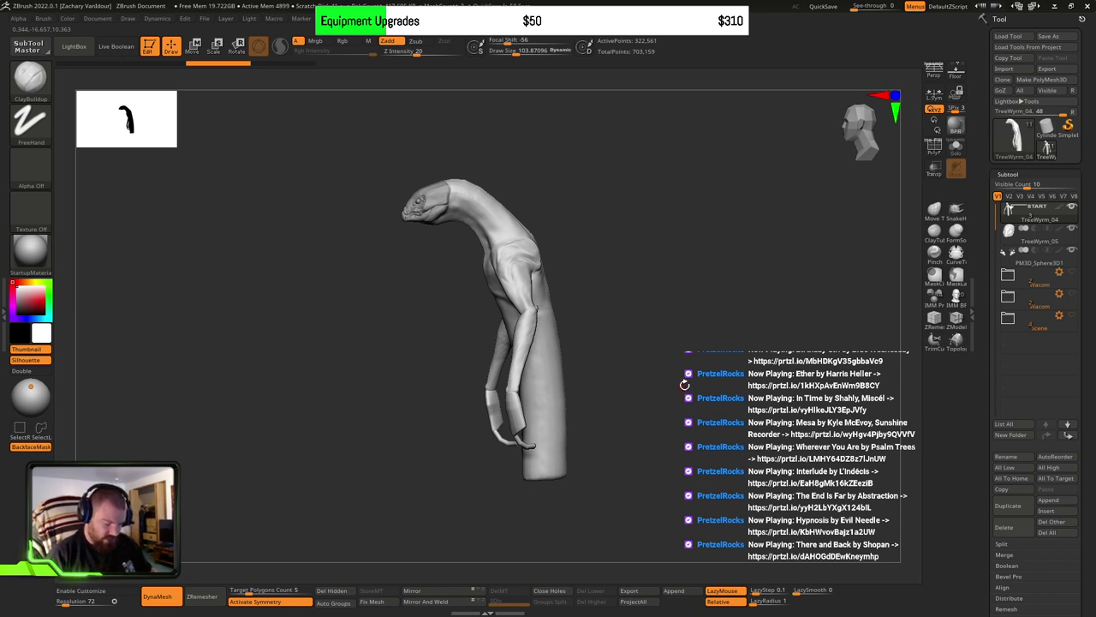
pyautogui.moveTo(684, 385); pyautogui.dragTo(682, 421, button='right')
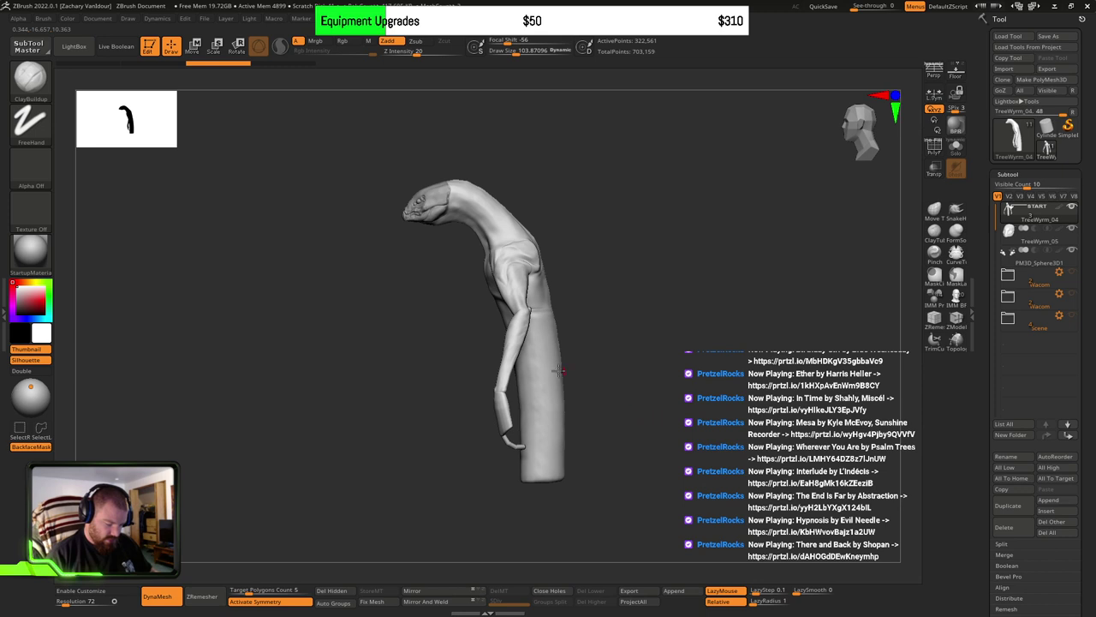
pyautogui.moveTo(557, 380); pyautogui.dragTo(594, 364, button='right')
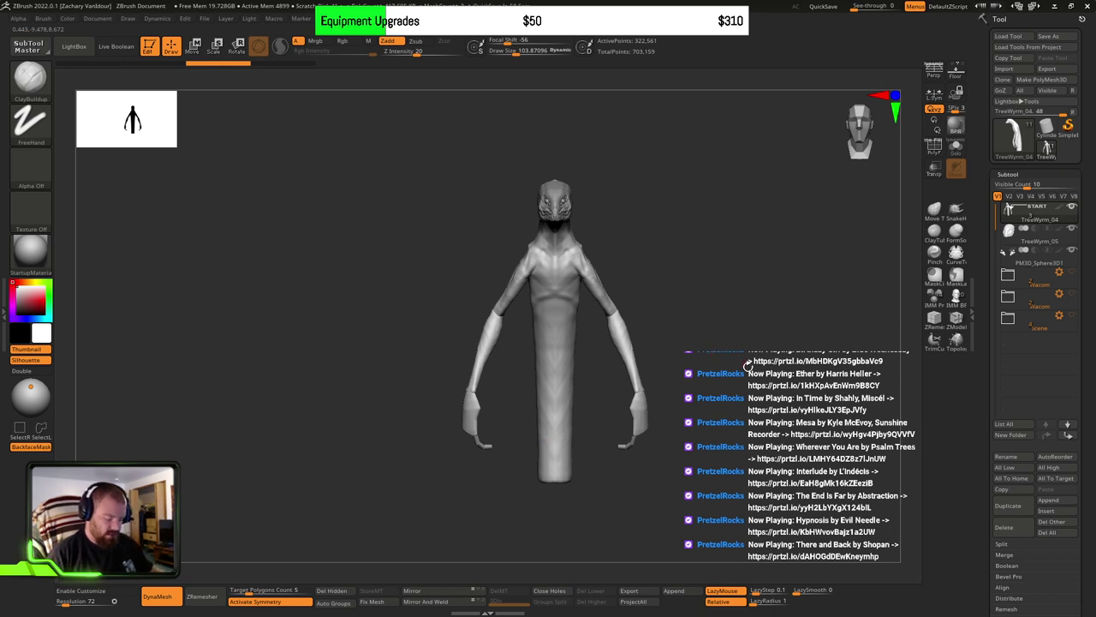
pyautogui.moveTo(747, 365); pyautogui.dragTo(560, 400, button='right')
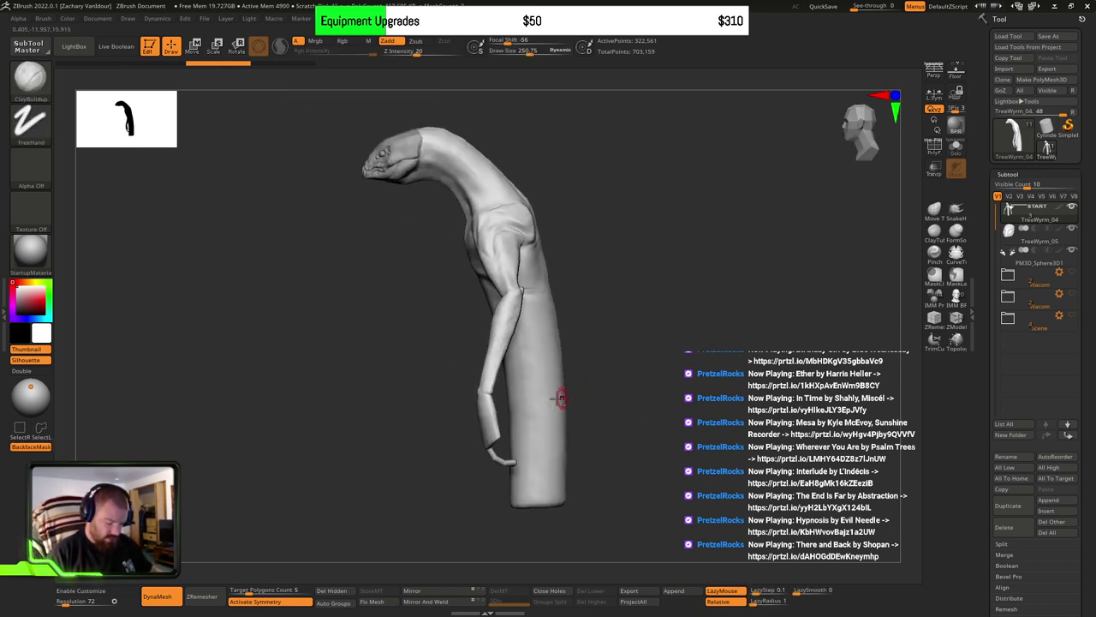
pyautogui.keyDown('ctrl'); pyautogui.keyDown('alt'); pyautogui.keyDown('shift'); pyautogui.click(546, 400); pyautogui.keyUp('shift'); pyautogui.keyUp('alt'); pyautogui.keyUp('ctrl')
pyautogui.moveTo(619, 349)
pyautogui.mouseDown(button='right')
pyautogui.moveTo(591, 338)
pyautogui.moveTo(616, 339)
pyautogui.mouseUp(button='right')
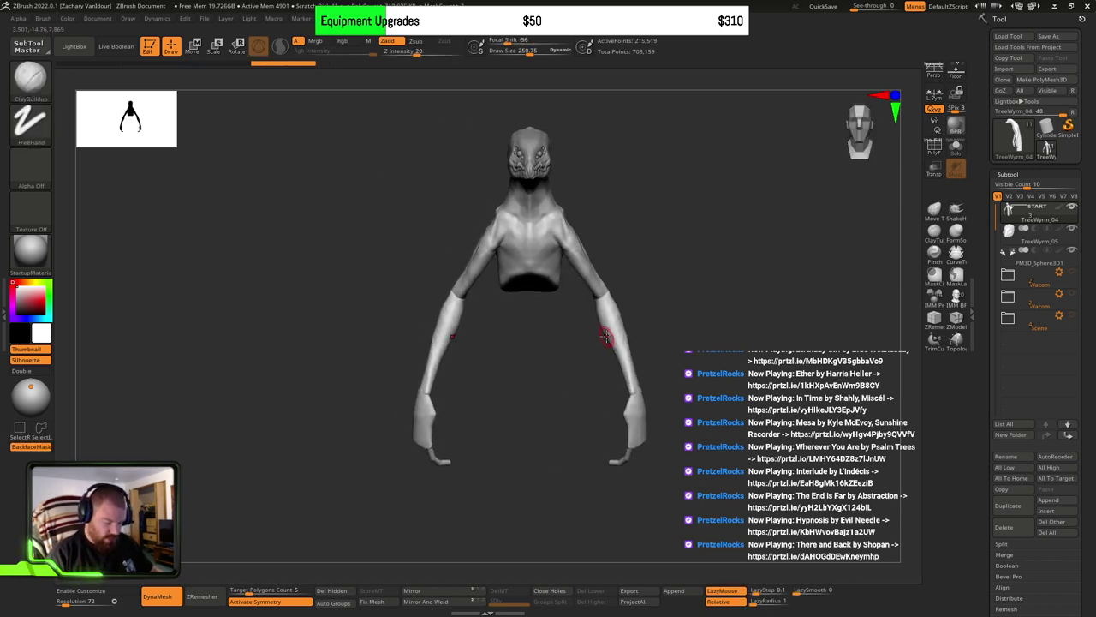
pyautogui.moveTo(697, 336); pyautogui.dragTo(653, 352, button='right')
pyautogui.keyDown('alt'); pyautogui.moveTo(509, 383); pyautogui.dragTo(548, 377, button='right'); pyautogui.keyUp('alt')
pyautogui.moveTo(548, 377); pyautogui.dragTo(532, 332, button='right')
pyautogui.moveTo(553, 381); pyautogui.dragTo(520, 391, button='right')
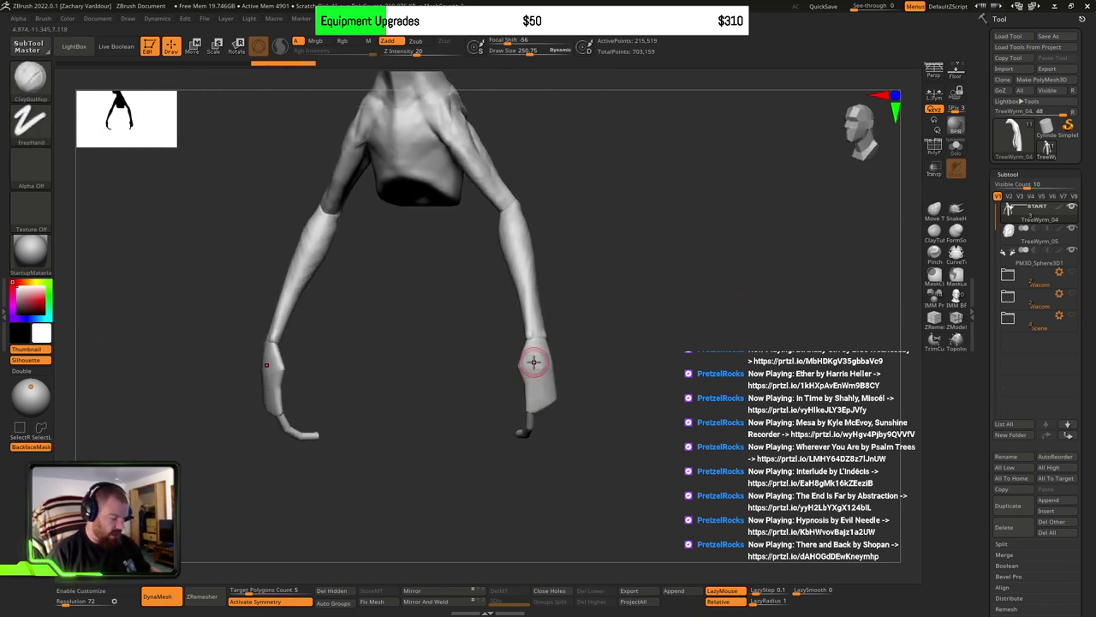
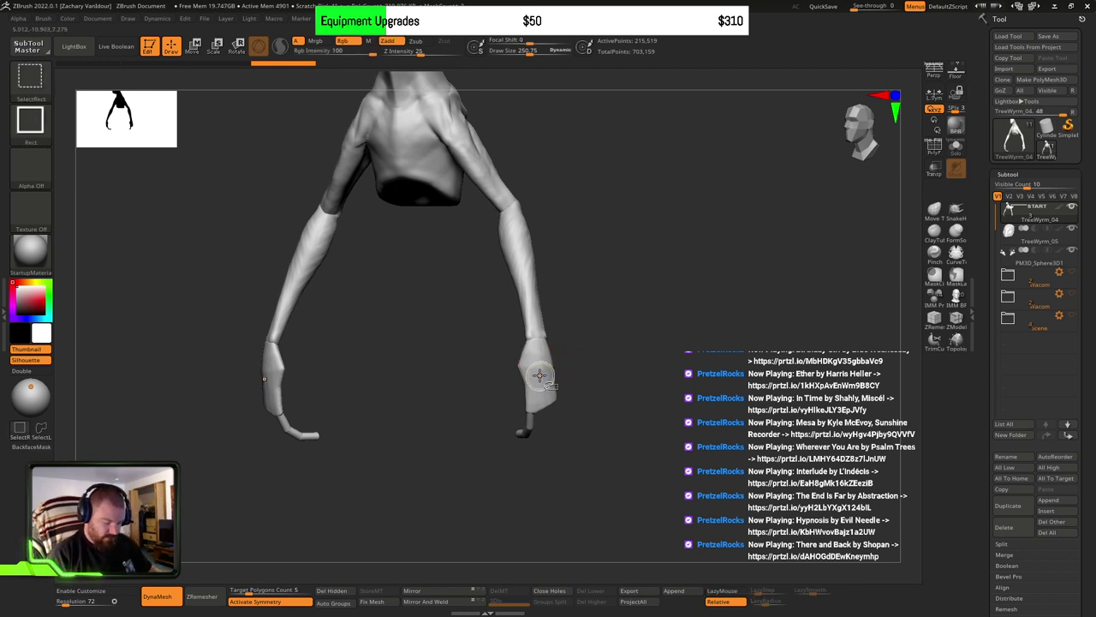
pyautogui.keyDown('ctrl'); pyautogui.keyDown('alt'); pyautogui.keyDown('shift'); pyautogui.click(549, 374); pyautogui.keyUp('shift'); pyautogui.keyUp('alt'); pyautogui.keyUp('ctrl')
pyautogui.keyDown('ctrl'); pyautogui.keyDown('shift'); pyautogui.click(652, 300); pyautogui.keyUp('shift'); pyautogui.keyUp('ctrl')
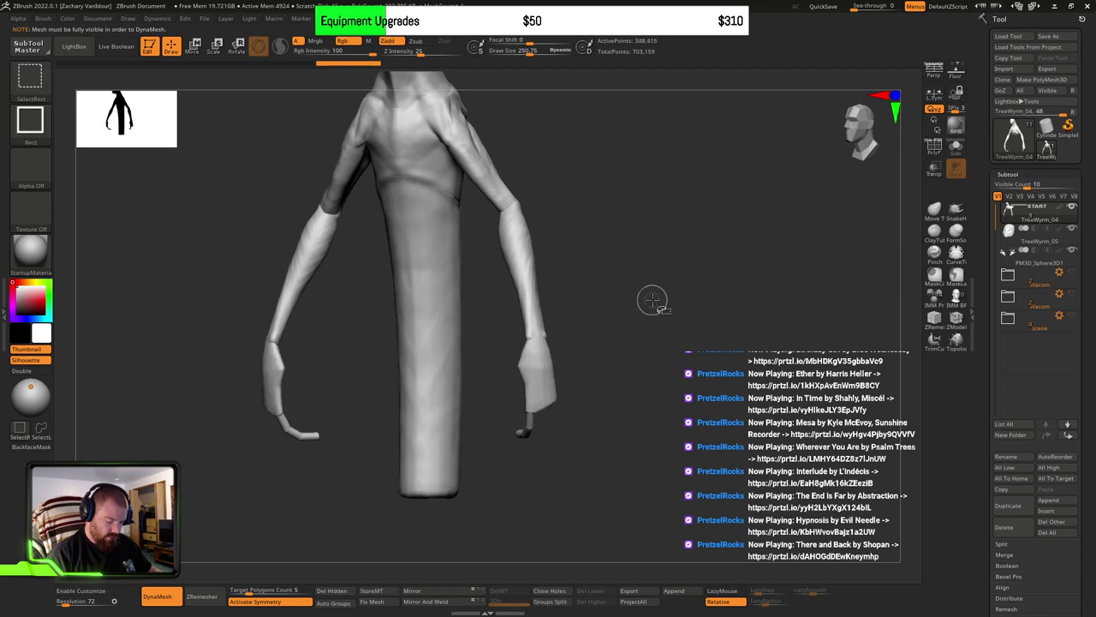
# Step: Isolate the hand's palm segment to examine its shape, and unhide the rest of the body
pyautogui.moveTo(648, 350); pyautogui.dragTo(603, 355)
pyautogui.keyDown('ctrl'); pyautogui.moveTo(603, 356); pyautogui.dragTo(600, 501, button='right'); pyautogui.keyUp('ctrl')
pyautogui.keyDown('alt'); pyautogui.moveTo(598, 422); pyautogui.dragTo(599, 296, button='right'); pyautogui.keyUp('alt')
pyautogui.keyDown('ctrl'); pyautogui.keyDown('shift'); pyautogui.click(602, 351); pyautogui.keyUp('shift'); pyautogui.keyUp('ctrl')
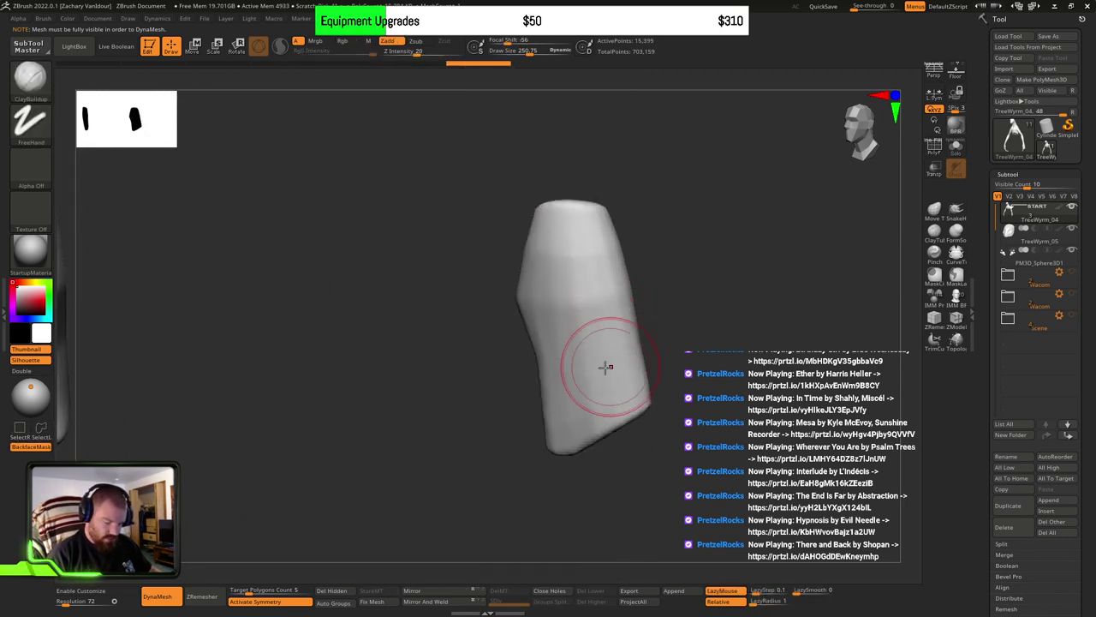
pyautogui.keyDown('shift'); pyautogui.moveTo(607, 367); pyautogui.dragTo(611, 365, button='right'); pyautogui.keyUp('shift')
pyautogui.keyDown('ctrl'); pyautogui.keyDown('shift'); pyautogui.click(737, 327); pyautogui.keyUp('shift'); pyautogui.keyUp('ctrl')
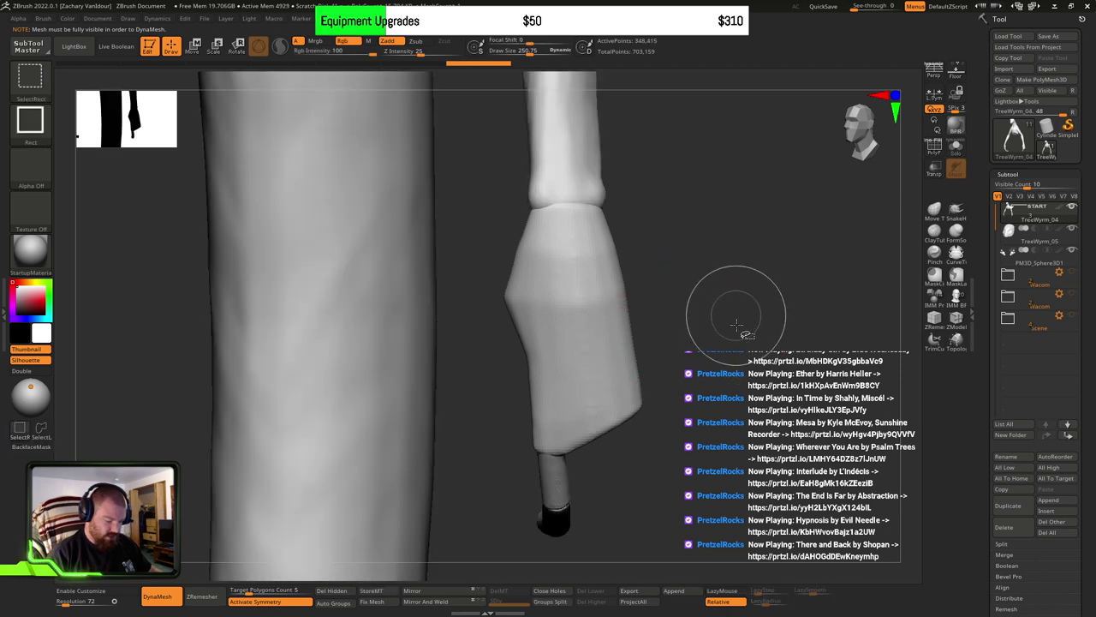
# Step: Isolate the first finger segment, unhide the body, and inspect how the finger segments join the palm
pyautogui.keyDown('ctrl'); pyautogui.keyDown('shift'); pyautogui.click(565, 475); pyautogui.keyUp('shift'); pyautogui.keyUp('ctrl')
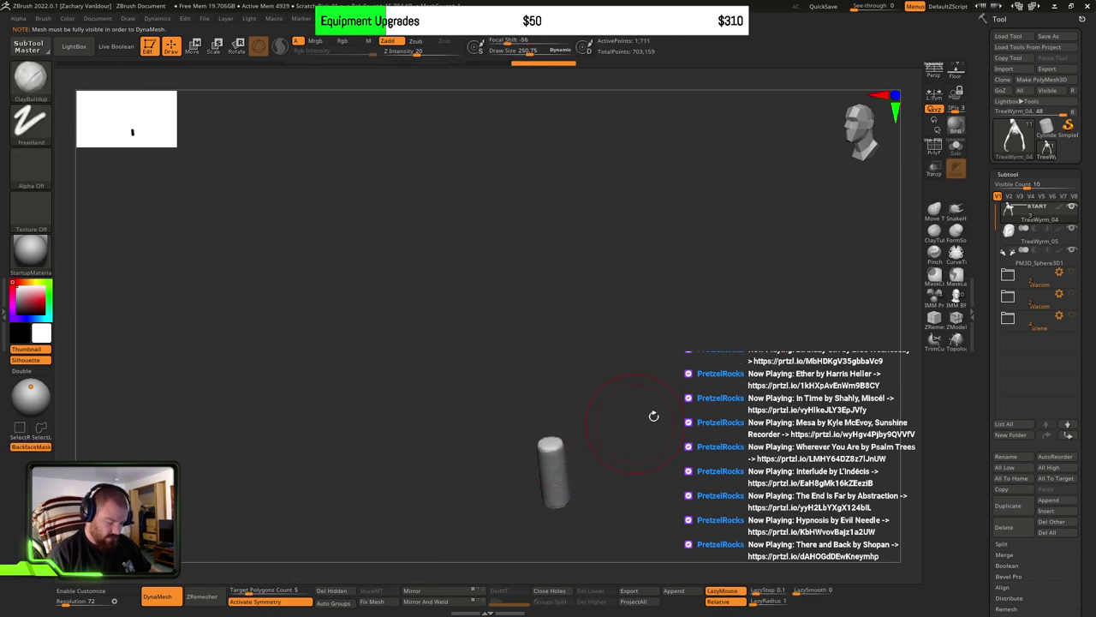
pyautogui.keyDown('ctrl'); pyautogui.keyDown('shift'); pyautogui.click(698, 399); pyautogui.keyUp('shift'); pyautogui.keyUp('ctrl')
pyautogui.keyDown('alt'); pyautogui.moveTo(673, 429); pyautogui.dragTo(656, 339, button='right'); pyautogui.keyUp('alt')
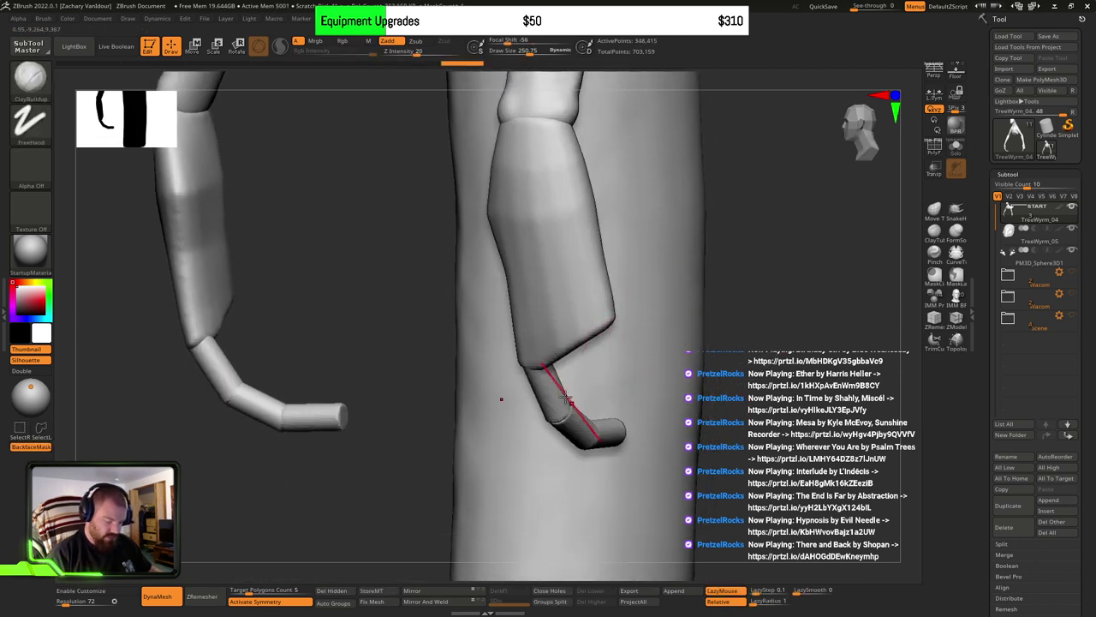
pyautogui.moveTo(631, 426); pyautogui.dragTo(532, 415, button='right')
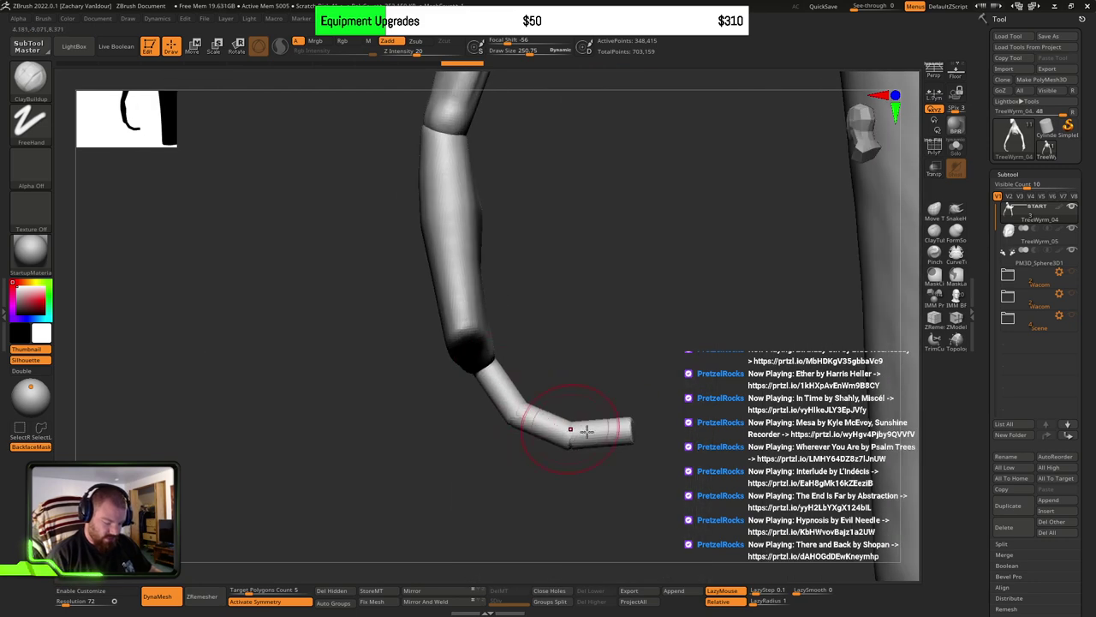
pyautogui.moveTo(622, 373); pyautogui.dragTo(594, 343, button='right')
# Step: Inspect the forearms and the upper arms by isolating each polygroup in turn
pyautogui.keyDown('ctrl'); pyautogui.keyDown('shift'); pyautogui.click(619, 265); pyautogui.keyUp('shift'); pyautogui.keyUp('ctrl')
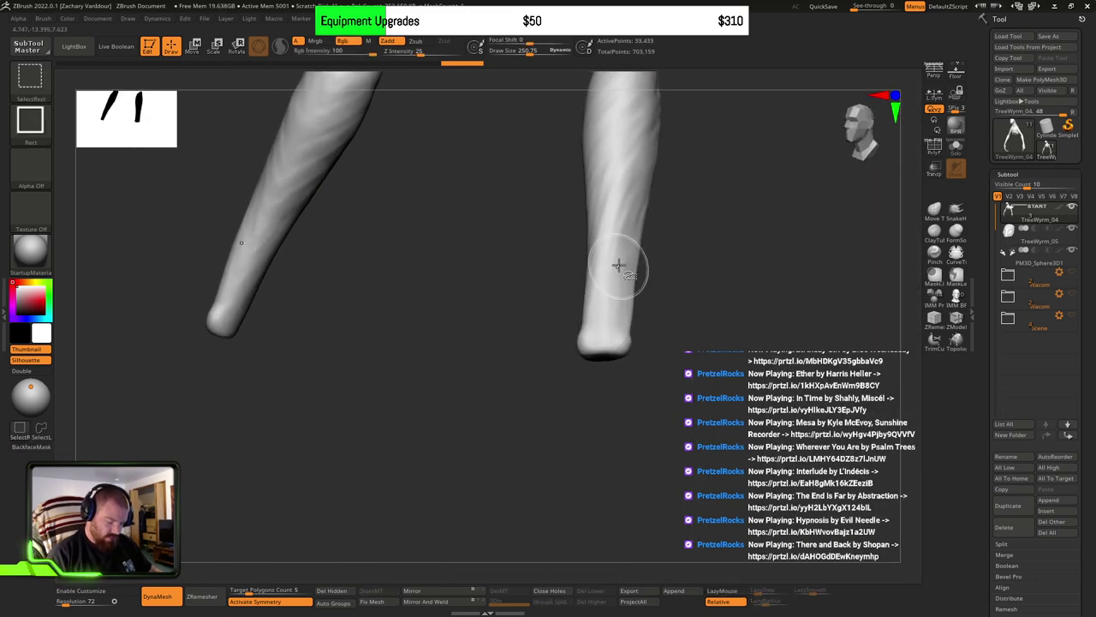
pyautogui.moveTo(703, 286); pyautogui.dragTo(685, 362, button='right')
pyautogui.keyDown('ctrl'); pyautogui.keyDown('shift'); pyautogui.click(661, 308); pyautogui.keyUp('shift'); pyautogui.keyUp('ctrl')
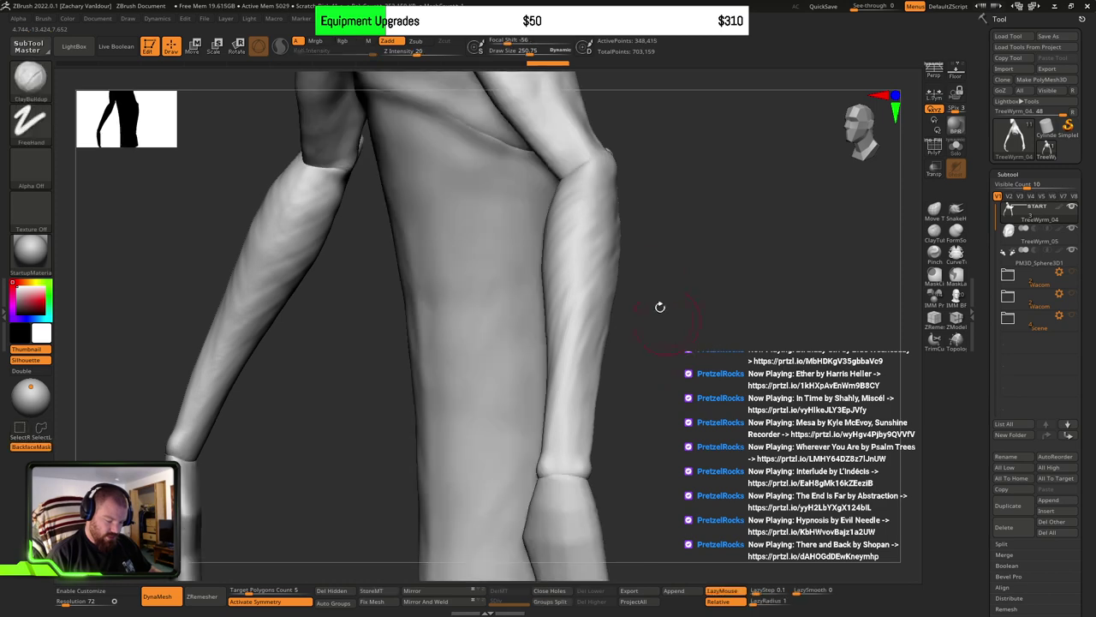
pyautogui.moveTo(659, 307); pyautogui.dragTo(631, 391, button='right')
pyautogui.keyDown('ctrl'); pyautogui.keyDown('shift'); pyautogui.click(543, 274); pyautogui.keyUp('shift'); pyautogui.keyUp('ctrl')
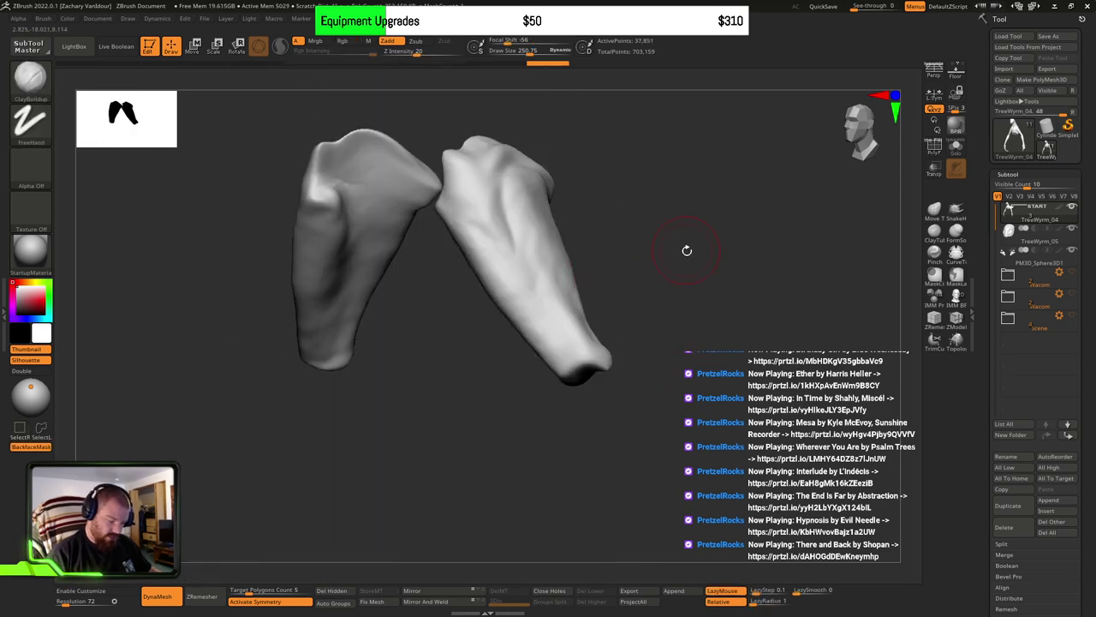
# Step: Inspect the upper arm and shoulder area by isolating its polygroup, and unhide the whole creature
pyautogui.keyDown('ctrl'); pyautogui.keyDown('shift'); pyautogui.click(677, 300); pyautogui.keyUp('shift'); pyautogui.keyUp('ctrl')
pyautogui.moveTo(676, 300); pyautogui.dragTo(556, 247, button='right')
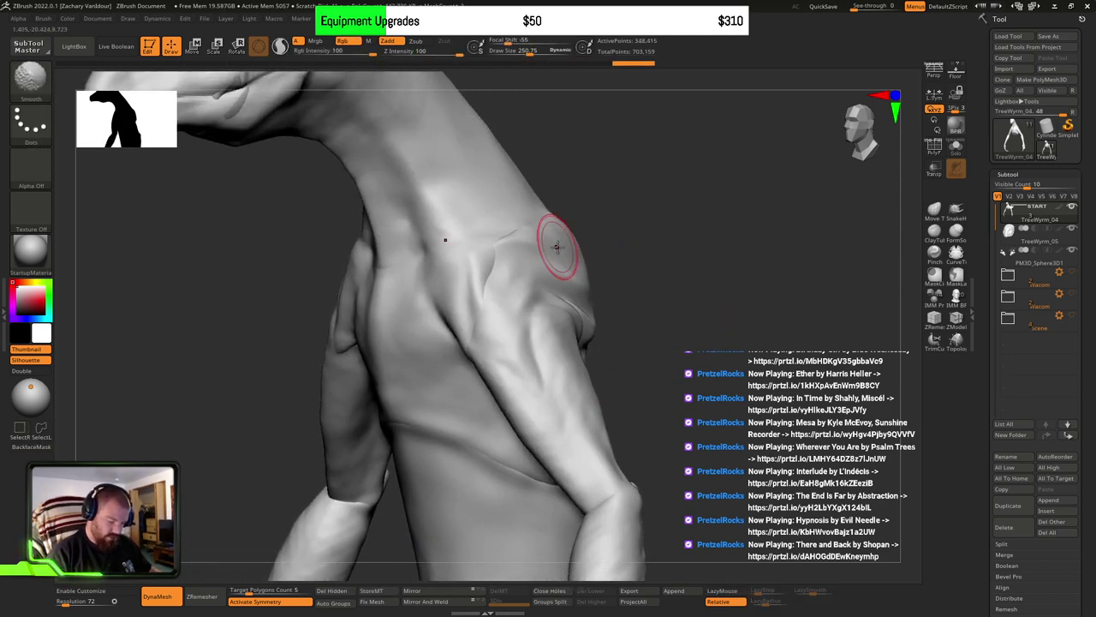
pyautogui.keyDown('ctrl'); pyautogui.keyDown('shift'); pyautogui.click(557, 247); pyautogui.keyUp('shift'); pyautogui.keyUp('ctrl')
pyautogui.moveTo(665, 282); pyautogui.dragTo(718, 387, button='right')
pyautogui.keyDown('ctrl'); pyautogui.keyDown('shift'); pyautogui.click(694, 325); pyautogui.keyUp('shift'); pyautogui.keyUp('ctrl')
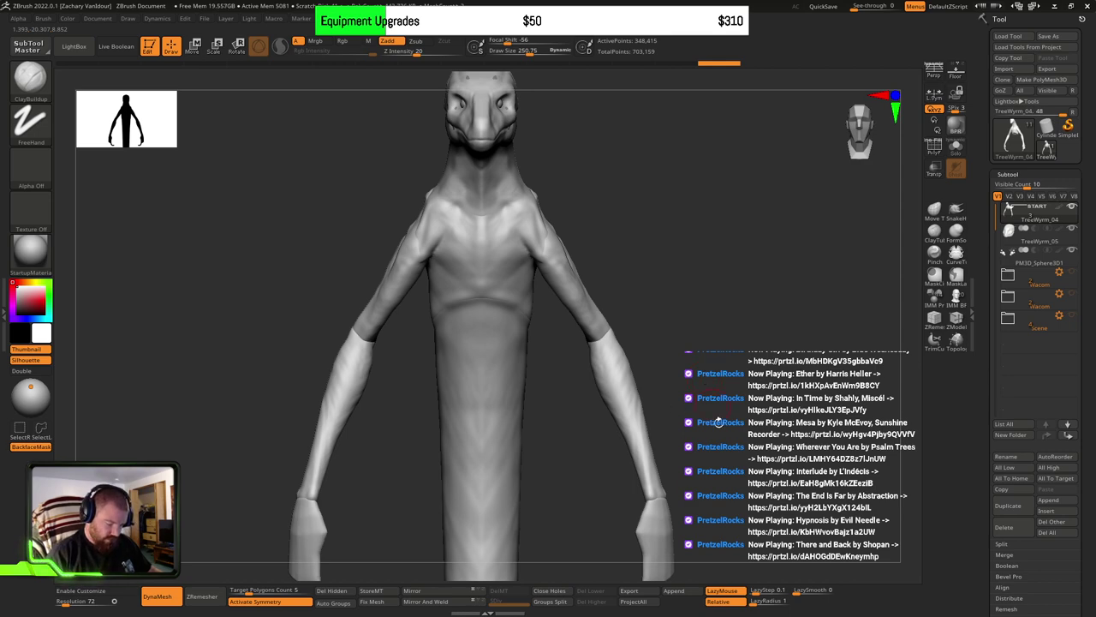
# Step: Isolate the body's old head polygroup and examine it from both sides
pyautogui.moveTo(718, 421); pyautogui.dragTo(544, 300, button='right')
pyautogui.keyDown('ctrl'); pyautogui.keyDown('shift'); pyautogui.click(407, 335); pyautogui.keyUp('shift'); pyautogui.keyUp('ctrl')
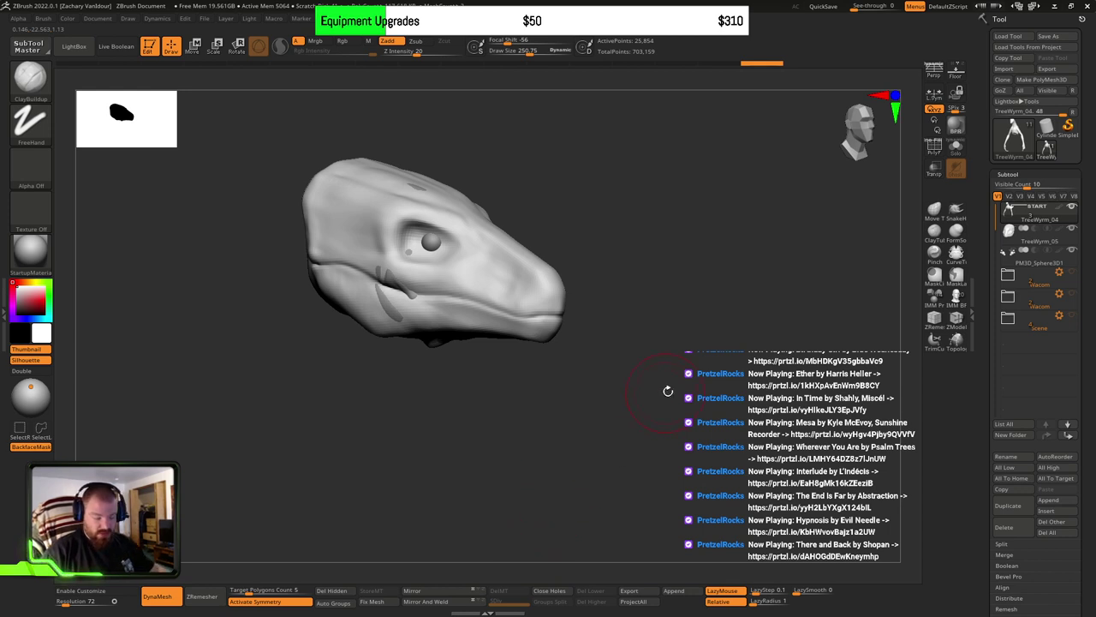
pyautogui.moveTo(747, 387); pyautogui.dragTo(687, 388, button='right')
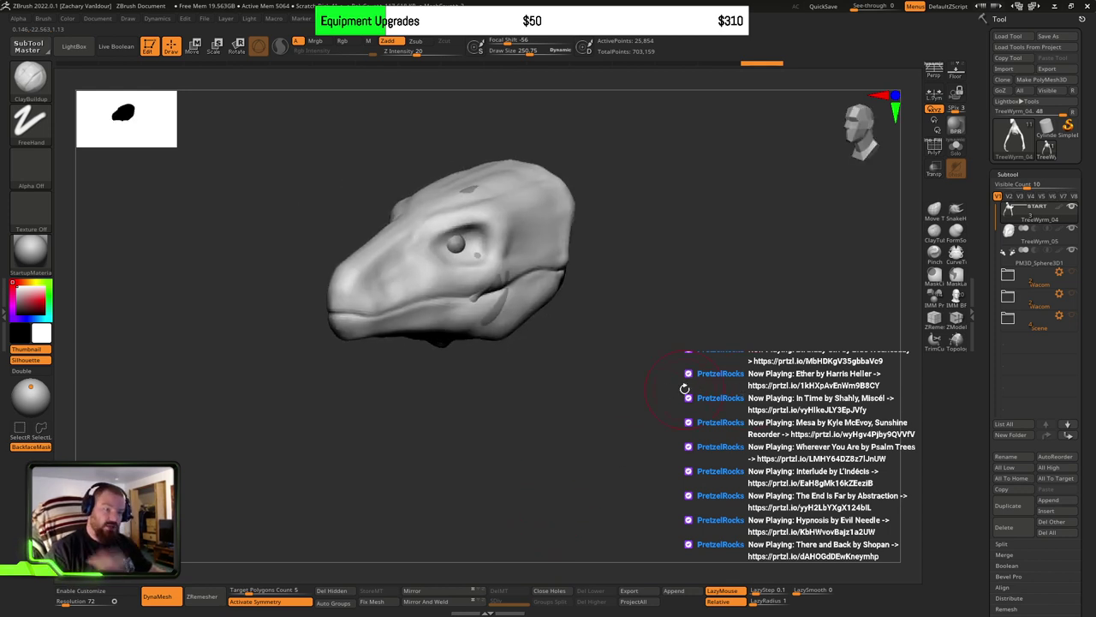
pyautogui.keyDown('ctrl'); pyautogui.moveTo(677, 368); pyautogui.dragTo(620, 336, button='right'); pyautogui.keyUp('ctrl')
pyautogui.moveTo(556, 314)
pyautogui.mouseDown(button='right')
pyautogui.moveTo(595, 308)
pyautogui.moveTo(565, 330)
pyautogui.moveTo(539, 329)
pyautogui.moveTo(577, 349)
pyautogui.mouseUp(button='right')
pyautogui.moveTo(674, 362); pyautogui.dragTo(651, 348, button='right')
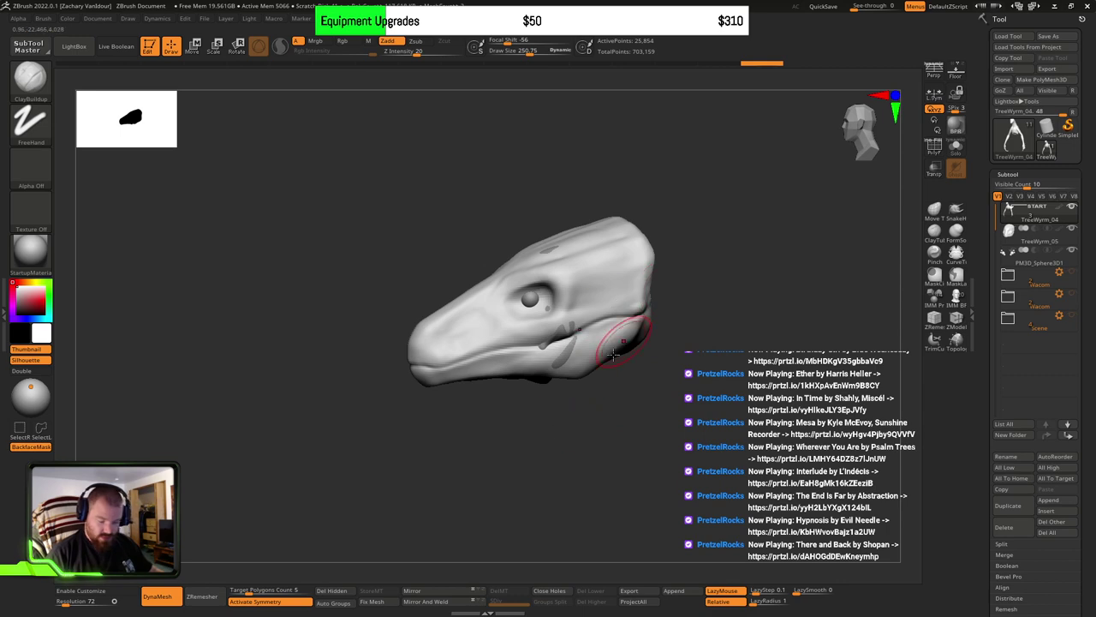
# Step: Hide the old head polygroup on TreeWyrm_04 and split the hidden part into its own subtool
pyautogui.hotkey('ctrl', 'shift')
pyautogui.keyDown('ctrl'); pyautogui.keyDown('shift'); pyautogui.click(746, 342); pyautogui.keyUp('shift'); pyautogui.keyUp('ctrl')
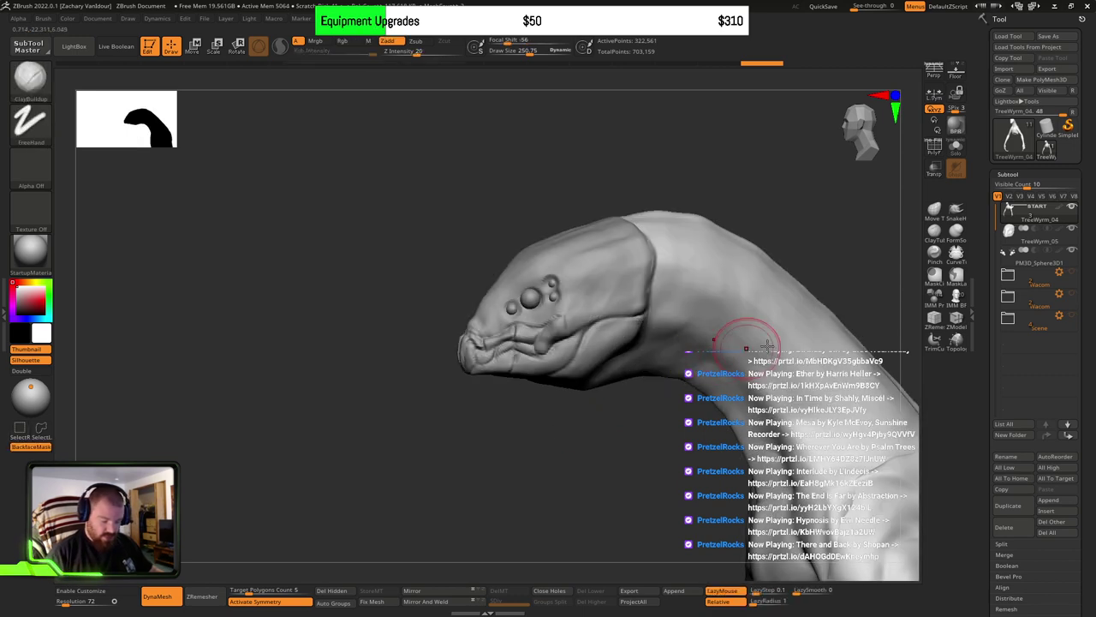
pyautogui.keyDown('ctrl'); pyautogui.moveTo(746, 342); pyautogui.dragTo(511, 69, button='right'); pyautogui.keyUp('ctrl')
pyautogui.moveTo(675, 334)
pyautogui.mouseDown(button='right')
pyautogui.moveTo(712, 335)
pyautogui.moveTo(688, 336)
pyautogui.mouseUp(button='right')
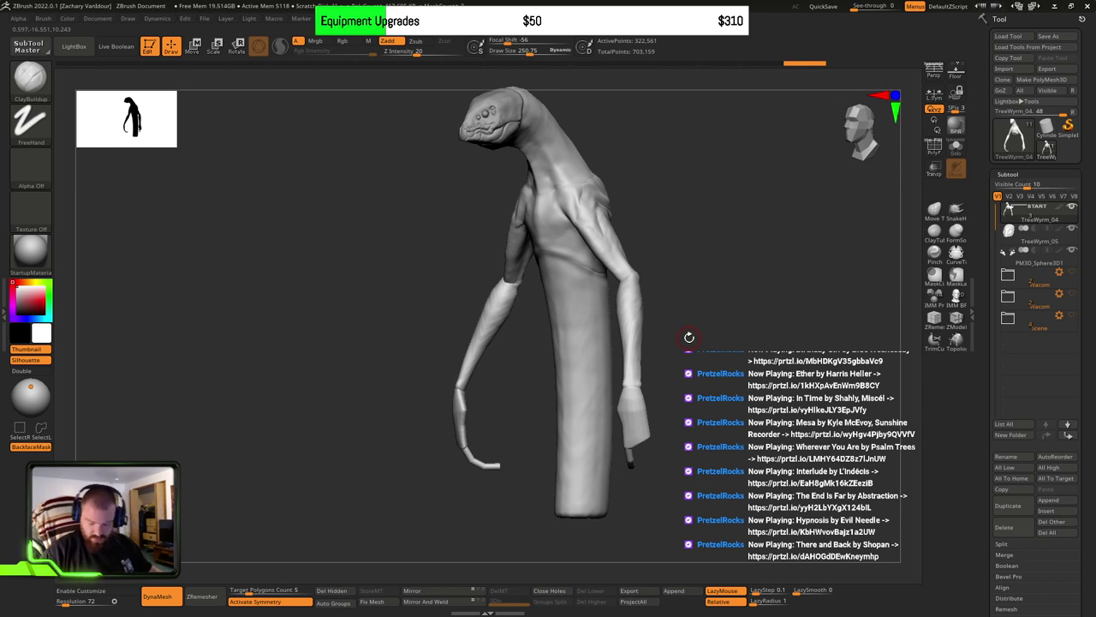
pyautogui.moveTo(1091, 486); pyautogui.dragTo(1090, 434)
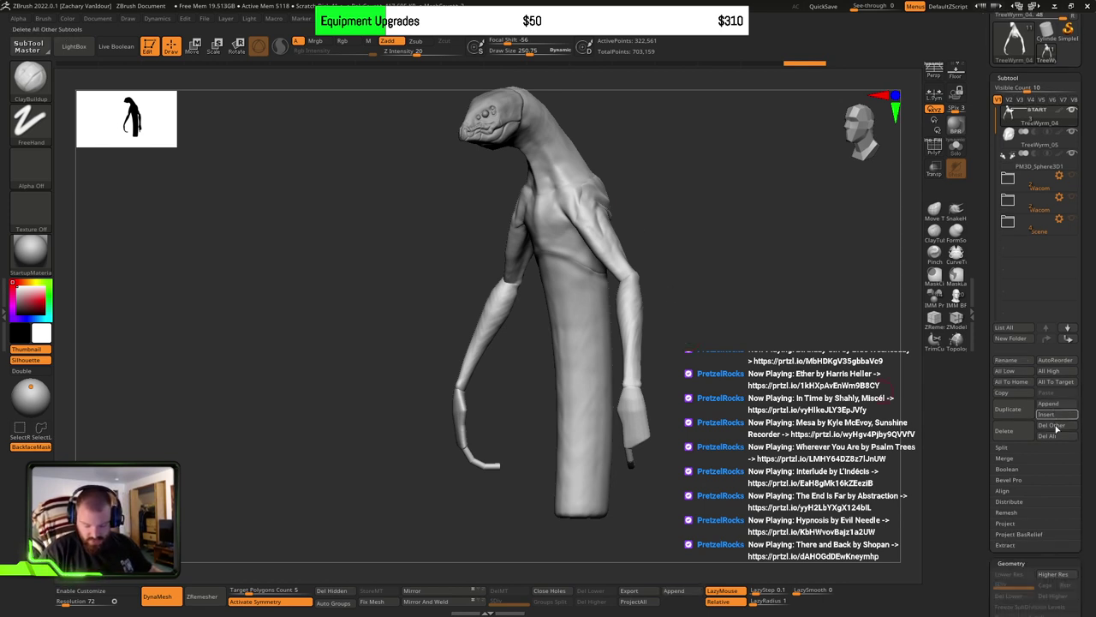
pyautogui.click(1006, 447)
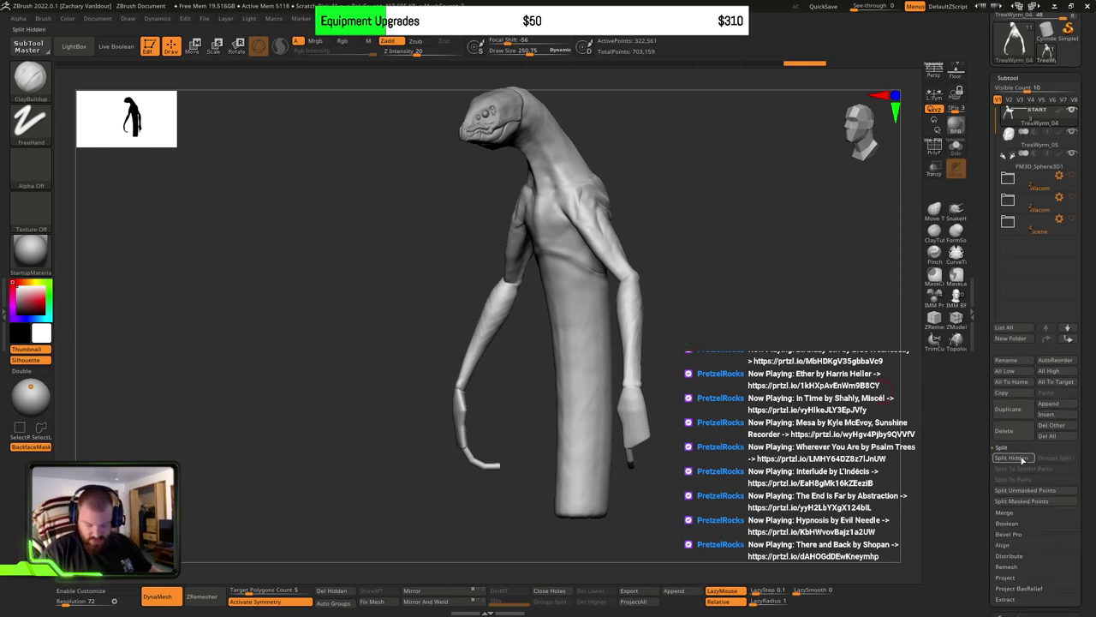
pyautogui.click(1012, 458)
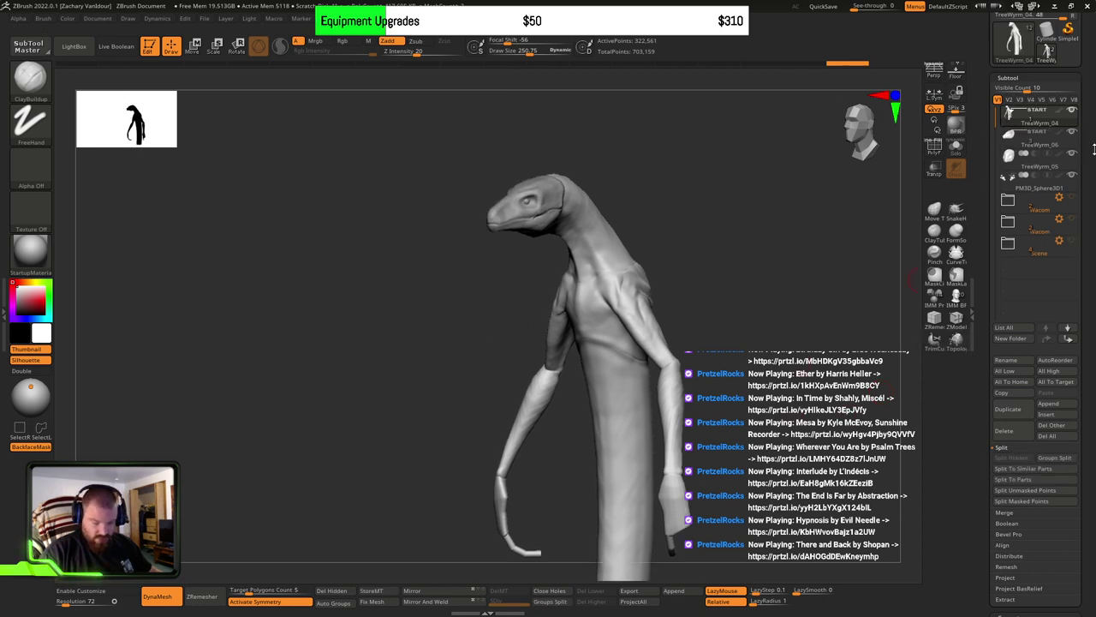
# Step: Hide the split-off head TreeWyrm_06, keep the sculpted head TreeWyrm_05 visible, and place TreeWyrm_06 below it in the subtool order
pyautogui.keyDown('shift'); pyautogui.click(1070, 134); pyautogui.keyUp('shift')
pyautogui.moveTo(756, 297); pyautogui.dragTo(770, 292)
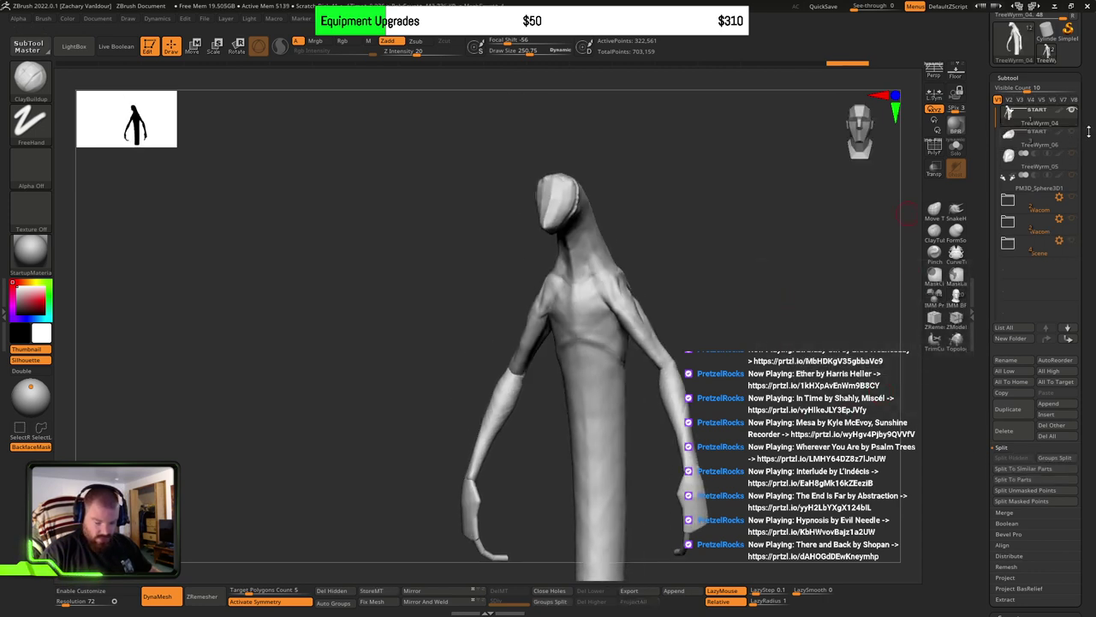
pyautogui.click(1072, 155)
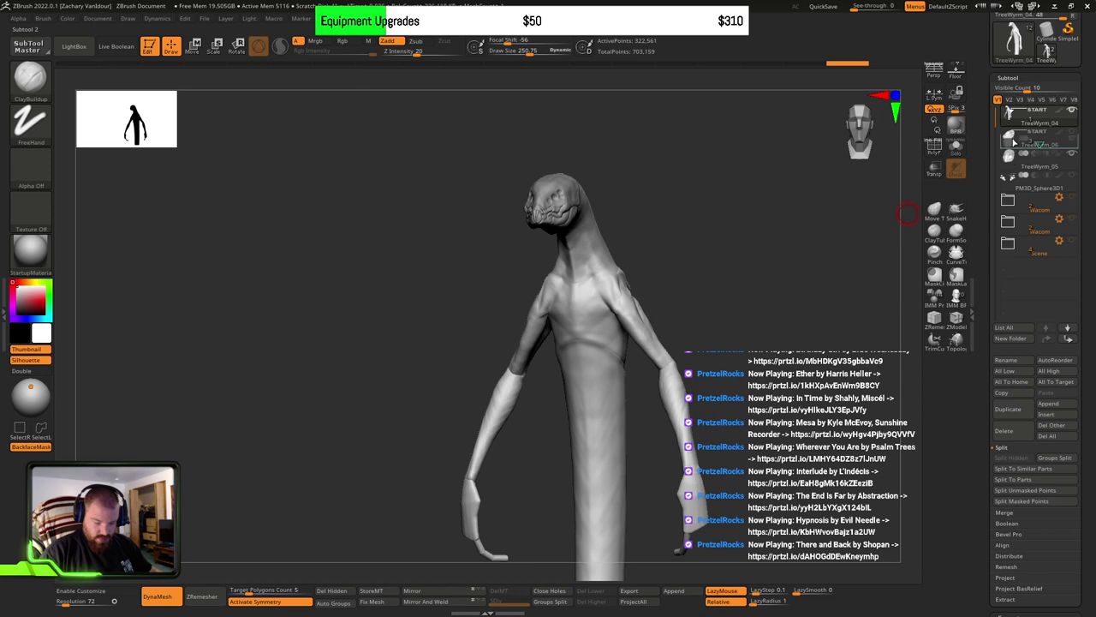
pyautogui.moveTo(805, 260); pyautogui.dragTo(805, 265)
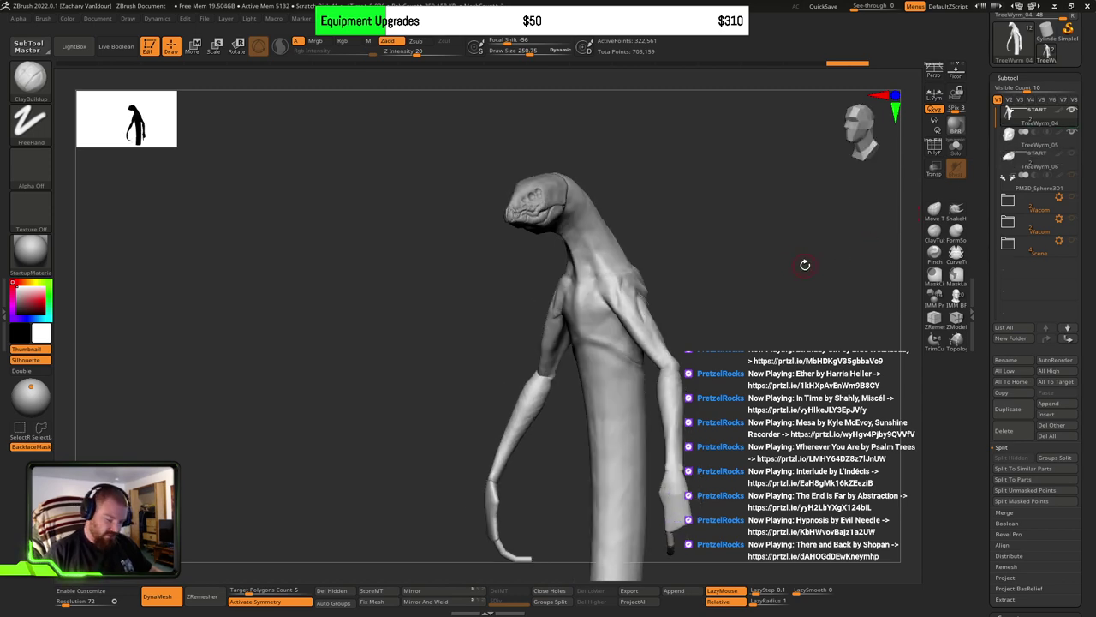
# Step: Isolate the upper arm polygroup to examine where it meets the shoulder, and unhide the body
pyautogui.moveTo(706, 321)
pyautogui.mouseDown()
pyautogui.moveTo(722, 320)
pyautogui.moveTo(684, 301)
pyautogui.moveTo(667, 377)
pyautogui.moveTo(594, 369)
pyautogui.moveTo(631, 316)
pyautogui.moveTo(625, 309)
pyautogui.mouseUp()
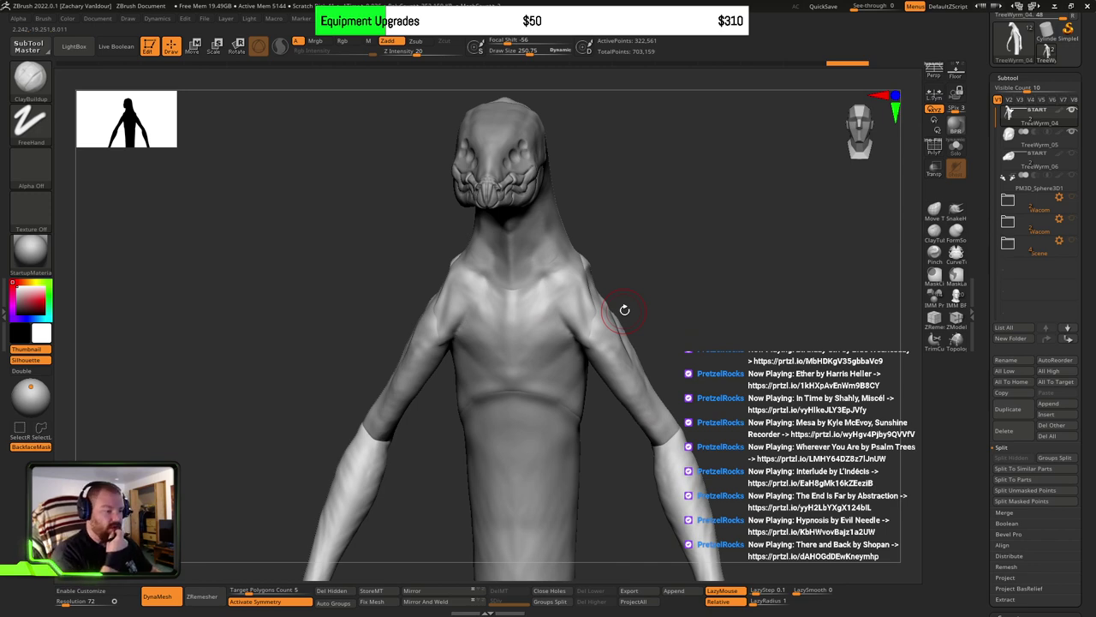
pyautogui.moveTo(707, 339)
pyautogui.mouseDown()
pyautogui.moveTo(719, 360)
pyautogui.moveTo(740, 351)
pyautogui.moveTo(722, 314)
pyautogui.moveTo(604, 344)
pyautogui.moveTo(660, 371)
pyautogui.moveTo(641, 335)
pyautogui.moveTo(670, 340)
pyautogui.moveTo(663, 333)
pyautogui.moveTo(690, 318)
pyautogui.moveTo(687, 359)
pyautogui.moveTo(660, 342)
pyautogui.mouseUp()
pyautogui.keyDown('ctrl'); pyautogui.keyDown('shift'); pyautogui.click(642, 318); pyautogui.keyUp('shift'); pyautogui.keyUp('ctrl')
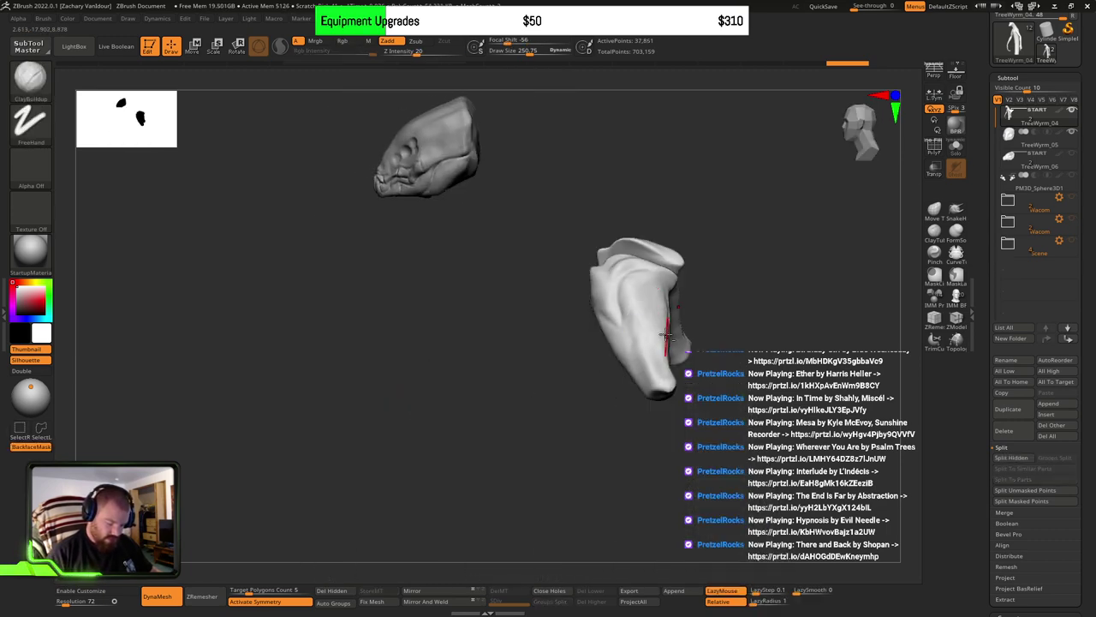
pyautogui.keyDown('ctrl'); pyautogui.keyDown('shift'); pyautogui.click(754, 313); pyautogui.keyUp('shift'); pyautogui.keyUp('ctrl')
# Step: Try to reshape the top of the upper arm at the shoulder with the Move brush
pyautogui.moveTo(648, 319)
pyautogui.mouseDown(button='right')
pyautogui.moveTo(626, 289)
pyautogui.moveTo(592, 331)
pyautogui.moveTo(591, 355)
pyautogui.moveTo(642, 335)
pyautogui.moveTo(649, 259)
pyautogui.mouseUp(button='right')
pyautogui.press('b')
pyautogui.press('m')
pyautogui.press('v')
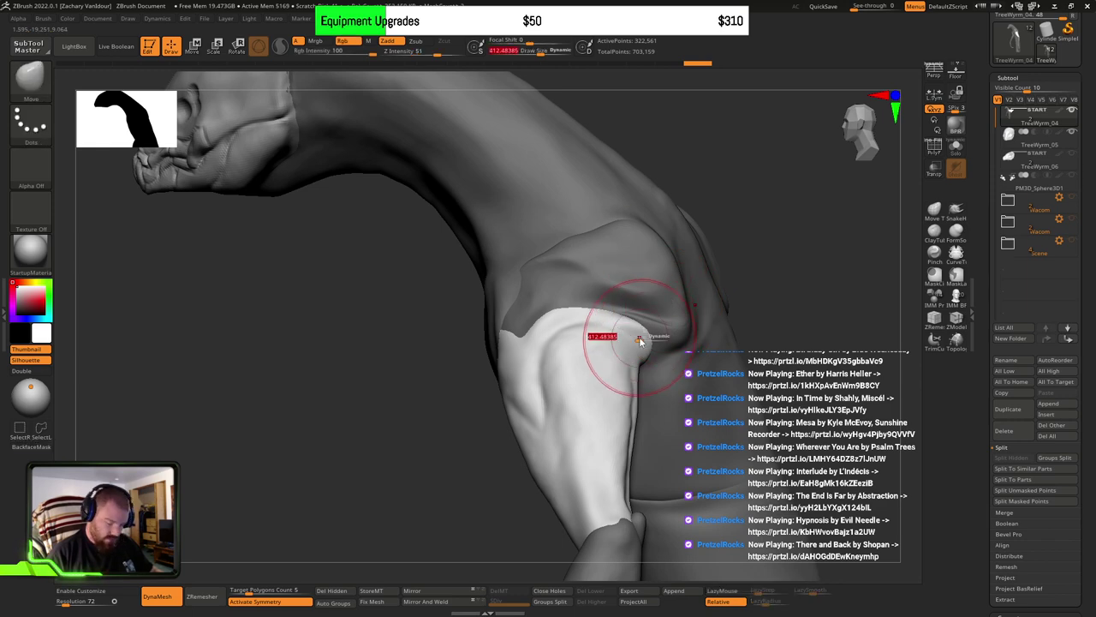
pyautogui.moveTo(625, 328); pyautogui.dragTo(620, 322)
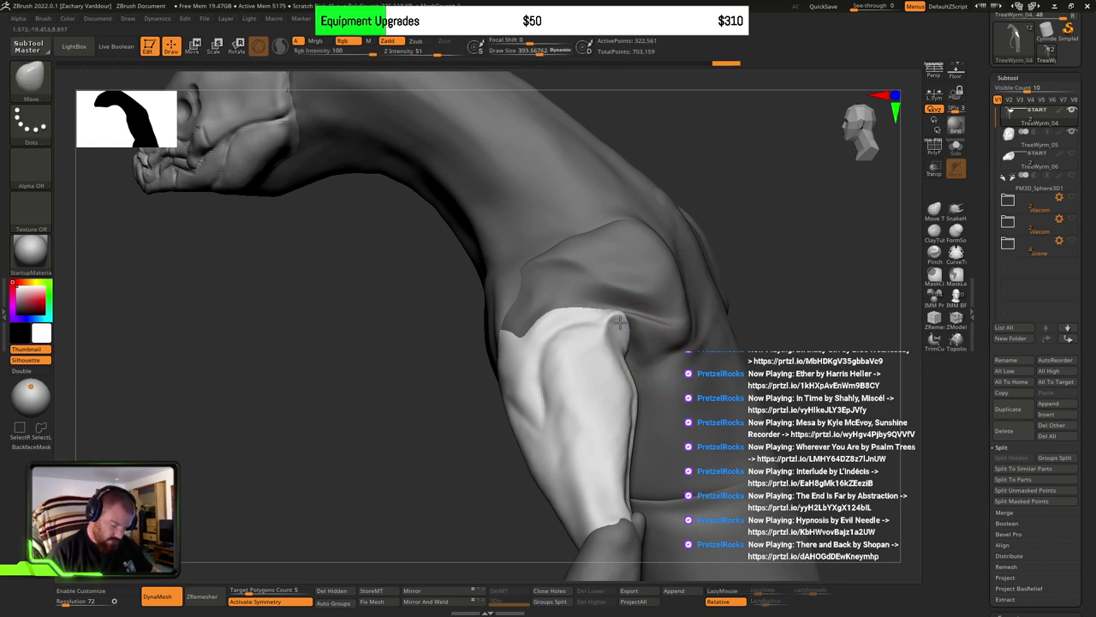
pyautogui.hotkey('ctrl', 'z')
# Step: Check both upper arms from the front in isolation, and review the full creature with everything unhidden
pyautogui.moveTo(826, 314)
pyautogui.mouseDown(button='right')
pyautogui.moveTo(762, 311)
pyautogui.moveTo(739, 386)
pyautogui.moveTo(732, 355)
pyautogui.moveTo(663, 330)
pyautogui.moveTo(680, 402)
pyautogui.mouseUp(button='right')
pyautogui.hotkey('ctrl', 'w')
pyautogui.keyDown('ctrl'); pyautogui.keyDown('shift'); pyautogui.click(642, 337); pyautogui.keyUp('shift'); pyautogui.keyUp('ctrl')
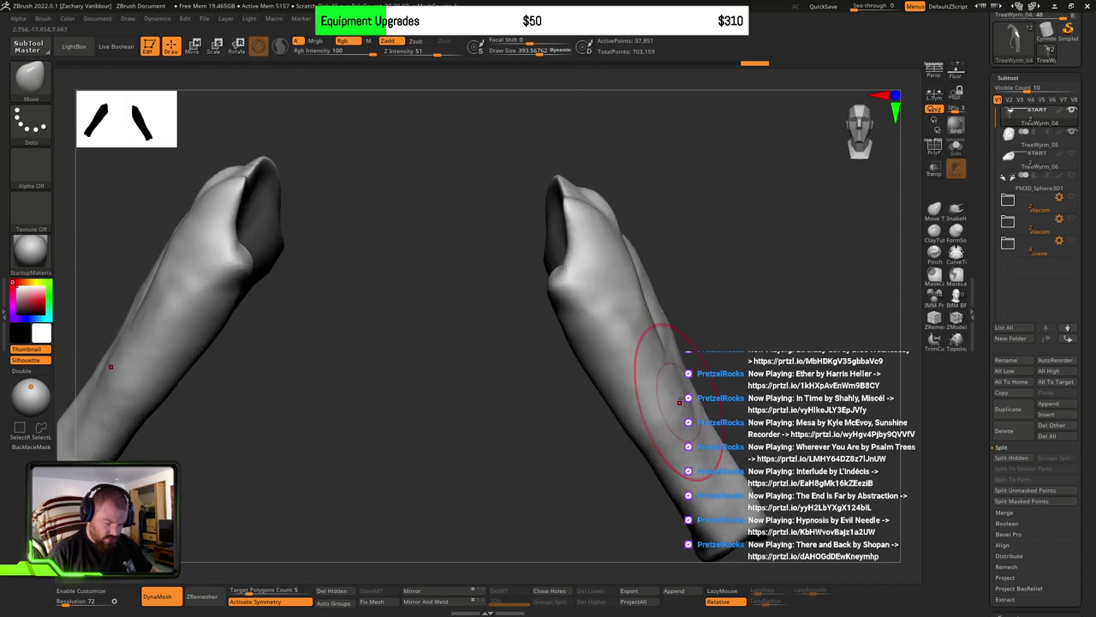
pyautogui.keyDown('ctrl'); pyautogui.keyDown('shift'); pyautogui.click(734, 344); pyautogui.keyUp('shift'); pyautogui.keyUp('ctrl')
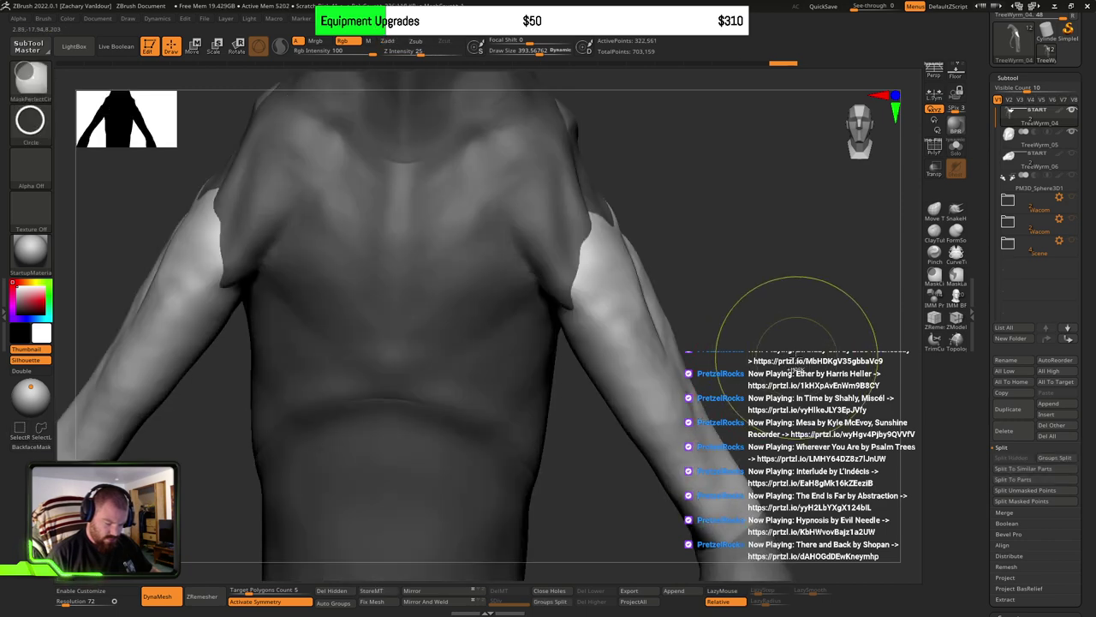
pyautogui.keyDown('ctrl'); pyautogui.moveTo(775, 355); pyautogui.dragTo(735, 369, button='right'); pyautogui.keyUp('ctrl')
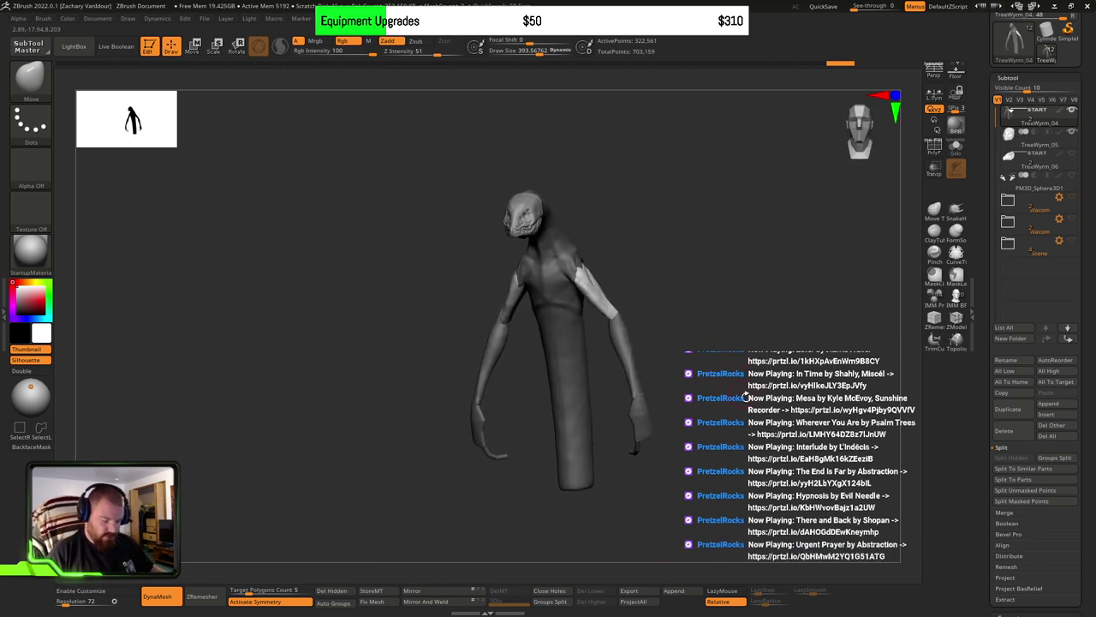
pyautogui.moveTo(745, 397); pyautogui.dragTo(724, 408, button='right')
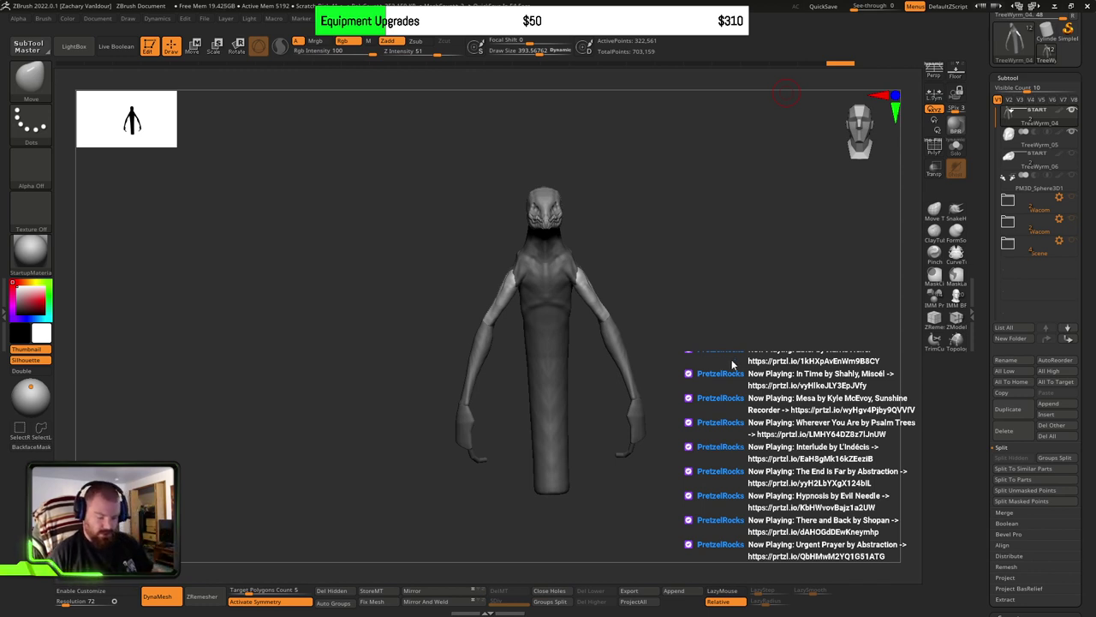
# Step: Examine the shoulder pieces and the trunk by isolating and hiding polygroups, and restore full visibility
pyautogui.moveTo(752, 370); pyautogui.dragTo(668, 314)
pyautogui.keyDown('ctrl'); pyautogui.keyDown('shift'); pyautogui.click(572, 263); pyautogui.keyUp('shift'); pyautogui.keyUp('ctrl')
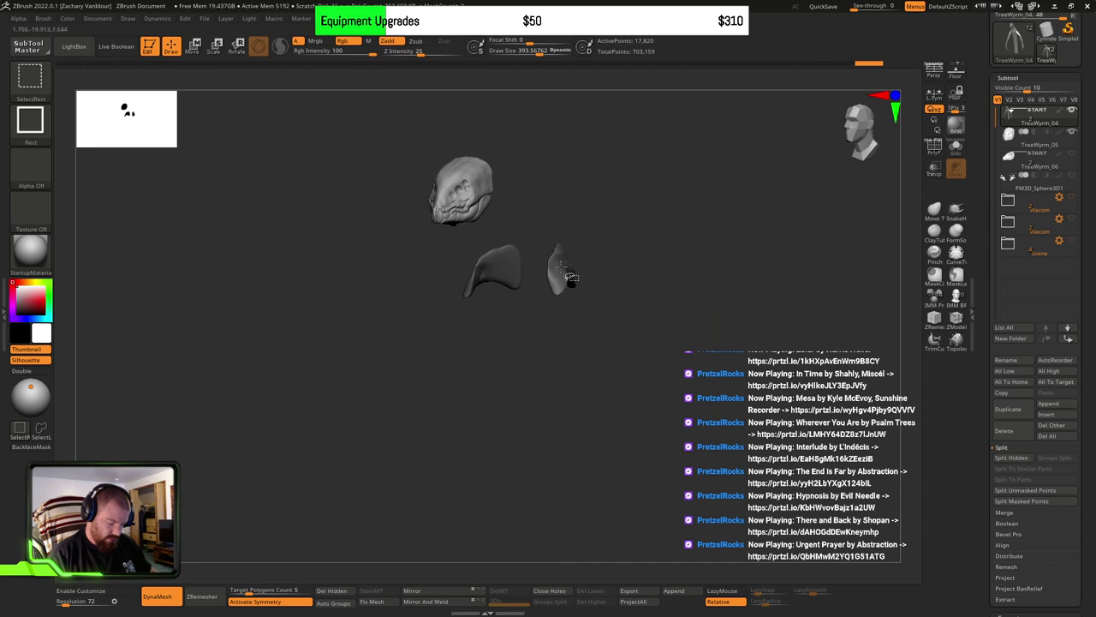
pyautogui.keyDown('ctrl'); pyautogui.keyDown('shift'); pyautogui.click(561, 272); pyautogui.keyUp('shift'); pyautogui.keyUp('ctrl')
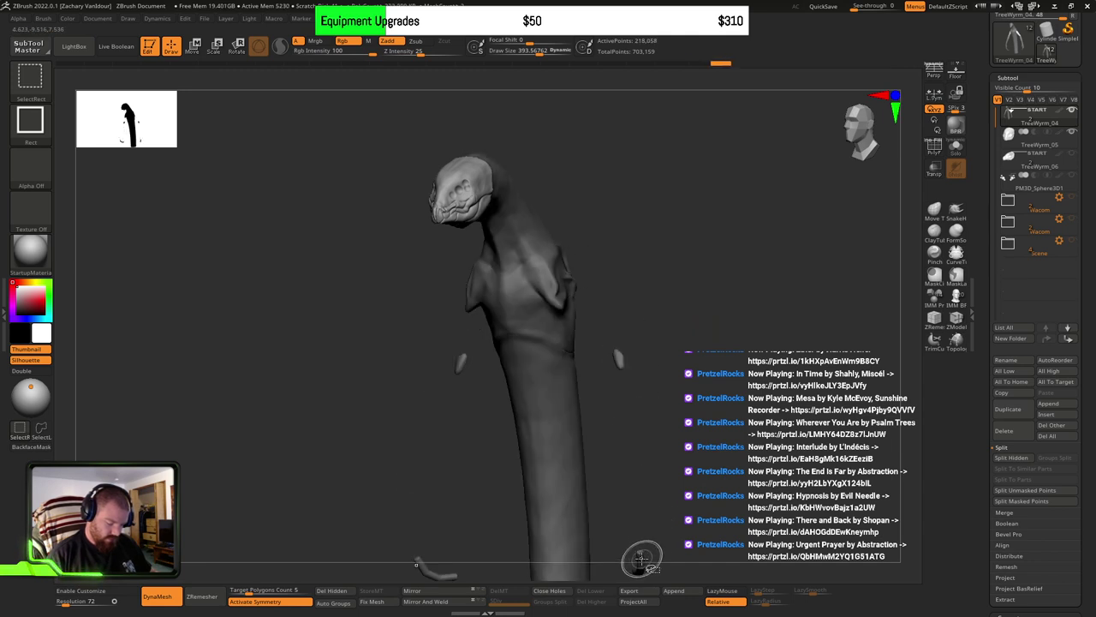
pyautogui.keyDown('ctrl'); pyautogui.keyDown('shift'); pyautogui.click(639, 560); pyautogui.keyUp('shift'); pyautogui.keyUp('ctrl')
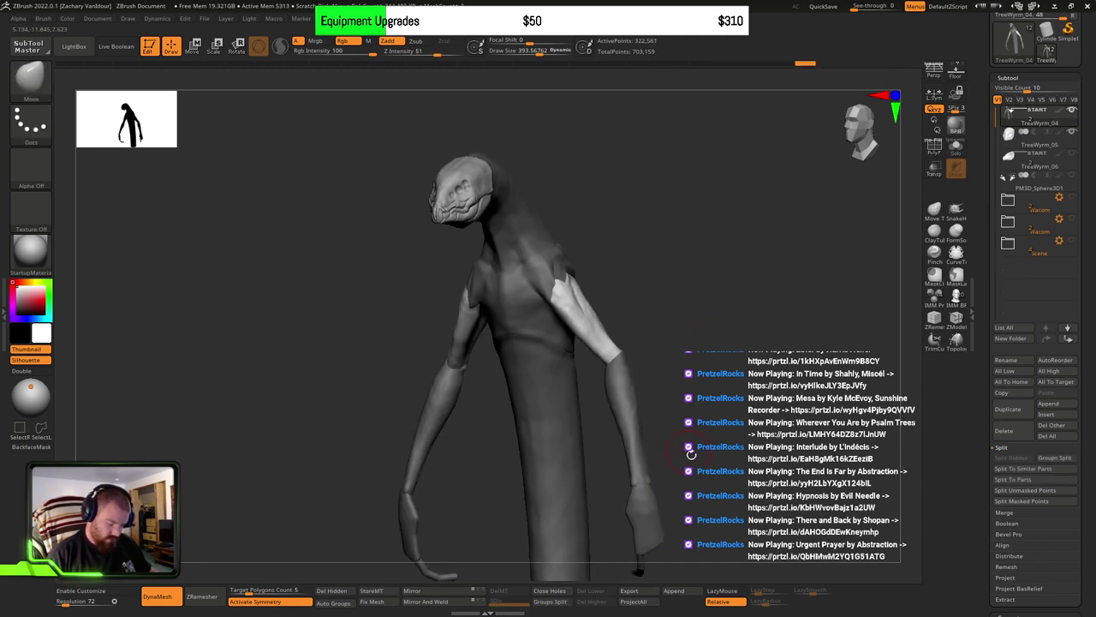
# Step: Hide the upper arm, forearm, elbow, hand and finger polygroups to leave only the trunk, and clear the mask
pyautogui.moveTo(691, 454); pyautogui.dragTo(647, 319)
pyautogui.keyDown('ctrl'); pyautogui.keyDown('shift'); pyautogui.click(561, 175); pyautogui.keyUp('shift'); pyautogui.keyUp('ctrl')
pyautogui.keyDown('ctrl'); pyautogui.keyDown('shift'); pyautogui.click(561, 174); pyautogui.keyUp('shift'); pyautogui.keyUp('ctrl')
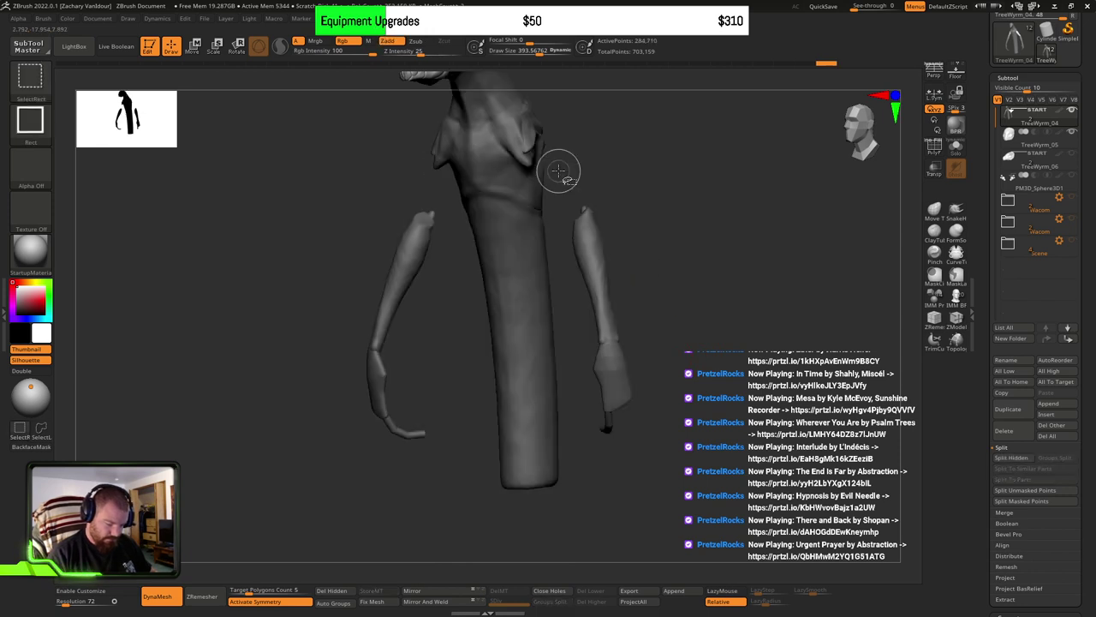
pyautogui.keyDown('ctrl'); pyautogui.keyDown('alt'); pyautogui.keyDown('shift'); pyautogui.click(605, 244); pyautogui.keyUp('shift'); pyautogui.keyUp('alt'); pyautogui.keyUp('ctrl')
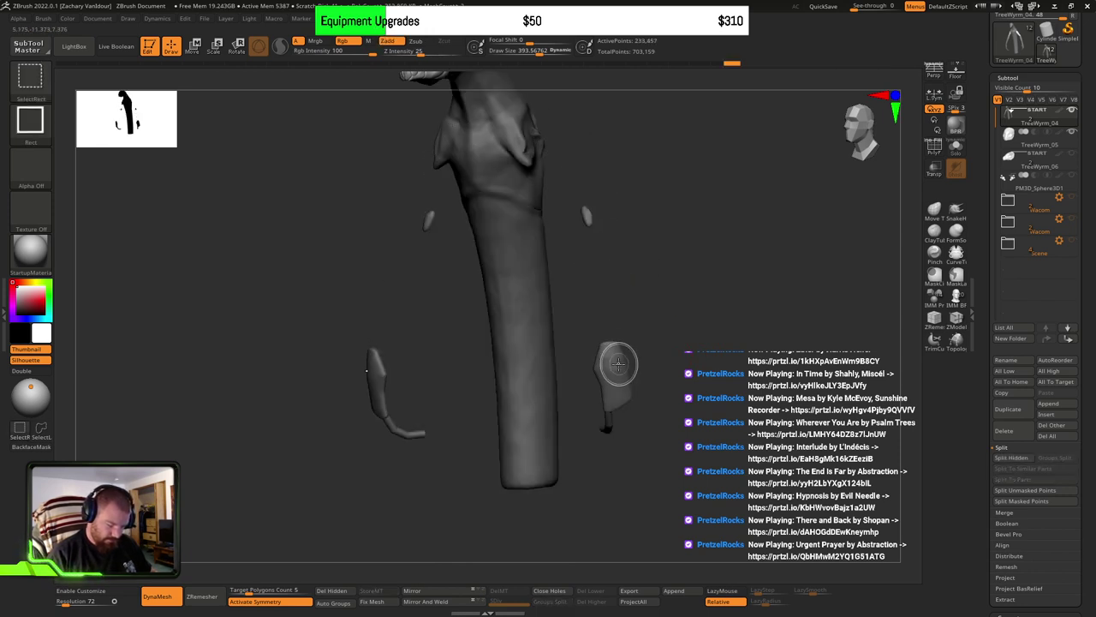
pyautogui.keyDown('ctrl'); pyautogui.keyDown('alt'); pyautogui.keyDown('shift'); pyautogui.click(618, 368); pyautogui.keyUp('shift'); pyautogui.keyUp('alt'); pyautogui.keyUp('ctrl')
pyautogui.moveTo(649, 389); pyautogui.dragTo(615, 411)
pyautogui.keyDown('ctrl'); pyautogui.keyDown('alt'); pyautogui.keyDown('shift'); pyautogui.click(534, 360); pyautogui.keyUp('shift'); pyautogui.keyUp('alt'); pyautogui.keyUp('ctrl')
pyautogui.keyDown('ctrl'); pyautogui.keyDown('alt'); pyautogui.keyDown('shift'); pyautogui.click(565, 412); pyautogui.keyUp('shift'); pyautogui.keyUp('alt'); pyautogui.keyUp('ctrl')
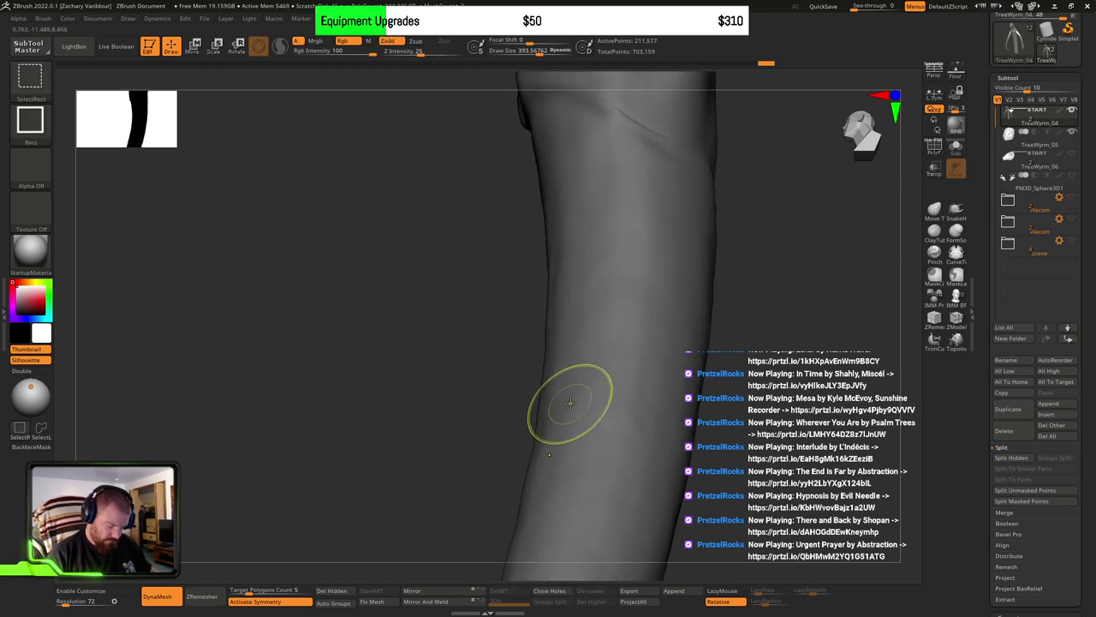
pyautogui.press('f')
pyautogui.keyDown('shift'); pyautogui.moveTo(665, 351); pyautogui.dragTo(693, 310); pyautogui.keyUp('shift')
pyautogui.keyDown('alt'); pyautogui.moveTo(585, 269); pyautogui.dragTo(654, 329); pyautogui.keyUp('alt')
pyautogui.keyDown('alt'); pyautogui.moveTo(670, 277); pyautogui.dragTo(692, 346); pyautogui.keyUp('alt')
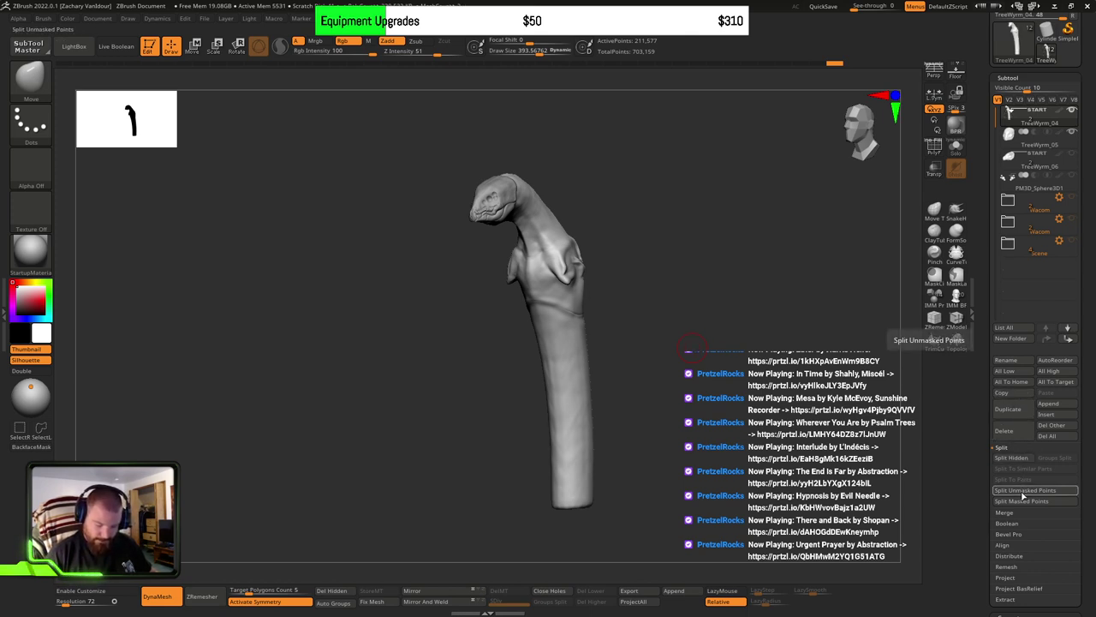
# Step: Build up and smooth the shoulder socket on the trunk with ClayBuildup at a draw size of about 442
pyautogui.keyDown('ctrl'); pyautogui.moveTo(572, 320); pyautogui.dragTo(613, 420, button='right'); pyautogui.keyUp('ctrl')
pyautogui.keyDown('alt'); pyautogui.moveTo(589, 304); pyautogui.dragTo(592, 418, button='right'); pyautogui.keyUp('alt')
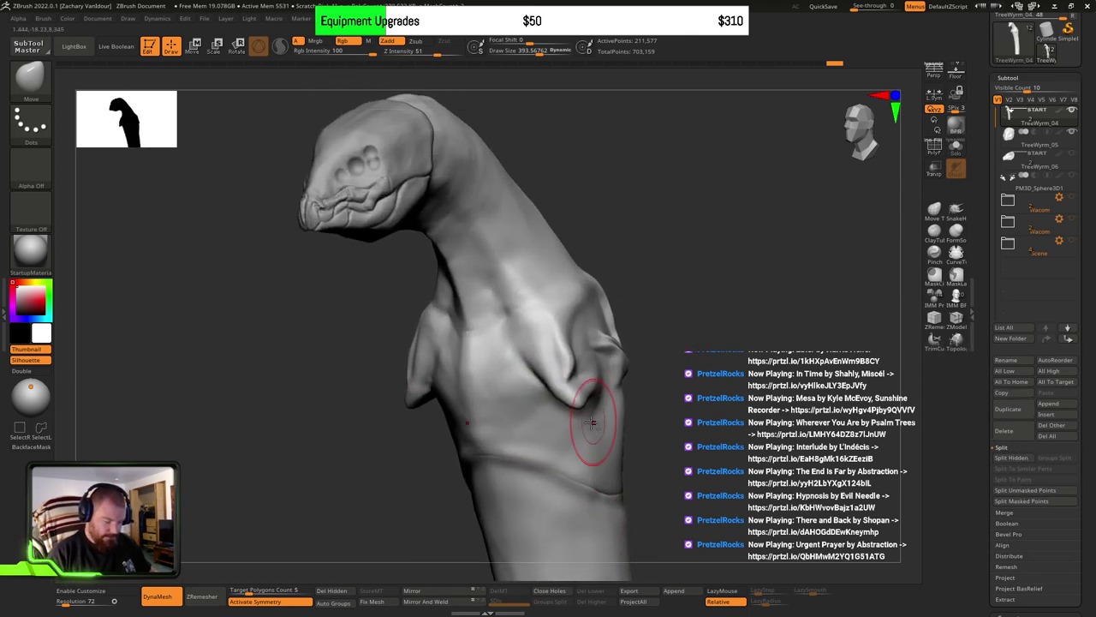
pyautogui.press('s')
pyautogui.moveTo(570, 378); pyautogui.dragTo(579, 378)
pyautogui.press('b')
pyautogui.press('c')
pyautogui.press('b')
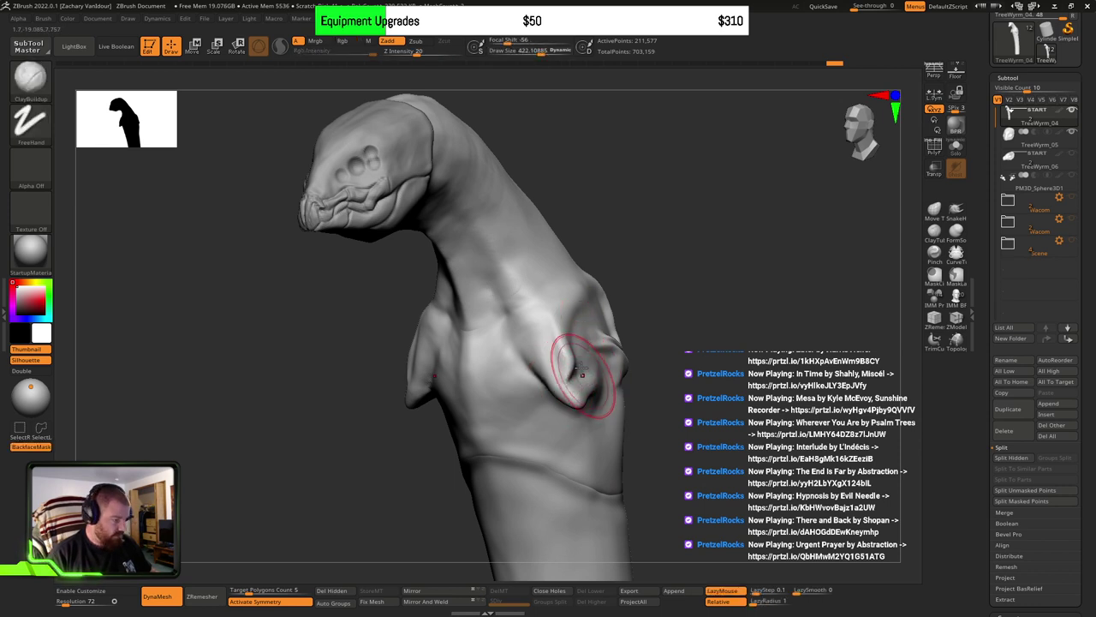
pyautogui.moveTo(592, 318)
pyautogui.mouseDown()
pyautogui.moveTo(597, 407)
pyautogui.moveTo(577, 379)
pyautogui.mouseUp()
pyautogui.moveTo(606, 386)
pyautogui.mouseDown(button='right')
pyautogui.moveTo(625, 373)
pyautogui.moveTo(591, 353)
pyautogui.moveTo(602, 340)
pyautogui.moveTo(578, 383)
pyautogui.mouseUp(button='right')
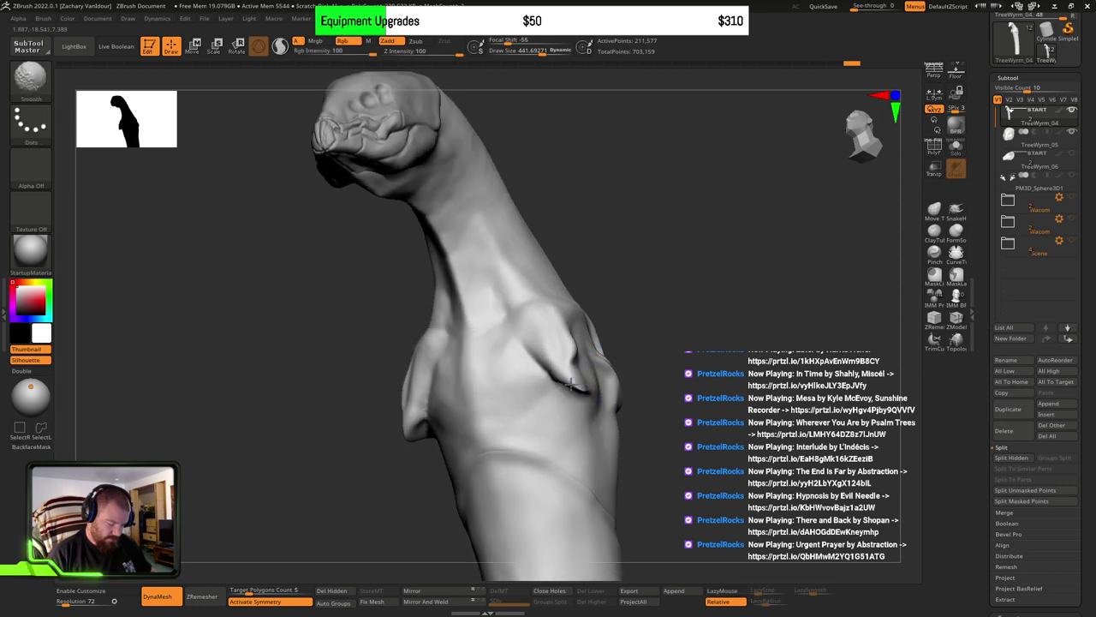
pyautogui.keyDown('shift'); pyautogui.moveTo(570, 384); pyautogui.dragTo(589, 349); pyautogui.keyUp('shift')
pyautogui.moveTo(694, 366); pyautogui.dragTo(688, 363, button='right')
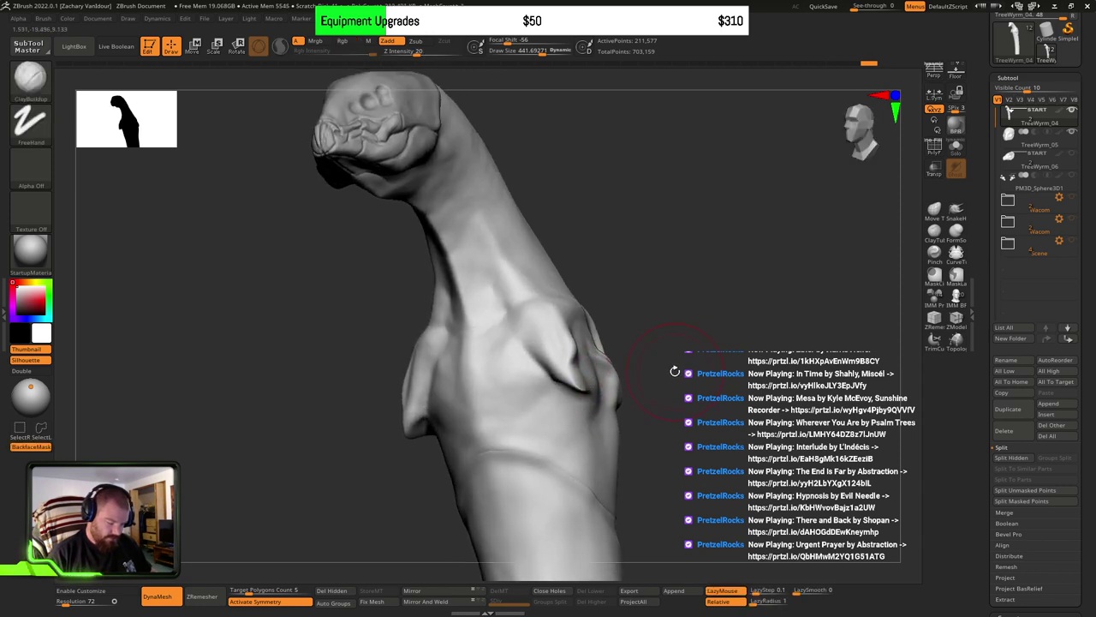
# Step: Try to remesh the partly hidden body with DynaMesh, and reverse the visibility to show only the arm polygroups
pyautogui.keyDown('ctrl'); pyautogui.moveTo(665, 329); pyautogui.dragTo(685, 388); pyautogui.keyUp('ctrl')
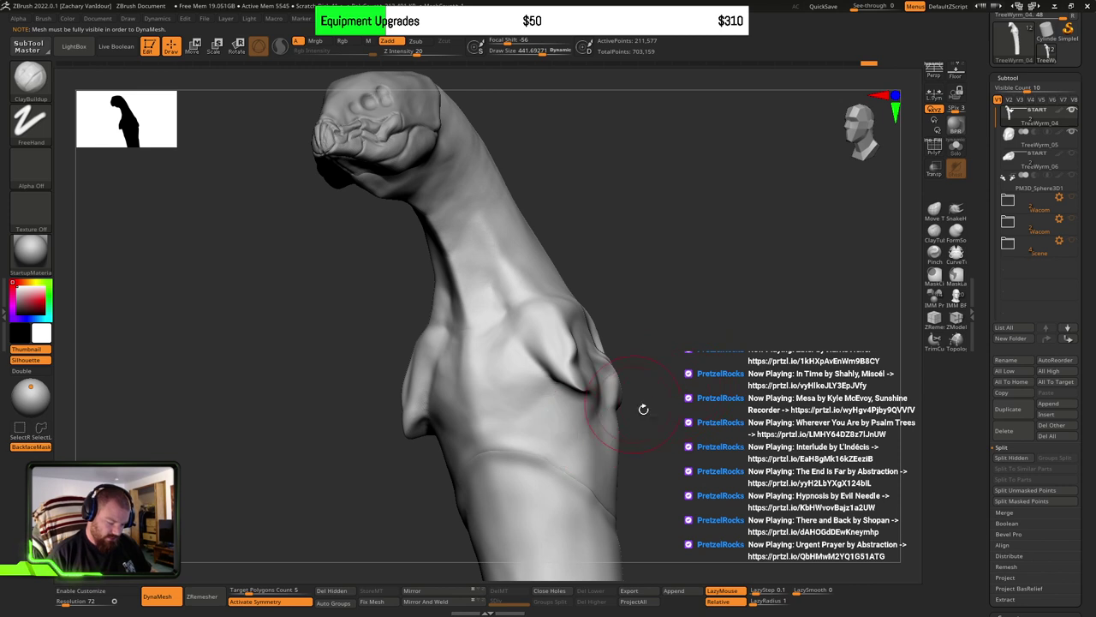
pyautogui.keyDown('ctrl'); pyautogui.keyDown('shift'); pyautogui.click(600, 426); pyautogui.keyUp('shift'); pyautogui.keyUp('ctrl')
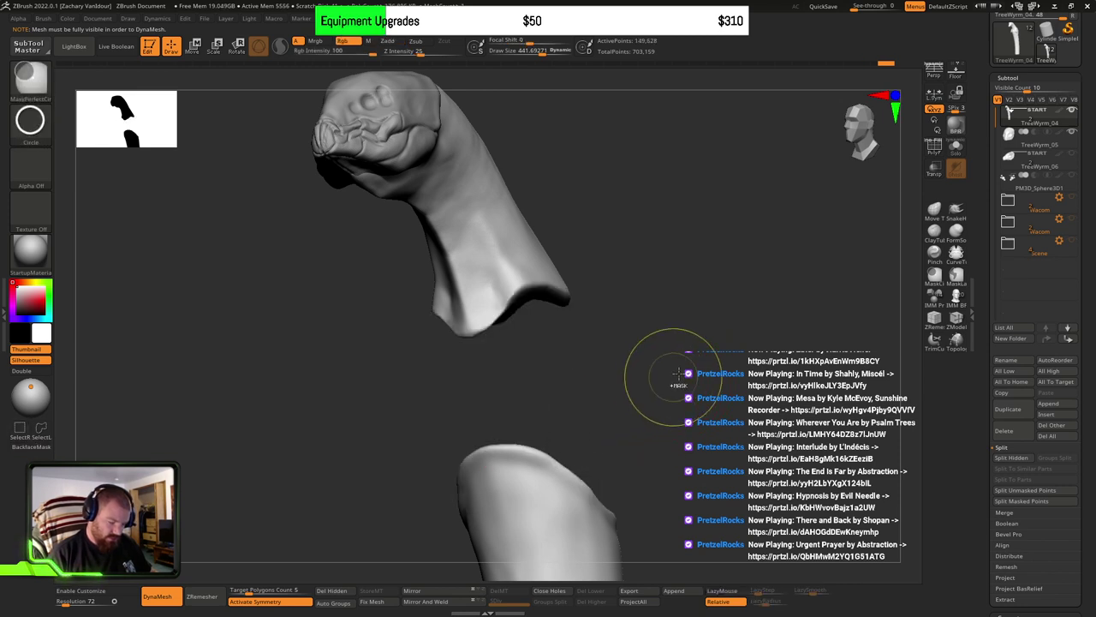
pyautogui.moveTo(713, 333)
pyautogui.keyDown('ctrl'); pyautogui.keyDown('shift'); pyautogui.mouseDown()
pyautogui.moveTo(738, 341)
pyautogui.moveTo(716, 358)
pyautogui.moveTo(722, 377)
pyautogui.moveTo(681, 323)
pyautogui.moveTo(660, 260)
pyautogui.mouseUp(); pyautogui.keyUp('shift'); pyautogui.keyUp('ctrl')
pyautogui.keyDown('ctrl'); pyautogui.keyDown('shift'); pyautogui.click(560, 428); pyautogui.keyUp('shift'); pyautogui.keyUp('ctrl')
pyautogui.keyDown('alt'); pyautogui.moveTo(613, 397); pyautogui.dragTo(636, 465); pyautogui.keyUp('alt')
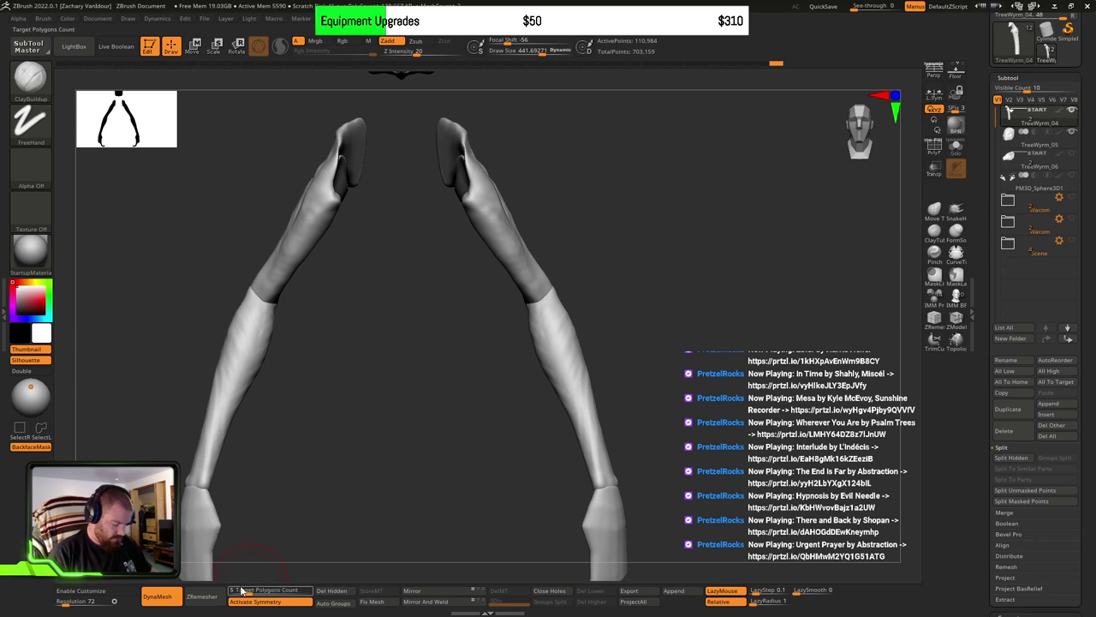
# Step: Restore full visibility of the TreeWyrm body and examine its shoulders, arms and silhouette from the side and front
pyautogui.moveTo(702, 363); pyautogui.dragTo(646, 378)
pyautogui.keyDown('ctrl'); pyautogui.keyDown('shift'); pyautogui.click(700, 385); pyautogui.keyUp('shift'); pyautogui.keyUp('ctrl')
pyautogui.keyDown('alt'); pyautogui.moveTo(701, 385); pyautogui.dragTo(643, 350, button='right'); pyautogui.keyUp('alt')
pyautogui.keyDown('alt'); pyautogui.moveTo(553, 313); pyautogui.dragTo(584, 388, button='right'); pyautogui.keyUp('alt')
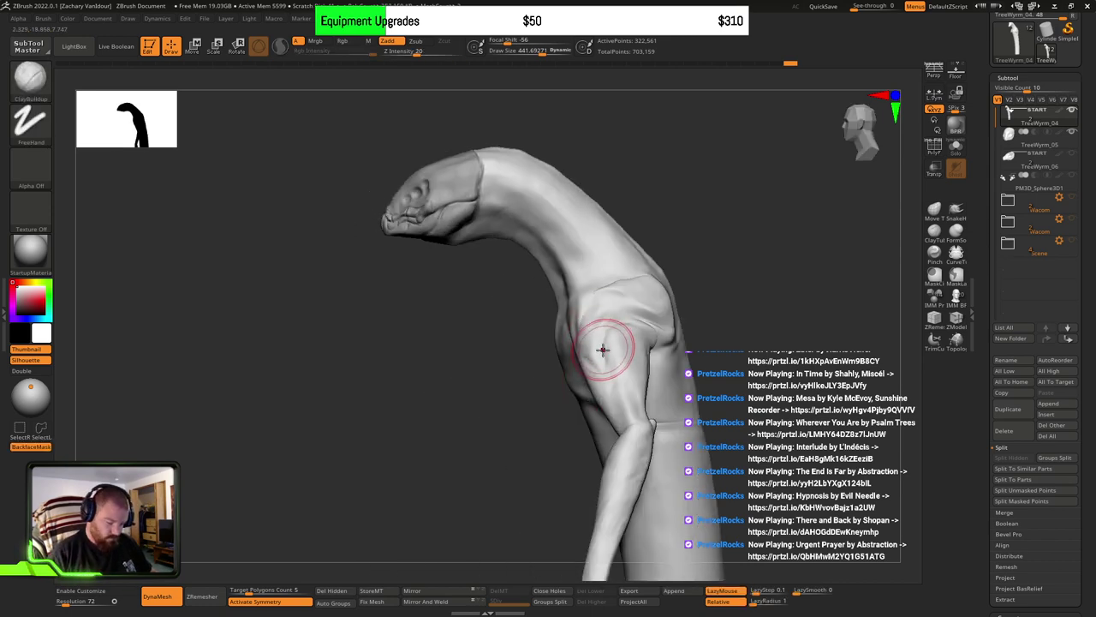
pyautogui.moveTo(600, 345); pyautogui.dragTo(575, 366, button='right')
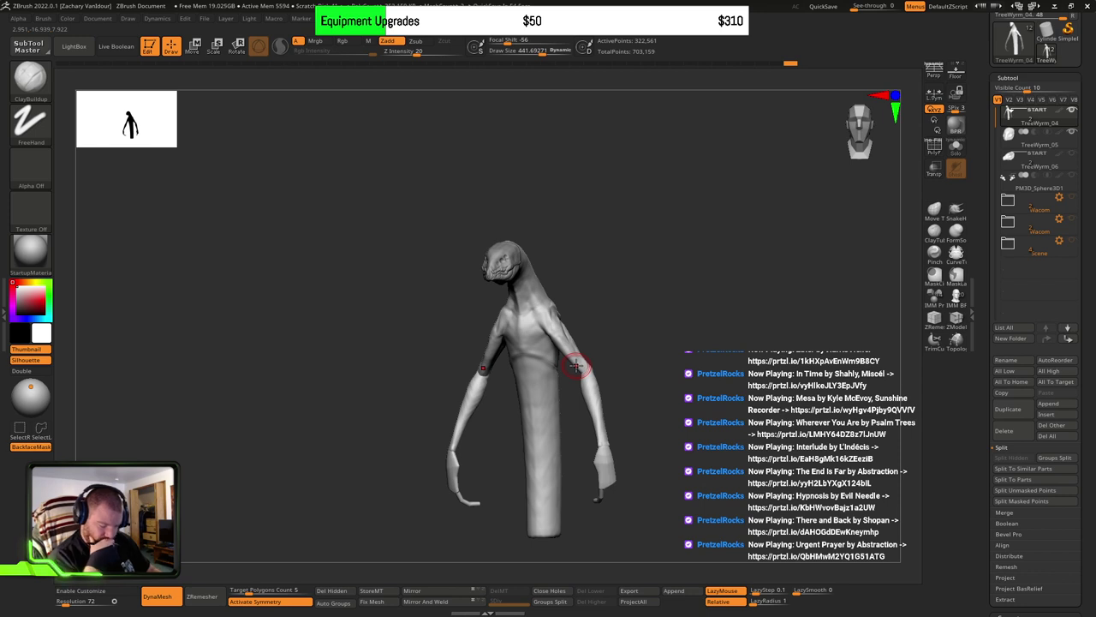
pyautogui.moveTo(724, 361)
pyautogui.mouseDown()
pyautogui.moveTo(713, 380)
pyautogui.moveTo(712, 351)
pyautogui.moveTo(694, 330)
pyautogui.moveTo(673, 345)
pyautogui.mouseUp()
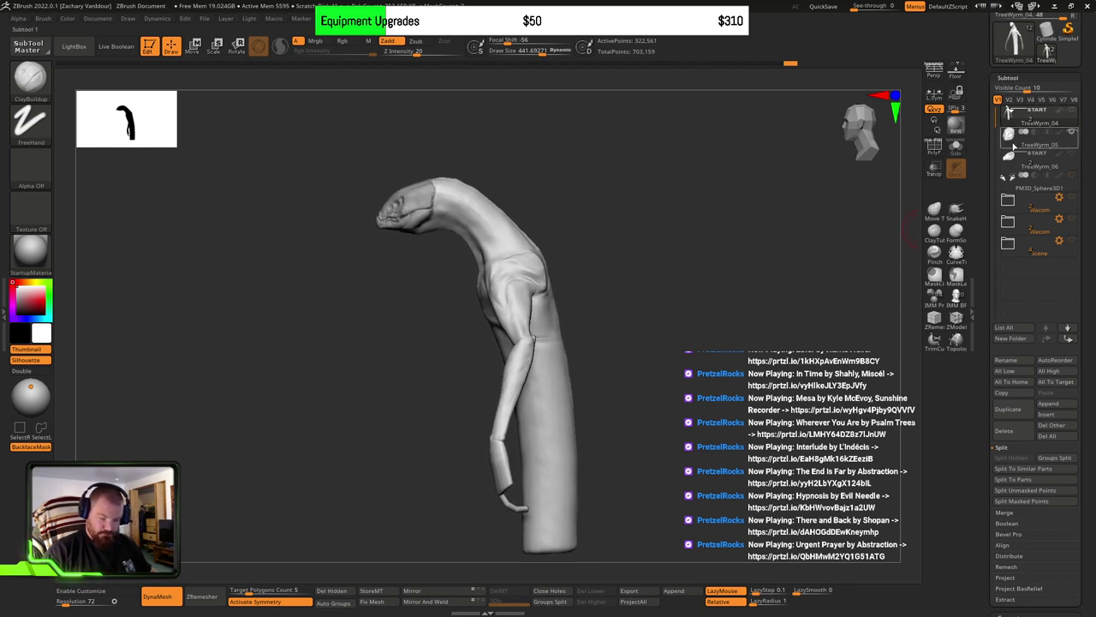
# Step: Move the PM3D_Sphere3D1 eye subtool directly below the TreeWyrm_05 head in the subtool order and show the eyes
pyautogui.click(1014, 147)
pyautogui.keyDown('alt'); pyautogui.moveTo(504, 315); pyautogui.dragTo(619, 445); pyautogui.keyUp('alt')
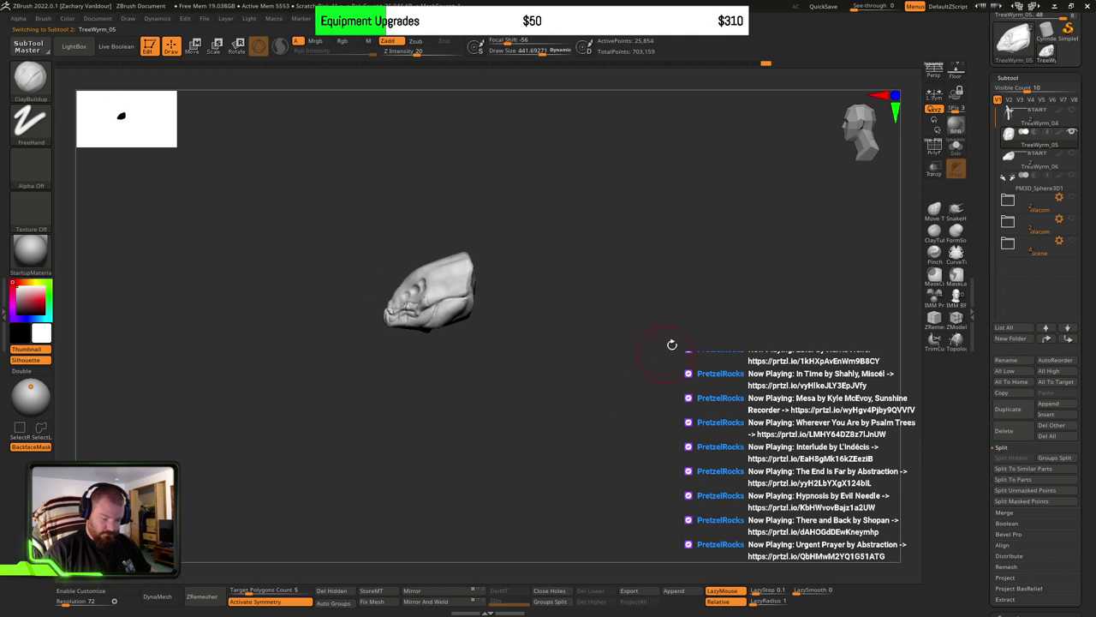
pyautogui.moveTo(1012, 178); pyautogui.dragTo(1014, 153)
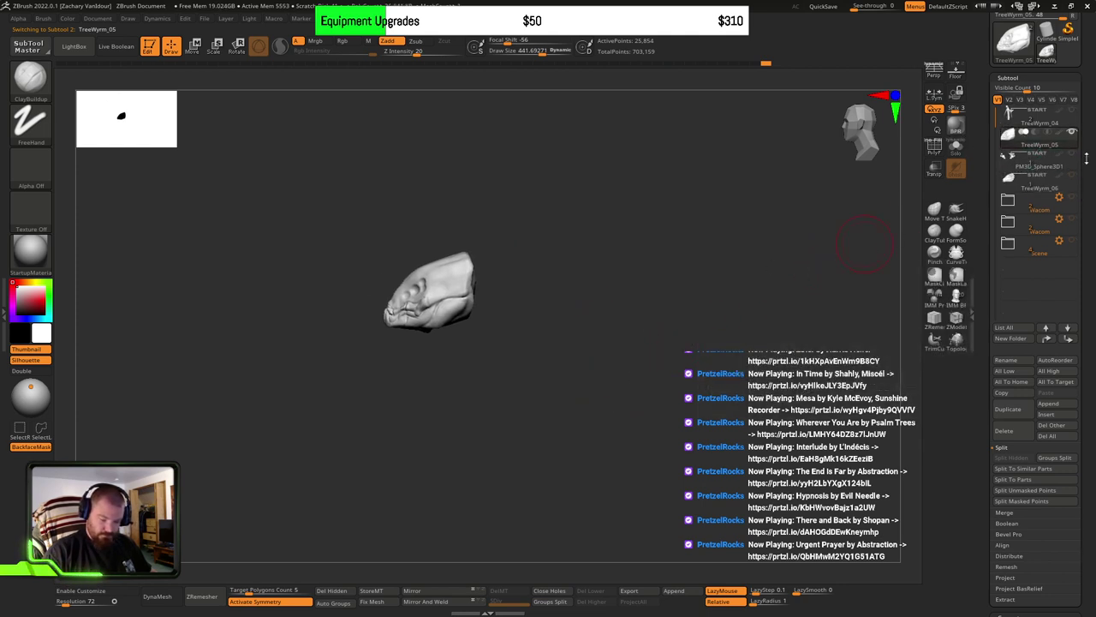
pyautogui.moveTo(569, 332); pyautogui.dragTo(579, 328)
pyautogui.press('f')
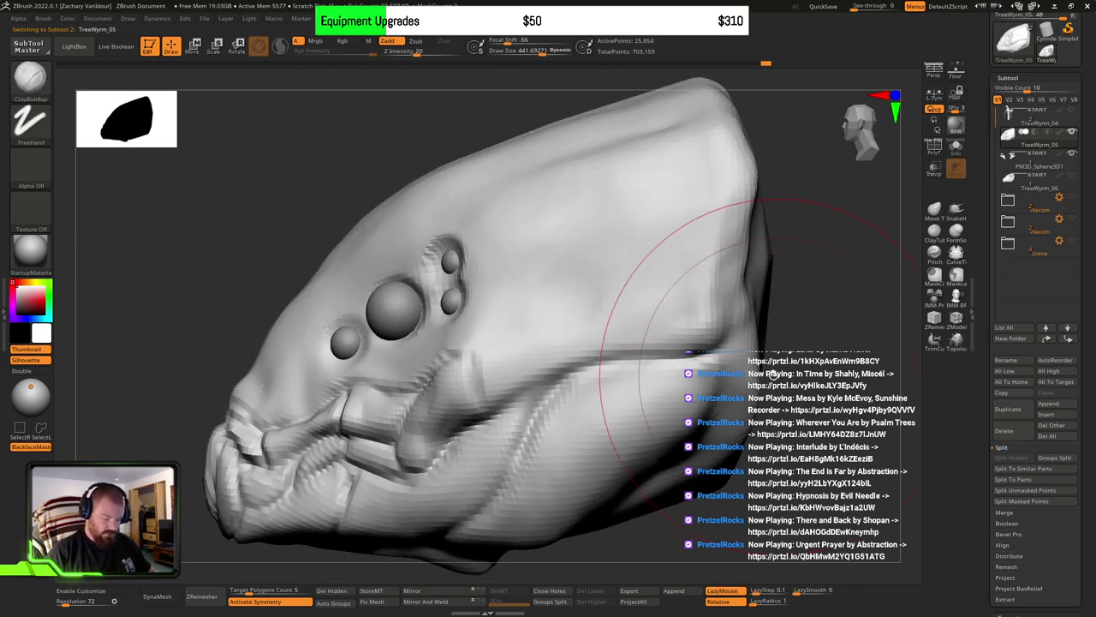
pyautogui.keyDown('alt'); pyautogui.moveTo(770, 400); pyautogui.dragTo(570, 356); pyautogui.keyUp('alt')
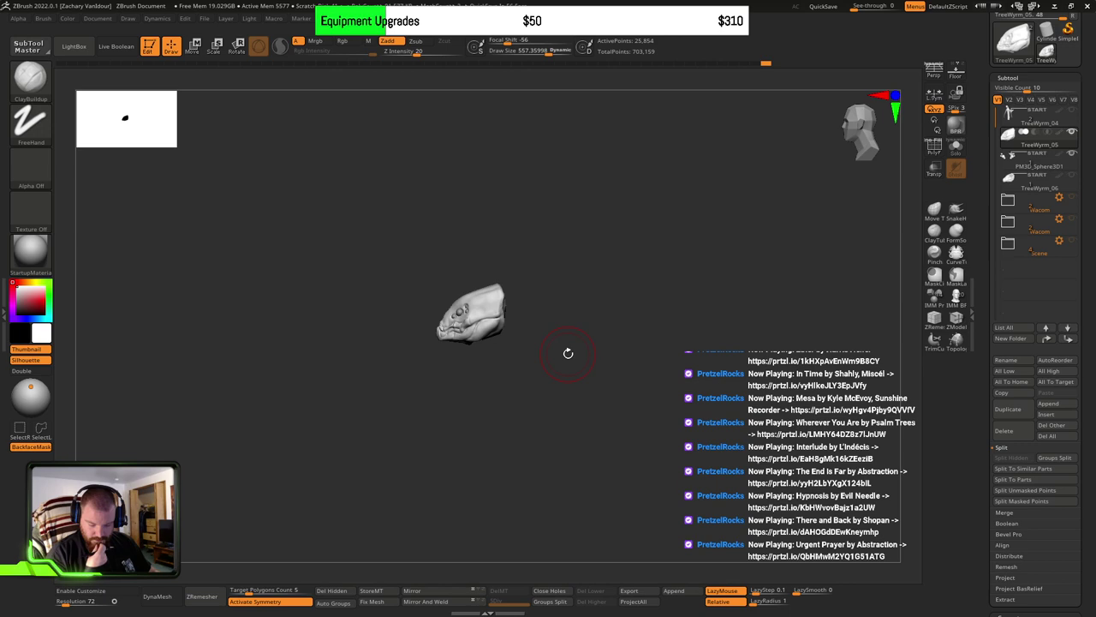
# Step: Insert a sphere as a new subtool under the TreeWyrm_05 head and move it up to sit just beneath the head
pyautogui.moveTo(1092, 517); pyautogui.dragTo(1094, 381)
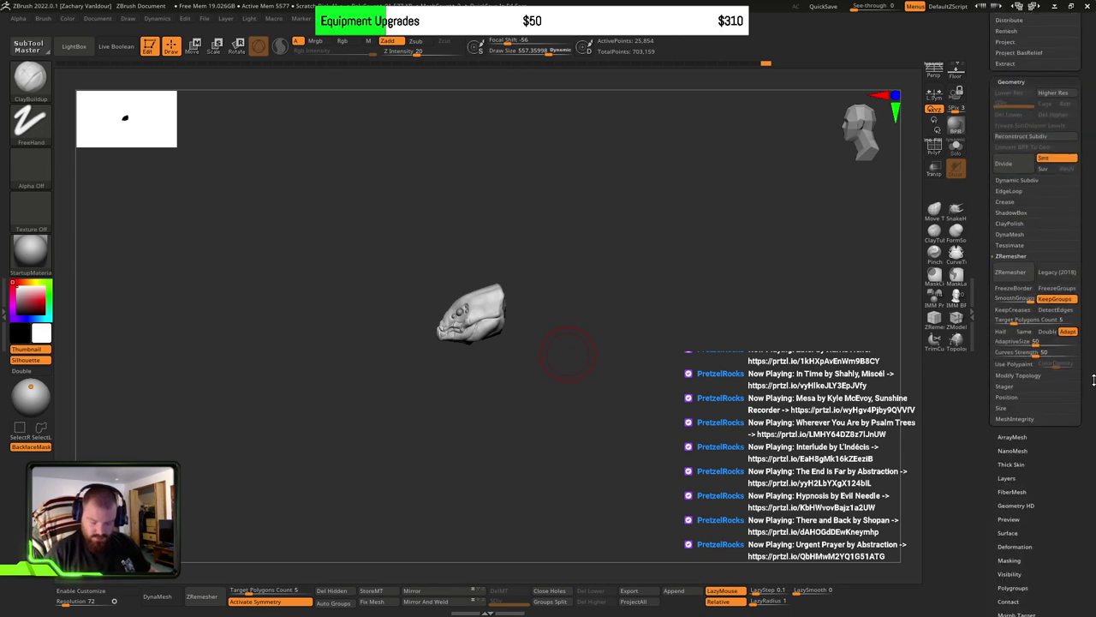
pyautogui.moveTo(1084, 333); pyautogui.dragTo(1095, 453)
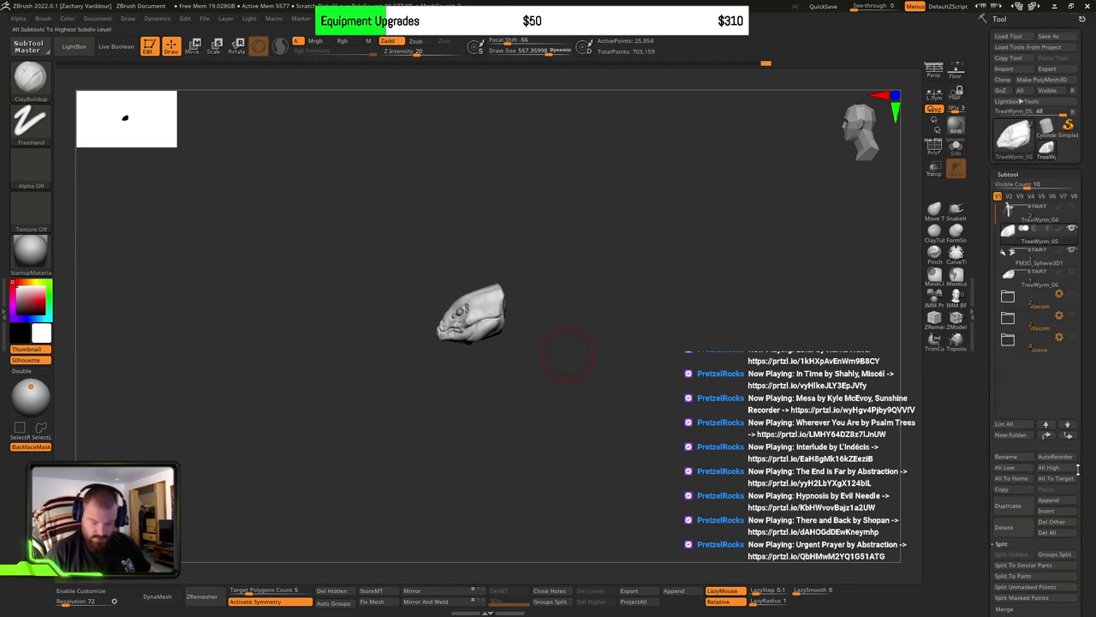
pyautogui.click(1061, 513)
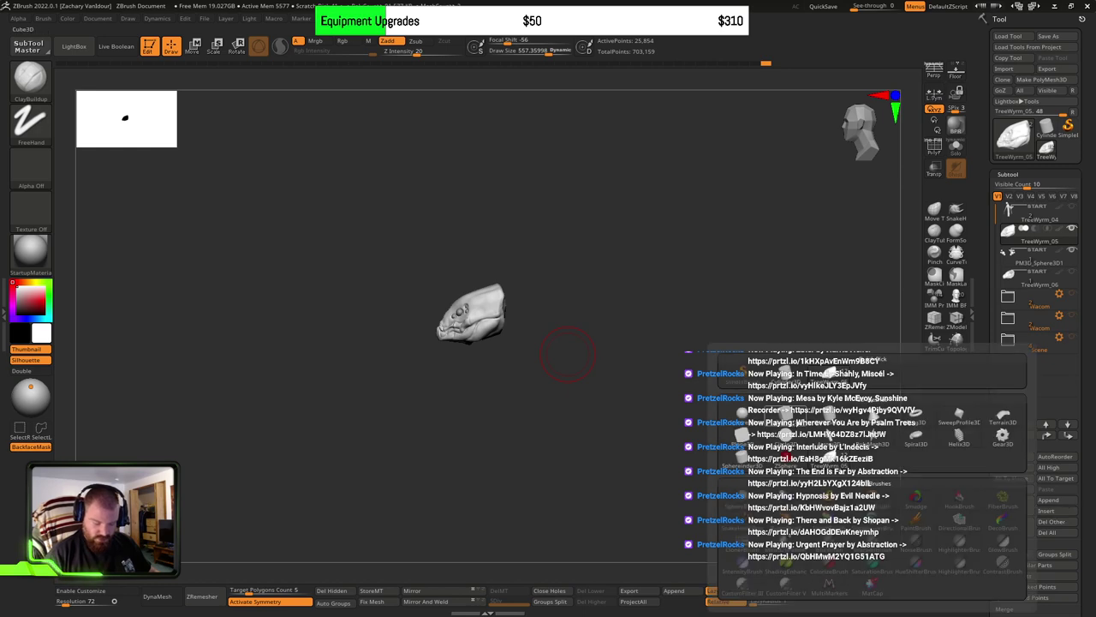
pyautogui.click(796, 423)
pyautogui.press('w')
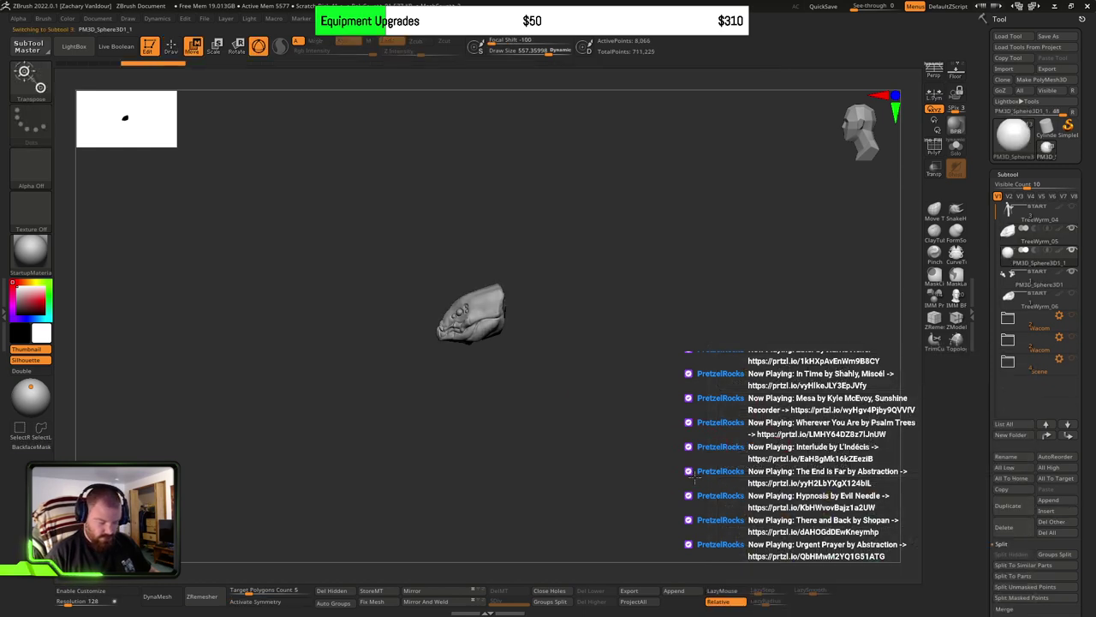
pyautogui.press('f')
pyautogui.keyDown('ctrl'); pyautogui.moveTo(693, 466); pyautogui.dragTo(644, 368, button='right'); pyautogui.keyUp('ctrl')
pyautogui.press('f')
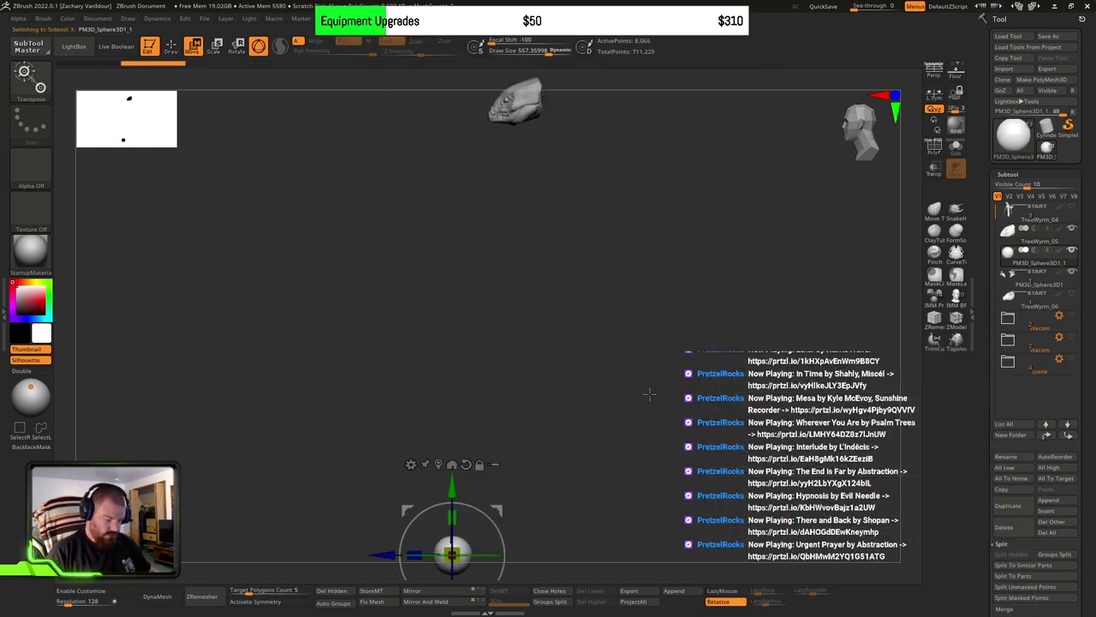
pyautogui.moveTo(498, 512); pyautogui.dragTo(602, 163)
pyautogui.keyDown('alt'); pyautogui.moveTo(693, 235); pyautogui.dragTo(651, 319, button='right'); pyautogui.keyUp('alt')
# Step: Reinitialize the inserted sphere as a low-poly QSphere with X, Y and Z resolution 2
pyautogui.moveTo(1088, 432); pyautogui.dragTo(1092, 366)
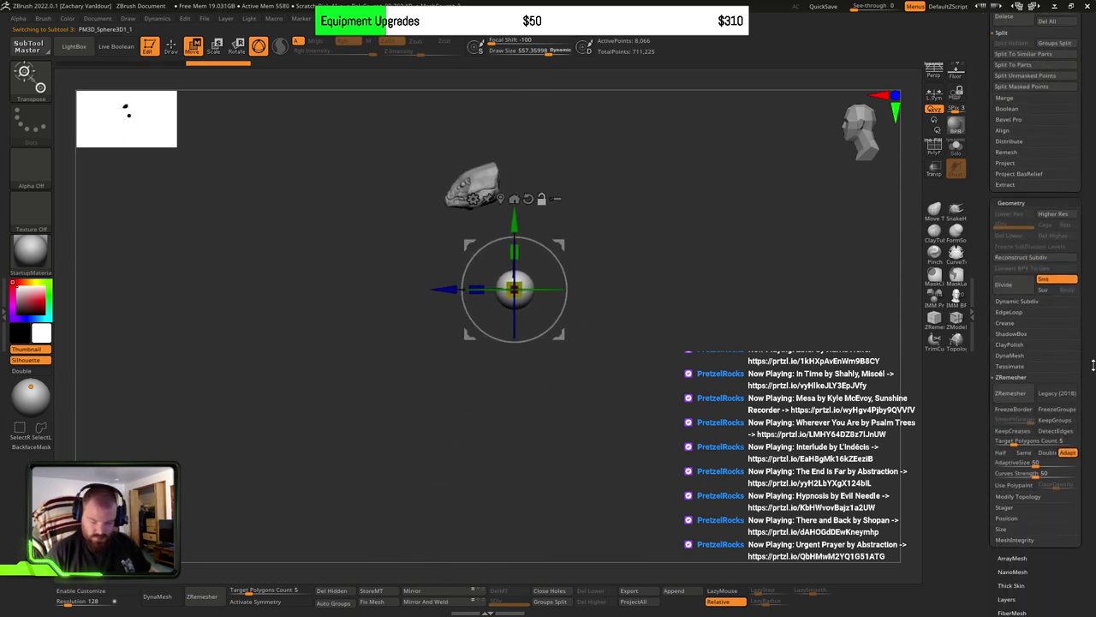
pyautogui.click(1027, 203)
pyautogui.moveTo(1092, 264); pyautogui.dragTo(1086, 170)
pyautogui.click(1015, 438)
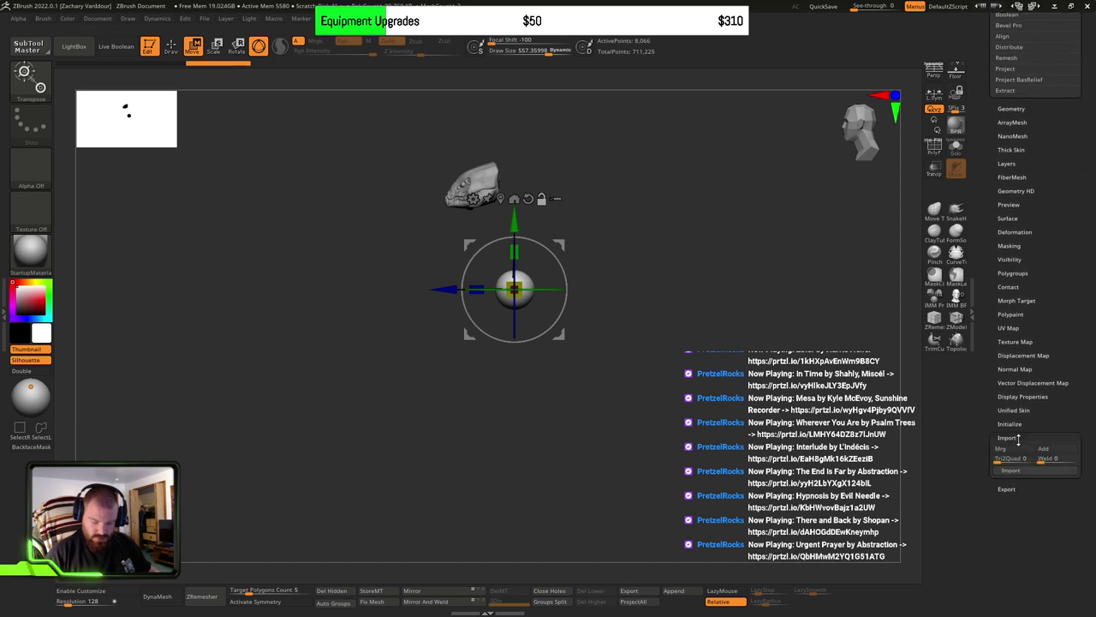
pyautogui.click(1012, 490)
pyautogui.click(1013, 438)
pyautogui.click(1013, 451)
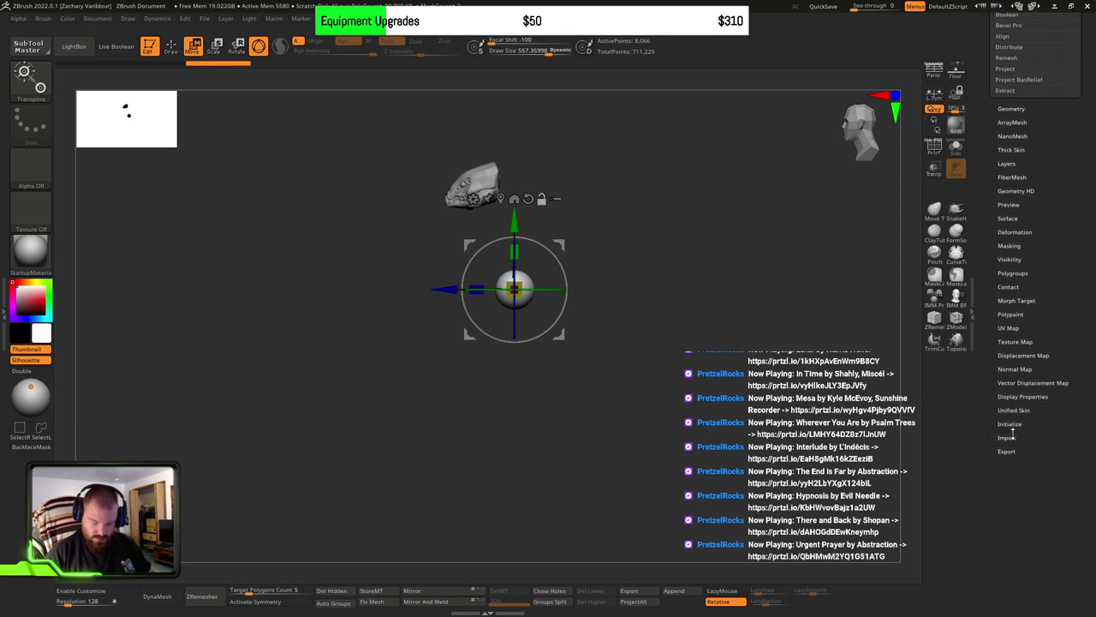
pyautogui.click(1013, 424)
pyautogui.moveTo(1071, 417); pyautogui.dragTo(1072, 409)
pyautogui.click(1036, 428)
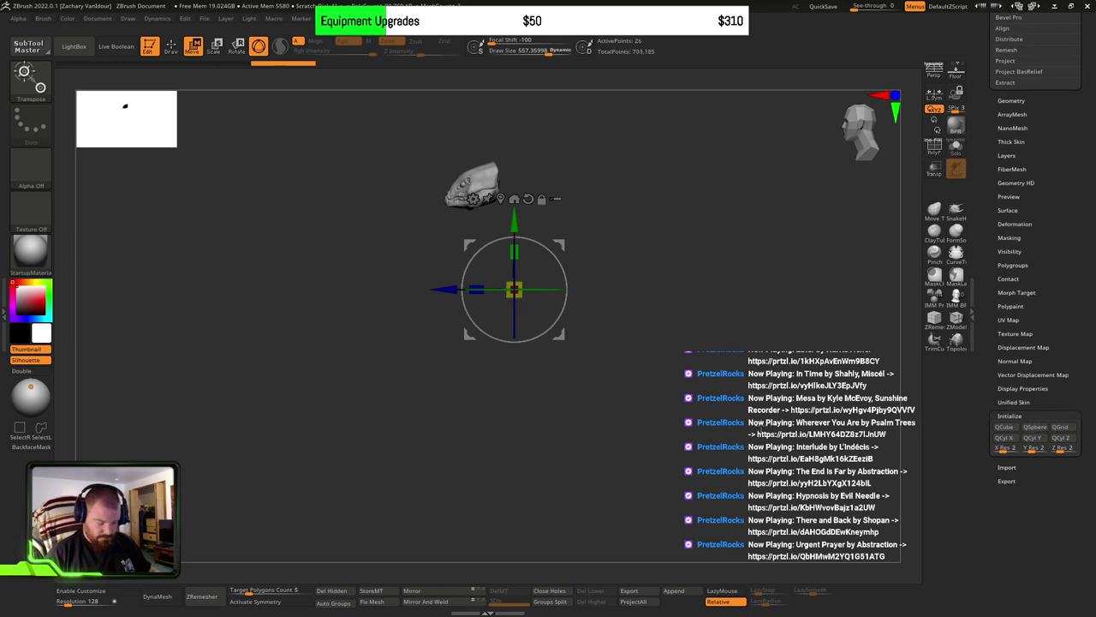
# Step: Scale up the tiny QSphere uniformly in two passes and frame it in the view
pyautogui.keyDown('ctrl'); pyautogui.moveTo(664, 304); pyautogui.dragTo(690, 385, button='right'); pyautogui.keyUp('ctrl')
pyautogui.keyDown('alt'); pyautogui.moveTo(675, 298); pyautogui.dragTo(680, 349, button='right'); pyautogui.keyUp('alt')
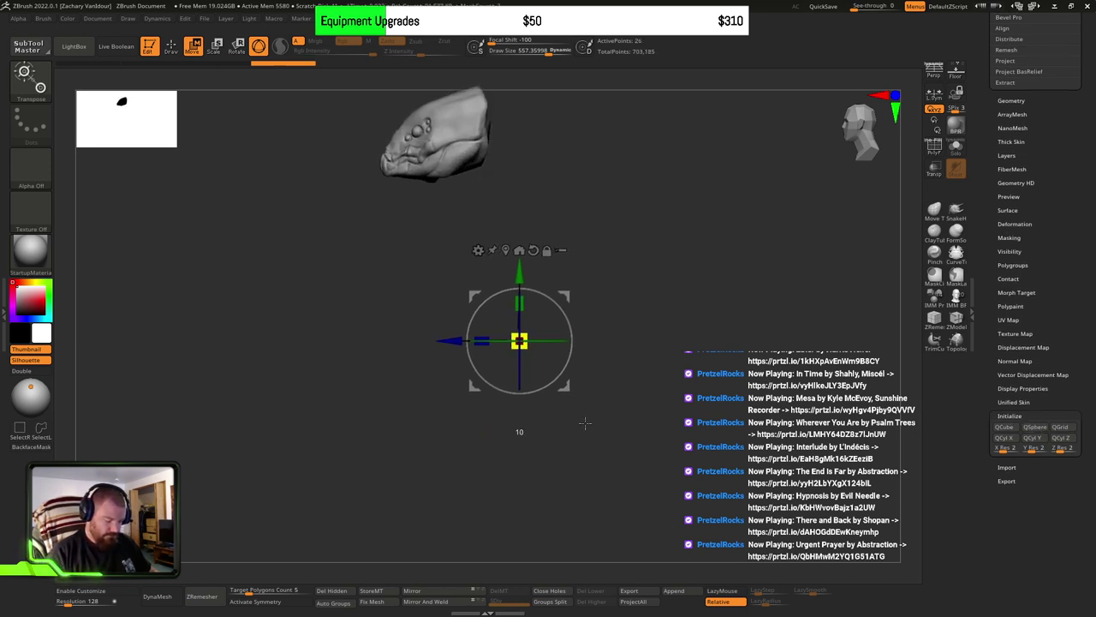
pyautogui.moveTo(585, 423); pyautogui.dragTo(658, 523)
pyautogui.moveTo(586, 400); pyautogui.dragTo(668, 370, button='right')
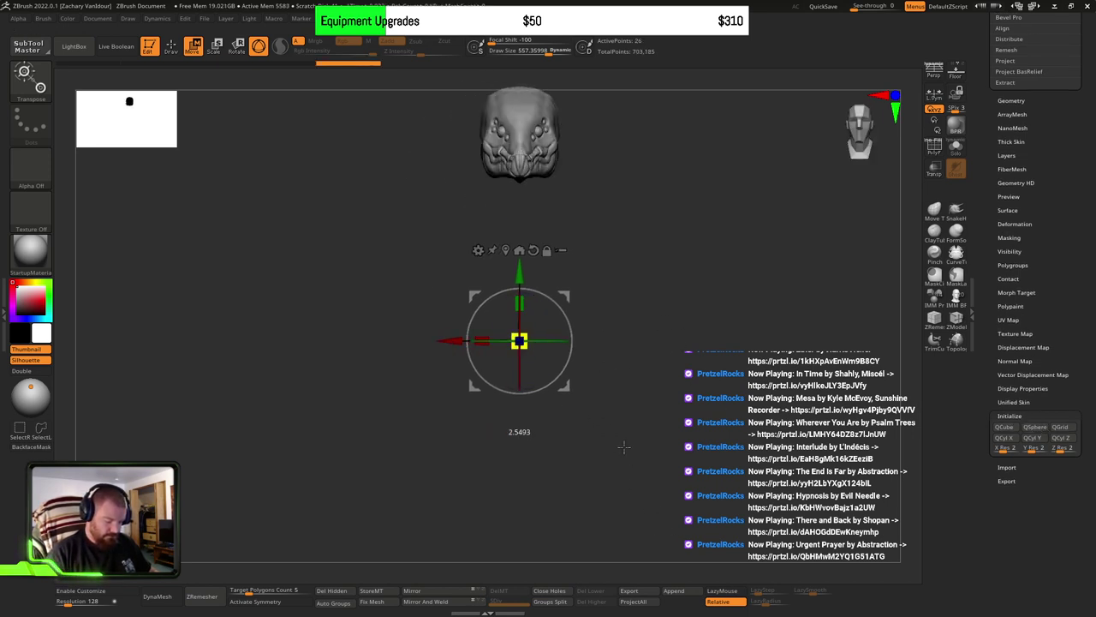
pyautogui.moveTo(525, 346); pyautogui.dragTo(621, 435)
pyautogui.press('f')
pyautogui.press('f')
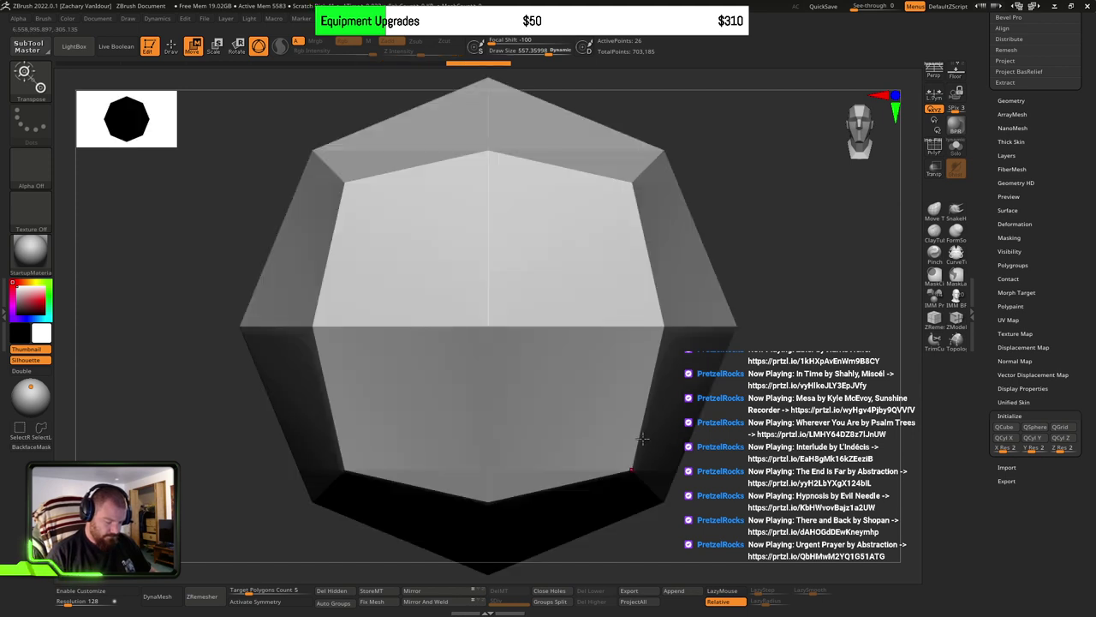
pyautogui.keyDown('ctrl'); pyautogui.moveTo(623, 263); pyautogui.dragTo(565, 399, button='right'); pyautogui.keyUp('ctrl')
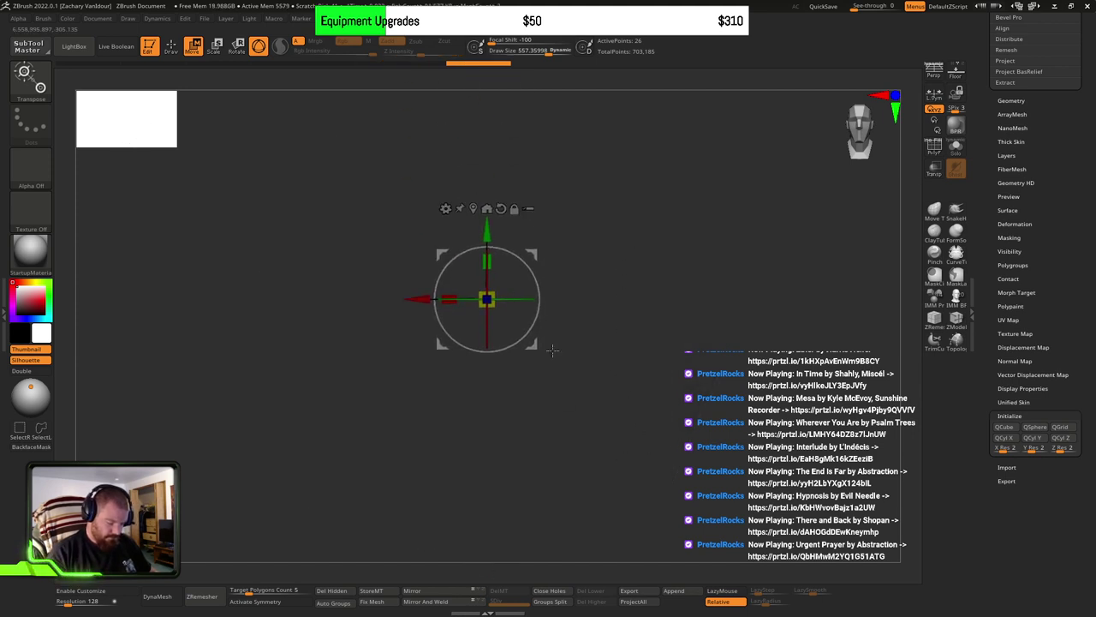
# Step: Unlock the transform gizmo and recenter it on the QSphere
pyautogui.hotkey('ctrl', 'z')
pyautogui.hotkey('ctrl', 'z')
pyautogui.hotkey('ctrl', 'z')
pyautogui.hotkey('ctrl', 'z')
pyautogui.hotkey('ctrl', 'z')
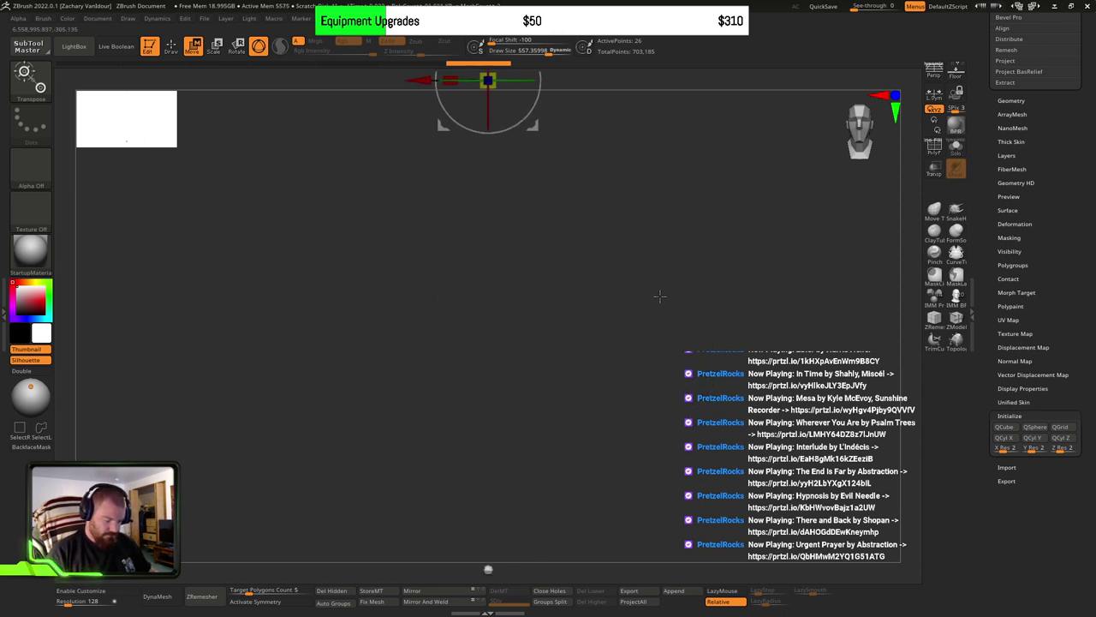
pyautogui.hotkey('ctrl', 'z')
pyautogui.hotkey('ctrl', 'z')
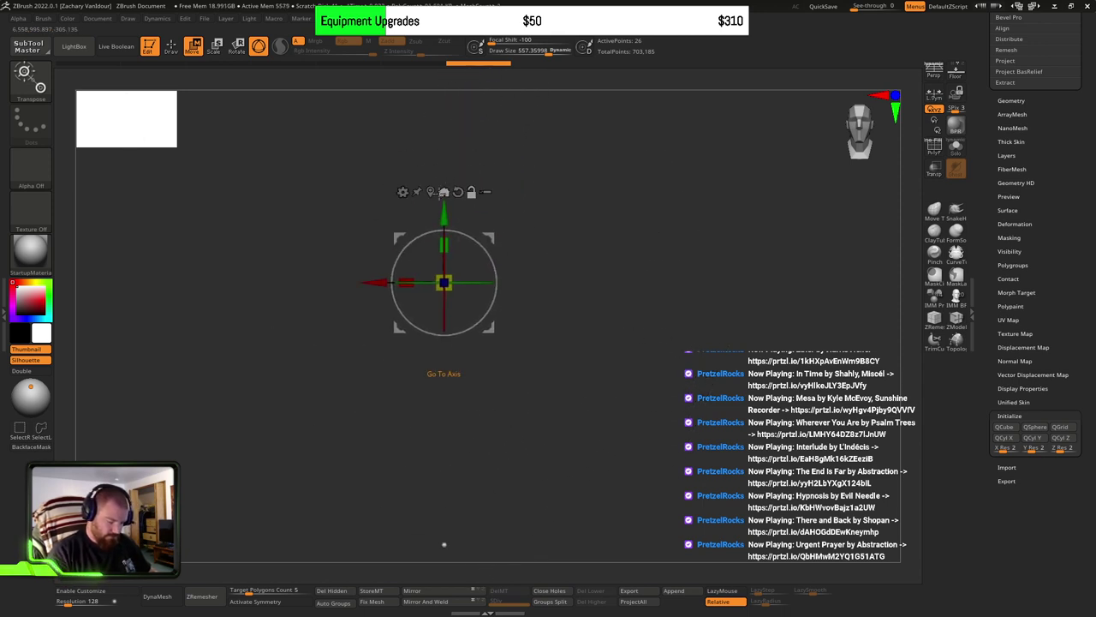
pyautogui.click(442, 193)
pyautogui.press('f')
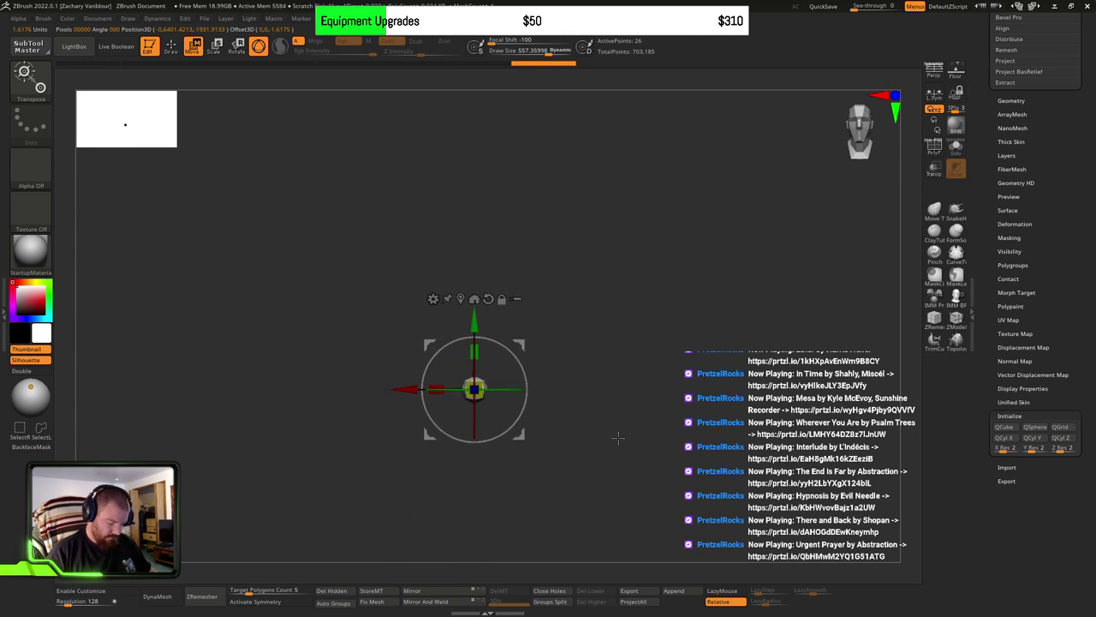
# Step: Enlarge the QSphere further around its own center and frame it
pyautogui.hotkey('ctrl', 'z')
pyautogui.hotkey('ctrl', 'z')
pyautogui.hotkey('ctrl', 'z')
pyautogui.hotkey('ctrl', 'z')
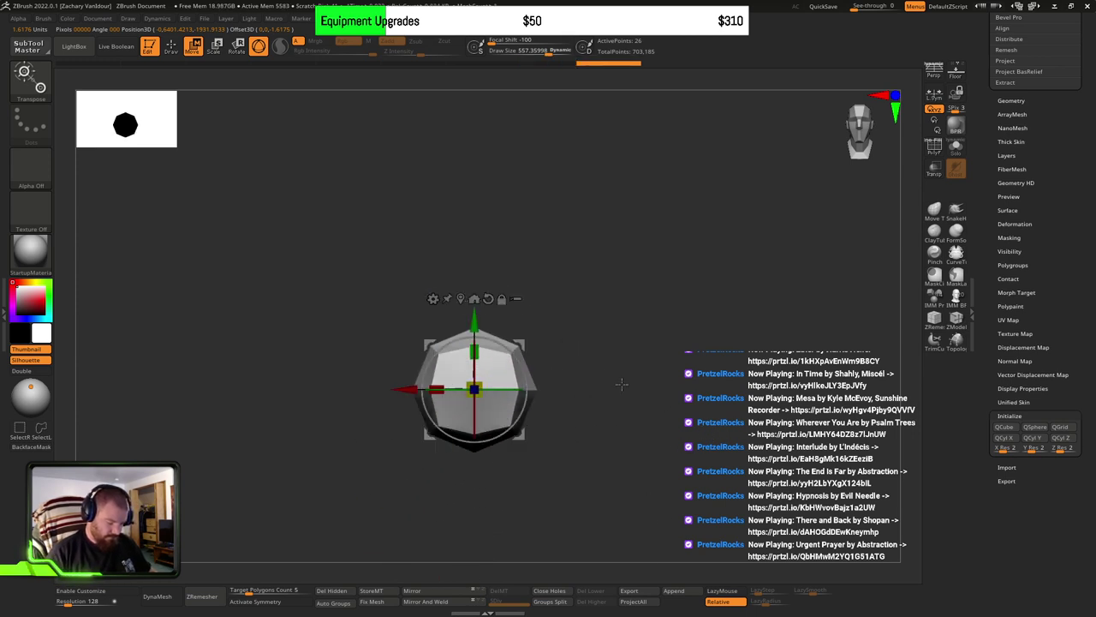
pyautogui.hotkey('ctrl', 'z')
pyautogui.hotkey('ctrl', 'z')
pyautogui.hotkey('ctrl', 'z')
pyautogui.hotkey('ctrl', 'z')
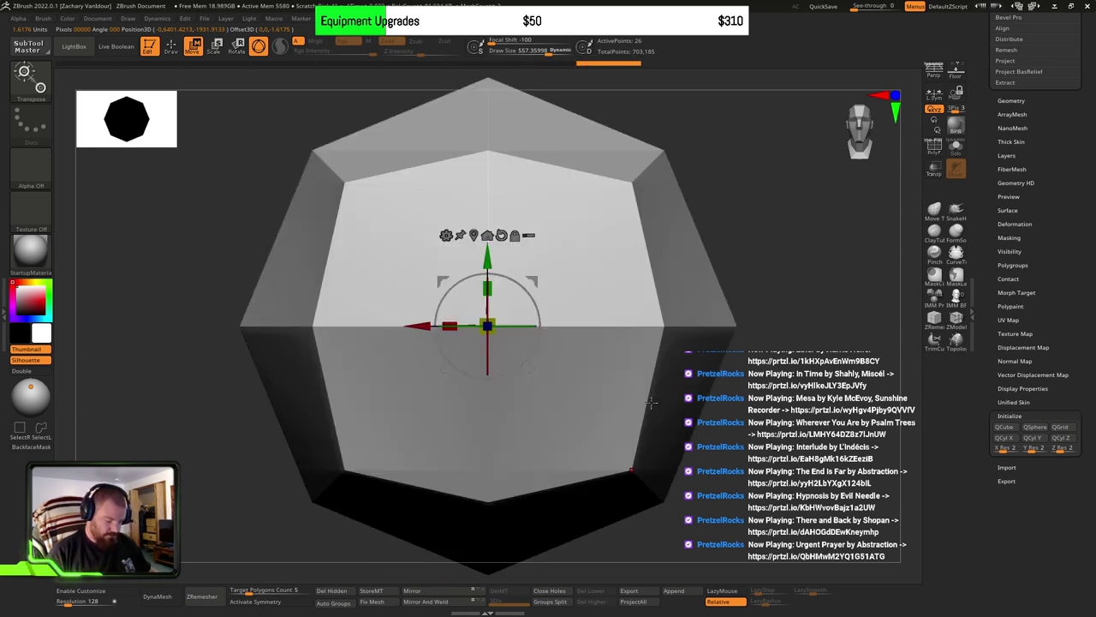
# Step: Examine the enlarged QSphere's size and position relative to the other visible subtools
pyautogui.moveTo(1086, 176); pyautogui.dragTo(1087, 317)
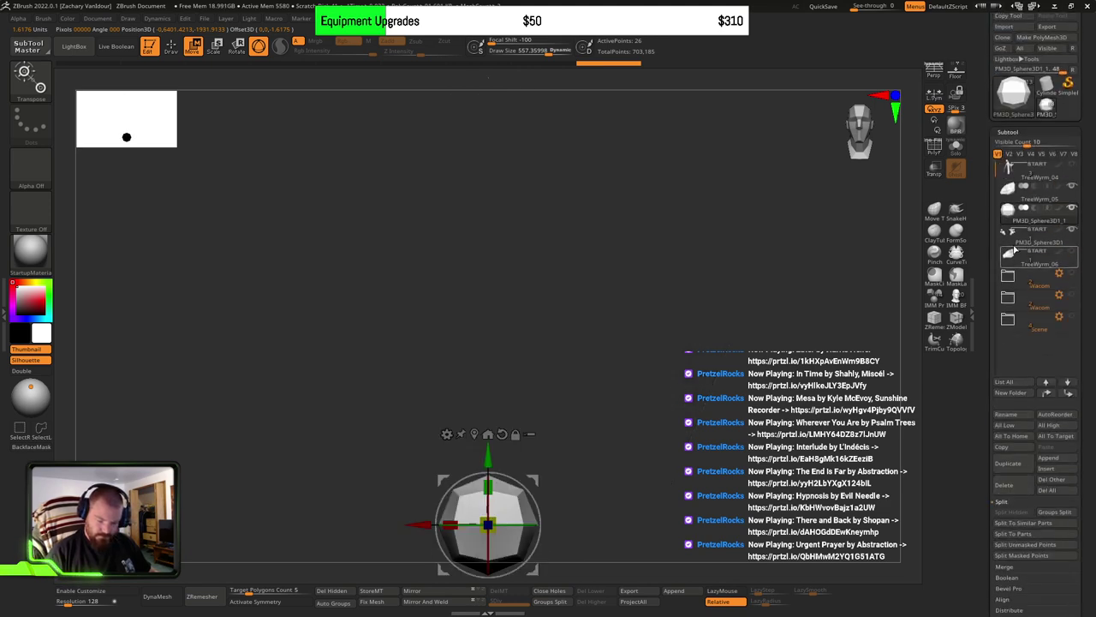
pyautogui.press('f')
pyautogui.press('f')
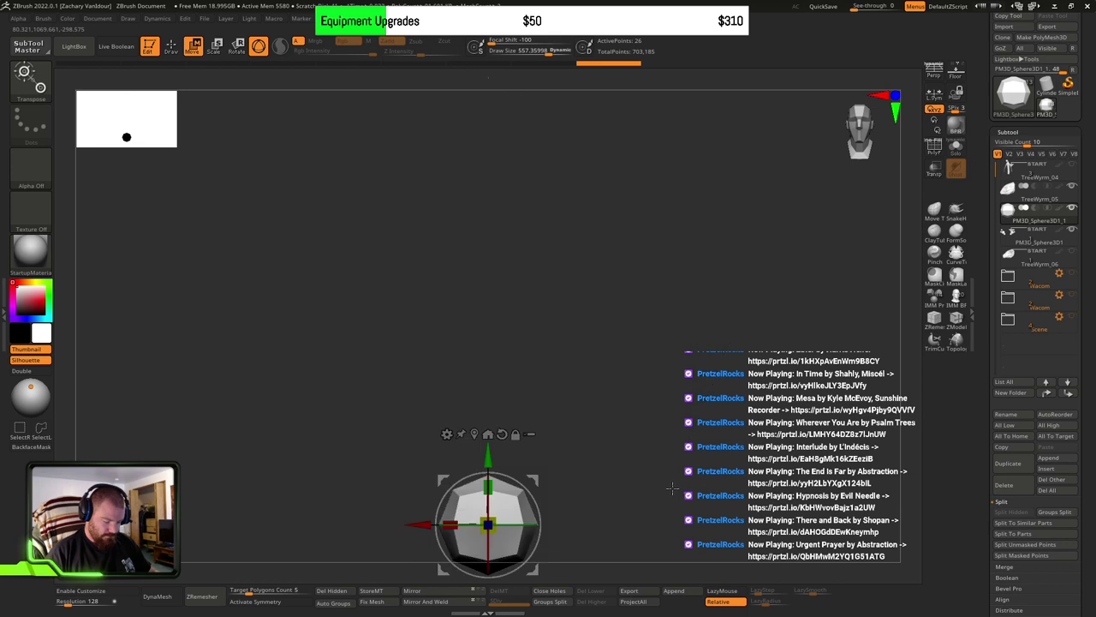
pyautogui.keyDown('ctrl'); pyautogui.moveTo(673, 488); pyautogui.dragTo(629, 343, button='right'); pyautogui.keyUp('ctrl')
pyautogui.moveTo(645, 397); pyautogui.dragTo(585, 394, button='right')
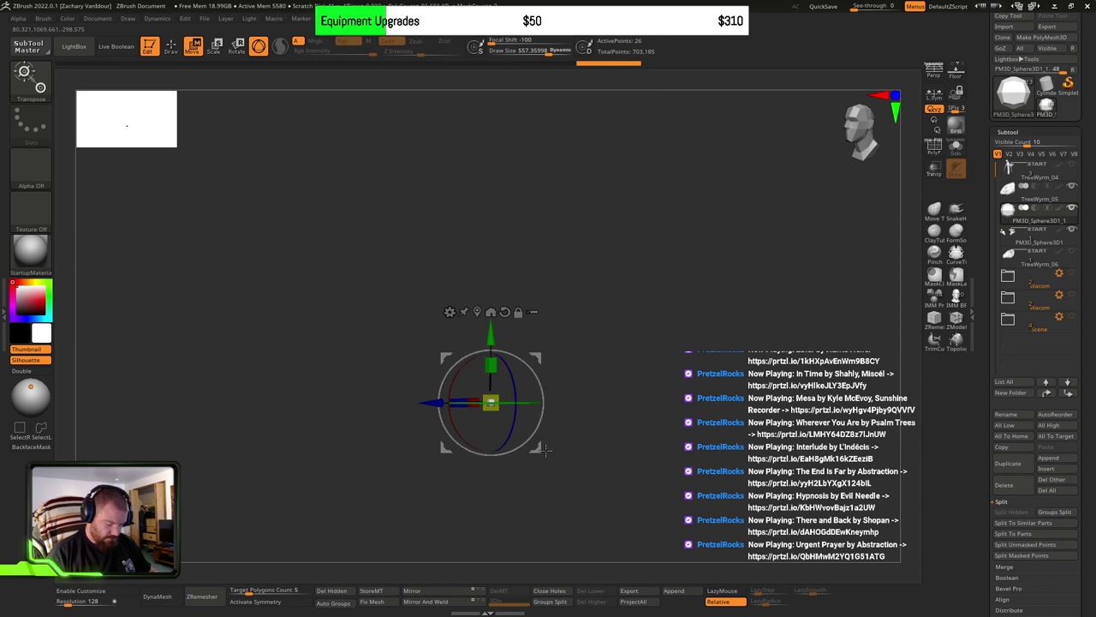
pyautogui.moveTo(546, 449)
pyautogui.mouseDown()
pyautogui.moveTo(555, 484)
pyautogui.moveTo(551, 450)
pyautogui.mouseUp()
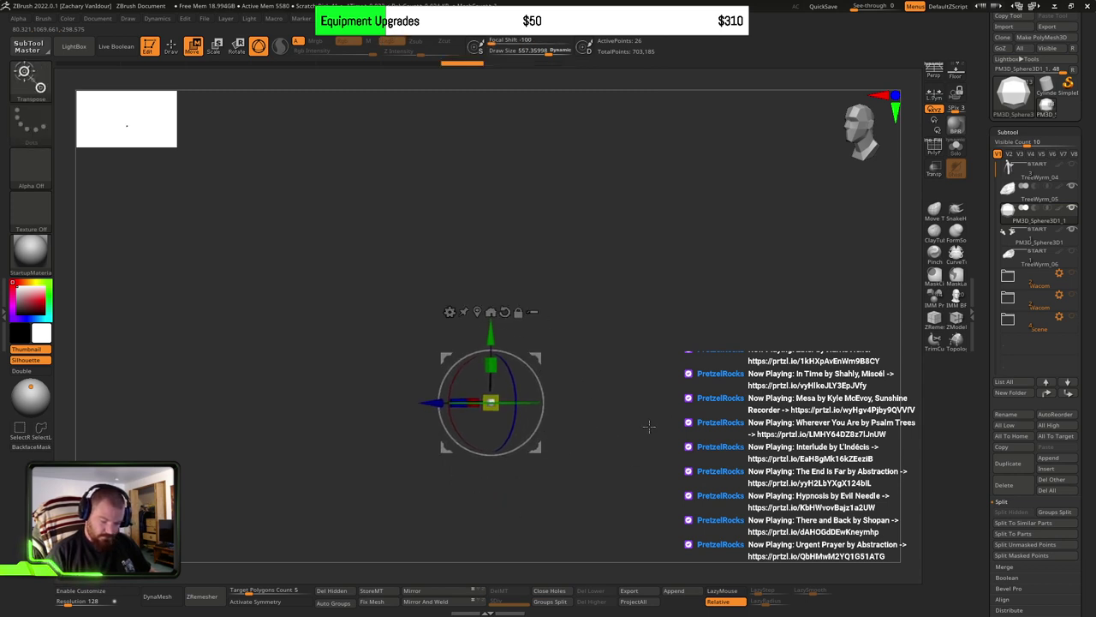
pyautogui.moveTo(648, 425); pyautogui.dragTo(669, 412)
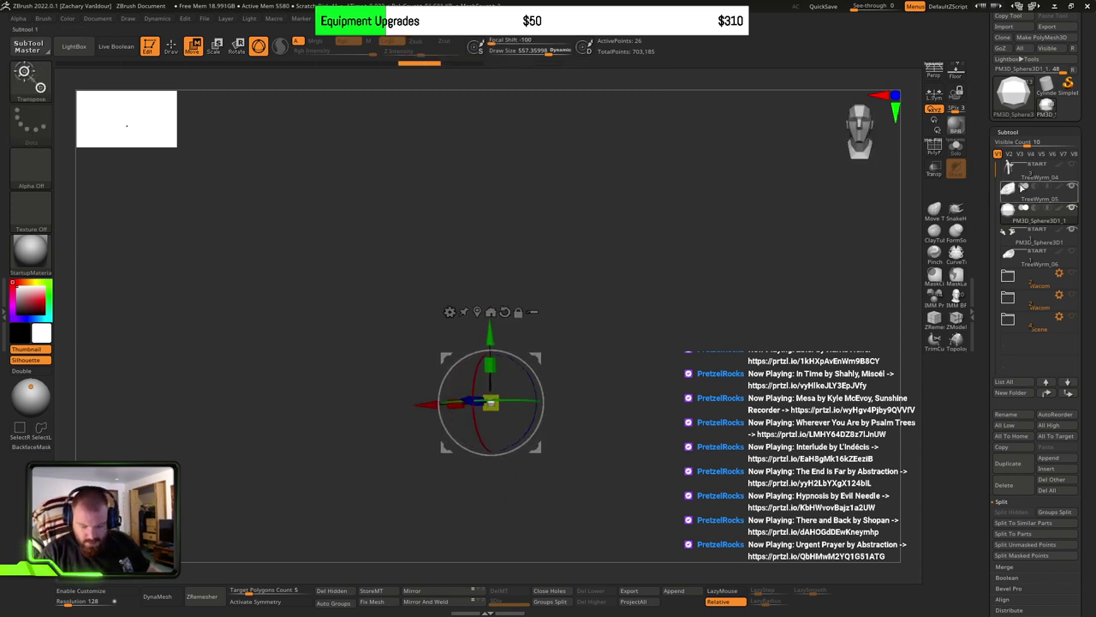
pyautogui.press('f')
pyautogui.press('f')
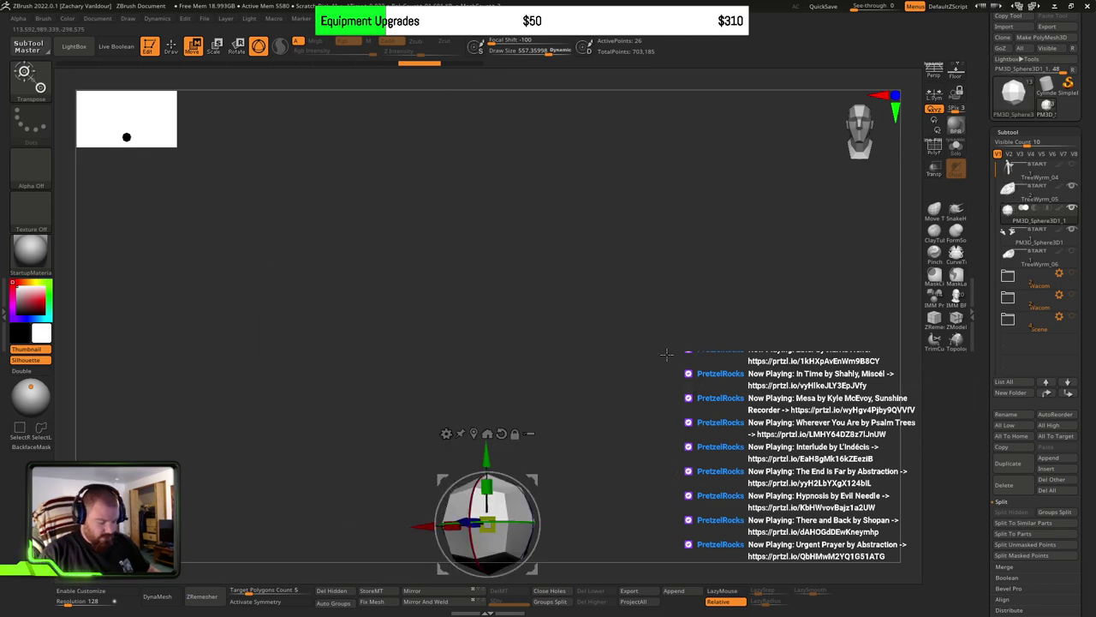
# Step: Select the TreeWyrm_05 head subtool and compare its position with the QSphere beneath it
pyautogui.click(1023, 195)
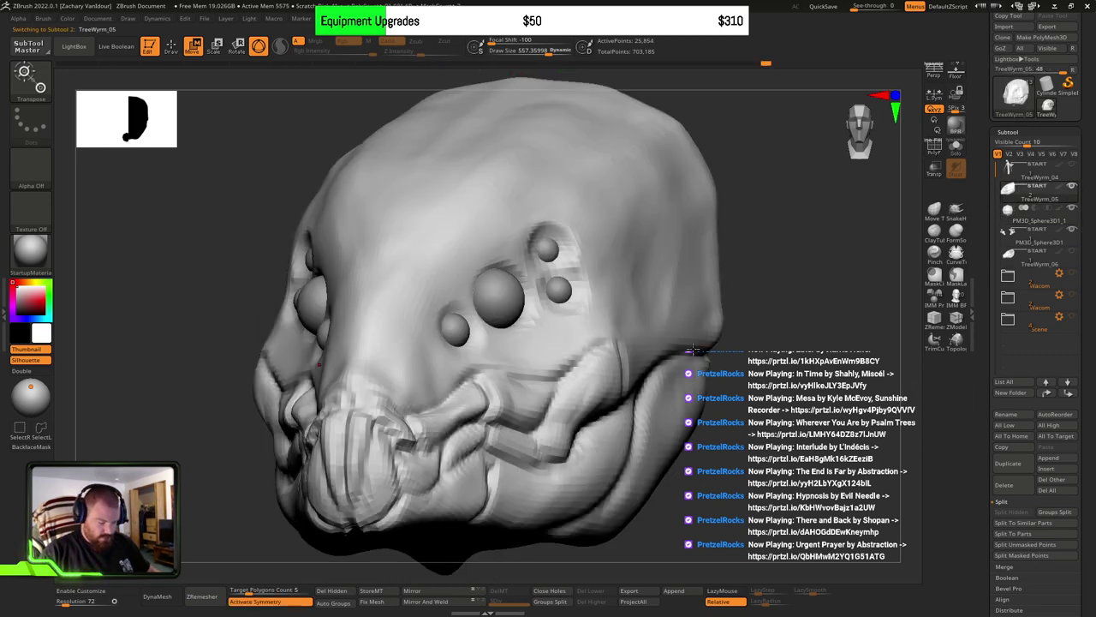
pyautogui.press('Down')
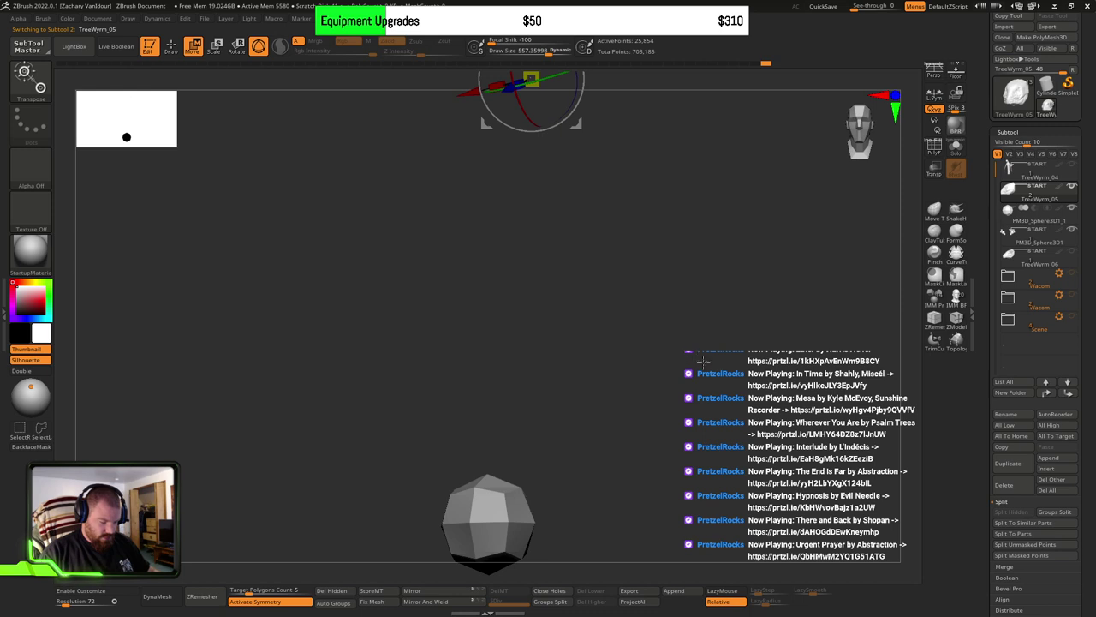
pyautogui.keyDown('ctrl'); pyautogui.moveTo(703, 362); pyautogui.dragTo(707, 359, button='right'); pyautogui.keyUp('ctrl')
pyautogui.keyDown('alt'); pyautogui.moveTo(678, 318); pyautogui.dragTo(682, 372, button='right'); pyautogui.keyUp('alt')
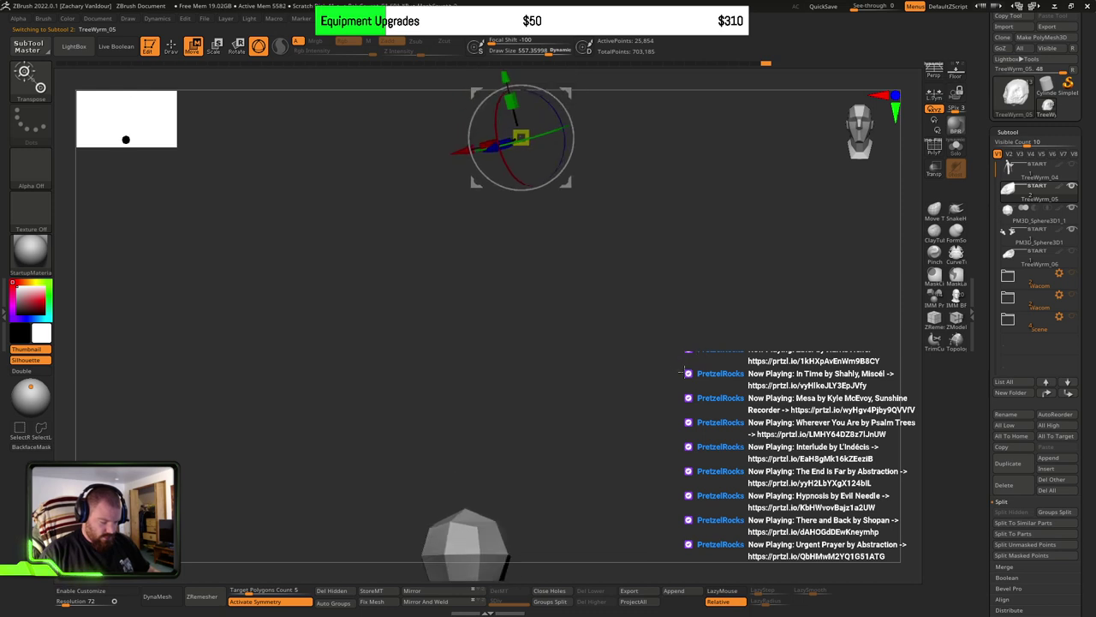
pyautogui.moveTo(682, 371); pyautogui.dragTo(513, 455)
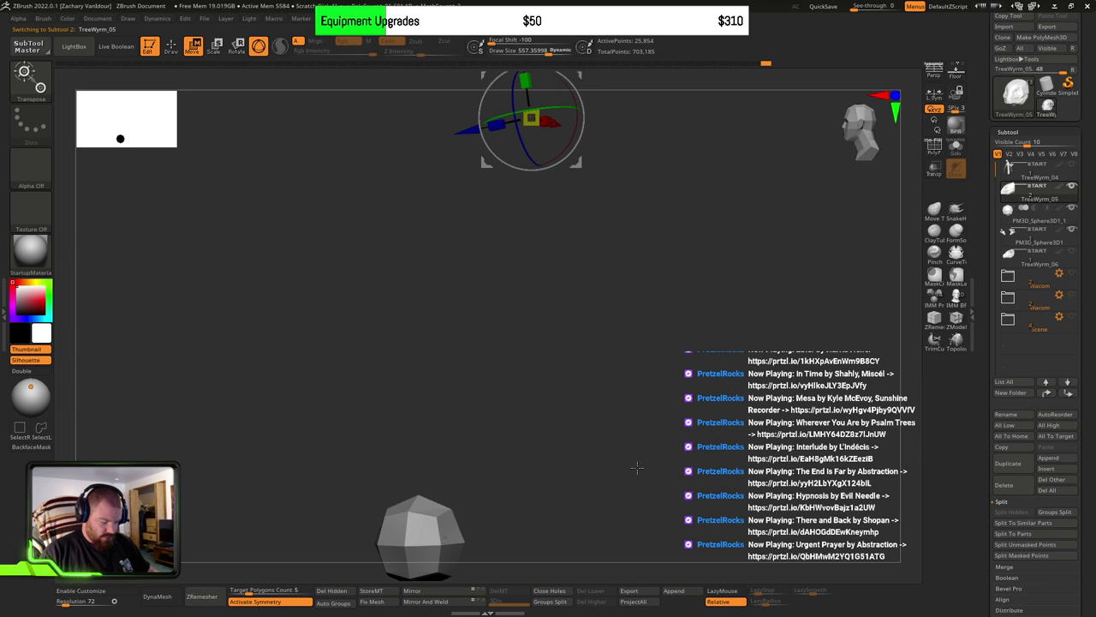
pyautogui.press('q')
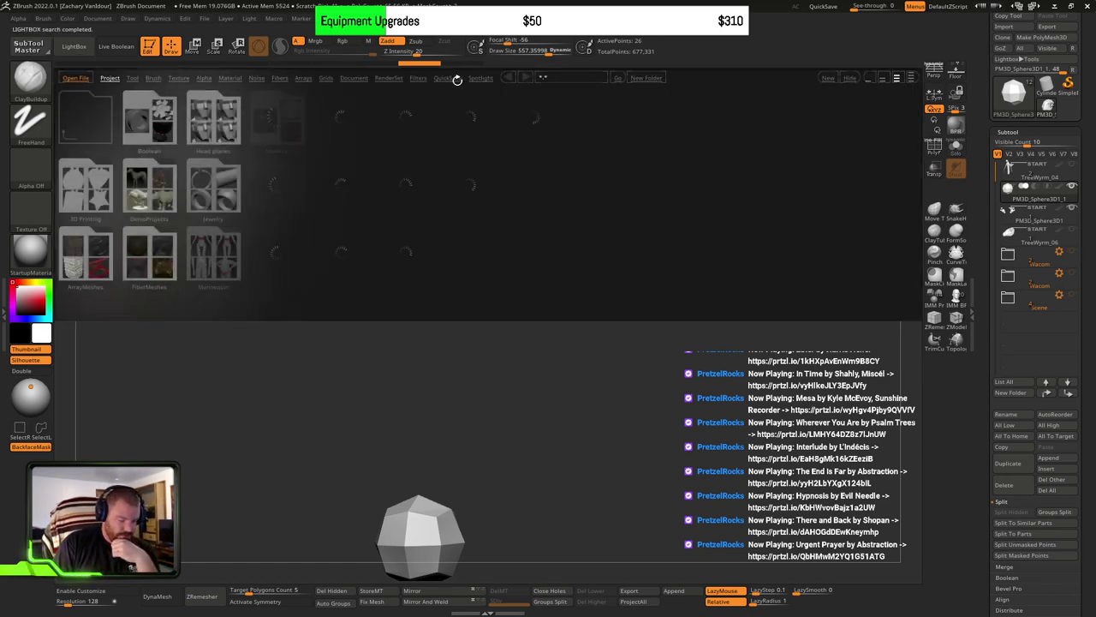
# Step: Open the QuickSave project QS_248 from LightBox, discarding the changes to the current project
pyautogui.click(447, 78)
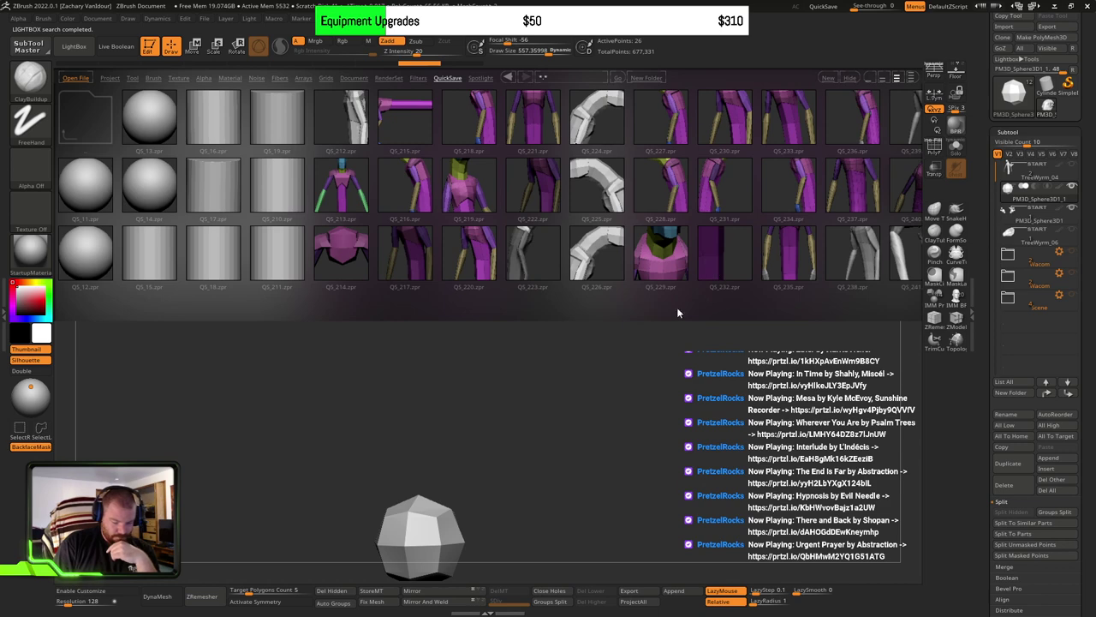
pyautogui.moveTo(625, 297); pyautogui.dragTo(316, 314)
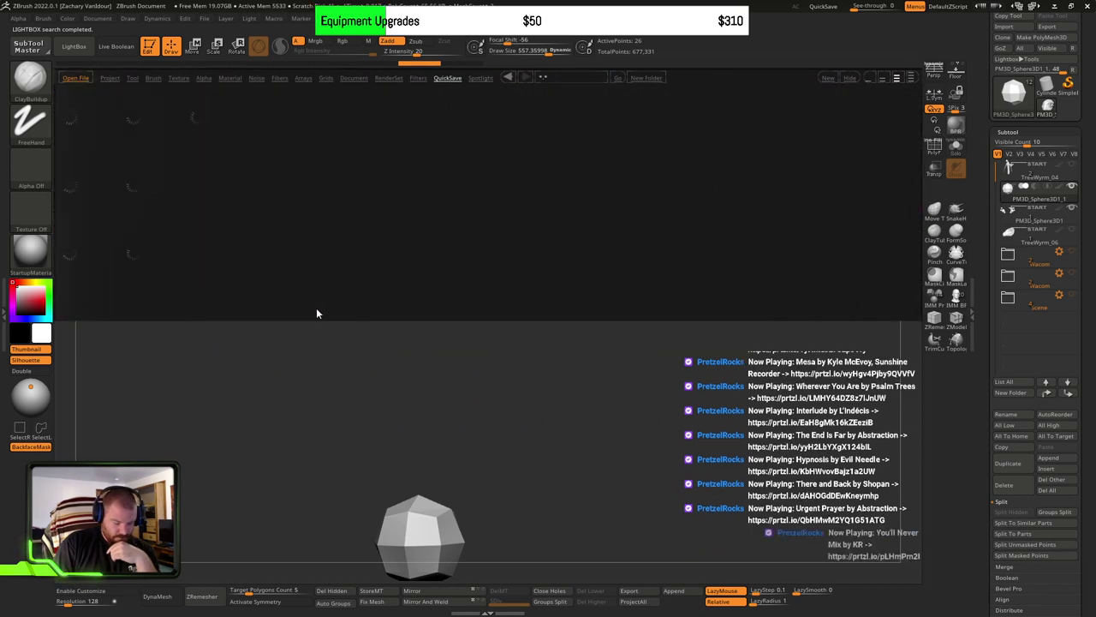
pyautogui.moveTo(441, 278); pyautogui.dragTo(432, 275)
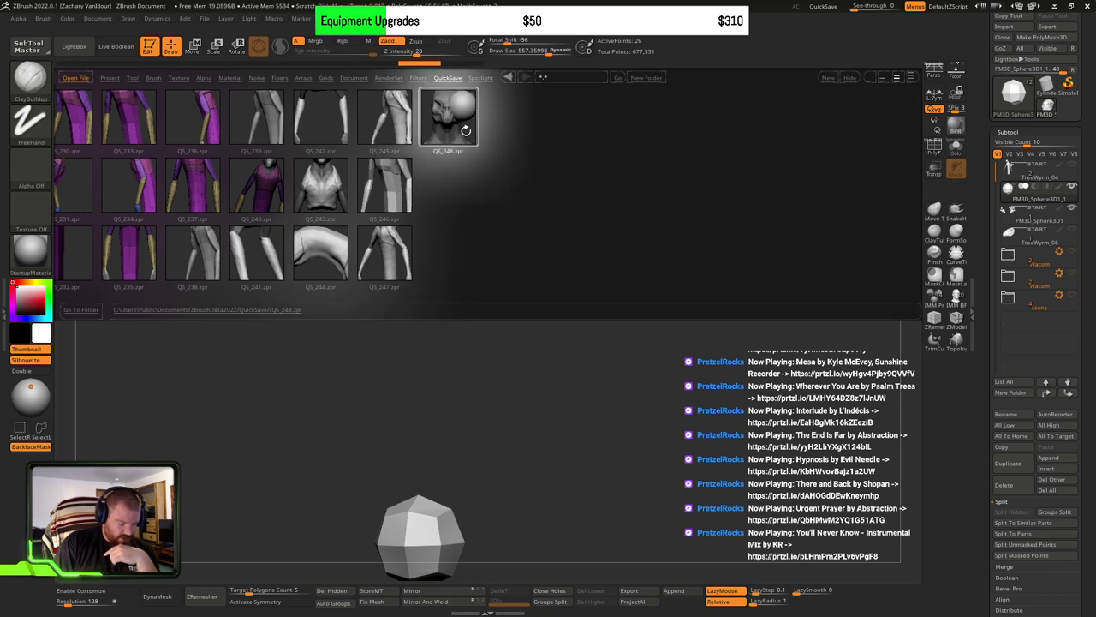
pyautogui.click(423, 19)
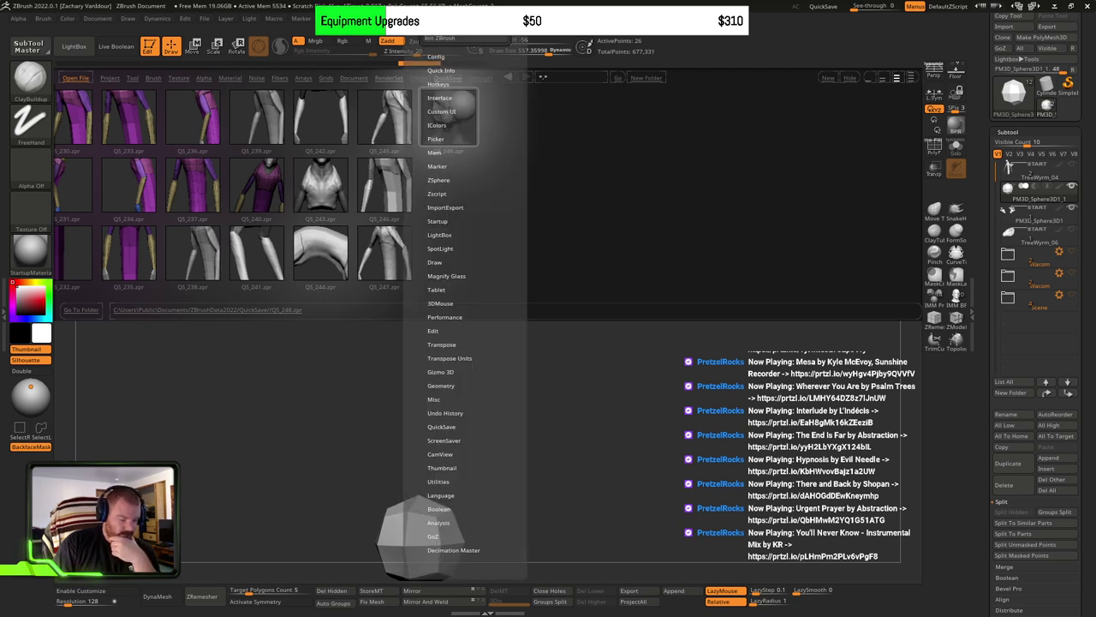
pyautogui.click(442, 427)
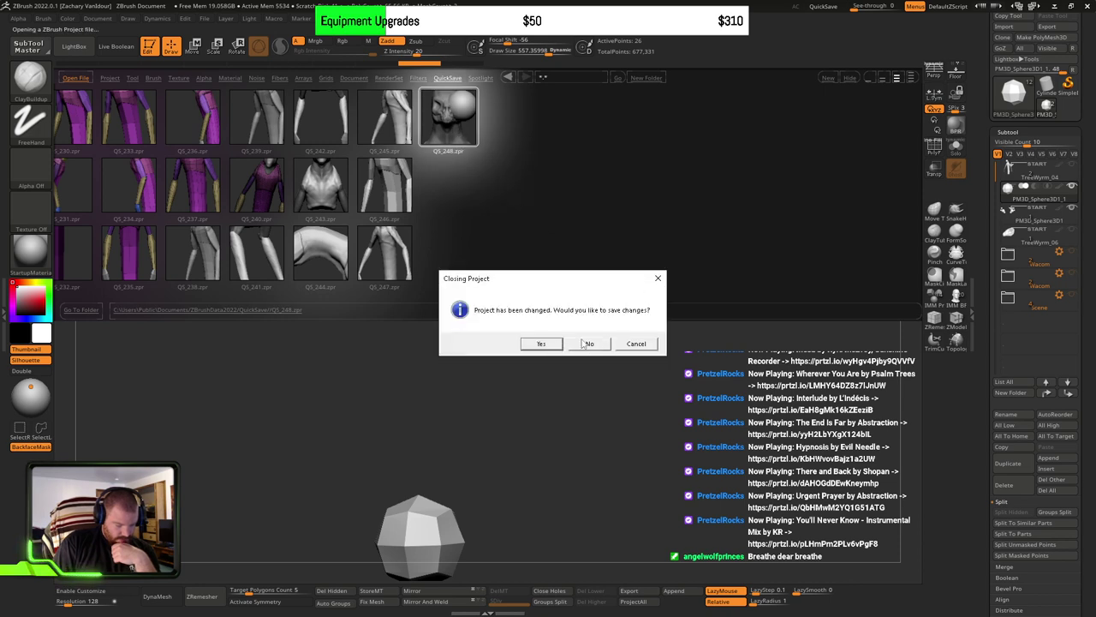
pyautogui.click(587, 343)
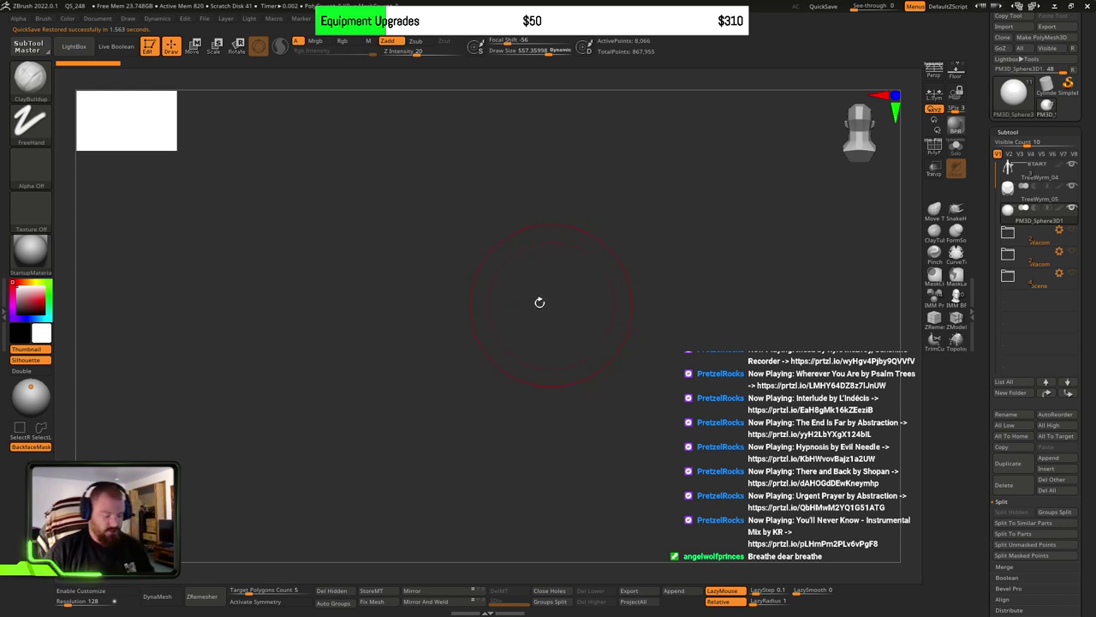
# Step: Examine the sphere beside the restored TreeWyrm head and reduce the brush draw size to about 229
pyautogui.moveTo(522, 330); pyautogui.dragTo(523, 320)
pyautogui.press('f')
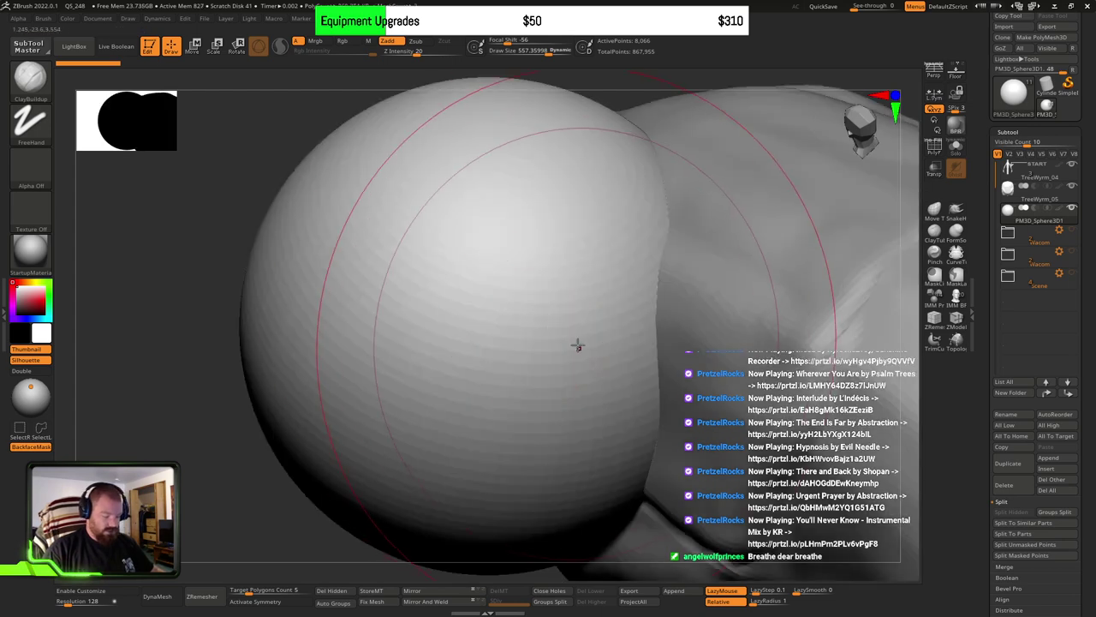
pyautogui.keyDown('ctrl'); pyautogui.moveTo(651, 369); pyautogui.dragTo(578, 349, button='right'); pyautogui.keyUp('ctrl')
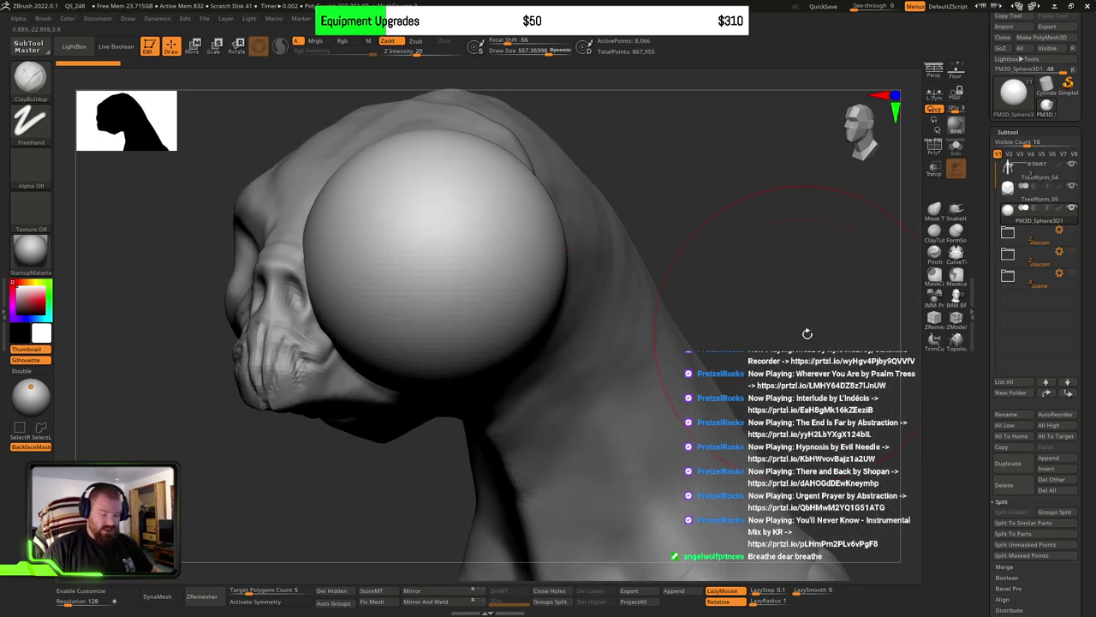
pyautogui.moveTo(1009, 169)
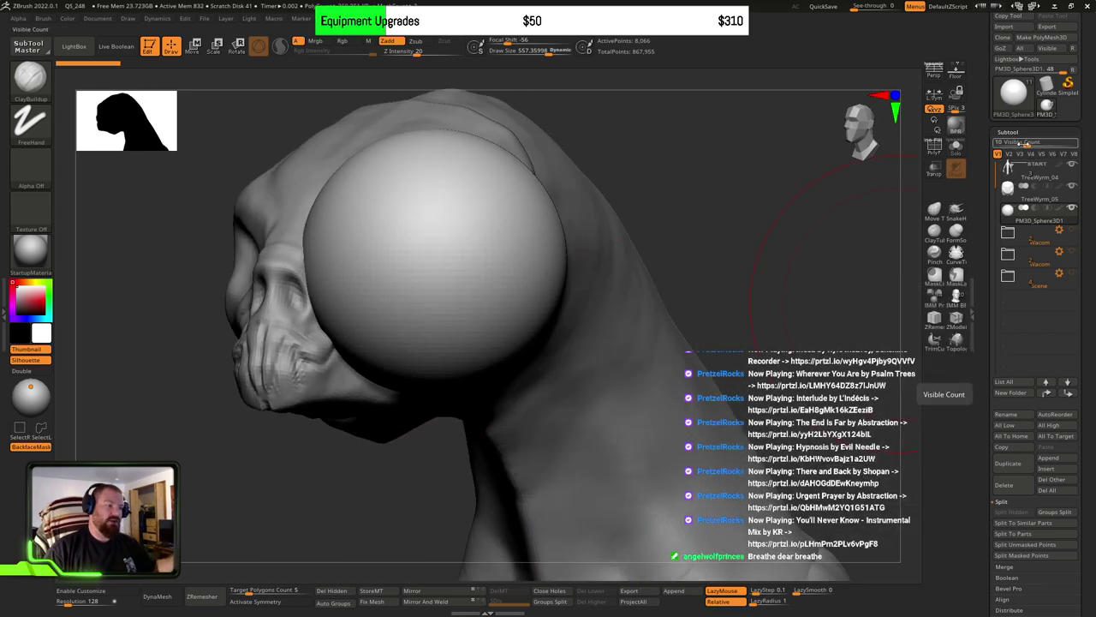
pyautogui.press('s')
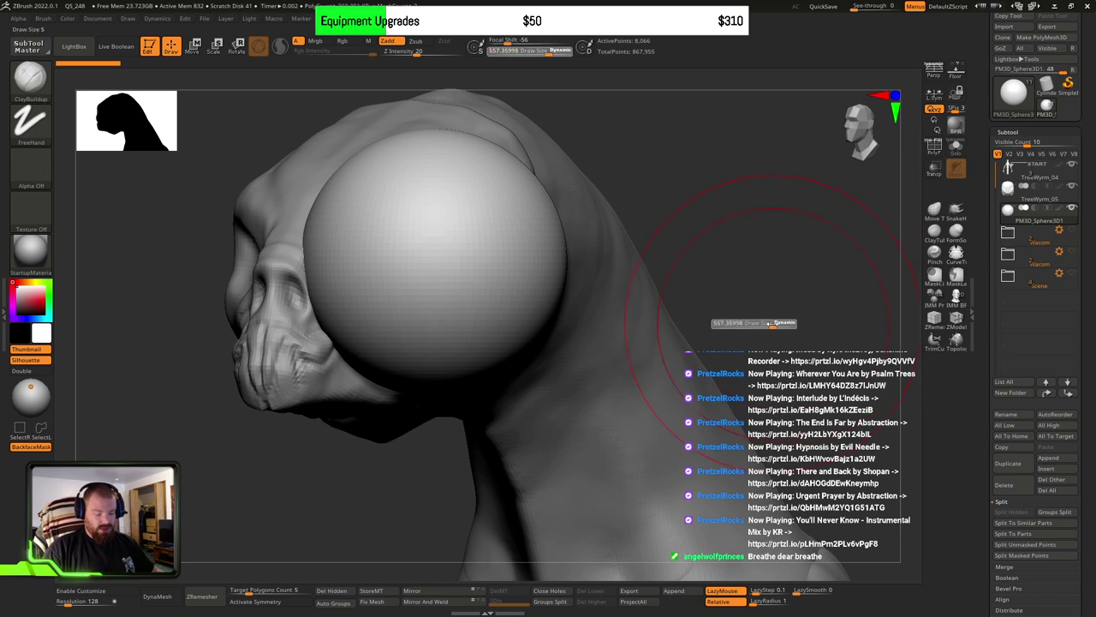
pyautogui.moveTo(772, 323); pyautogui.dragTo(753, 322)
pyautogui.moveTo(766, 322)
pyautogui.keyDown('ctrl'); pyautogui.mouseDown(button='right')
pyautogui.moveTo(665, 297)
pyautogui.moveTo(725, 289)
pyautogui.moveTo(685, 267)
pyautogui.mouseUp(button='right'); pyautogui.keyUp('ctrl')
pyautogui.moveTo(685, 267); pyautogui.dragTo(756, 348, button='right')
pyautogui.moveTo(755, 349); pyautogui.dragTo(738, 346)
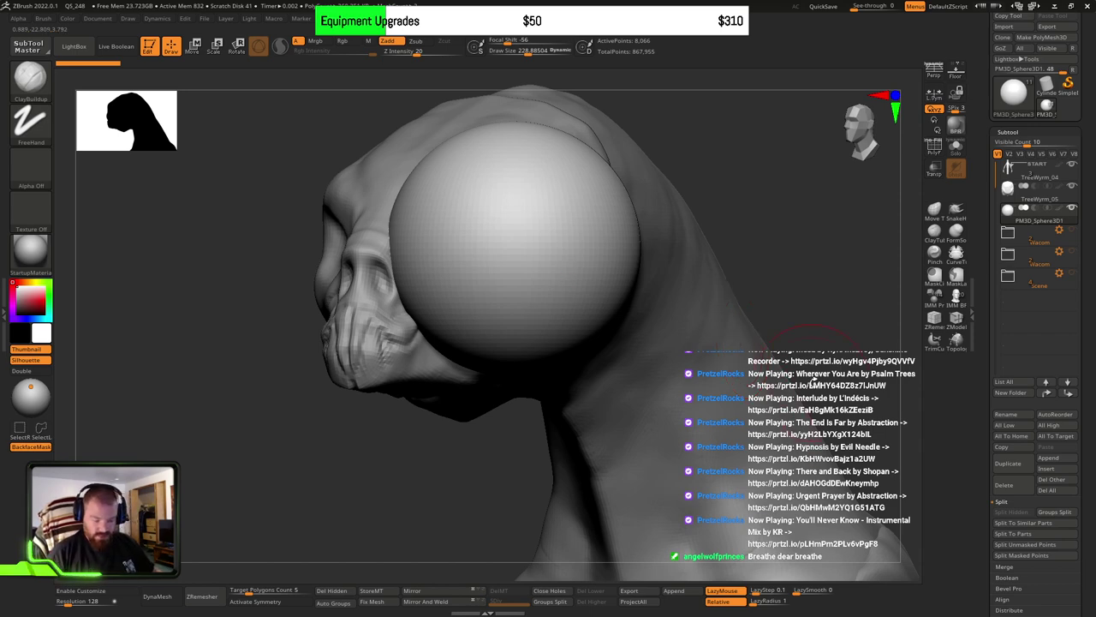
pyautogui.moveTo(830, 379)
pyautogui.mouseDown()
pyautogui.moveTo(849, 377)
pyautogui.moveTo(810, 367)
pyautogui.mouseUp()
pyautogui.keyDown('ctrl'); pyautogui.moveTo(685, 301); pyautogui.dragTo(536, 334, button='right'); pyautogui.keyUp('ctrl')
# Step: Scale down the sphere and fit it into the TreeWyrm head's eye socket, checking from the front and side
pyautogui.press('w')
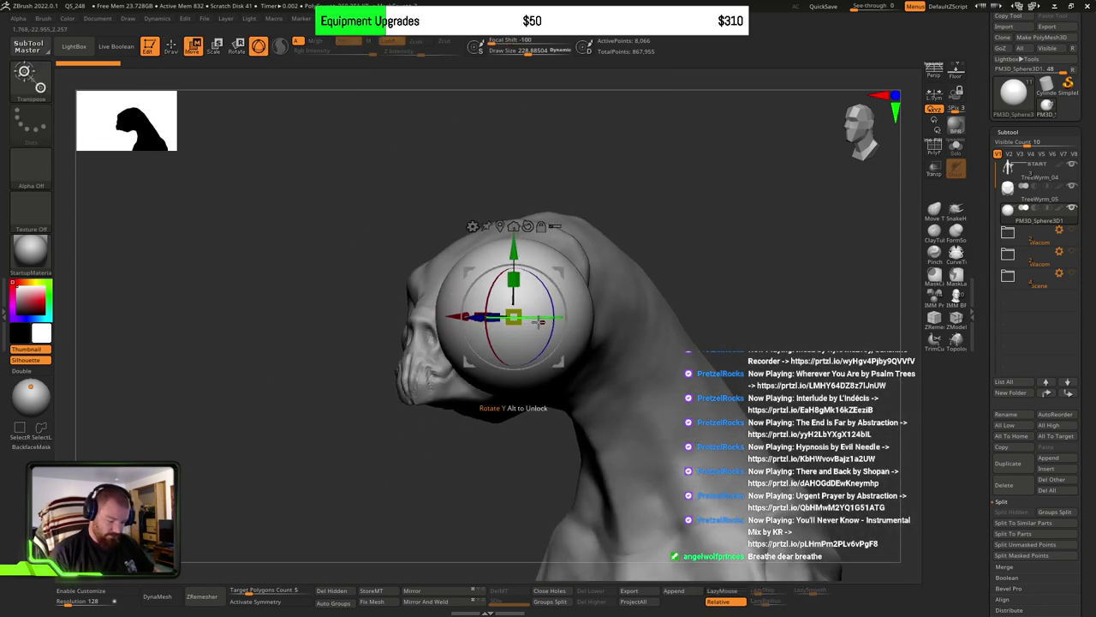
pyautogui.moveTo(516, 318); pyautogui.dragTo(531, 371)
pyautogui.keyDown('shift'); pyautogui.moveTo(531, 370); pyautogui.dragTo(582, 409, button='right'); pyautogui.keyUp('shift')
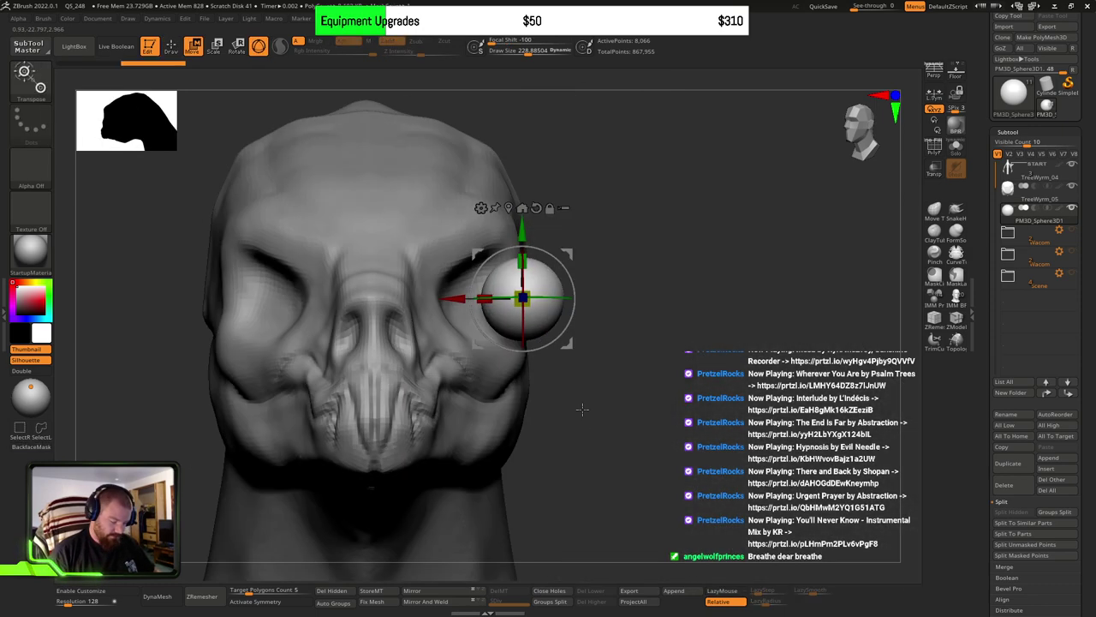
pyautogui.moveTo(565, 338); pyautogui.dragTo(545, 345)
pyautogui.keyDown('ctrl'); pyautogui.moveTo(545, 345); pyautogui.dragTo(561, 362, button='right'); pyautogui.keyUp('ctrl')
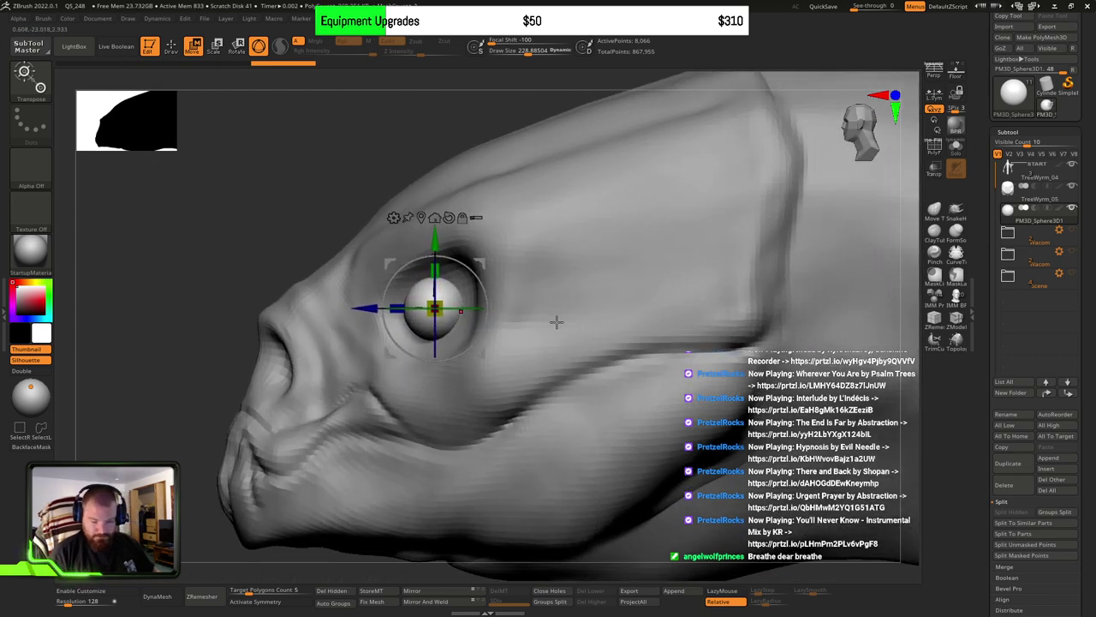
pyautogui.moveTo(557, 322)
pyautogui.keyDown('shift'); pyautogui.mouseDown(button='right')
pyautogui.moveTo(545, 350)
pyautogui.moveTo(552, 340)
pyautogui.mouseUp(button='right'); pyautogui.keyUp('shift')
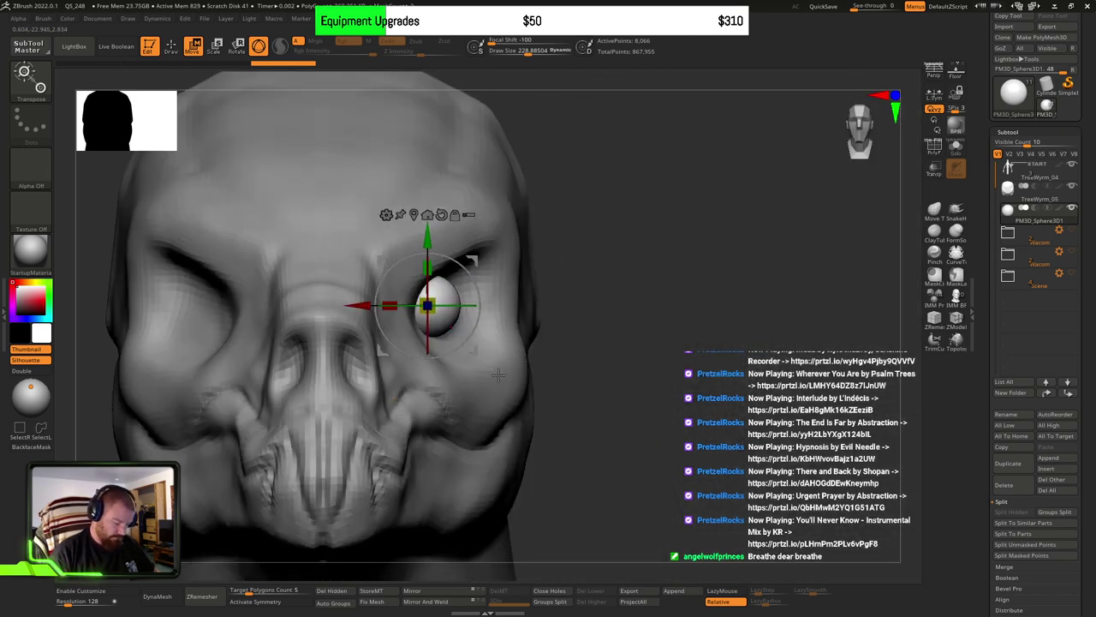
pyautogui.moveTo(477, 351)
pyautogui.keyDown('ctrl'); pyautogui.mouseDown(button='right')
pyautogui.moveTo(531, 402)
pyautogui.moveTo(462, 409)
pyautogui.moveTo(492, 441)
pyautogui.moveTo(578, 396)
pyautogui.moveTo(612, 423)
pyautogui.mouseUp(button='right'); pyautogui.keyUp('ctrl')
pyautogui.press('q')
# Step: Make the TreeWyrm_04 body the active subtool and hide its finger, hand and forearm polygroups
pyautogui.moveTo(631, 411); pyautogui.dragTo(648, 393)
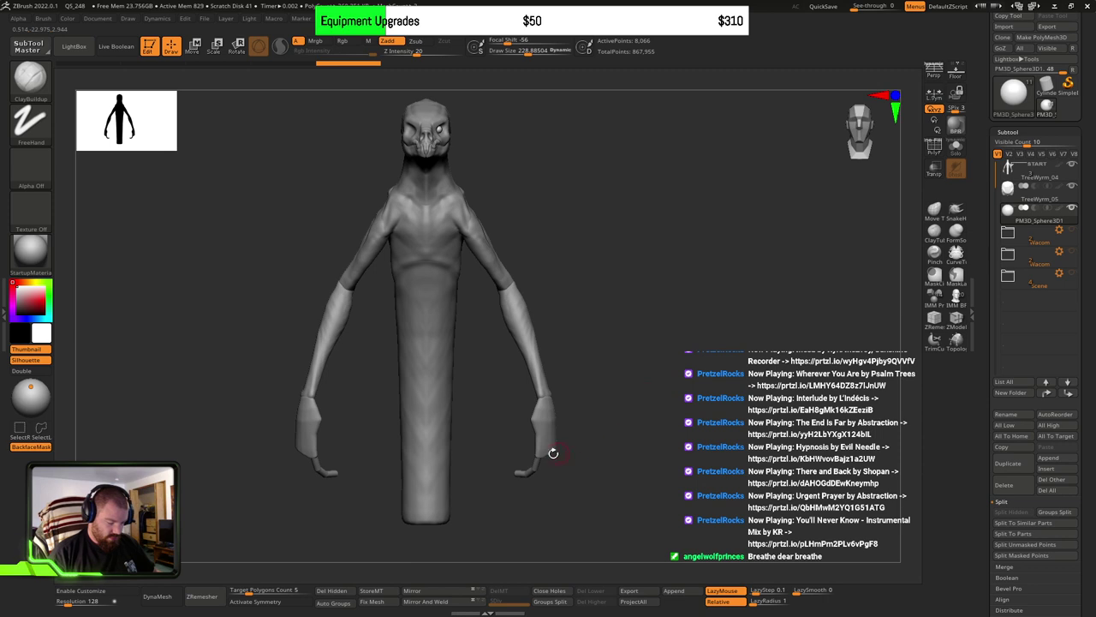
pyautogui.moveTo(553, 453); pyautogui.dragTo(545, 350)
pyautogui.keyDown('alt'); pyautogui.click(557, 362); pyautogui.keyUp('alt')
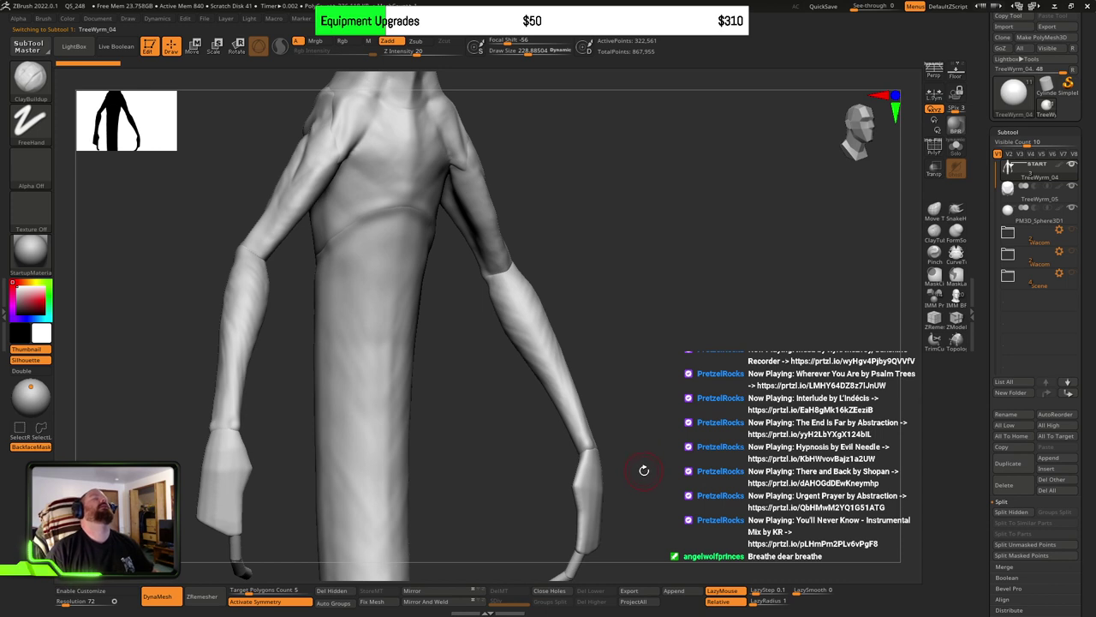
pyautogui.keyDown('alt'); pyautogui.moveTo(583, 447); pyautogui.dragTo(594, 288); pyautogui.keyUp('alt')
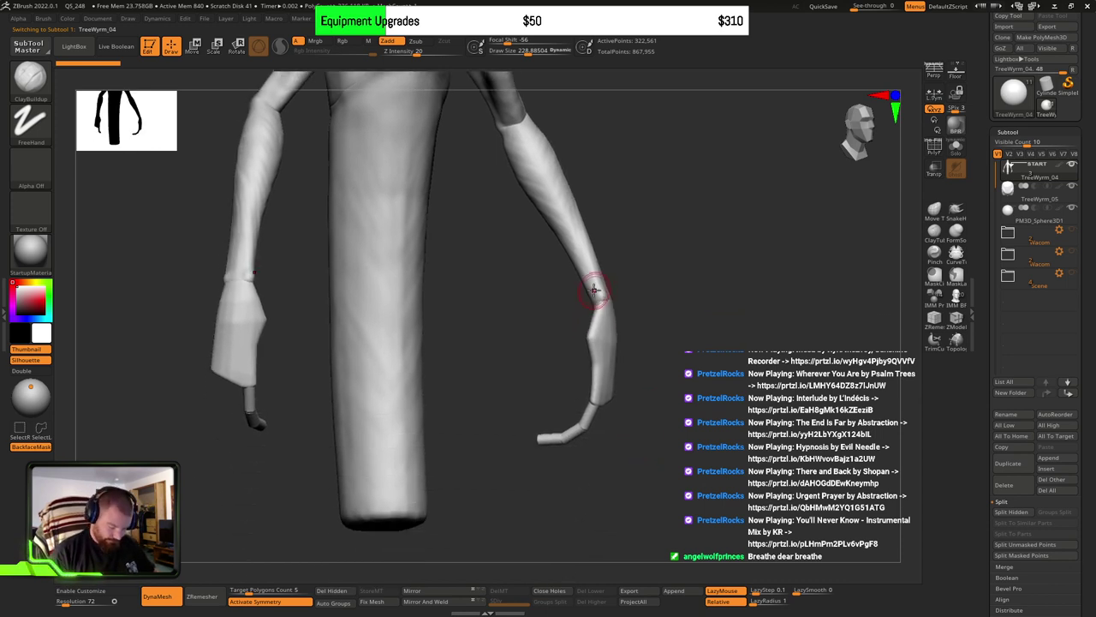
pyautogui.keyDown('ctrl'); pyautogui.keyDown('alt'); pyautogui.keyDown('shift'); pyautogui.click(552, 441); pyautogui.keyUp('shift'); pyautogui.keyUp('alt'); pyautogui.keyUp('ctrl')
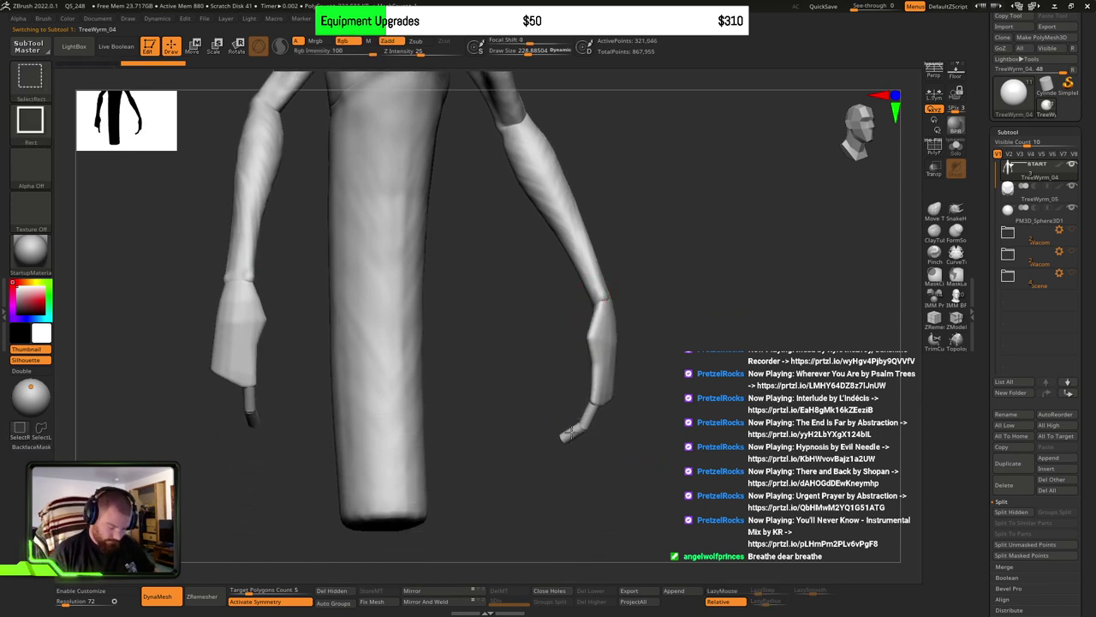
pyautogui.keyDown('ctrl'); pyautogui.keyDown('alt'); pyautogui.keyDown('shift'); pyautogui.click(572, 431); pyautogui.keyUp('shift'); pyautogui.keyUp('alt'); pyautogui.keyUp('ctrl')
pyautogui.keyDown('ctrl'); pyautogui.keyDown('alt'); pyautogui.keyDown('shift'); pyautogui.click(589, 415); pyautogui.keyUp('shift'); pyautogui.keyUp('alt'); pyautogui.keyUp('ctrl')
pyautogui.keyDown('ctrl'); pyautogui.keyDown('alt'); pyautogui.keyDown('shift'); pyautogui.click(599, 379); pyautogui.keyUp('shift'); pyautogui.keyUp('alt'); pyautogui.keyUp('ctrl')
pyautogui.keyDown('ctrl'); pyautogui.keyDown('alt'); pyautogui.keyDown('shift'); pyautogui.click(599, 275); pyautogui.keyUp('shift'); pyautogui.keyUp('alt'); pyautogui.keyUp('ctrl')
# Step: Hide the upper-arm, chest and shoulder polygroups of the TreeWyrm_04 subtool
pyautogui.keyDown('alt'); pyautogui.moveTo(557, 225); pyautogui.dragTo(546, 358); pyautogui.keyUp('alt')
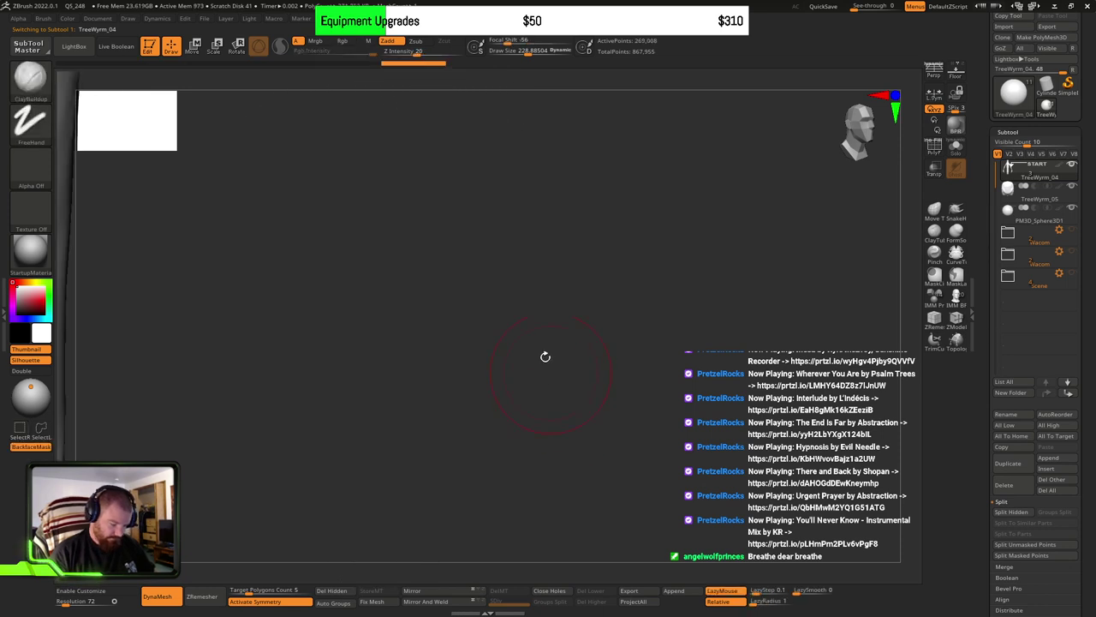
pyautogui.press('f')
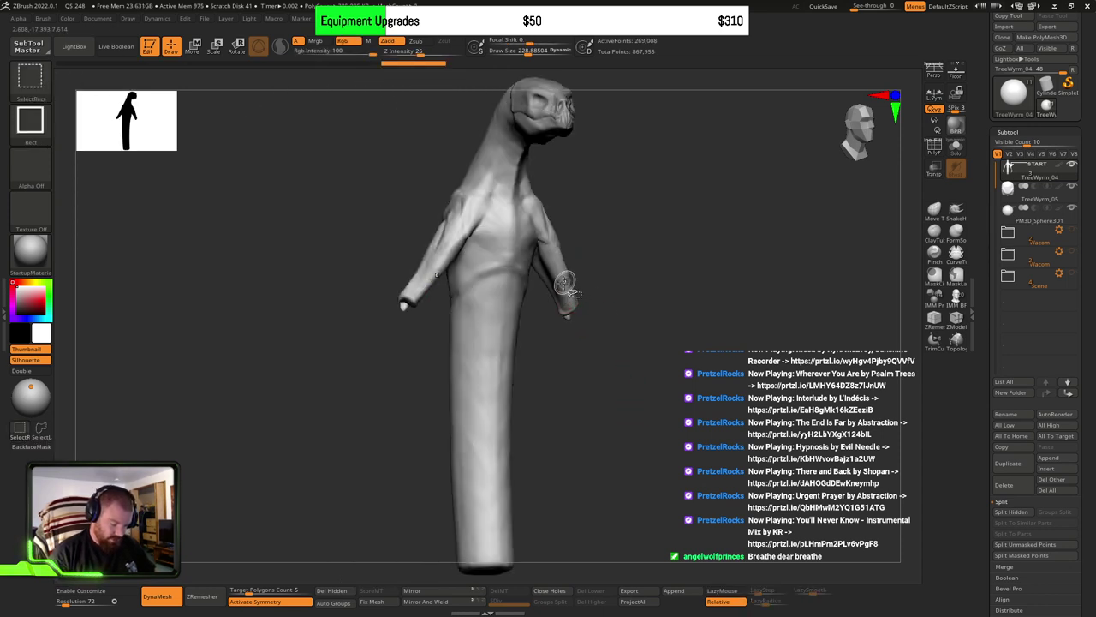
pyautogui.keyDown('ctrl'); pyautogui.keyDown('alt'); pyautogui.keyDown('shift'); pyautogui.click(567, 291); pyautogui.keyUp('shift'); pyautogui.keyUp('alt'); pyautogui.keyUp('ctrl')
pyautogui.keyDown('ctrl'); pyautogui.keyDown('alt'); pyautogui.keyDown('shift'); pyautogui.click(554, 247); pyautogui.keyUp('shift'); pyautogui.keyUp('alt'); pyautogui.keyUp('ctrl')
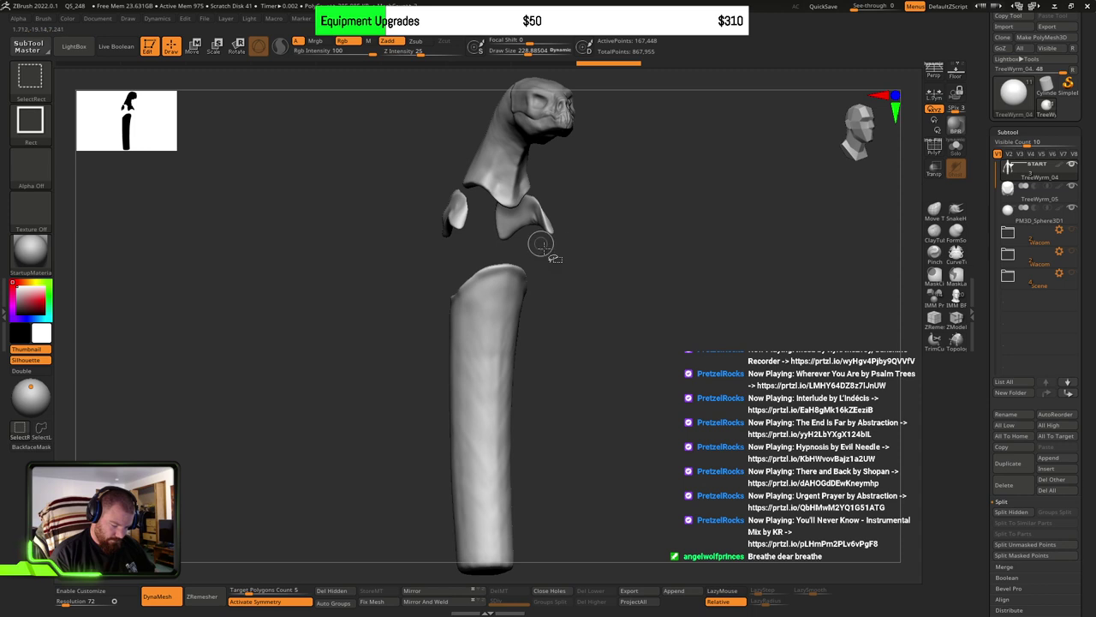
pyautogui.keyDown('ctrl'); pyautogui.keyDown('alt'); pyautogui.keyDown('shift'); pyautogui.click(552, 225); pyautogui.keyUp('shift'); pyautogui.keyUp('alt'); pyautogui.keyUp('ctrl')
# Step: Keep the chest with the TreeWyrm_04 body and split the arms and head off into a separate subtool
pyautogui.moveTo(685, 331)
pyautogui.keyDown('shift'); pyautogui.mouseDown()
pyautogui.moveTo(690, 289)
pyautogui.moveTo(697, 309)
pyautogui.mouseUp(); pyautogui.keyUp('shift')
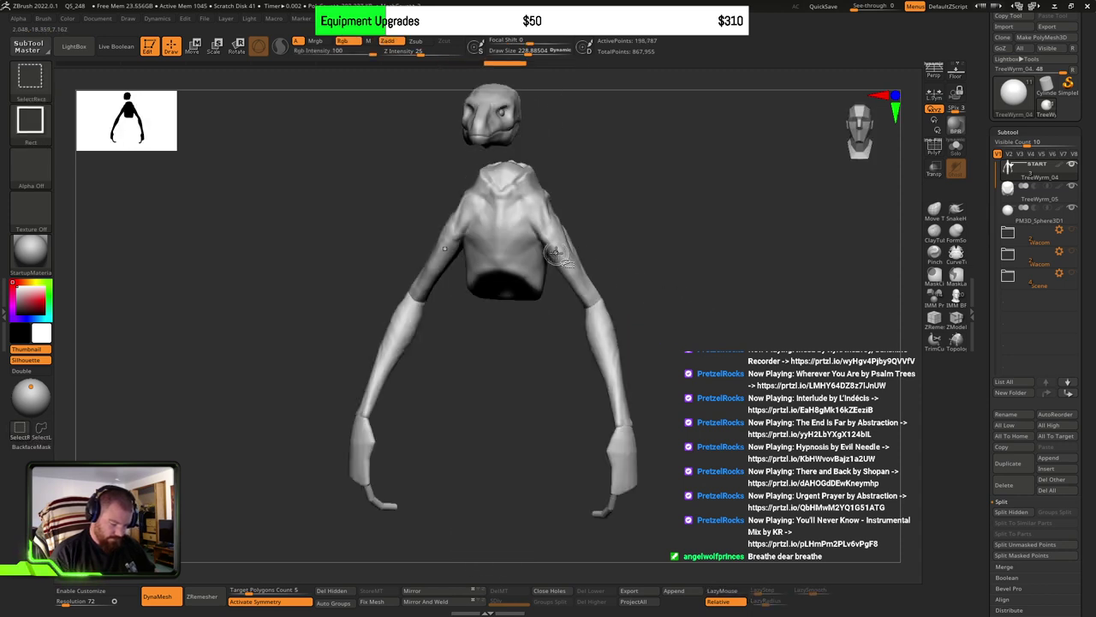
pyautogui.keyDown('ctrl'); pyautogui.keyDown('alt'); pyautogui.keyDown('shift'); pyautogui.click(545, 255); pyautogui.keyUp('shift'); pyautogui.keyUp('alt'); pyautogui.keyUp('ctrl')
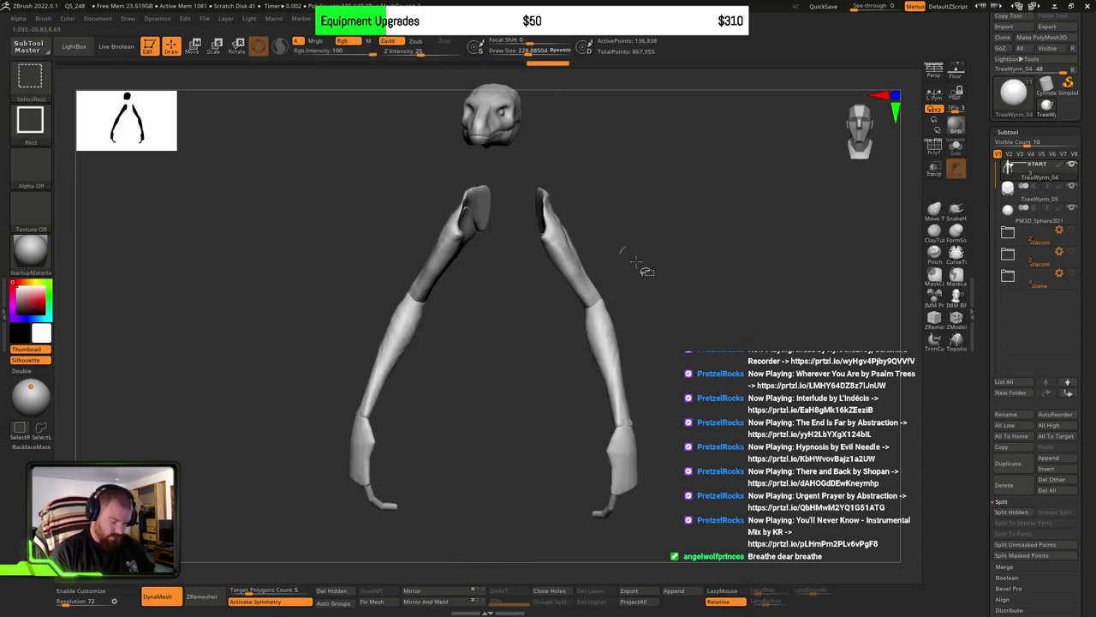
pyautogui.keyDown('ctrl'); pyautogui.keyDown('shift'); pyautogui.click(762, 341); pyautogui.keyUp('shift'); pyautogui.keyUp('ctrl')
pyautogui.moveTo(763, 341)
pyautogui.mouseDown()
pyautogui.moveTo(709, 370)
pyautogui.moveTo(762, 360)
pyautogui.mouseUp()
pyautogui.click(1011, 512)
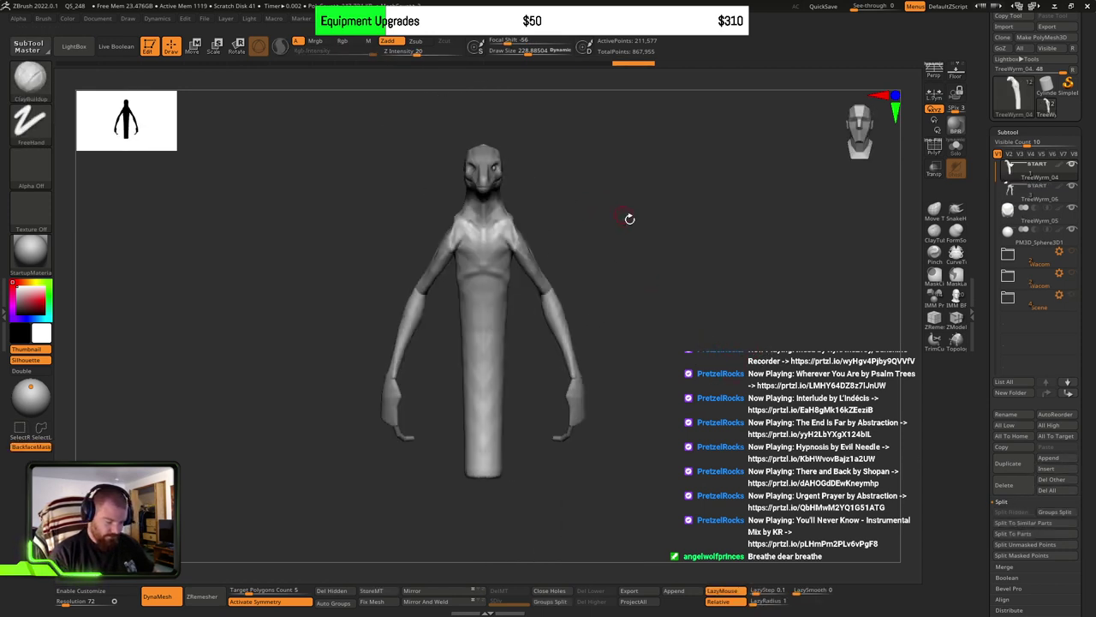
# Step: Isolate the neck polygroup of the TreeWyrm_04 body subtool
pyautogui.moveTo(629, 218); pyautogui.dragTo(576, 225)
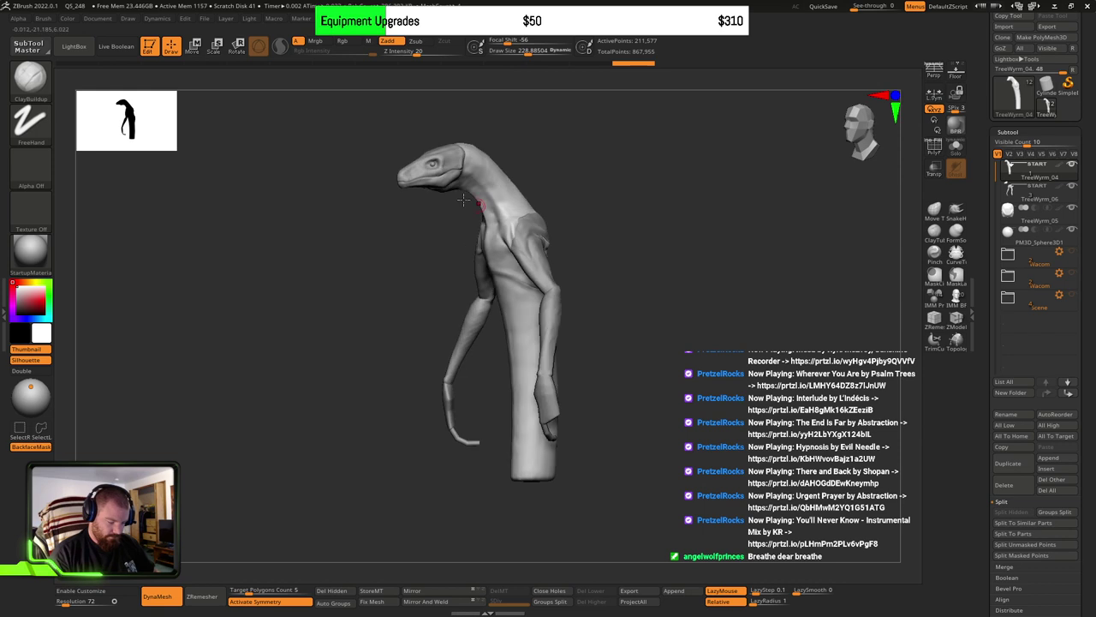
pyautogui.keyDown('ctrl'); pyautogui.keyDown('shift'); pyautogui.click(419, 184); pyautogui.keyUp('shift'); pyautogui.keyUp('ctrl')
pyautogui.moveTo(635, 286); pyautogui.dragTo(523, 303)
# Step: Hide the long-snouted head polygroup in the TreeWyrm_06 arms subtool and delete the hidden geometry
pyautogui.keyDown('alt'); pyautogui.click(404, 259); pyautogui.keyUp('alt')
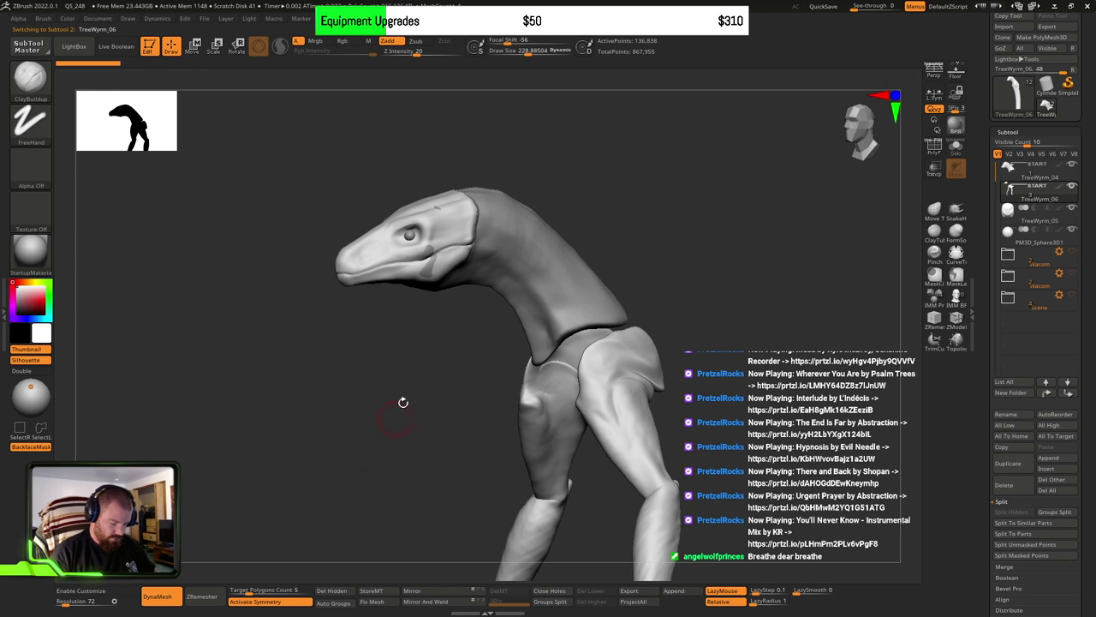
pyautogui.keyDown('ctrl'); pyautogui.keyDown('shift'); pyautogui.click(358, 268); pyautogui.keyUp('shift'); pyautogui.keyUp('ctrl')
pyautogui.keyDown('ctrl'); pyautogui.keyDown('shift'); pyautogui.click(355, 259); pyautogui.keyUp('shift'); pyautogui.keyUp('ctrl')
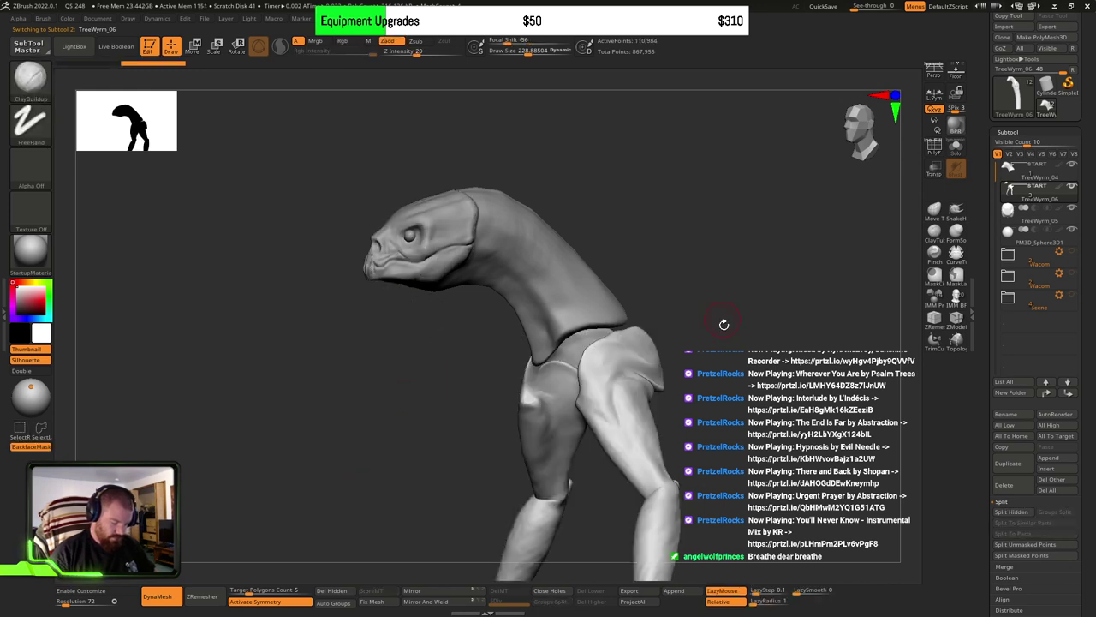
pyautogui.moveTo(723, 324); pyautogui.dragTo(651, 359)
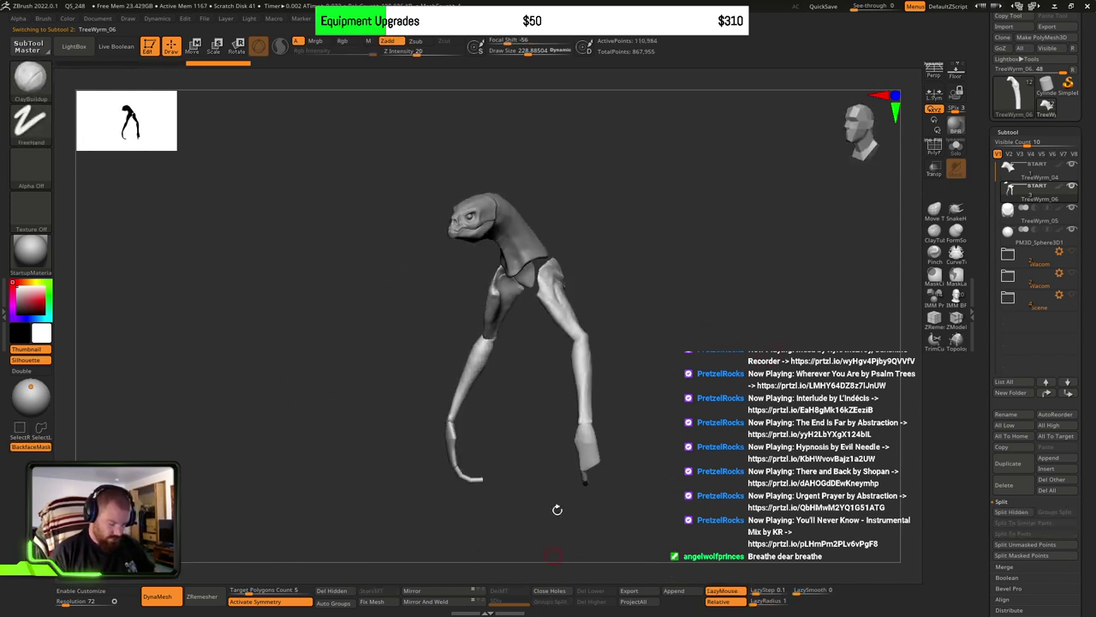
pyautogui.click(336, 590)
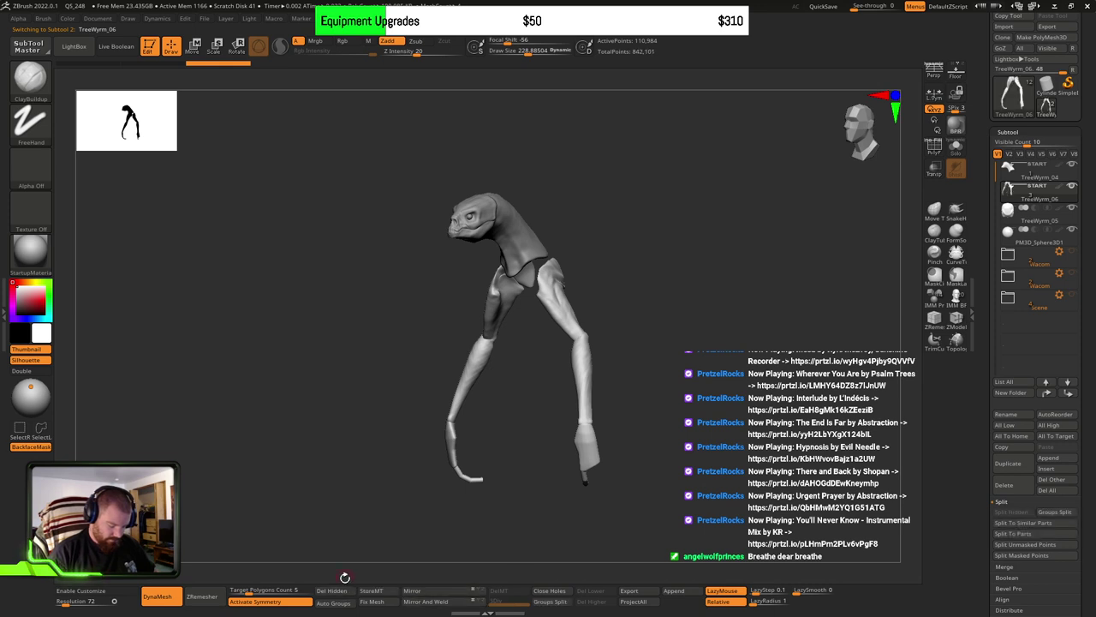
# Step: Make the TreeWyrm_04 body active and unhide all of its polygroups
pyautogui.keyDown('alt'); pyautogui.moveTo(646, 331); pyautogui.dragTo(611, 301); pyautogui.keyUp('alt')
pyautogui.keyDown('alt'); pyautogui.click(520, 252); pyautogui.keyUp('alt')
pyautogui.keyDown('ctrl'); pyautogui.keyDown('shift'); pyautogui.click(729, 316); pyautogui.keyUp('shift'); pyautogui.keyUp('ctrl')
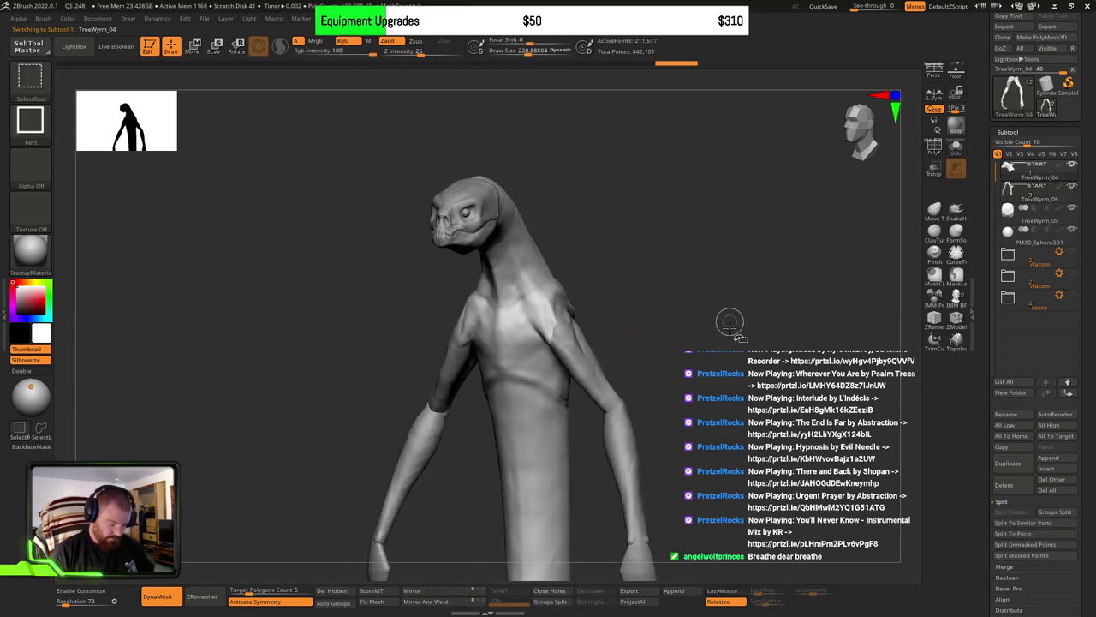
# Step: Examine how the separated arms, body and new head fit together, from the full figure to a close view of the head
pyautogui.keyDown('alt'); pyautogui.moveTo(729, 323); pyautogui.dragTo(624, 267); pyautogui.keyUp('alt')
pyautogui.keyDown('alt'); pyautogui.click(558, 276); pyautogui.keyUp('alt')
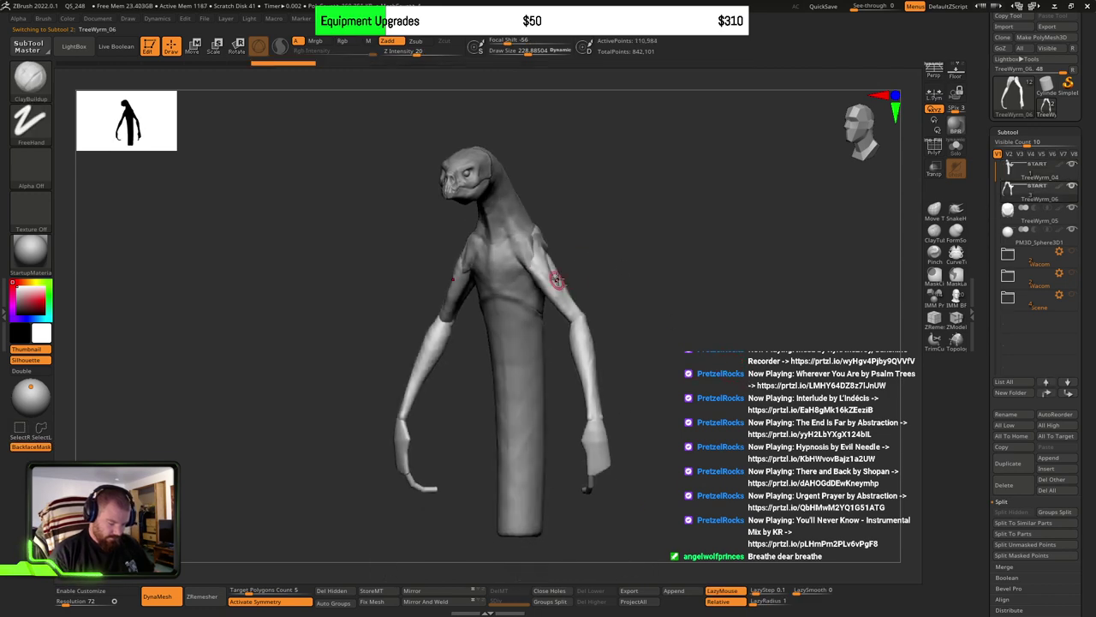
pyautogui.moveTo(633, 335); pyautogui.dragTo(618, 358)
pyautogui.moveTo(618, 358); pyautogui.dragTo(626, 321, button='right')
pyautogui.keyDown('alt'); pyautogui.click(492, 239); pyautogui.keyUp('alt')
pyautogui.keyDown('alt'); pyautogui.moveTo(551, 295); pyautogui.dragTo(590, 385, button='right'); pyautogui.keyUp('alt')
pyautogui.moveTo(590, 383); pyautogui.dragTo(540, 324)
pyautogui.keyDown('alt'); pyautogui.moveTo(417, 231); pyautogui.dragTo(589, 339, button='right'); pyautogui.keyUp('alt')
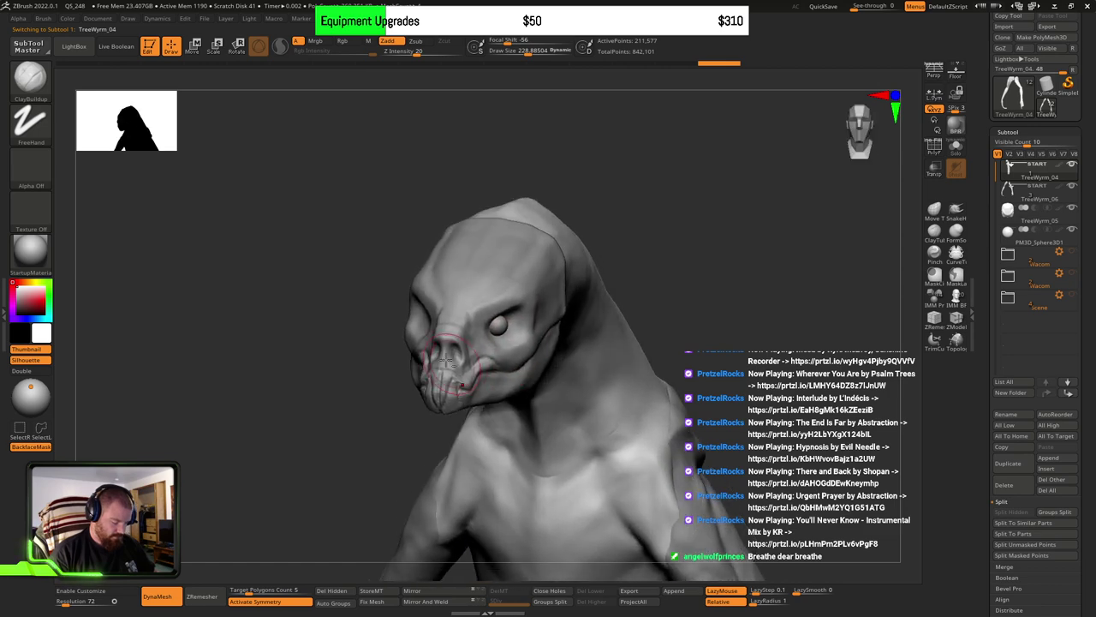
# Step: Make the TreeWyrm_05 head active and reduce the brush draw size to about 95
pyautogui.keyDown('ctrl'); pyautogui.moveTo(440, 331); pyautogui.dragTo(478, 299, button='right'); pyautogui.keyUp('ctrl')
pyautogui.keyDown('alt'); pyautogui.click(463, 335); pyautogui.keyUp('alt')
pyautogui.keyDown('alt'); pyautogui.moveTo(464, 336); pyautogui.dragTo(466, 368, button='right'); pyautogui.keyUp('alt')
pyautogui.press('s')
pyautogui.moveTo(467, 353)
pyautogui.mouseDown()
pyautogui.moveTo(455, 356)
pyautogui.moveTo(465, 266)
pyautogui.moveTo(481, 345)
pyautogui.moveTo(460, 325)
pyautogui.mouseUp()
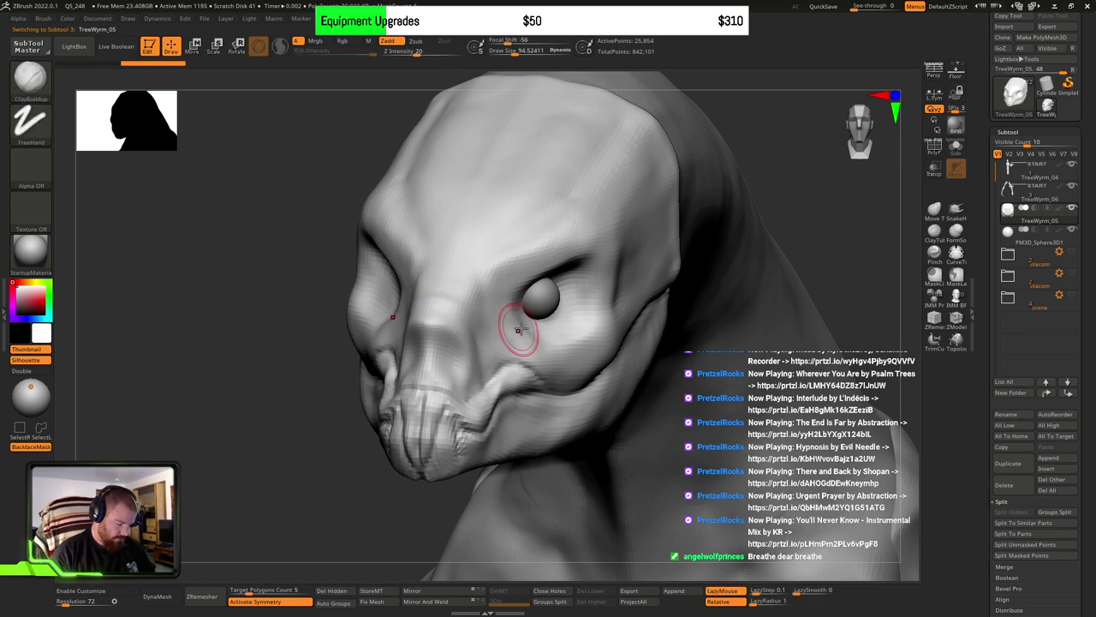
# Step: Turn on transparency and duplicate the PM3D_Sphere1 eye forward and down towards the snout
pyautogui.moveTo(545, 335)
pyautogui.keyDown('alt'); pyautogui.mouseDown(button='right')
pyautogui.moveTo(526, 362)
pyautogui.moveTo(533, 339)
pyautogui.moveTo(565, 336)
pyautogui.mouseUp(button='right'); pyautogui.keyUp('alt')
pyautogui.keyDown('alt'); pyautogui.click(490, 337); pyautogui.keyUp('alt')
pyautogui.press('w')
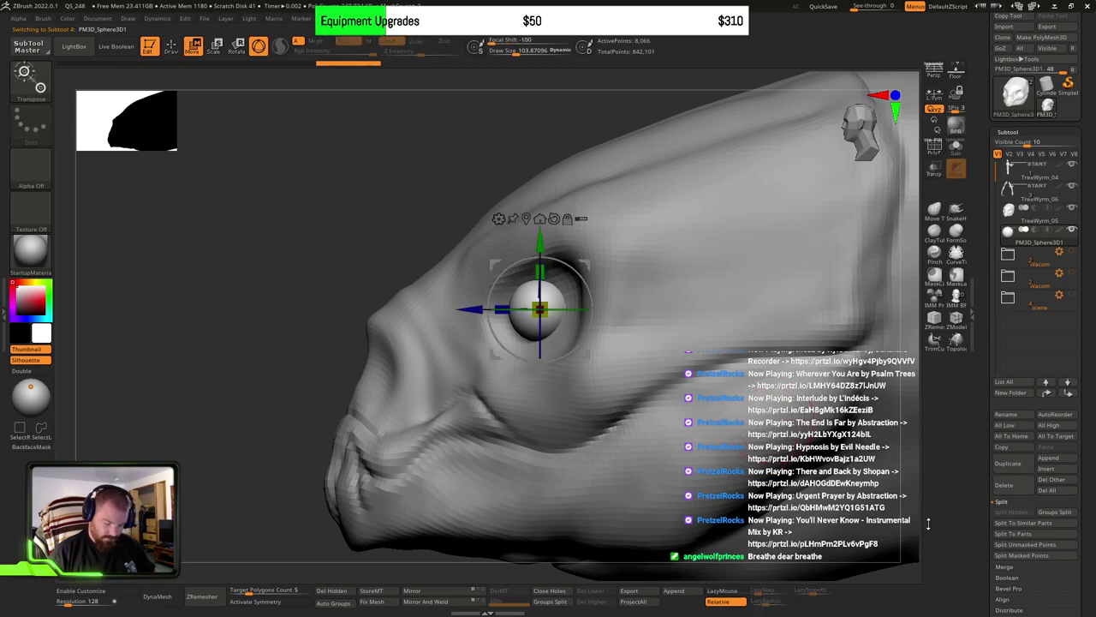
pyautogui.click(934, 168)
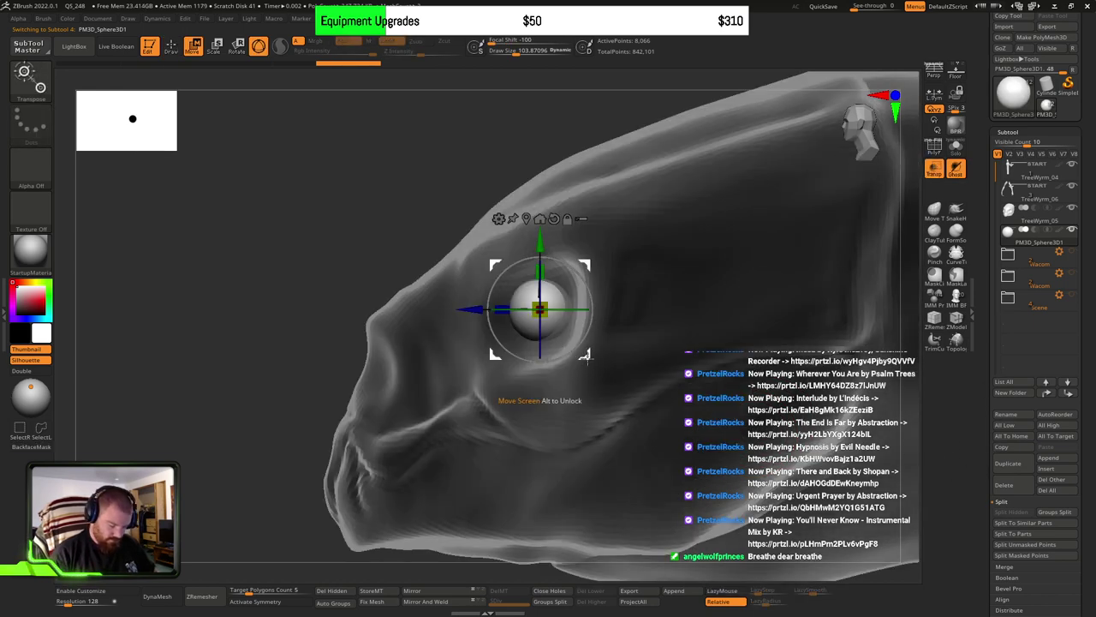
pyautogui.keyDown('ctrl'); pyautogui.moveTo(539, 308); pyautogui.dragTo(468, 334); pyautogui.keyUp('ctrl')
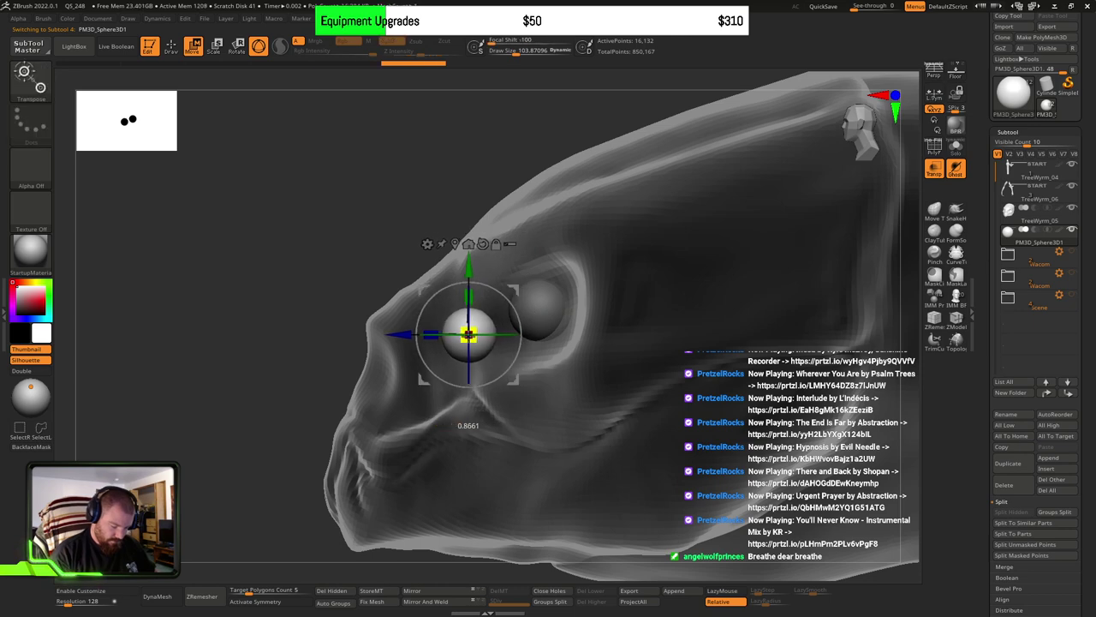
# Step: Shrink the duplicated eye and embed it in the face surface in front of and below the main eye
pyautogui.moveTo(514, 382)
pyautogui.mouseDown()
pyautogui.moveTo(523, 370)
pyautogui.moveTo(518, 384)
pyautogui.mouseUp()
pyautogui.moveTo(518, 384); pyautogui.dragTo(651, 384, button='right')
pyautogui.moveTo(517, 382); pyautogui.dragTo(488, 391)
pyautogui.moveTo(591, 391); pyautogui.dragTo(490, 389, button='right')
pyautogui.moveTo(489, 389); pyautogui.dragTo(494, 385)
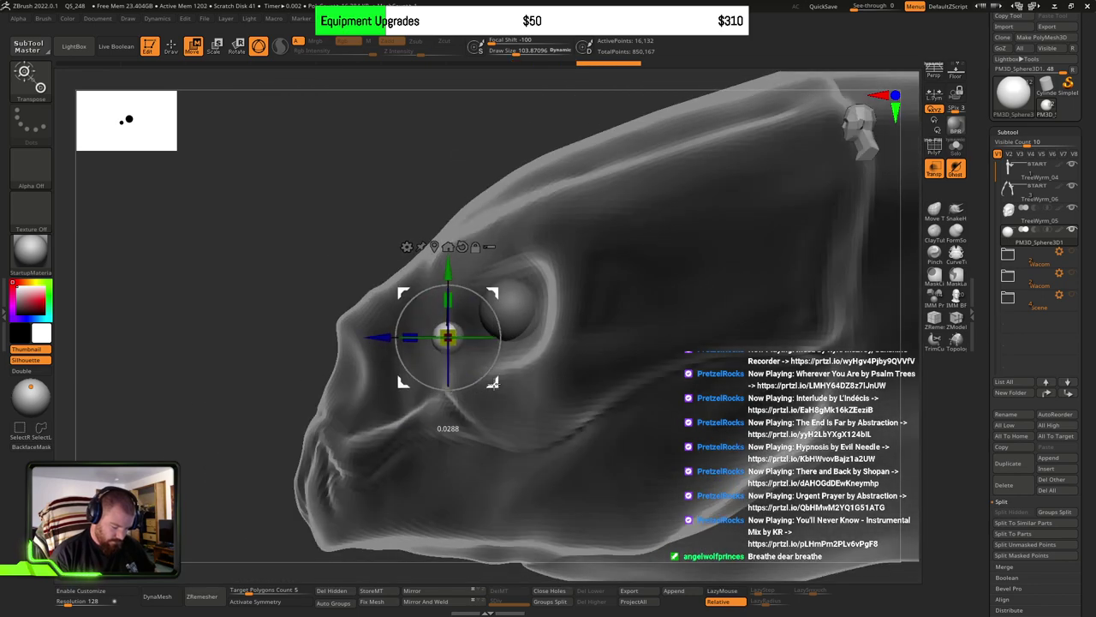
pyautogui.moveTo(507, 403); pyautogui.dragTo(599, 415, button='right')
pyautogui.moveTo(496, 385); pyautogui.dragTo(495, 381)
pyautogui.moveTo(625, 351); pyautogui.dragTo(554, 375, button='right')
pyautogui.moveTo(554, 375)
pyautogui.mouseDown()
pyautogui.moveTo(535, 379)
pyautogui.moveTo(591, 382)
pyautogui.moveTo(554, 367)
pyautogui.mouseUp()
# Step: Show the polyframe and assign the masked main eye to its own polygroup
pyautogui.click(937, 152)
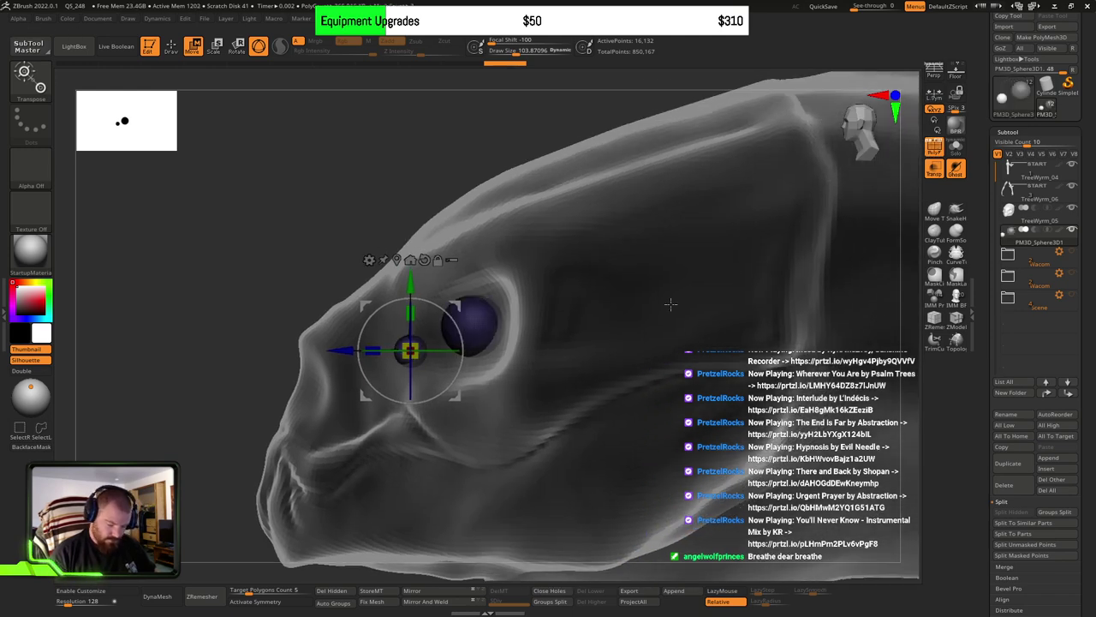
pyautogui.keyDown('ctrl'); pyautogui.moveTo(528, 412); pyautogui.dragTo(553, 483, button='right'); pyautogui.keyUp('ctrl')
pyautogui.hotkey('ctrl', 'w')
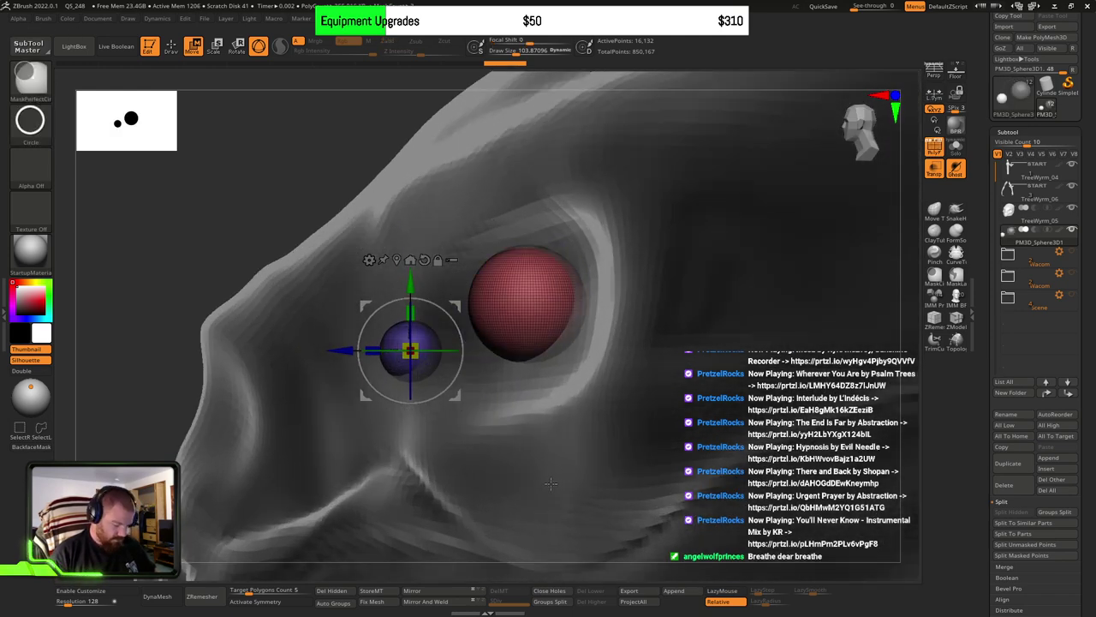
pyautogui.keyDown('alt'); pyautogui.moveTo(508, 406); pyautogui.dragTo(491, 398, button='right'); pyautogui.keyUp('alt')
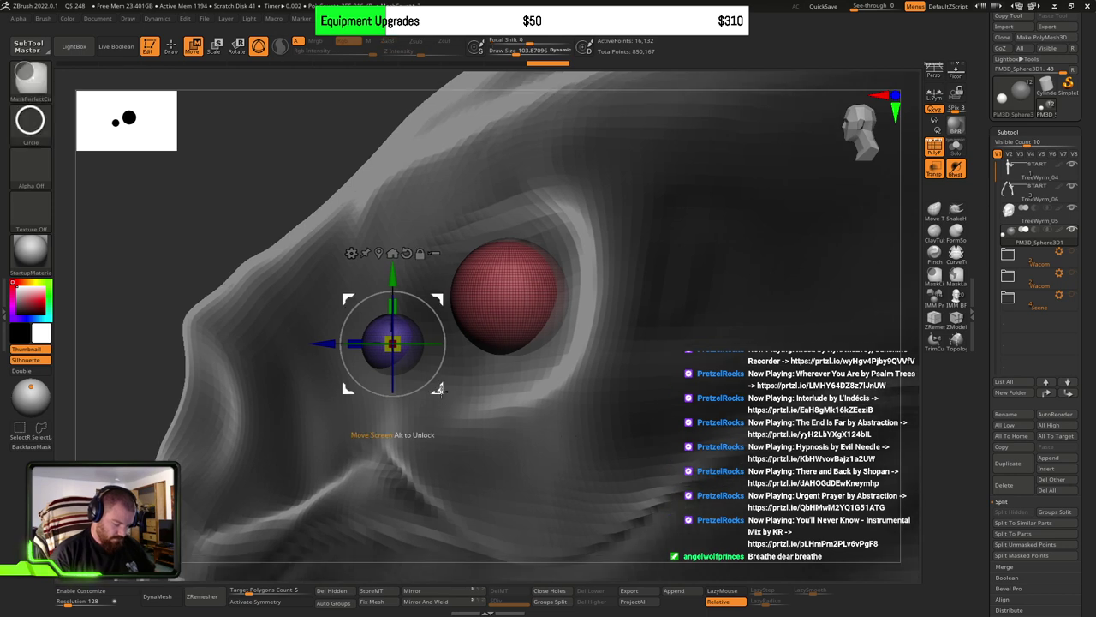
# Step: Try to duplicate the small front eye towards the back of the head, then undo the attempt
pyautogui.keyDown('ctrl'); pyautogui.moveTo(440, 388); pyautogui.dragTo(561, 298); pyautogui.keyUp('ctrl')
pyautogui.hotkey('ctrl', 'z')
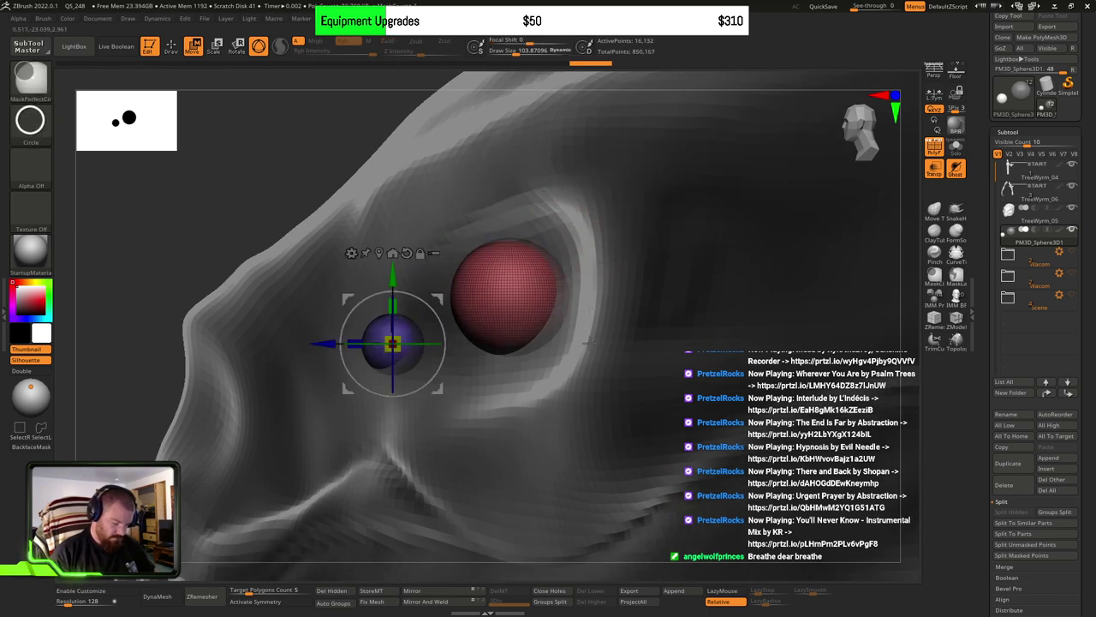
pyautogui.hotkey('ctrl', 'z')
pyautogui.hotkey('ctrl', 'shift', 'z')
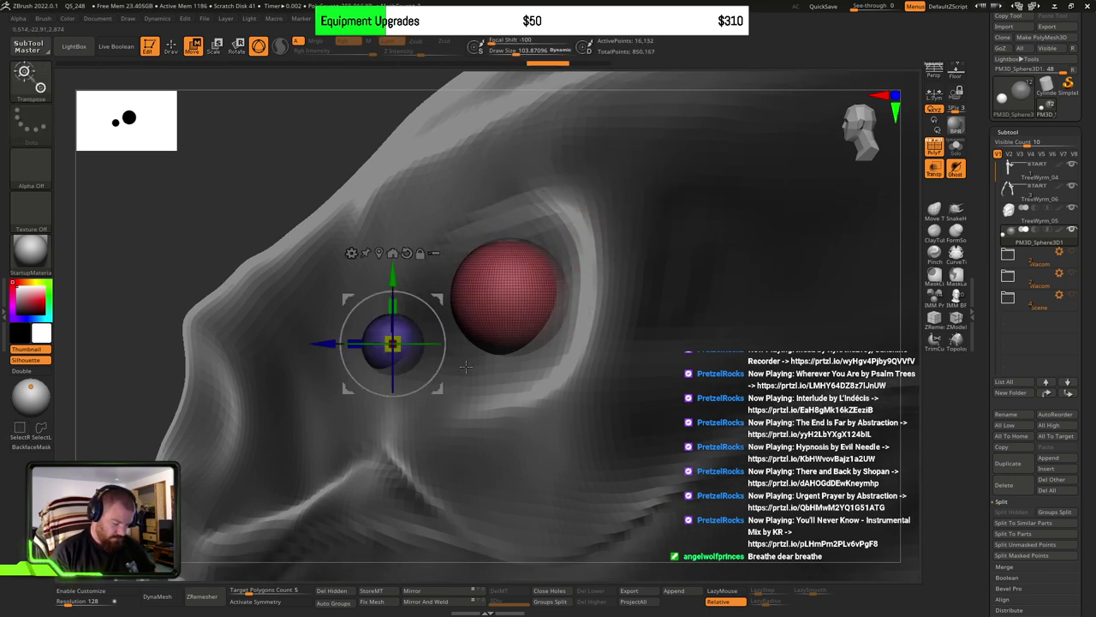
pyautogui.press('Tab')
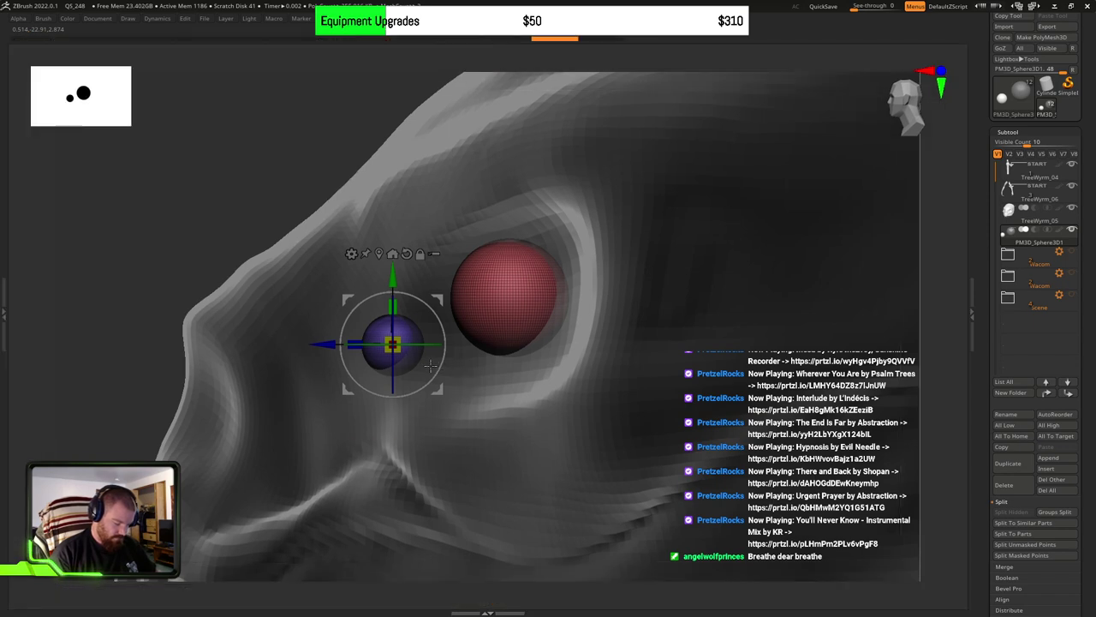
pyautogui.press('Tab')
# Step: Try to duplicate the small front eye while it is isolated, then unhide the main eye
pyautogui.press('q')
pyautogui.keyDown('ctrl'); pyautogui.keyDown('shift'); pyautogui.click(396, 341); pyautogui.keyUp('shift'); pyautogui.keyUp('ctrl')
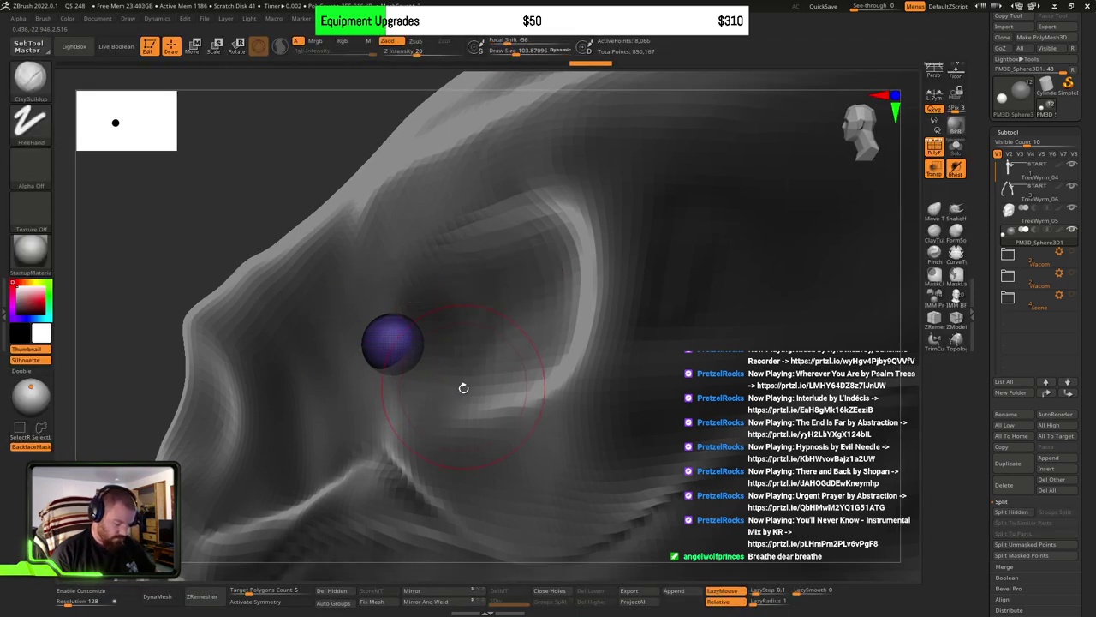
pyautogui.press('w')
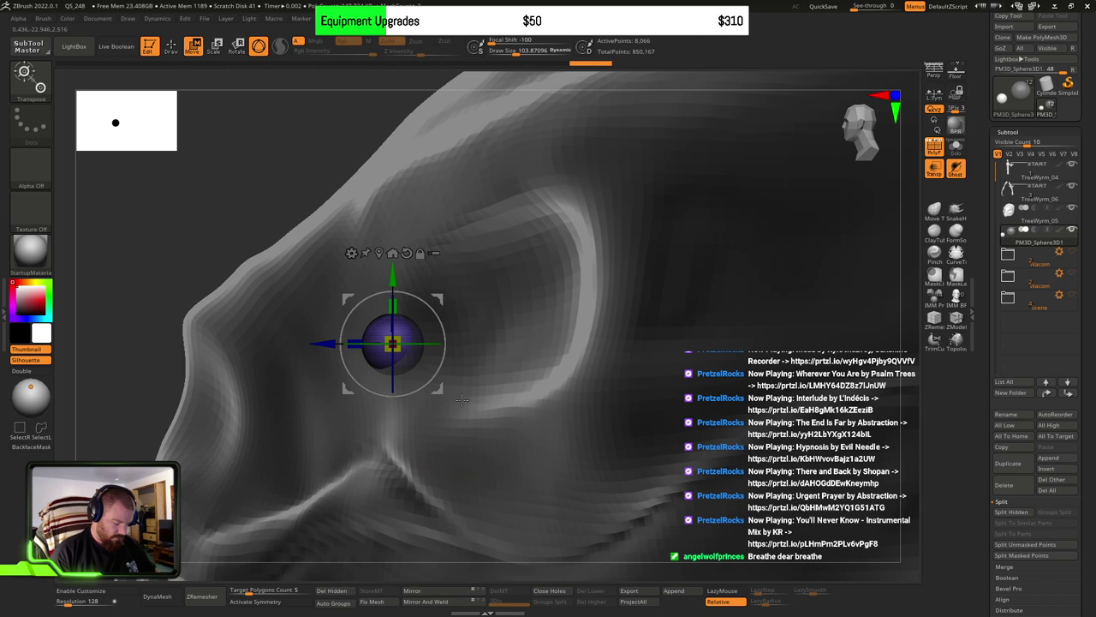
pyautogui.press('ctrl')
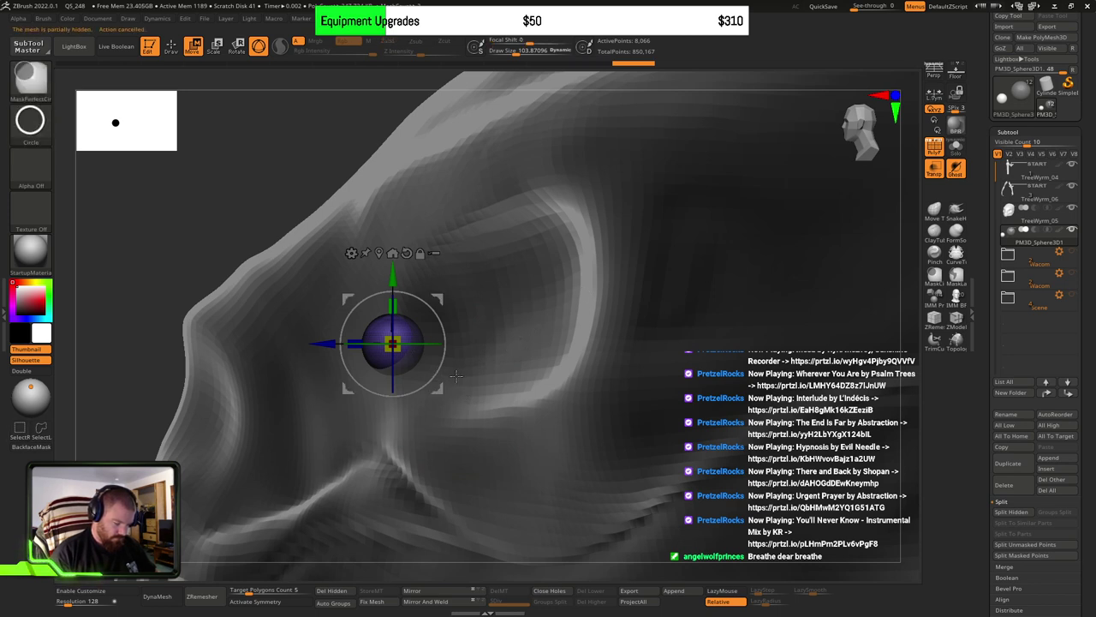
pyautogui.hotkey('ctrl', 'shift')
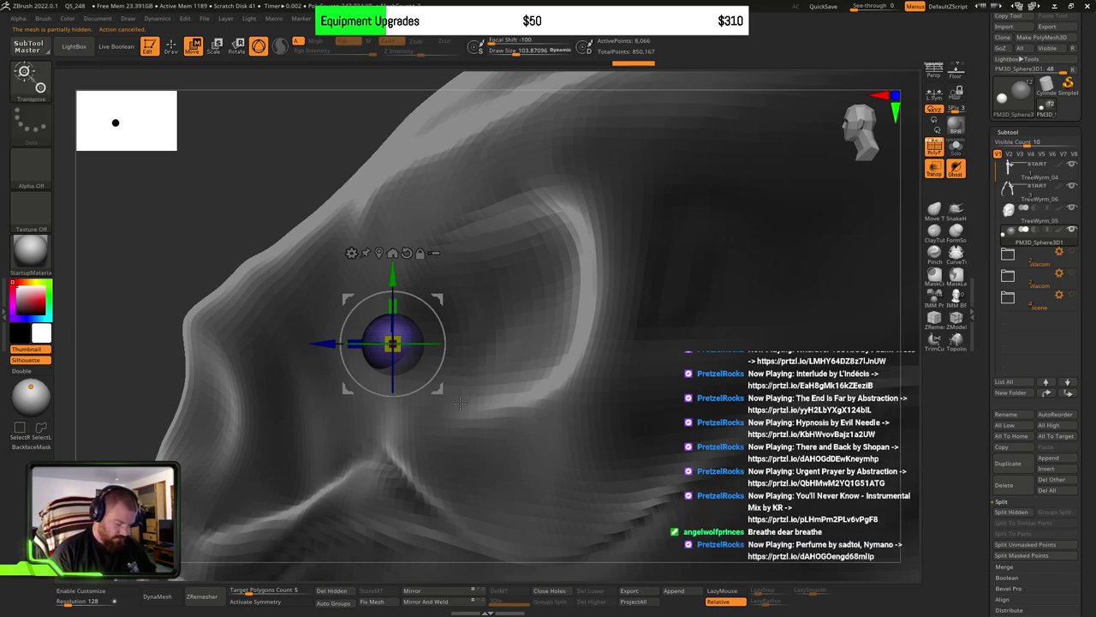
pyautogui.keyDown('ctrl'); pyautogui.keyDown('shift'); pyautogui.click(240, 224); pyautogui.keyUp('shift'); pyautogui.keyUp('ctrl')
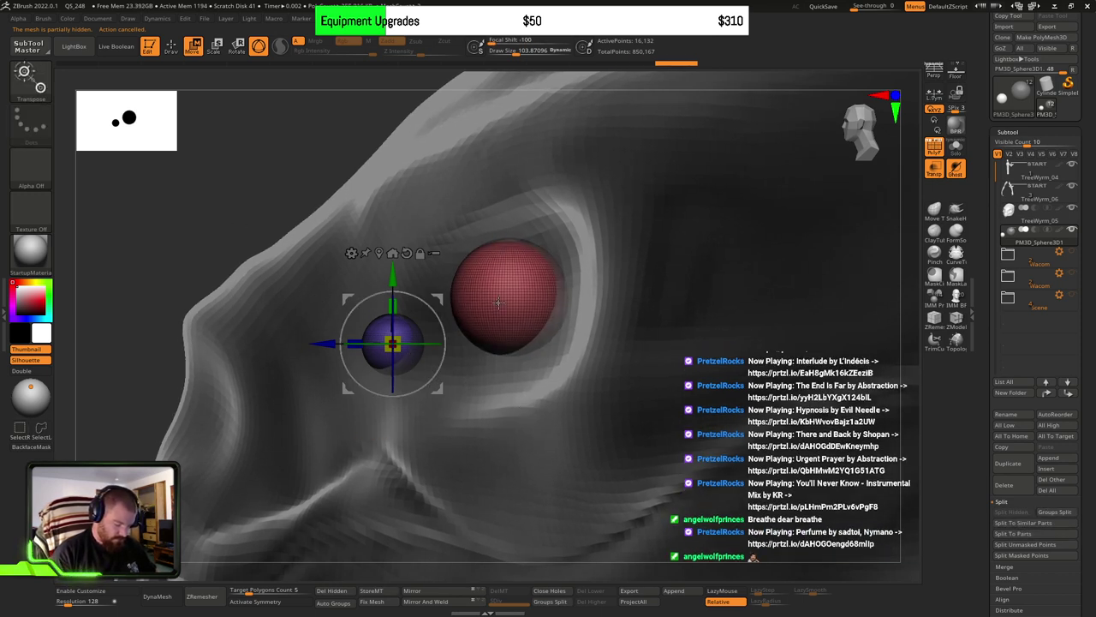
# Step: Mask the main eye and leave the small front eye unmasked by isolating its polygroup
pyautogui.press('q')
pyautogui.keyDown('ctrl'); pyautogui.keyDown('shift'); pyautogui.click(402, 351); pyautogui.keyUp('shift'); pyautogui.keyUp('ctrl')
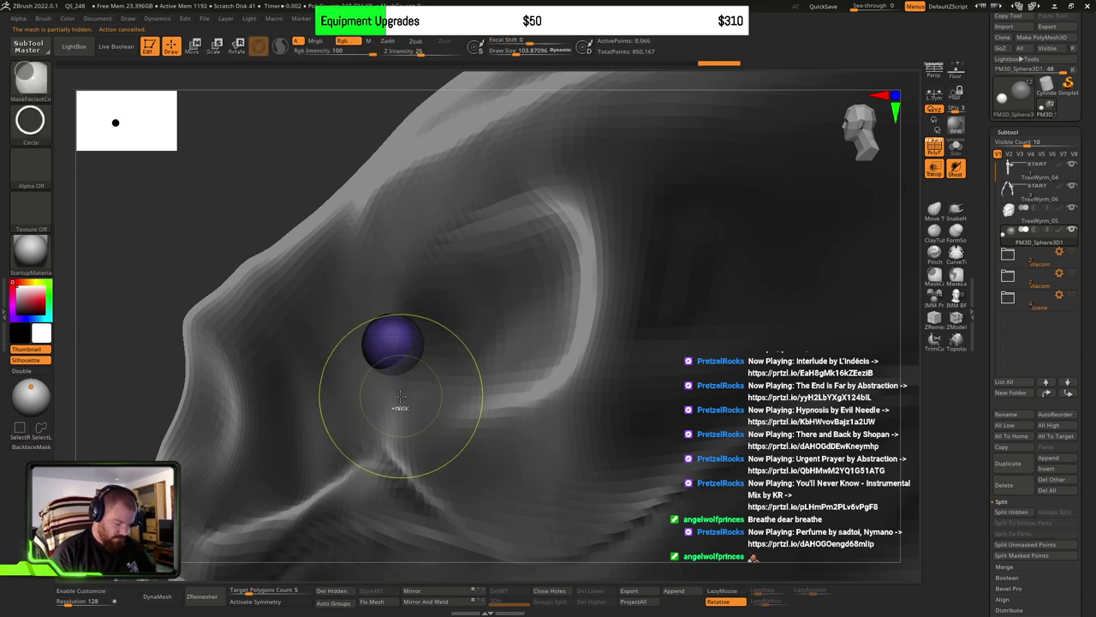
pyautogui.keyDown('ctrl'); pyautogui.keyDown('shift'); pyautogui.click(144, 375); pyautogui.keyUp('shift'); pyautogui.keyUp('ctrl')
pyautogui.press('w')
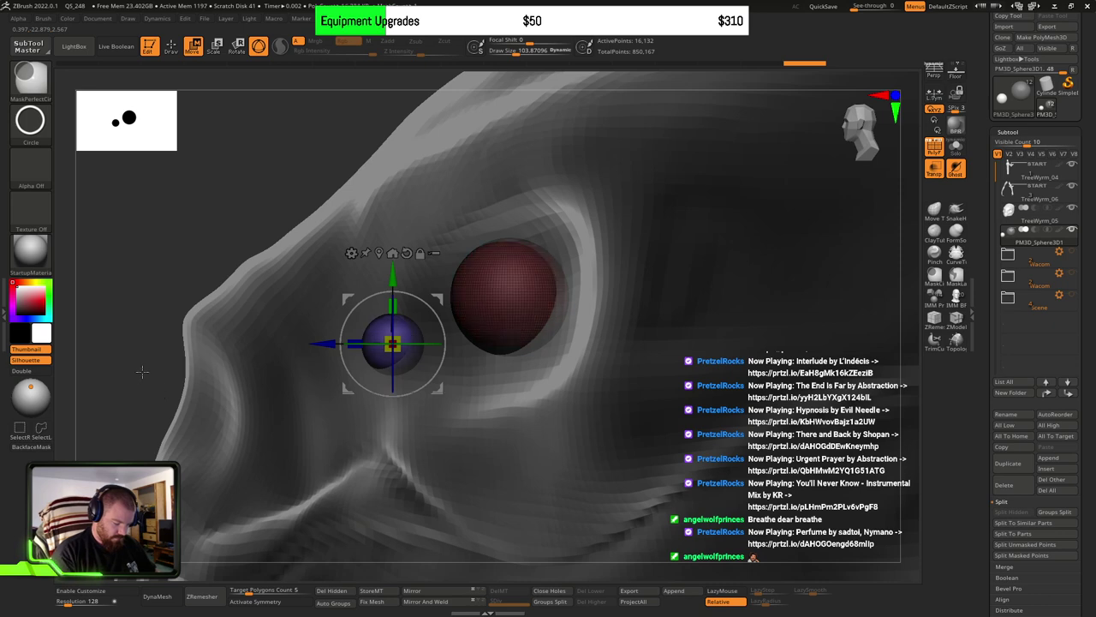
# Step: Duplicate the small front eye behind the eye socket, and shrink the copy
pyautogui.keyDown('ctrl'); pyautogui.moveTo(445, 390); pyautogui.dragTo(711, 347); pyautogui.keyUp('ctrl')
pyautogui.moveTo(619, 387); pyautogui.dragTo(634, 355, button='right')
pyautogui.moveTo(634, 355); pyautogui.dragTo(742, 355)
pyautogui.moveTo(707, 390); pyautogui.dragTo(709, 305)
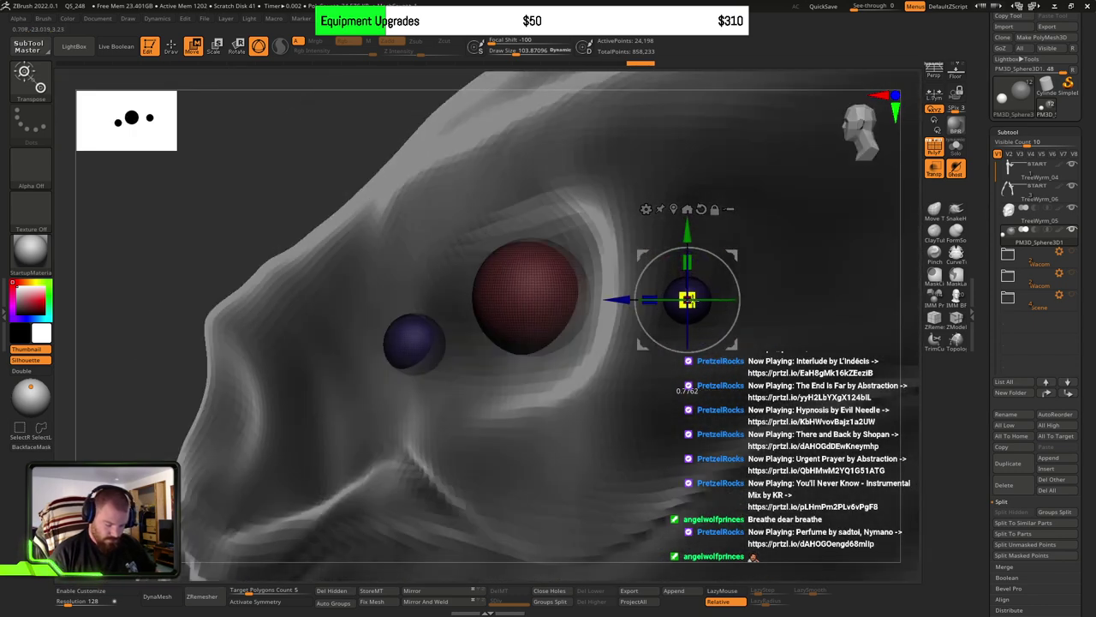
# Step: Adjust the rear eye's position and depth in the side of the head, checking it with transparency off and on
pyautogui.keyDown('shift'); pyautogui.moveTo(615, 377); pyautogui.dragTo(710, 373, button='right'); pyautogui.keyUp('shift')
pyautogui.moveTo(735, 347); pyautogui.dragTo(749, 349)
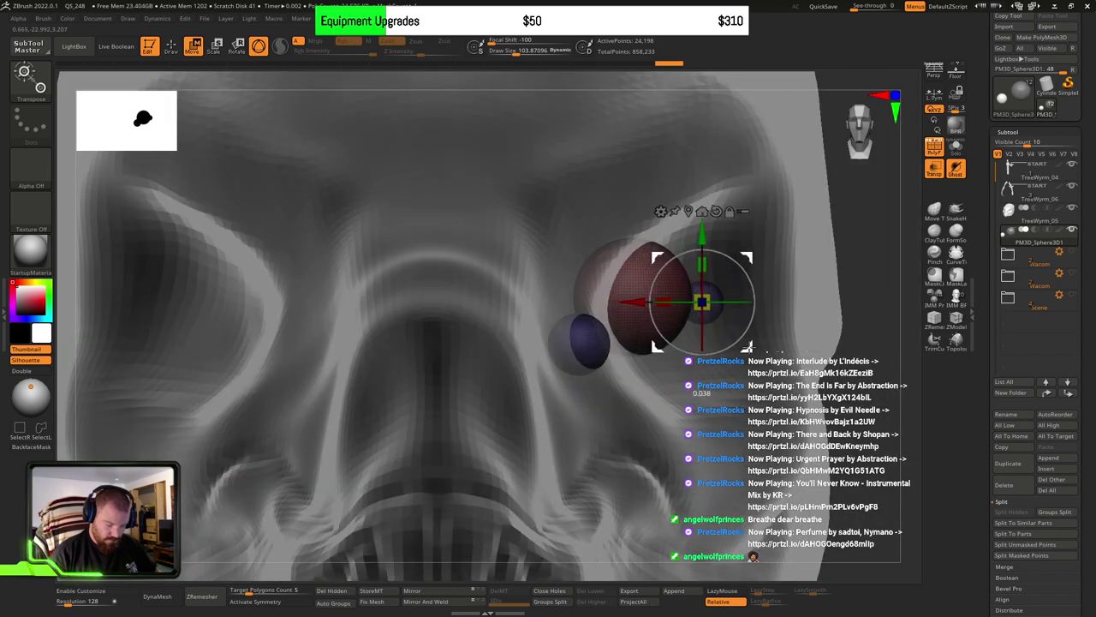
pyautogui.moveTo(750, 349); pyautogui.dragTo(620, 406, button='right')
pyautogui.moveTo(742, 345); pyautogui.dragTo(708, 353)
pyautogui.moveTo(615, 408); pyautogui.dragTo(647, 393)
pyautogui.moveTo(647, 394)
pyautogui.mouseDown(button='right')
pyautogui.moveTo(673, 396)
pyautogui.moveTo(663, 411)
pyautogui.moveTo(628, 409)
pyautogui.moveTo(625, 427)
pyautogui.moveTo(641, 411)
pyautogui.moveTo(642, 462)
pyautogui.mouseUp(button='right')
pyautogui.press('q')
pyautogui.press('w')
pyautogui.moveTo(641, 460); pyautogui.dragTo(611, 456)
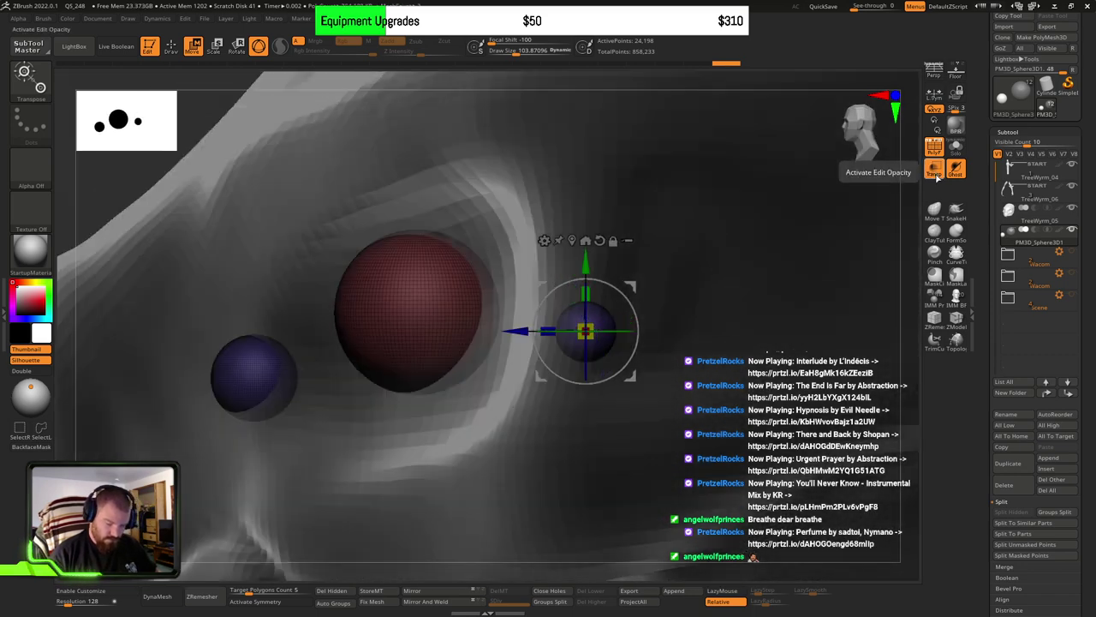
pyautogui.click(937, 172)
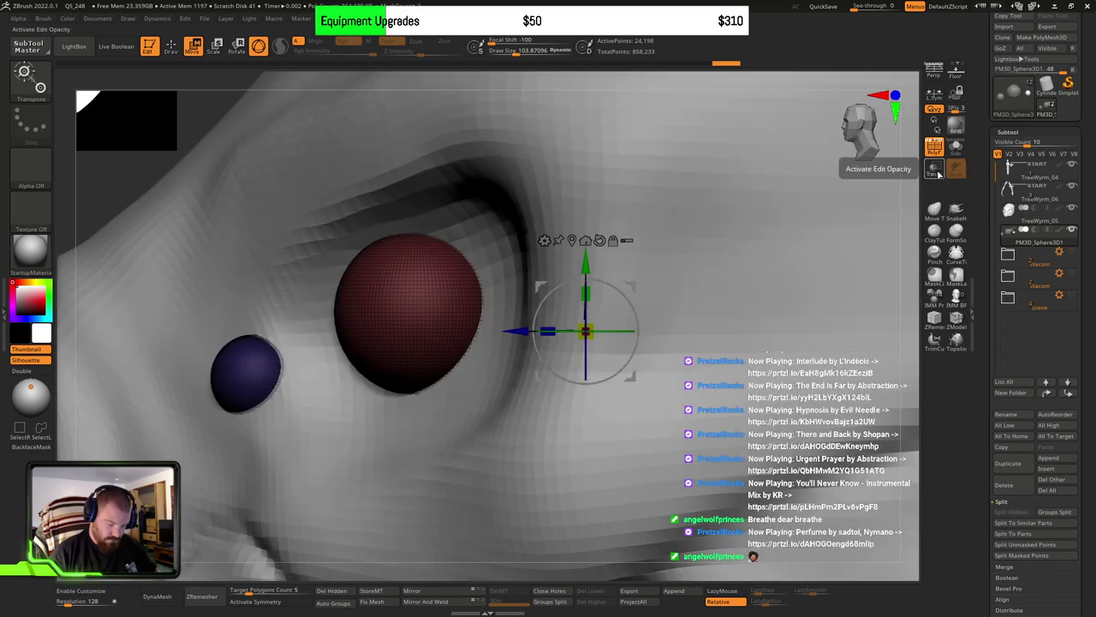
pyautogui.click(937, 171)
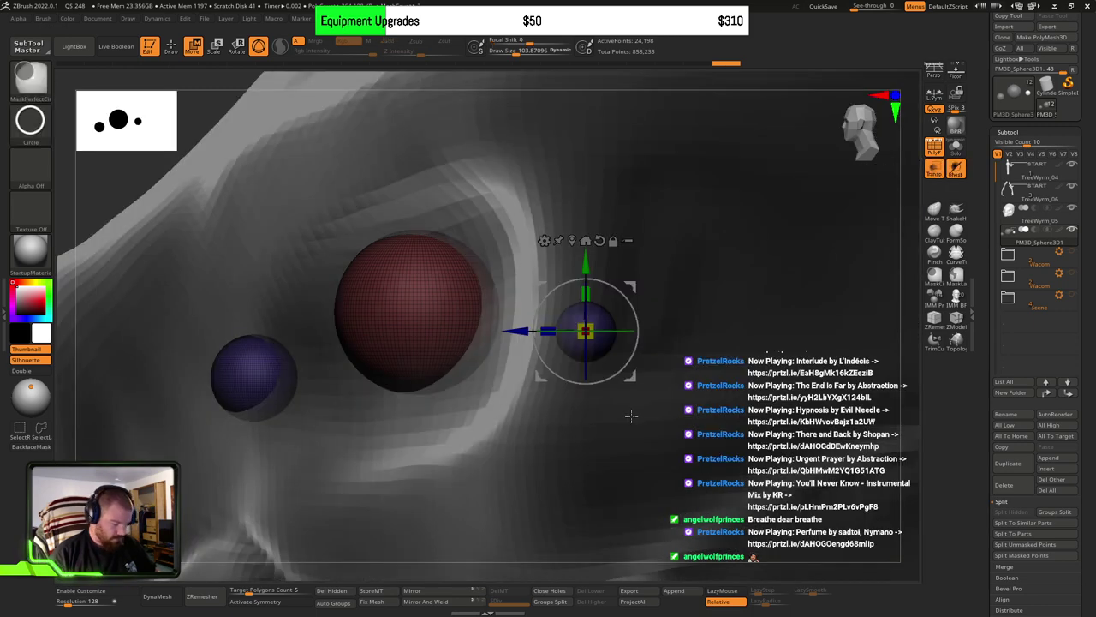
# Step: Assign the small eye behind the socket to its own polygroup
pyautogui.hotkey('ctrl', 'w')
pyautogui.hotkey('ctrl', 'z')
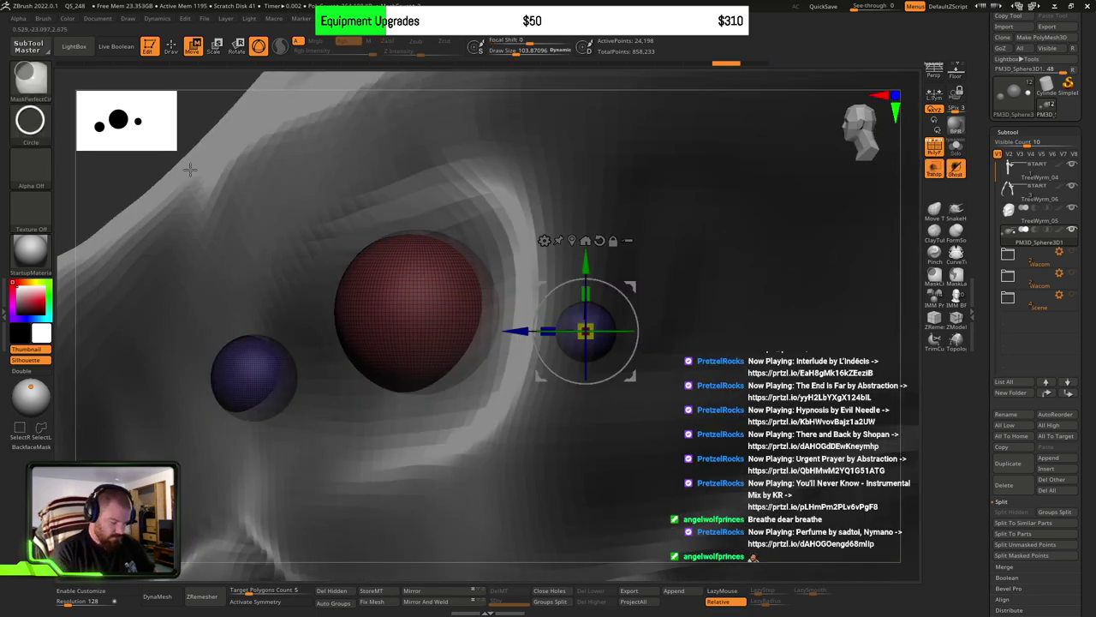
pyautogui.keyDown('ctrl'); pyautogui.click(110, 178); pyautogui.keyUp('ctrl')
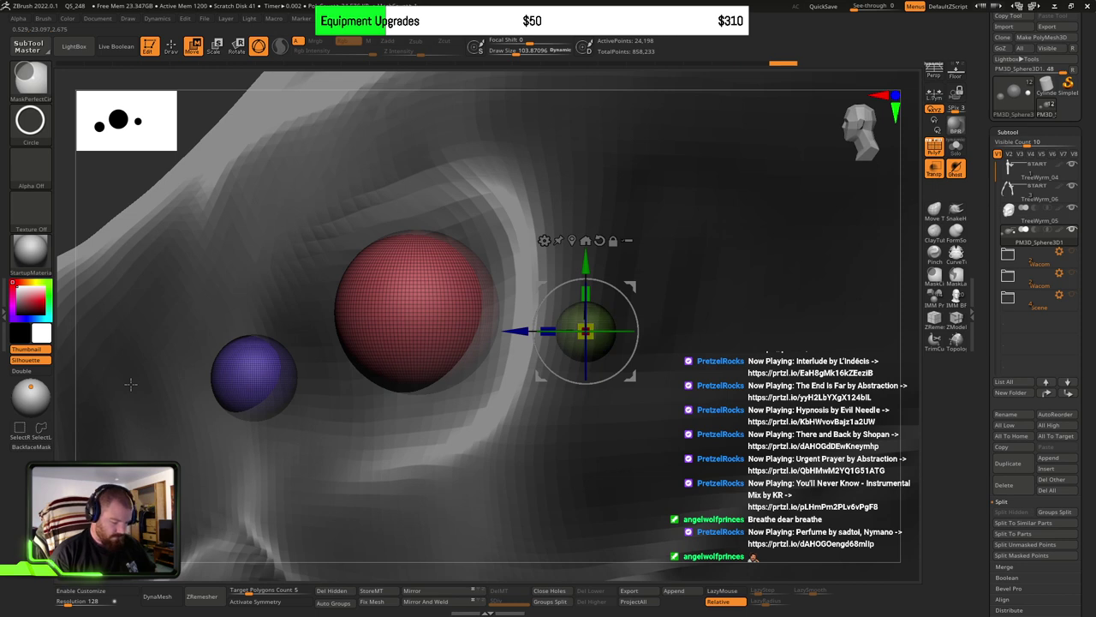
# Step: Try twice to duplicate the rear eye straight upward, undoing each attempt
pyautogui.press('ctrl')
pyautogui.keyDown('ctrl'); pyautogui.moveTo(586, 261); pyautogui.dragTo(566, 121); pyautogui.keyUp('ctrl')
pyautogui.hotkey('ctrl', 'z')
pyautogui.press('ctrl')
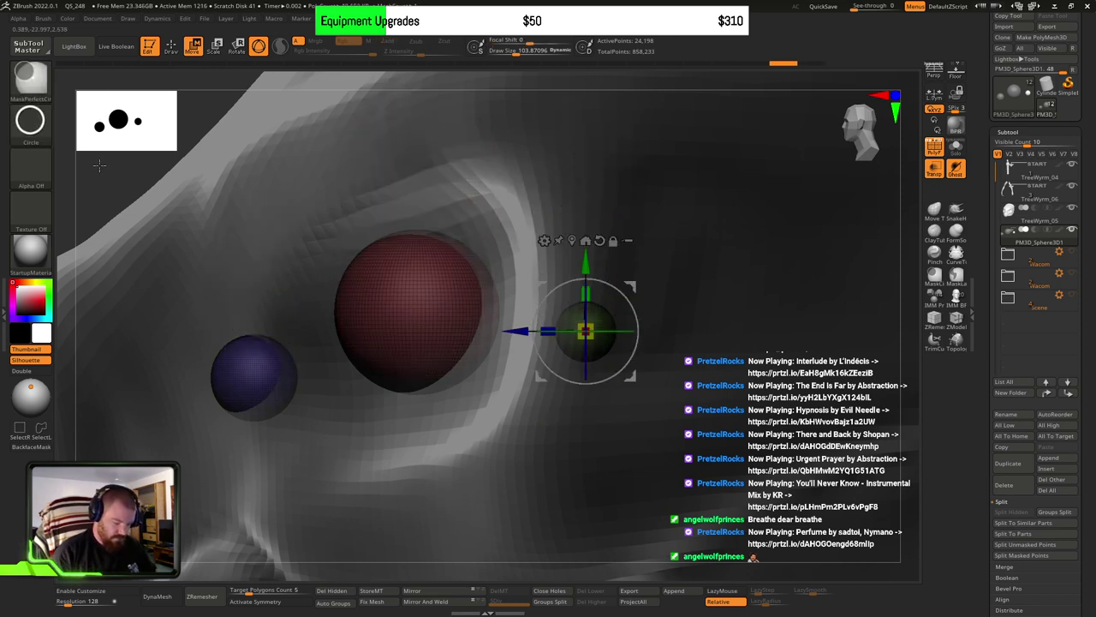
pyautogui.keyDown('ctrl'); pyautogui.moveTo(586, 255); pyautogui.dragTo(587, 141); pyautogui.keyUp('ctrl')
pyautogui.hotkey('ctrl', 'z')
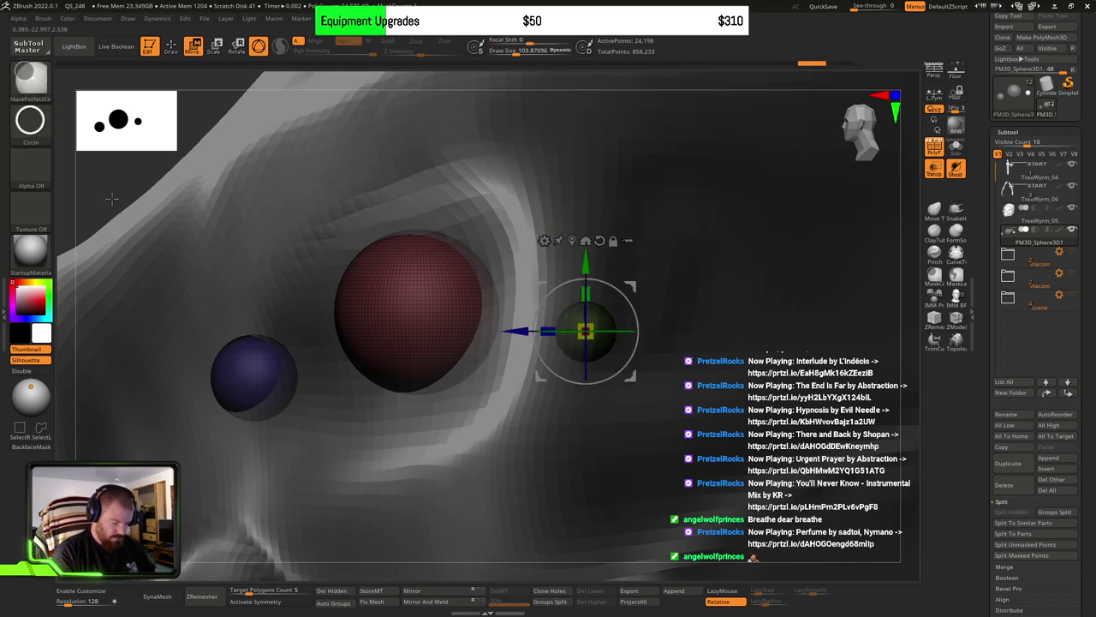
# Step: Mask the main and front eyes by isolating the rear eye, and duplicate the rear eye straight upward
pyautogui.keyDown('ctrl'); pyautogui.click(615, 205); pyautogui.keyUp('ctrl')
pyautogui.press('q')
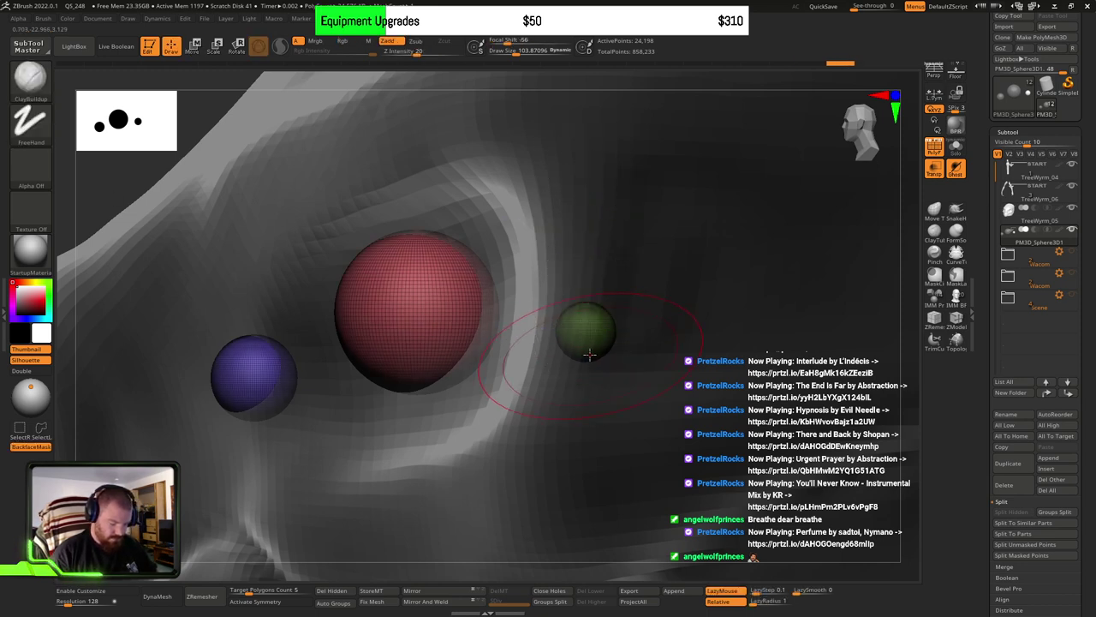
pyautogui.keyDown('ctrl'); pyautogui.keyDown('shift'); pyautogui.click(583, 338); pyautogui.keyUp('shift'); pyautogui.keyUp('ctrl')
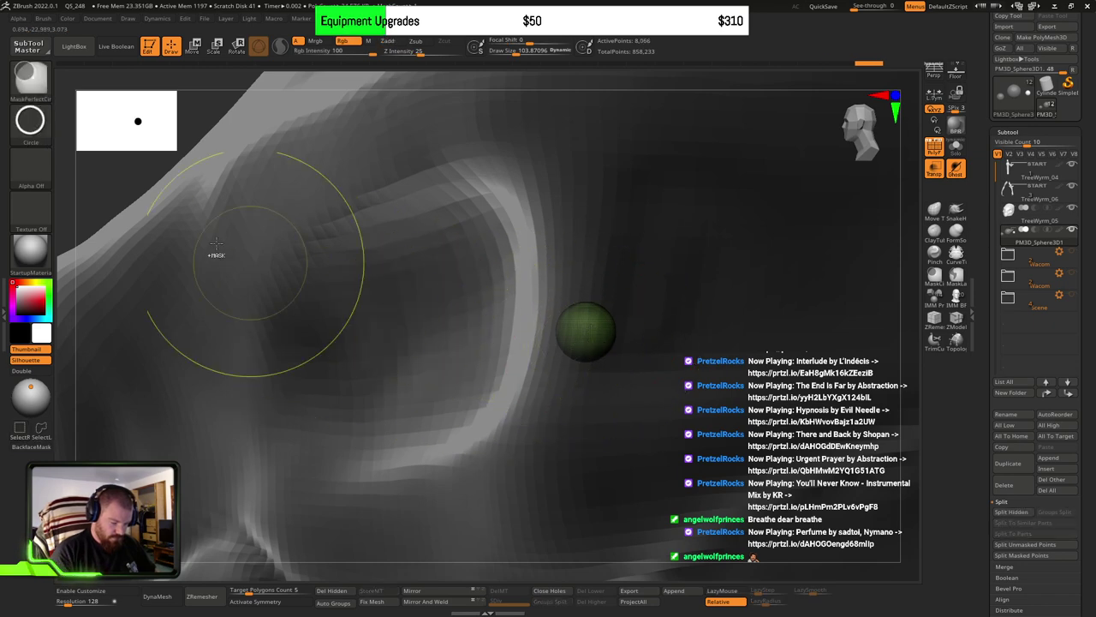
pyautogui.keyDown('ctrl'); pyautogui.keyDown('shift'); pyautogui.click(140, 171); pyautogui.keyUp('shift'); pyautogui.keyUp('ctrl')
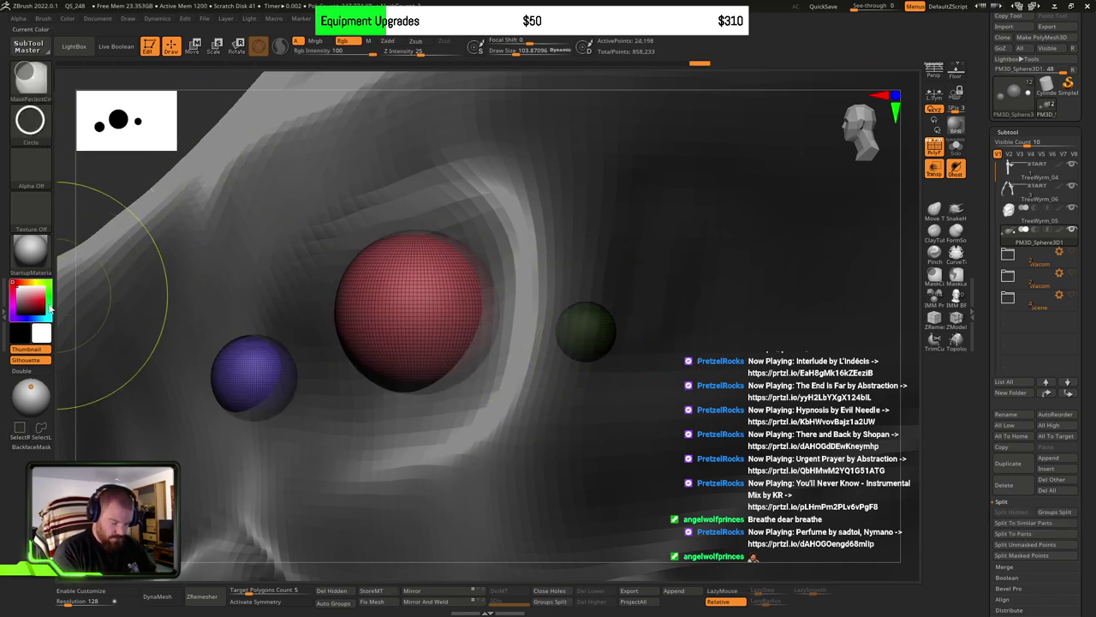
pyautogui.keyDown('ctrl'); pyautogui.click(141, 166); pyautogui.keyUp('ctrl')
pyautogui.press('w')
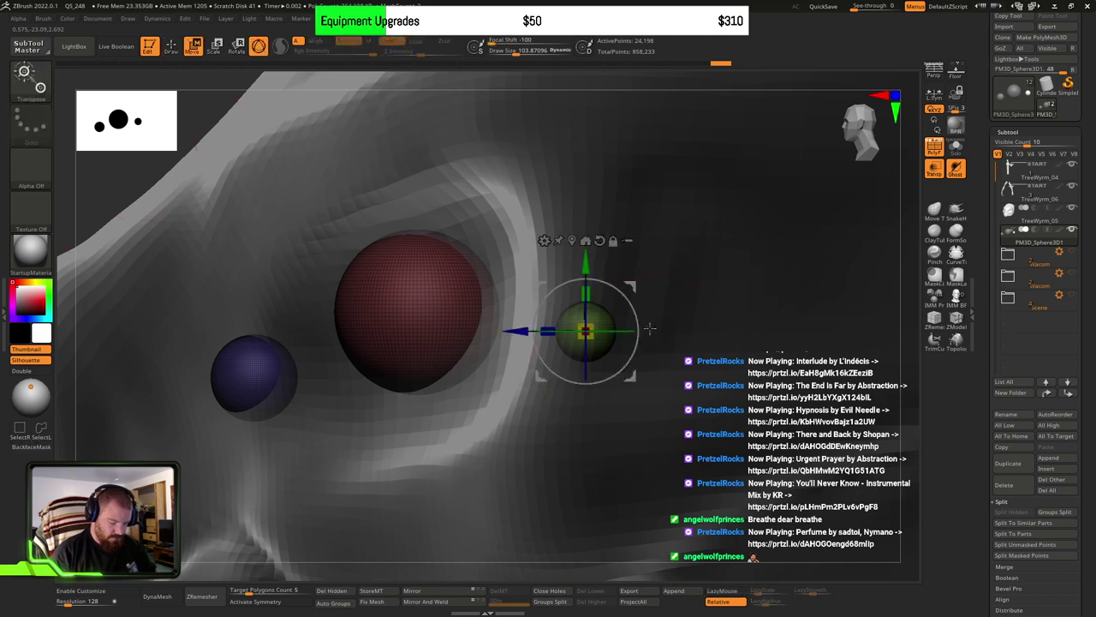
pyautogui.keyDown('ctrl'); pyautogui.moveTo(587, 257); pyautogui.dragTo(585, 127); pyautogui.keyUp('ctrl')
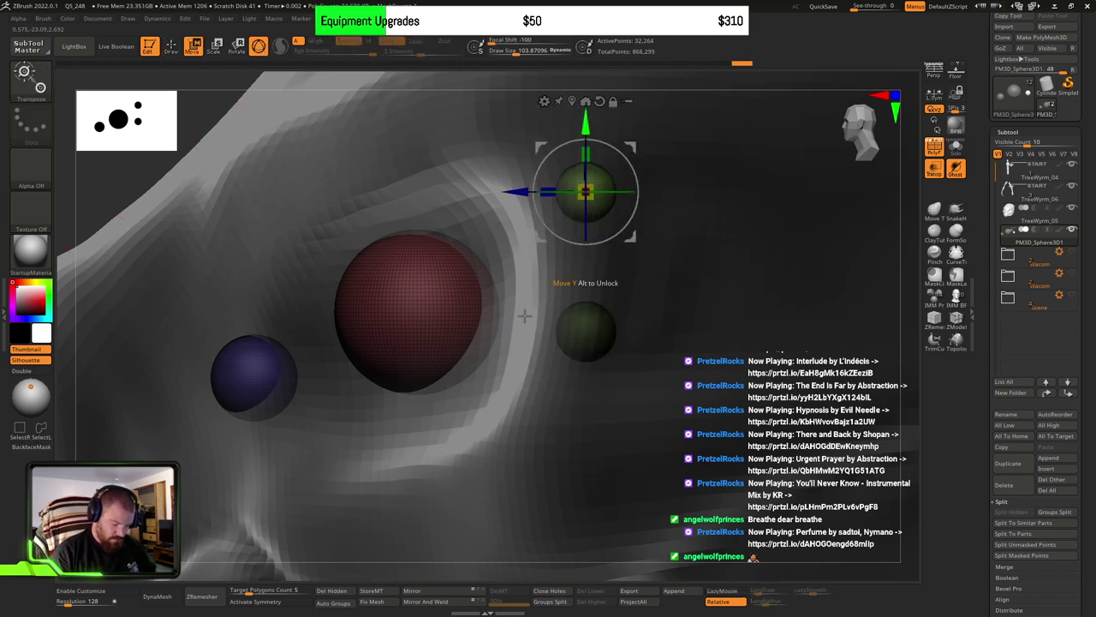
# Step: Shift the duplicated upper eye inward to follow the side of the head and invert the mask
pyautogui.moveTo(613, 250); pyautogui.dragTo(649, 312, button='right')
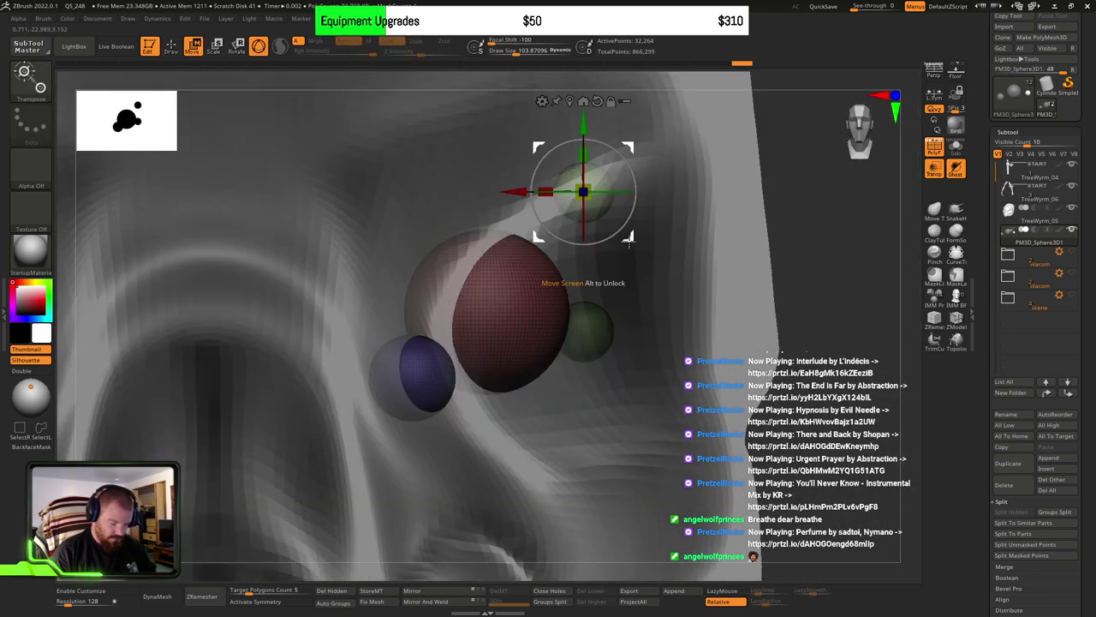
pyautogui.moveTo(629, 242); pyautogui.dragTo(588, 234)
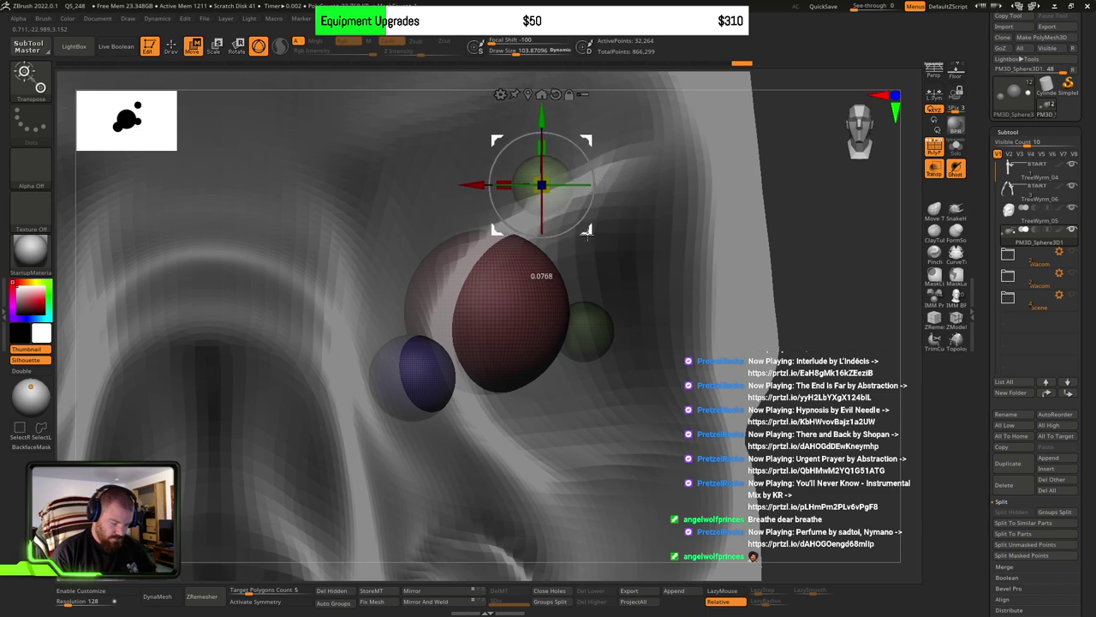
pyautogui.moveTo(627, 328)
pyautogui.mouseDown(button='right')
pyautogui.moveTo(812, 291)
pyautogui.moveTo(599, 318)
pyautogui.moveTo(599, 266)
pyautogui.moveTo(705, 370)
pyautogui.mouseUp(button='right')
pyautogui.keyDown('ctrl'); pyautogui.click(194, 353); pyautogui.keyUp('ctrl')
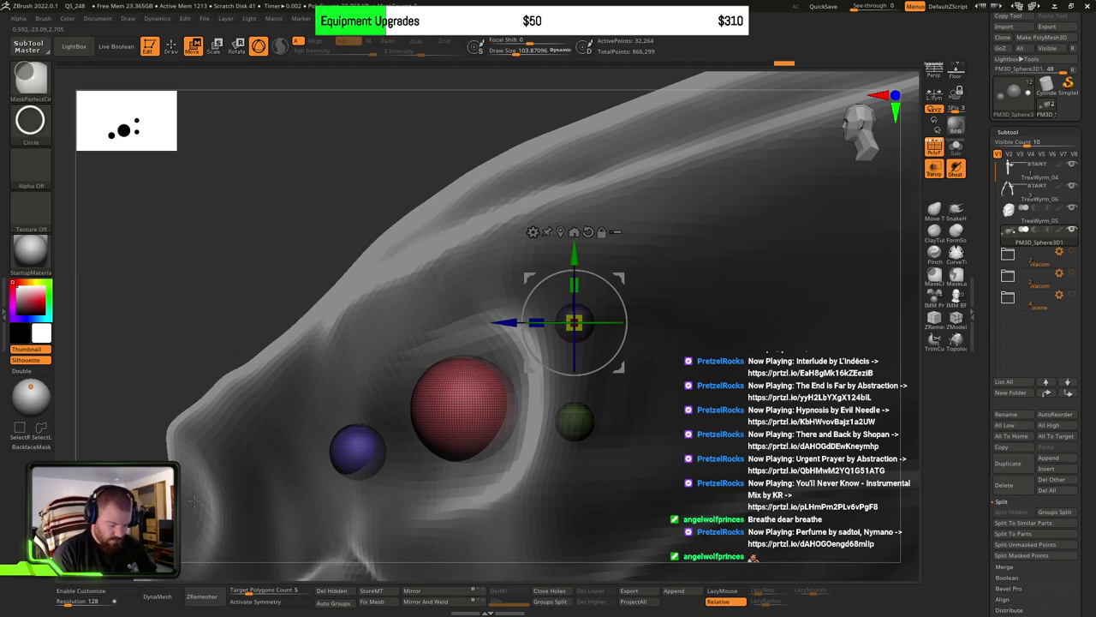
pyautogui.moveTo(262, 394); pyautogui.dragTo(434, 397, button='right')
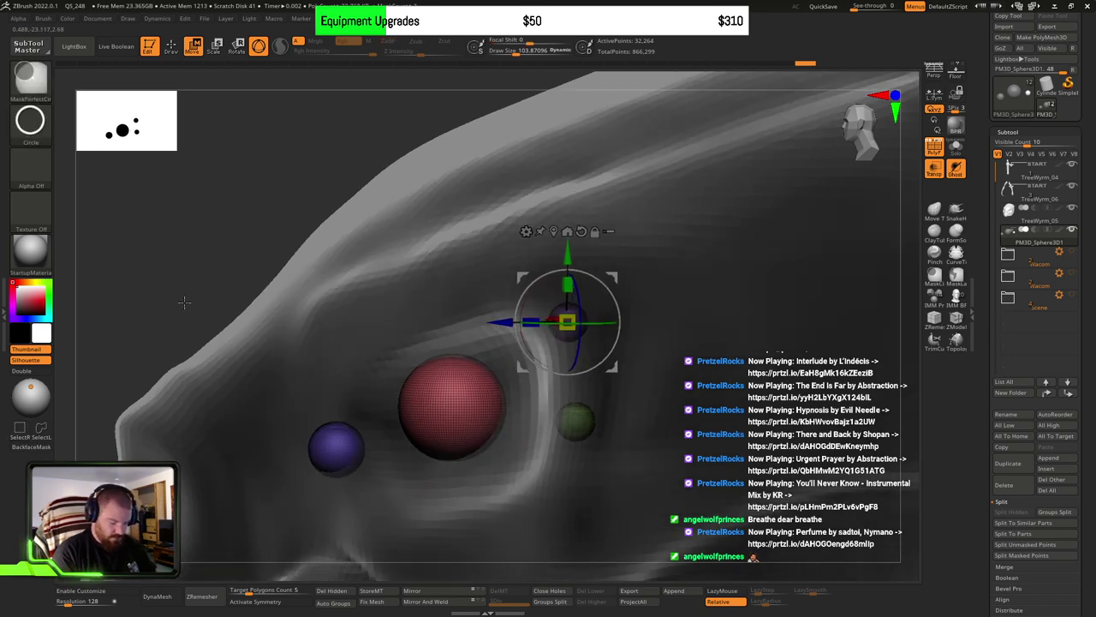
pyautogui.keyDown('ctrl'); pyautogui.moveTo(640, 409); pyautogui.dragTo(556, 364, button='right'); pyautogui.keyUp('ctrl')
pyautogui.keyDown('shift'); pyautogui.moveTo(557, 364); pyautogui.dragTo(648, 386, button='right'); pyautogui.keyUp('shift')
# Step: Return to sculpting, select the head subtool and turn off the polyframe display
pyautogui.press('q')
pyautogui.moveTo(715, 411)
pyautogui.keyDown('alt'); pyautogui.mouseDown(button='right')
pyautogui.moveTo(713, 380)
pyautogui.moveTo(548, 377)
pyautogui.moveTo(573, 375)
pyautogui.moveTo(582, 389)
pyautogui.moveTo(753, 376)
pyautogui.mouseUp(button='right'); pyautogui.keyUp('alt')
pyautogui.keyDown('alt'); pyautogui.click(588, 367); pyautogui.keyUp('alt')
pyautogui.click(938, 148)
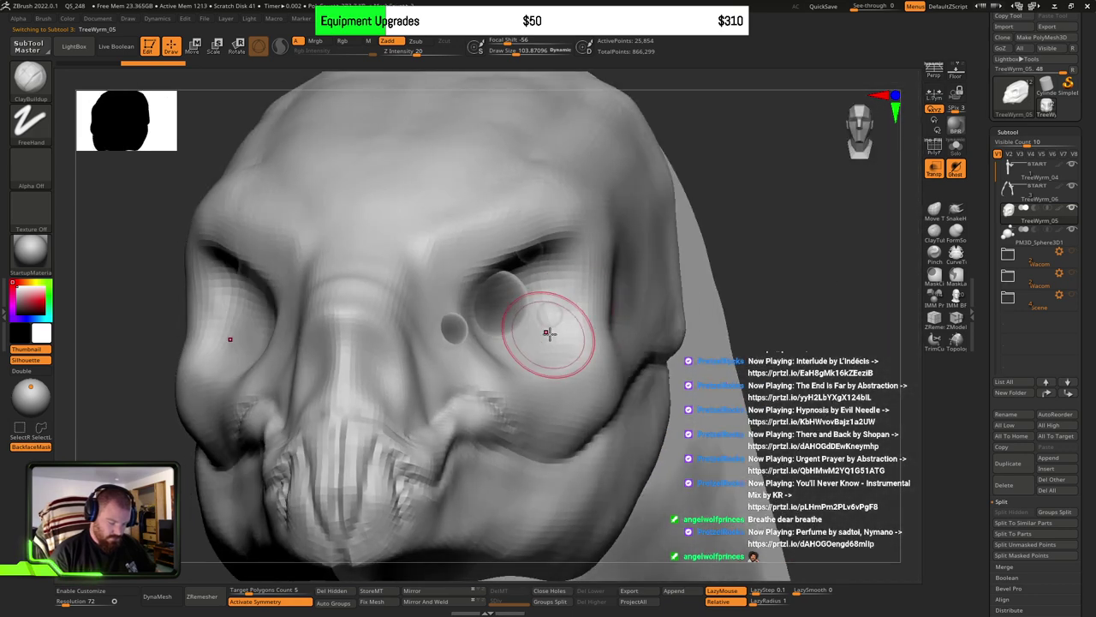
# Step: Fill in the eye socket and brow around the eyes using ClayBuildup at a brush size of about 251
pyautogui.moveTo(572, 350)
pyautogui.keyDown('ctrl'); pyautogui.mouseDown(button='right')
pyautogui.moveTo(568, 382)
pyautogui.moveTo(545, 341)
pyautogui.mouseUp(button='right'); pyautogui.keyUp('ctrl')
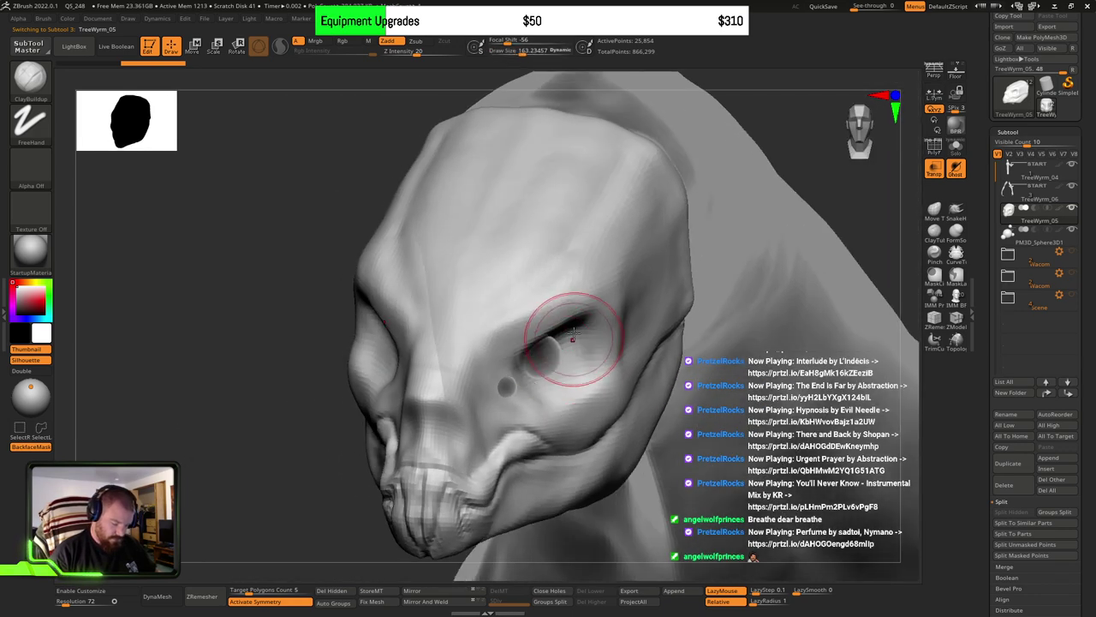
pyautogui.press('s')
pyautogui.moveTo(589, 328); pyautogui.dragTo(610, 300)
pyautogui.moveTo(602, 348)
pyautogui.keyDown('alt'); pyautogui.mouseDown()
pyautogui.moveTo(620, 272)
pyautogui.moveTo(612, 342)
pyautogui.mouseUp(); pyautogui.keyUp('alt')
pyautogui.moveTo(632, 286)
pyautogui.mouseDown()
pyautogui.moveTo(595, 245)
pyautogui.moveTo(522, 346)
pyautogui.mouseUp()
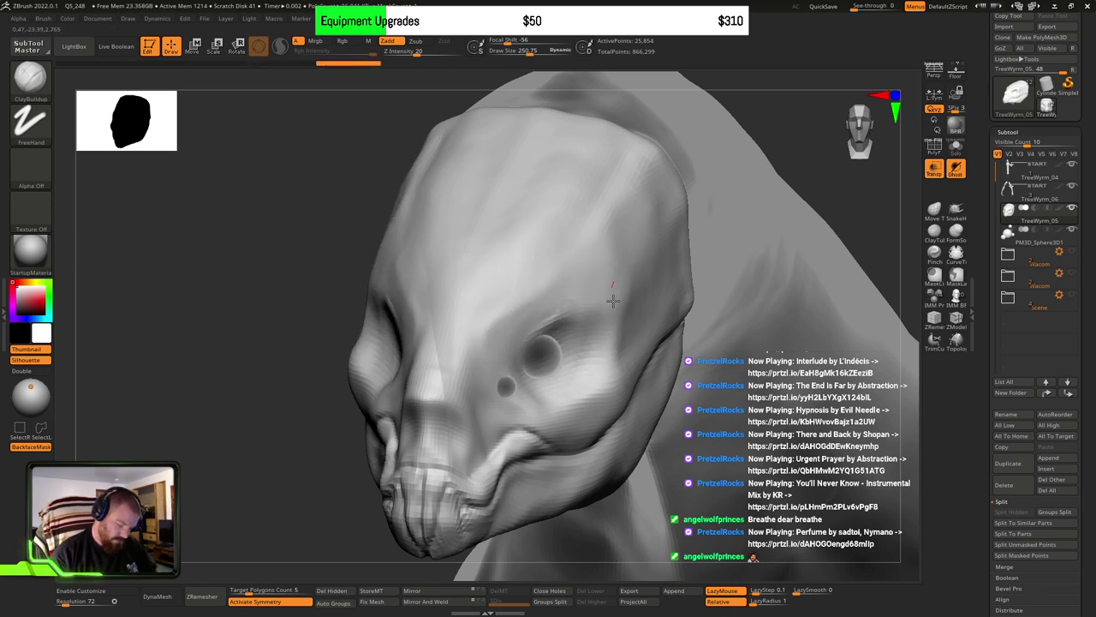
pyautogui.moveTo(520, 281); pyautogui.dragTo(446, 380)
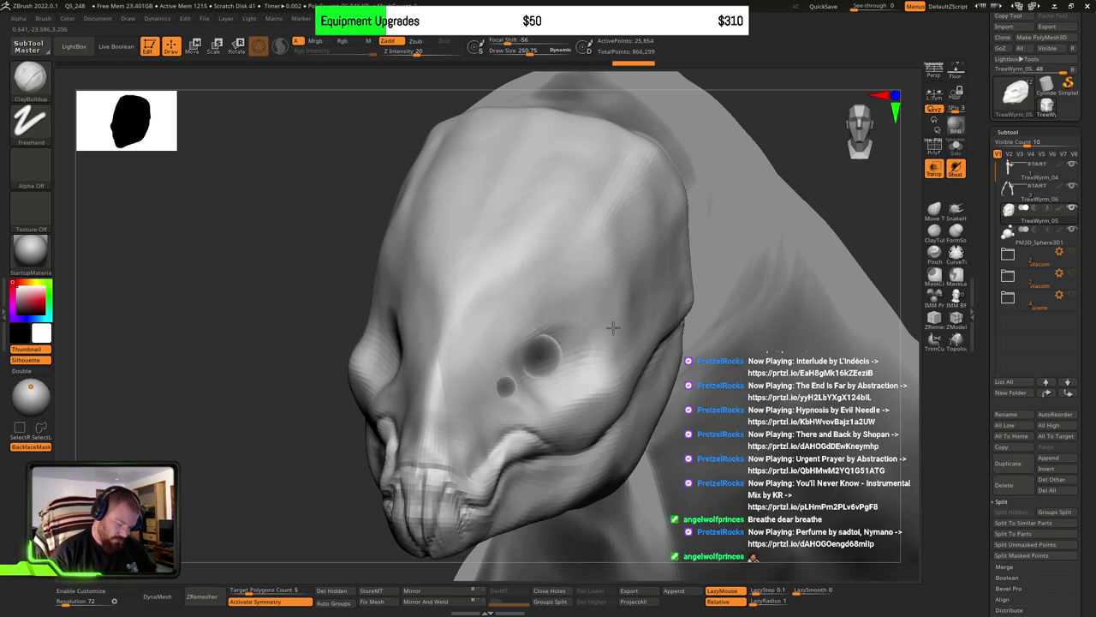
pyautogui.moveTo(597, 365)
pyautogui.mouseDown(button='right')
pyautogui.moveTo(728, 381)
pyautogui.moveTo(568, 397)
pyautogui.moveTo(514, 386)
pyautogui.moveTo(606, 396)
pyautogui.moveTo(587, 379)
pyautogui.moveTo(599, 368)
pyautogui.moveTo(613, 383)
pyautogui.mouseUp(button='right')
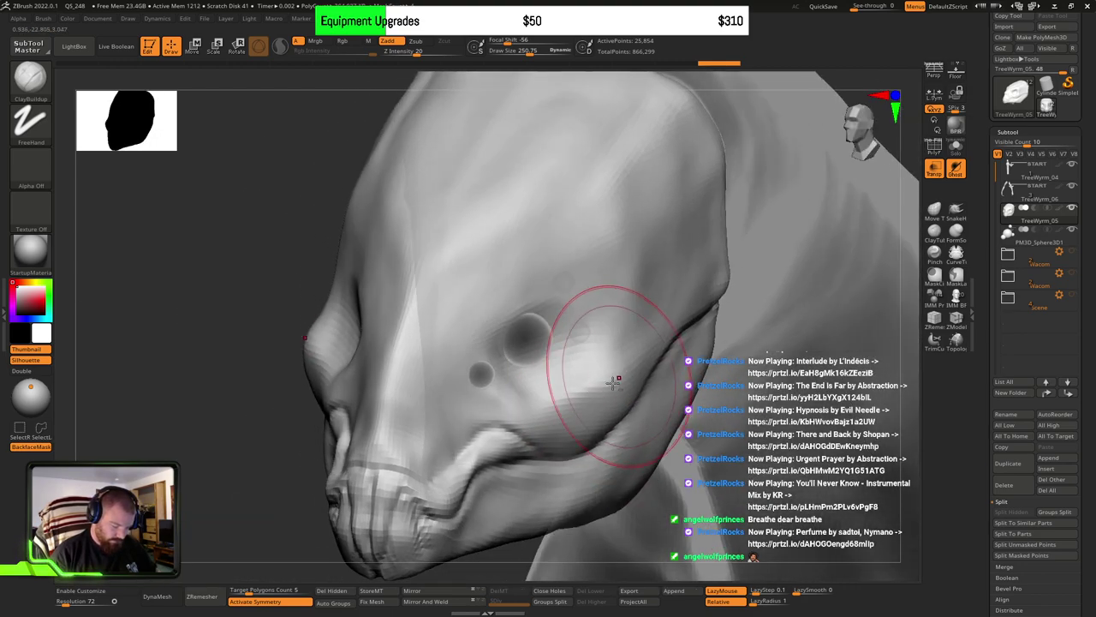
# Step: Carve creases around the cheek bulge and behind the mouth corner along the jaw with DamStandard
pyautogui.moveTo(534, 414)
pyautogui.mouseDown(button='right')
pyautogui.moveTo(557, 402)
pyautogui.moveTo(576, 418)
pyautogui.moveTo(586, 379)
pyautogui.moveTo(553, 415)
pyautogui.moveTo(583, 400)
pyautogui.moveTo(557, 391)
pyautogui.moveTo(603, 383)
pyautogui.mouseUp(button='right')
pyautogui.press('b')
pyautogui.press('d')
pyautogui.press('s')
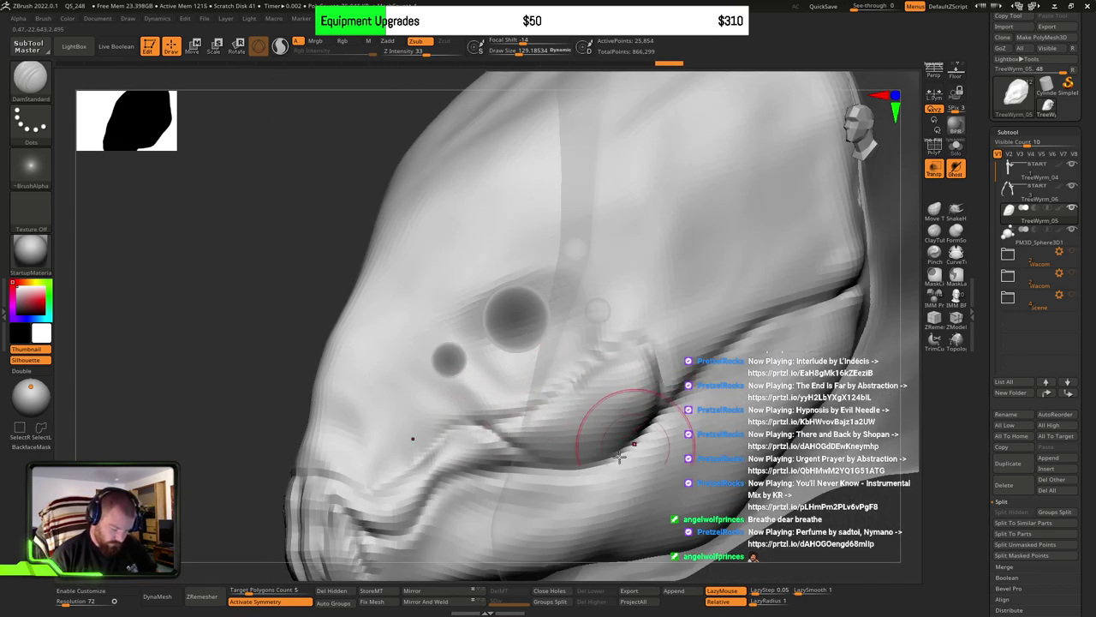
pyautogui.moveTo(619, 456)
pyautogui.mouseDown(button='right')
pyautogui.moveTo(643, 402)
pyautogui.moveTo(491, 382)
pyautogui.mouseUp(button='right')
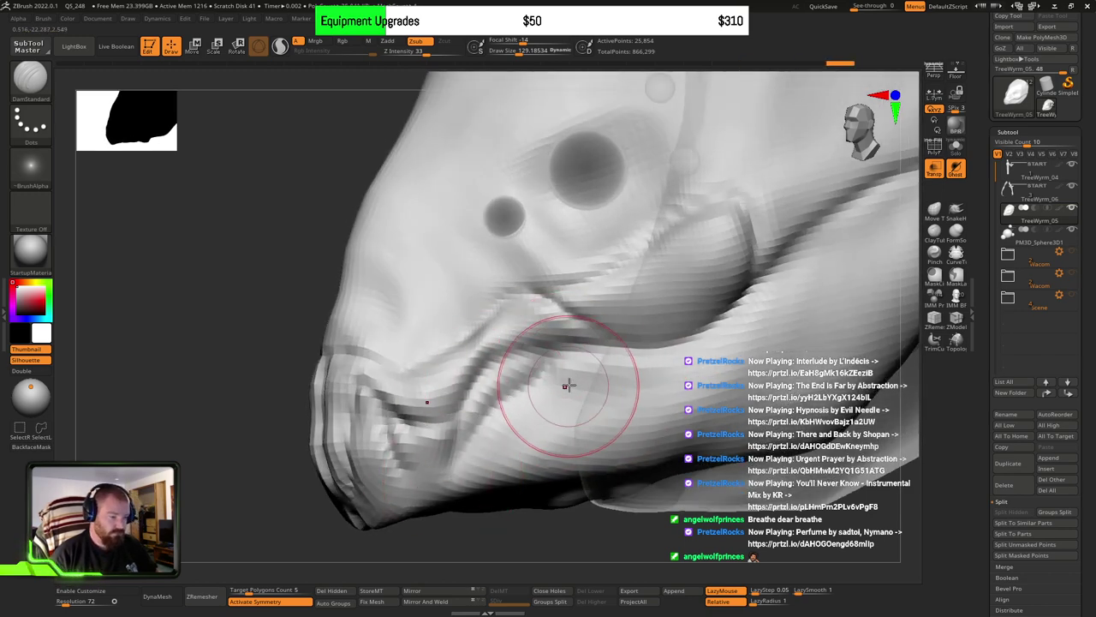
pyautogui.moveTo(568, 385); pyautogui.dragTo(582, 372, button='right')
pyautogui.moveTo(537, 387); pyautogui.dragTo(651, 400)
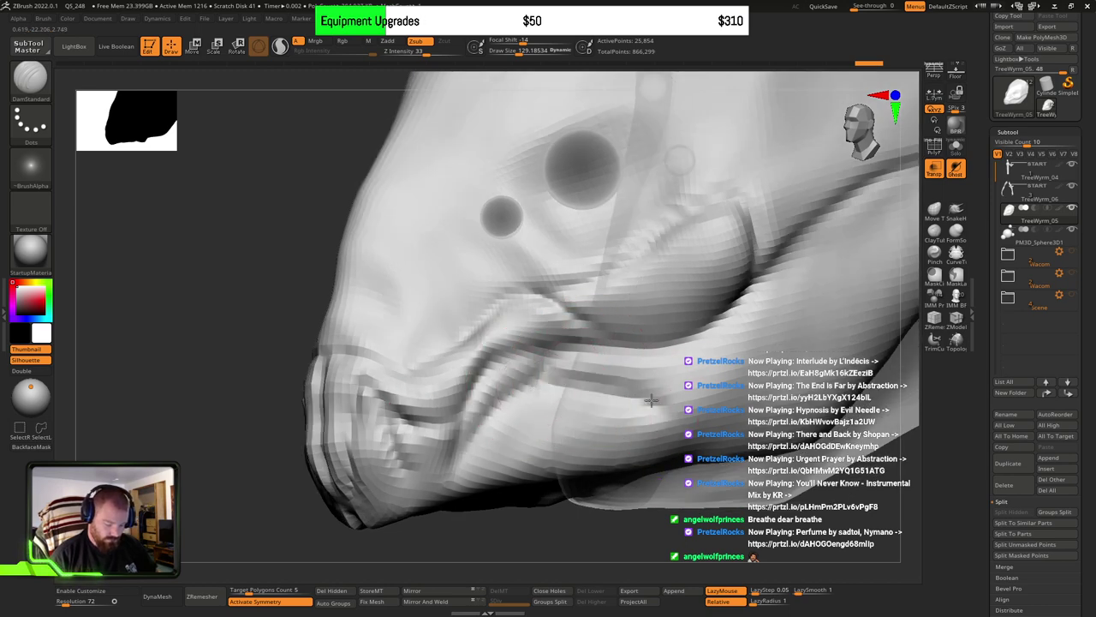
# Step: Extend the DamStandard crease from below the cheek bulge up toward the jaw hinge
pyautogui.moveTo(685, 317)
pyautogui.mouseDown(button='right')
pyautogui.moveTo(649, 379)
pyautogui.moveTo(676, 377)
pyautogui.moveTo(543, 379)
pyautogui.mouseUp(button='right')
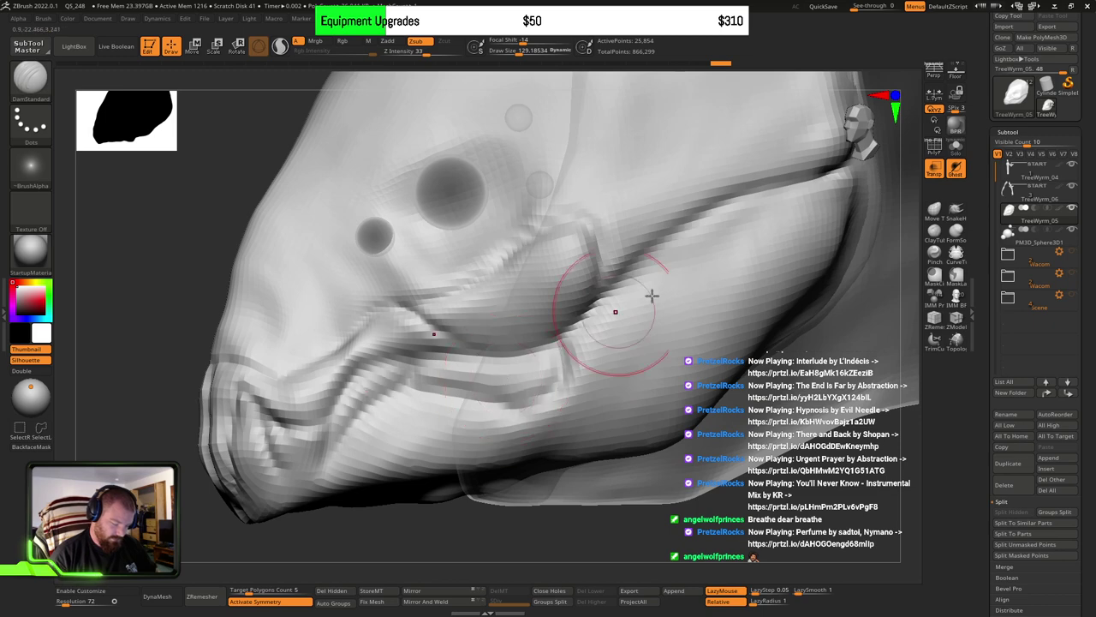
pyautogui.moveTo(718, 217)
pyautogui.mouseDown()
pyautogui.moveTo(583, 401)
pyautogui.moveTo(522, 394)
pyautogui.moveTo(696, 231)
pyautogui.mouseUp()
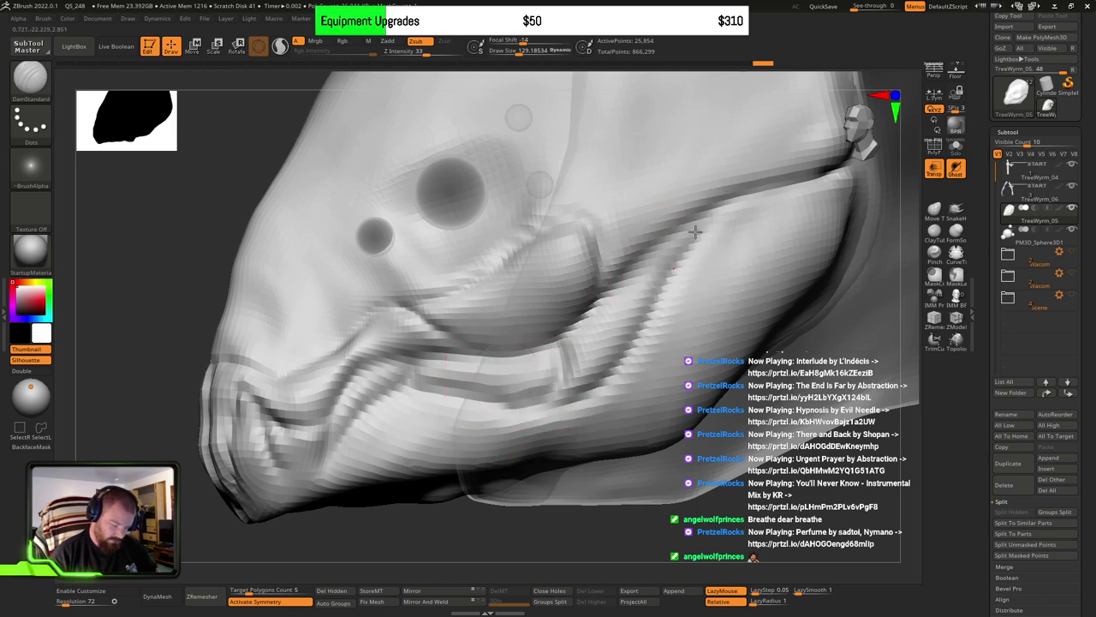
pyautogui.moveTo(731, 294); pyautogui.dragTo(729, 234, button='right')
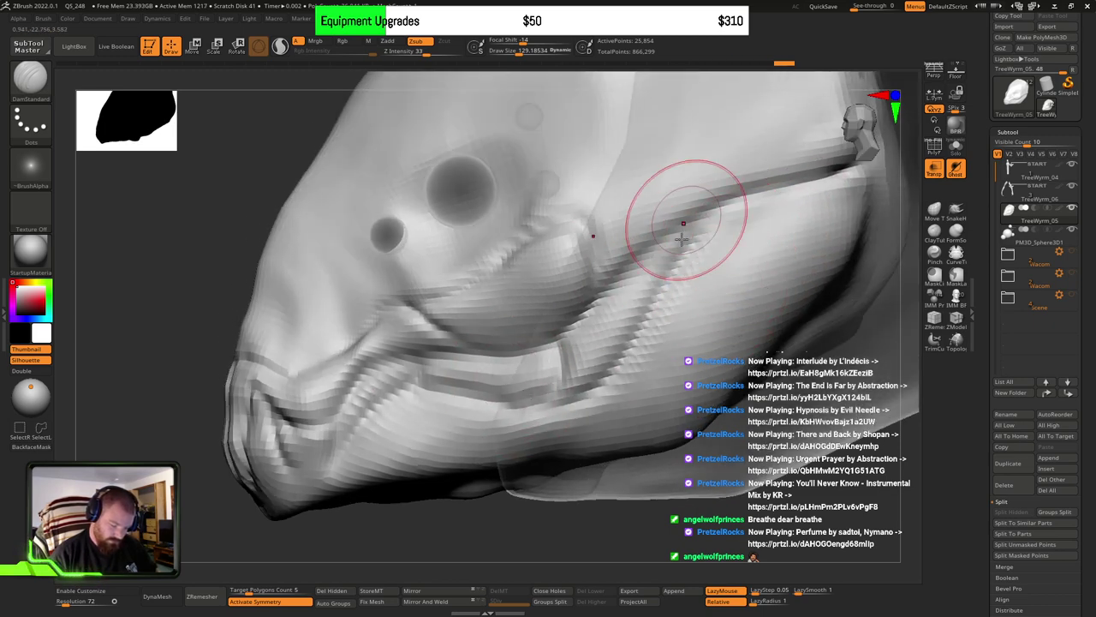
# Step: Try carving a looping crease around the jaw hinge and undo the strokes
pyautogui.moveTo(643, 270); pyautogui.dragTo(685, 228)
pyautogui.moveTo(644, 177); pyautogui.dragTo(678, 255)
pyautogui.moveTo(676, 258)
pyautogui.mouseDown()
pyautogui.moveTo(682, 237)
pyautogui.moveTo(643, 252)
pyautogui.mouseUp()
pyautogui.hotkey('ctrl', 'z')
pyautogui.hotkey('ctrl', 'z')
pyautogui.hotkey('ctrl', 'z')
pyautogui.hotkey('ctrl', 'z')
# Step: Carve the outline of an oval knob at the jaw hinge and deepen the crease above the cheek ridge
pyautogui.moveTo(678, 195); pyautogui.dragTo(629, 167)
pyautogui.moveTo(581, 226); pyautogui.dragTo(639, 223, button='right')
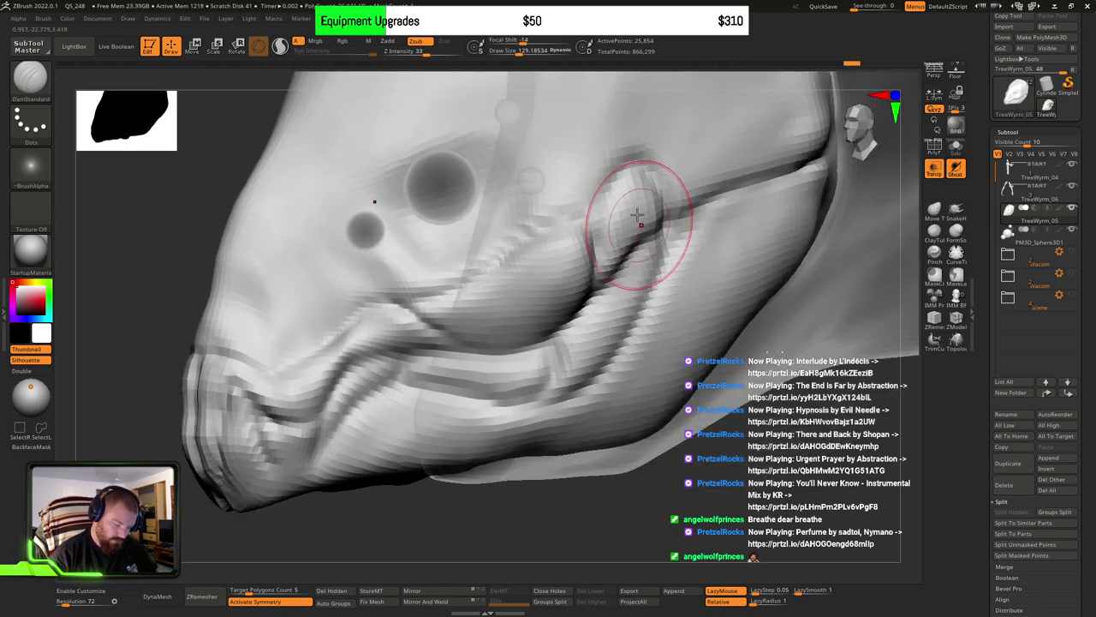
pyautogui.moveTo(616, 177)
pyautogui.mouseDown()
pyautogui.moveTo(589, 208)
pyautogui.moveTo(599, 199)
pyautogui.mouseUp()
pyautogui.moveTo(599, 242); pyautogui.dragTo(548, 206)
pyautogui.moveTo(513, 255); pyautogui.dragTo(540, 229, button='right')
pyautogui.moveTo(438, 297); pyautogui.dragTo(390, 310)
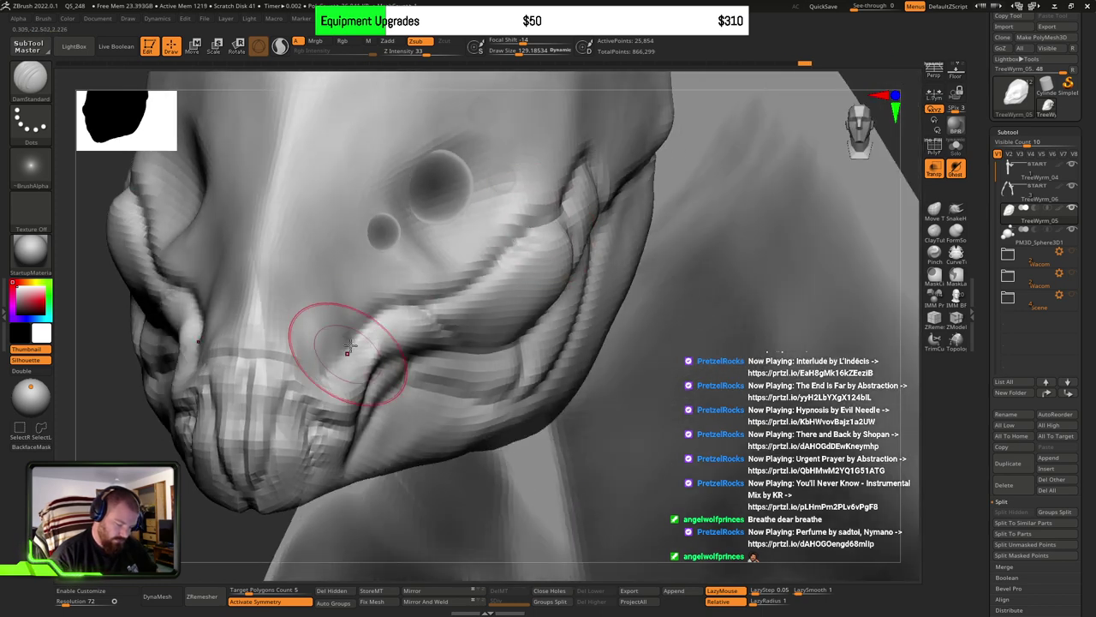
# Step: Try carving creases across the top of the muzzle beside the mouth ridge and undo them
pyautogui.moveTo(346, 351); pyautogui.dragTo(315, 327)
pyautogui.moveTo(360, 343)
pyautogui.mouseDown(button='right')
pyautogui.moveTo(310, 366)
pyautogui.moveTo(417, 361)
pyautogui.mouseUp(button='right')
pyautogui.moveTo(416, 361)
pyautogui.mouseDown()
pyautogui.moveTo(291, 340)
pyautogui.moveTo(360, 347)
pyautogui.mouseUp()
pyautogui.hotkey('ctrl', 'z')
pyautogui.hotkey('ctrl', 'z')
pyautogui.hotkey('ctrl', 'z')
pyautogui.hotkey('ctrl', 'z')
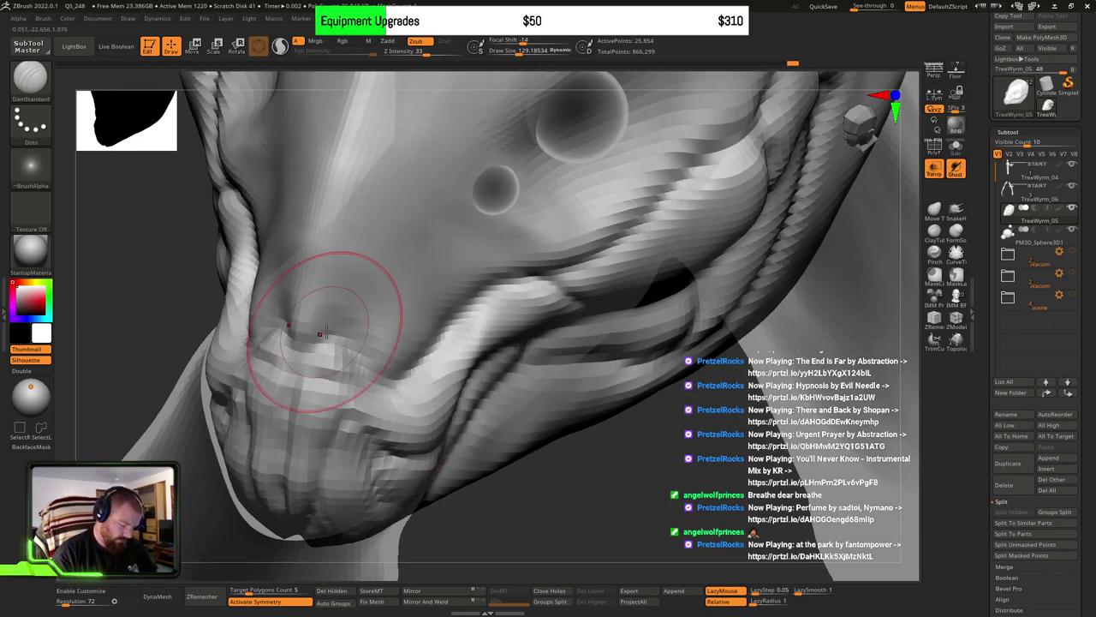
# Step: Smooth the bridge above the muzzle and the transition into the ridge beside it
pyautogui.moveTo(403, 348); pyautogui.dragTo(346, 268, button='right')
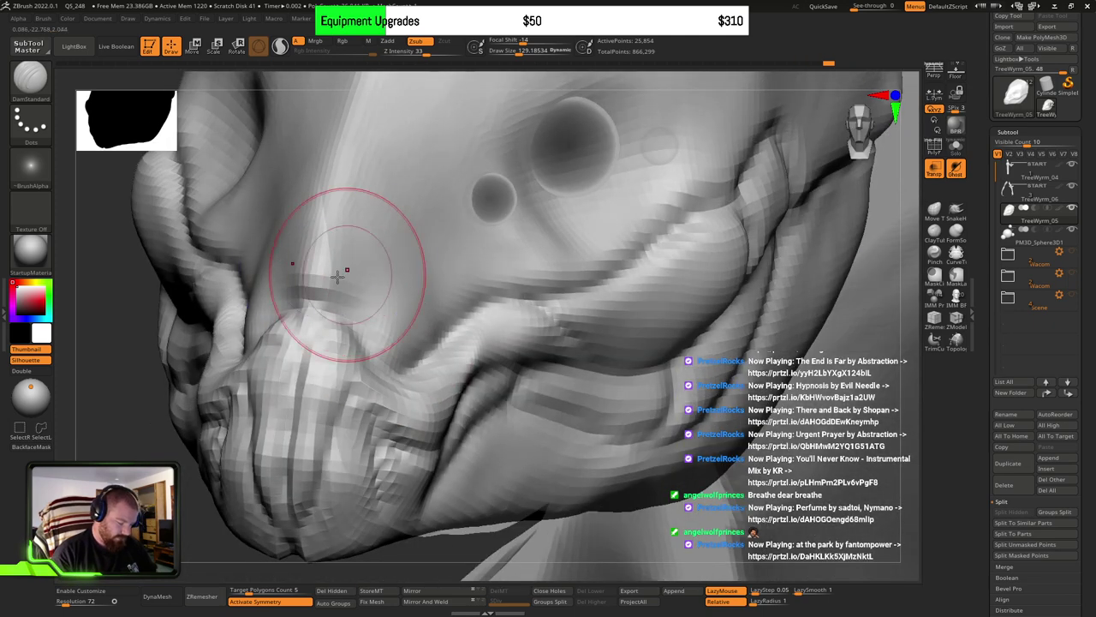
pyautogui.keyDown('shift'); pyautogui.moveTo(323, 266); pyautogui.dragTo(339, 279); pyautogui.keyUp('shift')
pyautogui.keyDown('shift'); pyautogui.moveTo(423, 326); pyautogui.dragTo(434, 317); pyautogui.keyUp('shift')
pyautogui.keyDown('alt'); pyautogui.moveTo(421, 337); pyautogui.dragTo(458, 356, button='right'); pyautogui.keyUp('alt')
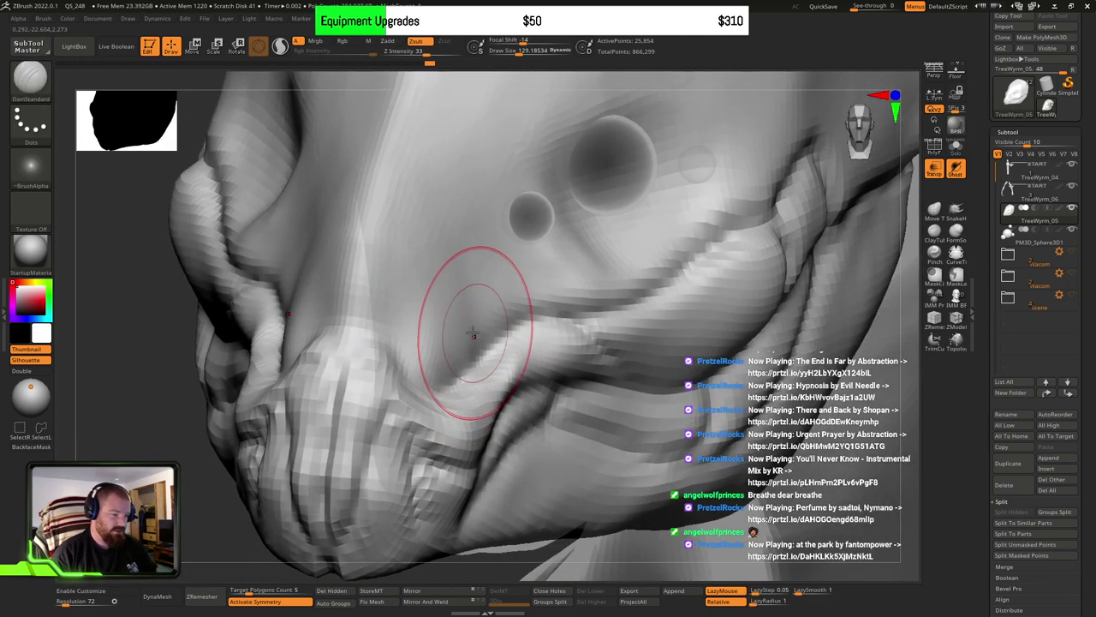
# Step: Reduce the DamStandard brush size to about 54 and carve a fine crease in the side of the muzzle
pyautogui.press('s')
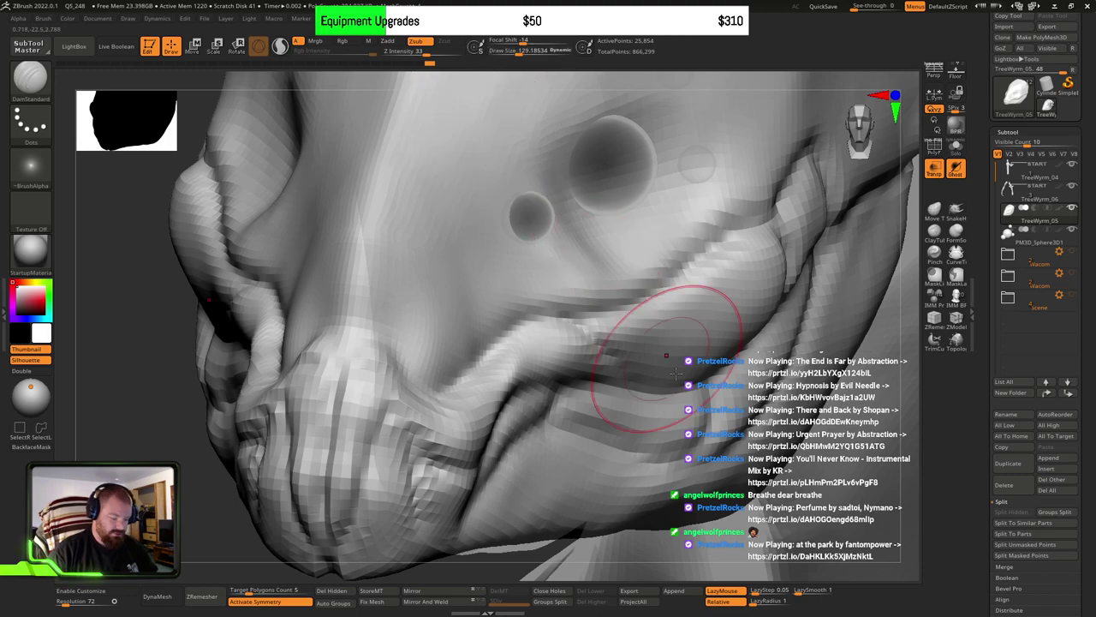
pyautogui.moveTo(690, 354)
pyautogui.mouseDown(button='right')
pyautogui.moveTo(540, 380)
pyautogui.moveTo(521, 396)
pyautogui.mouseUp(button='right')
pyautogui.press('s')
pyautogui.moveTo(446, 432); pyautogui.dragTo(426, 421)
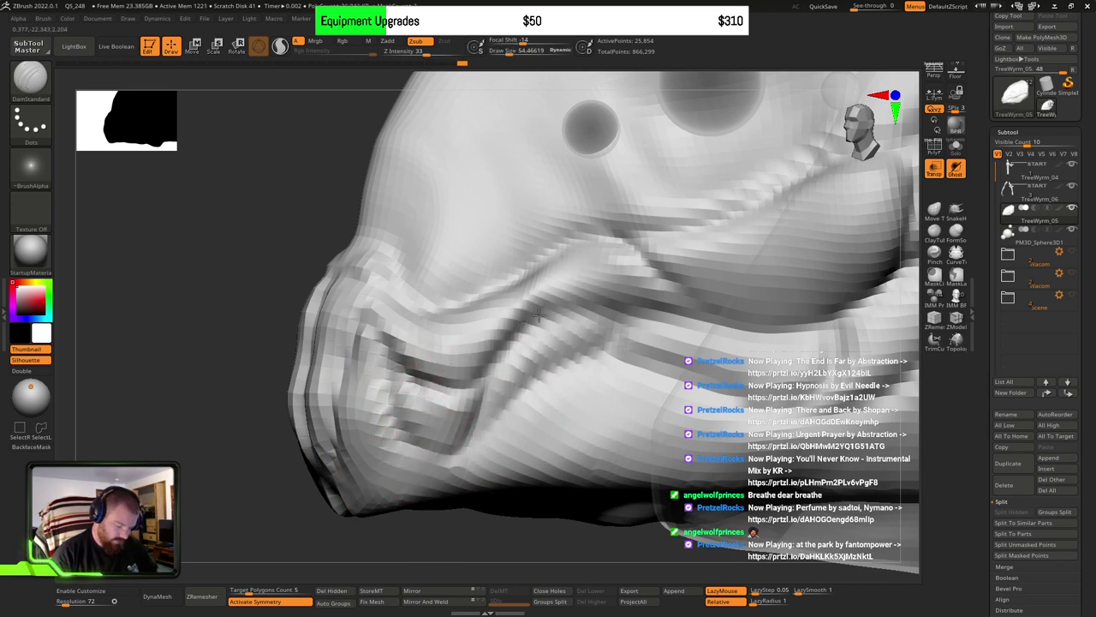
# Step: Carve a long groove along the underside of the jaw and extend it back toward the throat
pyautogui.moveTo(390, 356)
pyautogui.mouseDown(button='right')
pyautogui.moveTo(428, 330)
pyautogui.moveTo(489, 385)
pyautogui.moveTo(401, 370)
pyautogui.moveTo(452, 302)
pyautogui.moveTo(419, 443)
pyautogui.mouseUp(button='right')
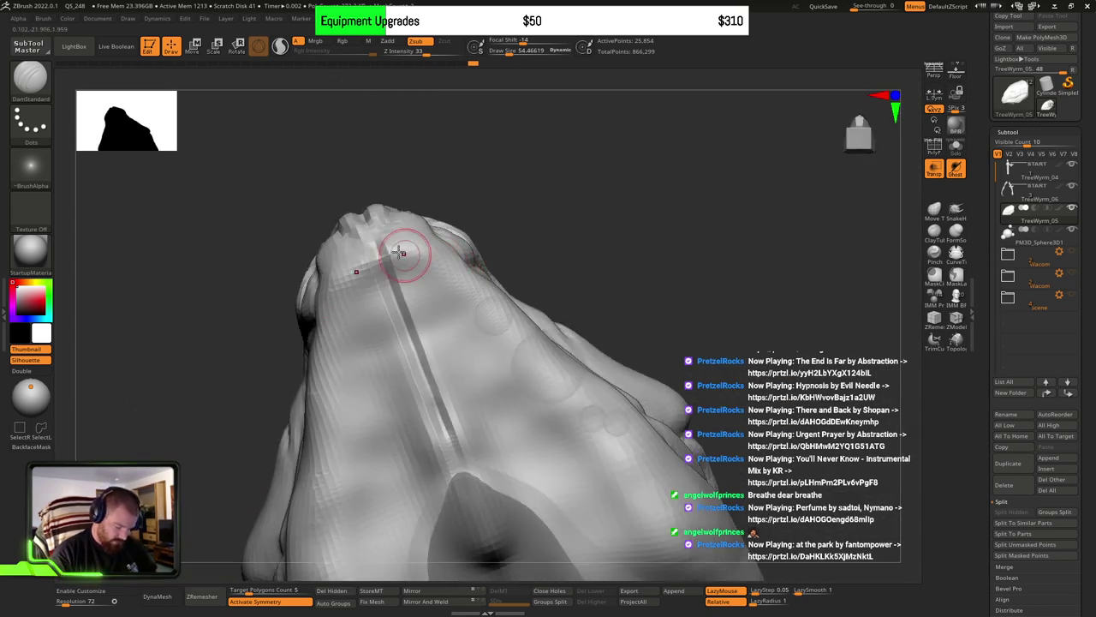
pyautogui.moveTo(506, 356); pyautogui.dragTo(647, 543)
pyautogui.keyDown('alt'); pyautogui.moveTo(592, 457); pyautogui.dragTo(550, 365, button='right'); pyautogui.keyUp('alt')
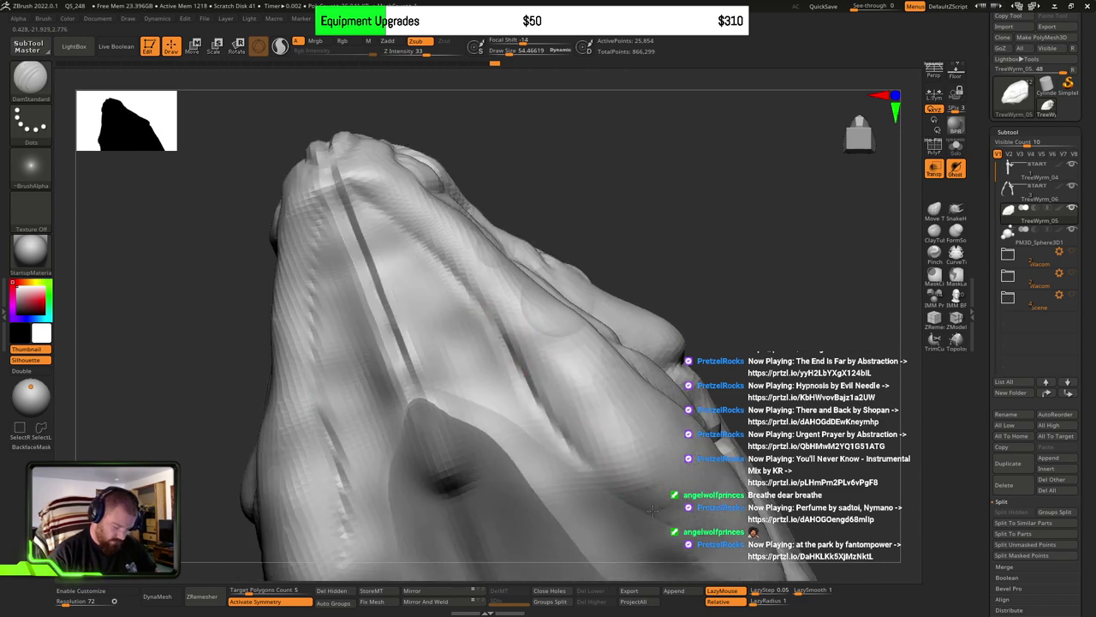
pyautogui.moveTo(659, 488)
pyautogui.mouseDown(button='right')
pyautogui.moveTo(553, 314)
pyautogui.moveTo(465, 279)
pyautogui.mouseUp(button='right')
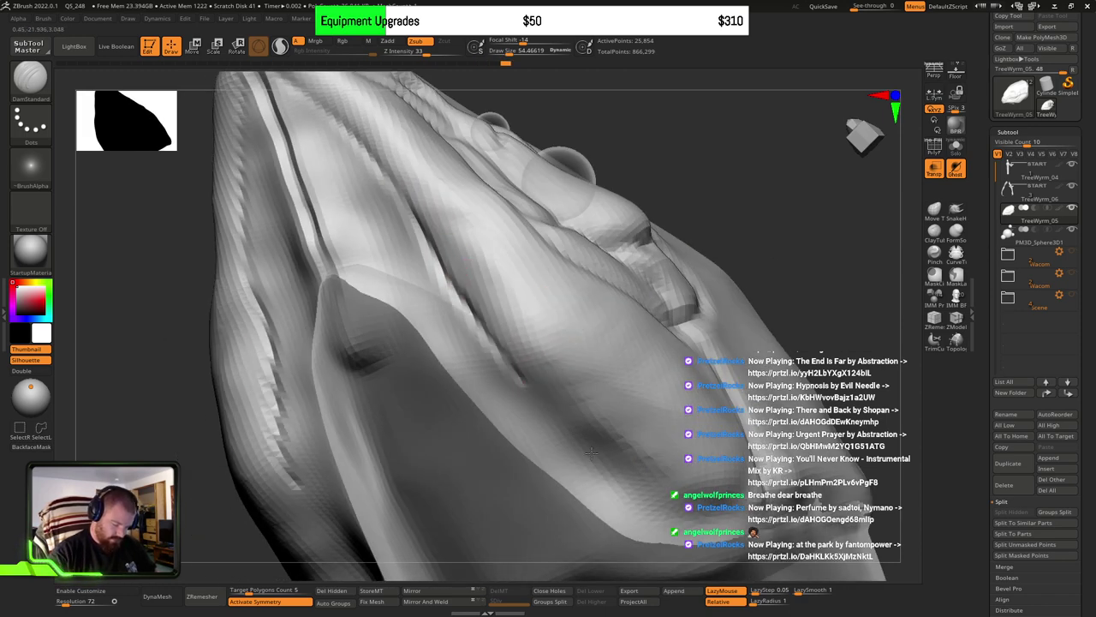
pyautogui.moveTo(504, 356); pyautogui.dragTo(585, 449)
pyautogui.moveTo(738, 528)
pyautogui.mouseDown(button='right')
pyautogui.moveTo(661, 436)
pyautogui.moveTo(617, 359)
pyautogui.moveTo(604, 394)
pyautogui.moveTo(582, 372)
pyautogui.moveTo(621, 385)
pyautogui.moveTo(558, 371)
pyautogui.moveTo(579, 328)
pyautogui.moveTo(491, 422)
pyautogui.moveTo(521, 284)
pyautogui.moveTo(528, 305)
pyautogui.moveTo(487, 257)
pyautogui.mouseUp(button='right')
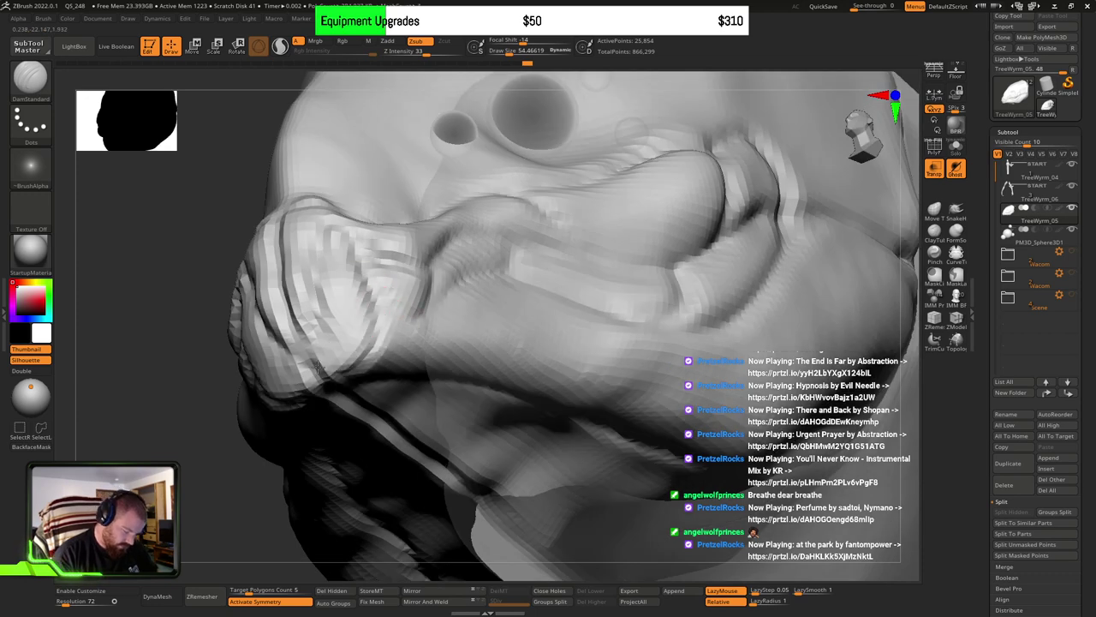
# Step: With transparency off, reselect the head and carve away the surface around the main eye with ClayBuildup to expose the two small rear eyes
pyautogui.moveTo(364, 294)
pyautogui.mouseDown(button='right')
pyautogui.moveTo(482, 328)
pyautogui.moveTo(469, 390)
pyautogui.moveTo(554, 360)
pyautogui.moveTo(553, 348)
pyautogui.moveTo(360, 434)
pyautogui.mouseUp(button='right')
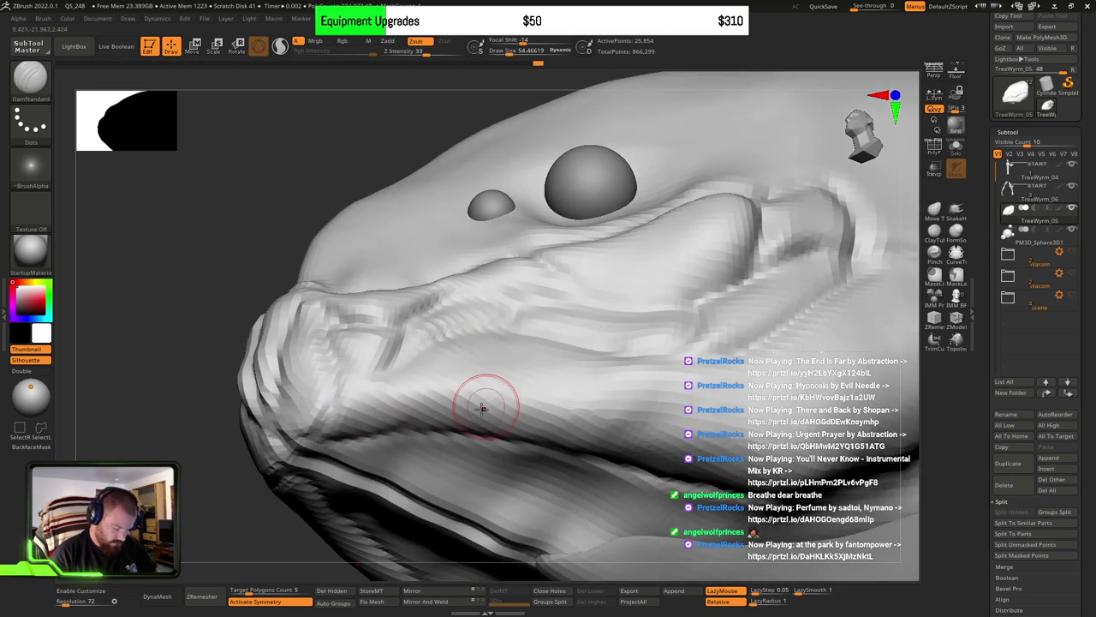
pyautogui.moveTo(542, 370)
pyautogui.mouseDown(button='right')
pyautogui.moveTo(507, 318)
pyautogui.moveTo(501, 369)
pyautogui.moveTo(537, 395)
pyautogui.moveTo(557, 352)
pyautogui.mouseUp(button='right')
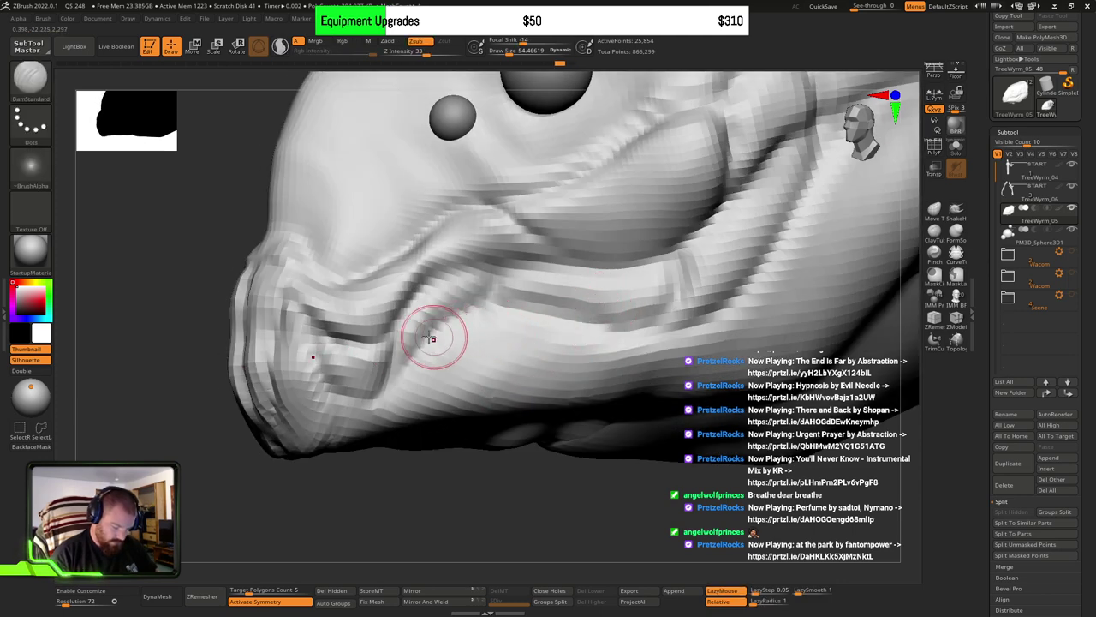
pyautogui.moveTo(548, 397)
pyautogui.mouseDown(button='right')
pyautogui.moveTo(608, 311)
pyautogui.moveTo(608, 374)
pyautogui.moveTo(553, 439)
pyautogui.mouseUp(button='right')
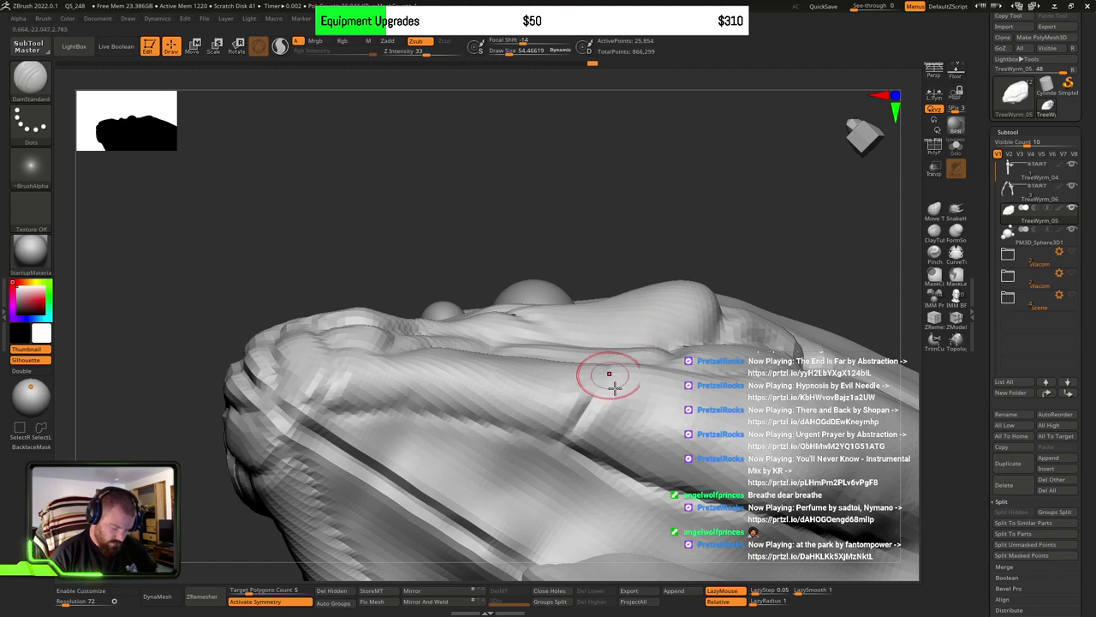
pyautogui.moveTo(609, 373)
pyautogui.mouseDown(button='right')
pyautogui.moveTo(626, 336)
pyautogui.moveTo(648, 380)
pyautogui.moveTo(662, 377)
pyautogui.moveTo(609, 265)
pyautogui.moveTo(546, 322)
pyautogui.moveTo(584, 404)
pyautogui.moveTo(566, 411)
pyautogui.mouseUp(button='right')
pyautogui.keyDown('alt'); pyautogui.click(584, 246); pyautogui.keyUp('alt')
pyautogui.keyDown('alt'); pyautogui.click(573, 365); pyautogui.keyUp('alt')
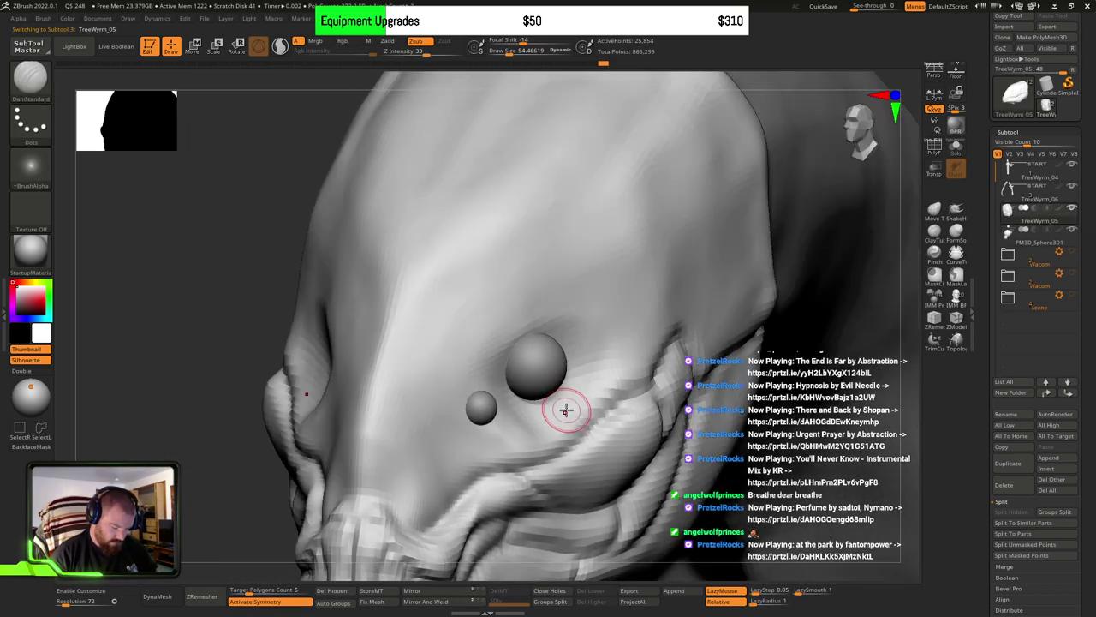
pyautogui.press('b')
pyautogui.press('c')
pyautogui.press('b')
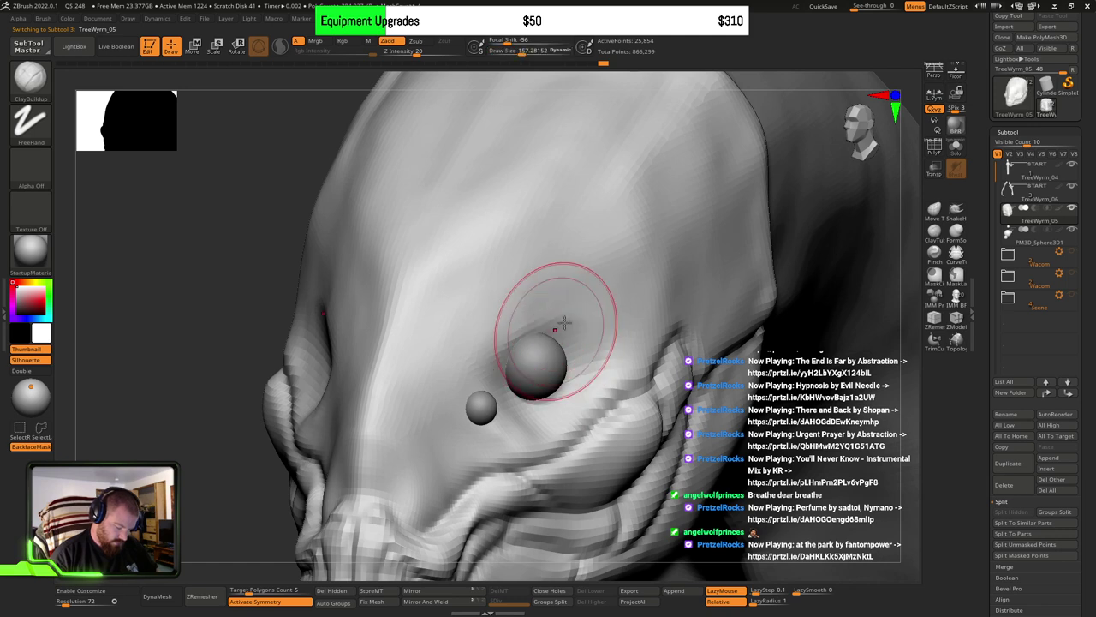
pyautogui.keyDown('alt'); pyautogui.moveTo(567, 351); pyautogui.dragTo(521, 337); pyautogui.keyUp('alt')
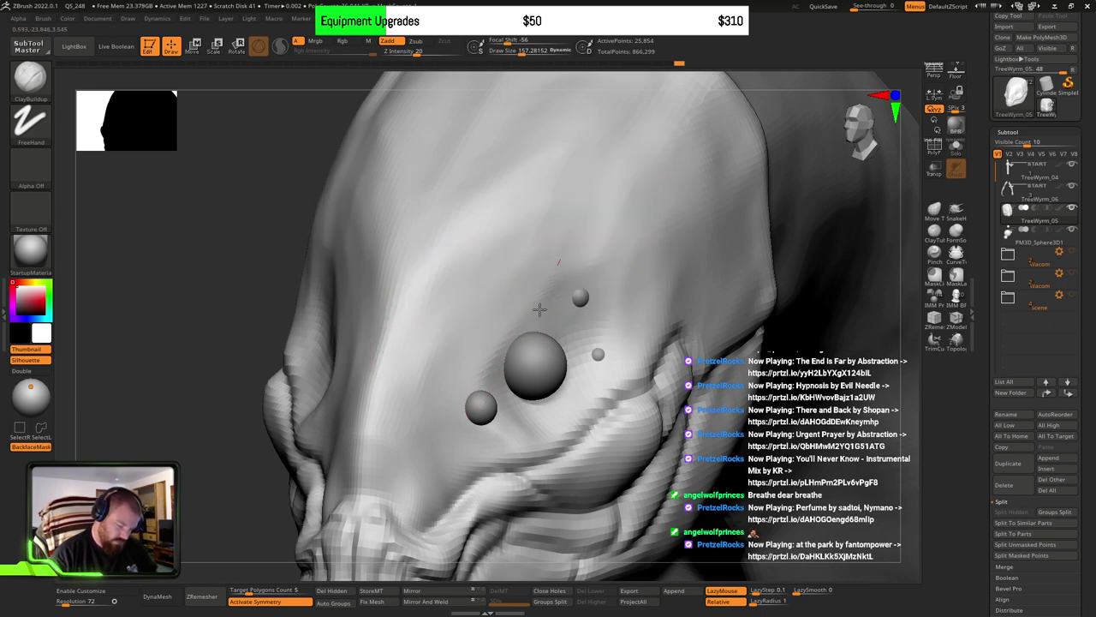
# Step: Select the eyes subtool and apply Mirror And Weld to copy the eye cluster to the other side
pyautogui.keyDown('ctrl'); pyautogui.moveTo(635, 337); pyautogui.dragTo(600, 344, button='right'); pyautogui.keyUp('ctrl')
pyautogui.keyDown('alt'); pyautogui.click(599, 344); pyautogui.keyUp('alt')
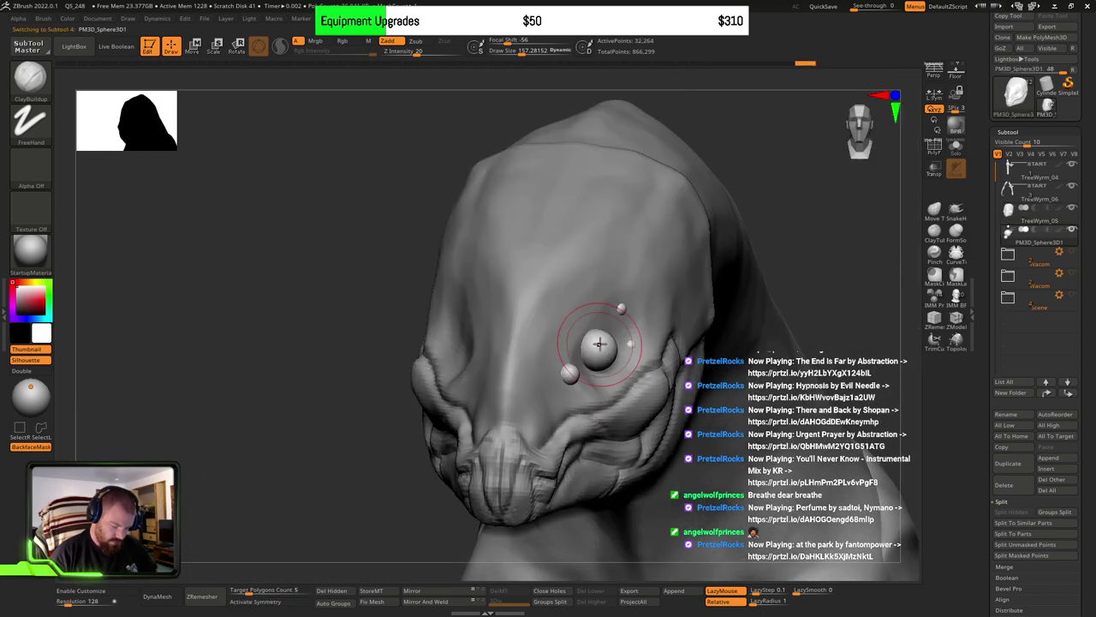
pyautogui.click(443, 600)
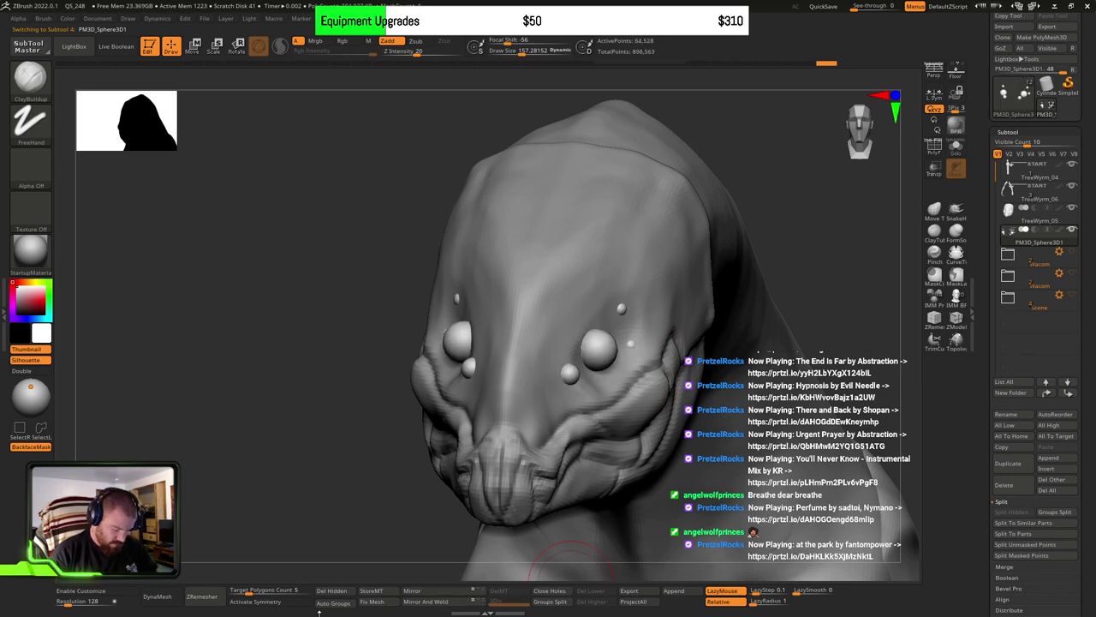
# Step: Isolate the smallest rear eyes in the eyes subtool and mask all the other eyes, leaving only that pair editable
pyautogui.moveTo(651, 411); pyautogui.dragTo(720, 299, button='right')
pyautogui.keyDown('alt'); pyautogui.click(636, 345); pyautogui.keyUp('alt')
pyautogui.moveTo(720, 300); pyautogui.dragTo(697, 428, button='right')
pyautogui.keyDown('ctrl'); pyautogui.moveTo(612, 360); pyautogui.dragTo(642, 365, button='right'); pyautogui.keyUp('ctrl')
pyautogui.keyDown('alt'); pyautogui.click(620, 348); pyautogui.keyUp('alt')
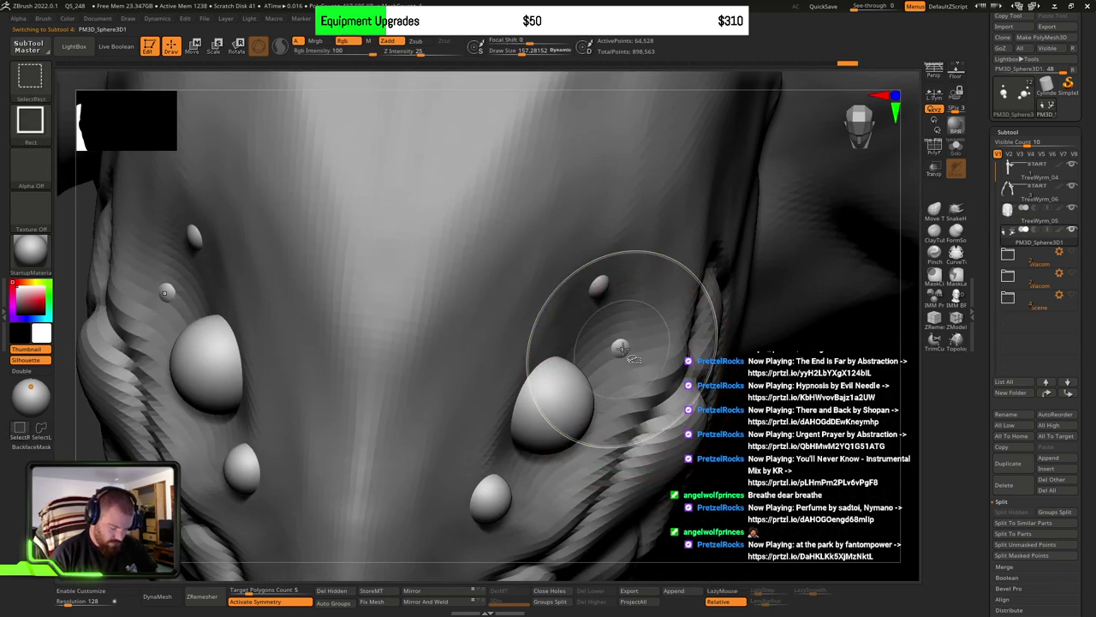
pyautogui.keyDown('ctrl'); pyautogui.keyDown('shift'); pyautogui.click(623, 349); pyautogui.keyUp('shift'); pyautogui.keyUp('ctrl')
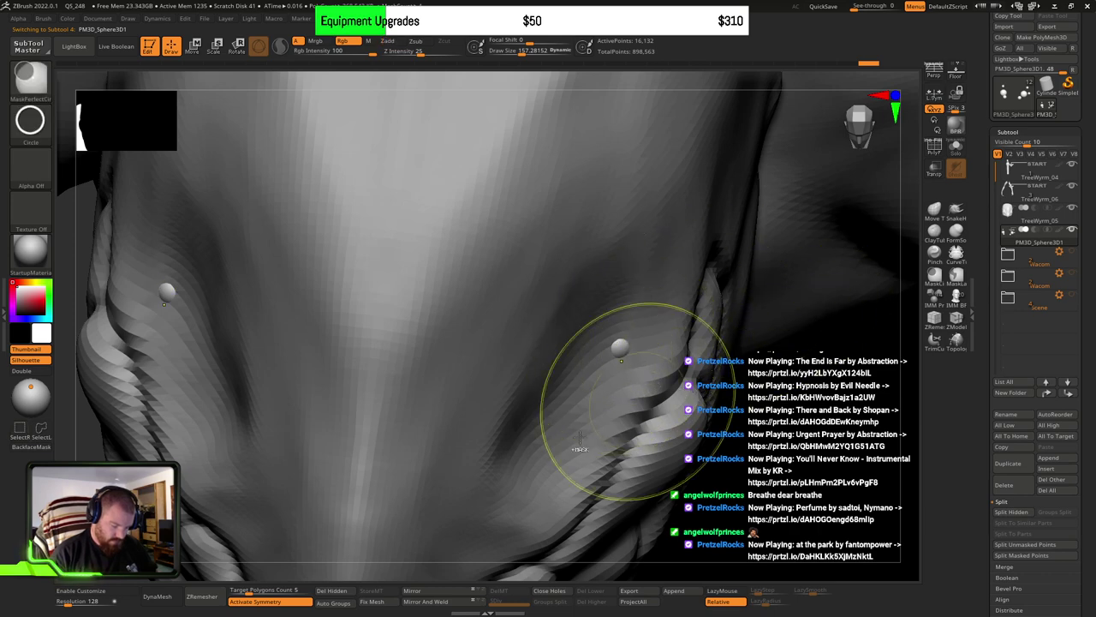
pyautogui.keyDown('ctrl'); pyautogui.click(117, 502); pyautogui.keyUp('ctrl')
pyautogui.keyDown('ctrl'); pyautogui.keyDown('shift'); pyautogui.click(110, 501); pyautogui.keyUp('shift'); pyautogui.keyUp('ctrl')
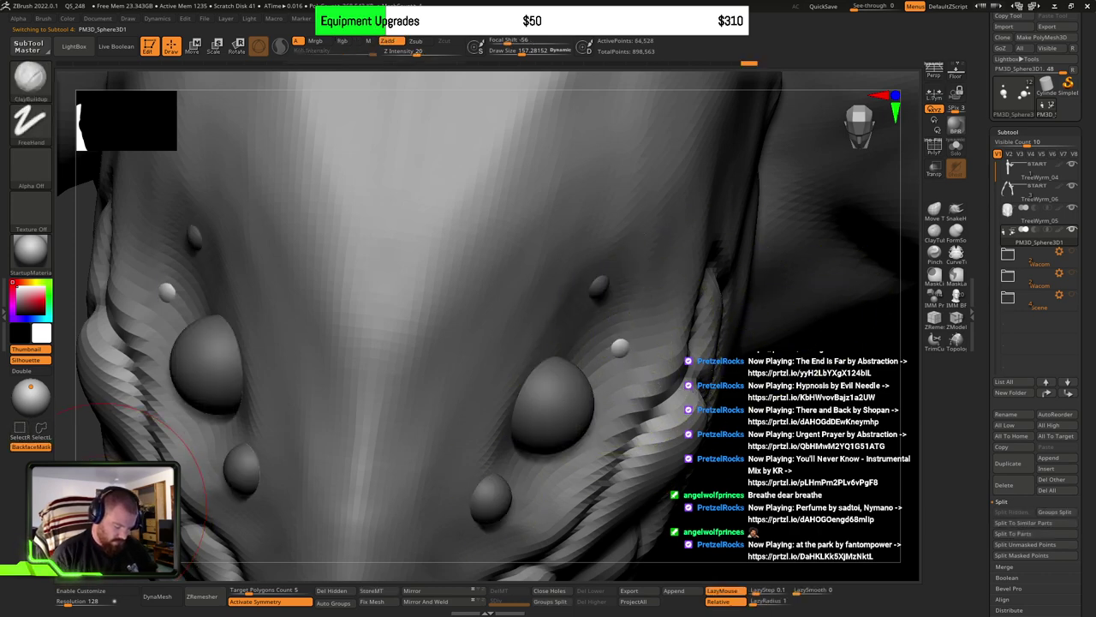
# Step: Center the gizmo on the unmasked smallest eye, enlarge it and move it out of the head beside the main eye
pyautogui.press('w')
pyautogui.moveTo(640, 320); pyautogui.dragTo(690, 186, button='right')
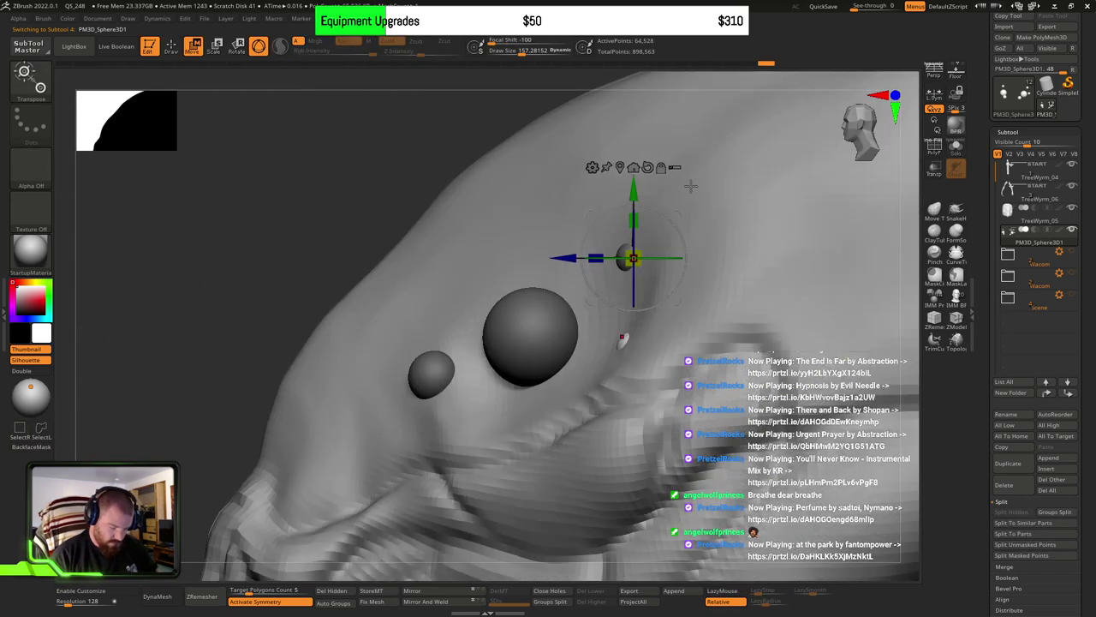
pyautogui.click(632, 167)
pyautogui.keyDown('ctrl'); pyautogui.moveTo(681, 309); pyautogui.dragTo(696, 358, button='right'); pyautogui.keyUp('ctrl')
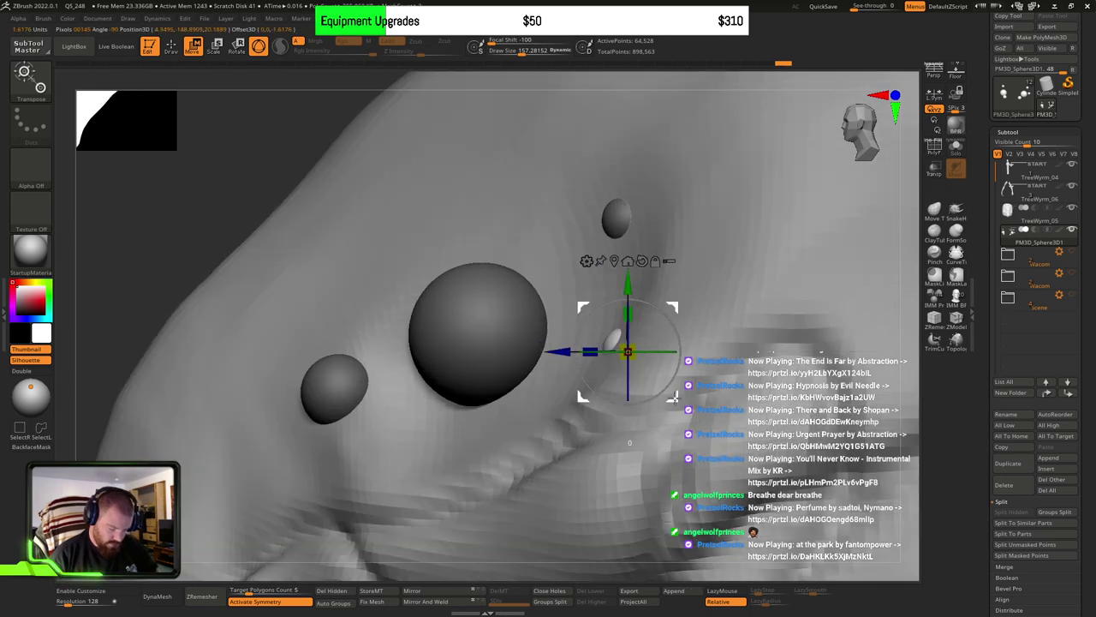
pyautogui.moveTo(674, 399); pyautogui.dragTo(656, 378)
pyautogui.moveTo(656, 379); pyautogui.dragTo(736, 375, button='right')
pyautogui.moveTo(640, 374); pyautogui.dragTo(645, 370)
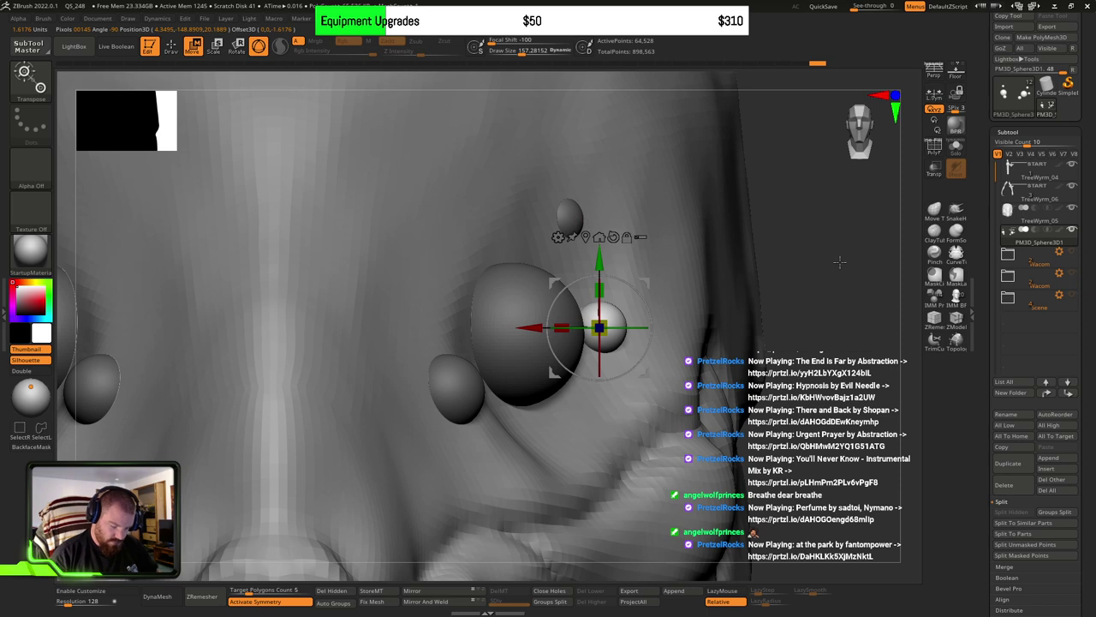
# Step: Clear the mask, isolate the upper rear eyes and mask every other eye so only that pair stays editable
pyautogui.hotkey('ctrl', 'shift', 'a')
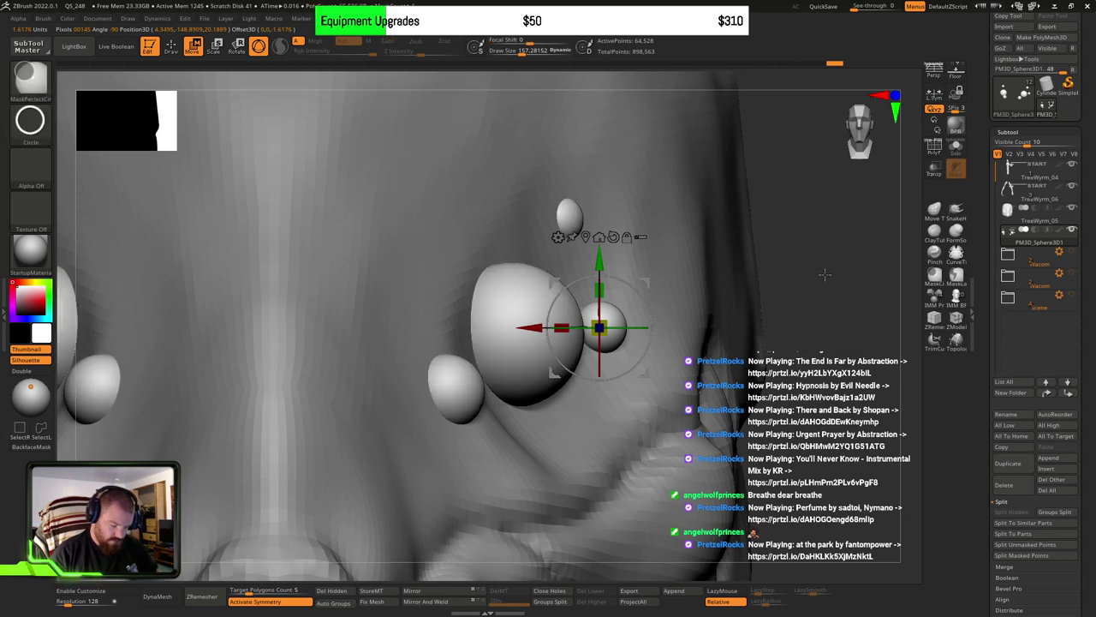
pyautogui.keyDown('ctrl'); pyautogui.click(573, 211); pyautogui.keyUp('ctrl')
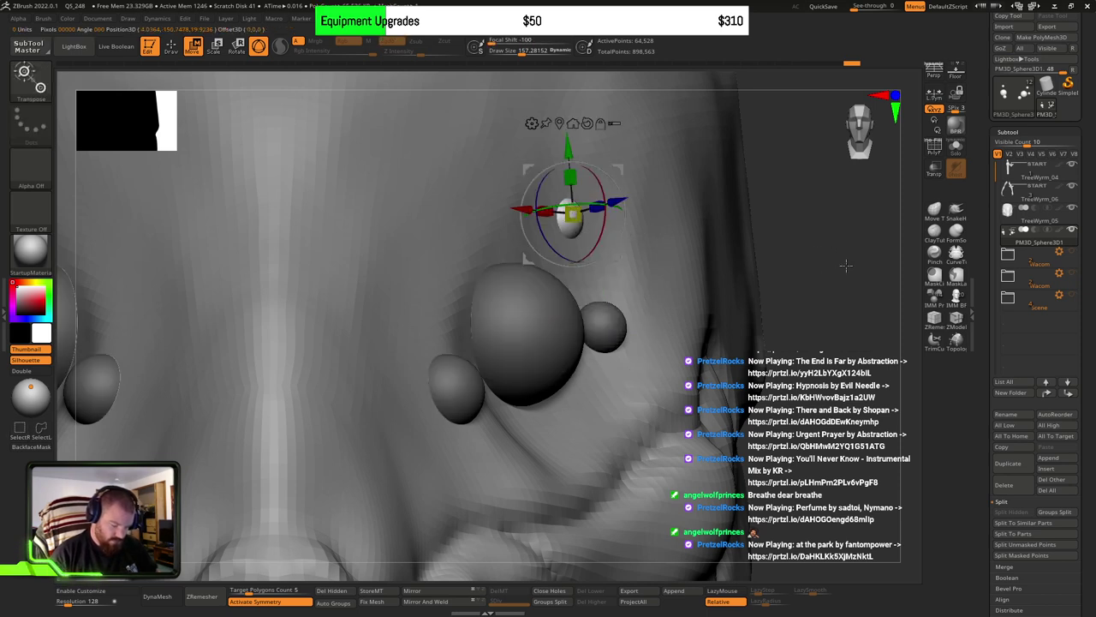
pyautogui.hotkey('ctrl', 'z')
pyautogui.press('q')
pyautogui.keyDown('ctrl'); pyautogui.keyDown('shift'); pyautogui.click(575, 213); pyautogui.keyUp('shift'); pyautogui.keyUp('ctrl')
pyautogui.keyDown('ctrl'); pyautogui.click(813, 282); pyautogui.keyUp('ctrl')
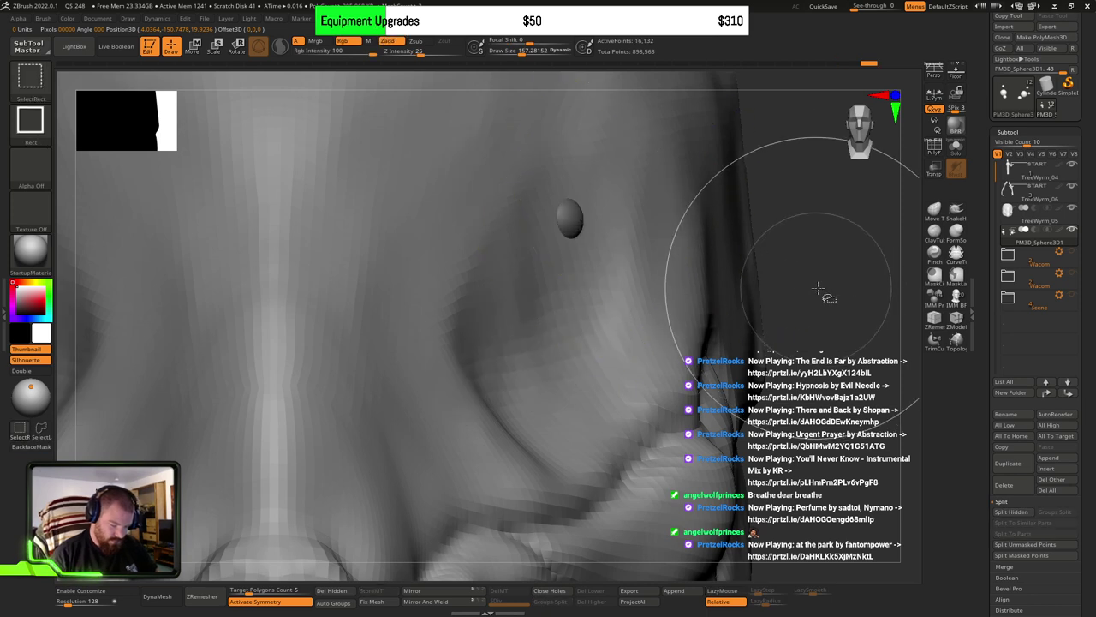
pyautogui.keyDown('ctrl'); pyautogui.keyDown('shift'); pyautogui.click(820, 286); pyautogui.keyUp('shift'); pyautogui.keyUp('ctrl')
pyautogui.keyDown('ctrl'); pyautogui.click(823, 286); pyautogui.keyUp('ctrl')
# Step: Enlarge the unmasked upper rear eye with the transform gizmo
pyautogui.press('w')
pyautogui.click(577, 225)
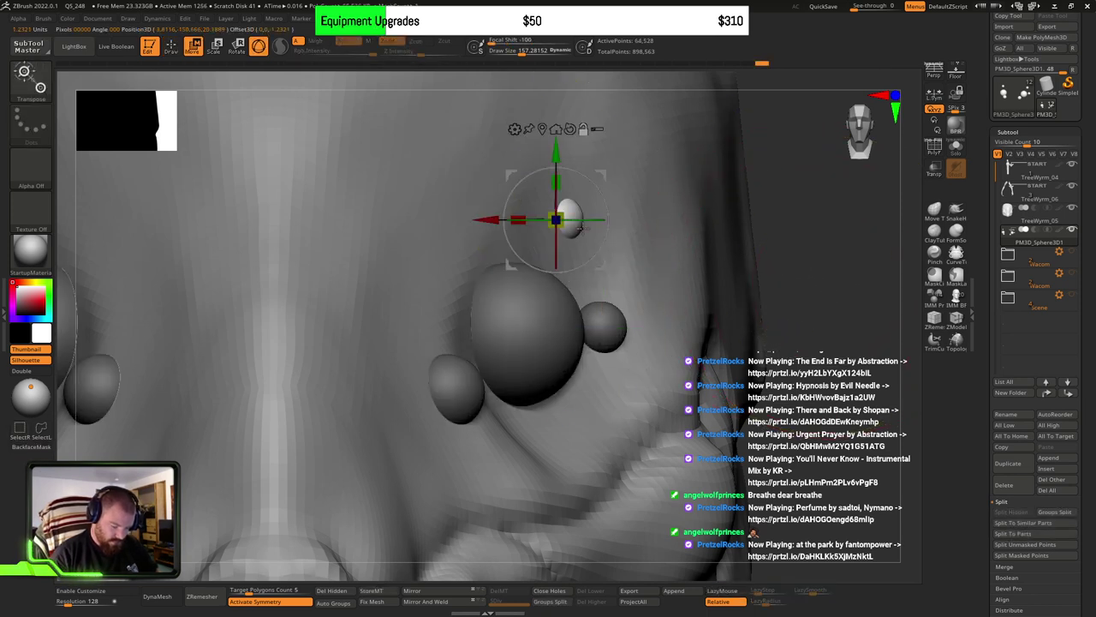
pyautogui.moveTo(601, 265); pyautogui.dragTo(614, 281)
pyautogui.keyDown('ctrl'); pyautogui.moveTo(818, 288); pyautogui.dragTo(696, 348, button='right'); pyautogui.keyUp('ctrl')
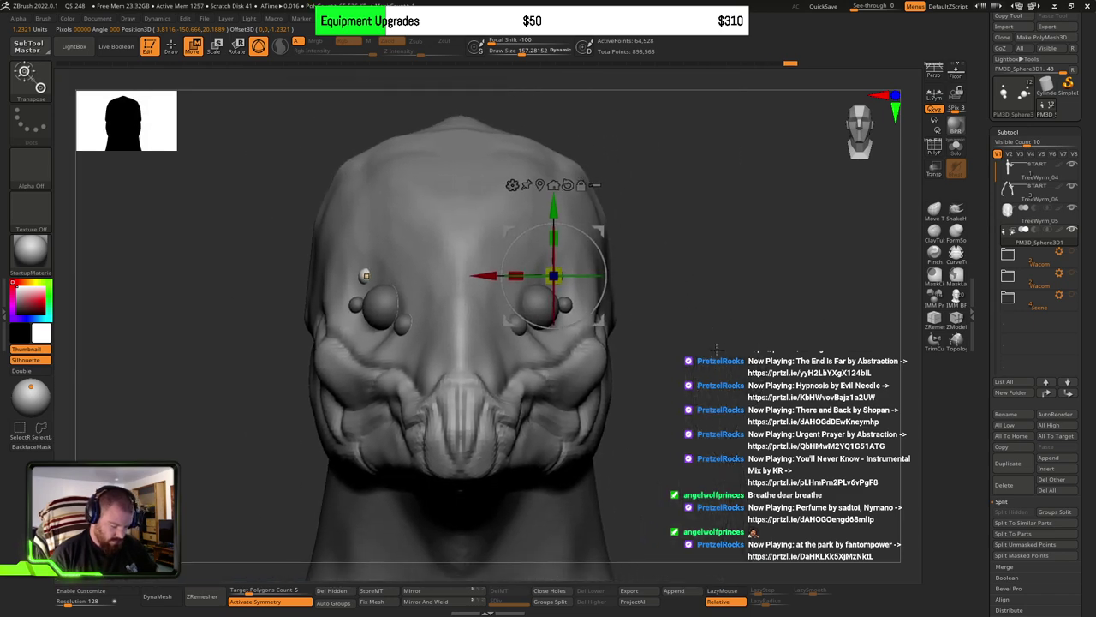
# Step: Shift the upper rear eye forward so it sits closer above the main eye
pyautogui.moveTo(771, 329); pyautogui.dragTo(636, 309, button='right')
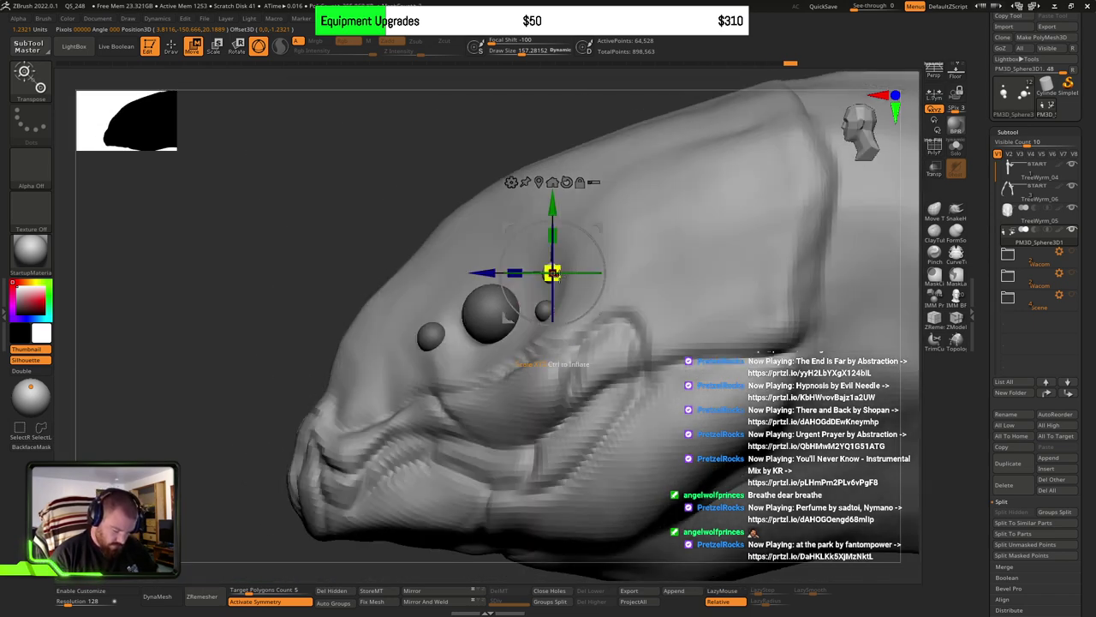
pyautogui.moveTo(555, 274)
pyautogui.mouseDown(button='right')
pyautogui.moveTo(611, 333)
pyautogui.moveTo(604, 296)
pyautogui.mouseUp(button='right')
pyautogui.press('q')
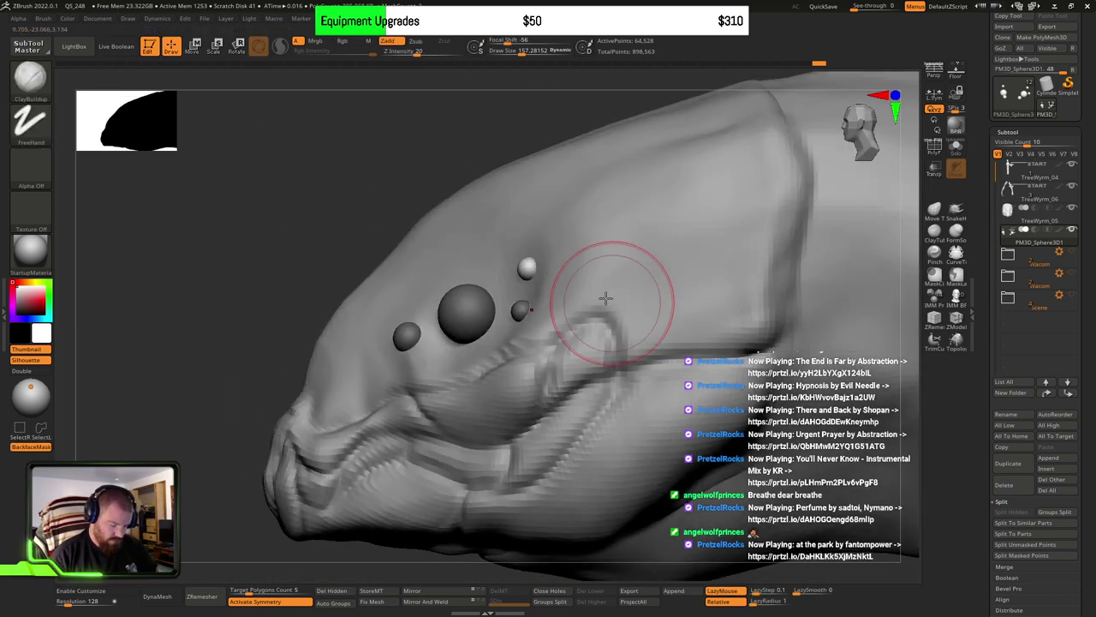
pyautogui.press('w')
pyautogui.moveTo(570, 313); pyautogui.dragTo(552, 318)
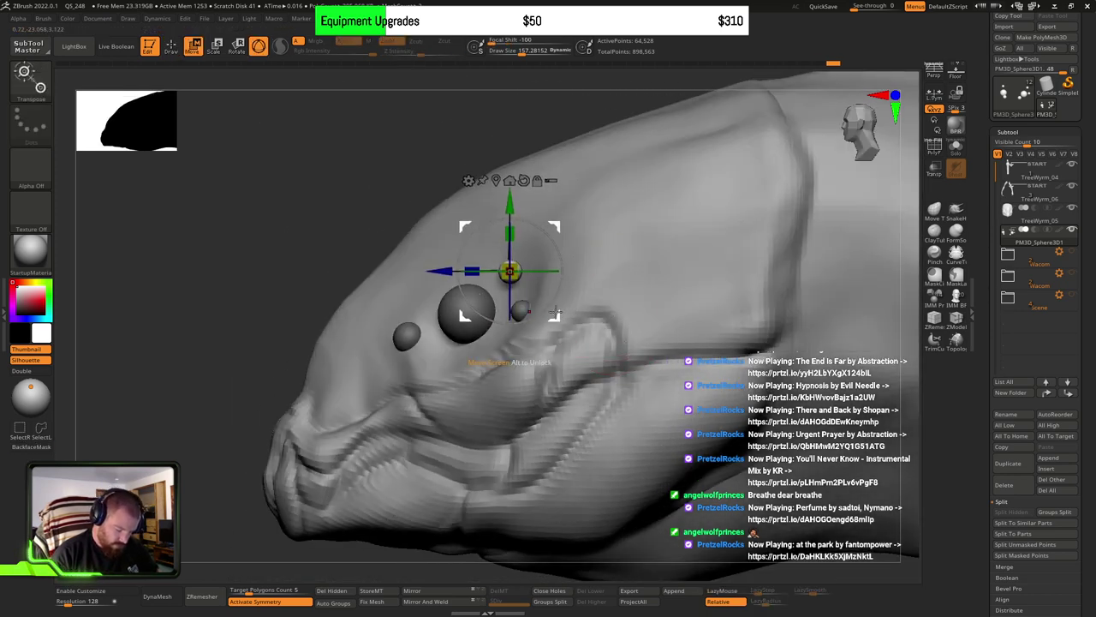
pyautogui.moveTo(551, 318); pyautogui.dragTo(600, 364, button='right')
pyautogui.moveTo(551, 317); pyautogui.dragTo(544, 316)
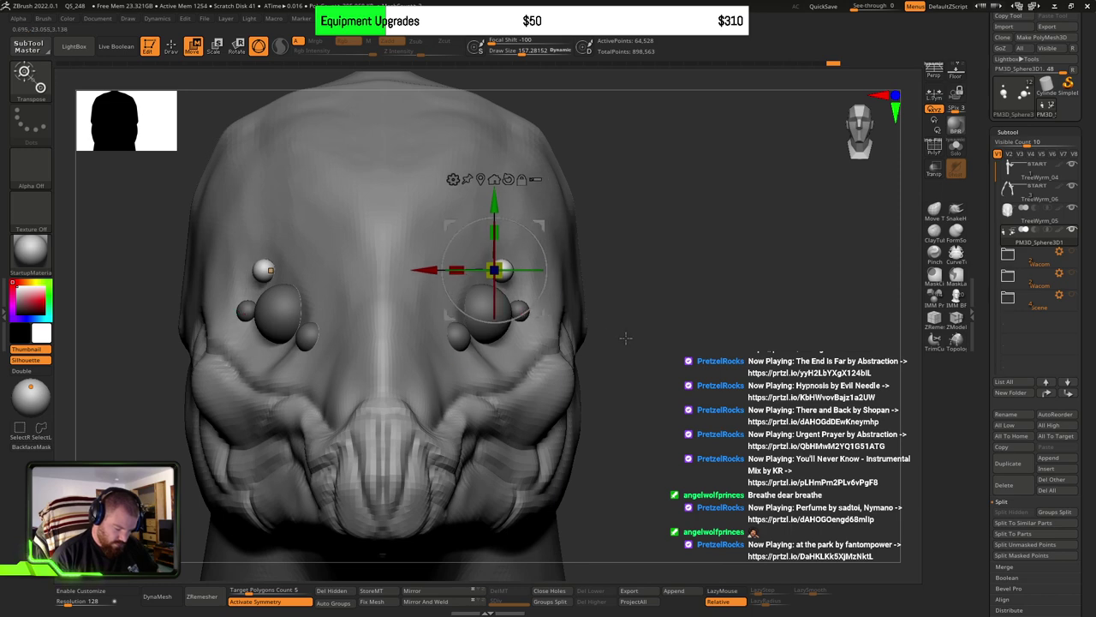
pyautogui.moveTo(626, 339)
pyautogui.keyDown('ctrl'); pyautogui.mouseDown(button='right')
pyautogui.moveTo(638, 328)
pyautogui.moveTo(673, 350)
pyautogui.moveTo(624, 310)
pyautogui.mouseUp(button='right'); pyautogui.keyUp('ctrl')
pyautogui.press('q')
# Step: Reselect the head and build up the surface around the eye cluster with ClayBuildup at a brush size of about 157
pyautogui.keyDown('alt'); pyautogui.click(572, 341); pyautogui.keyUp('alt')
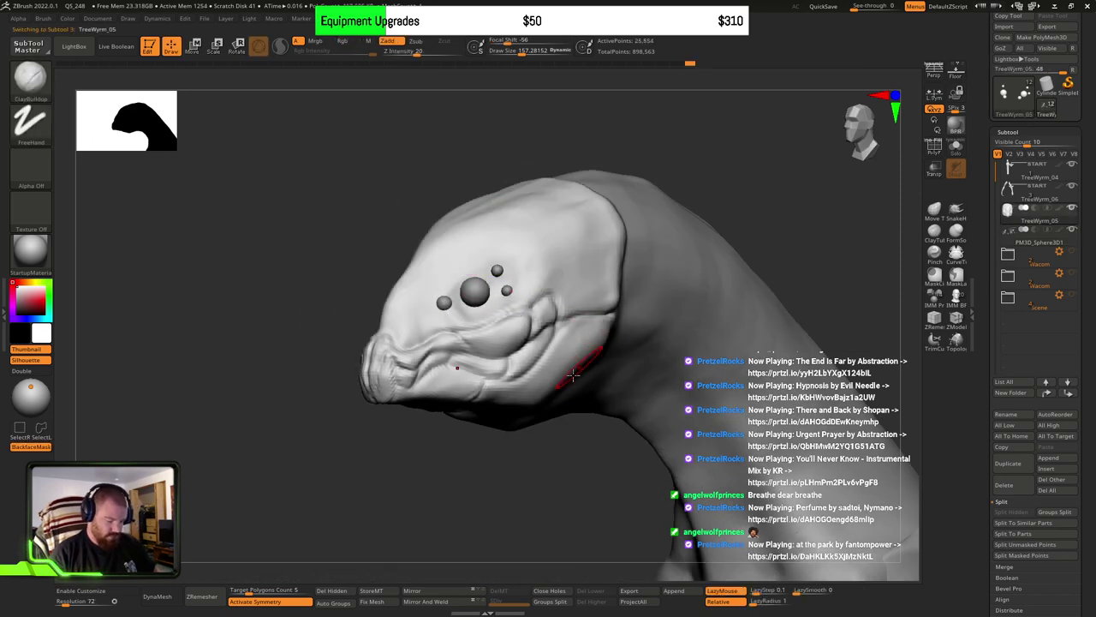
pyautogui.keyDown('shift'); pyautogui.moveTo(572, 374); pyautogui.dragTo(591, 357, button='right'); pyautogui.keyUp('shift')
pyautogui.moveTo(665, 330)
pyautogui.mouseDown(button='right')
pyautogui.moveTo(656, 351)
pyautogui.moveTo(553, 363)
pyautogui.moveTo(576, 299)
pyautogui.moveTo(588, 306)
pyautogui.moveTo(569, 282)
pyautogui.mouseUp(button='right')
pyautogui.press(']')
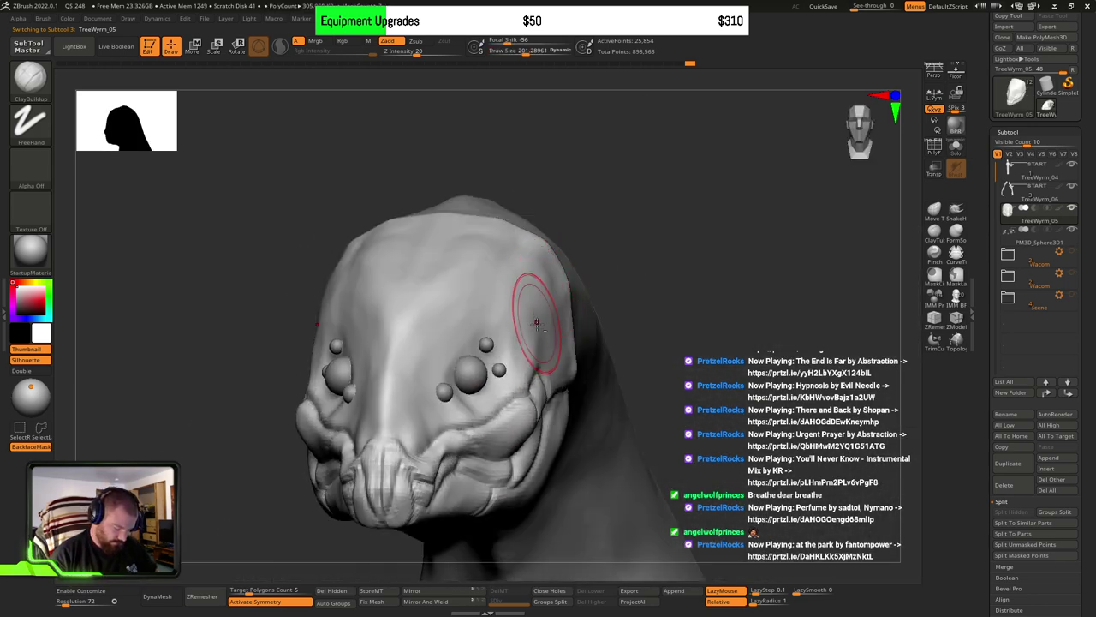
pyautogui.moveTo(489, 247); pyautogui.dragTo(492, 322, button='right')
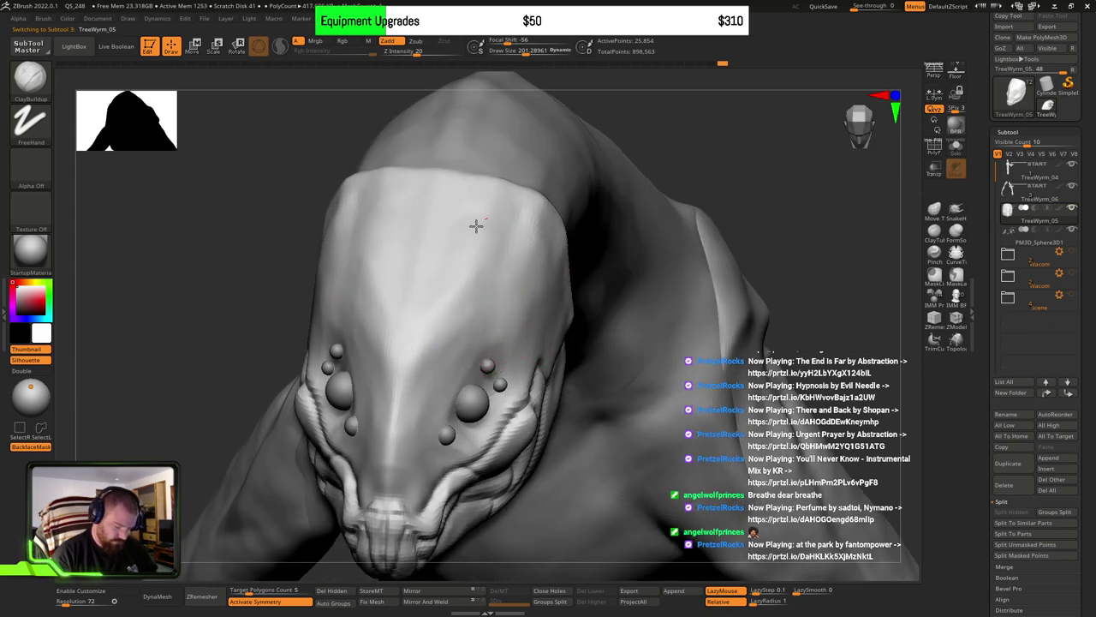
pyautogui.moveTo(477, 226); pyautogui.dragTo(557, 304, button='right')
pyautogui.moveTo(557, 304)
pyautogui.mouseDown(button='right')
pyautogui.moveTo(590, 402)
pyautogui.moveTo(558, 368)
pyautogui.mouseUp(button='right')
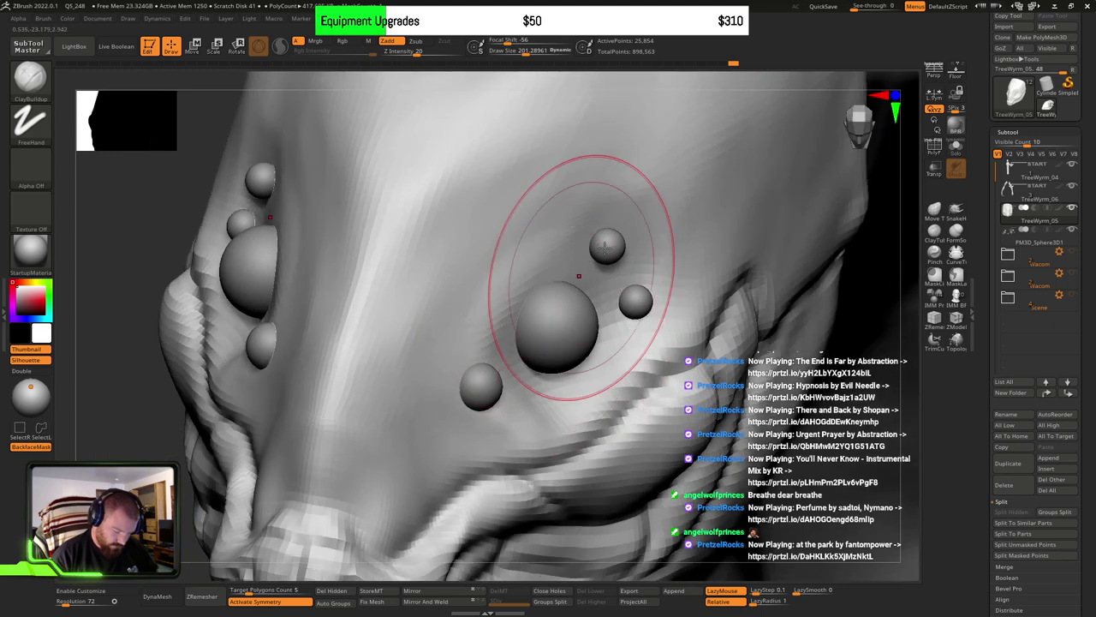
pyautogui.press('s')
pyautogui.moveTo(598, 324); pyautogui.dragTo(591, 328)
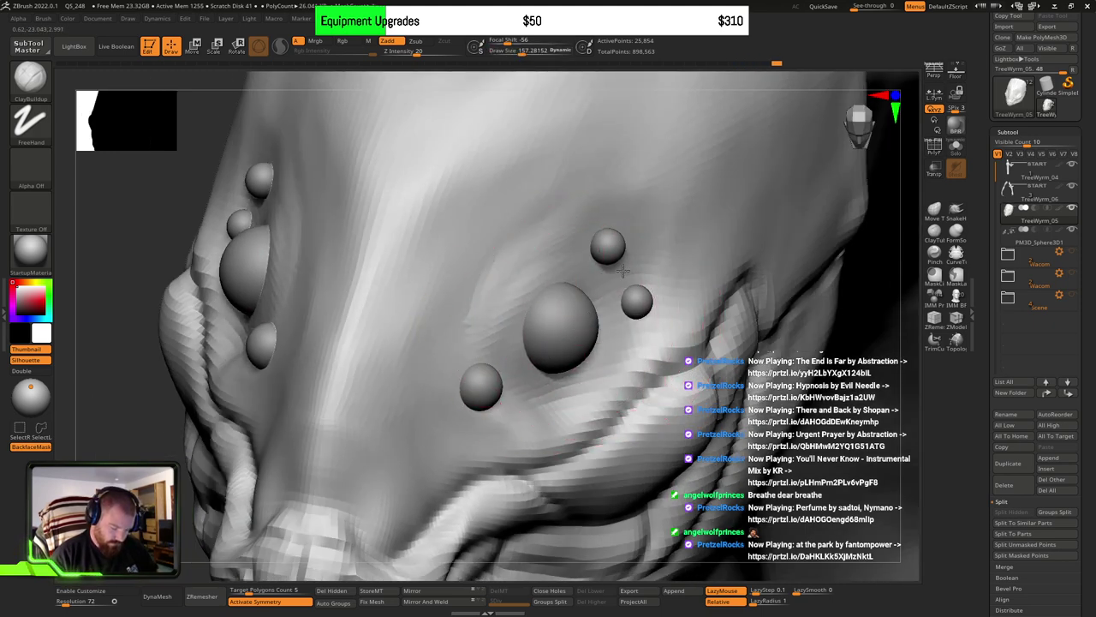
pyautogui.moveTo(622, 270); pyautogui.dragTo(556, 260)
pyautogui.moveTo(626, 210)
pyautogui.mouseDown()
pyautogui.moveTo(653, 287)
pyautogui.moveTo(664, 271)
pyautogui.mouseUp()
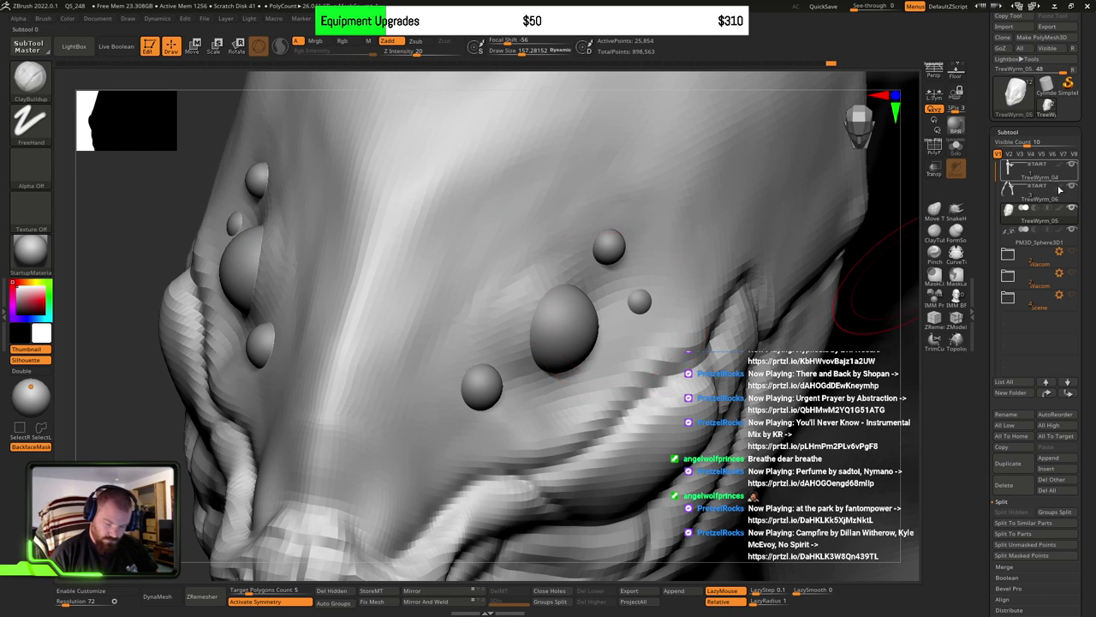
# Step: Examine the head surface beneath the eyes by briefly hiding the eyes subtool and turning transparency on and off
pyautogui.click(1073, 230)
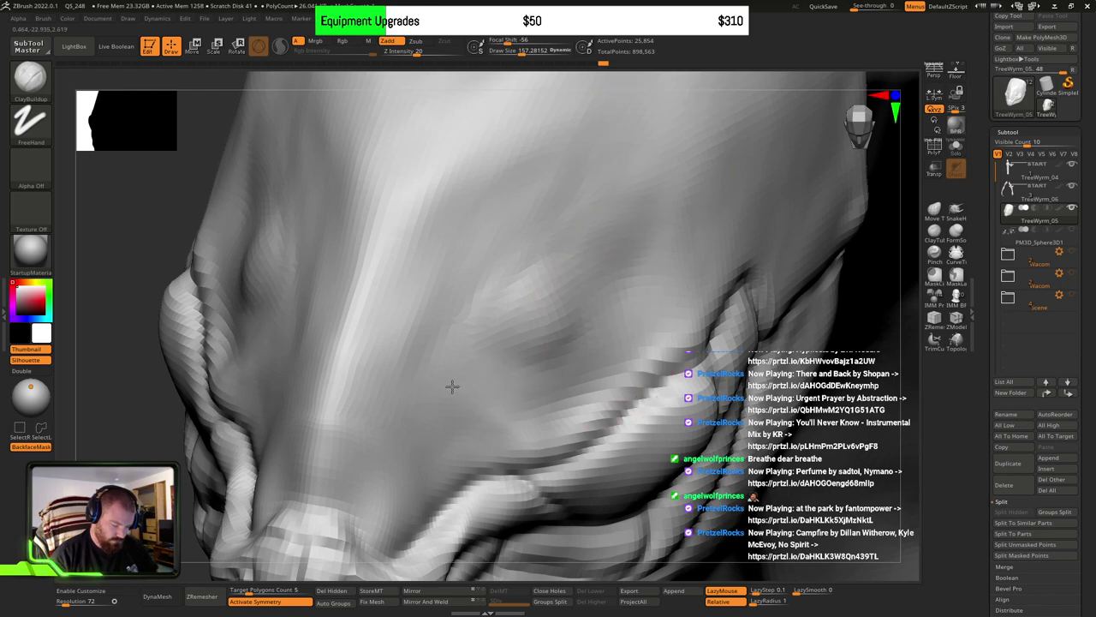
pyautogui.click(1073, 230)
pyautogui.moveTo(602, 355); pyautogui.dragTo(606, 378, button='right')
pyautogui.moveTo(605, 380); pyautogui.dragTo(609, 317)
pyautogui.click(935, 169)
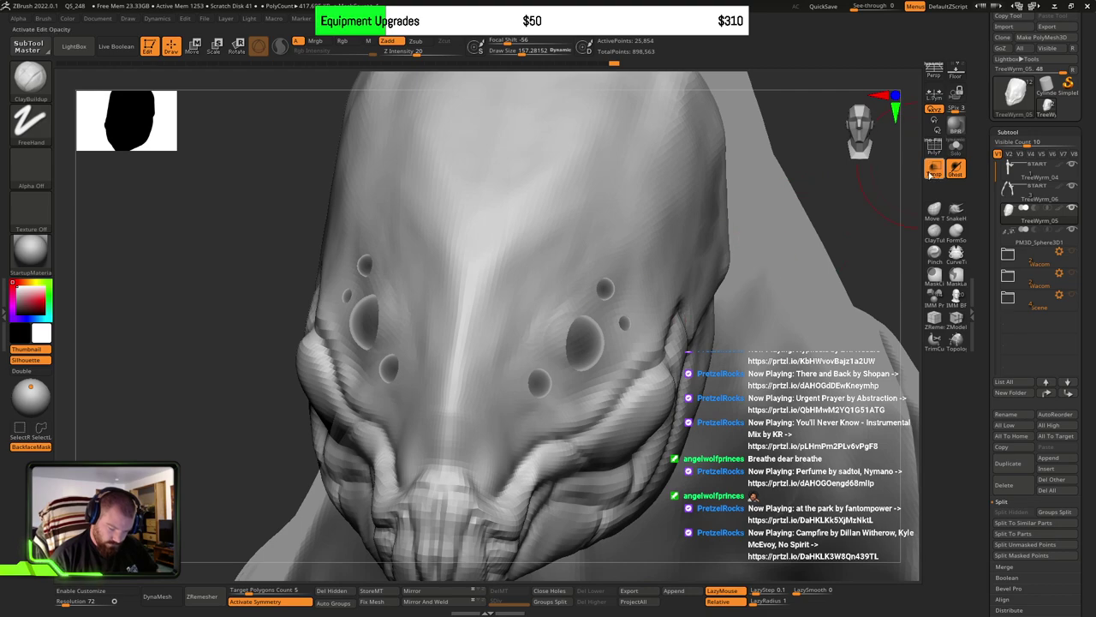
pyautogui.click(930, 173)
# Step: Reduce the ClayBuildup brush size to about 62 and sculpt the surface between and around the eyes in the cluster
pyautogui.moveTo(626, 325); pyautogui.dragTo(598, 376, button='right')
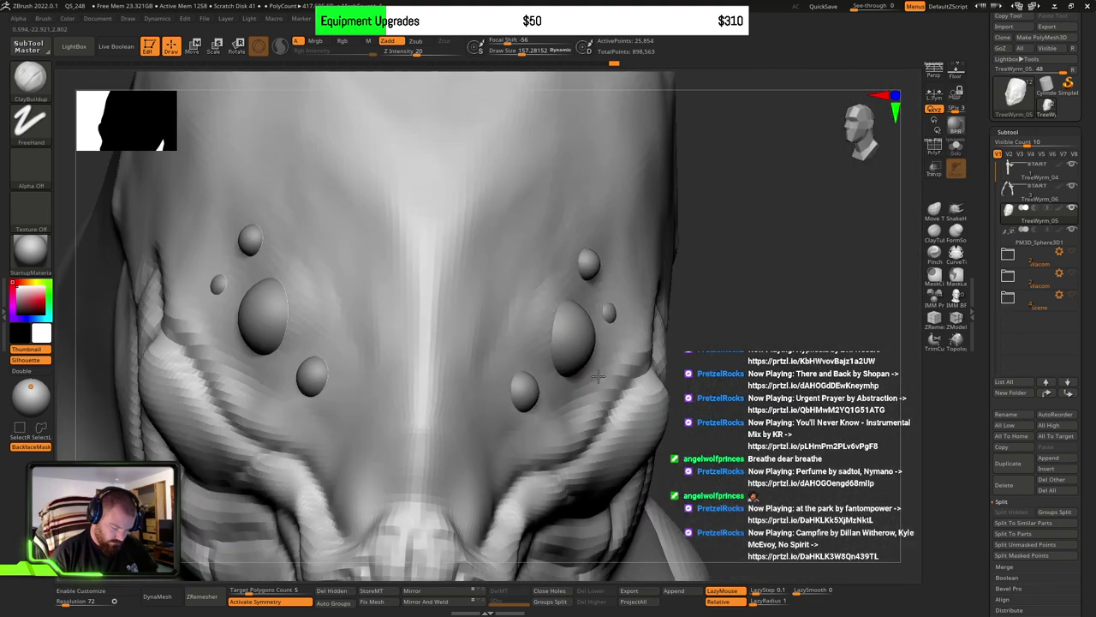
pyautogui.moveTo(598, 376); pyautogui.dragTo(588, 257)
pyautogui.press('s')
pyautogui.moveTo(629, 316); pyautogui.dragTo(594, 267, button='right')
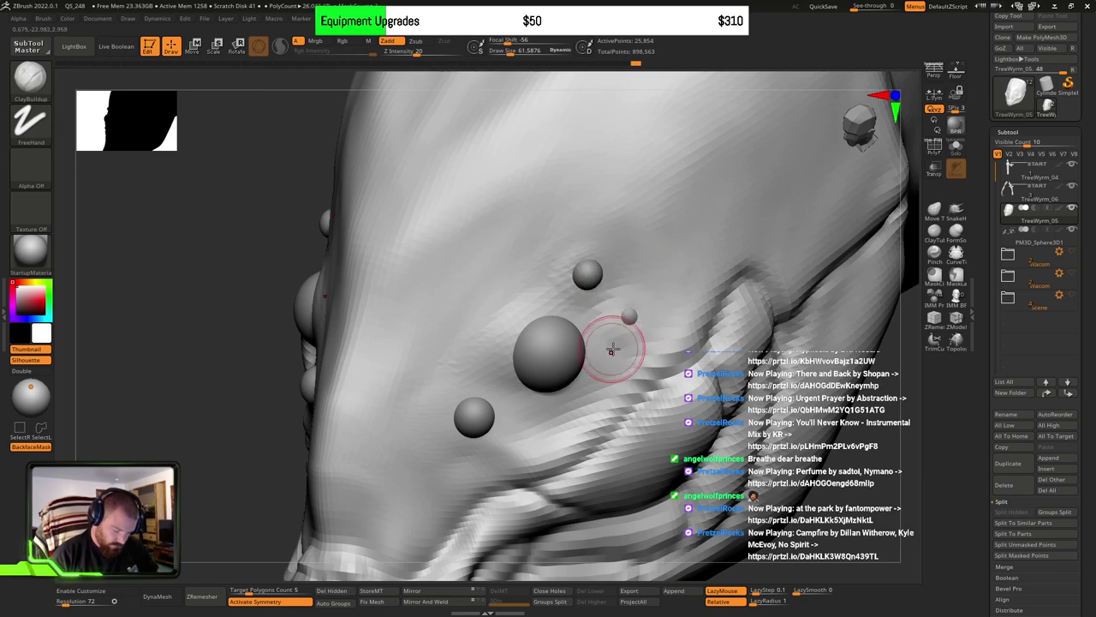
pyautogui.moveTo(614, 348)
pyautogui.mouseDown(button='right')
pyautogui.moveTo(588, 333)
pyautogui.moveTo(581, 370)
pyautogui.mouseUp(button='right')
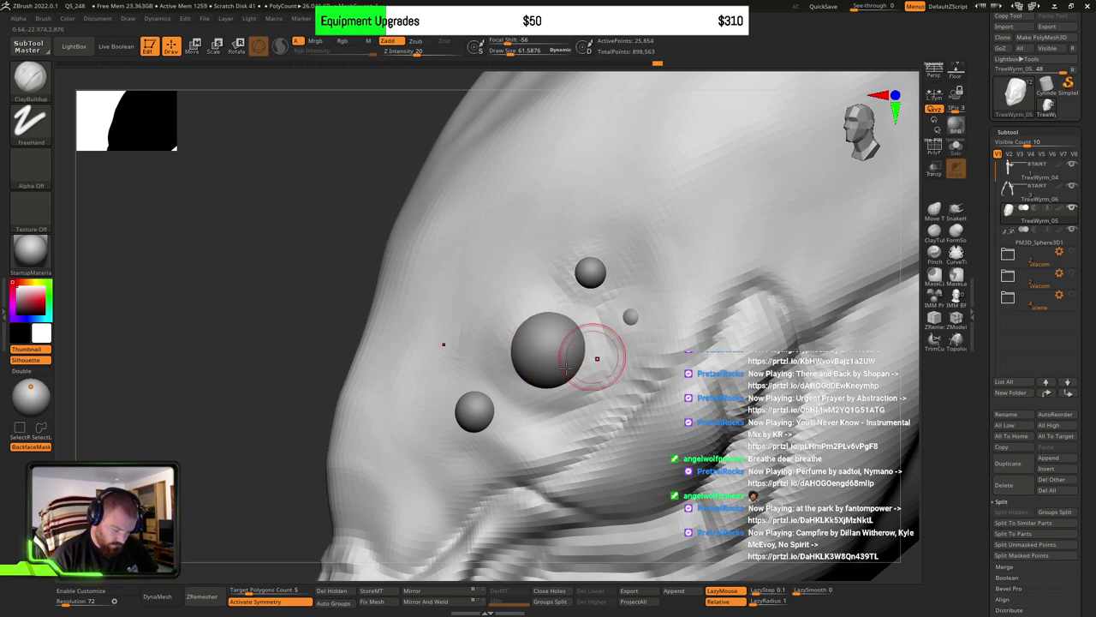
pyautogui.moveTo(566, 367); pyautogui.dragTo(487, 431, button='right')
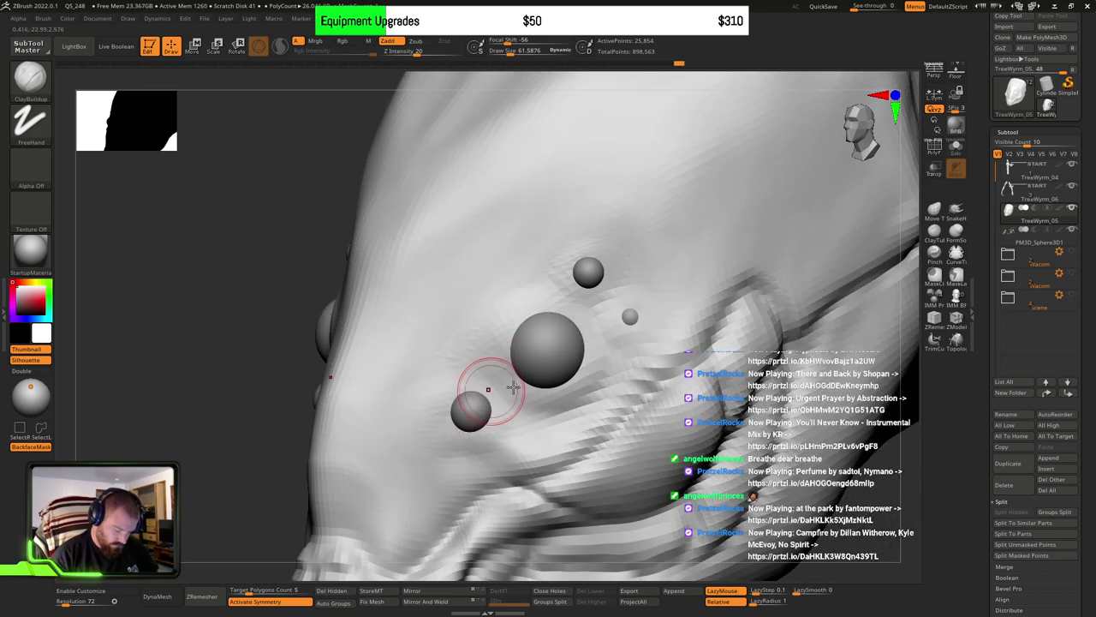
pyautogui.moveTo(513, 387)
pyautogui.mouseDown(button='right')
pyautogui.moveTo(536, 387)
pyautogui.moveTo(506, 390)
pyautogui.moveTo(485, 490)
pyautogui.mouseUp(button='right')
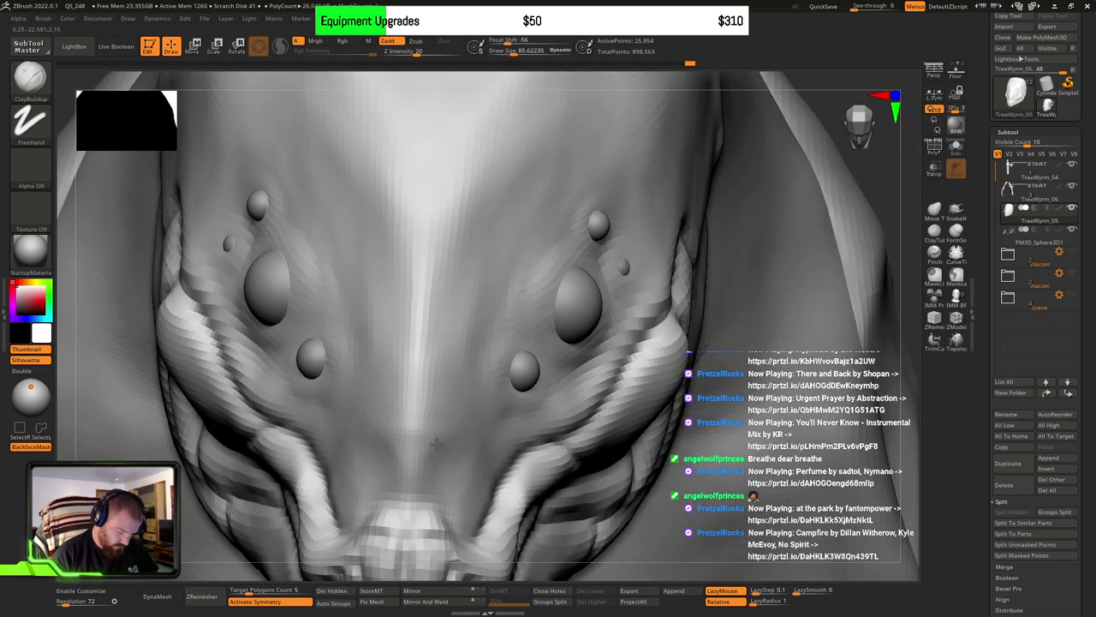
# Step: With a ClayBuildup brush size of about 86, shape the surface from the lower front eye down to the muzzle
pyautogui.moveTo(435, 362)
pyautogui.mouseDown(button='right')
pyautogui.moveTo(487, 483)
pyautogui.moveTo(521, 419)
pyautogui.mouseUp(button='right')
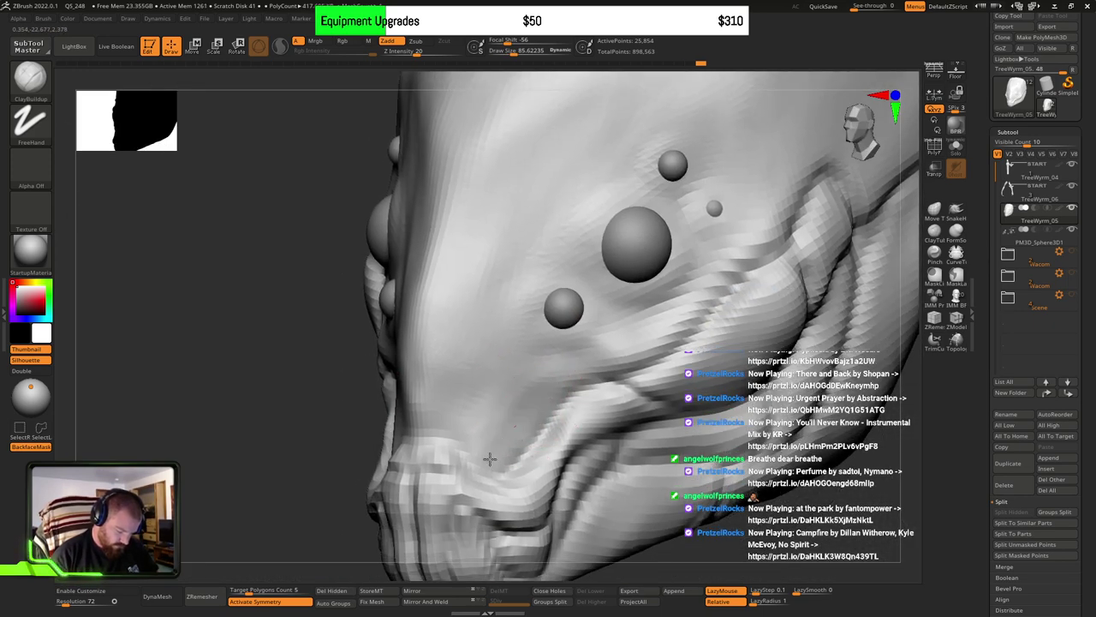
pyautogui.moveTo(562, 386); pyautogui.dragTo(546, 387, button='right')
pyautogui.moveTo(523, 459); pyautogui.dragTo(499, 460, button='right')
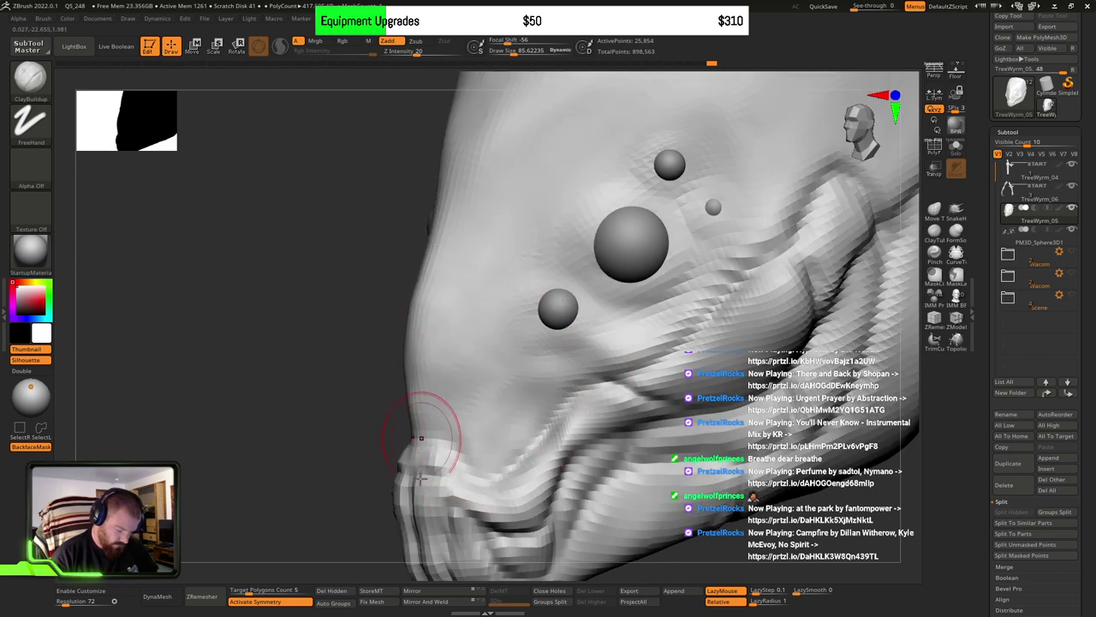
pyautogui.moveTo(529, 414)
pyautogui.mouseDown(button='right')
pyautogui.moveTo(638, 442)
pyautogui.moveTo(552, 401)
pyautogui.moveTo(545, 366)
pyautogui.mouseUp(button='right')
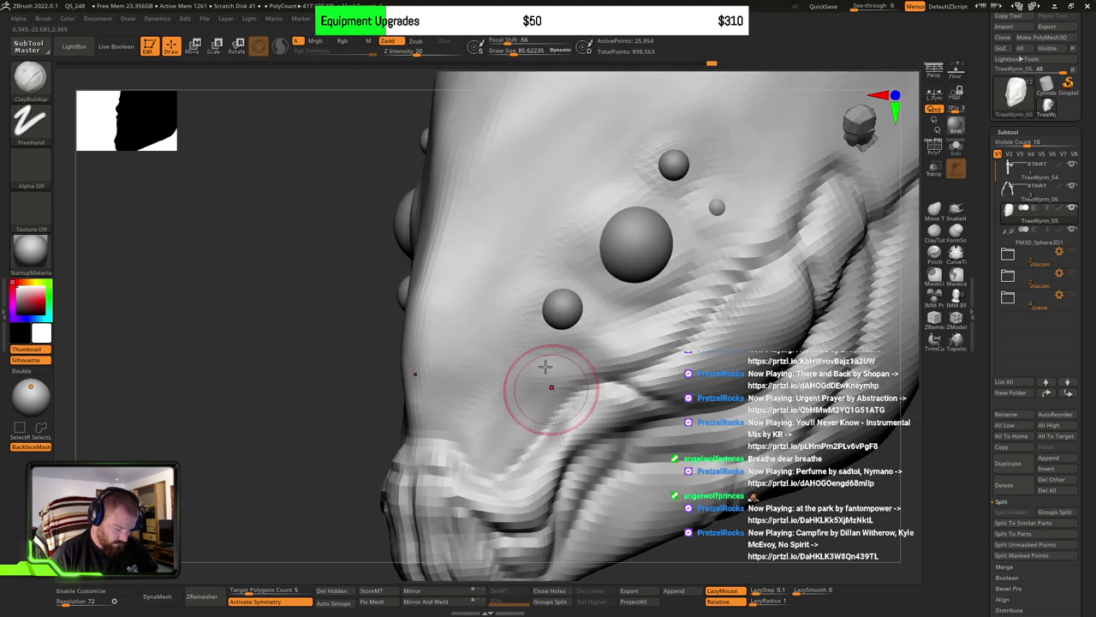
# Step: Switch to DamStandard and carve creases across the bridge above the muzzle and beside the cheek folds
pyautogui.press('b')
pyautogui.press('d')
pyautogui.press('s')
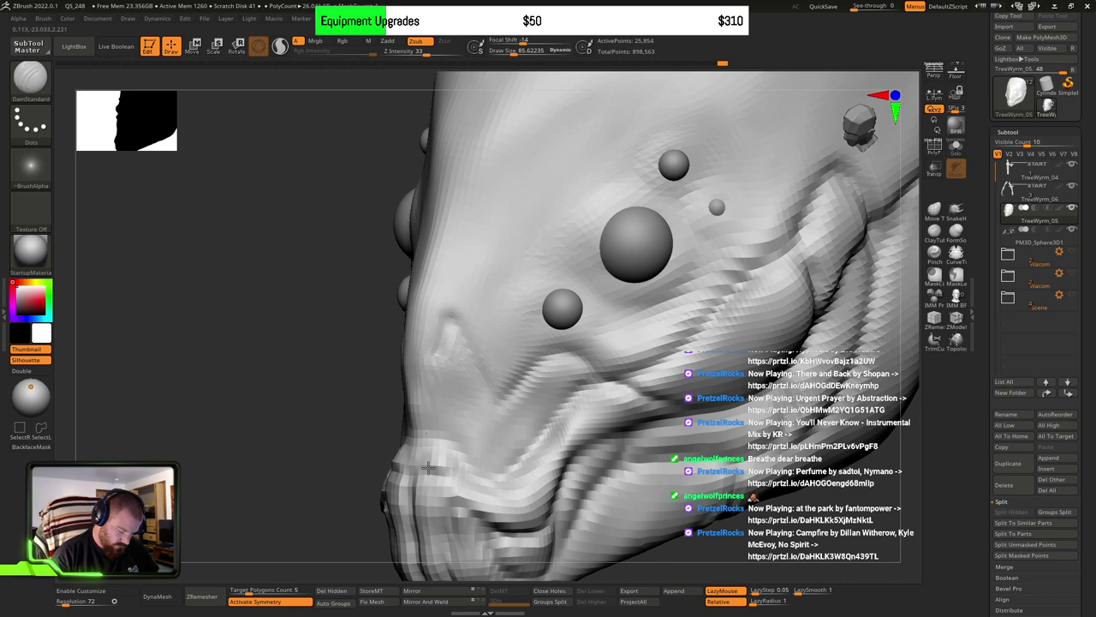
pyautogui.moveTo(476, 367); pyautogui.dragTo(502, 374, button='right')
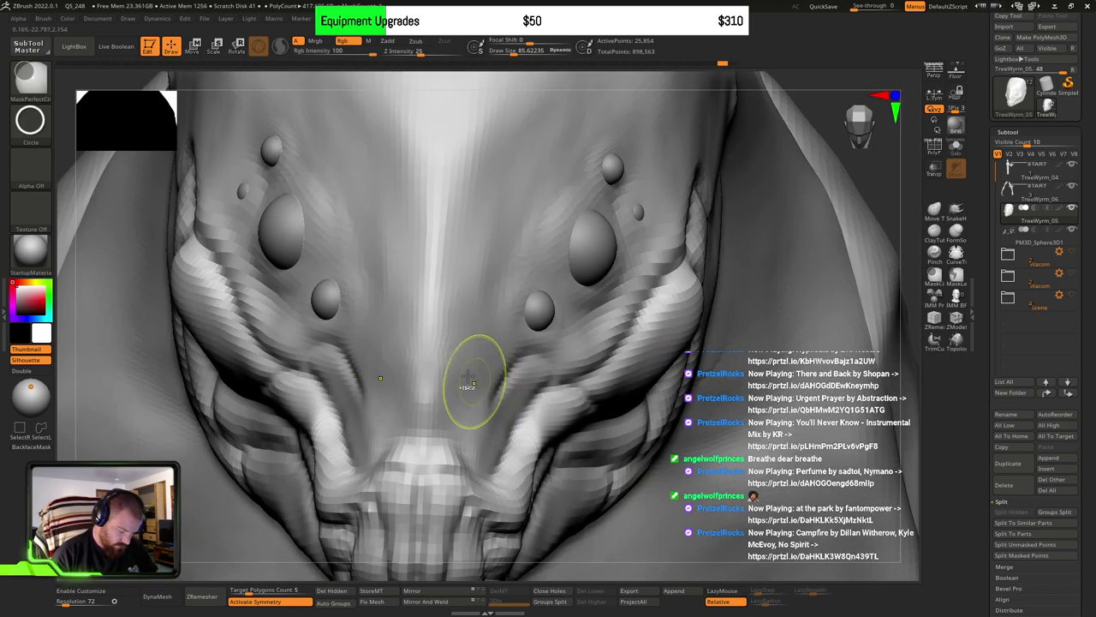
pyautogui.moveTo(497, 379); pyautogui.dragTo(509, 381, button='right')
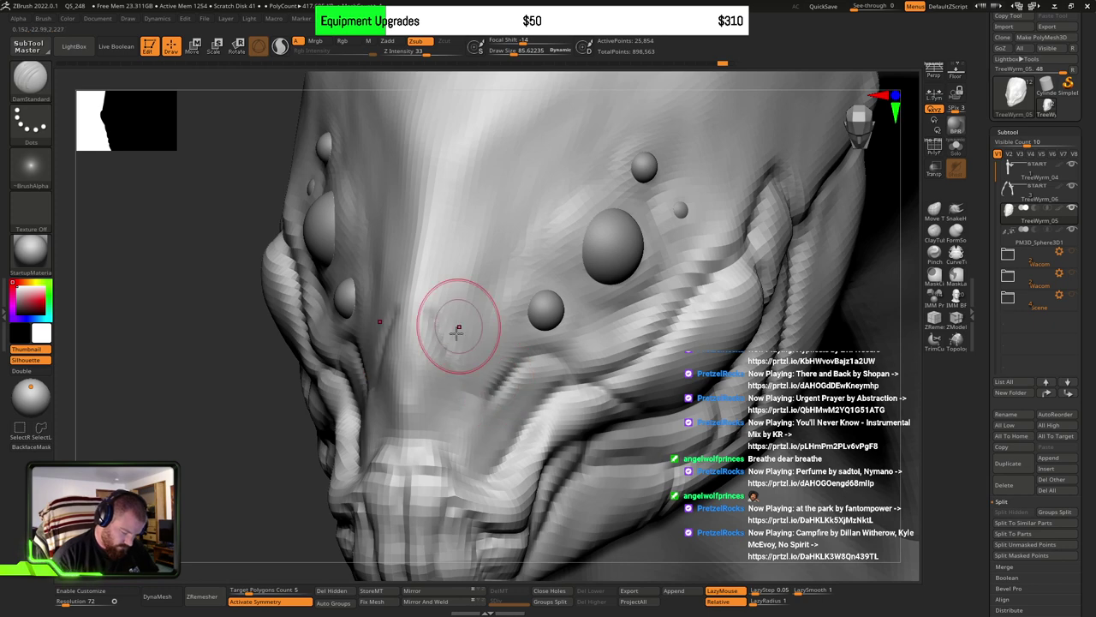
pyautogui.moveTo(458, 328); pyautogui.dragTo(435, 323, button='right')
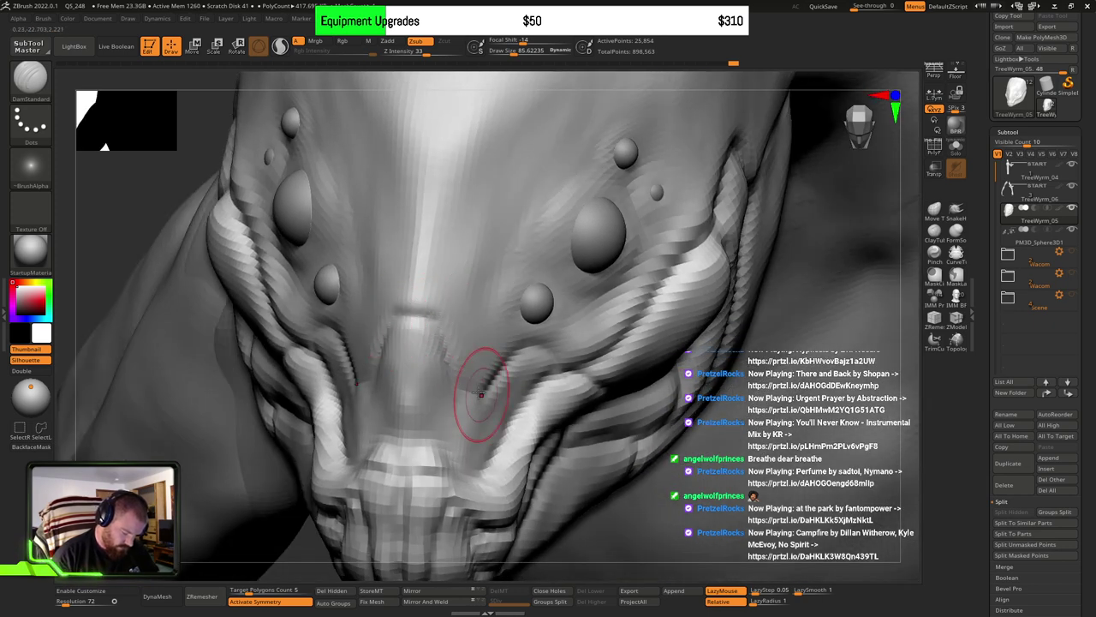
# Step: Carve creases down the muzzle bridge and into the hollow beside it with DamStandard at a brush size of about 86
pyautogui.moveTo(477, 385); pyautogui.dragTo(465, 385, button='right')
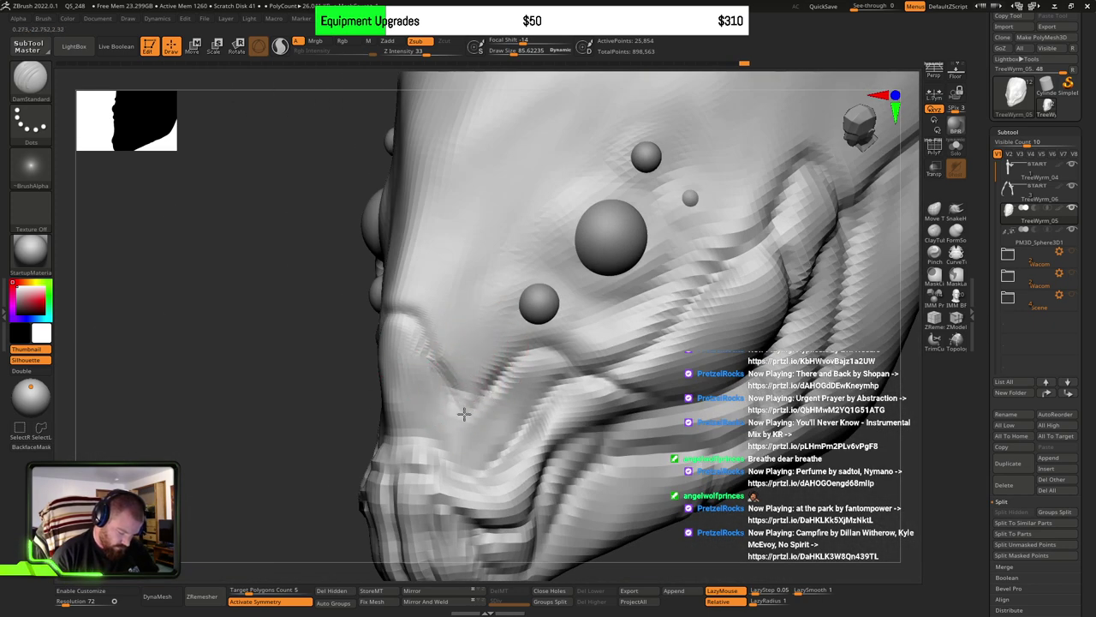
pyautogui.moveTo(454, 346); pyautogui.dragTo(477, 374, button='right')
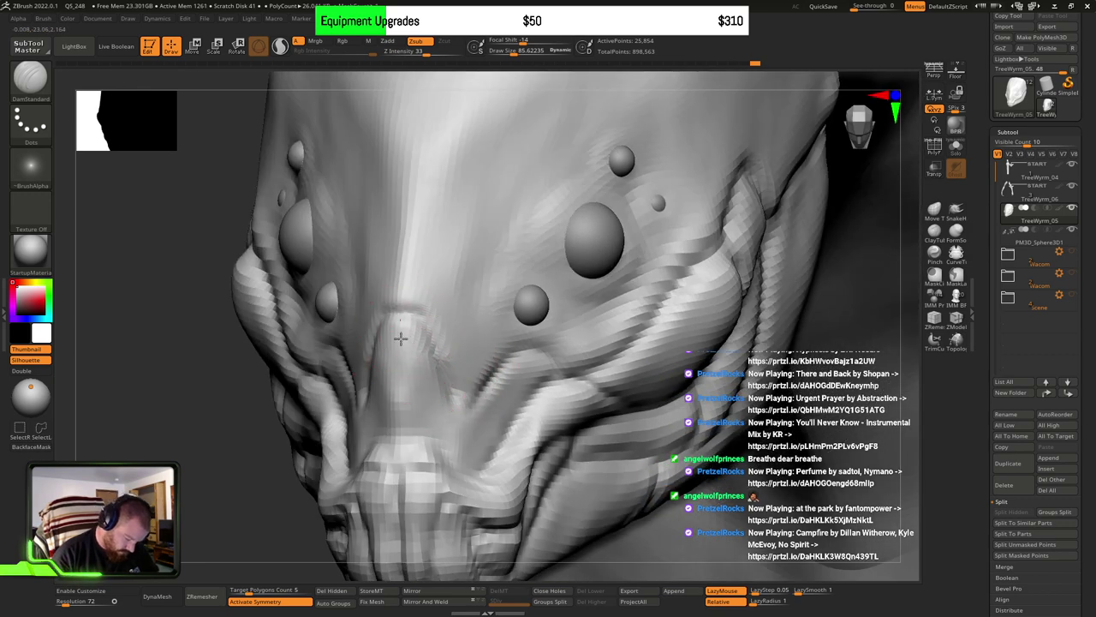
pyautogui.moveTo(443, 391); pyautogui.dragTo(419, 352, button='right')
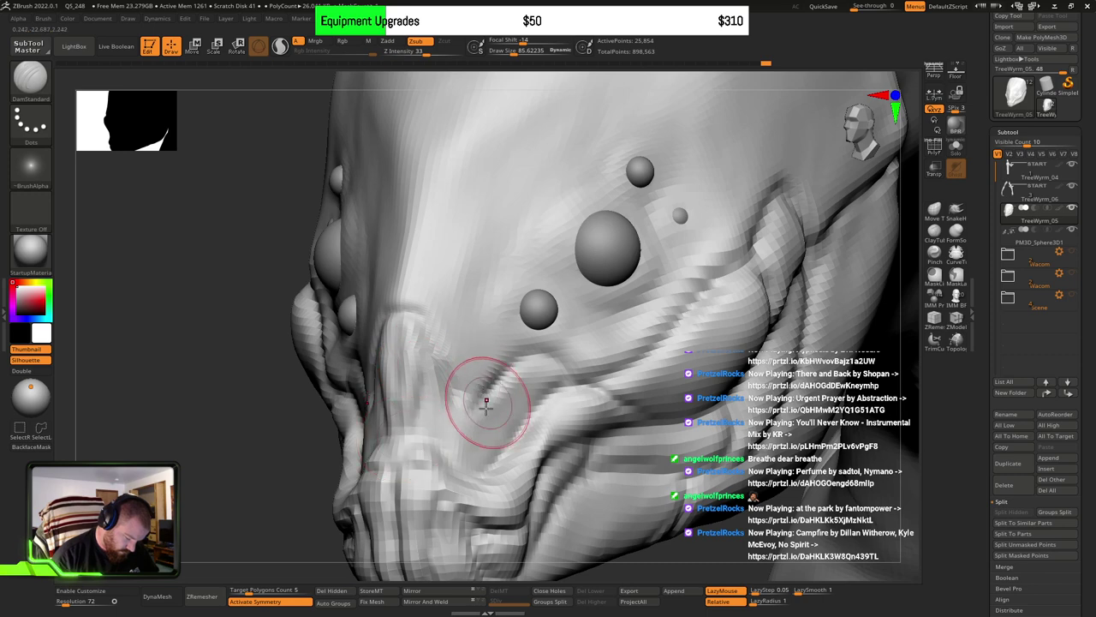
pyautogui.moveTo(486, 406); pyautogui.dragTo(420, 377, button='right')
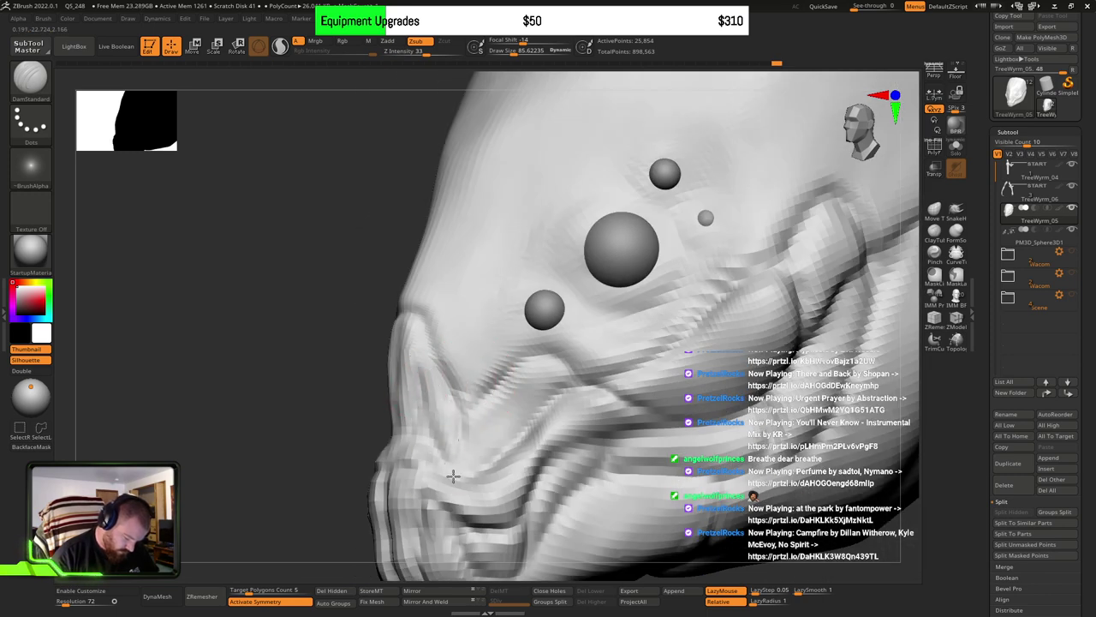
pyautogui.moveTo(453, 476); pyautogui.dragTo(594, 335, button='right')
# Step: Sharpen the fold beneath the lower front eye where it meets the cheek
pyautogui.moveTo(489, 364)
pyautogui.mouseDown(button='right')
pyautogui.moveTo(587, 382)
pyautogui.moveTo(561, 409)
pyautogui.moveTo(634, 379)
pyautogui.moveTo(592, 392)
pyautogui.moveTo(595, 362)
pyautogui.moveTo(604, 457)
pyautogui.moveTo(519, 374)
pyautogui.mouseUp(button='right')
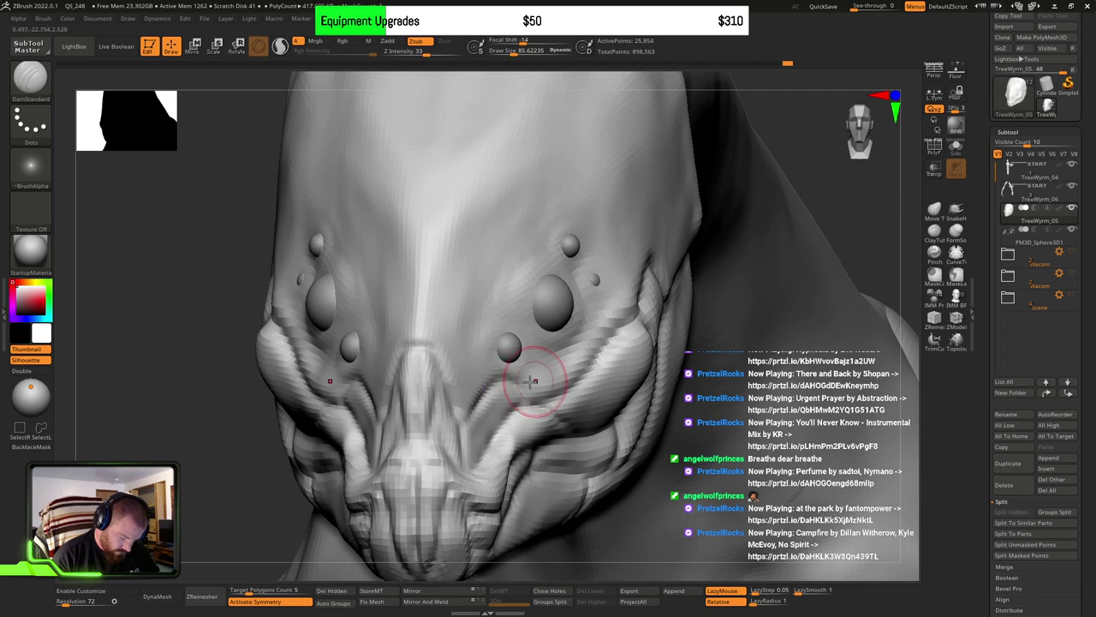
pyautogui.moveTo(533, 380); pyautogui.dragTo(506, 391, button='right')
pyautogui.moveTo(506, 391); pyautogui.dragTo(546, 384)
pyautogui.moveTo(523, 393); pyautogui.dragTo(542, 390)
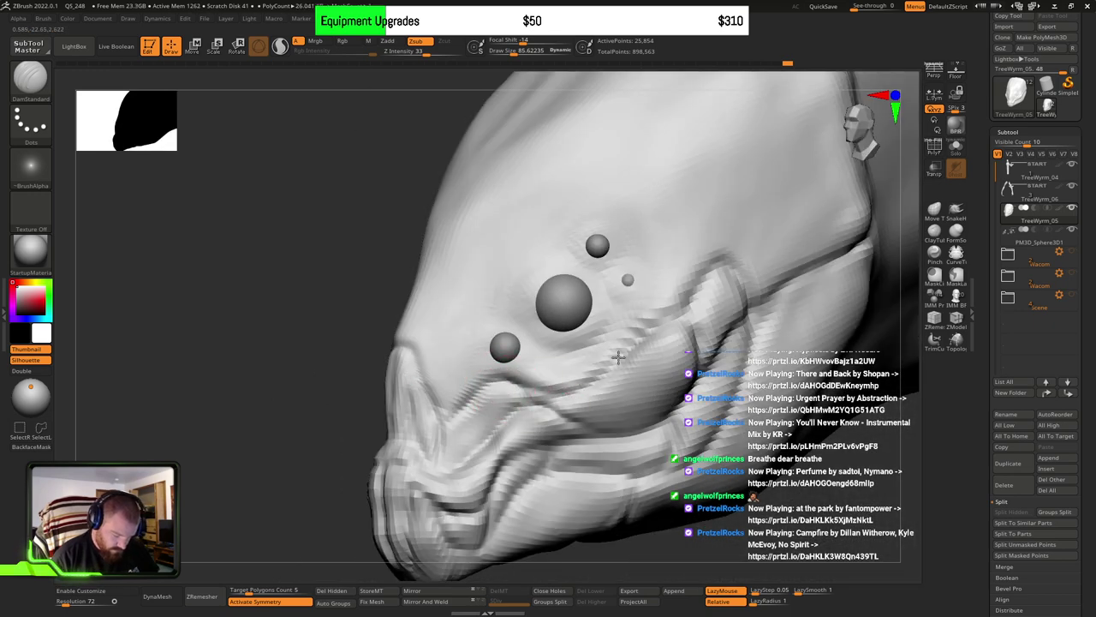
# Step: Carve grooves across the rear of the head, dividing it into separate plates behind the cheek and crown
pyautogui.moveTo(691, 294)
pyautogui.mouseDown(button='right')
pyautogui.moveTo(622, 311)
pyautogui.moveTo(609, 377)
pyautogui.mouseUp(button='right')
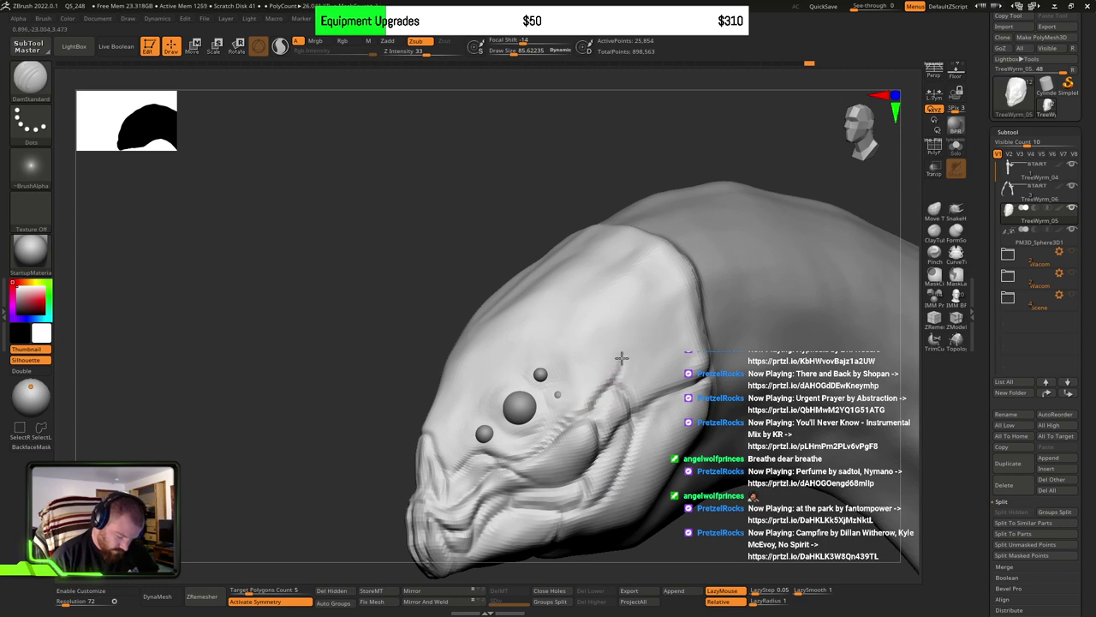
pyautogui.moveTo(615, 302)
pyautogui.mouseDown(button='right')
pyautogui.moveTo(644, 321)
pyautogui.moveTo(585, 277)
pyautogui.moveTo(565, 191)
pyautogui.moveTo(608, 367)
pyautogui.moveTo(632, 362)
pyautogui.moveTo(682, 283)
pyautogui.moveTo(643, 238)
pyautogui.mouseUp(button='right')
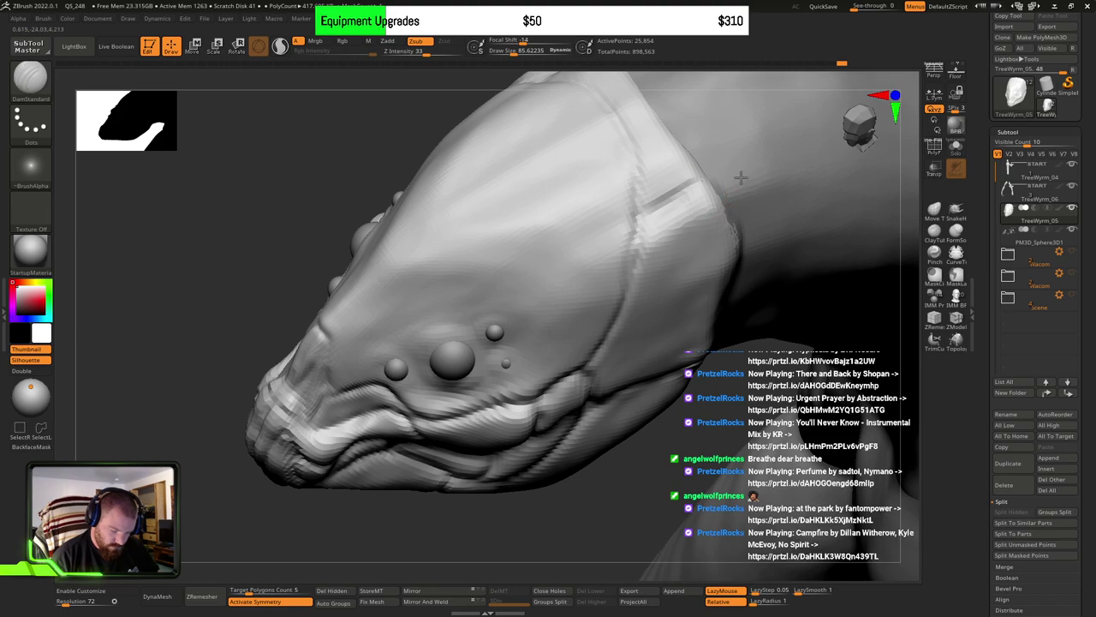
pyautogui.moveTo(741, 177); pyautogui.dragTo(710, 200, button='right')
pyautogui.moveTo(665, 201); pyautogui.dragTo(717, 178)
pyautogui.moveTo(696, 280)
pyautogui.mouseDown(button='right')
pyautogui.moveTo(676, 335)
pyautogui.moveTo(693, 328)
pyautogui.moveTo(705, 350)
pyautogui.moveTo(594, 362)
pyautogui.mouseUp(button='right')
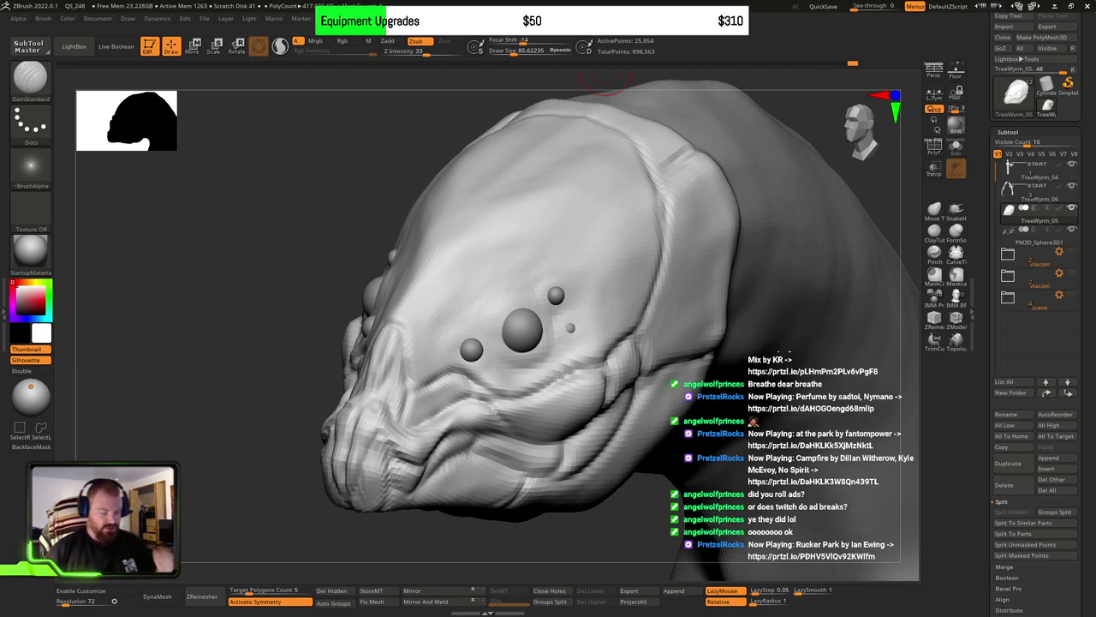
# Step: Examine the head's plates and overall silhouette from several sides and against the body
pyautogui.moveTo(525, 542); pyautogui.dragTo(651, 479)
pyautogui.moveTo(576, 419); pyautogui.dragTo(575, 444, button='right')
pyautogui.keyDown('alt'); pyautogui.moveTo(685, 514); pyautogui.dragTo(767, 439); pyautogui.keyUp('alt')
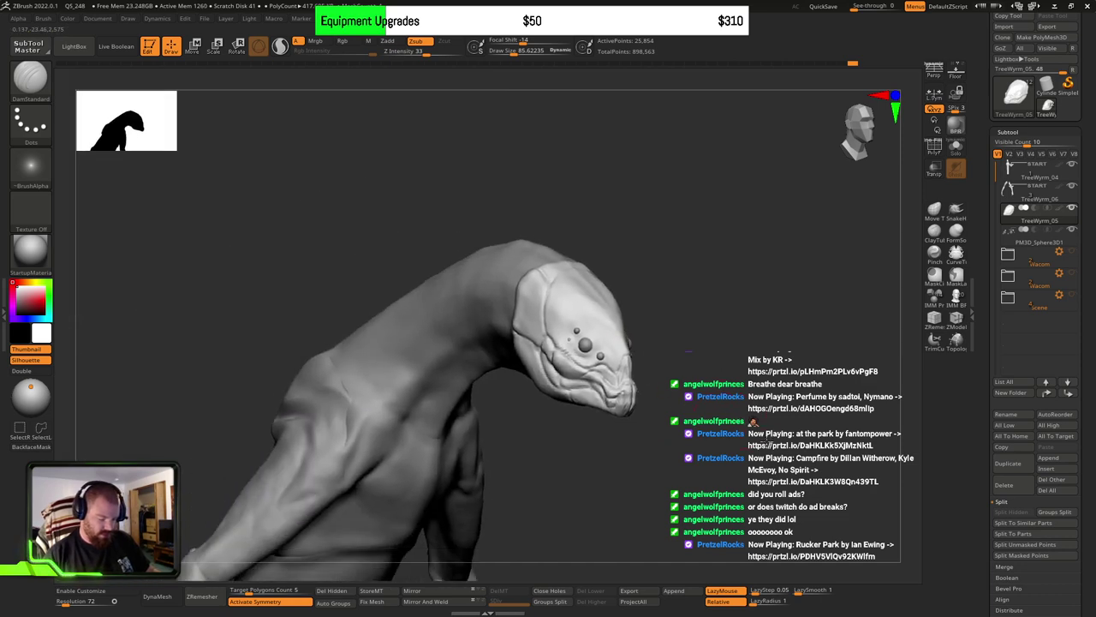
pyautogui.moveTo(724, 391); pyautogui.dragTo(600, 403)
pyautogui.moveTo(751, 424); pyautogui.dragTo(763, 391, button='right')
pyautogui.moveTo(562, 399)
pyautogui.mouseDown()
pyautogui.moveTo(716, 398)
pyautogui.moveTo(698, 401)
pyautogui.moveTo(704, 419)
pyautogui.mouseUp()
pyautogui.moveTo(704, 418)
pyautogui.keyDown('ctrl'); pyautogui.mouseDown(button='right')
pyautogui.moveTo(729, 395)
pyautogui.moveTo(712, 399)
pyautogui.mouseUp(button='right'); pyautogui.keyUp('ctrl')
# Step: Switch to ClayBuildup with a brush size of about 58 and try sculpting the surface around the lower front eye
pyautogui.press('b')
pyautogui.press('c')
pyautogui.press('b')
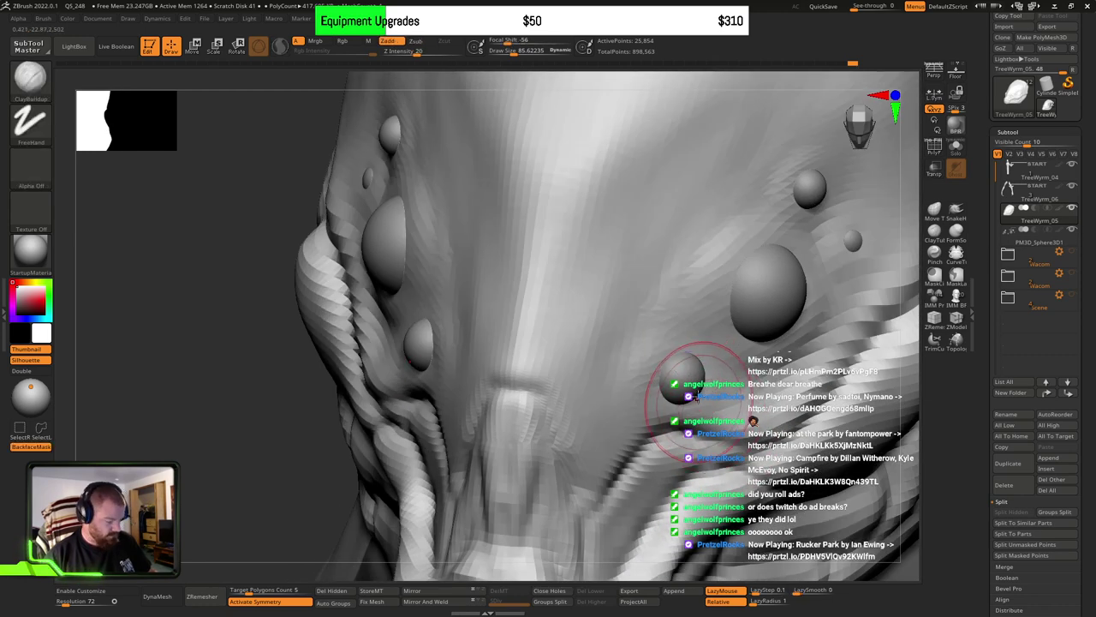
pyautogui.press('s')
pyautogui.moveTo(685, 402)
pyautogui.mouseDown()
pyautogui.moveTo(671, 403)
pyautogui.moveTo(724, 358)
pyautogui.moveTo(685, 396)
pyautogui.moveTo(635, 373)
pyautogui.mouseUp()
pyautogui.moveTo(790, 373)
pyautogui.mouseDown(button='right')
pyautogui.moveTo(844, 370)
pyautogui.moveTo(744, 364)
pyautogui.mouseUp(button='right')
# Step: Undo the last clay strokes and build up the surface around the upper and smallest eyes
pyautogui.hotkey('ctrl', 'z')
pyautogui.hotkey('ctrl', 'z')
pyautogui.hotkey('ctrl', 'z')
pyautogui.hotkey('ctrl', 'z')
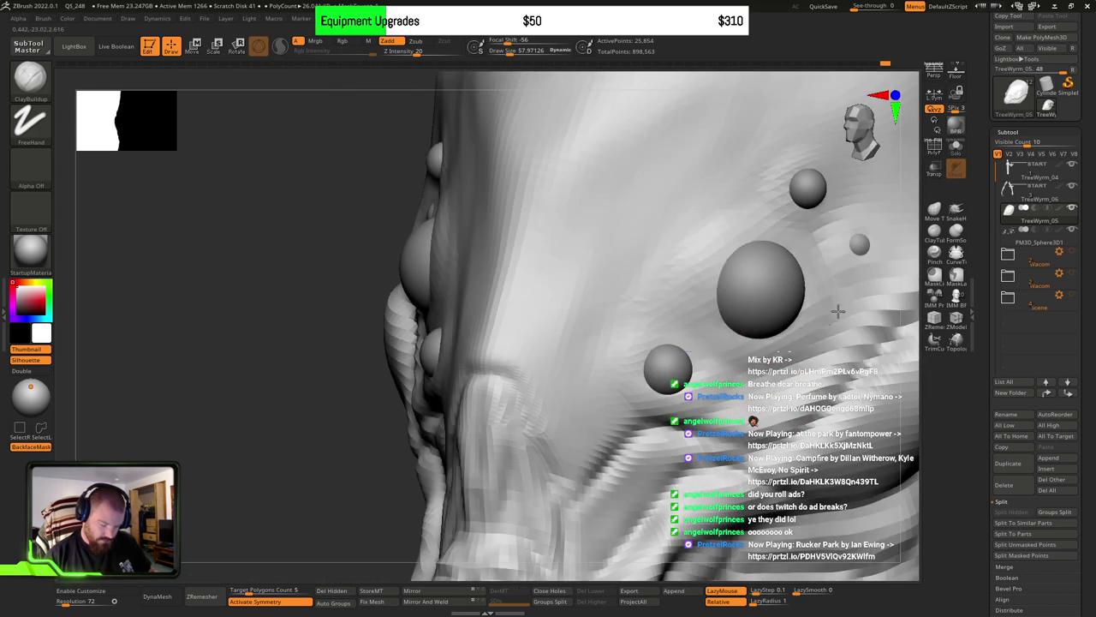
pyautogui.moveTo(851, 349); pyautogui.dragTo(654, 353, button='right')
pyautogui.moveTo(655, 353)
pyautogui.mouseDown()
pyautogui.moveTo(695, 297)
pyautogui.moveTo(720, 318)
pyautogui.moveTo(703, 330)
pyautogui.moveTo(756, 343)
pyautogui.moveTo(738, 299)
pyautogui.moveTo(700, 356)
pyautogui.mouseUp()
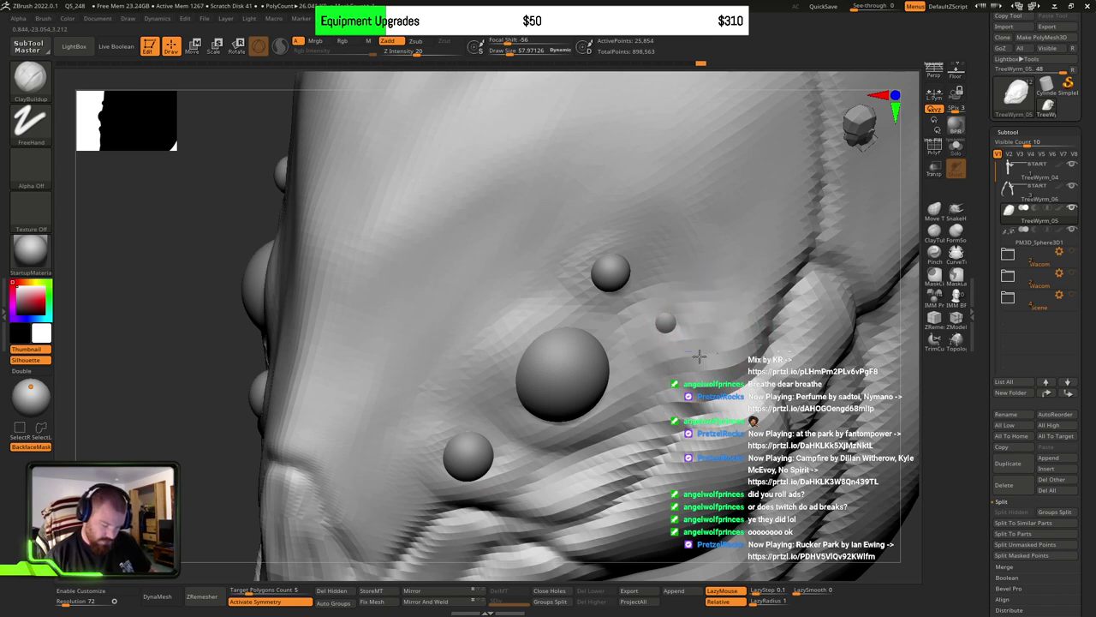
# Step: Switch to DamStandard and carve a curved groove outlining the large domed plate on the forehead
pyautogui.moveTo(708, 340)
pyautogui.mouseDown(button='right')
pyautogui.moveTo(668, 391)
pyautogui.moveTo(706, 400)
pyautogui.moveTo(534, 440)
pyautogui.mouseUp(button='right')
pyautogui.press('b')
pyautogui.press('d')
pyautogui.press('s')
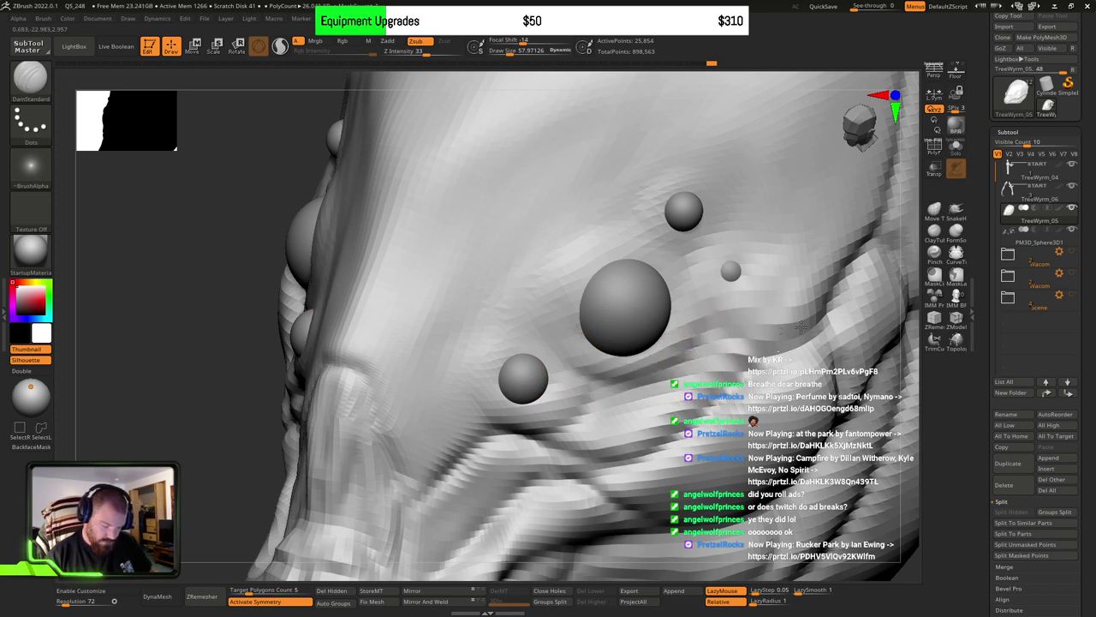
pyautogui.moveTo(802, 328)
pyautogui.mouseDown(button='right')
pyautogui.moveTo(716, 394)
pyautogui.moveTo(744, 351)
pyautogui.moveTo(738, 334)
pyautogui.moveTo(708, 344)
pyautogui.moveTo(700, 333)
pyautogui.moveTo(697, 251)
pyautogui.mouseUp(button='right')
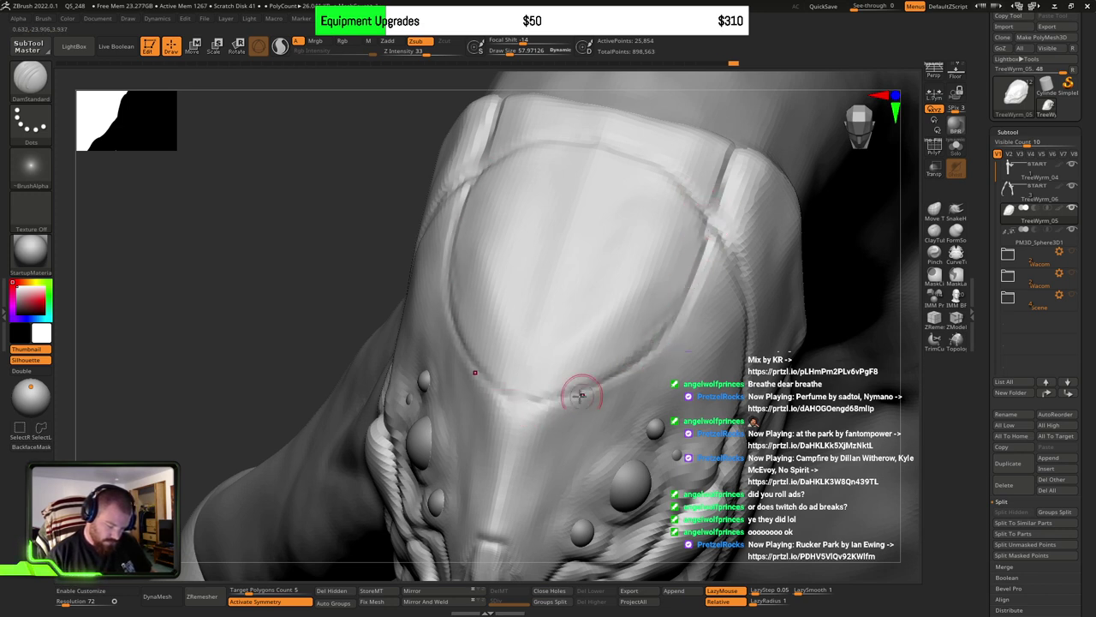
# Step: Carve mirrored grooves converging from the forehead dome past the eyes to the muzzle bridge, forming a tapered plate
pyautogui.moveTo(676, 385); pyautogui.dragTo(686, 315, button='right')
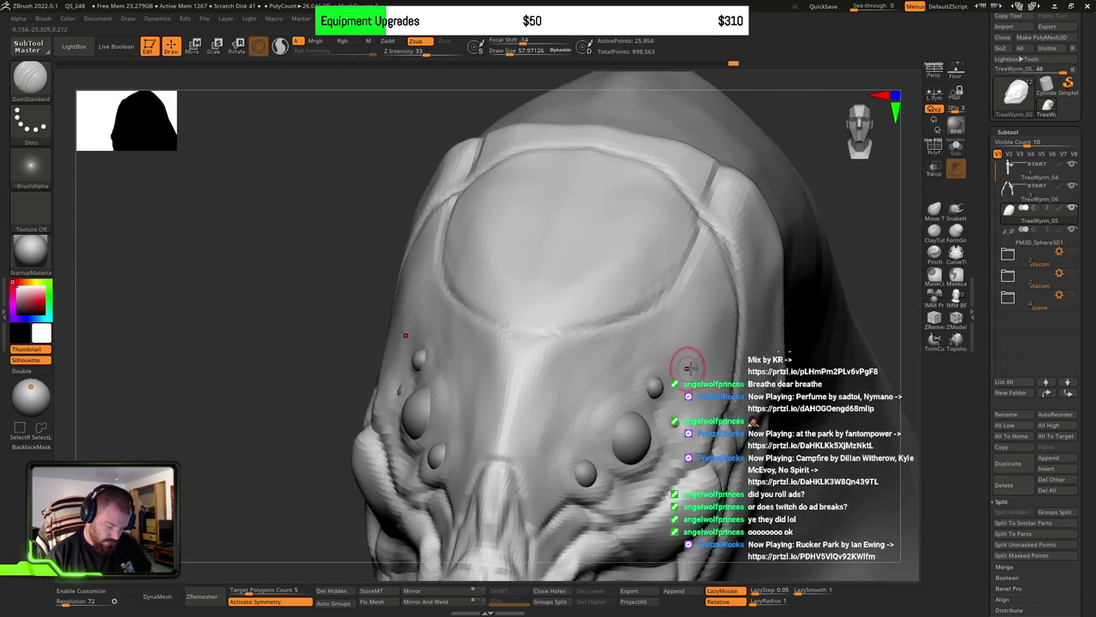
pyautogui.moveTo(750, 364)
pyautogui.mouseDown(button='right')
pyautogui.moveTo(681, 365)
pyautogui.moveTo(656, 316)
pyautogui.moveTo(560, 321)
pyautogui.moveTo(574, 324)
pyautogui.mouseUp(button='right')
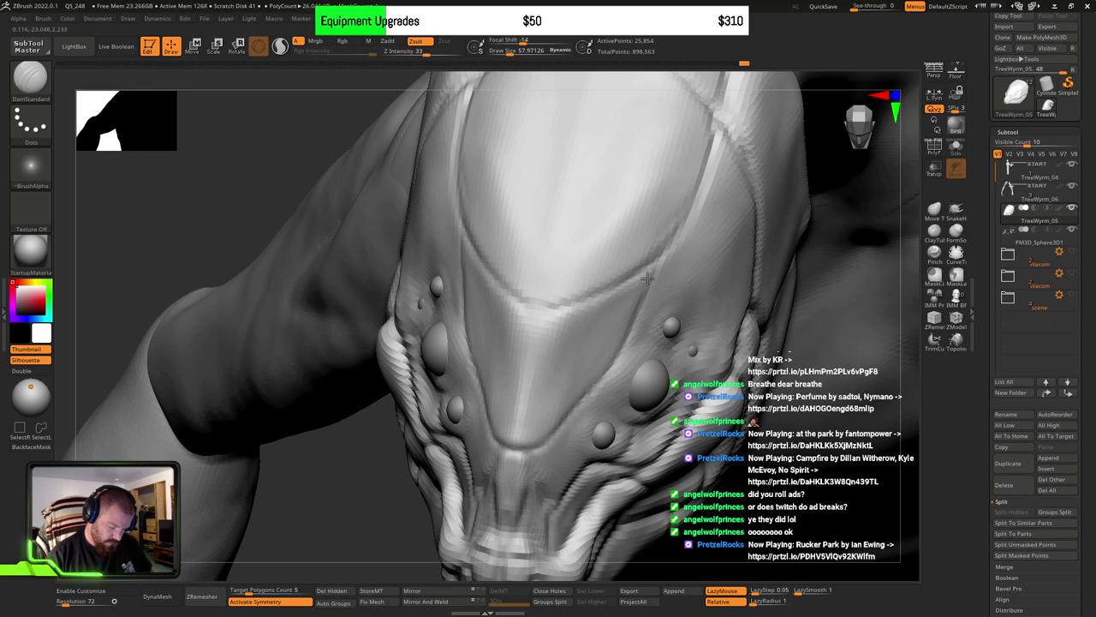
pyautogui.moveTo(499, 288)
pyautogui.mouseDown(button='right')
pyautogui.moveTo(597, 385)
pyautogui.moveTo(594, 399)
pyautogui.moveTo(597, 372)
pyautogui.mouseUp(button='right')
pyautogui.moveTo(653, 289)
pyautogui.mouseDown()
pyautogui.moveTo(579, 355)
pyautogui.moveTo(556, 442)
pyautogui.mouseUp()
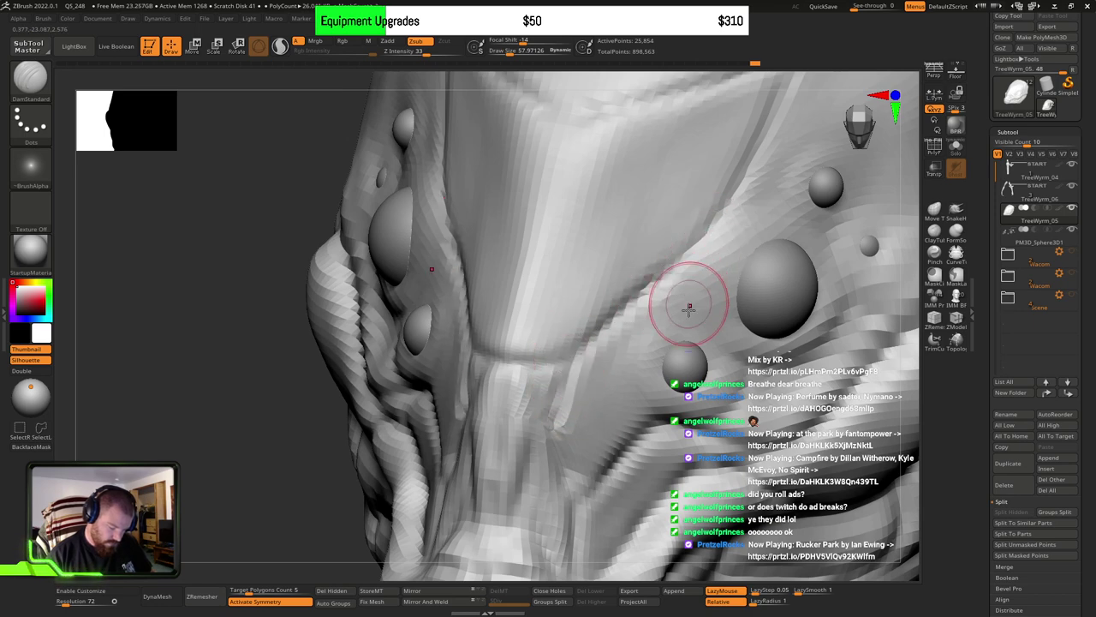
pyautogui.moveTo(685, 299); pyautogui.dragTo(598, 352, button='right')
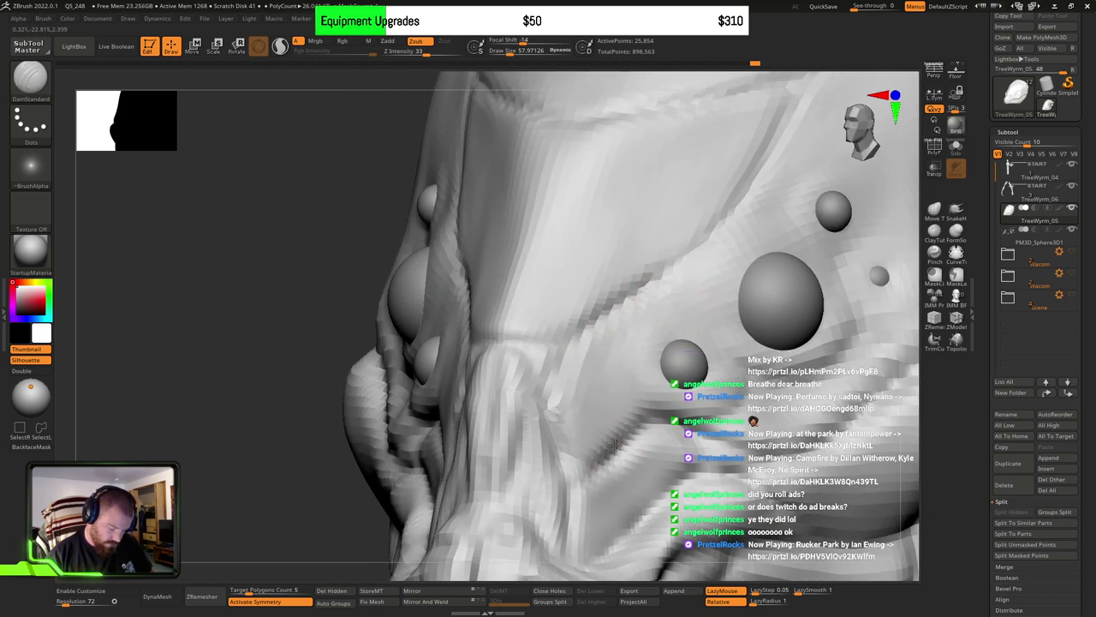
pyautogui.moveTo(645, 414); pyautogui.dragTo(693, 406, button='right')
pyautogui.moveTo(685, 402)
pyautogui.mouseDown(button='right')
pyautogui.moveTo(642, 391)
pyautogui.moveTo(673, 421)
pyautogui.moveTo(674, 392)
pyautogui.mouseUp(button='right')
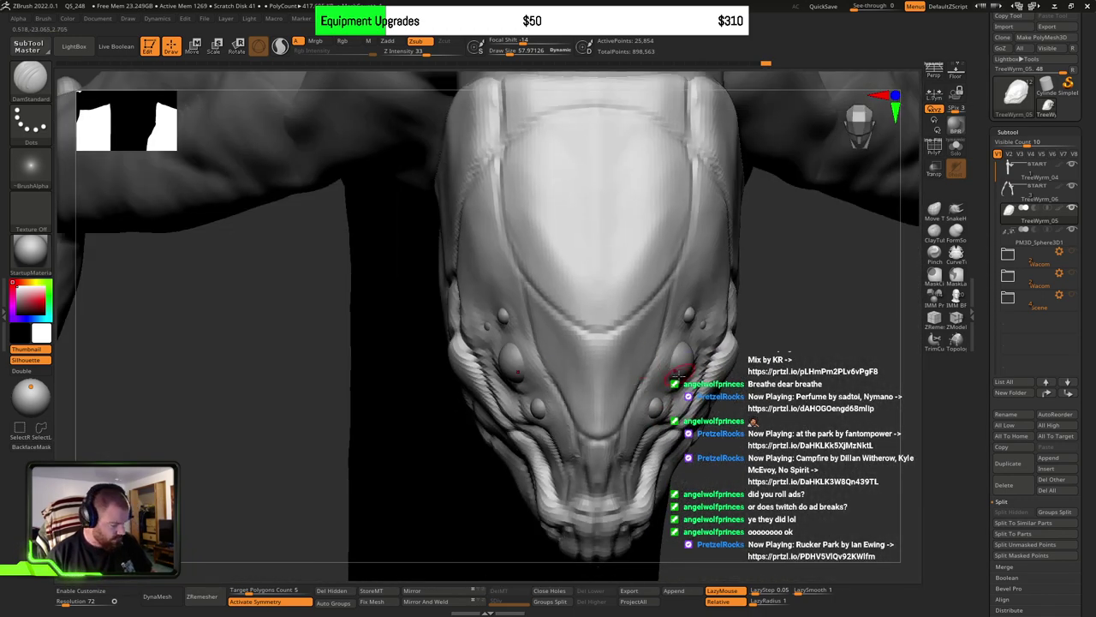
# Step: Switch to the Move brush, select the eyes subtool and isolate it with Solo
pyautogui.press('b')
pyautogui.press('m')
pyautogui.press('v')
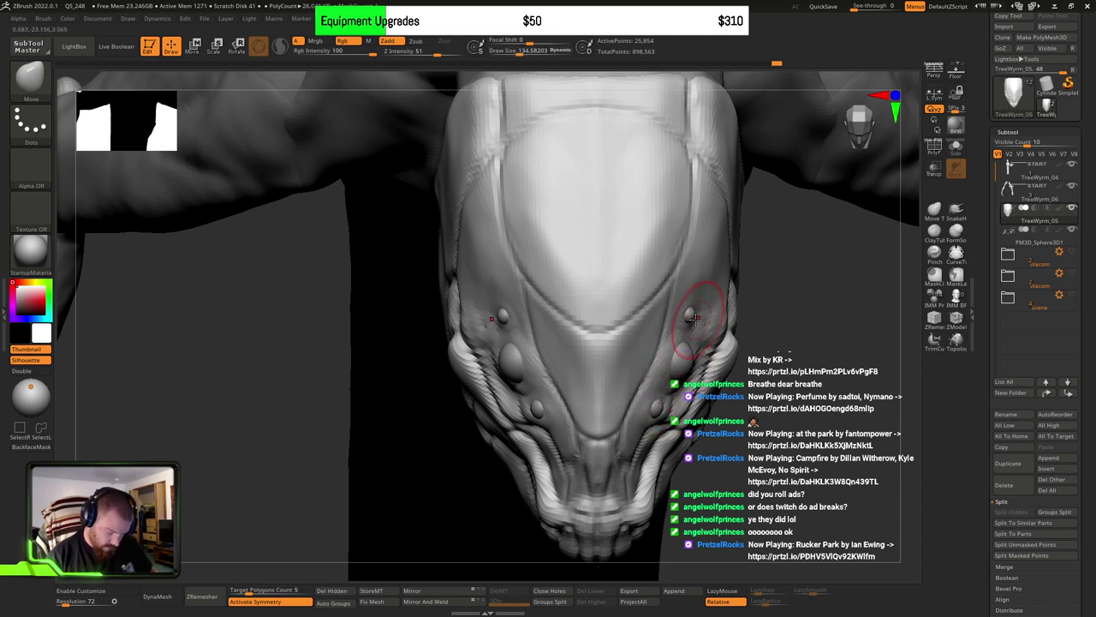
pyautogui.moveTo(703, 301)
pyautogui.mouseDown(button='right')
pyautogui.moveTo(705, 283)
pyautogui.moveTo(720, 300)
pyautogui.moveTo(680, 312)
pyautogui.moveTo(688, 377)
pyautogui.moveTo(690, 362)
pyautogui.mouseUp(button='right')
pyautogui.keyDown('alt'); pyautogui.click(623, 367); pyautogui.keyUp('alt')
pyautogui.keyDown('ctrl'); pyautogui.click(131, 337); pyautogui.keyUp('ctrl')
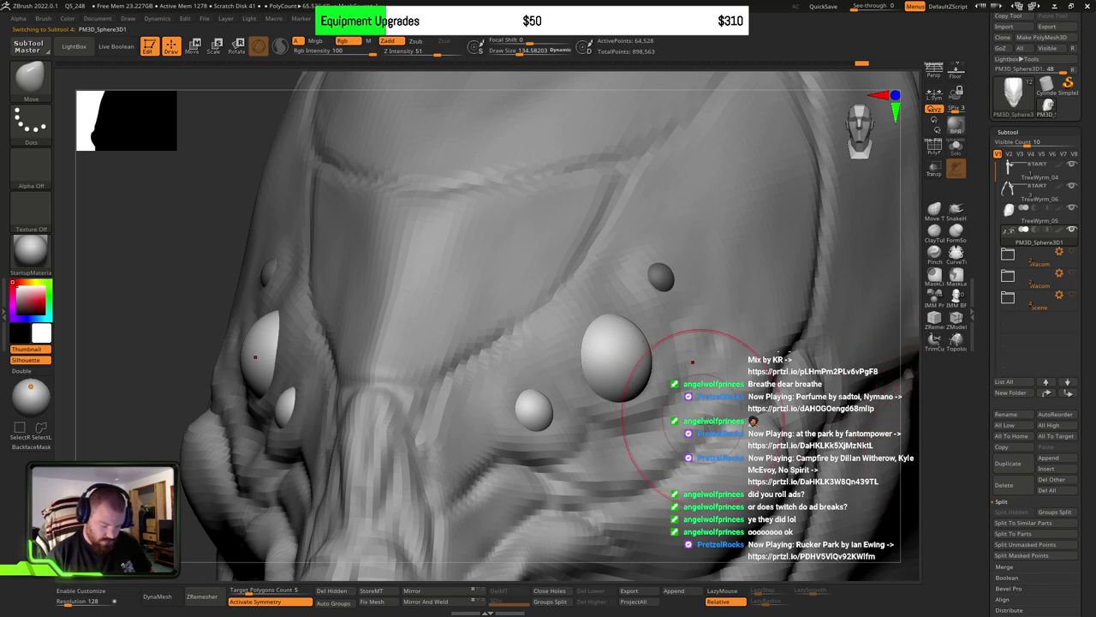
pyautogui.click(957, 147)
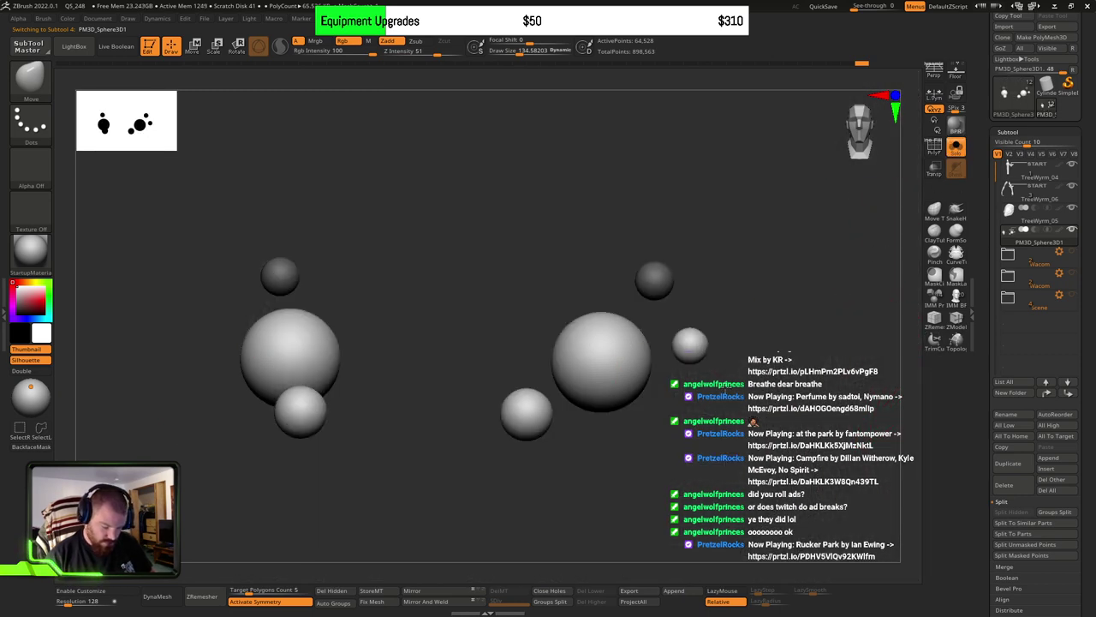
# Step: Mask every eye except the smallest rear one and centre the move gizmo on it
pyautogui.moveTo(726, 390); pyautogui.dragTo(705, 351, button='right')
pyautogui.keyDown('ctrl'); pyautogui.moveTo(719, 381); pyautogui.dragTo(704, 368); pyautogui.keyUp('ctrl')
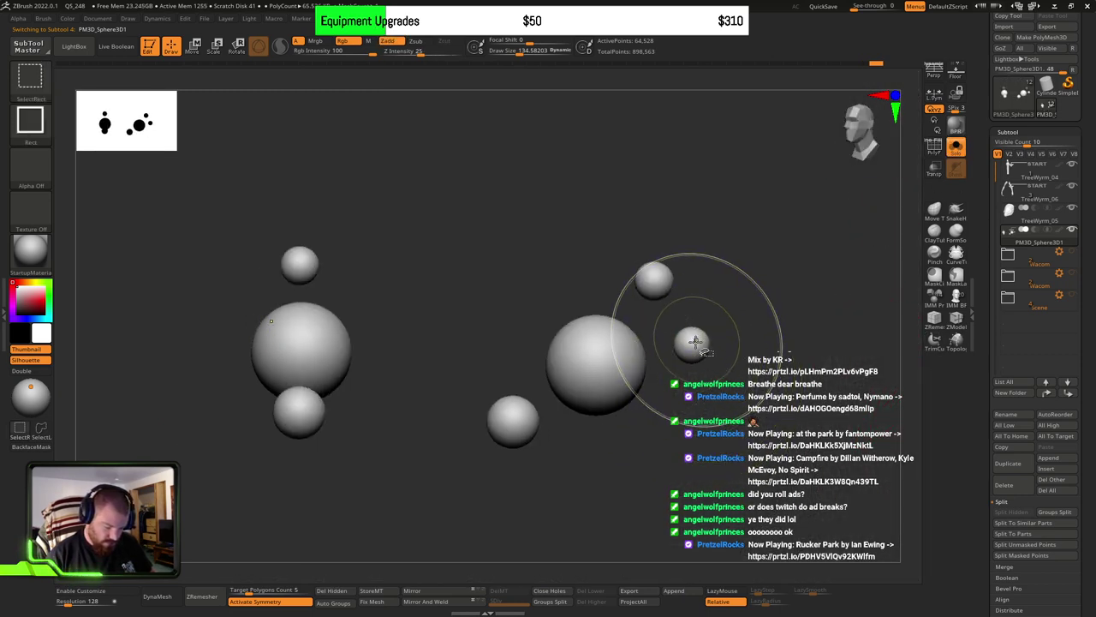
pyautogui.keyDown('ctrl'); pyautogui.keyDown('shift'); pyautogui.click(695, 343); pyautogui.keyUp('shift'); pyautogui.keyUp('ctrl')
pyautogui.keyDown('ctrl'); pyautogui.click(709, 416); pyautogui.keyUp('ctrl')
pyautogui.keyDown('ctrl'); pyautogui.keyDown('shift'); pyautogui.click(718, 423); pyautogui.keyUp('shift'); pyautogui.keyUp('ctrl')
pyautogui.keyDown('ctrl'); pyautogui.click(725, 425); pyautogui.keyUp('ctrl')
pyautogui.press('w')
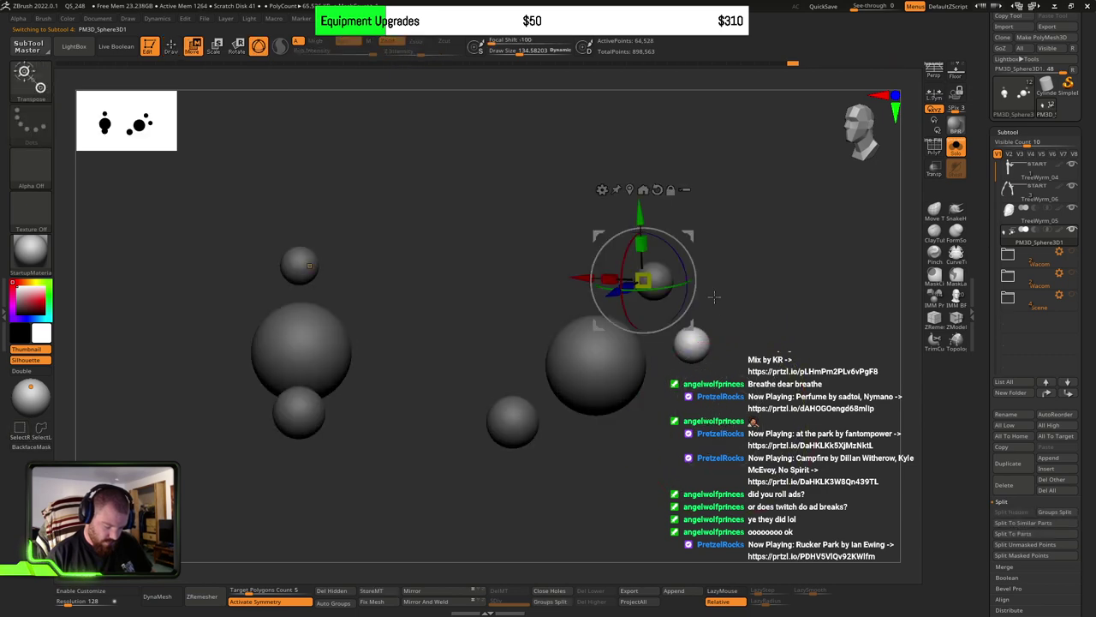
pyautogui.click(630, 189)
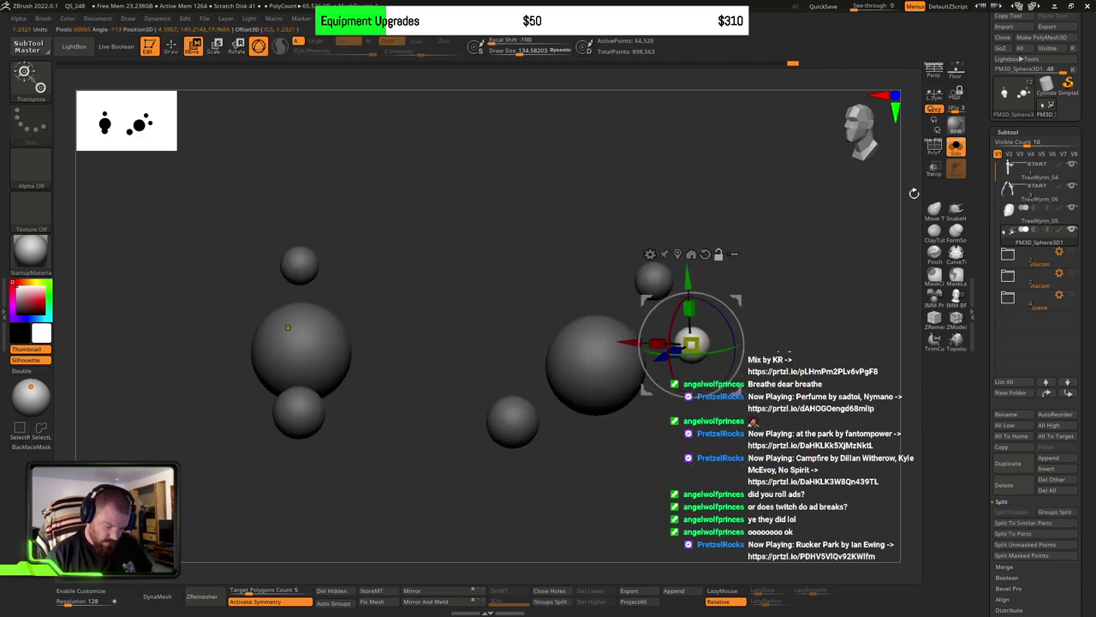
# Step: Show the full model again, move the smallest eye outward from the head surface and clear the mask
pyautogui.click(956, 146)
pyautogui.moveTo(738, 387); pyautogui.dragTo(758, 378)
pyautogui.moveTo(758, 377)
pyautogui.keyDown('ctrl'); pyautogui.mouseDown(button='right')
pyautogui.moveTo(771, 428)
pyautogui.moveTo(721, 421)
pyautogui.mouseUp(button='right'); pyautogui.keyUp('ctrl')
pyautogui.press('q')
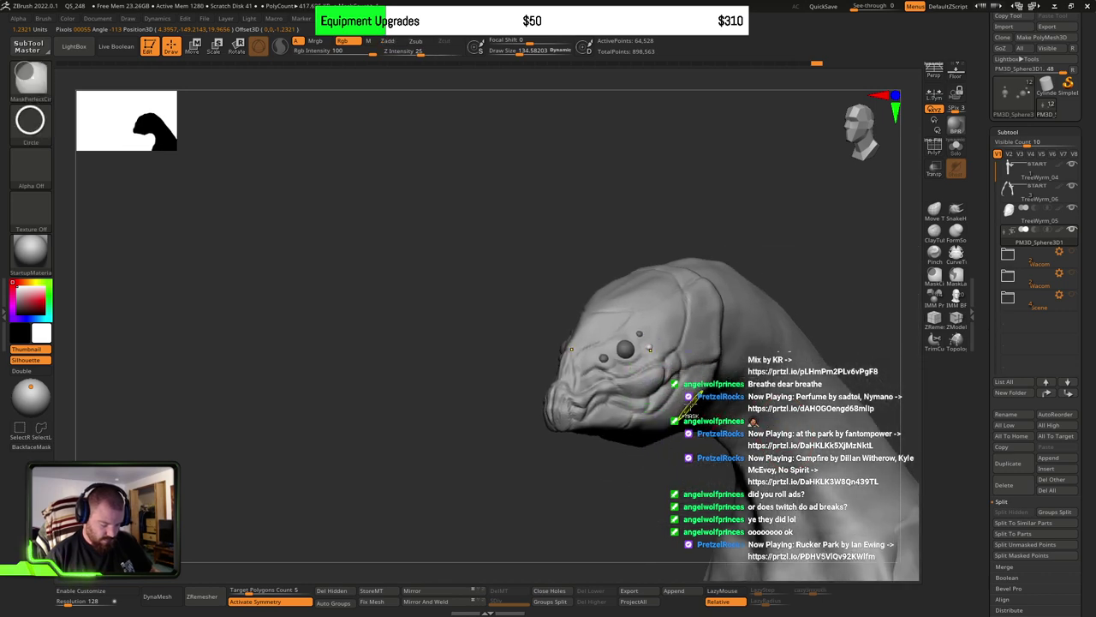
pyautogui.moveTo(573, 347); pyautogui.dragTo(677, 416)
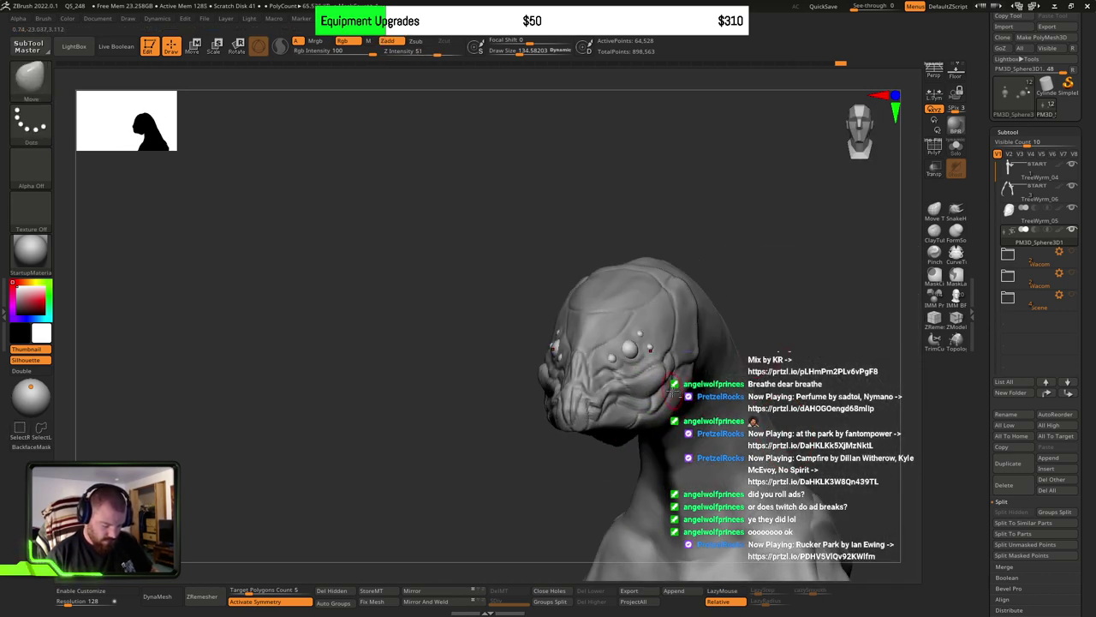
# Step: Select the head subtool and adjust its shape with the Move brush at a size of about 135
pyautogui.keyDown('alt'); pyautogui.click(672, 391); pyautogui.keyUp('alt')
pyautogui.moveTo(824, 341); pyautogui.dragTo(749, 323, button='right')
pyautogui.moveTo(531, 341)
pyautogui.mouseDown(button='right')
pyautogui.moveTo(661, 345)
pyautogui.moveTo(548, 352)
pyautogui.mouseUp(button='right')
pyautogui.keyDown('ctrl'); pyautogui.moveTo(612, 339); pyautogui.dragTo(624, 394, button='right'); pyautogui.keyUp('ctrl')
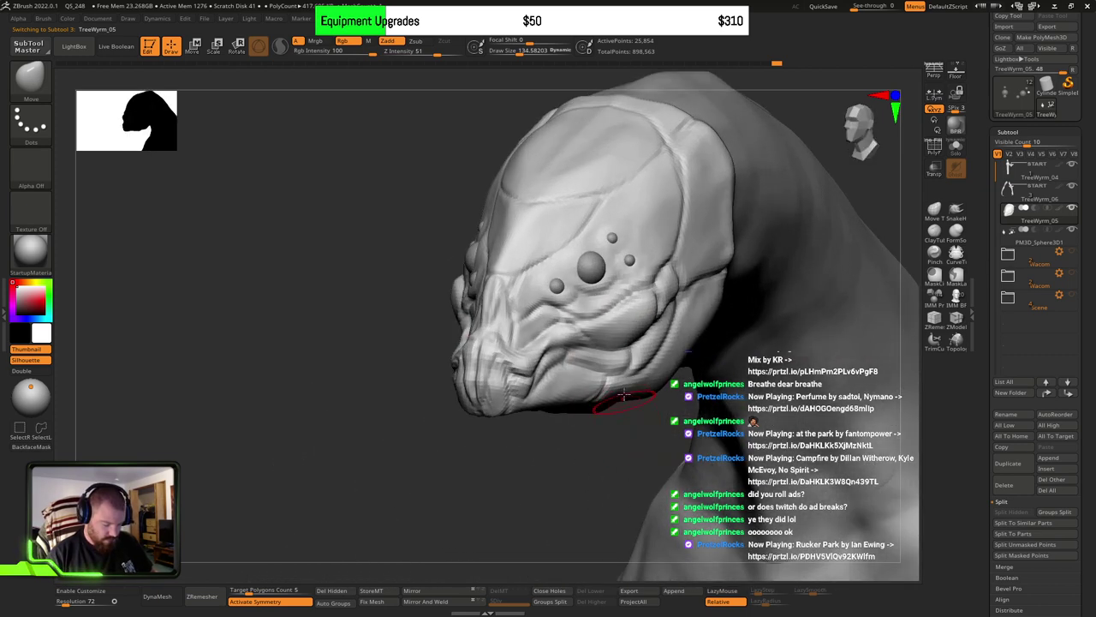
pyautogui.moveTo(623, 394); pyautogui.dragTo(658, 334)
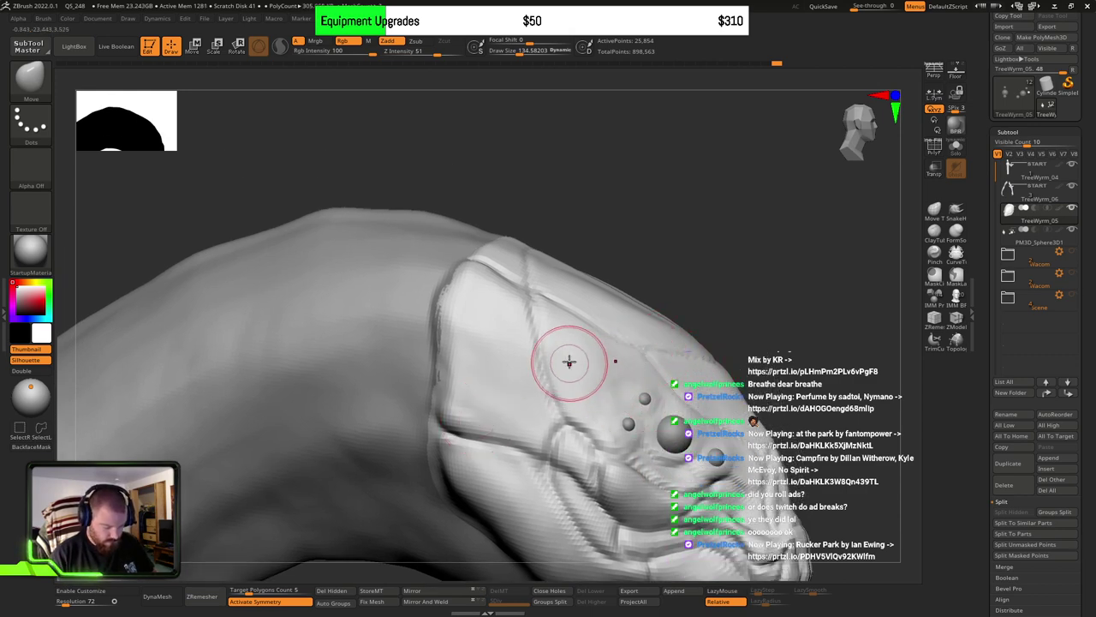
# Step: Smooth away the groove running down the side of the head behind the eyes
pyautogui.moveTo(569, 363); pyautogui.dragTo(577, 375, button='right')
pyautogui.keyDown('shift'); pyautogui.moveTo(578, 374); pyautogui.dragTo(552, 389); pyautogui.keyUp('shift')
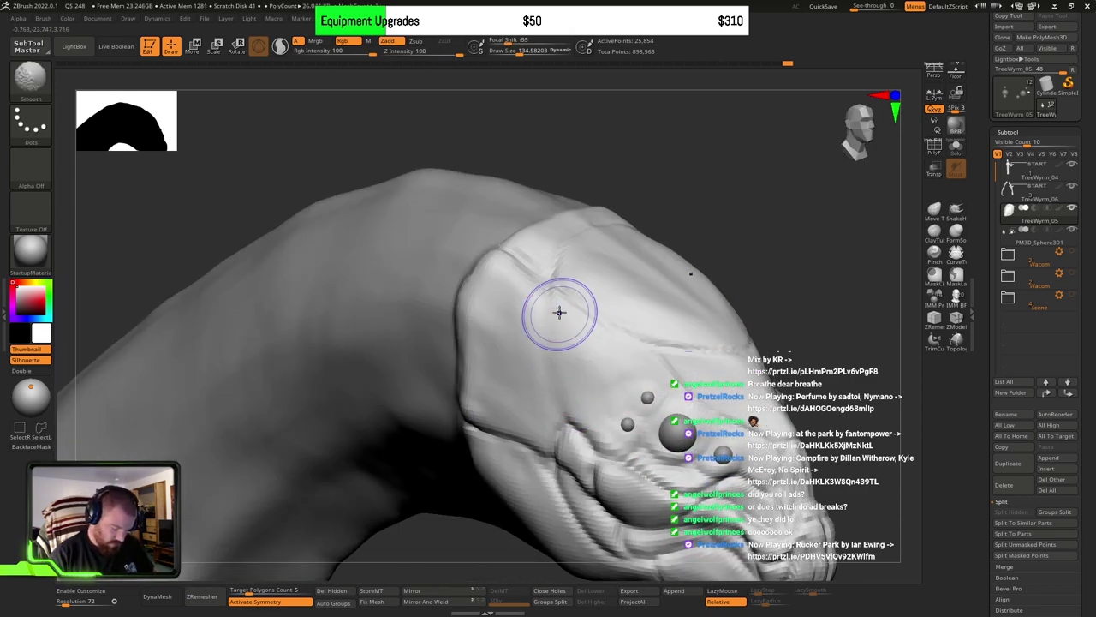
pyautogui.moveTo(502, 331)
pyautogui.mouseDown(button='right')
pyautogui.moveTo(656, 377)
pyautogui.moveTo(651, 401)
pyautogui.moveTo(748, 339)
pyautogui.mouseUp(button='right')
pyautogui.moveTo(749, 338); pyautogui.dragTo(784, 296)
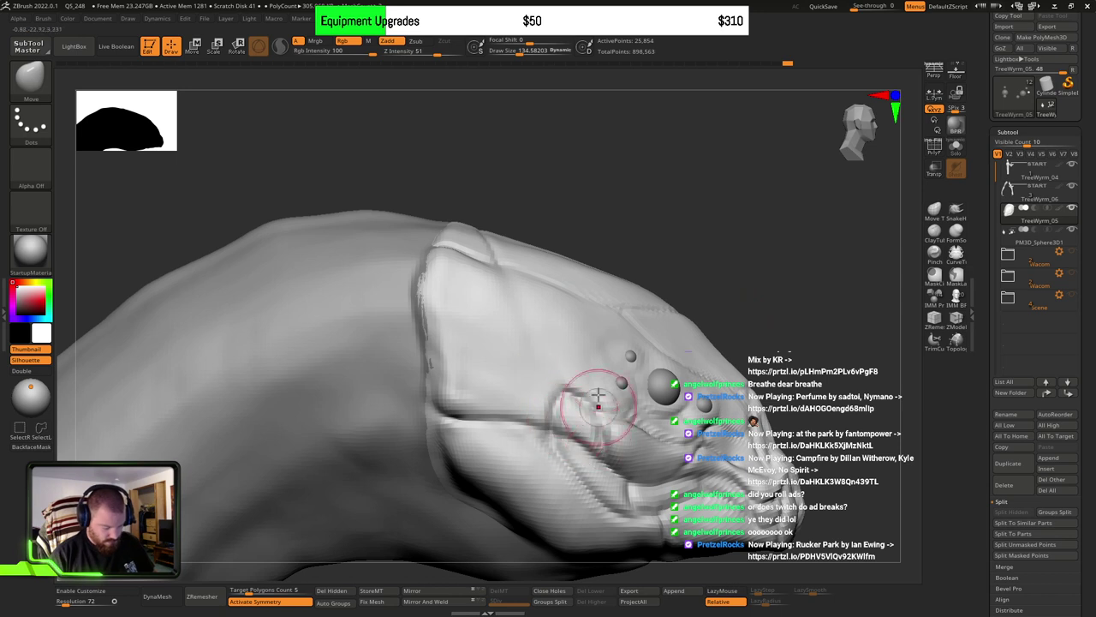
# Step: Switch to DamStandard and carve a curved groove behind the eyes and a branch back to the head's rear edge
pyautogui.press('b')
pyautogui.press('d')
pyautogui.press('s')
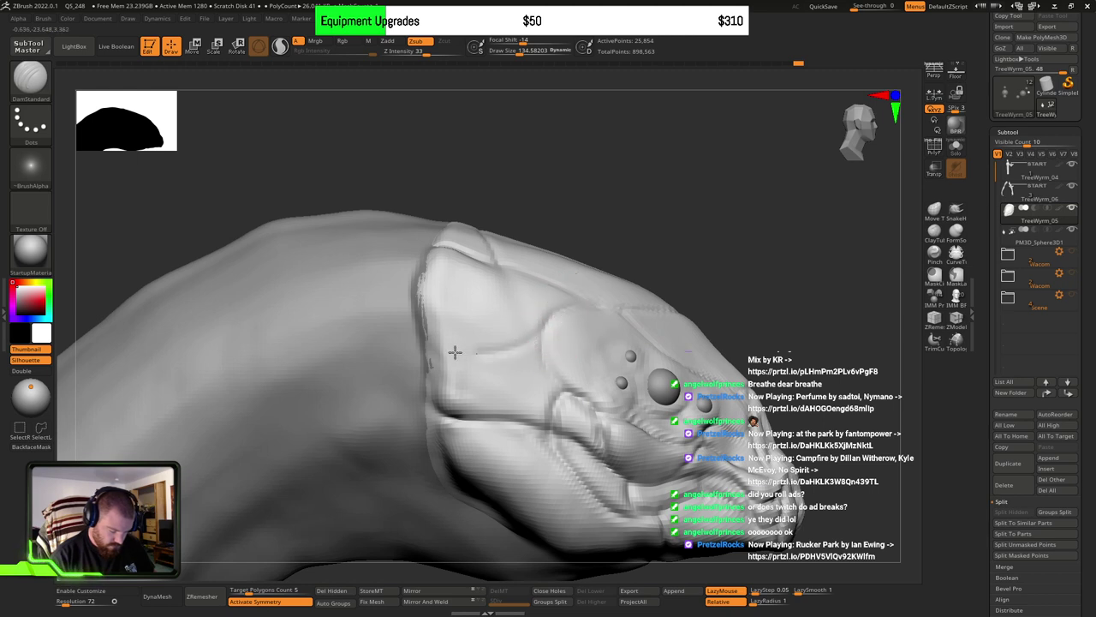
pyautogui.moveTo(455, 352)
pyautogui.mouseDown()
pyautogui.moveTo(426, 341)
pyautogui.moveTo(565, 312)
pyautogui.mouseUp()
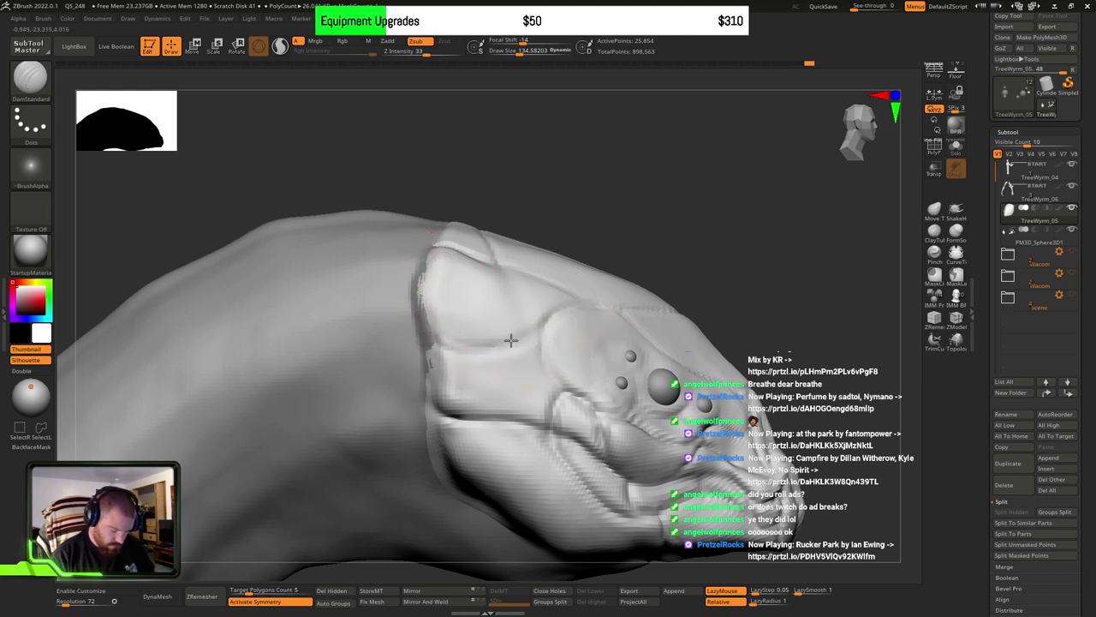
pyautogui.moveTo(552, 356); pyautogui.dragTo(550, 378)
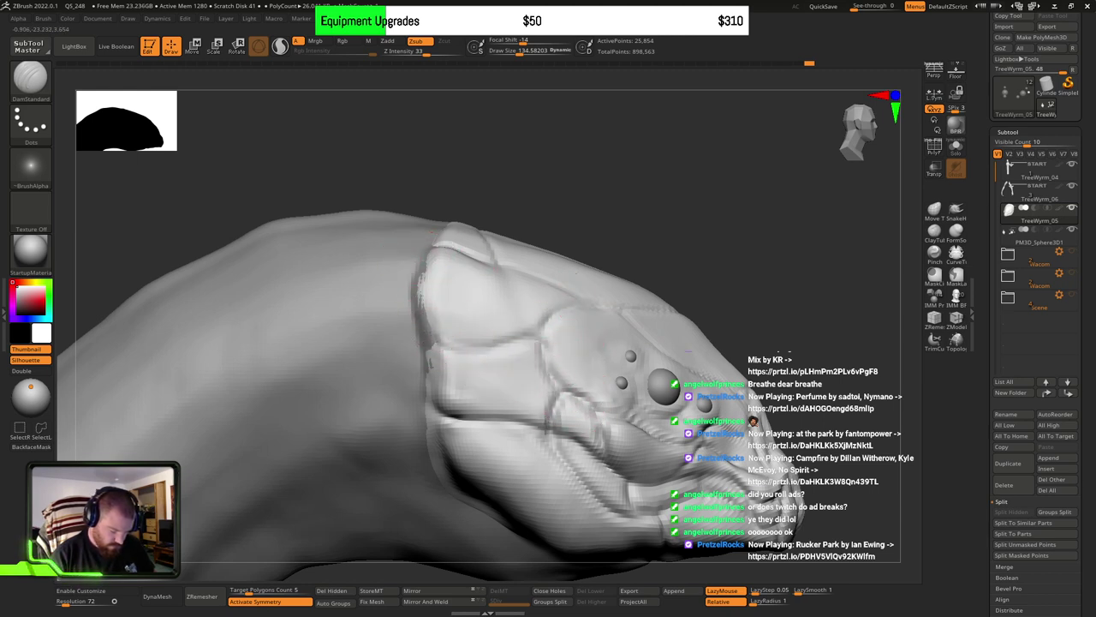
# Step: Examine the carved head together with the neck, torso and arms from the front and both sides
pyautogui.moveTo(644, 447); pyautogui.dragTo(570, 351, button='right')
pyautogui.moveTo(535, 328); pyautogui.dragTo(631, 259)
pyautogui.moveTo(631, 343)
pyautogui.keyDown('ctrl'); pyautogui.mouseDown(button='right')
pyautogui.moveTo(471, 328)
pyautogui.moveTo(641, 343)
pyautogui.moveTo(702, 368)
pyautogui.mouseUp(button='right'); pyautogui.keyUp('ctrl')
pyautogui.keyDown('alt'); pyautogui.moveTo(773, 380); pyautogui.dragTo(599, 334, button='right'); pyautogui.keyUp('alt')
pyautogui.moveTo(600, 334)
pyautogui.keyDown('ctrl'); pyautogui.mouseDown(button='right')
pyautogui.moveTo(685, 392)
pyautogui.moveTo(644, 394)
pyautogui.moveTo(732, 402)
pyautogui.moveTo(676, 330)
pyautogui.mouseUp(button='right'); pyautogui.keyUp('ctrl')
pyautogui.keyDown('alt'); pyautogui.click(641, 395); pyautogui.keyUp('alt')
pyautogui.moveTo(648, 400)
pyautogui.mouseDown(button='right')
pyautogui.moveTo(715, 403)
pyautogui.moveTo(632, 392)
pyautogui.moveTo(612, 304)
pyautogui.moveTo(644, 375)
pyautogui.mouseUp(button='right')
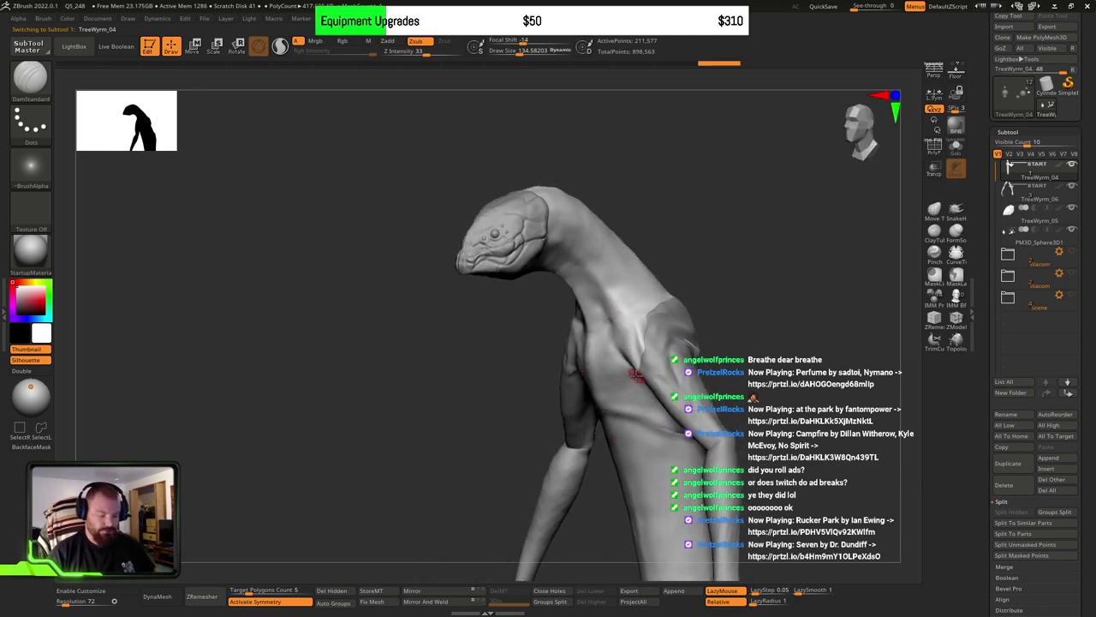
pyautogui.moveTo(809, 424); pyautogui.dragTo(773, 435, button='right')
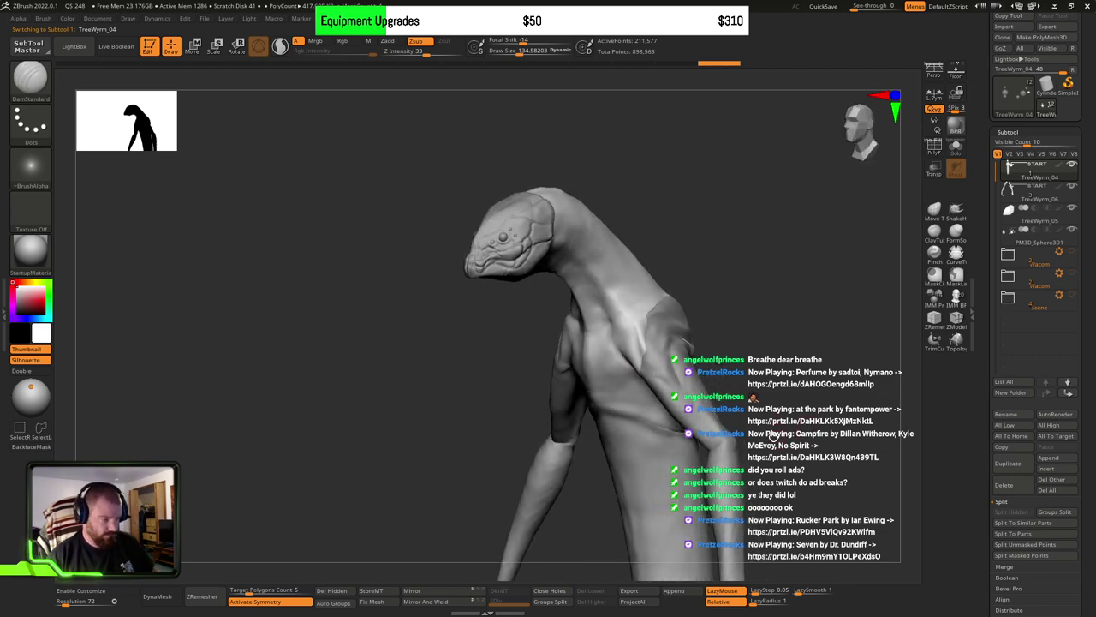
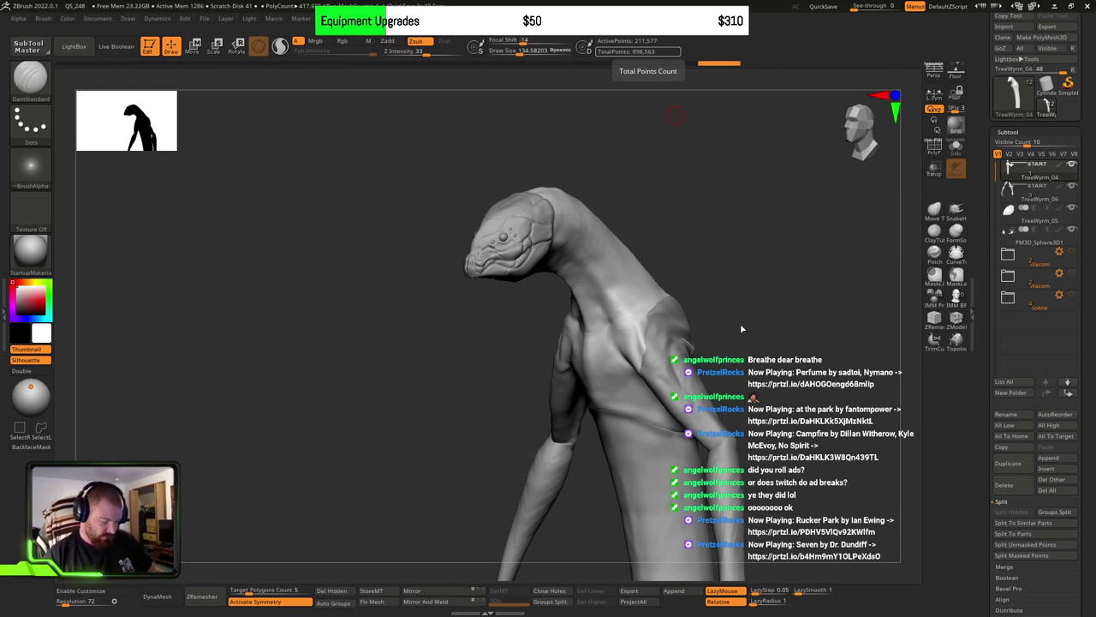
pyautogui.moveTo(742, 329)
pyautogui.mouseDown()
pyautogui.moveTo(618, 251)
pyautogui.moveTo(638, 252)
pyautogui.moveTo(578, 258)
pyautogui.mouseUp()
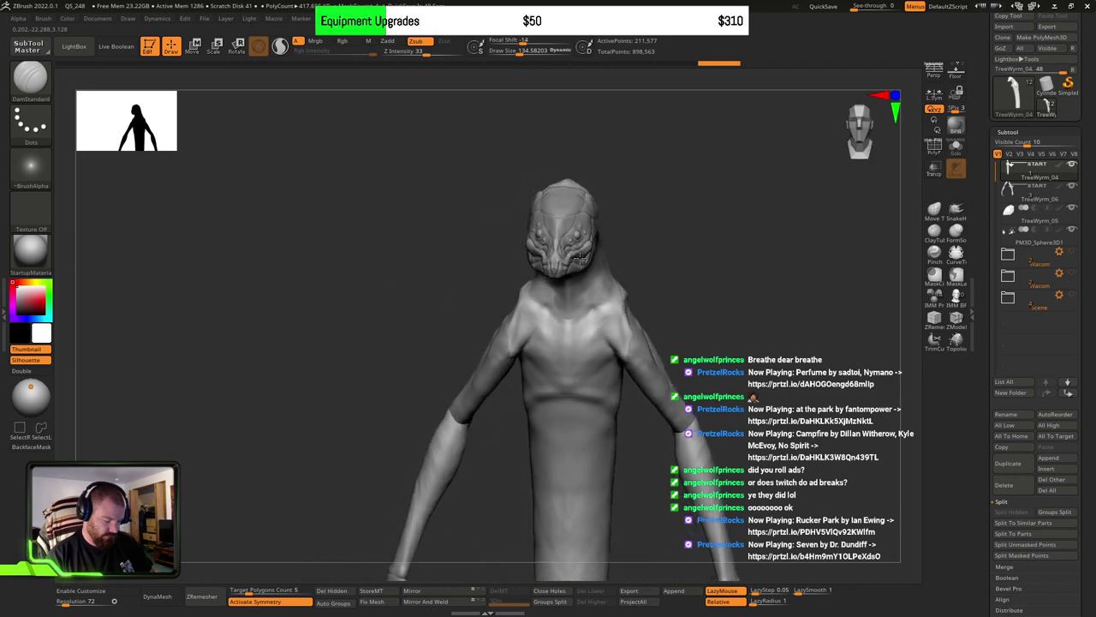
pyautogui.moveTo(579, 258)
pyautogui.mouseDown(button='right')
pyautogui.moveTo(553, 264)
pyautogui.moveTo(602, 358)
pyautogui.mouseUp(button='right')
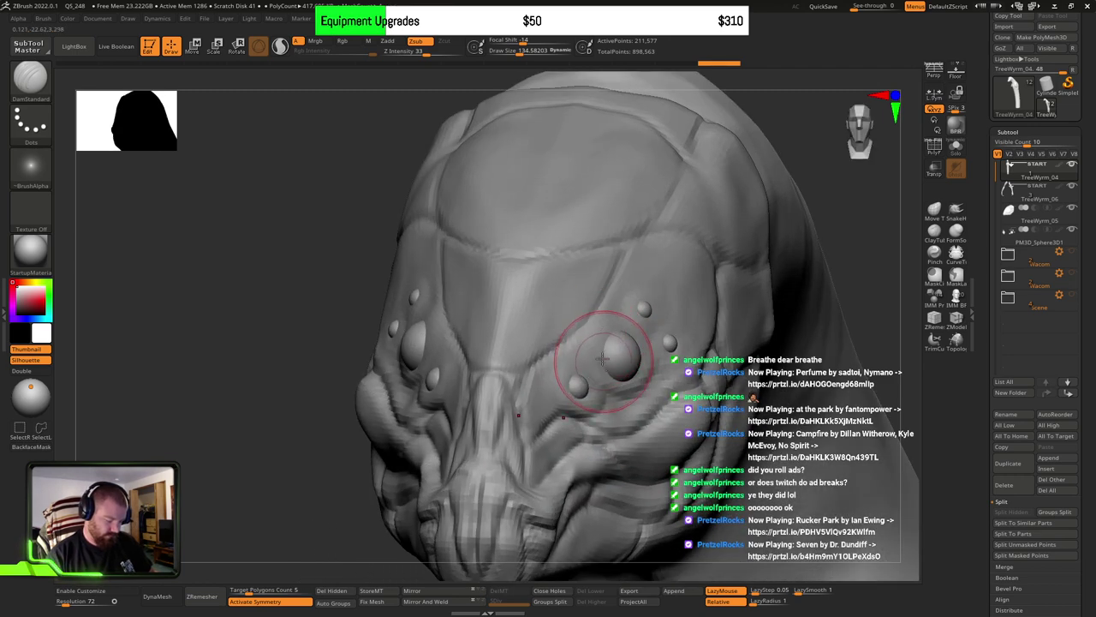
pyautogui.moveTo(602, 359); pyautogui.dragTo(614, 293)
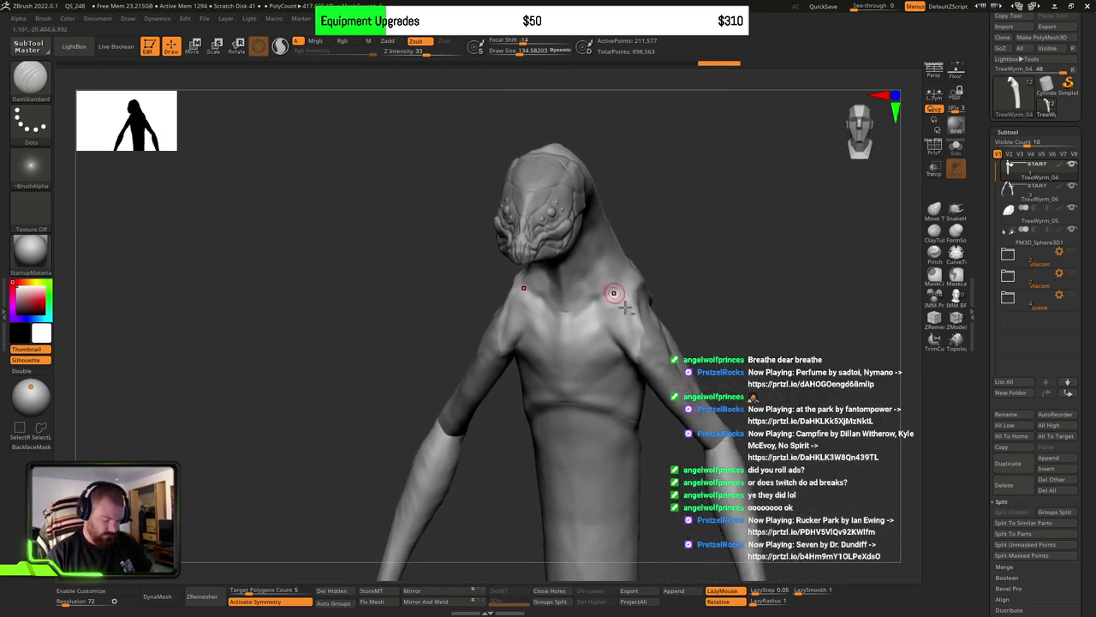
pyautogui.moveTo(739, 415); pyautogui.dragTo(658, 361, button='right')
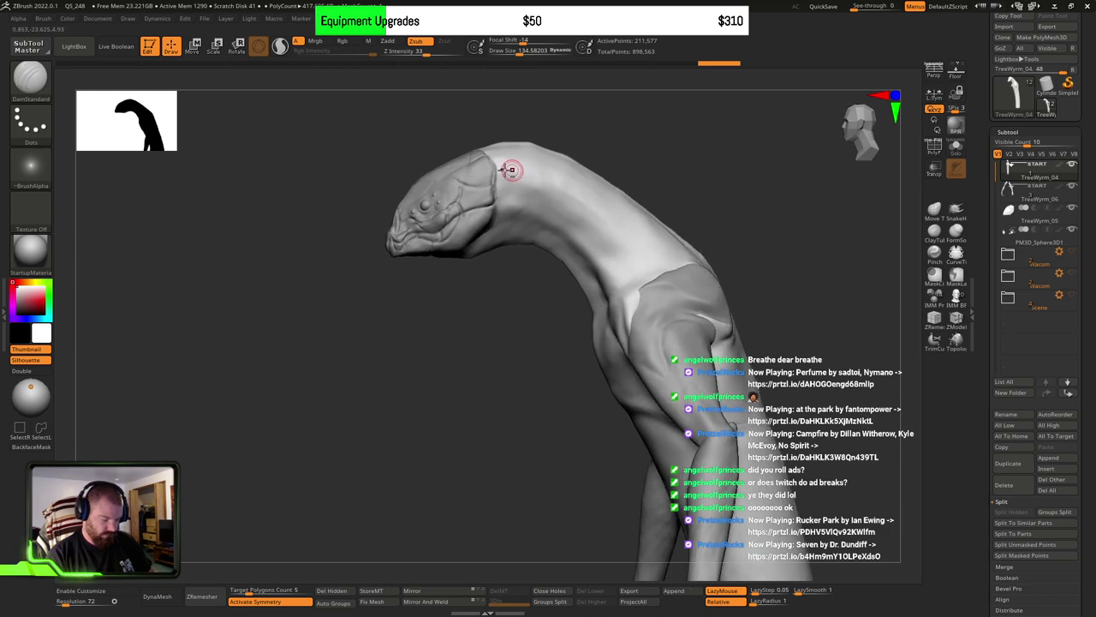
# Step: Select the head and try pulling its rear crown up and back into a raised crest with the Move brush at size about 492
pyautogui.keyDown('alt'); pyautogui.moveTo(505, 170); pyautogui.dragTo(563, 342, button='right'); pyautogui.keyUp('alt')
pyautogui.keyDown('alt'); pyautogui.click(482, 329); pyautogui.keyUp('alt')
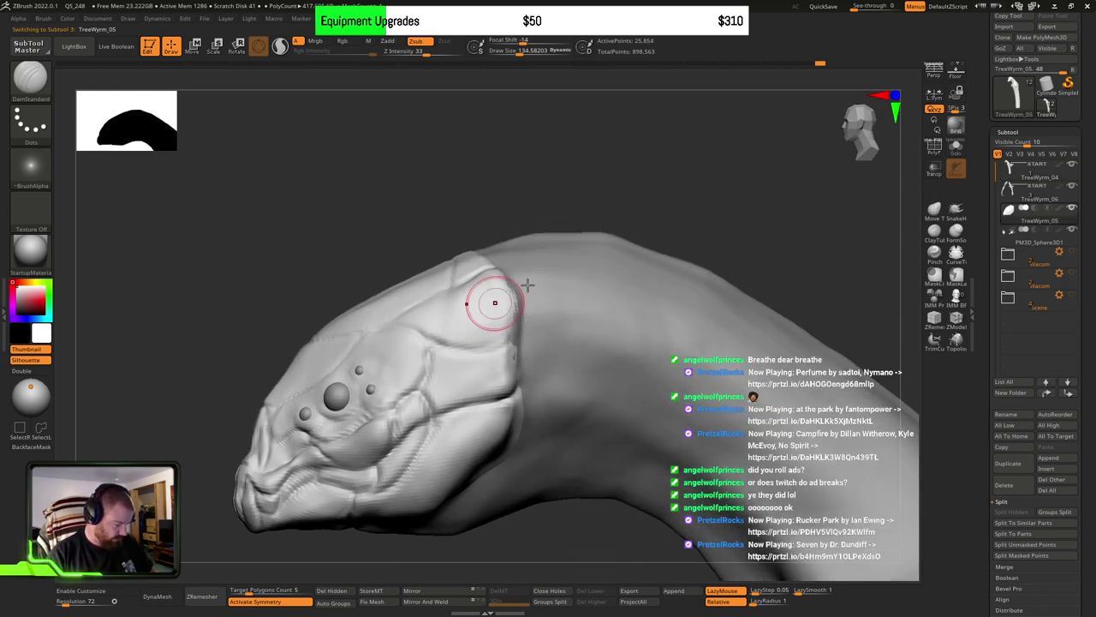
pyautogui.press('b')
pyautogui.press('m')
pyautogui.press('v')
pyautogui.moveTo(509, 283); pyautogui.dragTo(524, 282)
pyautogui.moveTo(540, 279); pyautogui.dragTo(531, 270, button='right')
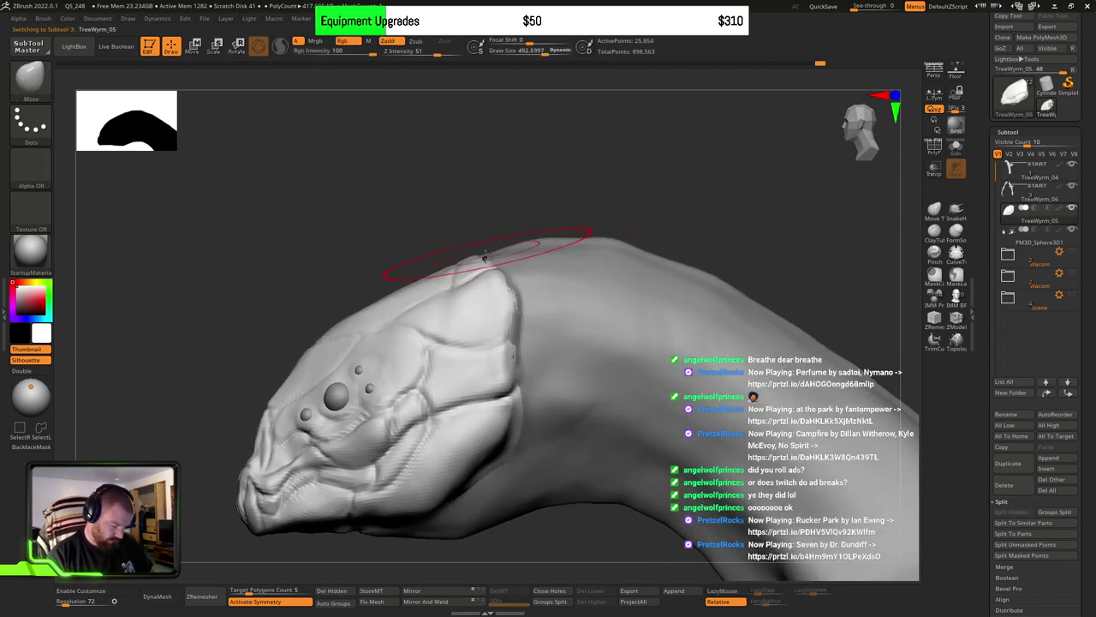
pyautogui.moveTo(483, 253); pyautogui.dragTo(496, 240)
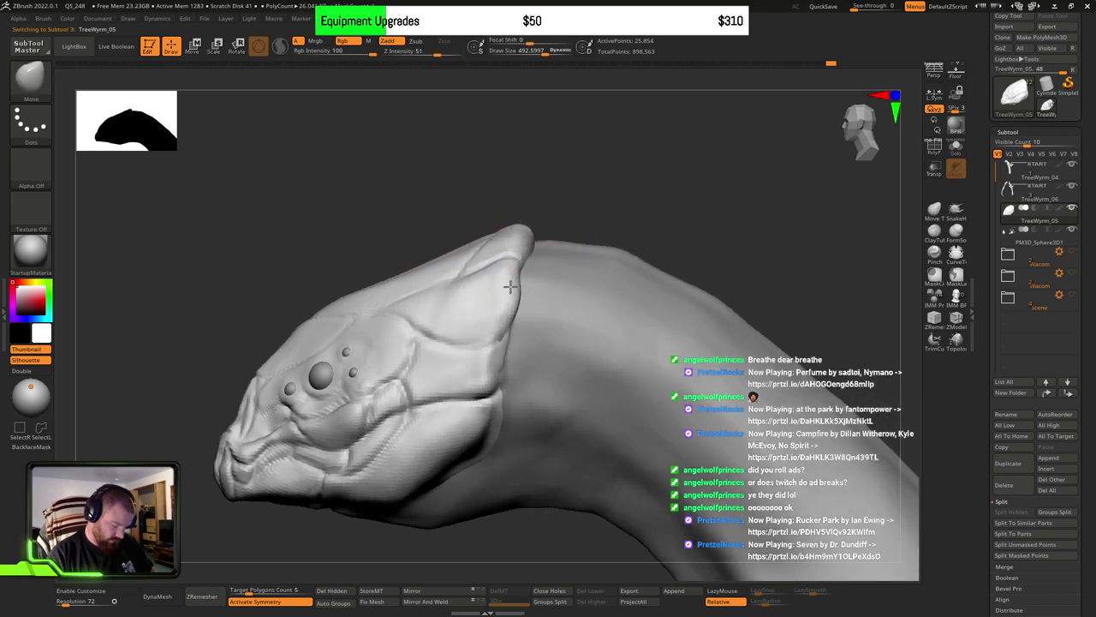
pyautogui.moveTo(504, 304); pyautogui.dragTo(518, 289)
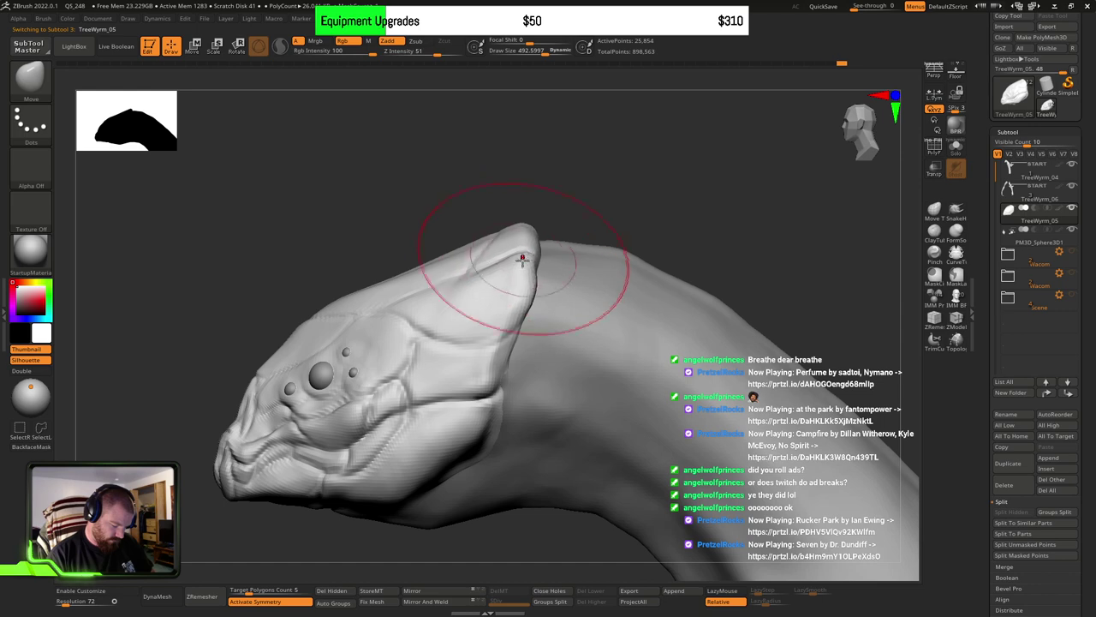
# Step: Try rounding the crest's rear edge and corners from above with the Move brush at size about 331
pyautogui.moveTo(527, 233); pyautogui.dragTo(460, 265, button='right')
pyautogui.press('s')
pyautogui.moveTo(460, 266); pyautogui.dragTo(455, 259)
pyautogui.moveTo(455, 259); pyautogui.dragTo(477, 259, button='right')
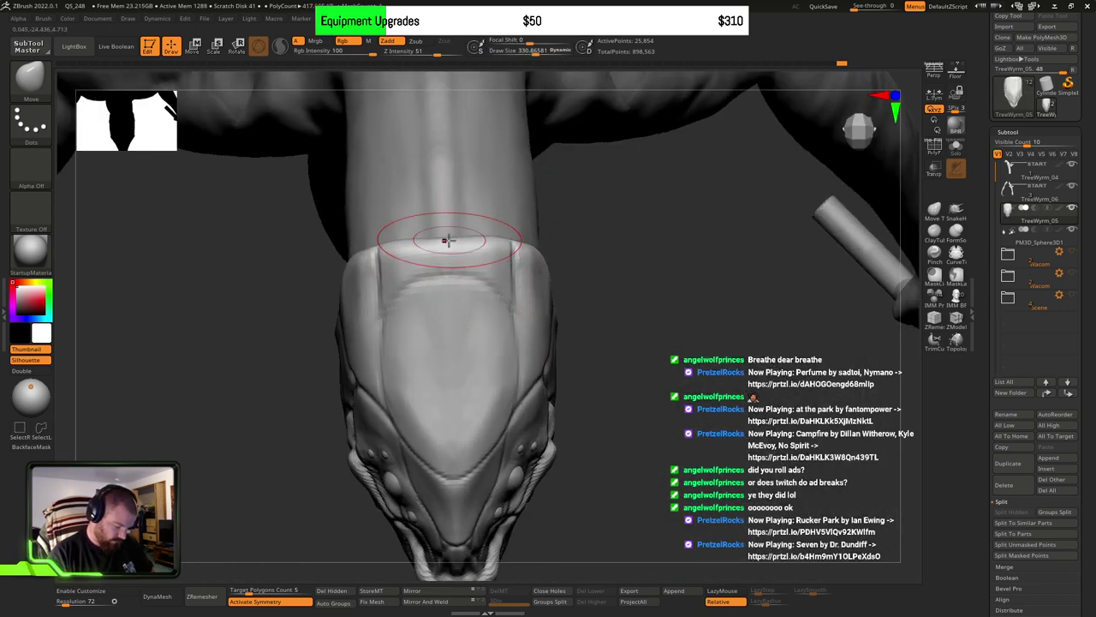
pyautogui.moveTo(446, 220); pyautogui.dragTo(477, 227)
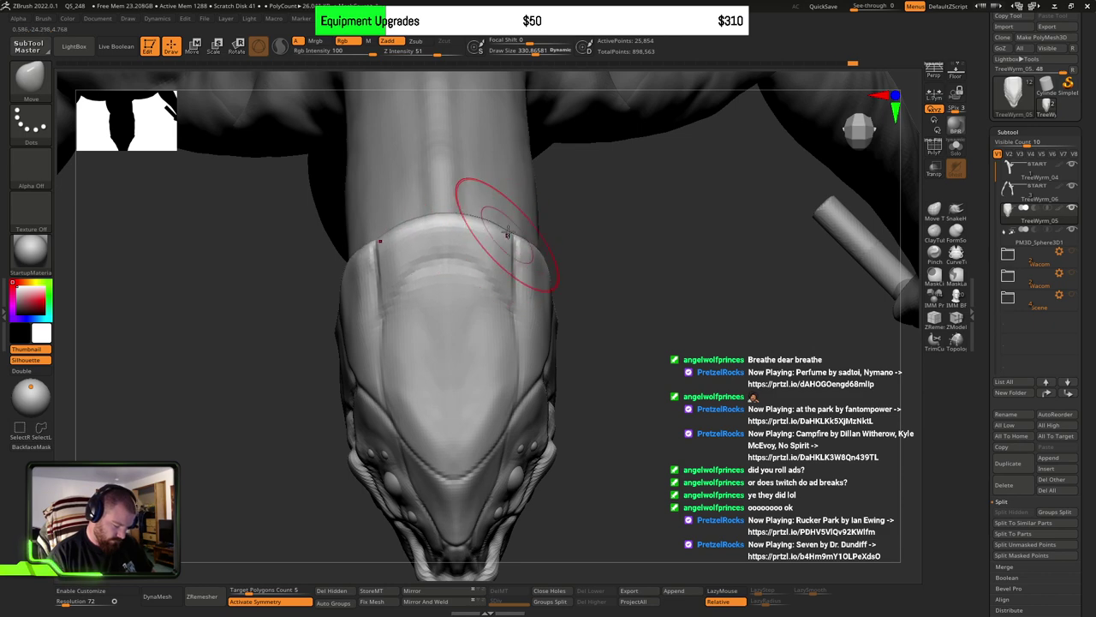
pyautogui.moveTo(537, 258); pyautogui.dragTo(525, 258)
pyautogui.press(']')
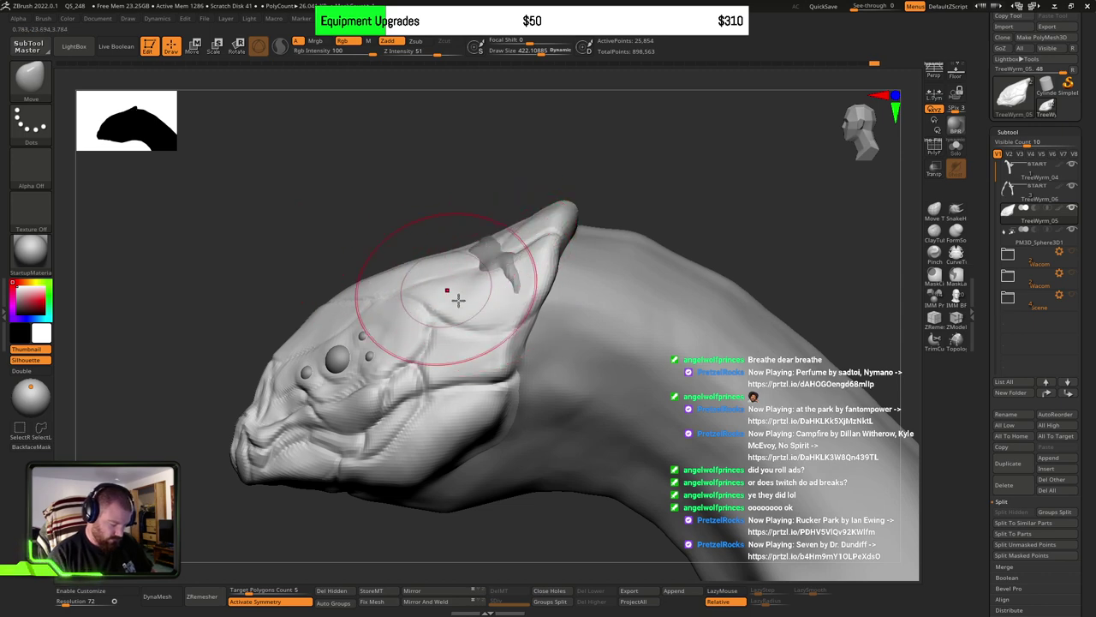
# Step: Try further crest shaping with a resized Move brush, and undo the crest edits on the head
pyautogui.moveTo(458, 300)
pyautogui.keyDown('ctrl'); pyautogui.mouseDown(button='right')
pyautogui.moveTo(502, 306)
pyautogui.moveTo(463, 308)
pyautogui.moveTo(497, 318)
pyautogui.moveTo(501, 257)
pyautogui.moveTo(519, 295)
pyautogui.mouseUp(button='right'); pyautogui.keyUp('ctrl')
pyautogui.press('s')
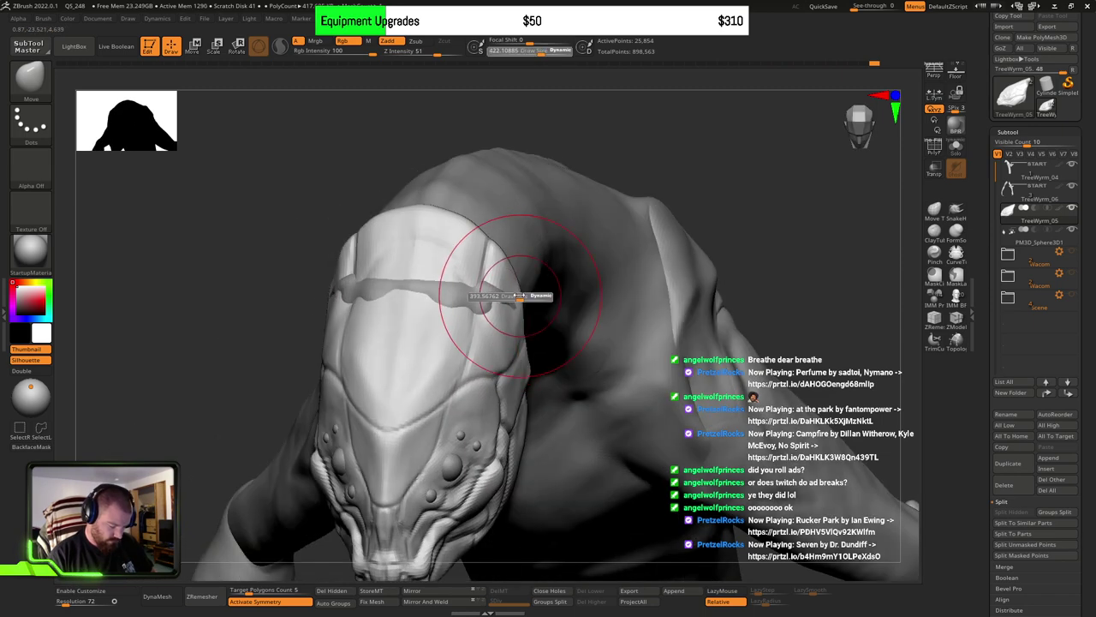
pyautogui.moveTo(519, 296)
pyautogui.mouseDown()
pyautogui.moveTo(511, 296)
pyautogui.moveTo(530, 296)
pyautogui.moveTo(518, 268)
pyautogui.moveTo(531, 326)
pyautogui.moveTo(489, 330)
pyautogui.moveTo(519, 328)
pyautogui.mouseUp()
pyautogui.press('s')
pyautogui.moveTo(634, 343); pyautogui.dragTo(553, 379)
pyautogui.moveTo(554, 379)
pyautogui.mouseDown(button='right')
pyautogui.moveTo(520, 351)
pyautogui.moveTo(539, 440)
pyautogui.mouseUp(button='right')
pyautogui.press('ctrl')
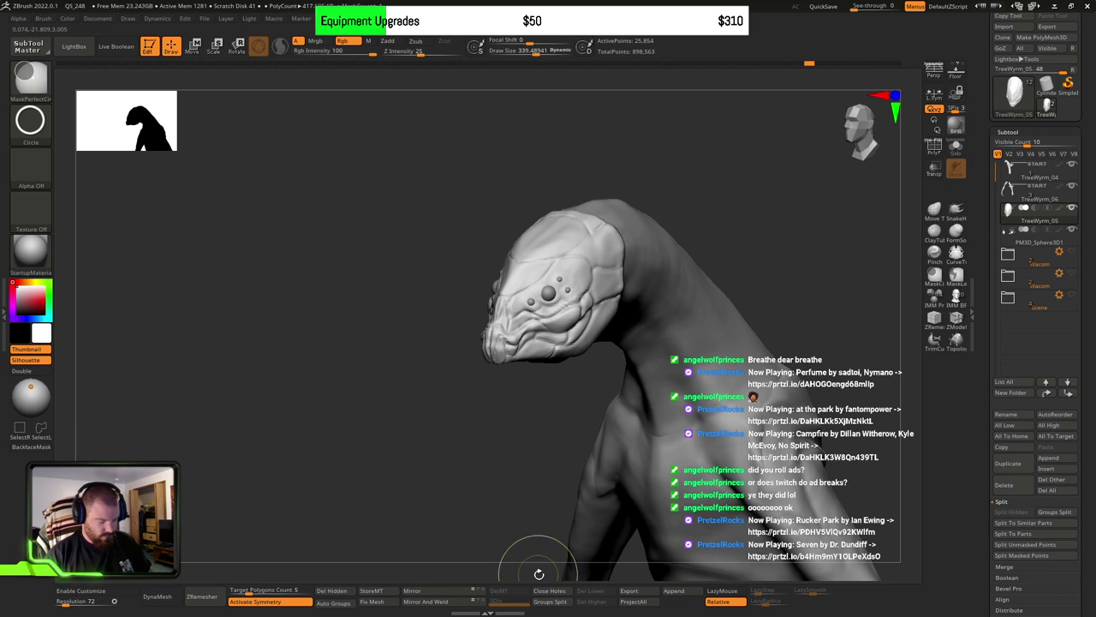
pyautogui.hotkey('ctrl', 'shift')
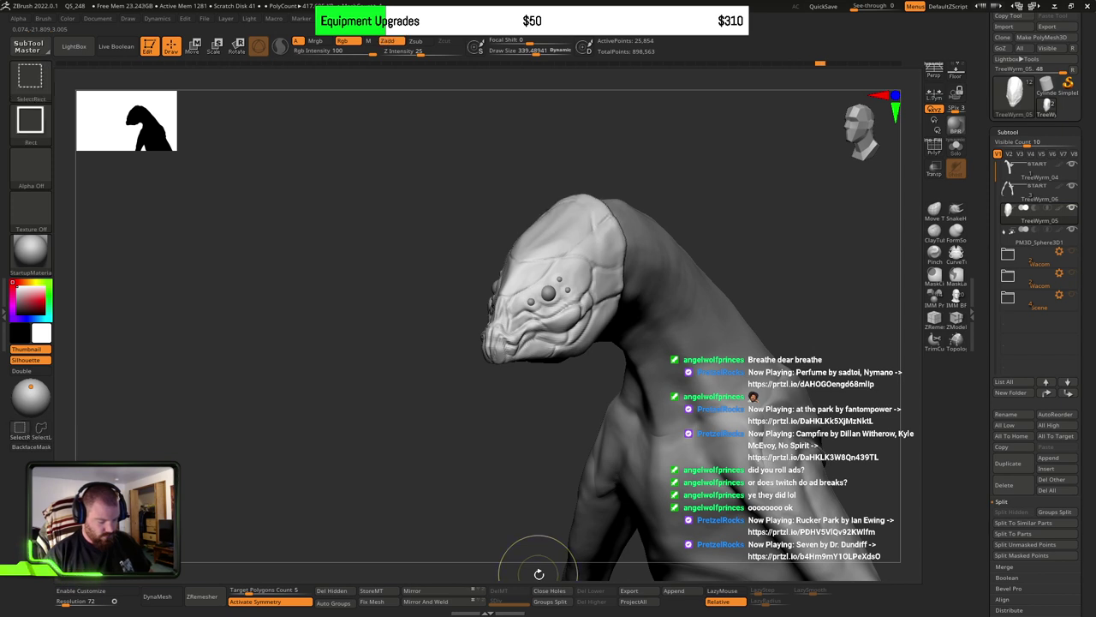
# Step: Select the arms subtool and hide the hooked finger segments, leaving the arms and palms visible
pyautogui.moveTo(631, 334)
pyautogui.keyDown('shift'); pyautogui.mouseDown()
pyautogui.moveTo(614, 311)
pyautogui.moveTo(616, 342)
pyautogui.moveTo(697, 344)
pyautogui.moveTo(631, 385)
pyautogui.moveTo(577, 289)
pyautogui.mouseUp(); pyautogui.keyUp('shift')
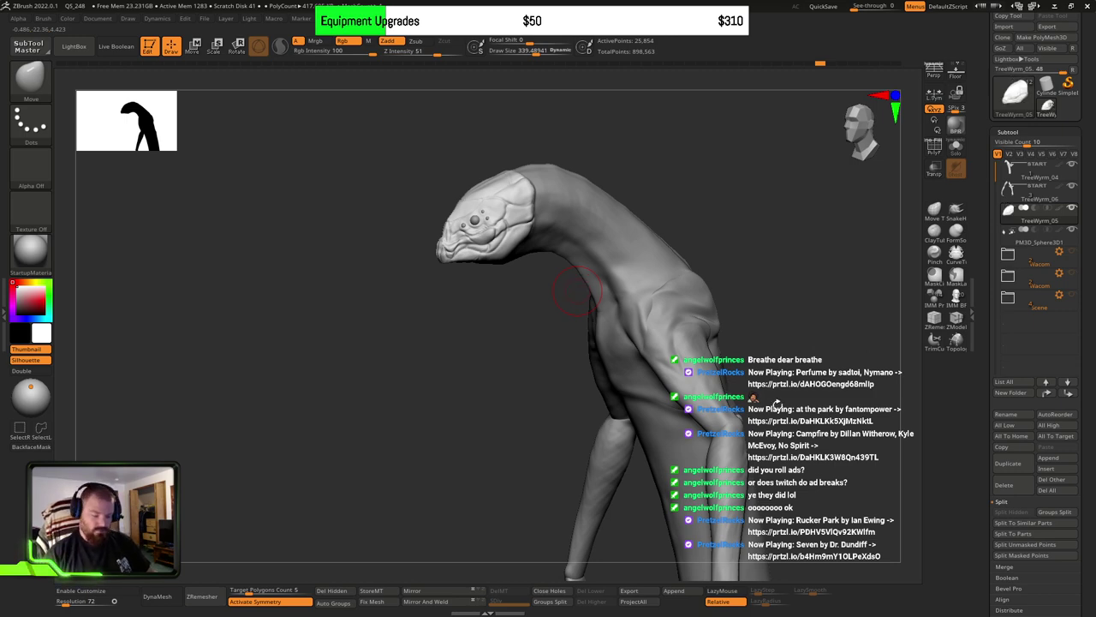
pyautogui.moveTo(793, 395)
pyautogui.mouseDown()
pyautogui.moveTo(709, 408)
pyautogui.moveTo(751, 391)
pyautogui.moveTo(789, 411)
pyautogui.mouseUp()
pyautogui.keyDown('alt'); pyautogui.click(643, 363); pyautogui.keyUp('alt')
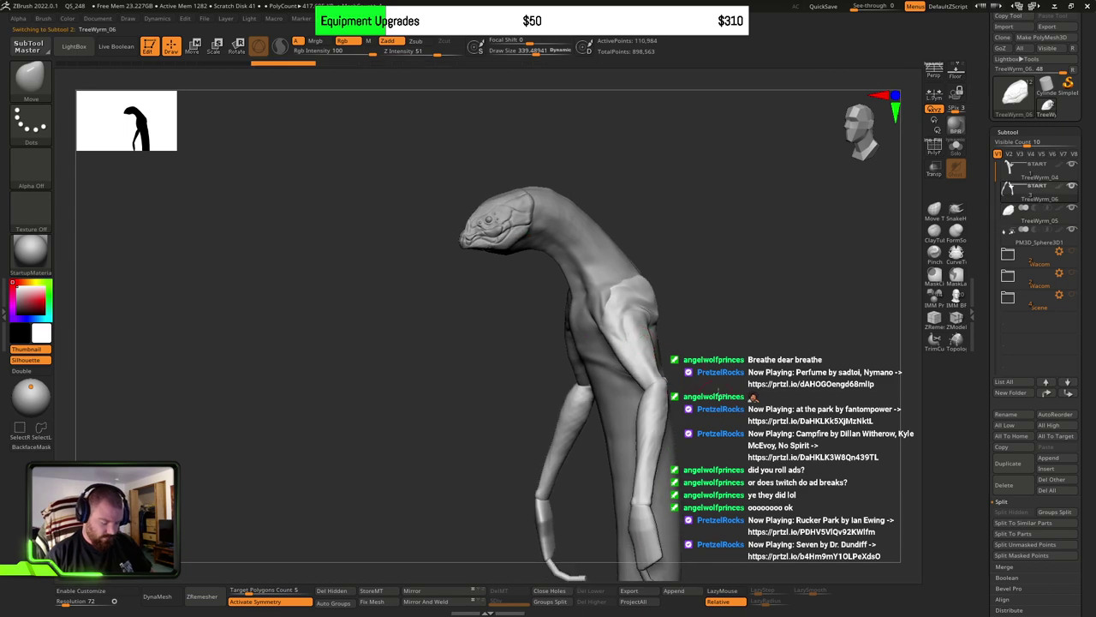
pyautogui.moveTo(718, 392)
pyautogui.keyDown('alt'); pyautogui.mouseDown()
pyautogui.moveTo(712, 358)
pyautogui.moveTo(728, 396)
pyautogui.moveTo(683, 417)
pyautogui.mouseUp(); pyautogui.keyUp('alt')
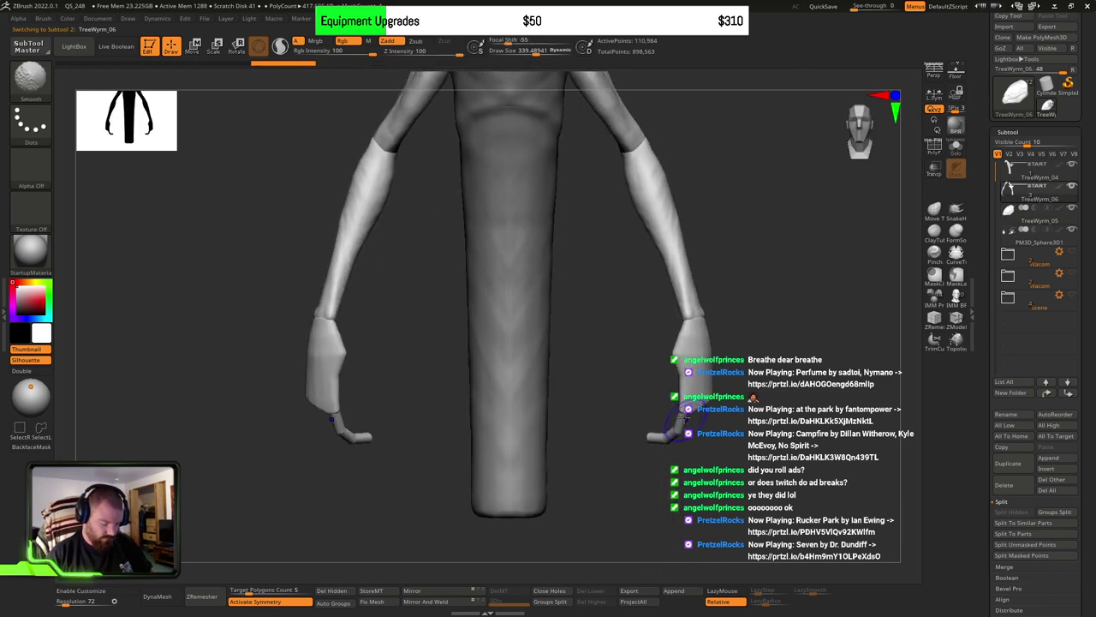
pyautogui.moveTo(684, 418)
pyautogui.keyDown('alt'); pyautogui.mouseDown(button='right')
pyautogui.moveTo(695, 435)
pyautogui.moveTo(690, 425)
pyautogui.mouseUp(button='right'); pyautogui.keyUp('alt')
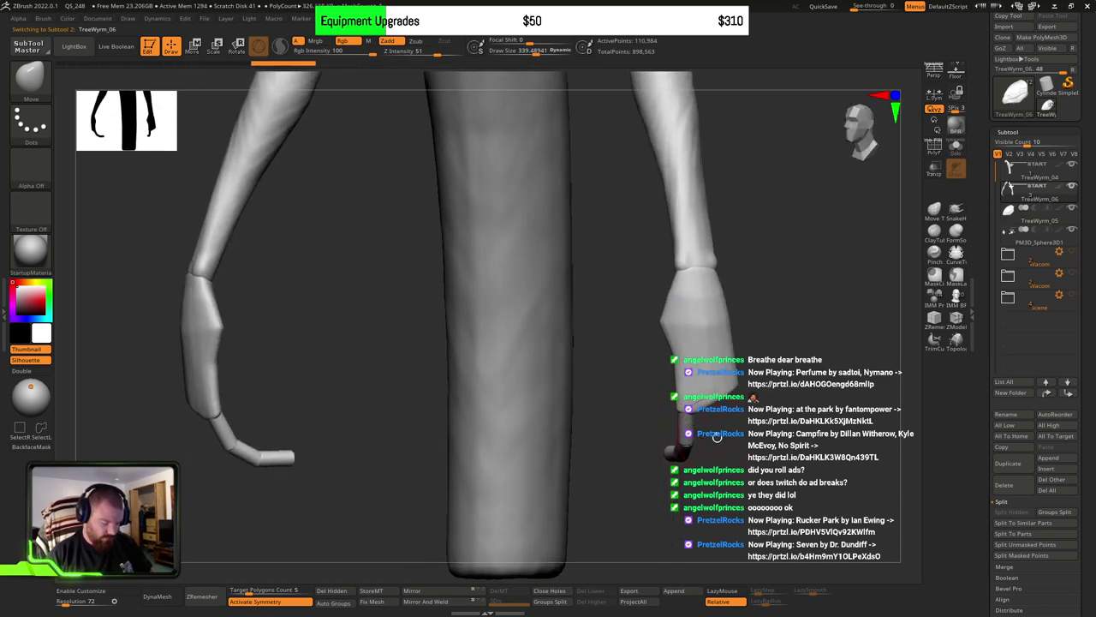
pyautogui.moveTo(717, 437)
pyautogui.mouseDown()
pyautogui.moveTo(675, 382)
pyautogui.moveTo(668, 402)
pyautogui.moveTo(691, 427)
pyautogui.moveTo(669, 414)
pyautogui.moveTo(751, 397)
pyautogui.moveTo(745, 419)
pyautogui.moveTo(711, 425)
pyautogui.moveTo(777, 432)
pyautogui.moveTo(753, 377)
pyautogui.moveTo(748, 439)
pyautogui.moveTo(703, 426)
pyautogui.moveTo(723, 420)
pyautogui.mouseUp()
pyautogui.keyDown('ctrl'); pyautogui.keyDown('shift'); pyautogui.click(655, 390); pyautogui.keyUp('shift'); pyautogui.keyUp('ctrl')
pyautogui.keyDown('ctrl'); pyautogui.keyDown('shift'); pyautogui.click(691, 427); pyautogui.keyUp('shift'); pyautogui.keyUp('ctrl')
pyautogui.keyDown('ctrl'); pyautogui.keyDown('shift'); pyautogui.click(719, 435); pyautogui.keyUp('shift'); pyautogui.keyUp('ctrl')
pyautogui.press('w')
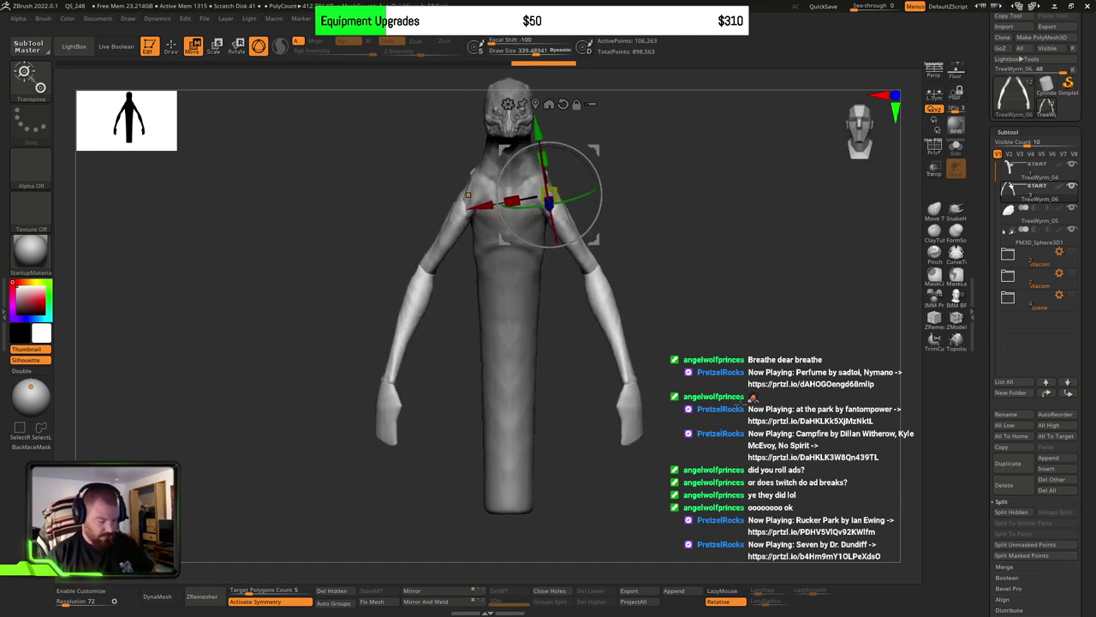
# Step: Show the arms' finger segments again and return to the Move brush at size 1000
pyautogui.moveTo(741, 403)
pyautogui.mouseDown()
pyautogui.moveTo(730, 417)
pyautogui.moveTo(702, 415)
pyautogui.moveTo(707, 425)
pyautogui.mouseUp()
pyautogui.keyDown('ctrl'); pyautogui.keyDown('shift'); pyautogui.click(731, 417); pyautogui.keyUp('shift'); pyautogui.keyUp('ctrl')
pyautogui.press('s')
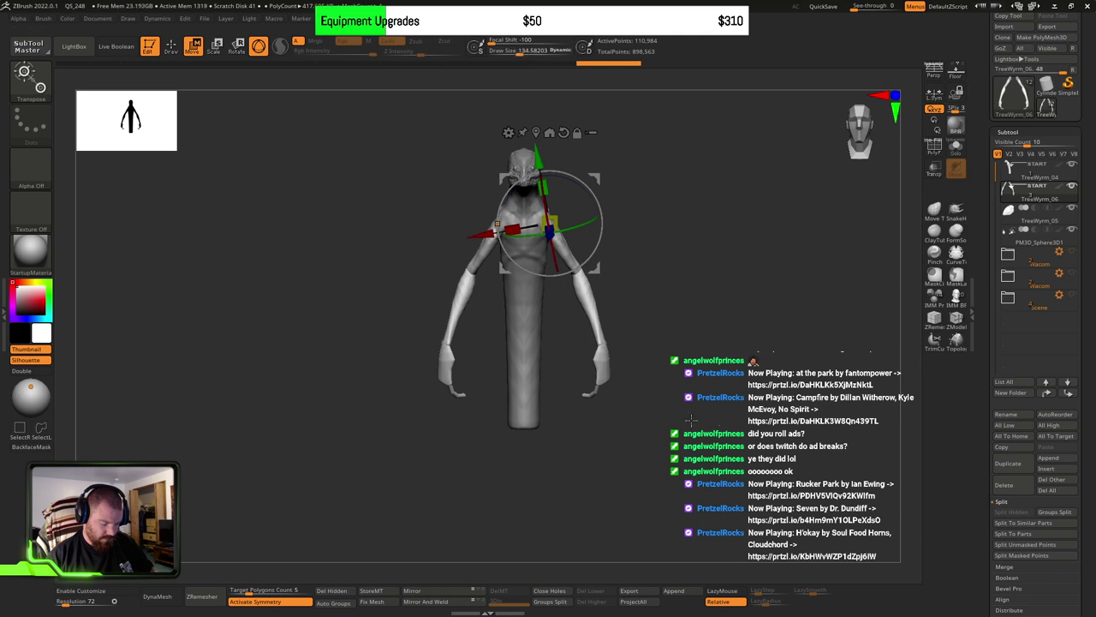
pyautogui.press('q')
pyautogui.moveTo(735, 425); pyautogui.dragTo(748, 425)
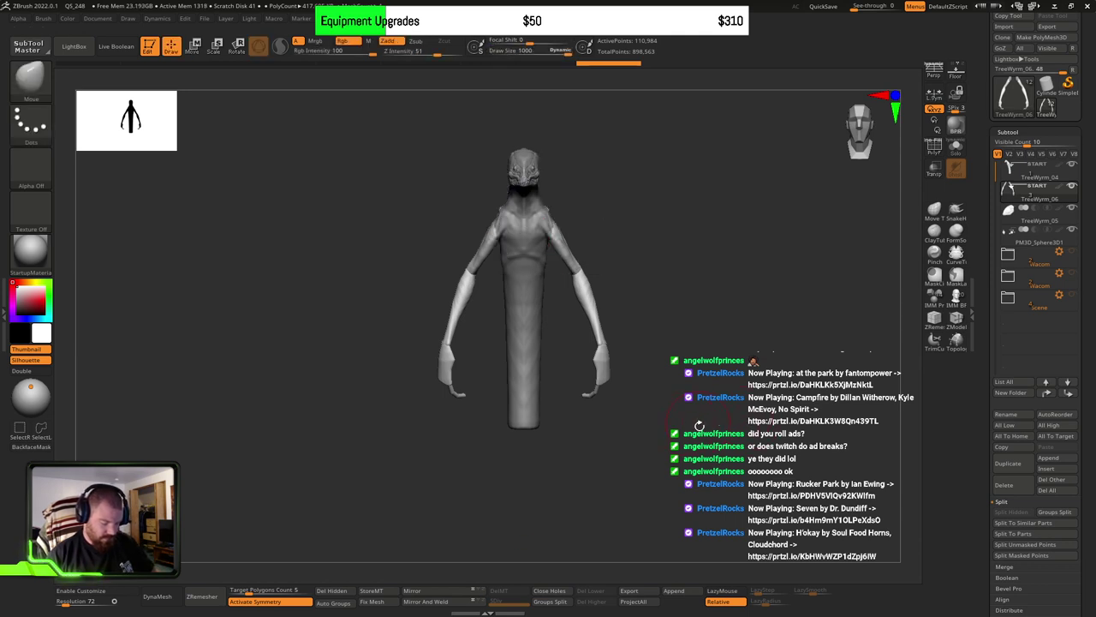
# Step: Select the body subtool, isolate its lower trunk section and run DynaMesh on it at resolution 72
pyautogui.moveTo(700, 426)
pyautogui.keyDown('ctrl'); pyautogui.mouseDown(button='right')
pyautogui.moveTo(712, 465)
pyautogui.moveTo(688, 404)
pyautogui.moveTo(629, 359)
pyautogui.moveTo(617, 406)
pyautogui.mouseUp(button='right'); pyautogui.keyUp('ctrl')
pyautogui.press('s')
pyautogui.moveTo(617, 405); pyautogui.dragTo(614, 406)
pyautogui.moveTo(606, 406)
pyautogui.mouseDown(button='right')
pyautogui.moveTo(677, 408)
pyautogui.moveTo(645, 419)
pyautogui.moveTo(624, 384)
pyautogui.moveTo(641, 403)
pyautogui.mouseUp(button='right')
pyautogui.keyDown('shift'); pyautogui.moveTo(651, 354); pyautogui.dragTo(660, 343, button='right'); pyautogui.keyUp('shift')
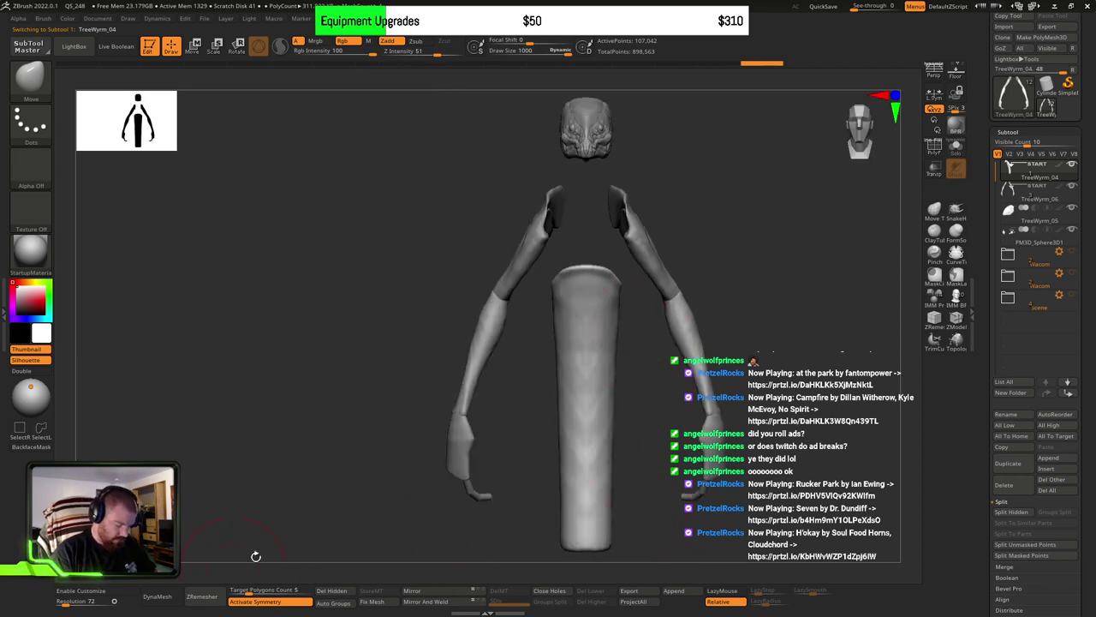
pyautogui.click(157, 595)
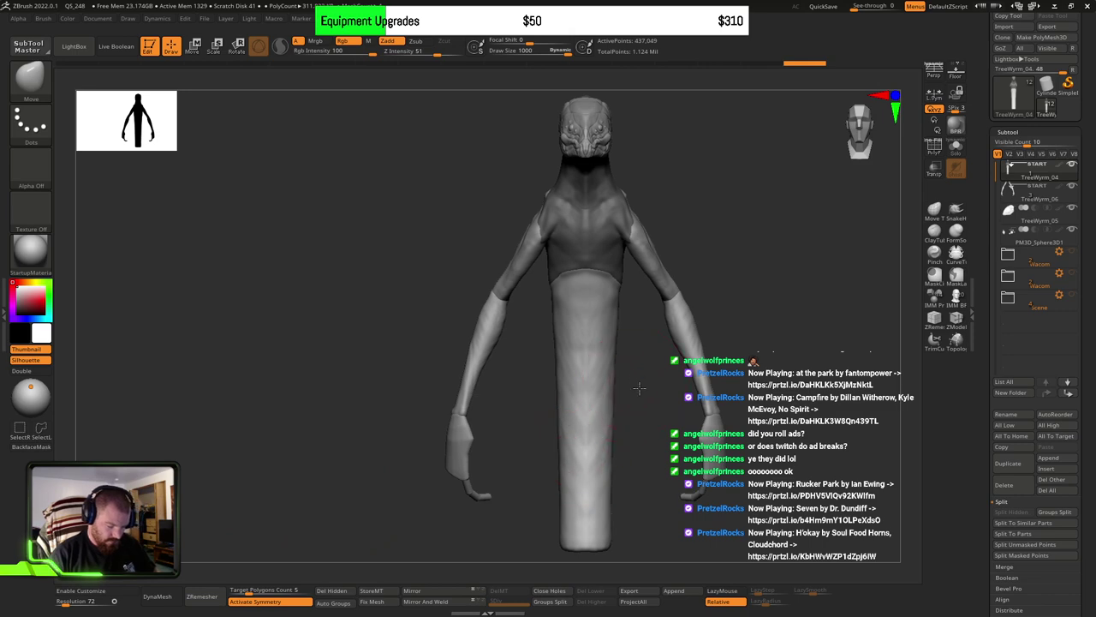
# Step: Isolate the lower trunk to inspect its remeshed surface, and show the full body again
pyautogui.moveTo(570, 449)
pyautogui.keyDown('ctrl'); pyautogui.mouseDown(button='right')
pyautogui.moveTo(602, 379)
pyautogui.moveTo(592, 417)
pyautogui.moveTo(569, 382)
pyautogui.mouseUp(button='right'); pyautogui.keyUp('ctrl')
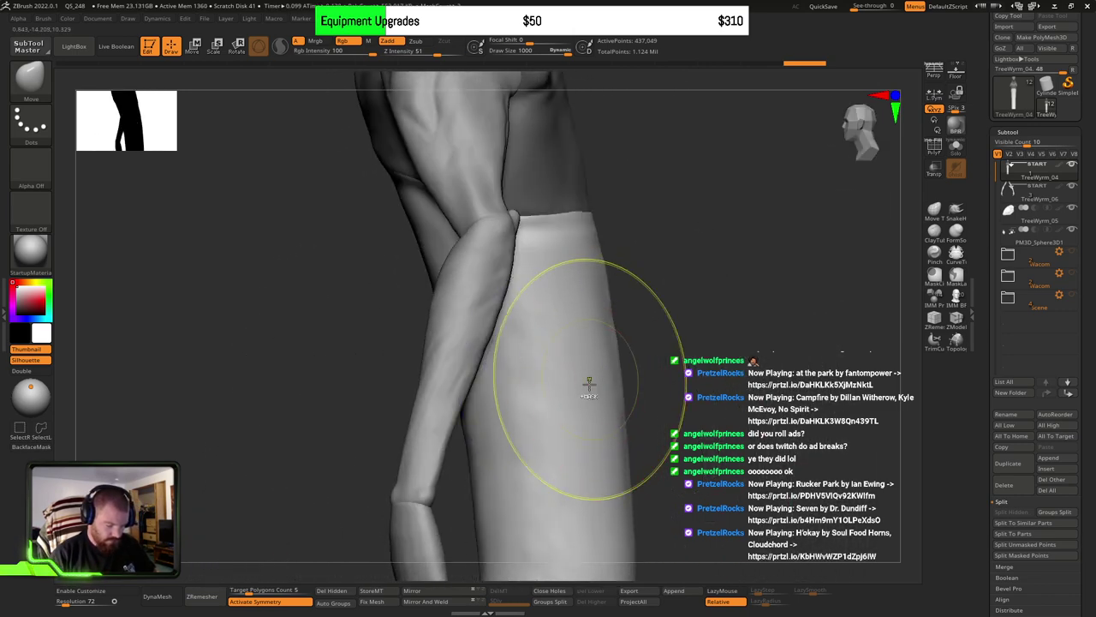
pyautogui.keyDown('ctrl'); pyautogui.keyDown('shift'); pyautogui.click(590, 385); pyautogui.keyUp('shift'); pyautogui.keyUp('ctrl')
pyautogui.moveTo(599, 416)
pyautogui.keyDown('ctrl'); pyautogui.mouseDown(button='right')
pyautogui.moveTo(584, 428)
pyautogui.moveTo(577, 403)
pyautogui.moveTo(592, 443)
pyautogui.moveTo(603, 425)
pyautogui.mouseUp(button='right'); pyautogui.keyUp('ctrl')
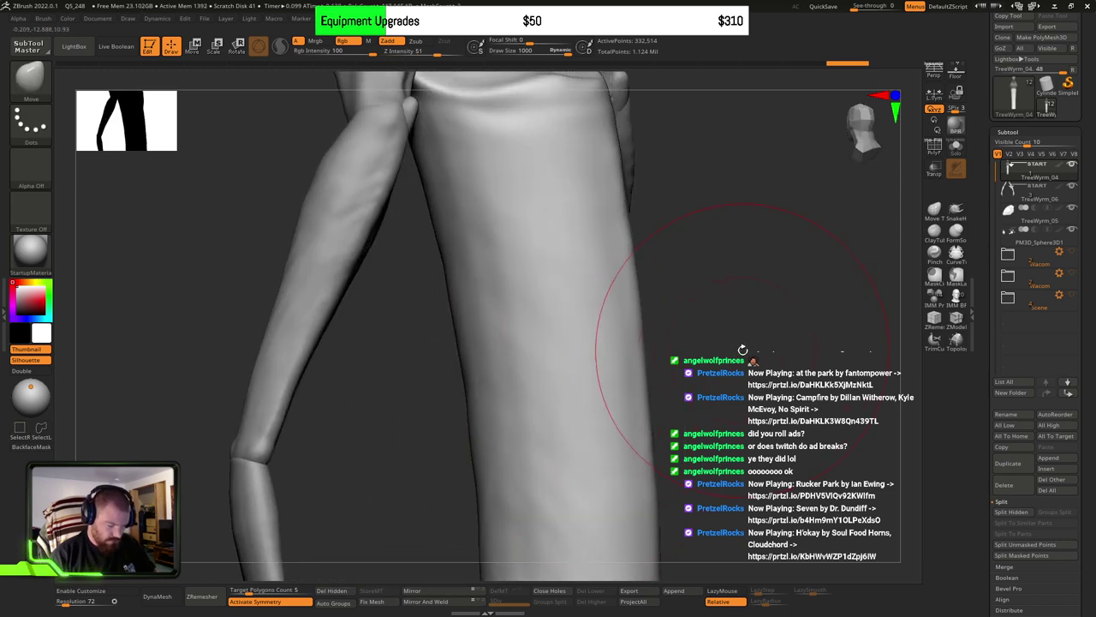
pyautogui.moveTo(742, 349); pyautogui.dragTo(690, 454, button='right')
pyautogui.keyDown('ctrl'); pyautogui.keyDown('shift'); pyautogui.click(710, 392); pyautogui.keyUp('shift'); pyautogui.keyUp('ctrl')
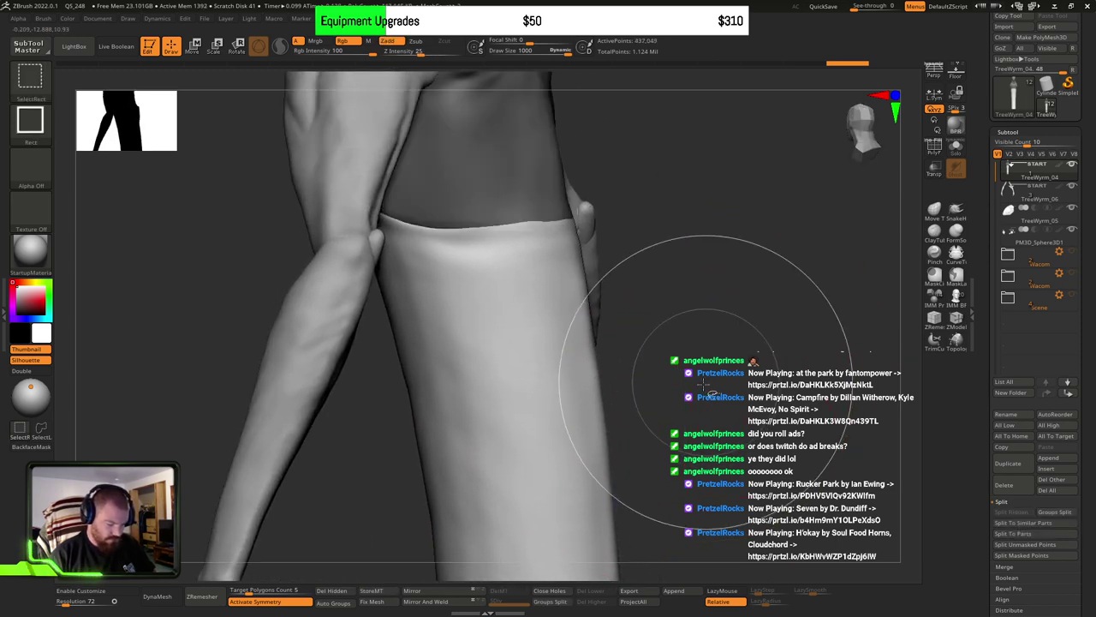
# Step: Change the masking brush to MaskPen for work around the seam between torso and lower trunk
pyautogui.keyDown('alt'); pyautogui.moveTo(690, 237); pyautogui.dragTo(695, 519, button='right'); pyautogui.keyUp('alt')
pyautogui.keyDown('alt'); pyautogui.moveTo(531, 363); pyautogui.dragTo(610, 425, button='right'); pyautogui.keyUp('alt')
pyautogui.moveTo(536, 214)
pyautogui.mouseDown(button='right')
pyautogui.moveTo(568, 233)
pyautogui.moveTo(594, 227)
pyautogui.moveTo(641, 265)
pyautogui.moveTo(524, 322)
pyautogui.moveTo(568, 399)
pyautogui.moveTo(571, 343)
pyautogui.moveTo(590, 321)
pyautogui.mouseUp(button='right')
pyautogui.moveTo(609, 469); pyautogui.dragTo(619, 350, button='right')
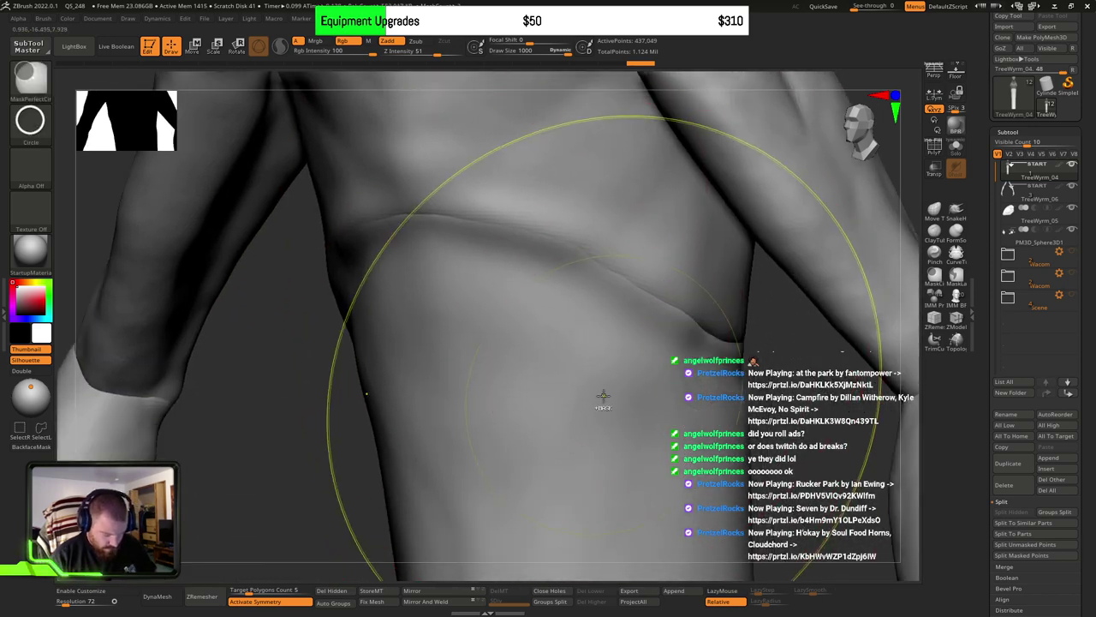
pyautogui.moveTo(587, 386)
pyautogui.mouseDown(button='right')
pyautogui.moveTo(607, 375)
pyautogui.moveTo(579, 397)
pyautogui.moveTo(601, 419)
pyautogui.moveTo(553, 359)
pyautogui.moveTo(571, 400)
pyautogui.moveTo(570, 333)
pyautogui.moveTo(664, 412)
pyautogui.moveTo(603, 406)
pyautogui.moveTo(614, 375)
pyautogui.mouseUp(button='right')
pyautogui.keyDown('ctrl'); pyautogui.click(31, 78); pyautogui.keyUp('ctrl')
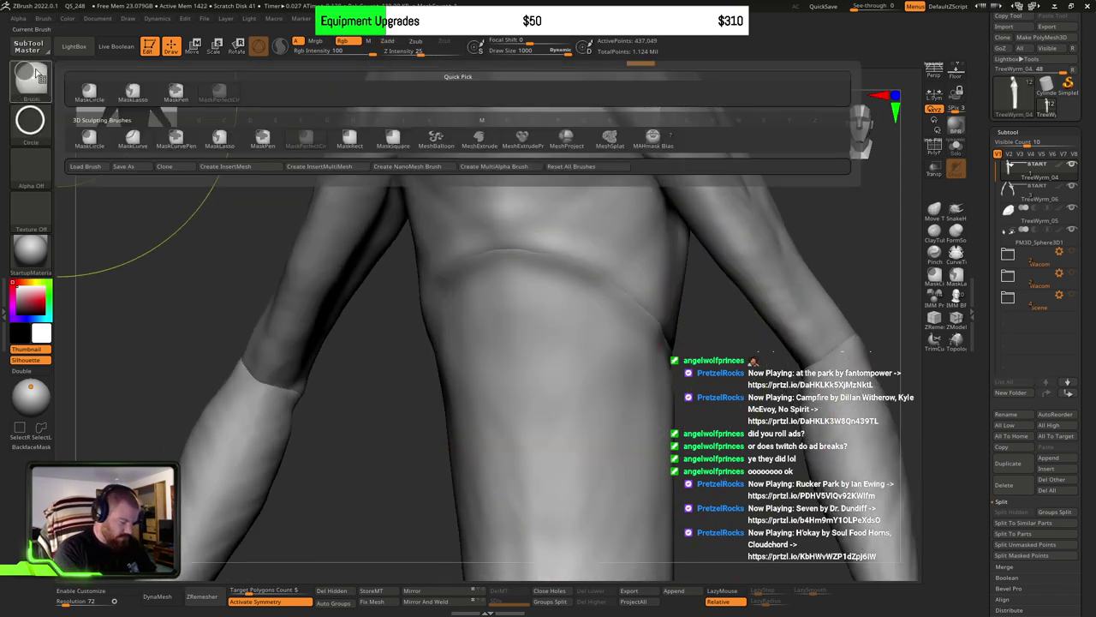
pyautogui.keyDown('ctrl'); pyautogui.click(175, 95); pyautogui.keyUp('ctrl')
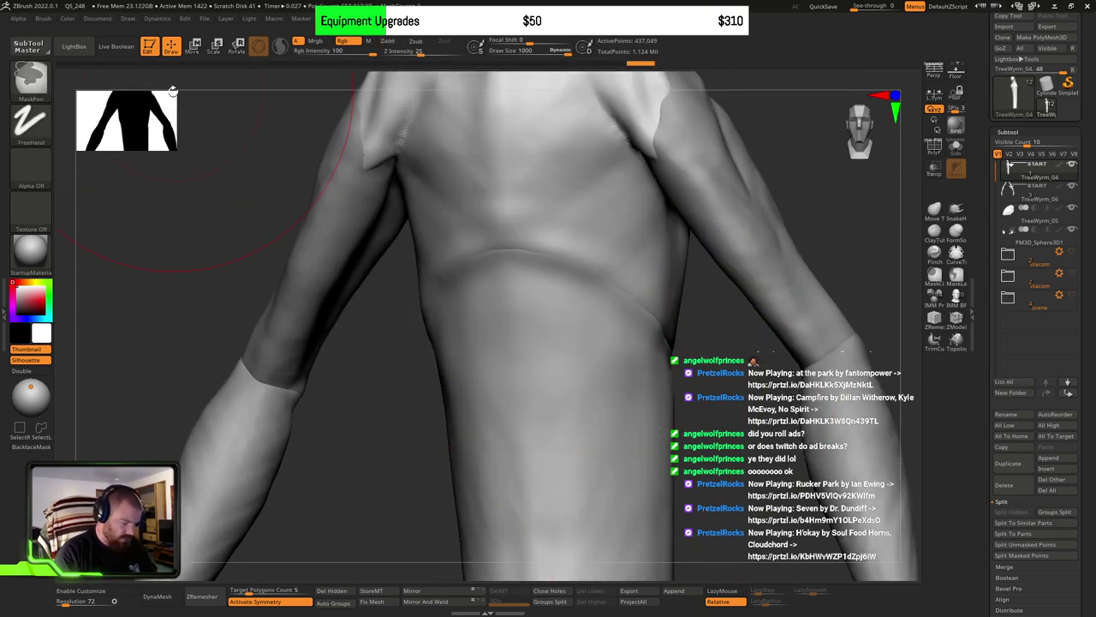
# Step: Isolate the lower trunk to inspect its upper rim, and bring back the torso to check the waist seam
pyautogui.moveTo(743, 432)
pyautogui.mouseDown(button='right')
pyautogui.moveTo(680, 409)
pyautogui.moveTo(697, 372)
pyautogui.moveTo(589, 369)
pyautogui.mouseUp(button='right')
pyautogui.keyDown('ctrl'); pyautogui.keyDown('shift'); pyautogui.click(594, 387); pyautogui.keyUp('shift'); pyautogui.keyUp('ctrl')
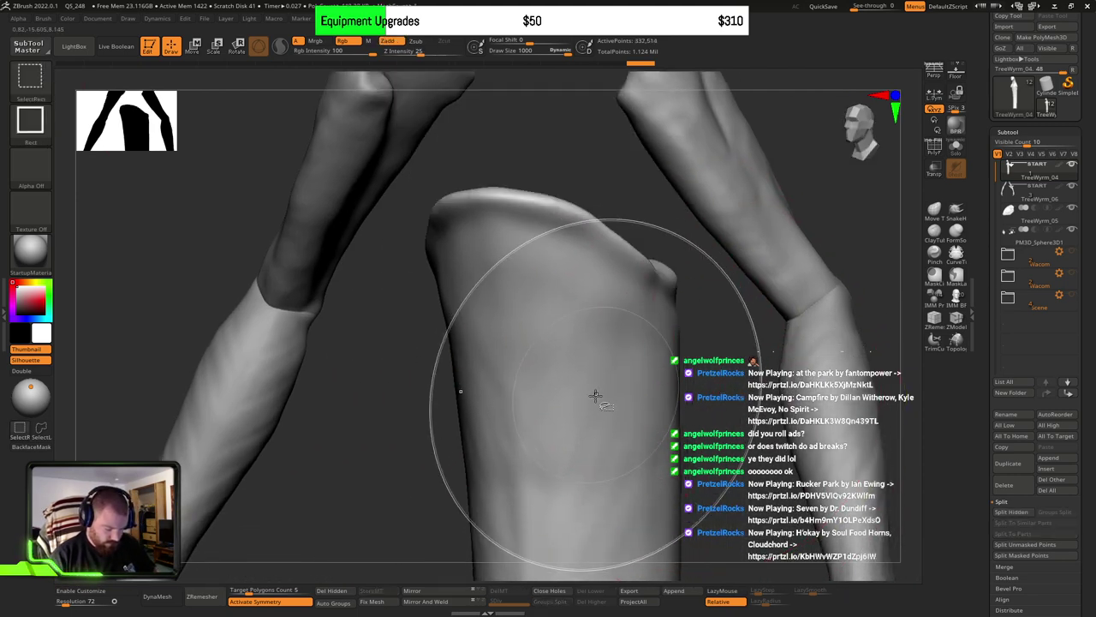
pyautogui.hotkey('ctrl', 'shift')
pyautogui.keyDown('ctrl'); pyautogui.keyDown('shift'); pyautogui.click(721, 410); pyautogui.keyUp('shift'); pyautogui.keyUp('ctrl')
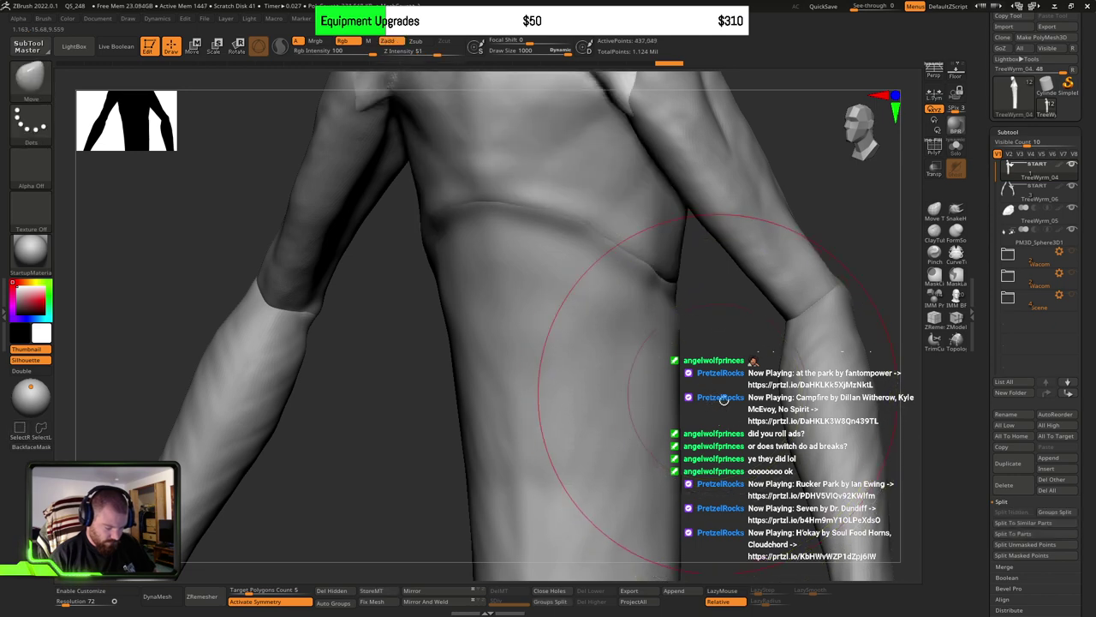
pyautogui.moveTo(728, 394)
pyautogui.mouseDown(button='right')
pyautogui.moveTo(756, 363)
pyautogui.moveTo(648, 252)
pyautogui.moveTo(550, 244)
pyautogui.moveTo(557, 337)
pyautogui.moveTo(548, 389)
pyautogui.moveTo(671, 221)
pyautogui.mouseUp(button='right')
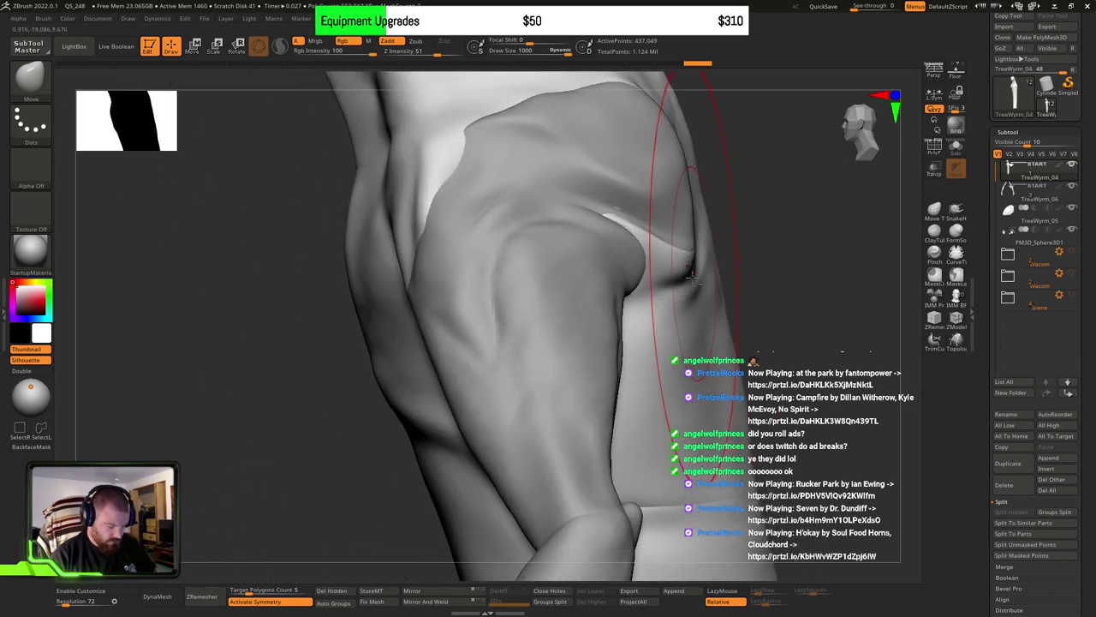
# Step: Run DynaMesh on the body at resolution 72 and reduce the Move brush's draw size to about 569
pyautogui.click(159, 596)
pyautogui.keyDown('alt'); pyautogui.moveTo(765, 433); pyautogui.dragTo(712, 211, button='right'); pyautogui.keyUp('alt')
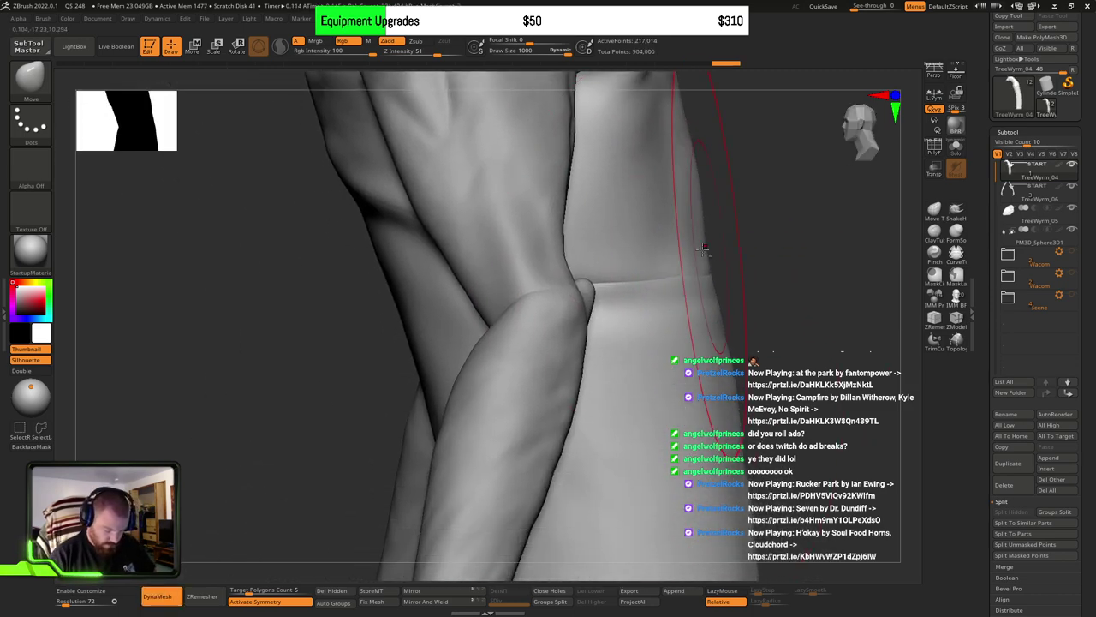
pyautogui.moveTo(676, 343)
pyautogui.mouseDown(button='right')
pyautogui.moveTo(600, 323)
pyautogui.moveTo(636, 380)
pyautogui.moveTo(626, 318)
pyautogui.mouseUp(button='right')
pyautogui.press('s')
pyautogui.moveTo(699, 385); pyautogui.dragTo(668, 380)
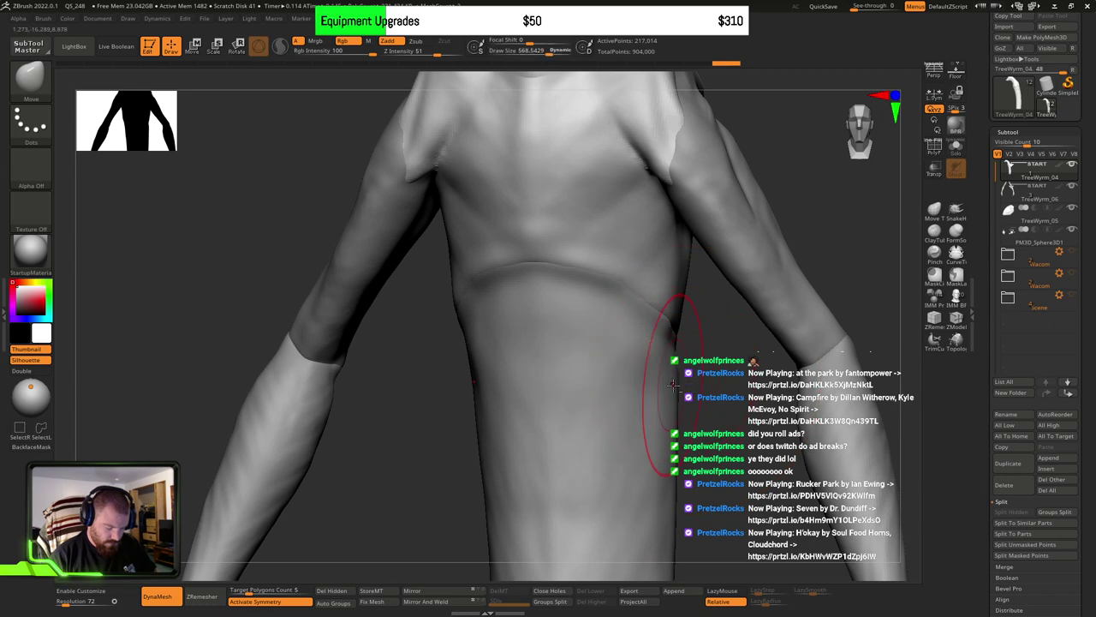
pyautogui.moveTo(668, 380)
pyautogui.keyDown('ctrl'); pyautogui.mouseDown(button='right')
pyautogui.moveTo(643, 338)
pyautogui.moveTo(638, 361)
pyautogui.moveTo(670, 408)
pyautogui.moveTo(677, 390)
pyautogui.mouseUp(button='right'); pyautogui.keyUp('ctrl')
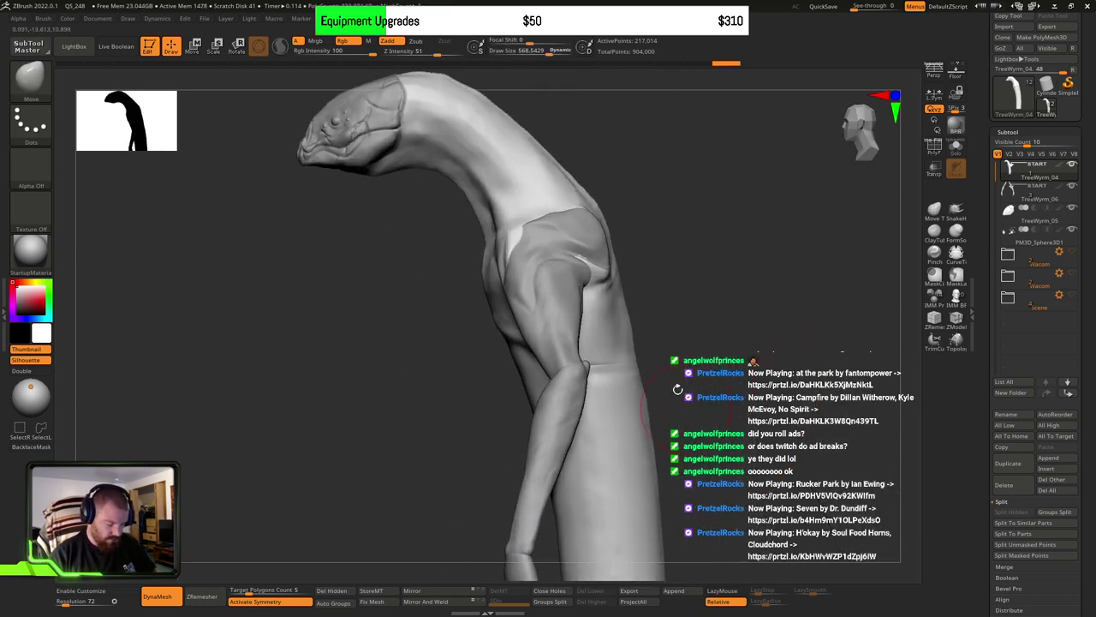
# Step: Isolate the torso section and use it to mask the neck and lower trunk, leaving the torso and arms free
pyautogui.keyDown('ctrl'); pyautogui.keyDown('shift'); pyautogui.click(609, 310); pyautogui.keyUp('shift'); pyautogui.keyUp('ctrl')
pyautogui.keyDown('ctrl'); pyautogui.keyDown('shift'); pyautogui.click(614, 318); pyautogui.keyUp('shift'); pyautogui.keyUp('ctrl')
pyautogui.moveTo(694, 303); pyautogui.dragTo(697, 341, button='right')
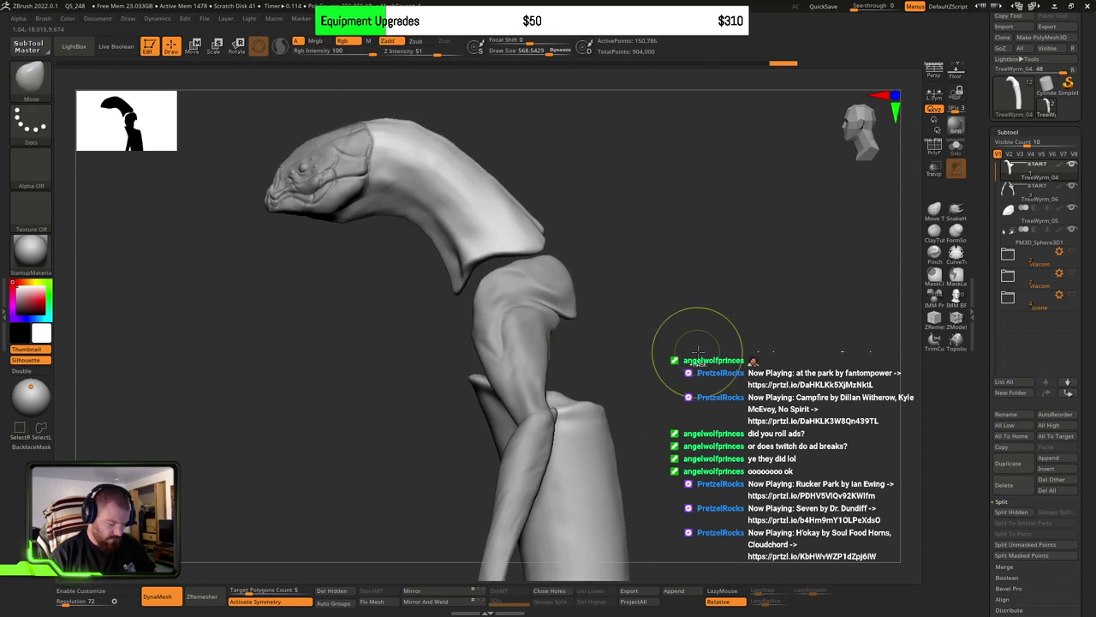
pyautogui.keyDown('ctrl'); pyautogui.keyDown('shift'); pyautogui.click(698, 337); pyautogui.keyUp('shift'); pyautogui.keyUp('ctrl')
pyautogui.keyDown('ctrl'); pyautogui.keyDown('shift'); pyautogui.click(575, 355); pyautogui.keyUp('shift'); pyautogui.keyUp('ctrl')
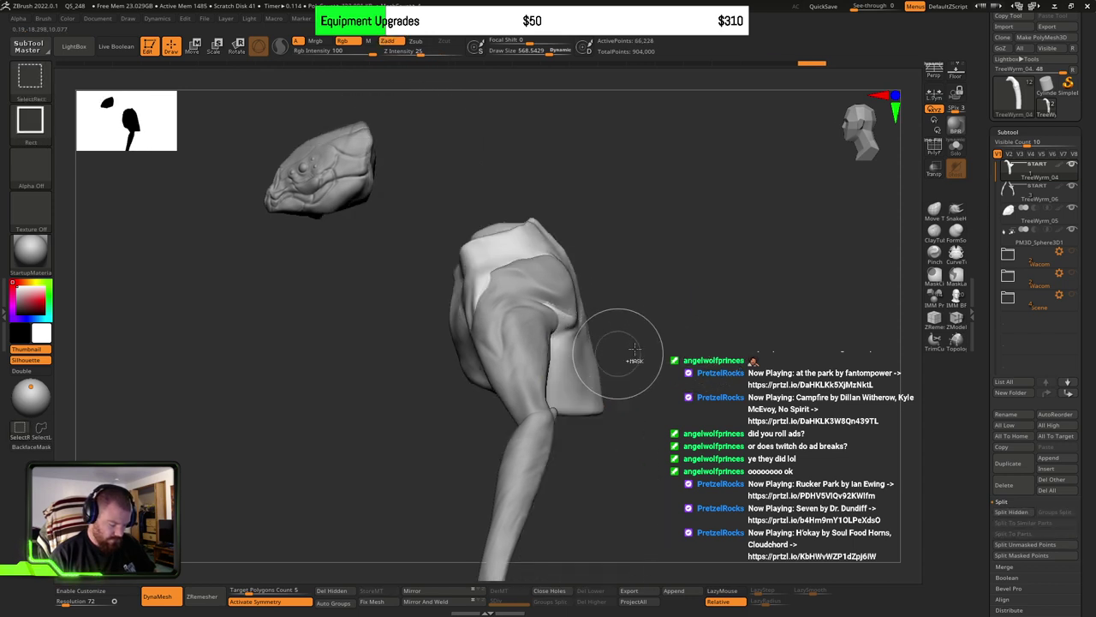
pyautogui.keyDown('ctrl'); pyautogui.click(685, 341); pyautogui.keyUp('ctrl')
pyautogui.keyDown('ctrl'); pyautogui.keyDown('shift'); pyautogui.click(687, 337); pyautogui.keyUp('shift'); pyautogui.keyUp('ctrl')
pyautogui.keyDown('ctrl'); pyautogui.click(700, 350); pyautogui.keyUp('ctrl')
# Step: Switch to the Move gizmo and centre it on the unmasked torso section
pyautogui.press('w')
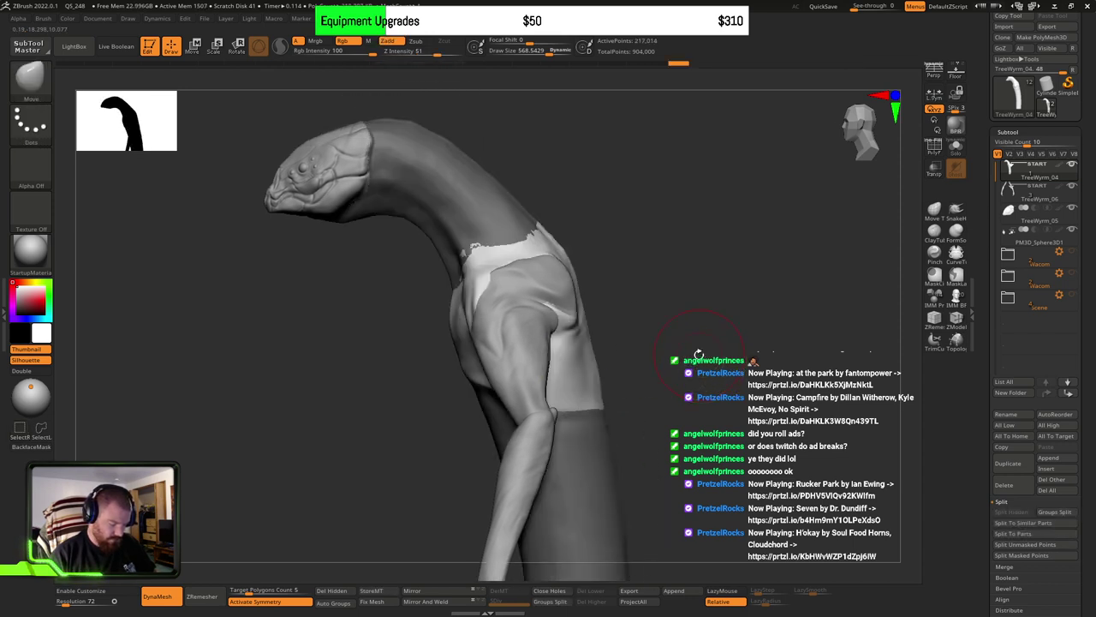
pyautogui.click(500, 214)
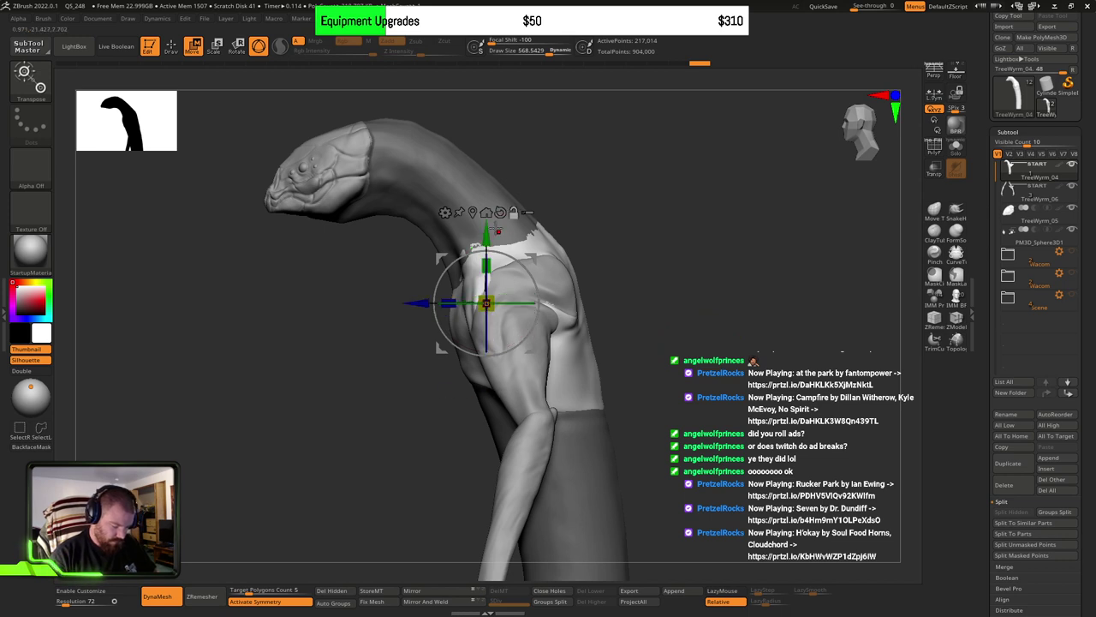
pyautogui.click(484, 211)
pyautogui.press('f')
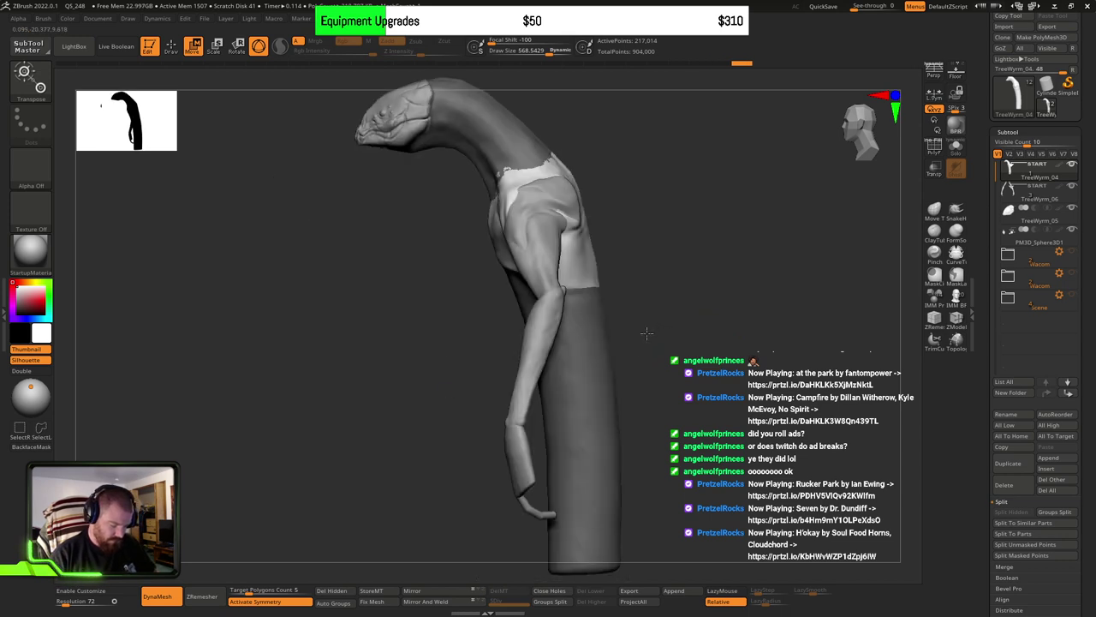
pyautogui.moveTo(646, 333); pyautogui.dragTo(657, 159)
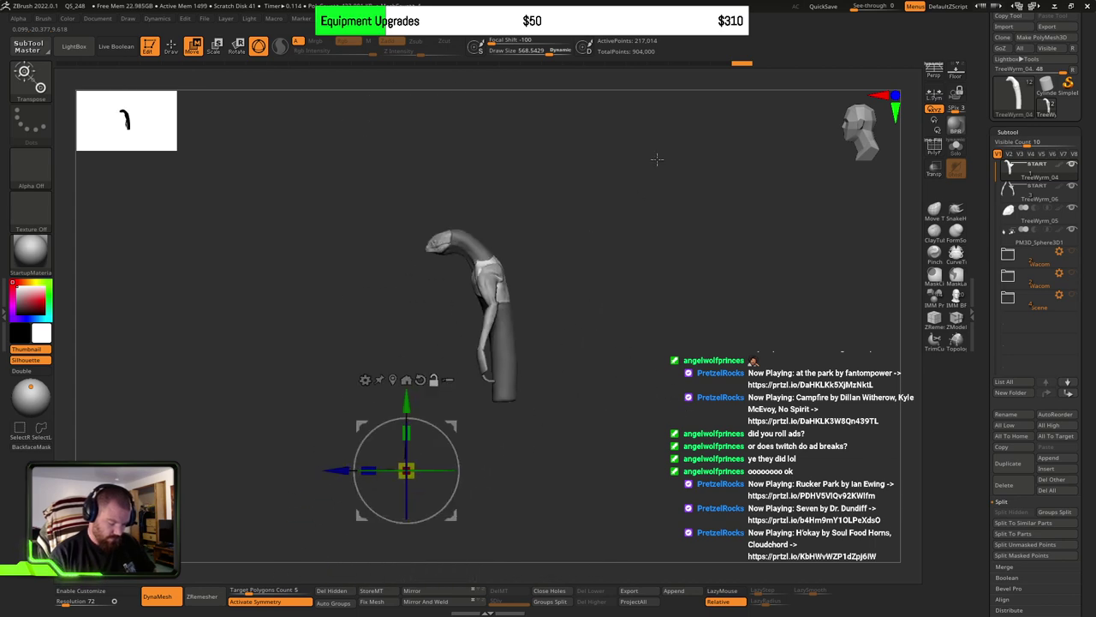
pyautogui.click(392, 380)
pyautogui.moveTo(638, 277)
pyautogui.keyDown('alt'); pyautogui.mouseDown()
pyautogui.moveTo(656, 363)
pyautogui.moveTo(636, 310)
pyautogui.moveTo(648, 310)
pyautogui.moveTo(651, 271)
pyautogui.mouseUp(); pyautogui.keyUp('alt')
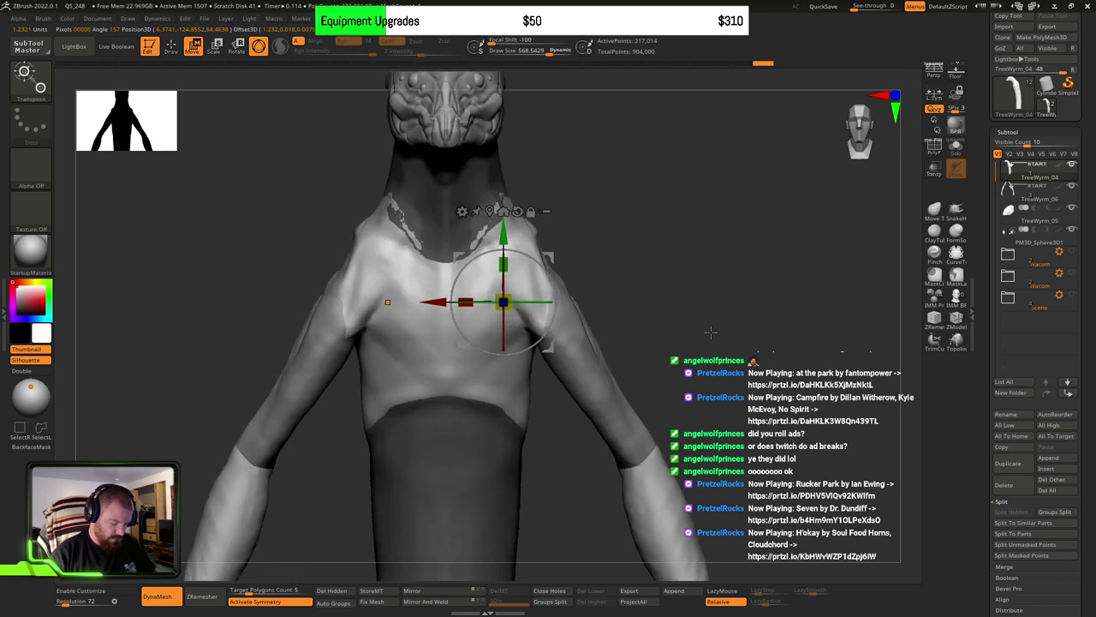
# Step: Reposition the gizmo onto the body's midline, inside the torso at shoulder height in side view
pyautogui.press('f')
pyautogui.keyDown('alt'); pyautogui.moveTo(664, 363); pyautogui.dragTo(640, 296); pyautogui.keyUp('alt')
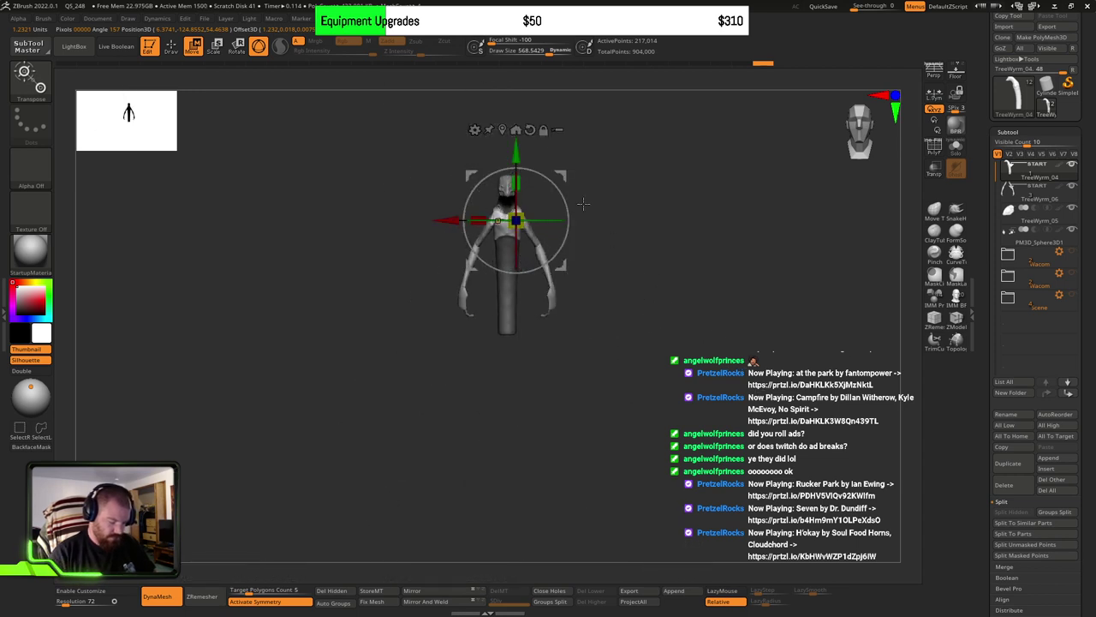
pyautogui.click(515, 129)
pyautogui.keyDown('alt'); pyautogui.moveTo(514, 339); pyautogui.dragTo(515, 163); pyautogui.keyUp('alt')
pyautogui.keyDown('alt'); pyautogui.moveTo(659, 256); pyautogui.dragTo(676, 312); pyautogui.keyUp('alt')
pyautogui.keyDown('shift'); pyautogui.moveTo(771, 312); pyautogui.dragTo(676, 307); pyautogui.keyUp('shift')
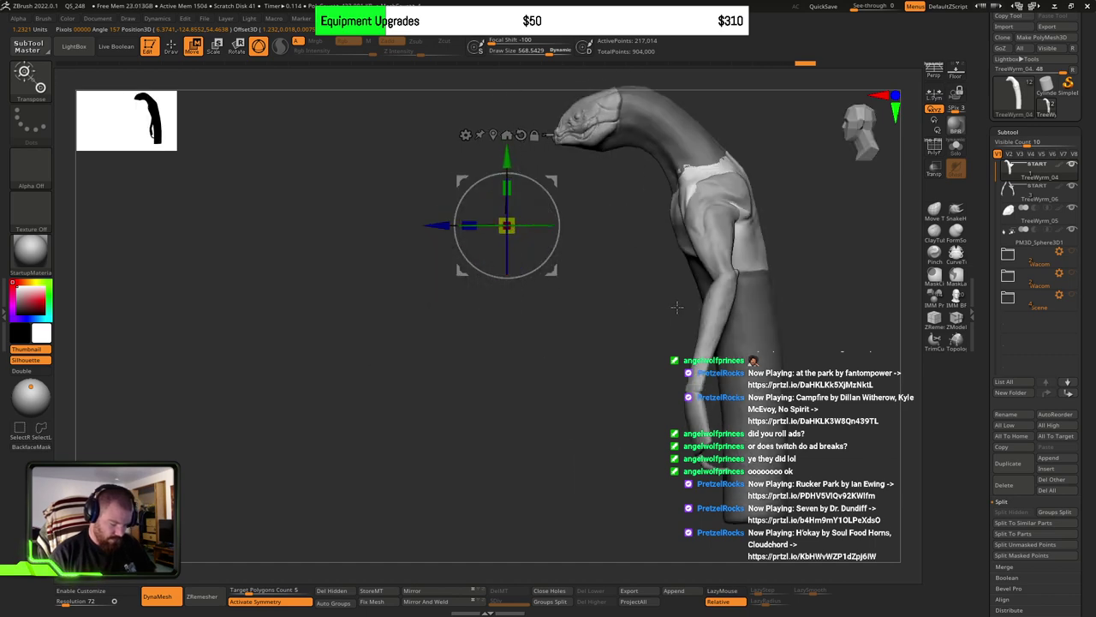
pyautogui.keyDown('alt'); pyautogui.moveTo(800, 243); pyautogui.dragTo(648, 313); pyautogui.keyUp('alt')
pyautogui.keyDown('alt'); pyautogui.moveTo(399, 342); pyautogui.dragTo(611, 338); pyautogui.keyUp('alt')
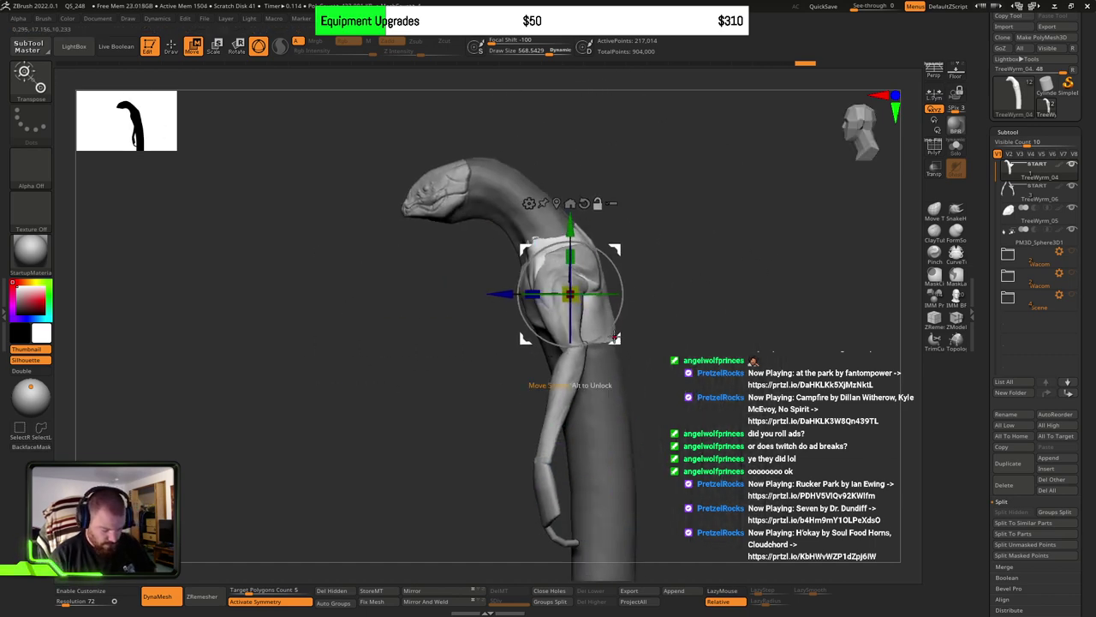
# Step: Try to transform and rotate the unmasked torso section around the gizmo in side view
pyautogui.keyDown('alt'); pyautogui.moveTo(655, 249); pyautogui.dragTo(618, 258); pyautogui.keyUp('alt')
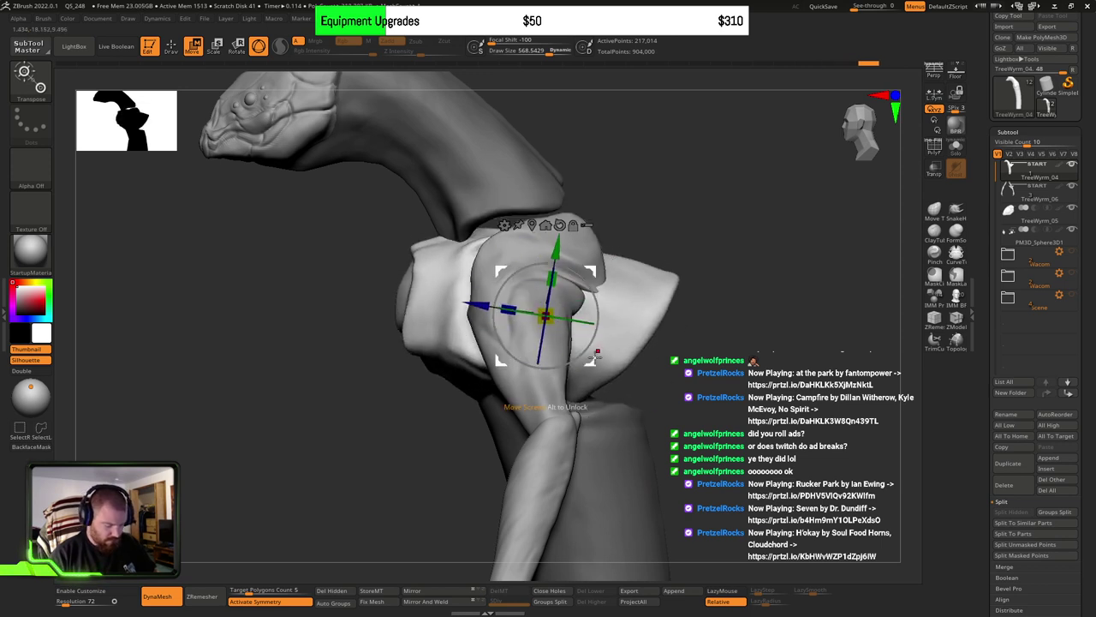
pyautogui.moveTo(595, 359); pyautogui.dragTo(671, 259)
pyautogui.keyDown('alt'); pyautogui.moveTo(673, 342); pyautogui.dragTo(678, 392); pyautogui.keyUp('alt')
pyautogui.moveTo(633, 342); pyautogui.dragTo(609, 363)
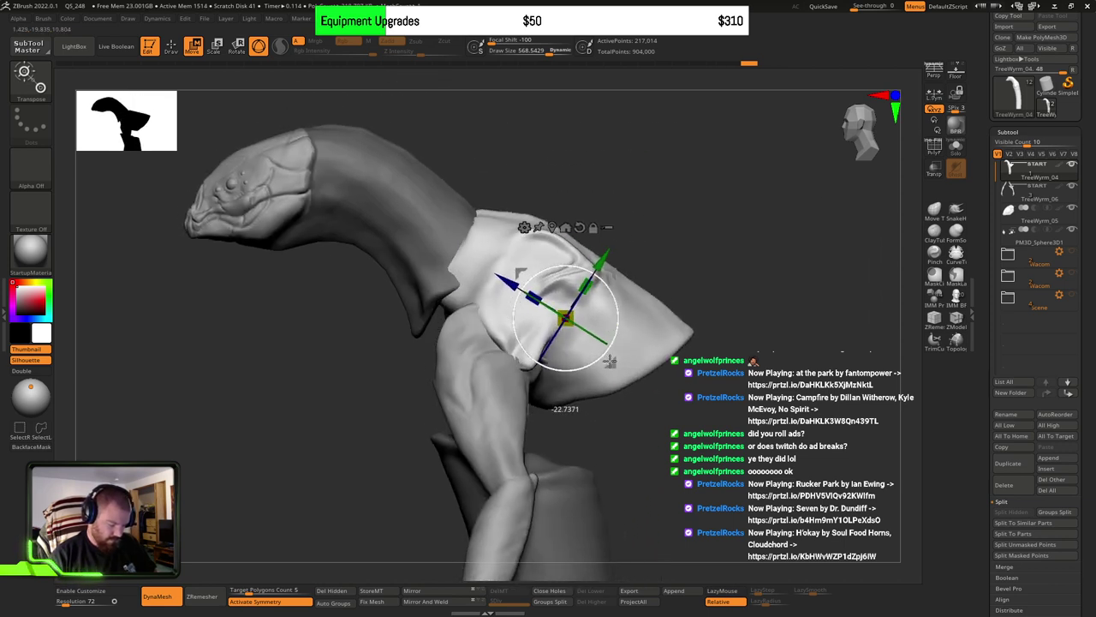
# Step: Undo the trial transformations of the torso section
pyautogui.hotkey('ctrl', 'z')
pyautogui.hotkey('ctrl', 'z')
pyautogui.hotkey('ctrl', 'z')
pyautogui.hotkey('ctrl', 'z')
pyautogui.hotkey('ctrl', 'z')
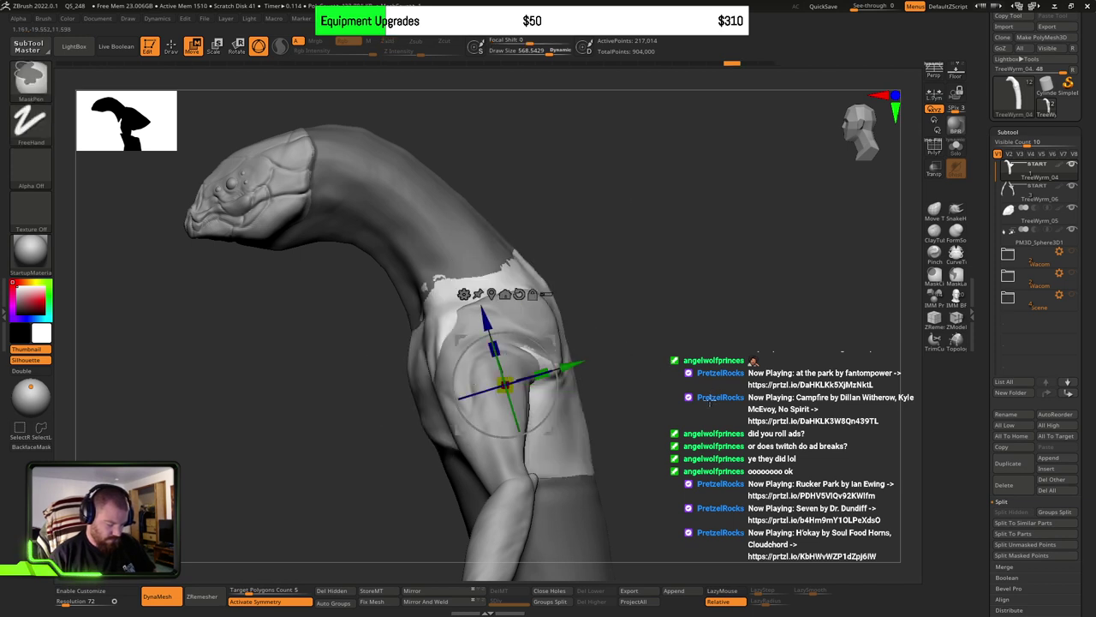
# Step: Return to Draw mode and clear the mask from the neck and lower trunk
pyautogui.click(517, 612)
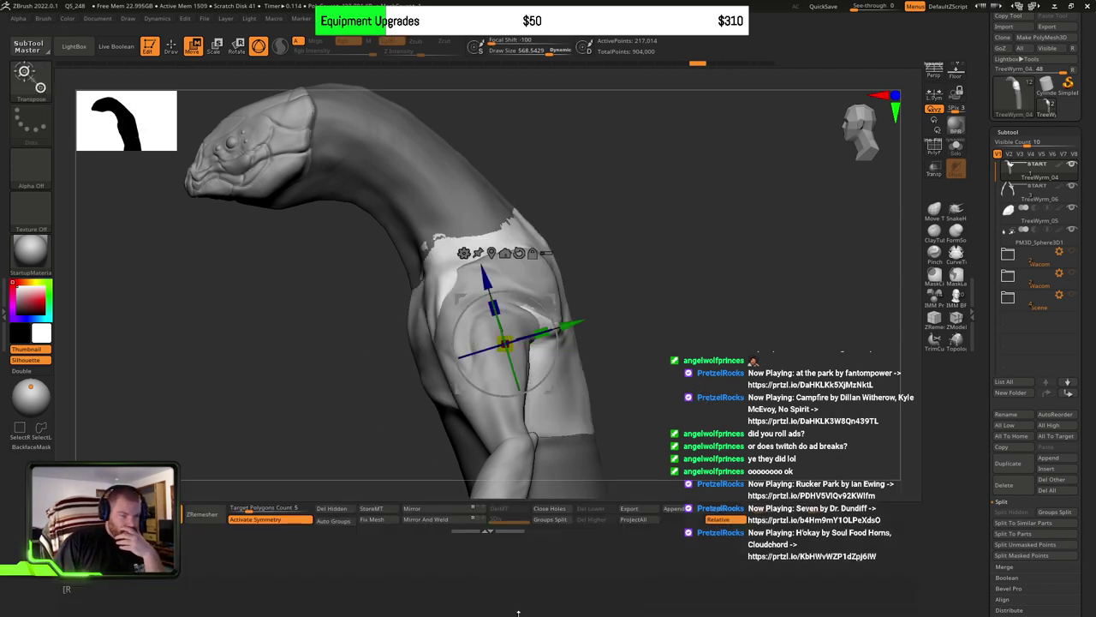
pyautogui.click(521, 533)
pyautogui.press('q')
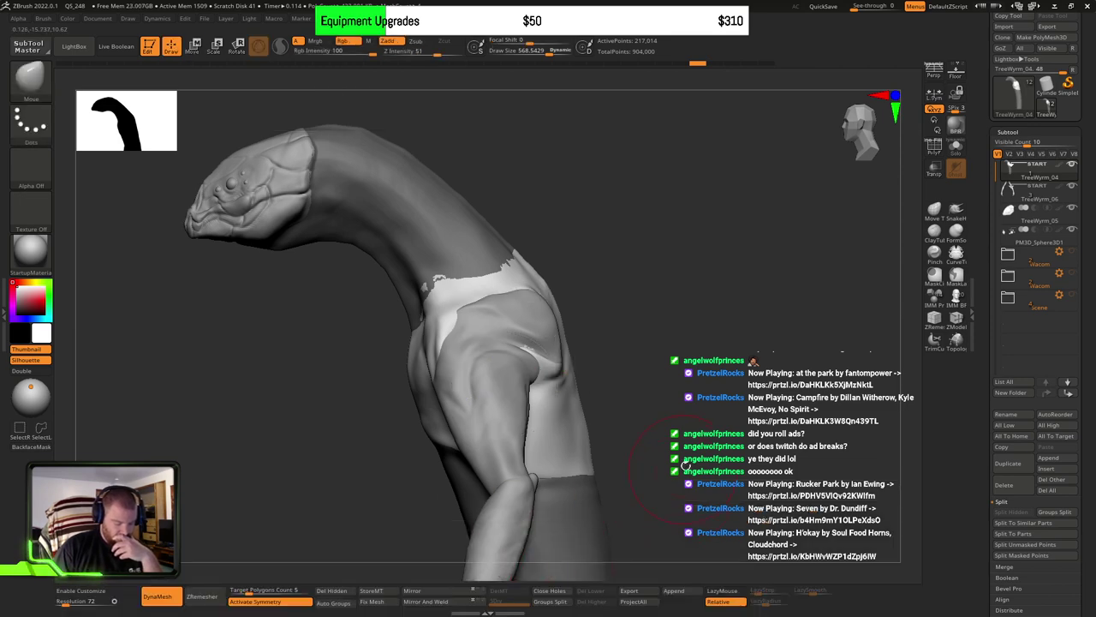
pyautogui.moveTo(685, 463)
pyautogui.mouseDown()
pyautogui.moveTo(633, 473)
pyautogui.moveTo(672, 485)
pyautogui.moveTo(669, 471)
pyautogui.mouseUp()
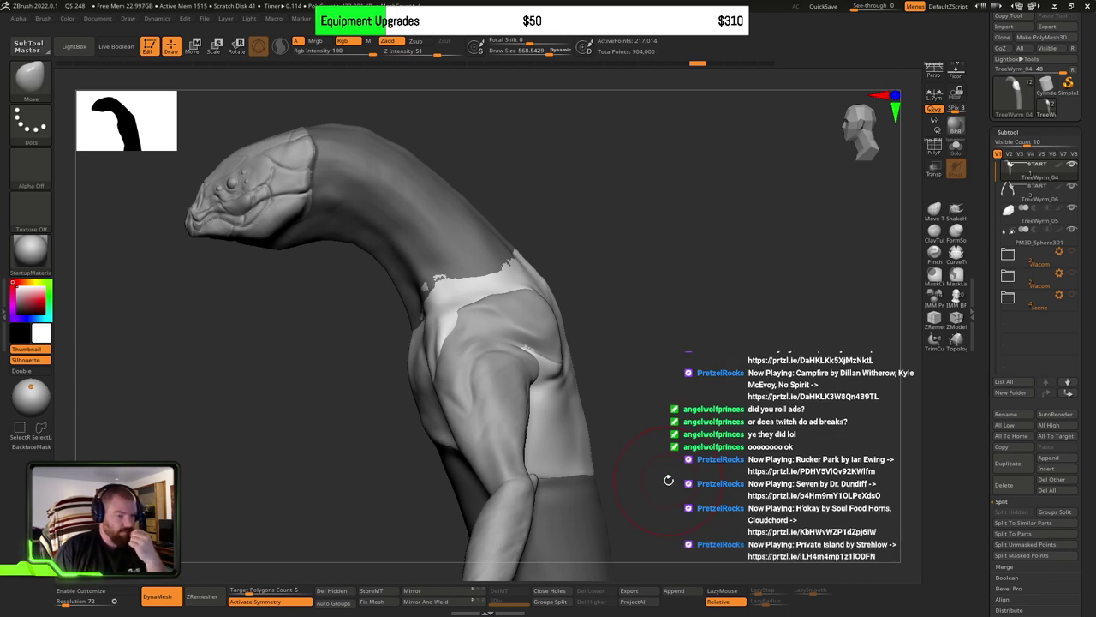
pyautogui.moveTo(677, 446)
pyautogui.mouseDown()
pyautogui.moveTo(702, 429)
pyautogui.moveTo(753, 424)
pyautogui.moveTo(711, 428)
pyautogui.moveTo(616, 410)
pyautogui.moveTo(658, 271)
pyautogui.moveTo(670, 358)
pyautogui.moveTo(509, 276)
pyautogui.moveTo(621, 307)
pyautogui.moveTo(593, 317)
pyautogui.moveTo(646, 317)
pyautogui.moveTo(641, 338)
pyautogui.moveTo(558, 323)
pyautogui.moveTo(607, 342)
pyautogui.moveTo(670, 335)
pyautogui.moveTo(644, 342)
pyautogui.moveTo(673, 342)
pyautogui.moveTo(665, 351)
pyautogui.moveTo(679, 311)
pyautogui.moveTo(648, 343)
pyautogui.mouseUp()
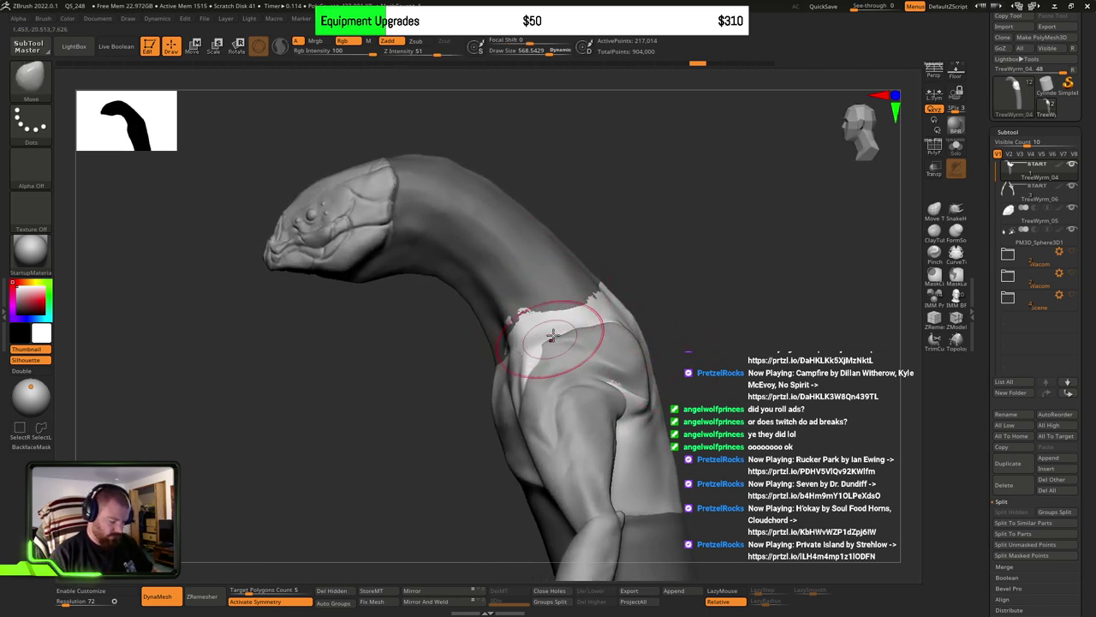
pyautogui.moveTo(651, 283)
pyautogui.mouseDown()
pyautogui.moveTo(692, 277)
pyautogui.moveTo(663, 274)
pyautogui.moveTo(658, 337)
pyautogui.mouseUp()
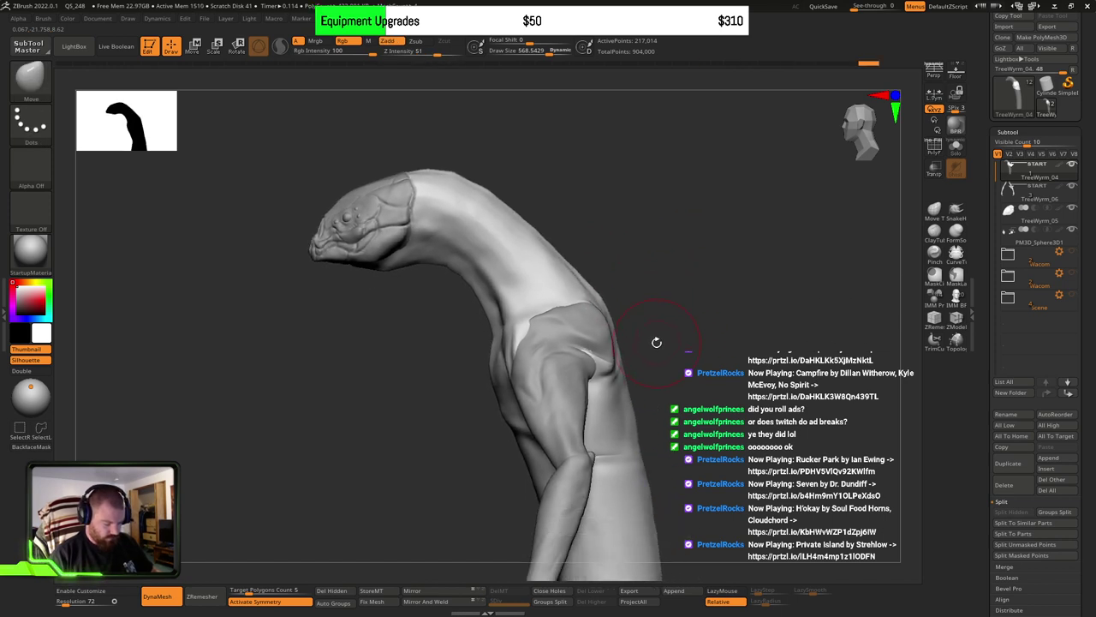
# Step: Select the head subtool TreeWyrm_05 and move it directly above the body subtool TreeWyrm_04 in the subtool order
pyautogui.keyDown('alt'); pyautogui.click(393, 228); pyautogui.keyUp('alt')
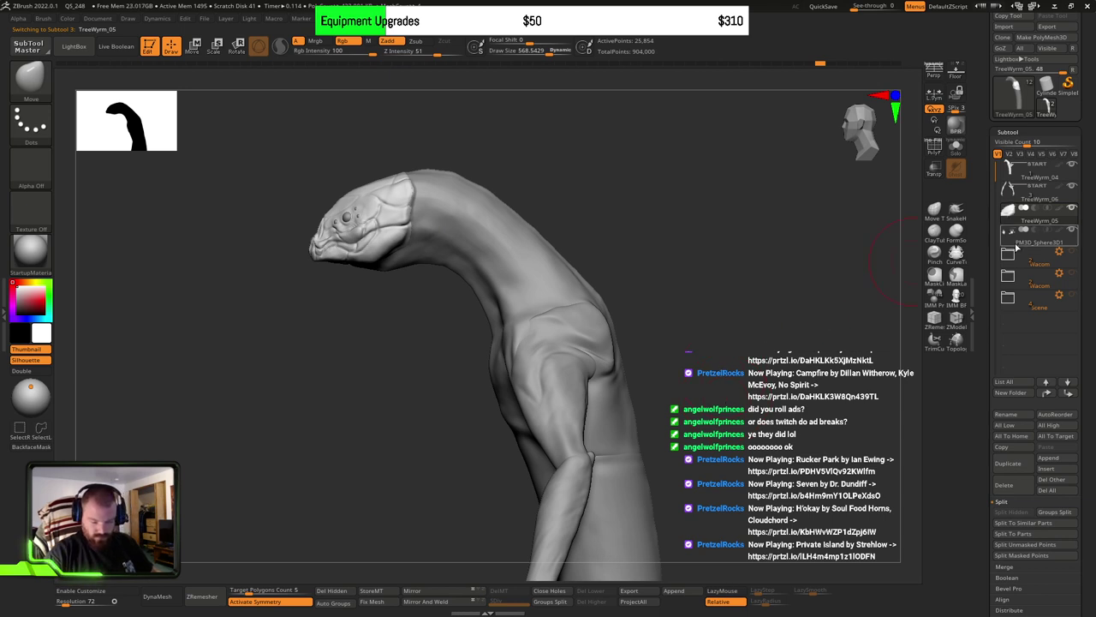
pyautogui.moveTo(1018, 214); pyautogui.dragTo(1018, 171)
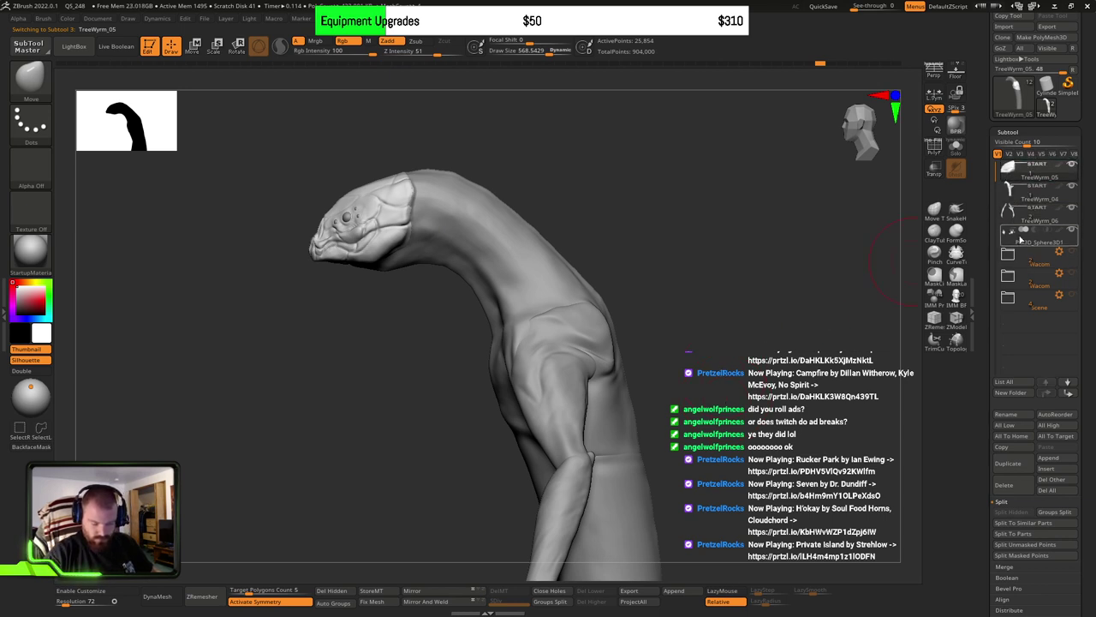
pyautogui.moveTo(1012, 240)
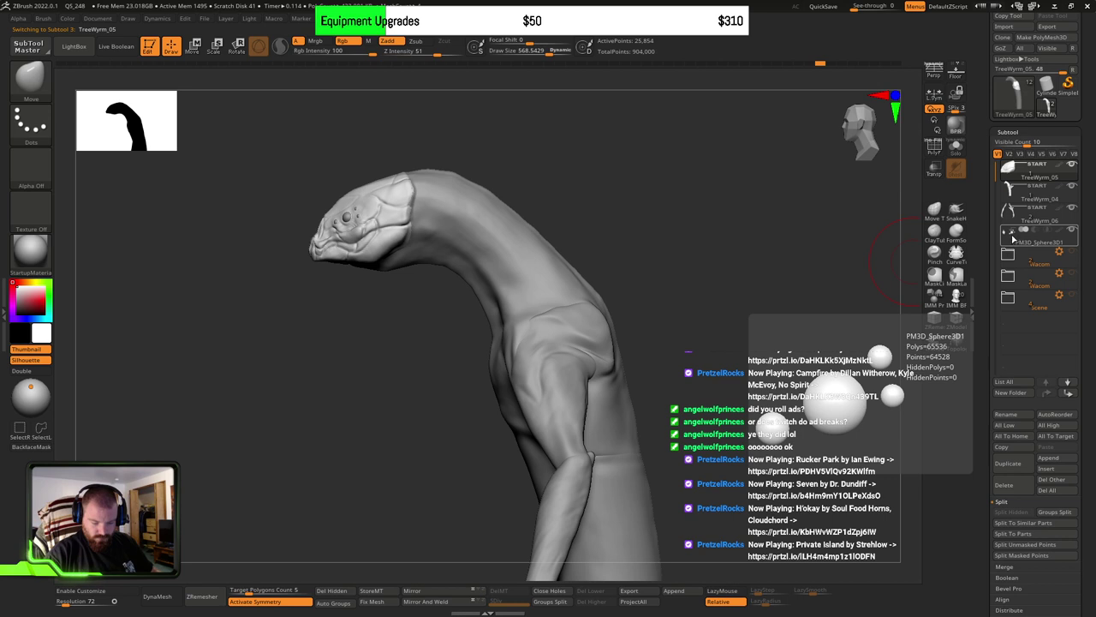
pyautogui.moveTo(735, 297); pyautogui.dragTo(638, 263)
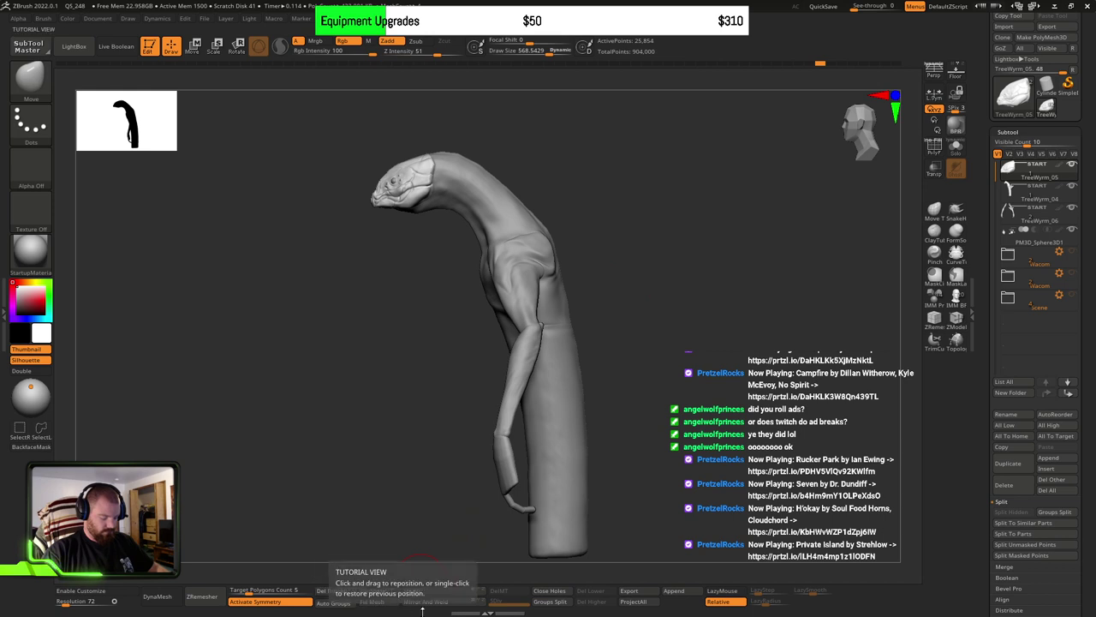
# Step: Reveal the subtool merge options and save the current file before merging
pyautogui.scroll(-5, 1077, 447)
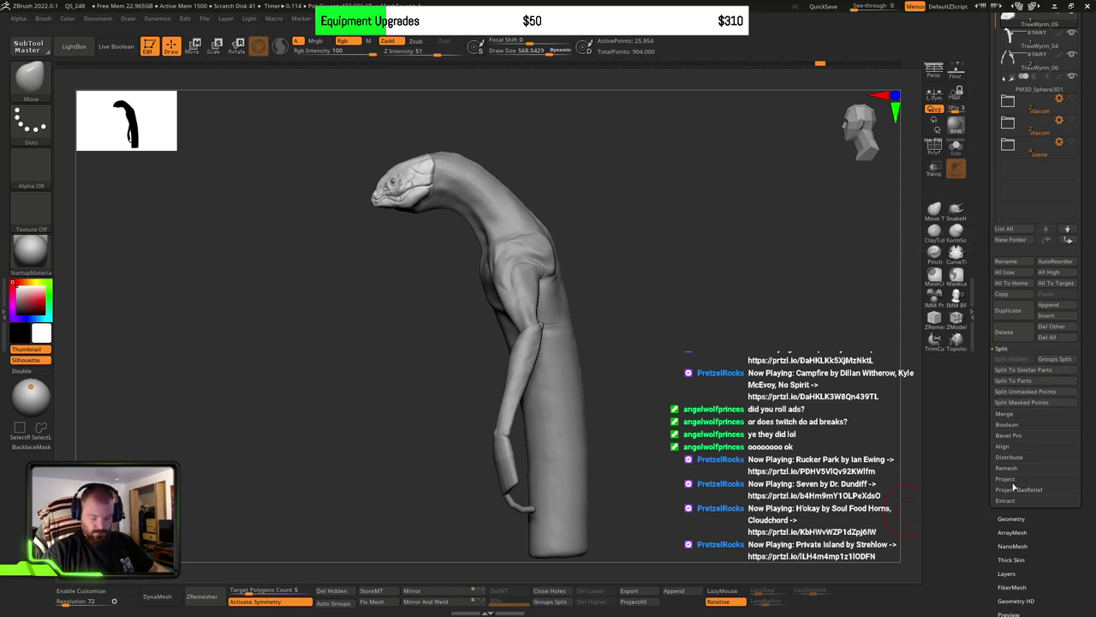
pyautogui.click(1016, 415)
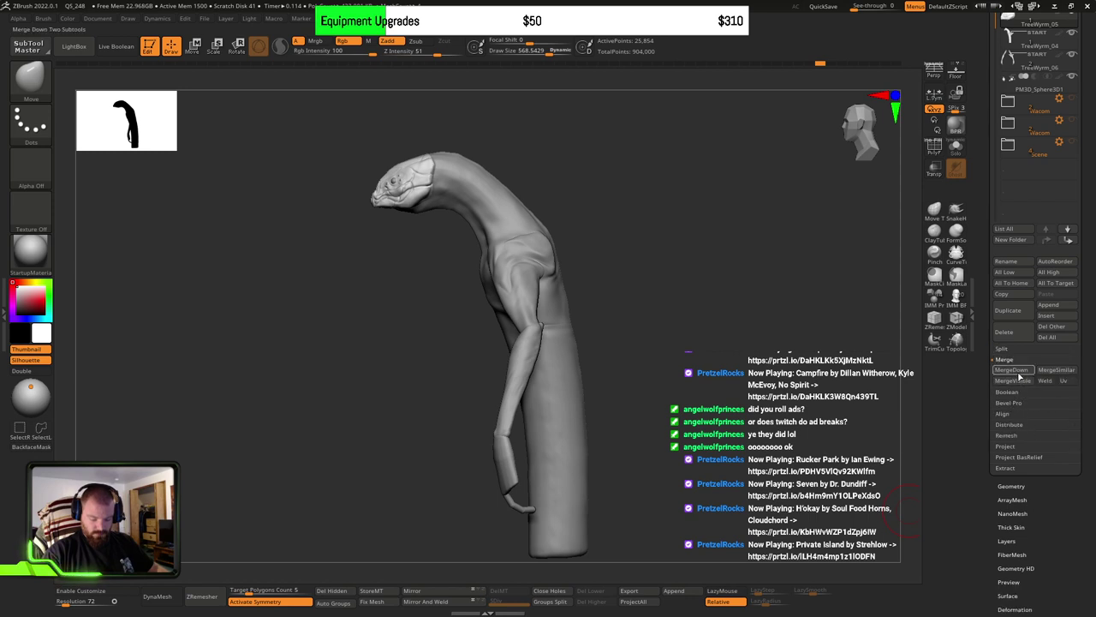
pyautogui.moveTo(1089, 252); pyautogui.dragTo(1095, 447)
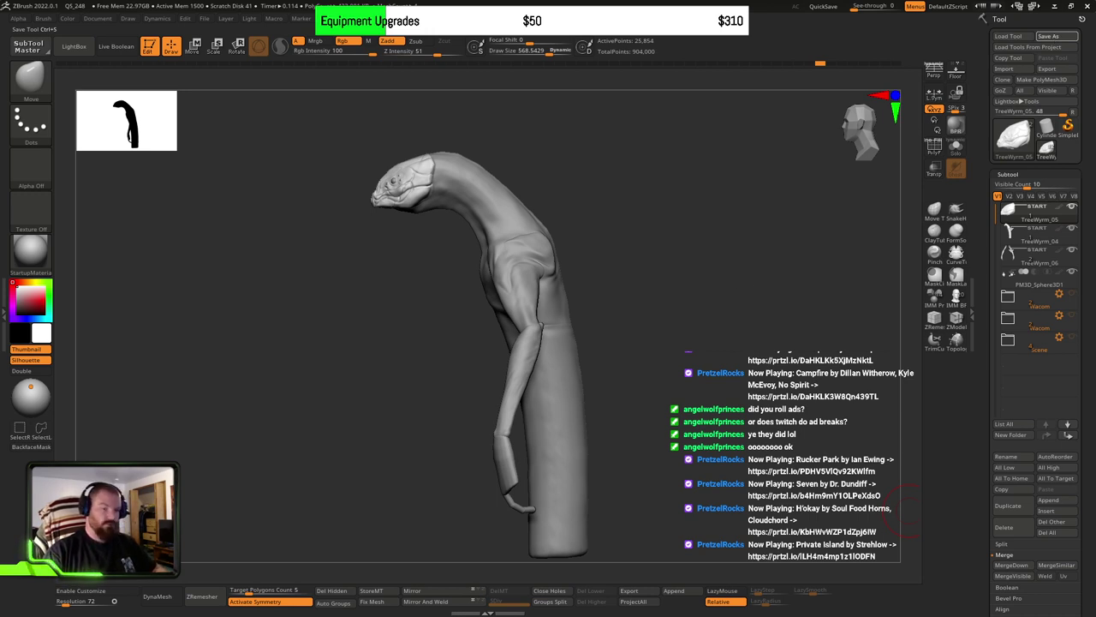
pyautogui.hotkey('ctrl', 's')
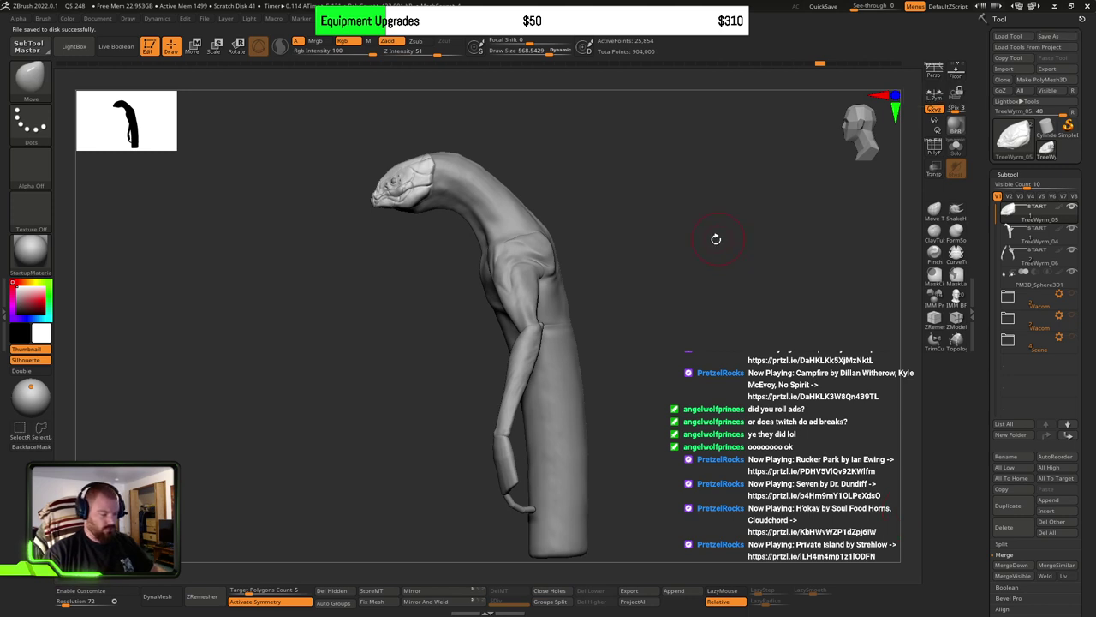
# Step: Merge the head subtool down into the body subtool and accept the operation
pyautogui.scroll(-2, 1062, 471)
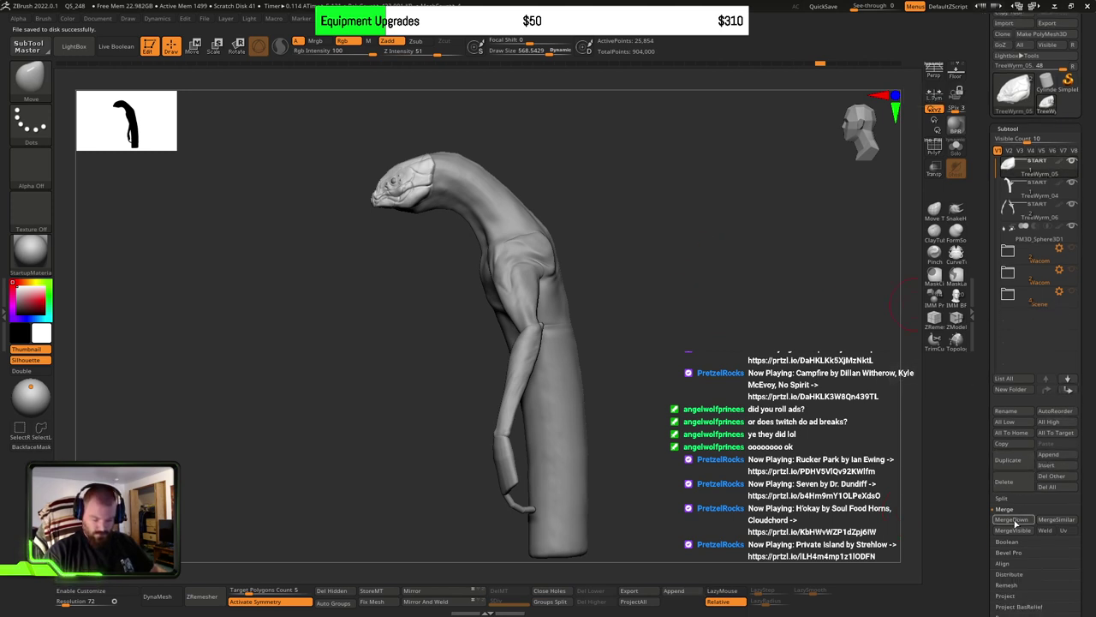
pyautogui.click(1010, 519)
pyautogui.click(905, 544)
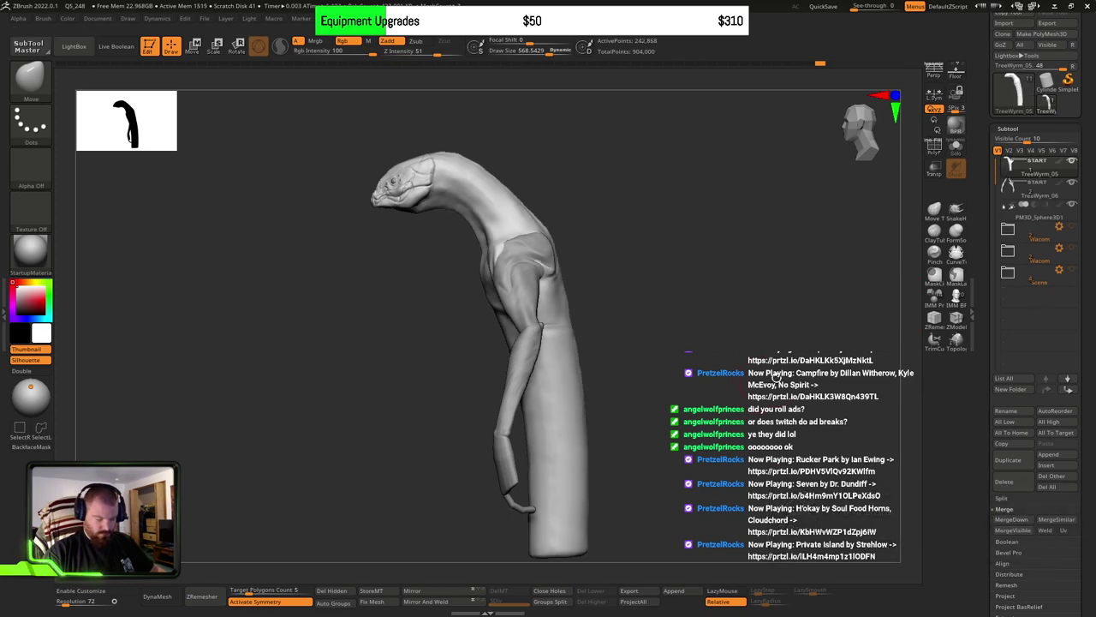
# Step: Display the polyframe to examine the merged mesh's polygroups around head, neck and torso, and hide it again
pyautogui.hotkey('shift', 'f')
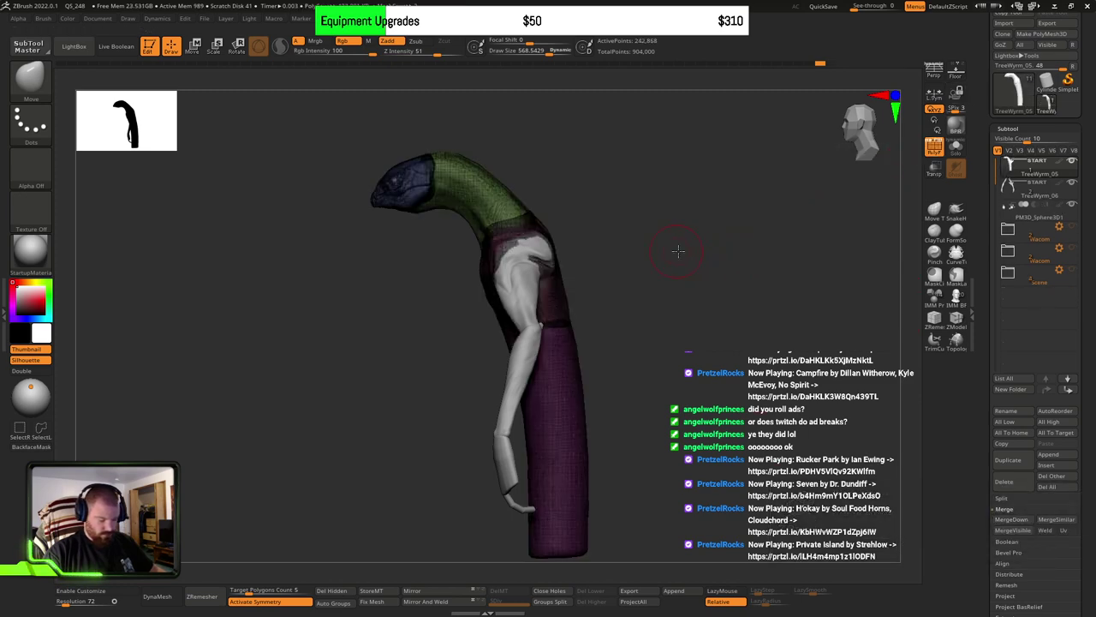
pyautogui.keyDown('alt'); pyautogui.moveTo(679, 251); pyautogui.dragTo(716, 270); pyautogui.keyUp('alt')
pyautogui.moveTo(717, 270); pyautogui.dragTo(726, 324)
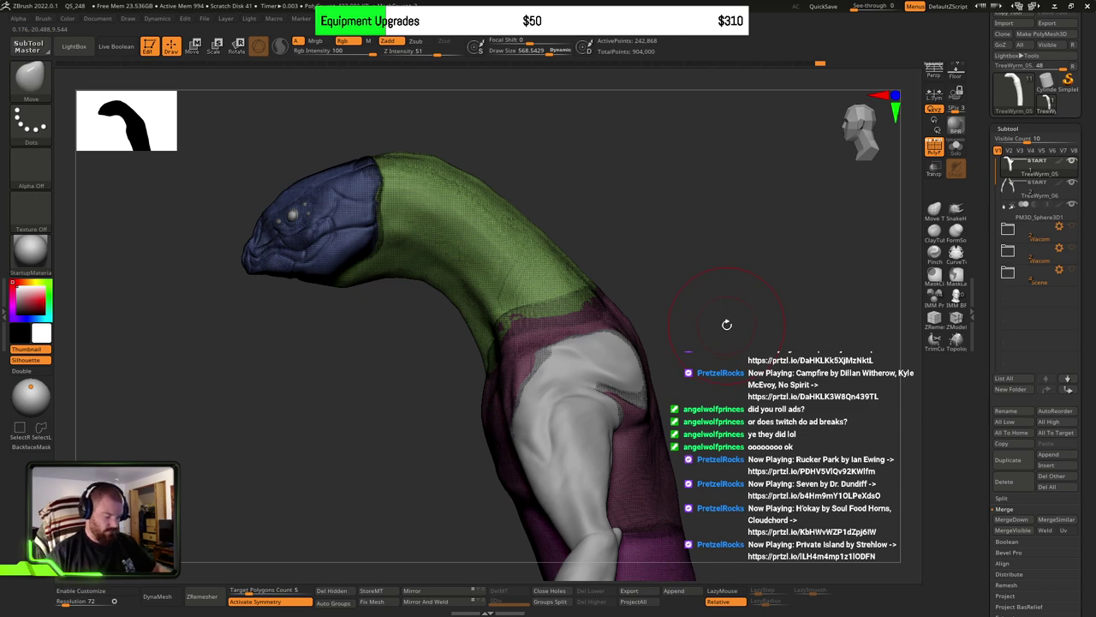
pyautogui.moveTo(662, 344); pyautogui.dragTo(628, 287)
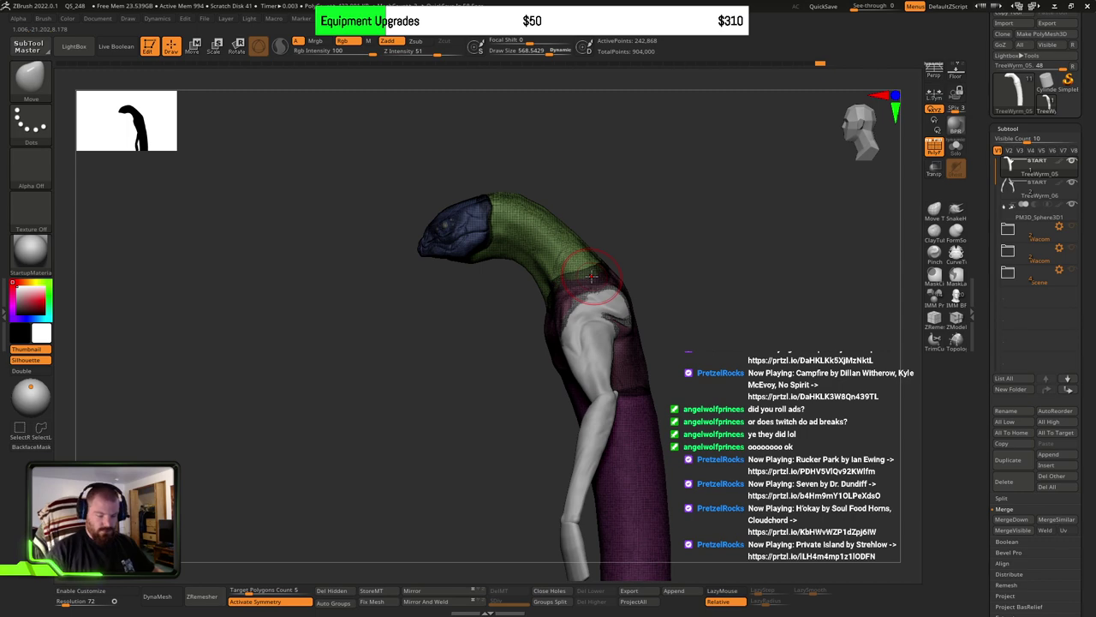
pyautogui.click(934, 147)
pyautogui.moveTo(702, 403)
pyautogui.mouseDown()
pyautogui.moveTo(771, 401)
pyautogui.moveTo(709, 397)
pyautogui.moveTo(714, 410)
pyautogui.mouseUp()
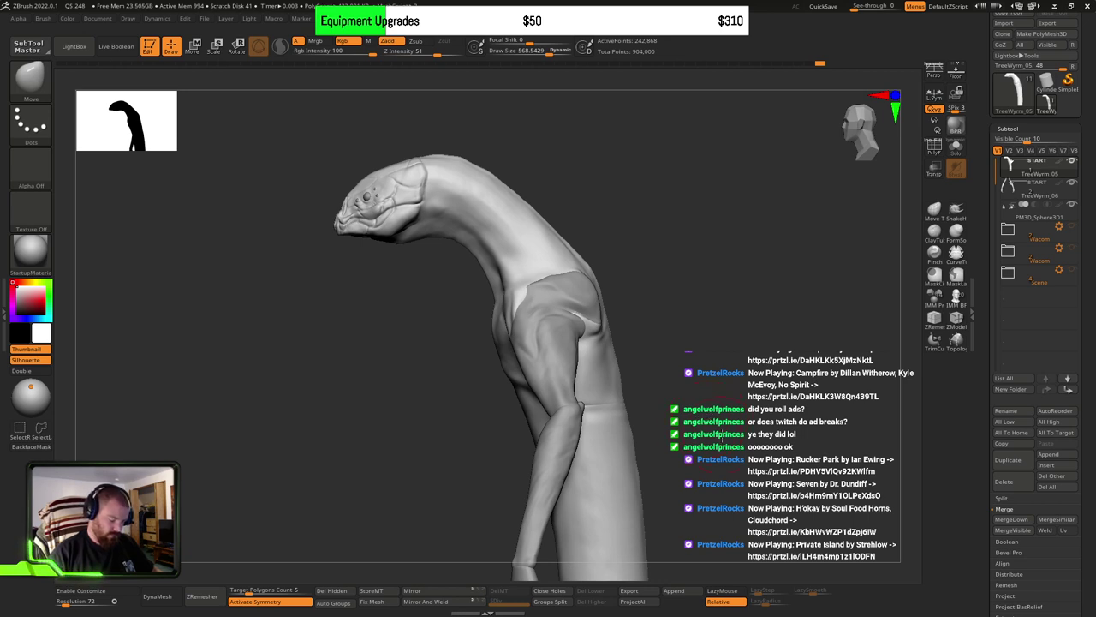
# Step: Isolate and mask the neck section of the merged mesh, and bring the hidden parts back into view
pyautogui.moveTo(722, 436)
pyautogui.keyDown('ctrl'); pyautogui.mouseDown(button='right')
pyautogui.moveTo(543, 268)
pyautogui.moveTo(516, 300)
pyautogui.mouseUp(button='right'); pyautogui.keyUp('ctrl')
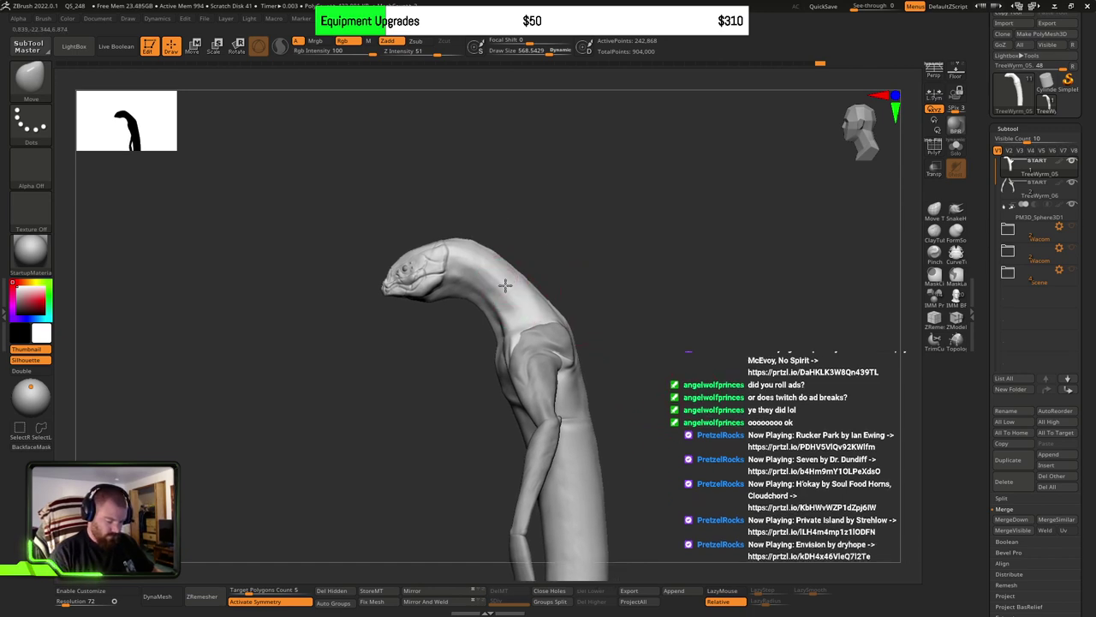
pyautogui.keyDown('ctrl'); pyautogui.moveTo(595, 274); pyautogui.dragTo(626, 359, button='right'); pyautogui.keyUp('ctrl')
pyautogui.keyDown('ctrl'); pyautogui.keyDown('shift'); pyautogui.click(539, 318); pyautogui.keyUp('shift'); pyautogui.keyUp('ctrl')
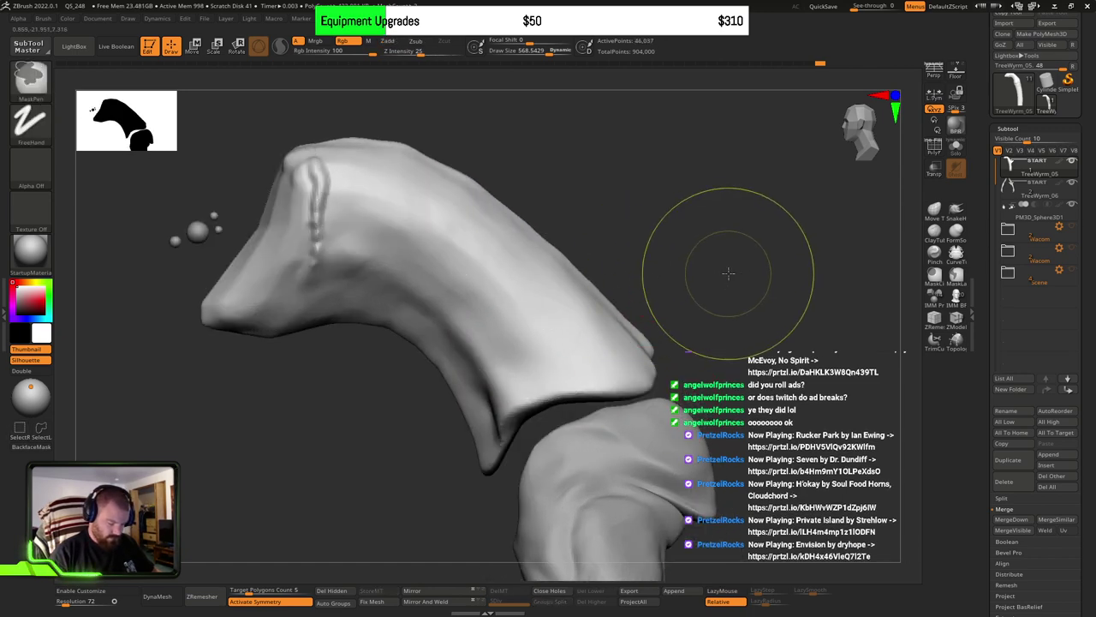
pyautogui.keyDown('ctrl'); pyautogui.click(728, 276); pyautogui.keyUp('ctrl')
pyautogui.keyDown('ctrl'); pyautogui.keyDown('shift'); pyautogui.click(728, 283); pyautogui.keyUp('shift'); pyautogui.keyUp('ctrl')
pyautogui.keyDown('alt'); pyautogui.moveTo(586, 340); pyautogui.dragTo(593, 311, button='right'); pyautogui.keyUp('alt')
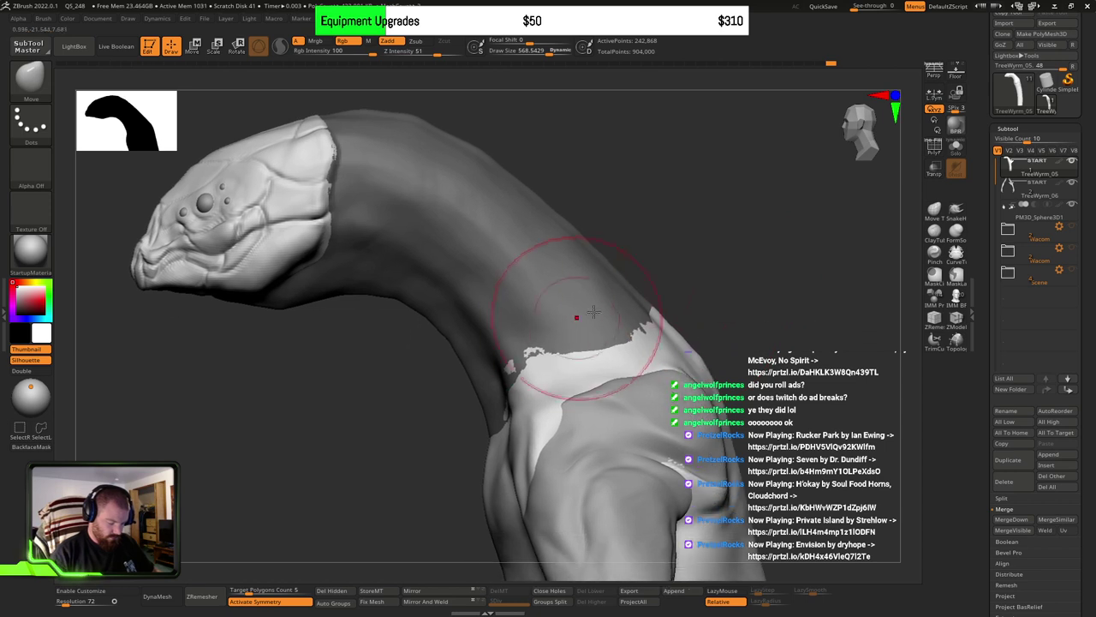
# Step: Invert the mask to free the neck, raise the draw size to 1000, and clear the mask
pyautogui.keyDown('ctrl'); pyautogui.click(737, 251); pyautogui.keyUp('ctrl')
pyautogui.press('s')
pyautogui.moveTo(528, 337); pyautogui.dragTo(568, 338)
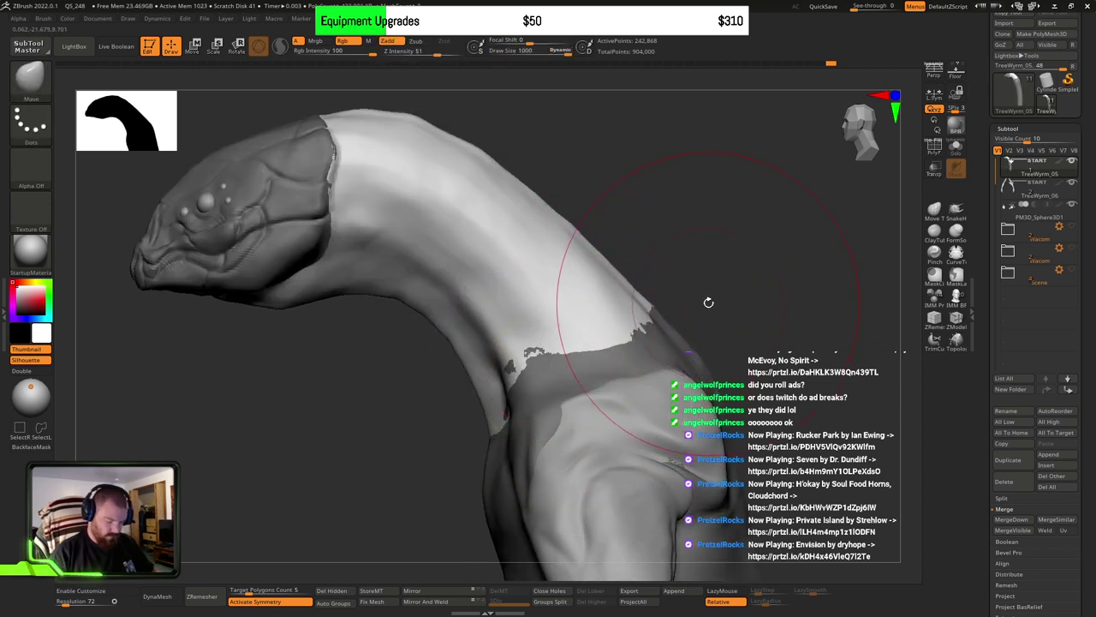
pyautogui.keyDown('ctrl'); pyautogui.click(748, 330); pyautogui.keyUp('ctrl')
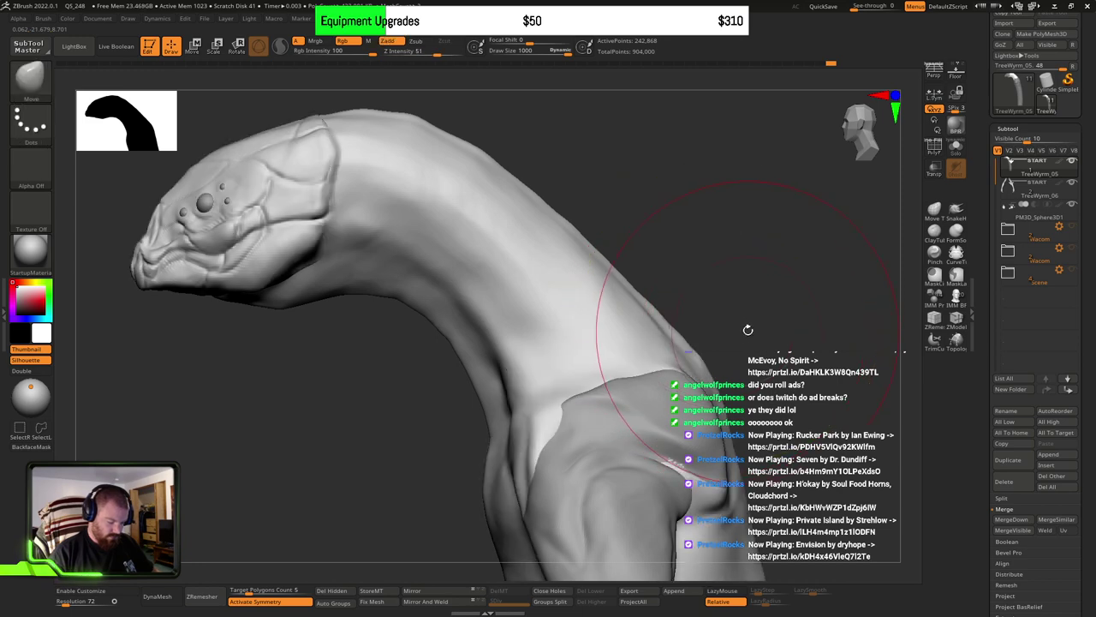
# Step: Split the merged body subtool into separate parts and accept the operation
pyautogui.moveTo(729, 313); pyautogui.dragTo(690, 357)
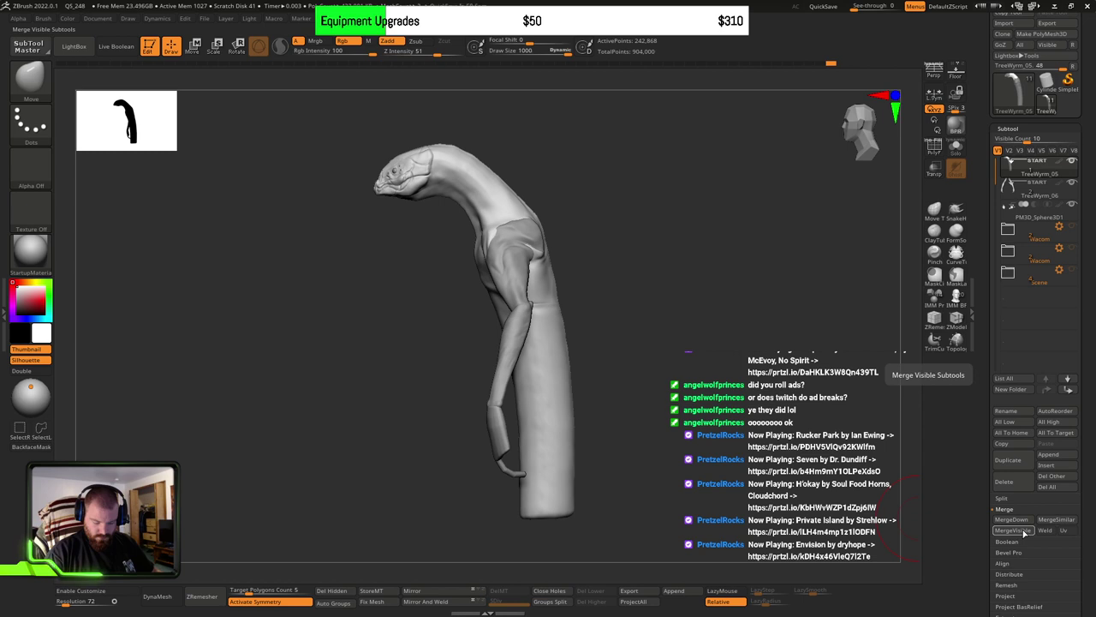
pyautogui.click(1013, 498)
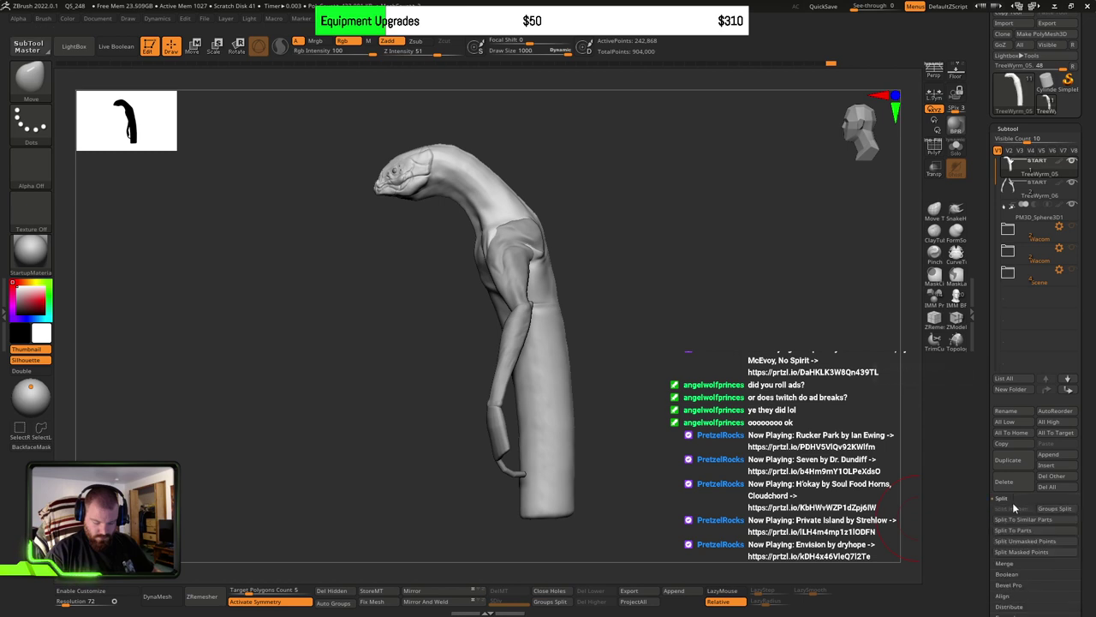
pyautogui.scroll(-3, 1023, 518)
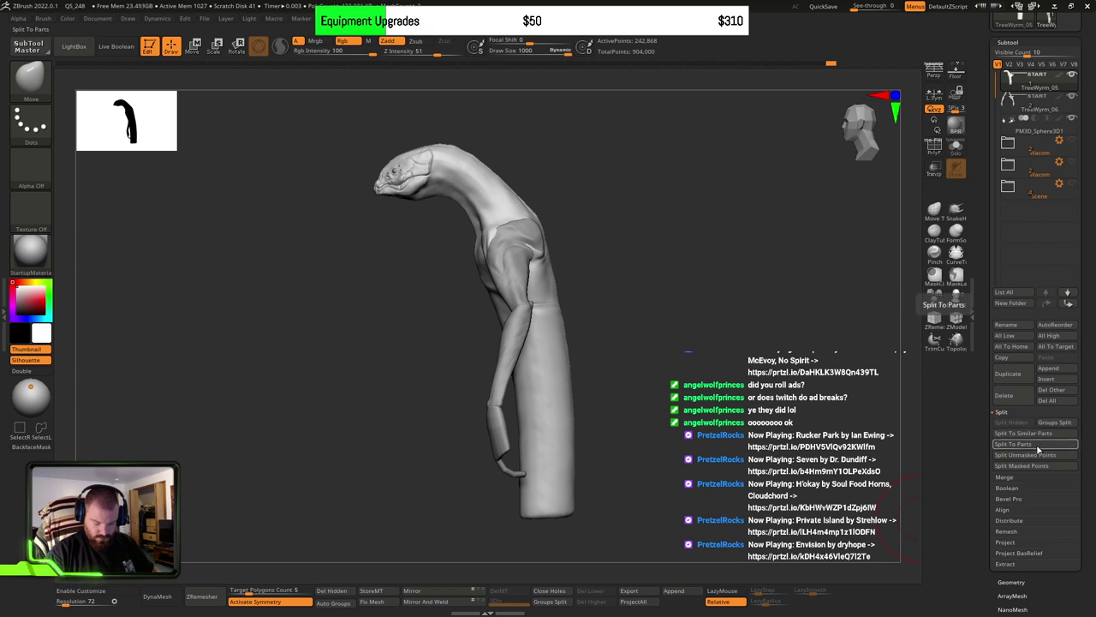
pyautogui.click(1036, 445)
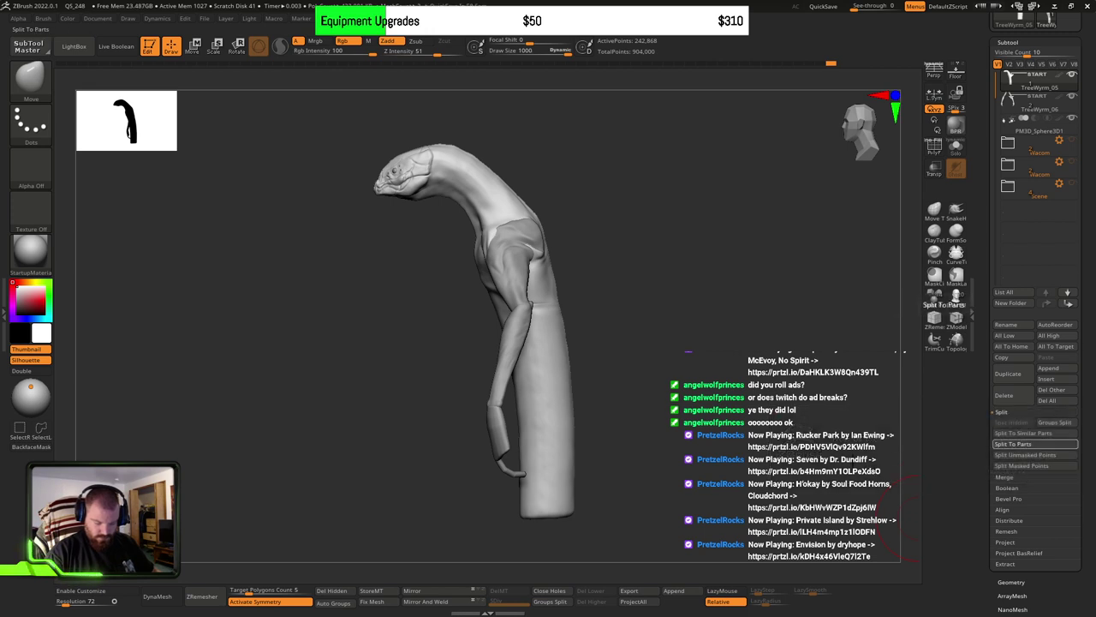
pyautogui.click(841, 438)
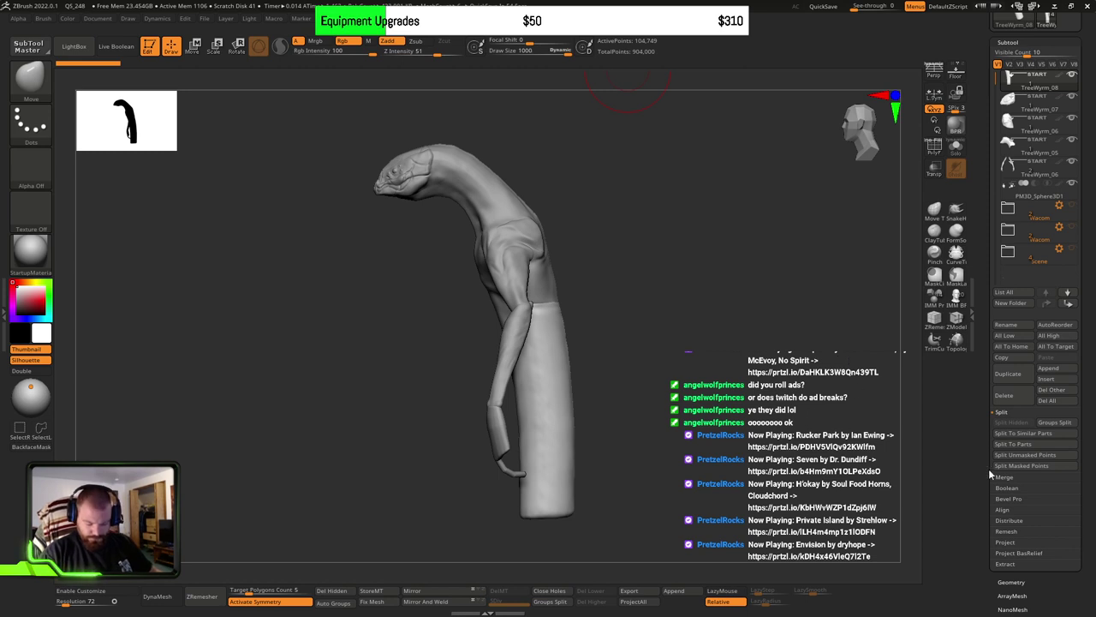
# Step: Select the split body parts one by one to inspect the division, ending on the neck part TreeWyrm_05
pyautogui.moveTo(674, 326)
pyautogui.mouseDown()
pyautogui.moveTo(651, 318)
pyautogui.moveTo(677, 322)
pyautogui.moveTo(664, 350)
pyautogui.moveTo(714, 345)
pyautogui.moveTo(725, 381)
pyautogui.mouseUp()
pyautogui.keyDown('alt'); pyautogui.click(529, 238); pyautogui.keyUp('alt')
pyautogui.keyDown('alt'); pyautogui.click(565, 310); pyautogui.keyUp('alt')
pyautogui.keyDown('alt'); pyautogui.click(581, 360); pyautogui.keyUp('alt')
pyautogui.keyDown('alt'); pyautogui.click(553, 313); pyautogui.keyUp('alt')
pyautogui.keyDown('shift'); pyautogui.moveTo(715, 339); pyautogui.dragTo(659, 331); pyautogui.keyUp('shift')
pyautogui.keyDown('alt'); pyautogui.click(557, 225); pyautogui.keyUp('alt')
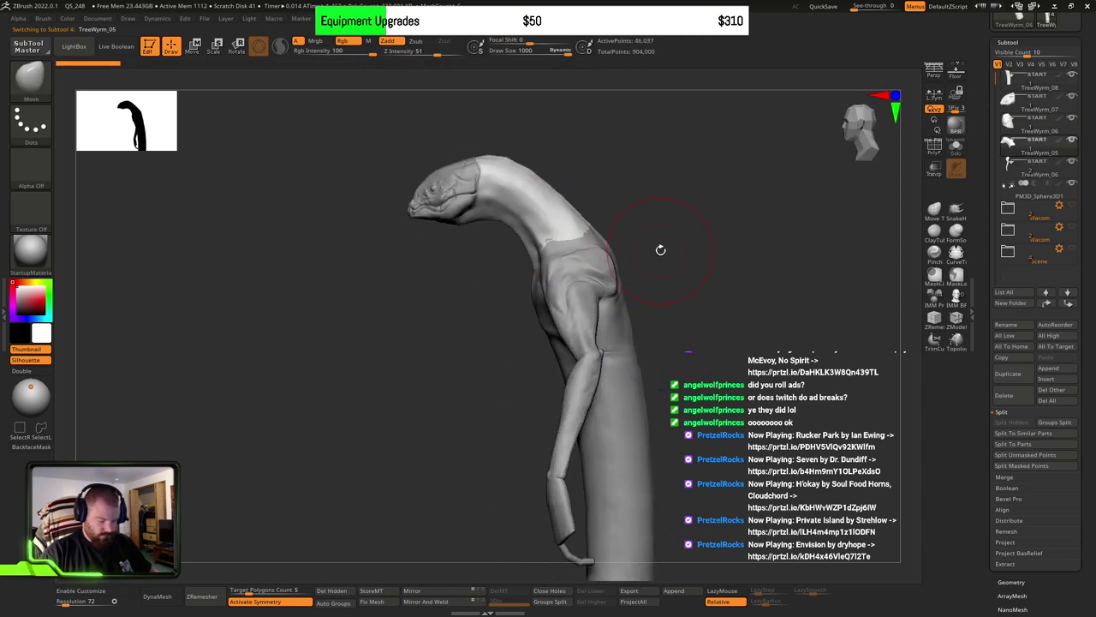
# Step: Rearrange the split parts in the subtool order and create a folder named Body for the neck part TreeWyrm_05
pyautogui.moveTo(1011, 85)
pyautogui.mouseDown()
pyautogui.moveTo(1016, 122)
pyautogui.moveTo(1009, 96)
pyautogui.mouseUp()
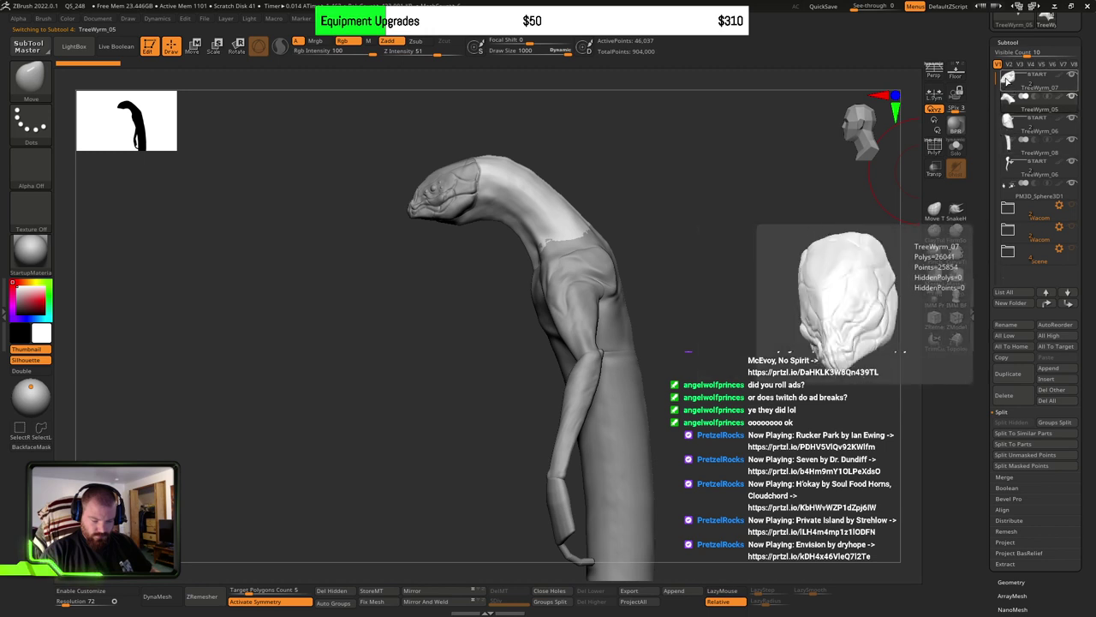
pyautogui.click(1015, 303)
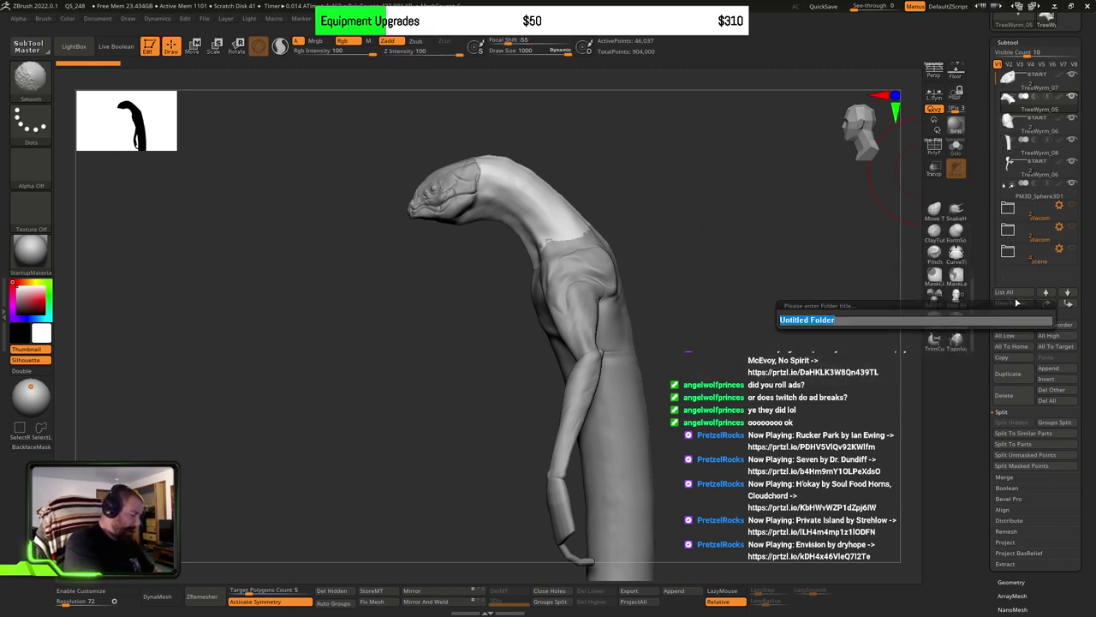
pyautogui.write('Body')
pyautogui.press('Return')
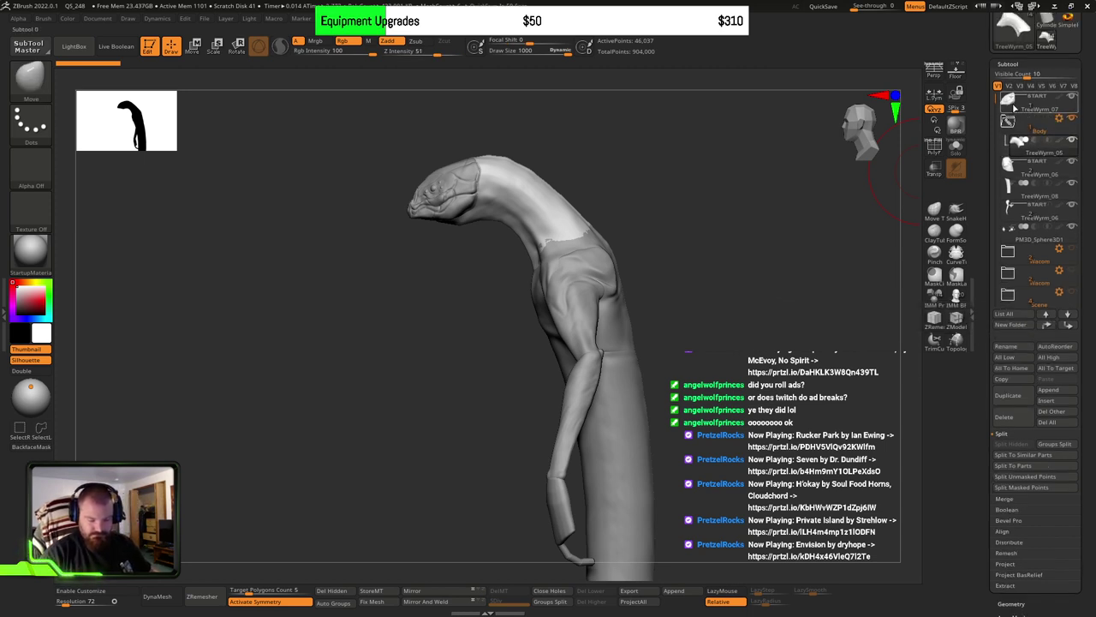
# Step: Move the remaining body parts TreeWyrm_07, TreeWyrm_06 and TreeWyrm_08 into the Body folder and collapse it
pyautogui.moveTo(1014, 103); pyautogui.dragTo(1037, 152)
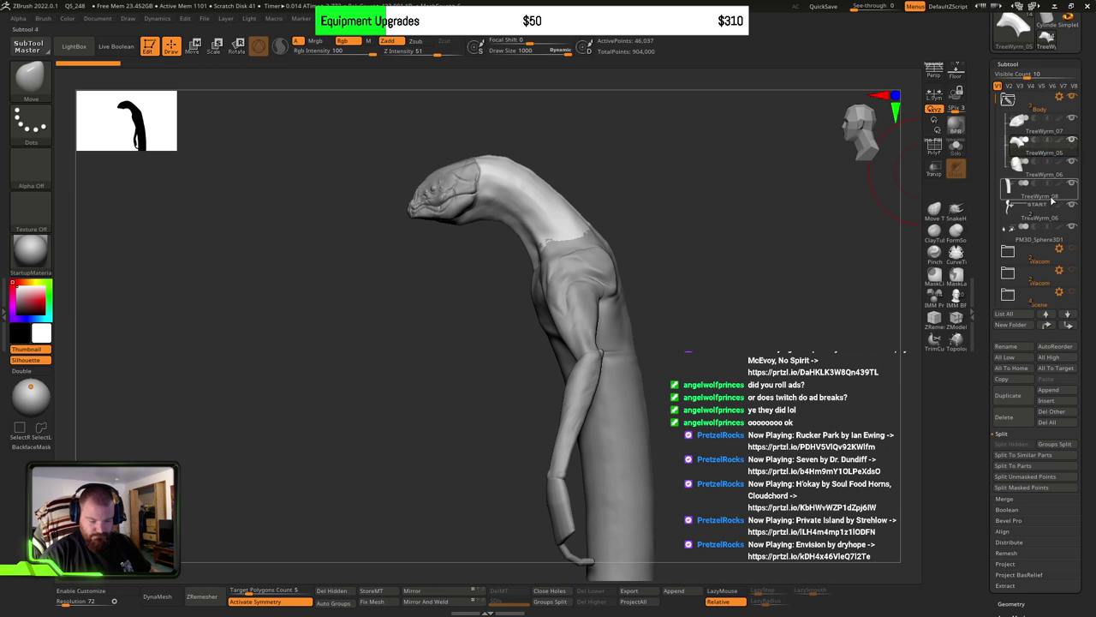
pyautogui.moveTo(1013, 187); pyautogui.dragTo(1012, 172)
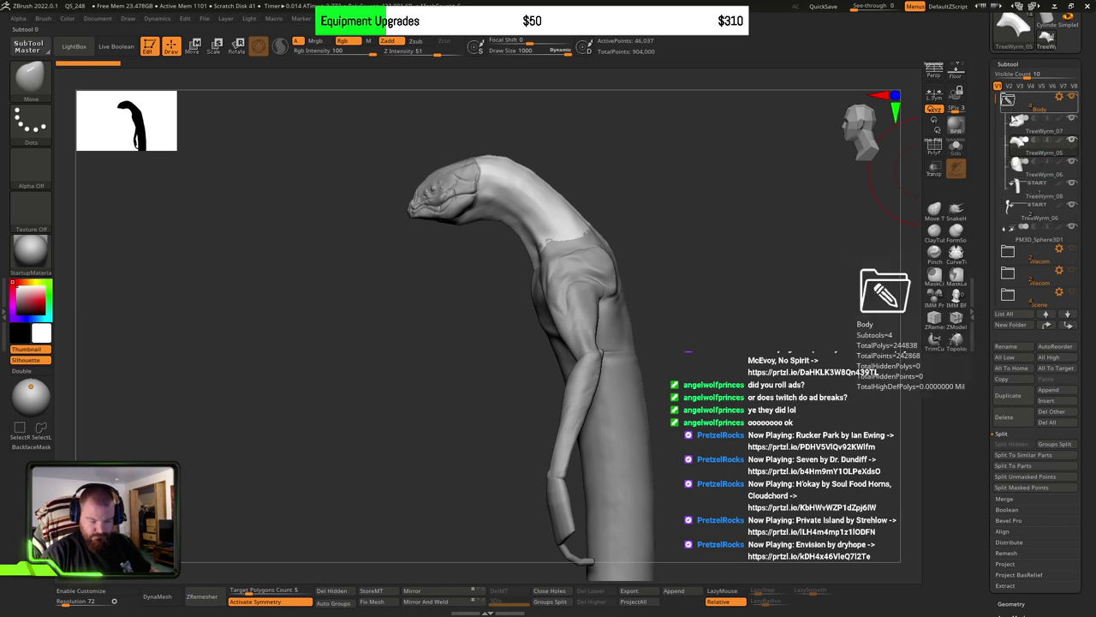
pyautogui.click(1008, 101)
# Step: Select the arms subtool TreeWyrm_06 and create a folder named Arms for it
pyautogui.click(1028, 128)
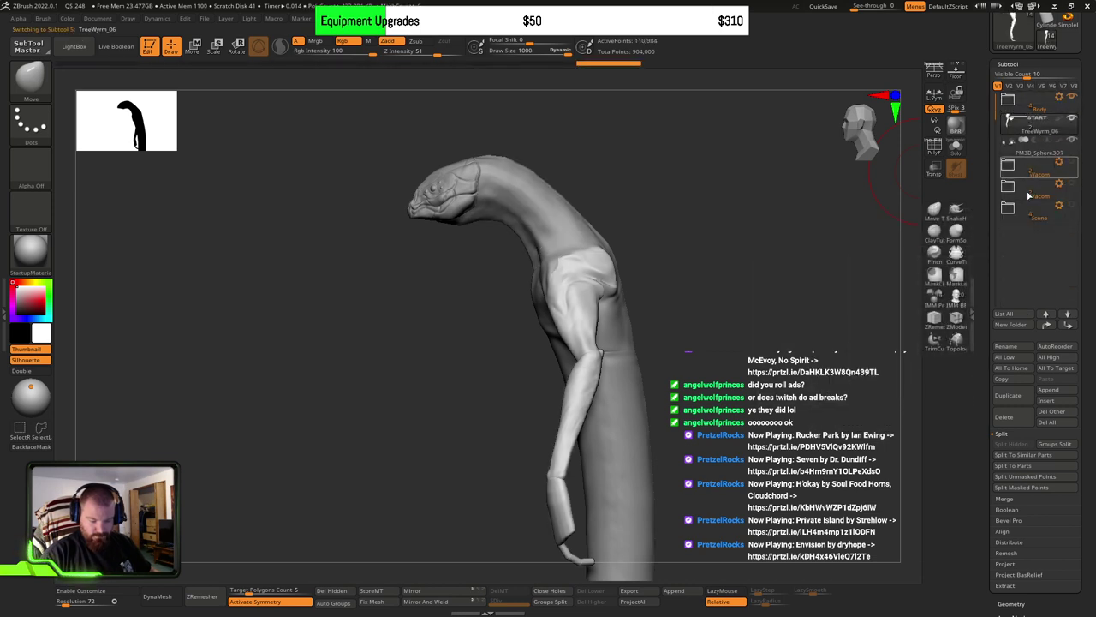
pyautogui.click(1019, 326)
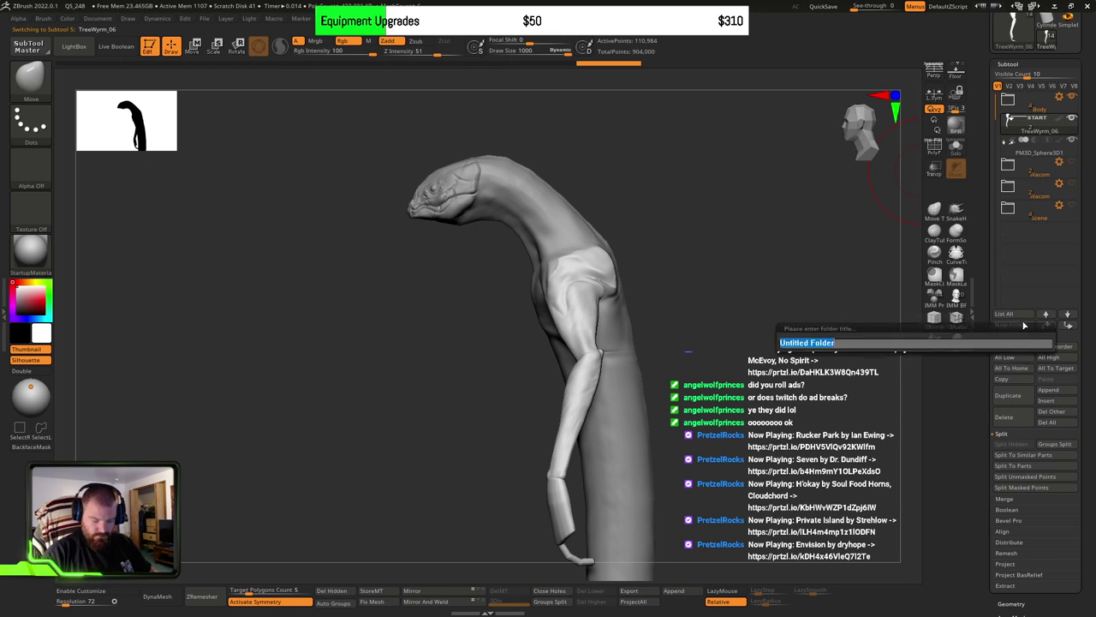
pyautogui.write('A')
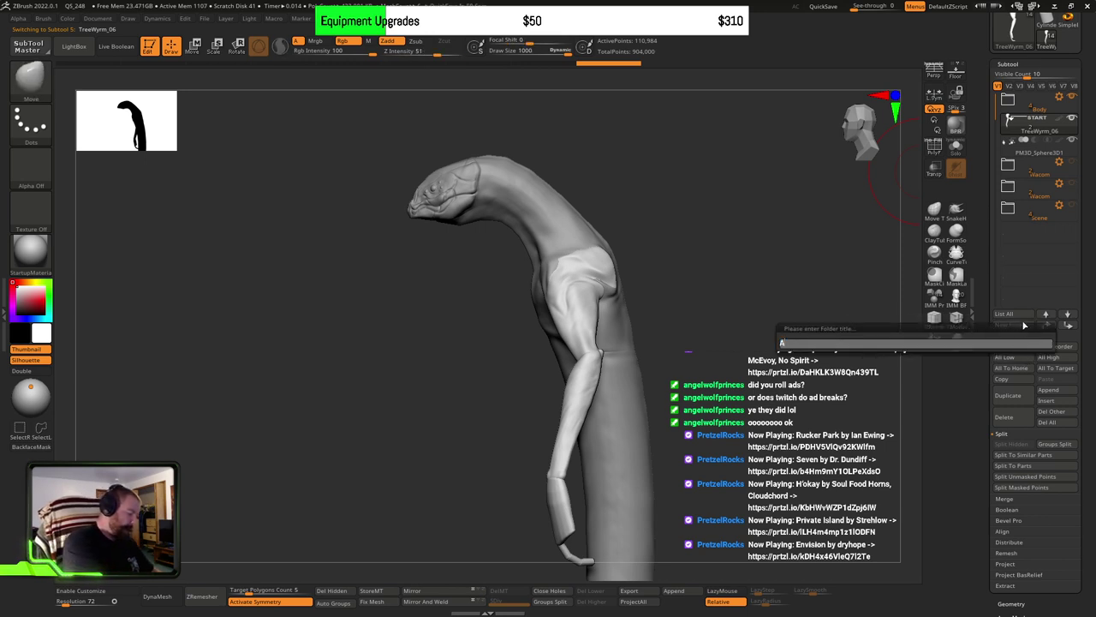
pyautogui.write('rms')
pyautogui.press('Return')
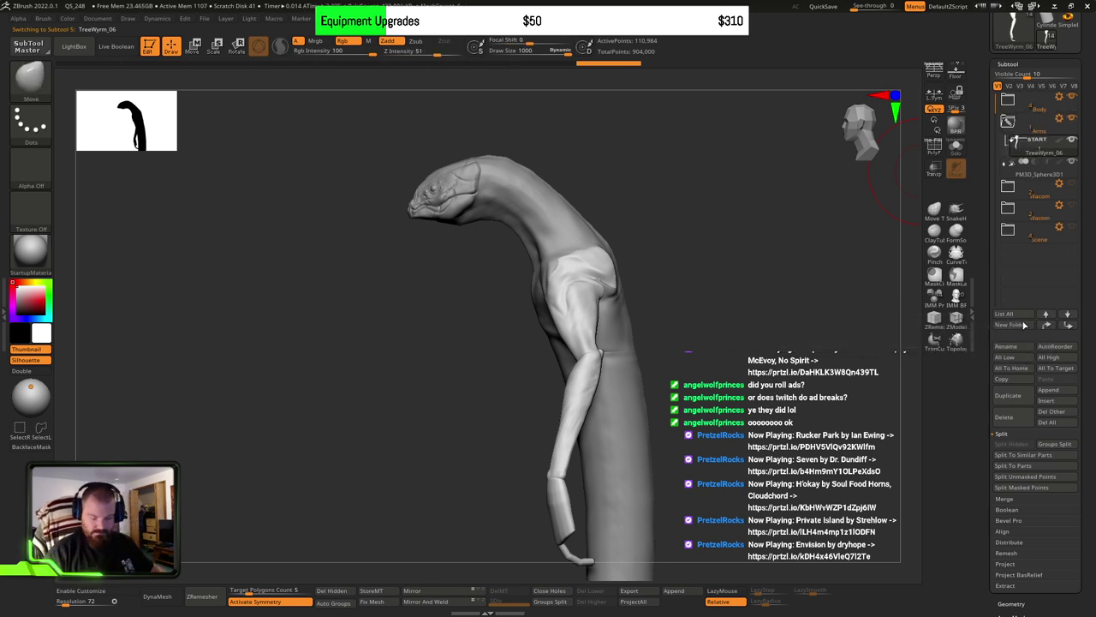
# Step: Split the arms subtool into separate parts inside the Arms folder and accept the operation
pyautogui.click(1031, 465)
pyautogui.click(905, 491)
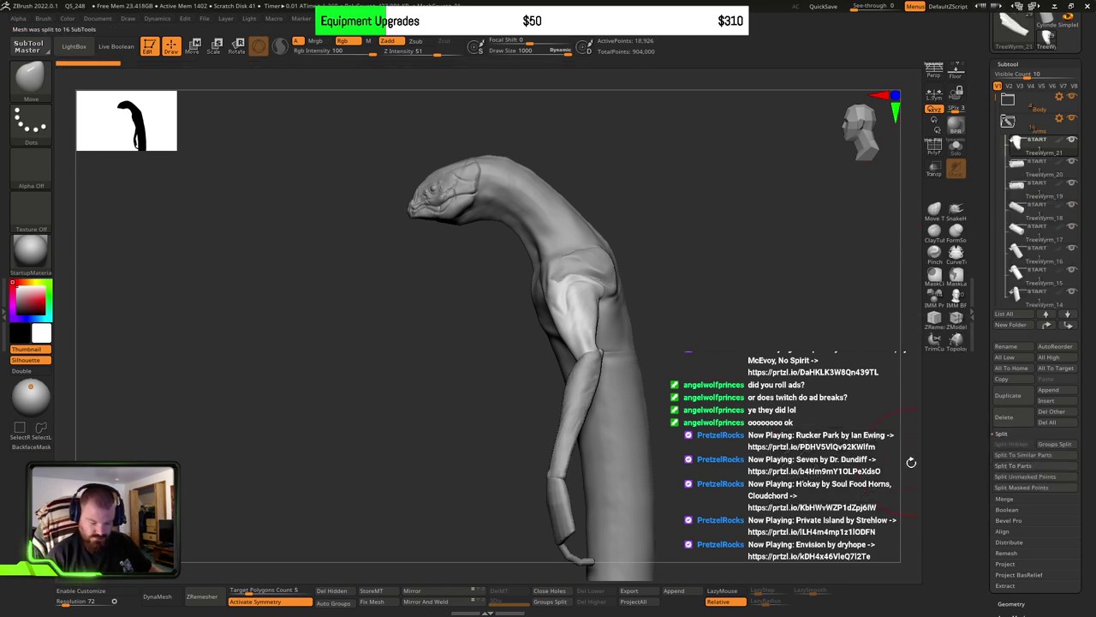
pyautogui.moveTo(729, 403); pyautogui.dragTo(768, 433)
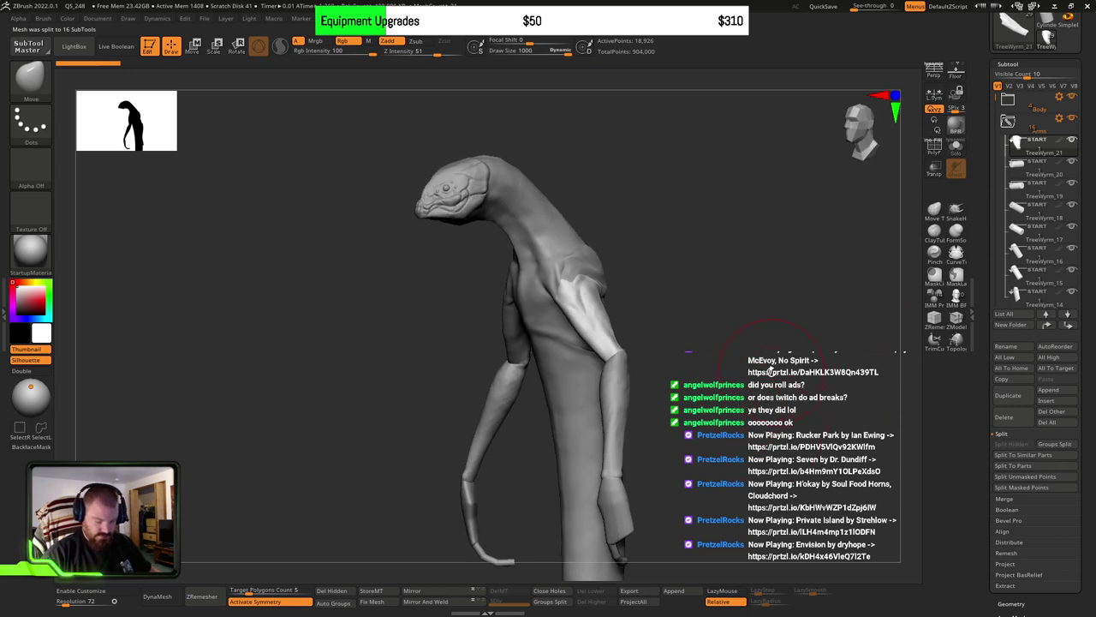
pyautogui.press('ctrl')
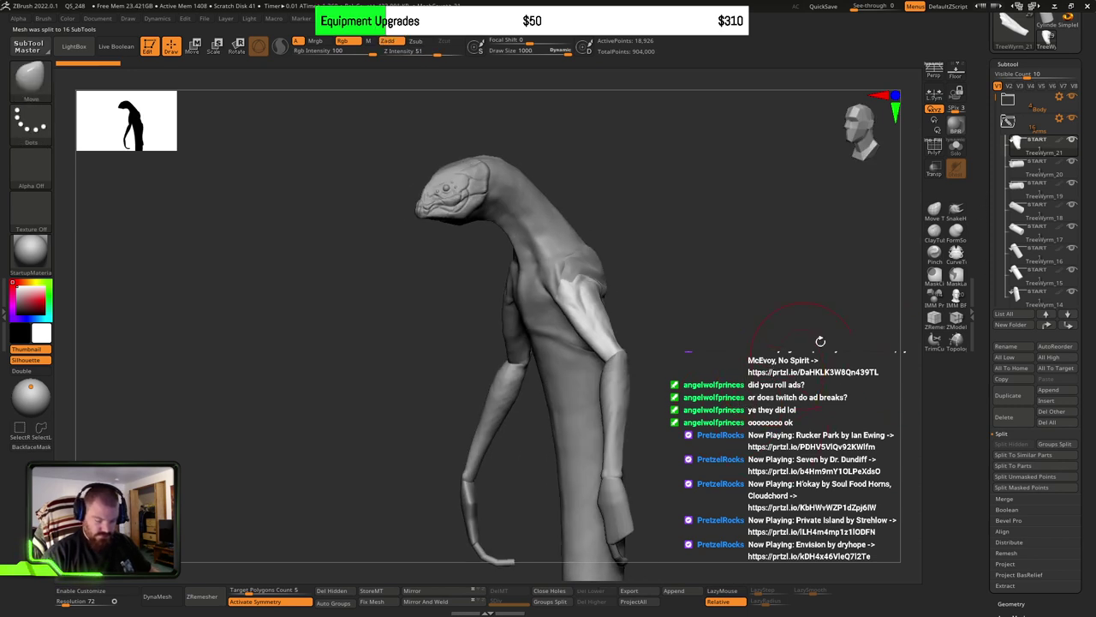
# Step: Delete the fingertip segment TreeWyrm_19 from the end of the curled finger and accept the deletion
pyautogui.click(1016, 173)
pyautogui.keyDown('alt'); pyautogui.moveTo(817, 297); pyautogui.dragTo(715, 407); pyautogui.keyUp('alt')
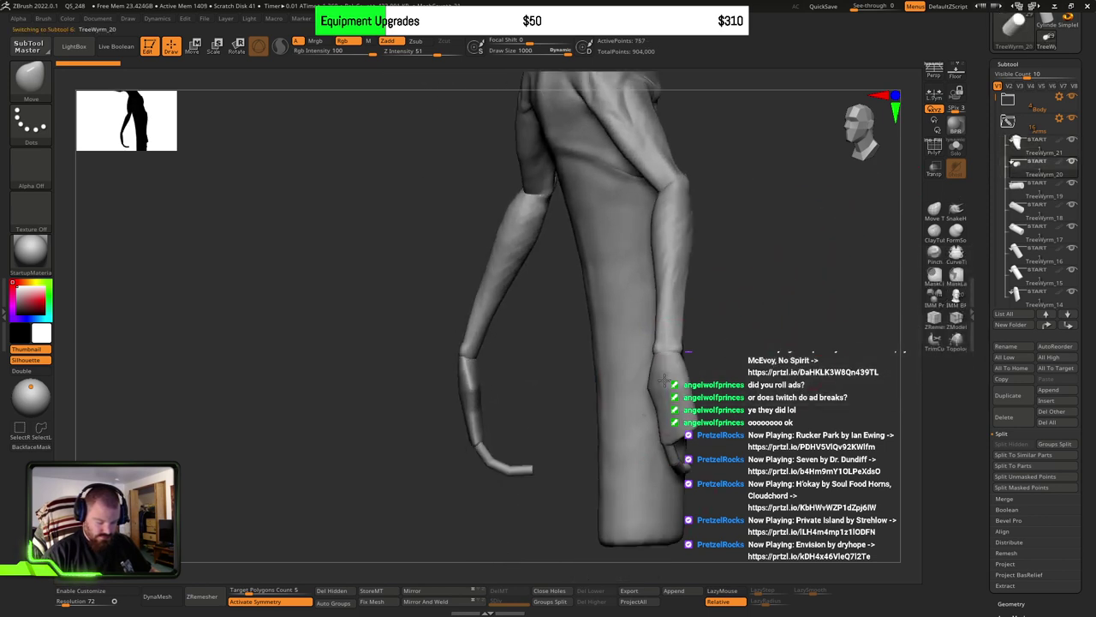
pyautogui.keyDown('alt'); pyautogui.moveTo(664, 380); pyautogui.dragTo(752, 435, button='right'); pyautogui.keyUp('alt')
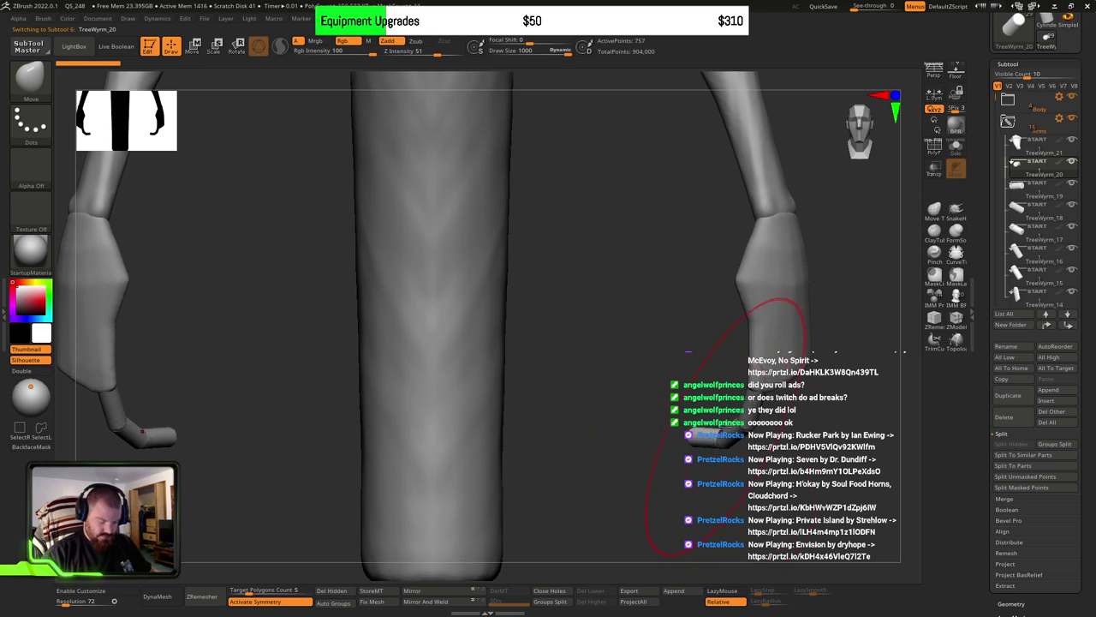
pyautogui.moveTo(640, 463); pyautogui.dragTo(638, 462, button='right')
pyautogui.moveTo(638, 463)
pyautogui.keyDown('ctrl'); pyautogui.mouseDown(button='right')
pyautogui.moveTo(626, 435)
pyautogui.moveTo(624, 466)
pyautogui.mouseUp(button='right'); pyautogui.keyUp('ctrl')
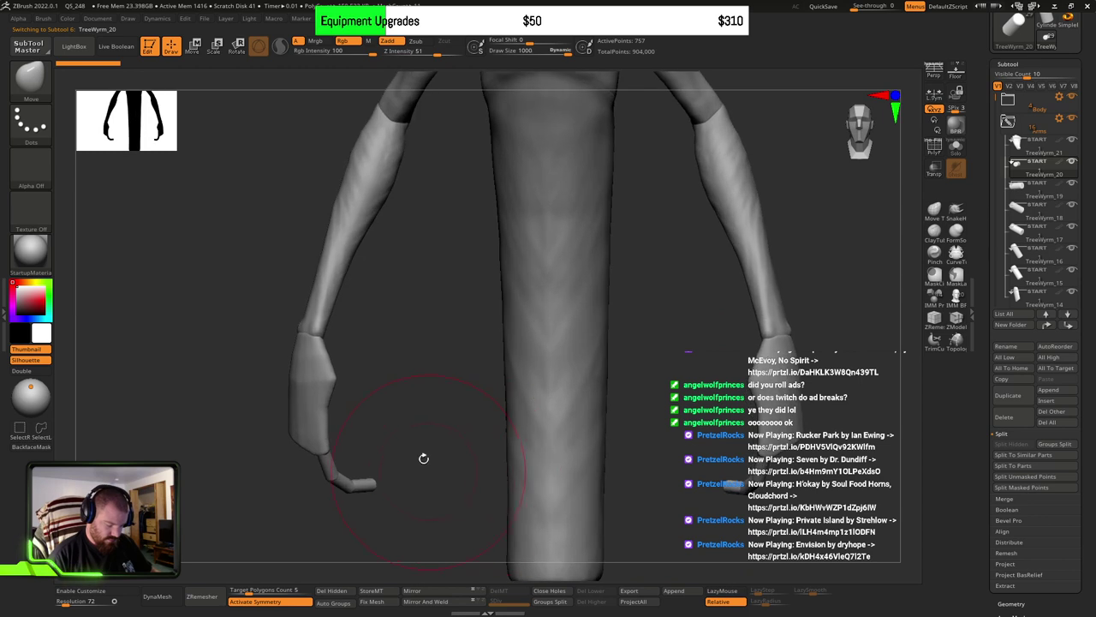
pyautogui.keyDown('alt'); pyautogui.moveTo(423, 457); pyautogui.dragTo(446, 473, button='right'); pyautogui.keyUp('alt')
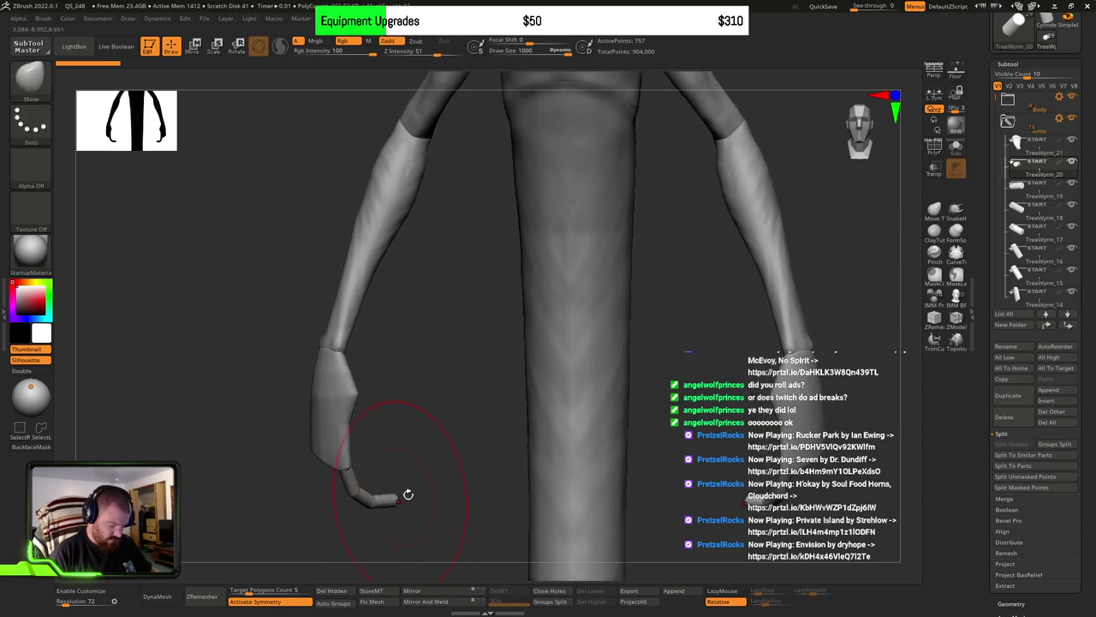
pyautogui.keyDown('alt'); pyautogui.click(384, 504); pyautogui.keyUp('alt')
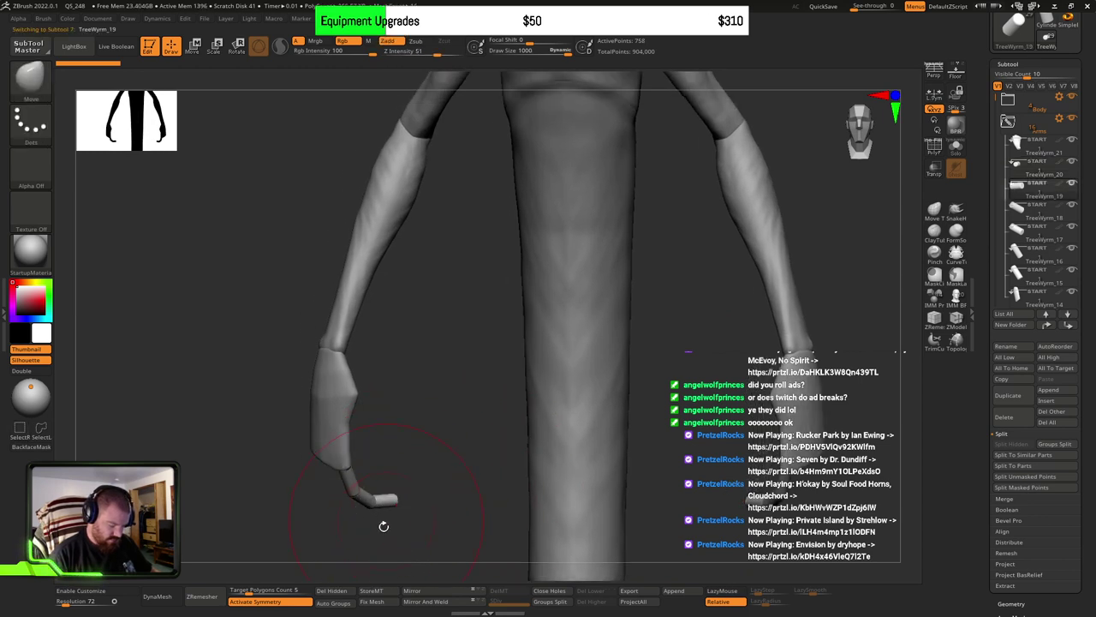
pyautogui.click(1011, 418)
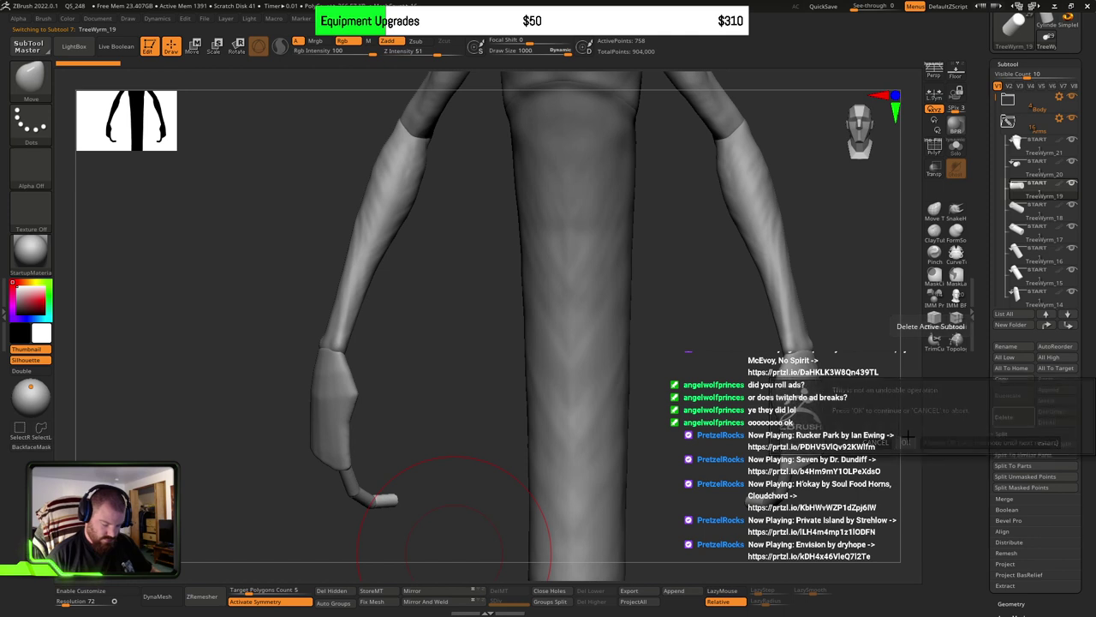
pyautogui.click(906, 443)
# Step: Select the finger segment TreeWyrm_17 next to the deleted fingertip
pyautogui.keyDown('alt'); pyautogui.click(369, 495); pyautogui.keyUp('alt')
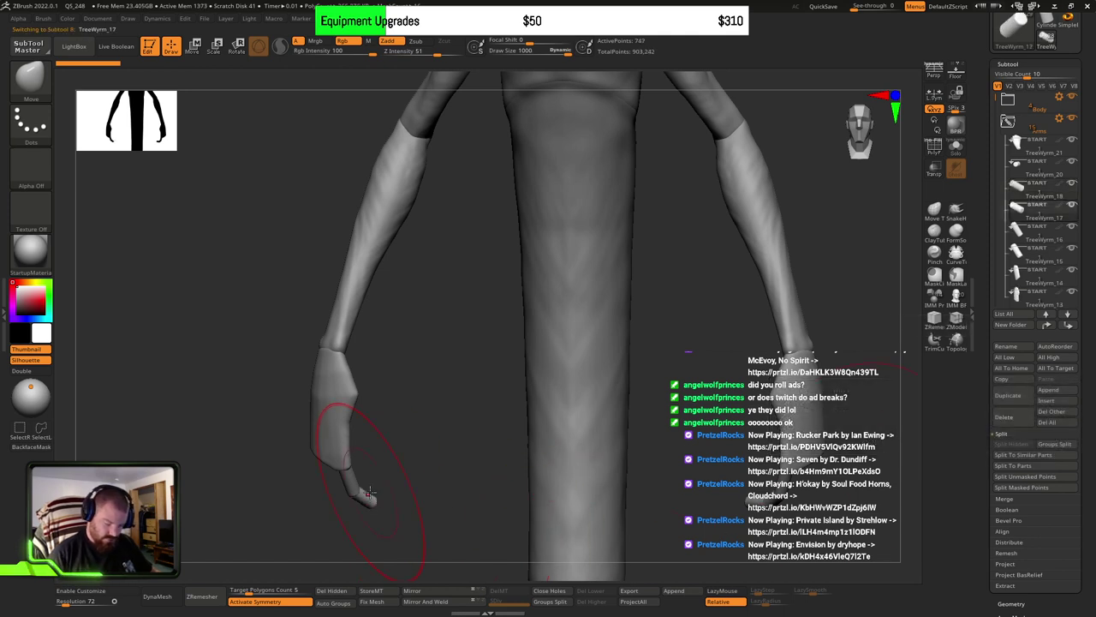
pyautogui.click(1015, 398)
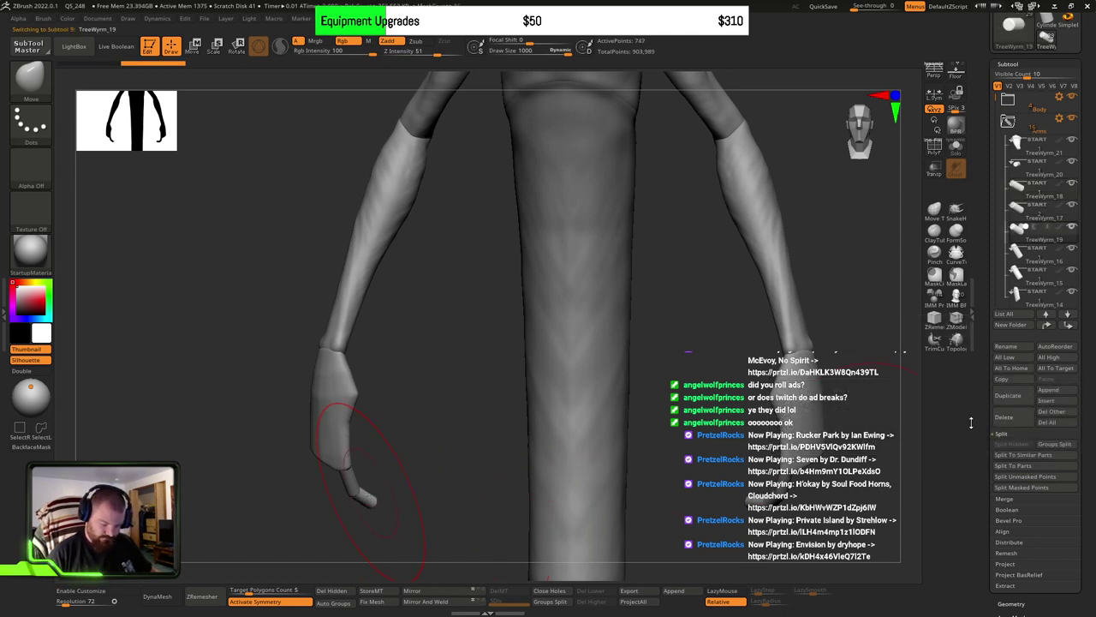
pyautogui.moveTo(594, 445)
pyautogui.mouseDown(button='right')
pyautogui.moveTo(455, 448)
pyautogui.moveTo(513, 432)
pyautogui.moveTo(409, 449)
pyautogui.mouseUp(button='right')
pyautogui.press('w')
pyautogui.press('f')
pyautogui.keyDown('ctrl'); pyautogui.moveTo(550, 362); pyautogui.dragTo(635, 385, button='right'); pyautogui.keyUp('ctrl')
pyautogui.press('f')
pyautogui.keyDown('alt'); pyautogui.moveTo(587, 473); pyautogui.dragTo(567, 366, button='right'); pyautogui.keyUp('alt')
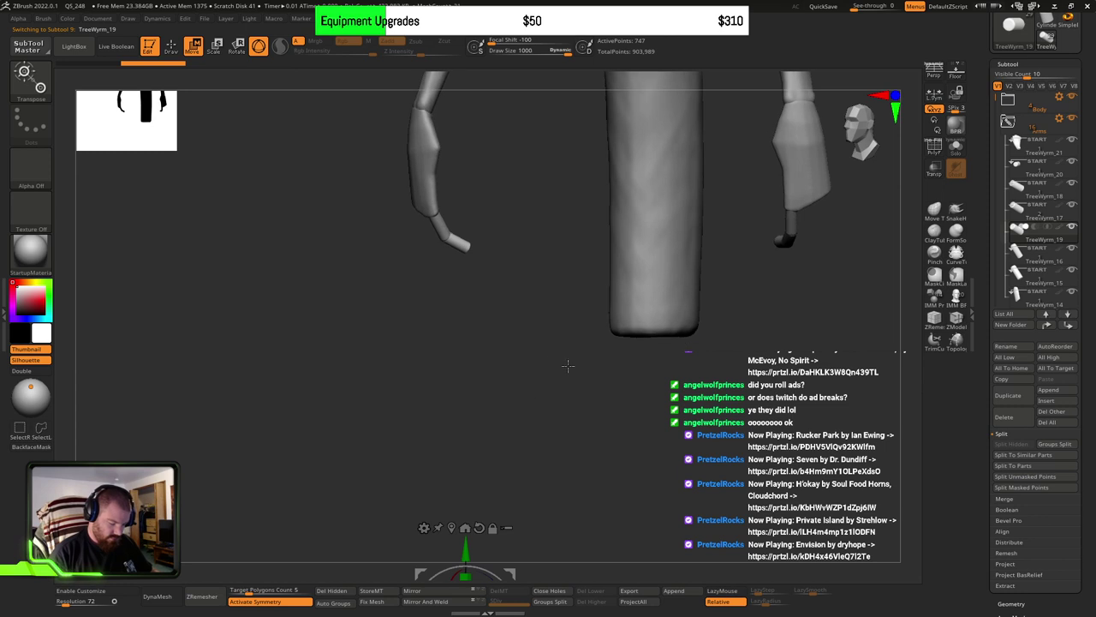
pyautogui.moveTo(518, 568); pyautogui.dragTo(546, 543)
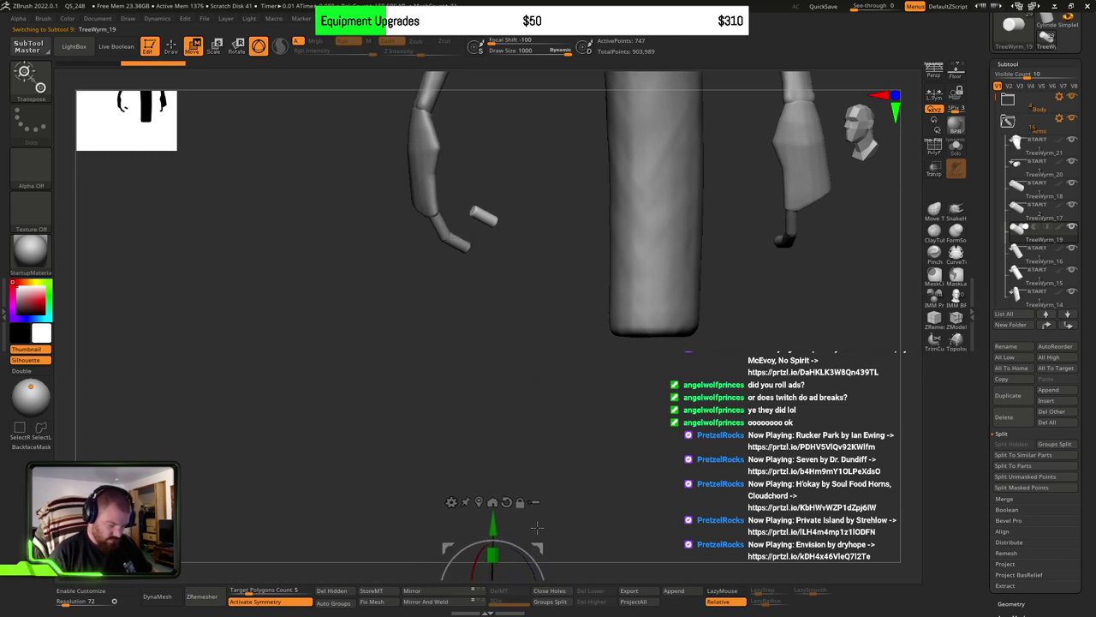
pyautogui.click(1005, 417)
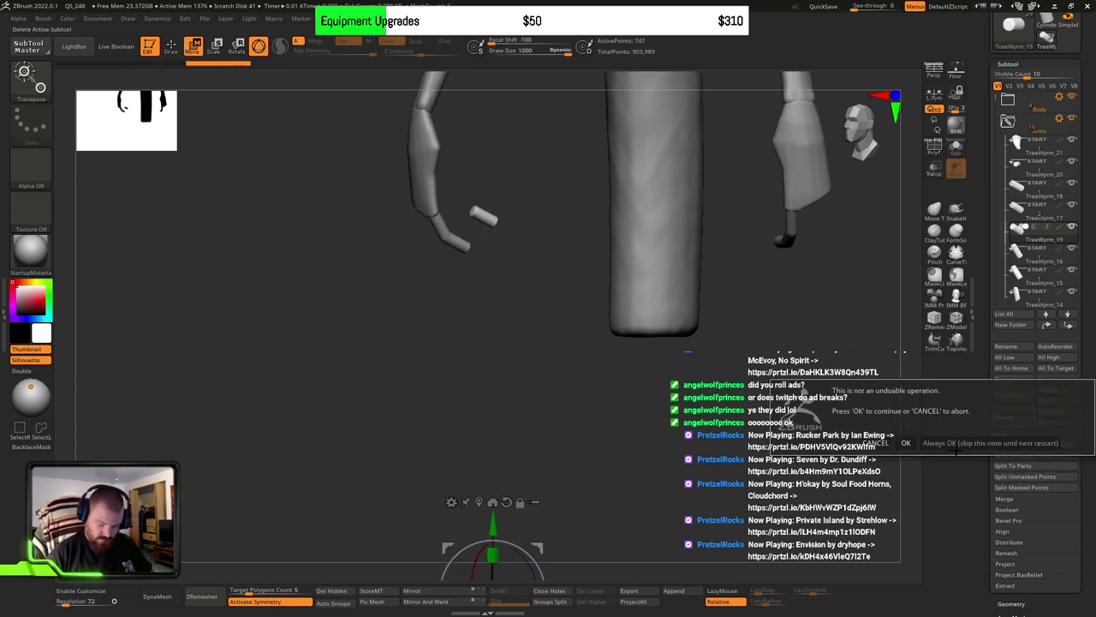
pyautogui.click(906, 443)
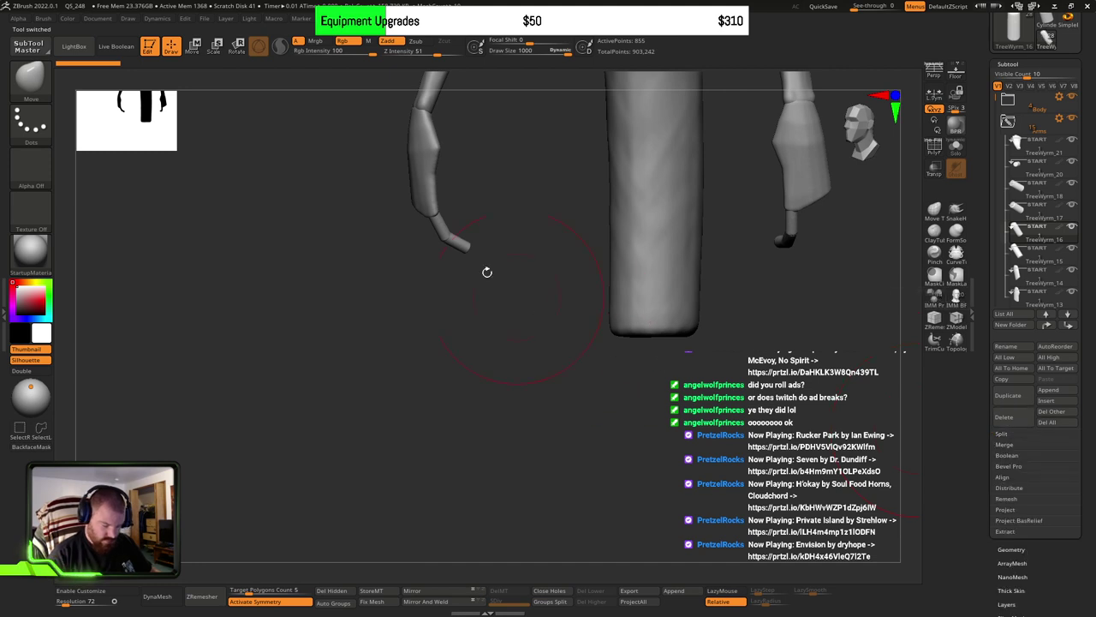
# Step: Delete the fingertip segment TreeWyrm_17 from the character's right hand
pyautogui.keyDown('alt'); pyautogui.click(462, 232); pyautogui.keyUp('alt')
pyautogui.click(1014, 420)
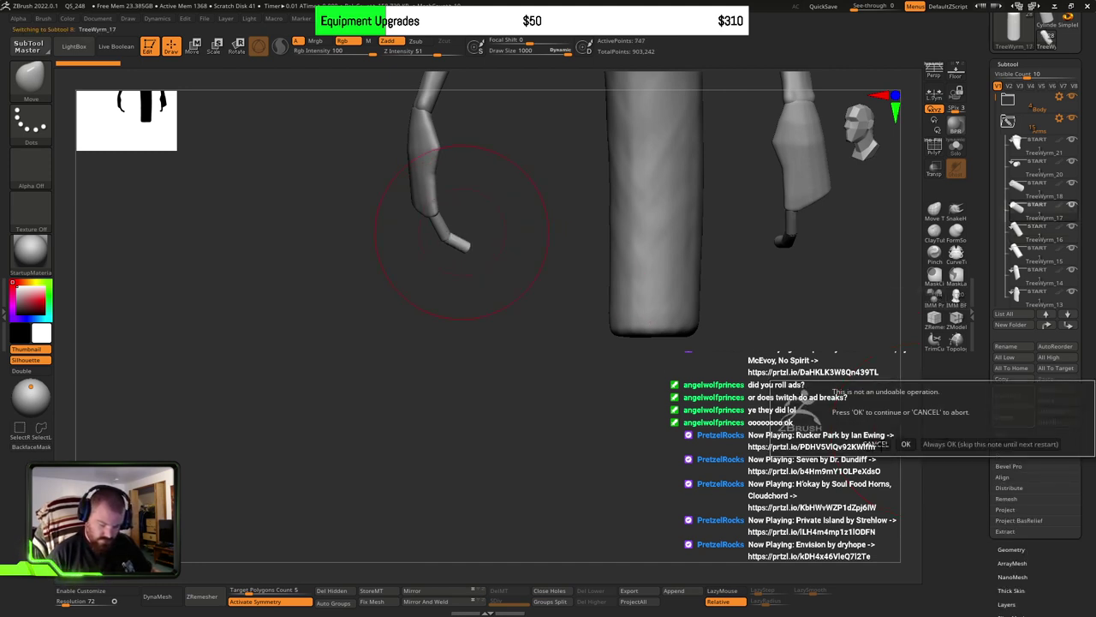
pyautogui.click(906, 442)
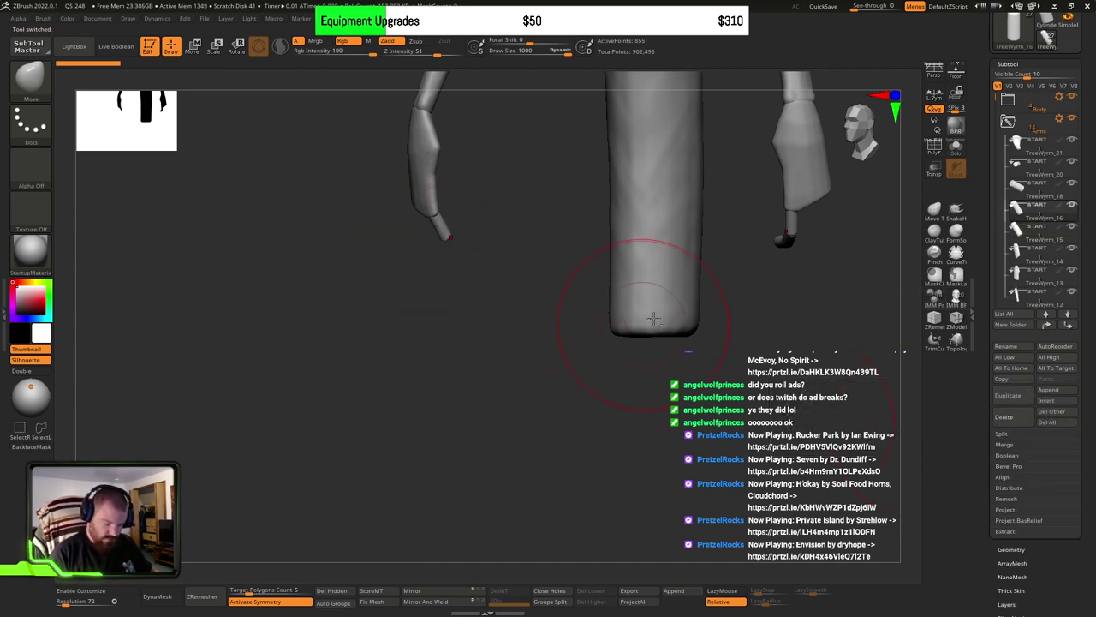
# Step: Delete the remaining finger segment TreeWyrm_15 from the character's right hand
pyautogui.keyDown('alt'); pyautogui.moveTo(765, 240); pyautogui.dragTo(768, 351, button='right'); pyautogui.keyUp('alt')
pyautogui.keyDown('alt'); pyautogui.click(752, 367); pyautogui.keyUp('alt')
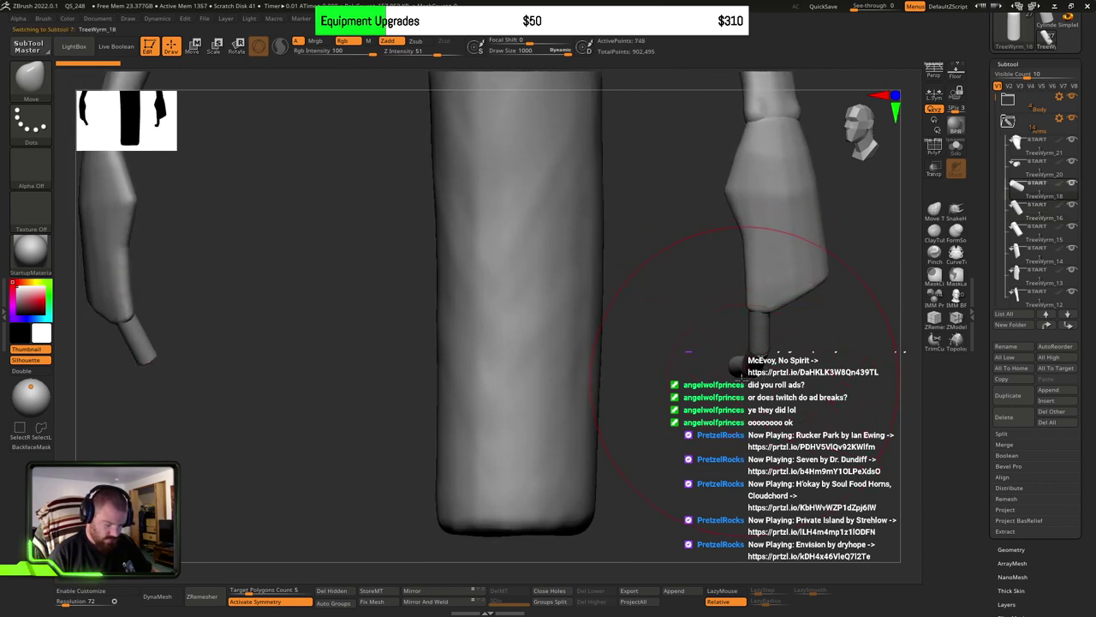
pyautogui.moveTo(748, 367)
pyautogui.mouseDown(button='right')
pyautogui.moveTo(751, 346)
pyautogui.moveTo(795, 359)
pyautogui.moveTo(791, 331)
pyautogui.moveTo(803, 335)
pyautogui.mouseUp(button='right')
pyautogui.keyDown('alt'); pyautogui.click(778, 314); pyautogui.keyUp('alt')
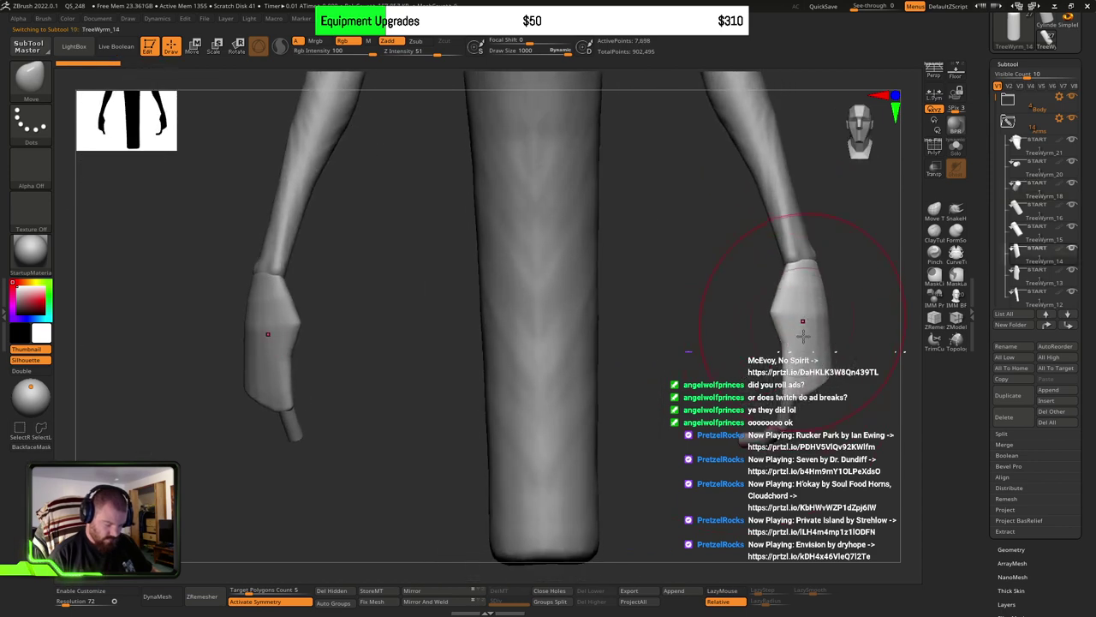
pyautogui.press('s')
pyautogui.moveTo(803, 345); pyautogui.dragTo(797, 347)
pyautogui.moveTo(797, 347)
pyautogui.mouseDown(button='right')
pyautogui.moveTo(788, 347)
pyautogui.moveTo(805, 345)
pyautogui.moveTo(797, 350)
pyautogui.mouseUp(button='right')
pyautogui.keyDown('alt'); pyautogui.click(319, 442); pyautogui.keyUp('alt')
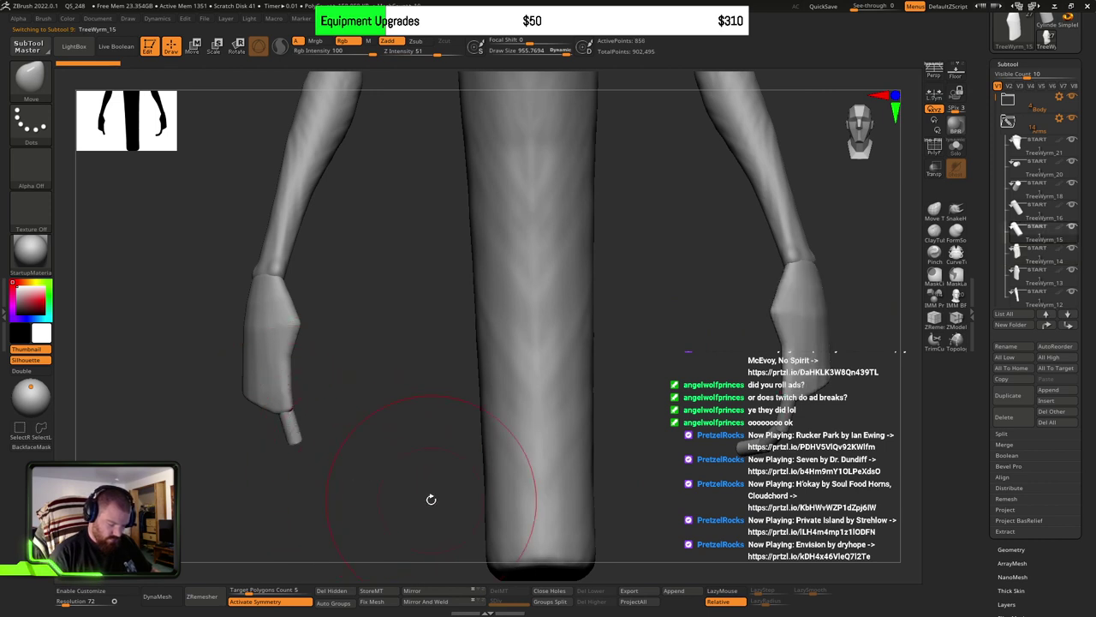
pyautogui.click(1018, 421)
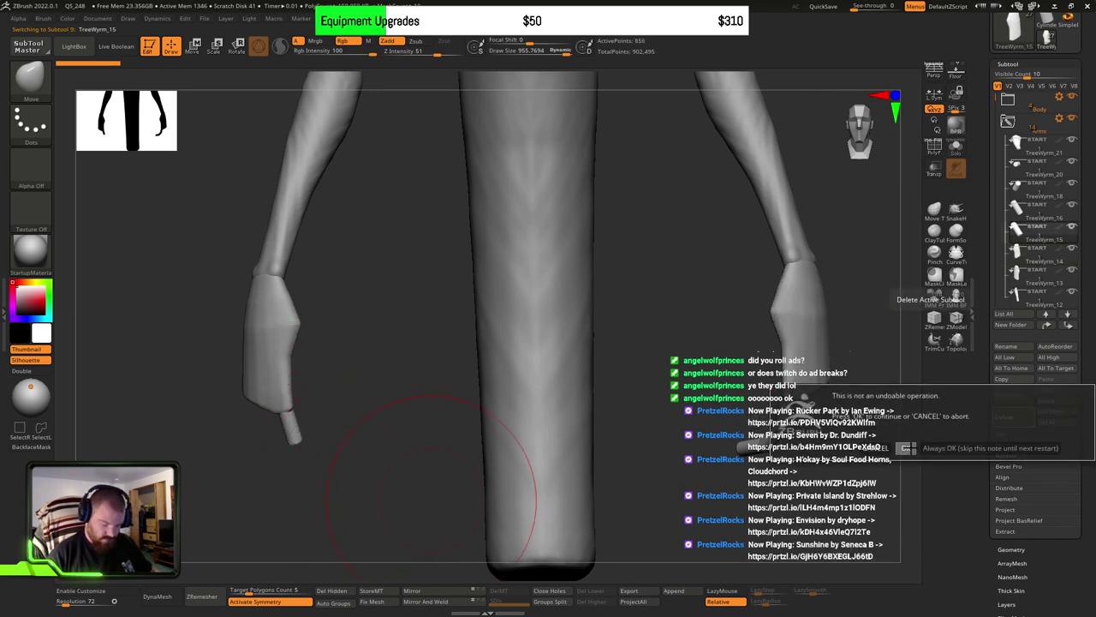
# Step: Delete the character's right hand TreeWyrm_13 and right forearm TreeWyrm_11
pyautogui.keyDown('alt'); pyautogui.click(272, 350); pyautogui.keyUp('alt')
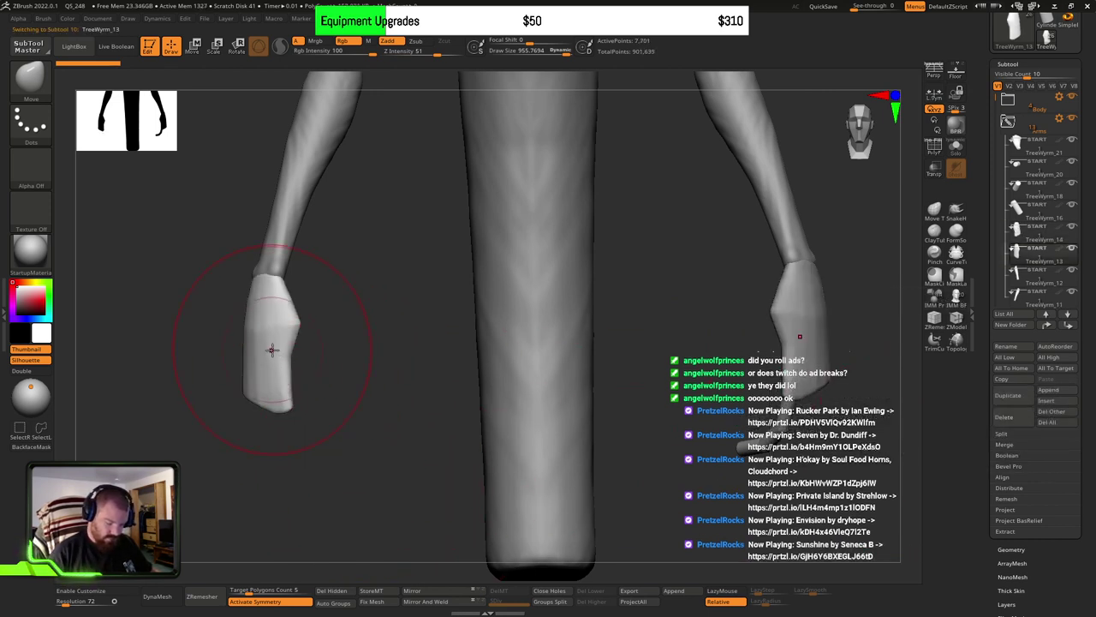
pyautogui.click(1004, 417)
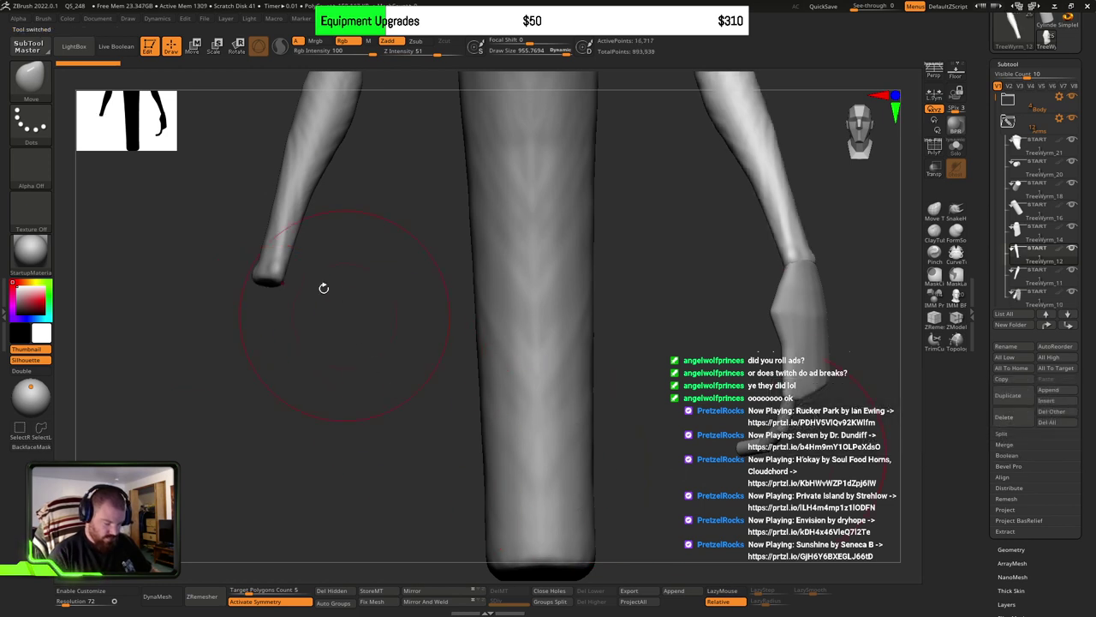
pyautogui.keyDown('alt'); pyautogui.click(283, 244); pyautogui.keyUp('alt')
pyautogui.click(1004, 417)
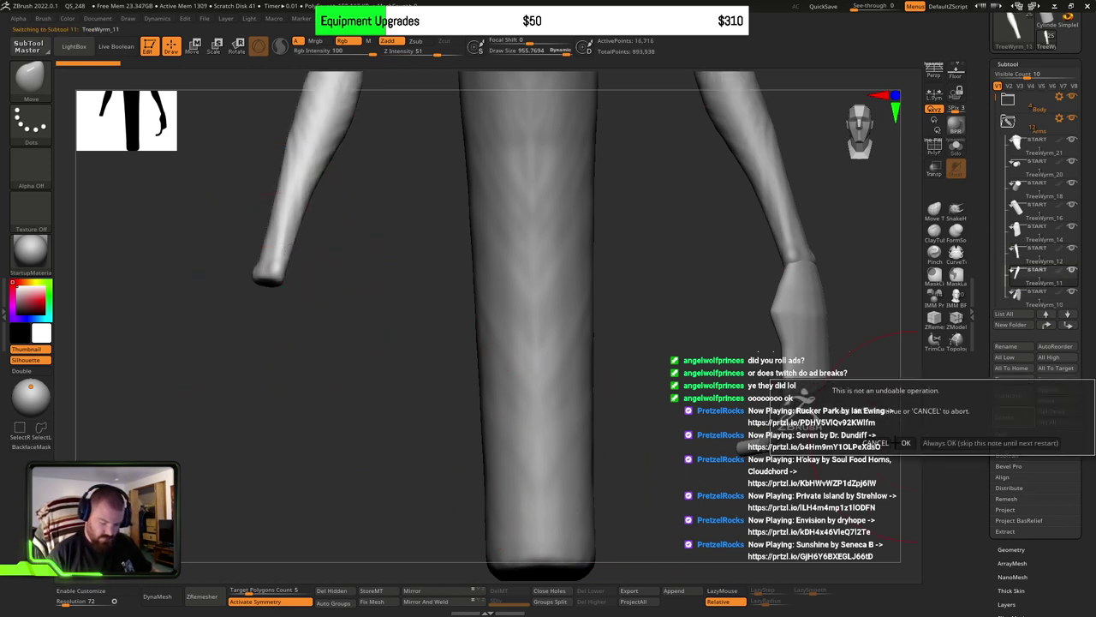
pyautogui.click(901, 443)
# Step: Delete the right upper arm TreeWyrm_09 and the elbow piece TreeWyrm_07
pyautogui.keyDown('alt'); pyautogui.click(490, 428); pyautogui.keyUp('alt')
pyautogui.keyDown('alt'); pyautogui.click(354, 233); pyautogui.keyUp('alt')
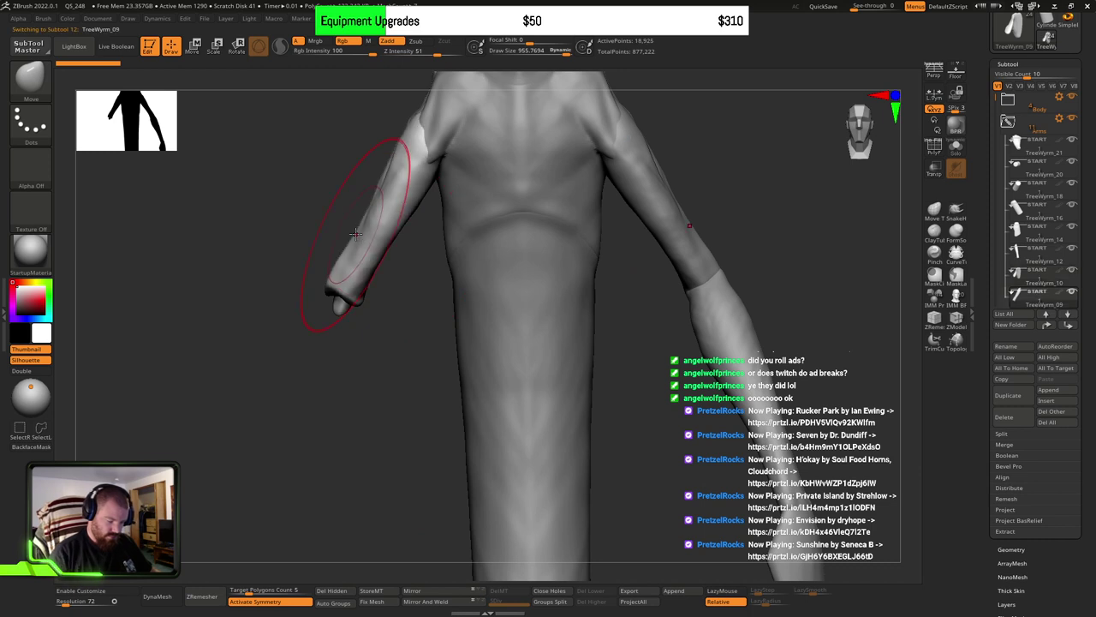
pyautogui.click(1004, 417)
pyautogui.click(902, 442)
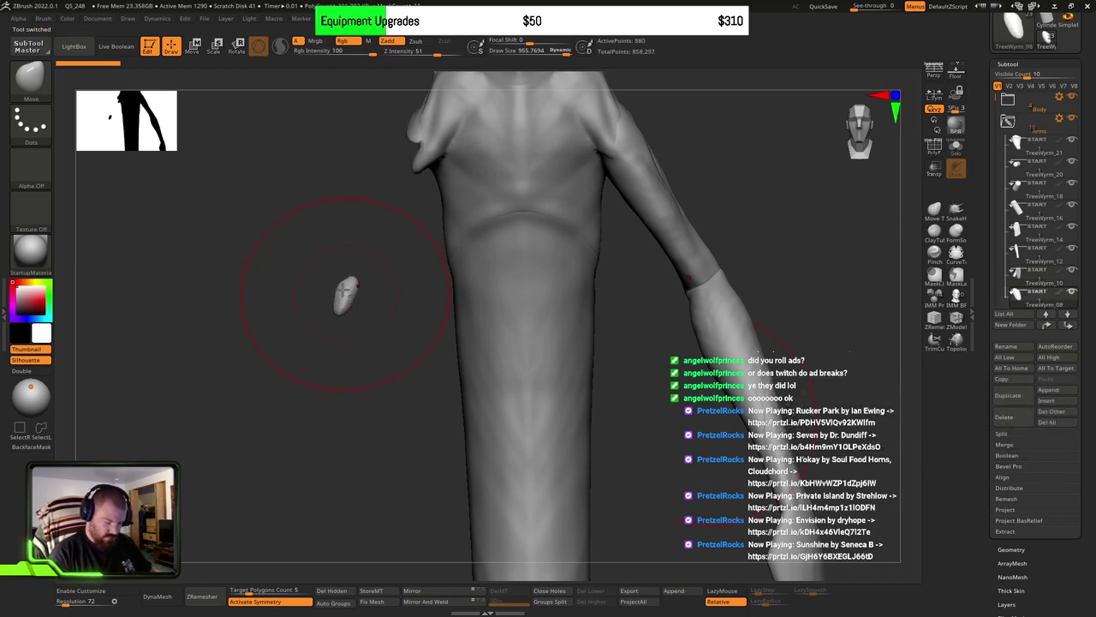
pyautogui.keyDown('alt'); pyautogui.click(344, 277); pyautogui.keyUp('alt')
pyautogui.click(1009, 420)
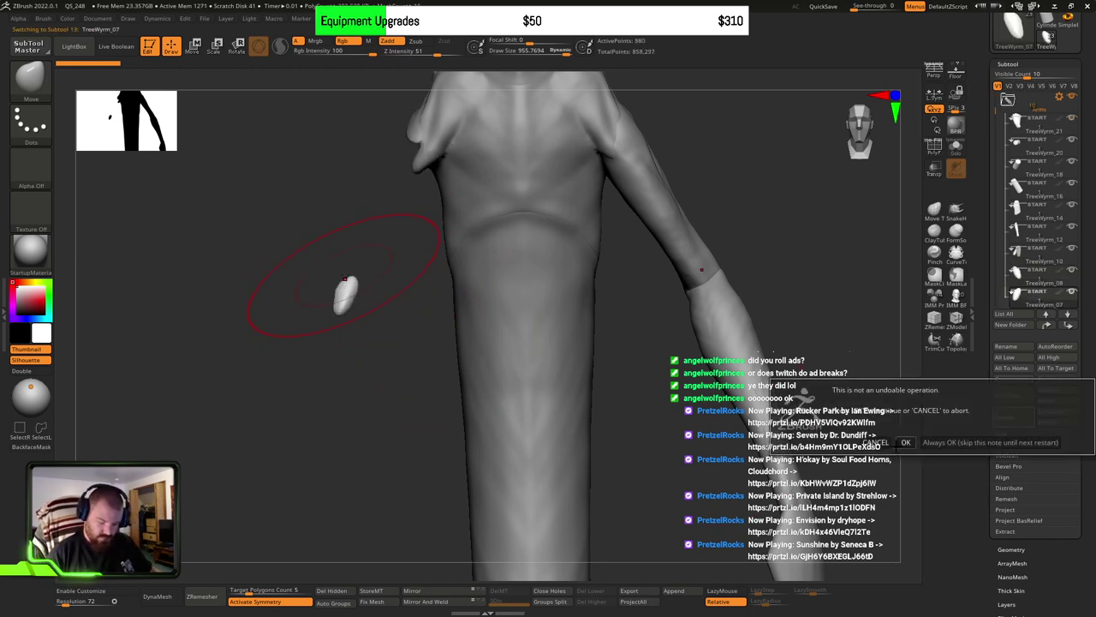
pyautogui.click(903, 443)
# Step: Delete the right shoulder piece TreeWyrm_10
pyautogui.keyDown('alt'); pyautogui.click(441, 273); pyautogui.keyUp('alt')
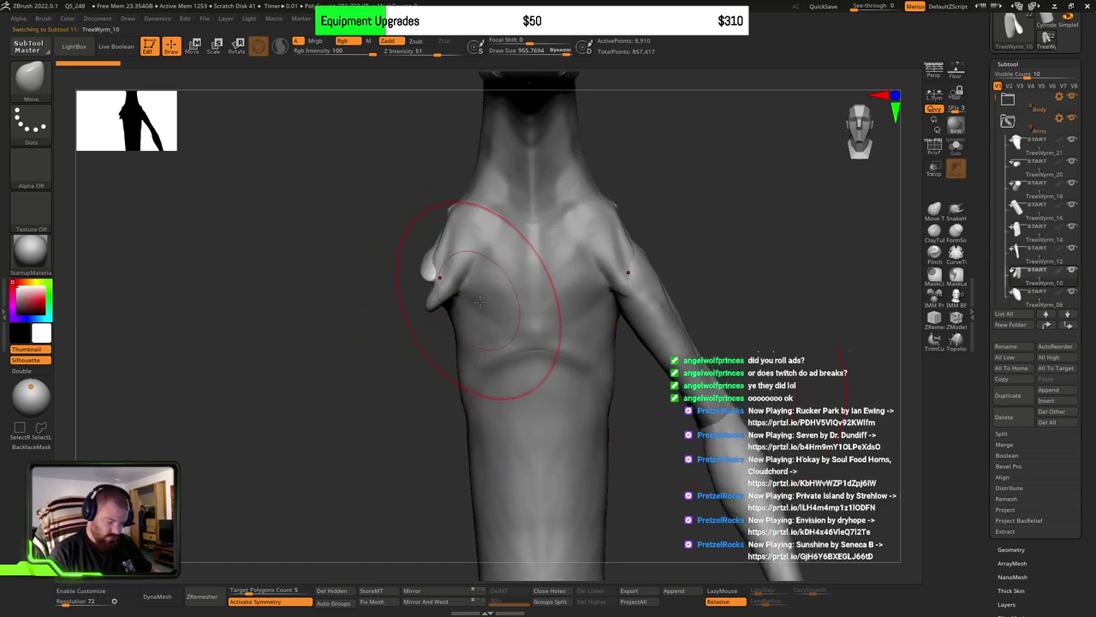
pyautogui.moveTo(482, 300); pyautogui.dragTo(599, 297, button='right')
pyautogui.click(1015, 419)
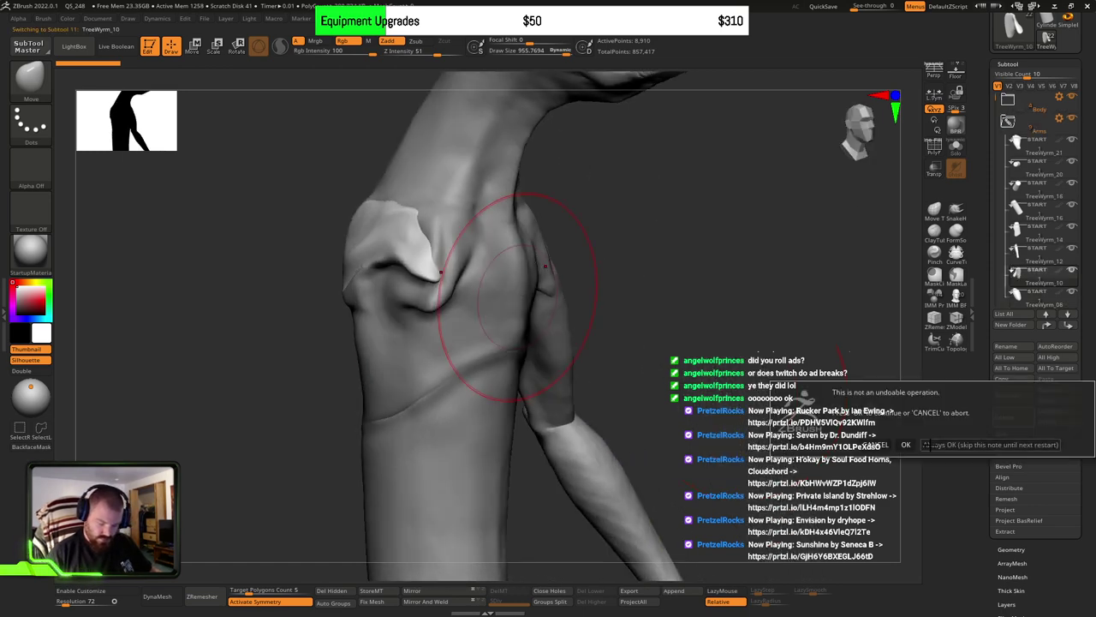
pyautogui.click(904, 444)
# Step: Move the remaining arm's shoulder piece TreeWyrm_06 to the first position inside the Arms folder
pyautogui.moveTo(684, 384)
pyautogui.mouseDown()
pyautogui.moveTo(587, 453)
pyautogui.moveTo(550, 448)
pyautogui.mouseUp()
pyautogui.moveTo(550, 447)
pyautogui.mouseDown(button='right')
pyautogui.moveTo(566, 423)
pyautogui.moveTo(614, 517)
pyautogui.moveTo(624, 402)
pyautogui.mouseUp(button='right')
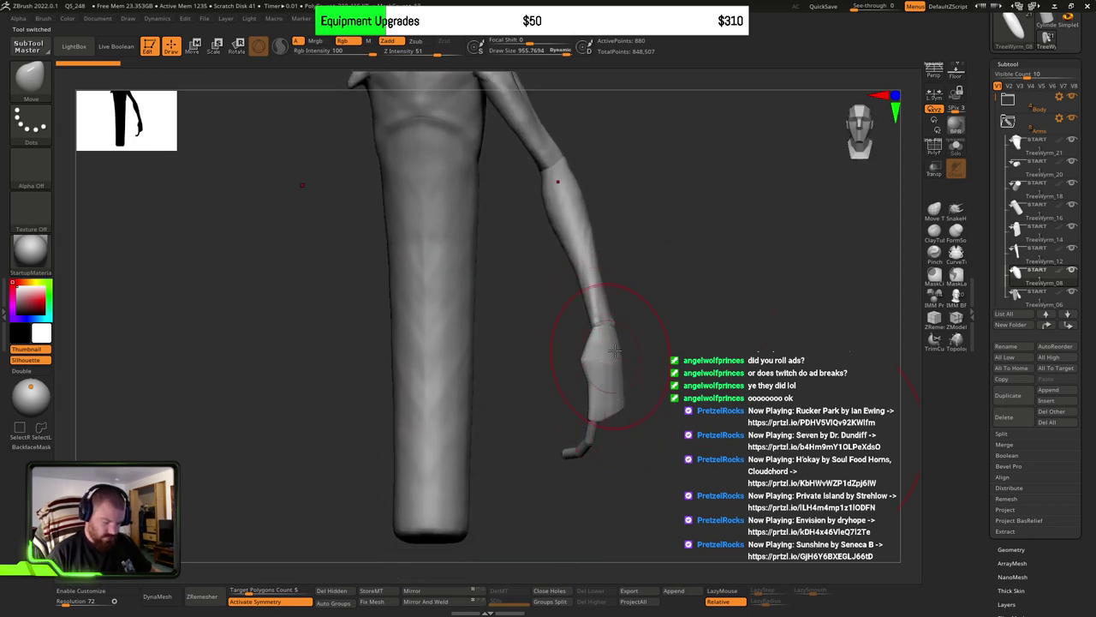
pyautogui.moveTo(731, 354); pyautogui.dragTo(637, 395)
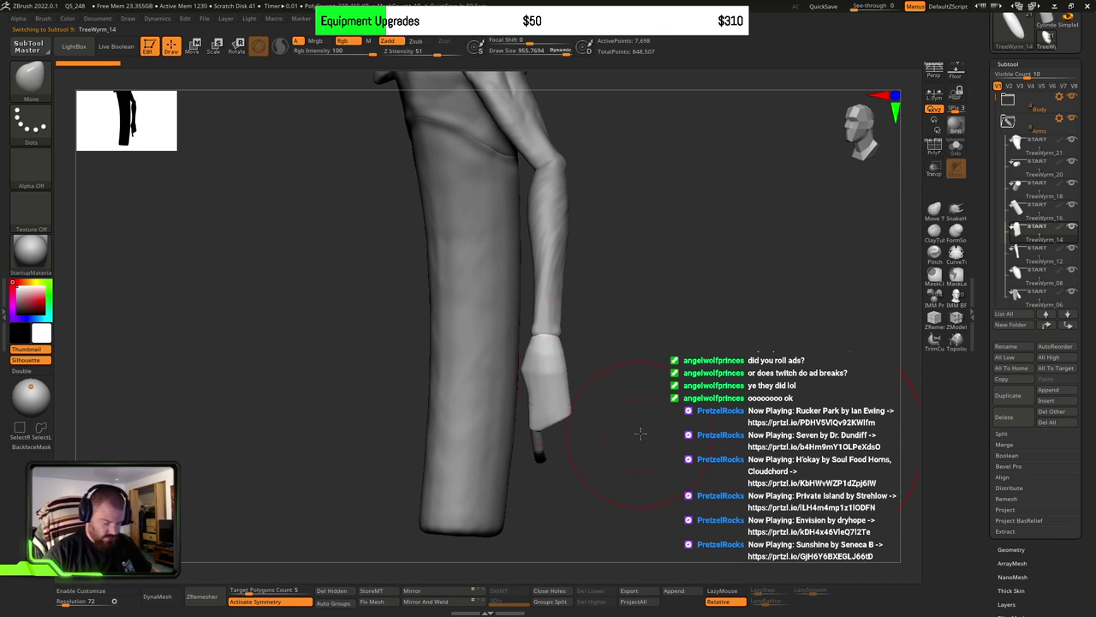
pyautogui.moveTo(641, 434); pyautogui.dragTo(728, 346)
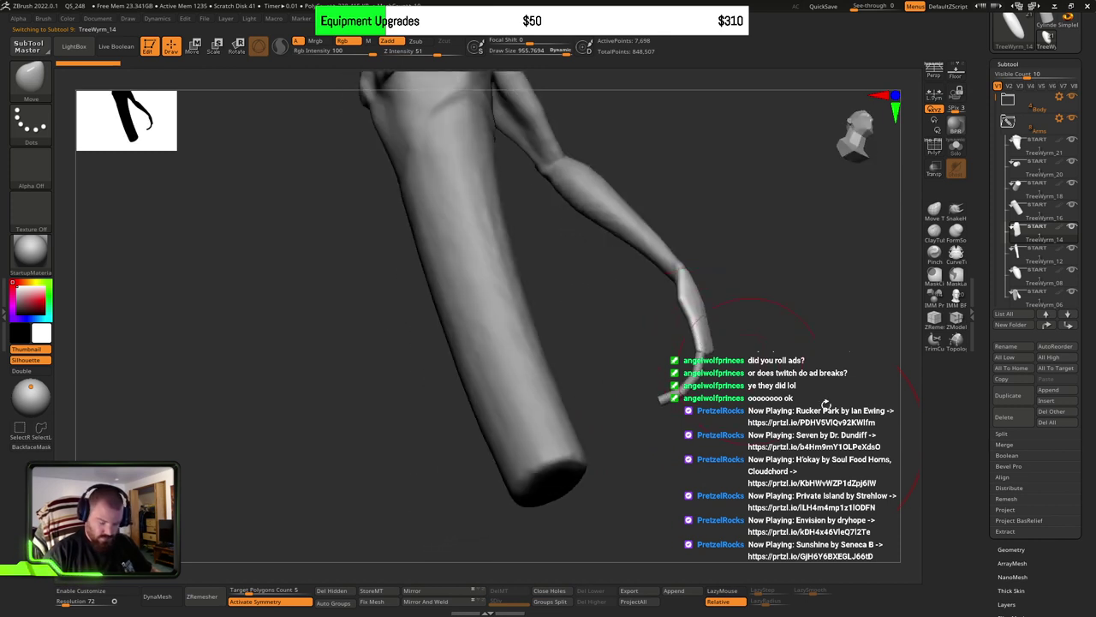
pyautogui.moveTo(831, 316)
pyautogui.keyDown('shift'); pyautogui.mouseDown()
pyautogui.moveTo(755, 342)
pyautogui.moveTo(612, 326)
pyautogui.mouseUp(); pyautogui.keyUp('shift')
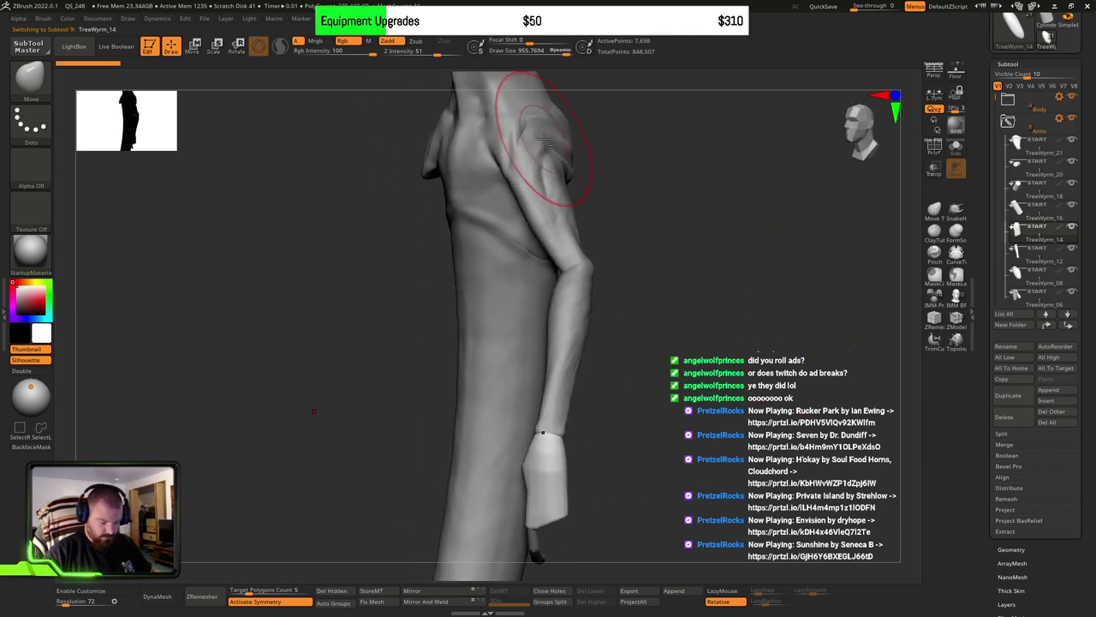
pyautogui.keyDown('alt'); pyautogui.click(544, 144); pyautogui.keyUp('alt')
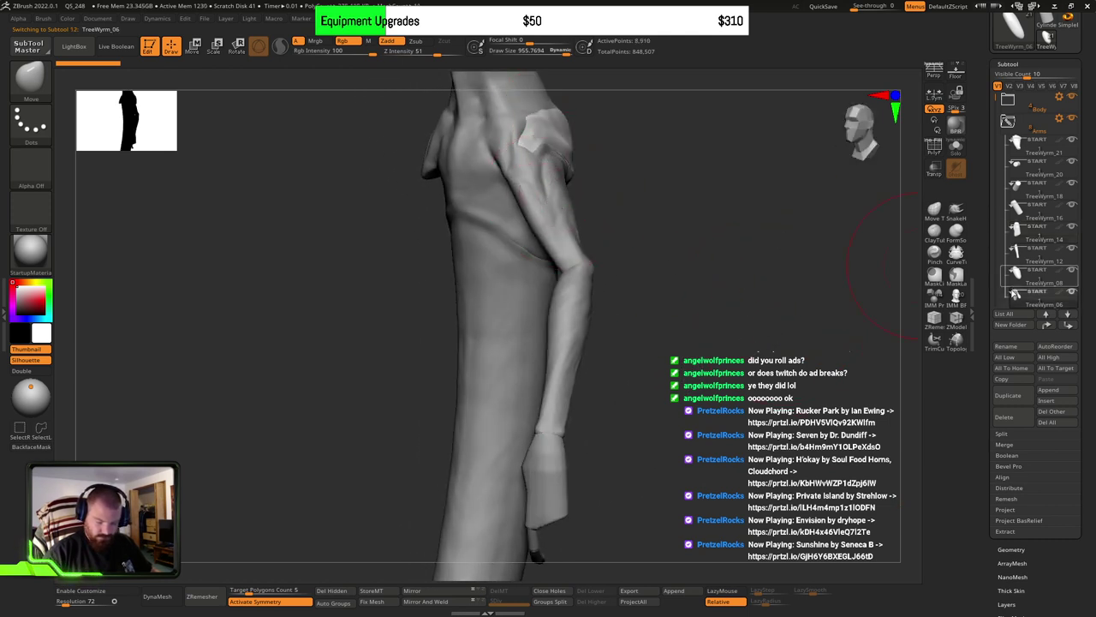
pyautogui.moveTo(1011, 146); pyautogui.dragTo(1010, 143)
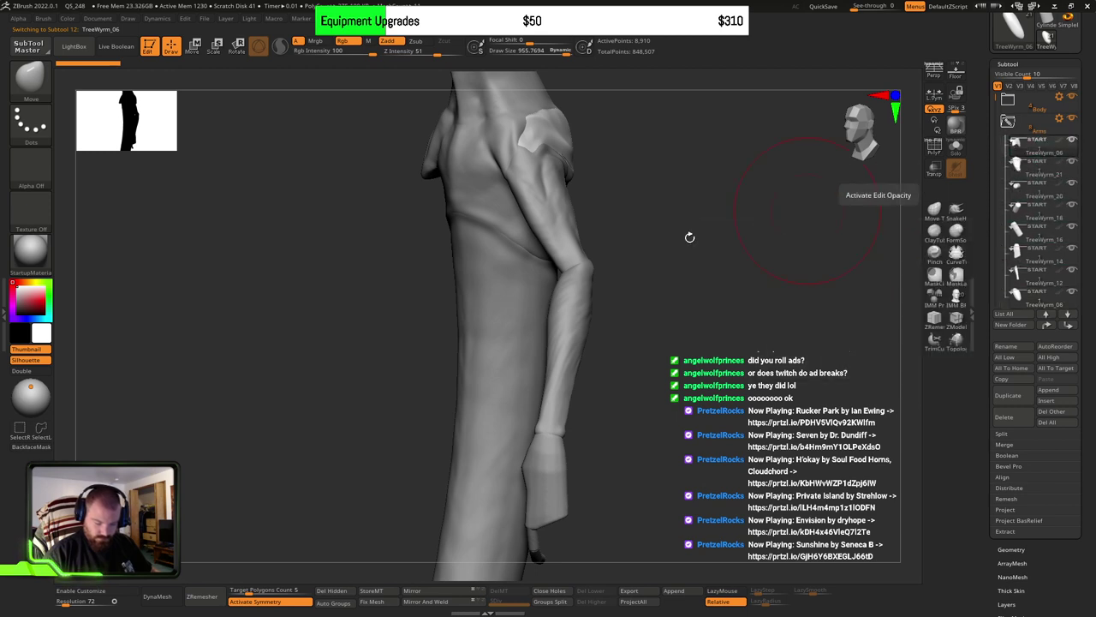
# Step: Reorder the forearm TreeWyrm_12 directly below TreeWyrm_21 and the hand TreeWyrm_14 directly below the forearm
pyautogui.keyDown('alt'); pyautogui.click(567, 334); pyautogui.keyUp('alt')
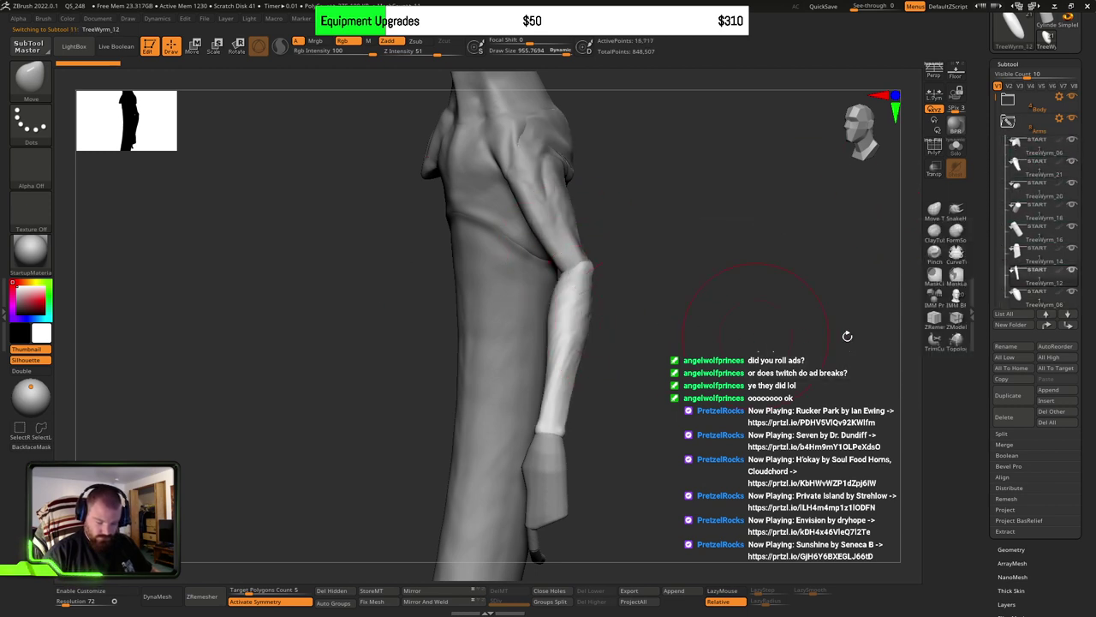
pyautogui.moveTo(1015, 248); pyautogui.dragTo(1017, 202)
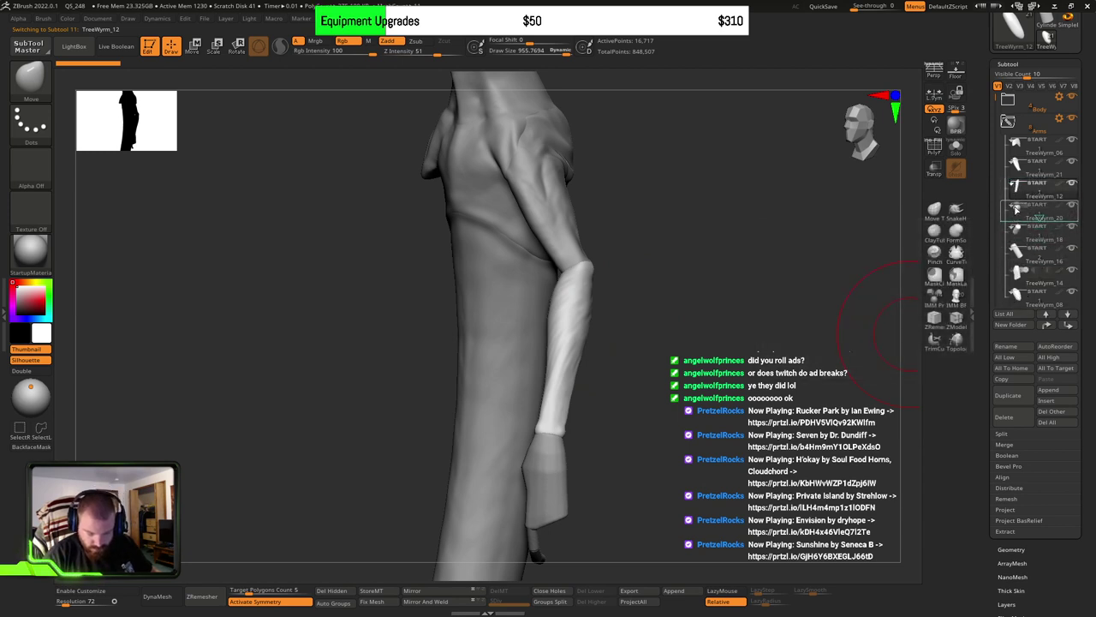
pyautogui.moveTo(1017, 205); pyautogui.dragTo(1019, 210)
# Step: Move the first finger segment TreeWyrm_16 directly below the hand TreeWyrm_14 in the Arms folder
pyautogui.keyDown('alt'); pyautogui.moveTo(871, 333); pyautogui.dragTo(747, 309); pyautogui.keyUp('alt')
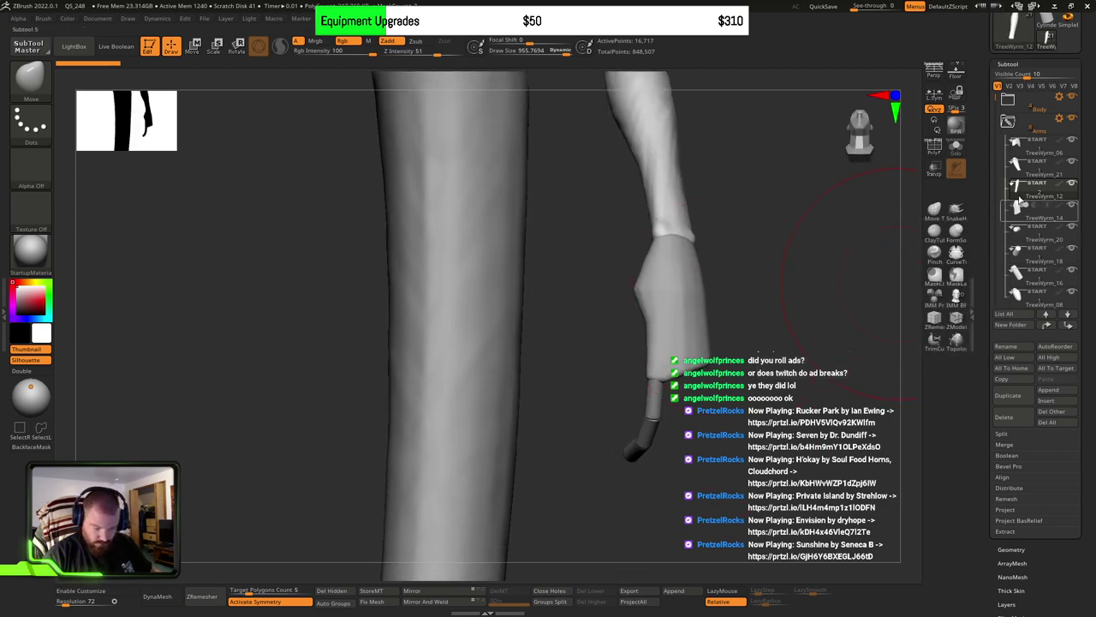
pyautogui.moveTo(865, 282); pyautogui.dragTo(735, 359)
pyautogui.keyDown('alt'); pyautogui.click(718, 375); pyautogui.keyUp('alt')
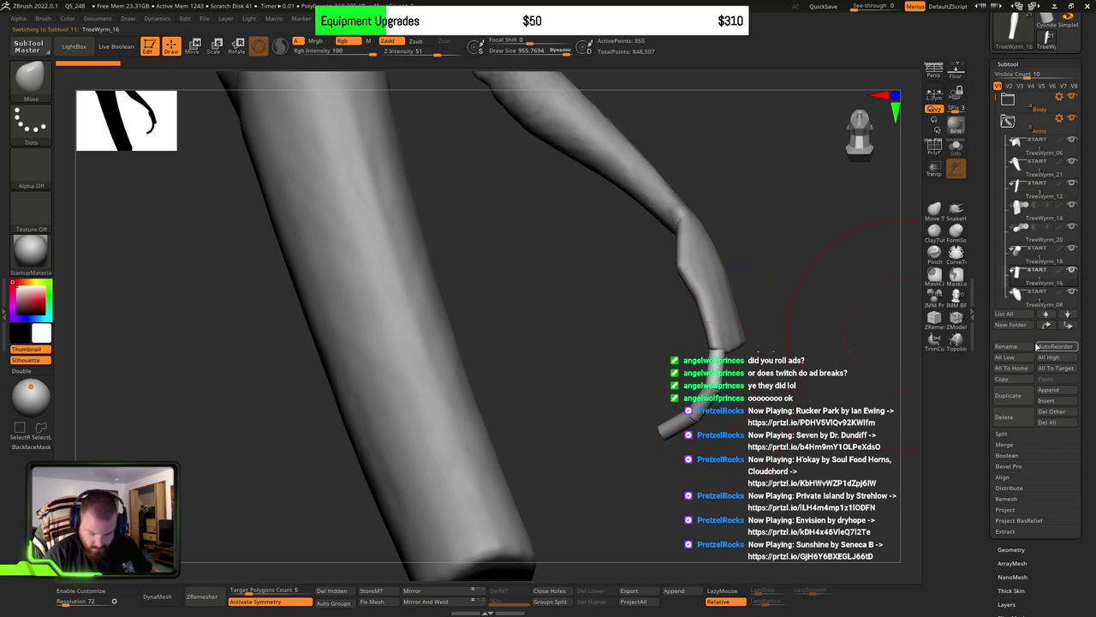
pyautogui.moveTo(1019, 282); pyautogui.dragTo(1017, 233)
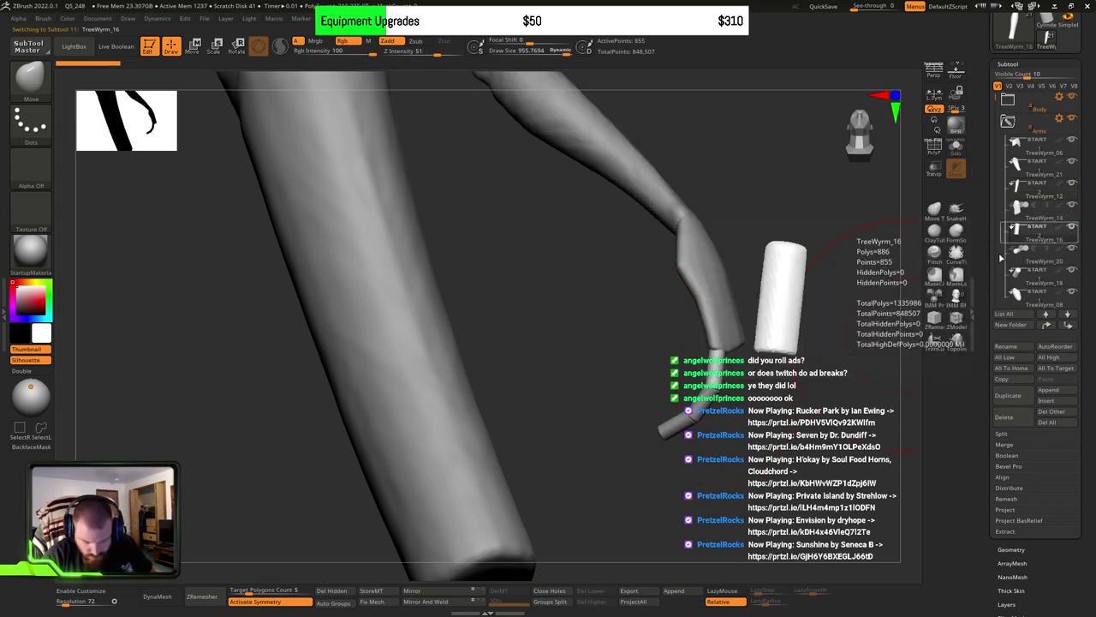
# Step: Move finger segment TreeWyrm_18 above TreeWyrm_20, and move TreeWyrm_08 between TreeWyrm_21 and TreeWyrm_12
pyautogui.keyDown('alt'); pyautogui.click(709, 402); pyautogui.keyUp('alt')
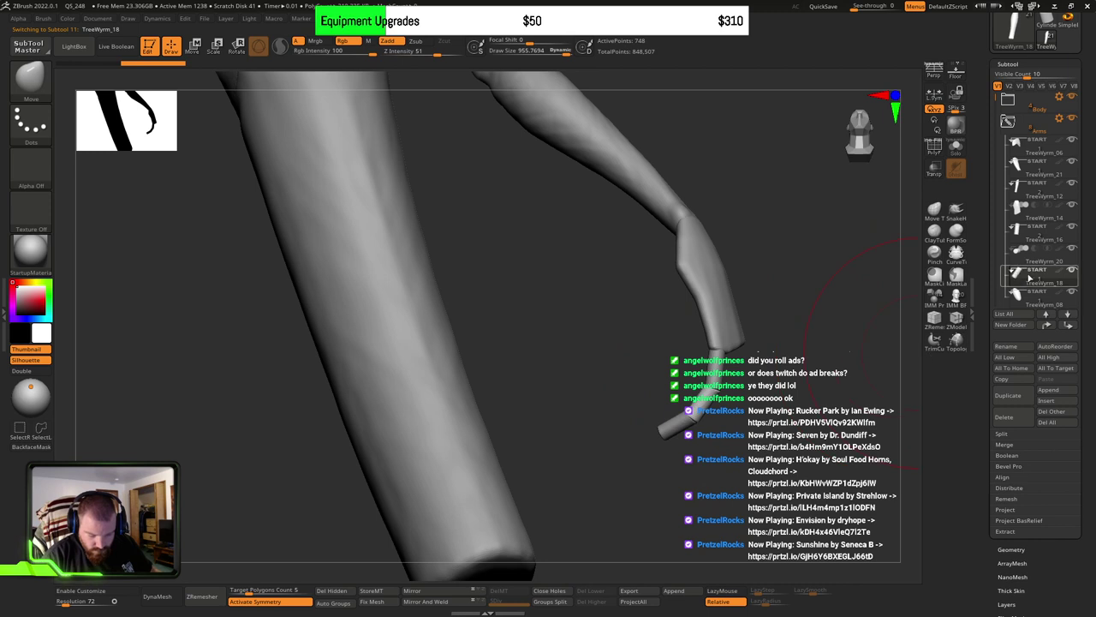
pyautogui.moveTo(1017, 275); pyautogui.dragTo(1021, 250)
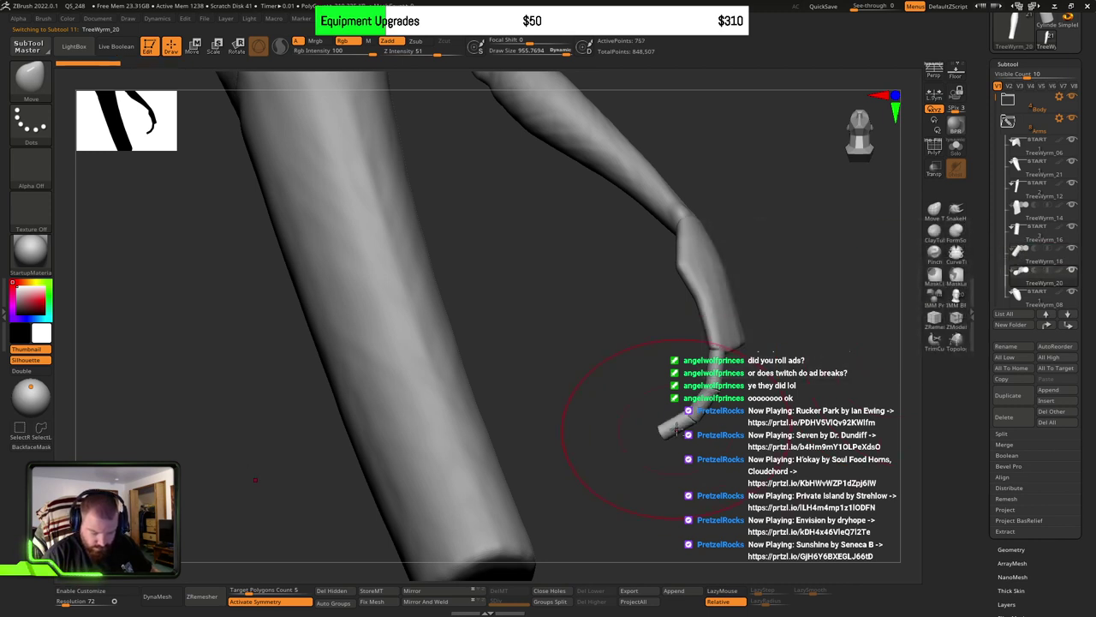
pyautogui.click(1022, 298)
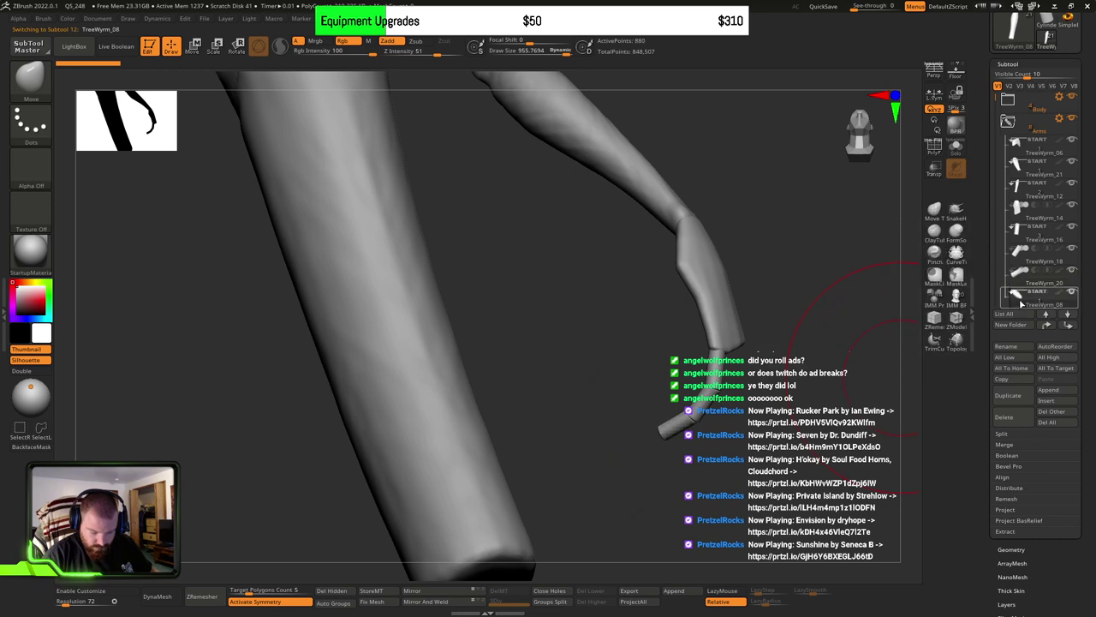
pyautogui.moveTo(1026, 224); pyautogui.dragTo(1023, 192)
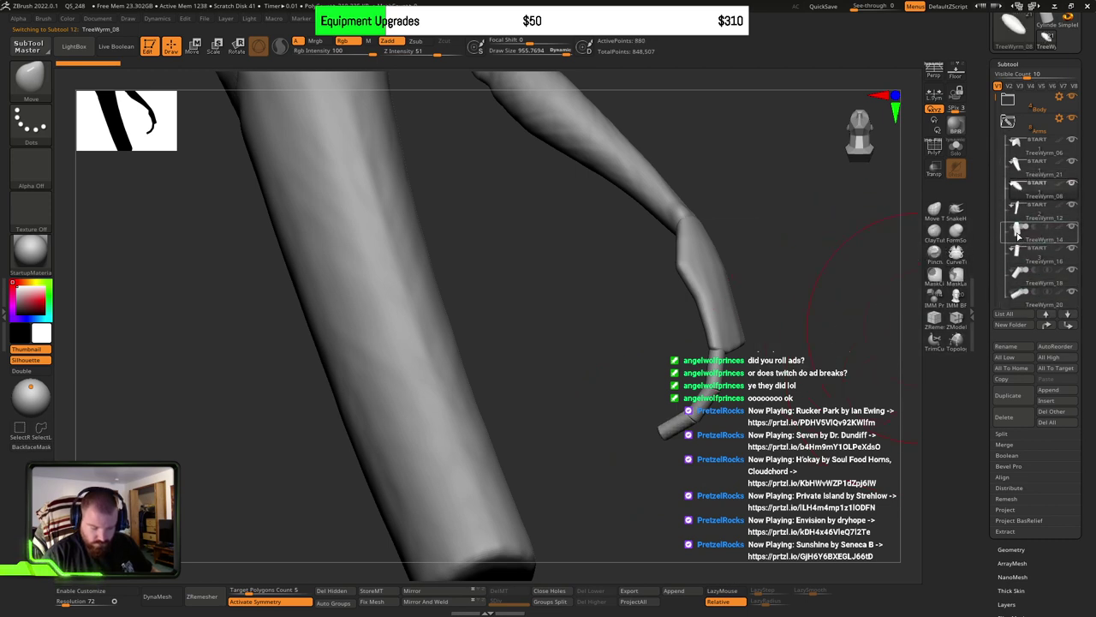
# Step: Create a new folder named "Hand" starting from the hand subtool TreeWyrm_14
pyautogui.click(1017, 229)
pyautogui.moveTo(814, 318)
pyautogui.mouseDown()
pyautogui.moveTo(865, 379)
pyautogui.moveTo(847, 333)
pyautogui.moveTo(756, 314)
pyautogui.moveTo(744, 348)
pyautogui.moveTo(815, 340)
pyautogui.mouseUp()
pyautogui.click(1021, 332)
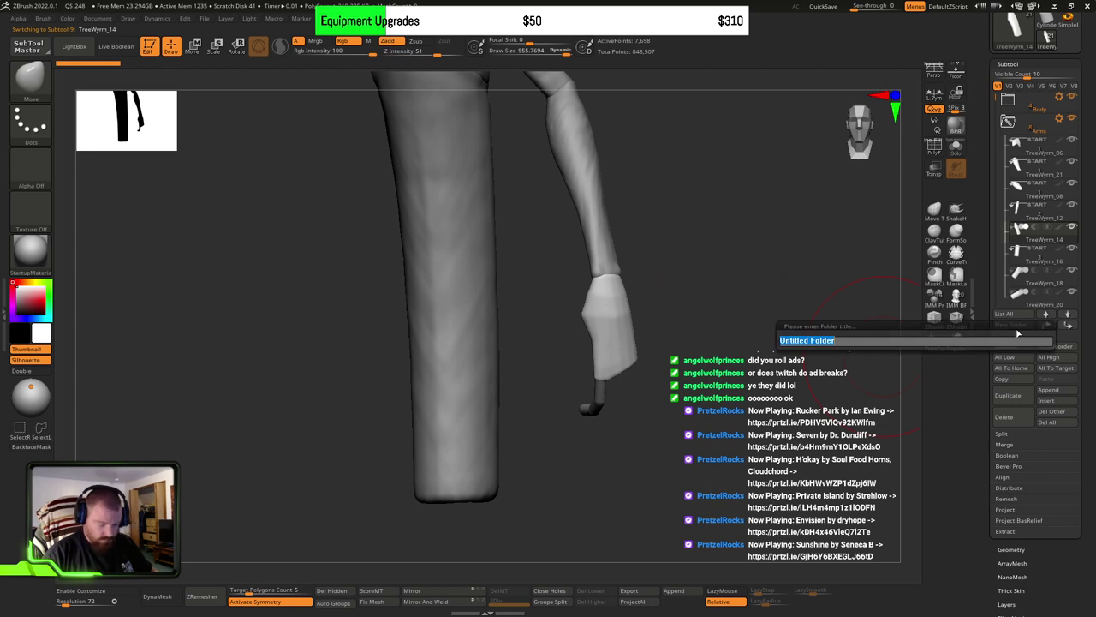
pyautogui.write('Hand')
pyautogui.press('Return')
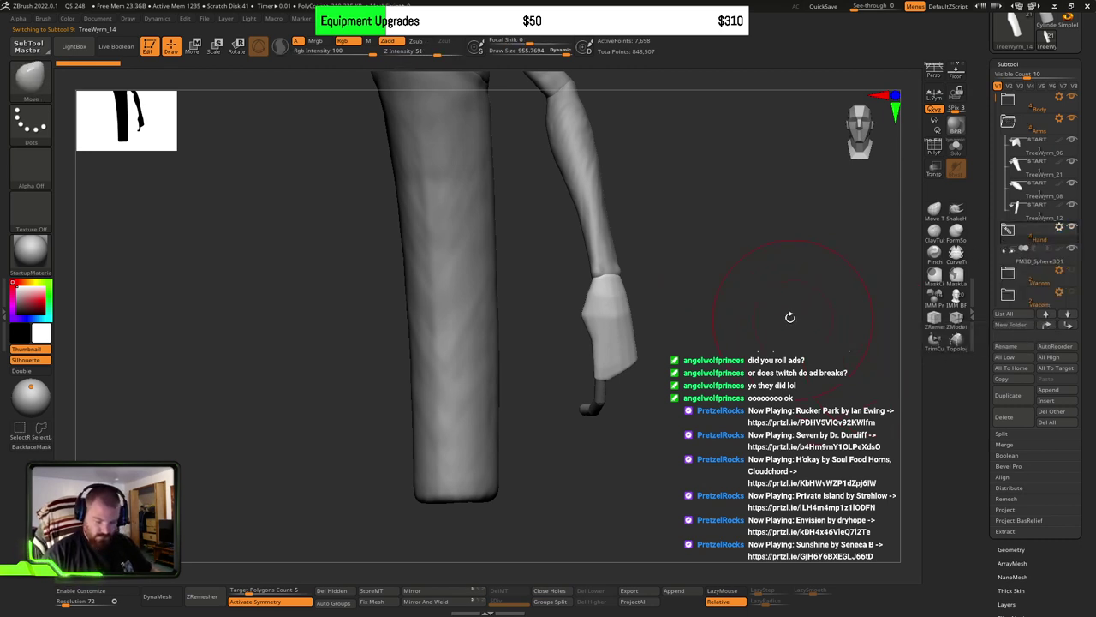
# Step: Mirror and weld the shoulder piece TreeWyrm_06 to the opposite side of the body
pyautogui.moveTo(790, 316); pyautogui.dragTo(690, 313)
pyautogui.keyDown('alt'); pyautogui.click(617, 368); pyautogui.keyUp('alt')
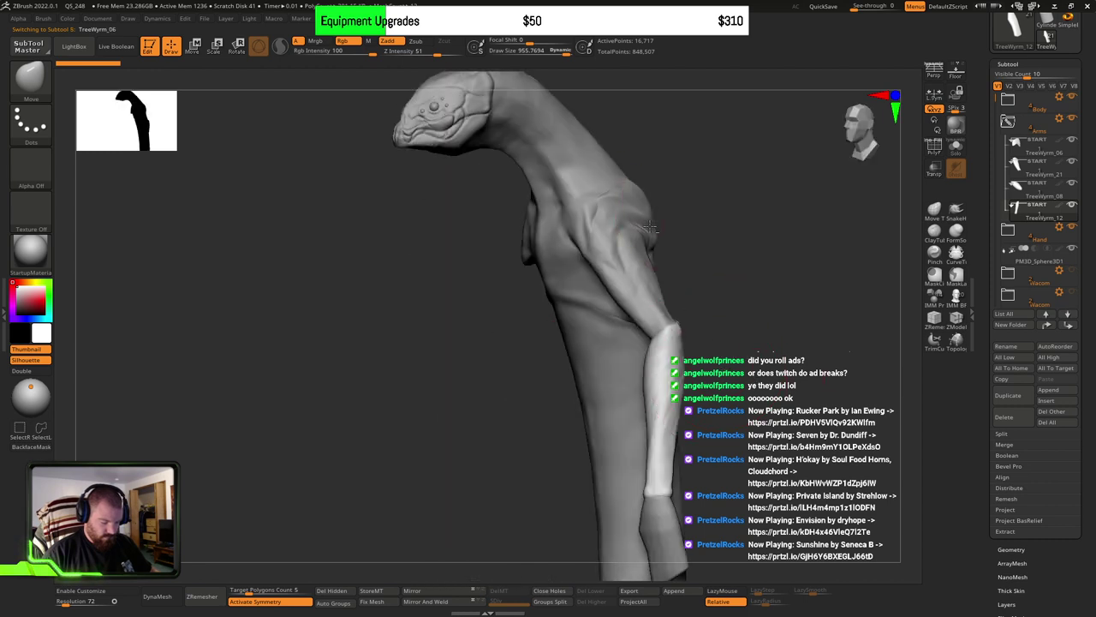
pyautogui.moveTo(760, 320); pyautogui.dragTo(777, 313)
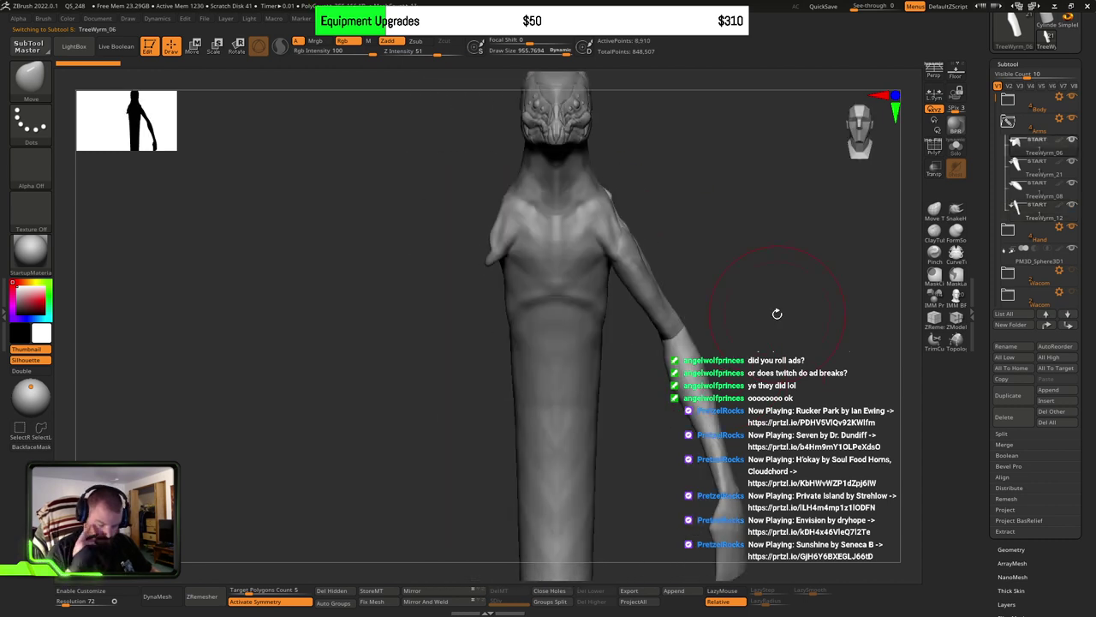
pyautogui.click(447, 593)
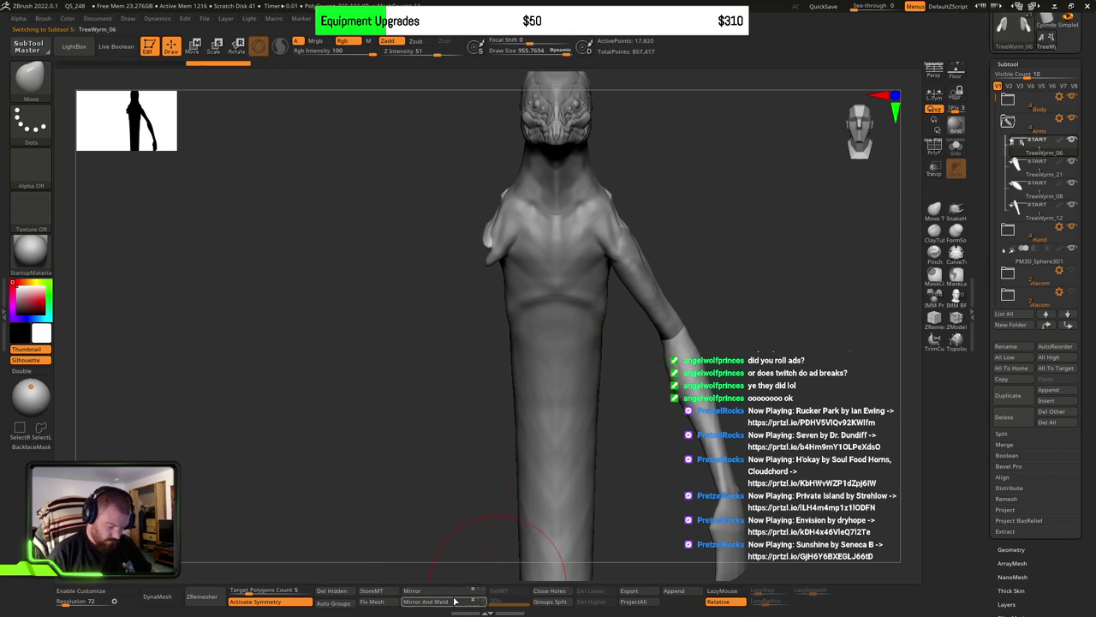
# Step: Mirror and weld the upper arm TreeWyrm_21 so both sides have one
pyautogui.moveTo(749, 321)
pyautogui.mouseDown()
pyautogui.moveTo(729, 306)
pyautogui.moveTo(643, 306)
pyautogui.moveTo(628, 354)
pyautogui.mouseUp()
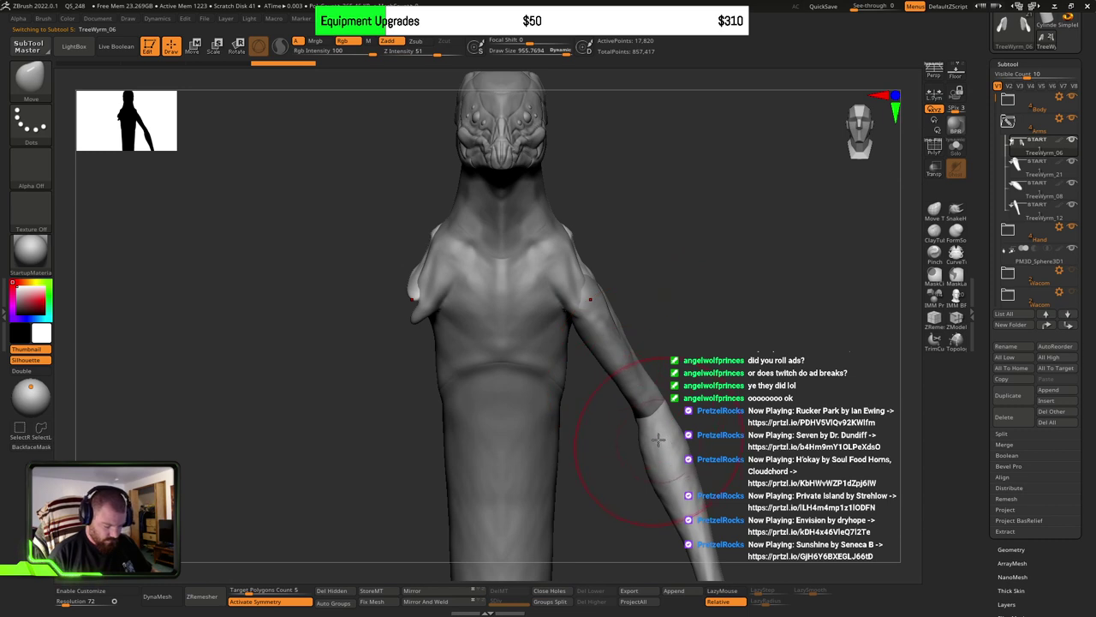
pyautogui.keyDown('alt'); pyautogui.click(537, 507); pyautogui.keyUp('alt')
pyautogui.click(451, 594)
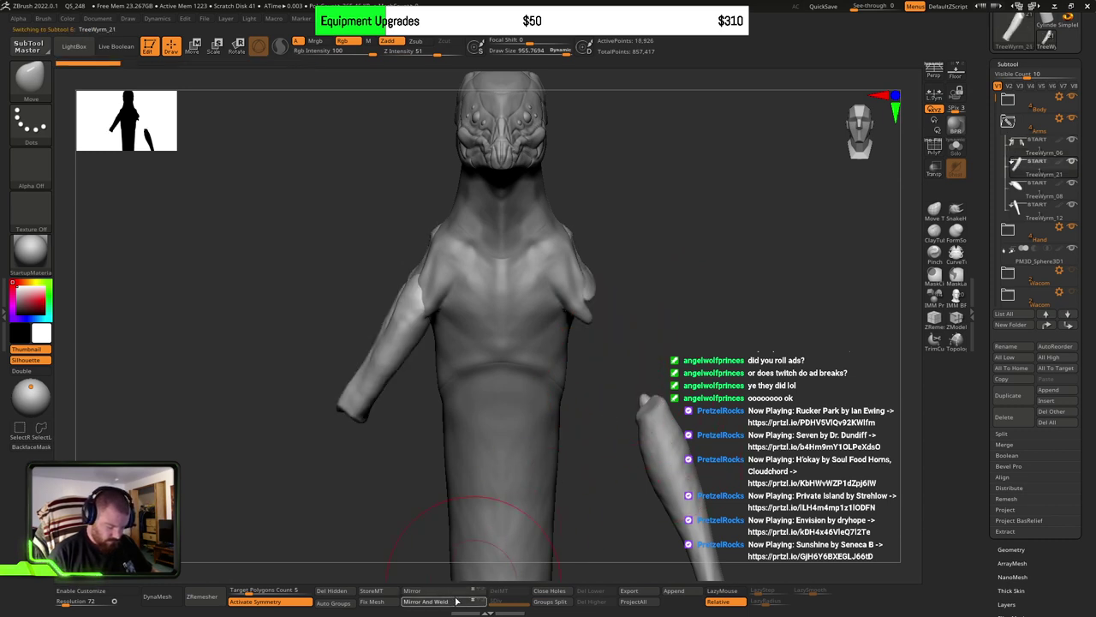
pyautogui.click(453, 600)
# Step: Mirror and weld the forearm TreeWyrm_12 onto the opposite arm
pyautogui.keyDown('alt'); pyautogui.click(671, 454); pyautogui.keyUp('alt')
pyautogui.keyDown('alt'); pyautogui.moveTo(700, 433); pyautogui.dragTo(699, 380); pyautogui.keyUp('alt')
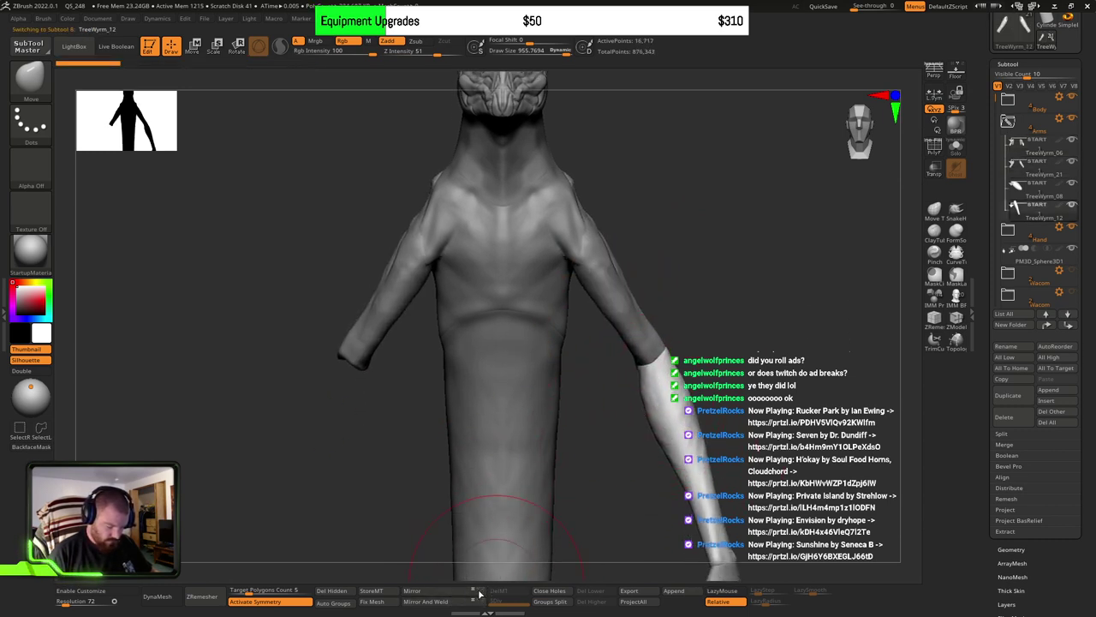
pyautogui.click(451, 591)
pyautogui.click(451, 600)
# Step: Expand the Hand folder and mirror and weld the hand TreeWyrm_14 to the opposite side
pyautogui.keyDown('alt'); pyautogui.moveTo(557, 334); pyautogui.dragTo(558, 403, button='right'); pyautogui.keyUp('alt')
pyautogui.moveTo(454, 376); pyautogui.dragTo(531, 360, button='right')
pyautogui.keyDown('alt'); pyautogui.moveTo(683, 392); pyautogui.dragTo(694, 438, button='right'); pyautogui.keyUp('alt')
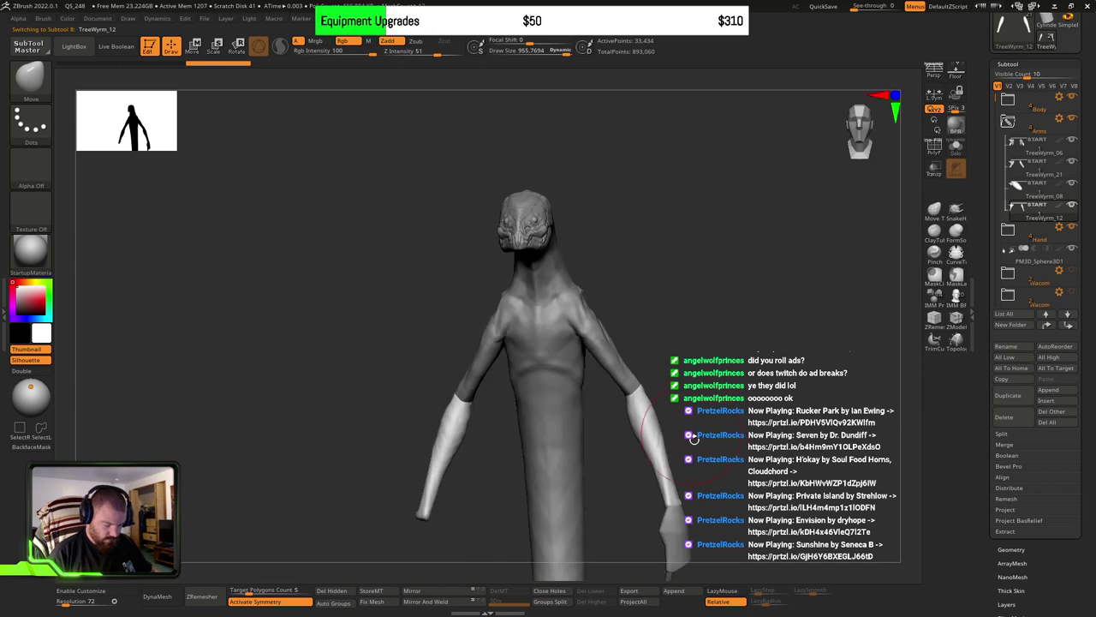
pyautogui.moveTo(694, 438); pyautogui.dragTo(686, 387)
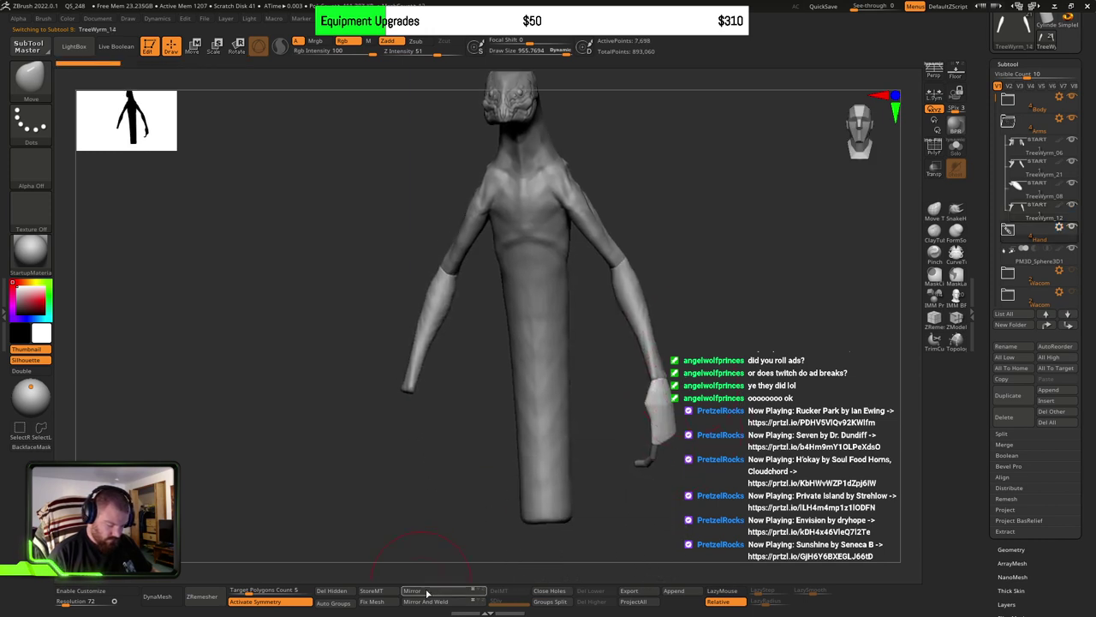
pyautogui.click(1012, 237)
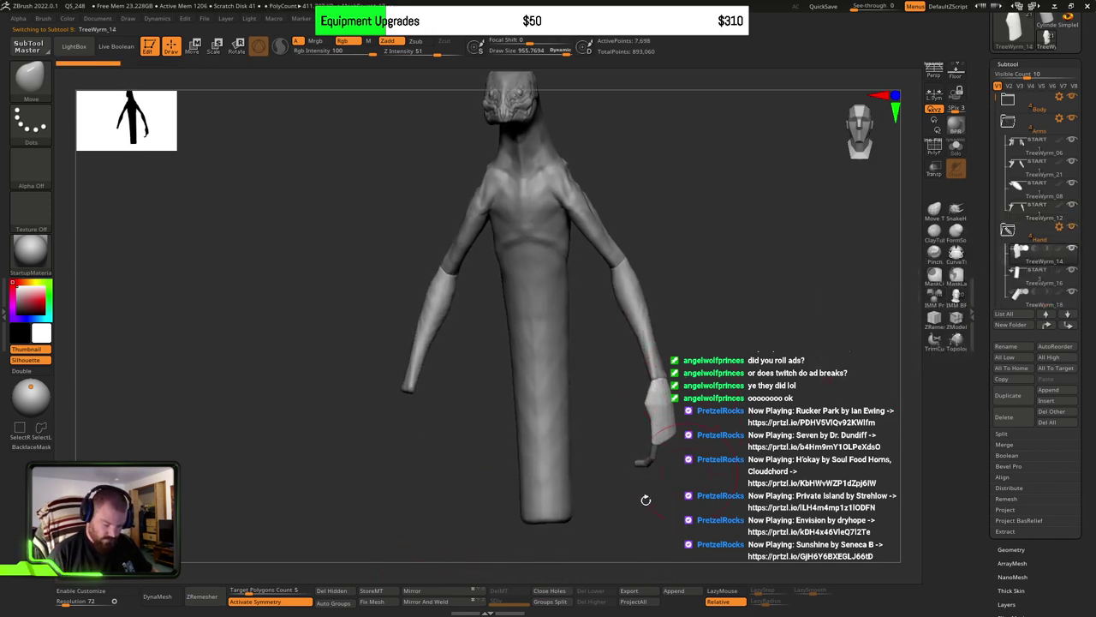
pyautogui.click(443, 591)
pyautogui.click(447, 602)
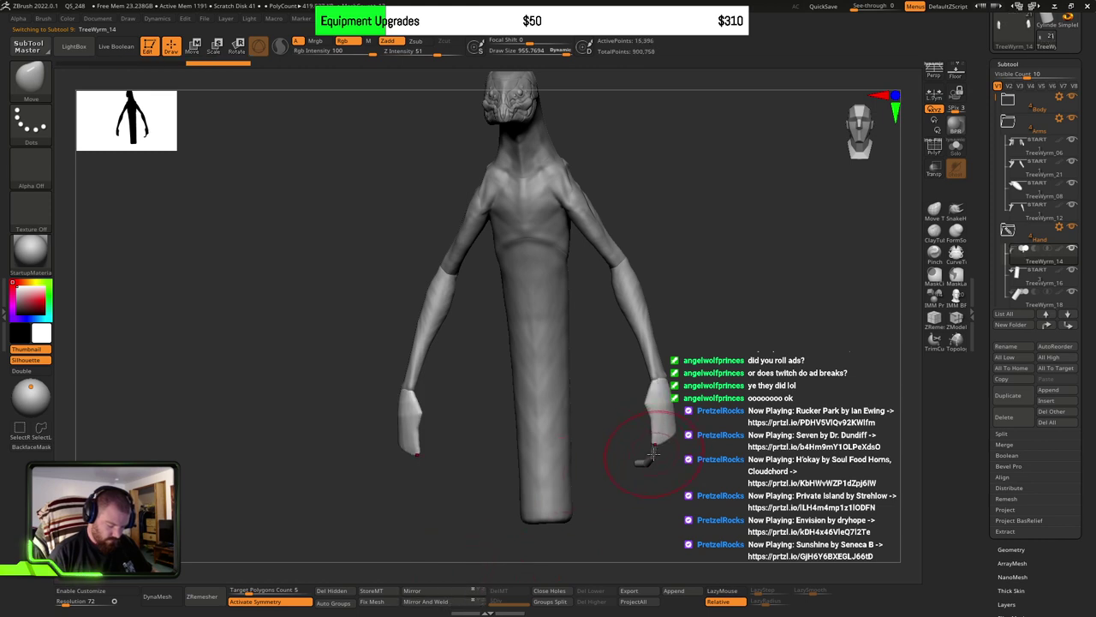
# Step: Mirror and weld the finger segments TreeWyrm_16, TreeWyrm_18 and TreeWyrm_20 onto the opposite hand
pyautogui.keyDown('alt'); pyautogui.click(644, 456); pyautogui.keyUp('alt')
pyautogui.moveTo(484, 520); pyautogui.dragTo(653, 486)
pyautogui.keyDown('alt'); pyautogui.click(646, 473); pyautogui.keyUp('alt')
pyautogui.click(442, 591)
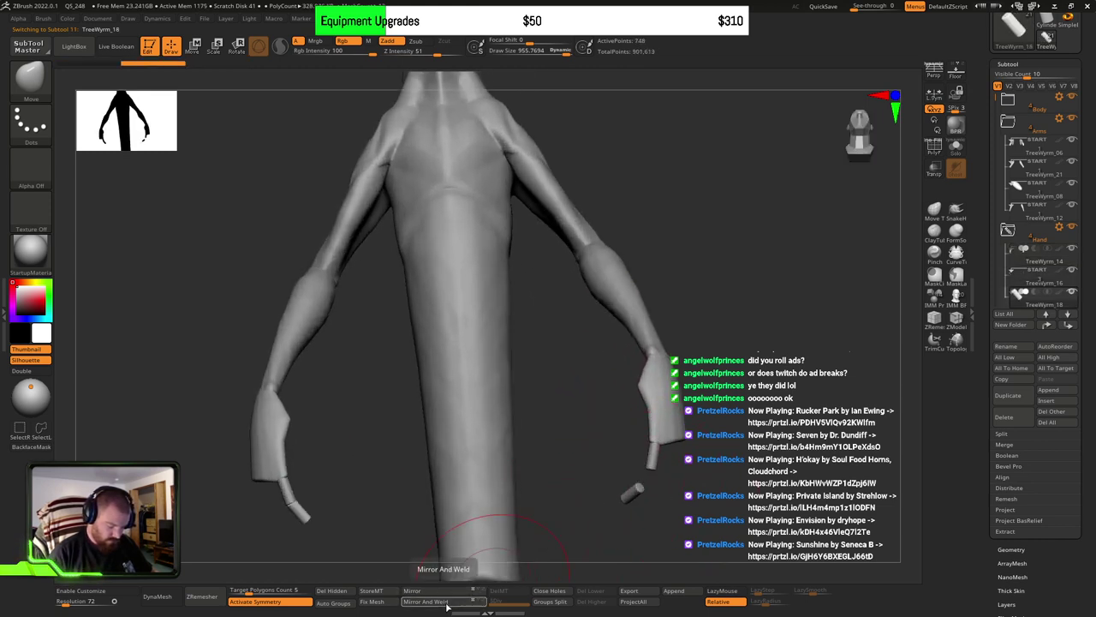
pyautogui.click(447, 601)
pyautogui.keyDown('alt'); pyautogui.click(633, 494); pyautogui.keyUp('alt')
pyautogui.click(457, 593)
pyautogui.click(448, 601)
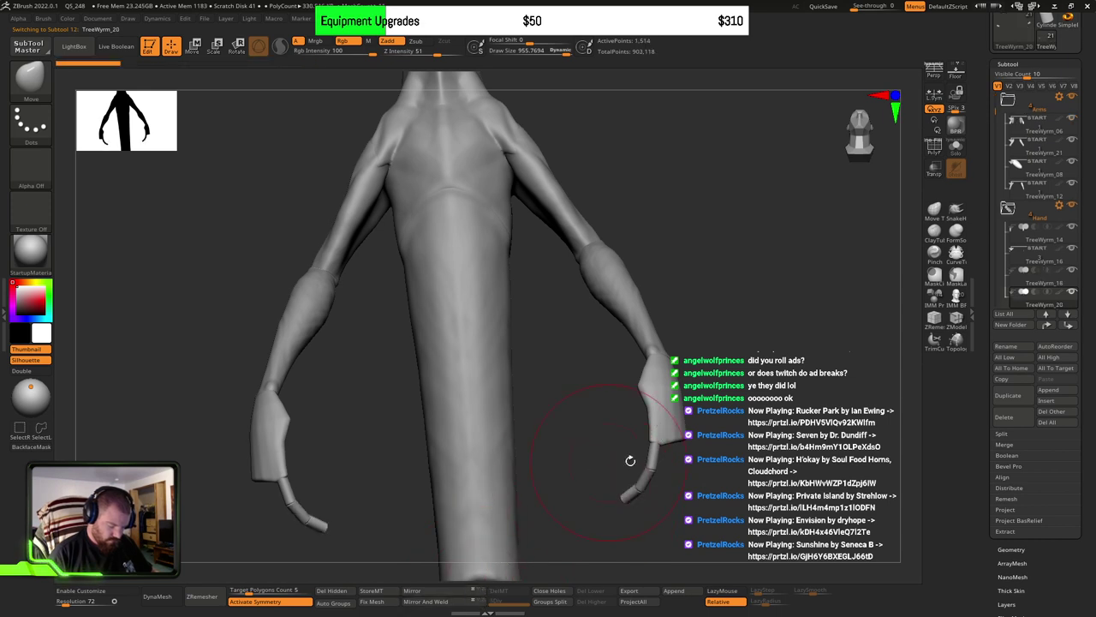
# Step: Examine both arms from the front and side, checking the hand, forearm, upper arm and shoulder pieces
pyautogui.keyDown('alt'); pyautogui.moveTo(628, 460); pyautogui.dragTo(657, 469); pyautogui.keyUp('alt')
pyautogui.keyDown('alt'); pyautogui.moveTo(659, 423); pyautogui.dragTo(637, 442); pyautogui.keyUp('alt')
pyautogui.keyDown('alt'); pyautogui.click(637, 442); pyautogui.keyUp('alt')
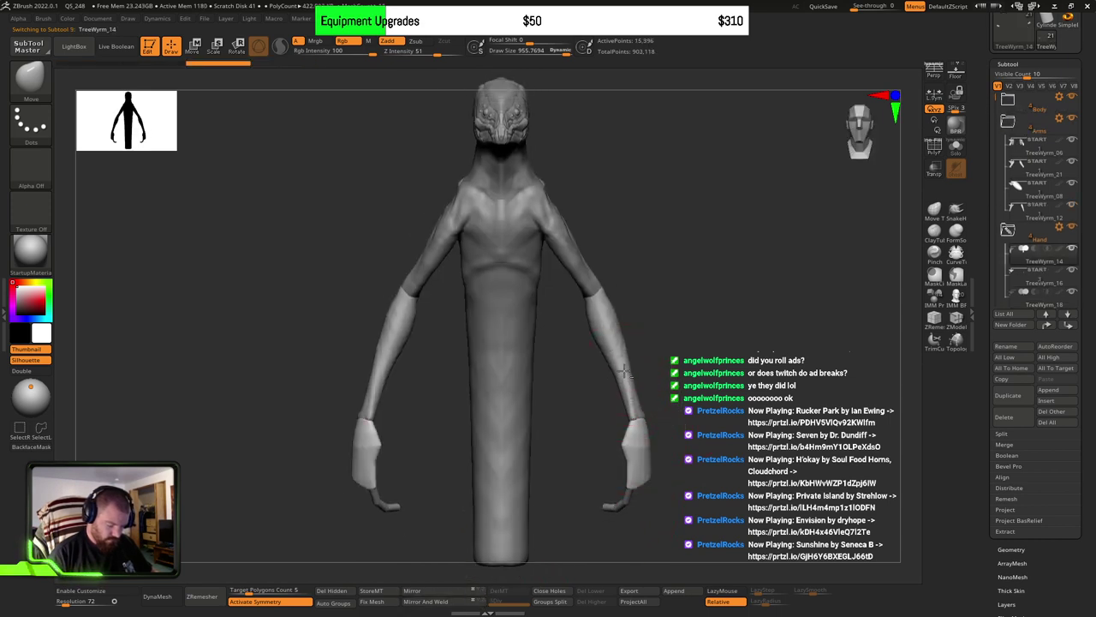
pyautogui.keyDown('alt'); pyautogui.click(623, 370); pyautogui.keyUp('alt')
pyautogui.keyDown('alt'); pyautogui.click(584, 272); pyautogui.keyUp('alt')
pyautogui.keyDown('alt'); pyautogui.moveTo(635, 269); pyautogui.dragTo(631, 368); pyautogui.keyUp('alt')
pyautogui.keyDown('alt'); pyautogui.click(572, 225); pyautogui.keyUp('alt')
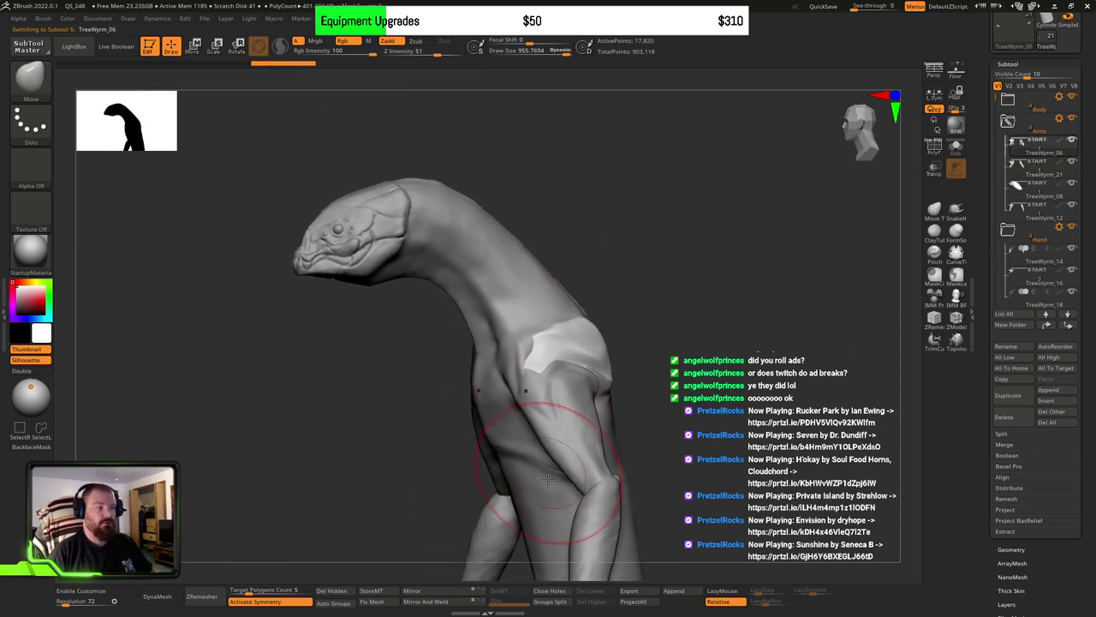
pyautogui.moveTo(599, 300); pyautogui.dragTo(614, 326)
pyautogui.keyDown('alt'); pyautogui.moveTo(603, 463); pyautogui.dragTo(661, 354); pyautogui.keyUp('alt')
# Step: Select the lower body piece TreeWyrm_08 and reposition the transform gizmo at its upper end
pyautogui.keyDown('alt'); pyautogui.click(543, 370); pyautogui.keyUp('alt')
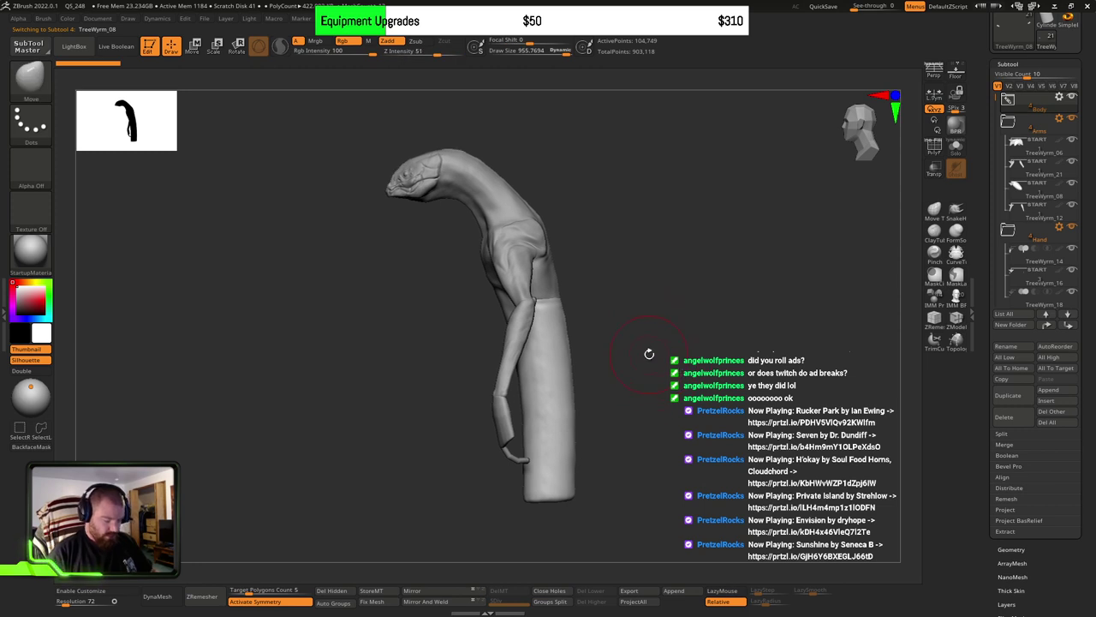
pyautogui.press('b')
pyautogui.press('s')
pyautogui.press('t')
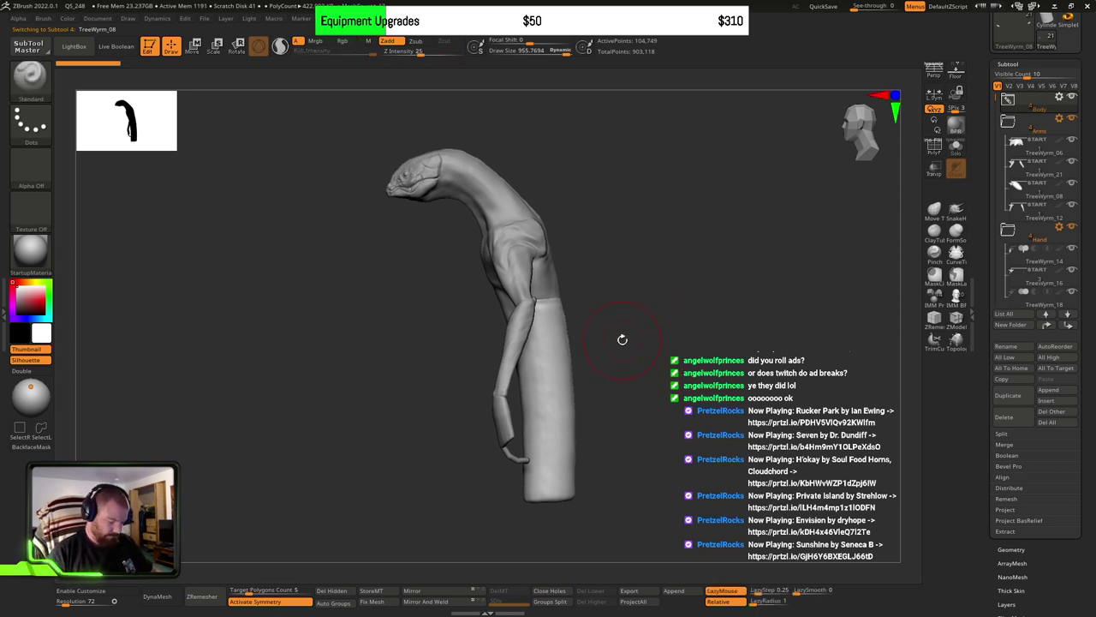
pyautogui.press('w')
pyautogui.keyDown('alt'); pyautogui.click(334, 552); pyautogui.keyUp('alt')
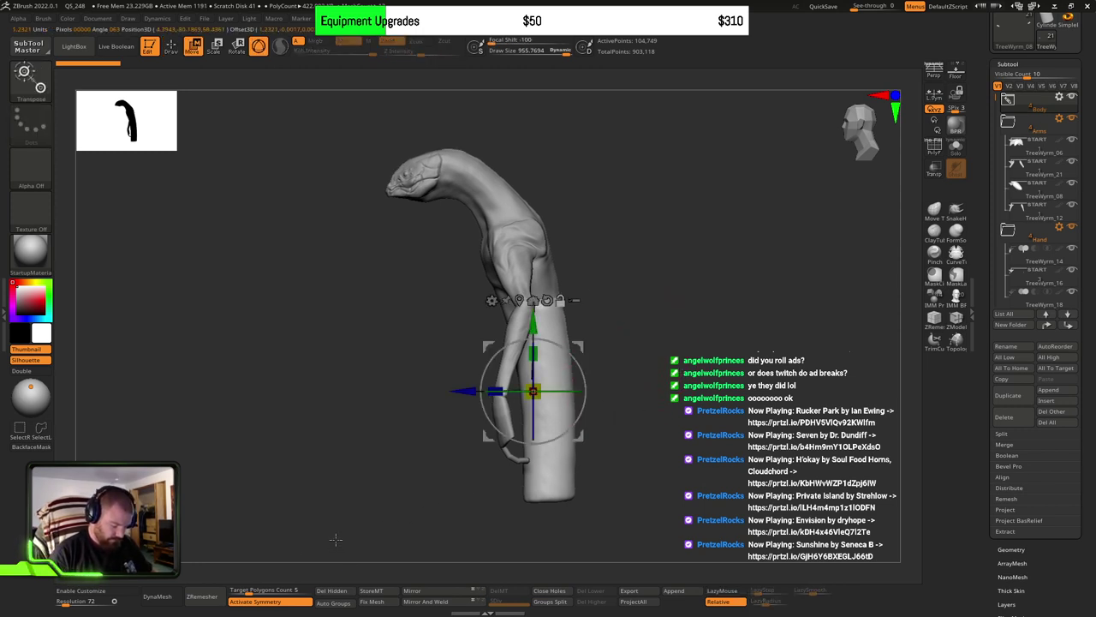
pyautogui.keyDown('alt'); pyautogui.moveTo(530, 319); pyautogui.dragTo(530, 253); pyautogui.keyUp('alt')
pyautogui.keyDown('alt'); pyautogui.moveTo(579, 370); pyautogui.dragTo(592, 337); pyautogui.keyUp('alt')
pyautogui.moveTo(542, 286); pyautogui.dragTo(550, 313)
pyautogui.hotkey('ctrl', 'z')
pyautogui.keyDown('alt'); pyautogui.moveTo(586, 367); pyautogui.dragTo(582, 355); pyautogui.keyUp('alt')
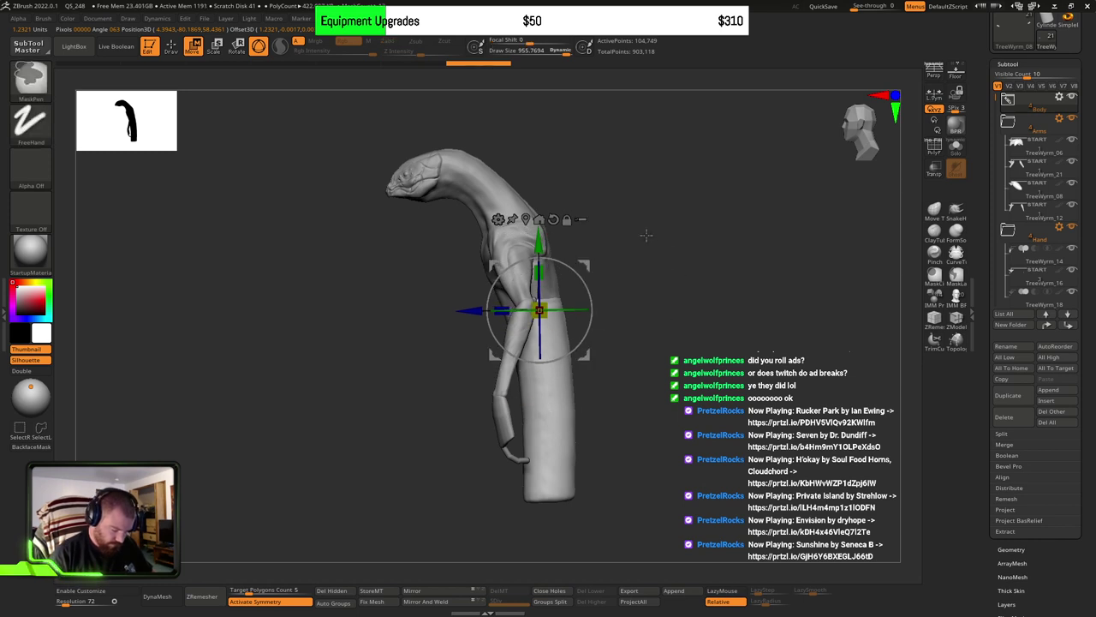
# Step: Choose a masking brush and mask the upper end of the lower body piece
pyautogui.press('q')
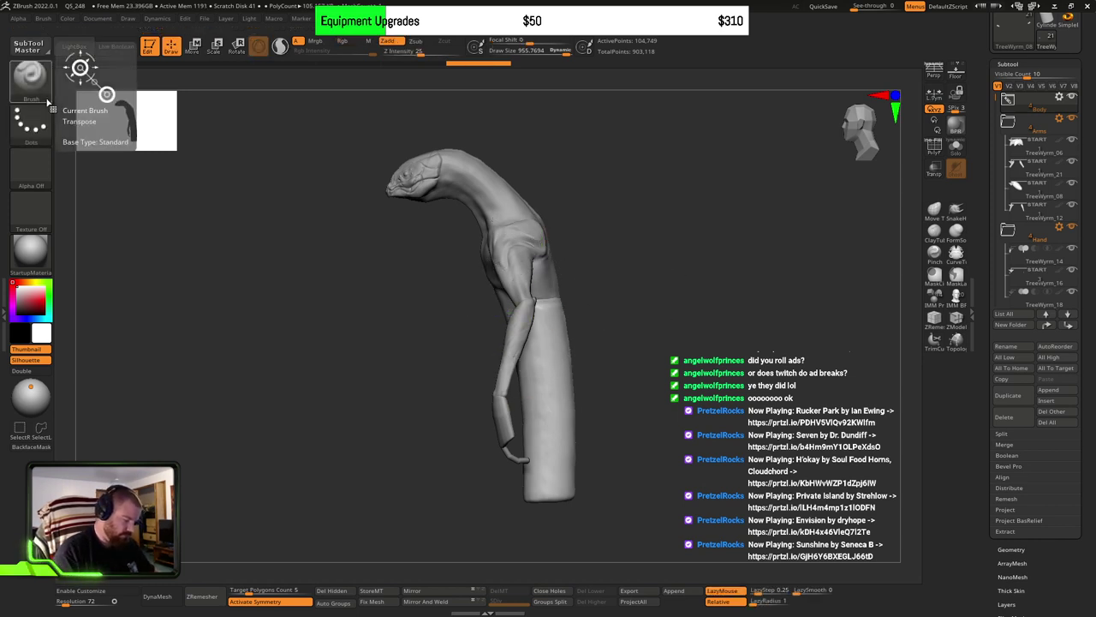
pyautogui.keyDown('ctrl'); pyautogui.click(35, 78); pyautogui.keyUp('ctrl')
pyautogui.click(133, 92)
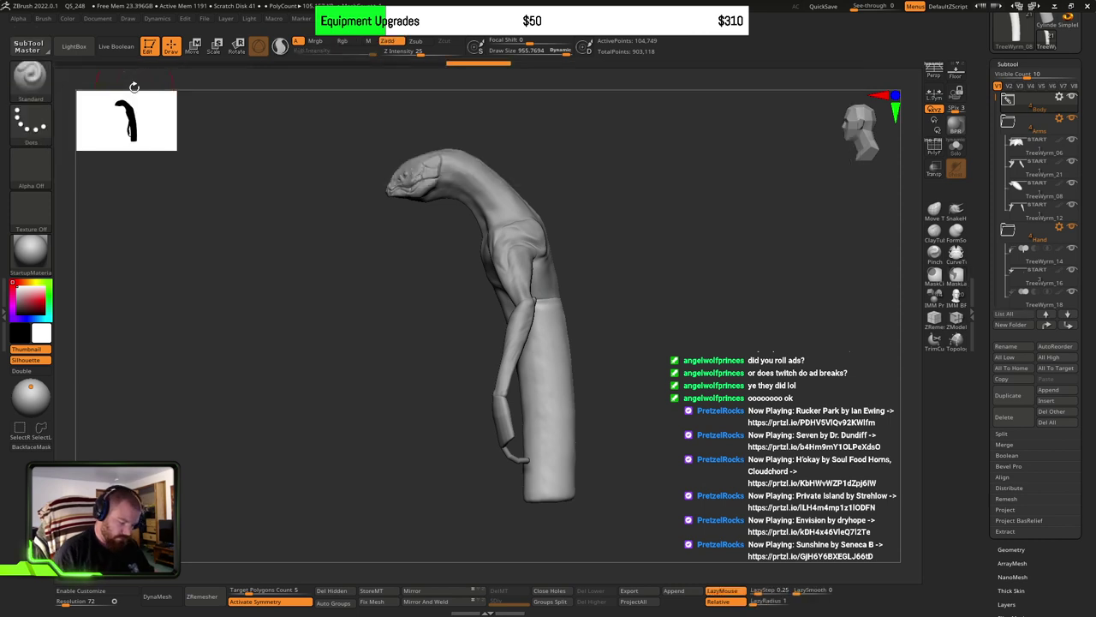
pyautogui.moveTo(608, 133)
pyautogui.mouseDown()
pyautogui.moveTo(643, 163)
pyautogui.moveTo(582, 272)
pyautogui.moveTo(469, 287)
pyautogui.moveTo(475, 295)
pyautogui.mouseUp()
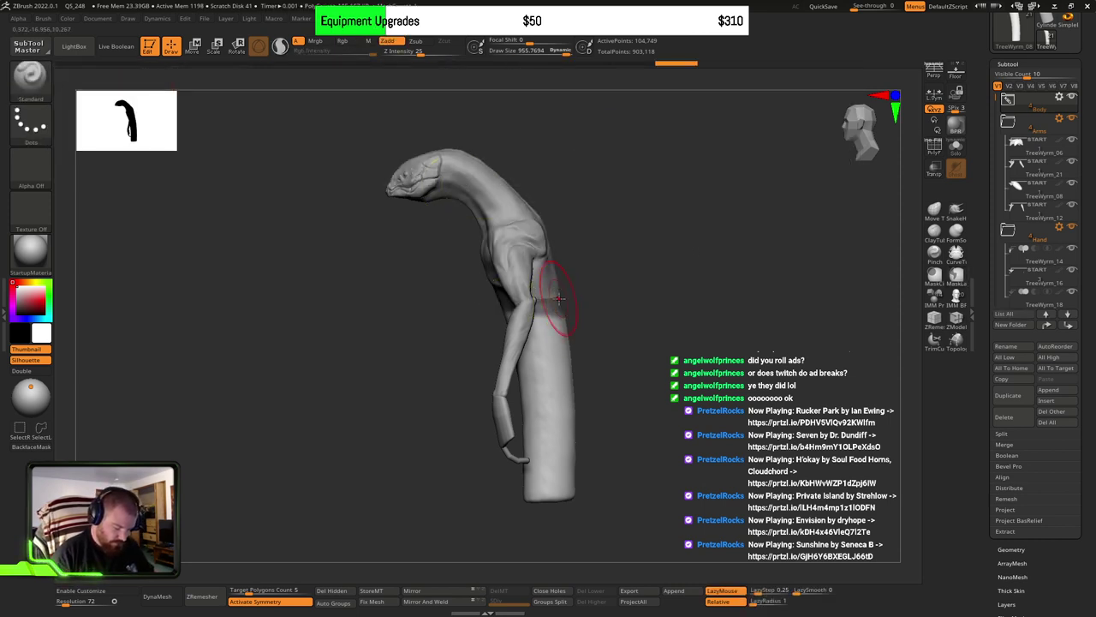
# Step: Shorten the unmasked part of the lower body by scaling it along its height, clear the mask and return to drawing
pyautogui.press('w')
pyautogui.moveTo(538, 272); pyautogui.dragTo(551, 305)
pyautogui.moveTo(615, 319); pyautogui.dragTo(685, 332)
pyautogui.keyDown('ctrl'); pyautogui.moveTo(591, 334); pyautogui.dragTo(625, 316, button='right'); pyautogui.keyUp('ctrl')
pyautogui.moveTo(575, 346); pyautogui.dragTo(570, 346)
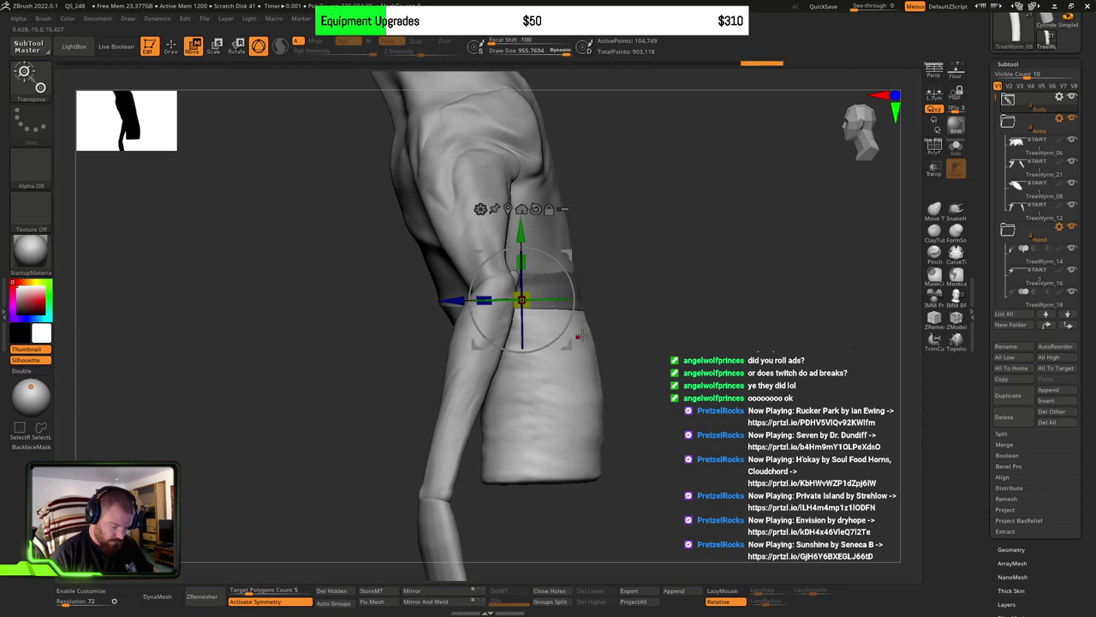
pyautogui.hotkey('ctrl', 'z')
pyautogui.keyDown('ctrl'); pyautogui.moveTo(711, 332); pyautogui.dragTo(685, 342); pyautogui.keyUp('ctrl')
pyautogui.moveTo(574, 352); pyautogui.dragTo(573, 351)
pyautogui.press('q')
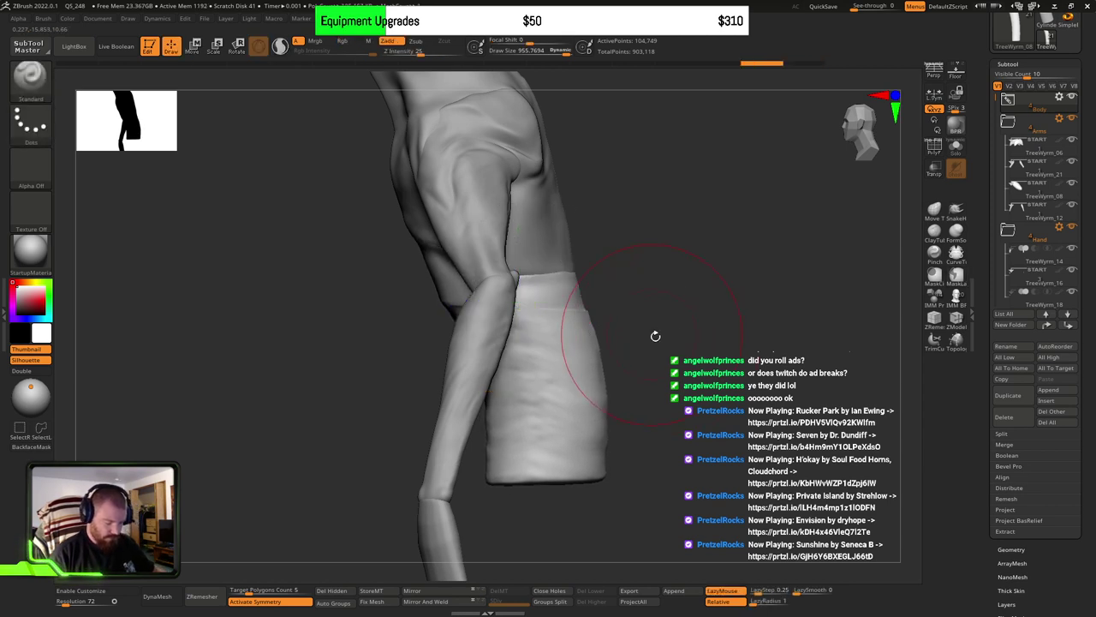
# Step: Activate the Move brush and set its draw size to 1000
pyautogui.press('b')
pyautogui.press('m')
pyautogui.press('v')
pyautogui.press('s')
pyautogui.moveTo(657, 346); pyautogui.dragTo(673, 350)
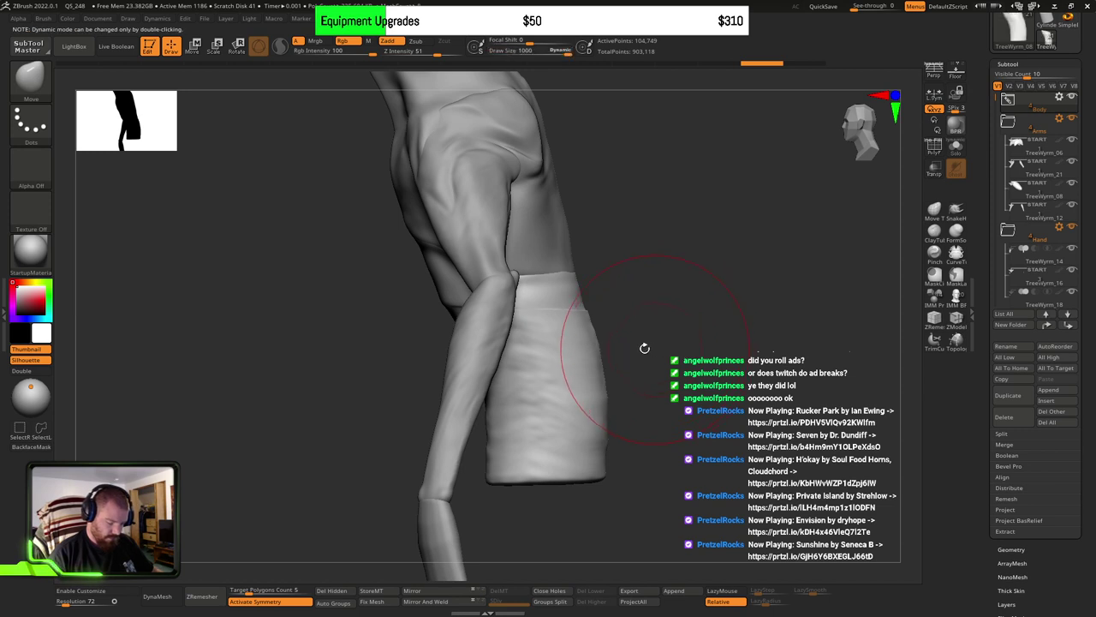
pyautogui.press('s')
pyautogui.moveTo(593, 367); pyautogui.dragTo(606, 368)
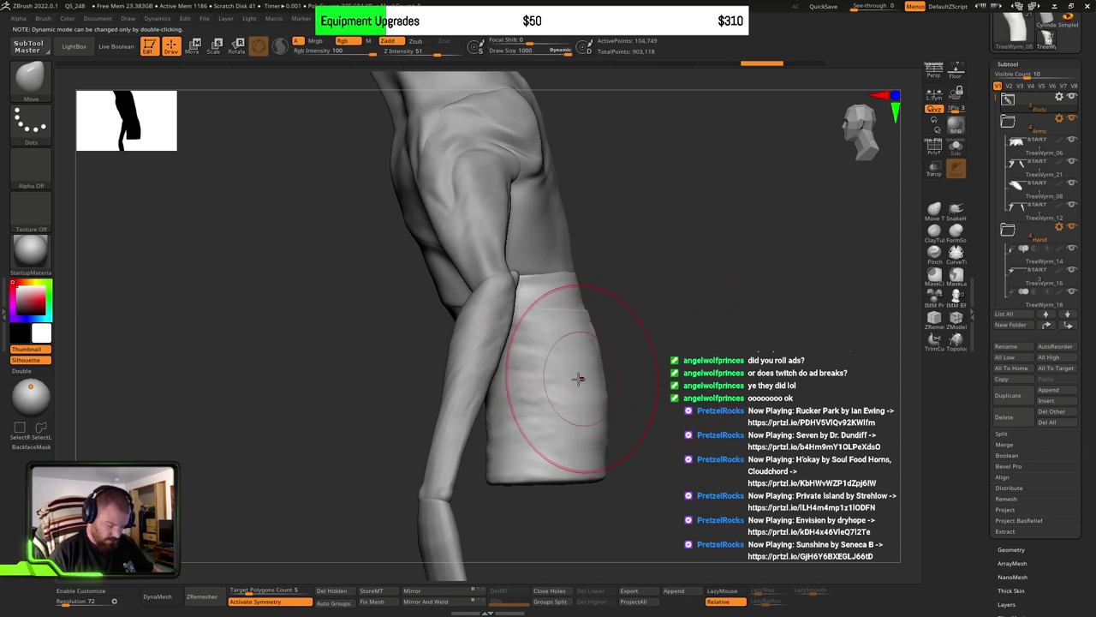
# Step: Collapse the Arms and Hand folders and show the first Wacom folder containing the pole and rock base
pyautogui.keyDown('ctrl'); pyautogui.moveTo(708, 392); pyautogui.dragTo(641, 352, button='right'); pyautogui.keyUp('ctrl')
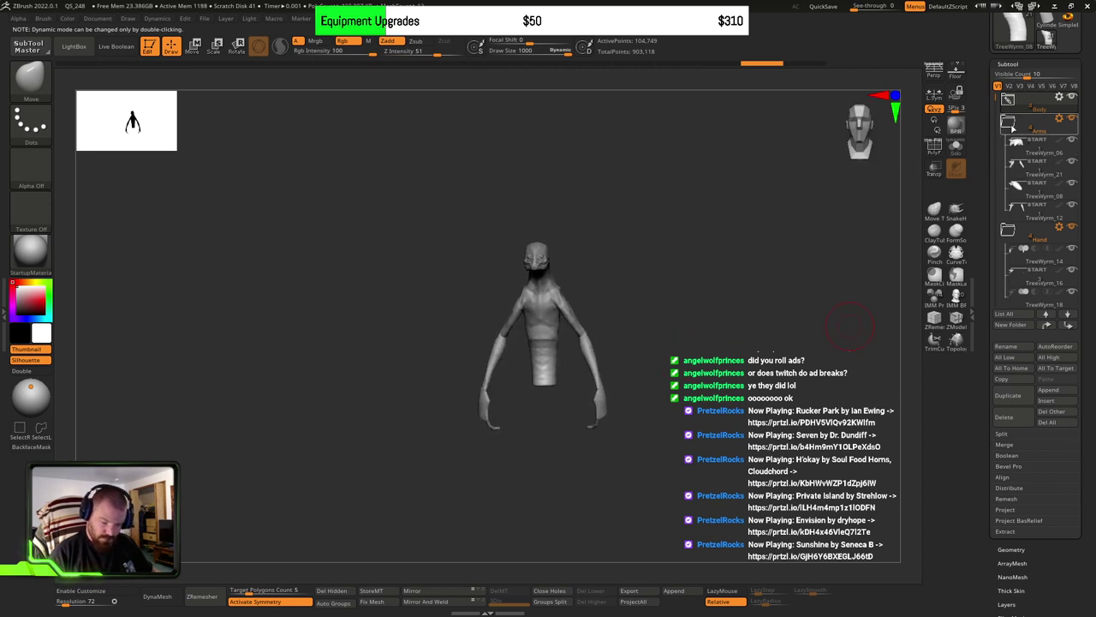
pyautogui.click(1011, 127)
pyautogui.click(1037, 147)
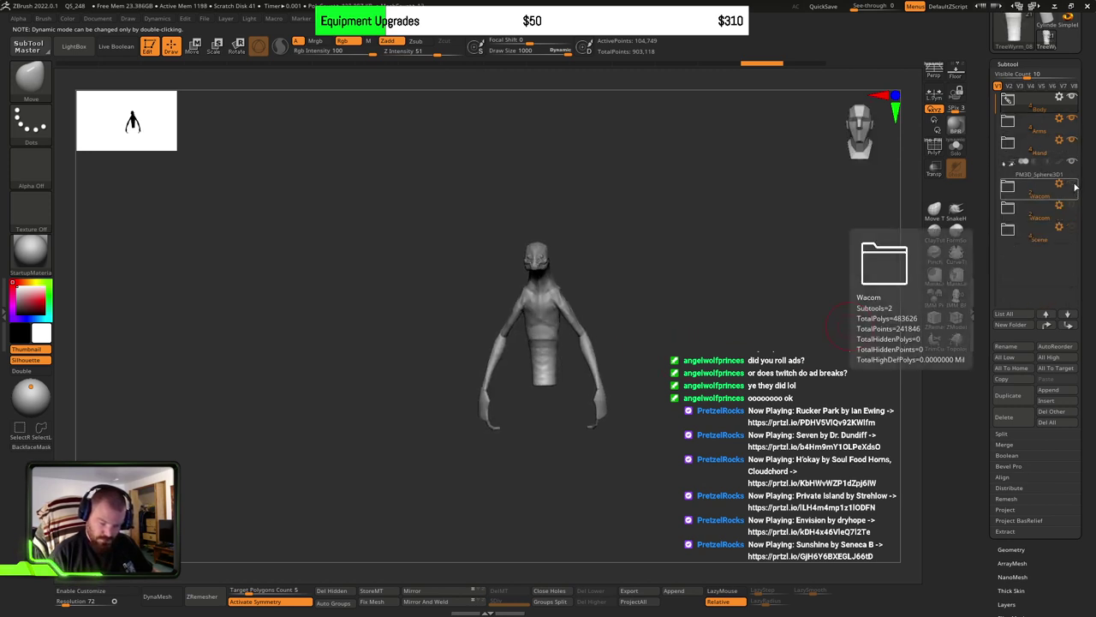
pyautogui.click(1072, 184)
# Step: Try to reshape the bottom edge of the lower body with the Move brush, and undo the stroke
pyautogui.moveTo(656, 405)
pyautogui.mouseDown(button='right')
pyautogui.moveTo(607, 411)
pyautogui.moveTo(631, 421)
pyautogui.moveTo(637, 400)
pyautogui.mouseUp(button='right')
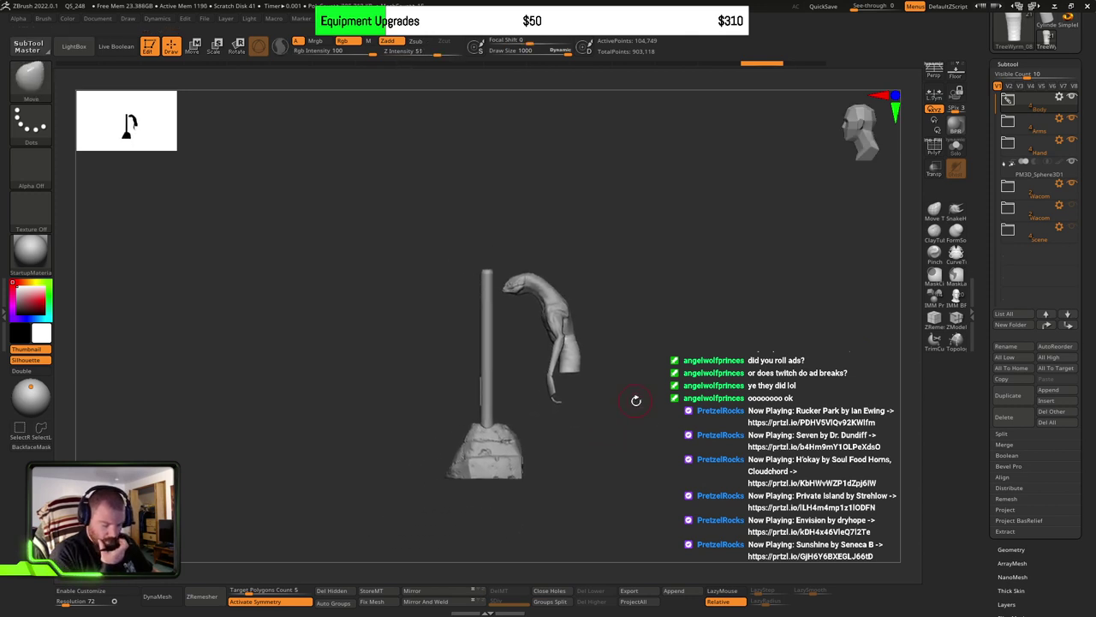
pyautogui.moveTo(582, 366); pyautogui.dragTo(604, 381, button='right')
pyautogui.press('f')
pyautogui.moveTo(662, 519); pyautogui.dragTo(596, 400, button='right')
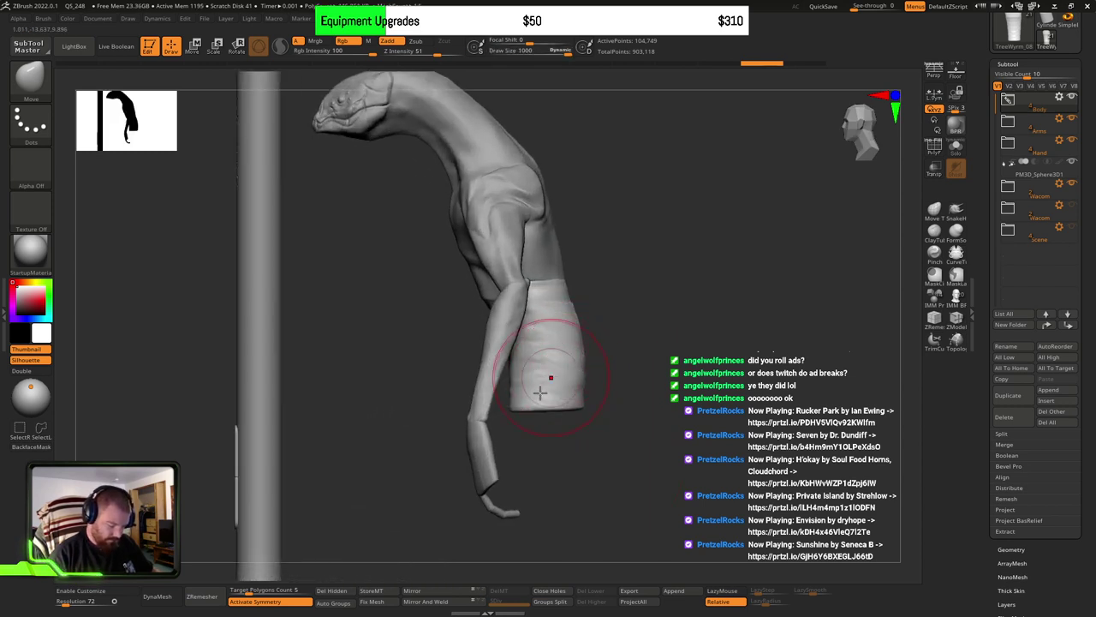
pyautogui.moveTo(517, 413)
pyautogui.mouseDown()
pyautogui.moveTo(528, 446)
pyautogui.moveTo(543, 421)
pyautogui.mouseUp()
pyautogui.hotkey('ctrl', 'z')
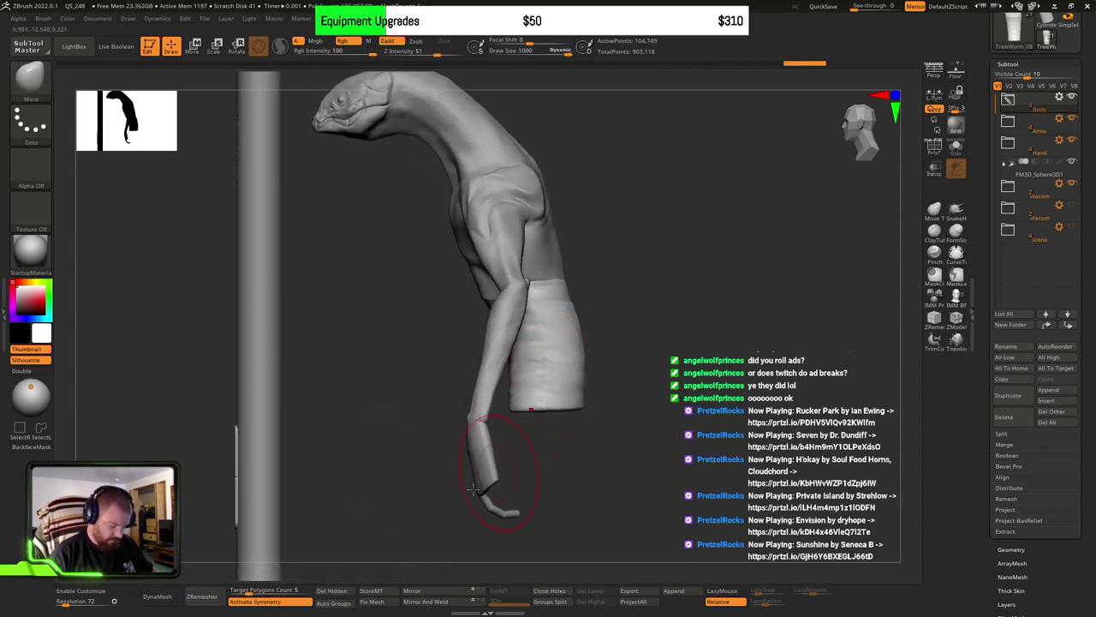
# Step: Remesh the lower body piece with DynaMesh at resolution 72
pyautogui.click(164, 598)
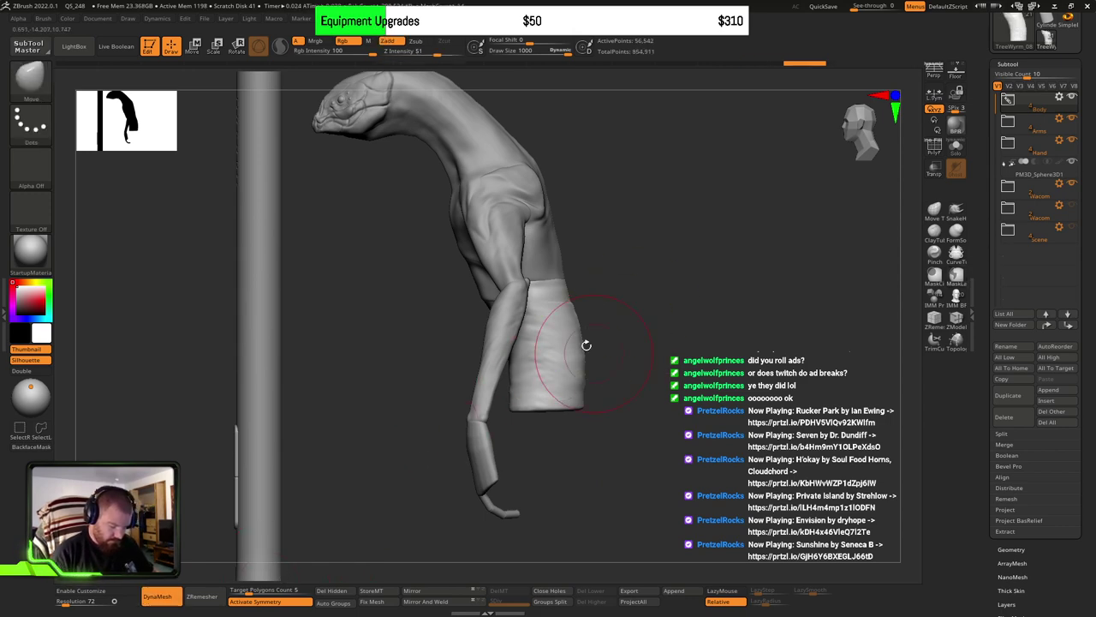
pyautogui.keyDown('ctrl'); pyautogui.moveTo(585, 345); pyautogui.dragTo(553, 389, button='right'); pyautogui.keyUp('ctrl')
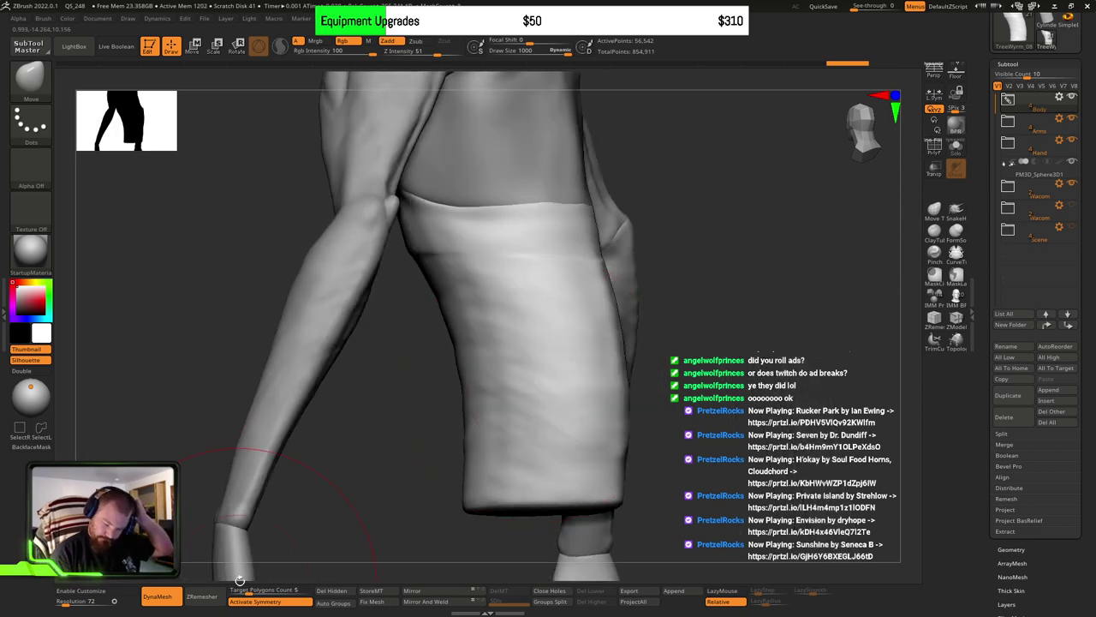
pyautogui.scroll(-3, 1062, 435)
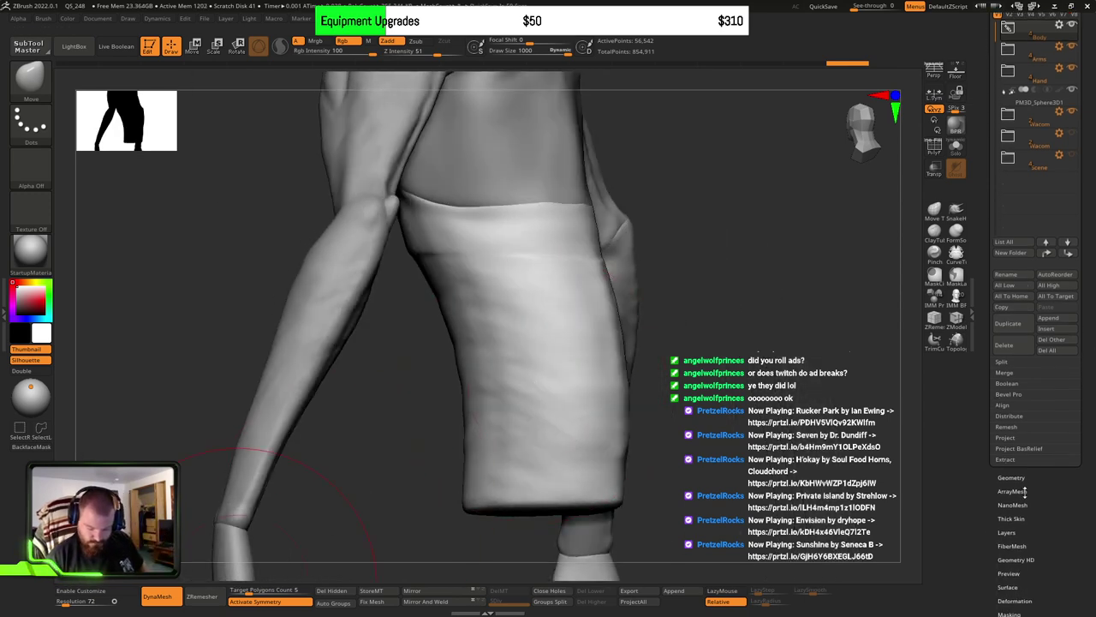
# Step: Turn off Groups in the lower body's DynaMesh settings, adjust the Blur value, and keep the resolution at 72
pyautogui.moveTo(1094, 452); pyautogui.dragTo(1092, 414)
pyautogui.click(1016, 437)
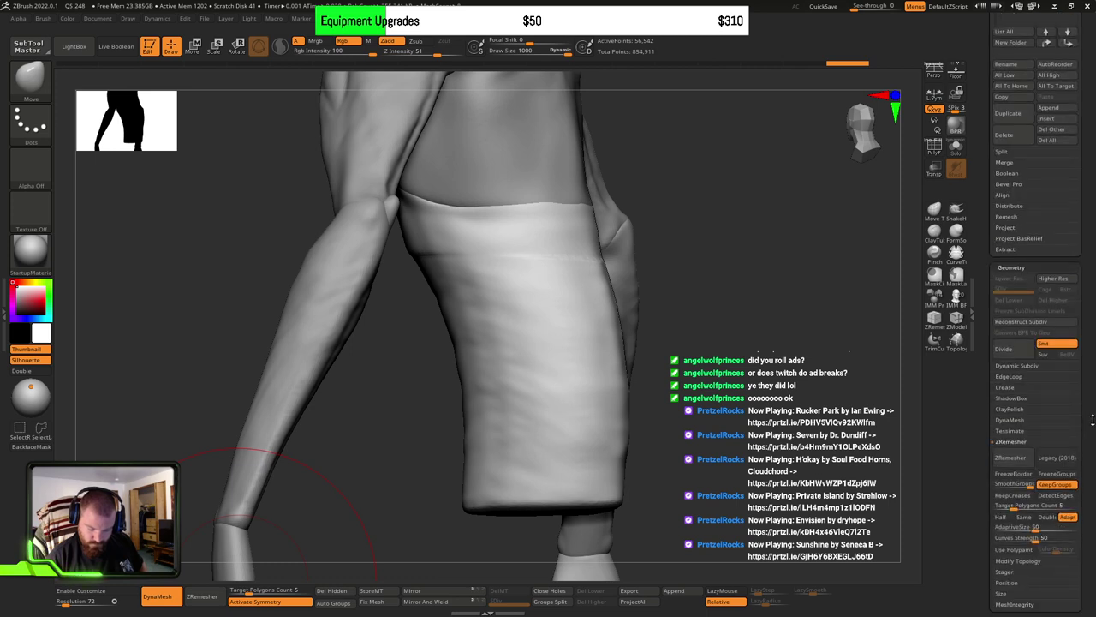
pyautogui.scroll(-1, 1045, 420)
pyautogui.click(1023, 418)
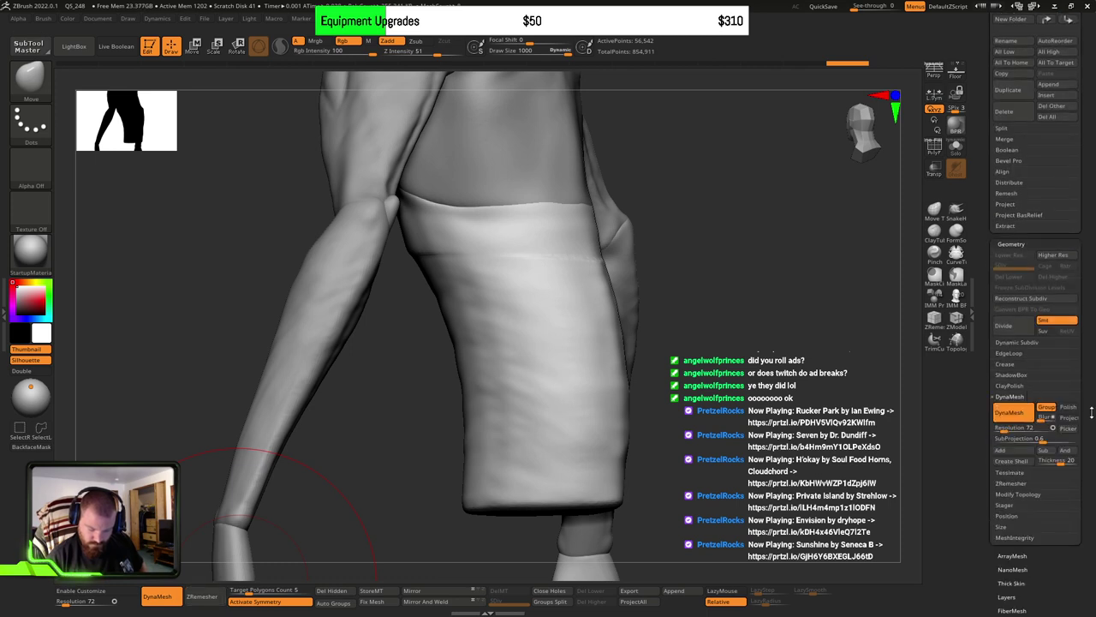
pyautogui.click(1021, 397)
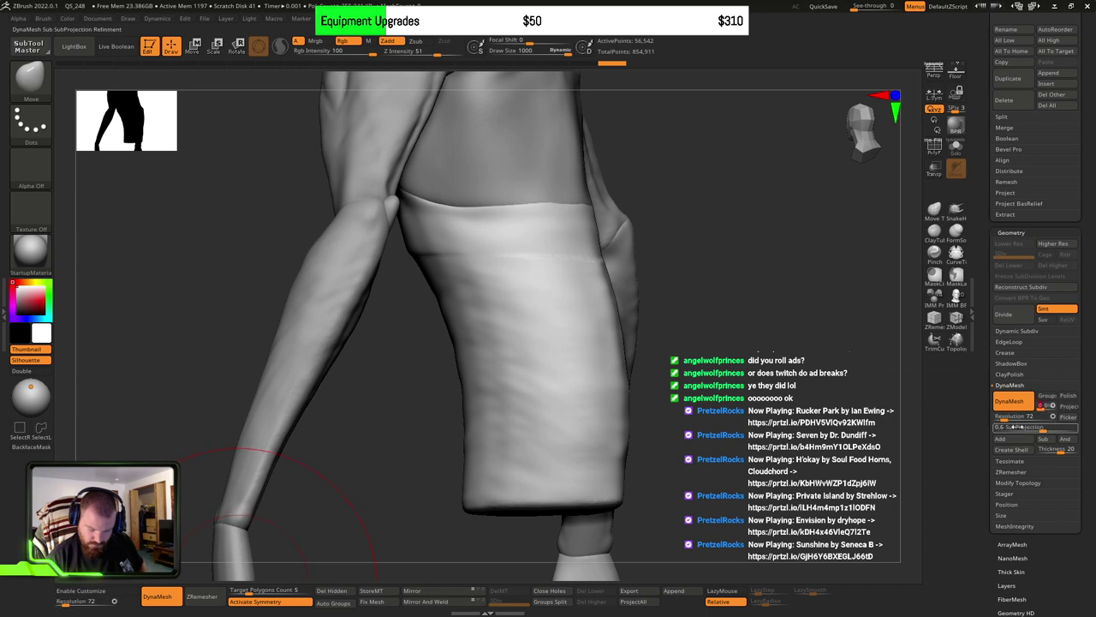
pyautogui.click(1050, 416)
pyautogui.moveTo(1042, 409); pyautogui.dragTo(1041, 409)
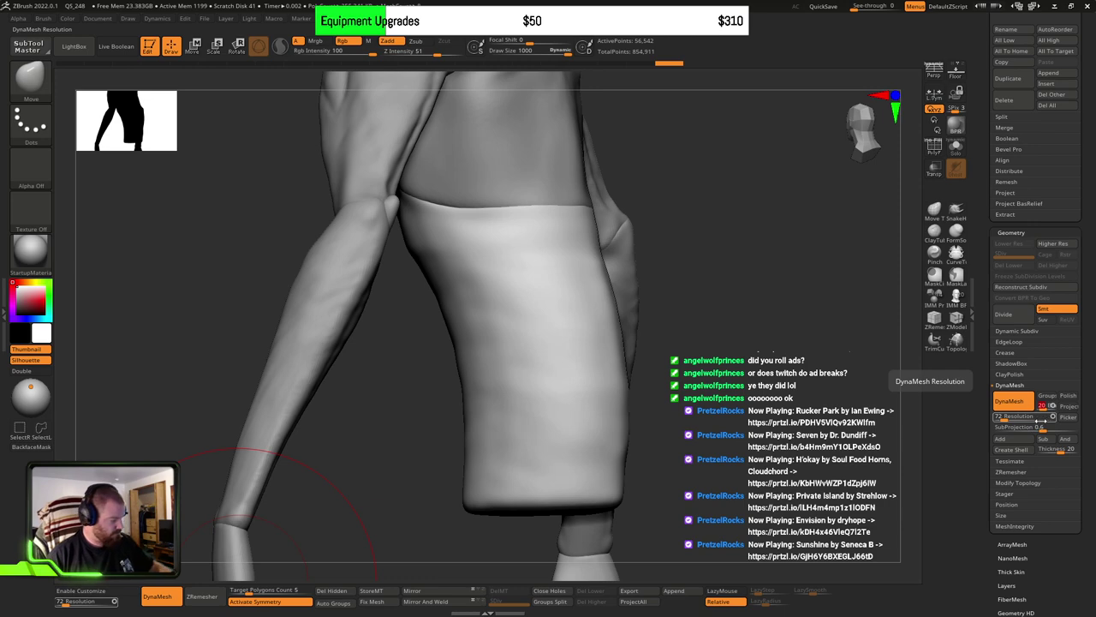
pyautogui.press('Return')
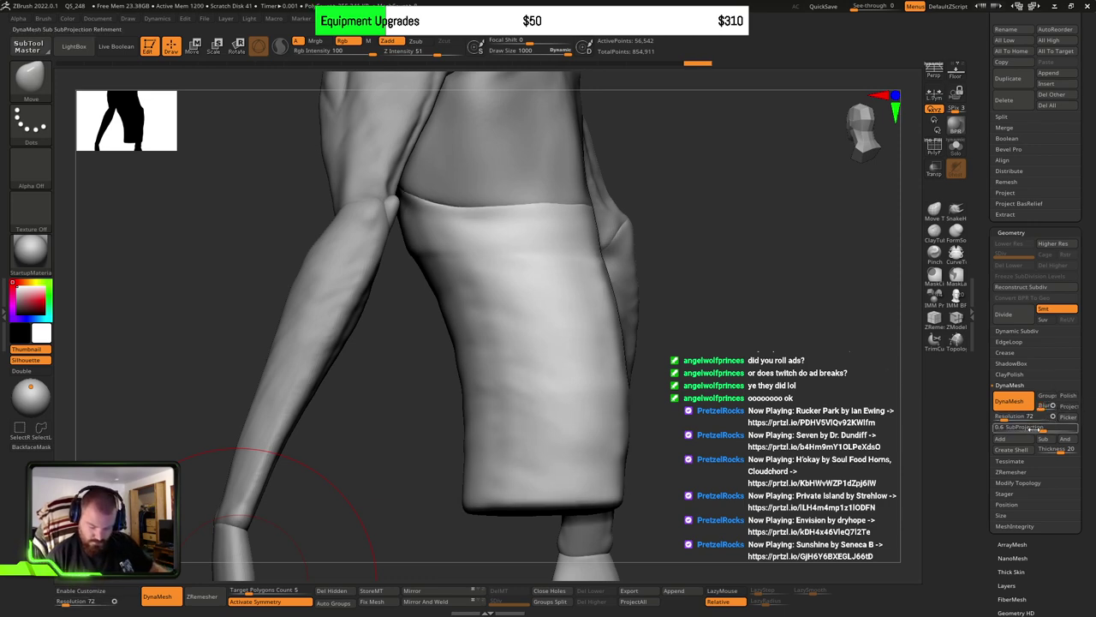
# Step: Show the lower body's wireframe and push its back edge inward with the Move brush from the side
pyautogui.moveTo(733, 416); pyautogui.dragTo(735, 421)
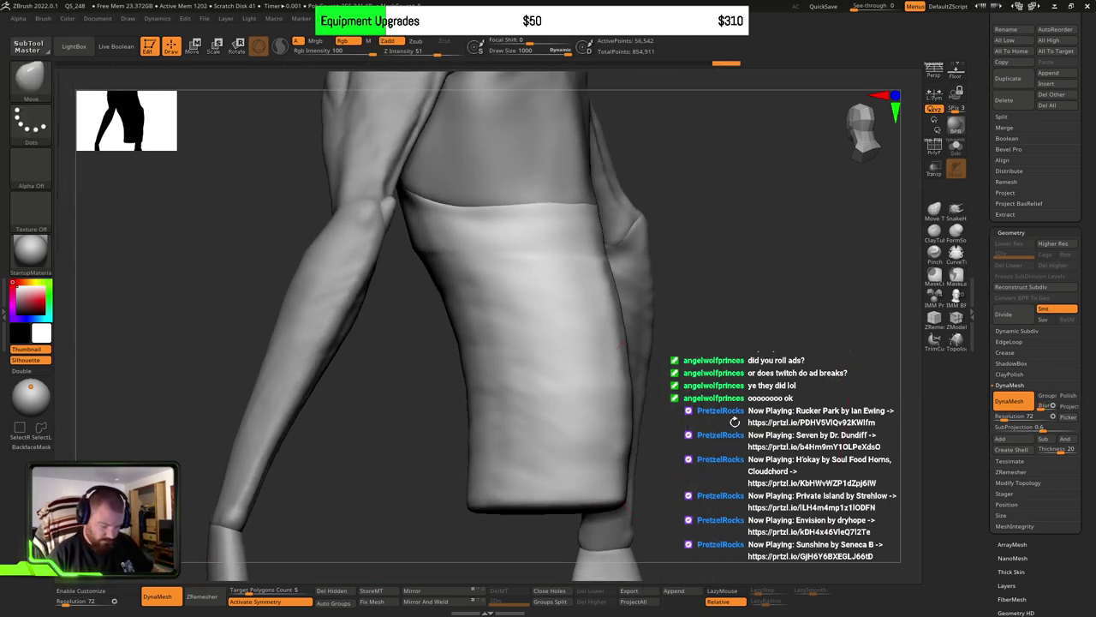
pyautogui.moveTo(586, 404); pyautogui.dragTo(605, 369, button='right')
pyautogui.hotkey('shift', 'f')
pyautogui.moveTo(803, 230)
pyautogui.mouseDown(button='right')
pyautogui.moveTo(487, 372)
pyautogui.moveTo(595, 399)
pyautogui.mouseUp(button='right')
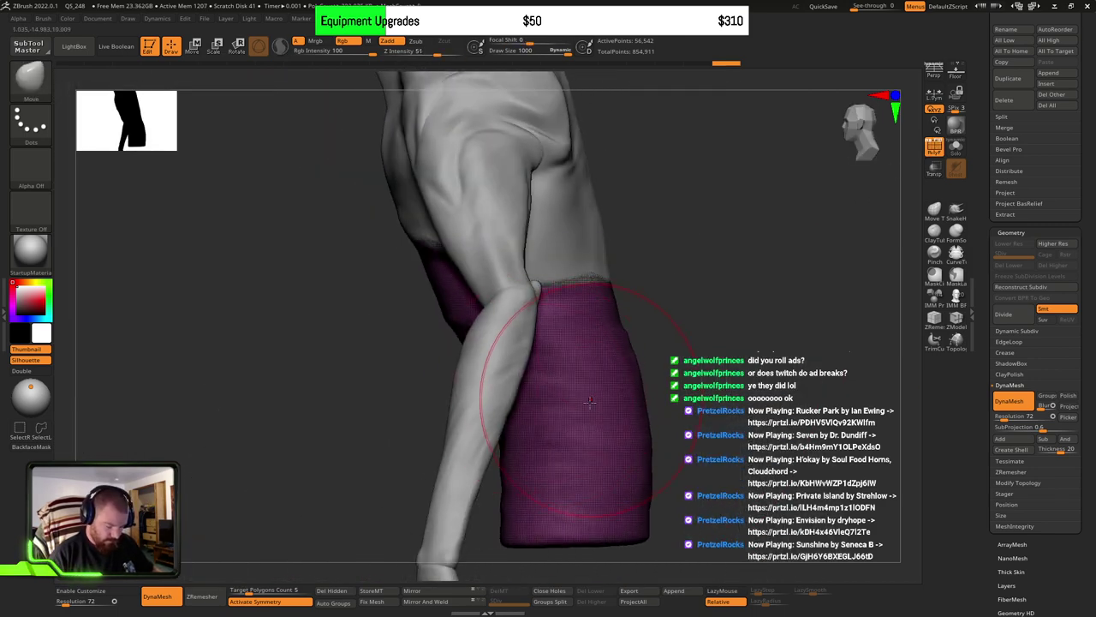
pyautogui.moveTo(625, 415); pyautogui.dragTo(558, 430)
pyautogui.press('s')
pyautogui.click(603, 429)
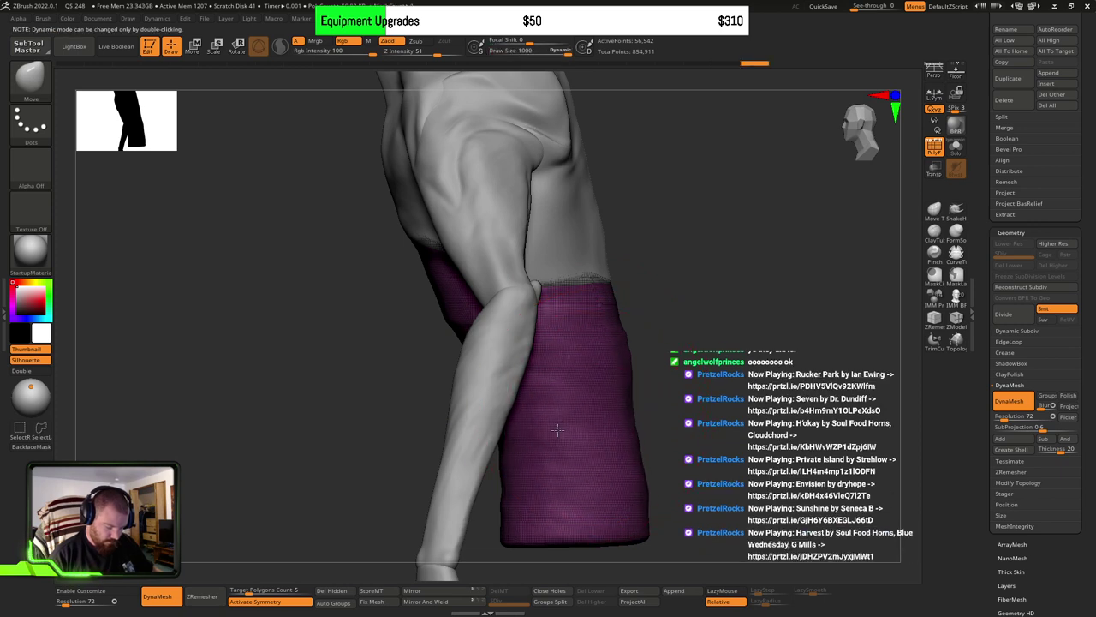
# Step: Check the lower body's silhouette against the pole and rock base, and remesh it with DynaMesh at resolution 72
pyautogui.keyDown('ctrl'); pyautogui.moveTo(538, 440); pyautogui.dragTo(625, 396, button='right'); pyautogui.keyUp('ctrl')
pyautogui.keyDown('shift'); pyautogui.moveTo(621, 442); pyautogui.dragTo(597, 426, button='right'); pyautogui.keyUp('shift')
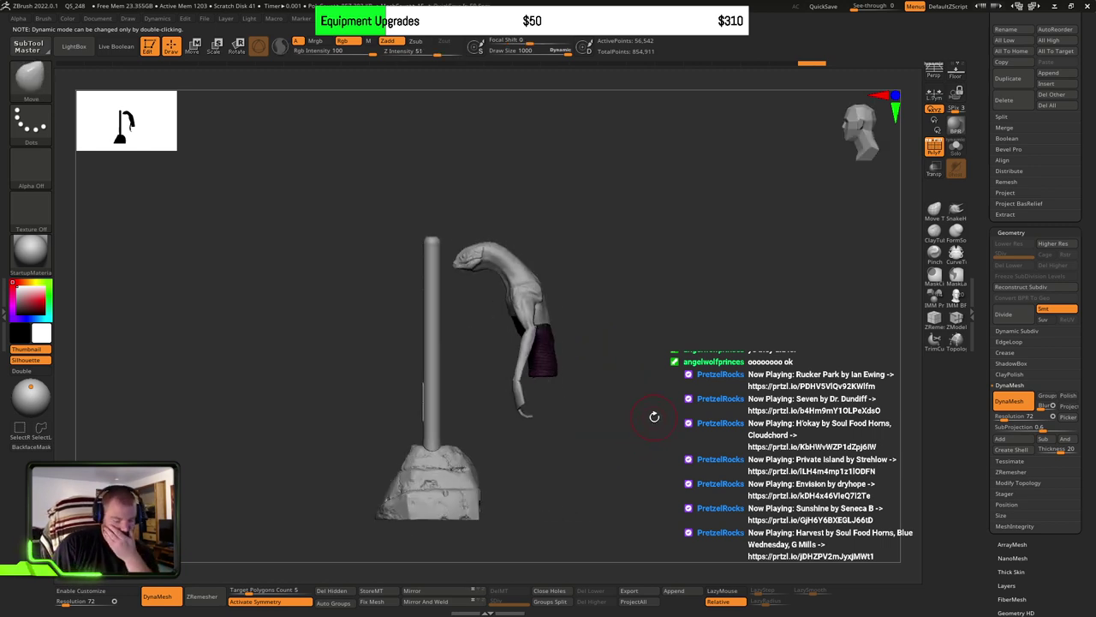
pyautogui.moveTo(680, 411); pyautogui.dragTo(614, 393, button='right')
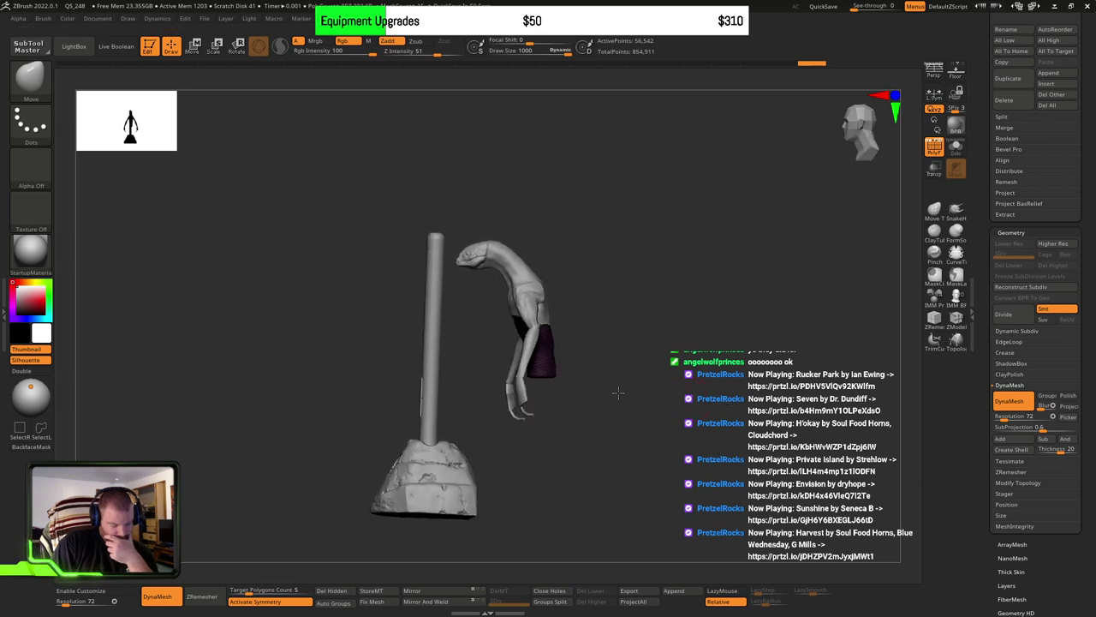
pyautogui.moveTo(617, 392); pyautogui.dragTo(673, 404)
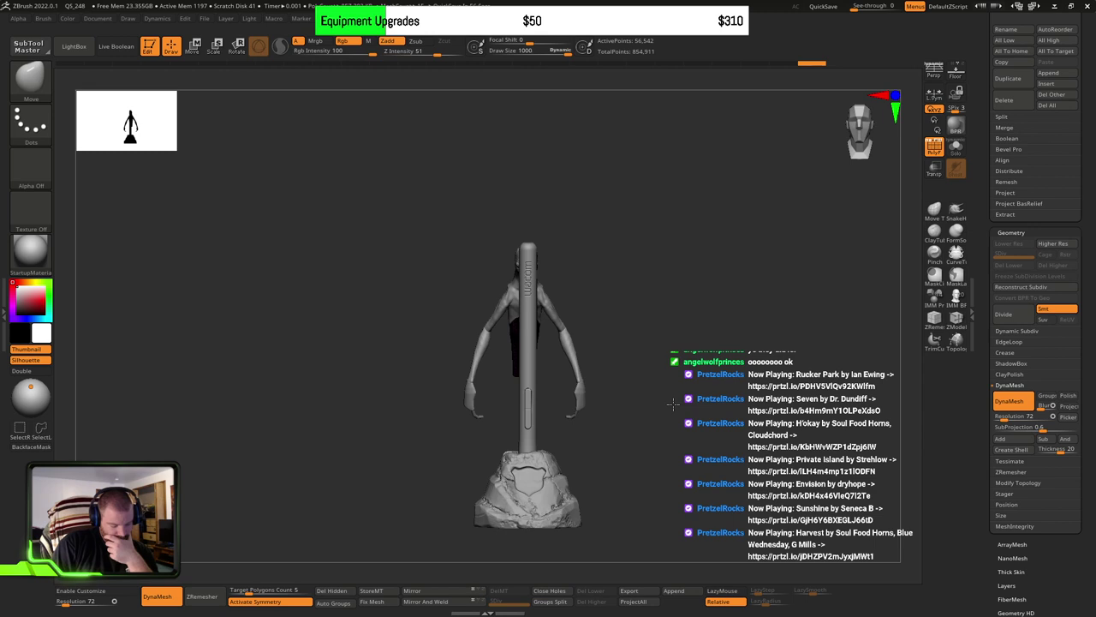
pyautogui.moveTo(673, 403); pyautogui.dragTo(644, 458)
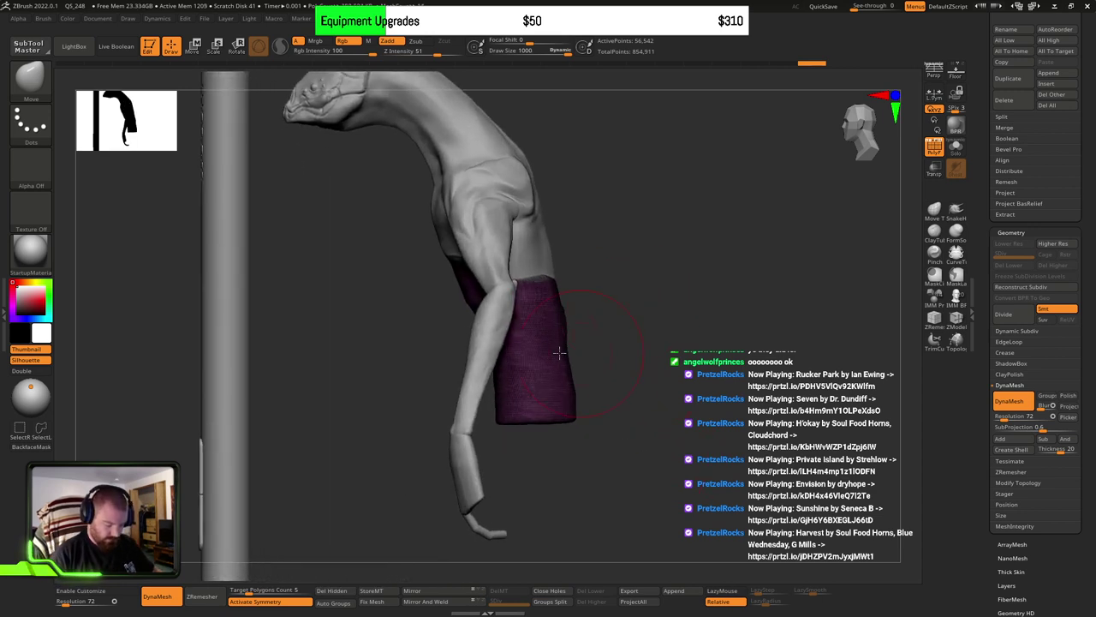
pyautogui.moveTo(553, 385); pyautogui.dragTo(567, 407)
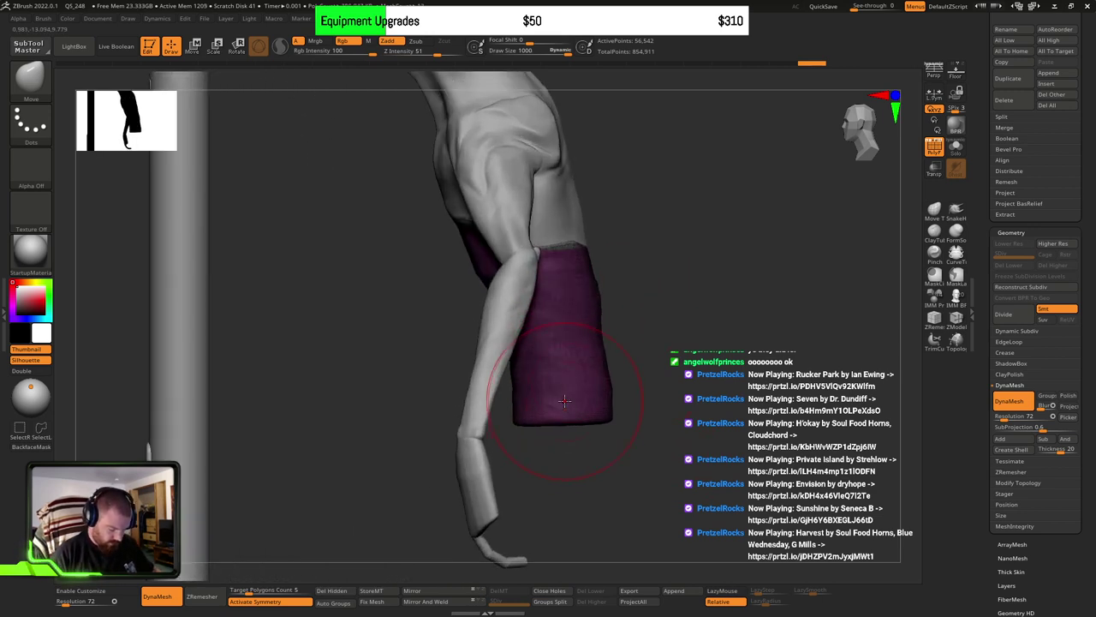
pyautogui.click(1009, 417)
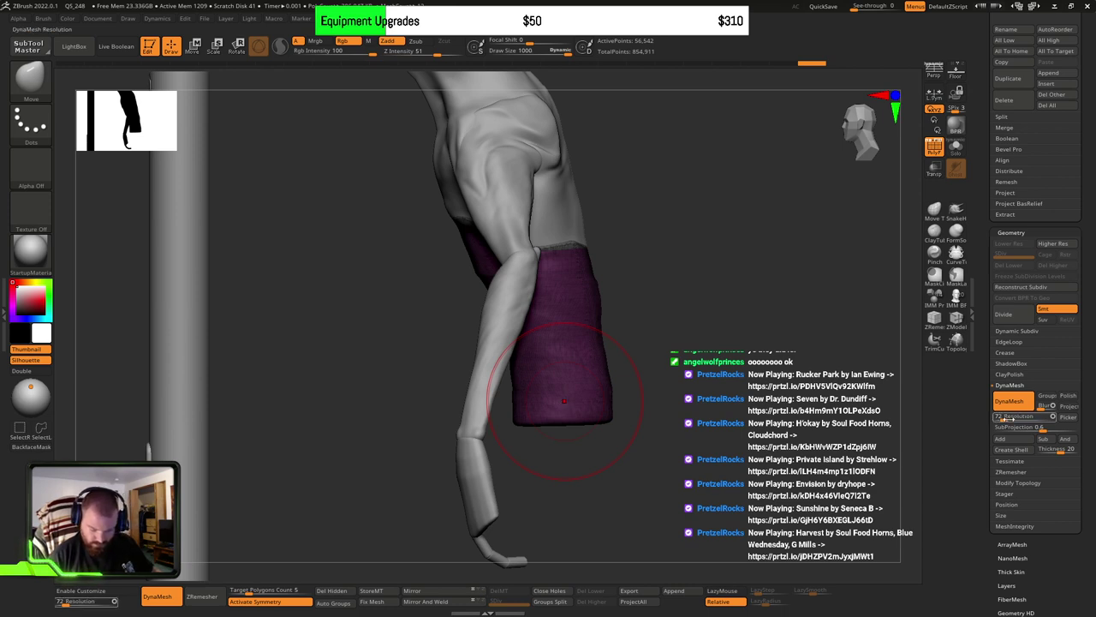
pyautogui.press('Return')
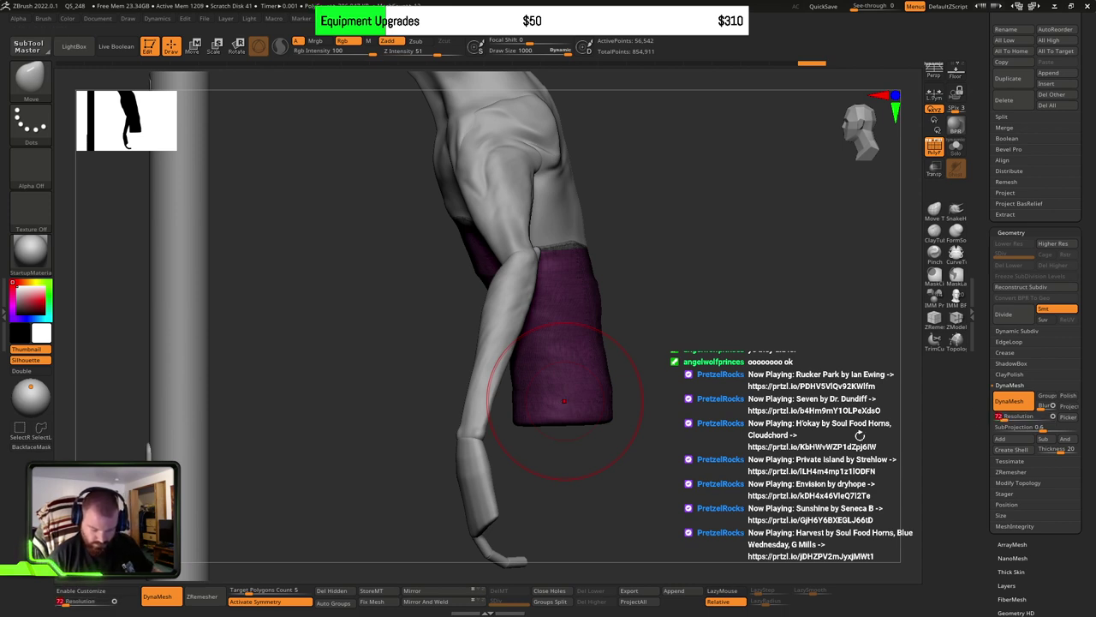
pyautogui.keyDown('ctrl'); pyautogui.moveTo(701, 347); pyautogui.dragTo(749, 480); pyautogui.keyUp('ctrl')
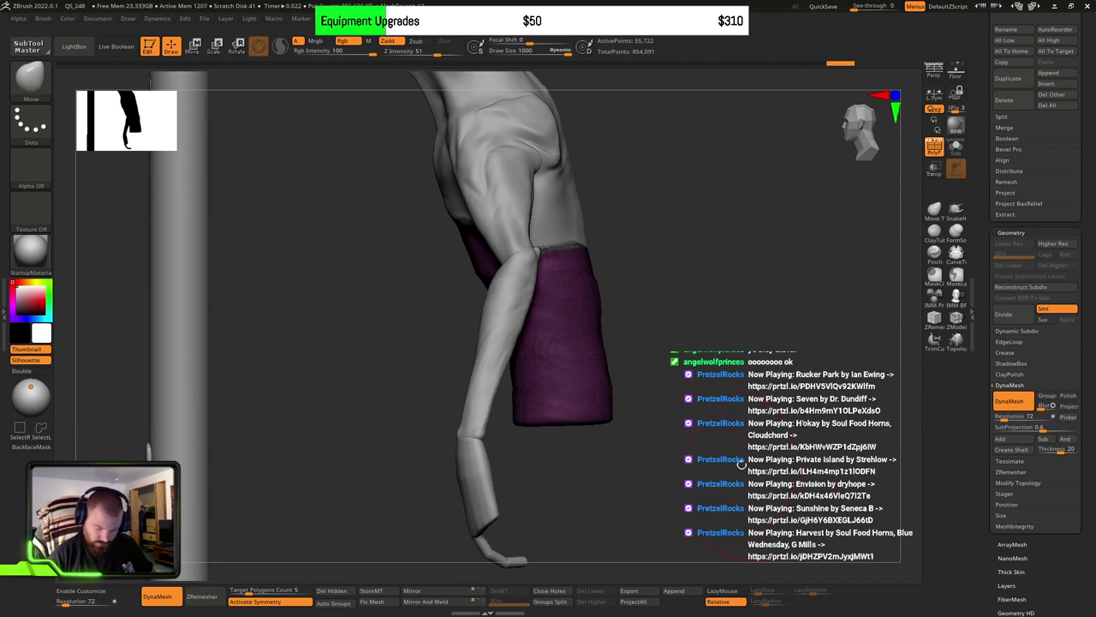
# Step: Reduce the draw size to about 568 and ZRemesh the lower body with a target polygons count of 5
pyautogui.moveTo(705, 439)
pyautogui.mouseDown()
pyautogui.moveTo(551, 367)
pyautogui.moveTo(593, 402)
pyautogui.moveTo(582, 341)
pyautogui.mouseUp()
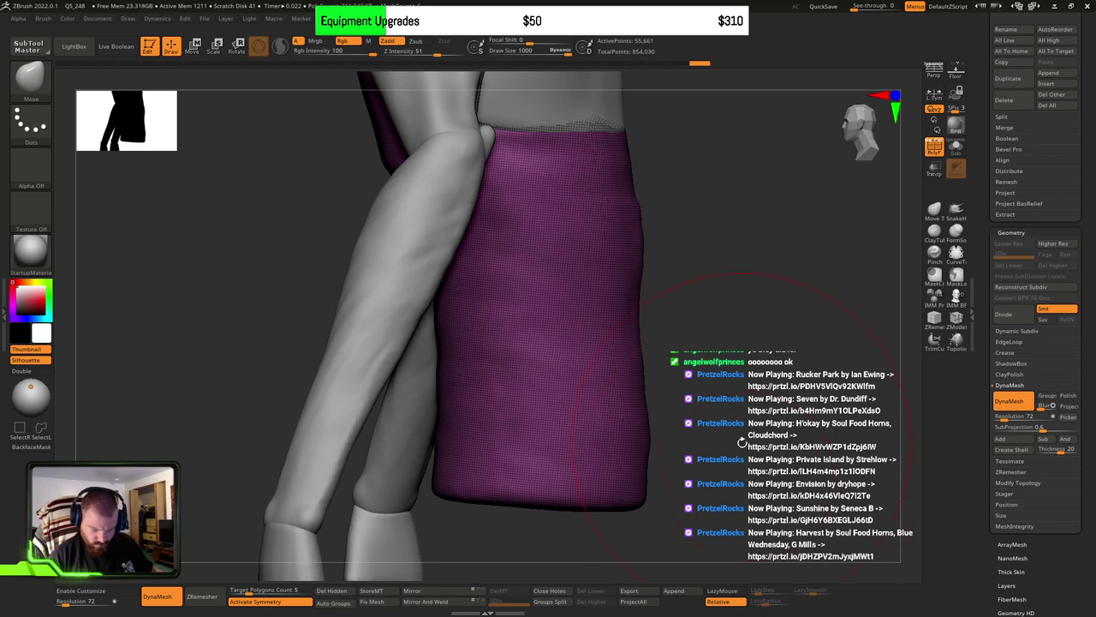
pyautogui.moveTo(742, 442)
pyautogui.mouseDown()
pyautogui.moveTo(721, 433)
pyautogui.moveTo(762, 441)
pyautogui.moveTo(712, 445)
pyautogui.moveTo(728, 445)
pyautogui.mouseUp()
pyautogui.press('s')
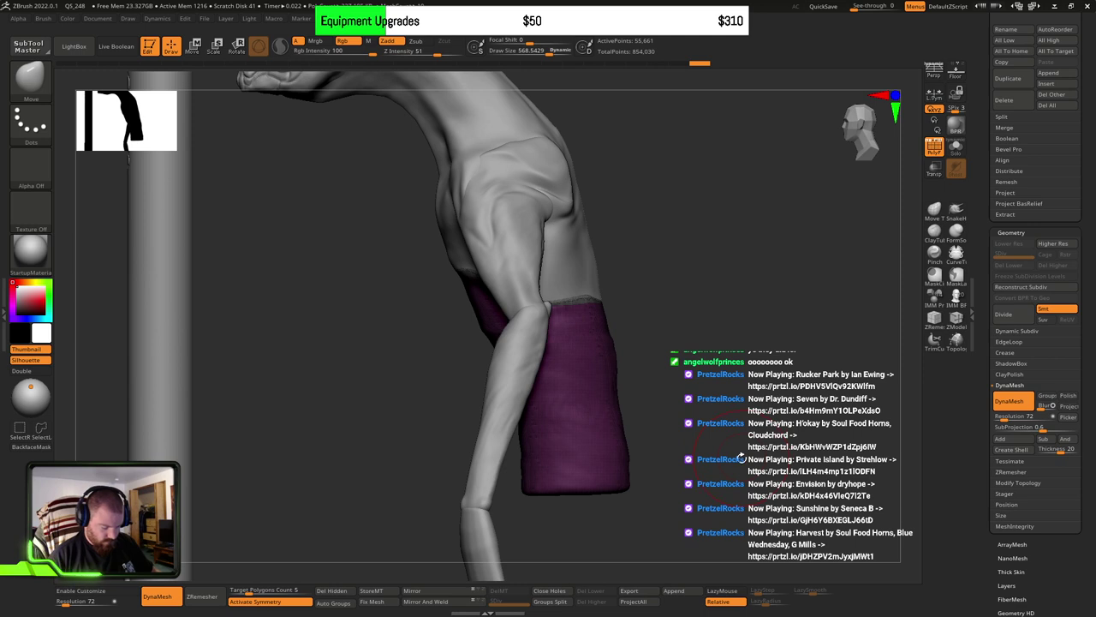
pyautogui.click(217, 596)
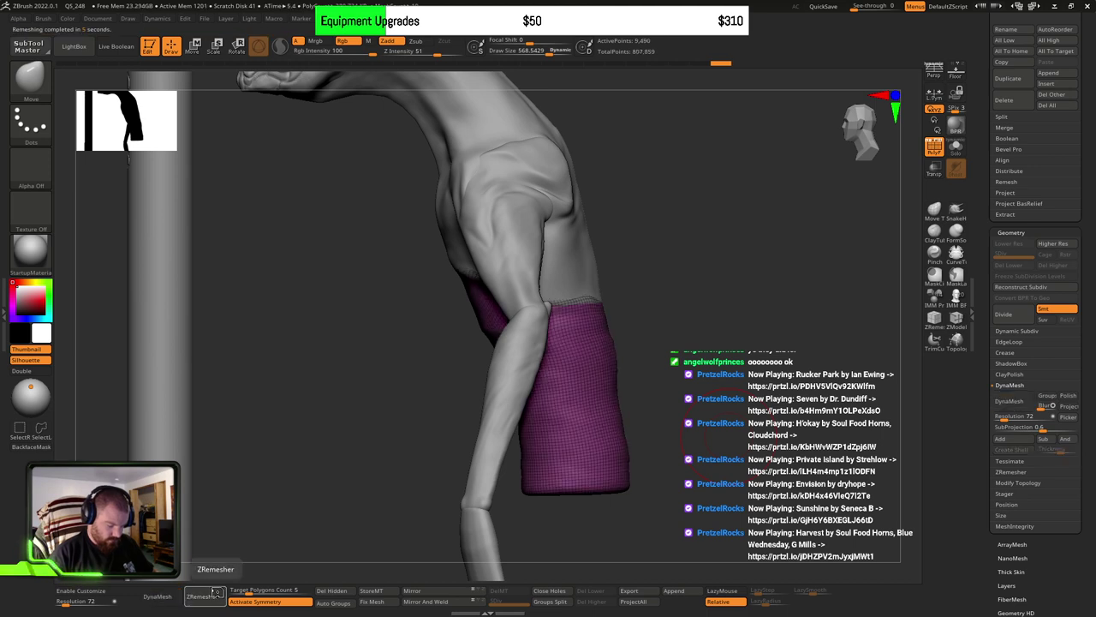
# Step: Set the target polygons count to 2 and ZRemesh the lower body at this lower density
pyautogui.click(239, 589)
pyautogui.click(241, 592)
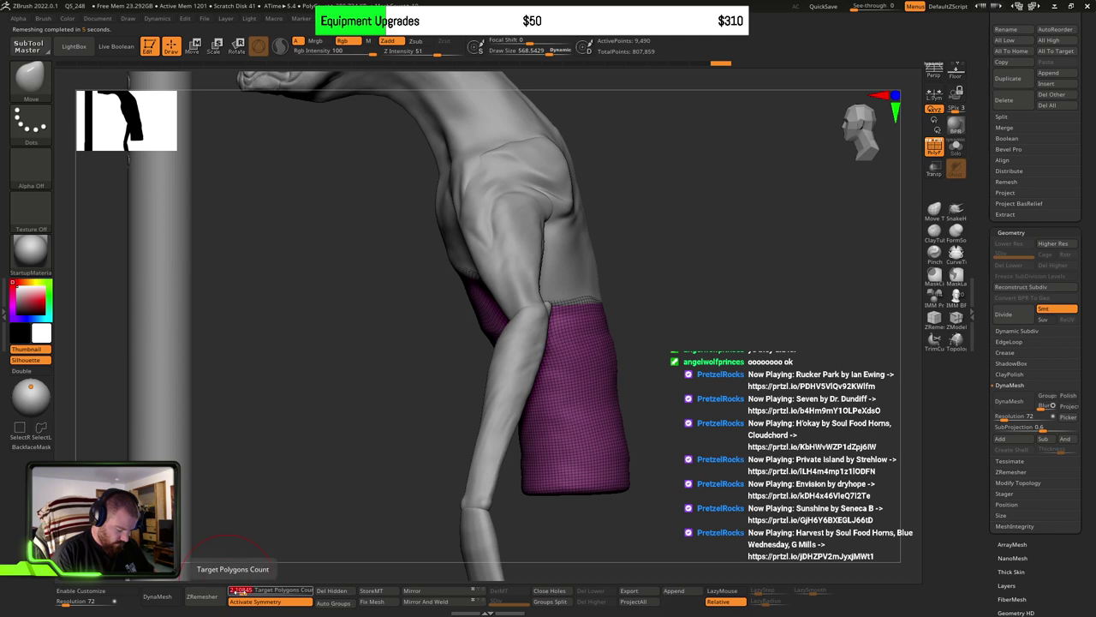
pyautogui.write('2')
pyautogui.press('Return')
pyautogui.click(203, 596)
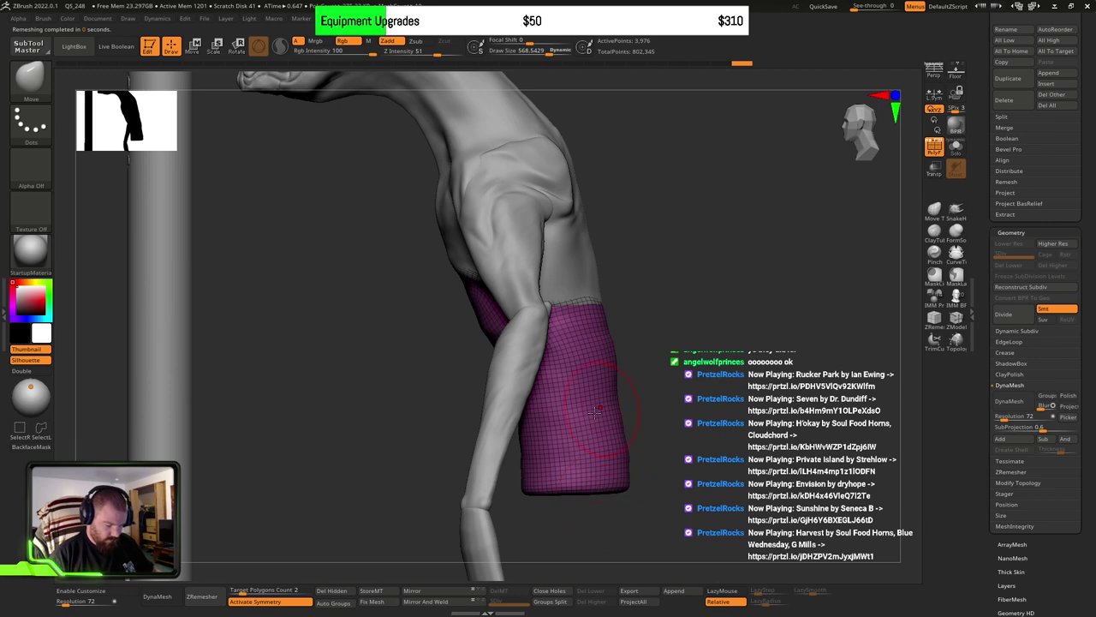
# Step: Enlarge the brush and refine the lower body's side profile with the Move brush, checking it against the whole figure
pyautogui.press('s')
pyautogui.moveTo(588, 415); pyautogui.dragTo(615, 414)
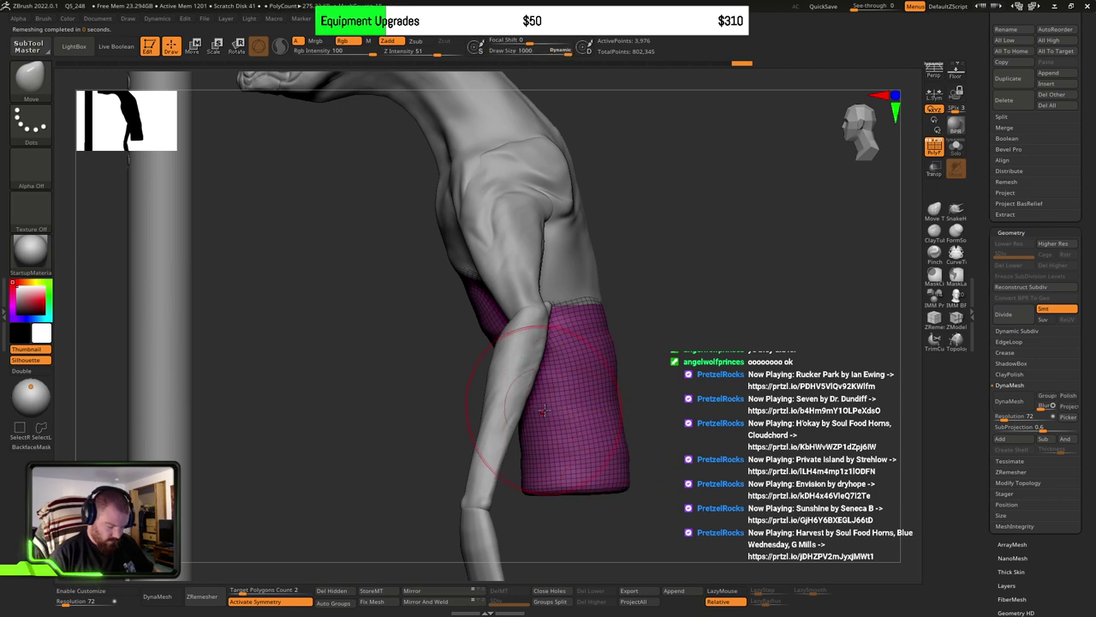
pyautogui.moveTo(545, 410); pyautogui.dragTo(565, 406)
pyautogui.moveTo(568, 403)
pyautogui.keyDown('shift'); pyautogui.mouseDown(button='right')
pyautogui.moveTo(628, 391)
pyautogui.moveTo(621, 406)
pyautogui.mouseUp(button='right'); pyautogui.keyUp('shift')
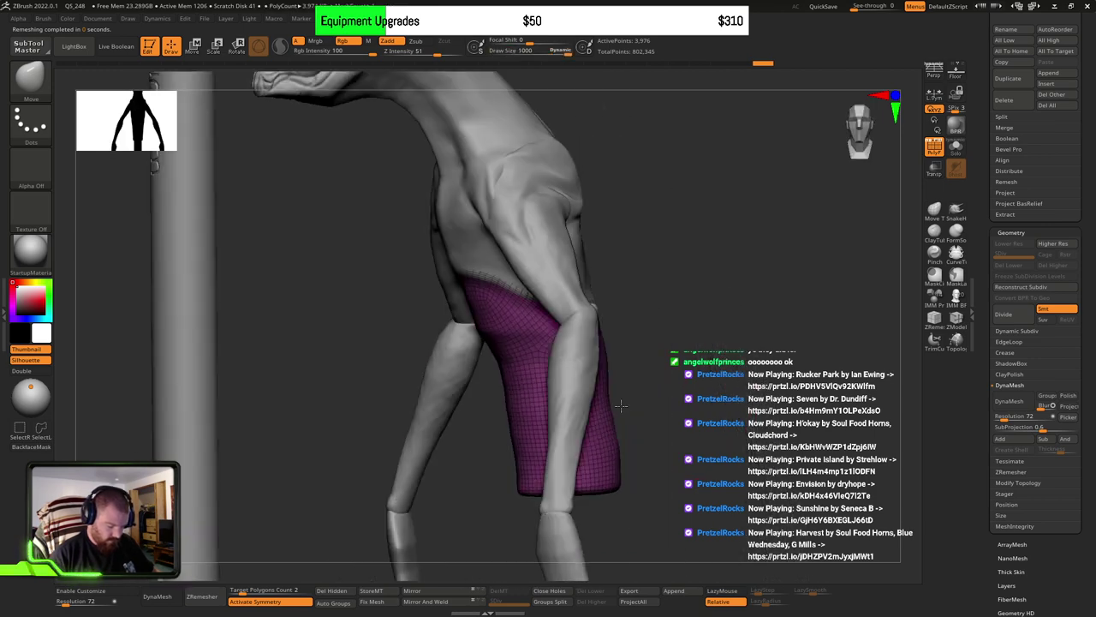
pyautogui.moveTo(621, 405); pyautogui.dragTo(654, 355)
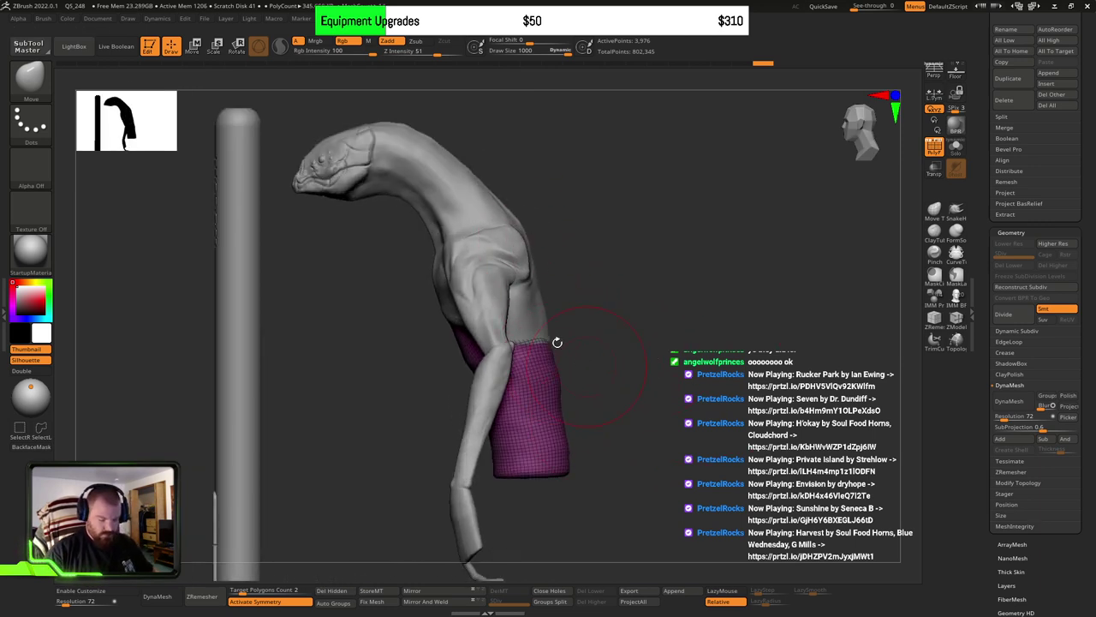
# Step: Hide the torso piece TreeWyrm_06 and the lower body TreeWyrm_08, and select the neck piece TreeWyrm_05
pyautogui.scroll(10, 1036, 214)
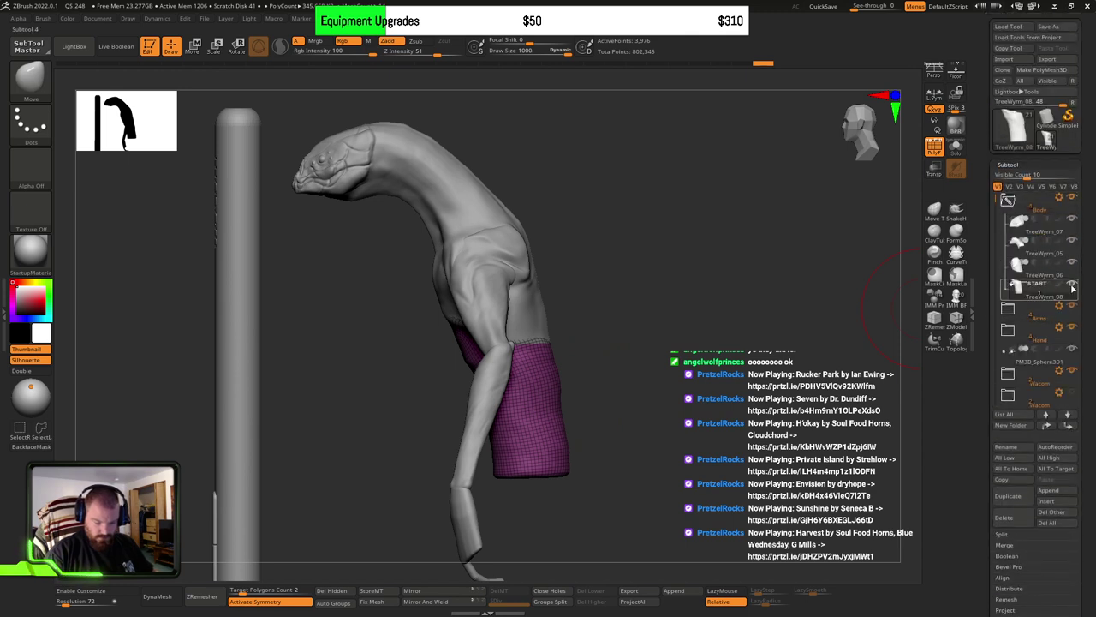
pyautogui.click(1072, 266)
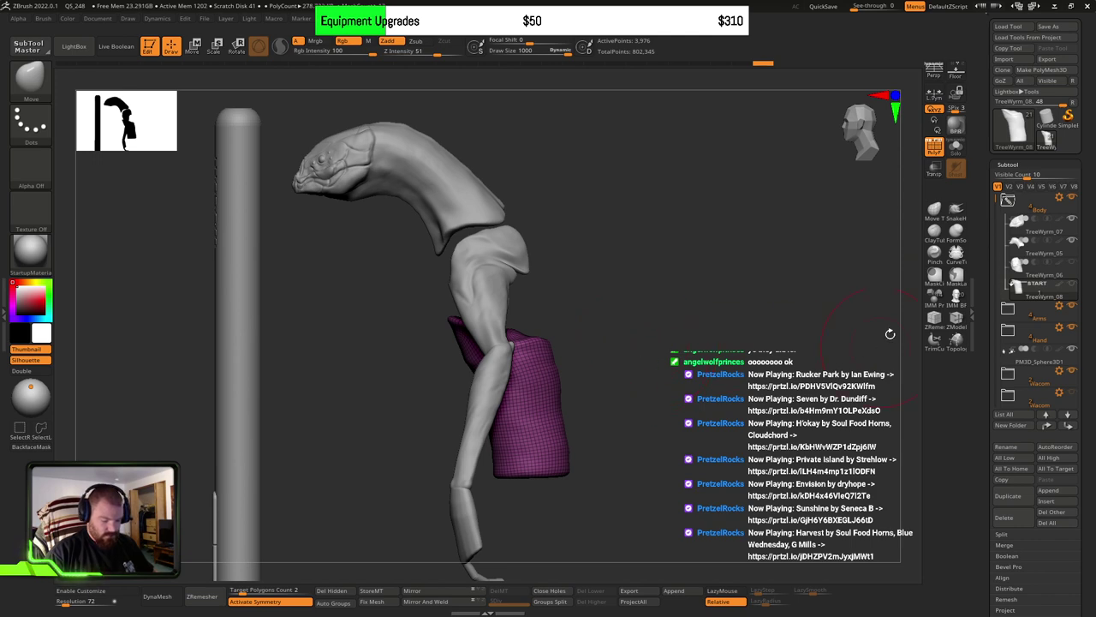
pyautogui.keyDown('alt'); pyautogui.click(450, 201); pyautogui.keyUp('alt')
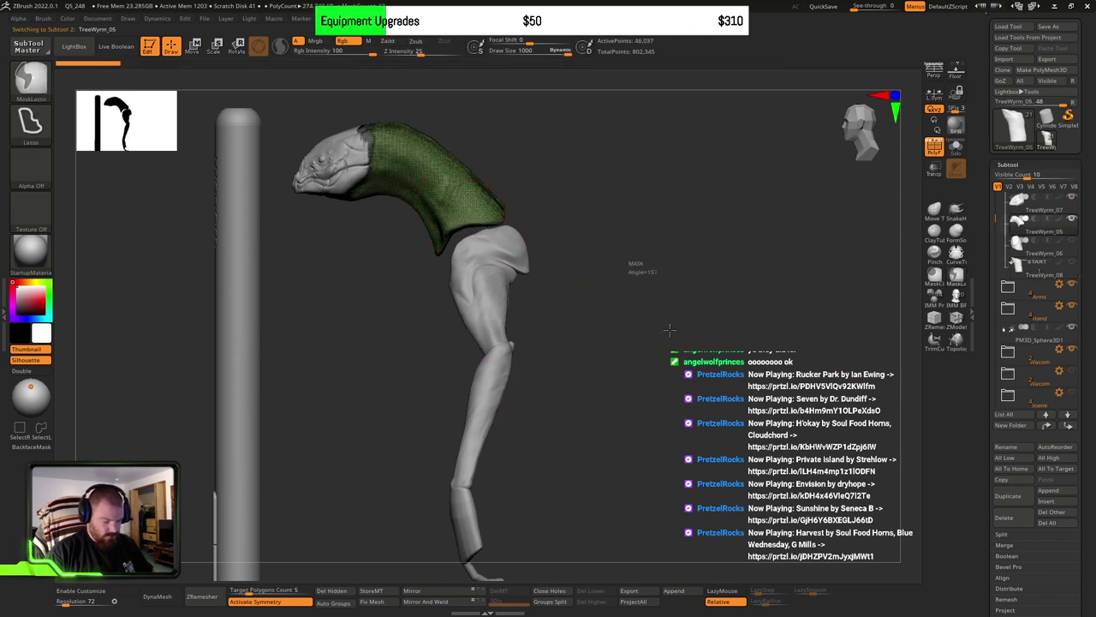
pyautogui.moveTo(680, 336)
pyautogui.keyDown('alt'); pyautogui.mouseDown()
pyautogui.moveTo(708, 266)
pyautogui.moveTo(734, 324)
pyautogui.moveTo(734, 433)
pyautogui.mouseUp(); pyautogui.keyUp('alt')
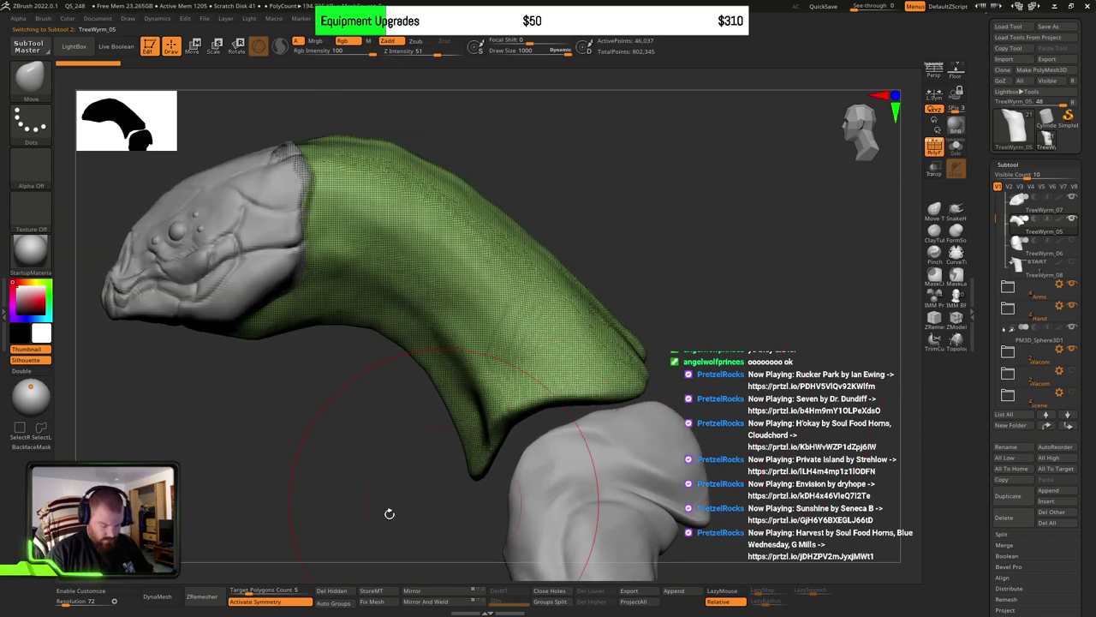
# Step: Enable DynaMesh at resolution 72 on the neck piece, touch up its surface slightly, and remesh it
pyautogui.click(154, 596)
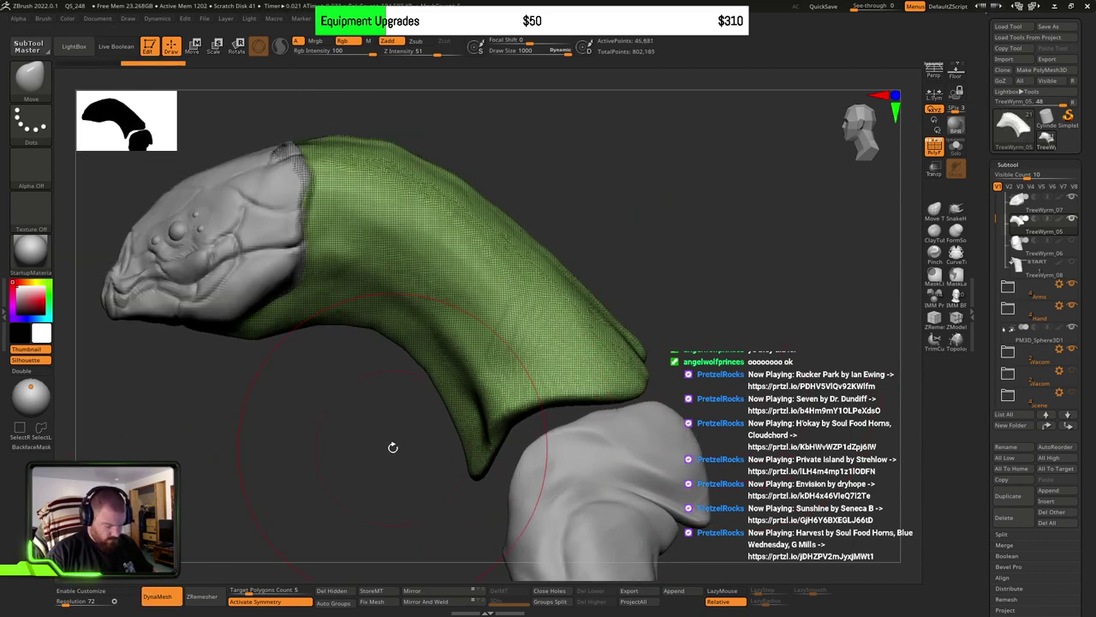
pyautogui.moveTo(393, 447); pyautogui.dragTo(337, 413)
pyautogui.keyDown('shift'); pyautogui.moveTo(359, 484); pyautogui.dragTo(369, 462); pyautogui.keyUp('shift')
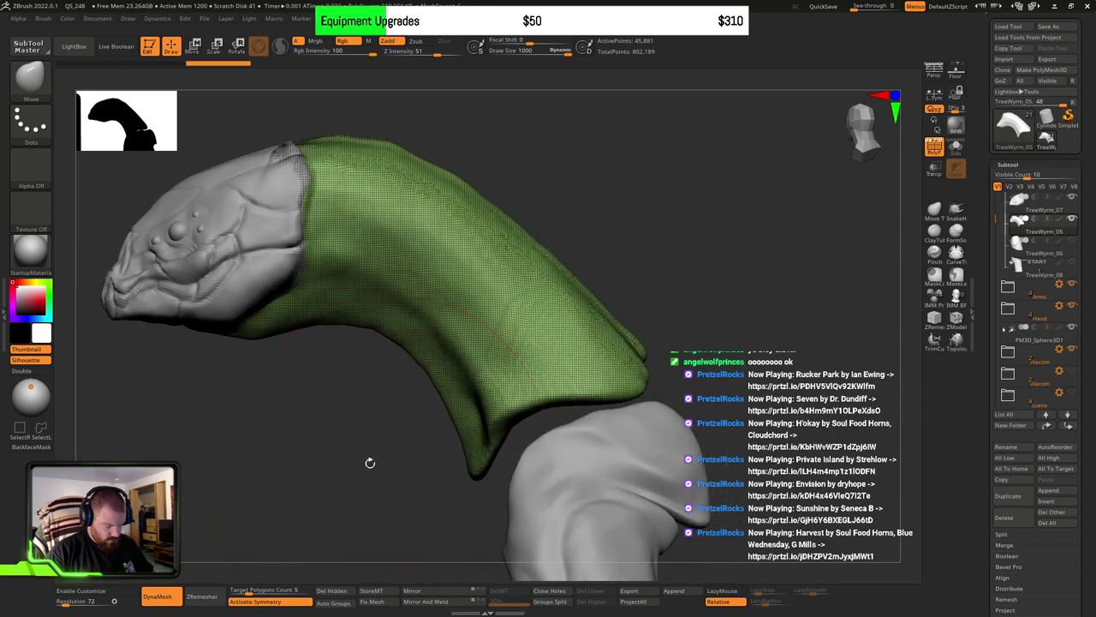
pyautogui.moveTo(484, 313); pyautogui.dragTo(490, 308)
pyautogui.moveTo(323, 437)
pyautogui.keyDown('ctrl'); pyautogui.mouseDown()
pyautogui.moveTo(384, 482)
pyautogui.moveTo(349, 468)
pyautogui.moveTo(389, 465)
pyautogui.moveTo(331, 448)
pyautogui.moveTo(401, 443)
pyautogui.moveTo(409, 431)
pyautogui.moveTo(334, 441)
pyautogui.mouseUp(); pyautogui.keyUp('ctrl')
# Step: Hide the Wacom folder containing the pole and rock base to isolate the creature
pyautogui.moveTo(427, 450); pyautogui.dragTo(663, 382)
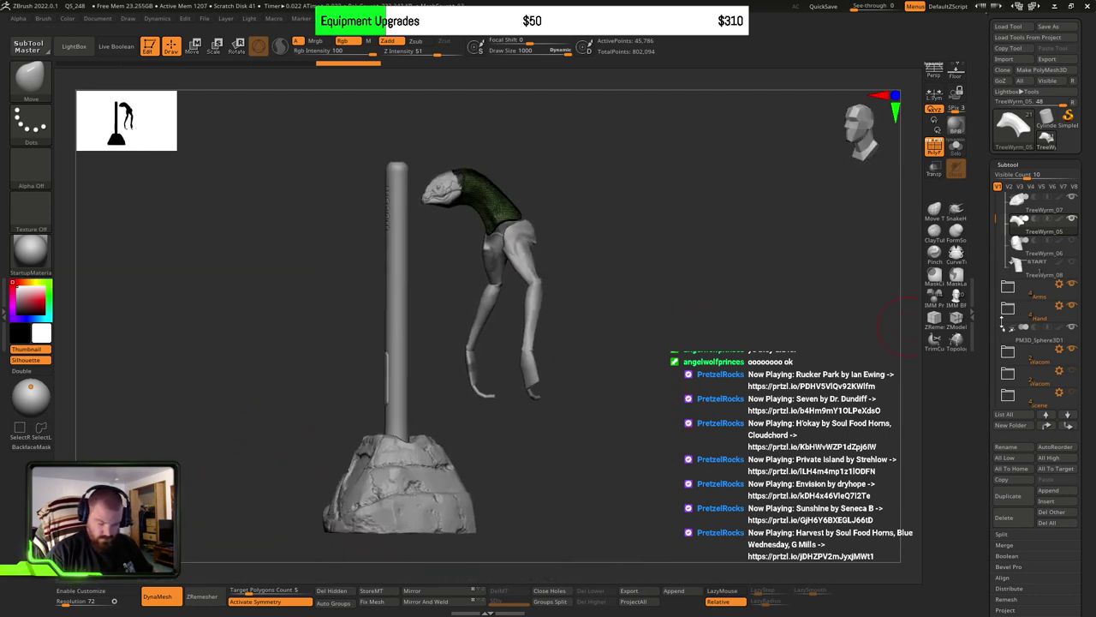
pyautogui.click(1073, 351)
pyautogui.keyDown('alt'); pyautogui.moveTo(709, 305); pyautogui.dragTo(734, 347); pyautogui.keyUp('alt')
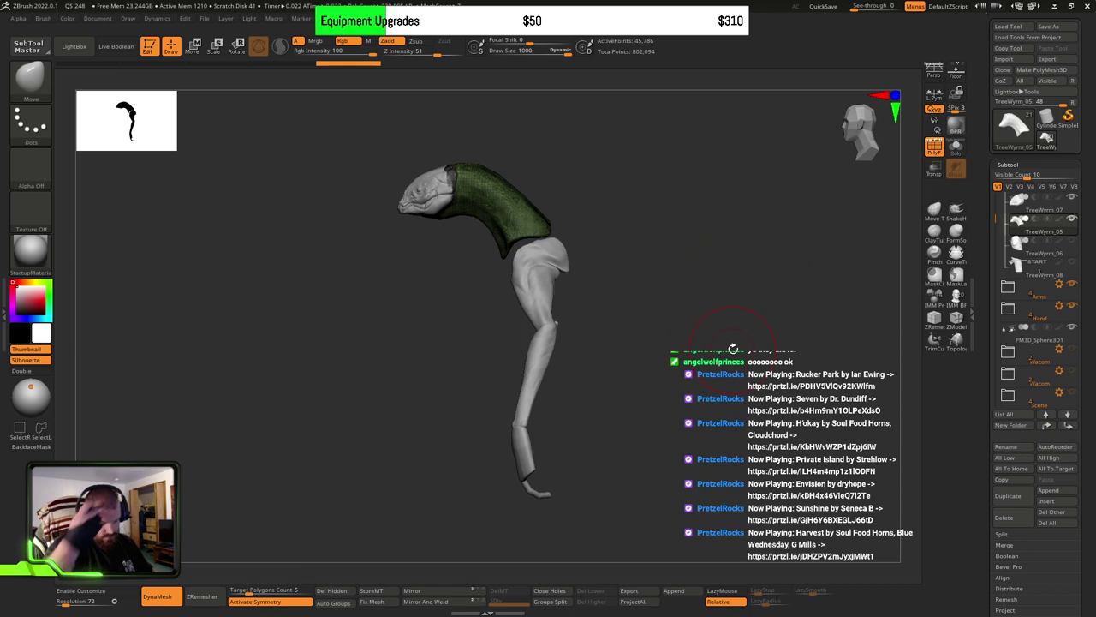
# Step: Select the leftover shoulder piece TreeWyrm_06 in the Arms folder and delete that subtool
pyautogui.keyDown('alt'); pyautogui.click(543, 267); pyautogui.keyUp('alt')
pyautogui.moveTo(627, 319); pyautogui.dragTo(712, 359)
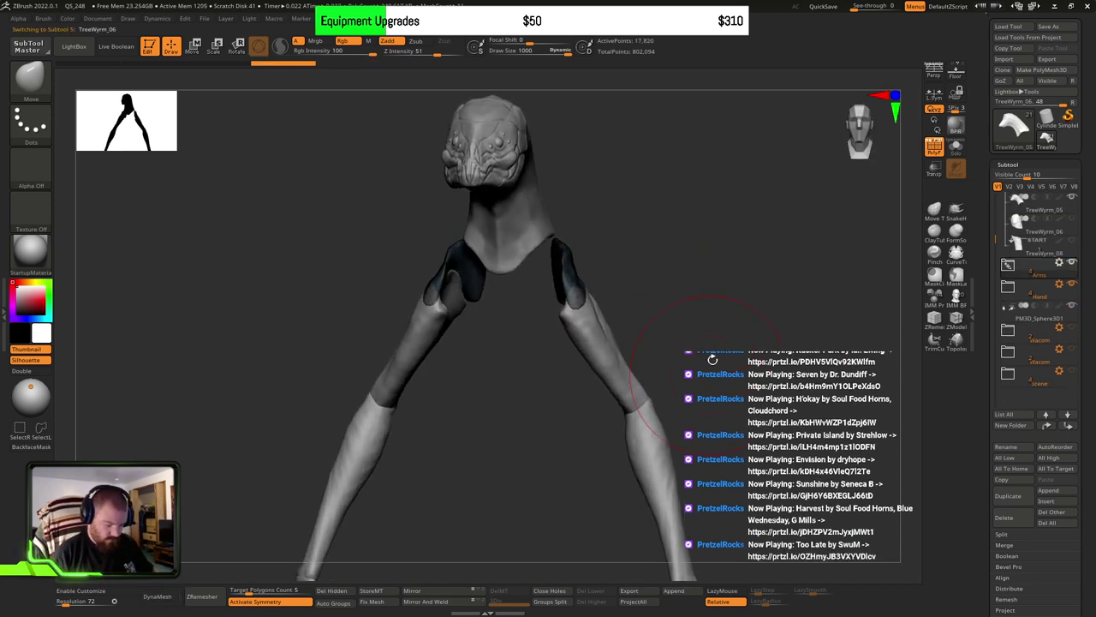
pyautogui.moveTo(814, 496); pyautogui.dragTo(782, 446)
pyautogui.click(1011, 265)
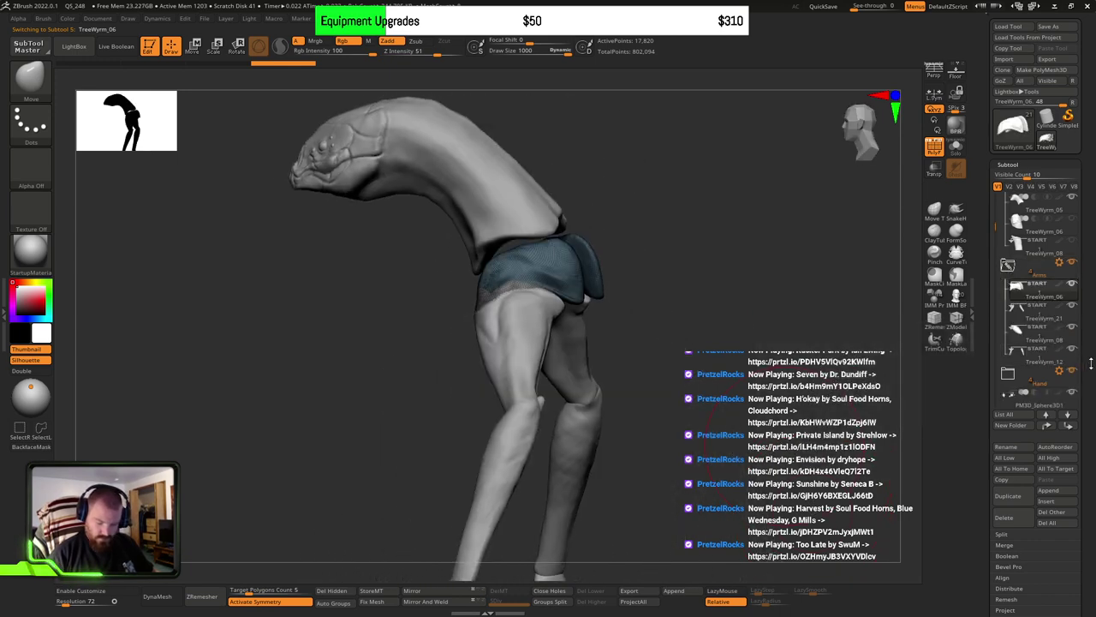
pyautogui.moveTo(1089, 363); pyautogui.dragTo(1087, 329)
pyautogui.click(1018, 485)
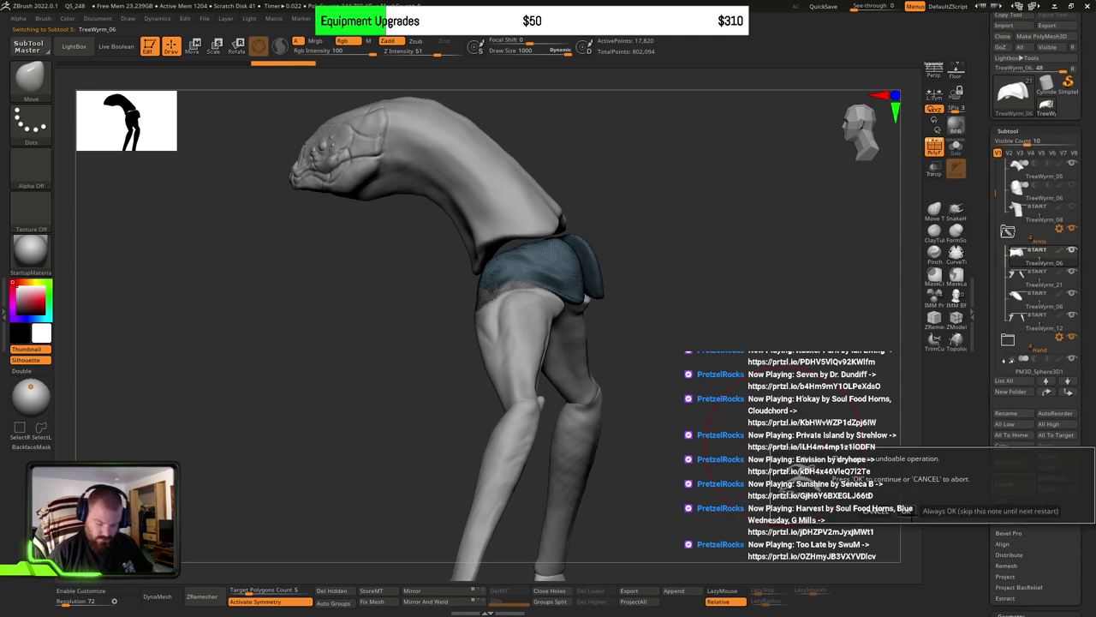
pyautogui.click(844, 511)
# Step: Show the torso piece TreeWyrm_06 and the lower body TreeWyrm_08 again
pyautogui.moveTo(718, 410); pyautogui.dragTo(762, 412)
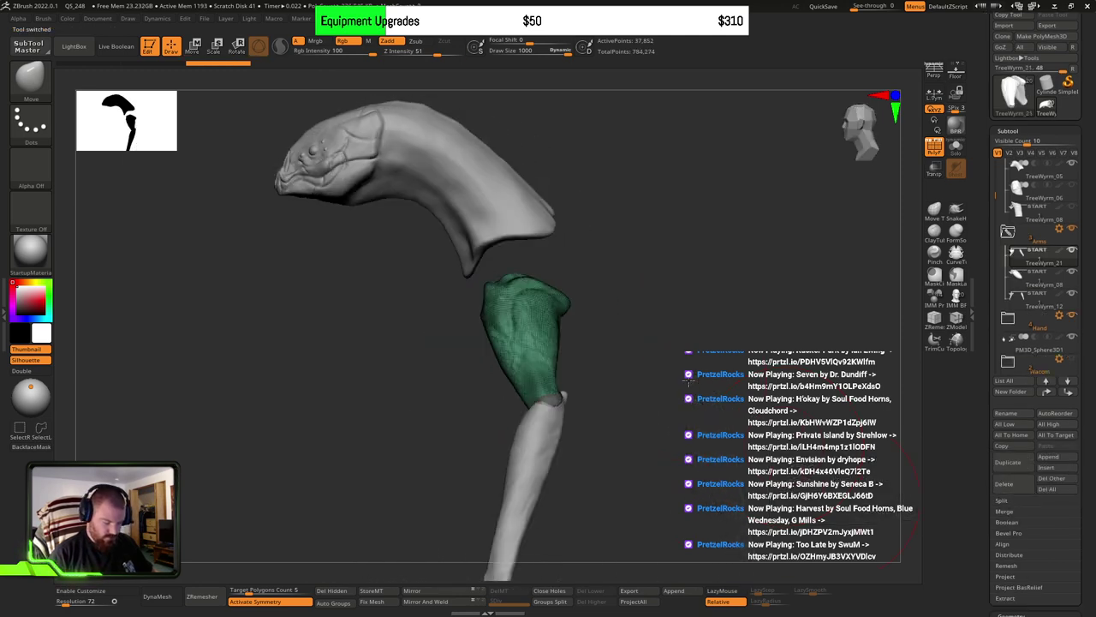
pyautogui.keyDown('ctrl'); pyautogui.moveTo(685, 412); pyautogui.dragTo(639, 382, button='right'); pyautogui.keyUp('ctrl')
pyautogui.moveTo(639, 382); pyautogui.dragTo(642, 356)
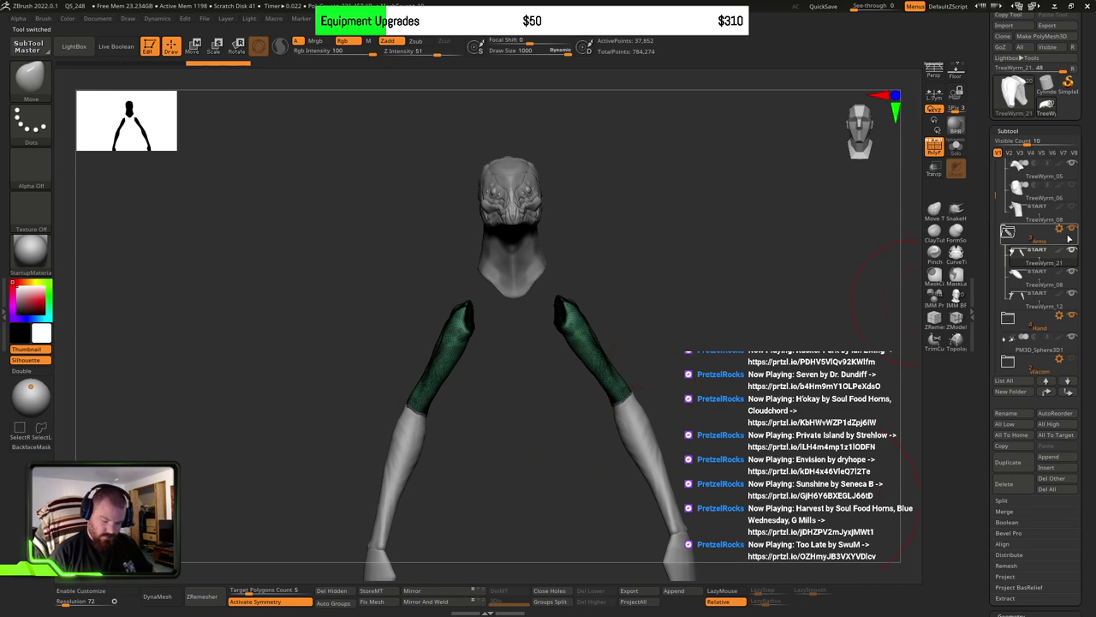
pyautogui.click(1072, 208)
pyautogui.click(1072, 184)
pyautogui.moveTo(729, 366); pyautogui.dragTo(614, 423)
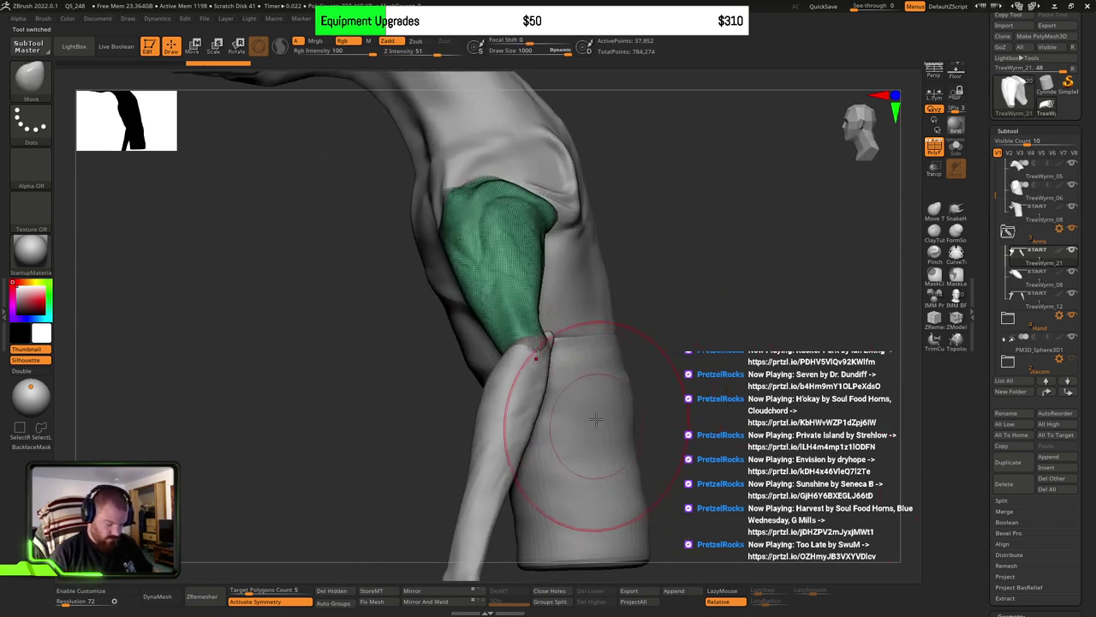
# Step: Select the torso piece TreeWyrm_06 and ZRemesh it with a target polygon count of 1
pyautogui.keyDown('alt'); pyautogui.click(587, 298); pyautogui.keyUp('alt')
pyautogui.keyDown('alt'); pyautogui.moveTo(588, 298); pyautogui.dragTo(587, 340, button='right'); pyautogui.keyUp('alt')
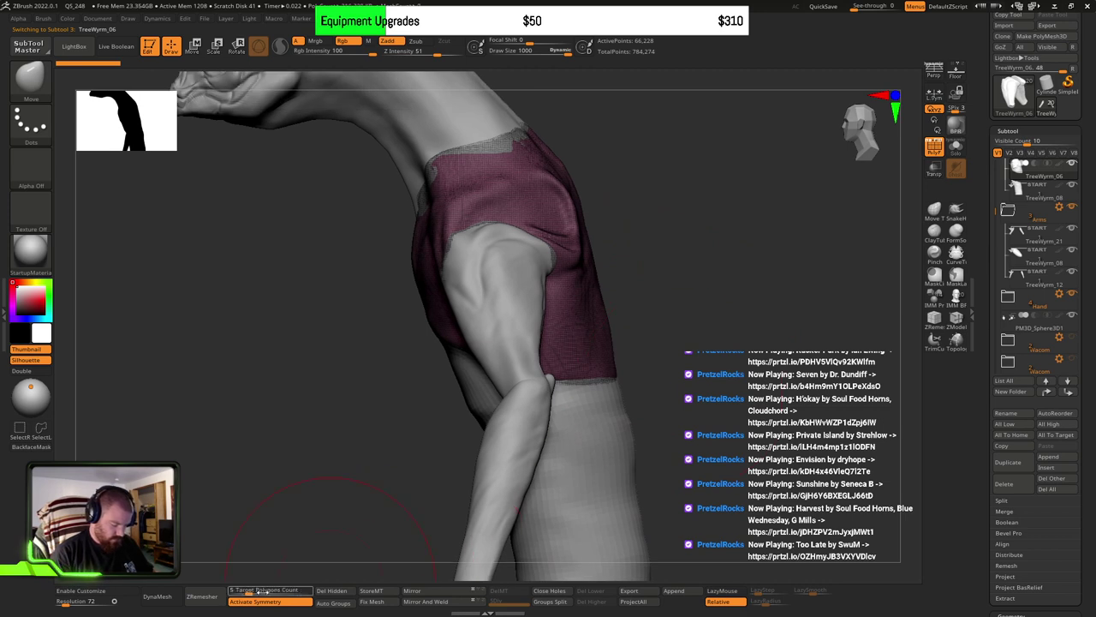
pyautogui.moveTo(250, 591); pyautogui.dragTo(254, 589)
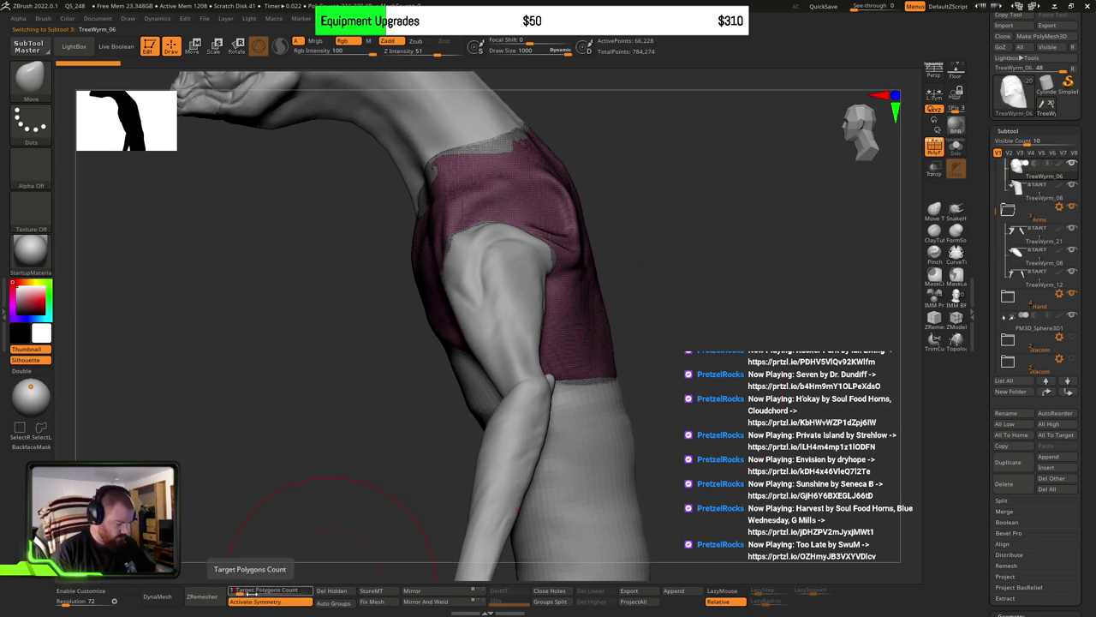
pyautogui.click(211, 596)
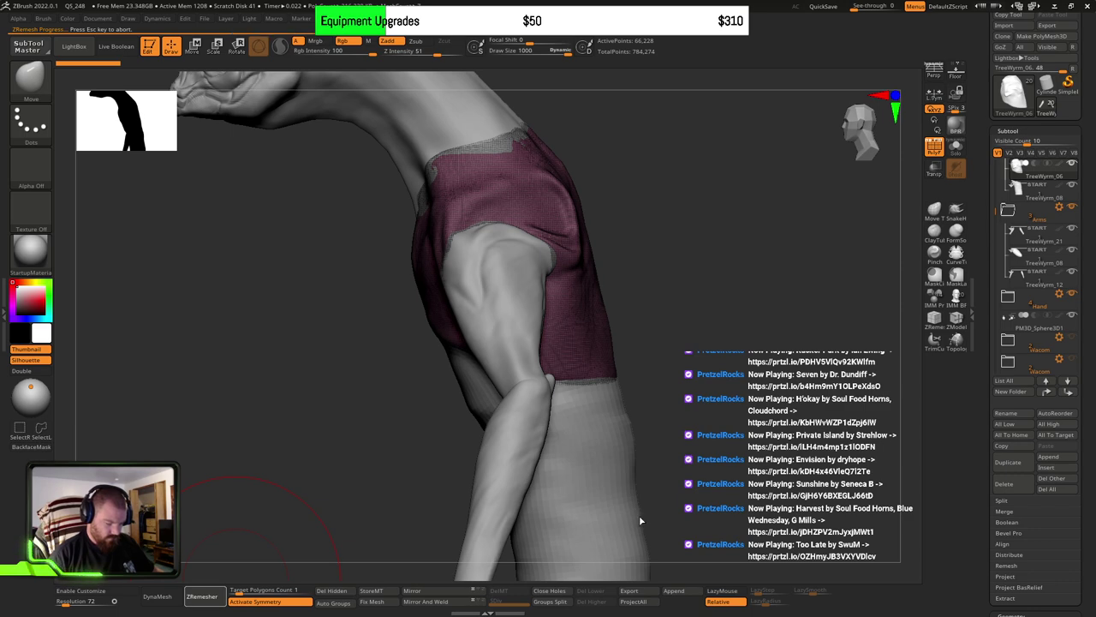
# Step: Smooth the torso's surface around the shoulder and flank, and run ZRemesher on it again
pyautogui.moveTo(666, 447)
pyautogui.mouseDown()
pyautogui.moveTo(642, 428)
pyautogui.moveTo(624, 380)
pyautogui.moveTo(457, 220)
pyautogui.mouseUp()
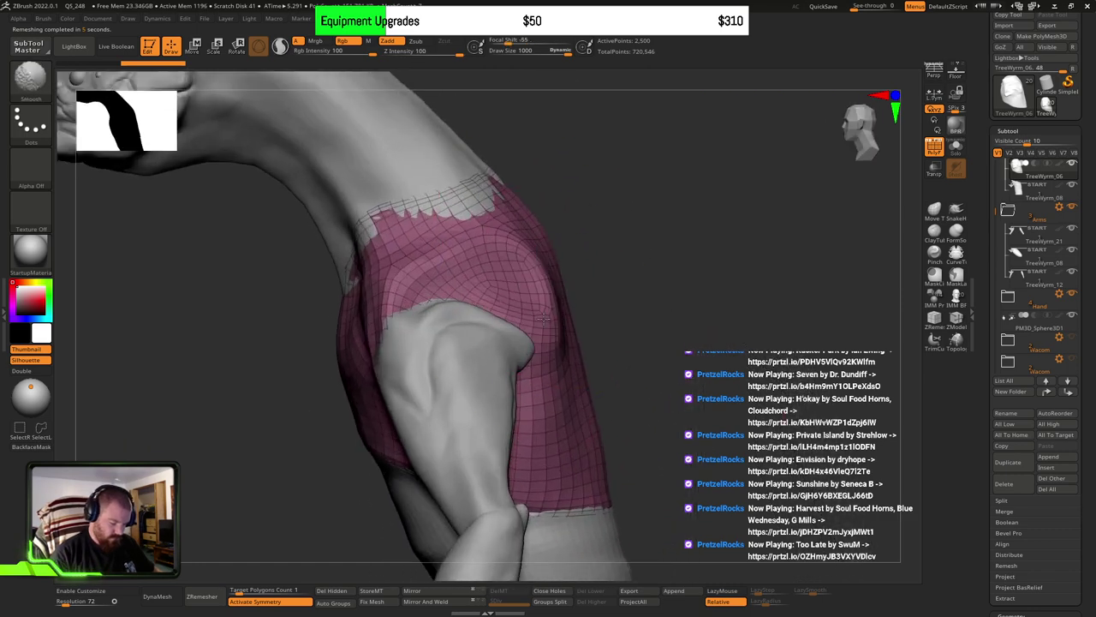
pyautogui.moveTo(544, 319)
pyautogui.keyDown('shift'); pyautogui.mouseDown()
pyautogui.moveTo(462, 256)
pyautogui.moveTo(403, 265)
pyautogui.mouseUp(); pyautogui.keyUp('shift')
pyautogui.moveTo(636, 363)
pyautogui.keyDown('shift'); pyautogui.mouseDown()
pyautogui.moveTo(698, 365)
pyautogui.moveTo(514, 412)
pyautogui.moveTo(351, 501)
pyautogui.mouseUp(); pyautogui.keyUp('shift')
pyautogui.click(202, 596)
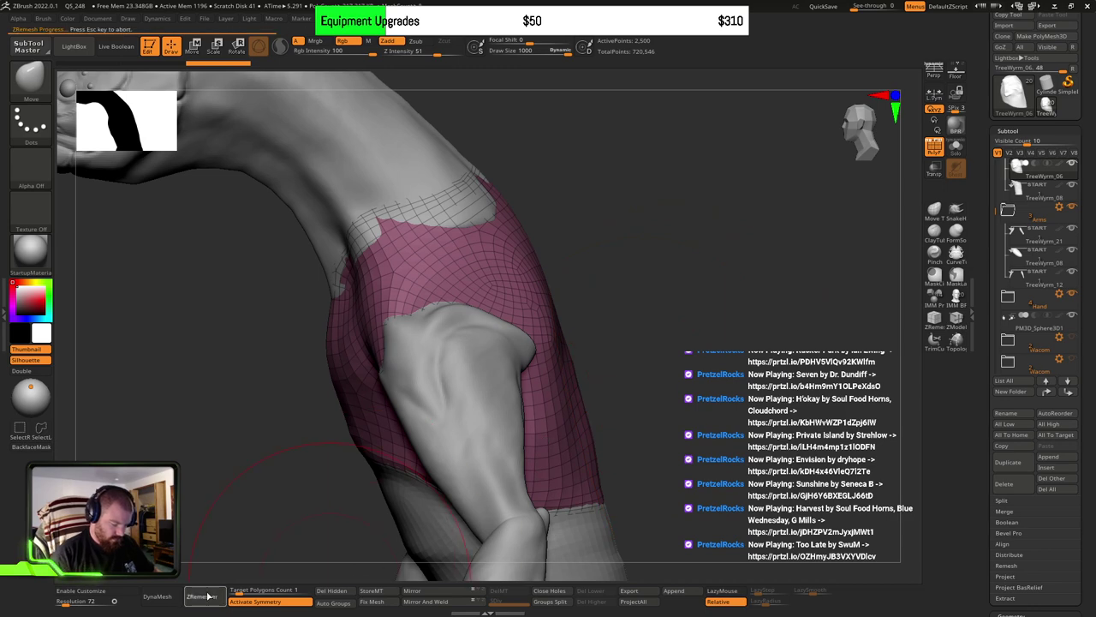
pyautogui.moveTo(697, 420); pyautogui.dragTo(582, 360)
pyautogui.moveTo(433, 360); pyautogui.dragTo(736, 399)
# Step: Select the neck piece TreeWyrm_05 and ZRemesh it with a target polygon count of 1
pyautogui.keyDown('alt'); pyautogui.click(615, 304); pyautogui.keyUp('alt')
pyautogui.moveTo(624, 306); pyautogui.dragTo(514, 420)
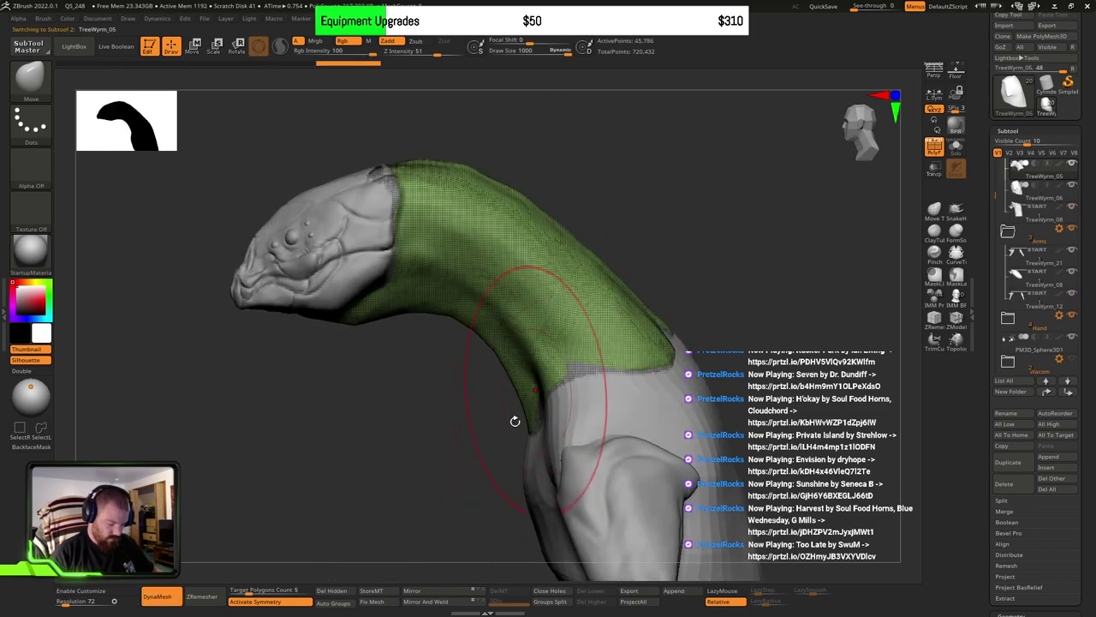
pyautogui.click(255, 589)
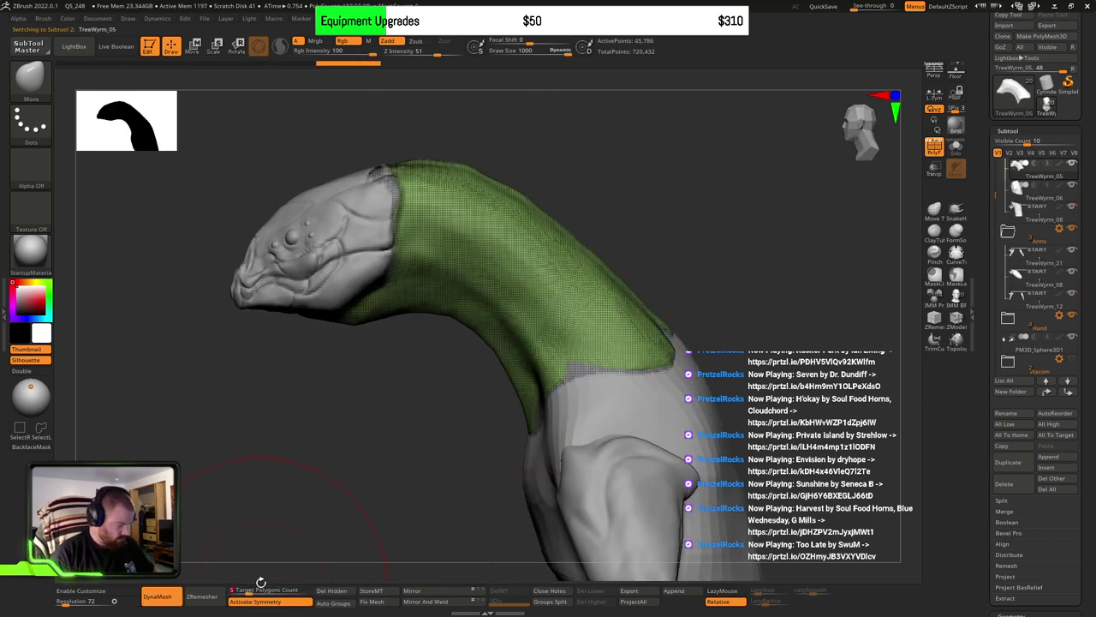
pyautogui.write('1')
pyautogui.click(206, 594)
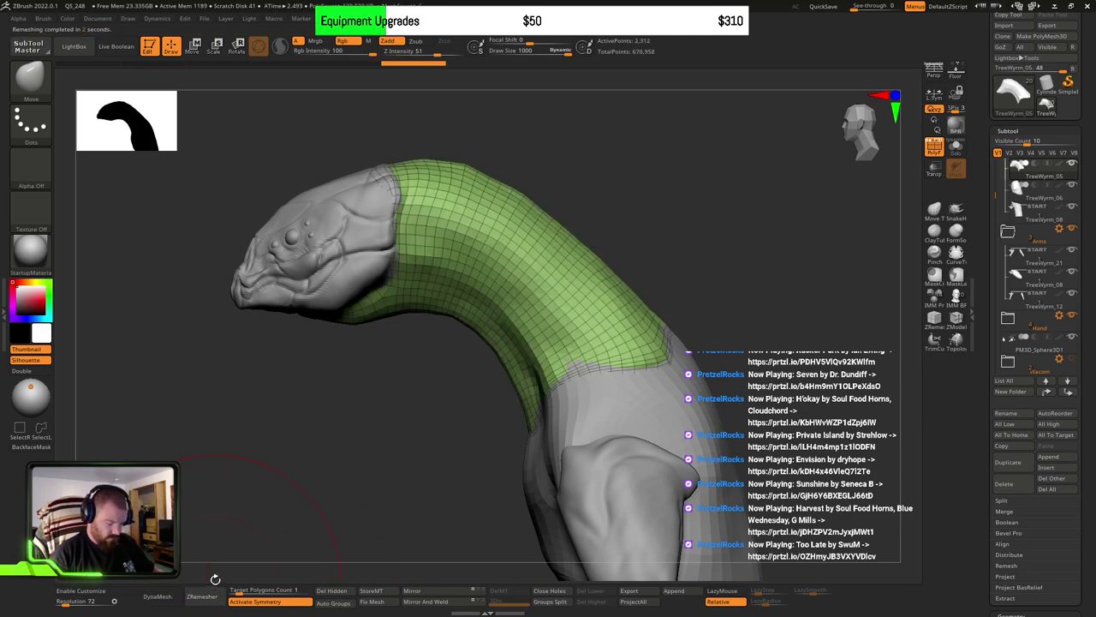
# Step: Select the lower body TreeWyrm_08 and ZRemesh it with a target polygon count of 1
pyautogui.moveTo(691, 389); pyautogui.dragTo(629, 241, button='right')
pyautogui.keyDown('alt'); pyautogui.click(591, 404); pyautogui.keyUp('alt')
pyautogui.click(266, 590)
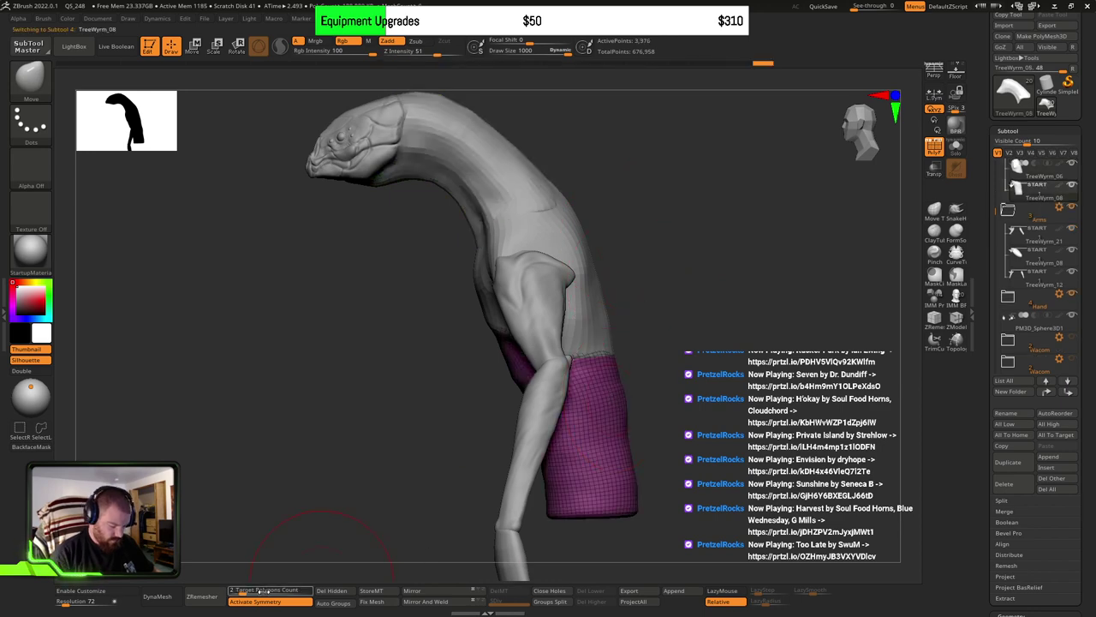
pyautogui.write('2')
pyautogui.press('BackSpace')
pyautogui.write('1')
pyautogui.press('Return')
pyautogui.click(202, 595)
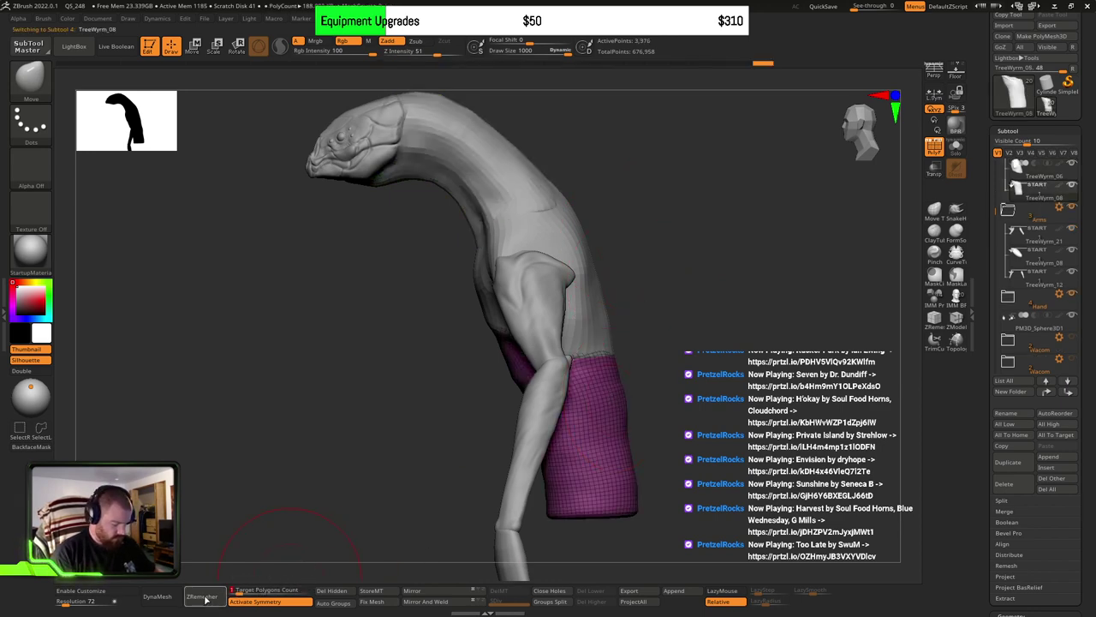
pyautogui.moveTo(665, 442)
pyautogui.mouseDown()
pyautogui.moveTo(717, 325)
pyautogui.moveTo(662, 357)
pyautogui.moveTo(571, 351)
pyautogui.moveTo(531, 362)
pyautogui.moveTo(587, 364)
pyautogui.moveTo(551, 338)
pyautogui.mouseUp()
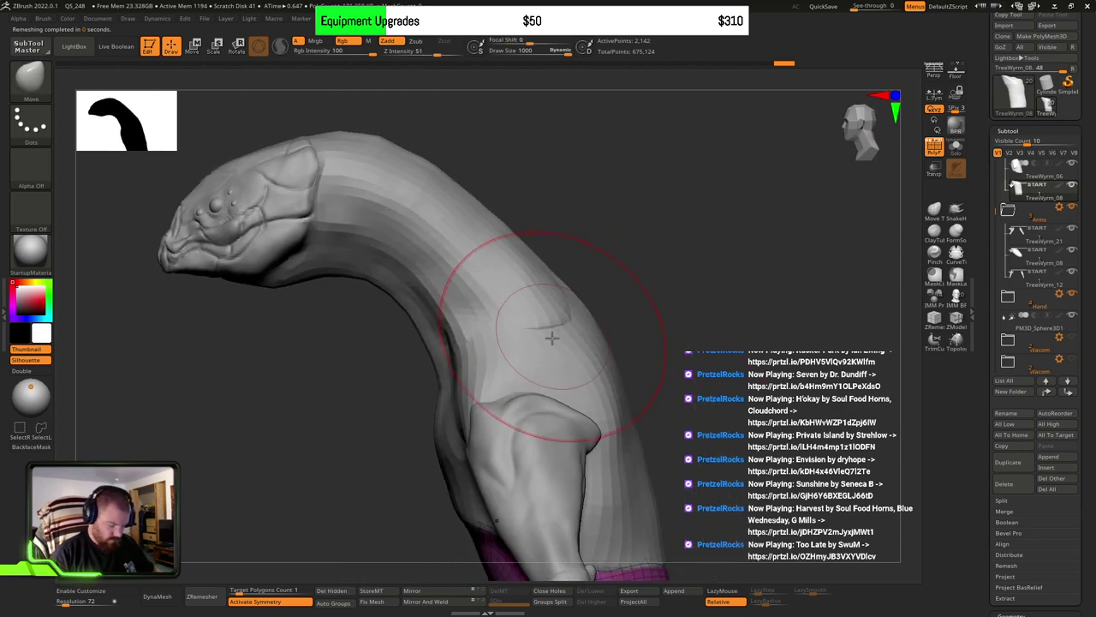
# Step: Reselect the torso, adjust its upper chest using the Move brush at draw size about 524, and turn off the polygon wireframe
pyautogui.keyDown('alt'); pyautogui.click(548, 316); pyautogui.keyUp('alt')
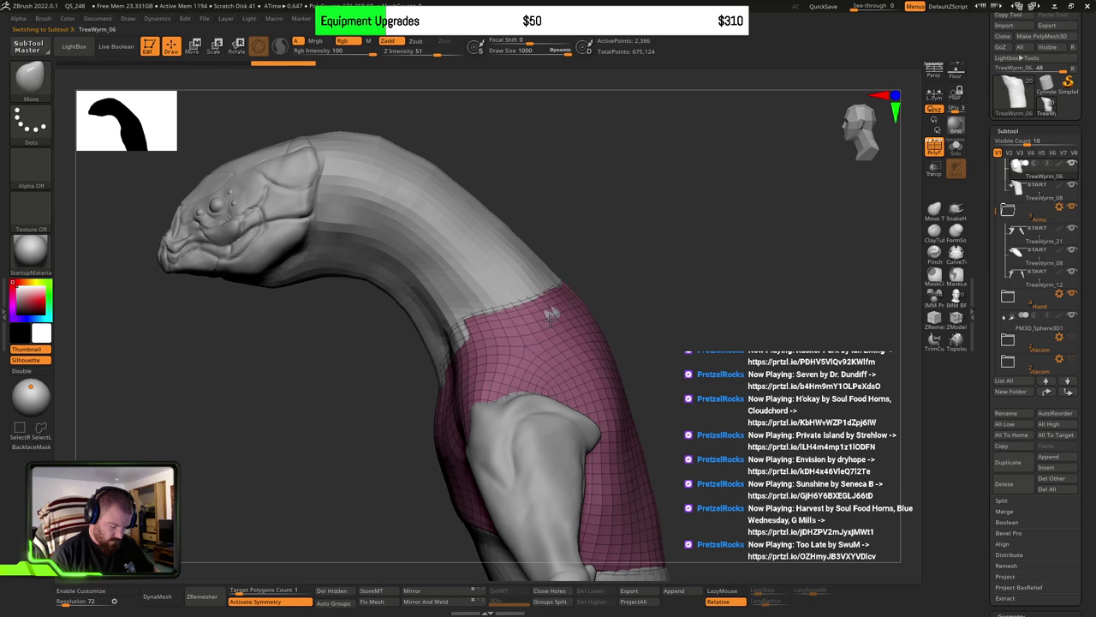
pyautogui.moveTo(546, 313); pyautogui.dragTo(639, 354, button='right')
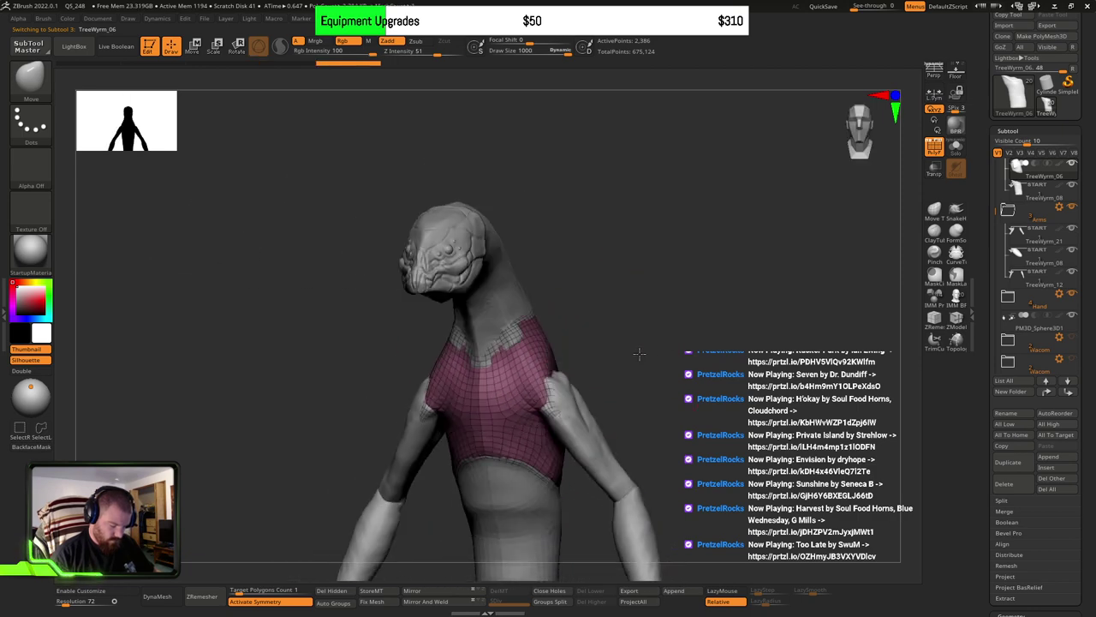
pyautogui.moveTo(639, 353); pyautogui.dragTo(616, 333)
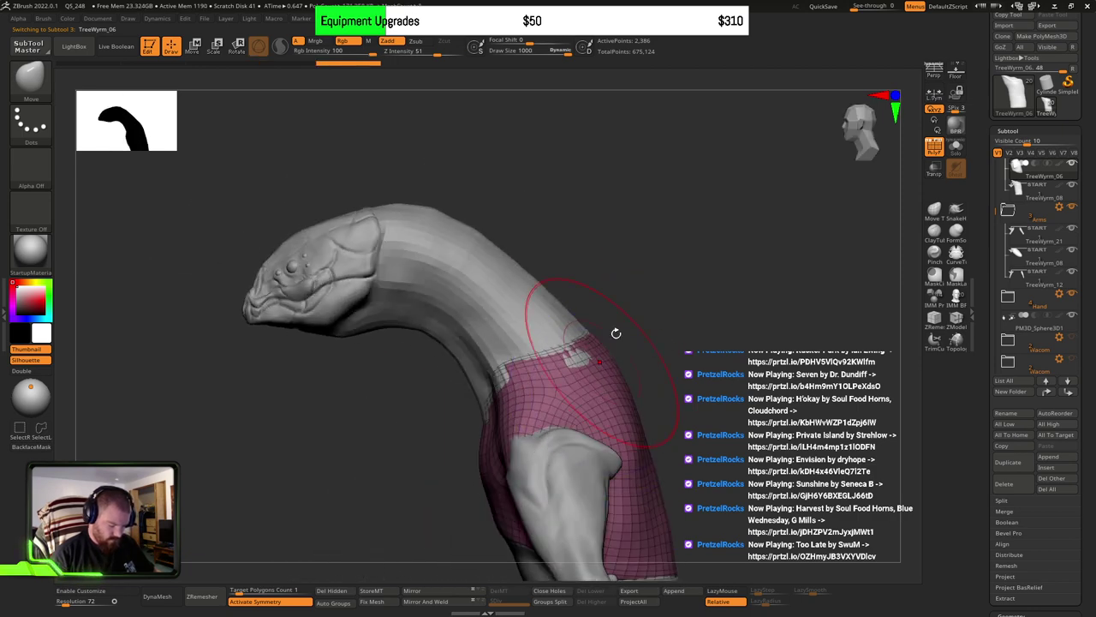
pyautogui.press('s')
pyautogui.moveTo(523, 386); pyautogui.dragTo(506, 380)
pyautogui.moveTo(506, 379); pyautogui.dragTo(588, 389, button='right')
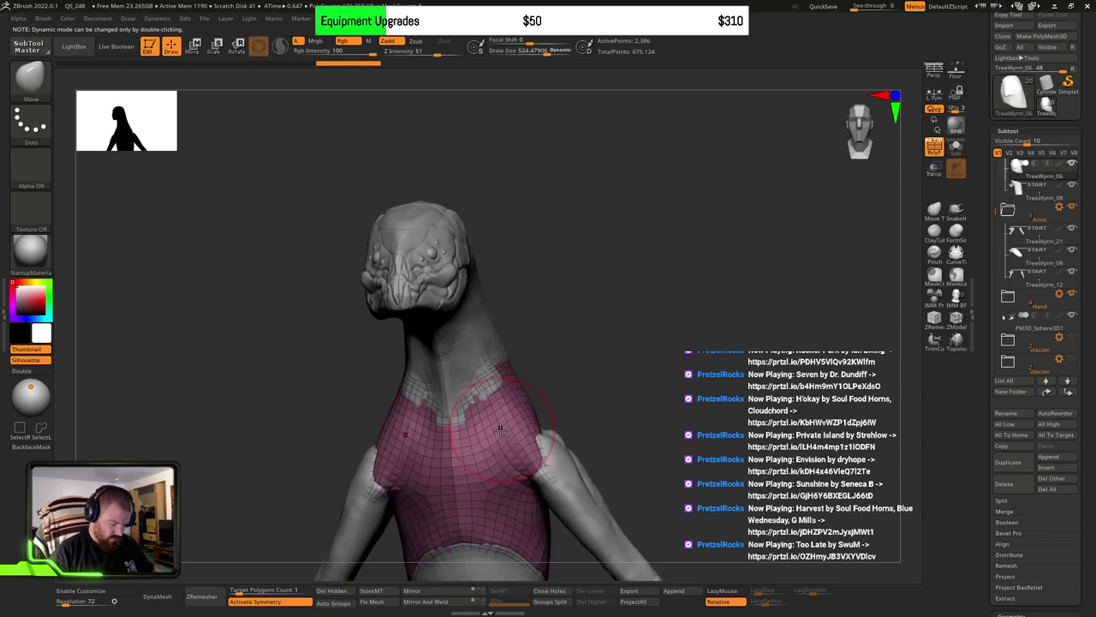
pyautogui.moveTo(501, 430); pyautogui.dragTo(543, 320)
pyautogui.click(934, 147)
pyautogui.moveTo(668, 359)
pyautogui.mouseDown()
pyautogui.moveTo(566, 358)
pyautogui.moveTo(657, 361)
pyautogui.moveTo(681, 351)
pyautogui.moveTo(514, 347)
pyautogui.moveTo(607, 333)
pyautogui.moveTo(600, 293)
pyautogui.mouseUp()
# Step: Switch to the DamStandard brush at draw size about 331 and carve creases across the torso's shoulders and the base of the neck
pyautogui.press('b')
pyautogui.press('d')
pyautogui.press('s')
pyautogui.press('s')
pyautogui.click(541, 306)
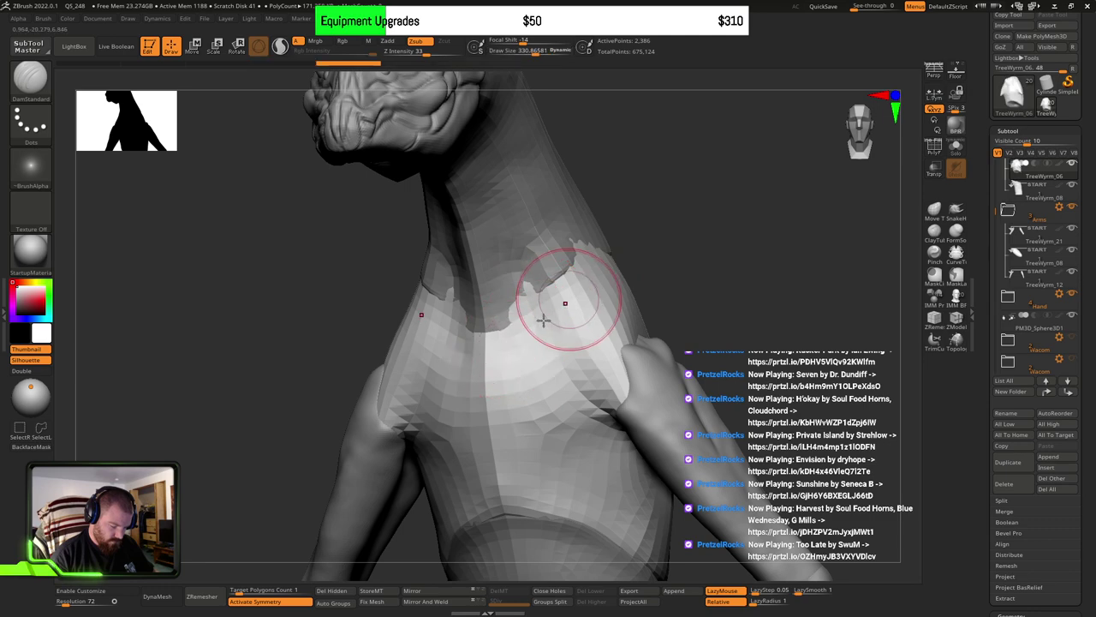
pyautogui.moveTo(668, 283)
pyautogui.mouseDown()
pyautogui.moveTo(526, 342)
pyautogui.moveTo(619, 246)
pyautogui.mouseUp()
pyautogui.moveTo(654, 267)
pyautogui.mouseDown(button='right')
pyautogui.moveTo(645, 255)
pyautogui.moveTo(619, 312)
pyautogui.moveTo(651, 306)
pyautogui.mouseUp(button='right')
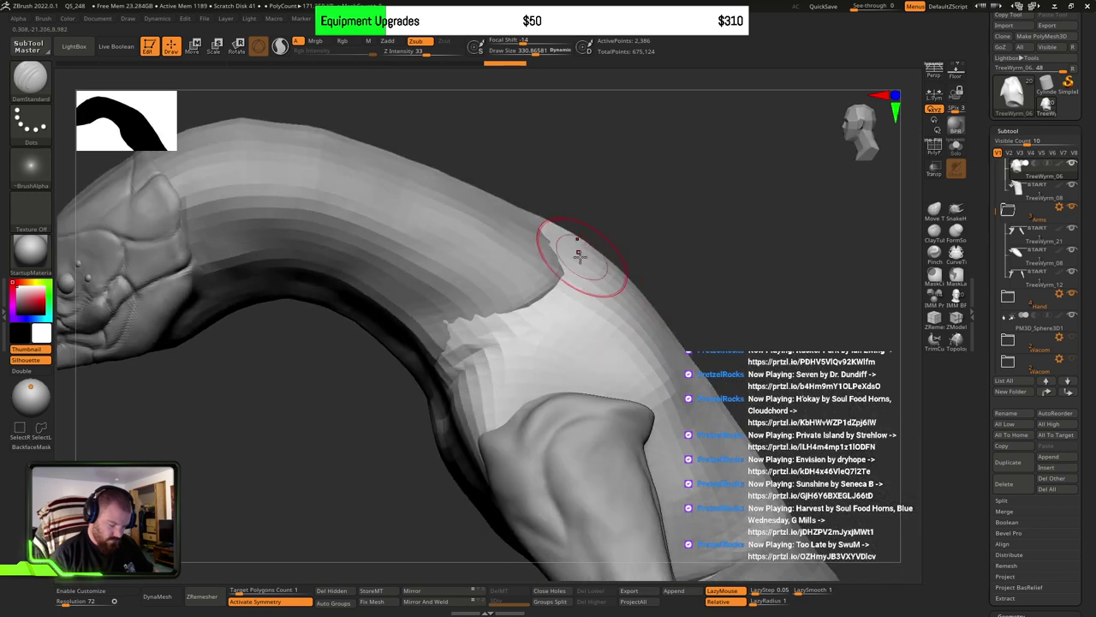
pyautogui.moveTo(588, 288); pyautogui.dragTo(533, 338, button='right')
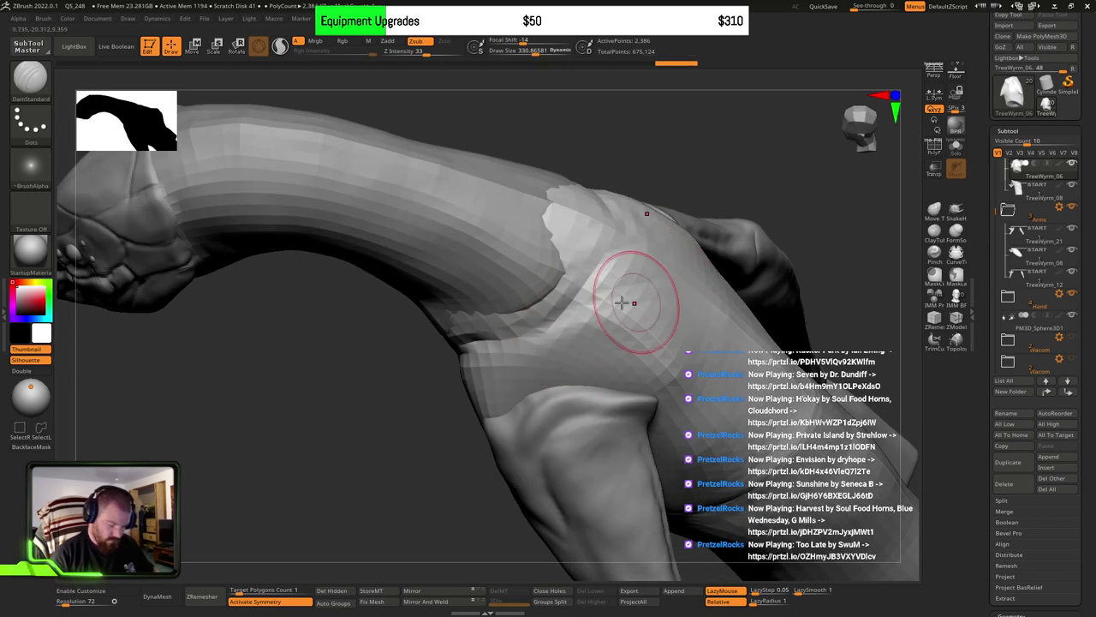
pyautogui.moveTo(669, 318)
pyautogui.mouseDown(button='right')
pyautogui.moveTo(538, 334)
pyautogui.moveTo(617, 254)
pyautogui.moveTo(541, 257)
pyautogui.moveTo(514, 334)
pyautogui.moveTo(463, 181)
pyautogui.mouseUp(button='right')
pyautogui.moveTo(376, 129); pyautogui.dragTo(534, 330)
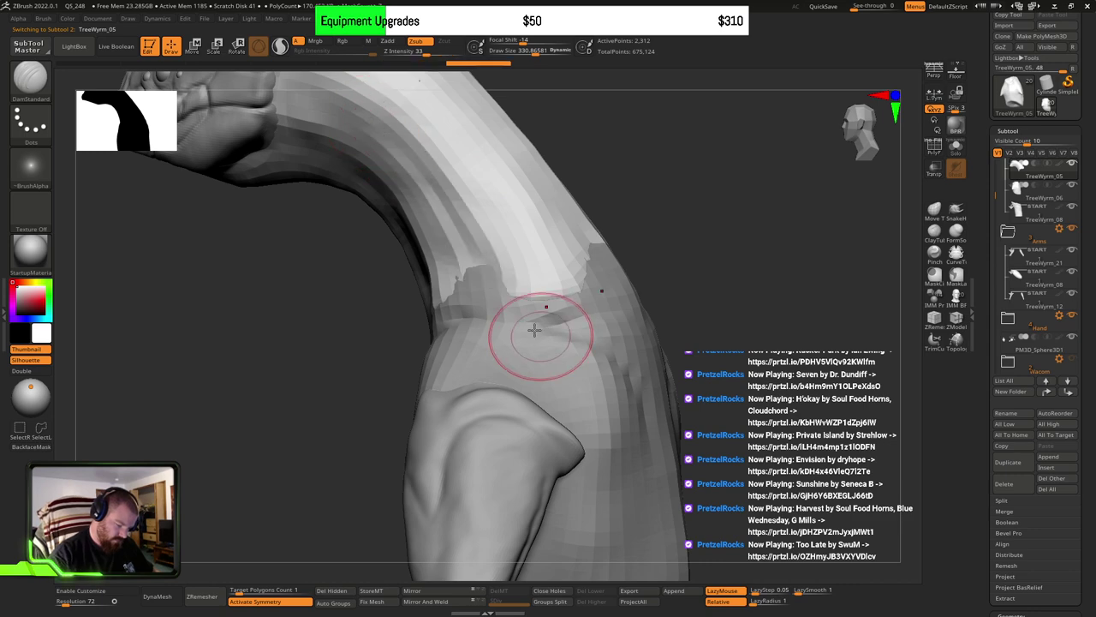
pyautogui.keyDown('alt'); pyautogui.click(526, 313); pyautogui.keyUp('alt')
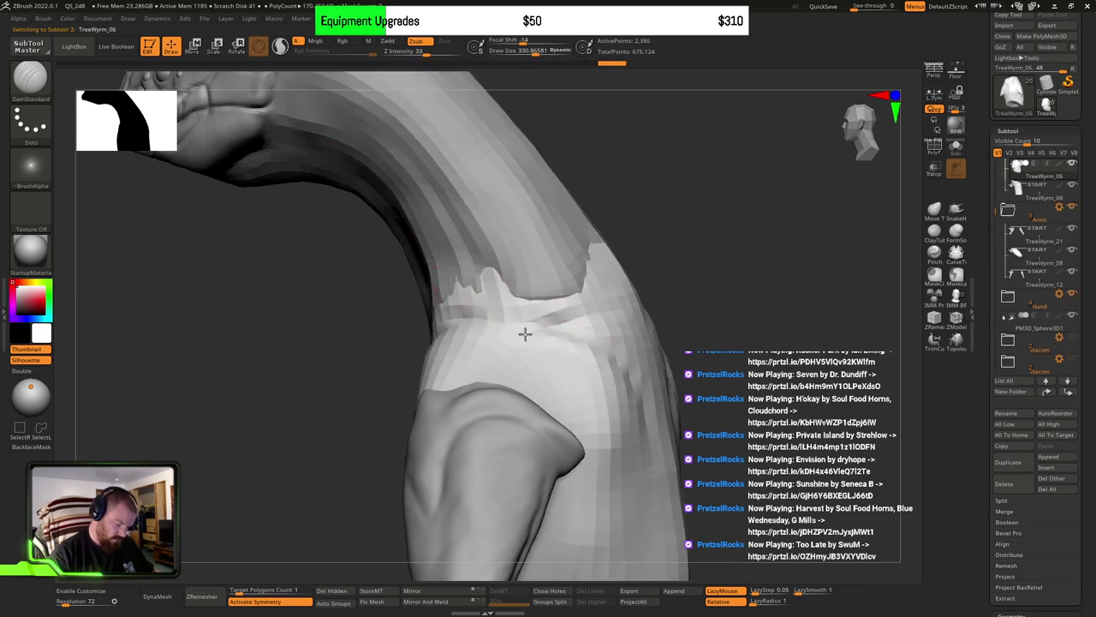
pyautogui.moveTo(507, 373); pyautogui.dragTo(571, 366, button='right')
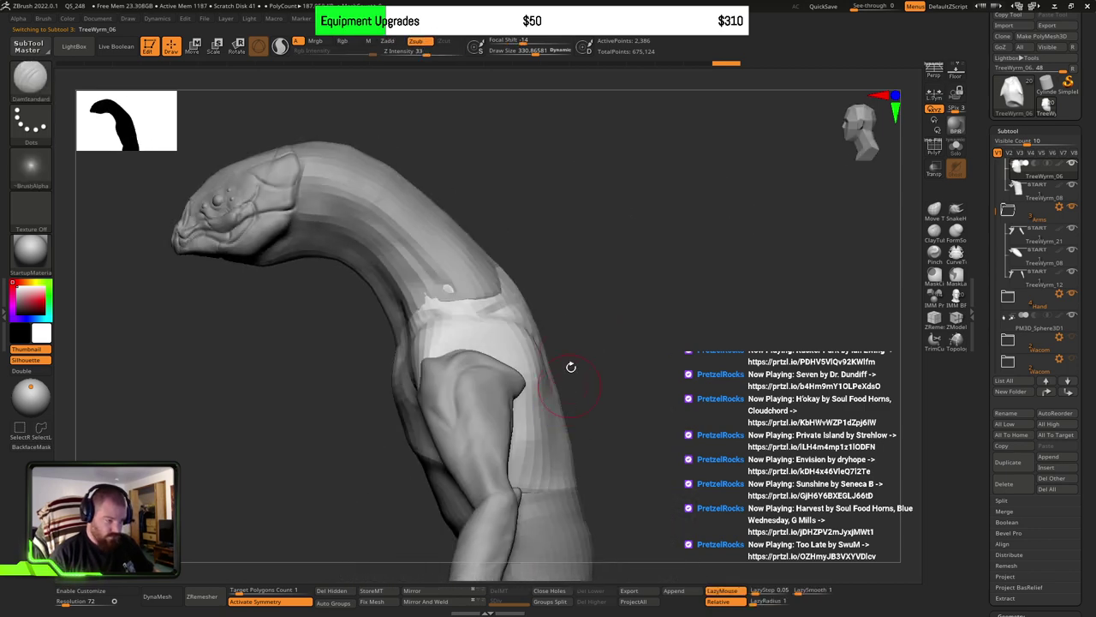
# Step: Select the upper arms TreeWyrm_21 and ZRemesh them with a target polygon count of 1
pyautogui.moveTo(548, 415); pyautogui.dragTo(553, 317, button='right')
pyautogui.keyDown('alt'); pyautogui.click(553, 318); pyautogui.keyUp('alt')
pyautogui.moveTo(629, 335); pyautogui.dragTo(626, 278, button='right')
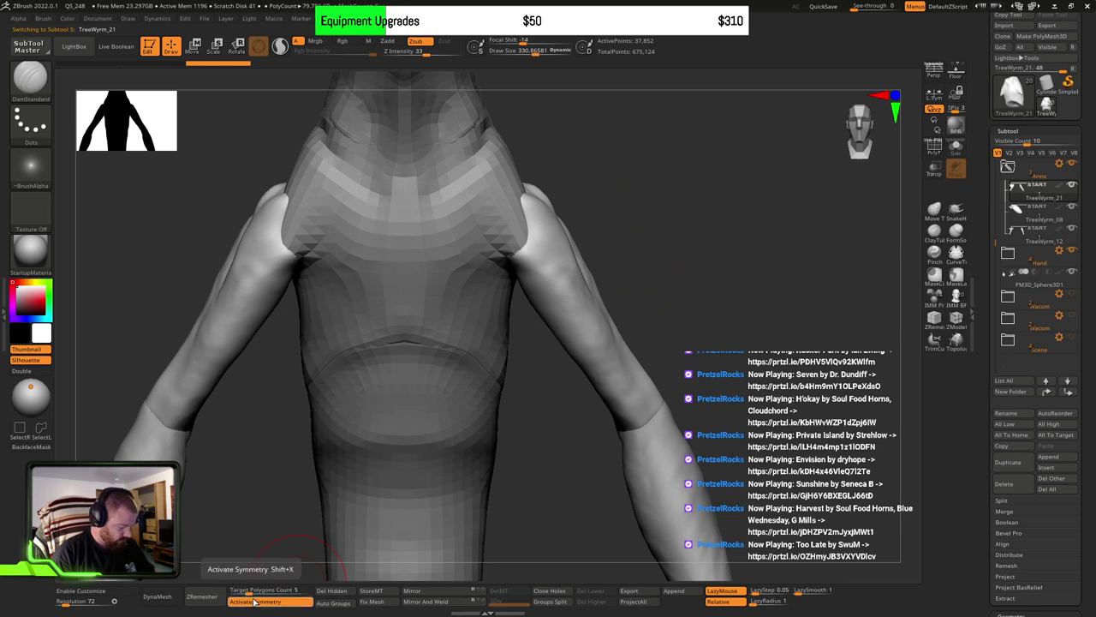
pyautogui.moveTo(257, 591); pyautogui.dragTo(239, 591)
pyautogui.click(202, 597)
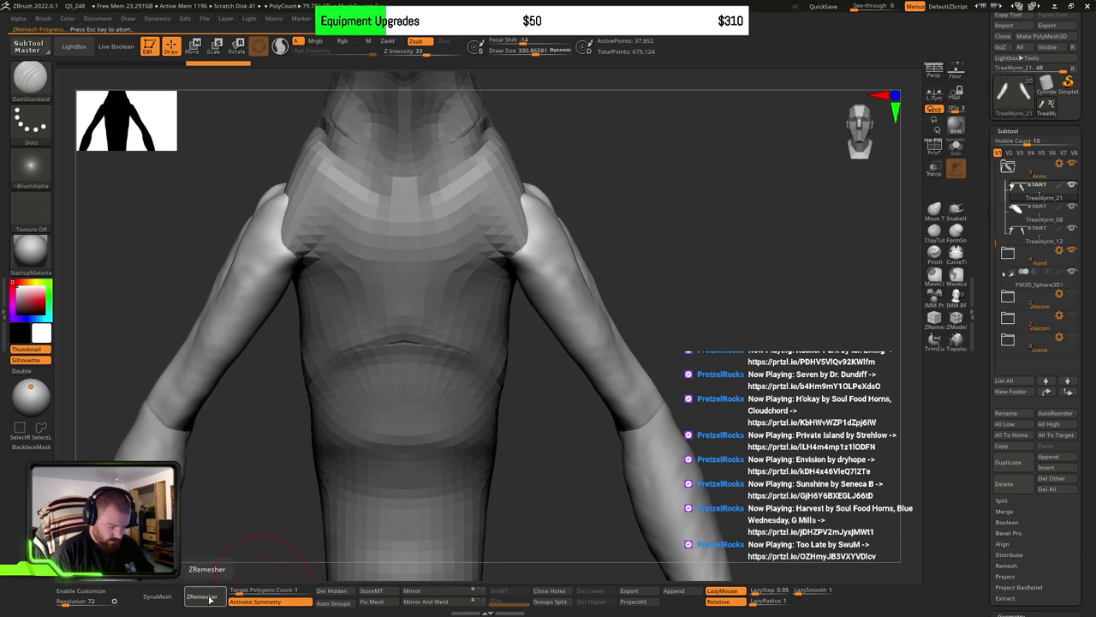
pyautogui.keyDown('alt'); pyautogui.moveTo(727, 377); pyautogui.dragTo(733, 246); pyautogui.keyUp('alt')
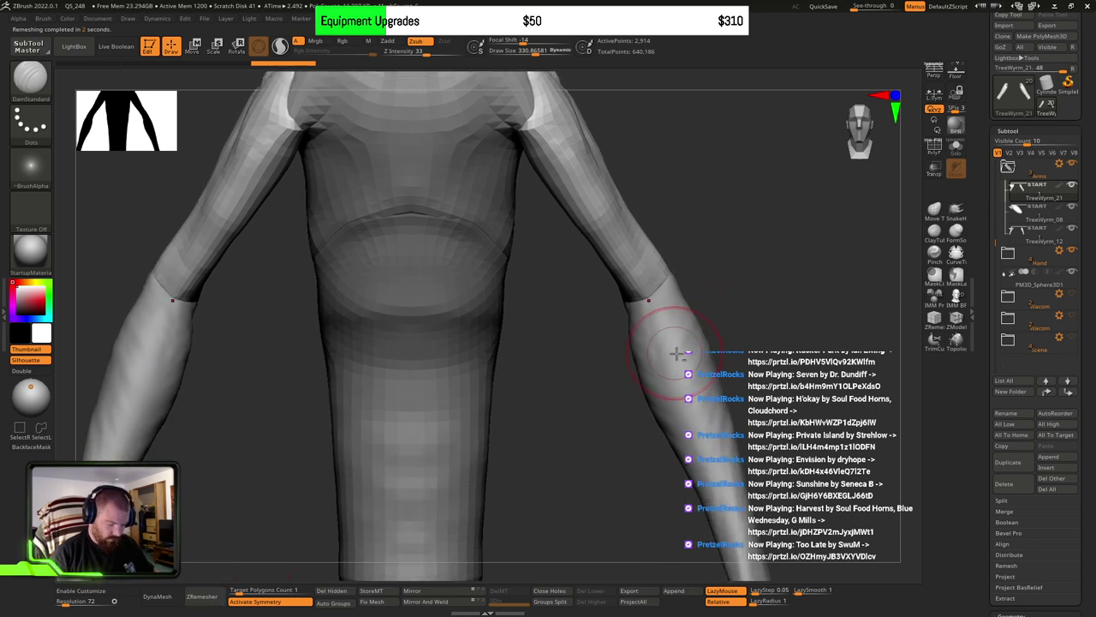
# Step: Select the forearms TreeWyrm_12 and ZRemesh them with a target polygon count of 1
pyautogui.keyDown('alt'); pyautogui.click(676, 350); pyautogui.keyUp('alt')
pyautogui.moveTo(255, 591); pyautogui.dragTo(266, 580)
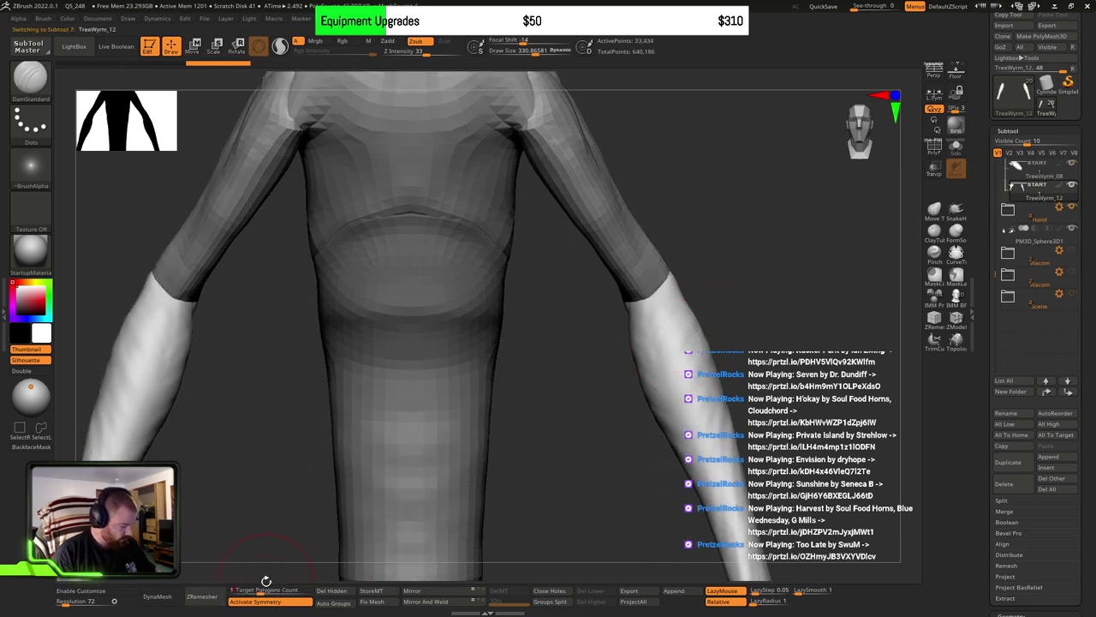
pyautogui.click(202, 596)
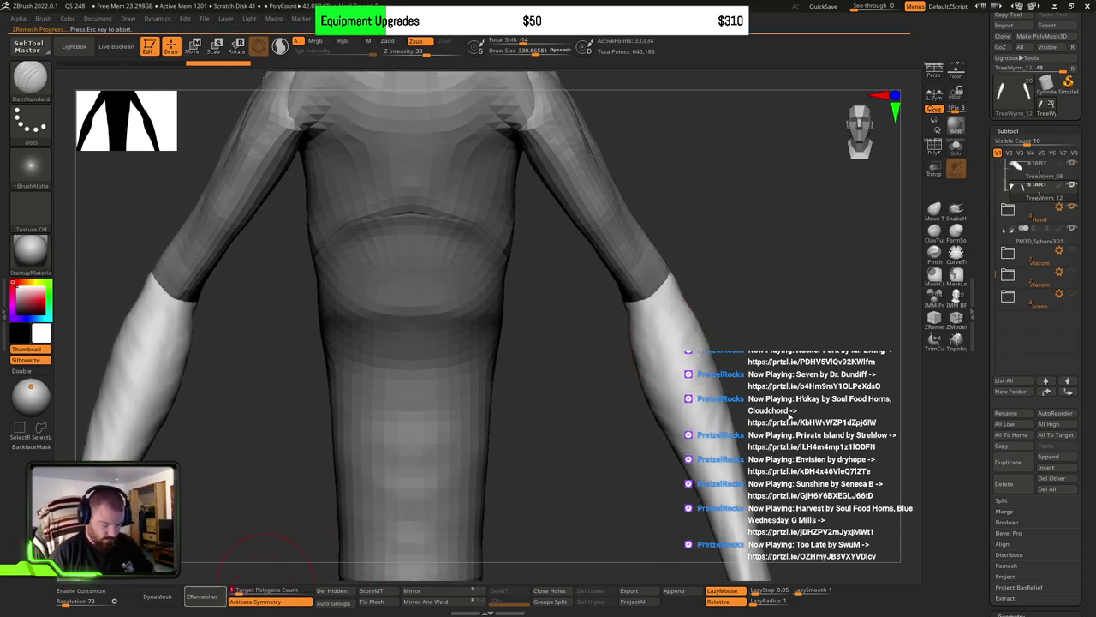
pyautogui.moveTo(787, 416); pyautogui.dragTo(680, 327)
# Step: Try to ZRemesh the small elbow piece TreeWyrm_08 in the Arms folder with a target polygon count of 1
pyautogui.keyDown('alt'); pyautogui.click(680, 327); pyautogui.keyUp('alt')
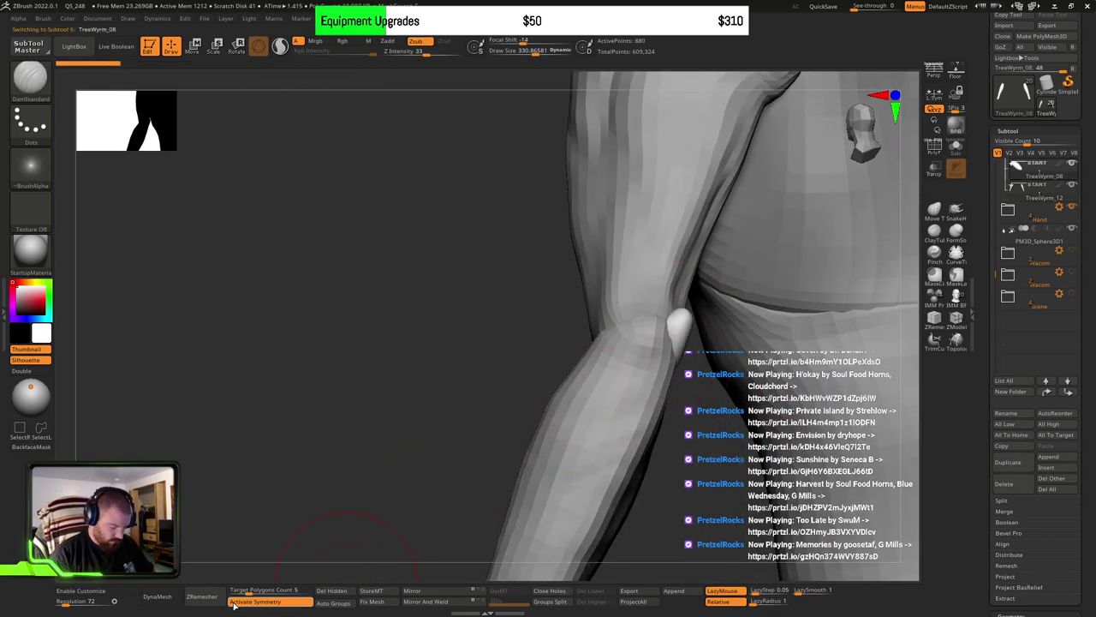
pyautogui.click(267, 589)
pyautogui.write('1')
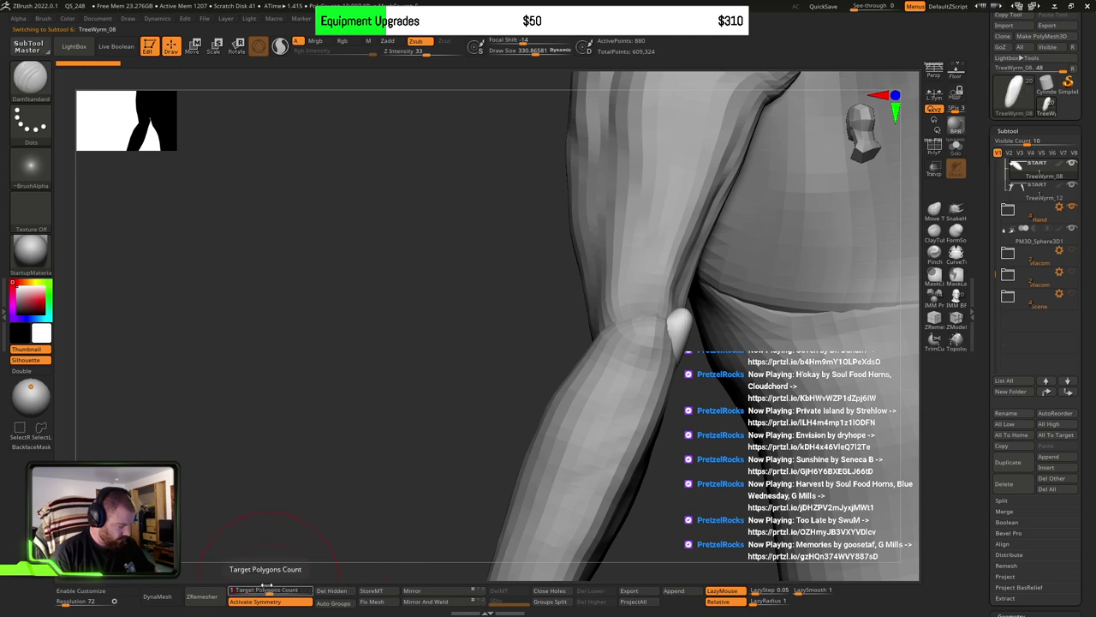
pyautogui.write('1')
pyautogui.press('Return')
pyautogui.click(202, 596)
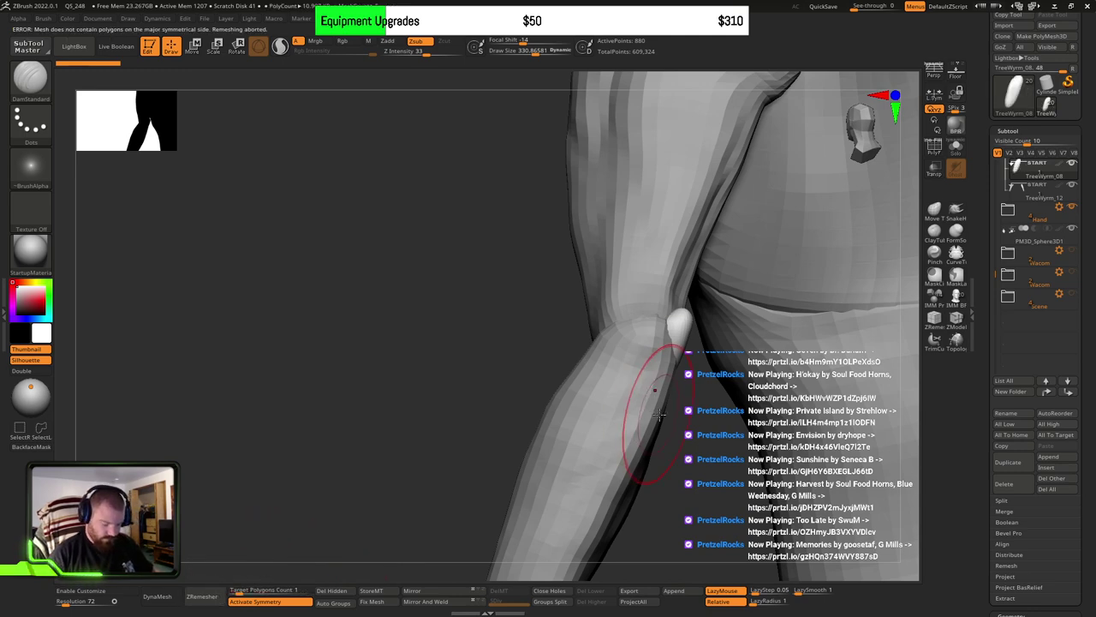
# Step: Reshape the small elbow piece TreeWyrm_08 with the Move brush, reducing the draw size to about 229 and 182
pyautogui.moveTo(667, 421); pyautogui.dragTo(672, 374)
pyautogui.moveTo(672, 374)
pyautogui.mouseDown(button='right')
pyautogui.moveTo(653, 374)
pyautogui.moveTo(686, 380)
pyautogui.mouseUp(button='right')
pyautogui.press('s')
pyautogui.moveTo(686, 380); pyautogui.dragTo(659, 374)
pyautogui.moveTo(659, 374); pyautogui.dragTo(726, 356, button='right')
pyautogui.moveTo(726, 358)
pyautogui.mouseDown()
pyautogui.moveTo(673, 337)
pyautogui.moveTo(641, 367)
pyautogui.moveTo(715, 331)
pyautogui.moveTo(714, 318)
pyautogui.moveTo(693, 350)
pyautogui.mouseUp()
pyautogui.press('b')
pyautogui.press('m')
pyautogui.press('v')
pyautogui.press('s')
pyautogui.moveTo(692, 351)
pyautogui.mouseDown(button='right')
pyautogui.moveTo(729, 392)
pyautogui.moveTo(679, 333)
pyautogui.mouseUp(button='right')
pyautogui.press('s')
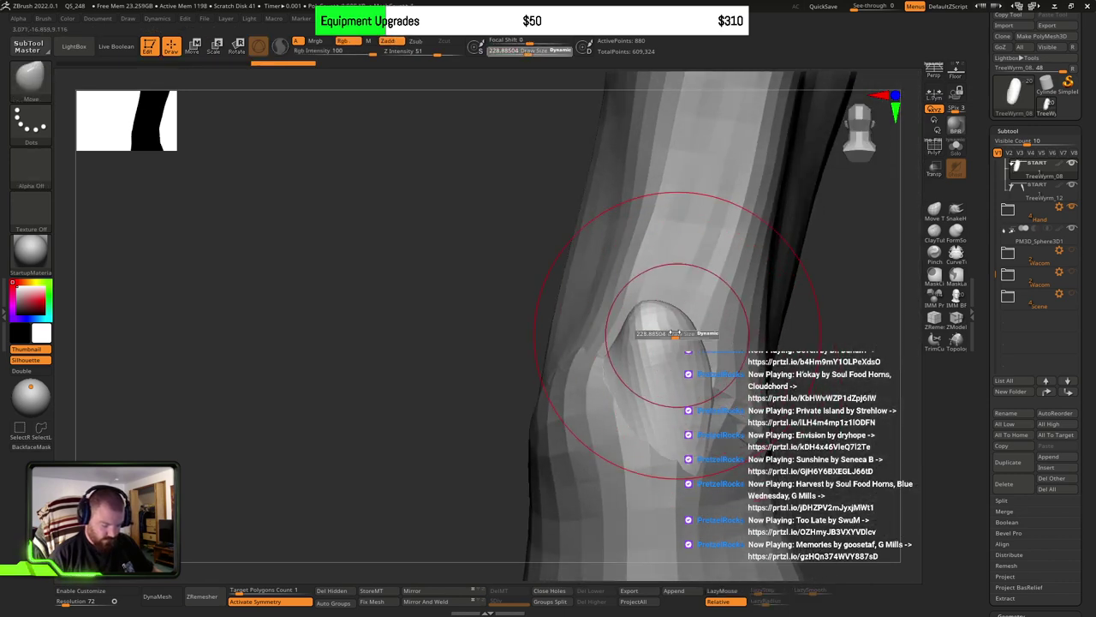
pyautogui.moveTo(677, 333)
pyautogui.mouseDown()
pyautogui.moveTo(667, 333)
pyautogui.moveTo(676, 316)
pyautogui.mouseUp()
pyautogui.press('s')
pyautogui.moveTo(671, 344)
pyautogui.mouseDown()
pyautogui.moveTo(687, 347)
pyautogui.moveTo(624, 331)
pyautogui.moveTo(669, 336)
pyautogui.mouseUp()
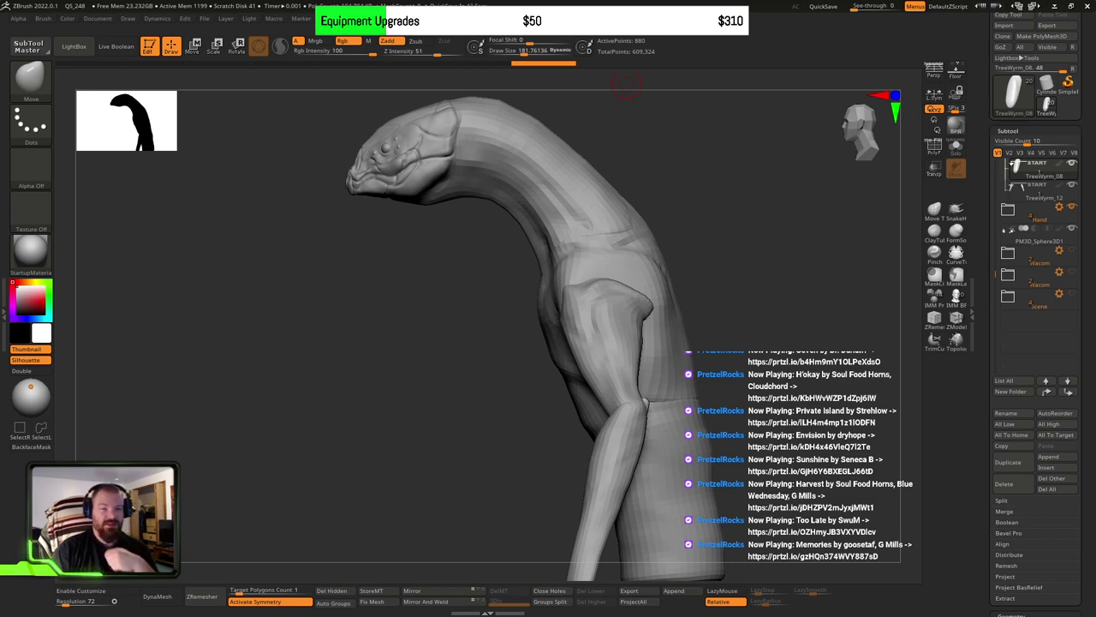
# Step: Set the brush draw size to 1000 and show the first Wacom folder with the pen and its stone base
pyautogui.moveTo(746, 351)
pyautogui.mouseDown()
pyautogui.moveTo(805, 354)
pyautogui.moveTo(710, 358)
pyautogui.moveTo(685, 386)
pyautogui.moveTo(737, 399)
pyautogui.moveTo(703, 366)
pyautogui.mouseUp()
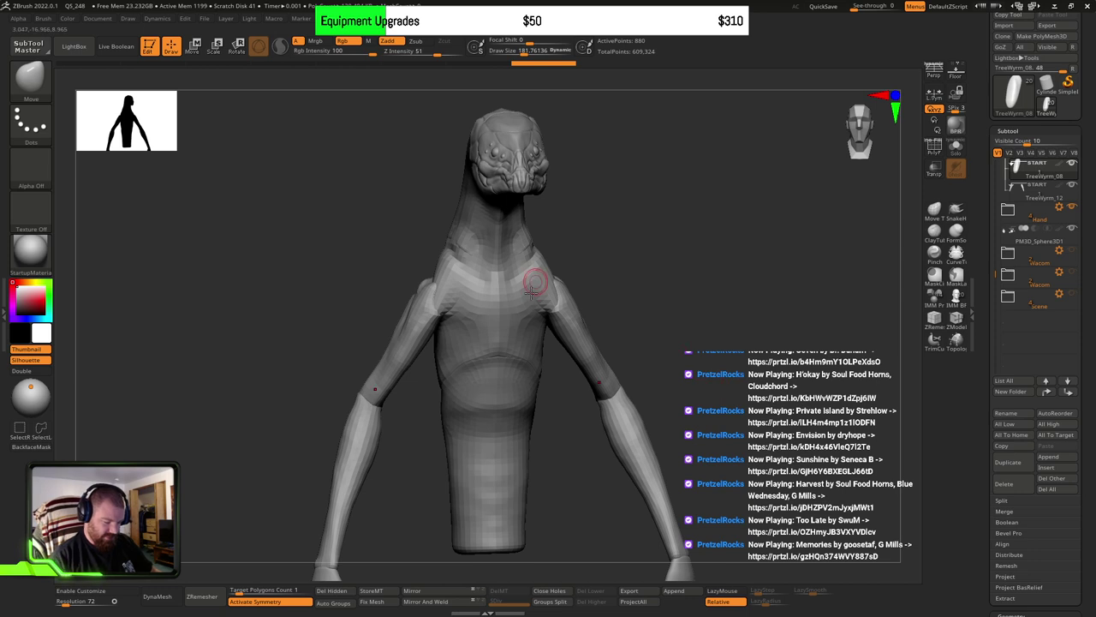
pyautogui.moveTo(531, 292)
pyautogui.keyDown('alt'); pyautogui.mouseDown(button='right')
pyautogui.moveTo(551, 337)
pyautogui.moveTo(492, 359)
pyautogui.moveTo(564, 366)
pyautogui.moveTo(519, 403)
pyautogui.moveTo(551, 402)
pyautogui.moveTo(516, 402)
pyautogui.moveTo(489, 377)
pyautogui.moveTo(656, 430)
pyautogui.moveTo(650, 437)
pyautogui.mouseUp(button='right'); pyautogui.keyUp('alt')
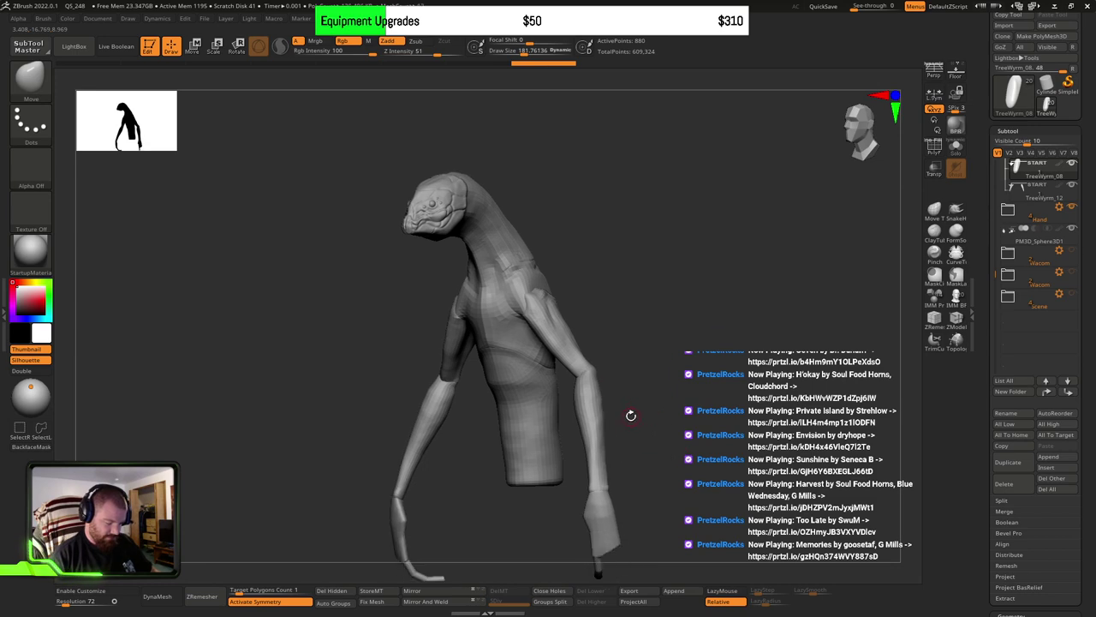
pyautogui.moveTo(455, 225)
pyautogui.keyDown('alt'); pyautogui.mouseDown(button='right')
pyautogui.moveTo(540, 363)
pyautogui.moveTo(443, 296)
pyautogui.moveTo(605, 350)
pyautogui.moveTo(640, 277)
pyautogui.mouseUp(button='right'); pyautogui.keyUp('alt')
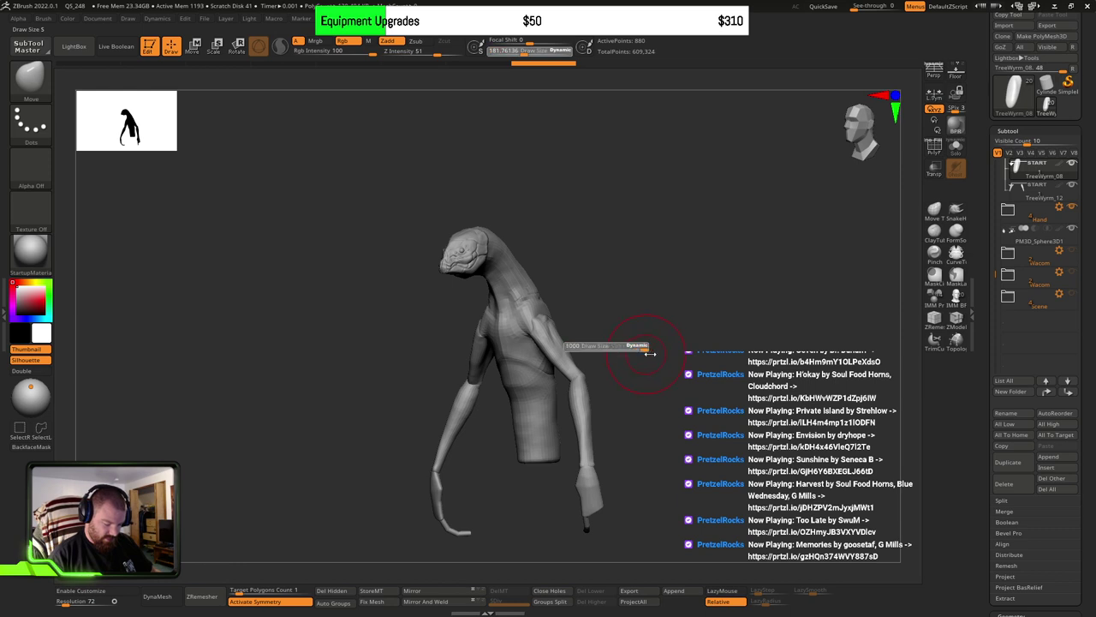
pyautogui.moveTo(642, 360)
pyautogui.mouseDown(button='right')
pyautogui.moveTo(604, 394)
pyautogui.moveTo(565, 368)
pyautogui.moveTo(631, 377)
pyautogui.mouseUp(button='right')
pyautogui.click(1073, 252)
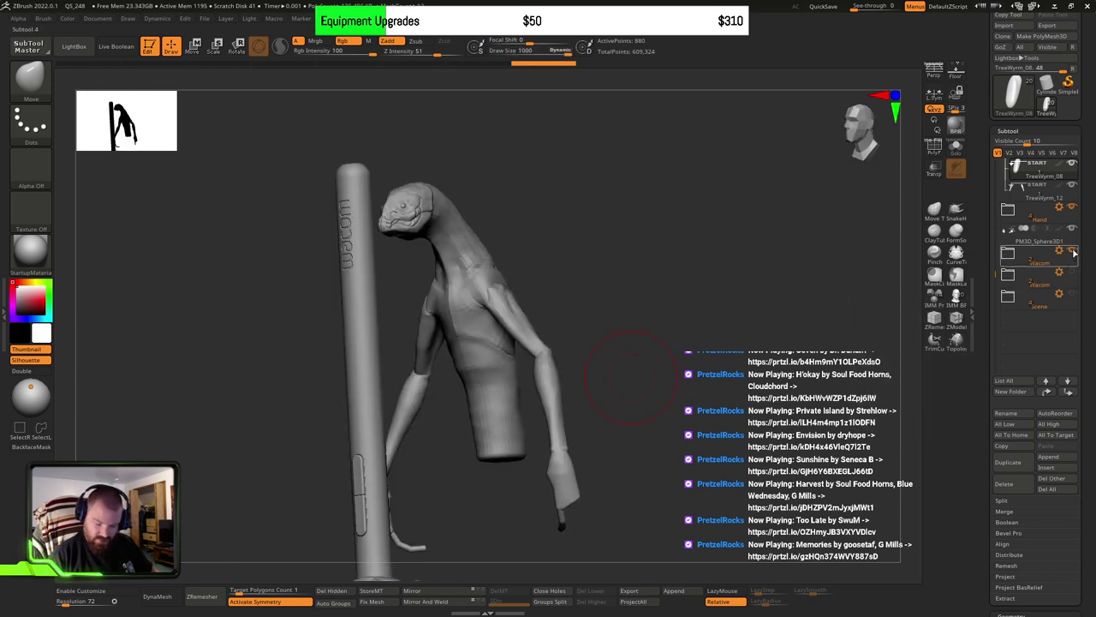
# Step: Examine the stone base and pen relative to the creature's body, arms and hands, and hide the Wacom folder
pyautogui.moveTo(709, 420)
pyautogui.mouseDown(button='right')
pyautogui.moveTo(589, 413)
pyautogui.moveTo(613, 397)
pyautogui.moveTo(525, 381)
pyautogui.mouseUp(button='right')
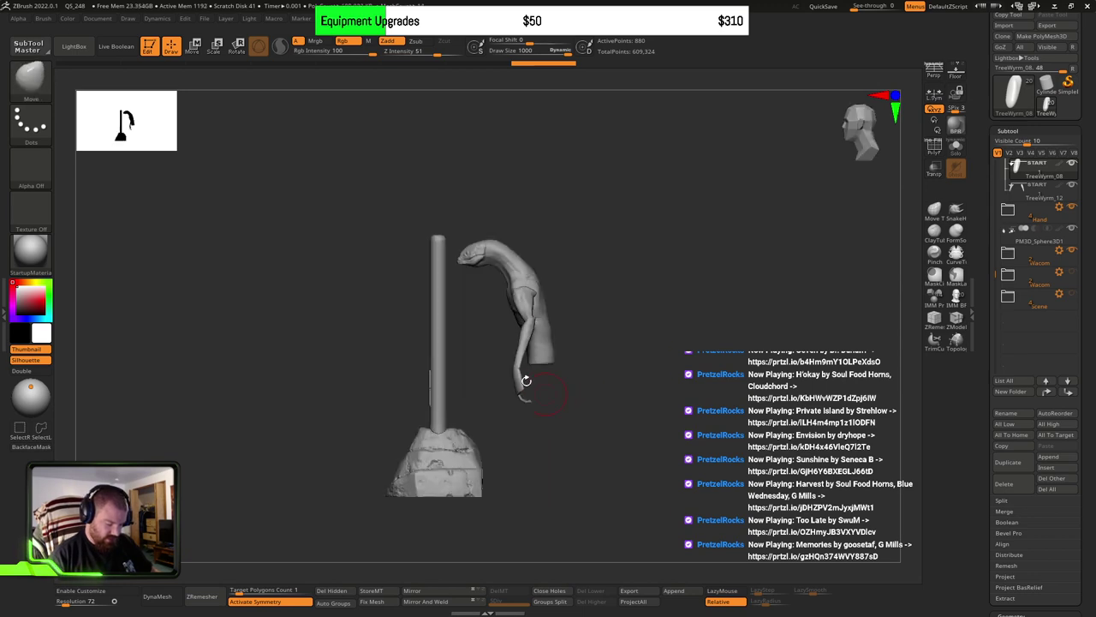
pyautogui.keyDown('ctrl'); pyautogui.moveTo(463, 465); pyautogui.dragTo(453, 427, button='right'); pyautogui.keyUp('ctrl')
pyautogui.keyDown('alt'); pyautogui.moveTo(367, 526); pyautogui.dragTo(521, 266, button='right'); pyautogui.keyUp('alt')
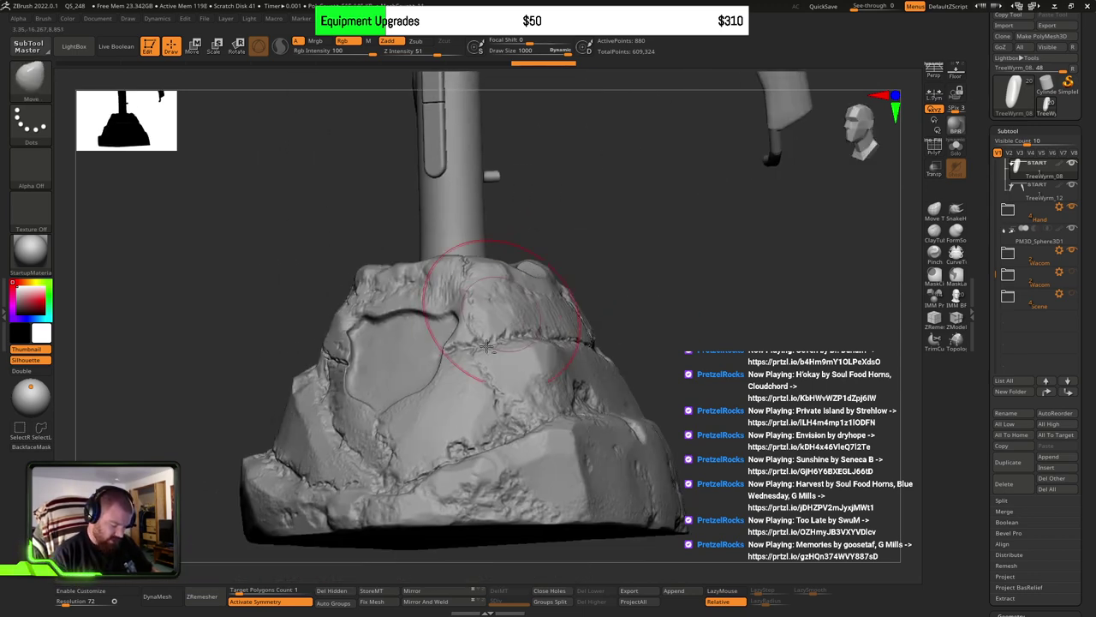
pyautogui.keyDown('alt'); pyautogui.click(505, 383); pyautogui.keyUp('alt')
pyautogui.moveTo(531, 382); pyautogui.dragTo(504, 318, button='right')
pyautogui.moveTo(495, 499); pyautogui.dragTo(628, 293, button='right')
pyautogui.keyDown('alt'); pyautogui.moveTo(611, 214); pyautogui.dragTo(588, 281, button='right'); pyautogui.keyUp('alt')
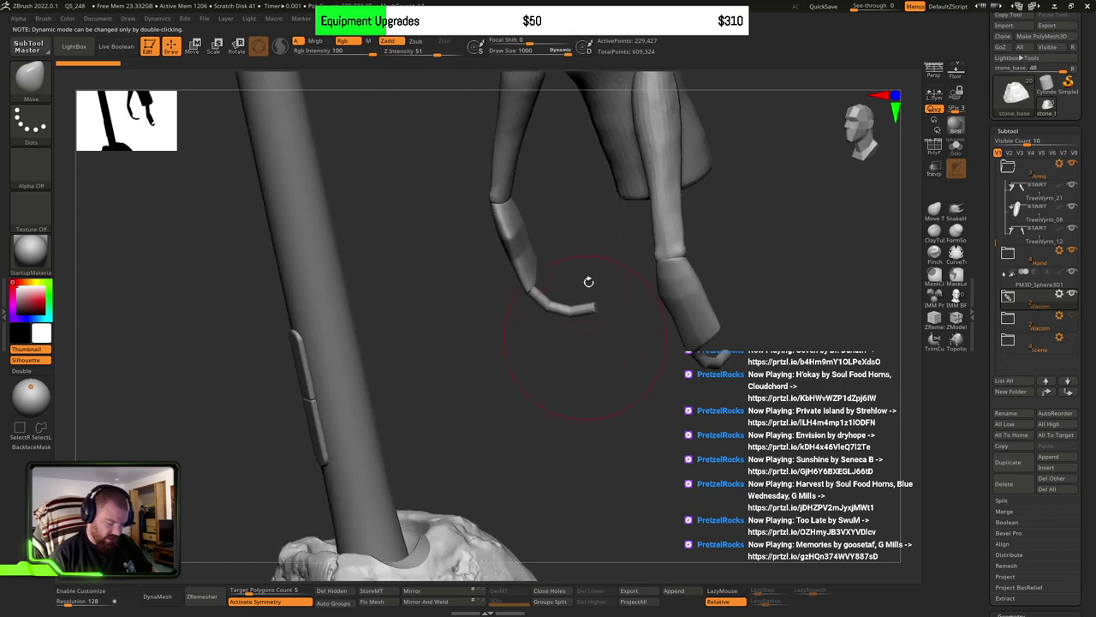
pyautogui.keyDown('alt'); pyautogui.moveTo(614, 242); pyautogui.dragTo(468, 514, button='right'); pyautogui.keyUp('alt')
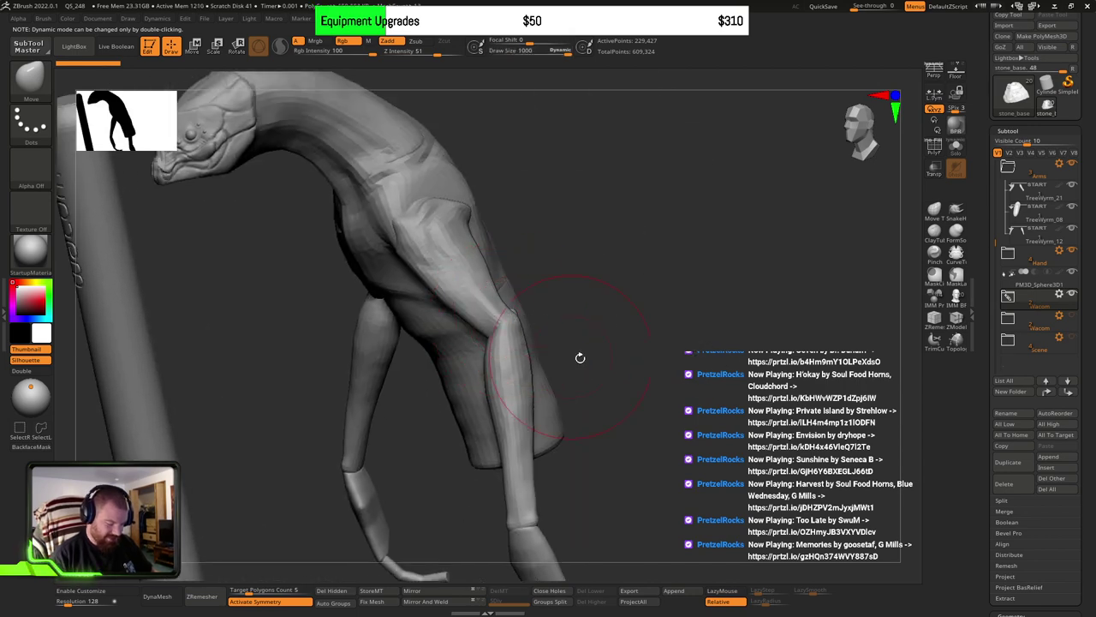
pyautogui.moveTo(580, 358)
pyautogui.keyDown('ctrl'); pyautogui.mouseDown(button='right')
pyautogui.moveTo(572, 377)
pyautogui.moveTo(649, 294)
pyautogui.mouseUp(button='right'); pyautogui.keyUp('ctrl')
pyautogui.moveTo(530, 368); pyautogui.dragTo(551, 369, button='right')
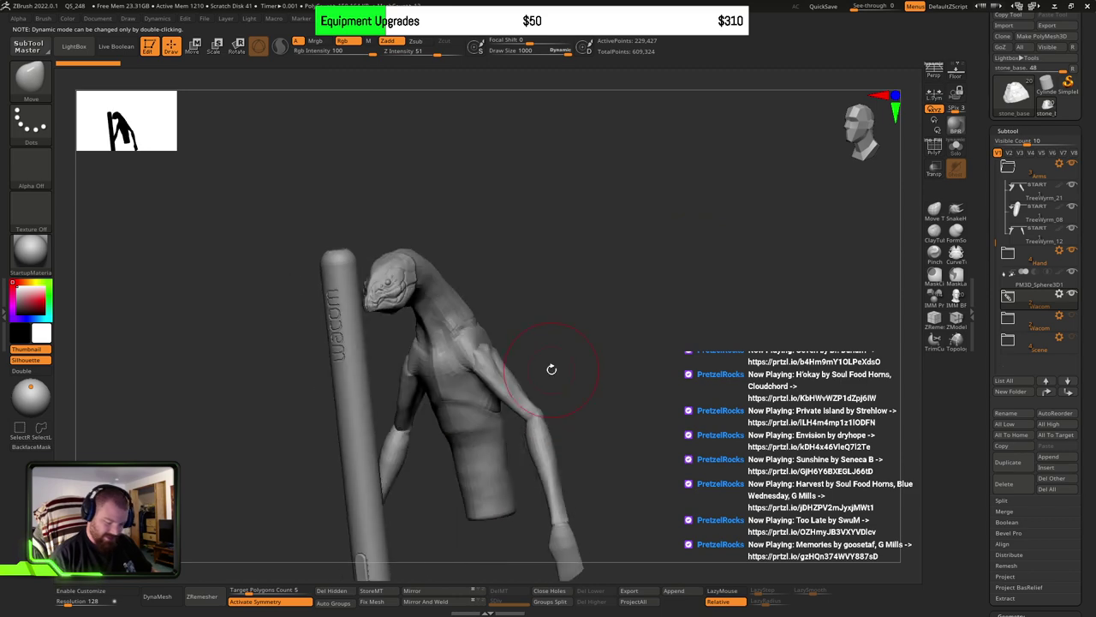
pyautogui.click(1071, 293)
# Step: Select the lower body TreeWyrm_08 and pull its bottom end backward into a tapering hook with the Move brush at draw size 1000
pyautogui.moveTo(435, 393)
pyautogui.keyDown('alt'); pyautogui.mouseDown(button='right')
pyautogui.moveTo(498, 337)
pyautogui.moveTo(523, 282)
pyautogui.moveTo(506, 257)
pyautogui.moveTo(630, 304)
pyautogui.moveTo(538, 395)
pyautogui.moveTo(514, 330)
pyautogui.moveTo(645, 385)
pyautogui.moveTo(639, 303)
pyautogui.mouseUp(button='right'); pyautogui.keyUp('alt')
pyautogui.keyDown('alt'); pyautogui.click(481, 261); pyautogui.keyUp('alt')
pyautogui.press('f')
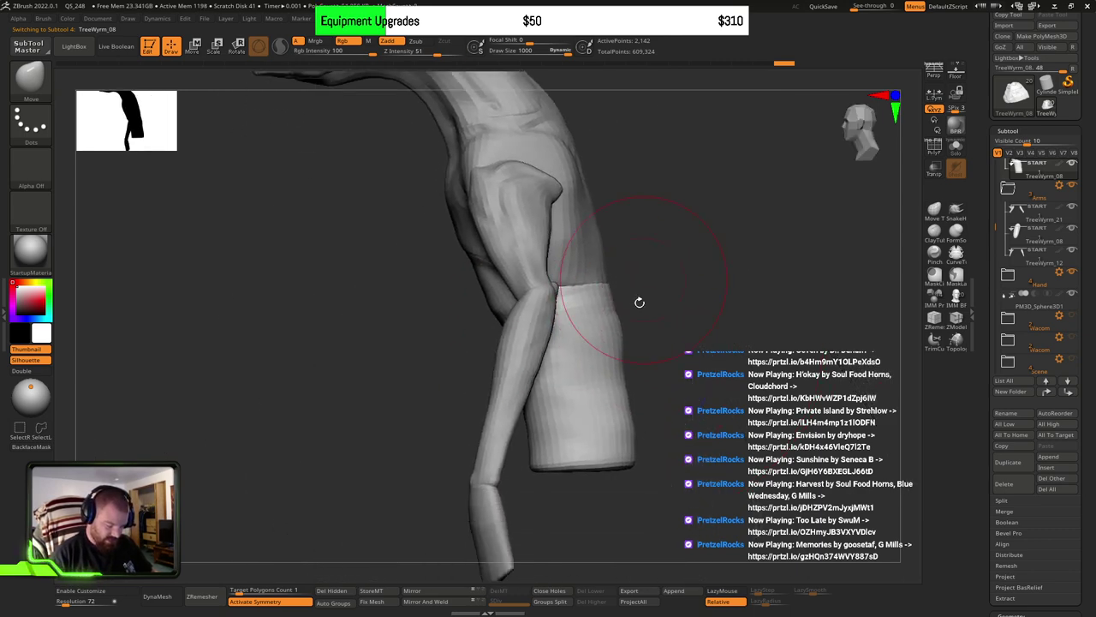
pyautogui.press(']')
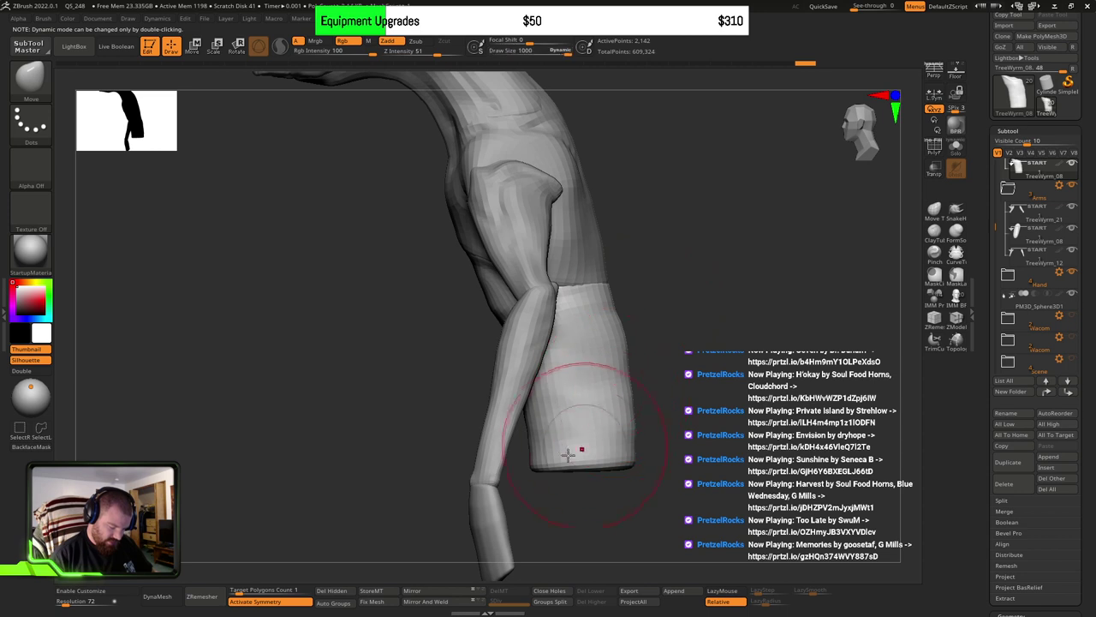
pyautogui.moveTo(570, 454)
pyautogui.mouseDown()
pyautogui.moveTo(597, 442)
pyautogui.moveTo(589, 454)
pyautogui.moveTo(634, 419)
pyautogui.mouseUp()
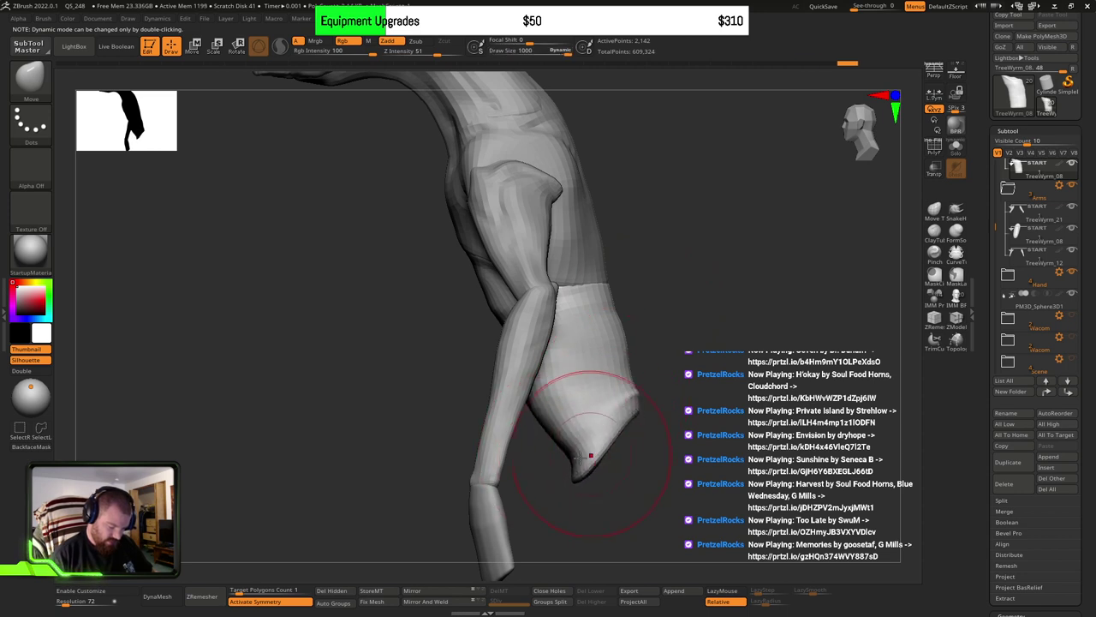
pyautogui.moveTo(580, 458)
pyautogui.mouseDown()
pyautogui.moveTo(599, 484)
pyautogui.moveTo(617, 469)
pyautogui.mouseUp()
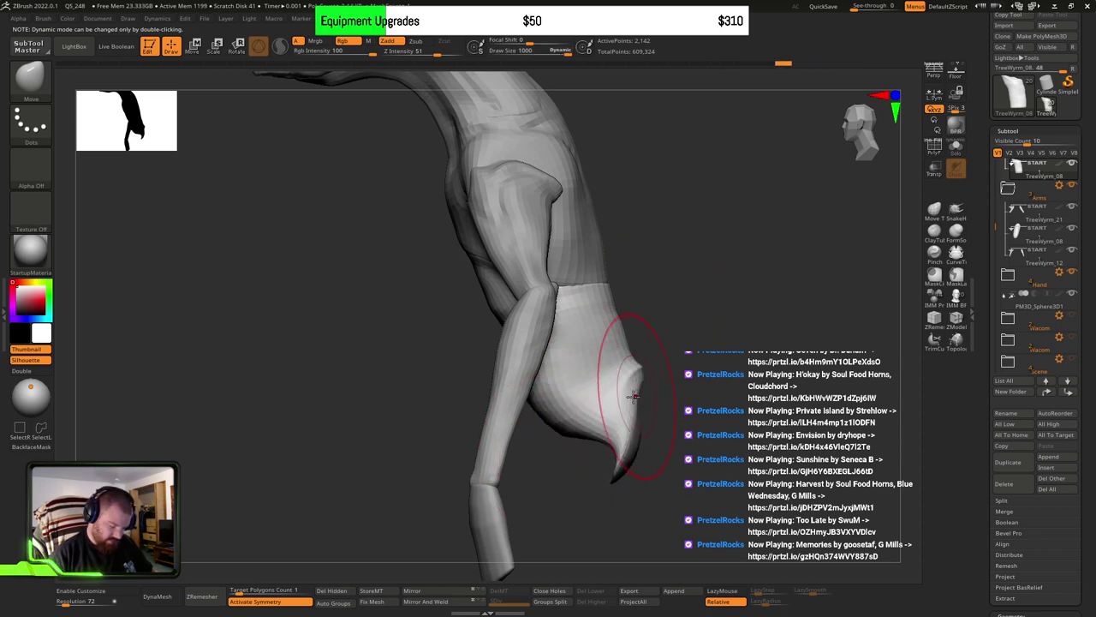
# Step: Smooth the lower body's hooked tip and extend it backward into a short tail with the Move brush at draw size about 870
pyautogui.press('s')
pyautogui.press('s')
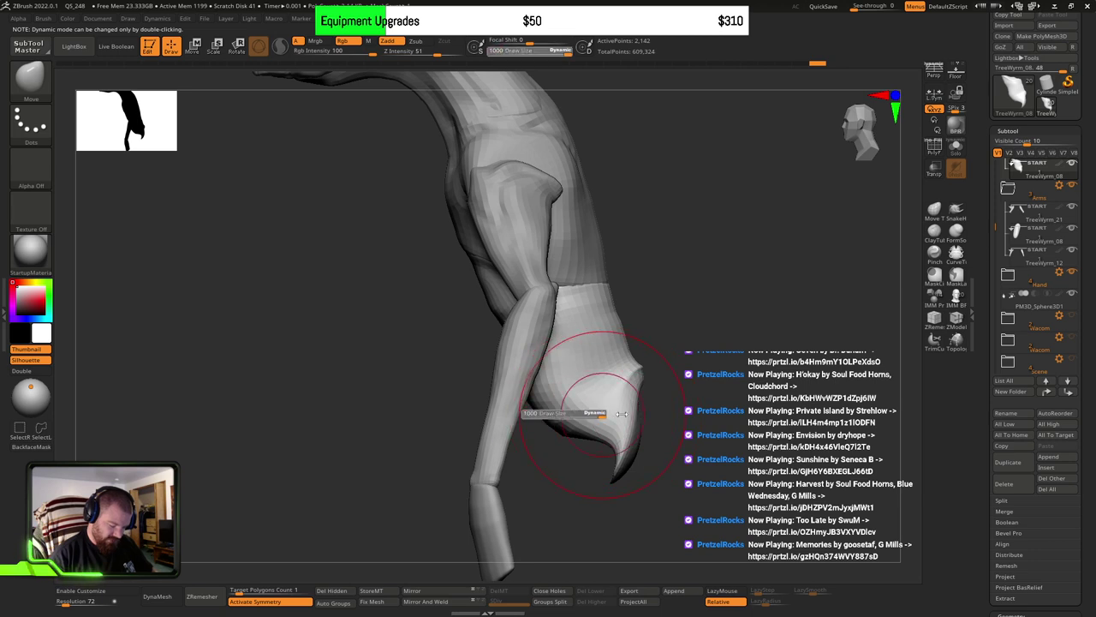
pyautogui.moveTo(587, 366); pyautogui.dragTo(575, 362, button='right')
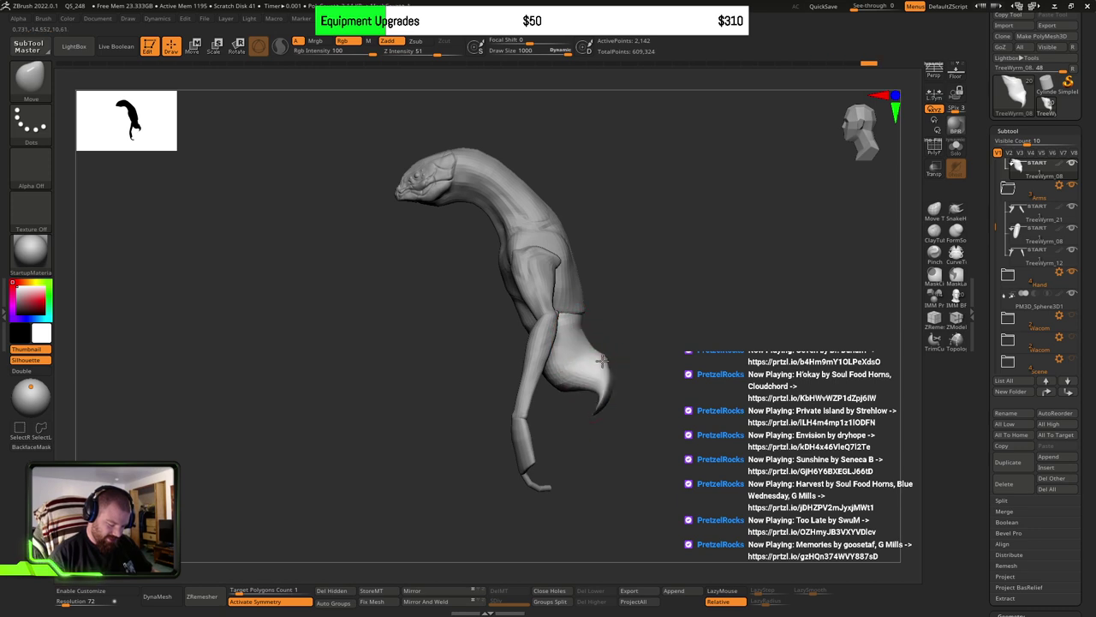
pyautogui.press('s')
pyautogui.moveTo(606, 411); pyautogui.dragTo(599, 410)
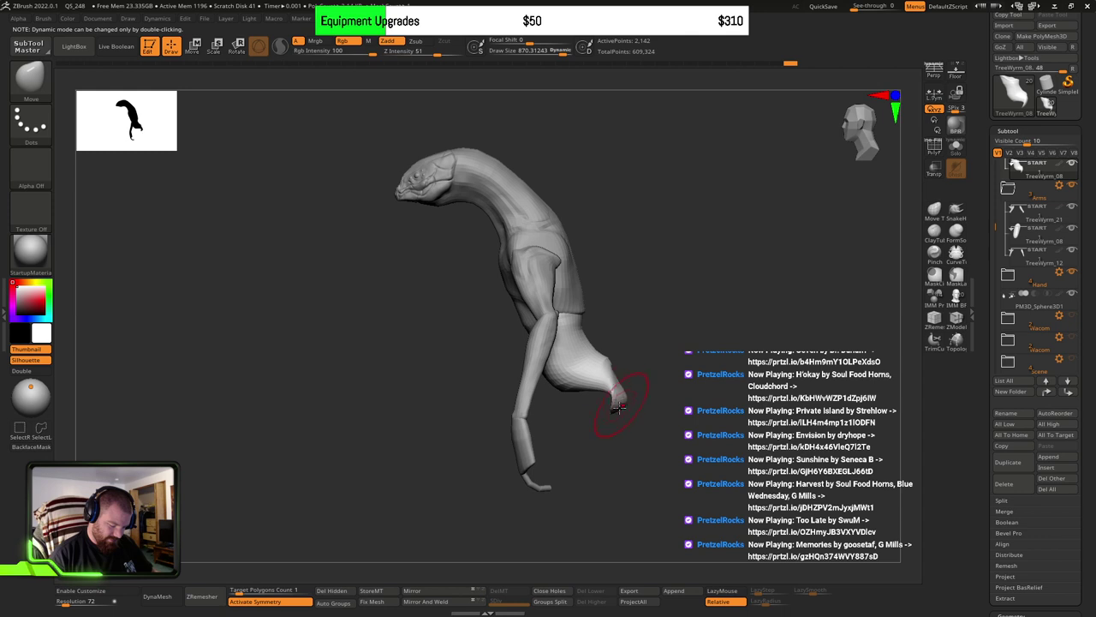
pyautogui.press('shift')
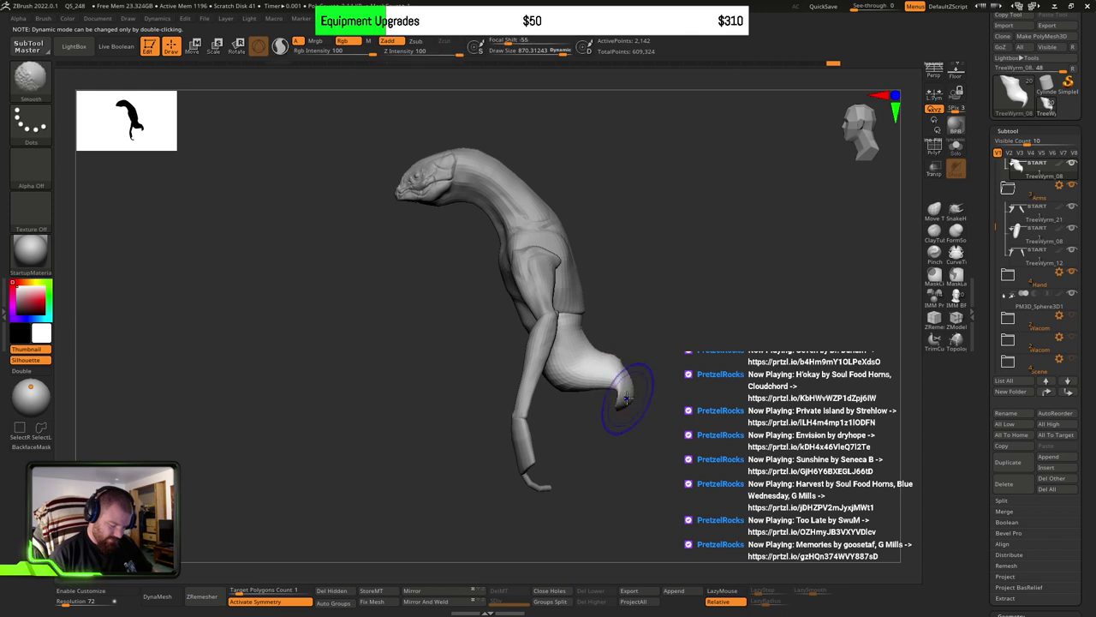
pyautogui.press('s')
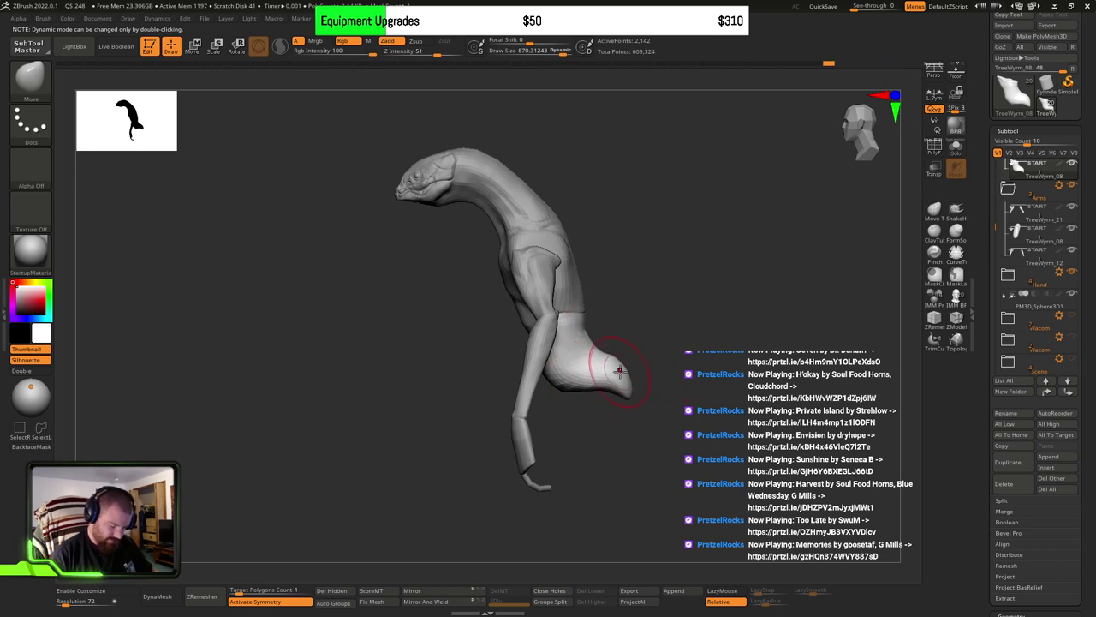
pyautogui.moveTo(642, 408); pyautogui.dragTo(646, 412)
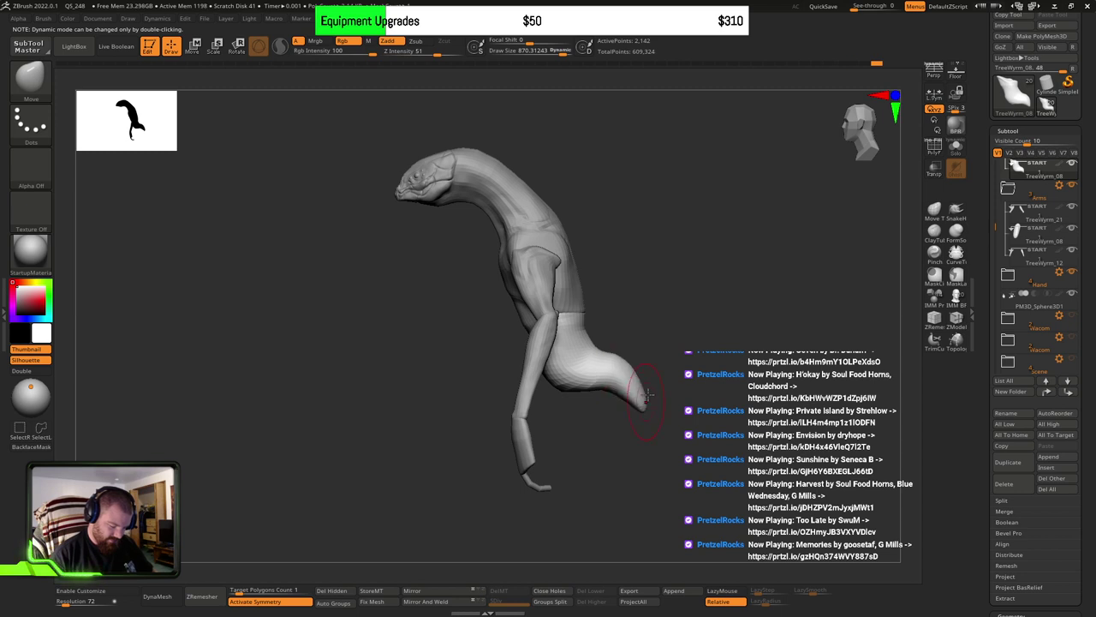
# Step: Raise the Move brush draw size to 1000 and round out the curve of the lower body and tail
pyautogui.press(']')
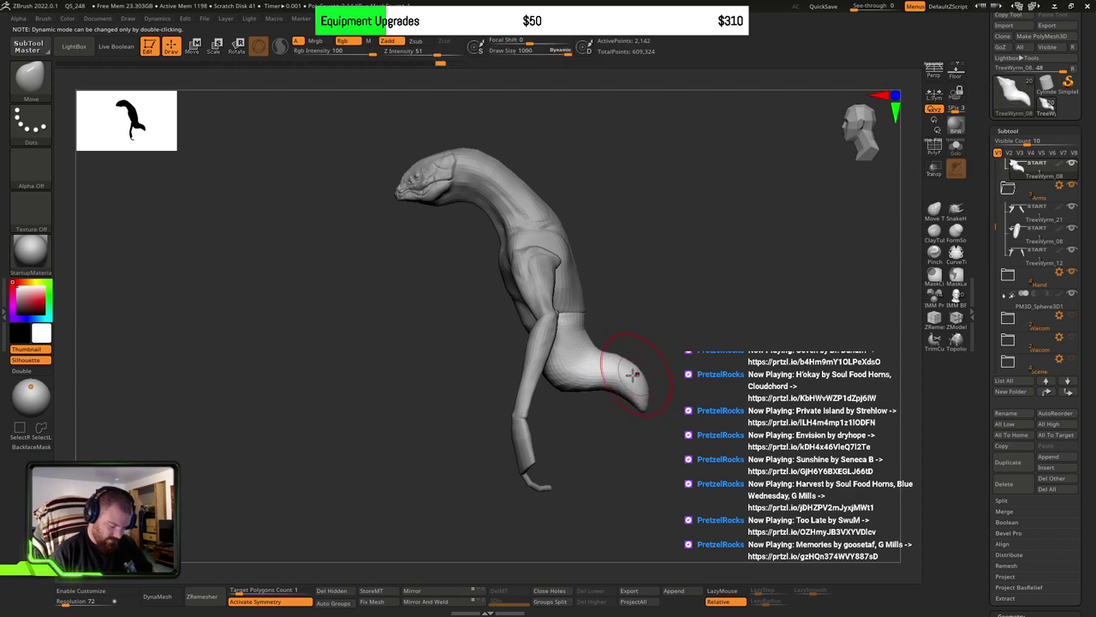
pyautogui.moveTo(570, 375); pyautogui.dragTo(573, 384)
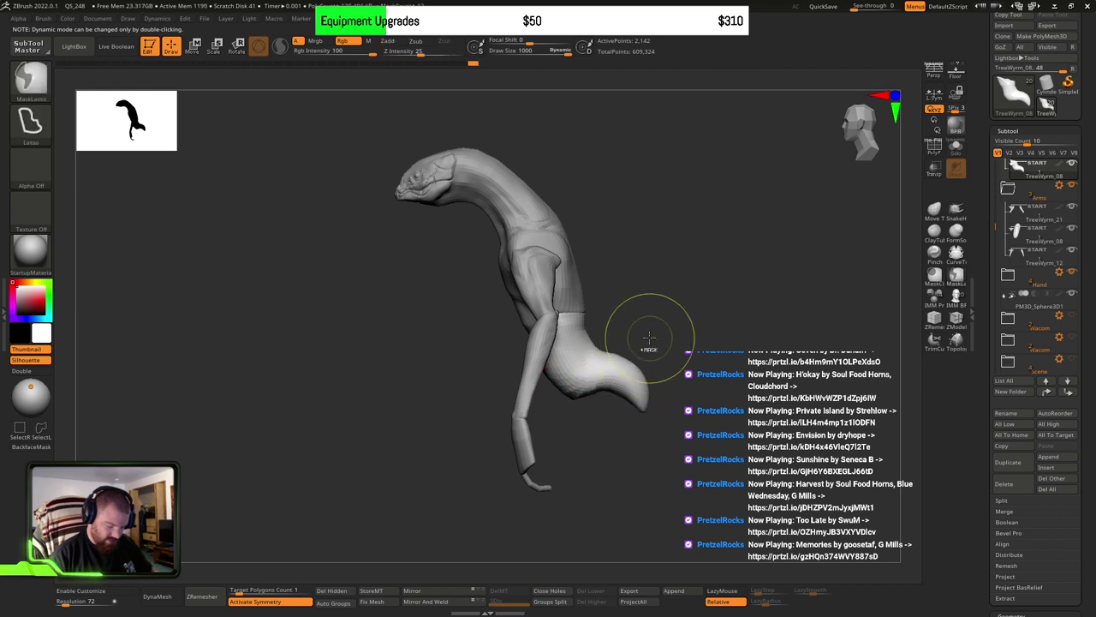
pyautogui.press('s')
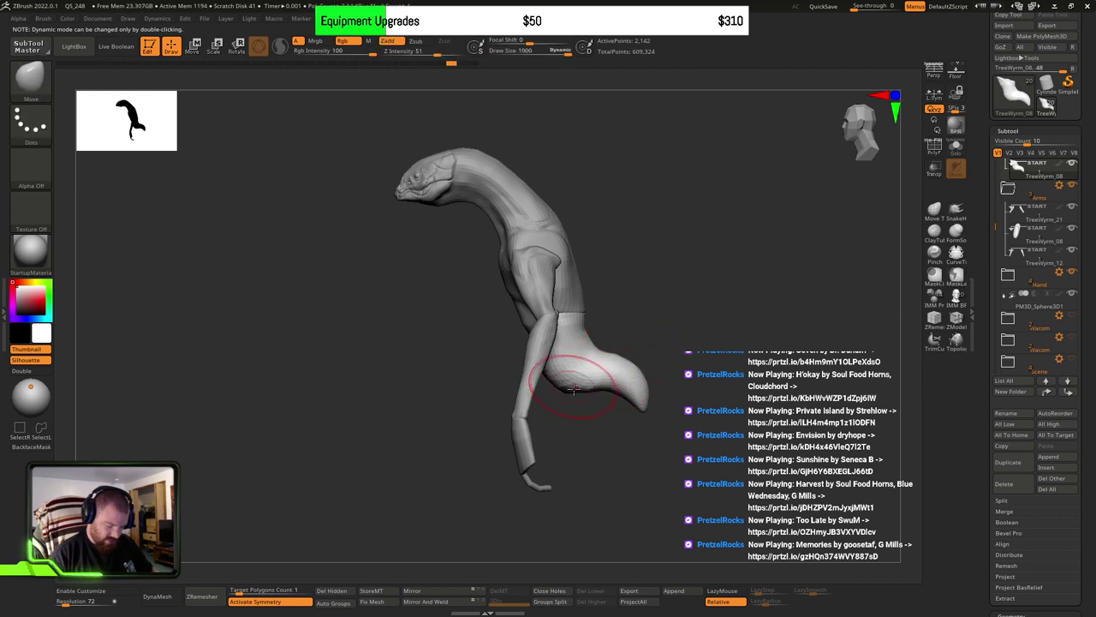
pyautogui.moveTo(553, 267); pyautogui.dragTo(577, 331, button='right')
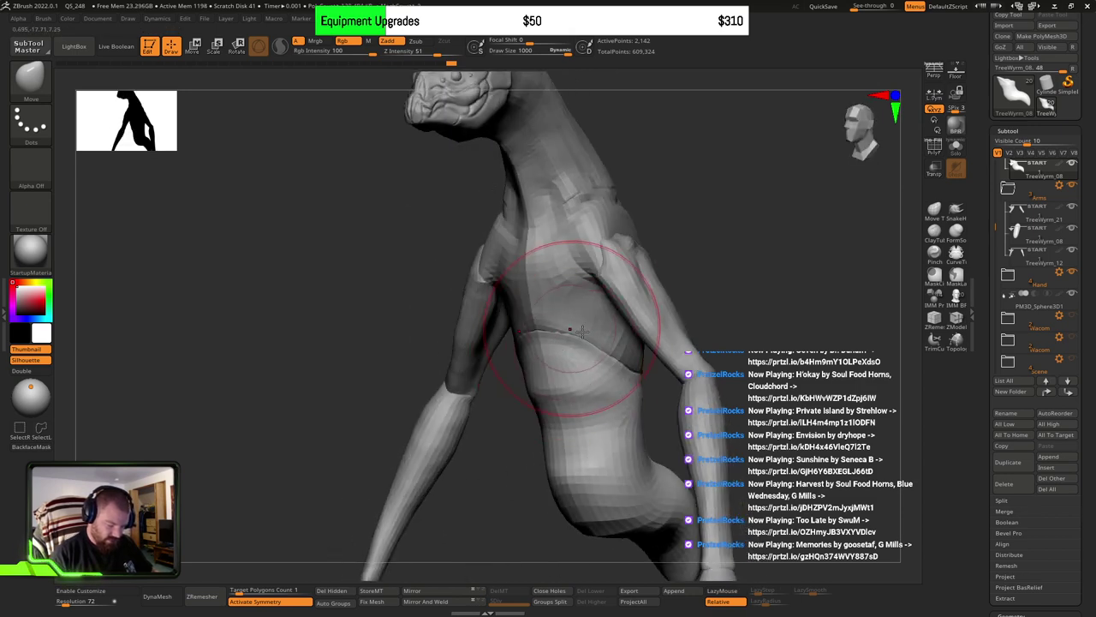
pyautogui.keyDown('ctrl'); pyautogui.moveTo(597, 367); pyautogui.dragTo(647, 346, button='right'); pyautogui.keyUp('ctrl')
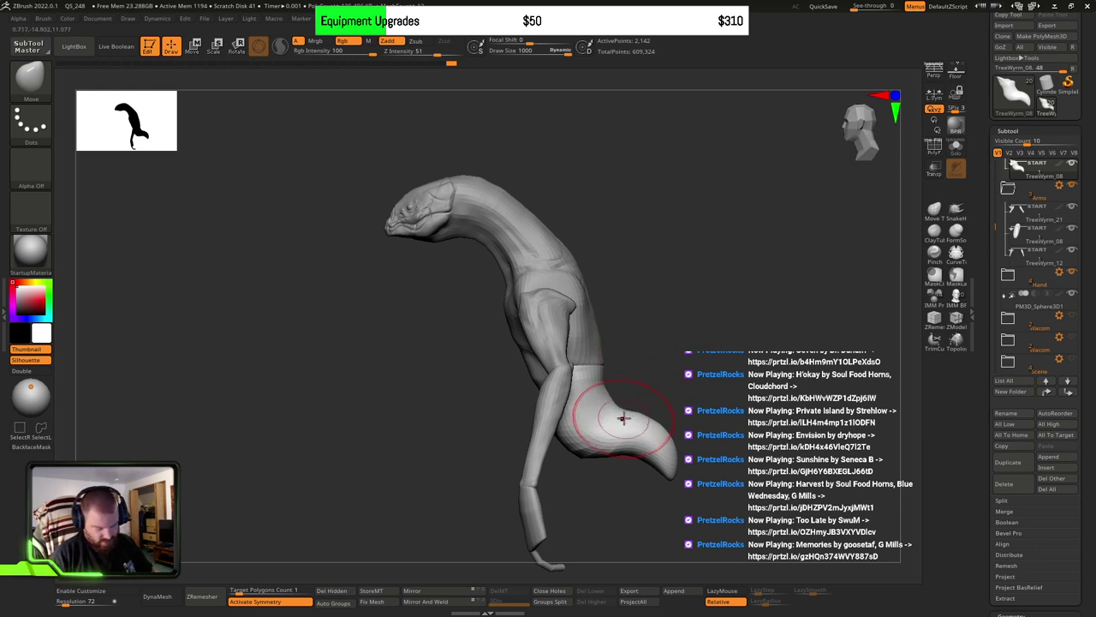
pyautogui.moveTo(631, 436)
pyautogui.mouseDown(button='right')
pyautogui.moveTo(611, 428)
pyautogui.moveTo(629, 385)
pyautogui.mouseUp(button='right')
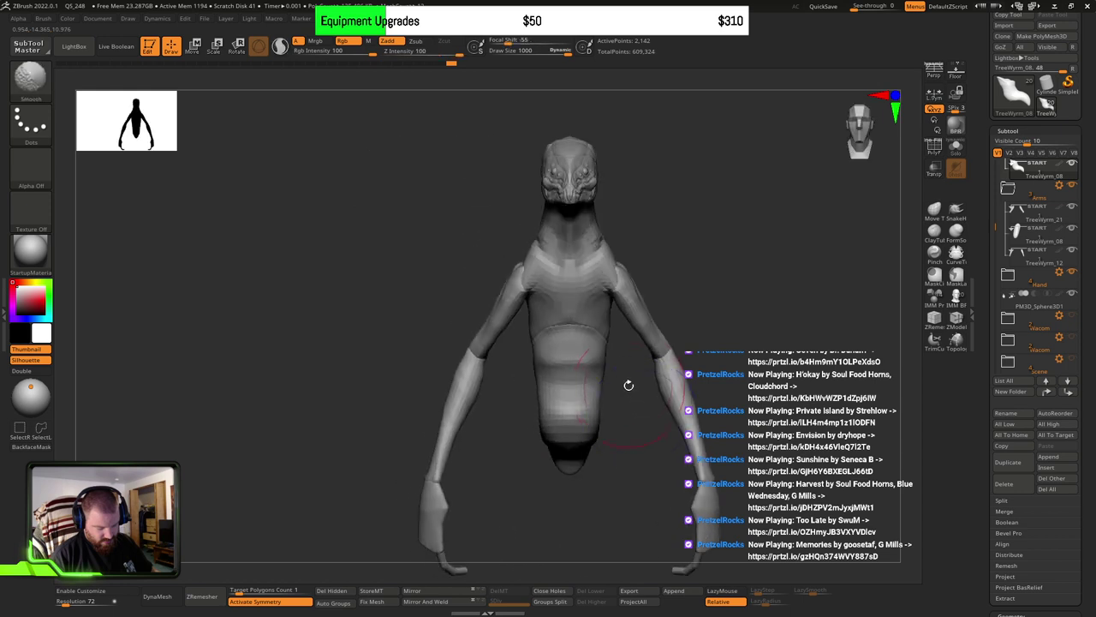
# Step: Select the upper arms TreeWyrm_21 to locate their folder, then collapse and hide the Arms folder
pyautogui.hotkey('ctrl', 'shift')
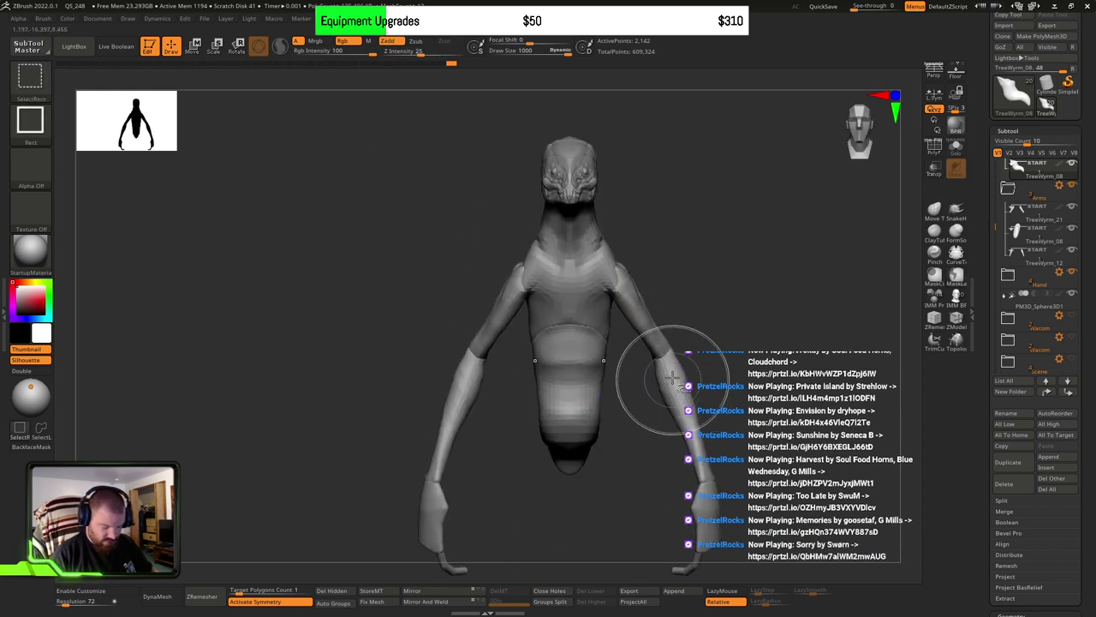
pyautogui.hotkey('ctrl', 'shift')
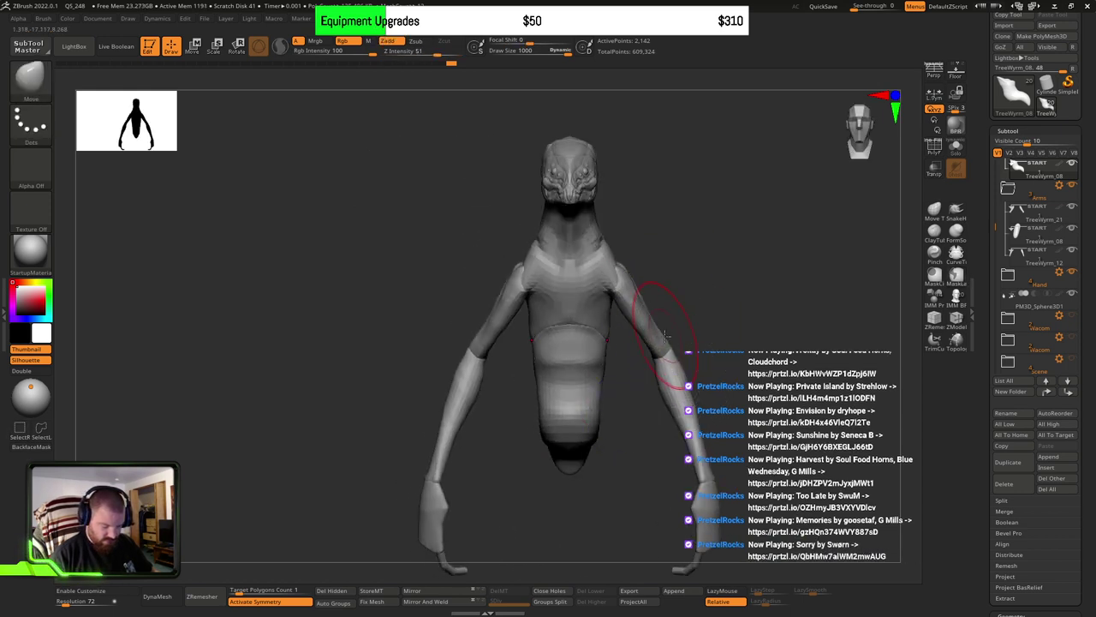
pyautogui.keyDown('alt'); pyautogui.click(667, 335); pyautogui.keyUp('alt')
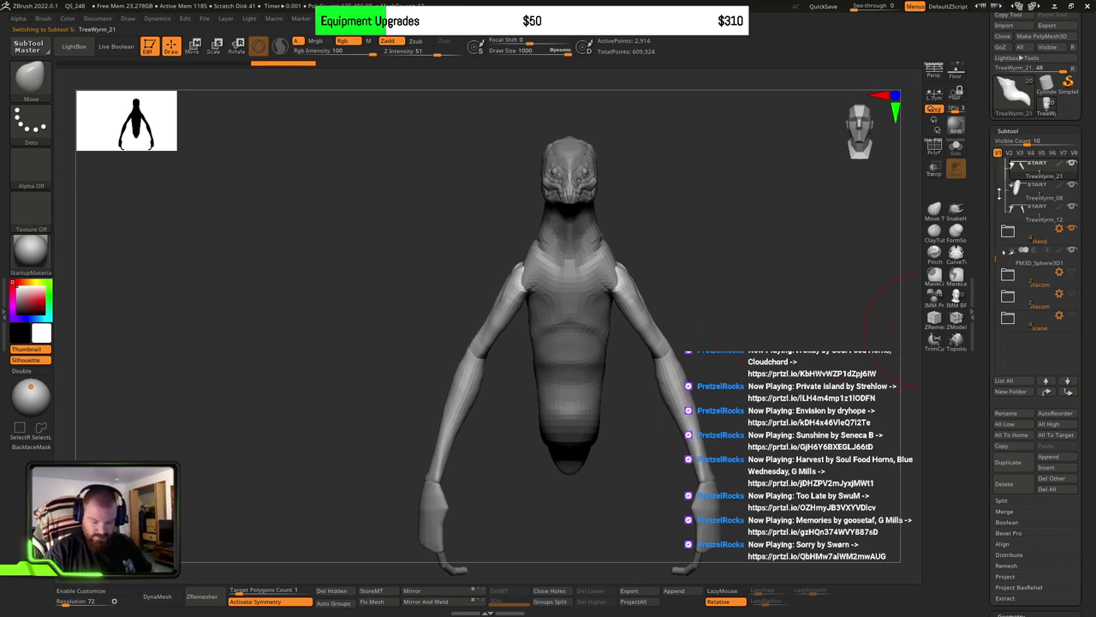
pyautogui.moveTo(992, 252); pyautogui.dragTo(992, 211)
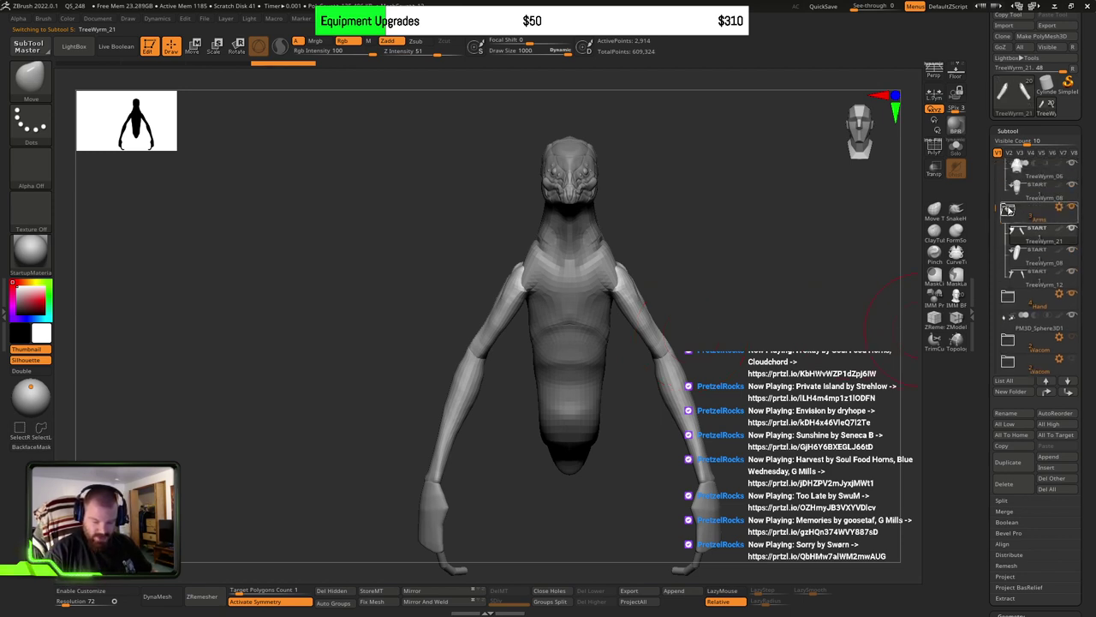
pyautogui.click(1009, 210)
pyautogui.click(1071, 207)
pyautogui.moveTo(706, 304); pyautogui.dragTo(684, 366)
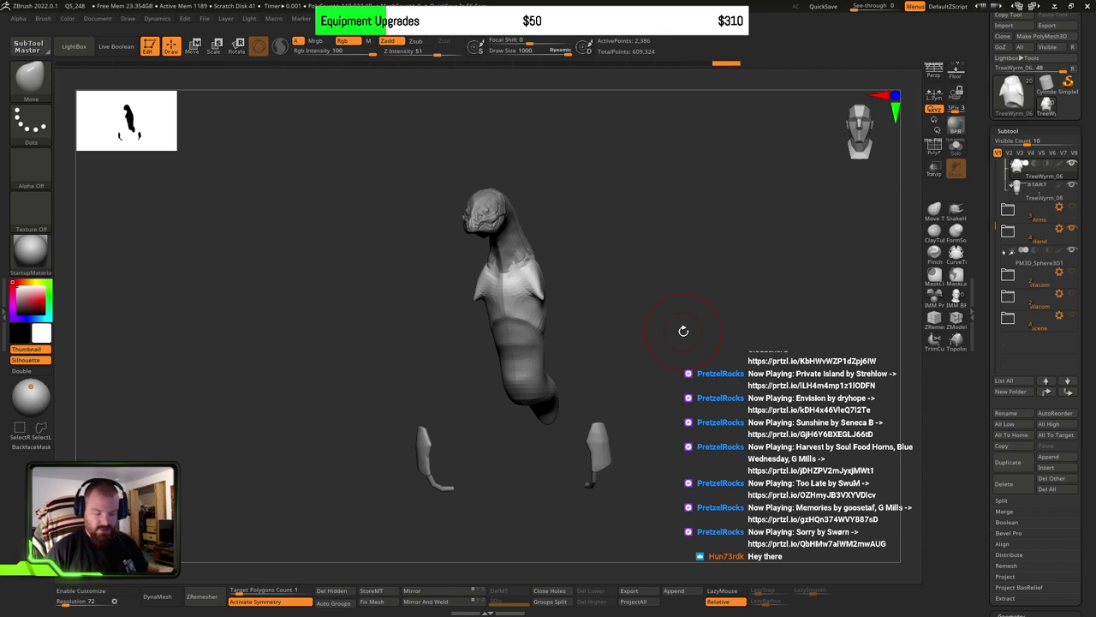
# Step: Hide the Hand folder so that only the head, neck and body pieces are displayed
pyautogui.moveTo(707, 380)
pyautogui.mouseDown()
pyautogui.moveTo(674, 401)
pyautogui.moveTo(702, 380)
pyautogui.moveTo(703, 394)
pyautogui.moveTo(721, 385)
pyautogui.mouseUp()
pyautogui.scroll(-1, 1088, 303)
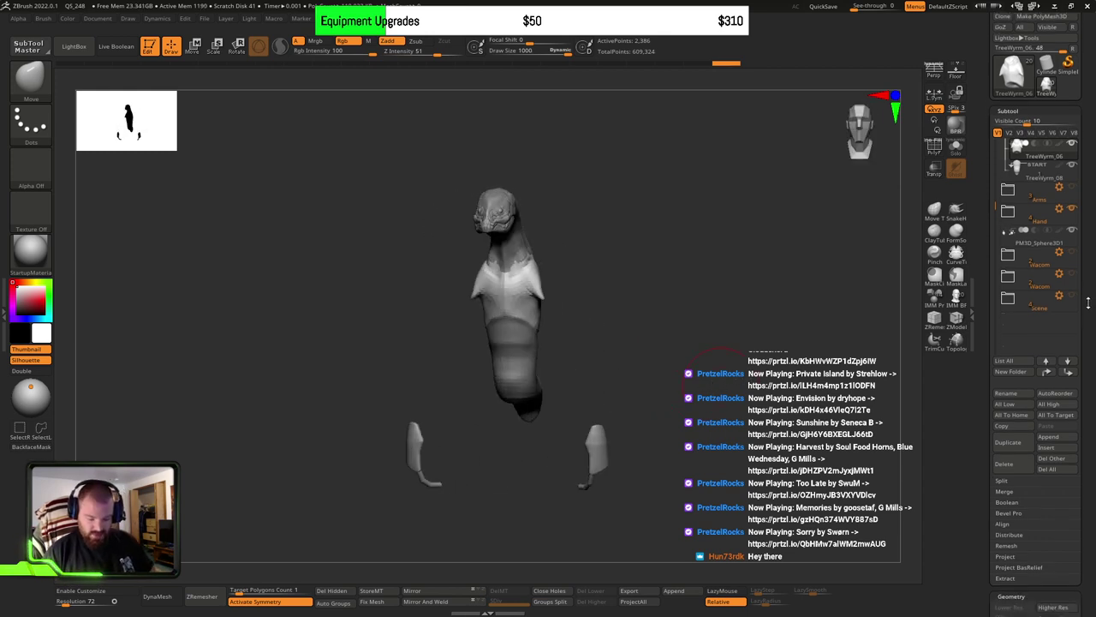
pyautogui.scroll(3, 1036, 223)
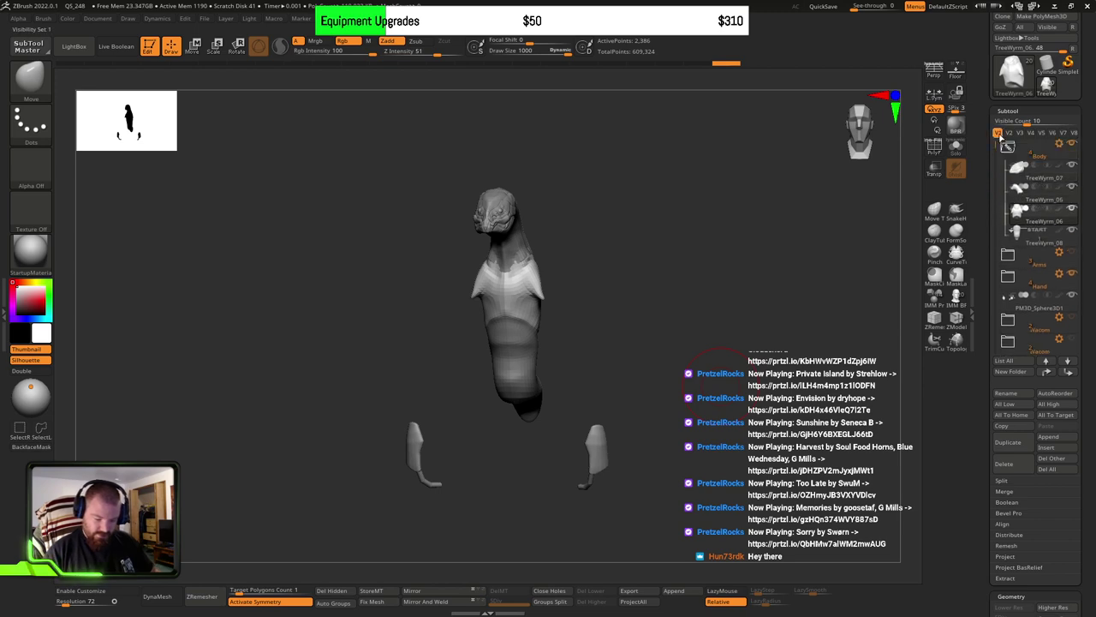
pyautogui.moveTo(1036, 229)
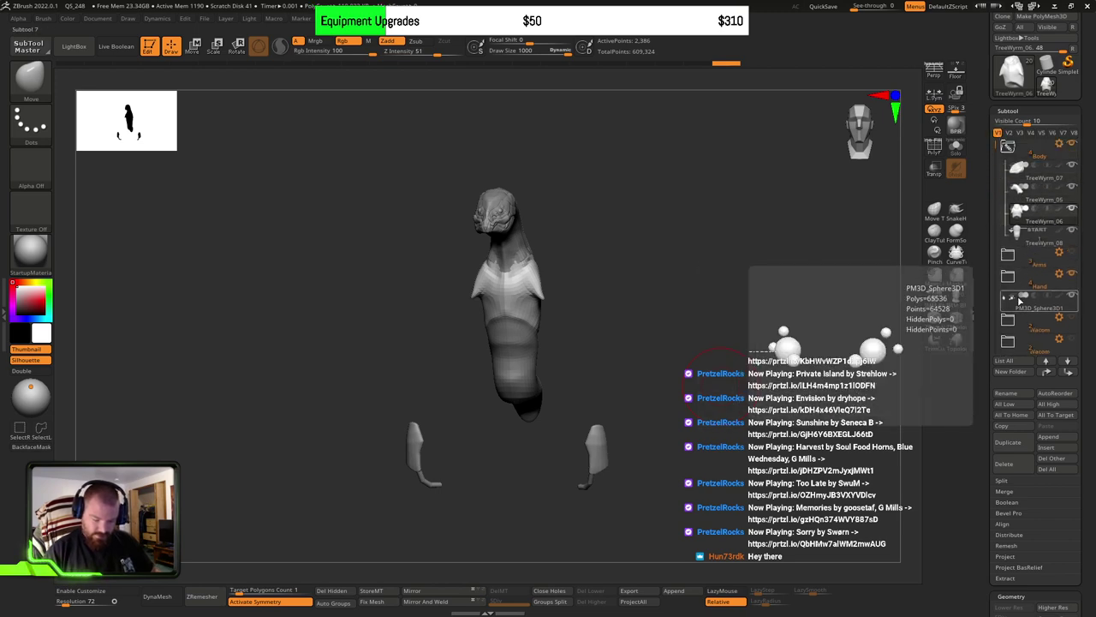
pyautogui.moveTo(690, 357)
pyautogui.mouseDown()
pyautogui.moveTo(659, 355)
pyautogui.moveTo(673, 354)
pyautogui.moveTo(663, 365)
pyautogui.moveTo(674, 354)
pyautogui.moveTo(684, 380)
pyautogui.moveTo(665, 367)
pyautogui.moveTo(682, 363)
pyautogui.moveTo(660, 284)
pyautogui.moveTo(588, 335)
pyautogui.moveTo(579, 389)
pyautogui.mouseUp()
pyautogui.click(1071, 274)
pyautogui.keyDown('alt'); pyautogui.moveTo(560, 297); pyautogui.dragTo(565, 334, button='right'); pyautogui.keyUp('alt')
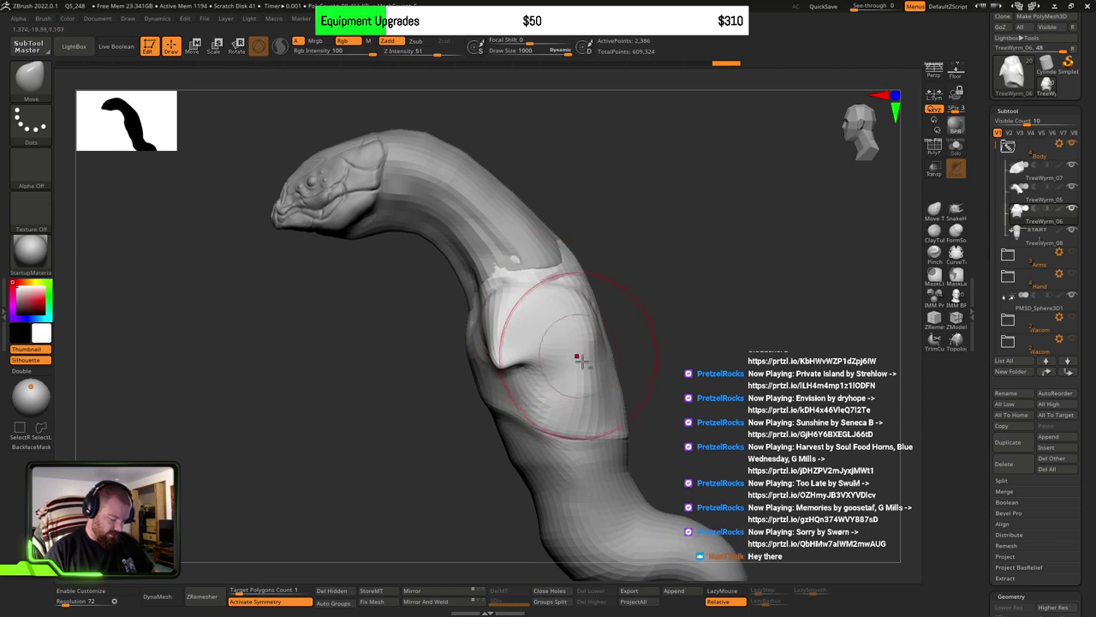
pyautogui.keyDown('ctrl'); pyautogui.moveTo(597, 391); pyautogui.dragTo(660, 383, button='right'); pyautogui.keyUp('ctrl')
pyautogui.keyDown('alt'); pyautogui.moveTo(659, 383); pyautogui.dragTo(614, 301); pyautogui.keyUp('alt')
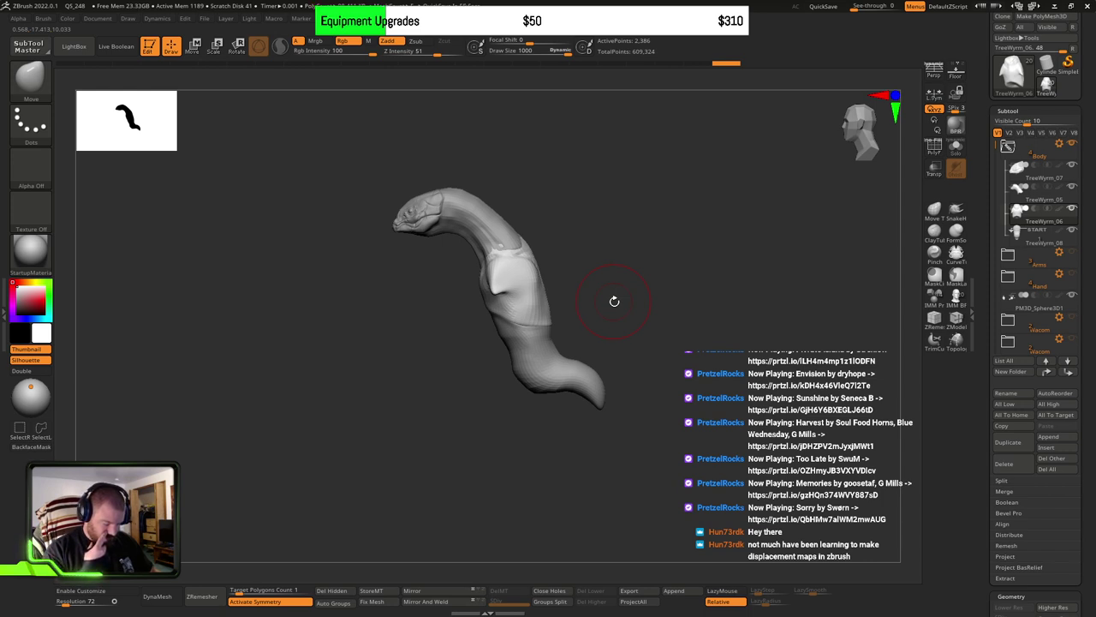
# Step: Rotate the torso TreeWyrm_06 with the gizmo and shift it down and forward beneath the neck
pyautogui.press('w')
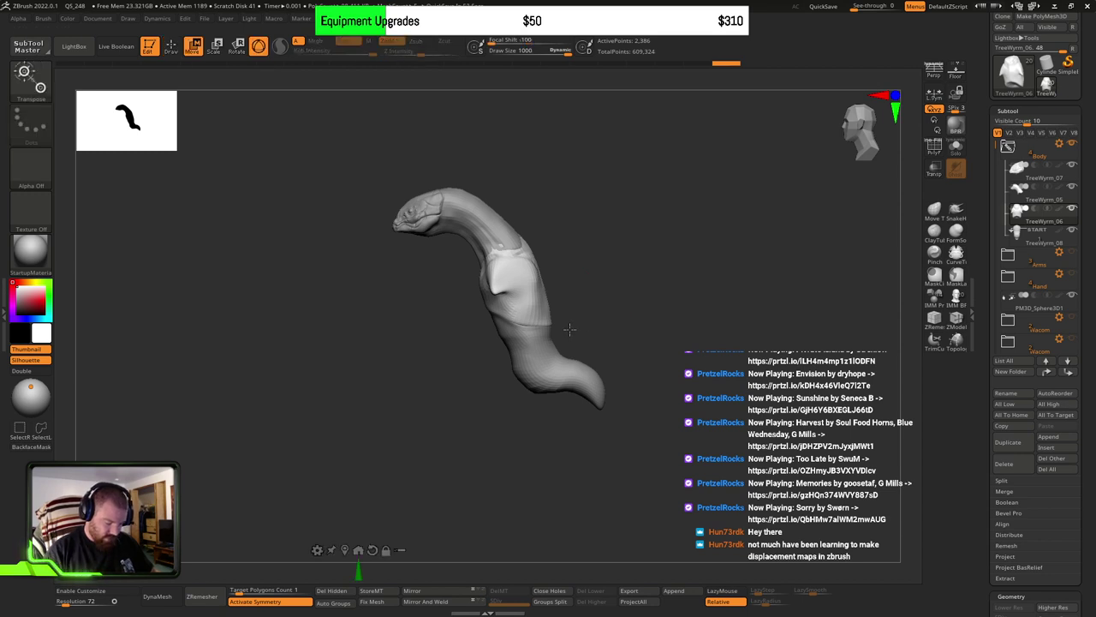
pyautogui.keyDown('ctrl'); pyautogui.moveTo(636, 279); pyautogui.dragTo(636, 335, button='right'); pyautogui.keyUp('ctrl')
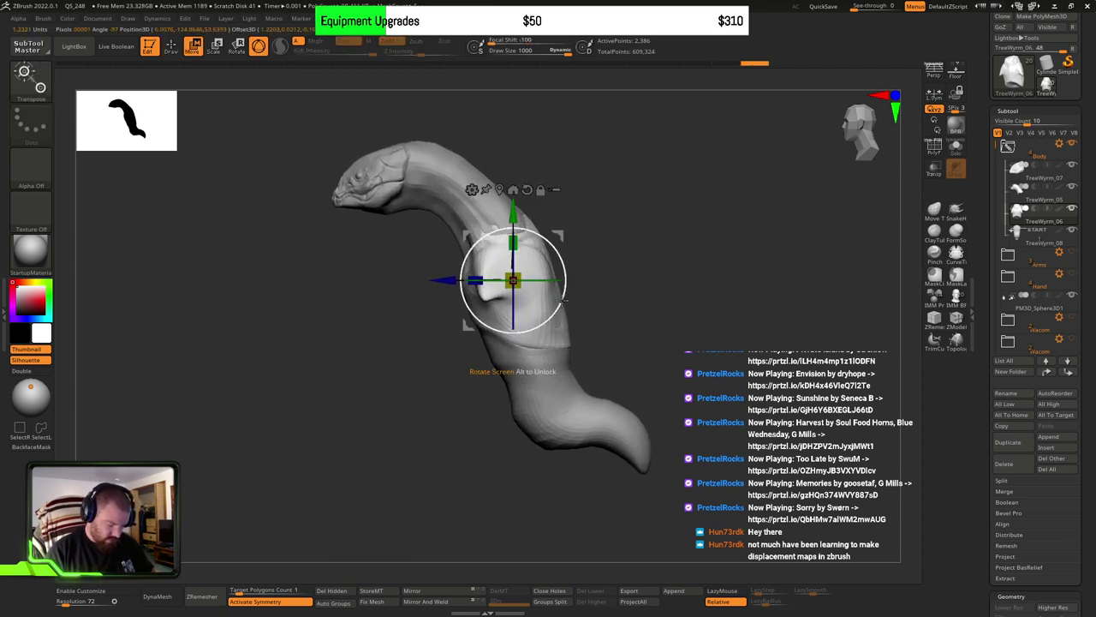
pyautogui.moveTo(561, 301); pyautogui.dragTo(564, 272)
pyautogui.moveTo(559, 325); pyautogui.dragTo(541, 350)
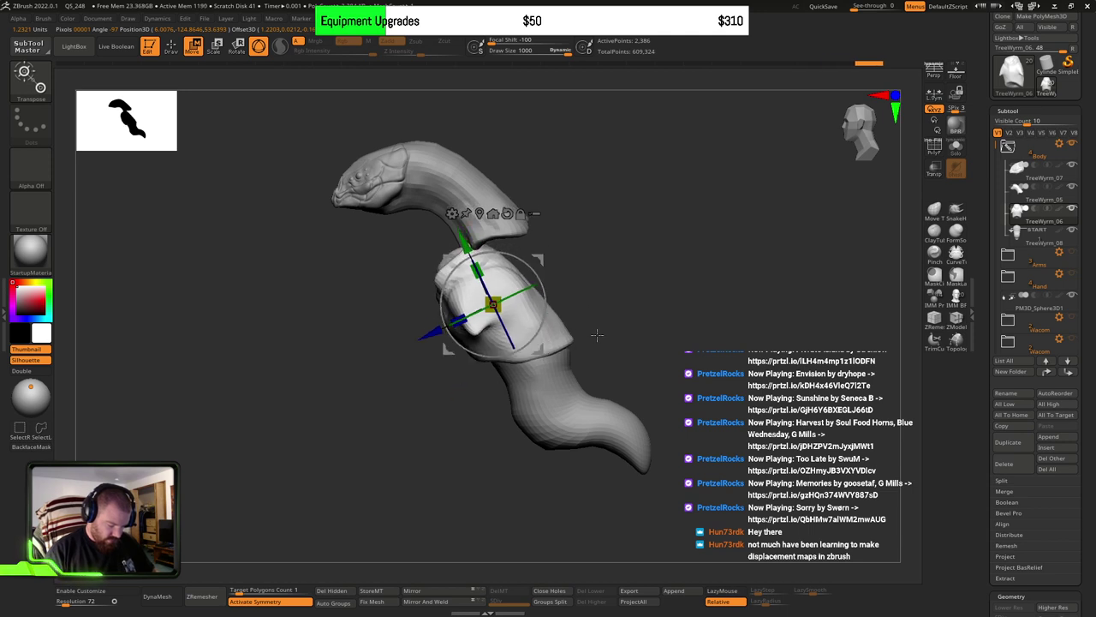
pyautogui.press('q')
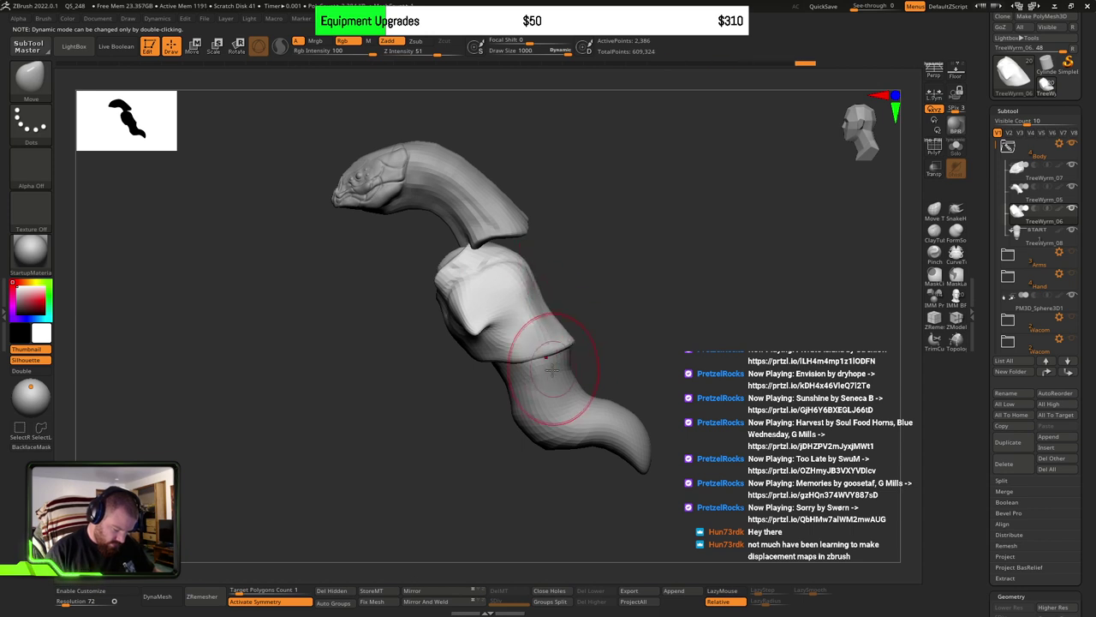
# Step: Select the lower body TreeWyrm_08 and rotate it so the tail swings up and back behind the torso
pyautogui.keyDown('alt'); pyautogui.click(587, 415); pyautogui.keyUp('alt')
pyautogui.press('w')
pyautogui.moveTo(593, 410)
pyautogui.mouseDown()
pyautogui.moveTo(584, 408)
pyautogui.moveTo(584, 368)
pyautogui.moveTo(582, 397)
pyautogui.moveTo(664, 428)
pyautogui.moveTo(572, 448)
pyautogui.moveTo(530, 435)
pyautogui.moveTo(593, 406)
pyautogui.mouseUp()
pyautogui.press('q')
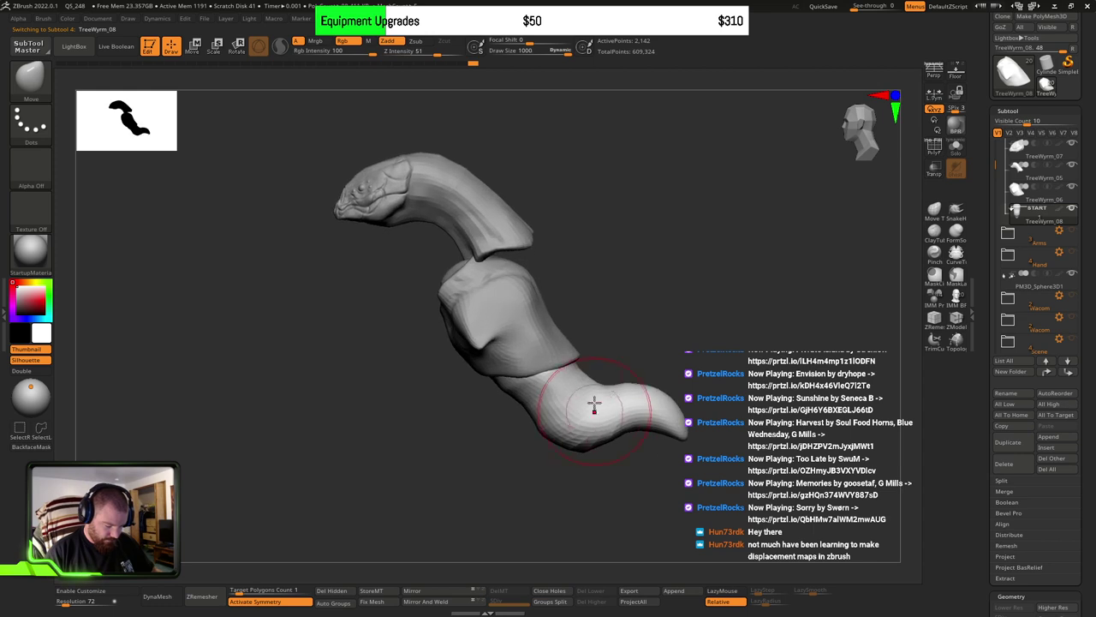
# Step: Select the torso TreeWyrm_06 and merge it down with the lower body TreeWyrm_08
pyautogui.keyDown('alt'); pyautogui.click(550, 334); pyautogui.keyUp('alt')
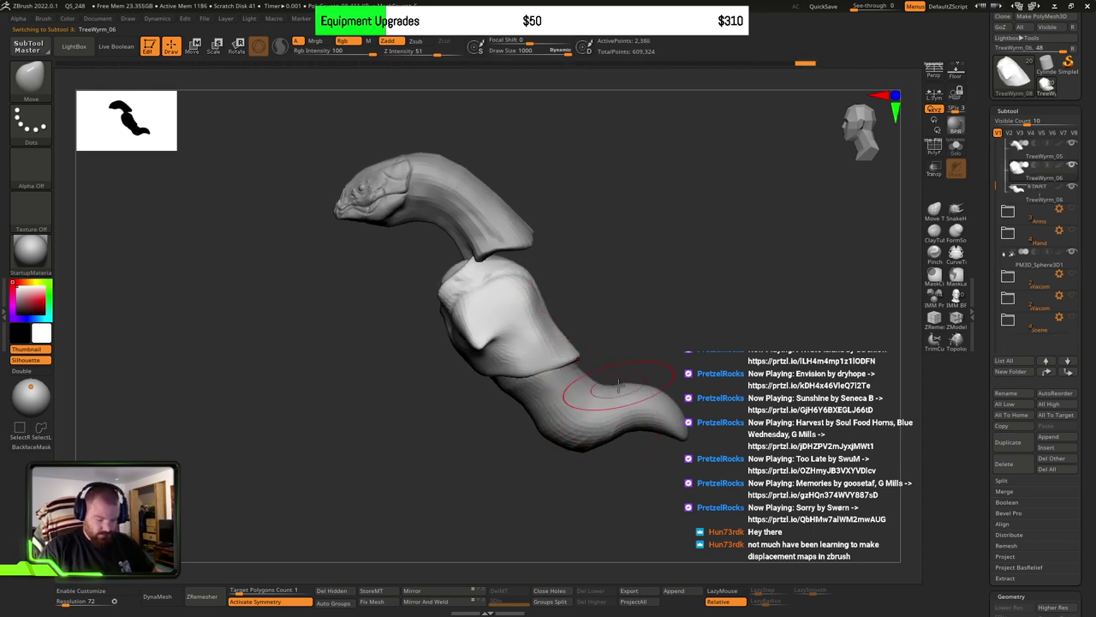
pyautogui.click(1013, 495)
pyautogui.click(1015, 500)
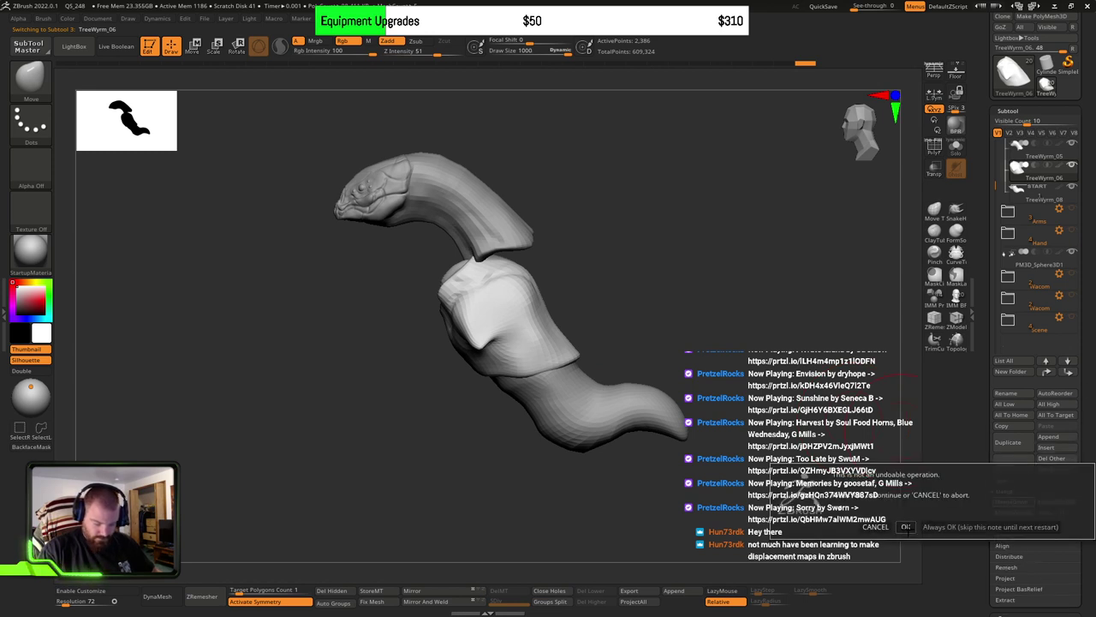
pyautogui.click(905, 526)
# Step: Rotate the merged torso and tail toward horizontal and move the piece up and back to meet the neck
pyautogui.press('w')
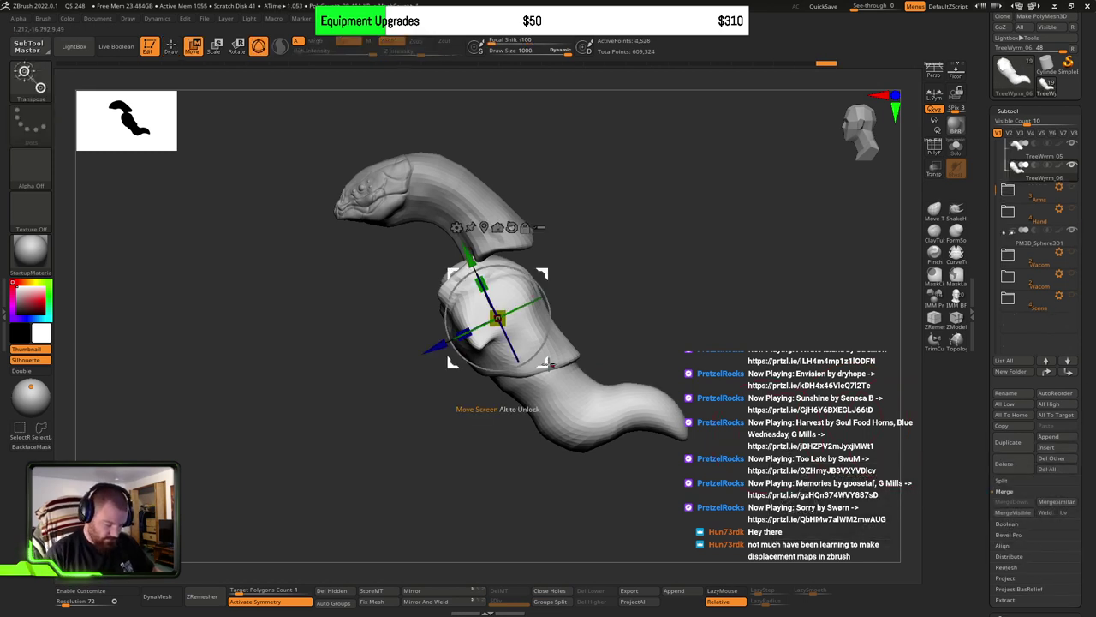
pyautogui.moveTo(538, 355); pyautogui.dragTo(579, 326)
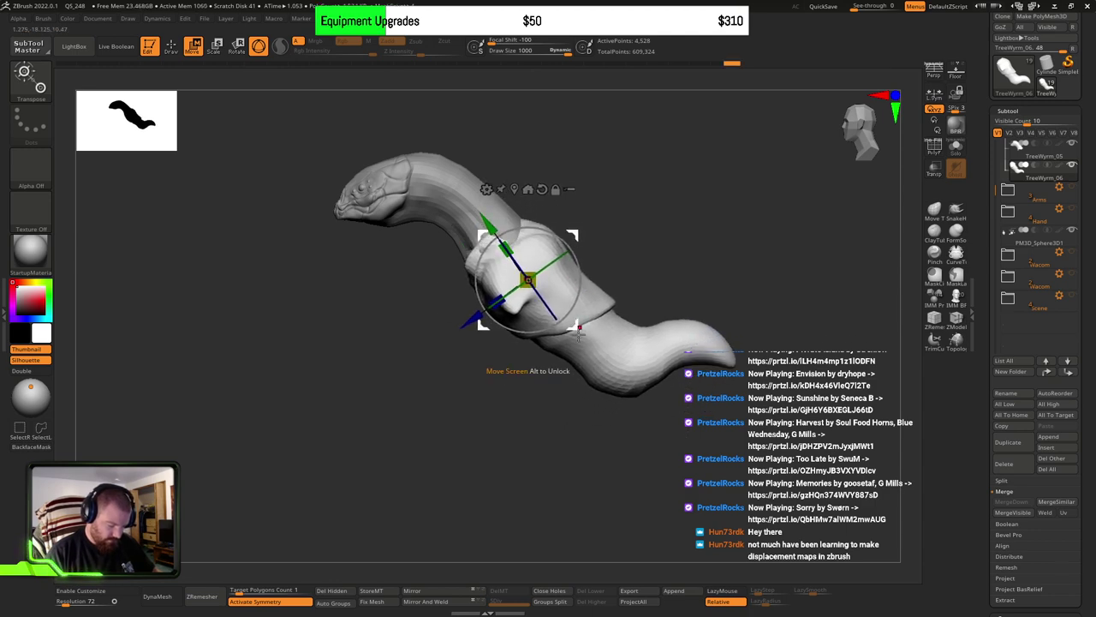
pyautogui.moveTo(514, 425); pyautogui.dragTo(535, 414)
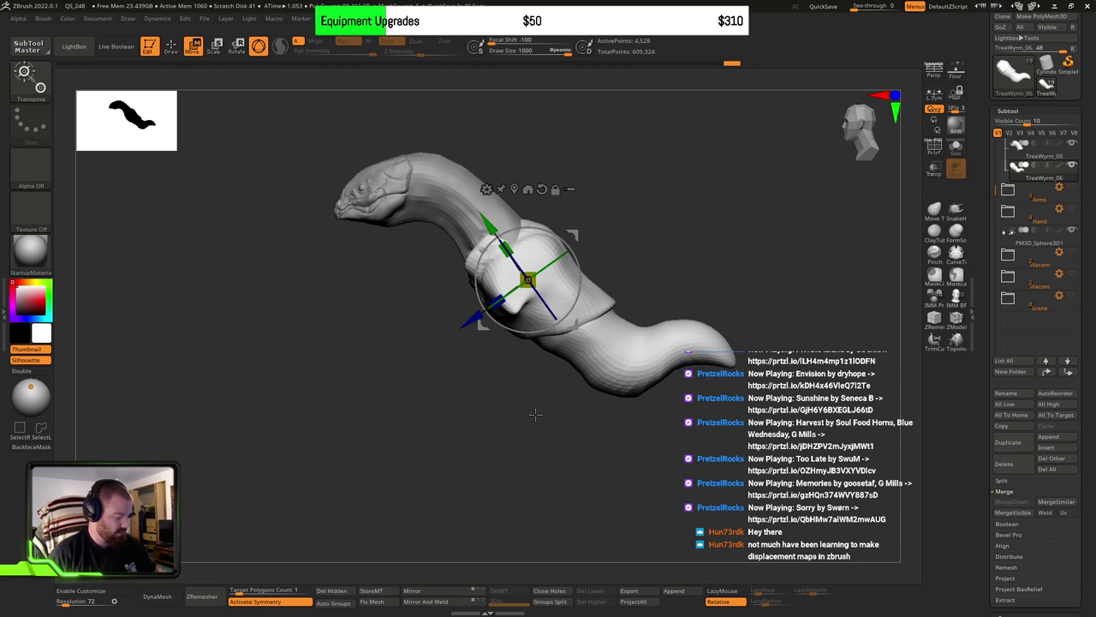
pyautogui.moveTo(536, 415); pyautogui.dragTo(581, 416)
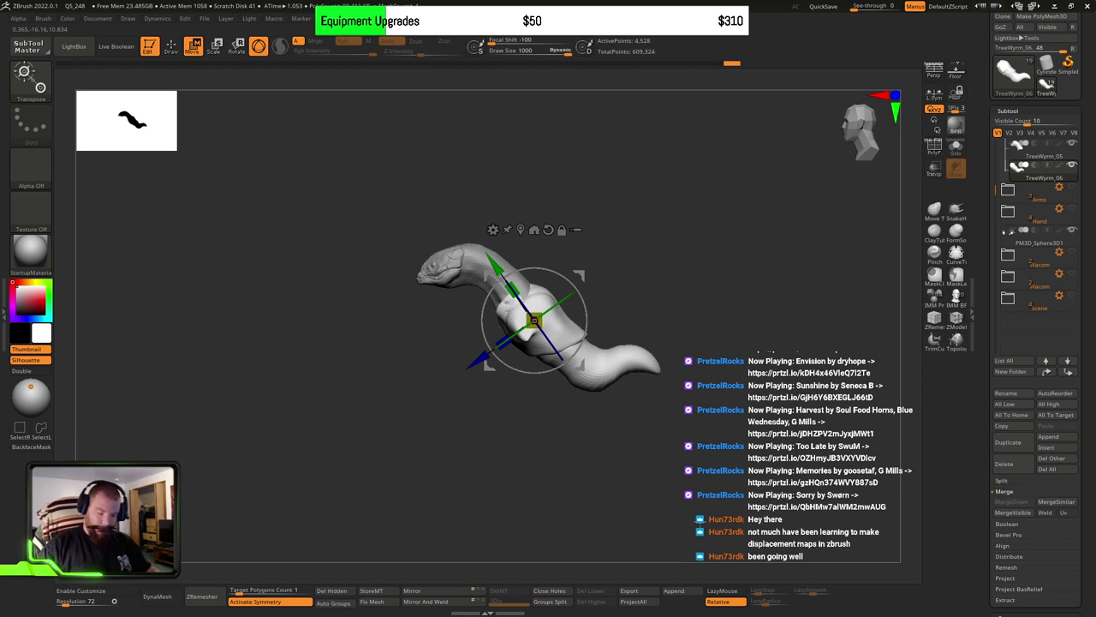
pyautogui.keyDown('alt'); pyautogui.moveTo(633, 355); pyautogui.dragTo(694, 356, button='right'); pyautogui.keyUp('alt')
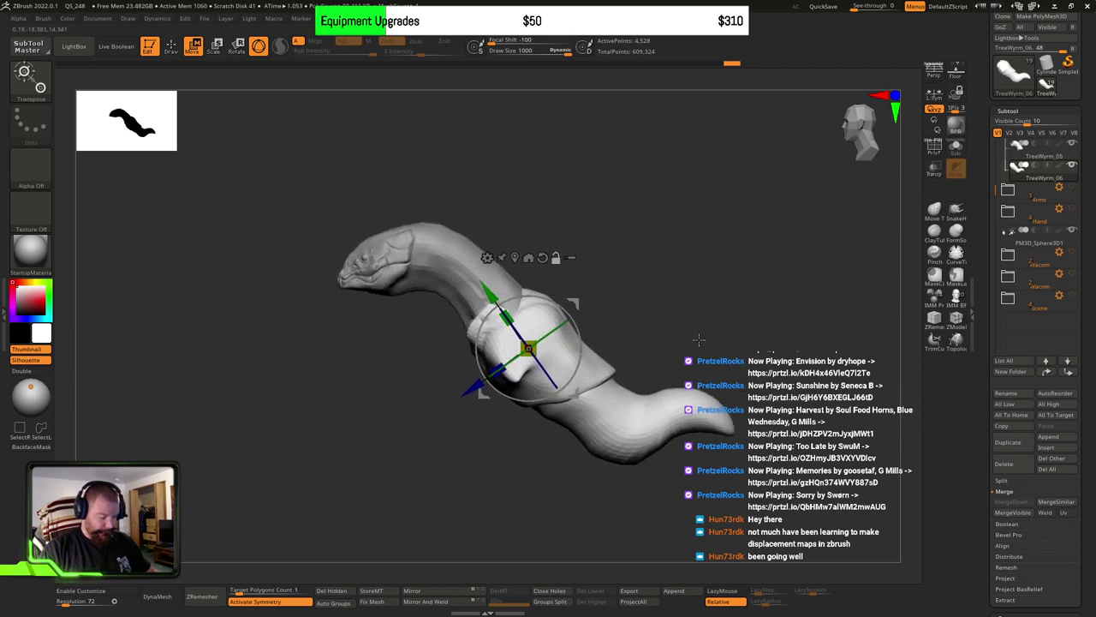
# Step: Move the PM3D_Sphere3D1 subtool into the Body folder, directly below TreeWyrm_07
pyautogui.moveTo(995, 192); pyautogui.dragTo(995, 145)
pyautogui.moveTo(1014, 276); pyautogui.dragTo(1003, 216)
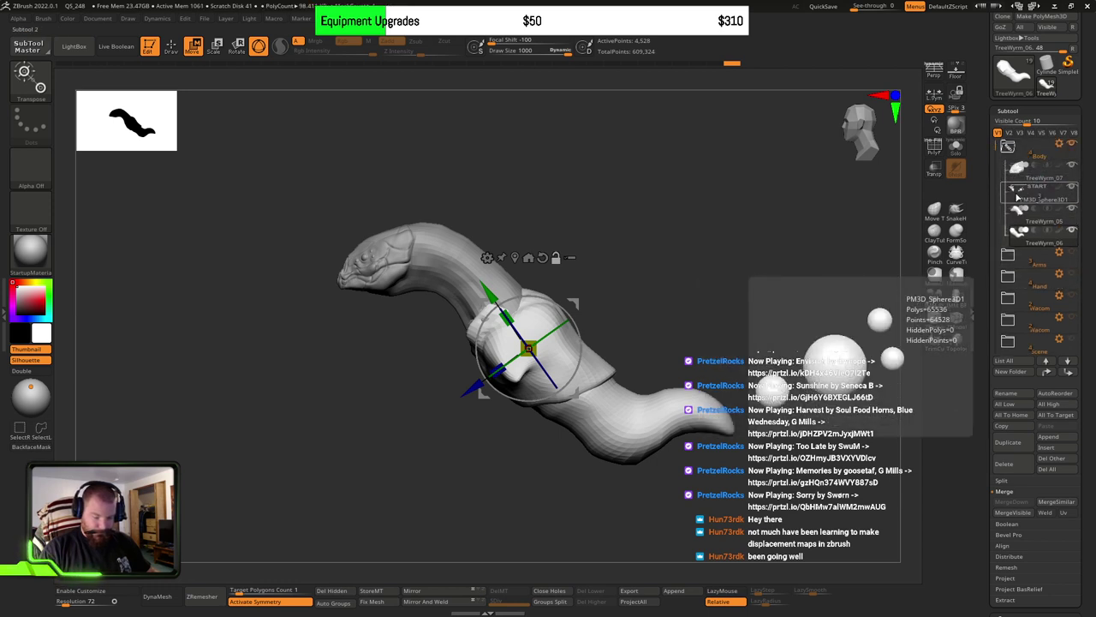
pyautogui.click(1017, 238)
pyautogui.click(1011, 257)
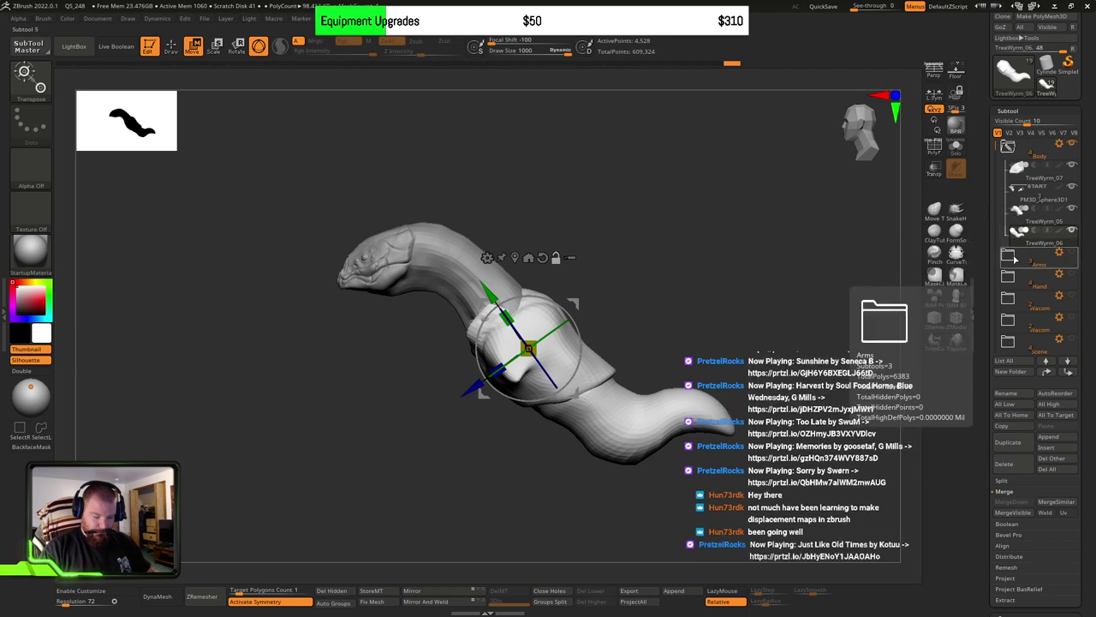
# Step: Delete the Hand folder and the Arms folder together with all the subtools inside them
pyautogui.click(1061, 274)
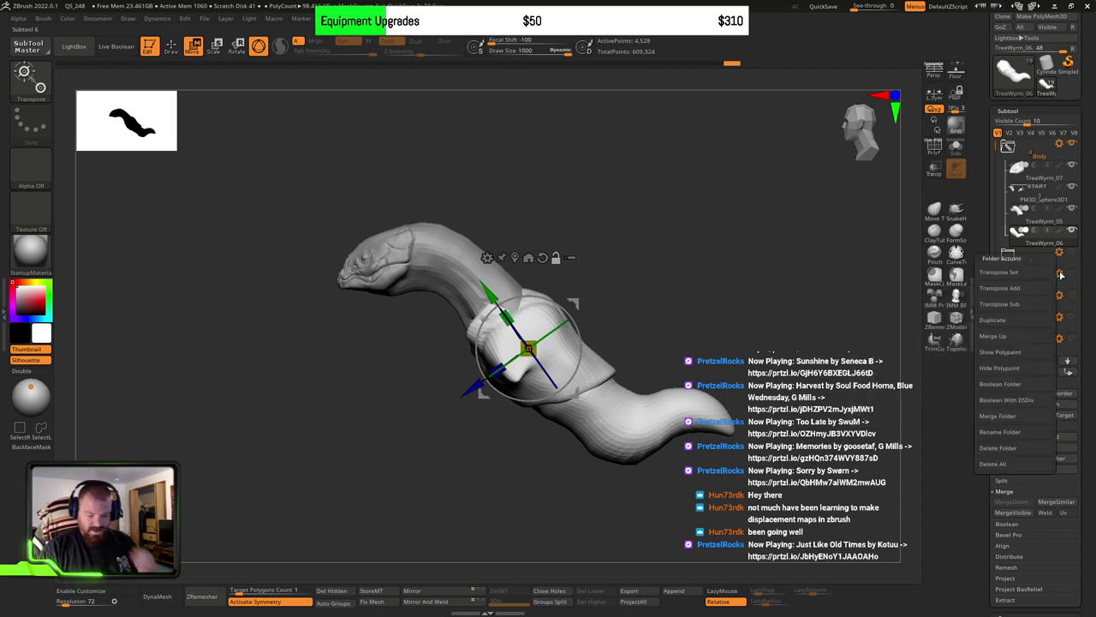
pyautogui.click(1013, 464)
pyautogui.click(906, 499)
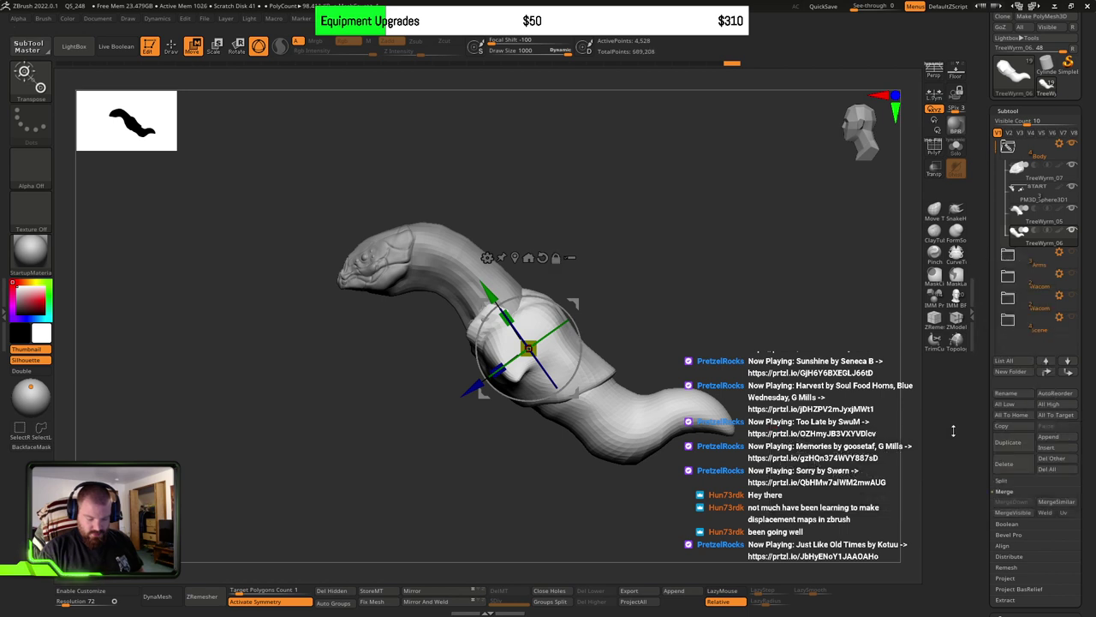
pyautogui.click(1072, 253)
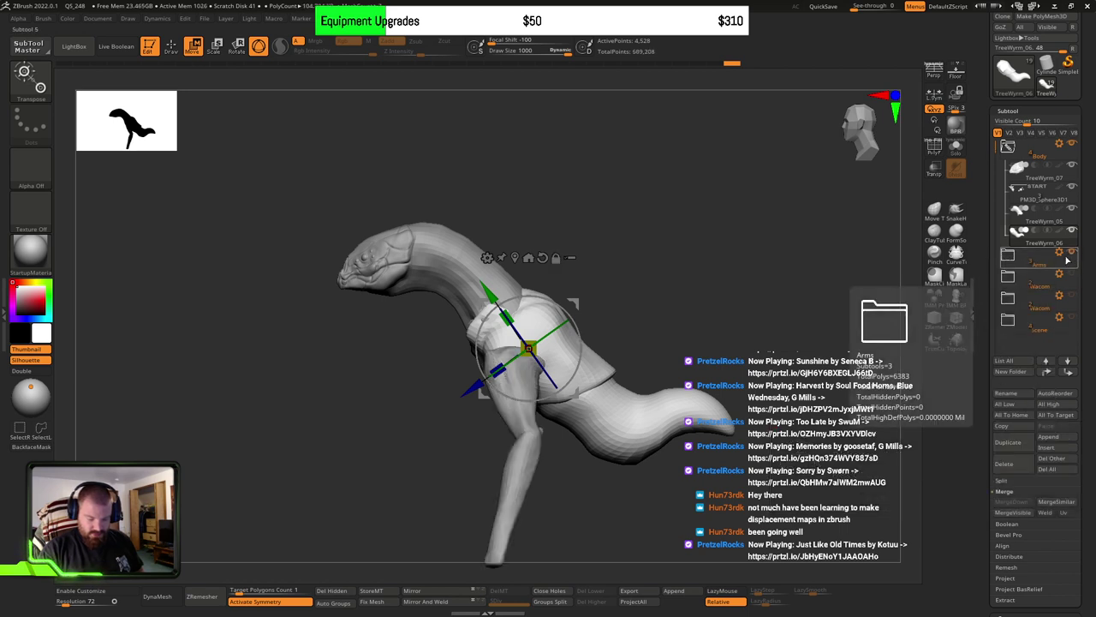
pyautogui.click(1059, 251)
pyautogui.click(1013, 463)
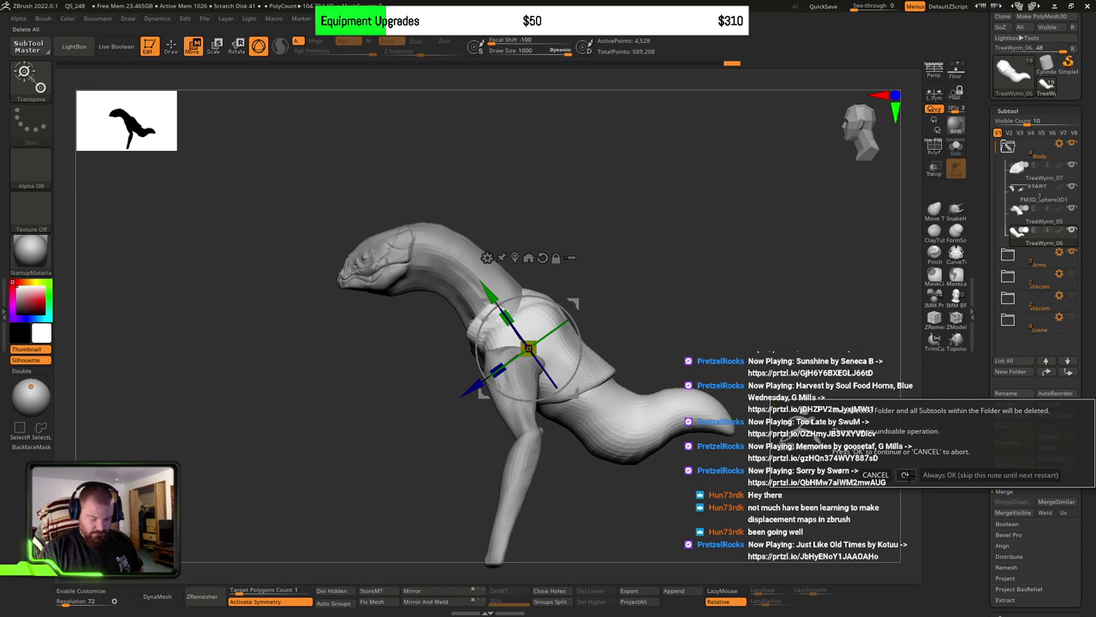
pyautogui.click(905, 474)
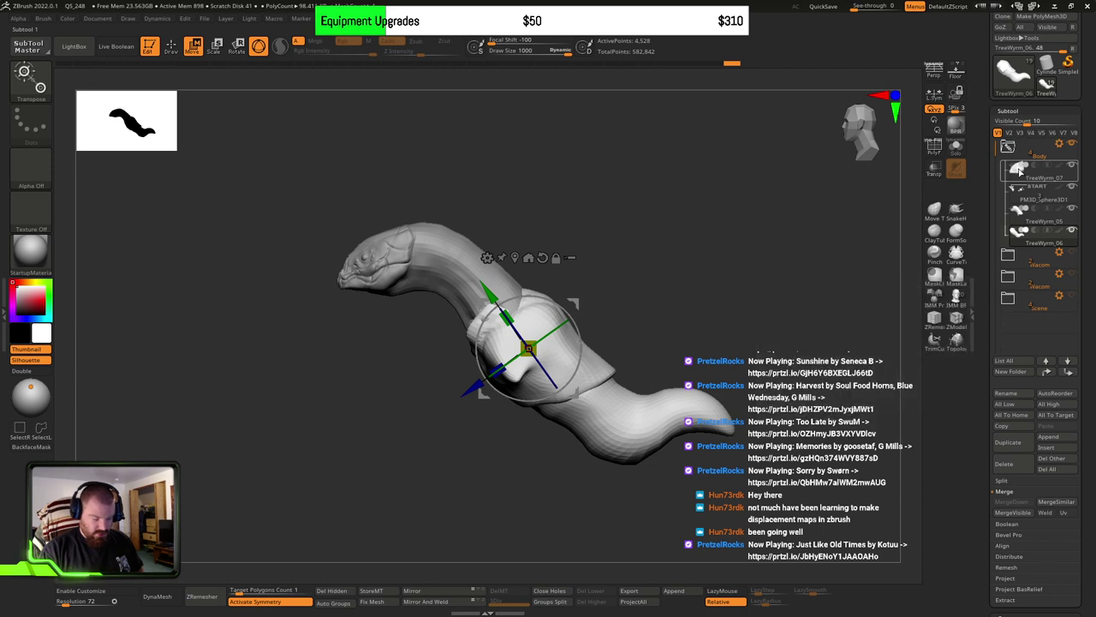
# Step: Turn on the PolyFrame display and make the neck TreeWyrm_05 the active subtool
pyautogui.click(935, 169)
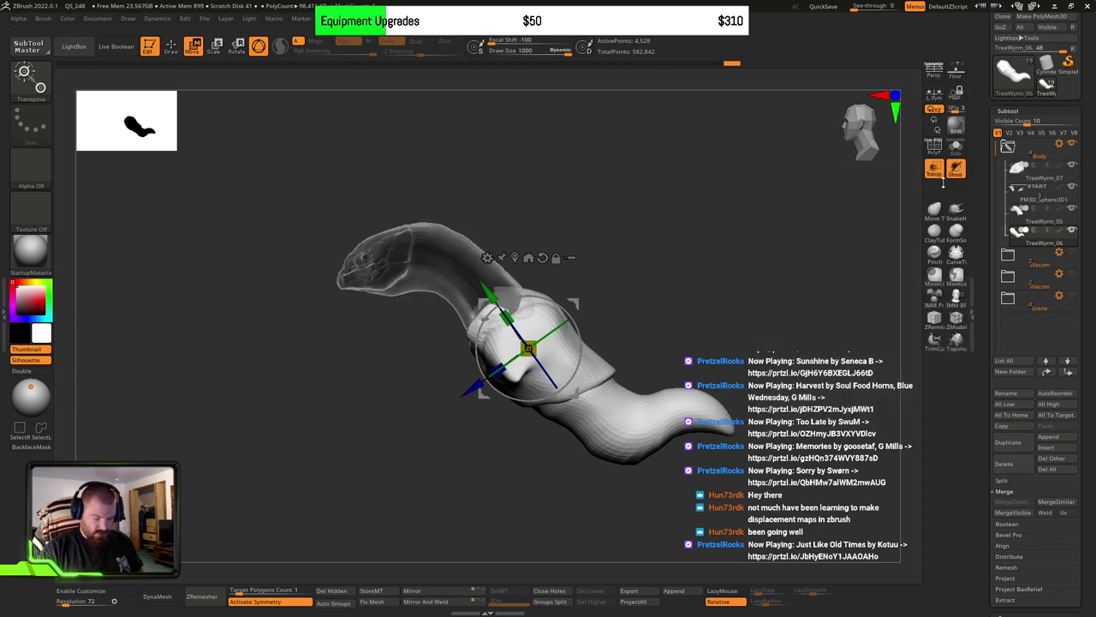
pyautogui.click(934, 169)
pyautogui.click(935, 147)
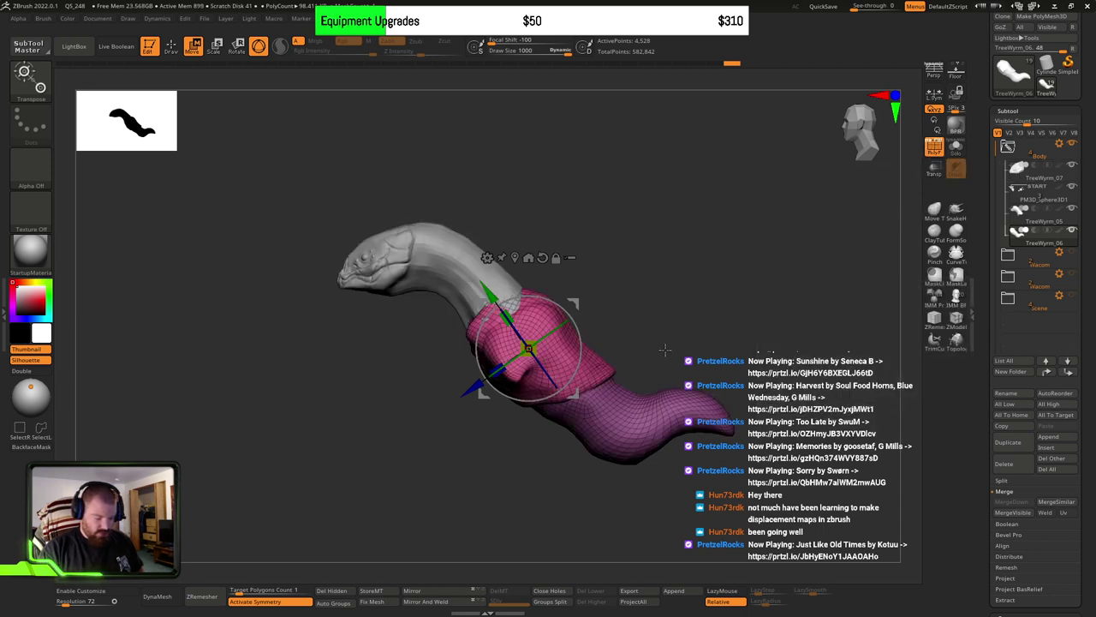
pyautogui.moveTo(1017, 214)
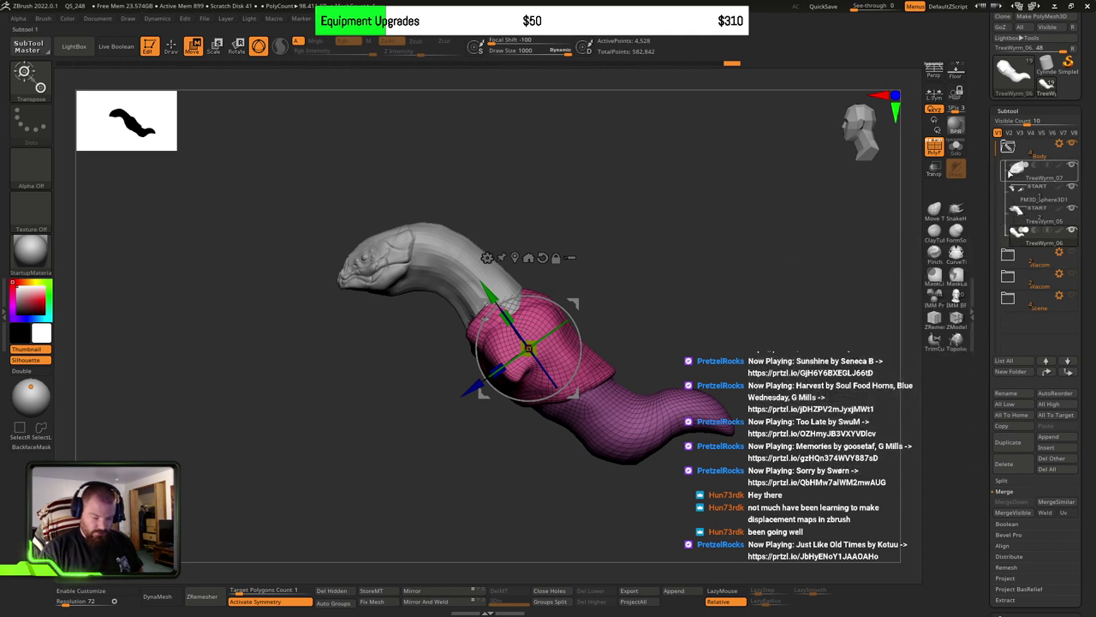
pyautogui.click(1017, 216)
pyautogui.click(1017, 220)
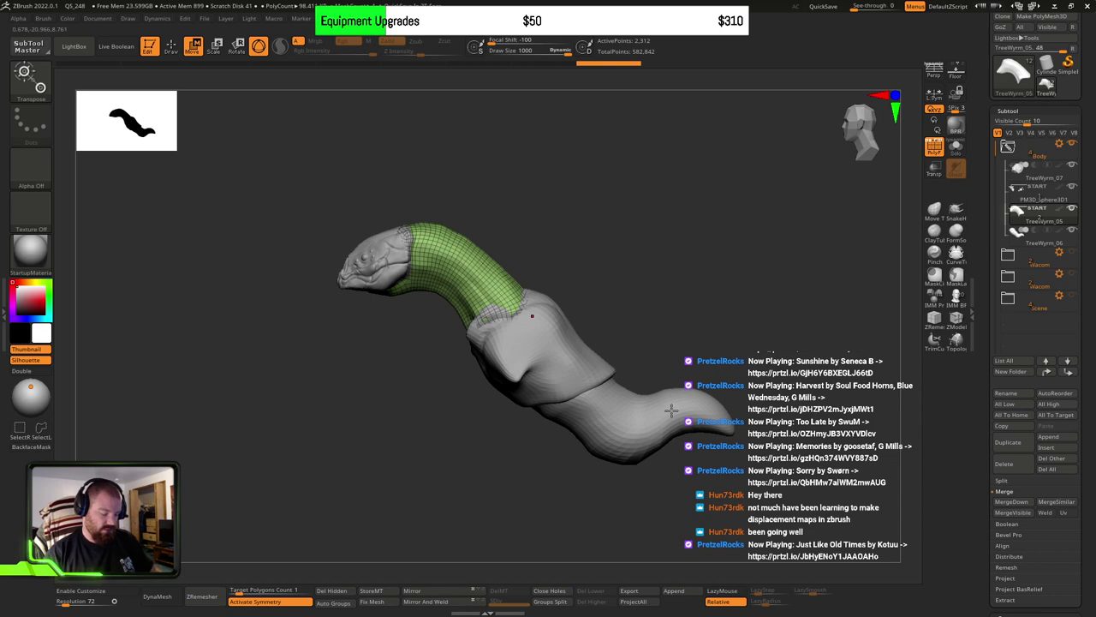
# Step: Examine the neck's polygon flow and its joins with the head and torso from the front and side
pyautogui.moveTo(634, 492)
pyautogui.mouseDown()
pyautogui.moveTo(637, 505)
pyautogui.moveTo(640, 481)
pyautogui.mouseUp()
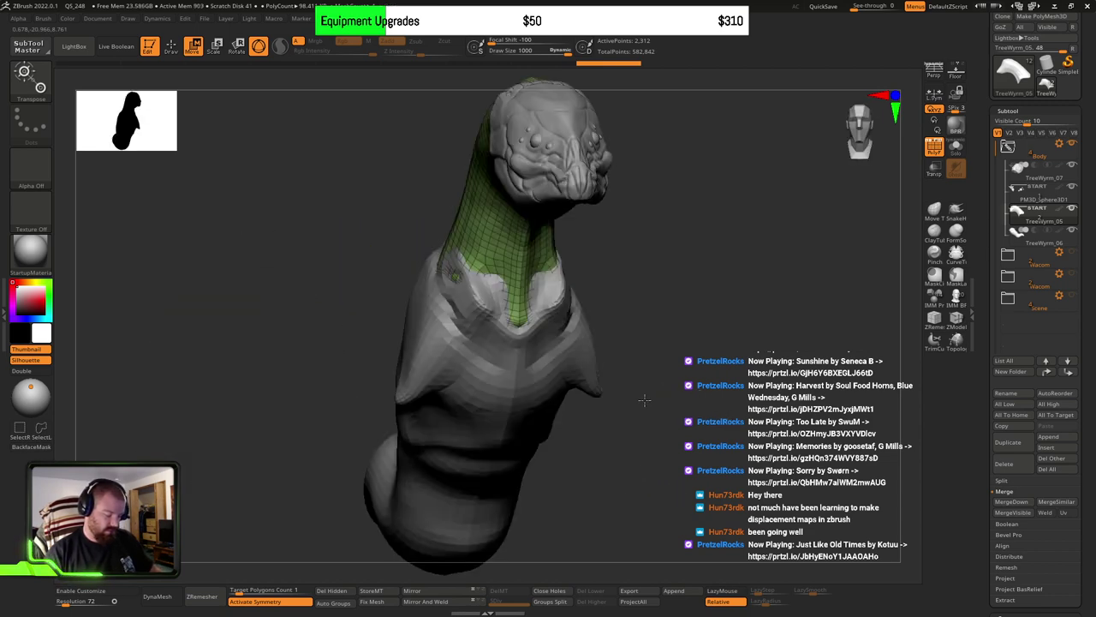
pyautogui.moveTo(727, 428); pyautogui.dragTo(746, 399)
pyautogui.press('f')
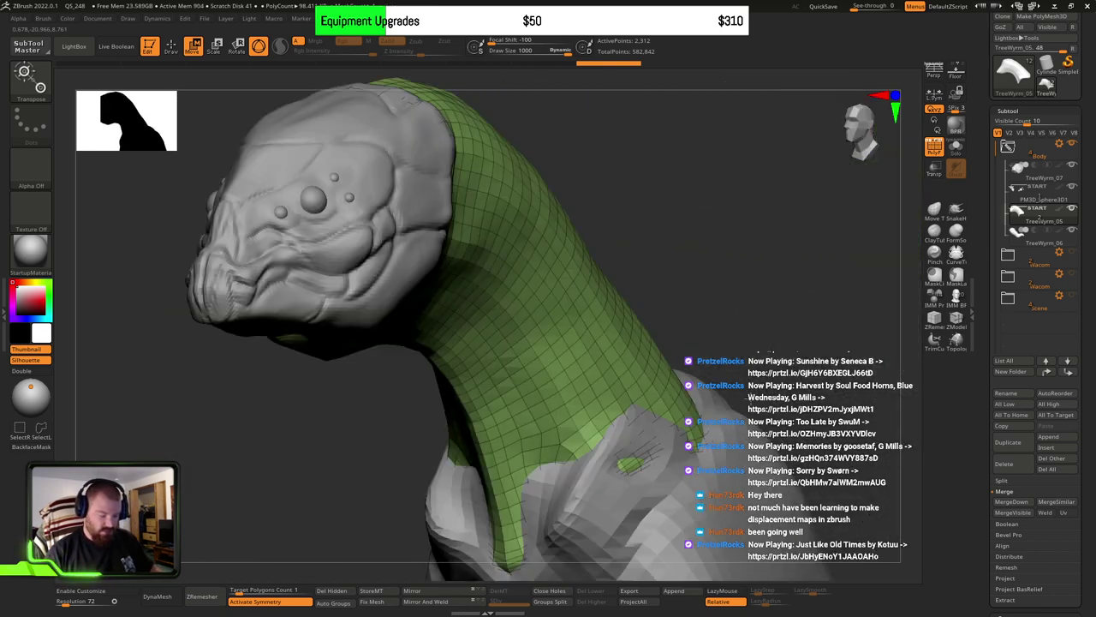
pyautogui.keyDown('ctrl'); pyautogui.moveTo(691, 435); pyautogui.dragTo(414, 169, button='right'); pyautogui.keyUp('ctrl')
pyautogui.moveTo(668, 376); pyautogui.dragTo(595, 414, button='right')
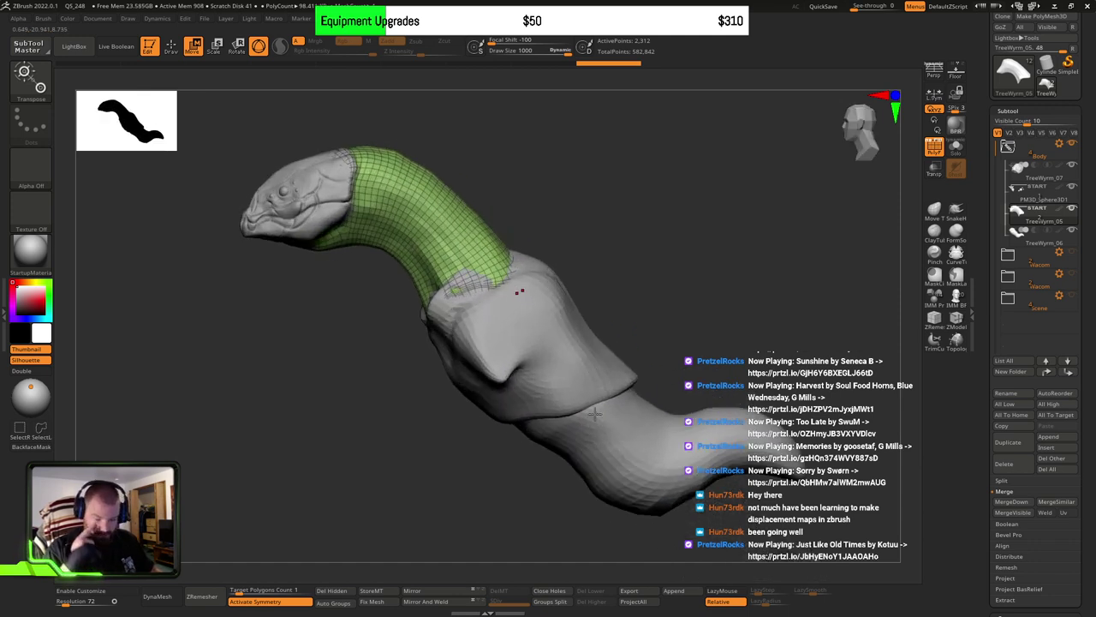
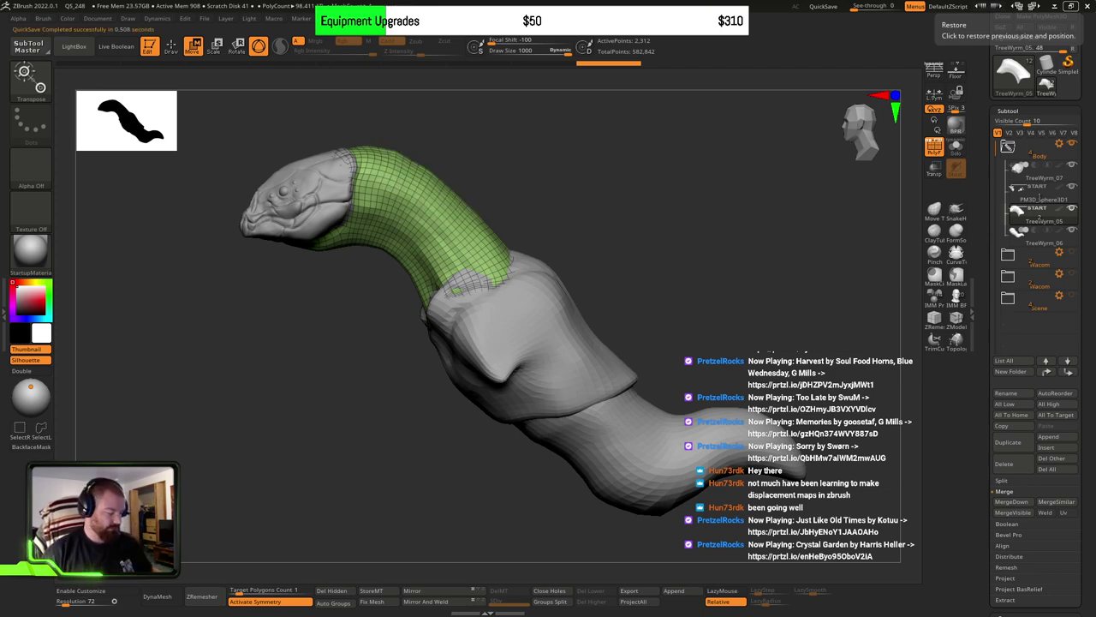
pyautogui.keyDown('shift'); pyautogui.moveTo(700, 272); pyautogui.dragTo(617, 321); pyautogui.keyUp('shift')
pyautogui.press('f')
pyautogui.press('f')
pyautogui.press('f')
pyautogui.press('f')
pyautogui.press('f')
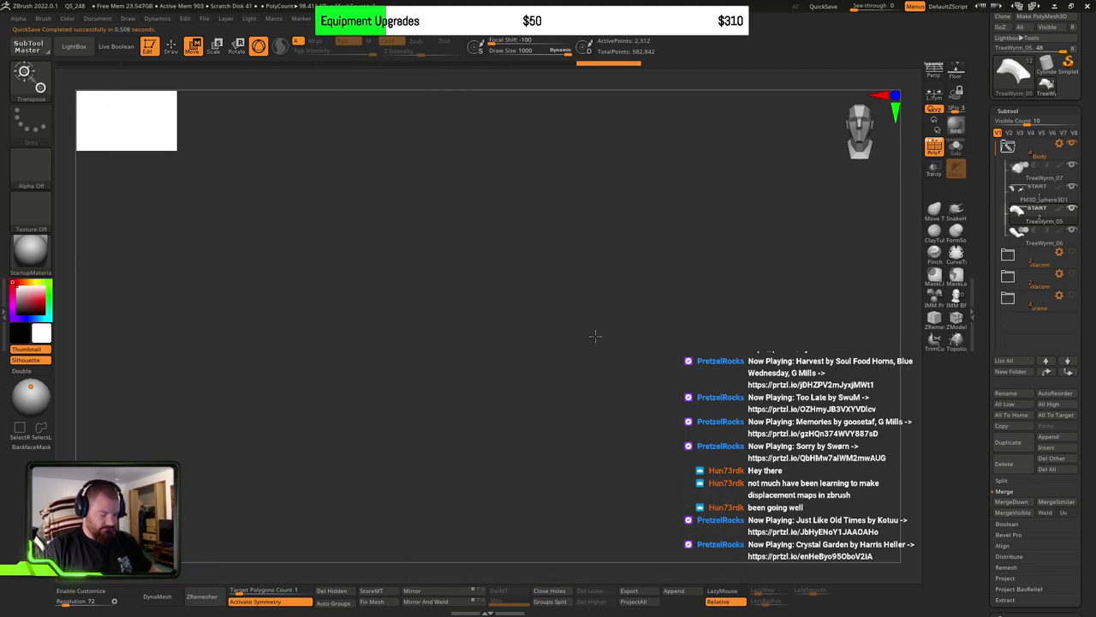
pyautogui.press('f')
pyautogui.keyDown('alt'); pyautogui.moveTo(644, 346); pyautogui.dragTo(623, 336); pyautogui.keyUp('alt')
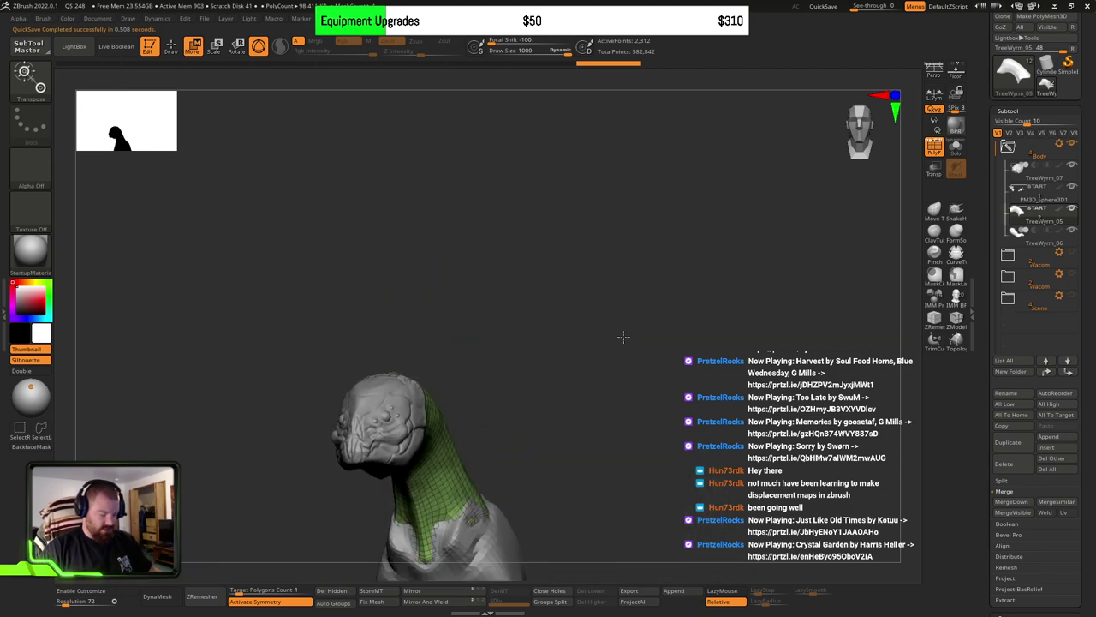
pyautogui.keyDown('ctrl'); pyautogui.moveTo(456, 479); pyautogui.dragTo(462, 474); pyautogui.keyUp('ctrl')
pyautogui.hotkey('ctrl', 'z')
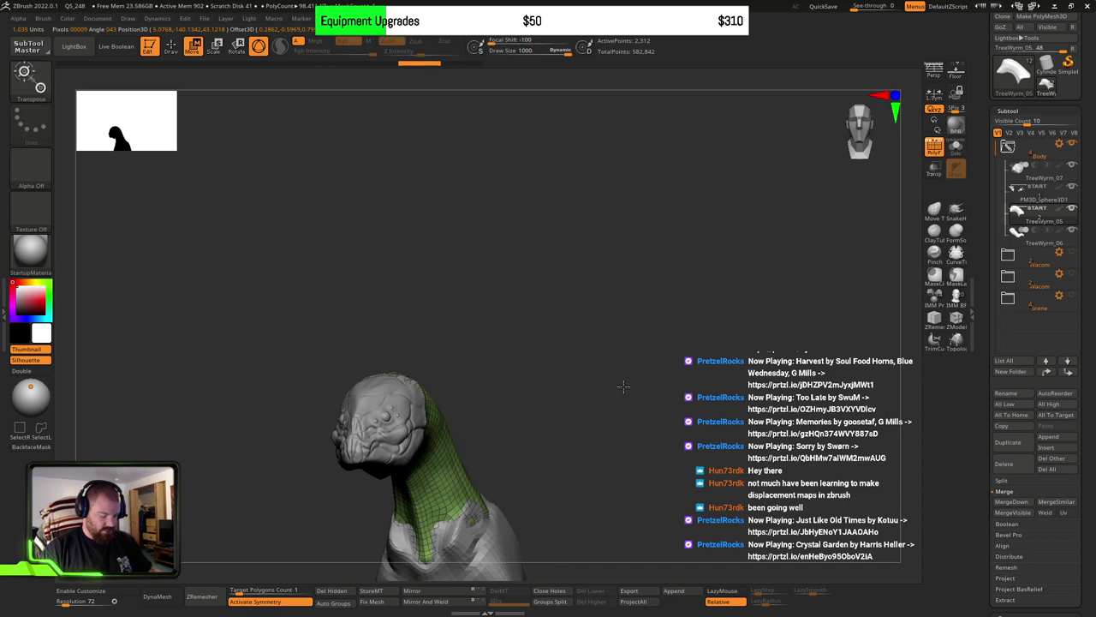
# Step: Compare the torso TreeWyrm_06 with the neck TreeWyrm_05 from the side by activating each subtool in turn, ending on the neck
pyautogui.press('f')
pyautogui.press('f')
pyautogui.keyDown('alt'); pyautogui.moveTo(628, 371); pyautogui.dragTo(435, 308); pyautogui.keyUp('alt')
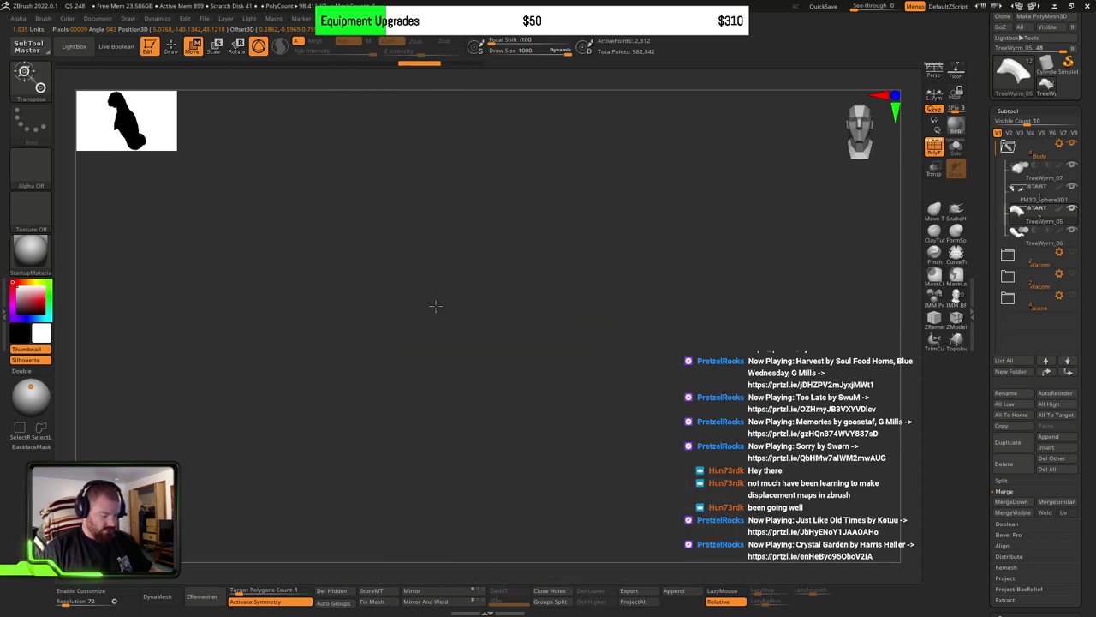
pyautogui.keyDown('alt'); pyautogui.moveTo(636, 442); pyautogui.dragTo(577, 127); pyautogui.keyUp('alt')
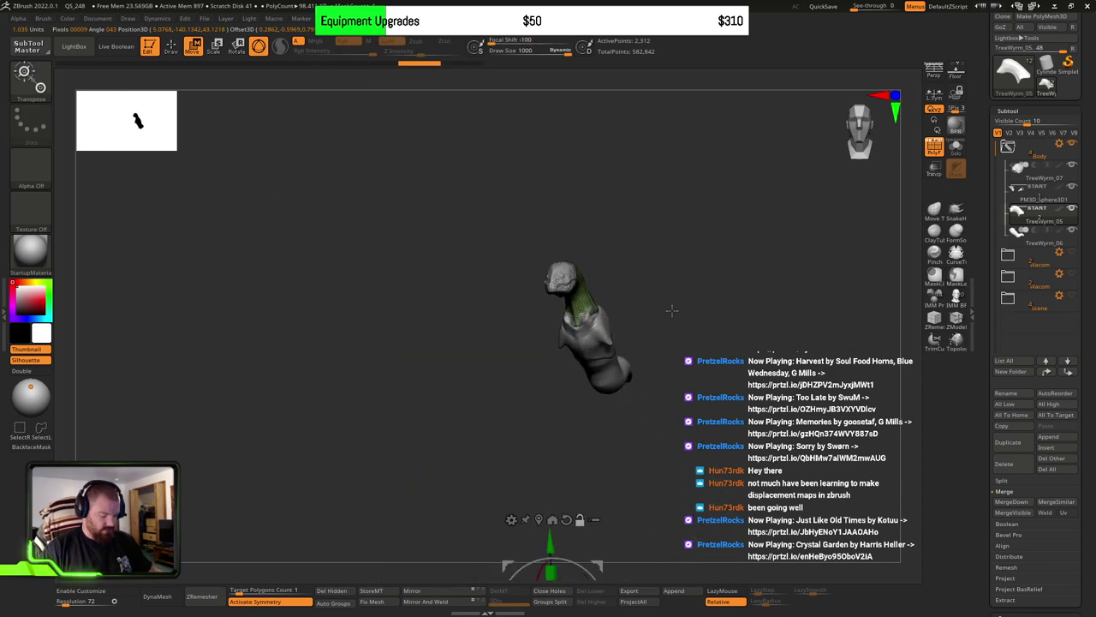
pyautogui.keyDown('alt'); pyautogui.moveTo(673, 310); pyautogui.dragTo(647, 254); pyautogui.keyUp('alt')
pyautogui.click(513, 464)
pyautogui.keyDown('alt'); pyautogui.moveTo(691, 314); pyautogui.dragTo(650, 349); pyautogui.keyUp('alt')
pyautogui.keyDown('alt'); pyautogui.click(651, 351); pyautogui.keyUp('alt')
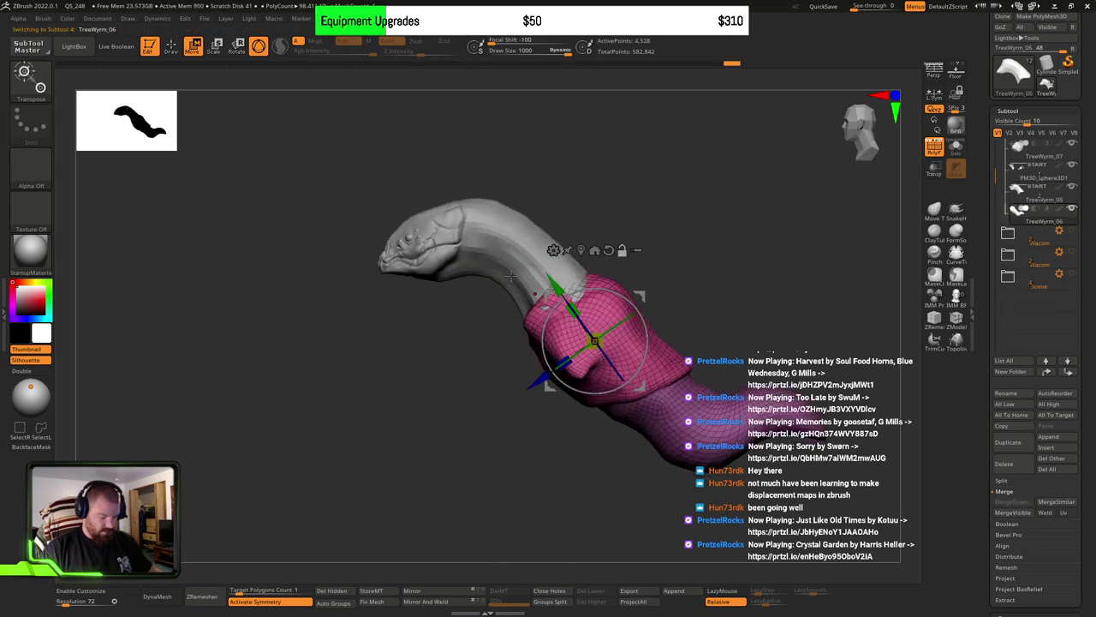
pyautogui.keyDown('alt'); pyautogui.click(543, 288); pyautogui.keyUp('alt')
pyautogui.keyDown('alt'); pyautogui.moveTo(740, 299); pyautogui.dragTo(675, 311); pyautogui.keyUp('alt')
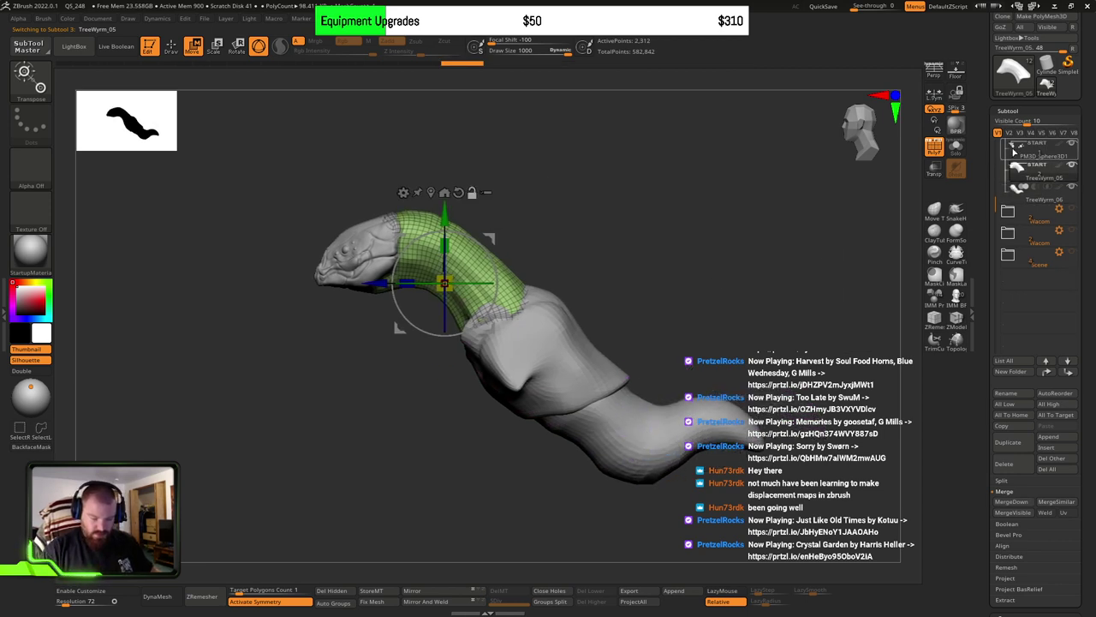
# Step: Isolate the small front pair of eyes in PM3D_Sphere3D1, assign it a new polygroup, and restore the visibility of all the eyes
pyautogui.moveTo(996, 185); pyautogui.dragTo(991, 141)
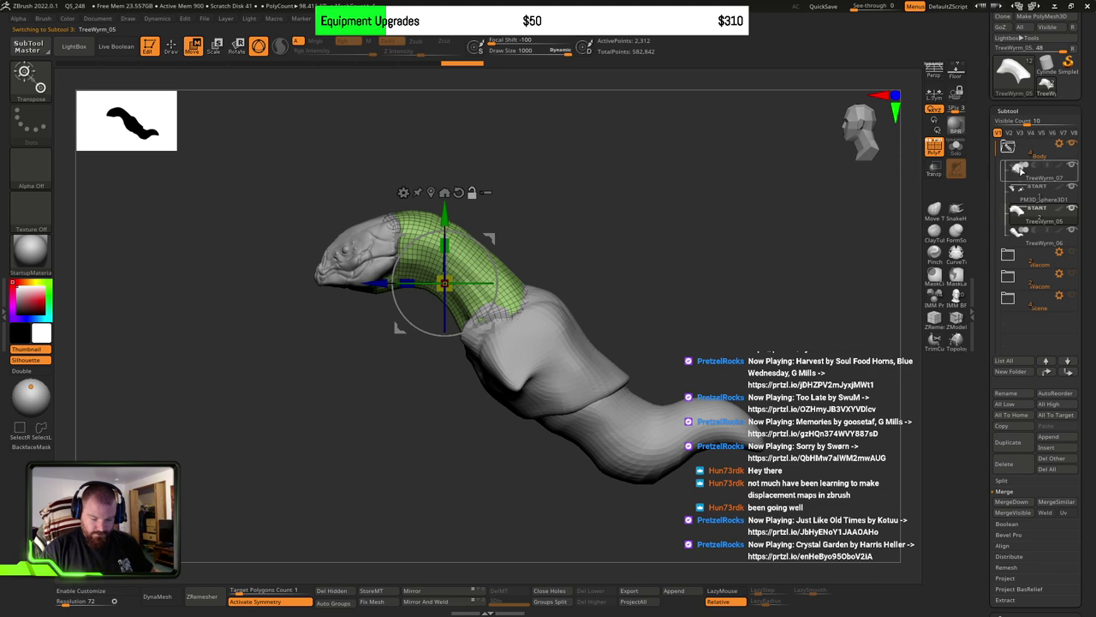
pyautogui.click(1022, 176)
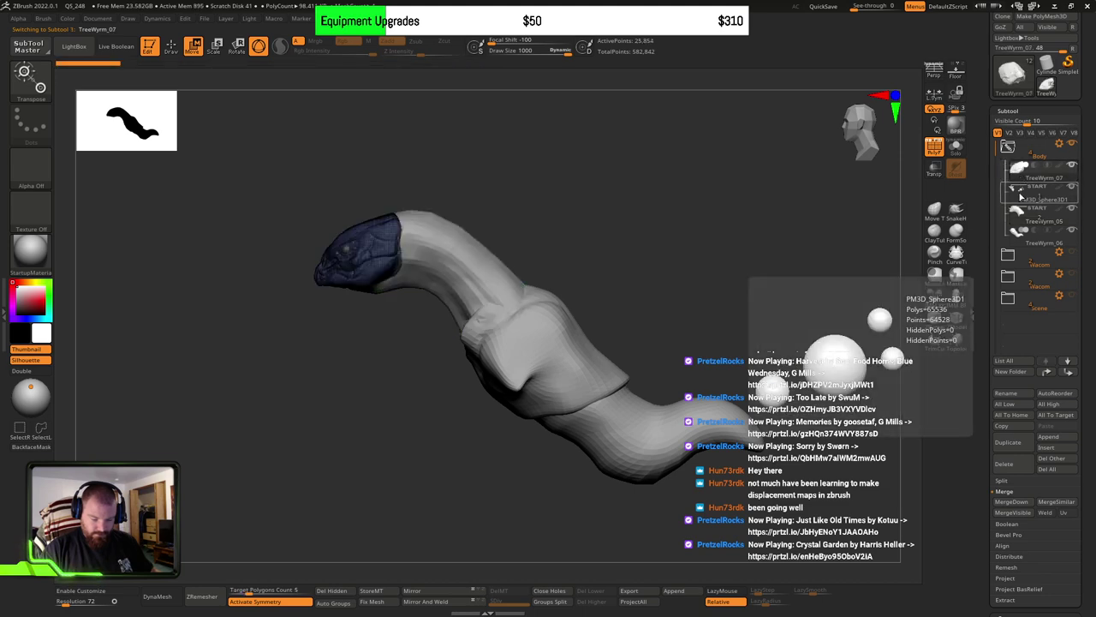
pyautogui.click(1020, 197)
pyautogui.keyDown('alt'); pyautogui.moveTo(697, 260); pyautogui.dragTo(520, 320, button='right'); pyautogui.keyUp('alt')
pyautogui.keyDown('alt'); pyautogui.click(209, 322); pyautogui.keyUp('alt')
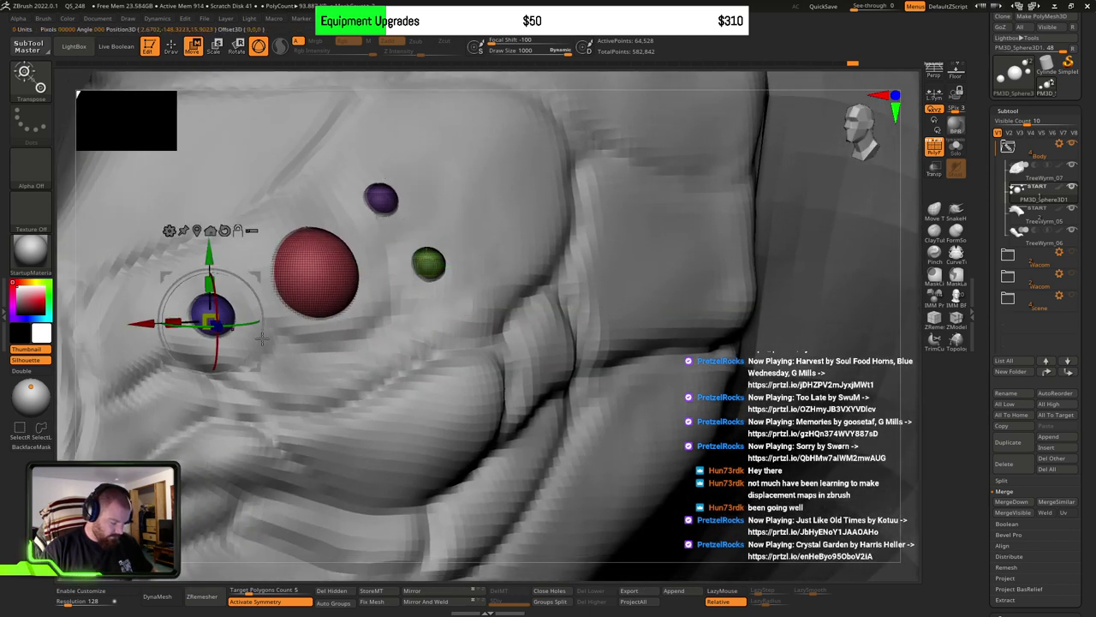
pyautogui.keyDown('alt'); pyautogui.moveTo(286, 339); pyautogui.dragTo(482, 311, button='right'); pyautogui.keyUp('alt')
pyautogui.press('q')
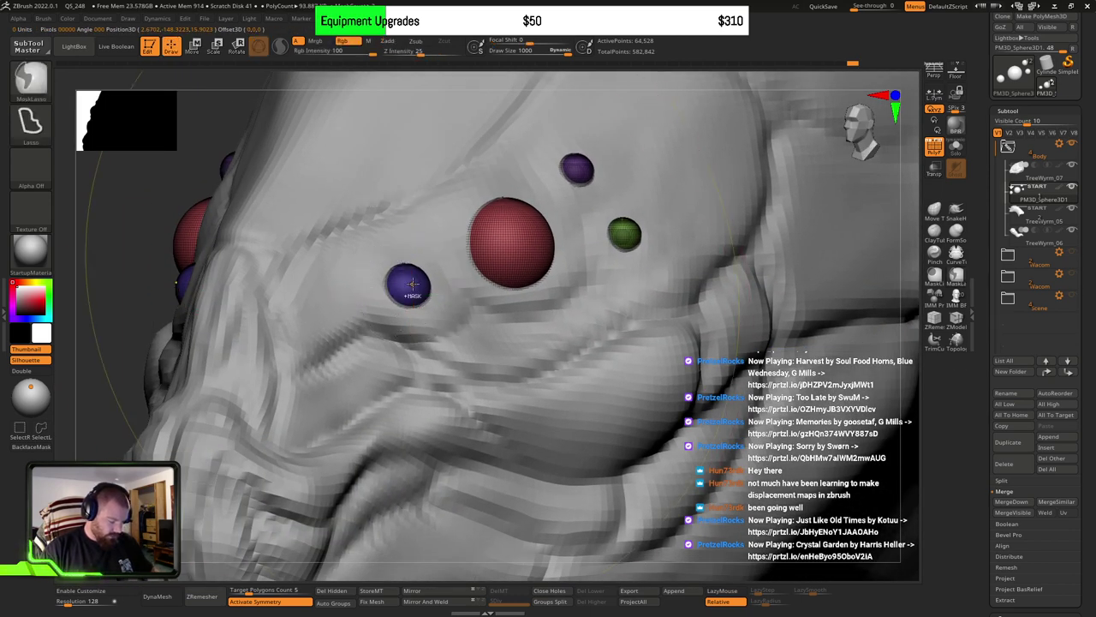
pyautogui.keyDown('ctrl'); pyautogui.keyDown('shift'); pyautogui.click(412, 292); pyautogui.keyUp('shift'); pyautogui.keyUp('ctrl')
pyautogui.press('ctrl')
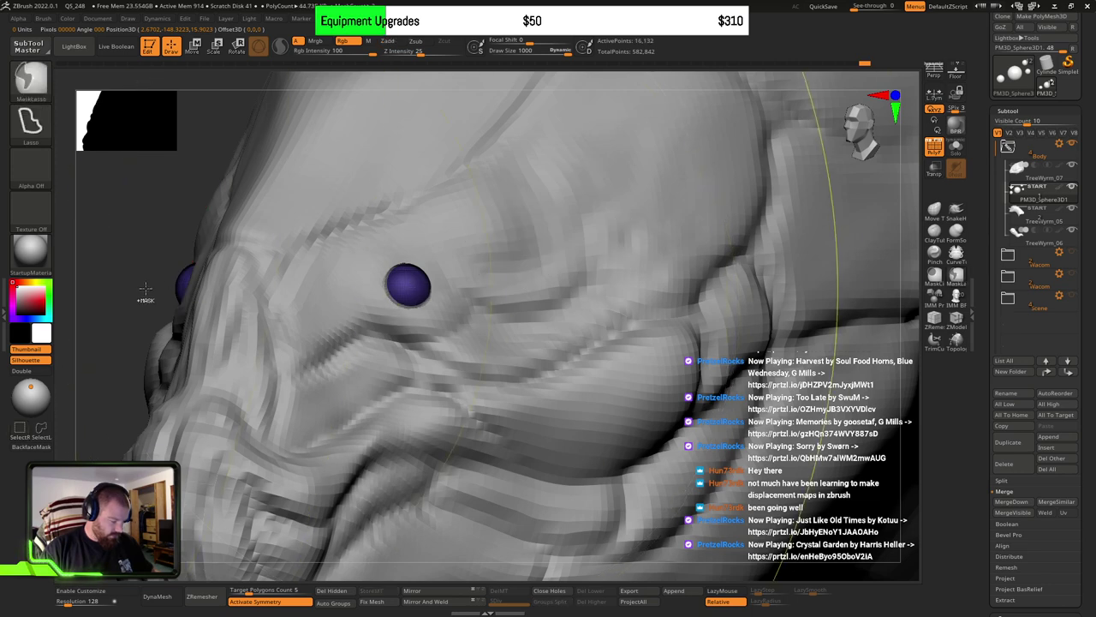
pyautogui.keyDown('ctrl'); pyautogui.click(150, 287); pyautogui.keyUp('ctrl')
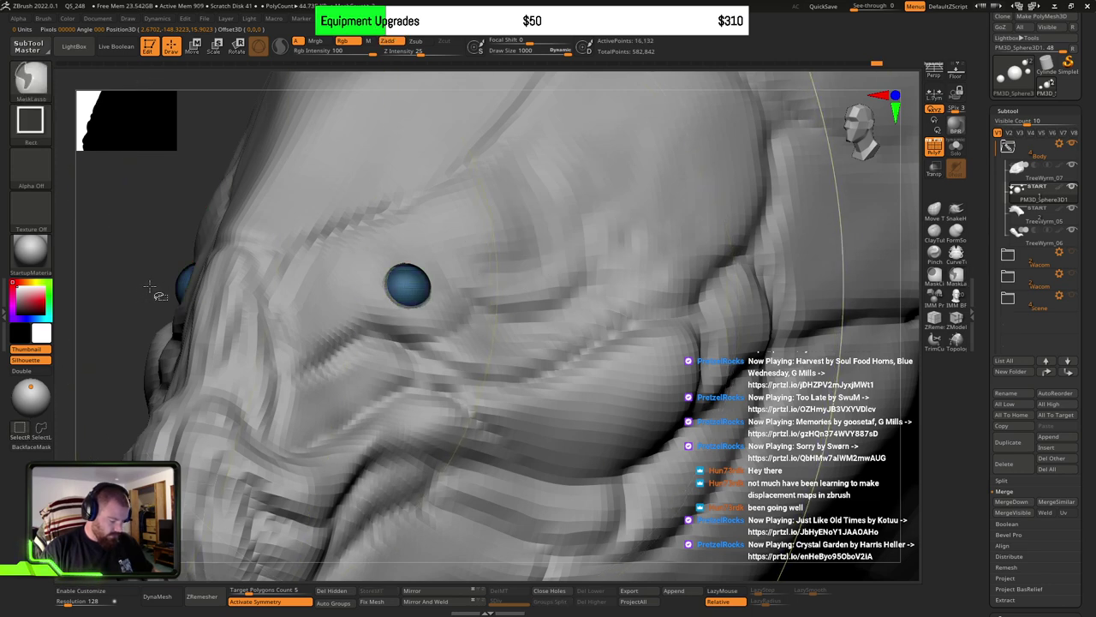
pyautogui.keyDown('ctrl'); pyautogui.keyDown('shift'); pyautogui.click(146, 286); pyautogui.keyUp('shift'); pyautogui.keyUp('ctrl')
# Step: Make the neck TreeWyrm_05 the active subtool and merge all visible subtools into a separate tool
pyautogui.moveTo(536, 286)
pyautogui.keyDown('ctrl'); pyautogui.mouseDown(button='right')
pyautogui.moveTo(455, 305)
pyautogui.moveTo(519, 299)
pyautogui.mouseUp(button='right'); pyautogui.keyUp('ctrl')
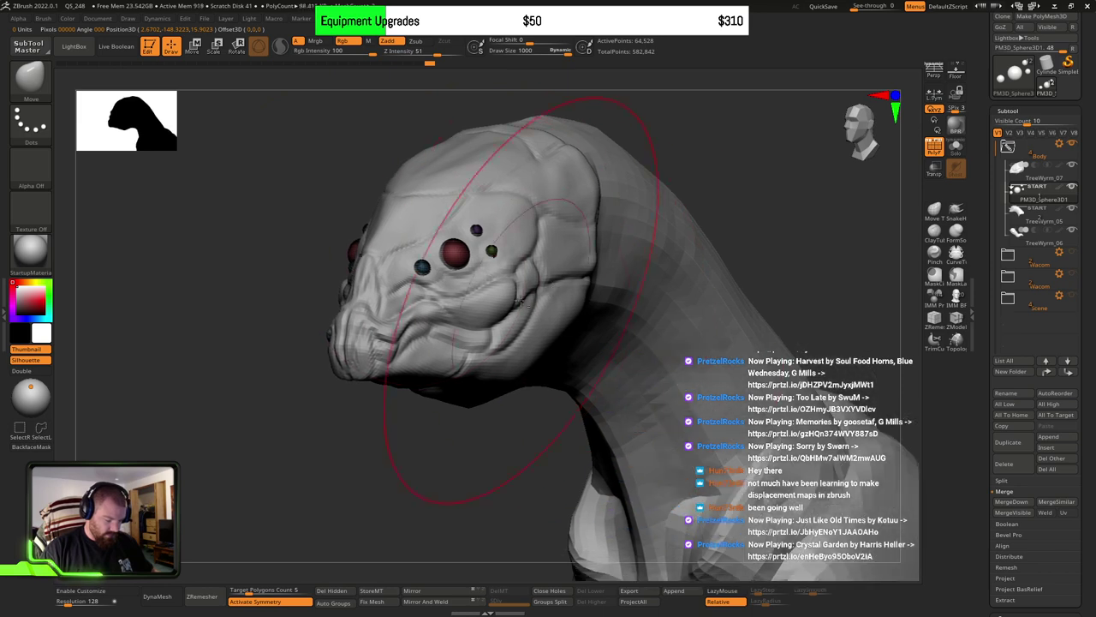
pyautogui.keyDown('alt'); pyautogui.click(528, 302); pyautogui.keyUp('alt')
pyautogui.keyDown('alt'); pyautogui.click(663, 293); pyautogui.keyUp('alt')
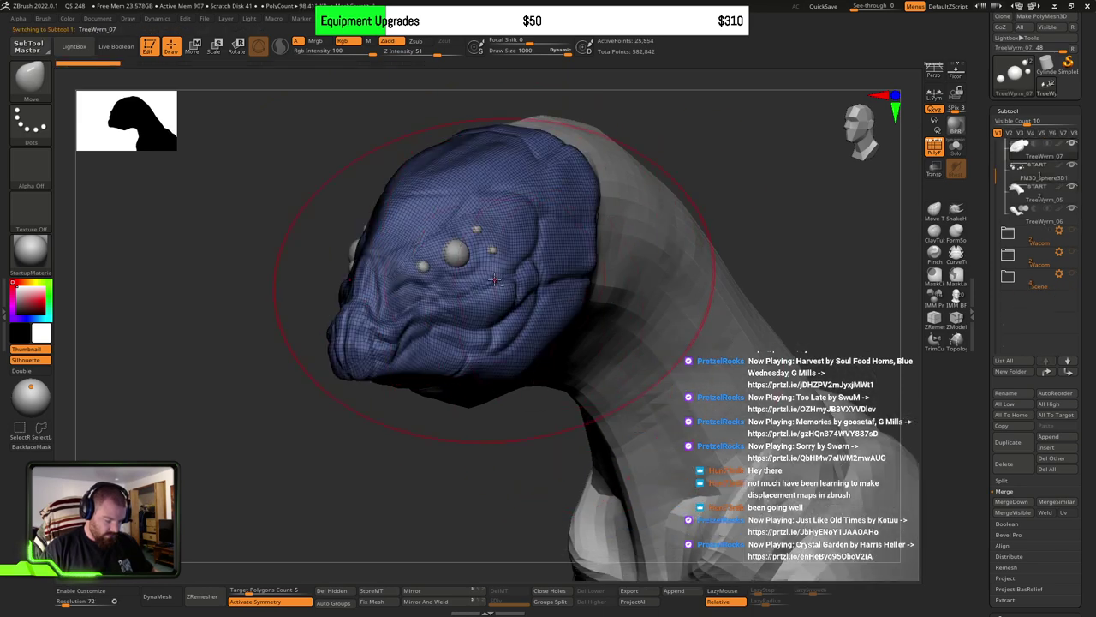
pyautogui.moveTo(662, 293)
pyautogui.keyDown('ctrl'); pyautogui.mouseDown(button='right')
pyautogui.moveTo(882, 368)
pyautogui.moveTo(702, 317)
pyautogui.moveTo(714, 311)
pyautogui.moveTo(682, 291)
pyautogui.mouseUp(button='right'); pyautogui.keyUp('ctrl')
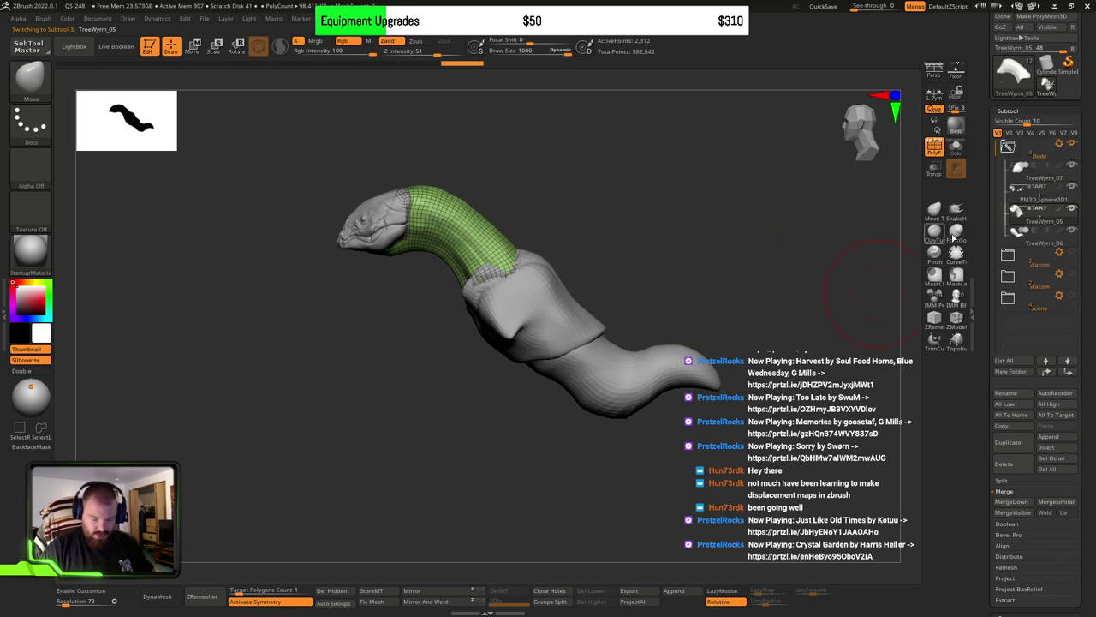
pyautogui.click(1026, 509)
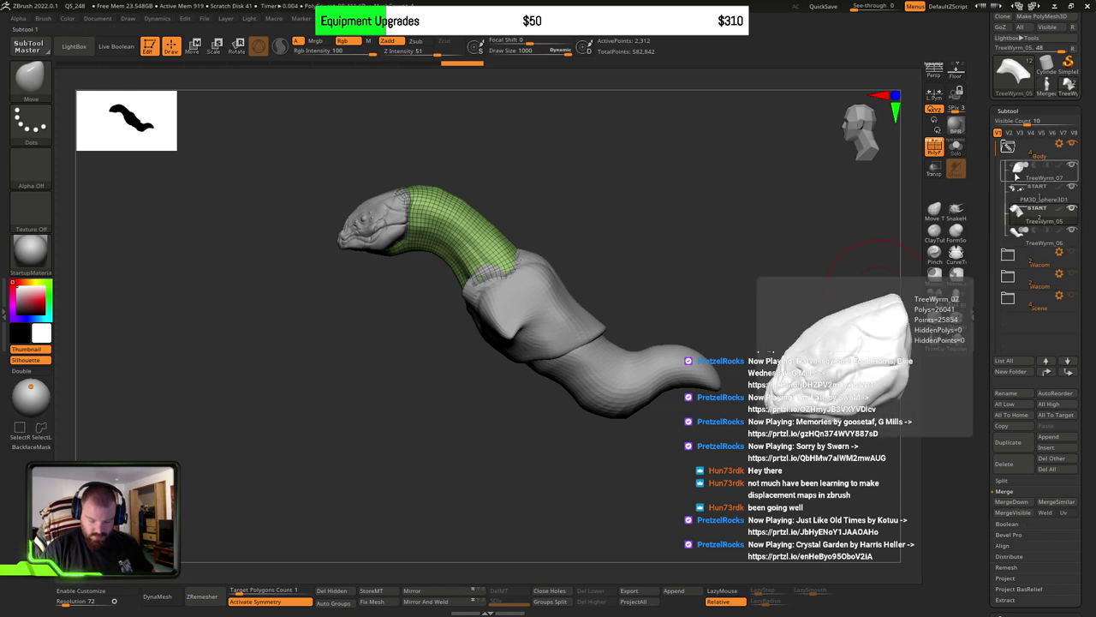
# Step: Merge the head TreeWyrm_07 down with the PM3D_Sphere3D1 eyes and reduce the brush Draw Size to about 493
pyautogui.click(1014, 501)
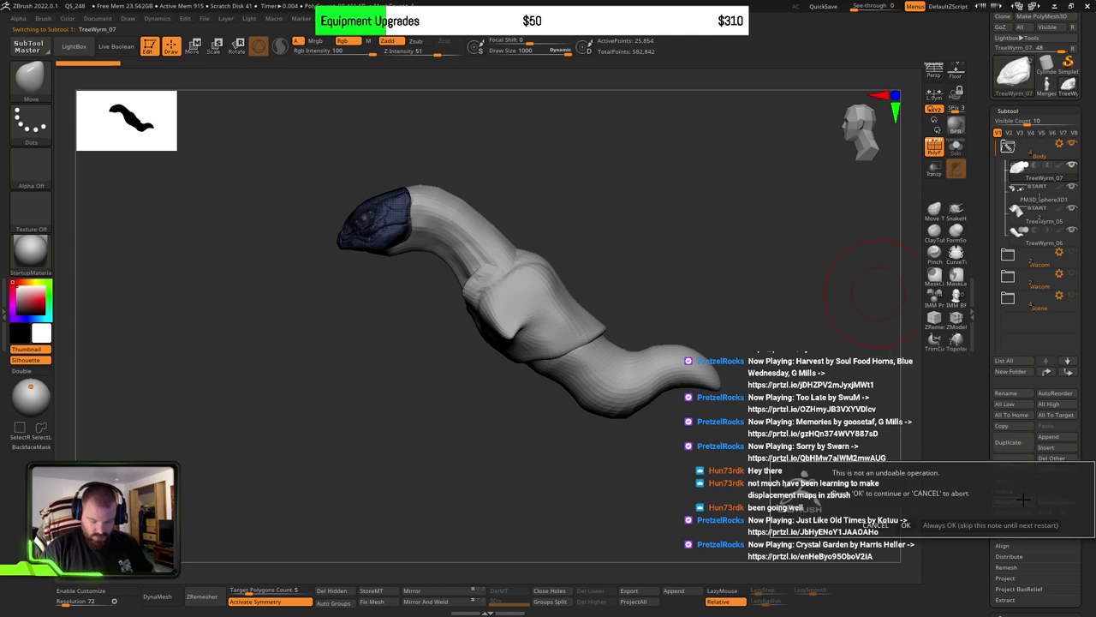
pyautogui.click(906, 524)
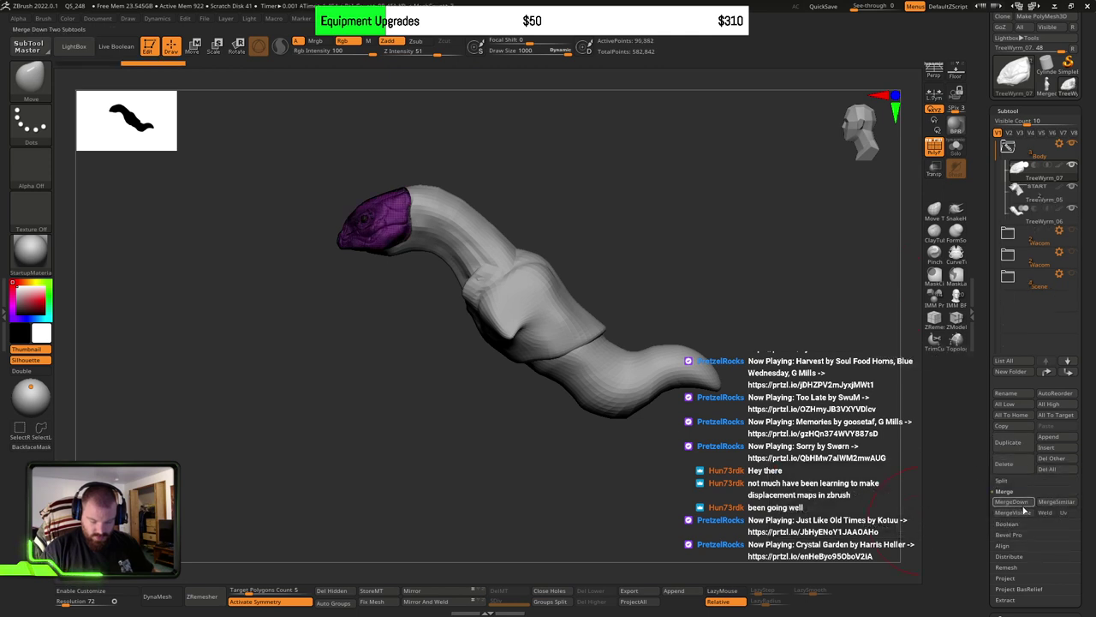
pyautogui.moveTo(411, 229)
pyautogui.keyDown('ctrl'); pyautogui.mouseDown(button='right')
pyautogui.moveTo(415, 309)
pyautogui.moveTo(500, 313)
pyautogui.moveTo(401, 303)
pyautogui.moveTo(457, 307)
pyautogui.moveTo(579, 372)
pyautogui.mouseUp(button='right'); pyautogui.keyUp('ctrl')
pyautogui.press('s')
pyautogui.moveTo(579, 372); pyautogui.dragTo(572, 372)
pyautogui.moveTo(572, 372)
pyautogui.keyDown('ctrl'); pyautogui.mouseDown(button='right')
pyautogui.moveTo(807, 411)
pyautogui.moveTo(602, 328)
pyautogui.mouseUp(button='right'); pyautogui.keyUp('ctrl')
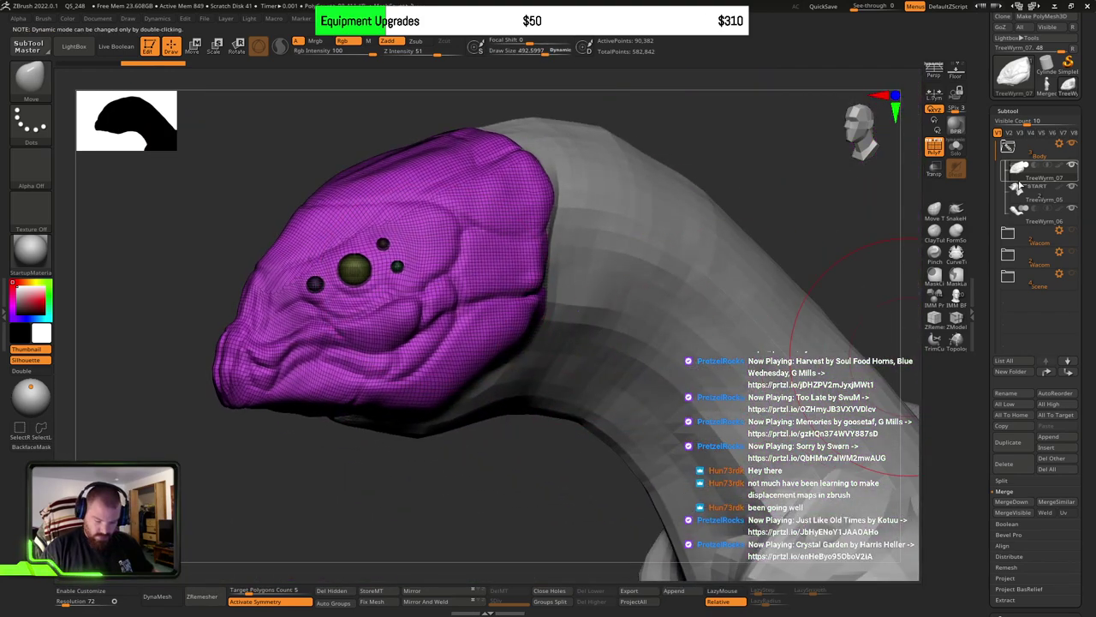
# Step: Merge the head TreeWyrm_07 down with the neck TreeWyrm_05, isolate the neck polygroup to check it, and show everything again
pyautogui.click(1025, 503)
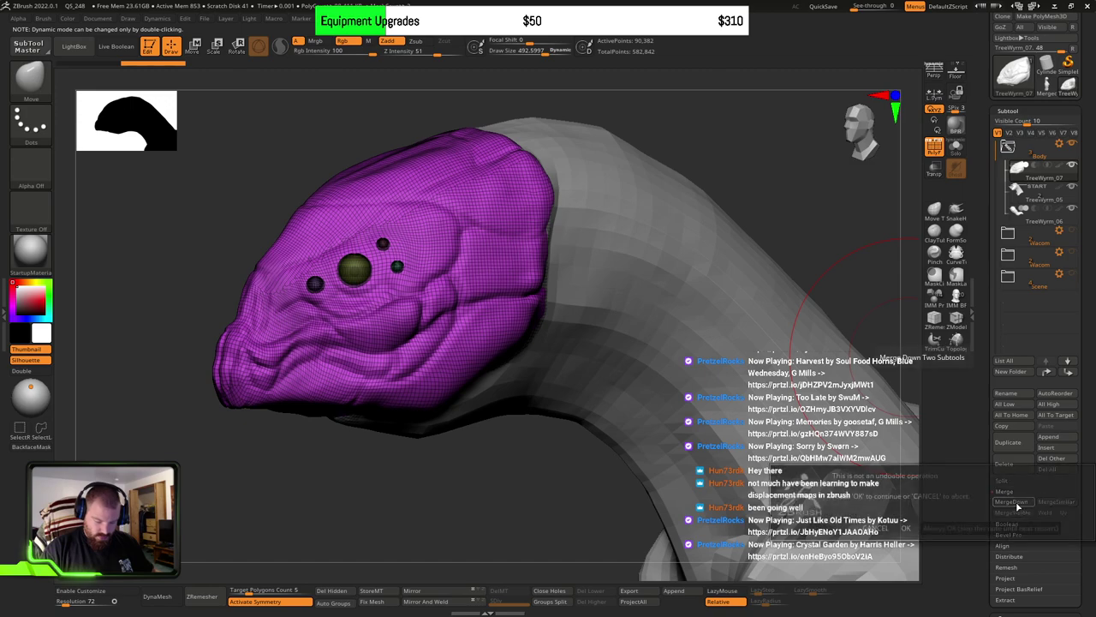
pyautogui.click(905, 527)
pyautogui.moveTo(418, 336); pyautogui.dragTo(732, 392, button='right')
pyautogui.keyDown('ctrl'); pyautogui.keyDown('shift'); pyautogui.click(633, 362); pyautogui.keyUp('shift'); pyautogui.keyUp('ctrl')
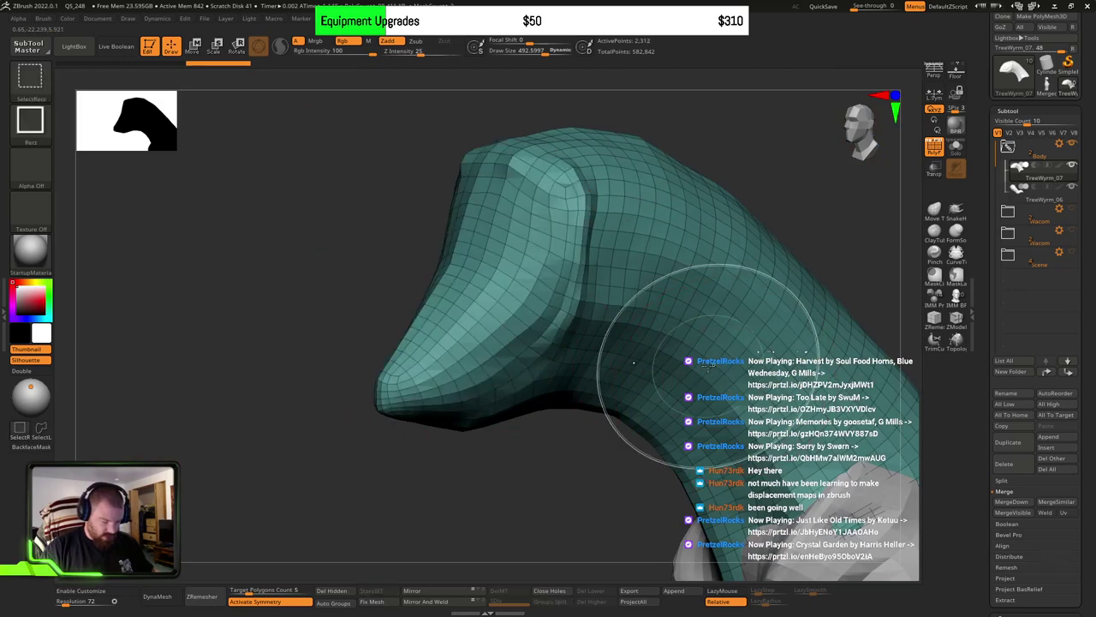
pyautogui.keyDown('ctrl'); pyautogui.keyDown('shift'); pyautogui.click(708, 367); pyautogui.keyUp('shift'); pyautogui.keyUp('ctrl')
pyautogui.keyDown('ctrl'); pyautogui.keyDown('shift'); pyautogui.click(465, 491); pyautogui.keyUp('shift'); pyautogui.keyUp('ctrl')
# Step: Merge the combined head and neck TreeWyrm_07 down with the torso and tail subtool TreeWyrm_06
pyautogui.moveTo(465, 492)
pyautogui.mouseDown(button='right')
pyautogui.moveTo(591, 265)
pyautogui.moveTo(517, 231)
pyautogui.mouseUp(button='right')
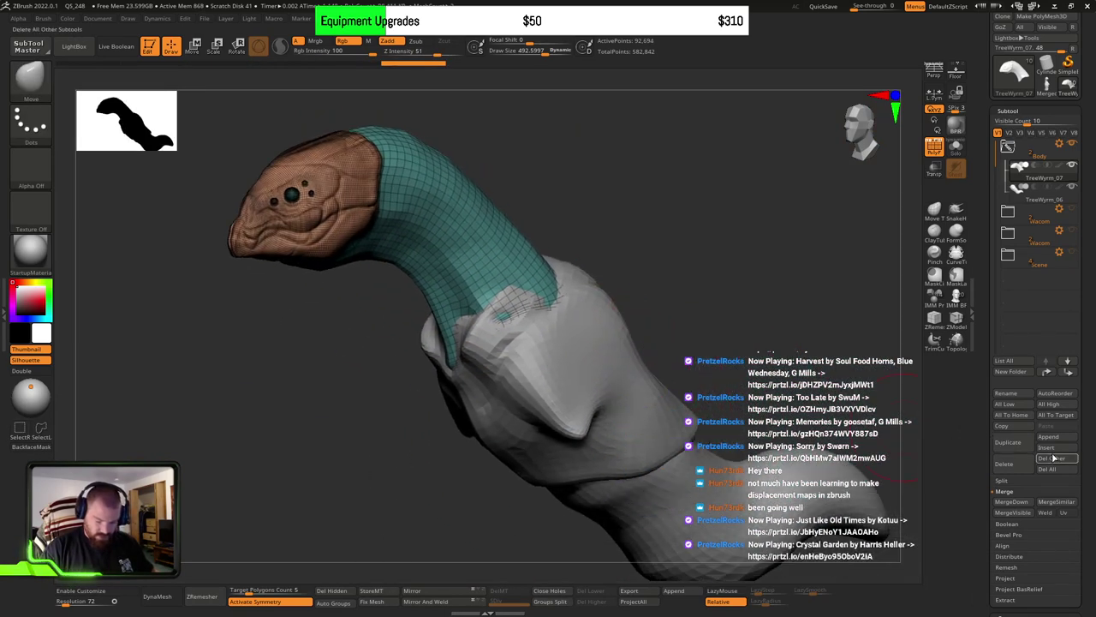
pyautogui.click(1017, 502)
pyautogui.click(908, 528)
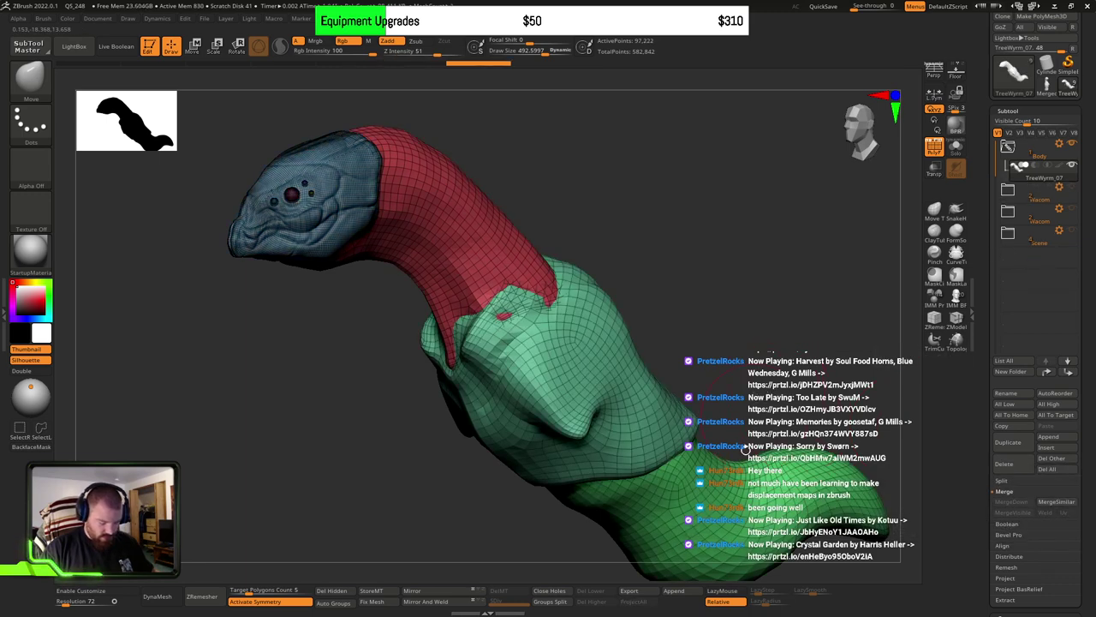
# Step: Check the merged body's polygroups by hiding the tail, torso and neck in turn, then show the whole body and examine it from the side
pyautogui.keyDown('ctrl'); pyautogui.keyDown('shift'); pyautogui.click(716, 495); pyautogui.keyUp('shift'); pyautogui.keyUp('ctrl')
pyautogui.keyDown('ctrl'); pyautogui.keyDown('shift'); pyautogui.click(703, 490); pyautogui.keyUp('shift'); pyautogui.keyUp('ctrl')
pyautogui.keyDown('ctrl'); pyautogui.keyDown('shift'); pyautogui.click(539, 343); pyautogui.keyUp('shift'); pyautogui.keyUp('ctrl')
pyautogui.keyDown('ctrl'); pyautogui.keyDown('shift'); pyautogui.click(518, 287); pyautogui.keyUp('shift'); pyautogui.keyUp('ctrl')
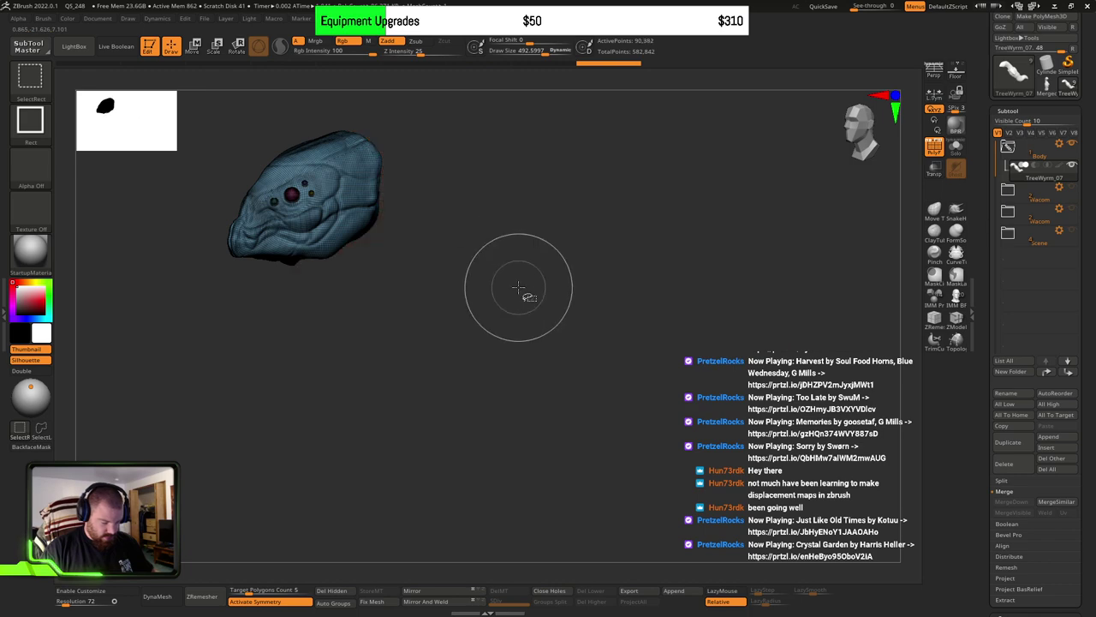
pyautogui.keyDown('ctrl'); pyautogui.keyDown('shift'); pyautogui.click(344, 211); pyautogui.keyUp('shift'); pyautogui.keyUp('ctrl')
pyautogui.keyDown('ctrl'); pyautogui.keyDown('shift'); pyautogui.click(716, 279); pyautogui.keyUp('shift'); pyautogui.keyUp('ctrl')
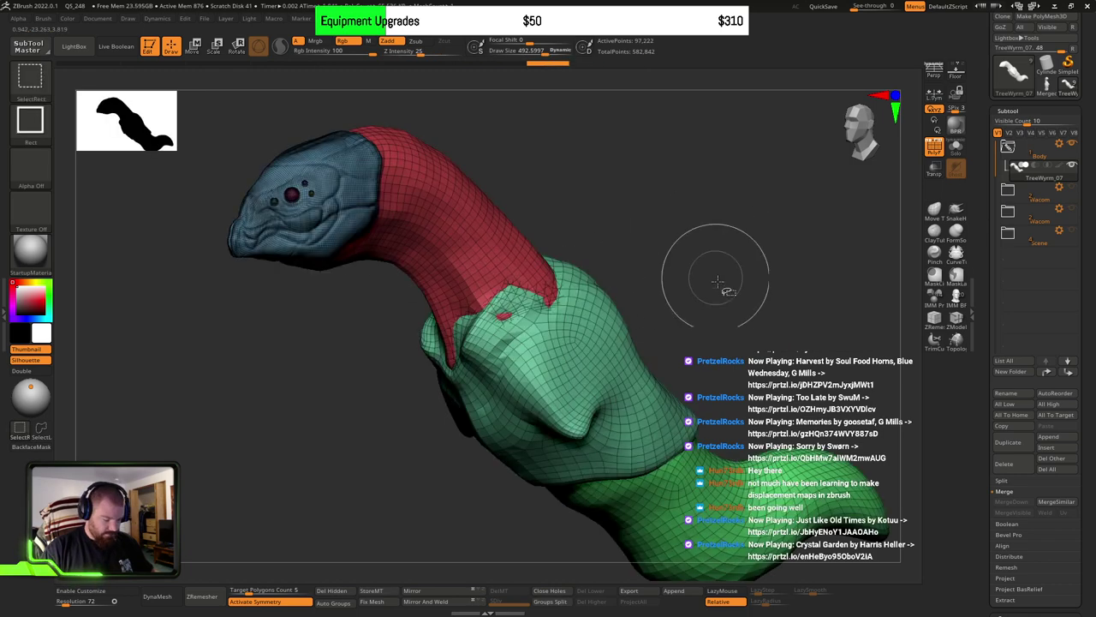
pyautogui.moveTo(717, 281)
pyautogui.mouseDown()
pyautogui.moveTo(742, 330)
pyautogui.moveTo(703, 328)
pyautogui.moveTo(703, 316)
pyautogui.moveTo(644, 318)
pyautogui.moveTo(633, 284)
pyautogui.moveTo(674, 292)
pyautogui.moveTo(624, 288)
pyautogui.moveTo(623, 278)
pyautogui.moveTo(664, 290)
pyautogui.moveTo(646, 294)
pyautogui.mouseUp()
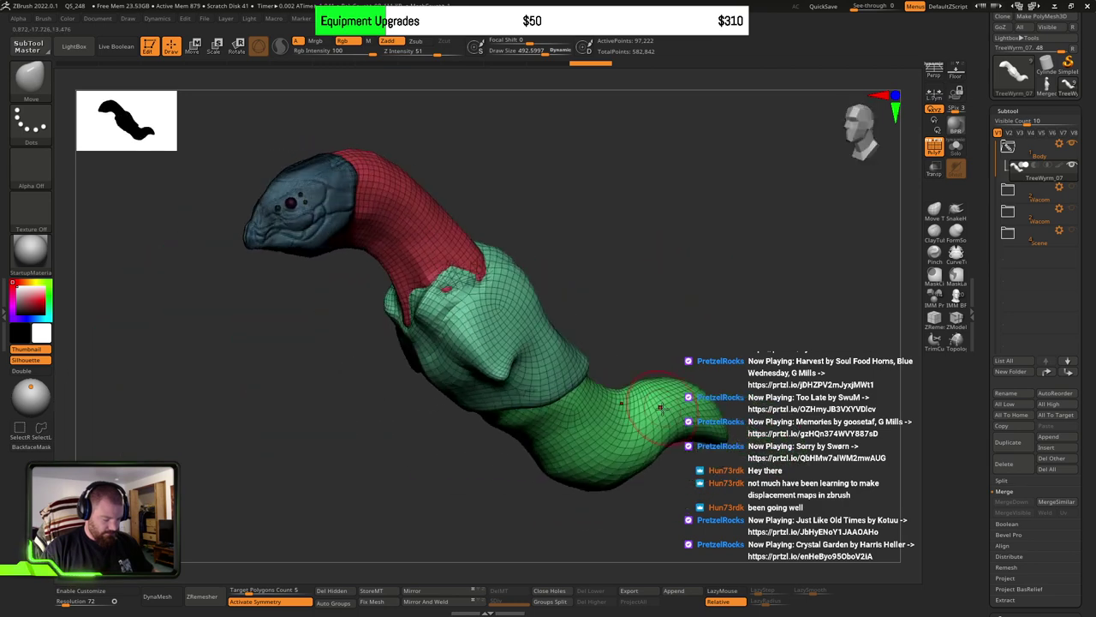
pyautogui.moveTo(685, 331); pyautogui.dragTo(662, 328)
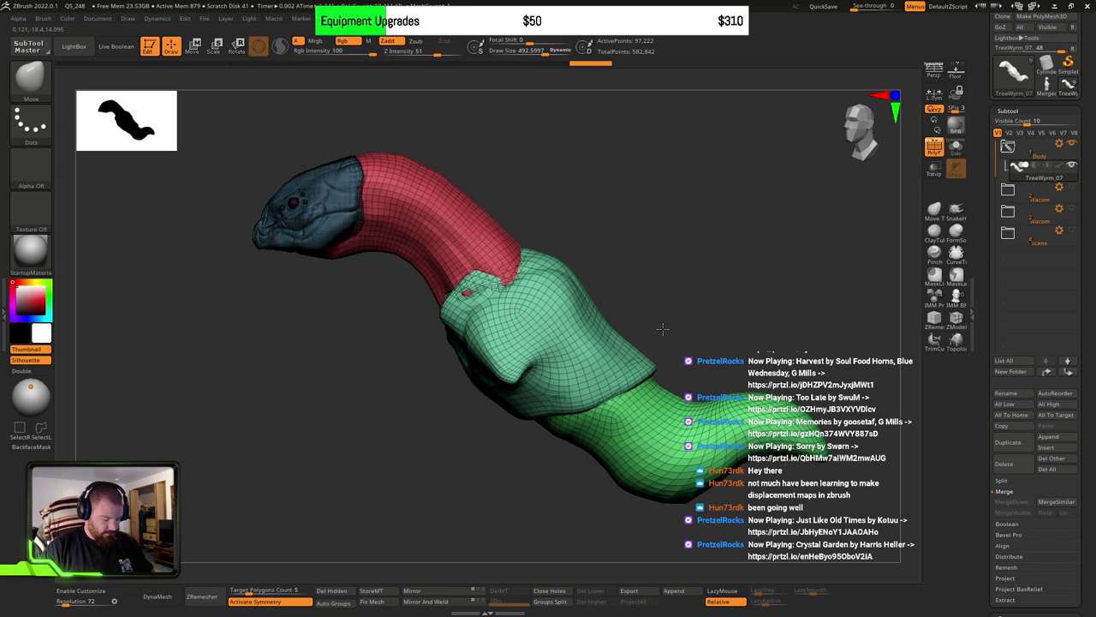
# Step: Mask the whole merged body except the tail polygroup
pyautogui.keyDown('ctrl'); pyautogui.keyDown('shift'); pyautogui.click(678, 441); pyautogui.keyUp('shift'); pyautogui.keyUp('ctrl')
pyautogui.keyDown('ctrl'); pyautogui.click(705, 358); pyautogui.keyUp('ctrl')
pyautogui.keyDown('ctrl'); pyautogui.keyDown('shift'); pyautogui.click(706, 343); pyautogui.keyUp('shift'); pyautogui.keyUp('ctrl')
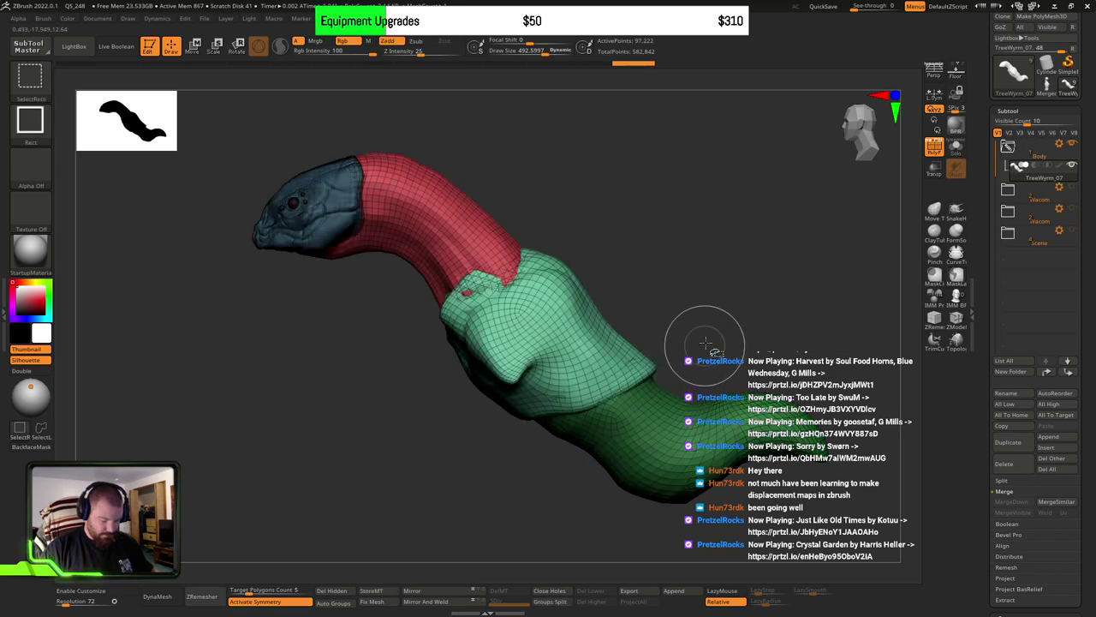
pyautogui.keyDown('ctrl'); pyautogui.click(705, 343); pyautogui.keyUp('ctrl')
# Step: Switch to the Move gizmo and place it at the center of the unmasked tail
pyautogui.press('w')
pyautogui.press('f')
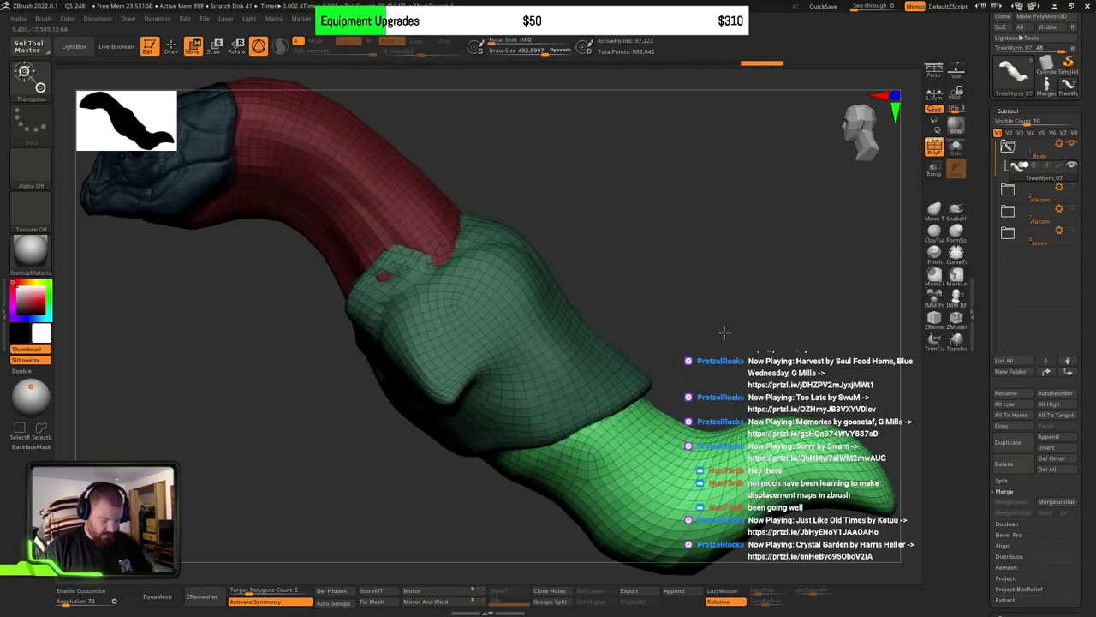
pyautogui.keyDown('ctrl'); pyautogui.keyDown('shift'); pyautogui.moveTo(711, 328); pyautogui.dragTo(654, 316); pyautogui.keyUp('shift'); pyautogui.keyUp('ctrl')
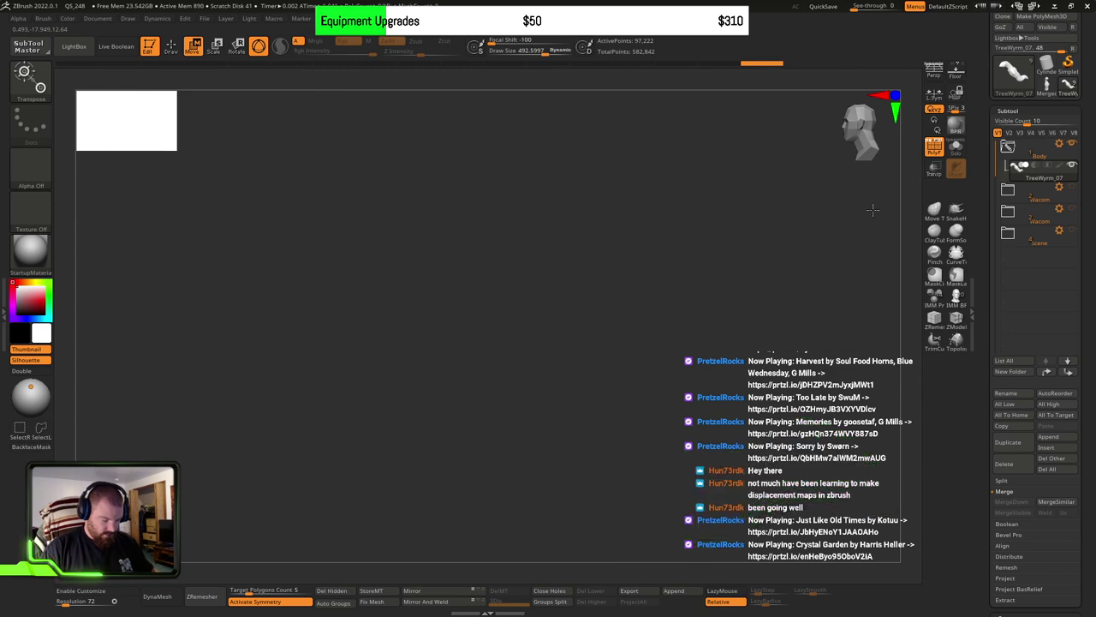
pyautogui.keyDown('ctrl'); pyautogui.keyDown('shift'); pyautogui.click(666, 303); pyautogui.keyUp('shift'); pyautogui.keyUp('ctrl')
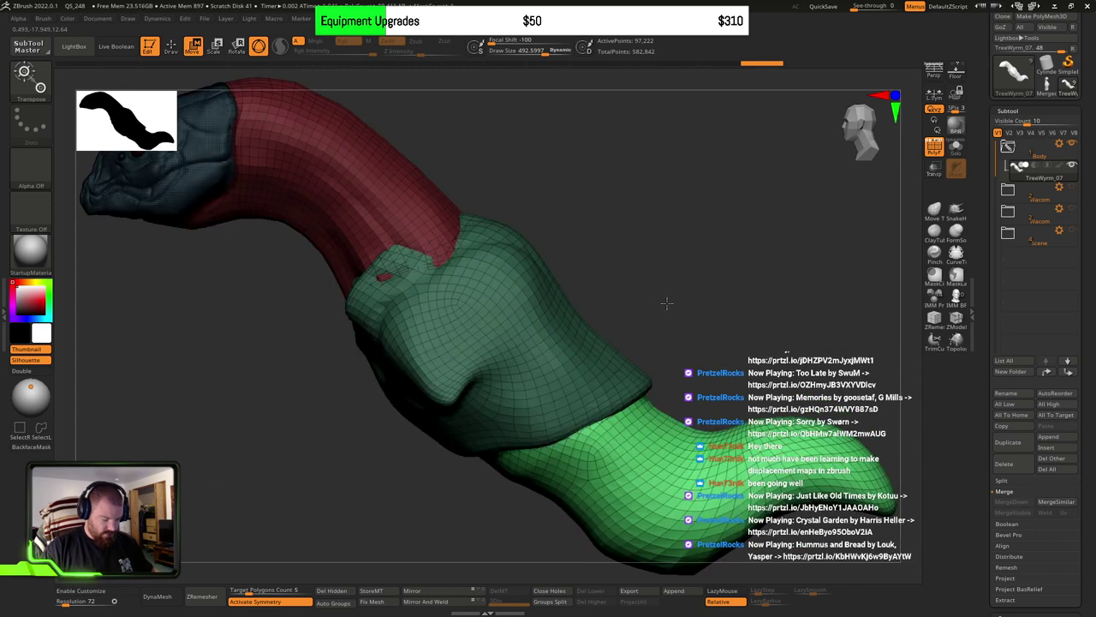
pyautogui.keyDown('alt'); pyautogui.moveTo(670, 303); pyautogui.dragTo(569, 420); pyautogui.keyUp('alt')
pyautogui.moveTo(567, 420); pyautogui.dragTo(594, 362, button='right')
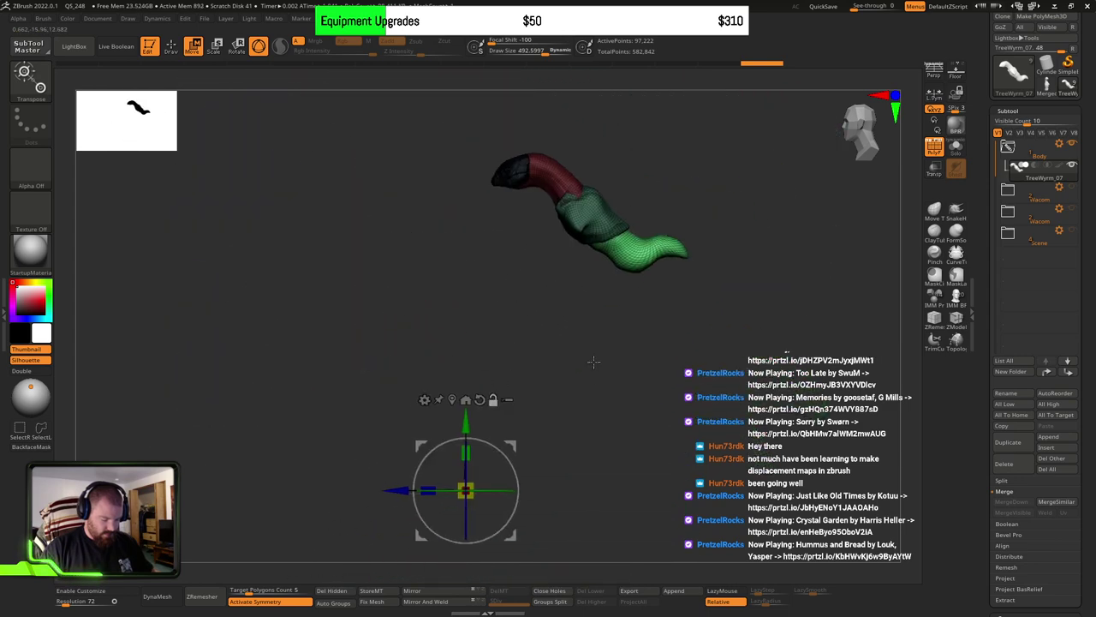
pyautogui.click(453, 400)
pyautogui.keyDown('alt'); pyautogui.moveTo(623, 359); pyautogui.dragTo(641, 420); pyautogui.keyUp('alt')
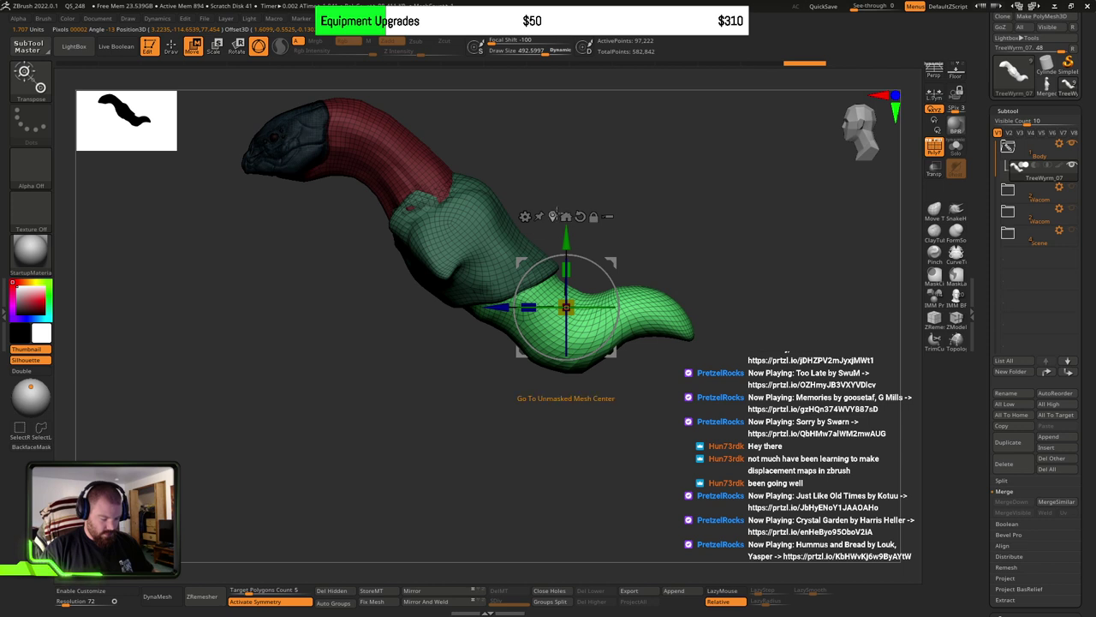
# Step: In front view, send the gizmo to its home position and raise its pivot along the body's centerline to the tail
pyautogui.keyDown('shift'); pyautogui.moveTo(744, 255); pyautogui.dragTo(805, 257); pyautogui.keyUp('shift')
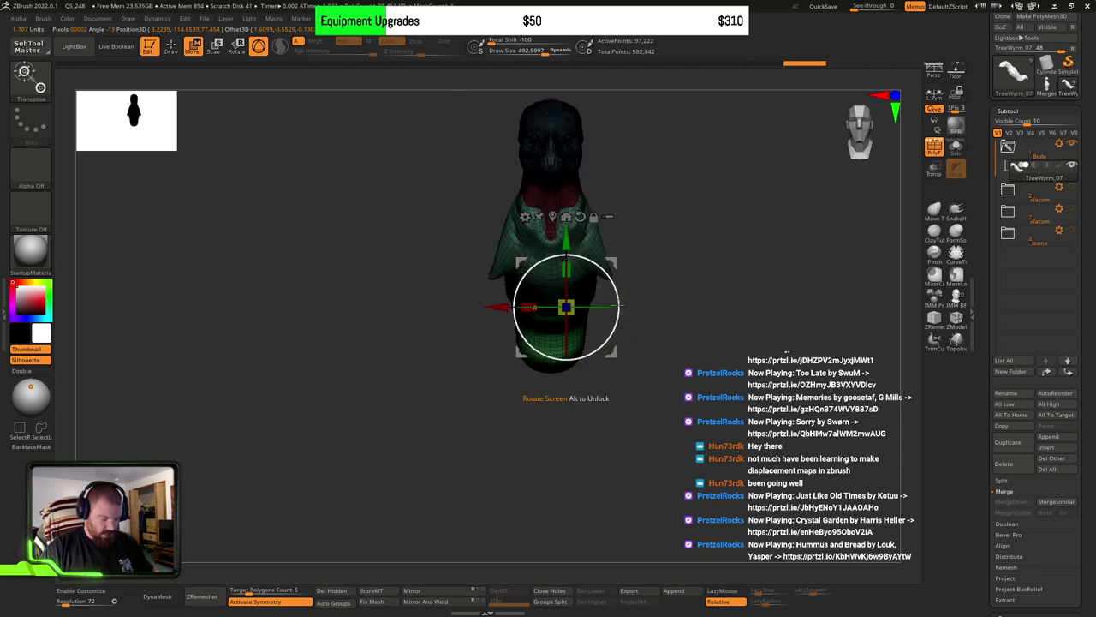
pyautogui.click(565, 217)
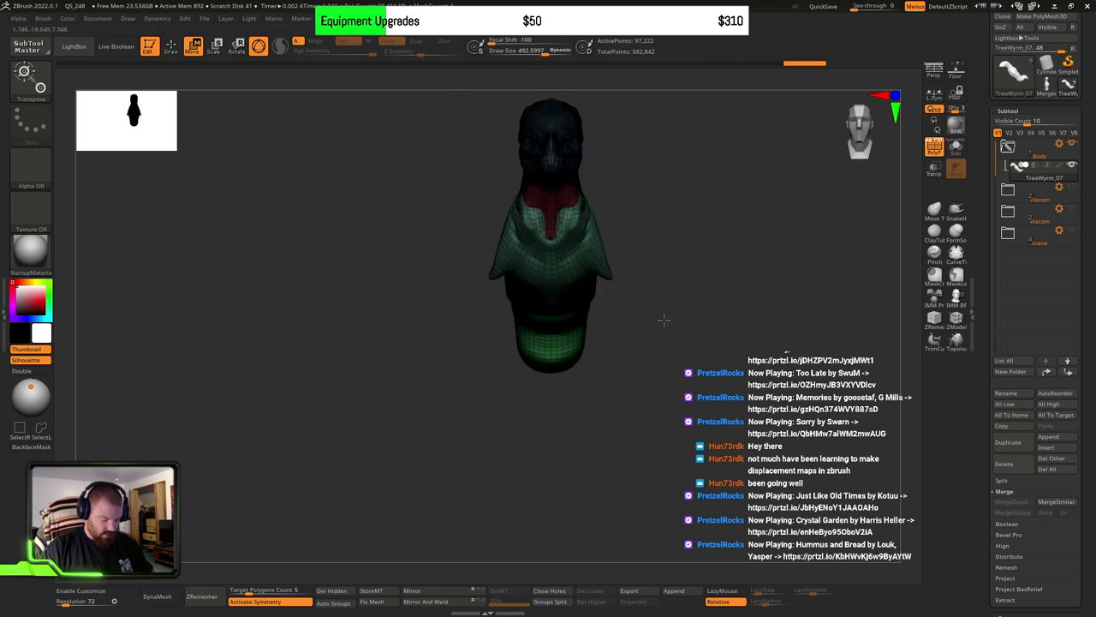
pyautogui.press('f')
pyautogui.keyDown('alt'); pyautogui.moveTo(693, 332); pyautogui.dragTo(685, 117); pyautogui.keyUp('alt')
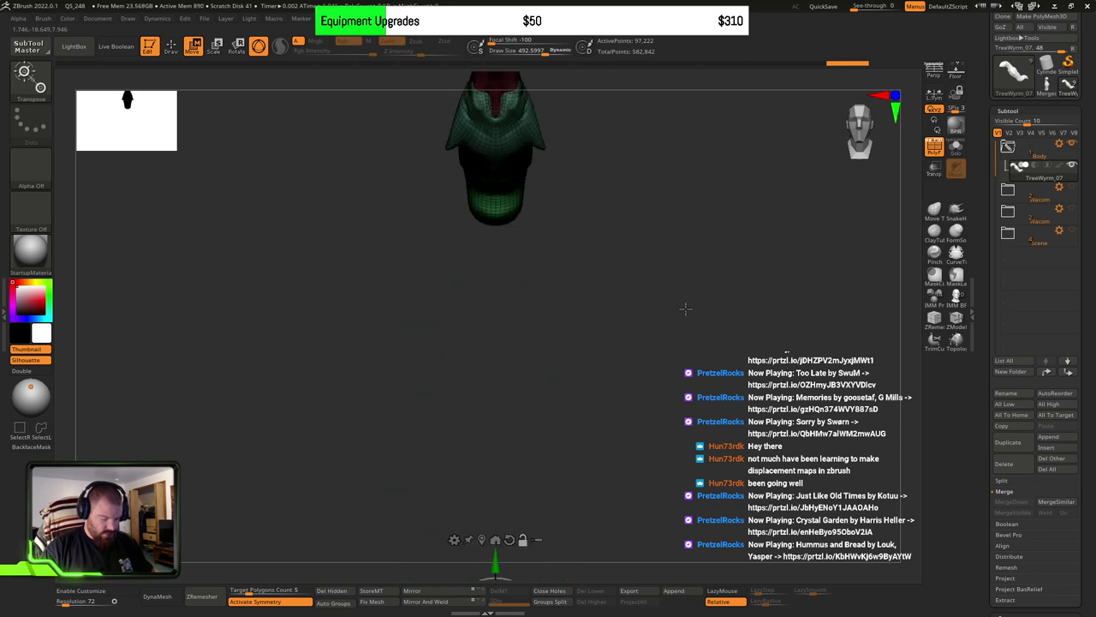
pyautogui.keyDown('alt'); pyautogui.moveTo(496, 557); pyautogui.dragTo(495, 123); pyautogui.keyUp('alt')
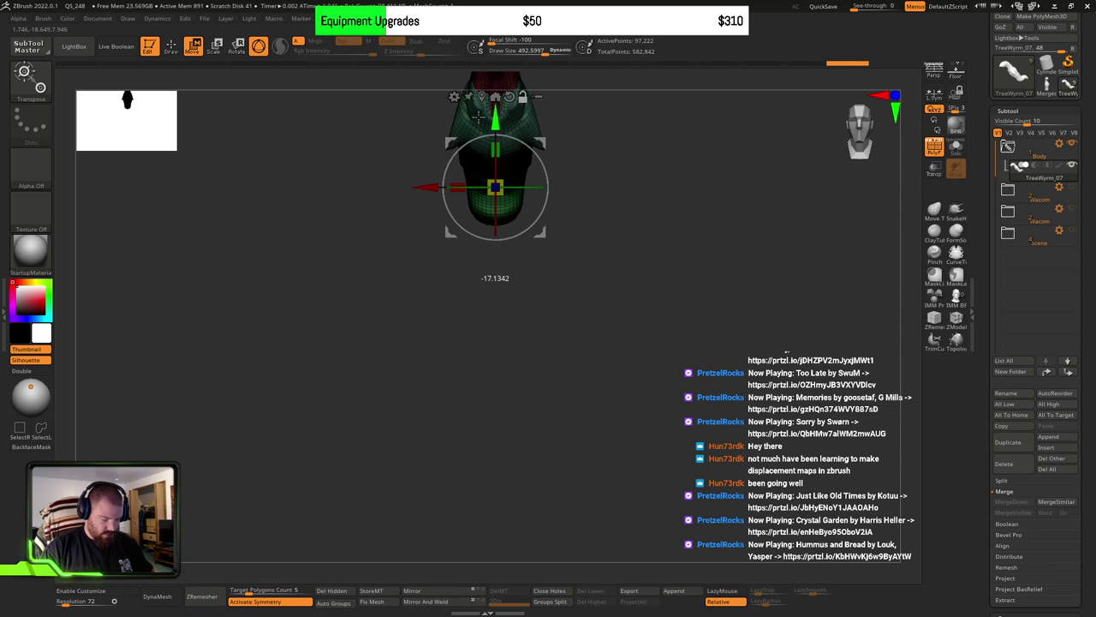
# Step: Try to rotate the unmasked tail around the gizmo with symmetry active, and undo the rotation
pyautogui.moveTo(736, 300); pyautogui.dragTo(589, 314)
pyautogui.keyDown('alt'); pyautogui.moveTo(723, 253); pyautogui.dragTo(442, 347); pyautogui.keyUp('alt')
pyautogui.keyDown('alt'); pyautogui.moveTo(264, 329); pyautogui.dragTo(577, 326); pyautogui.keyUp('alt')
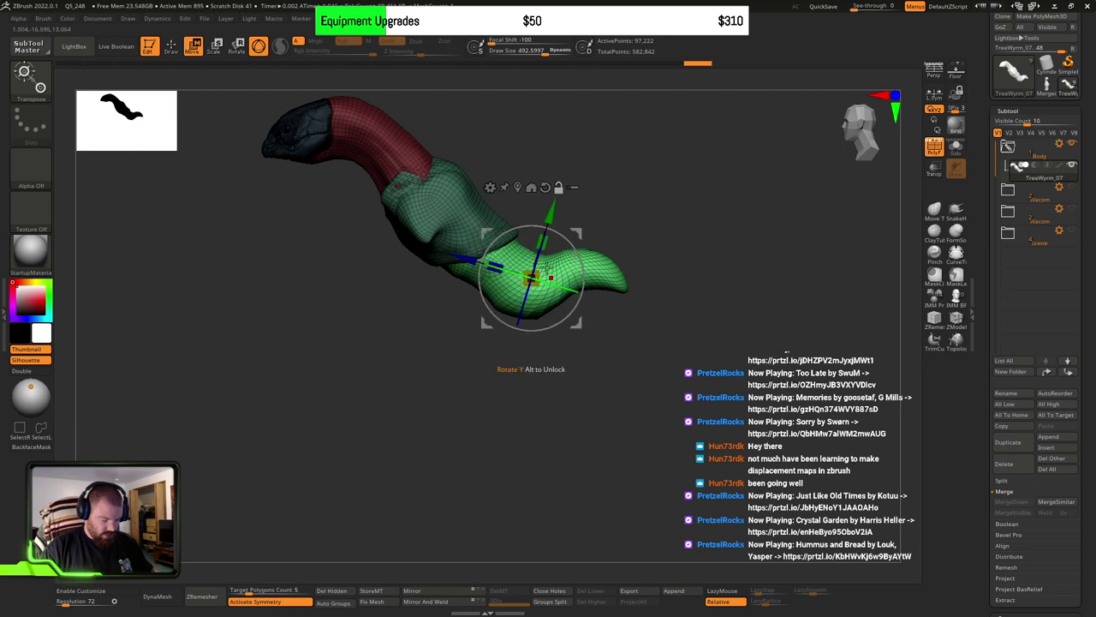
pyautogui.moveTo(536, 263)
pyautogui.mouseDown()
pyautogui.moveTo(494, 360)
pyautogui.moveTo(480, 436)
pyautogui.moveTo(487, 426)
pyautogui.moveTo(552, 420)
pyautogui.moveTo(533, 404)
pyautogui.moveTo(575, 402)
pyautogui.mouseUp()
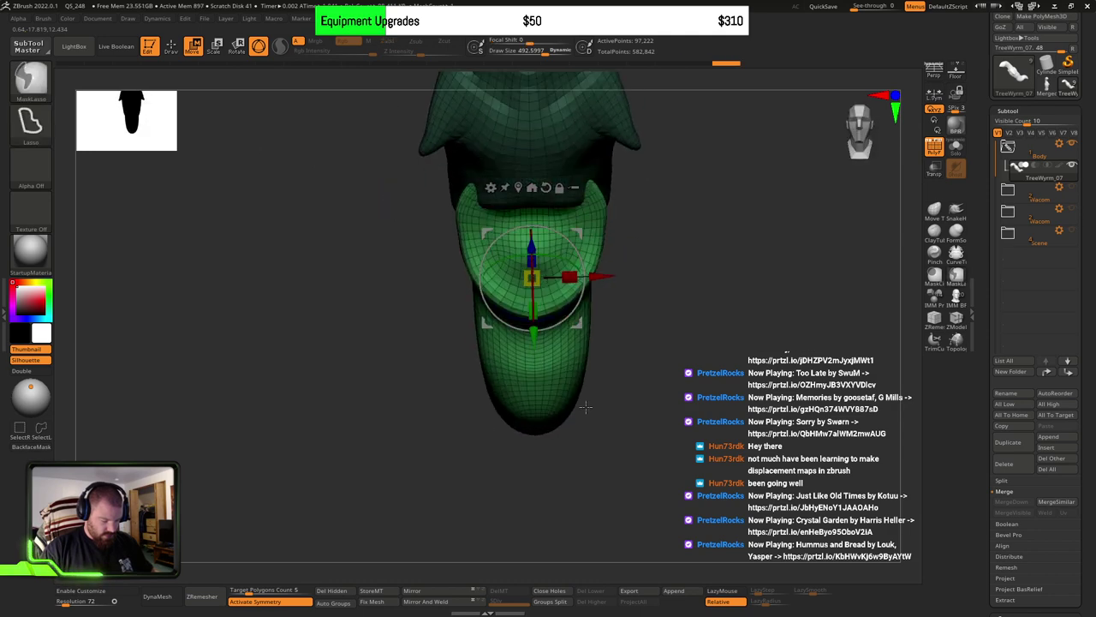
pyautogui.hotkey('ctrl', 'z')
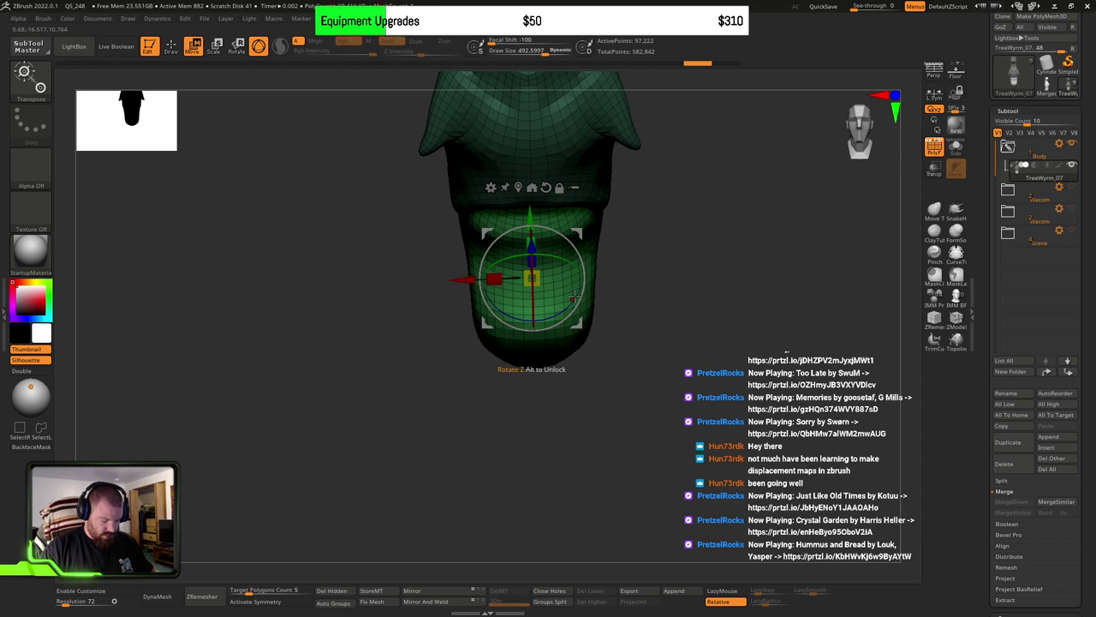
# Step: With symmetry off, try again to twist the unmasked tail around the gizmo's Z axis, and undo the rotations
pyautogui.moveTo(578, 295); pyautogui.dragTo(130, 387)
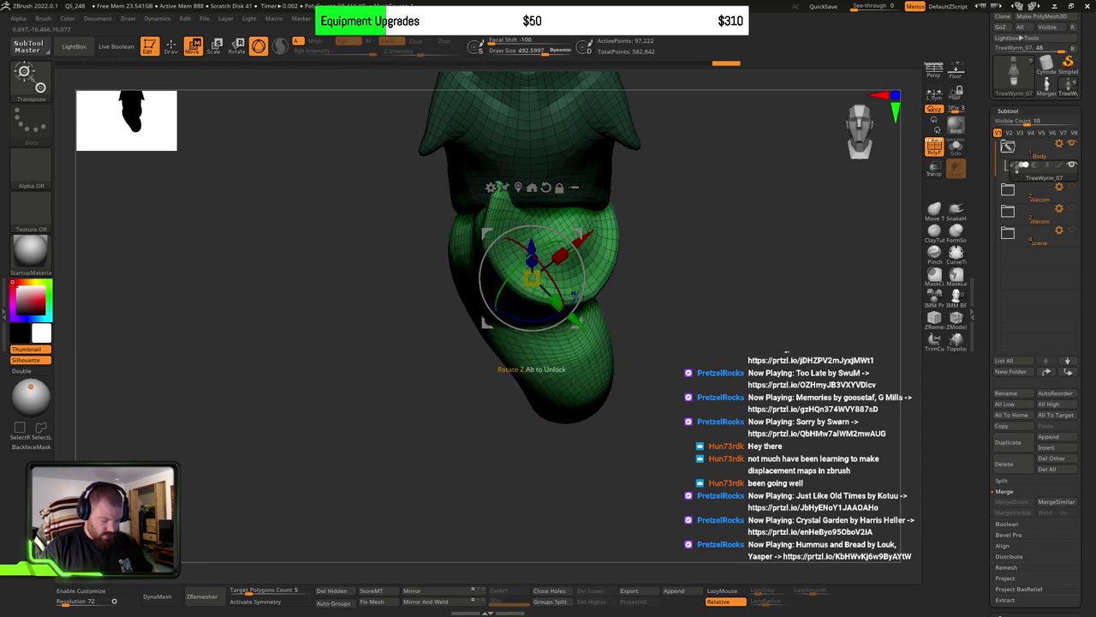
pyautogui.moveTo(576, 294); pyautogui.dragTo(551, 319)
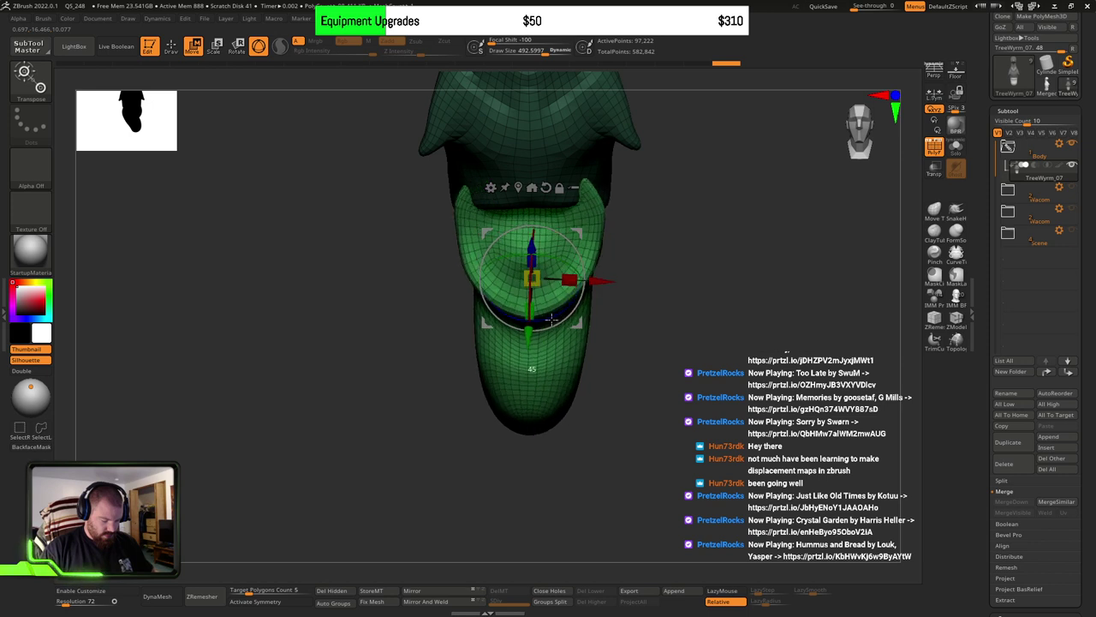
pyautogui.hotkey('ctrl', 'z')
pyautogui.hotkey('ctrl', 'z')
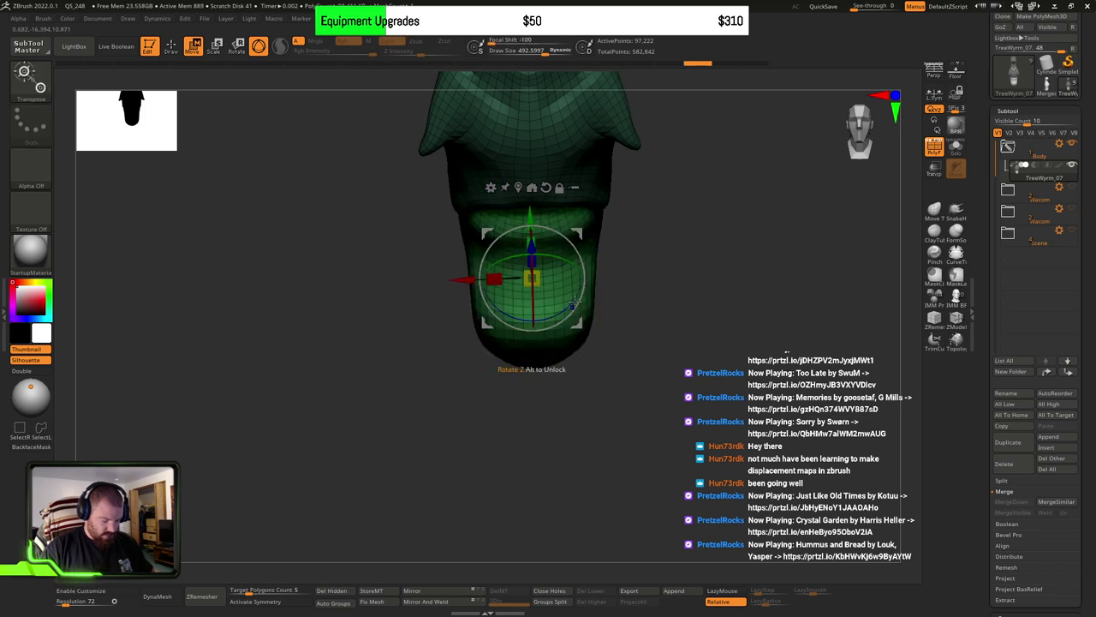
pyautogui.moveTo(573, 301); pyautogui.dragTo(355, 196)
pyautogui.moveTo(445, 250); pyautogui.dragTo(740, 396)
pyautogui.moveTo(621, 429)
pyautogui.mouseDown()
pyautogui.moveTo(611, 452)
pyautogui.moveTo(638, 429)
pyautogui.moveTo(617, 436)
pyautogui.mouseUp()
pyautogui.hotkey('ctrl', 'z')
pyautogui.hotkey('ctrl', 'z')
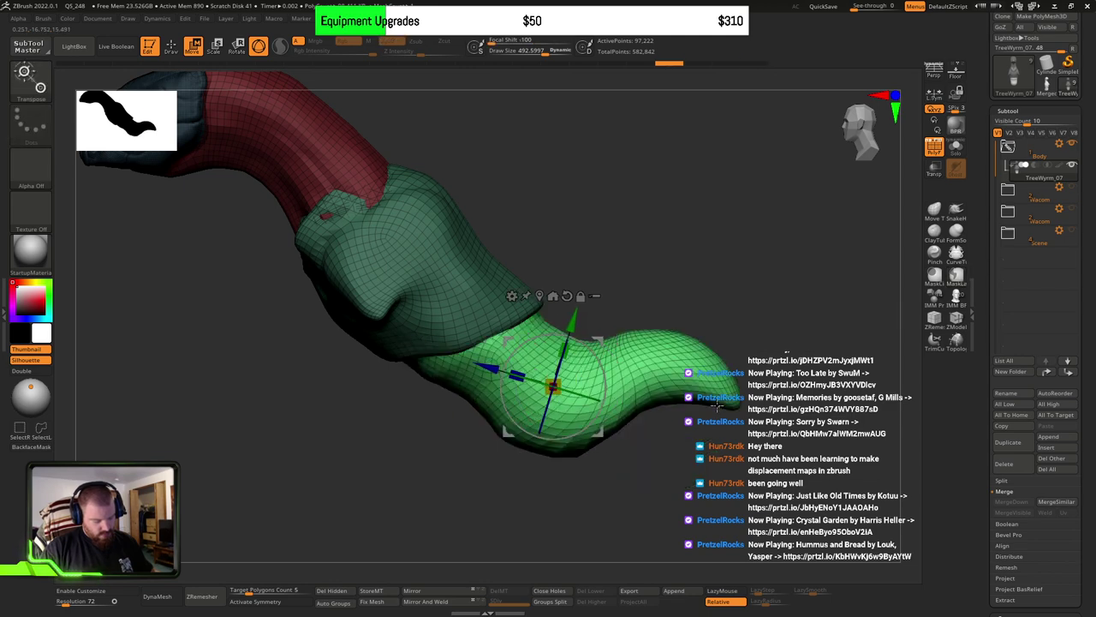
# Step: Clear the mask from the whole body and return to the Move gizmo
pyautogui.moveTo(718, 408)
pyautogui.mouseDown()
pyautogui.moveTo(690, 460)
pyautogui.moveTo(685, 446)
pyautogui.moveTo(671, 459)
pyautogui.moveTo(643, 448)
pyautogui.moveTo(734, 463)
pyautogui.moveTo(661, 468)
pyautogui.moveTo(683, 436)
pyautogui.moveTo(728, 433)
pyautogui.moveTo(635, 430)
pyautogui.moveTo(699, 493)
pyautogui.moveTo(625, 470)
pyautogui.mouseUp()
pyautogui.press('q')
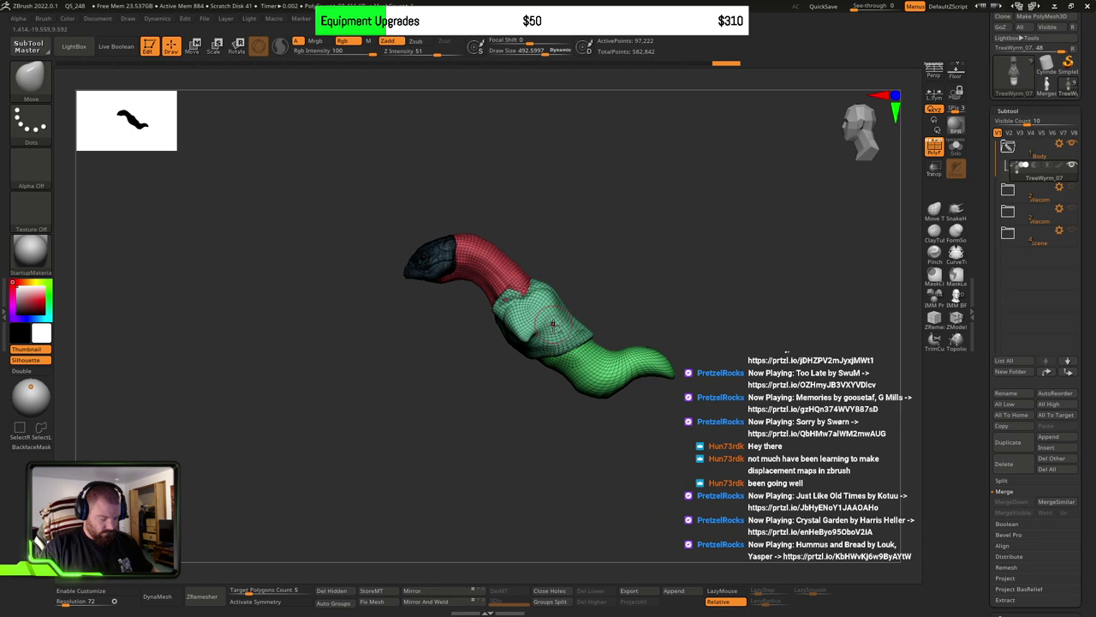
pyautogui.press('w')
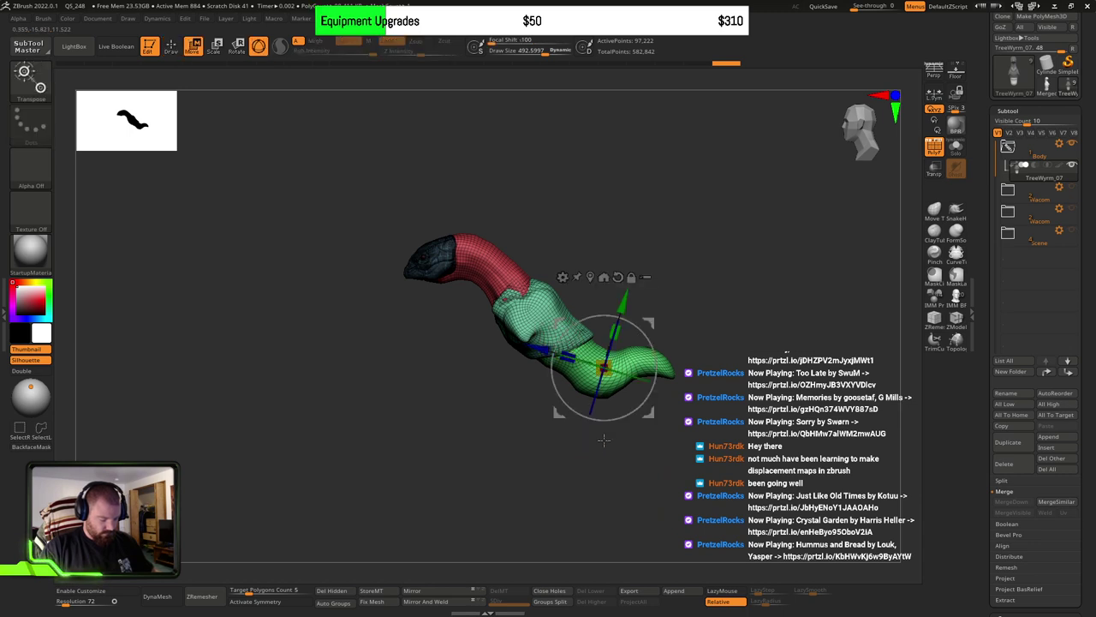
pyautogui.press('q')
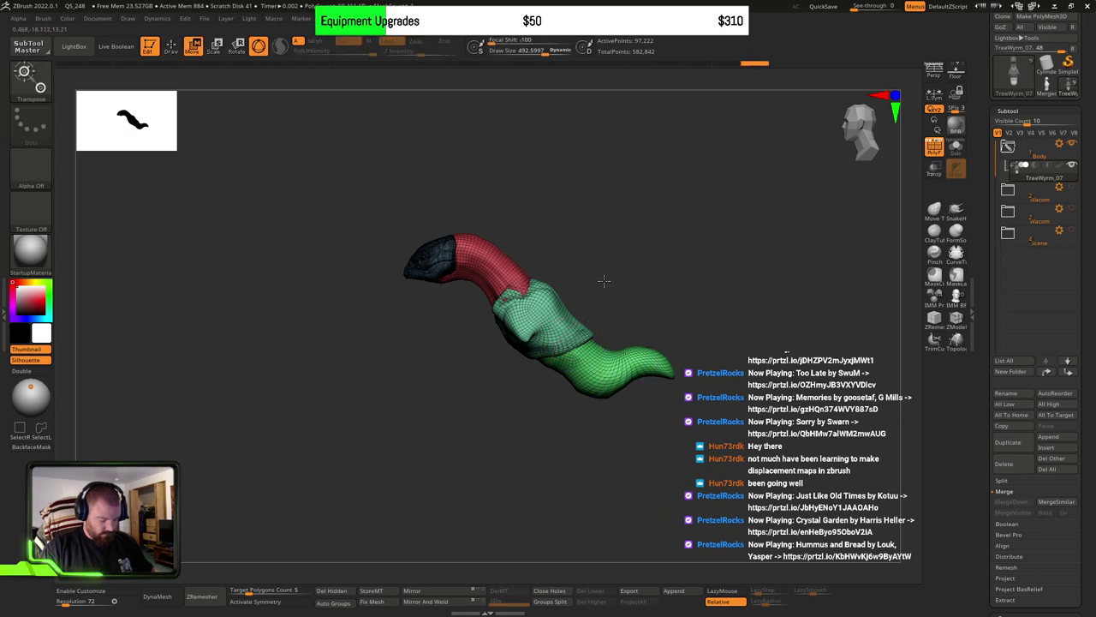
# Step: Place the gizmo on the tail and send the body mesh to the world axis with Mesh To Axis
pyautogui.press('f')
pyautogui.keyDown('alt'); pyautogui.moveTo(660, 328); pyautogui.dragTo(521, 308); pyautogui.keyUp('alt')
pyautogui.press('f')
pyautogui.keyDown('alt'); pyautogui.moveTo(702, 361); pyautogui.dragTo(628, 255); pyautogui.keyUp('alt')
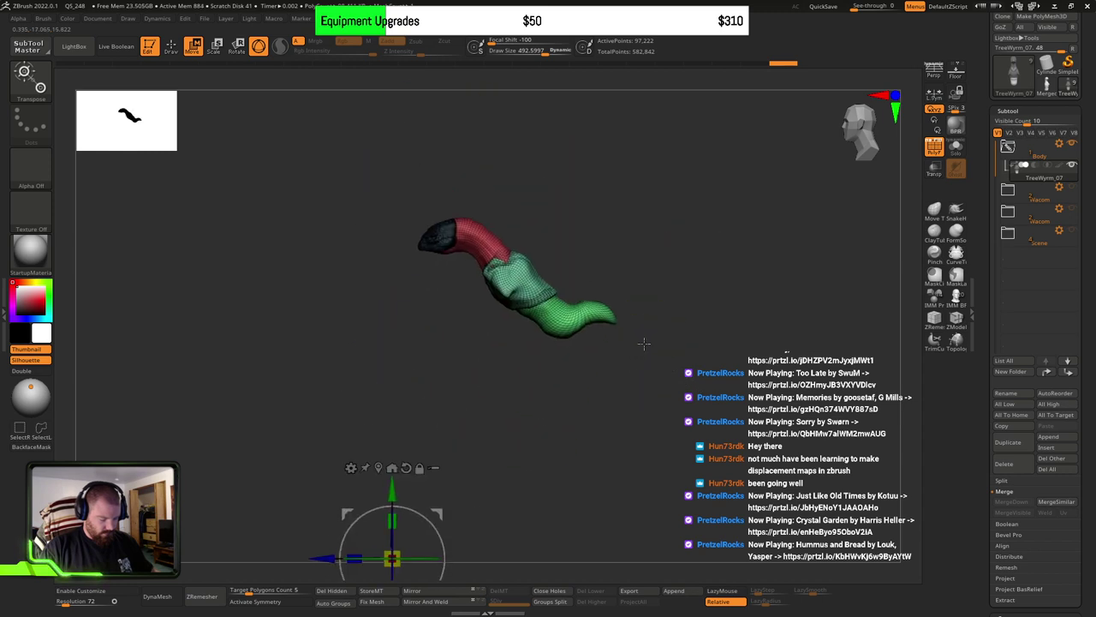
pyautogui.keyDown('alt'); pyautogui.moveTo(643, 347); pyautogui.dragTo(668, 269); pyautogui.keyUp('alt')
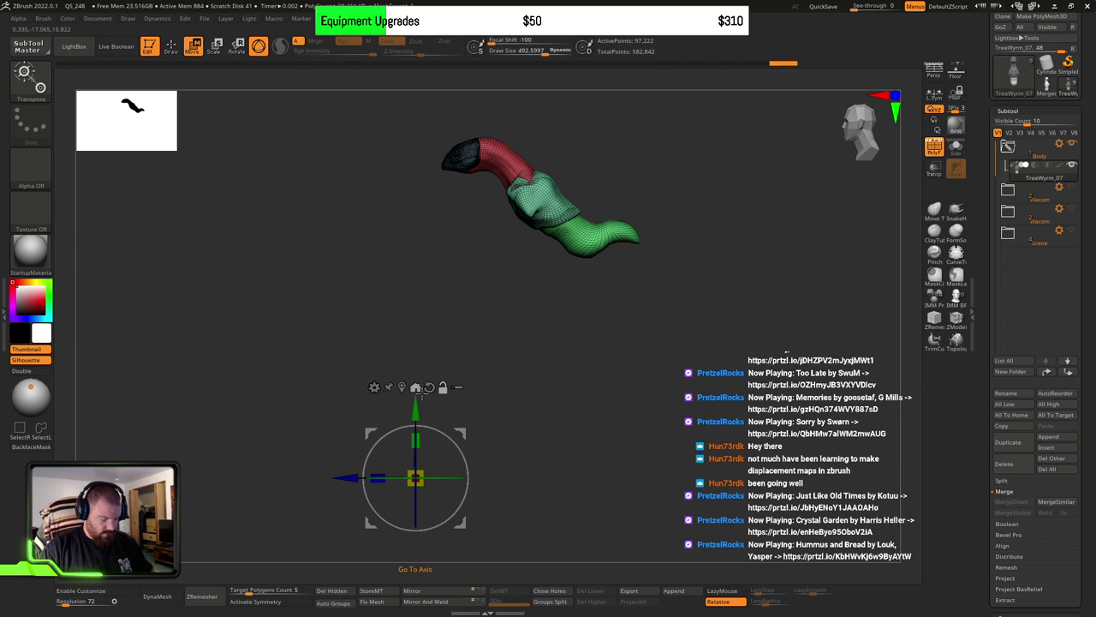
pyautogui.click(417, 389)
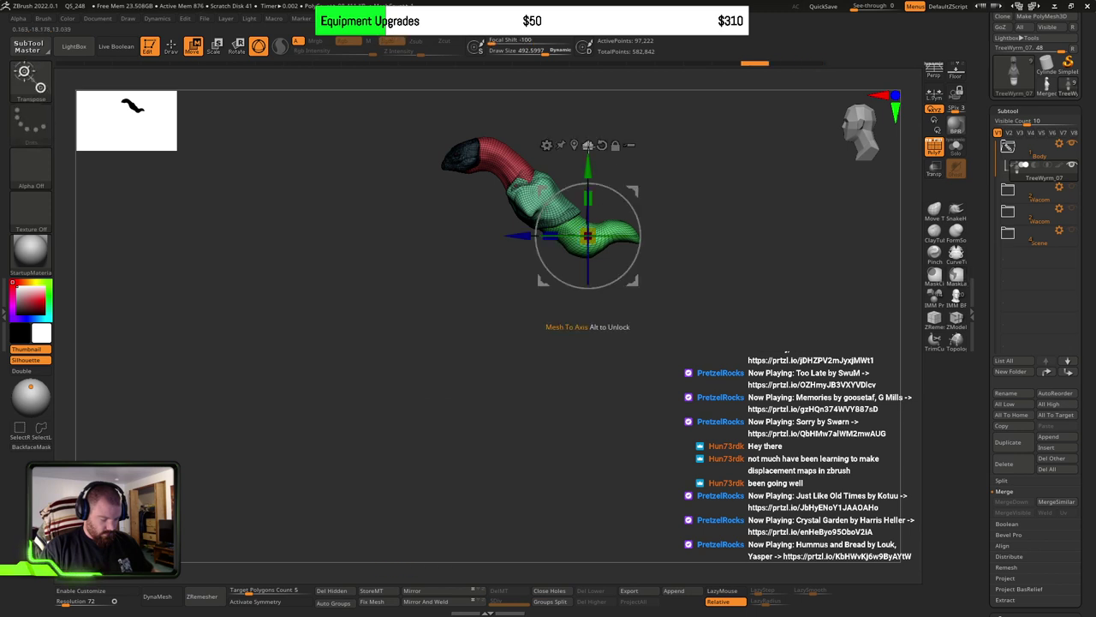
pyautogui.click(588, 147)
# Step: Shift the unlocked gizmo to the middle of the torso and send the mesh to the world axis from there
pyautogui.keyDown('alt'); pyautogui.moveTo(553, 386); pyautogui.dragTo(639, 354); pyautogui.keyUp('alt')
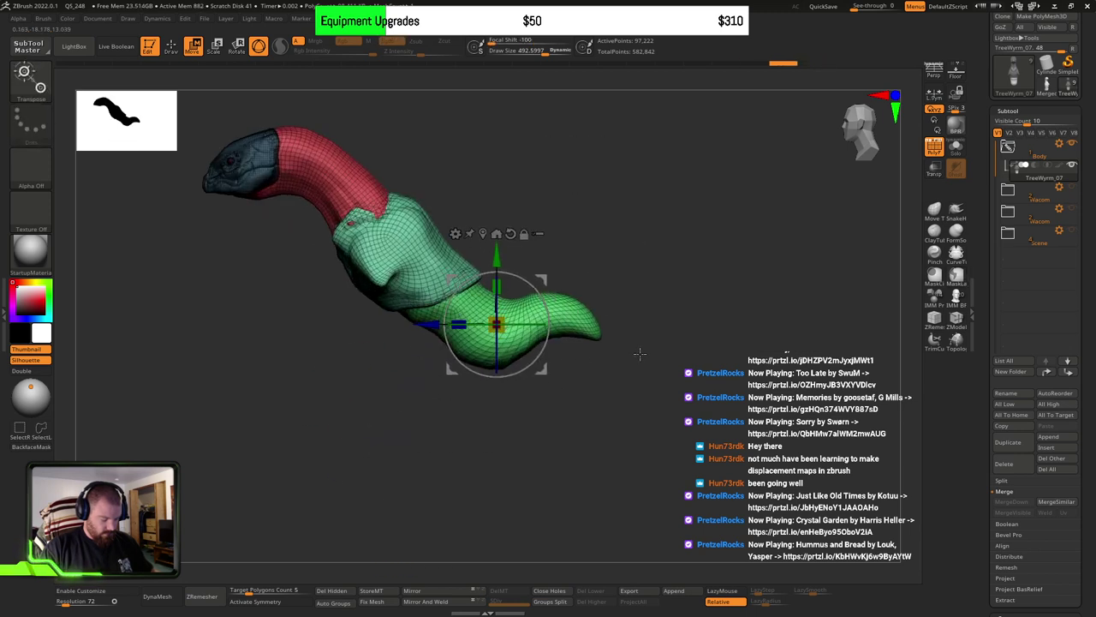
pyautogui.keyDown('alt'); pyautogui.moveTo(542, 370); pyautogui.dragTo(449, 304); pyautogui.keyUp('alt')
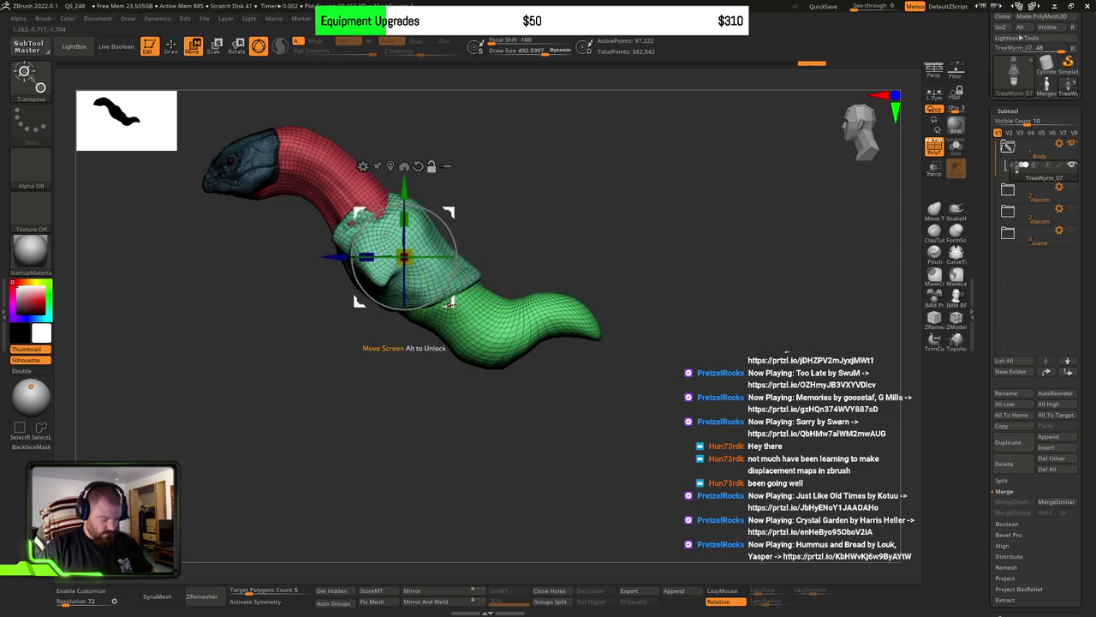
pyautogui.click(405, 166)
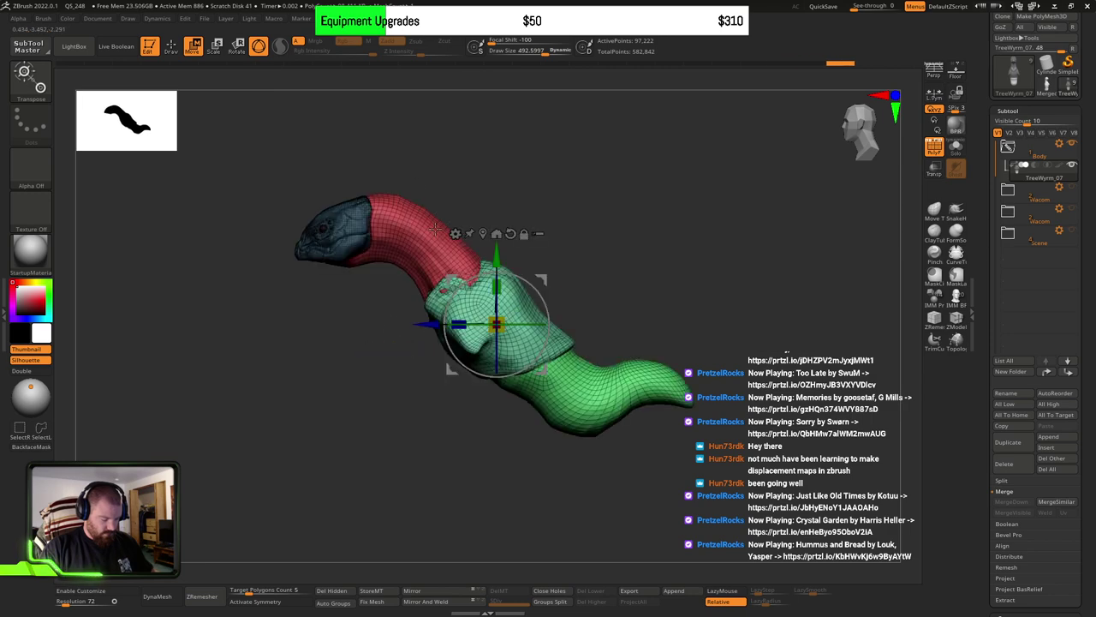
pyautogui.moveTo(653, 334); pyautogui.dragTo(614, 296)
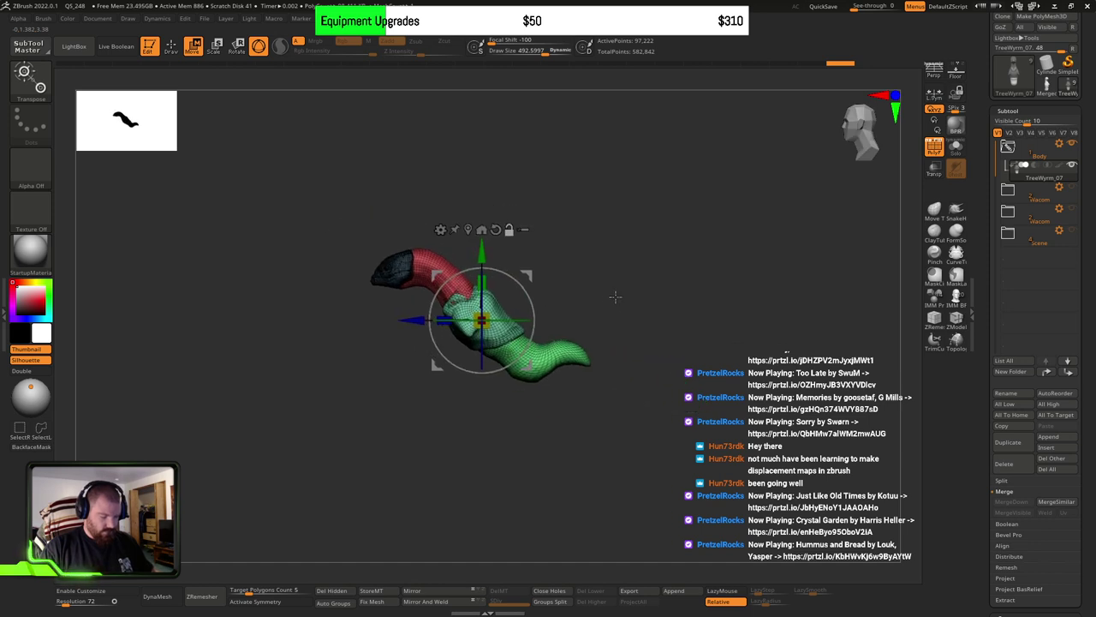
# Step: Show the folder with the pole on its rock base and scale the body up uniformly against it
pyautogui.click(1071, 187)
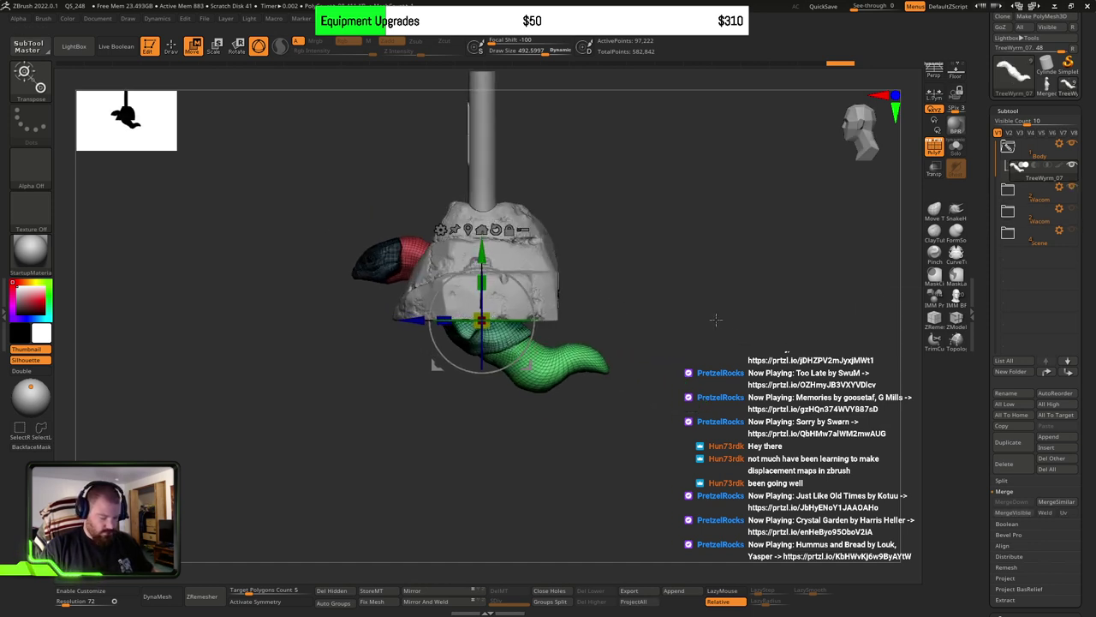
pyautogui.click(1071, 187)
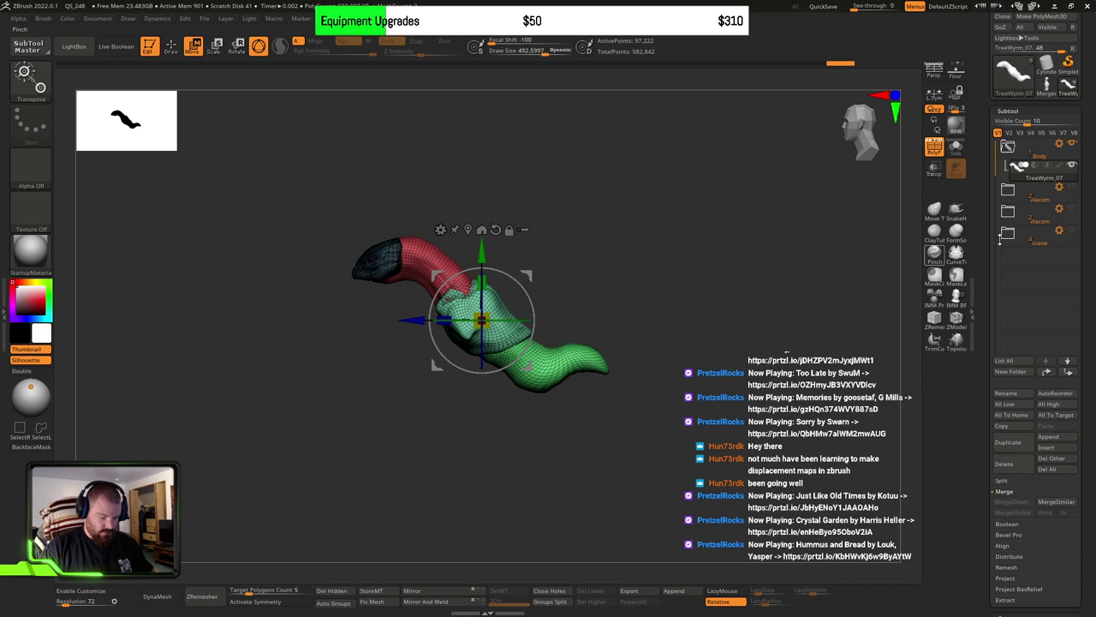
pyautogui.click(1072, 188)
pyautogui.keyDown('alt'); pyautogui.moveTo(726, 332); pyautogui.dragTo(548, 313); pyautogui.keyUp('alt')
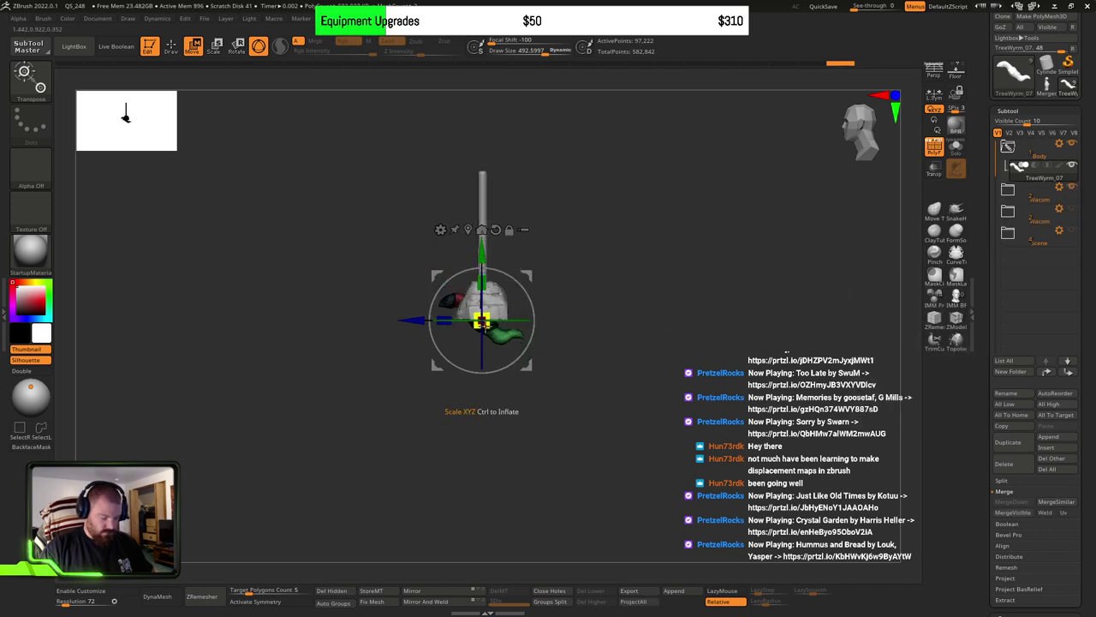
pyautogui.moveTo(482, 321)
pyautogui.mouseDown()
pyautogui.moveTo(531, 358)
pyautogui.moveTo(490, 327)
pyautogui.mouseUp()
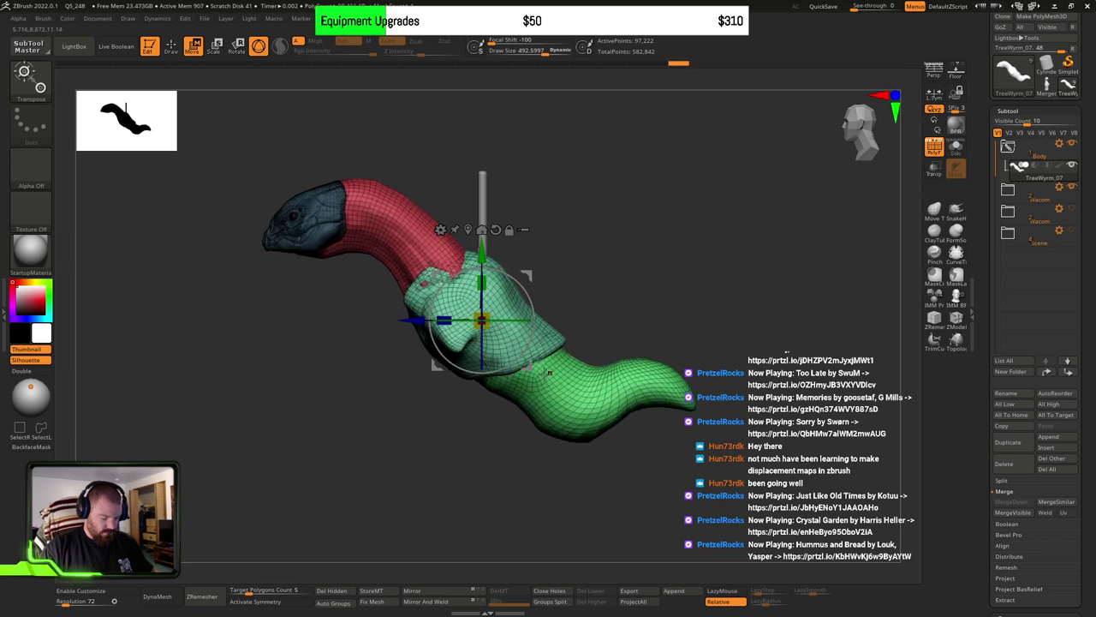
# Step: Move the body clear of the rock base, above and behind it, and scale it uniformly to about 0.74
pyautogui.moveTo(541, 354); pyautogui.dragTo(642, 236)
pyautogui.keyDown('alt'); pyautogui.moveTo(650, 354); pyautogui.dragTo(702, 259); pyautogui.keyUp('alt')
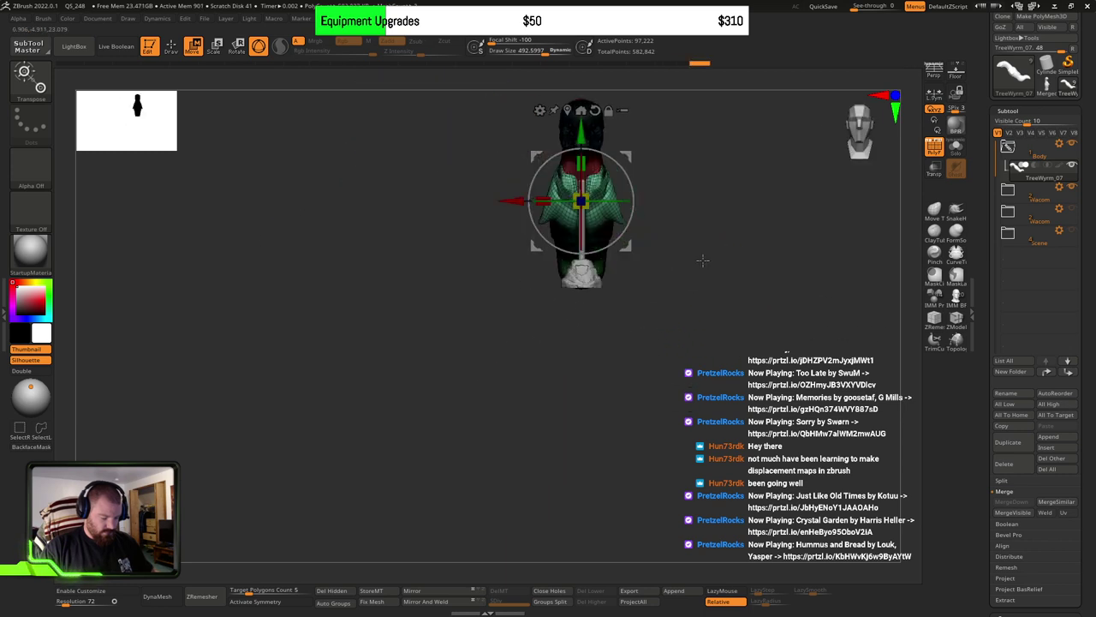
pyautogui.keyDown('alt'); pyautogui.moveTo(698, 216); pyautogui.dragTo(636, 411); pyautogui.keyUp('alt')
pyautogui.moveTo(517, 361); pyautogui.dragTo(503, 349)
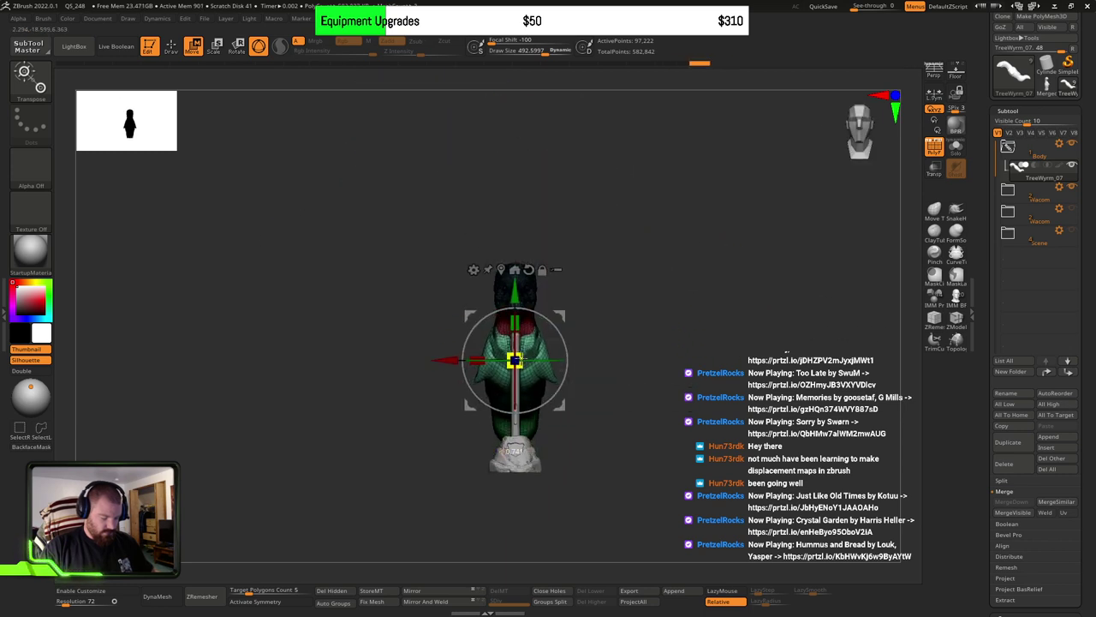
pyautogui.keyDown('shift'); pyautogui.moveTo(753, 364); pyautogui.dragTo(651, 370); pyautogui.keyUp('shift')
pyautogui.moveTo(558, 409); pyautogui.dragTo(585, 383)
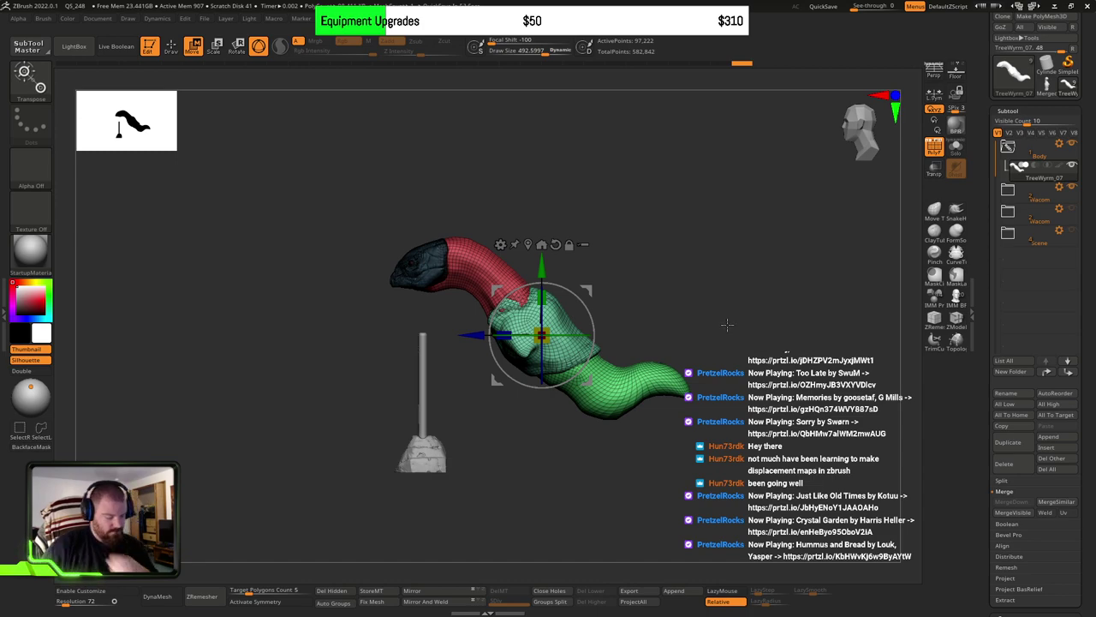
# Step: Hide the polygroups of the large eye and the three small eyes around it on the head
pyautogui.keyDown('alt'); pyautogui.moveTo(439, 340); pyautogui.dragTo(545, 401, button='right'); pyautogui.keyUp('alt')
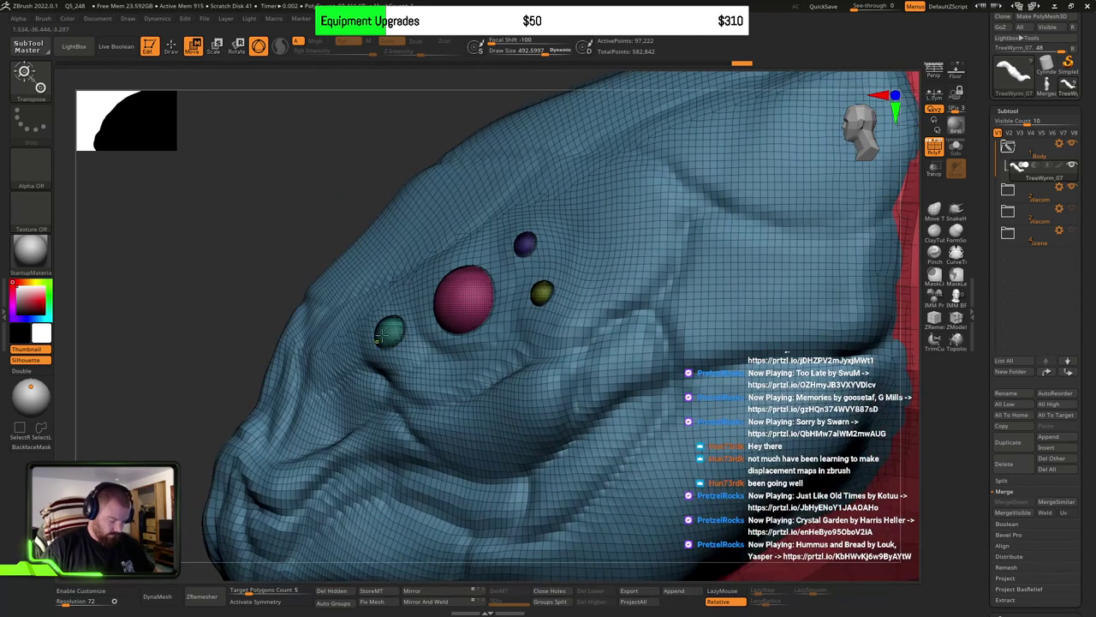
pyautogui.click(386, 332)
pyautogui.press('q')
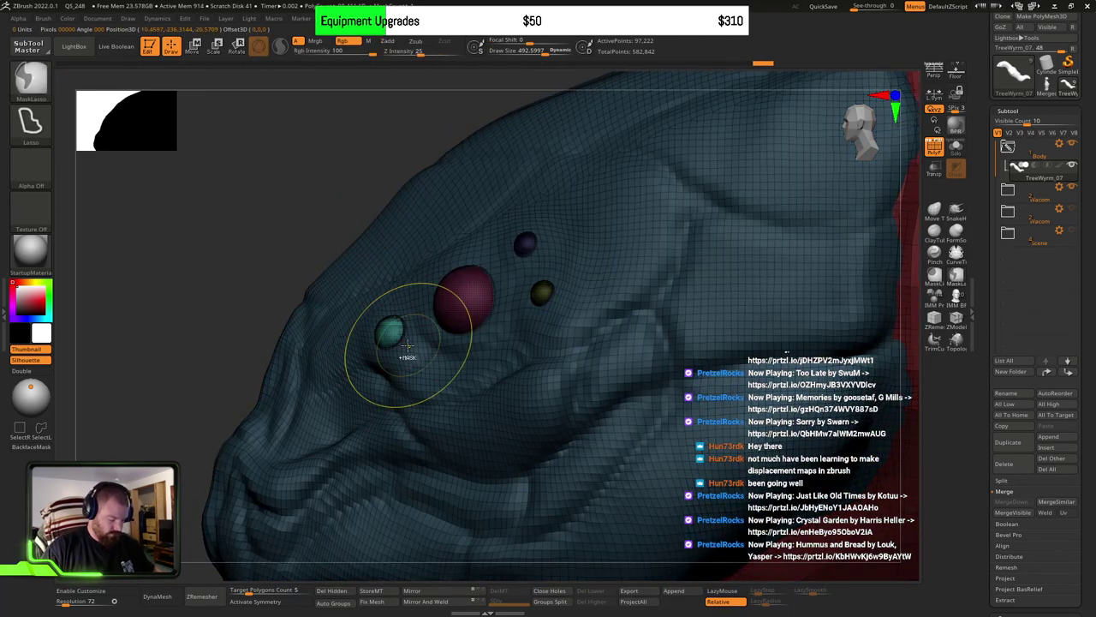
pyautogui.keyDown('ctrl'); pyautogui.keyDown('shift'); pyautogui.click(401, 336); pyautogui.keyUp('shift'); pyautogui.keyUp('ctrl')
pyautogui.keyDown('ctrl'); pyautogui.keyDown('shift'); pyautogui.click(409, 338); pyautogui.keyUp('shift'); pyautogui.keyUp('ctrl')
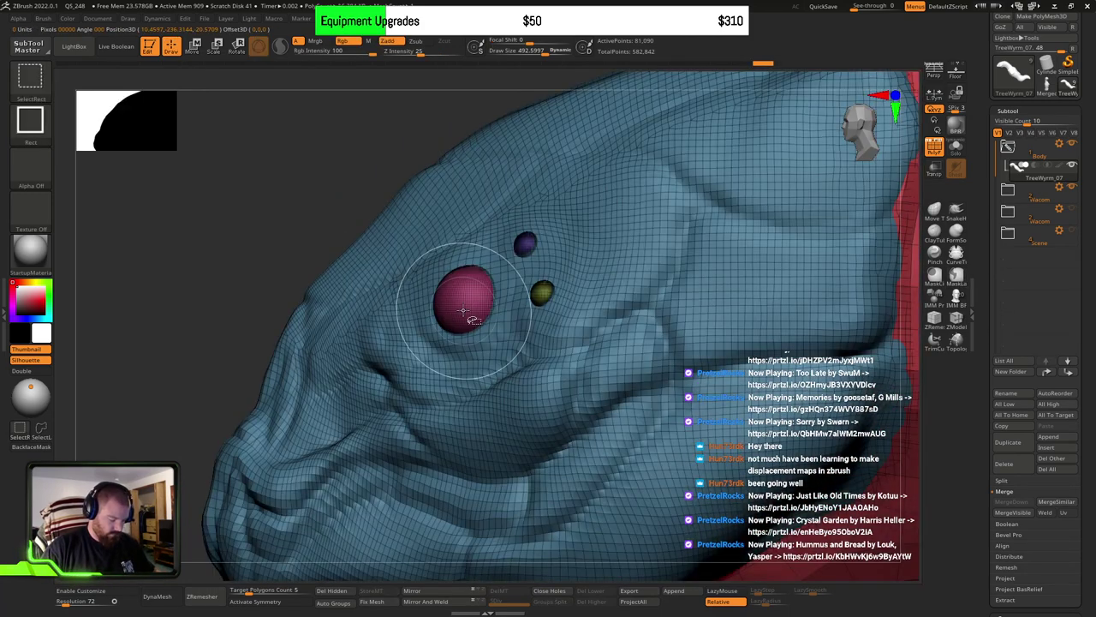
pyautogui.keyDown('ctrl'); pyautogui.keyDown('shift'); pyautogui.click(465, 294); pyautogui.keyUp('shift'); pyautogui.keyUp('ctrl')
pyautogui.keyDown('ctrl'); pyautogui.keyDown('shift'); pyautogui.click(524, 243); pyautogui.keyUp('shift'); pyautogui.keyUp('ctrl')
pyautogui.keyDown('ctrl'); pyautogui.keyDown('shift'); pyautogui.click(540, 291); pyautogui.keyUp('shift'); pyautogui.keyUp('ctrl')
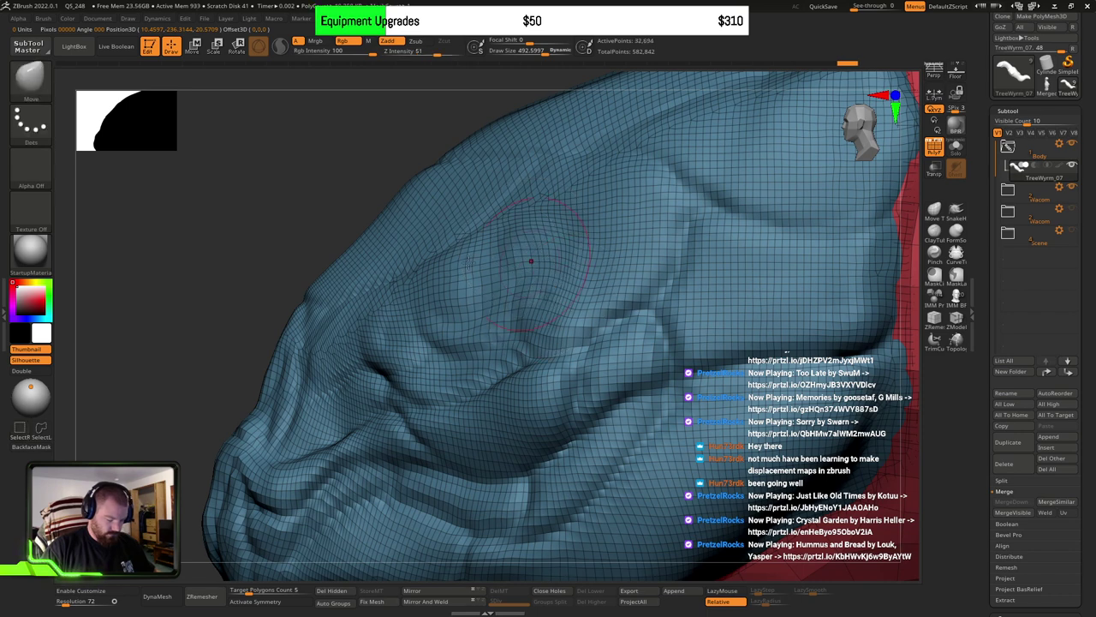
# Step: Split the hidden eyes into their own subtool and make the body subtool TreeWyrm_07 active again
pyautogui.press('f')
pyautogui.moveTo(528, 335); pyautogui.dragTo(553, 465)
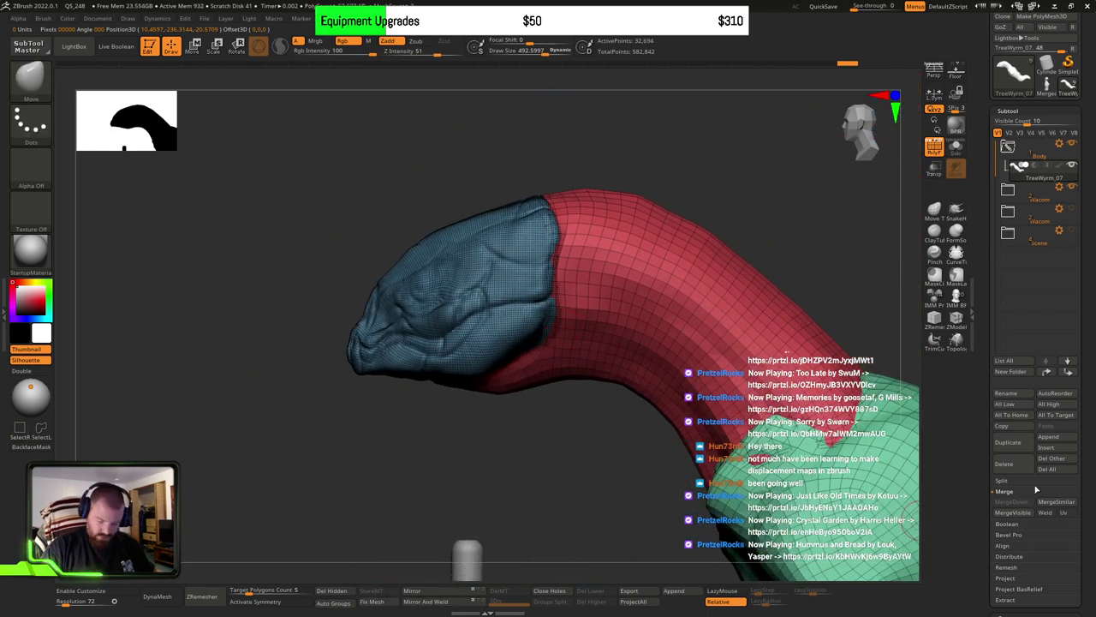
pyautogui.click(1004, 480)
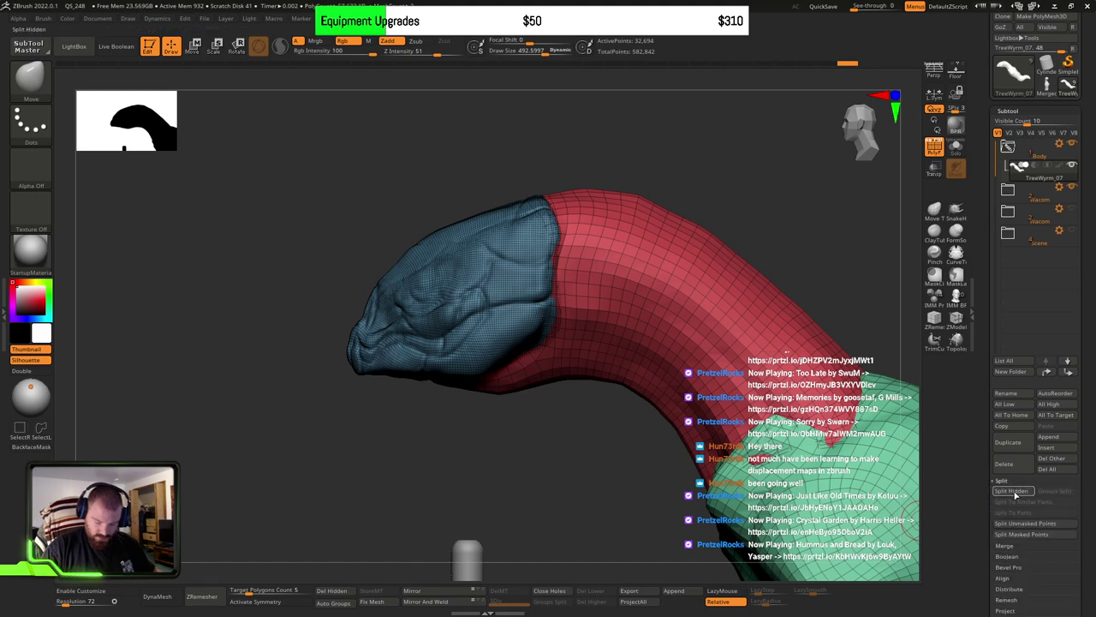
pyautogui.click(1014, 492)
pyautogui.moveTo(609, 456)
pyautogui.keyDown('alt'); pyautogui.mouseDown()
pyautogui.moveTo(489, 414)
pyautogui.moveTo(548, 480)
pyautogui.moveTo(571, 398)
pyautogui.moveTo(532, 430)
pyautogui.mouseUp(); pyautogui.keyUp('alt')
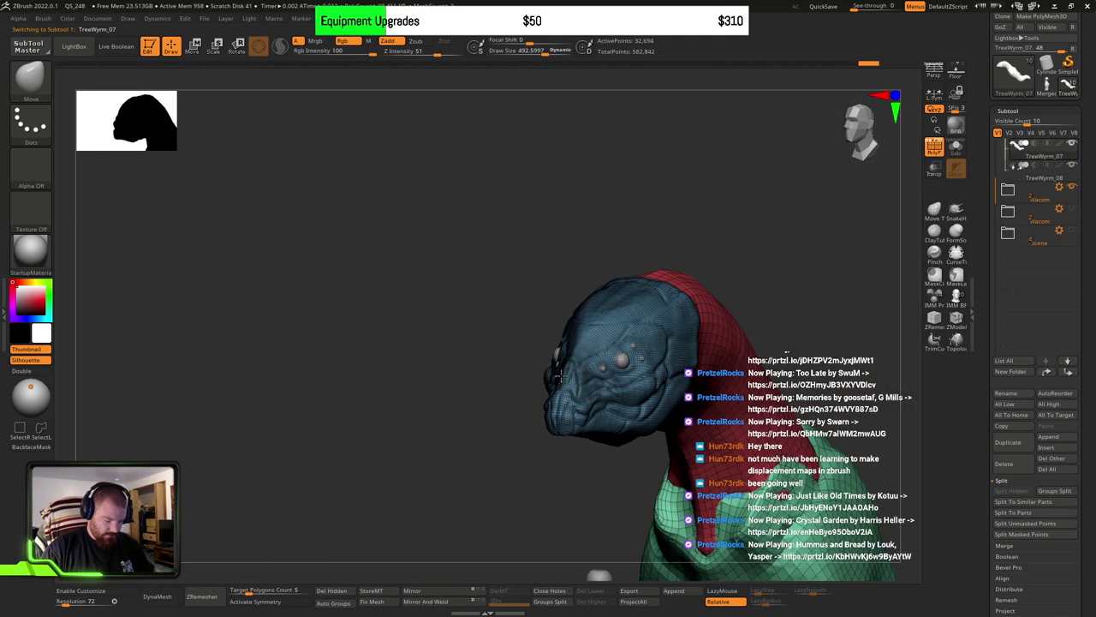
pyautogui.keyDown('alt'); pyautogui.moveTo(561, 376); pyautogui.dragTo(611, 339, button='right'); pyautogui.keyUp('alt')
pyautogui.moveTo(611, 338); pyautogui.dragTo(609, 360)
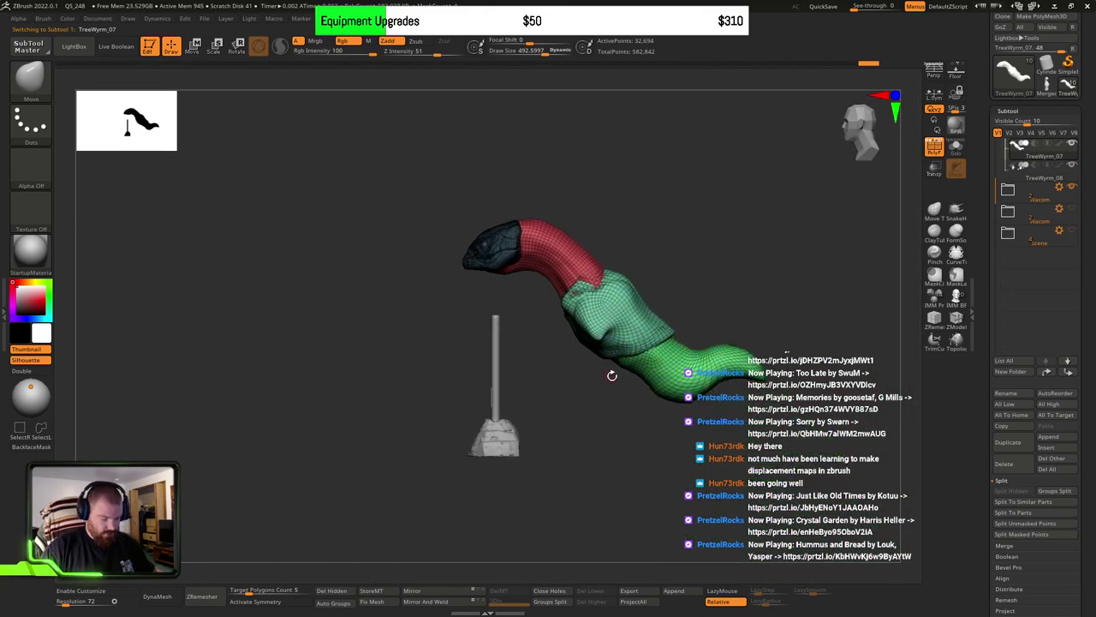
# Step: Increase the Move brush's draw size to 1000 for reshaping the body
pyautogui.press('s')
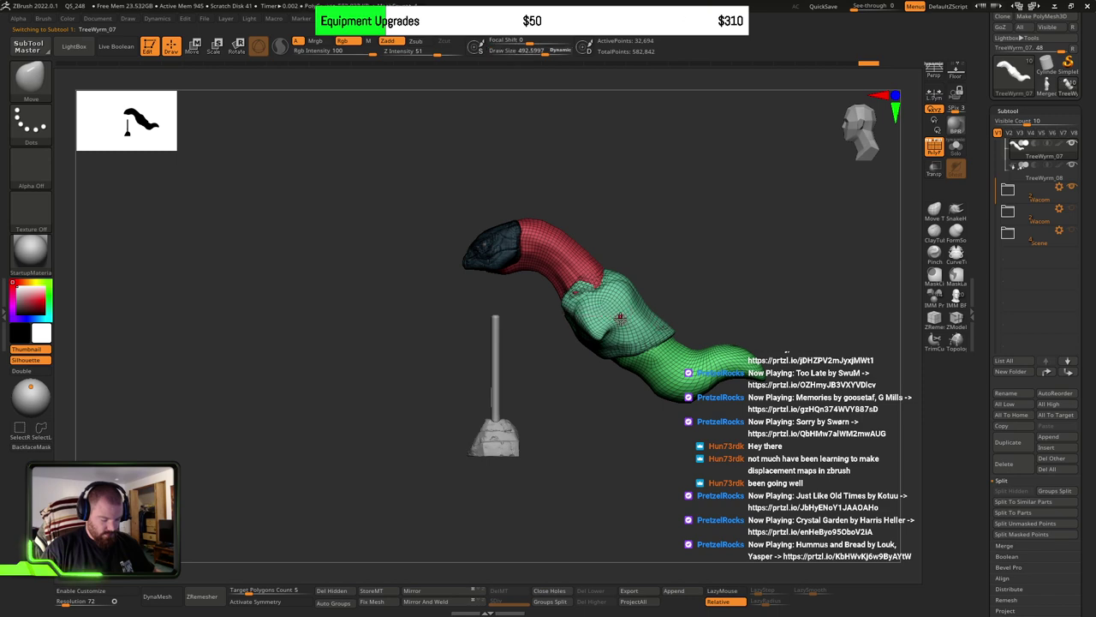
pyautogui.scroll(5, 620, 318)
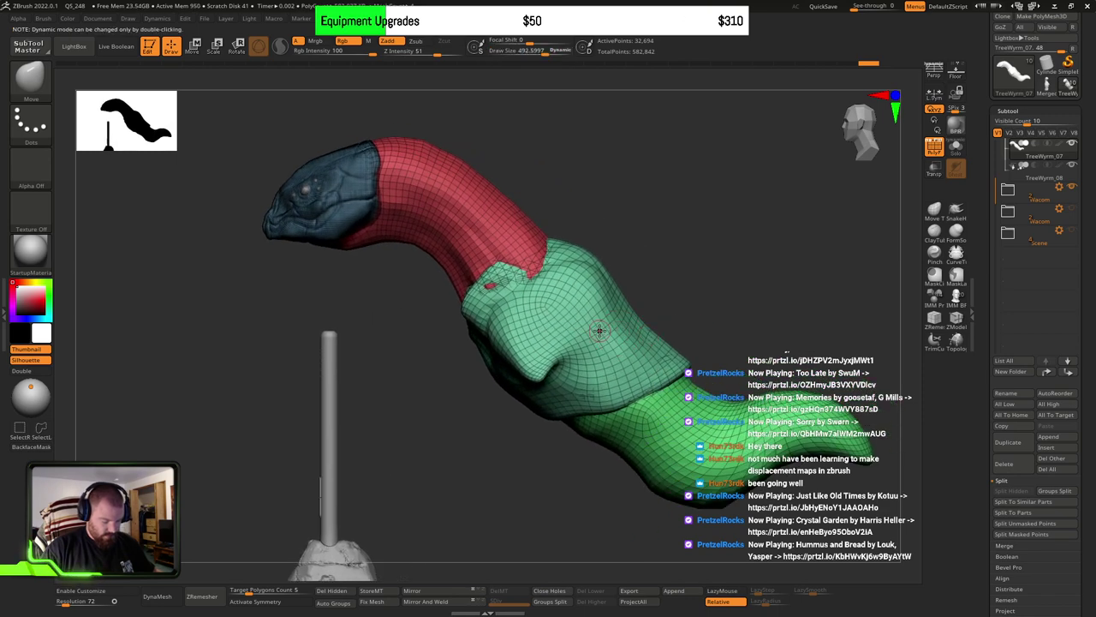
pyautogui.press('s')
pyautogui.moveTo(585, 335); pyautogui.dragTo(623, 346)
pyautogui.press('s')
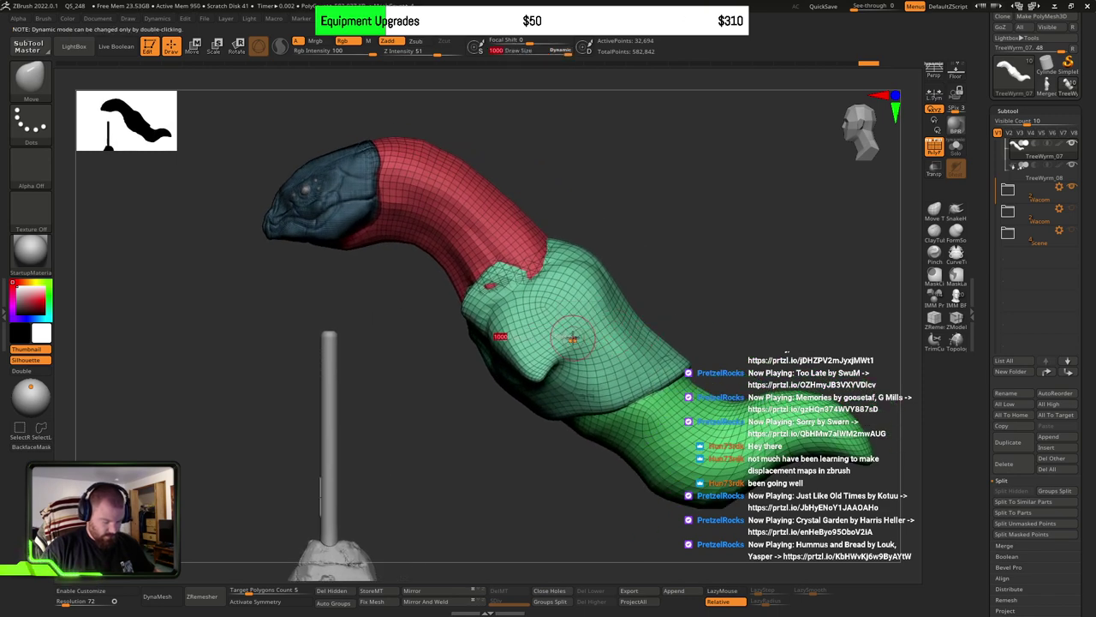
# Step: Try to enter a new draw size for the Move brush over the body
pyautogui.scroll(-5, 599, 347)
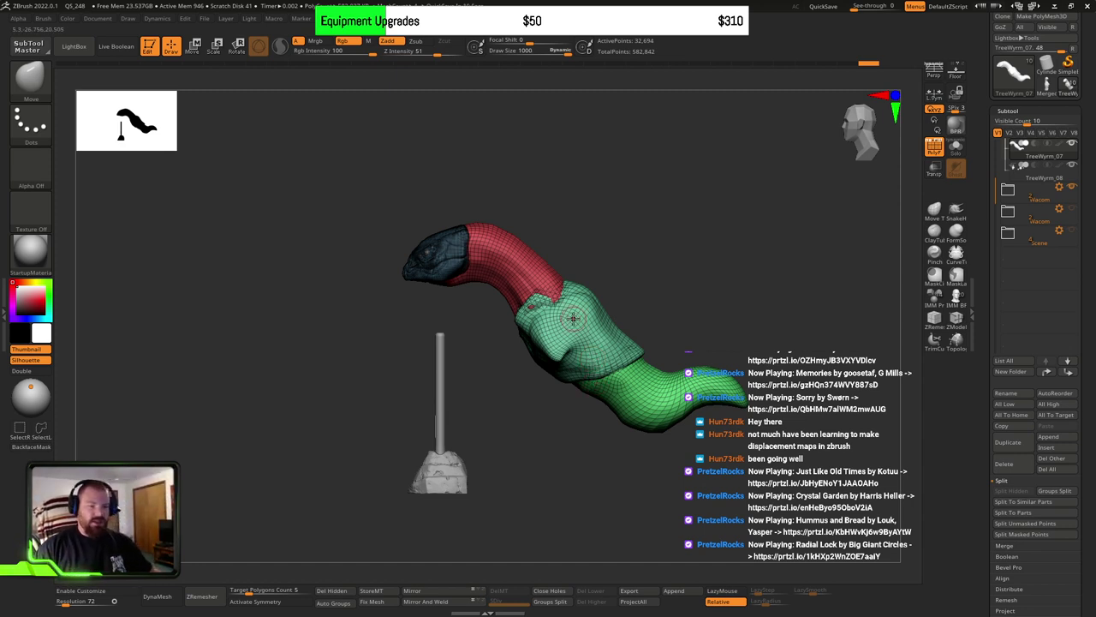
pyautogui.moveTo(764, 347)
pyautogui.mouseDown()
pyautogui.moveTo(626, 351)
pyautogui.moveTo(574, 335)
pyautogui.mouseUp()
pyautogui.press('s')
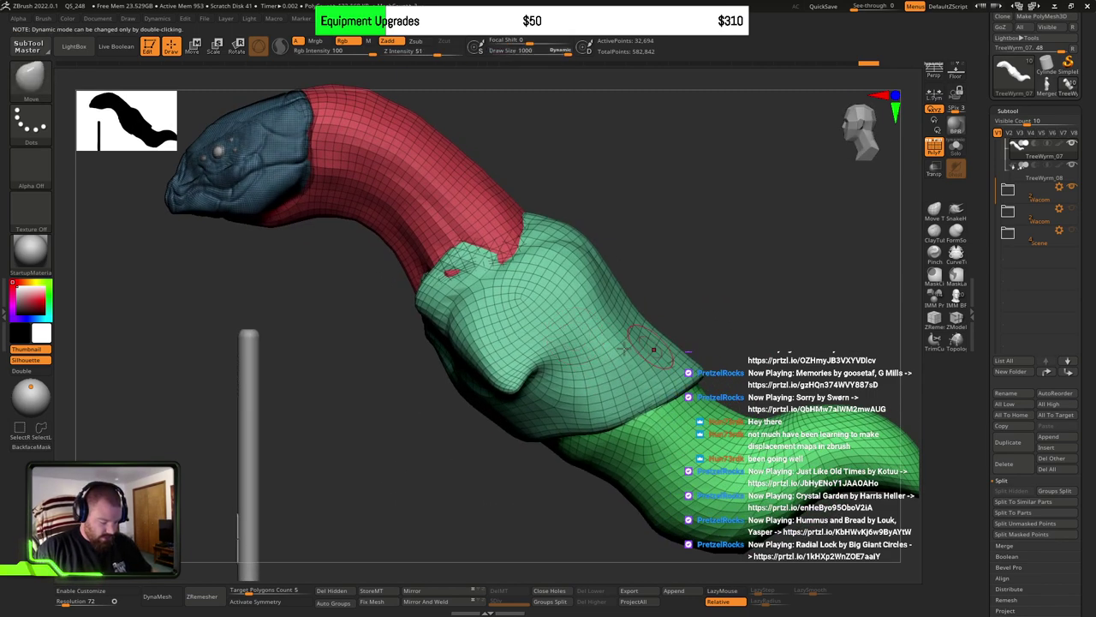
pyautogui.moveTo(532, 338); pyautogui.dragTo(592, 350, button='right')
pyautogui.press('s')
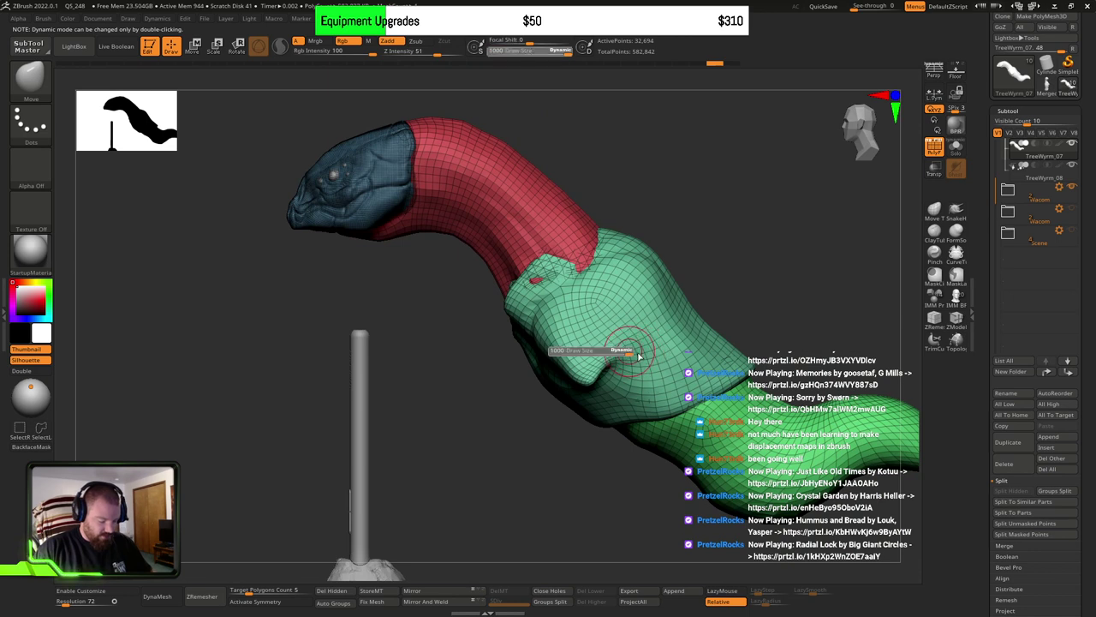
pyautogui.write('s5')
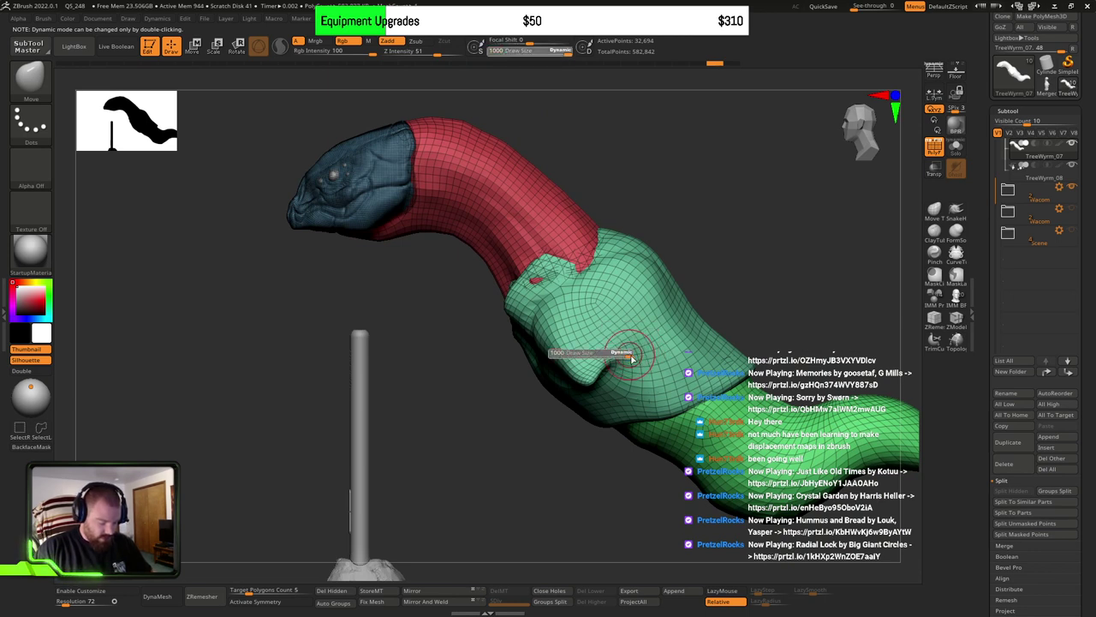
pyautogui.moveTo(664, 364)
pyautogui.keyDown('ctrl'); pyautogui.mouseDown(button='right')
pyautogui.moveTo(658, 330)
pyautogui.moveTo(648, 368)
pyautogui.moveTo(624, 371)
pyautogui.mouseUp(button='right'); pyautogui.keyUp('ctrl')
# Step: Undo the body's eye split and the hiding of the eye polygroups, and redo them
pyautogui.hotkey('ctrl', 'z')
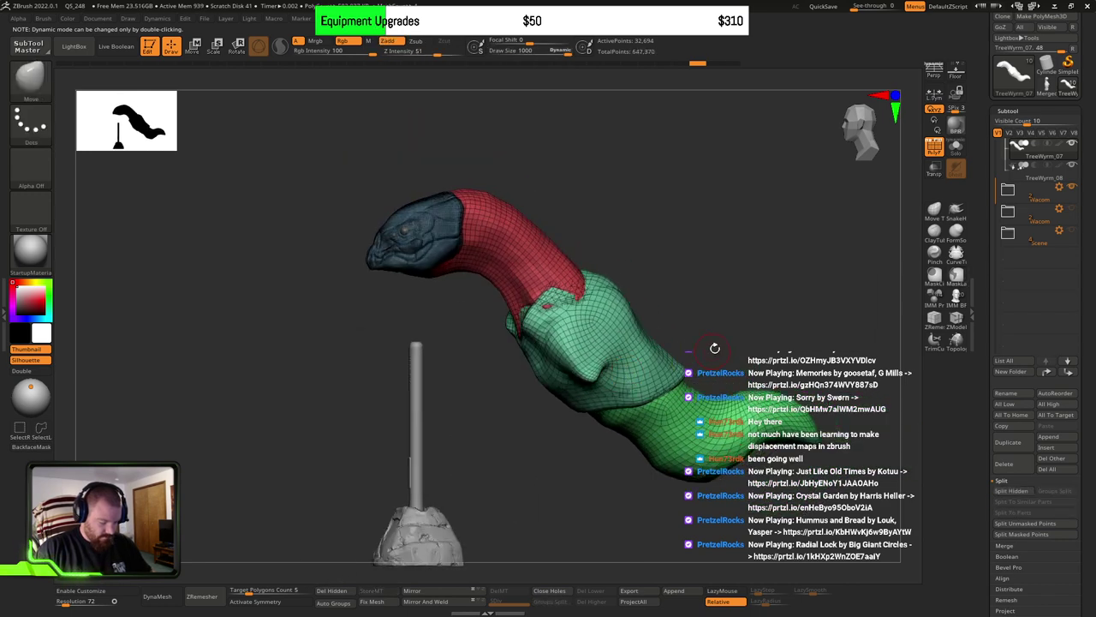
pyautogui.keyDown('ctrl'); pyautogui.moveTo(716, 348); pyautogui.dragTo(673, 348, button='right'); pyautogui.keyUp('ctrl')
pyautogui.press('ctrl')
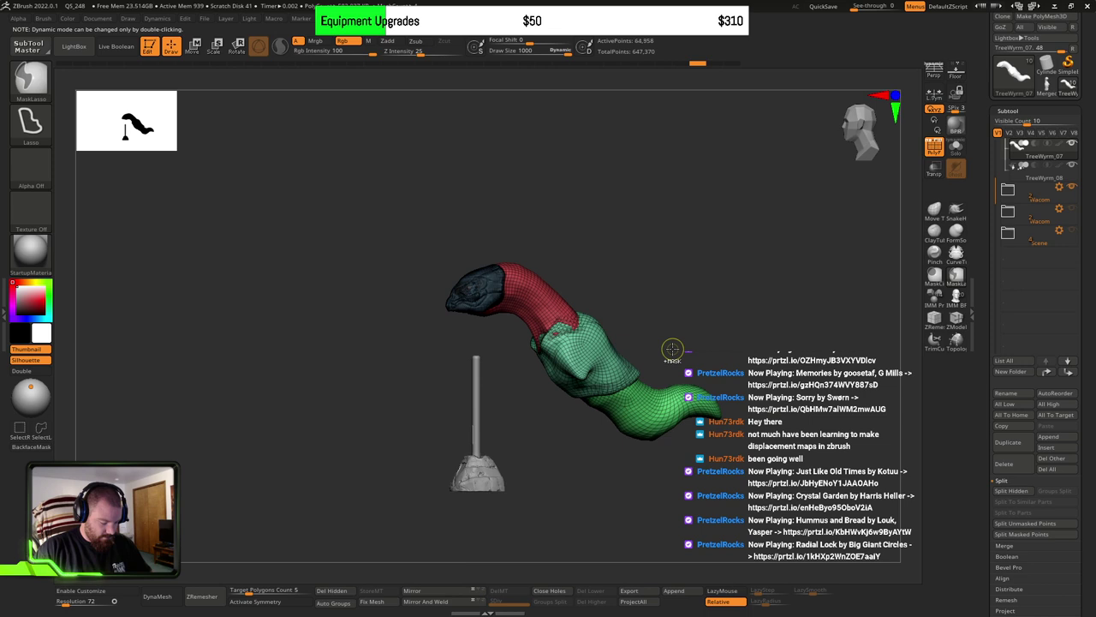
pyautogui.keyDown('ctrl'); pyautogui.keyDown('shift'); pyautogui.click(665, 351); pyautogui.keyUp('shift'); pyautogui.keyUp('ctrl')
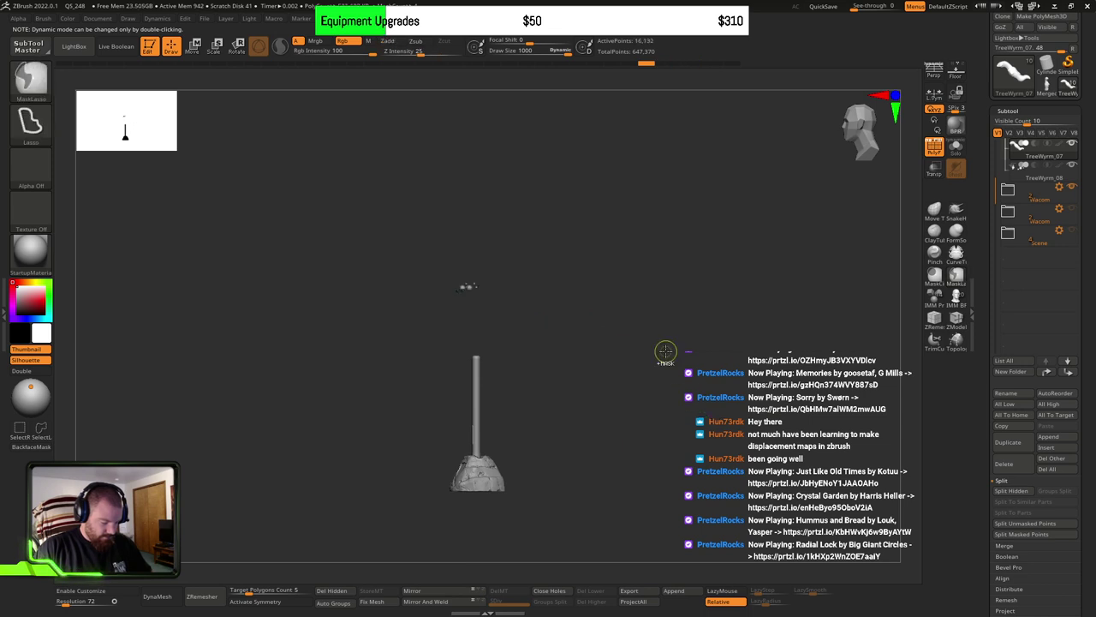
pyautogui.keyDown('ctrl'); pyautogui.moveTo(643, 349); pyautogui.dragTo(626, 365, button='right'); pyautogui.keyUp('ctrl')
pyautogui.keyDown('ctrl'); pyautogui.keyDown('shift'); pyautogui.click(641, 366); pyautogui.keyUp('shift'); pyautogui.keyUp('ctrl')
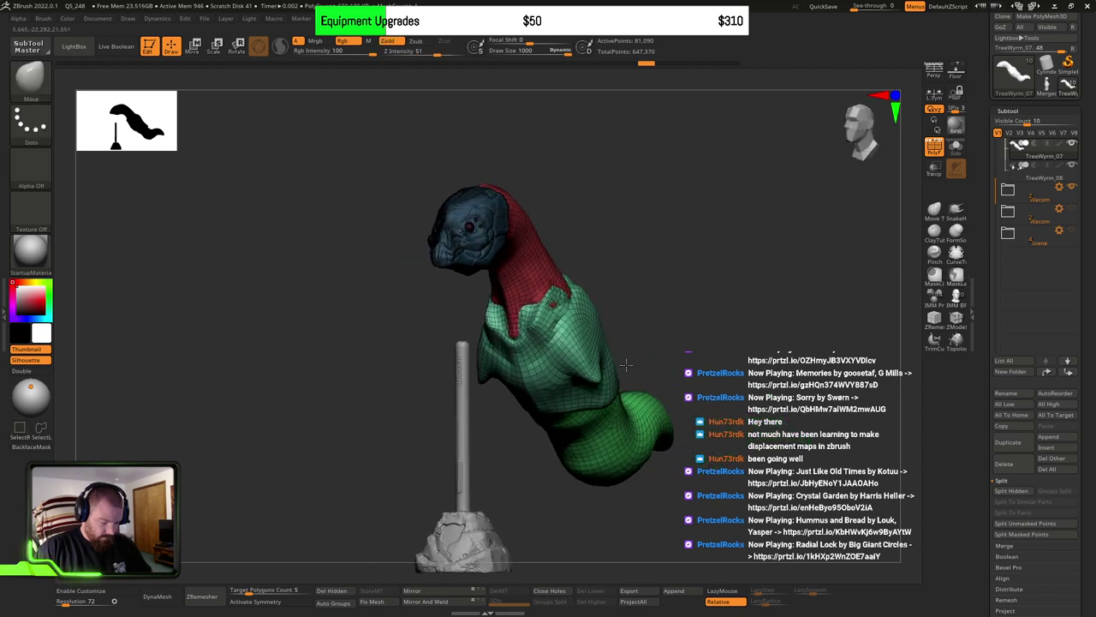
pyautogui.scroll(4, 480, 265)
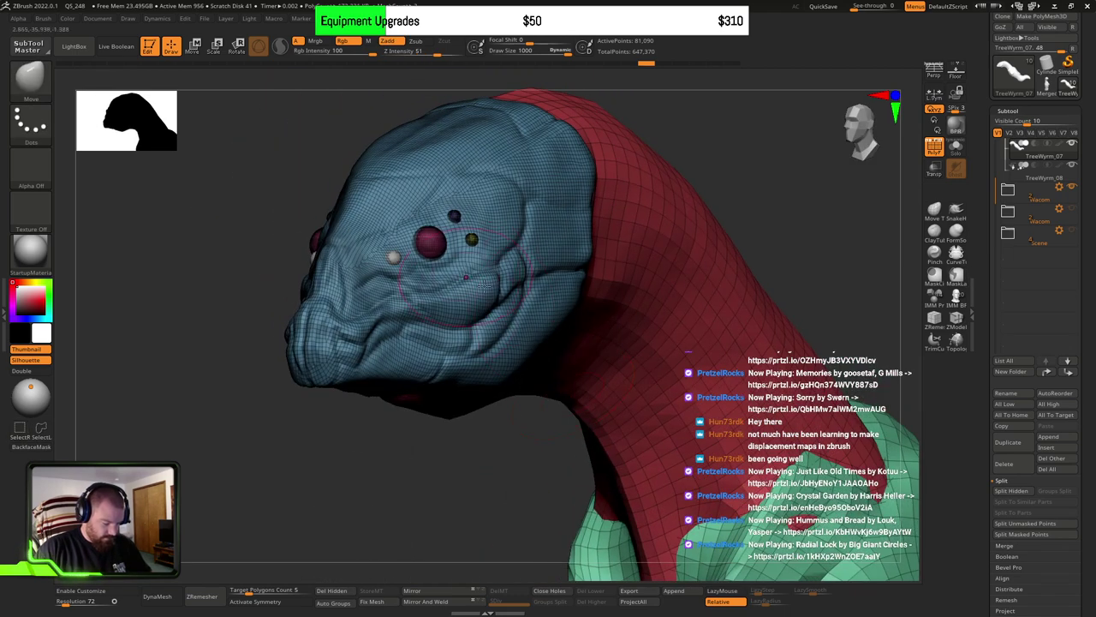
pyautogui.hotkey('ctrl', 'shift', 'z')
pyautogui.hotkey('ctrl', 'shift', 'z')
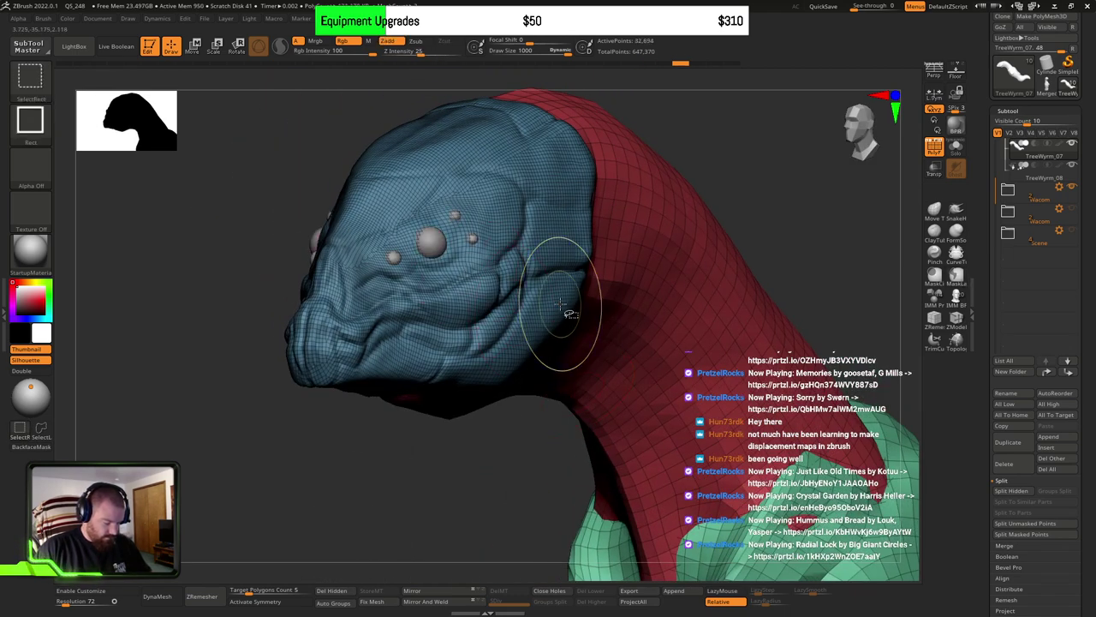
pyautogui.hotkey('ctrl', 'shift', 'z')
pyautogui.moveTo(650, 313); pyautogui.dragTo(691, 317, button='right')
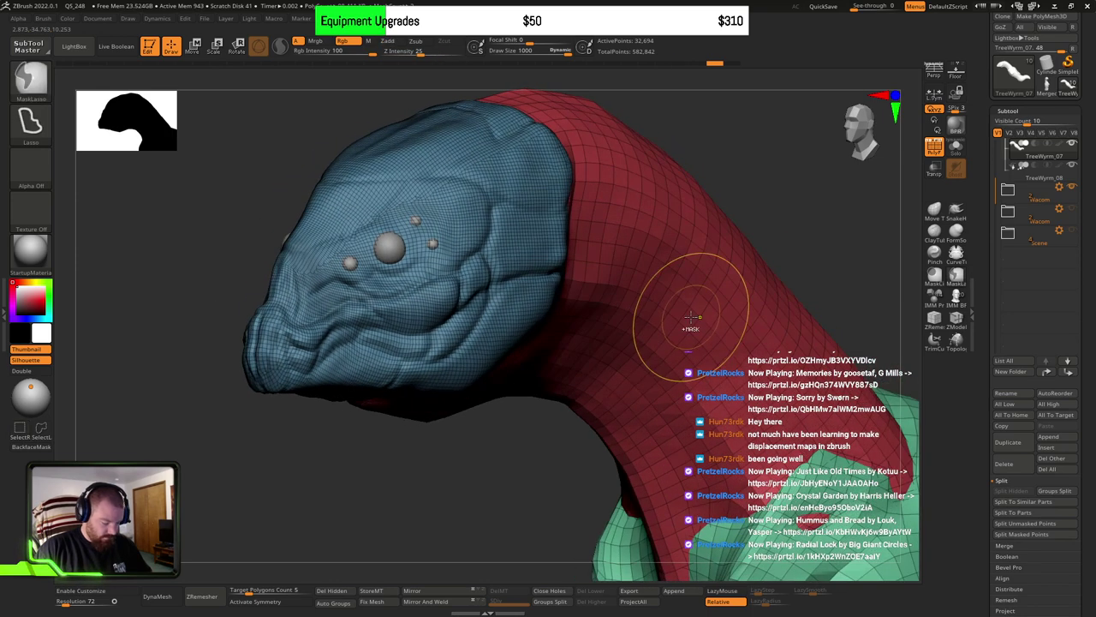
# Step: Step back through the body's undo history to before its eyes were hidden and split off, keeping its scaled position above the base
pyautogui.hotkey('ctrl', 'z')
pyautogui.hotkey('ctrl', 'z')
pyautogui.hotkey('ctrl', 'z')
pyautogui.hotkey('ctrl', 'z')
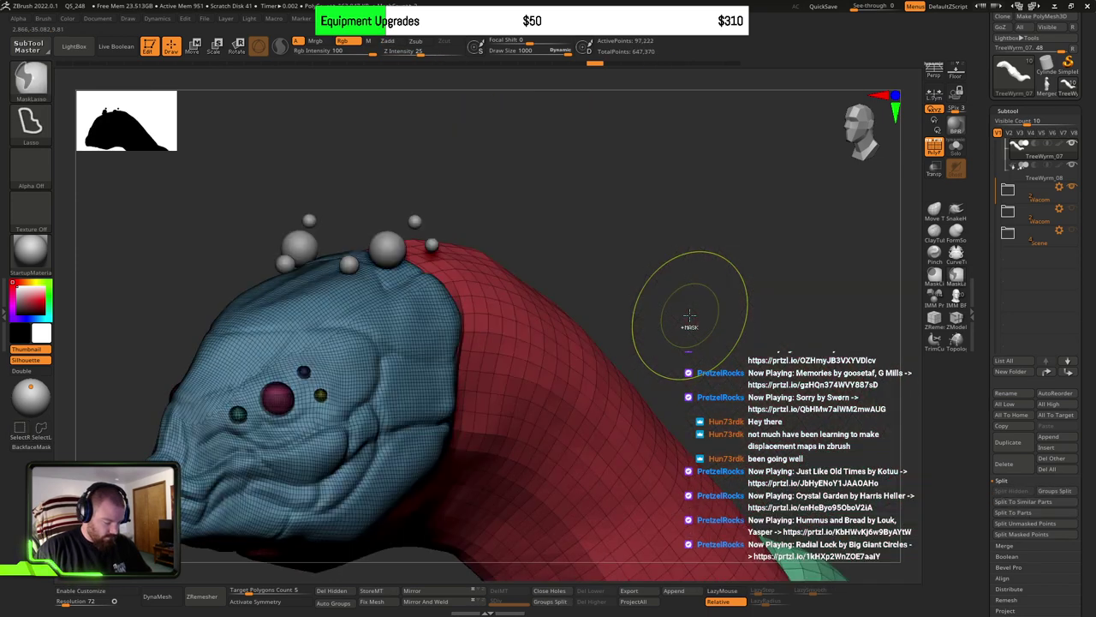
pyautogui.hotkey('ctrl', 'shift', 'z')
pyautogui.hotkey('ctrl', 'shift', 'z')
pyautogui.hotkey('ctrl', 'shift', 'z')
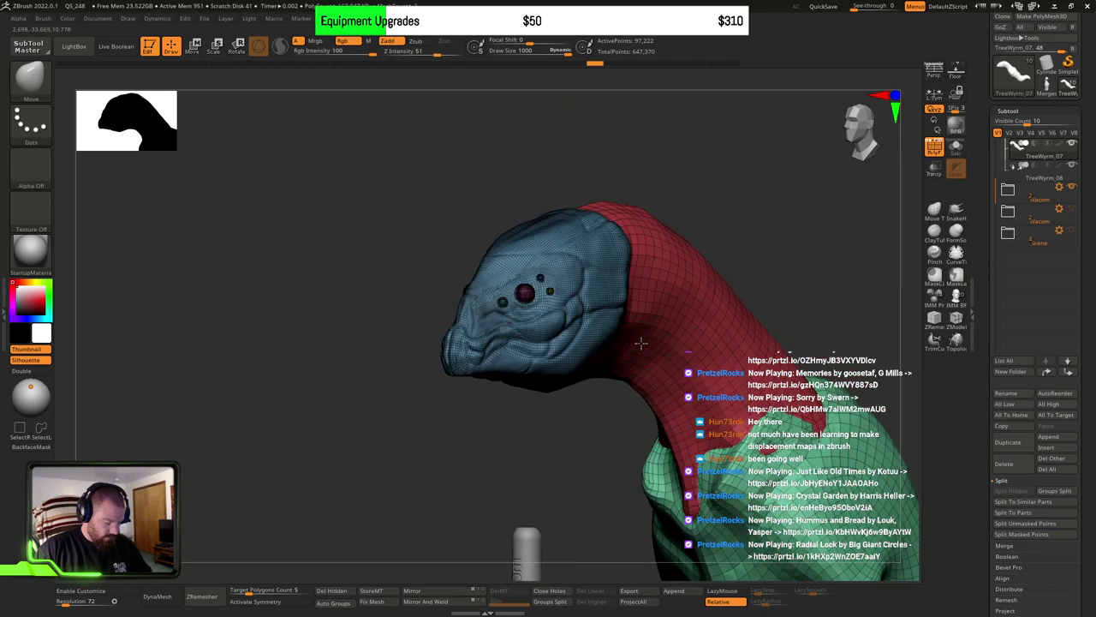
pyautogui.hotkey('ctrl', 'z')
pyautogui.hotkey('ctrl', 'z')
pyautogui.hotkey('ctrl', 'z')
pyautogui.hotkey('ctrl', 'z')
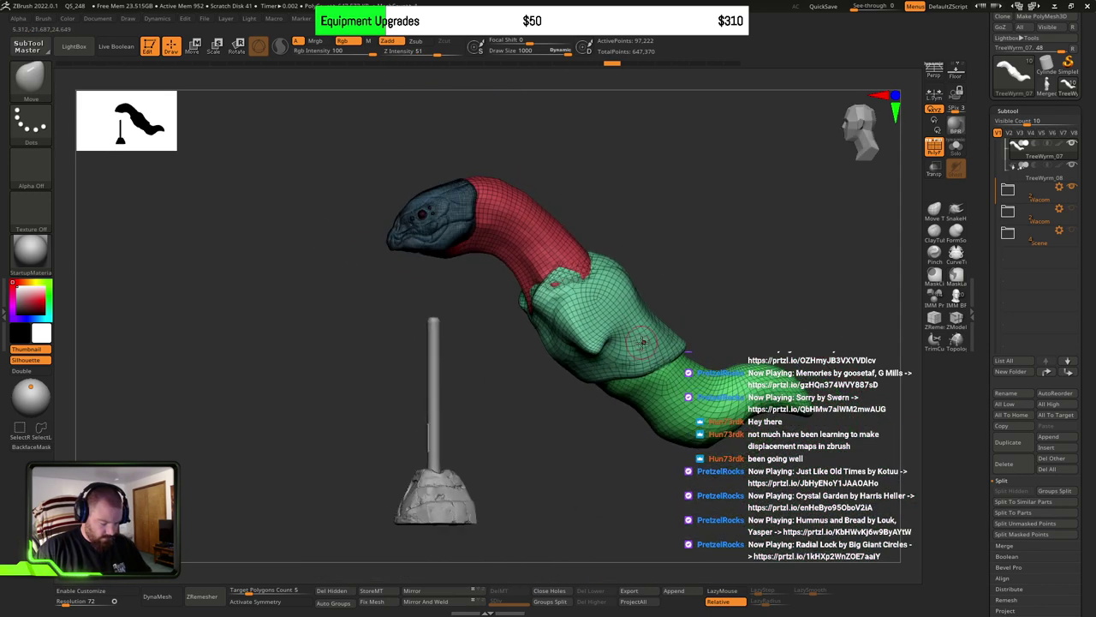
pyautogui.hotkey('ctrl', 'z')
pyautogui.hotkey('ctrl', 'z')
pyautogui.hotkey('ctrl', 'z')
pyautogui.hotkey('ctrl', 'z')
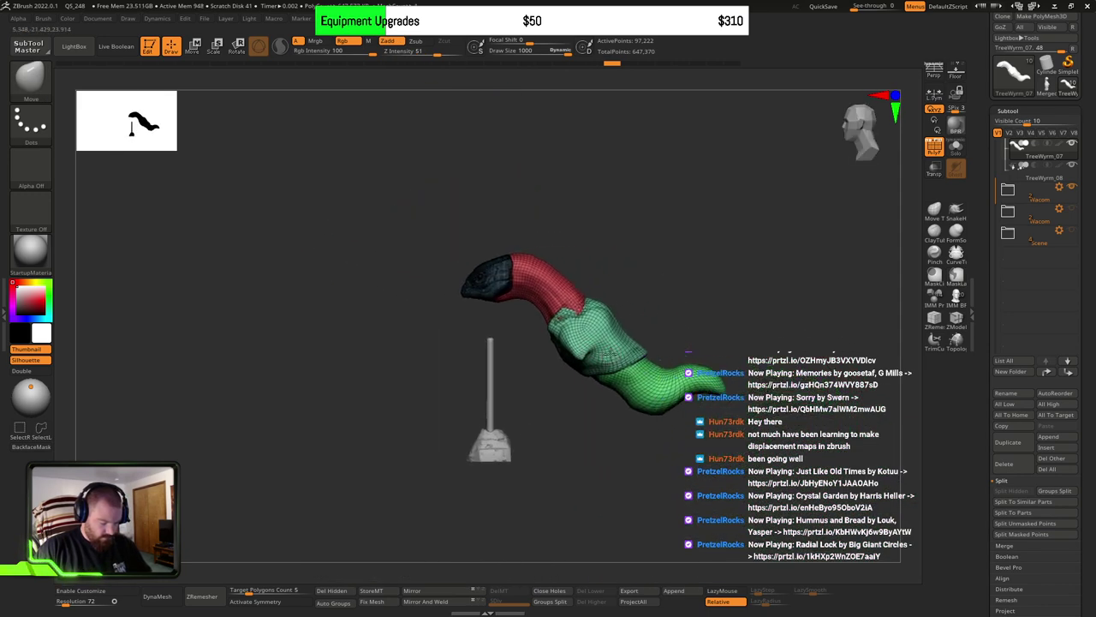
pyautogui.moveTo(617, 370); pyautogui.dragTo(551, 383, button='right')
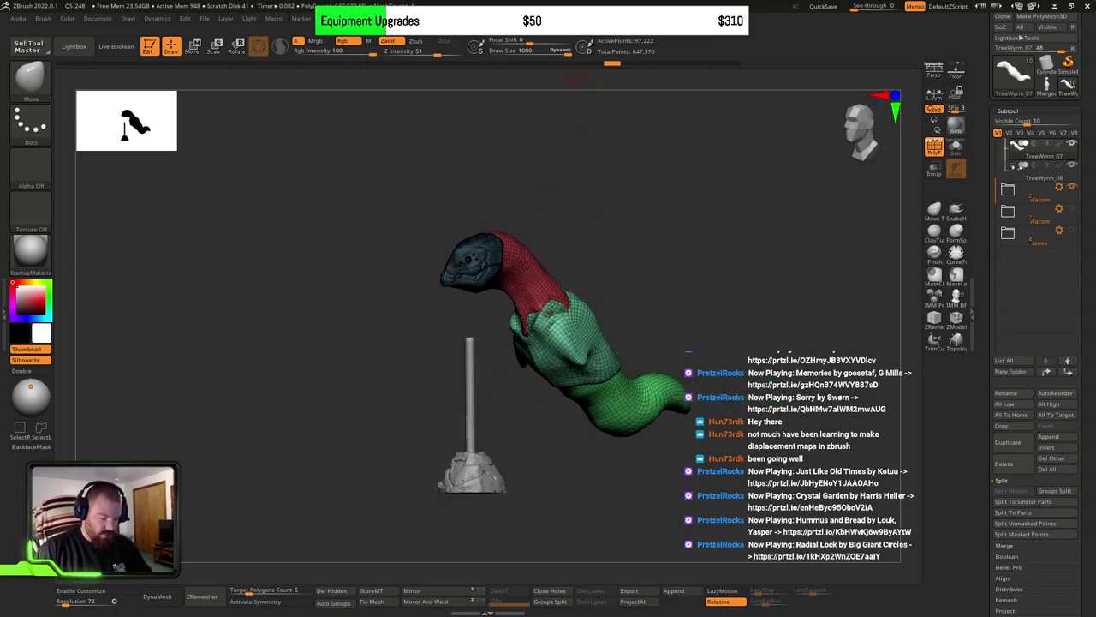
# Step: Open the Scale Master plugin's scaling options
pyautogui.press('space')
pyautogui.scroll(5, 600, 257)
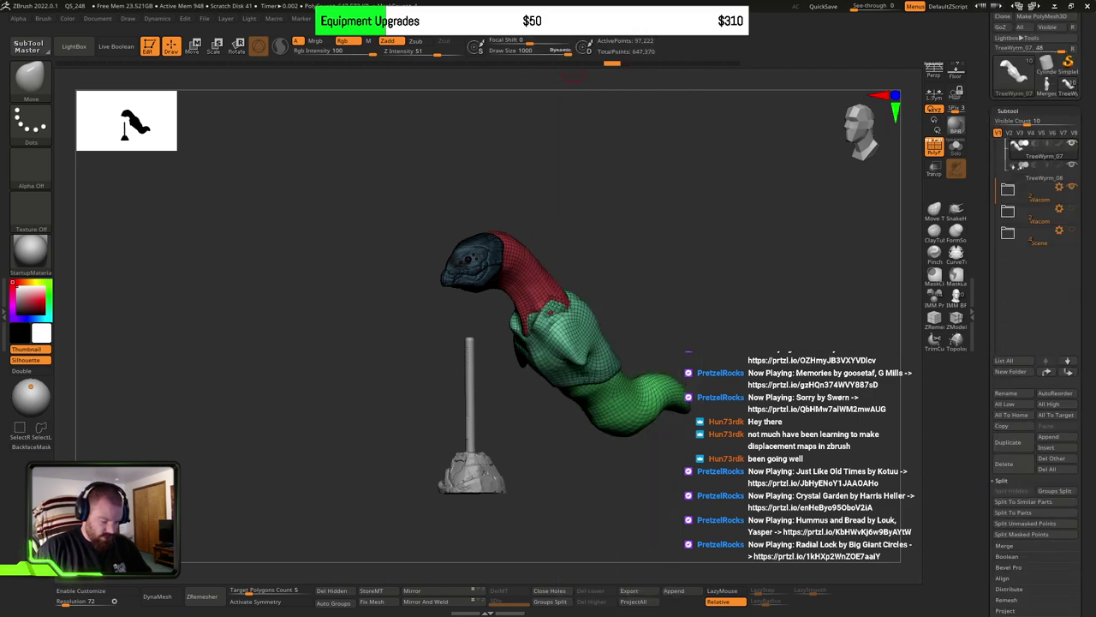
pyautogui.click(632, 18)
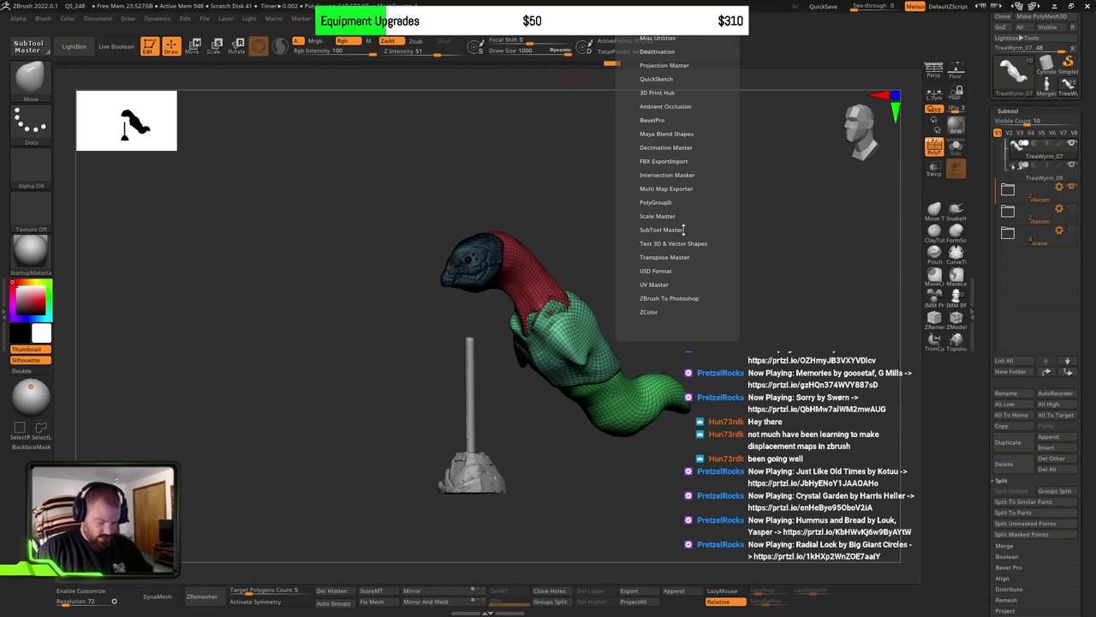
pyautogui.click(666, 216)
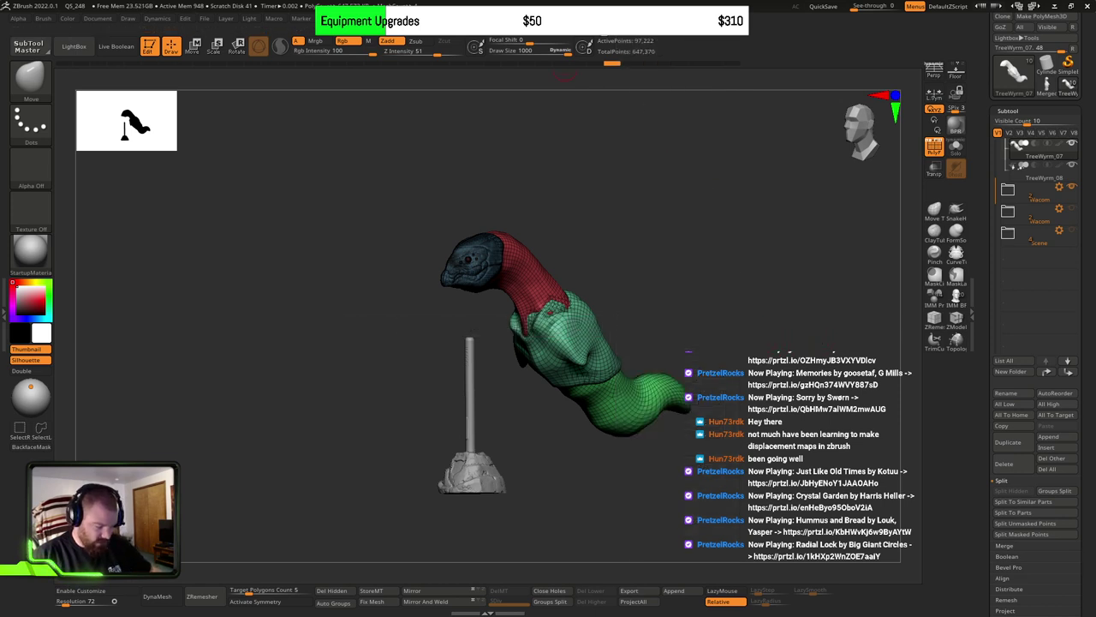
pyautogui.click(635, 19)
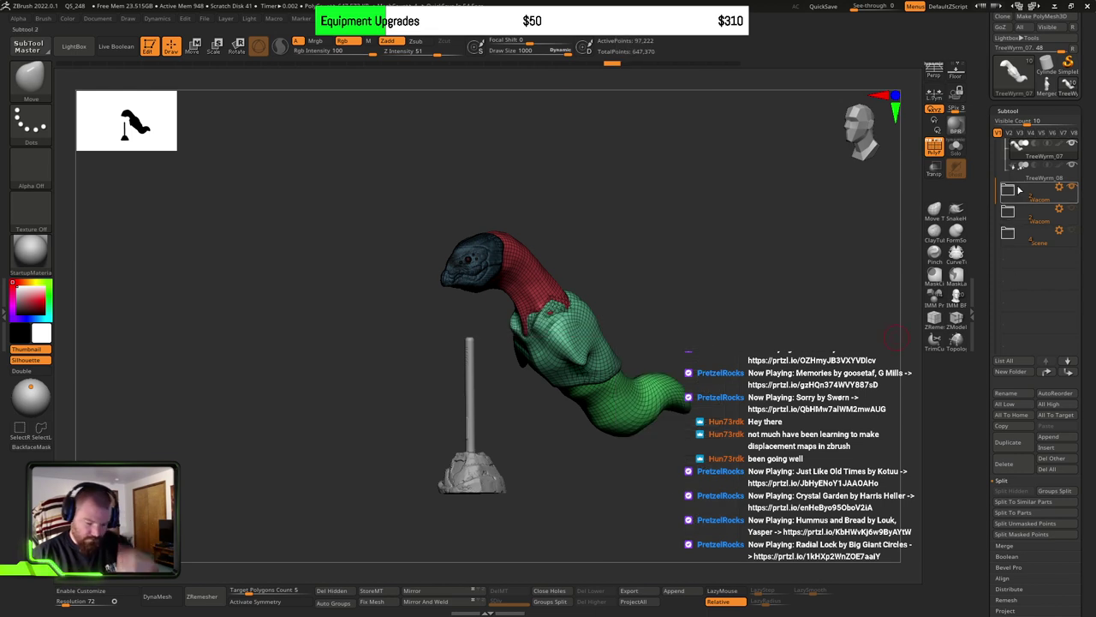
# Step: Duplicate the Body subtool folder, collapse and hide the copy, and make TreeWyrm_07 in the original folder active
pyautogui.moveTo(996, 188); pyautogui.dragTo(993, 139)
pyautogui.click(1061, 144)
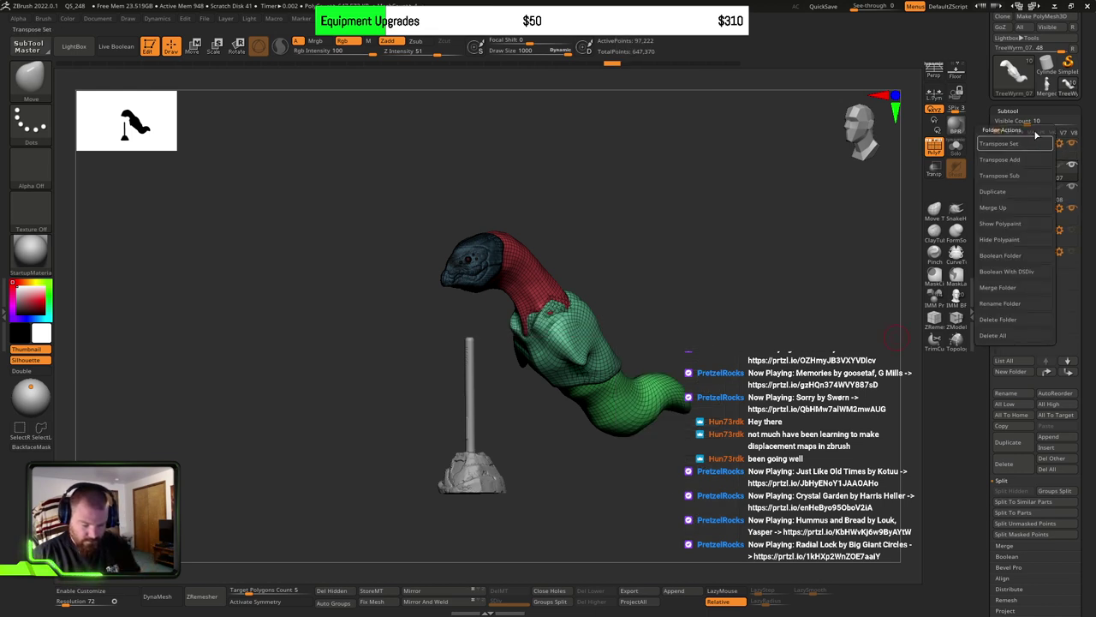
pyautogui.click(1016, 207)
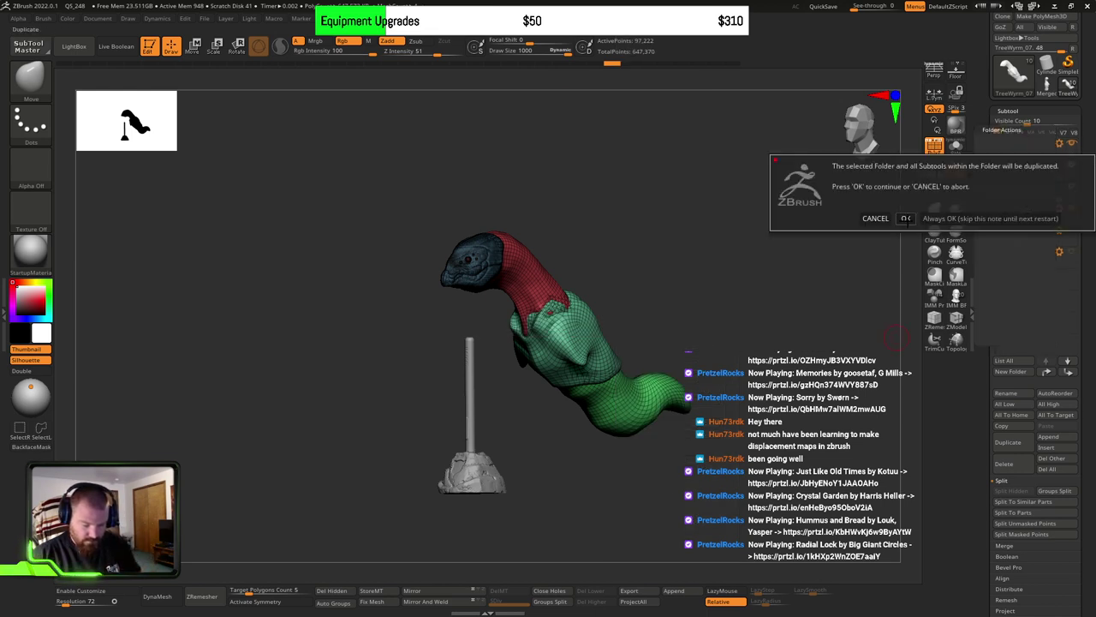
pyautogui.click(905, 218)
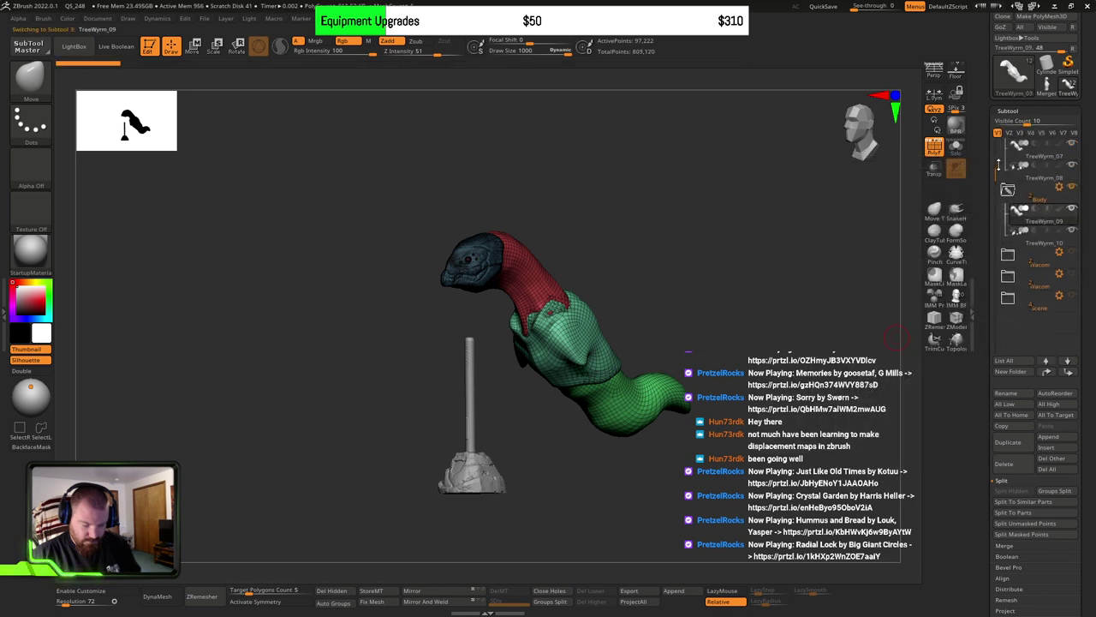
pyautogui.click(1008, 212)
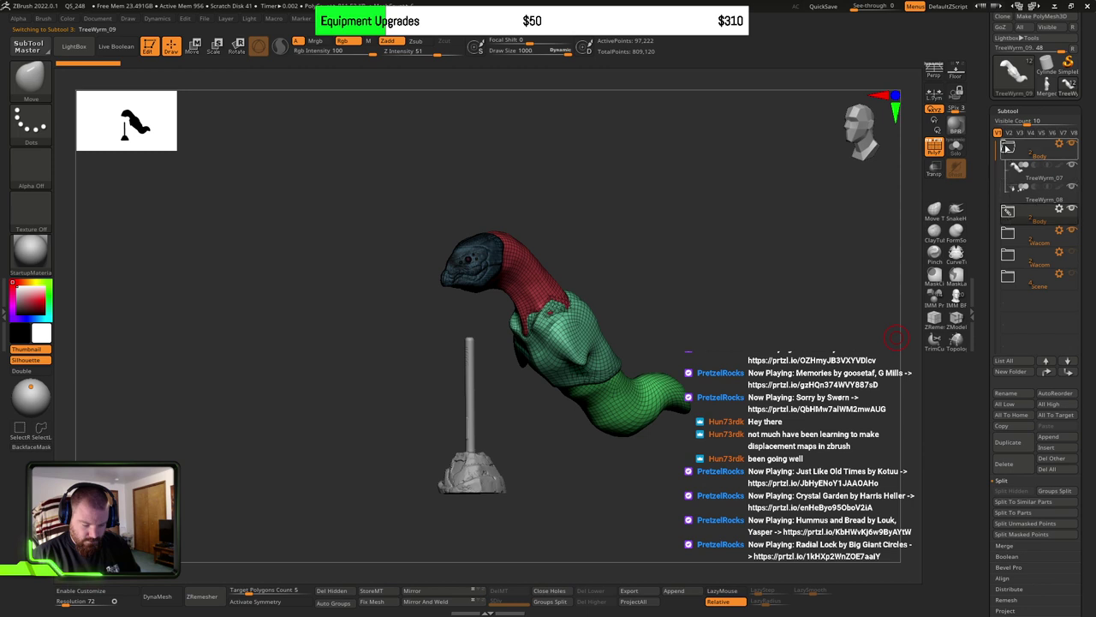
pyautogui.click(1036, 171)
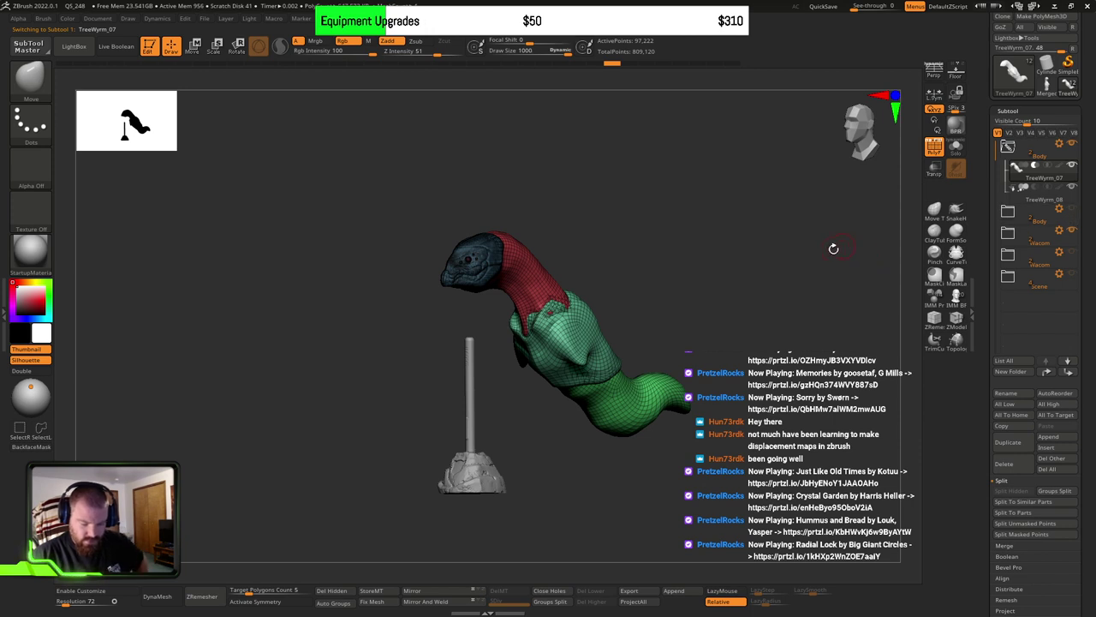
# Step: Save the tool to disk as TreeWyrm_06
pyautogui.click(600, 18)
pyautogui.moveTo(636, 18)
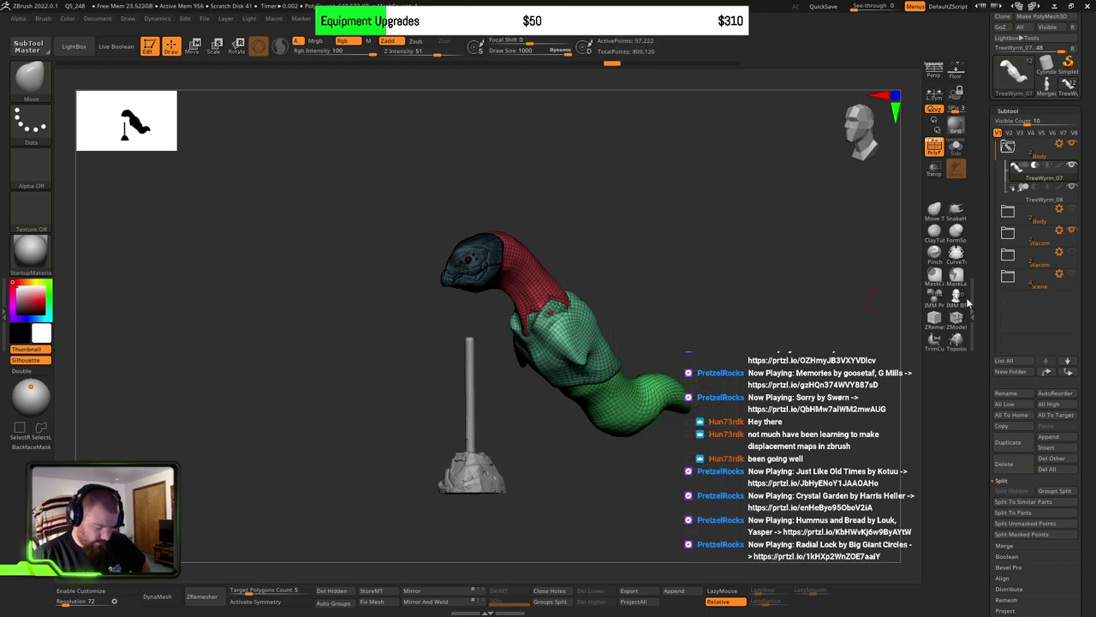
pyautogui.moveTo(1087, 66); pyautogui.dragTo(1087, 130)
pyautogui.click(1050, 38)
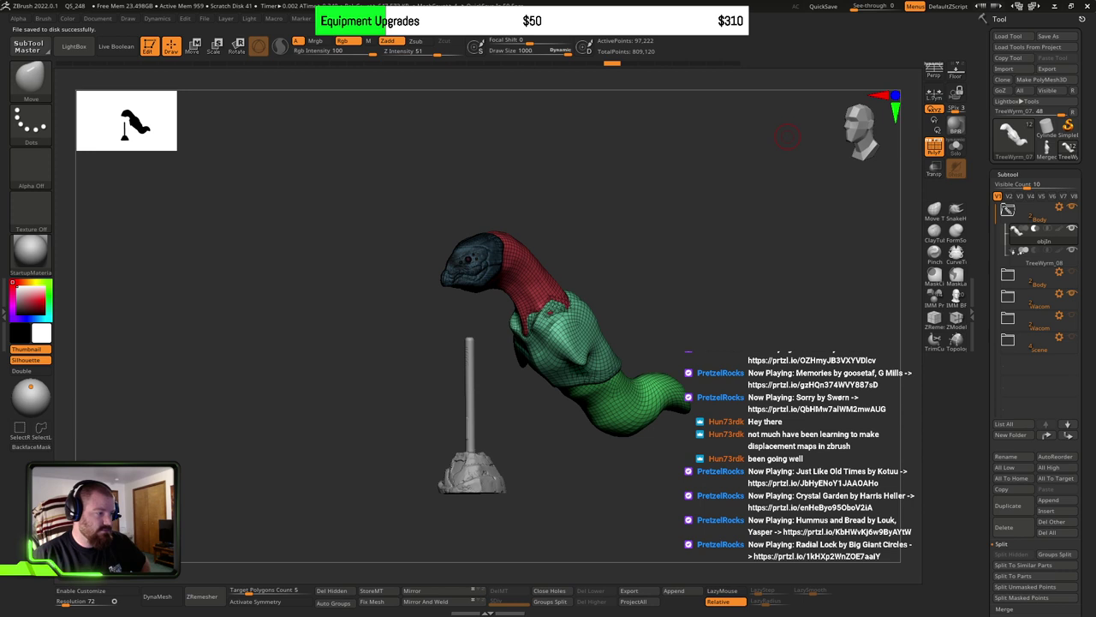
pyautogui.moveTo(829, 340); pyautogui.dragTo(822, 339)
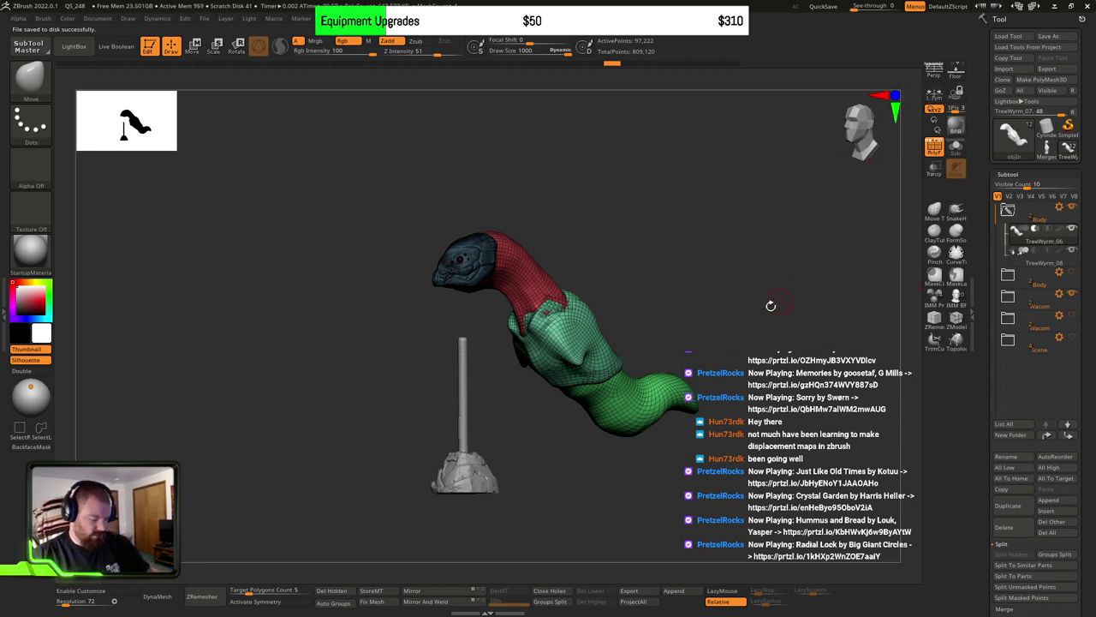
# Step: Examine the body subtool's size with Scale Master's Set Scene Scale, and close it without choosing a unit
pyautogui.moveTo(771, 306); pyautogui.dragTo(715, 321)
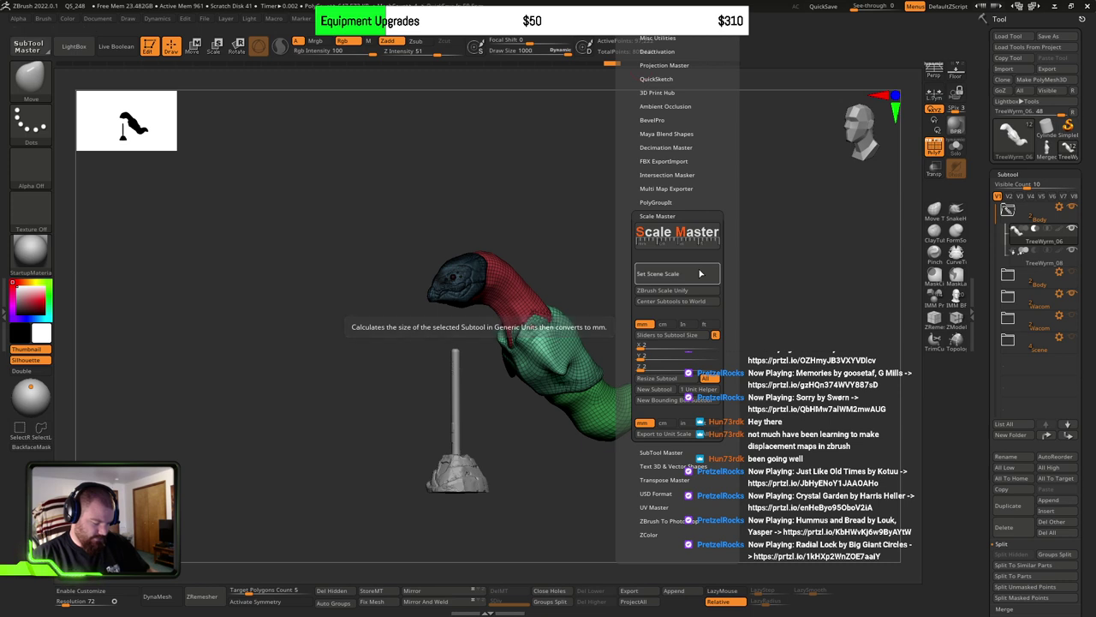
pyautogui.click(699, 273)
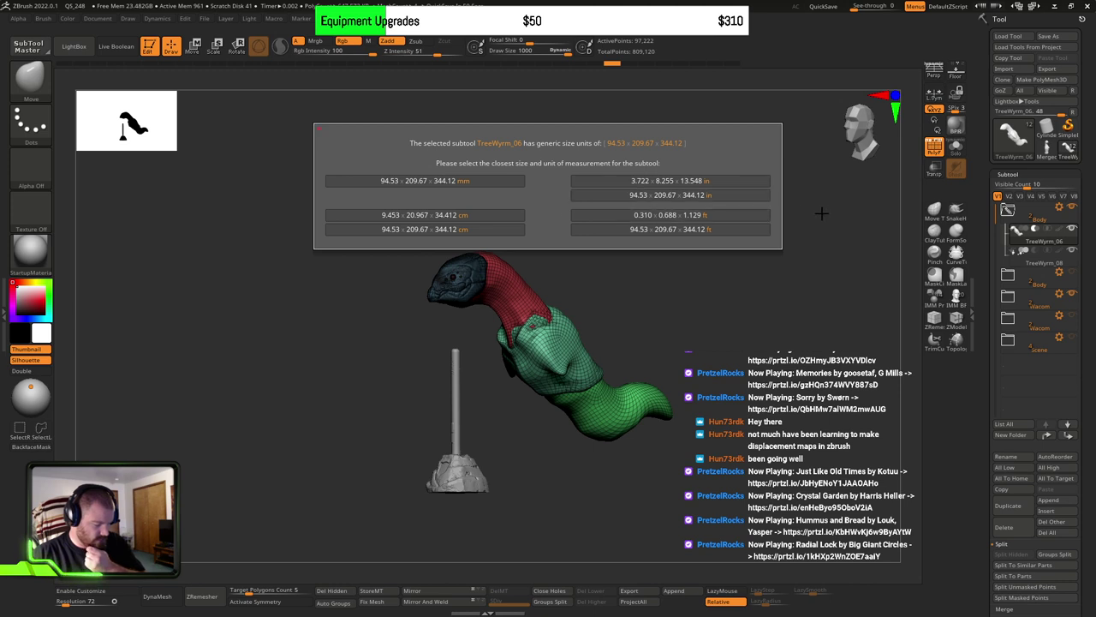
pyautogui.press('Escape')
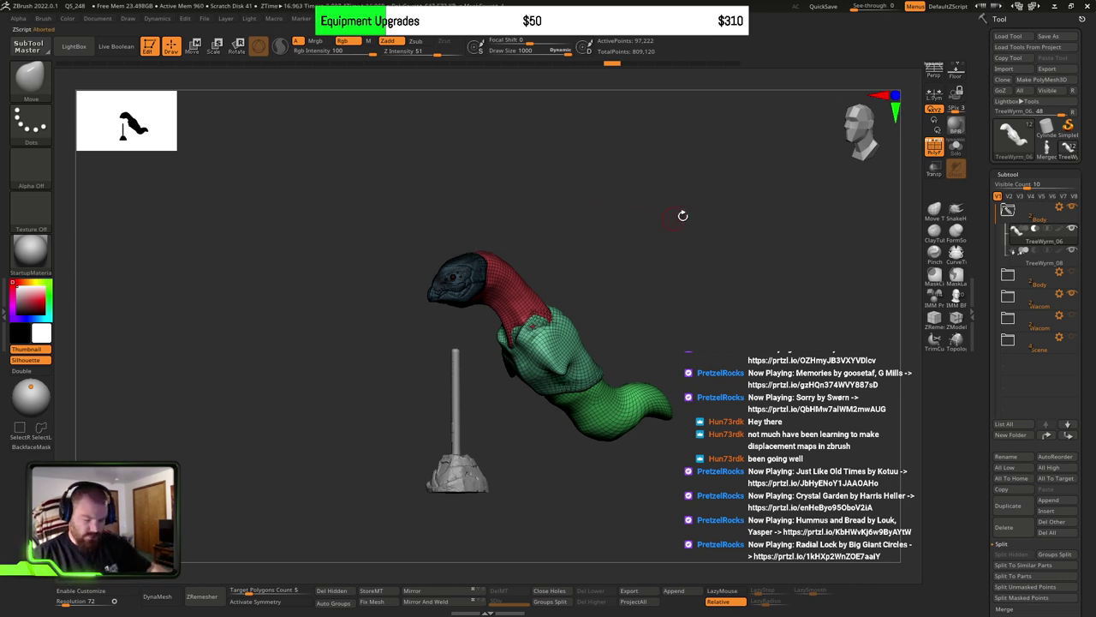
# Step: Unify the body subtool's scale with Scale Master's ZBrush Scale Unify
pyautogui.moveTo(729, 311)
pyautogui.mouseDown()
pyautogui.moveTo(685, 321)
pyautogui.moveTo(705, 291)
pyautogui.moveTo(690, 297)
pyautogui.moveTo(710, 313)
pyautogui.moveTo(681, 339)
pyautogui.moveTo(685, 325)
pyautogui.moveTo(643, 318)
pyautogui.moveTo(606, 291)
pyautogui.moveTo(660, 331)
pyautogui.mouseUp()
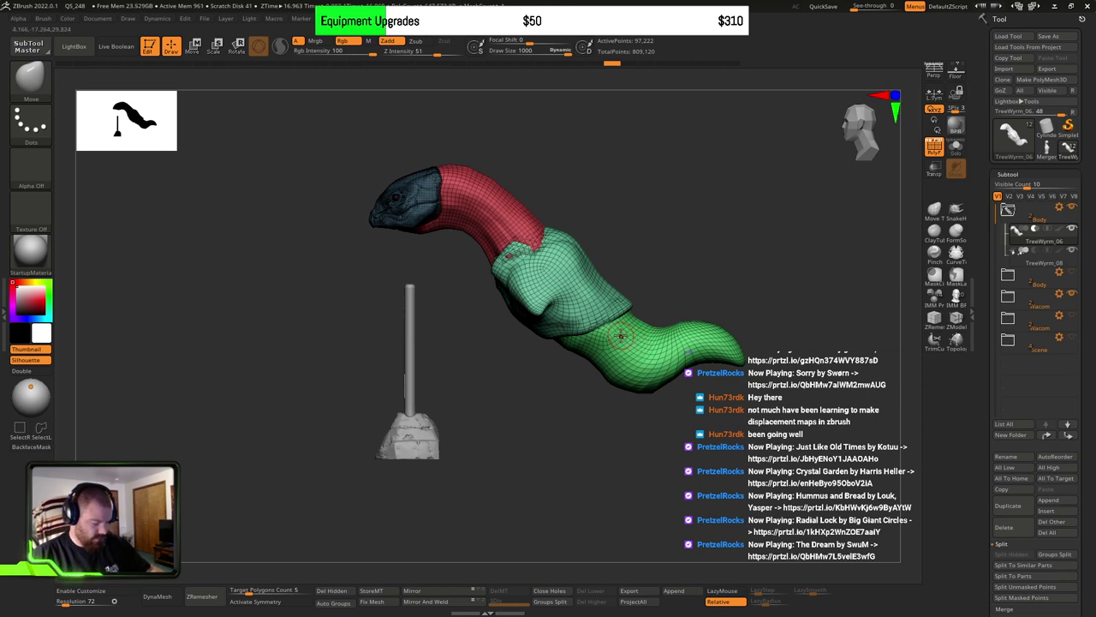
pyautogui.moveTo(567, 326)
pyautogui.keyDown('ctrl'); pyautogui.mouseDown(button='right')
pyautogui.moveTo(524, 350)
pyautogui.moveTo(546, 354)
pyautogui.moveTo(514, 345)
pyautogui.moveTo(604, 341)
pyautogui.moveTo(547, 351)
pyautogui.mouseUp(button='right'); pyautogui.keyUp('ctrl')
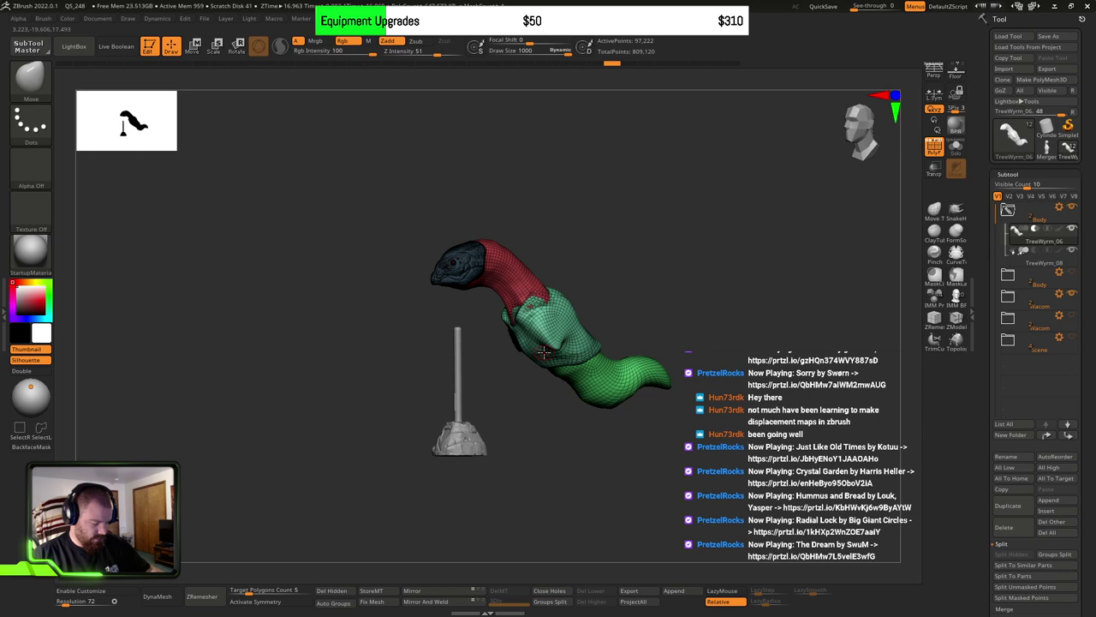
pyautogui.click(655, 18)
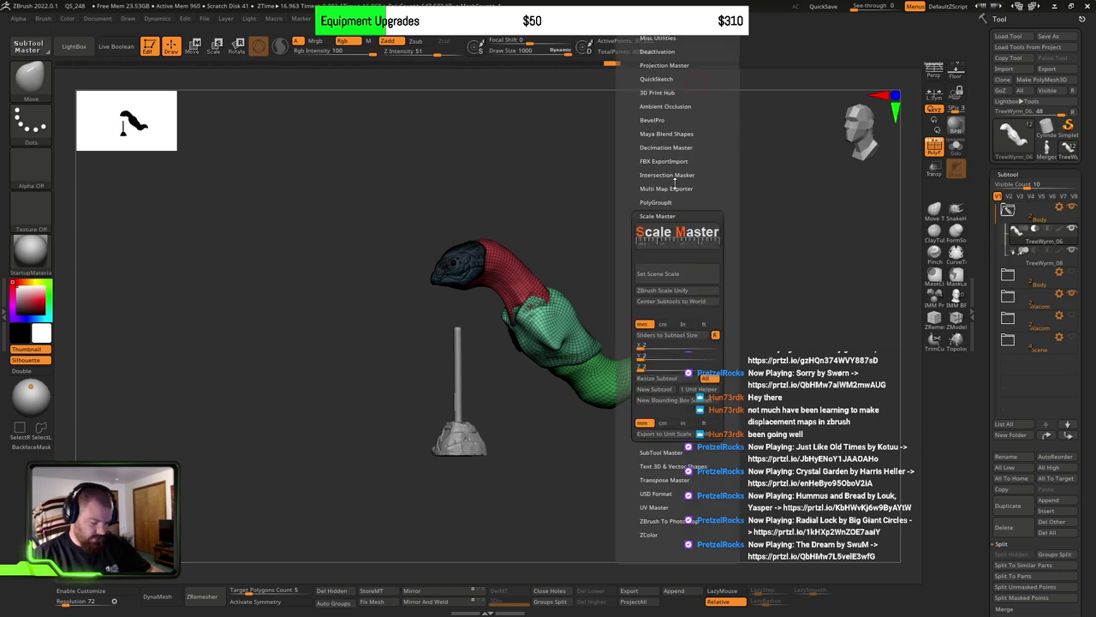
pyautogui.click(670, 292)
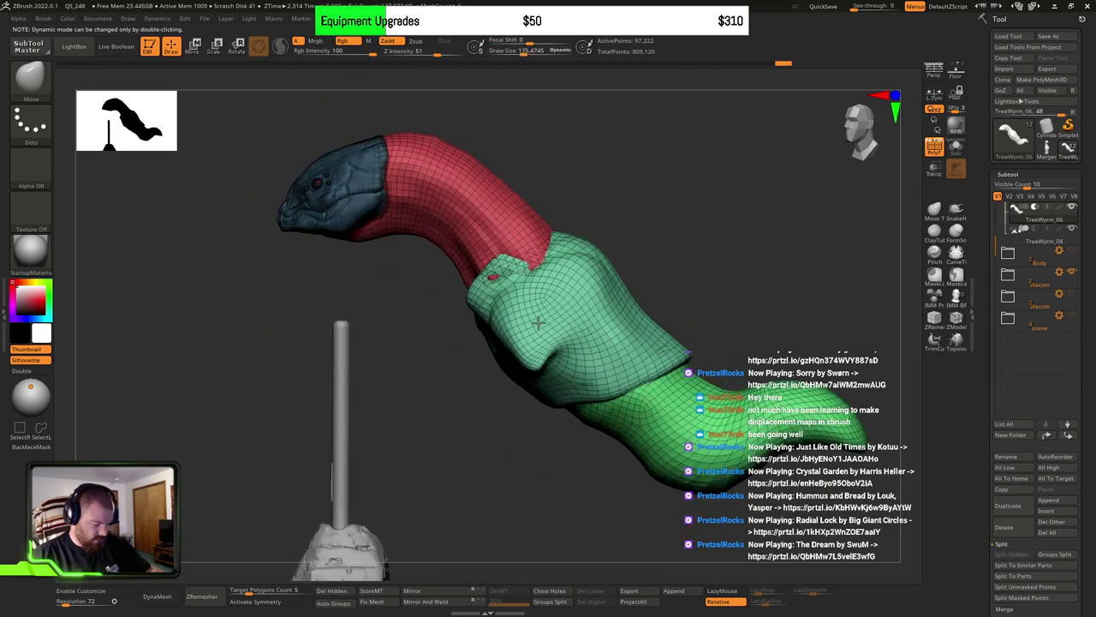
# Step: Set the Move brush's draw size to 250.75
pyautogui.moveTo(575, 319); pyautogui.dragTo(595, 319, button='right')
pyautogui.press('s')
pyautogui.moveTo(595, 320)
pyautogui.mouseDown()
pyautogui.moveTo(618, 320)
pyautogui.moveTo(597, 319)
pyautogui.mouseUp()
pyautogui.moveTo(599, 320)
pyautogui.keyDown('ctrl'); pyautogui.mouseDown(button='right')
pyautogui.moveTo(623, 312)
pyautogui.moveTo(614, 330)
pyautogui.moveTo(630, 323)
pyautogui.mouseUp(button='right'); pyautogui.keyUp('ctrl')
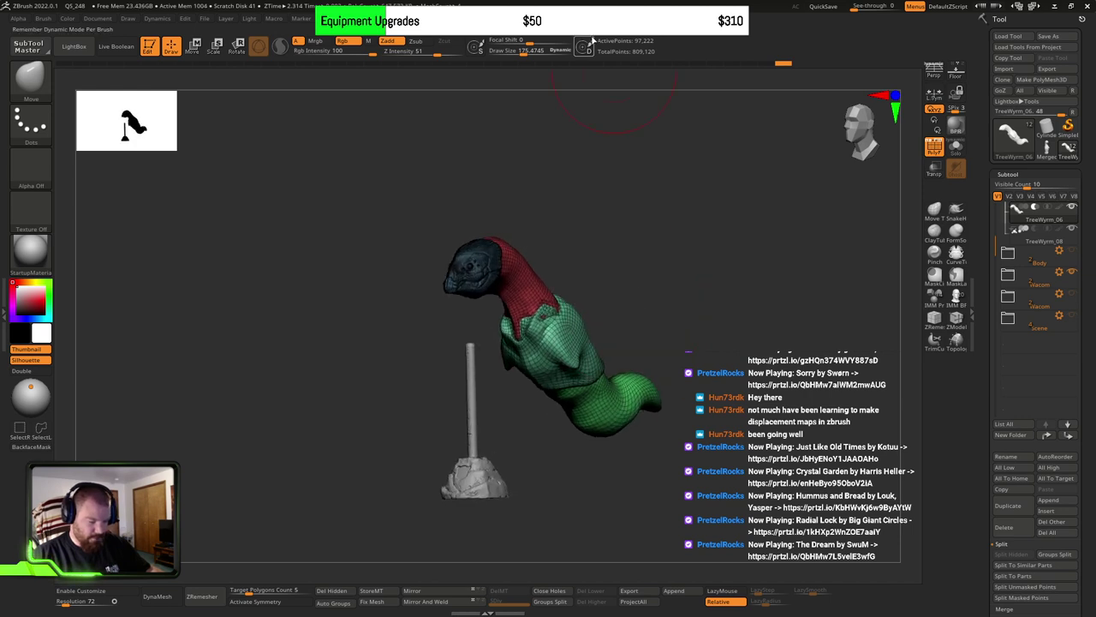
pyautogui.click(631, 18)
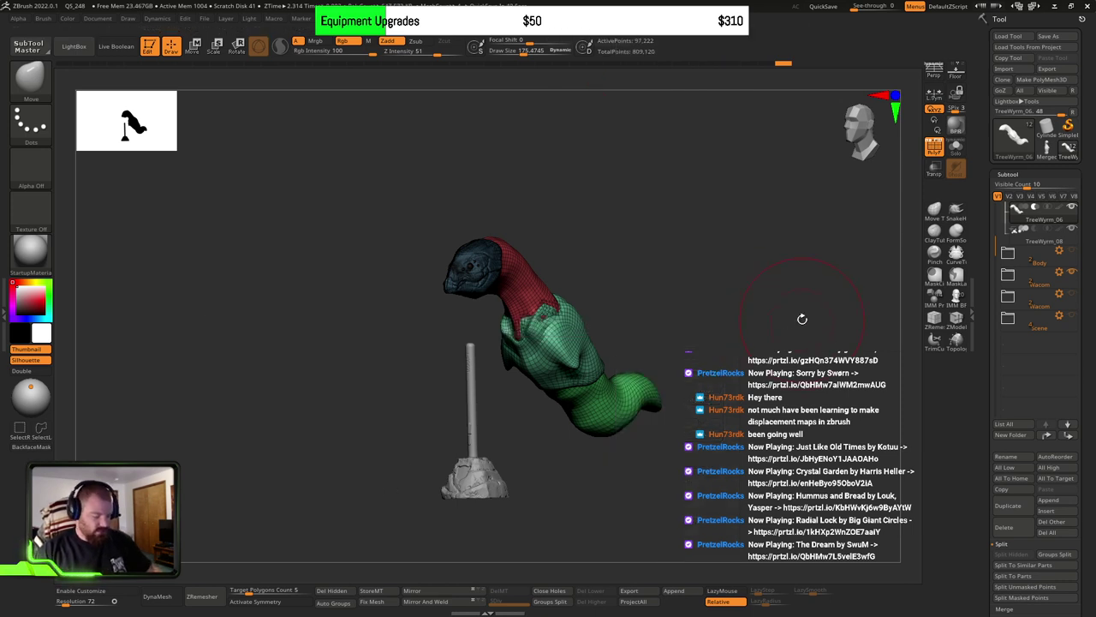
pyautogui.moveTo(802, 319)
pyautogui.mouseDown()
pyautogui.moveTo(683, 340)
pyautogui.moveTo(567, 322)
pyautogui.mouseUp()
pyautogui.press('s')
pyautogui.moveTo(572, 321)
pyautogui.keyDown('ctrl'); pyautogui.mouseDown(button='right')
pyautogui.moveTo(712, 328)
pyautogui.moveTo(627, 314)
pyautogui.mouseUp(button='right'); pyautogui.keyUp('ctrl')
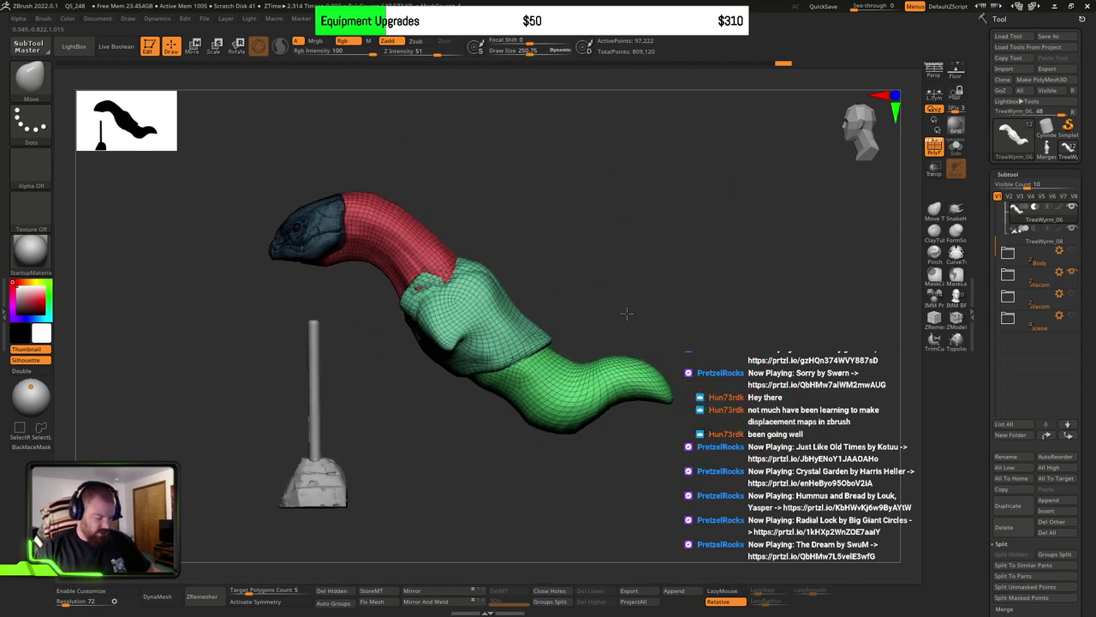
# Step: Hide the subtool folder that holds the post and rock base, leaving only the creature on screen
pyautogui.moveTo(627, 314); pyautogui.dragTo(624, 305)
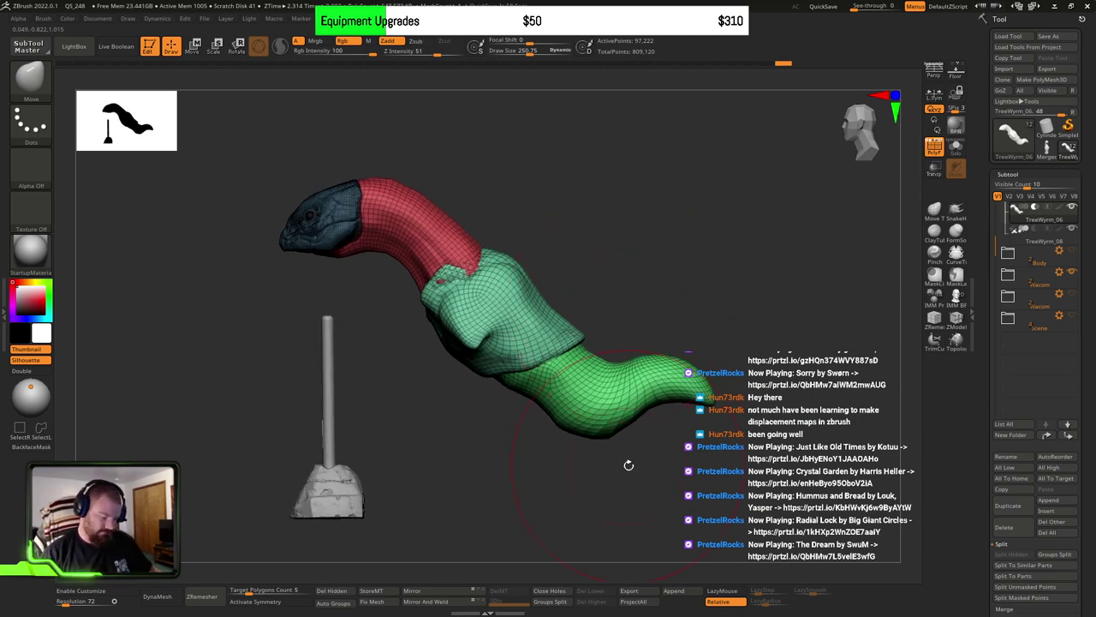
pyautogui.moveTo(629, 460)
pyautogui.mouseDown()
pyautogui.moveTo(701, 454)
pyautogui.moveTo(632, 475)
pyautogui.moveTo(645, 431)
pyautogui.moveTo(646, 440)
pyautogui.mouseUp()
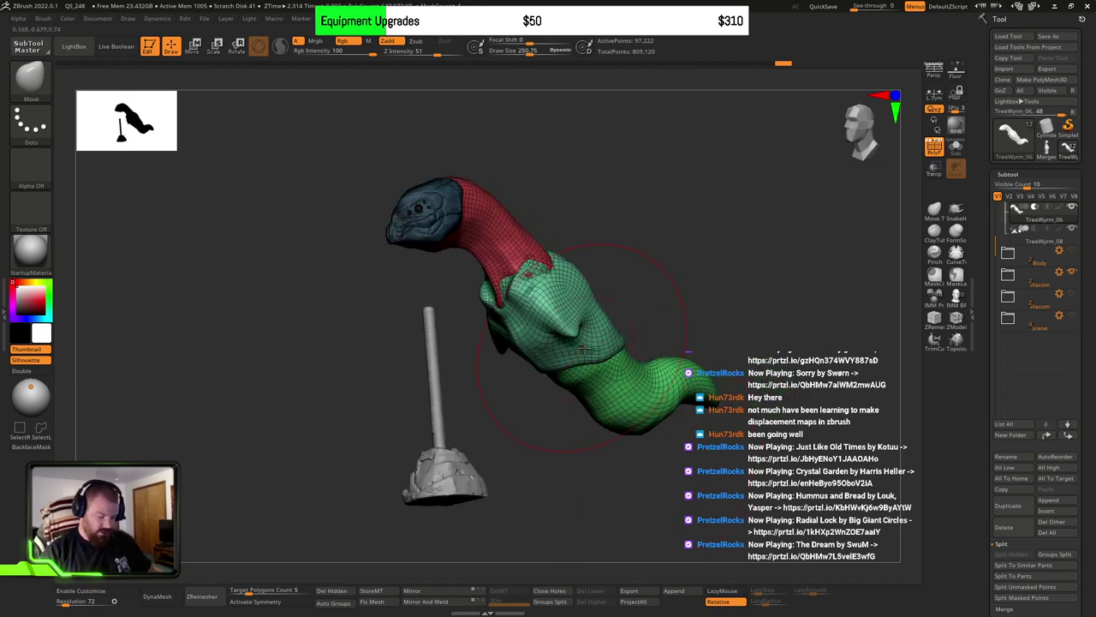
pyautogui.moveTo(584, 348)
pyautogui.mouseDown(button='right')
pyautogui.moveTo(626, 362)
pyautogui.moveTo(578, 356)
pyautogui.moveTo(574, 339)
pyautogui.moveTo(535, 343)
pyautogui.moveTo(550, 383)
pyautogui.moveTo(626, 340)
pyautogui.moveTo(591, 304)
pyautogui.mouseUp(button='right')
pyautogui.click(1072, 272)
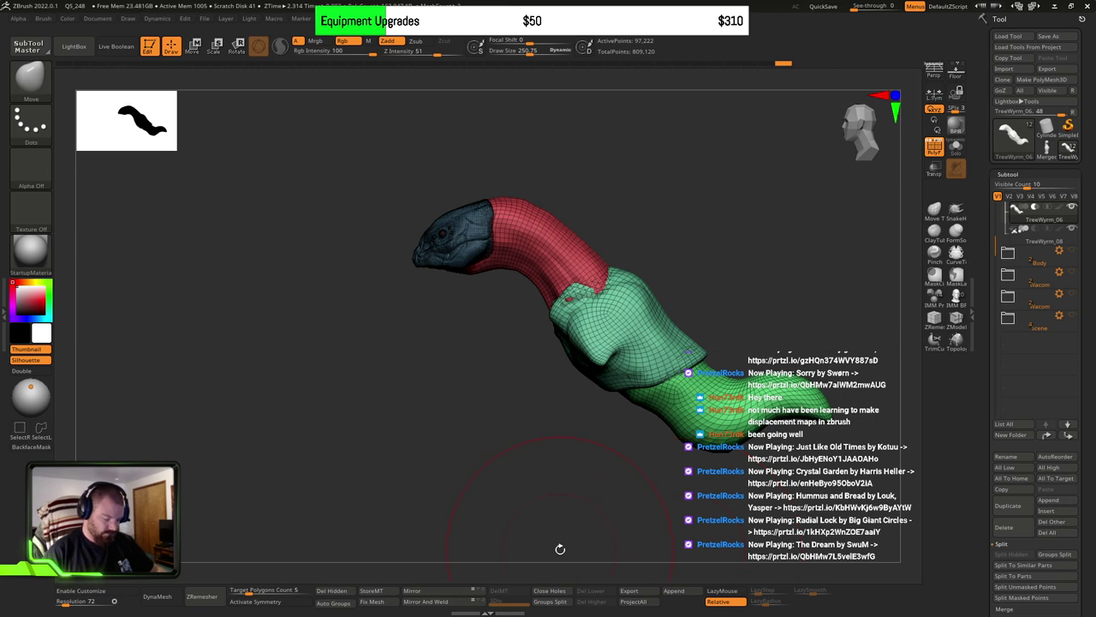
# Step: Mask the head and red neck, leaving the teal shoulder section and the tail free
pyautogui.keyDown('ctrl'); pyautogui.keyDown('shift'); pyautogui.click(649, 343); pyautogui.keyUp('shift'); pyautogui.keyUp('ctrl')
pyautogui.keyDown('ctrl'); pyautogui.keyDown('shift'); pyautogui.click(651, 344); pyautogui.keyUp('shift'); pyautogui.keyUp('ctrl')
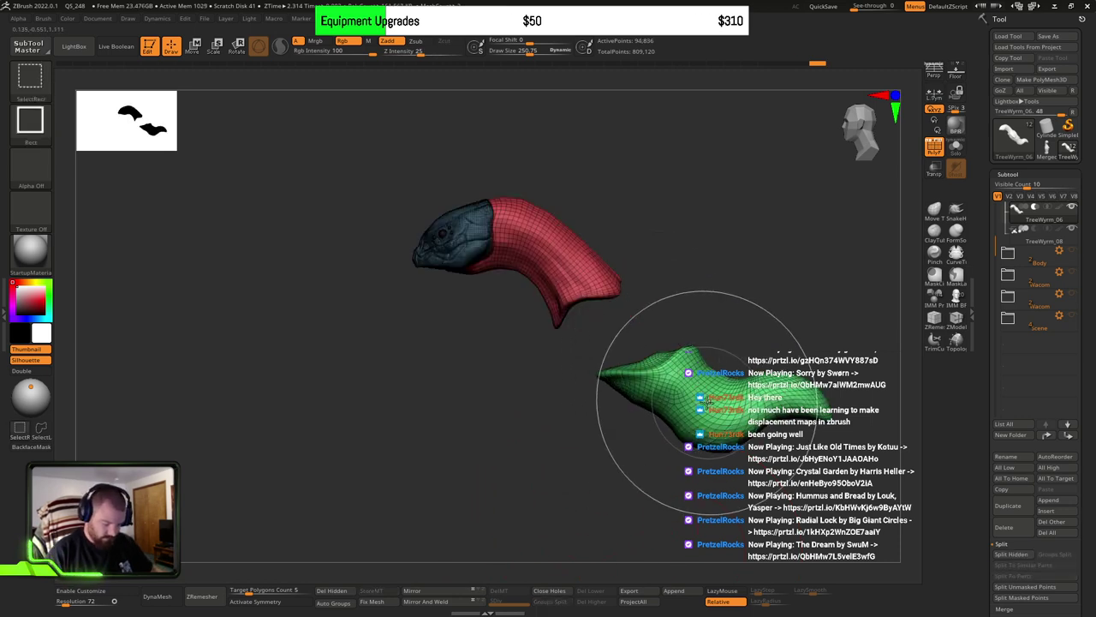
pyautogui.keyDown('ctrl'); pyautogui.keyDown('alt'); pyautogui.keyDown('shift'); pyautogui.click(655, 364); pyautogui.keyUp('shift'); pyautogui.keyUp('alt'); pyautogui.keyUp('ctrl')
pyautogui.keyDown('ctrl'); pyautogui.keyDown('shift'); pyautogui.click(782, 290); pyautogui.keyUp('shift'); pyautogui.keyUp('ctrl')
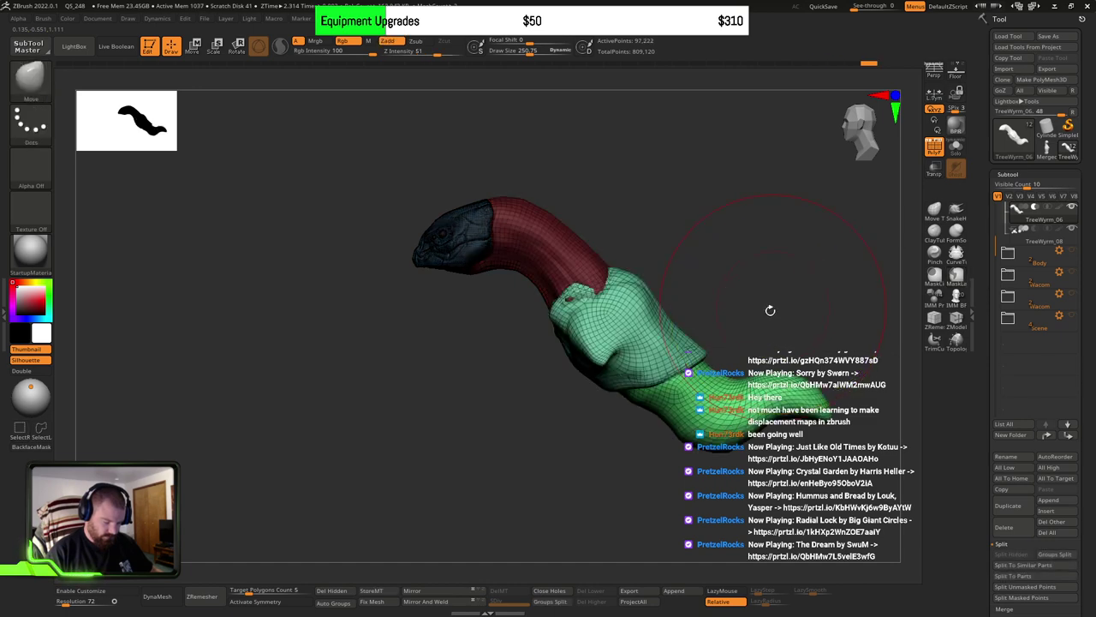
# Step: Center the transform gizmo on the unmasked part of the body
pyautogui.press('w')
pyautogui.press('f')
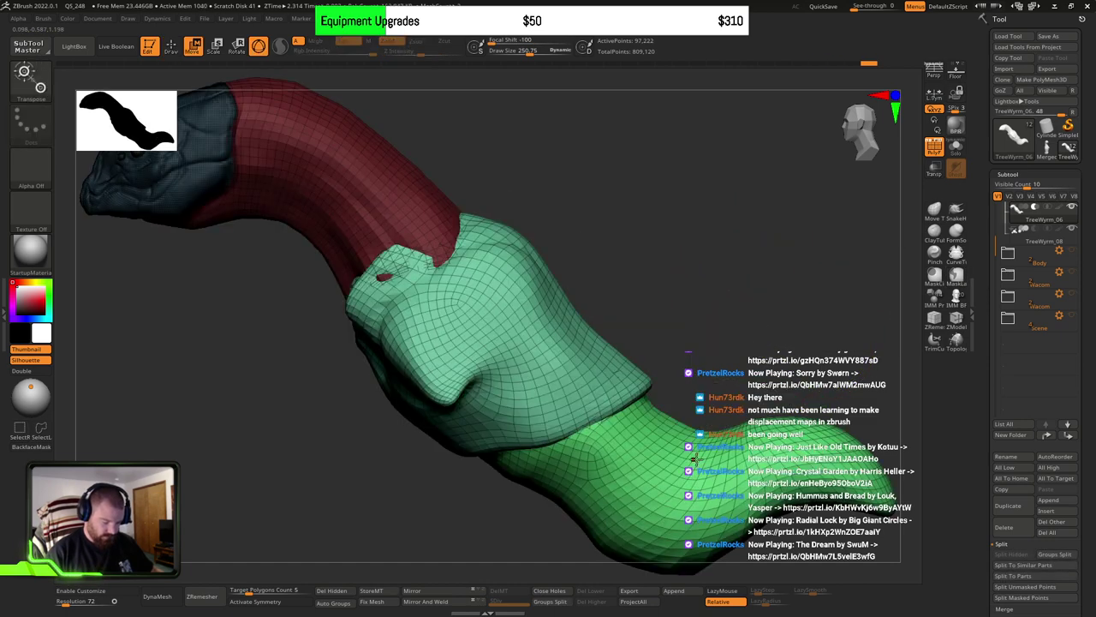
pyautogui.keyDown('alt'); pyautogui.moveTo(714, 340); pyautogui.dragTo(610, 387); pyautogui.keyUp('alt')
pyautogui.keyDown('alt'); pyautogui.moveTo(582, 442); pyautogui.dragTo(428, 326); pyautogui.keyUp('alt')
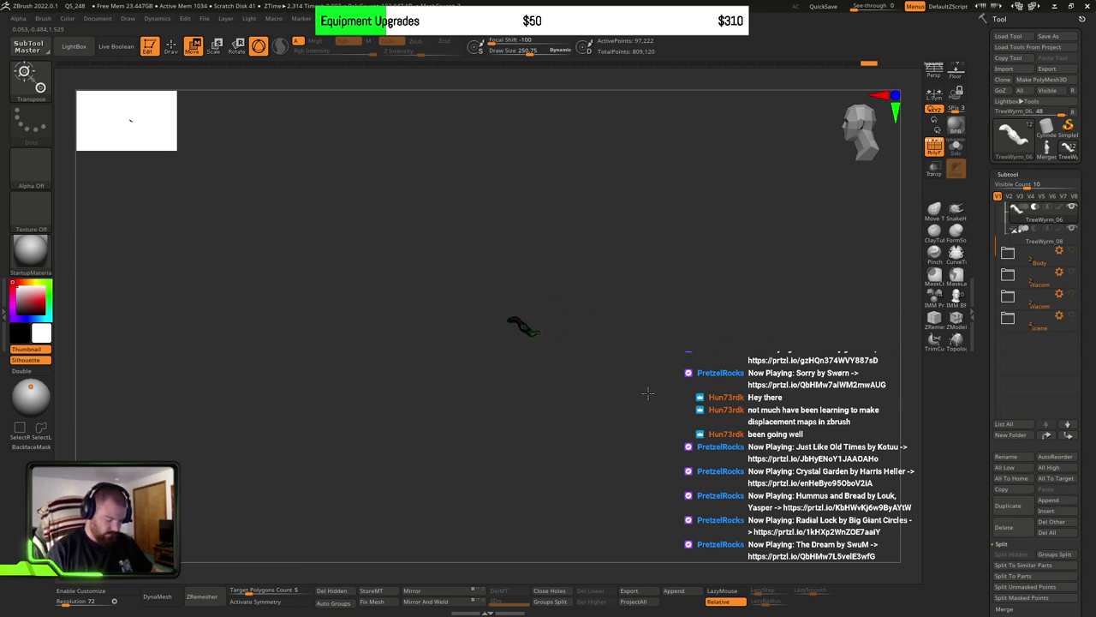
pyautogui.keyDown('alt'); pyautogui.moveTo(646, 393); pyautogui.dragTo(604, 384); pyautogui.keyUp('alt')
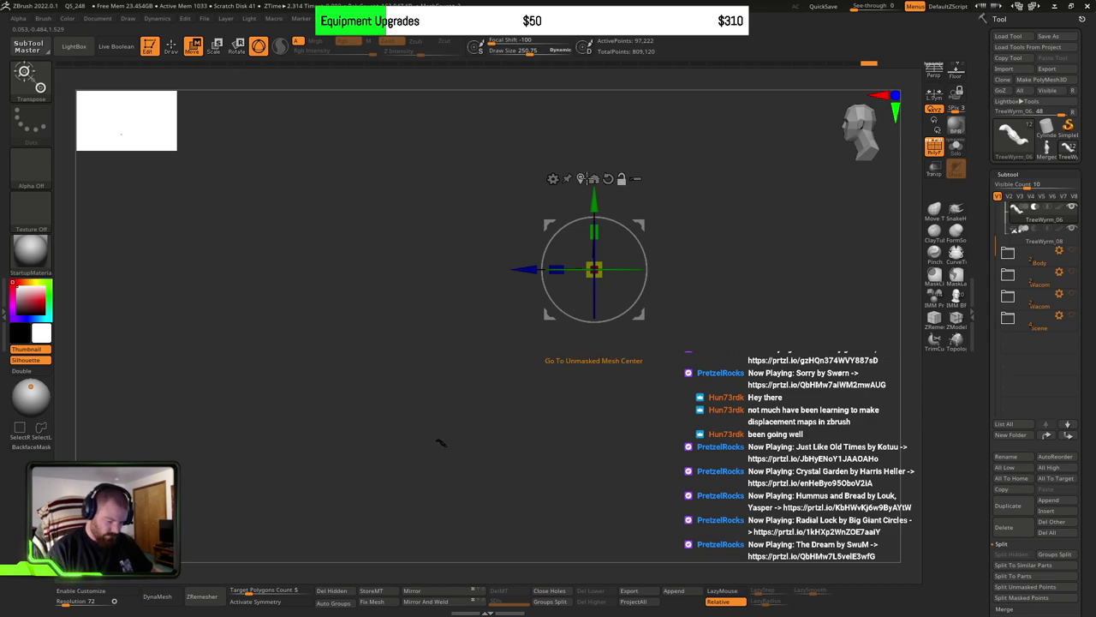
pyautogui.click(594, 178)
pyautogui.press('f')
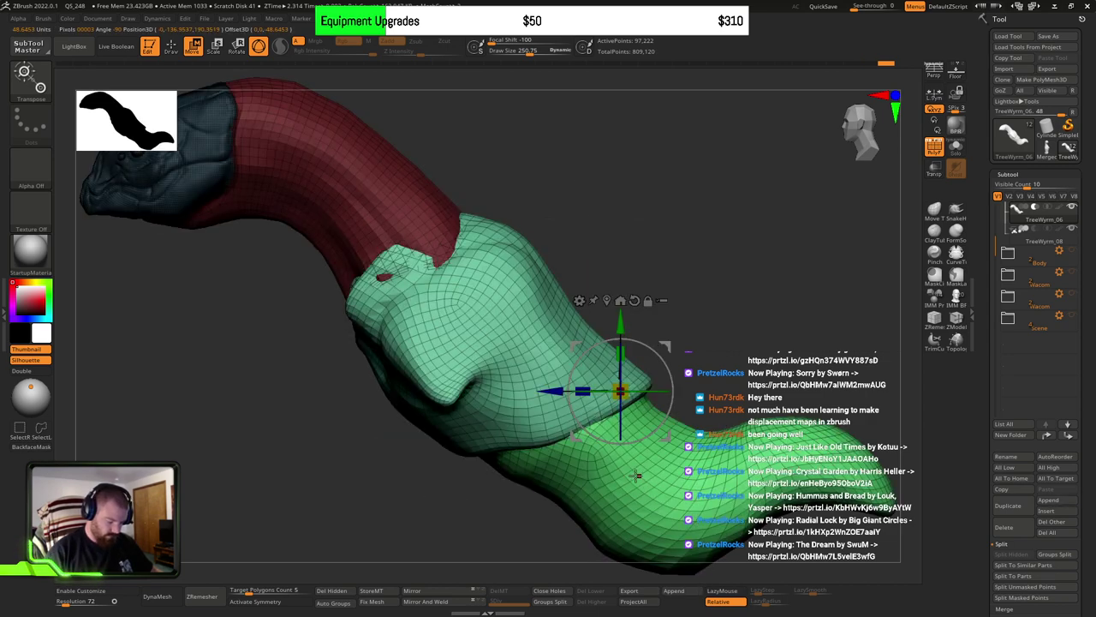
pyautogui.keyDown('alt'); pyautogui.moveTo(671, 442); pyautogui.dragTo(552, 405); pyautogui.keyUp('alt')
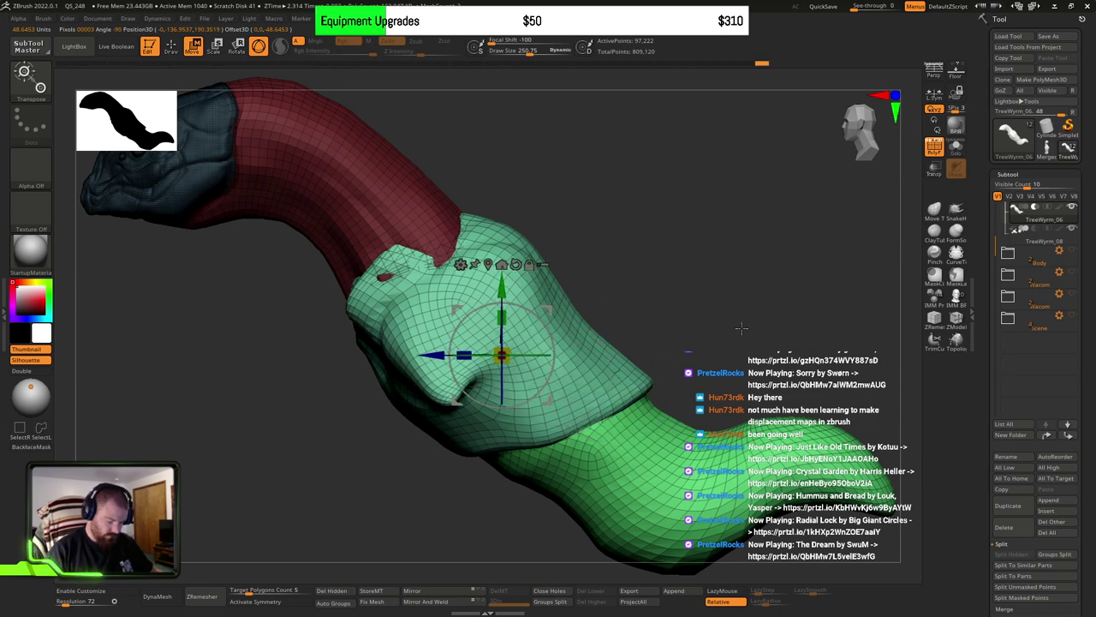
# Step: Re-center the gizmo on the unmasked mesh, undo the last change, and return to the Move brush
pyautogui.keyDown('ctrl'); pyautogui.moveTo(741, 328); pyautogui.dragTo(582, 286, button='right'); pyautogui.keyUp('ctrl')
pyautogui.keyDown('ctrl'); pyautogui.moveTo(654, 356); pyautogui.dragTo(502, 264, button='right'); pyautogui.keyUp('ctrl')
pyautogui.press('f')
pyautogui.keyDown('ctrl'); pyautogui.moveTo(585, 289); pyautogui.dragTo(554, 283); pyautogui.keyUp('ctrl')
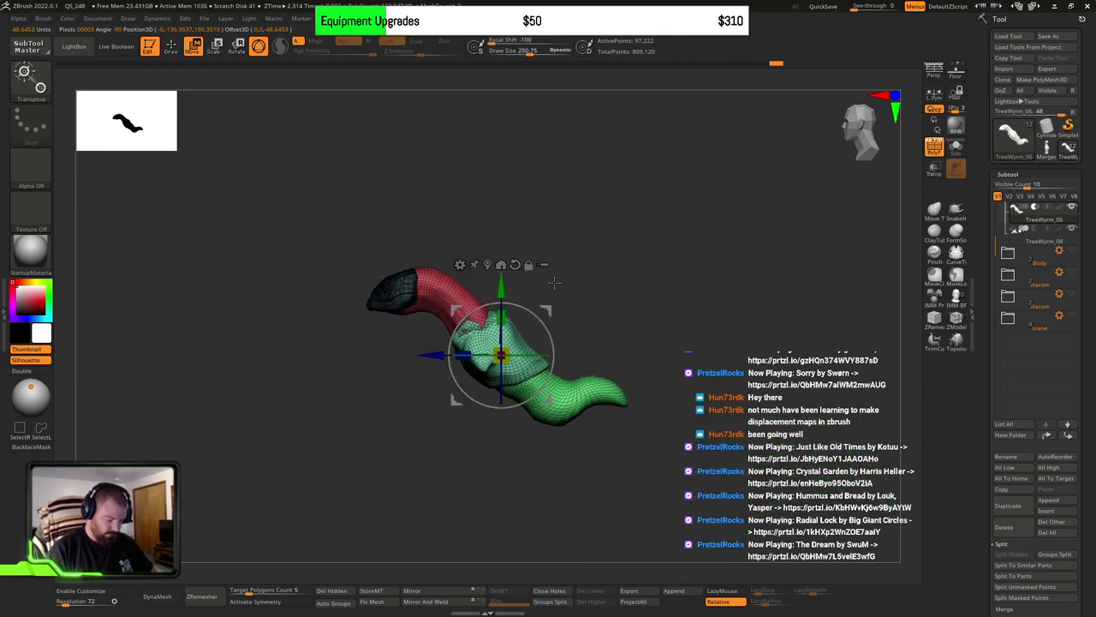
pyautogui.click(501, 264)
pyautogui.keyDown('alt'); pyautogui.moveTo(563, 389); pyautogui.dragTo(600, 370, button='right'); pyautogui.keyUp('alt')
pyautogui.hotkey('ctrl', 'z')
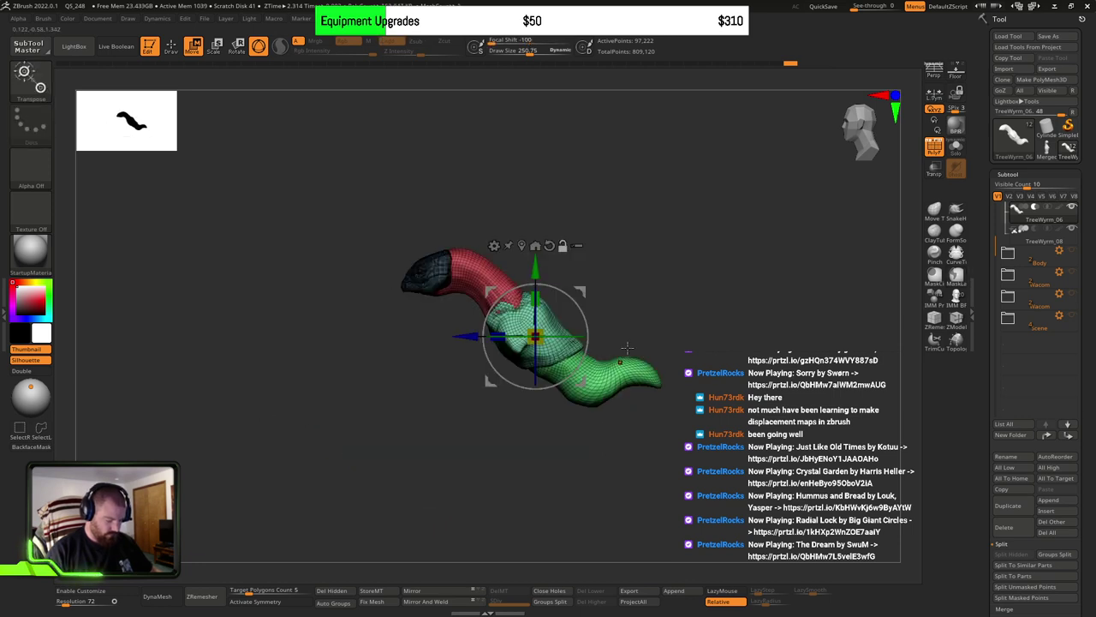
pyautogui.keyDown('alt'); pyautogui.moveTo(671, 300); pyautogui.dragTo(633, 382, button='right'); pyautogui.keyUp('alt')
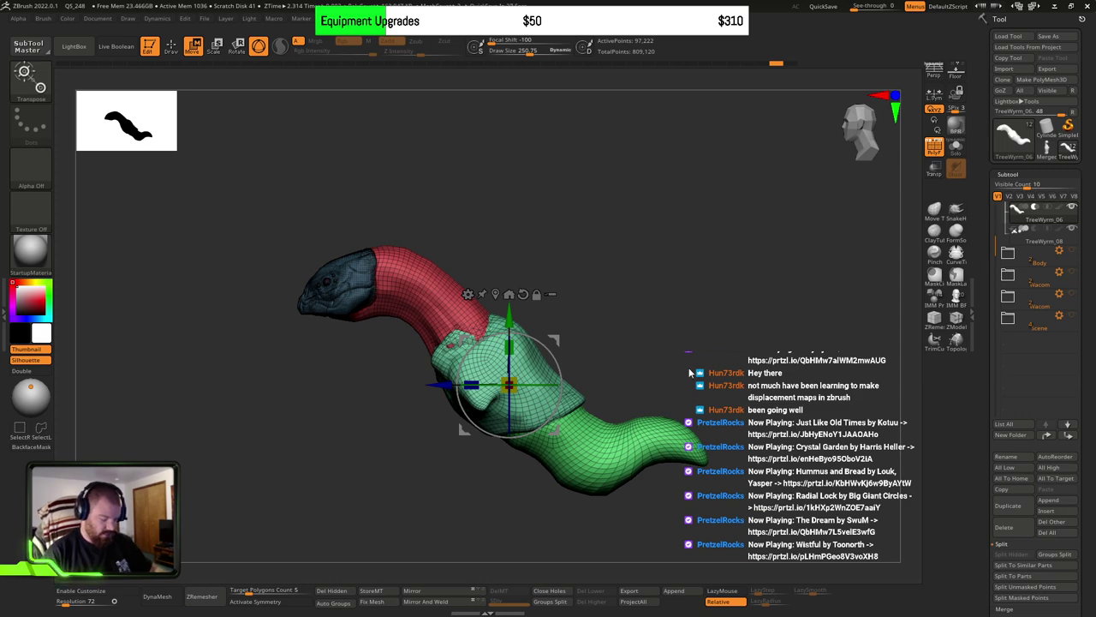
pyautogui.press('q')
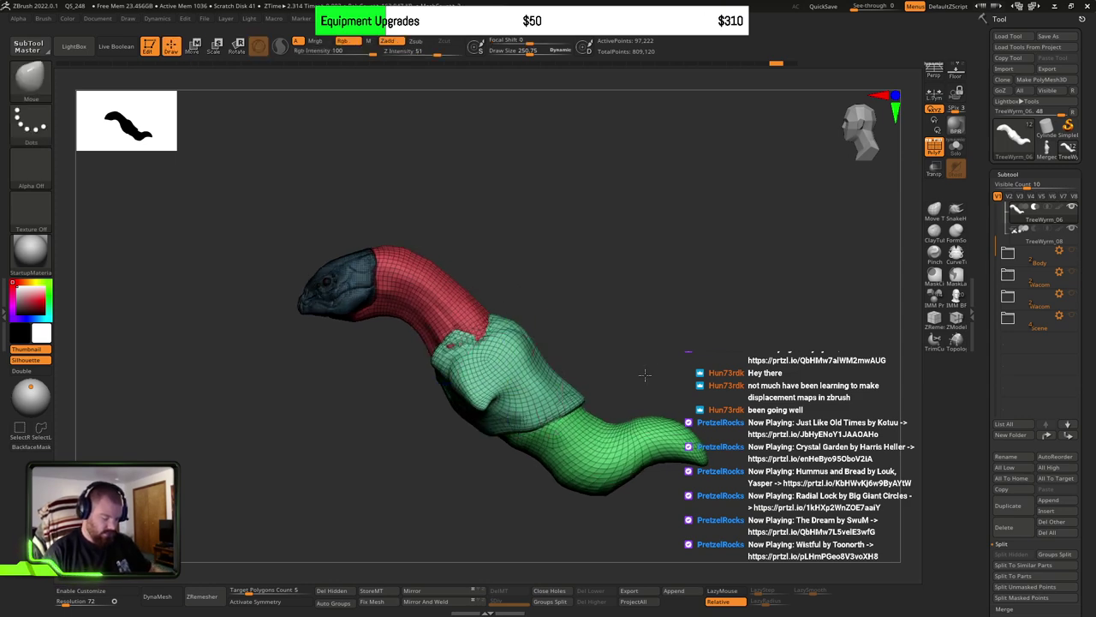
# Step: Reduce the draw size to about 140 and mask everything except the teal shoulder section
pyautogui.moveTo(622, 352)
pyautogui.keyDown('alt'); pyautogui.mouseDown()
pyautogui.moveTo(674, 321)
pyautogui.moveTo(580, 379)
pyautogui.mouseUp(); pyautogui.keyUp('alt')
pyautogui.press('s')
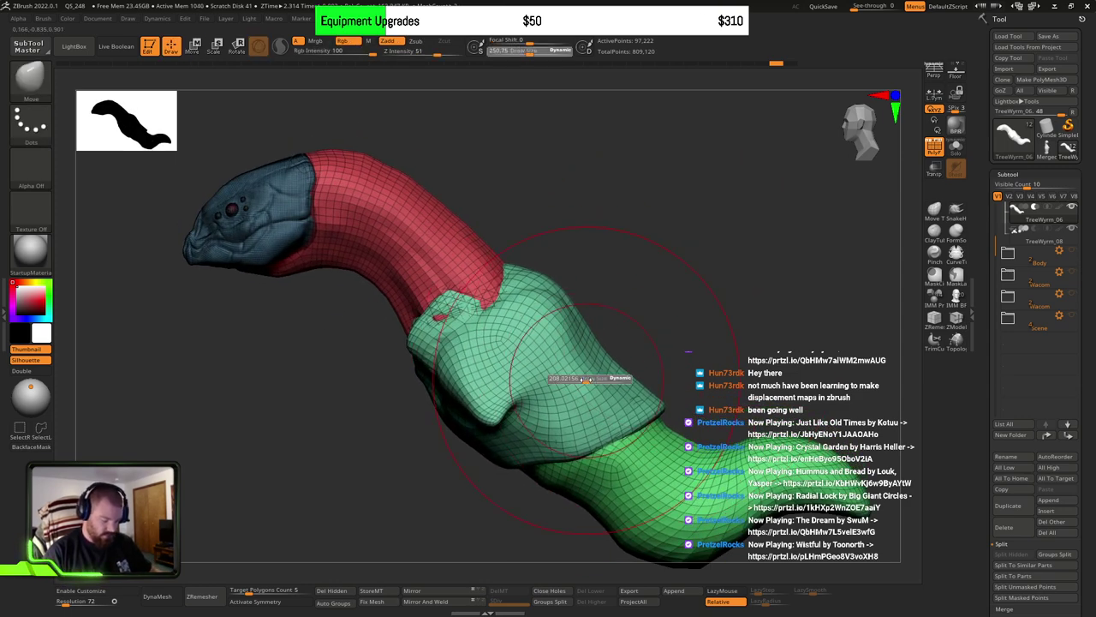
pyautogui.keyDown('ctrl'); pyautogui.keyDown('shift'); pyautogui.click(580, 379); pyautogui.keyUp('shift'); pyautogui.keyUp('ctrl')
pyautogui.keyDown('ctrl'); pyautogui.click(700, 340); pyautogui.keyUp('ctrl')
pyautogui.keyDown('ctrl'); pyautogui.keyDown('shift'); pyautogui.click(700, 340); pyautogui.keyUp('shift'); pyautogui.keyUp('ctrl')
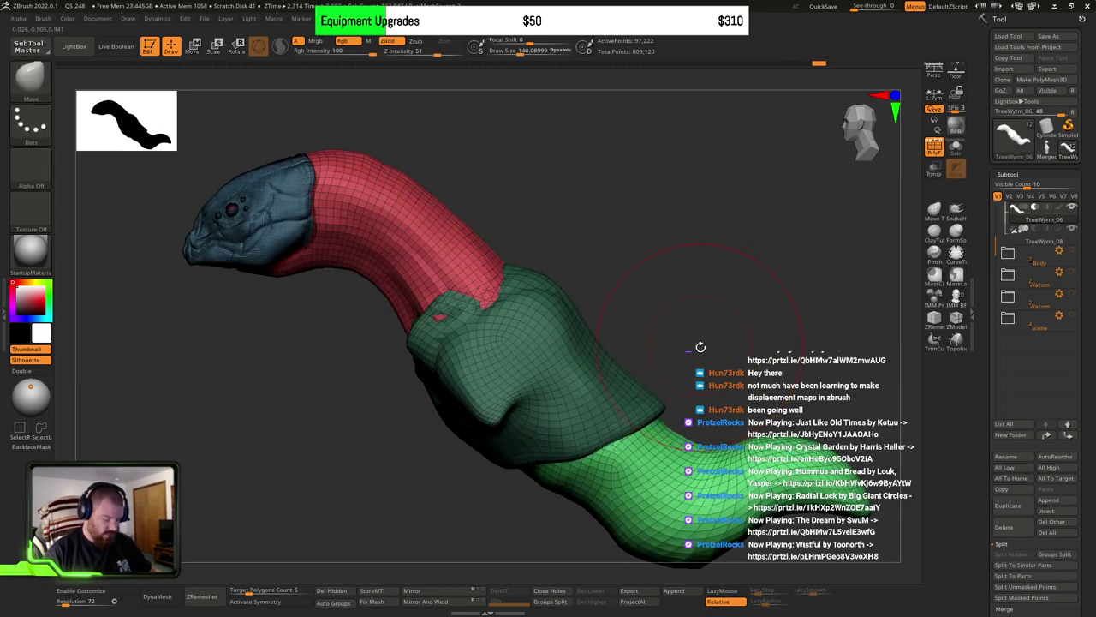
pyautogui.keyDown('ctrl'); pyautogui.click(698, 353); pyautogui.keyUp('ctrl')
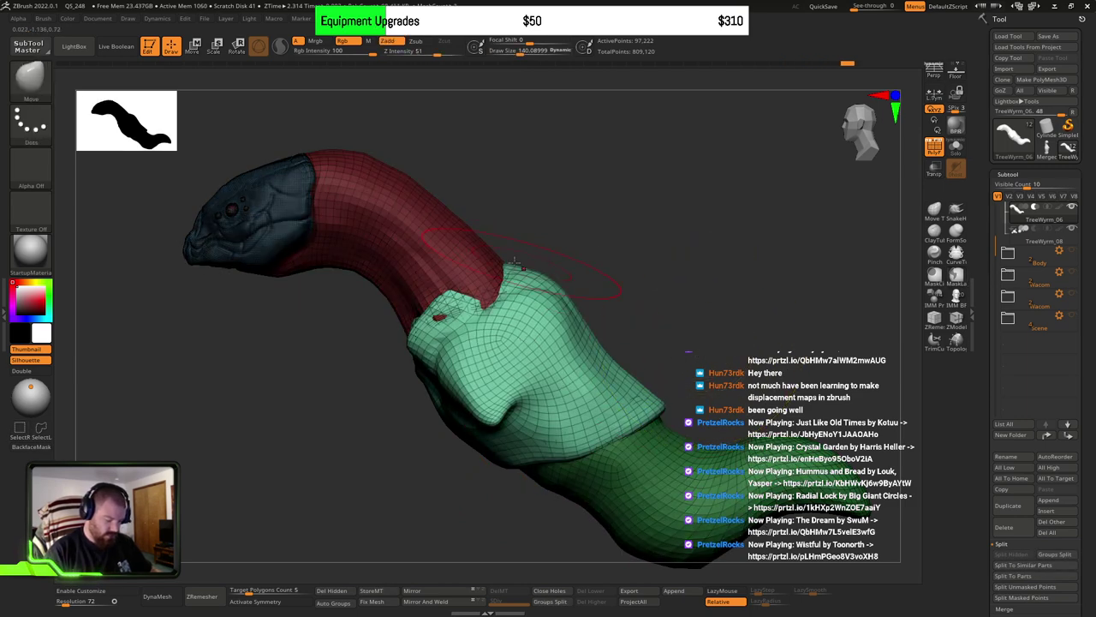
# Step: Pull the shoulder section's front edge into a smoother line around the neck with the Move brush
pyautogui.moveTo(448, 304)
pyautogui.mouseDown()
pyautogui.moveTo(477, 286)
pyautogui.moveTo(431, 342)
pyautogui.moveTo(444, 311)
pyautogui.moveTo(435, 315)
pyautogui.moveTo(449, 310)
pyautogui.mouseUp()
pyautogui.keyDown('shift'); pyautogui.moveTo(471, 304); pyautogui.dragTo(448, 340, button='right'); pyautogui.keyUp('shift')
pyautogui.moveTo(470, 391); pyautogui.dragTo(531, 299)
pyautogui.moveTo(588, 267)
pyautogui.mouseDown()
pyautogui.moveTo(610, 260)
pyautogui.moveTo(606, 269)
pyautogui.mouseUp()
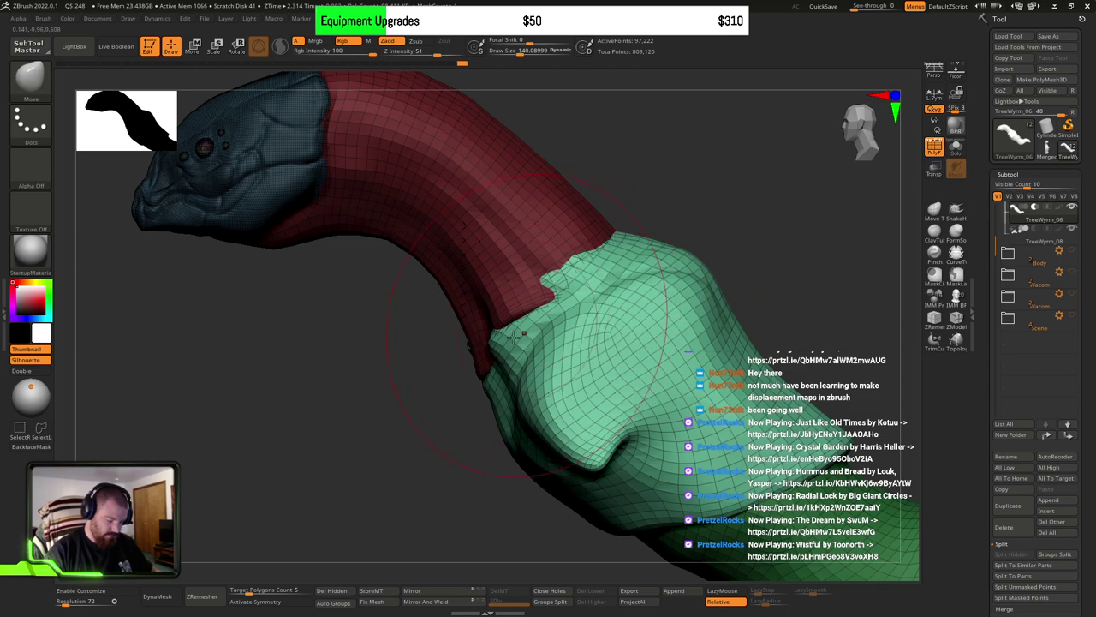
# Step: Invert the mask and reshape the rear of the red neck where it meets the shoulder section's front edge
pyautogui.hotkey('ctrl', 'i')
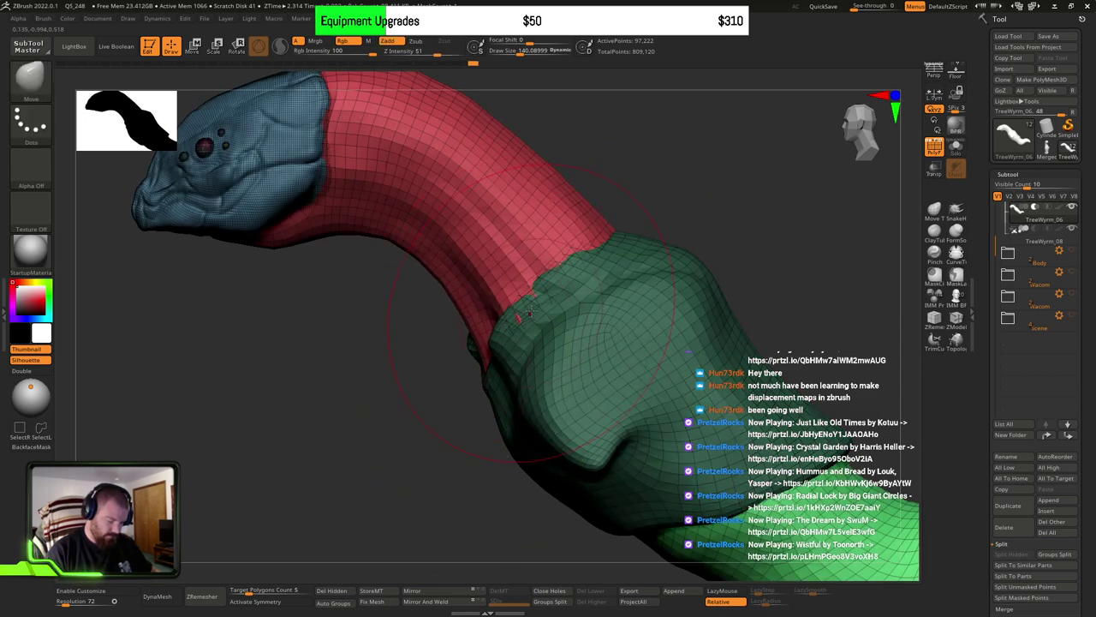
pyautogui.moveTo(537, 298); pyautogui.dragTo(556, 272)
pyautogui.moveTo(604, 241)
pyautogui.mouseDown()
pyautogui.moveTo(583, 229)
pyautogui.moveTo(572, 240)
pyautogui.moveTo(589, 244)
pyautogui.mouseUp()
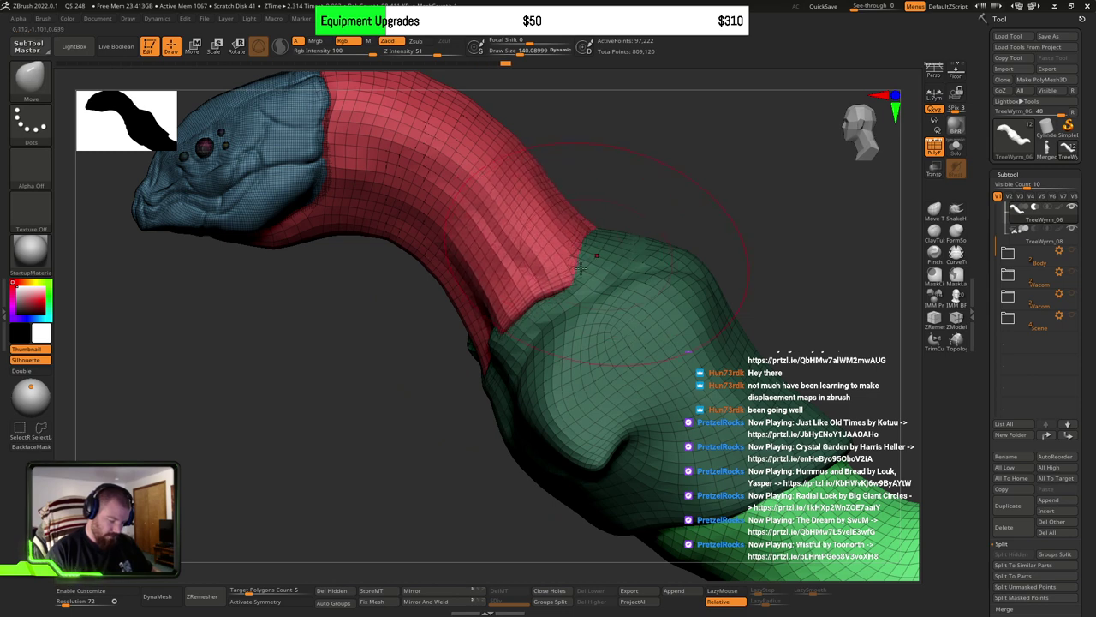
pyautogui.moveTo(491, 359)
pyautogui.mouseDown(button='right')
pyautogui.moveTo(528, 353)
pyautogui.moveTo(517, 368)
pyautogui.moveTo(542, 381)
pyautogui.mouseUp(button='right')
# Step: Undo the neck and shoulder reshaping back to the original seam
pyautogui.hotkey('ctrl', 'z')
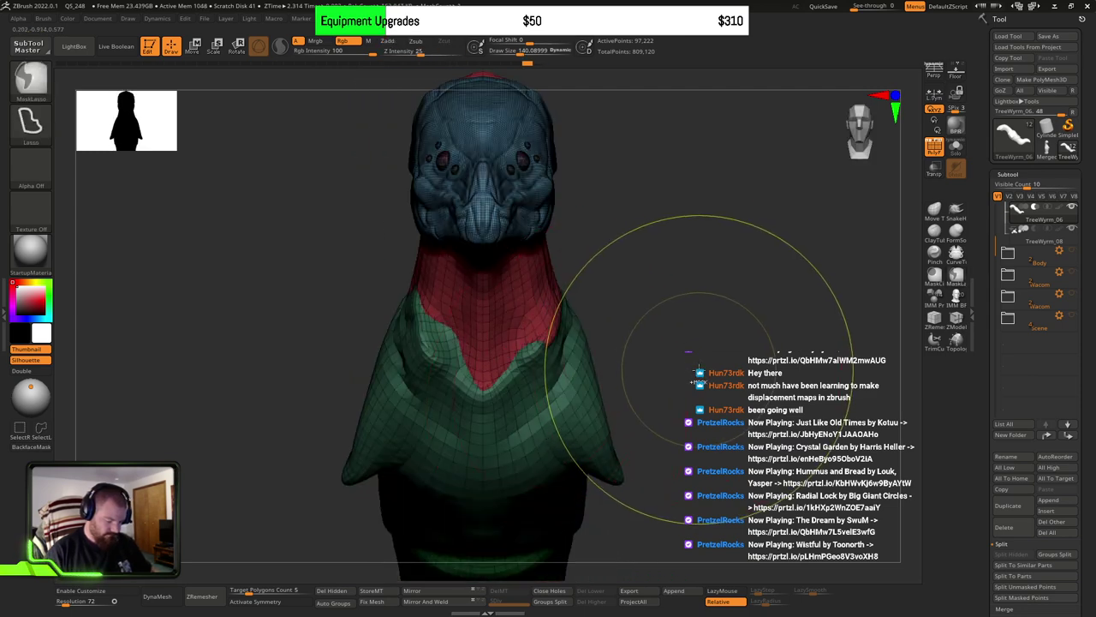
pyautogui.keyDown('ctrl'); pyautogui.click(698, 373); pyautogui.keyUp('ctrl')
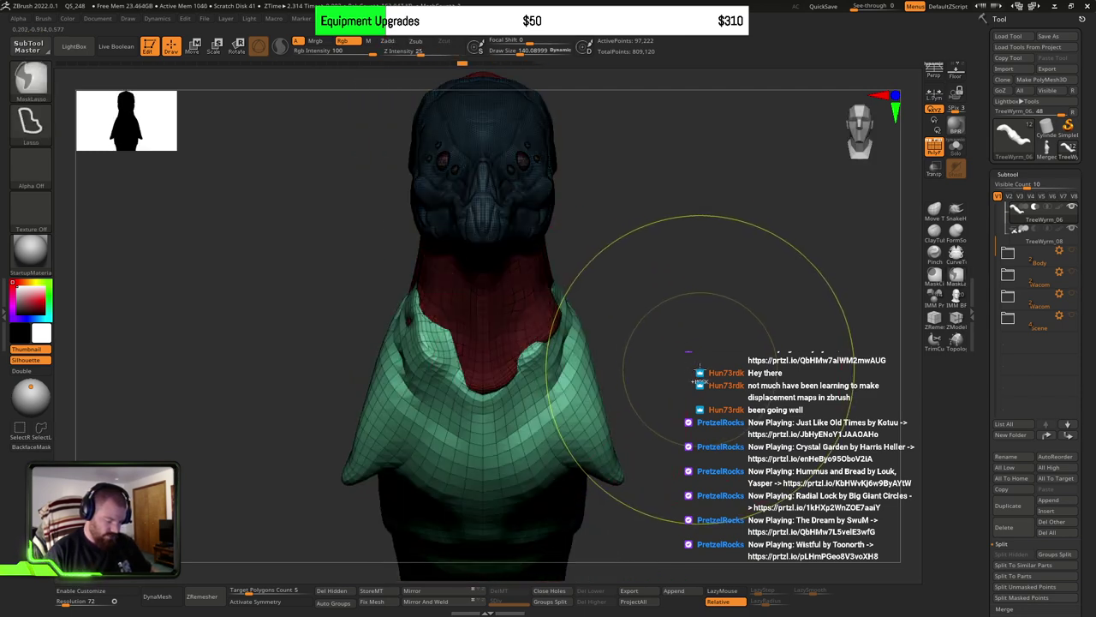
pyautogui.hotkey('ctrl', 'z')
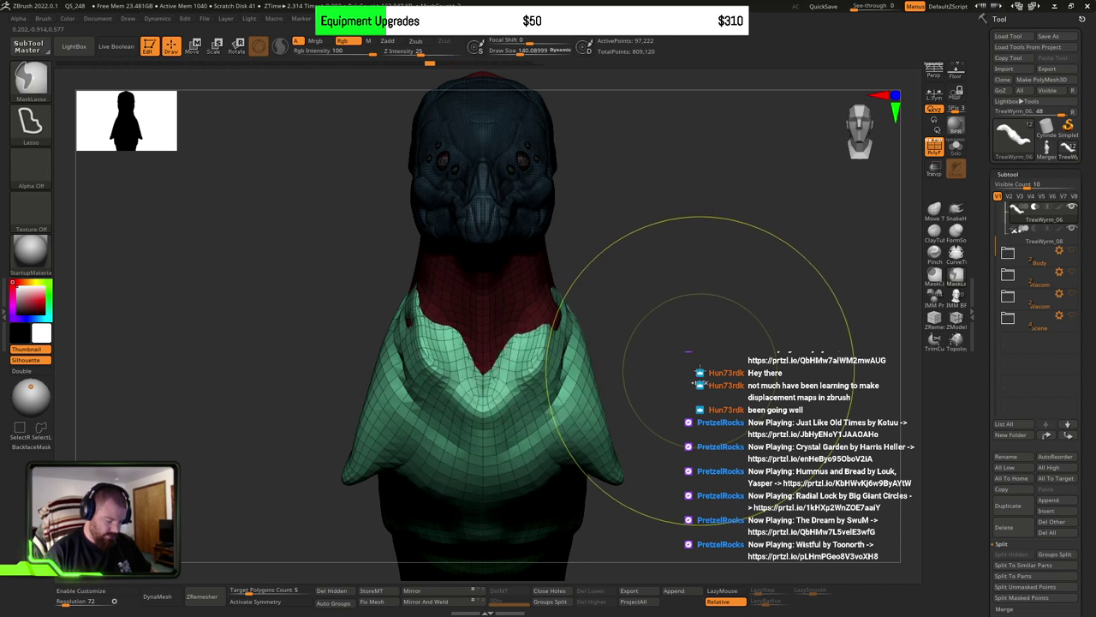
pyautogui.hotkey('ctrl', 'z')
pyautogui.hotkey('ctrl', 'z')
pyautogui.hotkey('ctrl', 'z')
pyautogui.hotkey('ctrl', 'z')
pyautogui.hotkey('ctrl', 'z')
pyautogui.hotkey('ctrl', 'z')
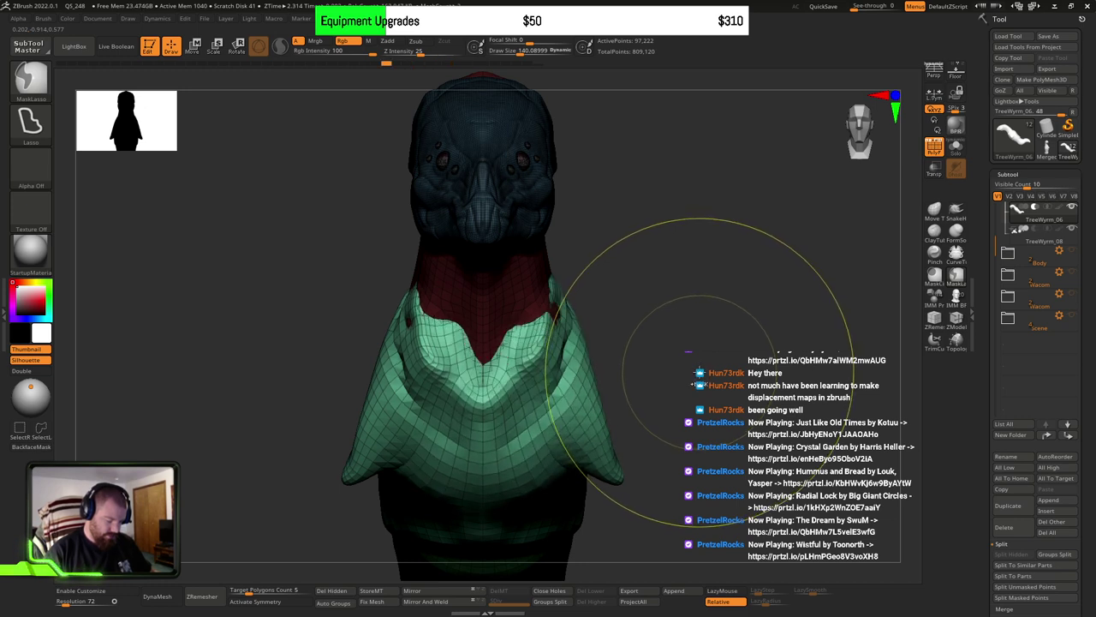
pyautogui.hotkey('ctrl', 'z')
pyautogui.hotkey('ctrl', 'z')
pyautogui.hotkey('ctrl', 'z')
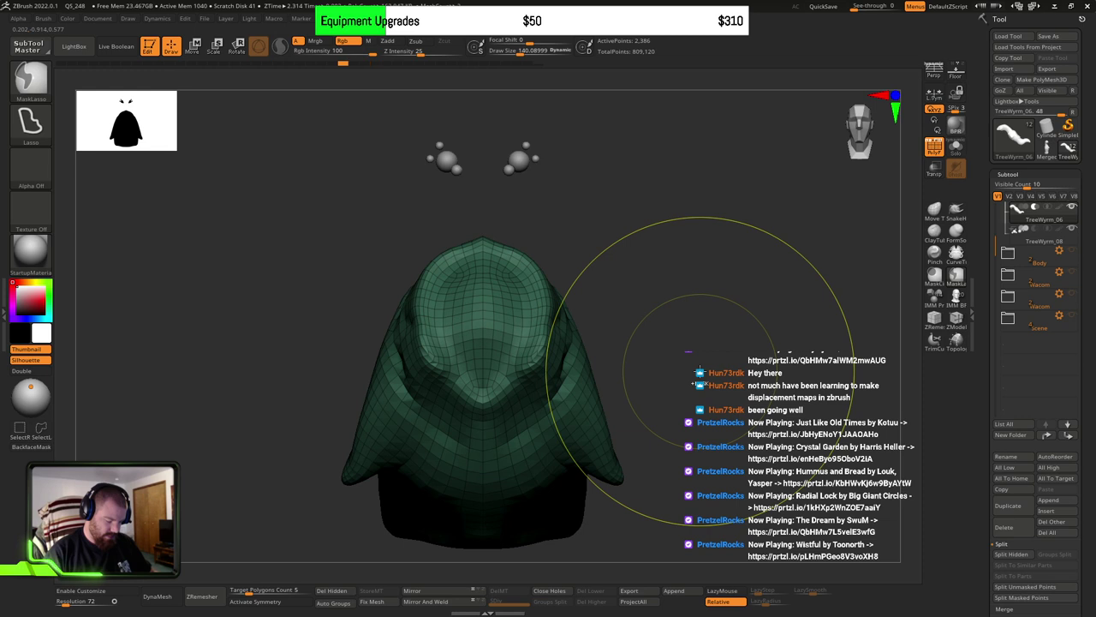
pyautogui.hotkey('ctrl', 'z')
pyautogui.hotkey('ctrl', 'z')
pyautogui.hotkey('ctrl', 'z')
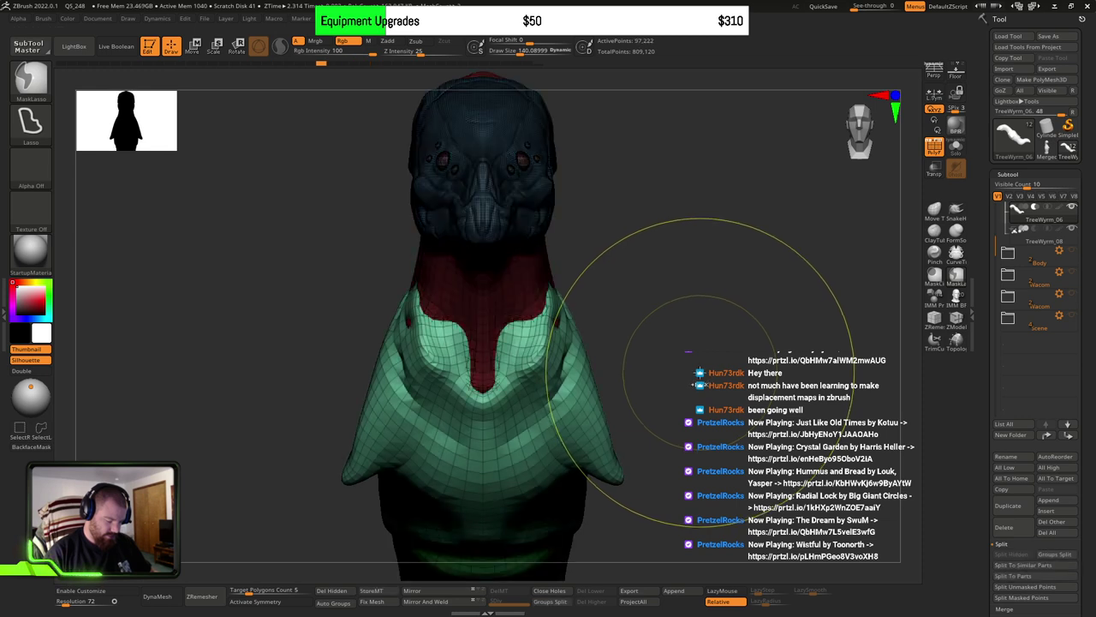
# Step: Clear the mask, accepting the removal of the newer undo history entries, and activate symmetry
pyautogui.keyDown('ctrl'); pyautogui.click(721, 373); pyautogui.keyUp('ctrl')
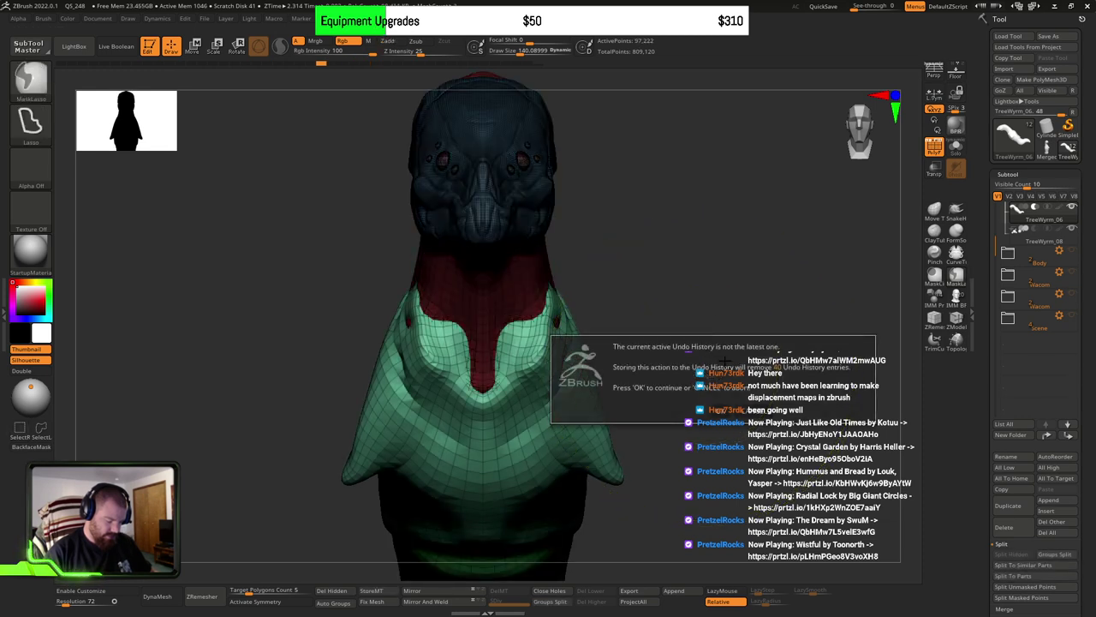
pyautogui.click(743, 411)
pyautogui.keyDown('ctrl'); pyautogui.click(712, 375); pyautogui.keyUp('ctrl')
pyautogui.click(720, 406)
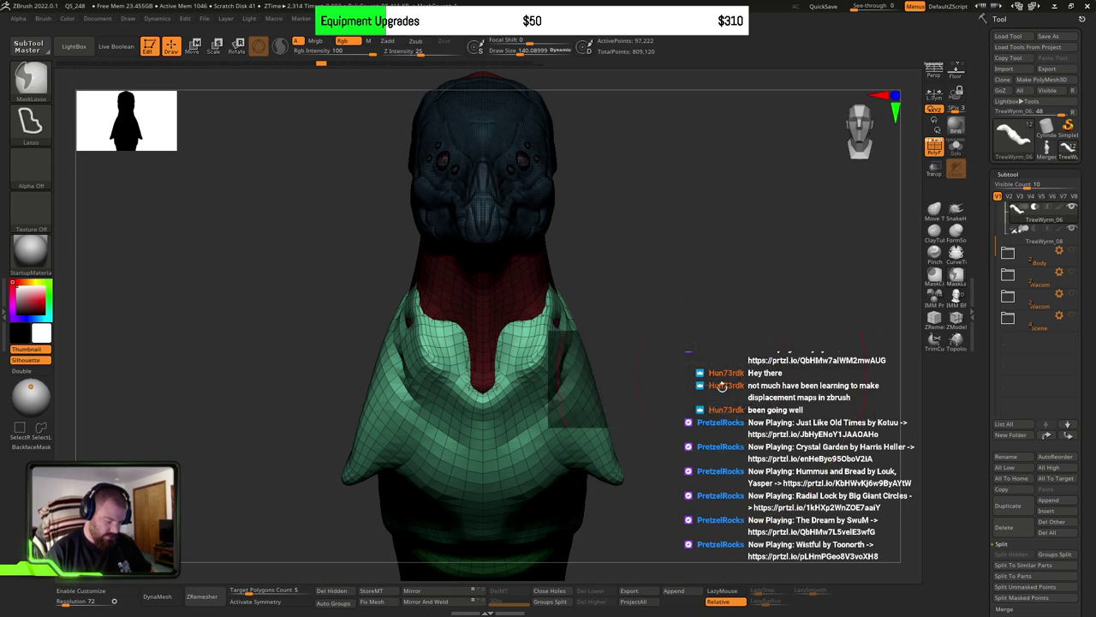
pyautogui.moveTo(704, 352)
pyautogui.keyDown('ctrl'); pyautogui.mouseDown()
pyautogui.moveTo(716, 368)
pyautogui.moveTo(696, 365)
pyautogui.moveTo(742, 343)
pyautogui.moveTo(715, 329)
pyautogui.mouseUp(); pyautogui.keyUp('ctrl')
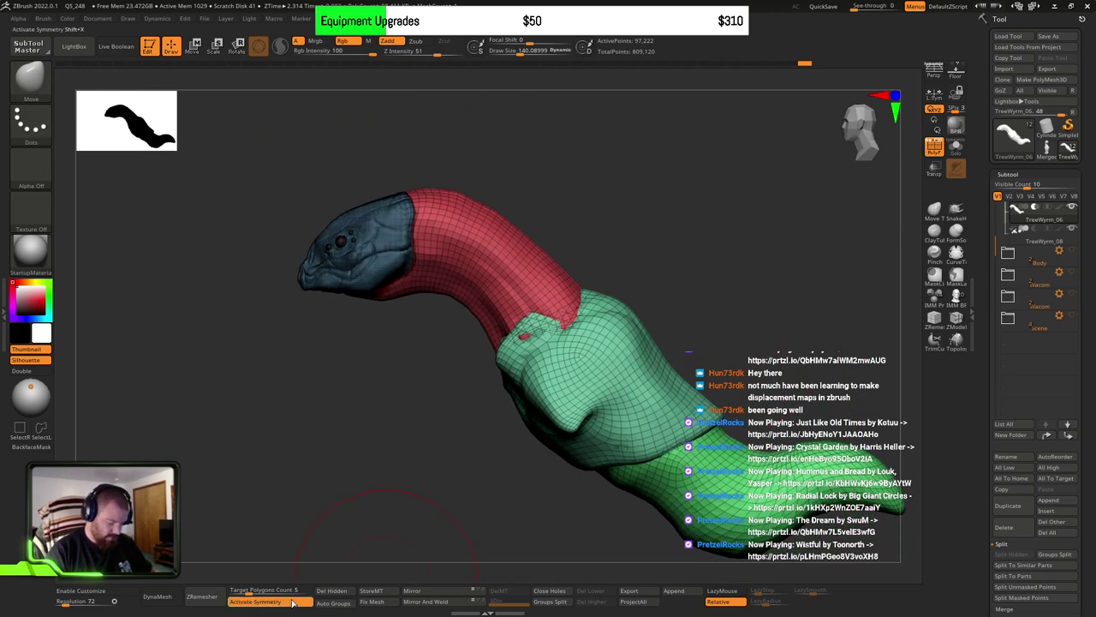
# Step: Set the draw size to about 65 and mask everything except the teal shoulder section
pyautogui.moveTo(513, 454)
pyautogui.keyDown('shift'); pyautogui.mouseDown()
pyautogui.moveTo(620, 413)
pyautogui.moveTo(597, 448)
pyautogui.moveTo(599, 472)
pyautogui.moveTo(532, 368)
pyautogui.moveTo(529, 378)
pyautogui.mouseUp(); pyautogui.keyUp('shift')
pyautogui.press('s')
pyautogui.moveTo(562, 376); pyautogui.dragTo(514, 382, button='right')
pyautogui.press('s')
pyautogui.moveTo(553, 350)
pyautogui.mouseDown()
pyautogui.moveTo(564, 350)
pyautogui.moveTo(546, 345)
pyautogui.mouseUp()
pyautogui.scroll(-3, 578, 334)
pyautogui.moveTo(597, 311); pyautogui.dragTo(588, 322)
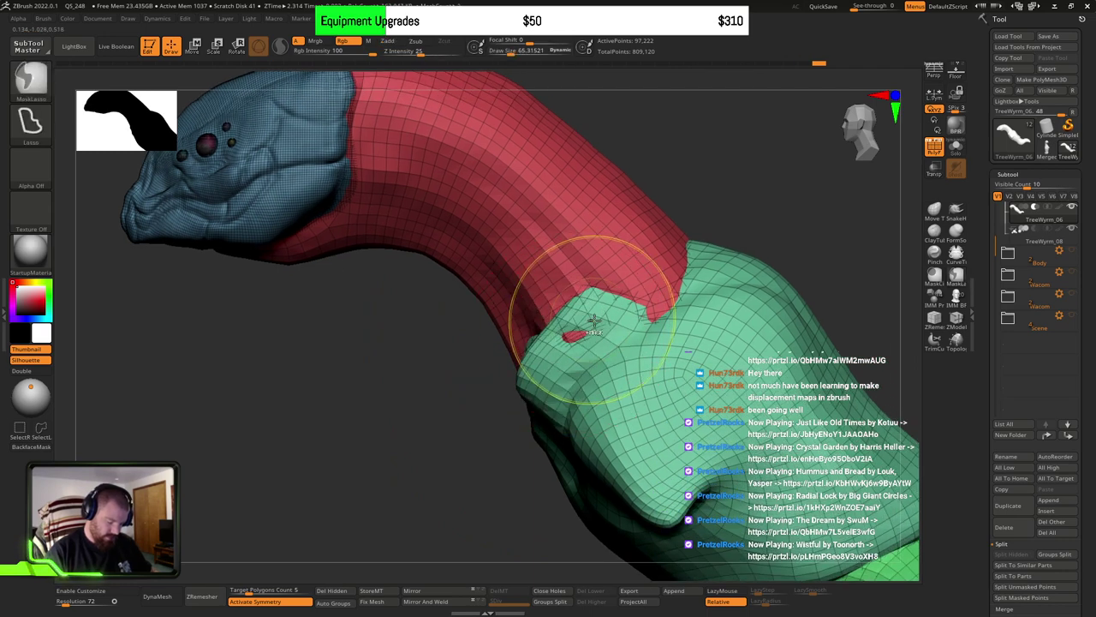
pyautogui.keyDown('ctrl'); pyautogui.keyDown('shift'); pyautogui.click(646, 389); pyautogui.keyUp('shift'); pyautogui.keyUp('ctrl')
pyautogui.keyDown('ctrl'); pyautogui.click(823, 247); pyautogui.keyUp('ctrl')
pyautogui.keyDown('ctrl'); pyautogui.keyDown('shift'); pyautogui.click(825, 260); pyautogui.keyUp('shift'); pyautogui.keyUp('ctrl')
pyautogui.keyDown('ctrl'); pyautogui.click(825, 260); pyautogui.keyUp('ctrl')
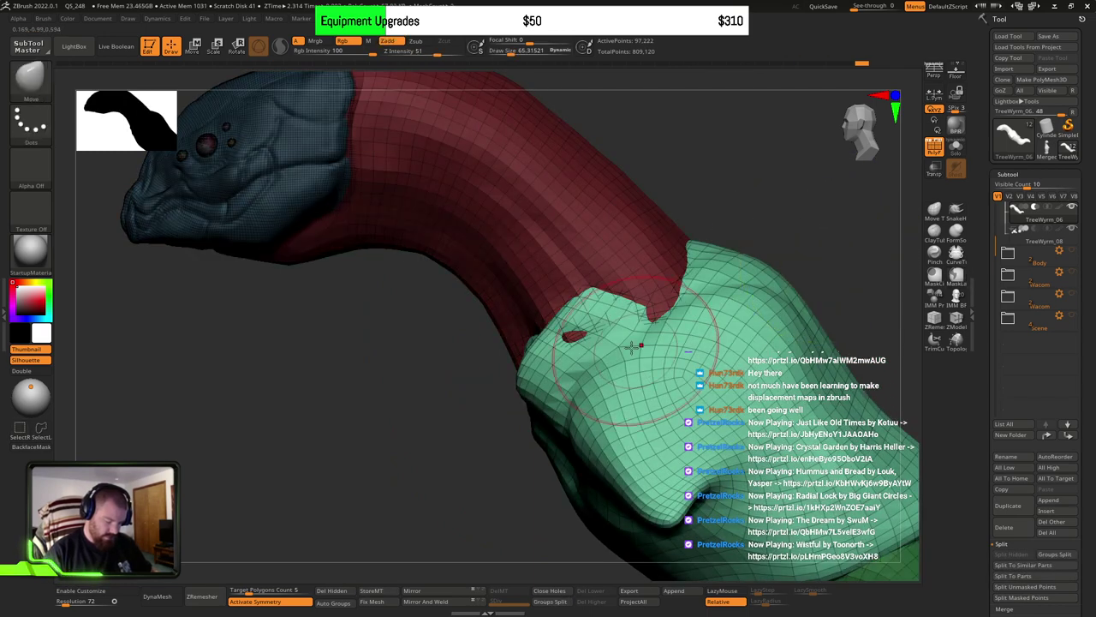
# Step: Set the draw size to about 124 and reshape the rear and upper back of the teal shoulder section with Move strokes
pyautogui.keyDown('alt'); pyautogui.moveTo(626, 351); pyautogui.dragTo(540, 375, button='right'); pyautogui.keyUp('alt')
pyautogui.press('s')
pyautogui.moveTo(540, 374)
pyautogui.mouseDown()
pyautogui.moveTo(596, 288)
pyautogui.moveTo(582, 273)
pyautogui.mouseUp()
pyautogui.moveTo(722, 326); pyautogui.dragTo(738, 335)
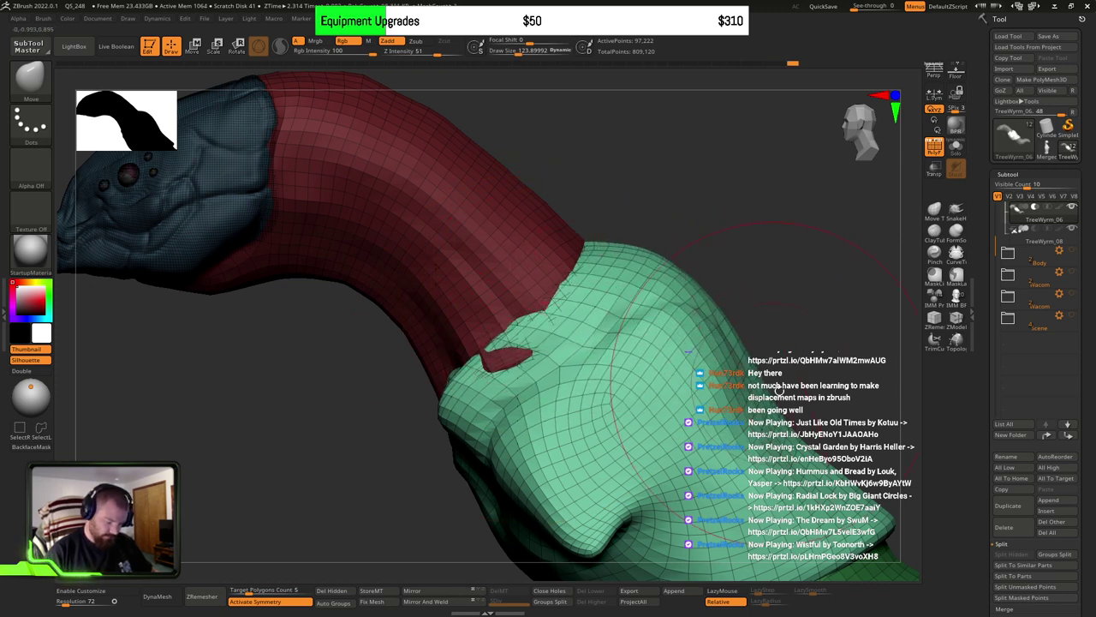
pyautogui.moveTo(835, 484); pyautogui.dragTo(818, 506)
pyautogui.moveTo(753, 390)
pyautogui.mouseDown()
pyautogui.moveTo(771, 382)
pyautogui.moveTo(759, 351)
pyautogui.mouseUp()
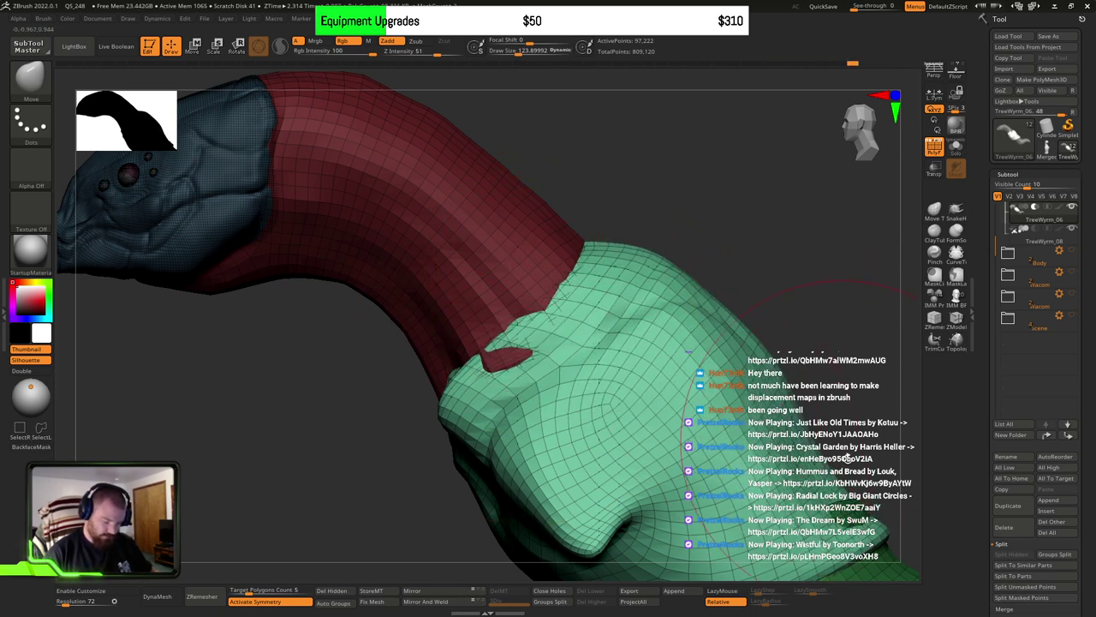
pyautogui.keyDown('alt'); pyautogui.moveTo(846, 425); pyautogui.dragTo(726, 345, button='right'); pyautogui.keyUp('alt')
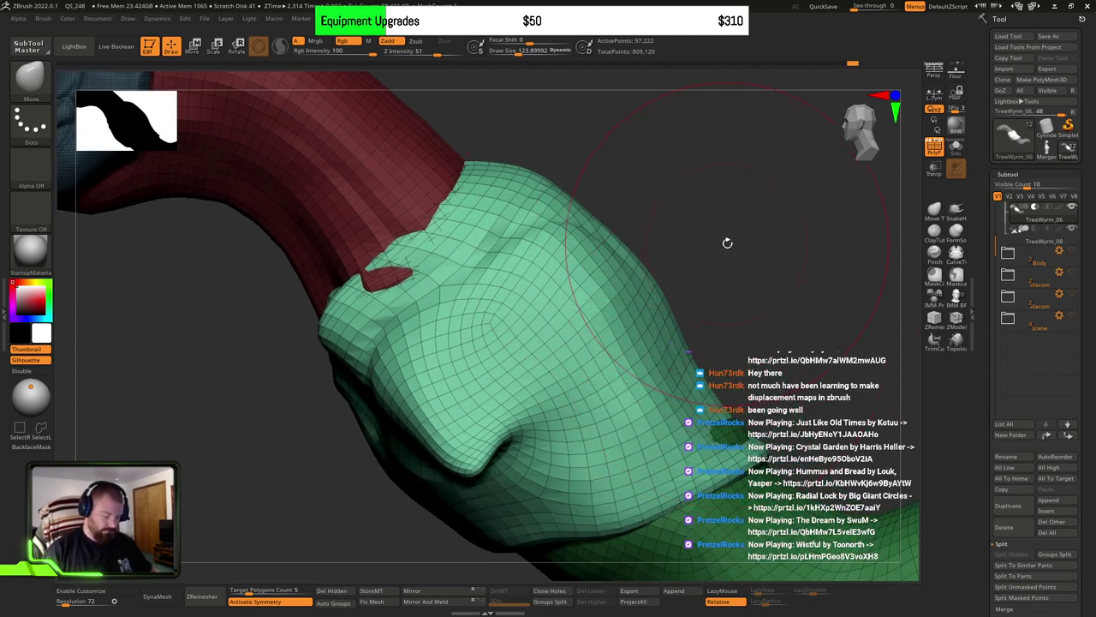
# Step: Reshape the shoulder section's upper front, and move its lower front edge at the neck with a draw size of about 104
pyautogui.keyDown('alt'); pyautogui.moveTo(474, 300); pyautogui.dragTo(505, 348, button='right'); pyautogui.keyUp('alt')
pyautogui.moveTo(516, 215); pyautogui.dragTo(543, 231)
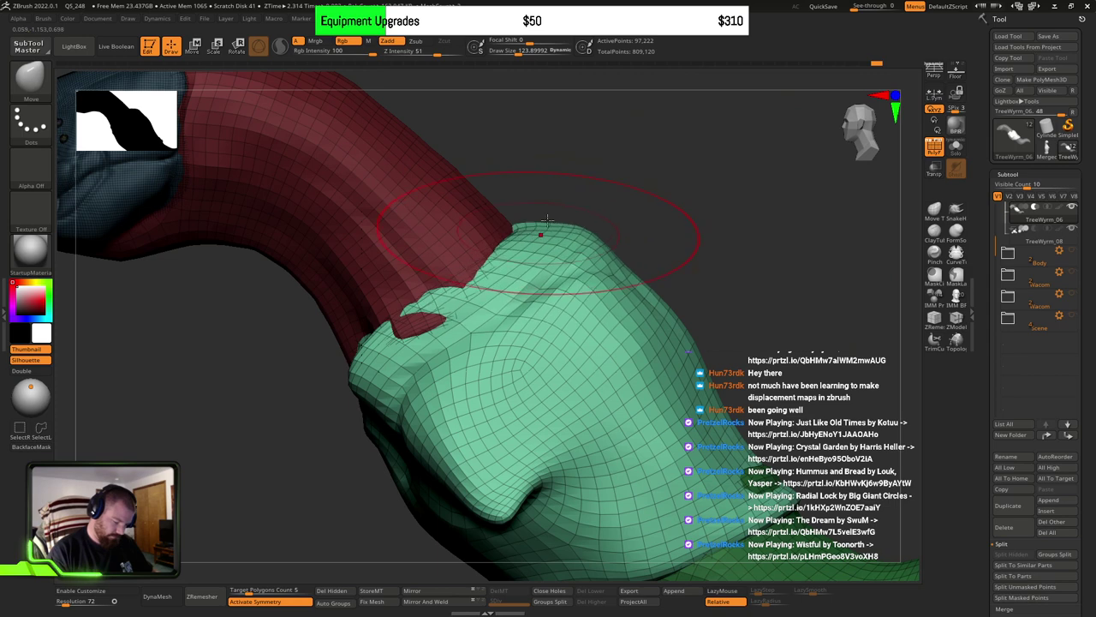
pyautogui.moveTo(582, 278); pyautogui.dragTo(562, 248)
pyautogui.press('s')
pyautogui.moveTo(384, 354)
pyautogui.mouseDown()
pyautogui.moveTo(370, 355)
pyautogui.moveTo(382, 363)
pyautogui.moveTo(397, 345)
pyautogui.mouseUp()
pyautogui.press('s')
pyautogui.moveTo(386, 357); pyautogui.dragTo(397, 369)
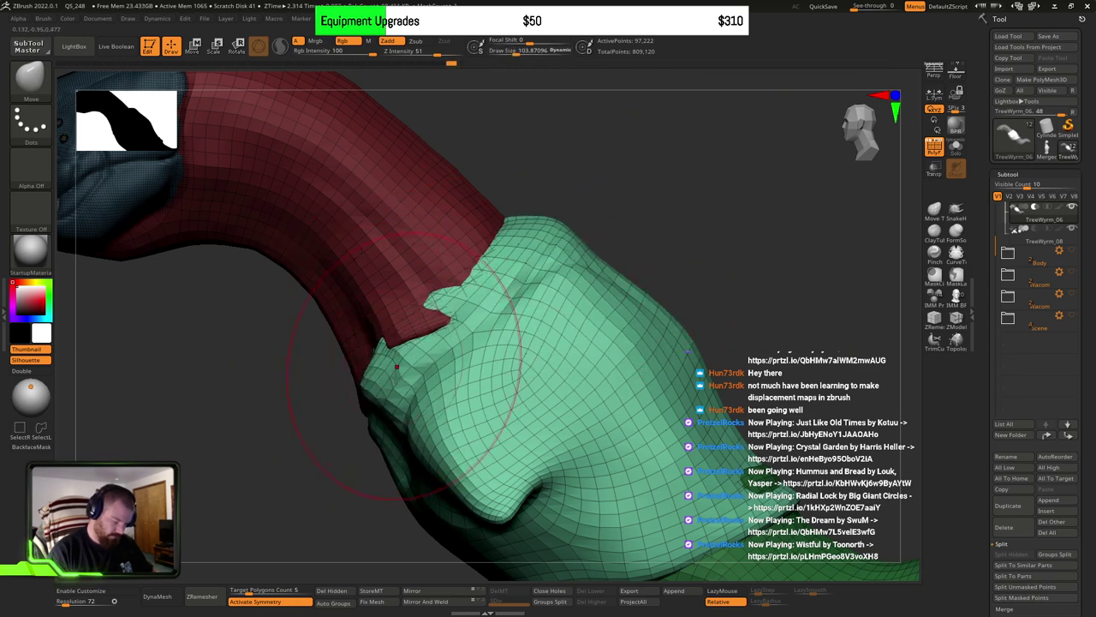
# Step: Reduce the draw size to about 39 and adjust the shoulder section's lower front edge around the end of the neck
pyautogui.moveTo(397, 368)
pyautogui.keyDown('shift'); pyautogui.mouseDown(button='right')
pyautogui.moveTo(450, 368)
pyautogui.moveTo(440, 381)
pyautogui.mouseUp(button='right'); pyautogui.keyUp('shift')
pyautogui.press('s')
pyautogui.moveTo(440, 382); pyautogui.dragTo(426, 381)
pyautogui.moveTo(514, 377); pyautogui.dragTo(452, 383, button='right')
pyautogui.moveTo(435, 400); pyautogui.dragTo(456, 377)
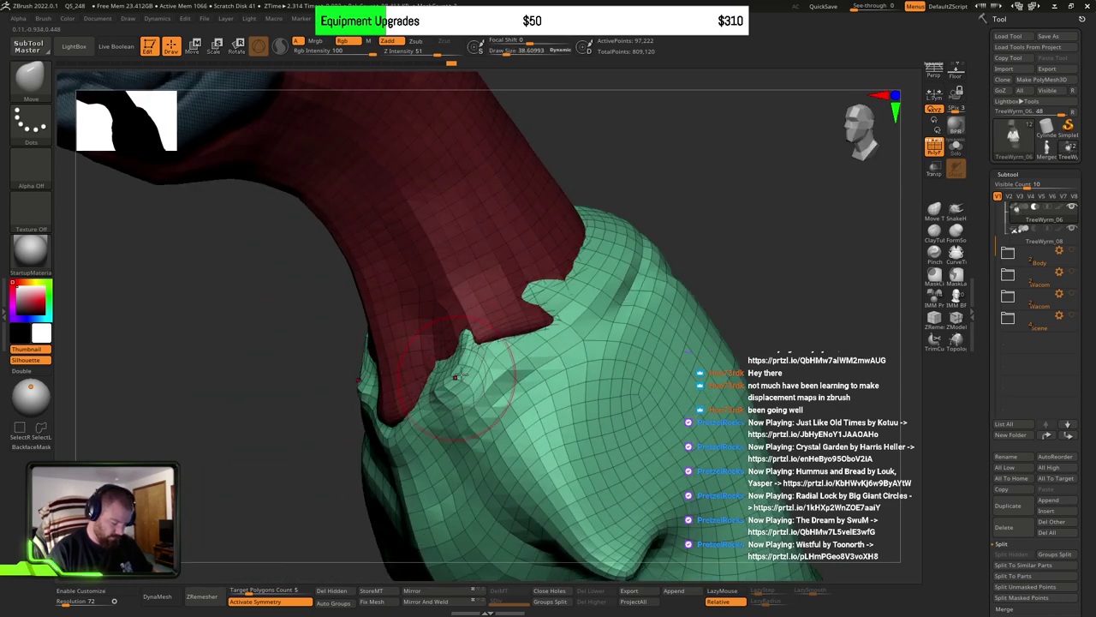
pyautogui.moveTo(456, 377); pyautogui.dragTo(517, 377, button='right')
pyautogui.moveTo(437, 376)
pyautogui.mouseDown()
pyautogui.moveTo(471, 417)
pyautogui.moveTo(477, 403)
pyautogui.moveTo(454, 432)
pyautogui.moveTo(419, 420)
pyautogui.moveTo(444, 365)
pyautogui.mouseUp()
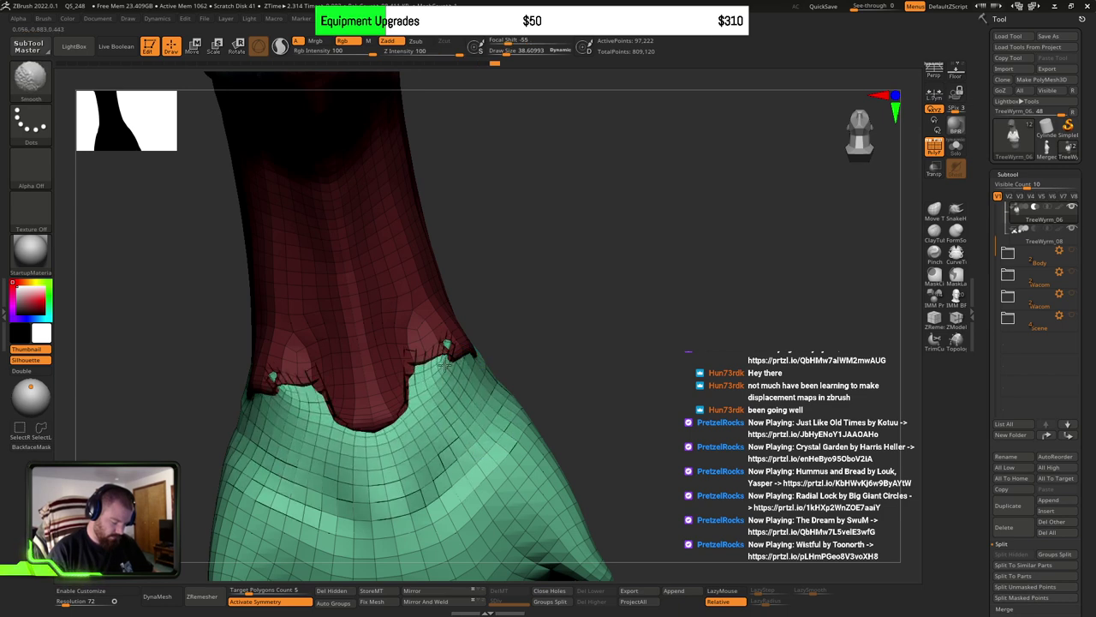
# Step: Smooth the teal shoulder section across its back, its side and along the neck seam
pyautogui.moveTo(441, 403); pyautogui.dragTo(377, 385, button='right')
pyautogui.moveTo(501, 428)
pyautogui.keyDown('shift'); pyautogui.mouseDown()
pyautogui.moveTo(505, 350)
pyautogui.moveTo(609, 320)
pyautogui.moveTo(686, 270)
pyautogui.moveTo(700, 412)
pyautogui.mouseUp(); pyautogui.keyUp('shift')
pyautogui.moveTo(711, 411)
pyautogui.keyDown('ctrl'); pyautogui.mouseDown(button='right')
pyautogui.moveTo(731, 335)
pyautogui.moveTo(675, 372)
pyautogui.moveTo(600, 368)
pyautogui.mouseUp(button='right'); pyautogui.keyUp('ctrl')
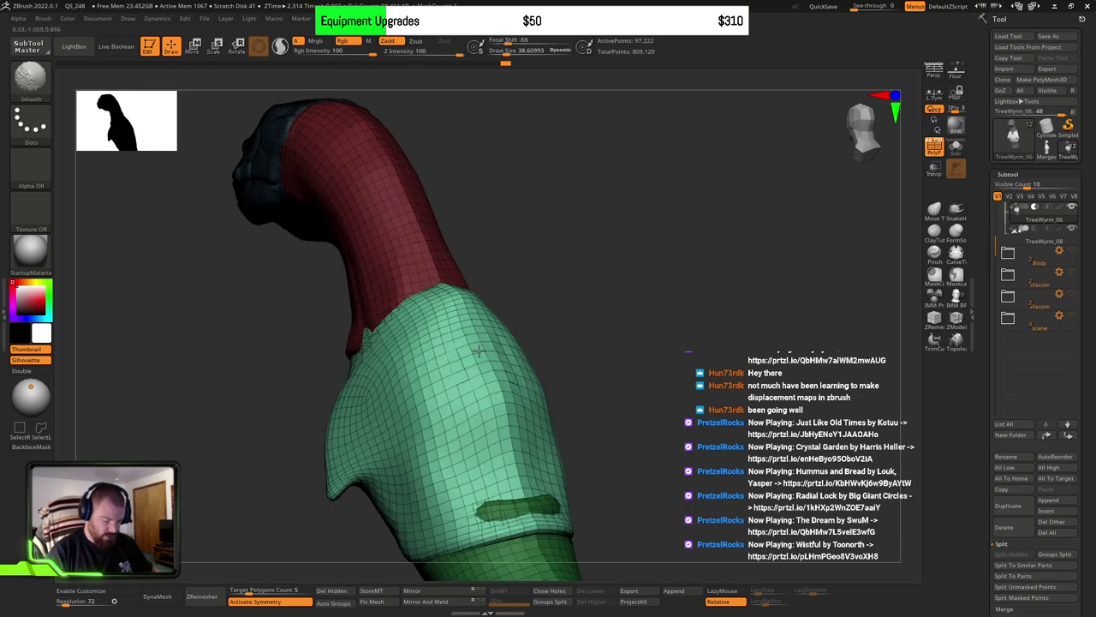
pyautogui.keyDown('shift'); pyautogui.moveTo(502, 428); pyautogui.dragTo(525, 462); pyautogui.keyUp('shift')
pyautogui.moveTo(524, 462); pyautogui.dragTo(606, 398, button='right')
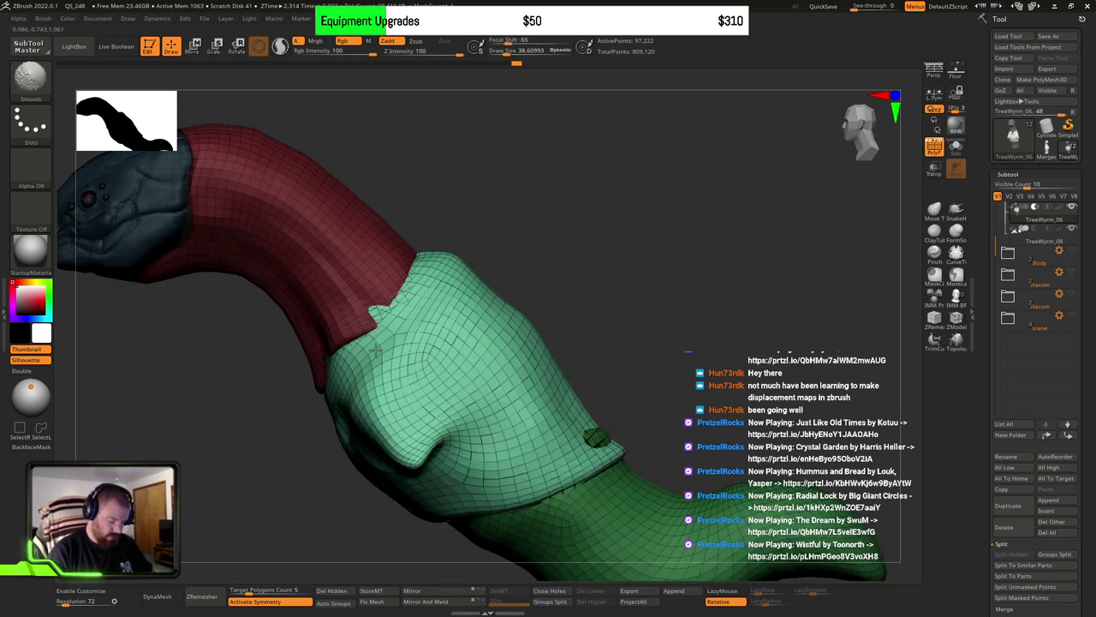
pyautogui.keyDown('shift'); pyautogui.moveTo(375, 349); pyautogui.dragTo(395, 303); pyautogui.keyUp('shift')
# Step: Mask everything except the green tail section
pyautogui.keyDown('alt'); pyautogui.moveTo(443, 328); pyautogui.dragTo(565, 372, button='right'); pyautogui.keyUp('alt')
pyautogui.keyDown('ctrl'); pyautogui.moveTo(697, 345); pyautogui.dragTo(739, 344, button='right'); pyautogui.keyUp('ctrl')
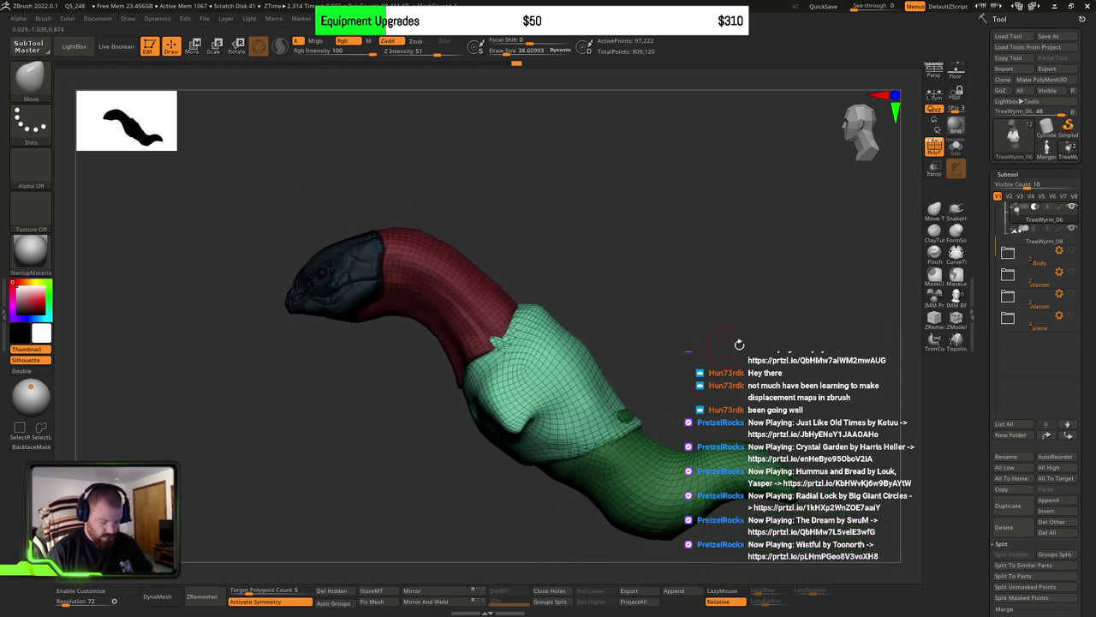
pyautogui.moveTo(799, 409); pyautogui.dragTo(696, 337)
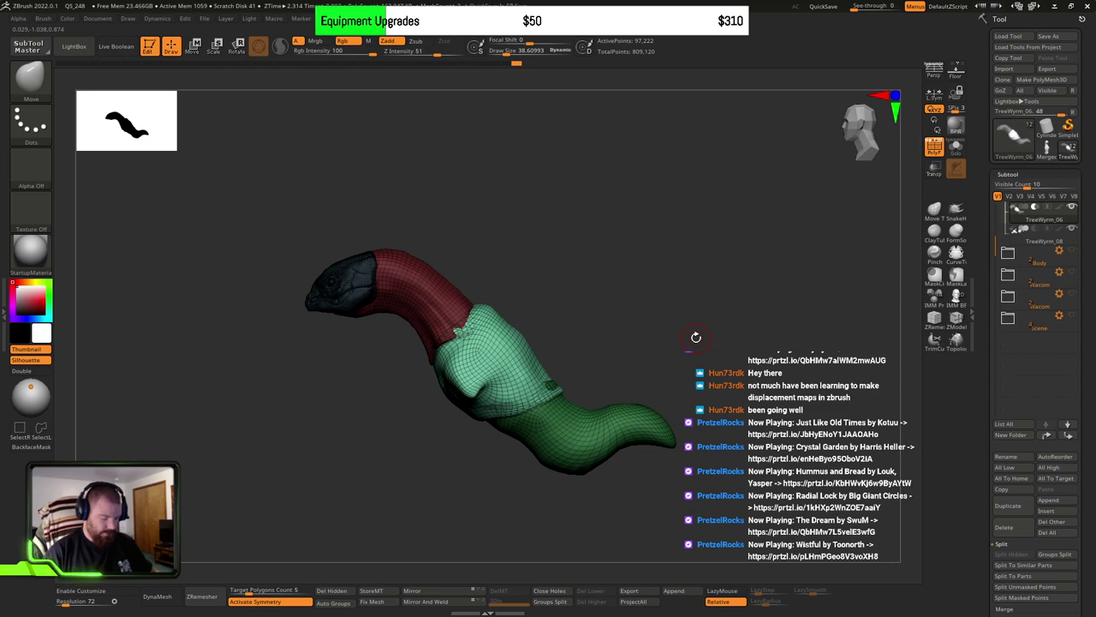
pyautogui.keyDown('alt'); pyautogui.moveTo(695, 336); pyautogui.dragTo(634, 463); pyautogui.keyUp('alt')
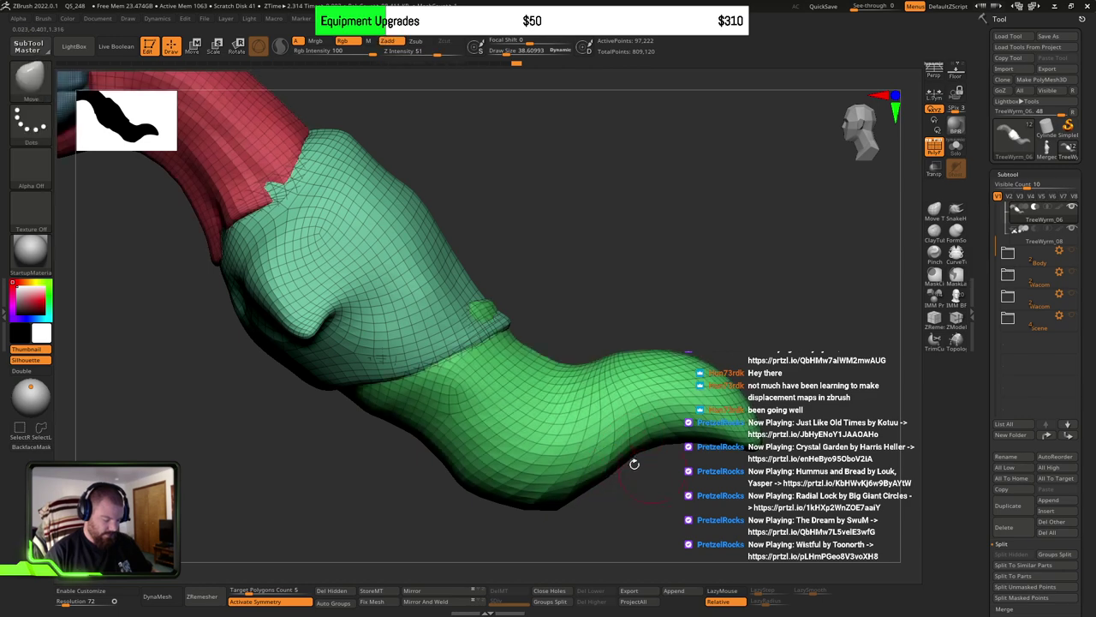
pyautogui.keyDown('ctrl'); pyautogui.keyDown('shift'); pyautogui.click(576, 446); pyautogui.keyUp('shift'); pyautogui.keyUp('ctrl')
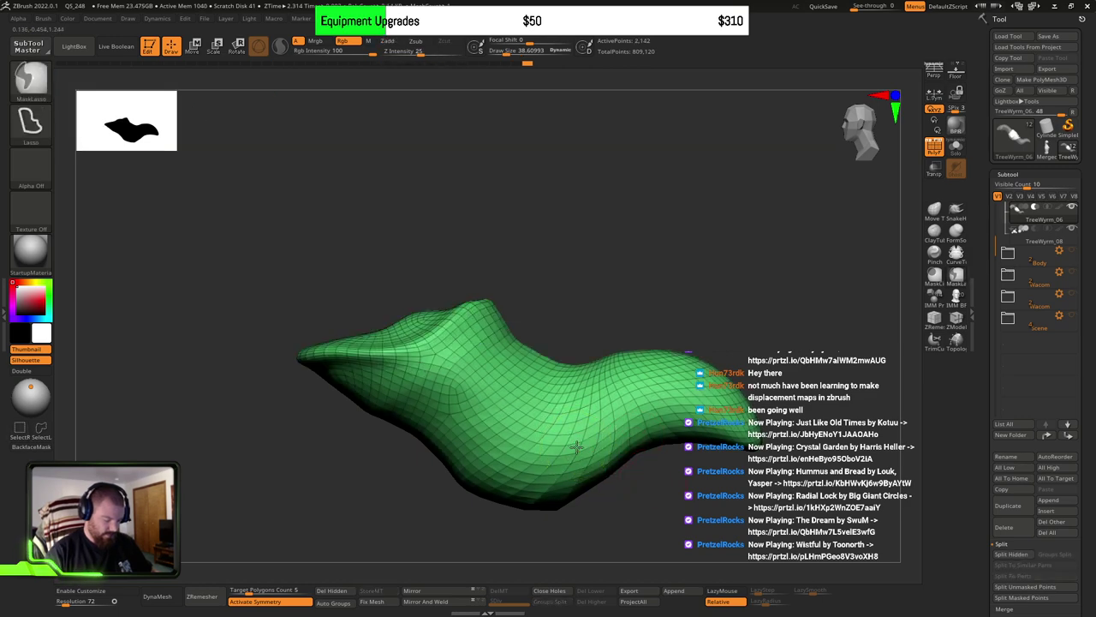
pyautogui.keyDown('ctrl'); pyautogui.keyDown('shift'); pyautogui.click(646, 502); pyautogui.keyUp('shift'); pyautogui.keyUp('ctrl')
# Step: Try reshaping the front and underside of the green tail with Move strokes at a draw size of about 188
pyautogui.press('s')
pyautogui.moveTo(552, 420); pyautogui.dragTo(563, 420)
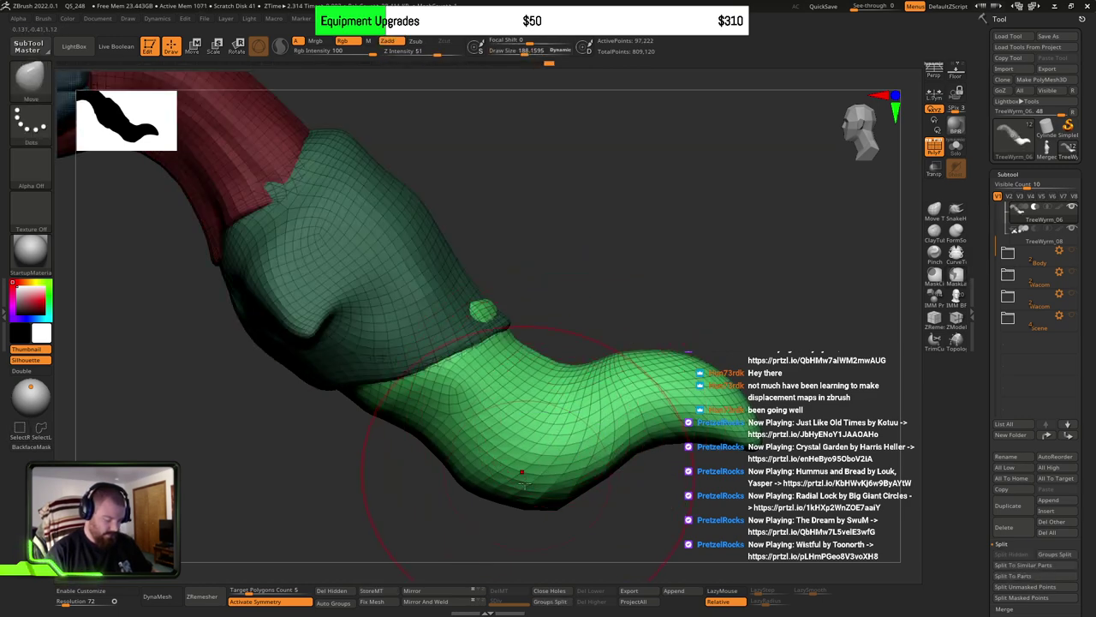
pyautogui.moveTo(557, 458); pyautogui.dragTo(548, 520)
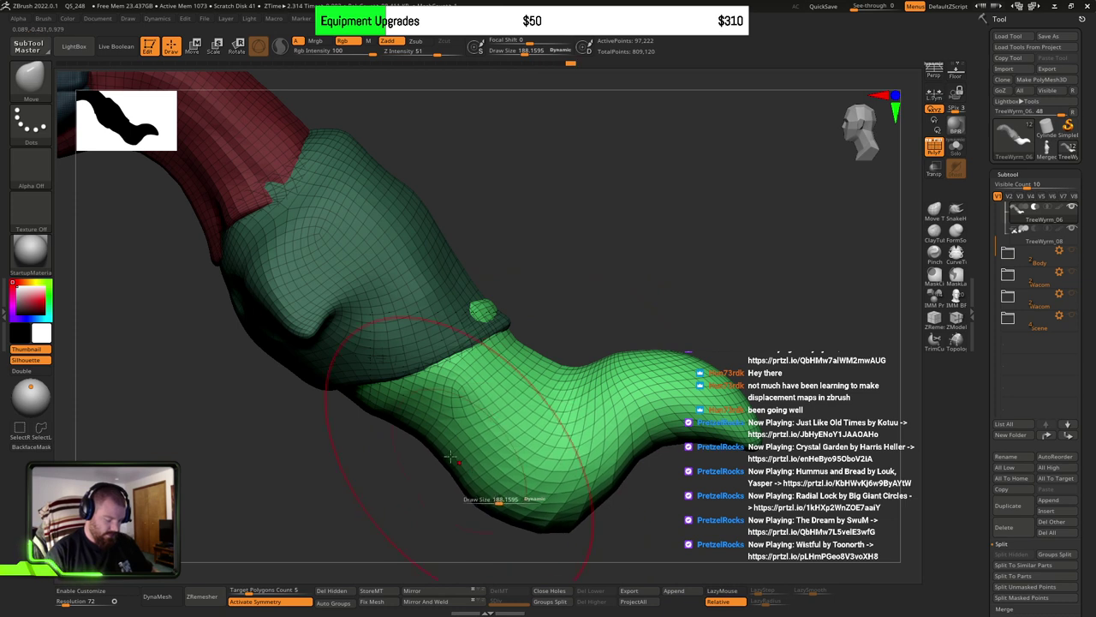
pyautogui.moveTo(450, 456)
pyautogui.mouseDown()
pyautogui.moveTo(411, 458)
pyautogui.moveTo(401, 439)
pyautogui.moveTo(390, 445)
pyautogui.mouseUp()
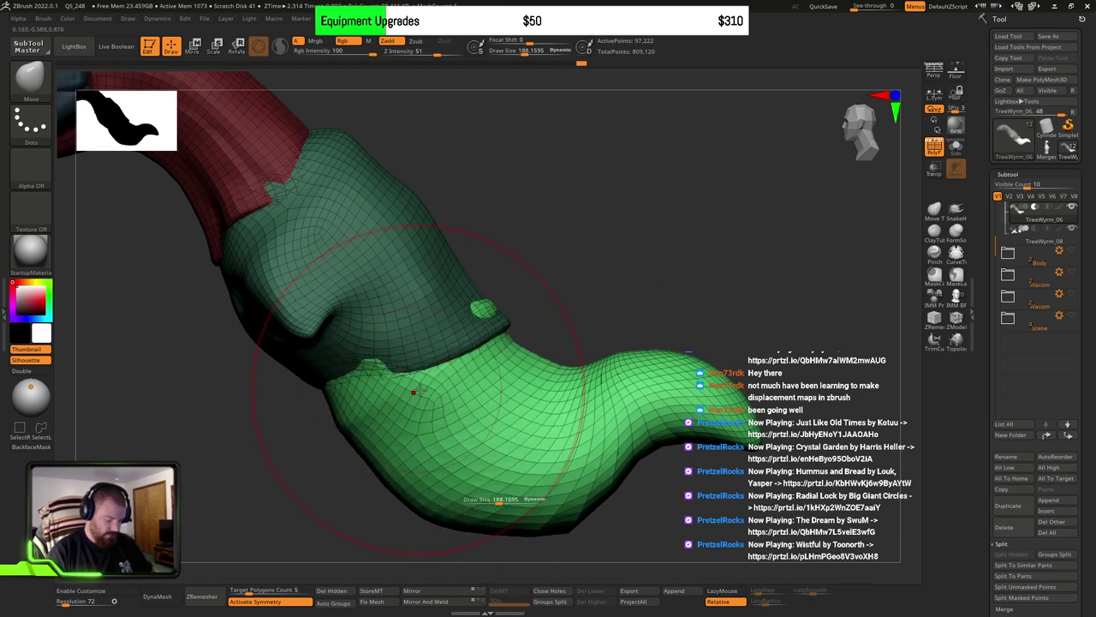
pyautogui.moveTo(414, 391); pyautogui.dragTo(438, 385)
pyautogui.moveTo(507, 393); pyautogui.dragTo(501, 359)
# Step: Undo the Move strokes made on the green tail
pyautogui.hotkey('ctrl', 'z')
pyautogui.hotkey('ctrl', 'z')
pyautogui.hotkey('ctrl', 'z')
pyautogui.hotkey('ctrl', 'z')
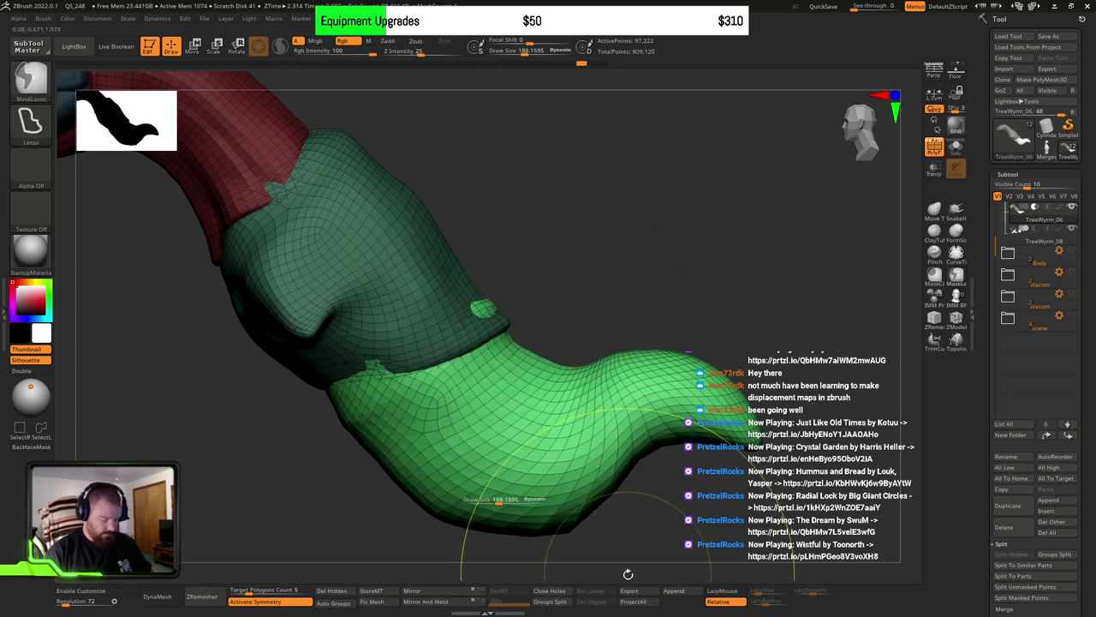
pyautogui.hotkey('ctrl', 'z')
pyautogui.hotkey('ctrl', 'z')
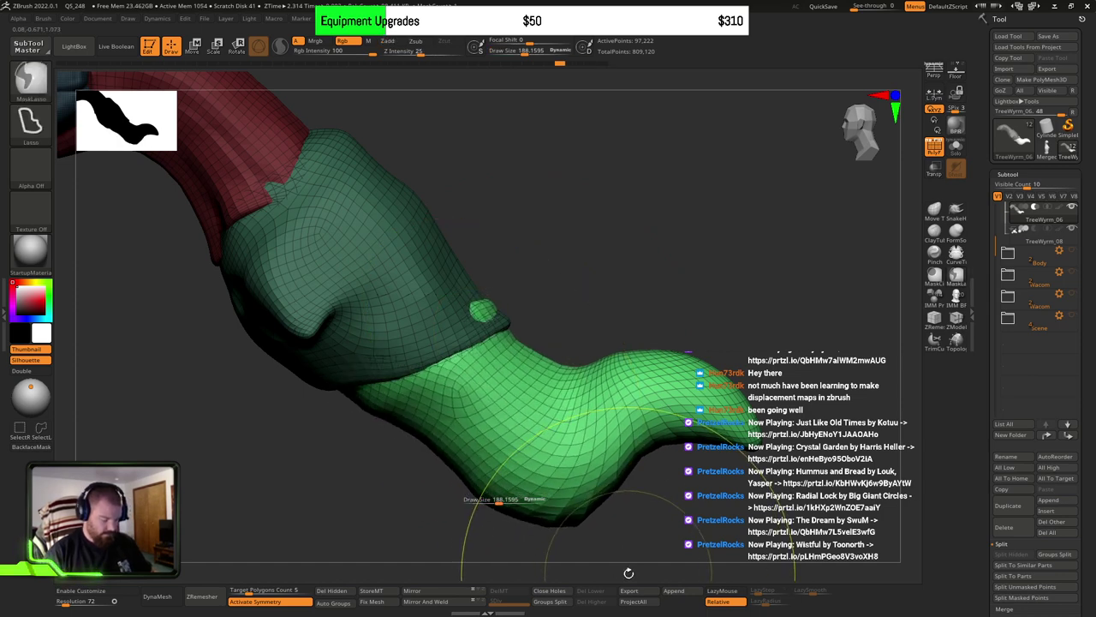
pyautogui.hotkey('ctrl', 'z')
pyautogui.hotkey('ctrl', 'z')
pyautogui.hotkey('ctrl', 'shift', 'z')
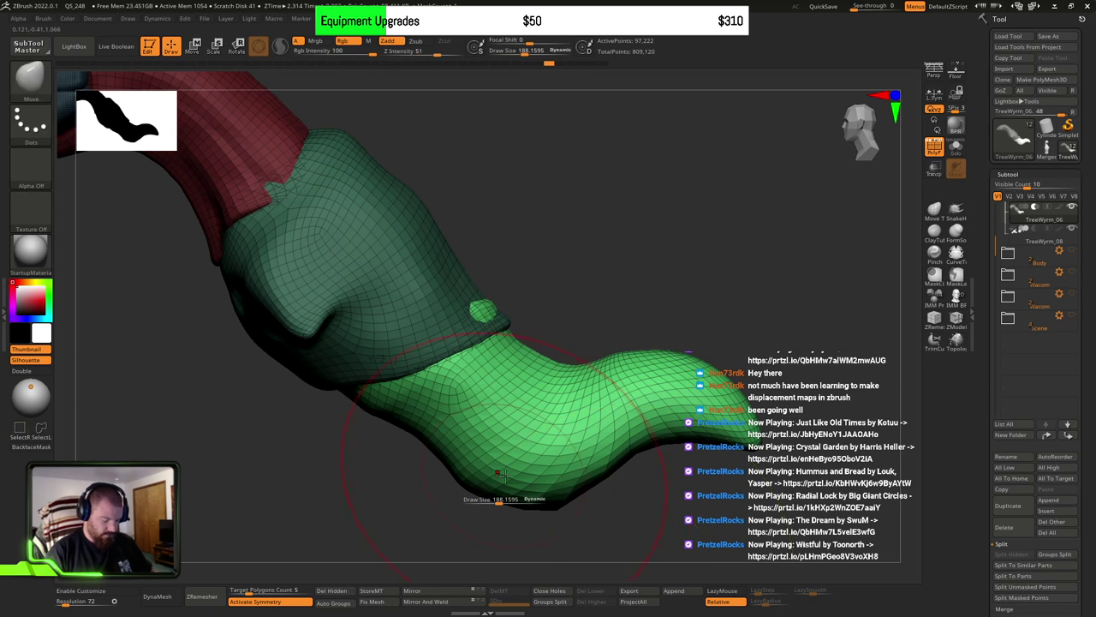
# Step: Rework the tail's underside with a draw size of about 109, and lower its rear half at about 169
pyautogui.moveTo(508, 480)
pyautogui.mouseDown()
pyautogui.moveTo(522, 498)
pyautogui.moveTo(487, 499)
pyautogui.mouseUp()
pyautogui.click(524, 499)
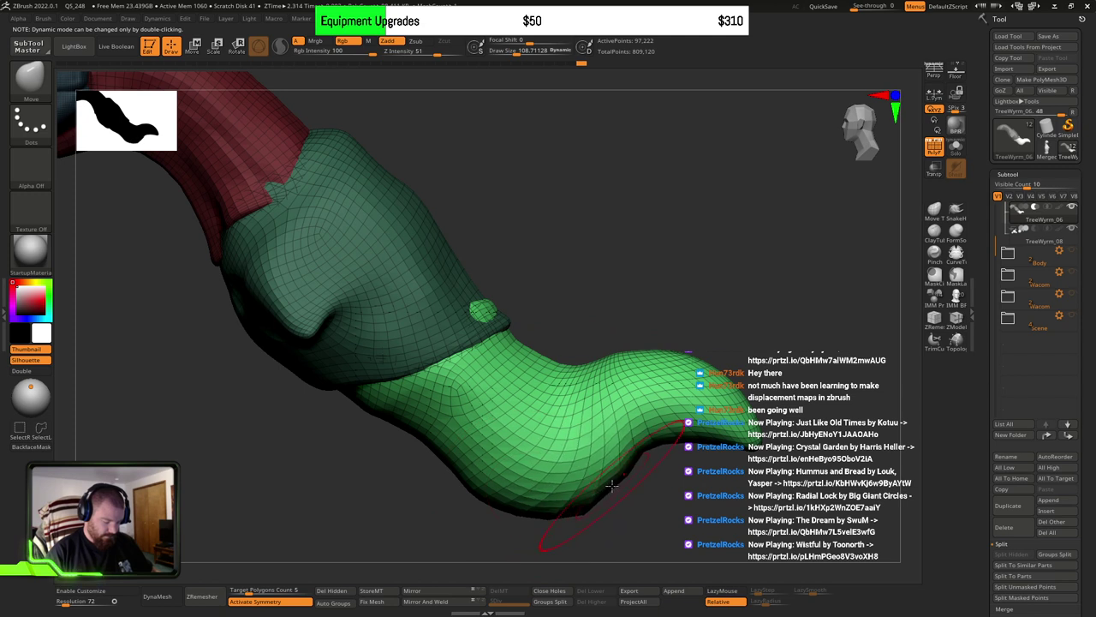
pyautogui.moveTo(547, 515)
pyautogui.mouseDown()
pyautogui.moveTo(560, 509)
pyautogui.moveTo(497, 502)
pyautogui.moveTo(561, 516)
pyautogui.moveTo(607, 499)
pyautogui.mouseUp()
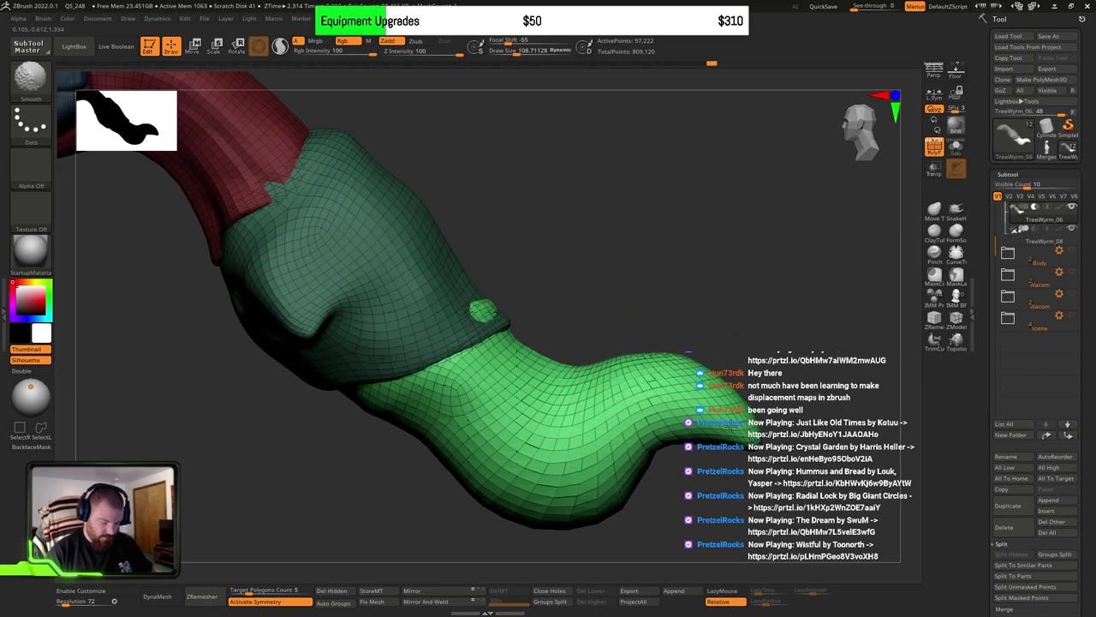
pyautogui.moveTo(732, 421)
pyautogui.mouseDown(button='right')
pyautogui.moveTo(600, 421)
pyautogui.moveTo(731, 425)
pyautogui.mouseUp(button='right')
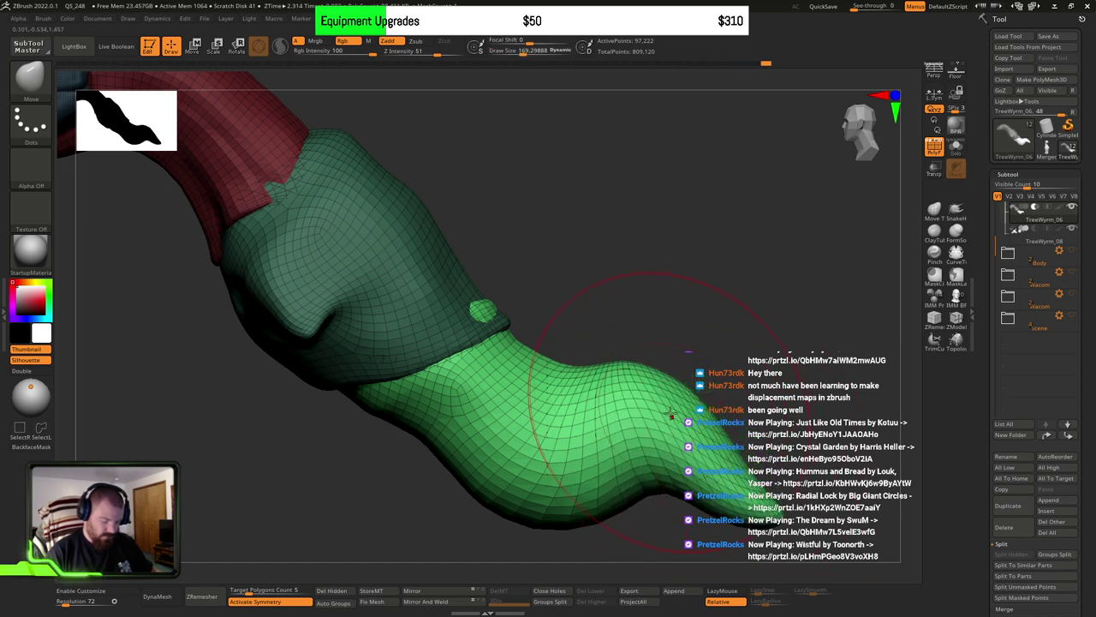
pyautogui.moveTo(670, 413)
pyautogui.mouseDown()
pyautogui.moveTo(673, 471)
pyautogui.moveTo(689, 454)
pyautogui.moveTo(711, 471)
pyautogui.mouseUp()
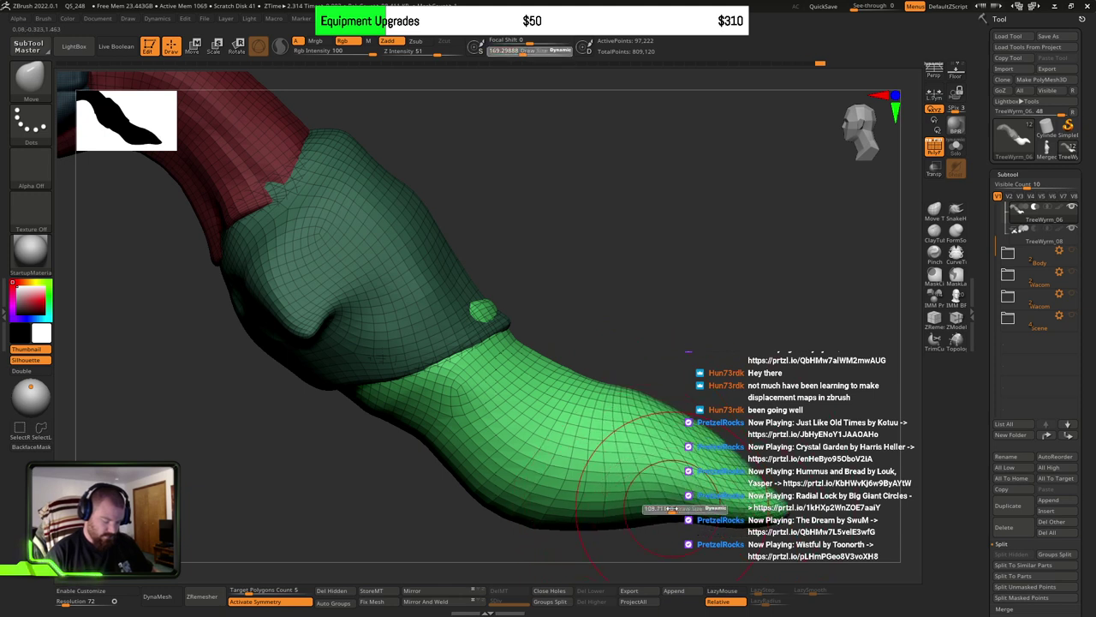
# Step: Enlarge the draw size to about 175 and pull the underside of the tail's rear half downward
pyautogui.moveTo(672, 508); pyautogui.dragTo(656, 514)
pyautogui.press('s')
pyautogui.moveTo(642, 496)
pyautogui.mouseDown()
pyautogui.moveTo(646, 543)
pyautogui.moveTo(639, 524)
pyautogui.mouseUp()
pyautogui.moveTo(704, 492); pyautogui.dragTo(720, 478)
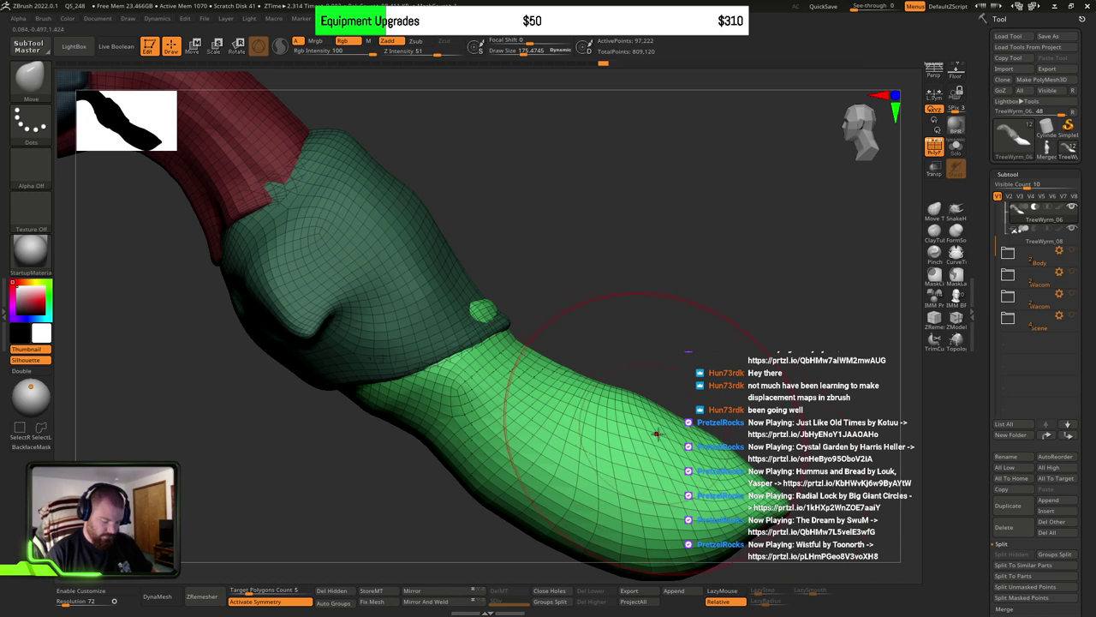
# Step: Reduce the draw size to about 151 and pull the tail's front half down and forward beneath the shoulder section
pyautogui.press('[')
pyautogui.moveTo(616, 411)
pyautogui.mouseDown()
pyautogui.moveTo(599, 435)
pyautogui.moveTo(531, 454)
pyautogui.mouseUp()
pyautogui.moveTo(465, 465); pyautogui.dragTo(421, 494)
pyautogui.moveTo(426, 454); pyautogui.dragTo(379, 455)
pyautogui.moveTo(570, 411)
pyautogui.mouseDown()
pyautogui.moveTo(541, 428)
pyautogui.moveTo(512, 412)
pyautogui.mouseUp()
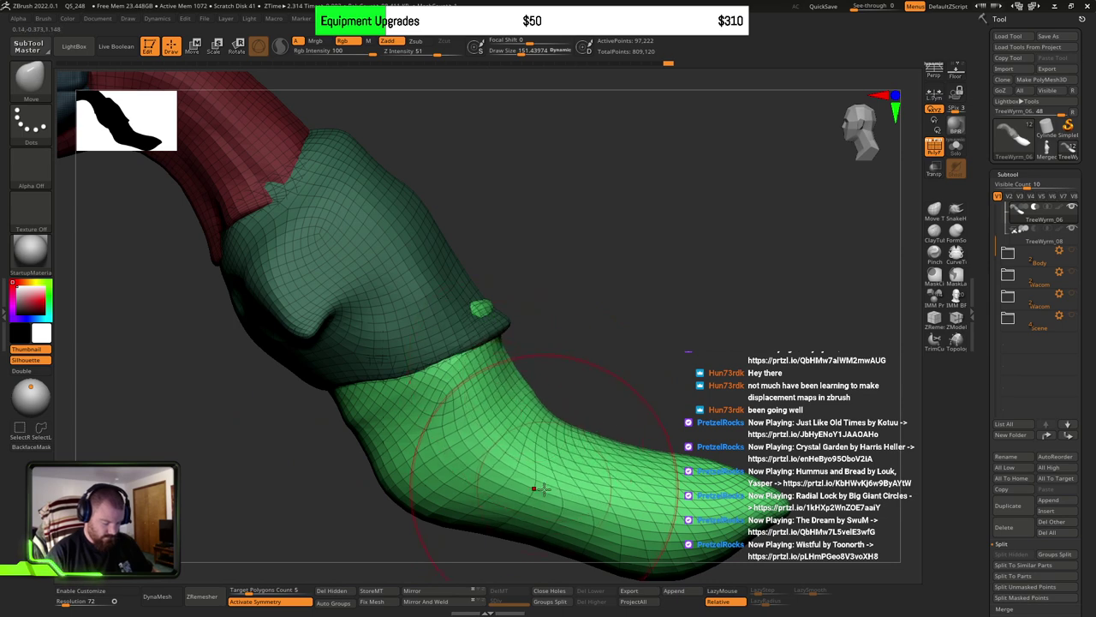
# Step: Adjust the tail's middle curve, and extend and lower its tip, using a draw size of about 81 for the end
pyautogui.keyDown('alt'); pyautogui.moveTo(661, 444); pyautogui.dragTo(661, 350); pyautogui.keyUp('alt')
pyautogui.moveTo(556, 451)
pyautogui.mouseDown()
pyautogui.moveTo(535, 468)
pyautogui.moveTo(473, 461)
pyautogui.moveTo(486, 469)
pyautogui.mouseUp()
pyautogui.press(']')
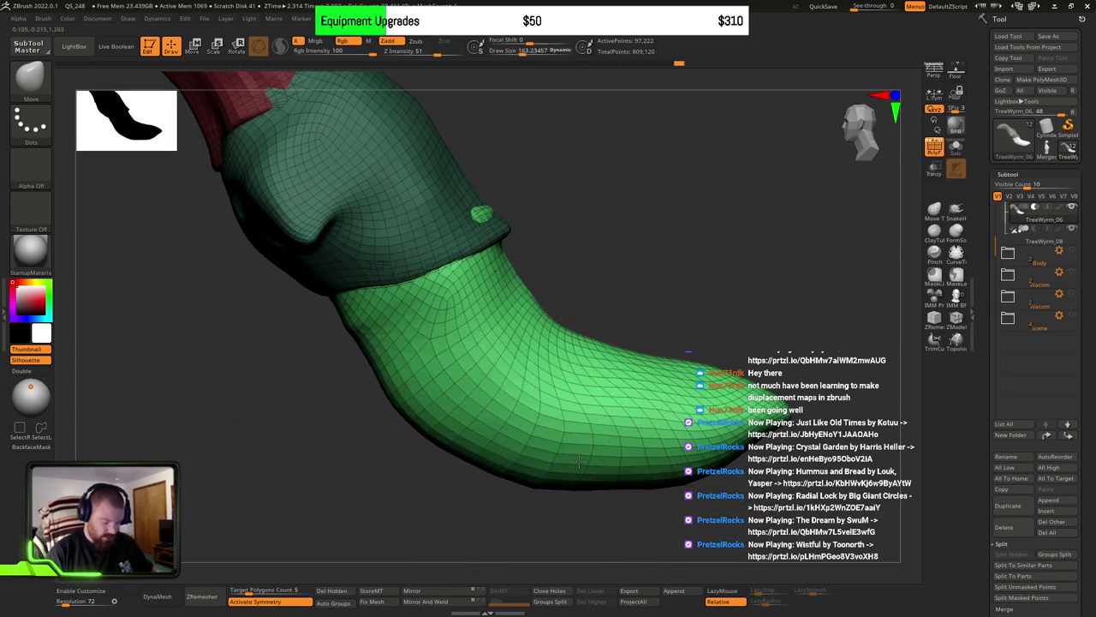
pyautogui.moveTo(767, 415)
pyautogui.mouseDown()
pyautogui.moveTo(776, 430)
pyautogui.moveTo(767, 429)
pyautogui.moveTo(783, 416)
pyautogui.mouseUp()
pyautogui.press('s')
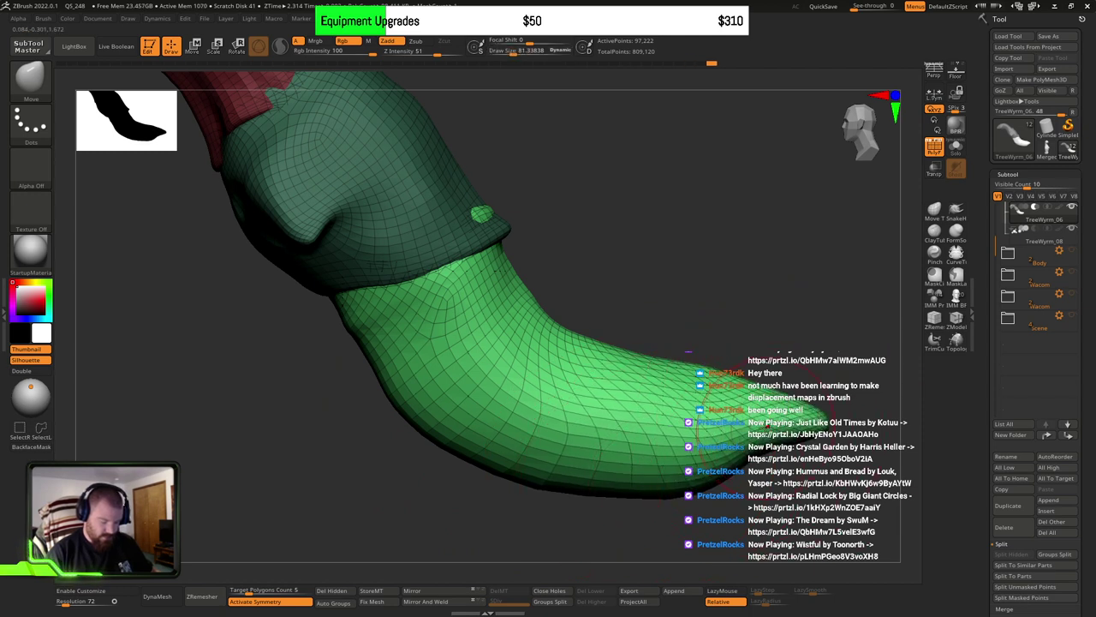
pyautogui.moveTo(787, 416); pyautogui.dragTo(771, 437)
# Step: Smooth the green tail from its tip up to the shoulder seam at a draw size of about 129
pyautogui.keyDown('shift'); pyautogui.moveTo(721, 400); pyautogui.dragTo(688, 403); pyautogui.keyUp('shift')
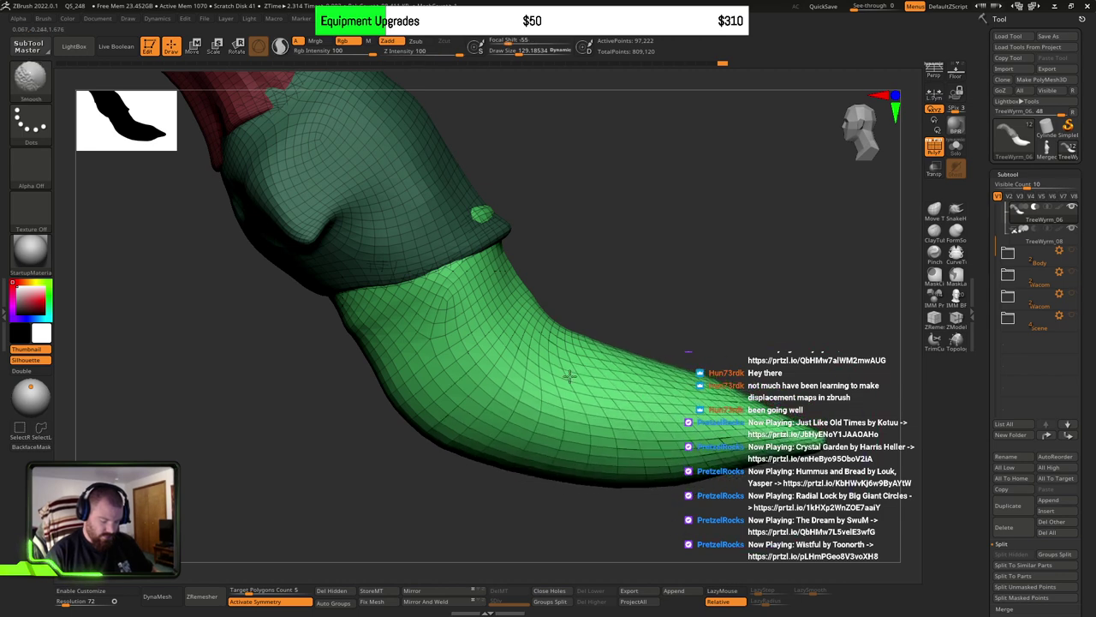
pyautogui.moveTo(569, 375)
pyautogui.keyDown('shift'); pyautogui.mouseDown()
pyautogui.moveTo(411, 334)
pyautogui.moveTo(430, 233)
pyautogui.mouseUp(); pyautogui.keyUp('shift')
pyautogui.keyDown('shift'); pyautogui.moveTo(386, 280); pyautogui.dragTo(470, 297); pyautogui.keyUp('shift')
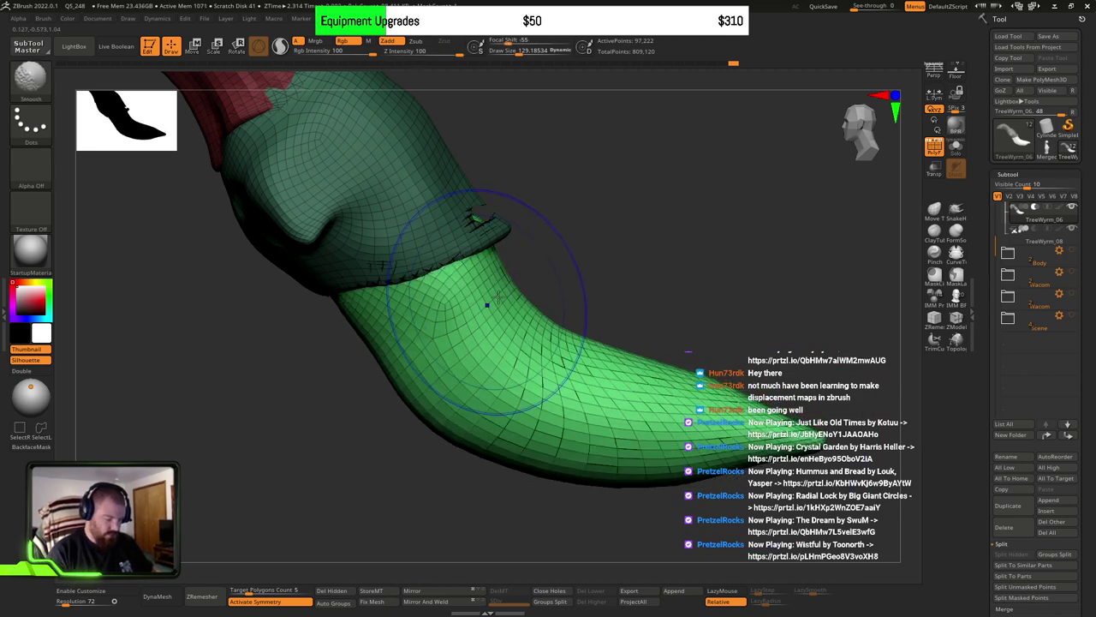
# Step: Enlarge the draw size to about 208 and bend the tail's middle and tip downward with broad Move strokes
pyautogui.moveTo(688, 296)
pyautogui.mouseDown()
pyautogui.moveTo(705, 256)
pyautogui.moveTo(669, 323)
pyautogui.moveTo(729, 320)
pyautogui.mouseUp()
pyautogui.press('s')
pyautogui.moveTo(647, 465); pyautogui.dragTo(656, 465)
pyautogui.moveTo(552, 454)
pyautogui.mouseDown()
pyautogui.moveTo(546, 471)
pyautogui.moveTo(587, 483)
pyautogui.mouseUp()
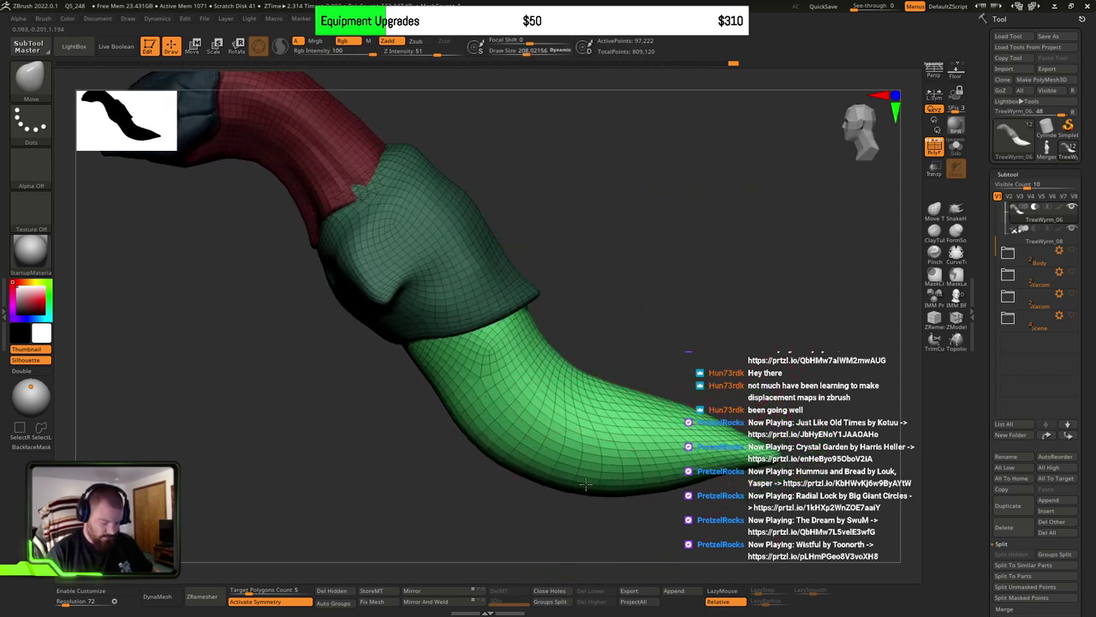
pyautogui.moveTo(685, 463); pyautogui.dragTo(730, 487)
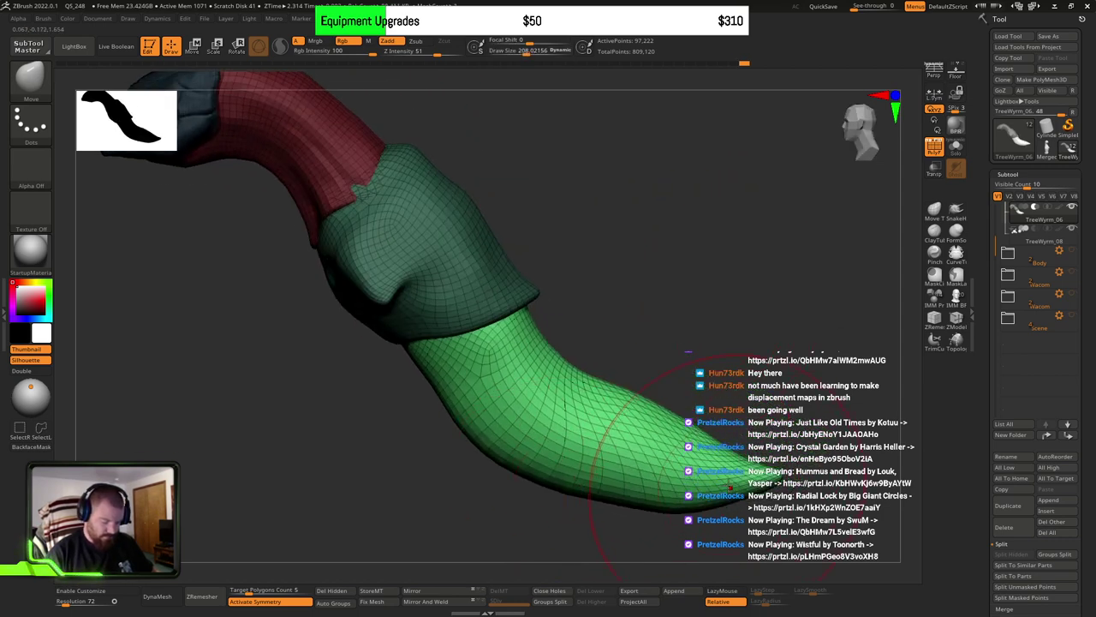
pyautogui.moveTo(624, 487)
pyautogui.mouseDown()
pyautogui.moveTo(600, 494)
pyautogui.moveTo(610, 498)
pyautogui.moveTo(606, 487)
pyautogui.mouseUp()
pyautogui.keyDown('ctrl'); pyautogui.moveTo(606, 486); pyautogui.dragTo(722, 374, button='right'); pyautogui.keyUp('ctrl')
pyautogui.moveTo(655, 393); pyautogui.dragTo(651, 433, button='right')
pyautogui.keyDown('ctrl'); pyautogui.moveTo(650, 433); pyautogui.dragTo(568, 389, button='right'); pyautogui.keyUp('ctrl')
pyautogui.press('f')
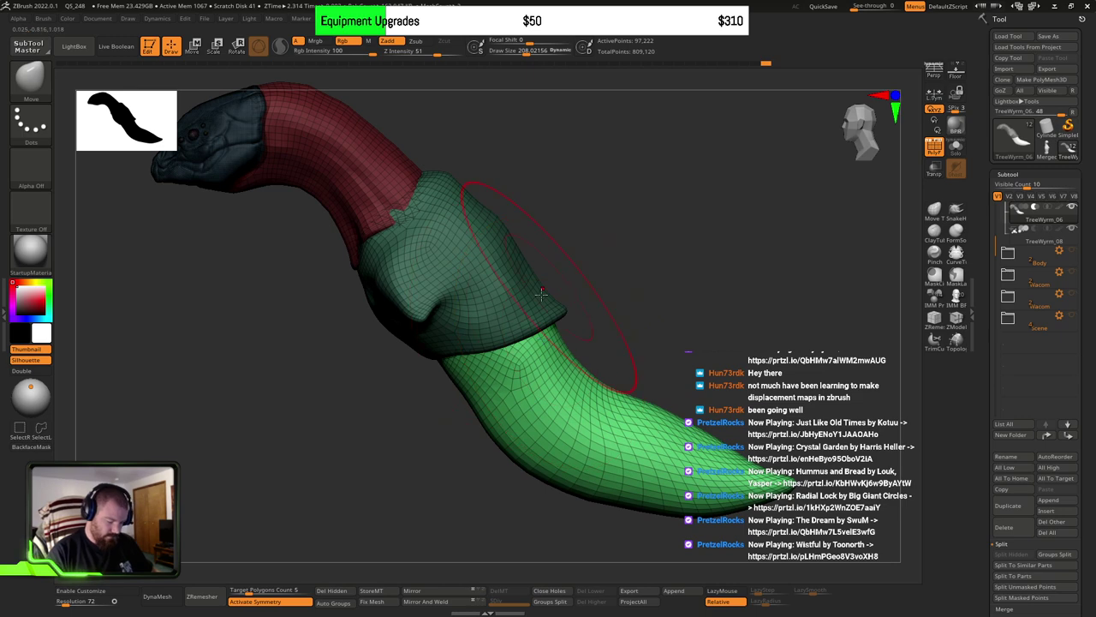
# Step: Invert the mask on the body and reduce the draw size to about 109
pyautogui.keyDown('ctrl'); pyautogui.click(616, 280); pyautogui.keyUp('ctrl')
pyautogui.press('s')
pyautogui.moveTo(536, 315); pyautogui.dragTo(519, 314)
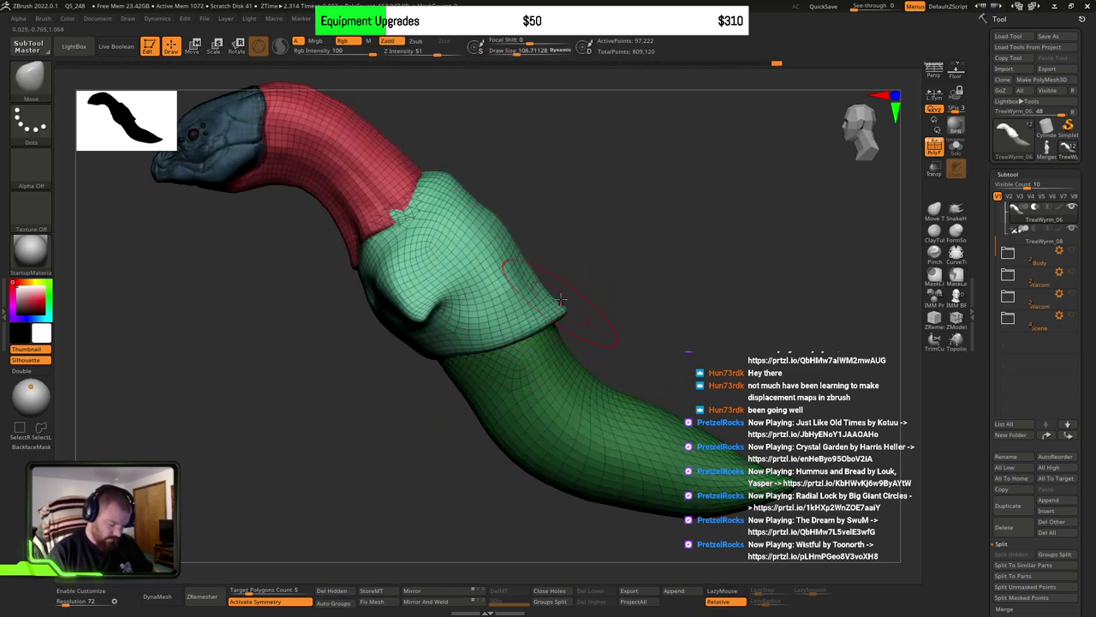
# Step: Mask everything except the teal mid-body polygroup and try to stretch its rear rim into a long flap over the tail
pyautogui.keyDown('ctrl'); pyautogui.moveTo(612, 278); pyautogui.dragTo(660, 258); pyautogui.keyUp('ctrl')
pyautogui.keyDown('ctrl'); pyautogui.keyDown('shift'); pyautogui.click(522, 264); pyautogui.keyUp('shift'); pyautogui.keyUp('ctrl')
pyautogui.keyDown('ctrl'); pyautogui.click(631, 250); pyautogui.keyUp('ctrl')
pyautogui.keyDown('ctrl'); pyautogui.keyDown('shift'); pyautogui.click(656, 255); pyautogui.keyUp('shift'); pyautogui.keyUp('ctrl')
pyautogui.keyDown('ctrl'); pyautogui.click(663, 261); pyautogui.keyUp('ctrl')
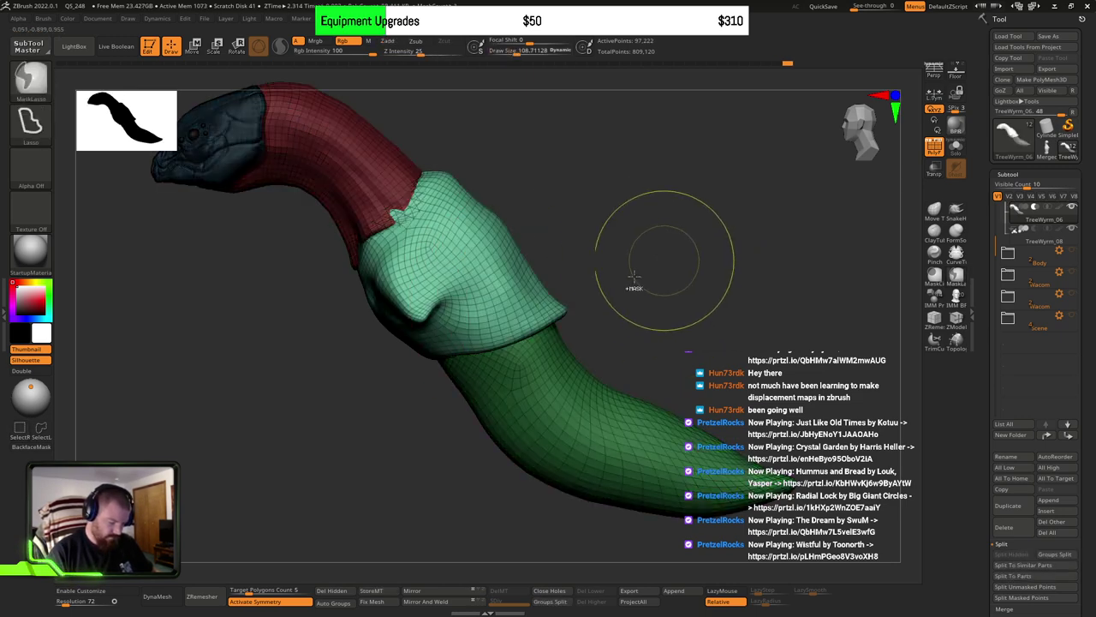
pyautogui.press('s')
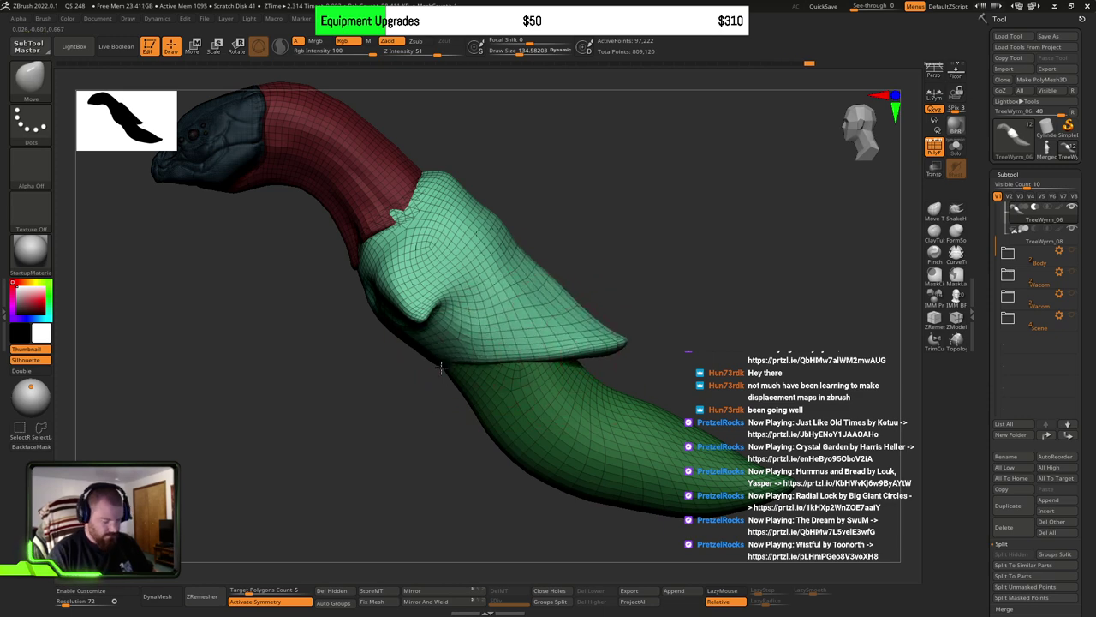
pyautogui.moveTo(441, 363); pyautogui.dragTo(572, 359)
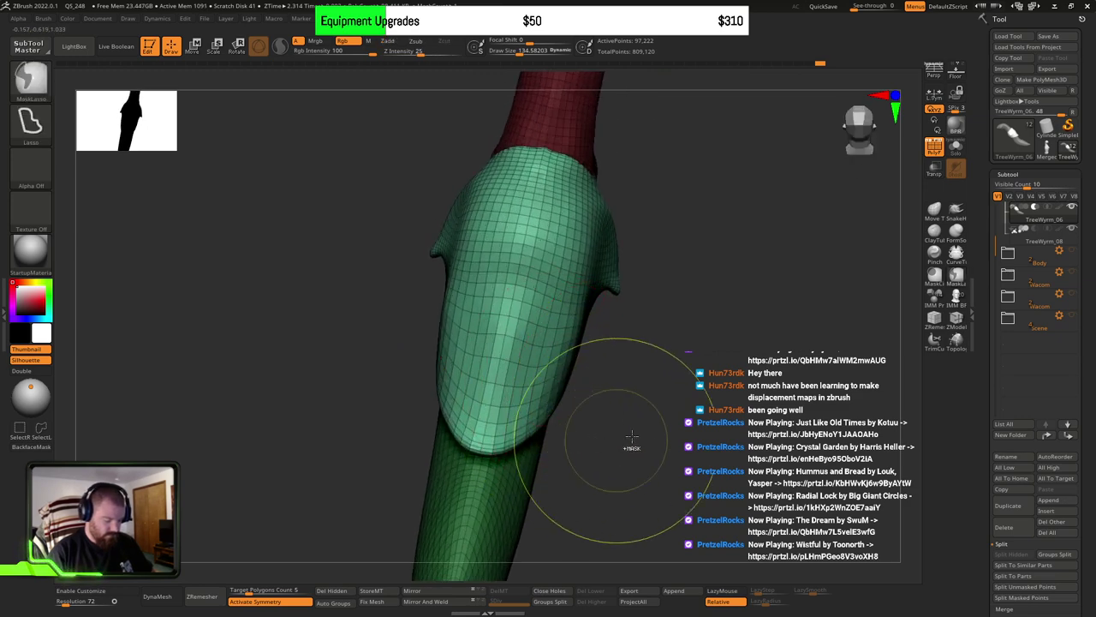
# Step: Go back through the undo history to remove the mid-body flap and its mask
pyautogui.hotkey('ctrl', 'z')
pyautogui.hotkey('ctrl', 'z')
pyautogui.hotkey('ctrl', 'z')
pyautogui.hotkey('ctrl', 'z')
pyautogui.hotkey('ctrl', 'z')
pyautogui.hotkey('ctrl', 'z')
pyautogui.hotkey('ctrl', 'z')
pyautogui.hotkey('ctrl', 'shift', 'z')
pyautogui.hotkey('ctrl', 'shift', 'z')
pyautogui.hotkey('ctrl', 'shift', 'z')
pyautogui.hotkey('ctrl', 'shift', 'z')
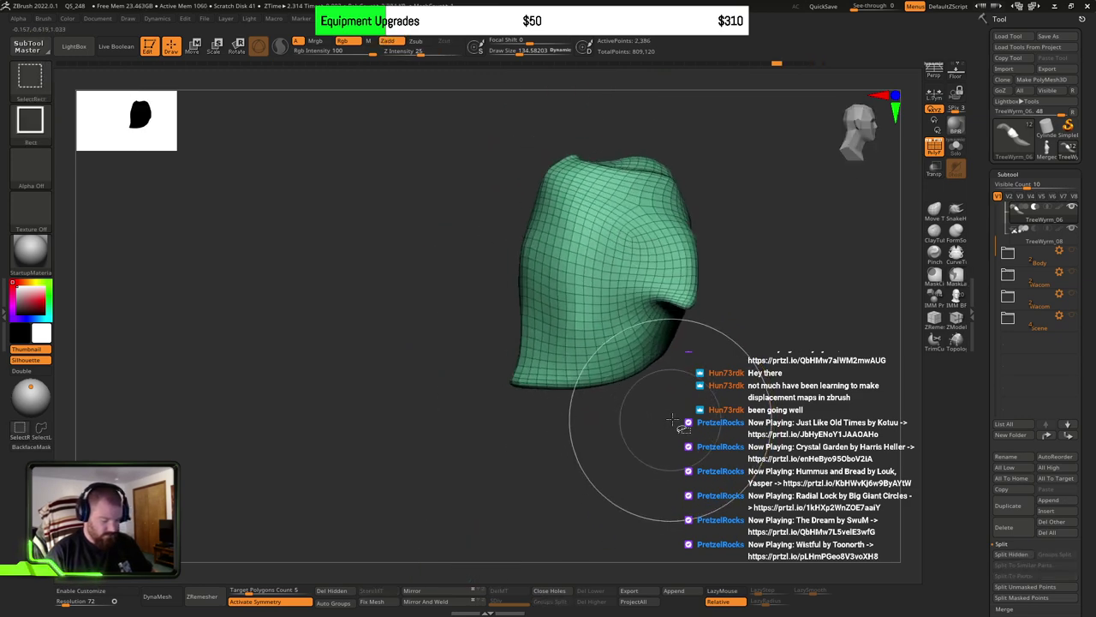
pyautogui.press('ctrl')
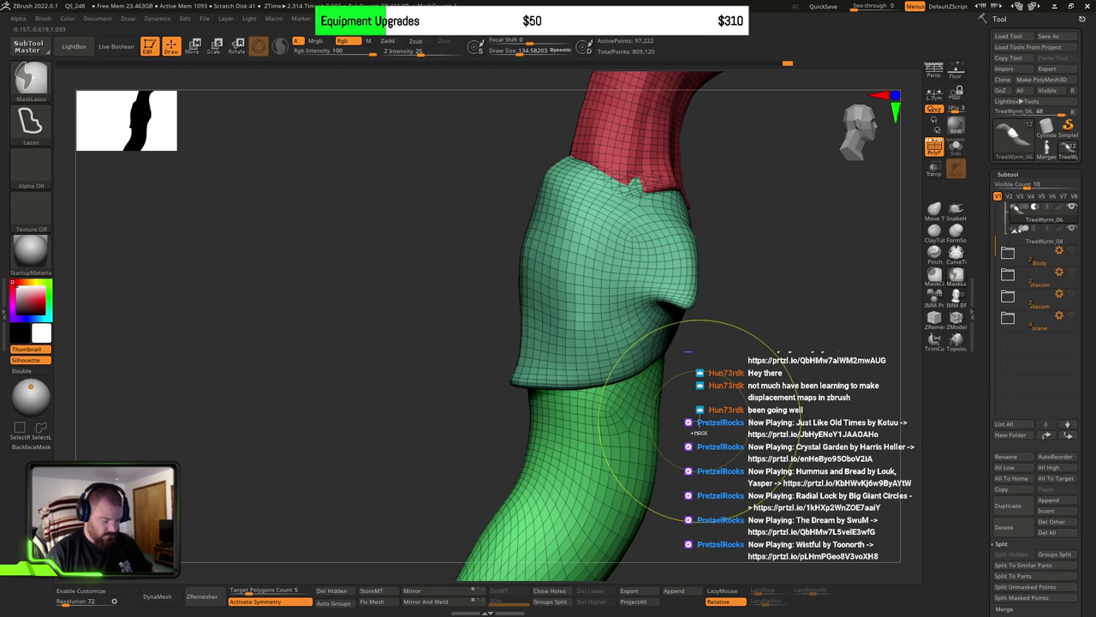
pyautogui.hotkey('ctrl', 'z')
pyautogui.hotkey('ctrl', 'z')
pyautogui.hotkey('ctrl', 'z')
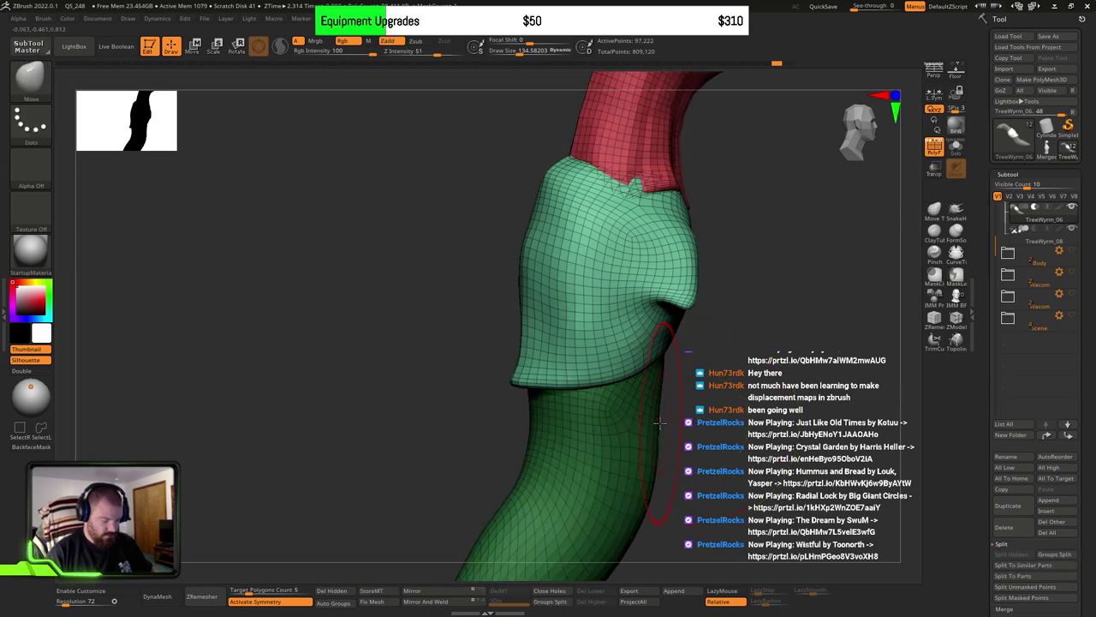
pyautogui.hotkey('ctrl', 'z')
pyautogui.hotkey('ctrl', 'z')
pyautogui.hotkey('ctrl', 'z')
pyautogui.hotkey('ctrl', 'z')
pyautogui.hotkey('ctrl', 'z')
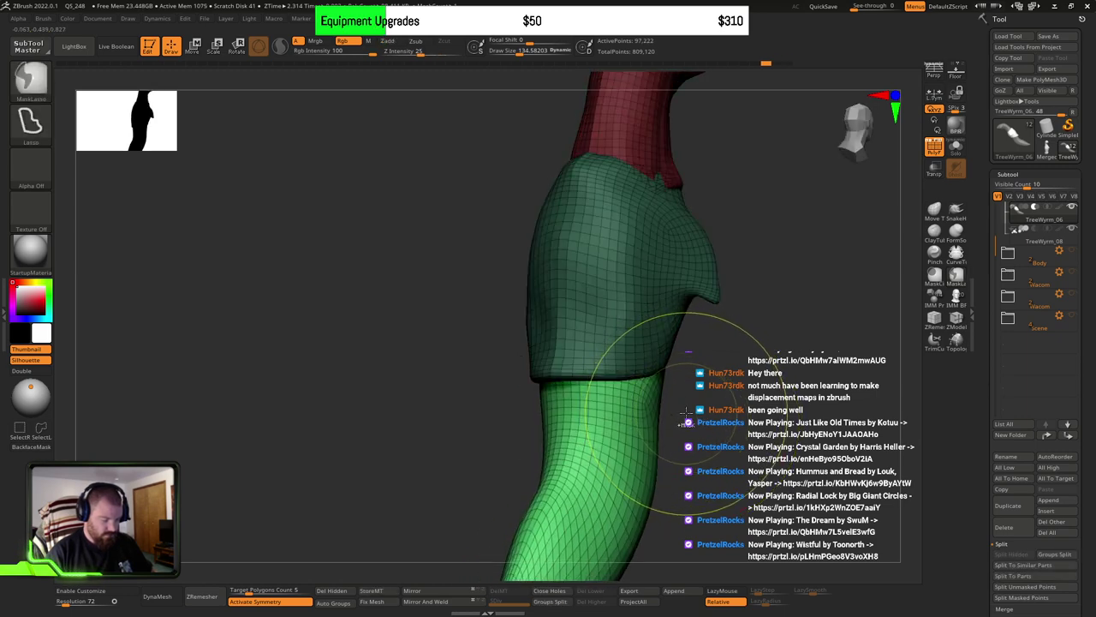
pyautogui.hotkey('ctrl', 'shift', 'z')
pyautogui.hotkey('ctrl', 'shift', 'z')
pyautogui.hotkey('ctrl', 'shift', 'z')
pyautogui.hotkey('ctrl', 'shift', 'z')
pyautogui.hotkey('ctrl', 'shift', 'z')
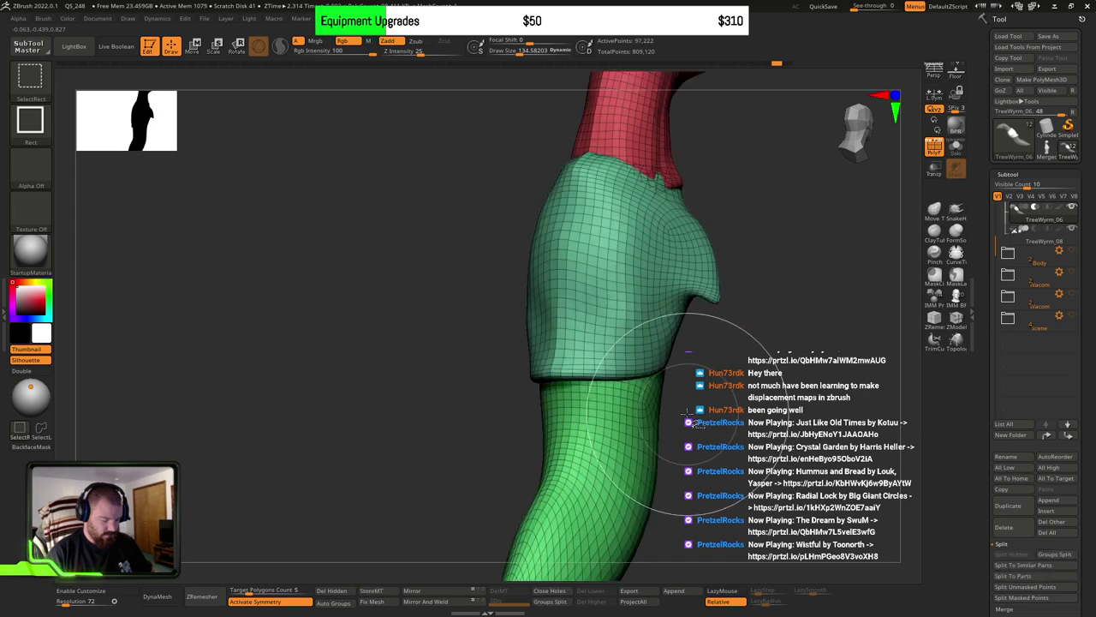
pyautogui.moveTo(688, 415)
pyautogui.mouseDown()
pyautogui.moveTo(696, 422)
pyautogui.moveTo(650, 434)
pyautogui.moveTo(602, 434)
pyautogui.mouseUp()
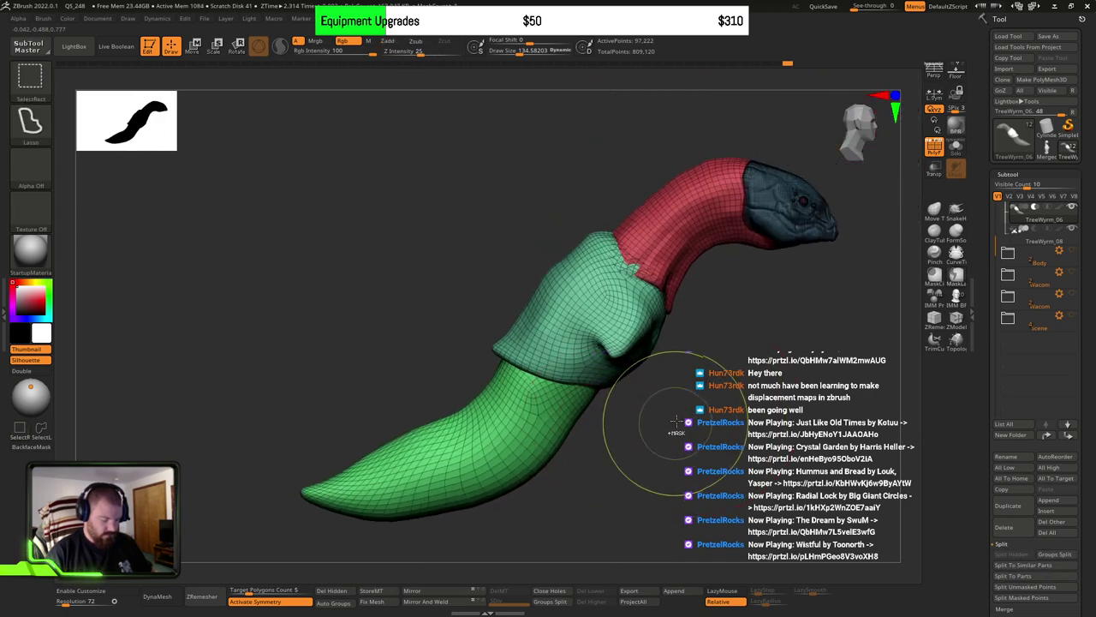
# Step: Isolate and mask the teal mid-body polygroup, and show the whole creature again
pyautogui.keyDown('ctrl'); pyautogui.keyDown('shift'); pyautogui.click(638, 338); pyautogui.keyUp('shift'); pyautogui.keyUp('ctrl')
pyautogui.keyDown('ctrl'); pyautogui.click(655, 389); pyautogui.keyUp('ctrl')
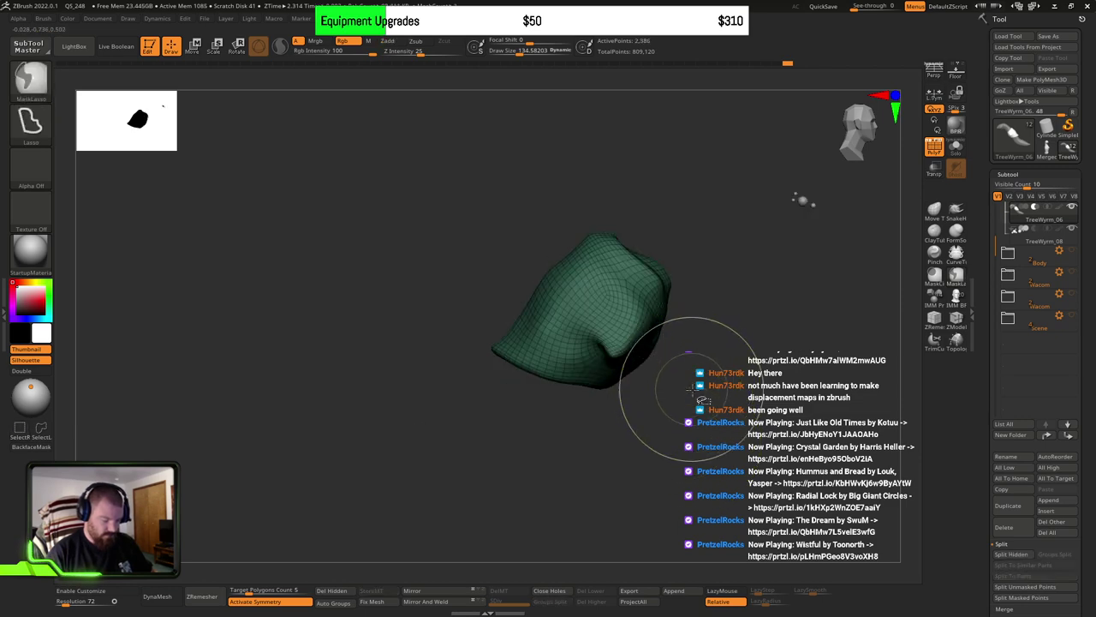
pyautogui.keyDown('ctrl'); pyautogui.keyDown('shift'); pyautogui.click(677, 376); pyautogui.keyUp('shift'); pyautogui.keyUp('ctrl')
pyautogui.moveTo(677, 377); pyautogui.dragTo(649, 402)
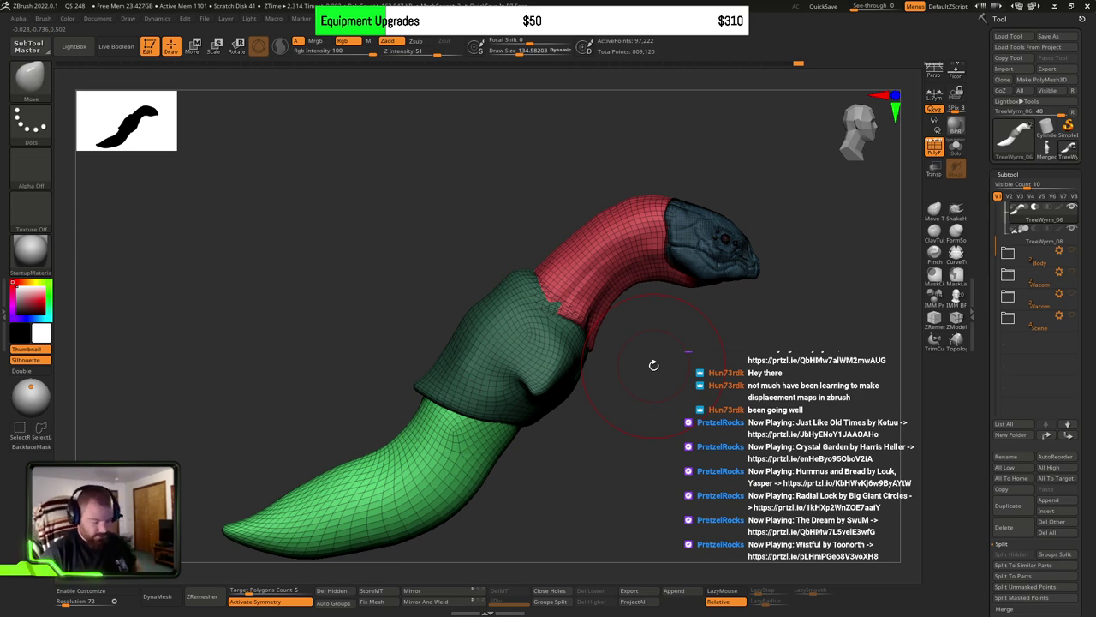
pyautogui.moveTo(654, 365); pyautogui.dragTo(696, 397)
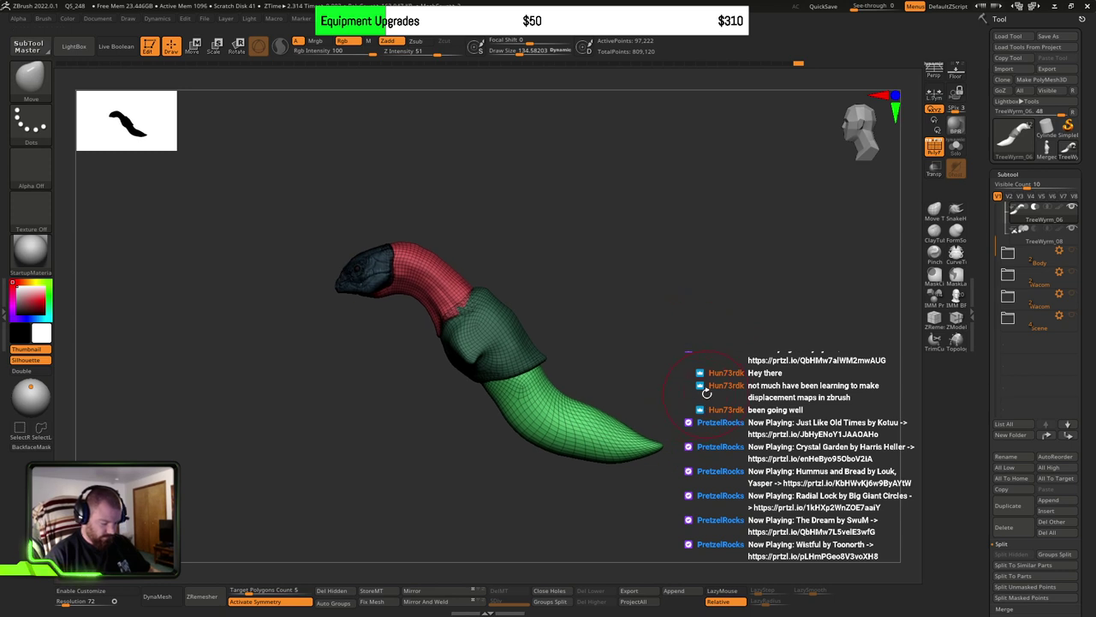
pyautogui.press('w')
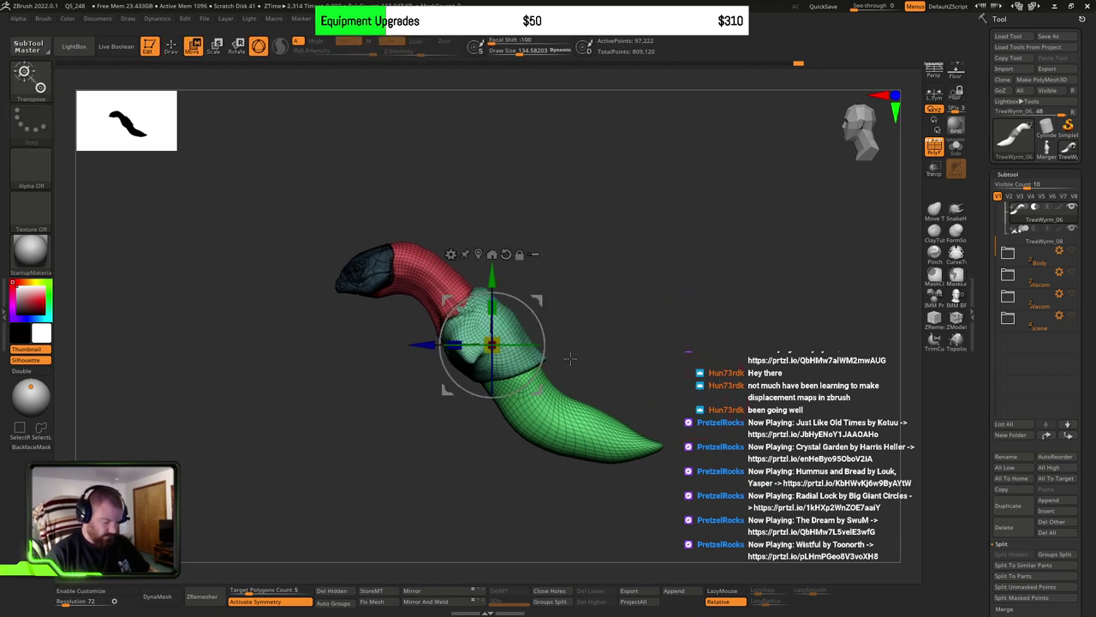
pyautogui.moveTo(543, 372)
pyautogui.mouseDown()
pyautogui.moveTo(546, 351)
pyautogui.moveTo(535, 376)
pyautogui.mouseUp()
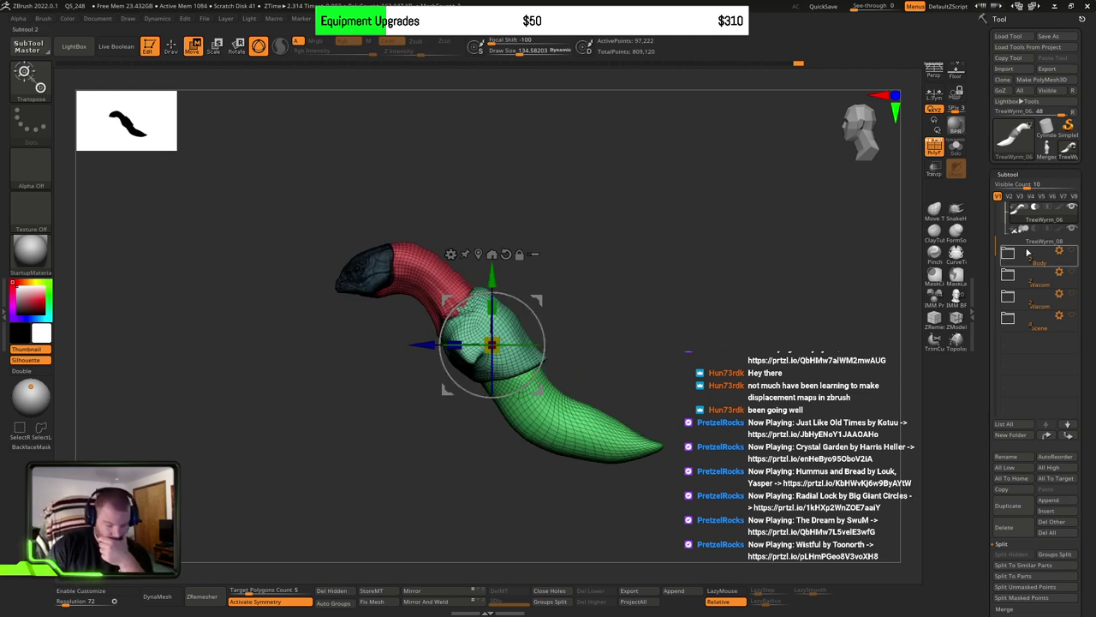
pyautogui.moveTo(994, 241); pyautogui.dragTo(997, 203)
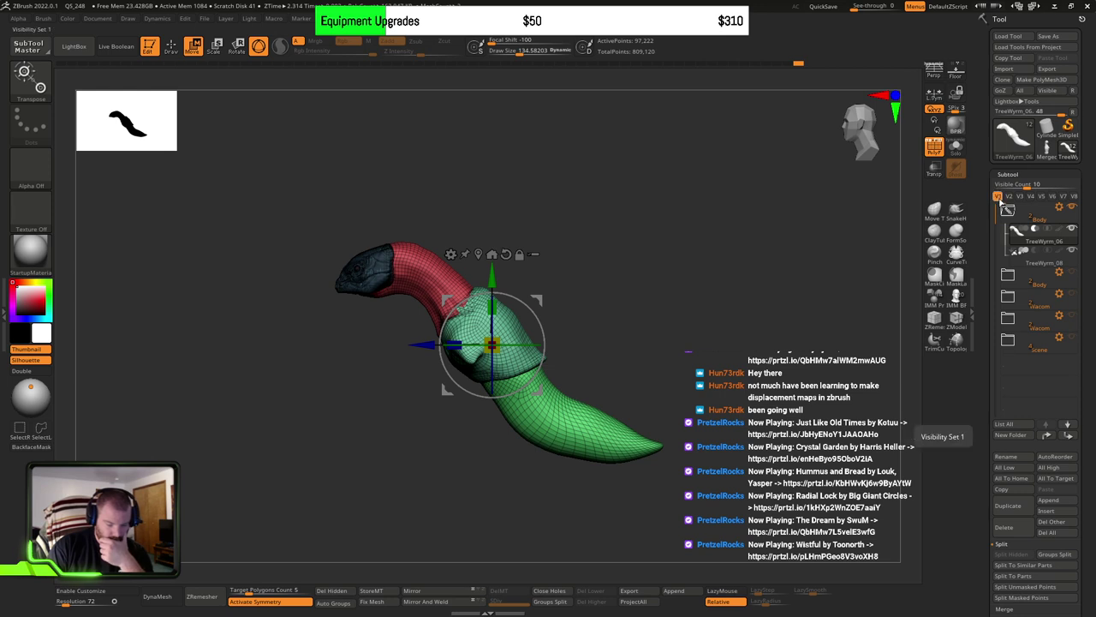
pyautogui.moveTo(655, 294)
pyautogui.mouseDown()
pyautogui.moveTo(624, 299)
pyautogui.moveTo(651, 319)
pyautogui.moveTo(723, 332)
pyautogui.mouseUp()
pyautogui.press('q')
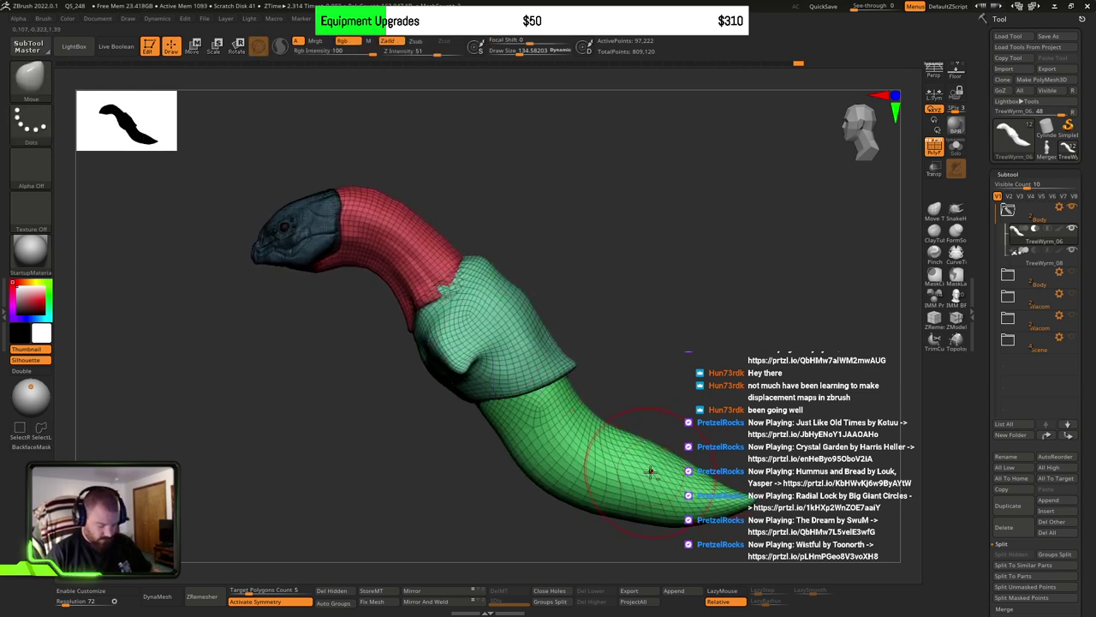
# Step: Mask everything except the green tail polygroup and rotate the tail upward from its junction with the mid-body
pyautogui.keyDown('ctrl'); pyautogui.keyDown('shift'); pyautogui.click(652, 477); pyautogui.keyUp('shift'); pyautogui.keyUp('ctrl')
pyautogui.keyDown('ctrl'); pyautogui.click(742, 434); pyautogui.keyUp('ctrl')
pyautogui.keyDown('ctrl'); pyautogui.keyDown('shift'); pyautogui.click(738, 433); pyautogui.keyUp('shift'); pyautogui.keyUp('ctrl')
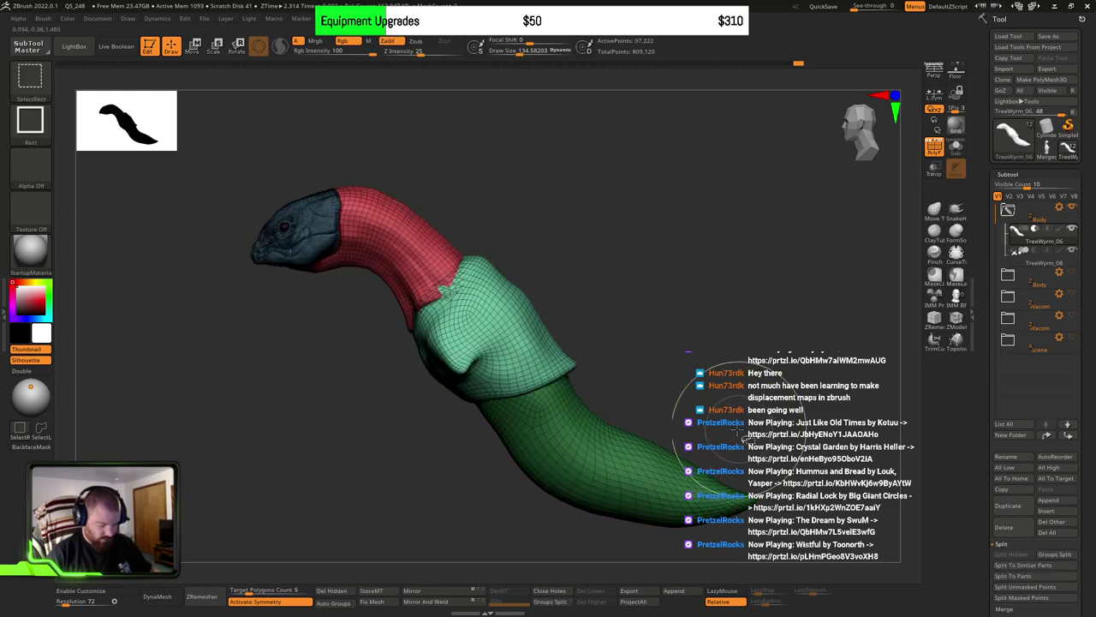
pyautogui.keyDown('ctrl'); pyautogui.click(731, 425); pyautogui.keyUp('ctrl')
pyautogui.press('w')
pyautogui.keyDown('alt'); pyautogui.moveTo(539, 389); pyautogui.dragTo(591, 406); pyautogui.keyUp('alt')
pyautogui.press('q')
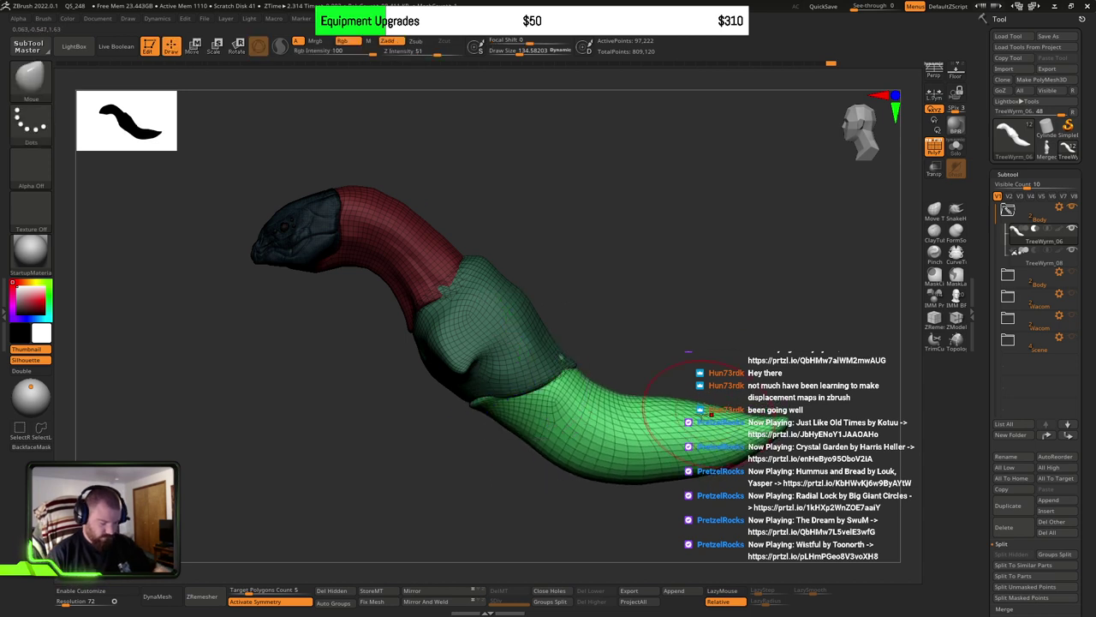
# Step: Tuck the tail's front edge under the mid-body rim with the Move brush, reaching a draw size of about 157
pyautogui.moveTo(586, 364); pyautogui.dragTo(565, 342, button='right')
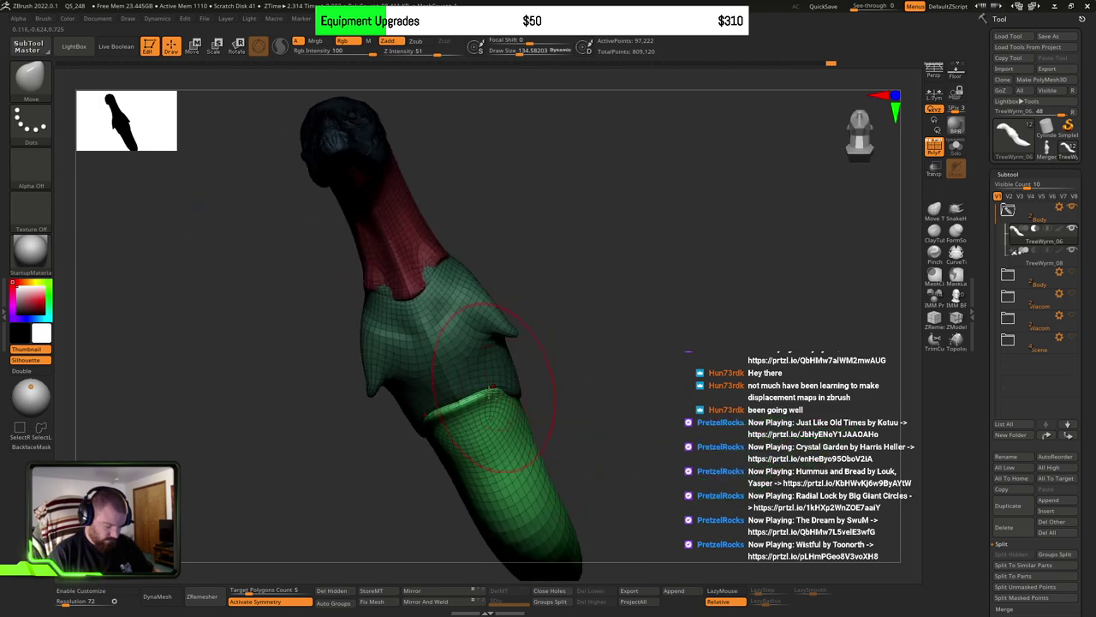
pyautogui.keyDown('ctrl'); pyautogui.moveTo(502, 362); pyautogui.dragTo(502, 411, button='right'); pyautogui.keyUp('ctrl')
pyautogui.moveTo(501, 411)
pyautogui.mouseDown(button='right')
pyautogui.moveTo(474, 441)
pyautogui.moveTo(477, 407)
pyautogui.mouseUp(button='right')
pyautogui.press('s')
pyautogui.moveTo(477, 408); pyautogui.dragTo(466, 407)
pyautogui.moveTo(466, 407)
pyautogui.mouseDown(button='right')
pyautogui.moveTo(436, 395)
pyautogui.moveTo(473, 399)
pyautogui.mouseUp(button='right')
pyautogui.moveTo(473, 400); pyautogui.dragTo(474, 392)
pyautogui.press('s')
pyautogui.moveTo(474, 391)
pyautogui.mouseDown()
pyautogui.moveTo(490, 393)
pyautogui.moveTo(454, 394)
pyautogui.moveTo(497, 406)
pyautogui.mouseUp()
pyautogui.moveTo(580, 376)
pyautogui.keyDown('ctrl'); pyautogui.mouseDown(button='right')
pyautogui.moveTo(594, 405)
pyautogui.moveTo(542, 393)
pyautogui.moveTo(566, 338)
pyautogui.mouseUp(button='right'); pyautogui.keyUp('ctrl')
# Step: Mask everything except the teal mid-body and adjust its upper rear rim over the tail with the Move brush
pyautogui.keyDown('ctrl'); pyautogui.moveTo(731, 269); pyautogui.dragTo(694, 309); pyautogui.keyUp('ctrl')
pyautogui.keyDown('ctrl'); pyautogui.keyDown('shift'); pyautogui.click(560, 303); pyautogui.keyUp('shift'); pyautogui.keyUp('ctrl')
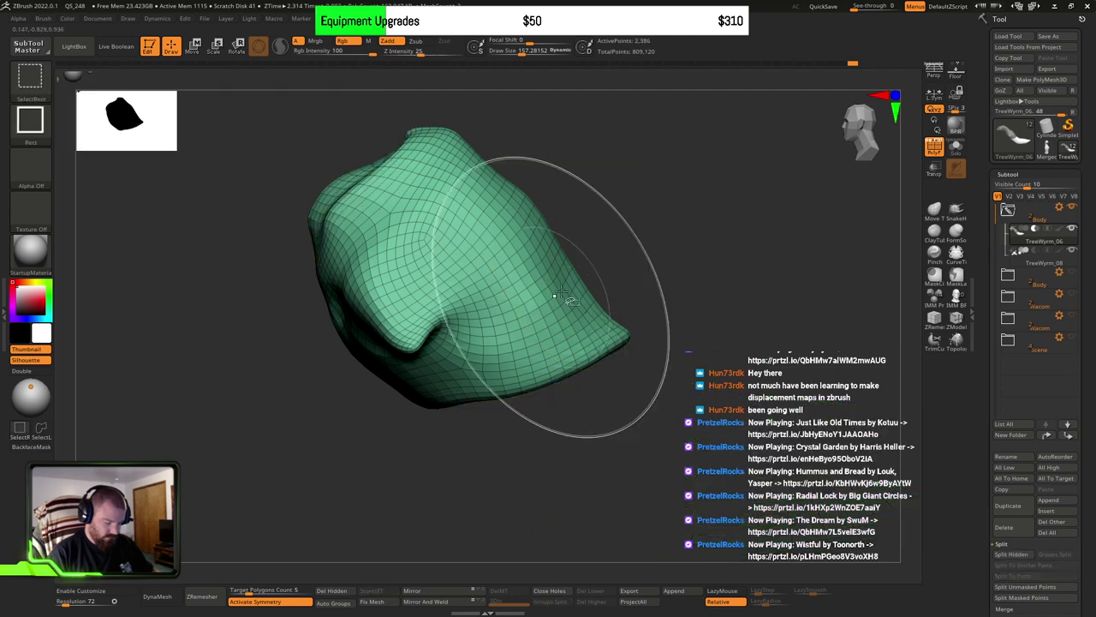
pyautogui.keyDown('ctrl'); pyautogui.click(677, 270); pyautogui.keyUp('ctrl')
pyautogui.keyDown('ctrl'); pyautogui.keyDown('shift'); pyautogui.click(701, 270); pyautogui.keyUp('shift'); pyautogui.keyUp('ctrl')
pyautogui.keyDown('ctrl'); pyautogui.click(729, 290); pyautogui.keyUp('ctrl')
pyautogui.moveTo(588, 341); pyautogui.dragTo(608, 321)
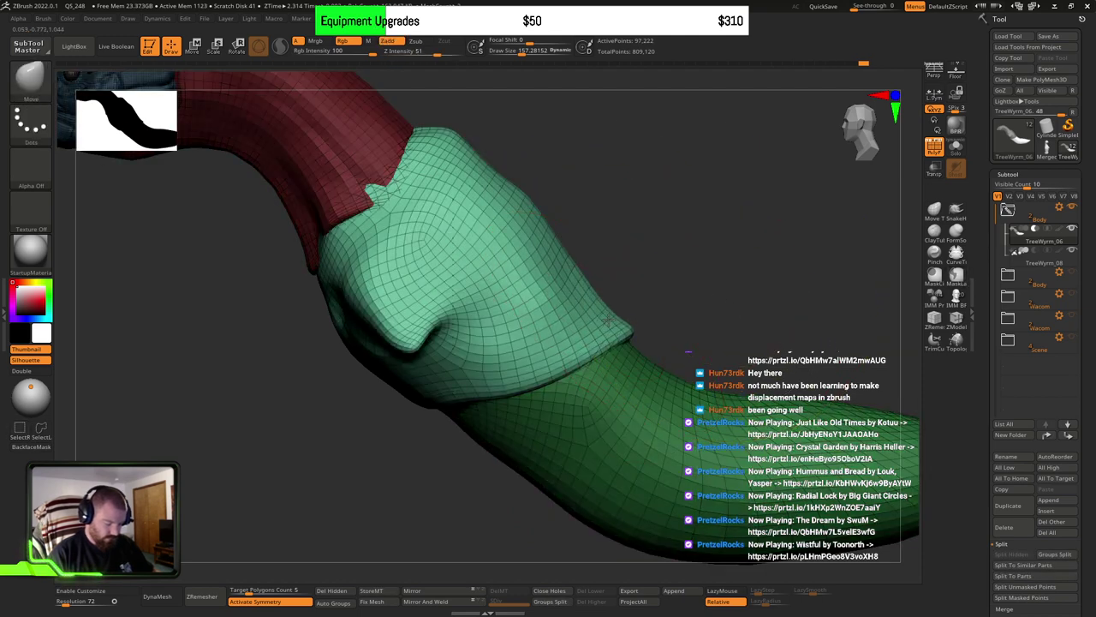
pyautogui.keyDown('alt'); pyautogui.moveTo(704, 309); pyautogui.dragTo(655, 345, button='right'); pyautogui.keyUp('alt')
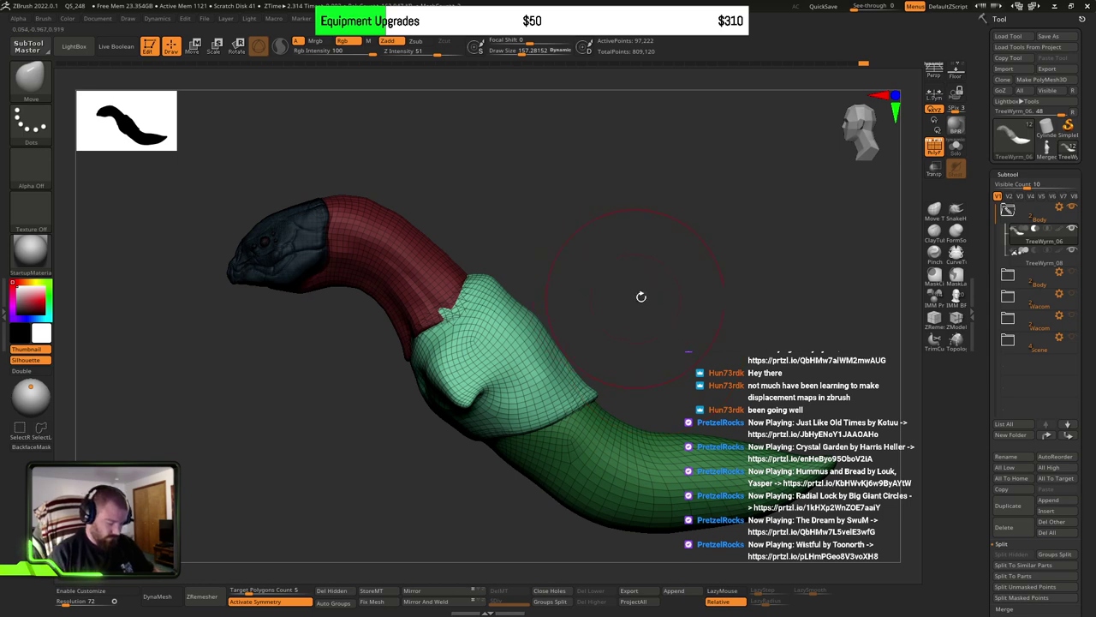
# Step: Invert the mask and pull the neck's lower throat edge up into a point with the Move brush at draw size 65
pyautogui.moveTo(640, 296); pyautogui.dragTo(523, 309, button='right')
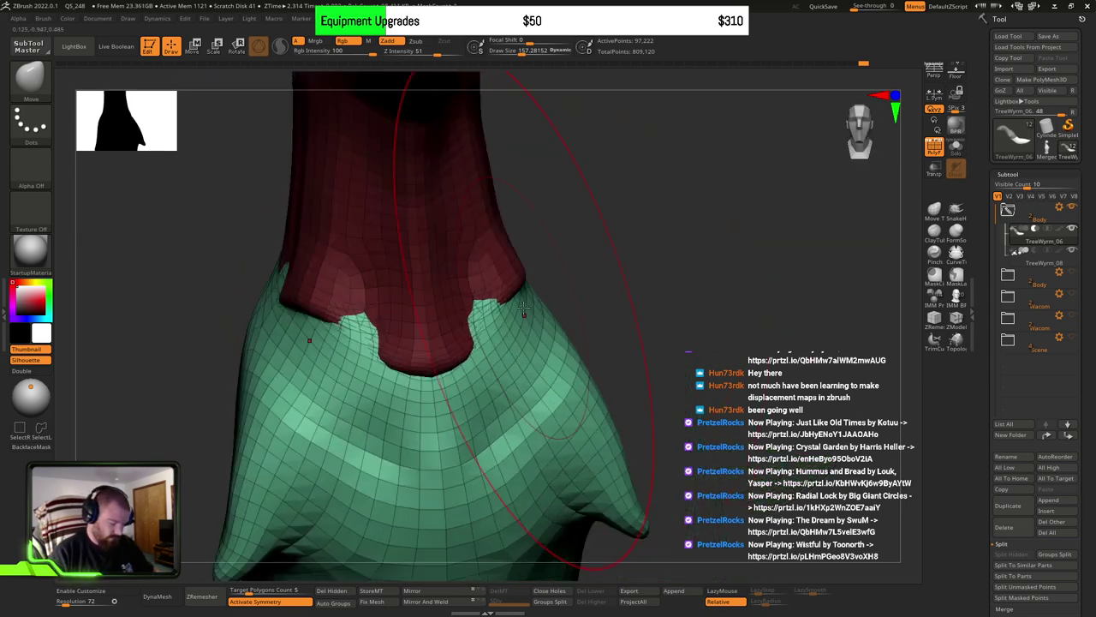
pyautogui.keyDown('ctrl'); pyautogui.click(617, 264); pyautogui.keyUp('ctrl')
pyautogui.keyDown('alt'); pyautogui.moveTo(617, 263); pyautogui.dragTo(643, 340, button='right'); pyautogui.keyUp('alt')
pyautogui.press('s')
pyautogui.moveTo(542, 373); pyautogui.dragTo(522, 373)
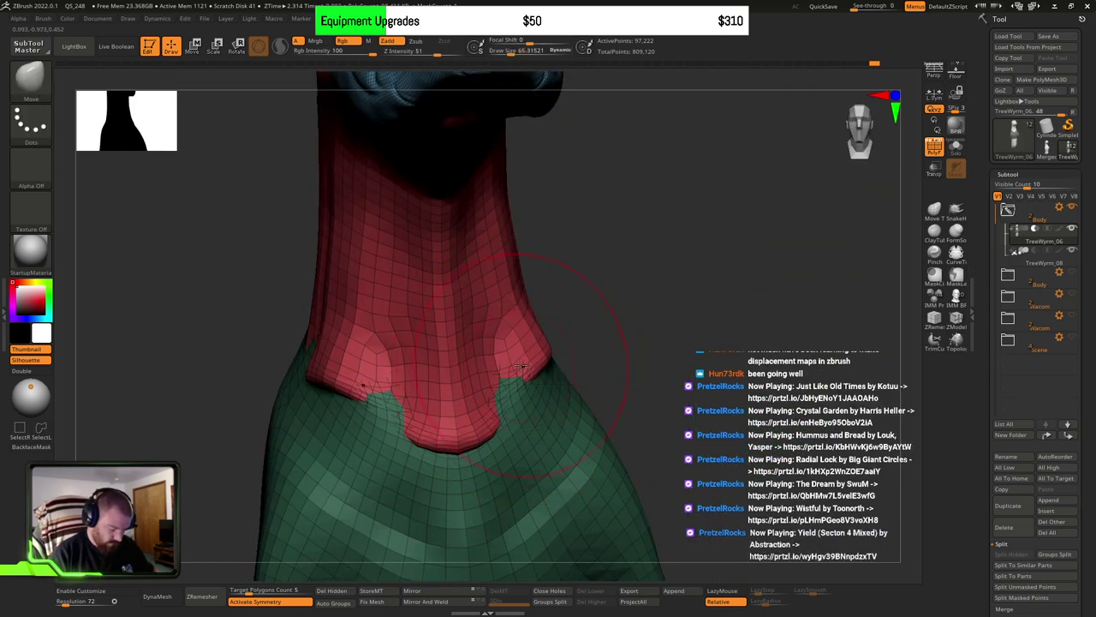
pyautogui.moveTo(521, 365); pyautogui.dragTo(533, 368, button='right')
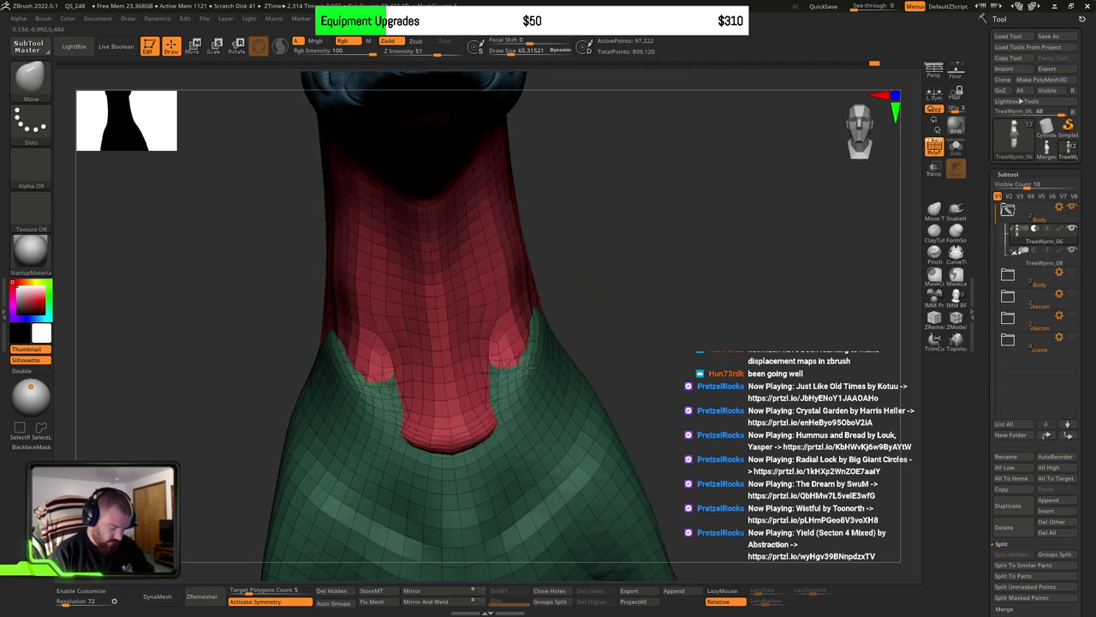
pyautogui.moveTo(462, 445); pyautogui.dragTo(445, 404)
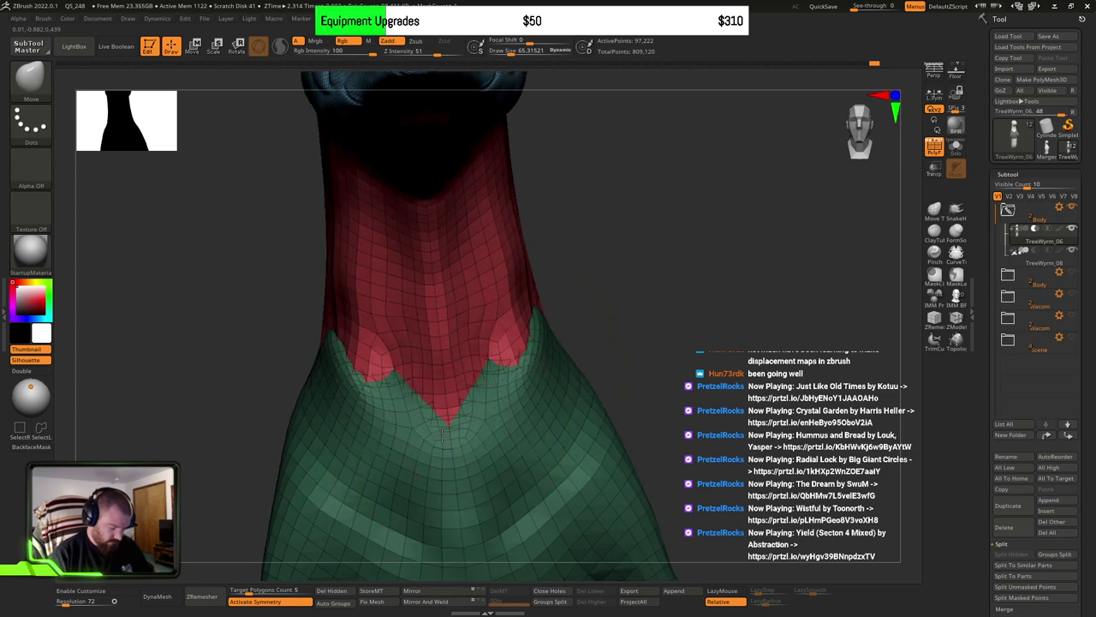
# Step: Smooth the neck's lower edge around its junction with the mid-body
pyautogui.moveTo(600, 377)
pyautogui.mouseDown(button='right')
pyautogui.moveTo(489, 385)
pyautogui.moveTo(530, 334)
pyautogui.mouseUp(button='right')
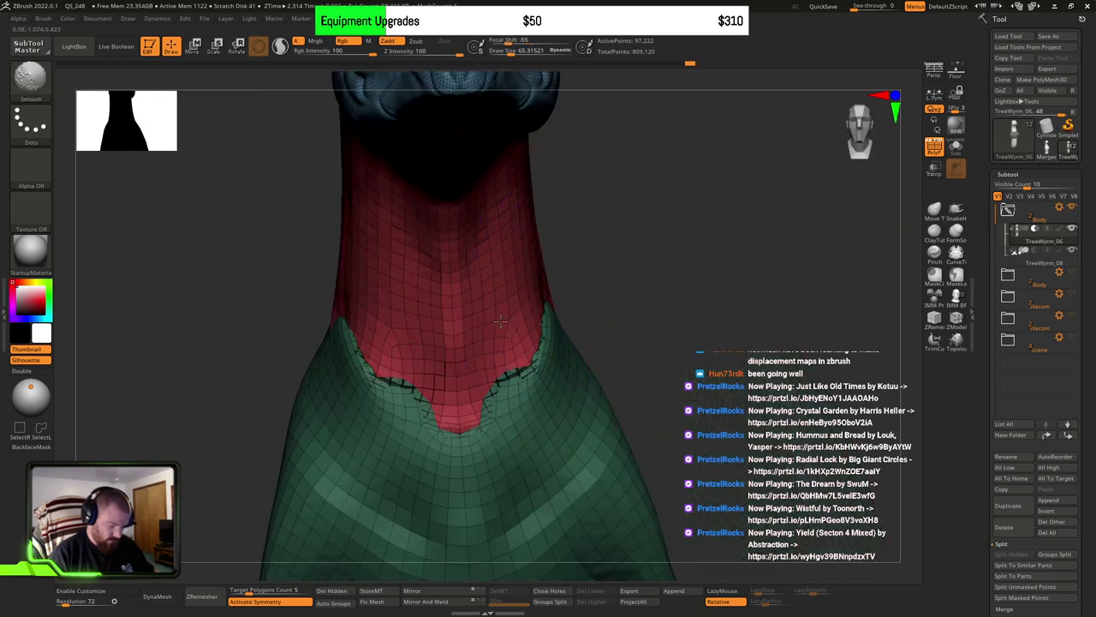
pyautogui.moveTo(526, 341); pyautogui.dragTo(582, 306, button='right')
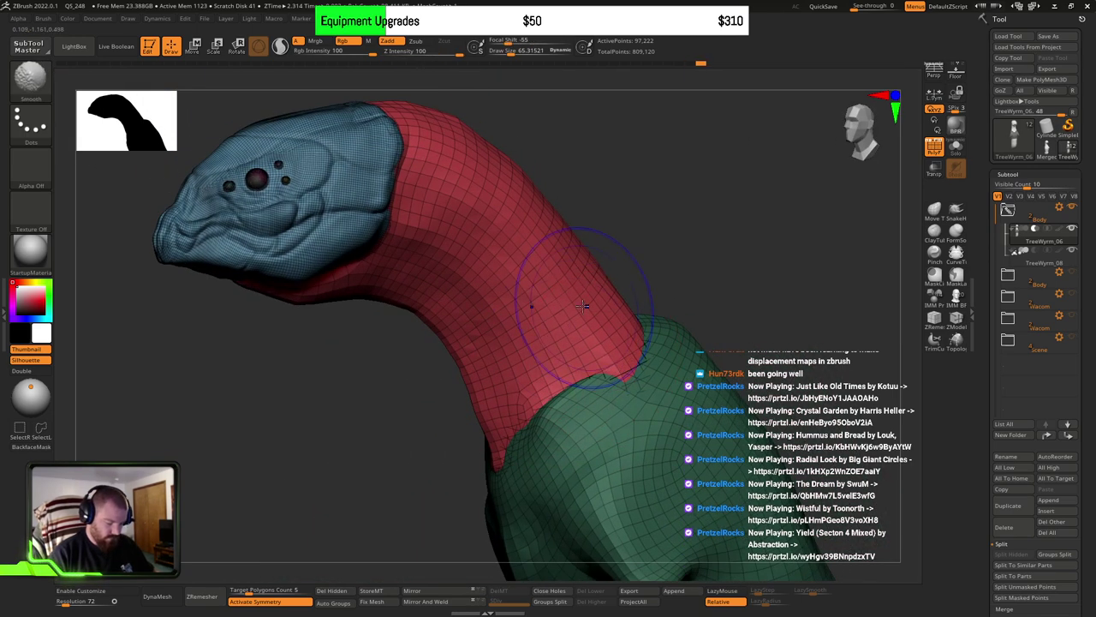
pyautogui.moveTo(523, 133)
pyautogui.mouseDown(button='right')
pyautogui.moveTo(634, 392)
pyautogui.moveTo(646, 395)
pyautogui.moveTo(640, 362)
pyautogui.moveTo(658, 454)
pyautogui.moveTo(649, 385)
pyautogui.mouseUp(button='right')
# Step: Isolate the teal mid-body polygroup and mask the rest of the creature so only the mid-body can be edited
pyautogui.keyDown('ctrl'); pyautogui.moveTo(751, 273); pyautogui.dragTo(770, 296); pyautogui.keyUp('ctrl')
pyautogui.keyDown('ctrl'); pyautogui.keyDown('shift'); pyautogui.click(688, 359); pyautogui.keyUp('shift'); pyautogui.keyUp('ctrl')
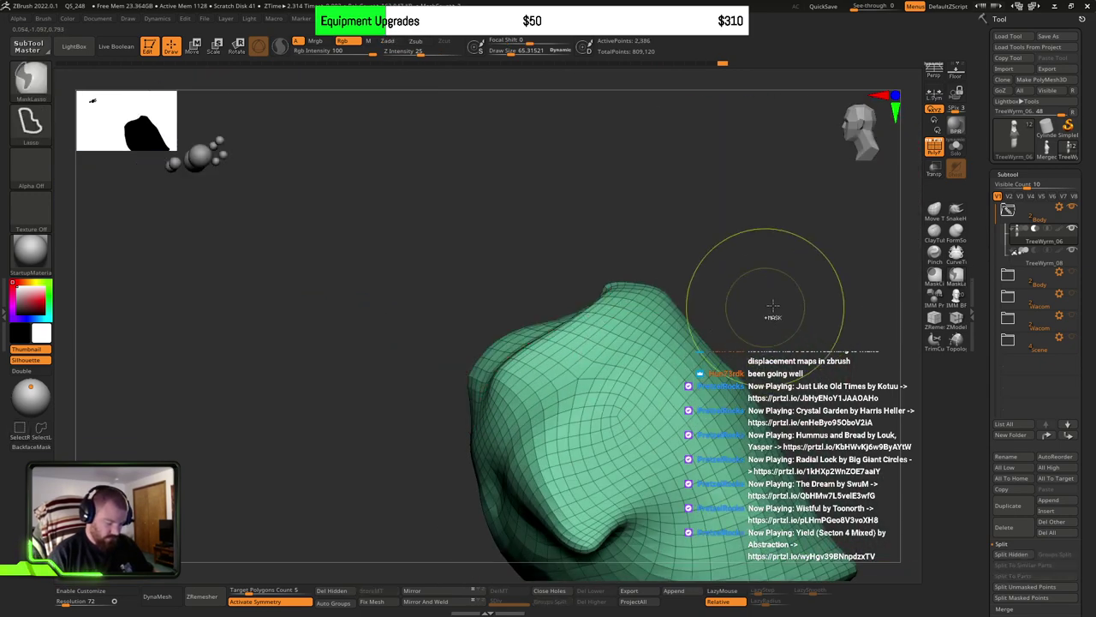
pyautogui.keyDown('ctrl'); pyautogui.click(774, 306); pyautogui.keyUp('ctrl')
pyautogui.keyDown('ctrl'); pyautogui.keyDown('shift'); pyautogui.click(786, 314); pyautogui.keyUp('shift'); pyautogui.keyUp('ctrl')
pyautogui.hotkey('ctrl', 'i')
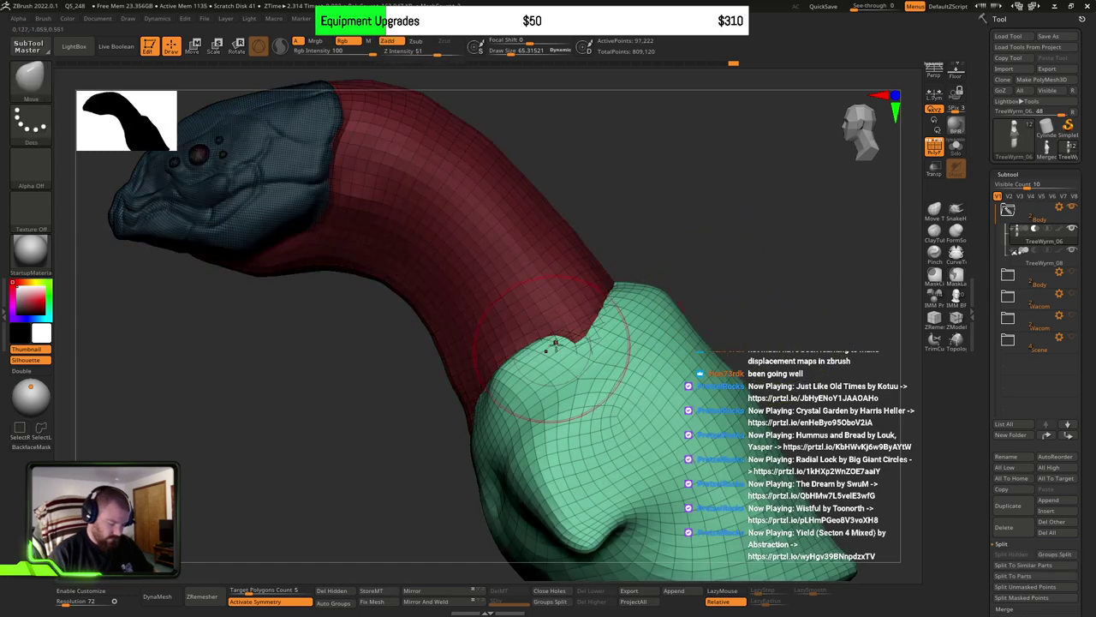
# Step: Reshape and smooth the mid-body's front edge around the throat, with the draw size reduced to about 86
pyautogui.moveTo(514, 392)
pyautogui.mouseDown()
pyautogui.moveTo(508, 422)
pyautogui.moveTo(526, 411)
pyautogui.mouseUp()
pyautogui.moveTo(401, 416); pyautogui.dragTo(522, 431)
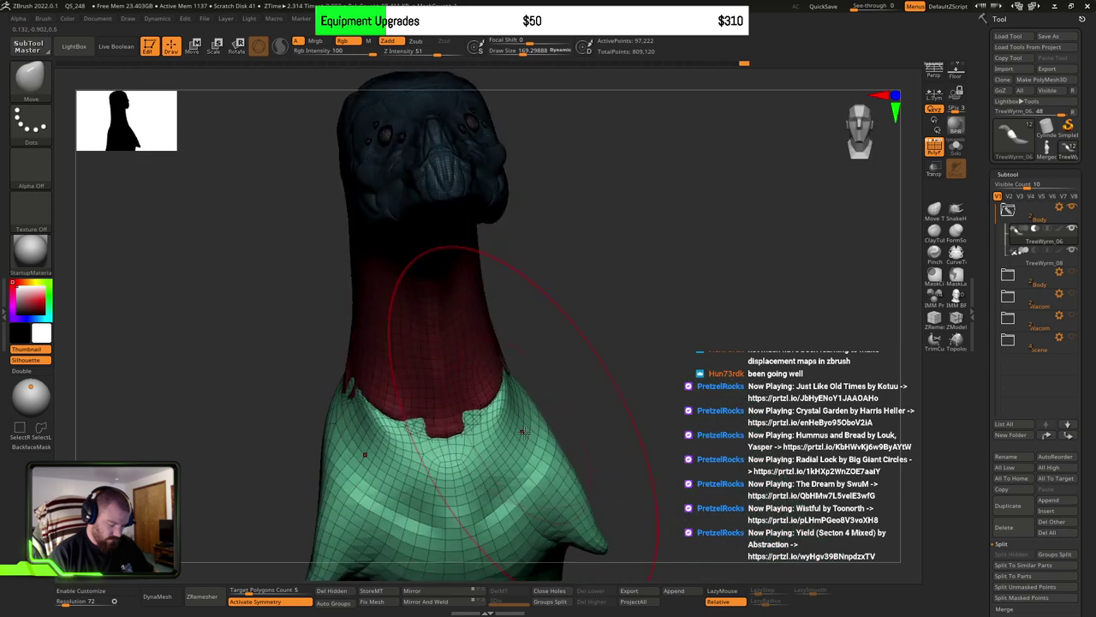
pyautogui.moveTo(522, 431); pyautogui.dragTo(516, 401, button='right')
pyautogui.press('s')
pyautogui.moveTo(539, 416)
pyautogui.mouseDown()
pyautogui.moveTo(507, 418)
pyautogui.moveTo(520, 425)
pyautogui.mouseUp()
pyautogui.hotkey('ctrl', 'z')
pyautogui.keyDown('shift'); pyautogui.moveTo(520, 425); pyautogui.dragTo(501, 421, button='right'); pyautogui.keyUp('shift')
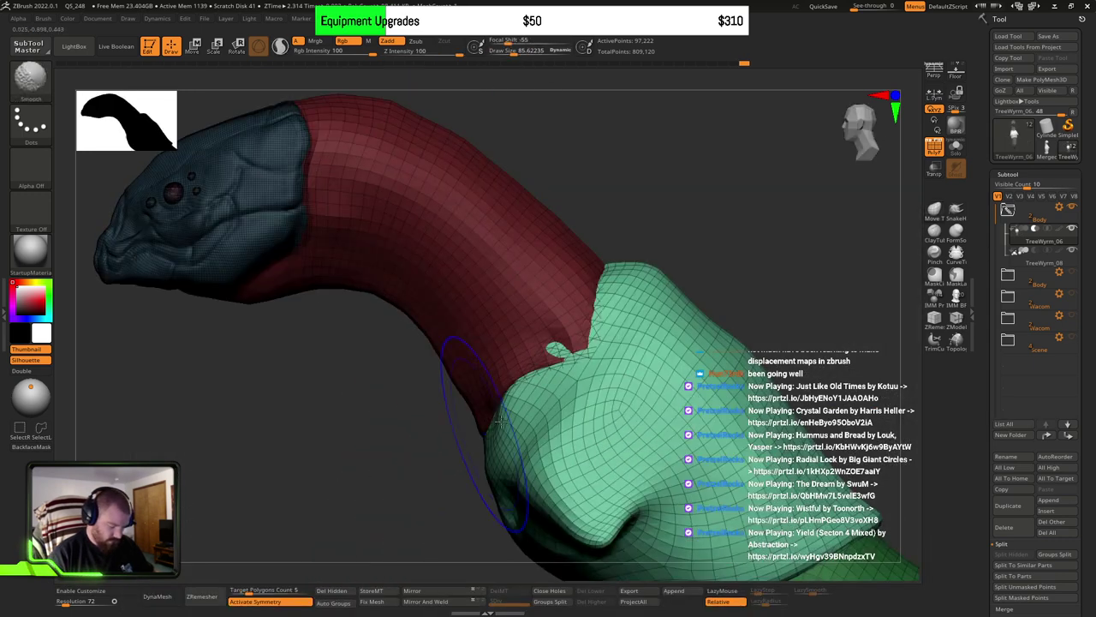
# Step: Pull the mid-body's front edge up over the side of the neck with the Move Topological brush
pyautogui.moveTo(501, 421); pyautogui.dragTo(533, 386)
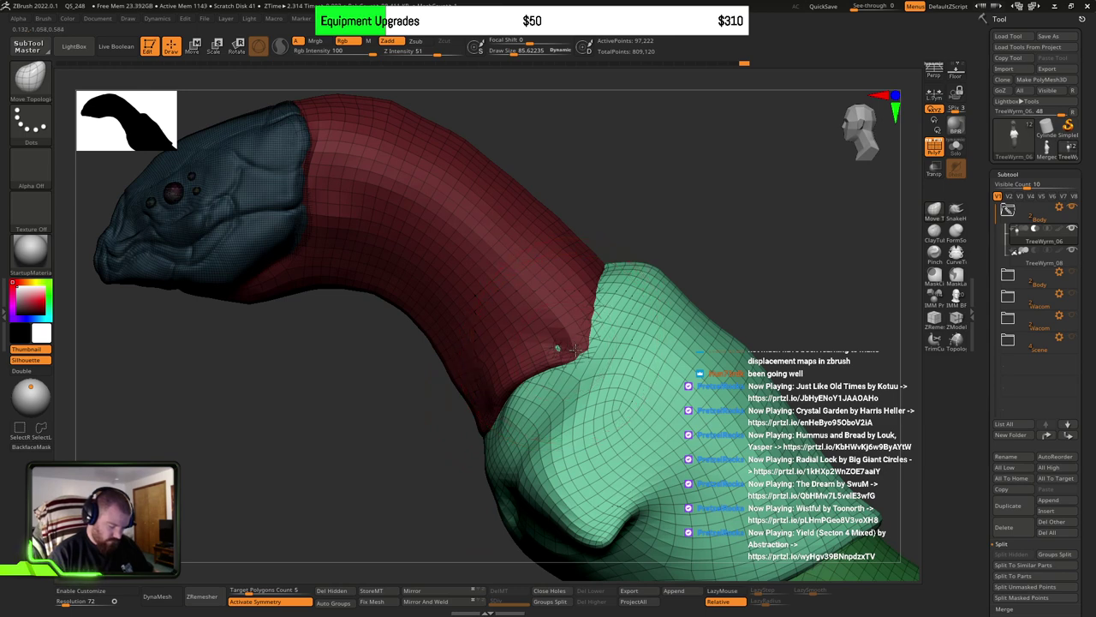
pyautogui.moveTo(575, 350); pyautogui.dragTo(552, 339)
pyautogui.moveTo(544, 382); pyautogui.dragTo(543, 353)
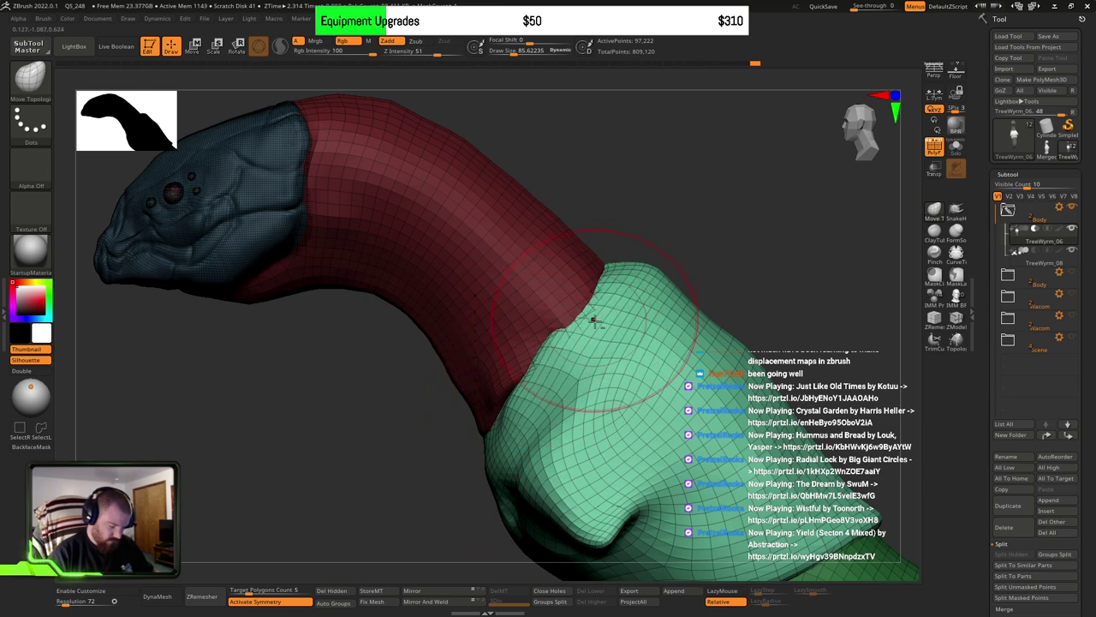
# Step: Reshape the mid-body's front edge where it overlaps the side of the neck with the Move Topological brush
pyautogui.moveTo(593, 320); pyautogui.dragTo(596, 303)
pyautogui.moveTo(589, 320)
pyautogui.mouseDown(button='right')
pyautogui.moveTo(623, 335)
pyautogui.moveTo(567, 387)
pyautogui.moveTo(445, 382)
pyautogui.moveTo(428, 402)
pyautogui.mouseUp(button='right')
pyautogui.moveTo(569, 385); pyautogui.dragTo(569, 400)
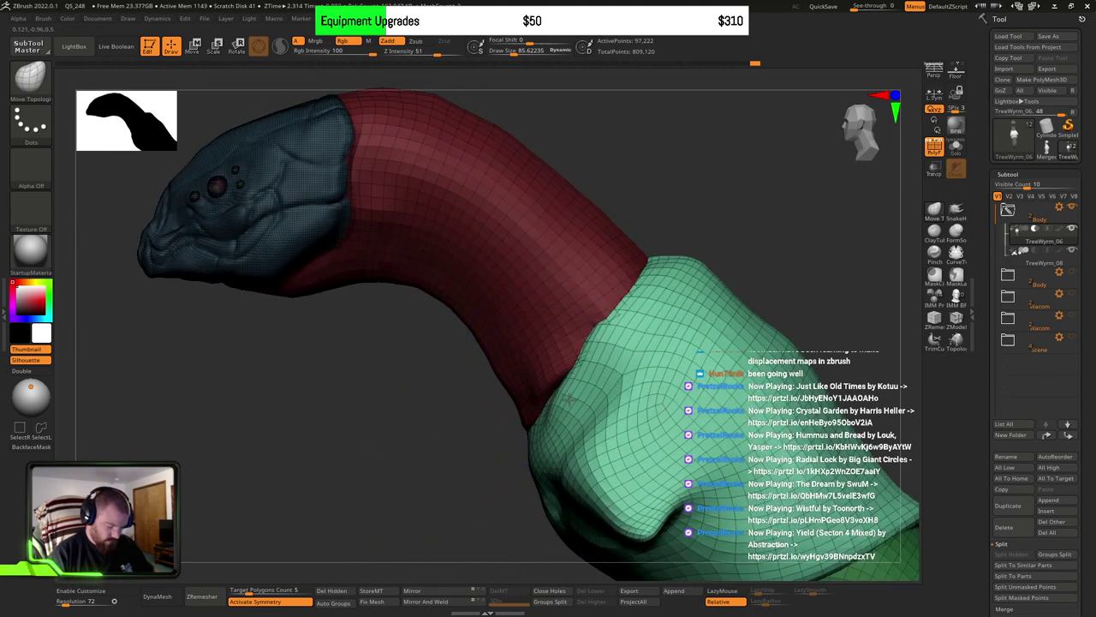
pyautogui.moveTo(615, 351); pyautogui.dragTo(603, 338)
pyautogui.moveTo(575, 389)
pyautogui.mouseDown()
pyautogui.moveTo(569, 375)
pyautogui.moveTo(618, 331)
pyautogui.mouseUp()
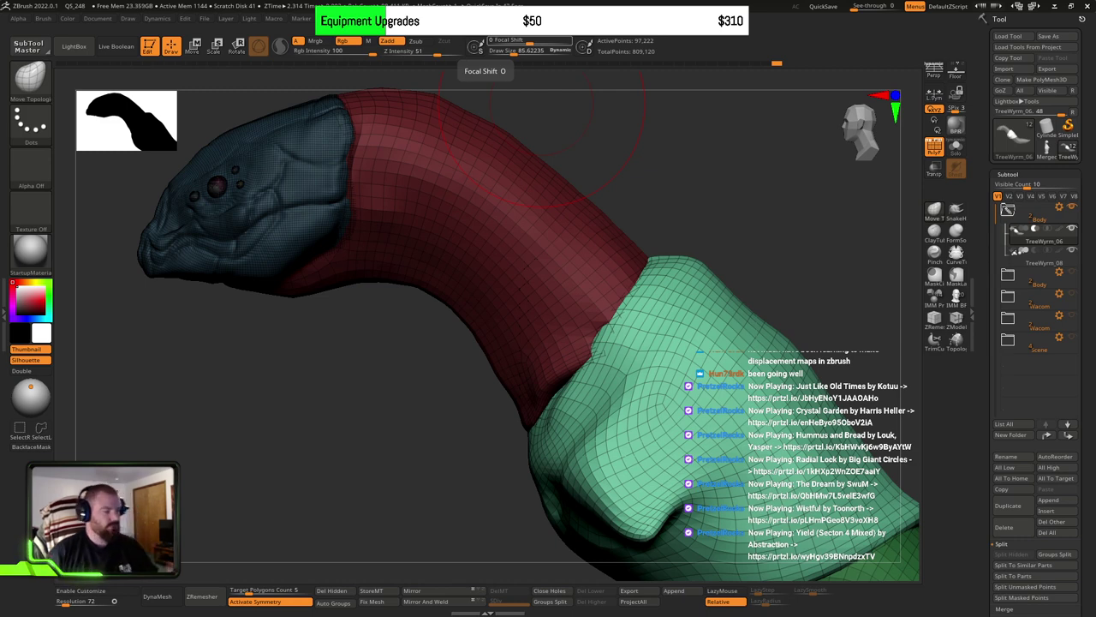
# Step: Smooth the opposite flank of the mid-body and reduce the draw size to about 65
pyautogui.moveTo(824, 298)
pyautogui.mouseDown()
pyautogui.moveTo(722, 394)
pyautogui.moveTo(634, 356)
pyautogui.moveTo(673, 411)
pyautogui.moveTo(687, 401)
pyautogui.moveTo(654, 373)
pyautogui.moveTo(668, 375)
pyautogui.moveTo(632, 381)
pyautogui.mouseUp()
pyautogui.keyDown('ctrl'); pyautogui.moveTo(835, 368); pyautogui.dragTo(852, 385); pyautogui.keyUp('ctrl')
pyautogui.moveTo(695, 422)
pyautogui.mouseDown(button='right')
pyautogui.moveTo(776, 403)
pyautogui.moveTo(711, 343)
pyautogui.mouseUp(button='right')
pyautogui.hotkey('ctrl', 'z')
pyautogui.keyDown('shift'); pyautogui.moveTo(690, 349); pyautogui.dragTo(632, 422); pyautogui.keyUp('shift')
pyautogui.press('s')
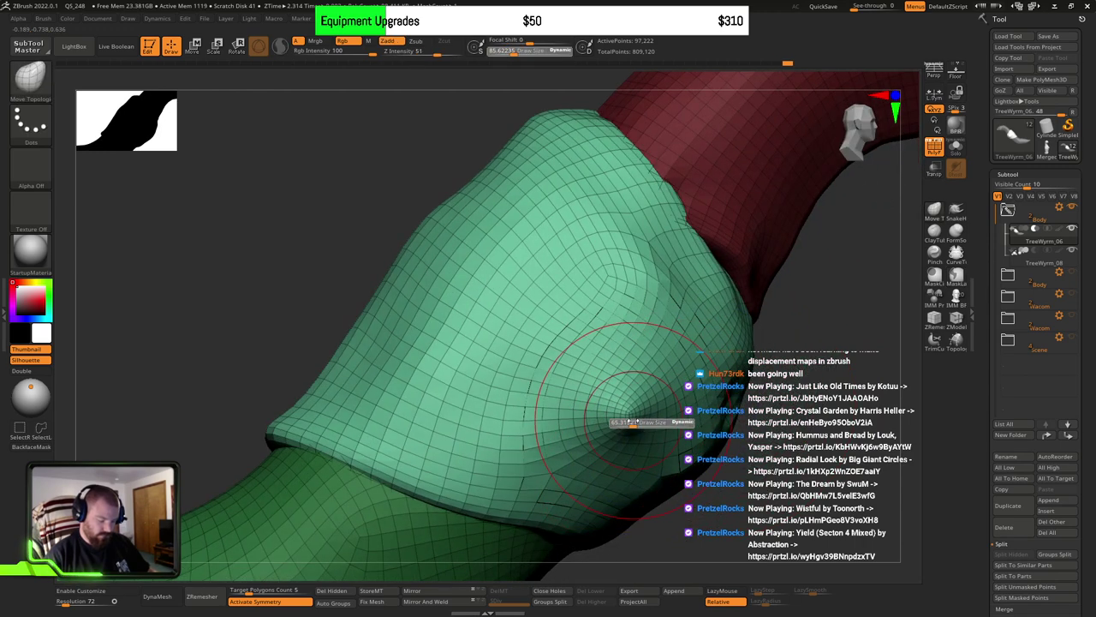
# Step: Try to ZRemesh the whole wyrm body at a target polygon count of 5
pyautogui.click(209, 591)
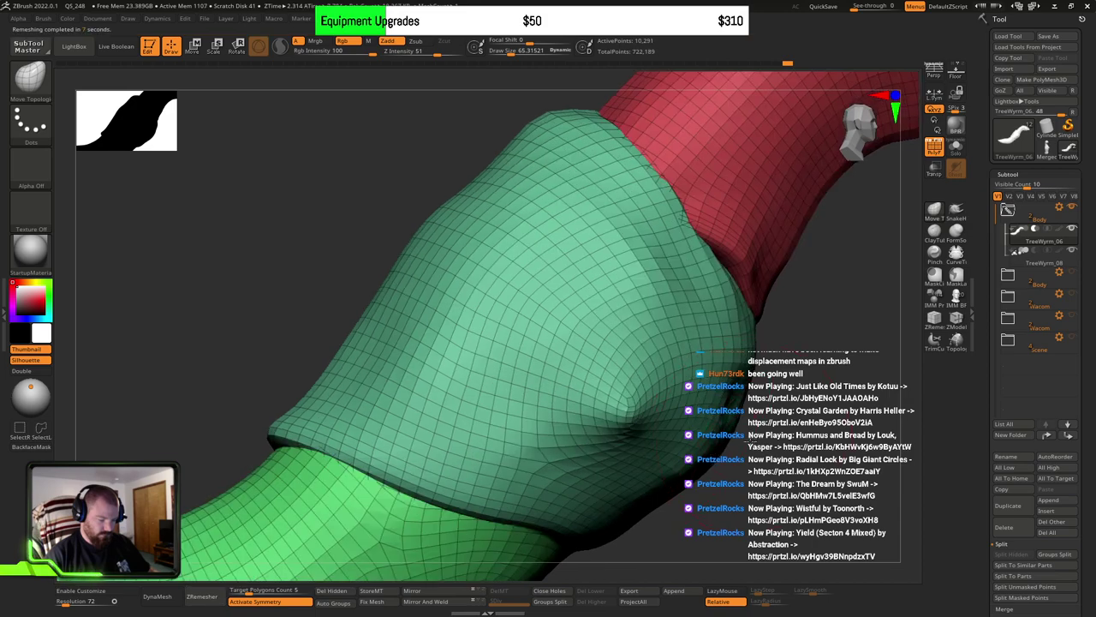
pyautogui.moveTo(716, 460); pyautogui.dragTo(753, 358, button='right')
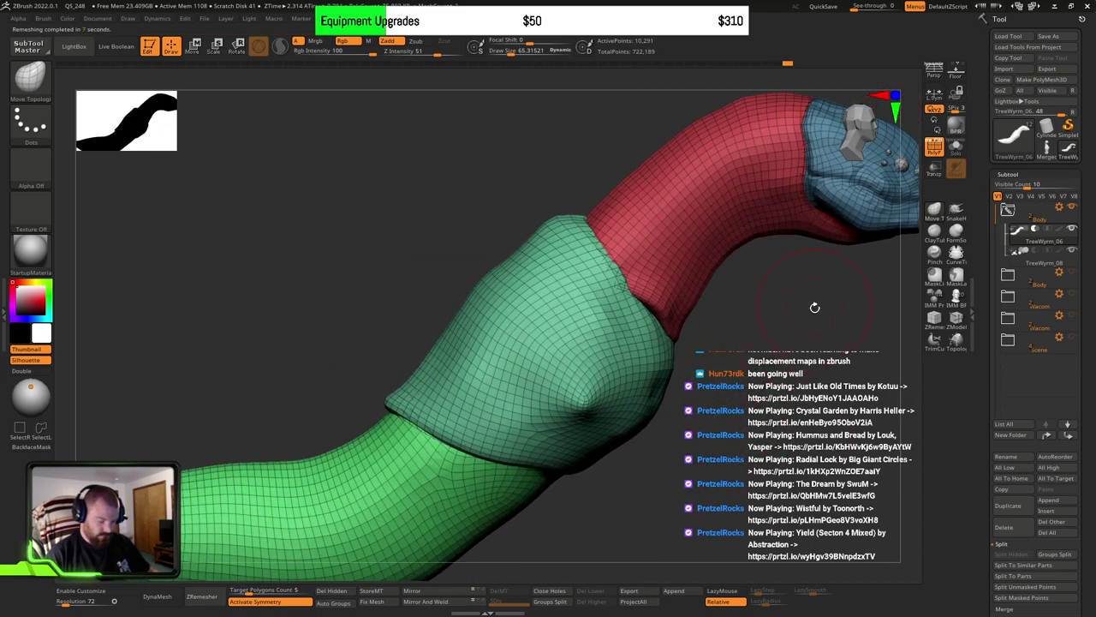
pyautogui.keyDown('alt'); pyautogui.moveTo(814, 306); pyautogui.dragTo(690, 406, button='right'); pyautogui.keyUp('alt')
pyautogui.keyDown('ctrl'); pyautogui.moveTo(754, 283); pyautogui.dragTo(770, 338, button='right'); pyautogui.keyUp('ctrl')
pyautogui.moveTo(769, 338); pyautogui.dragTo(611, 358)
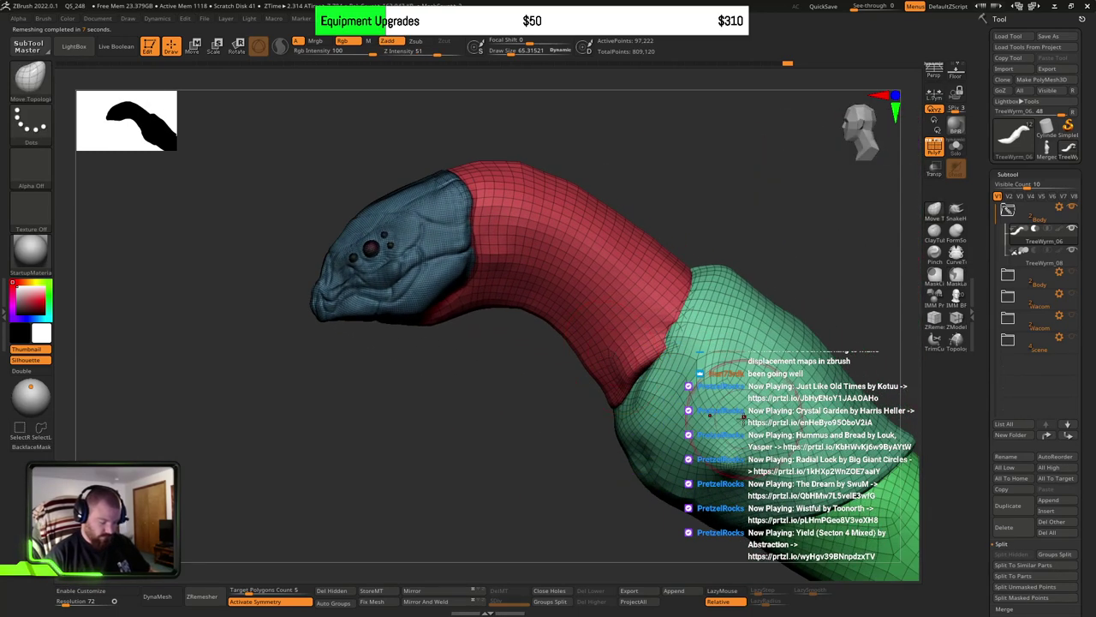
# Step: Isolate the teal mid-body polygroup and ZRemesh it with a target polygon count of 5
pyautogui.moveTo(743, 417)
pyautogui.keyDown('alt'); pyautogui.mouseDown(button='right')
pyautogui.moveTo(726, 420)
pyautogui.moveTo(754, 434)
pyautogui.moveTo(740, 441)
pyautogui.mouseUp(button='right'); pyautogui.keyUp('alt')
pyautogui.keyDown('ctrl'); pyautogui.keyDown('shift'); pyautogui.click(743, 432); pyautogui.keyUp('shift'); pyautogui.keyUp('ctrl')
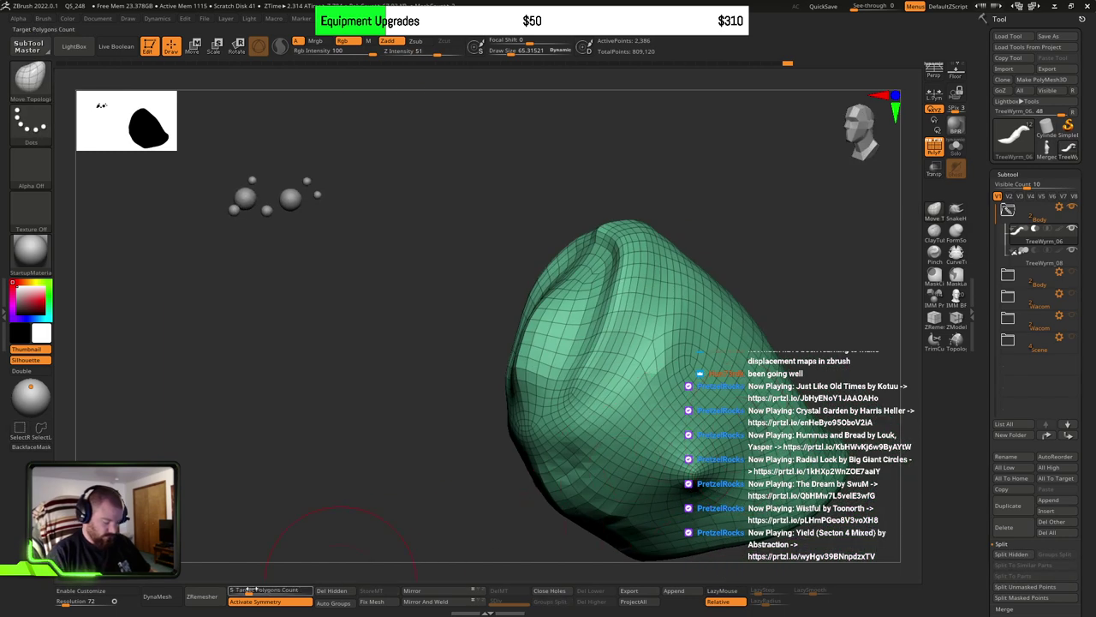
pyautogui.click(214, 596)
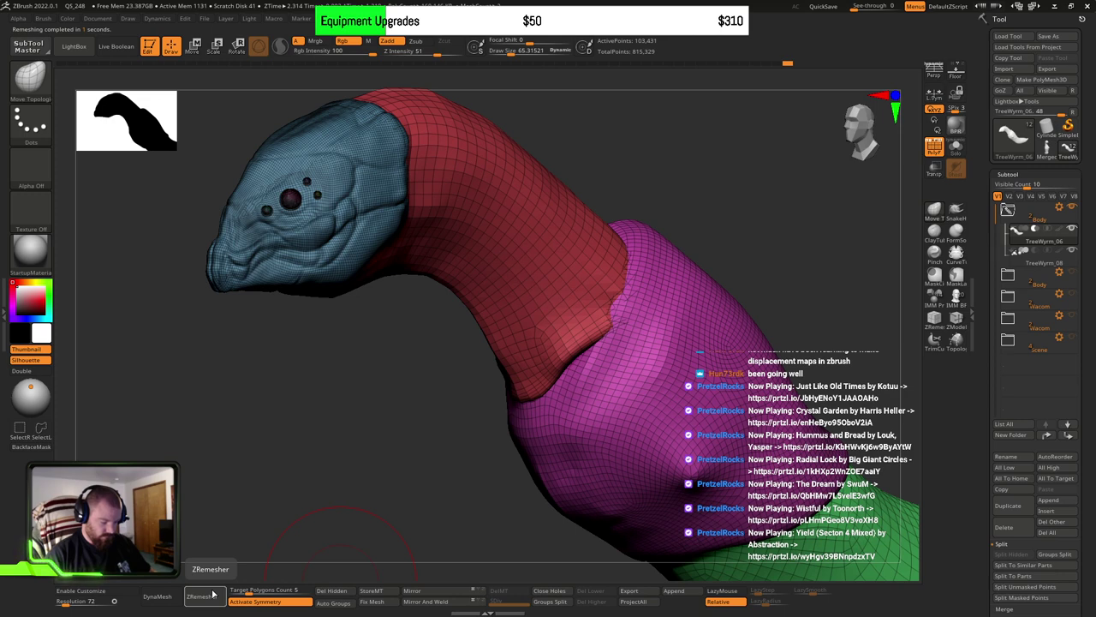
# Step: Smooth the pointed bump on the mid-body's flank and even out the neck's lower edge where the two sections meet
pyautogui.moveTo(732, 425); pyautogui.dragTo(655, 387)
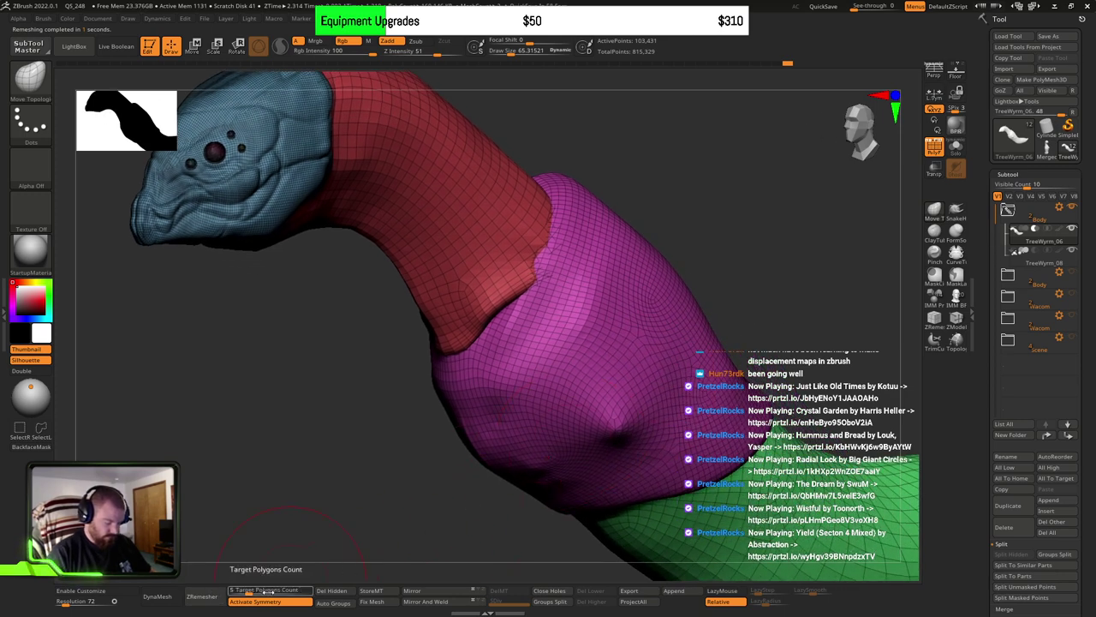
pyautogui.moveTo(625, 377)
pyautogui.keyDown('ctrl'); pyautogui.mouseDown(button='right')
pyautogui.moveTo(632, 446)
pyautogui.moveTo(602, 437)
pyautogui.moveTo(607, 407)
pyautogui.mouseUp(button='right'); pyautogui.keyUp('ctrl')
pyautogui.keyDown('shift'); pyautogui.moveTo(590, 438); pyautogui.dragTo(585, 456); pyautogui.keyUp('shift')
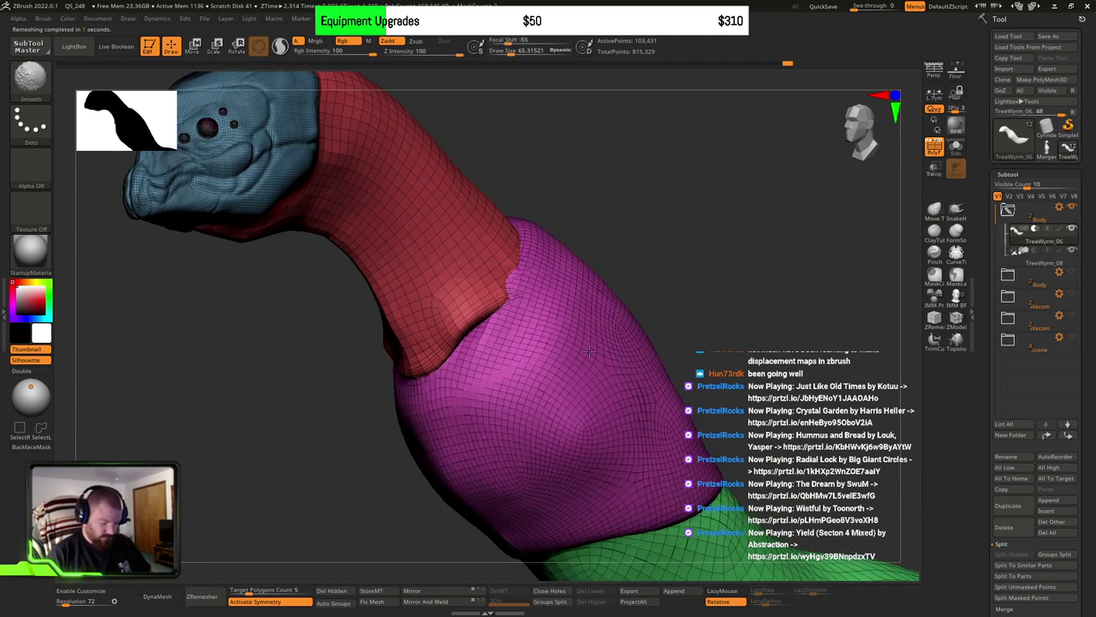
pyautogui.keyDown('shift'); pyautogui.moveTo(530, 505); pyautogui.dragTo(703, 511); pyautogui.keyUp('shift')
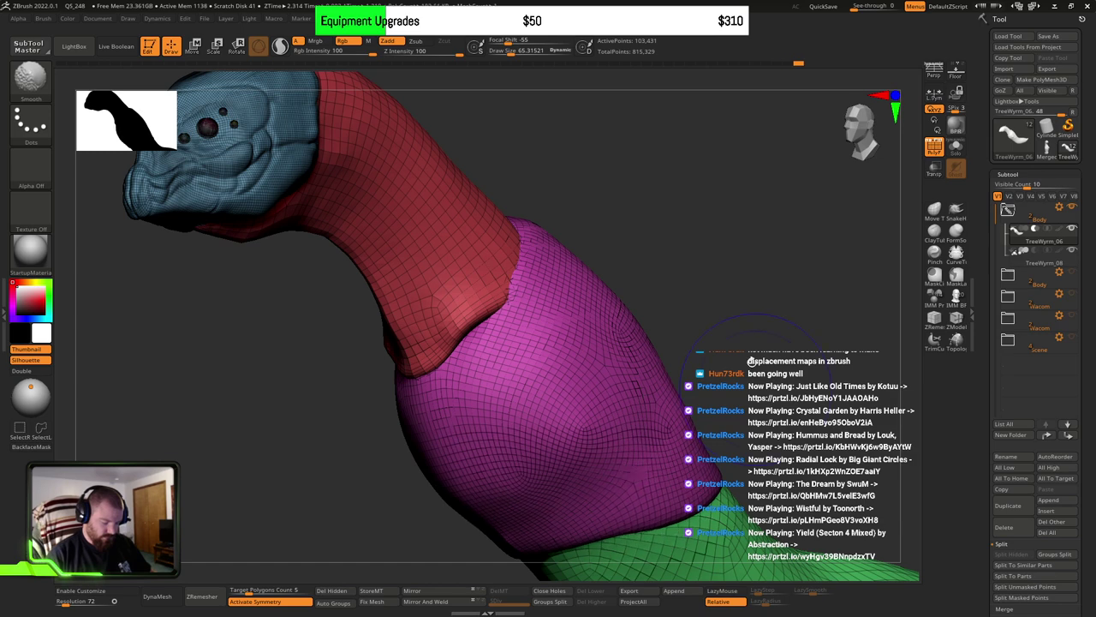
pyautogui.moveTo(533, 342)
pyautogui.keyDown('shift'); pyautogui.mouseDown()
pyautogui.moveTo(519, 283)
pyautogui.moveTo(530, 247)
pyautogui.mouseUp(); pyautogui.keyUp('shift')
pyautogui.keyDown('shift'); pyautogui.moveTo(503, 289); pyautogui.dragTo(393, 311); pyautogui.keyUp('shift')
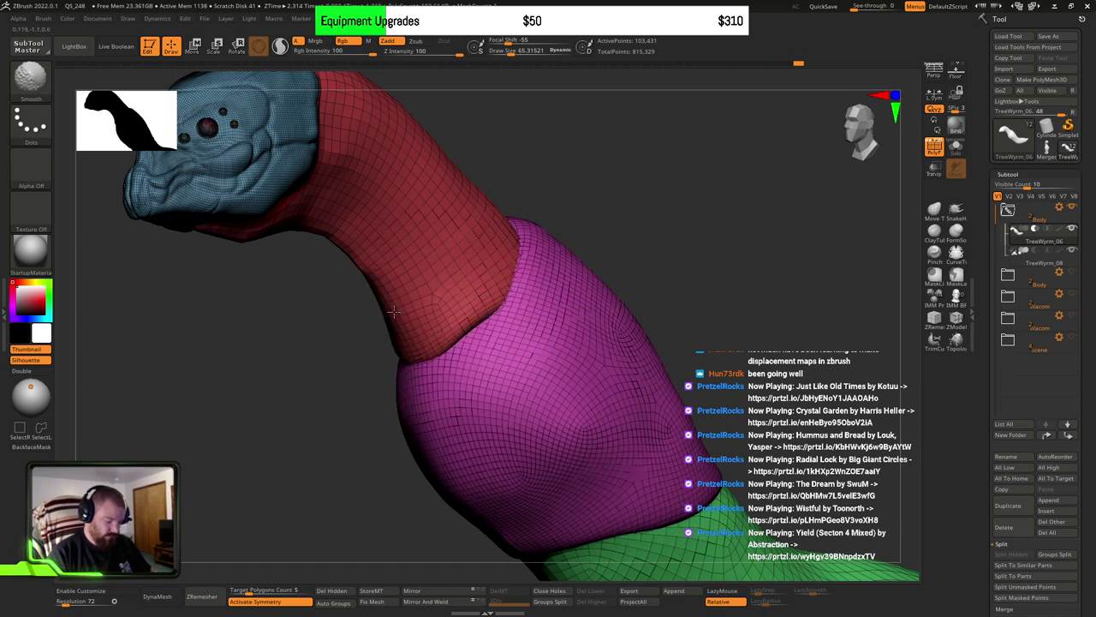
pyautogui.keyDown('shift'); pyautogui.moveTo(426, 206); pyautogui.dragTo(484, 324); pyautogui.keyUp('shift')
# Step: Increase the draw size to about 99 and adjust the throat junction between the neck and mid-body
pyautogui.moveTo(531, 334)
pyautogui.mouseDown(button='right')
pyautogui.moveTo(601, 341)
pyautogui.moveTo(607, 450)
pyautogui.moveTo(582, 459)
pyautogui.mouseUp(button='right')
pyautogui.press('s')
pyautogui.moveTo(477, 457); pyautogui.dragTo(466, 473)
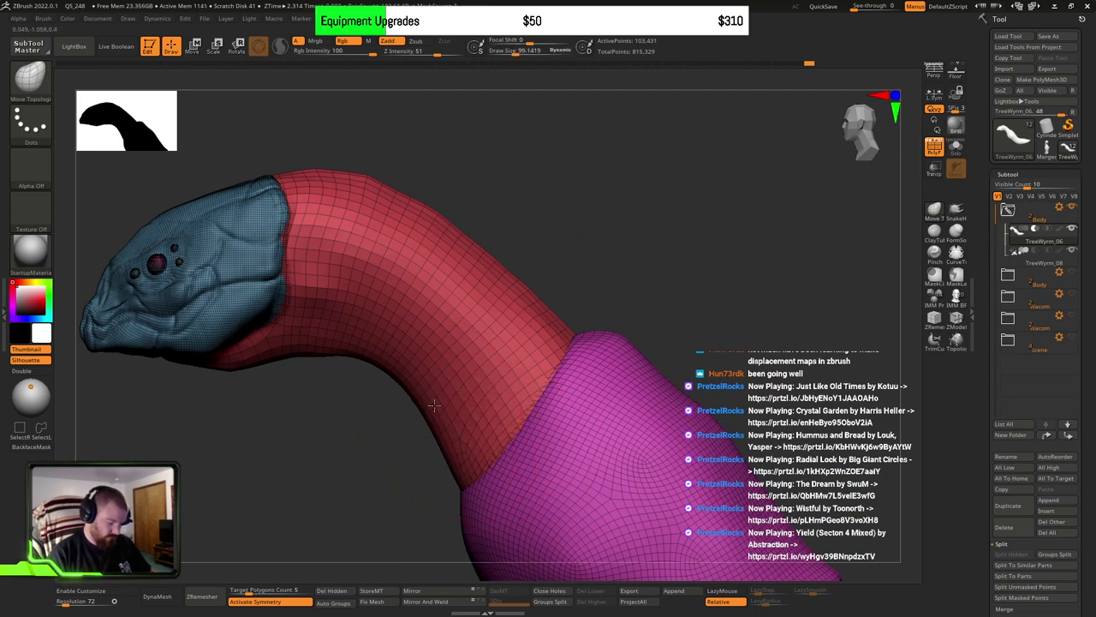
pyautogui.moveTo(443, 402); pyautogui.dragTo(506, 296, button='right')
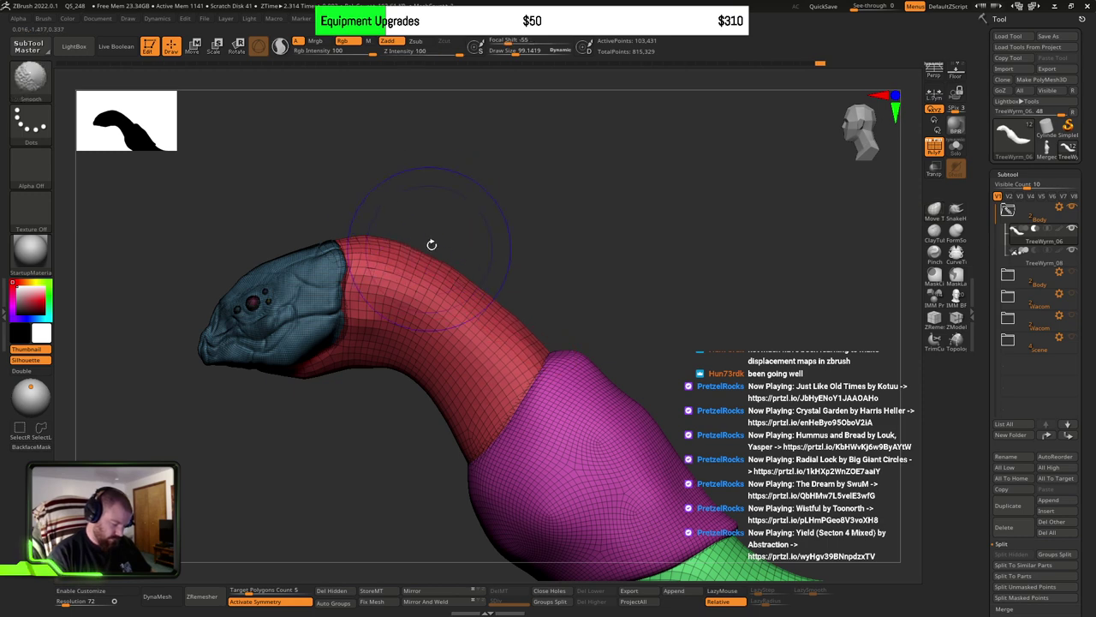
# Step: Isolate the mid-body polygroup and ZRemesh it twice, at target polygon counts of 2 and 1
pyautogui.moveTo(453, 313); pyautogui.dragTo(552, 329, button='right')
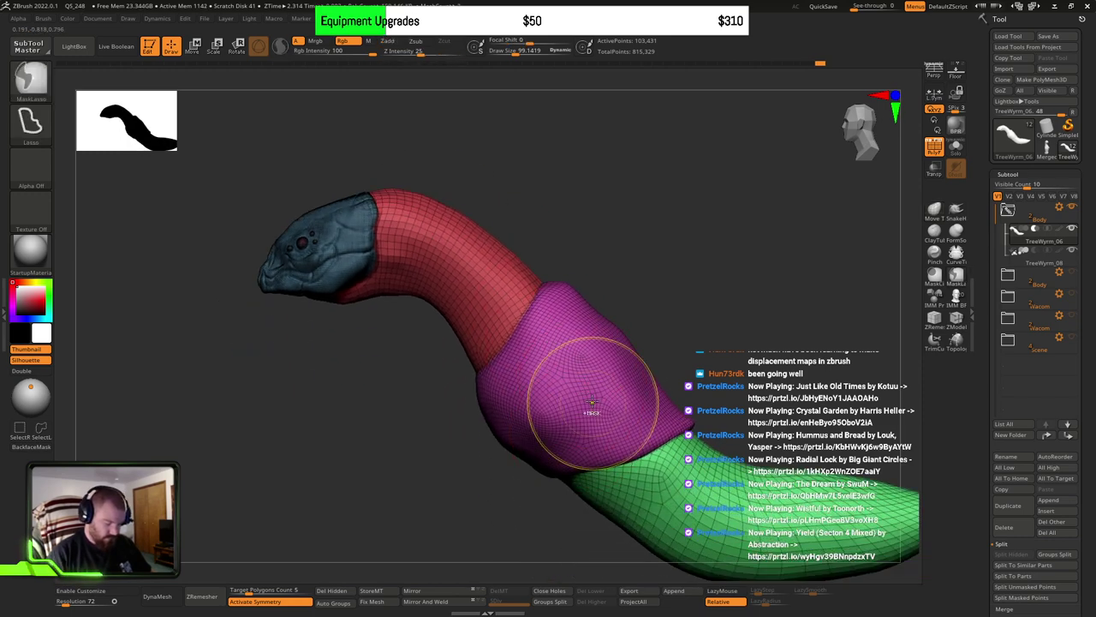
pyautogui.keyDown('ctrl'); pyautogui.keyDown('shift'); pyautogui.click(558, 416); pyautogui.keyUp('shift'); pyautogui.keyUp('ctrl')
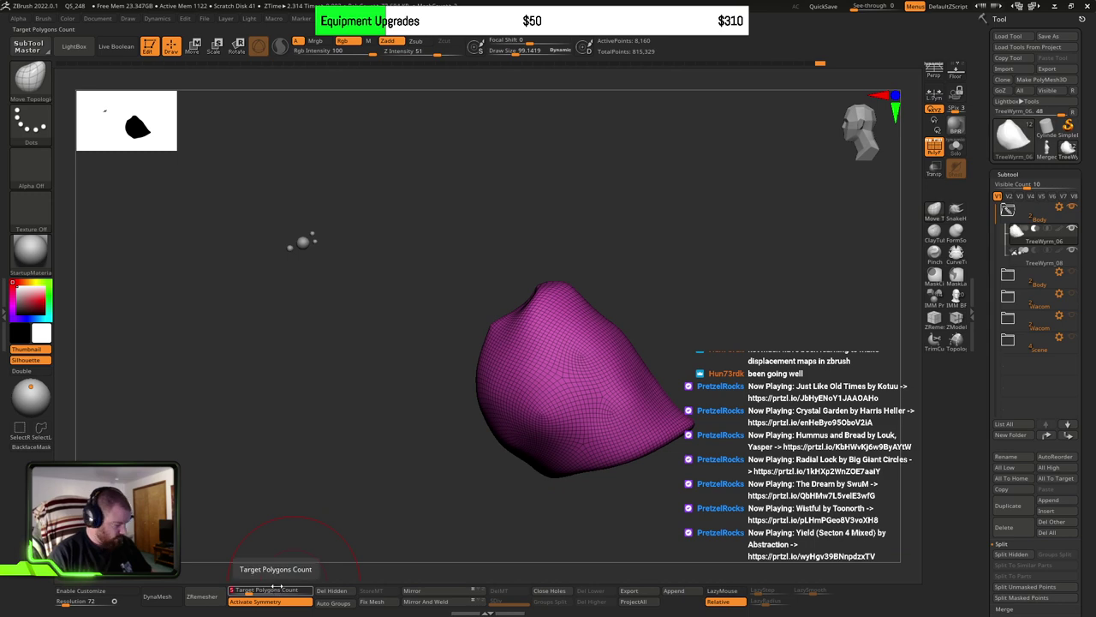
pyautogui.click(206, 595)
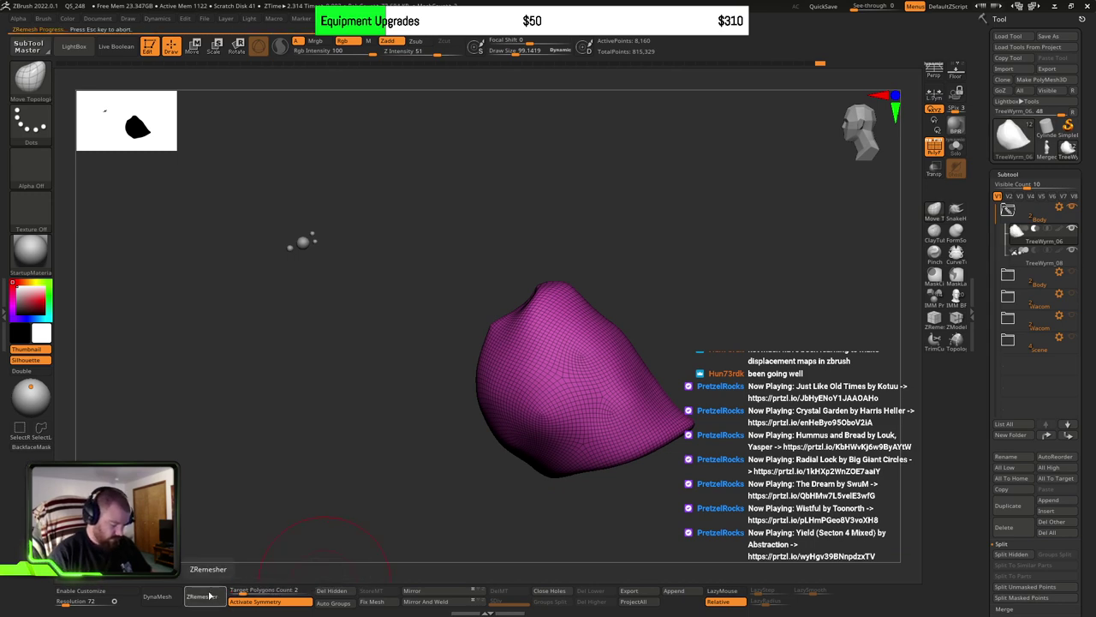
pyautogui.keyDown('ctrl'); pyautogui.moveTo(719, 334); pyautogui.dragTo(688, 391, button='right'); pyautogui.keyUp('ctrl')
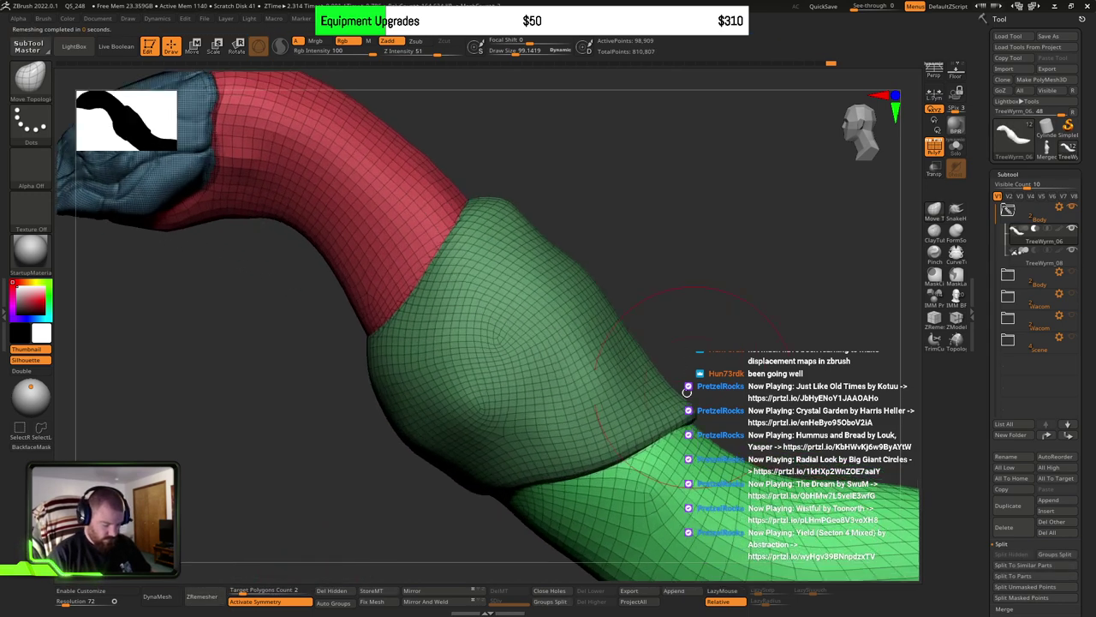
pyautogui.keyDown('ctrl'); pyautogui.keyDown('shift'); pyautogui.click(618, 388); pyautogui.keyUp('shift'); pyautogui.keyUp('ctrl')
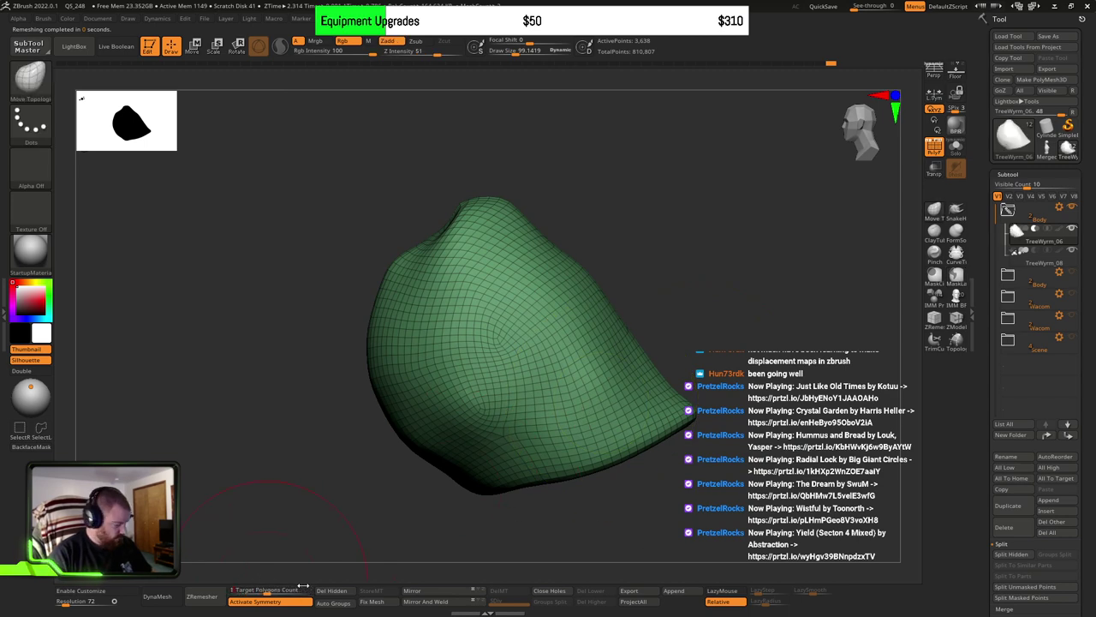
pyautogui.click(193, 601)
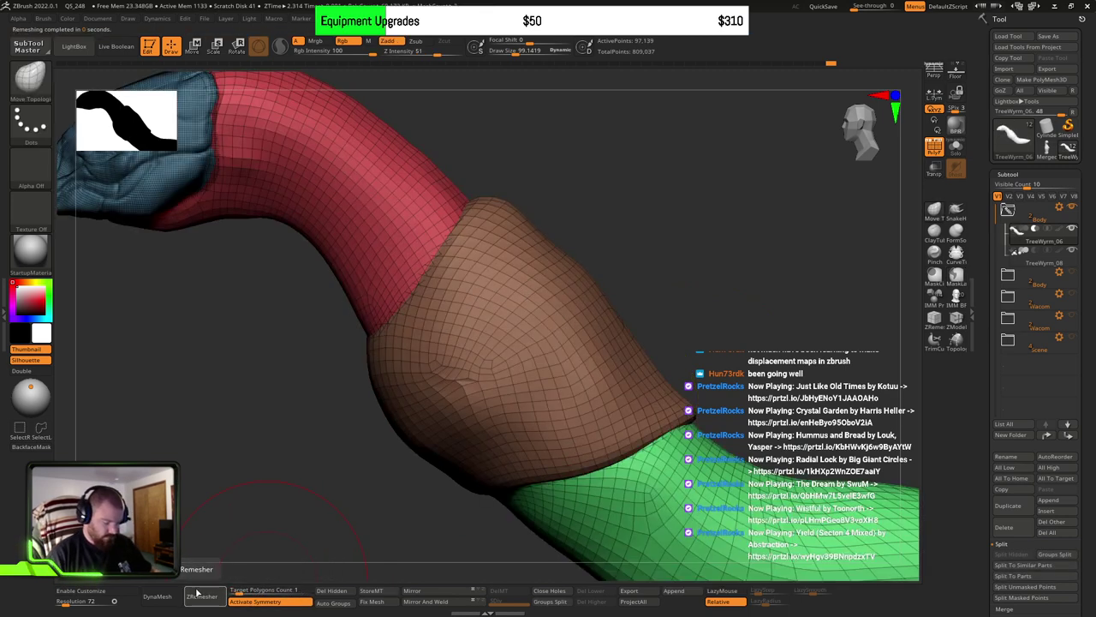
# Step: Smooth the mid-body's back and its rear edge where it overlaps the tail
pyautogui.moveTo(660, 394)
pyautogui.mouseDown(button='right')
pyautogui.moveTo(531, 389)
pyautogui.moveTo(543, 399)
pyautogui.moveTo(602, 394)
pyautogui.moveTo(493, 334)
pyautogui.mouseUp(button='right')
pyautogui.keyDown('shift'); pyautogui.moveTo(545, 297); pyautogui.dragTo(606, 367); pyautogui.keyUp('shift')
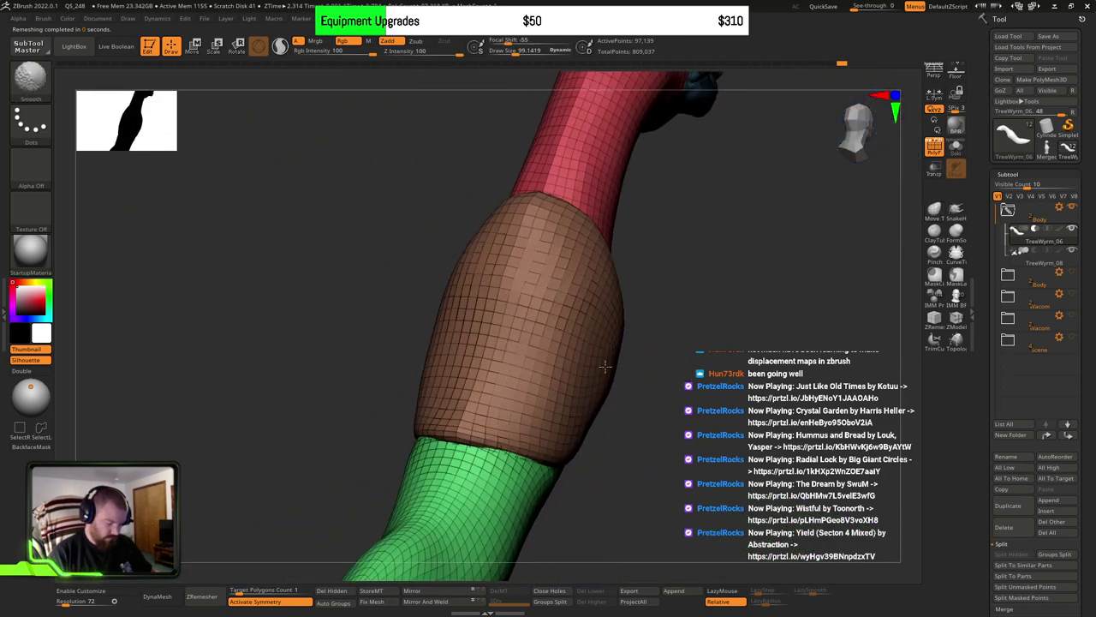
pyautogui.moveTo(606, 366)
pyautogui.mouseDown(button='right')
pyautogui.moveTo(677, 372)
pyautogui.moveTo(622, 446)
pyautogui.mouseUp(button='right')
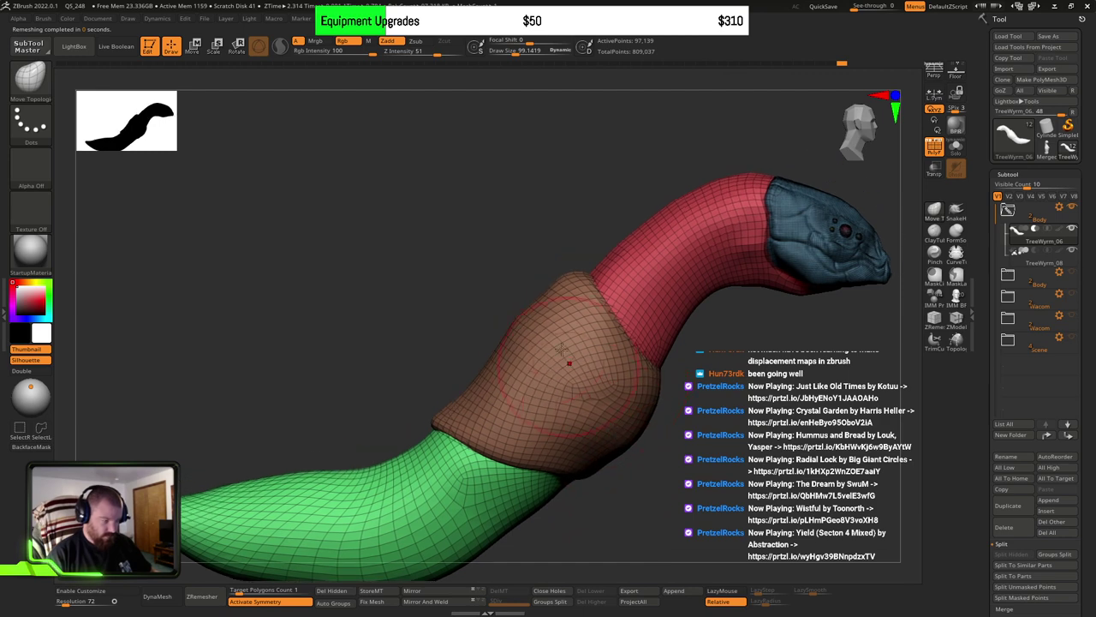
pyautogui.moveTo(471, 432)
pyautogui.keyDown('shift'); pyautogui.mouseDown()
pyautogui.moveTo(454, 411)
pyautogui.moveTo(481, 366)
pyautogui.mouseUp(); pyautogui.keyUp('shift')
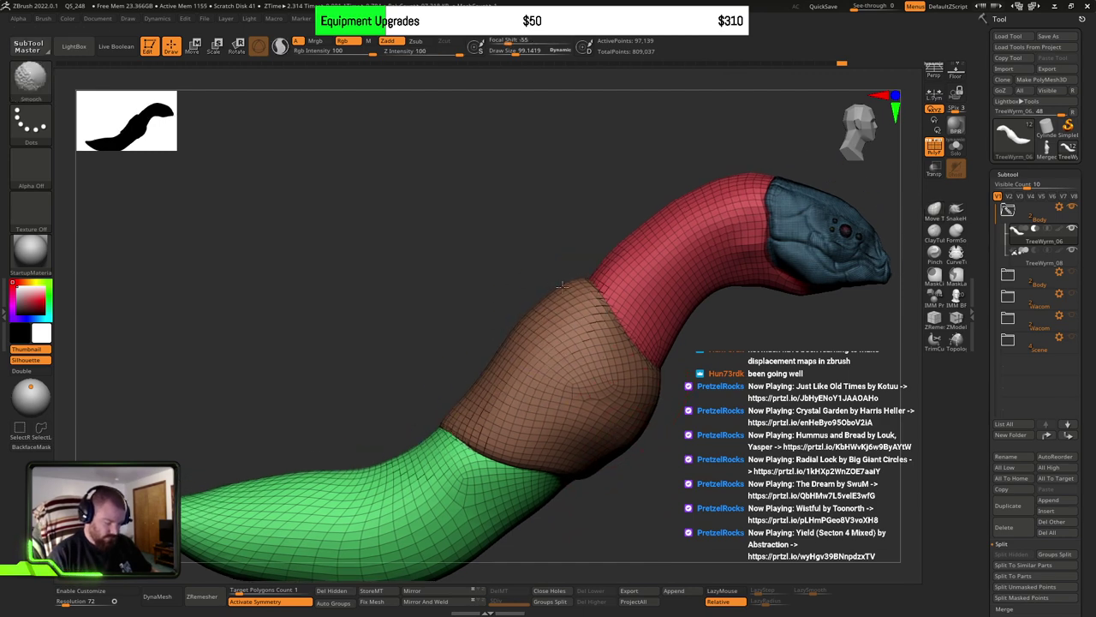
# Step: Switch to the Move brush with a draw size of about 201 and pull in the mid-body's sides
pyautogui.moveTo(561, 285)
pyautogui.mouseDown(button='right')
pyautogui.moveTo(646, 383)
pyautogui.moveTo(633, 334)
pyautogui.mouseUp(button='right')
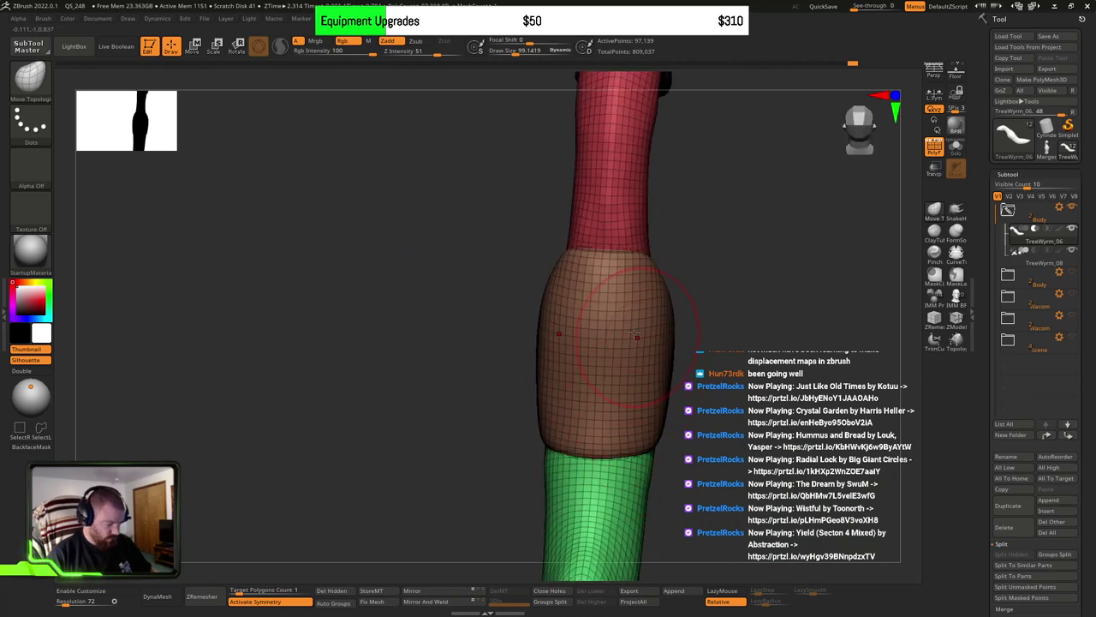
pyautogui.press('b')
pyautogui.press('m')
pyautogui.press('v')
pyautogui.press('s')
pyautogui.moveTo(657, 381)
pyautogui.mouseDown()
pyautogui.moveTo(669, 381)
pyautogui.moveTo(658, 404)
pyautogui.moveTo(649, 396)
pyautogui.mouseUp()
# Step: Reshape the tail's underside, pushing the belly curve downward and refining the outline toward the tip
pyautogui.moveTo(704, 376); pyautogui.dragTo(611, 376, button='right')
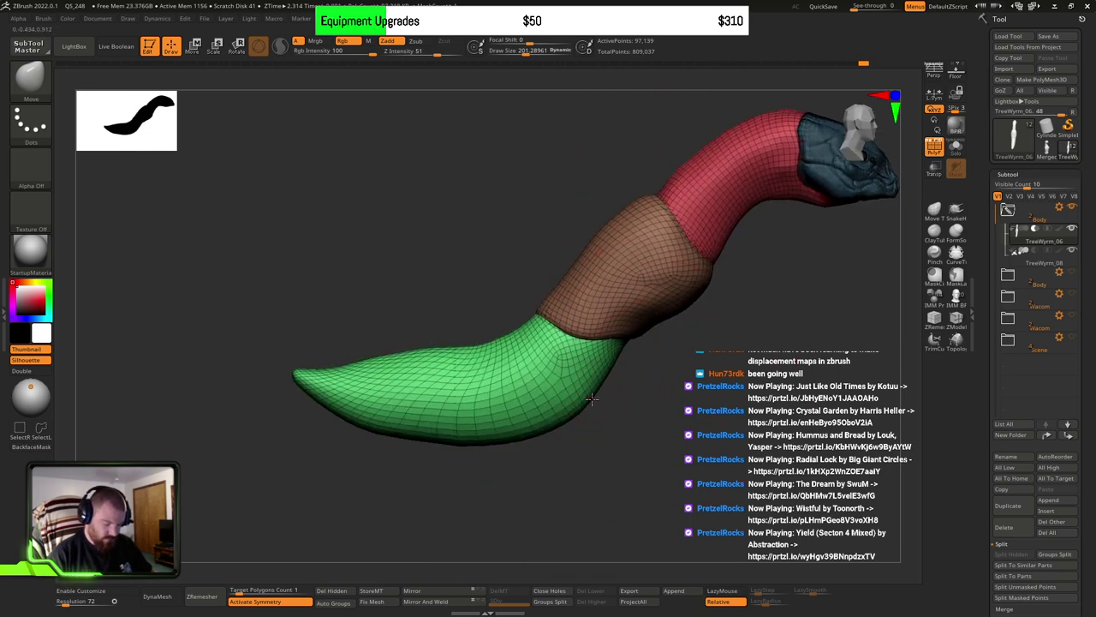
pyautogui.moveTo(476, 436); pyautogui.dragTo(473, 439)
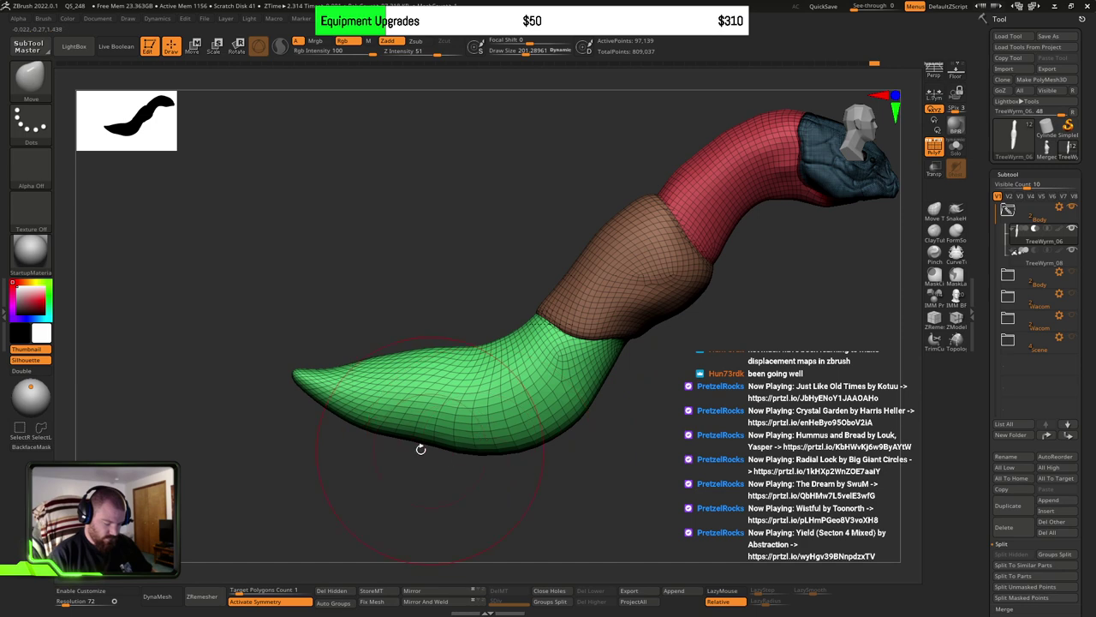
pyautogui.moveTo(349, 417); pyautogui.dragTo(334, 408)
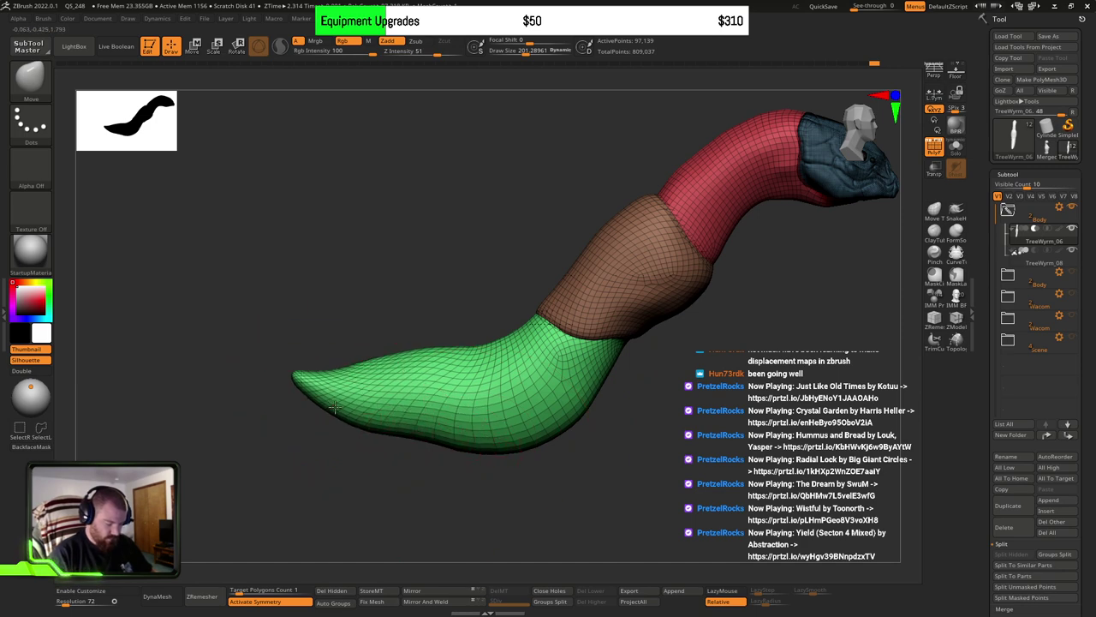
pyautogui.moveTo(571, 396)
pyautogui.mouseDown(button='right')
pyautogui.moveTo(543, 418)
pyautogui.moveTo(551, 484)
pyautogui.moveTo(503, 431)
pyautogui.moveTo(491, 442)
pyautogui.moveTo(467, 440)
pyautogui.moveTo(467, 428)
pyautogui.mouseUp(button='right')
pyautogui.moveTo(467, 428); pyautogui.dragTo(435, 428)
# Step: Reduce the draw size to about 135 and slim the mid-body's underside near the tail junction
pyautogui.moveTo(559, 431)
pyautogui.mouseDown(button='right')
pyautogui.moveTo(548, 281)
pyautogui.moveTo(636, 352)
pyautogui.moveTo(596, 348)
pyautogui.moveTo(587, 303)
pyautogui.moveTo(620, 273)
pyautogui.moveTo(615, 365)
pyautogui.mouseUp(button='right')
pyautogui.press('s')
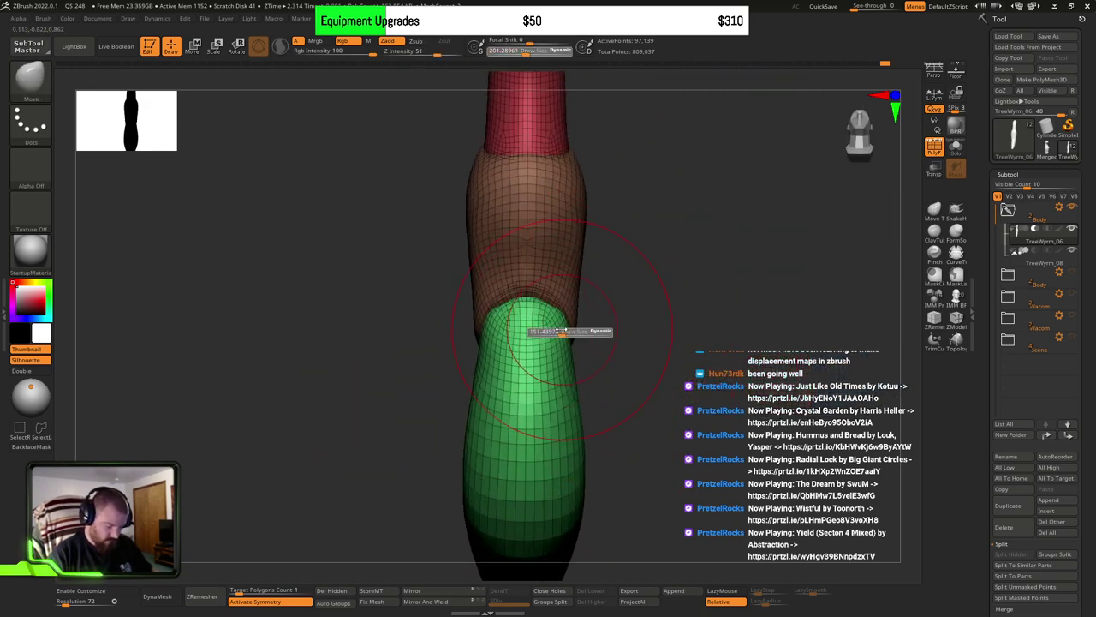
pyautogui.moveTo(568, 329)
pyautogui.mouseDown()
pyautogui.moveTo(558, 330)
pyautogui.moveTo(560, 308)
pyautogui.mouseUp()
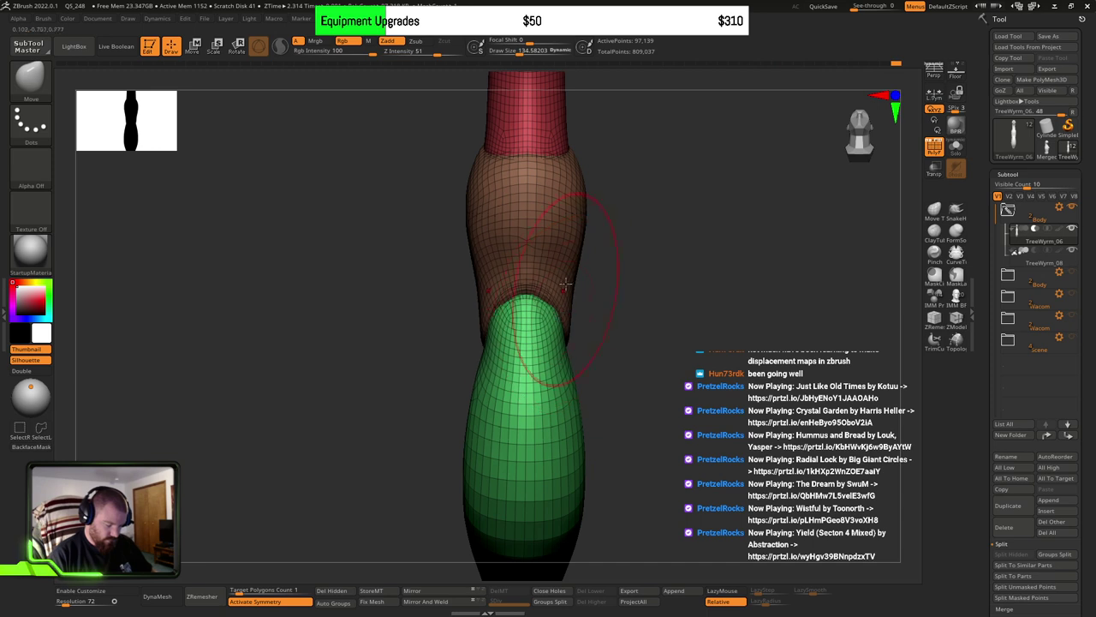
pyautogui.moveTo(572, 249)
pyautogui.mouseDown()
pyautogui.moveTo(564, 218)
pyautogui.moveTo(563, 251)
pyautogui.mouseUp()
# Step: Reduce the draw size to about 95 and tuck in the mid-body's front sides near the neck
pyautogui.press('s')
pyautogui.keyDown('alt'); pyautogui.moveTo(574, 197); pyautogui.dragTo(567, 286, button='right'); pyautogui.keyUp('alt')
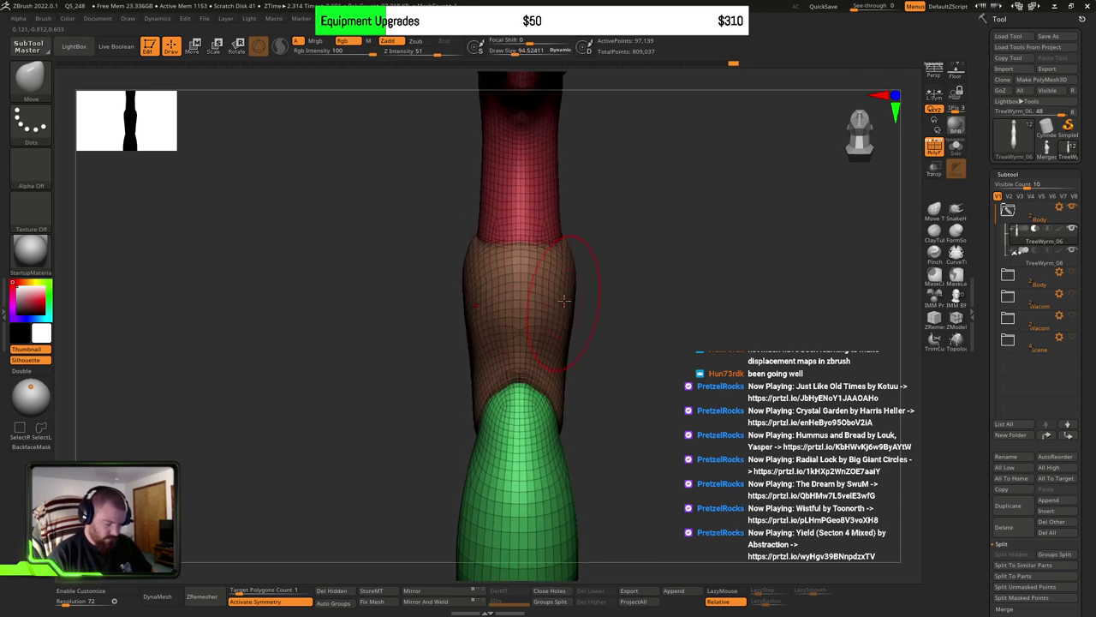
pyautogui.moveTo(571, 263); pyautogui.dragTo(562, 254)
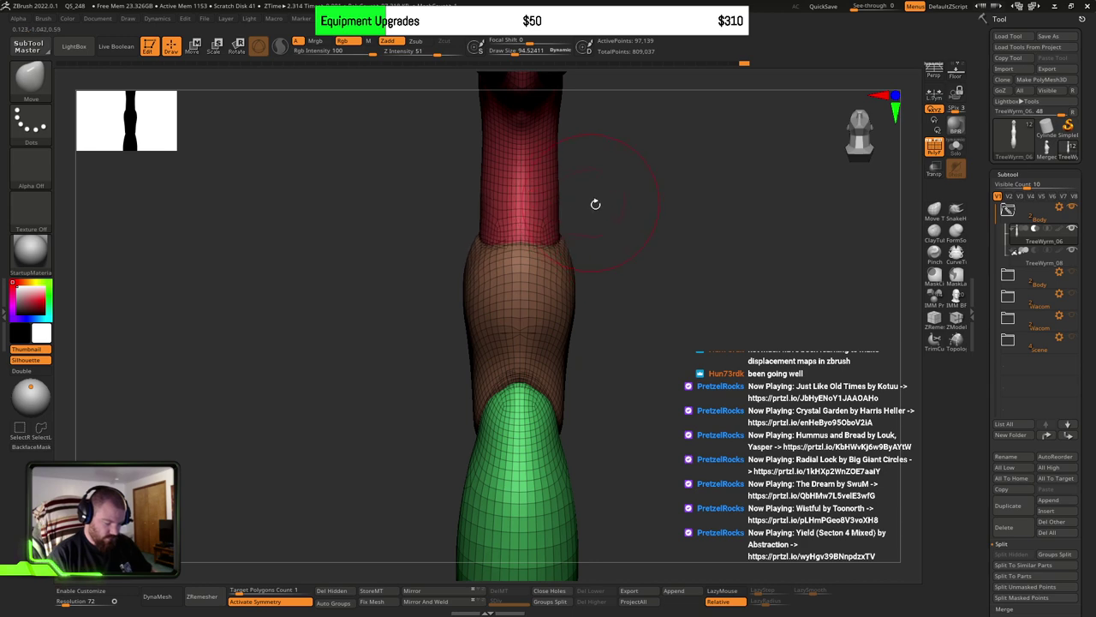
# Step: Set the draw size to about 109 and adjust the rear of the neck just ahead of the mid-body
pyautogui.keyDown('alt'); pyautogui.moveTo(595, 204); pyautogui.dragTo(558, 274, button='right'); pyautogui.keyUp('alt')
pyautogui.press(']')
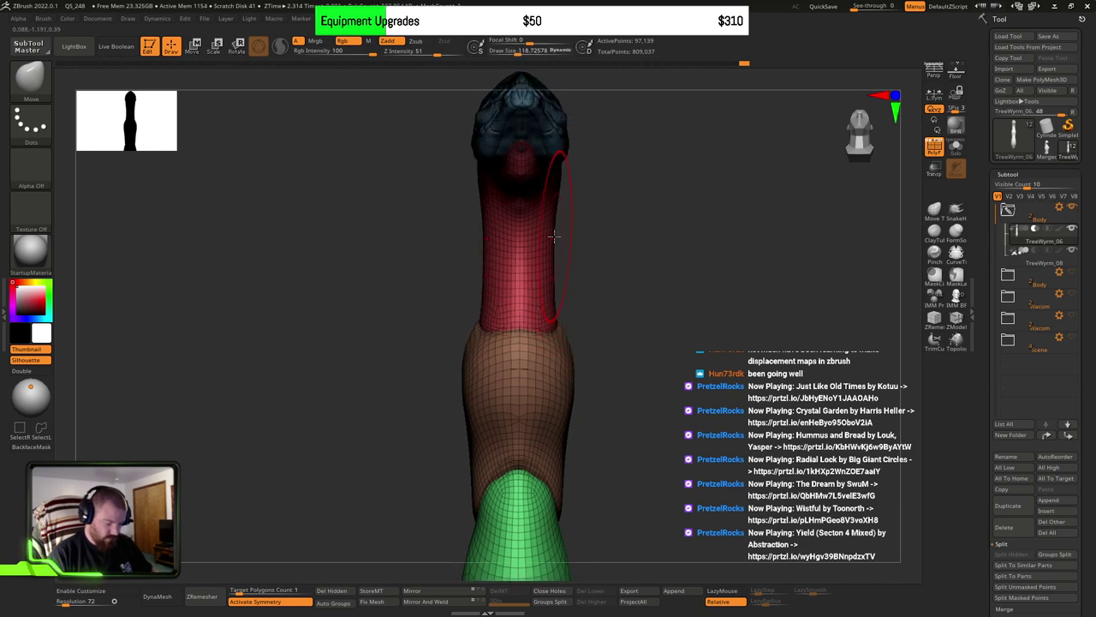
pyautogui.moveTo(608, 299)
pyautogui.keyDown('shift'); pyautogui.mouseDown(button='right')
pyautogui.moveTo(631, 320)
pyautogui.moveTo(683, 277)
pyautogui.moveTo(683, 343)
pyautogui.mouseUp(button='right'); pyautogui.keyUp('shift')
pyautogui.press('s')
pyautogui.moveTo(541, 317); pyautogui.dragTo(539, 317)
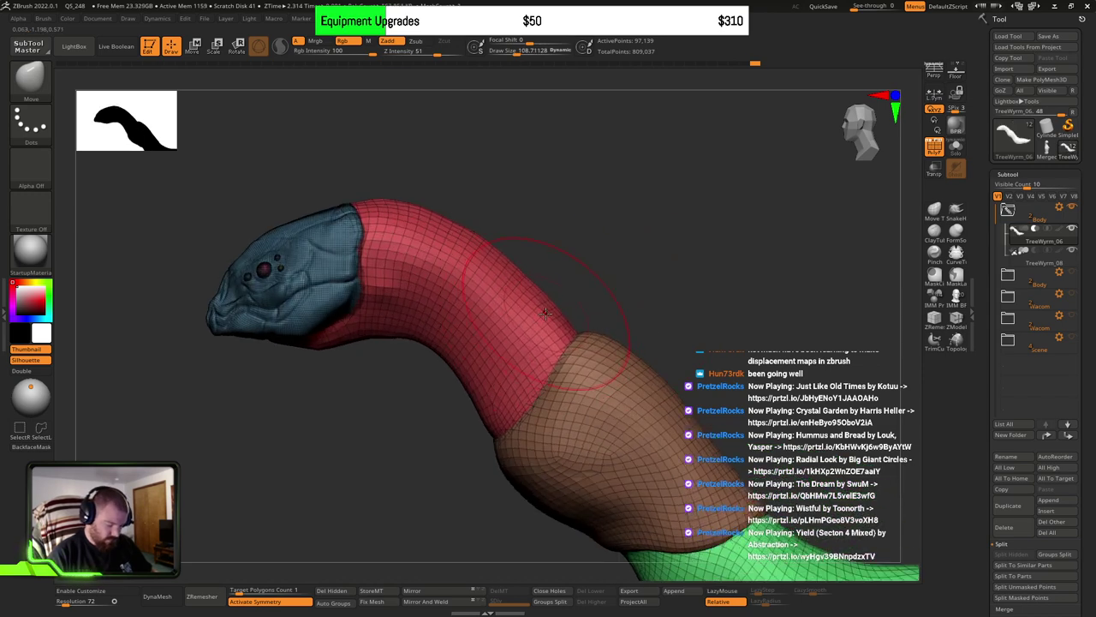
# Step: Hide the red neck polygroup to expose the mid-body's front end
pyautogui.keyDown('ctrl'); pyautogui.moveTo(731, 328); pyautogui.dragTo(726, 337, button='right'); pyautogui.keyUp('ctrl')
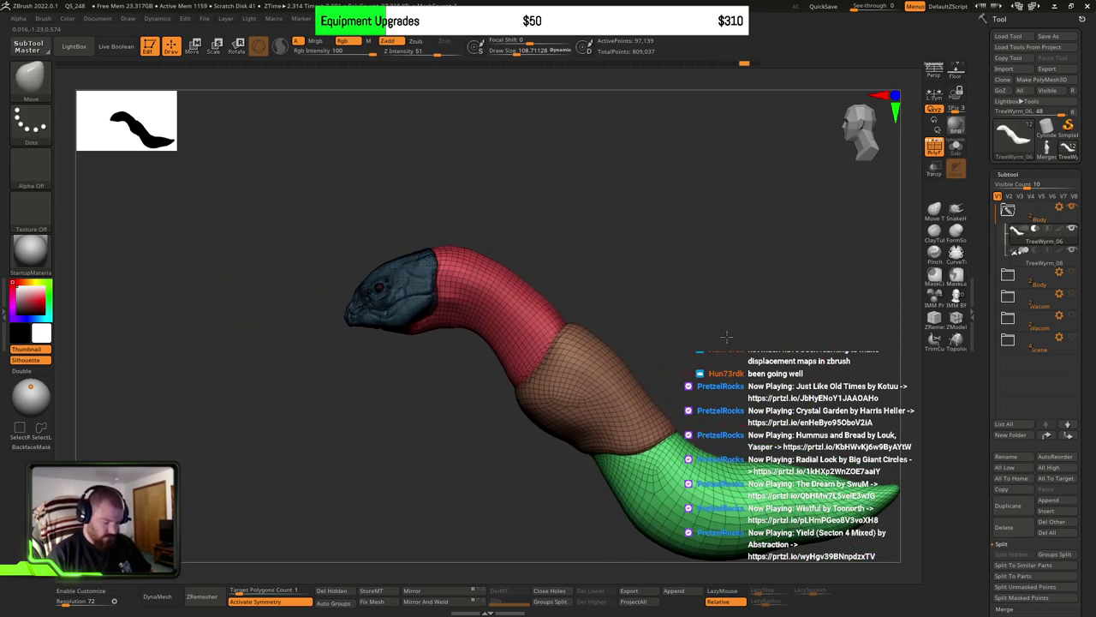
pyautogui.keyDown('ctrl'); pyautogui.keyDown('shift'); pyautogui.click(502, 314); pyautogui.keyUp('shift'); pyautogui.keyUp('ctrl')
pyautogui.keyDown('ctrl'); pyautogui.keyDown('shift'); pyautogui.click(697, 364); pyautogui.keyUp('shift'); pyautogui.keyUp('ctrl')
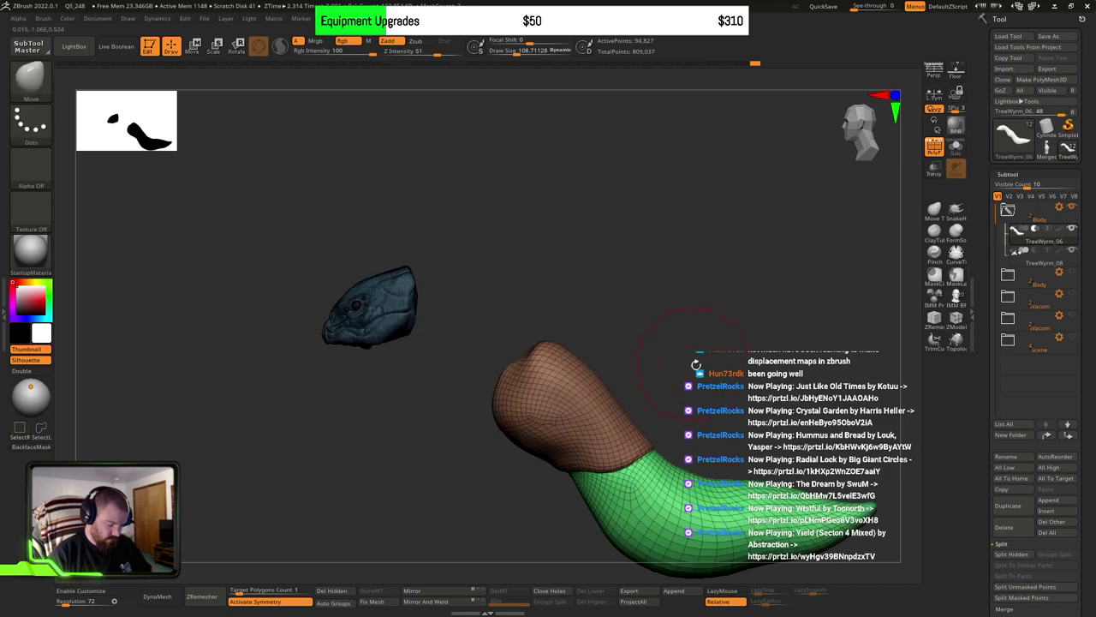
# Step: Show the hidden neck again and adjust its rear edge against the mid-body with a draw size of about 114
pyautogui.keyDown('ctrl'); pyautogui.keyDown('shift'); pyautogui.click(697, 347); pyautogui.keyUp('shift'); pyautogui.keyUp('ctrl')
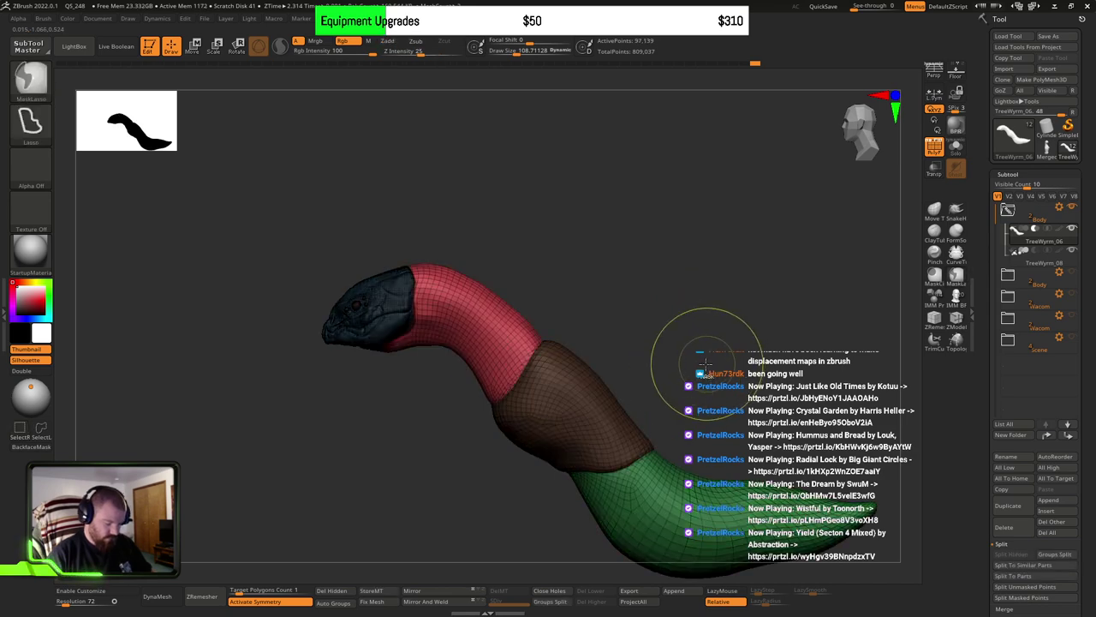
pyautogui.keyDown('ctrl'); pyautogui.moveTo(518, 368); pyautogui.dragTo(511, 349, button='right'); pyautogui.keyUp('ctrl')
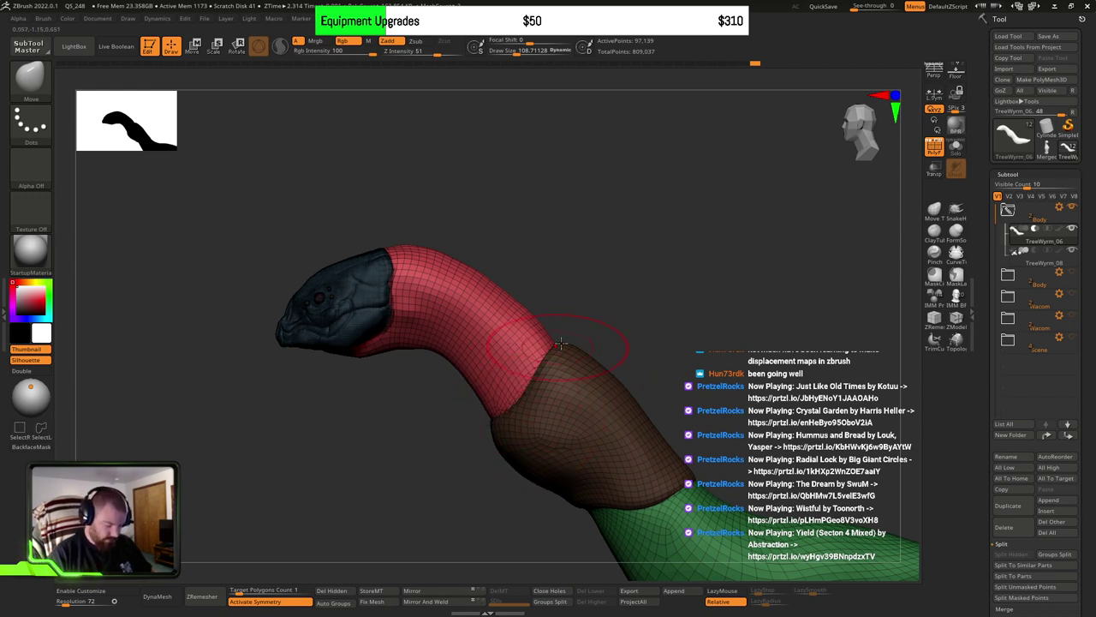
pyautogui.moveTo(551, 345)
pyautogui.mouseDown()
pyautogui.moveTo(540, 322)
pyautogui.moveTo(548, 356)
pyautogui.mouseUp()
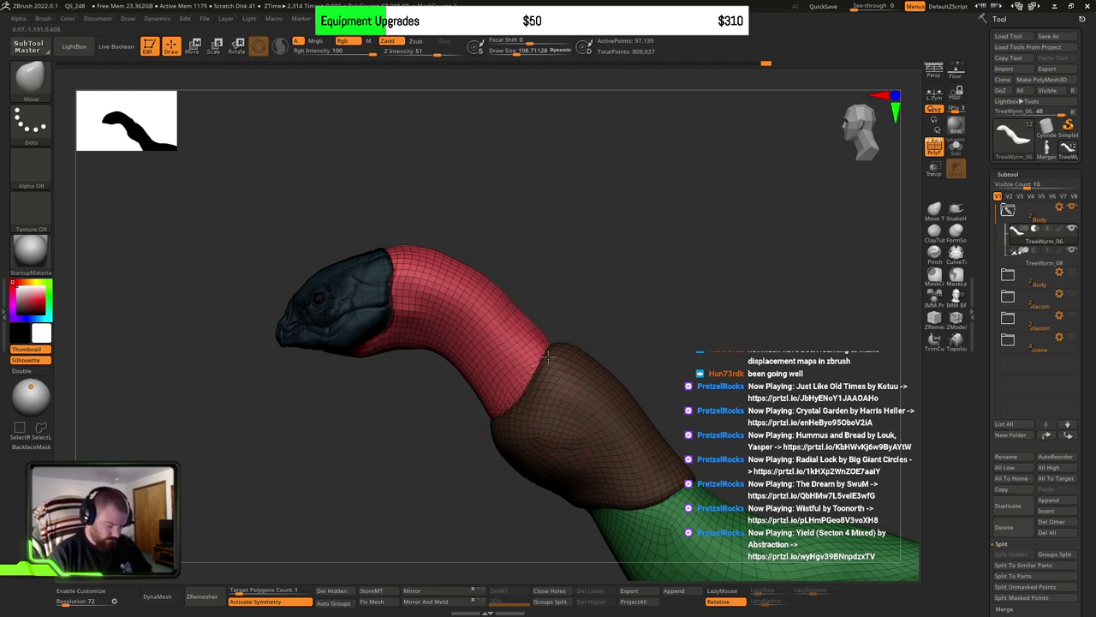
pyautogui.hotkey('ctrl', 'z')
pyautogui.hotkey('ctrl', 'z')
pyautogui.hotkey('ctrl', 'shift', 'z')
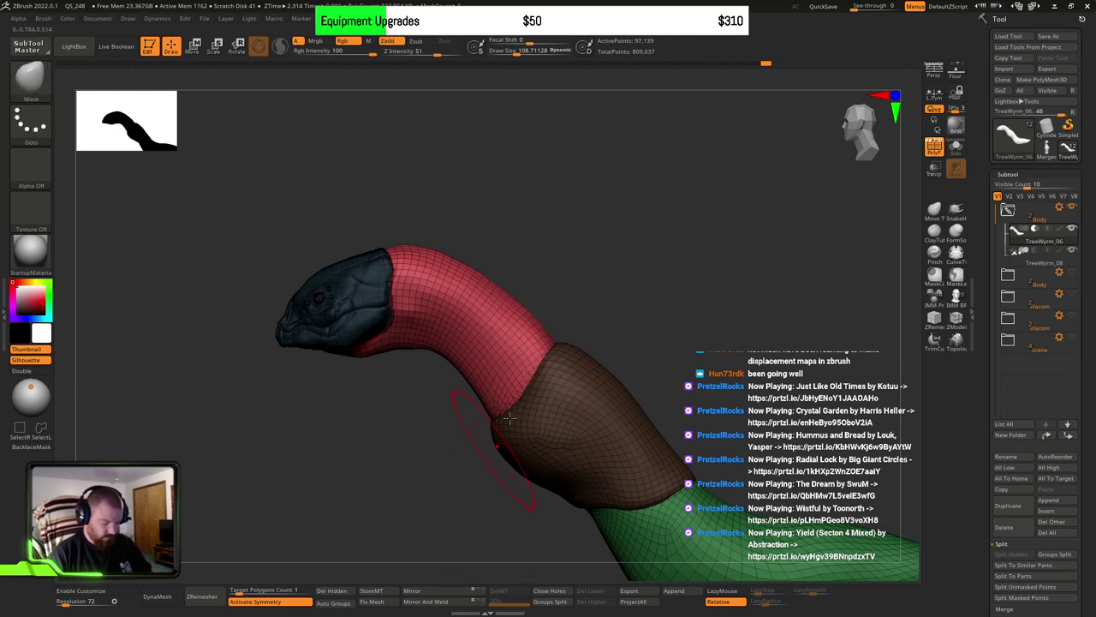
pyautogui.press('s')
pyautogui.moveTo(513, 392); pyautogui.dragTo(517, 392)
pyautogui.moveTo(739, 370)
pyautogui.keyDown('alt'); pyautogui.mouseDown()
pyautogui.moveTo(682, 297)
pyautogui.moveTo(693, 342)
pyautogui.moveTo(692, 355)
pyautogui.moveTo(679, 353)
pyautogui.mouseUp(); pyautogui.keyUp('alt')
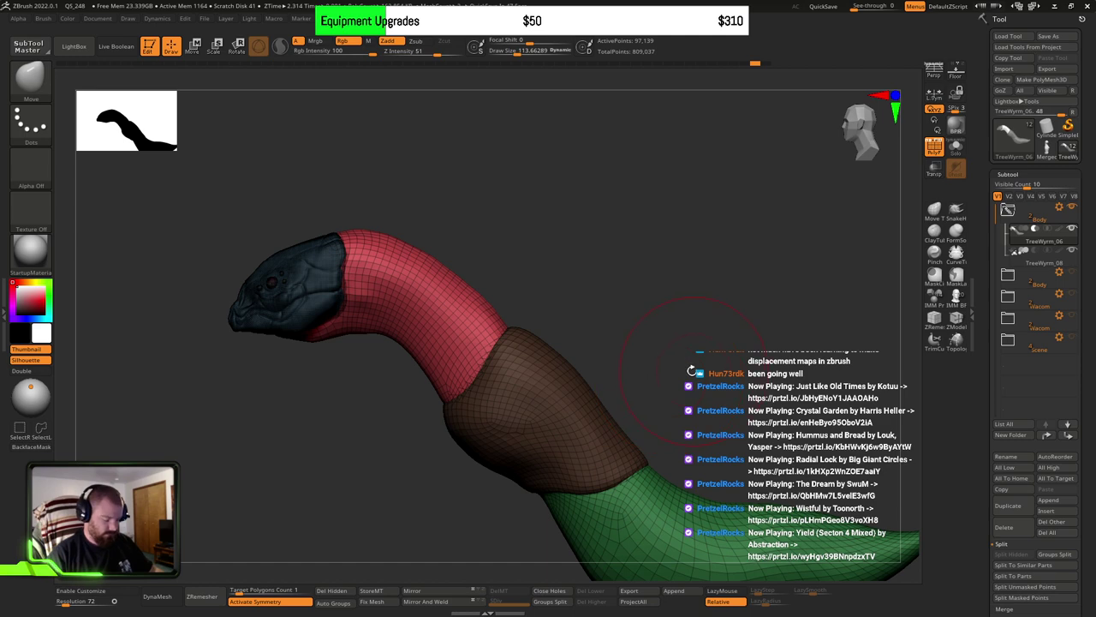
pyautogui.moveTo(692, 370); pyautogui.dragTo(689, 354)
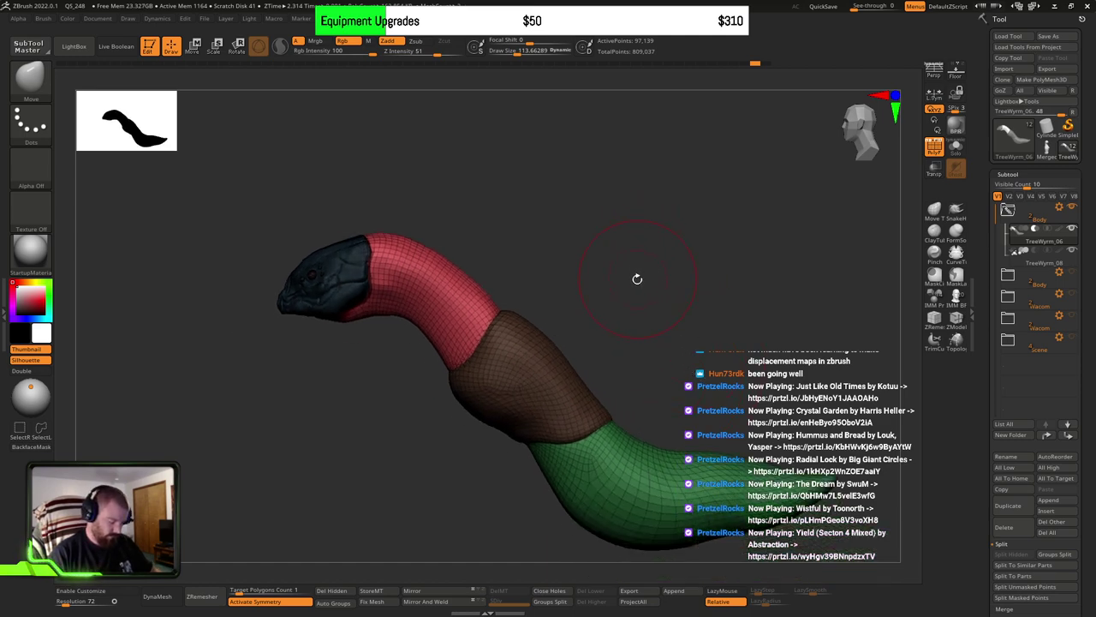
# Step: Mask the head and neck, and move the mid-body and tail forward over the rear of the neck
pyautogui.moveTo(638, 279); pyautogui.dragTo(624, 370)
pyautogui.keyDown('ctrl'); pyautogui.keyDown('shift'); pyautogui.click(537, 381); pyautogui.keyUp('shift'); pyautogui.keyUp('ctrl')
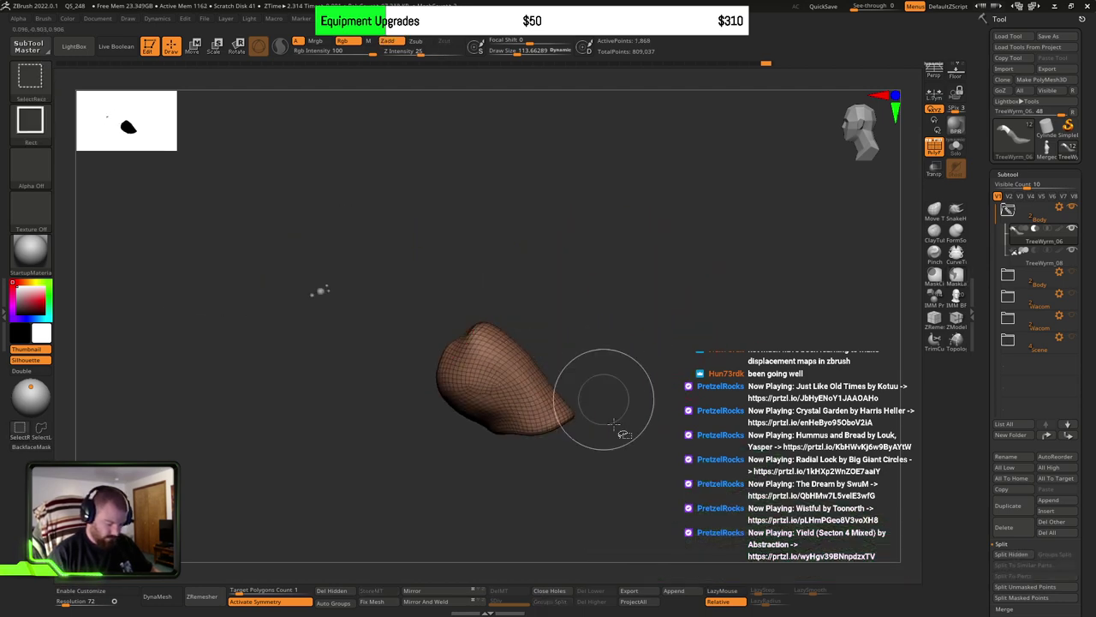
pyautogui.keyDown('ctrl'); pyautogui.keyDown('shift'); pyautogui.click(553, 399); pyautogui.keyUp('shift'); pyautogui.keyUp('ctrl')
pyautogui.keyDown('ctrl'); pyautogui.keyDown('shift'); pyautogui.click(605, 452); pyautogui.keyUp('shift'); pyautogui.keyUp('ctrl')
pyautogui.press('w')
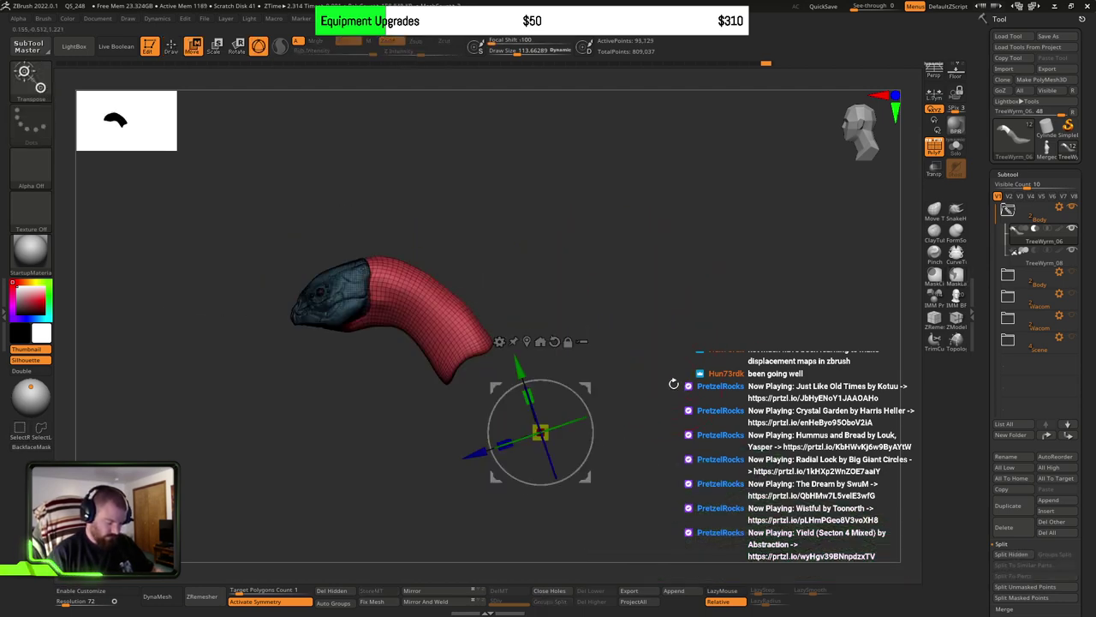
pyautogui.keyDown('ctrl'); pyautogui.keyDown('shift'); pyautogui.click(705, 321); pyautogui.keyUp('shift'); pyautogui.keyUp('ctrl')
pyautogui.hotkey('ctrl', 'z')
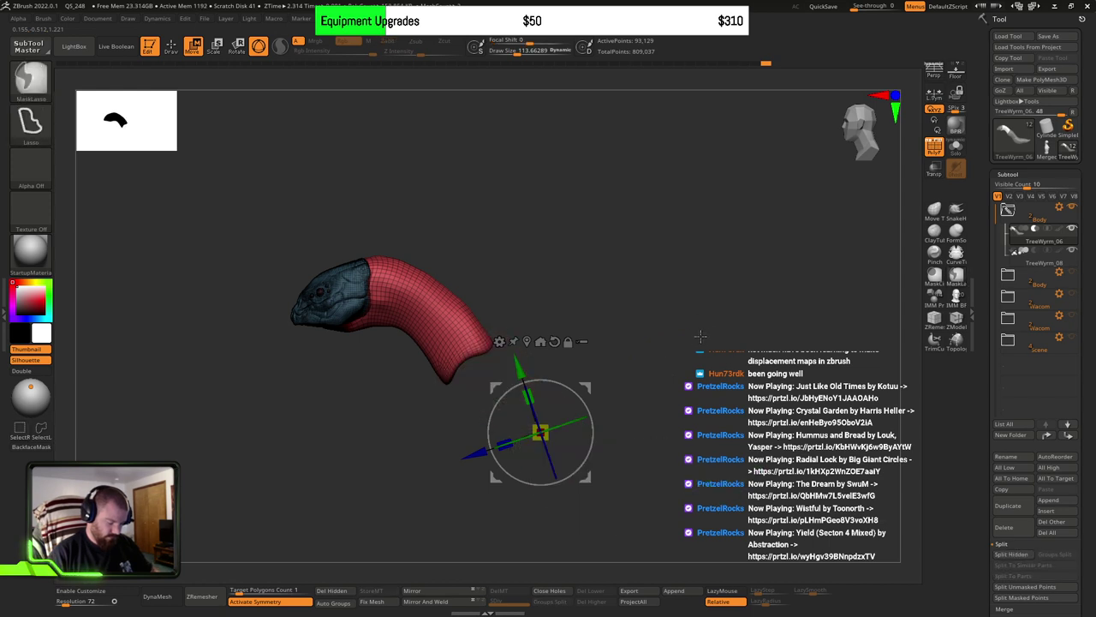
pyautogui.keyDown('ctrl'); pyautogui.click(700, 338); pyautogui.keyUp('ctrl')
pyautogui.keyDown('ctrl'); pyautogui.keyDown('shift'); pyautogui.click(701, 339); pyautogui.keyUp('shift'); pyautogui.keyUp('ctrl')
pyautogui.moveTo(586, 477); pyautogui.dragTo(544, 457)
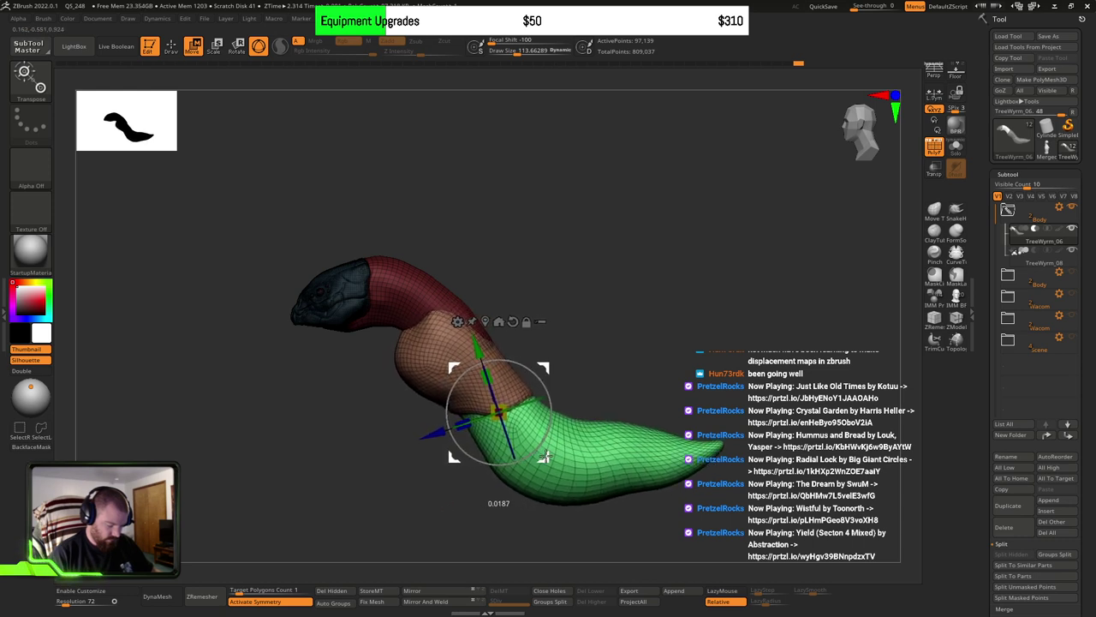
# Step: Invert the mask and add the head to it, leaving only the red neck section editable
pyautogui.press('q')
pyautogui.moveTo(597, 333)
pyautogui.keyDown('alt'); pyautogui.mouseDown()
pyautogui.moveTo(604, 325)
pyautogui.moveTo(604, 340)
pyautogui.moveTo(535, 356)
pyautogui.mouseUp(); pyautogui.keyUp('alt')
pyautogui.keyDown('ctrl'); pyautogui.click(604, 340); pyautogui.keyUp('ctrl')
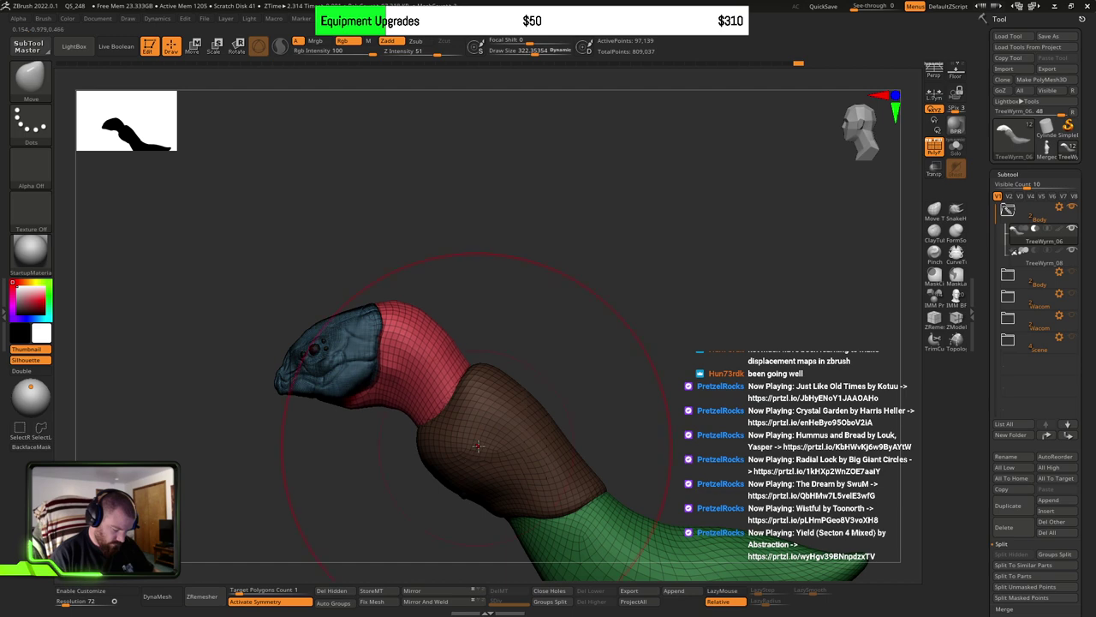
pyautogui.moveTo(477, 444); pyautogui.dragTo(502, 435)
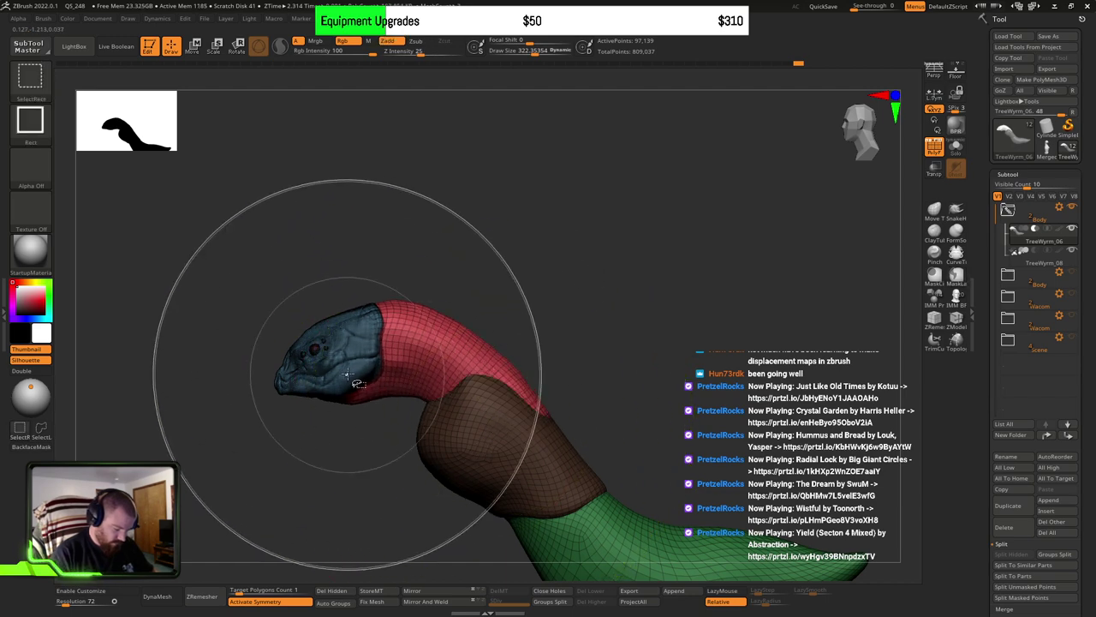
pyautogui.keyDown('ctrl'); pyautogui.keyDown('shift'); pyautogui.click(347, 375); pyautogui.keyUp('shift'); pyautogui.keyUp('ctrl')
pyautogui.keyDown('ctrl'); pyautogui.keyDown('shift'); pyautogui.click(558, 457); pyautogui.keyUp('shift'); pyautogui.keyUp('ctrl')
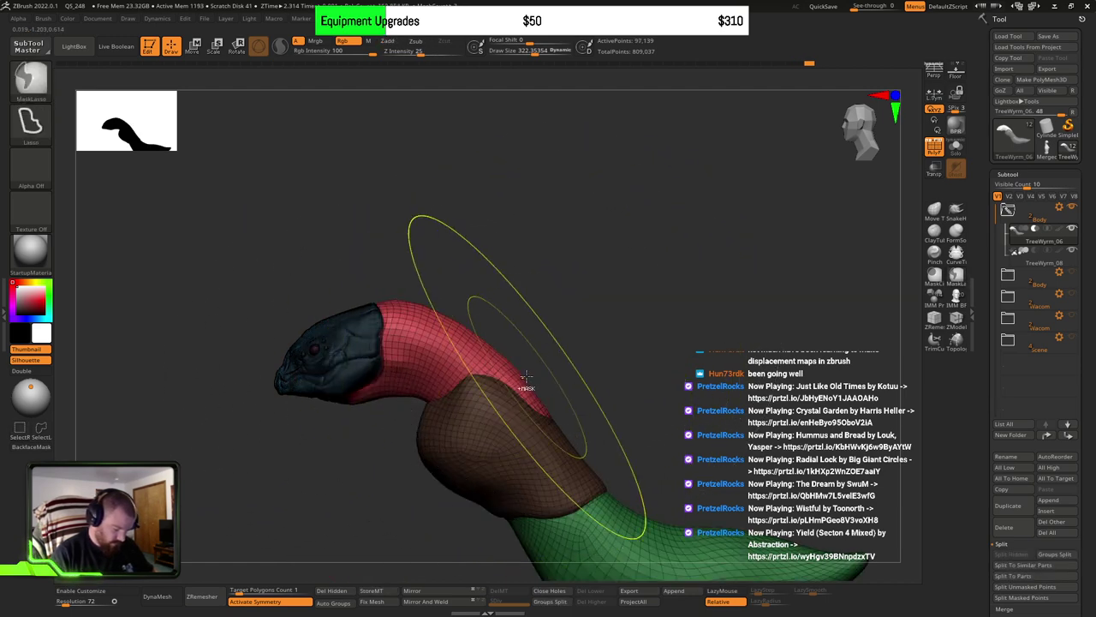
# Step: Reduce the draw size to about 182 and then 135, and pull the rear of the neck inward to fit inside the mid-body's front opening
pyautogui.press('s')
pyautogui.moveTo(489, 426); pyautogui.dragTo(450, 436)
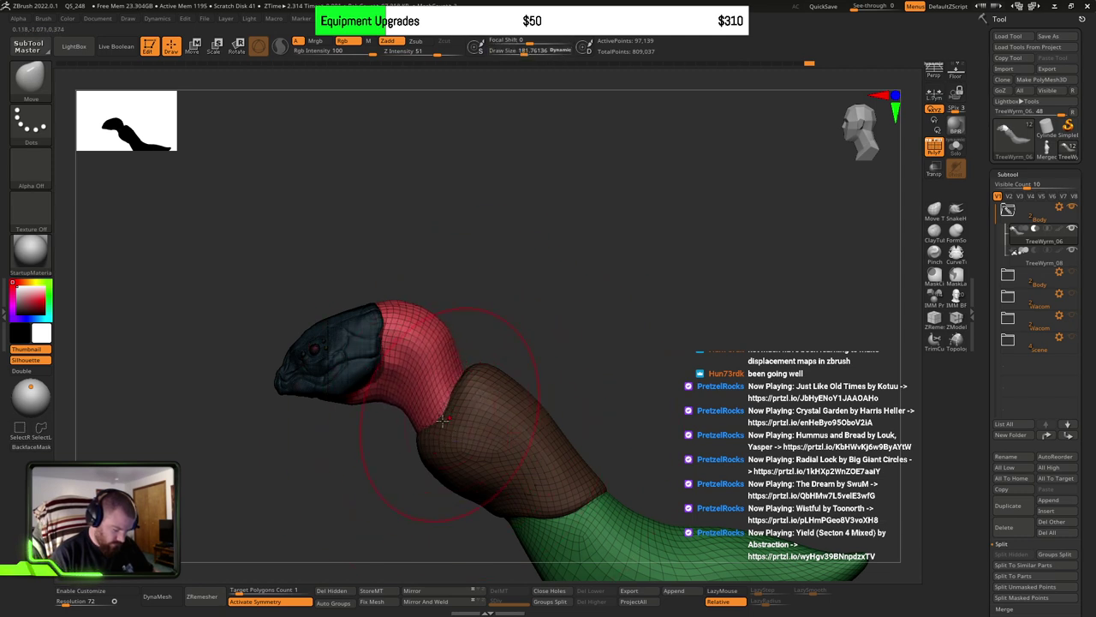
pyautogui.press('s')
pyautogui.moveTo(450, 428); pyautogui.dragTo(436, 429)
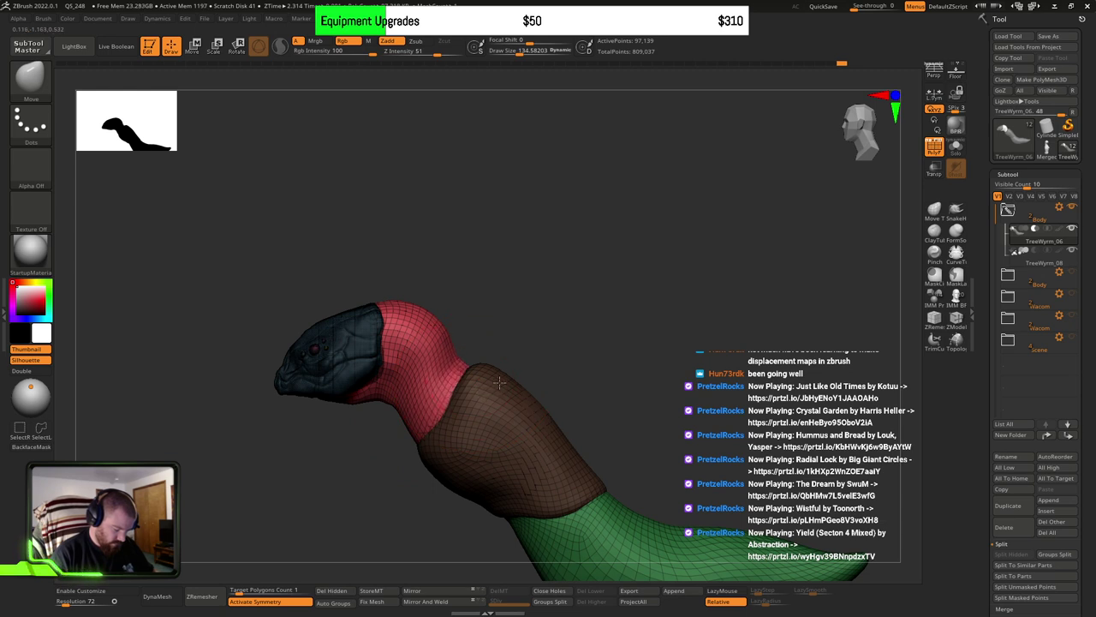
pyautogui.keyDown('ctrl'); pyautogui.moveTo(487, 382); pyautogui.dragTo(489, 397, button='right'); pyautogui.keyUp('ctrl')
pyautogui.moveTo(465, 355); pyautogui.dragTo(456, 379)
pyautogui.keyDown('ctrl'); pyautogui.moveTo(432, 394); pyautogui.dragTo(470, 318, button='right'); pyautogui.keyUp('ctrl')
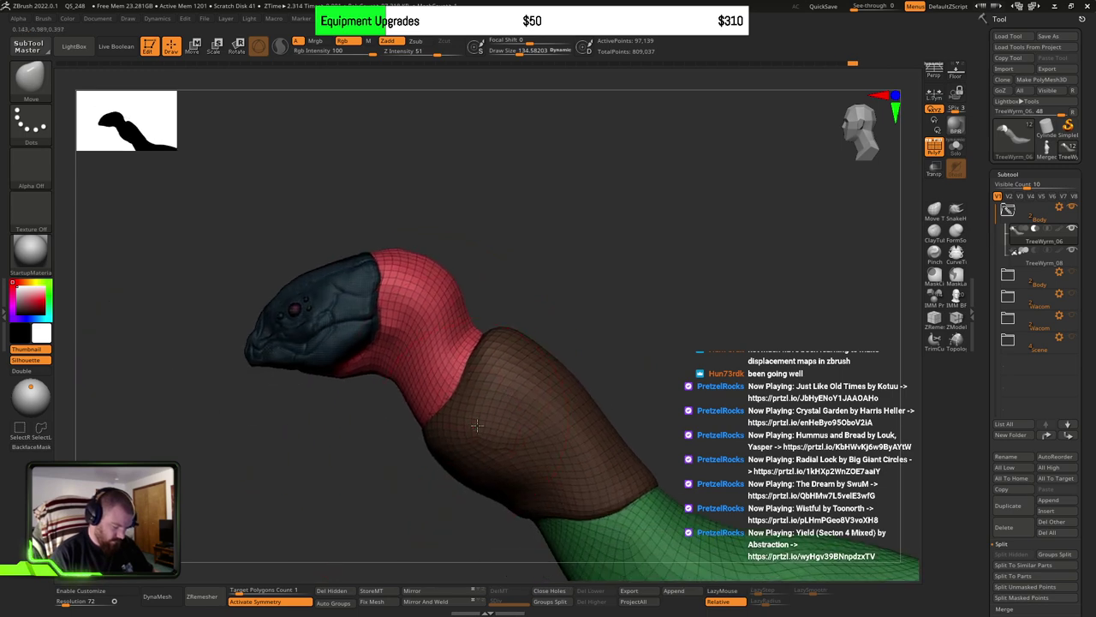
pyautogui.moveTo(330, 411); pyautogui.dragTo(477, 441, button='right')
pyautogui.moveTo(477, 441); pyautogui.dragTo(594, 380)
pyautogui.keyDown('alt'); pyautogui.moveTo(594, 381); pyautogui.dragTo(638, 408, button='right'); pyautogui.keyUp('alt')
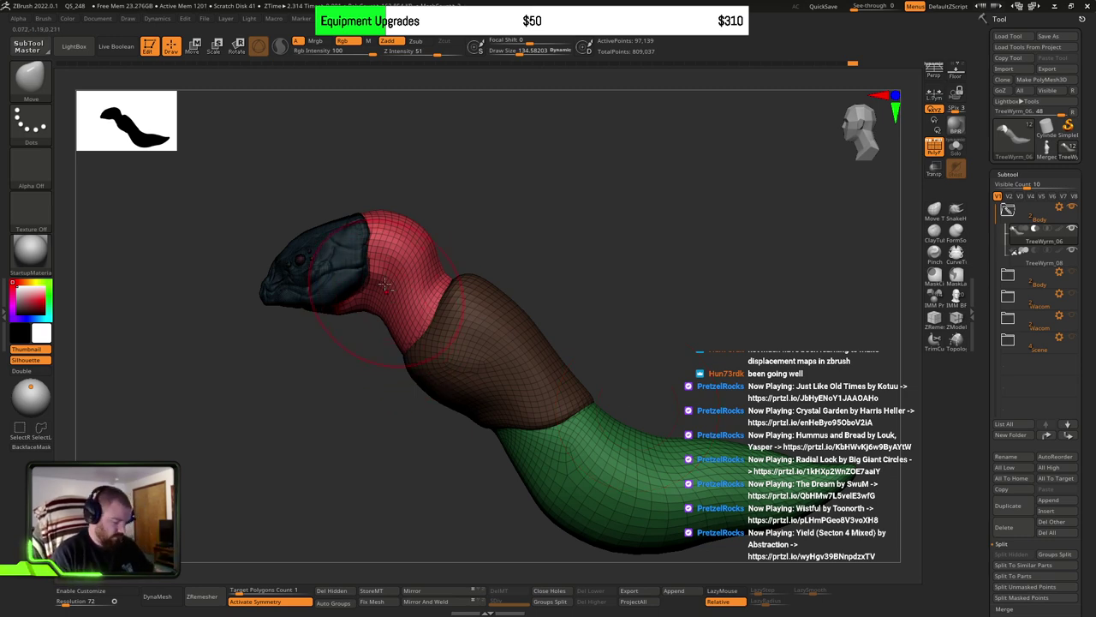
# Step: Set the draw size to about 54, then reshape and smooth the side of the neck just behind the head
pyautogui.keyDown('alt'); pyautogui.moveTo(385, 283); pyautogui.dragTo(363, 241, button='right'); pyautogui.keyUp('alt')
pyautogui.keyDown('ctrl'); pyautogui.moveTo(363, 241); pyautogui.dragTo(416, 377, button='right'); pyautogui.keyUp('ctrl')
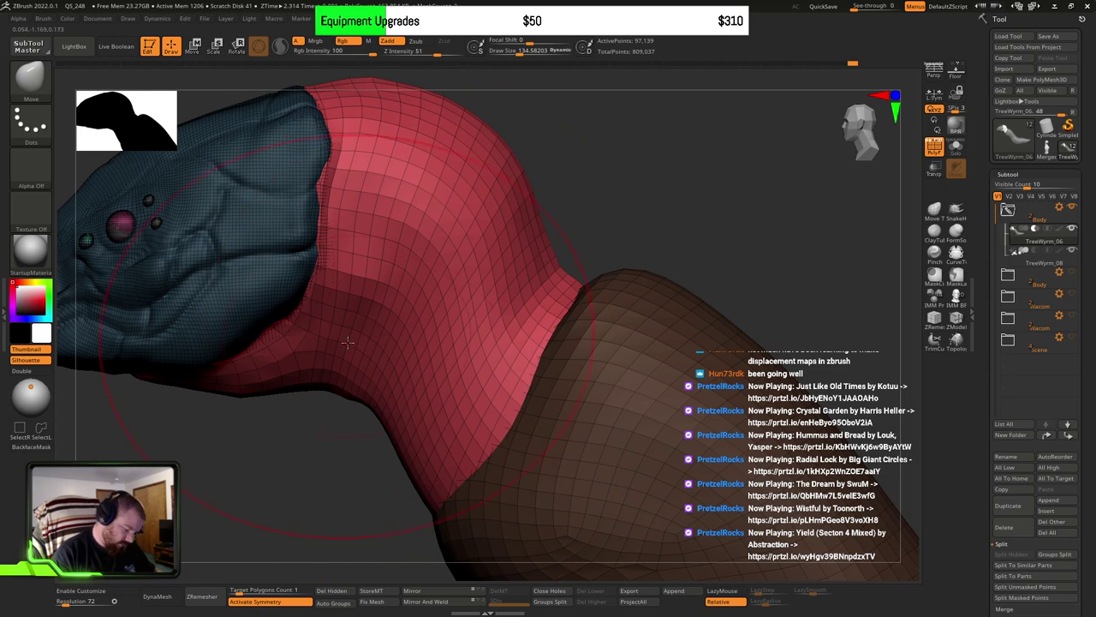
pyautogui.press('s')
pyautogui.moveTo(347, 343); pyautogui.dragTo(353, 342)
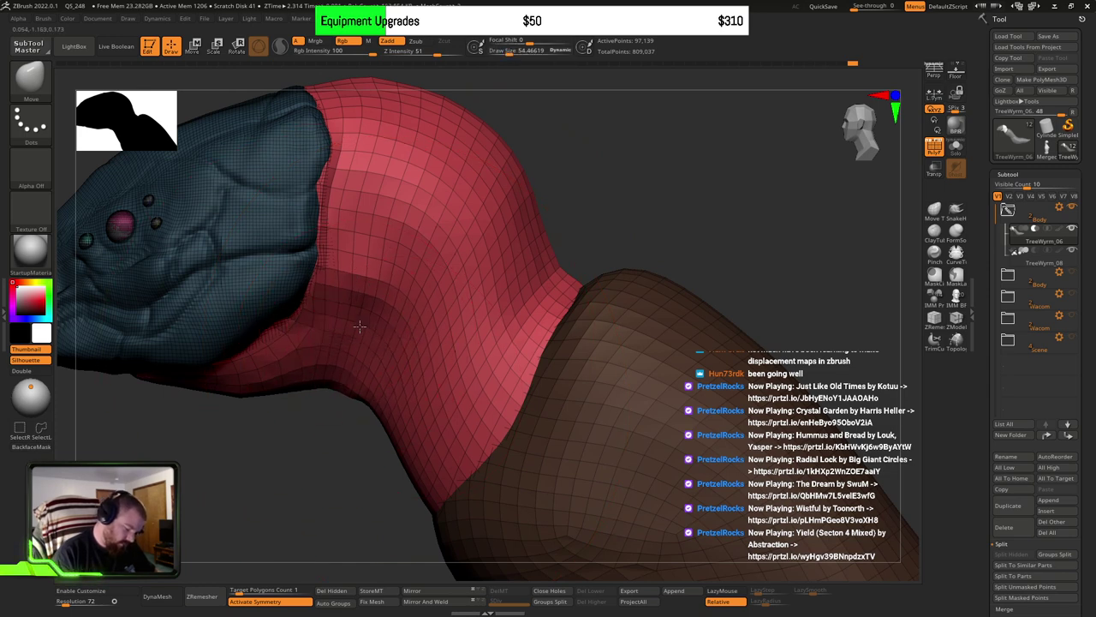
pyautogui.moveTo(378, 279); pyautogui.dragTo(363, 256)
pyautogui.moveTo(334, 265)
pyautogui.mouseDown(button='right')
pyautogui.moveTo(435, 268)
pyautogui.moveTo(389, 271)
pyautogui.mouseUp(button='right')
pyautogui.press('s')
pyautogui.click(373, 277)
pyautogui.keyDown('shift'); pyautogui.moveTo(388, 272); pyautogui.dragTo(325, 330); pyautogui.keyUp('shift')
# Step: Set the draw size to about 69, then shape the neck under the jaw and smooth it beside the head's rear edge
pyautogui.press('s')
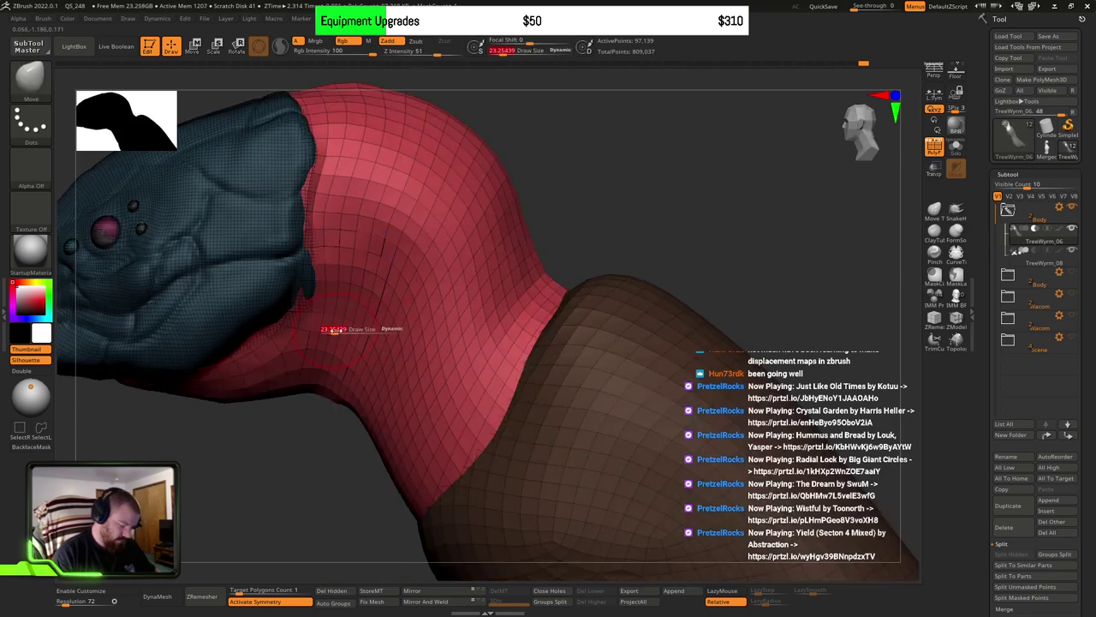
pyautogui.click(340, 331)
pyautogui.moveTo(305, 371)
pyautogui.mouseDown()
pyautogui.moveTo(290, 361)
pyautogui.moveTo(320, 359)
pyautogui.mouseUp()
pyautogui.moveTo(282, 411); pyautogui.dragTo(363, 406)
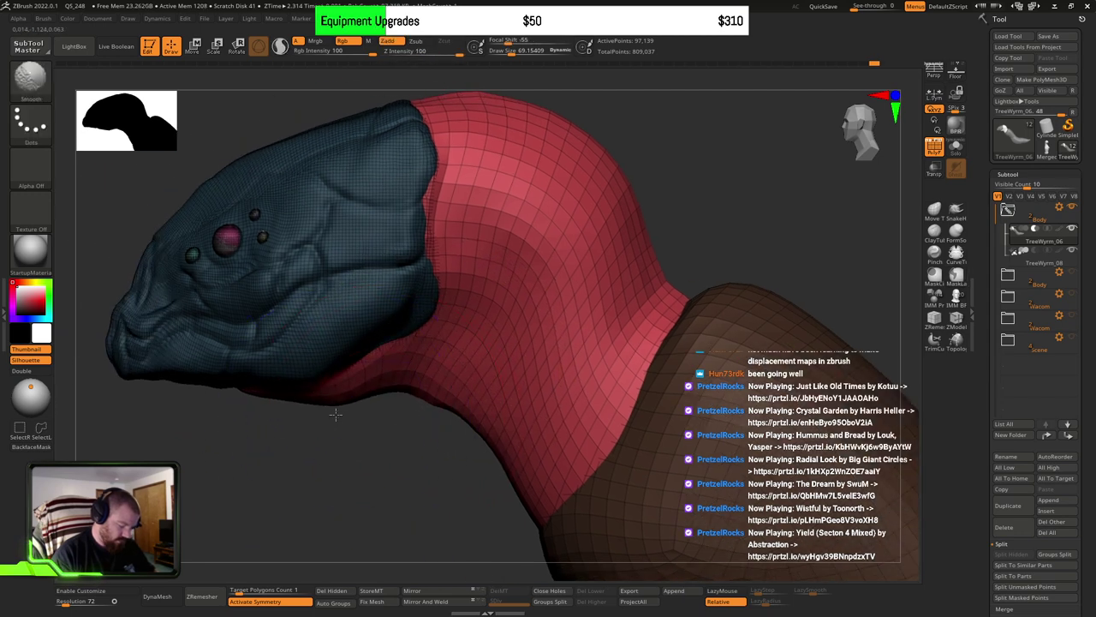
pyautogui.moveTo(403, 372); pyautogui.dragTo(394, 364)
pyautogui.keyDown('shift'); pyautogui.moveTo(437, 317); pyautogui.dragTo(439, 316); pyautogui.keyUp('shift')
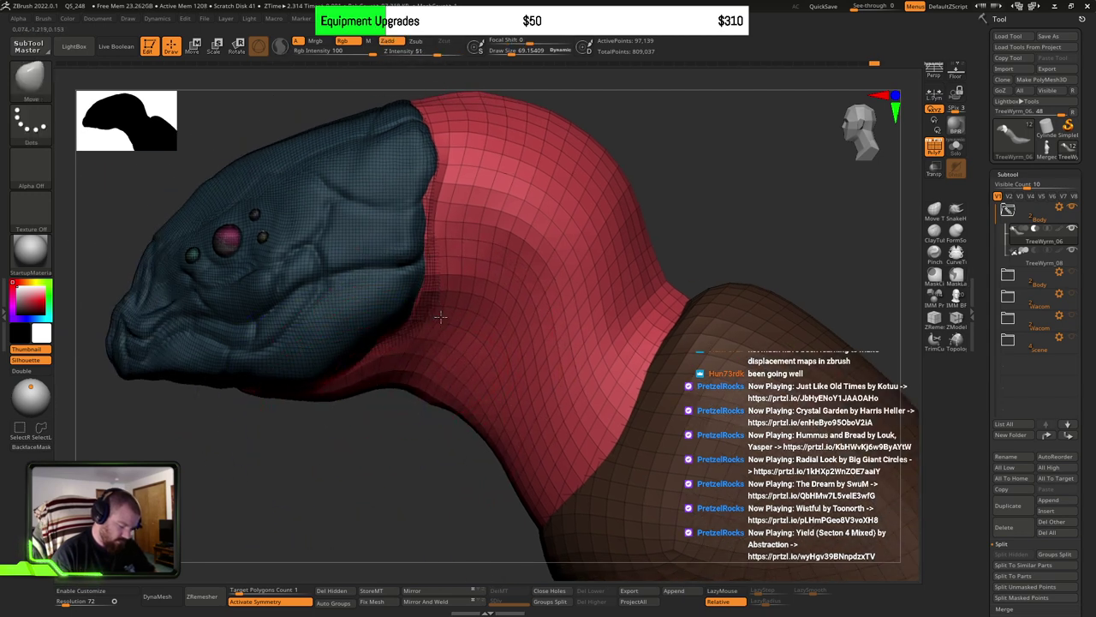
# Step: Try reshaping the middle of the neck's side, and undo the attempt
pyautogui.moveTo(459, 334); pyautogui.dragTo(432, 408, button='right')
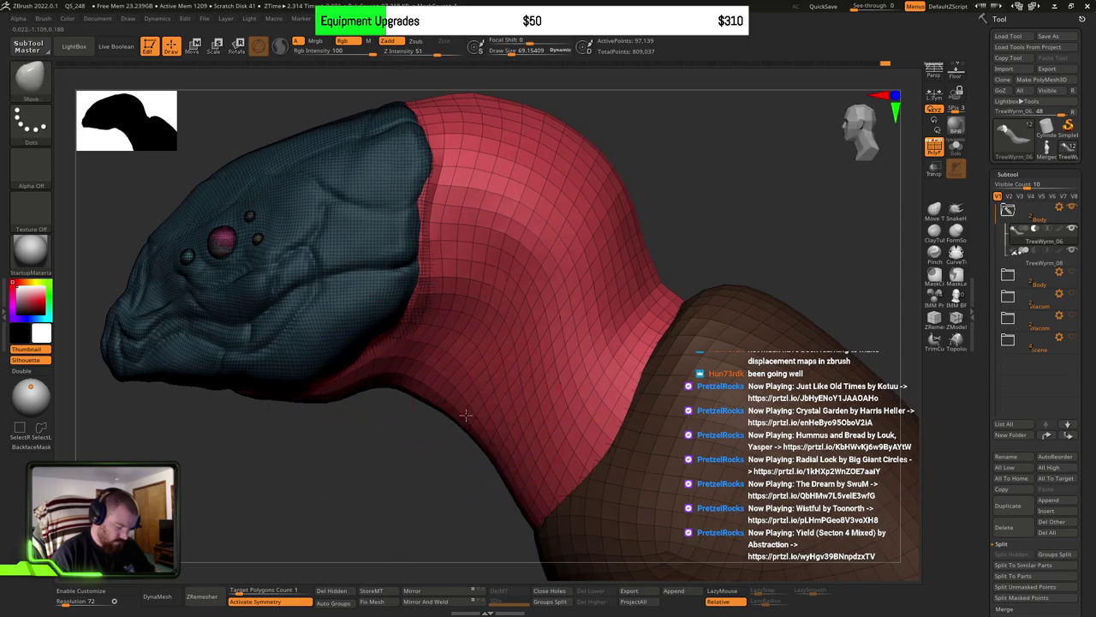
pyautogui.moveTo(482, 363)
pyautogui.mouseDown()
pyautogui.moveTo(470, 376)
pyautogui.moveTo(501, 360)
pyautogui.moveTo(513, 330)
pyautogui.moveTo(504, 315)
pyautogui.mouseUp()
pyautogui.hotkey('ctrl', 'z')
pyautogui.hotkey('ctrl', 'z')
pyautogui.hotkey('ctrl', 'z')
pyautogui.hotkey('ctrl', 'z')
pyautogui.hotkey('ctrl', 'z')
pyautogui.hotkey('ctrl', 'z')
pyautogui.hotkey('ctrl', 'z')
pyautogui.hotkey('ctrl', 'z')
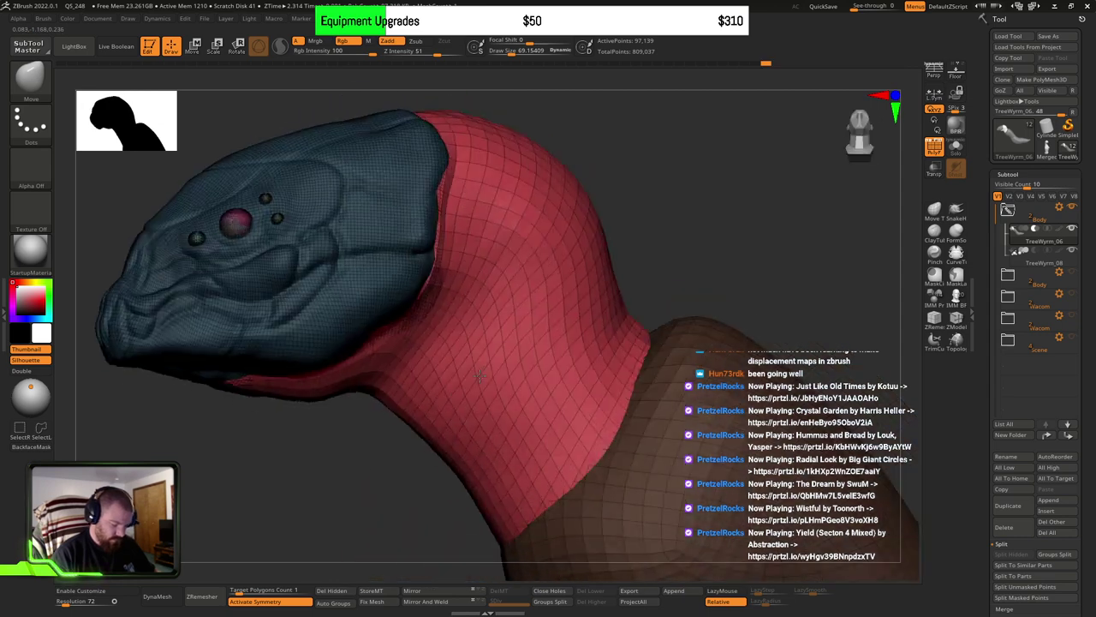
# Step: Carve creases along the neck behind the head with the DamStandard brush at draw size about 33, and turn off the polyframe display
pyautogui.press('b')
pyautogui.press('d')
pyautogui.press('s')
pyautogui.press('s')
pyautogui.moveTo(449, 349); pyautogui.dragTo(435, 349)
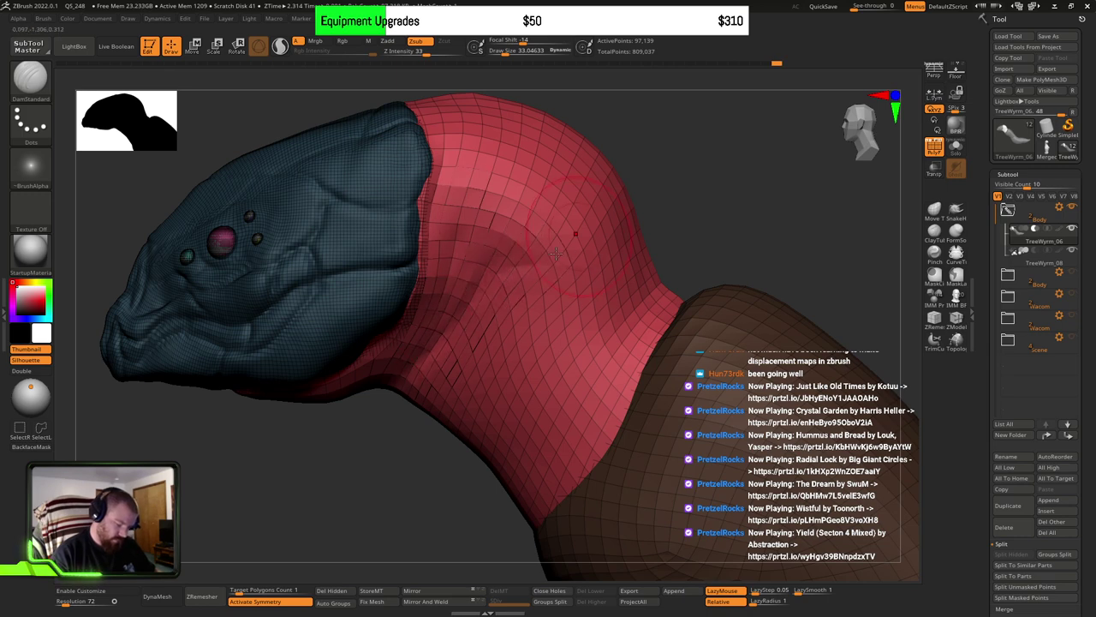
pyautogui.moveTo(632, 328)
pyautogui.mouseDown(button='right')
pyautogui.moveTo(695, 270)
pyautogui.moveTo(660, 390)
pyautogui.mouseUp(button='right')
pyautogui.hotkey('shift', 'f')
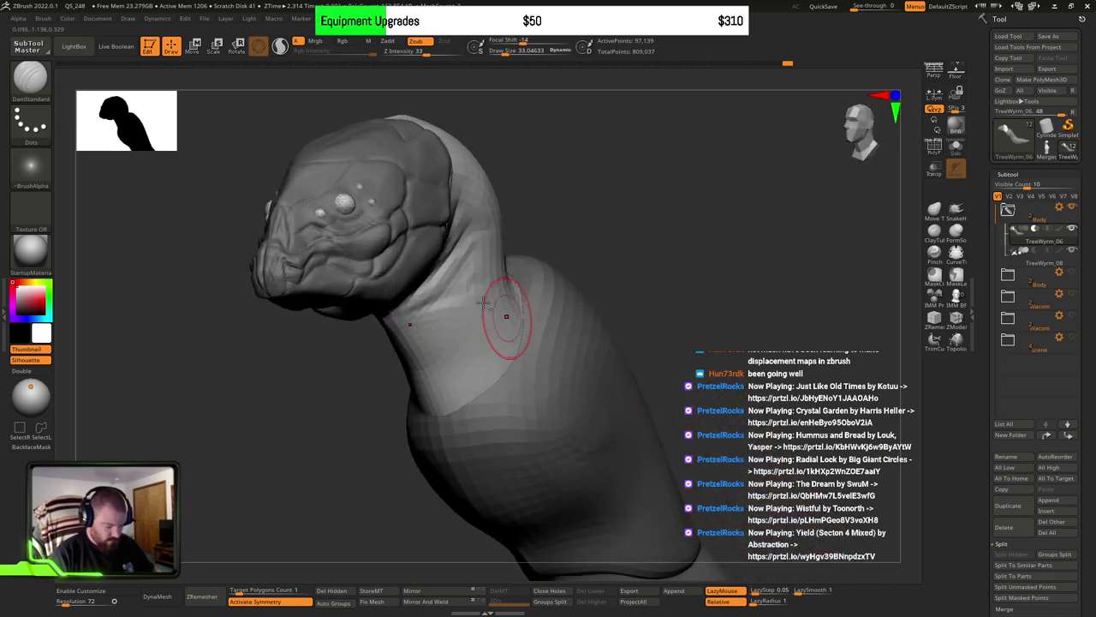
pyautogui.moveTo(420, 248); pyautogui.dragTo(695, 324, button='right')
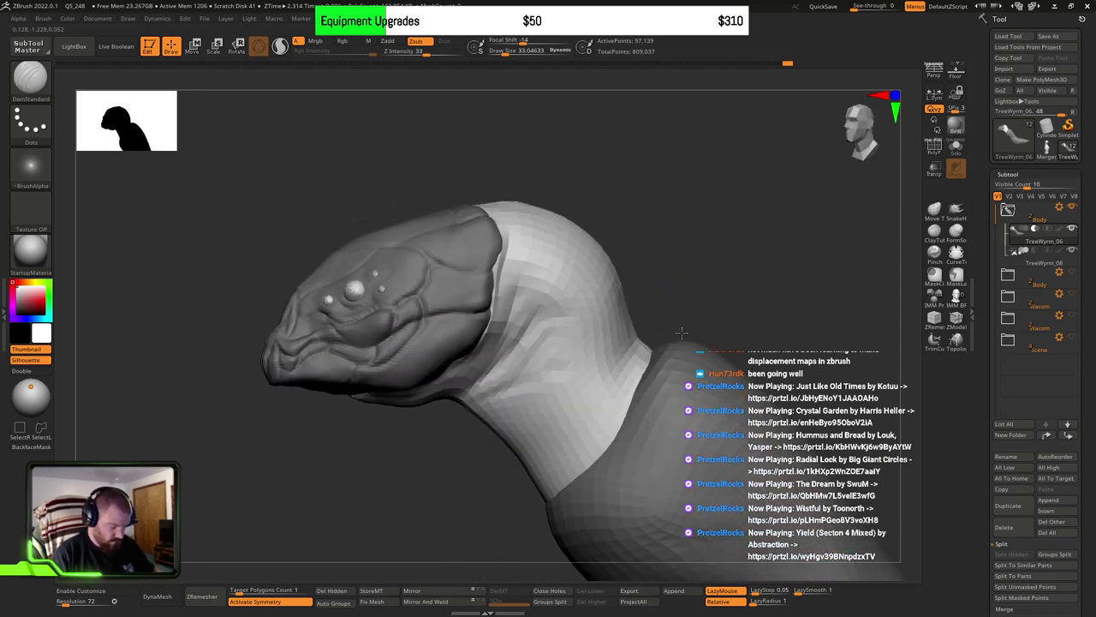
# Step: Isolate the head and ZRemesh it with a target polygon count of 5
pyautogui.keyDown('ctrl'); pyautogui.keyDown('shift'); pyautogui.click(453, 355); pyautogui.keyUp('shift'); pyautogui.keyUp('ctrl')
pyautogui.moveTo(619, 354)
pyautogui.mouseDown(button='right')
pyautogui.moveTo(570, 318)
pyautogui.moveTo(600, 353)
pyautogui.moveTo(597, 386)
pyautogui.mouseUp(button='right')
pyautogui.moveTo(715, 426)
pyautogui.keyDown('alt'); pyautogui.mouseDown(button='right')
pyautogui.moveTo(577, 413)
pyautogui.moveTo(557, 480)
pyautogui.mouseUp(button='right'); pyautogui.keyUp('alt')
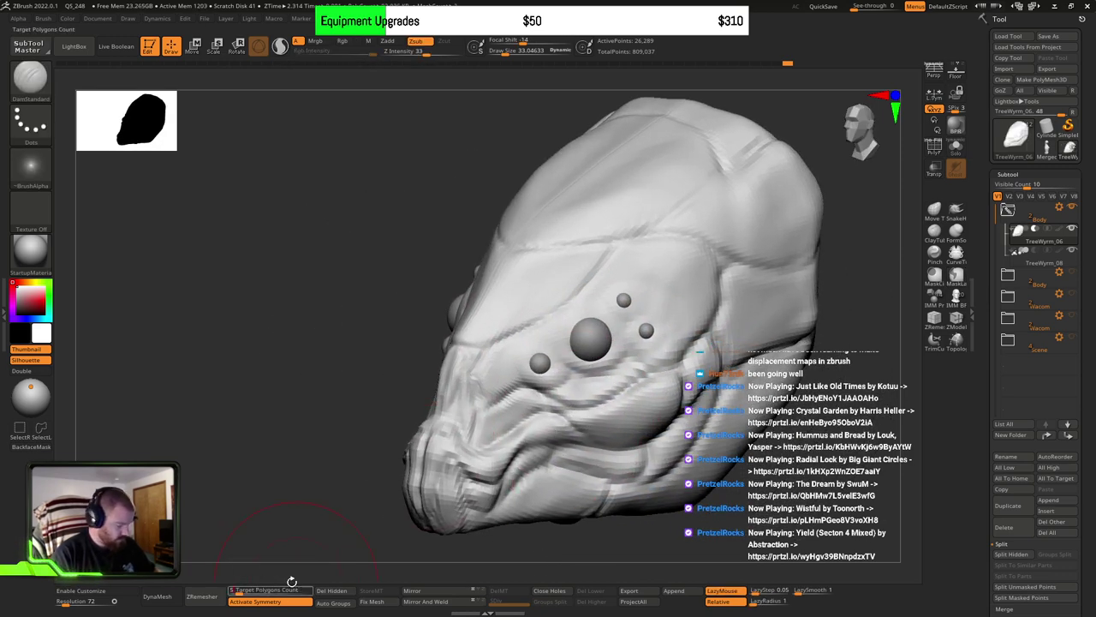
pyautogui.click(202, 596)
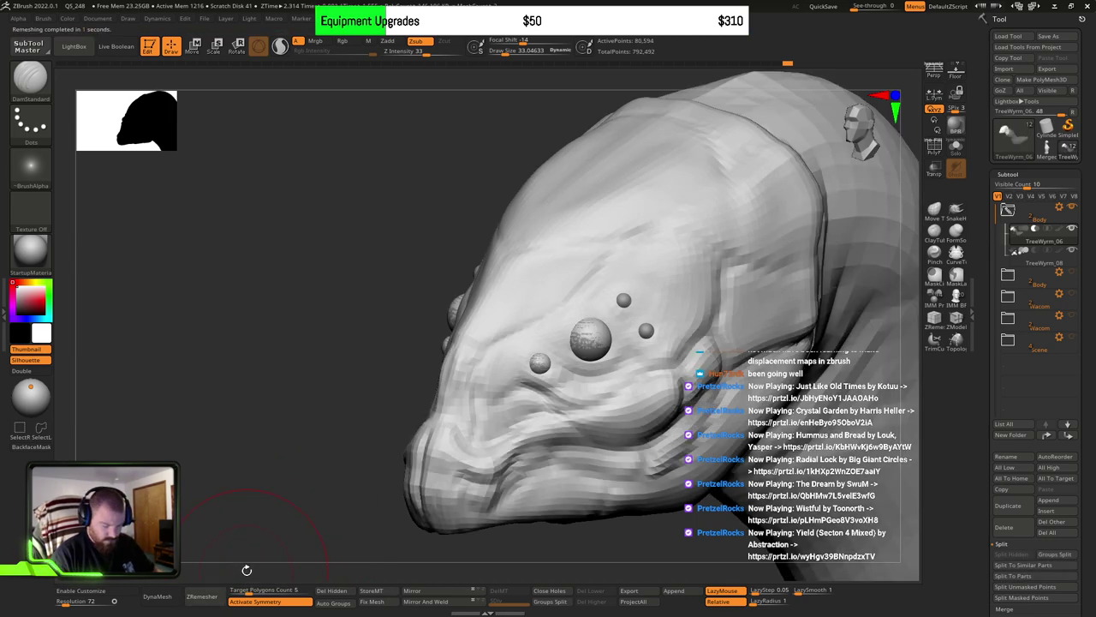
pyautogui.moveTo(246, 569)
pyautogui.mouseDown(button='right')
pyautogui.moveTo(574, 343)
pyautogui.moveTo(624, 381)
pyautogui.moveTo(586, 390)
pyautogui.moveTo(580, 379)
pyautogui.moveTo(651, 437)
pyautogui.moveTo(582, 358)
pyautogui.moveTo(626, 368)
pyautogui.moveTo(737, 317)
pyautogui.moveTo(645, 328)
pyautogui.mouseUp(button='right')
pyautogui.moveTo(741, 405); pyautogui.dragTo(719, 381, button='right')
pyautogui.keyDown('ctrl'); pyautogui.moveTo(415, 318); pyautogui.dragTo(579, 432, button='right'); pyautogui.keyUp('ctrl')
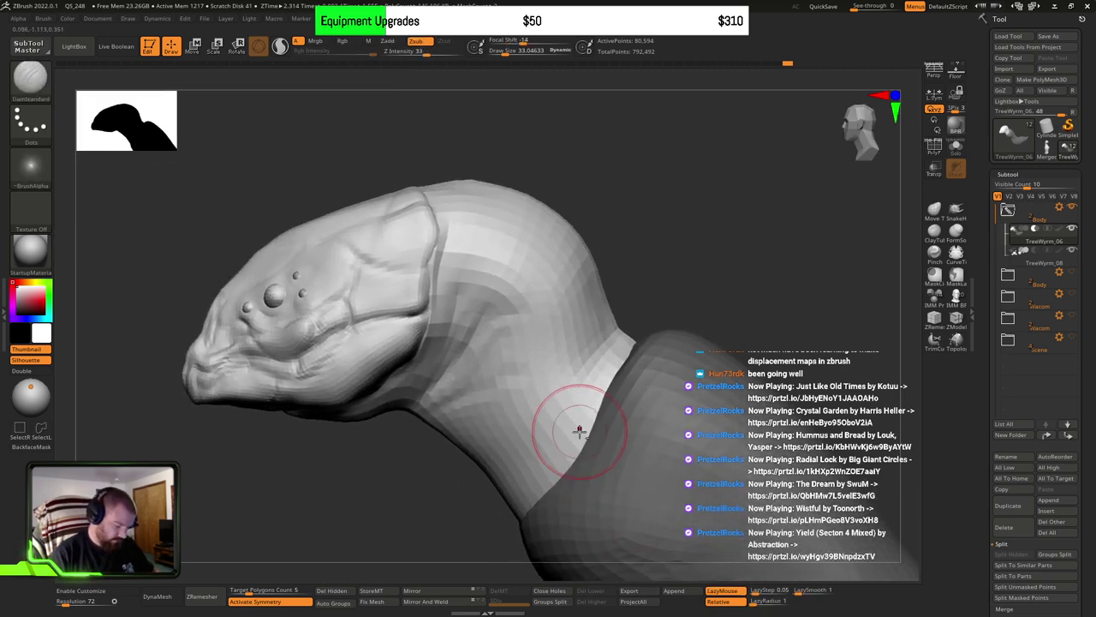
# Step: Mask the head and invert the mask to protect the neck and body while leaving the head editable
pyautogui.moveTo(394, 136)
pyautogui.keyDown('ctrl'); pyautogui.mouseDown()
pyautogui.moveTo(193, 214)
pyautogui.moveTo(162, 462)
pyautogui.moveTo(354, 433)
pyautogui.mouseUp(); pyautogui.keyUp('ctrl')
pyautogui.keyDown('ctrl'); pyautogui.moveTo(481, 316); pyautogui.dragTo(483, 313); pyautogui.keyUp('ctrl')
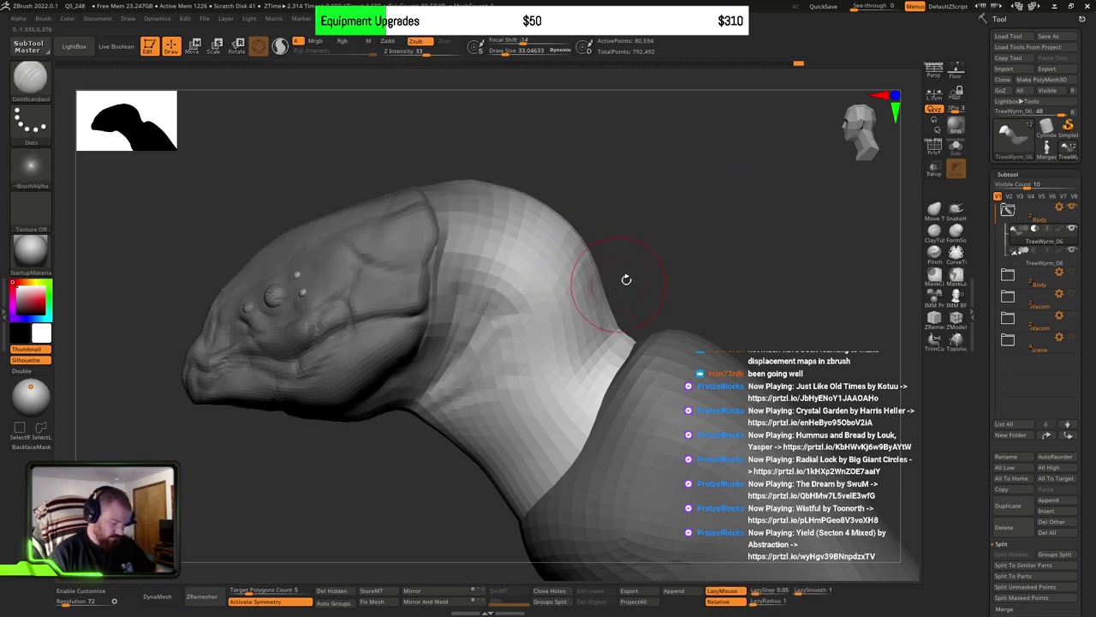
pyautogui.keyDown('ctrl'); pyautogui.click(706, 232); pyautogui.keyUp('ctrl')
pyautogui.moveTo(787, 288)
pyautogui.mouseDown()
pyautogui.moveTo(775, 276)
pyautogui.moveTo(800, 269)
pyautogui.moveTo(891, 445)
pyautogui.moveTo(411, 397)
pyautogui.moveTo(416, 185)
pyautogui.moveTo(428, 190)
pyautogui.mouseUp()
pyautogui.moveTo(514, 311)
pyautogui.keyDown('alt'); pyautogui.mouseDown(button='right')
pyautogui.moveTo(594, 438)
pyautogui.moveTo(569, 390)
pyautogui.mouseUp(button='right'); pyautogui.keyUp('alt')
# Step: Position the transform gizmo at the base of the head and tilt the unmasked head slightly downward
pyautogui.press('w')
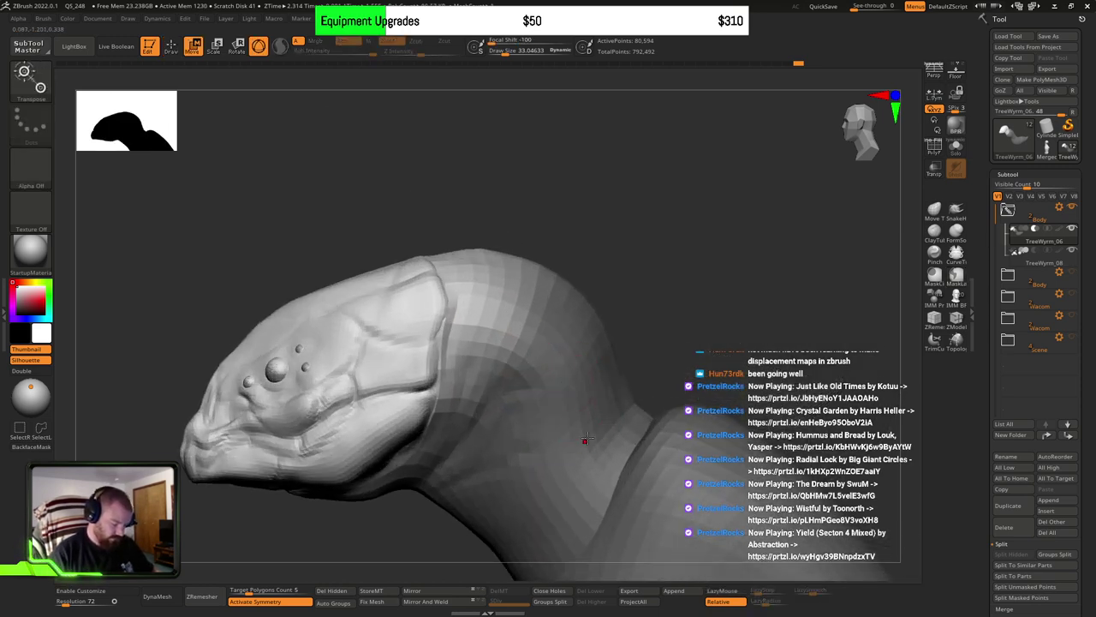
pyautogui.press('f')
pyautogui.moveTo(531, 452); pyautogui.dragTo(419, 228)
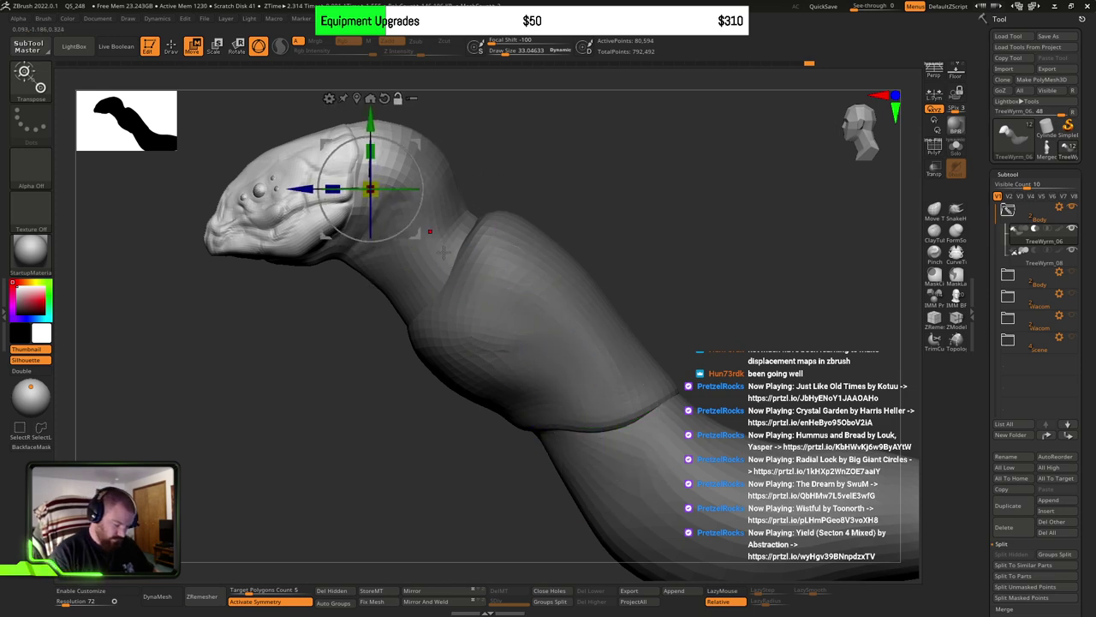
pyautogui.keyDown('alt'); pyautogui.moveTo(441, 253); pyautogui.dragTo(557, 366, button='right'); pyautogui.keyUp('alt')
pyautogui.moveTo(493, 313); pyautogui.dragTo(646, 376)
pyautogui.keyDown('ctrl'); pyautogui.moveTo(646, 376); pyautogui.dragTo(670, 392, button='right'); pyautogui.keyUp('ctrl')
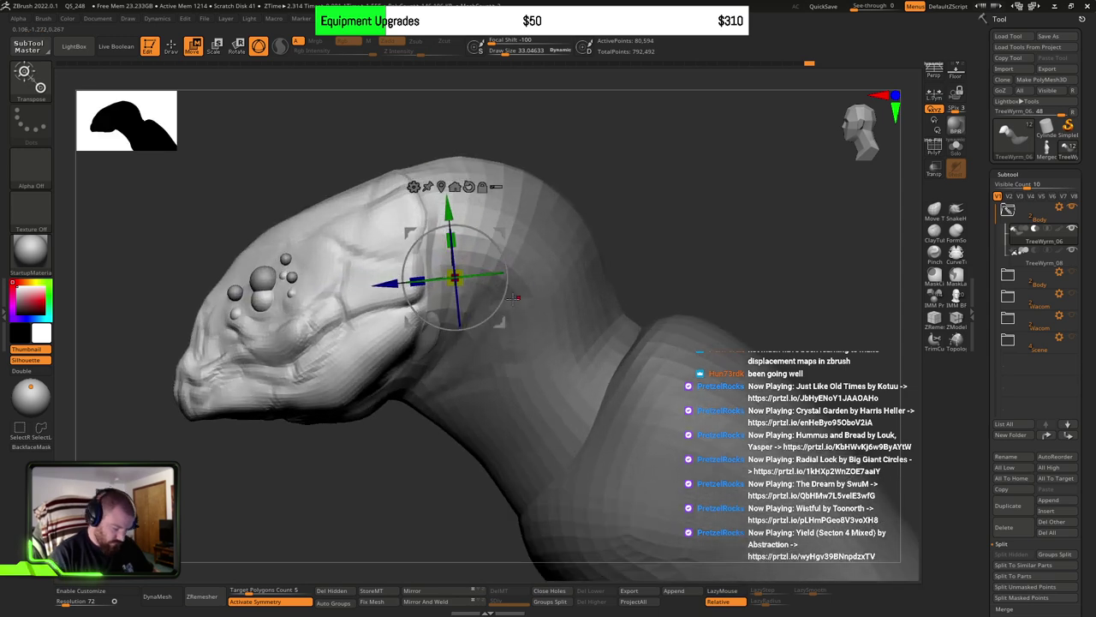
pyautogui.moveTo(514, 297); pyautogui.dragTo(511, 301)
pyautogui.moveTo(545, 190); pyautogui.dragTo(532, 235, button='right')
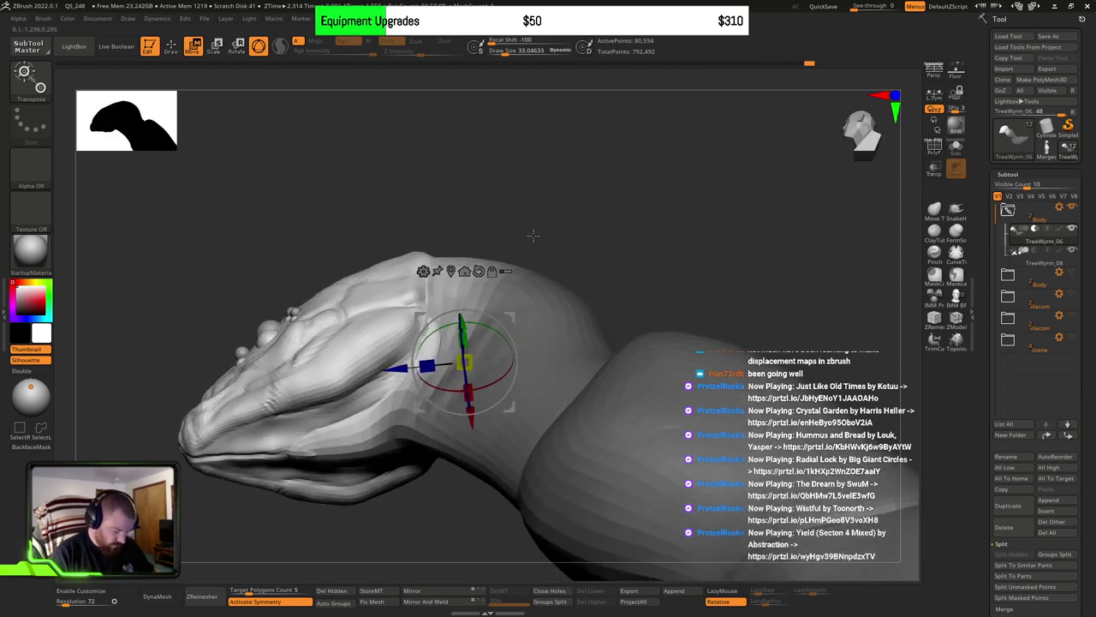
# Step: Leave the transform gizmo for drawing mode and clear the mask from the tree wyrm
pyautogui.moveTo(533, 235); pyautogui.dragTo(511, 306)
pyautogui.moveTo(509, 344); pyautogui.dragTo(543, 350, button='right')
pyautogui.keyDown('ctrl'); pyautogui.moveTo(708, 350); pyautogui.dragTo(708, 296, button='right'); pyautogui.keyUp('ctrl')
pyautogui.keyDown('alt'); pyautogui.moveTo(741, 330); pyautogui.dragTo(693, 294, button='right'); pyautogui.keyUp('alt')
pyautogui.moveTo(694, 294)
pyautogui.mouseDown()
pyautogui.moveTo(676, 399)
pyautogui.moveTo(732, 333)
pyautogui.moveTo(651, 331)
pyautogui.moveTo(668, 320)
pyautogui.mouseUp()
pyautogui.keyDown('ctrl'); pyautogui.moveTo(668, 320); pyautogui.dragTo(682, 353, button='right'); pyautogui.keyUp('ctrl')
pyautogui.press('q')
pyautogui.keyDown('ctrl'); pyautogui.moveTo(660, 343); pyautogui.dragTo(681, 352); pyautogui.keyUp('ctrl')
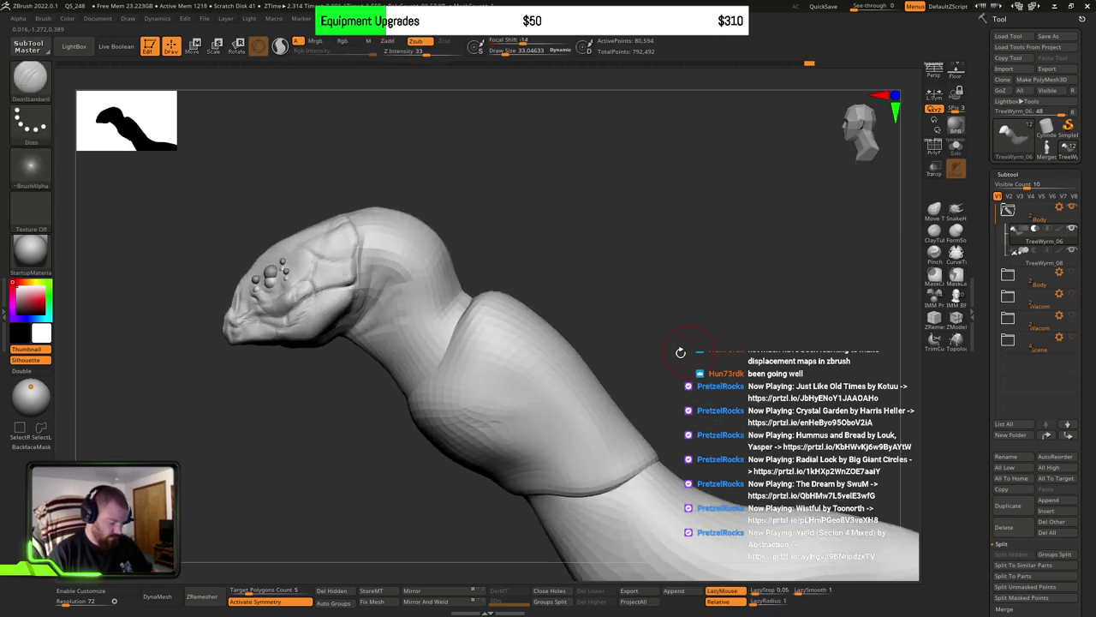
# Step: Select the Move brush and mask everything except the neck segment by isolating the neck and restoring the full model
pyautogui.moveTo(576, 324)
pyautogui.keyDown('alt'); pyautogui.mouseDown(button='right')
pyautogui.moveTo(588, 331)
pyautogui.moveTo(532, 408)
pyautogui.mouseUp(button='right'); pyautogui.keyUp('alt')
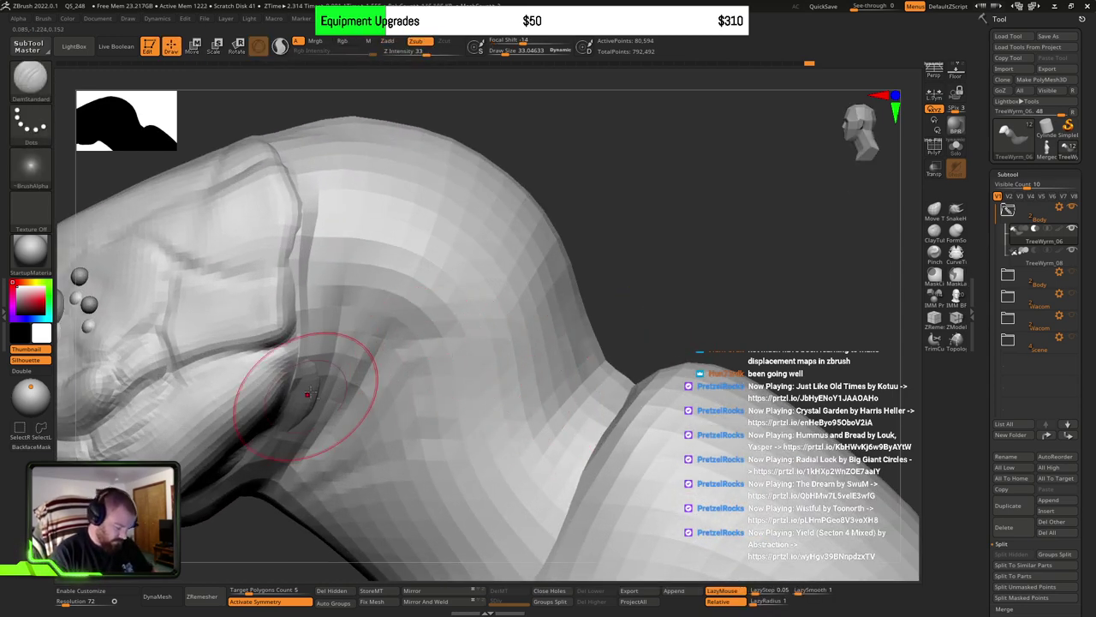
pyautogui.moveTo(304, 390); pyautogui.dragTo(325, 378, button='right')
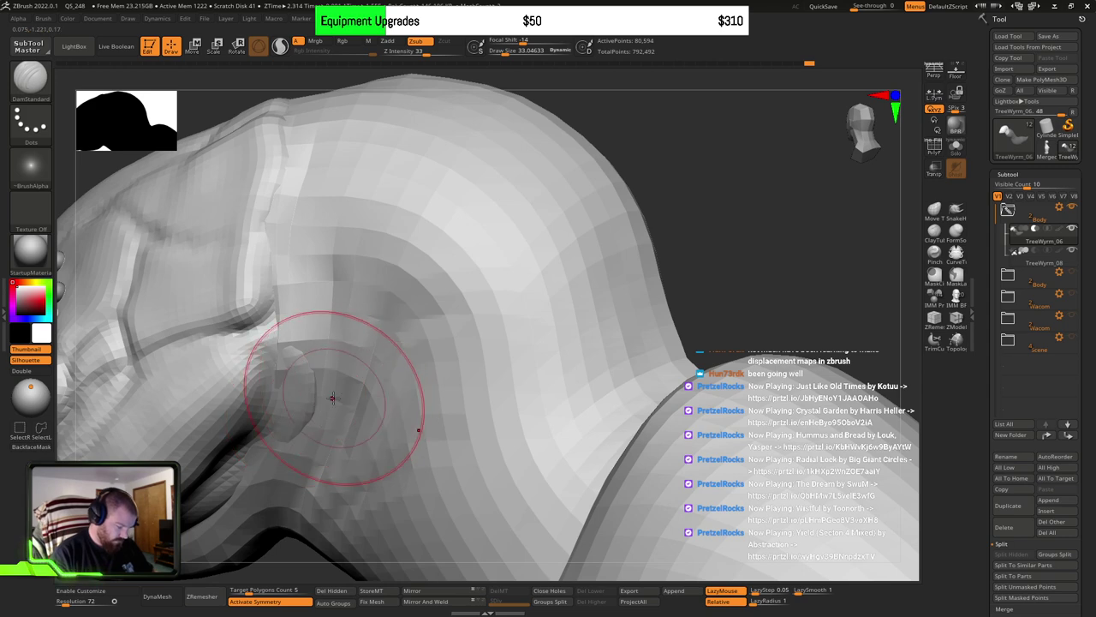
pyautogui.press('b')
pyautogui.press('m')
pyautogui.press('v')
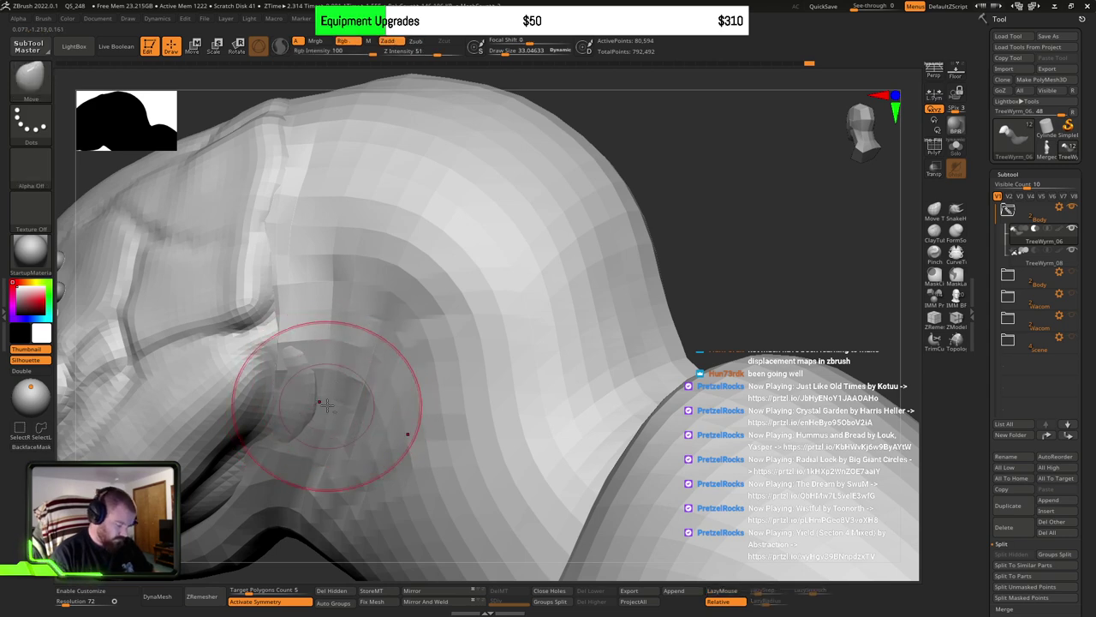
pyautogui.press('ctrl')
pyautogui.hotkey('ctrl', 'a')
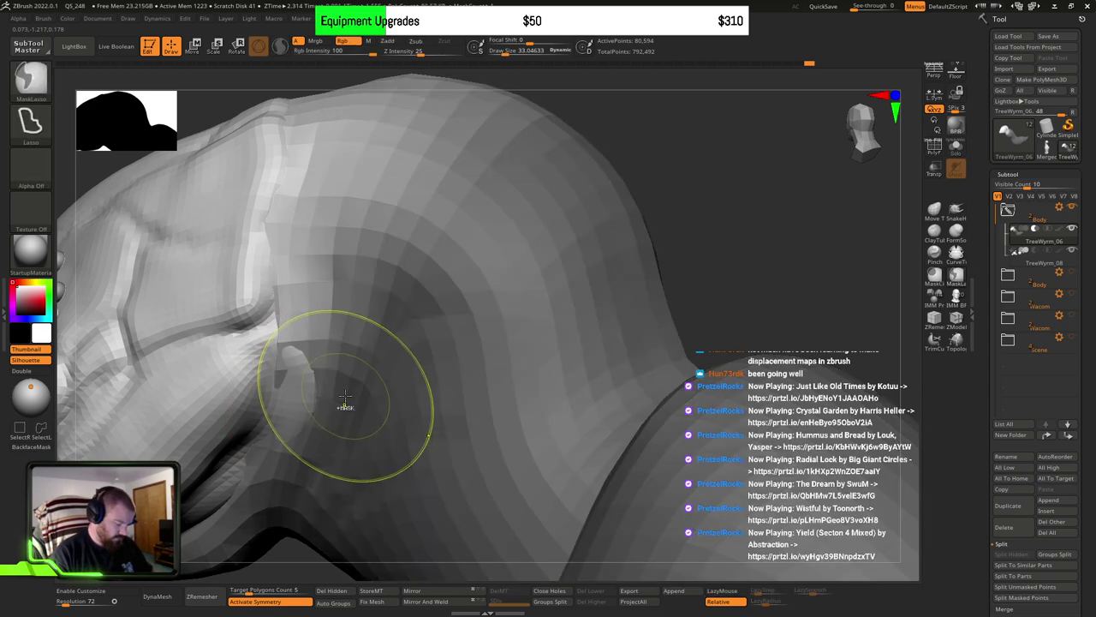
pyautogui.moveTo(540, 306); pyautogui.dragTo(704, 247, button='right')
pyautogui.press('ctrl')
pyautogui.keyDown('ctrl'); pyautogui.moveTo(707, 248); pyautogui.dragTo(690, 247); pyautogui.keyUp('ctrl')
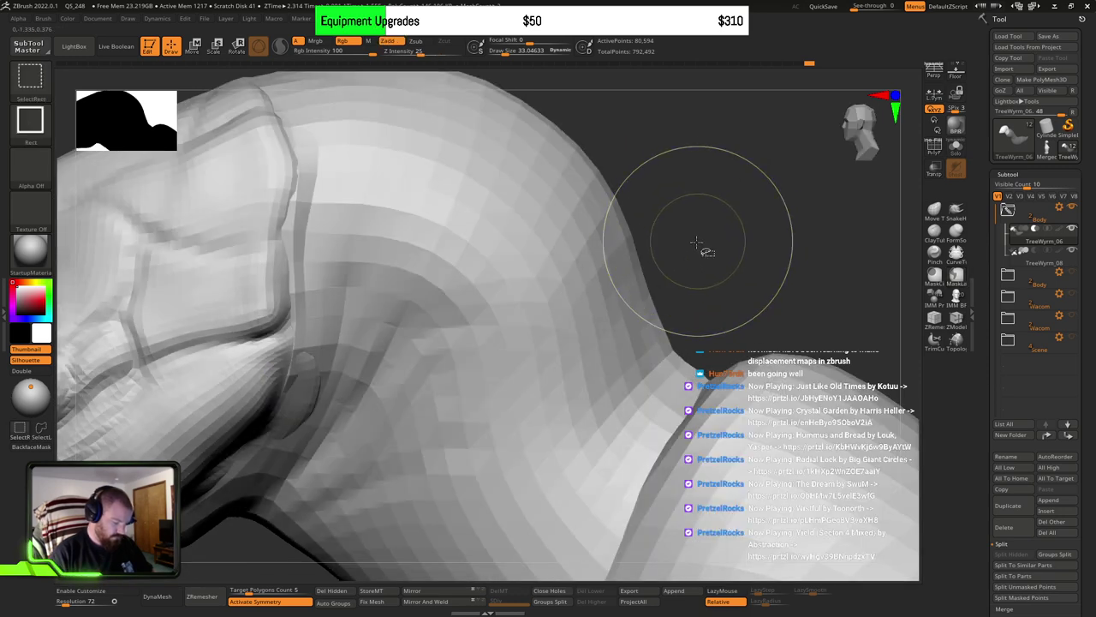
pyautogui.keyDown('ctrl'); pyautogui.keyDown('shift'); pyautogui.click(551, 330); pyautogui.keyUp('shift'); pyautogui.keyUp('ctrl')
pyautogui.keyDown('ctrl'); pyautogui.click(726, 250); pyautogui.keyUp('ctrl')
pyautogui.keyDown('ctrl'); pyautogui.keyDown('shift'); pyautogui.click(725, 250); pyautogui.keyUp('shift'); pyautogui.keyUp('ctrl')
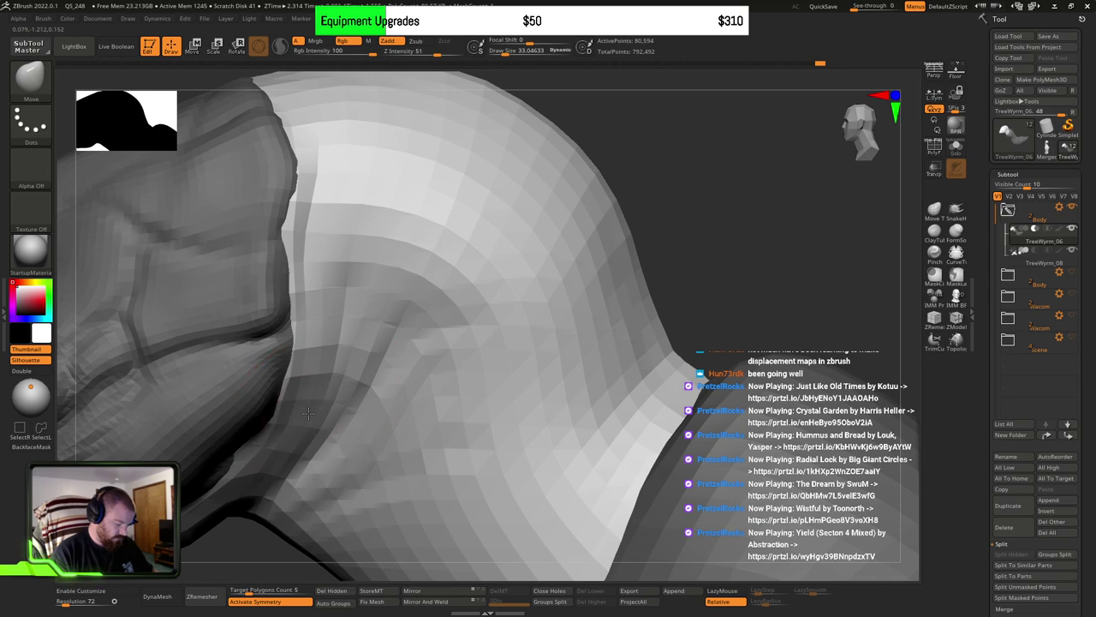
# Step: Reshape the neck behind and under the head with the Move brush, enlarging the draw size to about 81, and clear the mask
pyautogui.moveTo(314, 393)
pyautogui.mouseDown(button='right')
pyautogui.moveTo(358, 311)
pyautogui.moveTo(398, 319)
pyautogui.moveTo(430, 351)
pyautogui.moveTo(416, 368)
pyautogui.moveTo(435, 344)
pyautogui.moveTo(415, 290)
pyautogui.mouseUp(button='right')
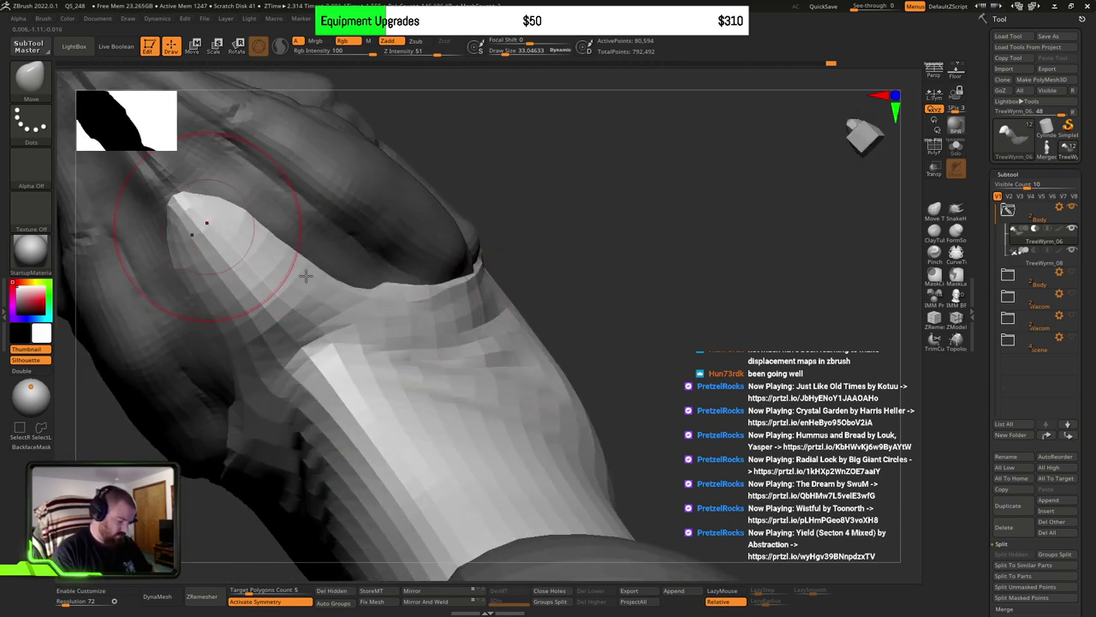
pyautogui.moveTo(305, 276)
pyautogui.mouseDown(button='right')
pyautogui.moveTo(411, 384)
pyautogui.moveTo(539, 374)
pyautogui.moveTo(664, 391)
pyautogui.moveTo(658, 457)
pyautogui.moveTo(660, 430)
pyautogui.moveTo(623, 415)
pyautogui.mouseUp(button='right')
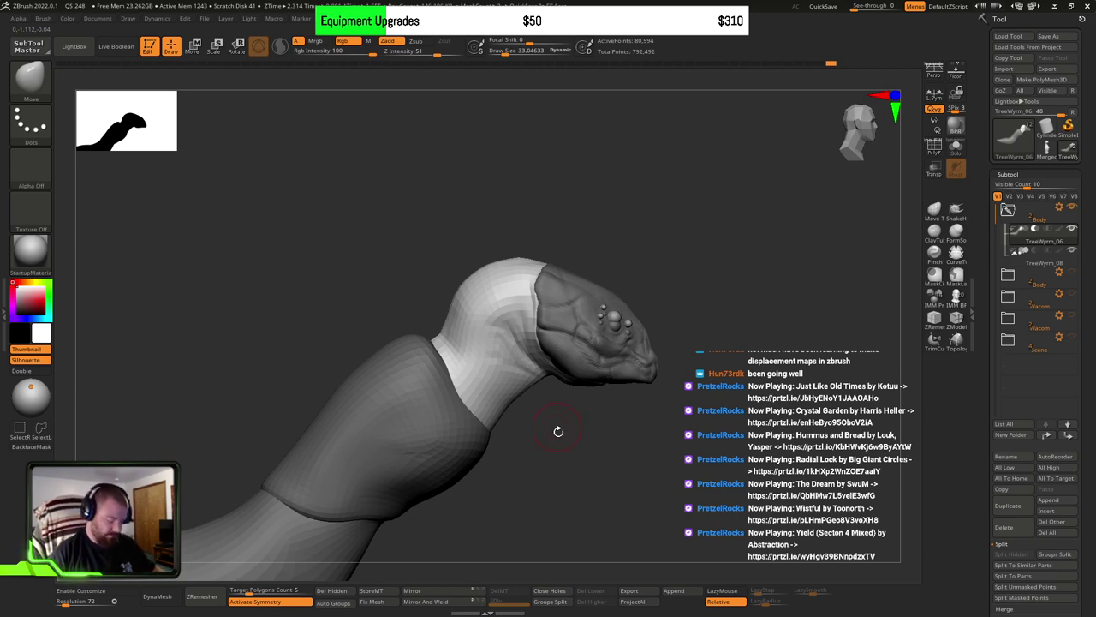
pyautogui.keyDown('ctrl'); pyautogui.moveTo(535, 434); pyautogui.dragTo(559, 463, button='right'); pyautogui.keyUp('ctrl')
pyautogui.press('s')
pyautogui.moveTo(537, 429); pyautogui.dragTo(548, 445)
pyautogui.moveTo(514, 411); pyautogui.dragTo(519, 417)
pyautogui.moveTo(459, 347)
pyautogui.keyDown('shift'); pyautogui.mouseDown()
pyautogui.moveTo(492, 368)
pyautogui.moveTo(500, 340)
pyautogui.moveTo(521, 379)
pyautogui.moveTo(525, 398)
pyautogui.moveTo(513, 368)
pyautogui.moveTo(540, 453)
pyautogui.moveTo(520, 481)
pyautogui.moveTo(535, 446)
pyautogui.mouseUp(); pyautogui.keyUp('shift')
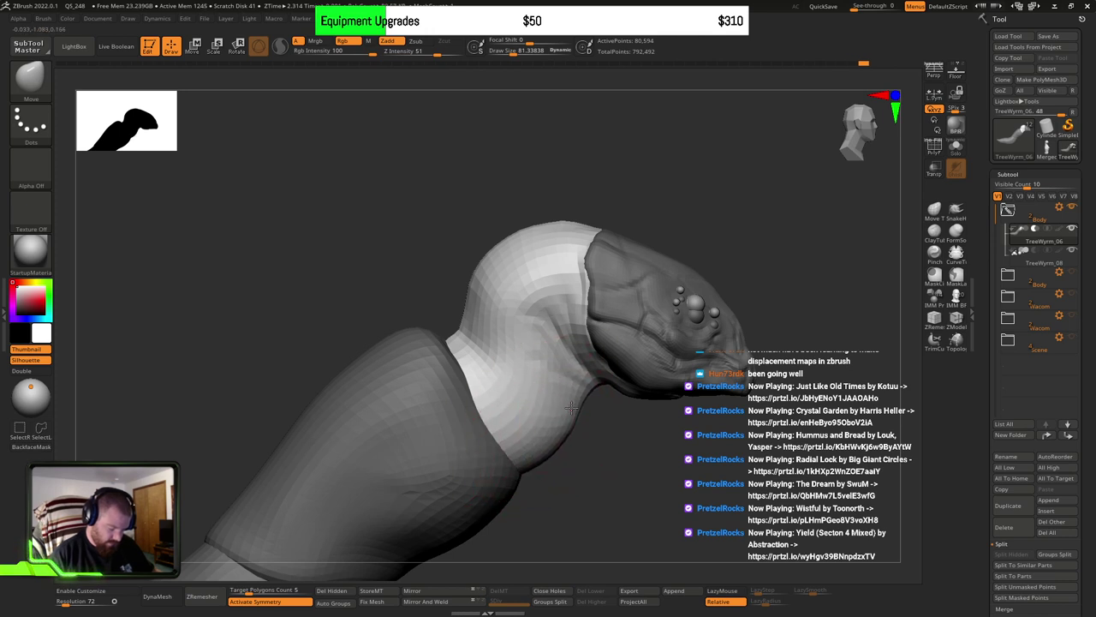
pyautogui.moveTo(610, 431)
pyautogui.mouseDown()
pyautogui.moveTo(654, 416)
pyautogui.moveTo(624, 436)
pyautogui.moveTo(641, 422)
pyautogui.moveTo(729, 415)
pyautogui.moveTo(403, 306)
pyautogui.mouseUp()
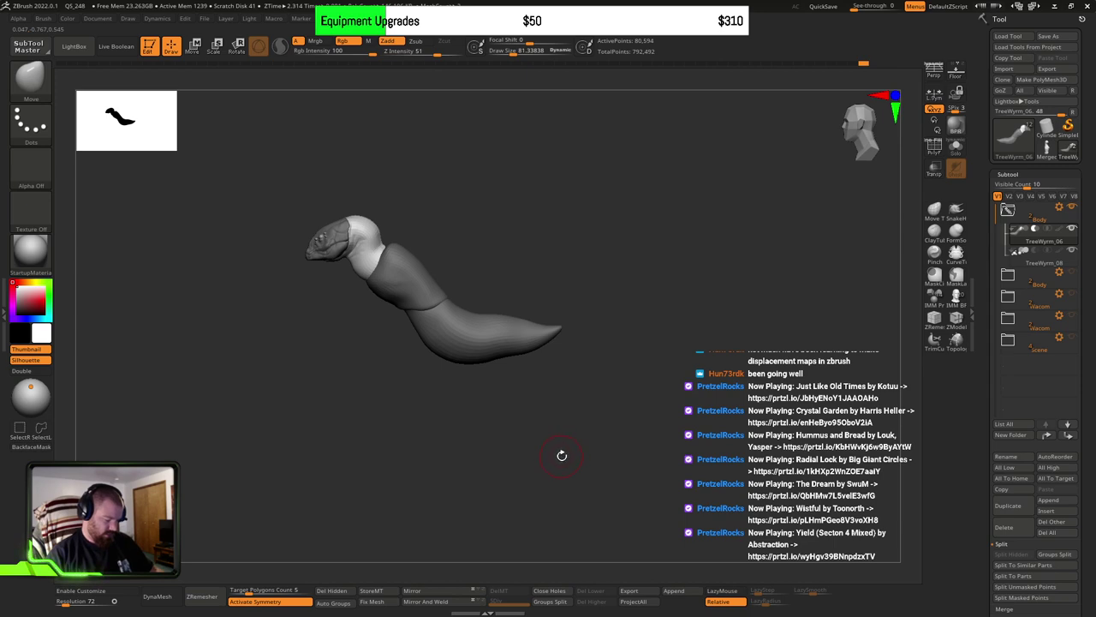
pyautogui.moveTo(561, 456)
pyautogui.mouseDown()
pyautogui.moveTo(549, 379)
pyautogui.moveTo(619, 321)
pyautogui.moveTo(695, 310)
pyautogui.moveTo(750, 410)
pyautogui.moveTo(714, 397)
pyautogui.moveTo(759, 421)
pyautogui.moveTo(727, 412)
pyautogui.mouseUp()
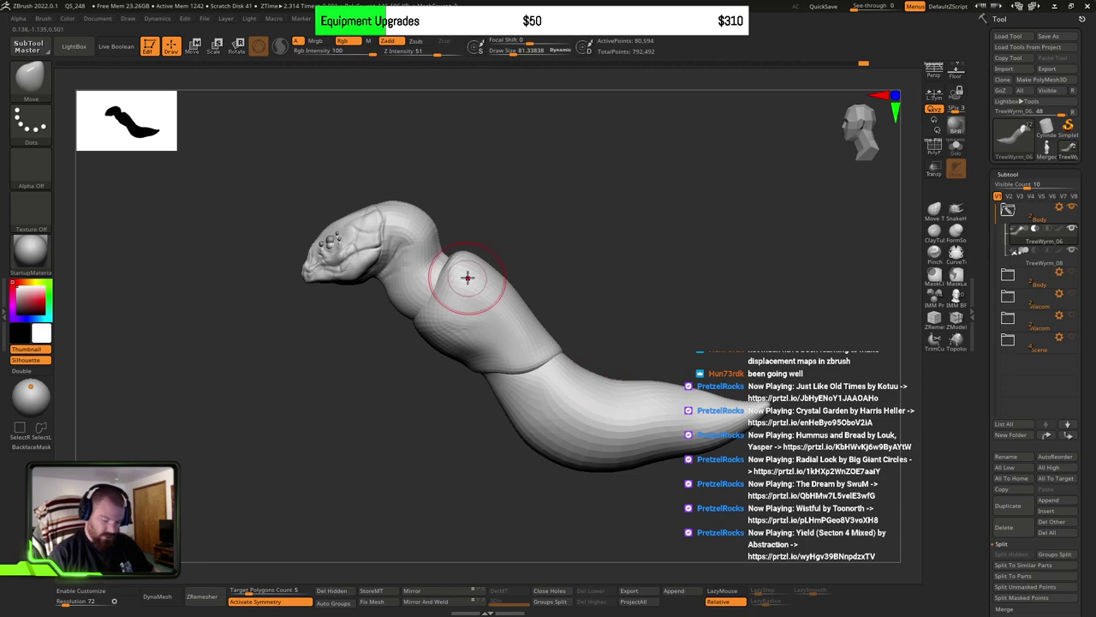
# Step: Turn on the polyframe display, isolate the middle body segment, give it a new polygroup, and show the whole model again
pyautogui.moveTo(516, 347)
pyautogui.keyDown('ctrl'); pyautogui.mouseDown(button='right')
pyautogui.moveTo(425, 262)
pyautogui.moveTo(480, 372)
pyautogui.moveTo(465, 325)
pyautogui.moveTo(490, 331)
pyautogui.mouseUp(button='right'); pyautogui.keyUp('ctrl')
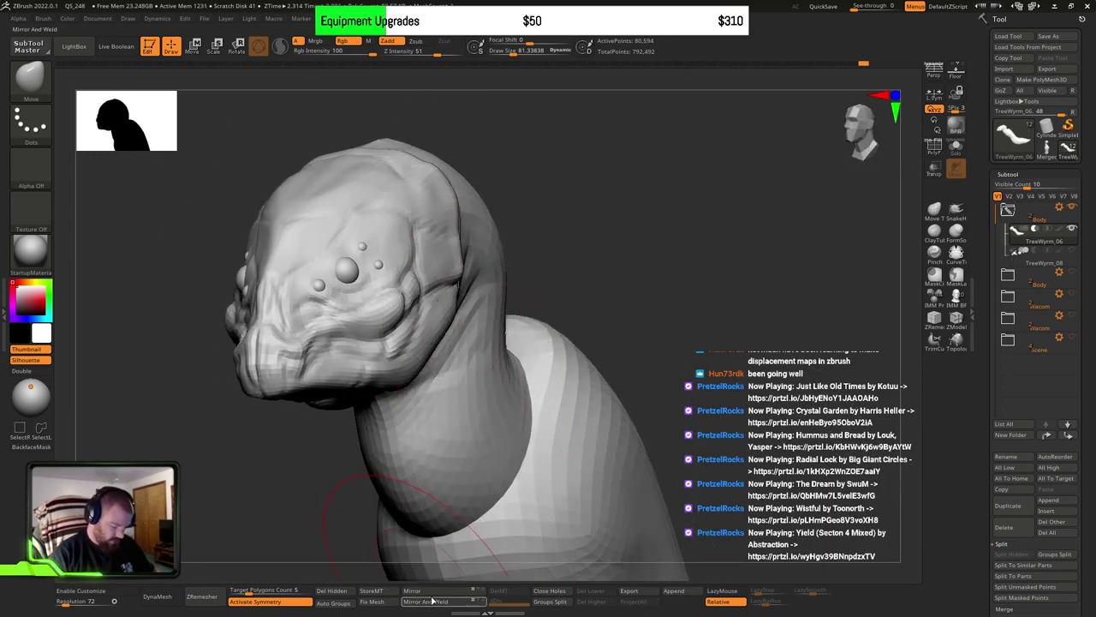
pyautogui.click(938, 148)
pyautogui.keyDown('ctrl'); pyautogui.moveTo(411, 318); pyautogui.dragTo(439, 360, button='right'); pyautogui.keyUp('ctrl')
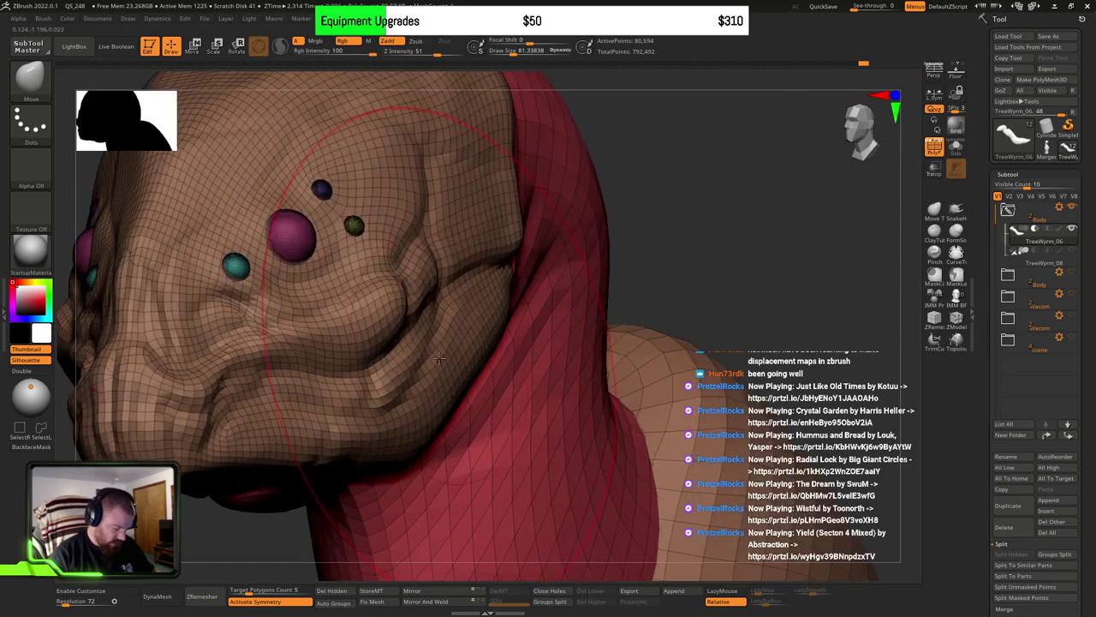
pyautogui.keyDown('ctrl'); pyautogui.moveTo(361, 341); pyautogui.dragTo(333, 286, button='right'); pyautogui.keyUp('ctrl')
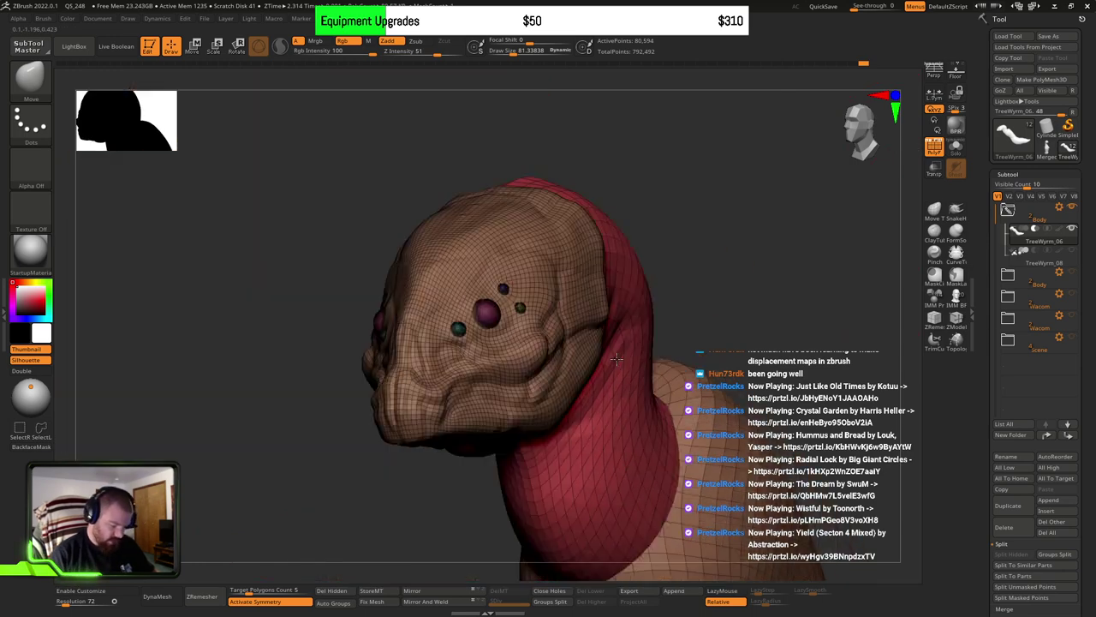
pyautogui.moveTo(651, 291); pyautogui.dragTo(676, 326, button='right')
pyautogui.keyDown('ctrl'); pyautogui.keyDown('shift'); pyautogui.click(675, 326); pyautogui.keyUp('shift'); pyautogui.keyUp('ctrl')
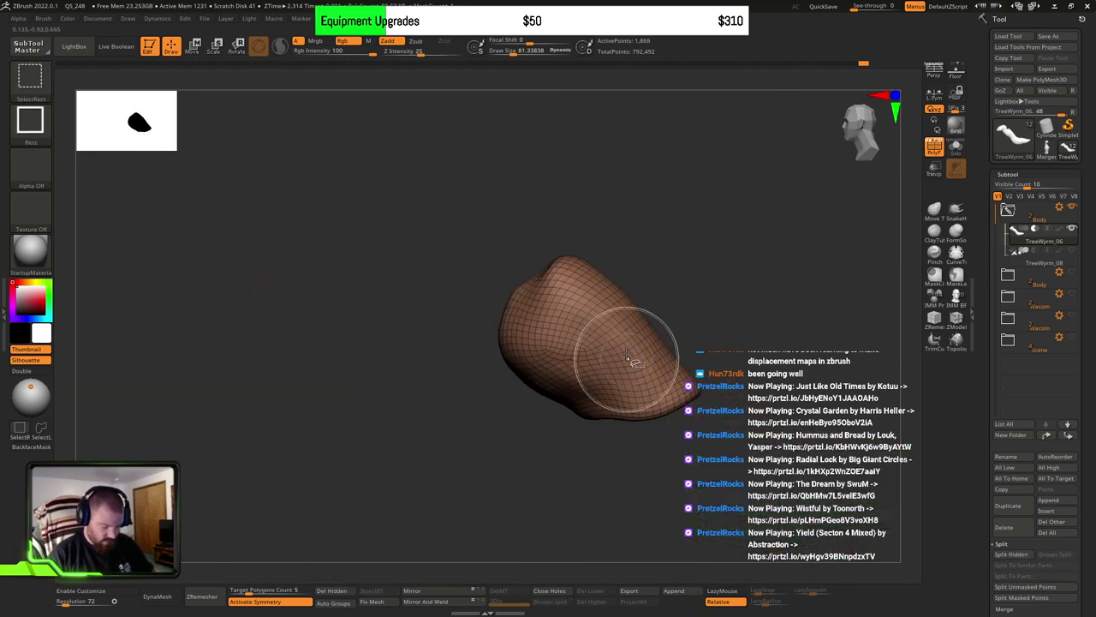
pyautogui.hotkey('ctrl', 'w')
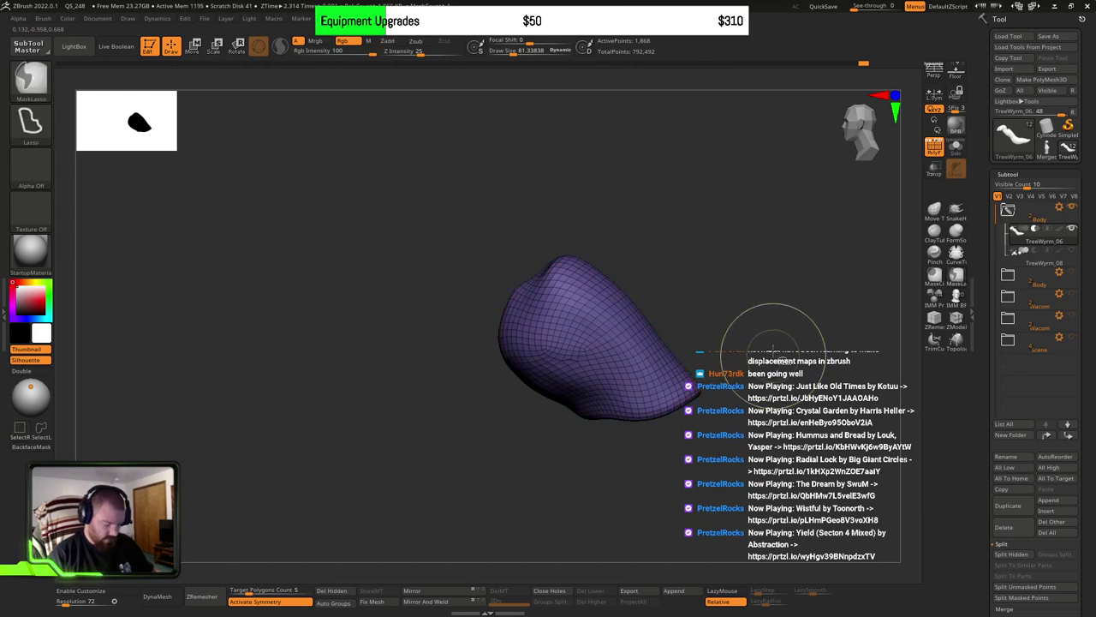
pyautogui.keyDown('ctrl'); pyautogui.keyDown('shift'); pyautogui.click(771, 343); pyautogui.keyUp('shift'); pyautogui.keyUp('ctrl')
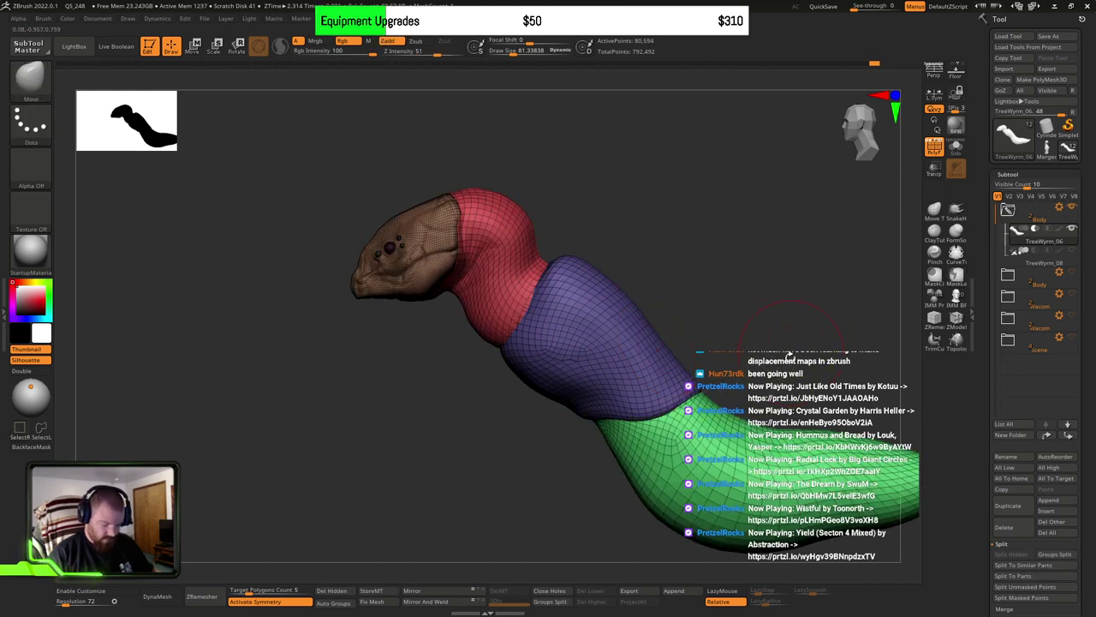
# Step: Insert a Cube3D subtool below TreeWyrm_06 and make it the active subtool in drawing mode
pyautogui.moveTo(787, 355)
pyautogui.keyDown('ctrl'); pyautogui.mouseDown(button='right')
pyautogui.moveTo(753, 317)
pyautogui.moveTo(729, 362)
pyautogui.moveTo(582, 408)
pyautogui.moveTo(690, 399)
pyautogui.moveTo(666, 352)
pyautogui.moveTo(700, 375)
pyautogui.moveTo(705, 397)
pyautogui.mouseUp(button='right'); pyautogui.keyUp('ctrl')
pyautogui.moveTo(703, 396); pyautogui.dragTo(730, 409)
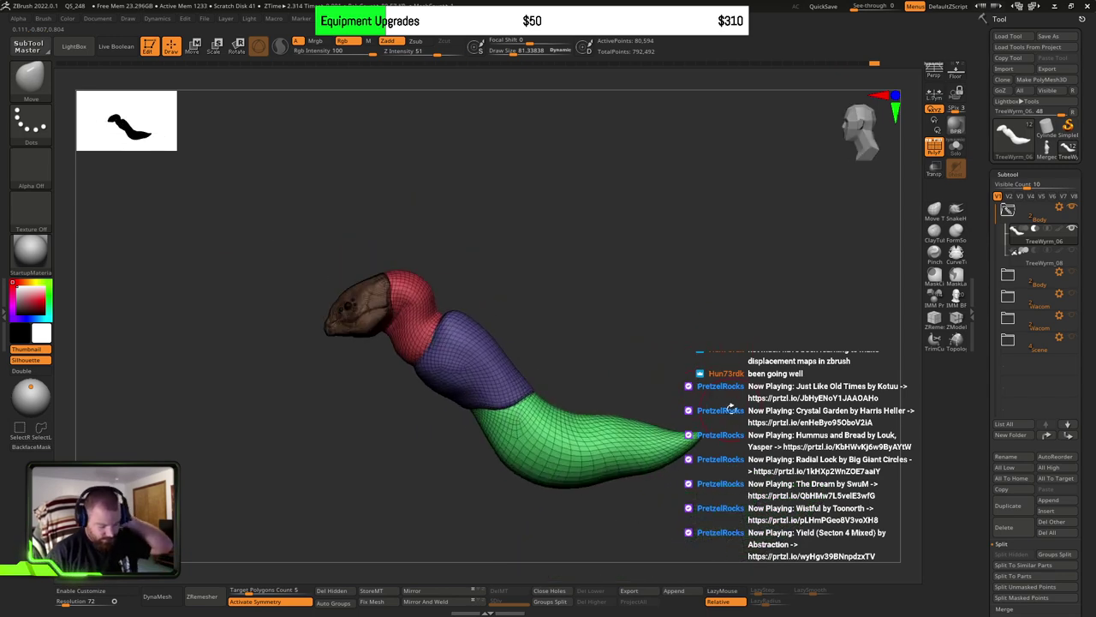
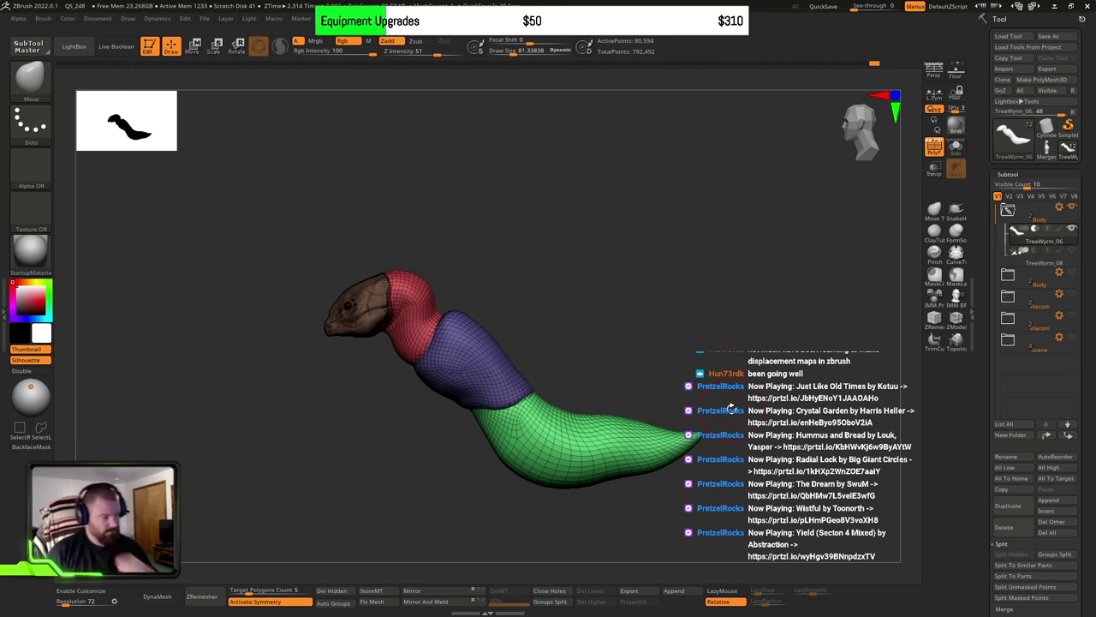
pyautogui.moveTo(733, 364); pyautogui.dragTo(754, 373)
pyautogui.moveTo(830, 377); pyautogui.dragTo(741, 370)
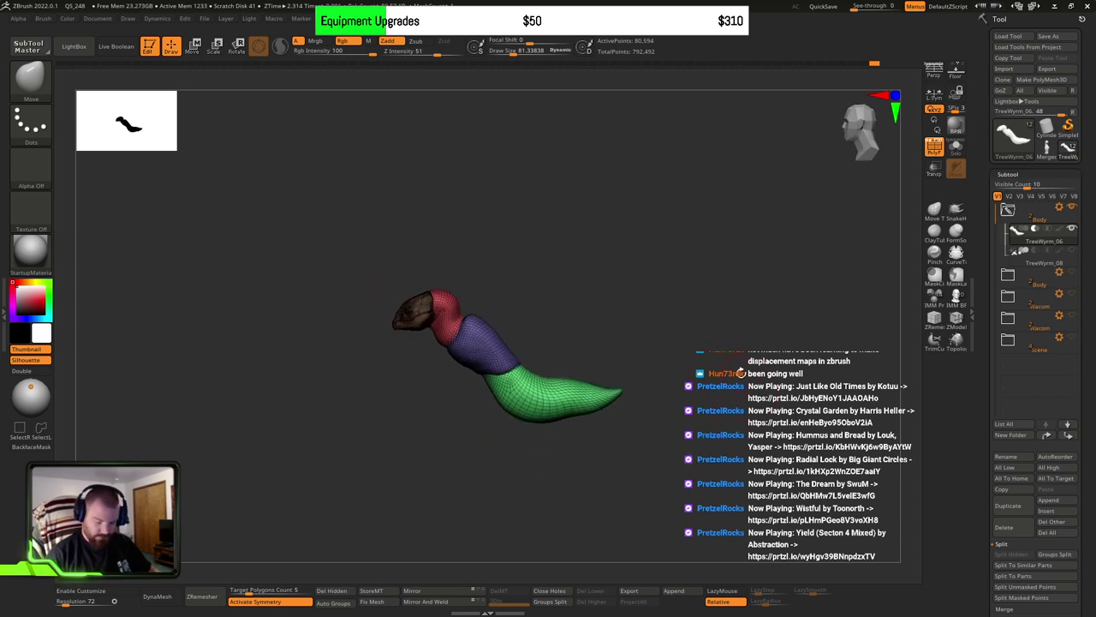
pyautogui.scroll(-2, 1093, 440)
pyautogui.click(1047, 465)
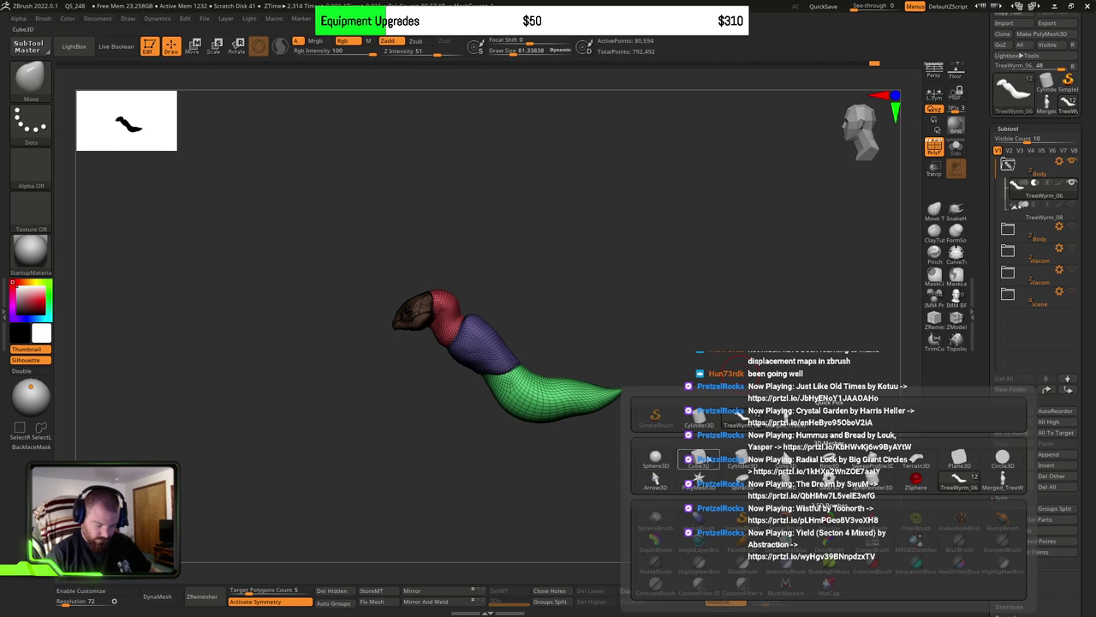
pyautogui.click(700, 456)
pyautogui.press('w')
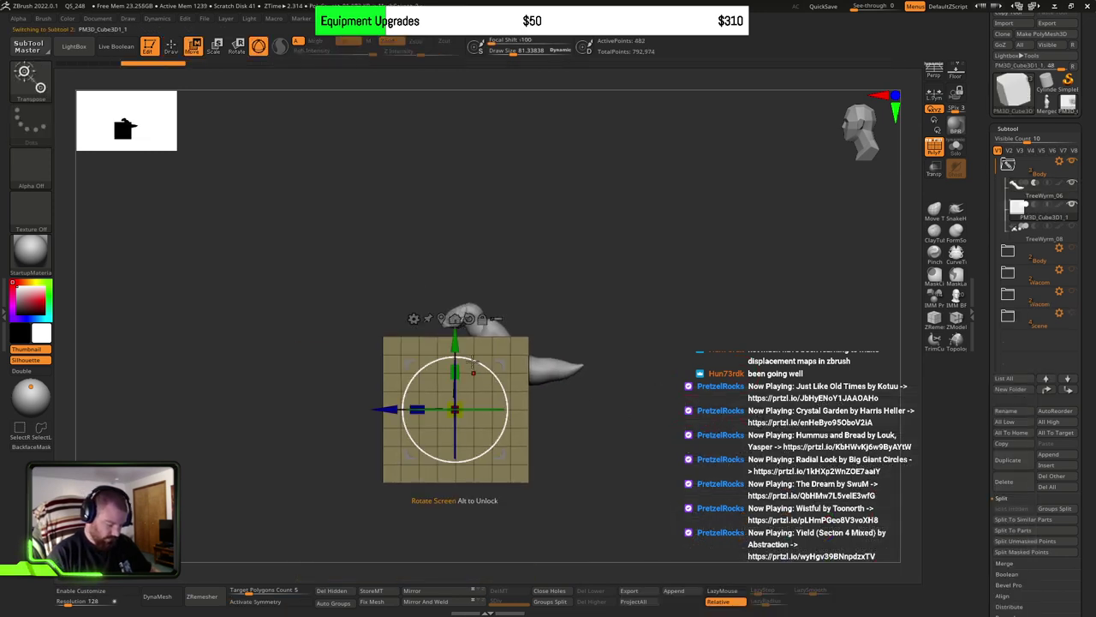
pyautogui.press('q')
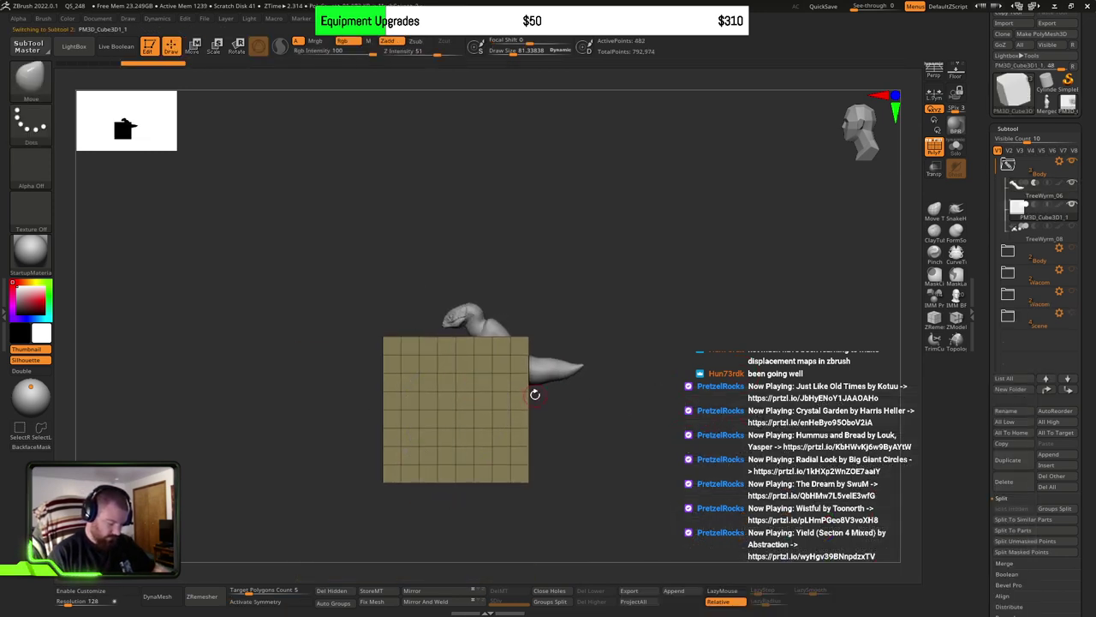
# Step: Choose the ZModeler brush and delete the upper horizontal edge loops across the cube's side face
pyautogui.click(956, 321)
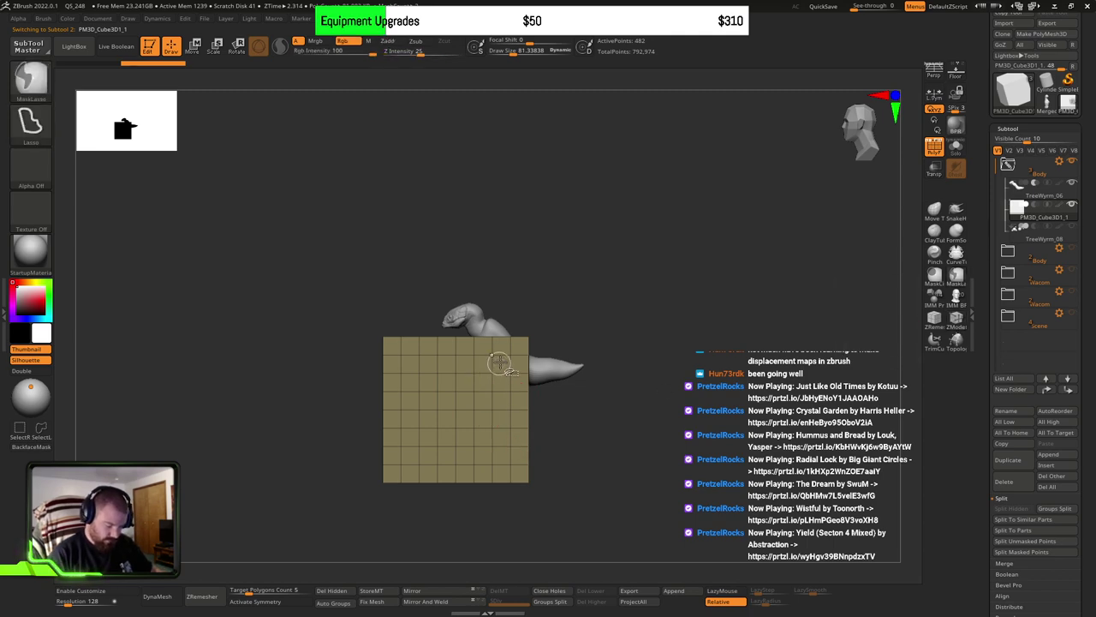
pyautogui.hotkey('ctrl', 'shift')
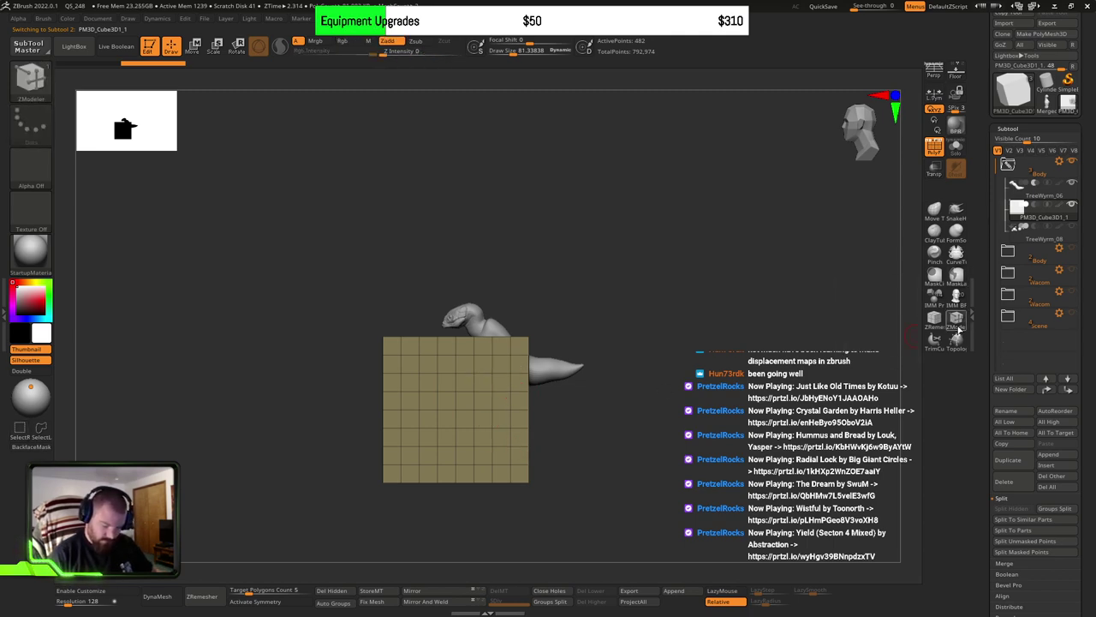
pyautogui.click(957, 324)
pyautogui.click(958, 320)
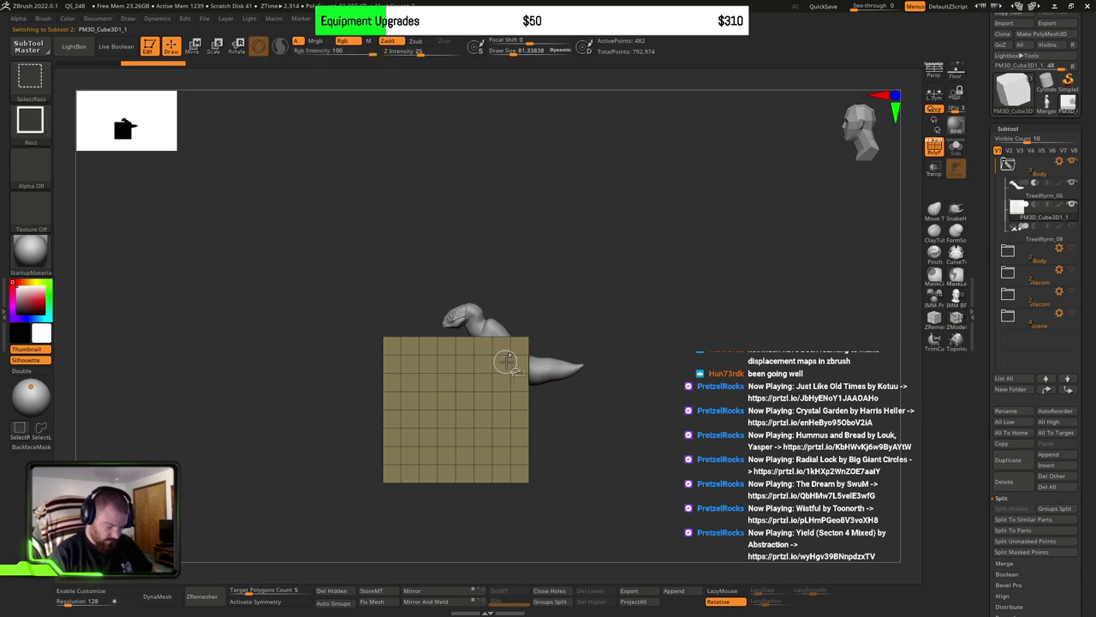
pyautogui.press('ctrl')
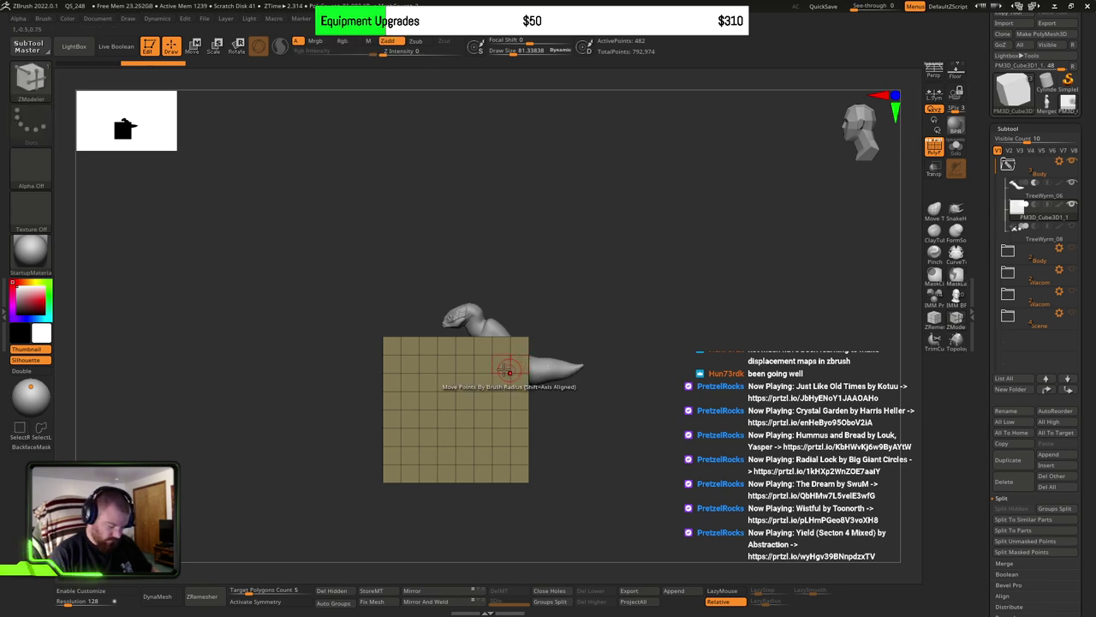
pyautogui.keyDown('ctrl'); pyautogui.moveTo(497, 358); pyautogui.dragTo(550, 421, button='right'); pyautogui.keyUp('ctrl')
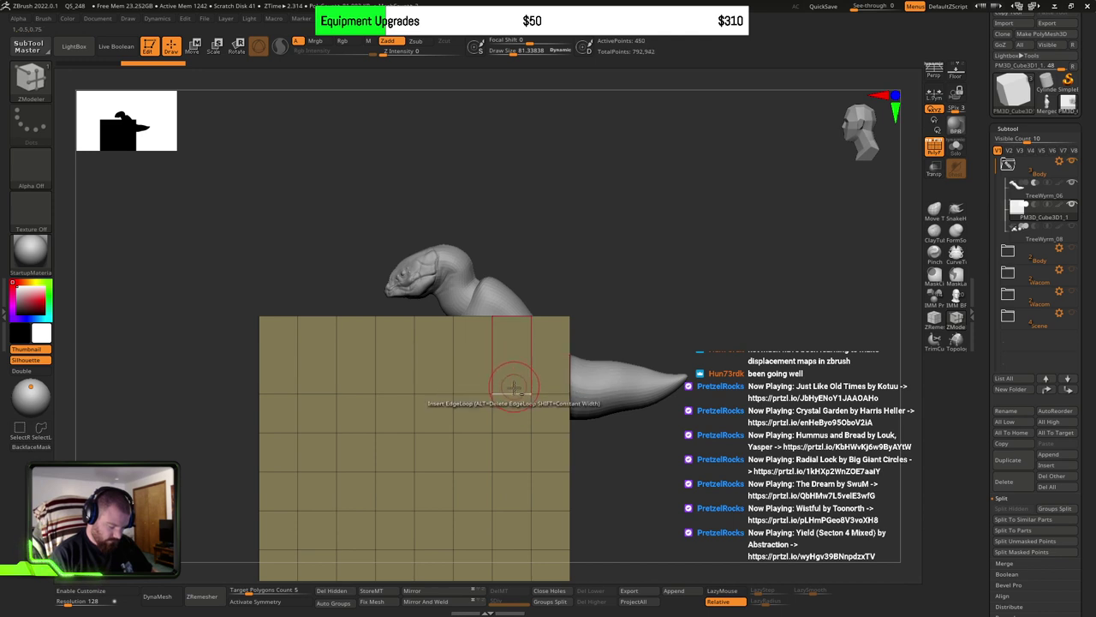
pyautogui.keyDown('alt'); pyautogui.click(514, 393); pyautogui.keyUp('alt')
pyautogui.keyDown('alt'); pyautogui.click(514, 432); pyautogui.keyUp('alt')
pyautogui.keyDown('alt'); pyautogui.click(512, 471); pyautogui.keyUp('alt')
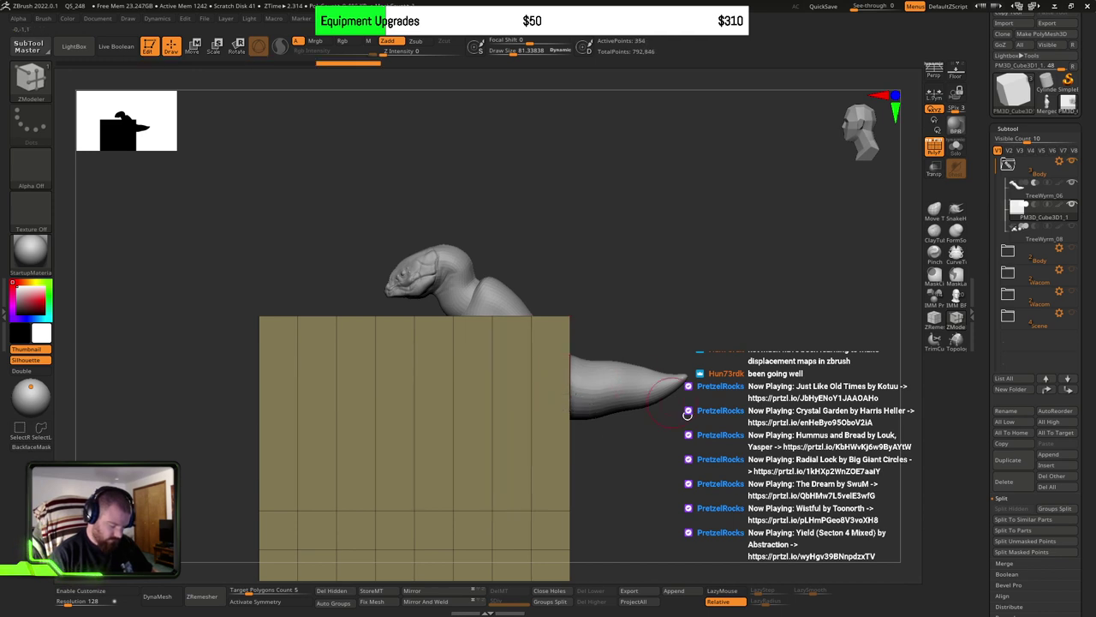
# Step: Delete the remaining lower horizontal edge loops and the vertical edge loops on the cube's side face
pyautogui.keyDown('alt'); pyautogui.moveTo(687, 415); pyautogui.dragTo(643, 328); pyautogui.keyUp('alt')
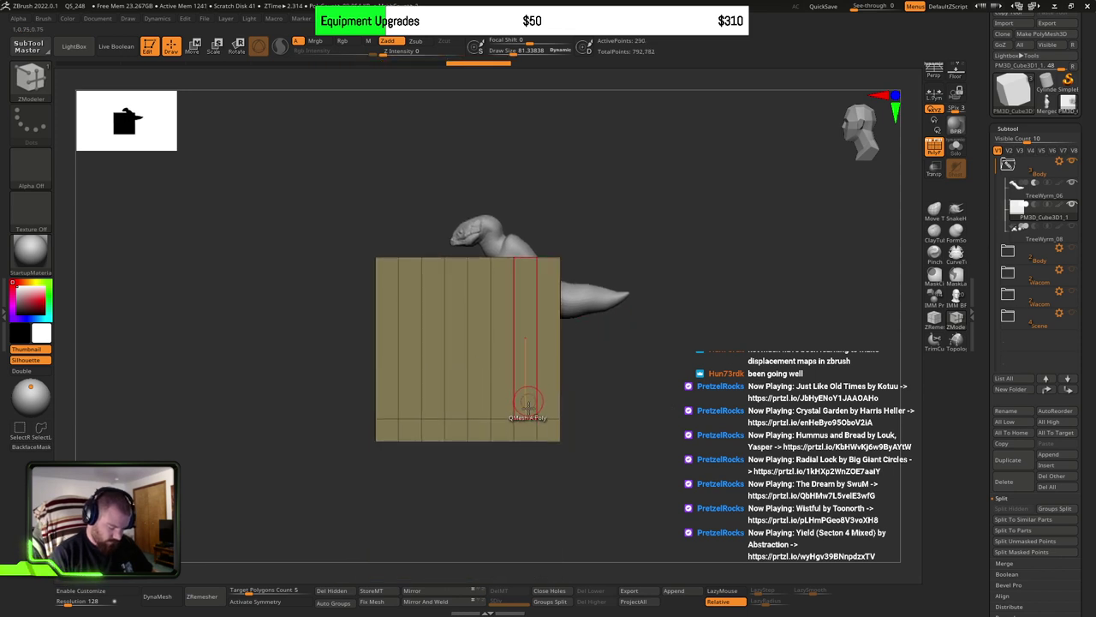
pyautogui.keyDown('alt'); pyautogui.click(525, 401); pyautogui.keyUp('alt')
pyautogui.keyDown('alt'); pyautogui.click(539, 379); pyautogui.keyUp('alt')
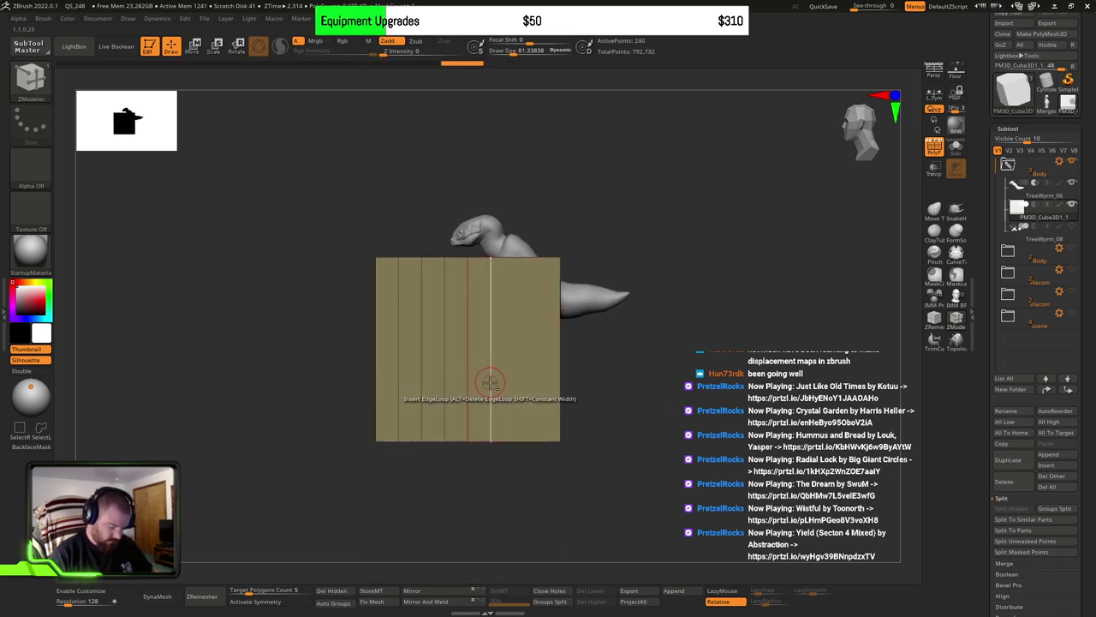
pyautogui.hotkey('ctrl', 'shift', 'z')
pyautogui.hotkey('ctrl', 'shift', 'z')
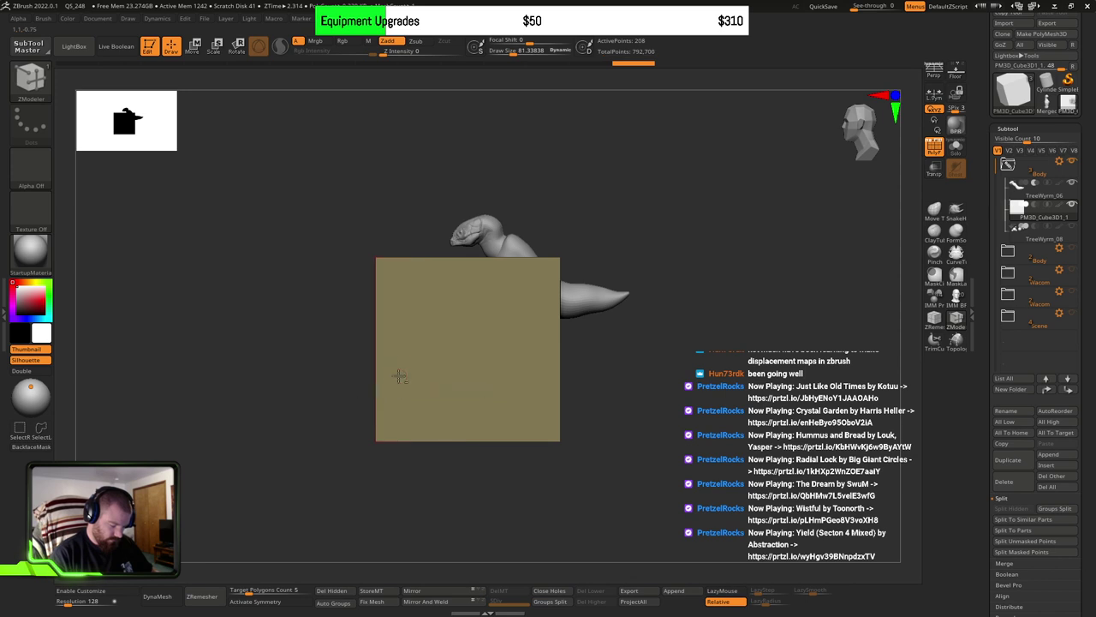
# Step: Delete the vertical edge loops across the cube's other side faces with ZModeler
pyautogui.moveTo(399, 375); pyautogui.dragTo(523, 382, button='right')
pyautogui.hotkey('ctrl', 'shift', 'z')
pyautogui.hotkey('ctrl', 'shift', 'z')
pyautogui.keyDown('alt'); pyautogui.click(420, 373); pyautogui.keyUp('alt')
pyautogui.keyDown('alt'); pyautogui.click(444, 373); pyautogui.keyUp('alt')
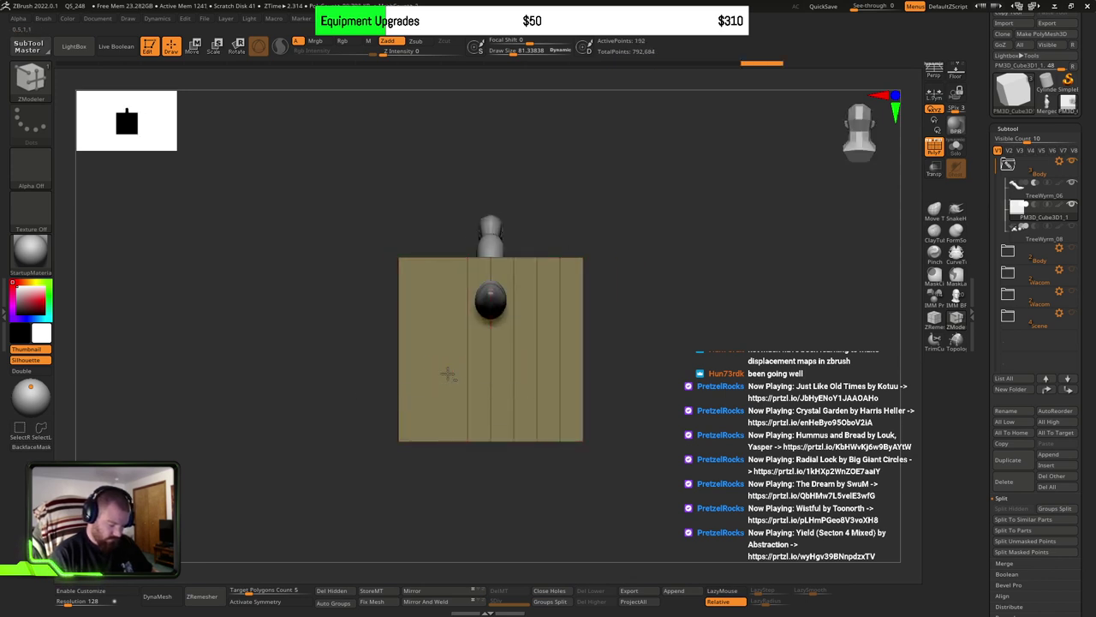
pyautogui.keyDown('alt'); pyautogui.click(467, 376); pyautogui.keyUp('alt')
pyautogui.keyDown('alt'); pyautogui.click(490, 374); pyautogui.keyUp('alt')
pyautogui.keyDown('alt'); pyautogui.click(515, 371); pyautogui.keyUp('alt')
pyautogui.hotkey('ctrl', 'z')
pyautogui.hotkey('ctrl', 'z')
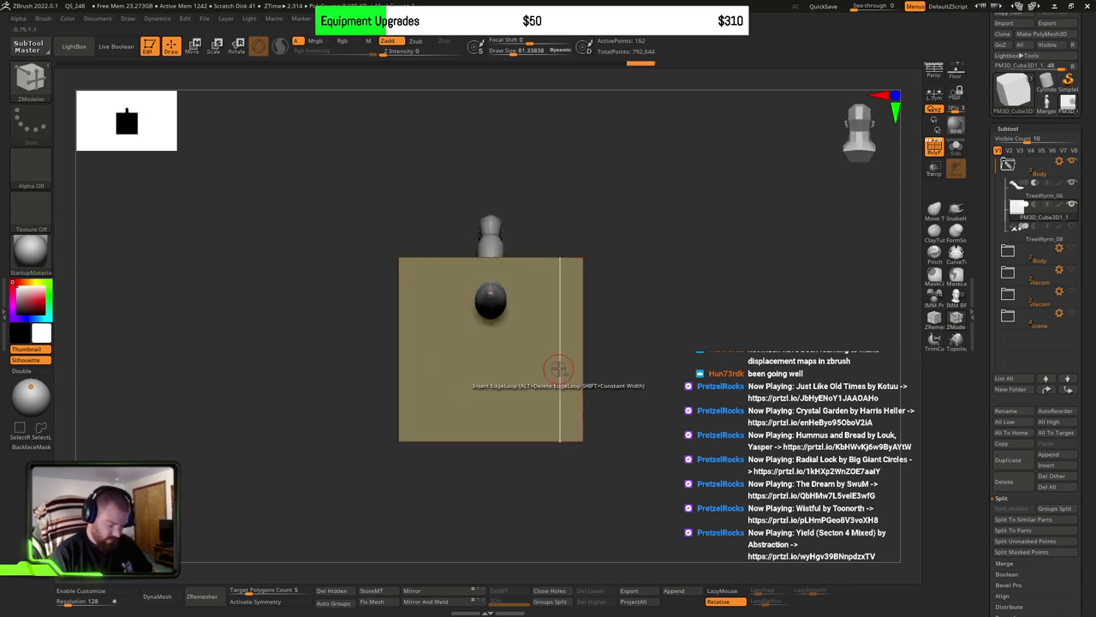
pyautogui.moveTo(625, 346)
pyautogui.mouseDown(button='right')
pyautogui.moveTo(656, 363)
pyautogui.moveTo(622, 367)
pyautogui.mouseUp(button='right')
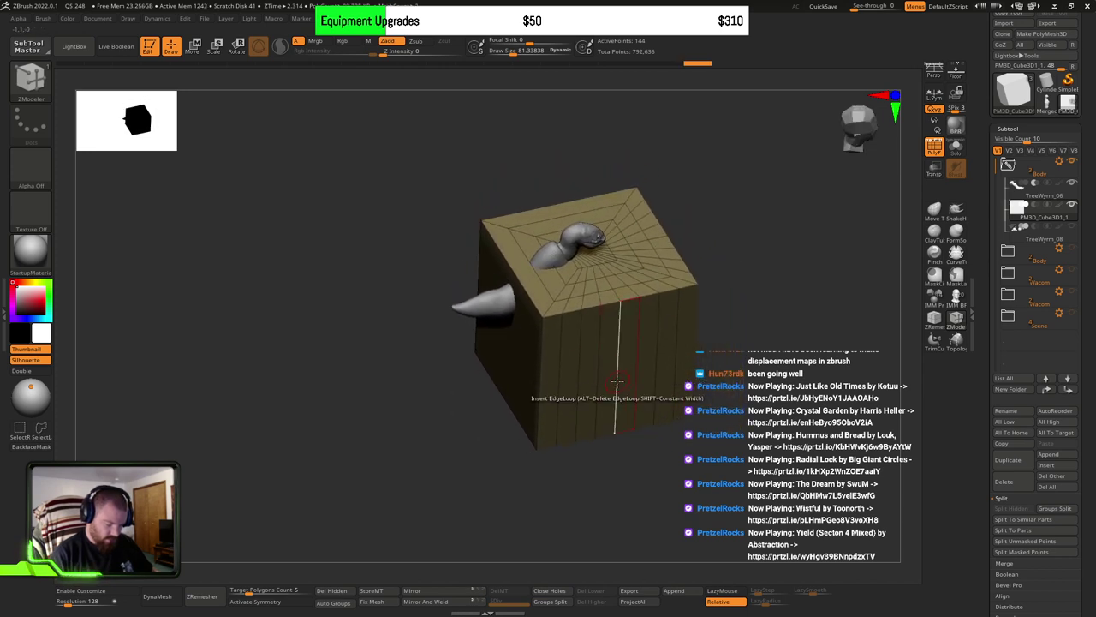
# Step: Reinitialize the cube subtool as a QCube with a resolution of 2 on every axis
pyautogui.moveTo(1088, 305); pyautogui.dragTo(1091, 224)
pyautogui.scroll(-9, 1089, 402)
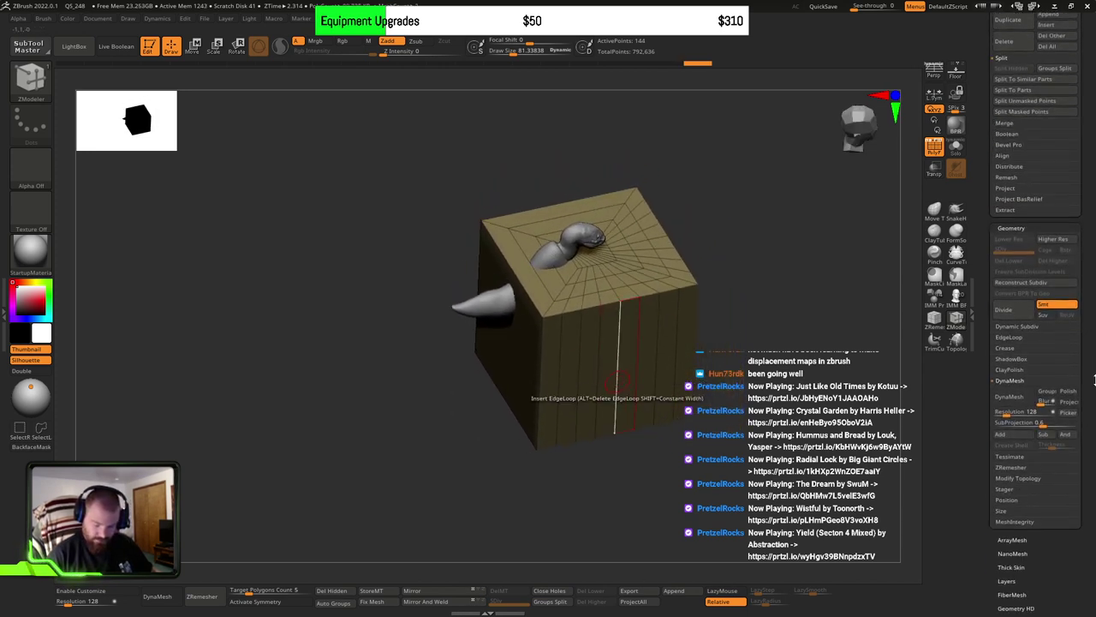
pyautogui.scroll(-3, 1086, 411)
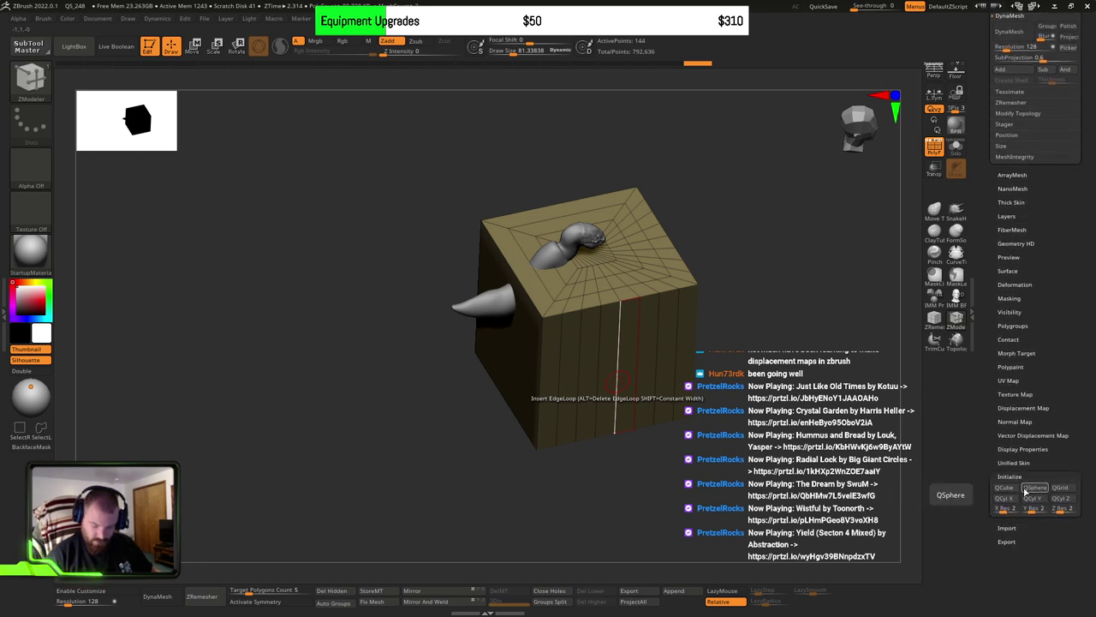
pyautogui.click(1025, 489)
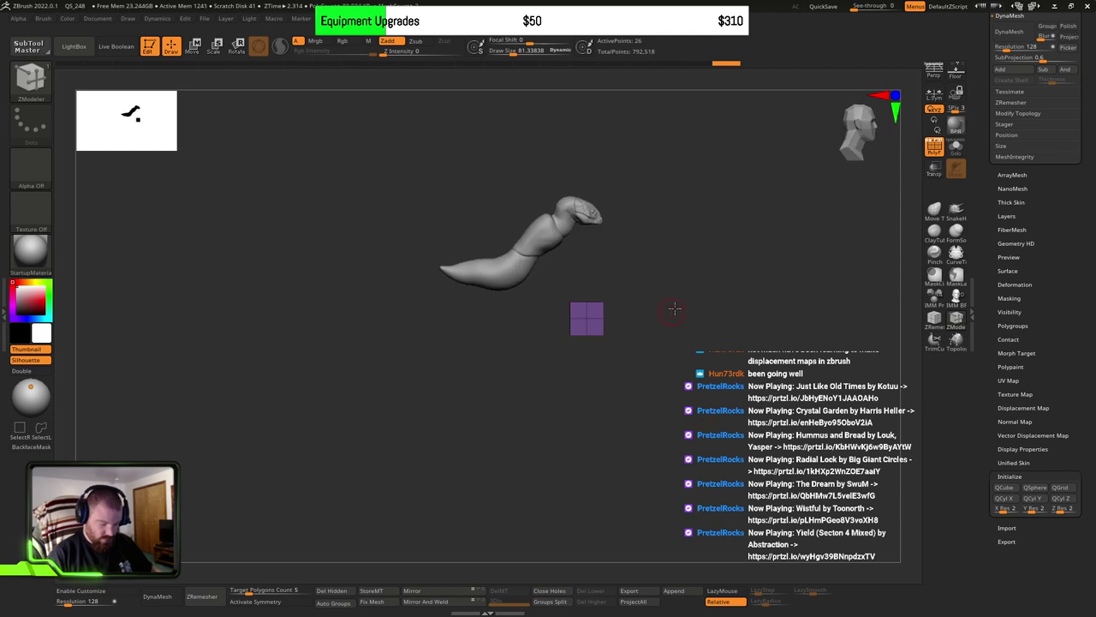
# Step: Delete the QCube's central horizontal and vertical edge loops, leaving a plain six-sided box
pyautogui.keyDown('ctrl'); pyautogui.moveTo(675, 308); pyautogui.dragTo(653, 375, button='right'); pyautogui.keyUp('ctrl')
pyautogui.keyDown('alt'); pyautogui.click(587, 304); pyautogui.keyUp('alt')
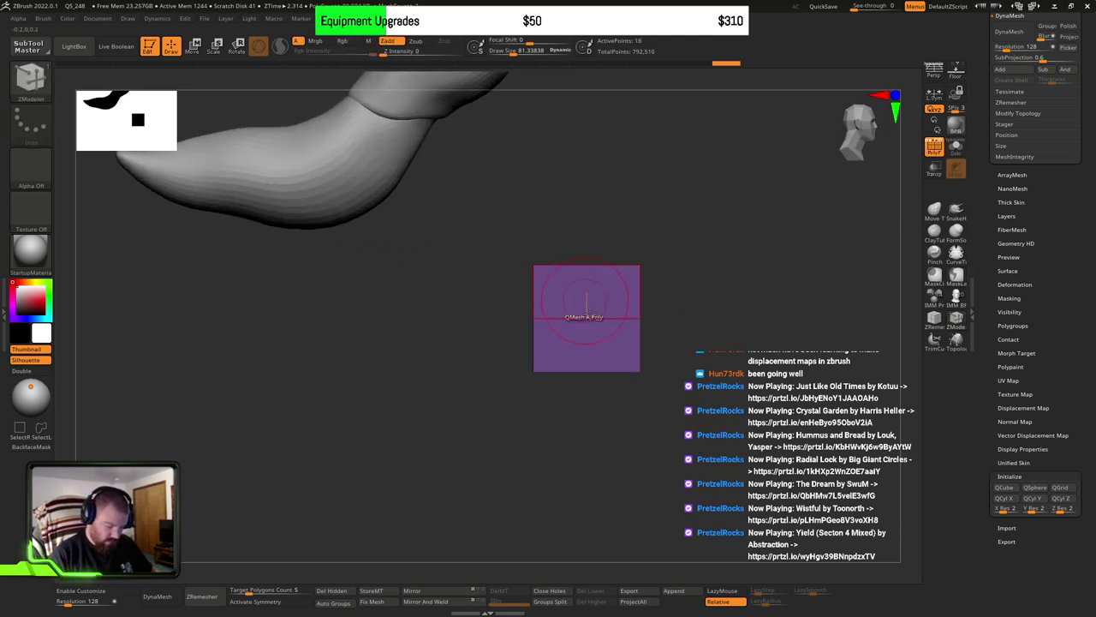
pyautogui.keyDown('alt'); pyautogui.click(625, 320); pyautogui.keyUp('alt')
pyautogui.moveTo(709, 309); pyautogui.dragTo(606, 310, button='right')
pyautogui.keyDown('alt'); pyautogui.click(693, 308); pyautogui.keyUp('alt')
pyautogui.keyDown('alt'); pyautogui.moveTo(767, 319); pyautogui.dragTo(680, 357, button='right'); pyautogui.keyUp('alt')
# Step: Scale the box into a wide, thin flat slab that extends beyond the creature on all sides
pyautogui.press('w')
pyautogui.keyDown('alt'); pyautogui.moveTo(618, 388); pyautogui.dragTo(572, 376, button='right'); pyautogui.keyUp('alt')
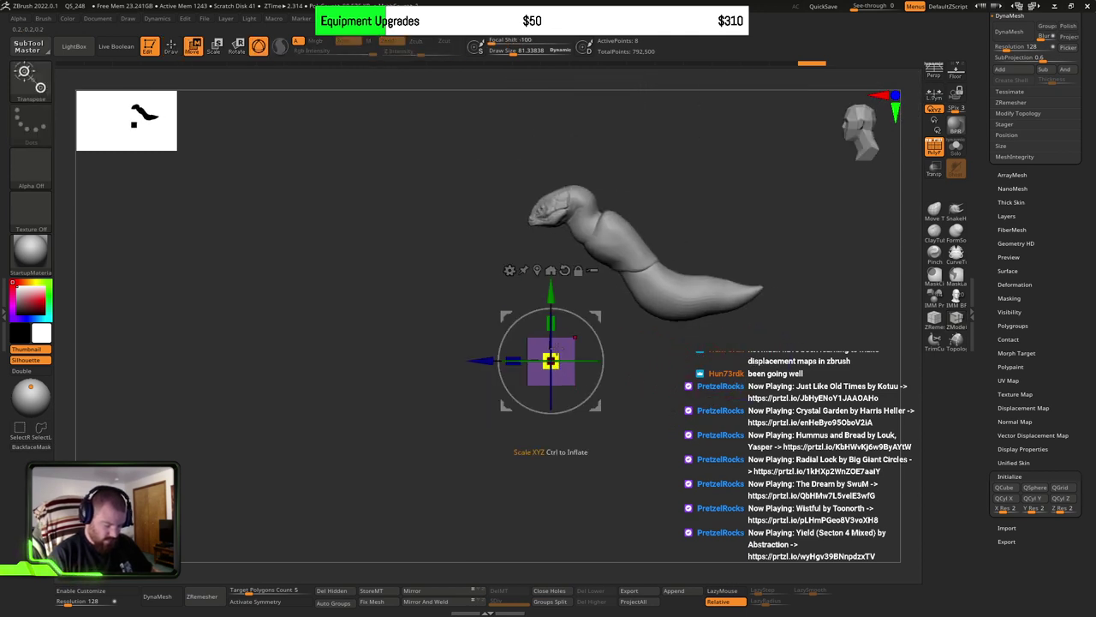
pyautogui.moveTo(552, 323); pyautogui.dragTo(512, 537)
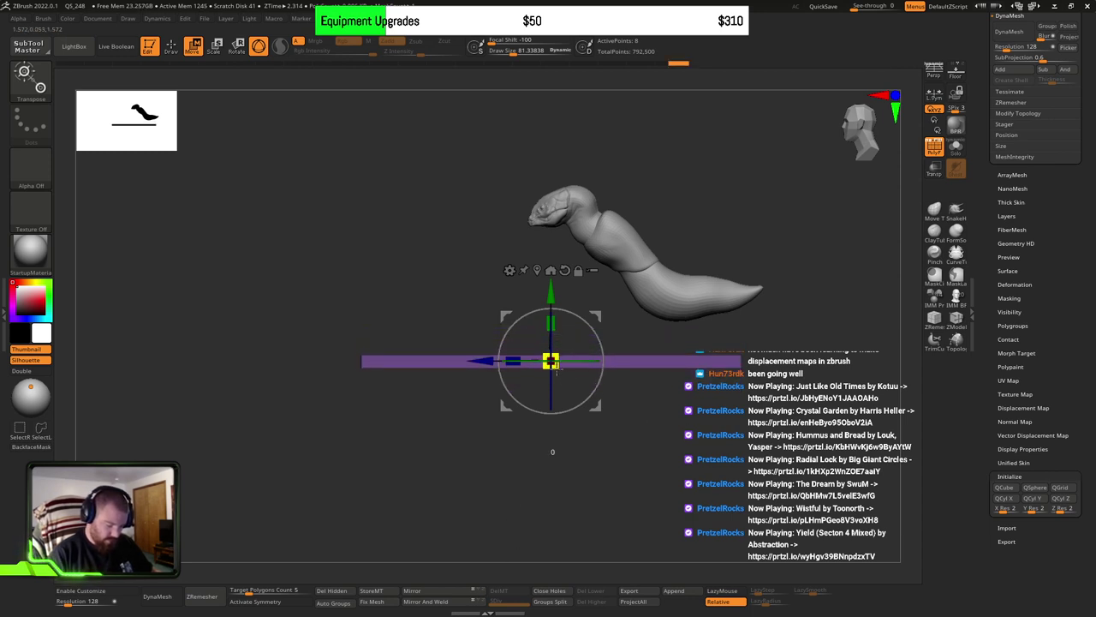
pyautogui.moveTo(550, 361); pyautogui.dragTo(624, 420)
pyautogui.moveTo(728, 423); pyautogui.dragTo(612, 430)
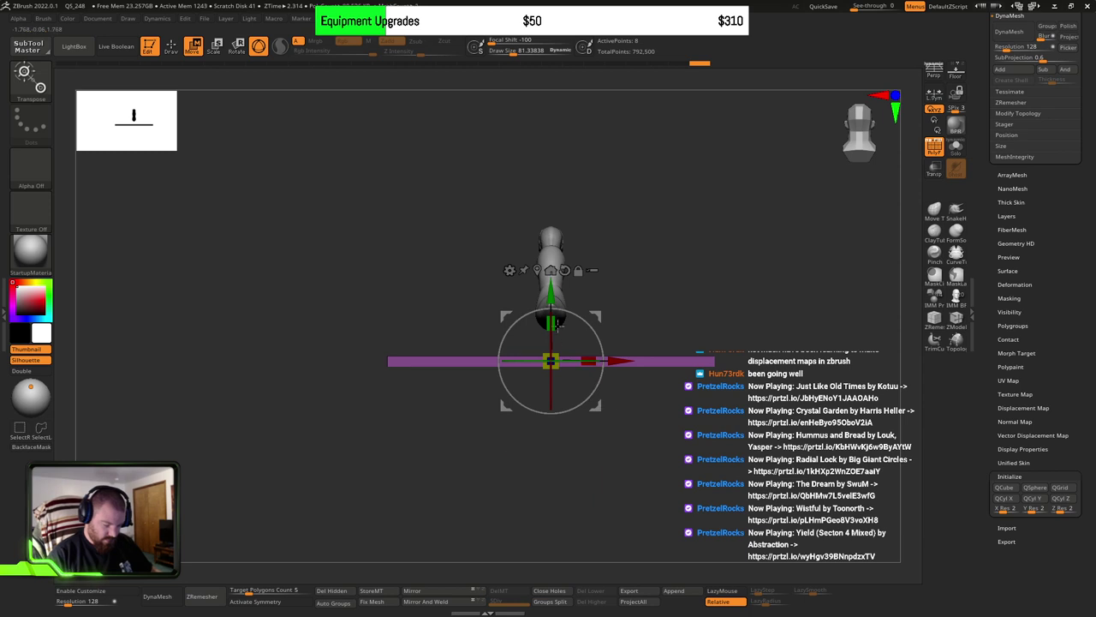
pyautogui.moveTo(557, 323); pyautogui.dragTo(750, 344, button='right')
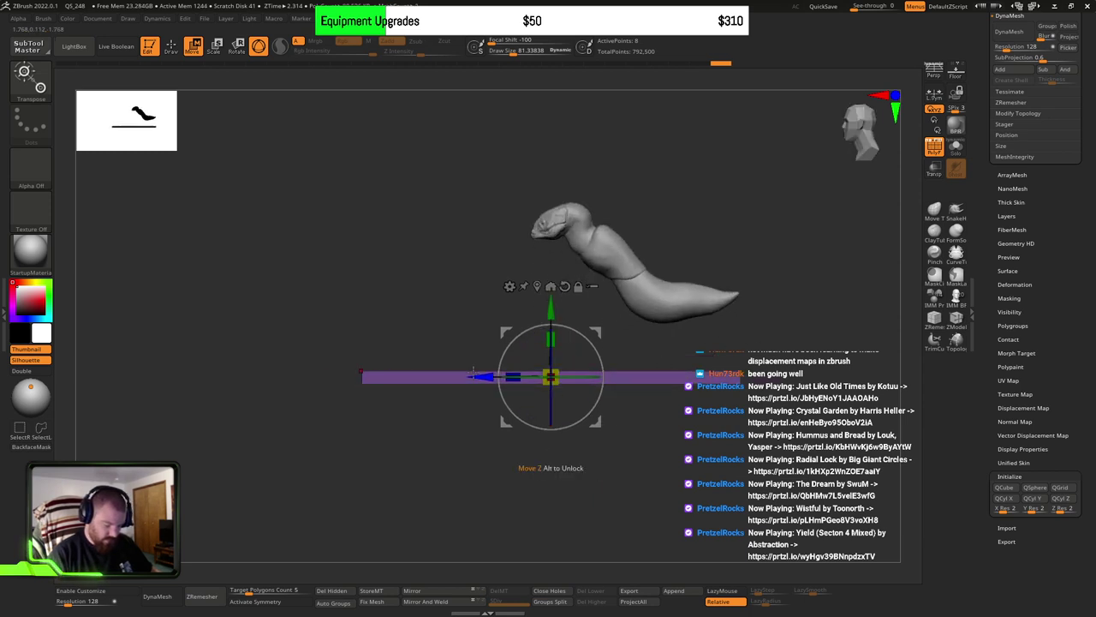
# Step: Position the slab beneath the creature by shifting it along Z toward the tail and slightly down
pyautogui.moveTo(474, 371); pyautogui.dragTo(546, 371)
pyautogui.keyDown('alt'); pyautogui.moveTo(722, 433); pyautogui.dragTo(659, 451, button='right'); pyautogui.keyUp('alt')
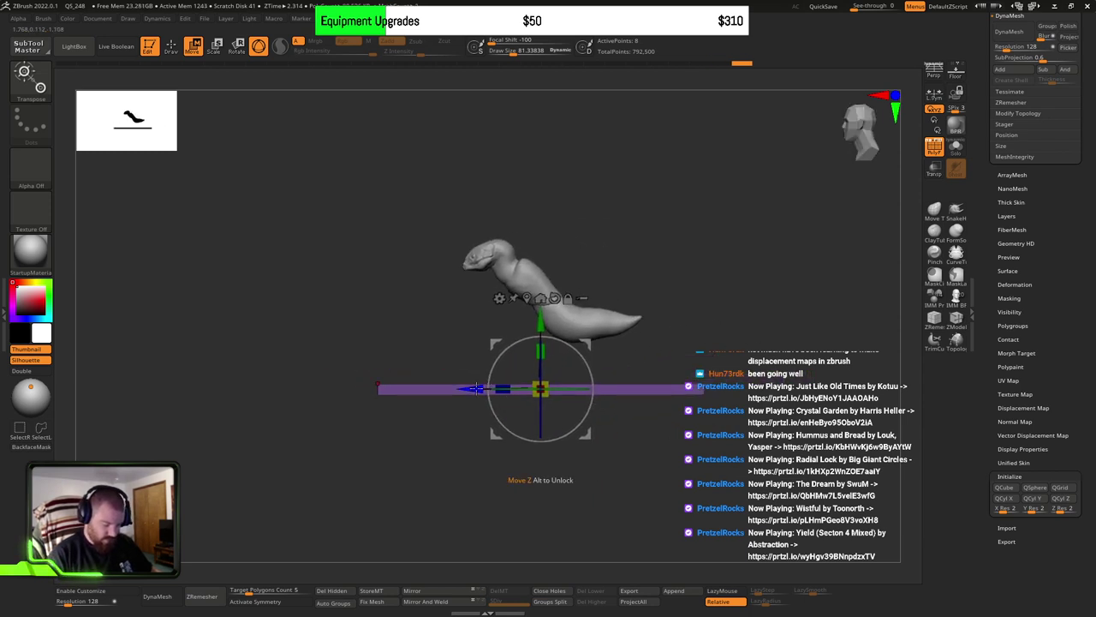
pyautogui.moveTo(477, 388); pyautogui.dragTo(485, 388)
pyautogui.moveTo(556, 393); pyautogui.dragTo(555, 371)
pyautogui.moveTo(548, 322); pyautogui.dragTo(549, 328)
# Step: Show the Wacom folder holding the pen and stone base, and raise the slab to meet the underside of the stone base
pyautogui.moveTo(1090, 155); pyautogui.dragTo(1095, 288)
pyautogui.scroll(2, 1091, 154)
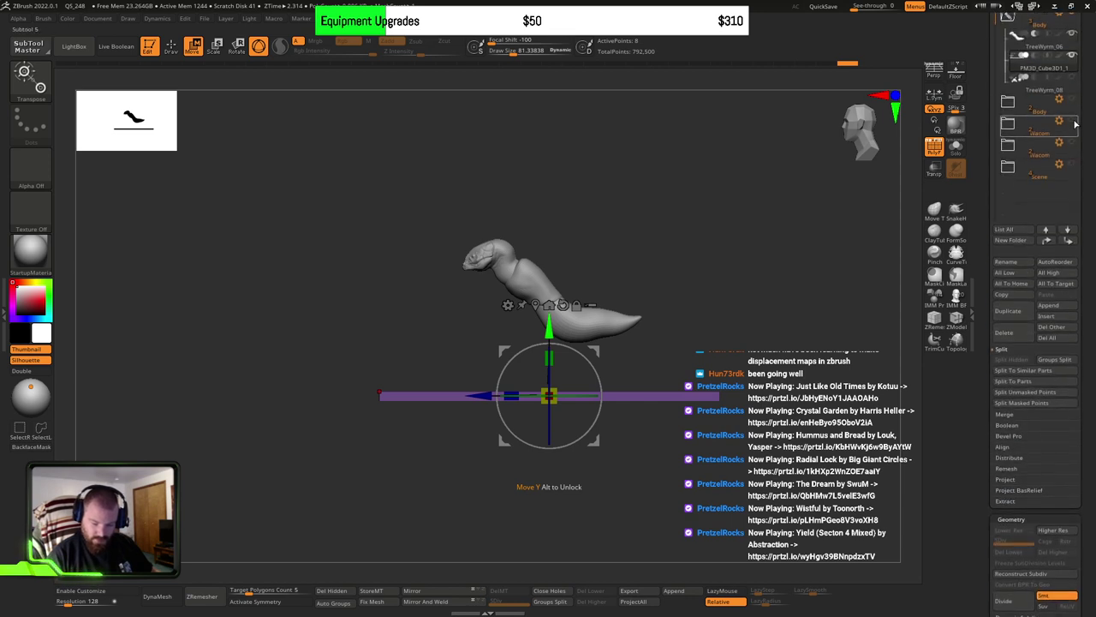
pyautogui.click(1073, 121)
pyautogui.keyDown('ctrl'); pyautogui.moveTo(778, 282); pyautogui.dragTo(779, 341, button='right'); pyautogui.keyUp('ctrl')
pyautogui.moveTo(549, 324); pyautogui.dragTo(549, 291)
pyautogui.moveTo(766, 296)
pyautogui.keyDown('ctrl'); pyautogui.mouseDown(button='right')
pyautogui.moveTo(766, 264)
pyautogui.moveTo(750, 298)
pyautogui.mouseUp(button='right'); pyautogui.keyUp('ctrl')
pyautogui.moveTo(750, 298)
pyautogui.keyDown('ctrl'); pyautogui.mouseDown(button='right')
pyautogui.moveTo(755, 308)
pyautogui.moveTo(793, 289)
pyautogui.moveTo(756, 306)
pyautogui.moveTo(752, 282)
pyautogui.mouseUp(button='right'); pyautogui.keyUp('ctrl')
# Step: Nudge the slab slightly toward the creature's tail, keeping it flush under the stone base
pyautogui.press('q')
pyautogui.keyDown('alt'); pyautogui.moveTo(751, 283); pyautogui.dragTo(731, 350, button='right'); pyautogui.keyUp('alt')
pyautogui.keyDown('ctrl'); pyautogui.moveTo(731, 350); pyautogui.dragTo(673, 348, button='right'); pyautogui.keyUp('ctrl')
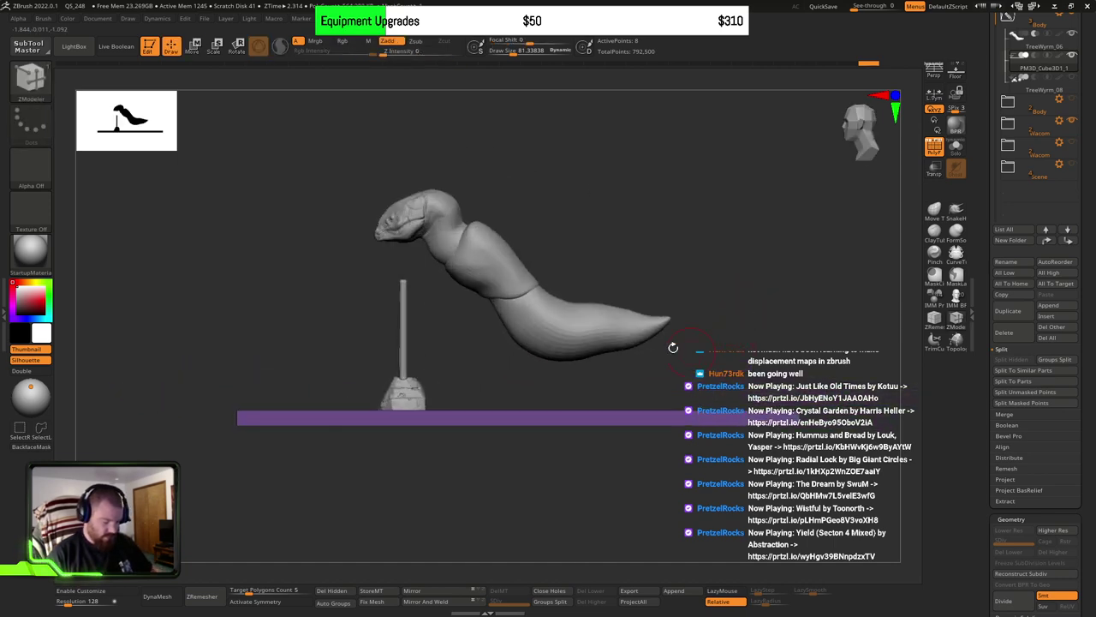
pyautogui.press('w')
pyautogui.moveTo(457, 416); pyautogui.dragTo(464, 416)
pyautogui.press('q')
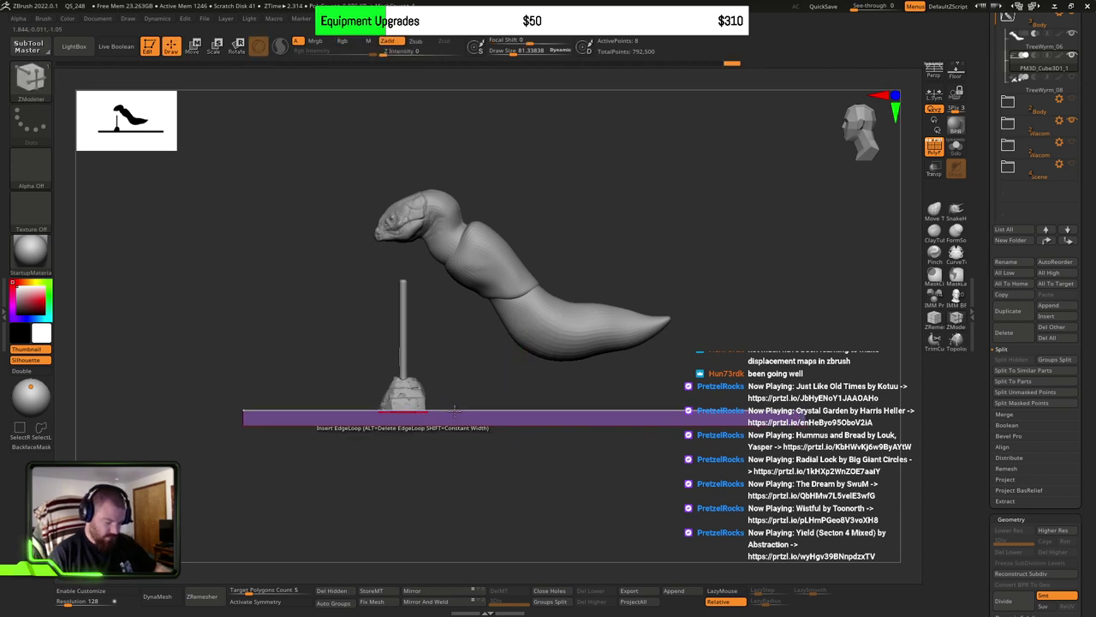
# Step: Hide the upper Wacom folder and move the slab subtool below TreeWyrm_08 and into that folder
pyautogui.moveTo(716, 360)
pyautogui.keyDown('ctrl'); pyautogui.mouseDown(button='right')
pyautogui.moveTo(702, 316)
pyautogui.moveTo(693, 334)
pyautogui.mouseUp(button='right'); pyautogui.keyUp('ctrl')
pyautogui.keyDown('ctrl'); pyautogui.moveTo(693, 334); pyautogui.dragTo(714, 427, button='right'); pyautogui.keyUp('ctrl')
pyautogui.click(1073, 121)
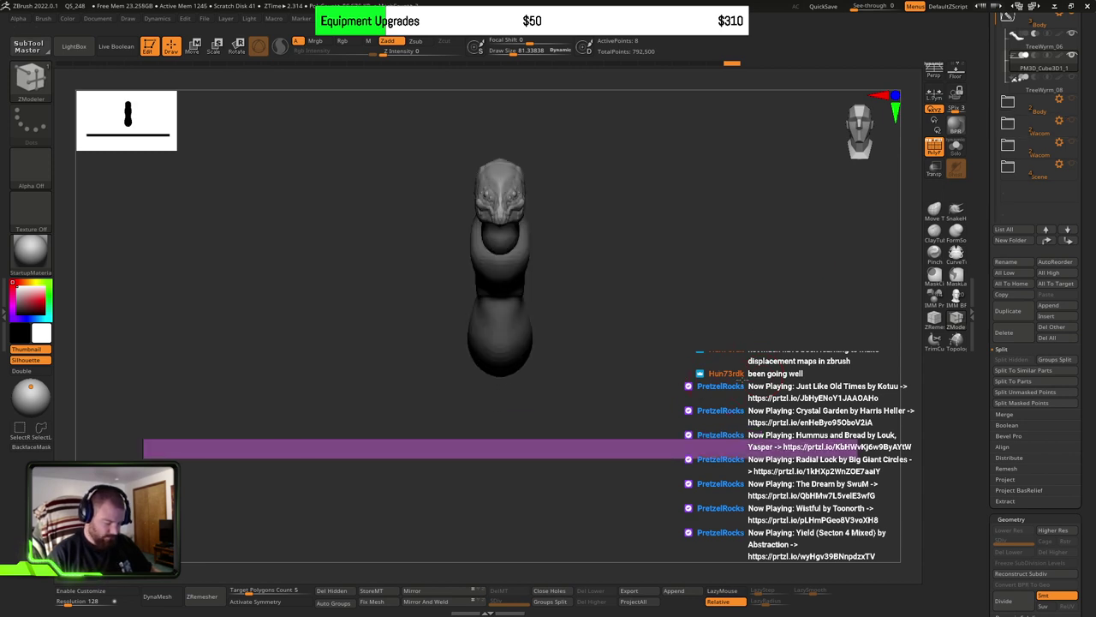
pyautogui.keyDown('shift'); pyautogui.moveTo(742, 382); pyautogui.dragTo(709, 373, button='right'); pyautogui.keyUp('shift')
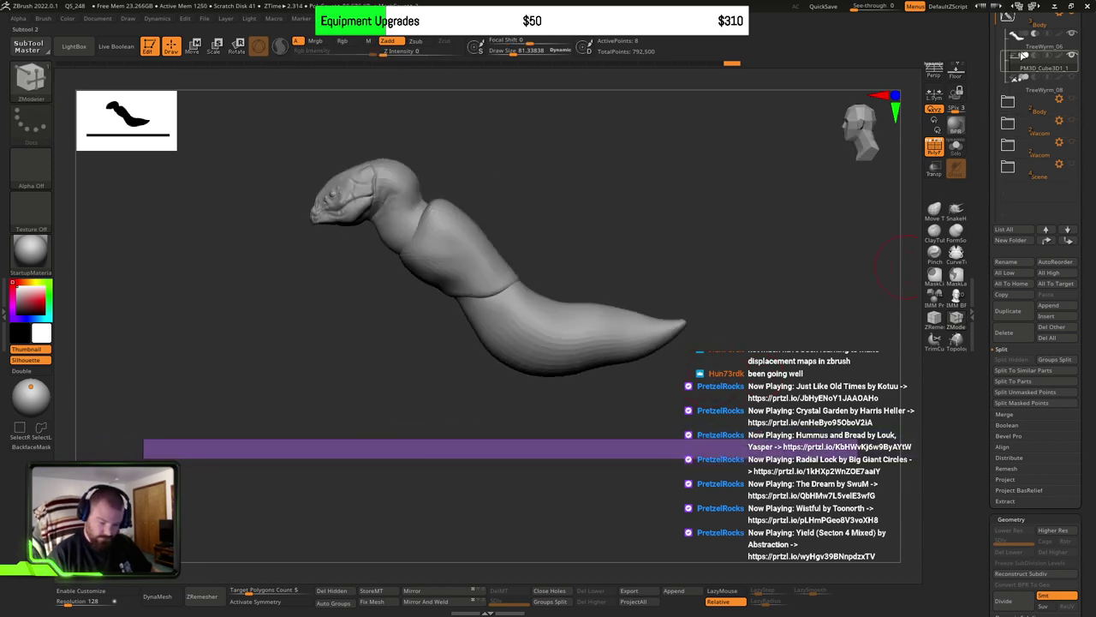
pyautogui.click(1037, 101)
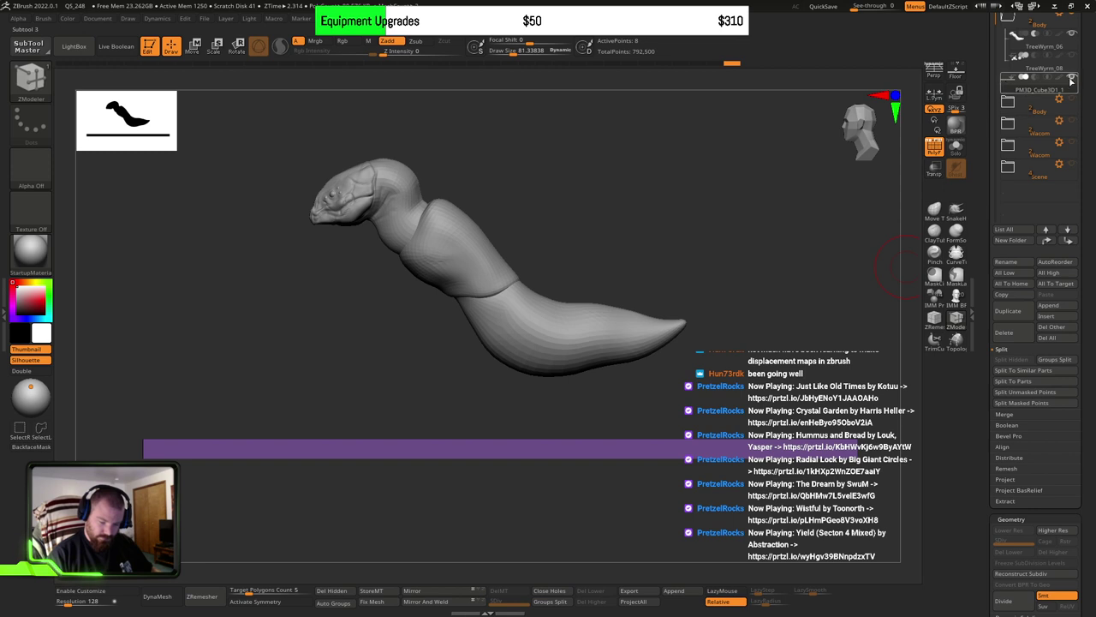
pyautogui.moveTo(704, 334); pyautogui.dragTo(700, 358, button='right')
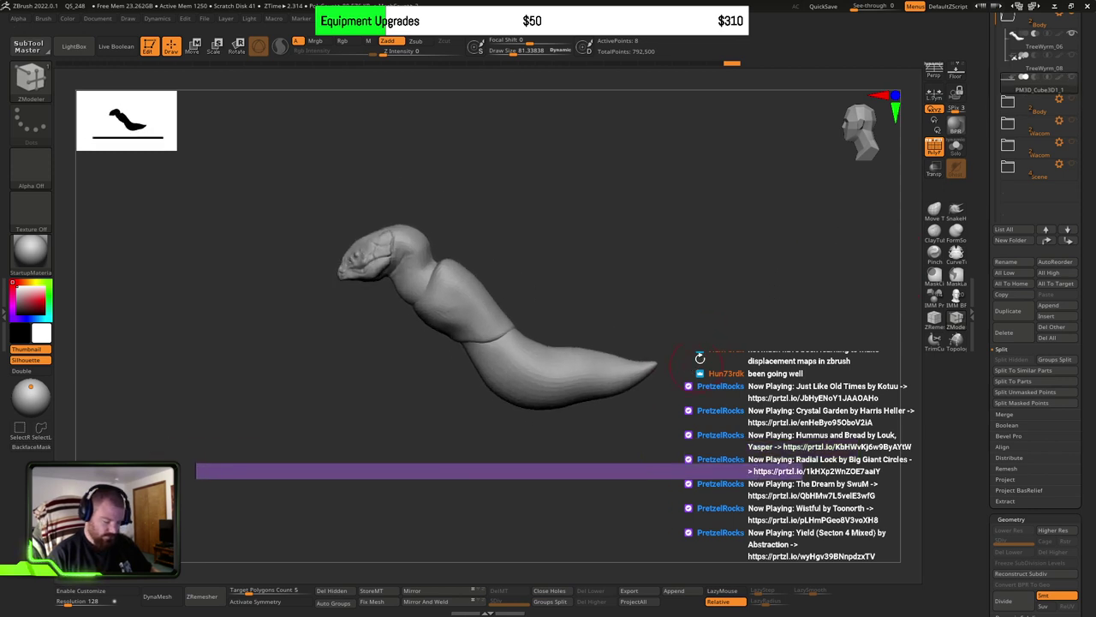
pyautogui.moveTo(1013, 110); pyautogui.dragTo(1008, 132)
pyautogui.click(1010, 102)
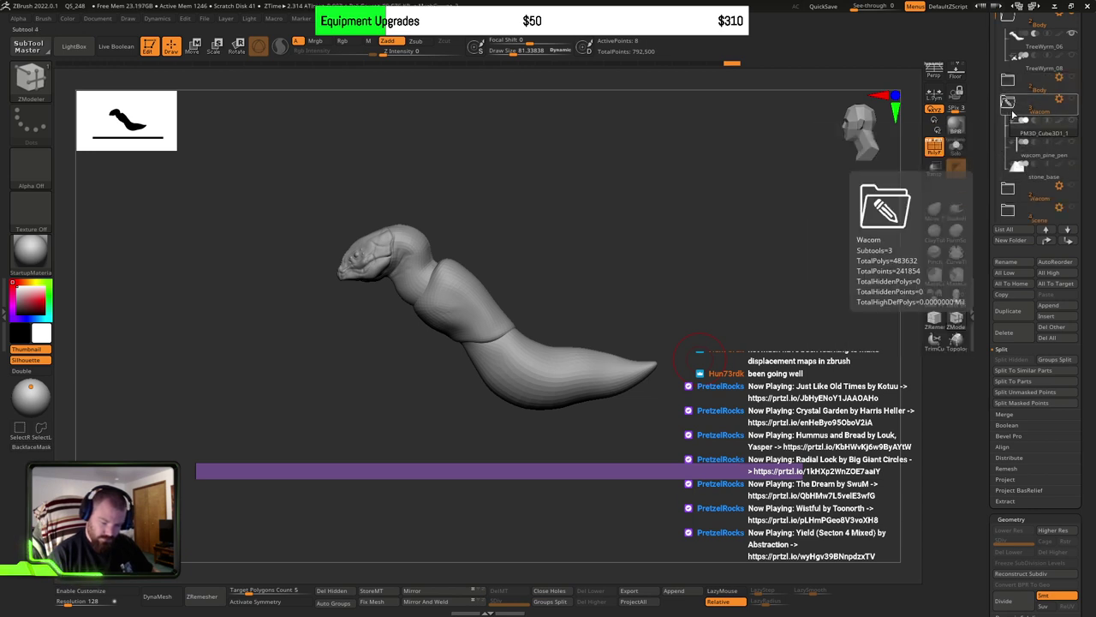
pyautogui.click(1008, 101)
# Step: Make TreeWyrm_06 the active subtool and show the upper Wacom folder with its slab, pen and stone base all visible
pyautogui.click(1072, 101)
pyautogui.keyDown('alt'); pyautogui.moveTo(700, 367); pyautogui.dragTo(754, 360); pyautogui.keyUp('alt')
pyautogui.keyDown('alt'); pyautogui.click(546, 390); pyautogui.keyUp('alt')
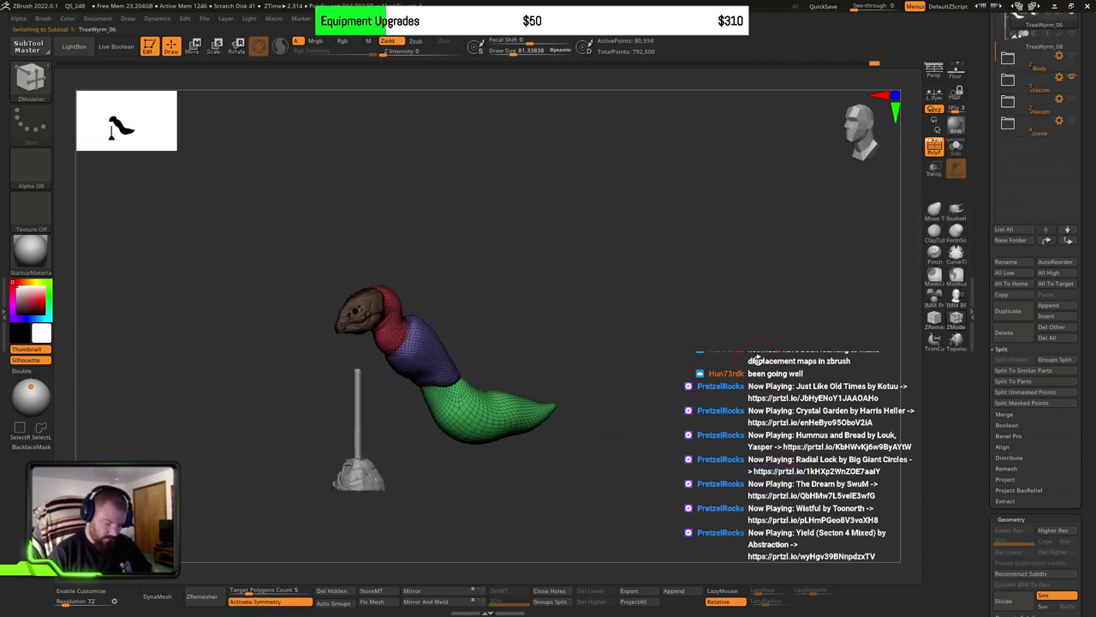
pyautogui.click(1076, 80)
pyautogui.click(1008, 81)
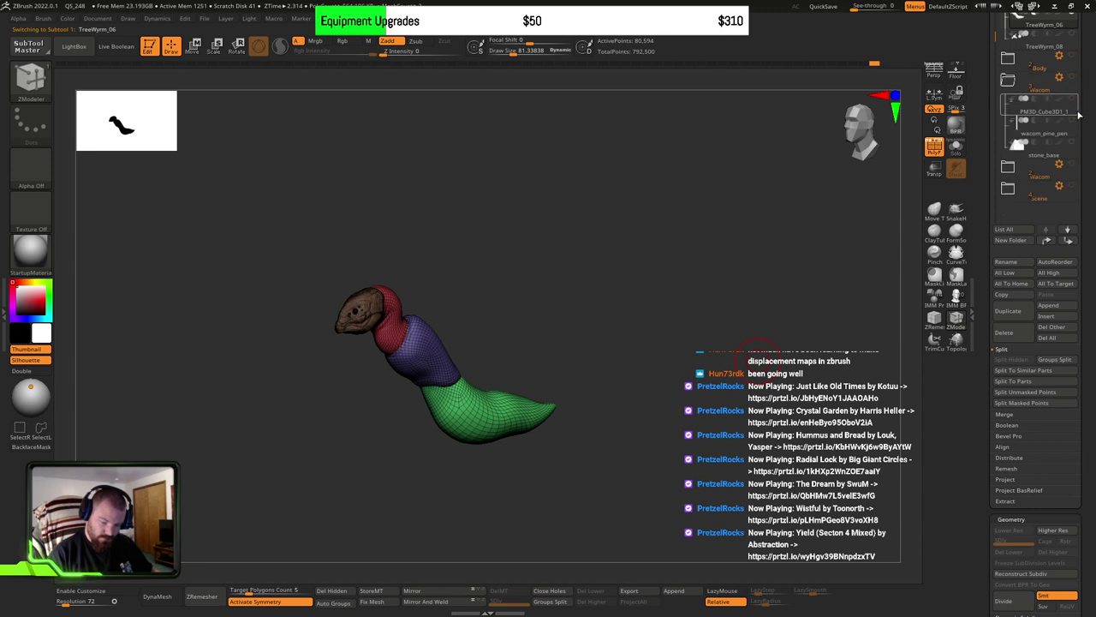
pyautogui.click(1075, 143)
pyautogui.click(1072, 104)
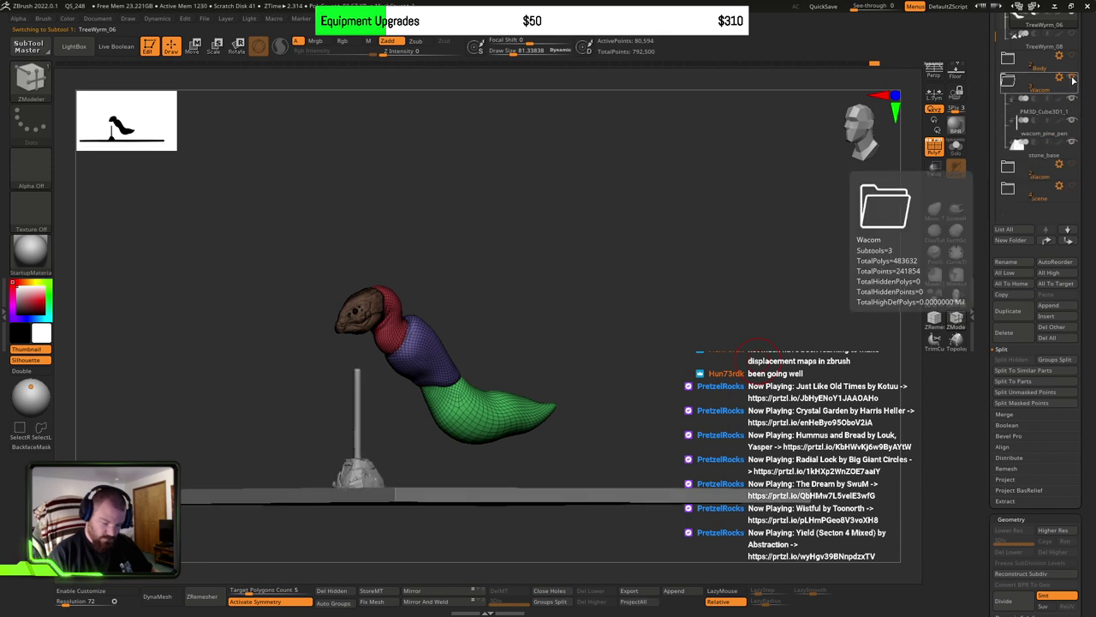
pyautogui.click(1071, 79)
pyautogui.click(1071, 79)
pyautogui.keyDown('shift'); pyautogui.moveTo(651, 386); pyautogui.dragTo(566, 411); pyautogui.keyUp('shift')
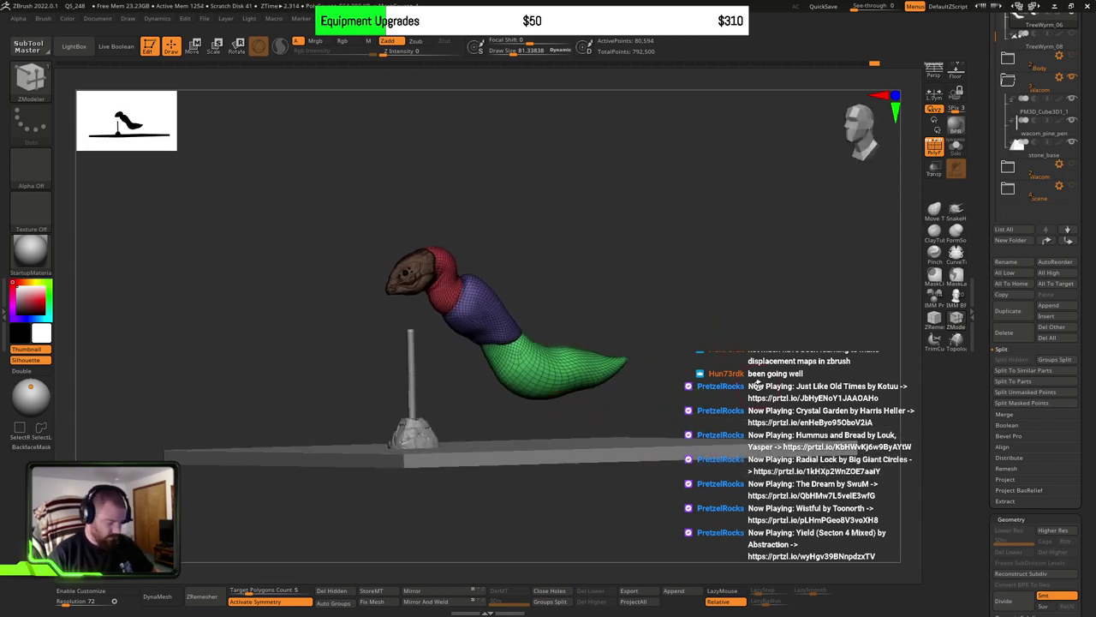
pyautogui.press('b')
pyautogui.press('c')
pyautogui.press('b')
pyautogui.moveTo(651, 403)
pyautogui.mouseDown()
pyautogui.moveTo(519, 402)
pyautogui.moveTo(529, 422)
pyautogui.moveTo(521, 436)
pyautogui.moveTo(528, 425)
pyautogui.mouseUp()
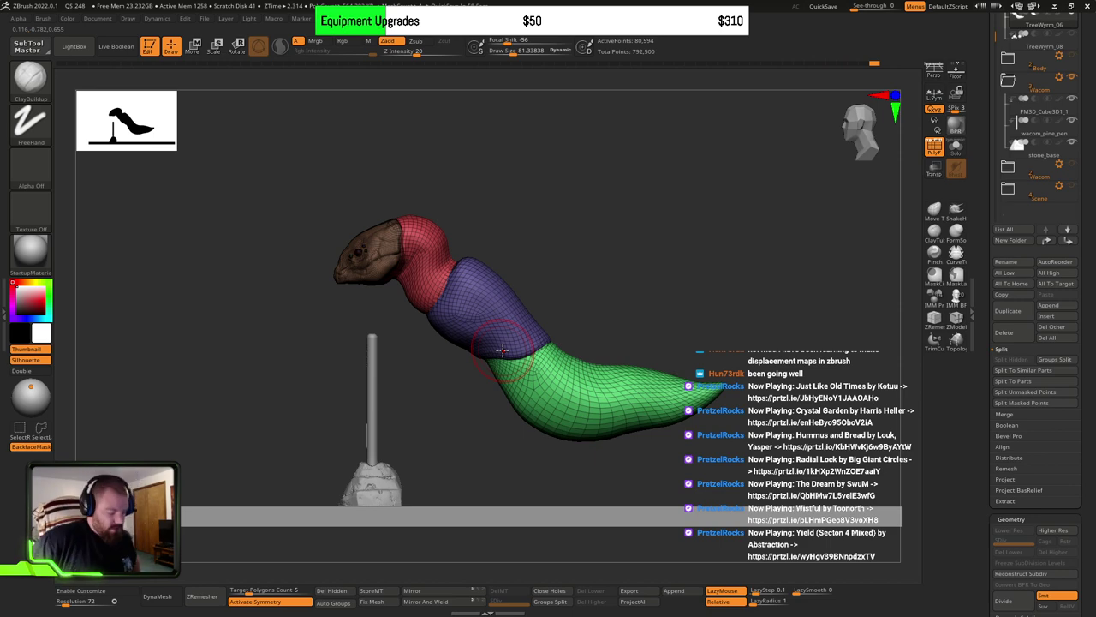
pyautogui.moveTo(616, 280); pyautogui.dragTo(512, 386)
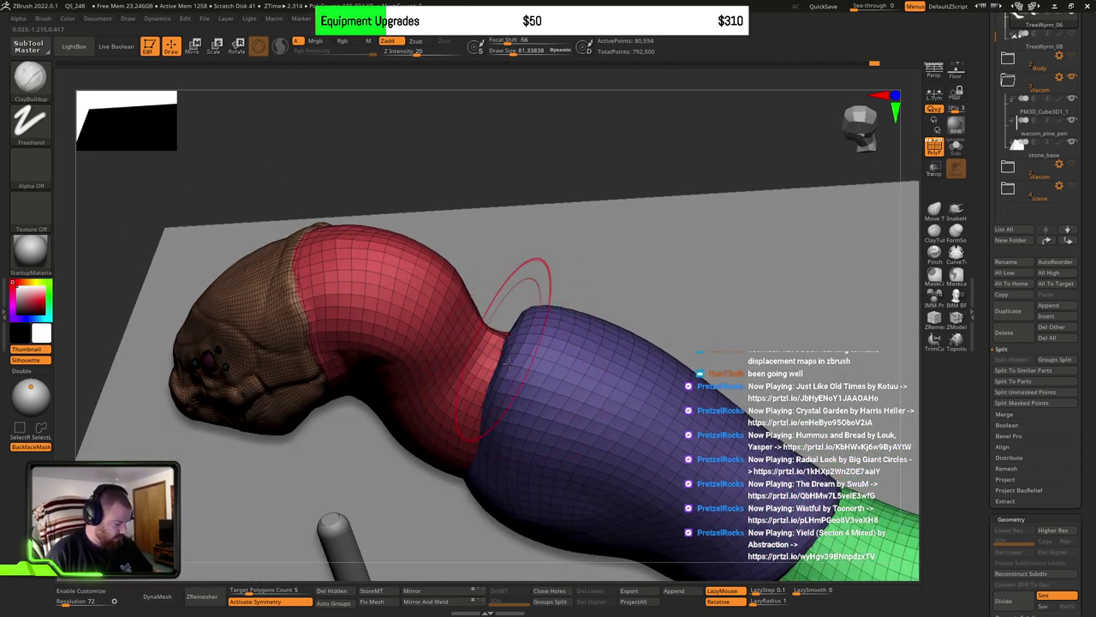
# Step: Choose the DamStandard brush at a draw size of about 33, then carve and smooth the neck where it enters the middle body segment
pyautogui.press('b')
pyautogui.press('d')
pyautogui.press('s')
pyautogui.moveTo(524, 291); pyautogui.dragTo(525, 248)
pyautogui.press('s')
pyautogui.moveTo(473, 376); pyautogui.dragTo(459, 376)
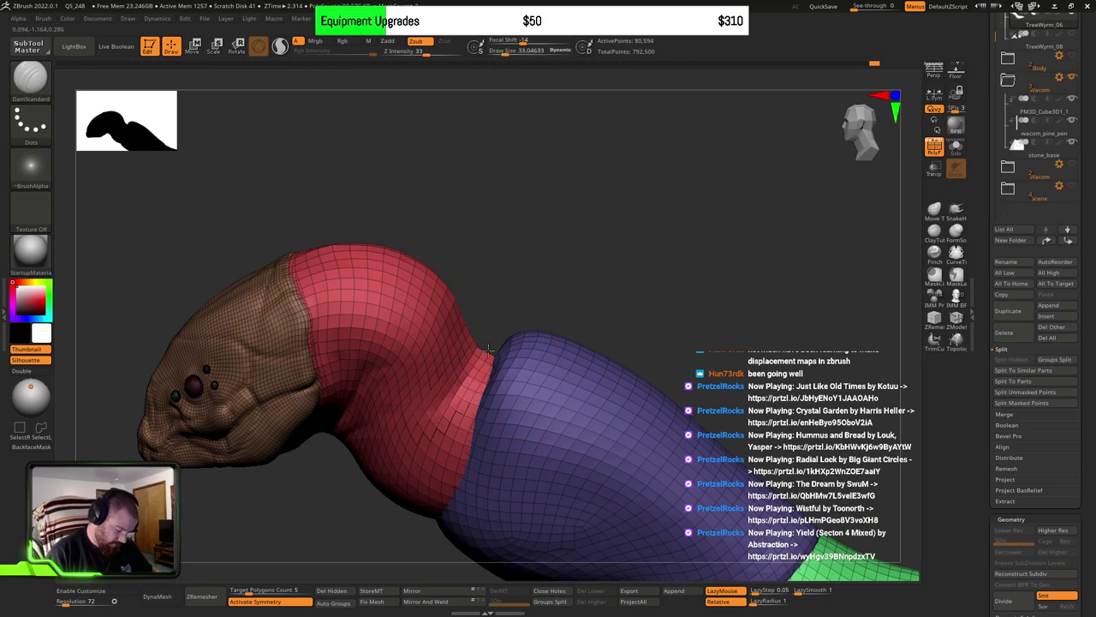
pyautogui.moveTo(488, 350)
pyautogui.mouseDown(button='right')
pyautogui.moveTo(446, 406)
pyautogui.moveTo(499, 311)
pyautogui.moveTo(497, 358)
pyautogui.mouseUp(button='right')
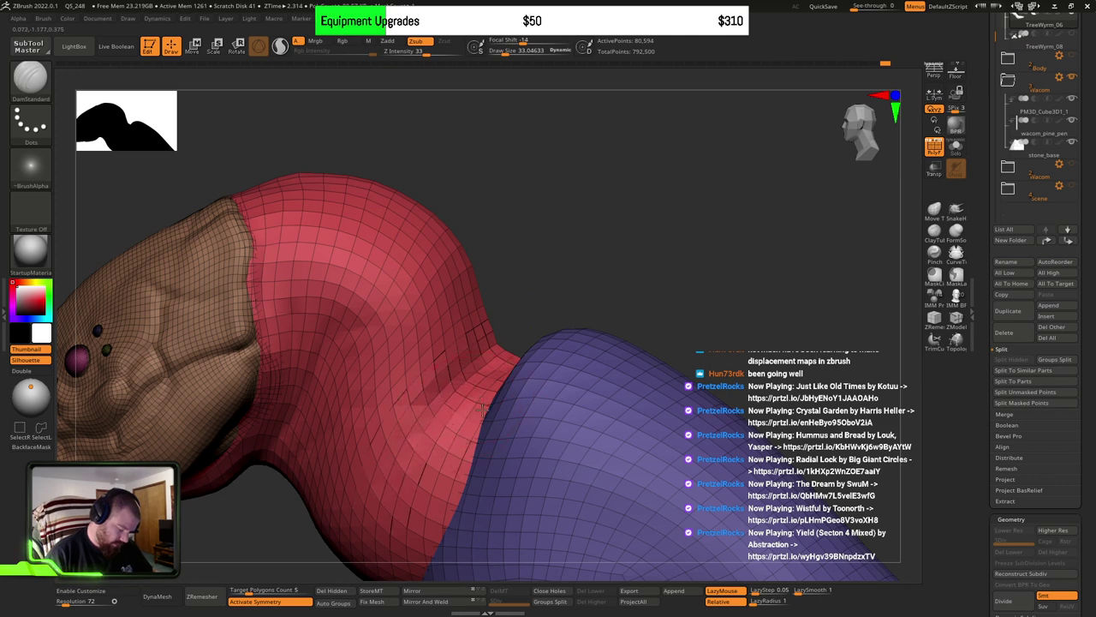
pyautogui.moveTo(482, 407)
pyautogui.mouseDown(button='right')
pyautogui.moveTo(512, 312)
pyautogui.moveTo(514, 322)
pyautogui.mouseUp(button='right')
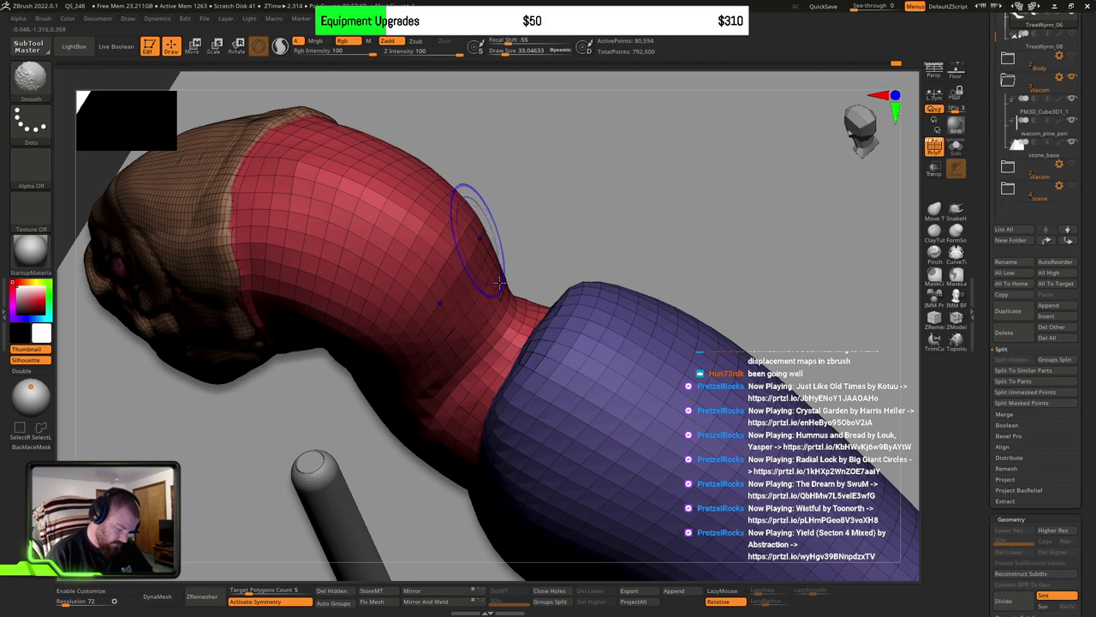
pyautogui.moveTo(514, 338); pyautogui.dragTo(489, 351, button='right')
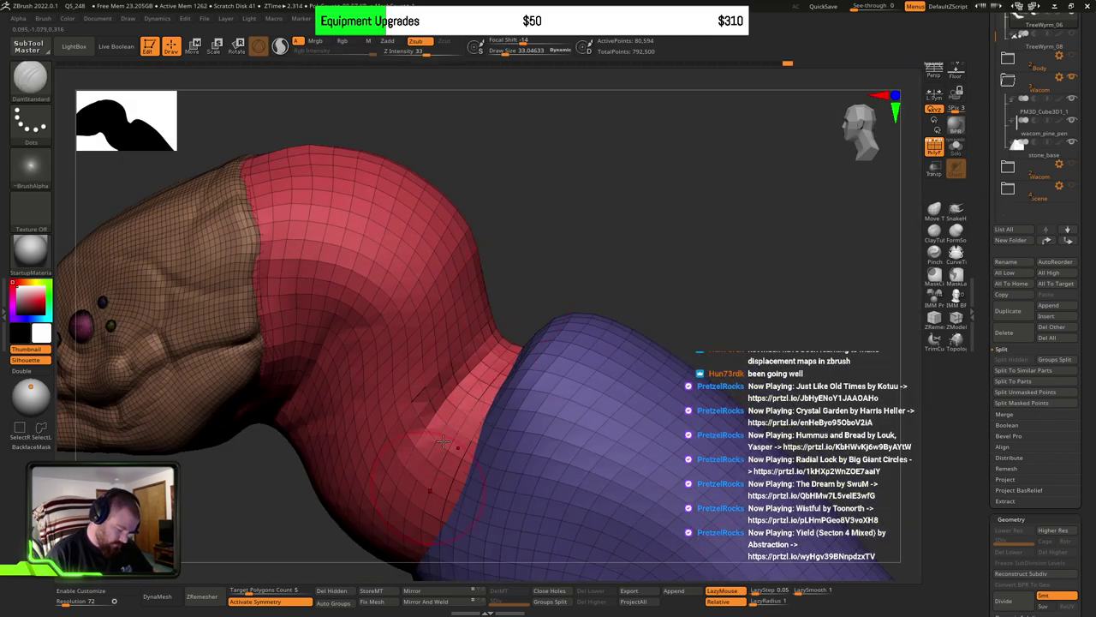
pyautogui.moveTo(444, 448); pyautogui.dragTo(511, 347, button='right')
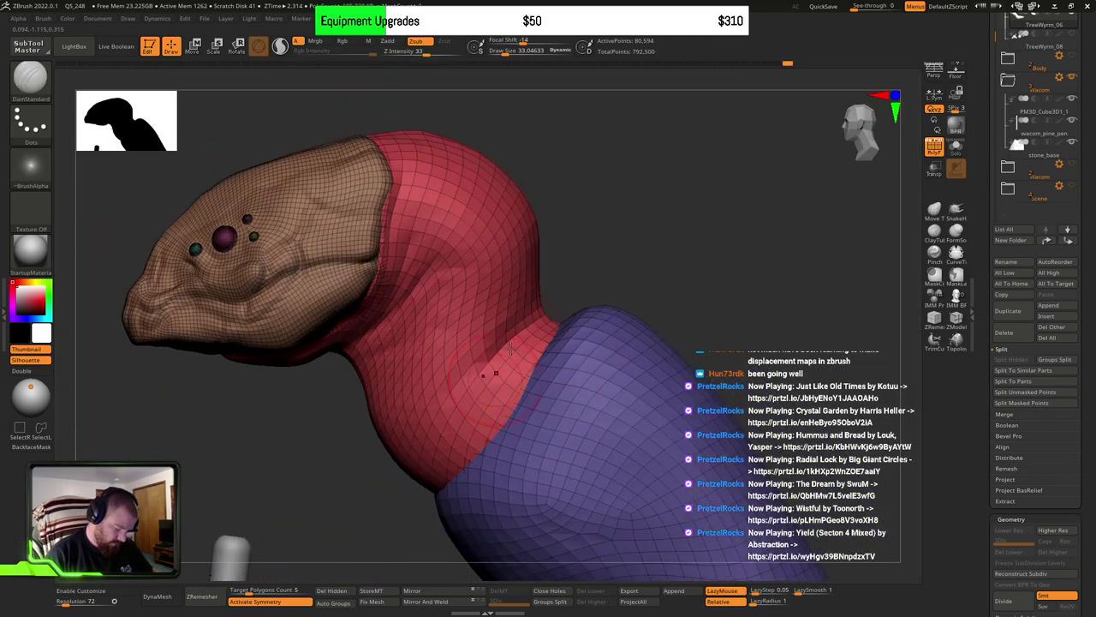
# Step: Turn off the polyframe display, then hide and collapse the upper Wacom folder
pyautogui.click(933, 148)
pyautogui.moveTo(551, 391)
pyautogui.mouseDown(button='right')
pyautogui.moveTo(514, 368)
pyautogui.moveTo(465, 392)
pyautogui.moveTo(495, 412)
pyautogui.moveTo(517, 329)
pyautogui.moveTo(523, 368)
pyautogui.moveTo(590, 323)
pyautogui.moveTo(604, 392)
pyautogui.moveTo(622, 382)
pyautogui.moveTo(667, 391)
pyautogui.moveTo(603, 365)
pyautogui.moveTo(637, 372)
pyautogui.moveTo(603, 329)
pyautogui.moveTo(619, 346)
pyautogui.moveTo(588, 342)
pyautogui.mouseUp(button='right')
pyautogui.click(1071, 78)
pyautogui.click(1009, 80)
# Step: Choose the ClayBuildup brush at a draw size of about 39 and build up rough clay strokes on the middle segment's front flank
pyautogui.press('b')
pyautogui.press('c')
pyautogui.press('b')
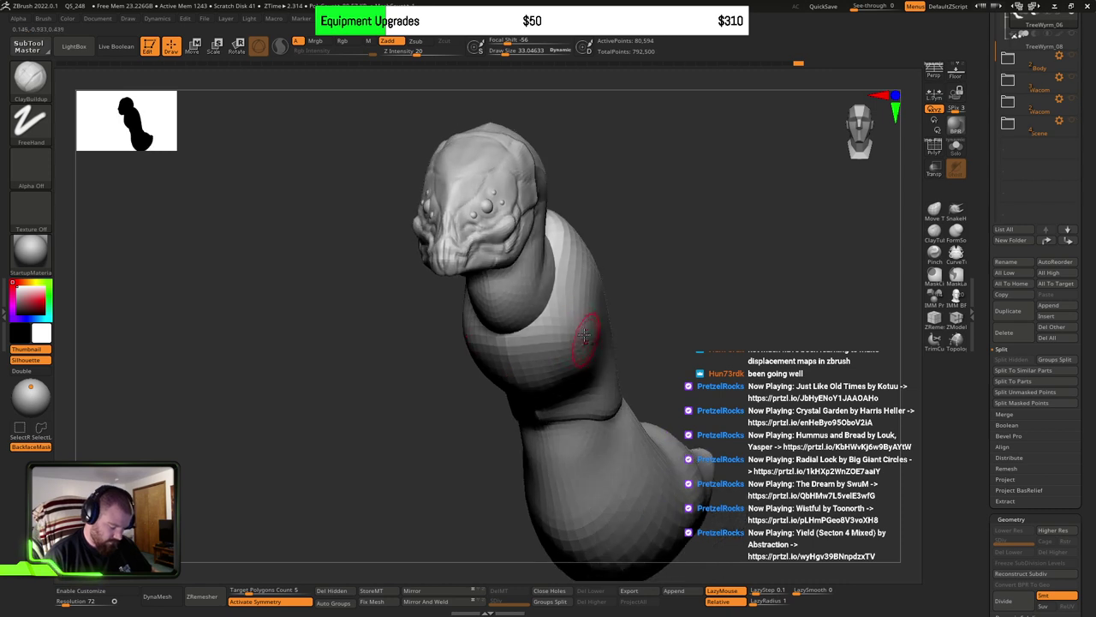
pyautogui.press('s')
pyautogui.moveTo(576, 342); pyautogui.dragTo(583, 342)
pyautogui.moveTo(599, 339); pyautogui.dragTo(572, 330, button='right')
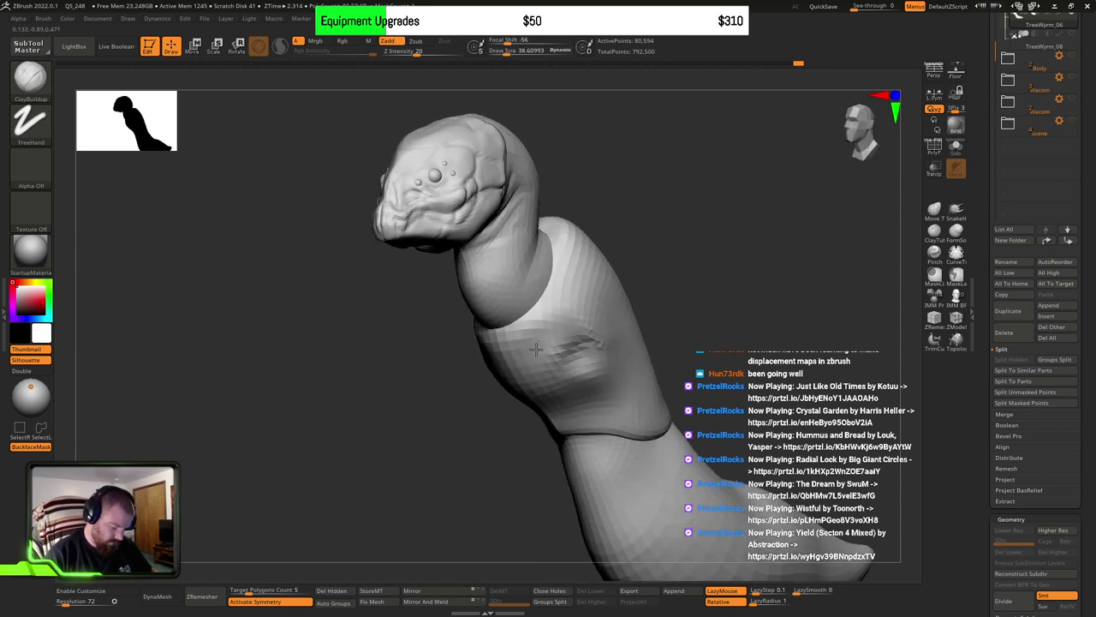
pyautogui.moveTo(585, 367); pyautogui.dragTo(586, 346)
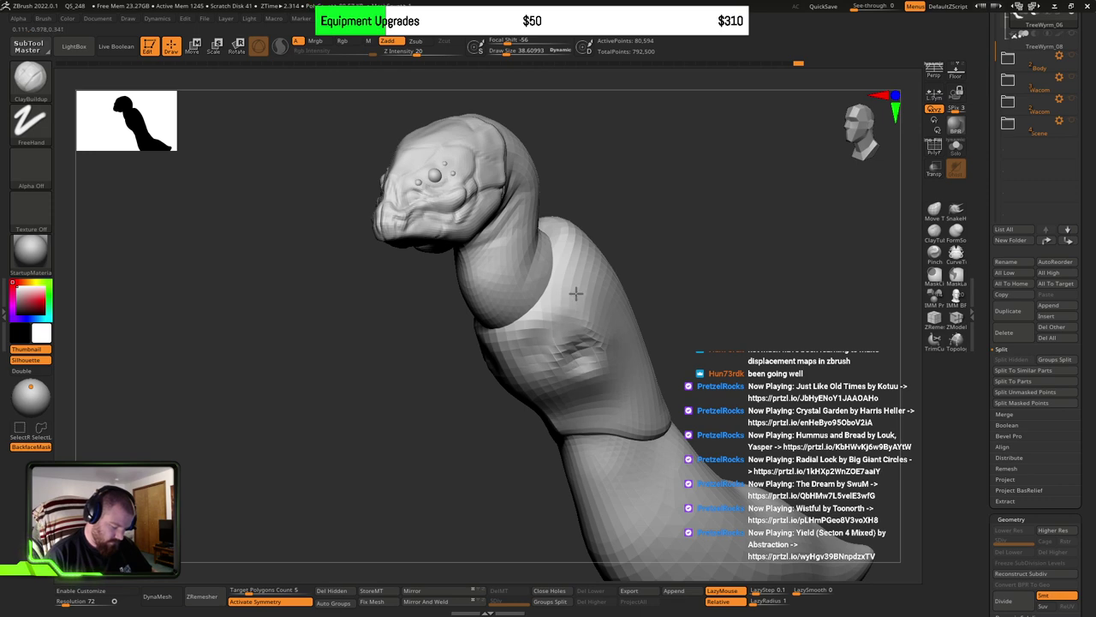
# Step: Sculpt folds with ClayBuildup along the middle segment's underside and the rim where it meets the tail
pyautogui.moveTo(574, 275)
pyautogui.mouseDown(button='right')
pyautogui.moveTo(600, 379)
pyautogui.moveTo(575, 385)
pyautogui.moveTo(582, 409)
pyautogui.mouseUp(button='right')
pyautogui.moveTo(553, 406); pyautogui.dragTo(624, 407)
pyautogui.moveTo(539, 435); pyautogui.dragTo(587, 363, button='right')
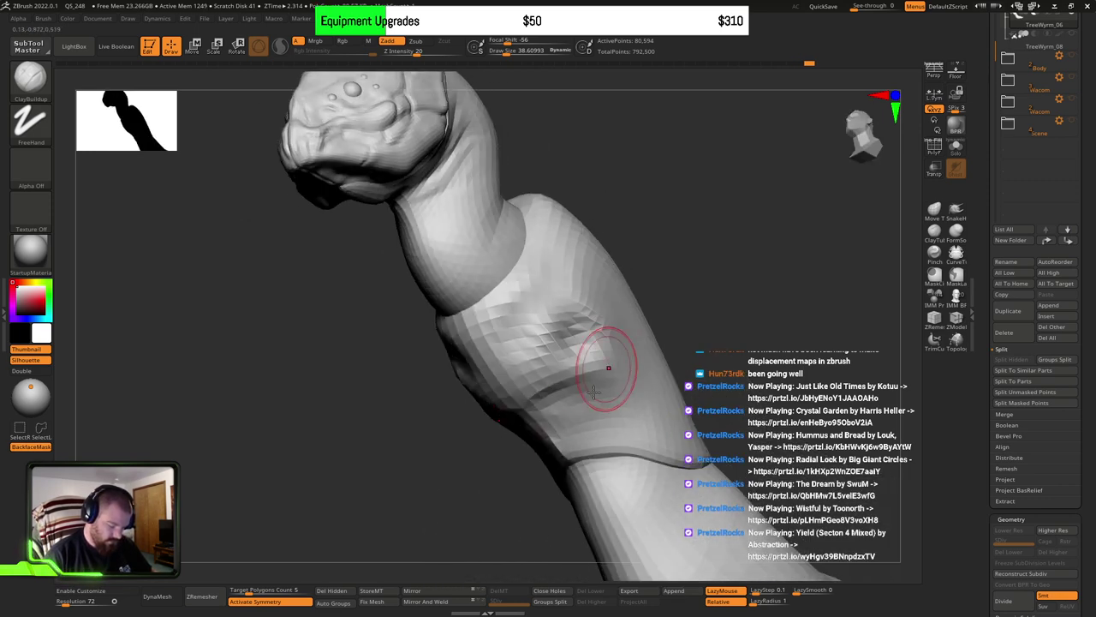
pyautogui.moveTo(593, 427); pyautogui.dragTo(552, 413)
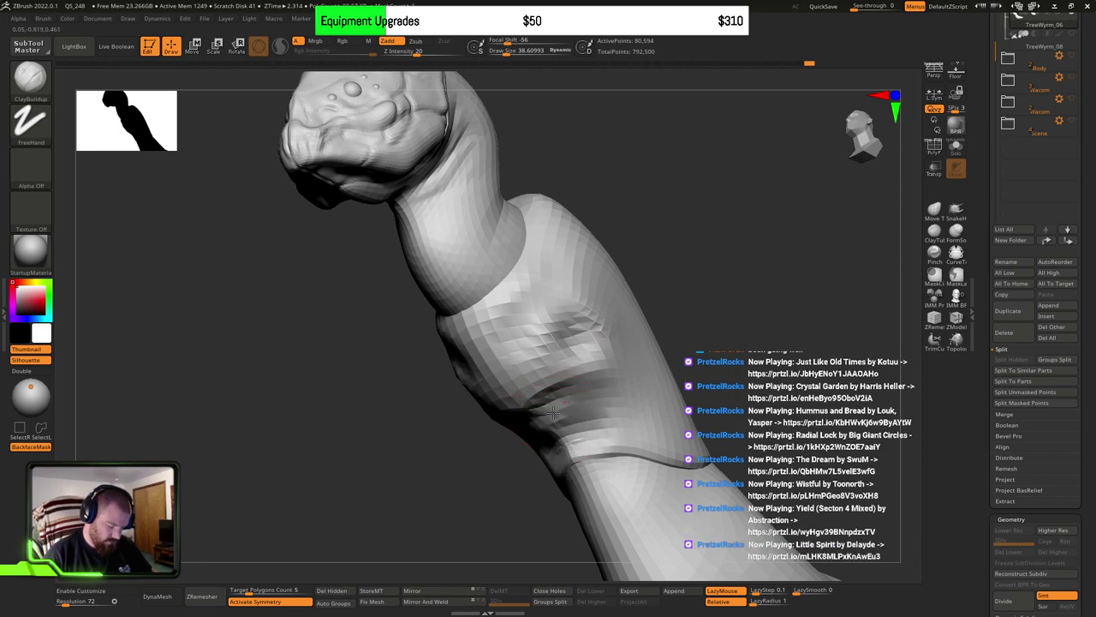
pyautogui.moveTo(663, 431)
pyautogui.mouseDown(button='right')
pyautogui.moveTo(644, 424)
pyautogui.moveTo(697, 398)
pyautogui.mouseUp(button='right')
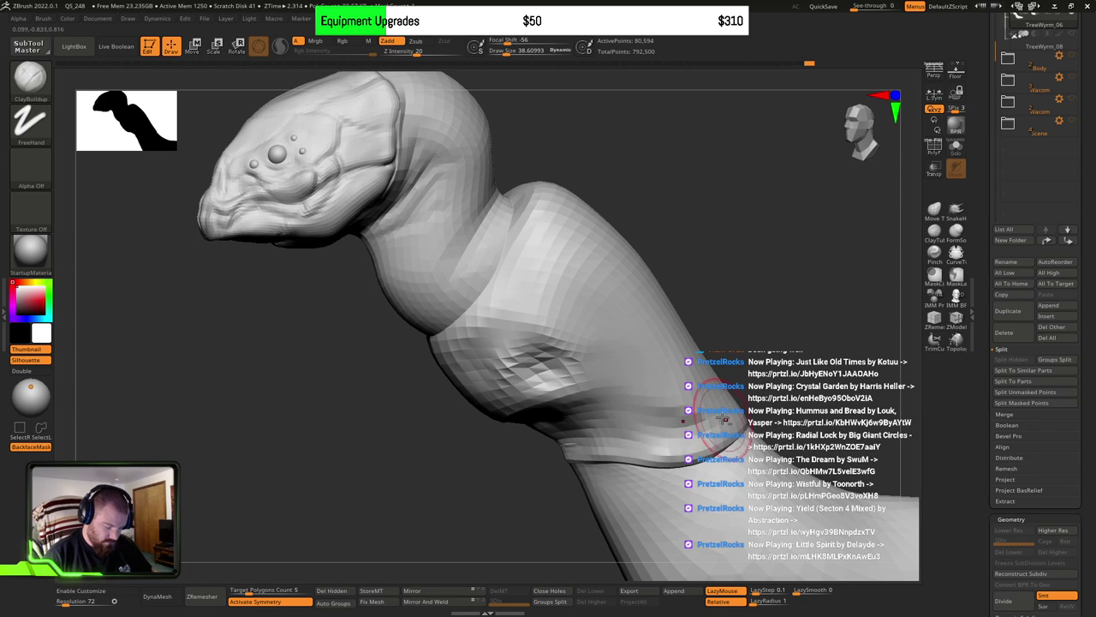
# Step: Mask everything except the middle segment, then use the Move brush at a draw size of about 58 to pull its upper collar into a raised point behind the neck
pyautogui.keyDown('ctrl'); pyautogui.keyDown('shift'); pyautogui.click(656, 368); pyautogui.keyUp('shift'); pyautogui.keyUp('ctrl')
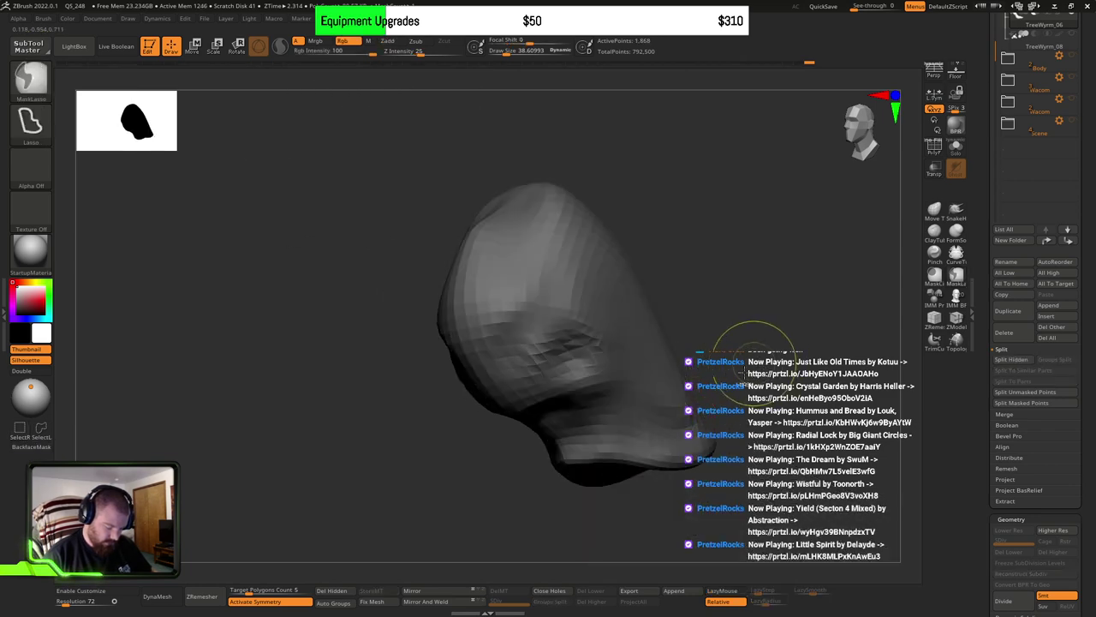
pyautogui.keyDown('ctrl'); pyautogui.keyDown('shift'); pyautogui.click(734, 317); pyautogui.keyUp('shift'); pyautogui.keyUp('ctrl')
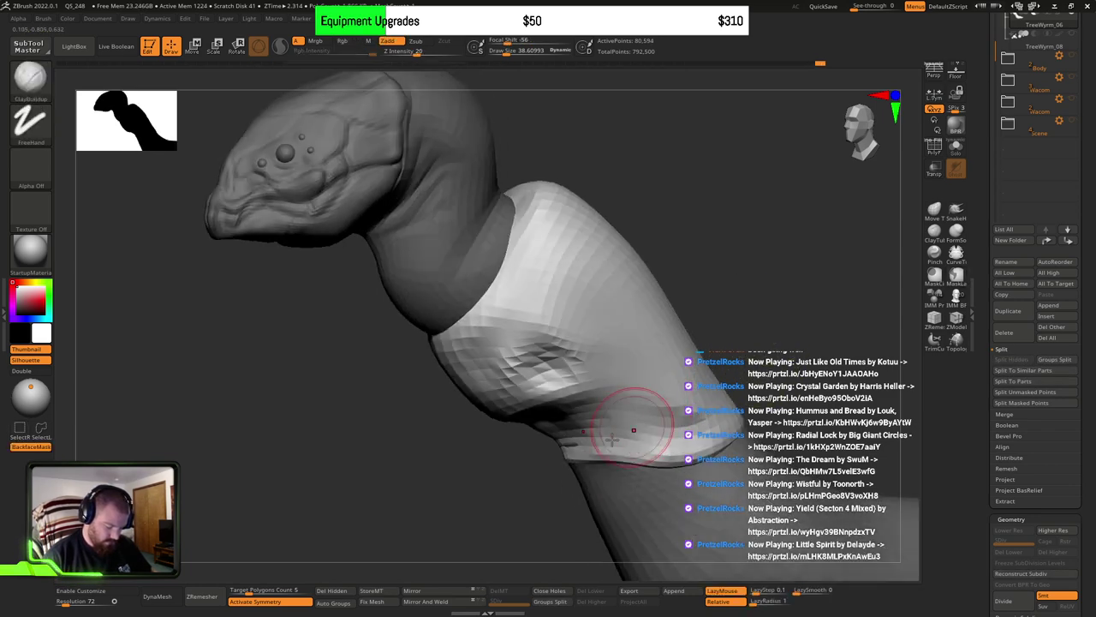
pyautogui.moveTo(633, 424)
pyautogui.mouseDown(button='right')
pyautogui.moveTo(643, 440)
pyautogui.moveTo(589, 456)
pyautogui.moveTo(605, 451)
pyautogui.mouseUp(button='right')
pyautogui.press('b')
pyautogui.press('m')
pyautogui.press('v')
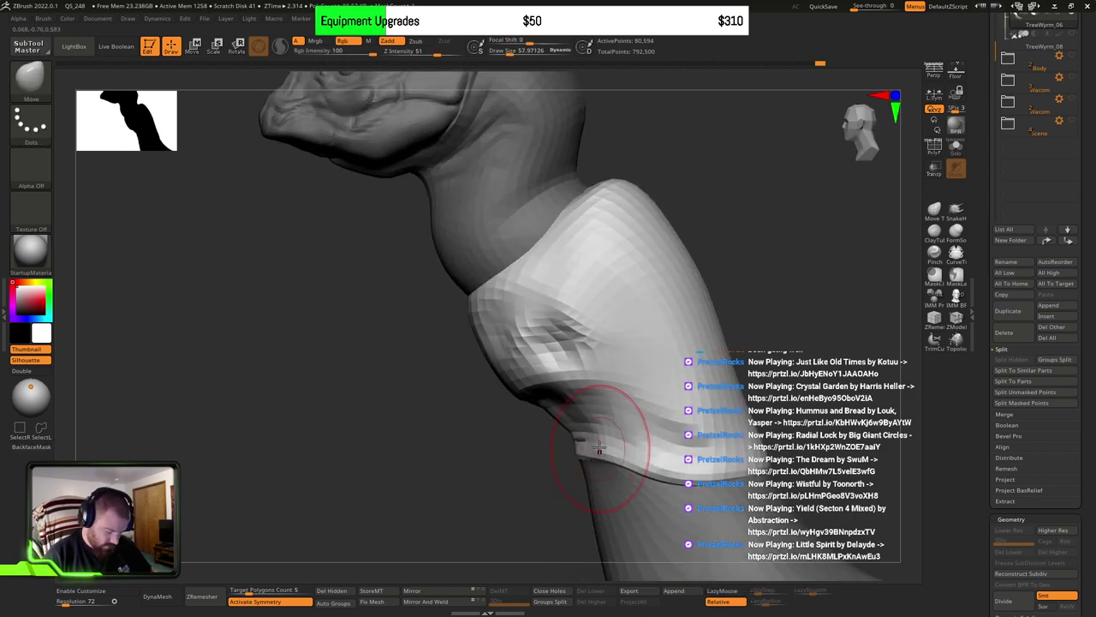
pyautogui.moveTo(616, 465)
pyautogui.mouseDown(button='right')
pyautogui.moveTo(599, 477)
pyautogui.moveTo(599, 452)
pyautogui.moveTo(629, 455)
pyautogui.moveTo(643, 442)
pyautogui.moveTo(628, 435)
pyautogui.moveTo(631, 462)
pyautogui.moveTo(604, 381)
pyautogui.moveTo(599, 424)
pyautogui.mouseUp(button='right')
pyautogui.press('shift')
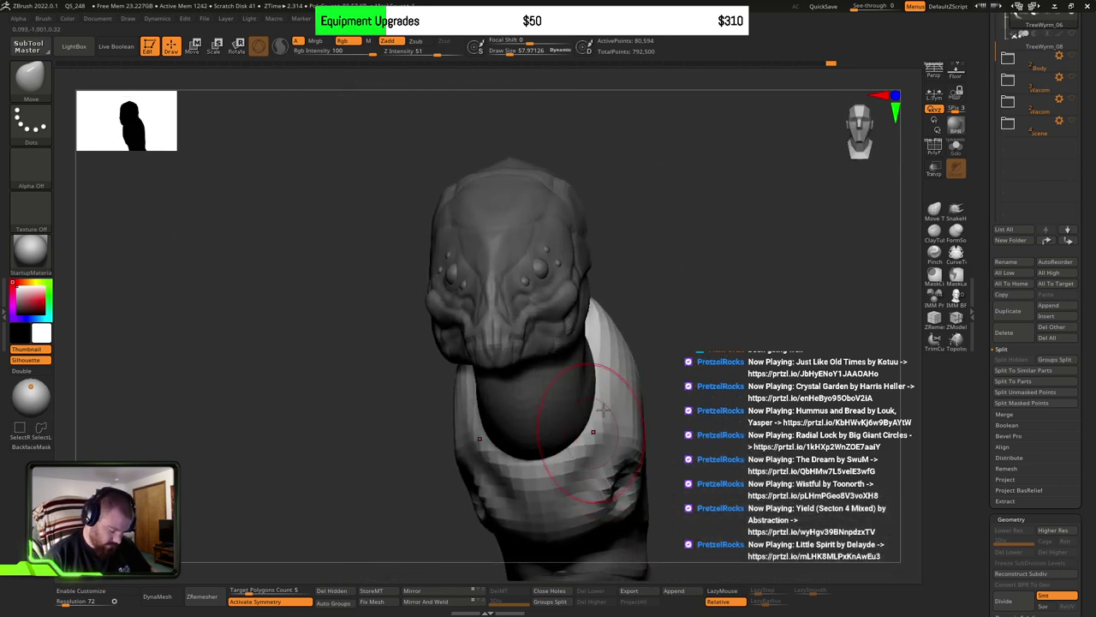
pyautogui.moveTo(604, 363)
pyautogui.mouseDown(button='right')
pyautogui.moveTo(624, 376)
pyautogui.moveTo(667, 288)
pyautogui.moveTo(614, 276)
pyautogui.moveTo(600, 291)
pyautogui.moveTo(619, 331)
pyautogui.mouseUp(button='right')
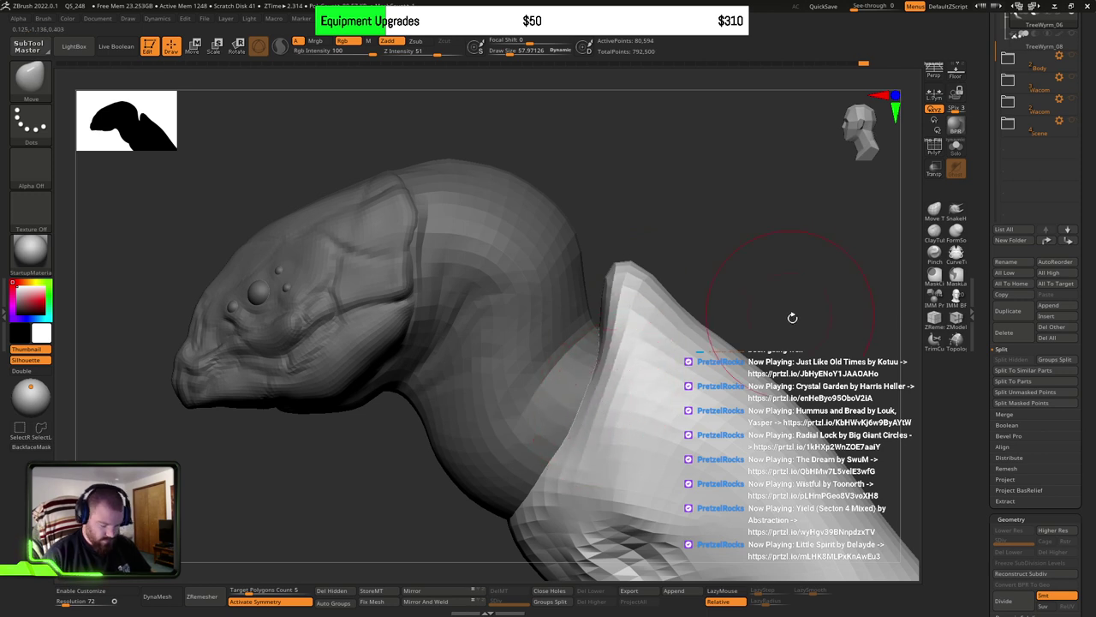
pyautogui.moveTo(793, 317); pyautogui.dragTo(711, 227, button='right')
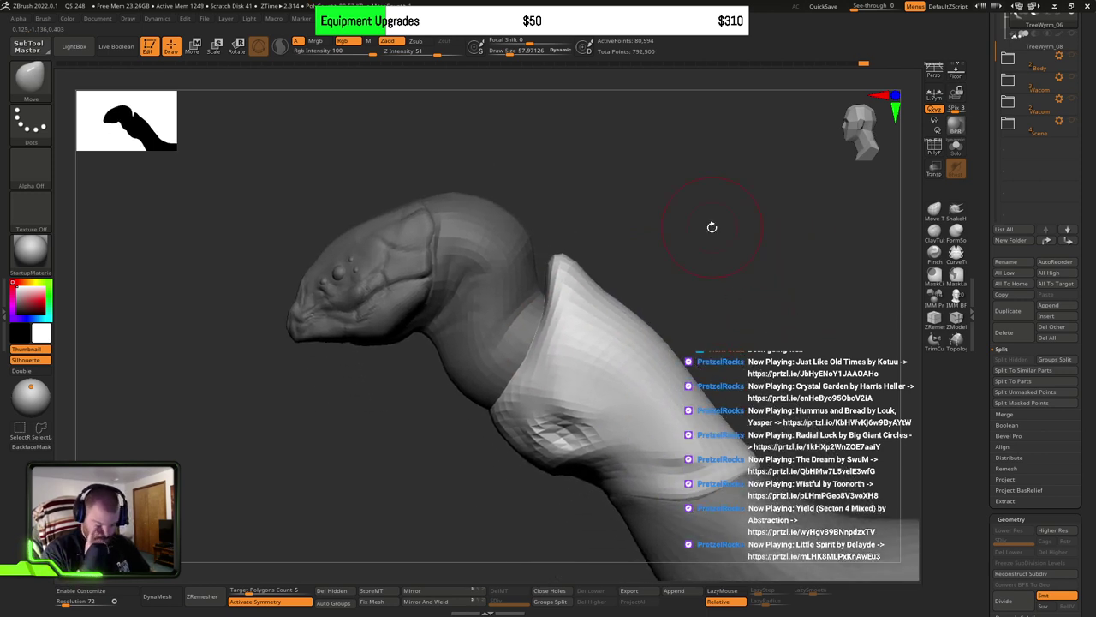
pyautogui.moveTo(642, 367); pyautogui.dragTo(717, 249, button='right')
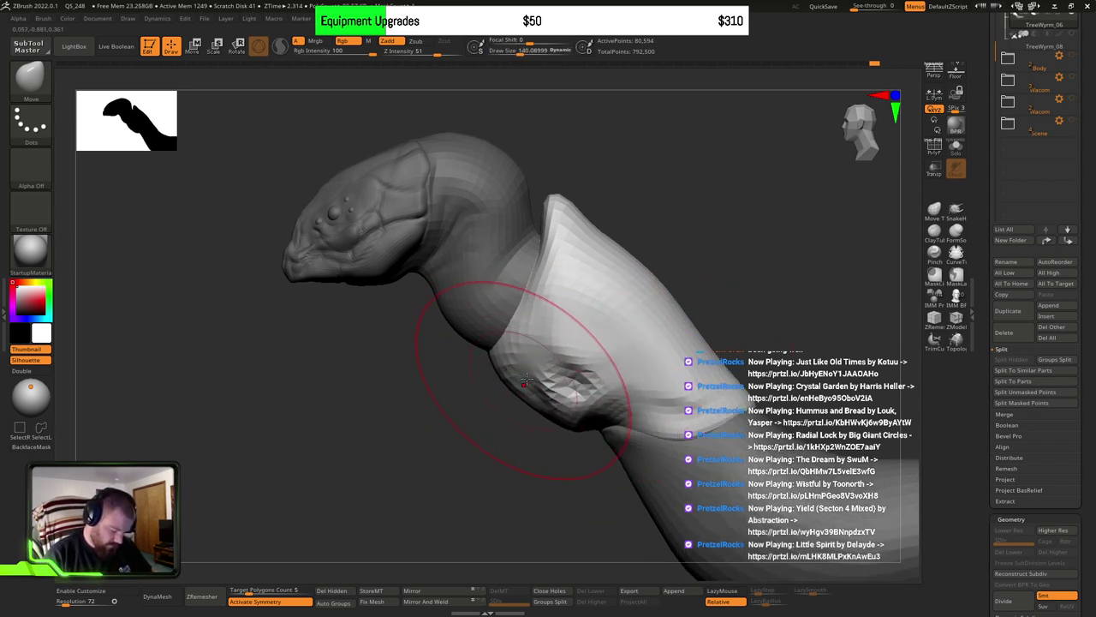
# Step: Build up the middle segment's collar and front below the neck with ClayBuildup, at draw sizes of about 62 and 23
pyautogui.moveTo(526, 378)
pyautogui.mouseDown(button='right')
pyautogui.moveTo(568, 351)
pyautogui.moveTo(505, 373)
pyautogui.mouseUp(button='right')
pyautogui.keyDown('ctrl'); pyautogui.moveTo(505, 373); pyautogui.dragTo(517, 392, button='right'); pyautogui.keyUp('ctrl')
pyautogui.press('s')
pyautogui.moveTo(531, 361); pyautogui.dragTo(527, 361)
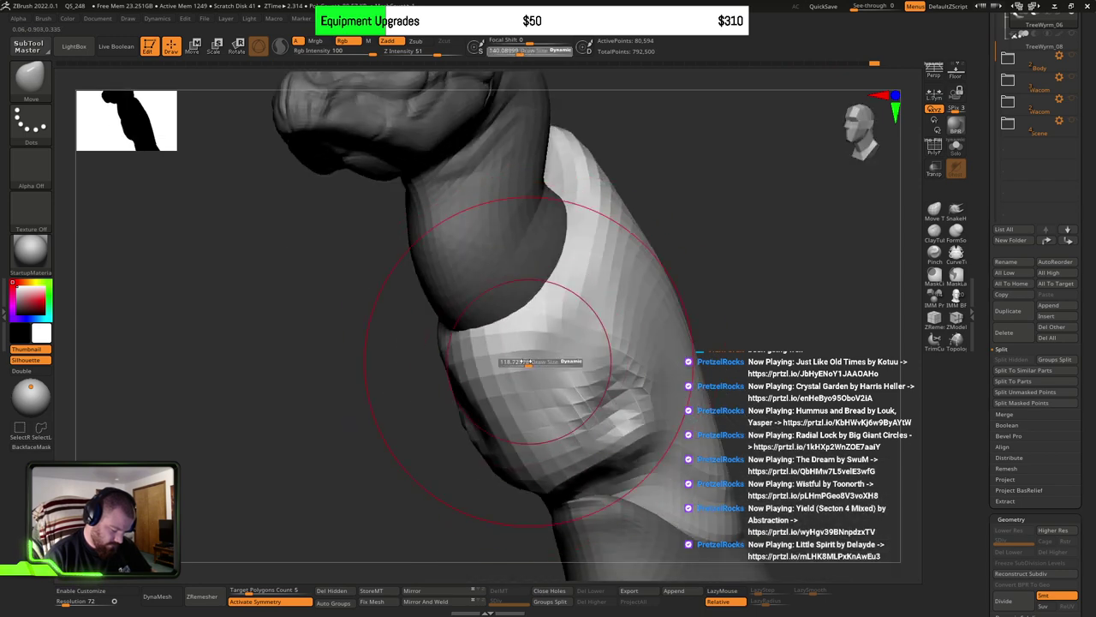
pyautogui.moveTo(521, 380)
pyautogui.mouseDown(button='right')
pyautogui.moveTo(540, 374)
pyautogui.moveTo(514, 342)
pyautogui.moveTo(498, 384)
pyautogui.mouseUp(button='right')
pyautogui.press('b')
pyautogui.press('c')
pyautogui.press('b')
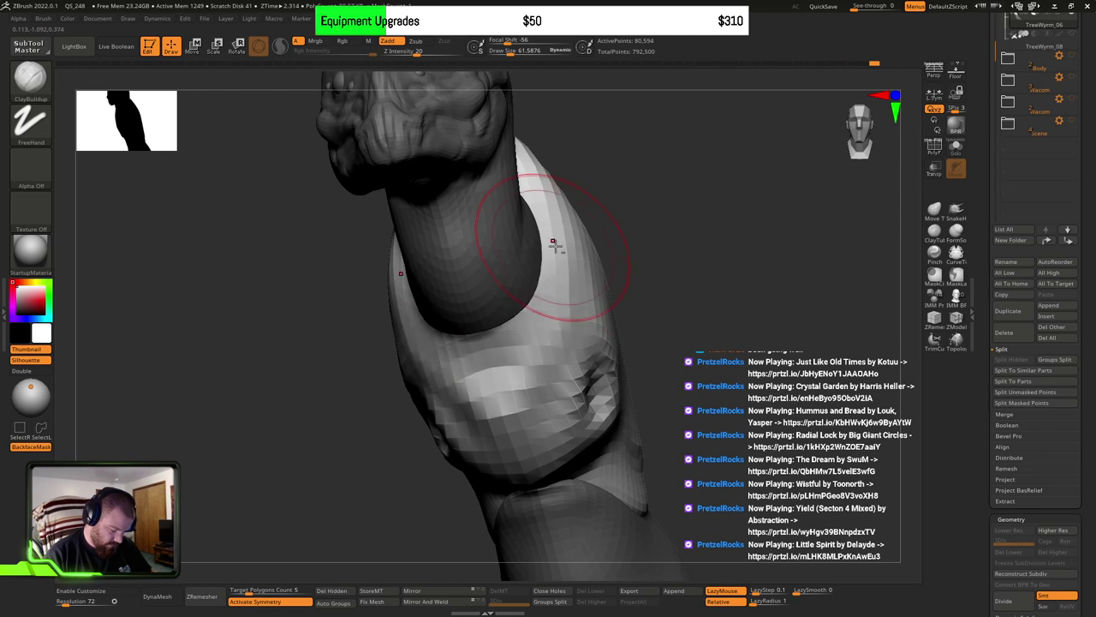
pyautogui.moveTo(525, 232); pyautogui.dragTo(512, 334, button='right')
pyautogui.moveTo(555, 280); pyautogui.dragTo(505, 396, button='right')
pyautogui.moveTo(704, 317); pyautogui.dragTo(548, 317, button='right')
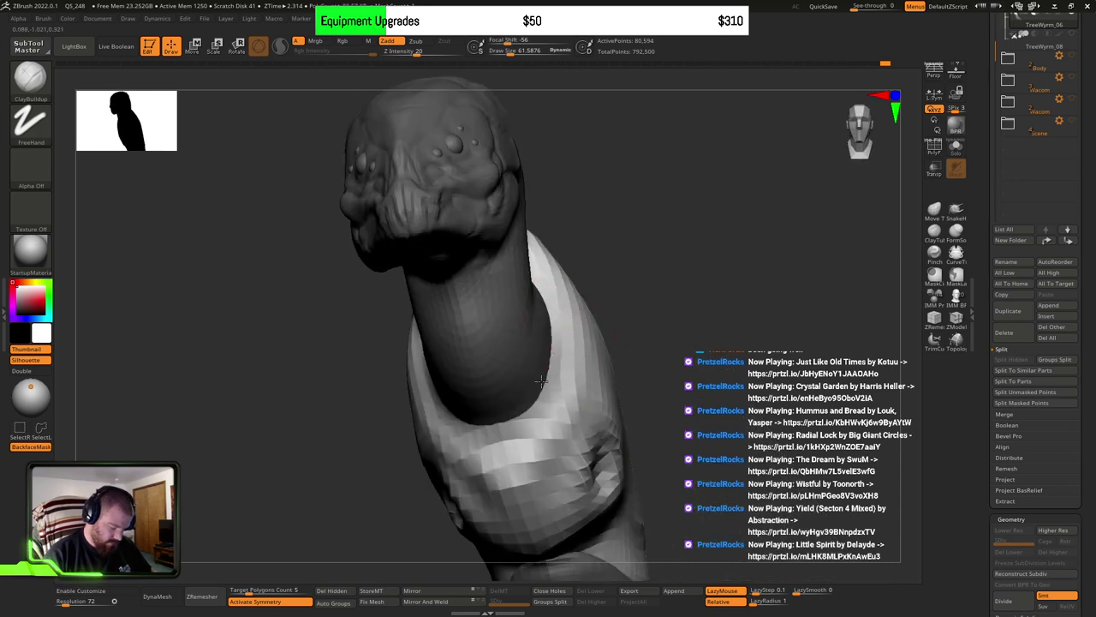
pyautogui.moveTo(613, 372); pyautogui.dragTo(533, 431, button='right')
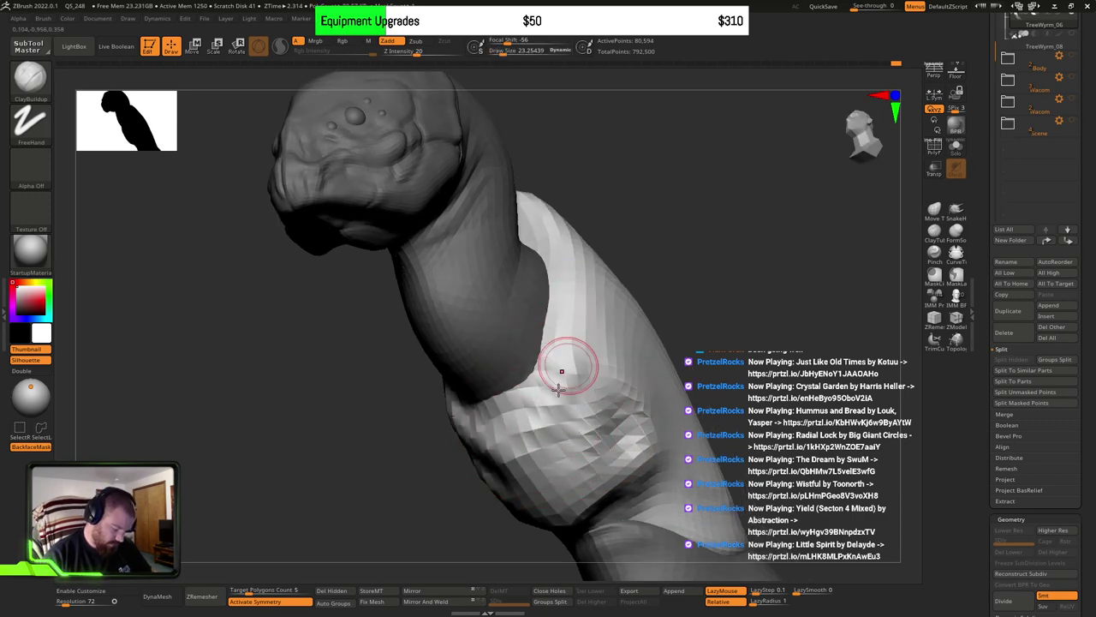
pyautogui.moveTo(567, 310)
pyautogui.mouseDown(button='right')
pyautogui.moveTo(568, 331)
pyautogui.moveTo(583, 232)
pyautogui.mouseUp(button='right')
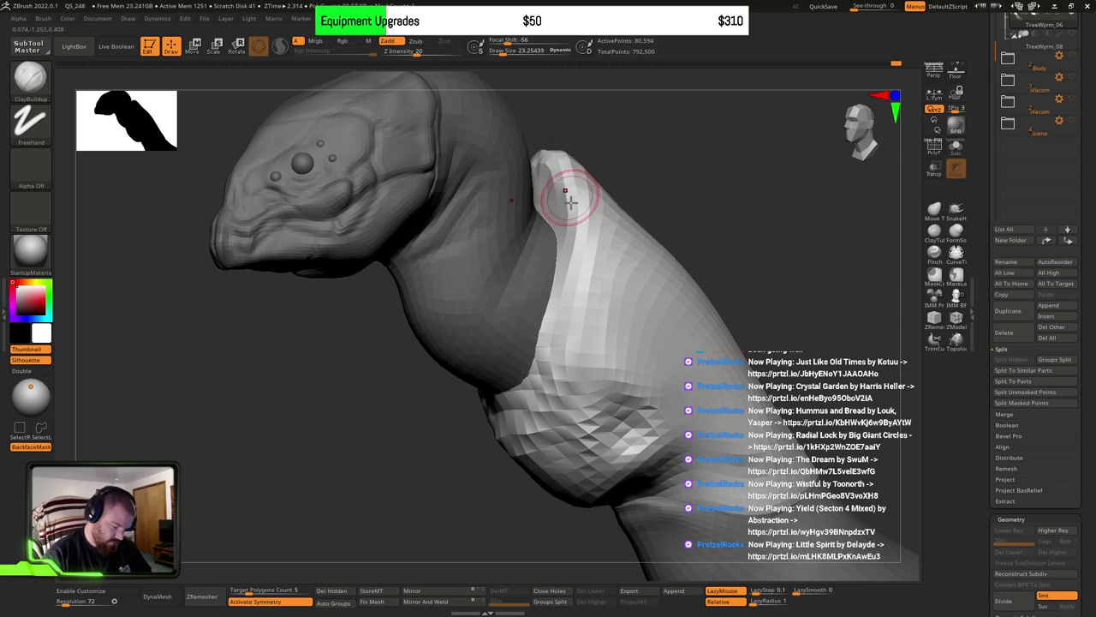
pyautogui.moveTo(504, 478); pyautogui.dragTo(588, 393, button='right')
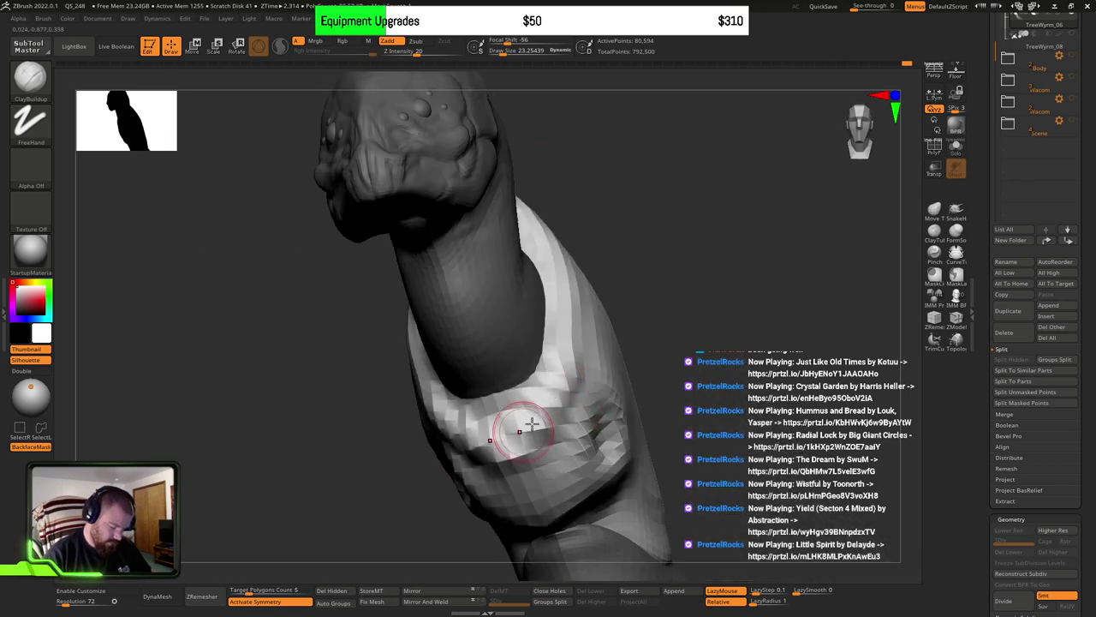
# Step: Pull the lower front lip of the middle segment's collar outward with the Move brush at a draw size of about 58
pyautogui.moveTo(532, 423); pyautogui.dragTo(558, 435, button='right')
pyautogui.press('b')
pyautogui.press('m')
pyautogui.press('v')
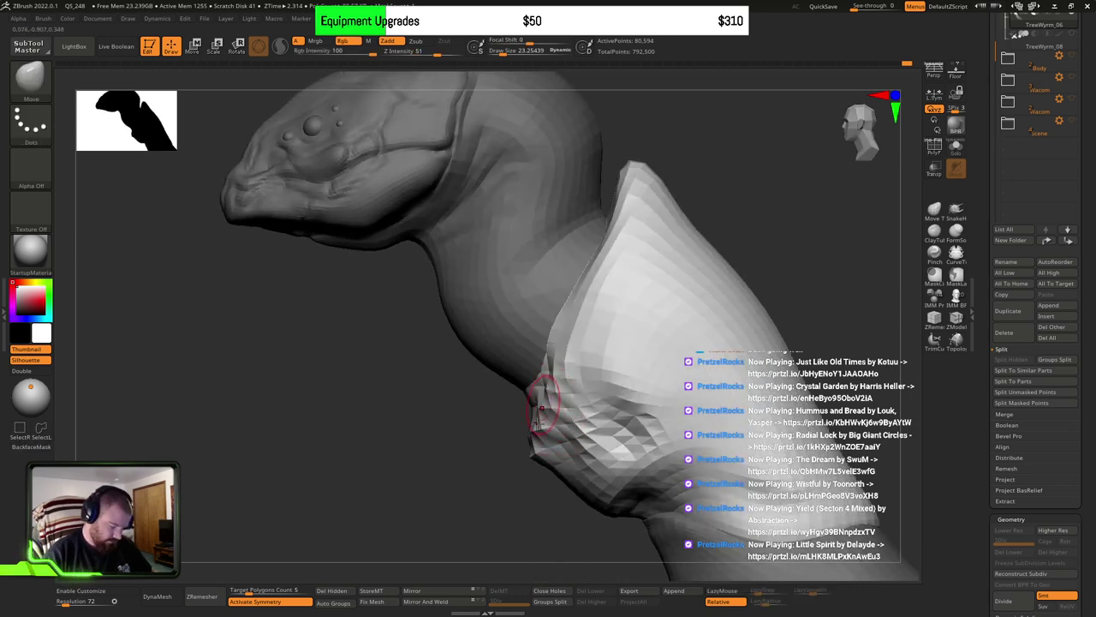
pyautogui.press('s')
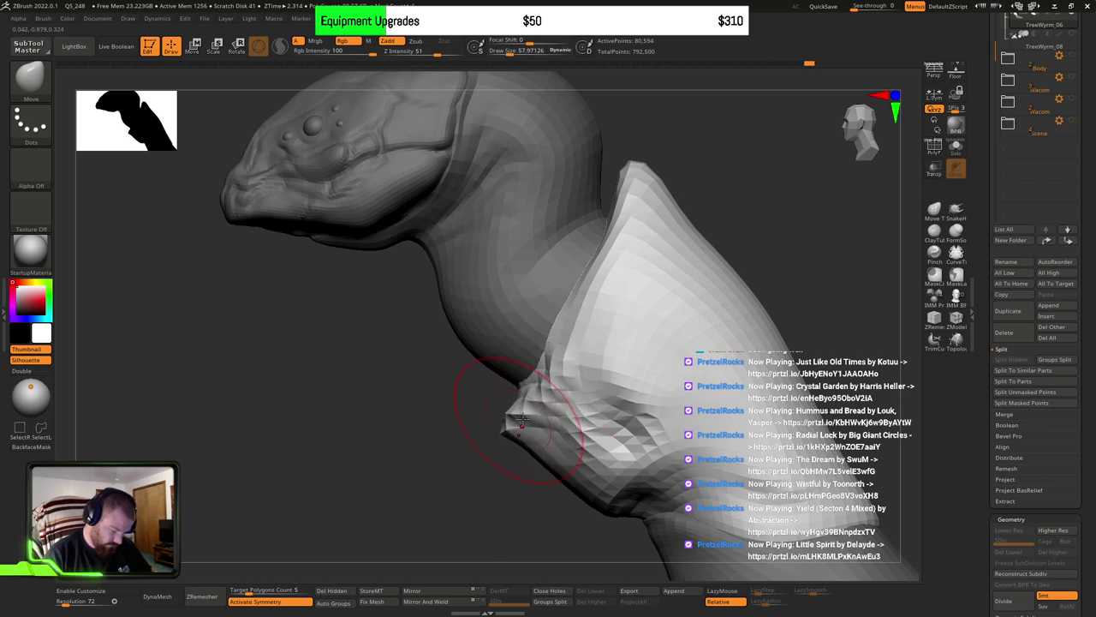
# Step: Choose the DamStandard brush at a draw size of about 58 and carve creases across the middle segment's flank and back
pyautogui.keyDown('ctrl'); pyautogui.moveTo(646, 340); pyautogui.dragTo(632, 362, button='right'); pyautogui.keyUp('ctrl')
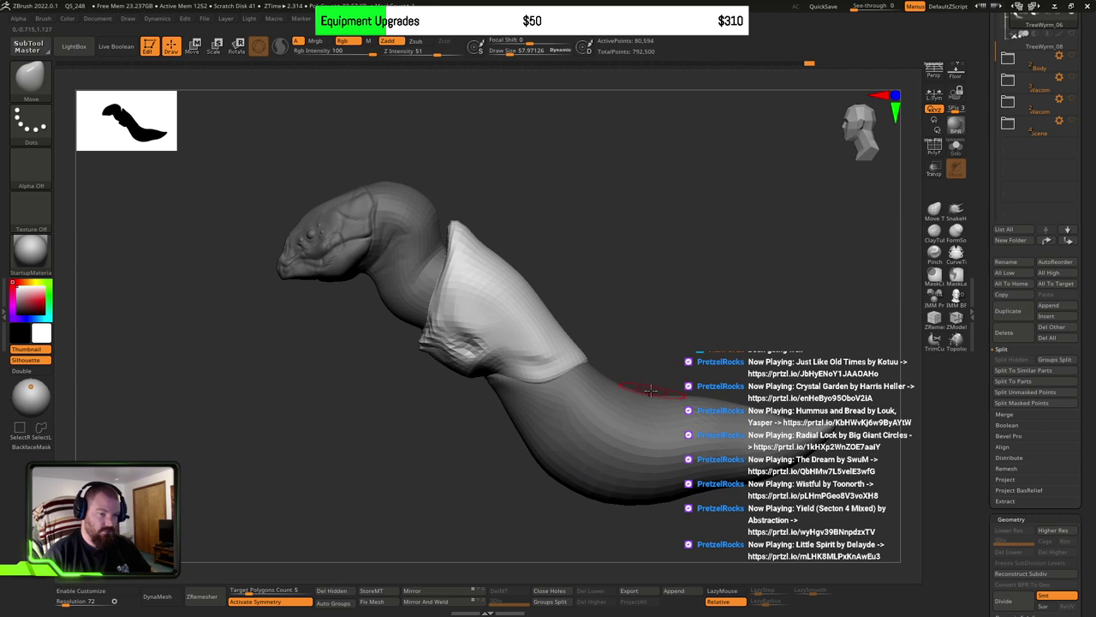
pyautogui.keyDown('alt'); pyautogui.moveTo(614, 405); pyautogui.dragTo(567, 332, button='right'); pyautogui.keyUp('alt')
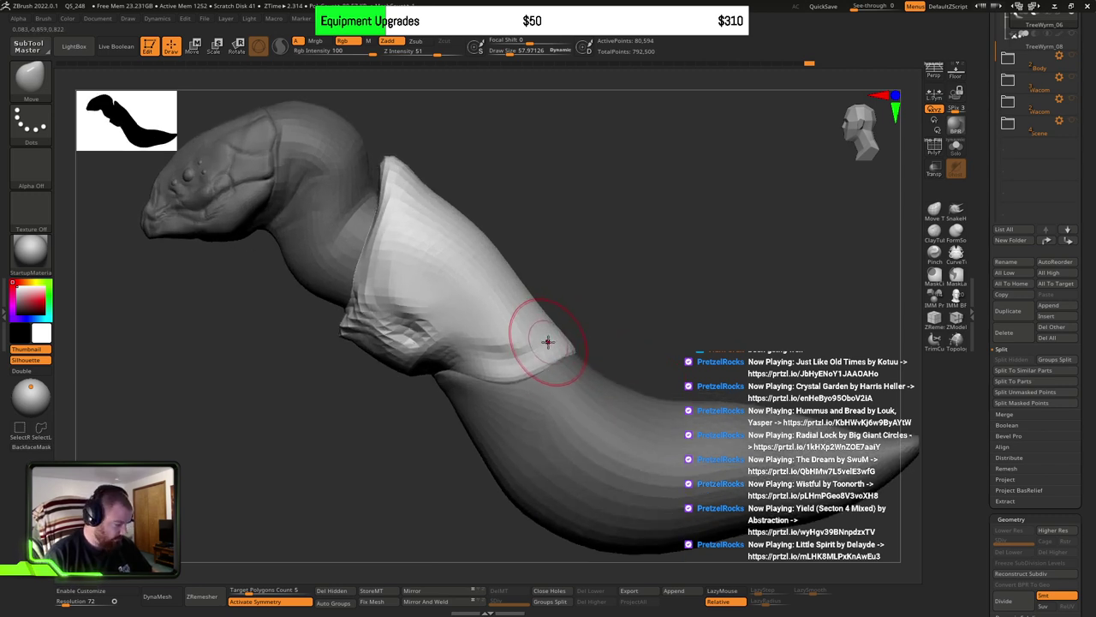
pyautogui.press('b')
pyautogui.press('d')
pyautogui.press('s')
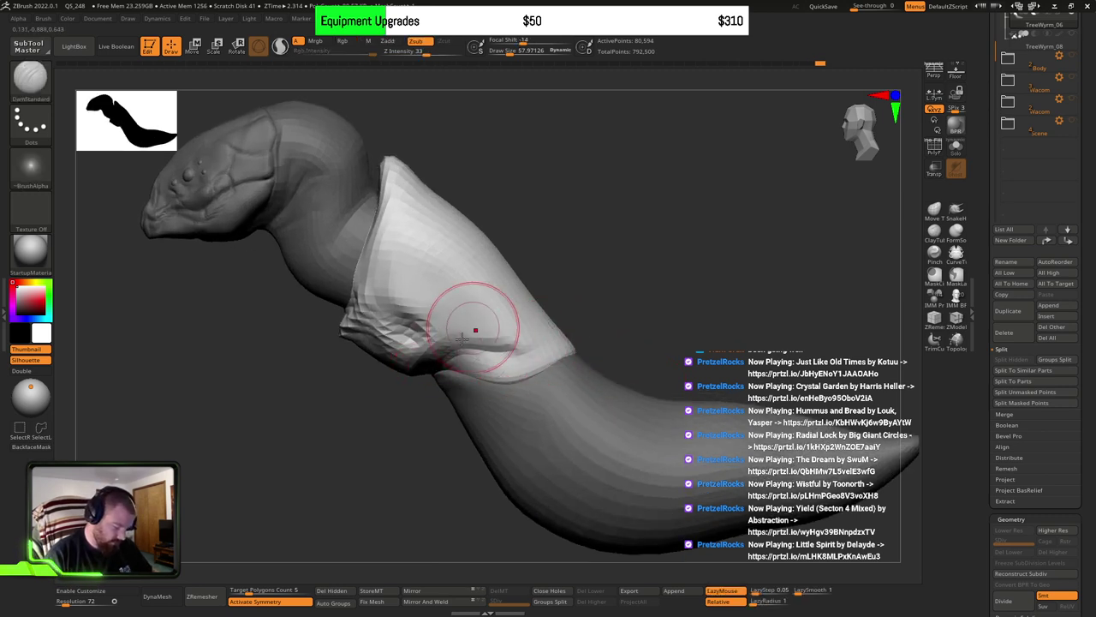
pyautogui.moveTo(530, 225); pyautogui.dragTo(532, 271, button='right')
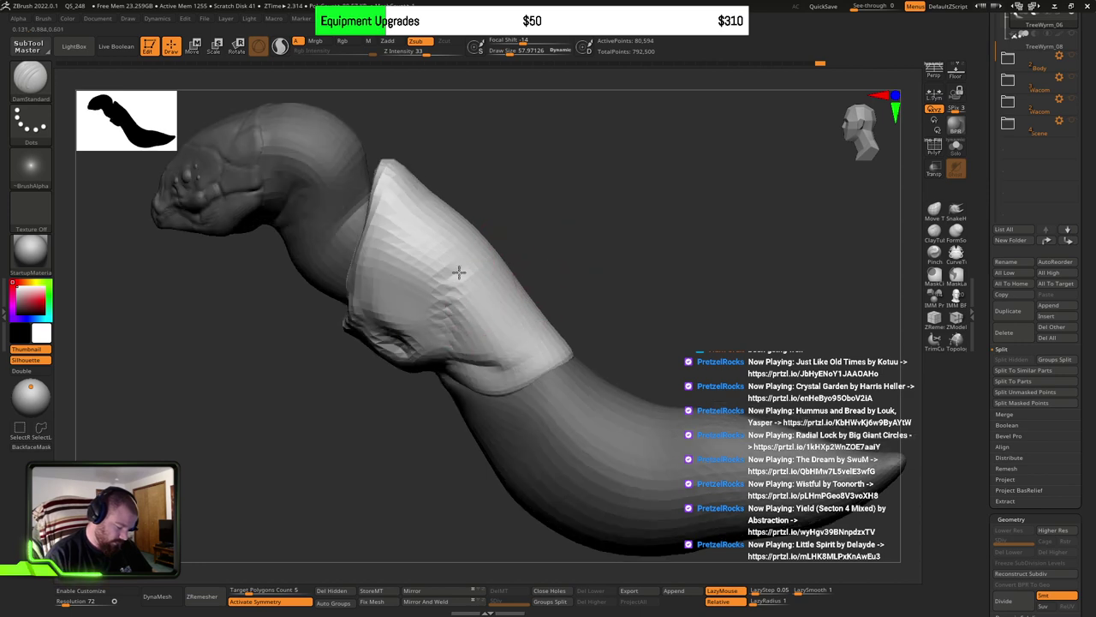
pyautogui.moveTo(447, 284); pyautogui.dragTo(493, 250)
pyautogui.moveTo(465, 330); pyautogui.dragTo(457, 284, button='right')
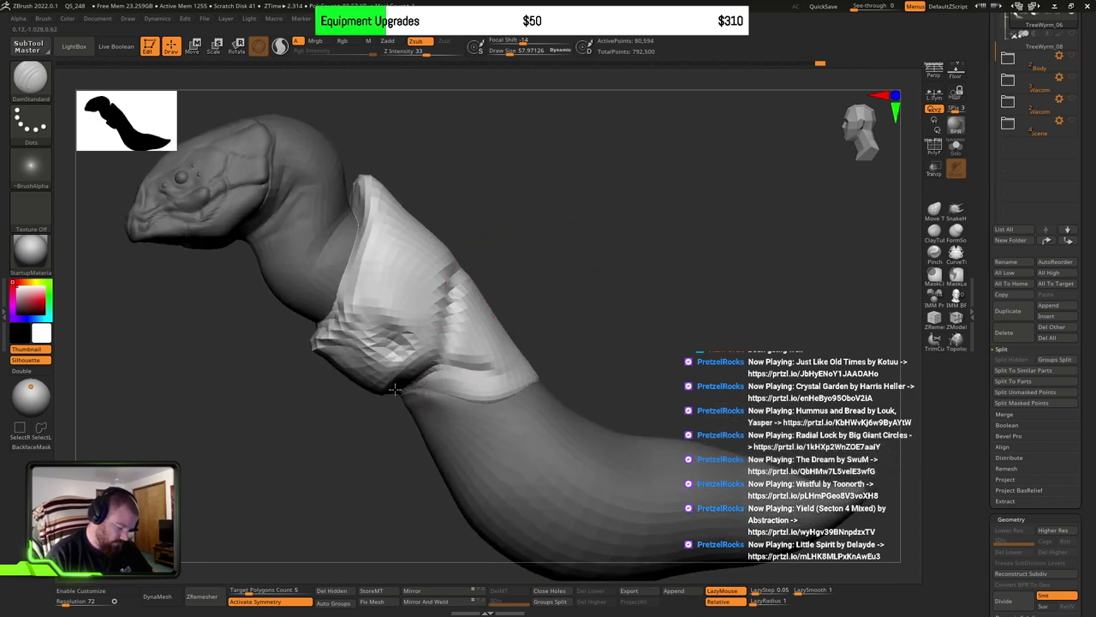
# Step: Deepen the crease around the middle segment's tail end into a distinct band and smooth the flank above it
pyautogui.moveTo(395, 390); pyautogui.dragTo(438, 317, button='right')
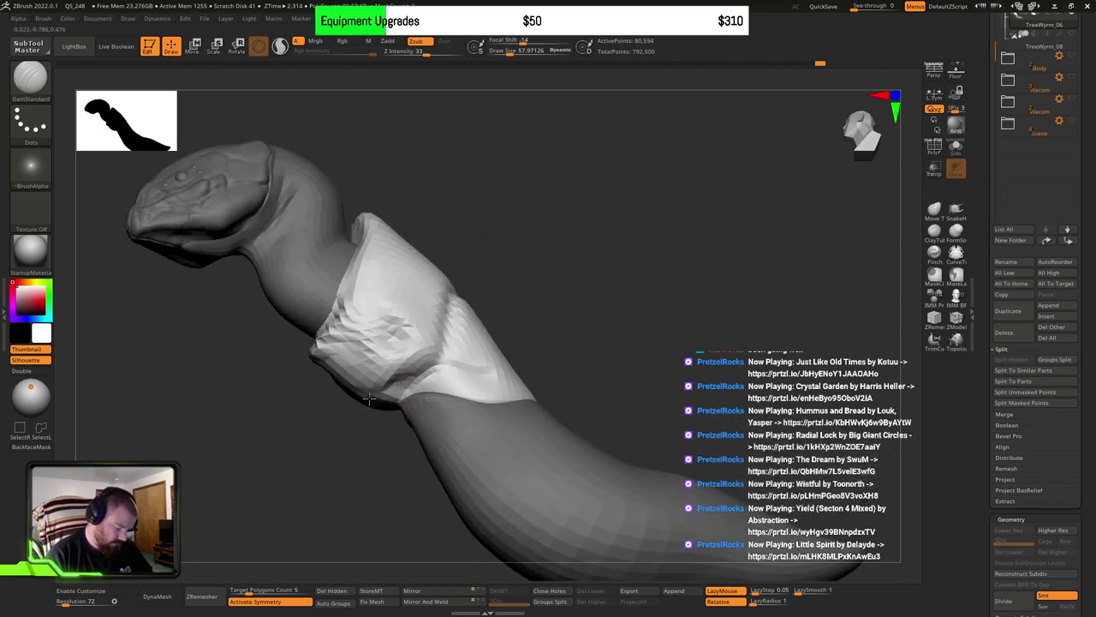
pyautogui.moveTo(437, 376); pyautogui.dragTo(449, 357, button='right')
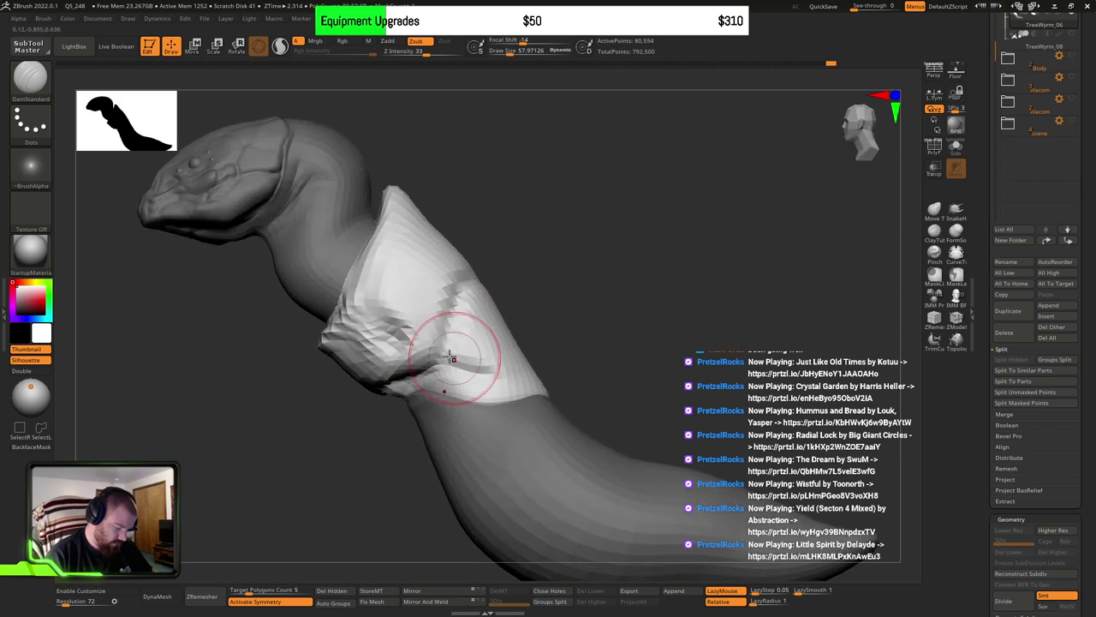
pyautogui.moveTo(486, 310); pyautogui.dragTo(431, 362, button='right')
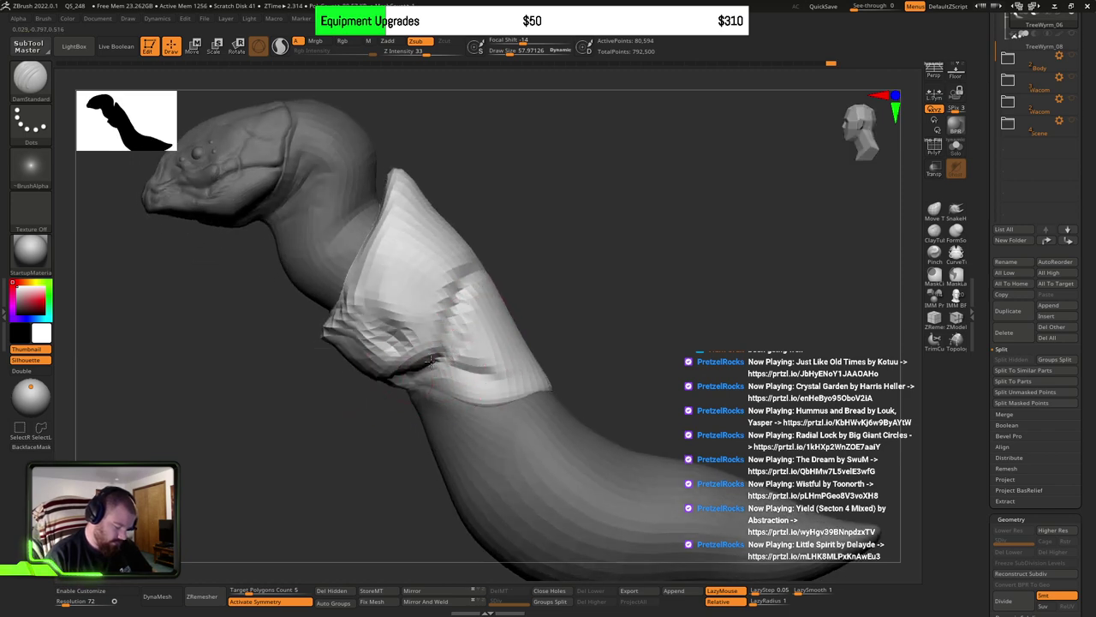
pyautogui.moveTo(551, 334)
pyautogui.mouseDown(button='right')
pyautogui.moveTo(543, 350)
pyautogui.moveTo(536, 305)
pyautogui.moveTo(510, 319)
pyautogui.mouseUp(button='right')
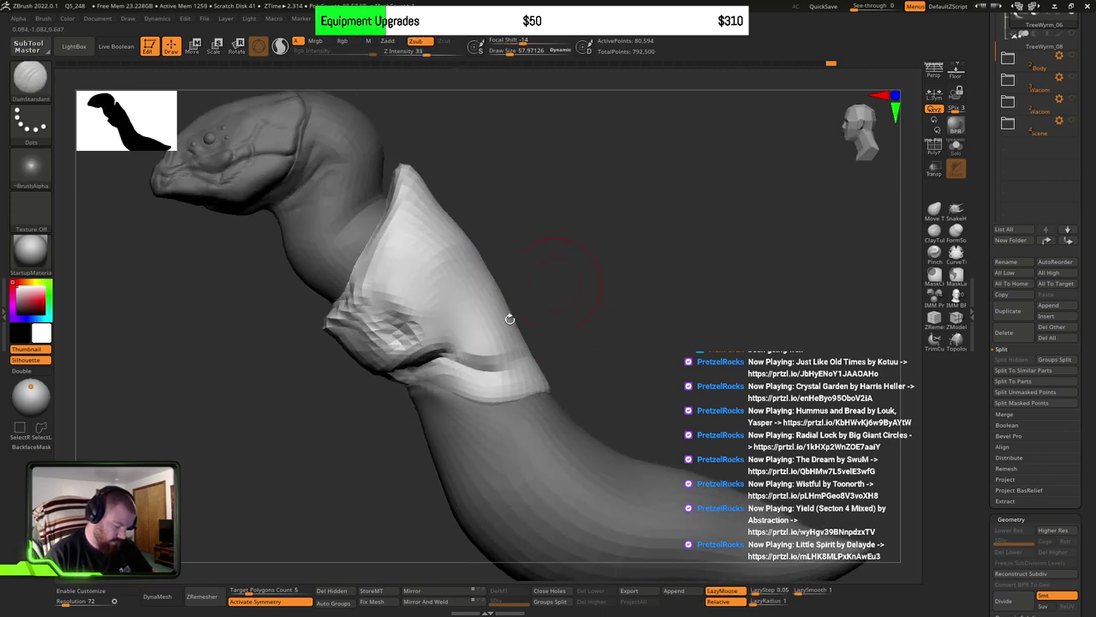
pyautogui.moveTo(565, 357); pyautogui.dragTo(509, 377, button='right')
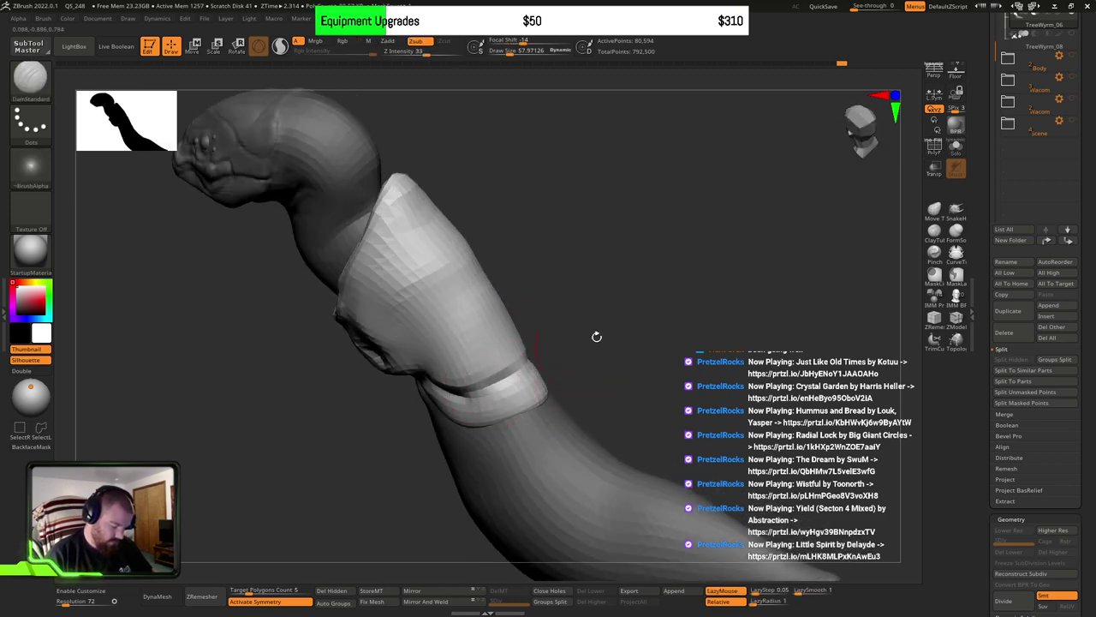
# Step: Carve grooves down the middle segment's front and beneath its collar with DamStandard, reducing the draw size to about 45
pyautogui.moveTo(597, 337)
pyautogui.mouseDown(button='right')
pyautogui.moveTo(609, 313)
pyautogui.moveTo(590, 323)
pyautogui.moveTo(631, 296)
pyautogui.moveTo(431, 381)
pyautogui.moveTo(486, 412)
pyautogui.mouseUp(button='right')
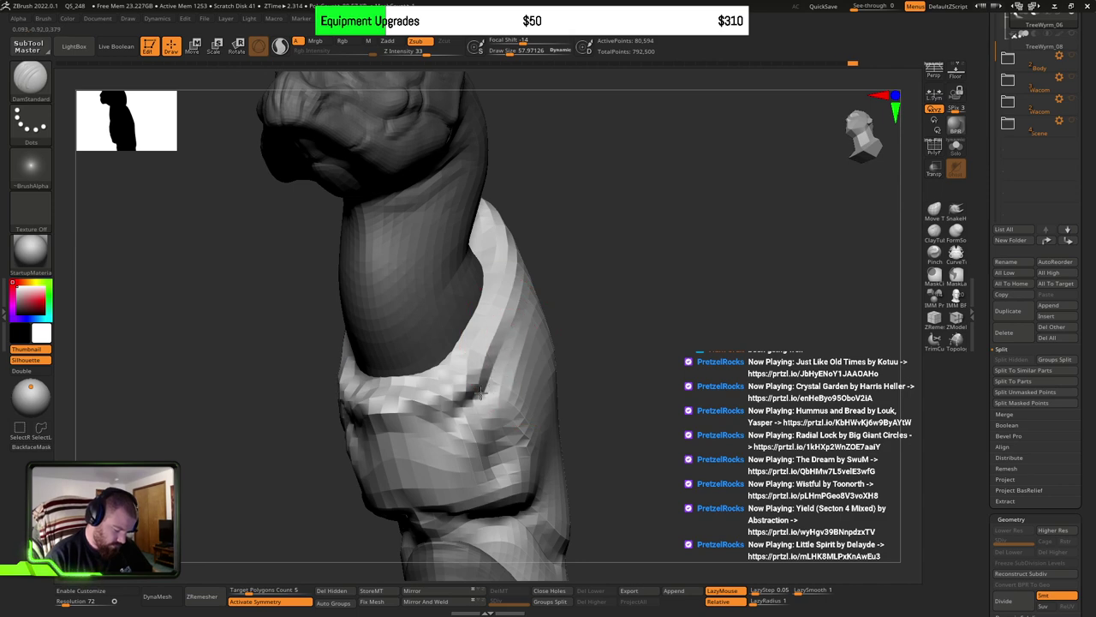
pyautogui.moveTo(404, 446)
pyautogui.mouseDown(button='right')
pyautogui.moveTo(445, 392)
pyautogui.moveTo(432, 385)
pyautogui.moveTo(426, 505)
pyautogui.moveTo(466, 443)
pyautogui.moveTo(479, 360)
pyautogui.mouseUp(button='right')
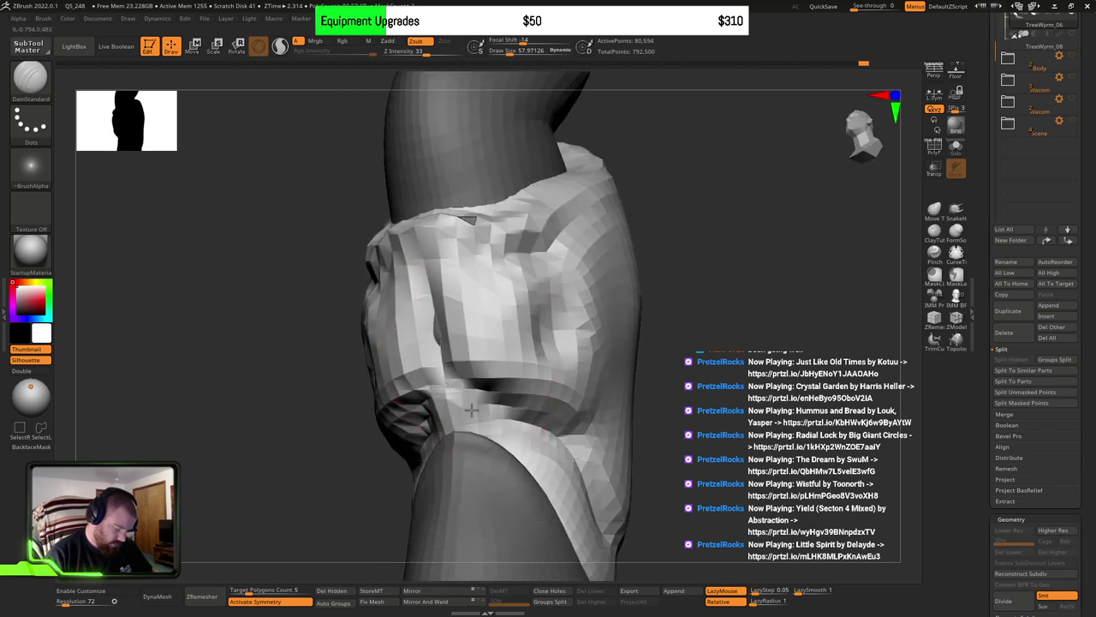
pyautogui.moveTo(495, 493); pyautogui.dragTo(522, 342, button='right')
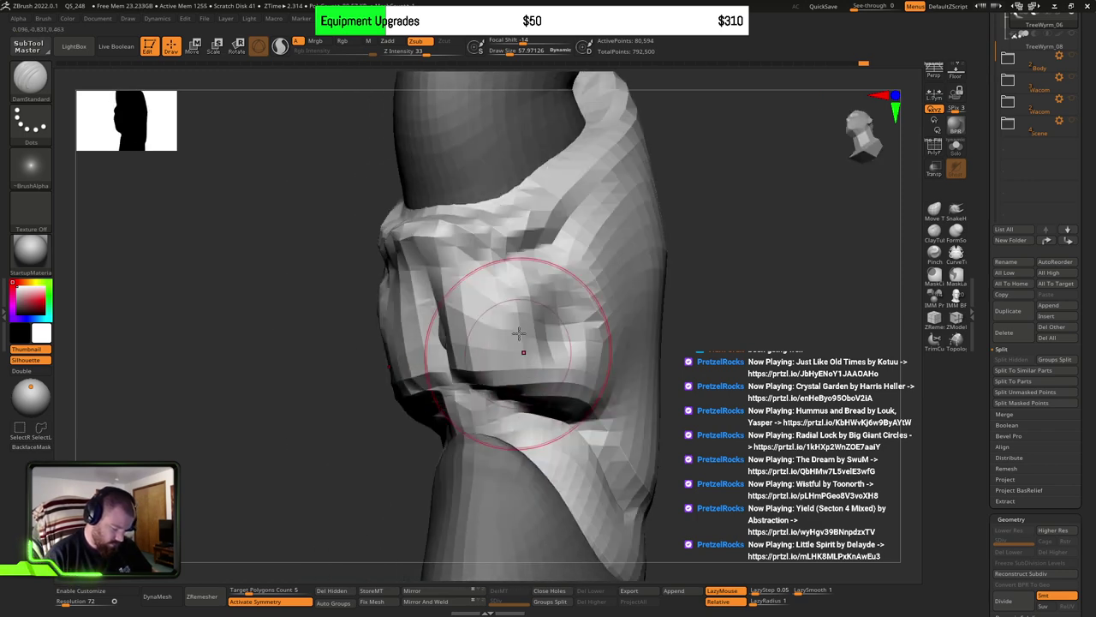
pyautogui.press('s')
pyautogui.moveTo(508, 314); pyautogui.dragTo(445, 244)
pyautogui.moveTo(461, 246)
pyautogui.mouseDown(button='right')
pyautogui.moveTo(465, 215)
pyautogui.moveTo(453, 208)
pyautogui.moveTo(428, 268)
pyautogui.moveTo(481, 275)
pyautogui.mouseUp(button='right')
pyautogui.moveTo(457, 251); pyautogui.dragTo(493, 239)
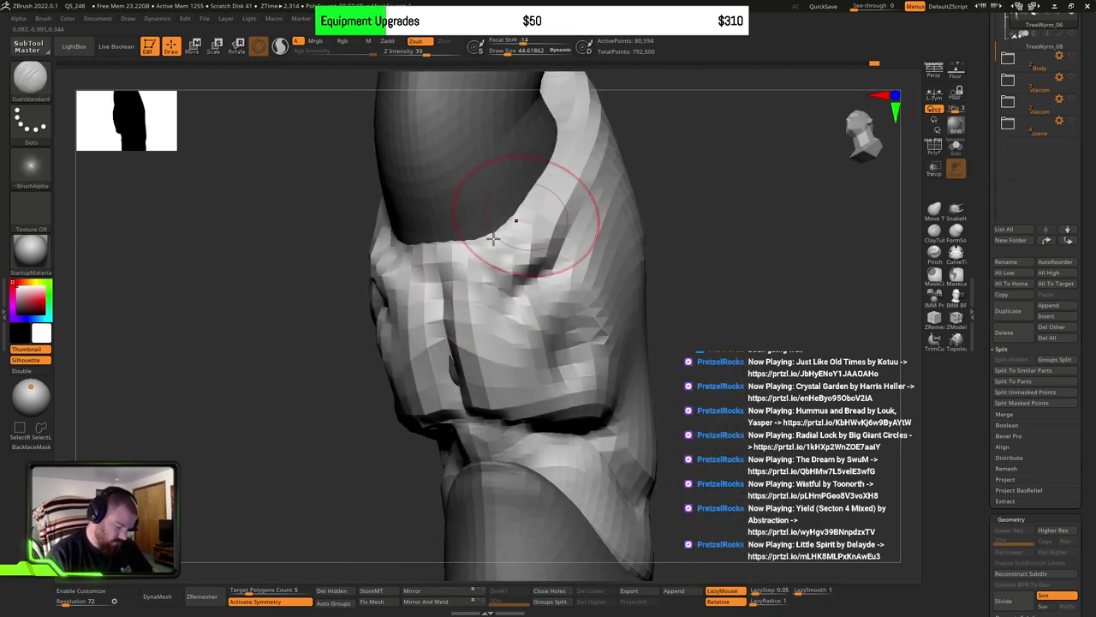
# Step: Reduce the DamStandard draw size to about 28 and carve lengthwise grooves down the middle segment's front plate and beside its collar
pyautogui.moveTo(488, 237); pyautogui.dragTo(445, 272, button='right')
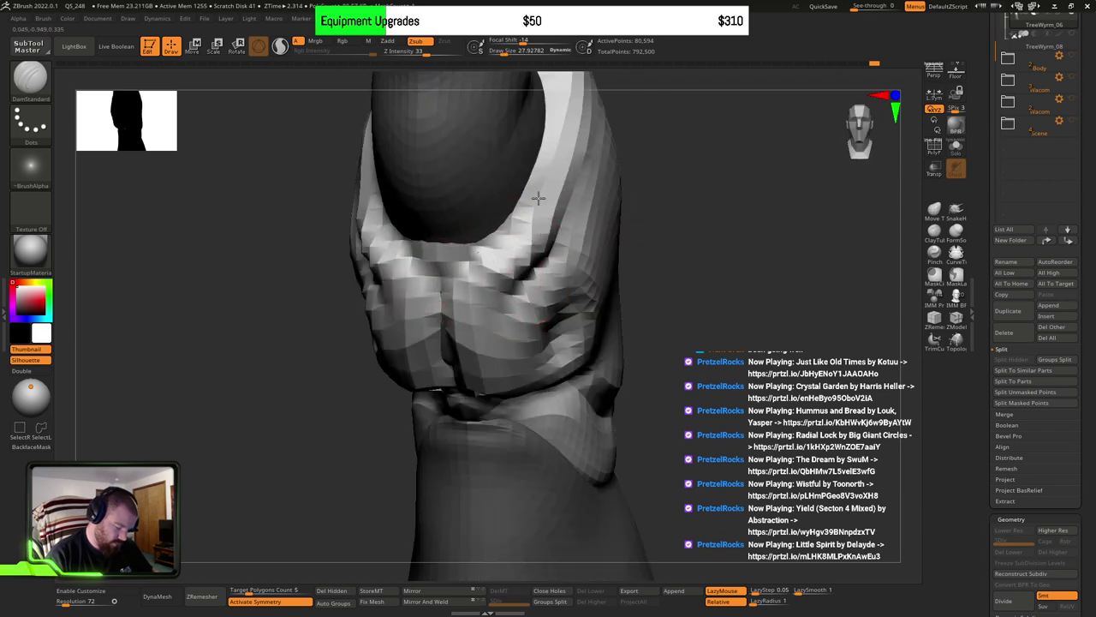
pyautogui.moveTo(514, 257); pyautogui.dragTo(538, 295, button='right')
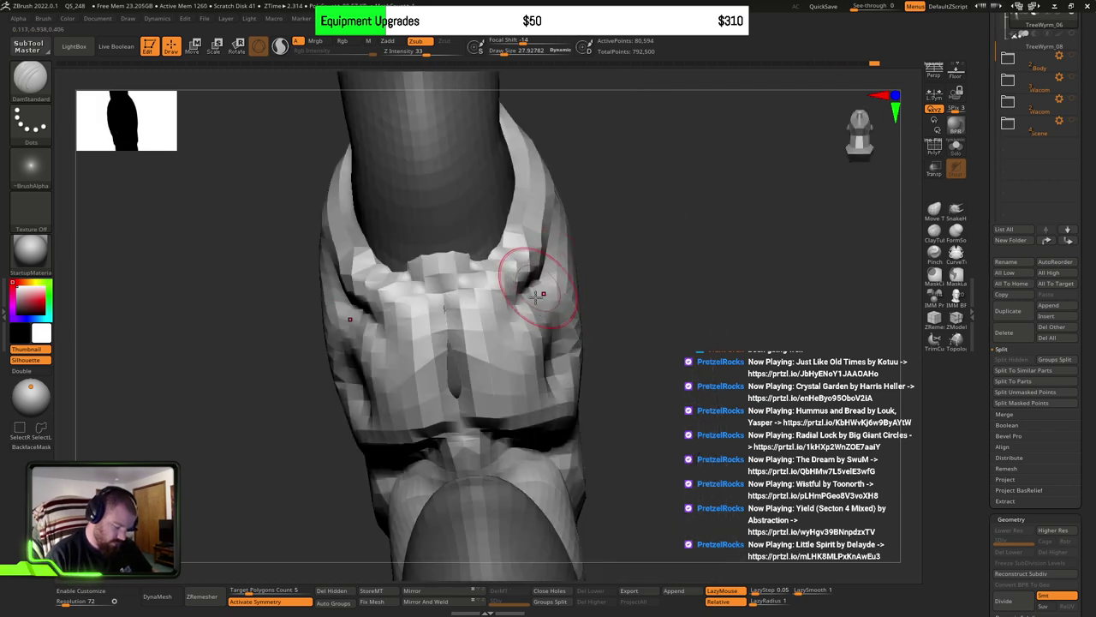
pyautogui.moveTo(483, 345)
pyautogui.mouseDown()
pyautogui.moveTo(499, 337)
pyautogui.moveTo(497, 312)
pyautogui.moveTo(499, 389)
pyautogui.moveTo(510, 384)
pyautogui.mouseUp()
pyautogui.moveTo(510, 383)
pyautogui.mouseDown(button='right')
pyautogui.moveTo(377, 343)
pyautogui.moveTo(381, 351)
pyautogui.moveTo(505, 325)
pyautogui.mouseUp(button='right')
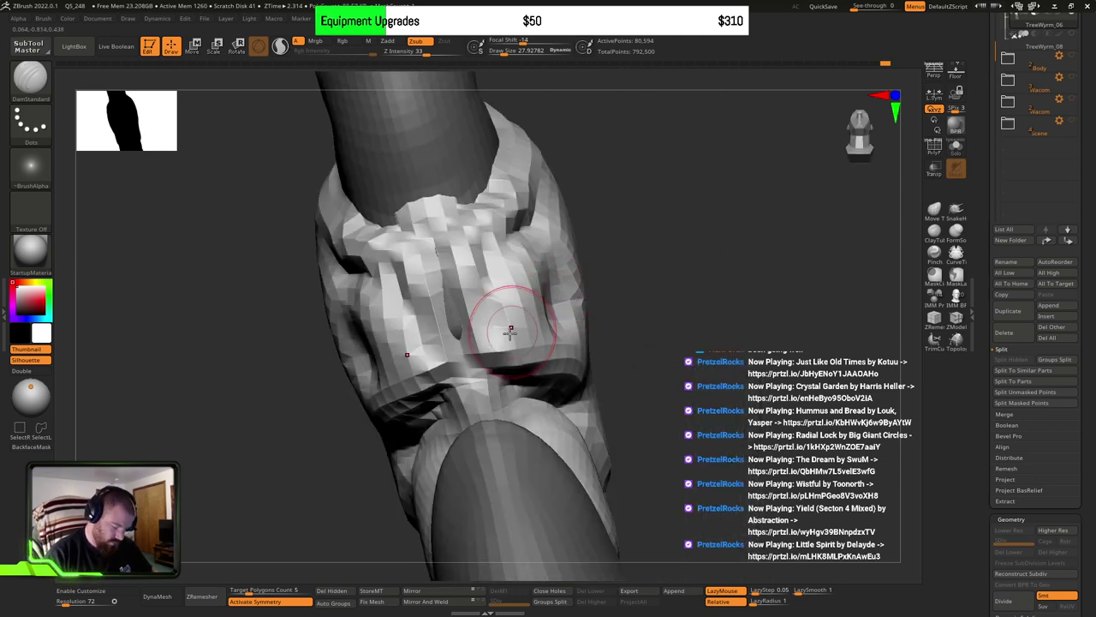
pyautogui.moveTo(609, 375)
pyautogui.mouseDown(button='right')
pyautogui.moveTo(590, 367)
pyautogui.moveTo(585, 344)
pyautogui.moveTo(626, 339)
pyautogui.mouseUp(button='right')
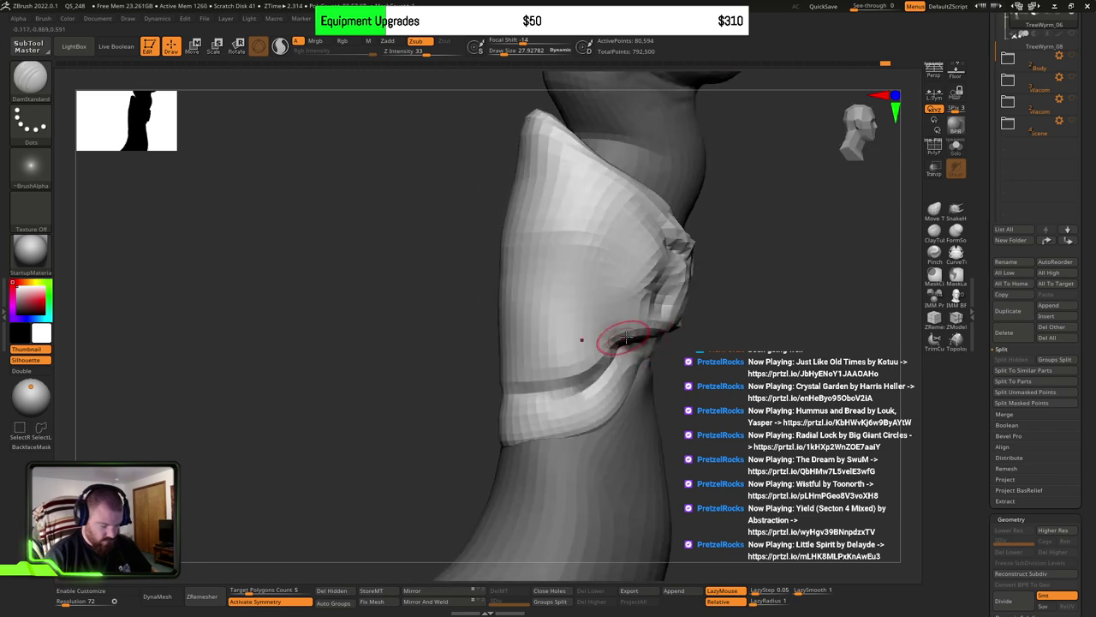
# Step: Carve creases along the middle segment's flank and down the side of its back with DamStandard
pyautogui.moveTo(618, 269); pyautogui.dragTo(642, 236)
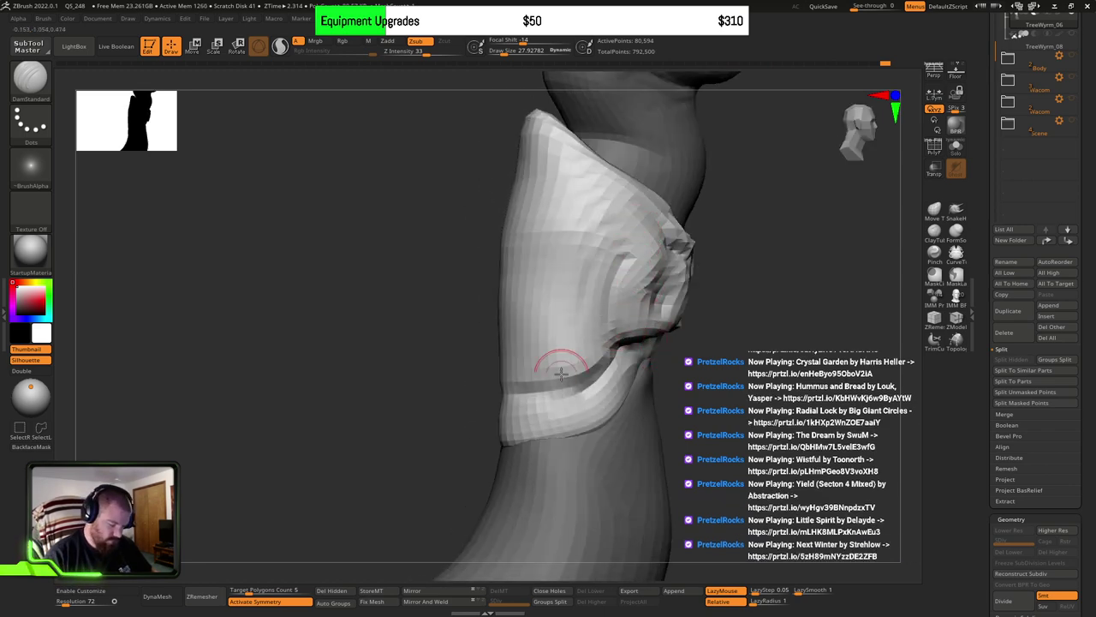
pyautogui.moveTo(561, 372); pyautogui.dragTo(548, 206, button='right')
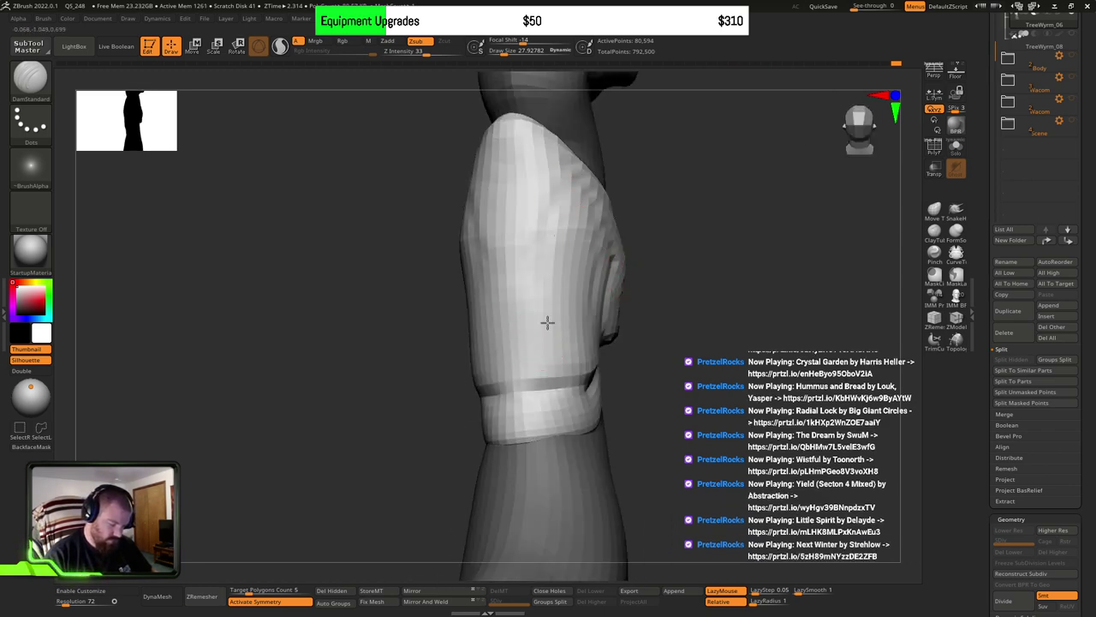
pyautogui.moveTo(548, 322); pyautogui.dragTo(562, 372)
pyautogui.moveTo(548, 294); pyautogui.dragTo(560, 397)
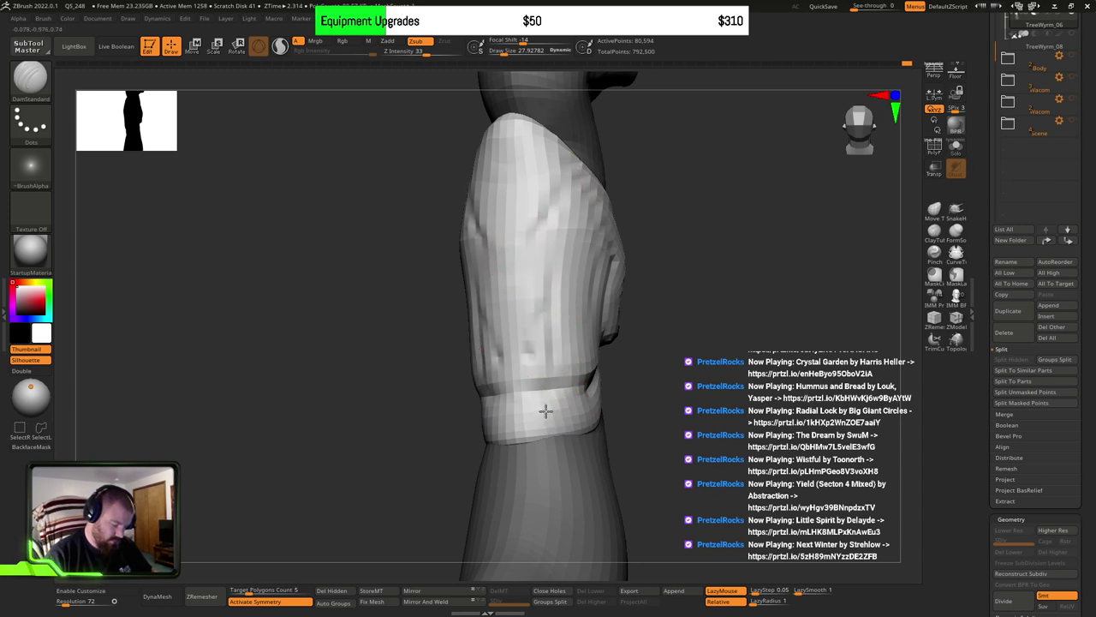
# Step: Carve V-shaped creases down the centre of the middle segment's back and extend the grooves along its upper flank
pyautogui.moveTo(572, 377)
pyautogui.mouseDown(button='right')
pyautogui.moveTo(625, 352)
pyautogui.moveTo(563, 355)
pyautogui.moveTo(503, 304)
pyautogui.mouseUp(button='right')
pyautogui.moveTo(516, 298)
pyautogui.mouseDown()
pyautogui.moveTo(470, 379)
pyautogui.moveTo(477, 462)
pyautogui.mouseUp()
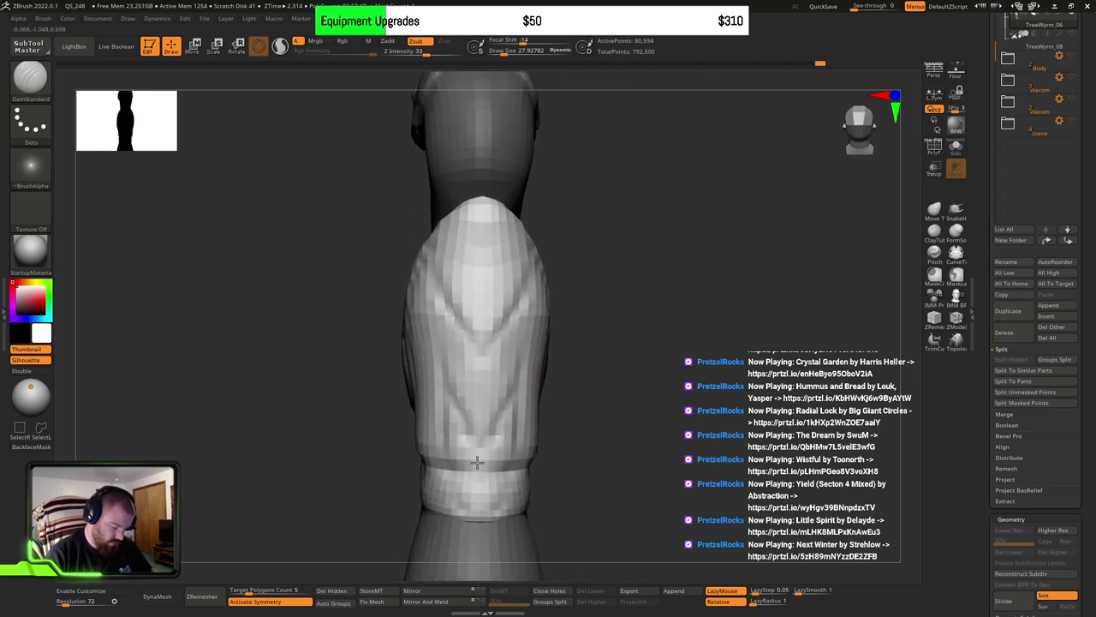
pyautogui.moveTo(514, 434); pyautogui.dragTo(506, 421, button='right')
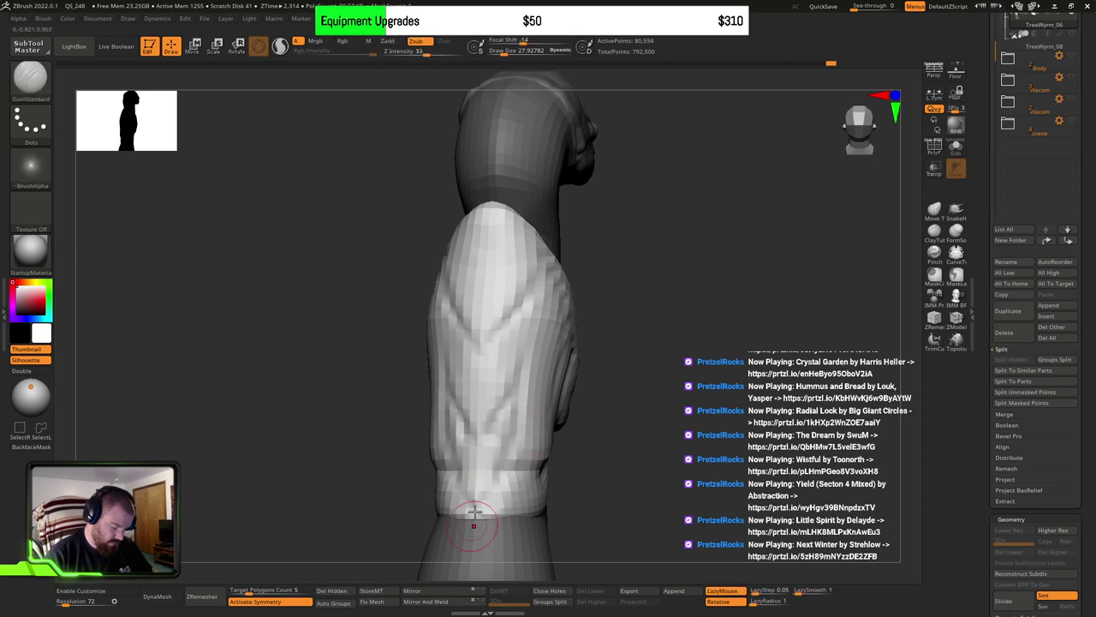
pyautogui.moveTo(678, 389)
pyautogui.mouseDown(button='right')
pyautogui.moveTo(696, 385)
pyautogui.moveTo(631, 381)
pyautogui.mouseUp(button='right')
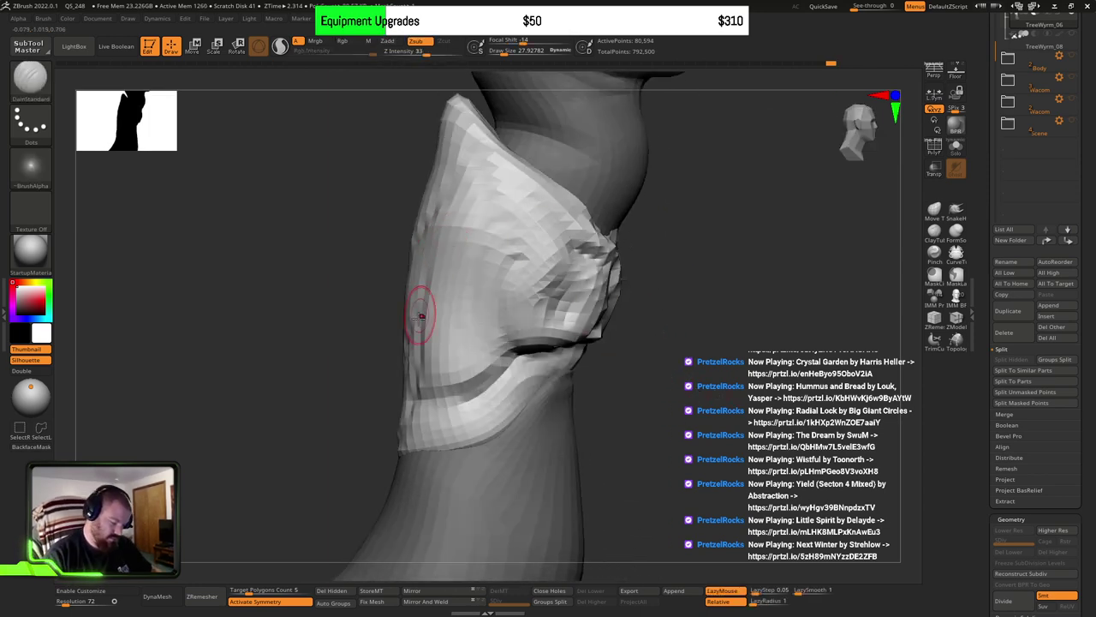
pyautogui.moveTo(477, 176); pyautogui.dragTo(516, 244)
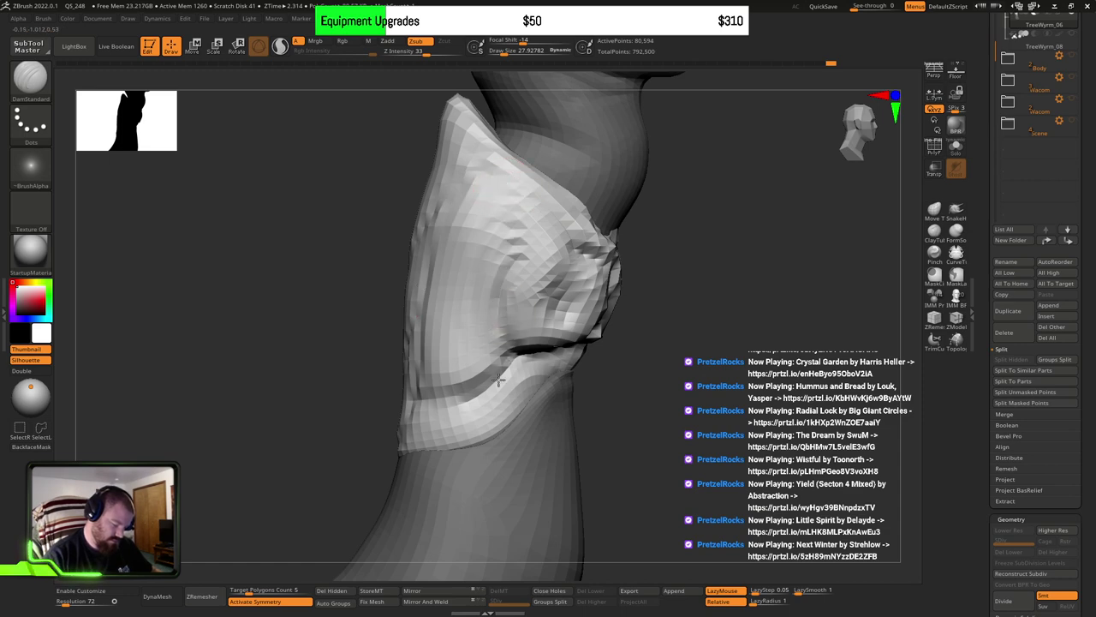
pyautogui.moveTo(522, 375)
pyautogui.mouseDown(button='right')
pyautogui.moveTo(537, 391)
pyautogui.moveTo(543, 362)
pyautogui.mouseUp(button='right')
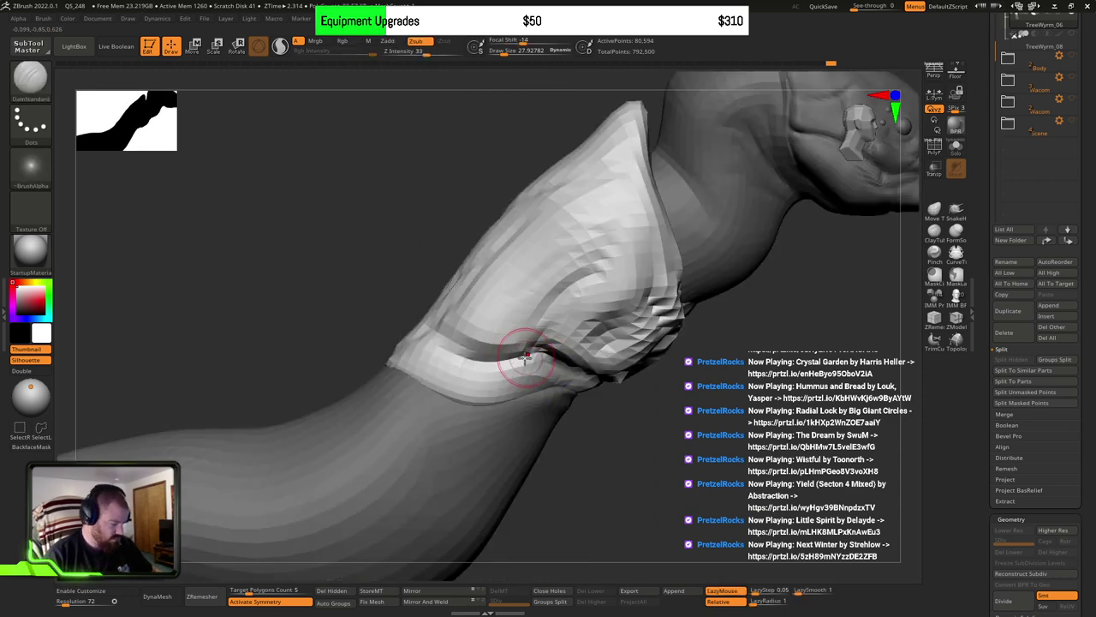
# Step: Choose the Move brush at a draw size of about 73 and reshape the middle segment's back outline above the tail-end band
pyautogui.press('b')
pyautogui.press('m')
pyautogui.press('v')
pyautogui.press('s')
pyautogui.moveTo(480, 315)
pyautogui.mouseDown()
pyautogui.moveTo(491, 317)
pyautogui.moveTo(452, 313)
pyautogui.mouseUp()
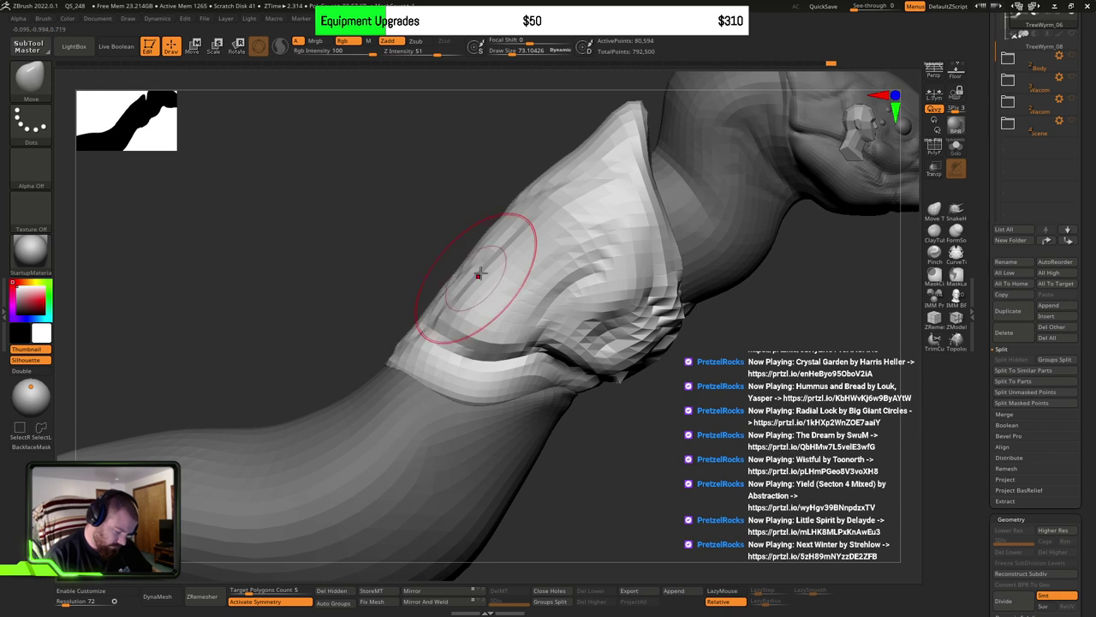
pyautogui.moveTo(477, 273); pyautogui.dragTo(490, 255)
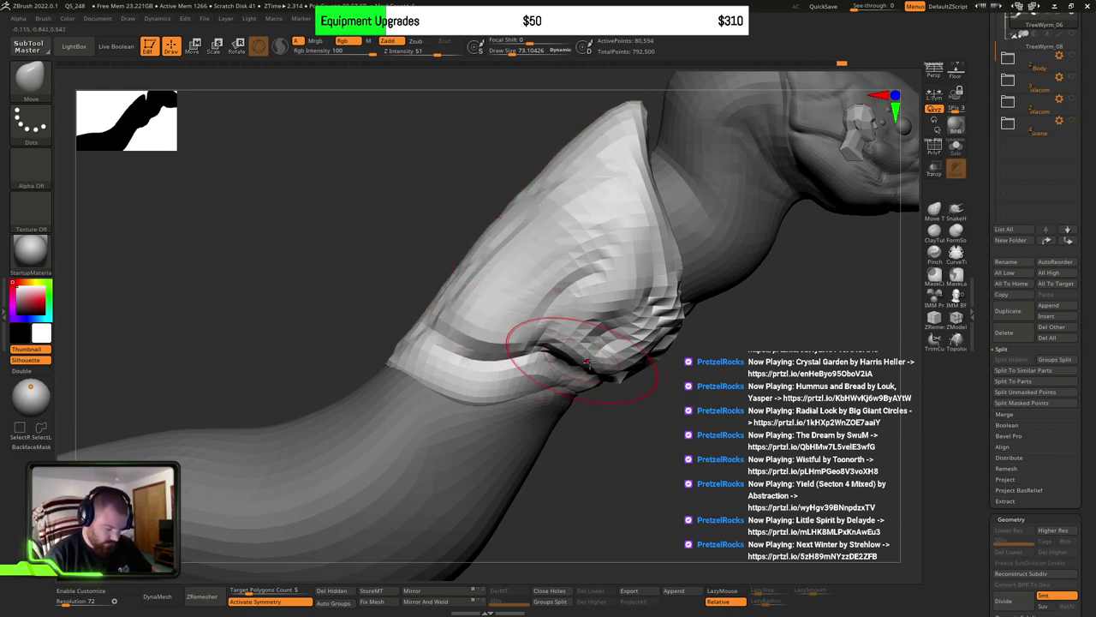
# Step: Reshape the front fold beneath the middle segment's collar with the Move brush, reducing the draw size to about 33
pyautogui.moveTo(664, 333); pyautogui.dragTo(707, 306)
pyautogui.moveTo(647, 356)
pyautogui.mouseDown()
pyautogui.moveTo(606, 371)
pyautogui.moveTo(599, 397)
pyautogui.moveTo(624, 417)
pyautogui.moveTo(588, 403)
pyautogui.mouseUp()
pyautogui.press('s')
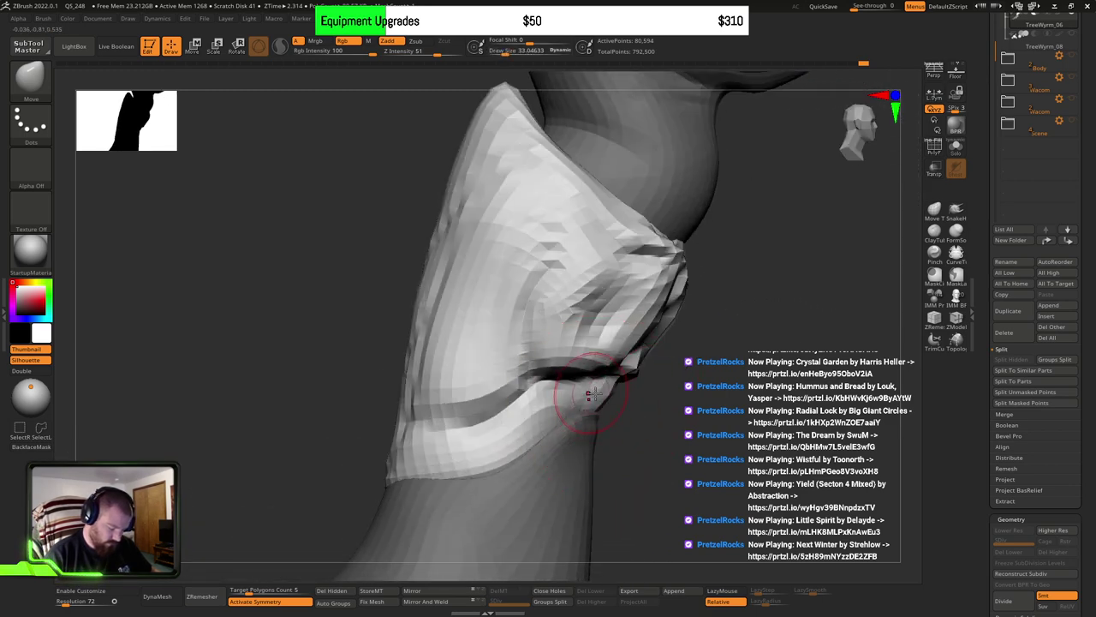
# Step: Choose DamStandard at a draw size of about 21 and sharpen the crease above the middle segment's tail-end band
pyautogui.moveTo(590, 394)
pyautogui.mouseDown(button='right')
pyautogui.moveTo(557, 440)
pyautogui.moveTo(630, 396)
pyautogui.moveTo(618, 360)
pyautogui.moveTo(626, 379)
pyautogui.moveTo(661, 367)
pyautogui.moveTo(576, 411)
pyautogui.moveTo(496, 409)
pyautogui.moveTo(506, 346)
pyautogui.mouseUp(button='right')
pyautogui.press('b')
pyautogui.press('d')
pyautogui.press('s')
pyautogui.press('s')
pyautogui.moveTo(505, 346)
pyautogui.mouseDown()
pyautogui.moveTo(451, 408)
pyautogui.moveTo(484, 378)
pyautogui.mouseUp()
pyautogui.moveTo(484, 378); pyautogui.dragTo(475, 387, button='right')
pyautogui.moveTo(591, 387); pyautogui.dragTo(536, 399, button='right')
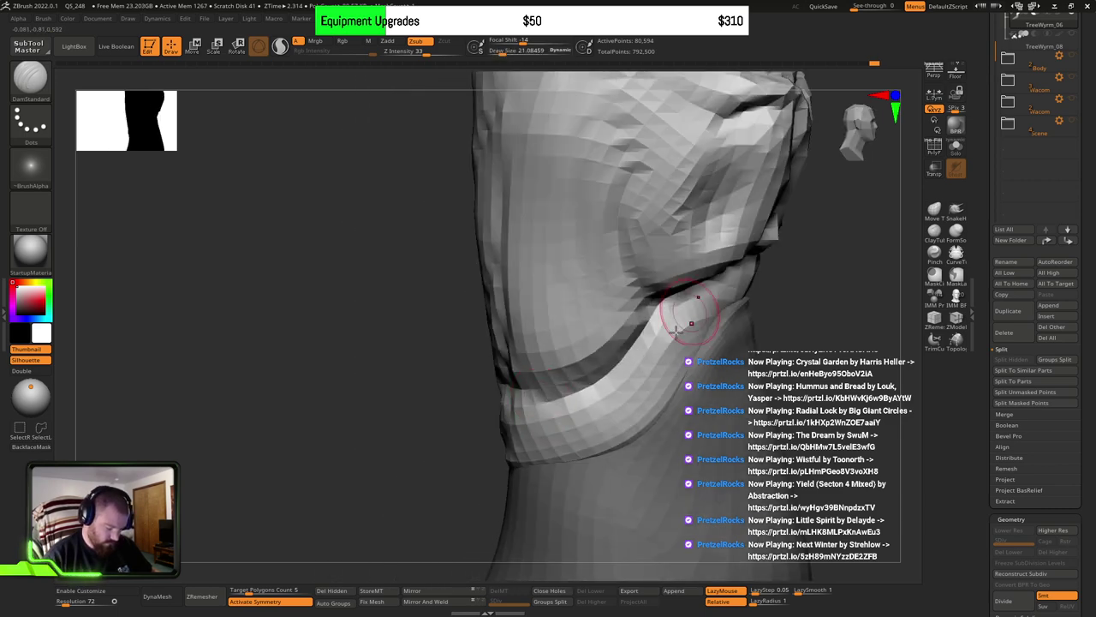
# Step: Hide the lower neighbouring body segment to expose the underside of the middle segment's tail end
pyautogui.moveTo(676, 332)
pyautogui.mouseDown(button='right')
pyautogui.moveTo(667, 351)
pyautogui.moveTo(764, 324)
pyautogui.mouseUp(button='right')
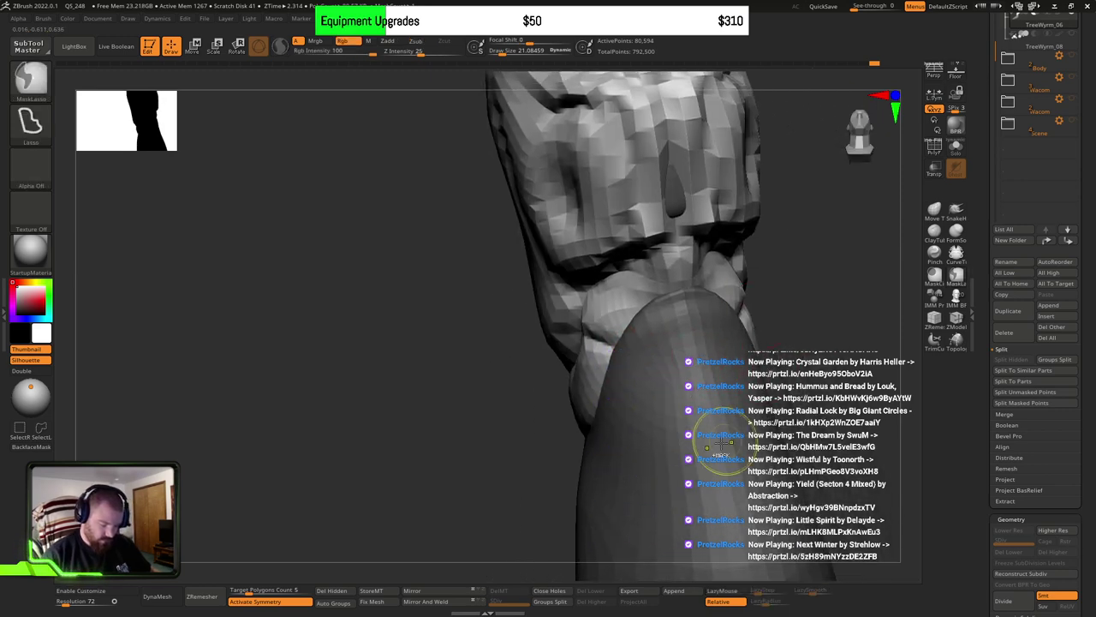
pyautogui.keyDown('ctrl'); pyautogui.keyDown('shift'); pyautogui.click(724, 435); pyautogui.keyUp('shift'); pyautogui.keyUp('ctrl')
pyautogui.keyDown('ctrl'); pyautogui.keyDown('shift'); pyautogui.click(724, 433); pyautogui.keyUp('shift'); pyautogui.keyUp('ctrl')
pyautogui.moveTo(665, 391); pyautogui.dragTo(703, 328, button='right')
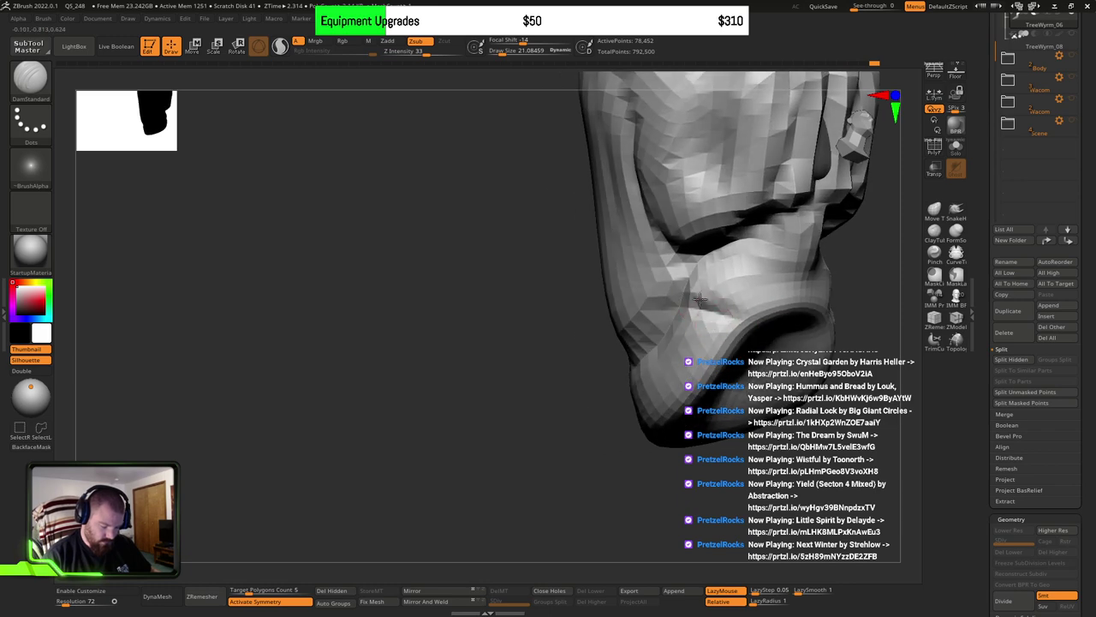
# Step: Carve a crease across the front of the exposed tail-end rim and smooth the fold above it
pyautogui.moveTo(802, 323); pyautogui.dragTo(746, 334, button='right')
pyautogui.moveTo(716, 316); pyautogui.dragTo(740, 320)
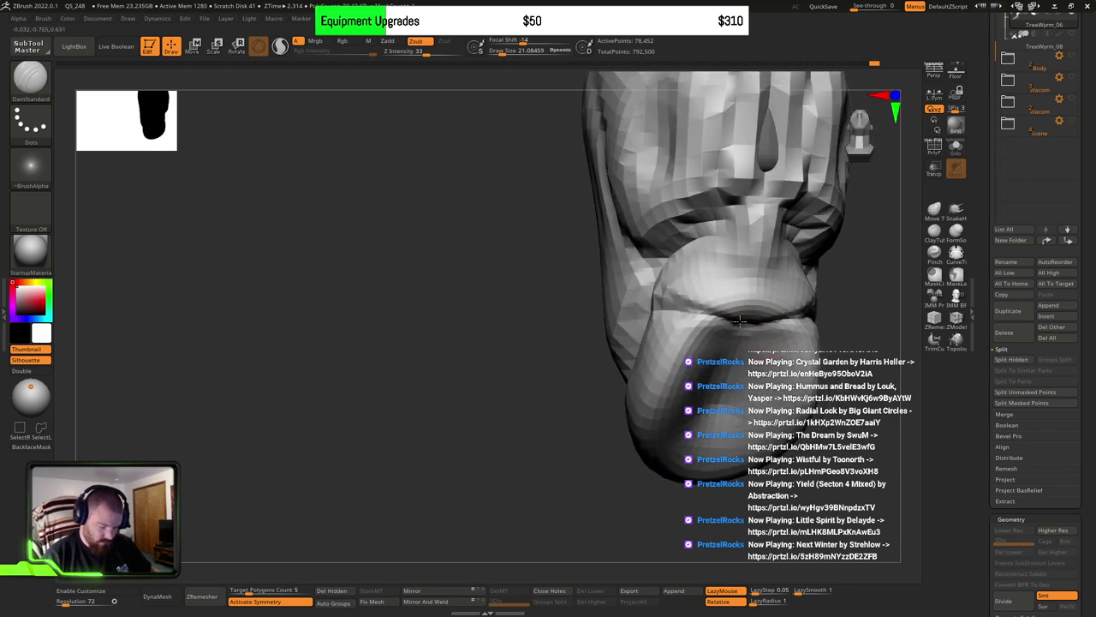
pyautogui.moveTo(748, 225); pyautogui.dragTo(689, 238)
pyautogui.moveTo(737, 260); pyautogui.dragTo(765, 268, button='right')
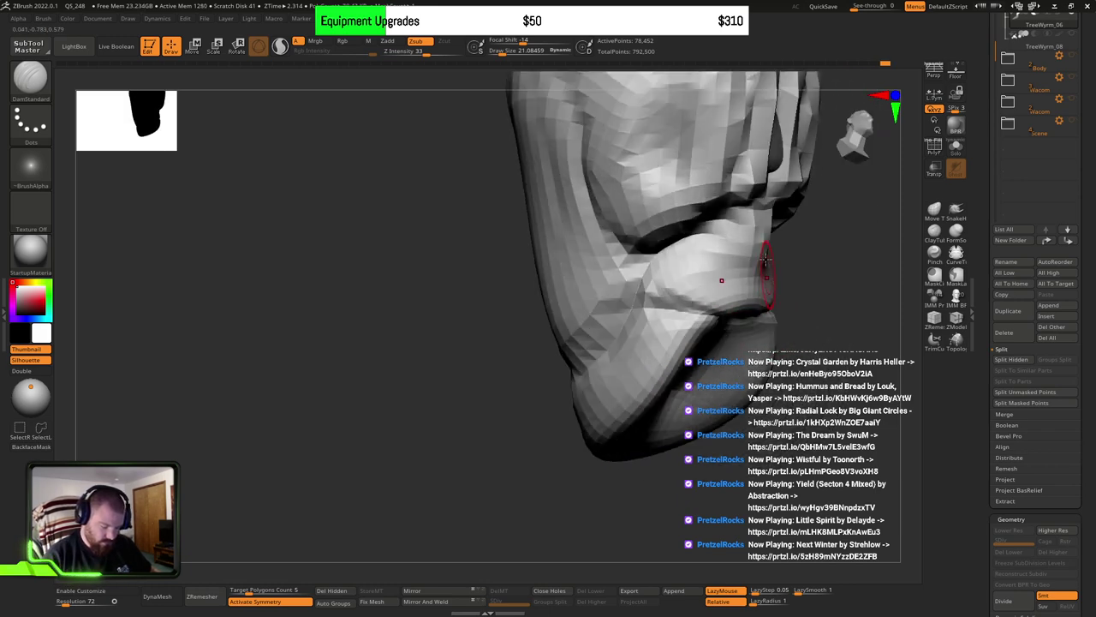
pyautogui.moveTo(748, 244)
pyautogui.keyDown('shift'); pyautogui.mouseDown()
pyautogui.moveTo(750, 232)
pyautogui.moveTo(692, 236)
pyautogui.mouseUp(); pyautogui.keyUp('shift')
# Step: Carve short creases into the side and back of the middle segment's tail-end band with DamStandard
pyautogui.moveTo(692, 237)
pyautogui.mouseDown(button='right')
pyautogui.moveTo(732, 255)
pyautogui.moveTo(720, 251)
pyautogui.moveTo(705, 300)
pyautogui.moveTo(666, 306)
pyautogui.moveTo(619, 289)
pyautogui.mouseUp(button='right')
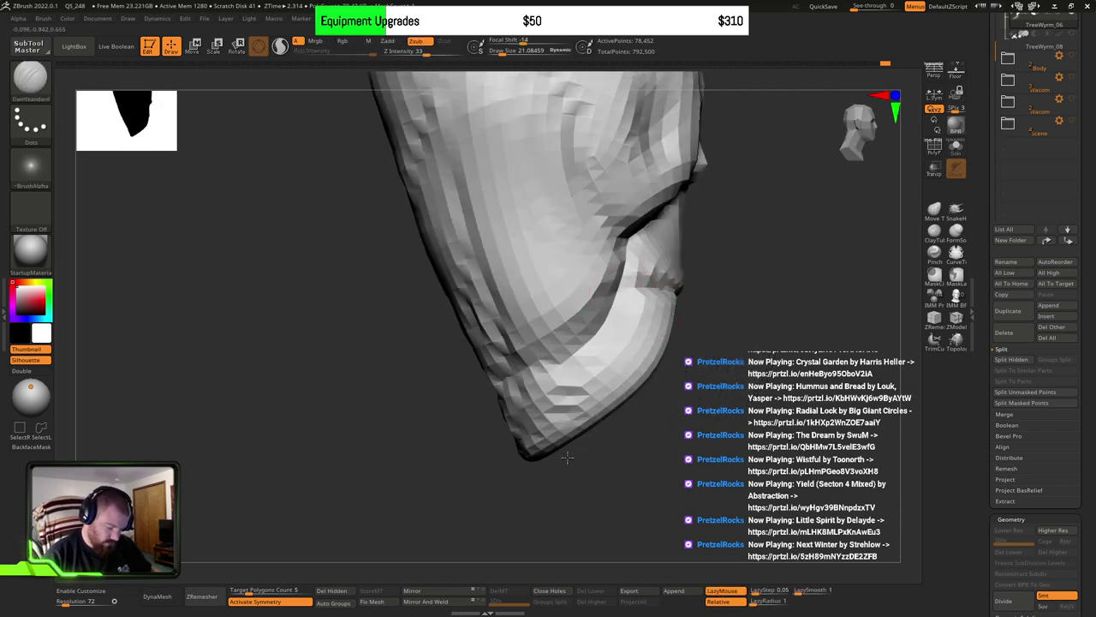
pyautogui.moveTo(567, 458); pyautogui.dragTo(555, 377, button='right')
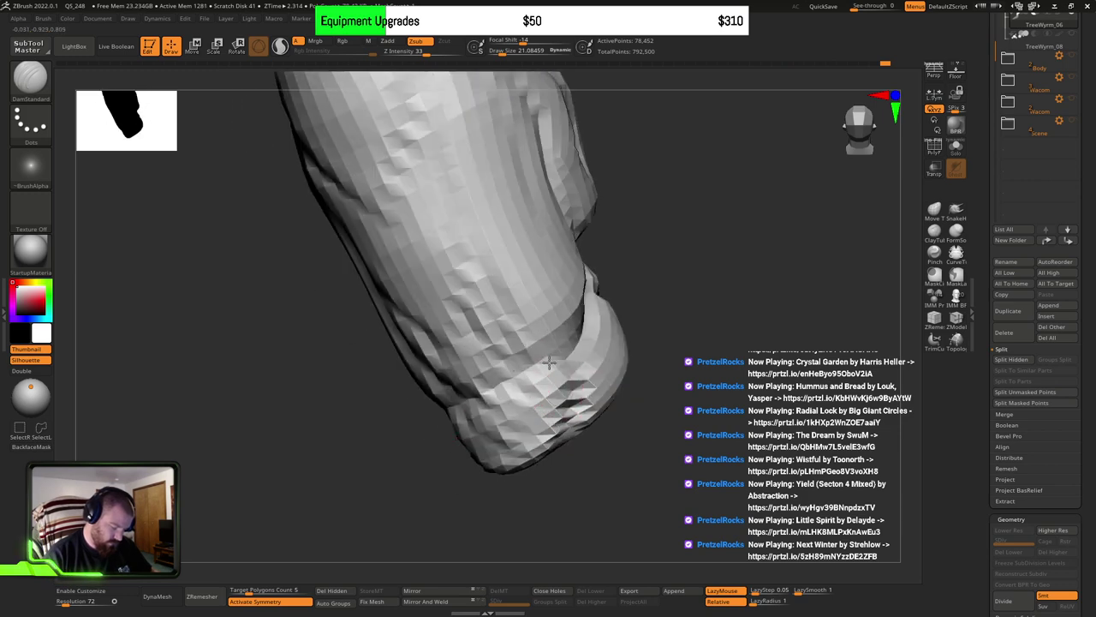
pyautogui.moveTo(618, 355)
pyautogui.mouseDown(button='right')
pyautogui.moveTo(673, 325)
pyautogui.moveTo(676, 343)
pyautogui.moveTo(648, 340)
pyautogui.moveTo(664, 347)
pyautogui.moveTo(640, 326)
pyautogui.mouseUp(button='right')
# Step: Choose the ClayBuildup brush and unmask the head for sculpting
pyautogui.press('b')
pyautogui.press('c')
pyautogui.press('b')
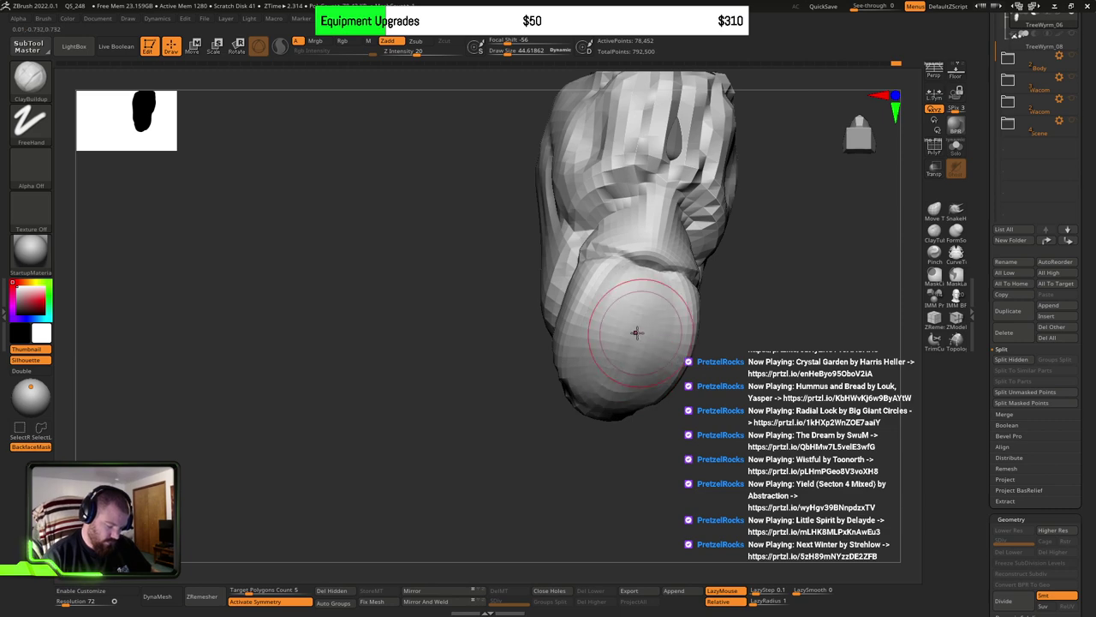
pyautogui.moveTo(635, 333); pyautogui.dragTo(621, 574, button='right')
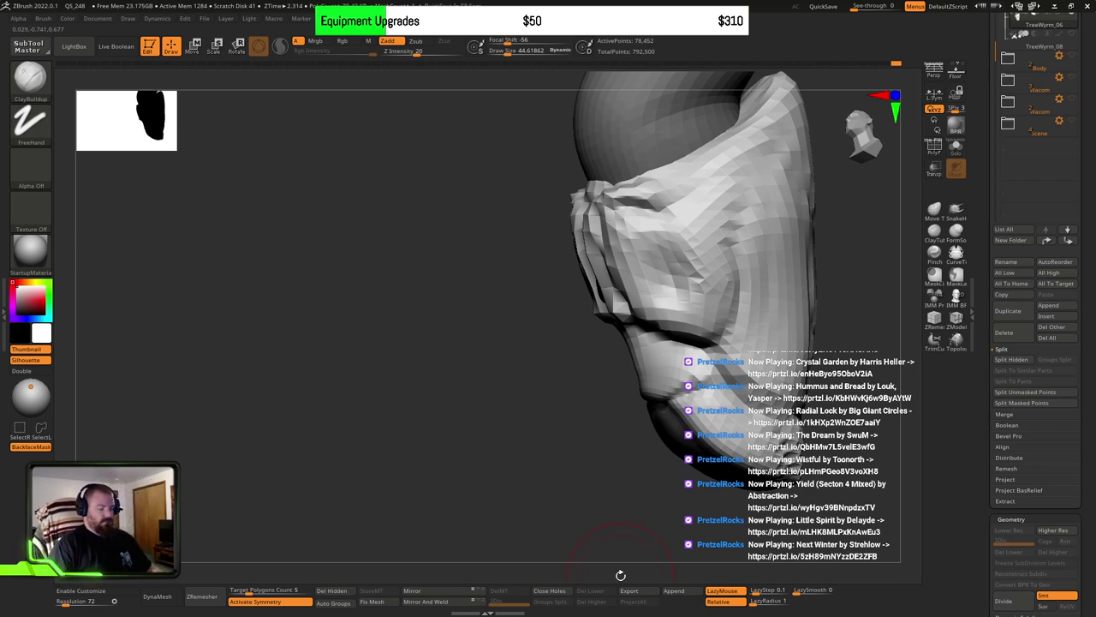
pyautogui.moveTo(681, 319); pyautogui.dragTo(655, 392, button='right')
pyautogui.moveTo(281, 221)
pyautogui.keyDown('alt'); pyautogui.mouseDown(button='right')
pyautogui.moveTo(428, 399)
pyautogui.moveTo(371, 375)
pyautogui.moveTo(416, 399)
pyautogui.moveTo(393, 399)
pyautogui.moveTo(510, 366)
pyautogui.moveTo(516, 381)
pyautogui.mouseUp(button='right'); pyautogui.keyUp('alt')
pyautogui.keyDown('ctrl'); pyautogui.click(776, 259); pyautogui.keyUp('ctrl')
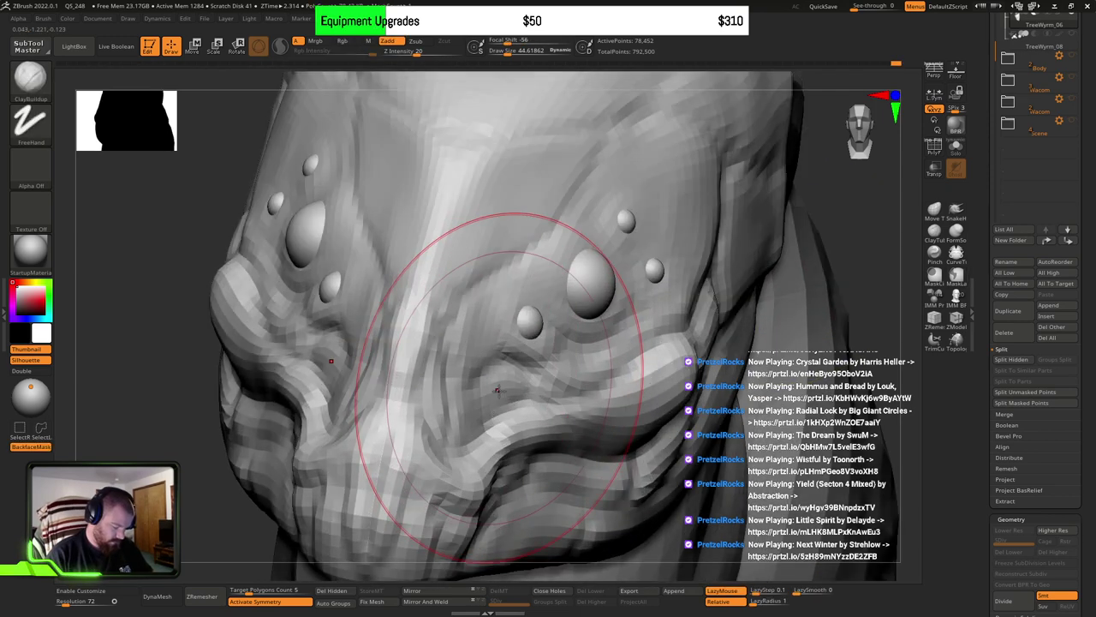
# Step: Build up ridges beneath the eyes and along the sides of the snout with ClayBuildup at a draw size of about 9
pyautogui.press('s')
pyautogui.moveTo(499, 397); pyautogui.dragTo(491, 397)
pyautogui.moveTo(490, 384); pyautogui.dragTo(535, 340, button='right')
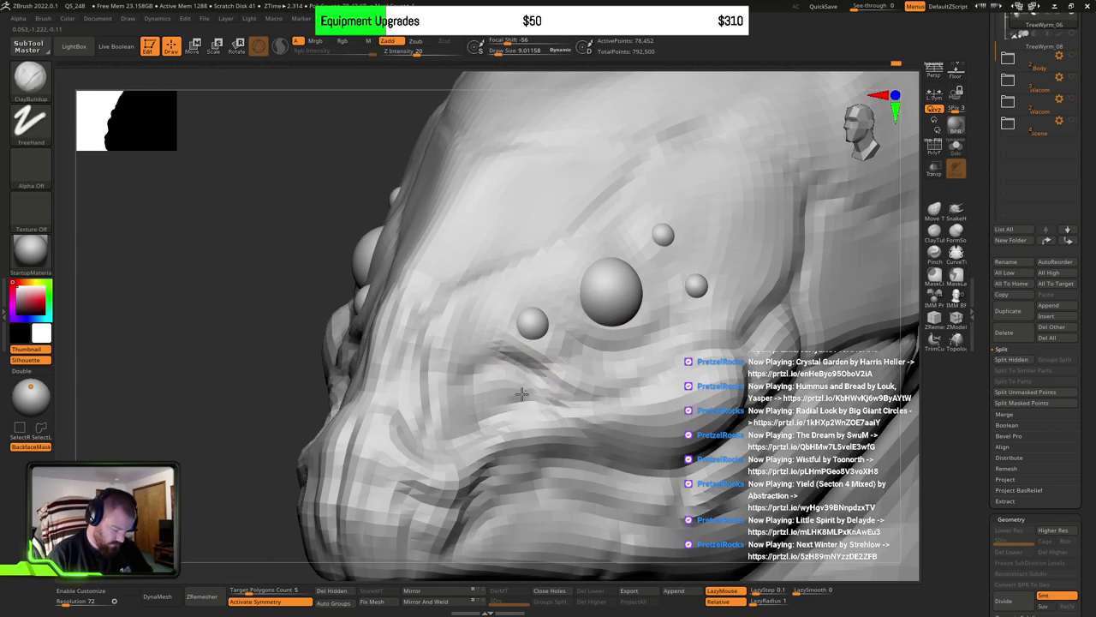
pyautogui.moveTo(505, 389); pyautogui.dragTo(425, 449)
pyautogui.moveTo(424, 449)
pyautogui.mouseDown(button='right')
pyautogui.moveTo(537, 403)
pyautogui.moveTo(508, 440)
pyautogui.mouseUp(button='right')
pyautogui.moveTo(509, 440)
pyautogui.mouseDown()
pyautogui.moveTo(484, 451)
pyautogui.moveTo(473, 355)
pyautogui.mouseUp()
pyautogui.moveTo(470, 401); pyautogui.dragTo(469, 418)
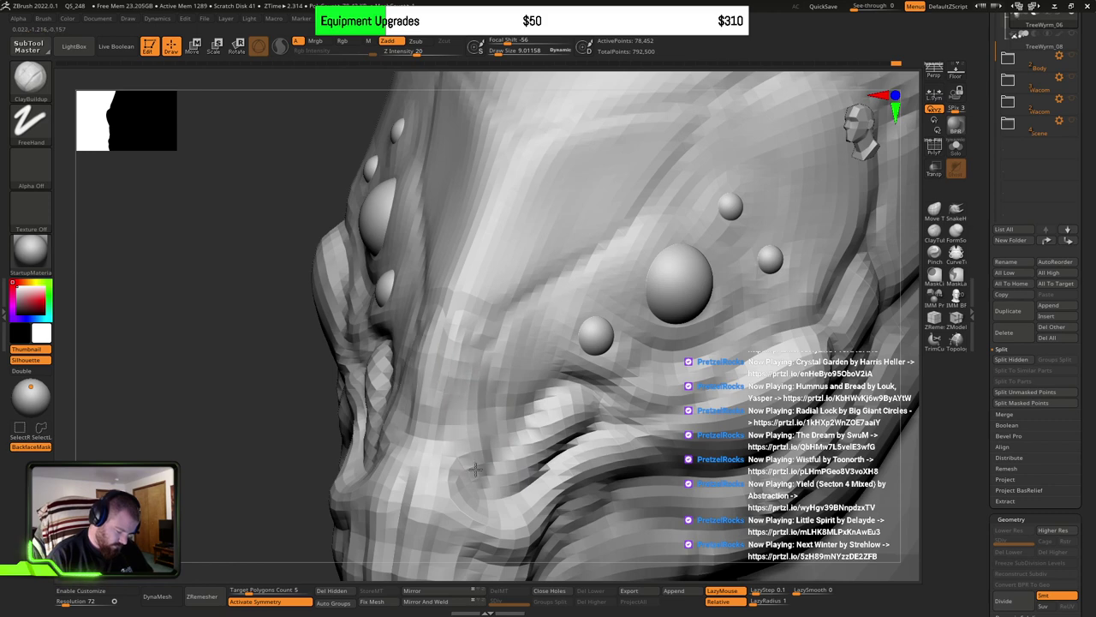
pyautogui.moveTo(475, 470); pyautogui.dragTo(480, 485)
pyautogui.moveTo(480, 484); pyautogui.dragTo(548, 402, button='right')
# Step: Reduce the ClayBuildup draw size to about 4.6 and add small wrinkles on the snout bridge between the eyes
pyautogui.press('[')
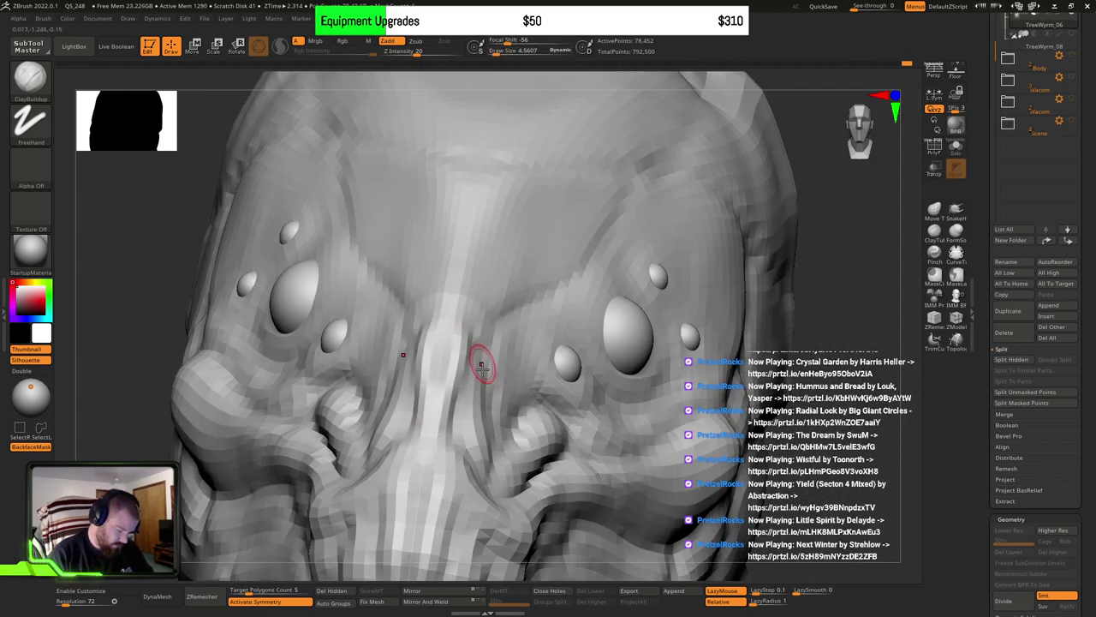
pyautogui.moveTo(482, 365); pyautogui.dragTo(455, 362, button='right')
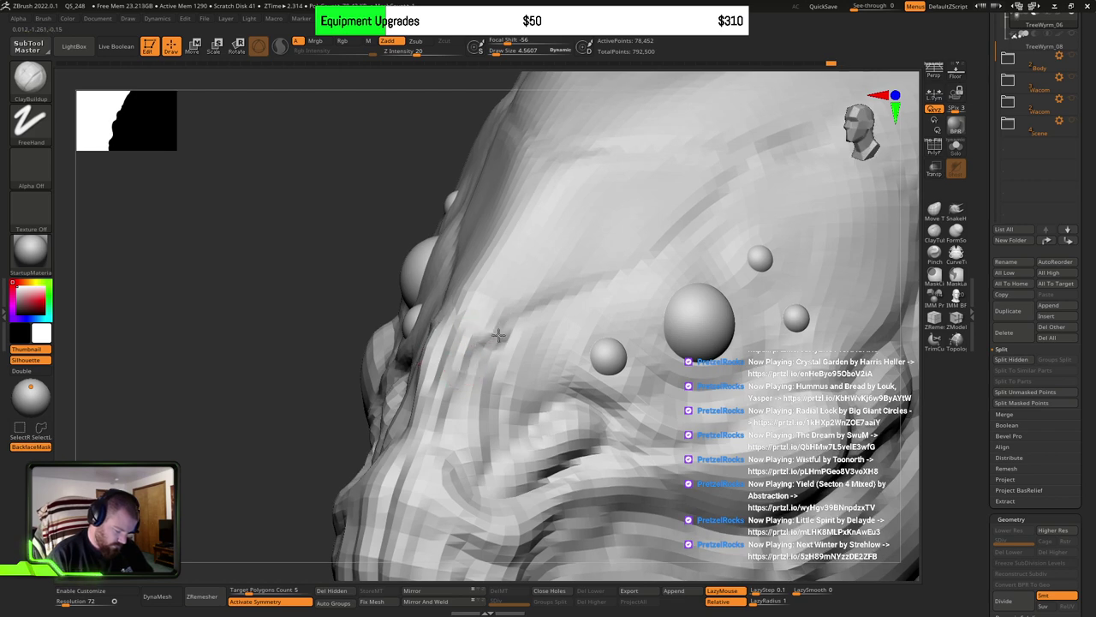
pyautogui.moveTo(477, 370)
pyautogui.mouseDown(button='right')
pyautogui.moveTo(514, 335)
pyautogui.moveTo(508, 385)
pyautogui.moveTo(538, 359)
pyautogui.moveTo(547, 405)
pyautogui.mouseUp(button='right')
# Step: Choose DamStandard at a draw size of about 4.6 and carve creases along the brow line and beside the snout bridge
pyautogui.press('b')
pyautogui.press('d')
pyautogui.press('s')
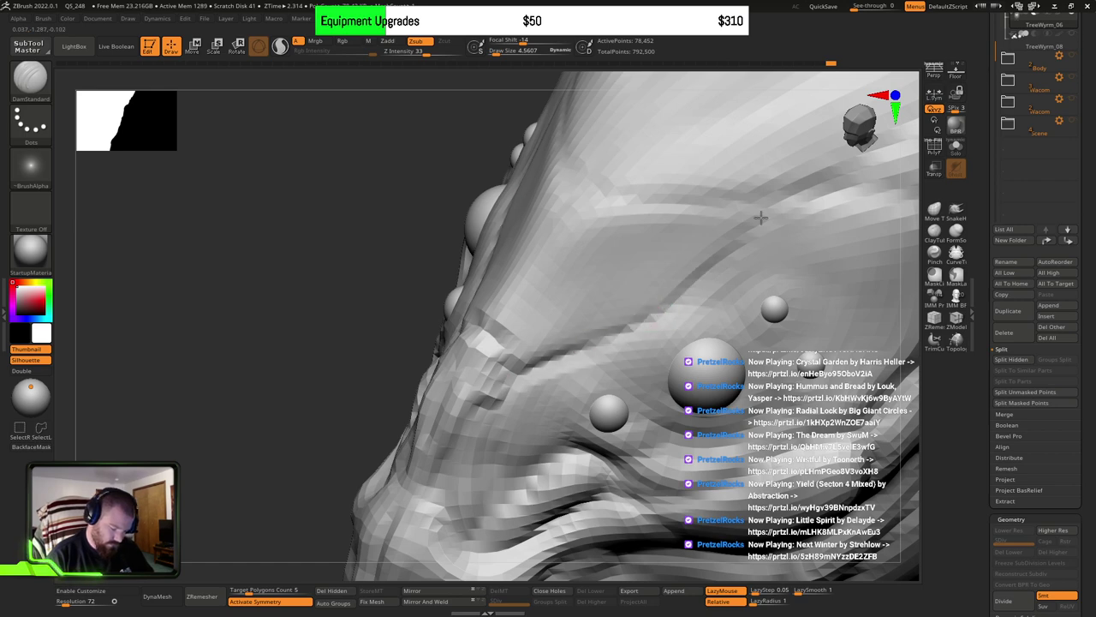
pyautogui.moveTo(723, 364); pyautogui.dragTo(595, 297, button='right')
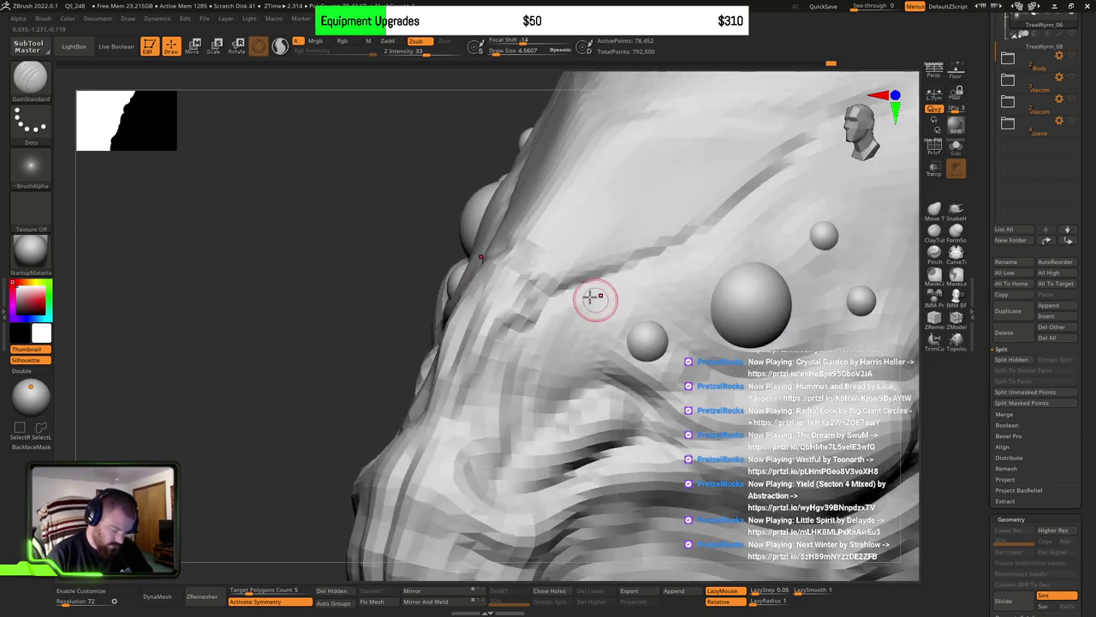
pyautogui.moveTo(547, 299); pyautogui.dragTo(530, 423)
pyautogui.moveTo(542, 323)
pyautogui.mouseDown()
pyautogui.moveTo(558, 418)
pyautogui.moveTo(575, 409)
pyautogui.mouseUp()
# Step: Carve further creases around the head, snout and snout tip with DamStandard at a draw size of about 4.6
pyautogui.moveTo(634, 356)
pyautogui.mouseDown(button='right')
pyautogui.moveTo(643, 409)
pyautogui.moveTo(663, 407)
pyautogui.moveTo(648, 439)
pyautogui.moveTo(619, 446)
pyautogui.moveTo(611, 465)
pyautogui.moveTo(656, 465)
pyautogui.moveTo(643, 452)
pyautogui.moveTo(654, 445)
pyautogui.moveTo(643, 386)
pyautogui.moveTo(614, 405)
pyautogui.moveTo(626, 399)
pyautogui.mouseUp(button='right')
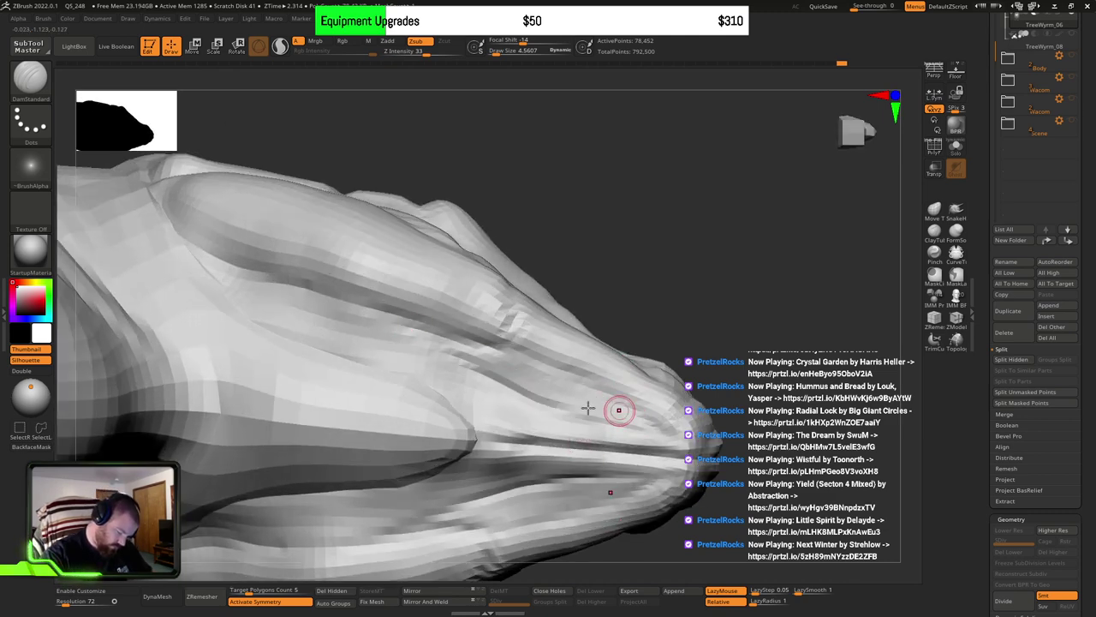
pyautogui.moveTo(713, 422)
pyautogui.mouseDown(button='right')
pyautogui.moveTo(724, 416)
pyautogui.moveTo(685, 430)
pyautogui.moveTo(752, 423)
pyautogui.mouseUp(button='right')
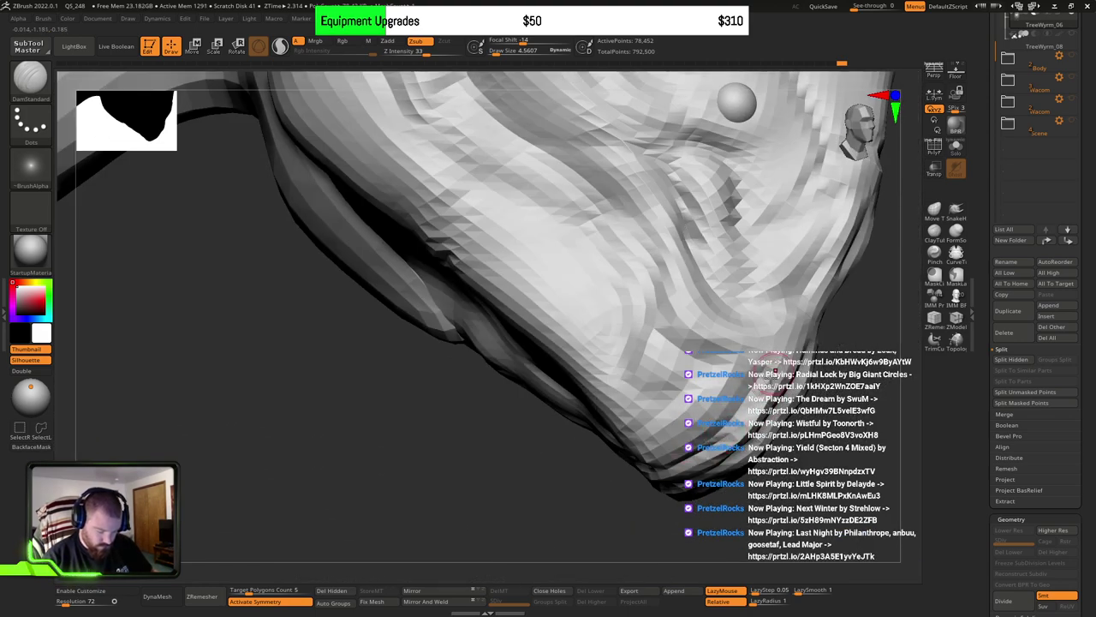
pyautogui.moveTo(765, 380)
pyautogui.mouseDown(button='right')
pyautogui.moveTo(803, 384)
pyautogui.moveTo(810, 417)
pyautogui.moveTo(714, 363)
pyautogui.mouseUp(button='right')
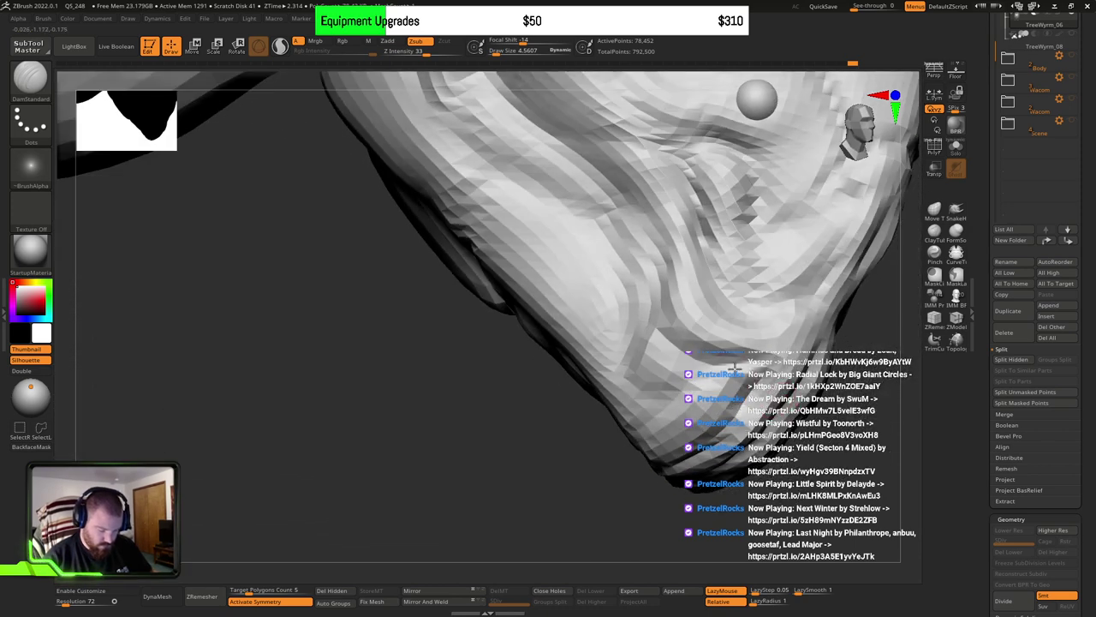
pyautogui.moveTo(669, 393)
pyautogui.keyDown('ctrl'); pyautogui.mouseDown(button='right')
pyautogui.moveTo(704, 411)
pyautogui.moveTo(601, 415)
pyautogui.moveTo(701, 415)
pyautogui.moveTo(755, 322)
pyautogui.mouseUp(button='right'); pyautogui.keyUp('ctrl')
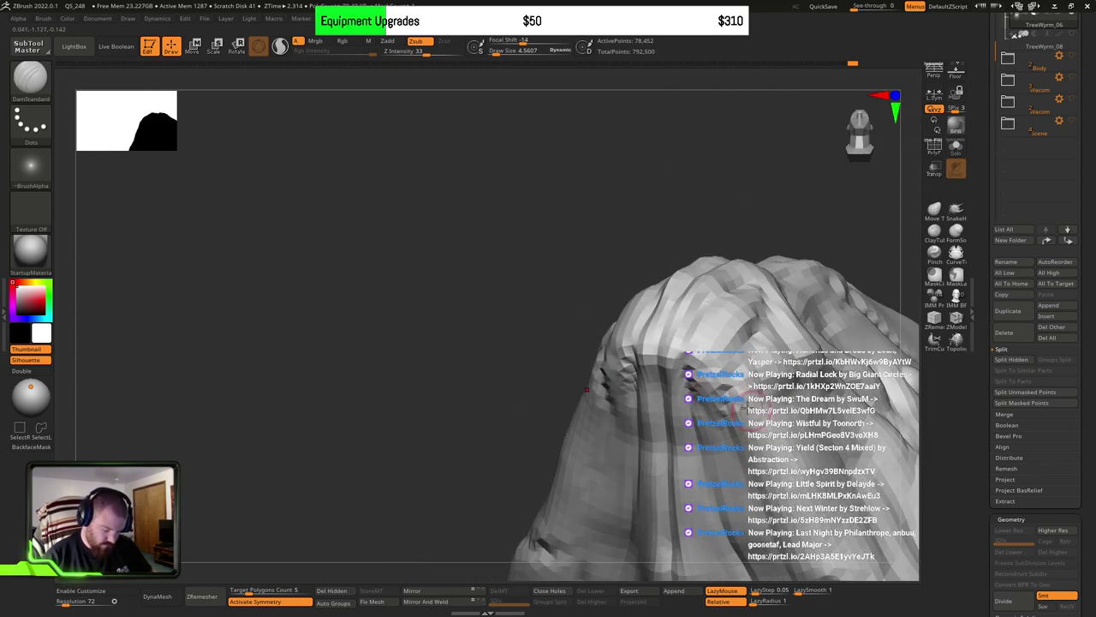
# Step: Unhide the tail segment and clear the mask from the whole tree wyrm
pyautogui.moveTo(743, 409)
pyautogui.mouseDown(button='right')
pyautogui.moveTo(808, 416)
pyautogui.moveTo(758, 420)
pyautogui.moveTo(754, 377)
pyautogui.moveTo(765, 404)
pyautogui.moveTo(726, 428)
pyautogui.moveTo(809, 428)
pyautogui.moveTo(818, 417)
pyautogui.moveTo(465, 362)
pyautogui.moveTo(801, 363)
pyautogui.moveTo(599, 394)
pyautogui.moveTo(591, 385)
pyautogui.mouseUp(button='right')
pyautogui.keyDown('alt'); pyautogui.click(600, 368); pyautogui.keyUp('alt')
pyautogui.moveTo(714, 392); pyautogui.dragTo(733, 365, button='right')
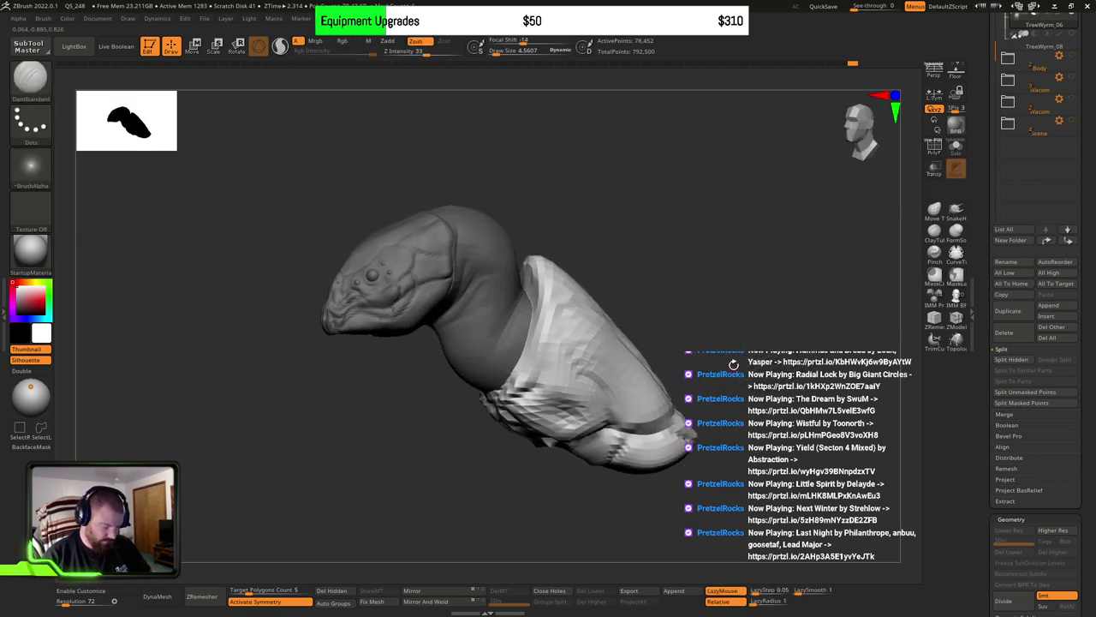
pyautogui.keyDown('ctrl'); pyautogui.moveTo(733, 365); pyautogui.dragTo(753, 392); pyautogui.keyUp('ctrl')
pyautogui.moveTo(754, 392)
pyautogui.keyDown('ctrl'); pyautogui.mouseDown(button='right')
pyautogui.moveTo(724, 391)
pyautogui.moveTo(793, 392)
pyautogui.moveTo(736, 392)
pyautogui.moveTo(749, 391)
pyautogui.moveTo(762, 480)
pyautogui.mouseUp(button='right'); pyautogui.keyUp('ctrl')
pyautogui.keyDown('ctrl'); pyautogui.keyDown('shift'); pyautogui.click(757, 394); pyautogui.keyUp('shift'); pyautogui.keyUp('ctrl')
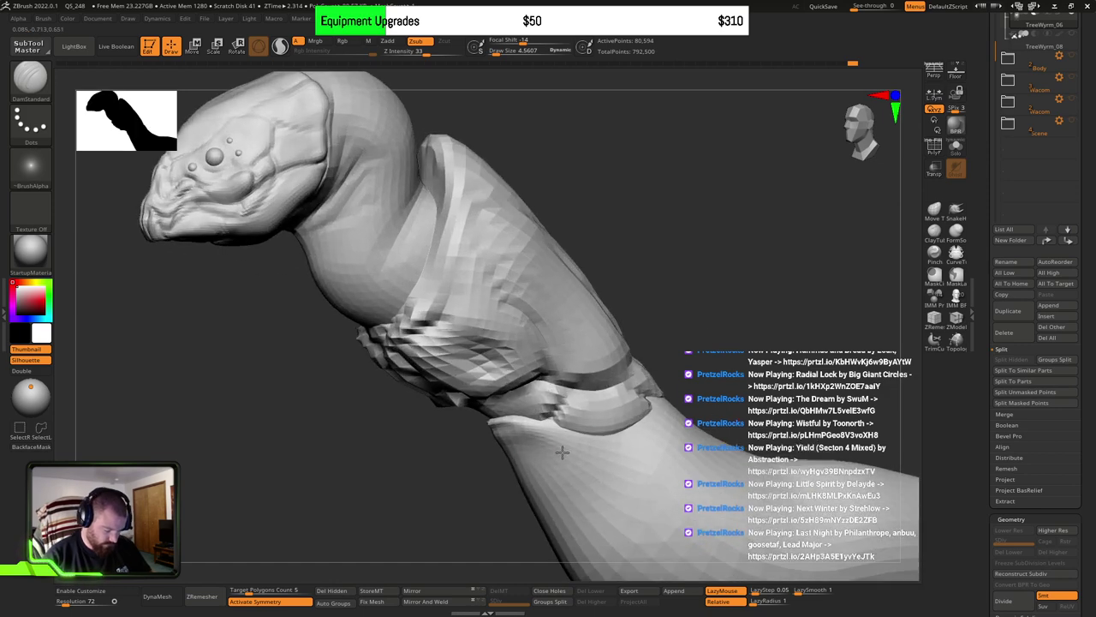
# Step: Raise the draw size to about 86 and mask everything except the tail segment
pyautogui.keyDown('alt'); pyautogui.moveTo(562, 452); pyautogui.dragTo(647, 420, button='right'); pyautogui.keyUp('alt')
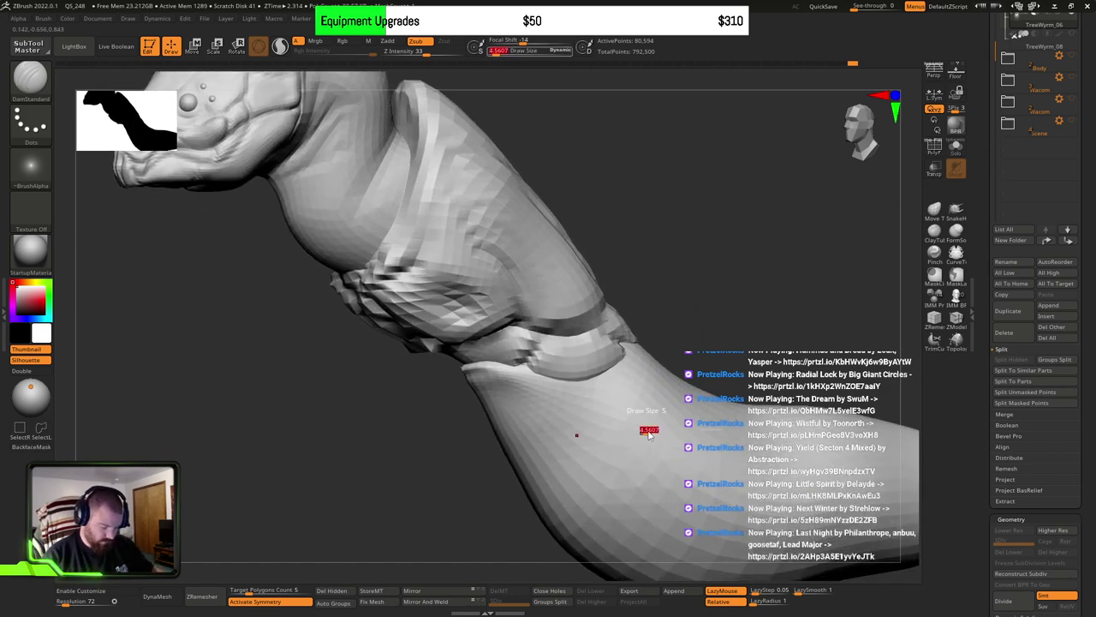
pyautogui.moveTo(649, 435); pyautogui.dragTo(660, 433)
pyautogui.keyDown('ctrl'); pyautogui.keyDown('shift'); pyautogui.click(655, 444); pyautogui.keyUp('shift'); pyautogui.keyUp('ctrl')
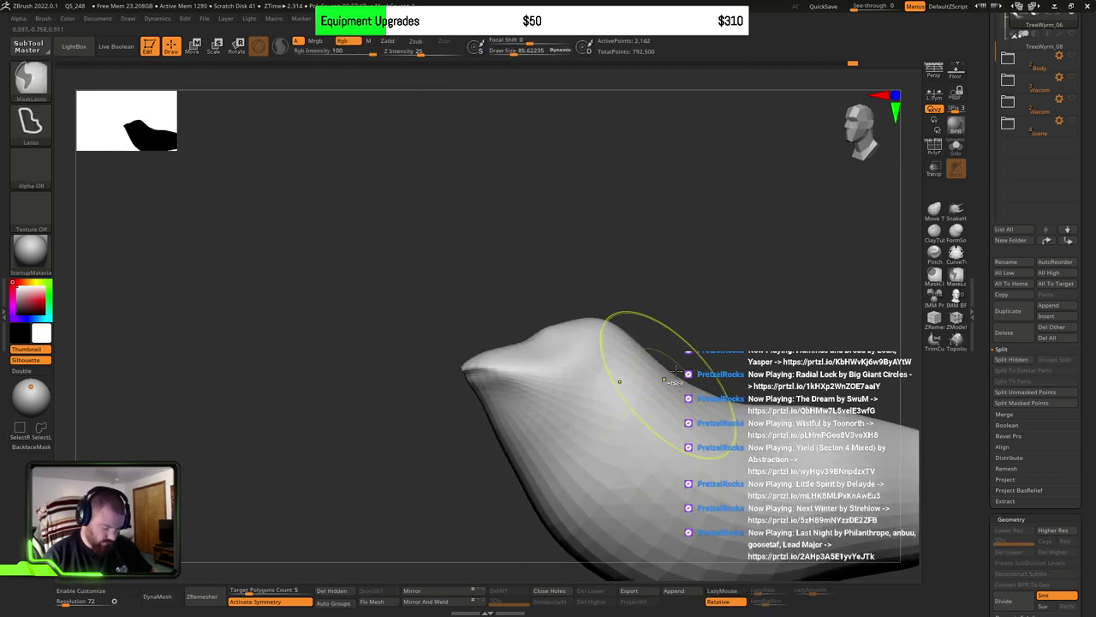
pyautogui.keyDown('ctrl'); pyautogui.keyDown('shift'); pyautogui.click(734, 330); pyautogui.keyUp('shift'); pyautogui.keyUp('ctrl')
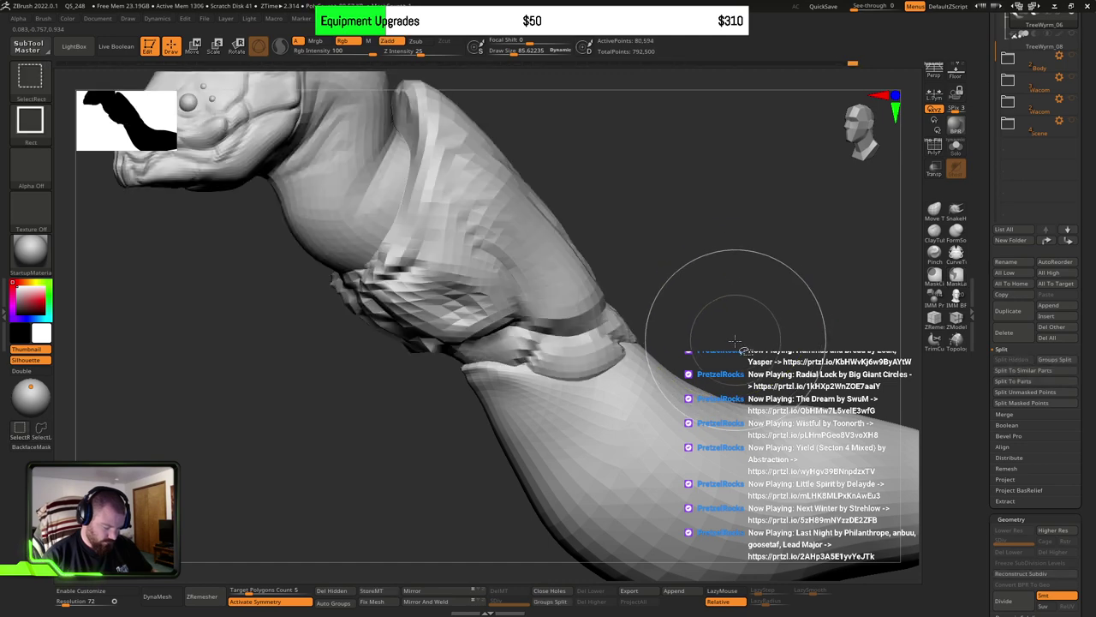
pyautogui.keyDown('ctrl'); pyautogui.keyDown('shift'); pyautogui.click(675, 435); pyautogui.keyUp('shift'); pyautogui.keyUp('ctrl')
pyautogui.keyDown('ctrl'); pyautogui.click(740, 322); pyautogui.keyUp('ctrl')
pyautogui.keyDown('ctrl'); pyautogui.keyDown('shift'); pyautogui.click(745, 322); pyautogui.keyUp('shift'); pyautogui.keyUp('ctrl')
pyautogui.keyDown('ctrl'); pyautogui.click(744, 322); pyautogui.keyUp('ctrl')
pyautogui.moveTo(626, 410); pyautogui.dragTo(612, 415, button='right')
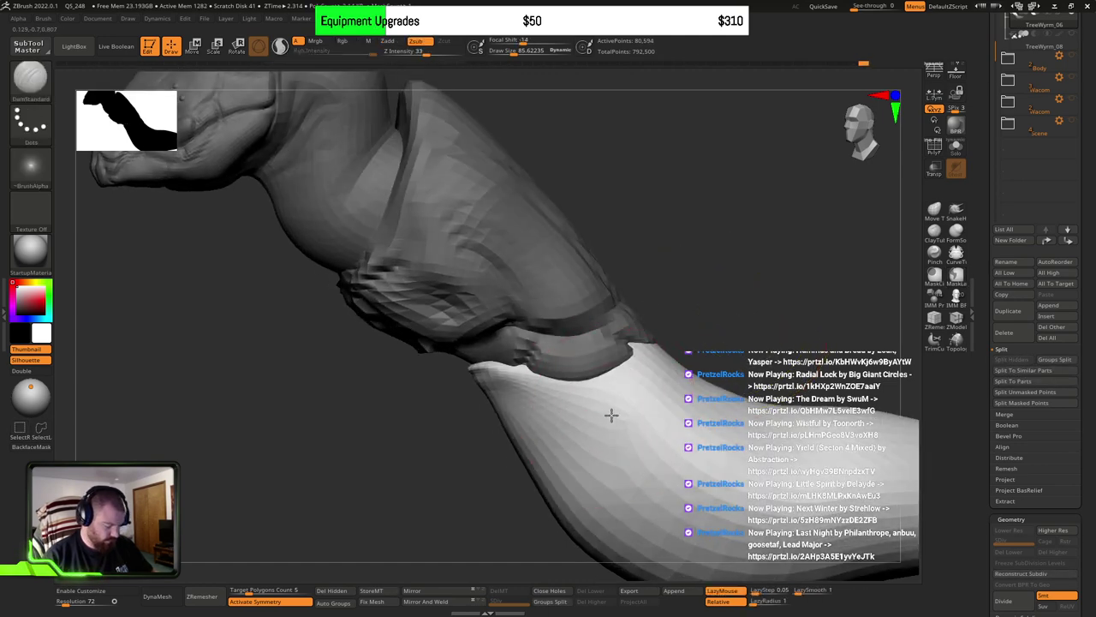
# Step: Tuck the tail's front edge beneath the middle segment's collar with Move Topological at a draw size of about 99
pyautogui.press('b')
pyautogui.press('m')
pyautogui.press('t')
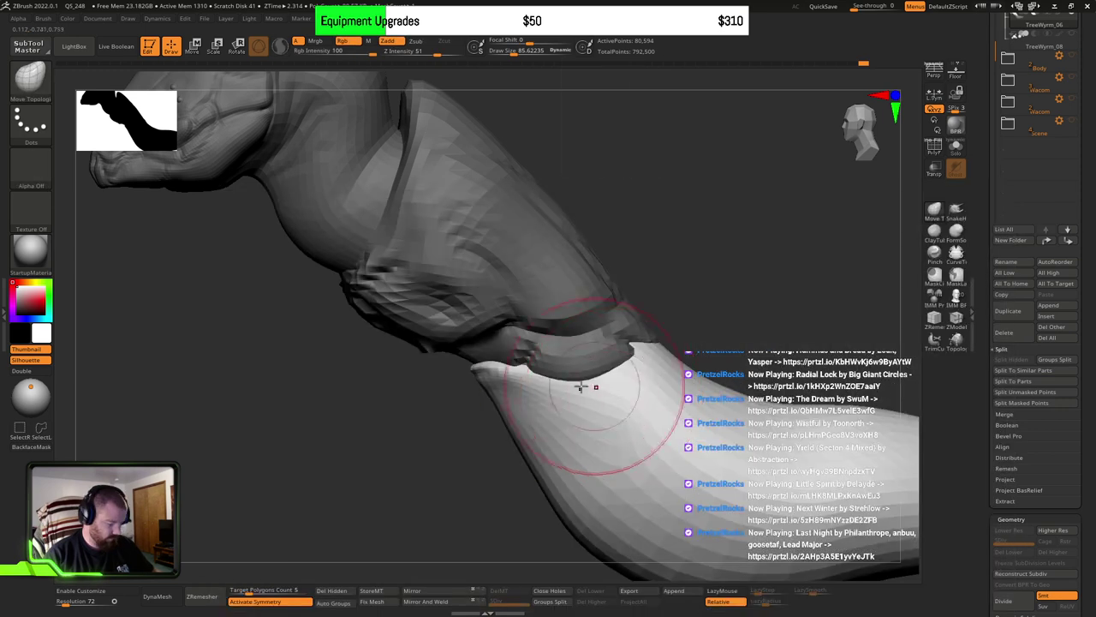
pyautogui.press('s')
pyautogui.moveTo(525, 389); pyautogui.dragTo(529, 390)
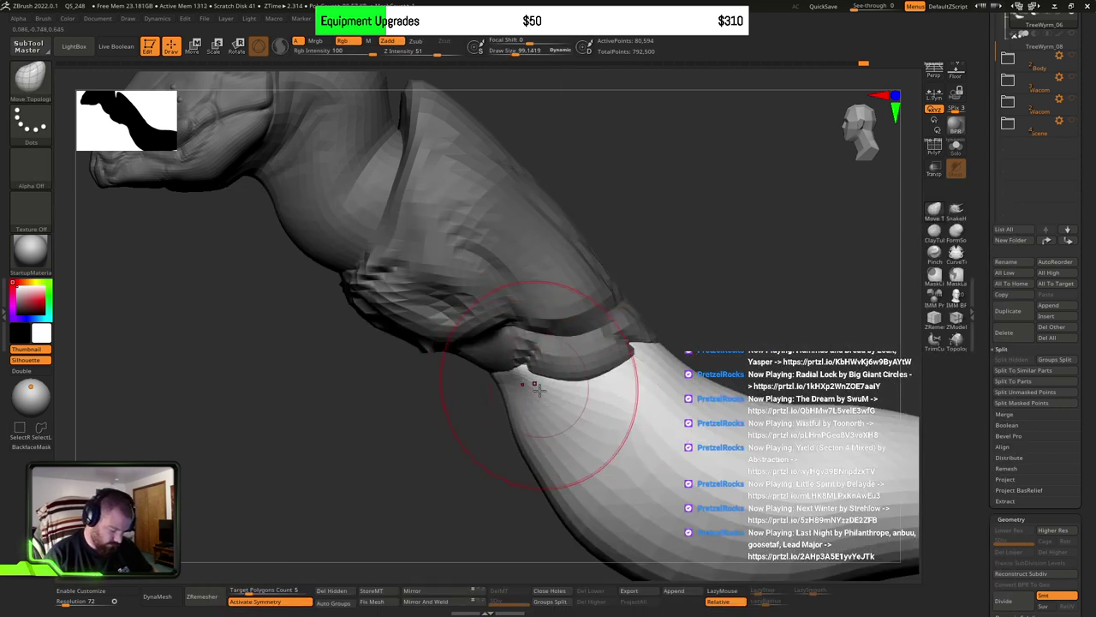
pyautogui.moveTo(539, 390); pyautogui.dragTo(571, 345, button='right')
# Step: Invert the mask and pull the collar's underside edge into a central notch with Move Topological, starting at a draw size of about 48
pyautogui.keyDown('ctrl'); pyautogui.click(646, 302); pyautogui.keyUp('ctrl')
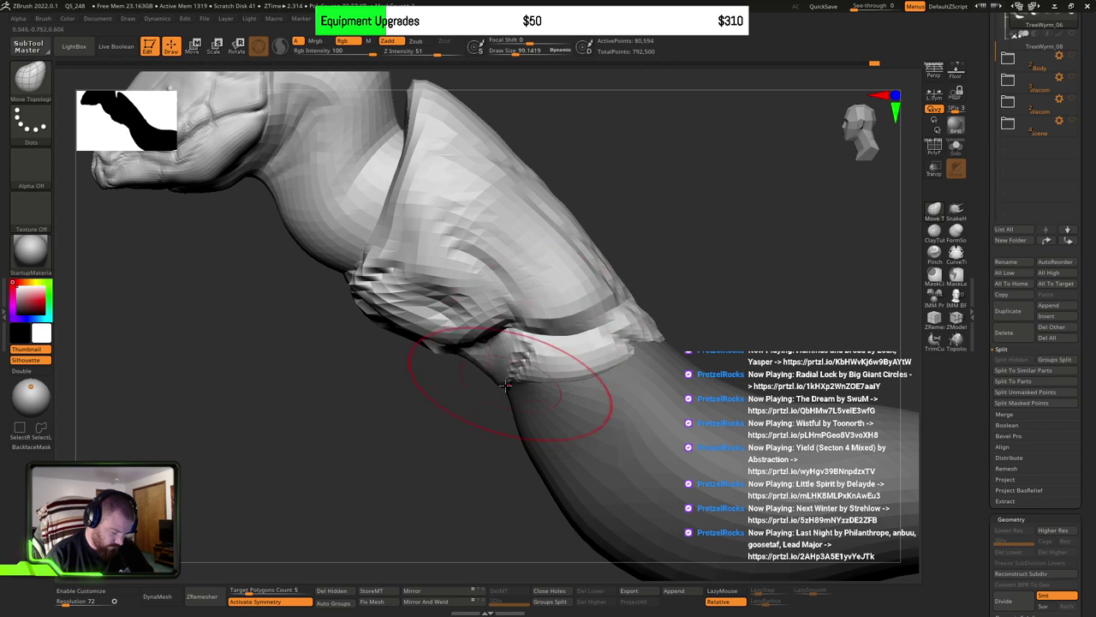
pyautogui.moveTo(509, 380)
pyautogui.mouseDown(button='right')
pyautogui.moveTo(557, 364)
pyautogui.moveTo(525, 393)
pyautogui.mouseUp(button='right')
pyautogui.press('s')
pyautogui.moveTo(526, 393); pyautogui.dragTo(517, 391)
pyautogui.moveTo(516, 391); pyautogui.dragTo(492, 397, button='right')
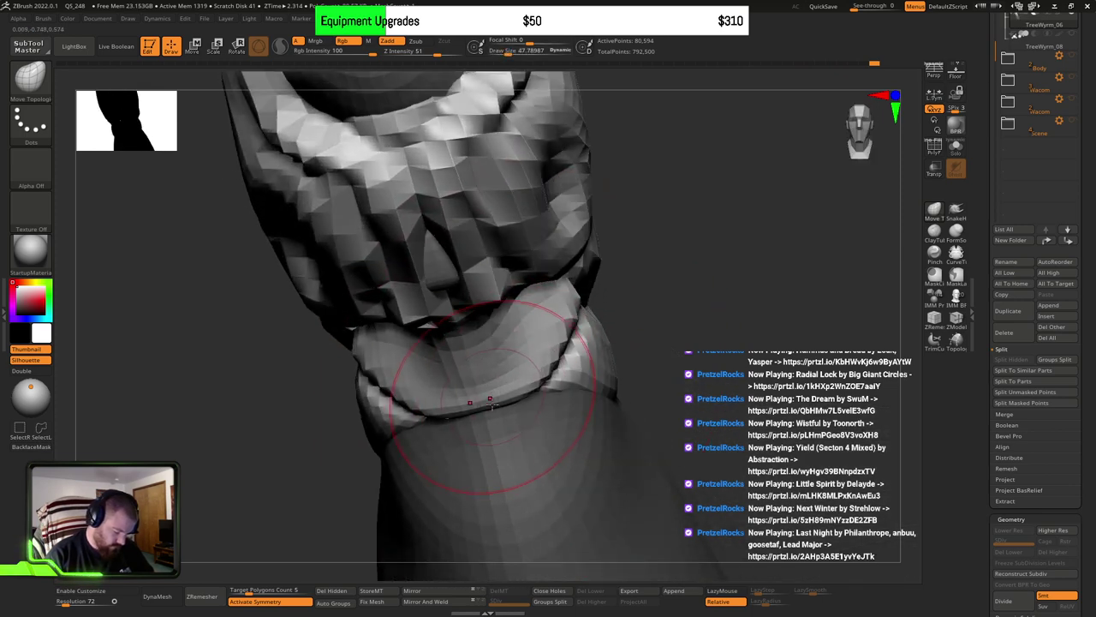
pyautogui.moveTo(492, 398)
pyautogui.mouseDown()
pyautogui.moveTo(499, 408)
pyautogui.moveTo(493, 369)
pyautogui.moveTo(525, 379)
pyautogui.moveTo(485, 395)
pyautogui.mouseUp()
pyautogui.press('s')
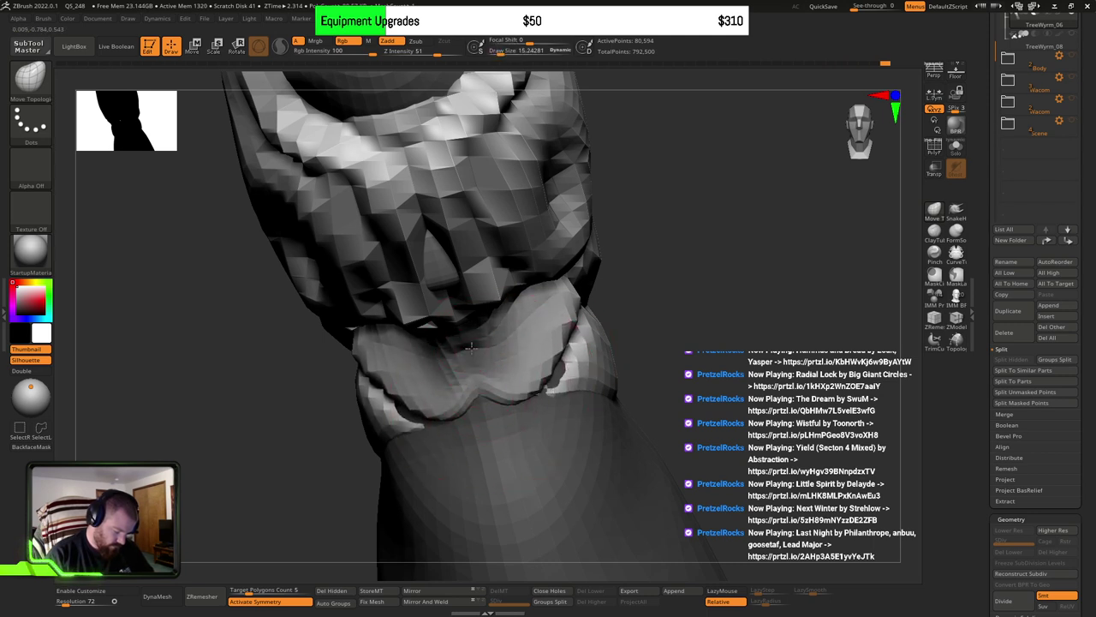
# Step: Reshape the collar's underside and side lobes with Move Topological, using draw sizes of about 15 and 39
pyautogui.moveTo(472, 334)
pyautogui.mouseDown(button='right')
pyautogui.moveTo(509, 306)
pyautogui.moveTo(499, 314)
pyautogui.mouseUp(button='right')
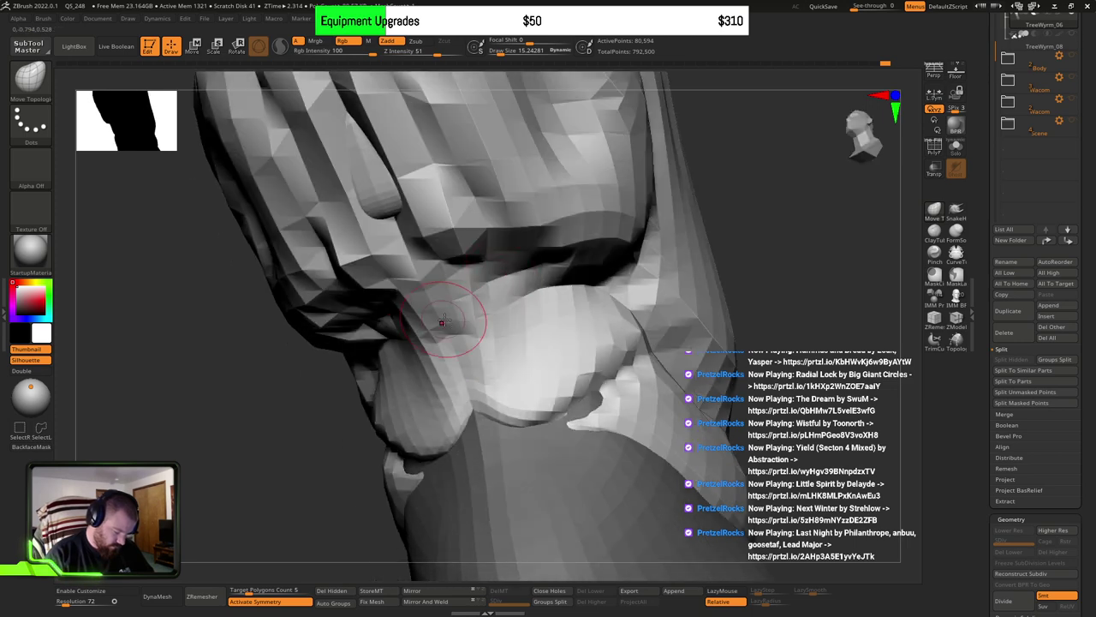
pyautogui.moveTo(465, 244); pyautogui.dragTo(505, 387, button='right')
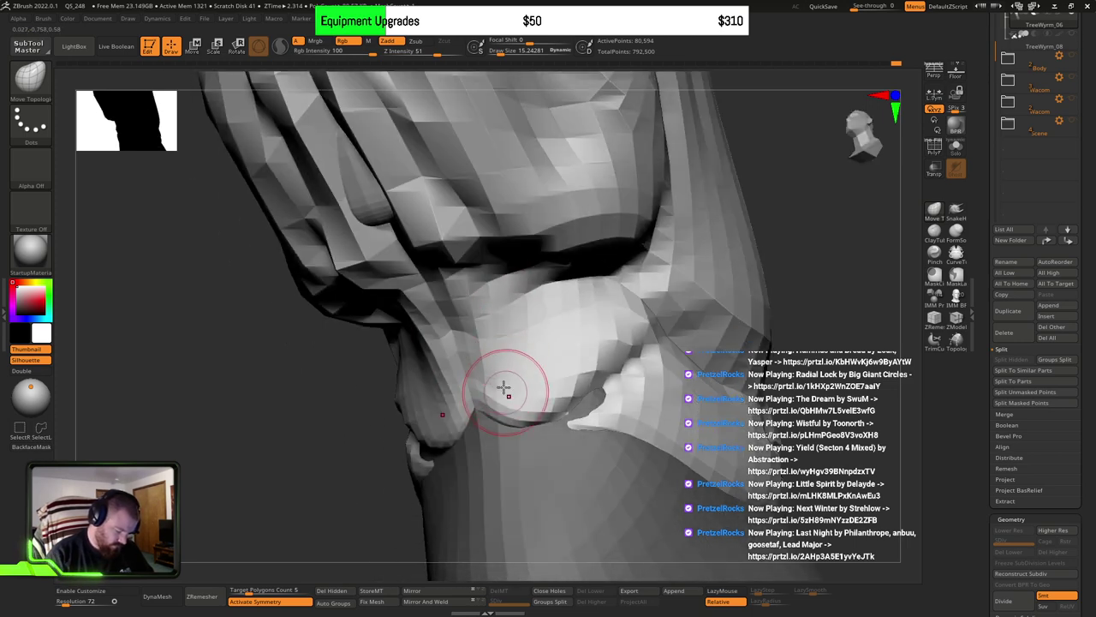
pyautogui.moveTo(480, 345)
pyautogui.mouseDown(button='right')
pyautogui.moveTo(533, 357)
pyautogui.moveTo(522, 421)
pyautogui.moveTo(531, 370)
pyautogui.moveTo(575, 383)
pyautogui.mouseUp(button='right')
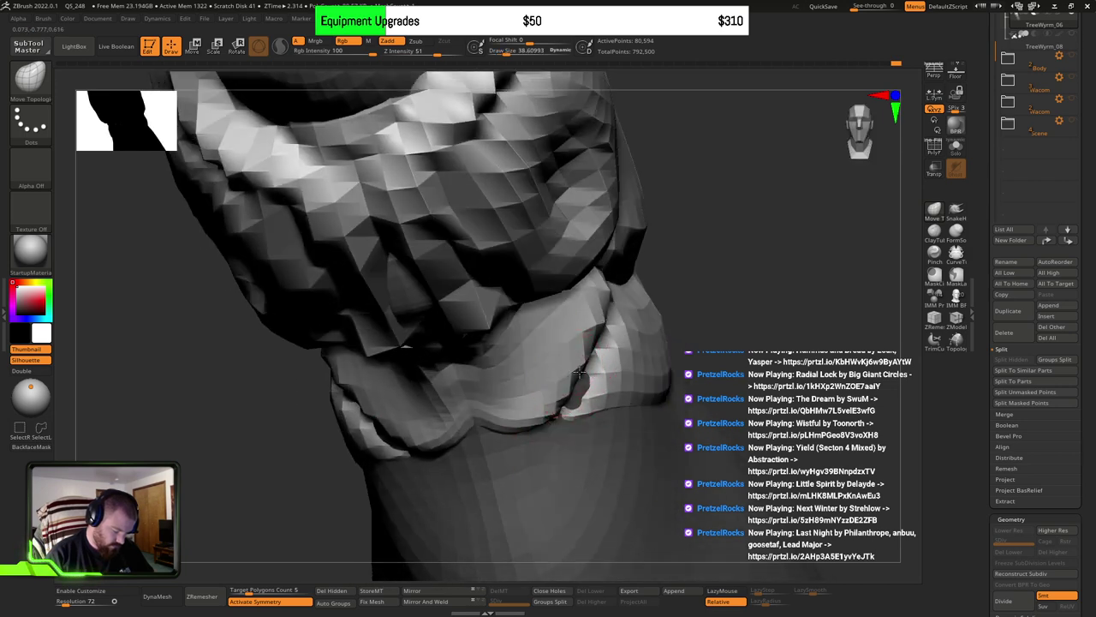
pyautogui.moveTo(570, 383); pyautogui.dragTo(615, 315)
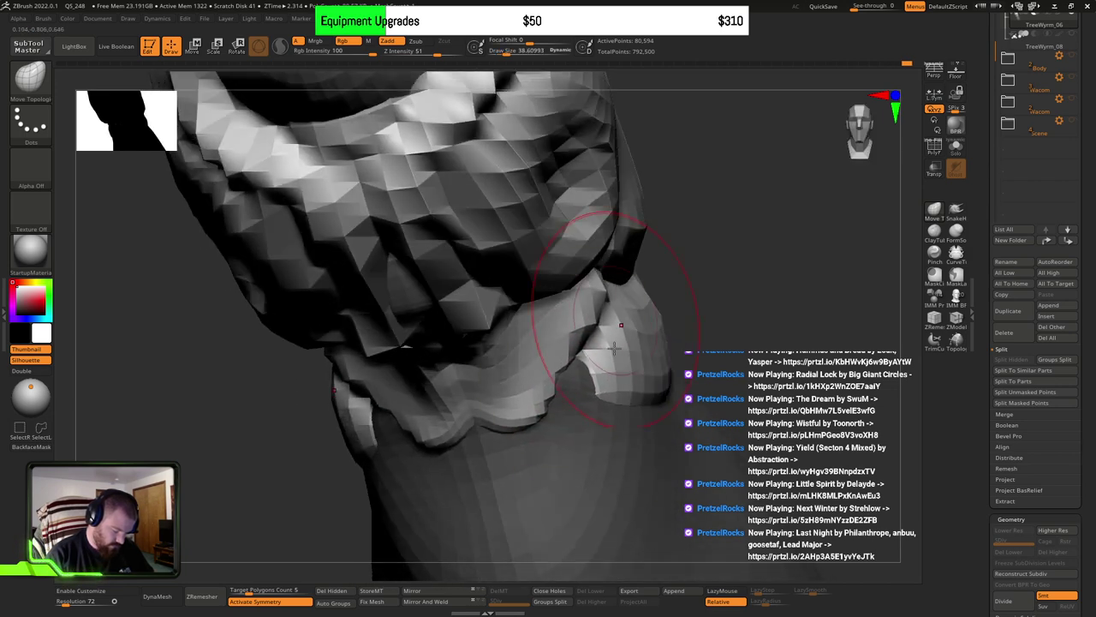
pyautogui.moveTo(619, 317); pyautogui.dragTo(596, 410, button='right')
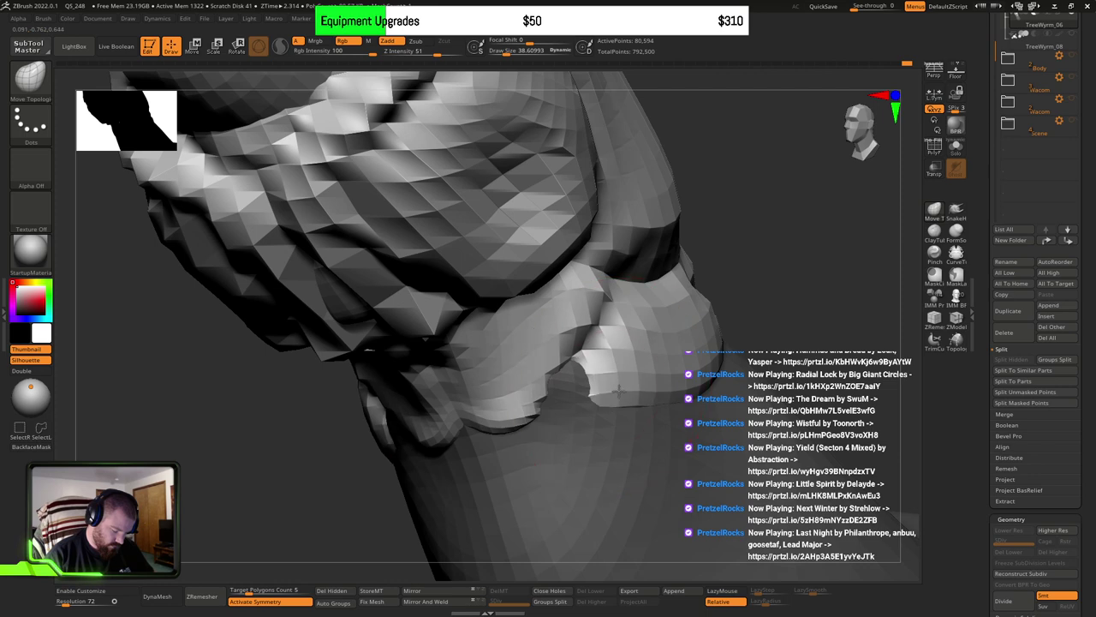
pyautogui.moveTo(601, 383)
pyautogui.mouseDown(button='right')
pyautogui.moveTo(680, 347)
pyautogui.moveTo(648, 337)
pyautogui.moveTo(688, 394)
pyautogui.moveTo(690, 418)
pyautogui.moveTo(641, 396)
pyautogui.moveTo(627, 468)
pyautogui.mouseUp(button='right')
# Step: Invert the mask to free the tail and smooth its front edge where it meets the collar
pyautogui.moveTo(751, 381); pyautogui.dragTo(520, 310, button='right')
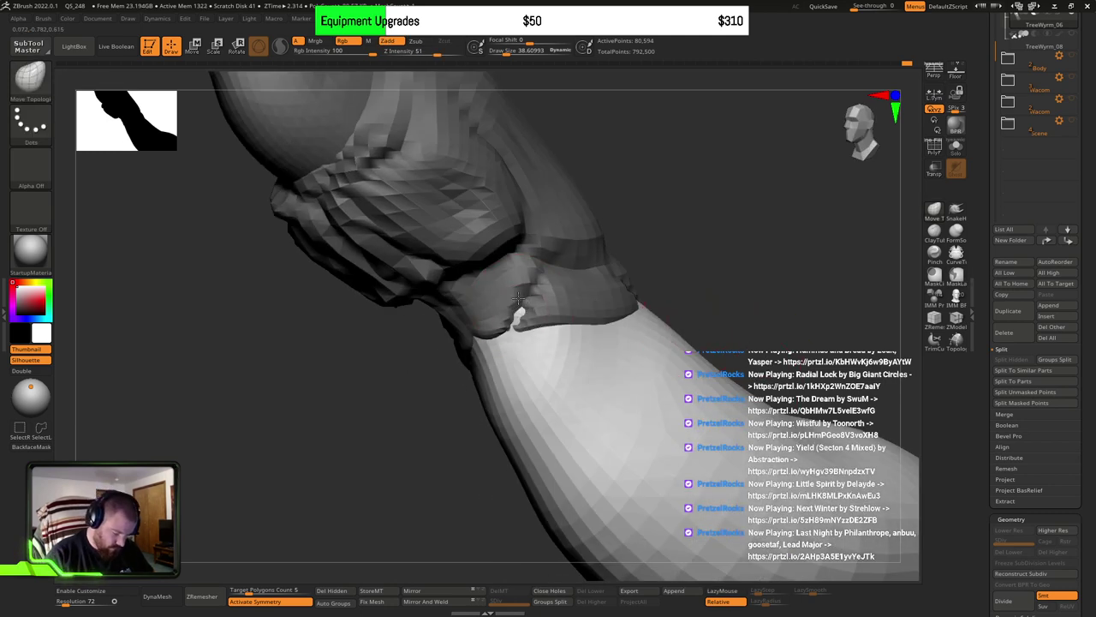
pyautogui.keyDown('shift'); pyautogui.moveTo(513, 333); pyautogui.dragTo(569, 307); pyautogui.keyUp('shift')
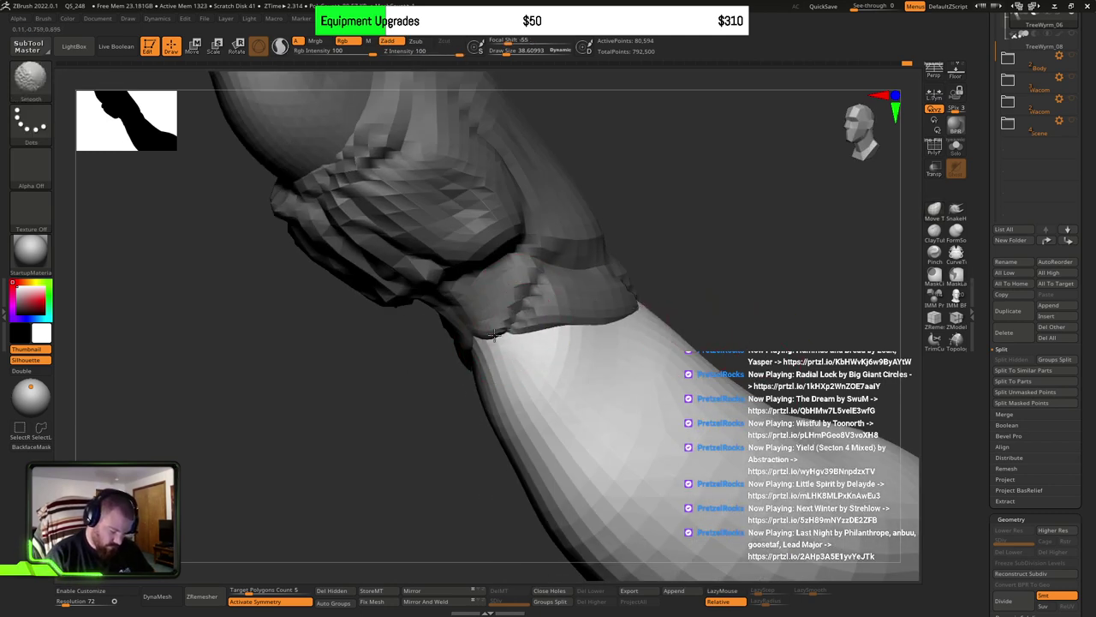
# Step: Choose DamStandard at a draw size of about 39 and carve creases into the tail just behind the collar
pyautogui.moveTo(741, 314)
pyautogui.mouseDown(button='right')
pyautogui.moveTo(642, 341)
pyautogui.moveTo(772, 309)
pyautogui.moveTo(663, 337)
pyautogui.moveTo(685, 403)
pyautogui.moveTo(756, 374)
pyautogui.moveTo(711, 408)
pyautogui.moveTo(757, 387)
pyautogui.moveTo(725, 400)
pyautogui.moveTo(708, 393)
pyautogui.mouseUp(button='right')
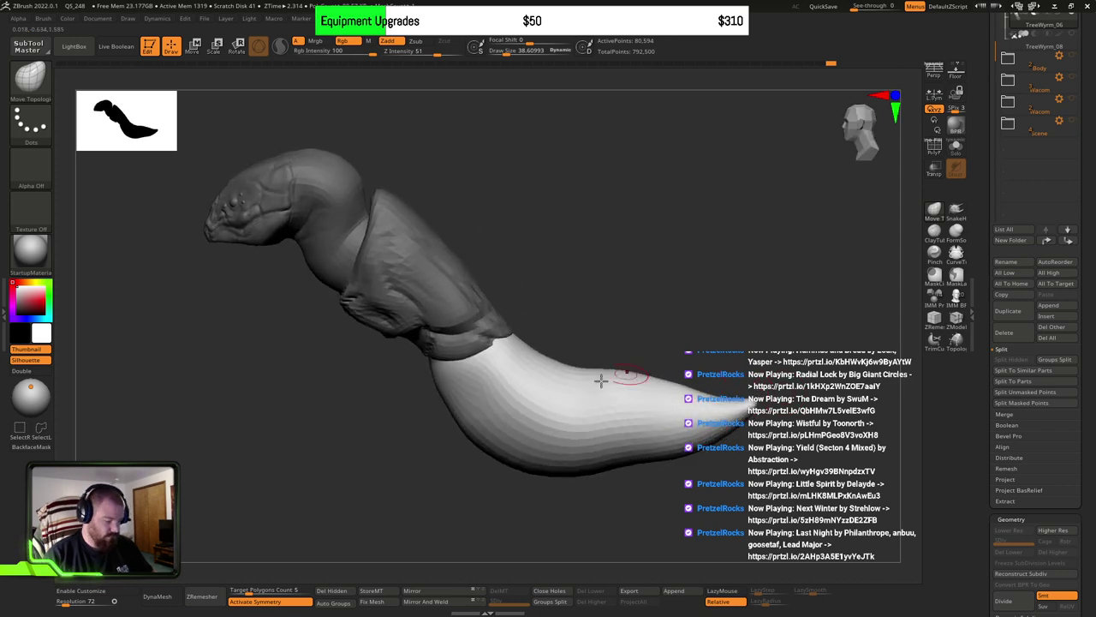
pyautogui.moveTo(600, 380)
pyautogui.mouseDown(button='right')
pyautogui.moveTo(533, 387)
pyautogui.moveTo(580, 382)
pyautogui.moveTo(536, 368)
pyautogui.mouseUp(button='right')
pyautogui.press('b')
pyautogui.press('d')
pyautogui.press('s')
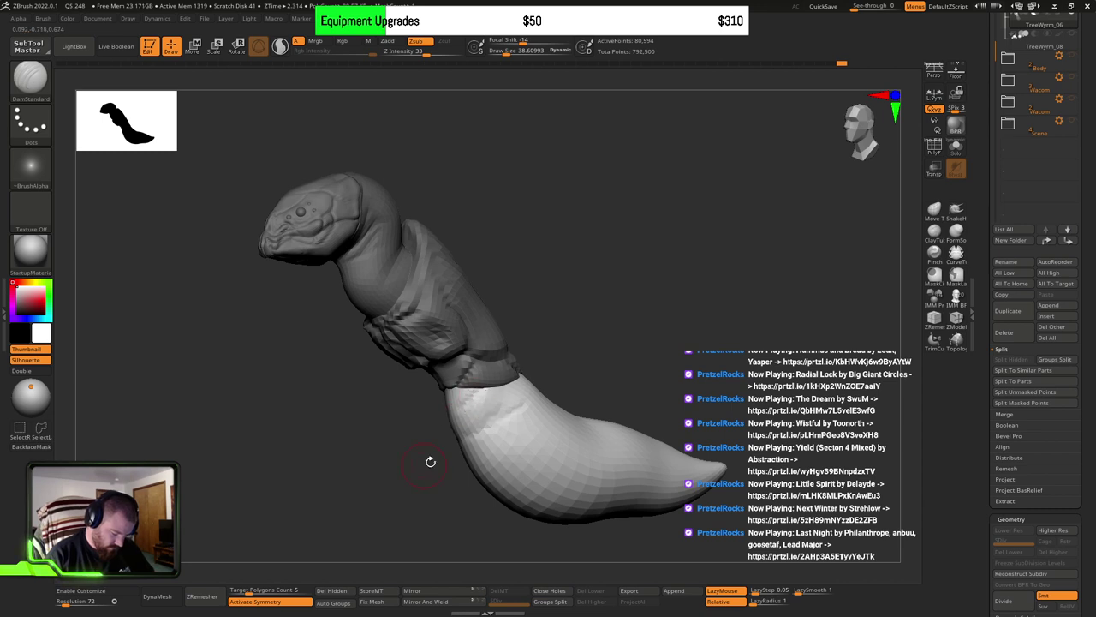
pyautogui.moveTo(430, 462)
pyautogui.mouseDown(button='right')
pyautogui.moveTo(479, 453)
pyautogui.moveTo(506, 482)
pyautogui.moveTo(585, 440)
pyautogui.moveTo(640, 371)
pyautogui.mouseUp(button='right')
pyautogui.moveTo(527, 369); pyautogui.dragTo(628, 336, button='right')
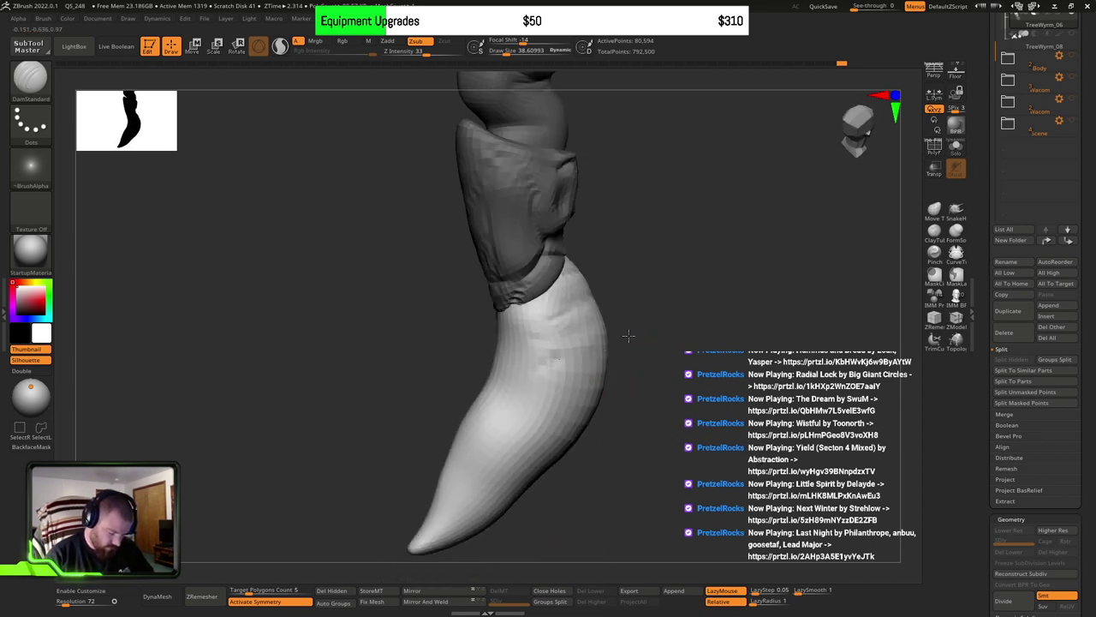
# Step: Continue the DamStandard creases across the tail's middle and down to its tip
pyautogui.moveTo(595, 439); pyautogui.dragTo(626, 346, button='right')
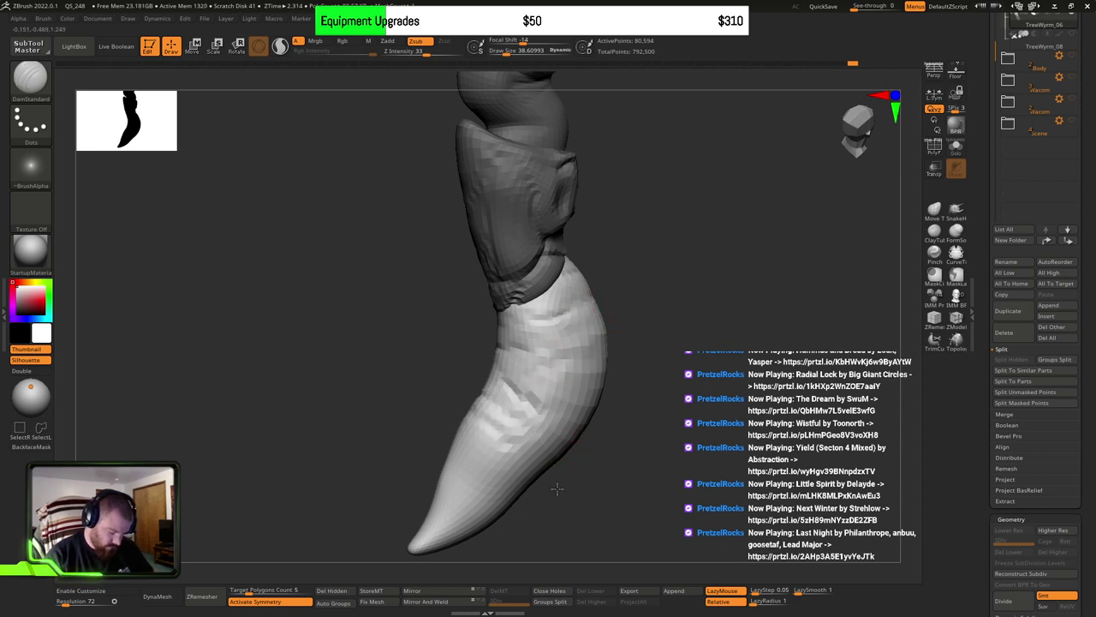
pyautogui.moveTo(543, 515)
pyautogui.mouseDown(button='right')
pyautogui.moveTo(581, 346)
pyautogui.moveTo(509, 352)
pyautogui.mouseUp(button='right')
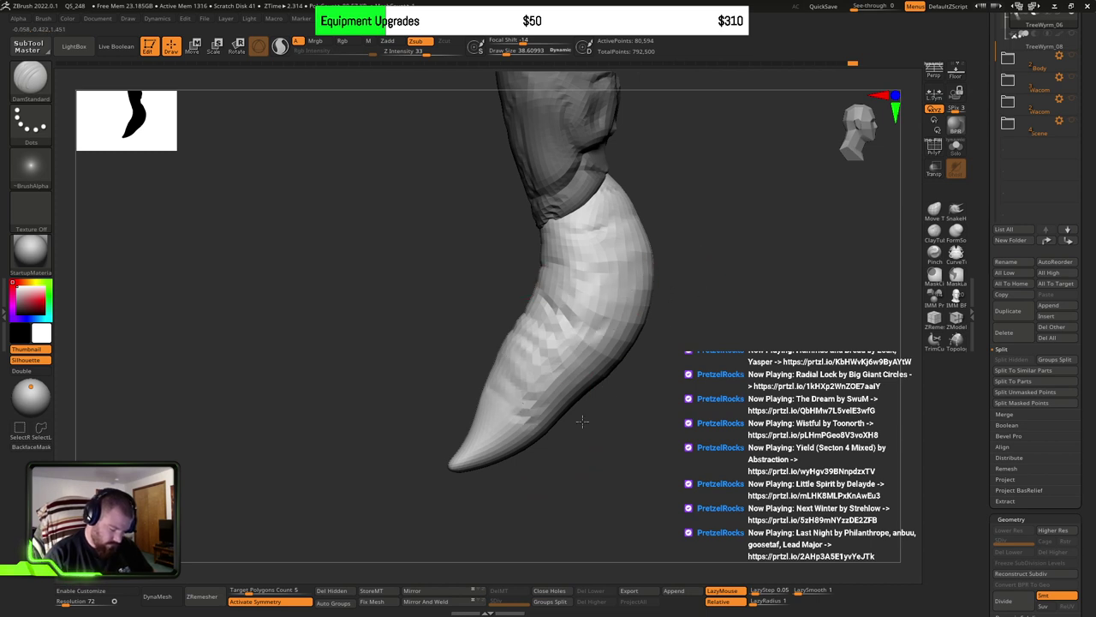
pyautogui.moveTo(515, 443); pyautogui.dragTo(507, 426, button='right')
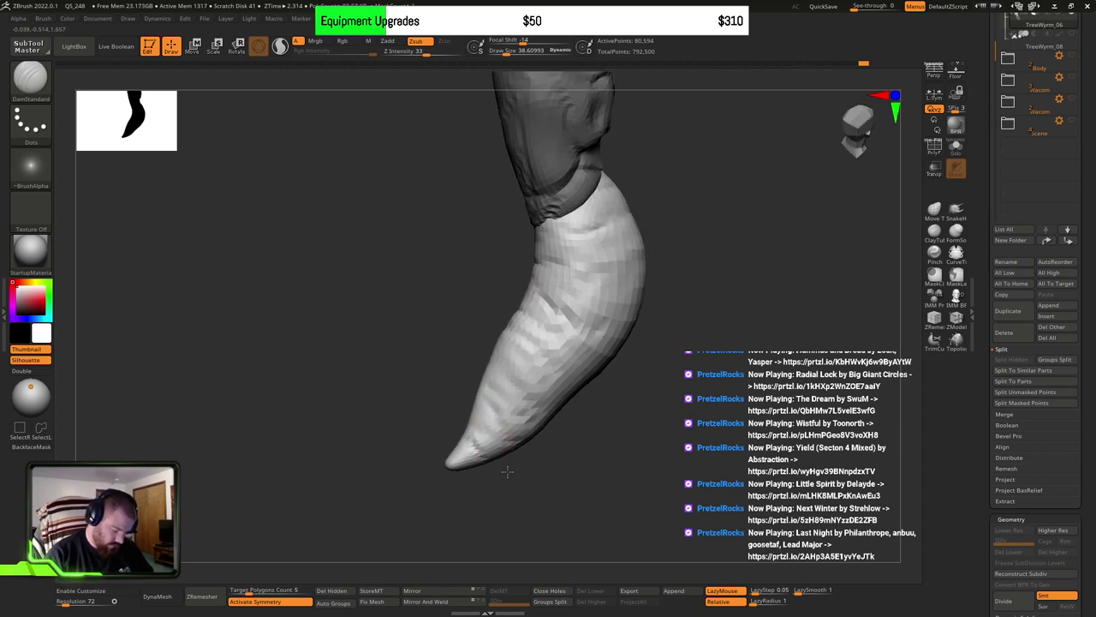
pyautogui.moveTo(453, 472)
pyautogui.mouseDown(button='right')
pyautogui.moveTo(448, 441)
pyautogui.moveTo(454, 460)
pyautogui.mouseUp(button='right')
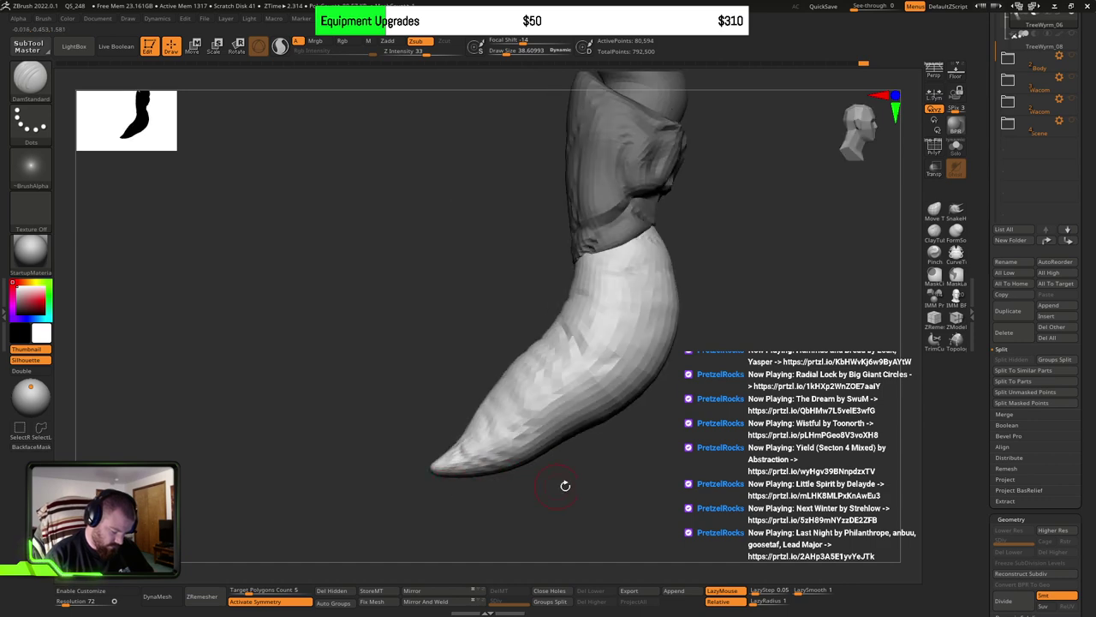
pyautogui.moveTo(565, 486)
pyautogui.mouseDown(button='right')
pyautogui.moveTo(656, 385)
pyautogui.moveTo(622, 409)
pyautogui.moveTo(684, 306)
pyautogui.moveTo(658, 275)
pyautogui.moveTo(611, 269)
pyautogui.moveTo(661, 265)
pyautogui.moveTo(650, 342)
pyautogui.mouseUp(button='right')
# Step: Carve ringed creases around the underside and sides of the tail with DamStandard
pyautogui.moveTo(672, 305); pyautogui.dragTo(602, 346)
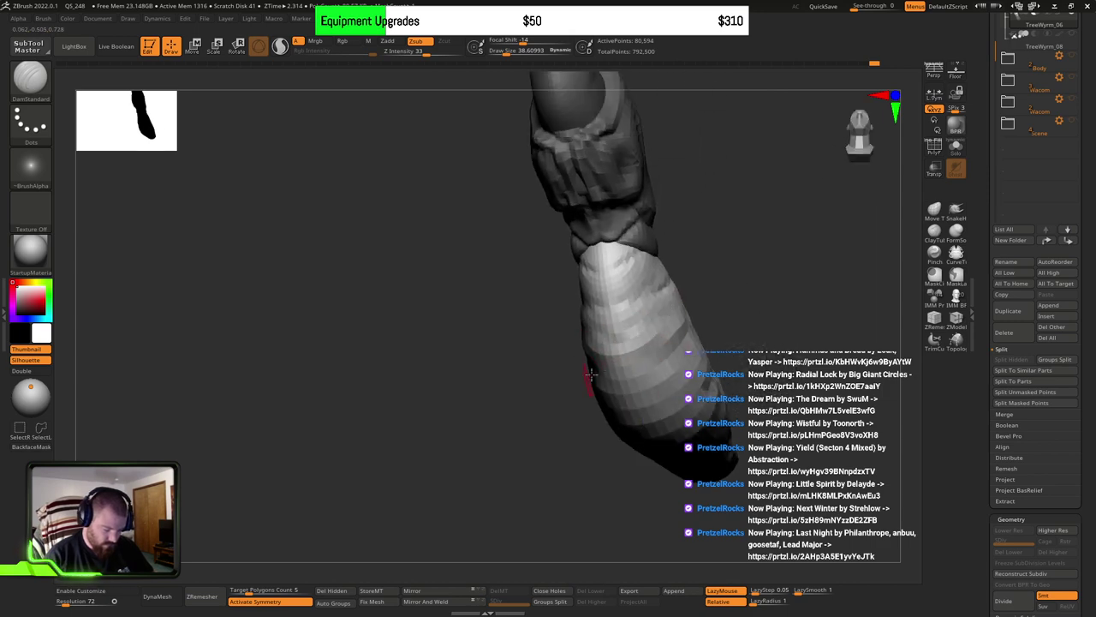
pyautogui.moveTo(643, 286)
pyautogui.mouseDown(button='right')
pyautogui.moveTo(656, 331)
pyautogui.moveTo(617, 331)
pyautogui.moveTo(685, 317)
pyautogui.moveTo(646, 389)
pyautogui.moveTo(665, 385)
pyautogui.mouseUp(button='right')
pyautogui.moveTo(640, 367); pyautogui.dragTo(696, 379)
pyautogui.moveTo(709, 362); pyautogui.dragTo(634, 415, button='right')
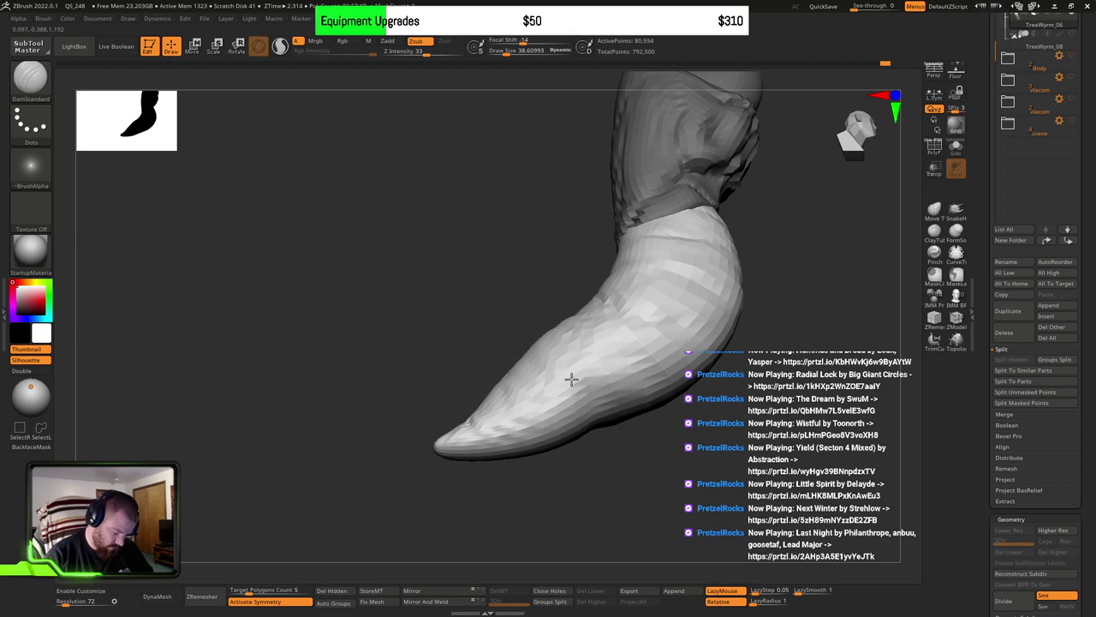
# Step: Choose ClayBuildup at a draw size of about 26 and build up wrinkled ridges on the tail's tapering end
pyautogui.moveTo(594, 432)
pyautogui.mouseDown(button='right')
pyautogui.moveTo(649, 399)
pyautogui.moveTo(641, 362)
pyautogui.moveTo(653, 404)
pyautogui.moveTo(648, 386)
pyautogui.moveTo(642, 409)
pyautogui.moveTo(655, 372)
pyautogui.mouseUp(button='right')
pyautogui.press('b')
pyautogui.press('c')
pyautogui.press('b')
pyautogui.press('s')
pyautogui.moveTo(630, 422); pyautogui.dragTo(643, 419)
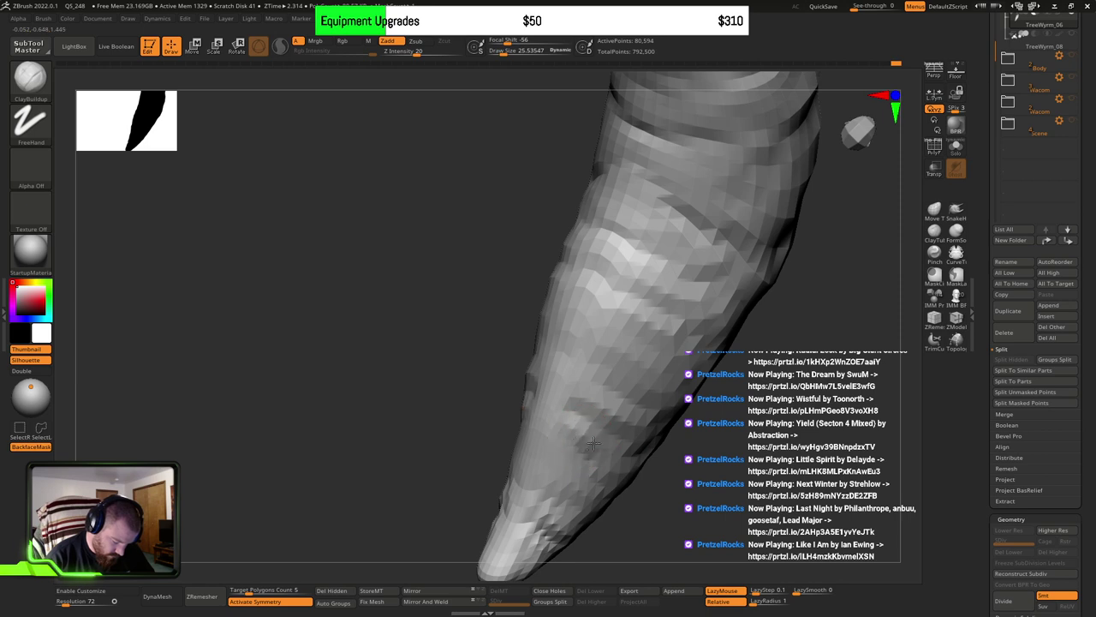
pyautogui.moveTo(642, 440); pyautogui.dragTo(581, 423, button='right')
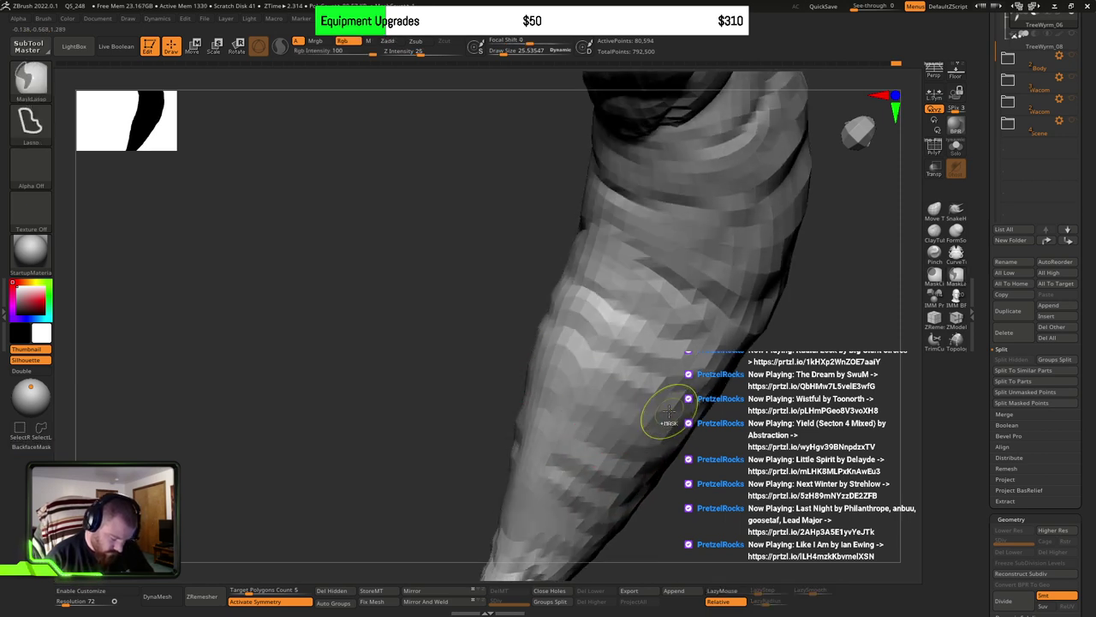
# Step: Build up curved ClayBuildup folds across the tail's upper half toward the collar
pyautogui.hotkey('ctrl', 'z')
pyautogui.hotkey('ctrl', 'shift', 'z')
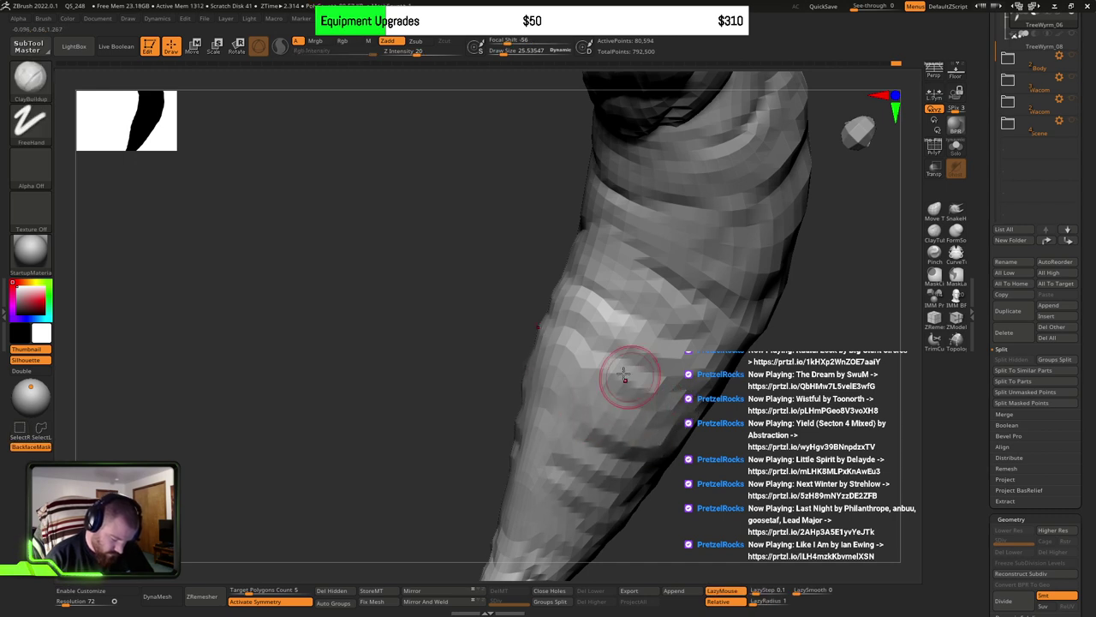
pyautogui.moveTo(639, 333); pyautogui.dragTo(685, 354)
pyautogui.moveTo(626, 274); pyautogui.dragTo(694, 330)
pyautogui.moveTo(698, 331); pyautogui.dragTo(631, 350, button='right')
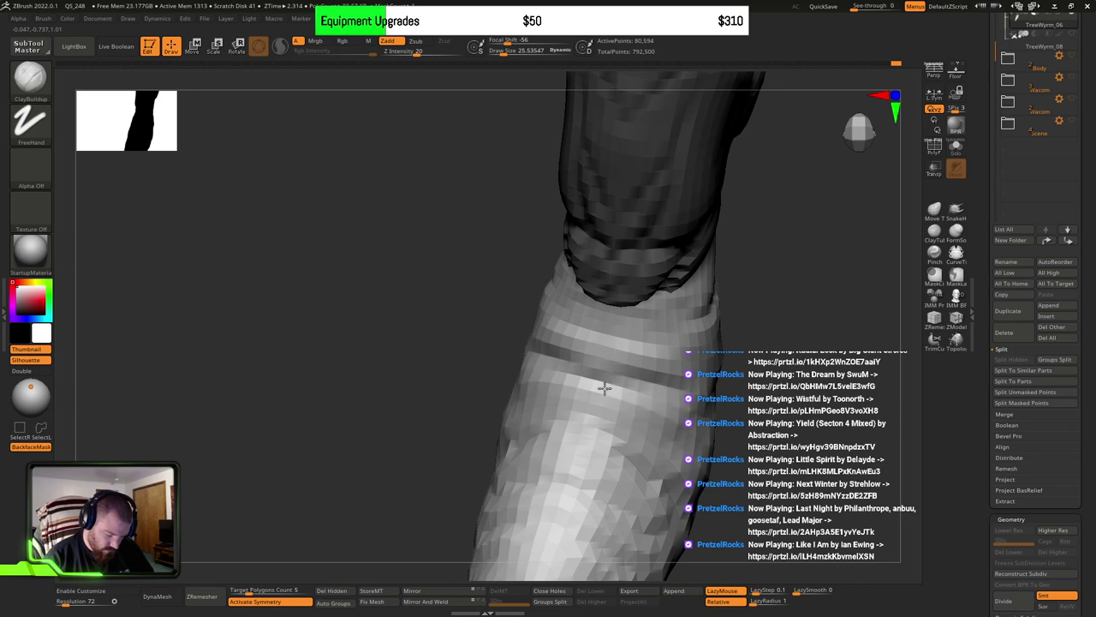
# Step: Carve more DamStandard creases around the top and sides of the tail just below the middle segment's collar
pyautogui.moveTo(728, 424)
pyautogui.mouseDown(button='right')
pyautogui.moveTo(600, 440)
pyautogui.moveTo(631, 419)
pyautogui.moveTo(645, 430)
pyautogui.mouseUp(button='right')
pyautogui.press('b')
pyautogui.press('d')
pyautogui.press('s')
pyautogui.moveTo(511, 420); pyautogui.dragTo(644, 455)
pyautogui.moveTo(644, 455)
pyautogui.mouseDown(button='right')
pyautogui.moveTo(688, 402)
pyautogui.moveTo(570, 420)
pyautogui.mouseUp(button='right')
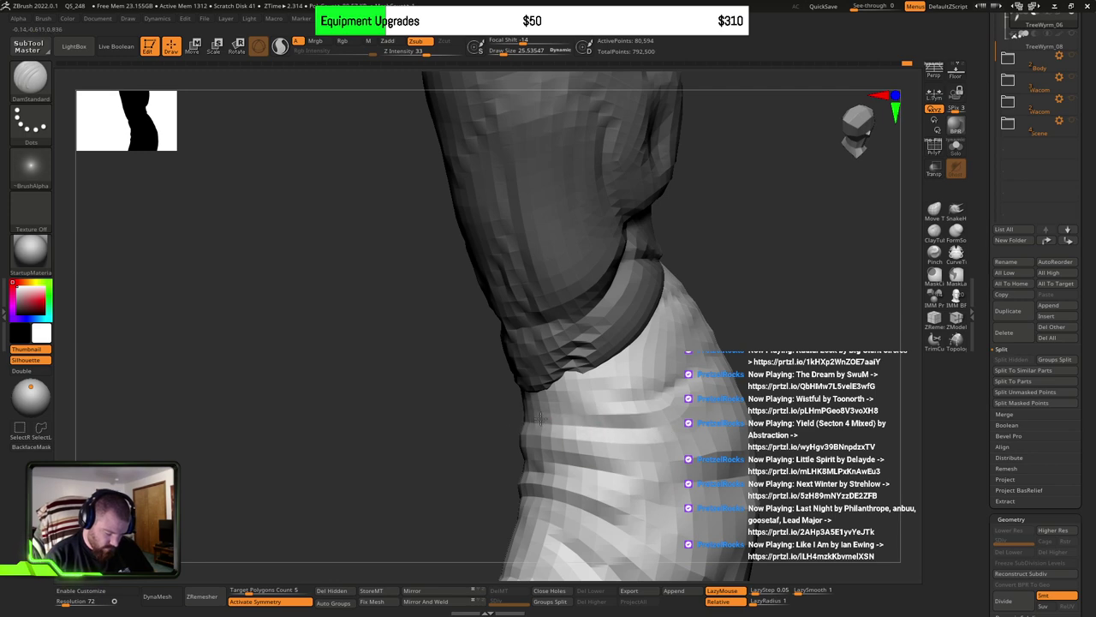
pyautogui.moveTo(540, 417)
pyautogui.mouseDown()
pyautogui.moveTo(599, 396)
pyautogui.moveTo(554, 403)
pyautogui.mouseUp()
pyautogui.moveTo(523, 407); pyautogui.dragTo(650, 390)
pyautogui.moveTo(654, 390); pyautogui.dragTo(656, 381, button='right')
pyautogui.moveTo(644, 376)
pyautogui.mouseDown()
pyautogui.moveTo(711, 326)
pyautogui.moveTo(681, 350)
pyautogui.mouseUp()
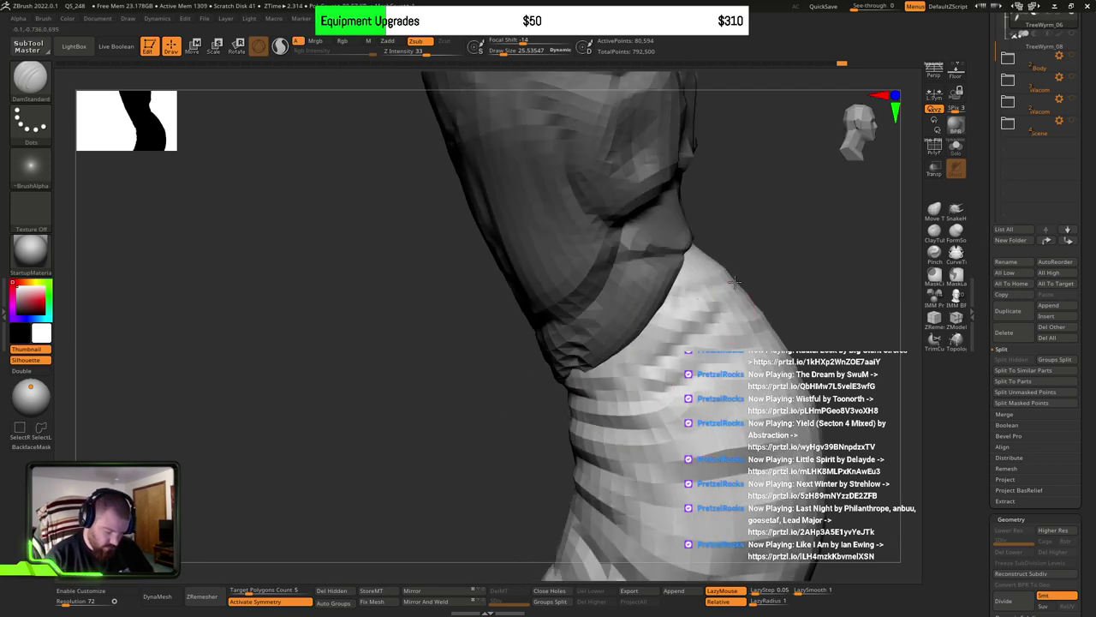
pyautogui.moveTo(668, 344)
pyautogui.keyDown('ctrl'); pyautogui.mouseDown(button='right')
pyautogui.moveTo(697, 308)
pyautogui.moveTo(685, 384)
pyautogui.moveTo(641, 441)
pyautogui.moveTo(754, 323)
pyautogui.moveTo(705, 392)
pyautogui.mouseUp(button='right'); pyautogui.keyUp('ctrl')
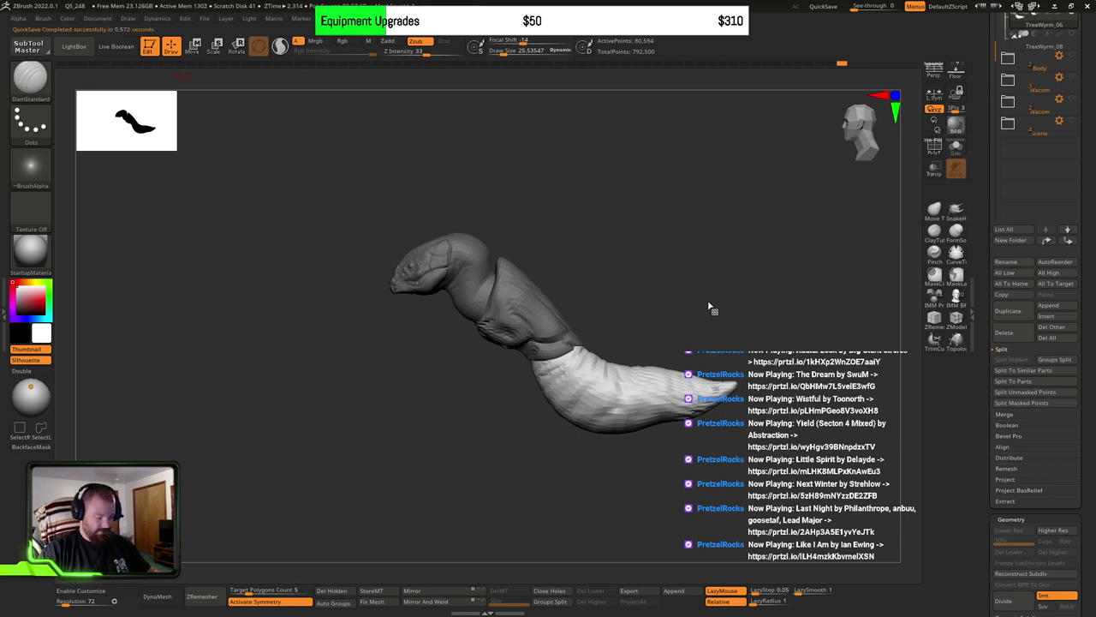
# Step: Choose the Move brush at a draw size of about 195 and bulge out the tail's lower contour from the collar toward the tip
pyautogui.moveTo(710, 305); pyautogui.dragTo(635, 378)
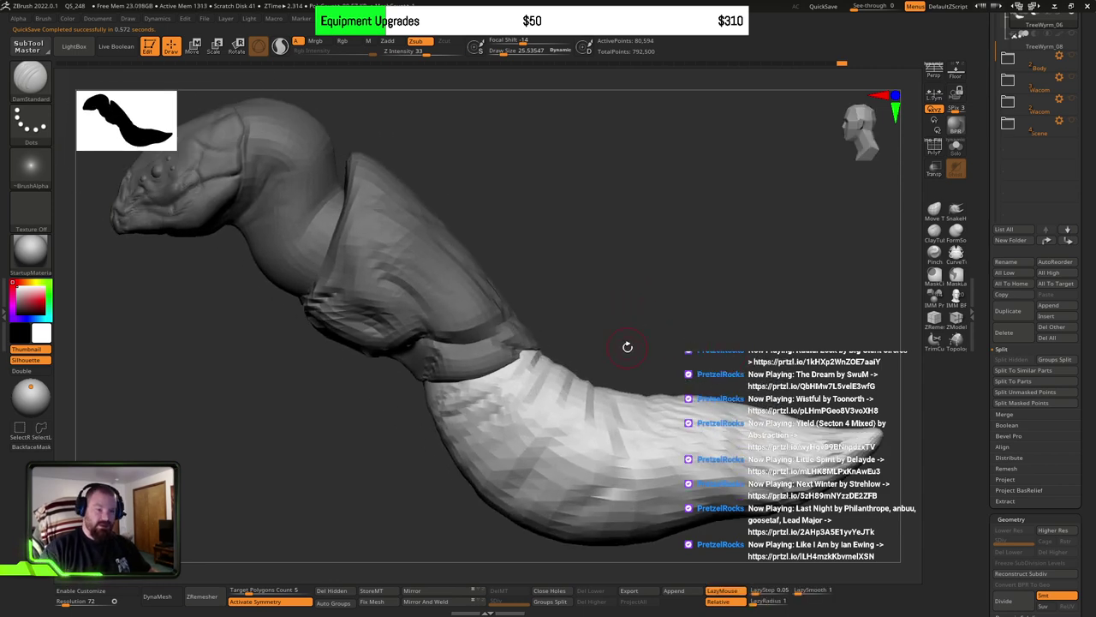
pyautogui.moveTo(672, 342)
pyautogui.mouseDown()
pyautogui.moveTo(563, 399)
pyautogui.moveTo(589, 420)
pyautogui.mouseUp()
pyautogui.press('s')
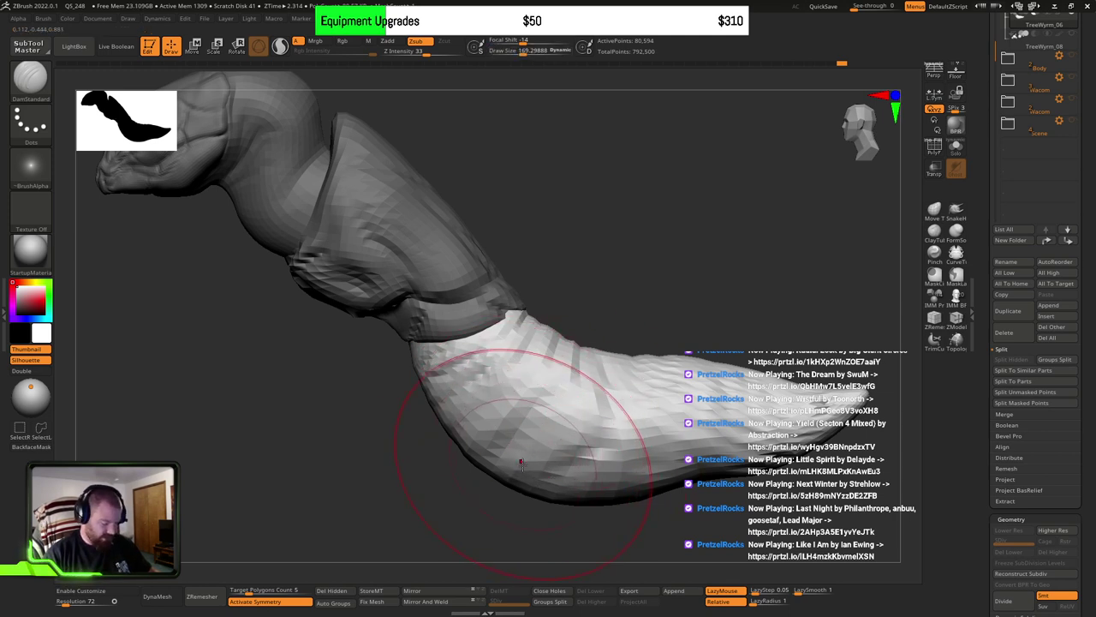
pyautogui.press('b')
pyautogui.press('m')
pyautogui.press('v')
pyautogui.moveTo(520, 462); pyautogui.dragTo(505, 476)
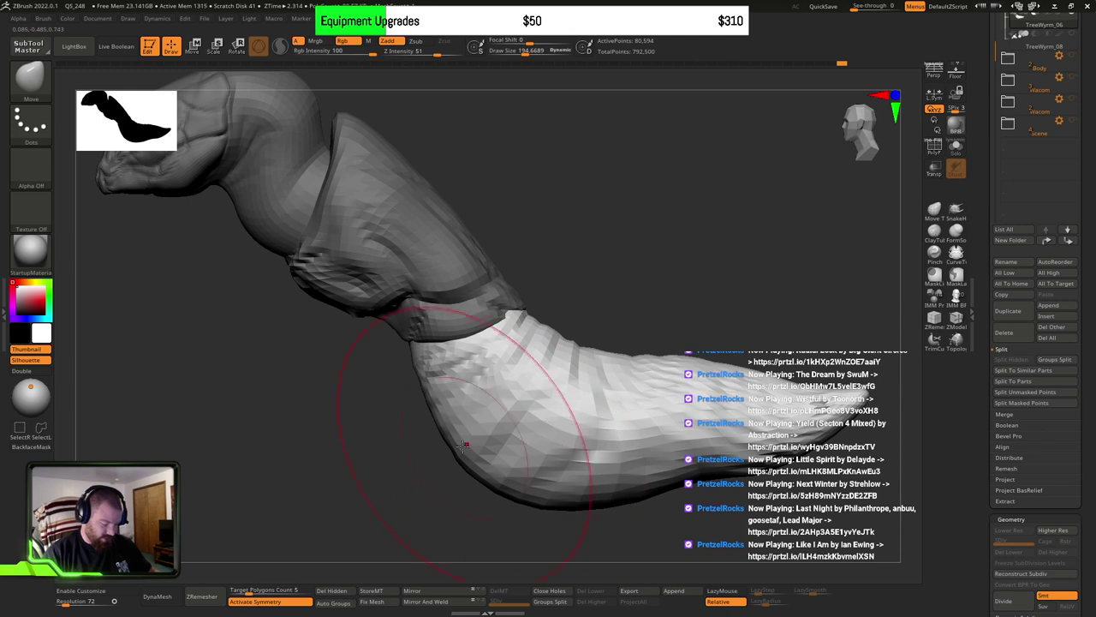
pyautogui.moveTo(439, 433); pyautogui.dragTo(423, 413)
pyautogui.moveTo(656, 484); pyautogui.dragTo(656, 500)
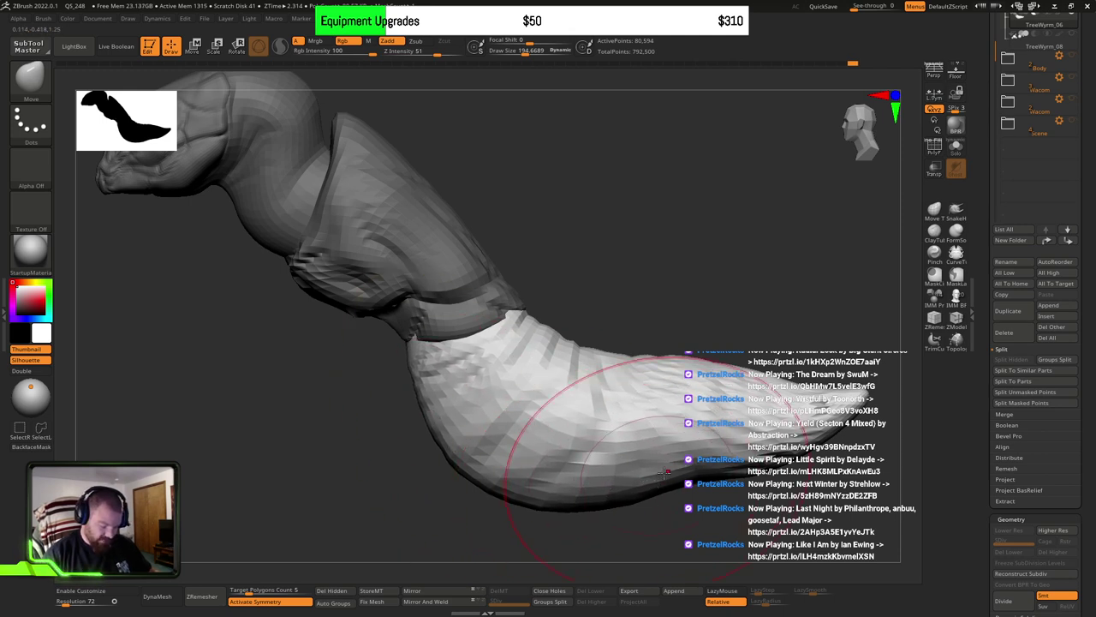
pyautogui.moveTo(752, 467); pyautogui.dragTo(755, 490)
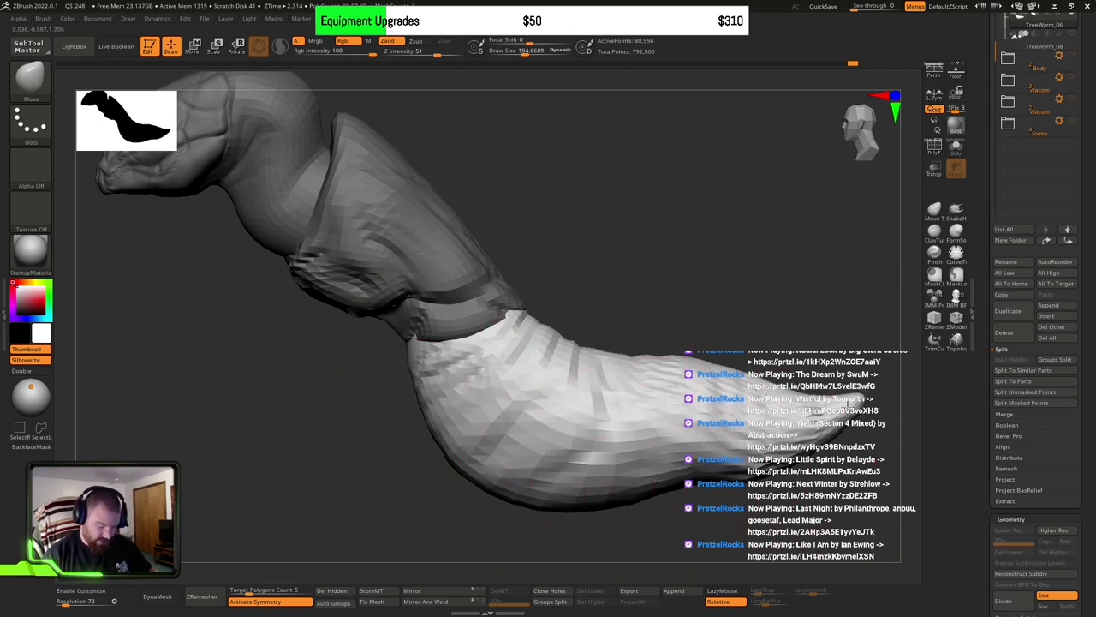
# Step: Reshape the tail's tapering end with the Move brush, reducing the draw size to about 188 and then 129
pyautogui.press('s')
pyautogui.click(685, 481)
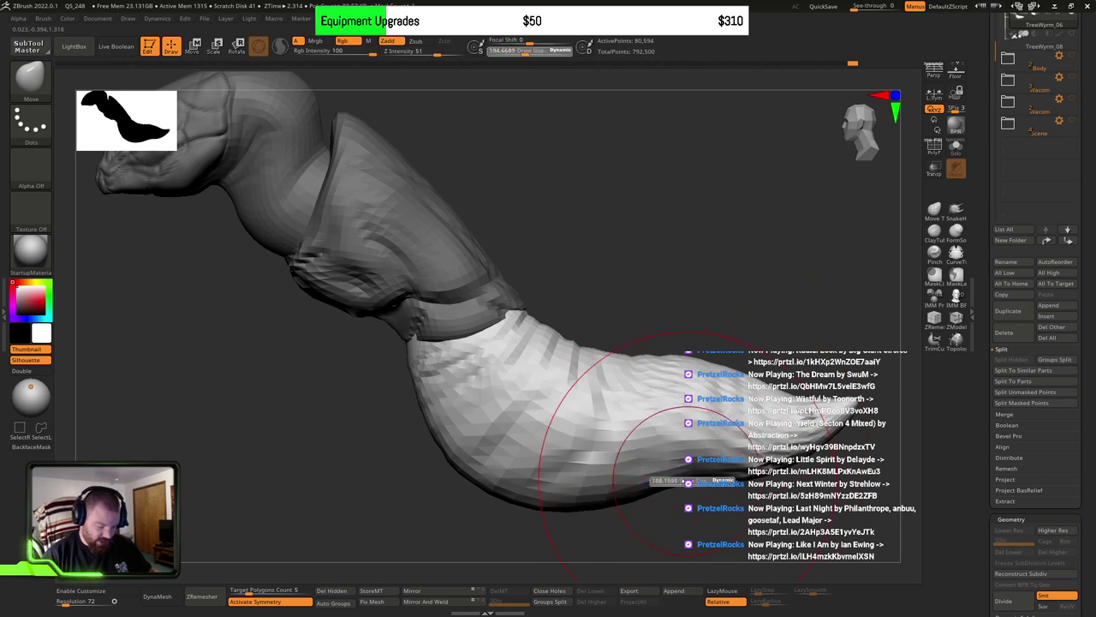
pyautogui.moveTo(692, 486); pyautogui.dragTo(688, 475)
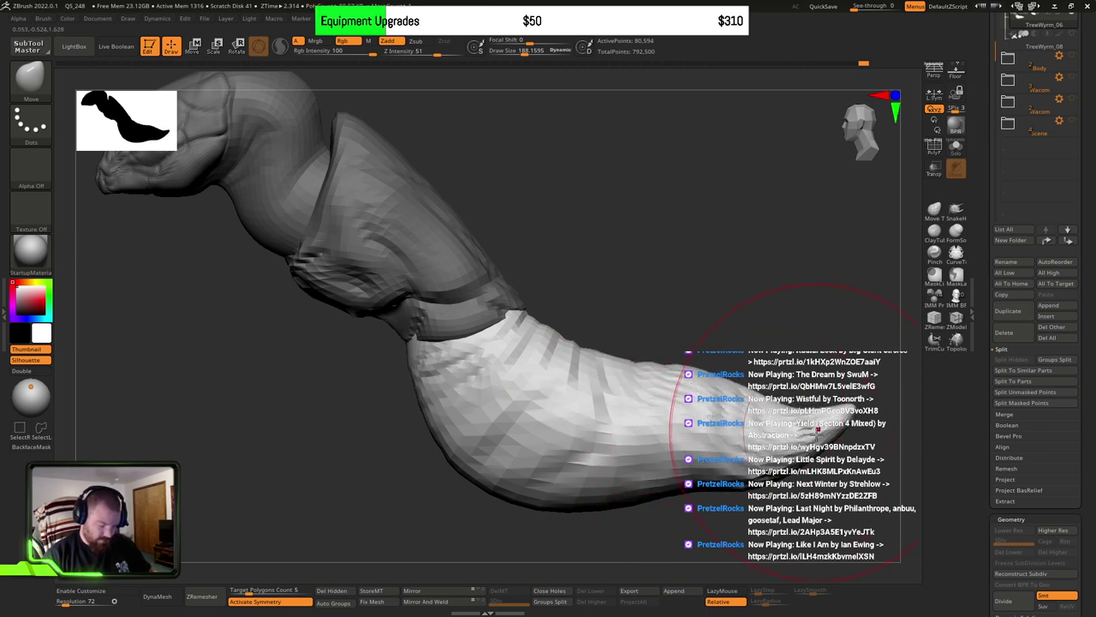
pyautogui.press('s')
pyautogui.moveTo(797, 453); pyautogui.dragTo(790, 453)
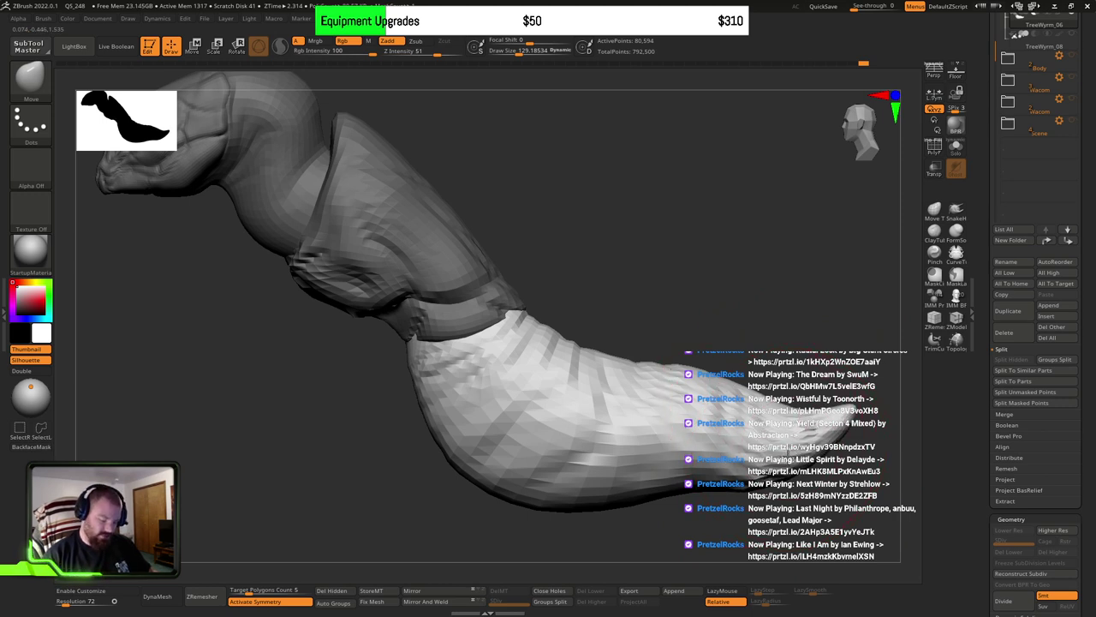
# Step: Adjust the width of the tail's ringed upper side with the Move brush, using draw sizes of about 175 and 109
pyautogui.press(']')
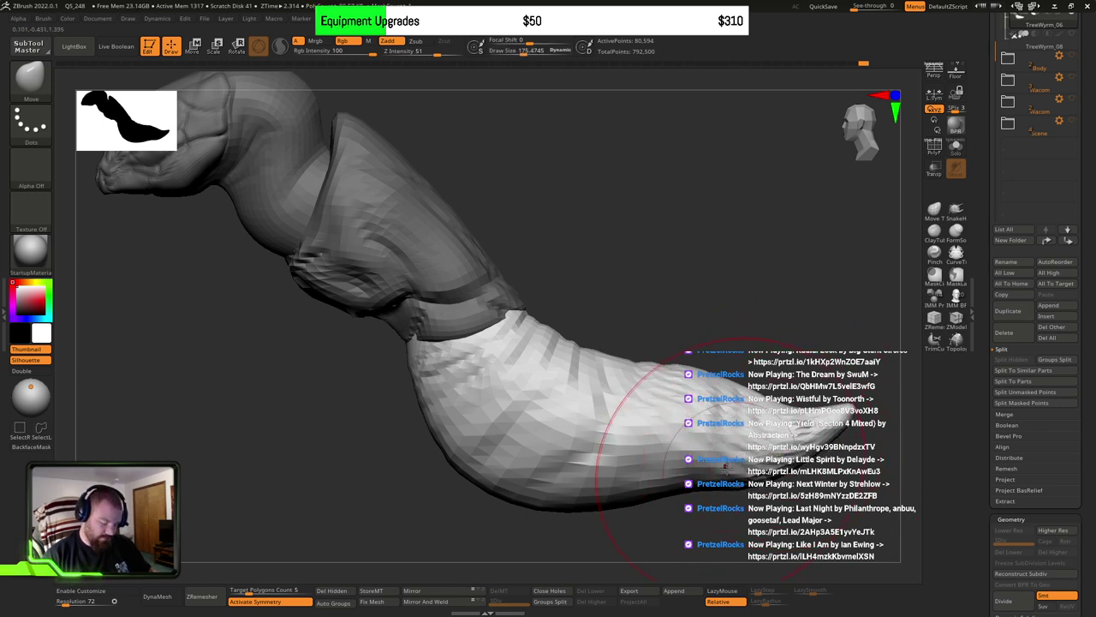
pyautogui.moveTo(724, 490)
pyautogui.mouseDown(button='right')
pyautogui.moveTo(660, 494)
pyautogui.moveTo(770, 497)
pyautogui.moveTo(814, 445)
pyautogui.moveTo(754, 428)
pyautogui.moveTo(747, 513)
pyautogui.mouseUp(button='right')
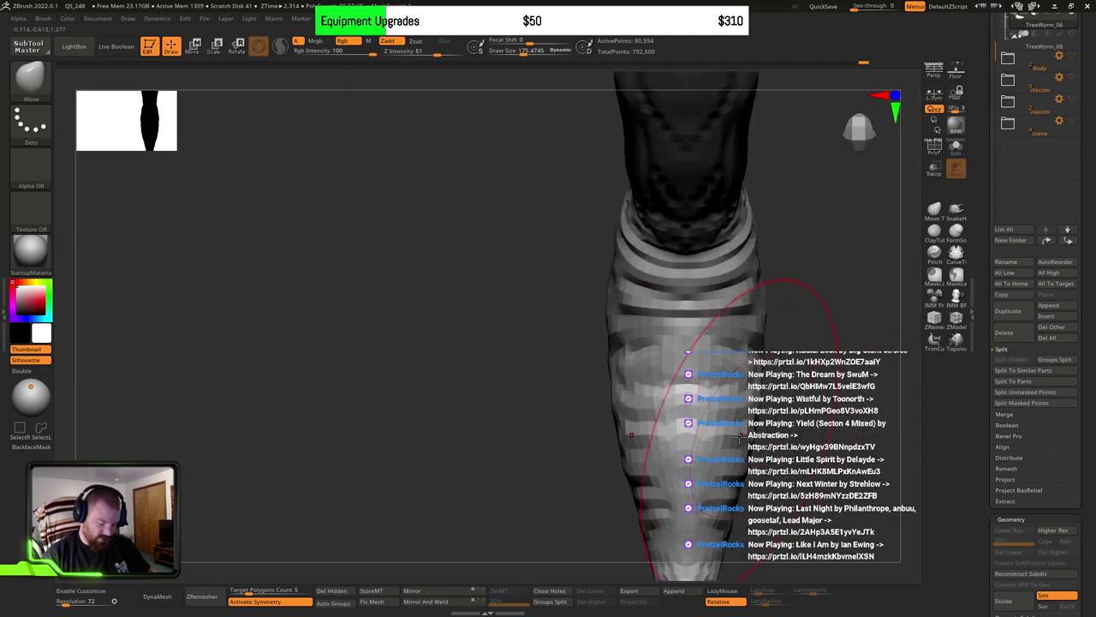
pyautogui.keyDown('alt'); pyautogui.moveTo(738, 429); pyautogui.dragTo(721, 326, button='right'); pyautogui.keyUp('alt')
pyautogui.moveTo(721, 326); pyautogui.dragTo(719, 351)
pyautogui.keyDown('alt'); pyautogui.moveTo(717, 312); pyautogui.dragTo(710, 359, button='right'); pyautogui.keyUp('alt')
pyautogui.keyDown('alt'); pyautogui.moveTo(721, 283); pyautogui.dragTo(710, 345, button='right'); pyautogui.keyUp('alt')
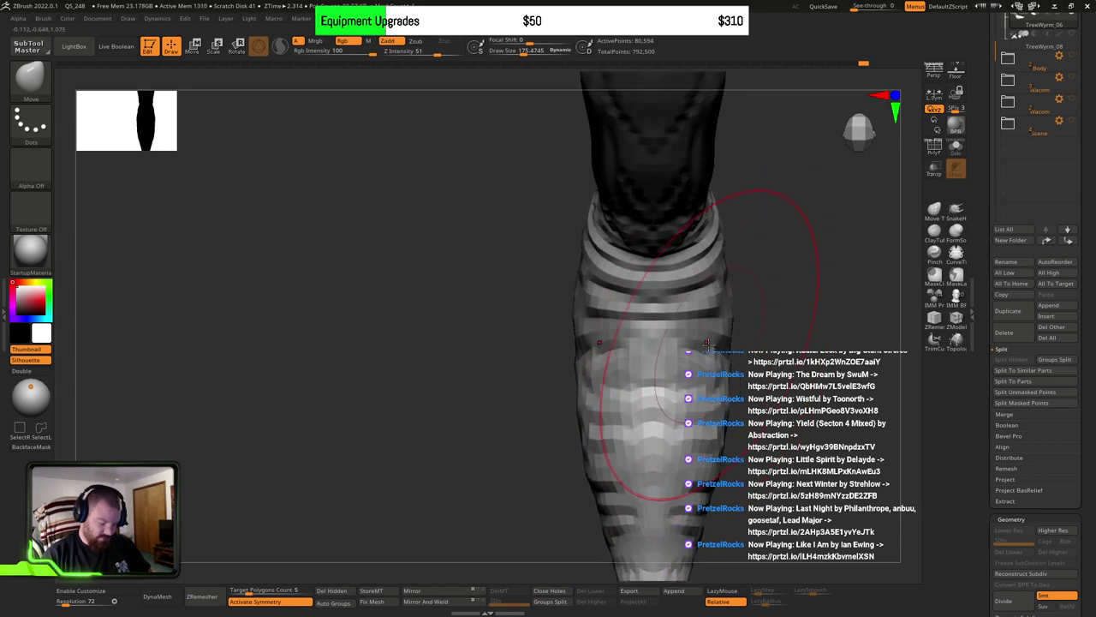
pyautogui.press('s')
pyautogui.moveTo(723, 351); pyautogui.dragTo(700, 353)
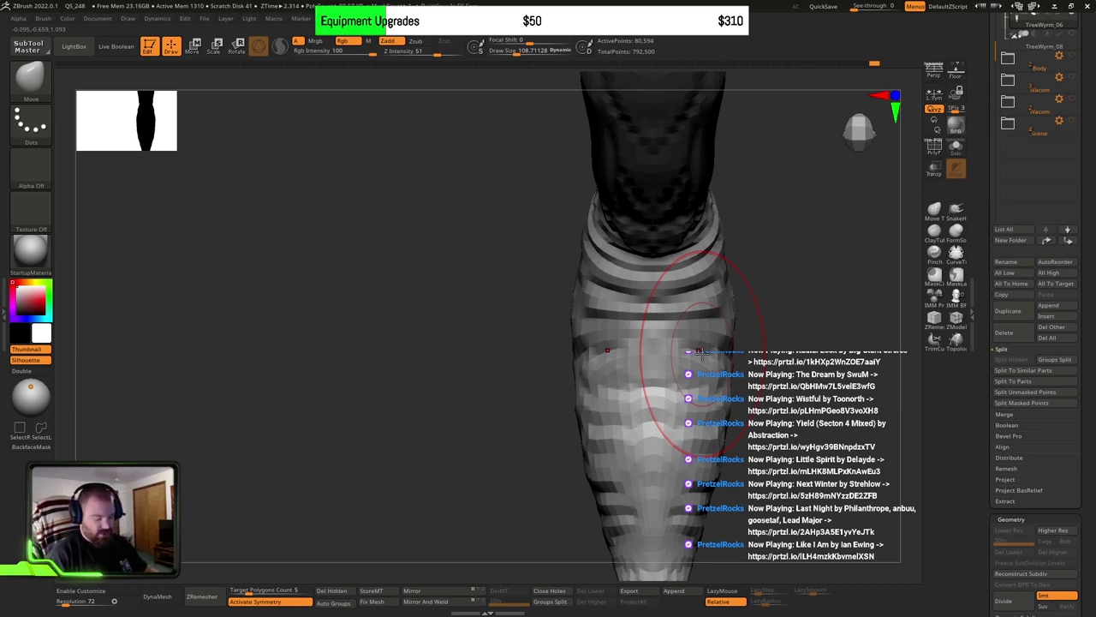
# Step: Adjust the side contours of the tail's smooth underside with symmetrical Move strokes
pyautogui.keyDown('alt'); pyautogui.moveTo(774, 416); pyautogui.dragTo(717, 282, button='right'); pyautogui.keyUp('alt')
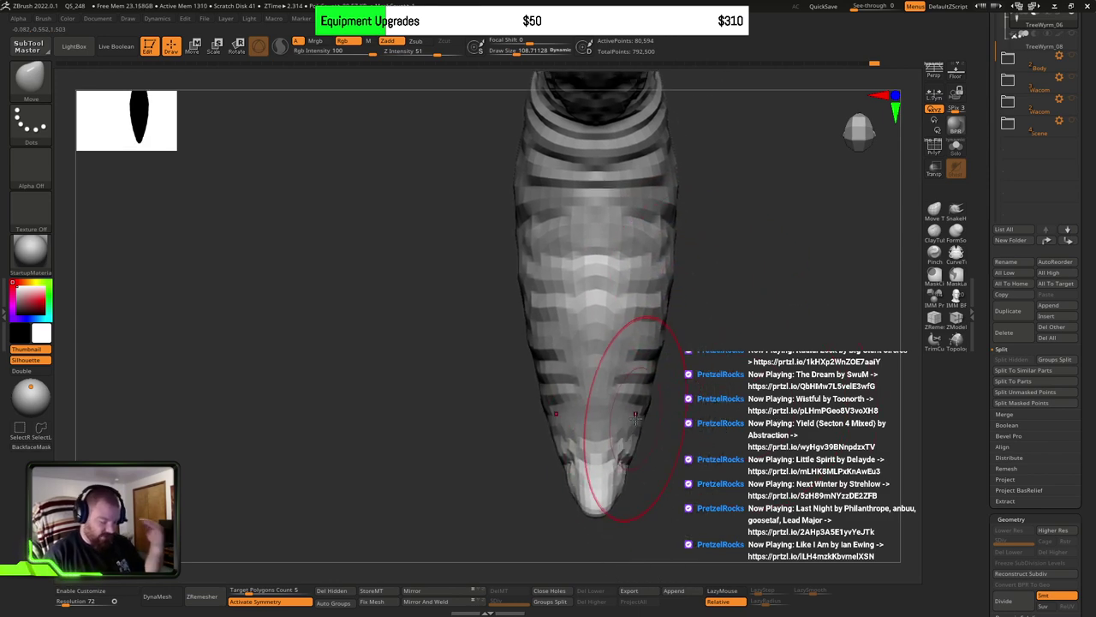
pyautogui.moveTo(708, 305)
pyautogui.mouseDown(button='right')
pyautogui.moveTo(757, 284)
pyautogui.moveTo(797, 297)
pyautogui.moveTo(721, 391)
pyautogui.moveTo(711, 425)
pyautogui.mouseUp(button='right')
pyautogui.moveTo(606, 250); pyautogui.dragTo(609, 250)
pyautogui.moveTo(615, 313); pyautogui.dragTo(612, 321)
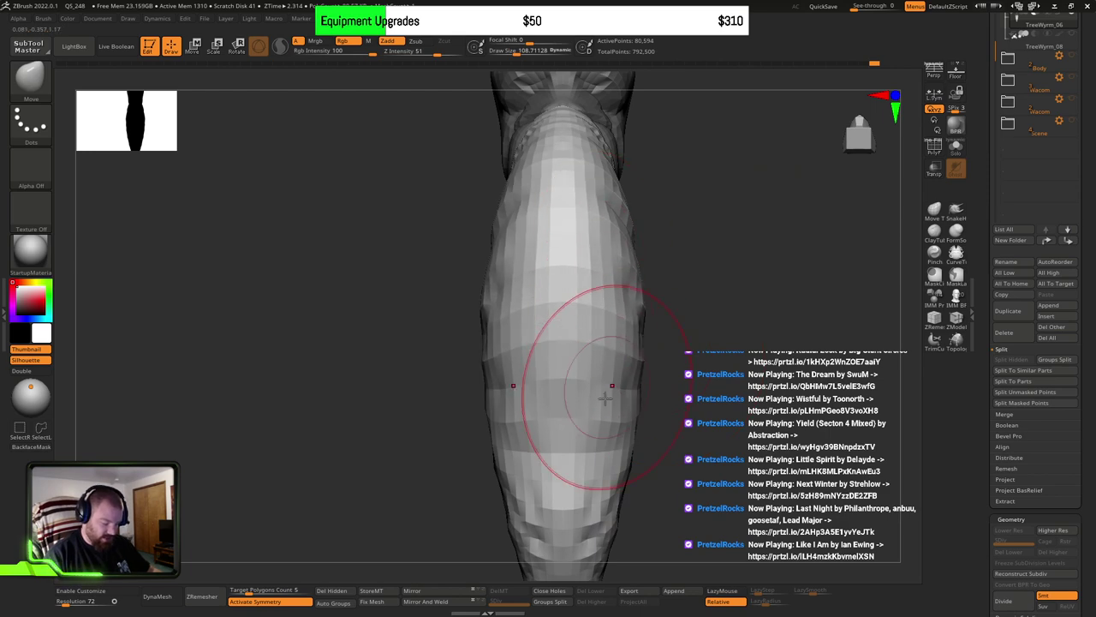
pyautogui.moveTo(605, 428)
pyautogui.mouseDown()
pyautogui.moveTo(597, 454)
pyautogui.moveTo(600, 446)
pyautogui.mouseUp()
pyautogui.moveTo(698, 346)
pyautogui.keyDown('alt'); pyautogui.mouseDown(button='right')
pyautogui.moveTo(689, 396)
pyautogui.moveTo(706, 380)
pyautogui.mouseUp(button='right'); pyautogui.keyUp('alt')
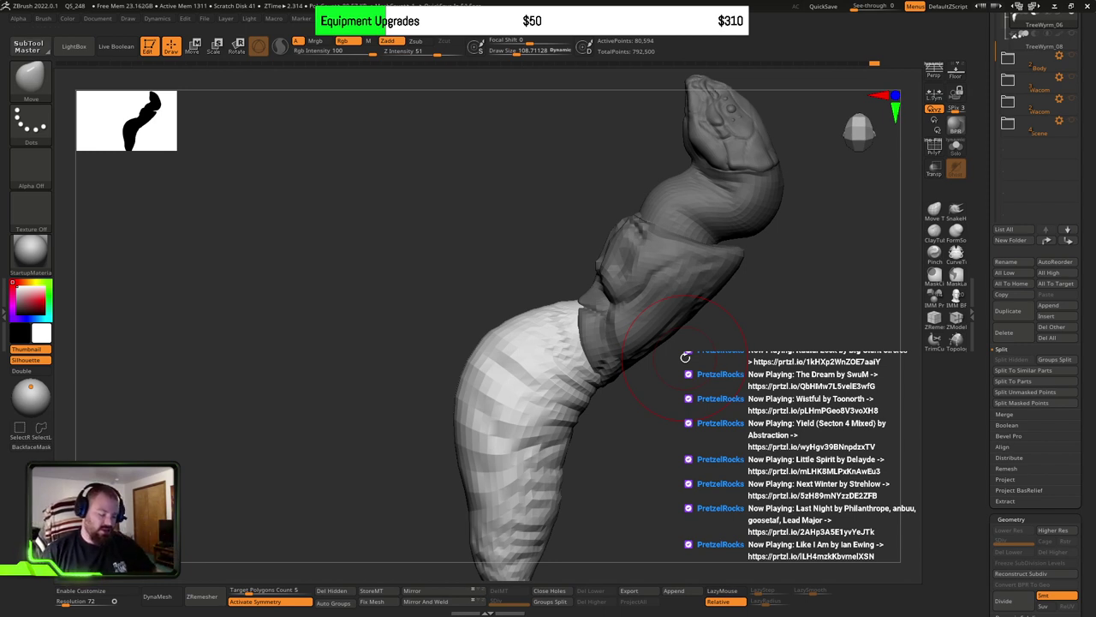
# Step: Invert the mask to protect the tail and free the middle segment and head for editing
pyautogui.moveTo(710, 386)
pyautogui.mouseDown()
pyautogui.moveTo(599, 359)
pyautogui.moveTo(708, 297)
pyautogui.moveTo(713, 381)
pyautogui.mouseUp()
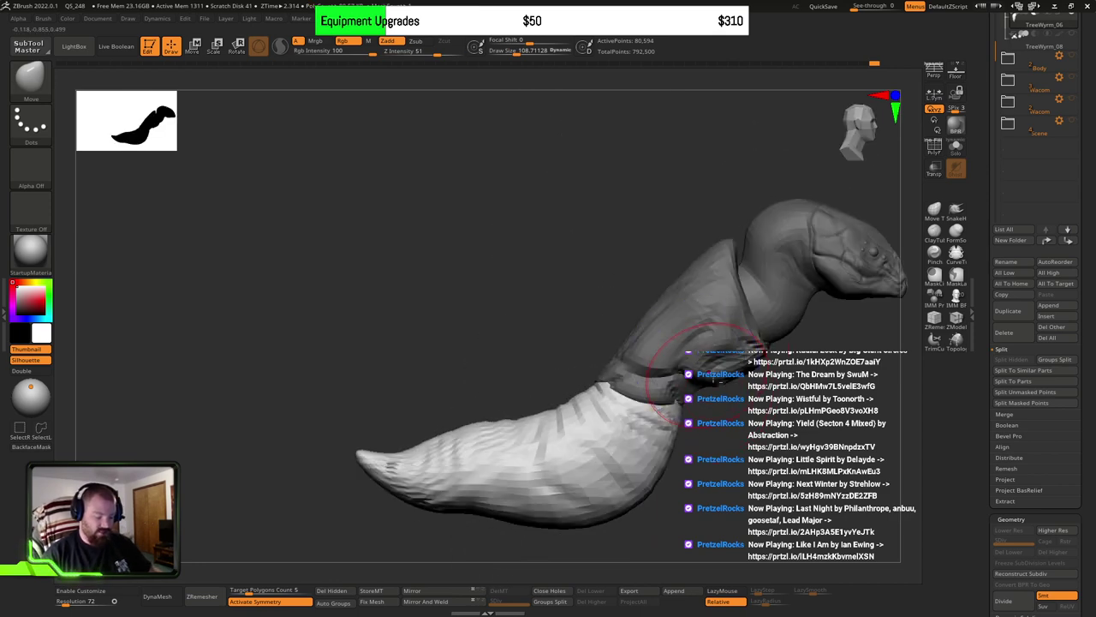
pyautogui.keyDown('alt'); pyautogui.moveTo(714, 380); pyautogui.dragTo(596, 355, button='right'); pyautogui.keyUp('alt')
pyautogui.hotkey('ctrl', 'i')
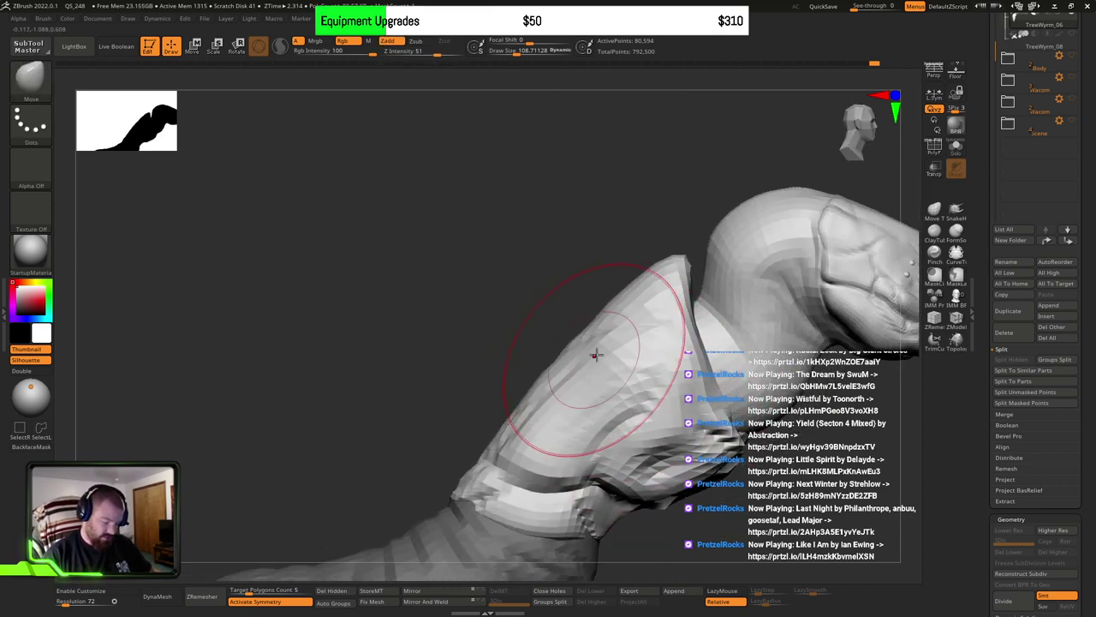
pyautogui.moveTo(595, 355); pyautogui.dragTo(664, 446)
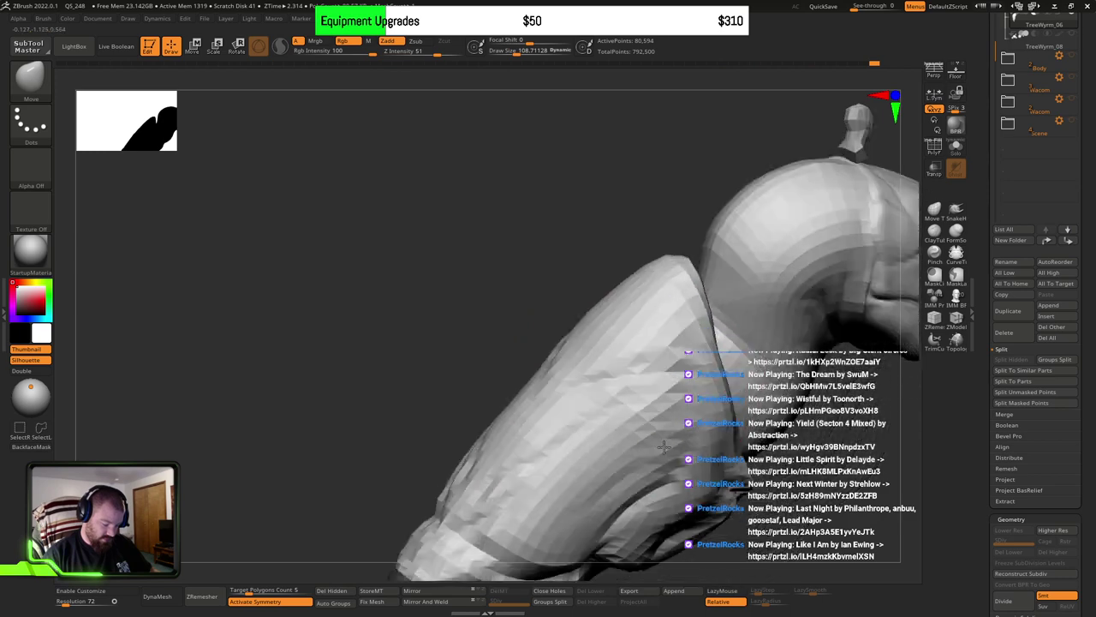
pyautogui.moveTo(664, 446); pyautogui.dragTo(655, 388, button='right')
pyautogui.keyDown('alt'); pyautogui.moveTo(705, 447); pyautogui.dragTo(660, 343, button='right'); pyautogui.keyUp('alt')
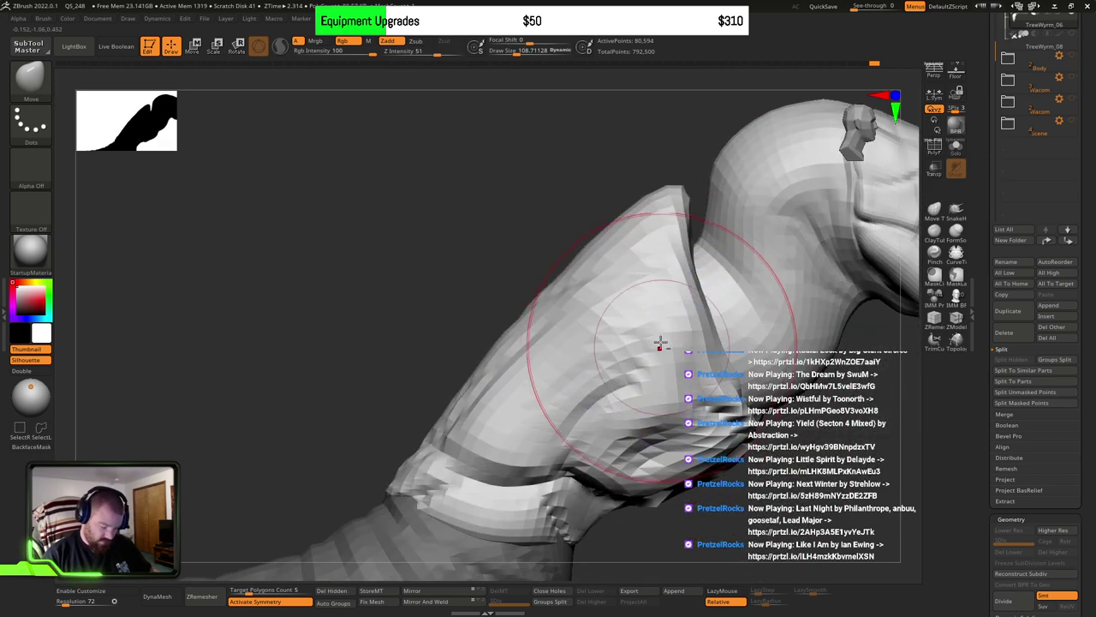
# Step: Isolate the polygroups and mask the tail, neck and head, leaving only the middle segment unmasked
pyautogui.keyDown('ctrl'); pyautogui.keyDown('shift'); pyautogui.click(650, 371); pyautogui.keyUp('shift'); pyautogui.keyUp('ctrl')
pyautogui.keyDown('ctrl'); pyautogui.click(712, 492); pyautogui.keyUp('ctrl')
pyautogui.keyDown('ctrl'); pyautogui.keyDown('shift'); pyautogui.click(658, 411); pyautogui.keyUp('shift'); pyautogui.keyUp('ctrl')
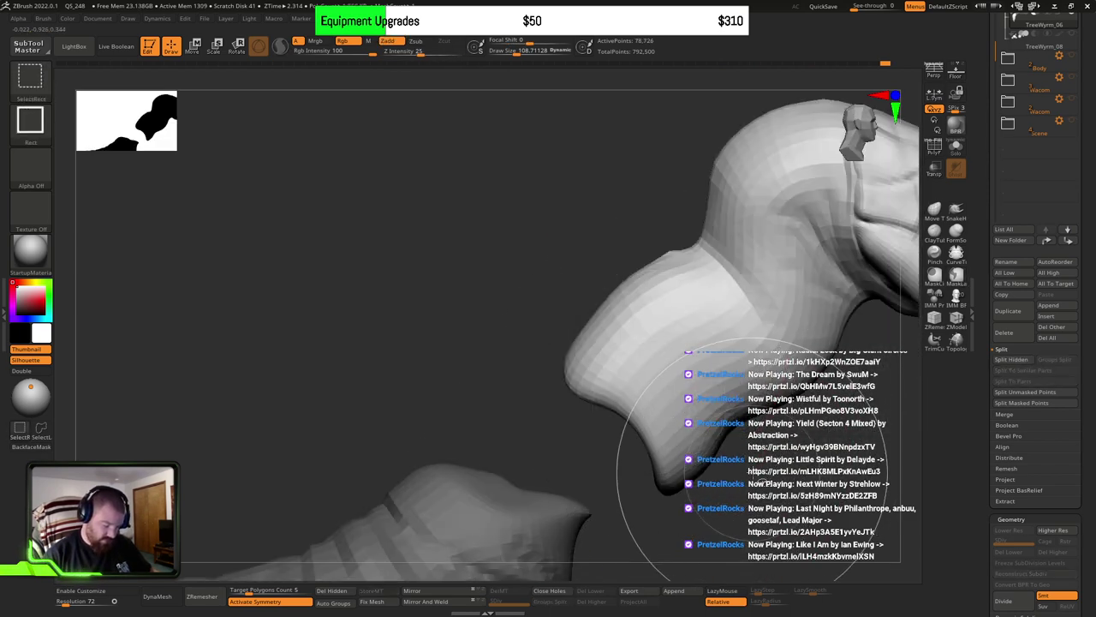
pyautogui.keyDown('ctrl'); pyautogui.keyDown('shift'); pyautogui.click(760, 485); pyautogui.keyUp('shift'); pyautogui.keyUp('ctrl')
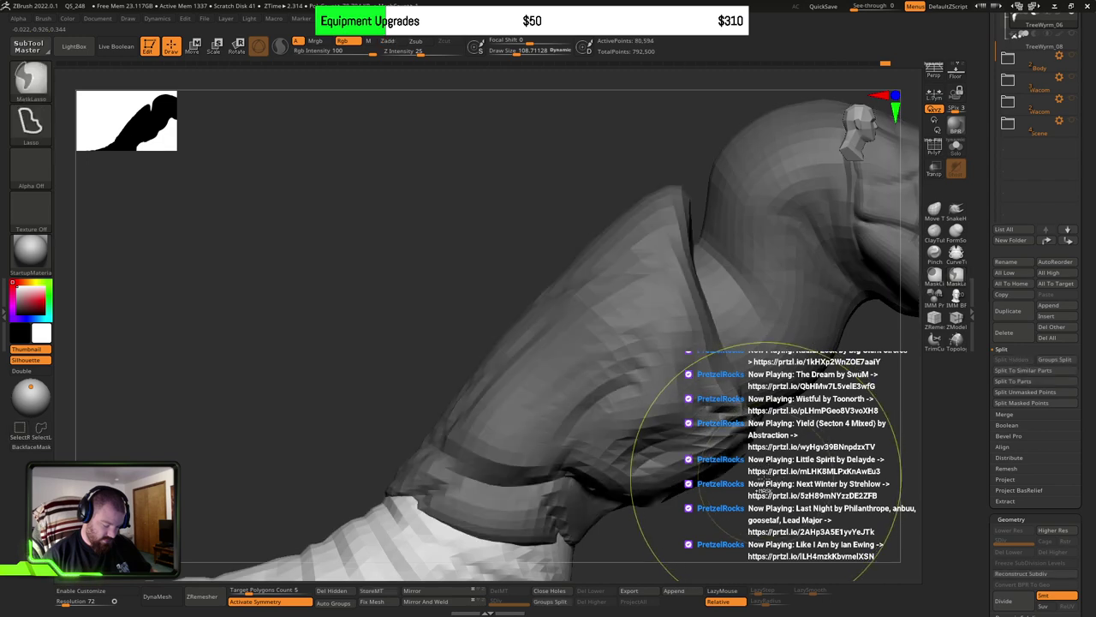
pyautogui.keyDown('ctrl'); pyautogui.moveTo(764, 481); pyautogui.dragTo(702, 480); pyautogui.keyUp('ctrl')
pyautogui.keyDown('ctrl'); pyautogui.keyDown('shift'); pyautogui.click(698, 462); pyautogui.keyUp('shift'); pyautogui.keyUp('ctrl')
pyautogui.keyDown('ctrl'); pyautogui.click(763, 486); pyautogui.keyUp('ctrl')
pyautogui.keyDown('ctrl'); pyautogui.keyDown('shift'); pyautogui.click(788, 482); pyautogui.keyUp('shift'); pyautogui.keyUp('ctrl')
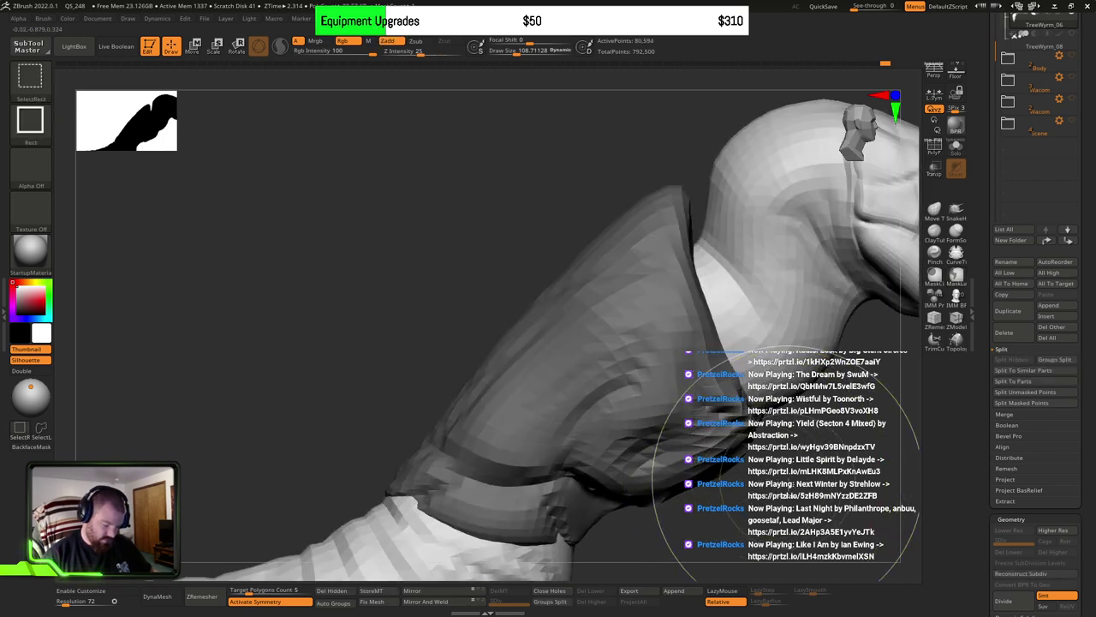
pyautogui.keyDown('ctrl'); pyautogui.click(789, 484); pyautogui.keyUp('ctrl')
pyautogui.moveTo(577, 345)
pyautogui.mouseDown(button='right')
pyautogui.moveTo(609, 364)
pyautogui.moveTo(597, 394)
pyautogui.mouseUp(button='right')
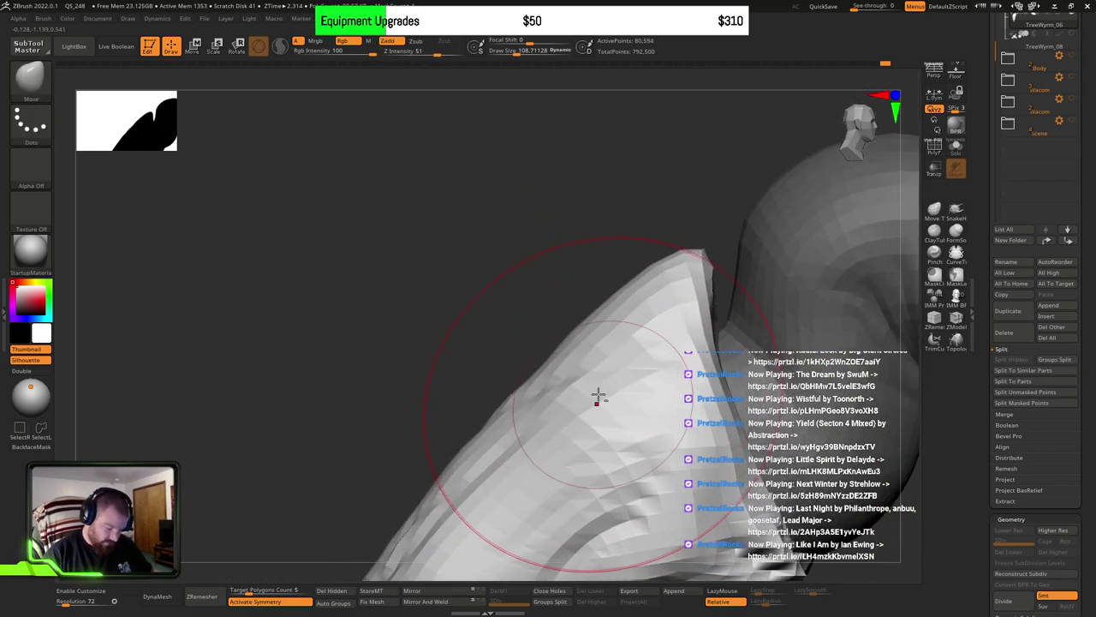
# Step: Lasso-mask the upper crest of the middle segment's shell and invert the mask
pyautogui.moveTo(657, 208)
pyautogui.keyDown('ctrl'); pyautogui.mouseDown()
pyautogui.moveTo(446, 347)
pyautogui.moveTo(484, 418)
pyautogui.moveTo(562, 387)
pyautogui.mouseUp(); pyautogui.keyUp('ctrl')
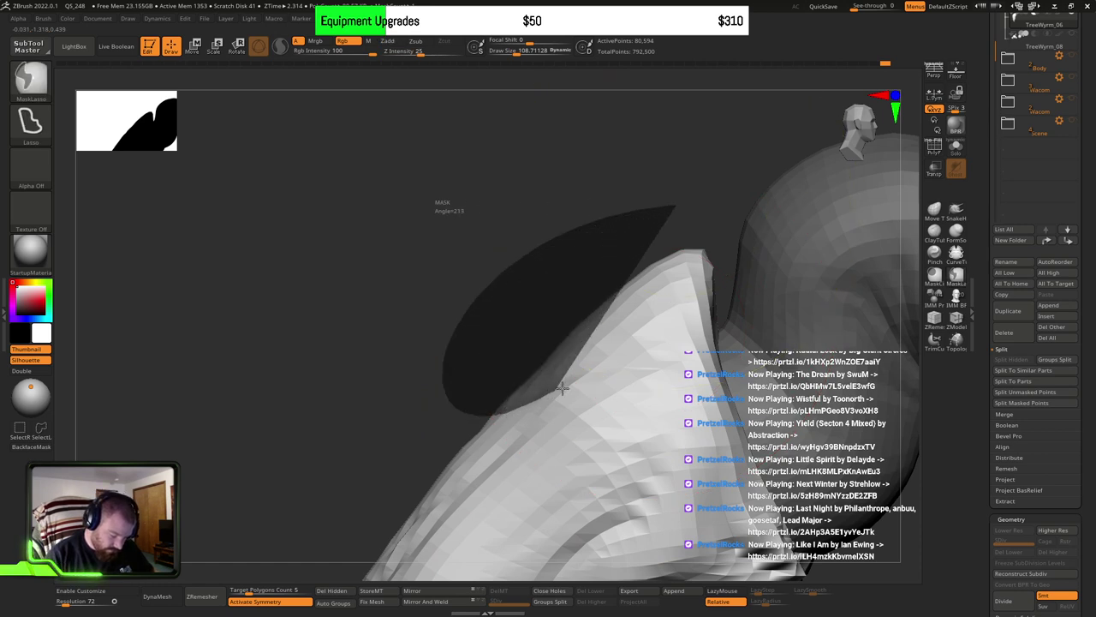
pyautogui.moveTo(673, 374)
pyautogui.keyDown('ctrl'); pyautogui.mouseDown()
pyautogui.moveTo(709, 177)
pyautogui.moveTo(700, 210)
pyautogui.mouseUp(); pyautogui.keyUp('ctrl')
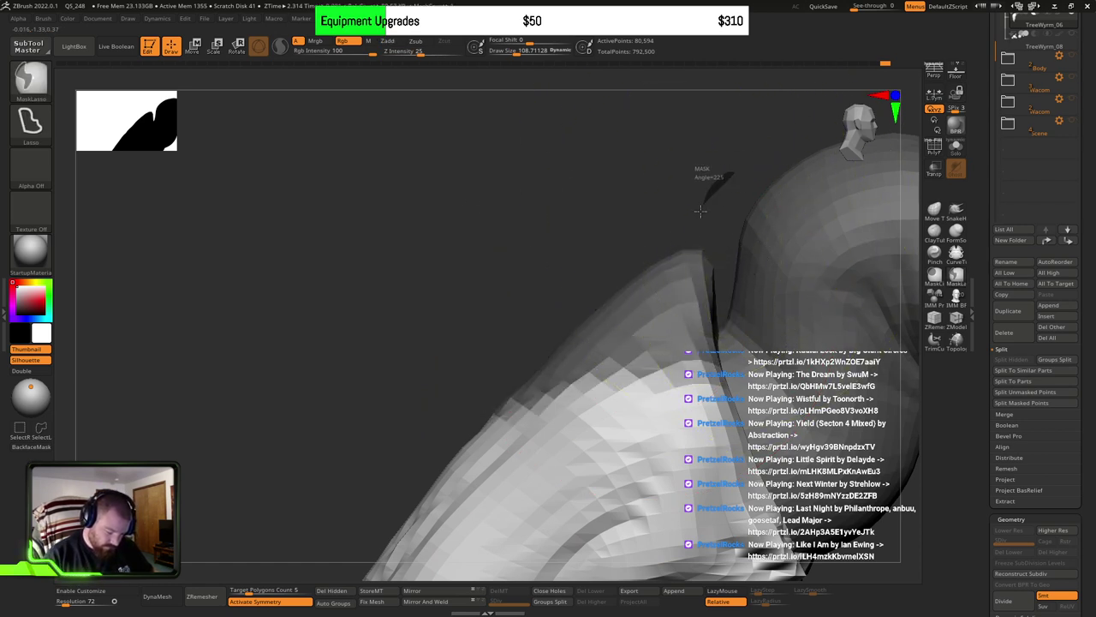
pyautogui.keyDown('ctrl'); pyautogui.moveTo(702, 368); pyautogui.dragTo(753, 301); pyautogui.keyUp('ctrl')
pyautogui.keyDown('ctrl'); pyautogui.click(658, 206); pyautogui.keyUp('ctrl')
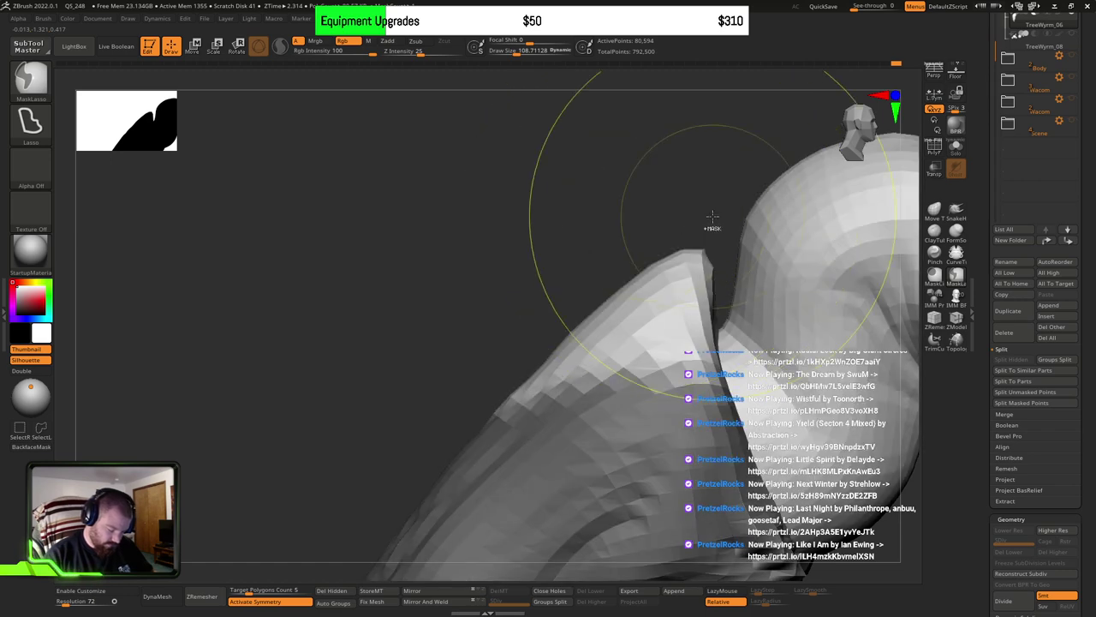
# Step: Isolate the neck and head polygroups and mask them, leaving the shell's crest editable
pyautogui.moveTo(814, 366); pyautogui.dragTo(673, 331, button='right')
pyautogui.keyDown('ctrl'); pyautogui.keyDown('shift'); pyautogui.click(673, 333); pyautogui.keyUp('shift'); pyautogui.keyUp('ctrl')
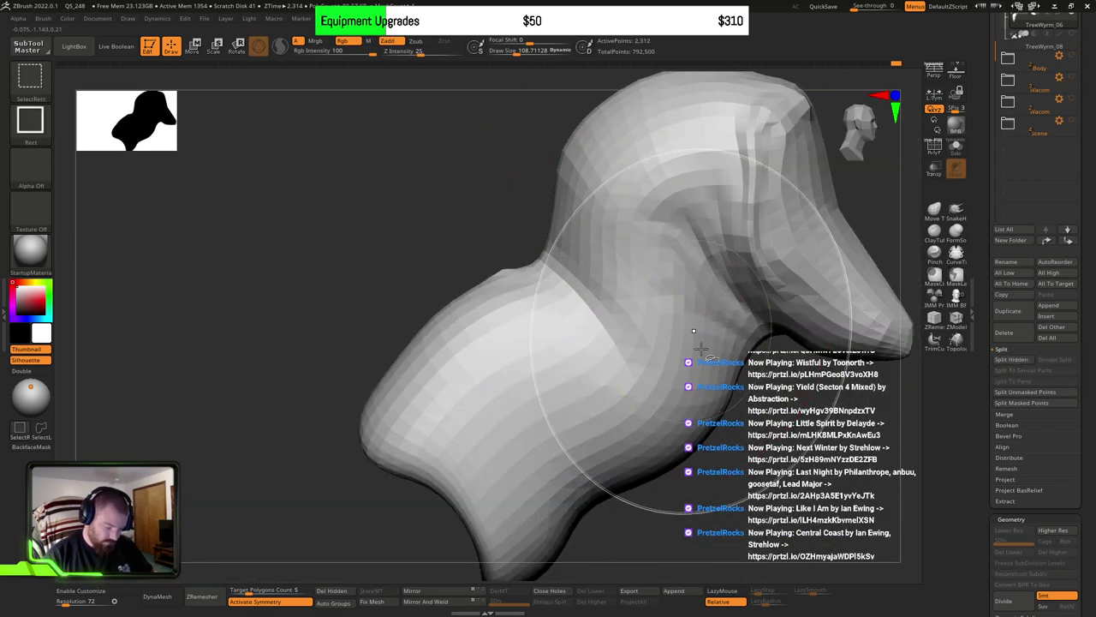
pyautogui.keyDown('ctrl'); pyautogui.click(747, 430); pyautogui.keyUp('ctrl')
pyautogui.moveTo(741, 420)
pyautogui.mouseDown(button='right')
pyautogui.moveTo(574, 416)
pyautogui.moveTo(648, 282)
pyautogui.mouseUp(button='right')
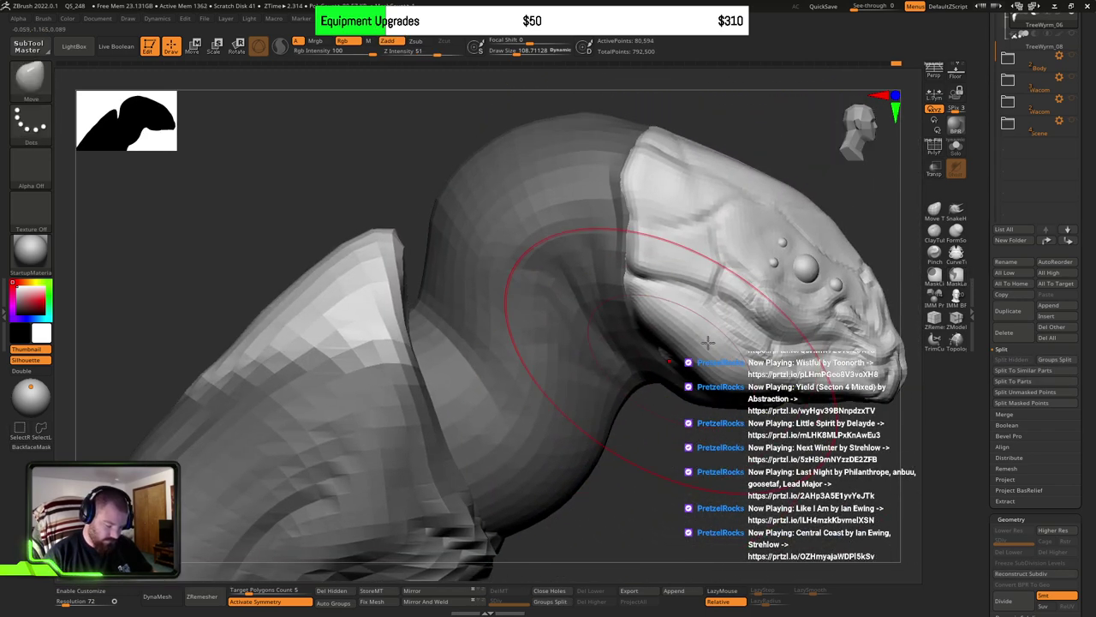
pyautogui.keyDown('ctrl'); pyautogui.keyDown('shift'); pyautogui.click(773, 302); pyautogui.keyUp('shift'); pyautogui.keyUp('ctrl')
pyautogui.keyDown('ctrl'); pyautogui.click(729, 426); pyautogui.keyUp('ctrl')
pyautogui.keyDown('ctrl'); pyautogui.keyDown('shift'); pyautogui.click(731, 425); pyautogui.keyUp('shift'); pyautogui.keyUp('ctrl')
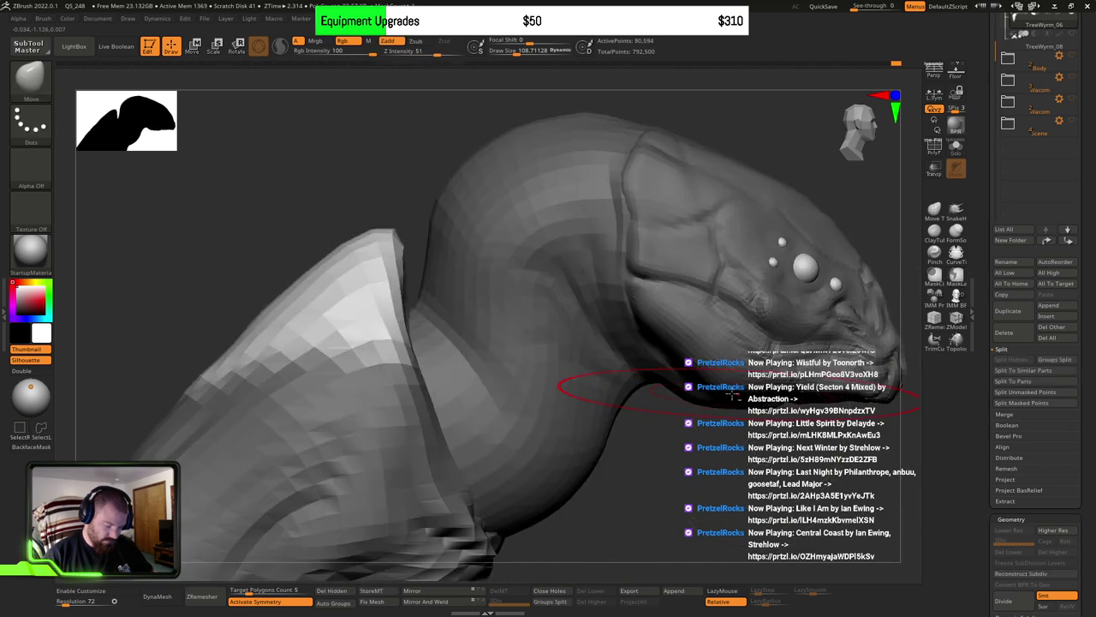
pyautogui.moveTo(714, 383)
pyautogui.keyDown('ctrl'); pyautogui.mouseDown(button='right')
pyautogui.moveTo(561, 390)
pyautogui.moveTo(482, 303)
pyautogui.moveTo(518, 362)
pyautogui.moveTo(516, 337)
pyautogui.mouseUp(button='right'); pyautogui.keyUp('ctrl')
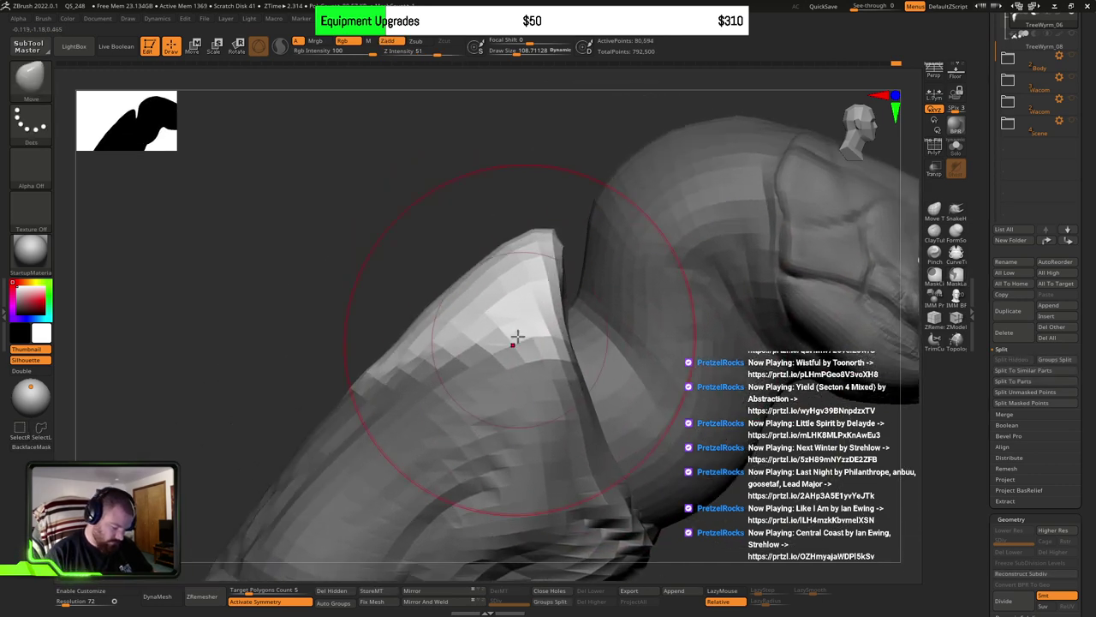
# Step: Pull the rear end of the middle segment's raised crest outward and reshape its upper slope with the Move brush
pyautogui.moveTo(391, 364); pyautogui.dragTo(367, 334)
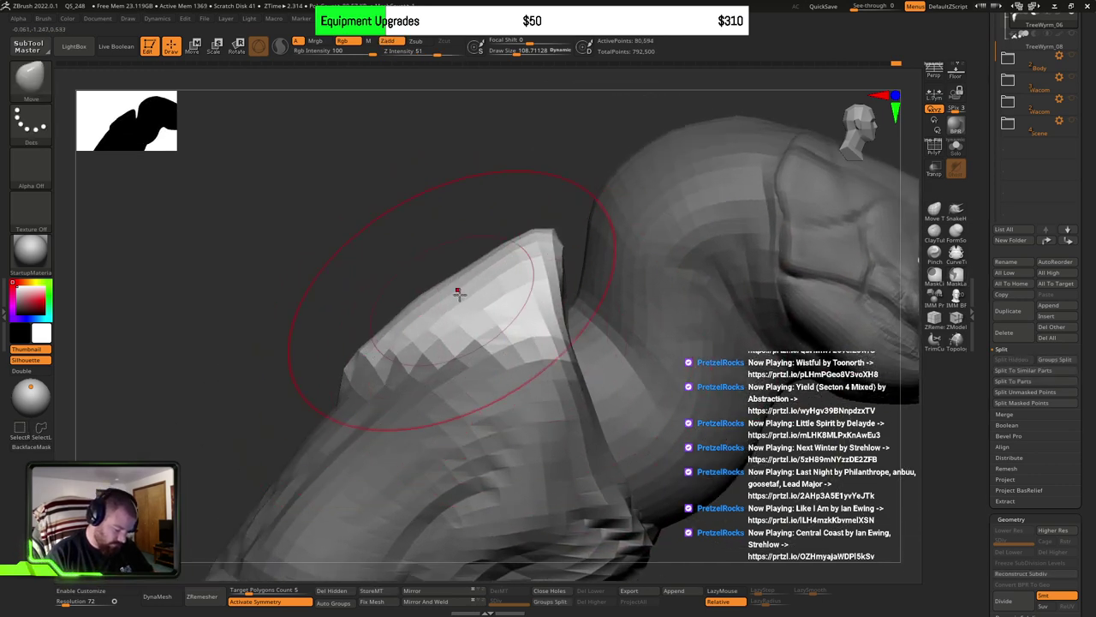
pyautogui.moveTo(457, 291); pyautogui.dragTo(451, 313)
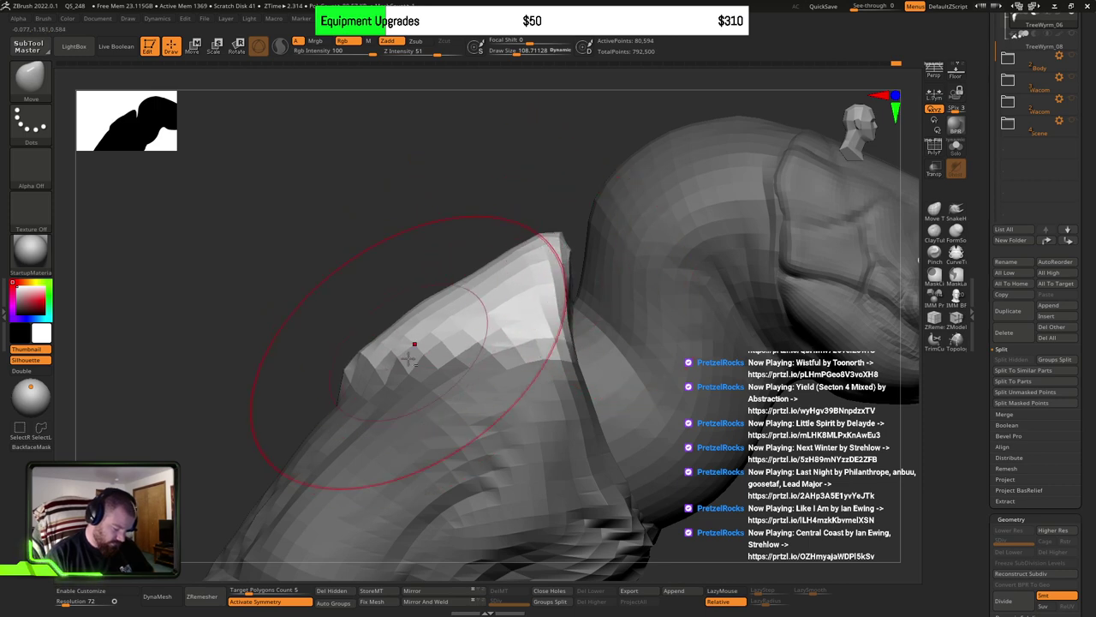
pyautogui.moveTo(456, 342)
pyautogui.mouseDown(button='right')
pyautogui.moveTo(589, 300)
pyautogui.moveTo(668, 308)
pyautogui.moveTo(746, 360)
pyautogui.moveTo(644, 325)
pyautogui.moveTo(548, 359)
pyautogui.moveTo(543, 342)
pyautogui.mouseUp(button='right')
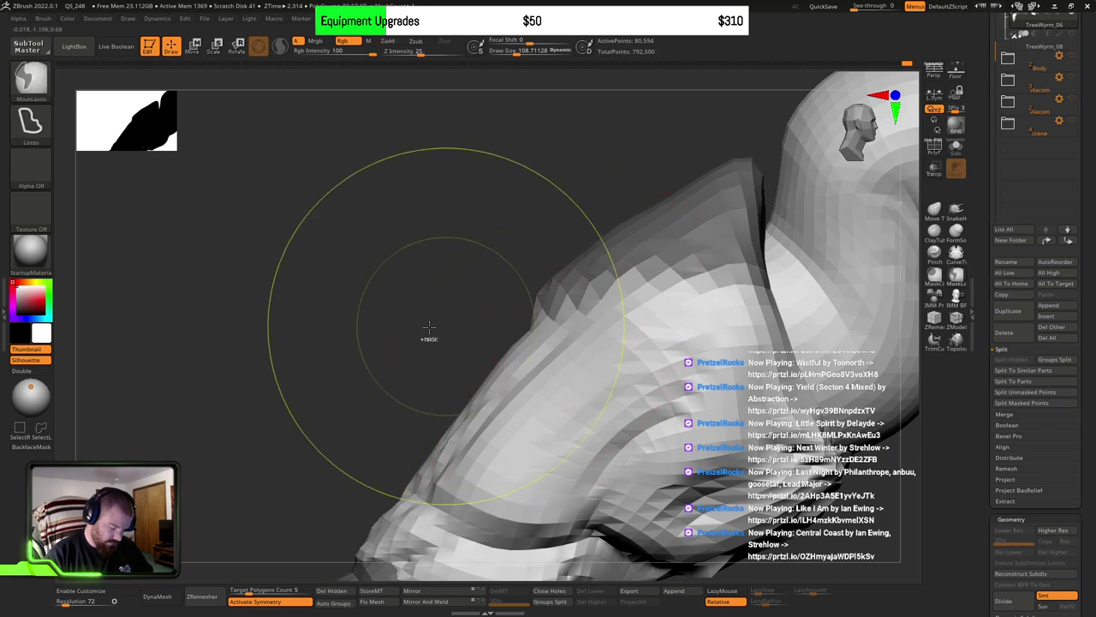
pyautogui.moveTo(408, 315)
pyautogui.mouseDown(button='right')
pyautogui.moveTo(597, 317)
pyautogui.moveTo(641, 303)
pyautogui.moveTo(682, 335)
pyautogui.moveTo(629, 331)
pyautogui.moveTo(653, 343)
pyautogui.mouseUp(button='right')
pyautogui.press('ctrl')
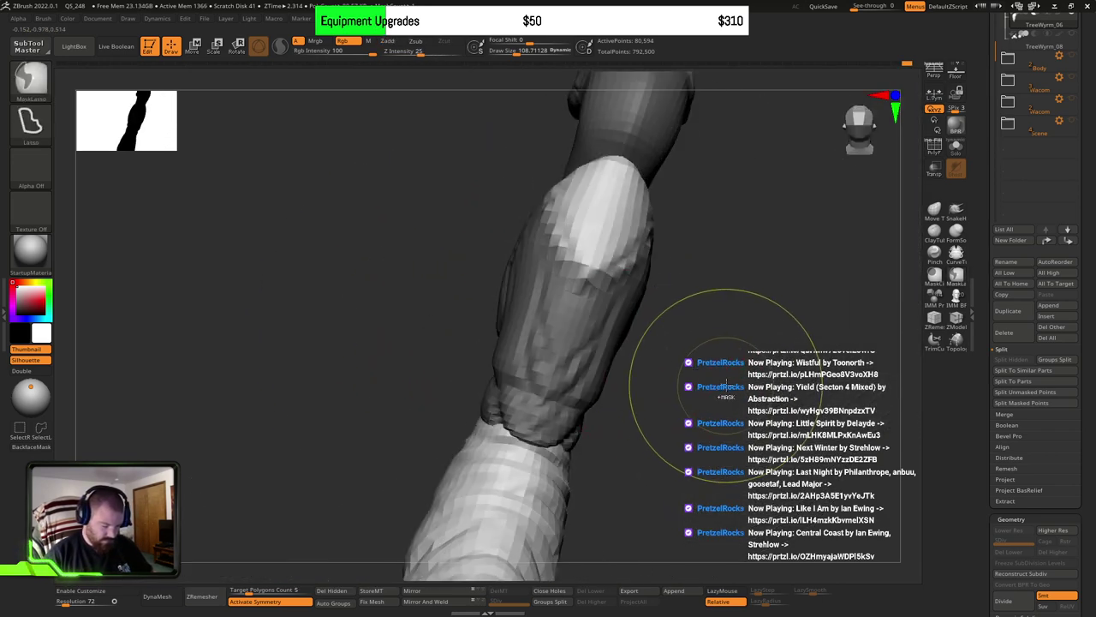
pyautogui.moveTo(714, 372); pyautogui.dragTo(793, 370, button='right')
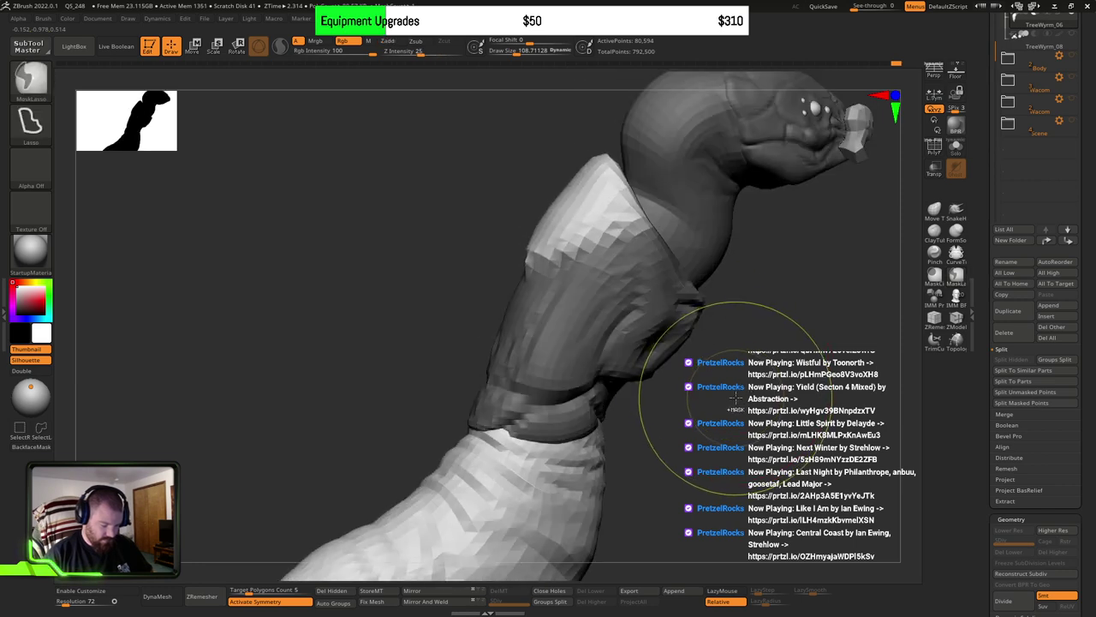
# Step: Isolate the middle segment's polygroup and rework the mask so the whole segment is editable while the head, neck and tail stay protected
pyautogui.keyDown('ctrl'); pyautogui.click(737, 397); pyautogui.keyUp('ctrl')
pyautogui.hotkey('ctrl', 'z')
pyautogui.hotkey('ctrl', 'shift', 'z')
pyautogui.hotkey('ctrl', 'shift', 'z')
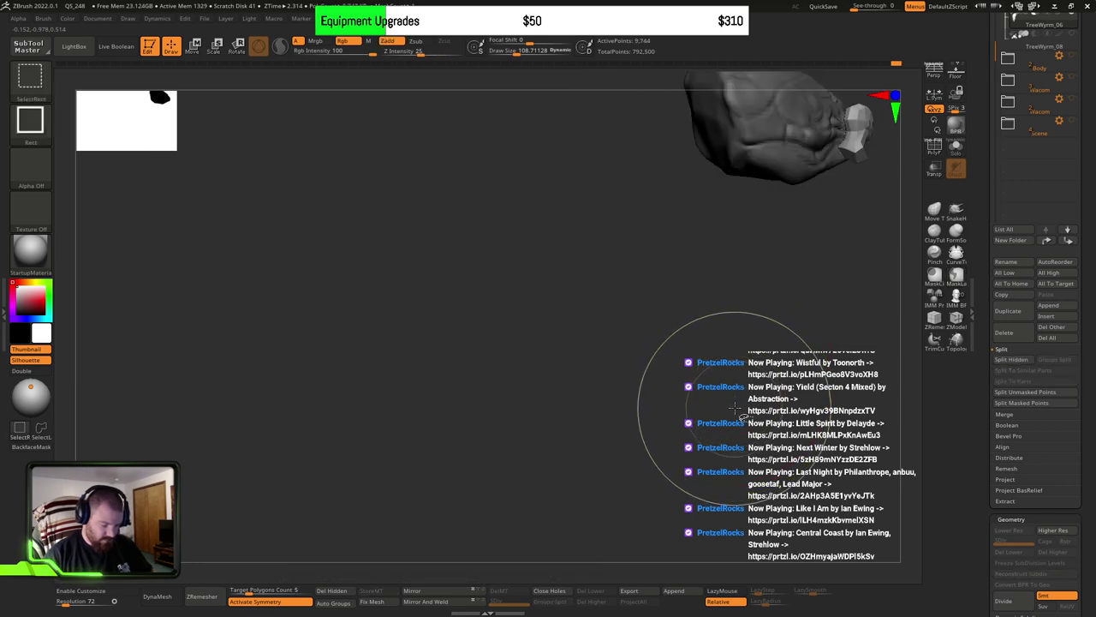
pyautogui.keyDown('ctrl'); pyautogui.moveTo(734, 408); pyautogui.dragTo(729, 407); pyautogui.keyUp('ctrl')
pyautogui.moveTo(729, 407)
pyautogui.keyDown('ctrl'); pyautogui.mouseDown(button='right')
pyautogui.moveTo(726, 387)
pyautogui.moveTo(683, 425)
pyautogui.moveTo(690, 396)
pyautogui.mouseUp(button='right'); pyautogui.keyUp('ctrl')
pyautogui.keyDown('ctrl'); pyautogui.keyDown('shift'); pyautogui.click(612, 341); pyautogui.keyUp('shift'); pyautogui.keyUp('ctrl')
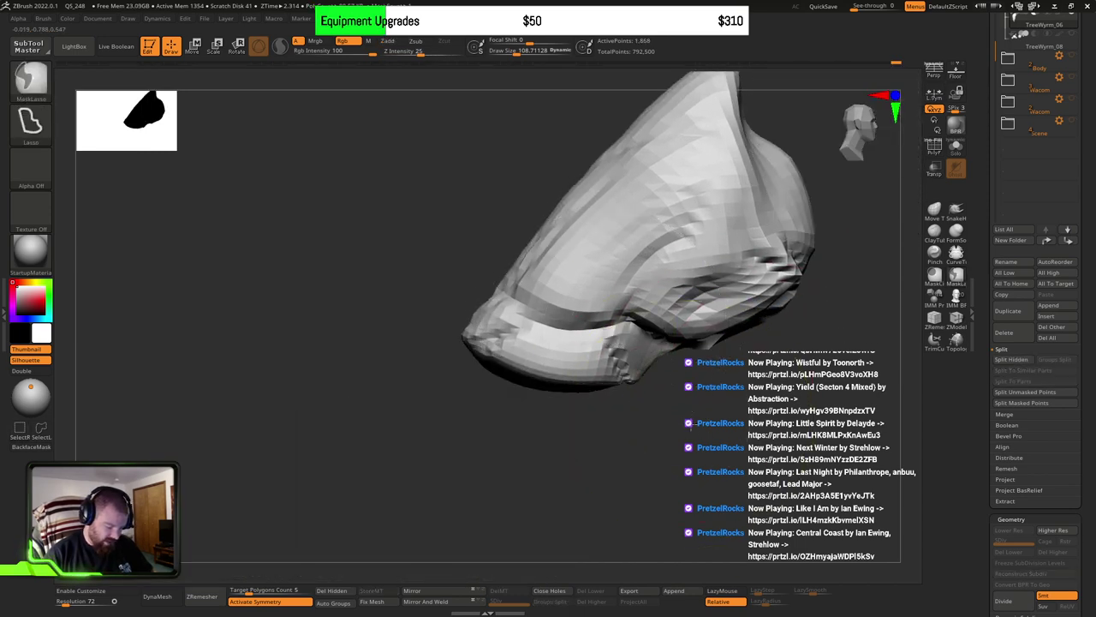
pyautogui.keyDown('ctrl'); pyautogui.click(677, 429); pyautogui.keyUp('ctrl')
pyautogui.keyDown('ctrl'); pyautogui.keyDown('shift'); pyautogui.click(676, 433); pyautogui.keyUp('shift'); pyautogui.keyUp('ctrl')
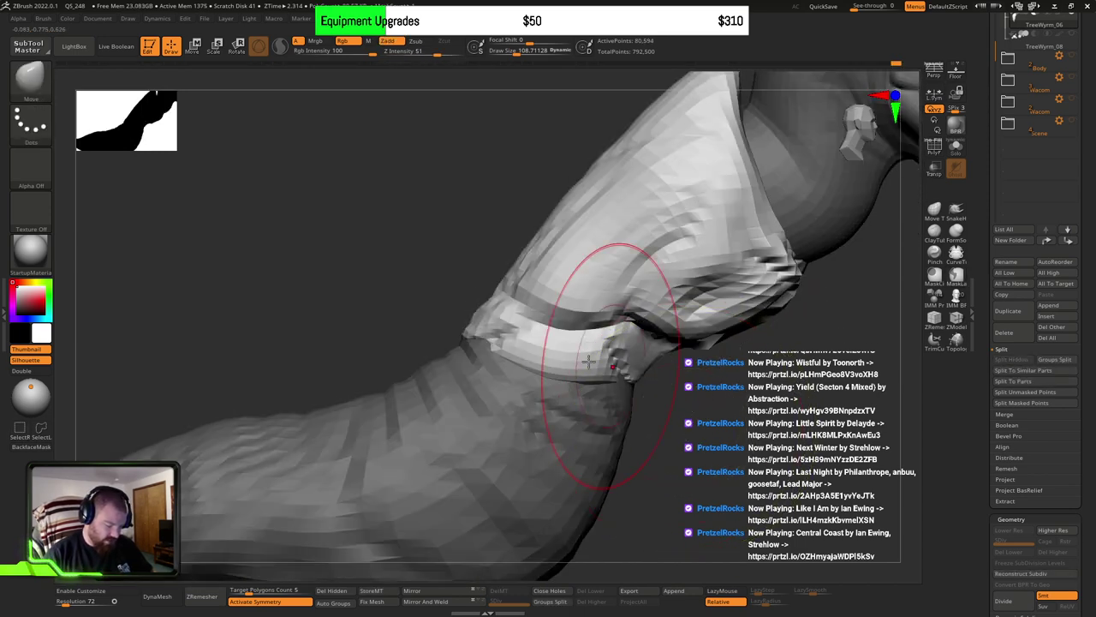
# Step: Reshape the middle segment's rear rim where it overlaps the tail, using the Move Topological brush at a draw size of about 95
pyautogui.moveTo(462, 300)
pyautogui.mouseDown(button='right')
pyautogui.moveTo(554, 345)
pyautogui.moveTo(571, 392)
pyautogui.mouseUp(button='right')
pyautogui.moveTo(551, 388)
pyautogui.mouseDown()
pyautogui.moveTo(524, 387)
pyautogui.moveTo(540, 385)
pyautogui.mouseUp()
pyautogui.moveTo(591, 377); pyautogui.dragTo(538, 367, button='right')
pyautogui.press('b')
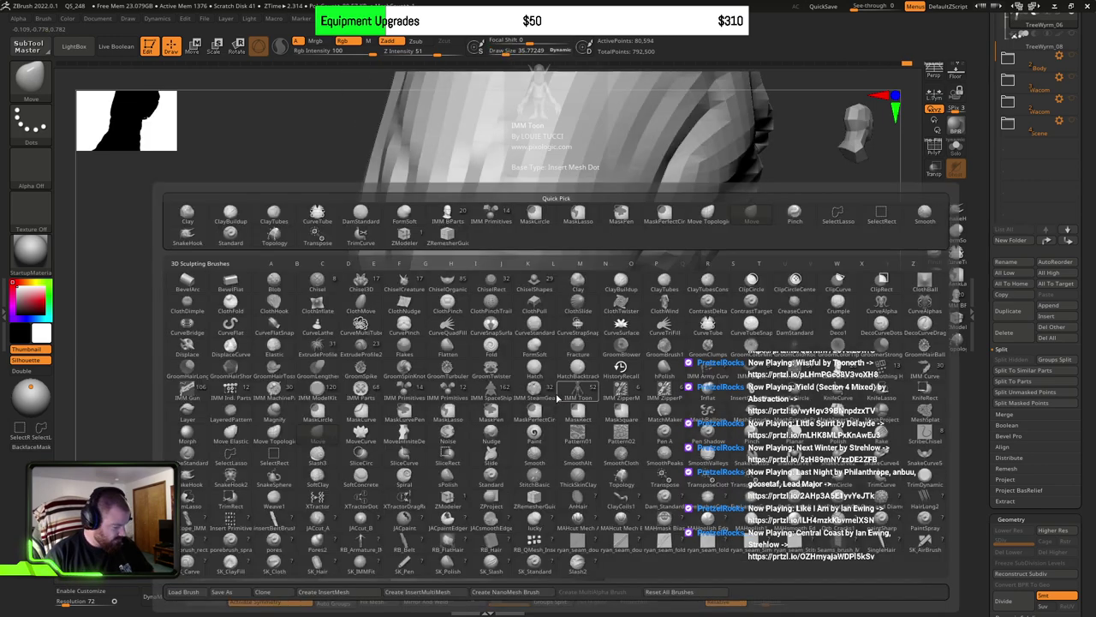
pyautogui.press('m')
pyautogui.press('t')
pyautogui.press('s')
pyautogui.moveTo(558, 379)
pyautogui.mouseDown()
pyautogui.moveTo(572, 394)
pyautogui.moveTo(494, 370)
pyautogui.moveTo(456, 382)
pyautogui.mouseUp()
pyautogui.moveTo(445, 383)
pyautogui.mouseDown(button='right')
pyautogui.moveTo(500, 404)
pyautogui.moveTo(524, 360)
pyautogui.mouseUp(button='right')
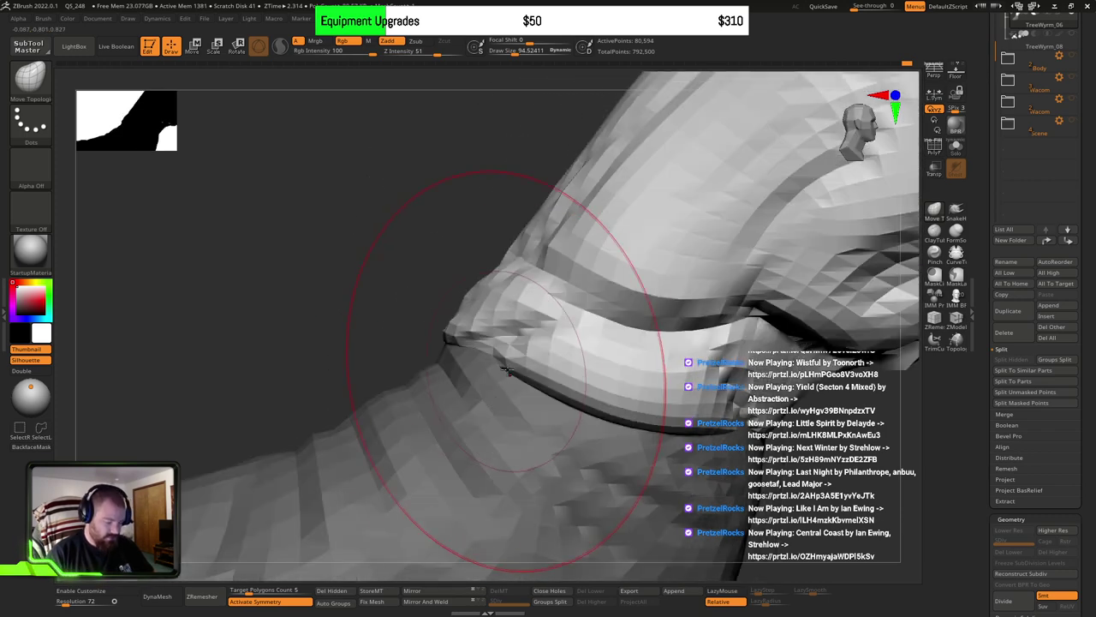
pyautogui.moveTo(519, 341); pyautogui.dragTo(489, 357)
pyautogui.moveTo(484, 301); pyautogui.dragTo(500, 294)
# Step: Reduce the draw size to about 45 and reshape the lower edges of the rear rim's side flaps near the underside
pyautogui.moveTo(651, 341); pyautogui.dragTo(523, 351, button='right')
pyautogui.keyDown('alt'); pyautogui.moveTo(759, 379); pyautogui.dragTo(673, 347, button='right'); pyautogui.keyUp('alt')
pyautogui.moveTo(788, 404)
pyautogui.keyDown('alt'); pyautogui.mouseDown(button='right')
pyautogui.moveTo(670, 408)
pyautogui.moveTo(588, 427)
pyautogui.mouseUp(button='right'); pyautogui.keyUp('alt')
pyautogui.press('s')
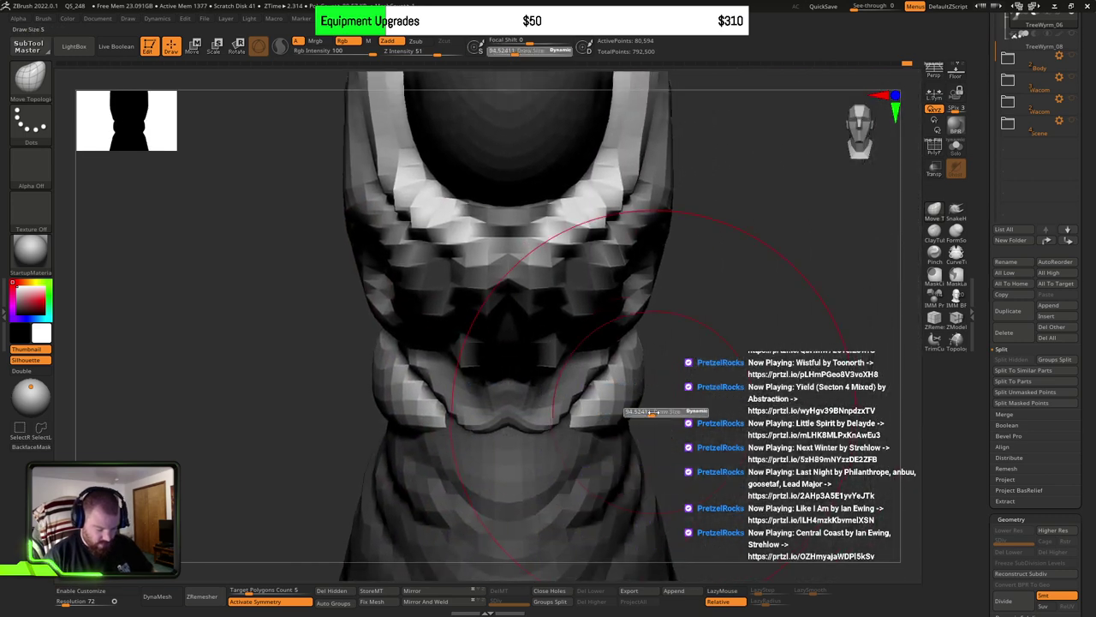
pyautogui.moveTo(668, 413); pyautogui.dragTo(651, 413)
pyautogui.moveTo(743, 395); pyautogui.dragTo(672, 394, button='right')
pyautogui.moveTo(651, 437); pyautogui.dragTo(677, 438)
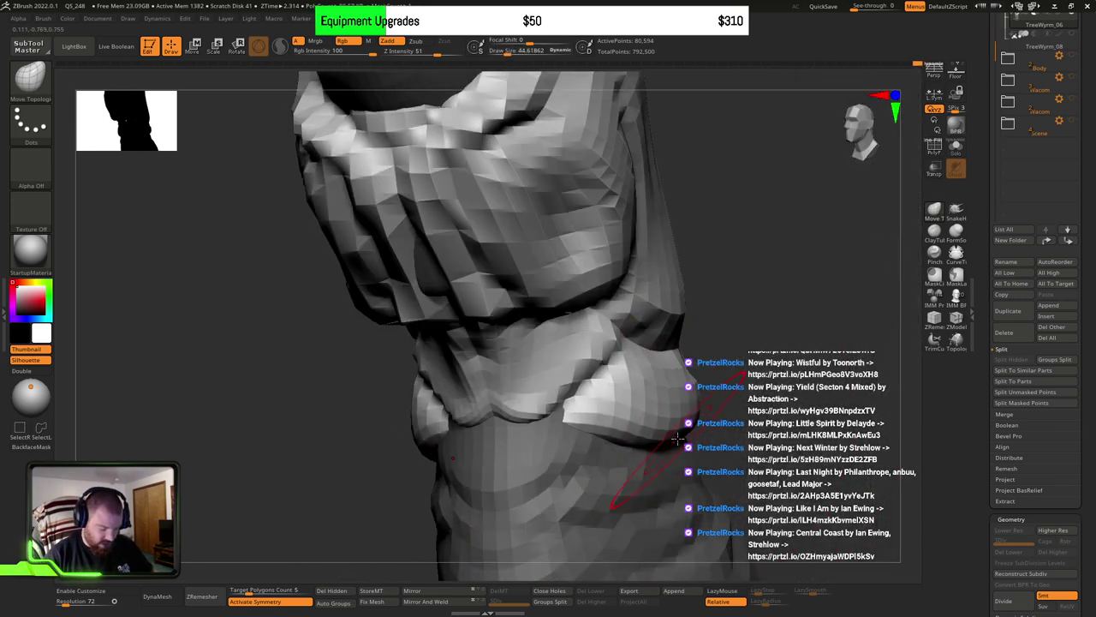
pyautogui.moveTo(696, 423)
pyautogui.mouseDown(button='right')
pyautogui.moveTo(654, 428)
pyautogui.moveTo(675, 438)
pyautogui.moveTo(646, 437)
pyautogui.mouseUp(button='right')
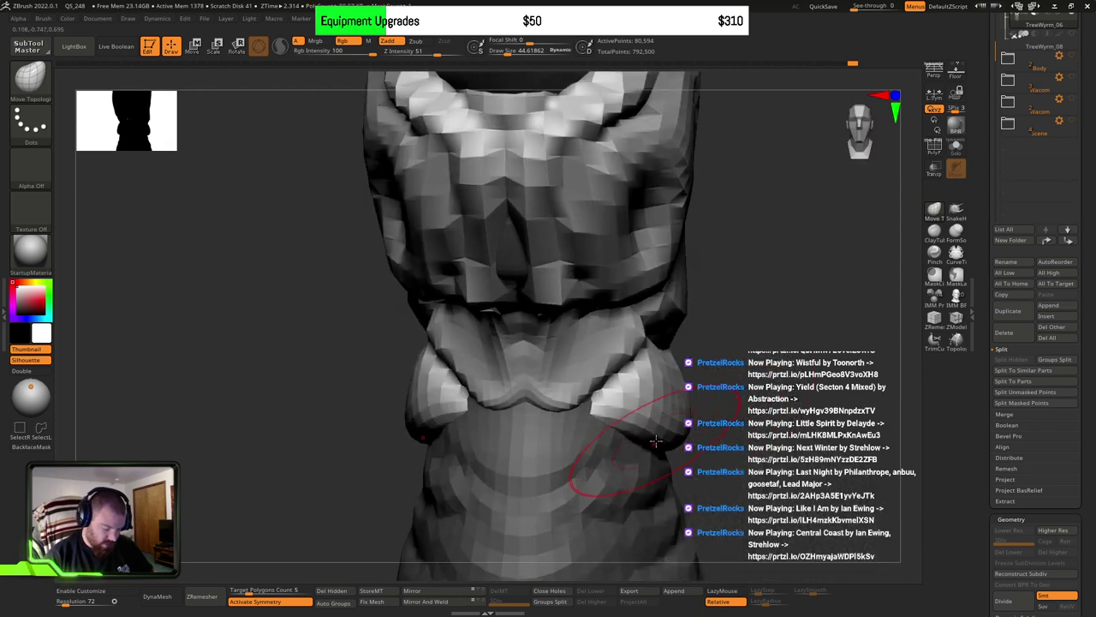
pyautogui.moveTo(646, 437); pyautogui.dragTo(636, 430)
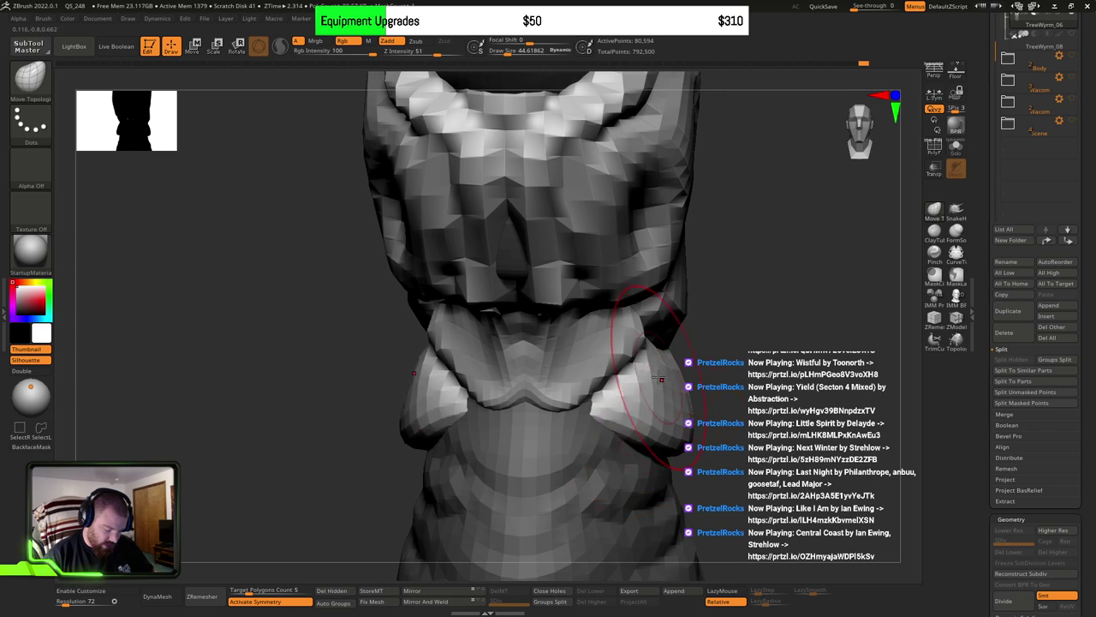
pyautogui.moveTo(685, 403)
pyautogui.mouseDown(button='right')
pyautogui.moveTo(706, 391)
pyautogui.moveTo(675, 393)
pyautogui.mouseUp(button='right')
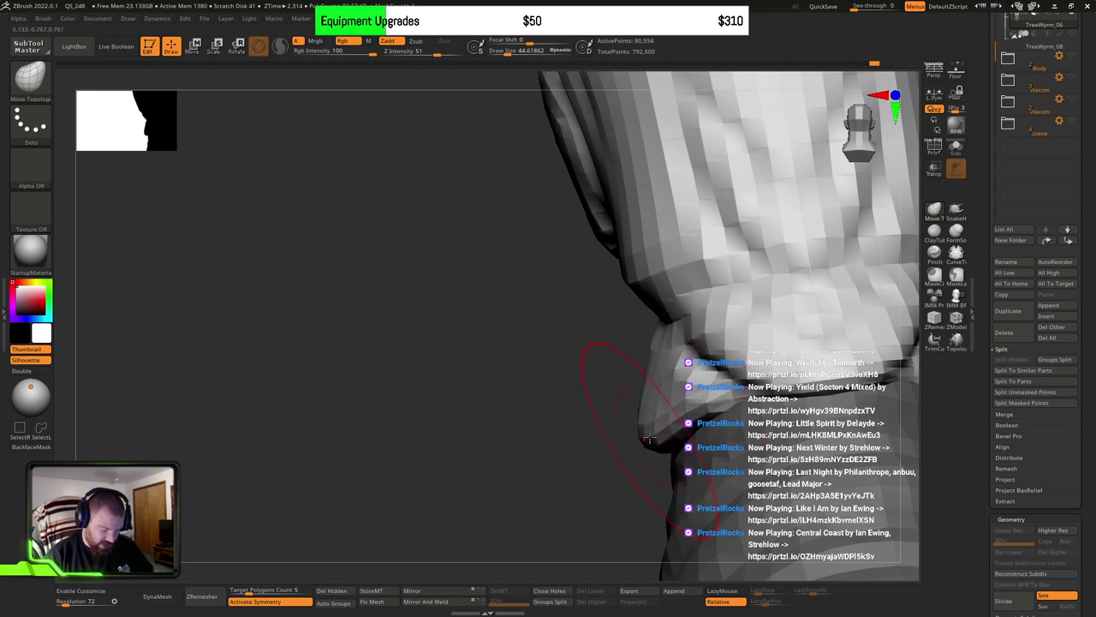
pyautogui.moveTo(644, 420)
pyautogui.mouseDown(button='right')
pyautogui.moveTo(611, 423)
pyautogui.moveTo(655, 394)
pyautogui.moveTo(611, 441)
pyautogui.mouseUp(button='right')
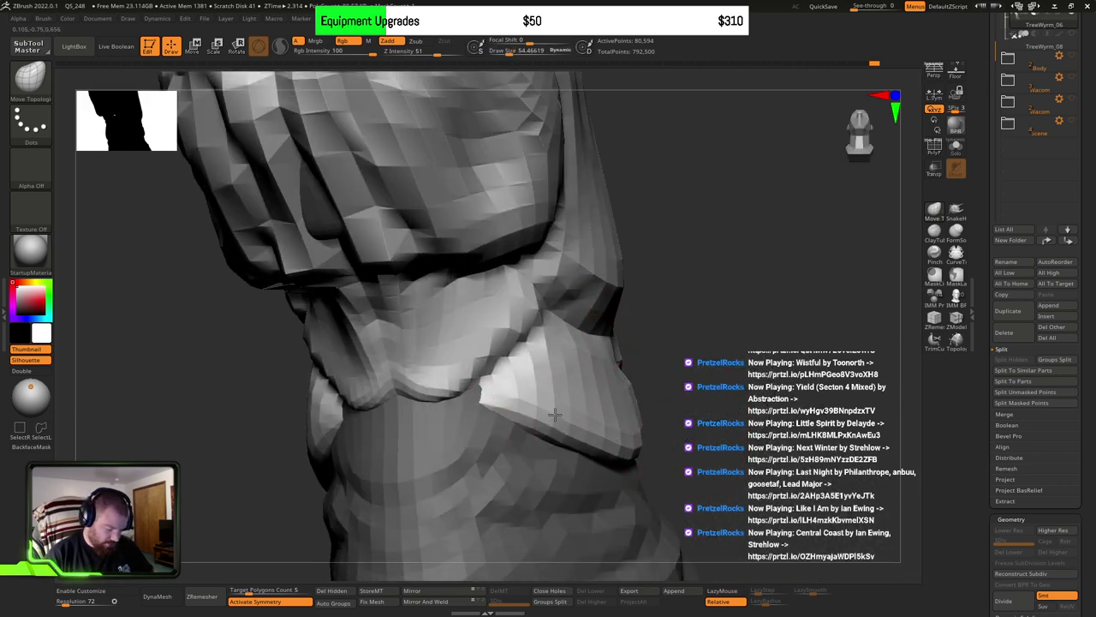
# Step: Set the draw size to about 19 and extend the middle of the rear rim's upper edge down over the tail
pyautogui.moveTo(643, 423)
pyautogui.mouseDown(button='right')
pyautogui.moveTo(737, 412)
pyautogui.moveTo(628, 420)
pyautogui.moveTo(685, 404)
pyautogui.moveTo(677, 411)
pyautogui.mouseUp(button='right')
pyautogui.press('s')
pyautogui.moveTo(677, 411); pyautogui.dragTo(669, 410)
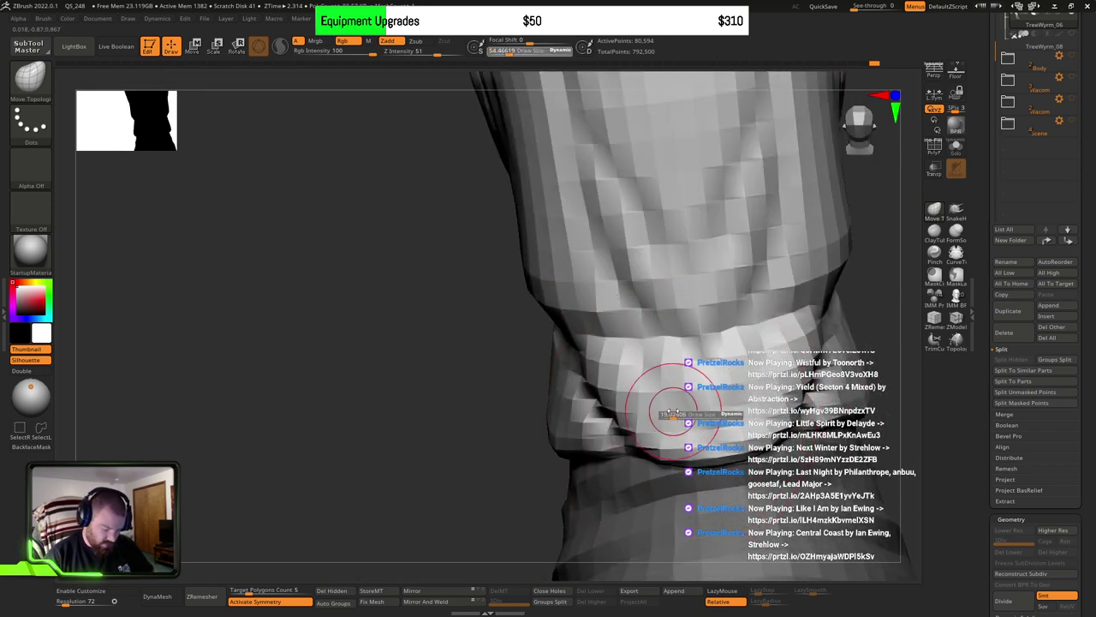
pyautogui.moveTo(720, 441); pyautogui.dragTo(726, 467)
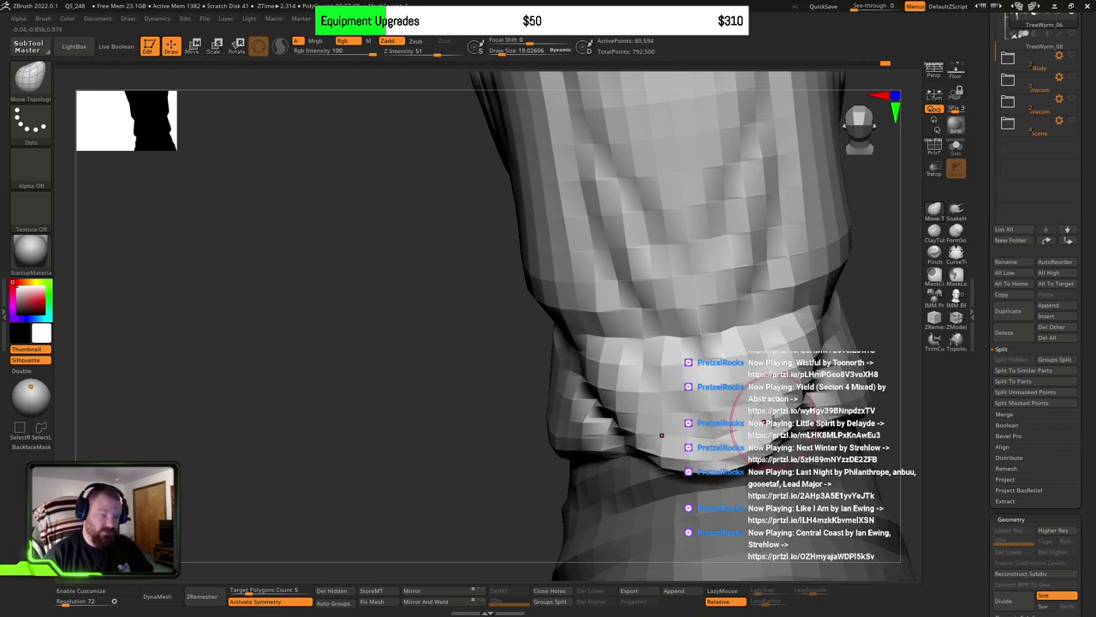
# Step: Enlarge the draw size to about 62 and reshape the rear rim's pointed upper corner and side edge
pyautogui.moveTo(661, 435)
pyautogui.mouseDown(button='right')
pyautogui.moveTo(668, 428)
pyautogui.moveTo(696, 570)
pyautogui.moveTo(709, 356)
pyautogui.mouseUp(button='right')
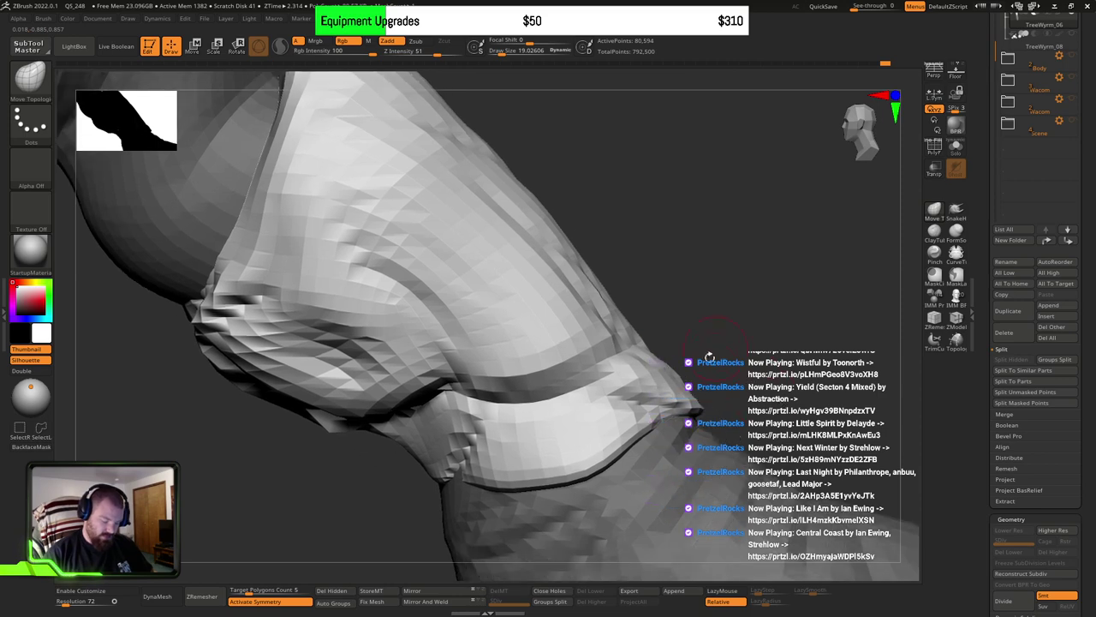
pyautogui.press(']')
pyautogui.press(']')
pyautogui.press(']')
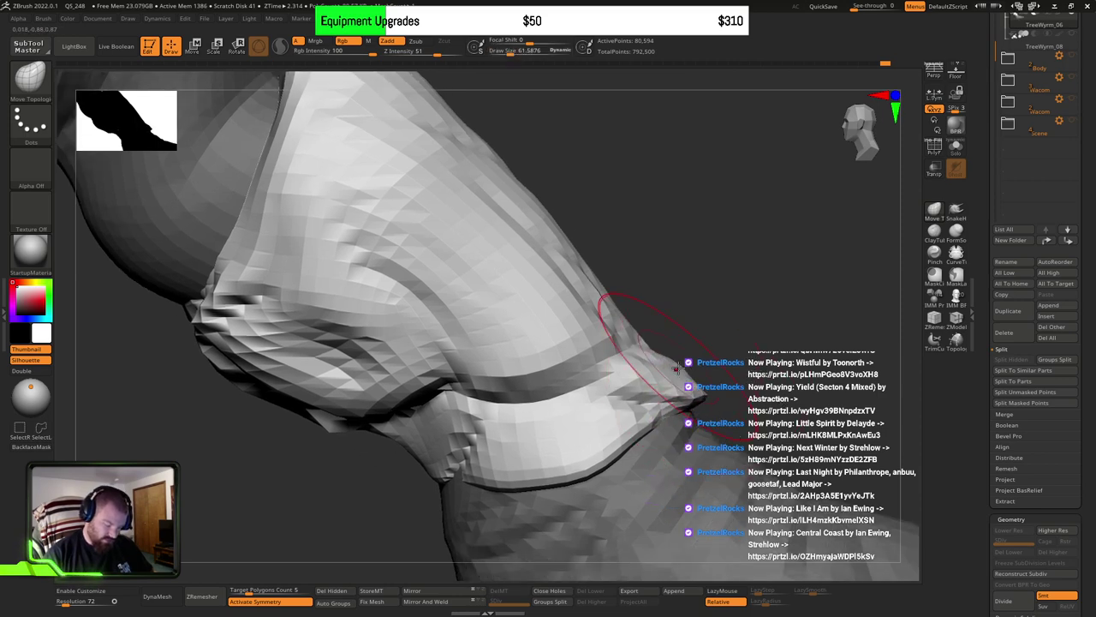
pyautogui.moveTo(673, 390)
pyautogui.mouseDown(button='right')
pyautogui.moveTo(688, 362)
pyautogui.moveTo(700, 399)
pyautogui.mouseUp(button='right')
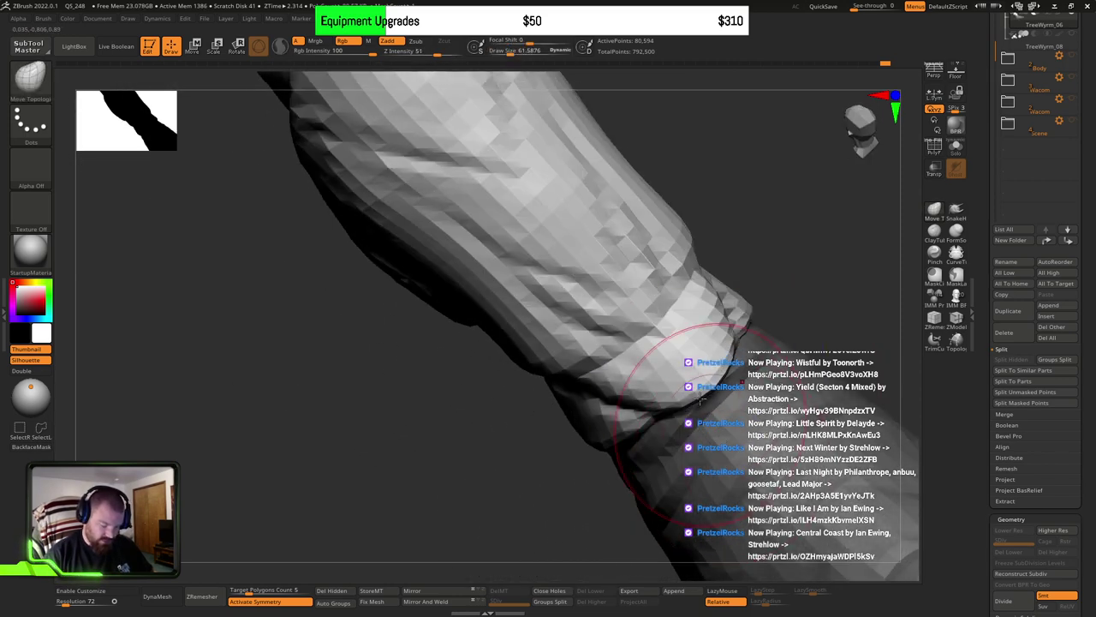
pyautogui.moveTo(654, 382)
pyautogui.mouseDown()
pyautogui.moveTo(665, 367)
pyautogui.moveTo(696, 390)
pyautogui.moveTo(710, 380)
pyautogui.mouseUp()
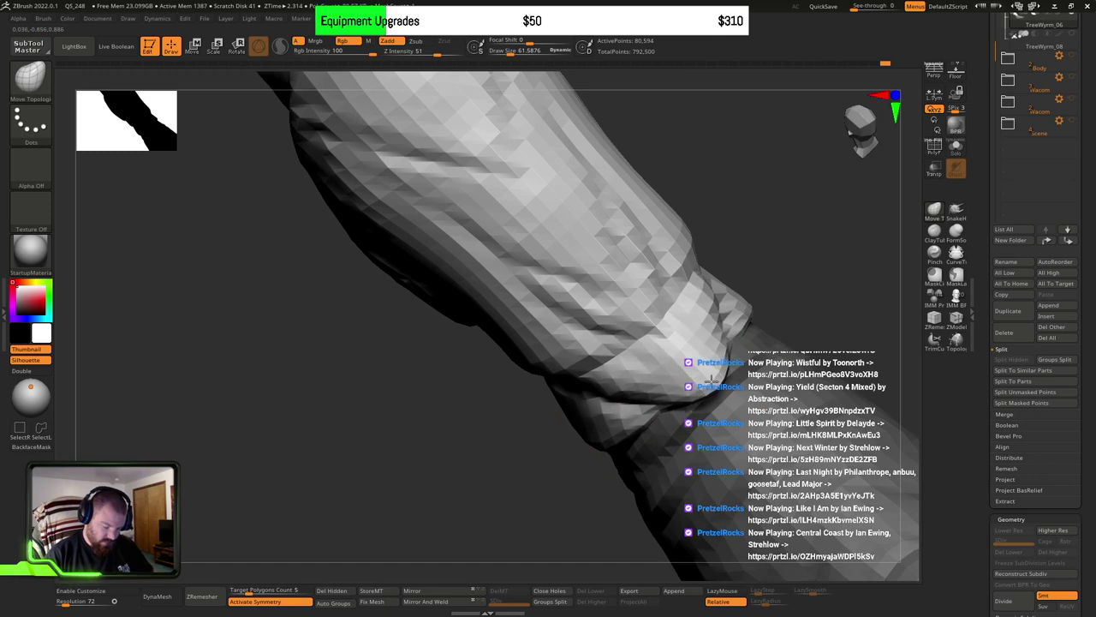
pyautogui.moveTo(694, 367)
pyautogui.mouseDown(button='right')
pyautogui.moveTo(714, 315)
pyautogui.moveTo(792, 330)
pyautogui.moveTo(722, 354)
pyautogui.moveTo(709, 399)
pyautogui.moveTo(565, 452)
pyautogui.mouseUp(button='right')
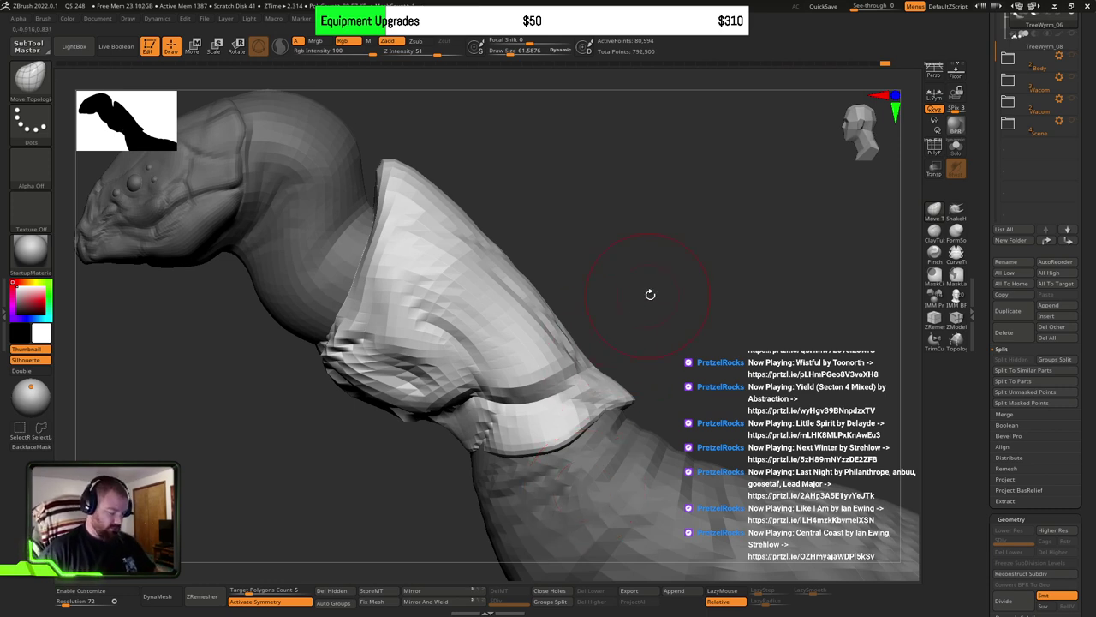
# Step: Reshape the shell's front edge beside the neck and widen the upper sides symmetrically with the Move Topological brush
pyautogui.moveTo(645, 310)
pyautogui.keyDown('alt'); pyautogui.mouseDown(button='right')
pyautogui.moveTo(673, 289)
pyautogui.moveTo(666, 296)
pyautogui.moveTo(714, 321)
pyautogui.mouseUp(button='right'); pyautogui.keyUp('alt')
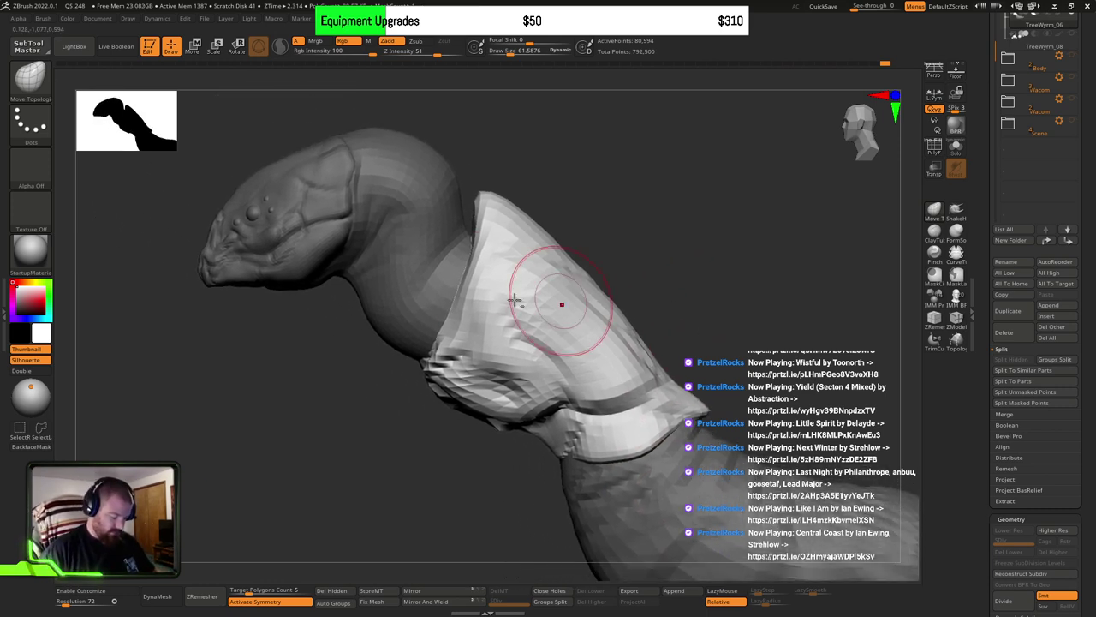
pyautogui.keyDown('alt'); pyautogui.moveTo(514, 300); pyautogui.dragTo(512, 307, button='right'); pyautogui.keyUp('alt')
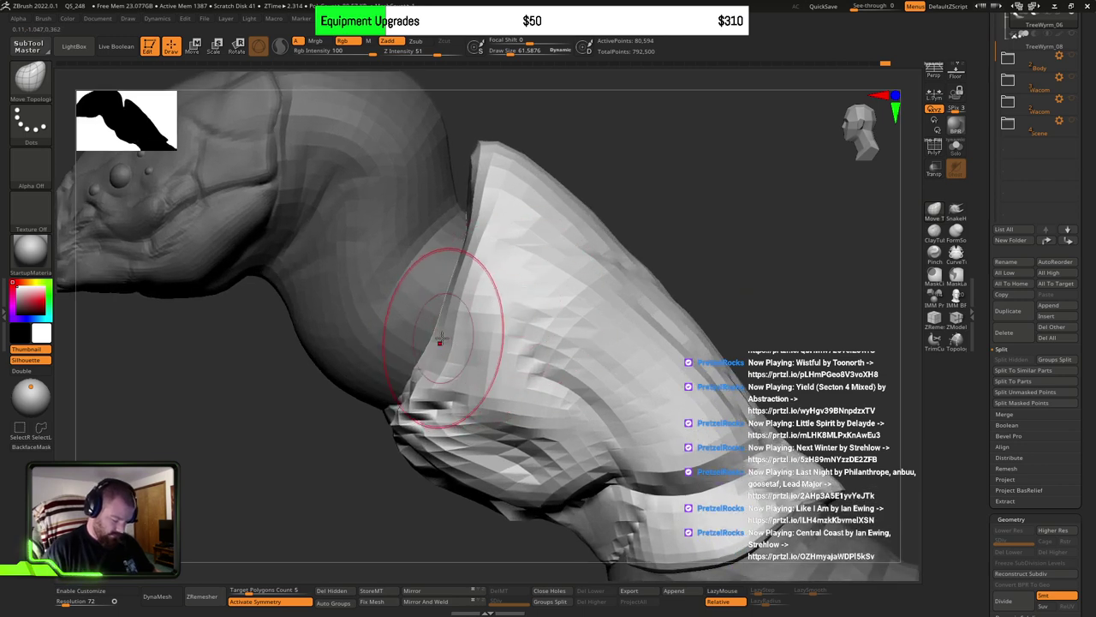
pyautogui.moveTo(440, 341)
pyautogui.mouseDown()
pyautogui.moveTo(462, 336)
pyautogui.moveTo(465, 314)
pyautogui.mouseUp()
pyautogui.moveTo(490, 289)
pyautogui.mouseDown()
pyautogui.moveTo(477, 276)
pyautogui.moveTo(472, 292)
pyautogui.mouseUp()
pyautogui.moveTo(472, 292)
pyautogui.mouseDown(button='right')
pyautogui.moveTo(517, 280)
pyautogui.moveTo(458, 283)
pyautogui.moveTo(452, 295)
pyautogui.moveTo(461, 278)
pyautogui.moveTo(447, 306)
pyautogui.mouseUp(button='right')
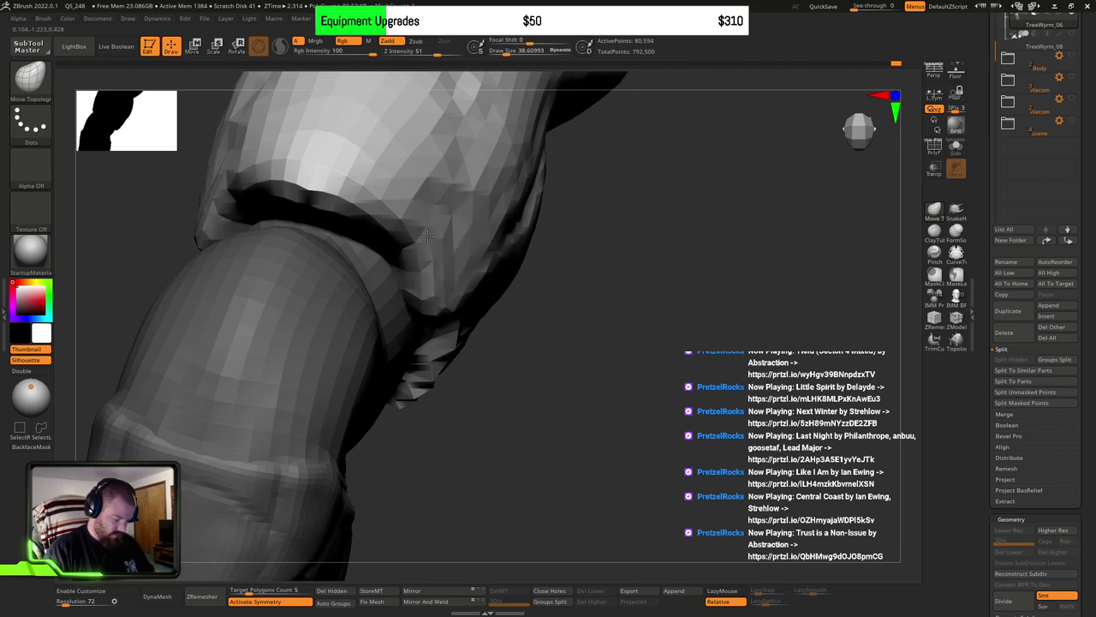
pyautogui.moveTo(409, 222); pyautogui.dragTo(440, 310, button='right')
pyautogui.moveTo(403, 245); pyautogui.dragTo(445, 237, button='right')
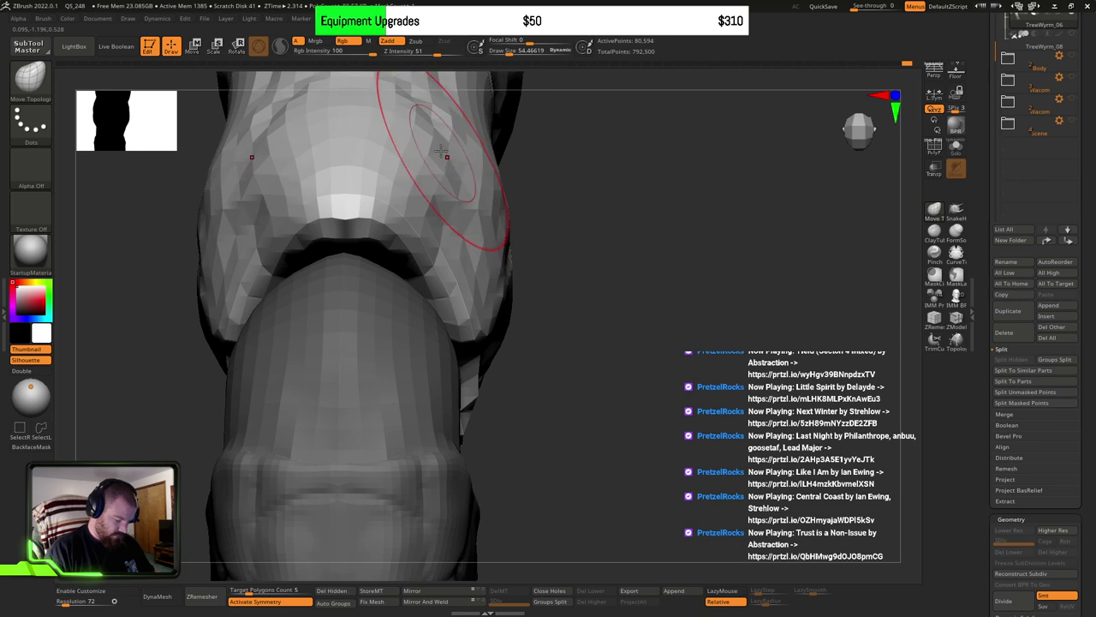
pyautogui.moveTo(440, 158); pyautogui.dragTo(469, 152)
pyautogui.moveTo(469, 163)
pyautogui.mouseDown(button='right')
pyautogui.moveTo(494, 293)
pyautogui.moveTo(582, 215)
pyautogui.moveTo(616, 202)
pyautogui.moveTo(573, 291)
pyautogui.moveTo(556, 289)
pyautogui.moveTo(534, 252)
pyautogui.moveTo(557, 245)
pyautogui.moveTo(619, 296)
pyautogui.moveTo(618, 328)
pyautogui.mouseUp(button='right')
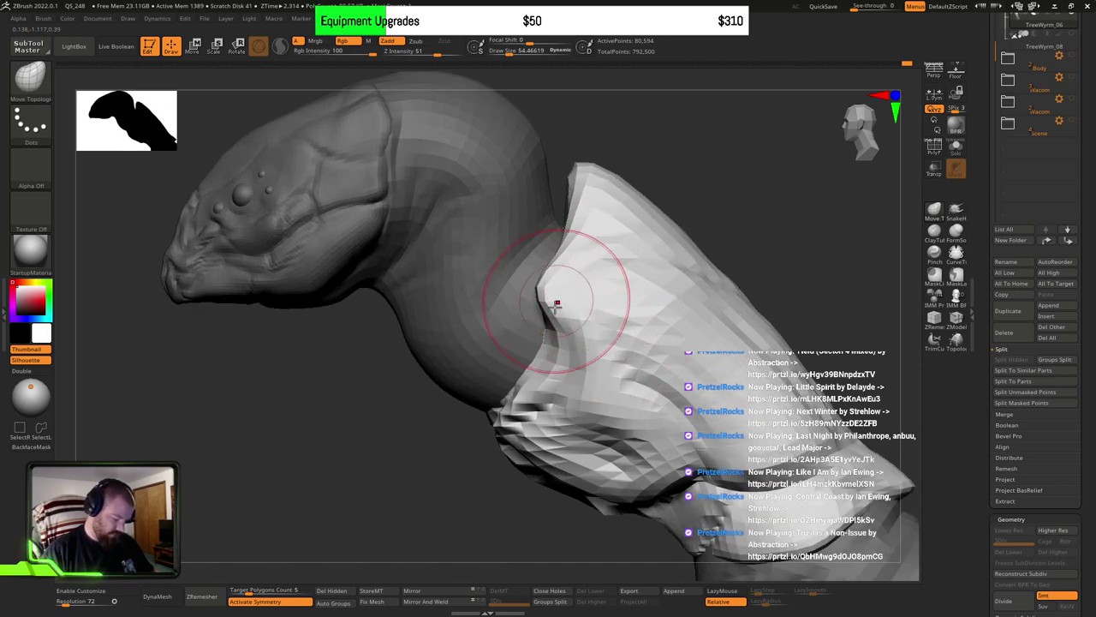
# Step: Undo the last stroke and refine the forward-projecting lobe on the shell's front edge beside the neck
pyautogui.moveTo(556, 304)
pyautogui.mouseDown(button='right')
pyautogui.moveTo(604, 299)
pyautogui.moveTo(514, 392)
pyautogui.moveTo(557, 262)
pyautogui.moveTo(525, 355)
pyautogui.moveTo(576, 351)
pyautogui.moveTo(561, 309)
pyautogui.mouseUp(button='right')
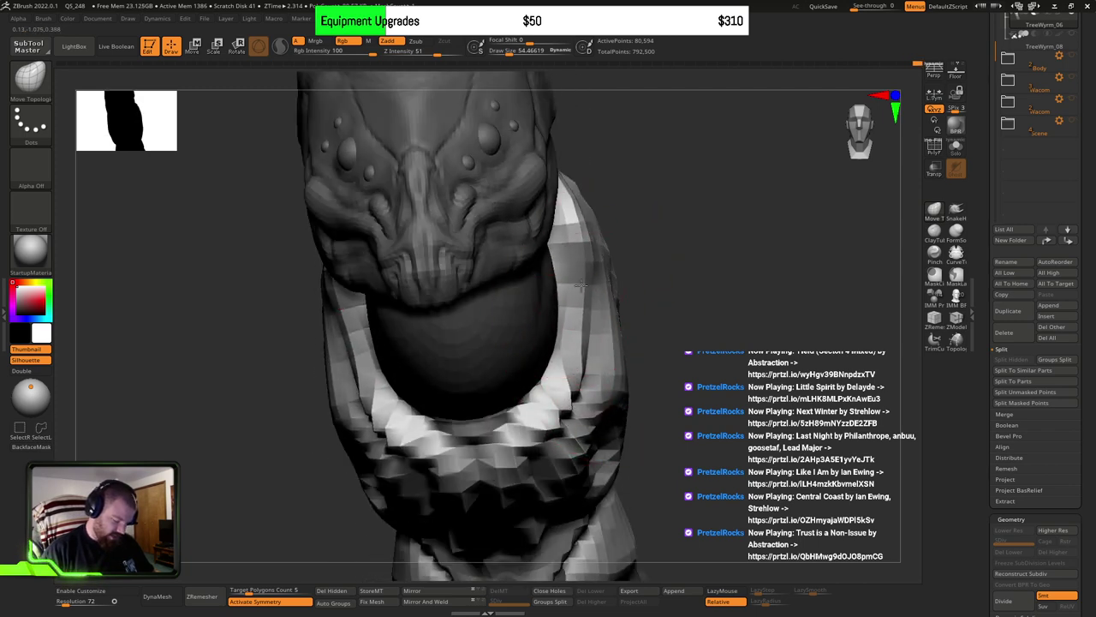
pyautogui.hotkey('ctrl', 'z')
pyautogui.moveTo(684, 292)
pyautogui.mouseDown(button='right')
pyautogui.moveTo(511, 249)
pyautogui.moveTo(463, 257)
pyautogui.mouseUp(button='right')
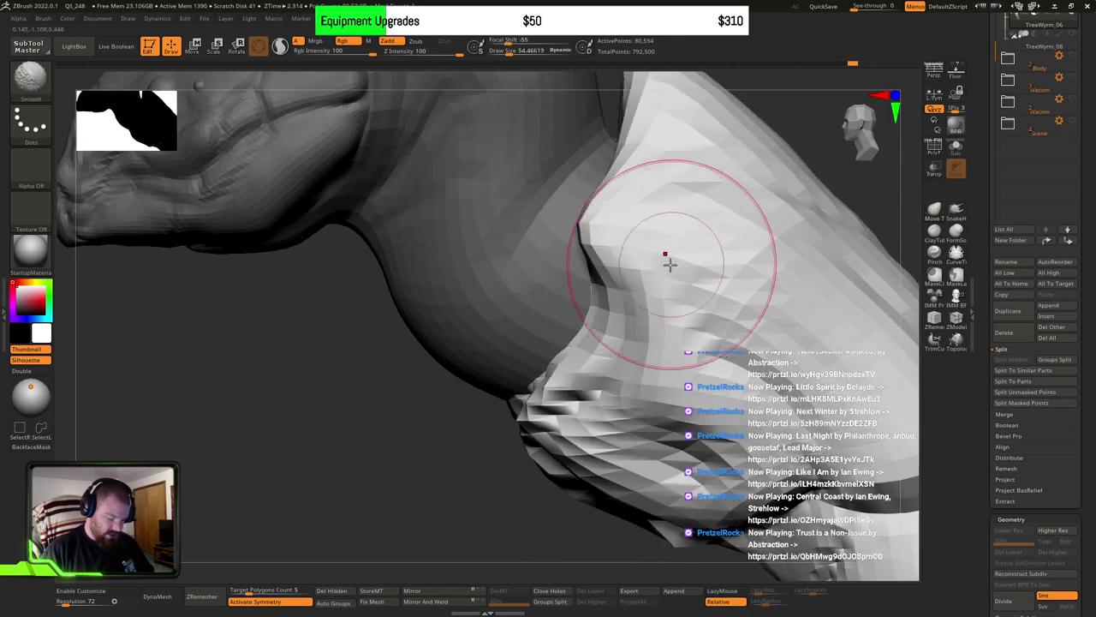
pyautogui.keyDown('alt'); pyautogui.moveTo(670, 265); pyautogui.dragTo(557, 314, button='right'); pyautogui.keyUp('alt')
pyautogui.moveTo(485, 282); pyautogui.dragTo(482, 265)
pyautogui.moveTo(565, 284)
pyautogui.keyDown('ctrl'); pyautogui.mouseDown(button='right')
pyautogui.moveTo(497, 281)
pyautogui.moveTo(614, 277)
pyautogui.mouseUp(button='right'); pyautogui.keyUp('ctrl')
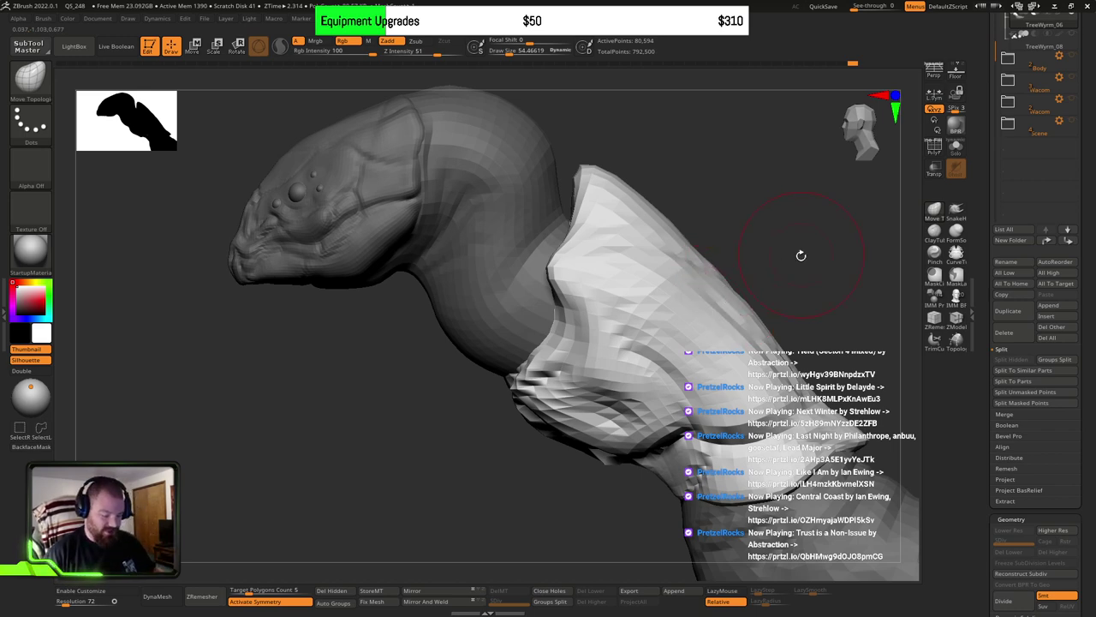
# Step: Carve a crease across the shell's side to its front edge below the lobe, using the DamStandard brush at a draw size of about 33
pyautogui.moveTo(800, 255); pyautogui.dragTo(882, 291)
pyautogui.moveTo(610, 354)
pyautogui.keyDown('ctrl'); pyautogui.mouseDown(button='right')
pyautogui.moveTo(651, 396)
pyautogui.moveTo(689, 356)
pyautogui.moveTo(675, 324)
pyautogui.moveTo(699, 335)
pyautogui.moveTo(638, 367)
pyautogui.moveTo(629, 325)
pyautogui.mouseUp(button='right'); pyautogui.keyUp('ctrl')
pyautogui.press('[')
pyautogui.press('[')
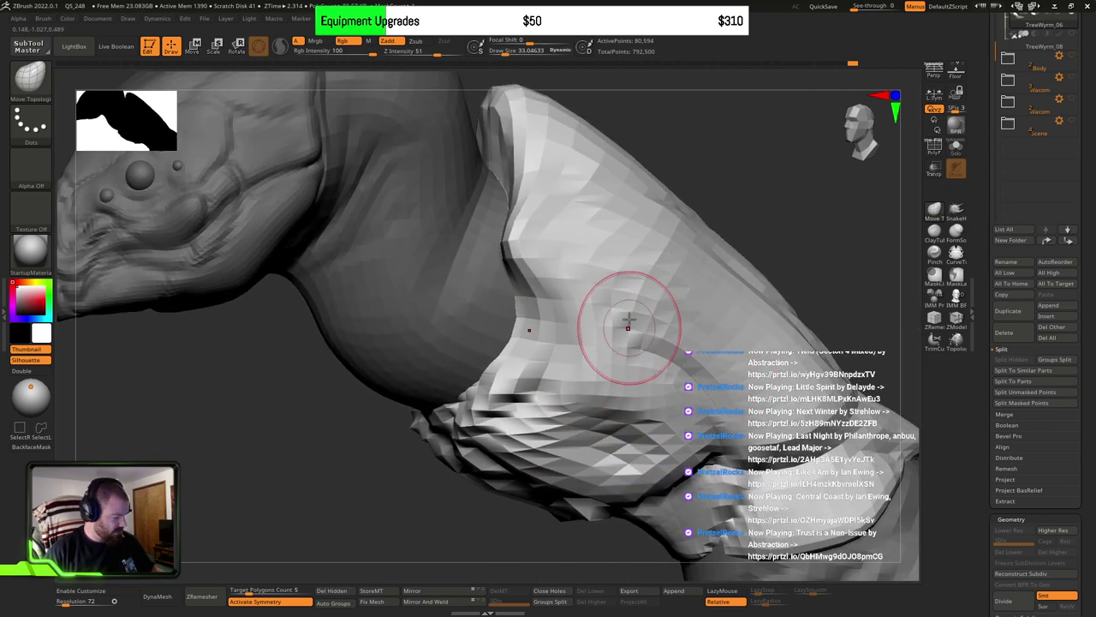
pyautogui.press('b')
pyautogui.press('d')
pyautogui.press('s')
pyautogui.moveTo(648, 368)
pyautogui.keyDown('ctrl'); pyautogui.mouseDown(button='right')
pyautogui.moveTo(641, 364)
pyautogui.moveTo(656, 354)
pyautogui.mouseUp(button='right'); pyautogui.keyUp('ctrl')
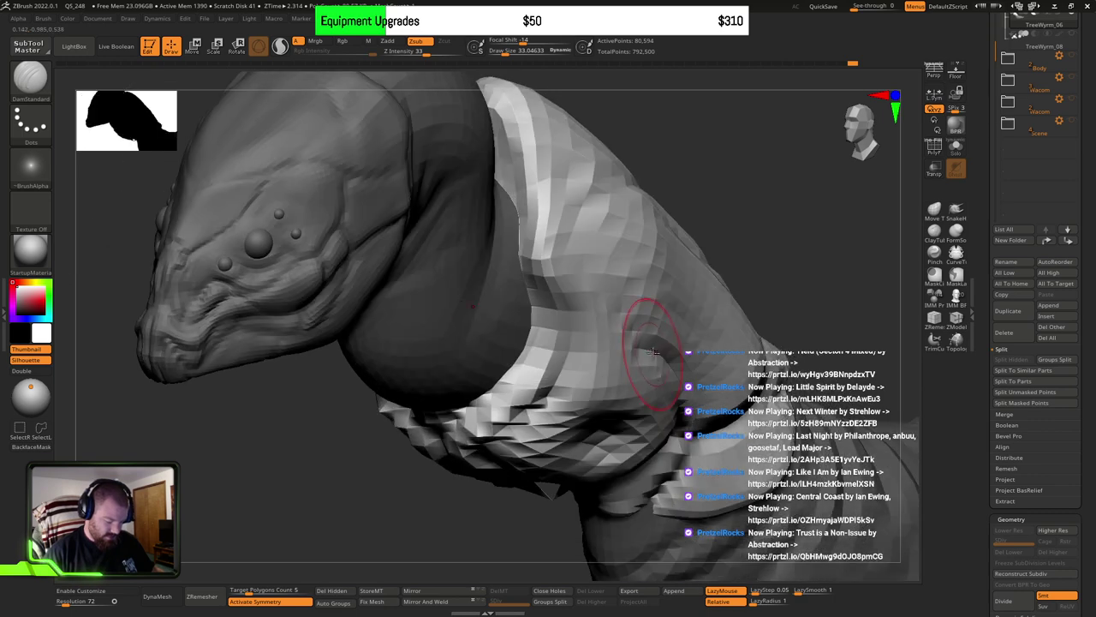
pyautogui.moveTo(644, 353); pyautogui.dragTo(574, 355)
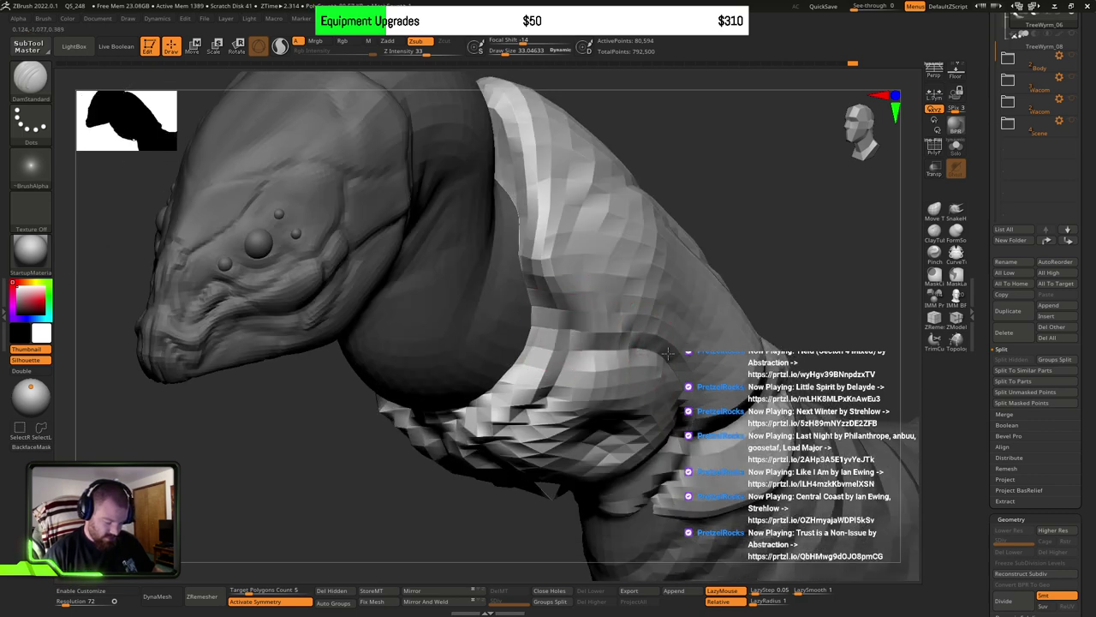
pyautogui.moveTo(692, 317)
pyautogui.mouseDown()
pyautogui.moveTo(648, 355)
pyautogui.moveTo(591, 354)
pyautogui.mouseUp()
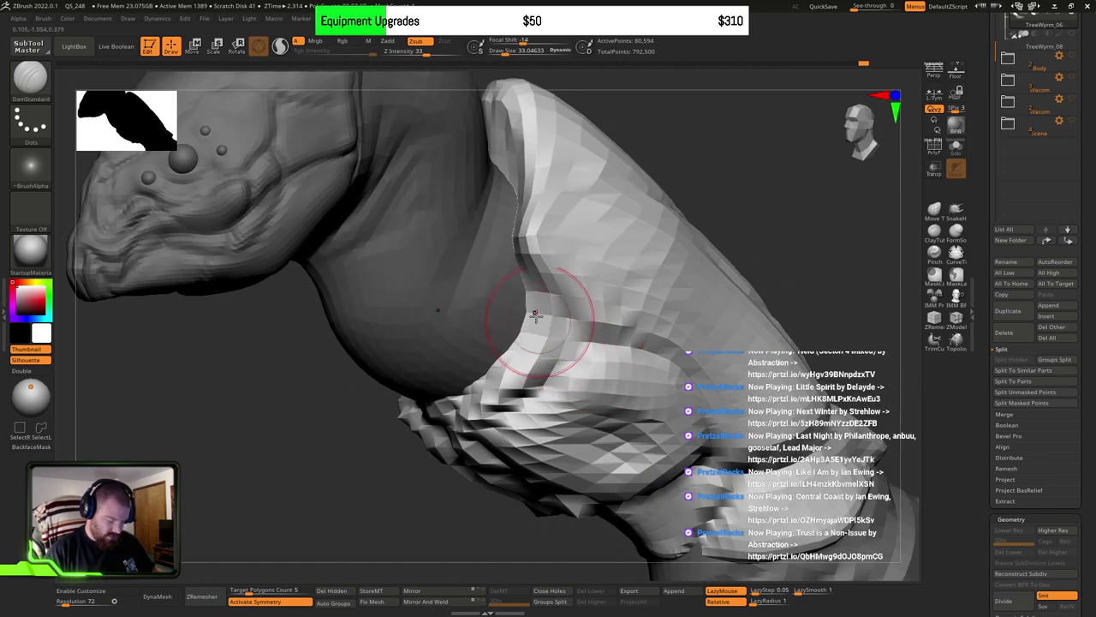
# Step: Carve the creases along the shell's front edge and upper side beside the neck with the DamStandard brush
pyautogui.moveTo(501, 377); pyautogui.dragTo(539, 318)
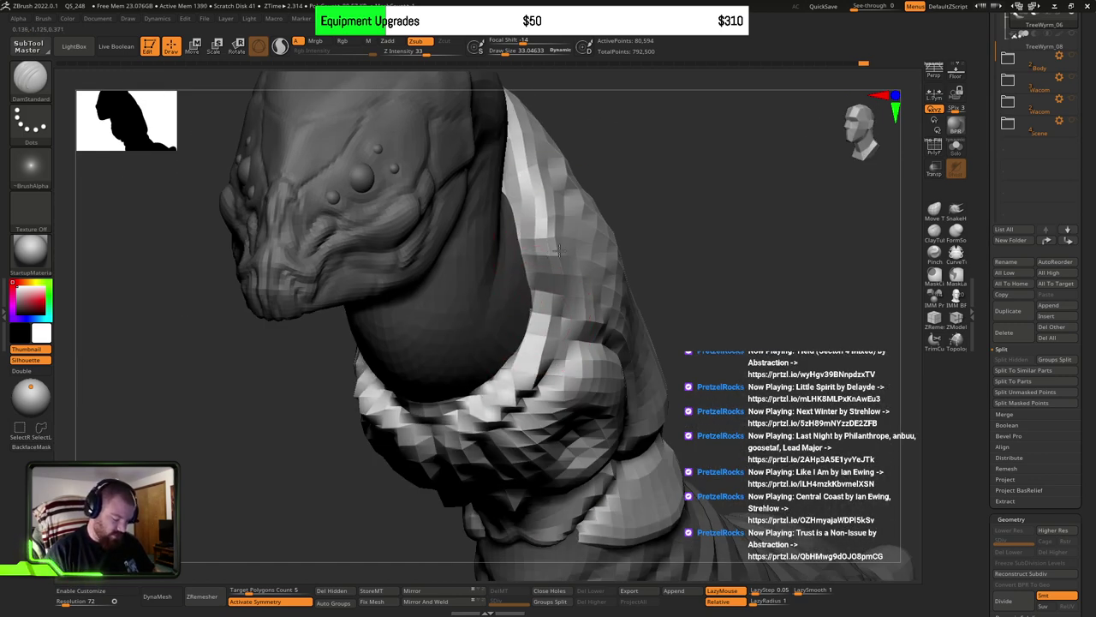
pyautogui.moveTo(534, 202)
pyautogui.mouseDown()
pyautogui.moveTo(549, 225)
pyautogui.moveTo(535, 189)
pyautogui.mouseUp()
pyautogui.moveTo(515, 141); pyautogui.dragTo(535, 175)
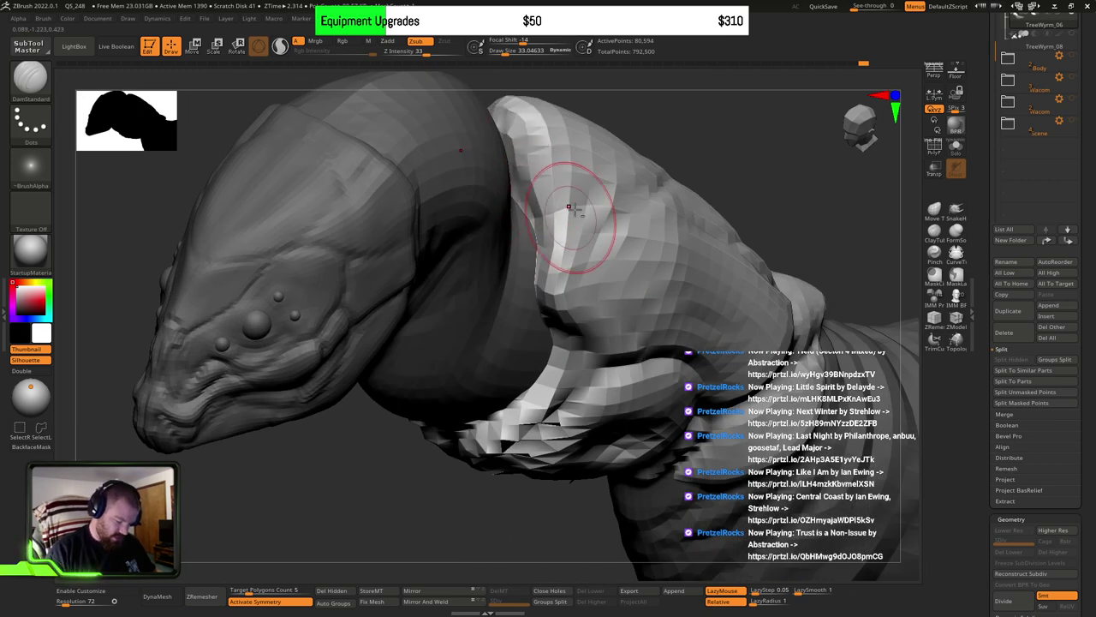
pyautogui.moveTo(573, 218); pyautogui.dragTo(550, 287, button='right')
pyautogui.moveTo(505, 248); pyautogui.dragTo(554, 250, button='right')
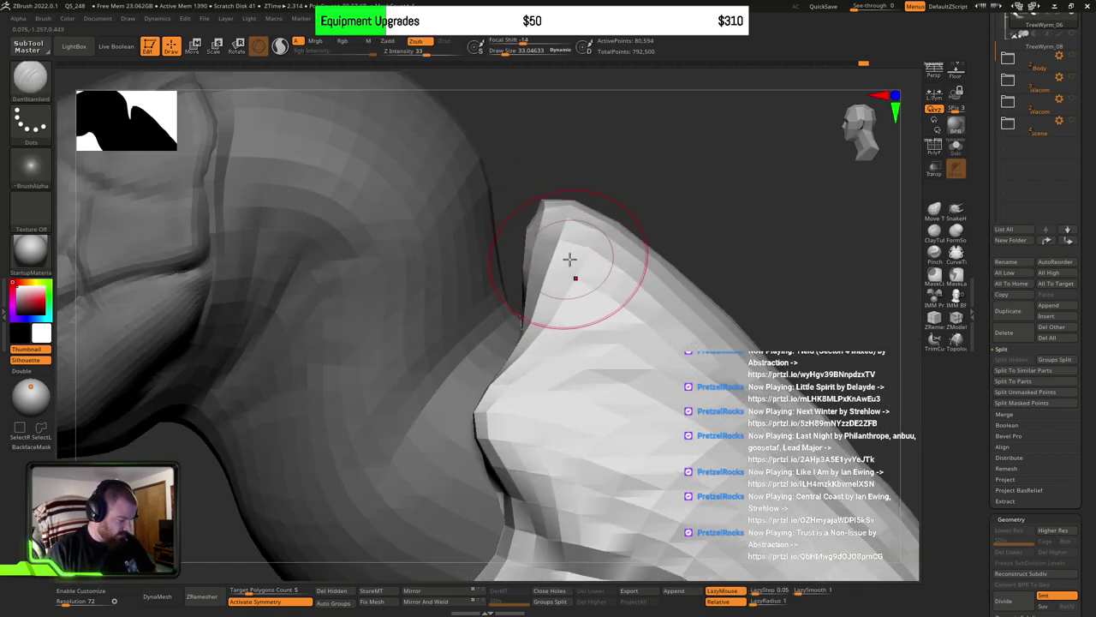
# Step: Reshape the crest's front edge and peak behind the neck with the Move brush at a draw size of about 48
pyautogui.press('b')
pyautogui.press('m')
pyautogui.press('v')
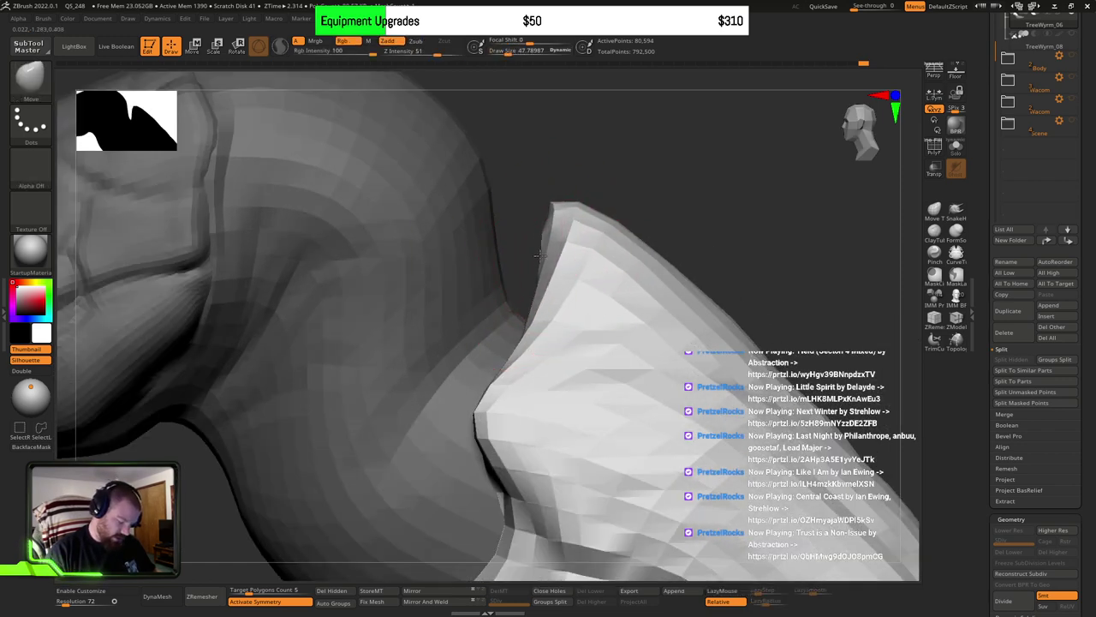
pyautogui.moveTo(546, 288)
pyautogui.keyDown('ctrl'); pyautogui.mouseDown(button='right')
pyautogui.moveTo(612, 368)
pyautogui.moveTo(607, 254)
pyautogui.moveTo(624, 311)
pyautogui.moveTo(738, 338)
pyautogui.moveTo(771, 425)
pyautogui.moveTo(729, 411)
pyautogui.moveTo(795, 370)
pyautogui.moveTo(699, 349)
pyautogui.mouseUp(button='right'); pyautogui.keyUp('ctrl')
pyautogui.moveTo(697, 348)
pyautogui.mouseDown()
pyautogui.moveTo(698, 360)
pyautogui.moveTo(727, 336)
pyautogui.mouseUp()
# Step: Enlarge the draw size to about 94 and adjust the contour of the shell's back and sides
pyautogui.press('s')
pyautogui.moveTo(727, 337); pyautogui.dragTo(719, 332, button='right')
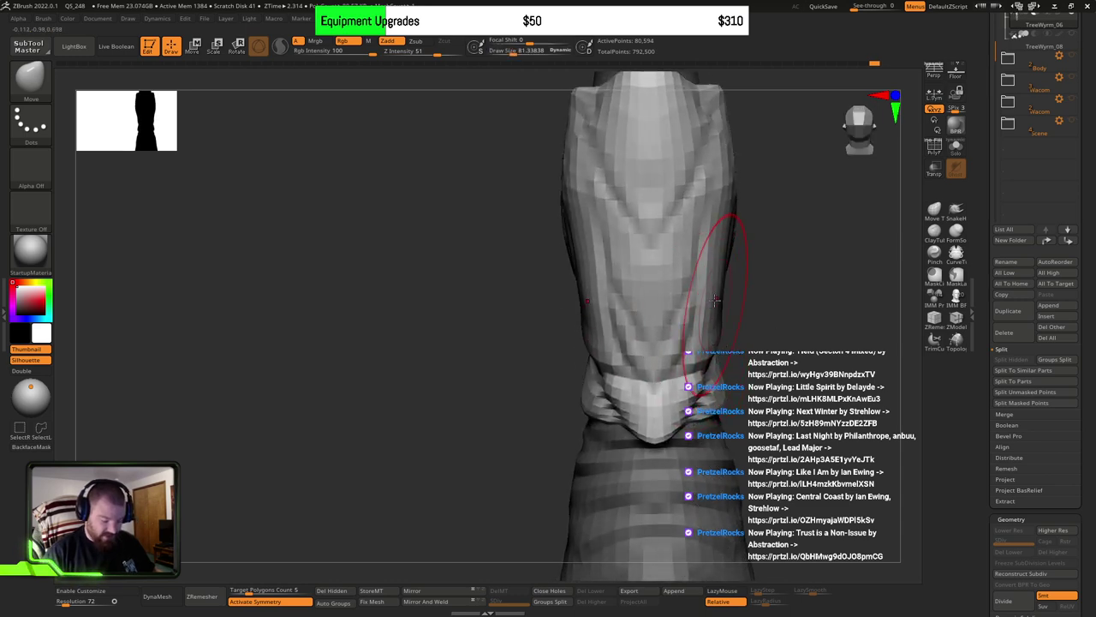
pyautogui.press('s')
pyautogui.moveTo(704, 299); pyautogui.dragTo(707, 296)
pyautogui.moveTo(718, 281)
pyautogui.mouseDown(button='right')
pyautogui.moveTo(716, 330)
pyautogui.moveTo(717, 315)
pyautogui.moveTo(665, 377)
pyautogui.mouseUp(button='right')
pyautogui.press('s')
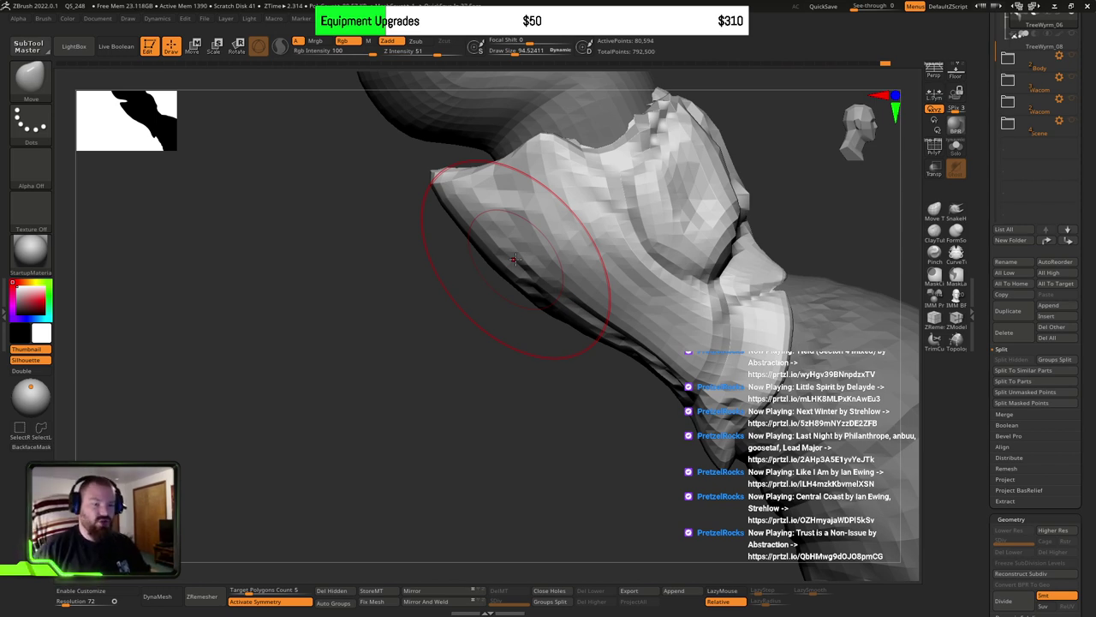
# Step: Reduce the draw size to about 65 and pull the shell's upper front corners outward symmetrically
pyautogui.moveTo(560, 436)
pyautogui.mouseDown()
pyautogui.moveTo(593, 377)
pyautogui.moveTo(766, 254)
pyautogui.moveTo(723, 343)
pyautogui.moveTo(724, 259)
pyautogui.moveTo(709, 295)
pyautogui.mouseUp()
pyautogui.moveTo(648, 313); pyautogui.dragTo(672, 284)
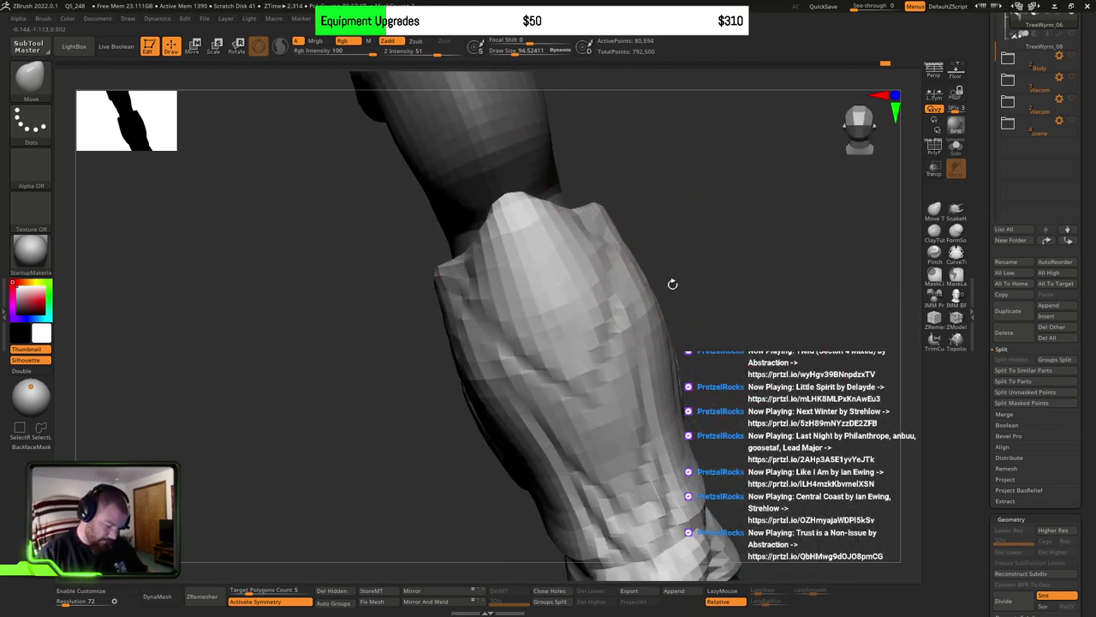
pyautogui.moveTo(626, 247)
pyautogui.mouseDown()
pyautogui.moveTo(636, 260)
pyautogui.moveTo(623, 257)
pyautogui.mouseUp()
pyautogui.press('s')
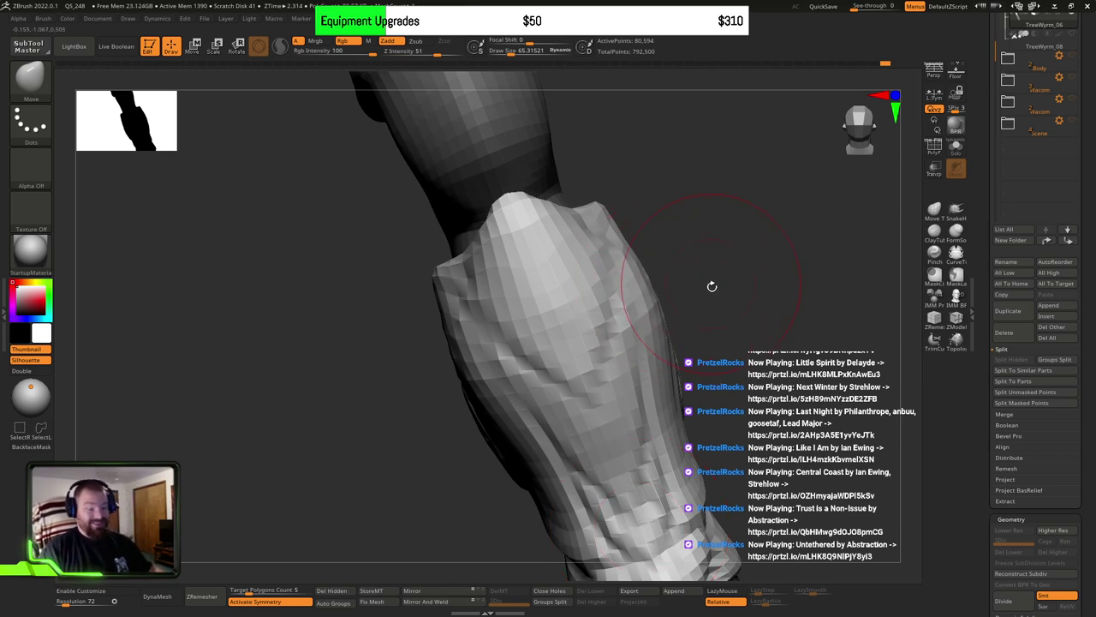
pyautogui.moveTo(711, 286); pyautogui.dragTo(717, 296)
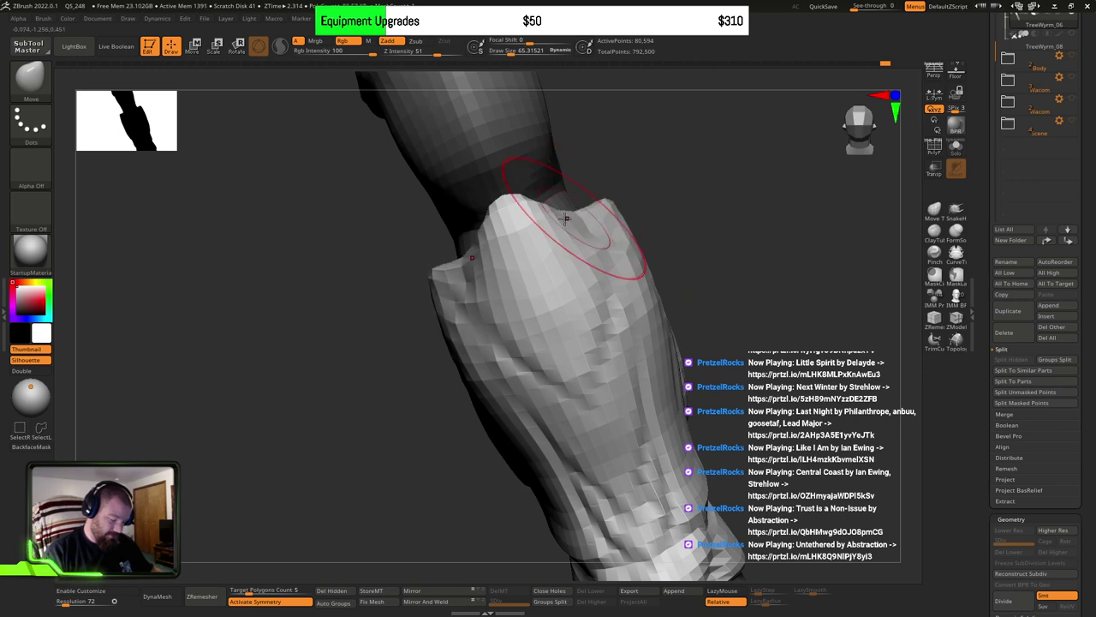
pyautogui.moveTo(656, 249); pyautogui.dragTo(753, 269)
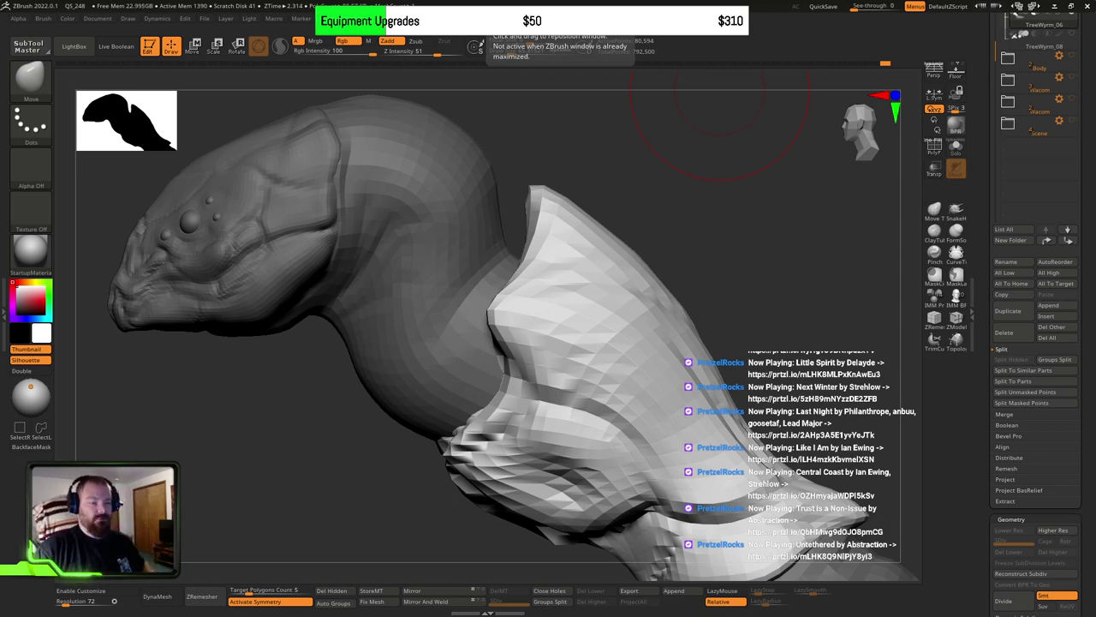
pyautogui.moveTo(741, 294)
pyautogui.mouseDown()
pyautogui.moveTo(757, 277)
pyautogui.moveTo(675, 266)
pyautogui.mouseUp()
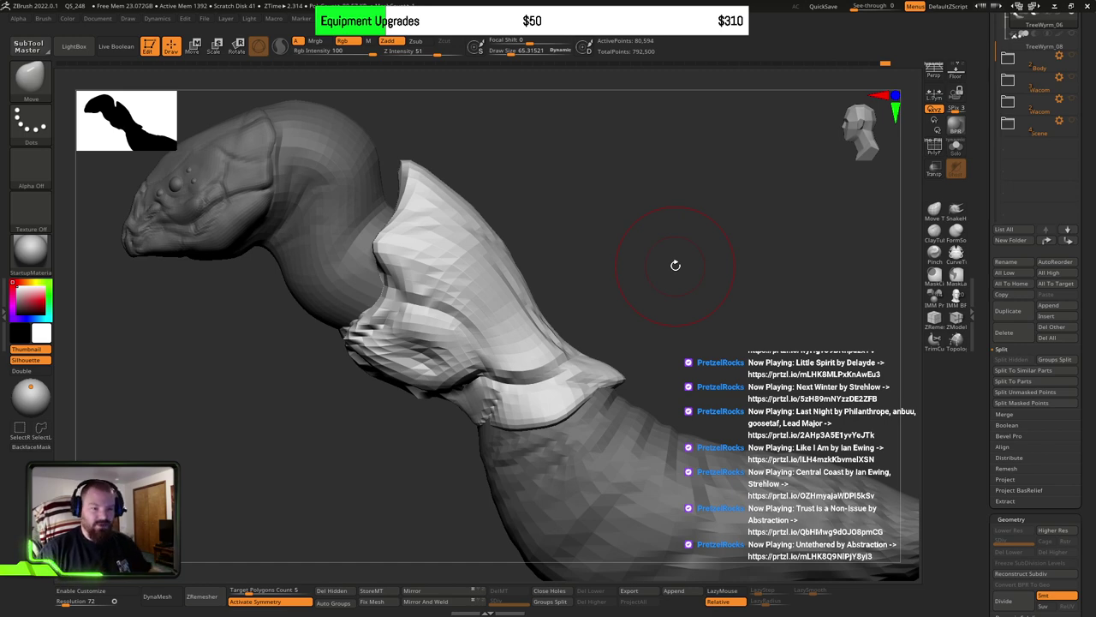
# Step: Reshape the shell's front edge above the lower bulge with the Move brush at a draw size of about 33
pyautogui.moveTo(666, 262)
pyautogui.mouseDown()
pyautogui.moveTo(705, 288)
pyautogui.moveTo(407, 342)
pyautogui.mouseUp()
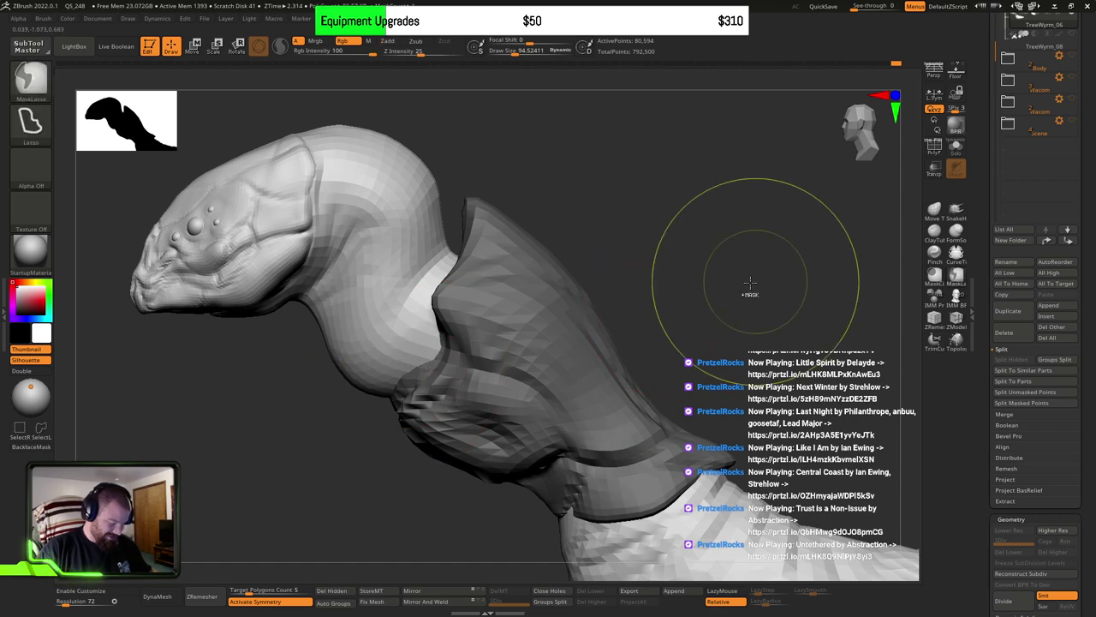
pyautogui.moveTo(722, 271); pyautogui.dragTo(502, 366)
pyautogui.keyDown('ctrl'); pyautogui.moveTo(501, 366); pyautogui.dragTo(514, 377, button='right'); pyautogui.keyUp('ctrl')
pyautogui.moveTo(348, 363); pyautogui.dragTo(355, 351)
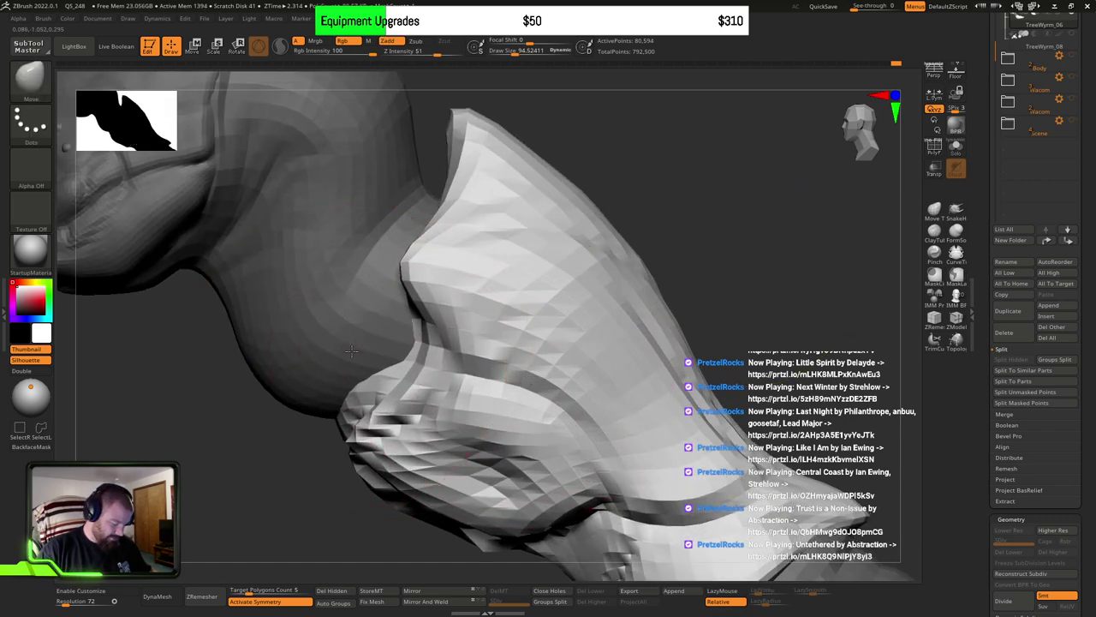
pyautogui.press('s')
pyautogui.moveTo(455, 372); pyautogui.dragTo(386, 370)
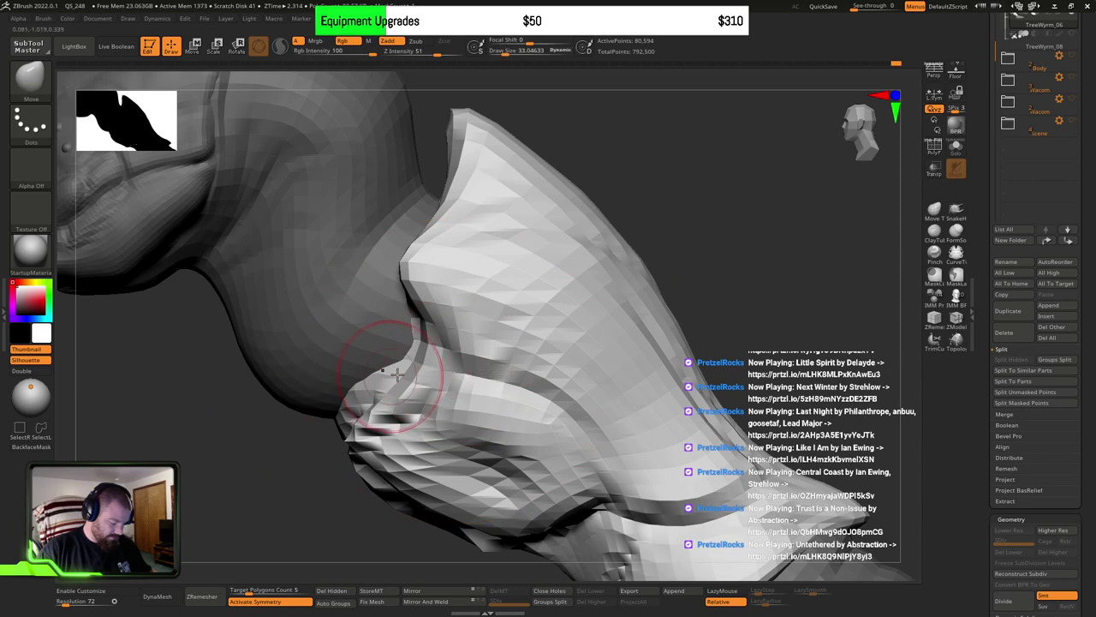
pyautogui.moveTo(386, 370)
pyautogui.mouseDown(button='right')
pyautogui.moveTo(499, 357)
pyautogui.moveTo(403, 364)
pyautogui.moveTo(462, 351)
pyautogui.moveTo(485, 371)
pyautogui.moveTo(673, 326)
pyautogui.moveTo(646, 276)
pyautogui.mouseUp(button='right')
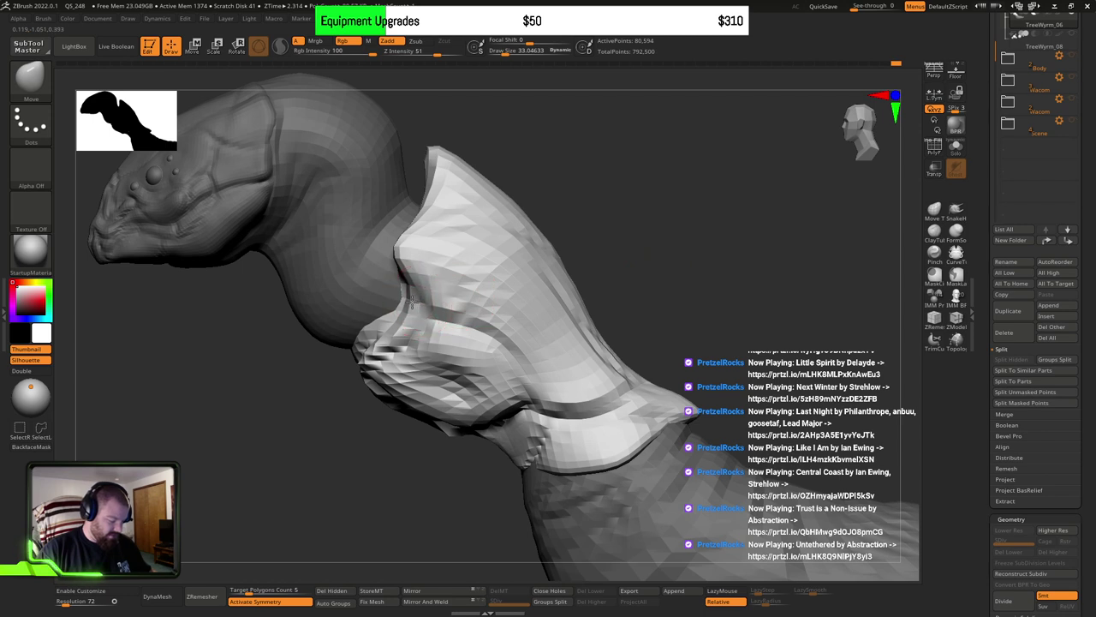
# Step: Enlarge the draw size to about 77 and adjust the shell's front edge where the side crease meets it
pyautogui.press('s')
pyautogui.moveTo(421, 310); pyautogui.dragTo(411, 295)
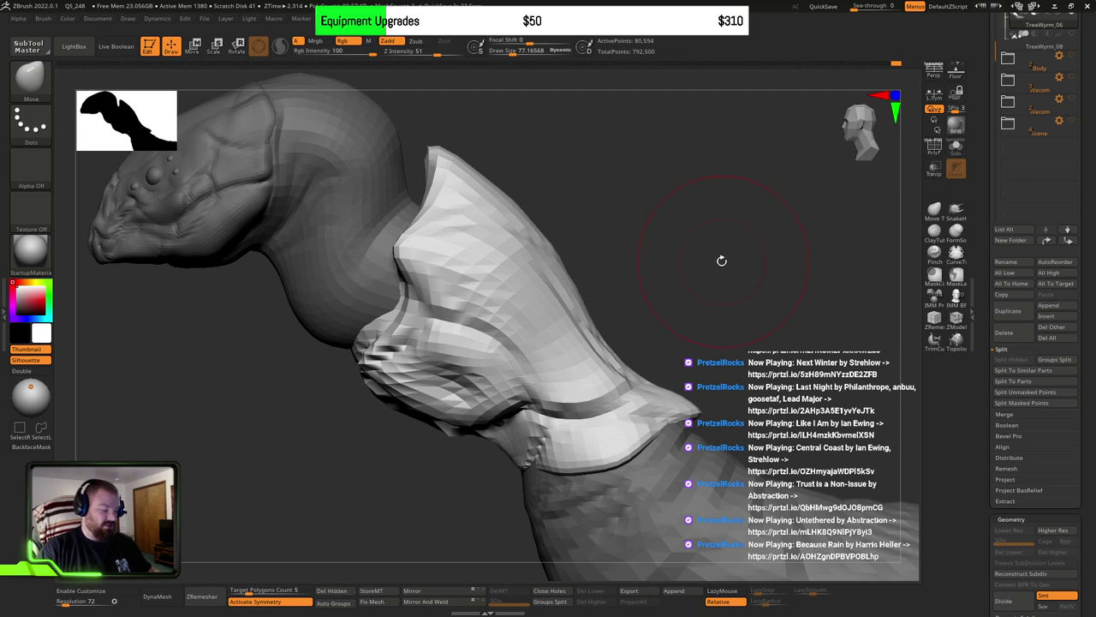
pyautogui.moveTo(722, 259)
pyautogui.mouseDown()
pyautogui.moveTo(699, 290)
pyautogui.moveTo(733, 257)
pyautogui.moveTo(681, 246)
pyautogui.moveTo(704, 271)
pyautogui.moveTo(648, 272)
pyautogui.moveTo(685, 292)
pyautogui.moveTo(715, 280)
pyautogui.moveTo(708, 329)
pyautogui.moveTo(747, 342)
pyautogui.moveTo(749, 309)
pyautogui.moveTo(732, 386)
pyautogui.moveTo(788, 245)
pyautogui.moveTo(719, 296)
pyautogui.moveTo(758, 296)
pyautogui.moveTo(710, 274)
pyautogui.moveTo(733, 271)
pyautogui.moveTo(604, 266)
pyautogui.moveTo(705, 286)
pyautogui.moveTo(628, 269)
pyautogui.moveTo(711, 303)
pyautogui.moveTo(690, 300)
pyautogui.mouseUp()
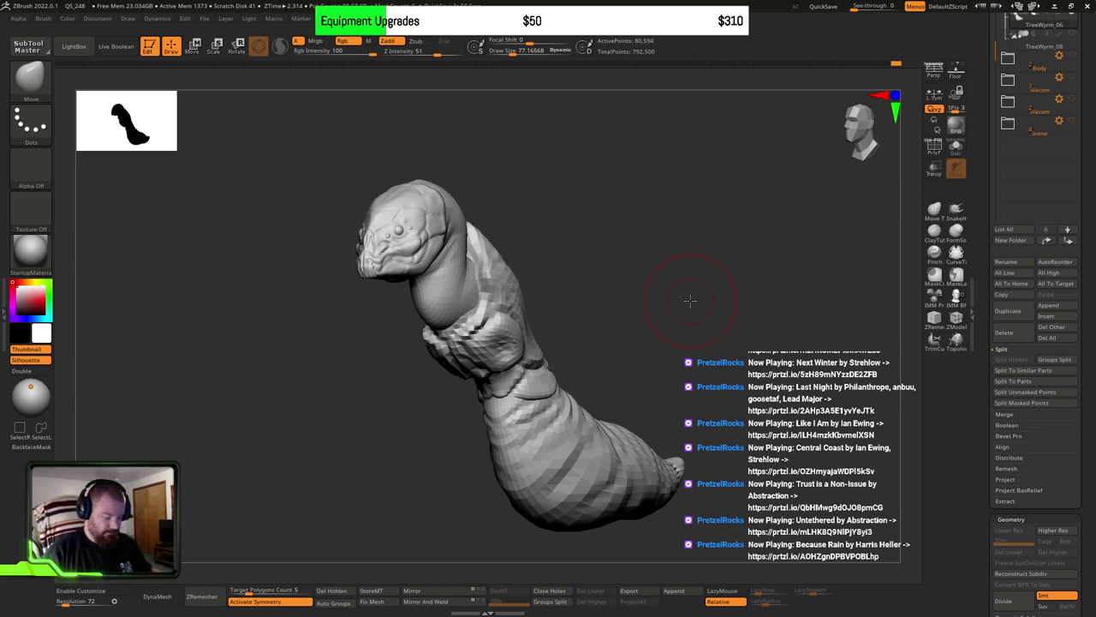
pyautogui.moveTo(692, 318); pyautogui.dragTo(650, 340)
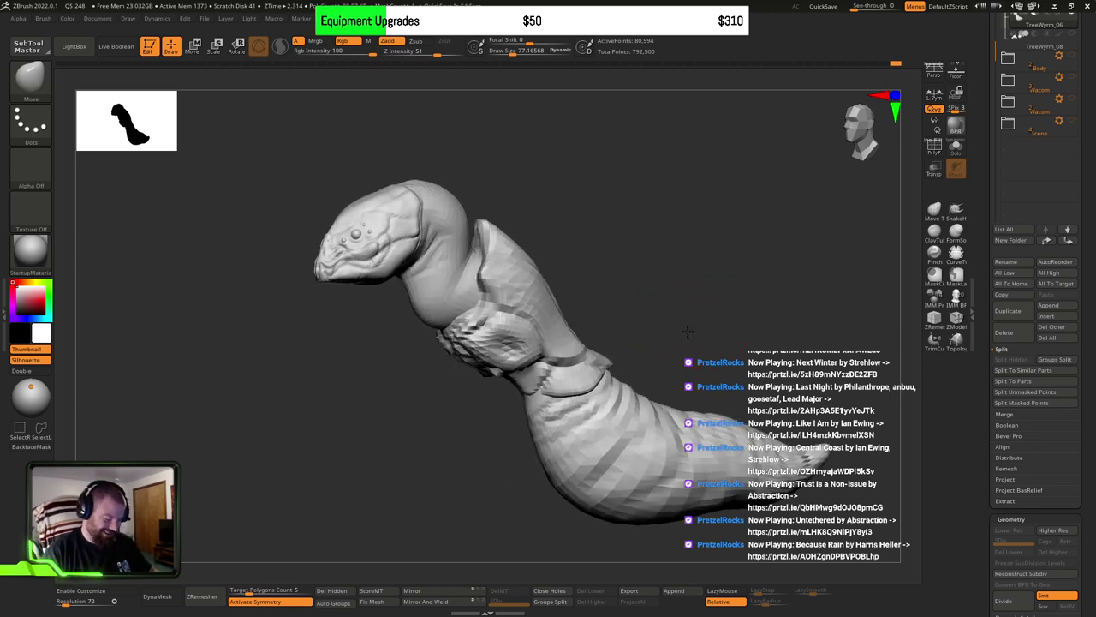
pyautogui.moveTo(501, 319)
pyautogui.mouseDown(button='right')
pyautogui.moveTo(541, 348)
pyautogui.moveTo(528, 391)
pyautogui.moveTo(588, 368)
pyautogui.moveTo(654, 413)
pyautogui.mouseUp(button='right')
# Step: Isolate the shell and reshape the folds on its underside below the neck at a draw size of about 90
pyautogui.keyDown('ctrl'); pyautogui.click(746, 378); pyautogui.keyUp('ctrl')
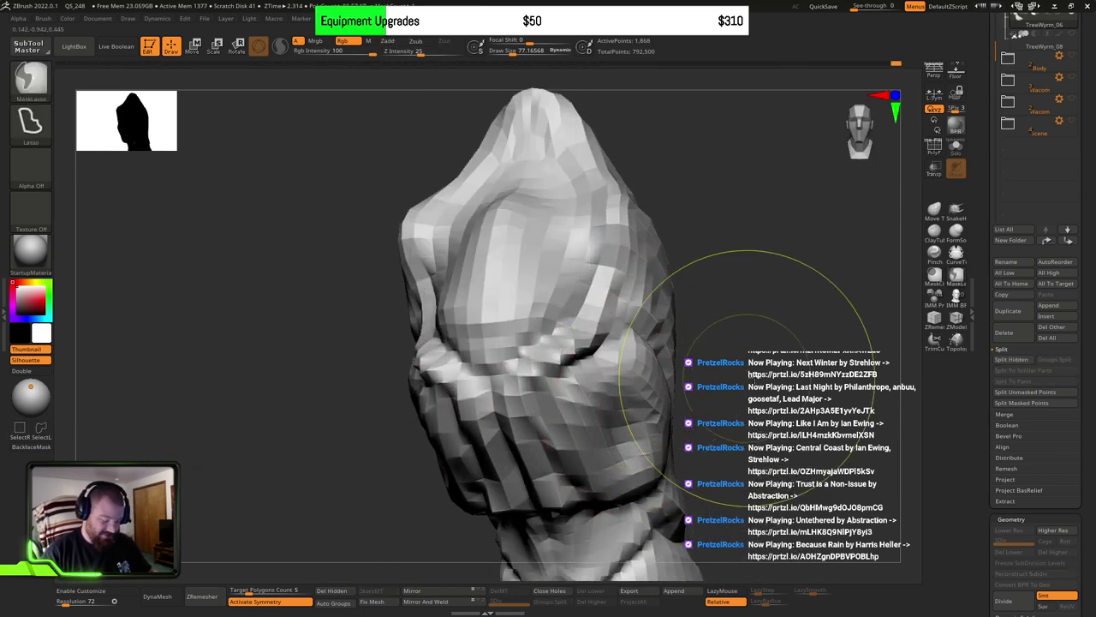
pyautogui.keyDown('ctrl'); pyautogui.click(781, 388); pyautogui.keyUp('ctrl')
pyautogui.moveTo(762, 377)
pyautogui.keyDown('ctrl'); pyautogui.mouseDown(button='right')
pyautogui.moveTo(680, 331)
pyautogui.moveTo(644, 402)
pyautogui.moveTo(618, 385)
pyautogui.moveTo(597, 406)
pyautogui.mouseUp(button='right'); pyautogui.keyUp('ctrl')
pyautogui.keyDown('ctrl'); pyautogui.click(803, 310); pyautogui.keyUp('ctrl')
pyautogui.press('s')
pyautogui.moveTo(597, 407); pyautogui.dragTo(606, 408)
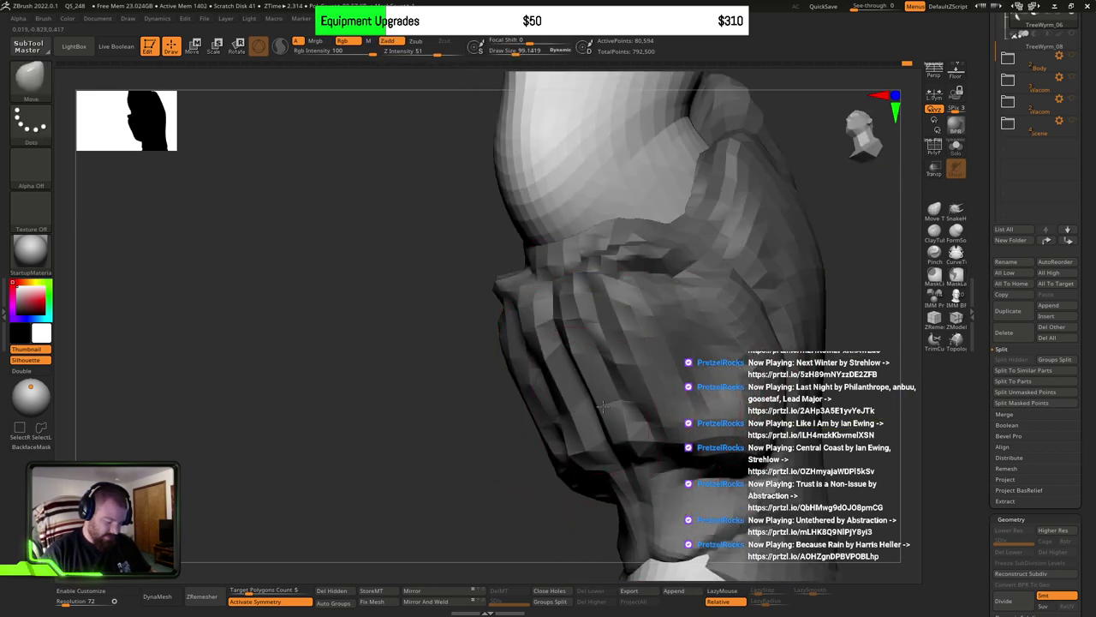
# Step: Carve lengthwise creases across the shell's side with the DamStandard brush at a draw size of about 33
pyautogui.moveTo(659, 371)
pyautogui.mouseDown(button='right')
pyautogui.moveTo(692, 363)
pyautogui.moveTo(694, 379)
pyautogui.moveTo(718, 370)
pyautogui.moveTo(741, 382)
pyautogui.moveTo(784, 330)
pyautogui.moveTo(671, 345)
pyautogui.moveTo(782, 336)
pyautogui.moveTo(746, 334)
pyautogui.mouseUp(button='right')
pyautogui.moveTo(666, 379); pyautogui.dragTo(646, 392, button='right')
pyautogui.press('s')
pyautogui.moveTo(645, 394); pyautogui.dragTo(609, 399)
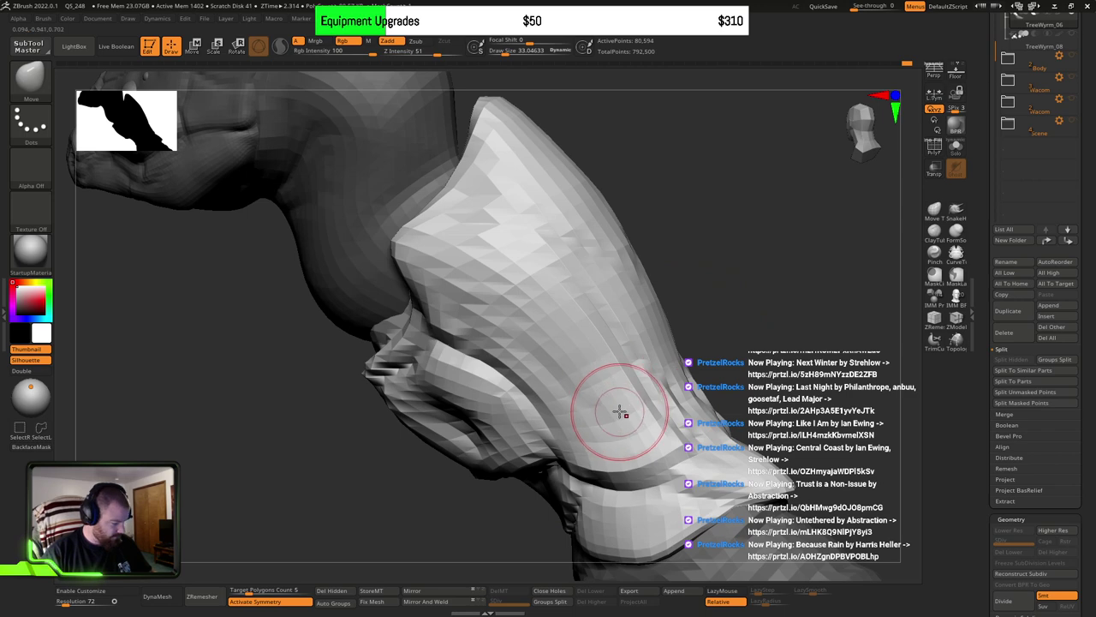
pyautogui.press('b')
pyautogui.press('d')
pyautogui.press('s')
pyautogui.moveTo(624, 416); pyautogui.dragTo(617, 416, button='right')
pyautogui.moveTo(480, 349); pyautogui.dragTo(588, 406)
pyautogui.moveTo(503, 351)
pyautogui.mouseDown()
pyautogui.moveTo(593, 406)
pyautogui.moveTo(643, 411)
pyautogui.mouseUp()
pyautogui.moveTo(666, 396); pyautogui.dragTo(582, 382, button='right')
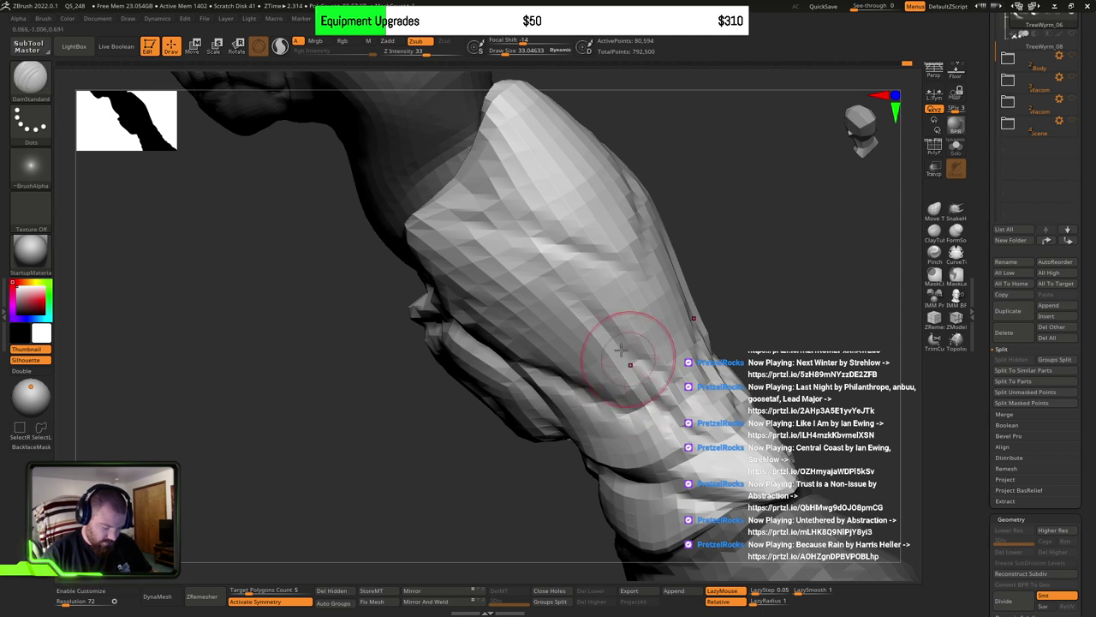
# Step: Smooth the new creases on the shell's side toward the rear rim
pyautogui.keyDown('shift'); pyautogui.moveTo(584, 390); pyautogui.dragTo(666, 409); pyautogui.keyUp('shift')
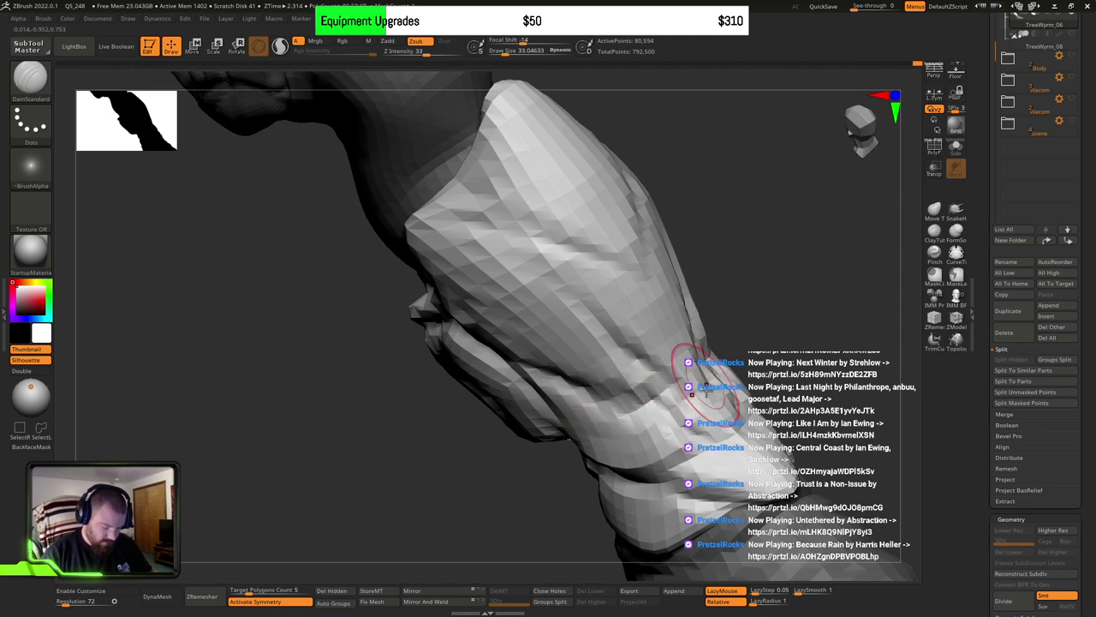
pyautogui.moveTo(692, 360)
pyautogui.mouseDown(button='right')
pyautogui.moveTo(704, 399)
pyautogui.moveTo(631, 343)
pyautogui.mouseUp(button='right')
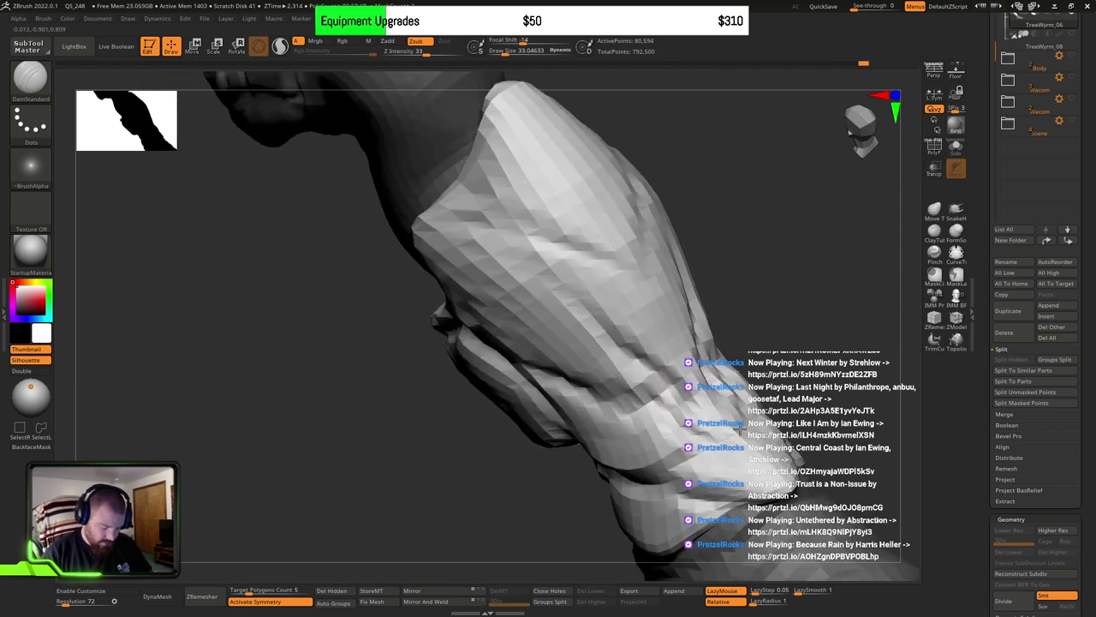
pyautogui.moveTo(730, 429); pyautogui.dragTo(694, 364, button='right')
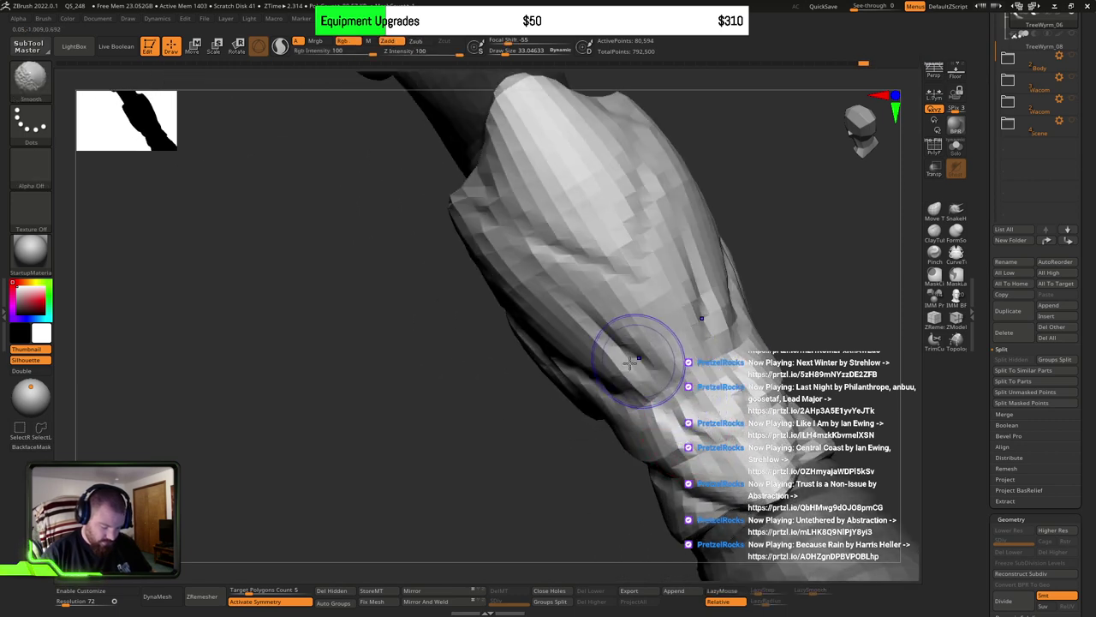
# Step: Nudge the surface on the shell's rear side near the rim with the Move brush
pyautogui.press('b')
pyautogui.press('m')
pyautogui.press('v')
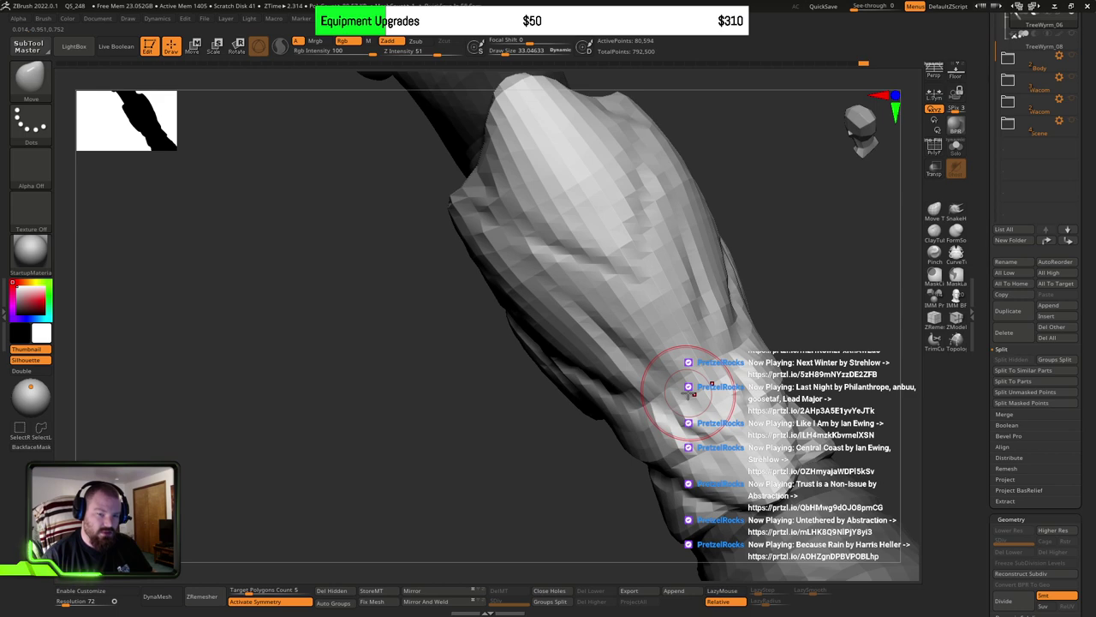
pyautogui.moveTo(791, 299); pyautogui.dragTo(776, 293)
pyautogui.moveTo(776, 293)
pyautogui.mouseDown(button='right')
pyautogui.moveTo(766, 330)
pyautogui.moveTo(737, 359)
pyautogui.moveTo(606, 381)
pyautogui.moveTo(591, 398)
pyautogui.moveTo(648, 399)
pyautogui.moveTo(658, 394)
pyautogui.moveTo(568, 392)
pyautogui.mouseUp(button='right')
# Step: Deepen the side creases and carve new ones from the shell's front corner toward the rear with the DamStandard brush
pyautogui.press('b')
pyautogui.press('d')
pyautogui.press('s')
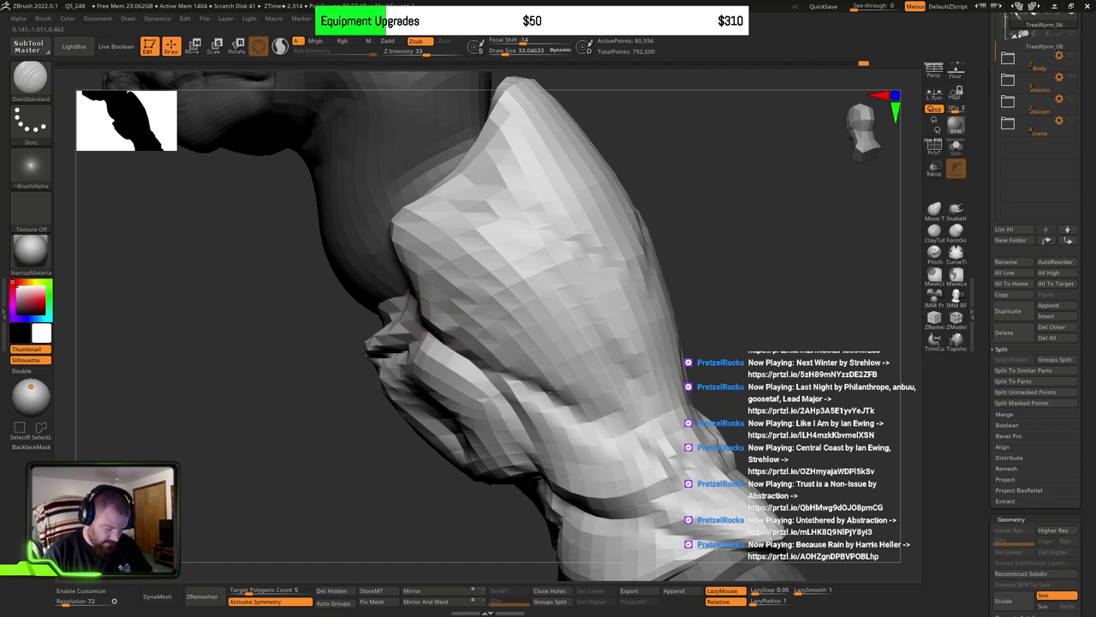
pyautogui.moveTo(660, 428); pyautogui.dragTo(607, 416, button='right')
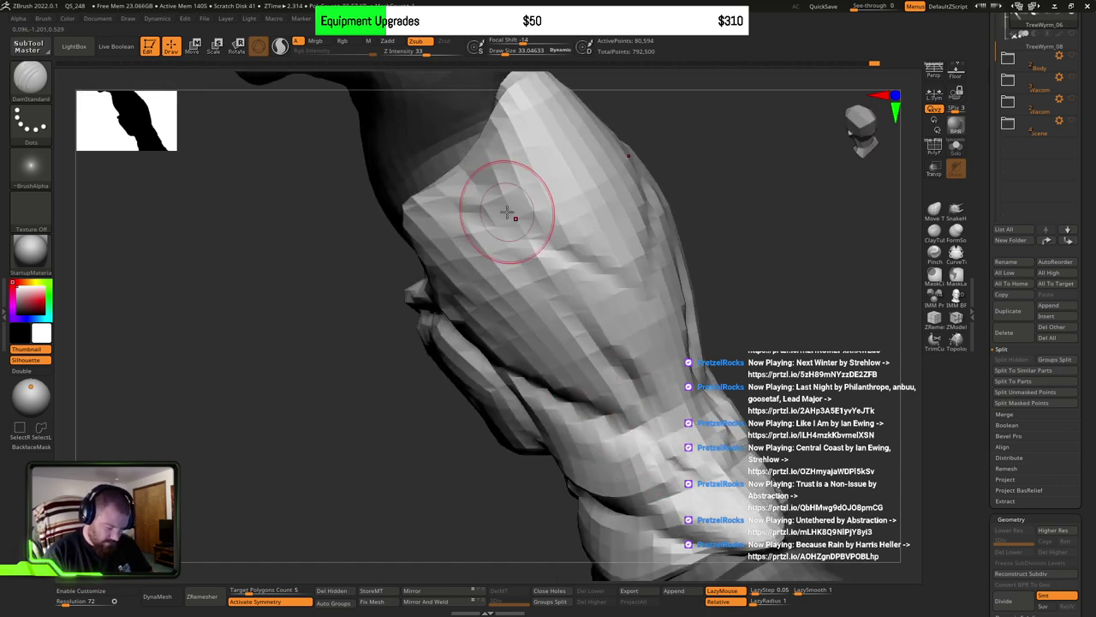
pyautogui.moveTo(506, 203)
pyautogui.mouseDown(button='right')
pyautogui.moveTo(579, 305)
pyautogui.moveTo(620, 391)
pyautogui.mouseUp(button='right')
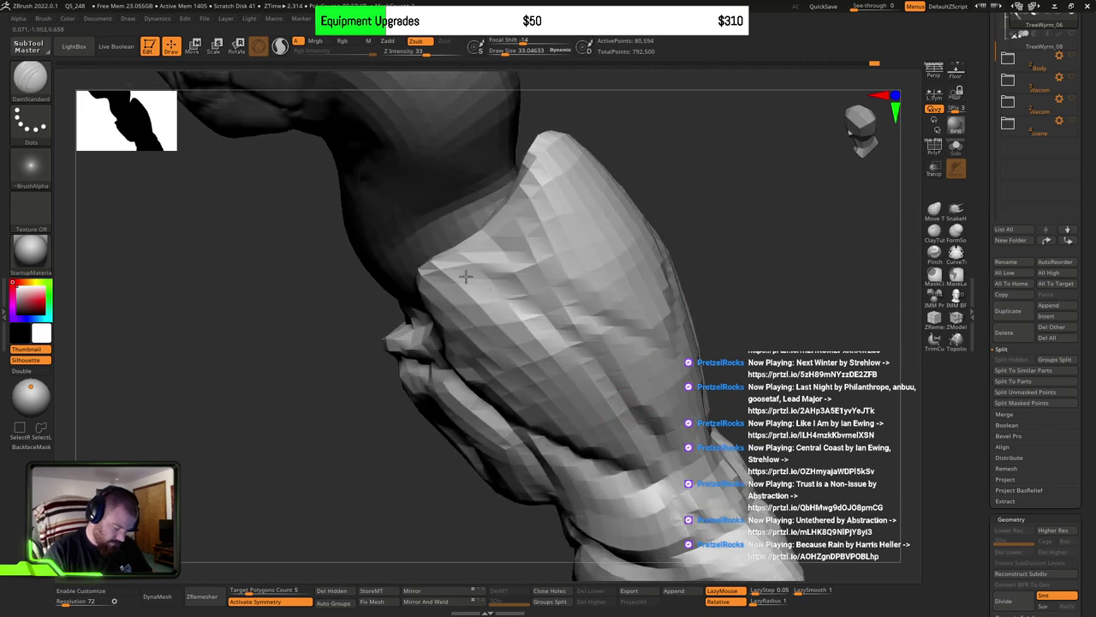
pyautogui.moveTo(480, 295); pyautogui.dragTo(563, 329, button='right')
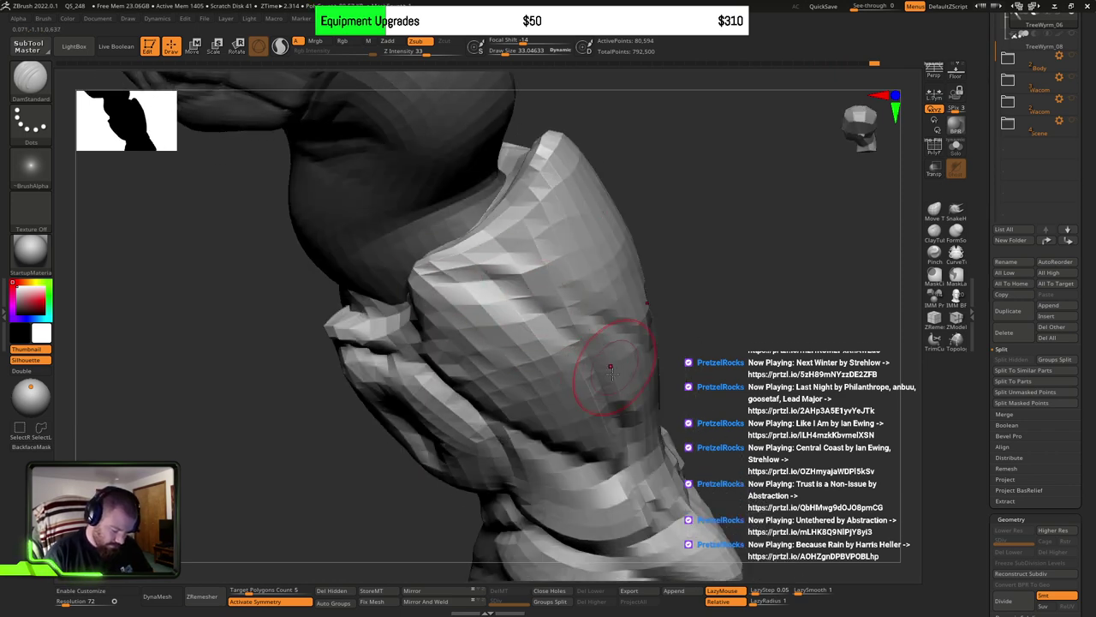
pyautogui.moveTo(610, 370); pyautogui.dragTo(571, 328, button='right')
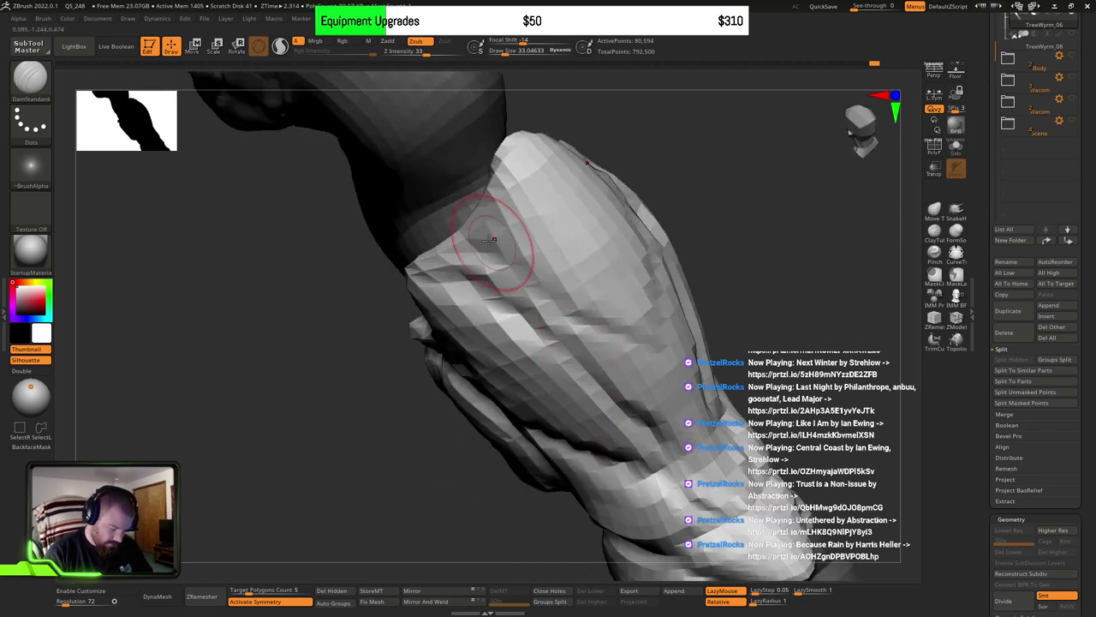
pyautogui.moveTo(661, 347)
pyautogui.mouseDown(button='right')
pyautogui.moveTo(591, 343)
pyautogui.moveTo(629, 384)
pyautogui.moveTo(641, 411)
pyautogui.moveTo(632, 428)
pyautogui.moveTo(575, 408)
pyautogui.moveTo(650, 389)
pyautogui.moveTo(642, 372)
pyautogui.moveTo(738, 387)
pyautogui.moveTo(680, 420)
pyautogui.moveTo(616, 401)
pyautogui.moveTo(649, 416)
pyautogui.moveTo(634, 362)
pyautogui.moveTo(644, 361)
pyautogui.mouseUp(button='right')
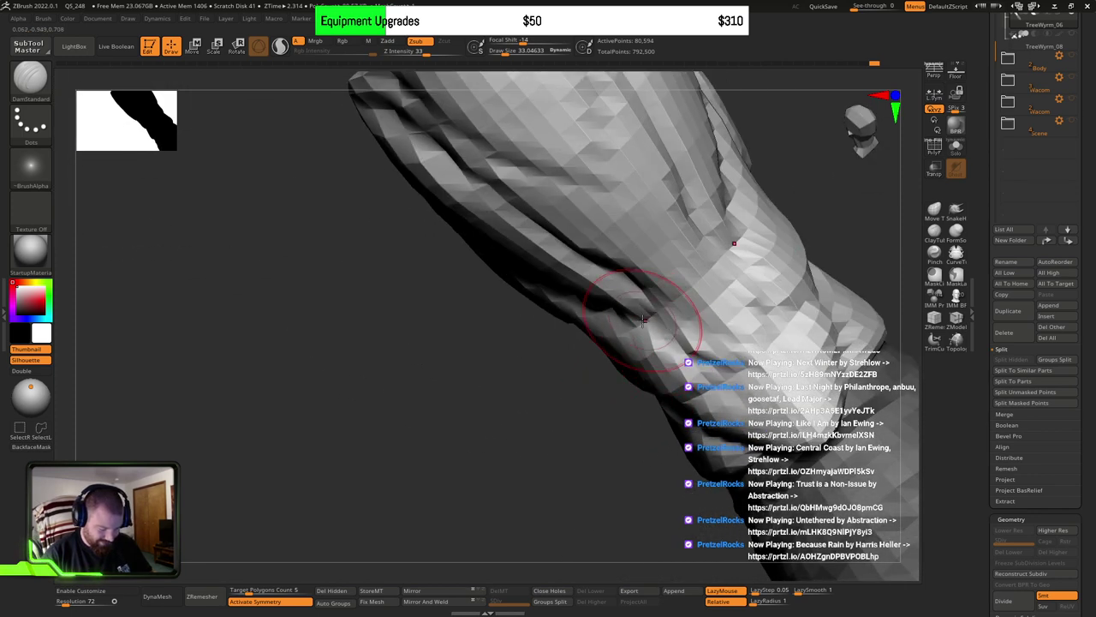
# Step: Reshape the fold on the shell's lower side ahead of the rear rim with the Move brush at a draw size of about 42
pyautogui.press('b')
pyautogui.press('m')
pyautogui.press('v')
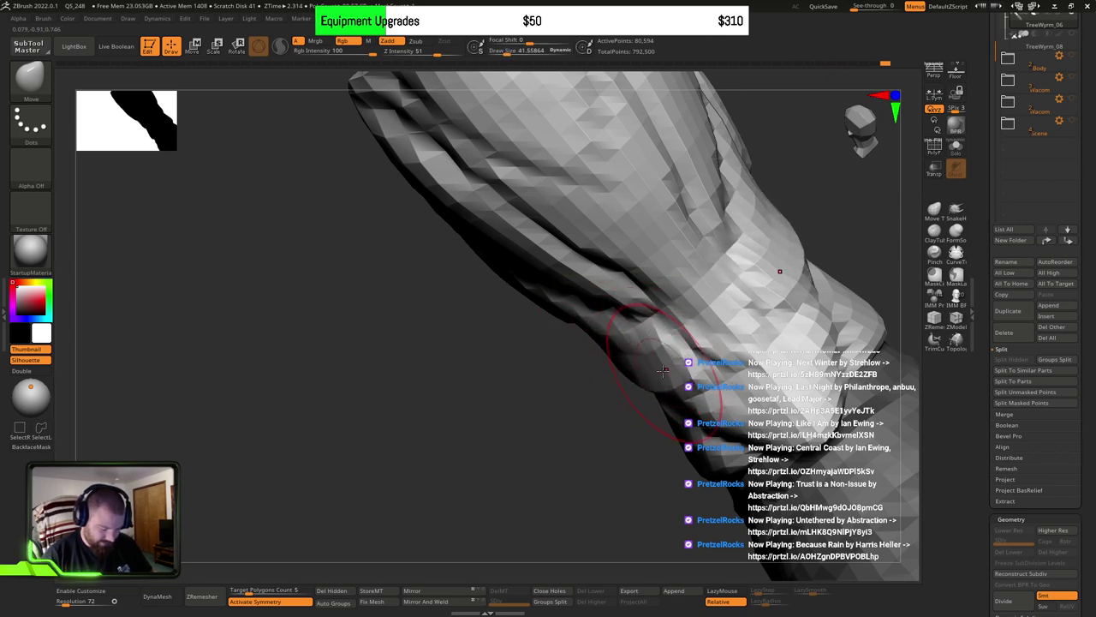
pyautogui.moveTo(664, 370)
pyautogui.mouseDown()
pyautogui.moveTo(658, 352)
pyautogui.moveTo(735, 341)
pyautogui.moveTo(697, 291)
pyautogui.mouseUp()
# Step: Reduce the draw size to about 21 and refine the small folds where the shell's side meets the rear rim
pyautogui.press('s')
pyautogui.press('s')
pyautogui.press('s')
pyautogui.moveTo(693, 286)
pyautogui.mouseDown(button='right')
pyautogui.moveTo(727, 354)
pyautogui.moveTo(692, 385)
pyautogui.moveTo(661, 367)
pyautogui.moveTo(700, 344)
pyautogui.moveTo(674, 335)
pyautogui.mouseUp(button='right')
pyautogui.moveTo(657, 380)
pyautogui.mouseDown(button='right')
pyautogui.moveTo(707, 382)
pyautogui.moveTo(681, 390)
pyautogui.moveTo(680, 443)
pyautogui.mouseUp(button='right')
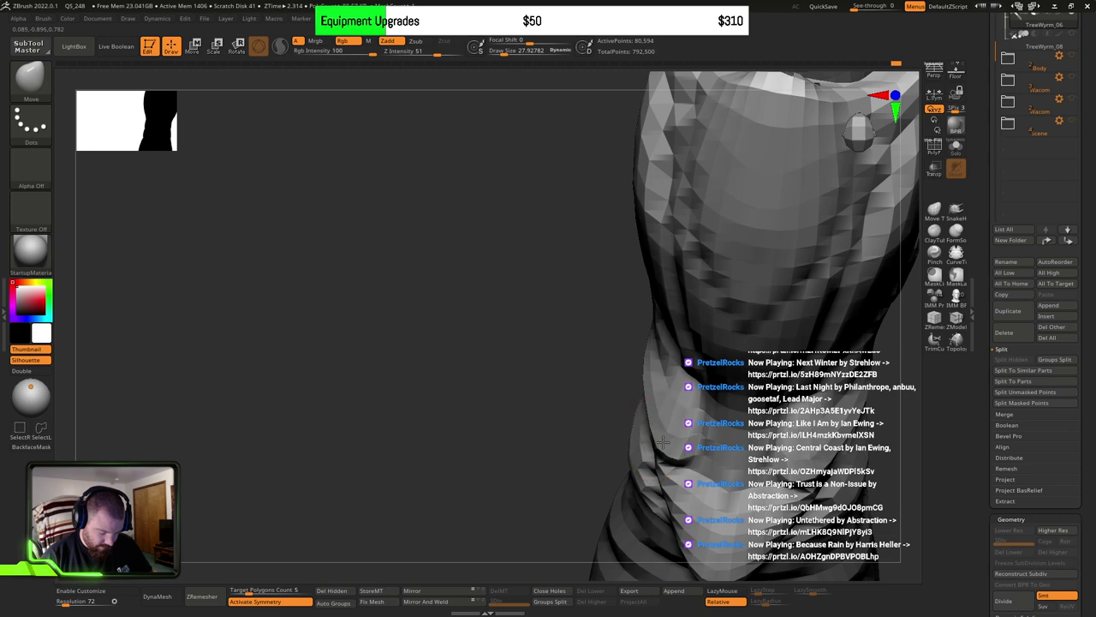
pyautogui.moveTo(683, 465)
pyautogui.mouseDown(button='right')
pyautogui.moveTo(724, 430)
pyautogui.moveTo(713, 398)
pyautogui.moveTo(732, 403)
pyautogui.moveTo(733, 454)
pyautogui.mouseUp(button='right')
pyautogui.press(']')
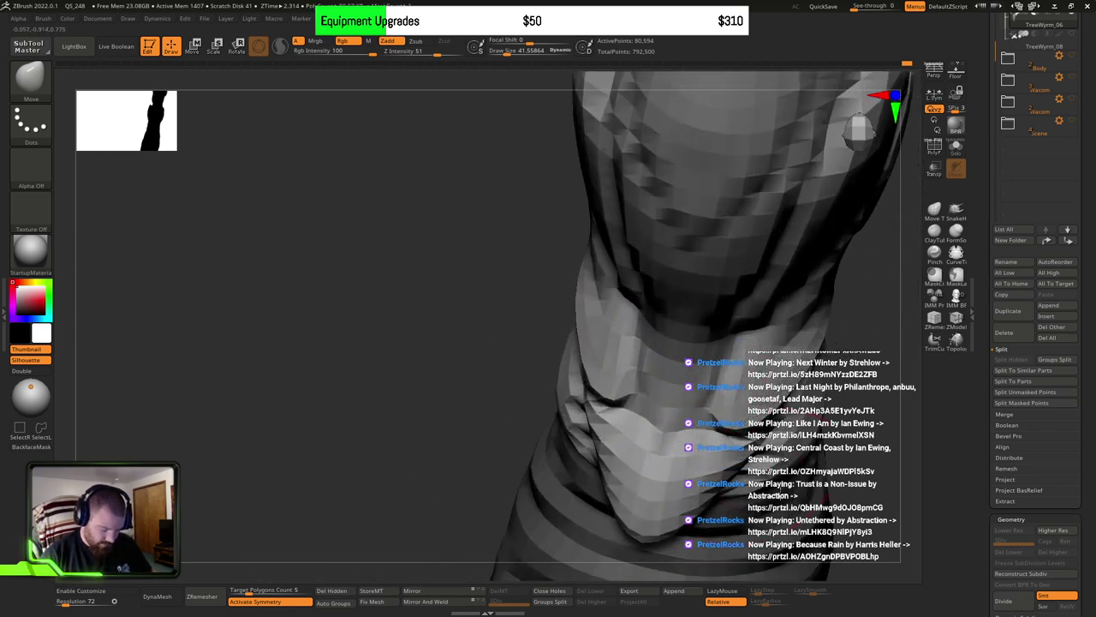
pyautogui.press('[')
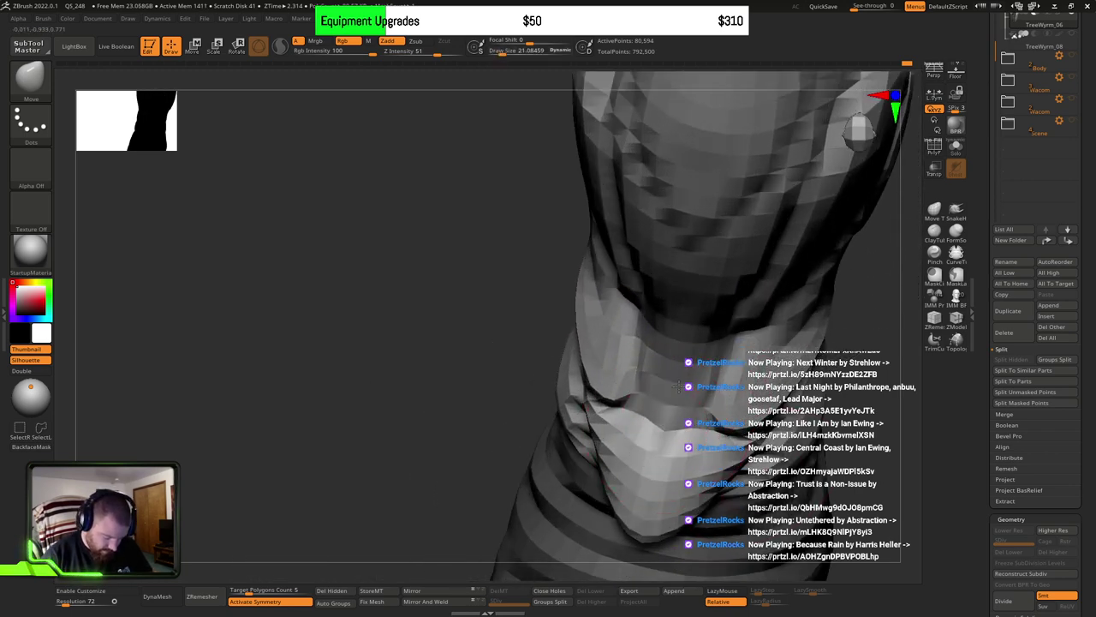
# Step: Smooth the faceted surface of the collar segment between the creature's thorax and abdomen
pyautogui.moveTo(711, 378); pyautogui.dragTo(696, 366, button='right')
pyautogui.press('shift')
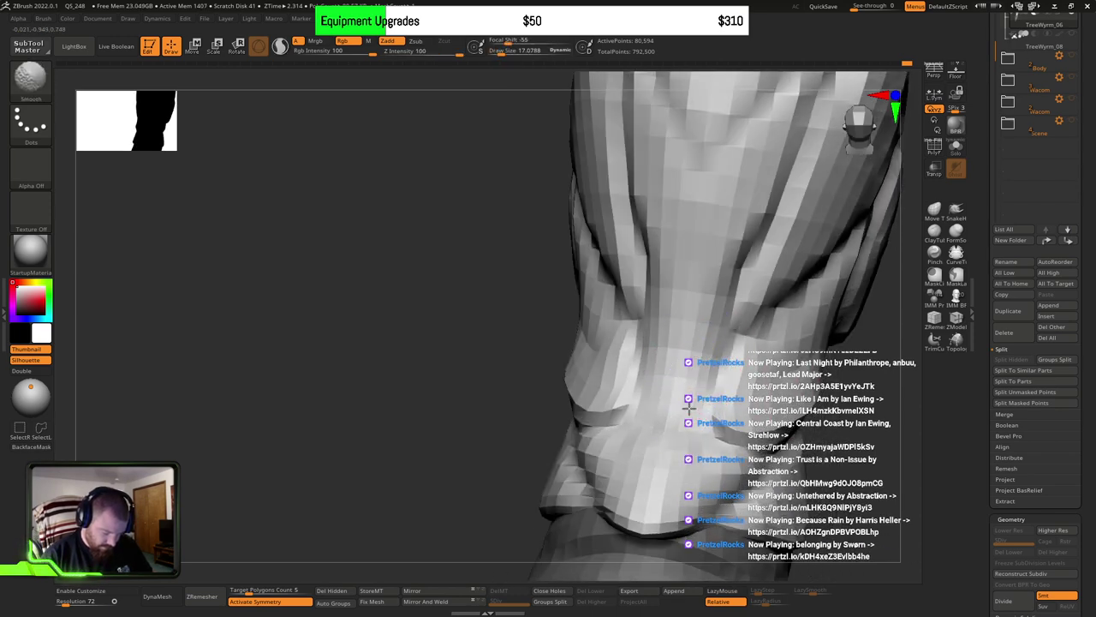
pyautogui.moveTo(689, 409)
pyautogui.mouseDown(button='right')
pyautogui.moveTo(700, 396)
pyautogui.moveTo(688, 384)
pyautogui.mouseUp(button='right')
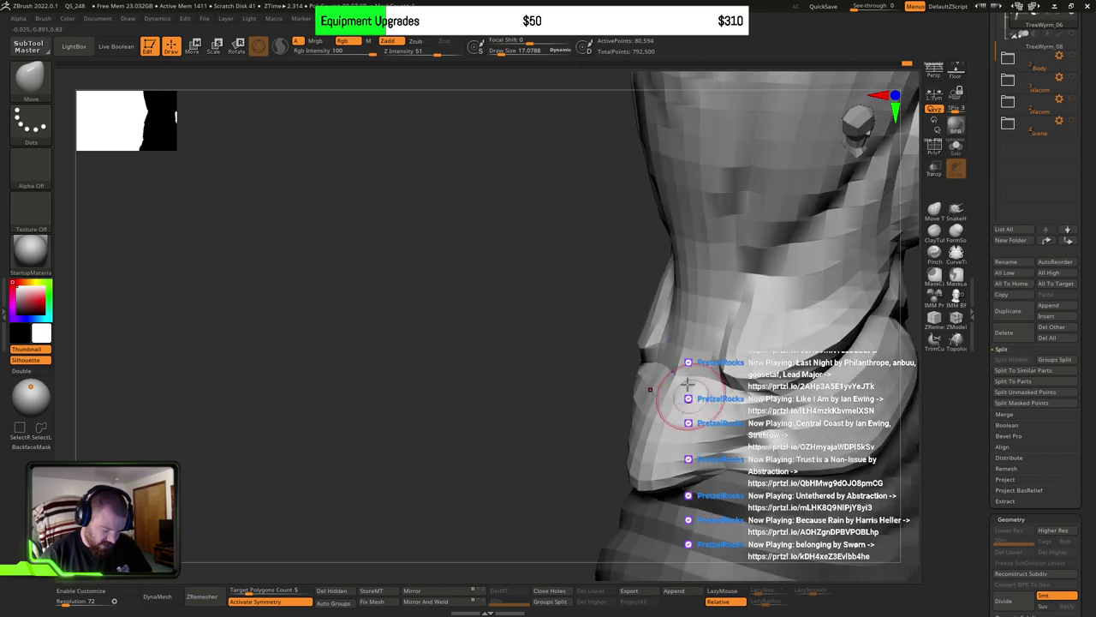
pyautogui.press('shift')
pyautogui.keyDown('shift'); pyautogui.moveTo(669, 459); pyautogui.dragTo(722, 426); pyautogui.keyUp('shift')
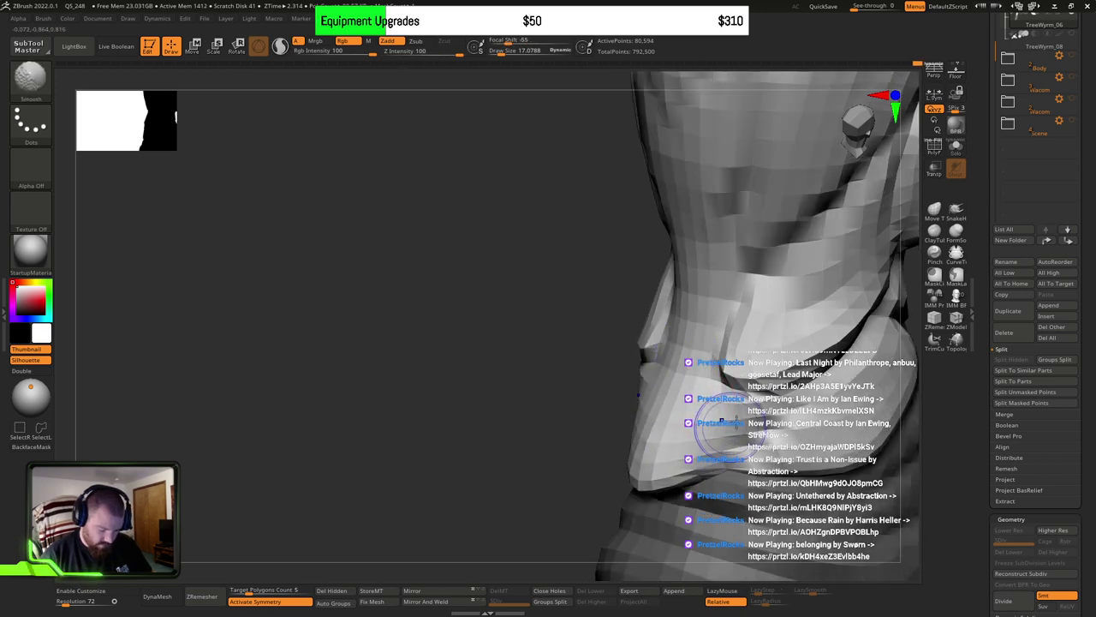
pyautogui.moveTo(754, 420)
pyautogui.mouseDown(button='right')
pyautogui.moveTo(785, 416)
pyautogui.moveTo(746, 451)
pyautogui.moveTo(739, 347)
pyautogui.moveTo(744, 408)
pyautogui.moveTo(710, 411)
pyautogui.moveTo(674, 459)
pyautogui.mouseUp(button='right')
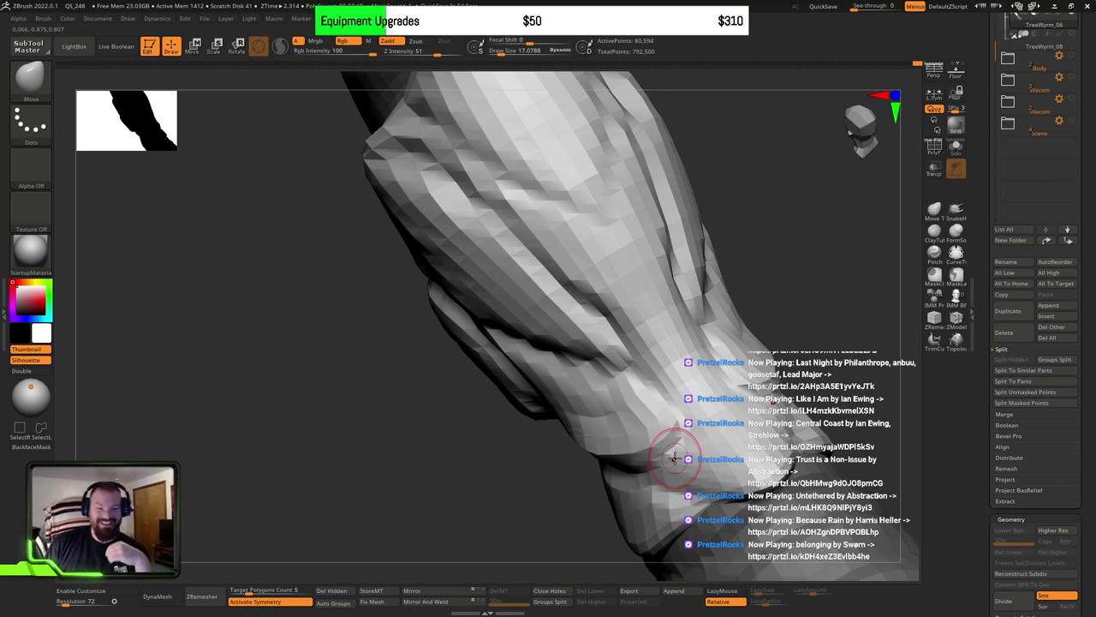
# Step: Lasso-mask the upper thorax shell and set the Move brush's draw size to about 65 for adjusting the collar area
pyautogui.moveTo(674, 459)
pyautogui.mouseDown(button='right')
pyautogui.moveTo(808, 293)
pyautogui.moveTo(767, 321)
pyautogui.moveTo(724, 314)
pyautogui.moveTo(582, 411)
pyautogui.moveTo(545, 416)
pyautogui.moveTo(528, 371)
pyautogui.moveTo(536, 405)
pyautogui.moveTo(734, 280)
pyautogui.moveTo(675, 233)
pyautogui.mouseUp(button='right')
pyautogui.moveTo(495, 137)
pyautogui.keyDown('ctrl'); pyautogui.mouseDown()
pyautogui.moveTo(321, 257)
pyautogui.moveTo(404, 380)
pyautogui.moveTo(443, 389)
pyautogui.moveTo(531, 342)
pyautogui.moveTo(609, 223)
pyautogui.mouseUp(); pyautogui.keyUp('ctrl')
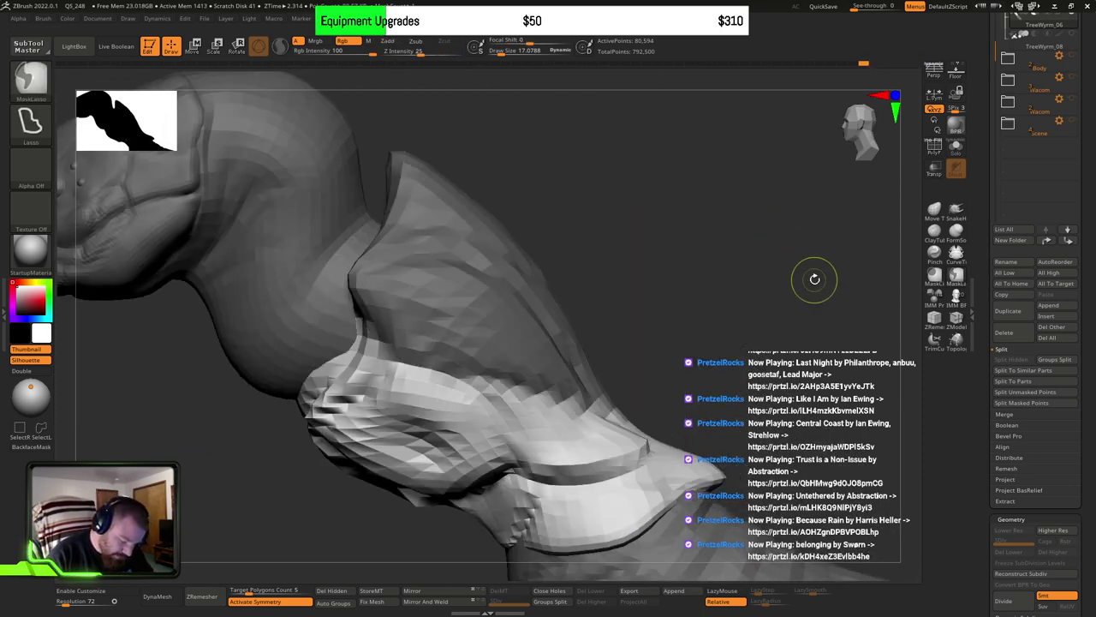
pyautogui.moveTo(814, 279)
pyautogui.mouseDown(button='right')
pyautogui.moveTo(558, 384)
pyautogui.moveTo(519, 215)
pyautogui.mouseUp(button='right')
pyautogui.moveTo(604, 159)
pyautogui.keyDown('ctrl'); pyautogui.mouseDown()
pyautogui.moveTo(418, 159)
pyautogui.moveTo(424, 370)
pyautogui.moveTo(518, 514)
pyautogui.moveTo(342, 548)
pyautogui.moveTo(388, 199)
pyautogui.moveTo(409, 193)
pyautogui.mouseUp(); pyautogui.keyUp('ctrl')
pyautogui.moveTo(410, 192); pyautogui.dragTo(583, 418, button='right')
pyautogui.moveTo(558, 370); pyautogui.dragTo(536, 393, button='right')
pyautogui.press('s')
pyautogui.moveTo(537, 393); pyautogui.dragTo(546, 393)
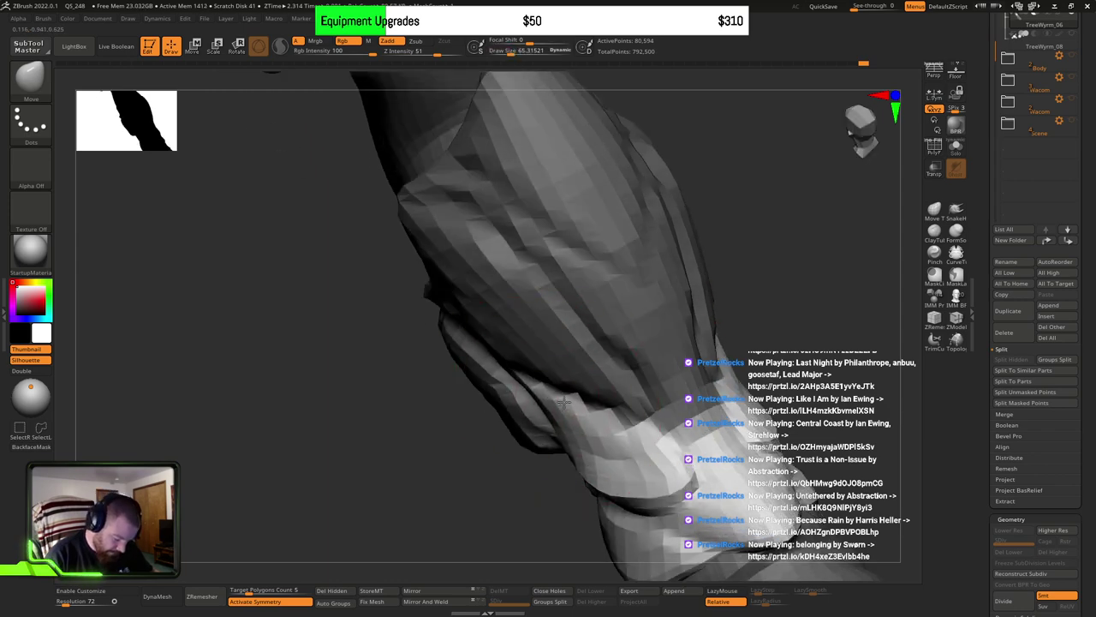
pyautogui.moveTo(600, 394)
pyautogui.mouseDown(button='right')
pyautogui.moveTo(613, 339)
pyautogui.moveTo(563, 318)
pyautogui.moveTo(685, 364)
pyautogui.moveTo(725, 342)
pyautogui.moveTo(781, 362)
pyautogui.moveTo(704, 373)
pyautogui.moveTo(651, 368)
pyautogui.moveTo(663, 345)
pyautogui.moveTo(801, 327)
pyautogui.moveTo(754, 308)
pyautogui.moveTo(728, 360)
pyautogui.moveTo(749, 450)
pyautogui.moveTo(677, 445)
pyautogui.moveTo(710, 482)
pyautogui.moveTo(710, 469)
pyautogui.mouseUp(button='right')
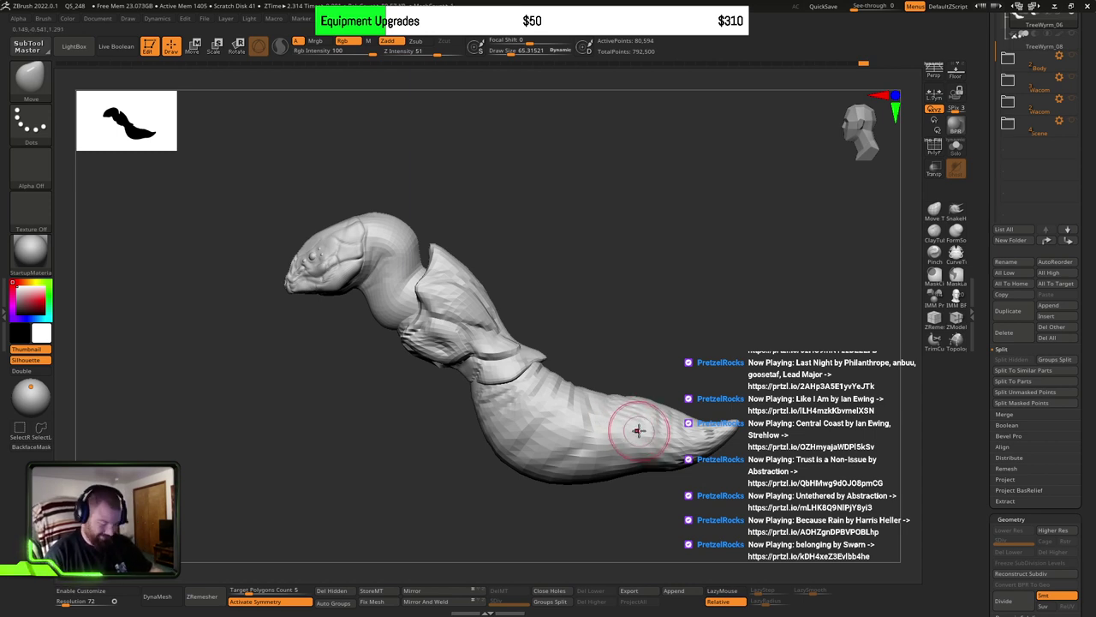
# Step: Reshape the rear half of the abdomen with the Move brush, using draw sizes of about 175, 114 and 140
pyautogui.press('s')
pyautogui.moveTo(639, 430); pyautogui.dragTo(663, 431)
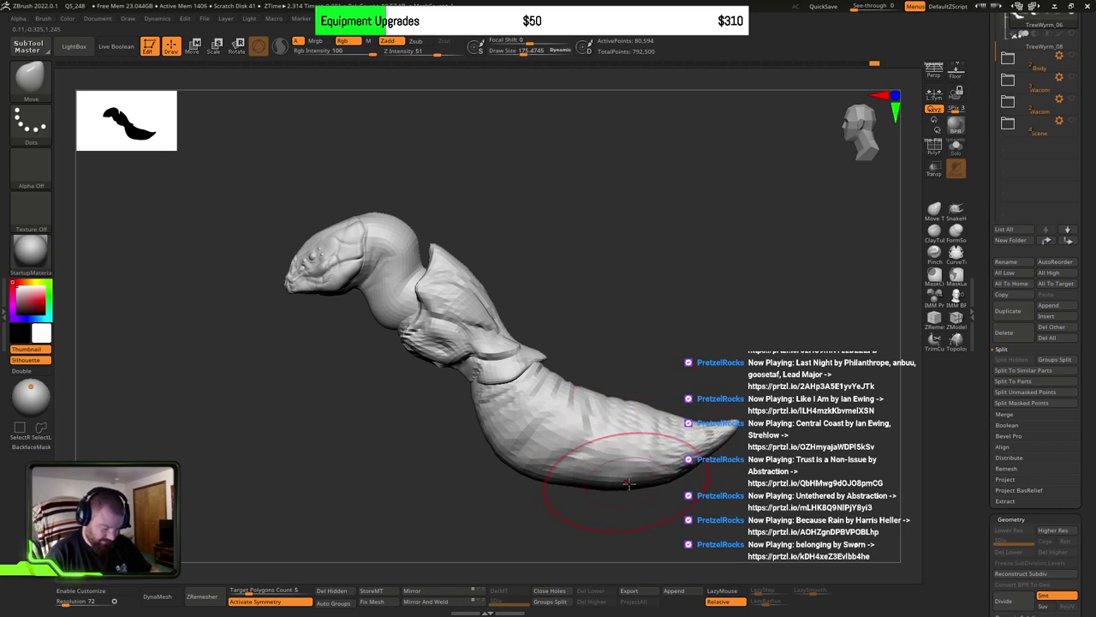
pyautogui.press('s')
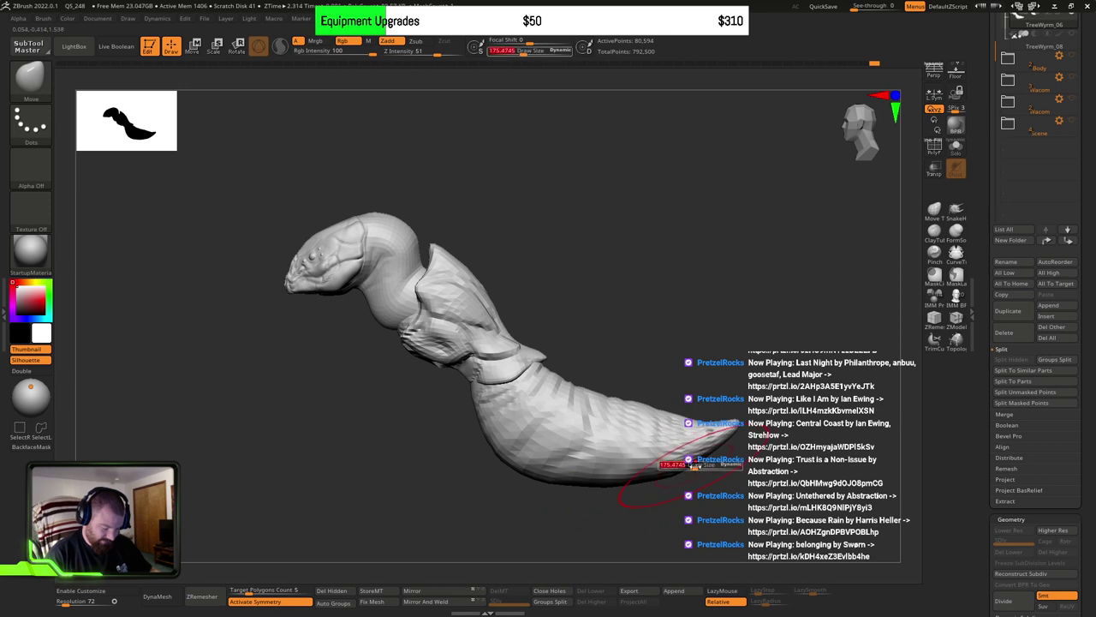
pyautogui.moveTo(695, 465); pyautogui.dragTo(683, 465)
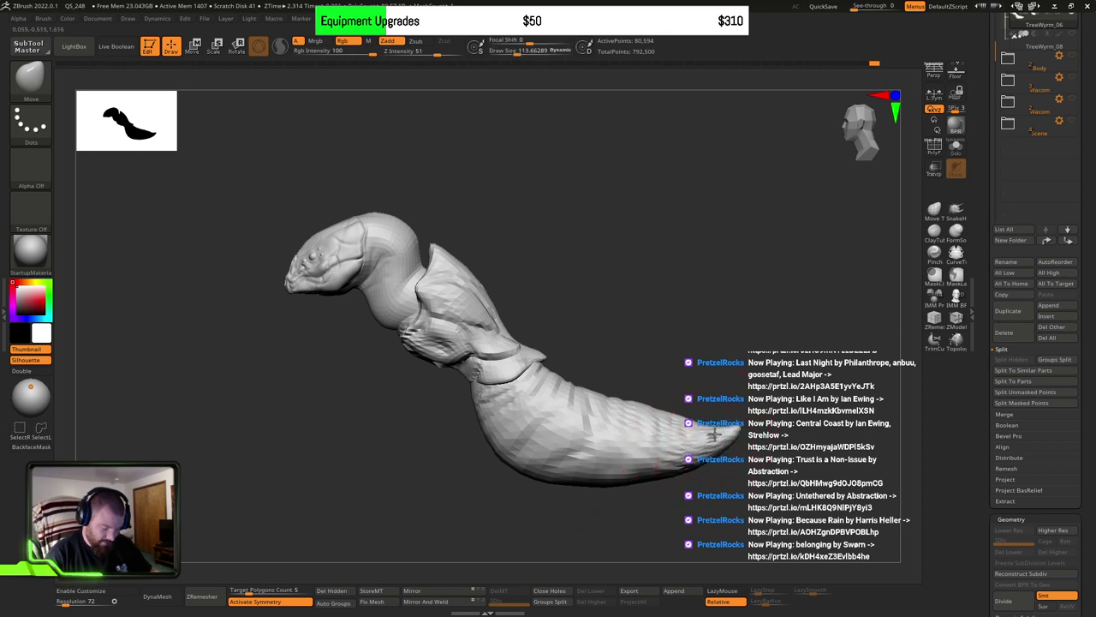
pyautogui.moveTo(651, 412); pyautogui.dragTo(666, 412)
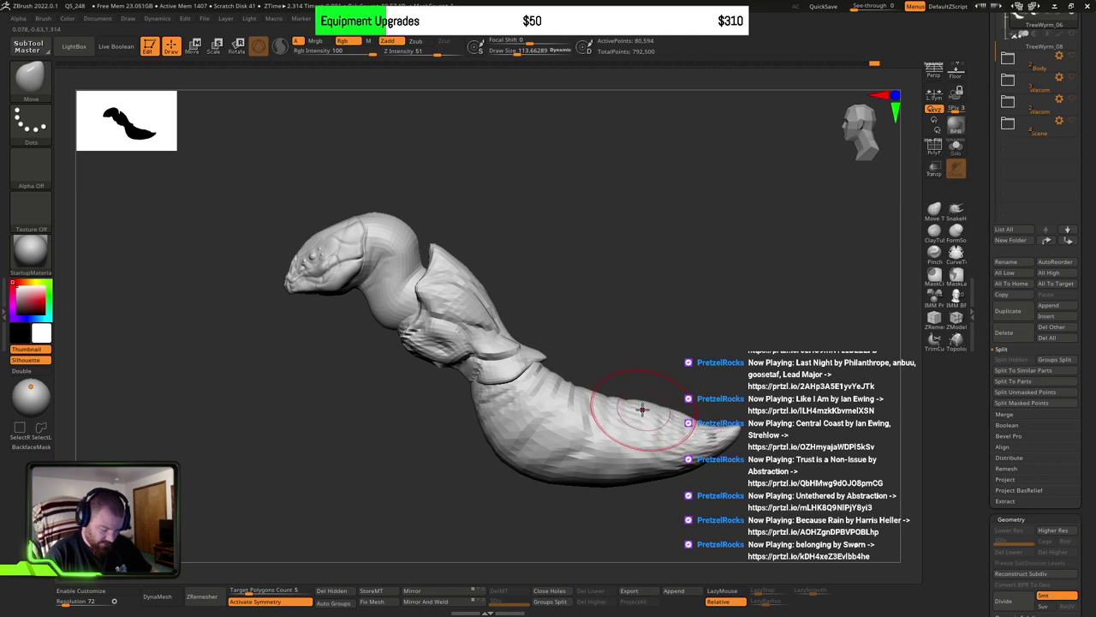
pyautogui.press(']')
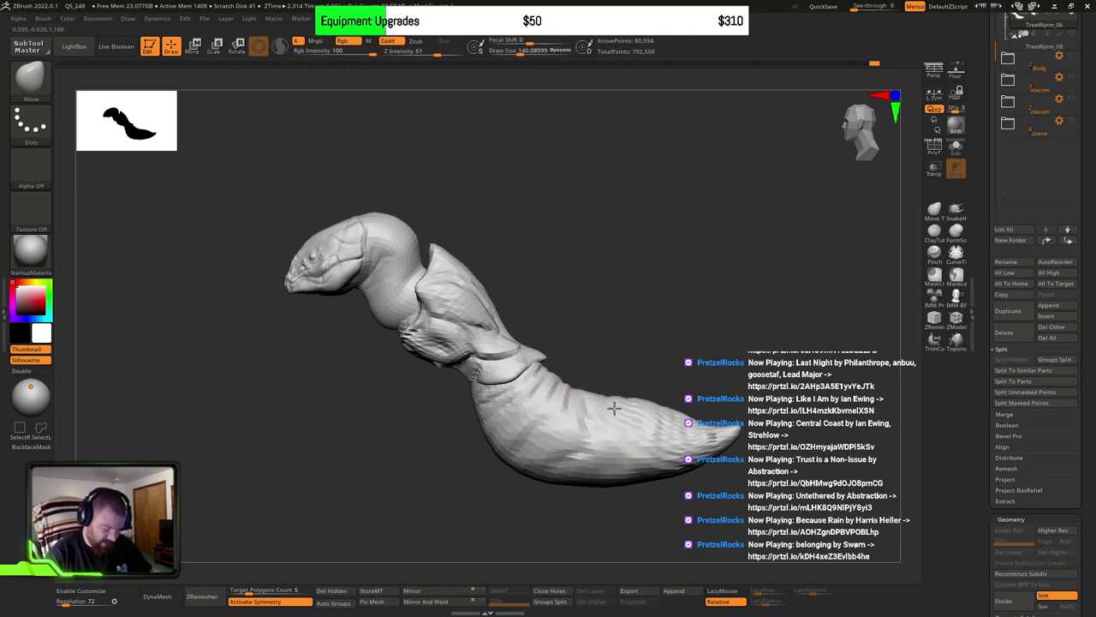
pyautogui.moveTo(614, 409)
pyautogui.mouseDown()
pyautogui.moveTo(585, 440)
pyautogui.moveTo(634, 427)
pyautogui.mouseUp()
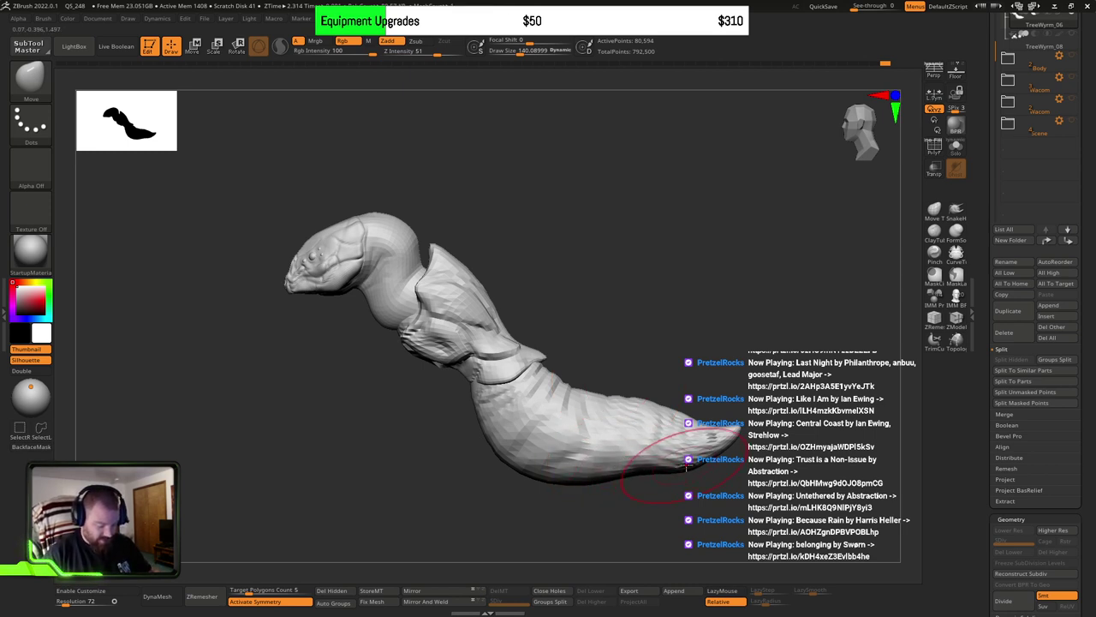
# Step: Refine the underside of the abdomen near the tail tip with the Move brush at draw sizes of about 99 and 135
pyautogui.press('s')
pyautogui.moveTo(716, 458); pyautogui.dragTo(711, 458)
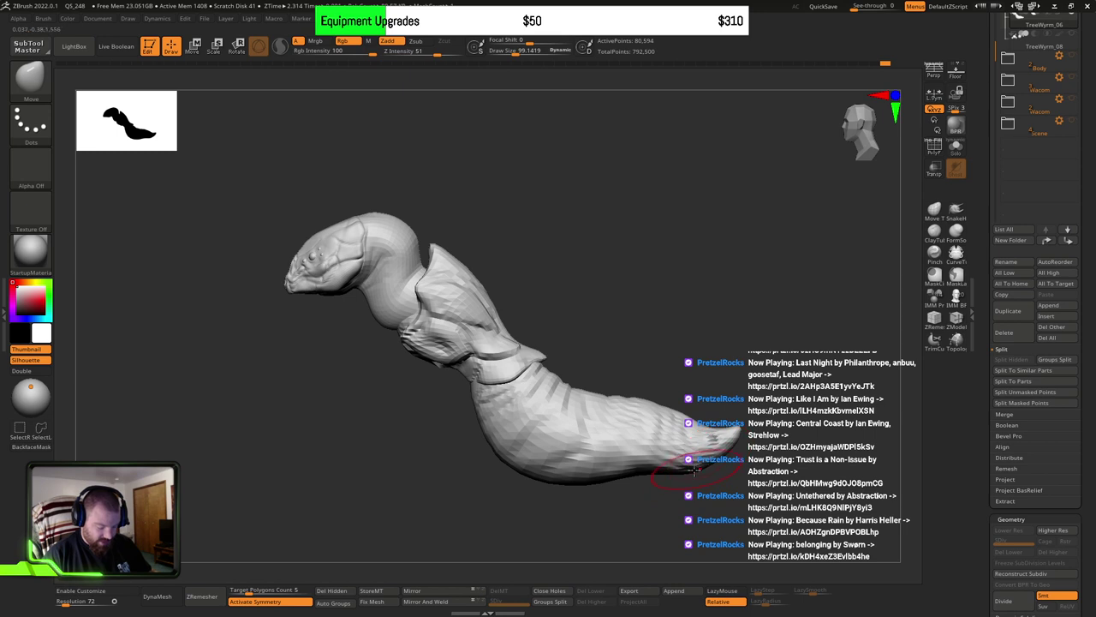
pyautogui.press(']')
pyautogui.press(']')
pyautogui.press(']')
pyautogui.press(']')
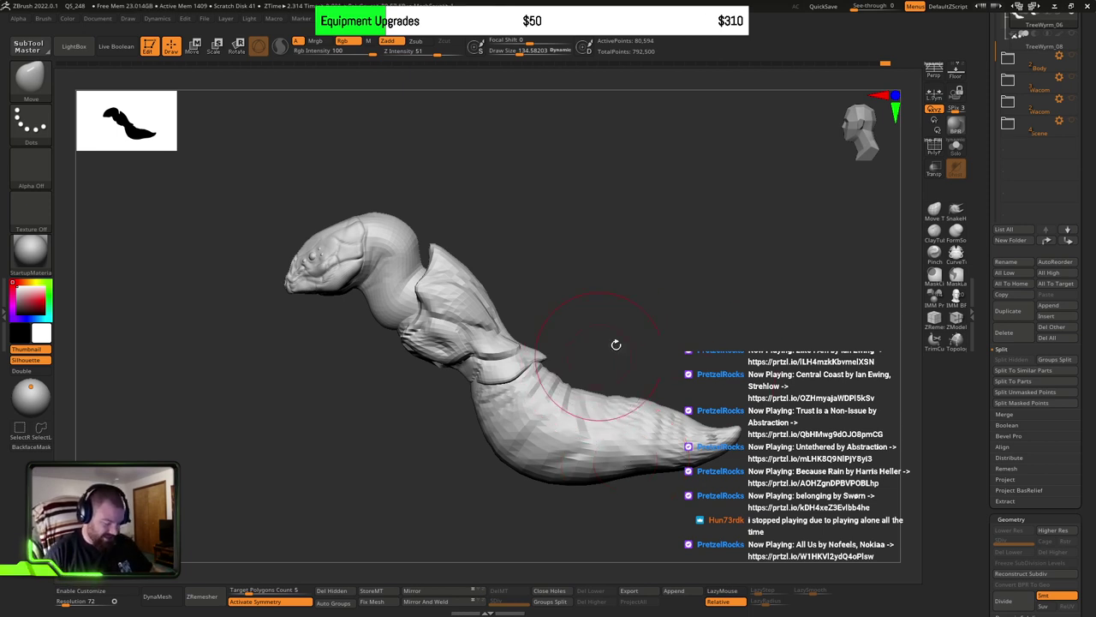
pyautogui.moveTo(617, 343); pyautogui.dragTo(728, 292)
# Step: Adjust the profile of the waist collar with the Move brush at a draw size of about 175
pyautogui.press('s')
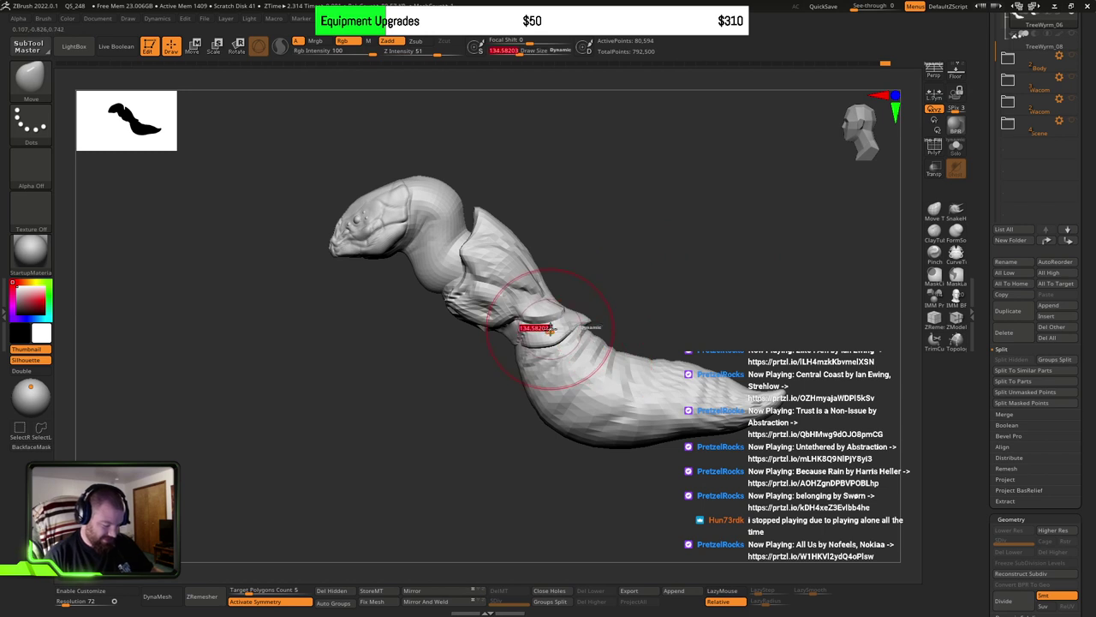
pyautogui.moveTo(545, 328)
pyautogui.mouseDown()
pyautogui.moveTo(552, 340)
pyautogui.moveTo(566, 326)
pyautogui.mouseUp()
pyautogui.press('s')
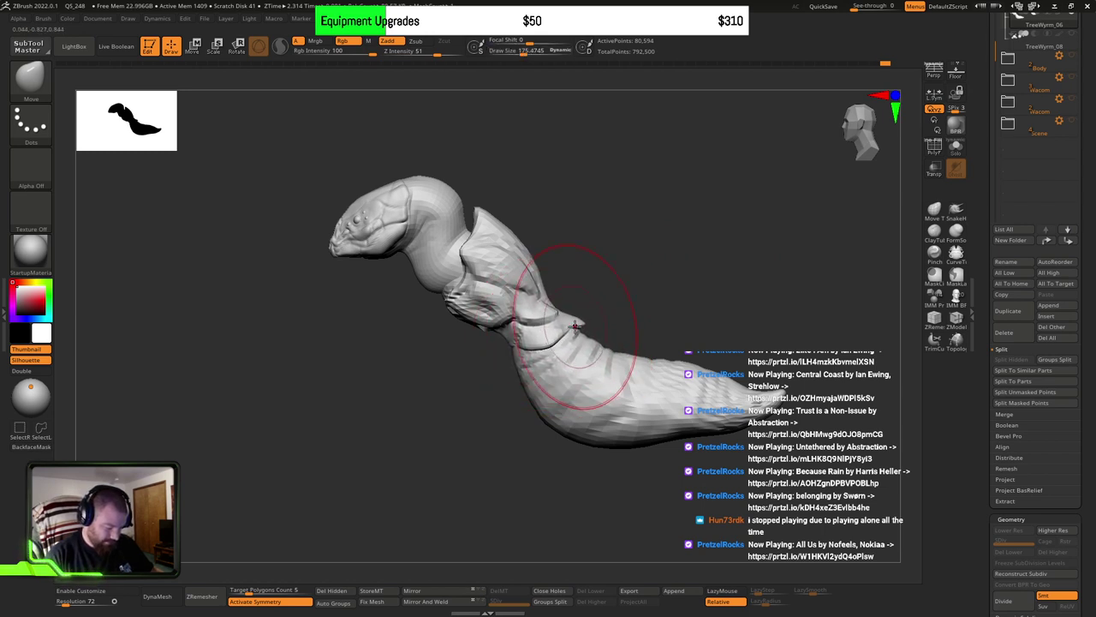
pyautogui.moveTo(677, 307); pyautogui.dragTo(655, 315)
# Step: Isolate the abdomen polygroup and mask every other part of the body, leaving only the abdomen editable
pyautogui.keyDown('ctrl'); pyautogui.keyDown('shift'); pyautogui.click(602, 404); pyautogui.keyUp('shift'); pyautogui.keyUp('ctrl')
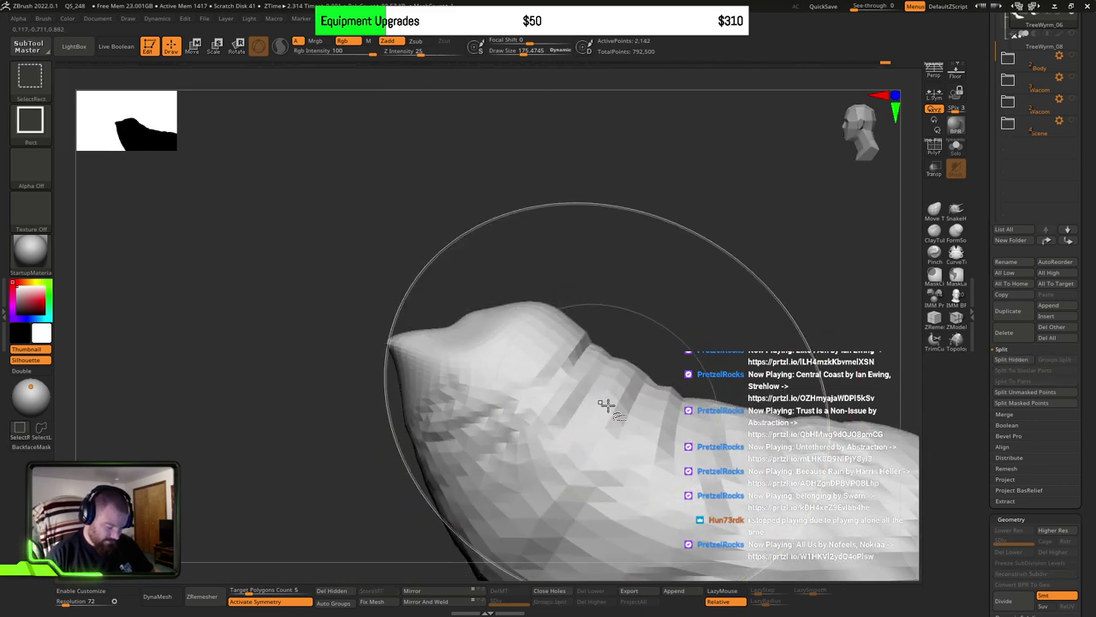
pyautogui.keyDown('ctrl'); pyautogui.click(705, 326); pyautogui.keyUp('ctrl')
pyautogui.keyDown('ctrl'); pyautogui.keyDown('shift'); pyautogui.click(716, 343); pyautogui.keyUp('shift'); pyautogui.keyUp('ctrl')
pyautogui.keyDown('ctrl'); pyautogui.click(716, 345); pyautogui.keyUp('ctrl')
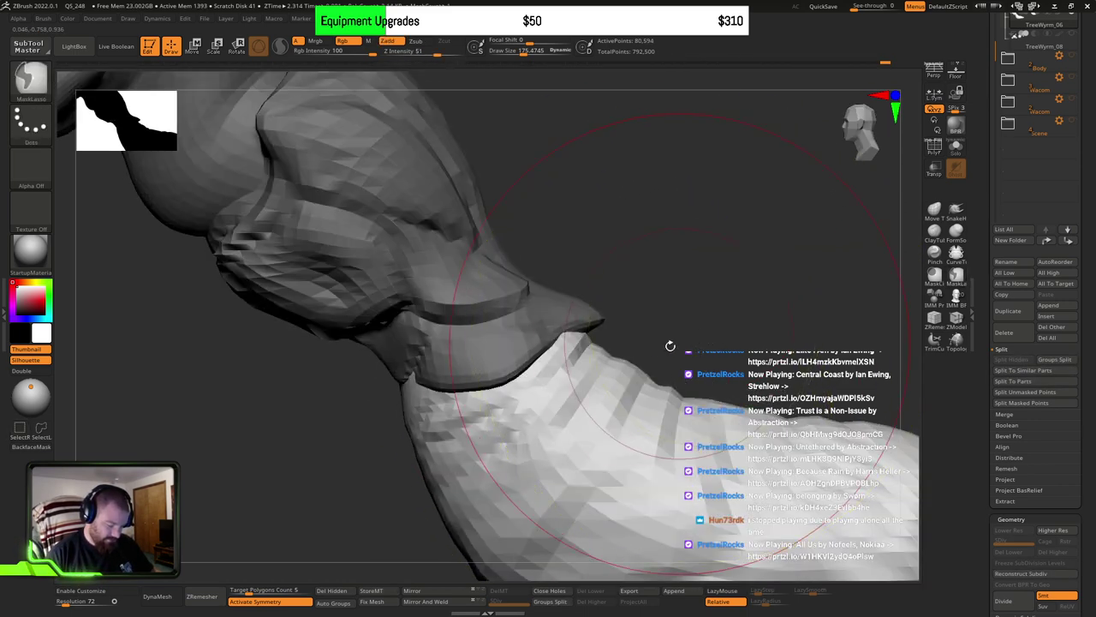
# Step: Reshape the front end of the abdomen beneath the collar with the Move brush at a draw size of about 90
pyautogui.moveTo(670, 347); pyautogui.dragTo(649, 349)
pyautogui.moveTo(650, 349)
pyautogui.mouseDown(button='right')
pyautogui.moveTo(623, 345)
pyautogui.moveTo(642, 342)
pyautogui.moveTo(601, 324)
pyautogui.mouseUp(button='right')
pyautogui.press('s')
pyautogui.moveTo(601, 326)
pyautogui.mouseDown()
pyautogui.moveTo(586, 327)
pyautogui.moveTo(612, 325)
pyautogui.mouseUp()
pyautogui.moveTo(644, 332)
pyautogui.mouseDown(button='right')
pyautogui.moveTo(607, 347)
pyautogui.moveTo(615, 330)
pyautogui.moveTo(591, 335)
pyautogui.moveTo(585, 351)
pyautogui.mouseUp(button='right')
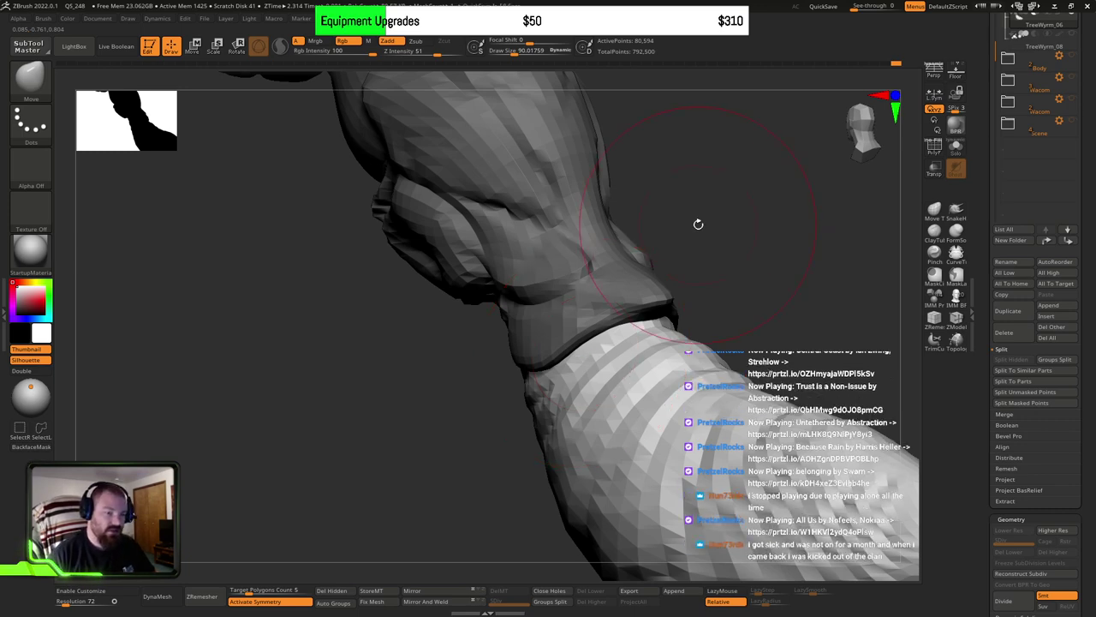
pyautogui.moveTo(734, 265)
pyautogui.mouseDown(button='right')
pyautogui.moveTo(774, 277)
pyautogui.moveTo(610, 349)
pyautogui.mouseUp(button='right')
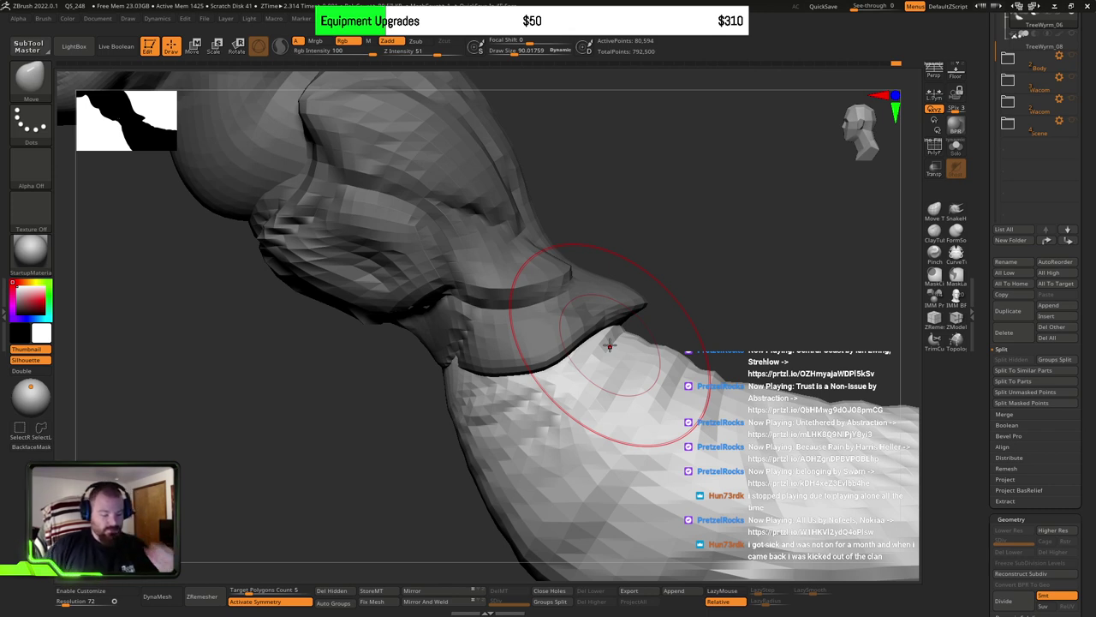
# Step: Reshape the collar's pointed side flaps from several angles with the Move brush at draw sizes of about 51 and 39
pyautogui.moveTo(702, 283)
pyautogui.mouseDown()
pyautogui.moveTo(697, 295)
pyautogui.moveTo(705, 274)
pyautogui.moveTo(710, 288)
pyautogui.moveTo(649, 346)
pyautogui.mouseUp()
pyautogui.press('s')
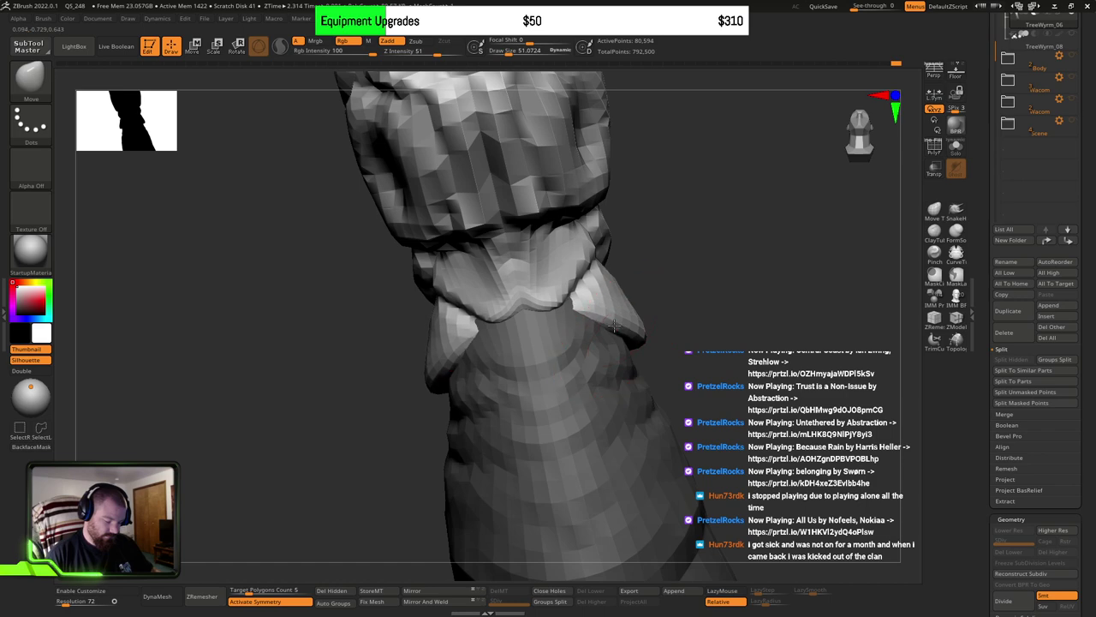
pyautogui.moveTo(661, 334)
pyautogui.mouseDown()
pyautogui.moveTo(709, 316)
pyautogui.moveTo(645, 354)
pyautogui.mouseUp()
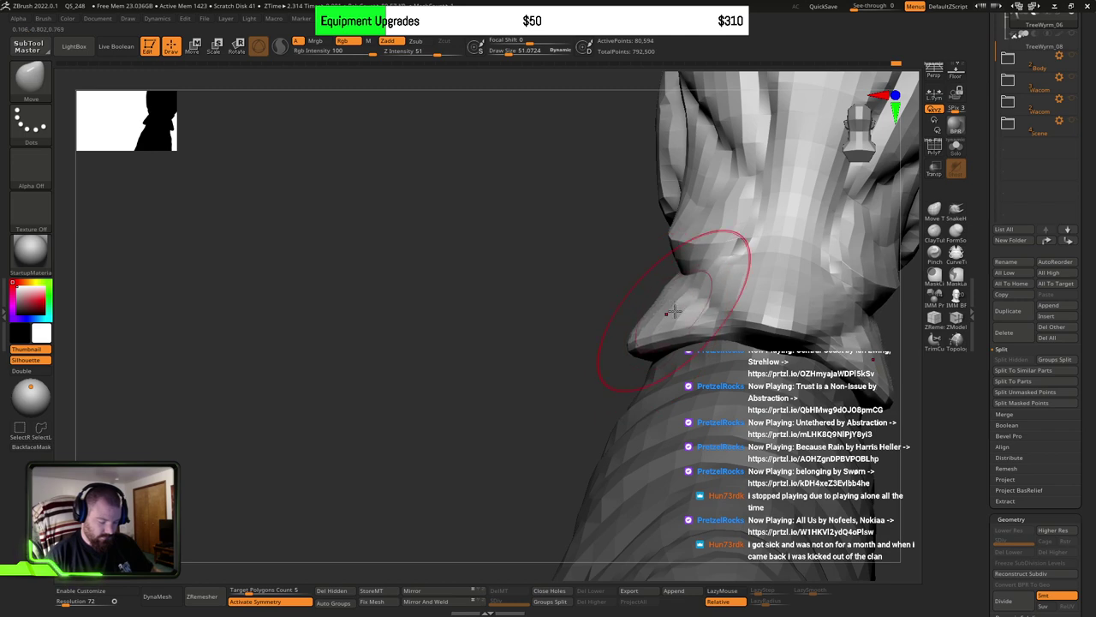
pyautogui.moveTo(648, 269)
pyautogui.mouseDown(button='right')
pyautogui.moveTo(680, 281)
pyautogui.moveTo(648, 313)
pyautogui.moveTo(636, 300)
pyautogui.mouseUp(button='right')
pyautogui.press('s')
pyautogui.moveTo(636, 296); pyautogui.dragTo(642, 288)
pyautogui.moveTo(648, 293)
pyautogui.mouseDown(button='right')
pyautogui.moveTo(642, 303)
pyautogui.moveTo(587, 288)
pyautogui.mouseUp(button='right')
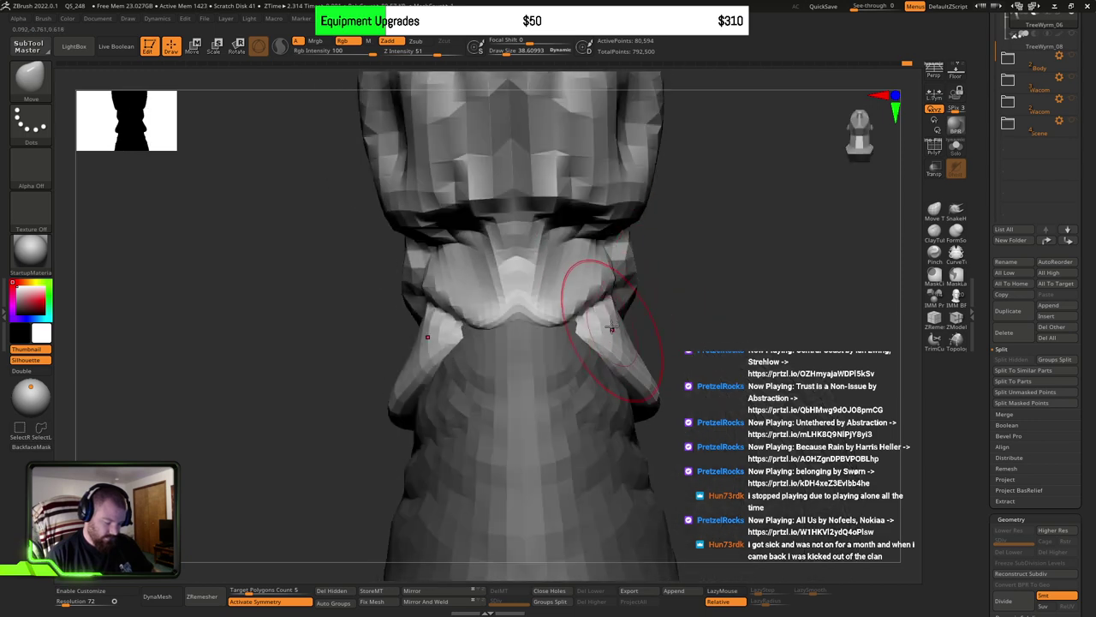
# Step: Refine the inner edges of the side flaps beside the belly plate with the Move brush at a draw size of about 23
pyautogui.press('s')
pyautogui.moveTo(615, 315); pyautogui.dragTo(609, 315)
pyautogui.moveTo(609, 315); pyautogui.dragTo(567, 310, button='right')
pyautogui.moveTo(771, 234)
pyautogui.keyDown('ctrl'); pyautogui.mouseDown()
pyautogui.moveTo(616, 289)
pyautogui.moveTo(495, 294)
pyautogui.moveTo(710, 248)
pyautogui.mouseUp(); pyautogui.keyUp('ctrl')
pyautogui.moveTo(710, 265); pyautogui.dragTo(673, 274, button='right')
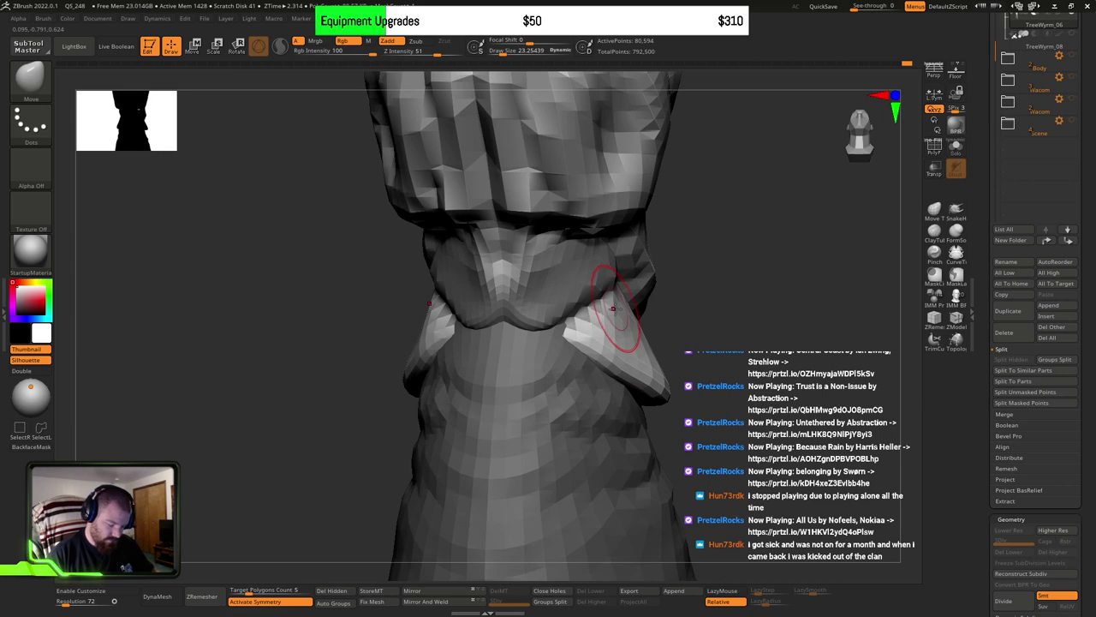
# Step: Pull the side flaps' outer edges and tips into shape with the Move brush at a draw size of about 36
pyautogui.moveTo(602, 315); pyautogui.dragTo(605, 317, button='right')
pyautogui.press('s')
pyautogui.moveTo(604, 318); pyautogui.dragTo(620, 329)
pyautogui.moveTo(656, 342); pyautogui.dragTo(626, 351, button='right')
pyautogui.moveTo(626, 351); pyautogui.dragTo(660, 366)
pyautogui.moveTo(660, 367); pyautogui.dragTo(615, 363, button='right')
pyautogui.moveTo(632, 364); pyautogui.dragTo(638, 363)
pyautogui.moveTo(638, 363)
pyautogui.mouseDown(button='right')
pyautogui.moveTo(681, 350)
pyautogui.moveTo(696, 325)
pyautogui.moveTo(685, 368)
pyautogui.moveTo(675, 311)
pyautogui.mouseUp(button='right')
# Step: Adjust the collar's side edges and flap contours with the Move brush at a draw size of about 21
pyautogui.press('s')
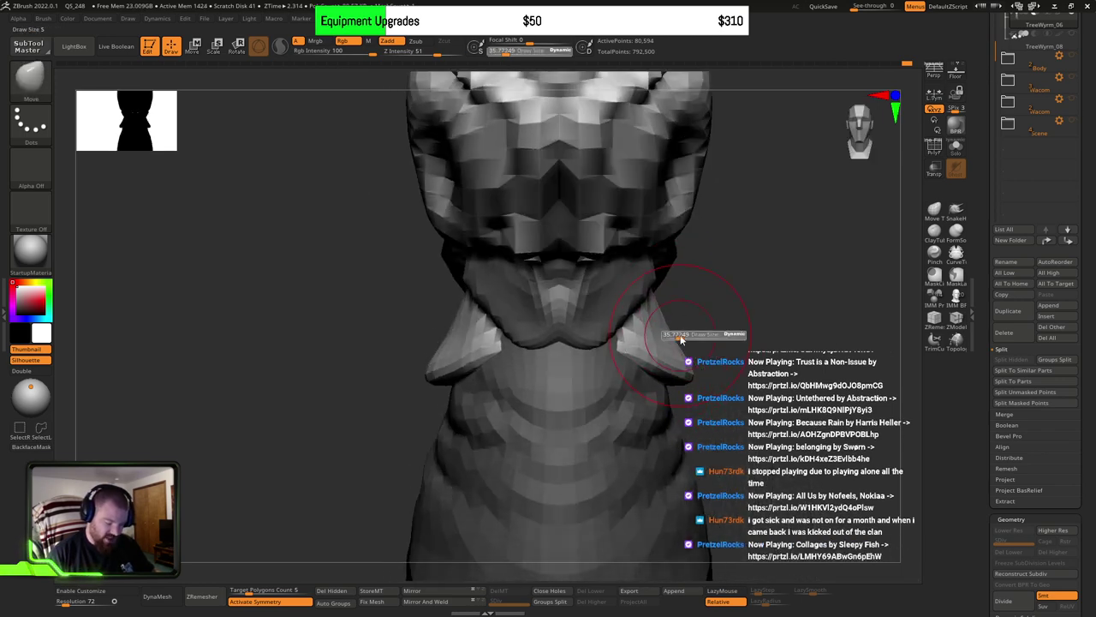
pyautogui.moveTo(680, 340); pyautogui.dragTo(671, 341)
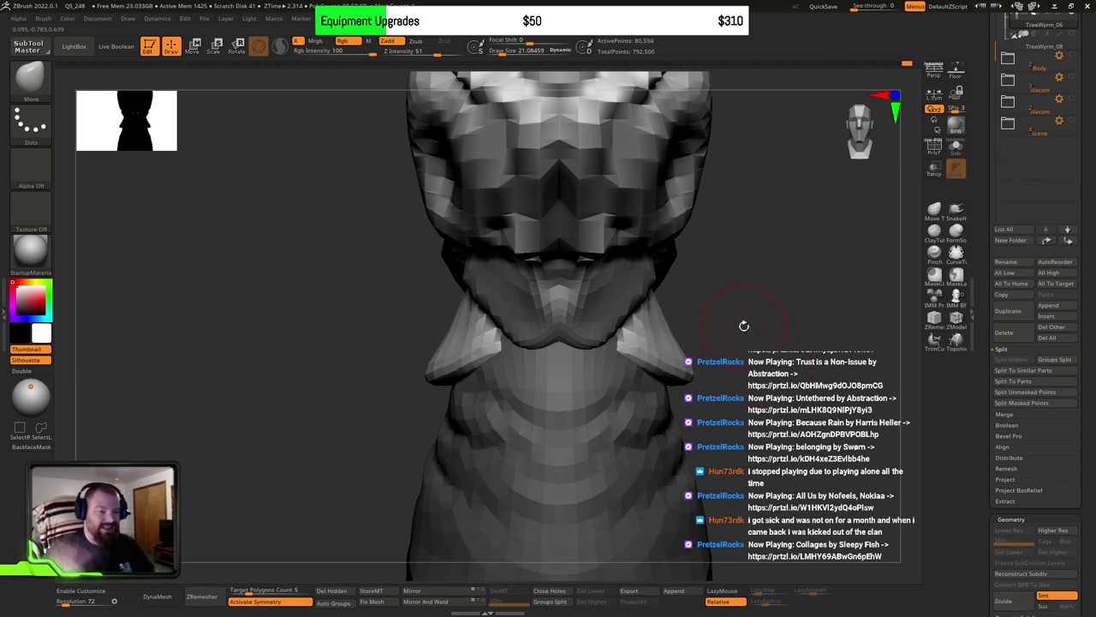
pyautogui.moveTo(750, 345); pyautogui.dragTo(651, 330)
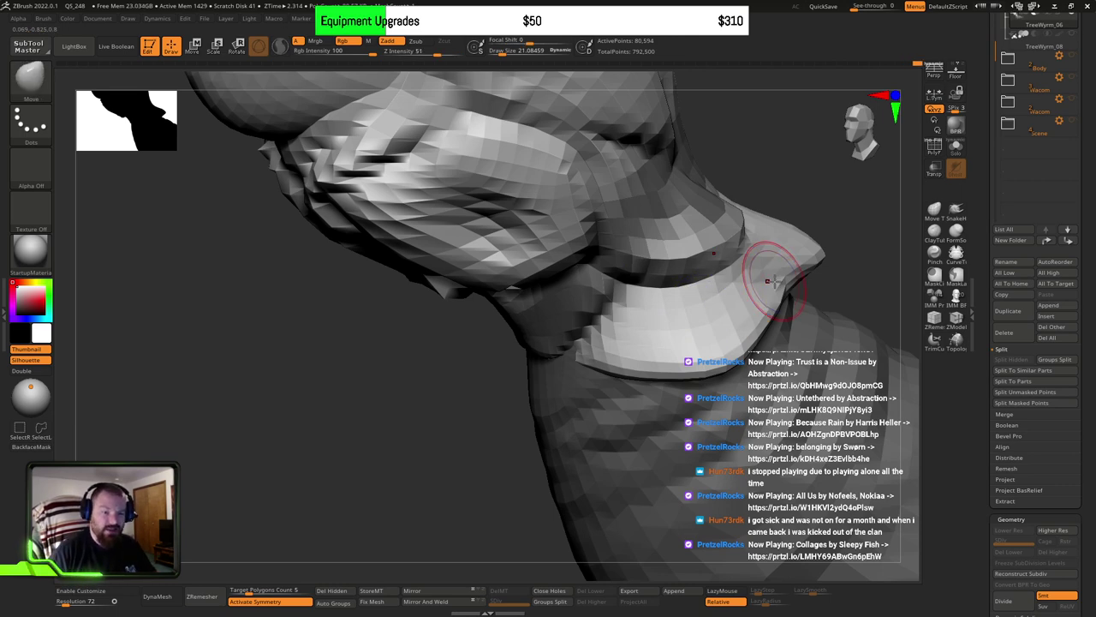
pyautogui.moveTo(860, 279)
pyautogui.mouseDown()
pyautogui.moveTo(706, 383)
pyautogui.moveTo(626, 377)
pyautogui.mouseUp()
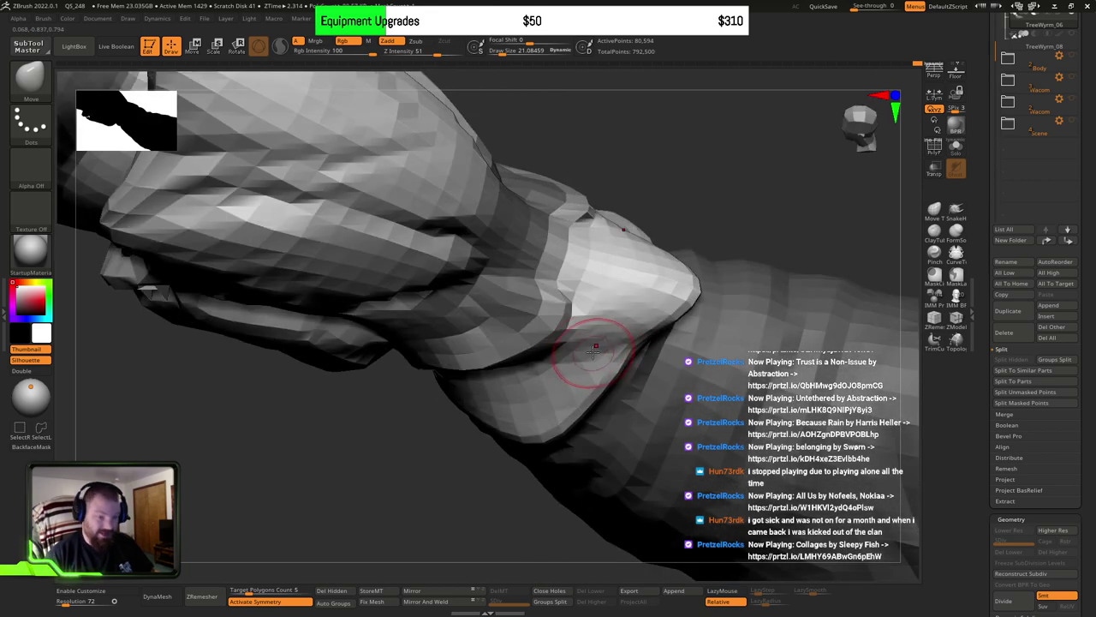
pyautogui.moveTo(591, 352)
pyautogui.mouseDown(button='right')
pyautogui.moveTo(603, 350)
pyautogui.moveTo(603, 336)
pyautogui.moveTo(602, 347)
pyautogui.mouseUp(button='right')
# Step: Carve a crease across the collar flap toward its pointed tip with the DamStandard brush at a draw size of about 21
pyautogui.press('b')
pyautogui.press('d')
pyautogui.press('s')
pyautogui.moveTo(542, 360)
pyautogui.mouseDown()
pyautogui.moveTo(661, 318)
pyautogui.moveTo(702, 326)
pyautogui.mouseUp()
pyautogui.moveTo(651, 334); pyautogui.dragTo(621, 337, button='right')
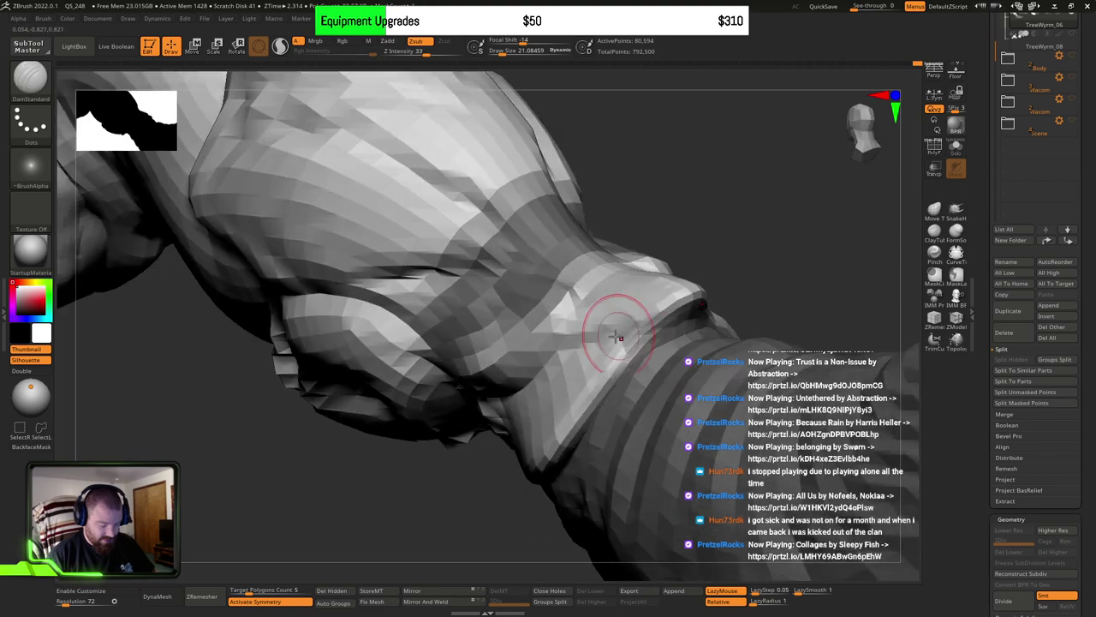
pyautogui.moveTo(621, 338)
pyautogui.mouseDown()
pyautogui.moveTo(704, 320)
pyautogui.moveTo(649, 317)
pyautogui.mouseUp()
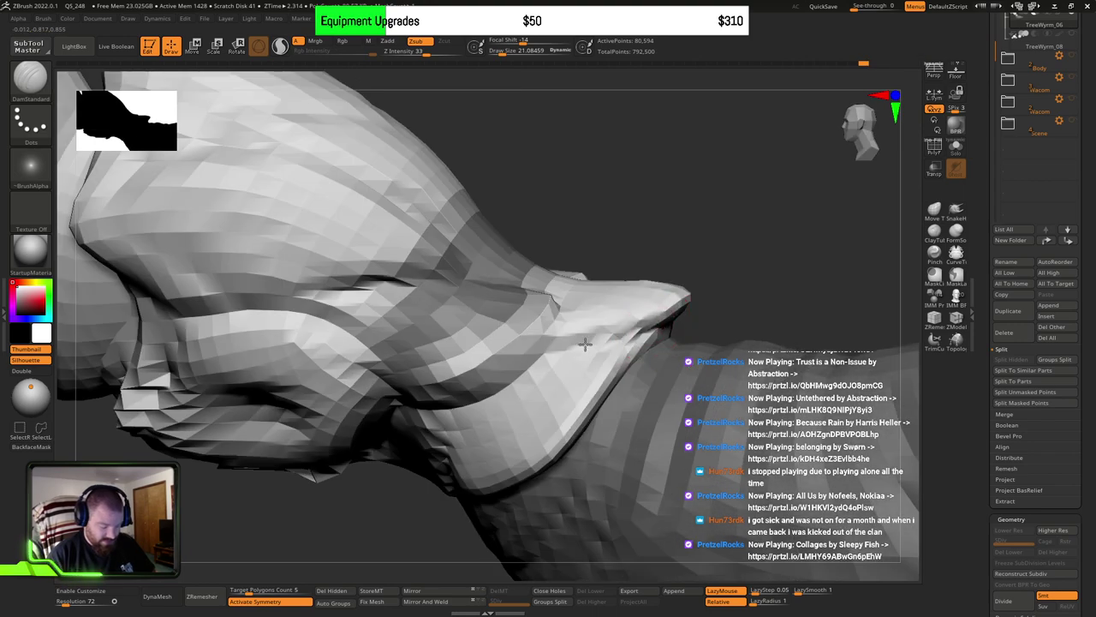
pyautogui.moveTo(566, 349); pyautogui.dragTo(685, 320)
pyautogui.moveTo(771, 299)
pyautogui.mouseDown()
pyautogui.moveTo(660, 328)
pyautogui.moveTo(754, 306)
pyautogui.mouseUp()
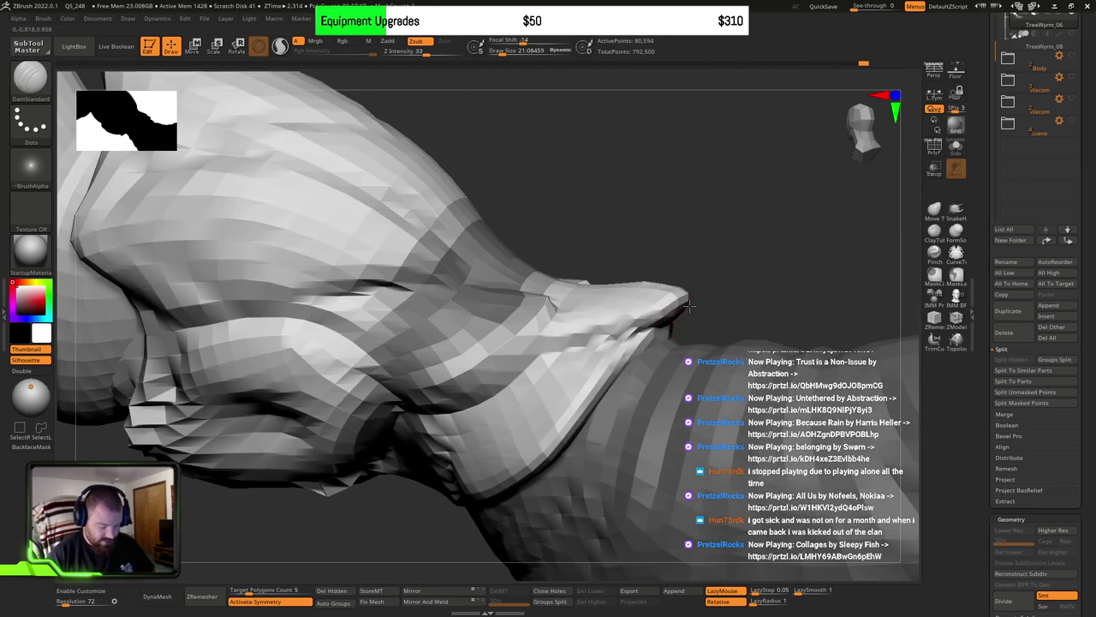
# Step: Deepen the creases along the collar's side and the base of the flap with the DamStandard brush
pyautogui.moveTo(643, 332); pyautogui.dragTo(496, 394)
pyautogui.moveTo(551, 362); pyautogui.dragTo(428, 420, button='right')
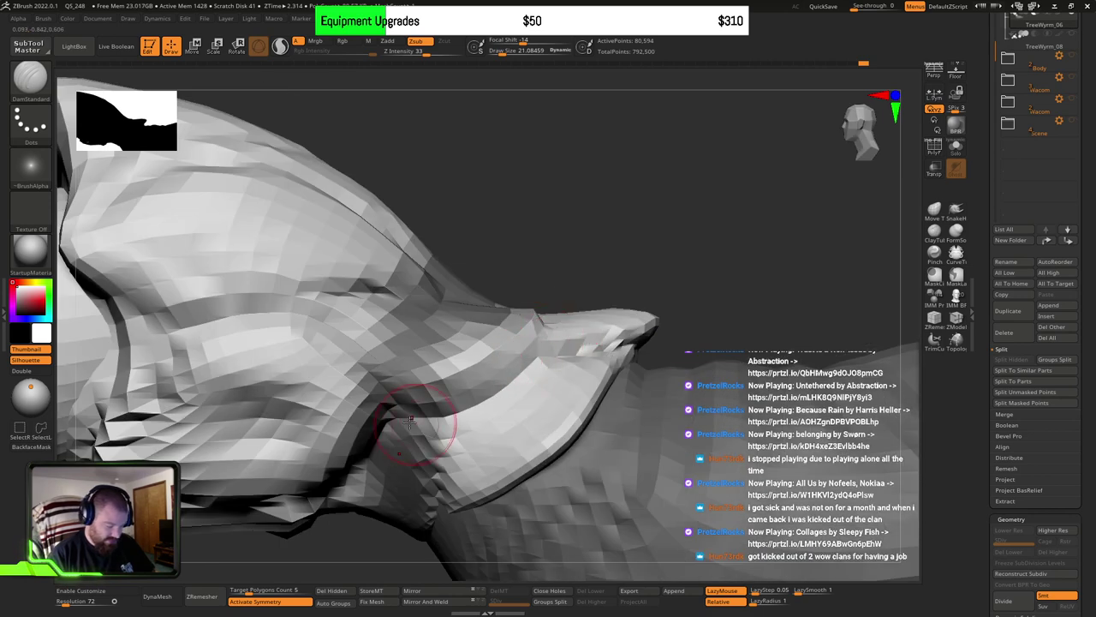
pyautogui.moveTo(548, 344); pyautogui.dragTo(465, 415, button='right')
pyautogui.moveTo(465, 414)
pyautogui.mouseDown()
pyautogui.moveTo(480, 385)
pyautogui.moveTo(553, 321)
pyautogui.mouseUp()
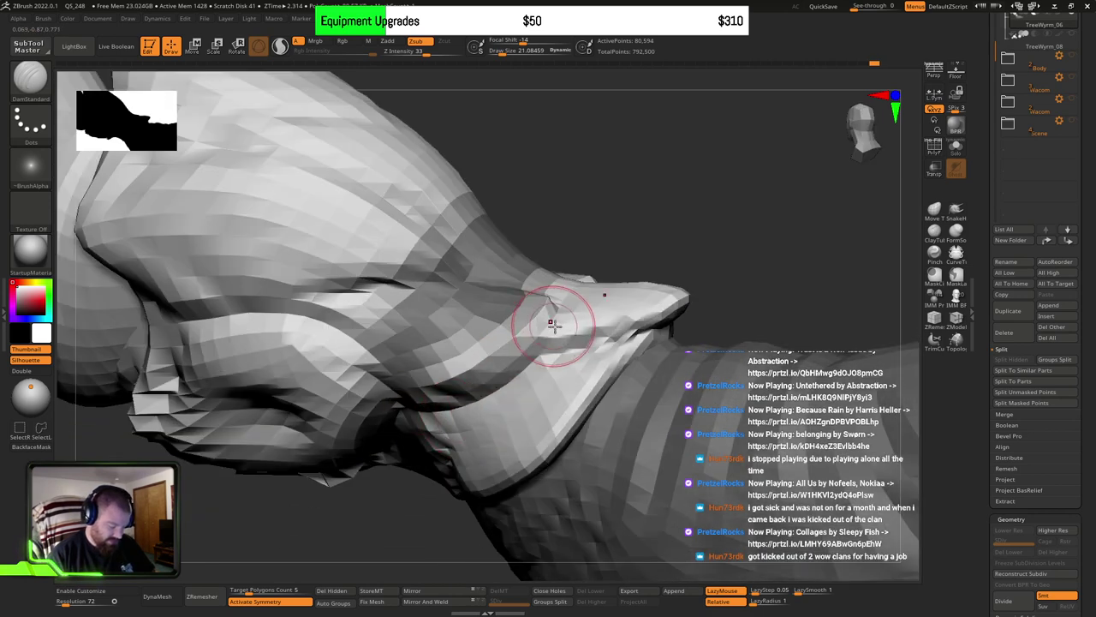
pyautogui.moveTo(553, 320)
pyautogui.mouseDown(button='right')
pyautogui.moveTo(567, 295)
pyautogui.moveTo(558, 289)
pyautogui.moveTo(624, 208)
pyautogui.moveTo(517, 351)
pyautogui.moveTo(580, 385)
pyautogui.moveTo(648, 272)
pyautogui.moveTo(632, 262)
pyautogui.moveTo(720, 325)
pyautogui.moveTo(745, 408)
pyautogui.moveTo(711, 398)
pyautogui.moveTo(692, 408)
pyautogui.moveTo(723, 395)
pyautogui.moveTo(751, 407)
pyautogui.moveTo(744, 416)
pyautogui.moveTo(813, 412)
pyautogui.moveTo(752, 431)
pyautogui.mouseUp(button='right')
pyautogui.moveTo(780, 395); pyautogui.dragTo(727, 421, button='right')
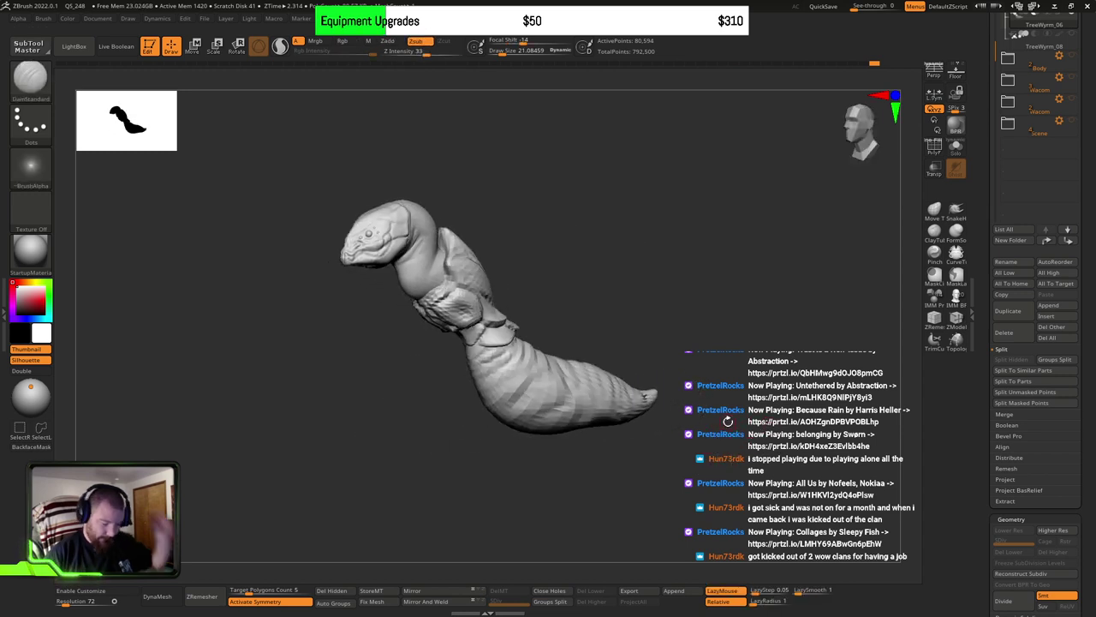
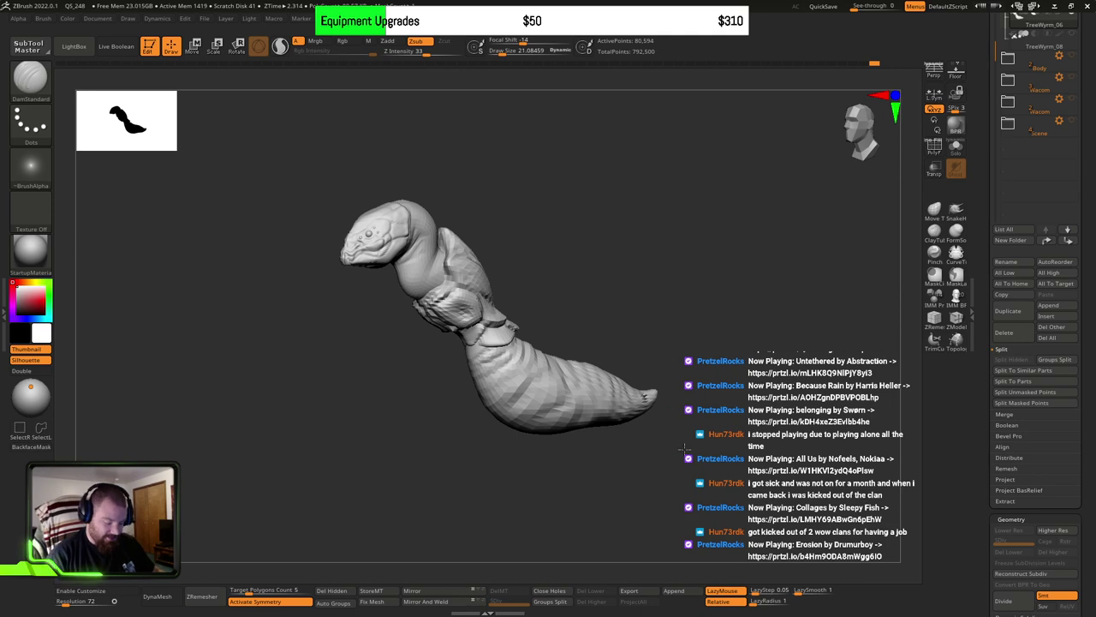
# Step: Isolate the waist collar's polygroup, mask it completely and restore the visibility of the whole body
pyautogui.moveTo(666, 432); pyautogui.dragTo(590, 387)
pyautogui.press('s')
pyautogui.moveTo(560, 406)
pyautogui.mouseDown(button='right')
pyautogui.moveTo(564, 421)
pyautogui.moveTo(504, 409)
pyautogui.moveTo(459, 382)
pyautogui.moveTo(460, 411)
pyautogui.mouseUp(button='right')
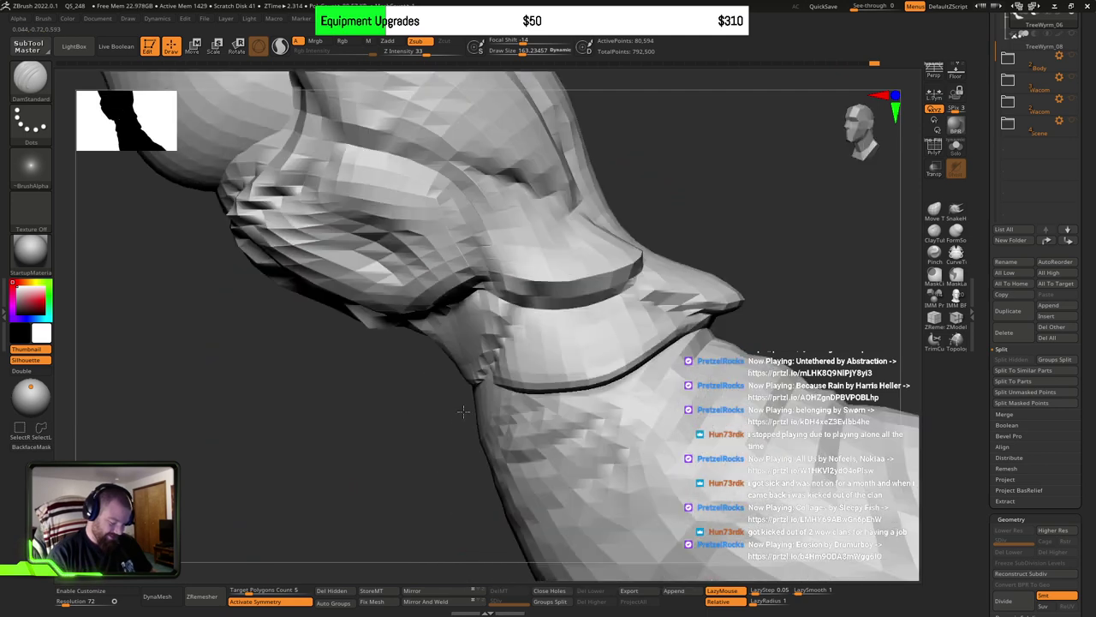
pyautogui.keyDown('ctrl'); pyautogui.keyDown('shift'); pyautogui.click(540, 343); pyautogui.keyUp('shift'); pyautogui.keyUp('ctrl')
pyautogui.keyDown('ctrl'); pyautogui.click(746, 269); pyautogui.keyUp('ctrl')
pyautogui.keyDown('ctrl'); pyautogui.keyDown('shift'); pyautogui.click(746, 269); pyautogui.keyUp('shift'); pyautogui.keyUp('ctrl')
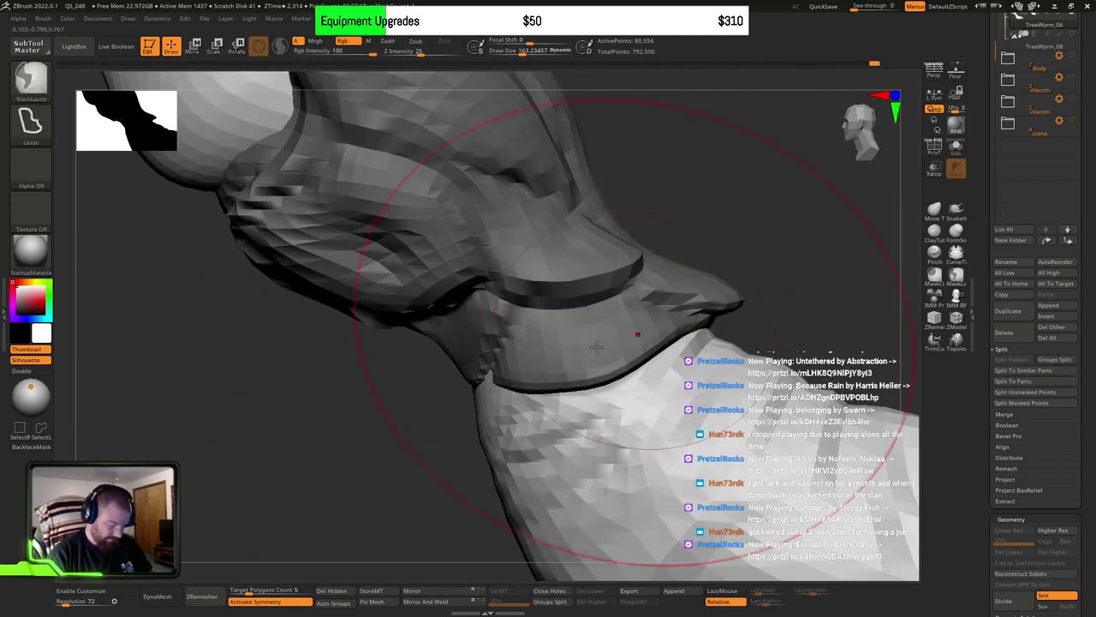
# Step: Isolate the abdomen and mask it along with the collar, leaving the small section under the waist unmasked
pyautogui.keyDown('ctrl'); pyautogui.click(742, 223); pyautogui.keyUp('ctrl')
pyautogui.keyDown('alt'); pyautogui.moveTo(512, 342); pyautogui.dragTo(514, 363, button='right'); pyautogui.keyUp('alt')
pyautogui.press('s')
pyautogui.moveTo(489, 354); pyautogui.dragTo(420, 399)
pyautogui.press('ctrl')
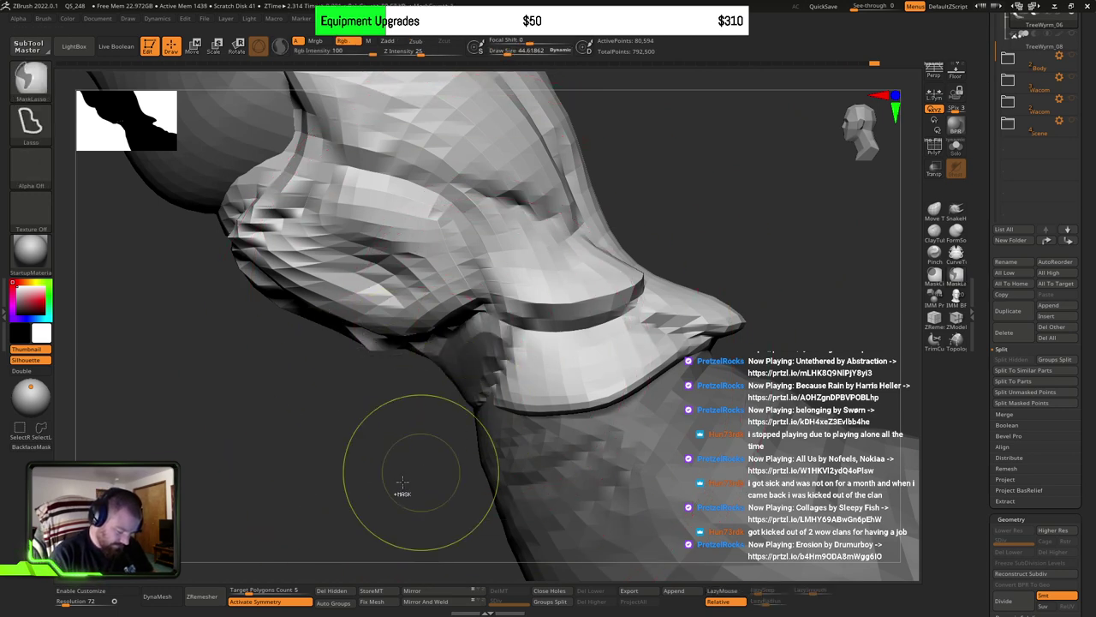
pyautogui.keyDown('ctrl'); pyautogui.click(396, 462); pyautogui.keyUp('ctrl')
pyautogui.keyDown('ctrl'); pyautogui.keyDown('shift'); pyautogui.click(602, 460); pyautogui.keyUp('shift'); pyautogui.keyUp('ctrl')
pyautogui.keyDown('ctrl'); pyautogui.click(802, 281); pyautogui.keyUp('ctrl')
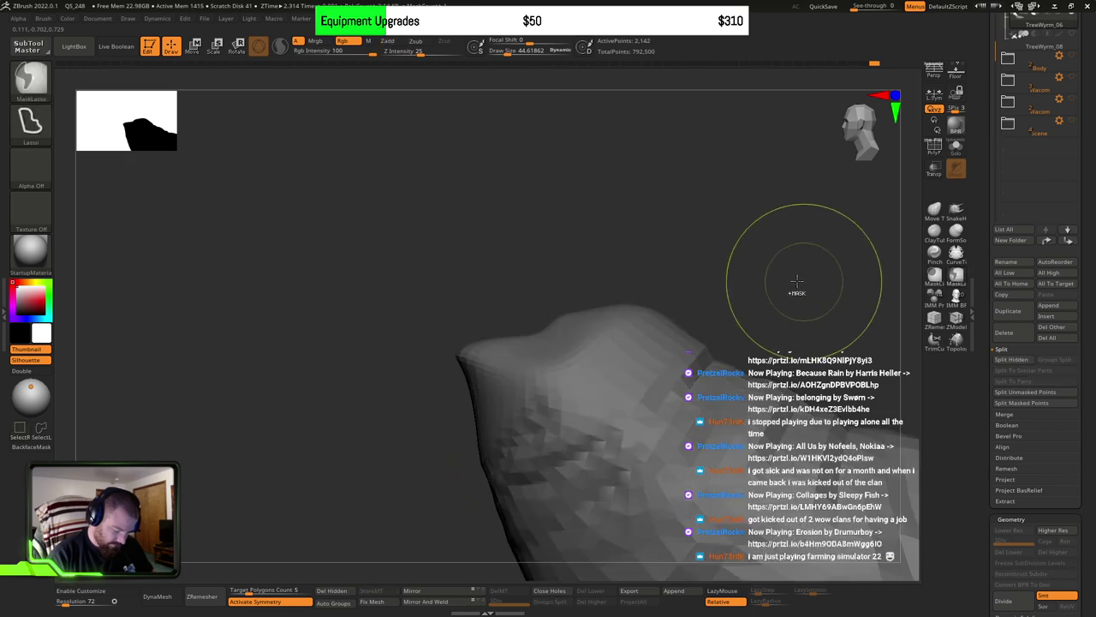
pyautogui.keyDown('ctrl'); pyautogui.keyDown('shift'); pyautogui.click(802, 281); pyautogui.keyUp('shift'); pyautogui.keyUp('ctrl')
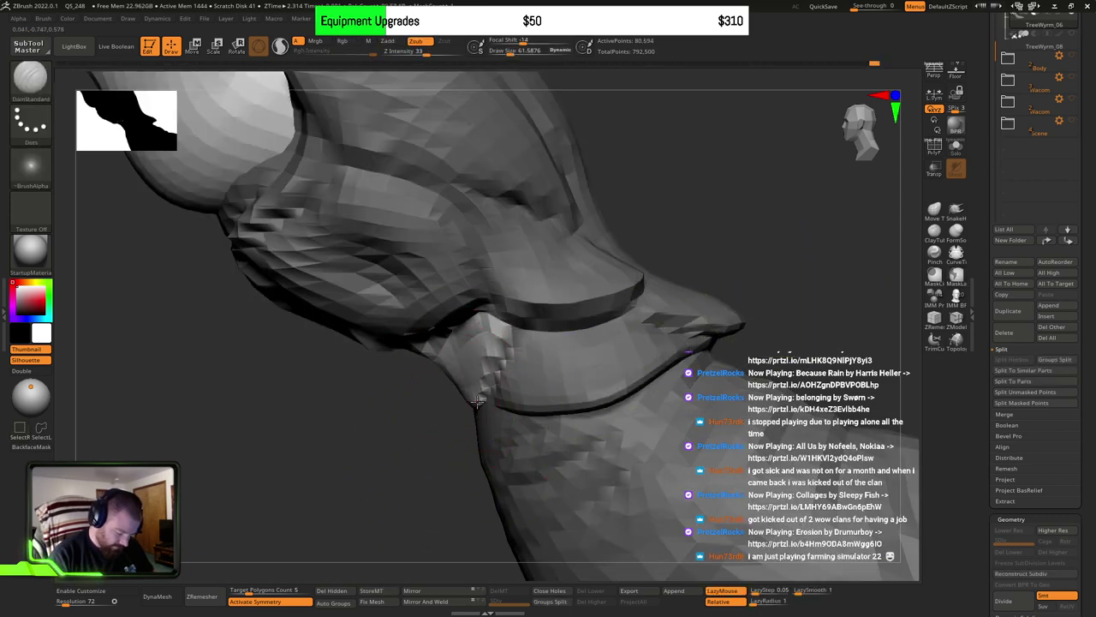
# Step: Reshape the unmasked section under the waist with the Move brush, reducing the draw size from about 62 to 39
pyautogui.press('b')
pyautogui.press('m')
pyautogui.press('v')
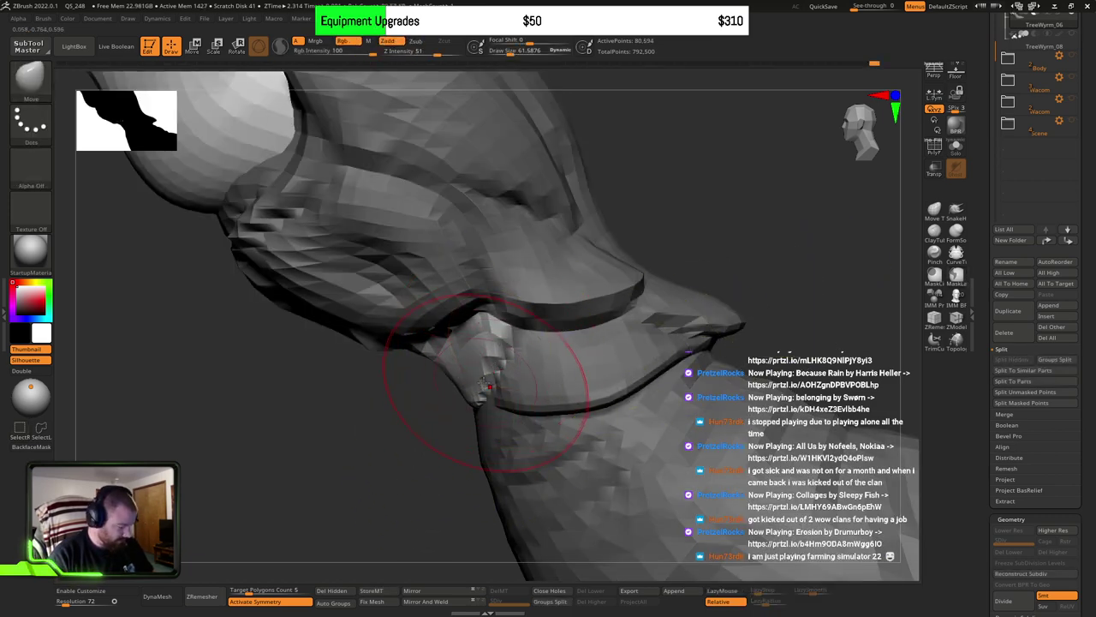
pyautogui.moveTo(459, 408); pyautogui.dragTo(484, 372)
pyautogui.press('s')
pyautogui.moveTo(431, 343)
pyautogui.mouseDown(button='right')
pyautogui.moveTo(453, 305)
pyautogui.moveTo(410, 323)
pyautogui.moveTo(420, 330)
pyautogui.mouseUp(button='right')
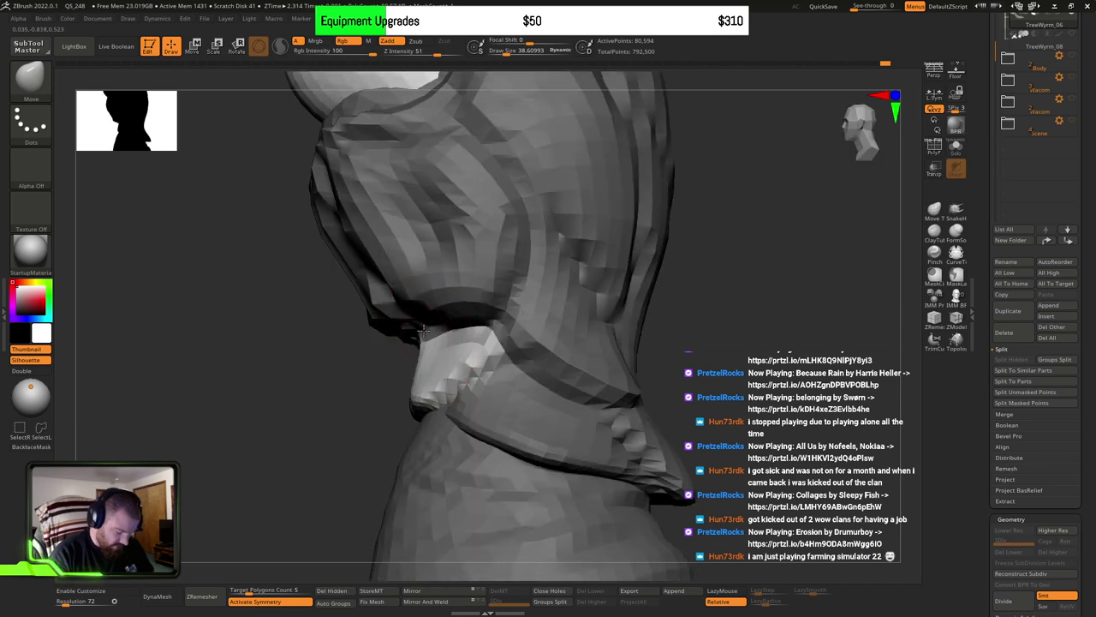
pyautogui.moveTo(448, 294)
pyautogui.mouseDown(button='right')
pyautogui.moveTo(453, 391)
pyautogui.moveTo(548, 368)
pyautogui.moveTo(481, 342)
pyautogui.moveTo(505, 343)
pyautogui.moveTo(465, 342)
pyautogui.moveTo(697, 350)
pyautogui.moveTo(641, 347)
pyautogui.moveTo(595, 277)
pyautogui.mouseUp(button='right')
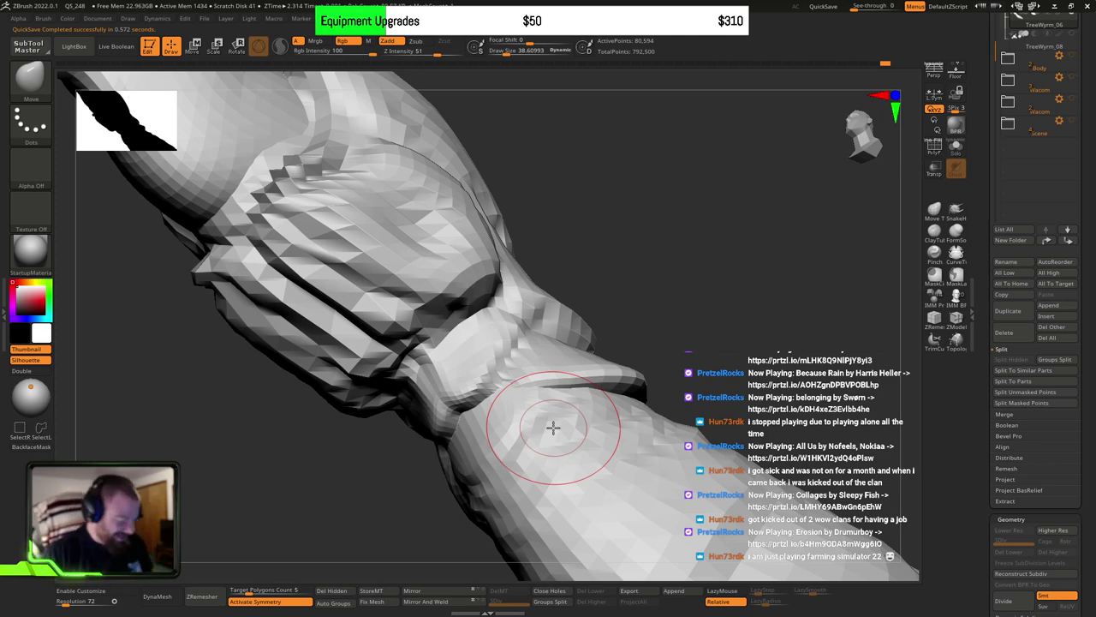
# Step: Adjust the front of the ribbed chest plate above the waist with the Move brush at a draw size of about 51
pyautogui.moveTo(698, 289)
pyautogui.mouseDown()
pyautogui.moveTo(712, 296)
pyautogui.moveTo(714, 280)
pyautogui.moveTo(705, 318)
pyautogui.moveTo(698, 262)
pyautogui.moveTo(699, 363)
pyautogui.mouseUp()
pyautogui.press('s')
pyautogui.moveTo(607, 367); pyautogui.dragTo(604, 384)
pyautogui.moveTo(591, 284)
pyautogui.mouseDown()
pyautogui.moveTo(588, 257)
pyautogui.moveTo(568, 276)
pyautogui.mouseUp()
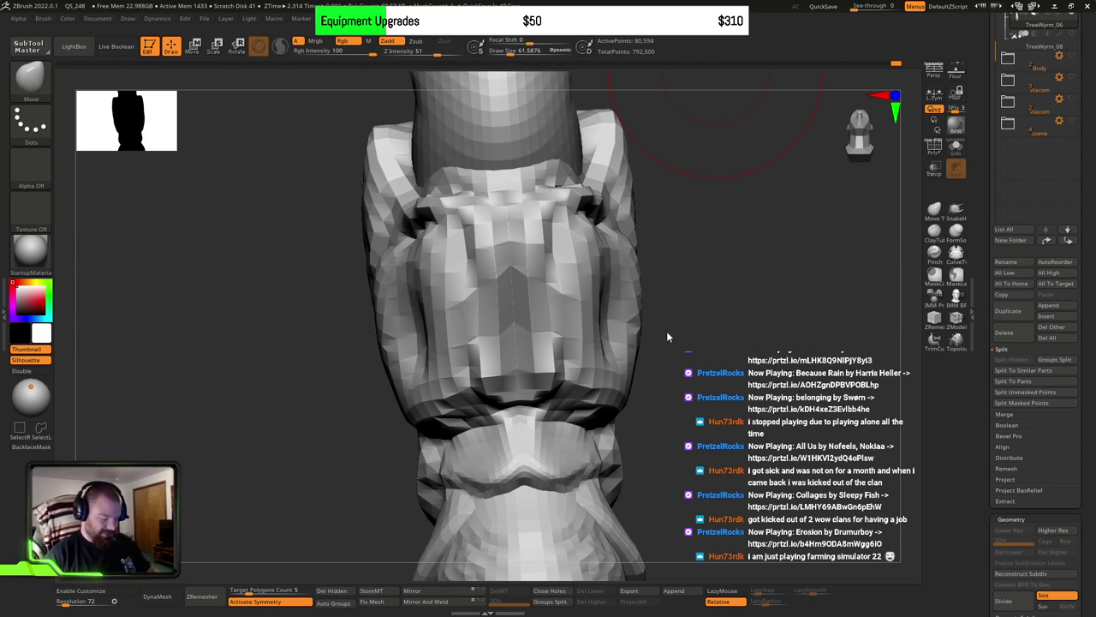
pyautogui.moveTo(666, 336); pyautogui.dragTo(589, 313)
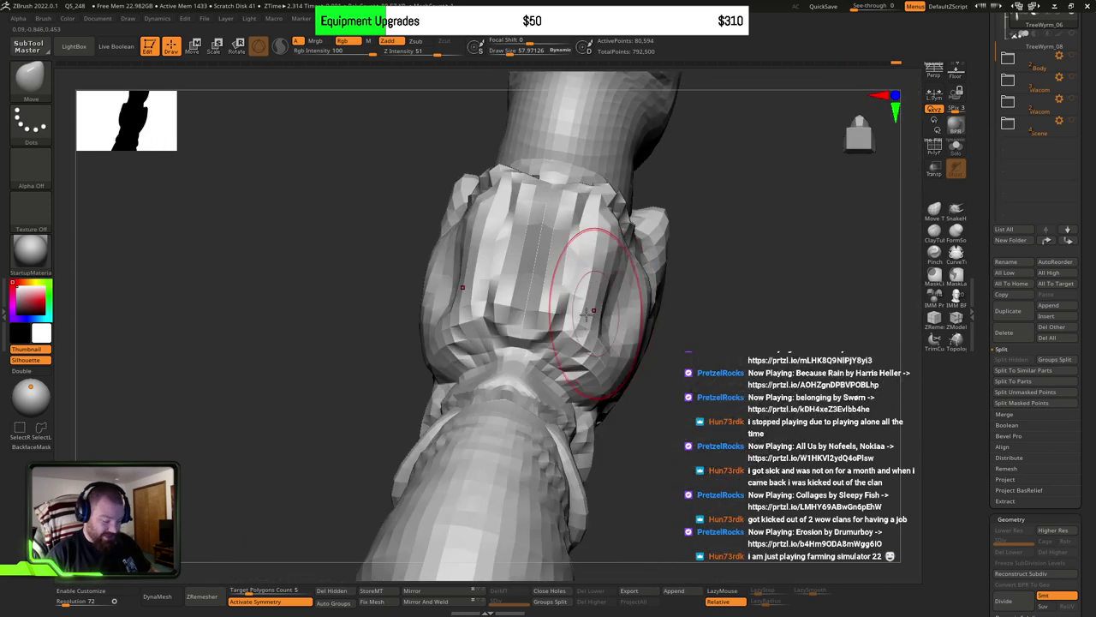
pyautogui.moveTo(586, 314)
pyautogui.mouseDown(button='right')
pyautogui.moveTo(577, 343)
pyautogui.moveTo(583, 311)
pyautogui.mouseUp(button='right')
pyautogui.press('s')
pyautogui.moveTo(586, 340); pyautogui.dragTo(579, 340)
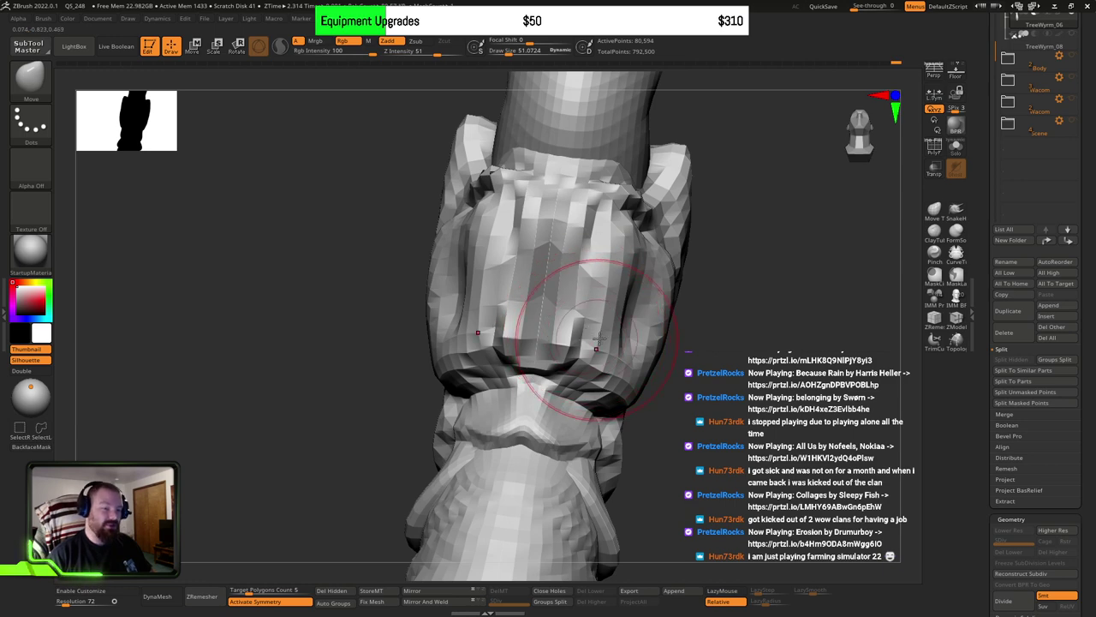
# Step: Pull the chest plate's lower front lip outward with the Move brush at a draw size of about 28
pyautogui.moveTo(600, 340); pyautogui.dragTo(577, 333, button='right')
pyautogui.press('s')
pyautogui.moveTo(607, 334); pyautogui.dragTo(584, 332)
pyautogui.moveTo(505, 354); pyautogui.dragTo(573, 337, button='right')
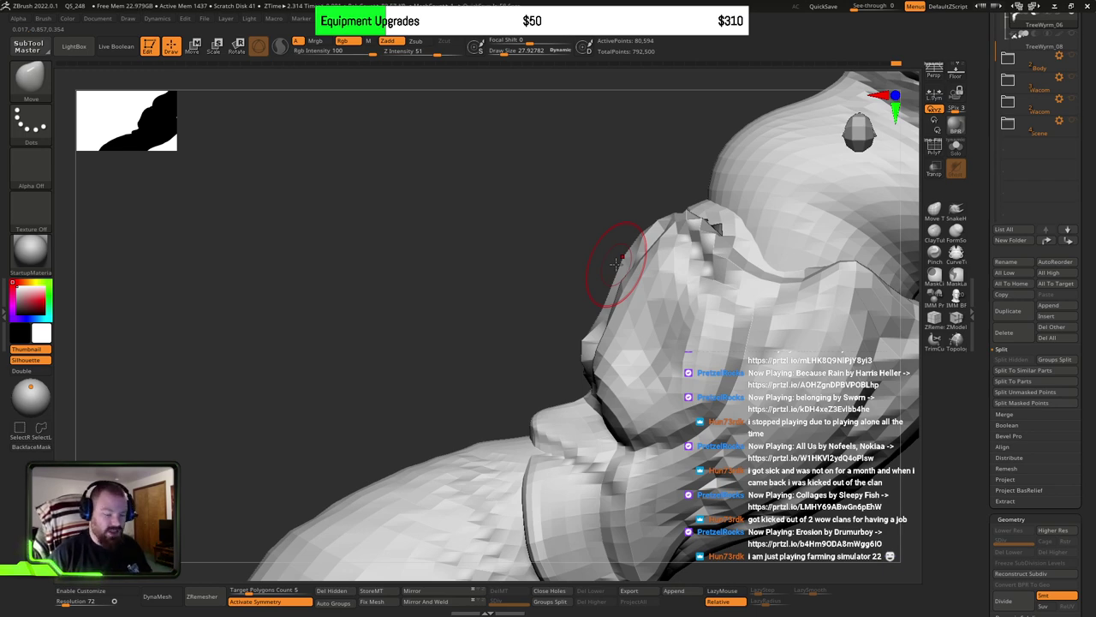
pyautogui.moveTo(587, 355)
pyautogui.mouseDown(button='right')
pyautogui.moveTo(620, 345)
pyautogui.moveTo(626, 369)
pyautogui.moveTo(584, 359)
pyautogui.mouseUp(button='right')
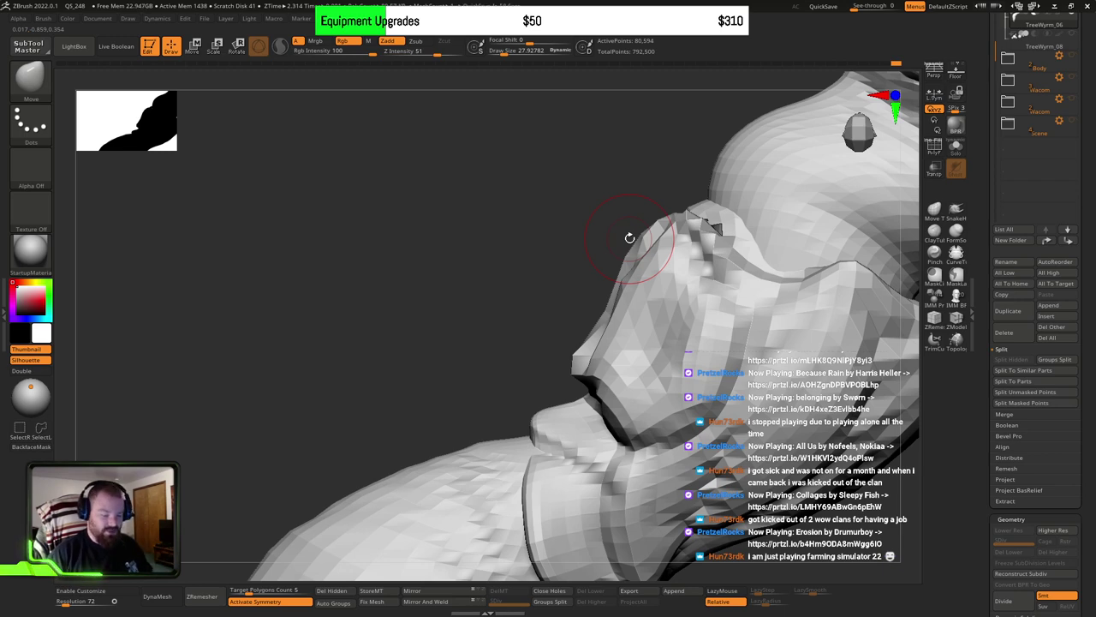
pyautogui.moveTo(630, 237)
pyautogui.mouseDown()
pyautogui.moveTo(642, 314)
pyautogui.moveTo(590, 371)
pyautogui.mouseUp()
# Step: Even out the ridges at the chest plate's lower centre with the Move brush at draw sizes of about 39 and 33
pyautogui.press(']')
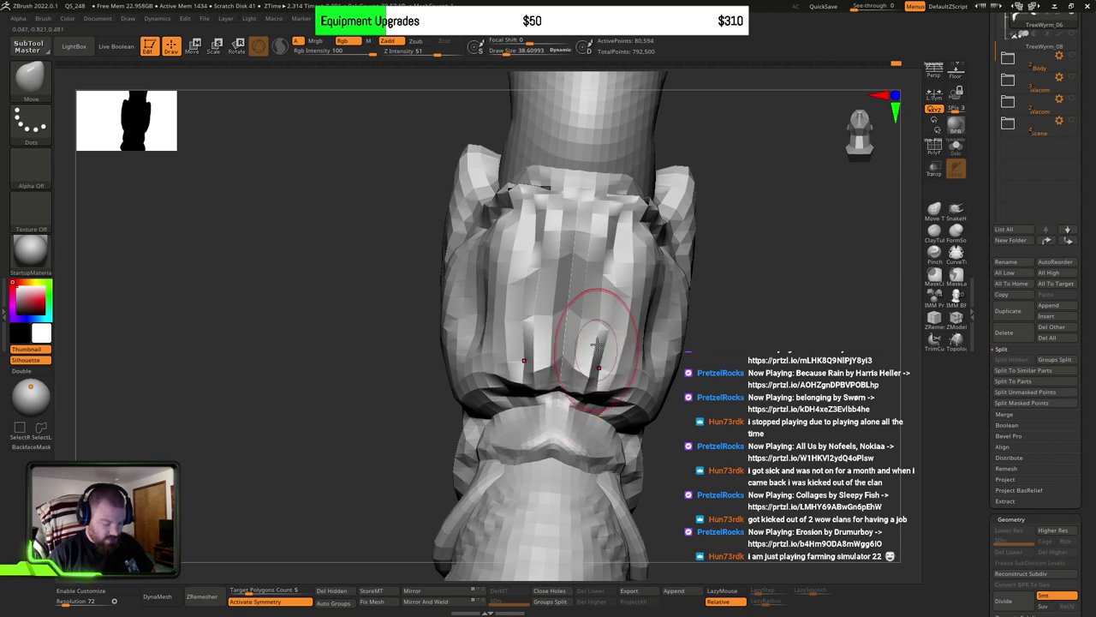
pyautogui.moveTo(608, 298); pyautogui.dragTo(600, 328)
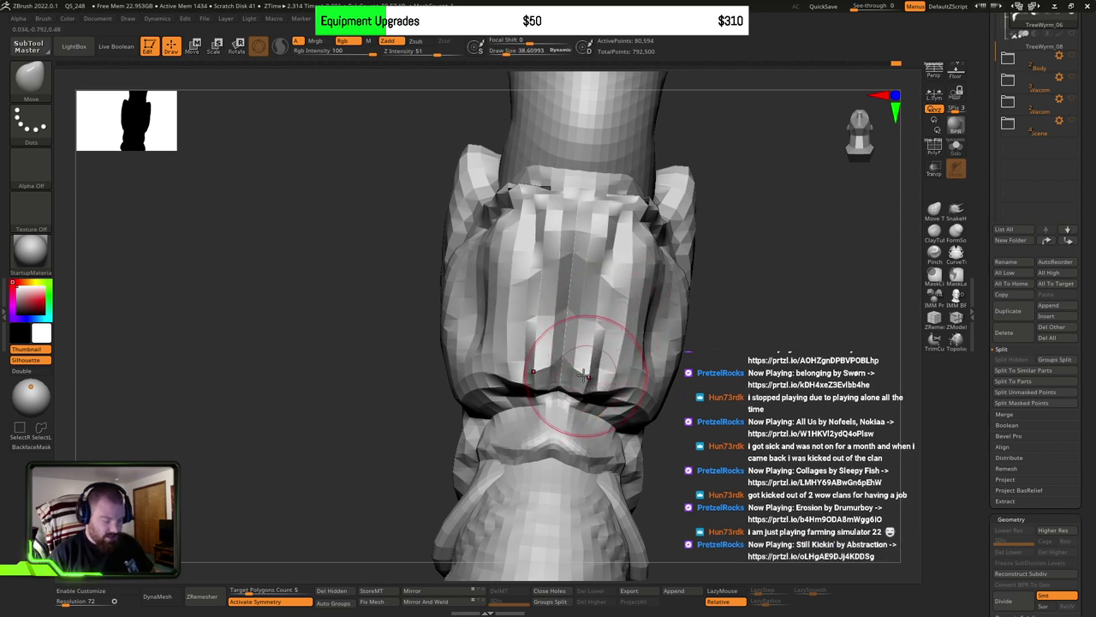
pyautogui.moveTo(582, 374); pyautogui.dragTo(579, 360)
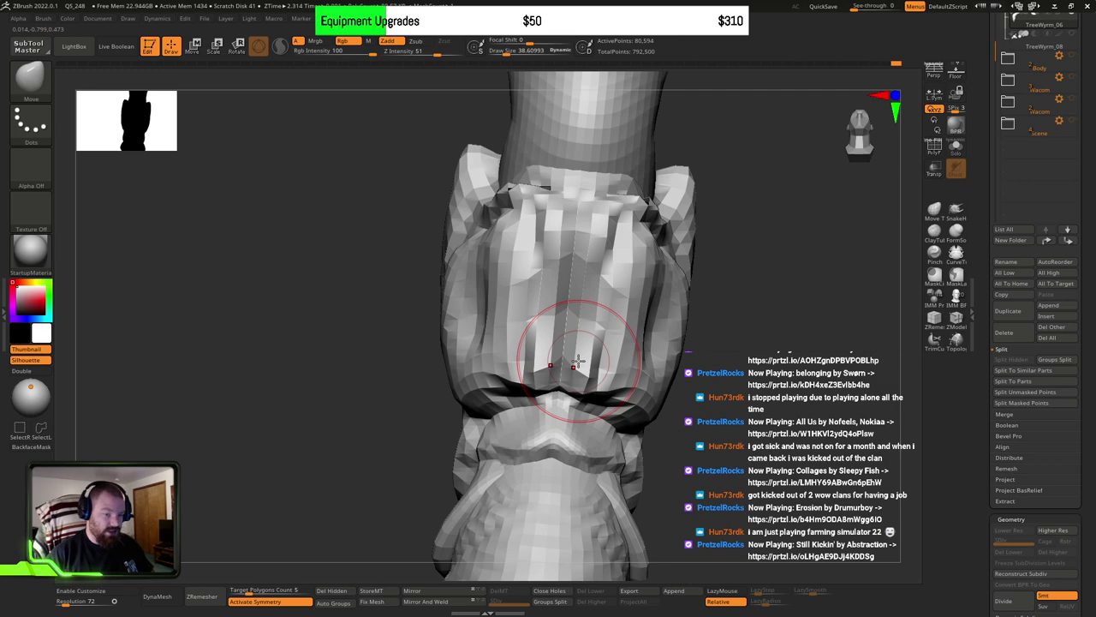
pyautogui.moveTo(578, 362)
pyautogui.mouseDown(button='right')
pyautogui.moveTo(543, 363)
pyautogui.moveTo(587, 385)
pyautogui.moveTo(582, 404)
pyautogui.mouseUp(button='right')
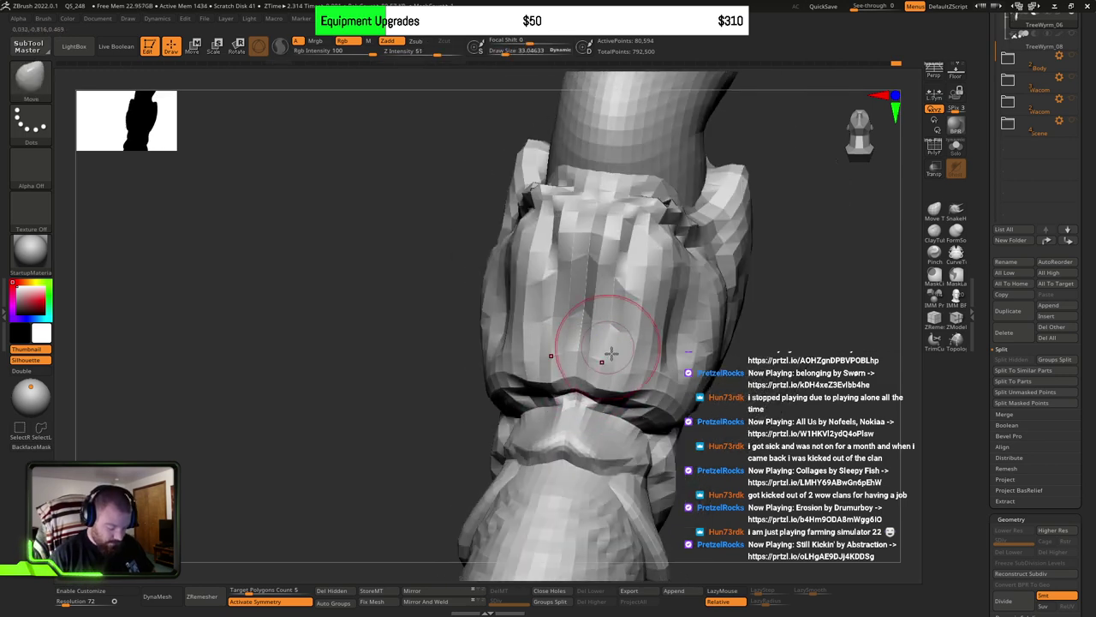
pyautogui.moveTo(611, 353)
pyautogui.mouseDown(button='right')
pyautogui.moveTo(608, 362)
pyautogui.moveTo(629, 338)
pyautogui.mouseUp(button='right')
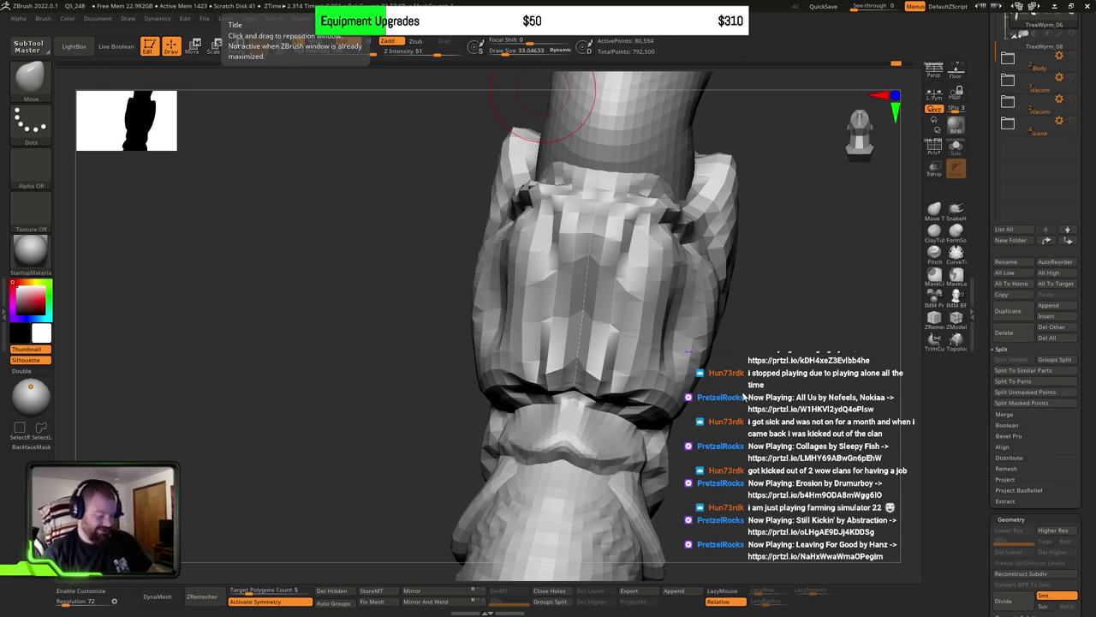
# Step: Examine the tail's surface up close and the creature's full side profile
pyautogui.moveTo(814, 342); pyautogui.dragTo(728, 396, button='right')
pyautogui.keyDown('ctrl'); pyautogui.moveTo(783, 367); pyautogui.dragTo(702, 359, button='right'); pyautogui.keyUp('ctrl')
pyautogui.moveTo(702, 359); pyautogui.dragTo(780, 388)
pyautogui.moveTo(780, 388)
pyautogui.mouseDown(button='right')
pyautogui.moveTo(805, 377)
pyautogui.moveTo(758, 353)
pyautogui.mouseUp(button='right')
pyautogui.keyDown('shift'); pyautogui.moveTo(758, 353); pyautogui.dragTo(746, 378); pyautogui.keyUp('shift')
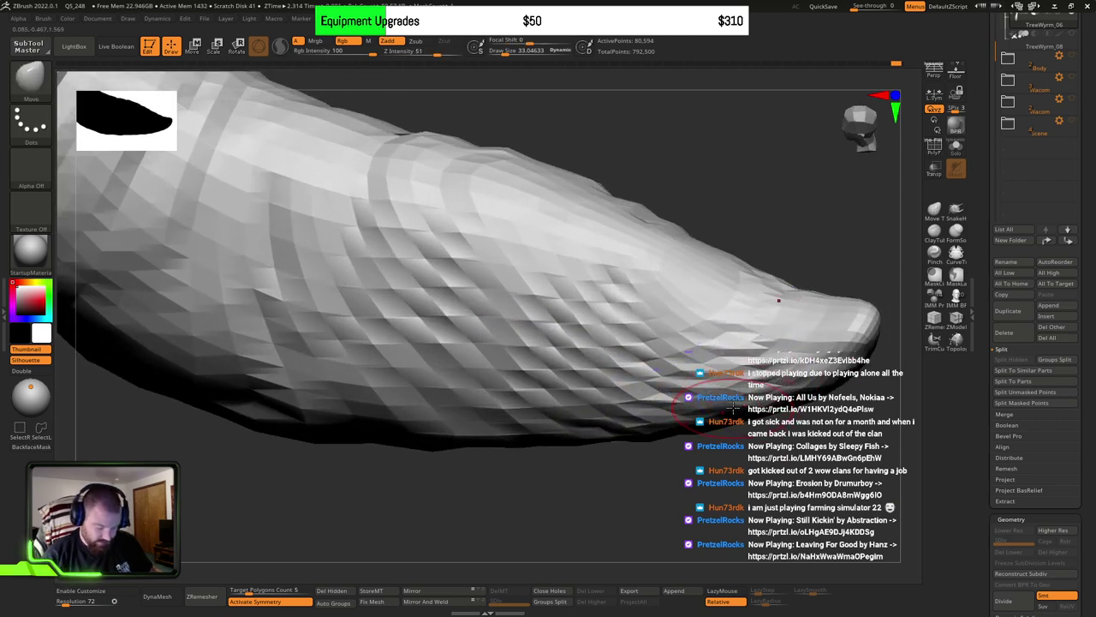
pyautogui.moveTo(779, 301)
pyautogui.keyDown('ctrl'); pyautogui.mouseDown(button='right')
pyautogui.moveTo(754, 343)
pyautogui.moveTo(654, 400)
pyautogui.mouseUp(button='right'); pyautogui.keyUp('ctrl')
pyautogui.moveTo(677, 403); pyautogui.dragTo(622, 437)
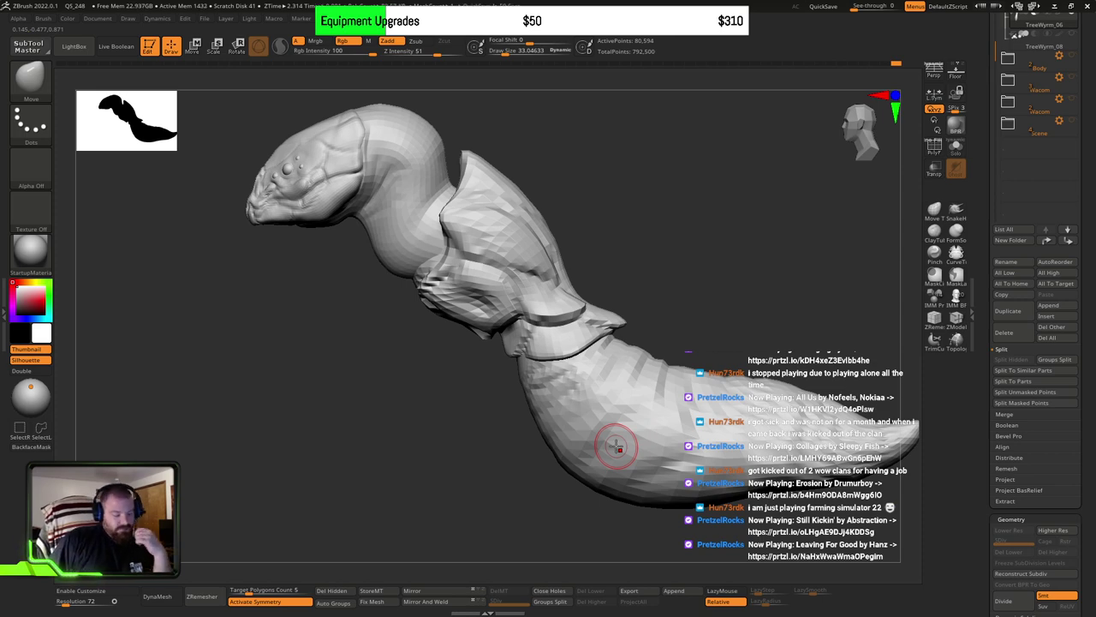
# Step: Refine the head's cheeks and the underside of the jaw with the Move brush, ending at a draw size of about 33
pyautogui.moveTo(616, 445); pyautogui.dragTo(600, 231, button='right')
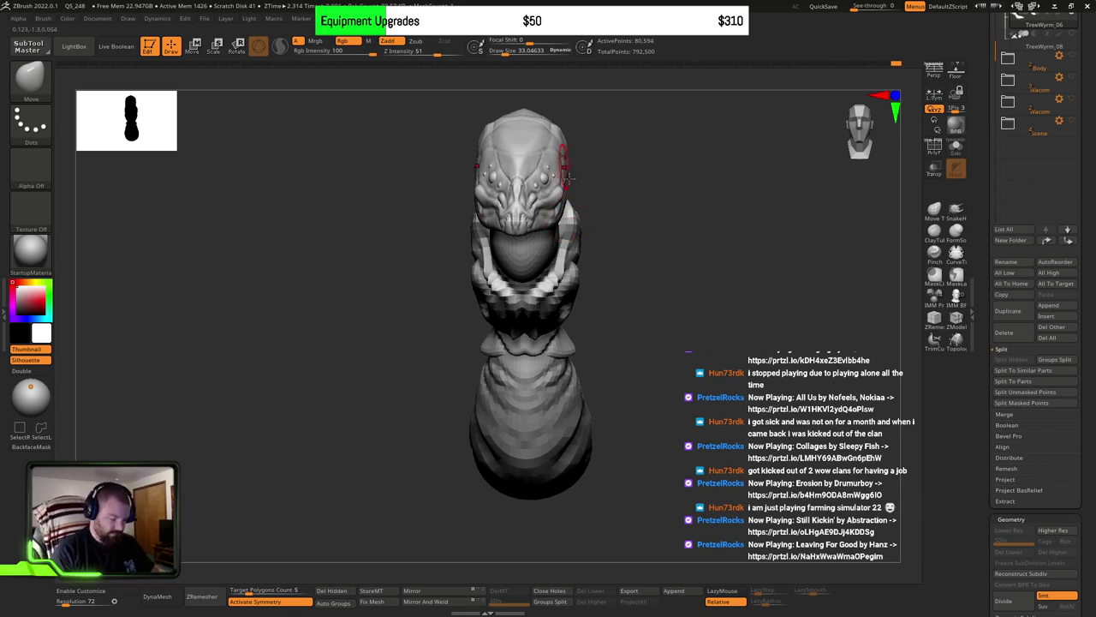
pyautogui.keyDown('ctrl'); pyautogui.moveTo(562, 173); pyautogui.dragTo(553, 204, button='right'); pyautogui.keyUp('ctrl')
pyautogui.keyDown('alt'); pyautogui.moveTo(552, 204); pyautogui.dragTo(562, 271, button='right'); pyautogui.keyUp('alt')
pyautogui.press('s')
pyautogui.moveTo(562, 284); pyautogui.dragTo(589, 286)
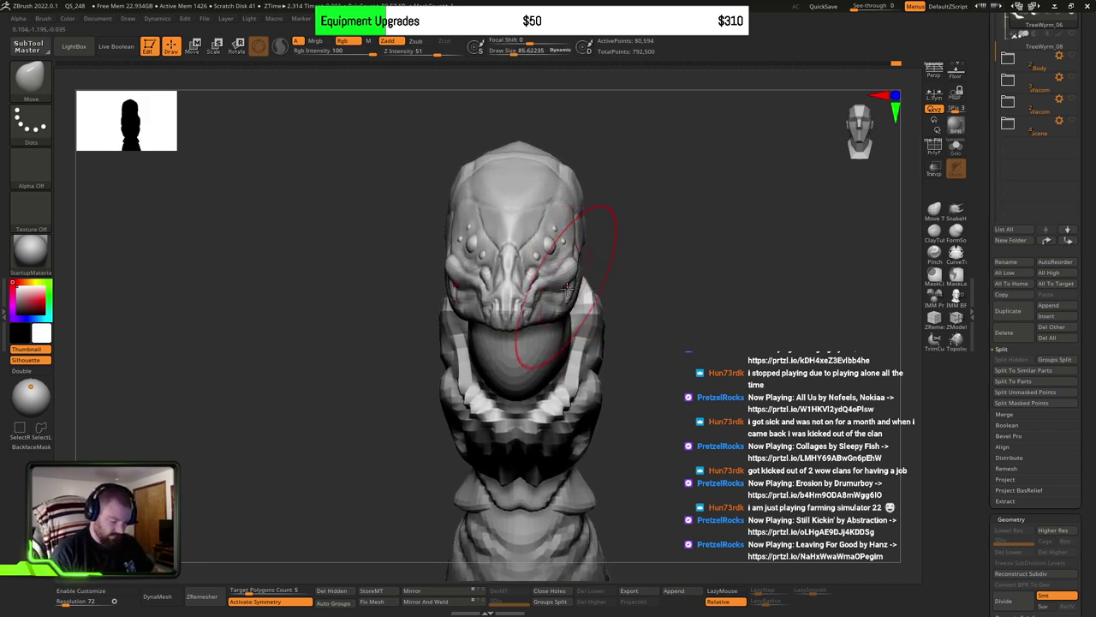
pyautogui.moveTo(576, 282)
pyautogui.keyDown('ctrl'); pyautogui.mouseDown(button='right')
pyautogui.moveTo(567, 312)
pyautogui.moveTo(558, 190)
pyautogui.moveTo(536, 358)
pyautogui.mouseUp(button='right'); pyautogui.keyUp('ctrl')
pyautogui.press('s')
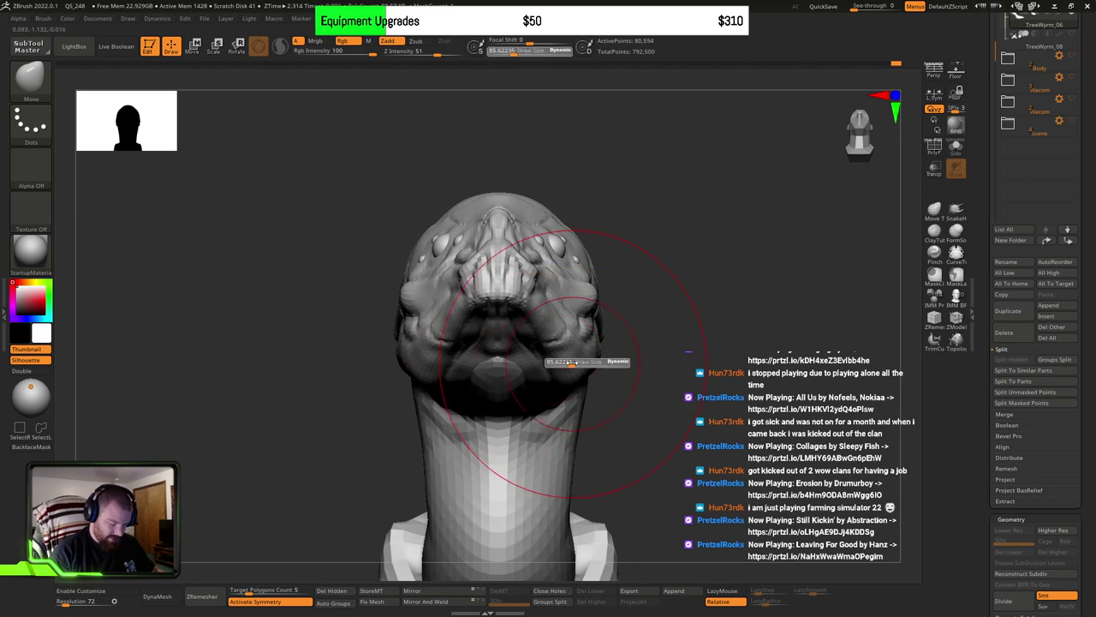
pyautogui.moveTo(586, 363); pyautogui.dragTo(574, 361)
pyautogui.moveTo(573, 349)
pyautogui.mouseDown(button='right')
pyautogui.moveTo(562, 309)
pyautogui.moveTo(609, 394)
pyautogui.moveTo(543, 400)
pyautogui.moveTo(622, 399)
pyautogui.moveTo(593, 351)
pyautogui.mouseUp(button='right')
pyautogui.press('s')
pyautogui.moveTo(608, 362); pyautogui.dragTo(594, 360)
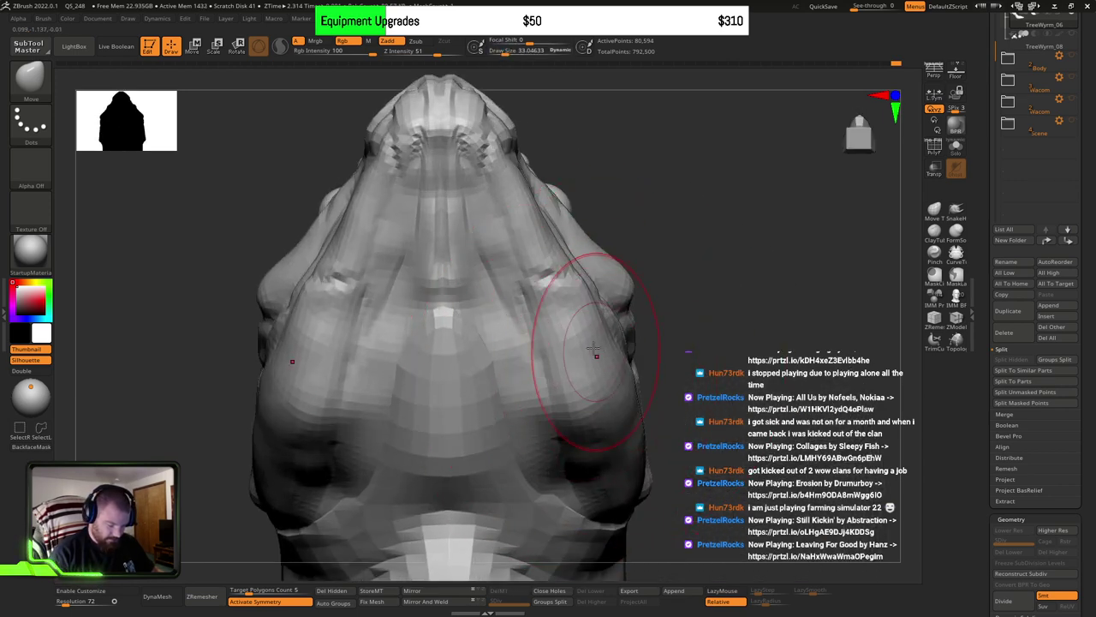
pyautogui.moveTo(594, 355); pyautogui.dragTo(599, 480, button='right')
pyautogui.moveTo(668, 300)
pyautogui.mouseDown(button='right')
pyautogui.moveTo(573, 342)
pyautogui.moveTo(605, 287)
pyautogui.mouseUp(button='right')
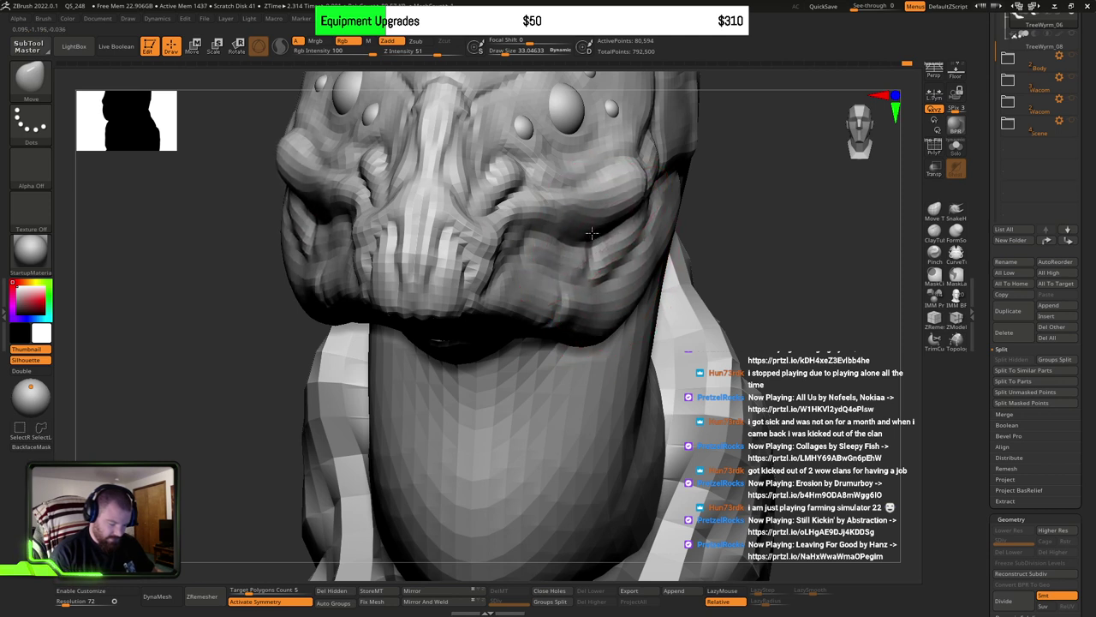
# Step: Review the whole creature from the front and side and compare it with the reference sketches
pyautogui.moveTo(591, 231)
pyautogui.mouseDown(button='right')
pyautogui.moveTo(580, 245)
pyautogui.moveTo(602, 272)
pyautogui.moveTo(634, 276)
pyautogui.moveTo(610, 259)
pyautogui.moveTo(604, 291)
pyautogui.mouseUp(button='right')
pyautogui.moveTo(604, 291)
pyautogui.mouseDown(button='right')
pyautogui.moveTo(638, 305)
pyautogui.moveTo(611, 262)
pyautogui.moveTo(657, 385)
pyautogui.moveTo(667, 454)
pyautogui.moveTo(647, 445)
pyautogui.moveTo(684, 434)
pyautogui.moveTo(632, 448)
pyautogui.moveTo(702, 430)
pyautogui.moveTo(679, 443)
pyautogui.moveTo(658, 428)
pyautogui.moveTo(685, 437)
pyautogui.moveTo(642, 450)
pyautogui.moveTo(678, 430)
pyautogui.moveTo(666, 428)
pyautogui.moveTo(676, 454)
pyautogui.mouseUp(button='right')
pyautogui.moveTo(679, 476)
pyautogui.mouseDown()
pyautogui.moveTo(661, 408)
pyautogui.moveTo(710, 441)
pyautogui.moveTo(722, 413)
pyautogui.moveTo(695, 433)
pyautogui.moveTo(691, 414)
pyautogui.mouseUp()
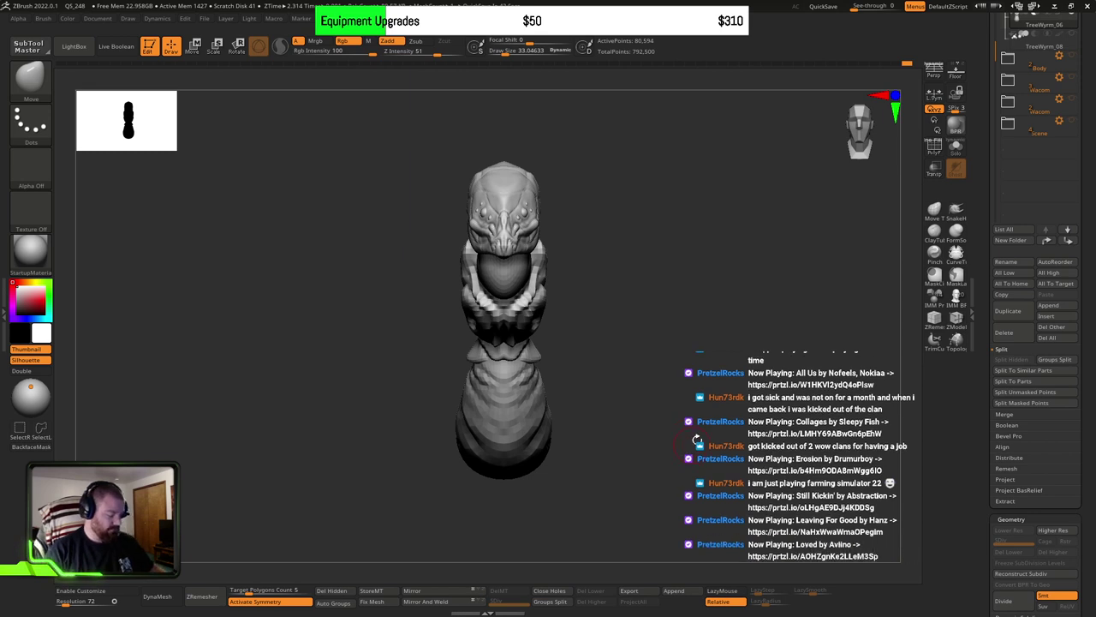
pyautogui.moveTo(725, 414); pyautogui.dragTo(642, 428)
pyautogui.moveTo(754, 433)
pyautogui.keyDown('alt'); pyautogui.mouseDown()
pyautogui.moveTo(684, 435)
pyautogui.moveTo(702, 435)
pyautogui.mouseUp(); pyautogui.keyUp('alt')
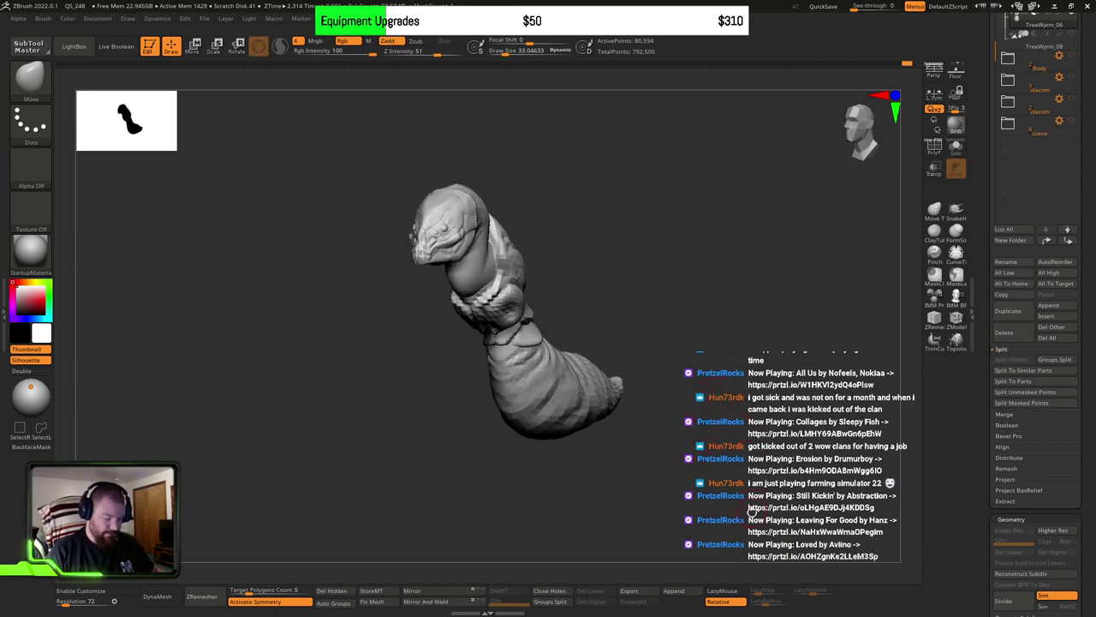
pyautogui.moveTo(781, 454)
pyautogui.mouseDown()
pyautogui.moveTo(774, 465)
pyautogui.moveTo(749, 454)
pyautogui.moveTo(768, 471)
pyautogui.mouseUp()
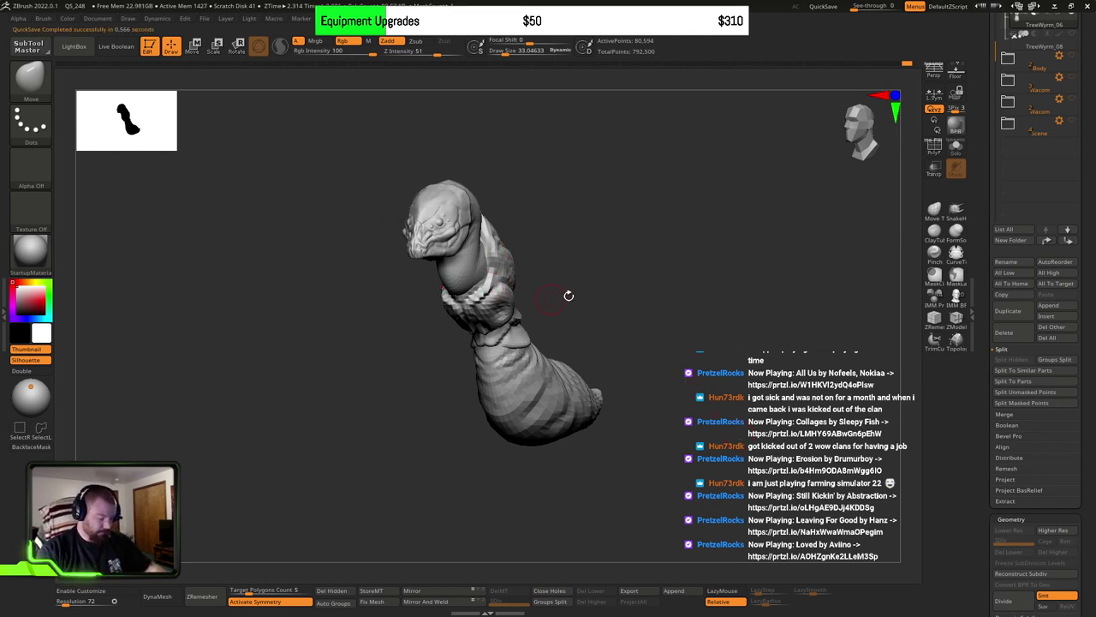
pyautogui.moveTo(549, 307)
pyautogui.keyDown('ctrl'); pyautogui.mouseDown(button='right')
pyautogui.moveTo(549, 342)
pyautogui.moveTo(556, 324)
pyautogui.mouseUp(button='right'); pyautogui.keyUp('ctrl')
pyautogui.scroll(-3, 554, 323)
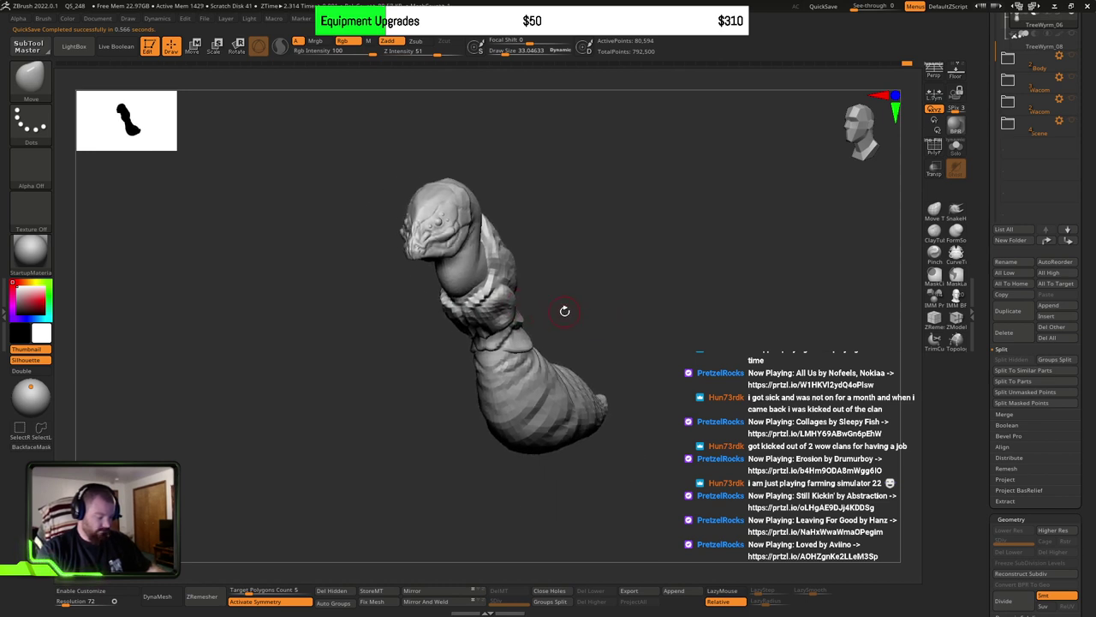
pyautogui.moveTo(564, 310)
pyautogui.mouseDown()
pyautogui.moveTo(624, 314)
pyautogui.moveTo(565, 320)
pyautogui.moveTo(561, 303)
pyautogui.mouseUp()
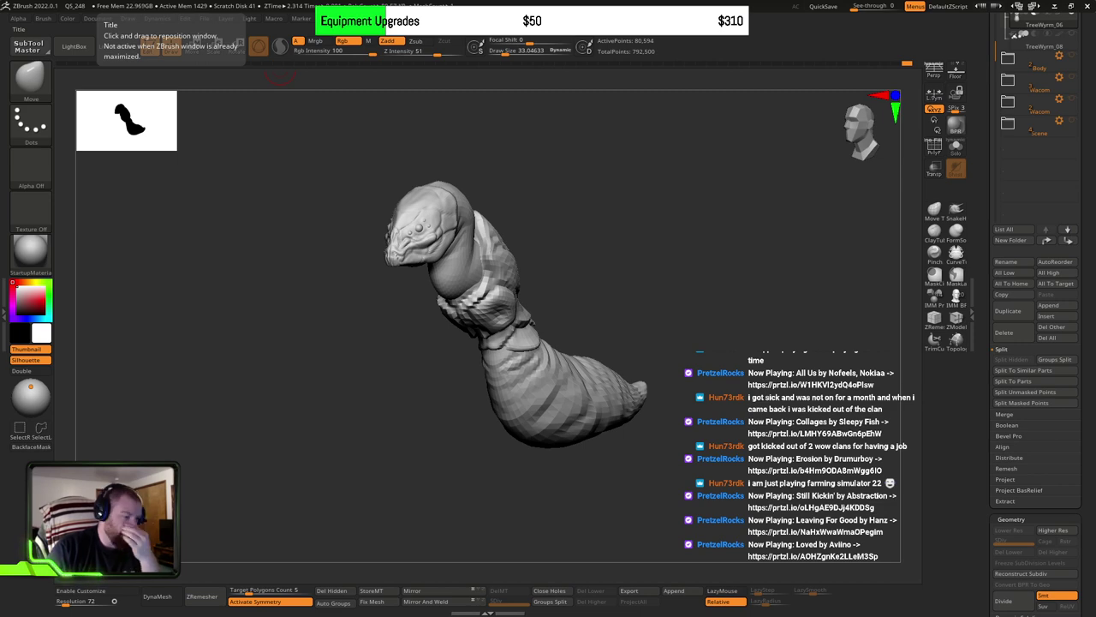
pyautogui.moveTo(474, 6)
pyautogui.mouseDown(button='right')
pyautogui.moveTo(450, 228)
pyautogui.moveTo(578, 410)
pyautogui.mouseUp(button='right')
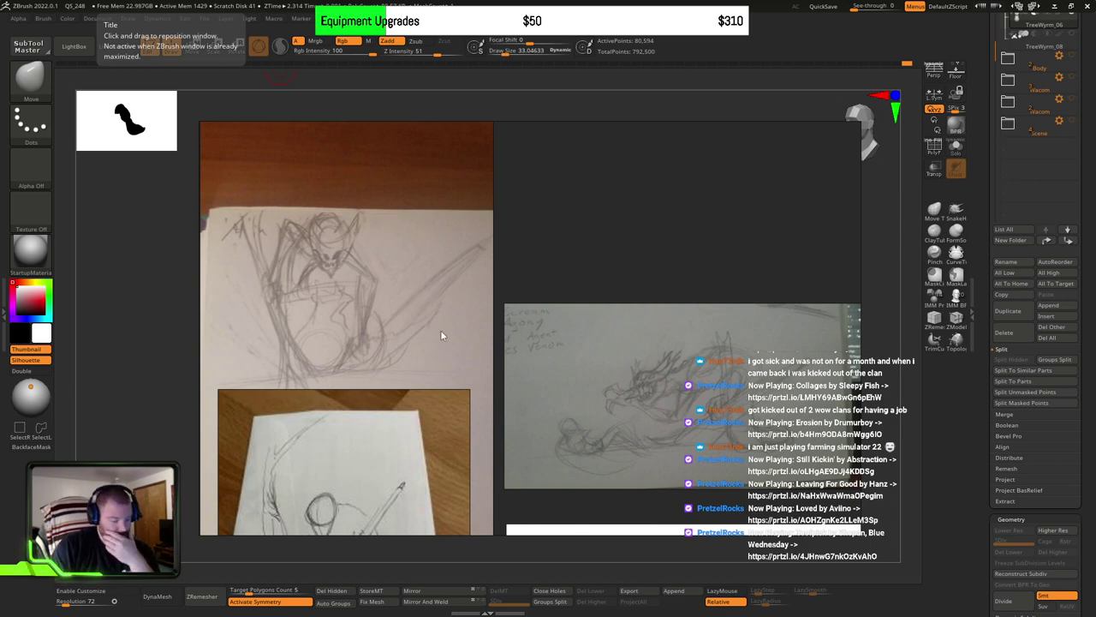
pyautogui.moveTo(441, 334); pyautogui.dragTo(402, 0, button='right')
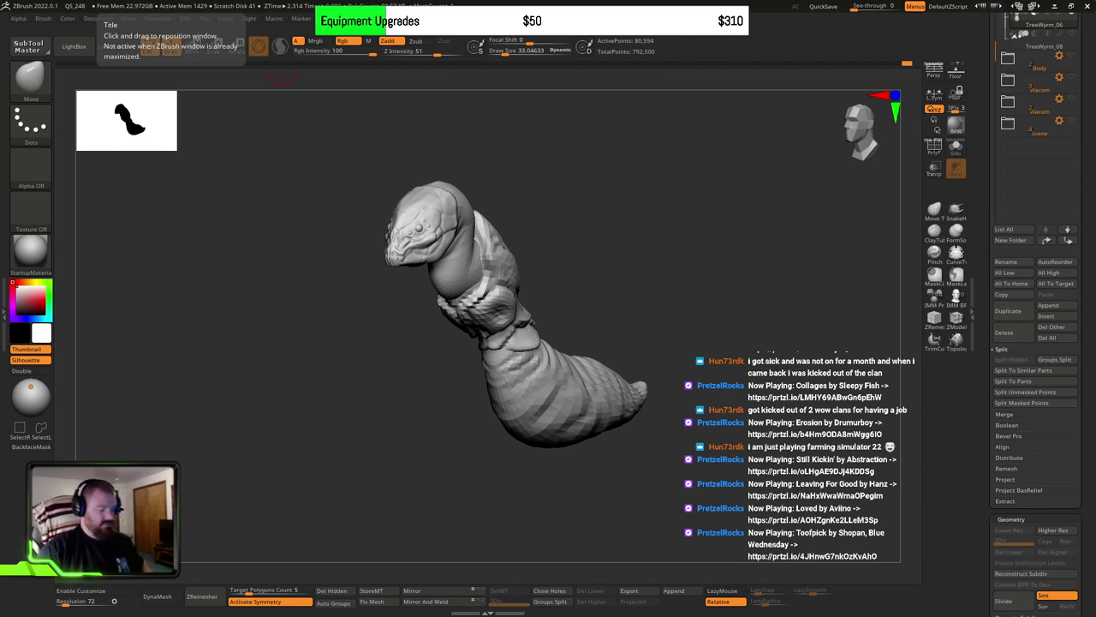
# Step: Hide the polygroup of the torso plates and waist collar, keeping the head, neck and abdomen visible
pyautogui.moveTo(323, 181)
pyautogui.mouseDown()
pyautogui.moveTo(651, 274)
pyautogui.moveTo(666, 311)
pyautogui.moveTo(688, 301)
pyautogui.moveTo(698, 248)
pyautogui.moveTo(643, 301)
pyautogui.moveTo(614, 299)
pyautogui.moveTo(656, 254)
pyautogui.moveTo(676, 286)
pyautogui.mouseUp()
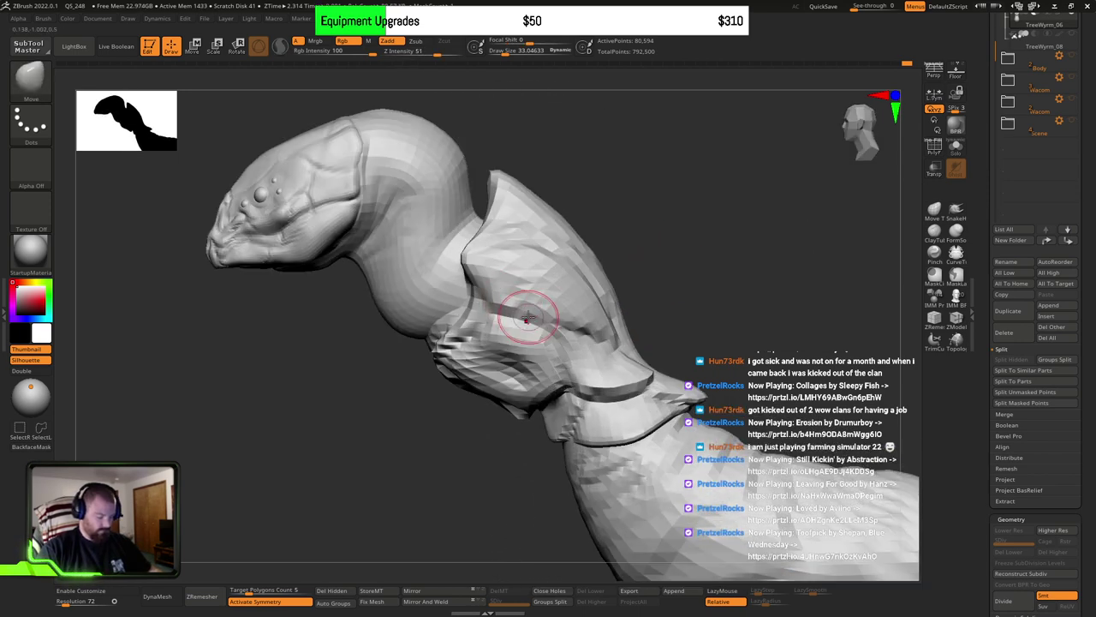
pyautogui.keyDown('ctrl'); pyautogui.keyDown('shift'); pyautogui.click(561, 328); pyautogui.keyUp('shift'); pyautogui.keyUp('ctrl')
pyautogui.keyDown('ctrl'); pyautogui.keyDown('shift'); pyautogui.click(567, 328); pyautogui.keyUp('shift'); pyautogui.keyUp('ctrl')
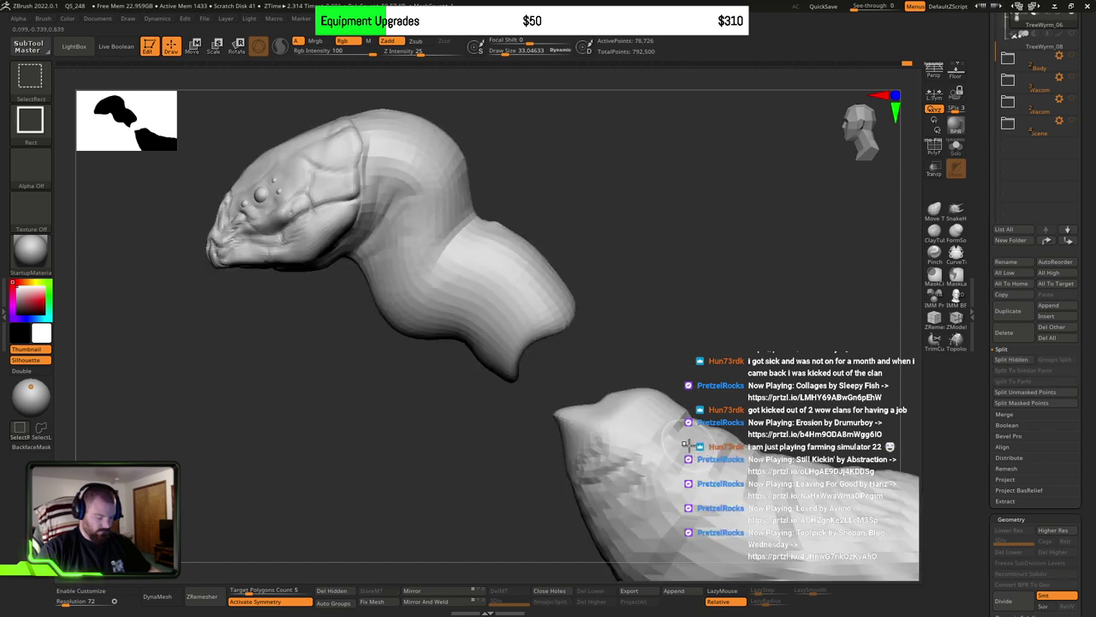
# Step: Isolate the head and neck, mask them, and show the rest of the creature again
pyautogui.keyDown('ctrl'); pyautogui.keyDown('shift'); pyautogui.click(691, 445); pyautogui.keyUp('shift'); pyautogui.keyUp('ctrl')
pyautogui.moveTo(690, 446)
pyautogui.keyDown('ctrl'); pyautogui.mouseDown(button='right')
pyautogui.moveTo(682, 323)
pyautogui.moveTo(606, 263)
pyautogui.mouseUp(button='right'); pyautogui.keyUp('ctrl')
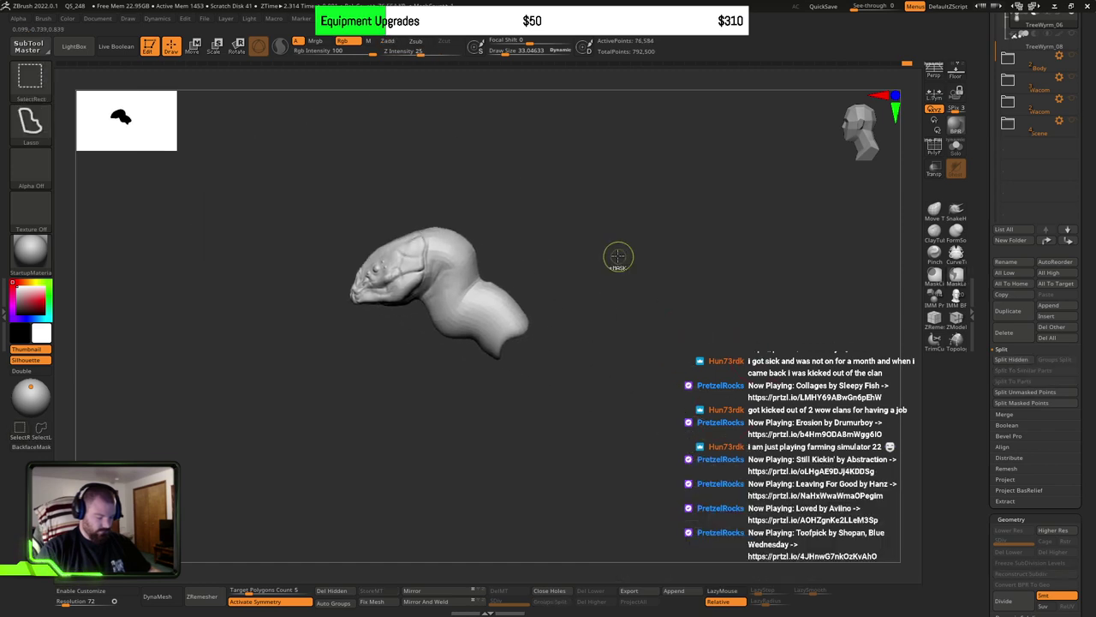
pyautogui.keyDown('ctrl'); pyautogui.keyDown('shift'); pyautogui.click(610, 246); pyautogui.keyUp('shift'); pyautogui.keyUp('ctrl')
# Step: Shift the unmasked body with the Move gizmo centred on the torso, and invert the mask onto the body
pyautogui.press('w')
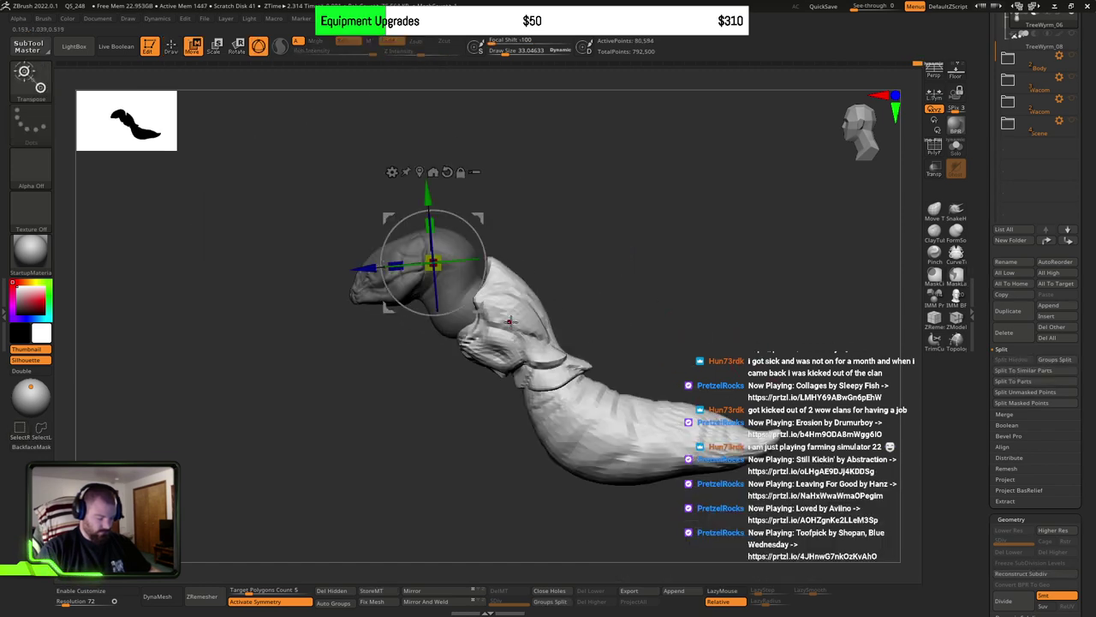
pyautogui.keyDown('alt'); pyautogui.moveTo(478, 311); pyautogui.dragTo(531, 362); pyautogui.keyUp('alt')
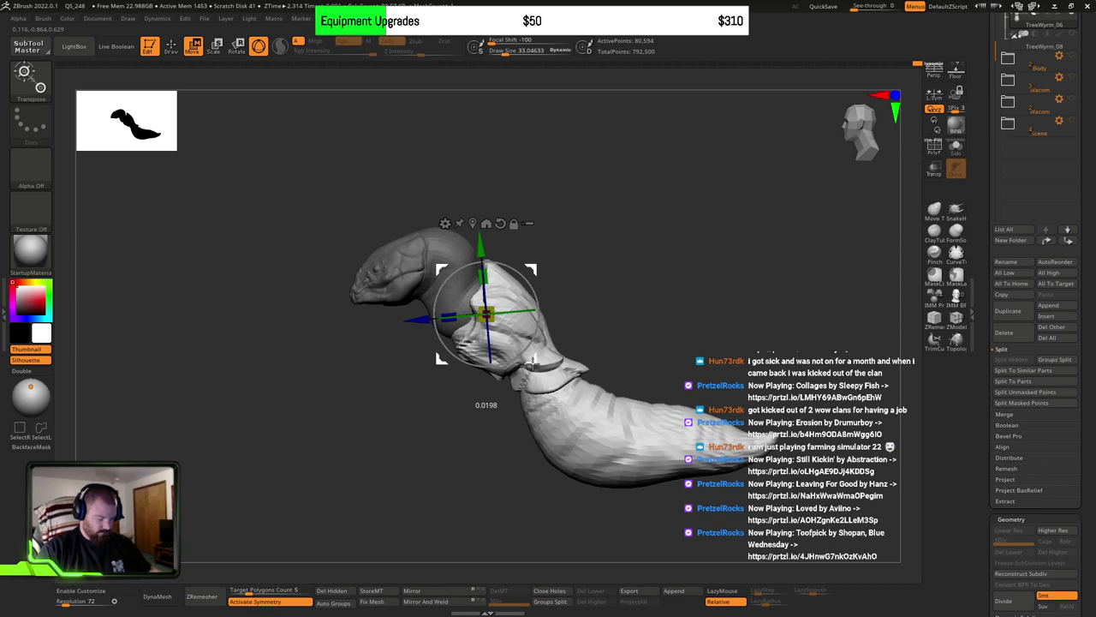
pyautogui.moveTo(608, 316)
pyautogui.mouseDown()
pyautogui.moveTo(646, 306)
pyautogui.moveTo(619, 311)
pyautogui.moveTo(660, 328)
pyautogui.moveTo(637, 328)
pyautogui.moveTo(753, 341)
pyautogui.moveTo(733, 353)
pyautogui.moveTo(683, 337)
pyautogui.moveTo(701, 310)
pyautogui.moveTo(659, 306)
pyautogui.moveTo(685, 305)
pyautogui.moveTo(656, 294)
pyautogui.moveTo(722, 313)
pyautogui.moveTo(641, 308)
pyautogui.moveTo(699, 306)
pyautogui.moveTo(629, 283)
pyautogui.moveTo(674, 292)
pyautogui.moveTo(650, 298)
pyautogui.mouseUp()
pyautogui.press('q')
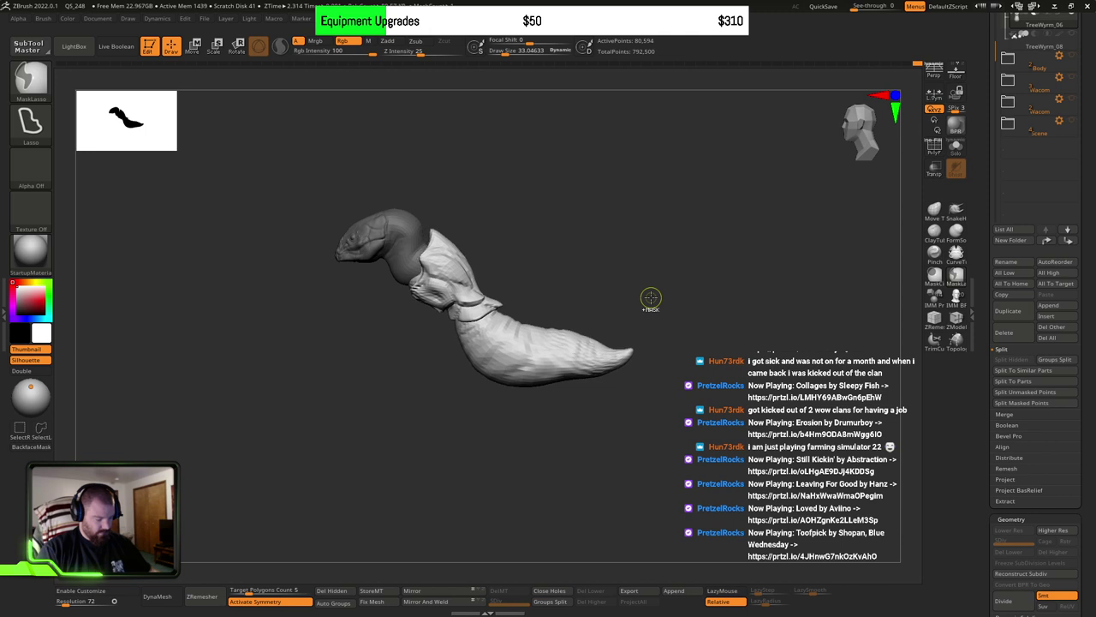
pyautogui.keyDown('ctrl'); pyautogui.click(651, 297); pyautogui.keyUp('ctrl')
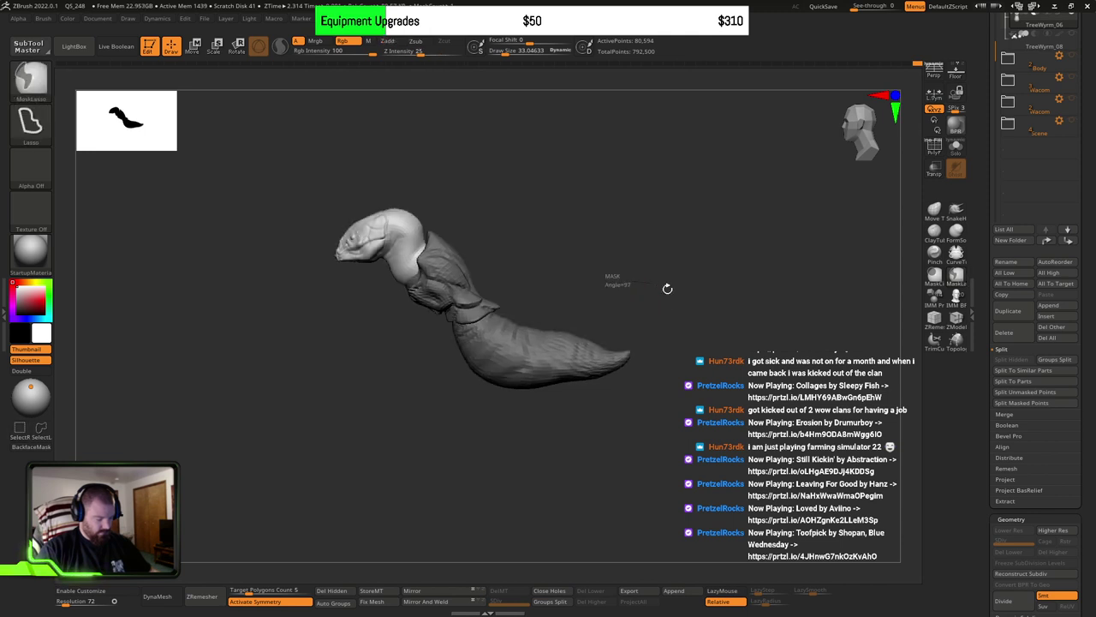
pyautogui.moveTo(663, 286)
pyautogui.mouseDown()
pyautogui.moveTo(673, 294)
pyautogui.moveTo(639, 300)
pyautogui.moveTo(707, 316)
pyautogui.moveTo(659, 334)
pyautogui.moveTo(663, 316)
pyautogui.moveTo(648, 304)
pyautogui.moveTo(663, 301)
pyautogui.mouseUp()
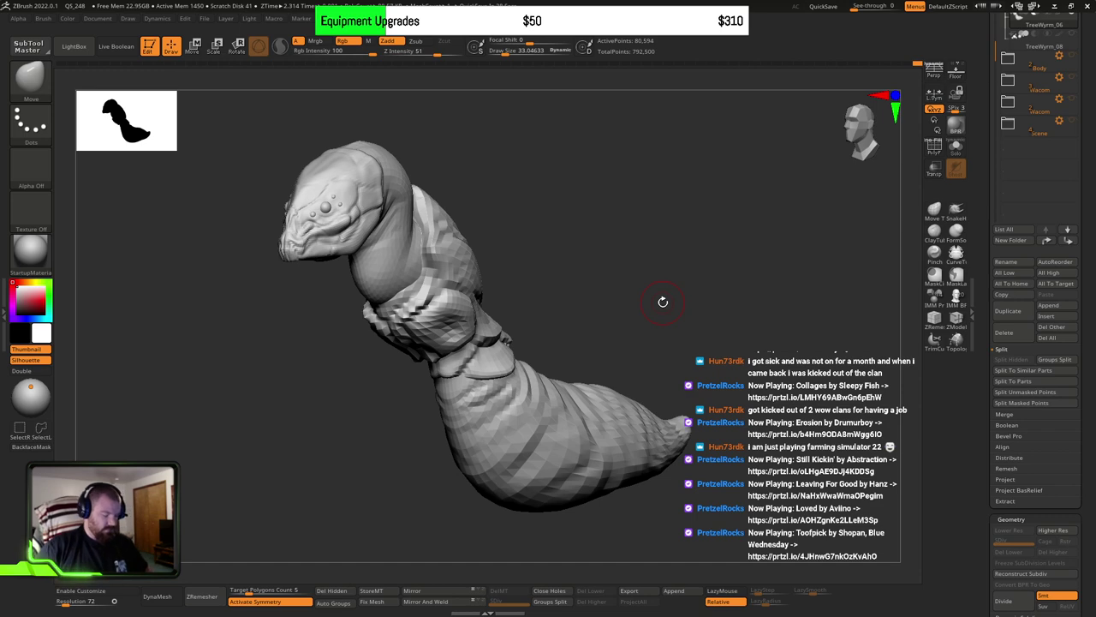
# Step: Mask everything except the neck polygroup by isolating it, with the whole creature shown again
pyautogui.moveTo(640, 307)
pyautogui.mouseDown()
pyautogui.moveTo(656, 306)
pyautogui.moveTo(651, 325)
pyautogui.moveTo(679, 336)
pyautogui.moveTo(642, 317)
pyautogui.moveTo(730, 346)
pyautogui.moveTo(717, 343)
pyautogui.moveTo(762, 336)
pyautogui.mouseUp()
pyautogui.moveTo(633, 342)
pyautogui.keyDown('alt'); pyautogui.mouseDown()
pyautogui.moveTo(605, 347)
pyautogui.moveTo(620, 319)
pyautogui.moveTo(618, 334)
pyautogui.mouseUp(); pyautogui.keyUp('alt')
pyautogui.keyDown('ctrl'); pyautogui.keyDown('shift'); pyautogui.click(519, 278); pyautogui.keyUp('shift'); pyautogui.keyUp('ctrl')
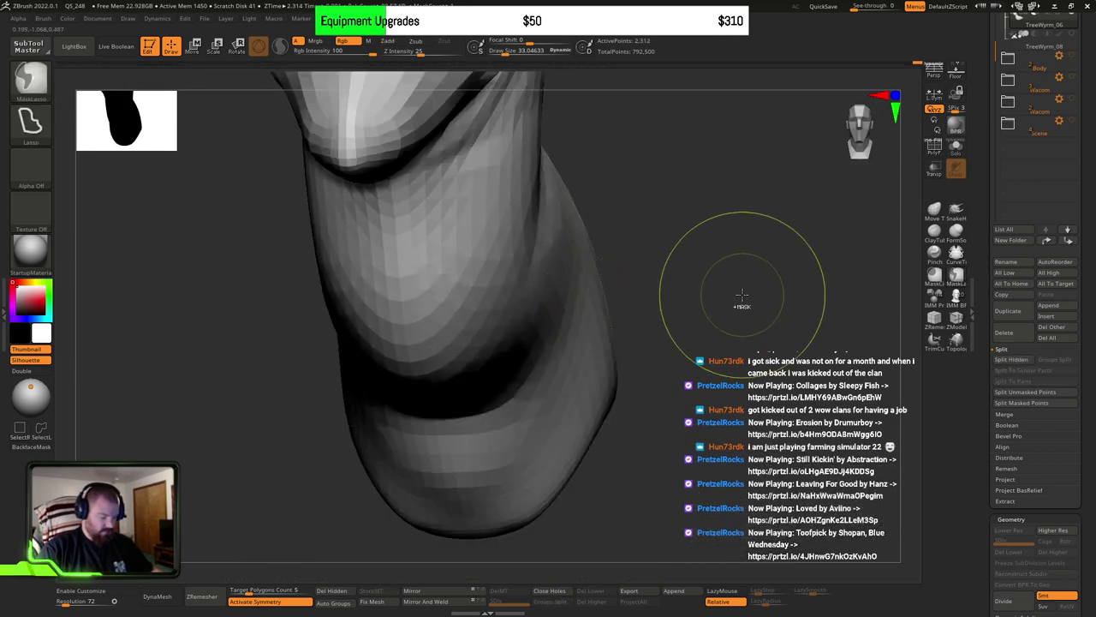
pyautogui.keyDown('ctrl'); pyautogui.click(744, 295); pyautogui.keyUp('ctrl')
pyautogui.keyDown('ctrl'); pyautogui.keyDown('shift'); pyautogui.click(753, 298); pyautogui.keyUp('shift'); pyautogui.keyUp('ctrl')
pyautogui.keyDown('ctrl'); pyautogui.click(842, 295); pyautogui.keyUp('ctrl')
# Step: Reshape the neck's sides and pull the throat's lower edge down over the chest with the Move brush at a draw size of about 48
pyautogui.press('s')
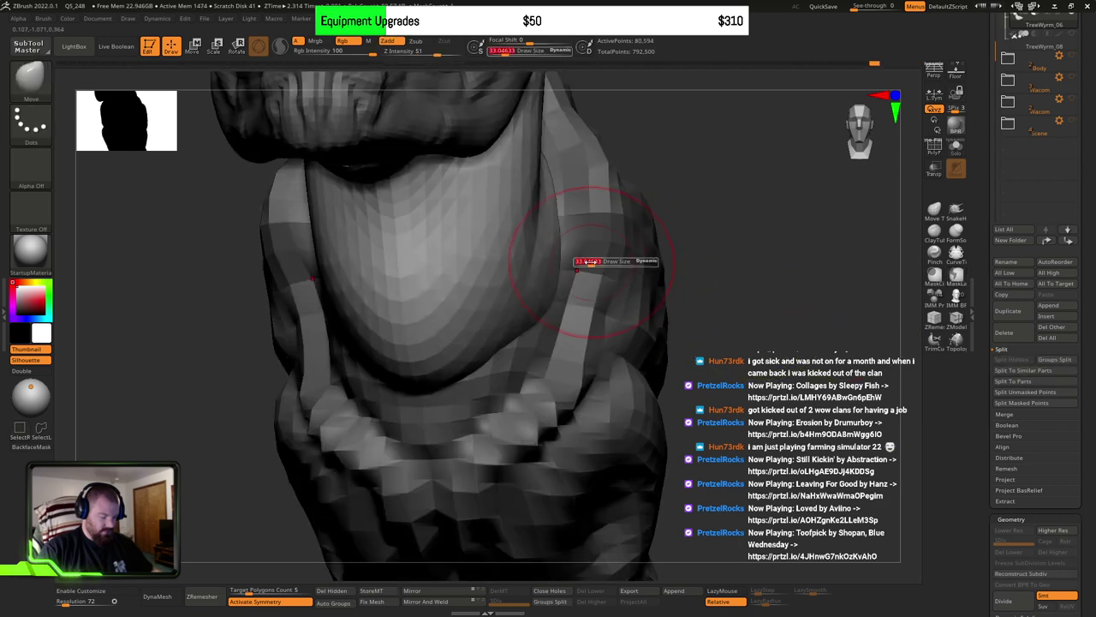
pyautogui.moveTo(557, 250); pyautogui.dragTo(526, 325)
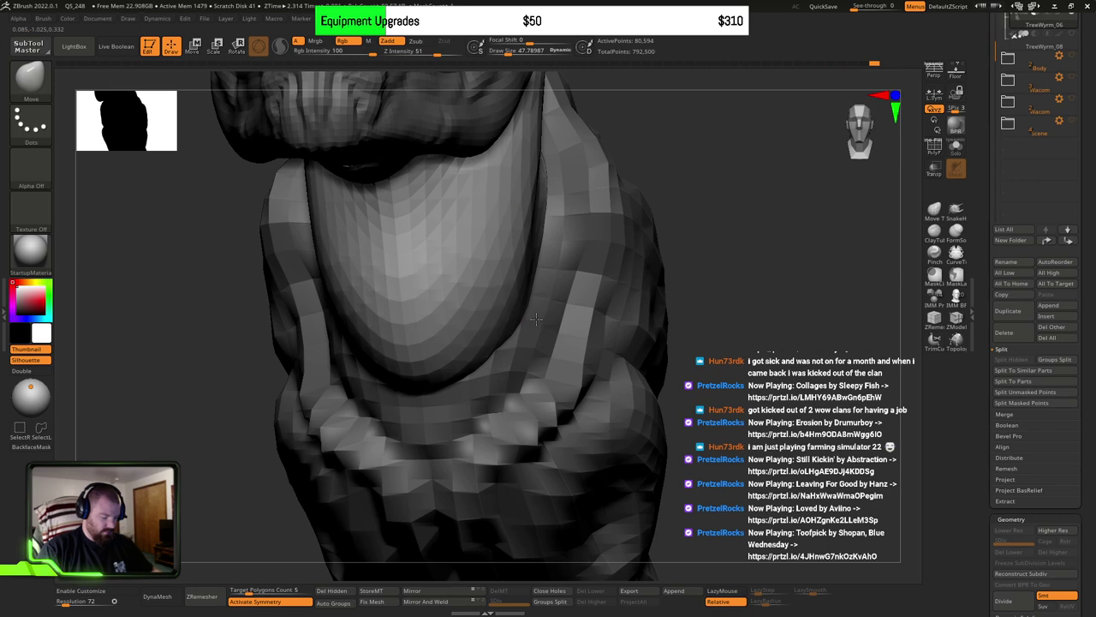
pyautogui.keyDown('alt'); pyautogui.moveTo(686, 272); pyautogui.dragTo(607, 301); pyautogui.keyUp('alt')
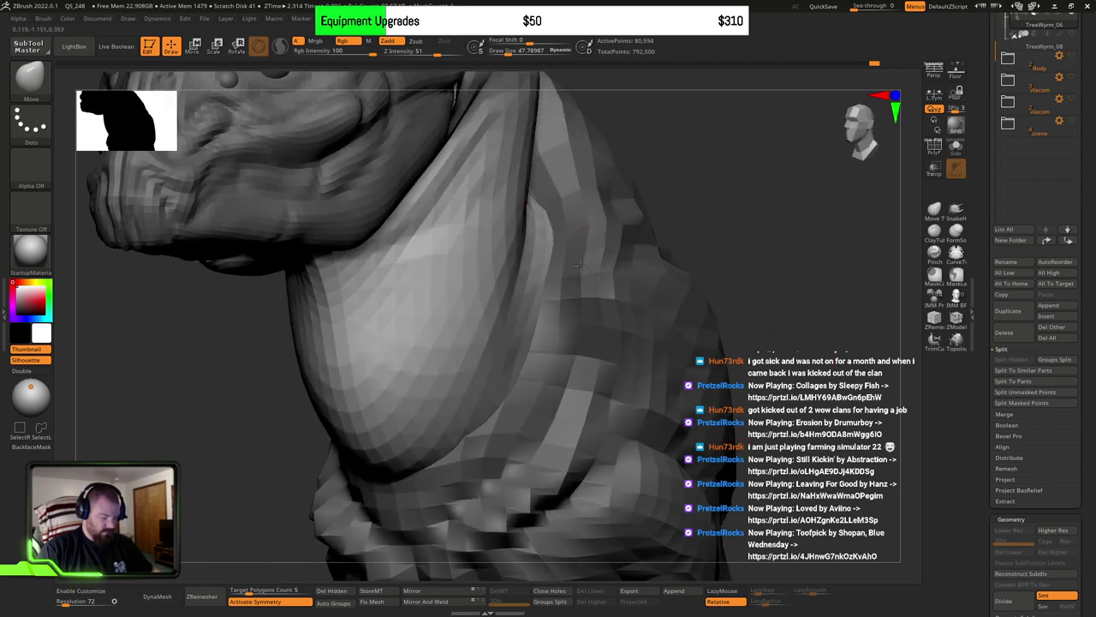
pyautogui.moveTo(626, 262); pyautogui.dragTo(599, 283, button='right')
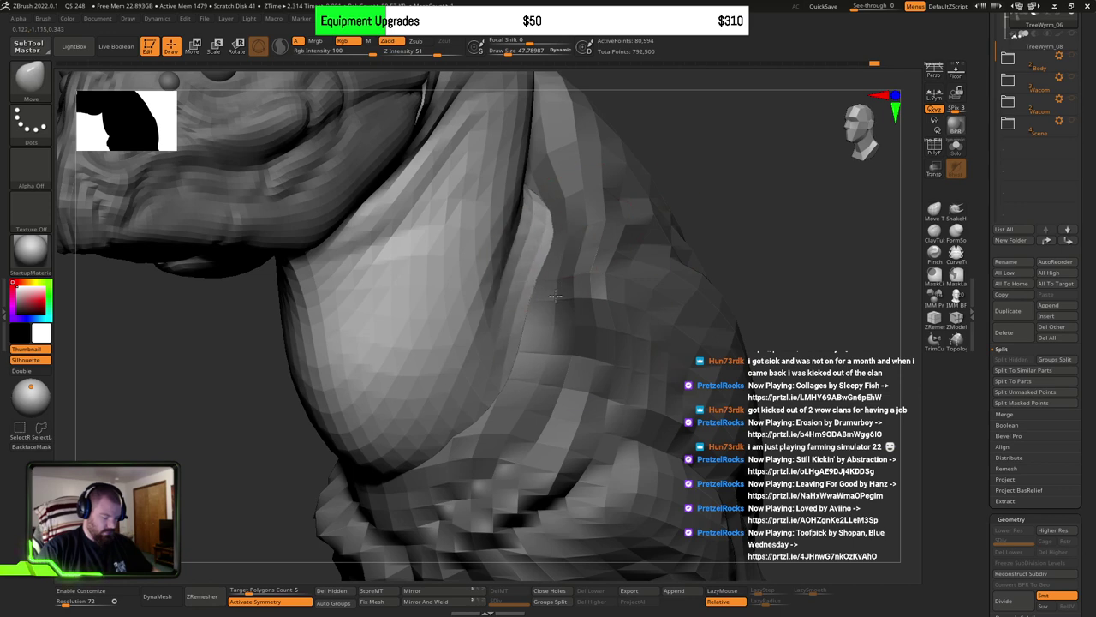
pyautogui.moveTo(524, 234); pyautogui.dragTo(606, 238)
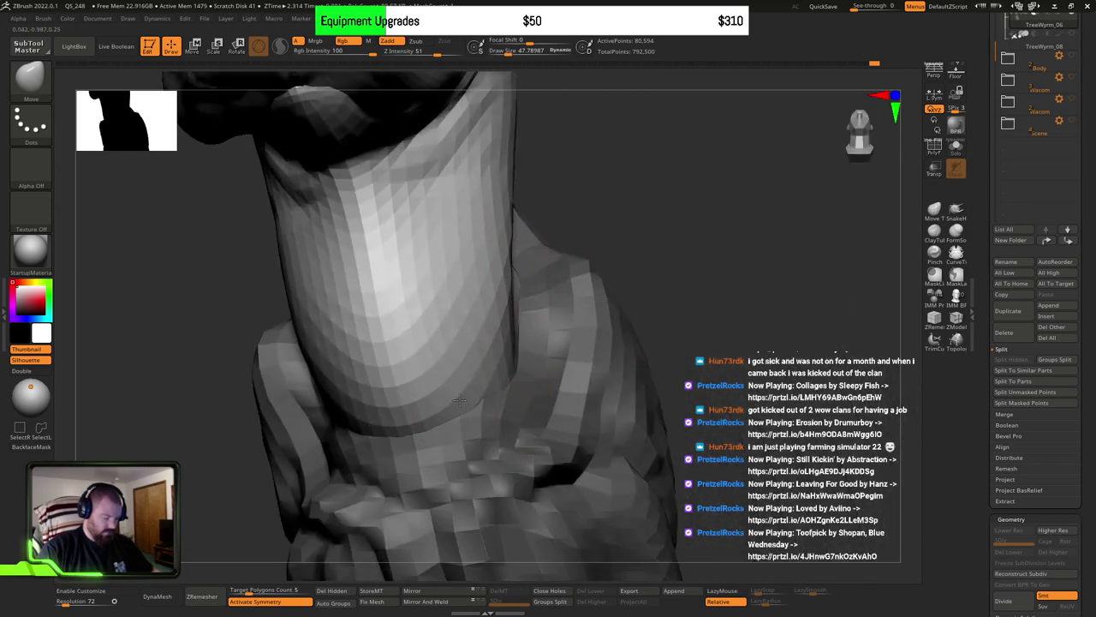
pyautogui.moveTo(459, 400)
pyautogui.mouseDown()
pyautogui.moveTo(436, 415)
pyautogui.moveTo(437, 496)
pyautogui.moveTo(488, 493)
pyautogui.mouseUp()
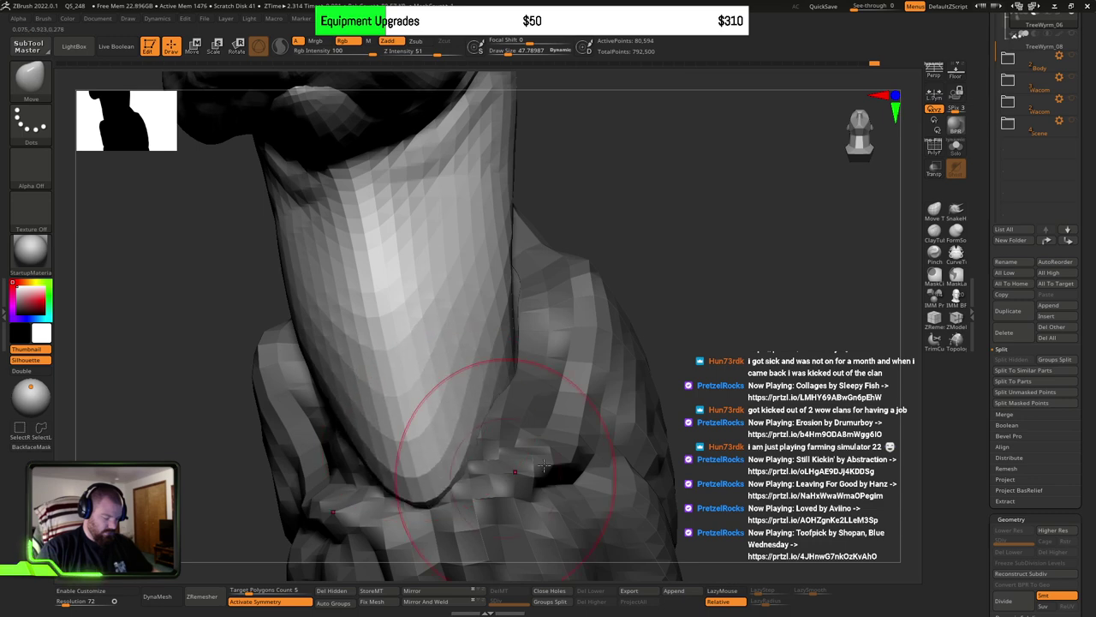
# Step: Refine the throat's profile and its lower tip above the chest collar with the Move brush, working from the side and front
pyautogui.moveTo(685, 453); pyautogui.dragTo(493, 462)
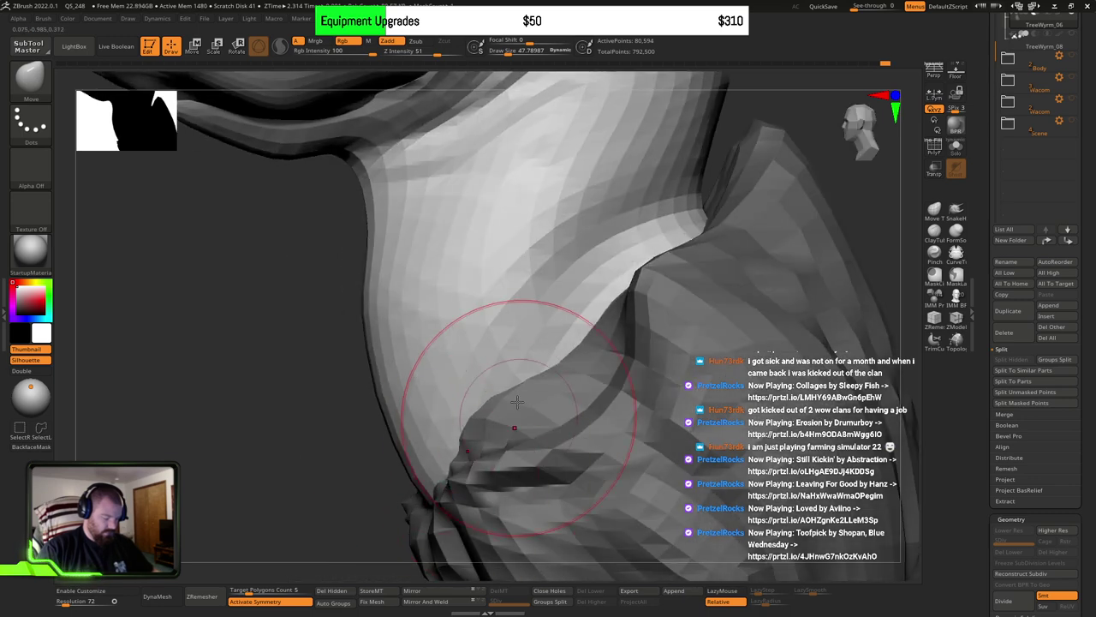
pyautogui.moveTo(490, 382)
pyautogui.mouseDown(button='right')
pyautogui.moveTo(599, 385)
pyautogui.moveTo(495, 408)
pyautogui.mouseUp(button='right')
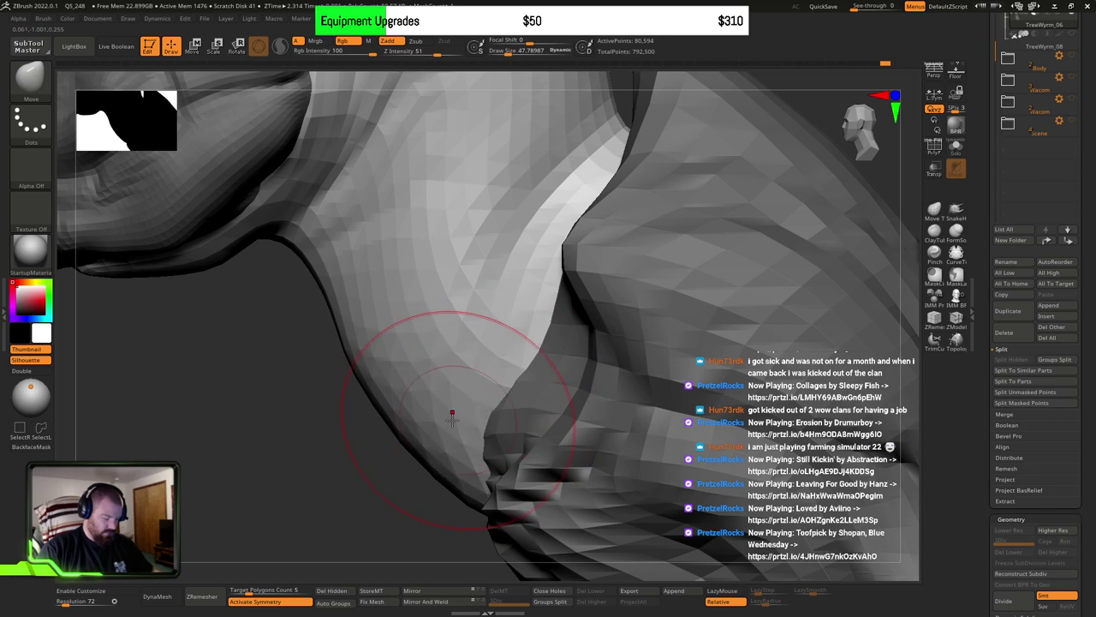
pyautogui.moveTo(426, 418); pyautogui.dragTo(414, 422)
pyautogui.moveTo(445, 464); pyautogui.dragTo(435, 471)
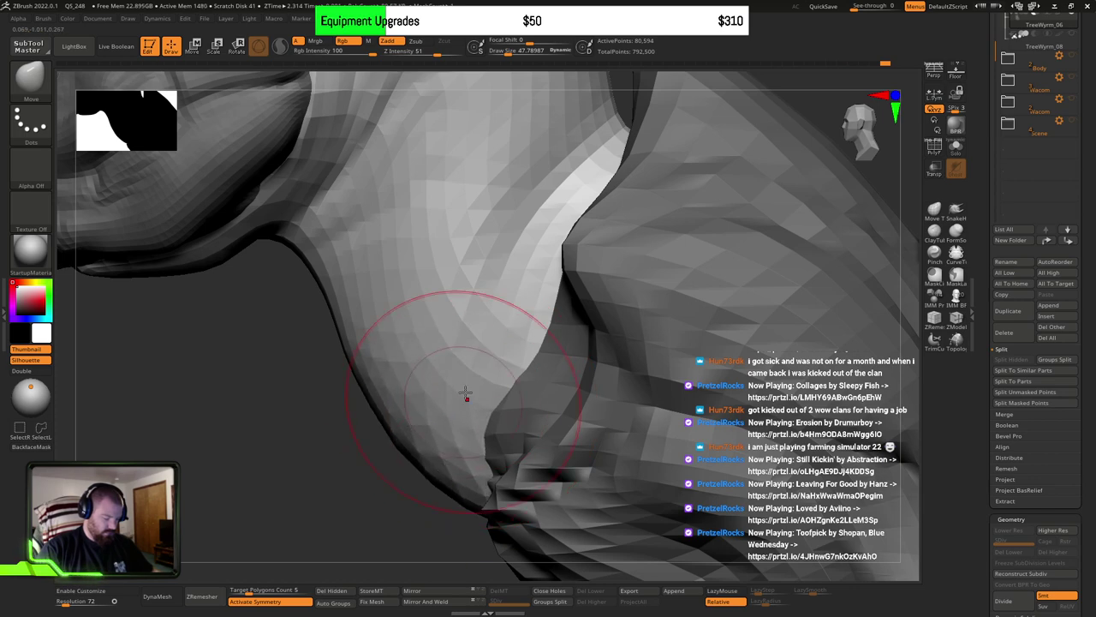
pyautogui.moveTo(492, 320); pyautogui.dragTo(534, 346, button='right')
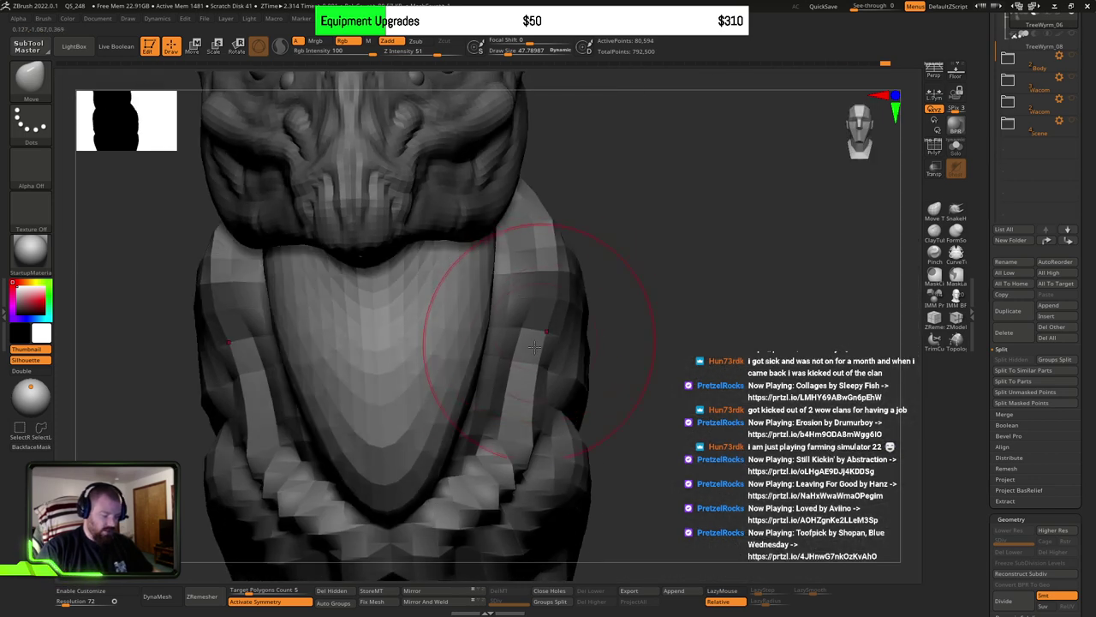
pyautogui.moveTo(468, 400)
pyautogui.mouseDown()
pyautogui.moveTo(476, 409)
pyautogui.moveTo(454, 434)
pyautogui.mouseUp()
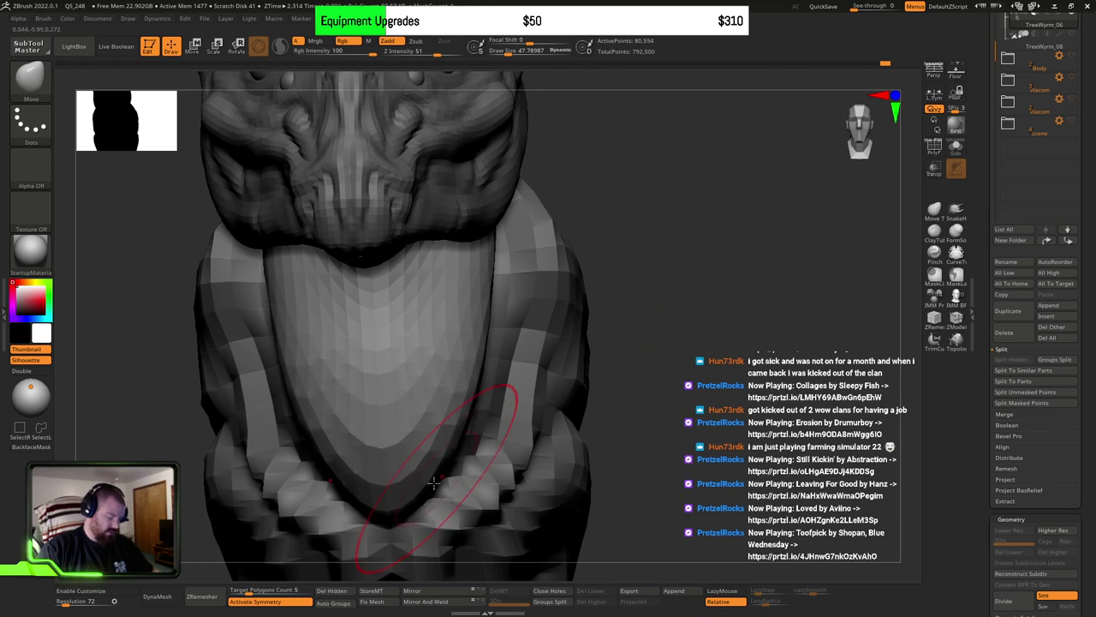
pyautogui.moveTo(393, 512); pyautogui.dragTo(396, 473)
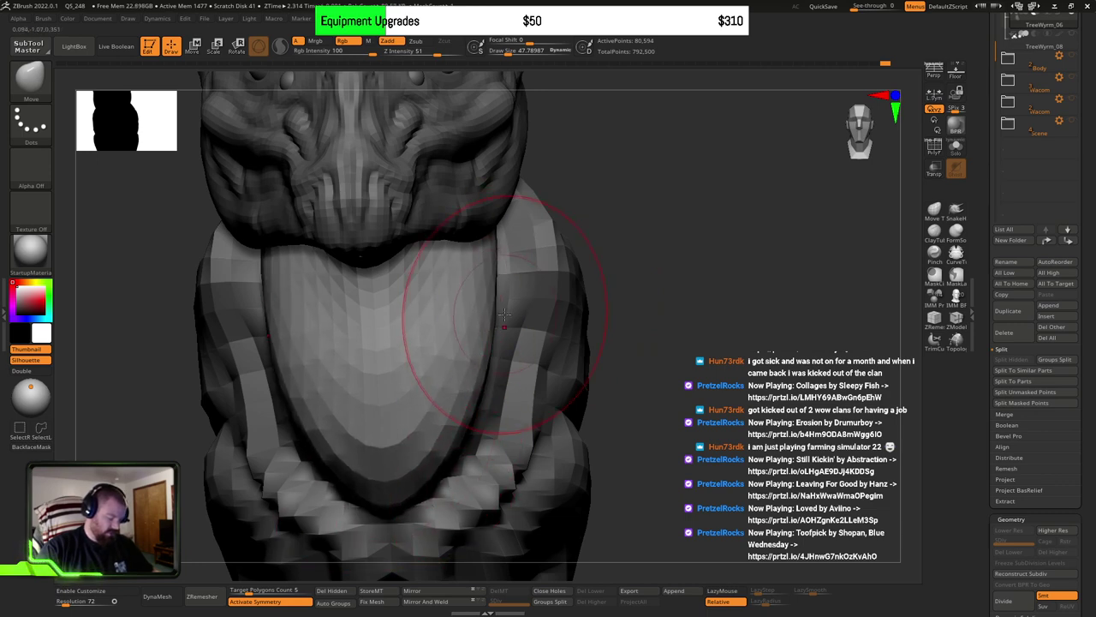
# Step: Adjust the throat's side contours and lower corners from below the jaw with the Move brush at a draw size of about 36
pyautogui.moveTo(484, 328); pyautogui.dragTo(467, 326, button='right')
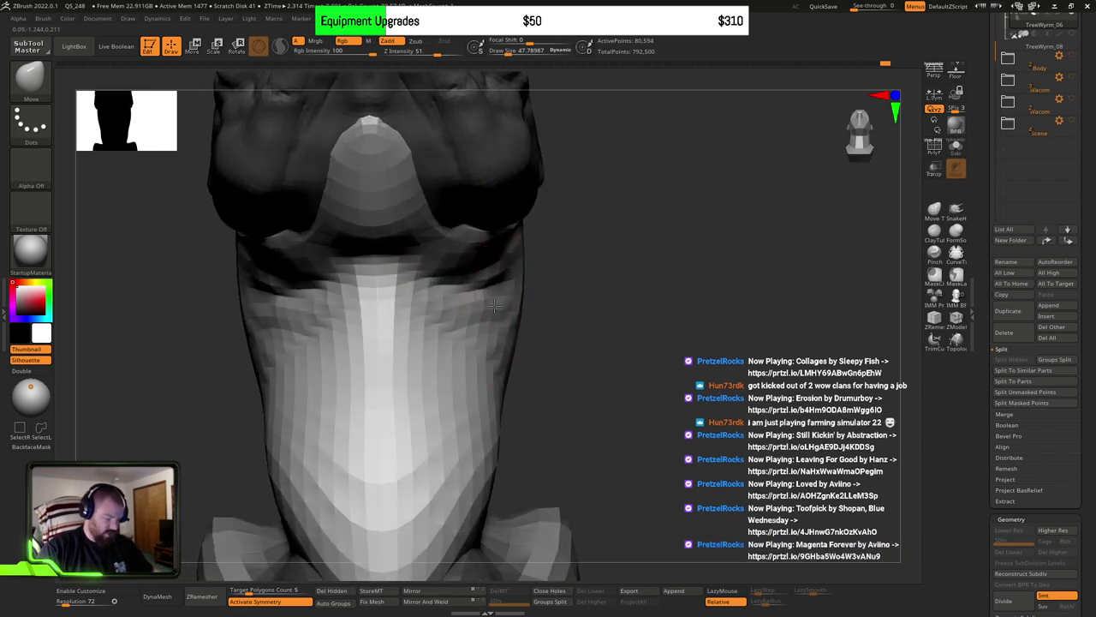
pyautogui.press('s')
pyautogui.moveTo(489, 333); pyautogui.dragTo(483, 332)
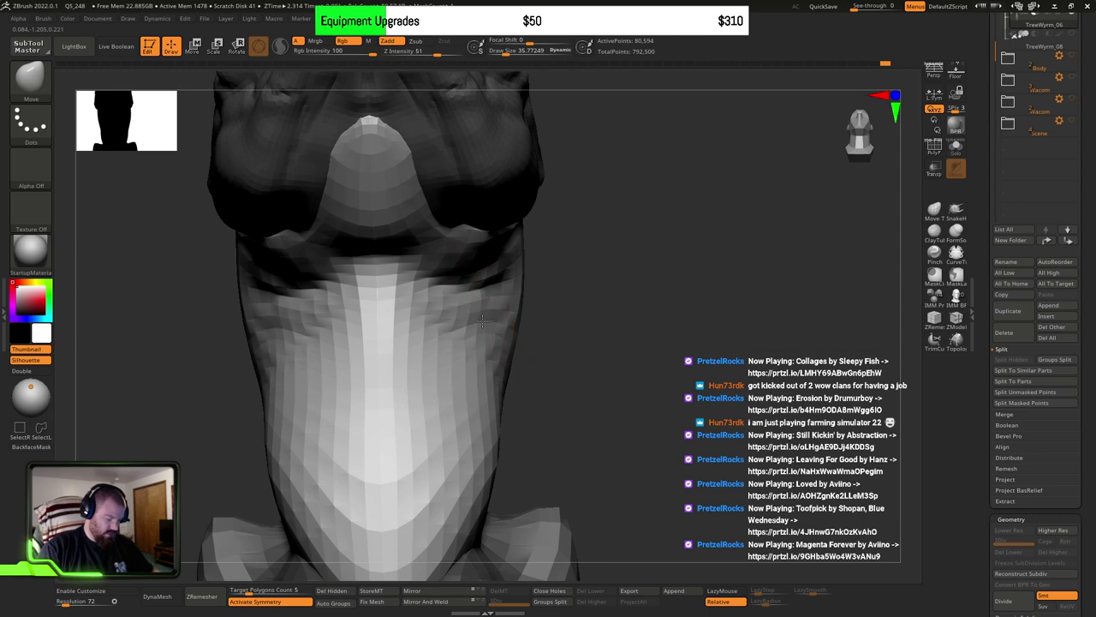
pyautogui.moveTo(459, 423); pyautogui.dragTo(480, 437)
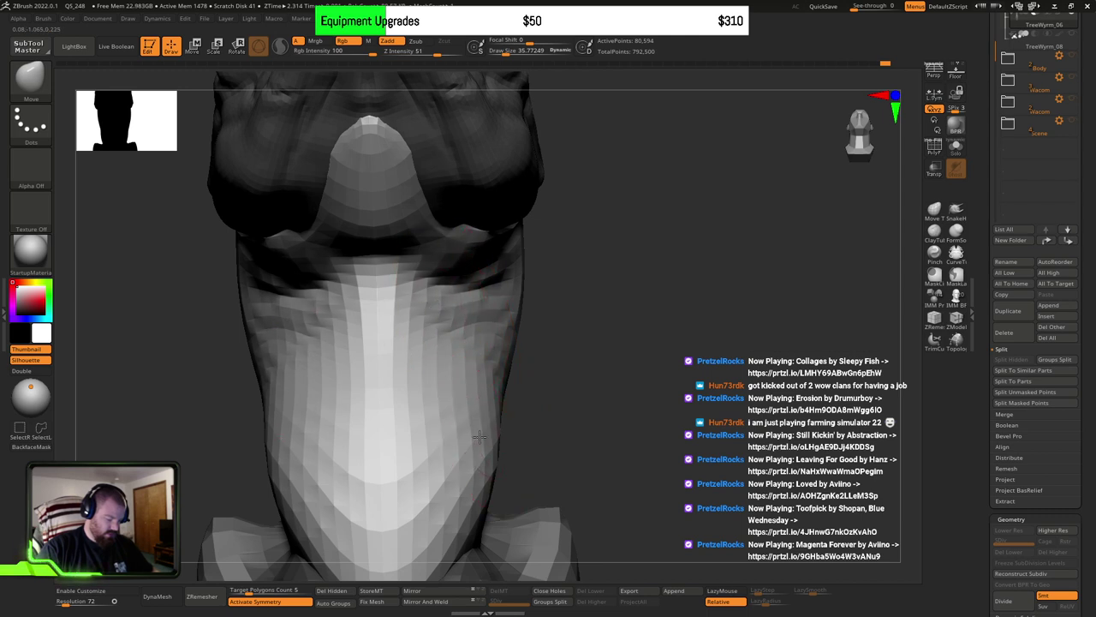
pyautogui.moveTo(468, 520); pyautogui.dragTo(474, 523)
pyautogui.keyDown('alt'); pyautogui.moveTo(475, 523); pyautogui.dragTo(497, 446, button='right'); pyautogui.keyUp('alt')
pyautogui.moveTo(500, 458); pyautogui.dragTo(493, 471)
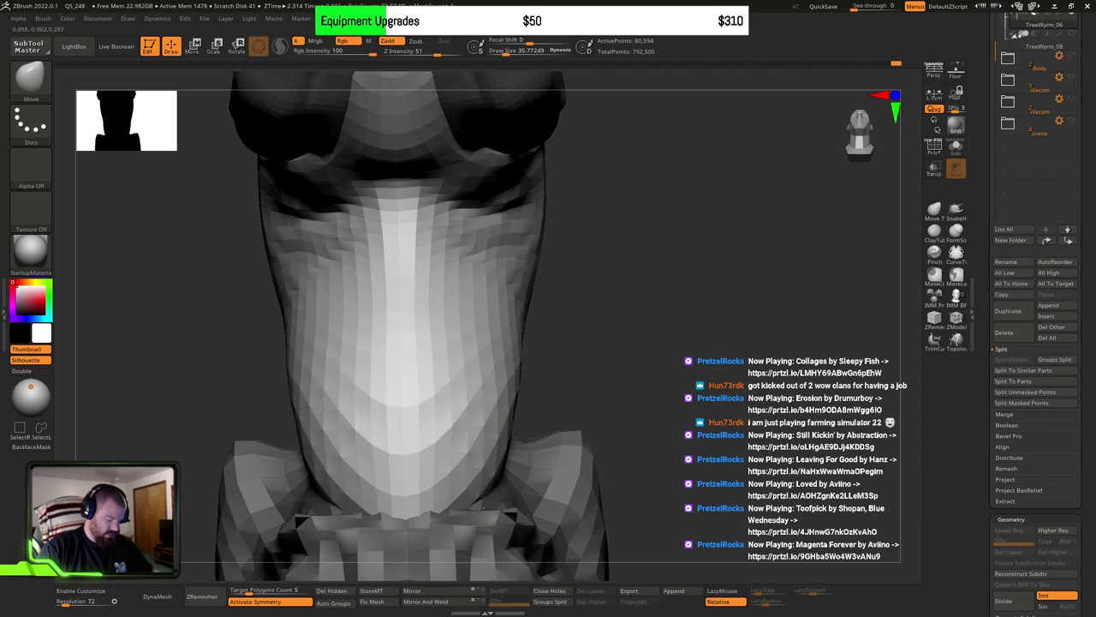
pyautogui.moveTo(501, 484); pyautogui.dragTo(466, 500)
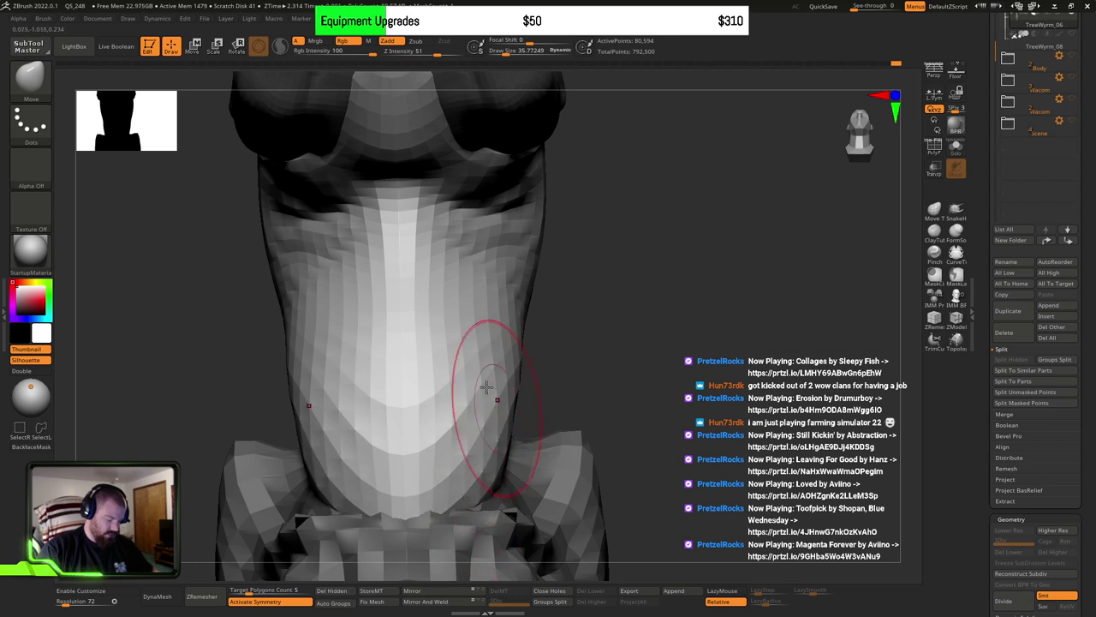
# Step: Refine the neck's sides beneath the jaw with the Move brush at draw sizes of about 45 and 33
pyautogui.moveTo(504, 328)
pyautogui.keyDown('alt'); pyautogui.mouseDown(button='right')
pyautogui.moveTo(509, 345)
pyautogui.moveTo(533, 331)
pyautogui.mouseUp(button='right'); pyautogui.keyUp('alt')
pyautogui.press('s')
pyautogui.moveTo(549, 302); pyautogui.dragTo(557, 303)
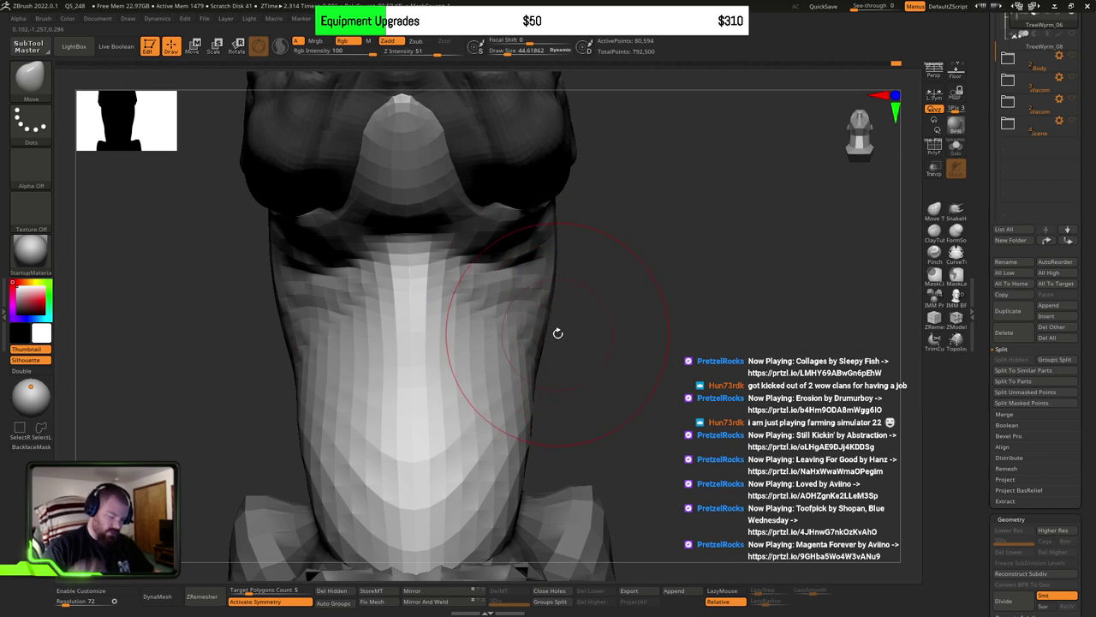
pyautogui.moveTo(600, 333)
pyautogui.mouseDown(button='right')
pyautogui.moveTo(568, 387)
pyautogui.moveTo(543, 363)
pyautogui.moveTo(525, 364)
pyautogui.mouseUp(button='right')
pyautogui.press('s')
pyautogui.click(566, 397)
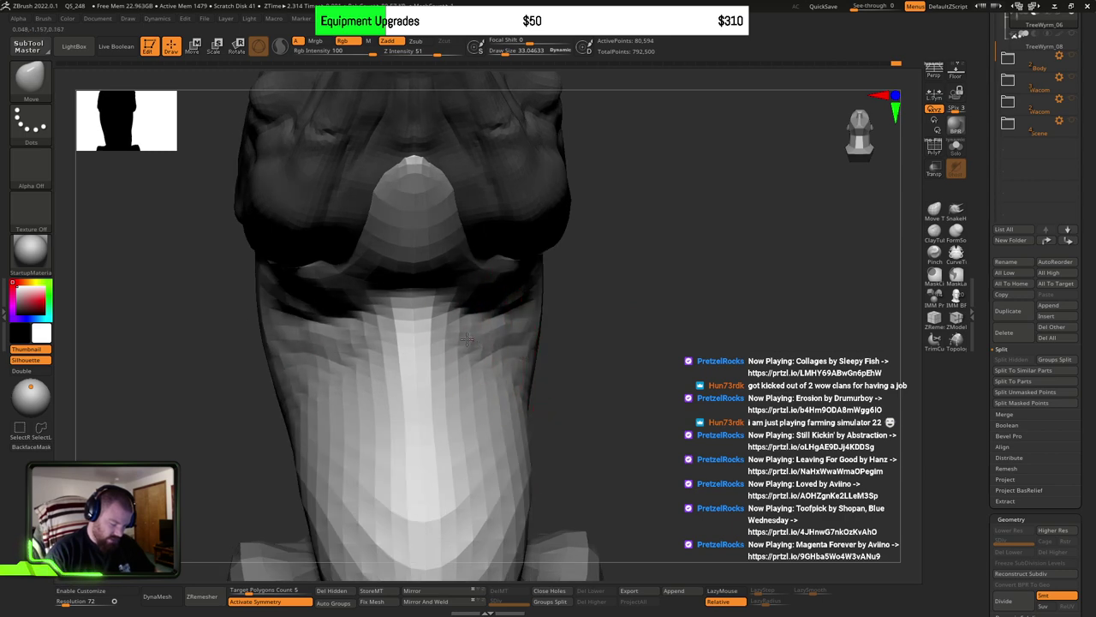
pyautogui.moveTo(477, 347)
pyautogui.mouseDown(button='right')
pyautogui.moveTo(580, 321)
pyautogui.moveTo(640, 343)
pyautogui.moveTo(599, 328)
pyautogui.moveTo(673, 286)
pyautogui.moveTo(597, 221)
pyautogui.moveTo(587, 288)
pyautogui.moveTo(565, 287)
pyautogui.moveTo(572, 272)
pyautogui.mouseUp(button='right')
pyautogui.press('s')
pyautogui.moveTo(576, 267); pyautogui.dragTo(540, 267)
pyautogui.moveTo(541, 266)
pyautogui.mouseDown(button='right')
pyautogui.moveTo(558, 262)
pyautogui.moveTo(524, 267)
pyautogui.mouseUp(button='right')
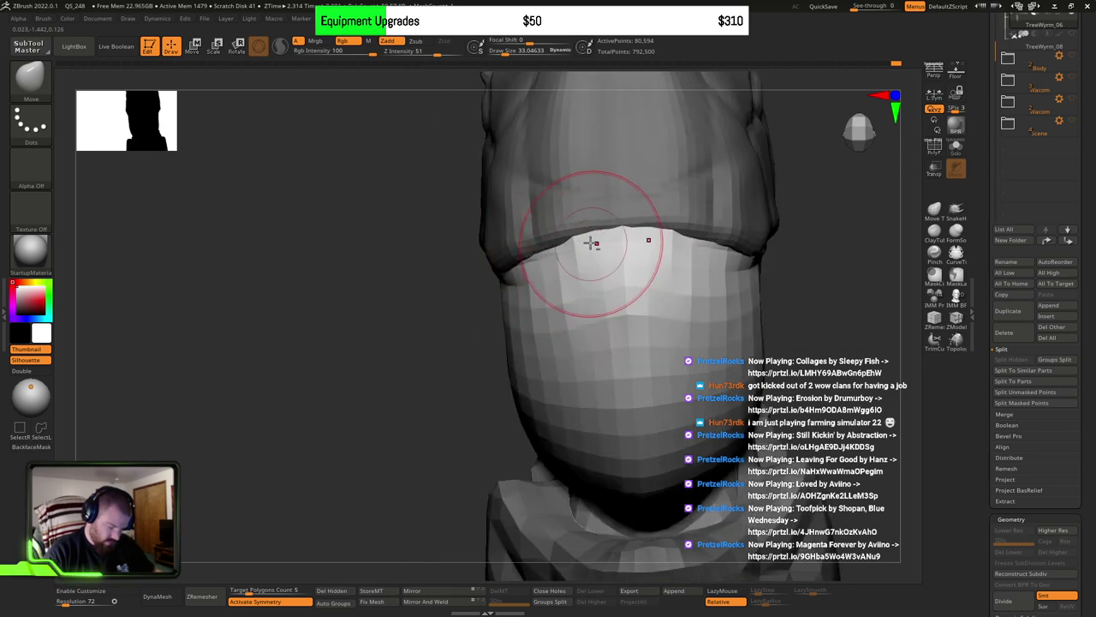
# Step: Adjust the neck's lower edge where it meets the torso collar with the Move brush at a draw size of about 54
pyautogui.moveTo(587, 237)
pyautogui.mouseDown(button='right')
pyautogui.moveTo(557, 225)
pyautogui.moveTo(452, 331)
pyautogui.moveTo(587, 289)
pyautogui.moveTo(673, 316)
pyautogui.moveTo(665, 325)
pyautogui.moveTo(702, 295)
pyautogui.mouseUp(button='right')
pyautogui.moveTo(626, 293)
pyautogui.mouseDown(button='right')
pyautogui.moveTo(526, 403)
pyautogui.moveTo(583, 321)
pyautogui.moveTo(561, 304)
pyautogui.mouseUp(button='right')
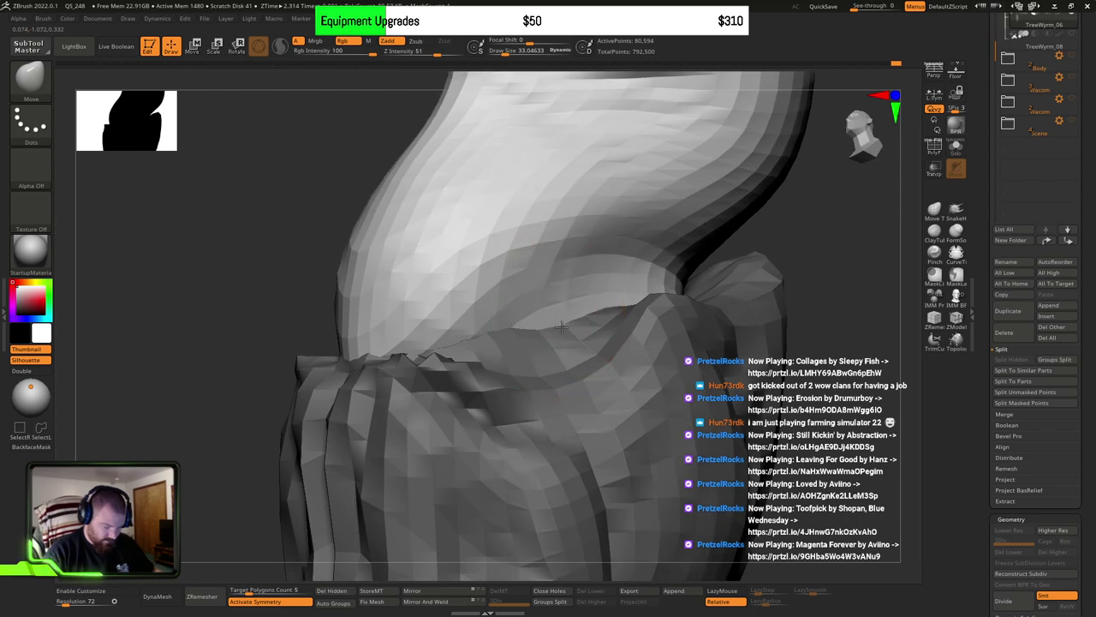
pyautogui.press('s')
pyautogui.moveTo(529, 328)
pyautogui.mouseDown()
pyautogui.moveTo(542, 328)
pyautogui.moveTo(515, 346)
pyautogui.mouseUp()
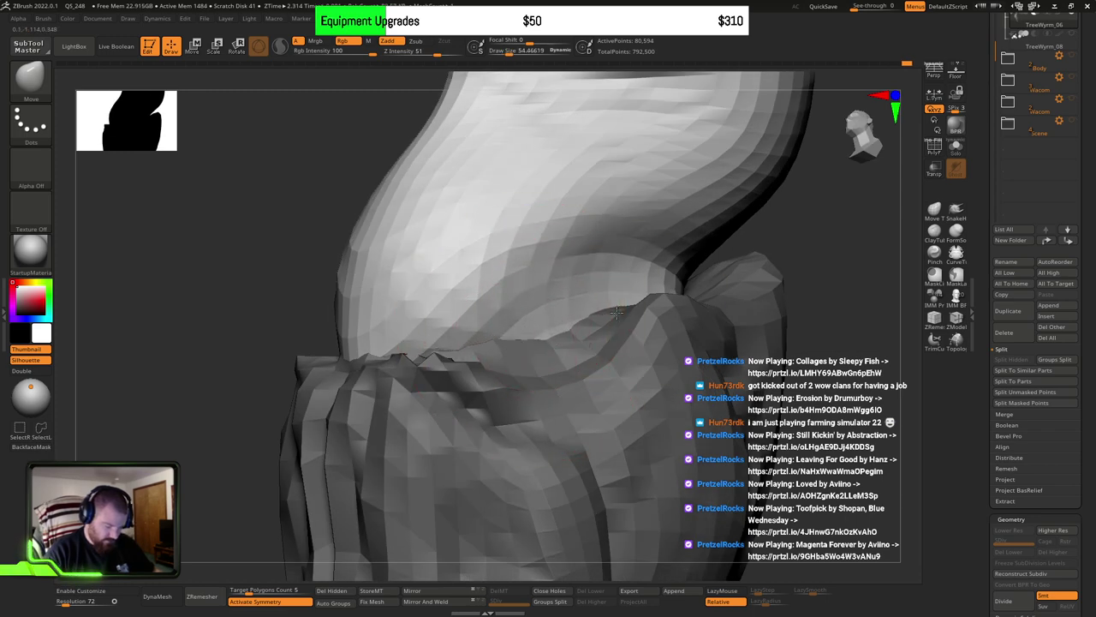
pyautogui.moveTo(639, 269)
pyautogui.mouseDown(button='right')
pyautogui.moveTo(577, 306)
pyautogui.moveTo(606, 317)
pyautogui.mouseUp(button='right')
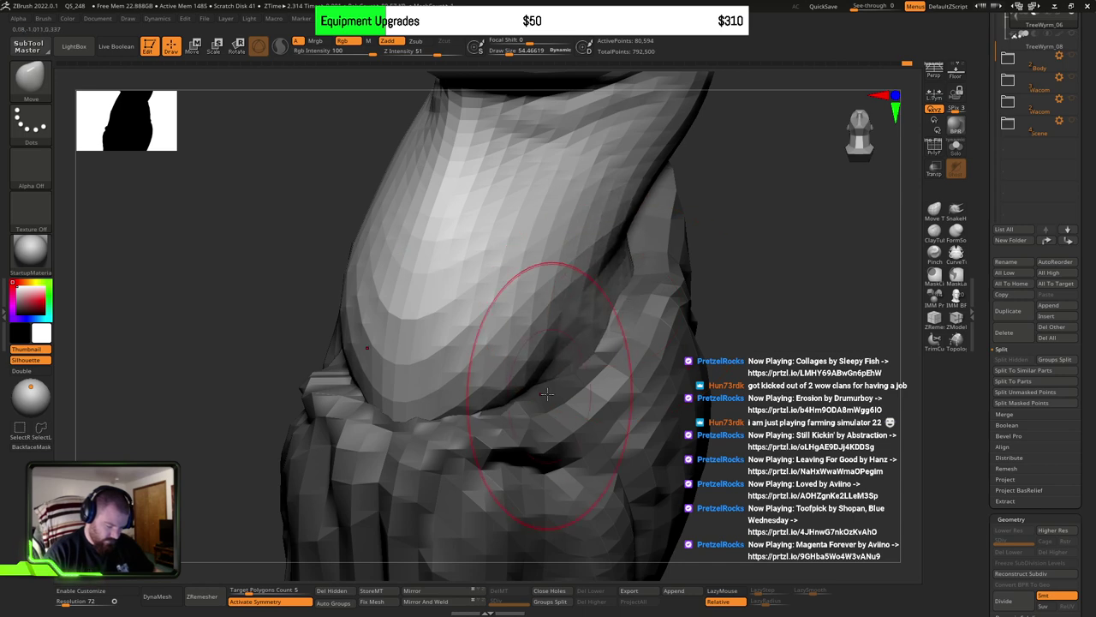
pyautogui.moveTo(547, 394); pyautogui.dragTo(532, 377)
# Step: Smooth the neck's base above the chest and even out its lower edge with the Move brush at a draw size of about 45
pyautogui.moveTo(514, 377); pyautogui.dragTo(551, 374, button='right')
pyautogui.keyDown('shift'); pyautogui.moveTo(511, 386); pyautogui.dragTo(504, 374); pyautogui.keyUp('shift')
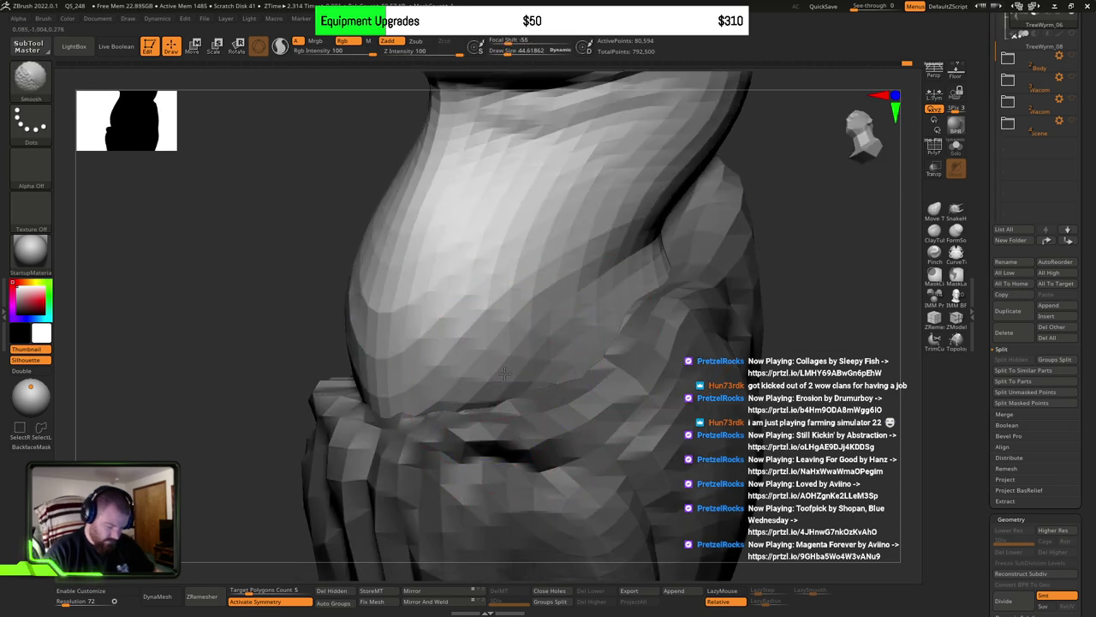
pyautogui.moveTo(534, 355)
pyautogui.mouseDown(button='right')
pyautogui.moveTo(536, 379)
pyautogui.moveTo(511, 395)
pyautogui.mouseUp(button='right')
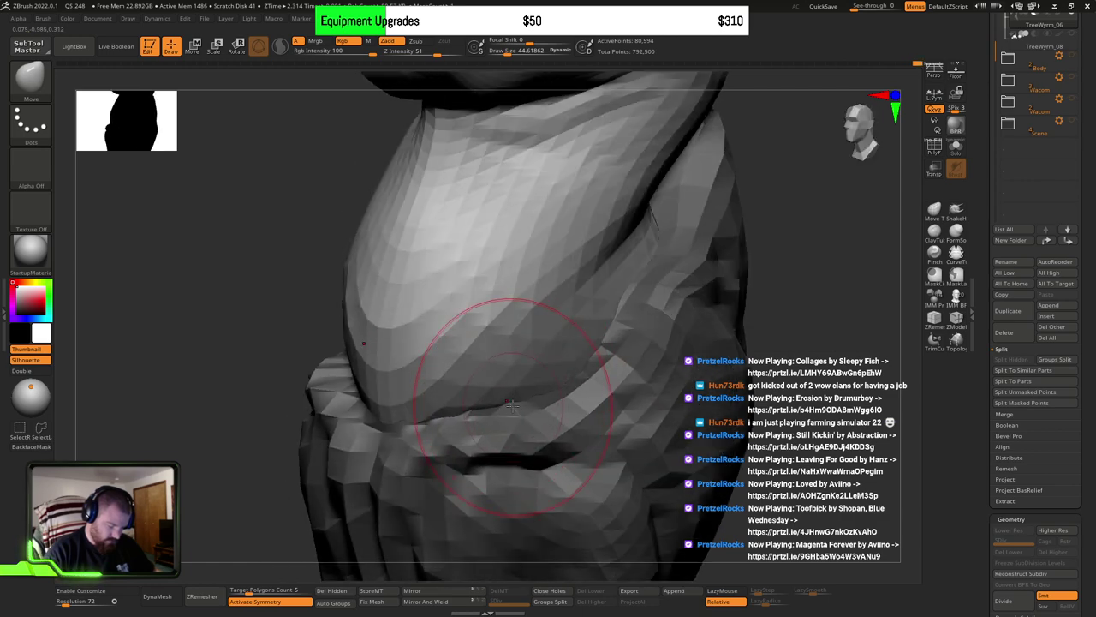
pyautogui.moveTo(467, 413); pyautogui.dragTo(464, 418)
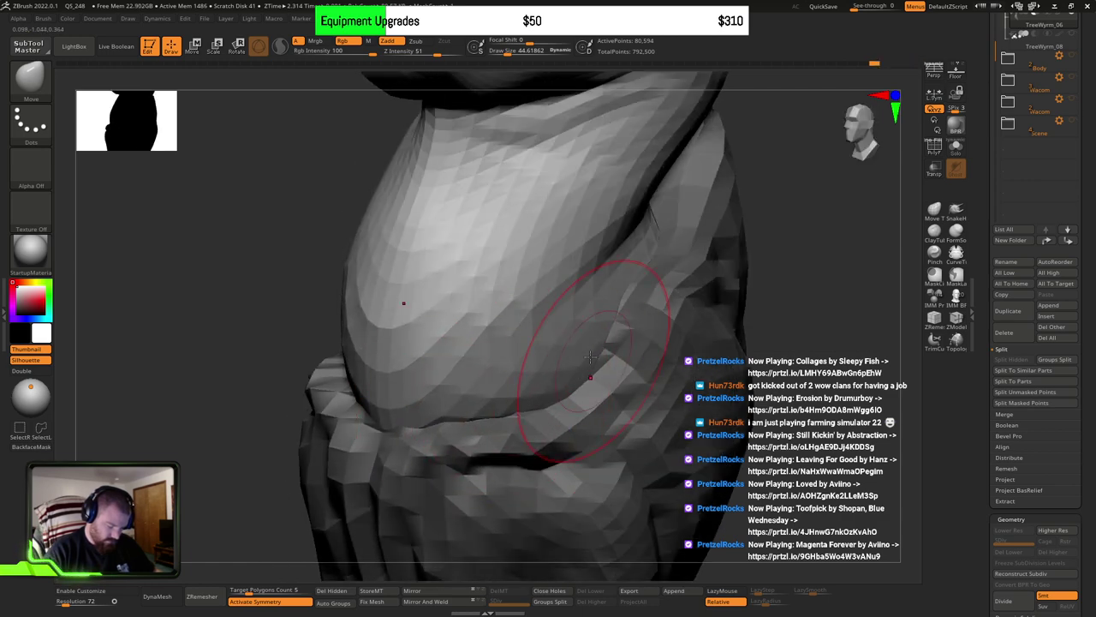
# Step: Review the whole creature from the front and in three-quarter view
pyautogui.moveTo(590, 357)
pyautogui.mouseDown(button='right')
pyautogui.moveTo(573, 322)
pyautogui.moveTo(663, 306)
pyautogui.moveTo(676, 317)
pyautogui.moveTo(616, 337)
pyautogui.moveTo(634, 311)
pyautogui.moveTo(691, 311)
pyautogui.moveTo(726, 380)
pyautogui.moveTo(718, 410)
pyautogui.moveTo(660, 425)
pyautogui.moveTo(681, 420)
pyautogui.moveTo(669, 441)
pyautogui.mouseUp(button='right')
pyautogui.moveTo(731, 410); pyautogui.dragTo(728, 386)
pyautogui.moveTo(746, 449); pyautogui.dragTo(758, 436)
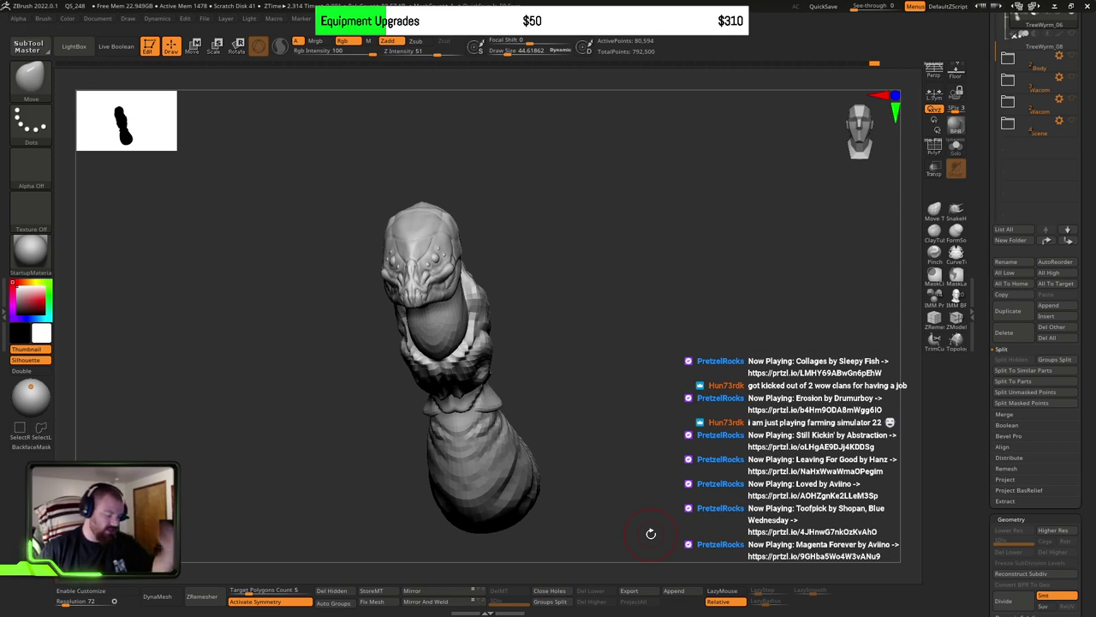
pyautogui.moveTo(696, 412)
pyautogui.mouseDown()
pyautogui.moveTo(664, 390)
pyautogui.moveTo(687, 377)
pyautogui.moveTo(677, 390)
pyautogui.moveTo(701, 413)
pyautogui.moveTo(665, 406)
pyautogui.moveTo(697, 412)
pyautogui.moveTo(663, 421)
pyautogui.moveTo(689, 429)
pyautogui.moveTo(682, 453)
pyautogui.moveTo(655, 465)
pyautogui.mouseUp()
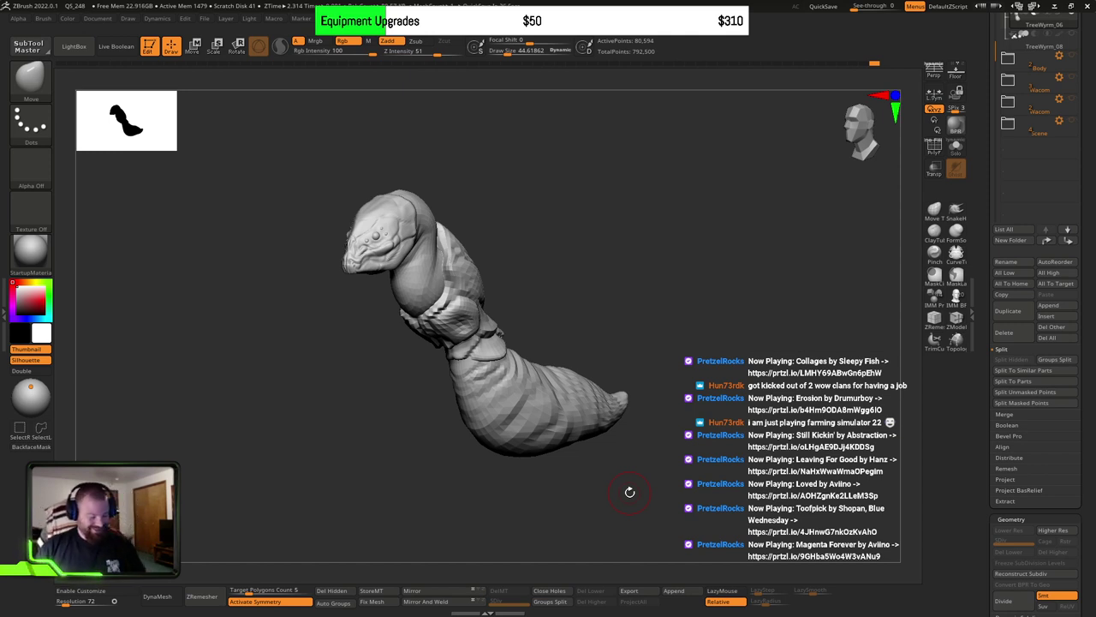
# Step: Mask the creature around the waist collar, invert the mask so it covers the lower body, and isolate the abdomen piece
pyautogui.moveTo(636, 472)
pyautogui.mouseDown()
pyautogui.moveTo(597, 482)
pyautogui.moveTo(612, 480)
pyautogui.moveTo(612, 514)
pyautogui.mouseUp()
pyautogui.moveTo(465, 394)
pyautogui.keyDown('alt'); pyautogui.mouseDown()
pyautogui.moveTo(474, 431)
pyautogui.moveTo(467, 418)
pyautogui.mouseUp(); pyautogui.keyUp('alt')
pyautogui.moveTo(737, 342); pyautogui.dragTo(750, 334)
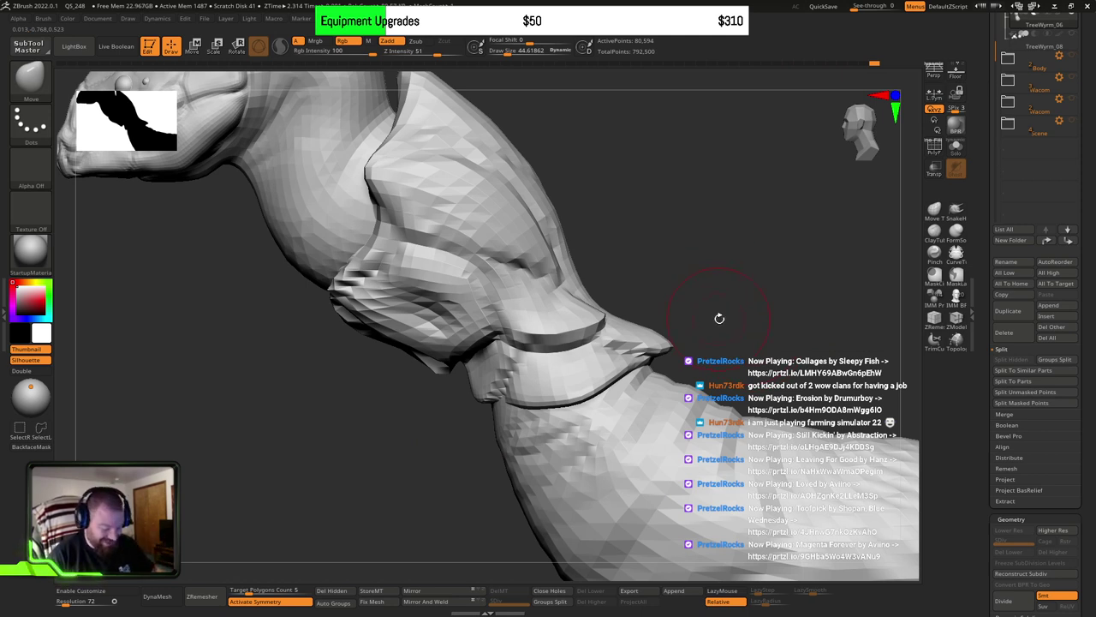
pyautogui.moveTo(728, 261)
pyautogui.keyDown('ctrl'); pyautogui.mouseDown()
pyautogui.moveTo(655, 317)
pyautogui.moveTo(593, 340)
pyautogui.moveTo(471, 360)
pyautogui.moveTo(449, 428)
pyautogui.moveTo(610, 412)
pyautogui.moveTo(733, 370)
pyautogui.mouseUp(); pyautogui.keyUp('ctrl')
pyautogui.press('f')
pyautogui.keyDown('alt'); pyautogui.moveTo(782, 343); pyautogui.dragTo(758, 278); pyautogui.keyUp('alt')
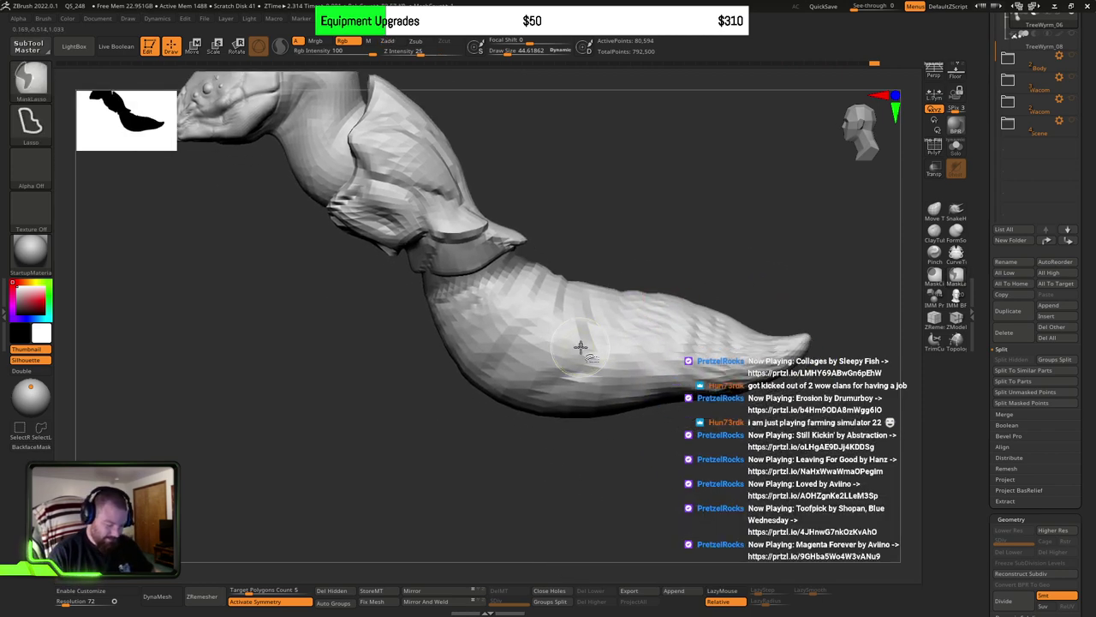
pyautogui.keyDown('ctrl'); pyautogui.keyDown('shift'); pyautogui.click(591, 340); pyautogui.keyUp('shift'); pyautogui.keyUp('ctrl')
pyautogui.keyDown('ctrl'); pyautogui.click(744, 242); pyautogui.keyUp('ctrl')
pyautogui.keyDown('ctrl'); pyautogui.keyDown('shift'); pyautogui.click(741, 251); pyautogui.keyUp('shift'); pyautogui.keyUp('ctrl')
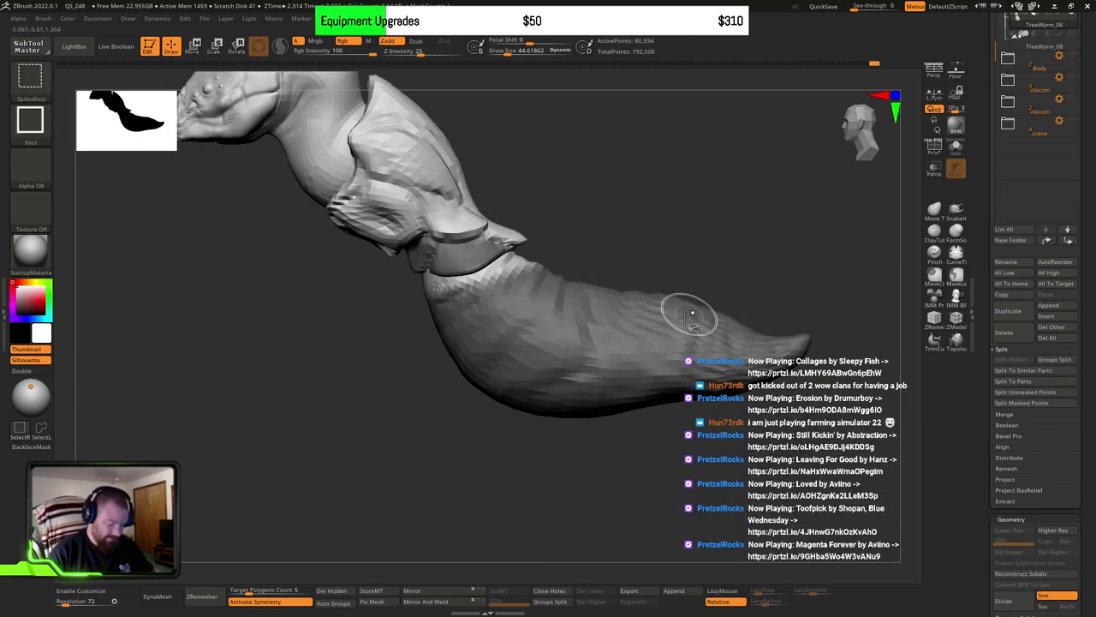
pyautogui.keyDown('ctrl'); pyautogui.keyDown('shift'); pyautogui.click(697, 293); pyautogui.keyUp('shift'); pyautogui.keyUp('ctrl')
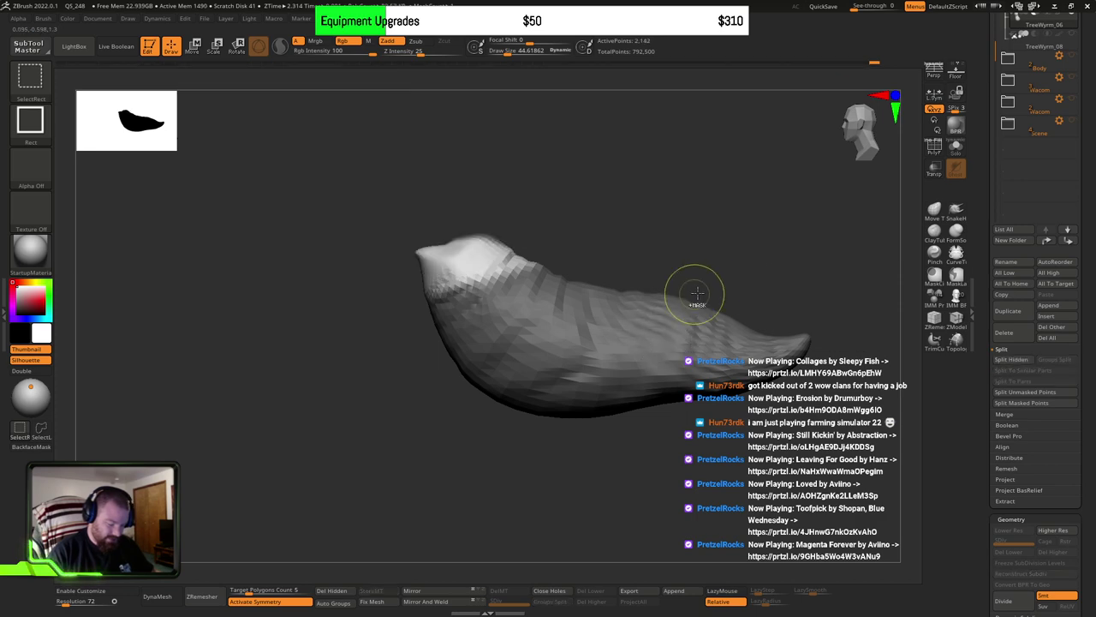
# Step: Mask the isolated abdomen completely, unhide the other parts and invert the mask so the upper body is protected
pyautogui.moveTo(425, 157)
pyautogui.keyDown('ctrl'); pyautogui.mouseDown()
pyautogui.moveTo(403, 160)
pyautogui.moveTo(733, 123)
pyautogui.mouseUp(); pyautogui.keyUp('ctrl')
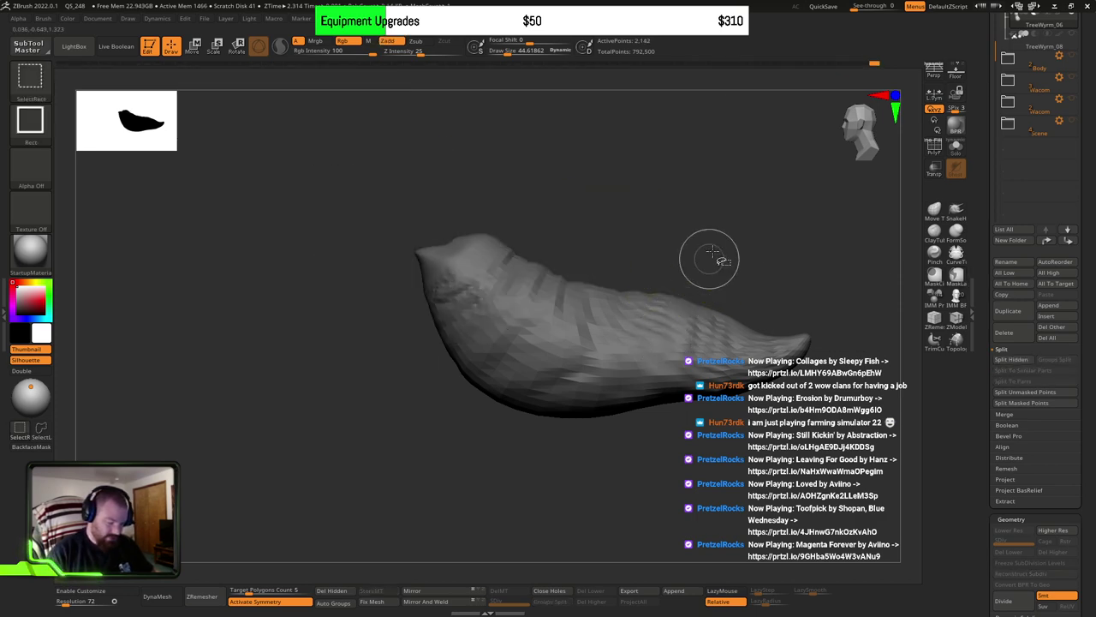
pyautogui.keyDown('ctrl'); pyautogui.keyDown('shift'); pyautogui.click(713, 251); pyautogui.keyUp('shift'); pyautogui.keyUp('ctrl')
pyautogui.keyDown('alt'); pyautogui.moveTo(552, 304); pyautogui.dragTo(708, 249, button='right'); pyautogui.keyUp('alt')
pyautogui.keyDown('ctrl'); pyautogui.click(708, 249); pyautogui.keyUp('ctrl')
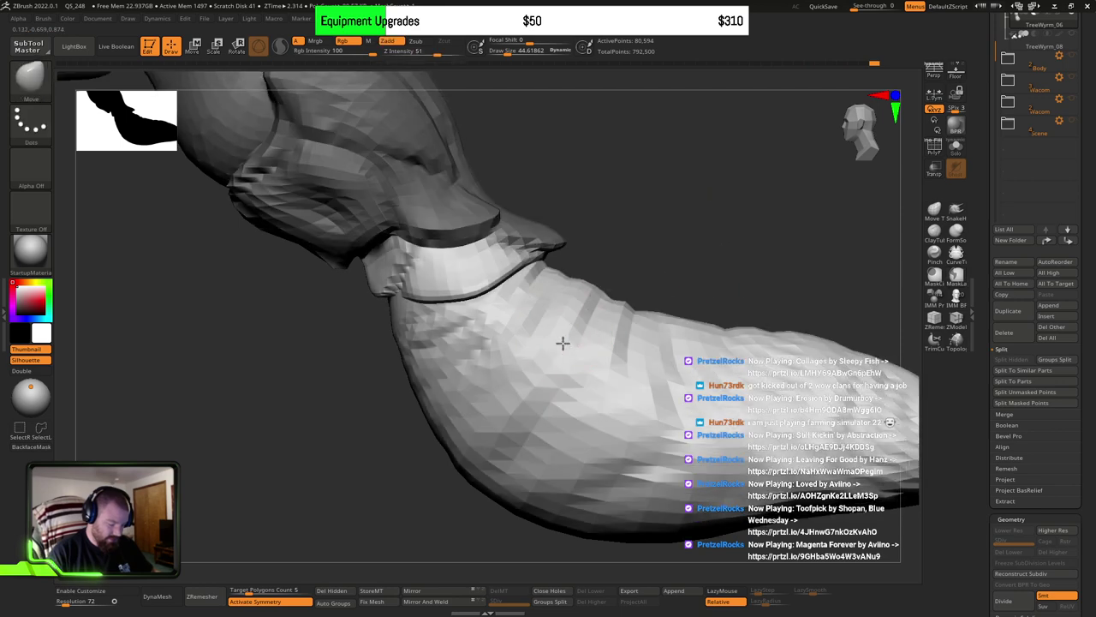
# Step: Adjust the placement of the unmasked waist collar and abdomen with the transform gizmo and clear the mask
pyautogui.keyDown('alt'); pyautogui.moveTo(562, 343); pyautogui.dragTo(574, 359, button='right'); pyautogui.keyUp('alt')
pyautogui.press('w')
pyautogui.keyDown('ctrl'); pyautogui.moveTo(583, 317); pyautogui.dragTo(565, 310, button='right'); pyautogui.keyUp('ctrl')
pyautogui.moveTo(400, 185)
pyautogui.keyDown('alt'); pyautogui.mouseDown()
pyautogui.moveTo(505, 292)
pyautogui.moveTo(500, 304)
pyautogui.moveTo(507, 286)
pyautogui.moveTo(500, 305)
pyautogui.mouseUp(); pyautogui.keyUp('alt')
pyautogui.keyDown('alt'); pyautogui.moveTo(709, 250); pyautogui.dragTo(805, 351, button='right'); pyautogui.keyUp('alt')
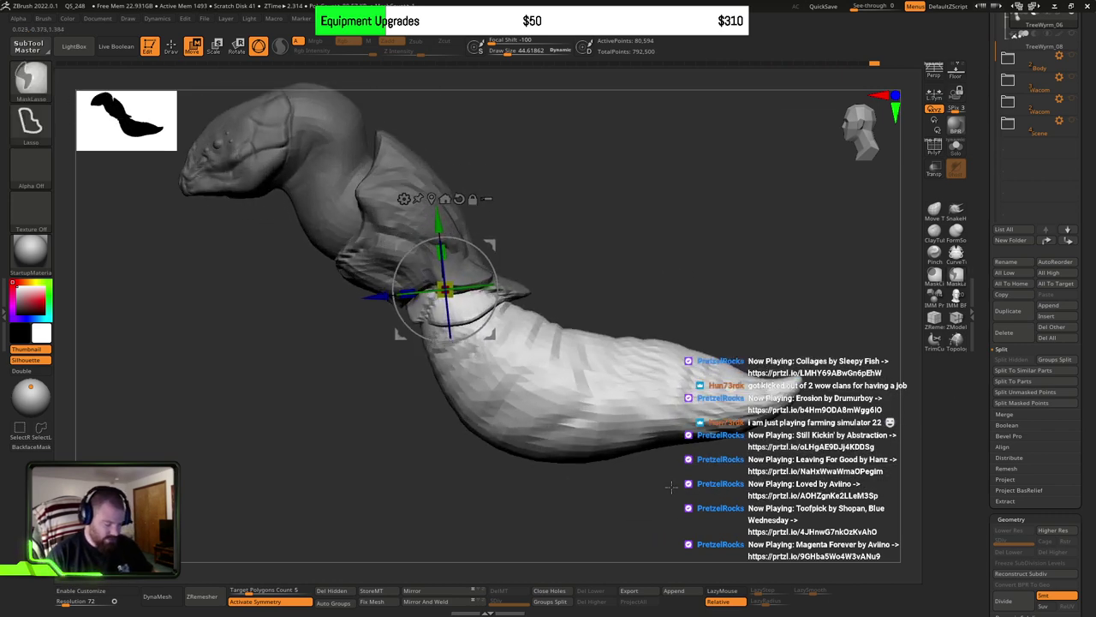
pyautogui.keyDown('ctrl'); pyautogui.moveTo(672, 486); pyautogui.dragTo(686, 505); pyautogui.keyUp('ctrl')
pyautogui.moveTo(583, 262)
pyautogui.mouseDown(button='right')
pyautogui.moveTo(670, 256)
pyautogui.moveTo(583, 287)
pyautogui.moveTo(560, 274)
pyautogui.moveTo(557, 333)
pyautogui.moveTo(557, 244)
pyautogui.moveTo(560, 265)
pyautogui.moveTo(762, 245)
pyautogui.moveTo(712, 284)
pyautogui.moveTo(731, 328)
pyautogui.moveTo(663, 463)
pyautogui.moveTo(591, 359)
pyautogui.moveTo(551, 380)
pyautogui.moveTo(521, 375)
pyautogui.moveTo(529, 423)
pyautogui.mouseUp(button='right')
pyautogui.press('q')
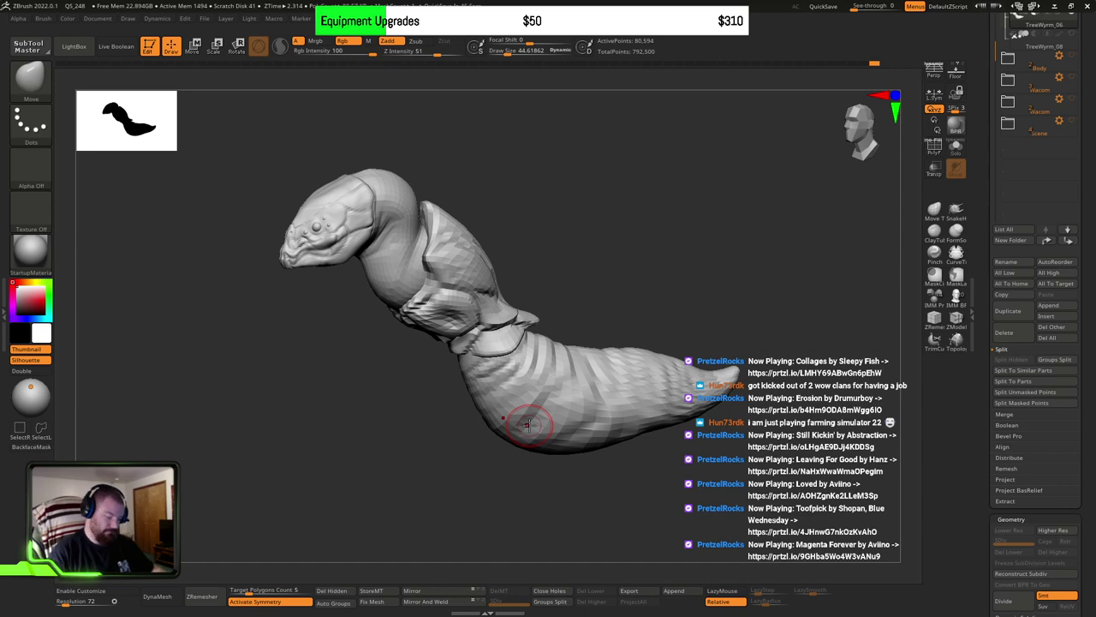
# Step: Reshape the sides of the chest plates beside the neck with the Move brush at a draw size of about 45
pyautogui.moveTo(529, 425)
pyautogui.mouseDown(button='right')
pyautogui.moveTo(541, 416)
pyautogui.moveTo(514, 385)
pyautogui.moveTo(463, 359)
pyautogui.moveTo(512, 357)
pyautogui.moveTo(486, 319)
pyautogui.moveTo(494, 332)
pyautogui.mouseUp(button='right')
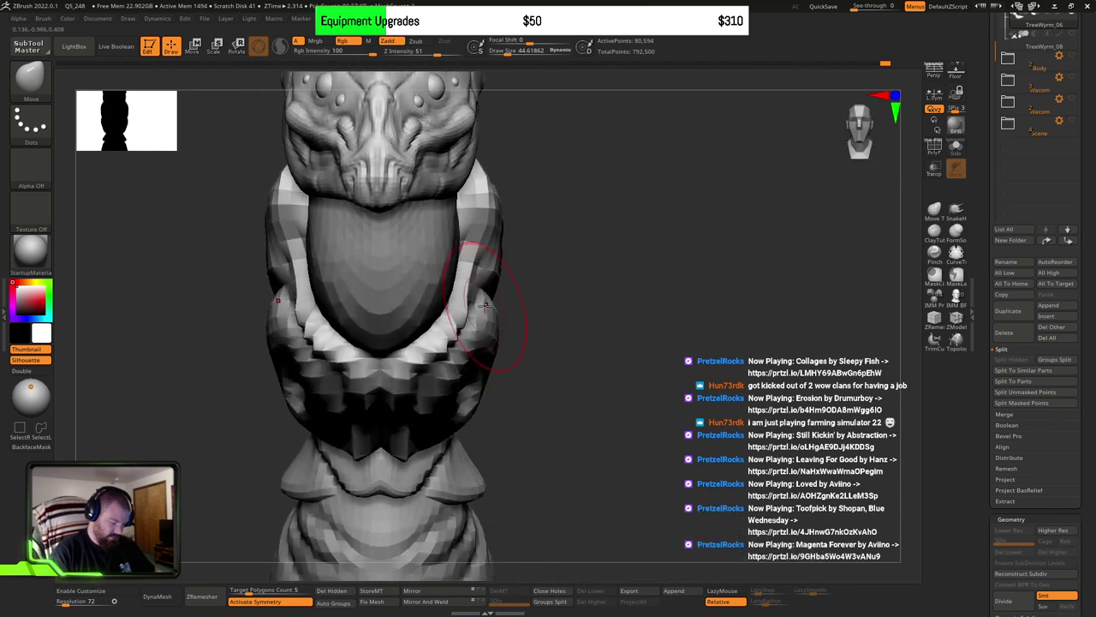
pyautogui.moveTo(485, 304)
pyautogui.mouseDown()
pyautogui.moveTo(474, 279)
pyautogui.moveTo(460, 299)
pyautogui.moveTo(454, 290)
pyautogui.mouseUp()
pyautogui.moveTo(485, 236); pyautogui.dragTo(474, 262)
pyautogui.moveTo(471, 300)
pyautogui.mouseDown()
pyautogui.moveTo(448, 319)
pyautogui.moveTo(456, 327)
pyautogui.moveTo(445, 308)
pyautogui.moveTo(478, 274)
pyautogui.mouseUp()
pyautogui.moveTo(548, 283); pyautogui.dragTo(465, 331, button='right')
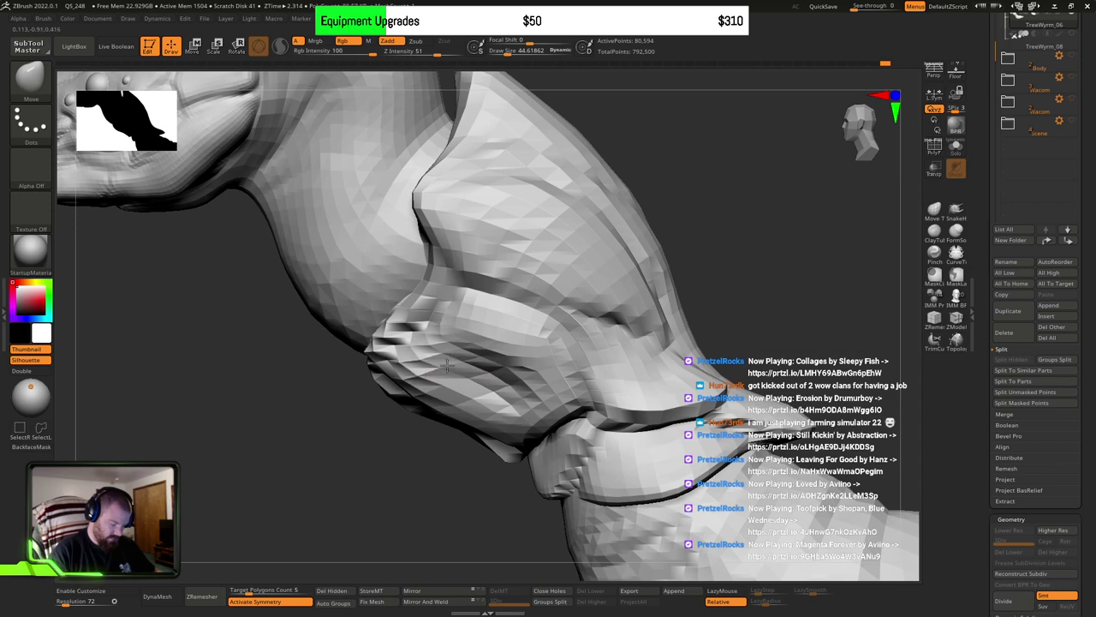
pyautogui.moveTo(505, 368)
pyautogui.keyDown('shift'); pyautogui.mouseDown(button='right')
pyautogui.moveTo(550, 365)
pyautogui.moveTo(585, 335)
pyautogui.moveTo(614, 338)
pyautogui.moveTo(639, 362)
pyautogui.moveTo(602, 357)
pyautogui.mouseUp(button='right'); pyautogui.keyUp('shift')
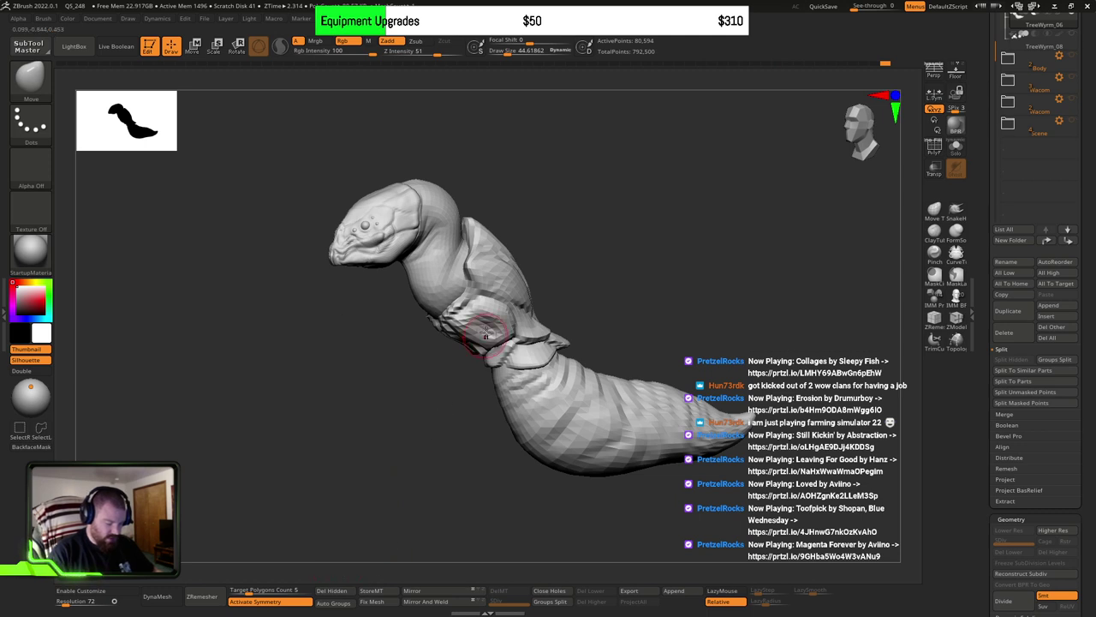
pyautogui.moveTo(669, 355)
pyautogui.mouseDown(button='right')
pyautogui.moveTo(659, 319)
pyautogui.moveTo(705, 321)
pyautogui.moveTo(683, 340)
pyautogui.mouseUp(button='right')
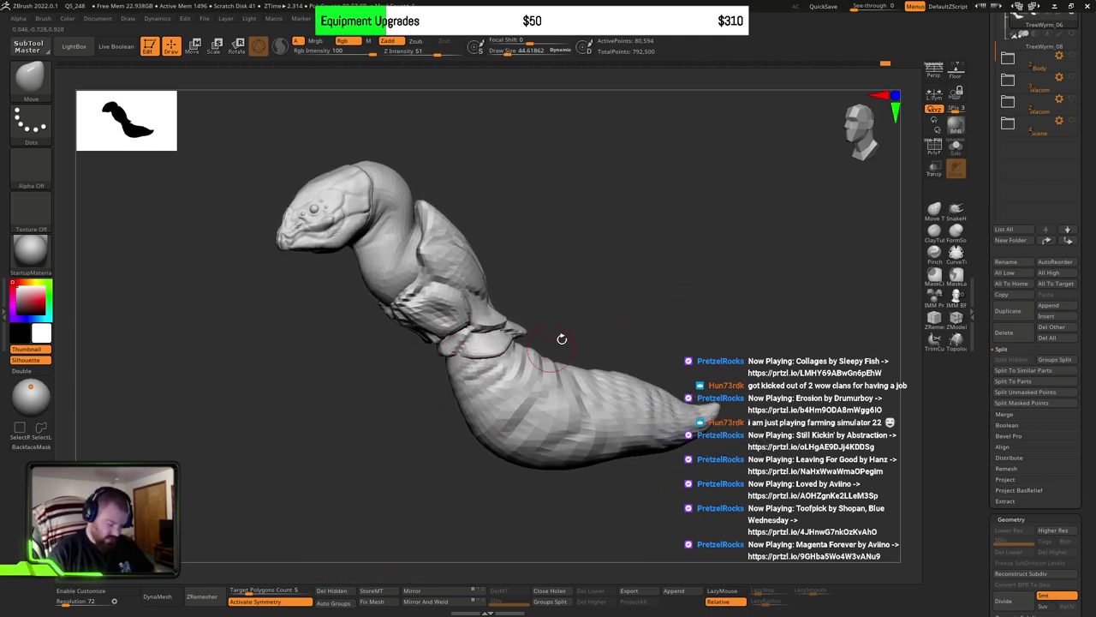
pyautogui.moveTo(615, 470); pyautogui.dragTo(585, 502, button='right')
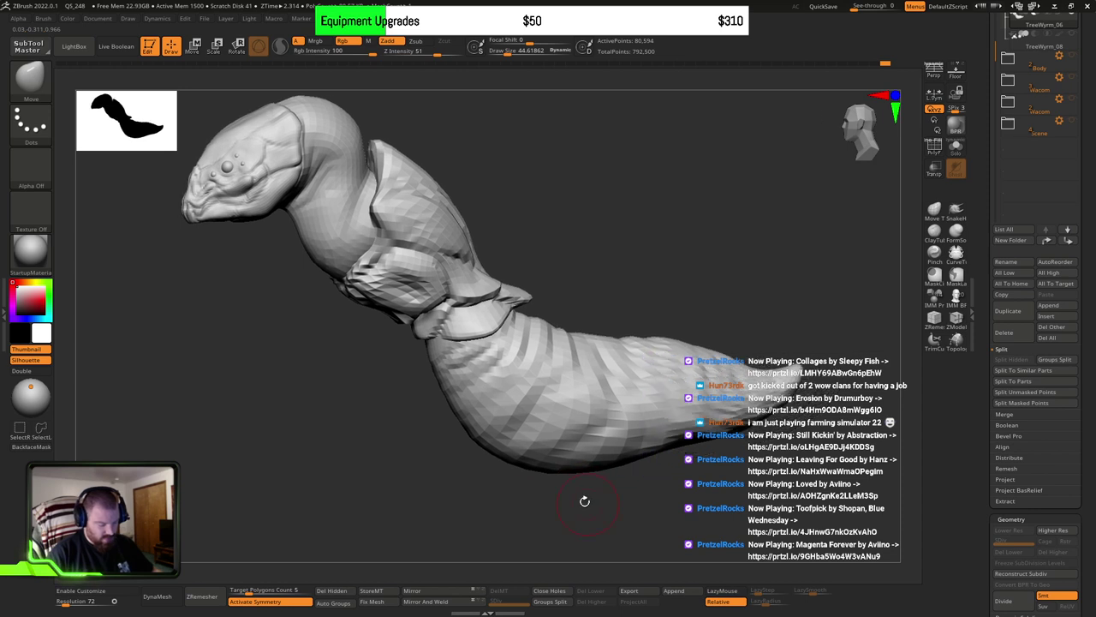
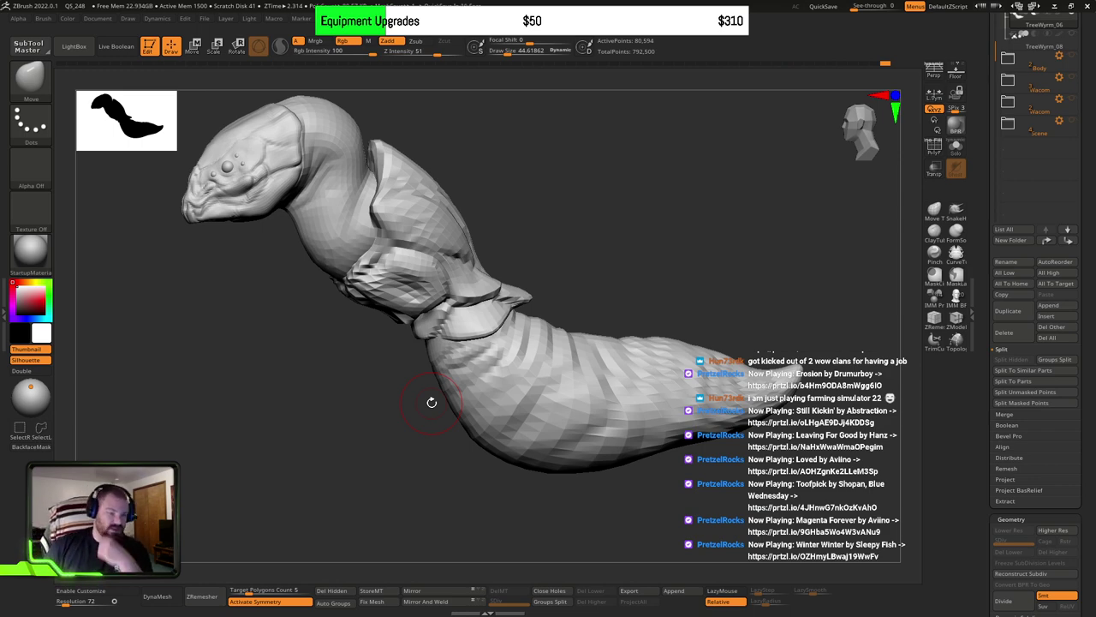
# Step: Reshape the outer lip edge along the side of the snout with the Move brush at a draw size of about 21
pyautogui.moveTo(671, 483)
pyautogui.mouseDown()
pyautogui.moveTo(628, 482)
pyautogui.moveTo(635, 432)
pyautogui.mouseUp()
pyautogui.keyDown('alt'); pyautogui.moveTo(501, 316); pyautogui.dragTo(543, 317); pyautogui.keyUp('alt')
pyautogui.moveTo(543, 316)
pyautogui.keyDown('alt'); pyautogui.mouseDown(button='right')
pyautogui.moveTo(533, 375)
pyautogui.moveTo(660, 313)
pyautogui.moveTo(622, 370)
pyautogui.moveTo(637, 364)
pyautogui.mouseUp(button='right'); pyautogui.keyUp('alt')
pyautogui.press('s')
pyautogui.moveTo(638, 364); pyautogui.dragTo(631, 364)
pyautogui.moveTo(631, 363); pyautogui.dragTo(635, 372, button='right')
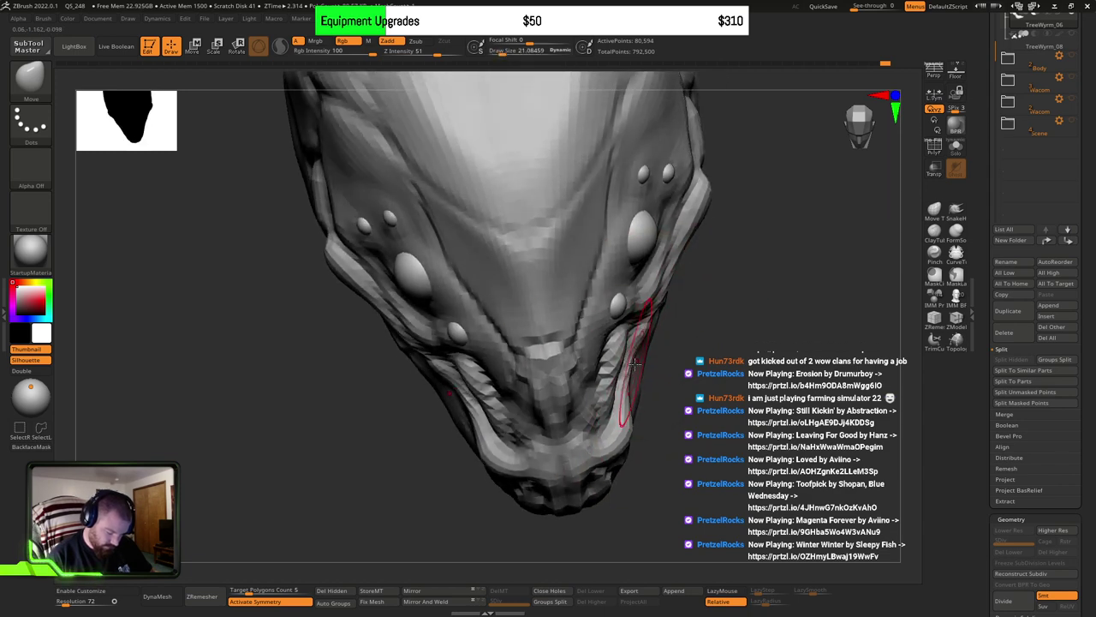
pyautogui.moveTo(630, 344); pyautogui.dragTo(635, 338)
pyautogui.moveTo(629, 415); pyautogui.dragTo(633, 389)
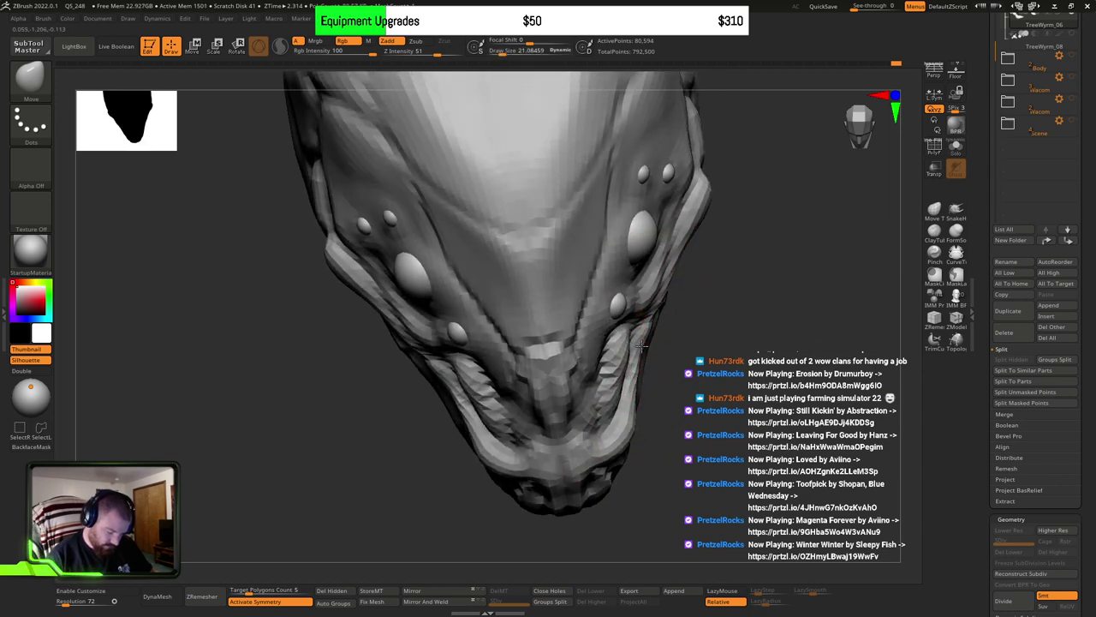
pyautogui.moveTo(641, 346); pyautogui.dragTo(640, 364)
pyautogui.moveTo(658, 314); pyautogui.dragTo(659, 335)
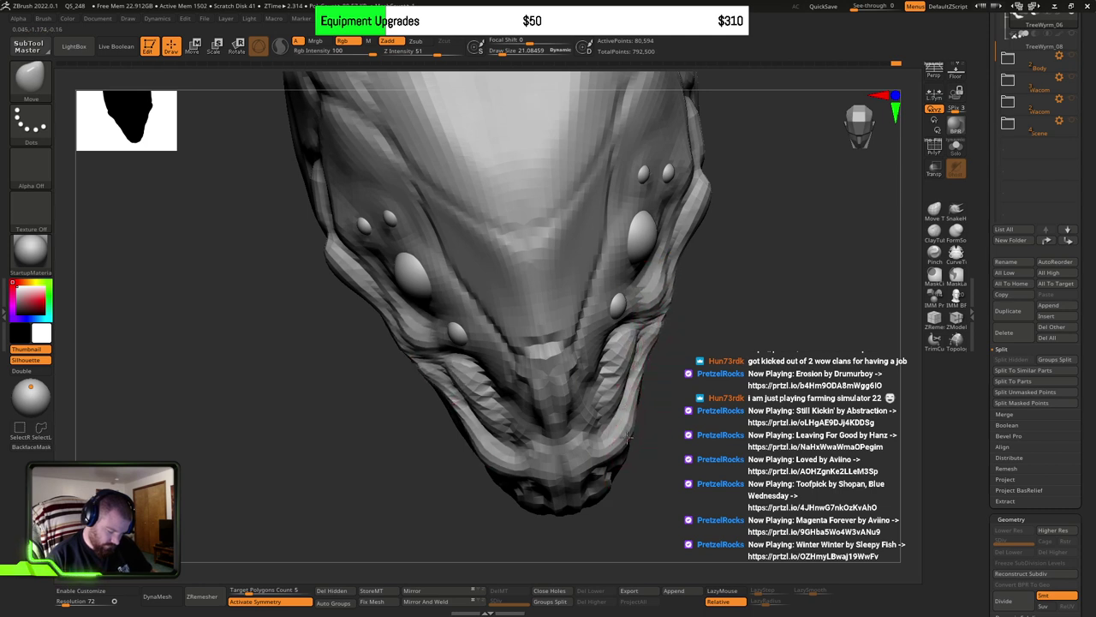
pyautogui.moveTo(627, 435)
pyautogui.mouseDown()
pyautogui.moveTo(654, 338)
pyautogui.moveTo(634, 389)
pyautogui.mouseUp()
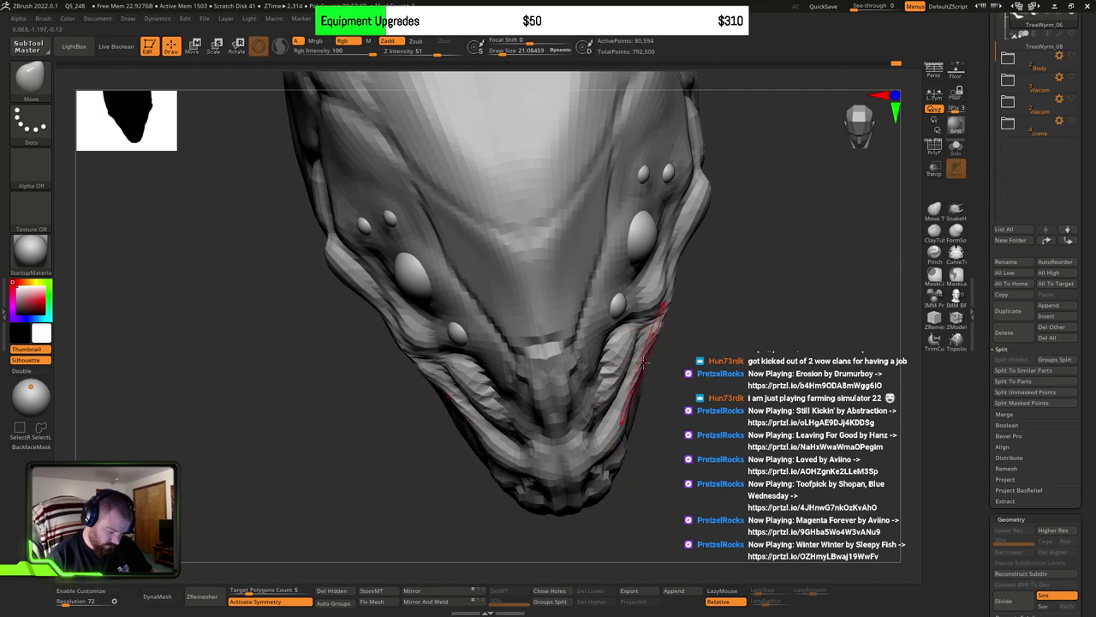
# Step: Refine the creases between the snout's bridge and upper lip with the Move brush at draw sizes of about 5.5 and 6.6
pyautogui.moveTo(646, 349)
pyautogui.mouseDown(button='right')
pyautogui.moveTo(685, 368)
pyautogui.moveTo(663, 347)
pyautogui.moveTo(616, 417)
pyautogui.moveTo(565, 417)
pyautogui.moveTo(490, 344)
pyautogui.moveTo(488, 391)
pyautogui.mouseUp(button='right')
pyautogui.press('s')
pyautogui.click(487, 370)
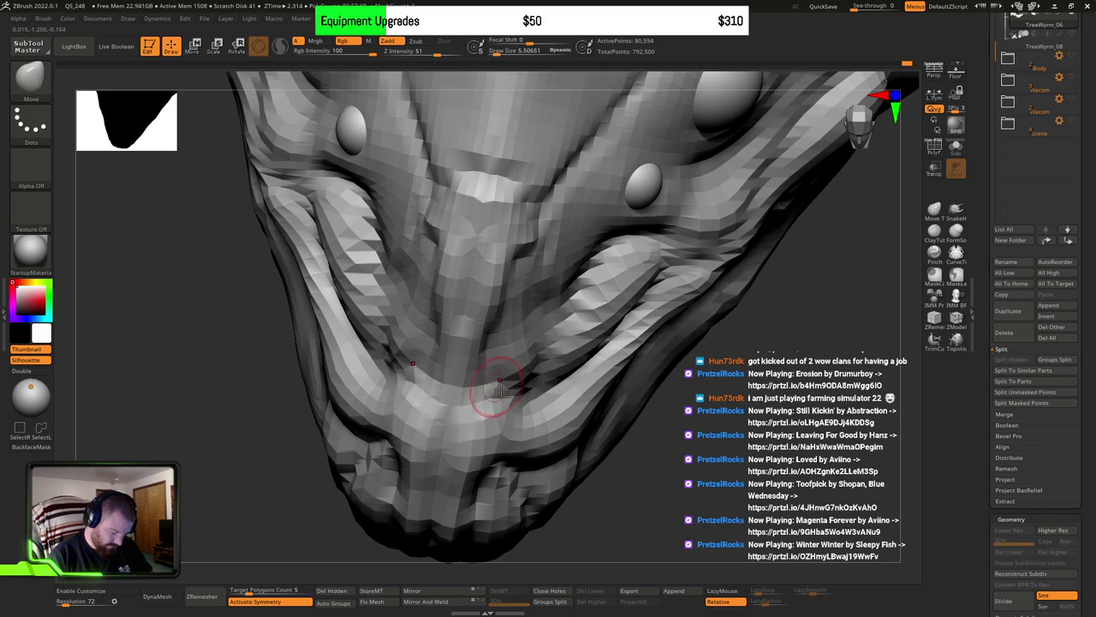
pyautogui.moveTo(515, 392)
pyautogui.mouseDown(button='right')
pyautogui.moveTo(525, 343)
pyautogui.moveTo(502, 397)
pyautogui.mouseUp(button='right')
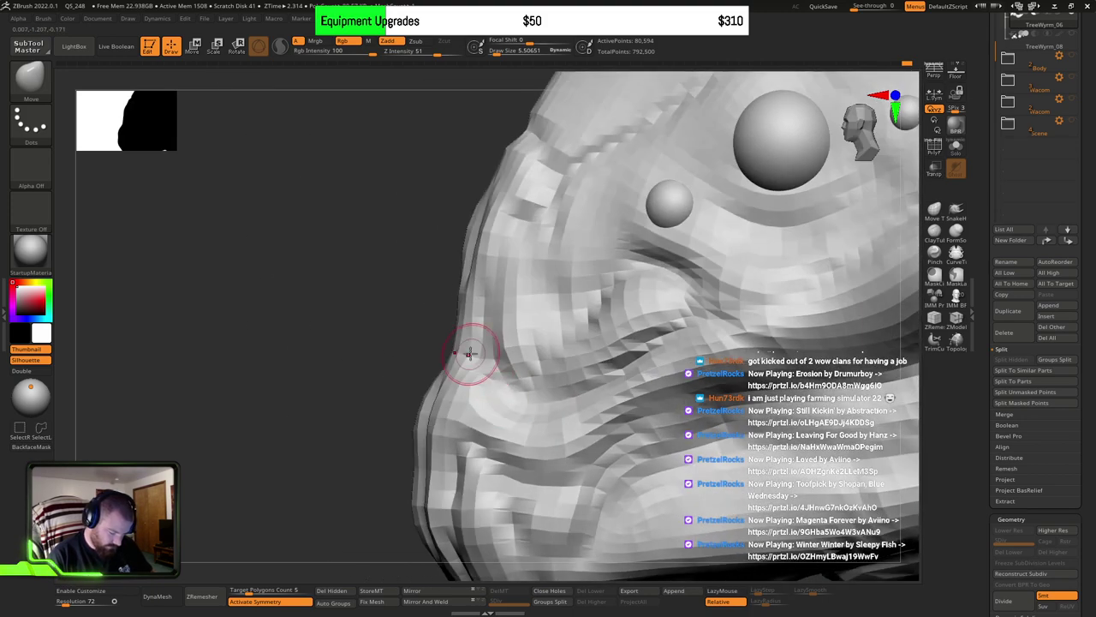
pyautogui.moveTo(470, 357)
pyautogui.mouseDown(button='right')
pyautogui.moveTo(488, 358)
pyautogui.moveTo(480, 340)
pyautogui.mouseUp(button='right')
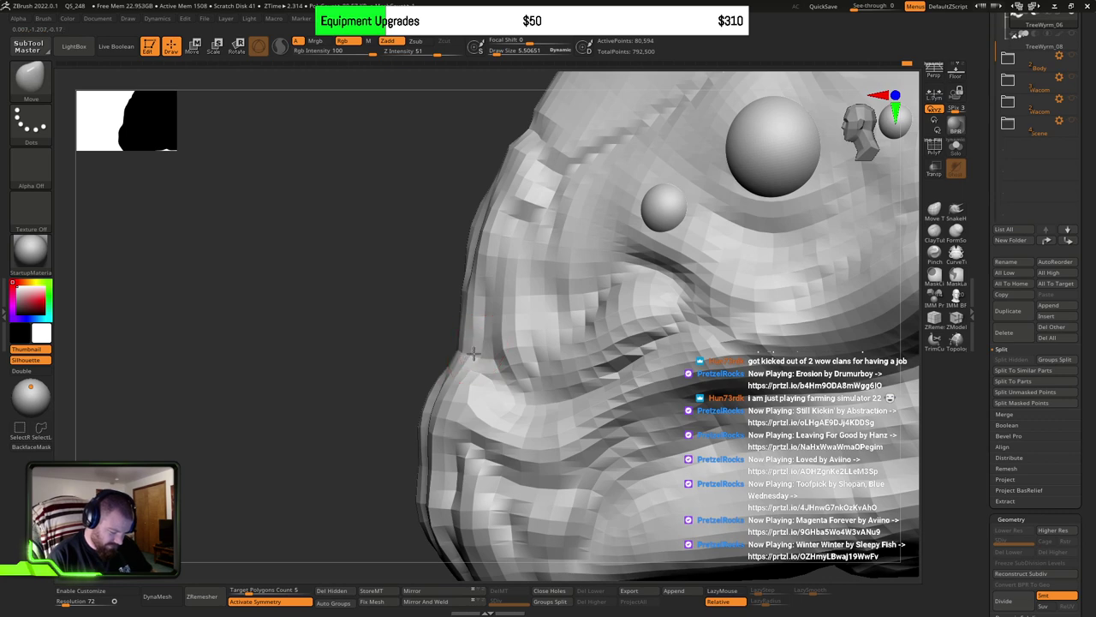
pyautogui.moveTo(506, 383); pyautogui.dragTo(519, 384, button='right')
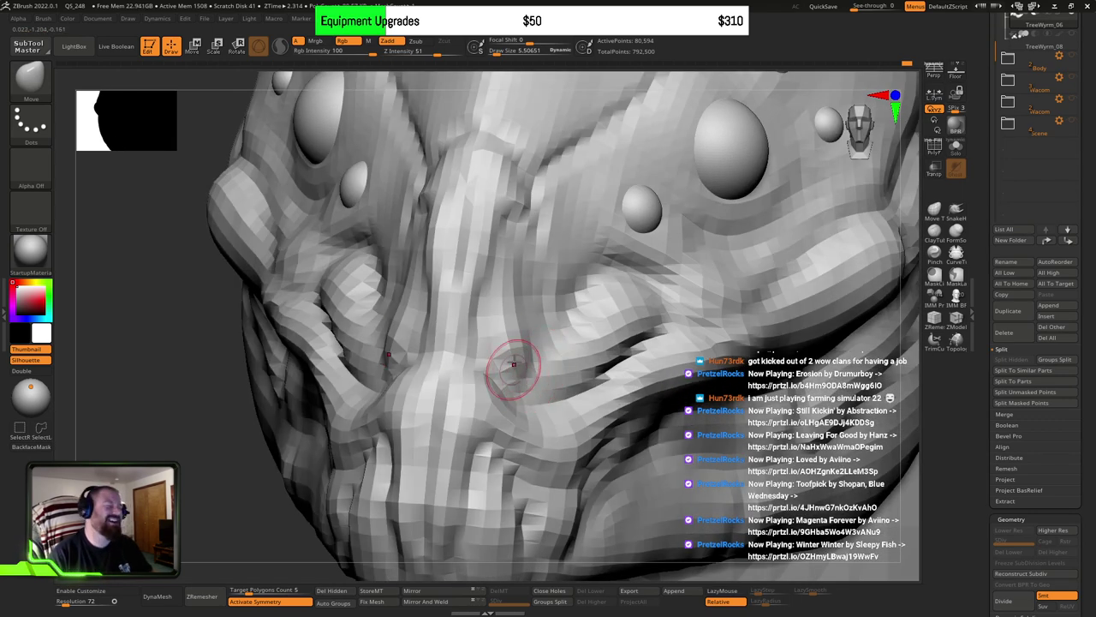
pyautogui.moveTo(540, 390)
pyautogui.mouseDown(button='right')
pyautogui.moveTo(523, 369)
pyautogui.moveTo(538, 401)
pyautogui.mouseUp(button='right')
pyautogui.press(']')
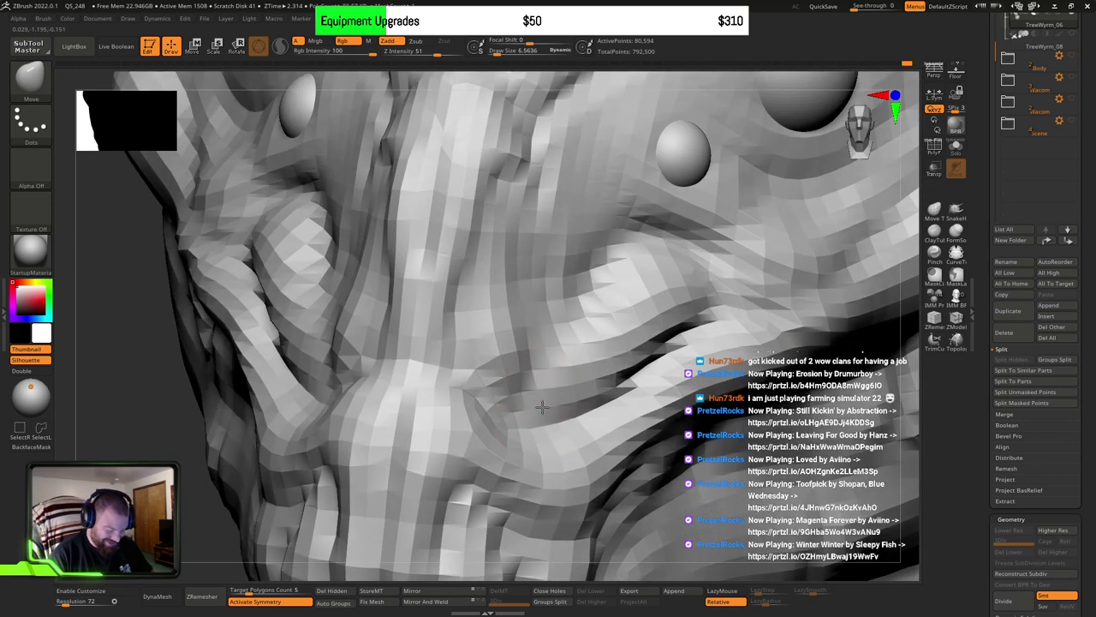
pyautogui.moveTo(538, 394); pyautogui.dragTo(538, 405)
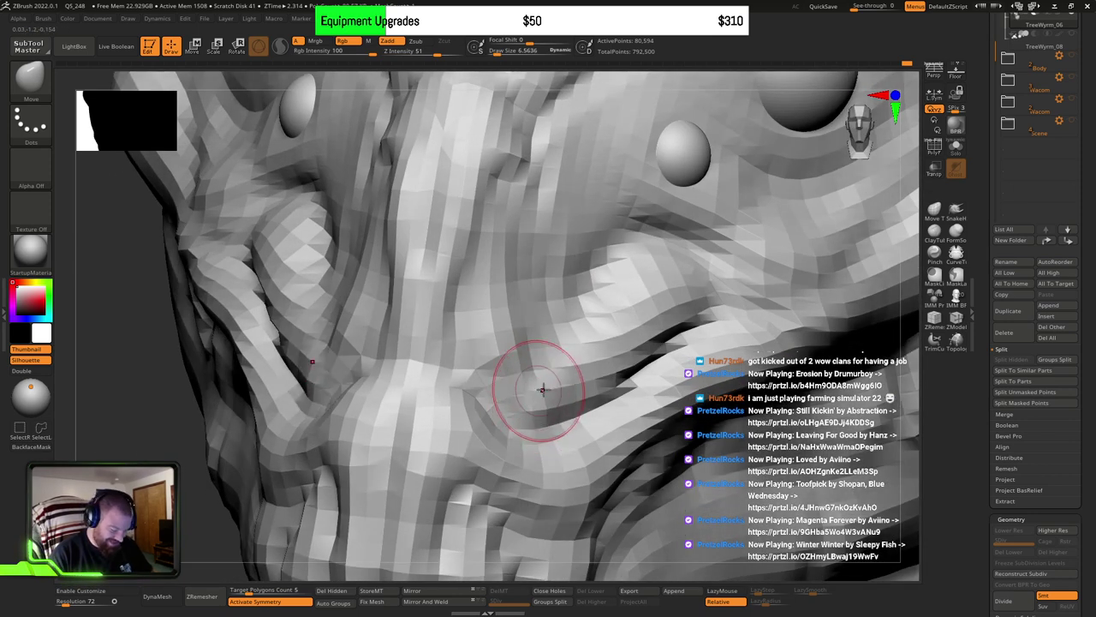
pyautogui.moveTo(526, 391); pyautogui.dragTo(543, 416, button='right')
pyautogui.moveTo(573, 392); pyautogui.dragTo(745, 265)
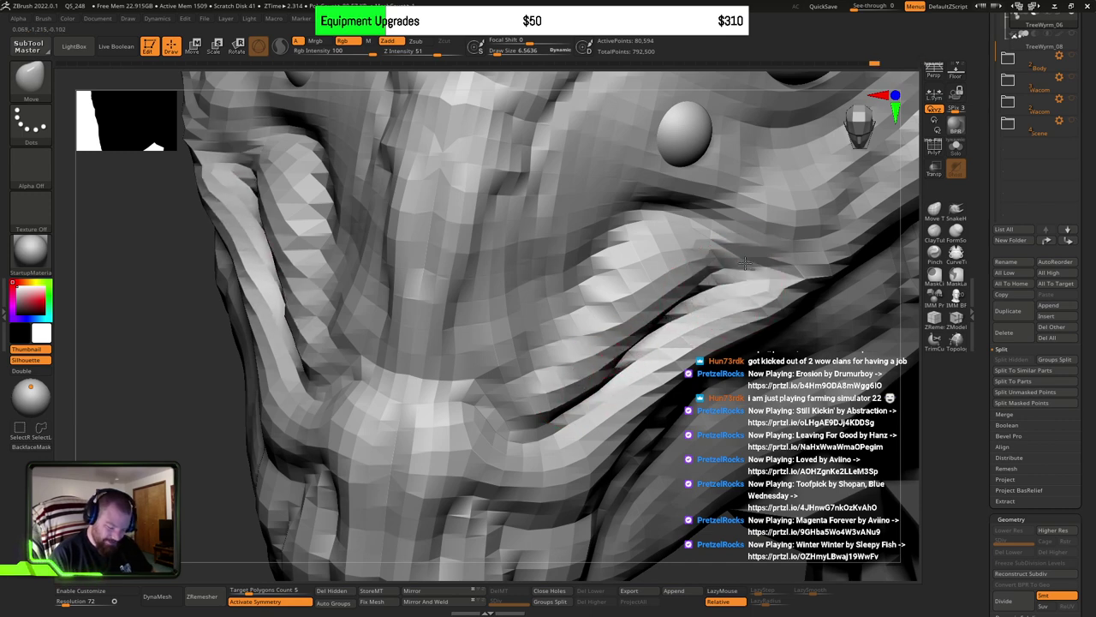
pyautogui.moveTo(741, 269)
pyautogui.mouseDown(button='right')
pyautogui.moveTo(685, 377)
pyautogui.moveTo(537, 424)
pyautogui.moveTo(497, 402)
pyautogui.moveTo(539, 440)
pyautogui.moveTo(502, 453)
pyautogui.mouseUp(button='right')
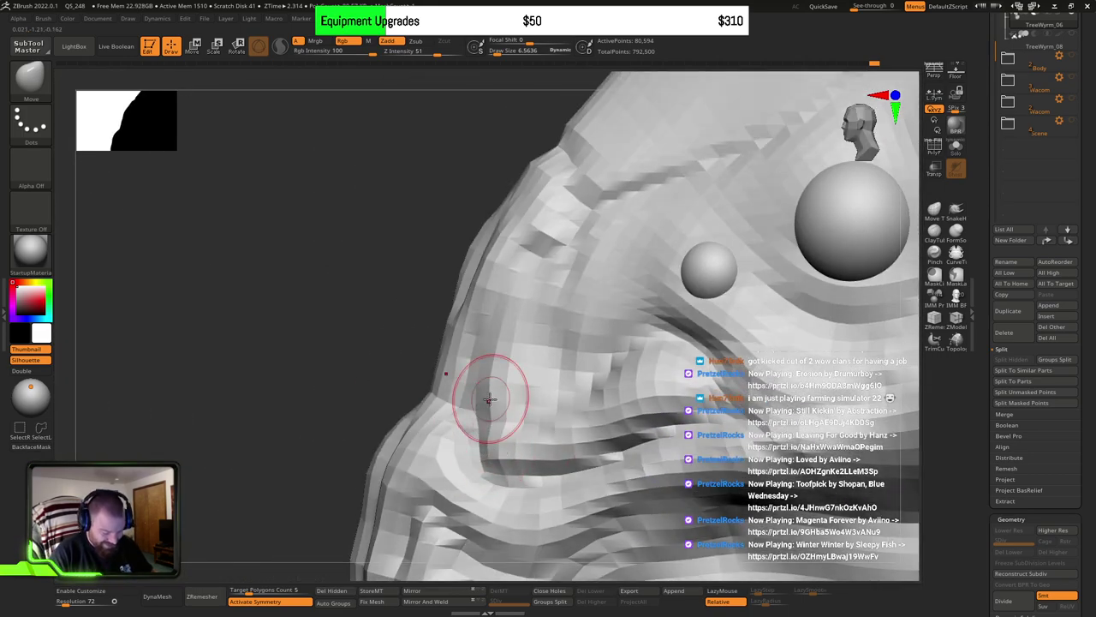
# Step: Adjust the cheek and the fold beneath the small front eye with the Move brush at a draw size of about 10.4
pyautogui.moveTo(510, 428)
pyautogui.mouseDown(button='right')
pyautogui.moveTo(547, 432)
pyautogui.moveTo(625, 386)
pyautogui.moveTo(617, 380)
pyautogui.mouseUp(button='right')
pyautogui.press('s')
pyautogui.moveTo(613, 368); pyautogui.dragTo(627, 366)
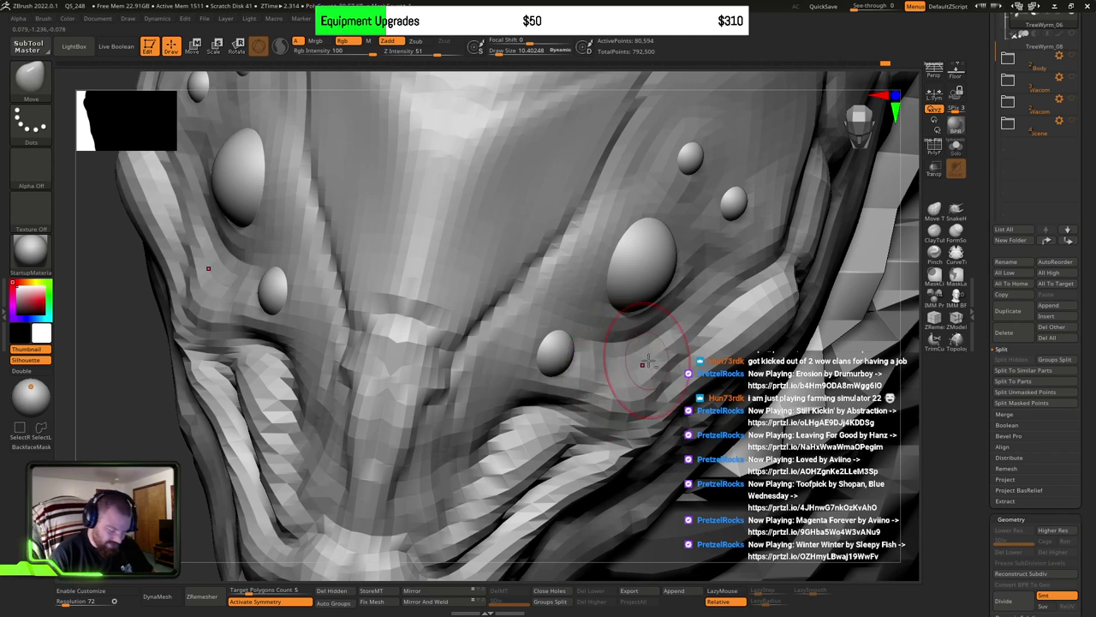
pyautogui.moveTo(627, 420)
pyautogui.mouseDown()
pyautogui.moveTo(674, 361)
pyautogui.moveTo(631, 412)
pyautogui.moveTo(612, 423)
pyautogui.moveTo(585, 415)
pyautogui.mouseUp()
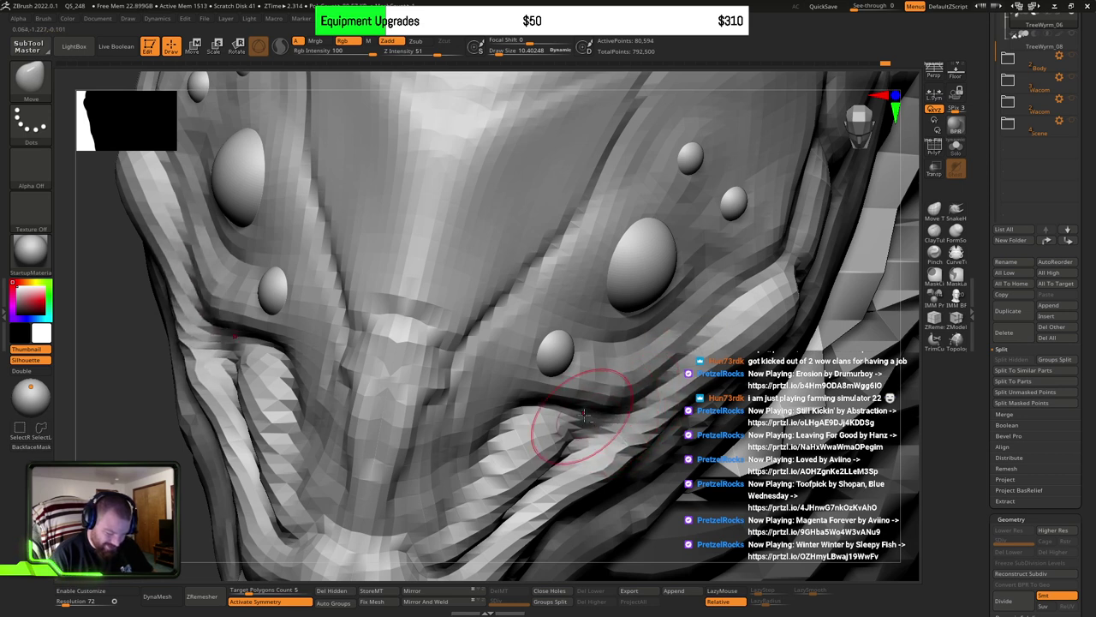
pyautogui.moveTo(600, 416)
pyautogui.keyDown('ctrl'); pyautogui.mouseDown(button='right')
pyautogui.moveTo(600, 395)
pyautogui.moveTo(597, 423)
pyautogui.moveTo(617, 403)
pyautogui.moveTo(601, 430)
pyautogui.moveTo(526, 416)
pyautogui.moveTo(602, 350)
pyautogui.moveTo(582, 370)
pyautogui.moveTo(512, 371)
pyautogui.mouseUp(button='right'); pyautogui.keyUp('ctrl')
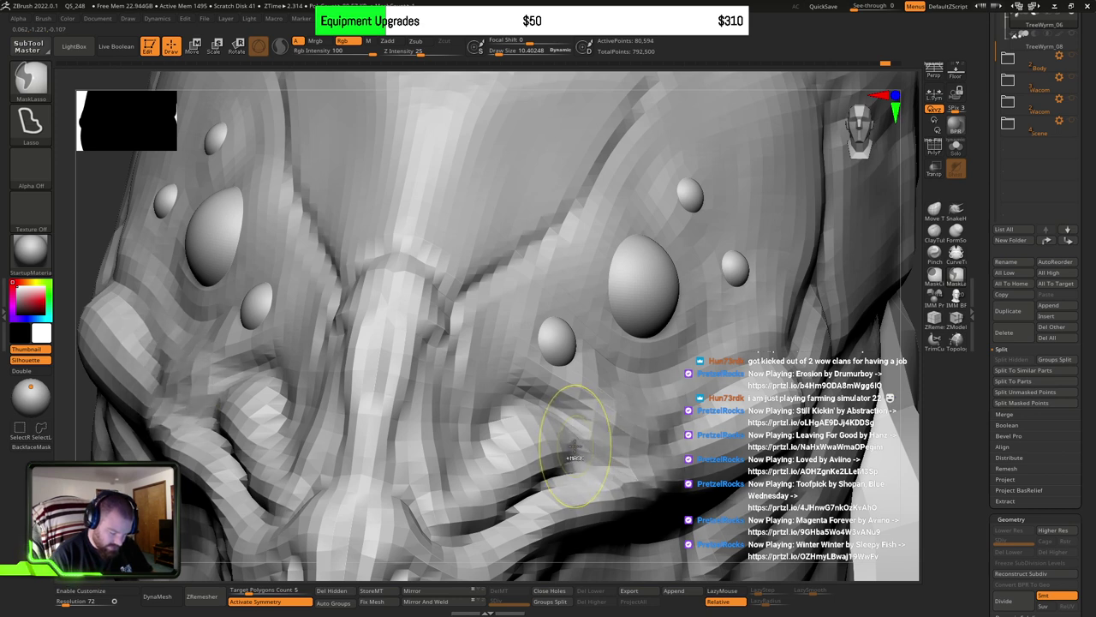
pyautogui.hotkey('ctrl', 'shift')
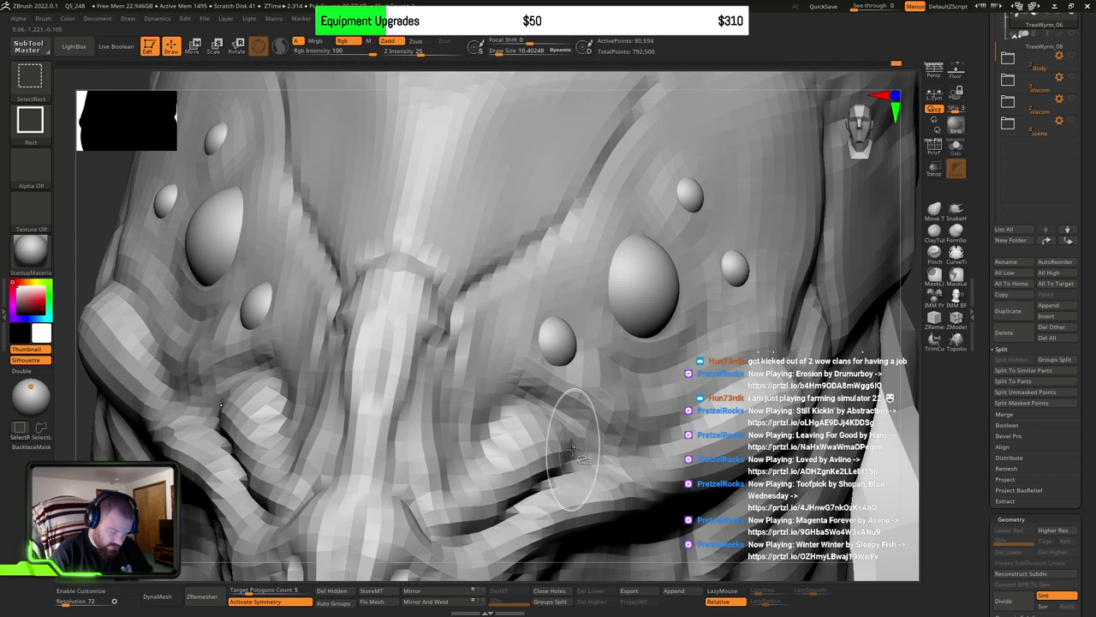
pyautogui.press('ctrl')
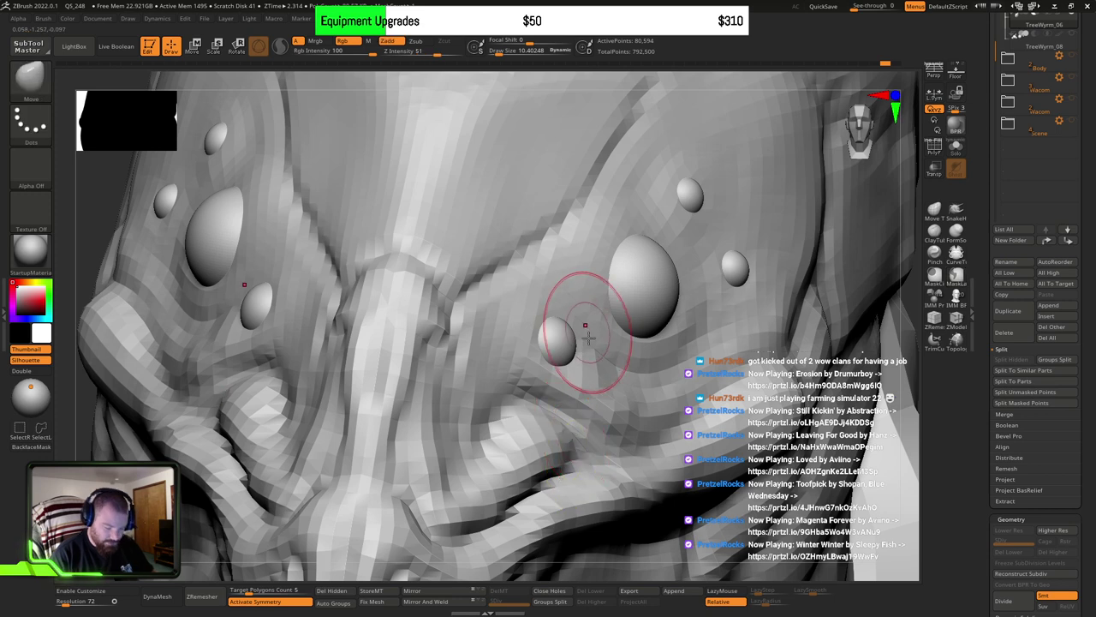
# Step: Compare the face with the eye spheres of the TreeWyrm_08 subtool and return to TreeWyrm_06 as the active subtool
pyautogui.moveTo(1090, 85); pyautogui.dragTo(1089, 167)
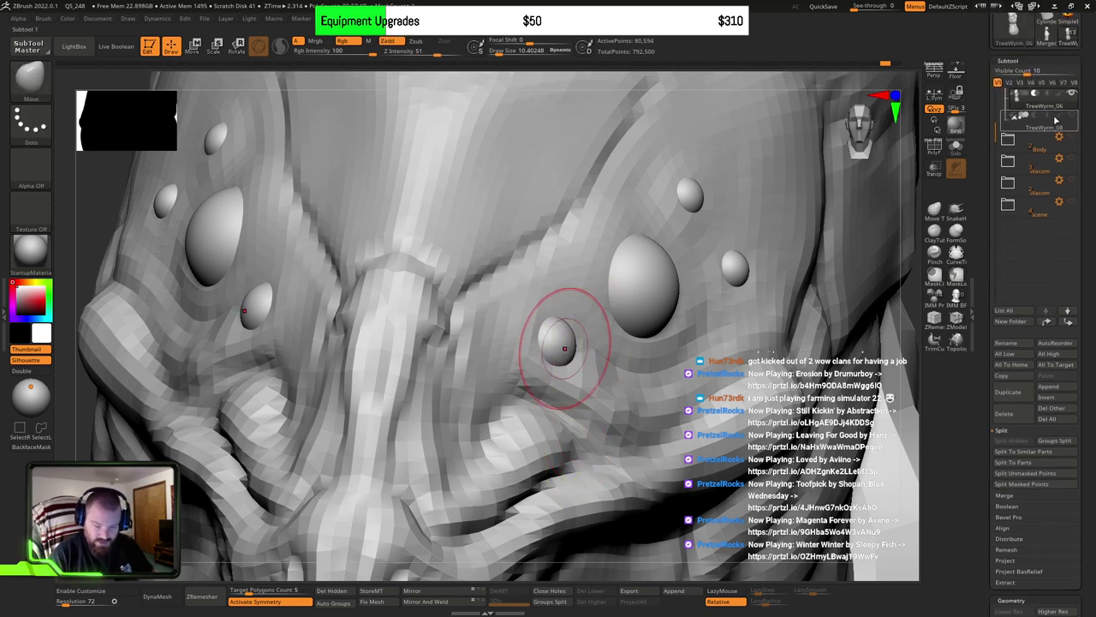
pyautogui.click(1013, 117)
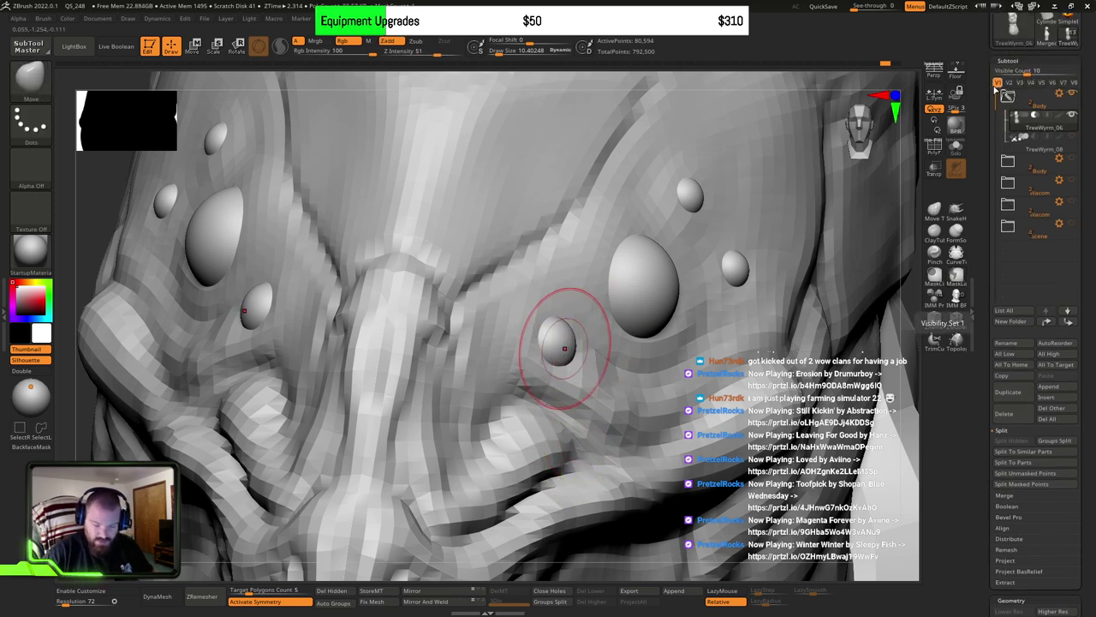
pyautogui.click(1069, 137)
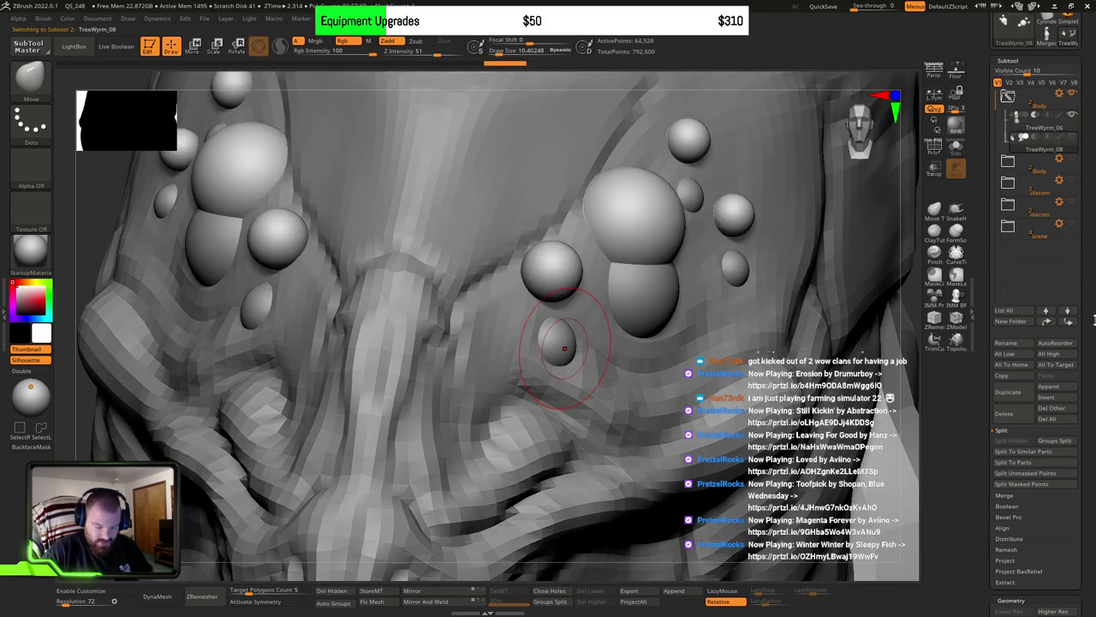
pyautogui.keyDown('ctrl'); pyautogui.moveTo(718, 308); pyautogui.dragTo(688, 377, button='right'); pyautogui.keyUp('ctrl')
pyautogui.click(1014, 125)
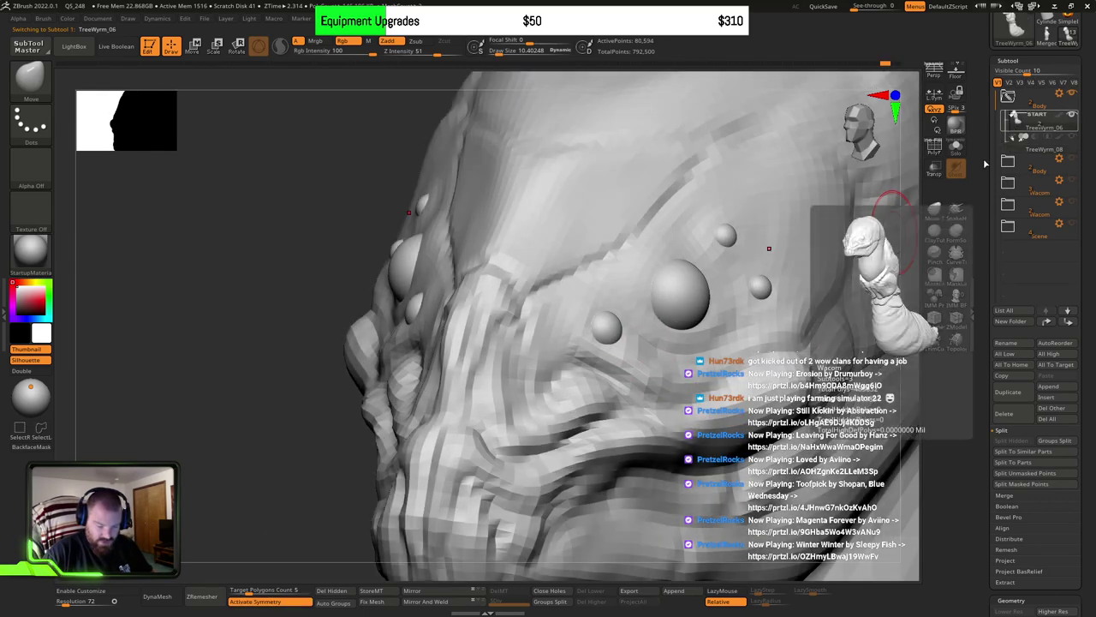
# Step: Hide the eye spheres of TreeWyrm_06 and split them off into their own subtool
pyautogui.keyDown('ctrl'); pyautogui.moveTo(668, 335); pyautogui.dragTo(562, 372, button='right'); pyautogui.keyUp('ctrl')
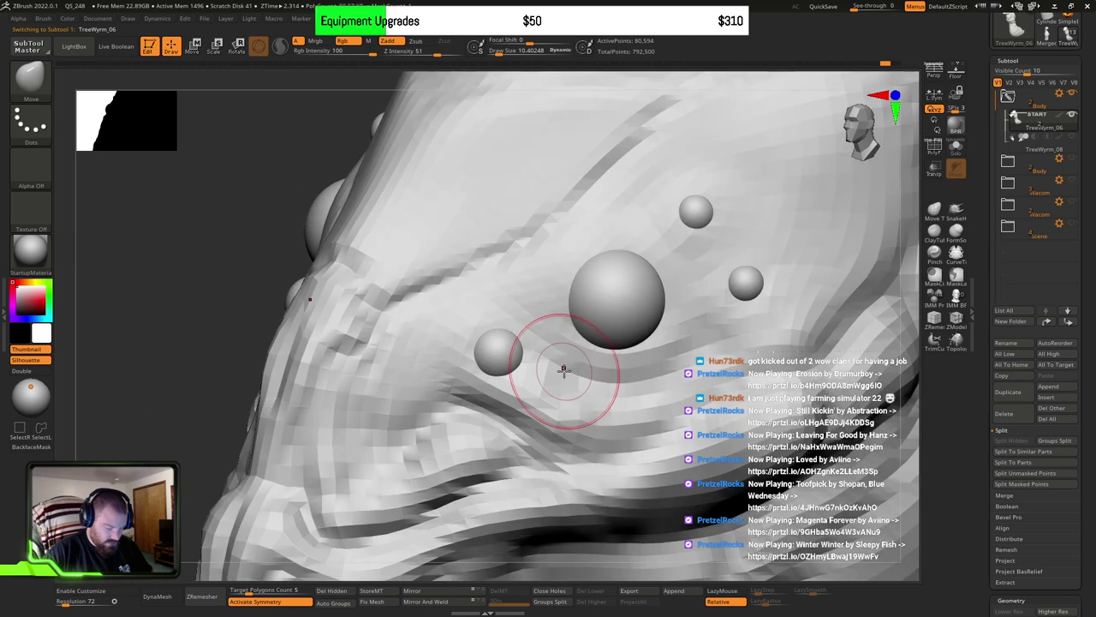
pyautogui.keyDown('ctrl'); pyautogui.keyDown('shift'); pyautogui.click(499, 358); pyautogui.keyUp('shift'); pyautogui.keyUp('ctrl')
pyautogui.keyDown('ctrl'); pyautogui.keyDown('shift'); pyautogui.click(499, 360); pyautogui.keyUp('shift'); pyautogui.keyUp('ctrl')
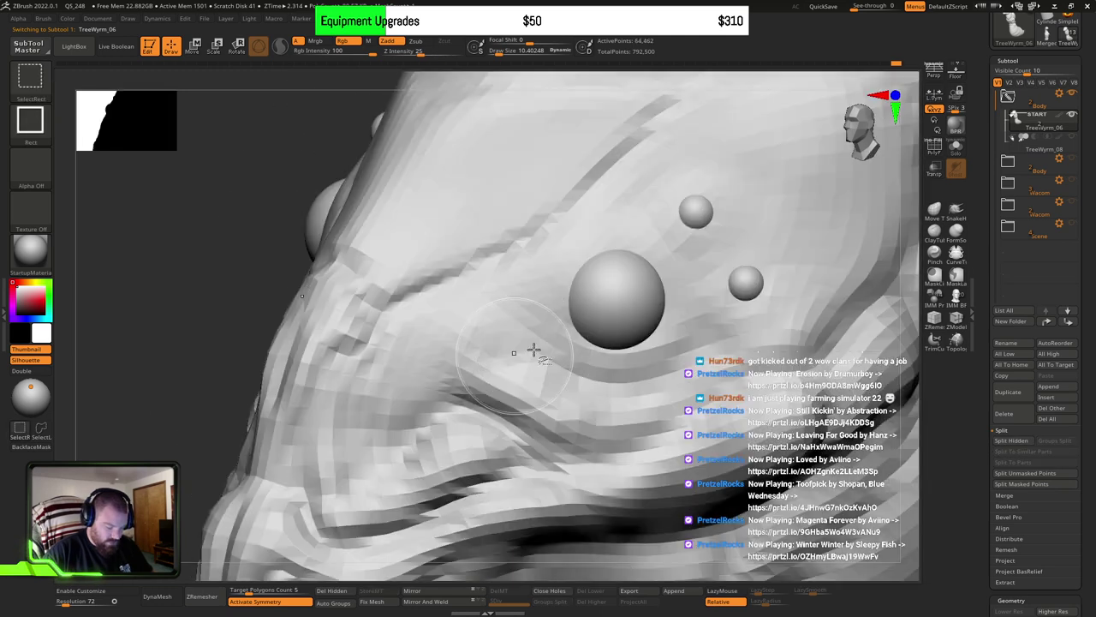
pyautogui.keyDown('ctrl'); pyautogui.keyDown('shift'); pyautogui.click(592, 310); pyautogui.keyUp('shift'); pyautogui.keyUp('ctrl')
pyautogui.keyDown('ctrl'); pyautogui.keyDown('shift'); pyautogui.click(690, 217); pyautogui.keyUp('shift'); pyautogui.keyUp('ctrl')
pyautogui.keyDown('ctrl'); pyautogui.keyDown('shift'); pyautogui.click(732, 282); pyautogui.keyUp('shift'); pyautogui.keyUp('ctrl')
pyautogui.moveTo(668, 343)
pyautogui.keyDown('ctrl'); pyautogui.mouseDown(button='right')
pyautogui.moveTo(723, 352)
pyautogui.moveTo(662, 370)
pyautogui.moveTo(622, 348)
pyautogui.mouseUp(button='right'); pyautogui.keyUp('ctrl')
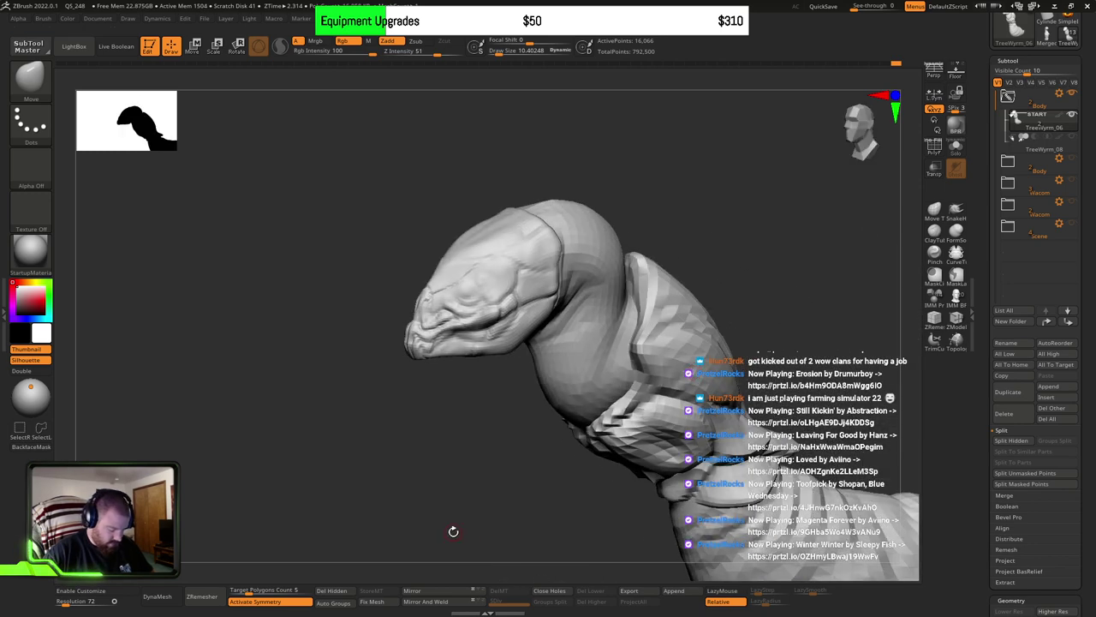
pyautogui.click(1014, 441)
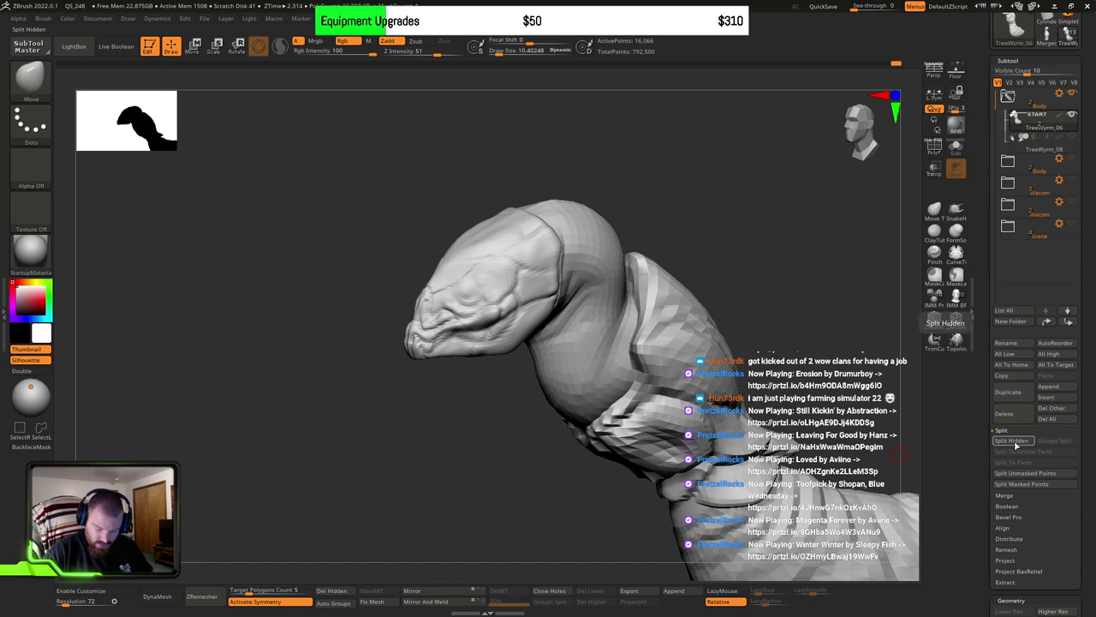
pyautogui.keyDown('ctrl'); pyautogui.moveTo(780, 314); pyautogui.dragTo(784, 391, button='right'); pyautogui.keyUp('ctrl')
pyautogui.keyDown('ctrl'); pyautogui.moveTo(717, 345); pyautogui.dragTo(728, 445, button='right'); pyautogui.keyUp('ctrl')
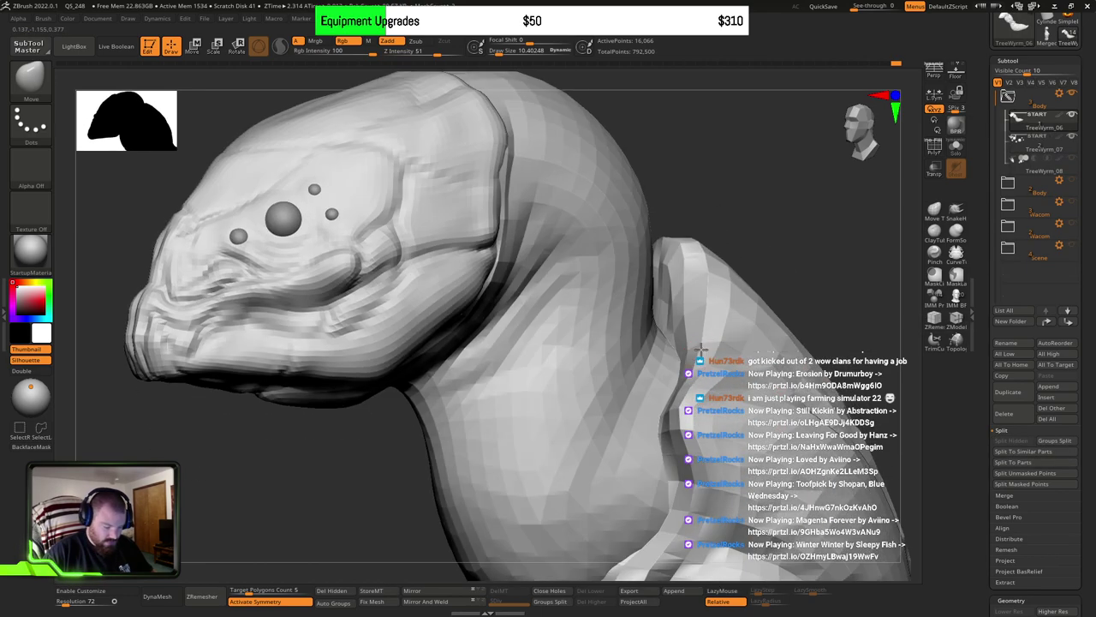
# Step: Adjust the face surface around the eye spheres with the Move brush at a draw size of about 10.4
pyautogui.moveTo(462, 365)
pyautogui.mouseDown(button='right')
pyautogui.moveTo(651, 365)
pyautogui.moveTo(403, 374)
pyautogui.moveTo(472, 369)
pyautogui.moveTo(440, 372)
pyautogui.moveTo(453, 368)
pyautogui.moveTo(499, 396)
pyautogui.moveTo(469, 352)
pyautogui.mouseUp(button='right')
pyautogui.press('s')
pyautogui.moveTo(470, 351)
pyautogui.mouseDown()
pyautogui.moveTo(518, 353)
pyautogui.moveTo(501, 353)
pyautogui.mouseUp()
pyautogui.moveTo(465, 354); pyautogui.dragTo(468, 355)
pyautogui.moveTo(468, 356); pyautogui.dragTo(495, 381, button='right')
pyautogui.press('s')
pyautogui.moveTo(509, 391); pyautogui.dragTo(504, 391)
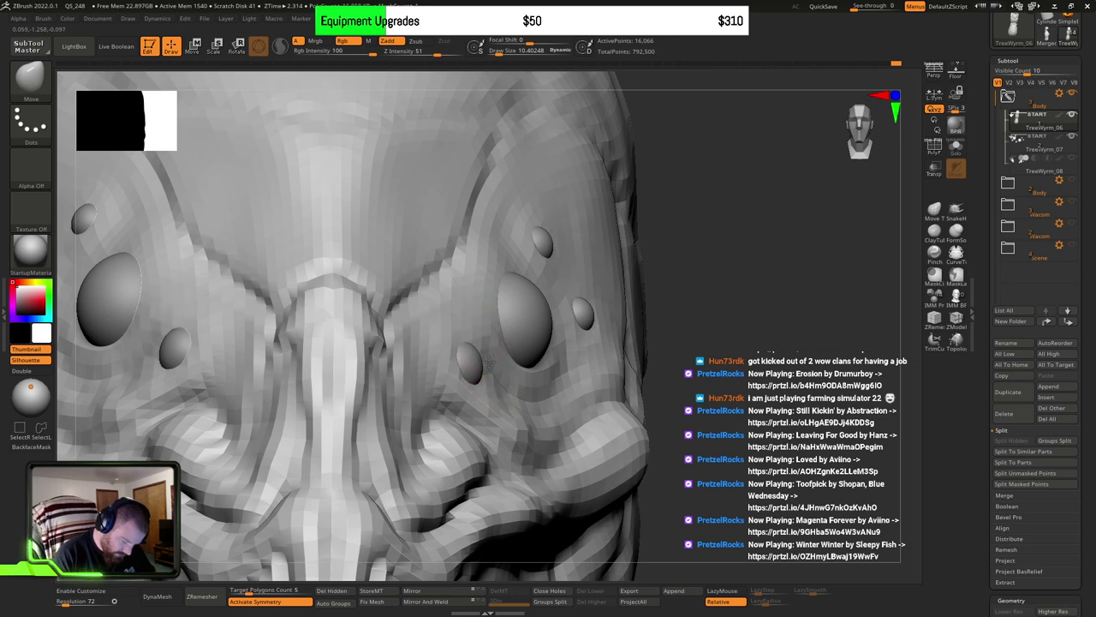
pyautogui.moveTo(517, 368); pyautogui.dragTo(576, 336, button='right')
pyautogui.keyDown('alt'); pyautogui.click(550, 360); pyautogui.keyUp('alt')
pyautogui.keyDown('alt'); pyautogui.click(587, 363); pyautogui.keyUp('alt')
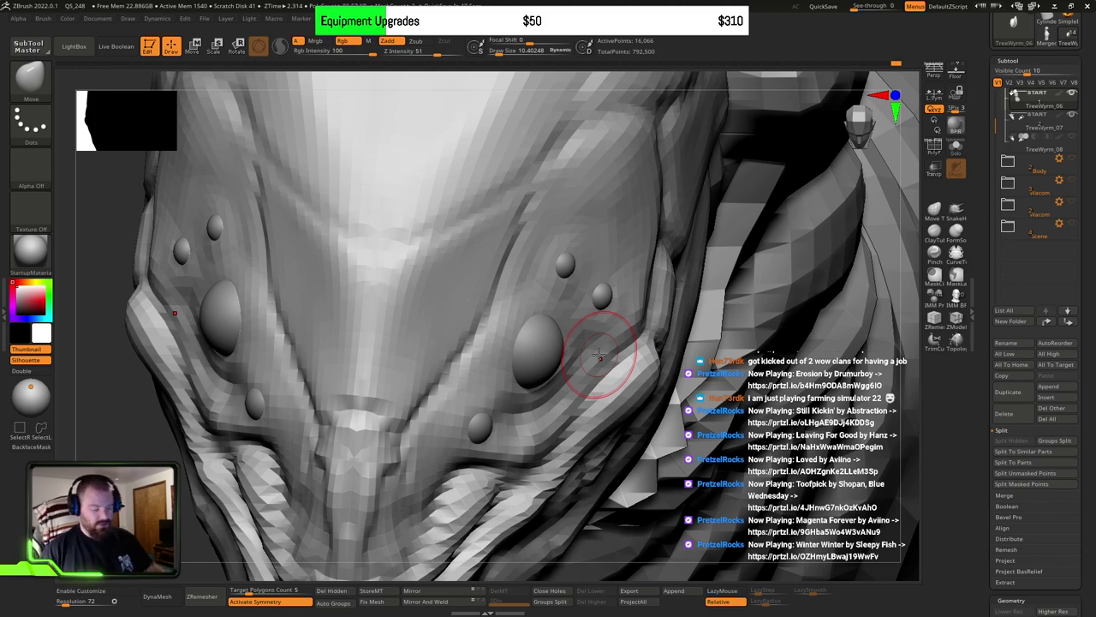
pyautogui.moveTo(600, 382); pyautogui.dragTo(571, 386, button='right')
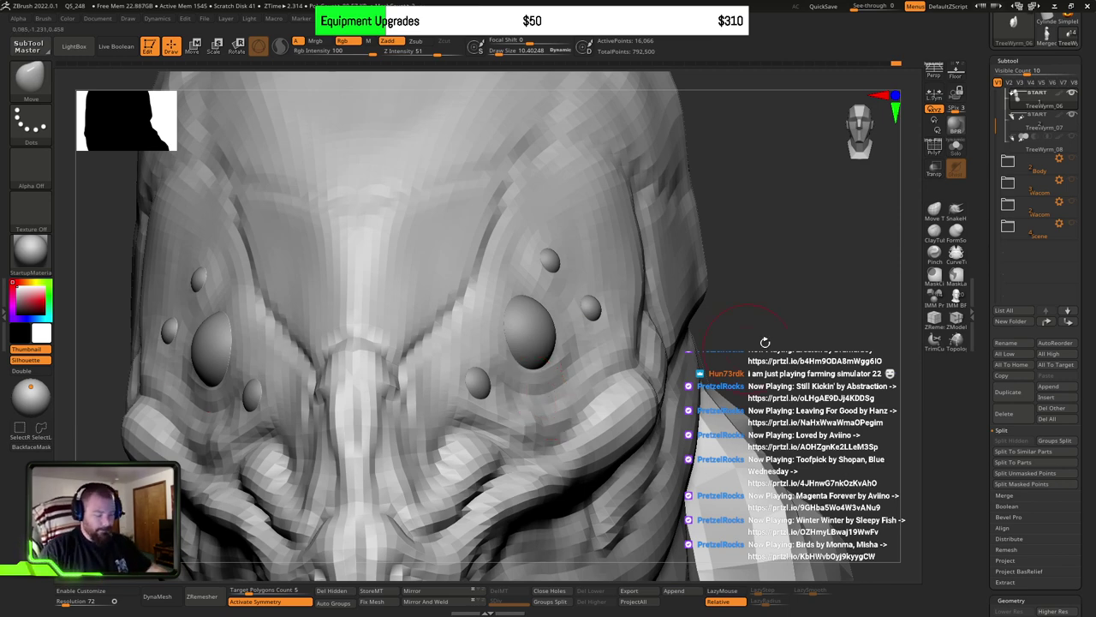
# Step: Examine the head from the front and three-quarter view, and the whole body from the side
pyautogui.moveTo(766, 328)
pyautogui.keyDown('alt'); pyautogui.mouseDown()
pyautogui.moveTo(738, 320)
pyautogui.moveTo(687, 266)
pyautogui.moveTo(705, 308)
pyautogui.moveTo(619, 316)
pyautogui.moveTo(600, 349)
pyautogui.mouseUp(); pyautogui.keyUp('alt')
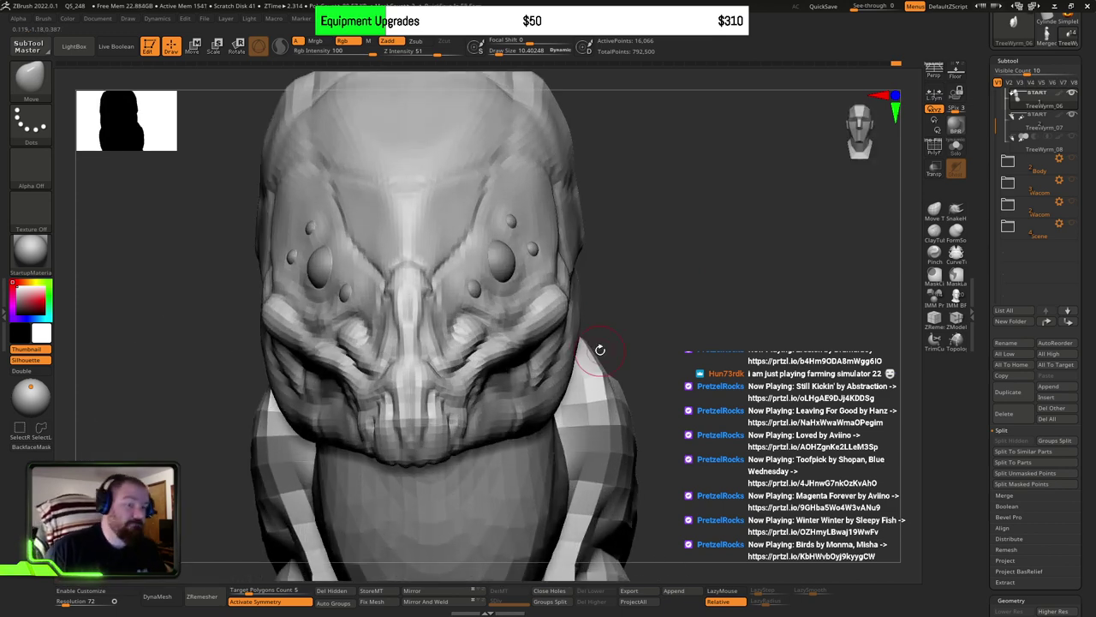
pyautogui.moveTo(787, 370)
pyautogui.mouseDown()
pyautogui.moveTo(665, 355)
pyautogui.moveTo(457, 357)
pyautogui.moveTo(498, 363)
pyautogui.mouseUp()
pyautogui.moveTo(500, 362)
pyautogui.keyDown('ctrl'); pyautogui.mouseDown(button='right')
pyautogui.moveTo(505, 390)
pyautogui.moveTo(485, 359)
pyautogui.moveTo(523, 360)
pyautogui.mouseUp(button='right'); pyautogui.keyUp('ctrl')
pyautogui.moveTo(467, 304)
pyautogui.keyDown('ctrl'); pyautogui.mouseDown(button='right')
pyautogui.moveTo(486, 342)
pyautogui.moveTo(494, 319)
pyautogui.moveTo(436, 332)
pyautogui.moveTo(480, 308)
pyautogui.moveTo(470, 335)
pyautogui.mouseUp(button='right'); pyautogui.keyUp('ctrl')
pyautogui.moveTo(469, 335)
pyautogui.mouseDown()
pyautogui.moveTo(513, 330)
pyautogui.moveTo(459, 377)
pyautogui.moveTo(436, 368)
pyautogui.moveTo(479, 369)
pyautogui.moveTo(518, 390)
pyautogui.mouseUp()
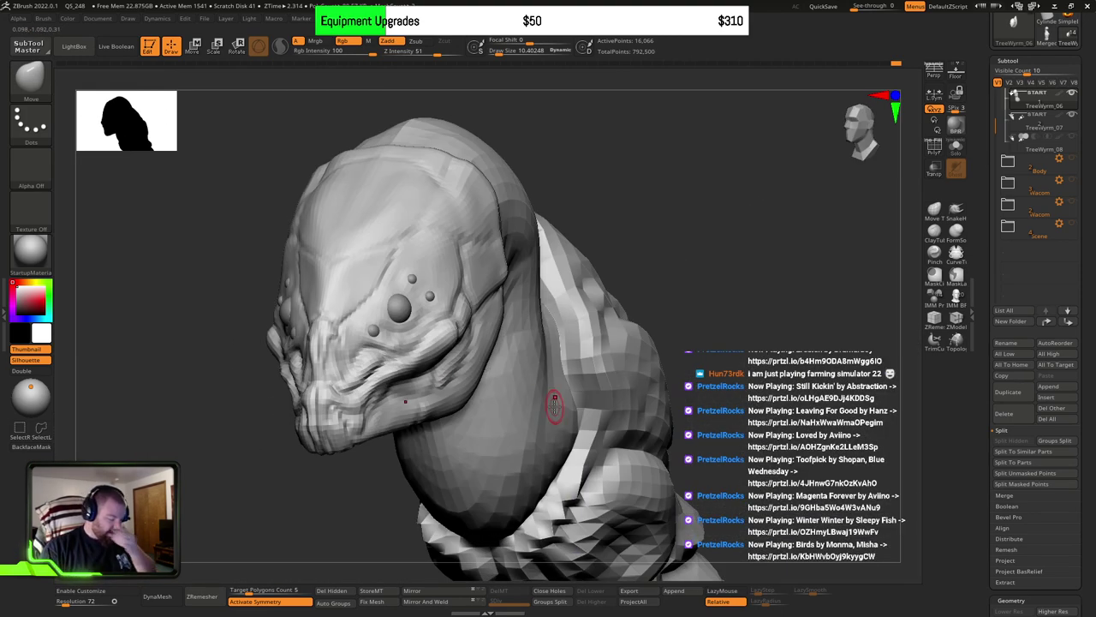
pyautogui.keyDown('ctrl'); pyautogui.moveTo(711, 427); pyautogui.dragTo(548, 396, button='right'); pyautogui.keyUp('ctrl')
pyautogui.moveTo(547, 397); pyautogui.dragTo(601, 358)
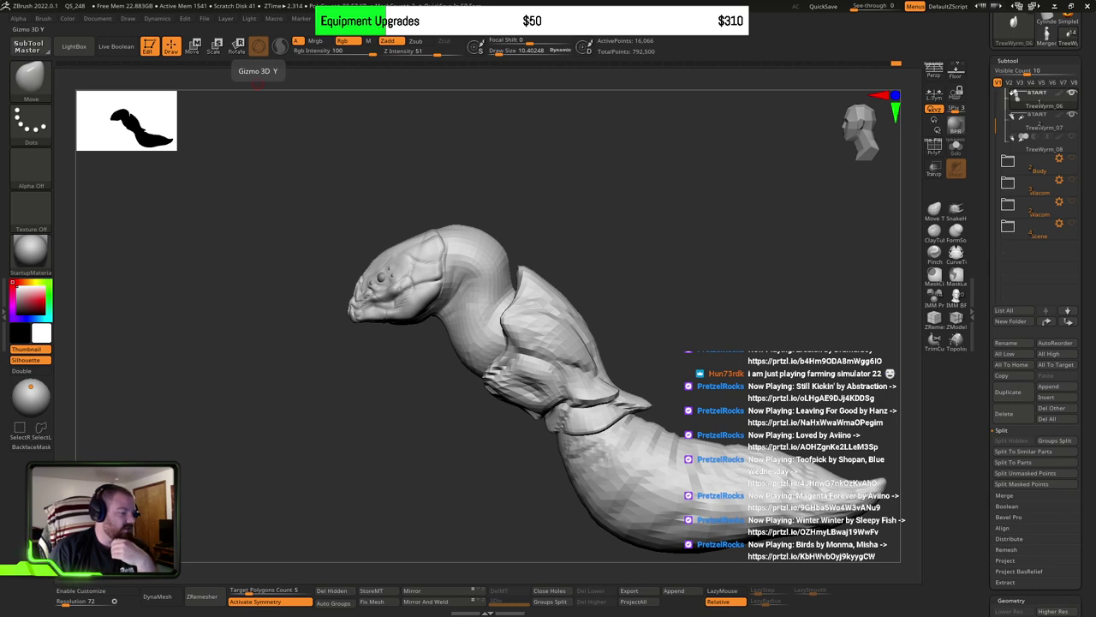
# Step: Study the head, neck and abdomen in the mantis reference photo and compare them with the sculpted body from both sides
pyautogui.moveTo(0, 215); pyautogui.dragTo(611, 357, button='right')
pyautogui.scroll(5, 632, 346)
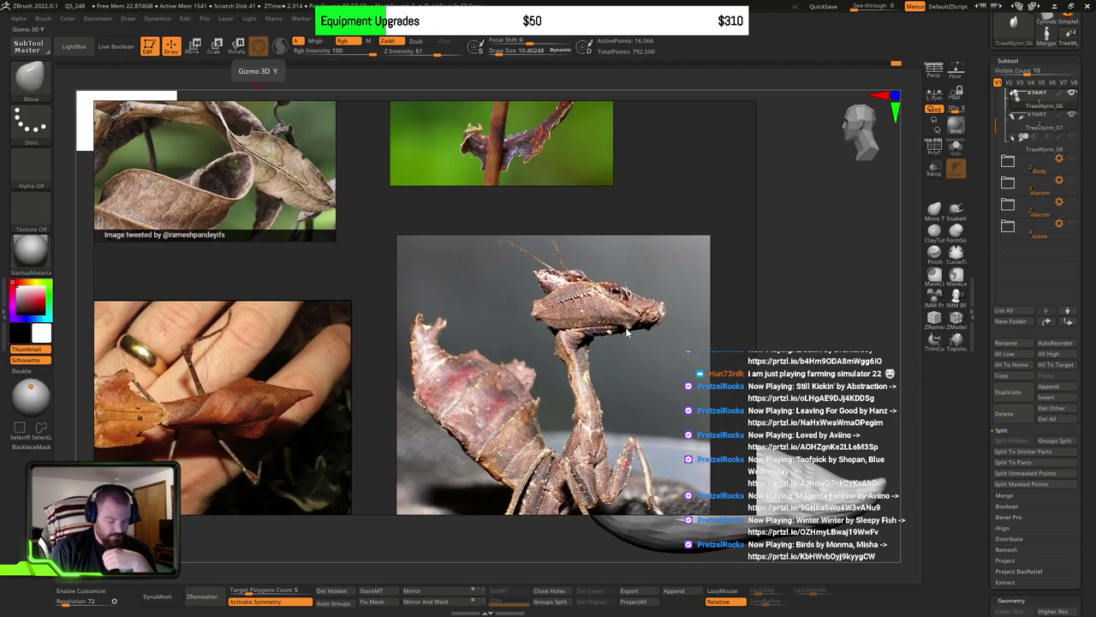
pyautogui.moveTo(565, 310); pyautogui.dragTo(555, 299, button='right')
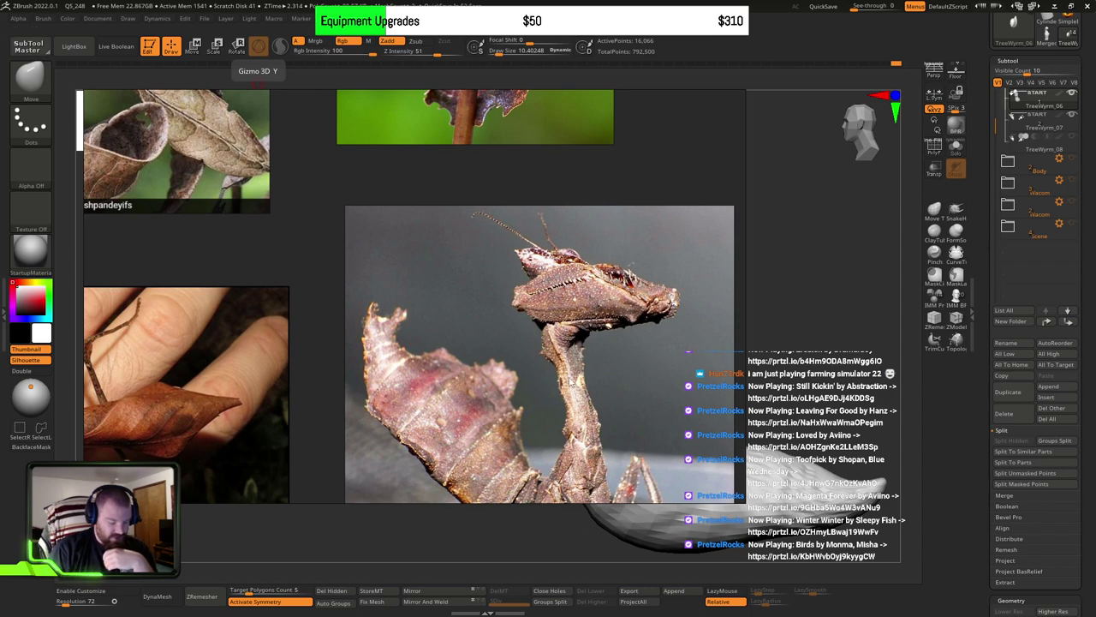
pyautogui.moveTo(584, 420); pyautogui.dragTo(572, 382, button='middle')
pyautogui.scroll(4, 573, 384)
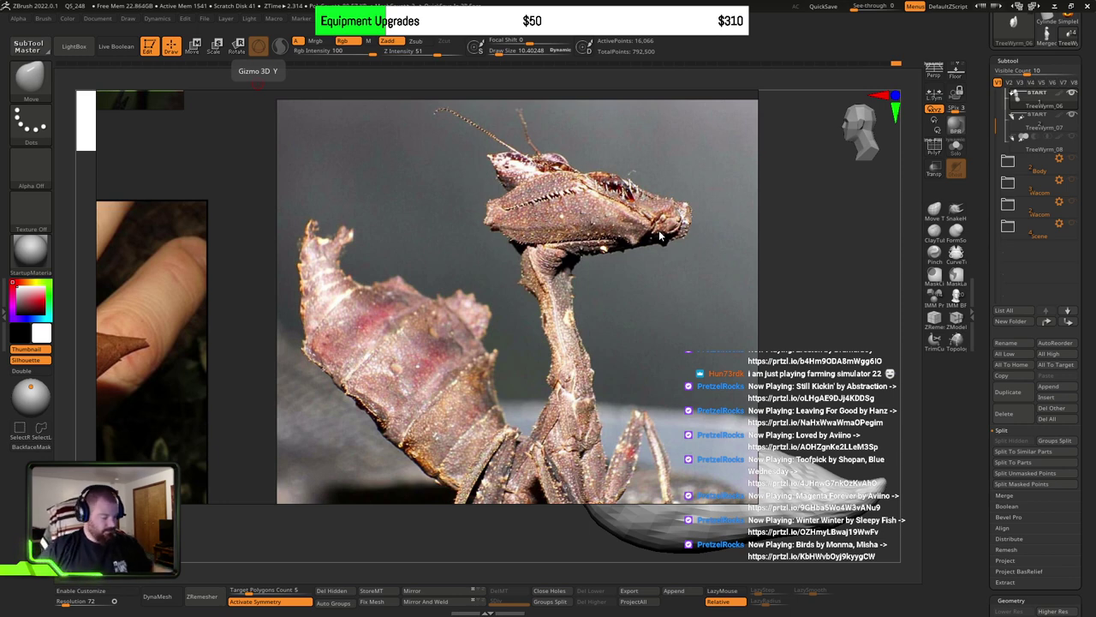
pyautogui.scroll(-3, 633, 284)
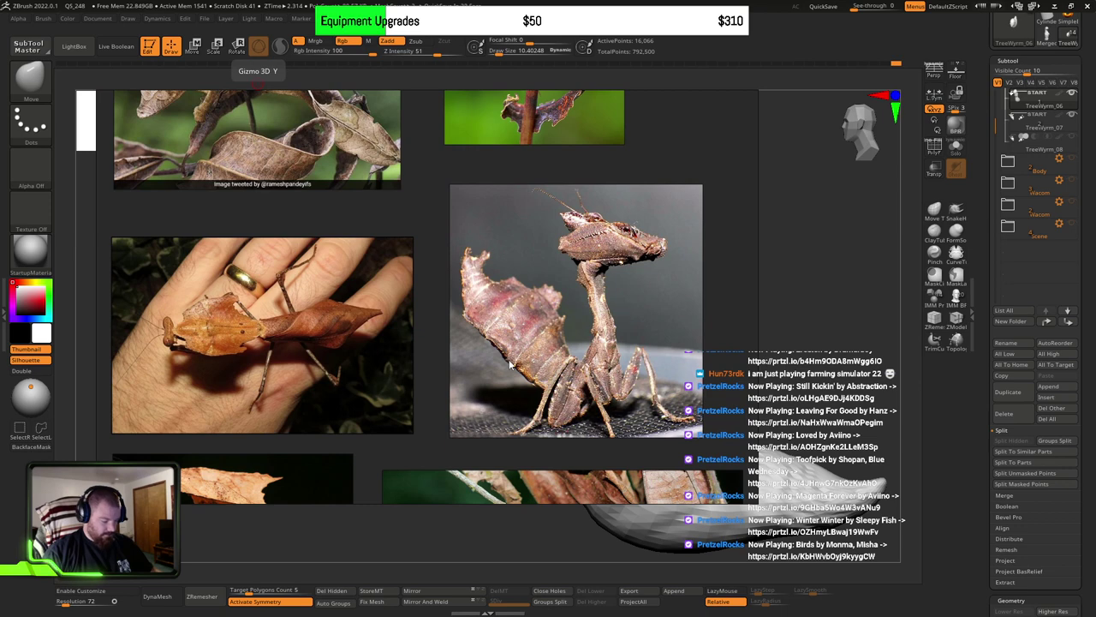
pyautogui.moveTo(695, 308); pyautogui.dragTo(575, 0, button='right')
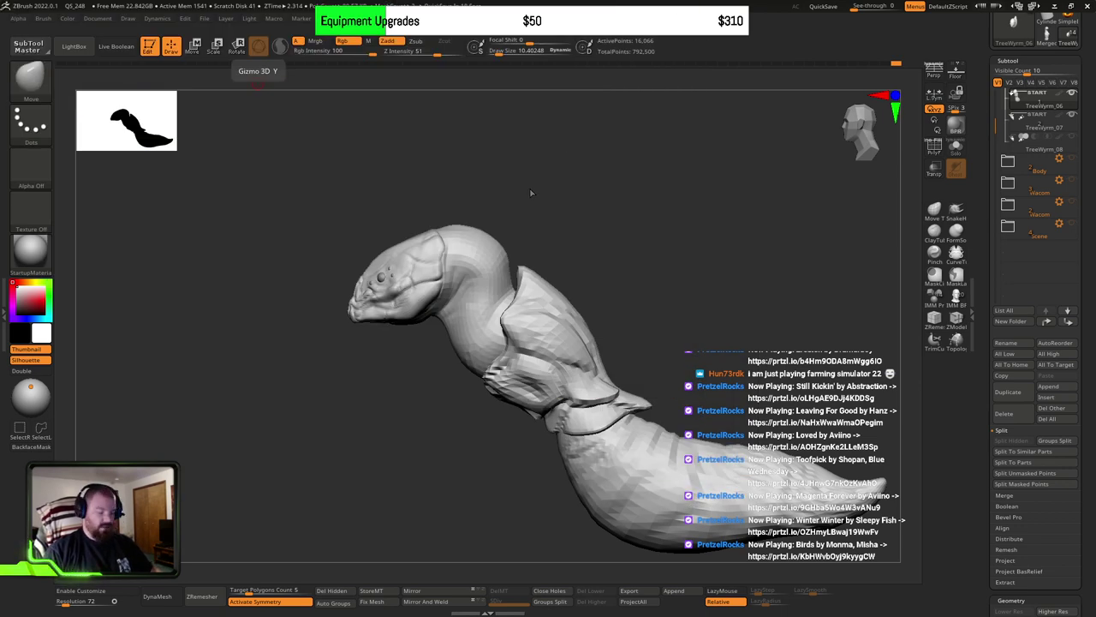
pyautogui.moveTo(530, 193)
pyautogui.mouseDown()
pyautogui.moveTo(683, 267)
pyautogui.moveTo(663, 293)
pyautogui.moveTo(684, 320)
pyautogui.moveTo(625, 385)
pyautogui.moveTo(582, 385)
pyautogui.mouseUp()
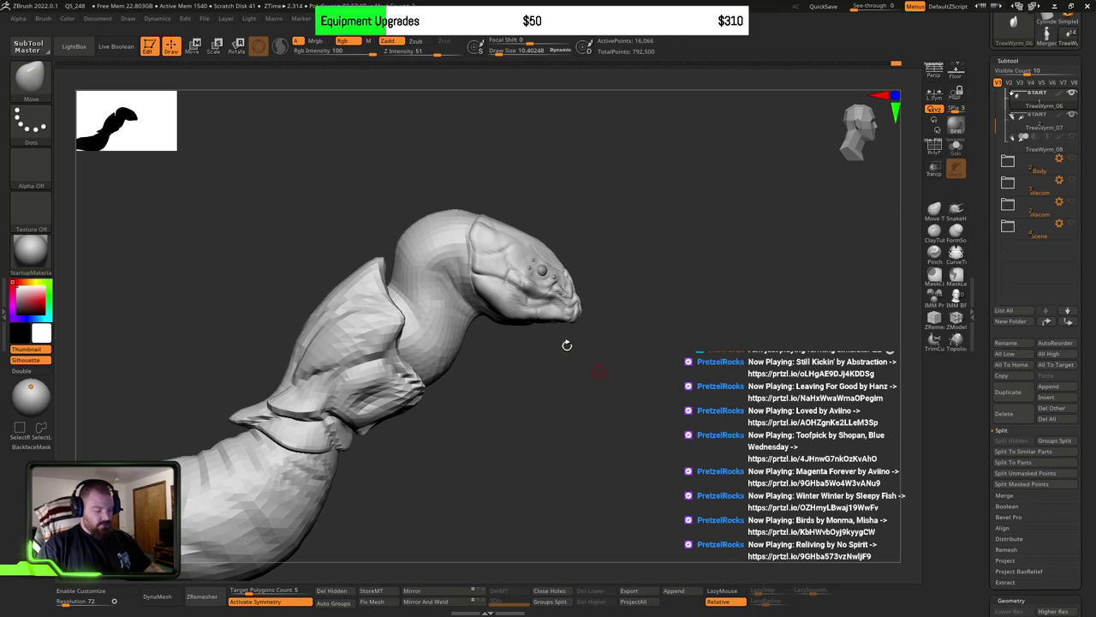
pyautogui.moveTo(606, 378)
pyautogui.mouseDown()
pyautogui.moveTo(677, 406)
pyautogui.moveTo(639, 413)
pyautogui.moveTo(658, 500)
pyautogui.moveTo(691, 370)
pyautogui.moveTo(660, 357)
pyautogui.moveTo(607, 390)
pyautogui.moveTo(650, 399)
pyautogui.moveTo(643, 417)
pyautogui.moveTo(702, 390)
pyautogui.moveTo(678, 401)
pyautogui.mouseUp()
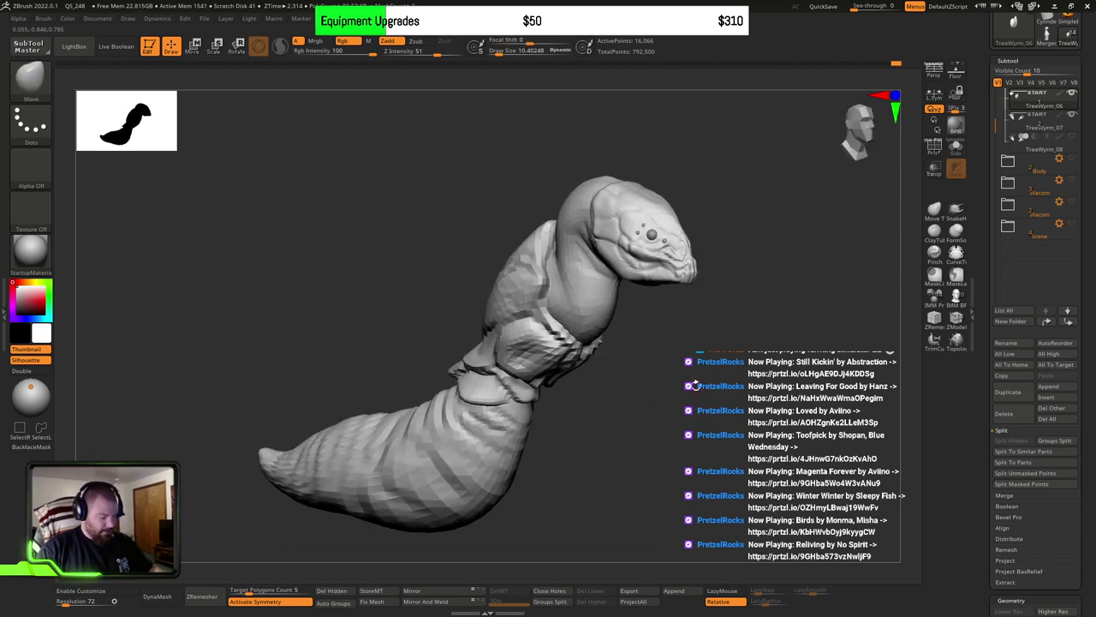
pyautogui.moveTo(712, 390); pyautogui.dragTo(741, 304)
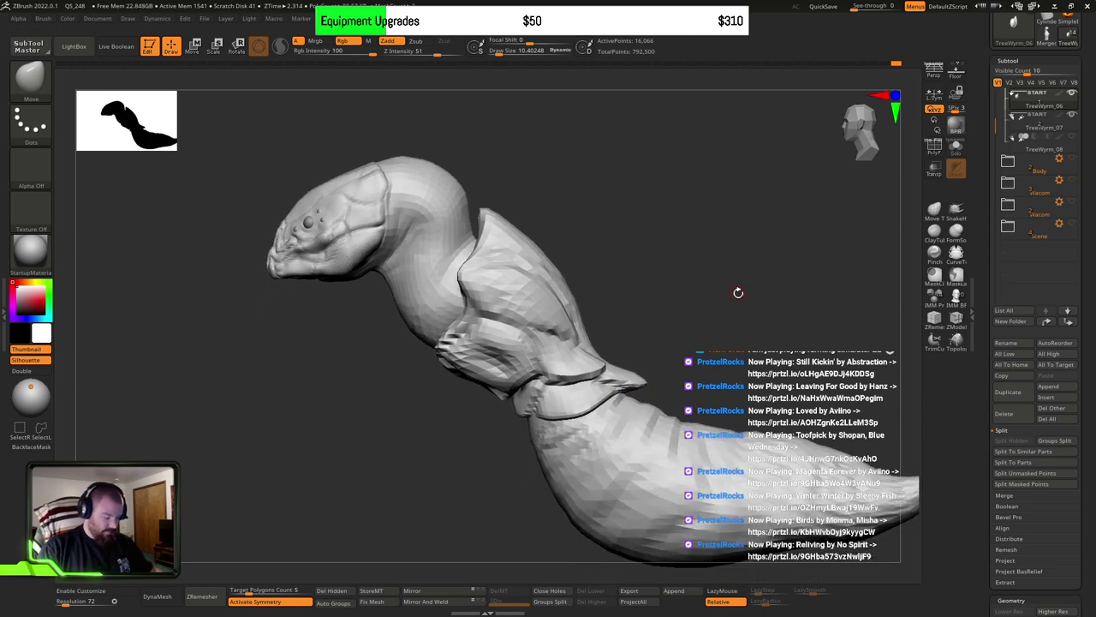
# Step: Mask the head and neck and try shifting the chest plates, waist collar and abdomen slightly toward the head
pyautogui.keyDown('ctrl'); pyautogui.keyDown('shift'); pyautogui.click(439, 300); pyautogui.keyUp('shift'); pyautogui.keyUp('ctrl')
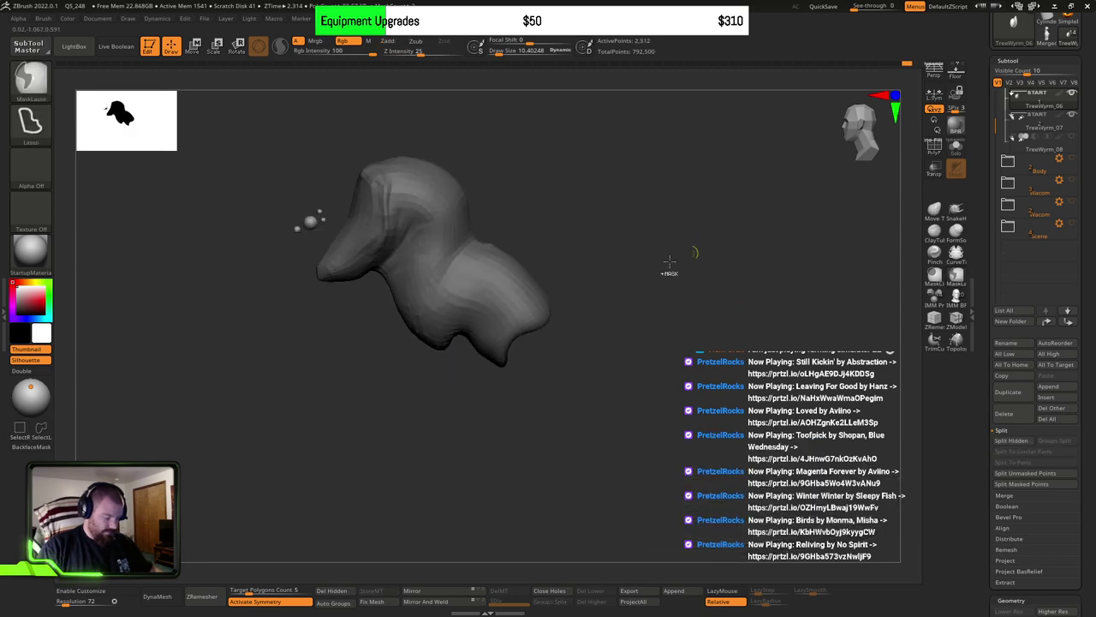
pyautogui.keyDown('ctrl'); pyautogui.keyDown('shift'); pyautogui.click(656, 252); pyautogui.keyUp('shift'); pyautogui.keyUp('ctrl')
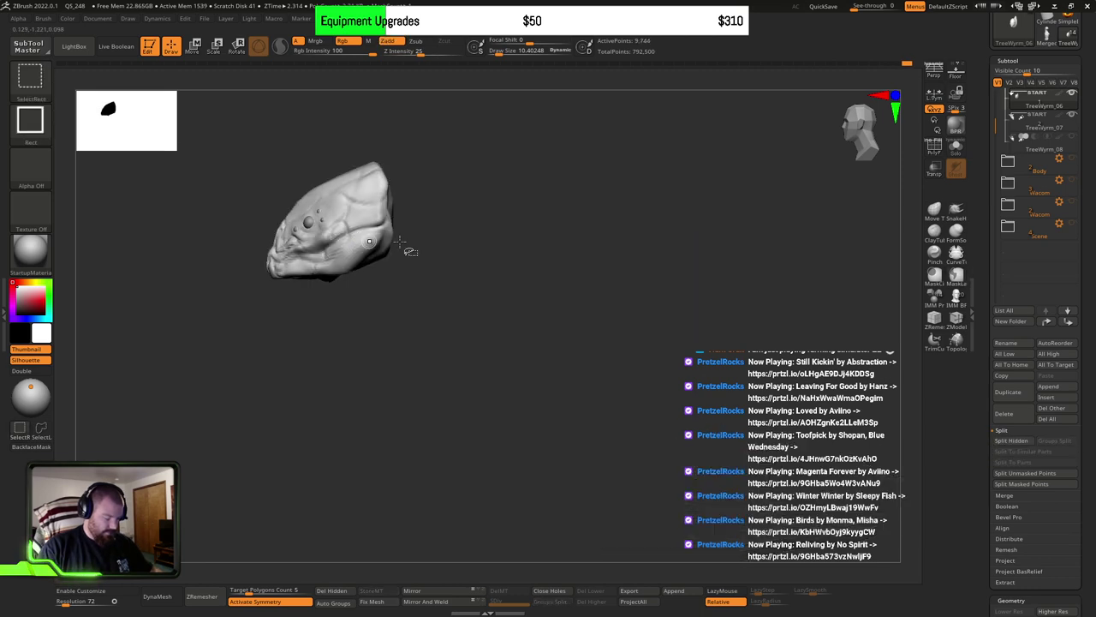
pyautogui.keyDown('ctrl'); pyautogui.keyDown('shift'); pyautogui.click(358, 244); pyautogui.keyUp('shift'); pyautogui.keyUp('ctrl')
pyautogui.keyDown('ctrl'); pyautogui.keyDown('shift'); pyautogui.click(712, 246); pyautogui.keyUp('shift'); pyautogui.keyUp('ctrl')
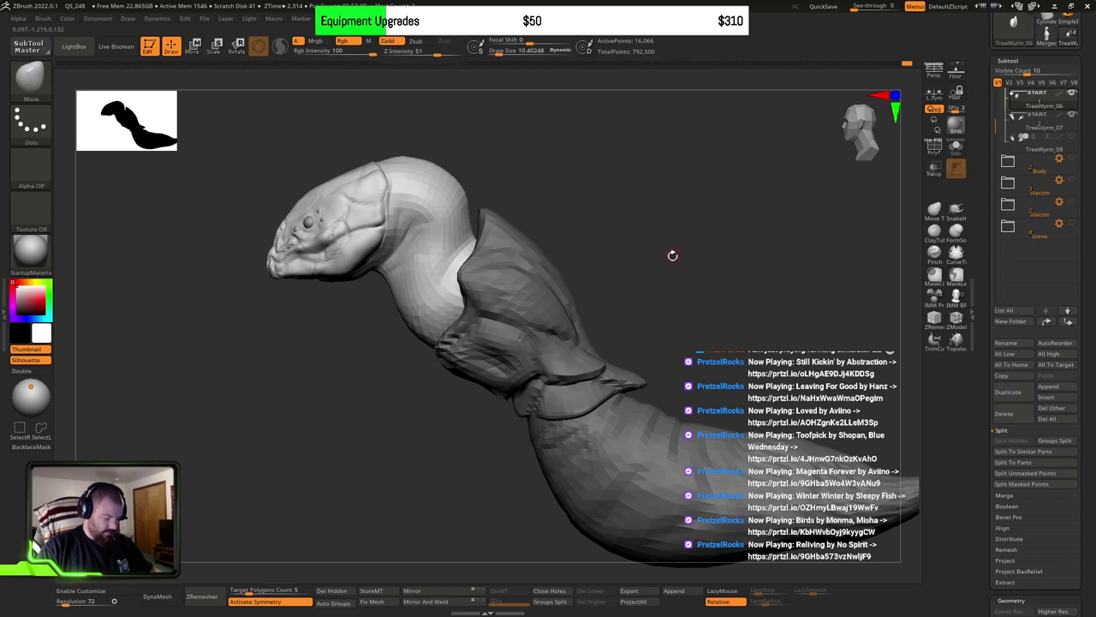
pyautogui.press('w')
pyautogui.keyDown('ctrl'); pyautogui.click(657, 330); pyautogui.keyUp('ctrl')
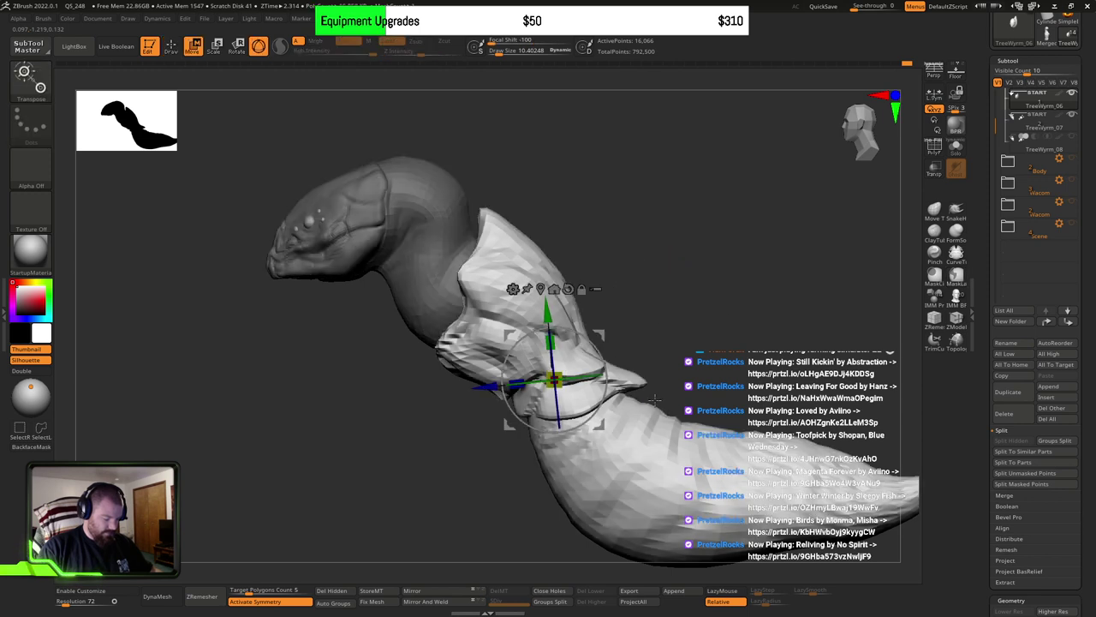
pyautogui.moveTo(603, 434)
pyautogui.mouseDown()
pyautogui.moveTo(581, 429)
pyautogui.moveTo(593, 430)
pyautogui.mouseUp()
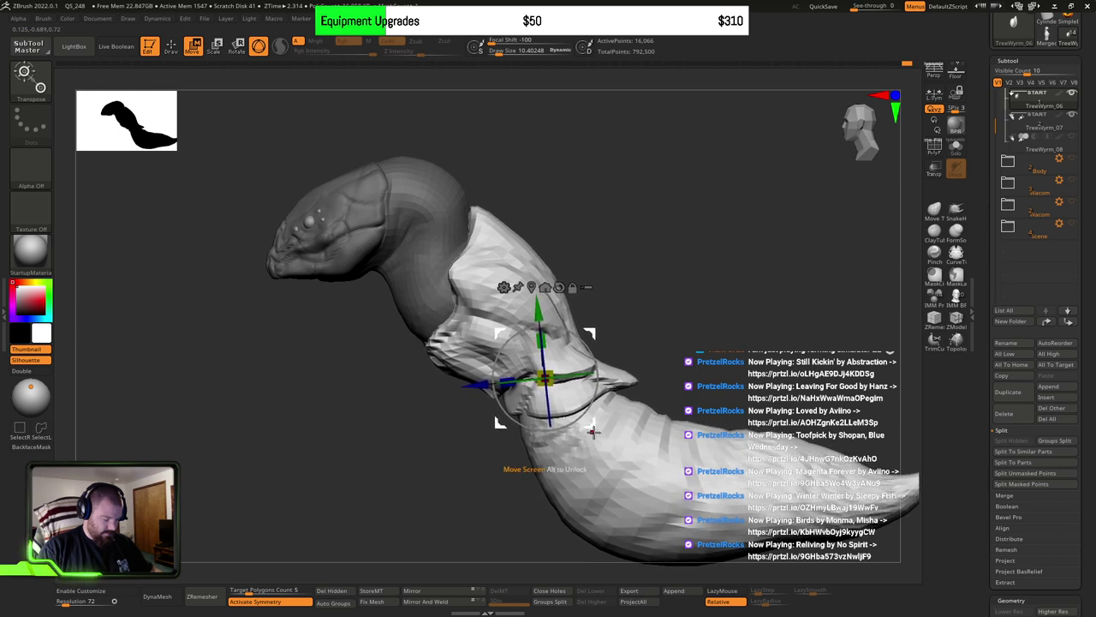
pyautogui.hotkey('ctrl', 'z')
pyautogui.press('q')
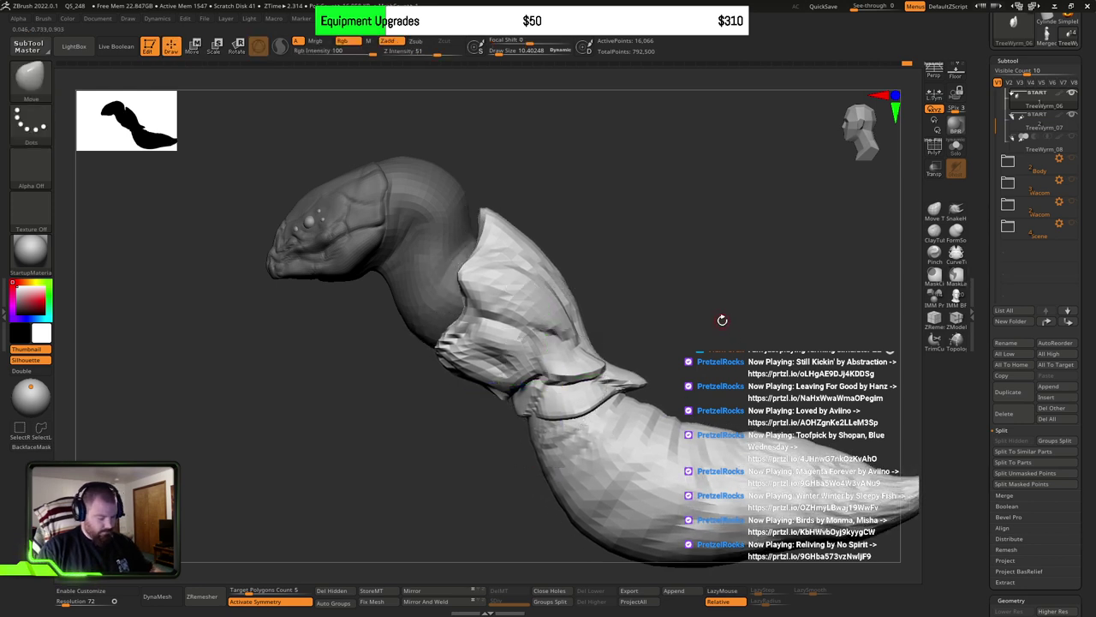
pyautogui.moveTo(722, 319)
pyautogui.mouseDown()
pyautogui.moveTo(720, 307)
pyautogui.moveTo(760, 308)
pyautogui.moveTo(747, 332)
pyautogui.moveTo(626, 366)
pyautogui.moveTo(639, 325)
pyautogui.moveTo(667, 311)
pyautogui.mouseUp()
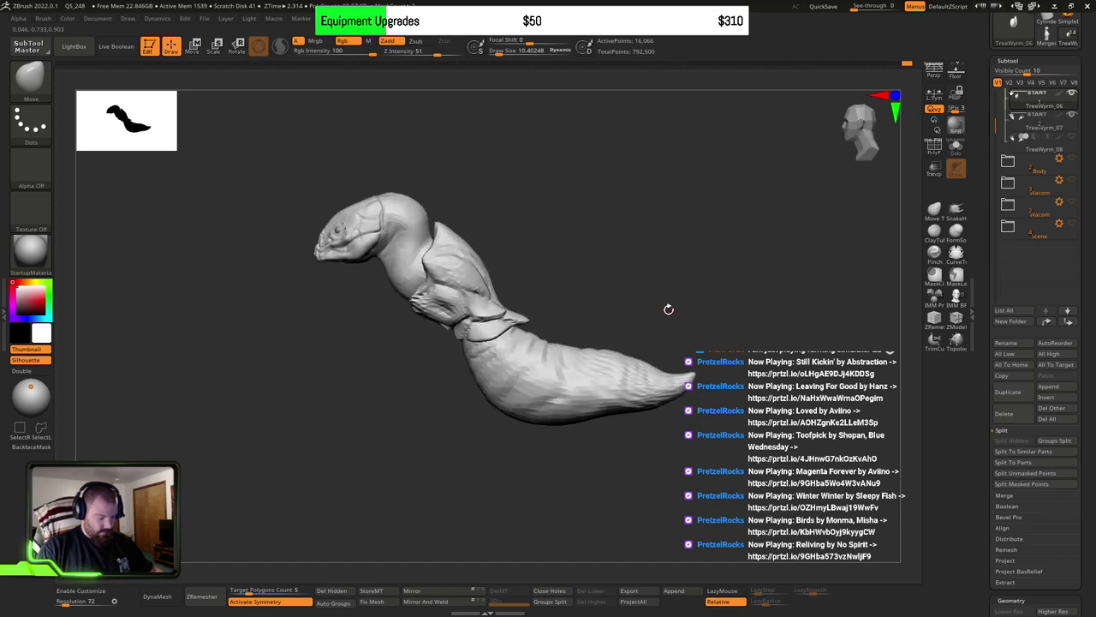
# Step: Choose the RB_QMesh_Inserts insert-mesh brush with its Cylinder shape
pyautogui.moveTo(595, 288)
pyautogui.mouseDown()
pyautogui.moveTo(648, 305)
pyautogui.moveTo(664, 325)
pyautogui.moveTo(632, 335)
pyautogui.moveTo(629, 320)
pyautogui.moveTo(702, 299)
pyautogui.moveTo(676, 296)
pyautogui.moveTo(739, 244)
pyautogui.mouseUp()
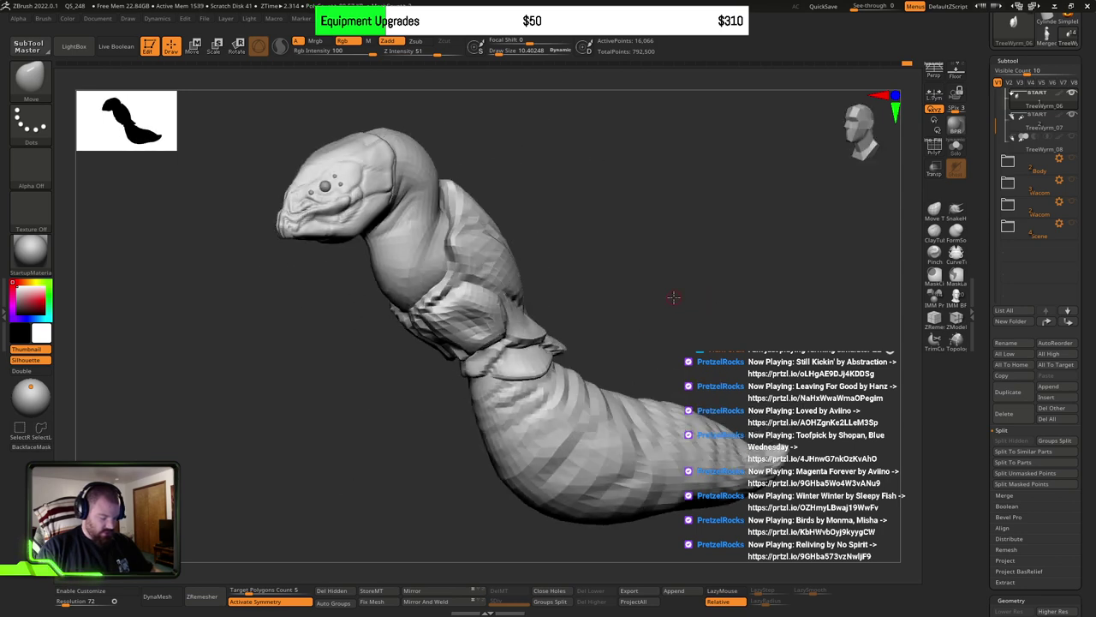
pyautogui.moveTo(1087, 270); pyautogui.dragTo(1088, 254)
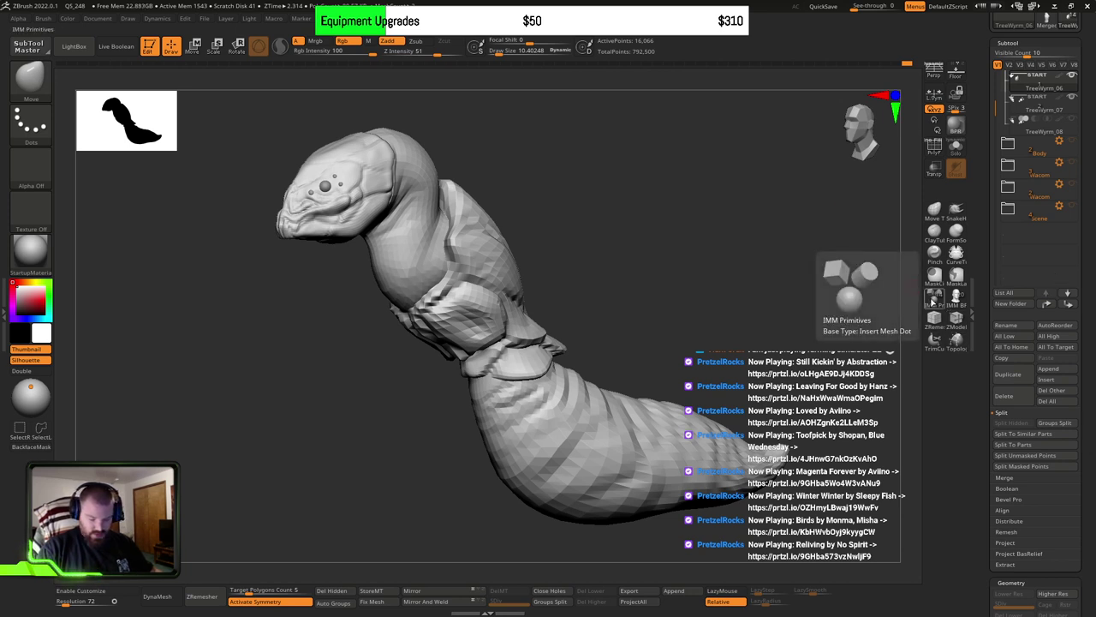
pyautogui.click(73, 49)
pyautogui.click(154, 78)
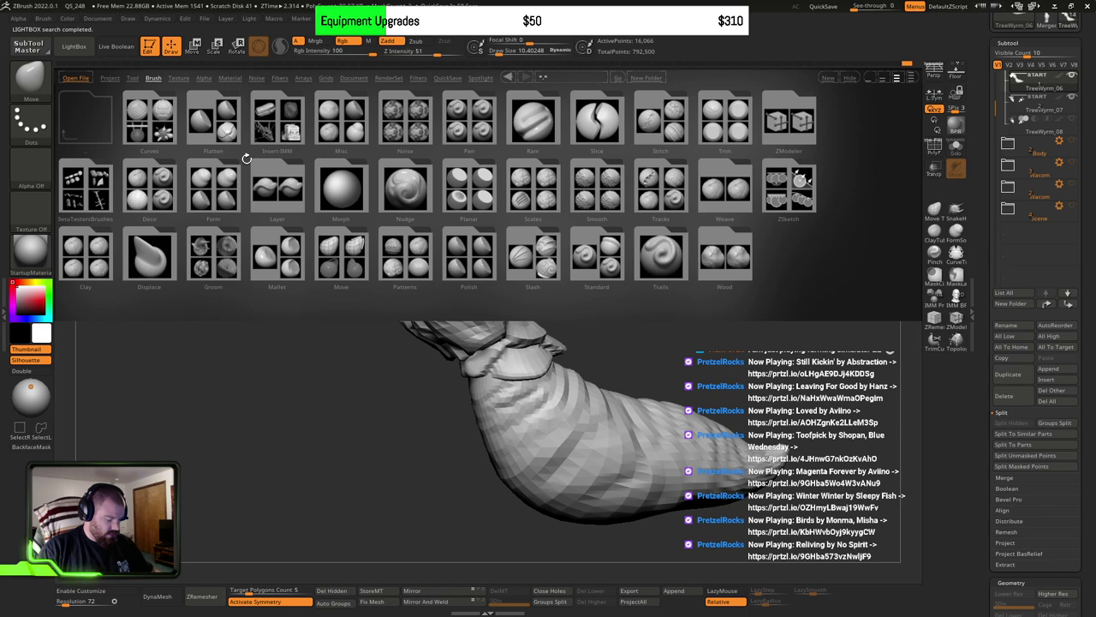
pyautogui.click(30, 79)
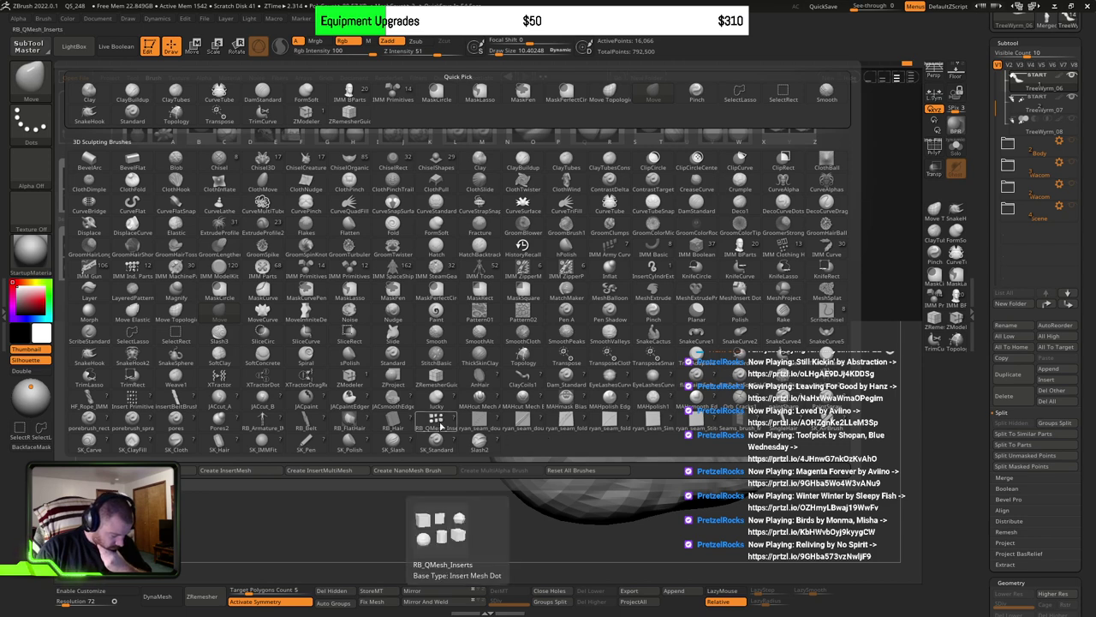
pyautogui.click(438, 421)
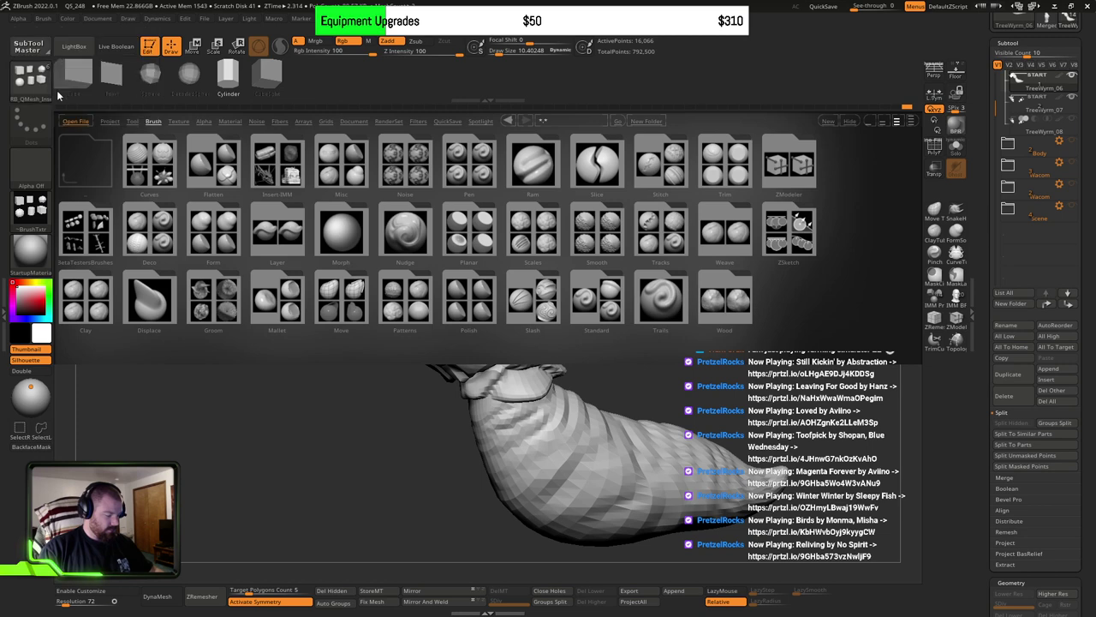
pyautogui.click(89, 53)
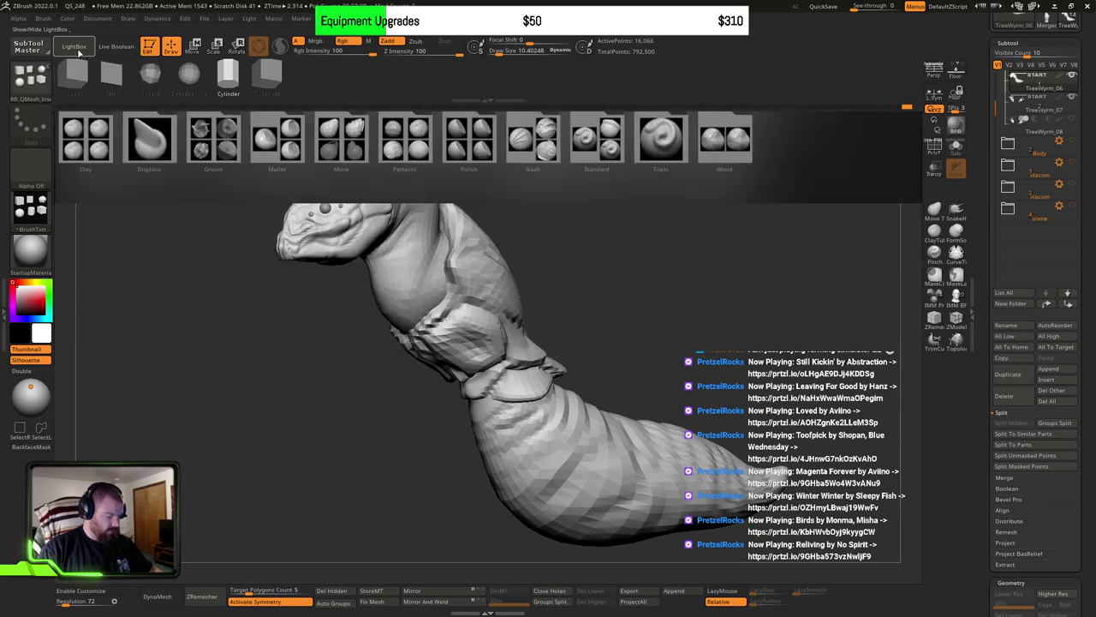
# Step: Insert a mirrored pair of cylinders on both sides of the creature's lower chest and frame them for transforming
pyautogui.moveTo(631, 317)
pyautogui.mouseDown()
pyautogui.moveTo(597, 269)
pyautogui.moveTo(626, 277)
pyautogui.moveTo(545, 313)
pyautogui.moveTo(595, 337)
pyautogui.mouseUp()
pyautogui.hotkey('ctrl', 'z')
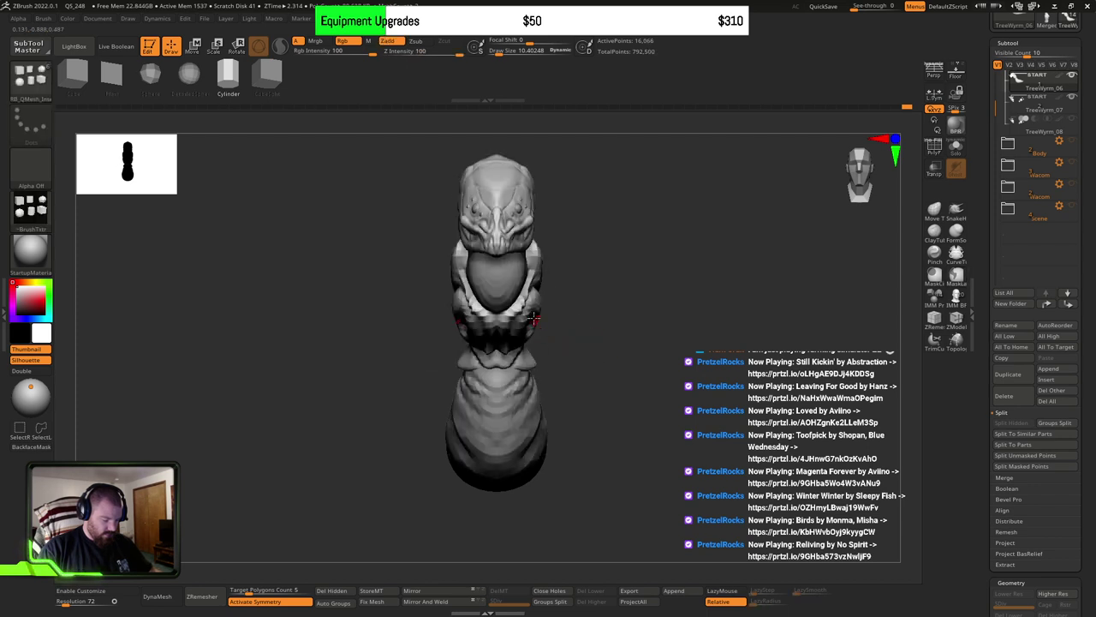
pyautogui.moveTo(534, 318); pyautogui.dragTo(544, 324)
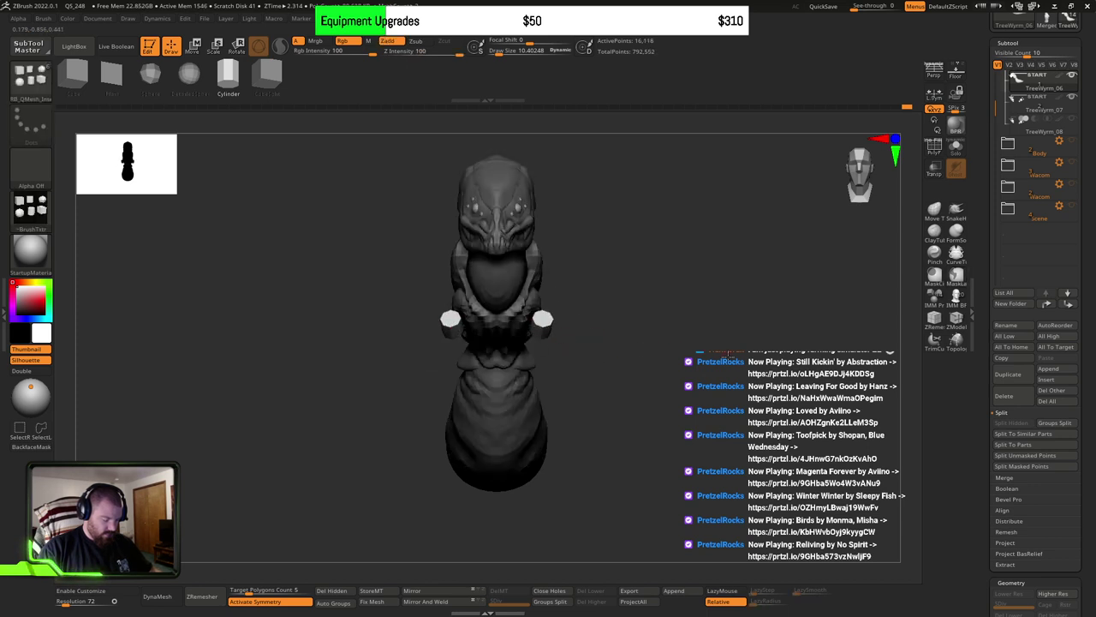
pyautogui.moveTo(728, 354); pyautogui.dragTo(731, 284)
pyautogui.press('w')
pyautogui.moveTo(726, 338)
pyautogui.keyDown('alt'); pyautogui.mouseDown()
pyautogui.moveTo(718, 303)
pyautogui.moveTo(640, 328)
pyautogui.moveTo(658, 274)
pyautogui.moveTo(602, 300)
pyautogui.mouseUp(); pyautogui.keyUp('alt')
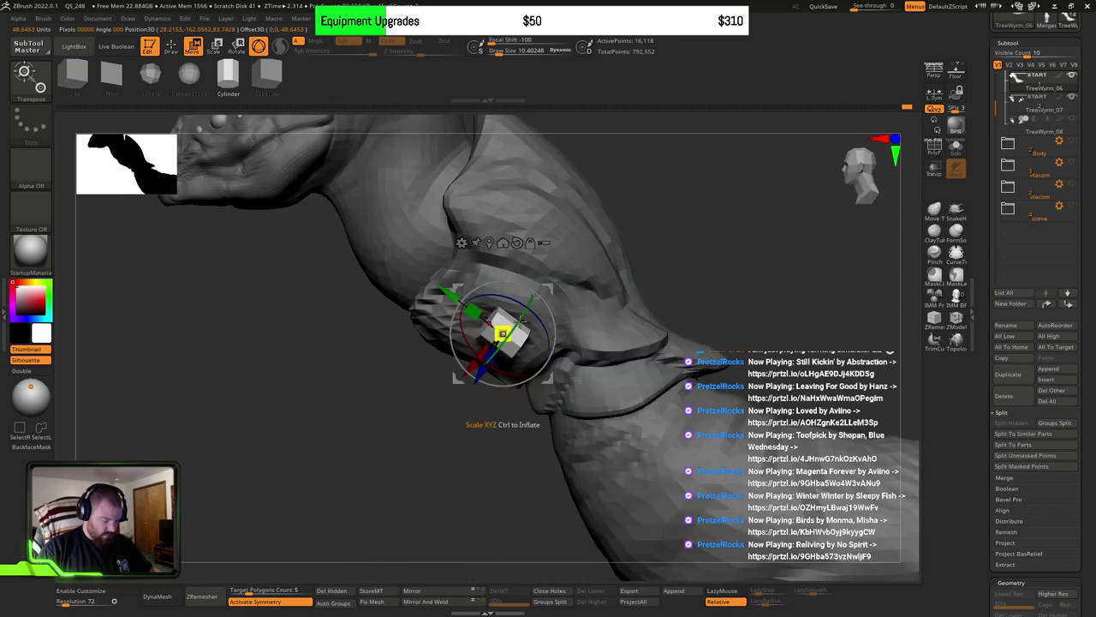
pyautogui.moveTo(668, 295); pyautogui.dragTo(745, 283)
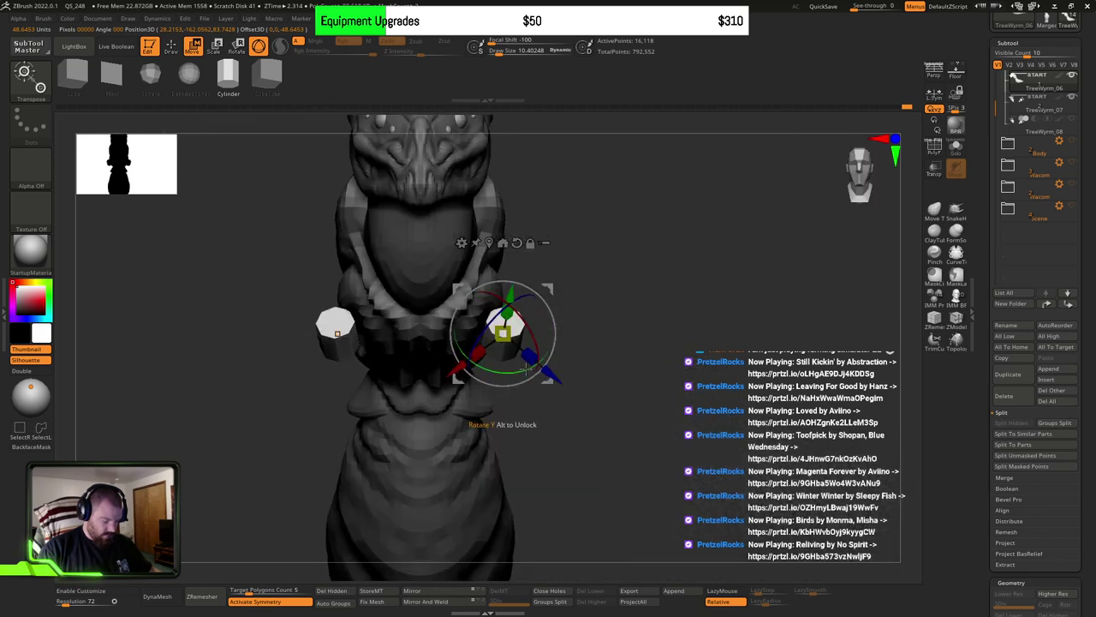
# Step: Reorient the transform gizmo so its axes line up with the length of the inserted cylinder
pyautogui.moveTo(526, 366); pyautogui.dragTo(489, 378)
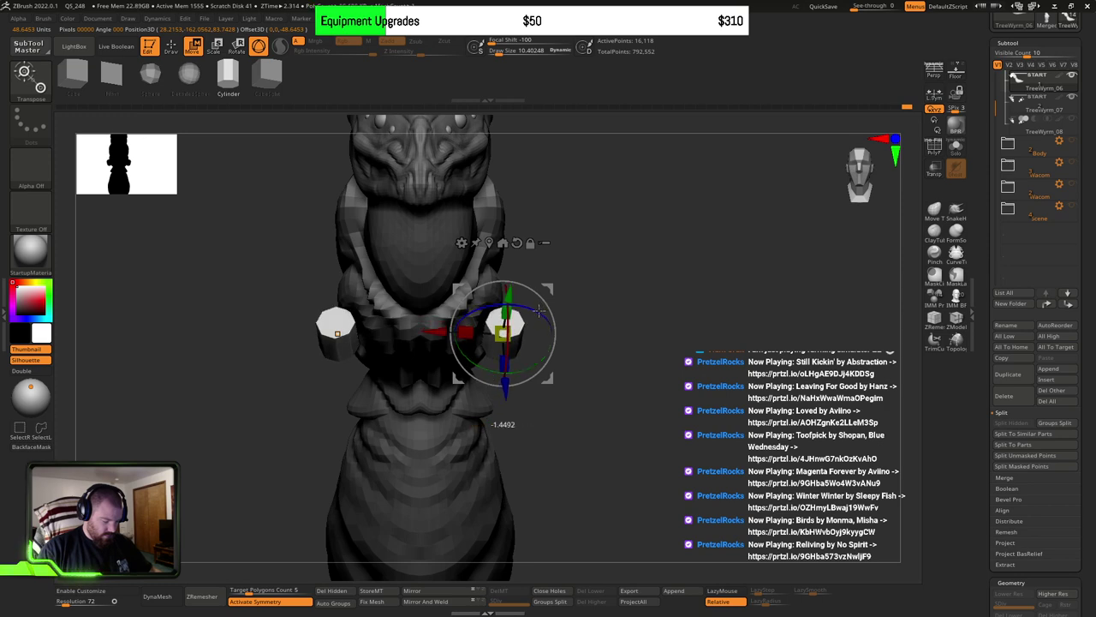
pyautogui.moveTo(711, 329); pyautogui.dragTo(633, 347)
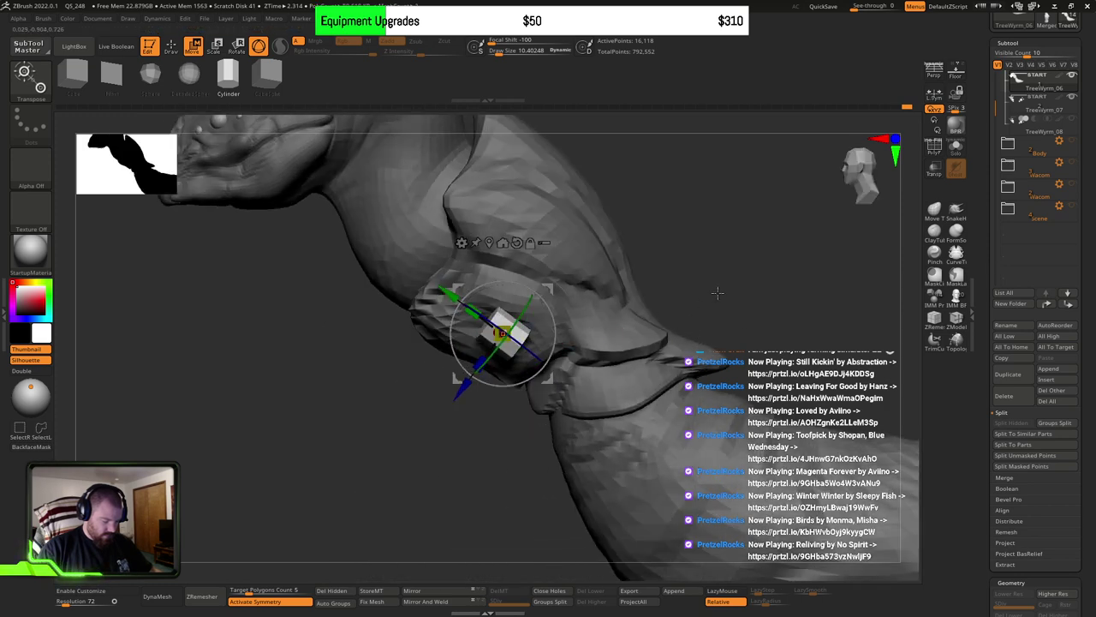
pyautogui.moveTo(718, 293); pyautogui.dragTo(663, 313)
pyautogui.moveTo(702, 277); pyautogui.dragTo(633, 292)
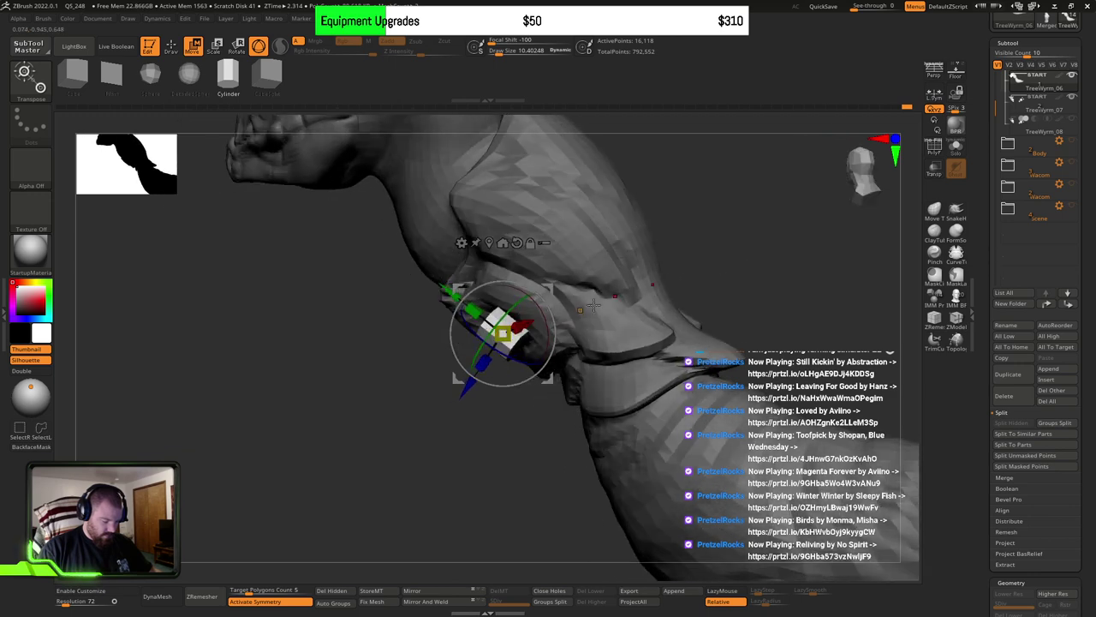
pyautogui.click(502, 332)
pyautogui.moveTo(542, 314); pyautogui.dragTo(543, 314)
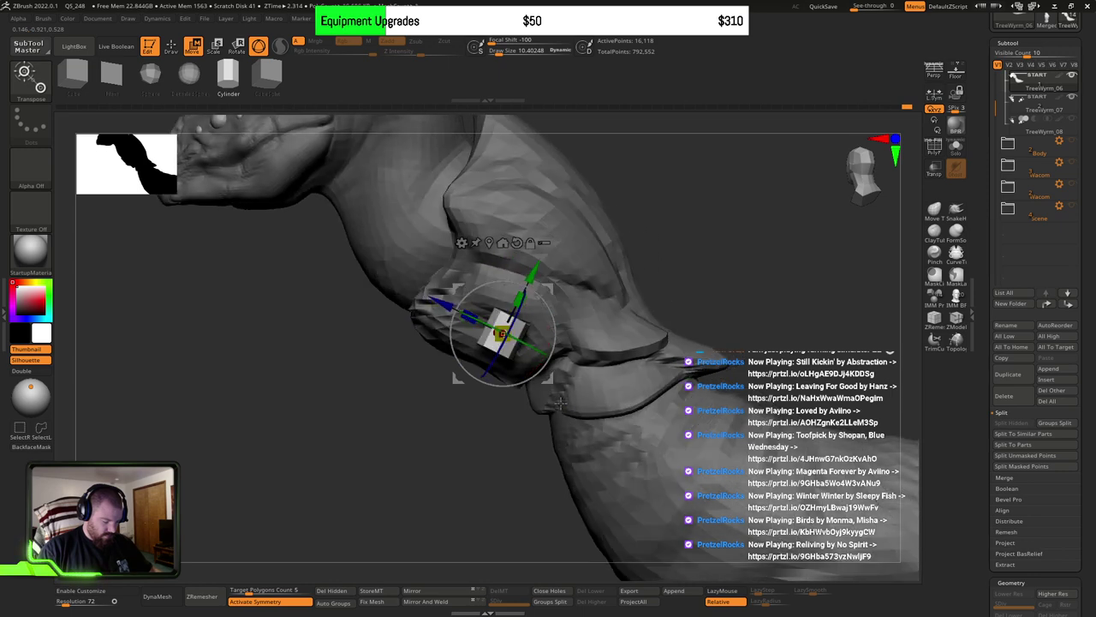
# Step: Stretch the cylinders into long leg shafts reaching below the chest and tilt them closer to vertical in side view
pyautogui.moveTo(771, 293); pyautogui.dragTo(537, 355)
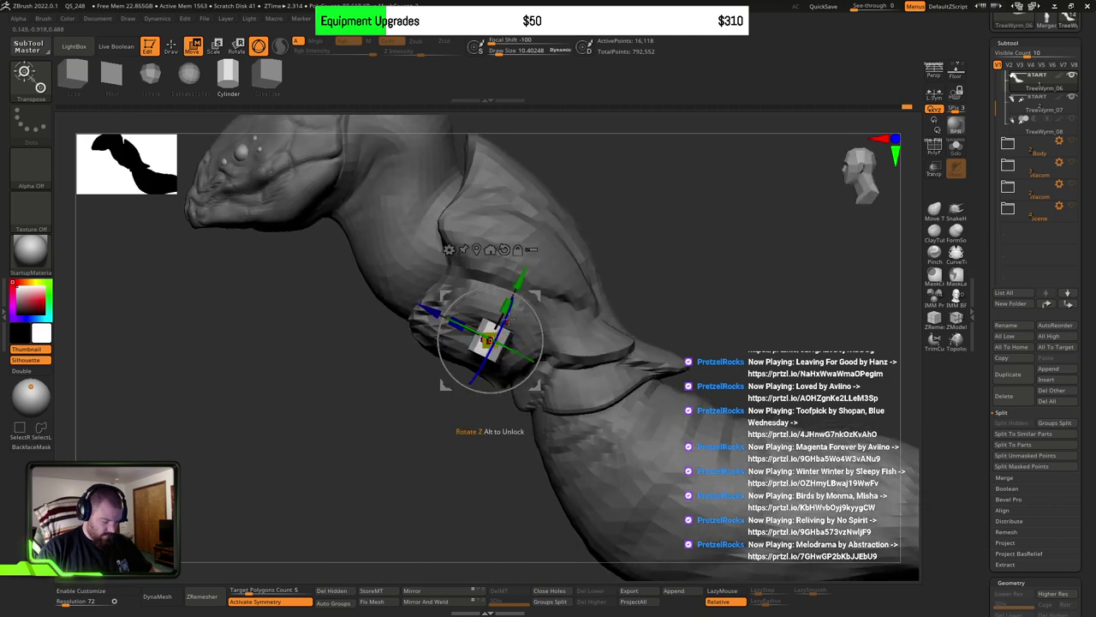
pyautogui.moveTo(507, 319); pyautogui.dragTo(549, 286)
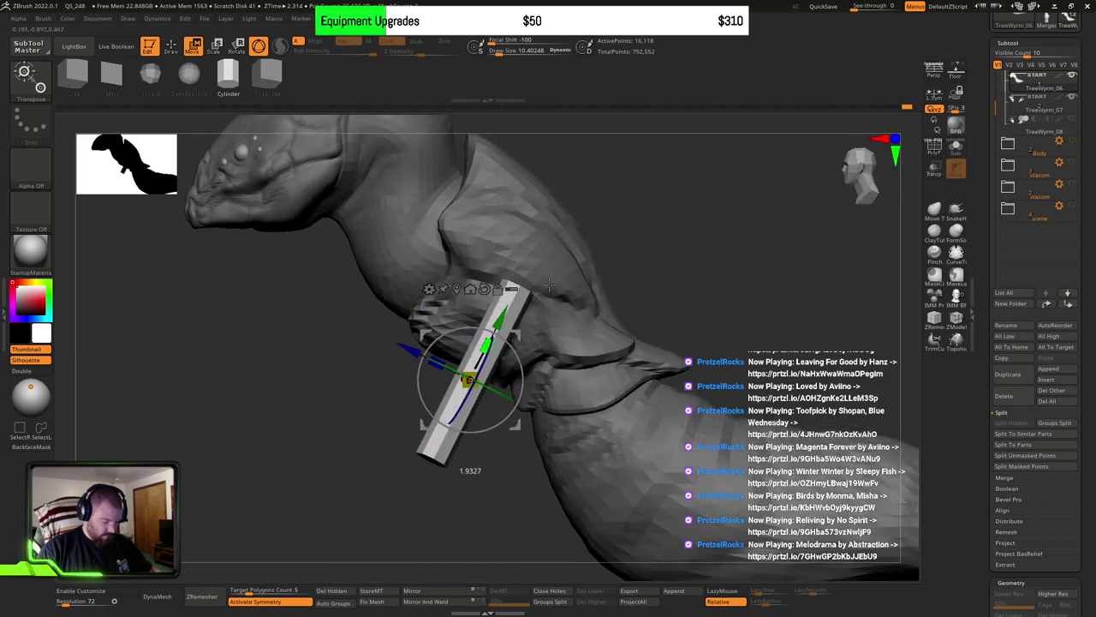
pyautogui.moveTo(500, 317); pyautogui.dragTo(481, 361)
pyautogui.keyDown('ctrl'); pyautogui.moveTo(657, 288); pyautogui.dragTo(683, 231, button='right'); pyautogui.keyUp('ctrl')
pyautogui.moveTo(505, 330); pyautogui.dragTo(543, 326, button='right')
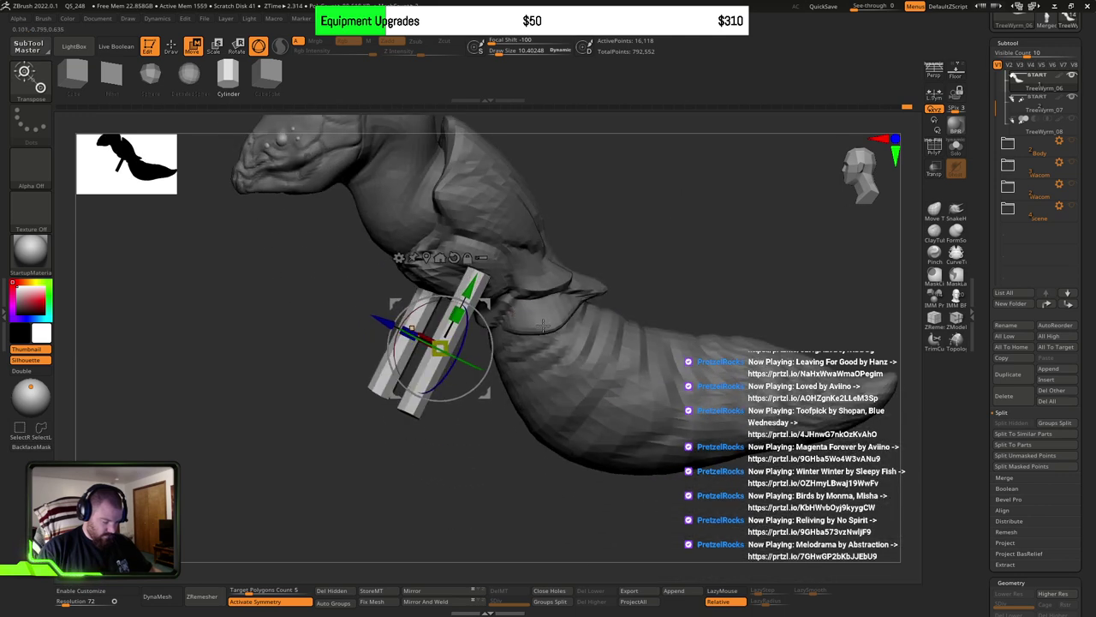
pyautogui.moveTo(444, 296); pyautogui.dragTo(437, 299)
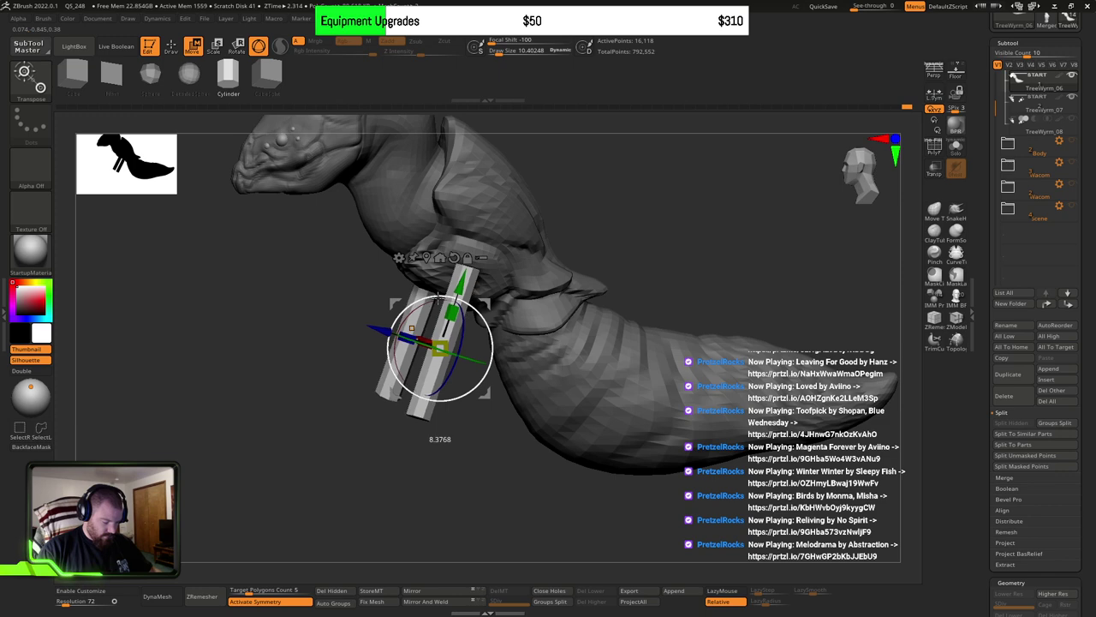
# Step: Move the gizmo pivot to the cylinders' upper ends and rotate the legs outward and nearer to vertical from there
pyautogui.keyDown('shift'); pyautogui.moveTo(600, 233); pyautogui.dragTo(719, 237, button='right'); pyautogui.keyUp('shift')
pyautogui.keyDown('alt'); pyautogui.moveTo(668, 286); pyautogui.dragTo(590, 291, button='right'); pyautogui.keyUp('alt')
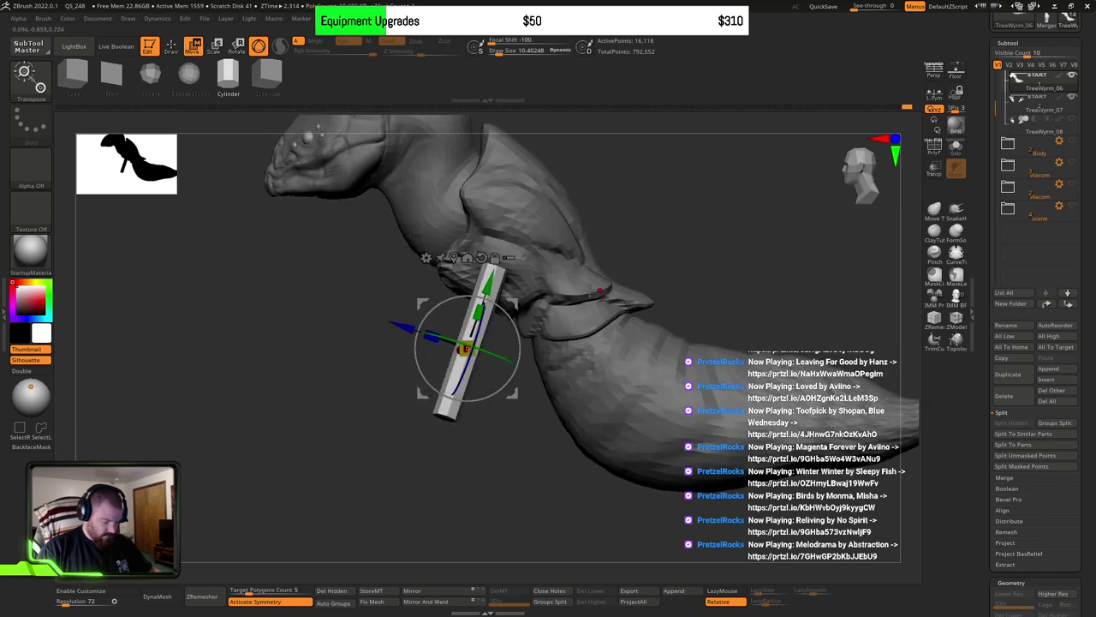
pyautogui.keyDown('alt'); pyautogui.moveTo(488, 285); pyautogui.dragTo(518, 201); pyautogui.keyUp('alt')
pyautogui.keyDown('shift'); pyautogui.moveTo(602, 223); pyautogui.dragTo(646, 273, button='right'); pyautogui.keyUp('shift')
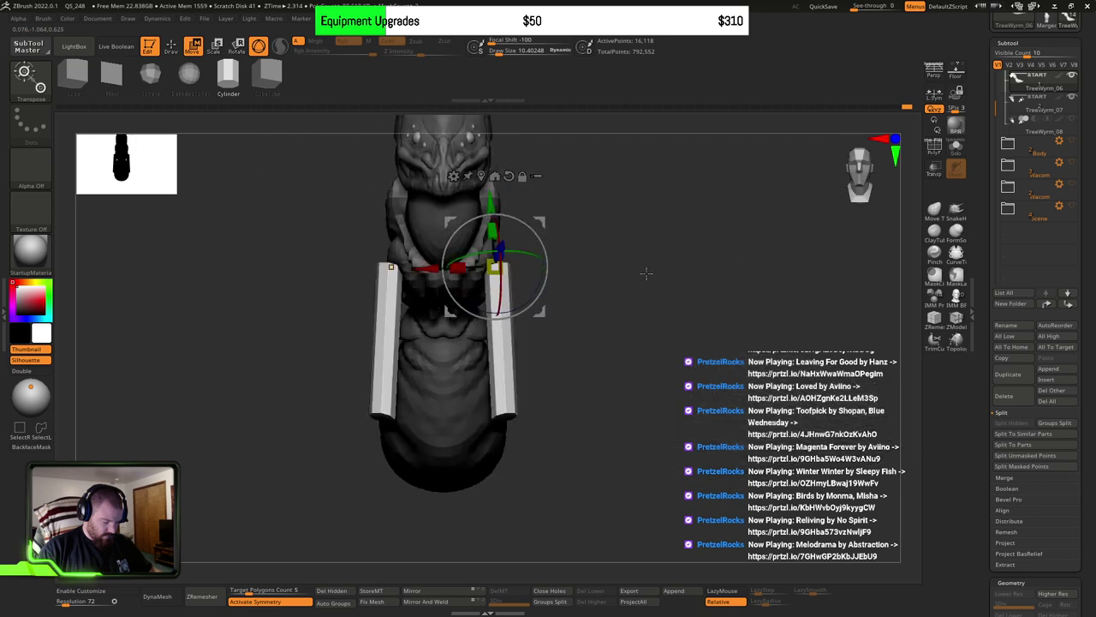
pyautogui.moveTo(527, 301); pyautogui.dragTo(524, 244)
pyautogui.moveTo(754, 295); pyautogui.dragTo(684, 301, button='right')
pyautogui.moveTo(683, 301); pyautogui.dragTo(520, 292)
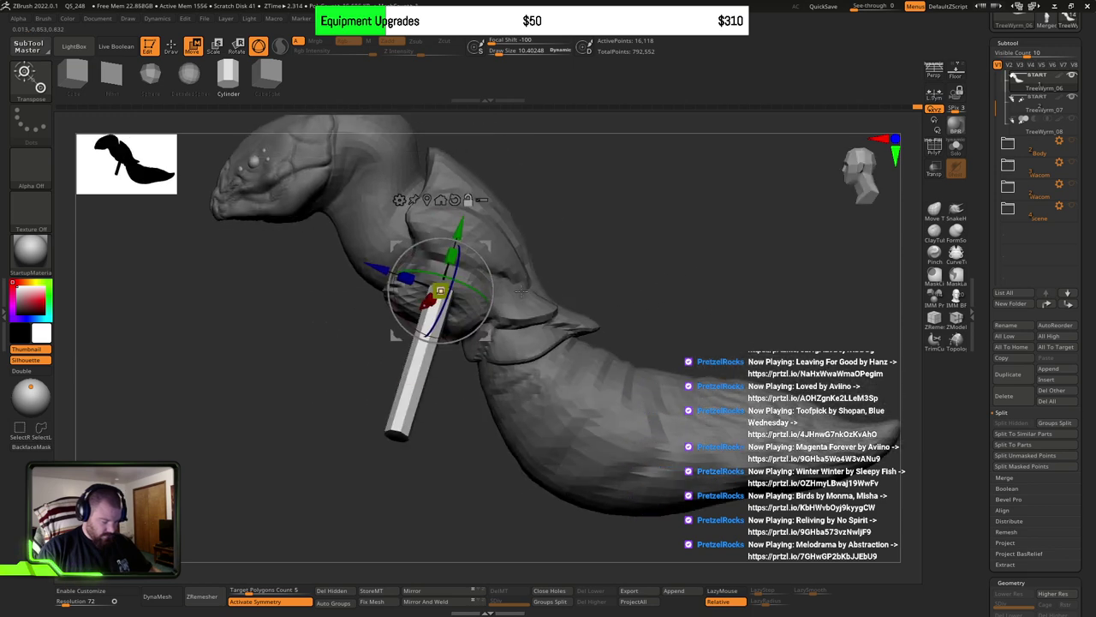
pyautogui.moveTo(471, 322); pyautogui.dragTo(487, 322)
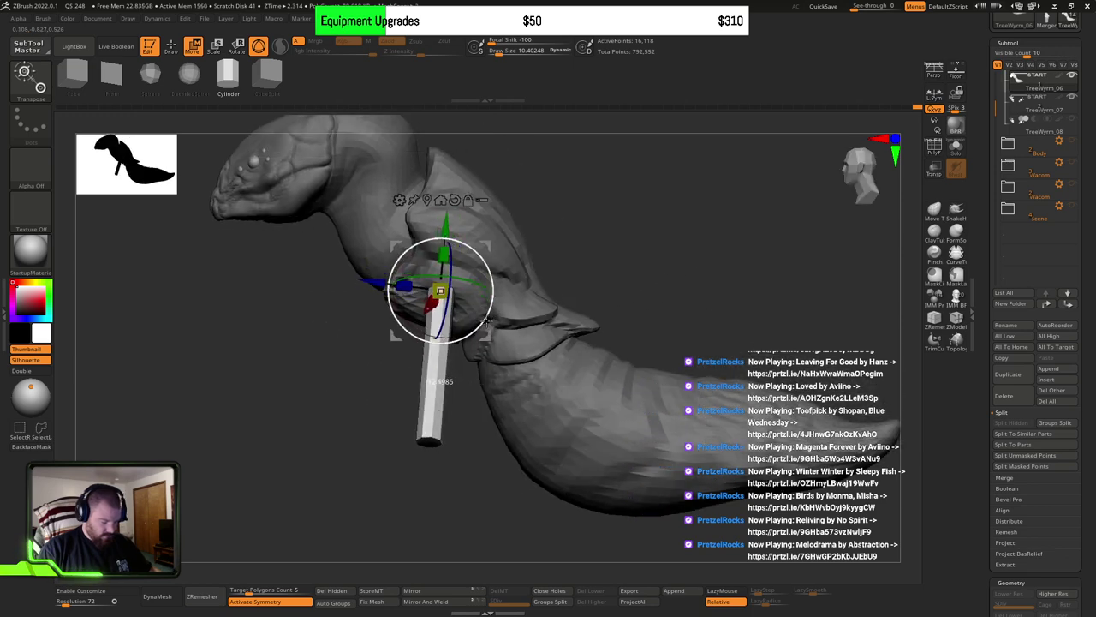
# Step: Adjust the legs' outward angle and seat their upper ends against the sides of the chest
pyautogui.keyDown('ctrl'); pyautogui.moveTo(714, 295); pyautogui.dragTo(510, 366, button='right'); pyautogui.keyUp('ctrl')
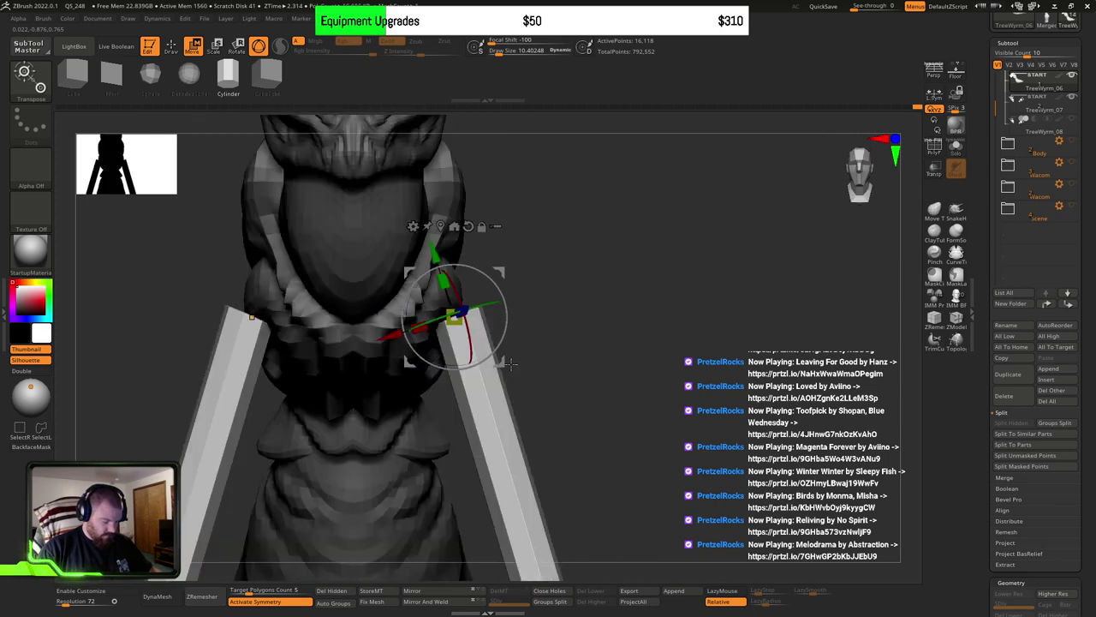
pyautogui.moveTo(504, 361); pyautogui.dragTo(491, 388)
pyautogui.keyDown('ctrl'); pyautogui.moveTo(557, 377); pyautogui.dragTo(639, 347, button='right'); pyautogui.keyUp('ctrl')
pyautogui.moveTo(639, 347); pyautogui.dragTo(538, 369)
pyautogui.moveTo(481, 347); pyautogui.dragTo(437, 309)
pyautogui.keyDown('ctrl'); pyautogui.moveTo(675, 259); pyautogui.dragTo(599, 316, button='right'); pyautogui.keyUp('ctrl')
pyautogui.keyDown('alt'); pyautogui.moveTo(598, 316); pyautogui.dragTo(614, 281, button='right'); pyautogui.keyUp('alt')
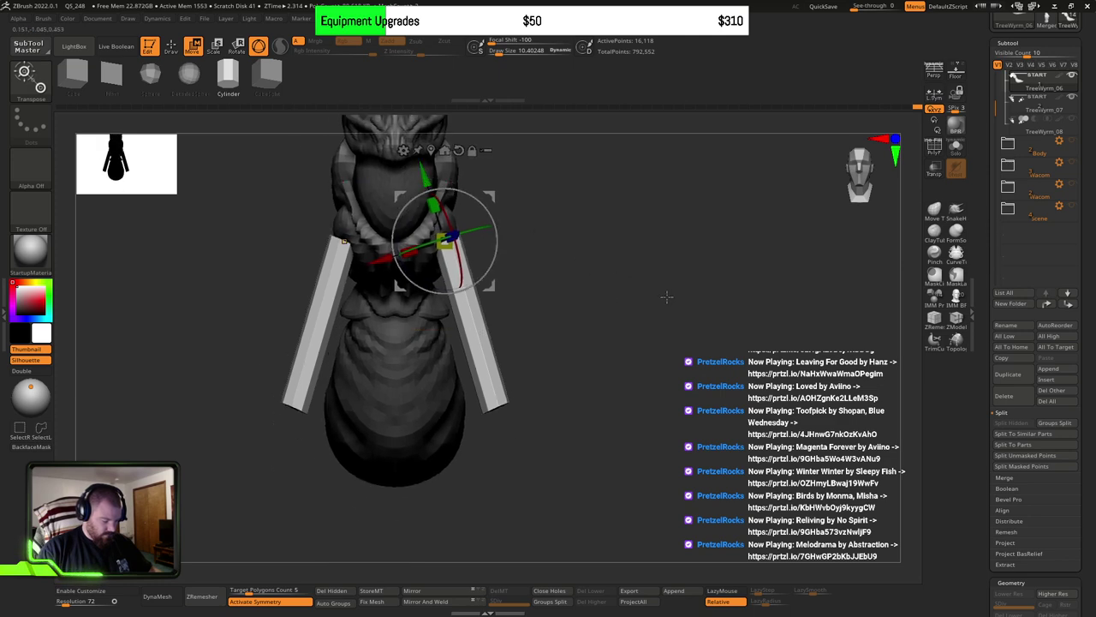
pyautogui.moveTo(646, 300)
pyautogui.mouseDown()
pyautogui.moveTo(628, 306)
pyautogui.moveTo(710, 249)
pyautogui.moveTo(666, 295)
pyautogui.mouseUp()
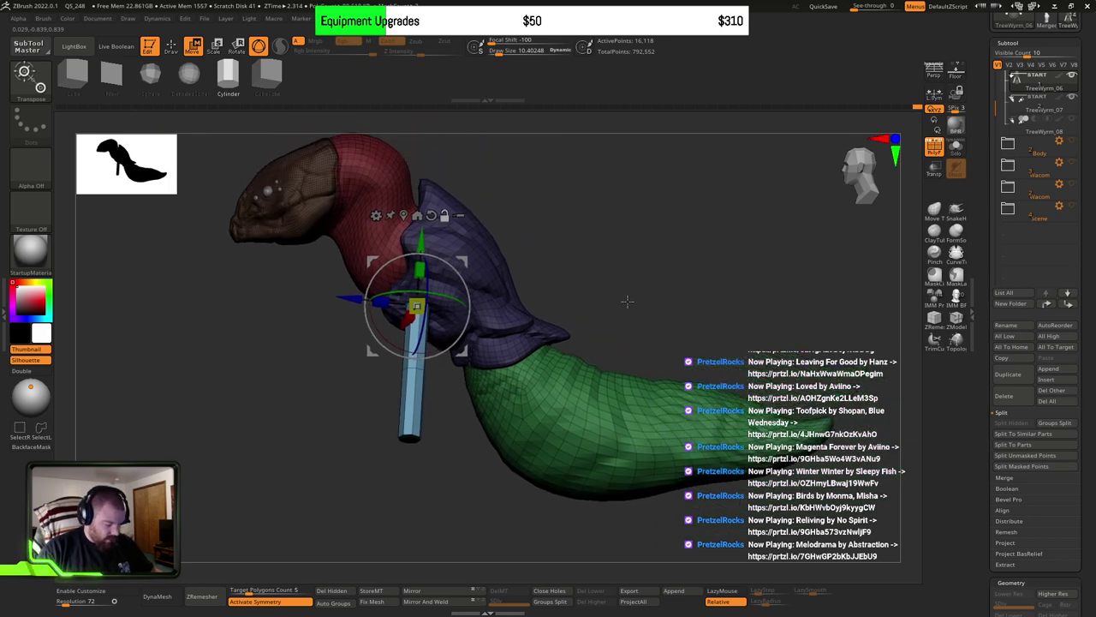
# Step: Try duplicating the leg cylinders downward as lower leg segments, lining their tops up with the ends of the upper segments
pyautogui.keyDown('ctrl'); pyautogui.moveTo(627, 301); pyautogui.dragTo(675, 312, button='right'); pyautogui.keyUp('ctrl')
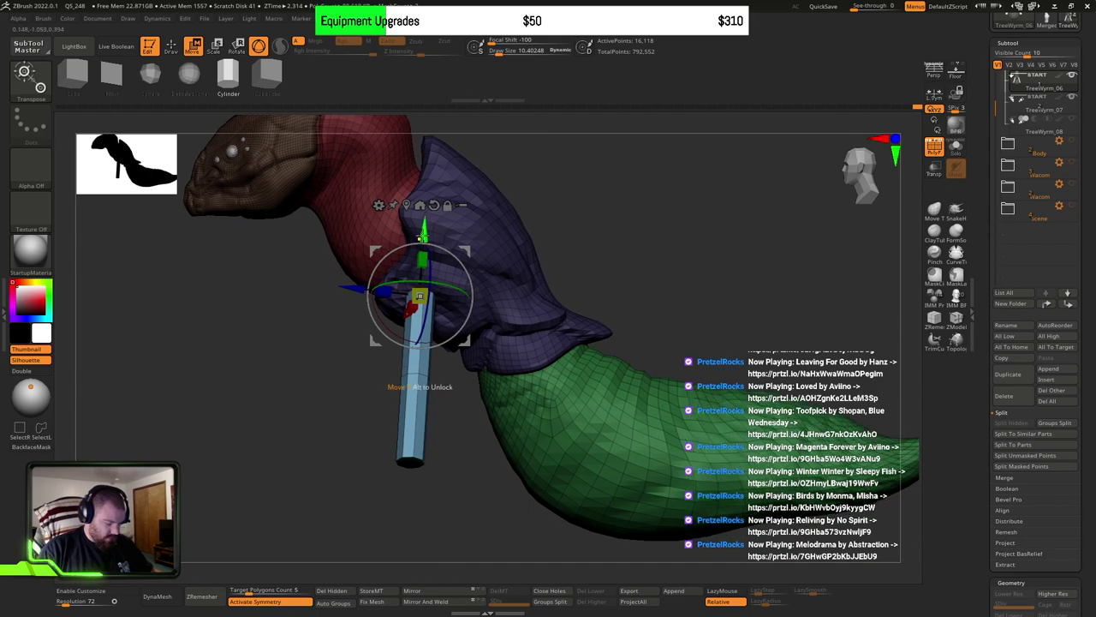
pyautogui.moveTo(423, 230); pyautogui.dragTo(423, 406)
pyautogui.keyDown('ctrl'); pyautogui.moveTo(736, 316); pyautogui.dragTo(744, 220, button='right'); pyautogui.keyUp('ctrl')
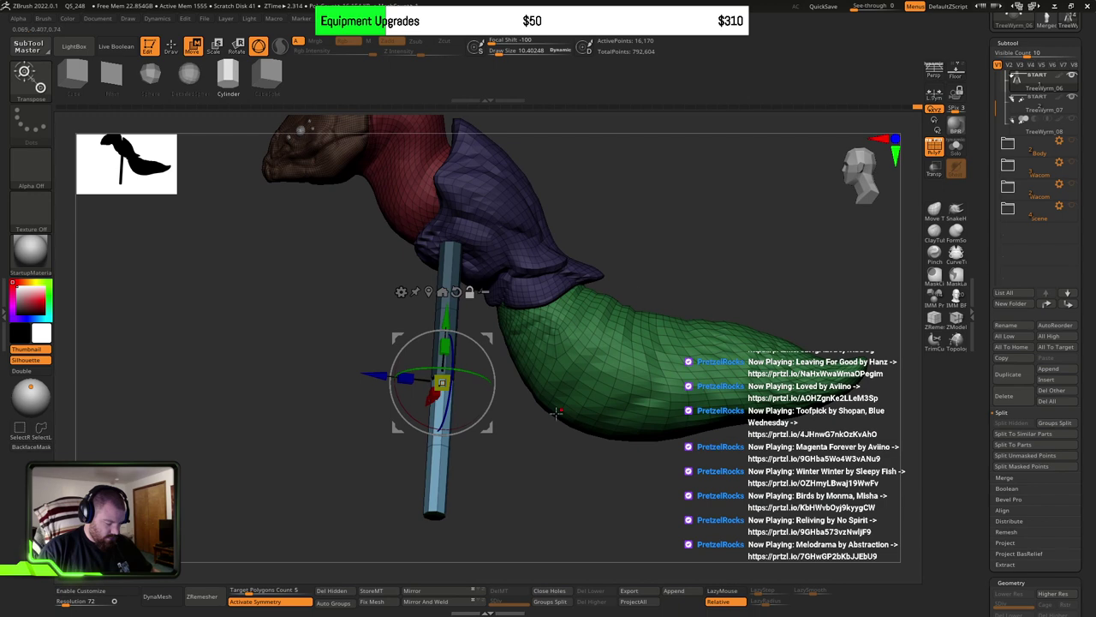
pyautogui.moveTo(539, 462); pyautogui.dragTo(596, 444, button='right')
pyautogui.keyDown('ctrl'); pyautogui.moveTo(604, 396); pyautogui.dragTo(656, 389, button='right'); pyautogui.keyUp('ctrl')
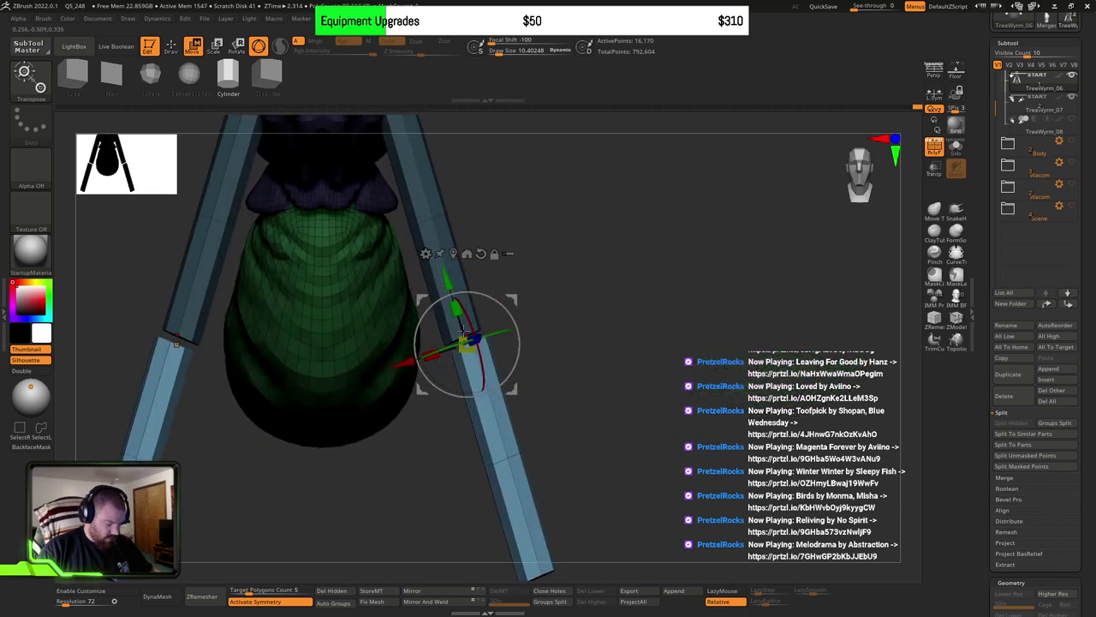
pyautogui.moveTo(446, 282); pyautogui.dragTo(444, 276)
pyautogui.moveTo(400, 353); pyautogui.dragTo(396, 354)
pyautogui.moveTo(613, 354); pyautogui.dragTo(475, 349)
# Step: Try rotating the lower leg segments at the knee so they bend forward and turn slightly inward
pyautogui.moveTo(509, 416); pyautogui.dragTo(533, 383)
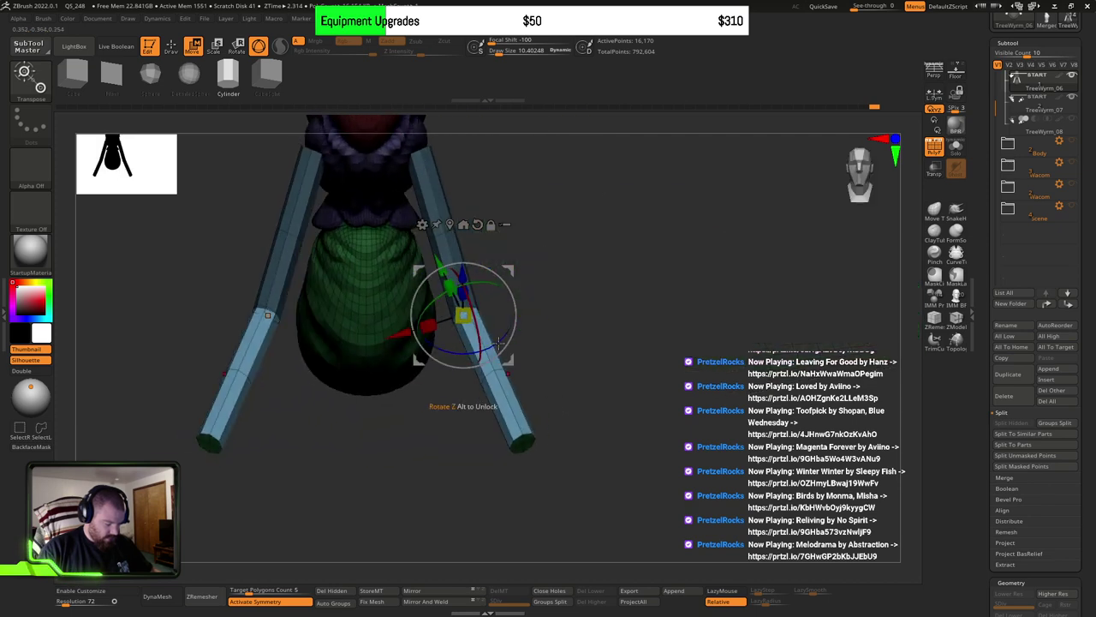
pyautogui.moveTo(499, 343); pyautogui.dragTo(504, 362)
pyautogui.moveTo(575, 361); pyautogui.dragTo(552, 331)
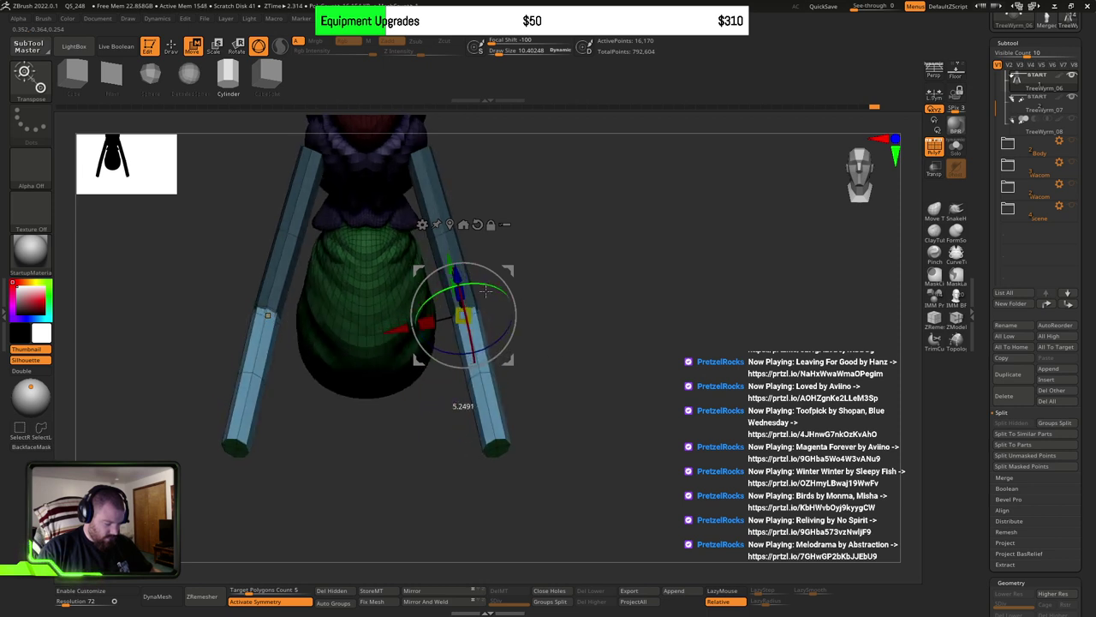
pyautogui.moveTo(605, 324); pyautogui.dragTo(573, 410)
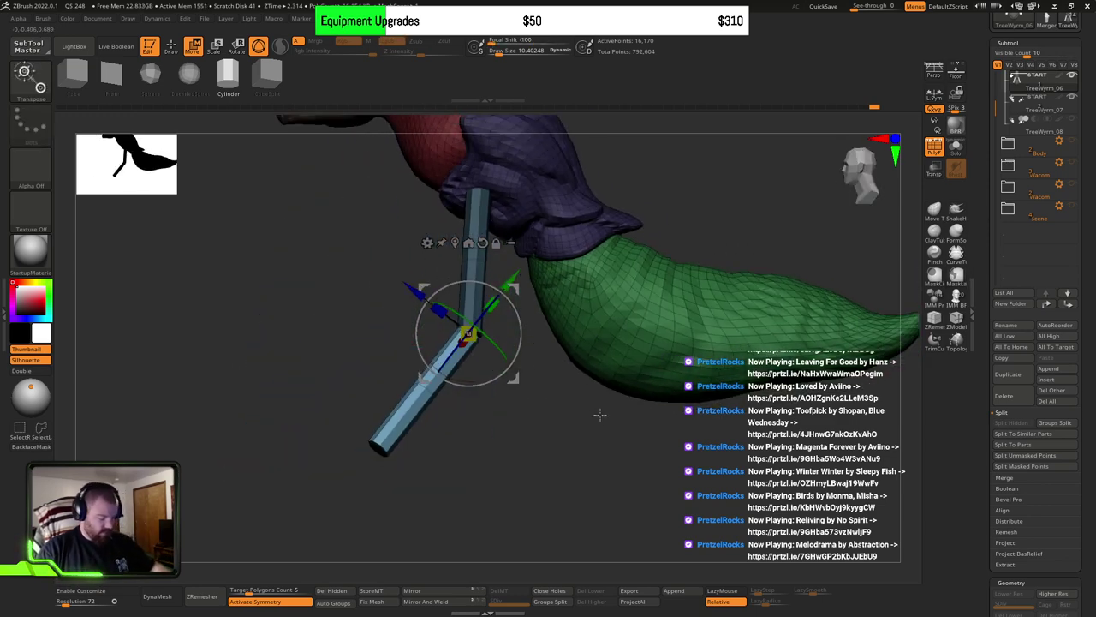
pyautogui.moveTo(585, 428)
pyautogui.keyDown('alt'); pyautogui.mouseDown()
pyautogui.moveTo(539, 443)
pyautogui.moveTo(558, 413)
pyautogui.moveTo(591, 442)
pyautogui.moveTo(567, 429)
pyautogui.mouseUp(); pyautogui.keyUp('alt')
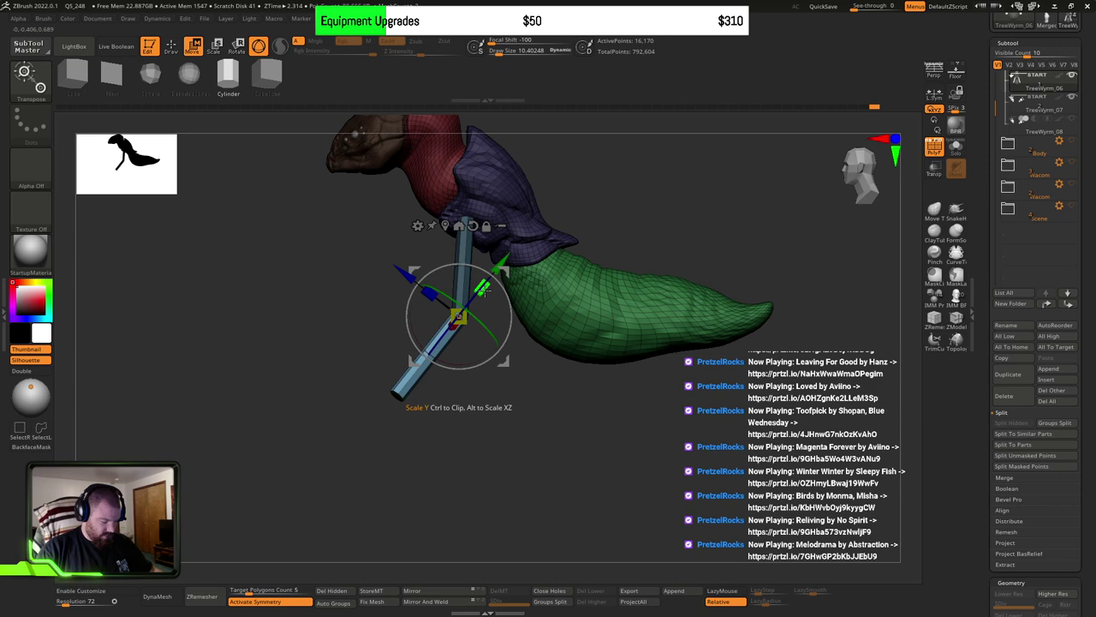
pyautogui.moveTo(539, 385); pyautogui.dragTo(549, 410)
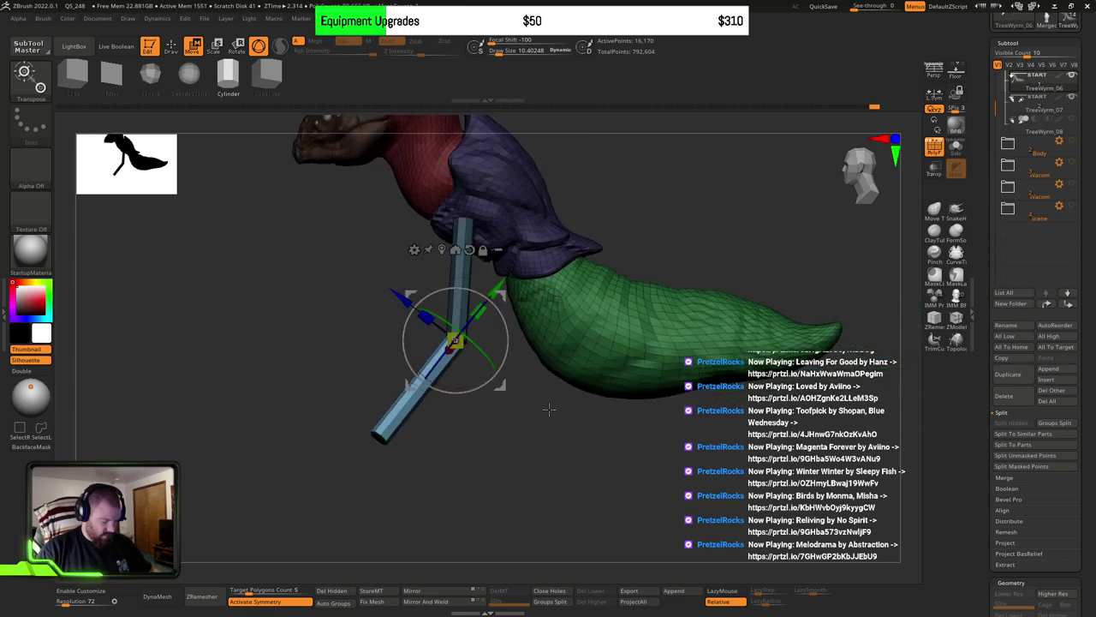
# Step: Undo the knee bend and the duplicated lower segments, leaving only the single upper leg cylinders
pyautogui.hotkey('ctrl', 'z')
pyautogui.hotkey('ctrl', 'z')
pyautogui.hotkey('ctrl', 'z')
pyautogui.hotkey('ctrl', 'z')
pyautogui.hotkey('ctrl', 'z')
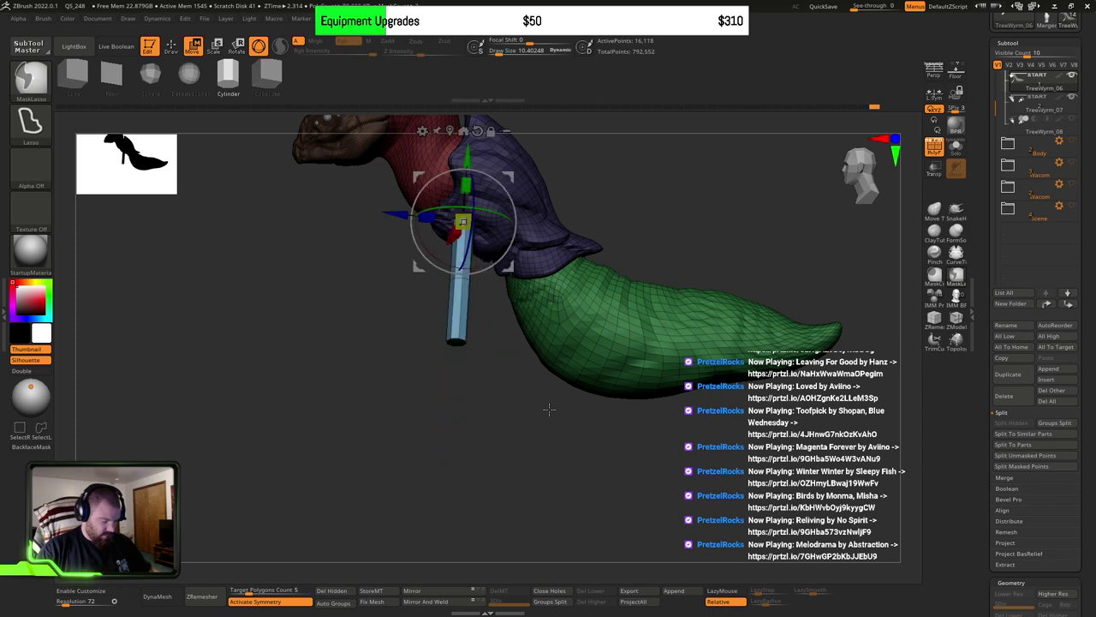
pyautogui.hotkey('ctrl', 'z')
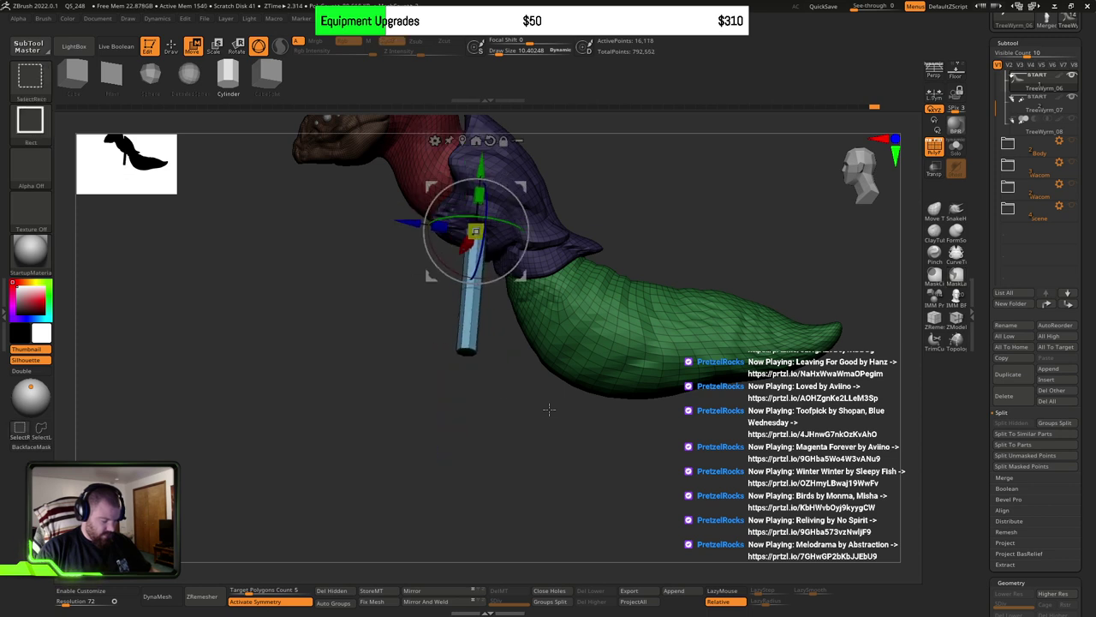
pyautogui.hotkey('ctrl', 'z')
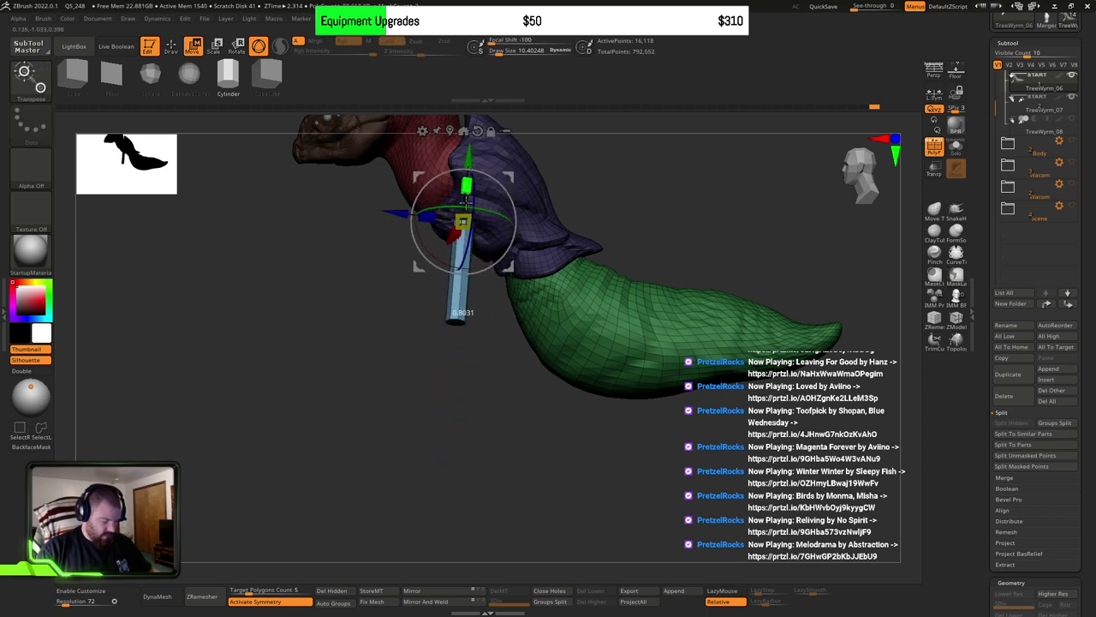
# Step: Undo the shortening of the leg cylinders and step through their earlier placements to seat them higher beside the chest
pyautogui.moveTo(608, 214)
pyautogui.mouseDown()
pyautogui.moveTo(697, 220)
pyautogui.moveTo(626, 226)
pyautogui.moveTo(668, 277)
pyautogui.mouseUp()
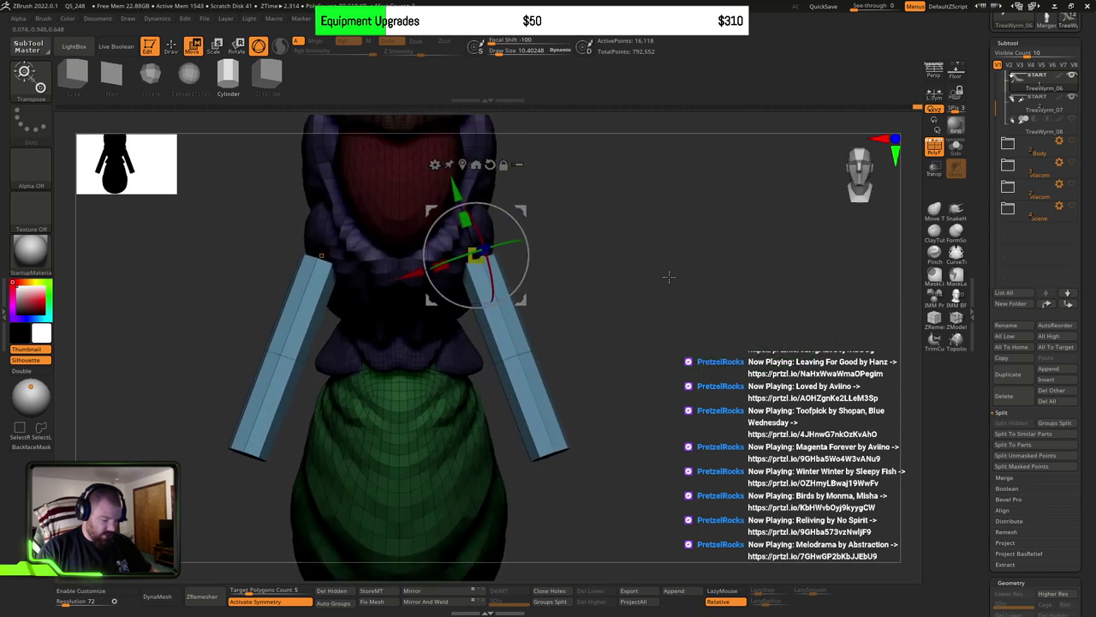
pyautogui.hotkey('ctrl', 'z')
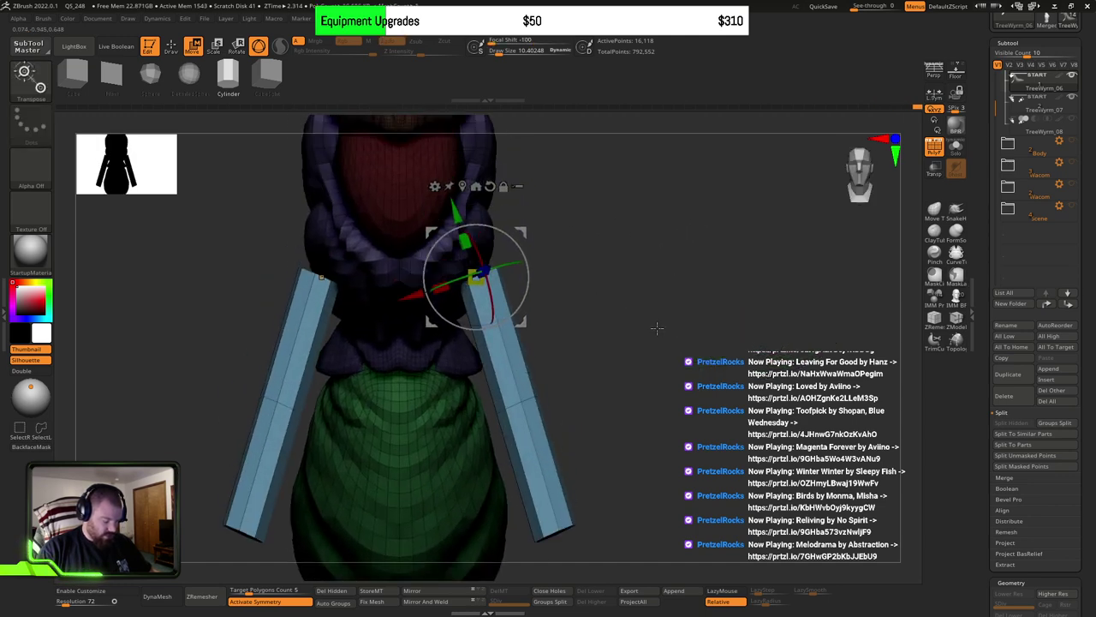
pyautogui.hotkey('ctrl', 'z')
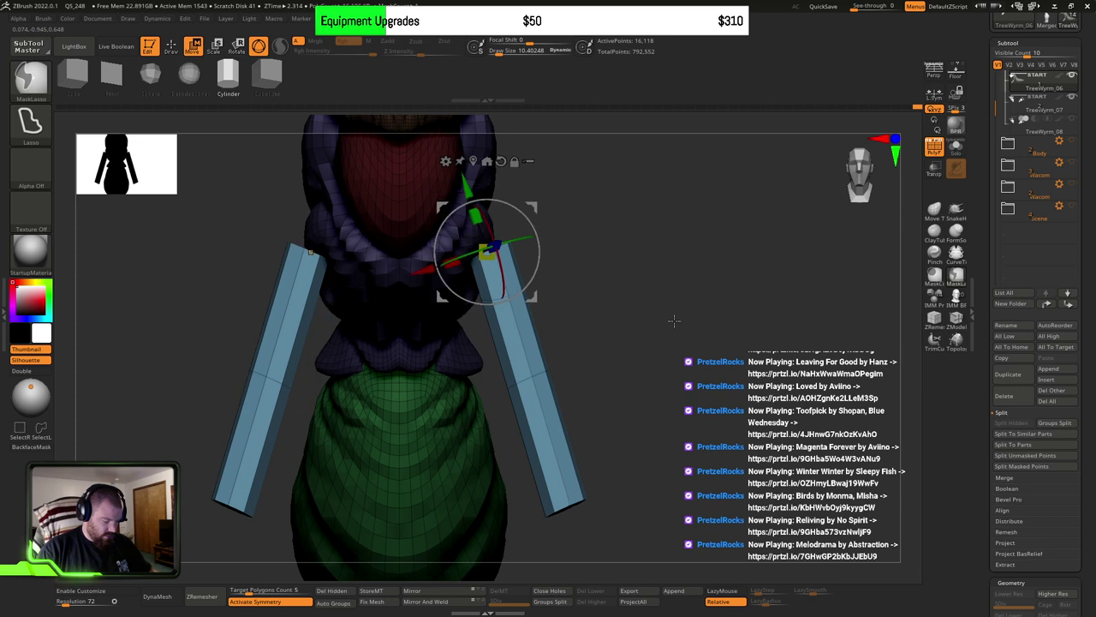
pyautogui.hotkey('ctrl', 'shift', 'z')
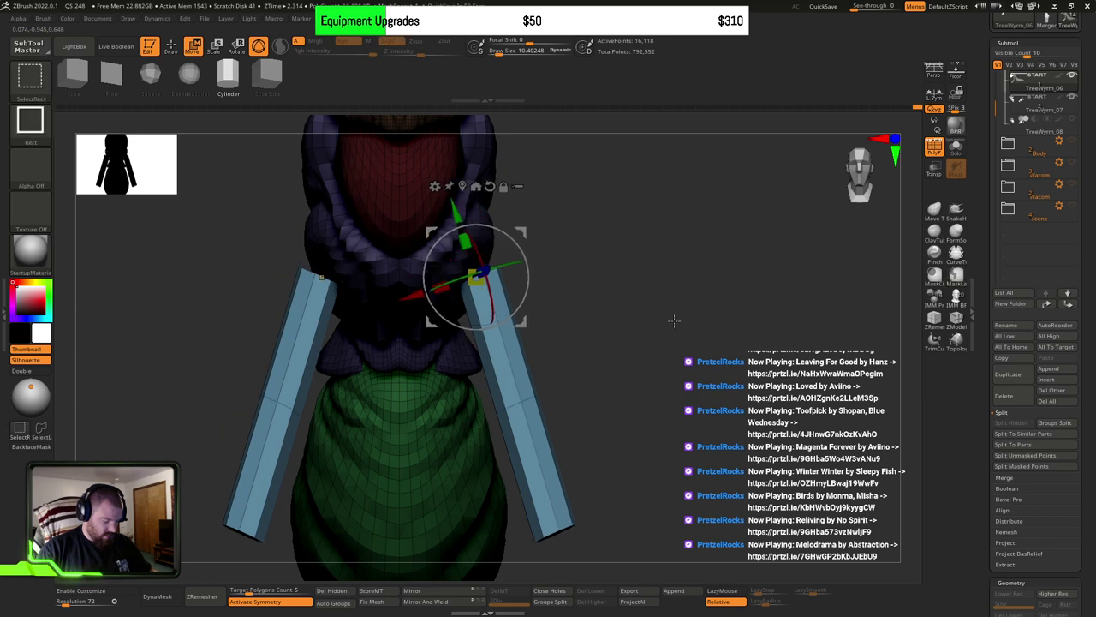
pyautogui.hotkey('ctrl', 'z')
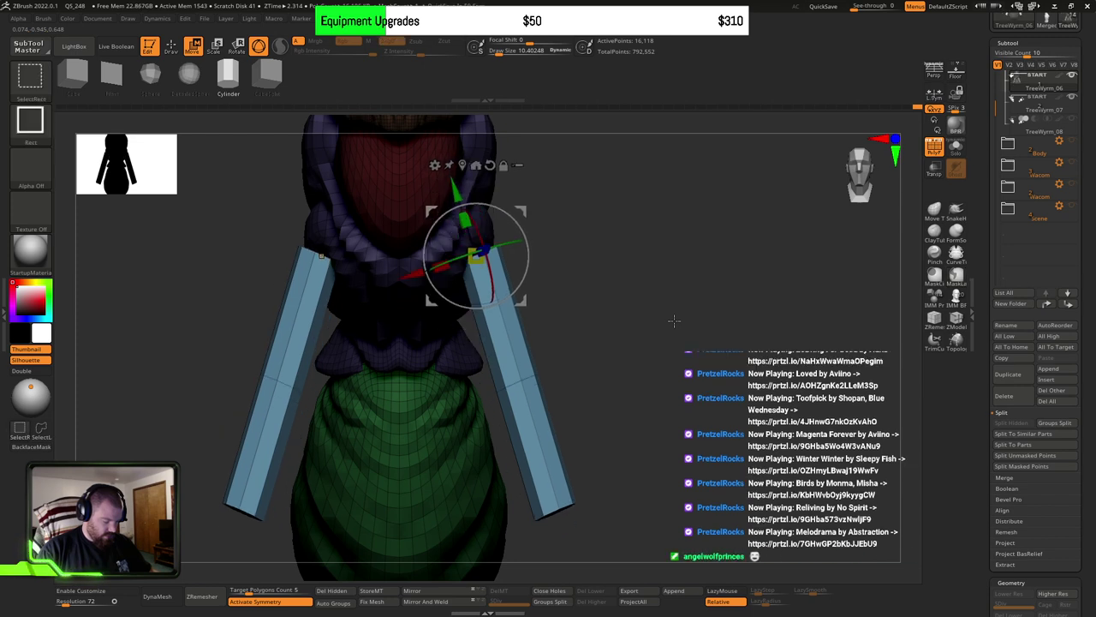
# Step: Undo the last leg length change, and with local symmetry turned on, shorten the upper leg cylinders slightly
pyautogui.hotkey('ctrl', 'z')
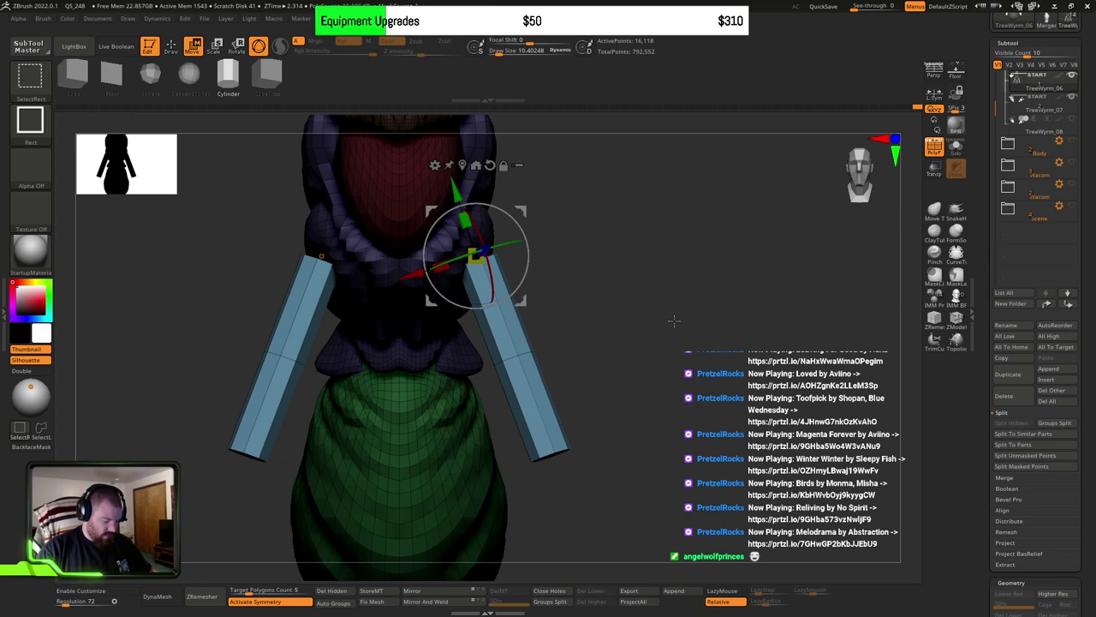
pyautogui.moveTo(674, 320)
pyautogui.mouseDown()
pyautogui.moveTo(529, 385)
pyautogui.moveTo(535, 374)
pyautogui.mouseUp()
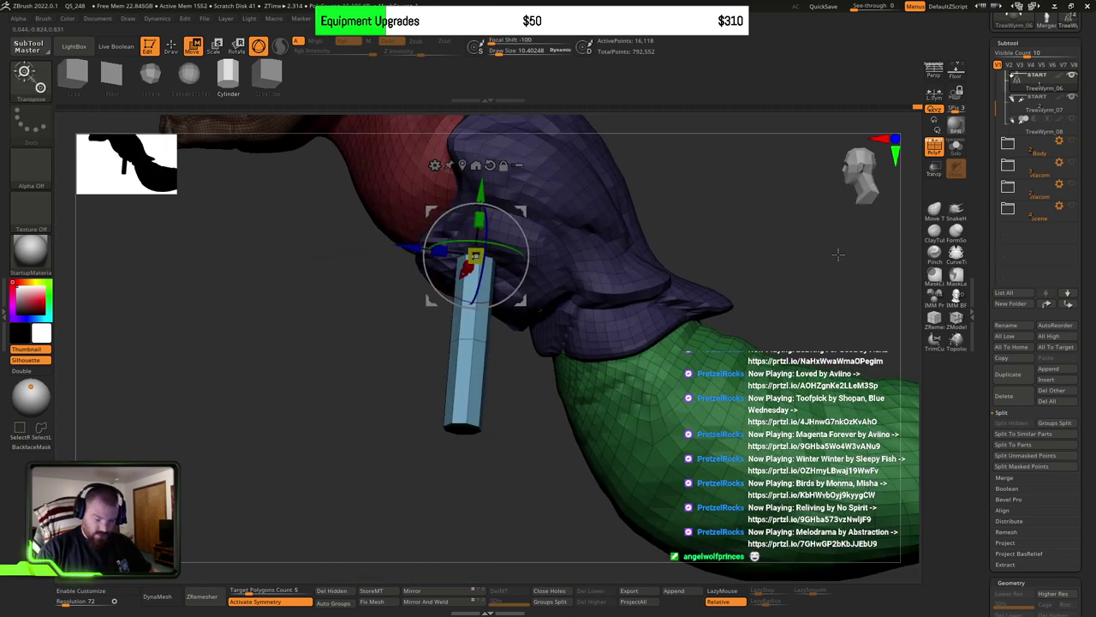
pyautogui.click(934, 93)
pyautogui.moveTo(360, 257); pyautogui.dragTo(642, 254)
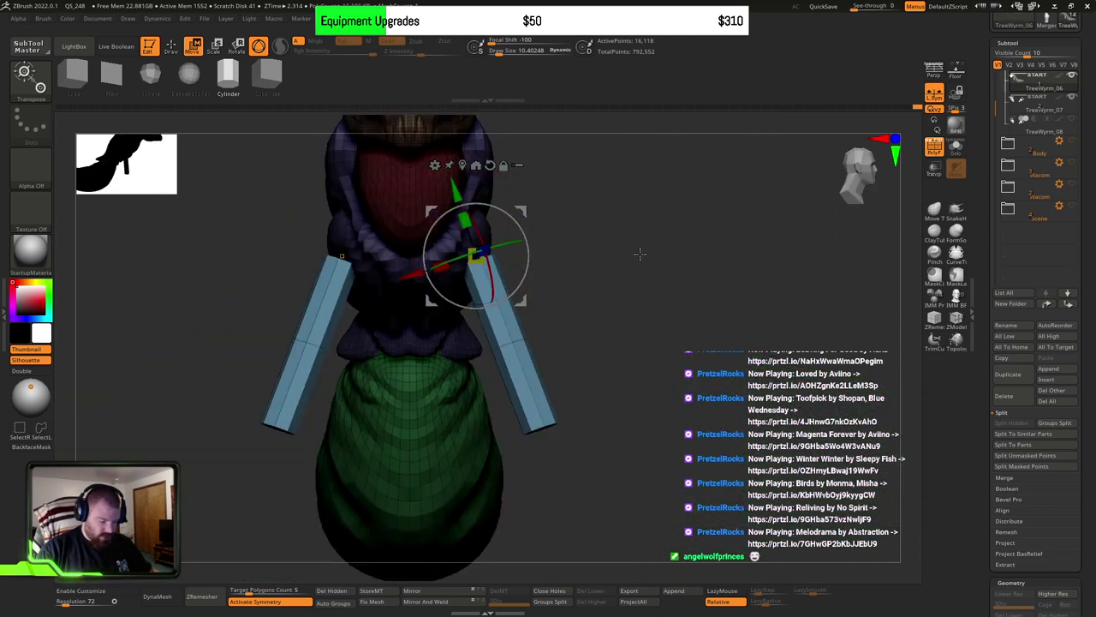
pyautogui.moveTo(463, 221); pyautogui.dragTo(480, 237)
pyautogui.moveTo(744, 283); pyautogui.dragTo(703, 276)
pyautogui.keyDown('alt'); pyautogui.moveTo(783, 262); pyautogui.dragTo(706, 253); pyautogui.keyUp('alt')
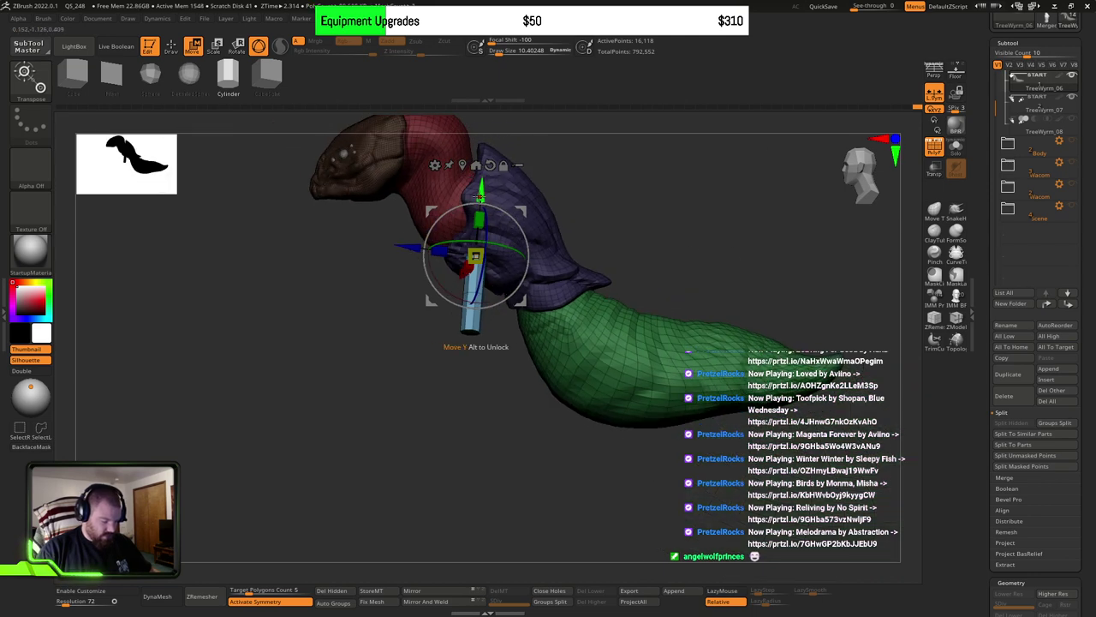
pyautogui.moveTo(480, 195); pyautogui.dragTo(480, 300)
pyautogui.moveTo(615, 224)
pyautogui.mouseDown()
pyautogui.moveTo(653, 213)
pyautogui.moveTo(634, 245)
pyautogui.moveTo(644, 246)
pyautogui.mouseUp()
pyautogui.moveTo(644, 247)
pyautogui.keyDown('alt'); pyautogui.mouseDown()
pyautogui.moveTo(677, 254)
pyautogui.moveTo(620, 286)
pyautogui.moveTo(627, 393)
pyautogui.mouseUp(); pyautogui.keyUp('alt')
pyautogui.hotkey('ctrl', 'z')
pyautogui.hotkey('ctrl', 'z')
pyautogui.hotkey('ctrl', 'z')
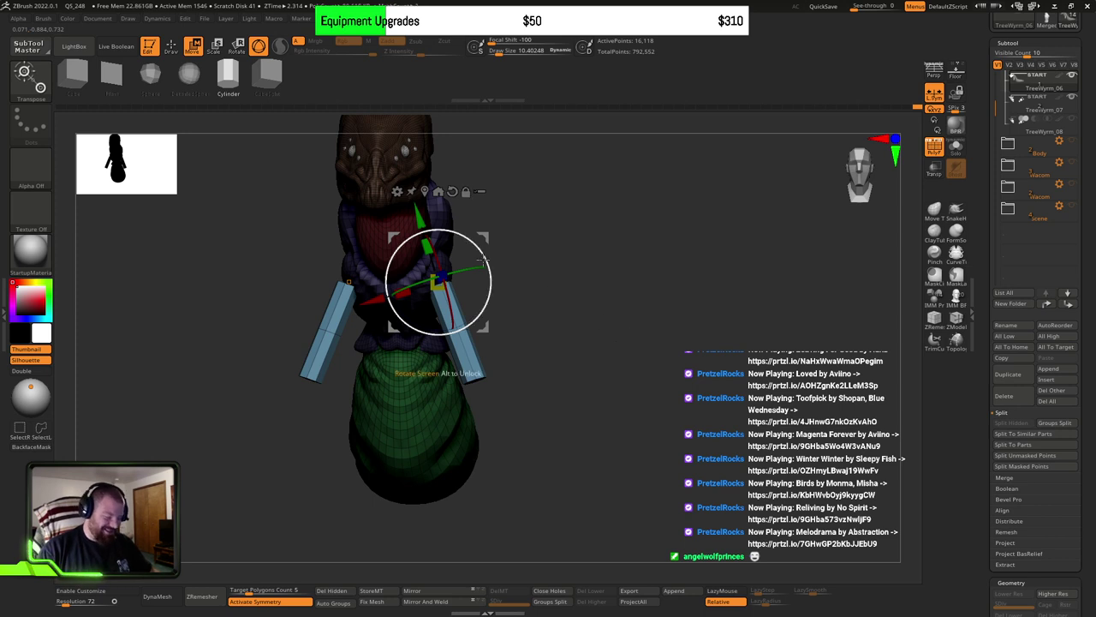
# Step: Duplicate the upper leg cylinders downward as second segments, lining their tops up with the lower ends of the upper segments
pyautogui.moveTo(630, 283); pyautogui.dragTo(631, 274)
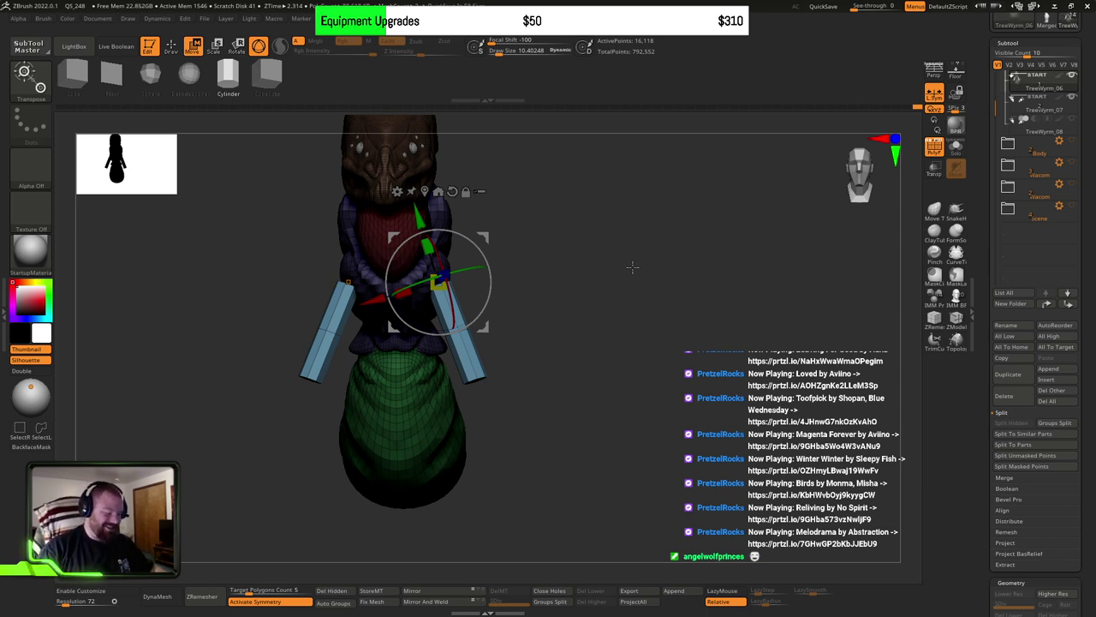
pyautogui.moveTo(639, 284); pyautogui.dragTo(624, 233)
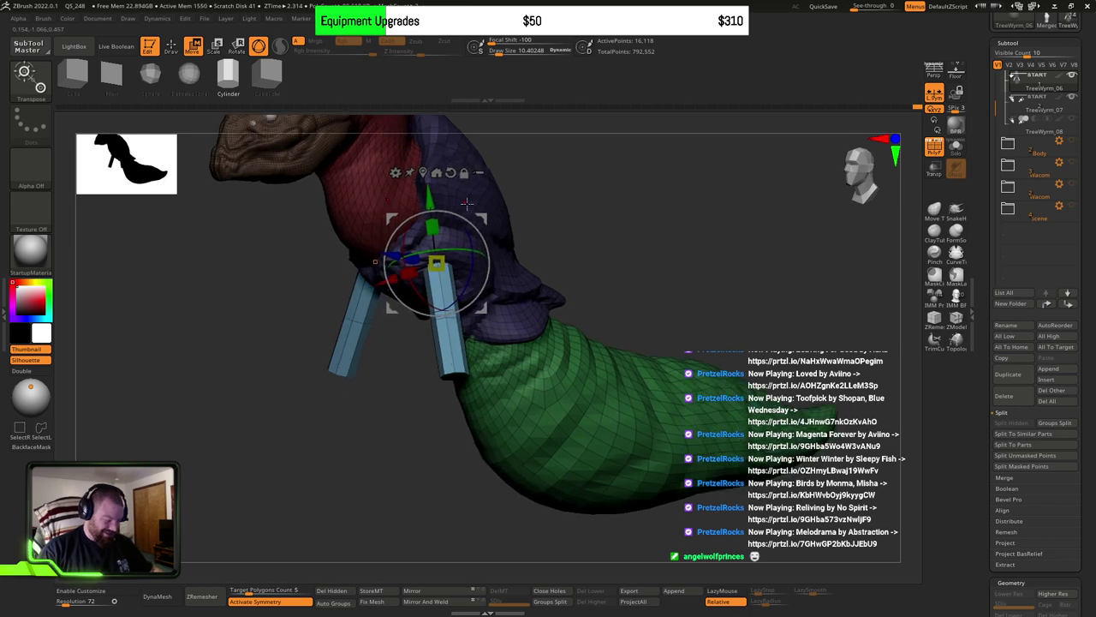
pyautogui.moveTo(430, 201); pyautogui.dragTo(459, 316)
pyautogui.keyDown('shift'); pyautogui.moveTo(634, 273); pyautogui.dragTo(656, 271); pyautogui.keyUp('shift')
pyautogui.moveTo(387, 402); pyautogui.dragTo(402, 399)
pyautogui.moveTo(445, 323); pyautogui.dragTo(441, 314)
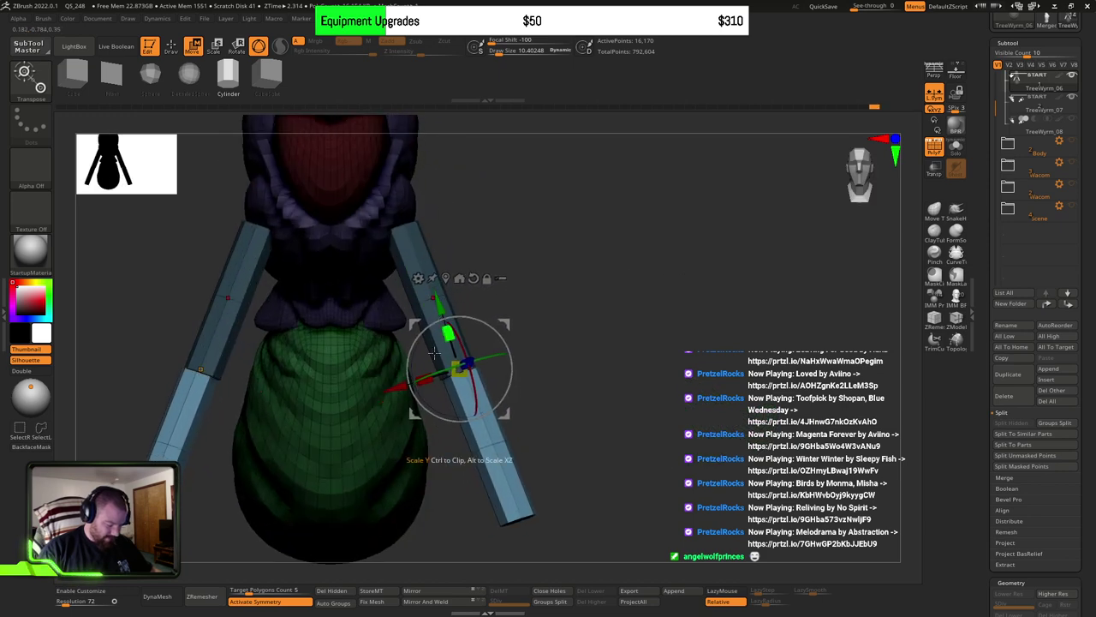
pyautogui.moveTo(396, 384); pyautogui.dragTo(394, 385)
# Step: Rotate the second leg segments forward and up at the knee and adjust their length along their own axis
pyautogui.moveTo(565, 355); pyautogui.dragTo(525, 360)
pyautogui.moveTo(490, 401); pyautogui.dragTo(419, 390)
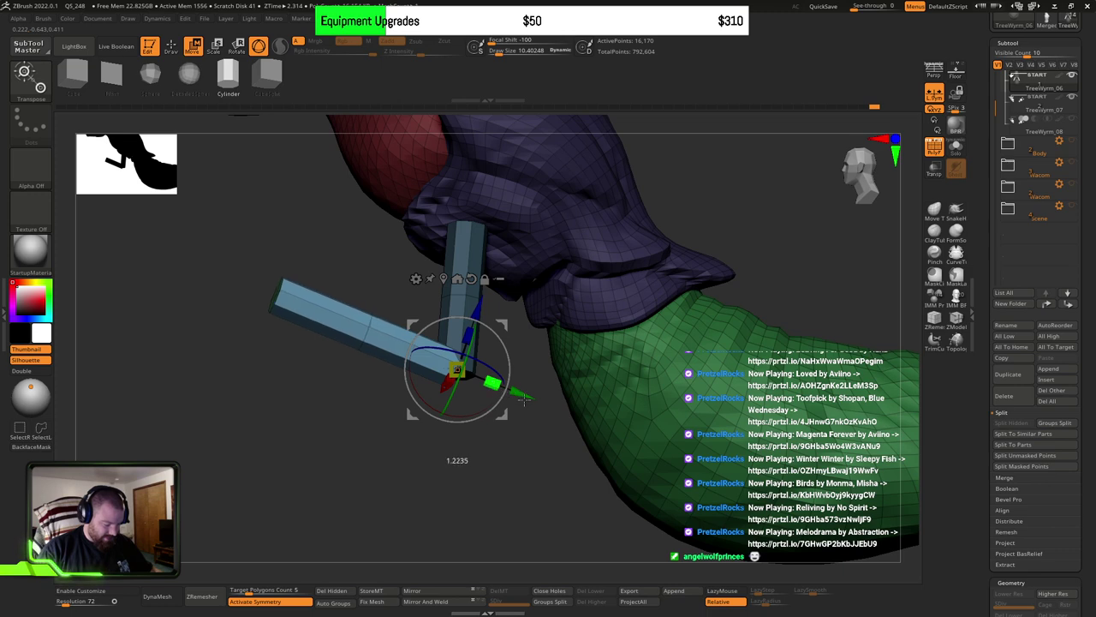
pyautogui.moveTo(535, 401)
pyautogui.mouseDown()
pyautogui.moveTo(539, 457)
pyautogui.moveTo(557, 447)
pyautogui.moveTo(582, 391)
pyautogui.moveTo(519, 390)
pyautogui.mouseUp()
pyautogui.keyDown('alt'); pyautogui.moveTo(700, 288); pyautogui.dragTo(566, 401); pyautogui.keyUp('alt')
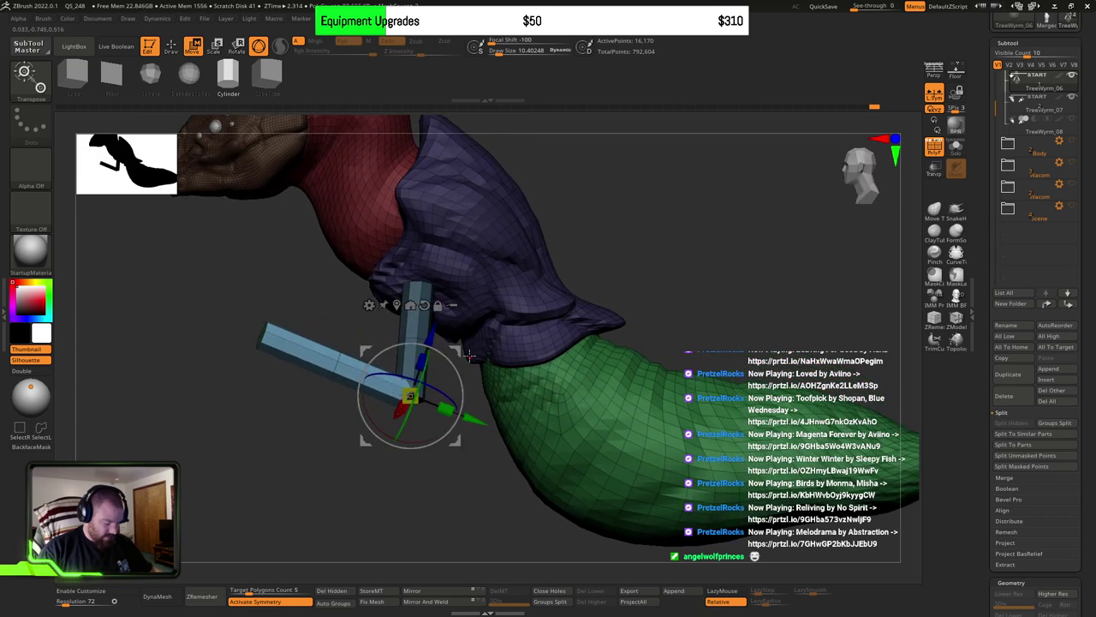
# Step: Assign the second leg segments their own polygroup and clear the mask
pyautogui.keyDown('ctrl'); pyautogui.click(470, 499); pyautogui.keyUp('ctrl')
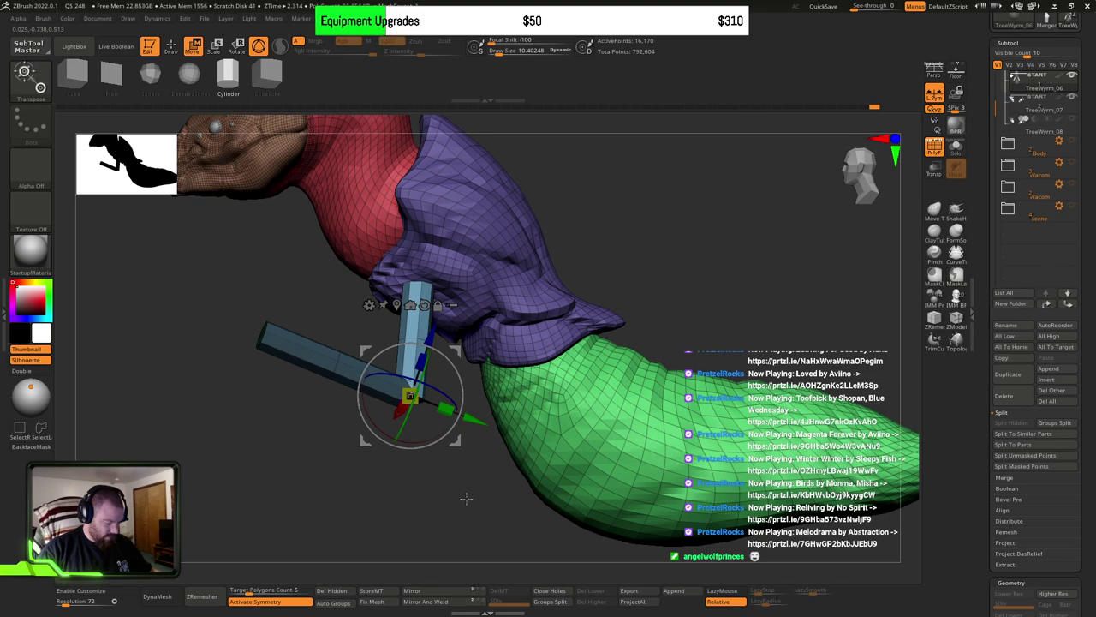
pyautogui.hotkey('ctrl', 'w')
pyautogui.moveTo(466, 498)
pyautogui.mouseDown()
pyautogui.moveTo(540, 493)
pyautogui.moveTo(436, 509)
pyautogui.moveTo(505, 458)
pyautogui.moveTo(465, 424)
pyautogui.moveTo(508, 438)
pyautogui.mouseUp()
pyautogui.hotkey('ctrl', 'z')
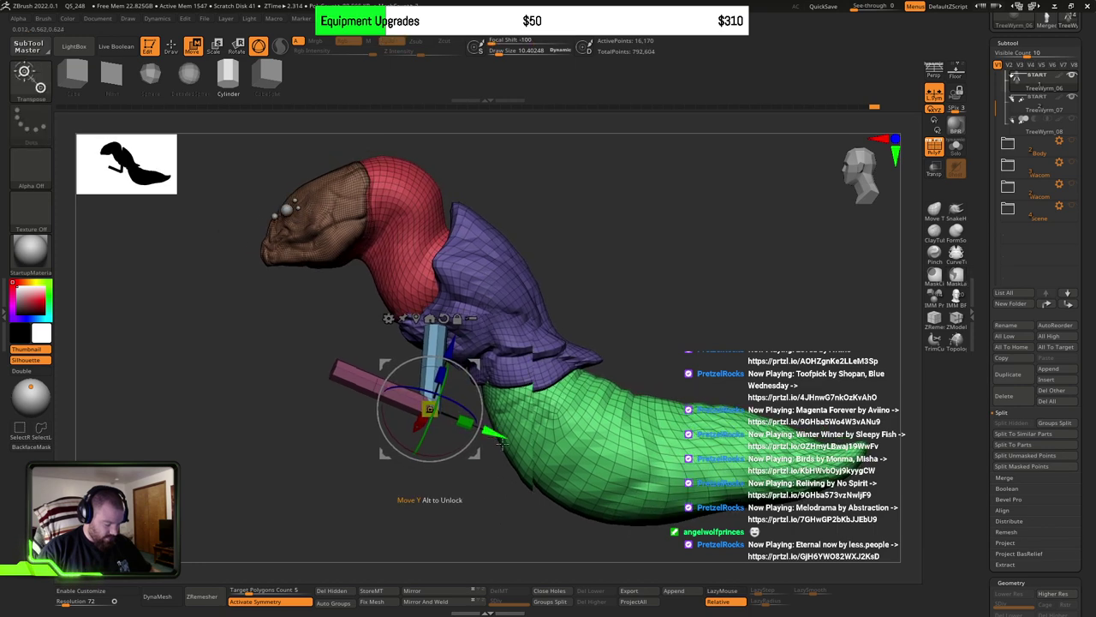
pyautogui.hotkey('ctrl', 'z')
pyautogui.press('ctrl')
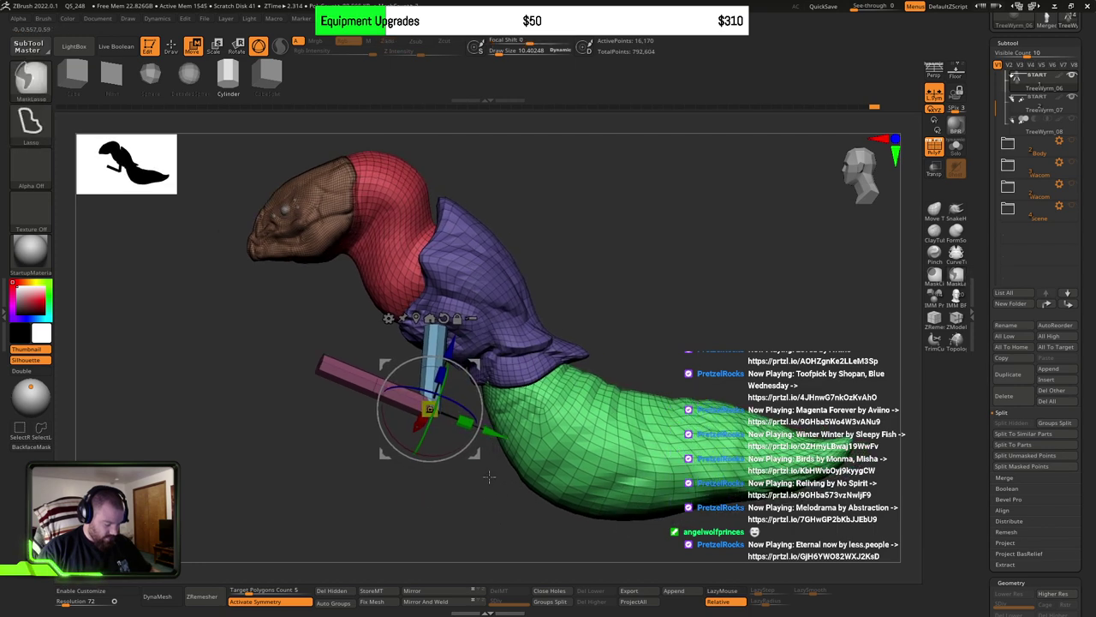
pyautogui.keyDown('ctrl'); pyautogui.click(488, 492); pyautogui.keyUp('ctrl')
pyautogui.keyDown('ctrl'); pyautogui.click(487, 499); pyautogui.keyUp('ctrl')
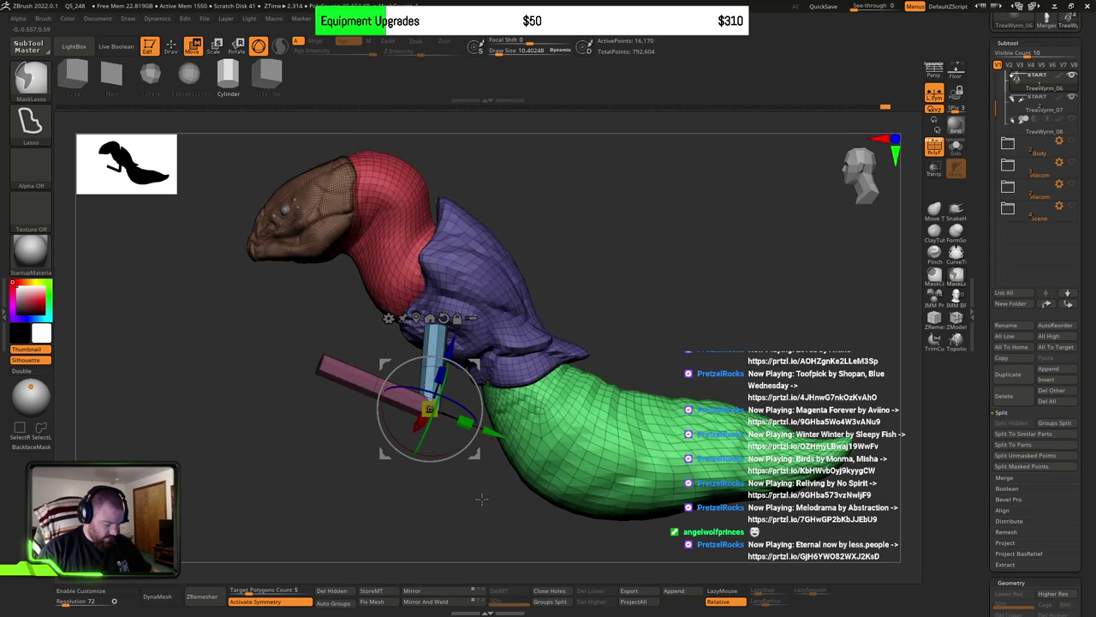
# Step: Isolate the upper leg cylinders and assign them a polygroup separate from the second segments
pyautogui.press('q')
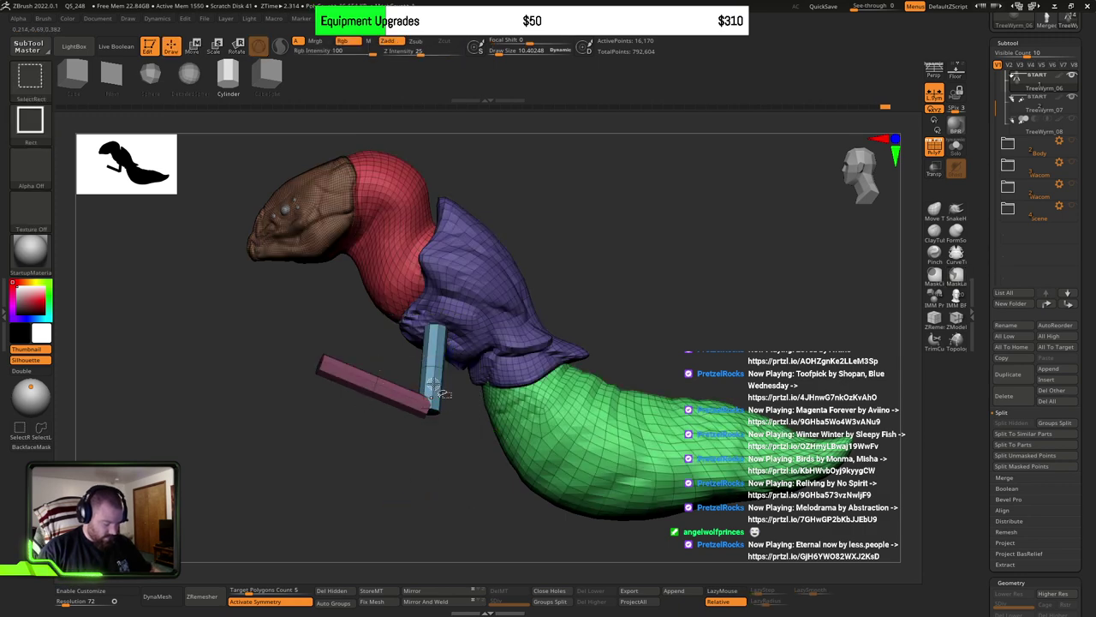
pyautogui.keyDown('ctrl'); pyautogui.keyDown('shift'); pyautogui.click(433, 394); pyautogui.keyUp('shift'); pyautogui.keyUp('ctrl')
pyautogui.moveTo(480, 439); pyautogui.dragTo(560, 411)
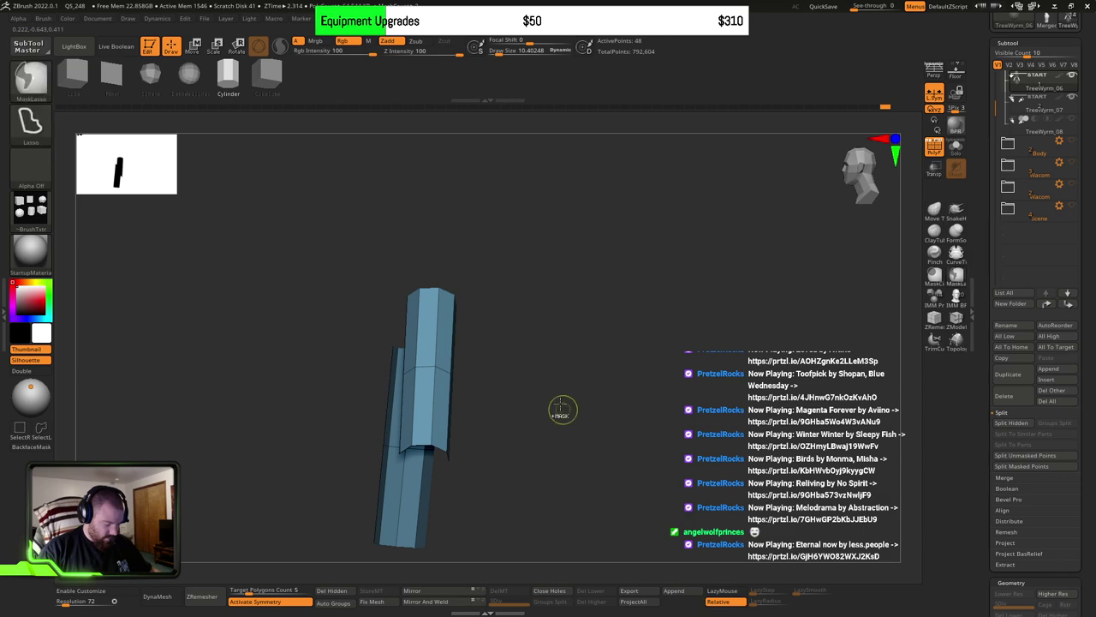
pyautogui.keyDown('ctrl'); pyautogui.keyDown('shift'); pyautogui.moveTo(296, 358); pyautogui.dragTo(394, 464); pyautogui.keyUp('shift'); pyautogui.keyUp('ctrl')
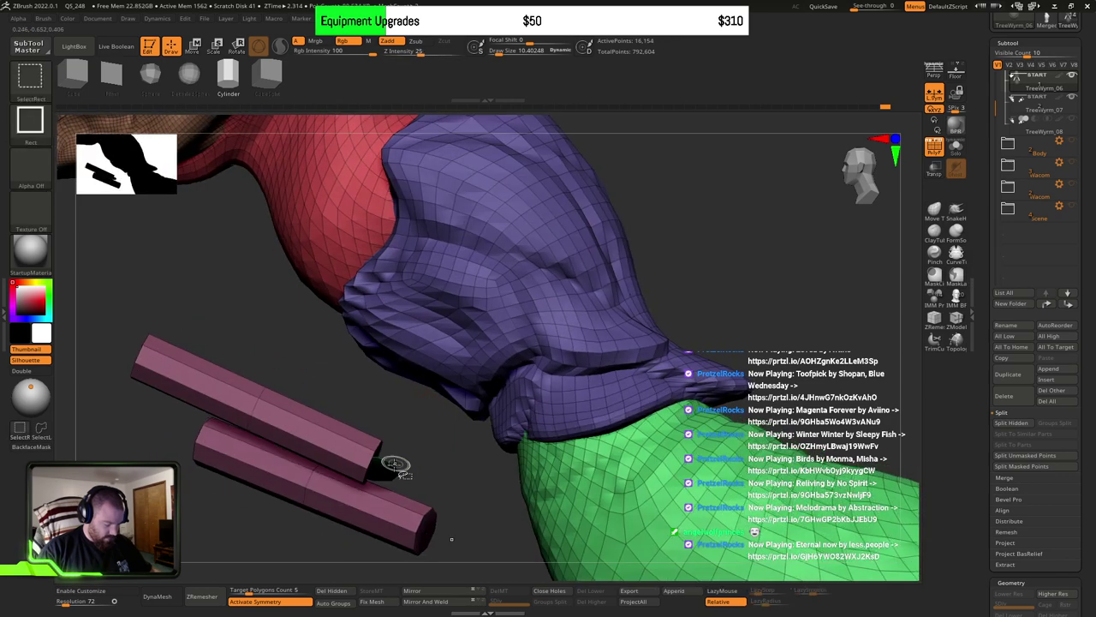
pyautogui.moveTo(453, 428); pyautogui.dragTo(463, 381)
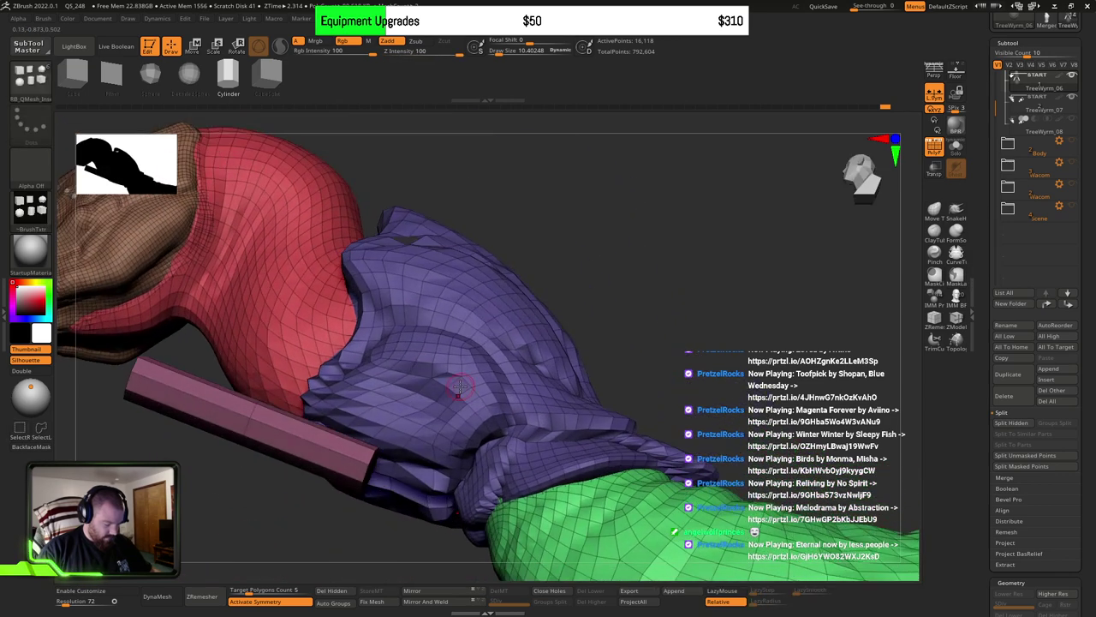
pyautogui.keyDown('ctrl'); pyautogui.keyDown('shift'); pyautogui.click(473, 385); pyautogui.keyUp('shift'); pyautogui.keyUp('ctrl')
pyautogui.moveTo(634, 390)
pyautogui.mouseDown()
pyautogui.moveTo(536, 413)
pyautogui.moveTo(489, 394)
pyautogui.moveTo(605, 404)
pyautogui.mouseUp()
pyautogui.hotkey('ctrl', 'z')
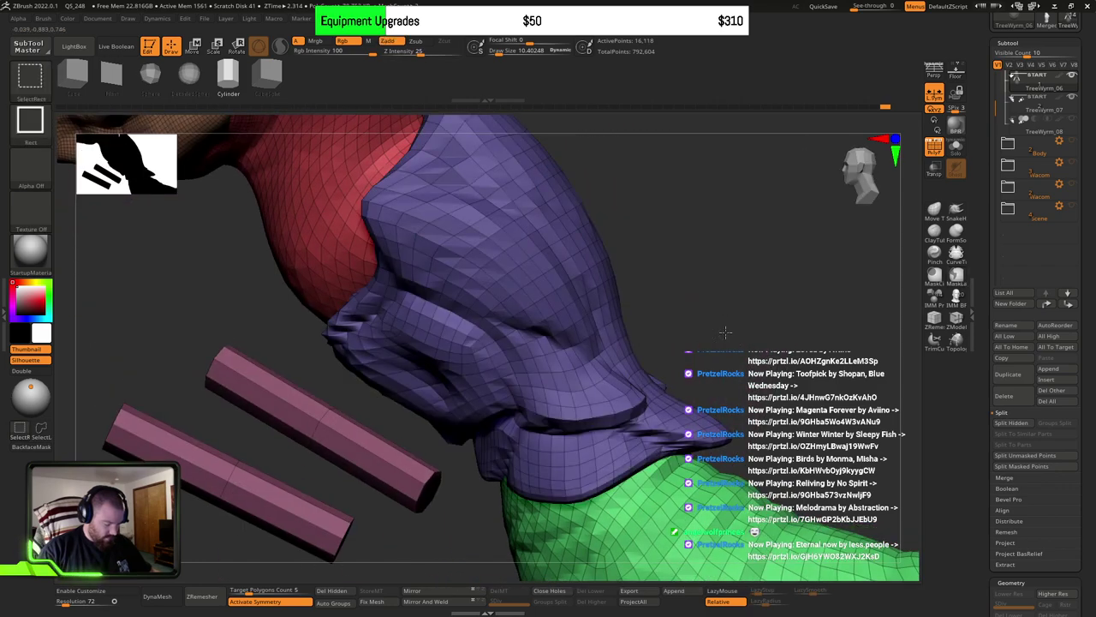
pyautogui.keyDown('ctrl'); pyautogui.keyDown('shift'); pyautogui.click(725, 332); pyautogui.keyUp('shift'); pyautogui.keyUp('ctrl')
pyautogui.hotkey('ctrl', 'z')
pyautogui.moveTo(728, 310)
pyautogui.keyDown('ctrl'); pyautogui.keyDown('shift'); pyautogui.mouseDown()
pyautogui.moveTo(701, 322)
pyautogui.moveTo(805, 335)
pyautogui.mouseUp(); pyautogui.keyUp('shift'); pyautogui.keyUp('ctrl')
pyautogui.hotkey('ctrl', 'w')
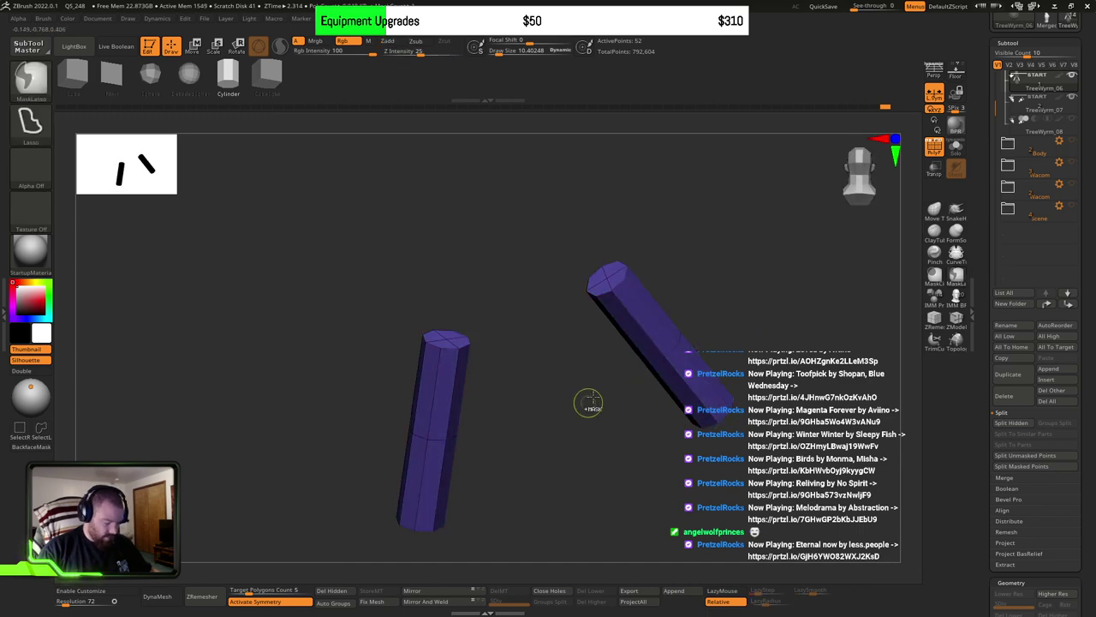
pyautogui.keyDown('ctrl'); pyautogui.keyDown('shift'); pyautogui.click(548, 417); pyautogui.keyUp('shift'); pyautogui.keyUp('ctrl')
# Step: Duplicate the second leg segments forward along their length as third segments, placed end to end with the originals
pyautogui.moveTo(548, 417)
pyautogui.mouseDown(button='right')
pyautogui.moveTo(506, 448)
pyautogui.moveTo(557, 428)
pyautogui.moveTo(549, 401)
pyautogui.moveTo(609, 343)
pyautogui.mouseUp(button='right')
pyautogui.keyDown('ctrl'); pyautogui.keyDown('shift'); pyautogui.click(465, 423); pyautogui.keyUp('shift'); pyautogui.keyUp('ctrl')
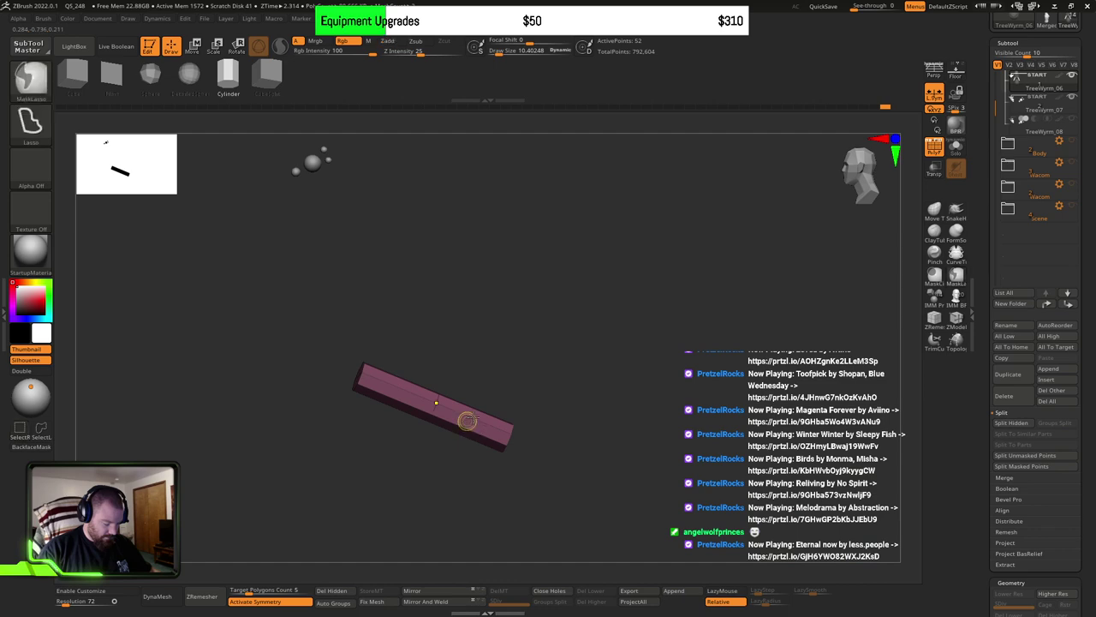
pyautogui.press('w')
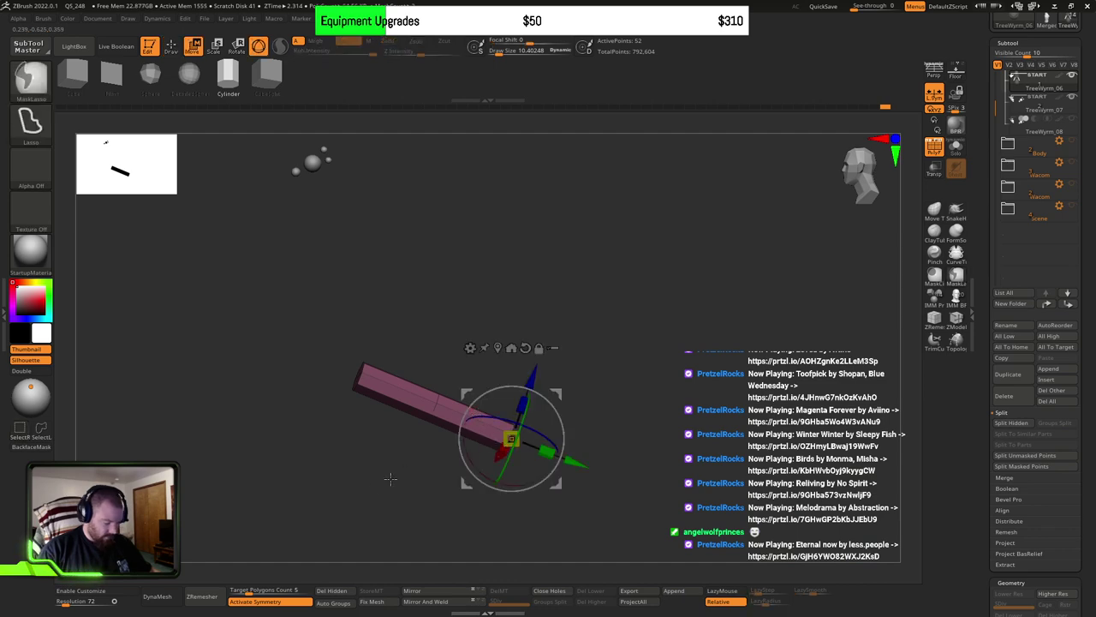
pyautogui.keyDown('ctrl'); pyautogui.keyDown('shift'); pyautogui.click(380, 484); pyautogui.keyUp('shift'); pyautogui.keyUp('ctrl')
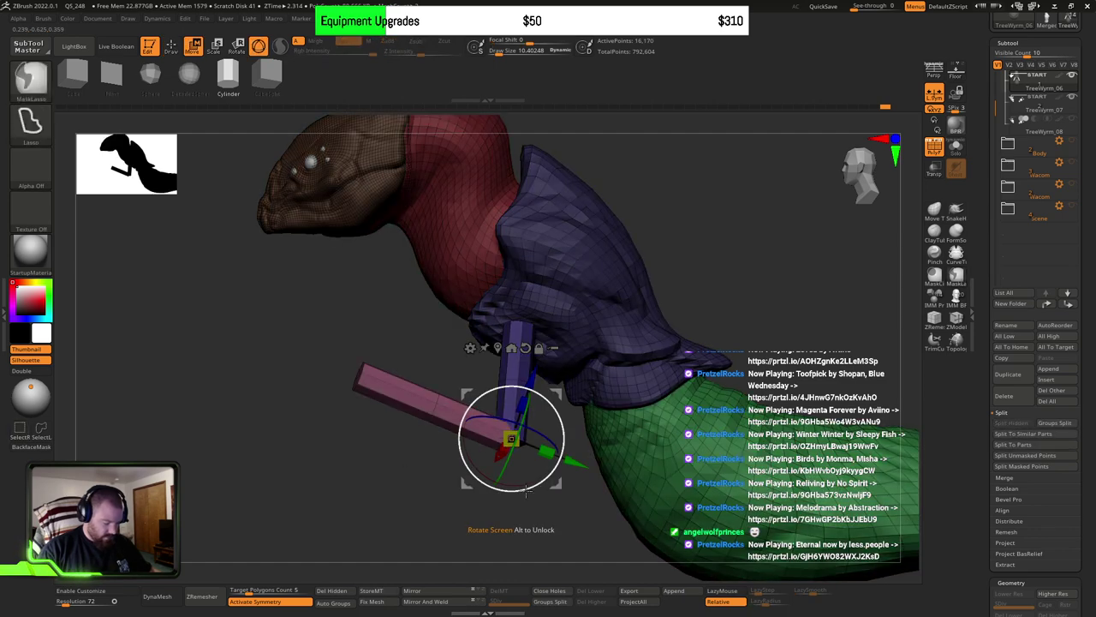
pyautogui.moveTo(576, 463); pyautogui.dragTo(429, 391)
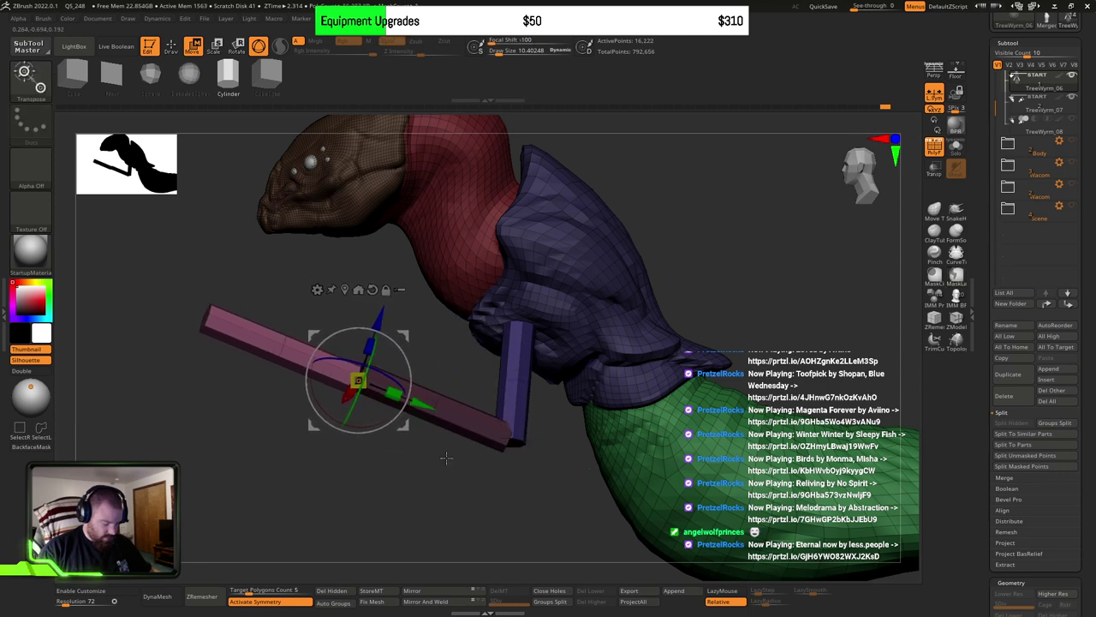
pyautogui.keyDown('shift'); pyautogui.moveTo(489, 488); pyautogui.dragTo(502, 480); pyautogui.keyUp('shift')
pyautogui.keyDown('alt'); pyautogui.moveTo(477, 428); pyautogui.dragTo(449, 428); pyautogui.keyUp('alt')
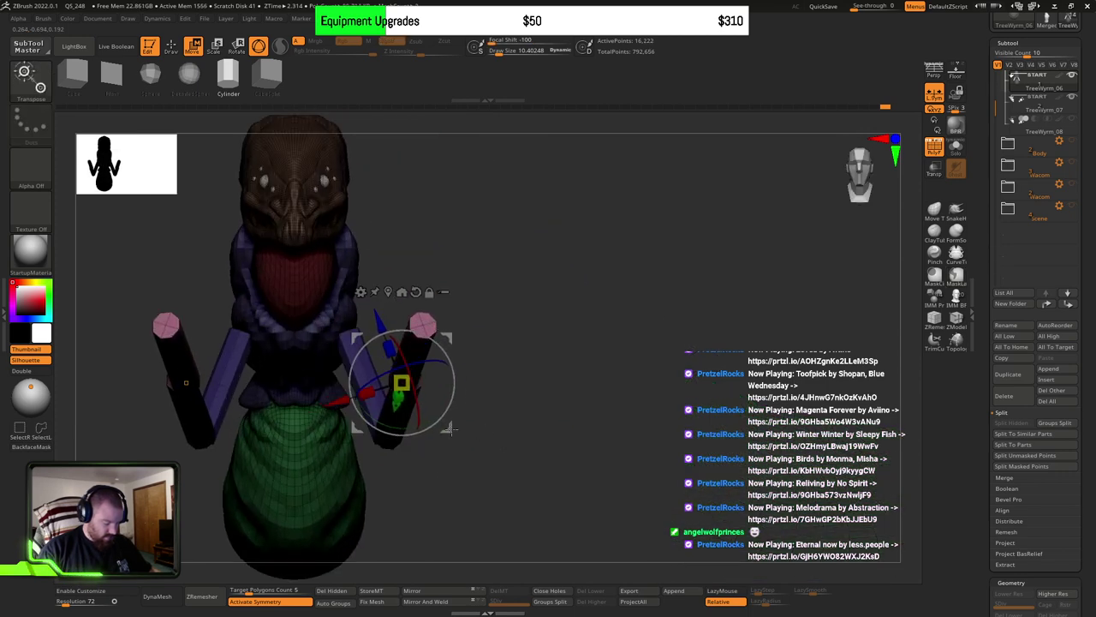
pyautogui.moveTo(342, 400); pyautogui.dragTo(351, 399)
# Step: Swing the third leg segments down at the second joint so they point toward the ground, and lengthen them
pyautogui.moveTo(586, 421); pyautogui.dragTo(531, 429)
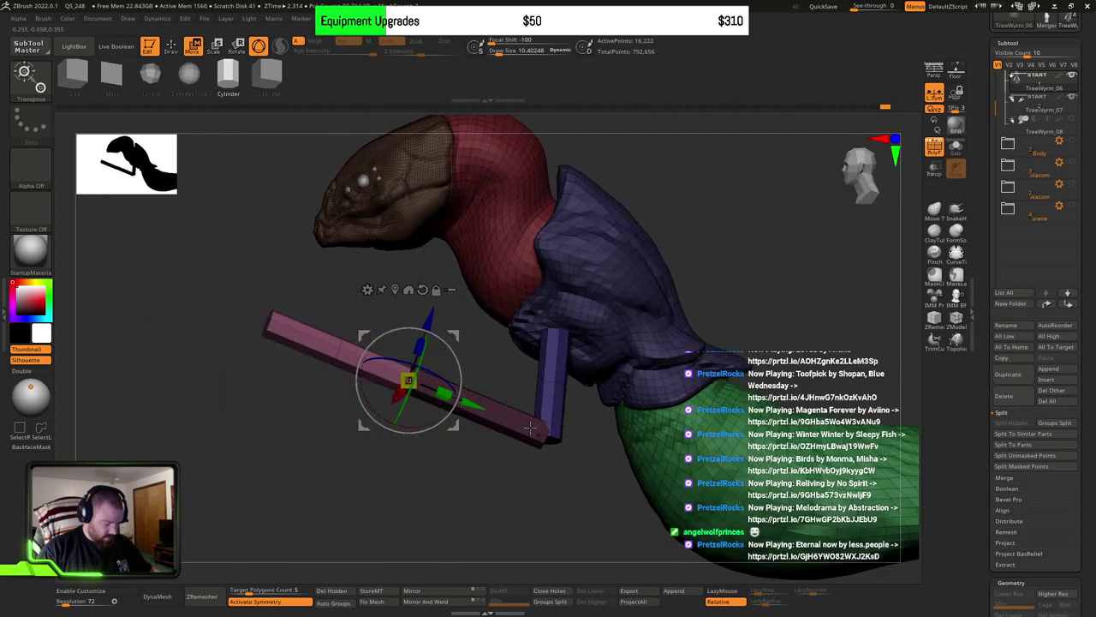
pyautogui.moveTo(454, 400); pyautogui.dragTo(412, 320)
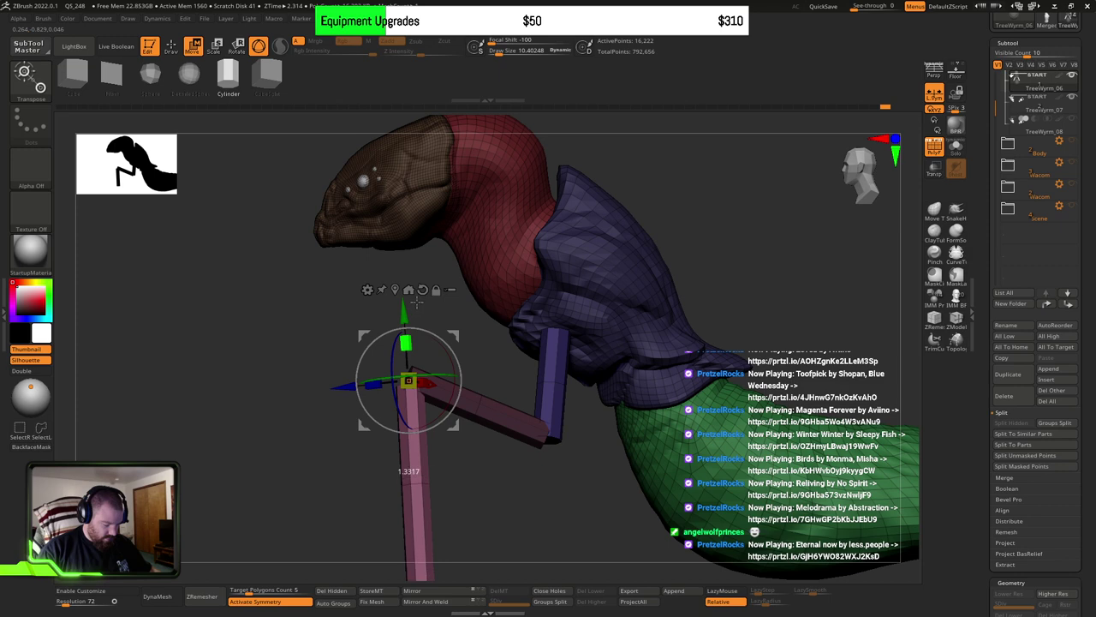
pyautogui.keyDown('alt'); pyautogui.moveTo(493, 507); pyautogui.dragTo(557, 415); pyautogui.keyUp('alt')
# Step: Twist the third leg segments about their long axis and adjust their sideways tilt at the second joint
pyautogui.moveTo(486, 360); pyautogui.dragTo(552, 482)
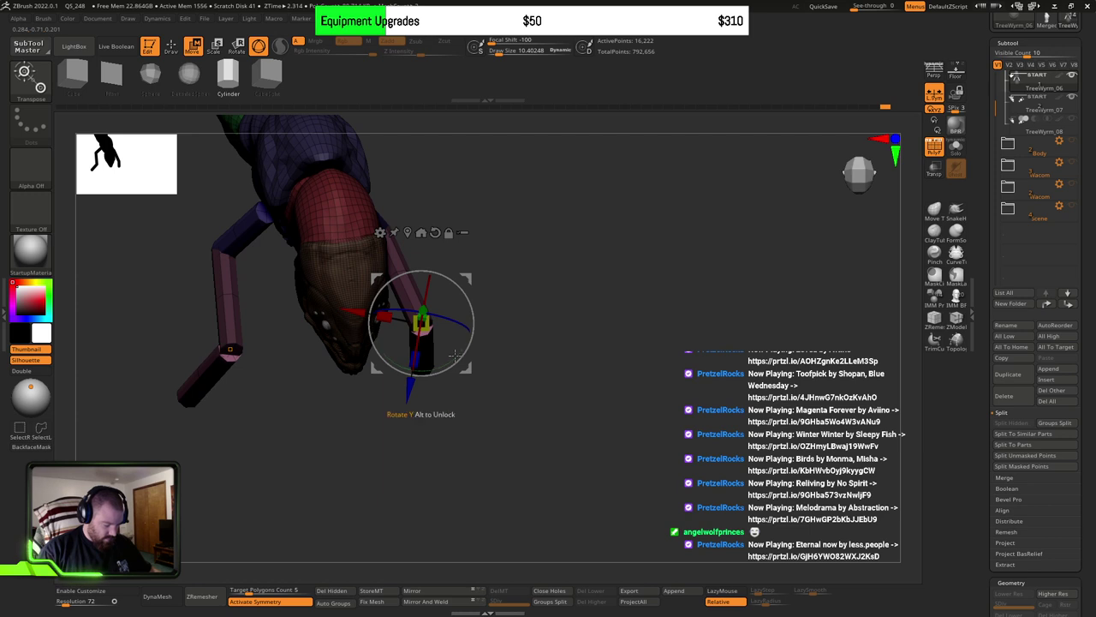
pyautogui.moveTo(462, 348); pyautogui.dragTo(472, 328)
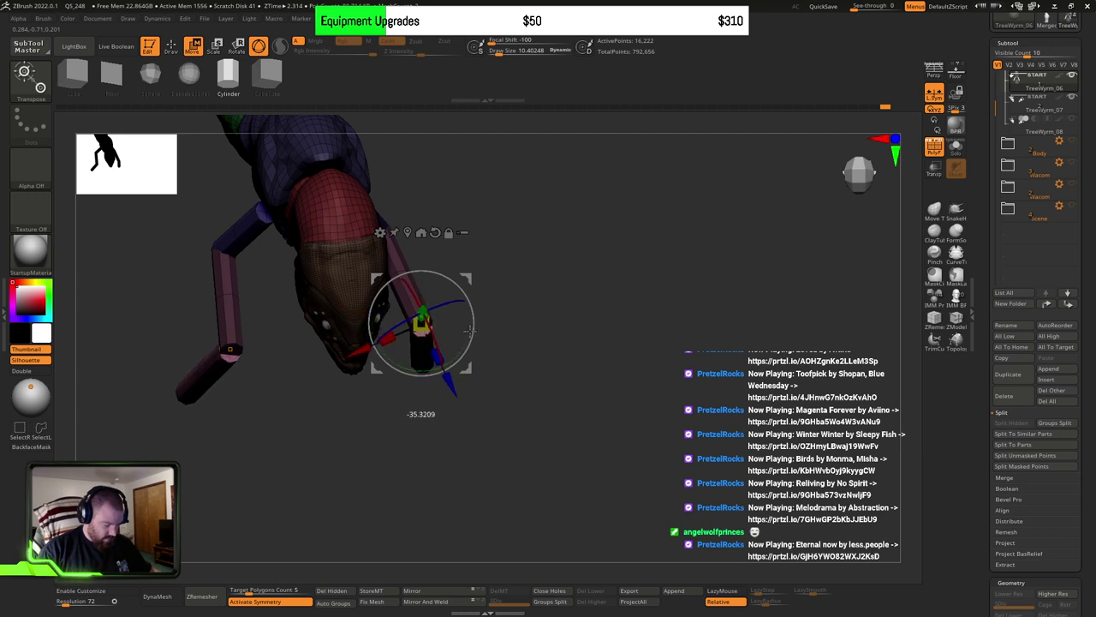
pyautogui.moveTo(533, 389); pyautogui.dragTo(532, 363)
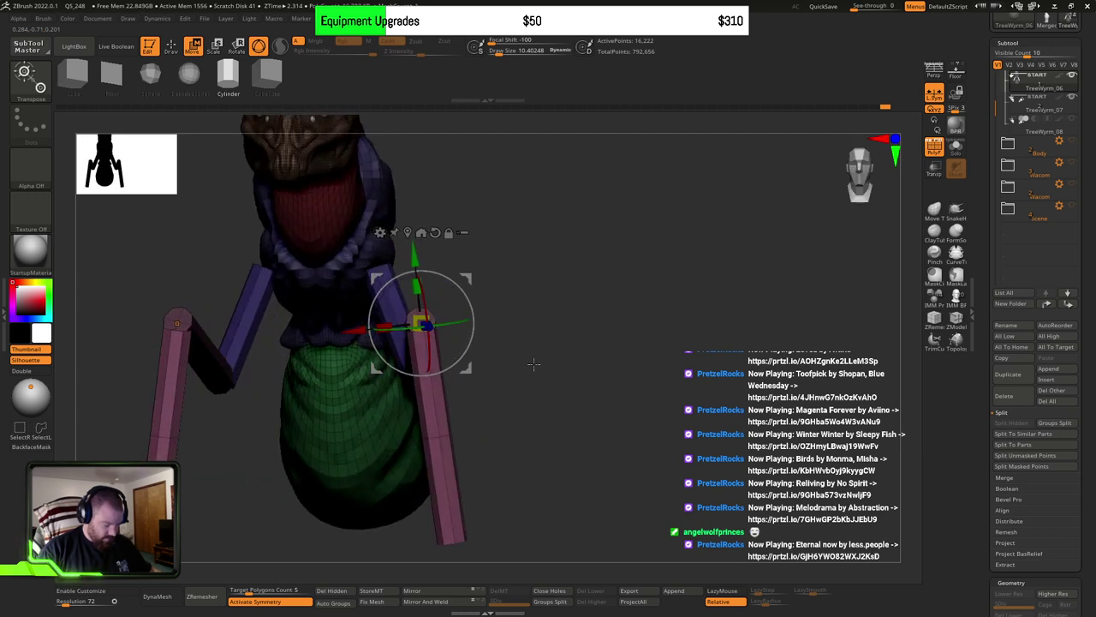
pyautogui.moveTo(463, 348); pyautogui.dragTo(466, 302)
pyautogui.moveTo(538, 357); pyautogui.dragTo(557, 411)
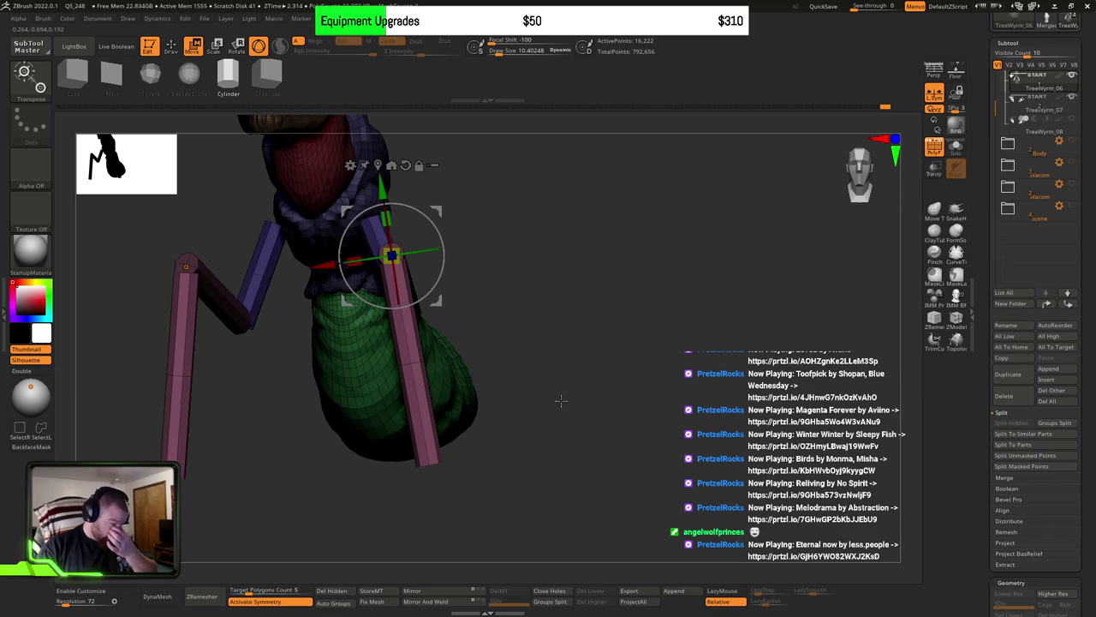
pyautogui.moveTo(561, 399); pyautogui.dragTo(556, 447)
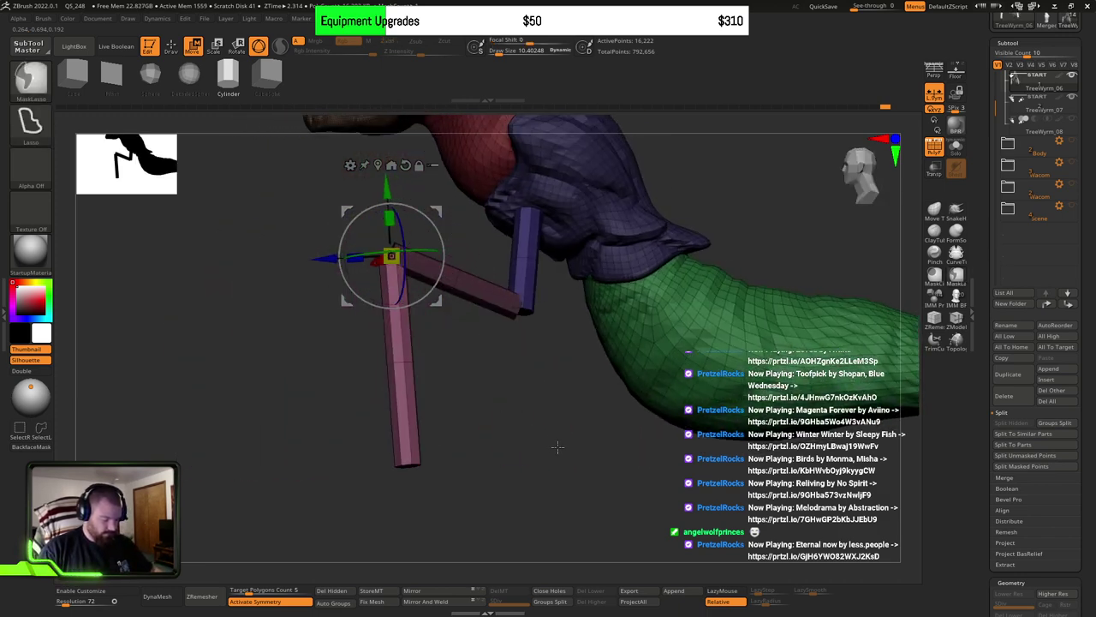
# Step: Assign the third leg segments their own polygroup and clear the mask
pyautogui.keyDown('ctrl'); pyautogui.click(556, 447); pyautogui.keyUp('ctrl')
pyautogui.hotkey('ctrl', 'w')
pyautogui.press('ctrl')
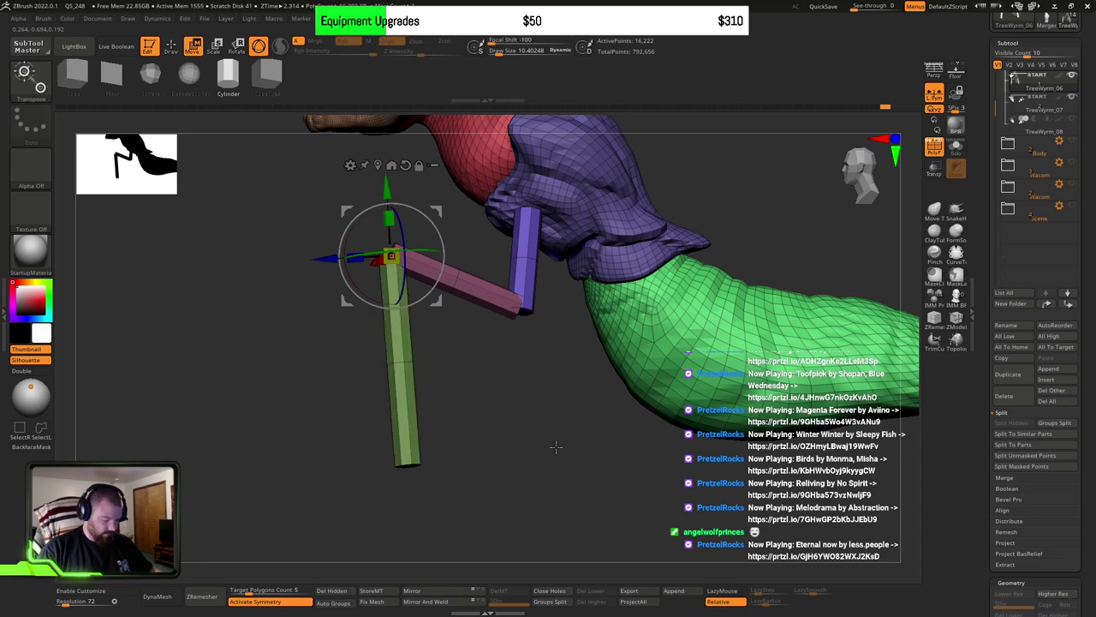
pyautogui.moveTo(536, 445)
pyautogui.mouseDown()
pyautogui.moveTo(505, 450)
pyautogui.moveTo(508, 430)
pyautogui.moveTo(560, 430)
pyautogui.moveTo(508, 448)
pyautogui.moveTo(522, 375)
pyautogui.moveTo(480, 412)
pyautogui.moveTo(517, 438)
pyautogui.mouseUp()
pyautogui.moveTo(529, 512)
pyautogui.keyDown('ctrl'); pyautogui.mouseDown()
pyautogui.moveTo(349, 420)
pyautogui.moveTo(345, 396)
pyautogui.moveTo(557, 432)
pyautogui.moveTo(602, 467)
pyautogui.moveTo(624, 435)
pyautogui.moveTo(568, 379)
pyautogui.moveTo(538, 441)
pyautogui.moveTo(560, 386)
pyautogui.moveTo(558, 487)
pyautogui.moveTo(519, 429)
pyautogui.moveTo(507, 460)
pyautogui.mouseUp(); pyautogui.keyUp('ctrl')
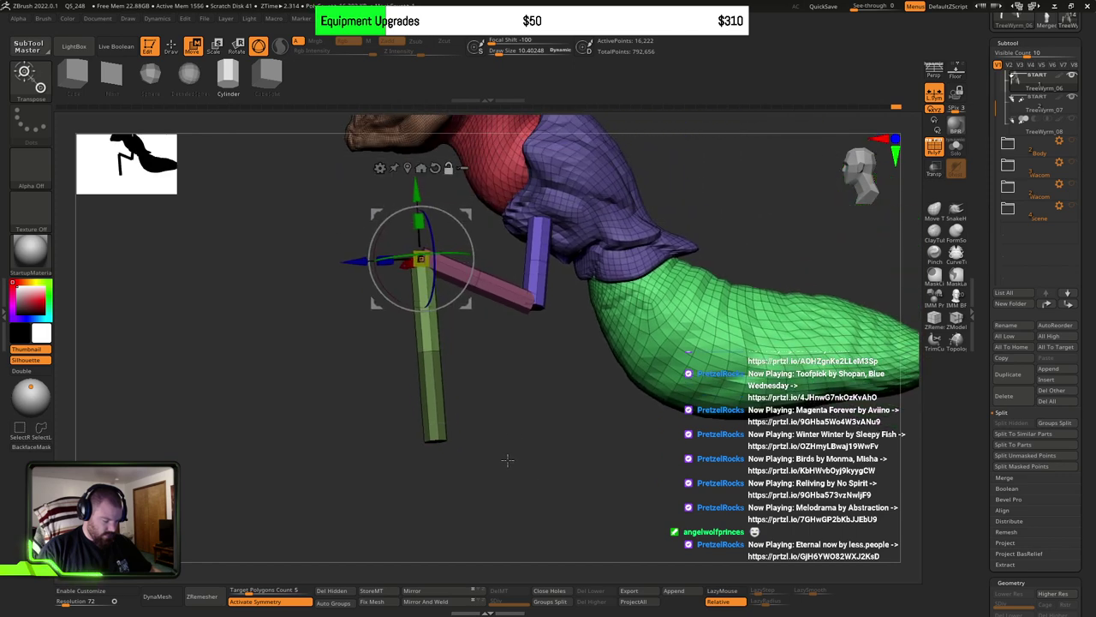
# Step: Taper the third leg segments toward a point by scaling down their unmasked lower ends
pyautogui.keyDown('ctrl'); pyautogui.click(432, 360); pyautogui.keyUp('ctrl')
pyautogui.click(407, 167)
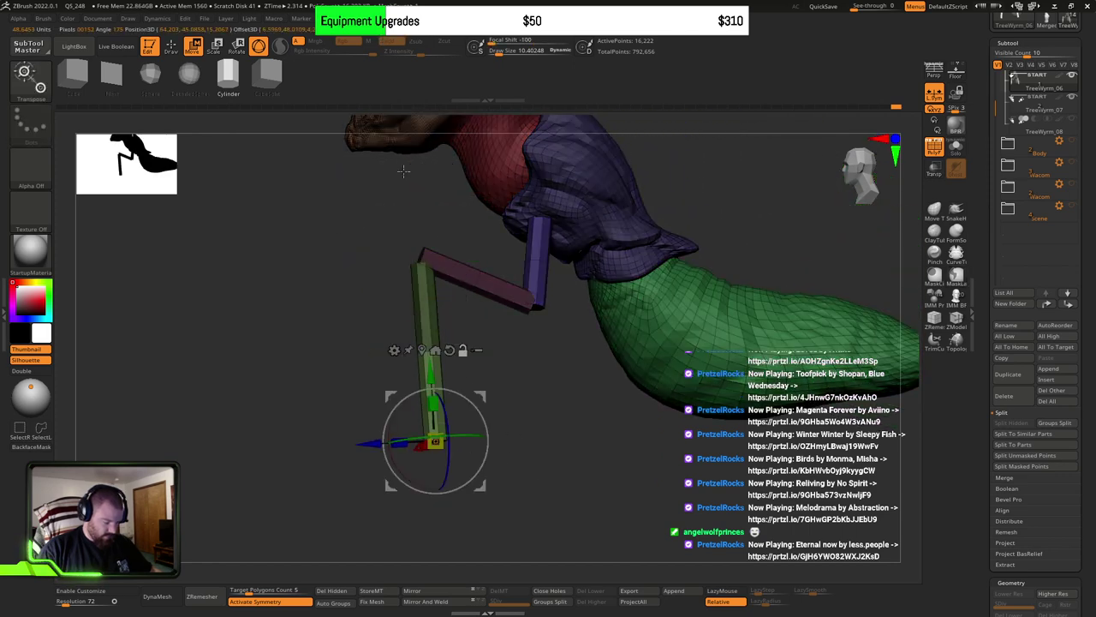
pyautogui.keyDown('alt'); pyautogui.moveTo(527, 403); pyautogui.dragTo(594, 469); pyautogui.keyUp('alt')
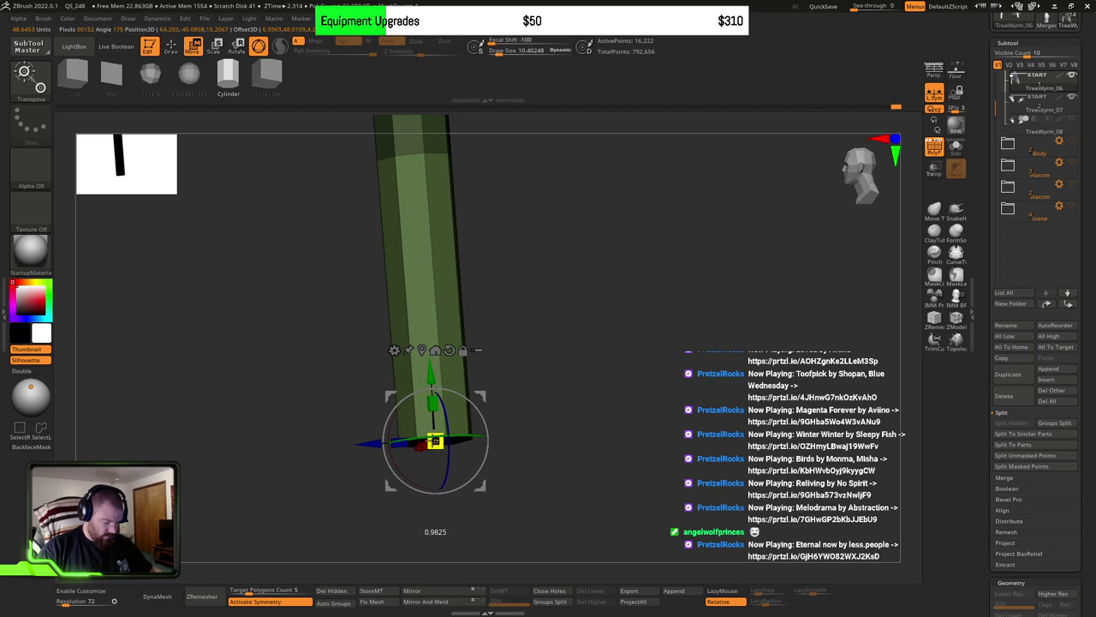
pyautogui.moveTo(431, 438); pyautogui.dragTo(233, 357)
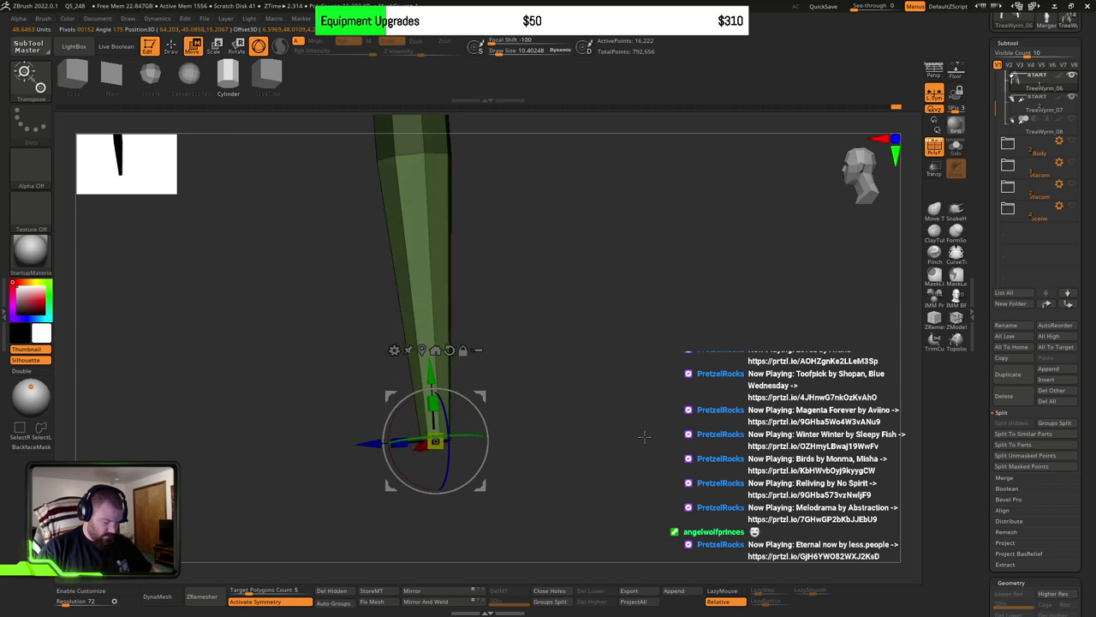
pyautogui.keyDown('ctrl'); pyautogui.keyDown('shift'); pyautogui.click(644, 436); pyautogui.keyUp('shift'); pyautogui.keyUp('ctrl')
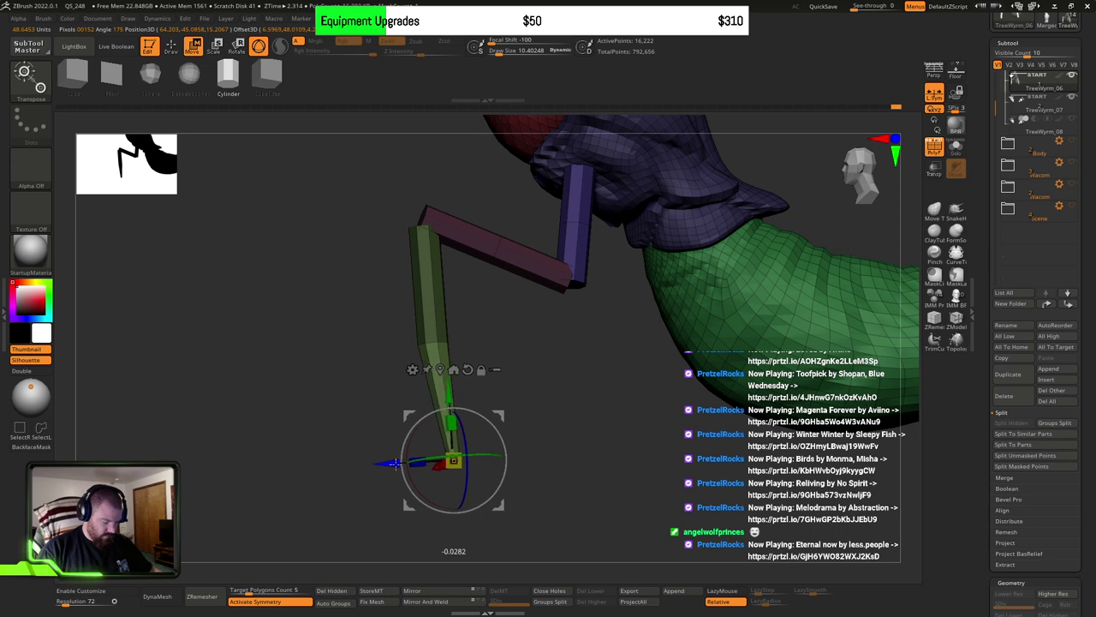
# Step: Refresh the mask around the third leg segments and nudge their tapered tips slightly backward
pyautogui.press('ctrl')
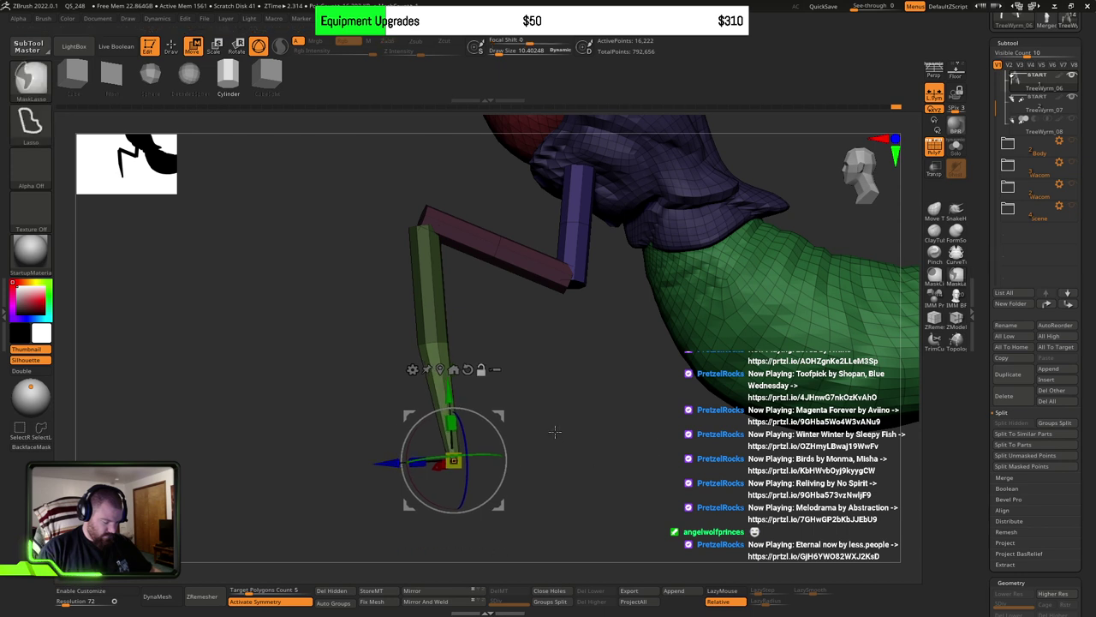
pyautogui.keyDown('ctrl'); pyautogui.click(555, 431); pyautogui.keyUp('ctrl')
pyautogui.moveTo(559, 411)
pyautogui.keyDown('ctrl'); pyautogui.mouseDown()
pyautogui.moveTo(538, 512)
pyautogui.moveTo(346, 332)
pyautogui.moveTo(506, 368)
pyautogui.mouseUp(); pyautogui.keyUp('ctrl')
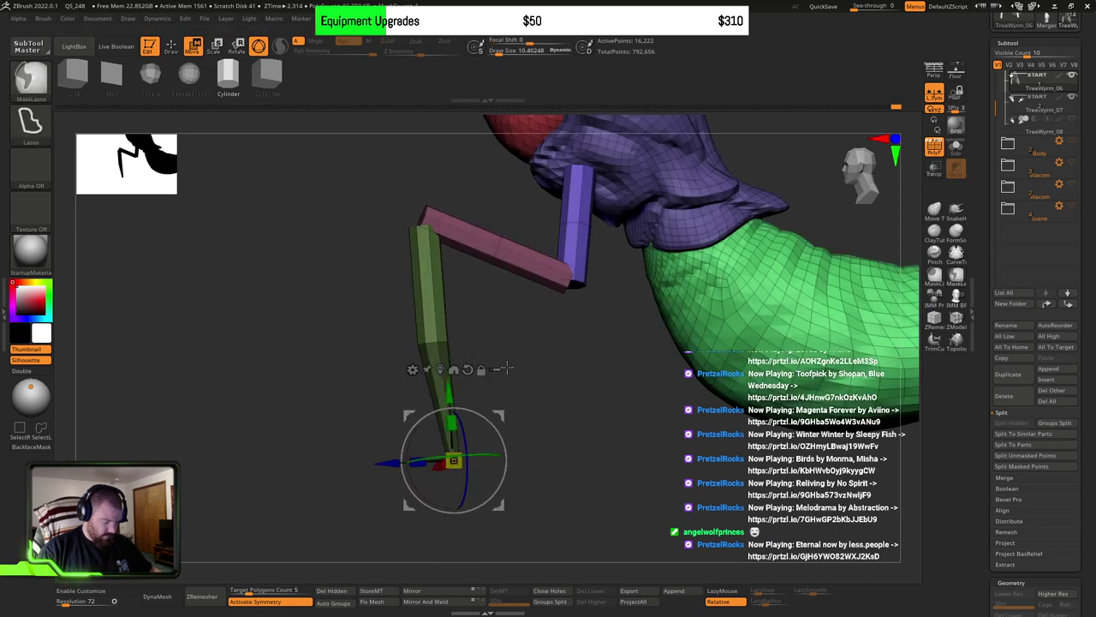
pyautogui.keyDown('ctrl'); pyautogui.click(584, 401); pyautogui.keyUp('ctrl')
pyautogui.moveTo(600, 440); pyautogui.dragTo(599, 441)
pyautogui.moveTo(416, 463); pyautogui.dragTo(577, 449)
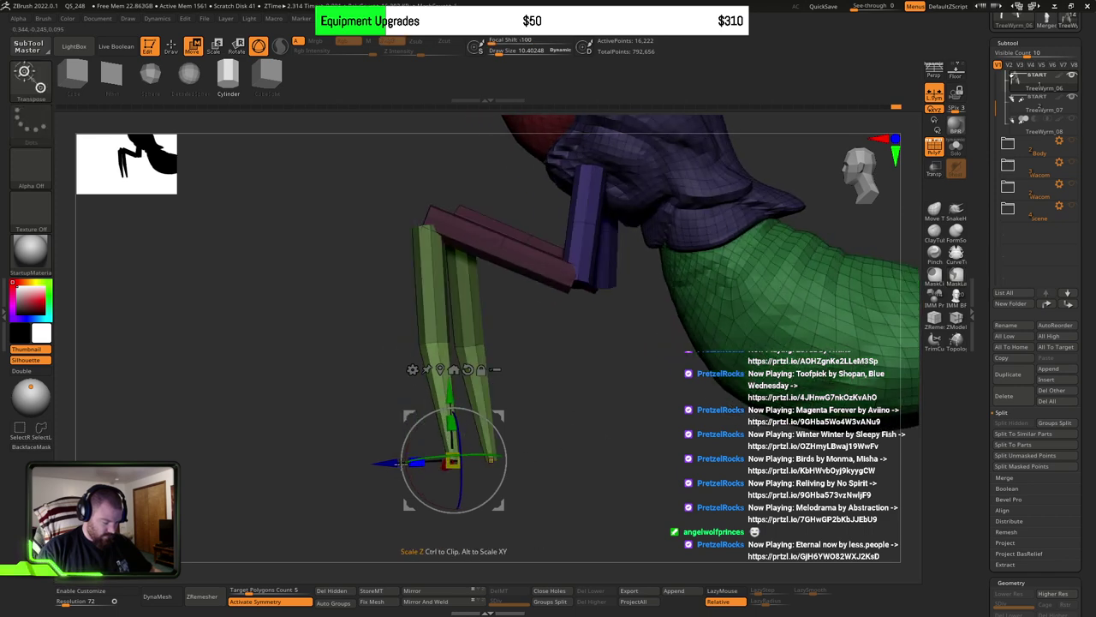
pyautogui.moveTo(400, 463); pyautogui.dragTo(395, 463)
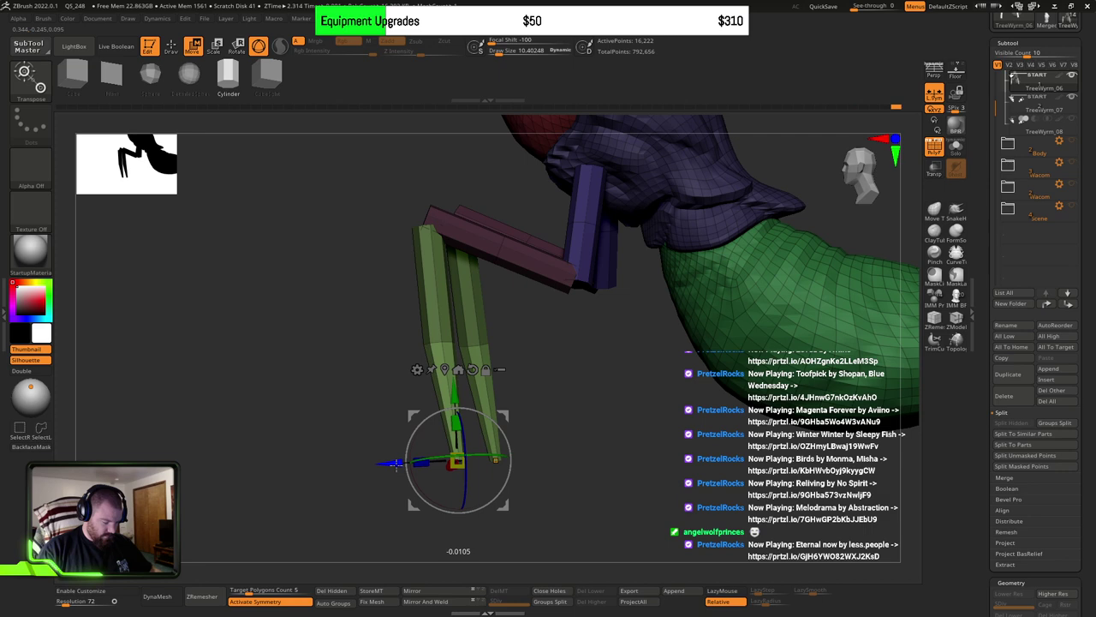
pyautogui.moveTo(565, 460)
pyautogui.mouseDown()
pyautogui.moveTo(673, 460)
pyautogui.moveTo(644, 456)
pyautogui.moveTo(642, 472)
pyautogui.moveTo(597, 477)
pyautogui.moveTo(596, 405)
pyautogui.moveTo(548, 408)
pyautogui.moveTo(548, 396)
pyautogui.moveTo(499, 380)
pyautogui.moveTo(564, 429)
pyautogui.mouseUp()
# Step: Mask the whole model except the third leg segments
pyautogui.press('q')
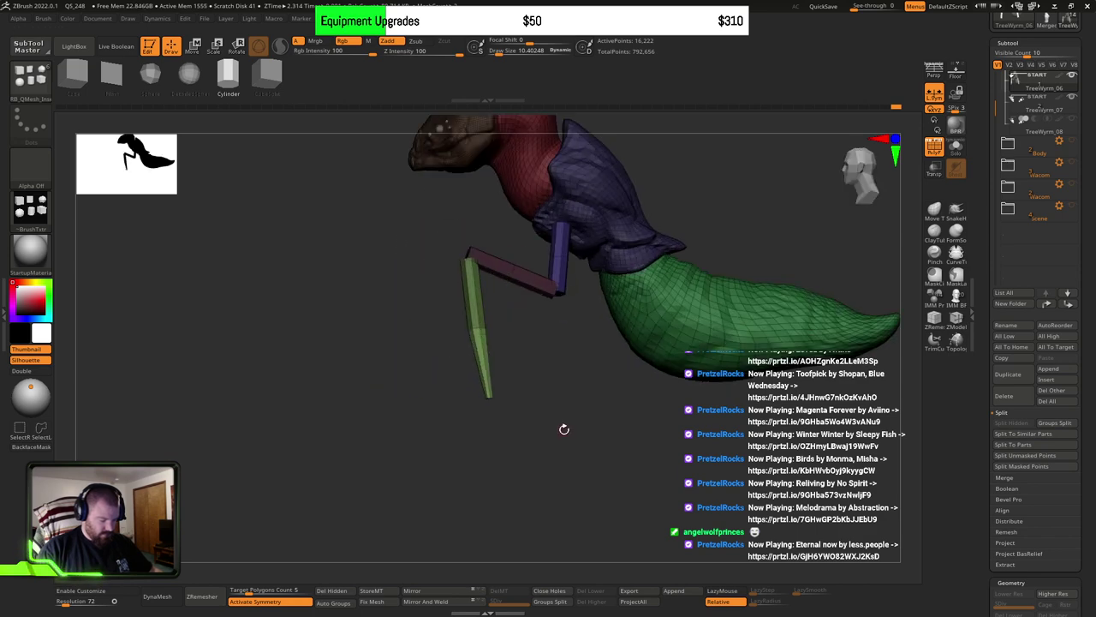
pyautogui.moveTo(530, 388)
pyautogui.mouseDown()
pyautogui.moveTo(524, 417)
pyautogui.moveTo(548, 433)
pyautogui.mouseUp()
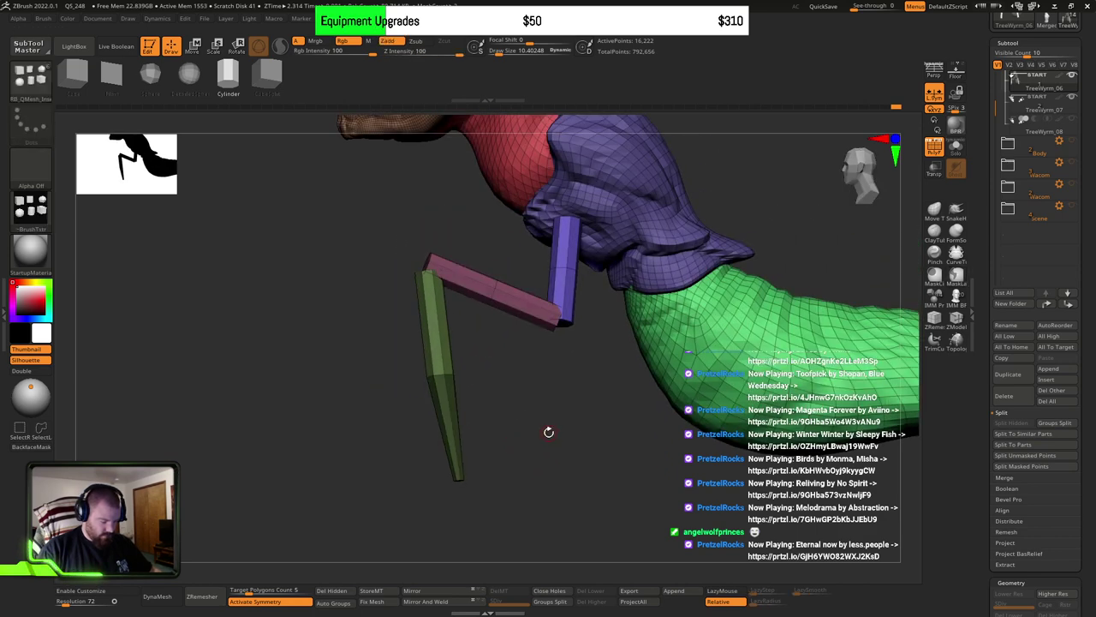
pyautogui.keyDown('ctrl'); pyautogui.keyDown('shift'); pyautogui.click(453, 387); pyautogui.keyUp('shift'); pyautogui.keyUp('ctrl')
pyautogui.keyDown('ctrl'); pyautogui.click(531, 409); pyautogui.keyUp('ctrl')
pyautogui.keyDown('ctrl'); pyautogui.keyDown('shift'); pyautogui.click(539, 420); pyautogui.keyUp('shift'); pyautogui.keyUp('ctrl')
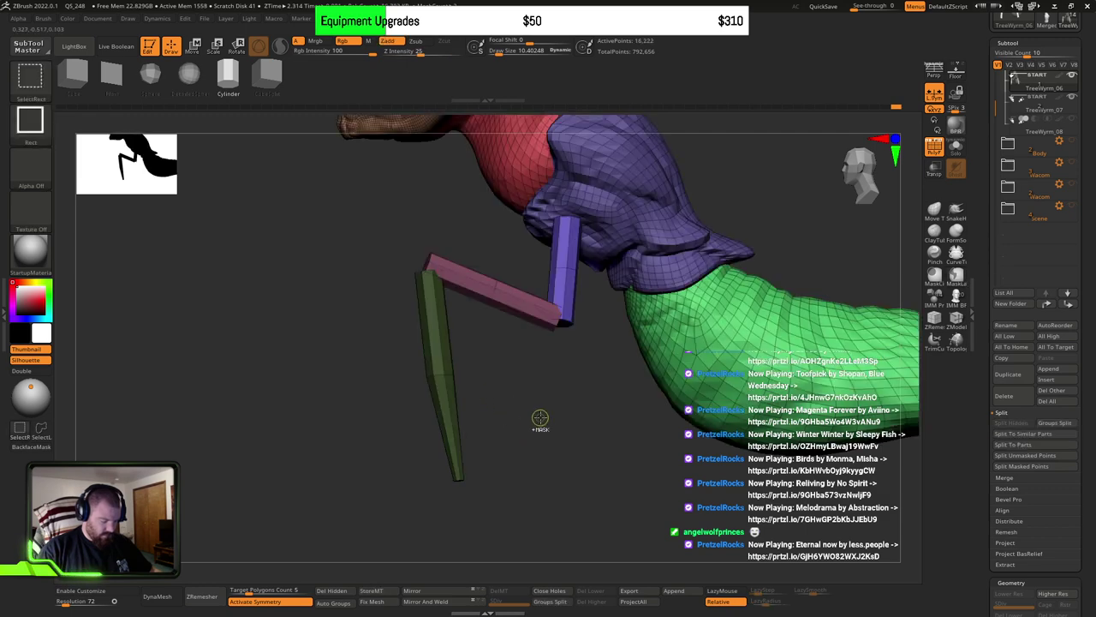
pyautogui.press('w')
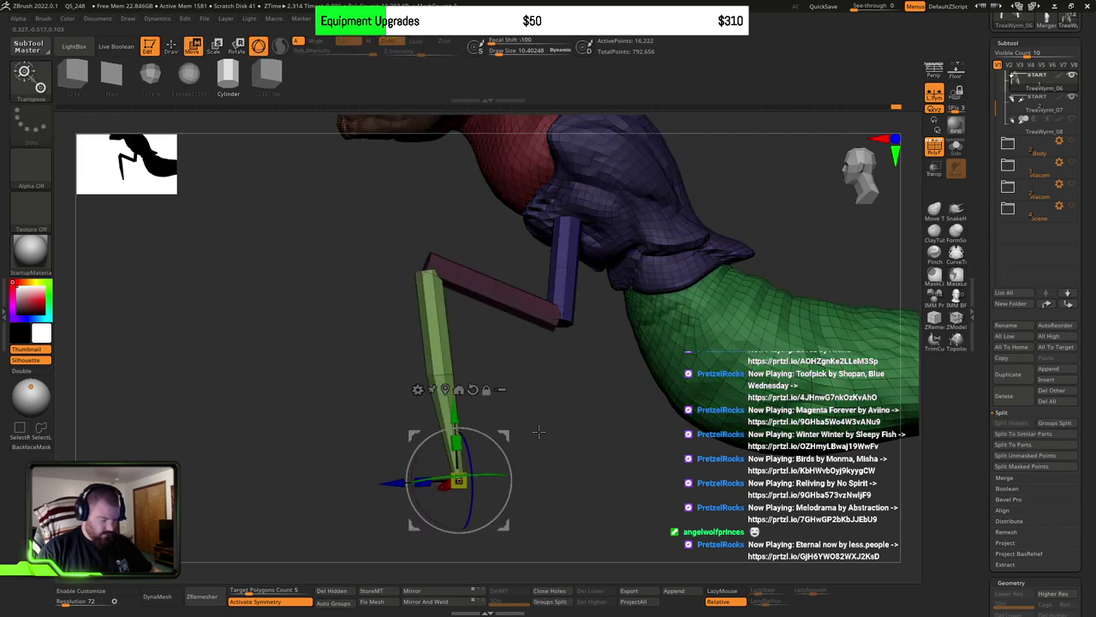
# Step: Place the pivot at the top of the third leg segments and shift them forward and sideways to line up with the second joint
pyautogui.moveTo(470, 415); pyautogui.dragTo(590, 416)
pyautogui.keyDown('alt'); pyautogui.moveTo(453, 413); pyautogui.dragTo(433, 206); pyautogui.keyUp('alt')
pyautogui.moveTo(643, 317); pyautogui.dragTo(454, 308)
pyautogui.moveTo(376, 275); pyautogui.dragTo(365, 276)
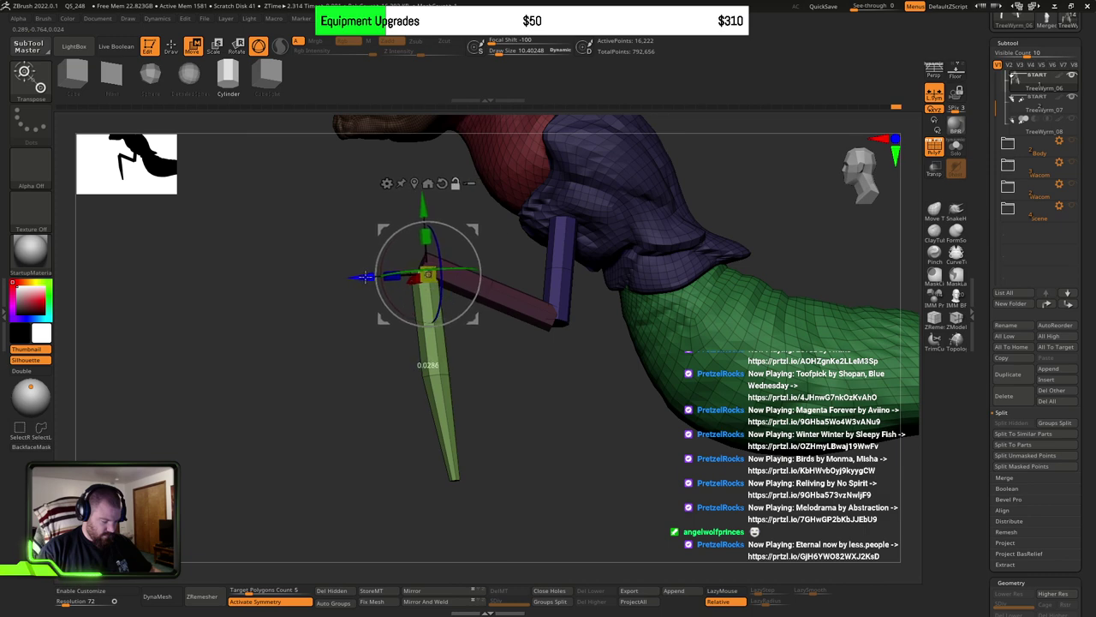
pyautogui.keyDown('shift'); pyautogui.moveTo(495, 387); pyautogui.dragTo(608, 386); pyautogui.keyUp('shift')
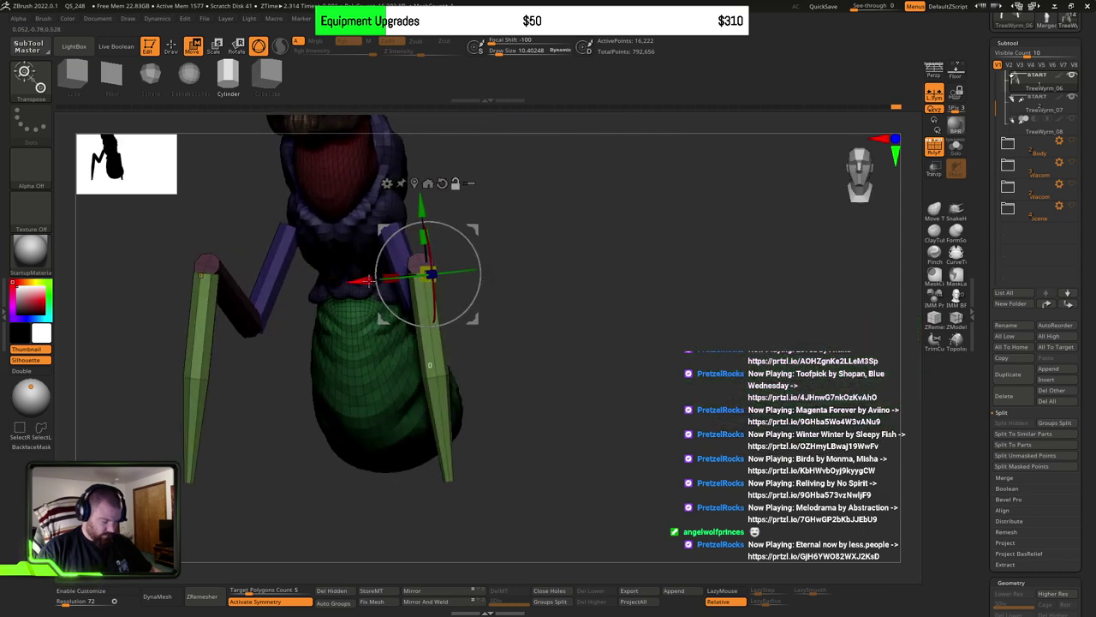
pyautogui.moveTo(368, 280); pyautogui.dragTo(362, 280)
pyautogui.moveTo(626, 348); pyautogui.dragTo(522, 339)
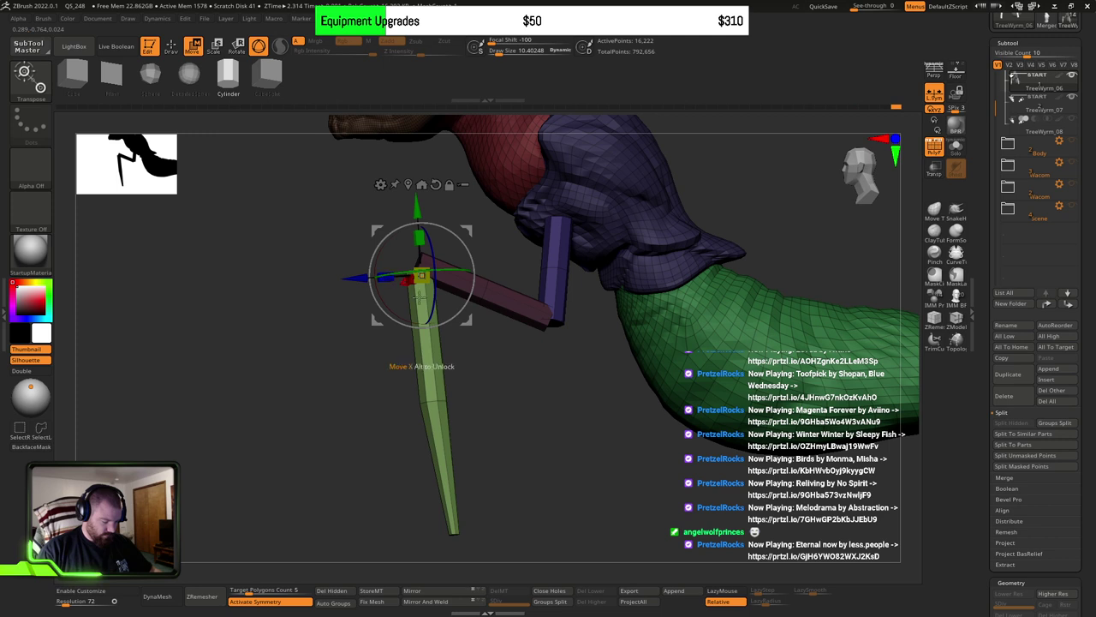
pyautogui.hotkey('ctrl', 'z')
pyautogui.keyDown('alt'); pyautogui.moveTo(565, 379); pyautogui.dragTo(565, 412); pyautogui.keyUp('alt')
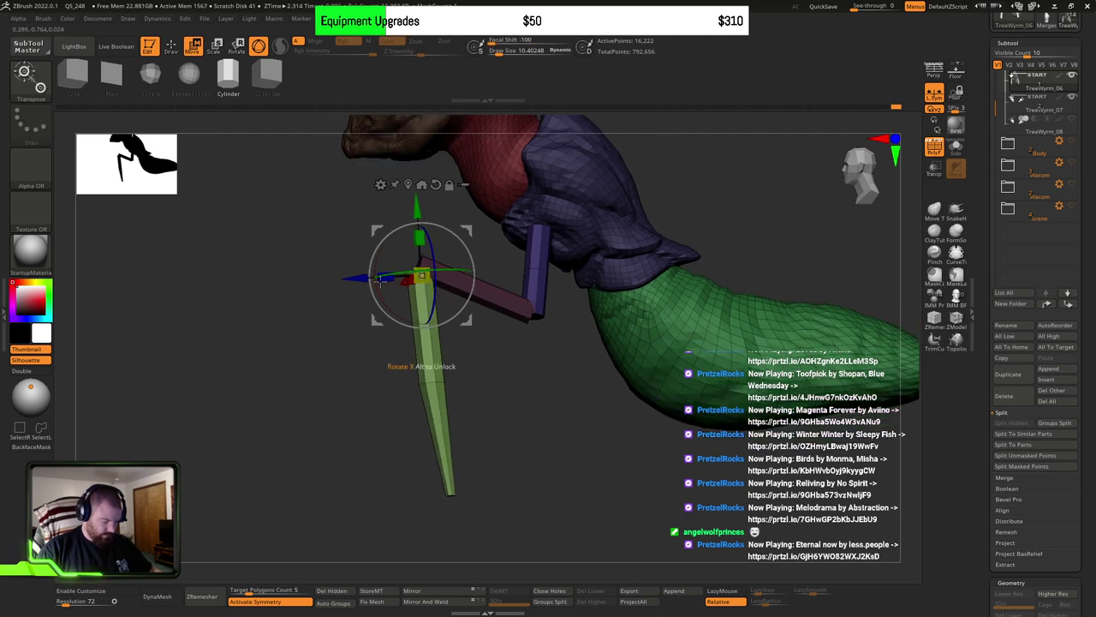
pyautogui.moveTo(417, 223); pyautogui.dragTo(415, 202)
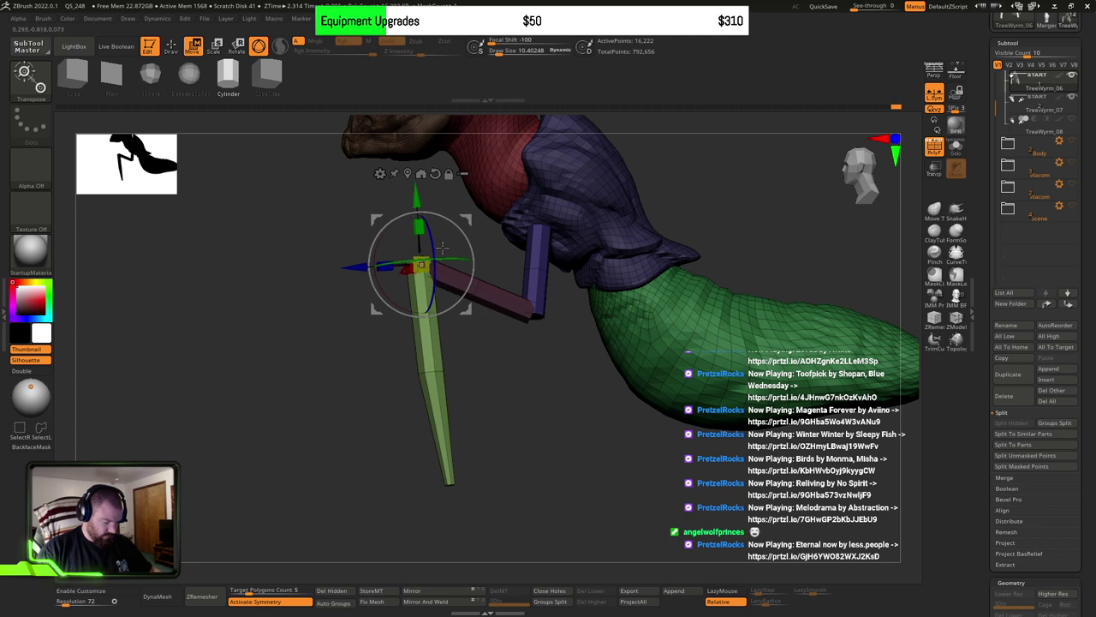
pyautogui.hotkey('ctrl', 'z')
# Step: Swing the third leg segments forward about the second joint so their tips reach out ahead of the body
pyautogui.moveTo(526, 368); pyautogui.dragTo(514, 364)
pyautogui.moveTo(449, 313); pyautogui.dragTo(517, 304)
pyautogui.moveTo(372, 282); pyautogui.dragTo(381, 278)
pyautogui.moveTo(548, 318)
pyautogui.keyDown('alt'); pyautogui.mouseDown()
pyautogui.moveTo(593, 346)
pyautogui.moveTo(583, 338)
pyautogui.moveTo(595, 328)
pyautogui.moveTo(553, 389)
pyautogui.moveTo(648, 393)
pyautogui.moveTo(568, 426)
pyautogui.moveTo(572, 412)
pyautogui.moveTo(641, 446)
pyautogui.moveTo(605, 478)
pyautogui.mouseUp(); pyautogui.keyUp('alt')
pyautogui.press('q')
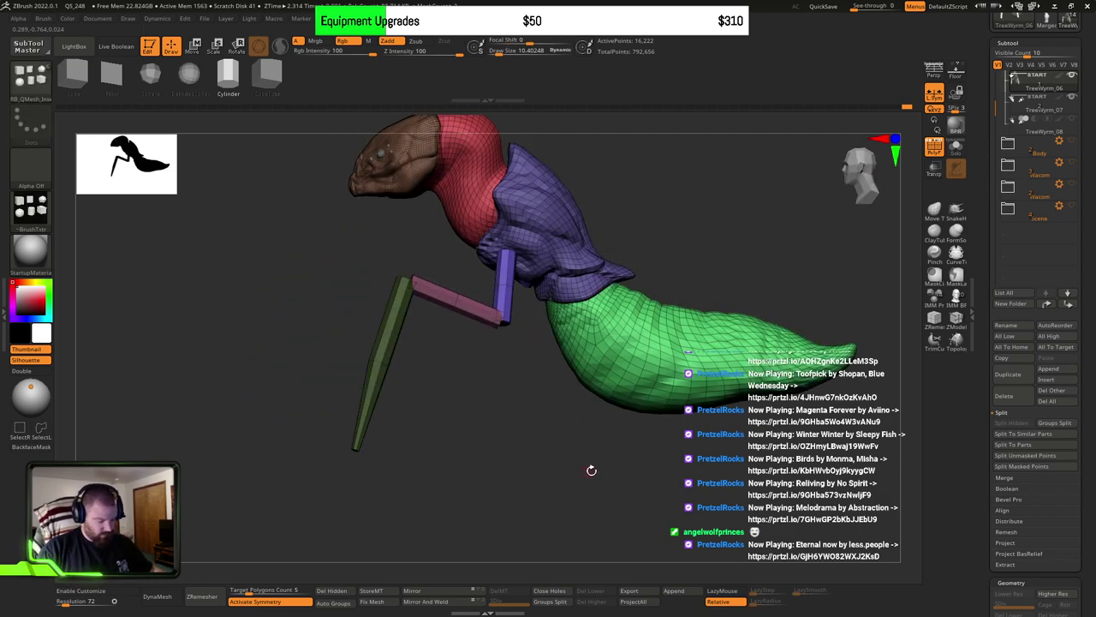
pyautogui.keyDown('ctrl'); pyautogui.keyDown('shift'); pyautogui.click(463, 318); pyautogui.keyUp('shift'); pyautogui.keyUp('ctrl')
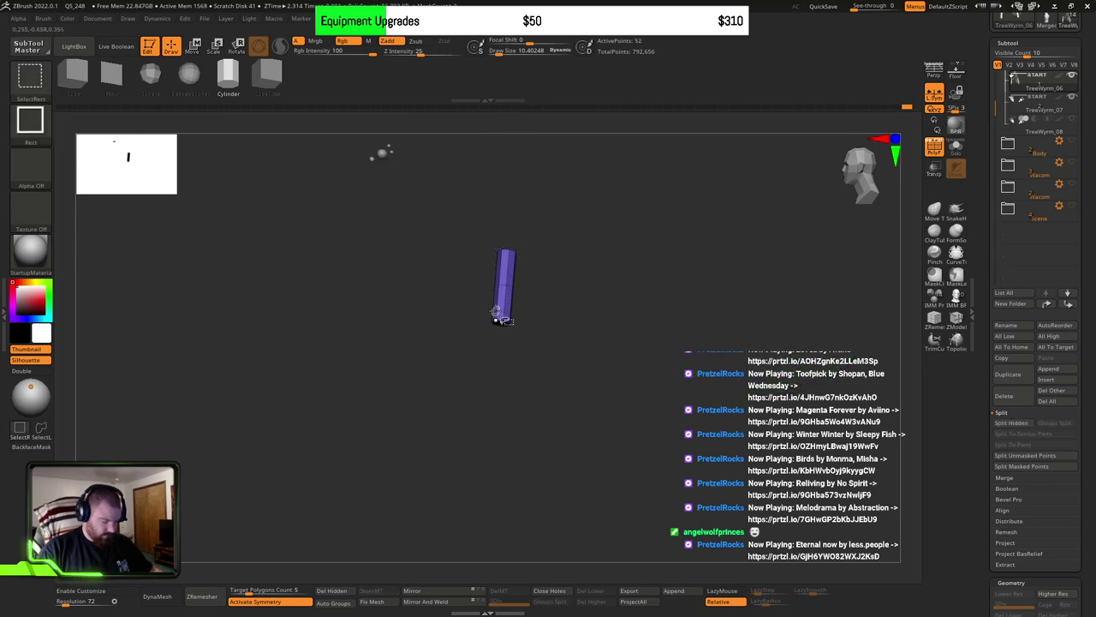
pyautogui.keyDown('ctrl'); pyautogui.keyDown('shift'); pyautogui.click(495, 311); pyautogui.keyUp('shift'); pyautogui.keyUp('ctrl')
pyautogui.keyDown('ctrl'); pyautogui.keyDown('shift'); pyautogui.click(453, 311); pyautogui.keyUp('shift'); pyautogui.keyUp('ctrl')
pyautogui.keyDown('ctrl'); pyautogui.keyDown('shift'); pyautogui.click(404, 316); pyautogui.keyUp('shift'); pyautogui.keyUp('ctrl')
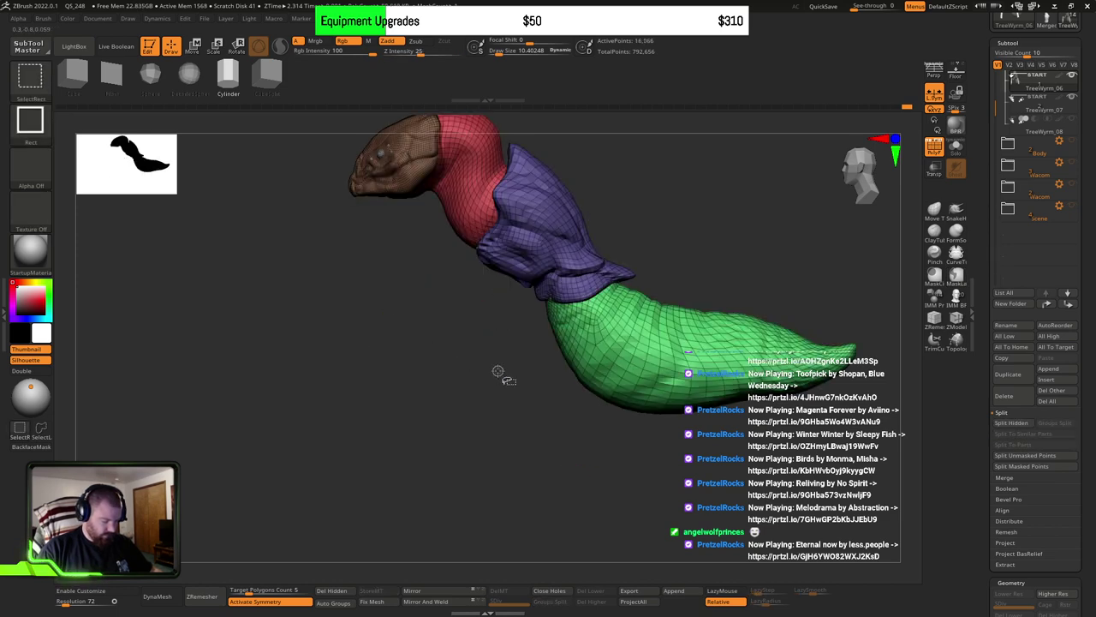
pyautogui.keyDown('ctrl'); pyautogui.keyDown('shift'); pyautogui.click(523, 445); pyautogui.keyUp('shift'); pyautogui.keyUp('ctrl')
pyautogui.press('w')
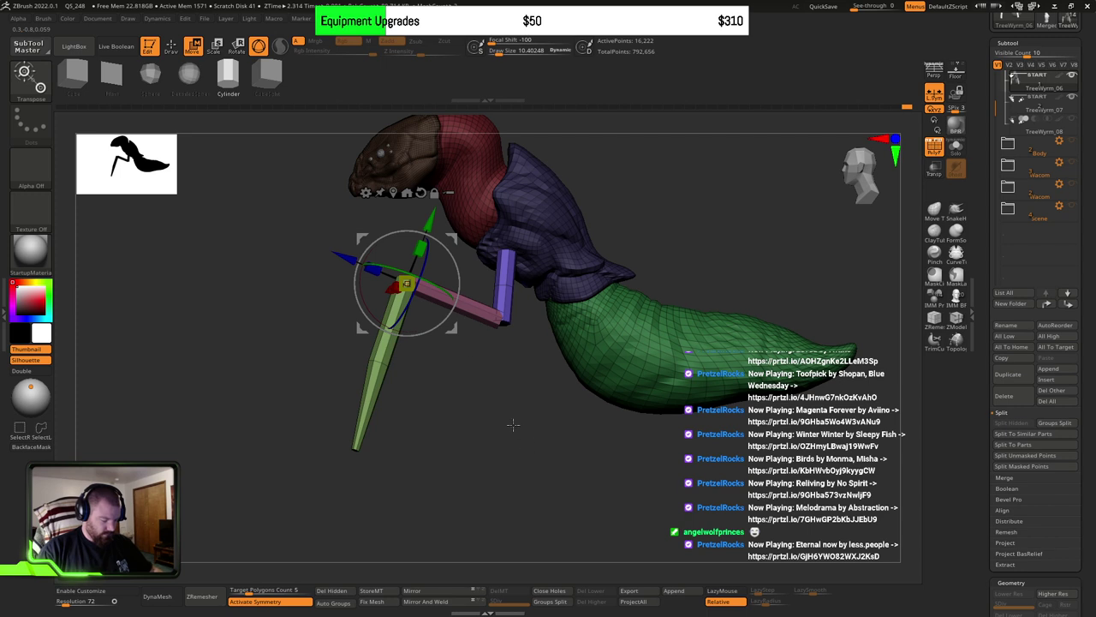
pyautogui.click(420, 192)
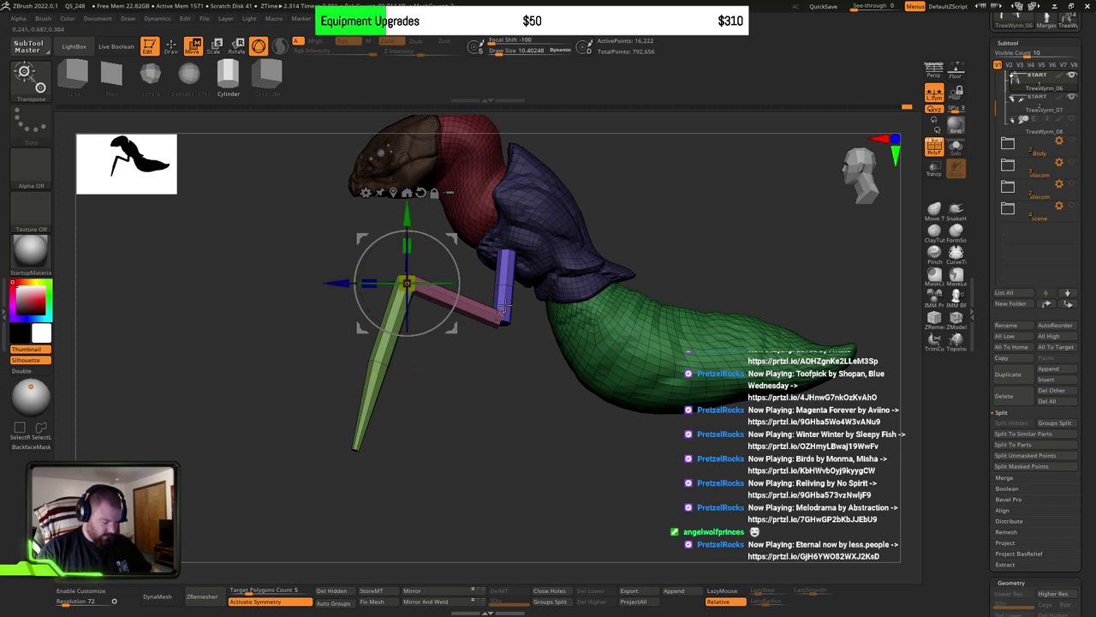
pyautogui.hotkey('ctrl', 'z')
pyautogui.keyDown('ctrl'); pyautogui.moveTo(490, 392); pyautogui.dragTo(551, 409); pyautogui.keyUp('ctrl')
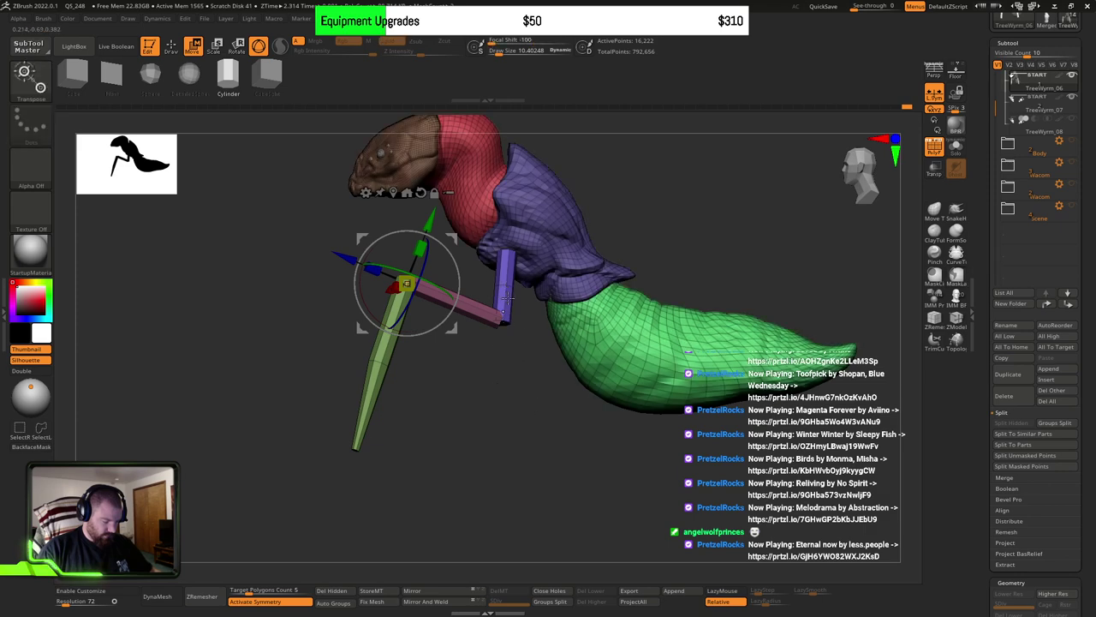
pyautogui.keyDown('ctrl'); pyautogui.click(505, 296); pyautogui.keyUp('ctrl')
pyautogui.hotkey('ctrl', 'z')
pyautogui.press('q')
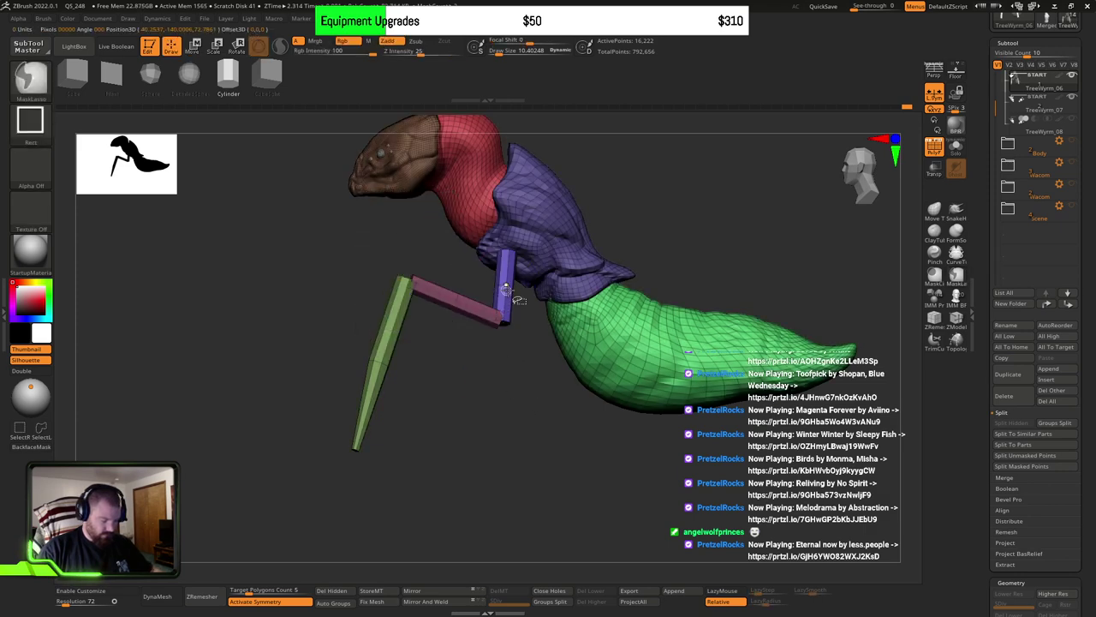
# Step: Isolate the upper leg segments, center the transform gizmo on them and align it with their long axis
pyautogui.keyDown('ctrl'); pyautogui.keyDown('shift'); pyautogui.click(508, 294); pyautogui.keyUp('shift'); pyautogui.keyUp('ctrl')
pyautogui.press('w')
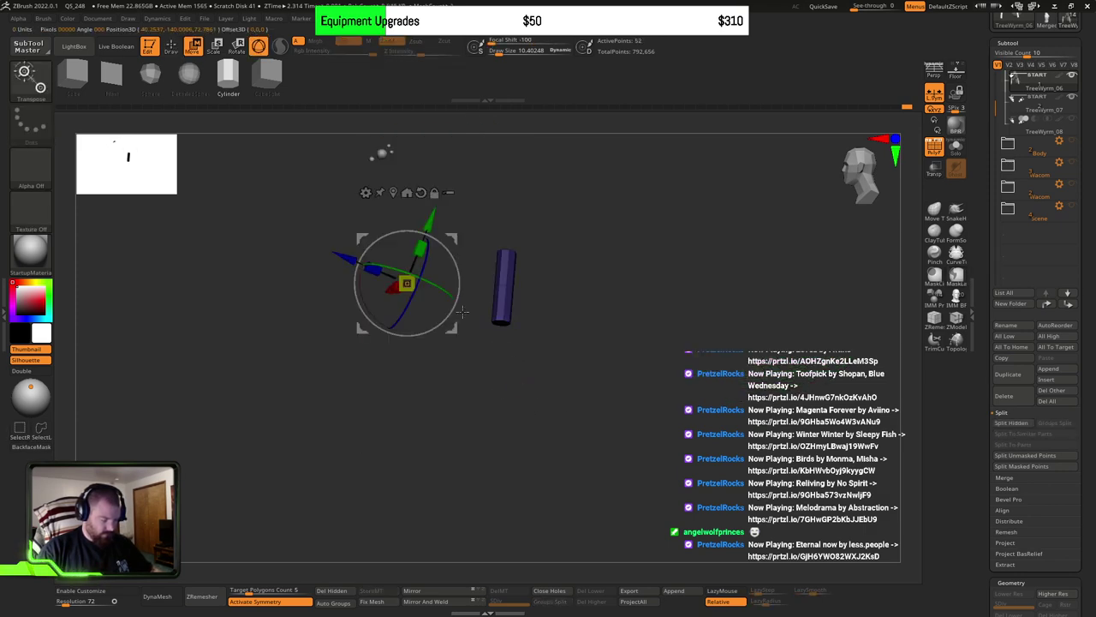
pyautogui.click(406, 191)
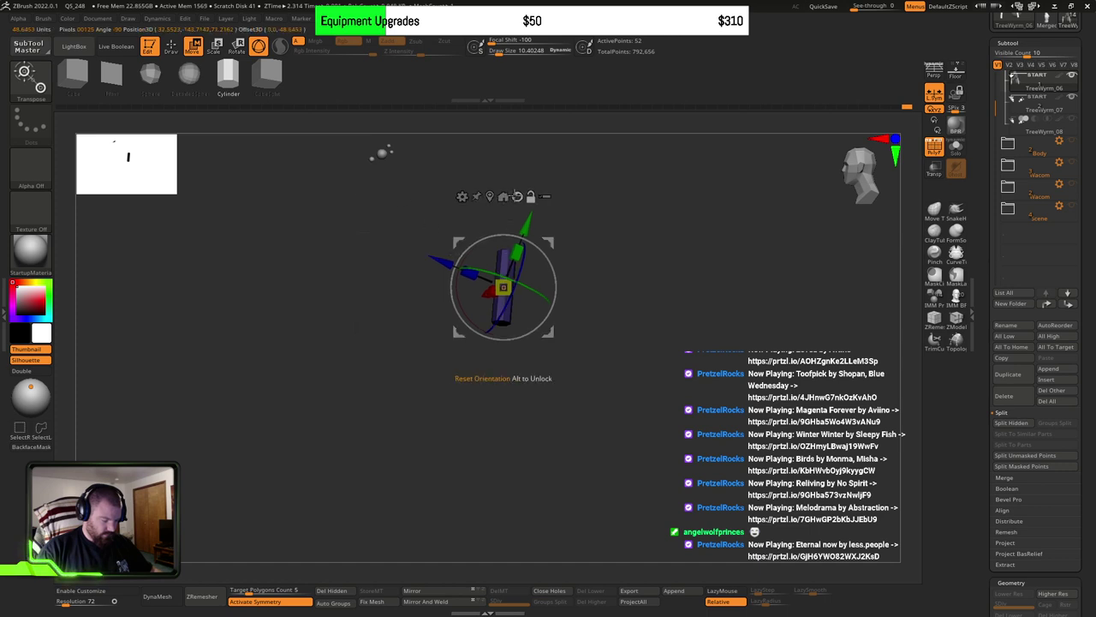
pyautogui.click(517, 196)
pyautogui.keyDown('shift'); pyautogui.moveTo(650, 306); pyautogui.dragTo(668, 391, button='right'); pyautogui.keyUp('shift')
pyautogui.moveTo(623, 345); pyautogui.dragTo(613, 332, button='right')
pyautogui.moveTo(613, 331); pyautogui.dragTo(631, 478)
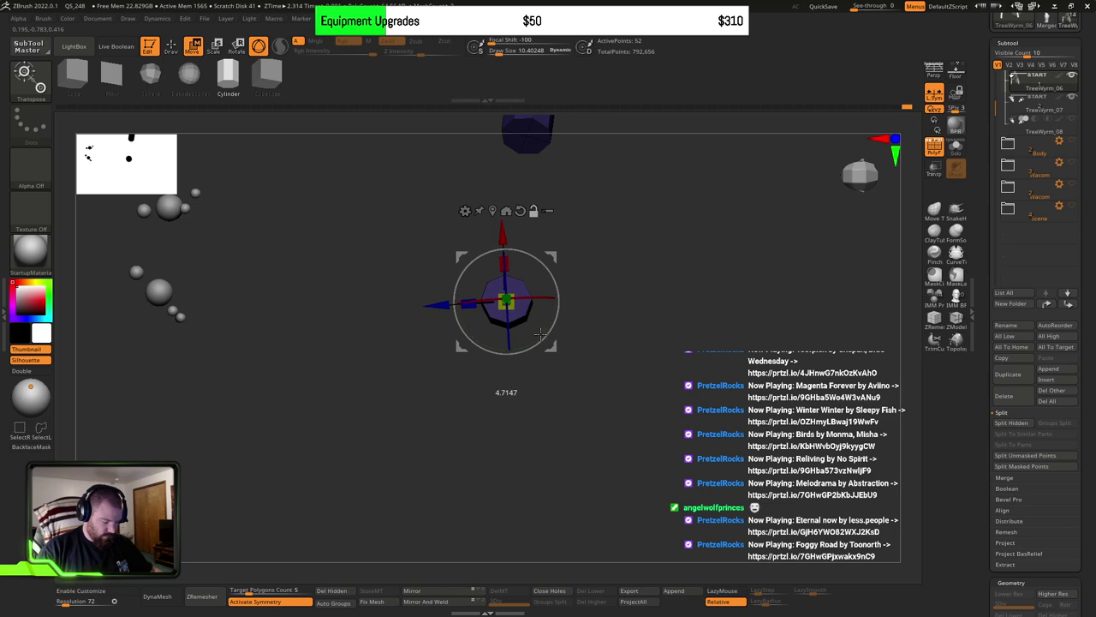
pyautogui.moveTo(720, 445); pyautogui.dragTo(671, 399)
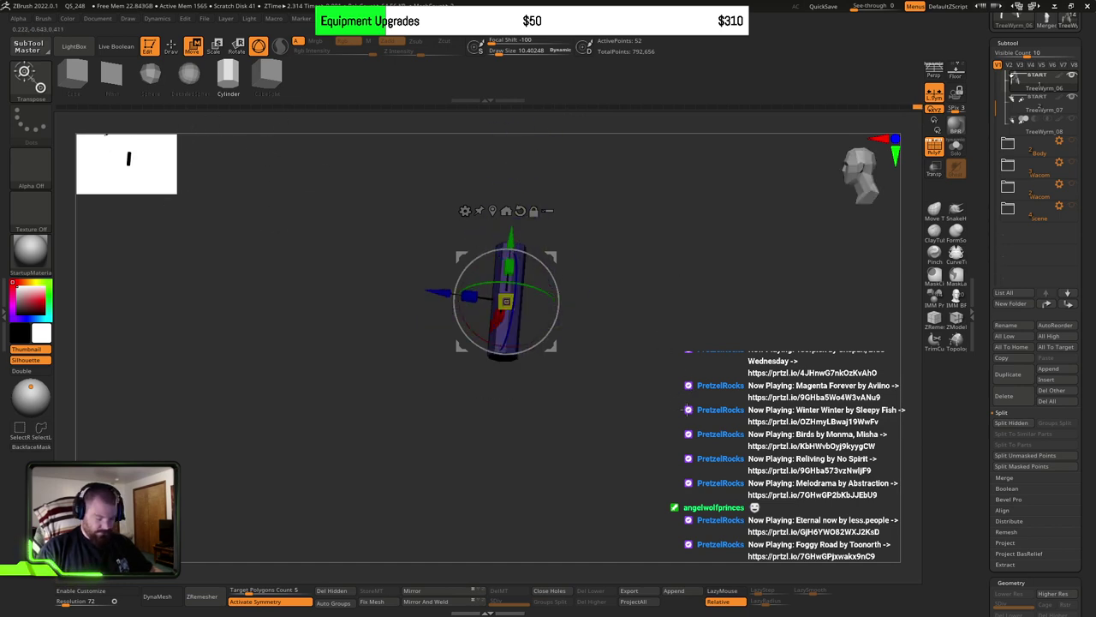
# Step: Show the whole model again and try moving the pivot to the top of the upper leg segments
pyautogui.keyDown('ctrl'); pyautogui.keyDown('shift'); pyautogui.click(589, 458); pyautogui.keyUp('shift'); pyautogui.keyUp('ctrl')
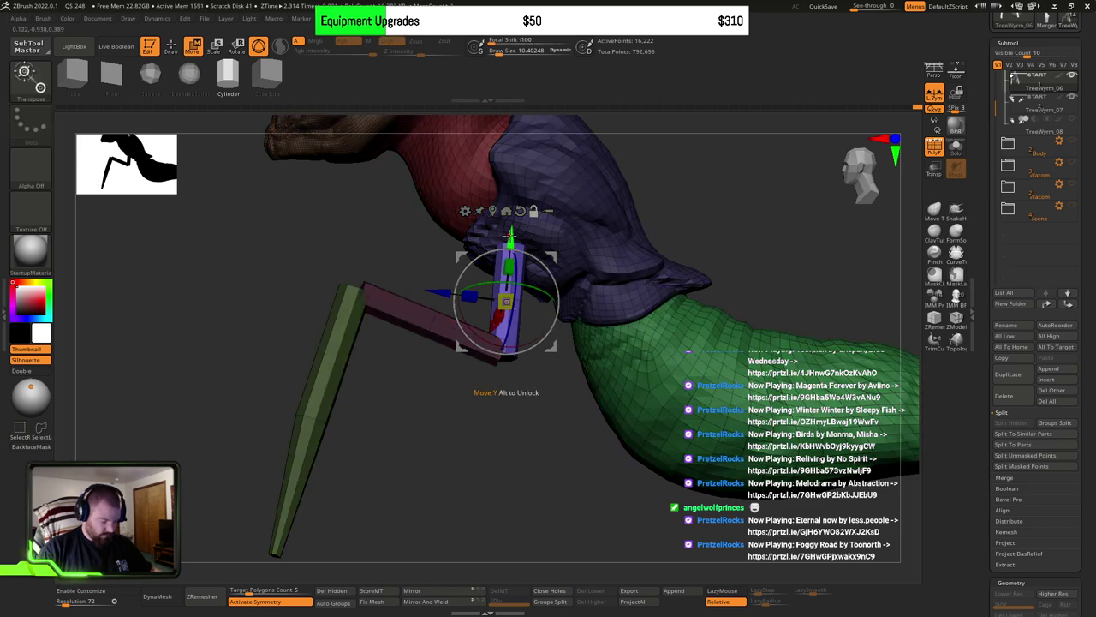
pyautogui.moveTo(509, 231); pyautogui.dragTo(526, 180)
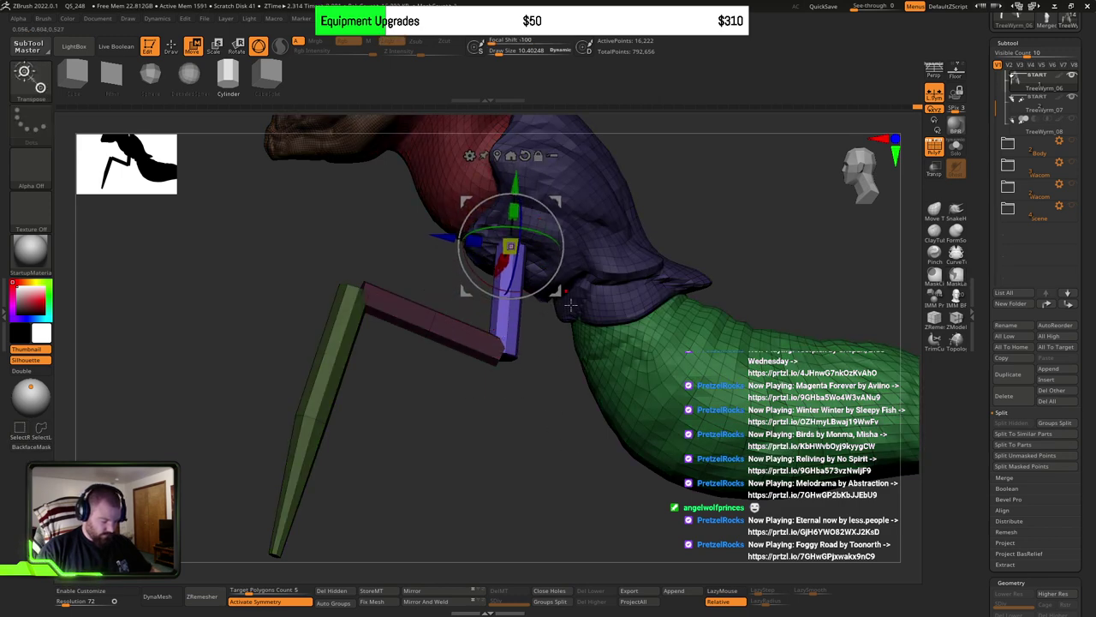
pyautogui.moveTo(557, 430); pyautogui.dragTo(536, 416)
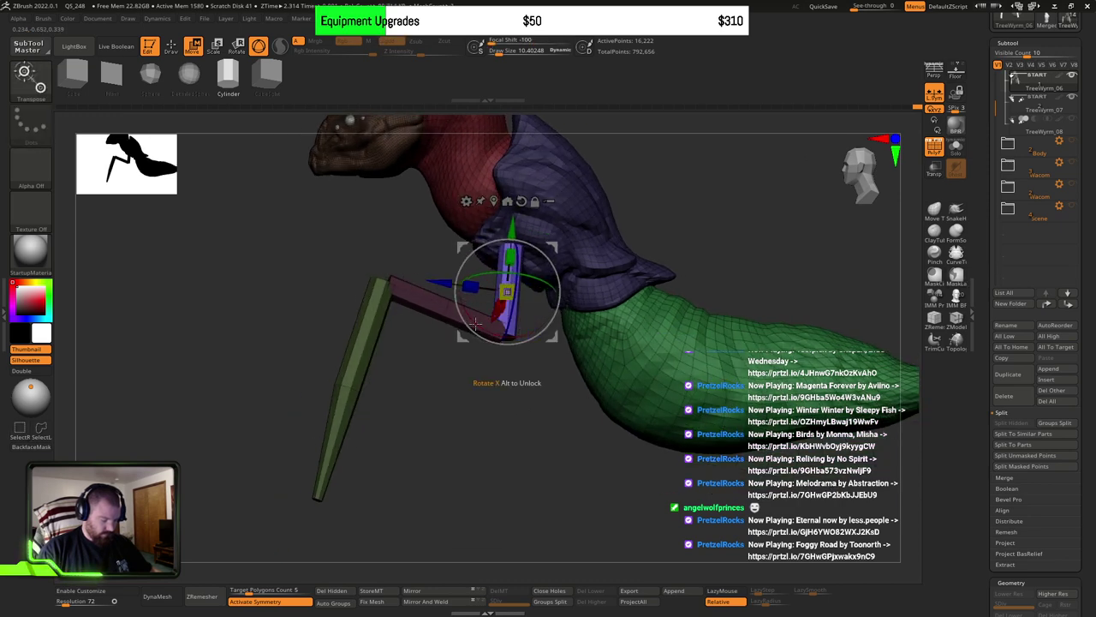
# Step: Hide the body so only the three jointed leg segments remain in view, and clear the mask on them
pyautogui.press('q')
pyautogui.keyDown('ctrl'); pyautogui.keyDown('shift'); pyautogui.click(415, 318); pyautogui.keyUp('shift'); pyautogui.keyUp('ctrl')
pyautogui.keyDown('ctrl'); pyautogui.keyDown('shift'); pyautogui.click(438, 330); pyautogui.keyUp('shift'); pyautogui.keyUp('ctrl')
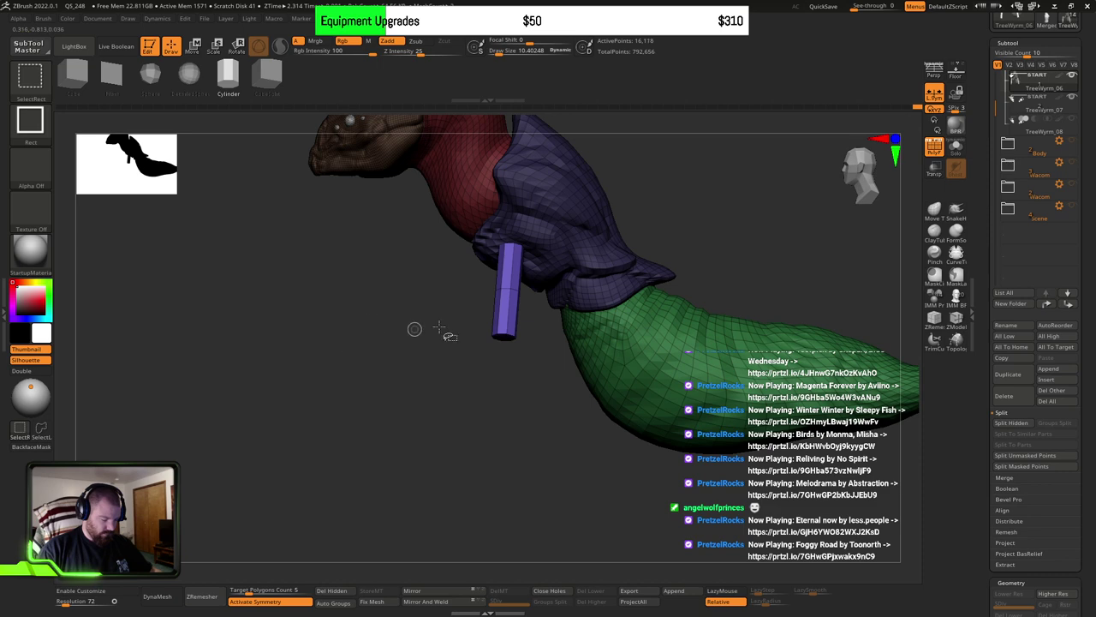
pyautogui.keyDown('ctrl'); pyautogui.keyDown('shift'); pyautogui.click(508, 310); pyautogui.keyUp('shift'); pyautogui.keyUp('ctrl')
pyautogui.keyDown('ctrl'); pyautogui.click(525, 430); pyautogui.keyUp('ctrl')
pyautogui.keyDown('ctrl'); pyautogui.keyDown('shift'); pyautogui.click(530, 427); pyautogui.keyUp('shift'); pyautogui.keyUp('ctrl')
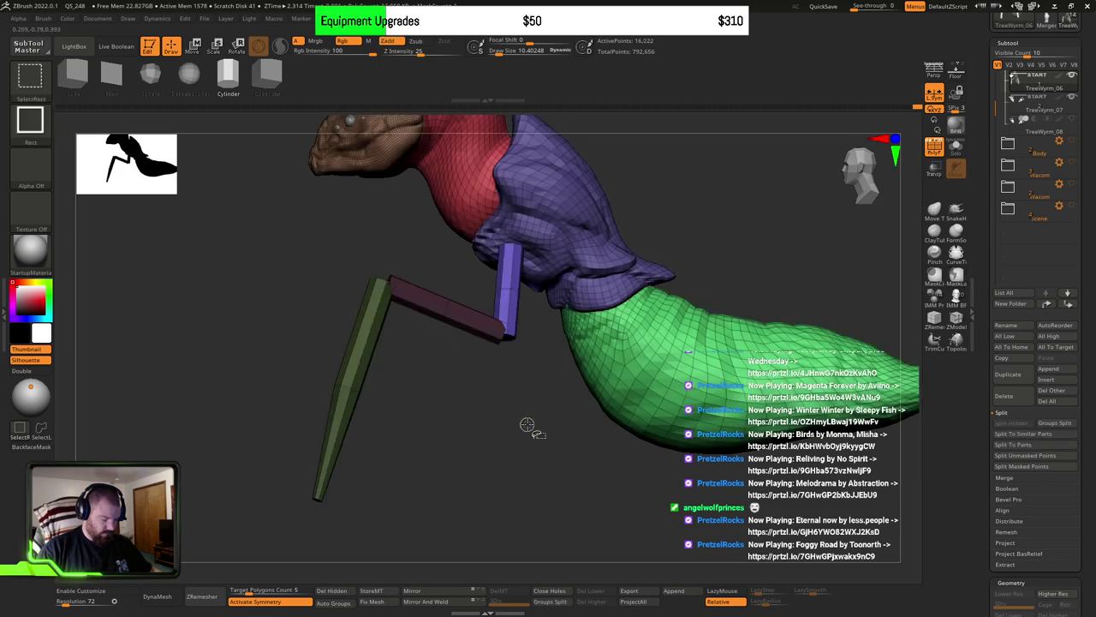
pyautogui.hotkey('ctrl', 'z')
pyautogui.keyDown('ctrl'); pyautogui.keyDown('shift'); pyautogui.moveTo(527, 426); pyautogui.dragTo(517, 440); pyautogui.keyUp('shift'); pyautogui.keyUp('ctrl')
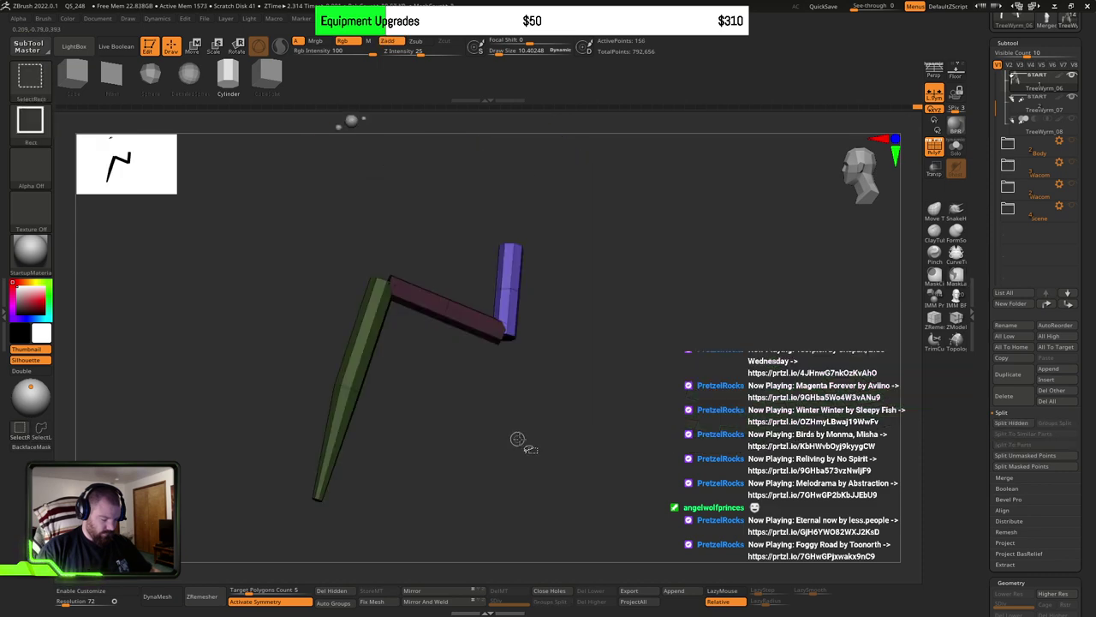
pyautogui.keyDown('ctrl'); pyautogui.click(524, 439); pyautogui.keyUp('ctrl')
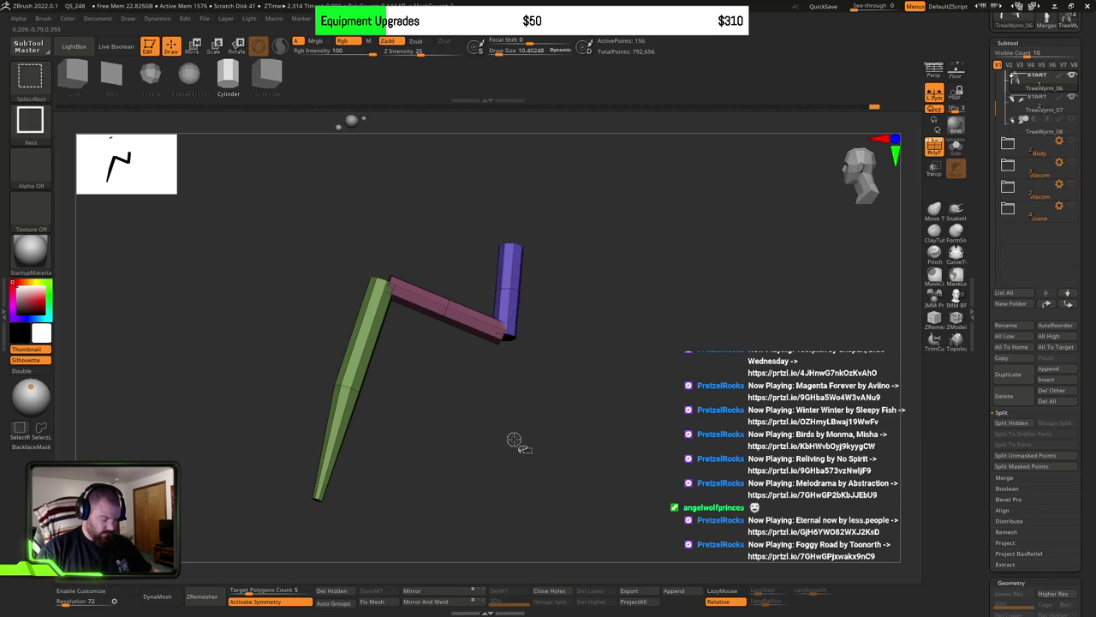
# Step: Show the whole model with everything except the jointed legs masked, and scale the legs up slightly from their upper segments
pyautogui.keyDown('ctrl'); pyautogui.keyDown('shift'); pyautogui.click(514, 439); pyautogui.keyUp('shift'); pyautogui.keyUp('ctrl')
pyautogui.keyDown('ctrl'); pyautogui.keyDown('shift'); pyautogui.click(514, 440); pyautogui.keyUp('shift'); pyautogui.keyUp('ctrl')
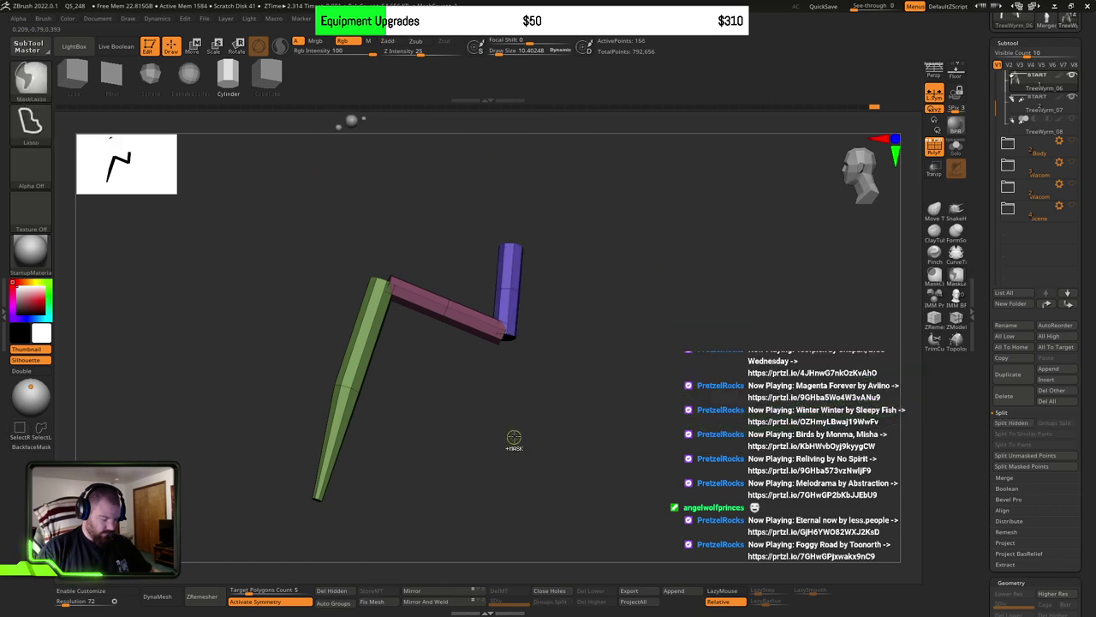
pyautogui.keyDown('ctrl'); pyautogui.keyDown('shift'); pyautogui.click(513, 438); pyautogui.keyUp('shift'); pyautogui.keyUp('ctrl')
pyautogui.keyDown('ctrl'); pyautogui.click(515, 436); pyautogui.keyUp('ctrl')
pyautogui.press('w')
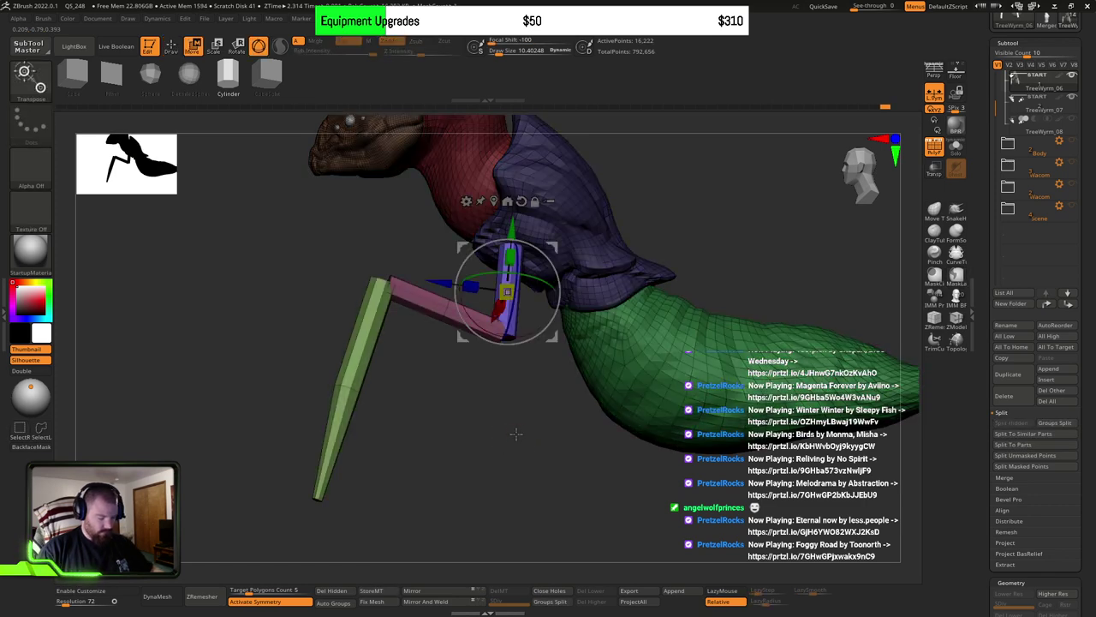
pyautogui.moveTo(503, 291); pyautogui.dragTo(468, 217)
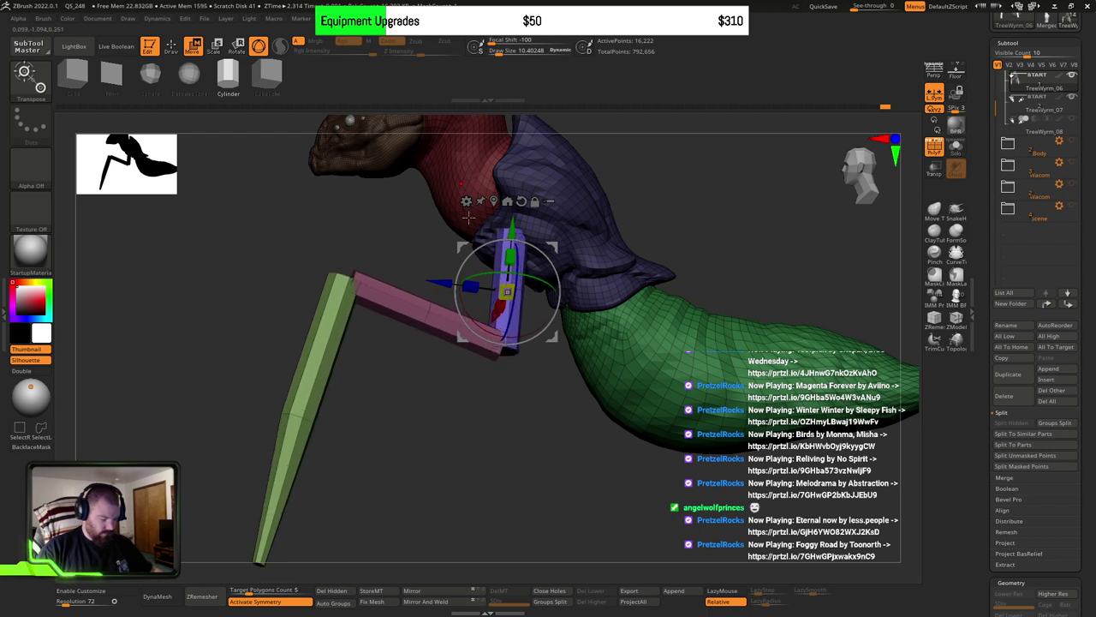
# Step: Move the pivot to the top of the upper leg segments and rotate the legs about 5 degrees in side view
pyautogui.keyDown('ctrl'); pyautogui.moveTo(540, 452); pyautogui.dragTo(494, 435, button='right'); pyautogui.keyUp('ctrl')
pyautogui.moveTo(515, 330); pyautogui.dragTo(514, 326)
pyautogui.keyDown('shift'); pyautogui.moveTo(483, 386); pyautogui.dragTo(535, 401); pyautogui.keyUp('shift')
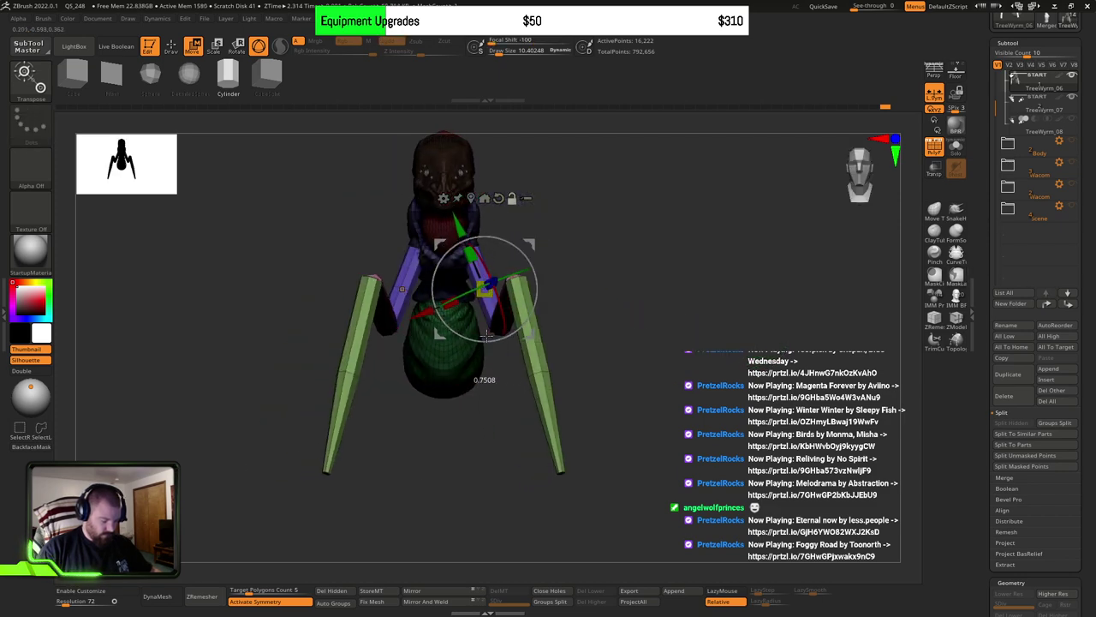
pyautogui.keyDown('alt'); pyautogui.moveTo(465, 224); pyautogui.dragTo(452, 183); pyautogui.keyUp('alt')
pyautogui.moveTo(478, 256); pyautogui.dragTo(489, 259)
pyautogui.keyDown('shift'); pyautogui.moveTo(489, 259); pyautogui.dragTo(515, 301, button='right'); pyautogui.keyUp('shift')
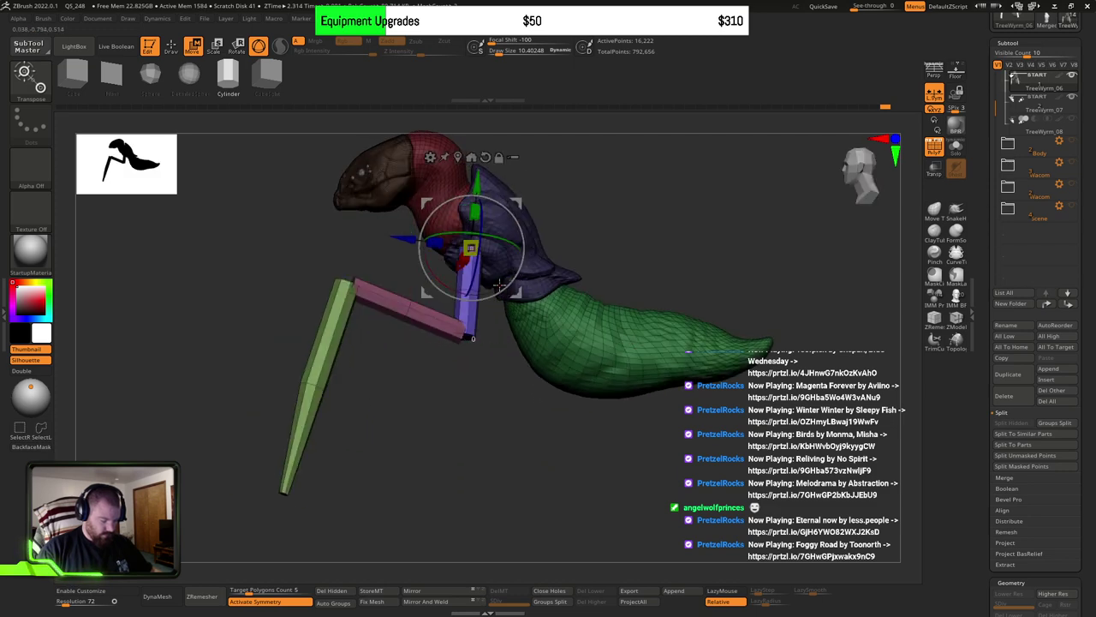
pyautogui.moveTo(498, 285); pyautogui.dragTo(506, 288)
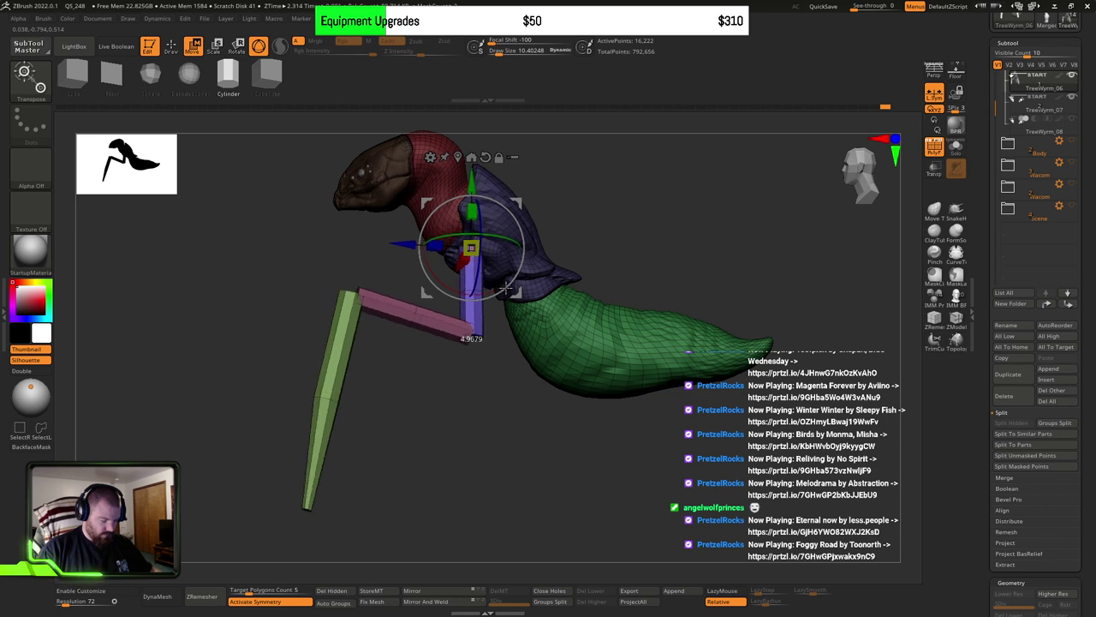
# Step: Duplicate the jointed legs and offset the copy backward and down along the chest from the original pair
pyautogui.keyDown('ctrl'); pyautogui.moveTo(505, 287); pyautogui.dragTo(594, 448, button='right'); pyautogui.keyUp('ctrl')
pyautogui.press('q')
pyautogui.moveTo(517, 393); pyautogui.dragTo(644, 379, button='right')
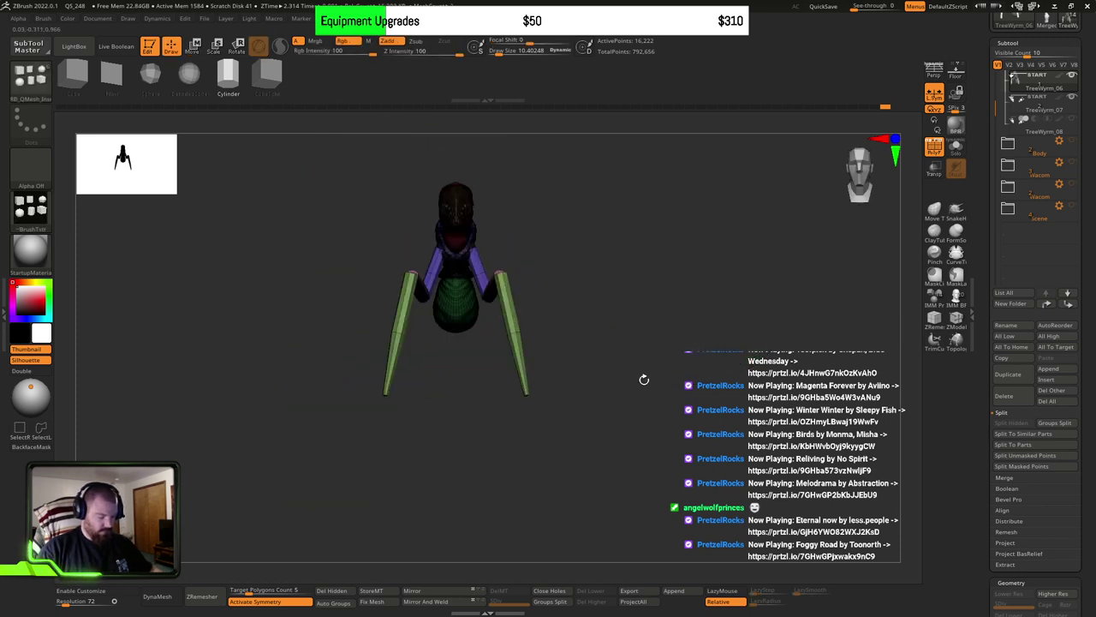
pyautogui.moveTo(644, 379)
pyautogui.mouseDown()
pyautogui.moveTo(627, 372)
pyautogui.moveTo(622, 398)
pyautogui.moveTo(646, 389)
pyautogui.moveTo(563, 422)
pyautogui.moveTo(540, 416)
pyautogui.moveTo(604, 435)
pyautogui.moveTo(572, 438)
pyautogui.moveTo(669, 428)
pyautogui.moveTo(681, 401)
pyautogui.mouseUp()
pyautogui.press('w')
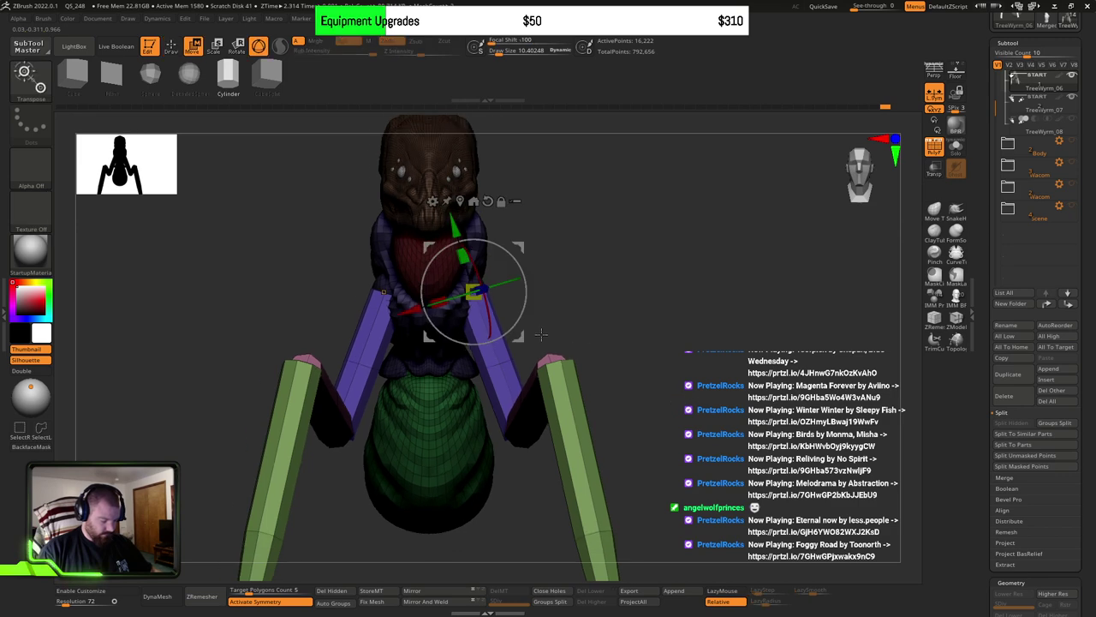
pyautogui.keyDown('alt'); pyautogui.moveTo(522, 336); pyautogui.dragTo(634, 370); pyautogui.keyUp('alt')
pyautogui.hotkey('ctrl', 'z')
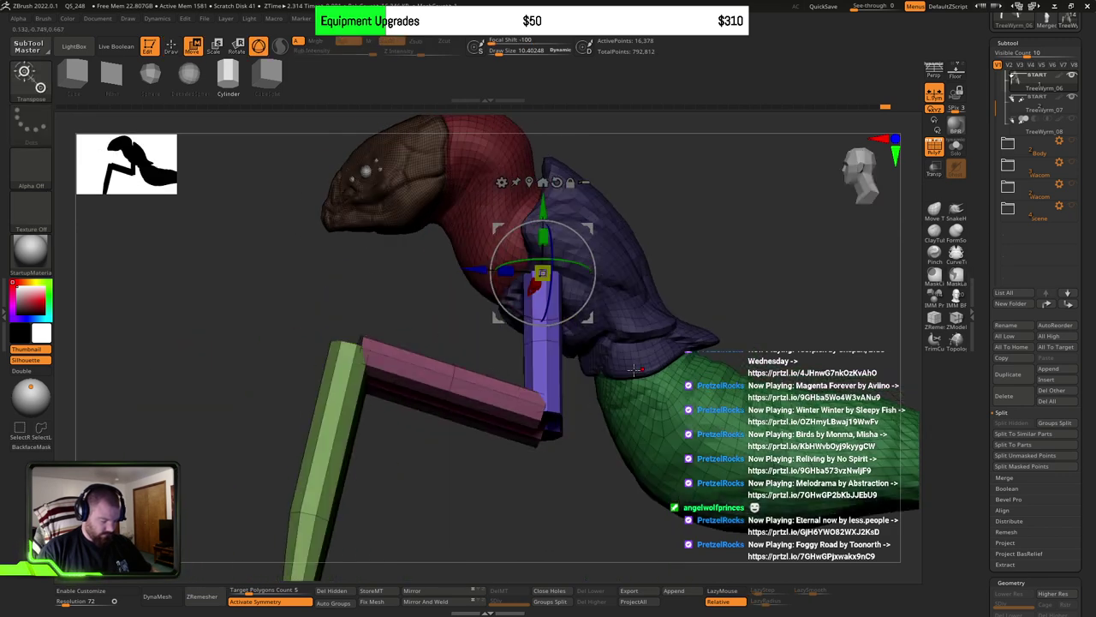
pyautogui.keyDown('ctrl'); pyautogui.moveTo(542, 272); pyautogui.dragTo(588, 332); pyautogui.keyUp('ctrl')
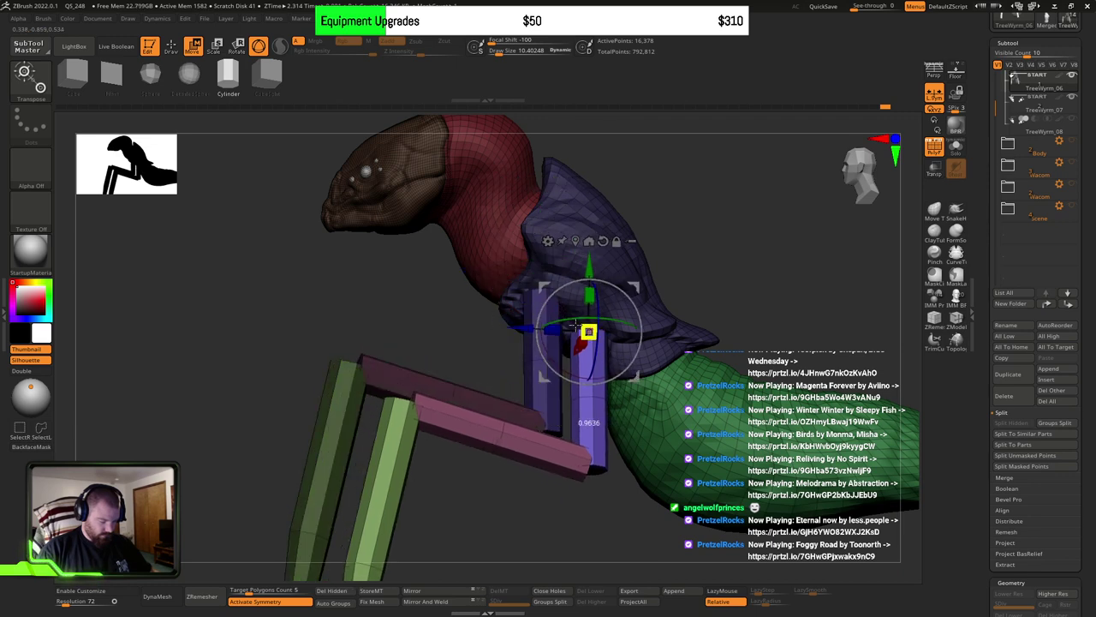
# Step: Scale the duplicated legs down so they form a smaller second pair under the chest
pyautogui.moveTo(485, 265); pyautogui.dragTo(380, 239)
pyautogui.keyDown('alt'); pyautogui.moveTo(781, 323); pyautogui.dragTo(416, 250); pyautogui.keyUp('alt')
pyautogui.keyDown('alt'); pyautogui.moveTo(694, 279); pyautogui.dragTo(476, 342); pyautogui.keyUp('alt')
pyautogui.moveTo(826, 336); pyautogui.dragTo(764, 339)
pyautogui.keyDown('ctrl'); pyautogui.moveTo(586, 336); pyautogui.dragTo(599, 333, button='right'); pyautogui.keyUp('ctrl')
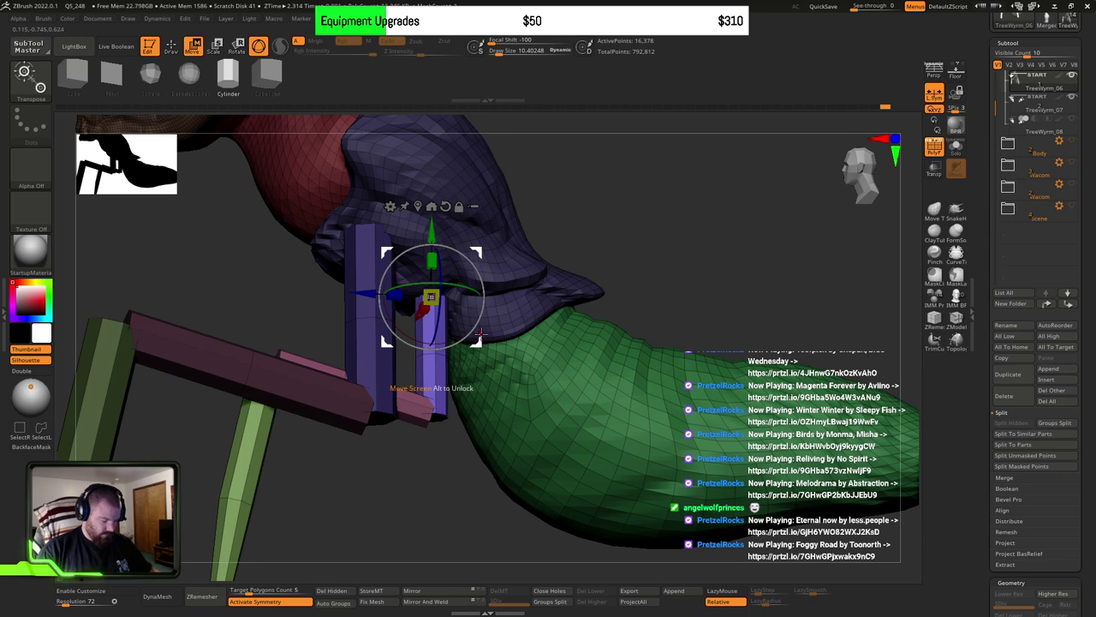
pyautogui.moveTo(685, 313)
pyautogui.keyDown('ctrl'); pyautogui.mouseDown(button='right')
pyautogui.moveTo(675, 311)
pyautogui.moveTo(679, 321)
pyautogui.mouseUp(button='right'); pyautogui.keyUp('ctrl')
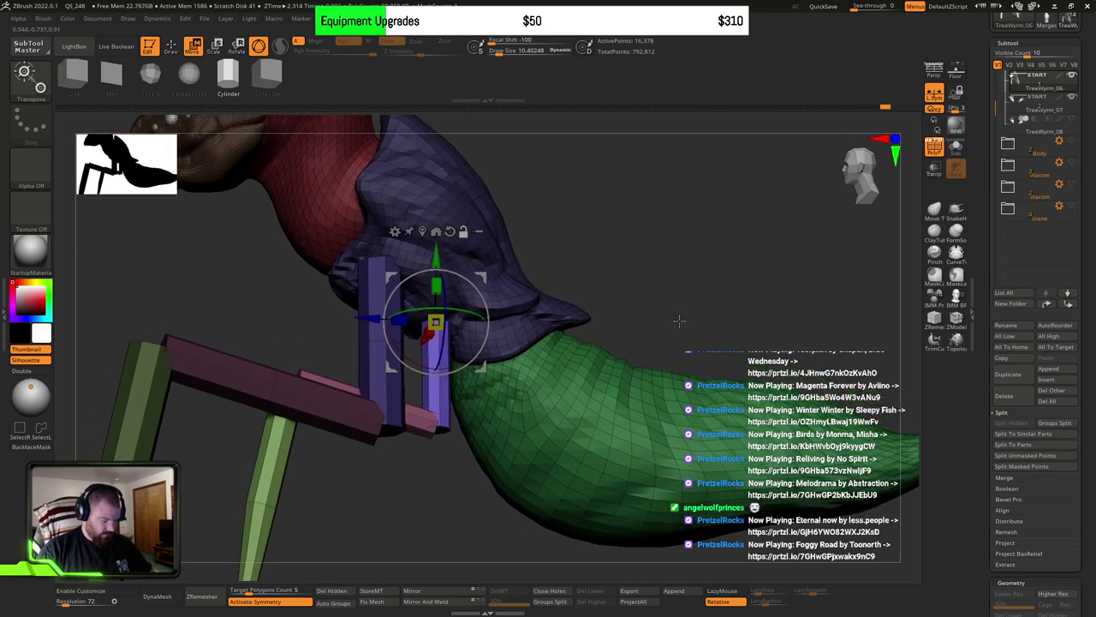
# Step: Move the smaller legs up and forward against the chest behind the first pair, and turn them more upright in front view
pyautogui.moveTo(483, 368); pyautogui.dragTo(455, 341)
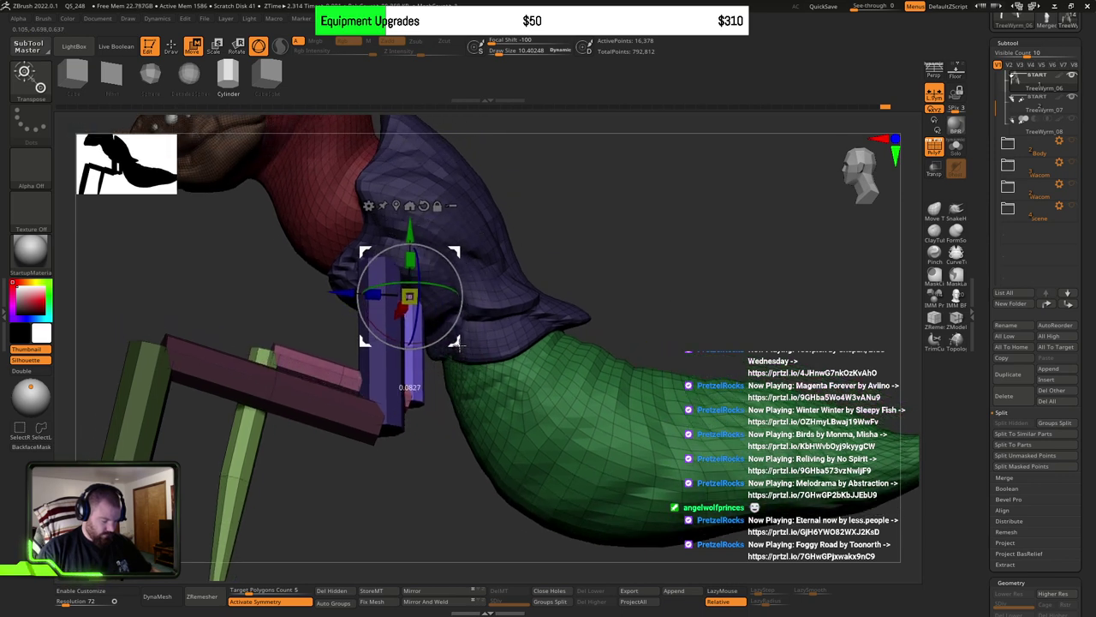
pyautogui.moveTo(548, 286); pyautogui.dragTo(548, 325, button='right')
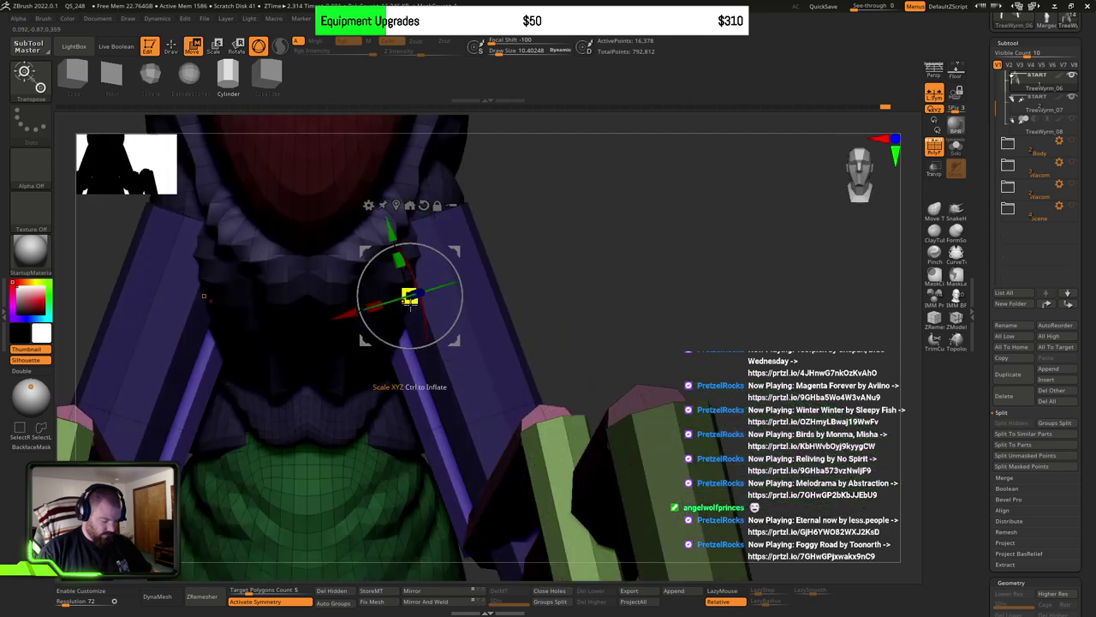
pyautogui.moveTo(410, 302); pyautogui.dragTo(453, 270)
pyautogui.keyDown('ctrl'); pyautogui.moveTo(634, 376); pyautogui.dragTo(679, 344, button='right'); pyautogui.keyUp('ctrl')
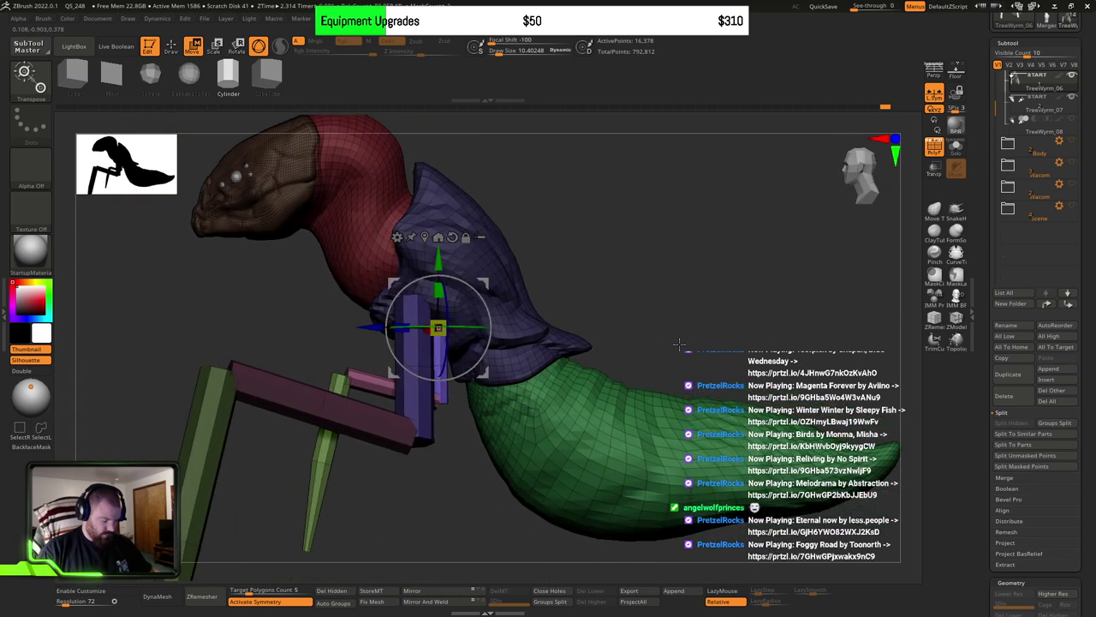
pyautogui.keyDown('shift'); pyautogui.moveTo(633, 287); pyautogui.dragTo(674, 289, button='right'); pyautogui.keyUp('shift')
pyautogui.keyDown('alt'); pyautogui.moveTo(647, 339); pyautogui.dragTo(632, 310, button='right'); pyautogui.keyUp('alt')
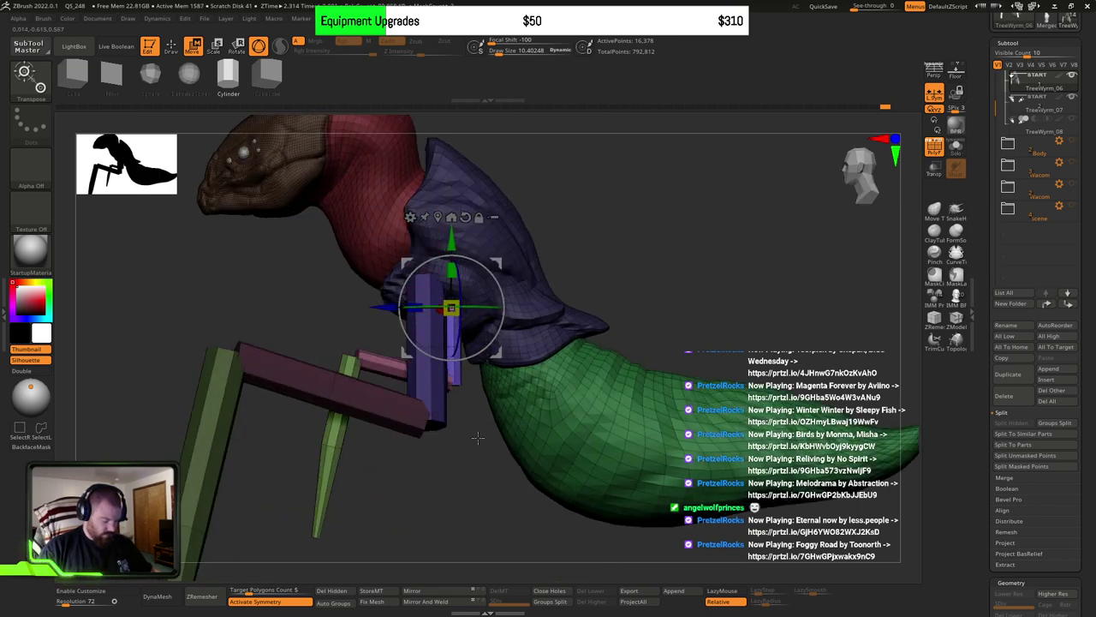
pyautogui.keyDown('shift'); pyautogui.moveTo(466, 437); pyautogui.dragTo(604, 350, button='right'); pyautogui.keyUp('shift')
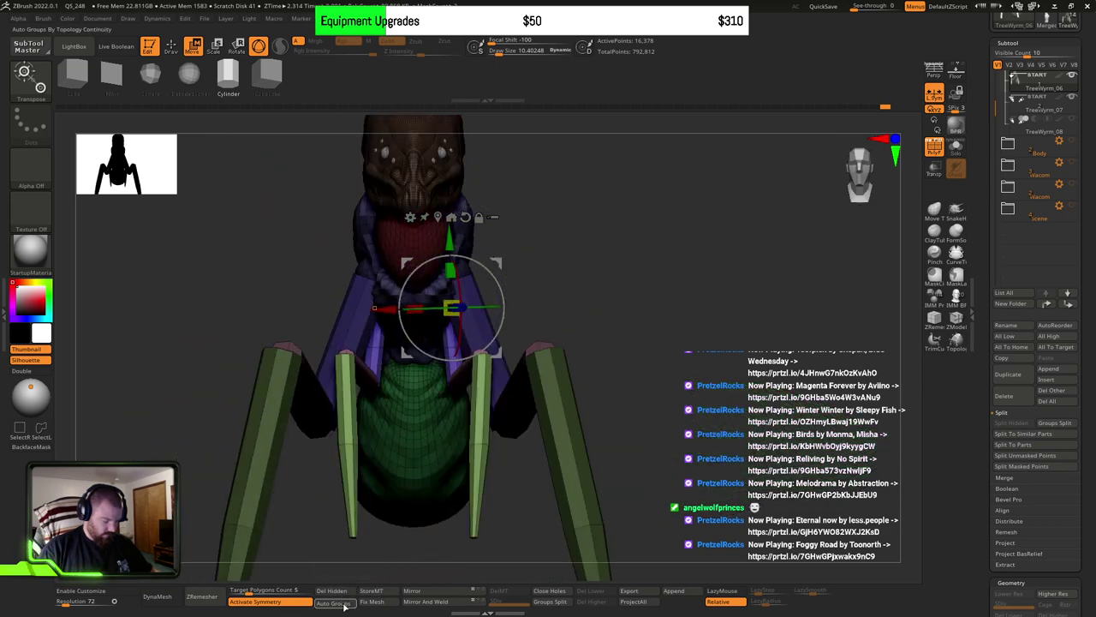
# Step: Invert the mask and regenerate the polygroups by topology continuity with Auto Groups
pyautogui.click(384, 601)
pyautogui.moveTo(724, 392); pyautogui.dragTo(556, 400, button='right')
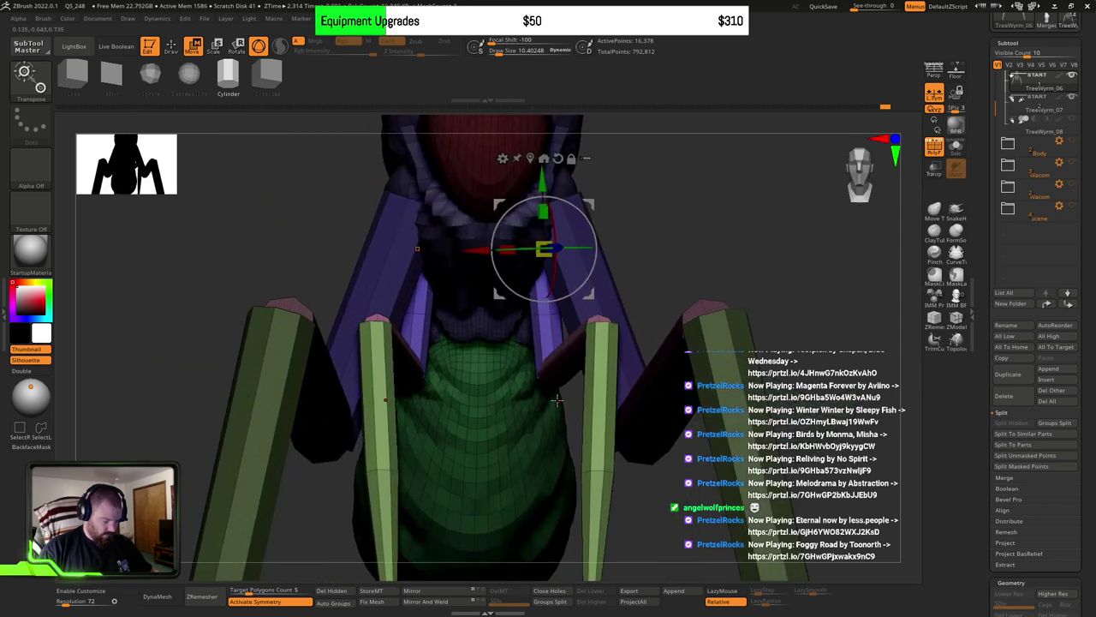
pyautogui.keyDown('ctrl'); pyautogui.click(804, 310); pyautogui.keyUp('ctrl')
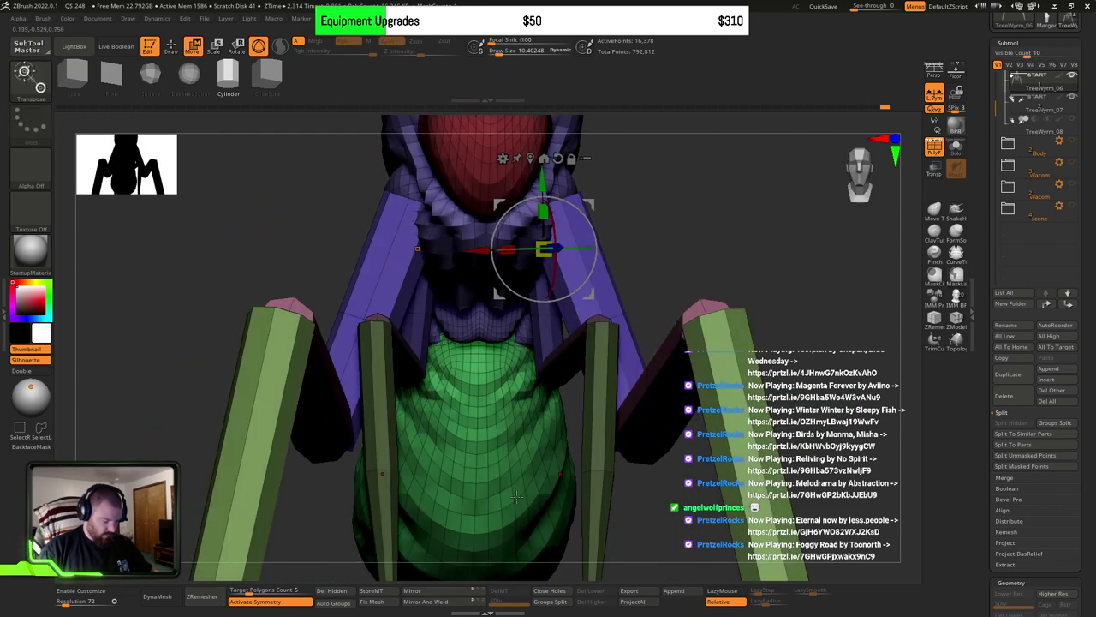
pyautogui.click(333, 603)
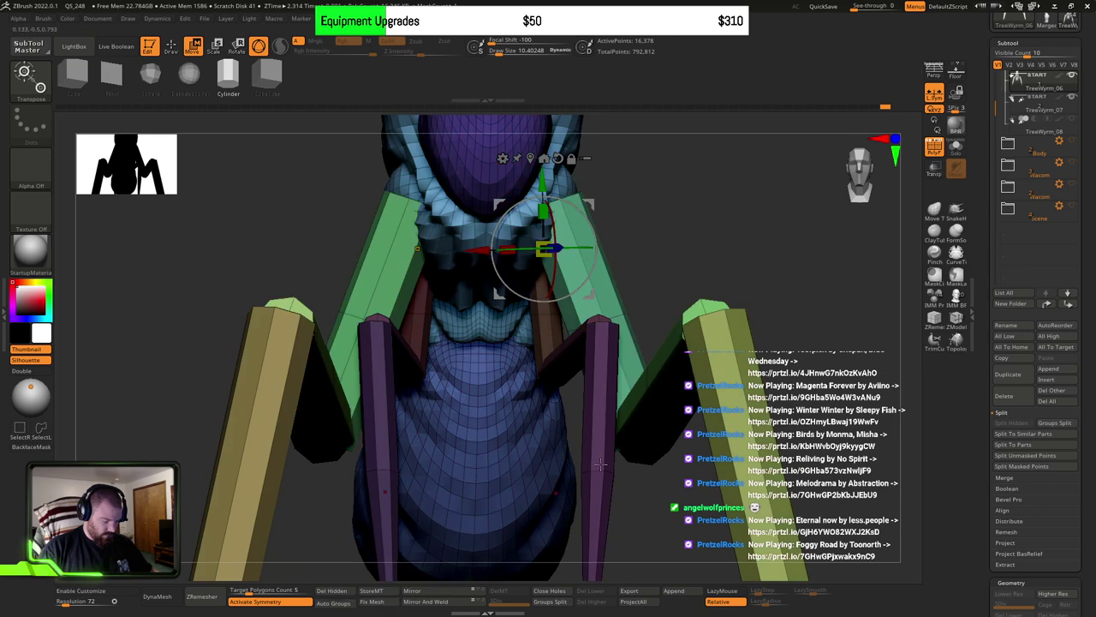
pyautogui.moveTo(601, 463); pyautogui.dragTo(739, 394, button='right')
pyautogui.keyDown('ctrl'); pyautogui.click(625, 412); pyautogui.keyUp('ctrl')
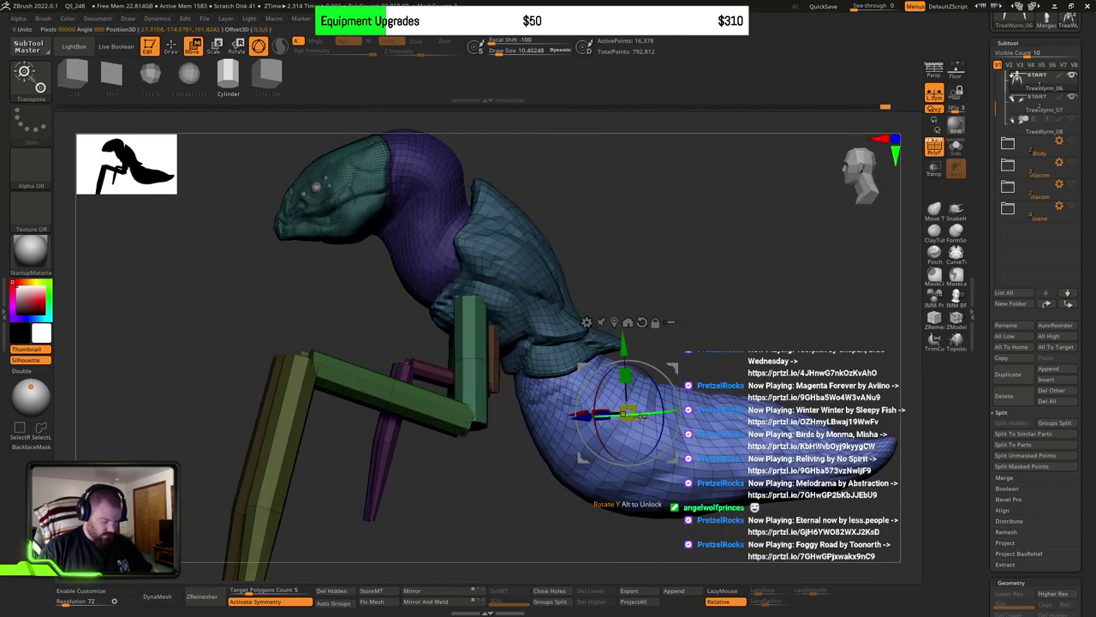
pyautogui.hotkey('ctrl', 'z')
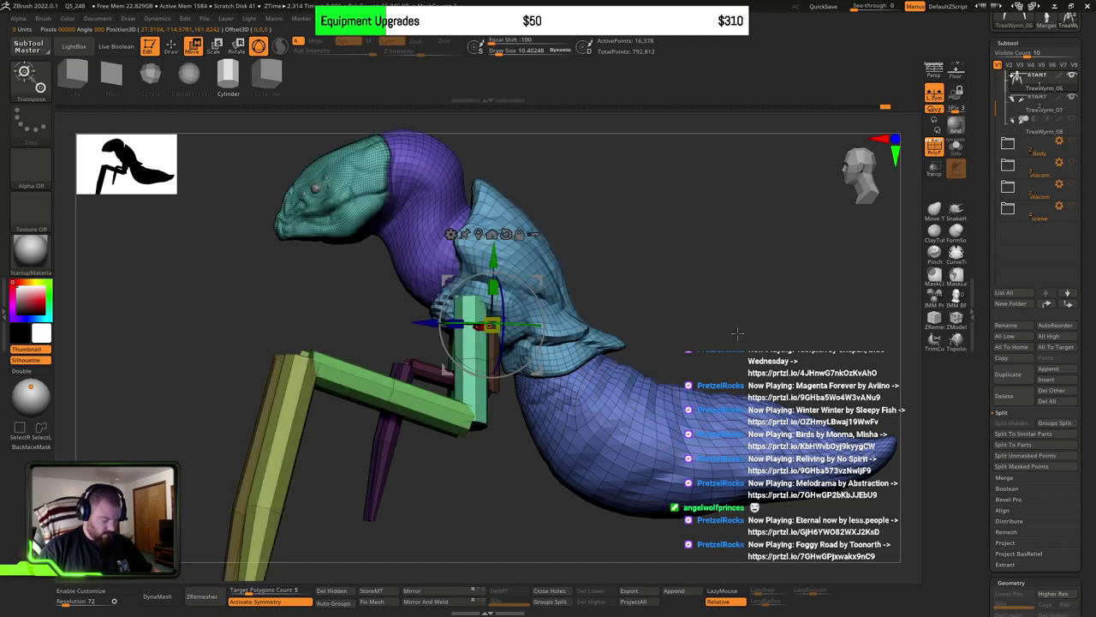
# Step: Isolate the abdomen polygroup to check it, and show the whole model again
pyautogui.press('q')
pyautogui.keyDown('ctrl'); pyautogui.keyDown('shift'); pyautogui.click(644, 423); pyautogui.keyUp('shift'); pyautogui.keyUp('ctrl')
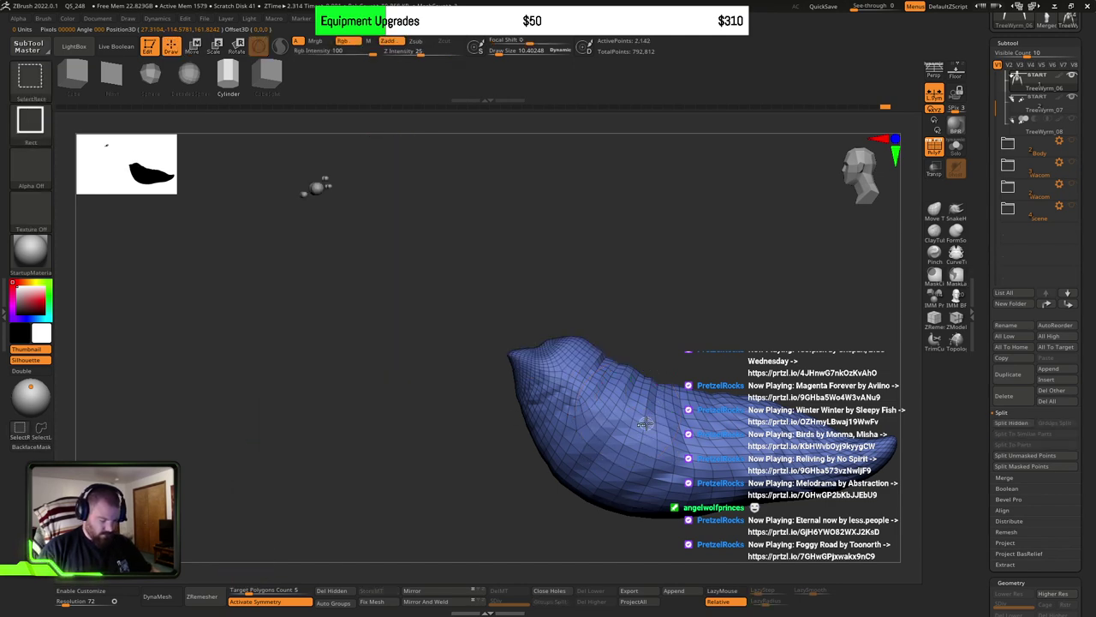
pyautogui.keyDown('ctrl'); pyautogui.keyDown('shift'); pyautogui.click(672, 319); pyautogui.keyUp('shift'); pyautogui.keyUp('ctrl')
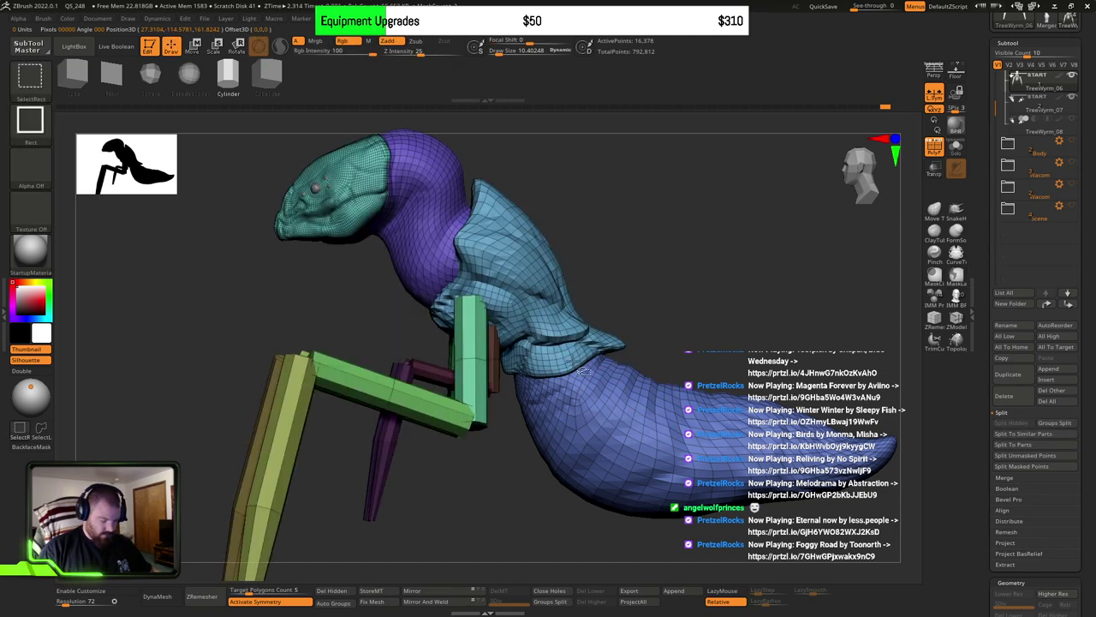
# Step: Isolate both upper segments of the smaller legs, merge them into one polygroup, and show the whole model again
pyautogui.moveTo(501, 373)
pyautogui.mouseDown(button='right')
pyautogui.moveTo(599, 373)
pyautogui.moveTo(509, 363)
pyautogui.mouseUp(button='right')
pyautogui.keyDown('ctrl'); pyautogui.keyDown('shift'); pyautogui.click(501, 377); pyautogui.keyUp('shift'); pyautogui.keyUp('ctrl')
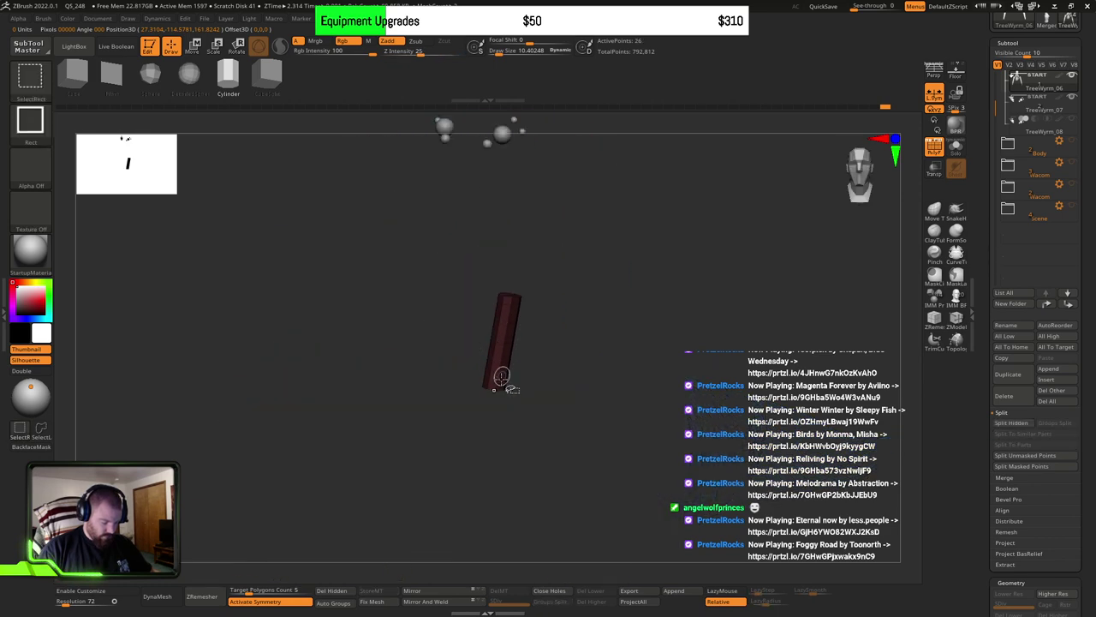
pyautogui.keyDown('ctrl'); pyautogui.keyDown('shift'); pyautogui.click(500, 373); pyautogui.keyUp('shift'); pyautogui.keyUp('ctrl')
pyautogui.moveTo(506, 375); pyautogui.dragTo(633, 363, button='right')
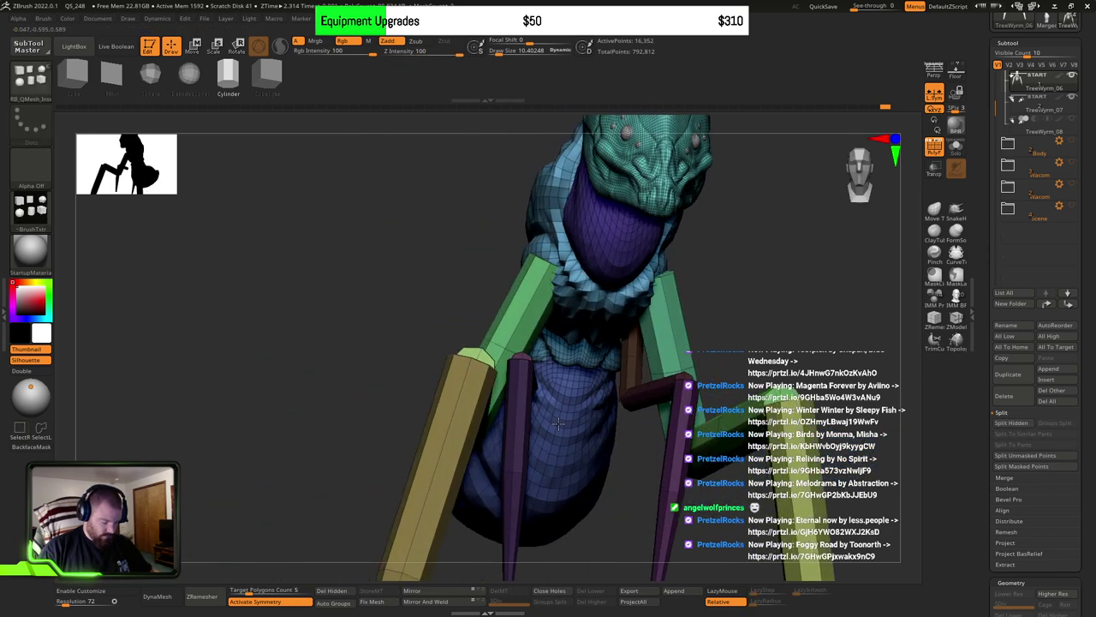
pyautogui.keyDown('ctrl'); pyautogui.keyDown('shift'); pyautogui.click(632, 365); pyautogui.keyUp('shift'); pyautogui.keyUp('ctrl')
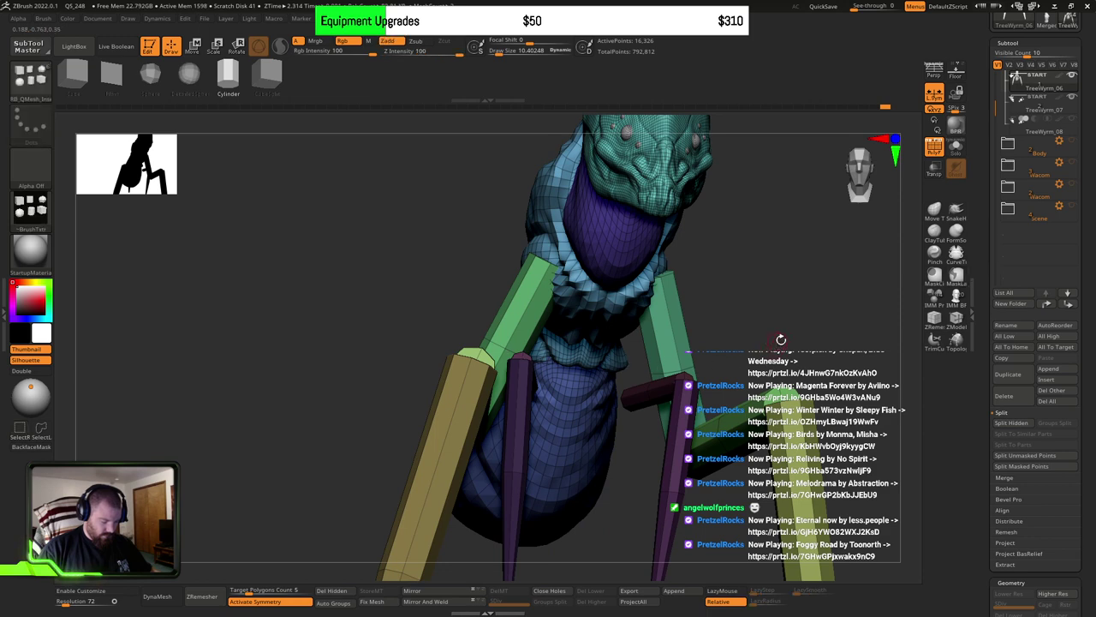
pyautogui.keyDown('shift'); pyautogui.moveTo(781, 339); pyautogui.dragTo(810, 329); pyautogui.keyUp('shift')
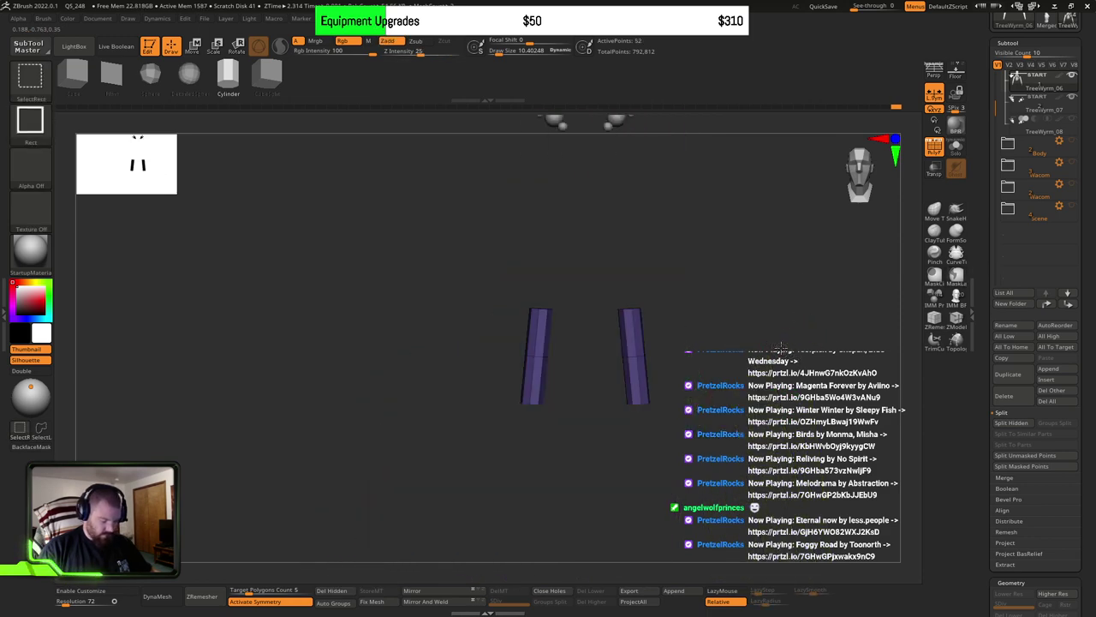
pyautogui.keyDown('ctrl'); pyautogui.keyDown('shift'); pyautogui.click(786, 352); pyautogui.keyUp('shift'); pyautogui.keyUp('ctrl')
pyautogui.keyDown('ctrl'); pyautogui.keyDown('shift'); pyautogui.click(632, 357); pyautogui.keyUp('shift'); pyautogui.keyUp('ctrl')
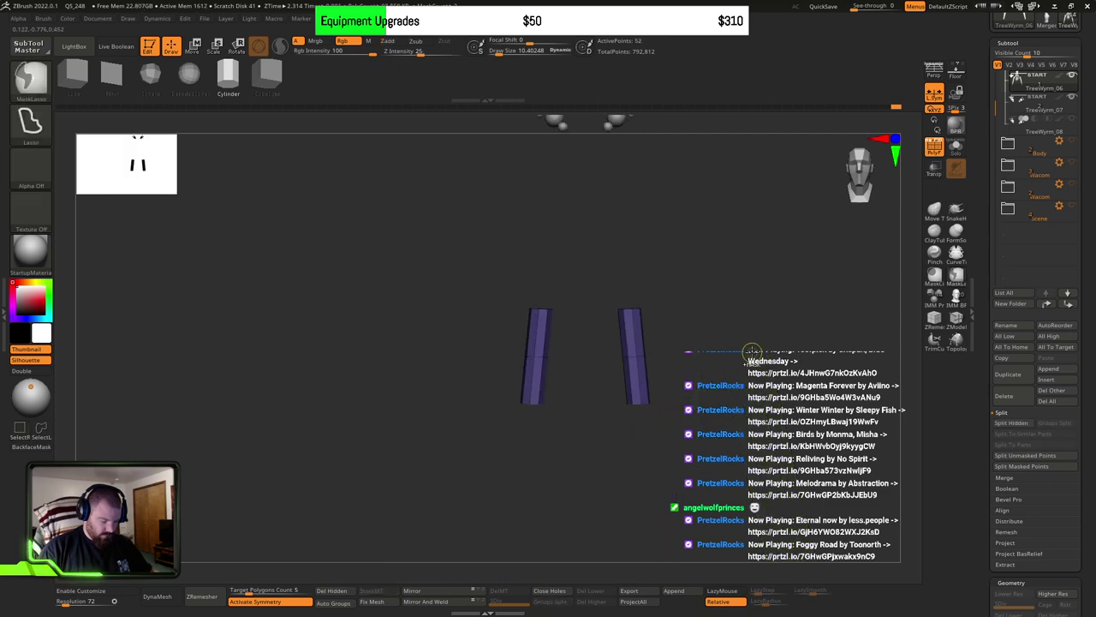
pyautogui.keyDown('ctrl'); pyautogui.keyDown('shift'); pyautogui.click(677, 363); pyautogui.keyUp('shift'); pyautogui.keyUp('ctrl')
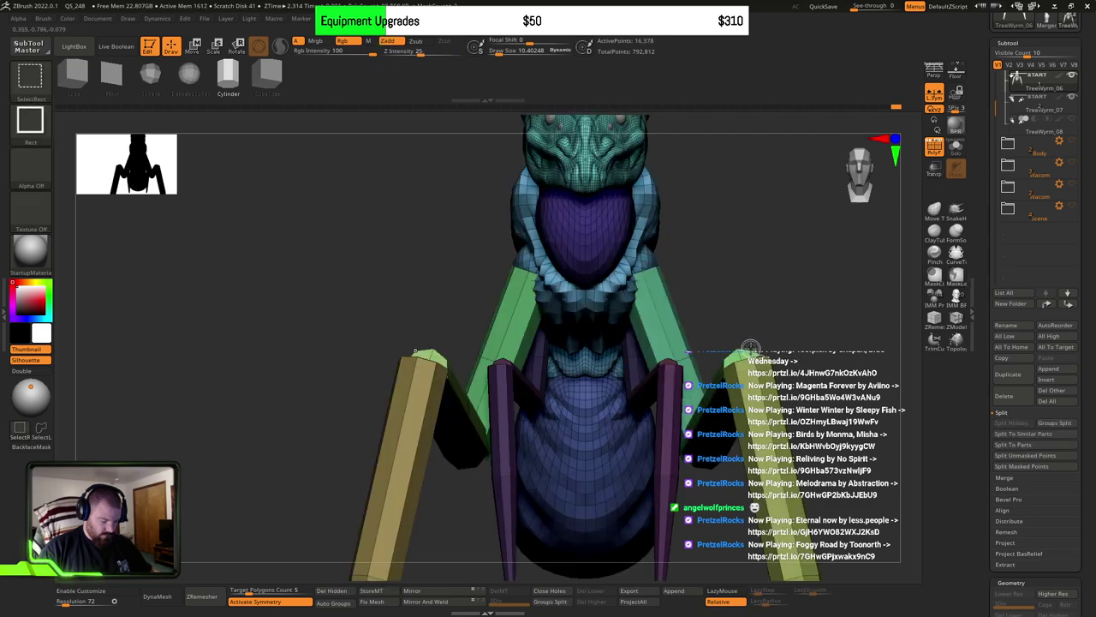
# Step: Isolate both tapered lower segments of the smaller legs, give them a shared polygroup, and restore full visibility
pyautogui.moveTo(812, 269)
pyautogui.keyDown('ctrl'); pyautogui.mouseDown()
pyautogui.moveTo(808, 323)
pyautogui.moveTo(775, 334)
pyautogui.mouseUp(); pyautogui.keyUp('ctrl')
pyautogui.keyDown('ctrl'); pyautogui.keyDown('shift'); pyautogui.click(667, 375); pyautogui.keyUp('shift'); pyautogui.keyUp('ctrl')
pyautogui.keyDown('ctrl'); pyautogui.keyDown('shift'); pyautogui.click(667, 383); pyautogui.keyUp('shift'); pyautogui.keyUp('ctrl')
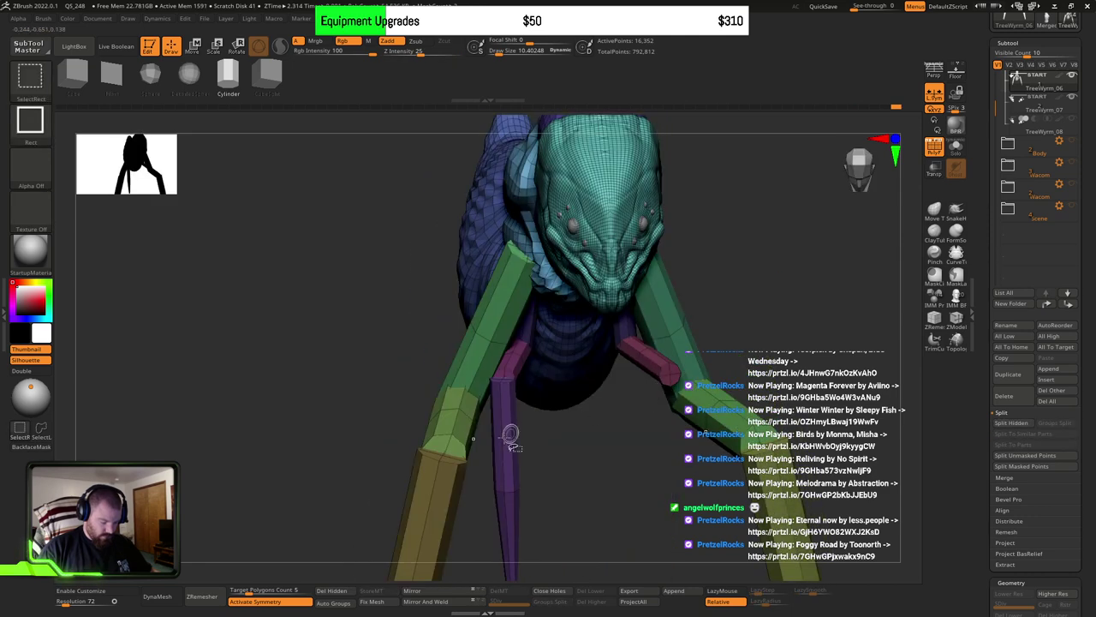
pyautogui.hotkey('ctrl', 'z')
pyautogui.keyDown('ctrl'); pyautogui.keyDown('shift'); pyautogui.click(517, 458); pyautogui.keyUp('shift'); pyautogui.keyUp('ctrl')
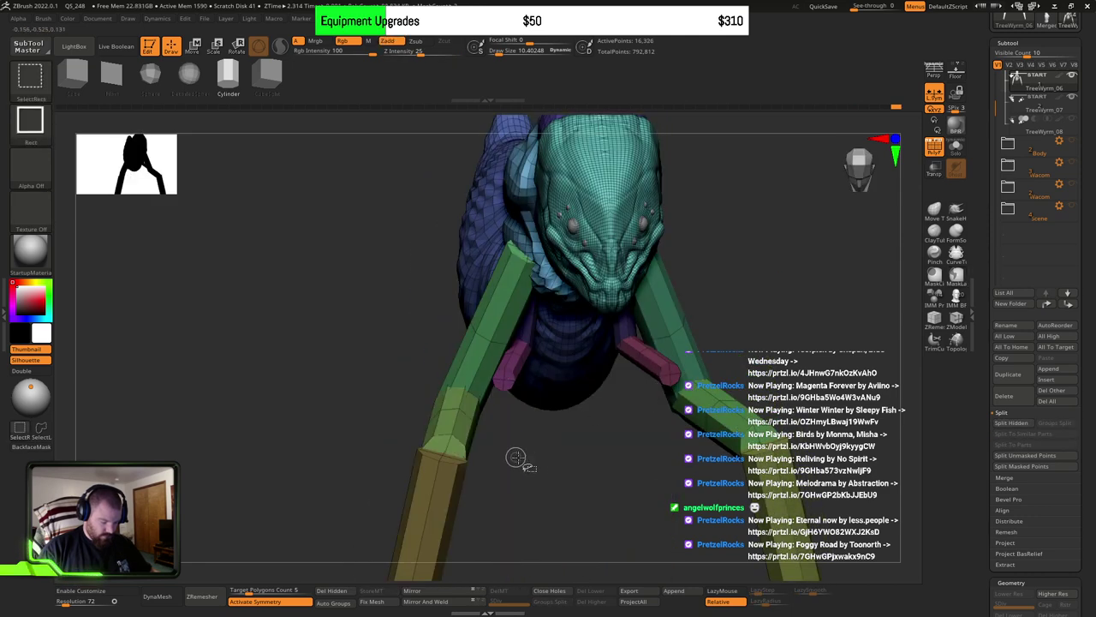
pyautogui.keyDown('ctrl'); pyautogui.keyDown('shift'); pyautogui.moveTo(579, 475); pyautogui.dragTo(609, 491); pyautogui.keyUp('shift'); pyautogui.keyUp('ctrl')
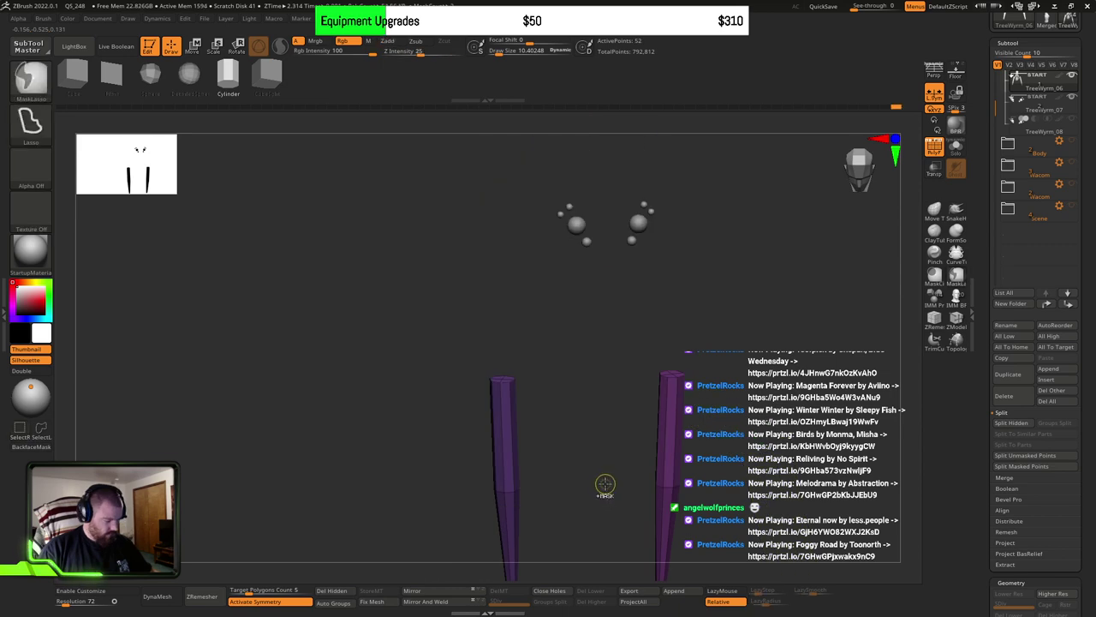
pyautogui.hotkey('ctrl', 'w')
pyautogui.keyDown('ctrl'); pyautogui.keyDown('shift'); pyautogui.click(597, 485); pyautogui.keyUp('shift'); pyautogui.keyUp('ctrl')
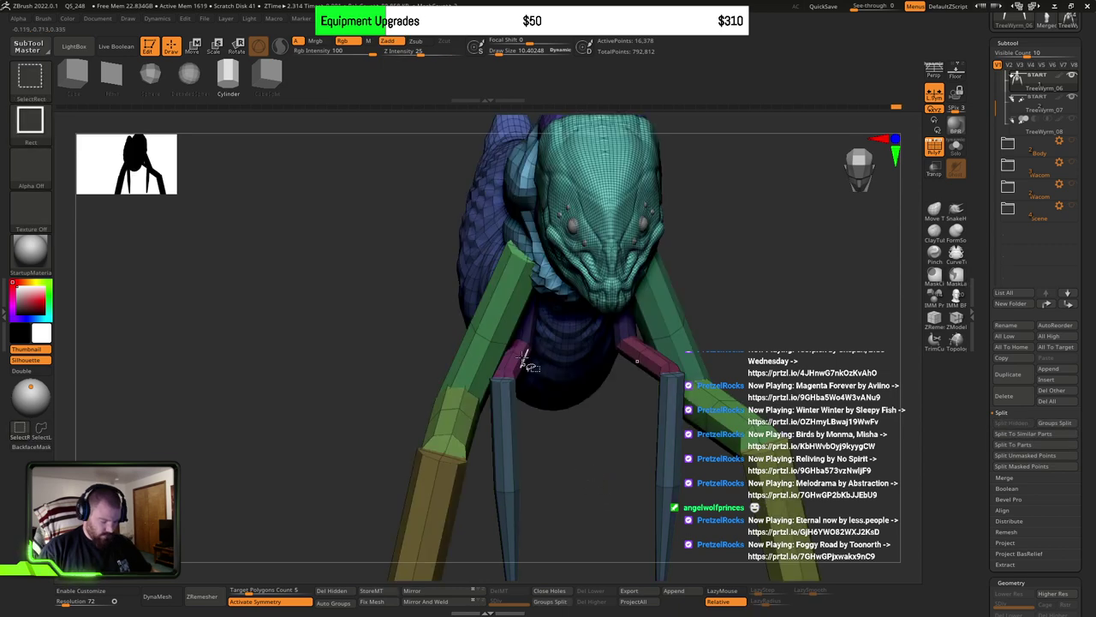
# Step: Isolate both middle segments of the smaller legs, merge them into one polygroup, and restore full visibility
pyautogui.keyDown('ctrl'); pyautogui.keyDown('shift'); pyautogui.click(517, 358); pyautogui.keyUp('shift'); pyautogui.keyUp('ctrl')
pyautogui.keyDown('ctrl'); pyautogui.keyDown('shift'); pyautogui.click(536, 370); pyautogui.keyUp('shift'); pyautogui.keyUp('ctrl')
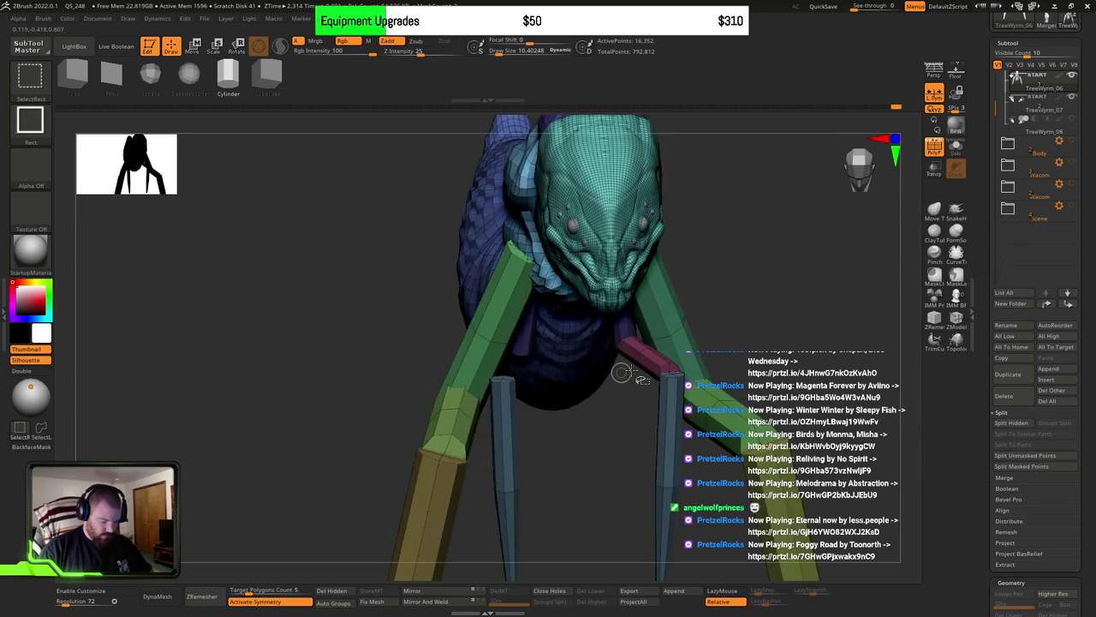
pyautogui.keyDown('ctrl'); pyautogui.keyDown('alt'); pyautogui.keyDown('shift'); pyautogui.click(642, 362); pyautogui.keyUp('shift'); pyautogui.keyUp('alt'); pyautogui.keyUp('ctrl')
pyautogui.keyDown('ctrl'); pyautogui.keyDown('shift'); pyautogui.click(620, 444); pyautogui.keyUp('shift'); pyautogui.keyUp('ctrl')
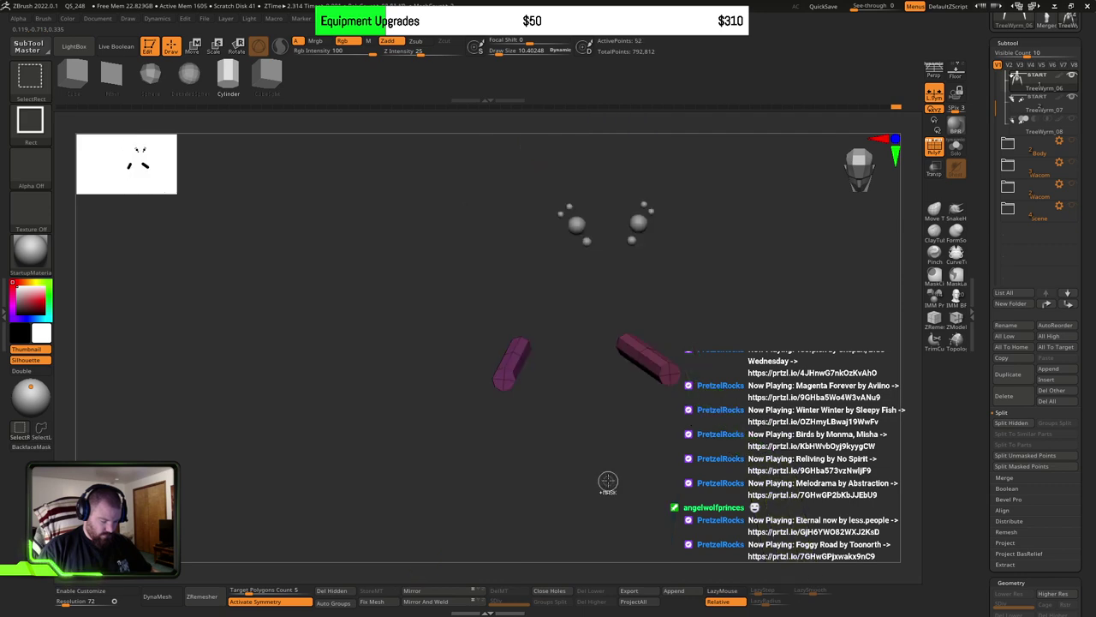
pyautogui.hotkey('ctrl', 'w')
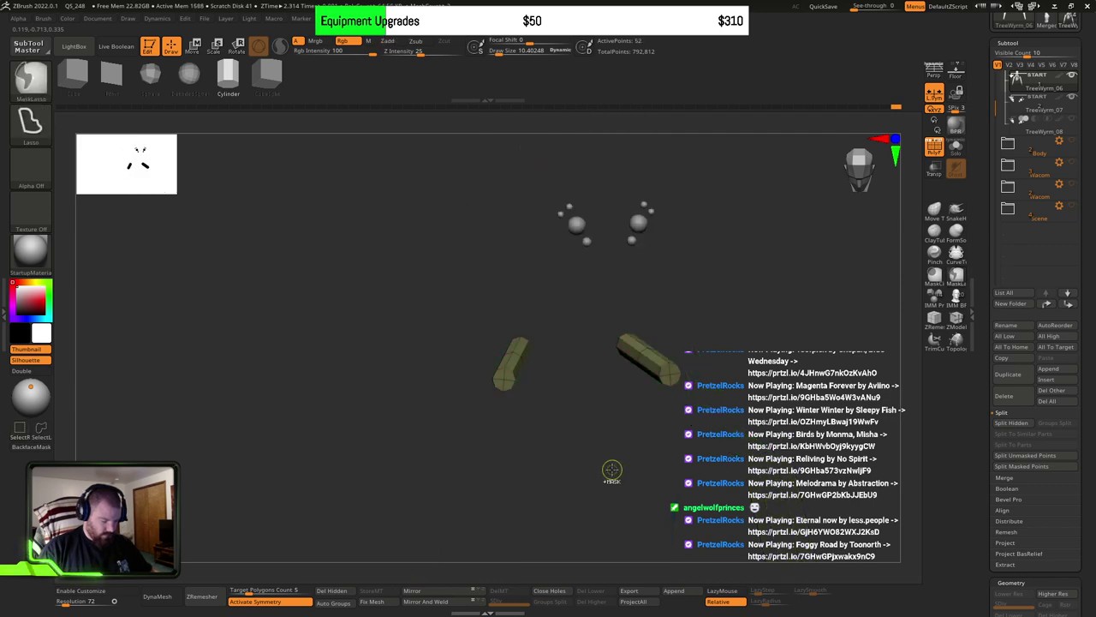
pyautogui.keyDown('ctrl'); pyautogui.keyDown('shift'); pyautogui.click(604, 465); pyautogui.keyUp('shift'); pyautogui.keyUp('ctrl')
# Step: Check the smaller legs' polygroups by hiding them, inverting the visibility and isolating the chest, and show the whole model again
pyautogui.moveTo(617, 468); pyautogui.dragTo(577, 445)
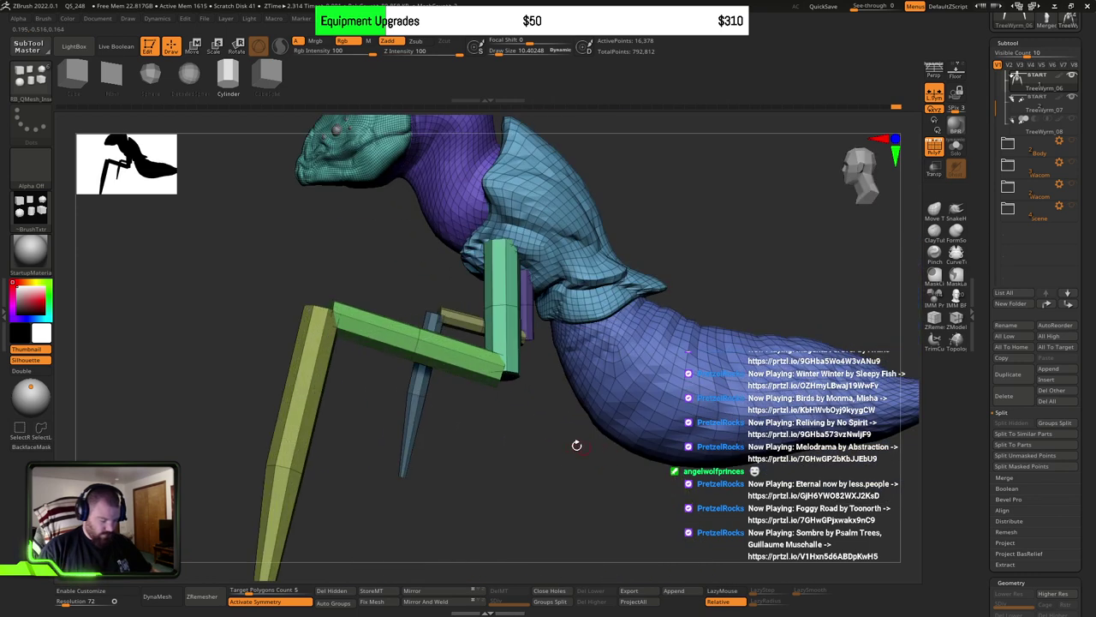
pyautogui.moveTo(535, 317)
pyautogui.mouseDown()
pyautogui.moveTo(588, 391)
pyautogui.moveTo(489, 379)
pyautogui.mouseUp()
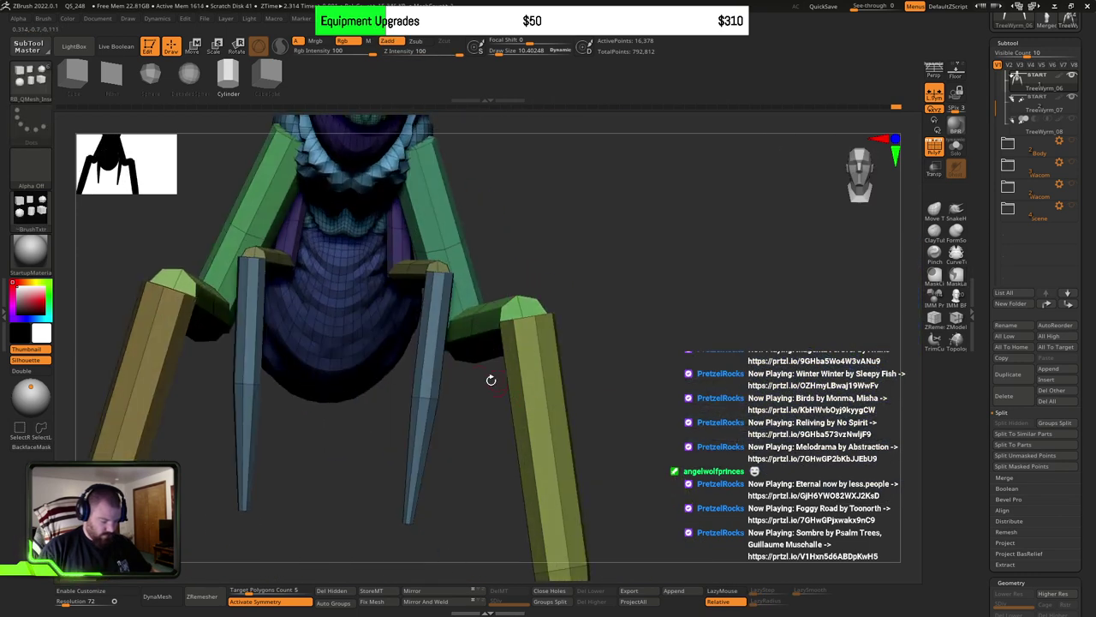
pyautogui.keyDown('ctrl'); pyautogui.keyDown('shift'); pyautogui.click(438, 370); pyautogui.keyUp('shift'); pyautogui.keyUp('ctrl')
pyautogui.keyDown('ctrl'); pyautogui.keyDown('shift'); pyautogui.click(406, 277); pyautogui.keyUp('shift'); pyautogui.keyUp('ctrl')
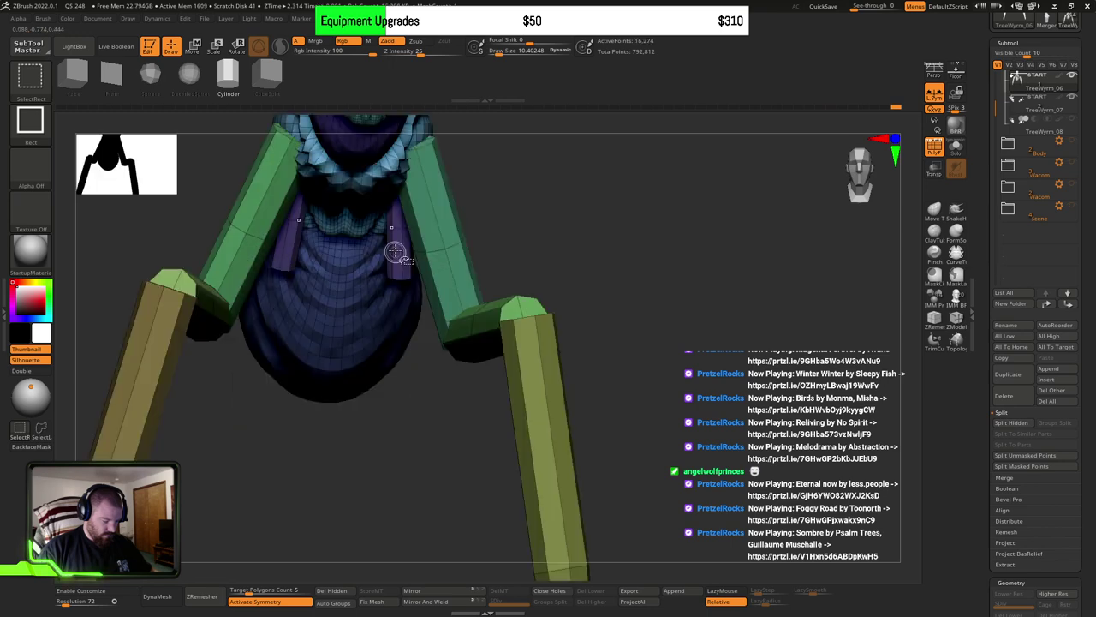
pyautogui.moveTo(668, 346); pyautogui.dragTo(524, 370)
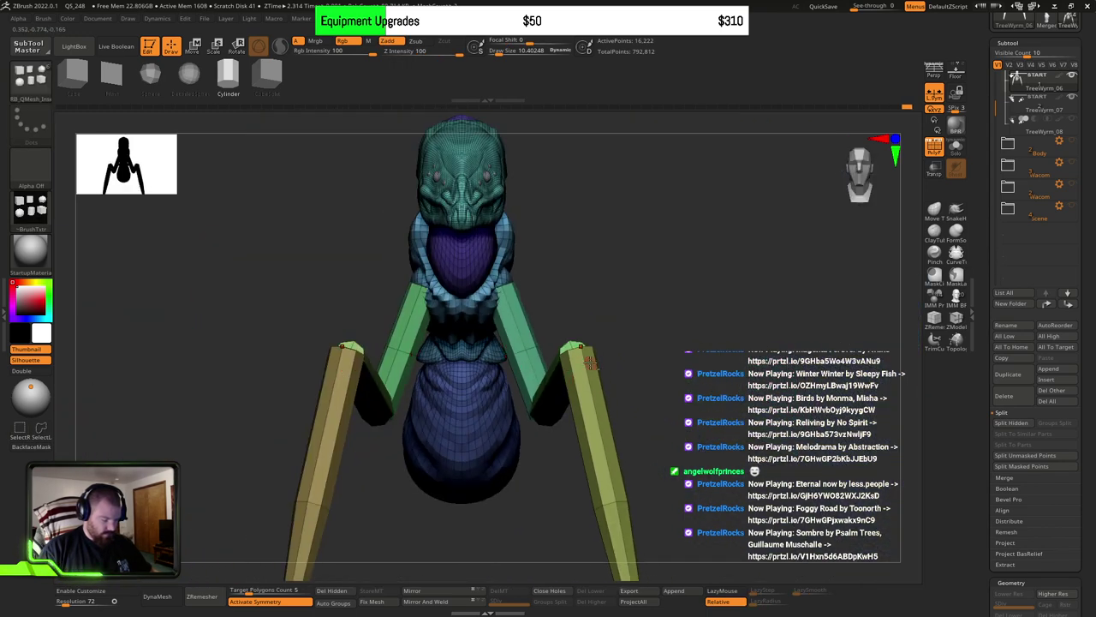
pyautogui.moveTo(591, 363); pyautogui.dragTo(660, 281)
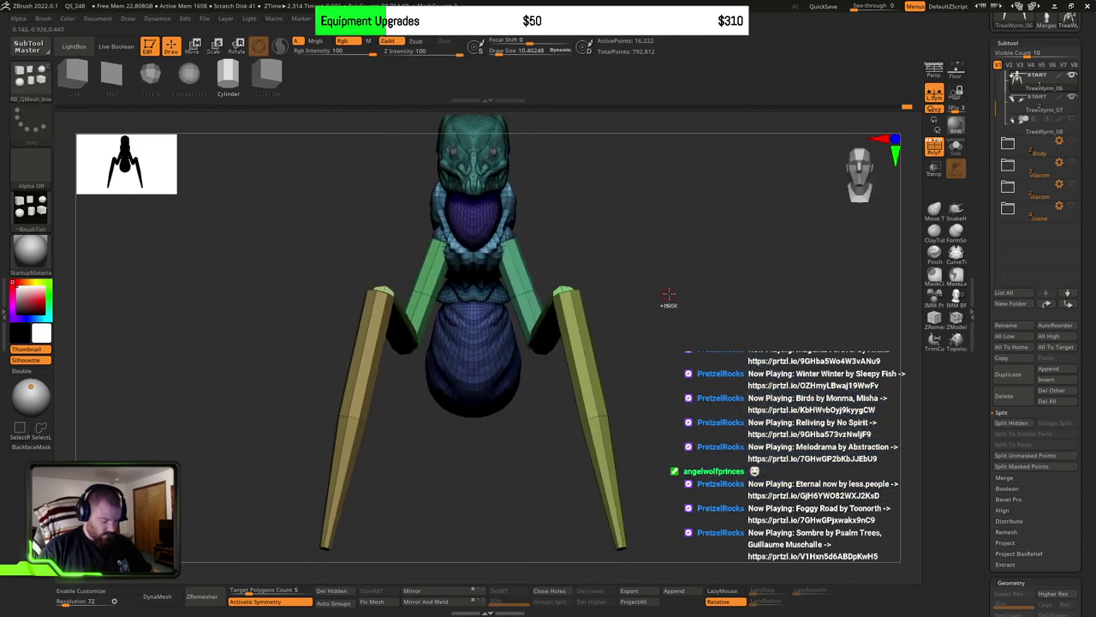
pyautogui.keyDown('ctrl'); pyautogui.keyDown('shift'); pyautogui.moveTo(666, 289); pyautogui.dragTo(666, 312); pyautogui.keyUp('shift'); pyautogui.keyUp('ctrl')
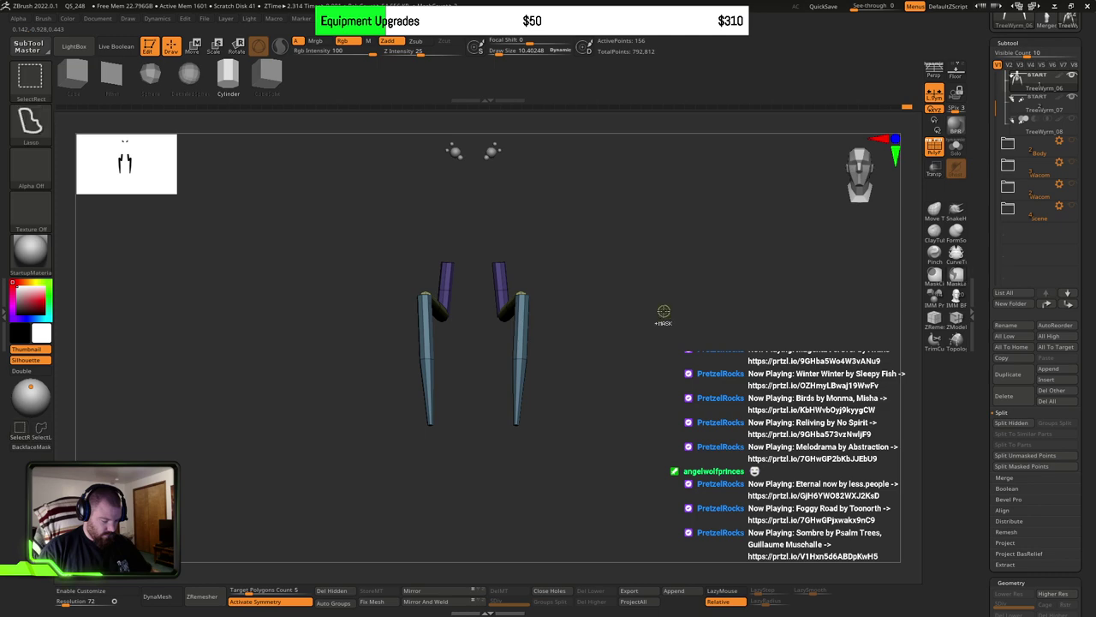
pyautogui.keyDown('ctrl'); pyautogui.keyDown('shift'); pyautogui.click(668, 314); pyautogui.keyUp('shift'); pyautogui.keyUp('ctrl')
pyautogui.keyDown('ctrl'); pyautogui.keyDown('shift'); pyautogui.click(524, 270); pyautogui.keyUp('shift'); pyautogui.keyUp('ctrl')
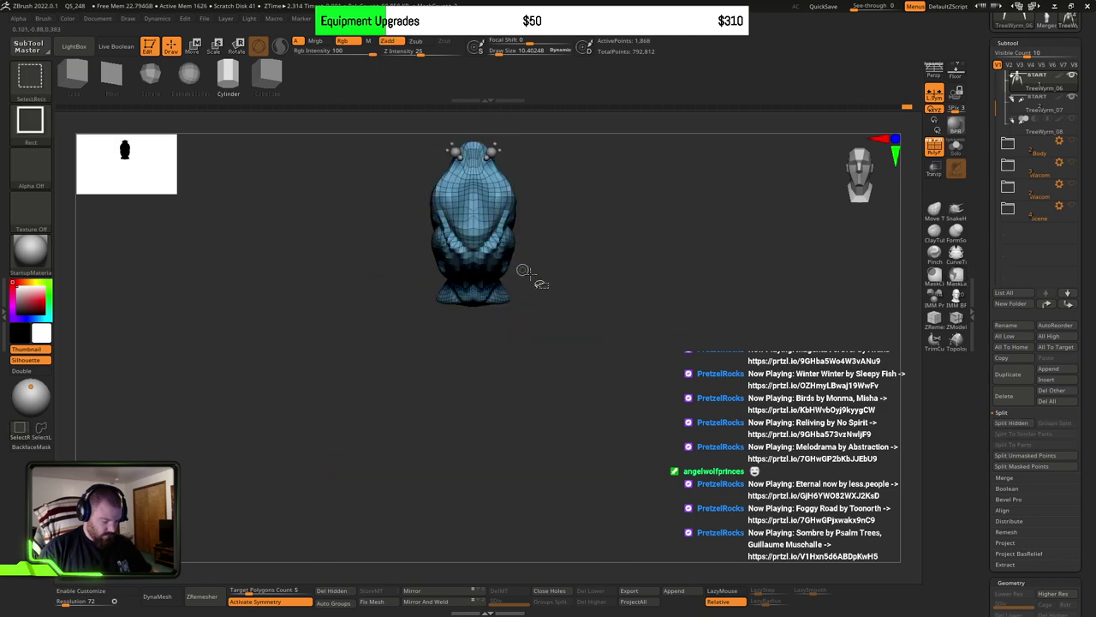
pyautogui.keyDown('ctrl'); pyautogui.keyDown('shift'); pyautogui.click(698, 305); pyautogui.keyUp('shift'); pyautogui.keyUp('ctrl')
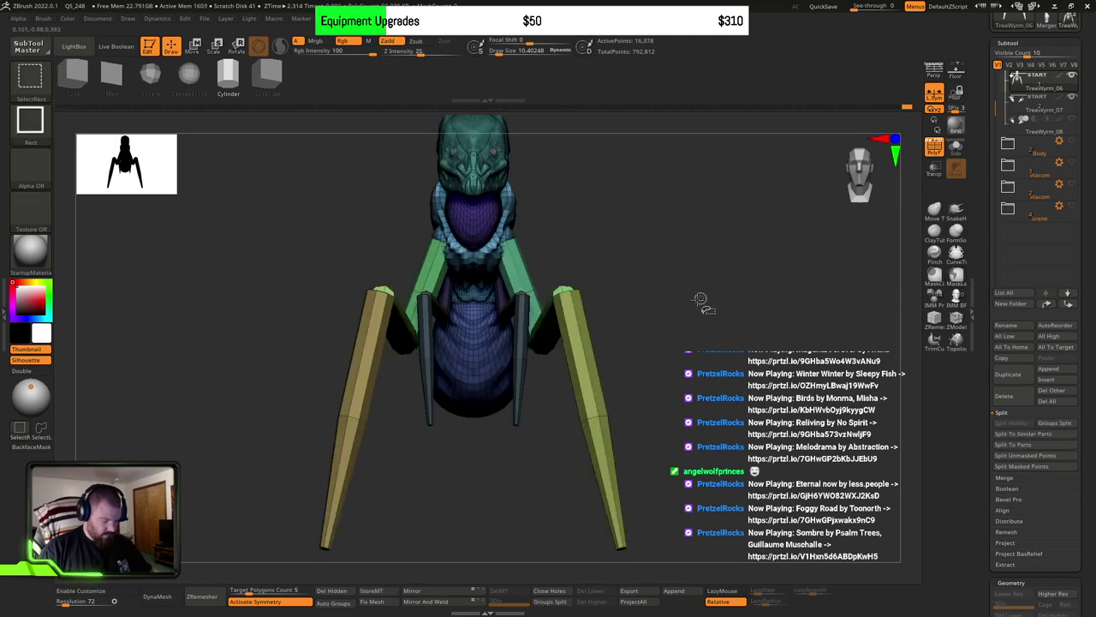
pyautogui.moveTo(646, 303); pyautogui.dragTo(637, 347)
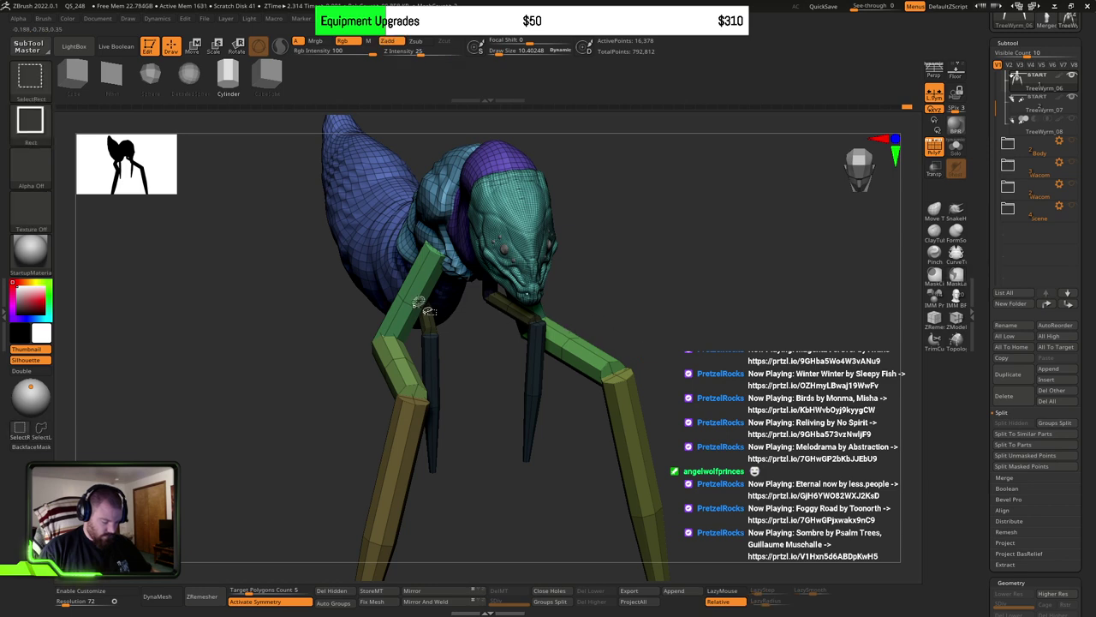
pyautogui.keyDown('ctrl'); pyautogui.keyDown('shift'); pyautogui.click(412, 355); pyautogui.keyUp('shift'); pyautogui.keyUp('ctrl')
pyautogui.keyDown('ctrl'); pyautogui.keyDown('shift'); pyautogui.click(401, 333); pyautogui.keyUp('shift'); pyautogui.keyUp('ctrl')
pyautogui.keyDown('ctrl'); pyautogui.keyDown('shift'); pyautogui.click(396, 362); pyautogui.keyUp('shift'); pyautogui.keyUp('ctrl')
pyautogui.keyDown('ctrl'); pyautogui.keyDown('shift'); pyautogui.click(405, 425); pyautogui.keyUp('shift'); pyautogui.keyUp('ctrl')
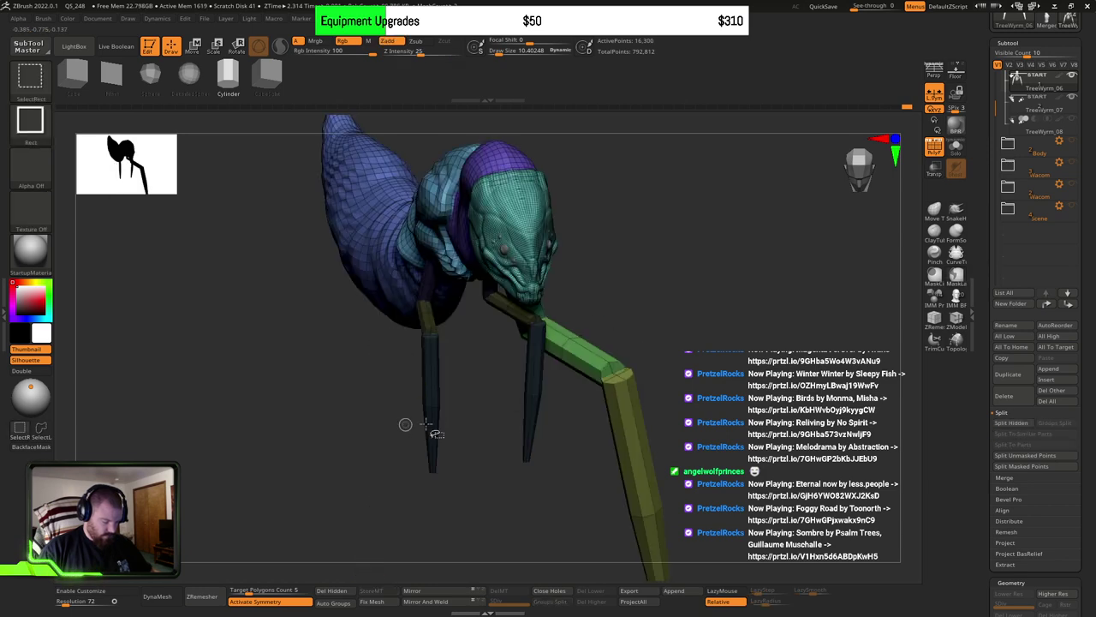
pyautogui.keyDown('ctrl'); pyautogui.keyDown('shift'); pyautogui.click(627, 391); pyautogui.keyUp('shift'); pyautogui.keyUp('ctrl')
pyautogui.keyDown('ctrl'); pyautogui.keyDown('shift'); pyautogui.click(589, 361); pyautogui.keyUp('shift'); pyautogui.keyUp('ctrl')
pyautogui.moveTo(705, 337); pyautogui.dragTo(673, 326)
pyautogui.moveTo(711, 300)
pyautogui.keyDown('ctrl'); pyautogui.mouseDown()
pyautogui.moveTo(732, 310)
pyautogui.moveTo(628, 321)
pyautogui.mouseUp(); pyautogui.keyUp('ctrl')
pyautogui.keyDown('ctrl'); pyautogui.keyDown('shift'); pyautogui.click(729, 304); pyautogui.keyUp('shift'); pyautogui.keyUp('ctrl')
# Step: Isolate both upper segments of the larger legs, merge them into one polygroup, and show the whole model again
pyautogui.keyDown('ctrl'); pyautogui.keyDown('shift'); pyautogui.click(558, 330); pyautogui.keyUp('shift'); pyautogui.keyUp('ctrl')
pyautogui.keyDown('ctrl'); pyautogui.keyDown('shift'); pyautogui.click(581, 315); pyautogui.keyUp('shift'); pyautogui.keyUp('ctrl')
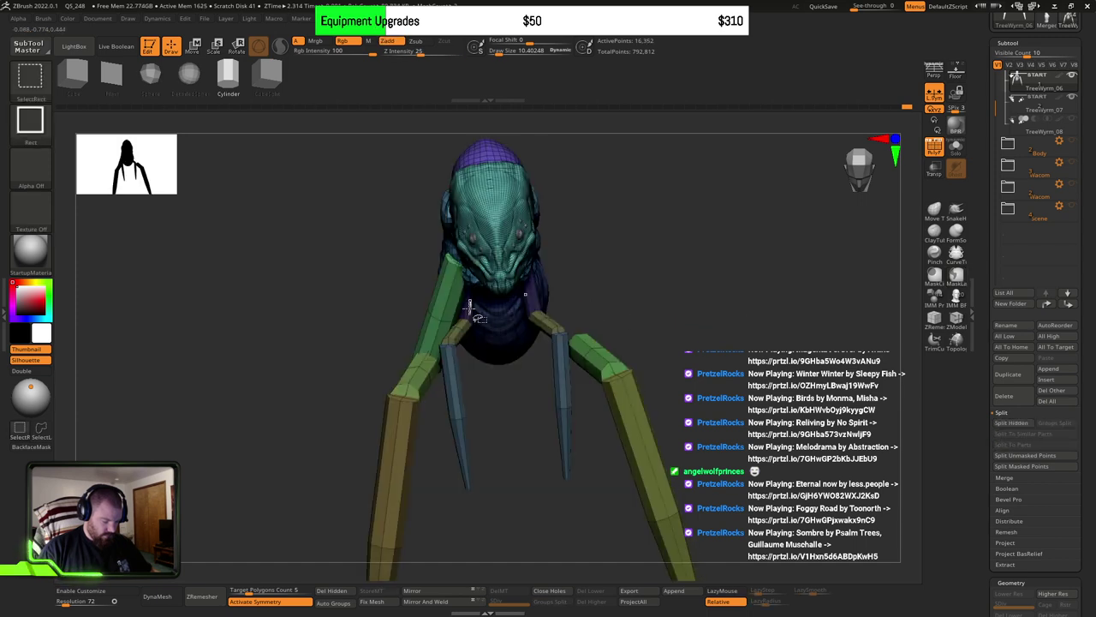
pyautogui.keyDown('ctrl'); pyautogui.keyDown('shift'); pyautogui.click(714, 323); pyautogui.keyUp('shift'); pyautogui.keyUp('ctrl')
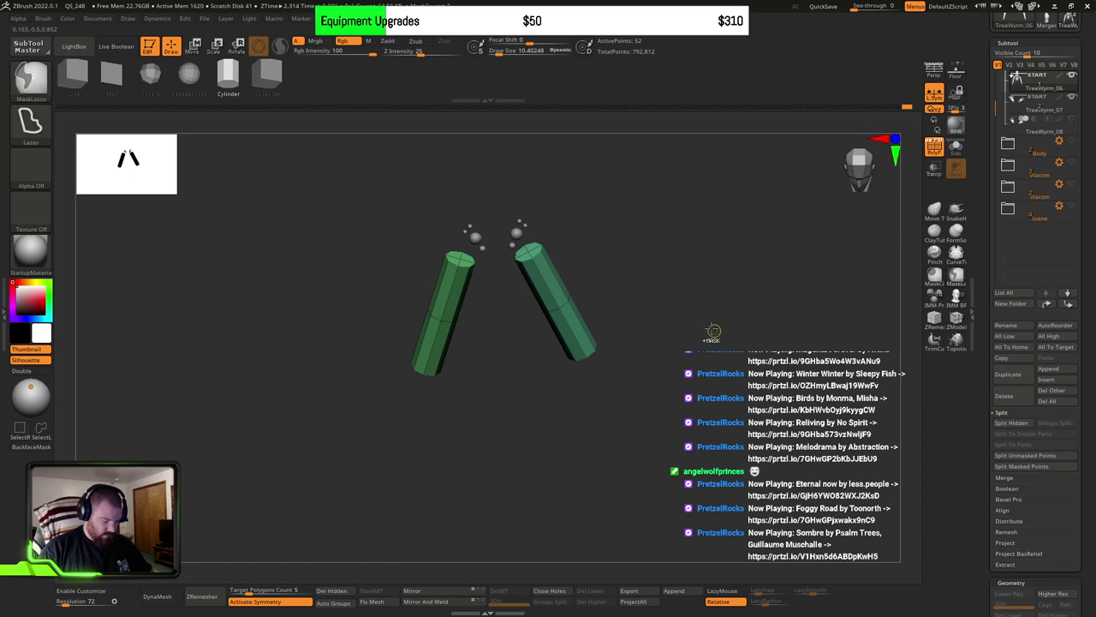
pyautogui.keyDown('ctrl'); pyautogui.keyDown('shift'); pyautogui.click(711, 327); pyautogui.keyUp('shift'); pyautogui.keyUp('ctrl')
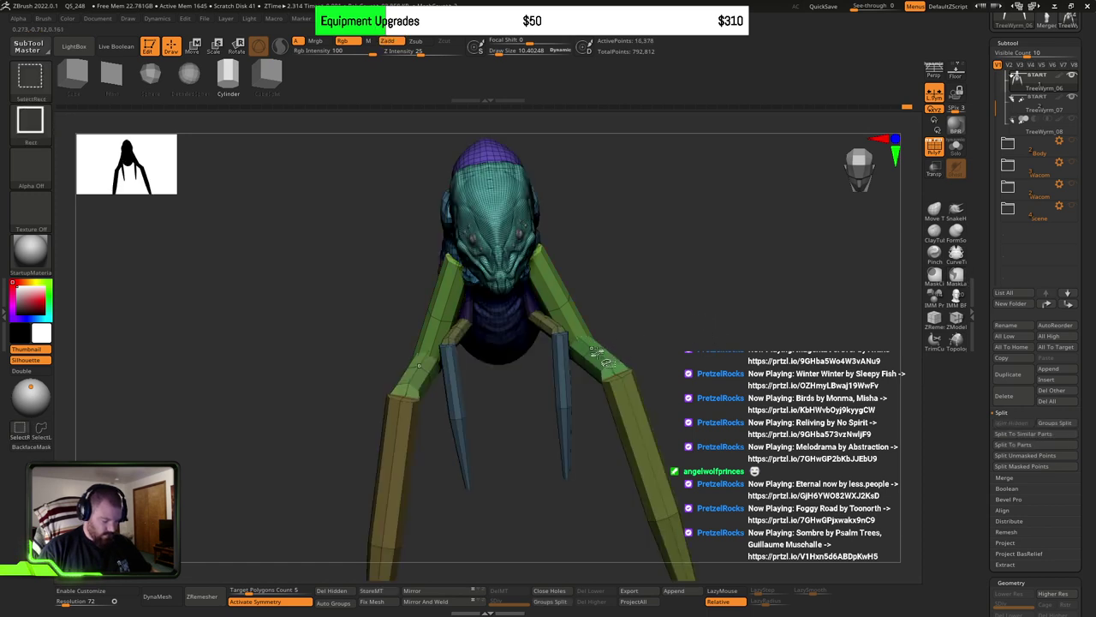
# Step: Isolate both middle segments of the larger legs, give them a shared polygroup, and restore full visibility
pyautogui.keyDown('ctrl'); pyautogui.keyDown('shift'); pyautogui.click(607, 362); pyautogui.keyUp('shift'); pyautogui.keyUp('ctrl')
pyautogui.keyDown('ctrl'); pyautogui.keyDown('shift'); pyautogui.click(497, 373); pyautogui.keyUp('shift'); pyautogui.keyUp('ctrl')
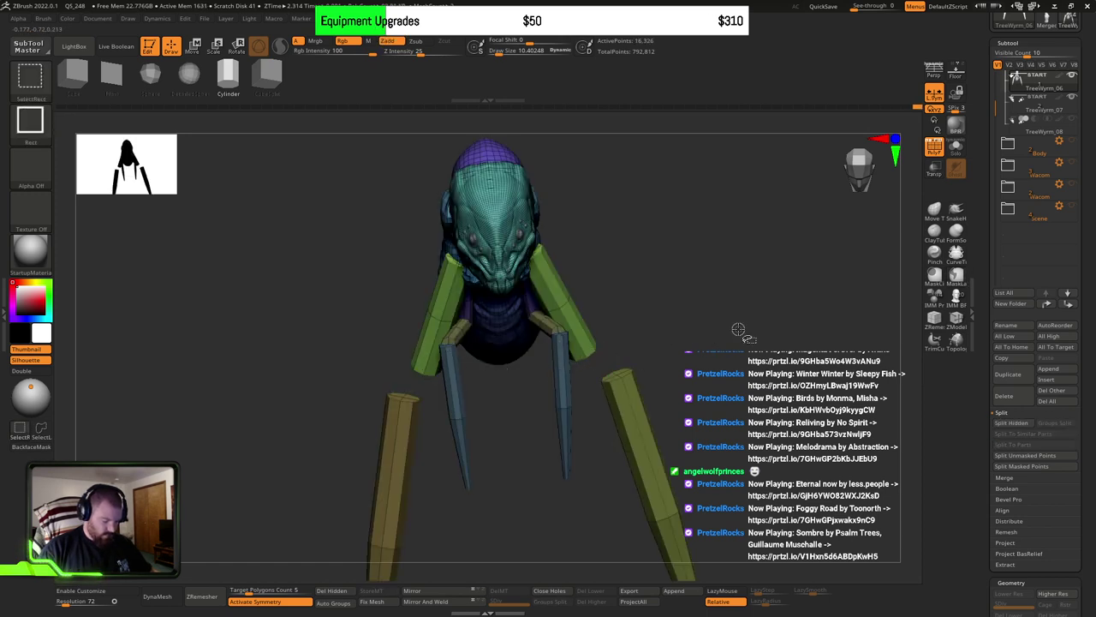
pyautogui.keyDown('ctrl'); pyautogui.keyDown('shift'); pyautogui.click(731, 338); pyautogui.keyUp('shift'); pyautogui.keyUp('ctrl')
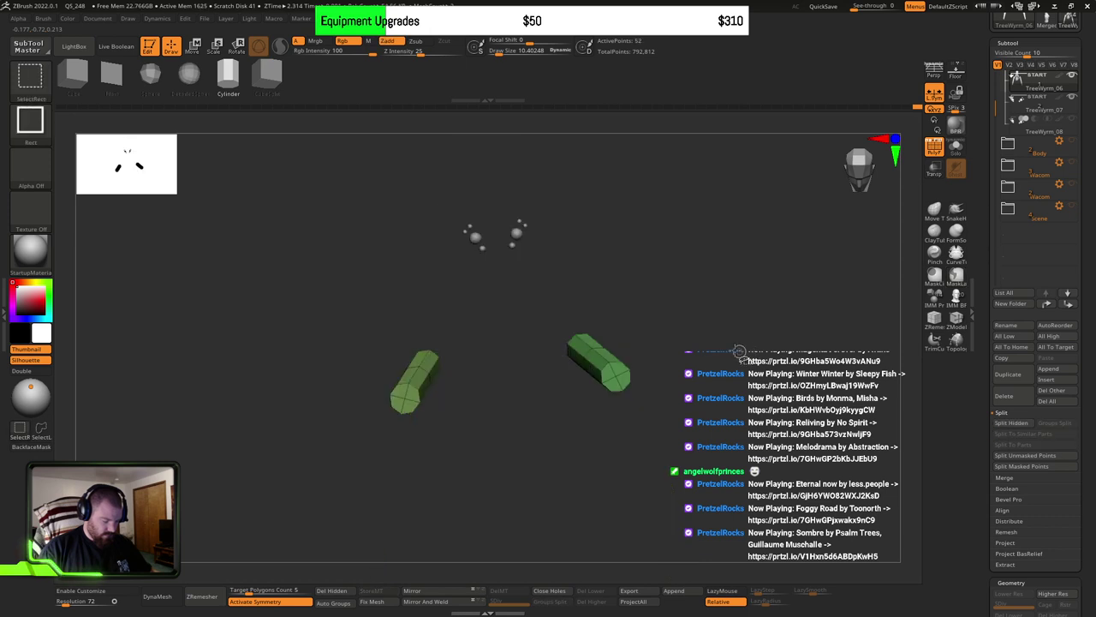
pyautogui.hotkey('ctrl', 'w')
pyautogui.keyDown('ctrl'); pyautogui.keyDown('shift'); pyautogui.click(733, 344); pyautogui.keyUp('shift'); pyautogui.keyUp('ctrl')
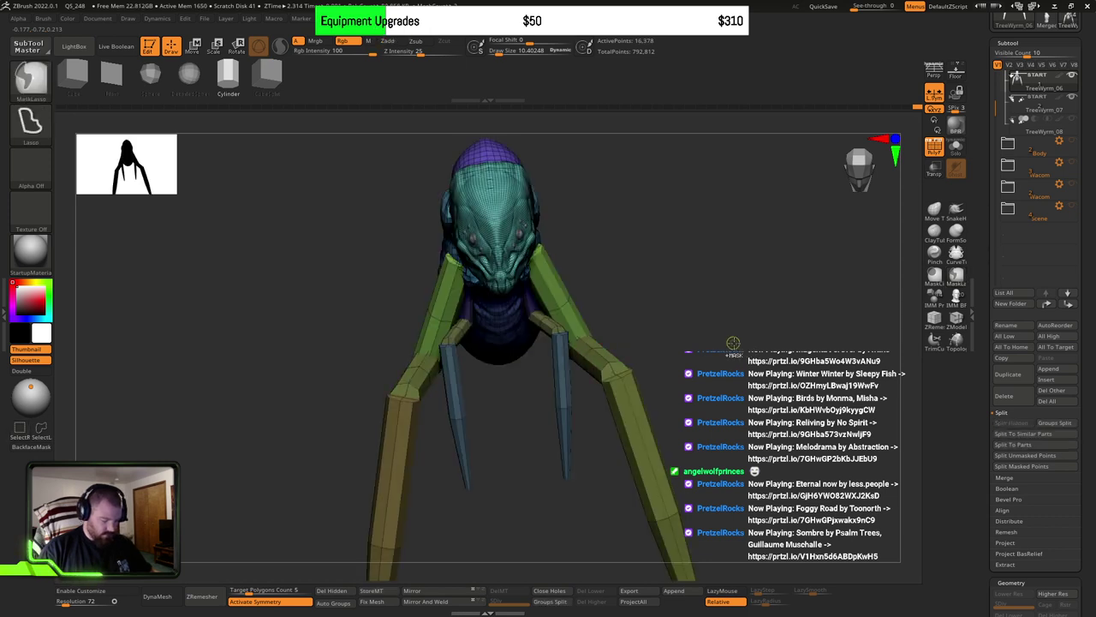
# Step: Isolate both tapered lower segments of the larger legs, merge them into one polygroup, and show the whole model again
pyautogui.keyDown('ctrl'); pyautogui.keyDown('shift'); pyautogui.click(625, 387); pyautogui.keyUp('shift'); pyautogui.keyUp('ctrl')
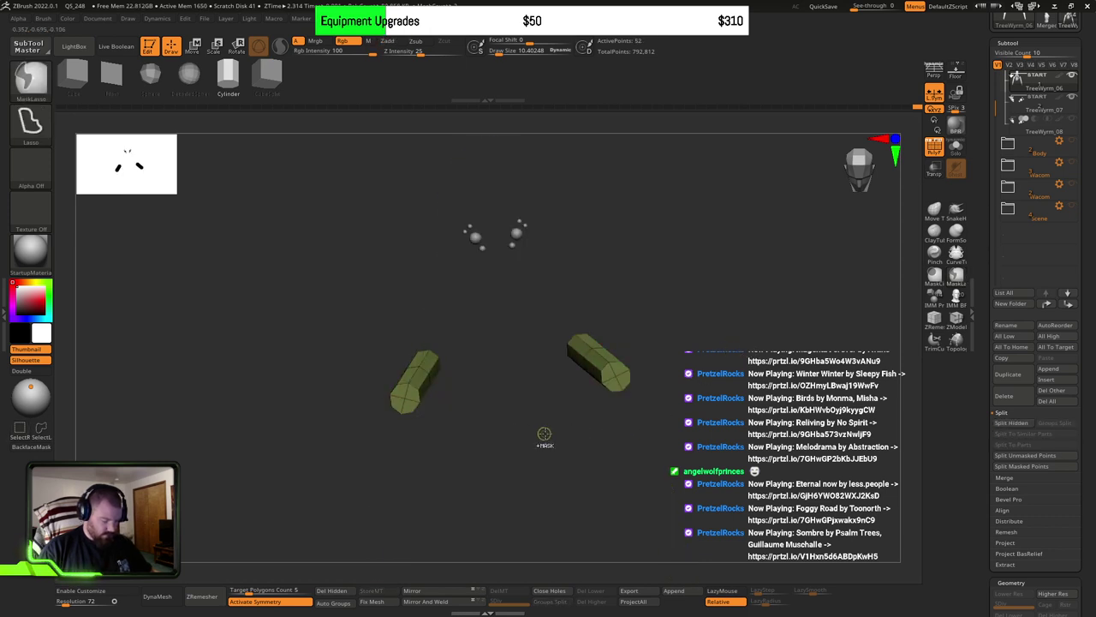
pyautogui.keyDown('ctrl'); pyautogui.keyDown('shift'); pyautogui.click(551, 434); pyautogui.keyUp('shift'); pyautogui.keyUp('ctrl')
pyautogui.keyDown('ctrl'); pyautogui.keyDown('shift'); pyautogui.click(652, 467); pyautogui.keyUp('shift'); pyautogui.keyUp('ctrl')
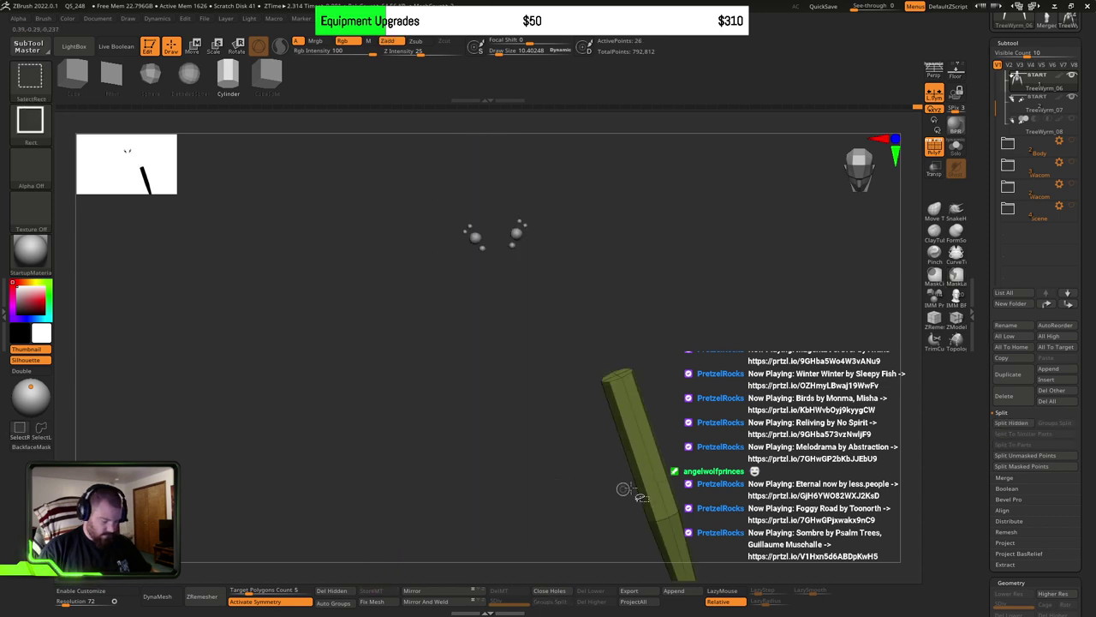
pyautogui.keyDown('ctrl'); pyautogui.keyDown('shift'); pyautogui.click(624, 501); pyautogui.keyUp('shift'); pyautogui.keyUp('ctrl')
pyautogui.keyDown('ctrl'); pyautogui.keyDown('shift'); pyautogui.click(396, 489); pyautogui.keyUp('shift'); pyautogui.keyUp('ctrl')
pyautogui.keyDown('ctrl'); pyautogui.keyDown('shift'); pyautogui.click(739, 391); pyautogui.keyUp('shift'); pyautogui.keyUp('ctrl')
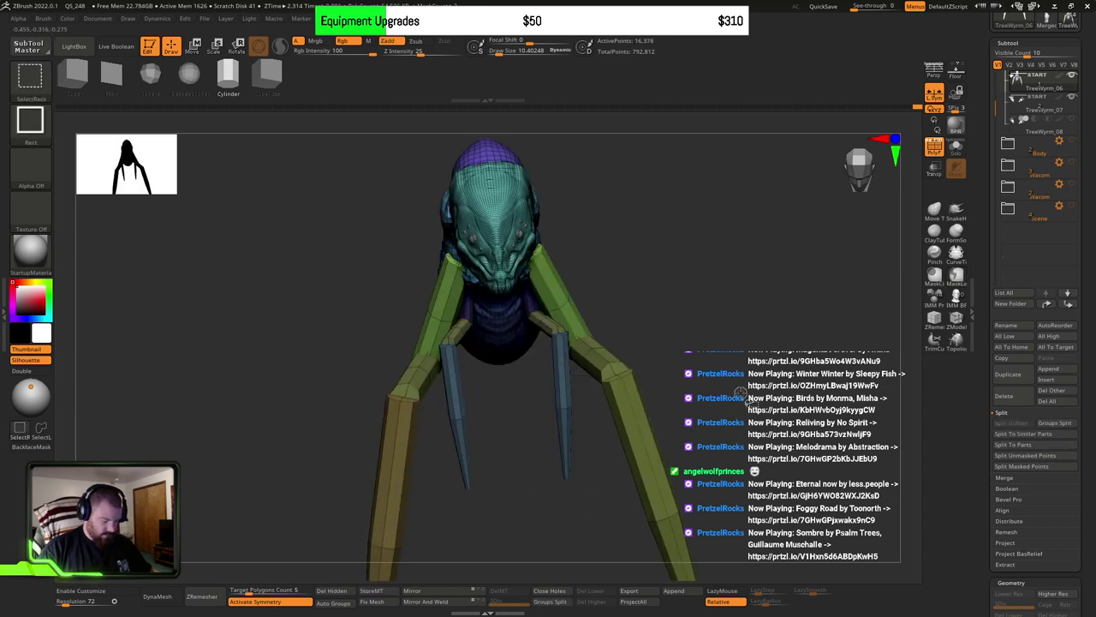
pyautogui.hotkey('ctrl', 'z')
pyautogui.keyDown('ctrl'); pyautogui.keyDown('shift'); pyautogui.moveTo(726, 340); pyautogui.dragTo(750, 398); pyautogui.keyUp('shift'); pyautogui.keyUp('ctrl')
pyautogui.keyDown('ctrl'); pyautogui.click(733, 381); pyautogui.keyUp('ctrl')
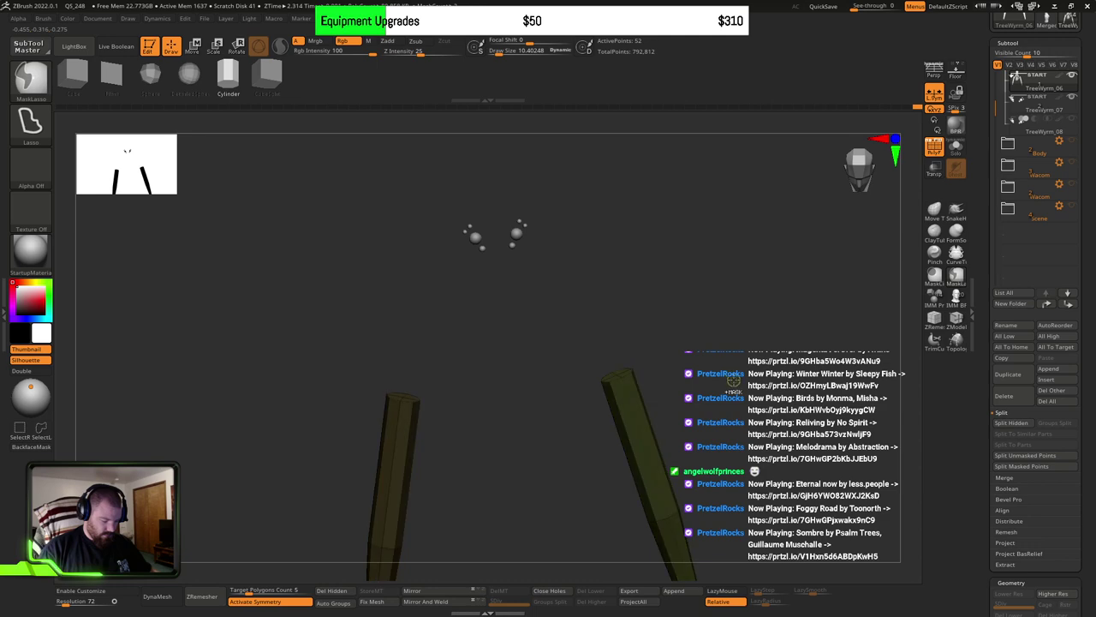
pyautogui.keyDown('ctrl'); pyautogui.click(736, 379); pyautogui.keyUp('ctrl')
pyautogui.hotkey('ctrl', 'w')
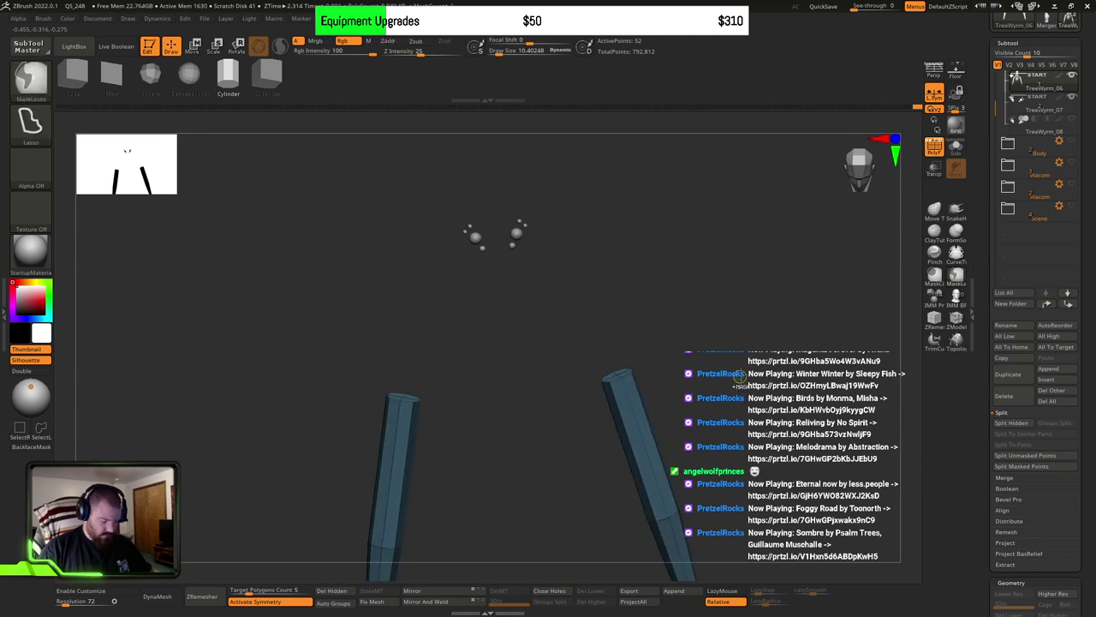
pyautogui.keyDown('ctrl'); pyautogui.keyDown('shift'); pyautogui.click(745, 378); pyautogui.keyUp('shift'); pyautogui.keyUp('ctrl')
# Step: Isolate the smaller legs' tapered lower segments and place the transform gizmo at their upper ends, aligned with the segments
pyautogui.moveTo(766, 373); pyautogui.dragTo(650, 310)
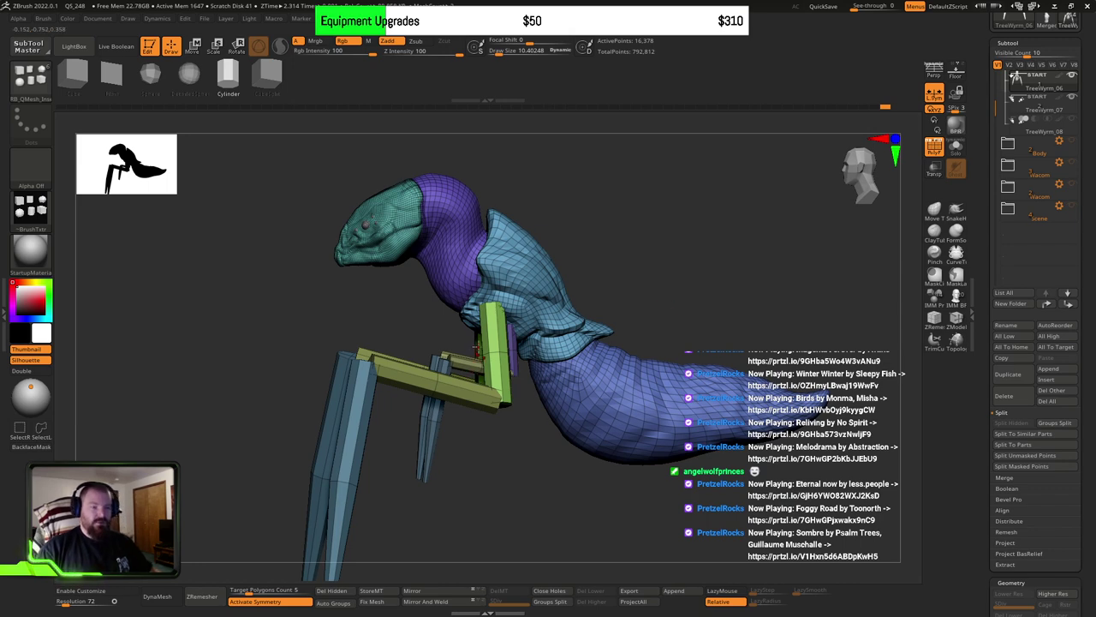
pyautogui.moveTo(455, 393); pyautogui.dragTo(518, 333)
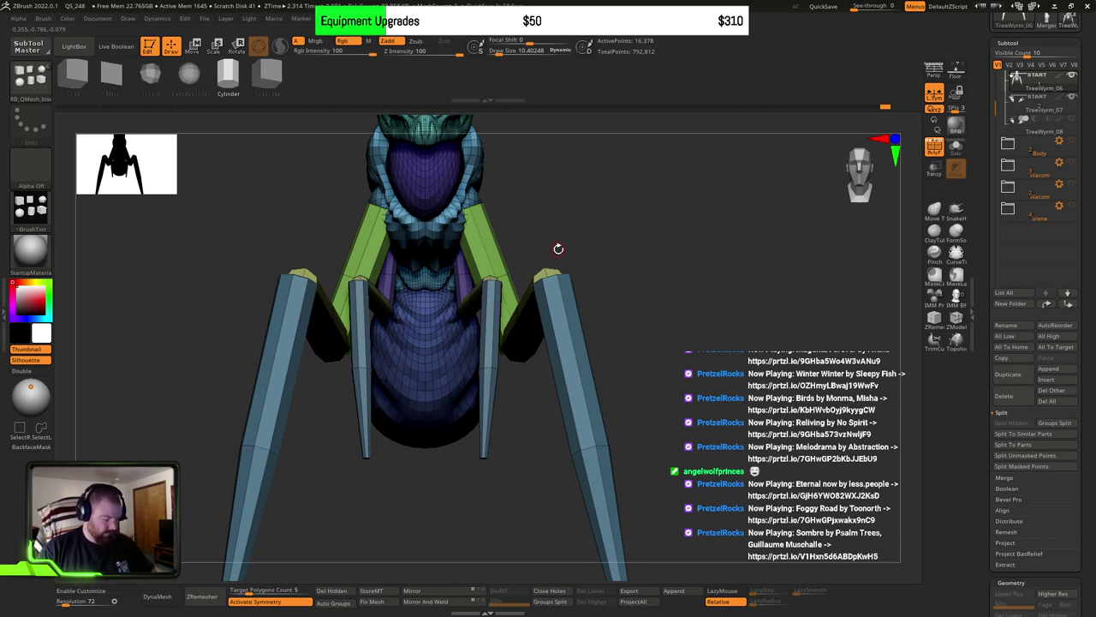
pyautogui.keyDown('ctrl'); pyautogui.keyDown('shift'); pyautogui.click(504, 368); pyautogui.keyUp('shift'); pyautogui.keyUp('ctrl')
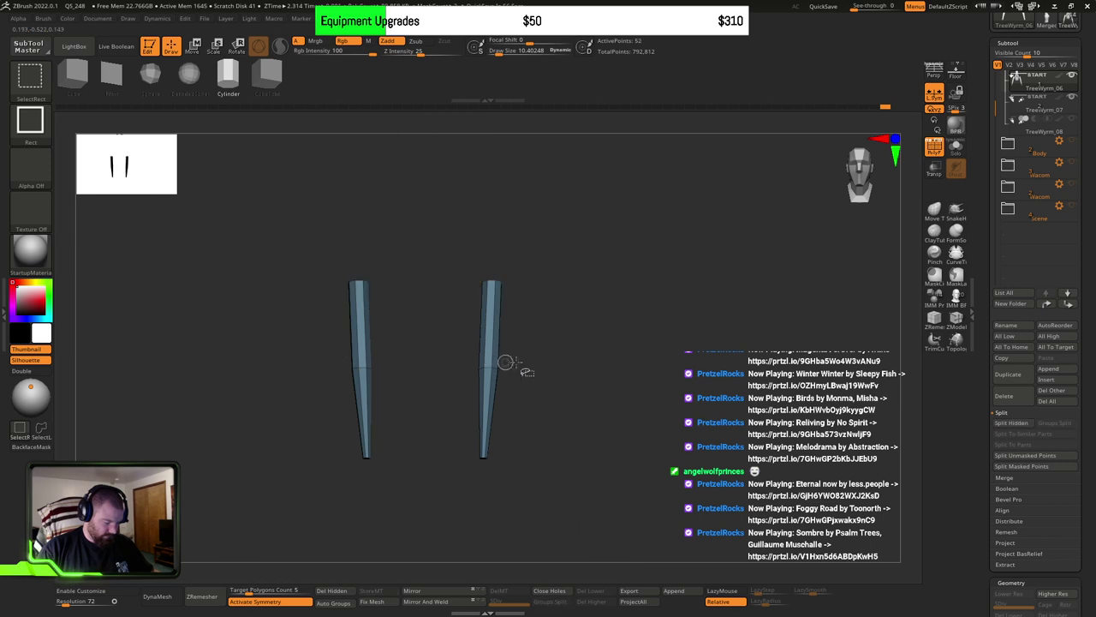
pyautogui.press('w')
pyautogui.moveTo(590, 346); pyautogui.dragTo(501, 346)
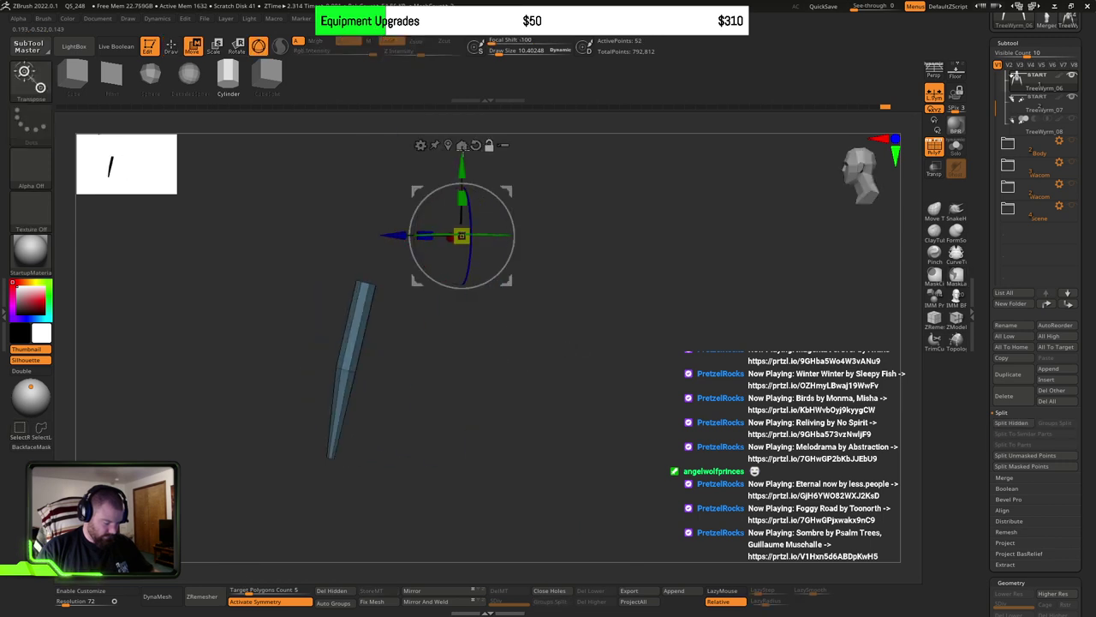
pyautogui.click(450, 145)
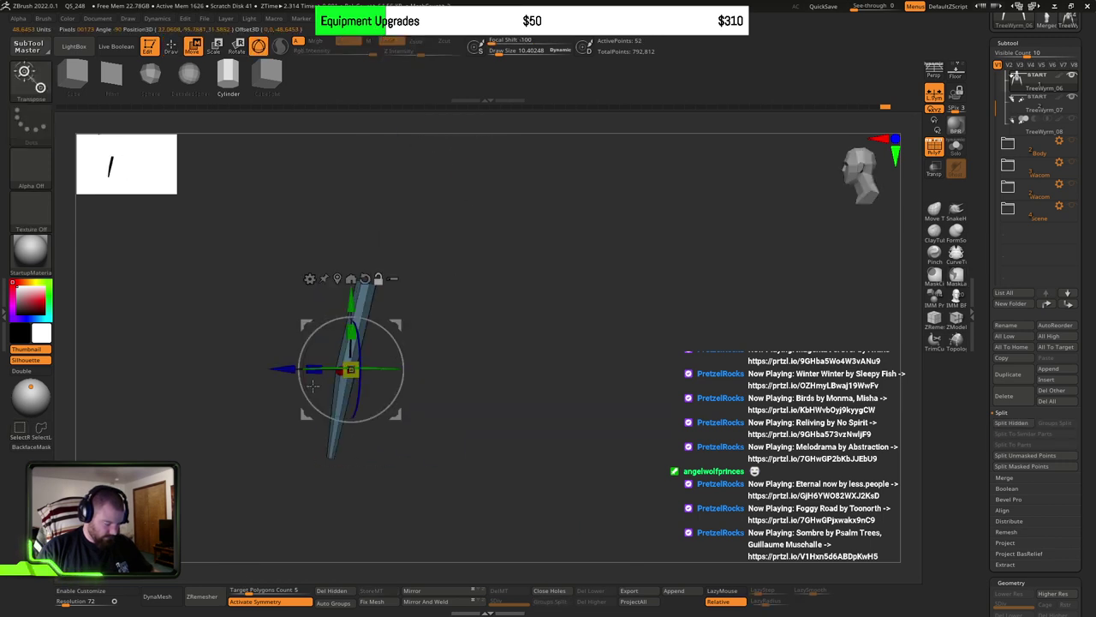
pyautogui.keyDown('alt'); pyautogui.click(364, 278); pyautogui.keyUp('alt')
pyautogui.keyDown('alt'); pyautogui.moveTo(398, 418); pyautogui.dragTo(507, 346); pyautogui.keyUp('alt')
pyautogui.keyDown('alt'); pyautogui.moveTo(507, 346); pyautogui.dragTo(508, 352); pyautogui.keyUp('alt')
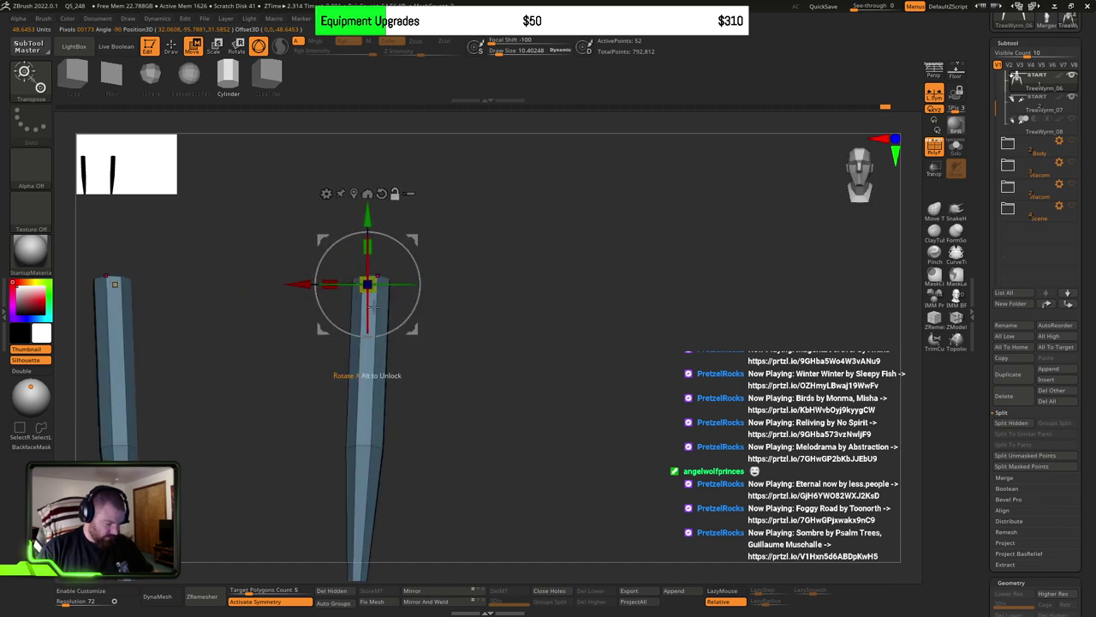
pyautogui.keyDown('alt'); pyautogui.moveTo(370, 312); pyautogui.dragTo(419, 329); pyautogui.keyUp('alt')
pyautogui.keyDown('shift'); pyautogui.moveTo(492, 338); pyautogui.dragTo(456, 337); pyautogui.keyUp('shift')
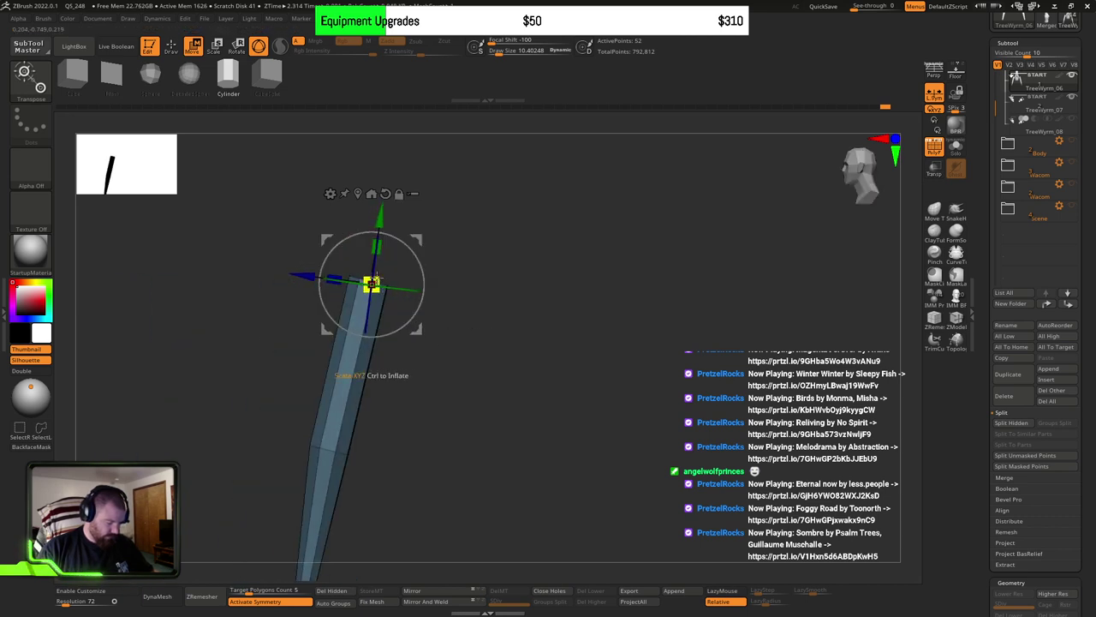
# Step: Mask everything except the smaller legs' tapered lower segments with the whole model visible, and scale those segments down uniformly
pyautogui.keyDown('ctrl'); pyautogui.click(619, 398); pyautogui.keyUp('ctrl')
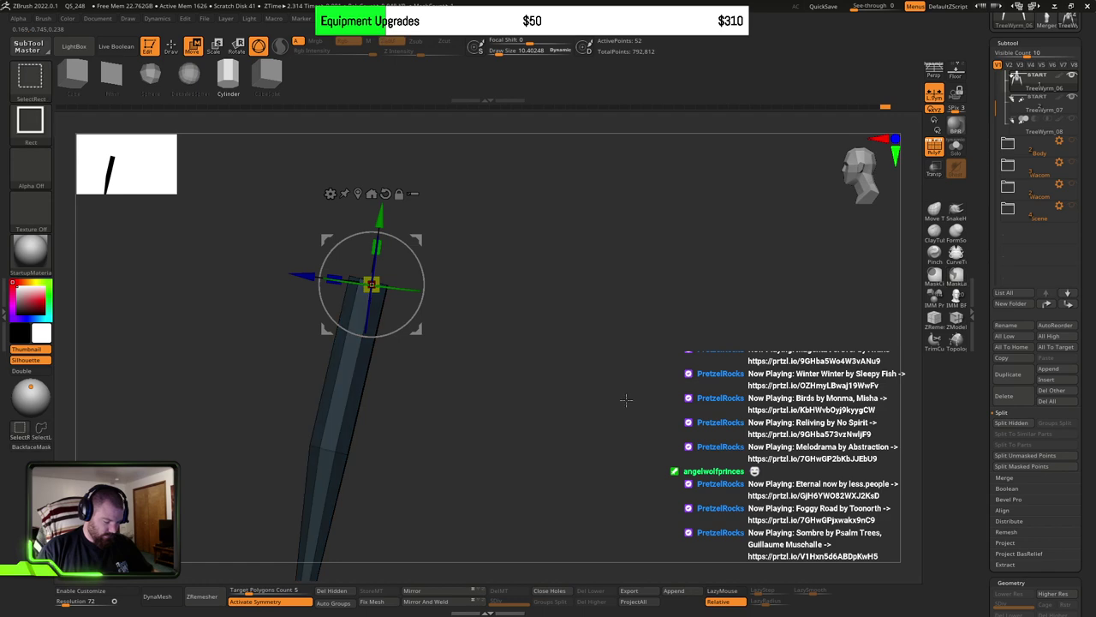
pyautogui.keyDown('ctrl'); pyautogui.keyDown('shift'); pyautogui.click(626, 402); pyautogui.keyUp('shift'); pyautogui.keyUp('ctrl')
pyautogui.keyDown('ctrl'); pyautogui.click(622, 408); pyautogui.keyUp('ctrl')
pyautogui.keyDown('ctrl'); pyautogui.moveTo(613, 427); pyautogui.dragTo(599, 368, button='right'); pyautogui.keyUp('ctrl')
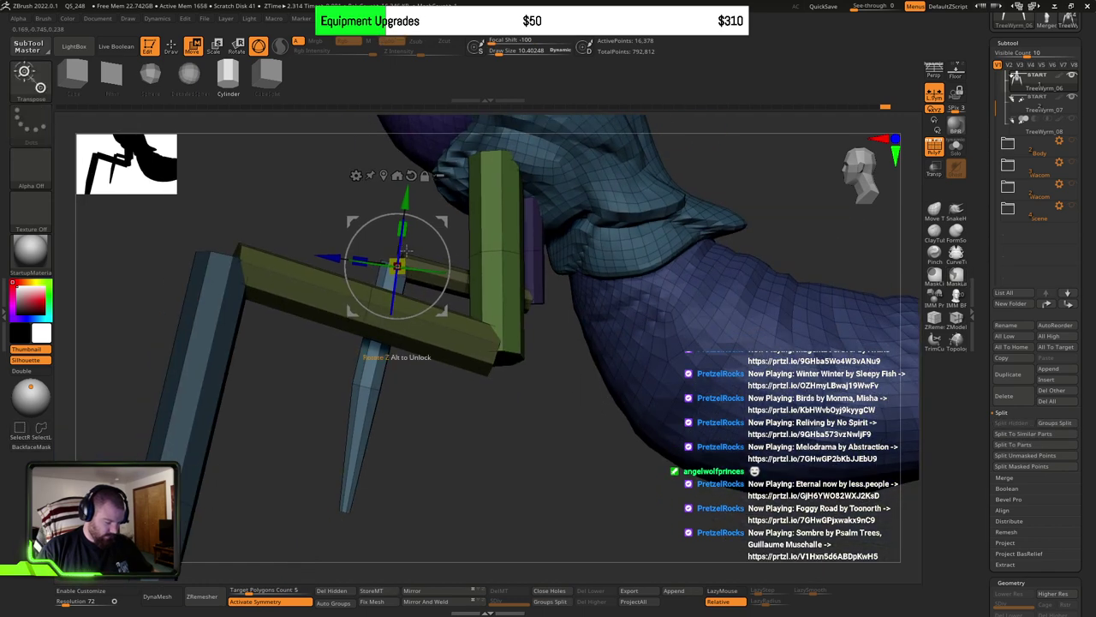
pyautogui.moveTo(397, 265); pyautogui.dragTo(342, 248)
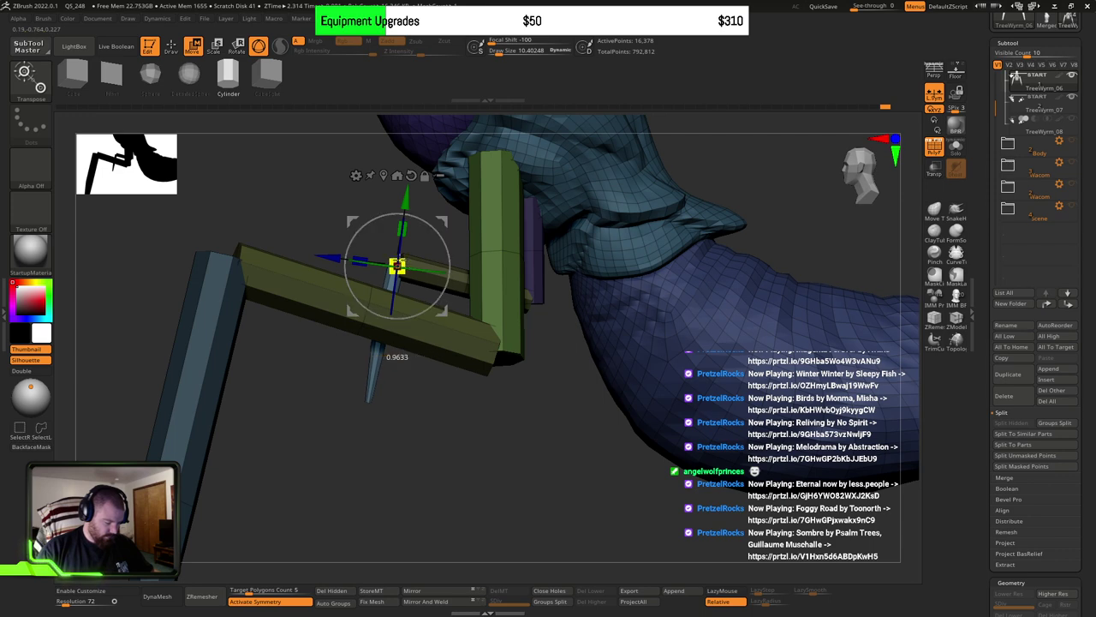
pyautogui.moveTo(399, 260); pyautogui.dragTo(394, 259)
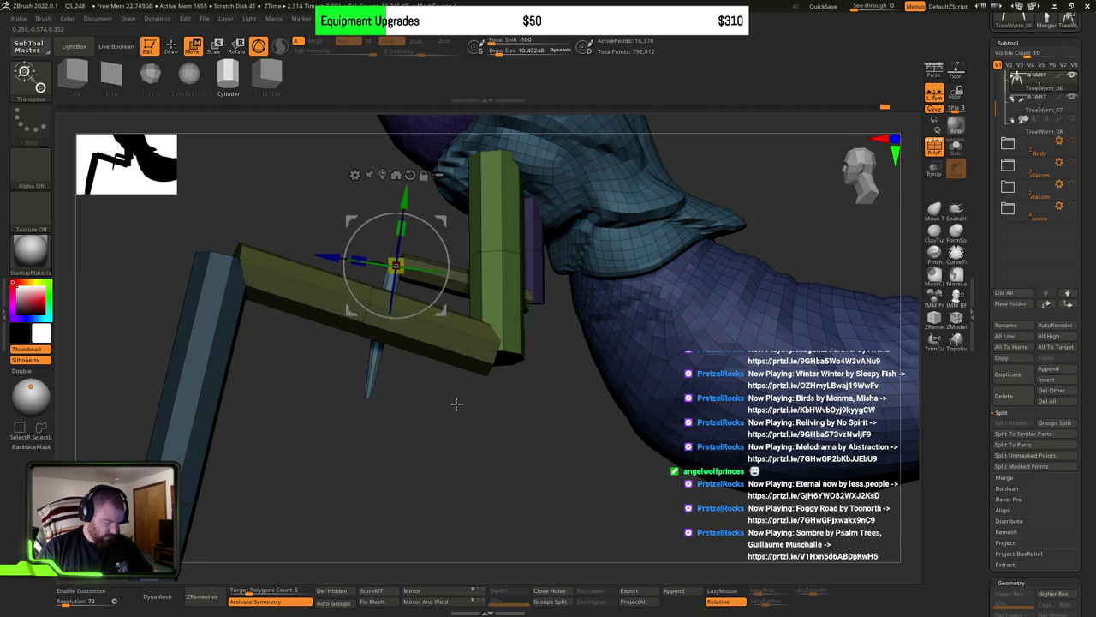
# Step: Check the proportions of the smaller legs' scaled lower segments against the larger legs from the front and side
pyautogui.keyDown('shift'); pyautogui.moveTo(455, 404); pyautogui.dragTo(523, 415, button='right'); pyautogui.keyUp('shift')
pyautogui.moveTo(440, 310); pyautogui.dragTo(436, 304)
pyautogui.keyDown('ctrl'); pyautogui.moveTo(654, 329); pyautogui.dragTo(596, 334, button='right'); pyautogui.keyUp('ctrl')
pyautogui.keyDown('ctrl'); pyautogui.moveTo(522, 408); pyautogui.dragTo(499, 368, button='right'); pyautogui.keyUp('ctrl')
pyautogui.keyDown('ctrl'); pyautogui.moveTo(498, 368); pyautogui.dragTo(488, 398, button='right'); pyautogui.keyUp('ctrl')
pyautogui.moveTo(488, 397); pyautogui.dragTo(578, 340)
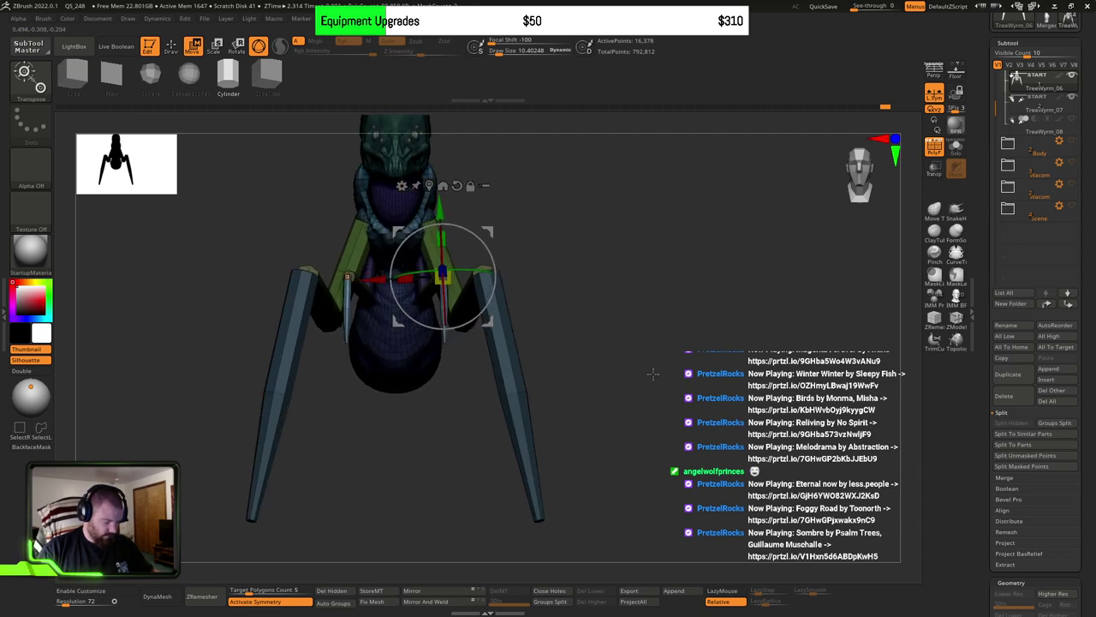
pyautogui.moveTo(652, 373); pyautogui.dragTo(579, 425)
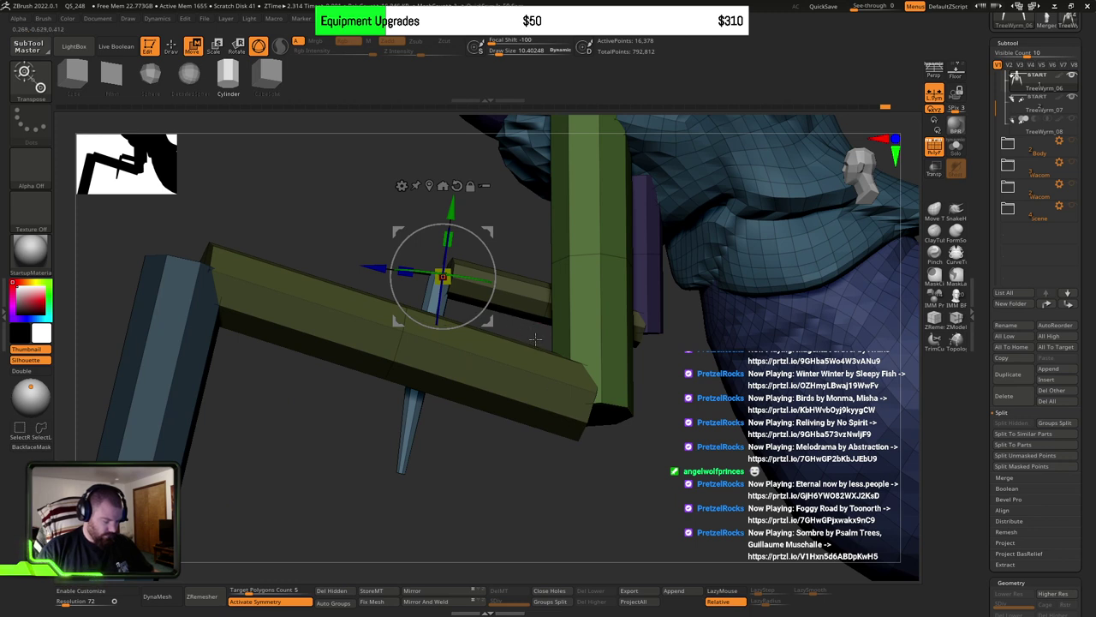
pyautogui.keyDown('alt'); pyautogui.moveTo(541, 372); pyautogui.dragTo(495, 386, button='right'); pyautogui.keyUp('alt')
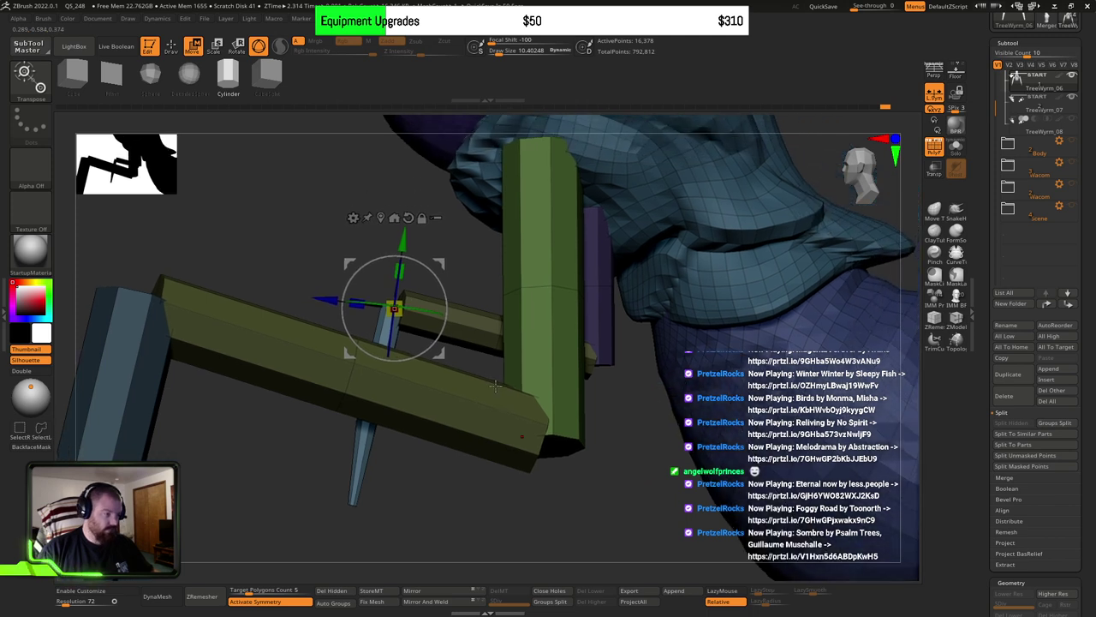
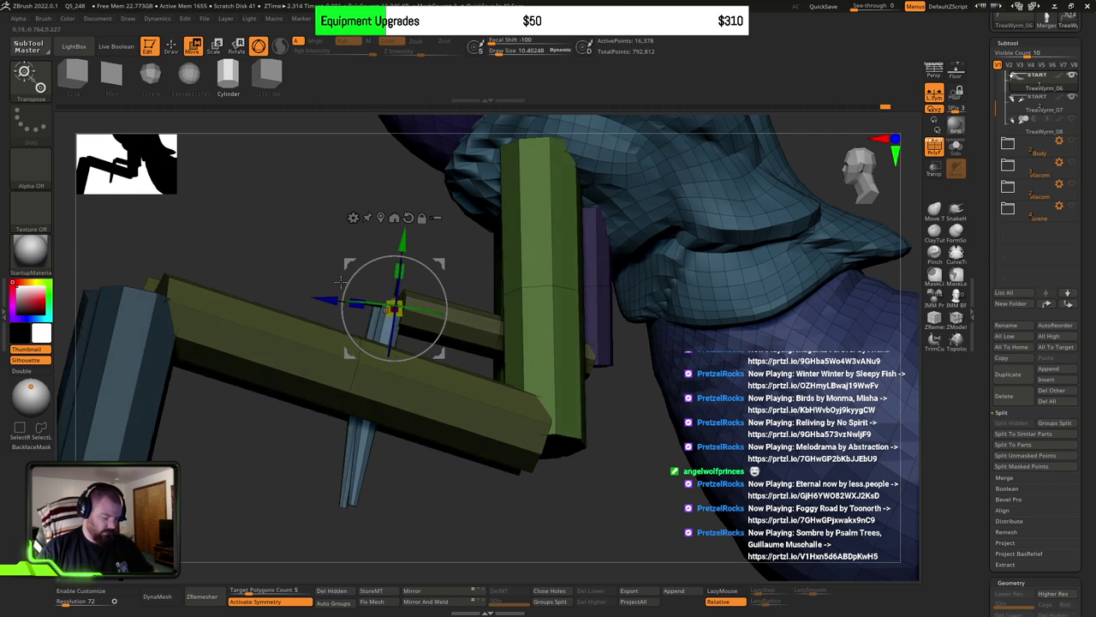
# Step: Redo the masking so that only the smaller legs' middle and tapered lower segments stay unmasked, with the whole model visible
pyautogui.moveTo(302, 267); pyautogui.dragTo(298, 263)
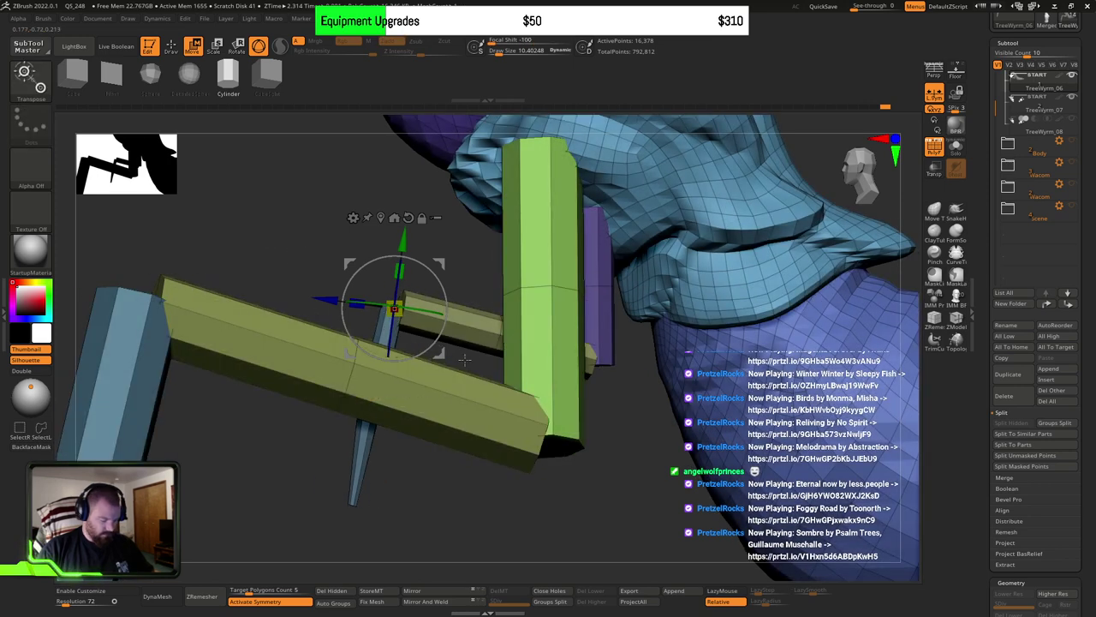
pyautogui.click(477, 332)
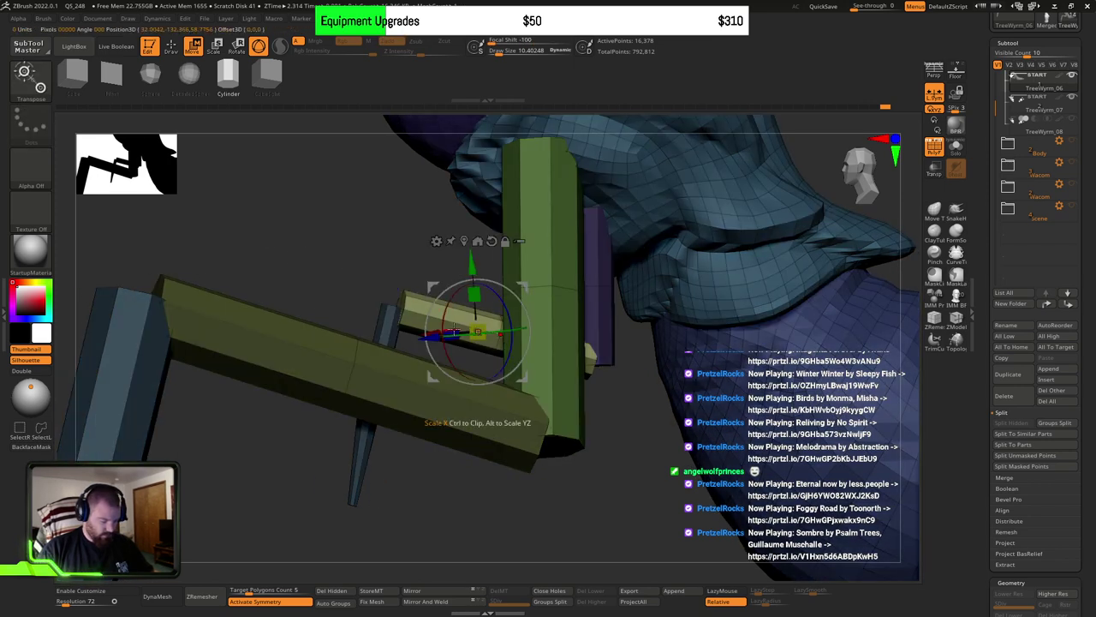
pyautogui.keyDown('ctrl'); pyautogui.click(351, 303); pyautogui.keyUp('ctrl')
pyautogui.keyDown('ctrl'); pyautogui.keyDown('shift'); pyautogui.click(444, 314); pyautogui.keyUp('shift'); pyautogui.keyUp('ctrl')
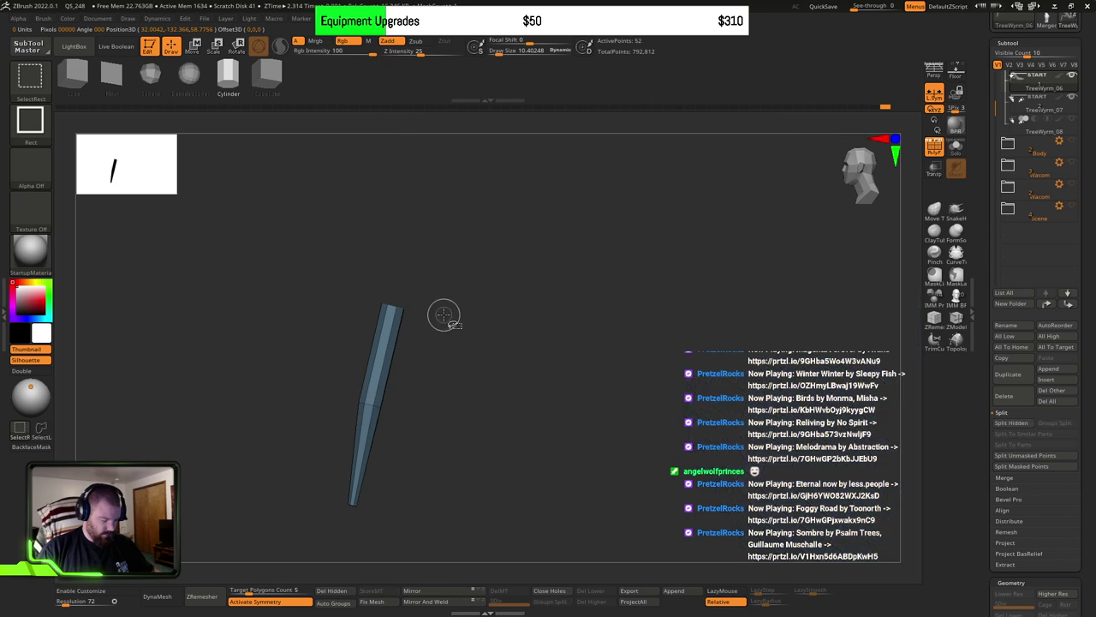
pyautogui.keyDown('ctrl'); pyautogui.keyDown('shift'); pyautogui.click(408, 352); pyautogui.keyUp('shift'); pyautogui.keyUp('ctrl')
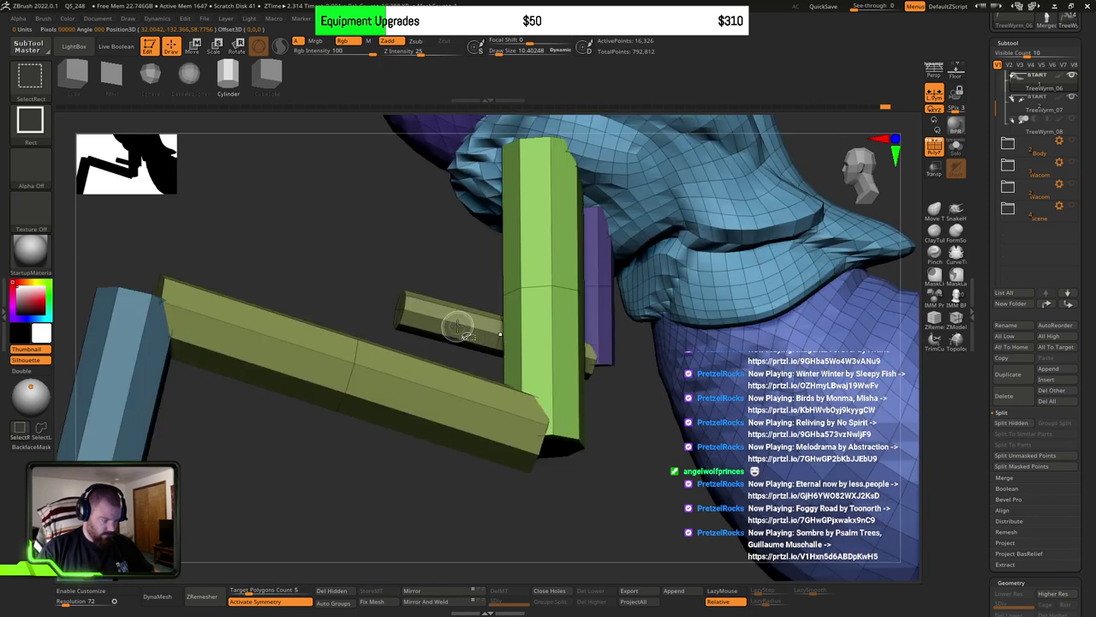
pyautogui.keyDown('ctrl'); pyautogui.keyDown('alt'); pyautogui.keyDown('shift'); pyautogui.click(457, 325); pyautogui.keyUp('shift'); pyautogui.keyUp('alt'); pyautogui.keyUp('ctrl')
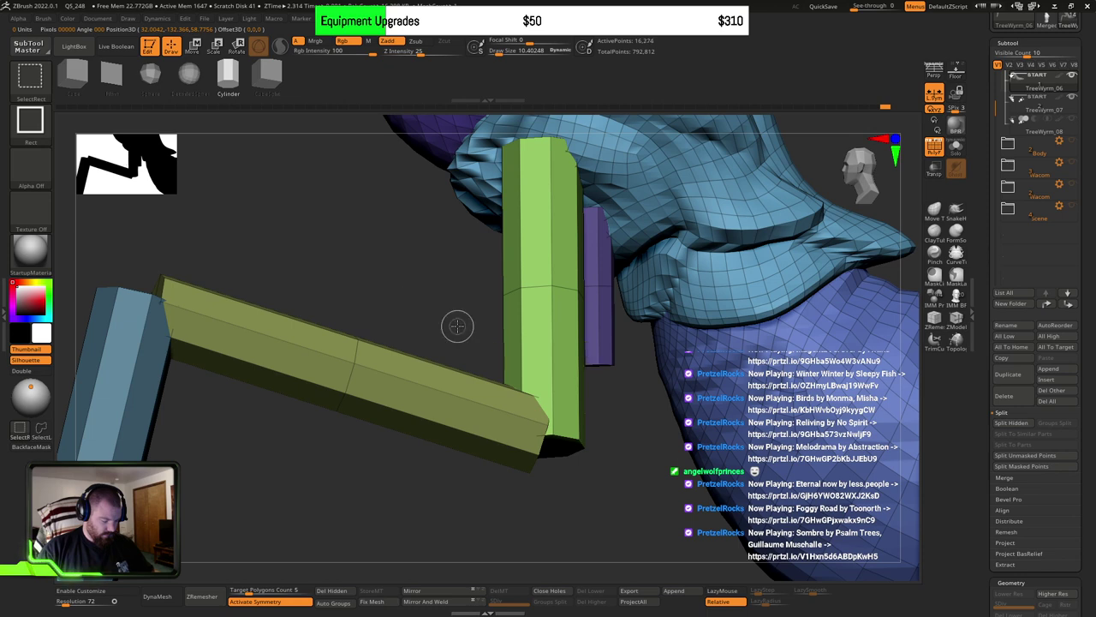
pyautogui.keyDown('ctrl'); pyautogui.click(382, 305); pyautogui.keyUp('ctrl')
pyautogui.keyDown('ctrl'); pyautogui.keyDown('shift'); pyautogui.click(388, 305); pyautogui.keyUp('shift'); pyautogui.keyUp('ctrl')
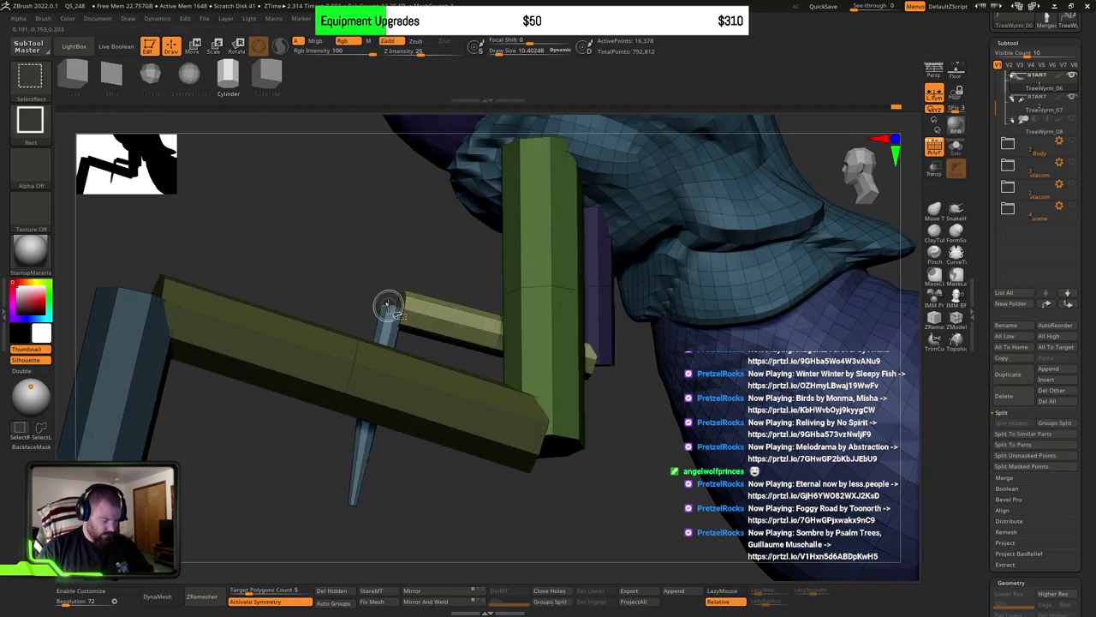
# Step: Set the gizmo at the smaller legs' upper joint and duplicate the middle and lower segments, offsetting the copies forward
pyautogui.press('w')
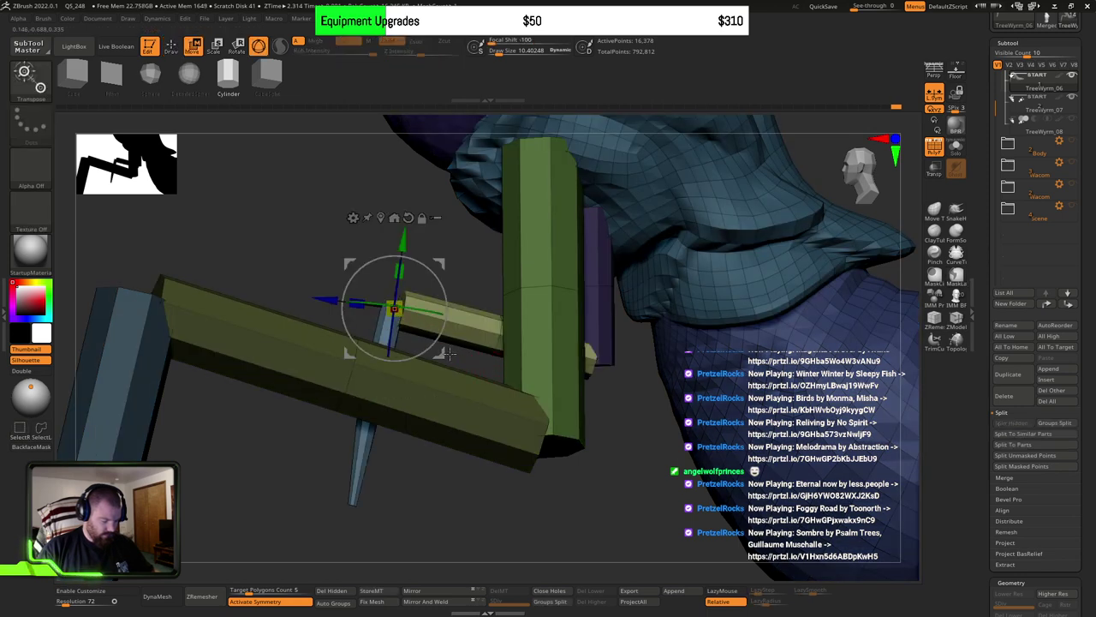
pyautogui.keyDown('alt'); pyautogui.moveTo(450, 354); pyautogui.dragTo(640, 406); pyautogui.keyUp('alt')
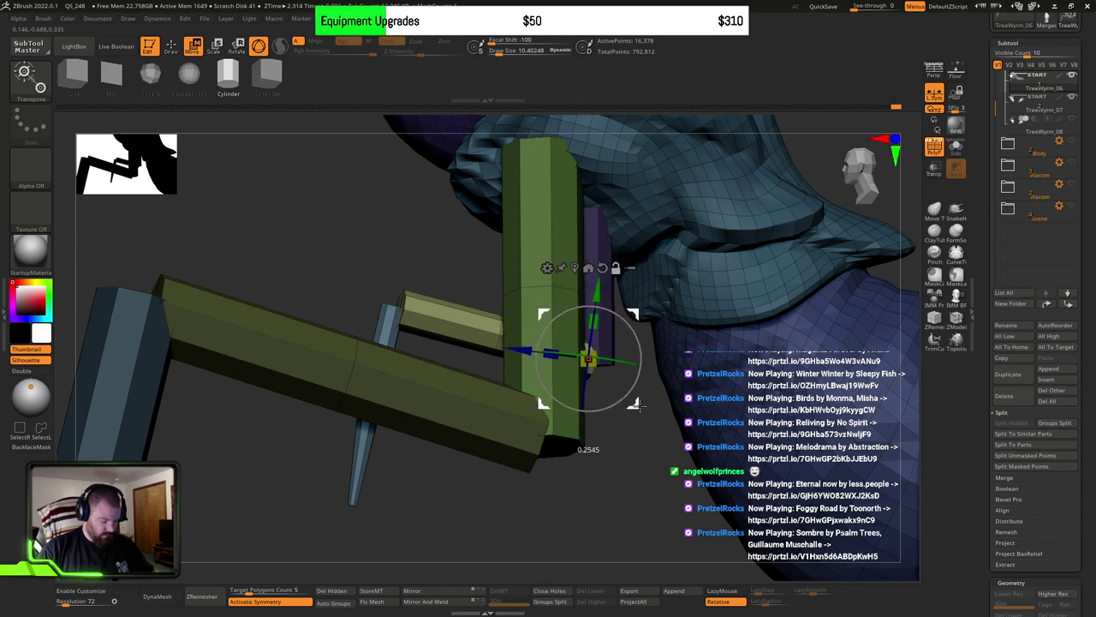
pyautogui.moveTo(548, 397); pyautogui.dragTo(460, 360)
pyautogui.moveTo(539, 380); pyautogui.dragTo(486, 385, button='right')
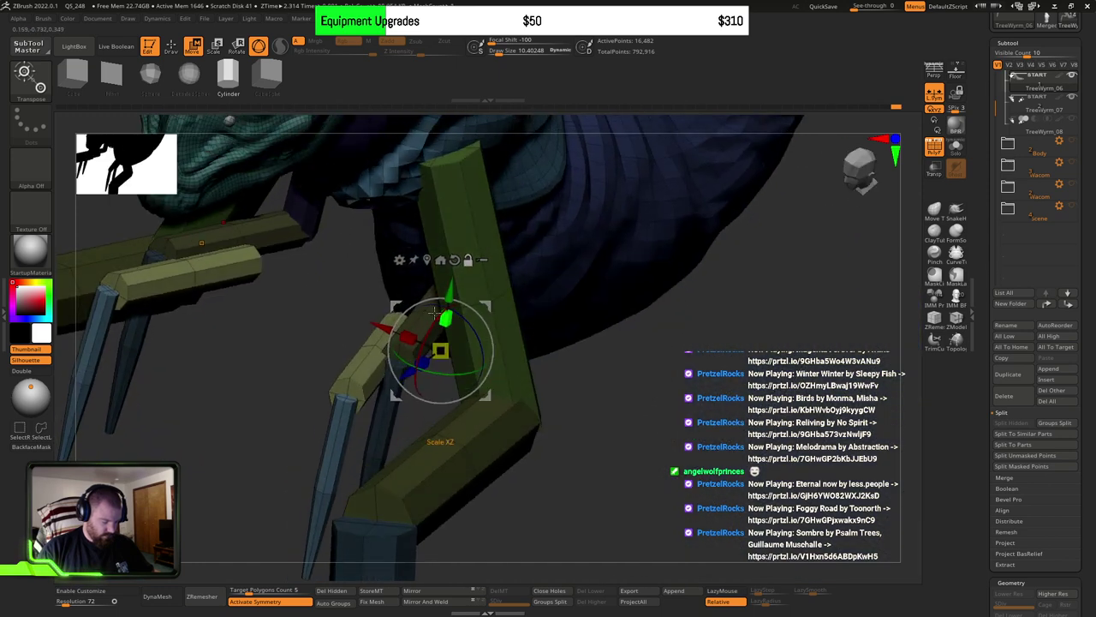
# Step: Center the gizmo on the duplicated segments, and reposition it at the rear ends of the copied middle segments
pyautogui.click(428, 260)
pyautogui.moveTo(480, 402); pyautogui.dragTo(453, 400, button='right')
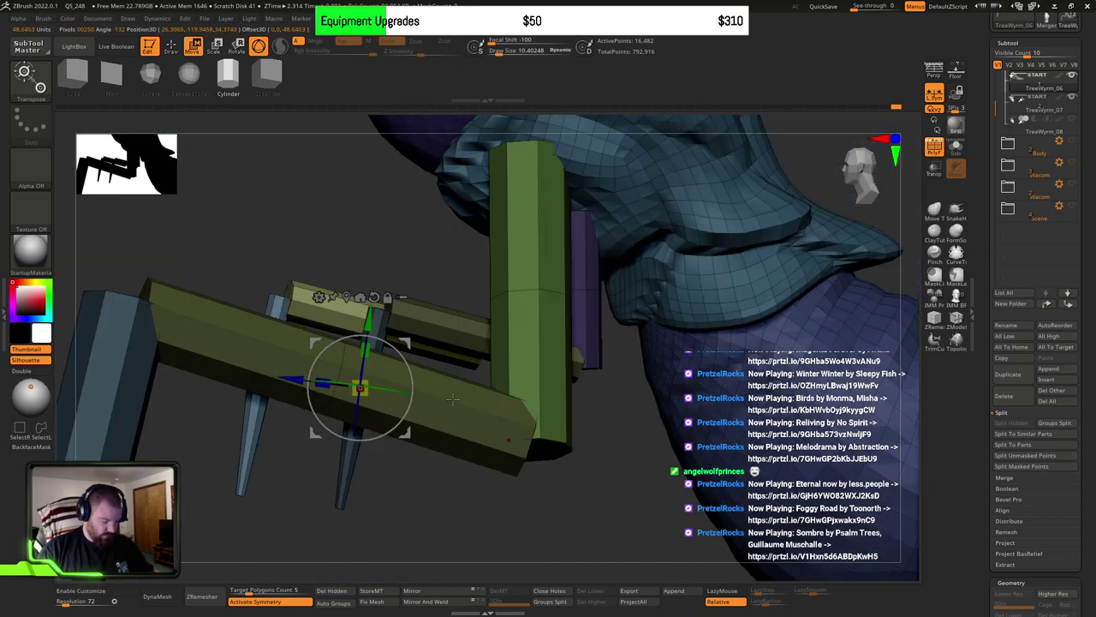
pyautogui.keyDown('alt'); pyautogui.moveTo(407, 435); pyautogui.dragTo(515, 398); pyautogui.keyUp('alt')
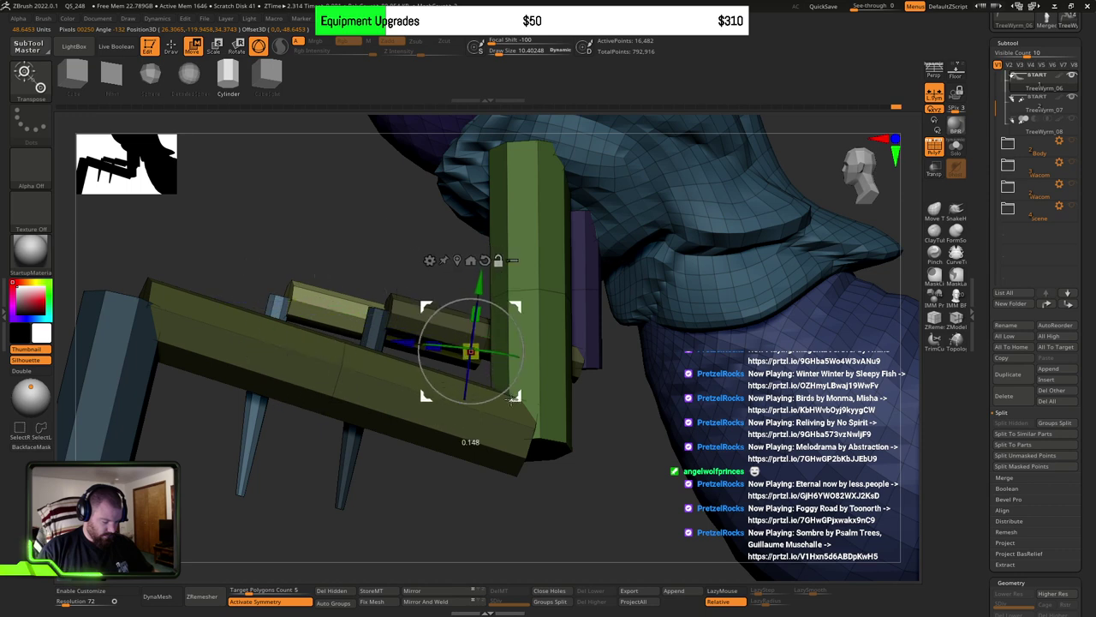
pyautogui.moveTo(477, 437); pyautogui.dragTo(657, 240, button='right')
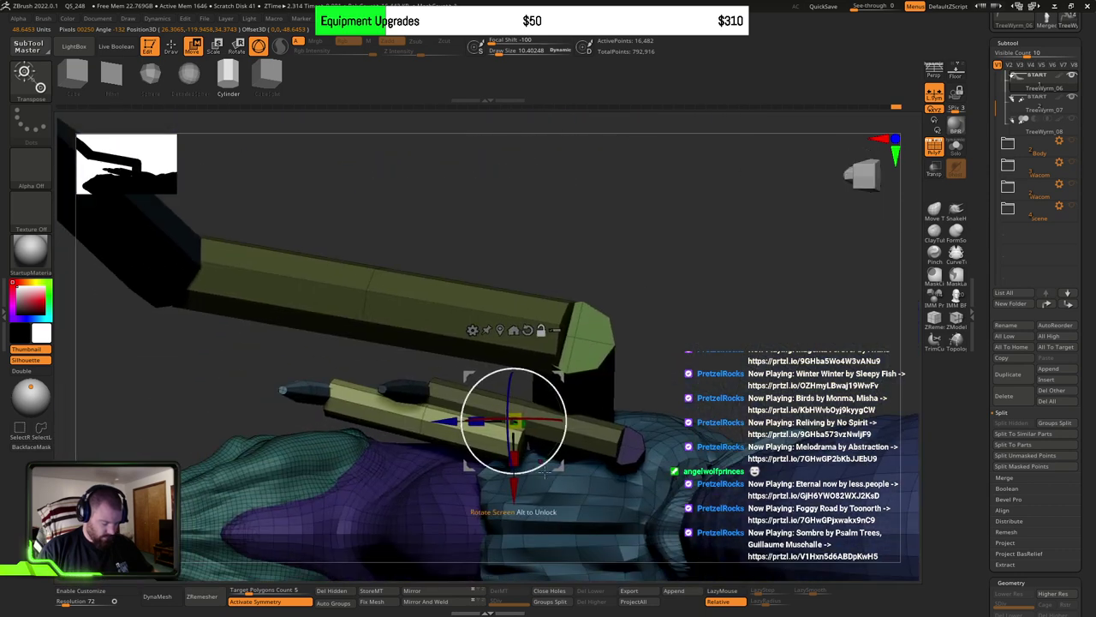
pyautogui.keyDown('alt'); pyautogui.moveTo(555, 469); pyautogui.dragTo(558, 489); pyautogui.keyUp('alt')
pyautogui.moveTo(669, 349); pyautogui.dragTo(552, 378, button='right')
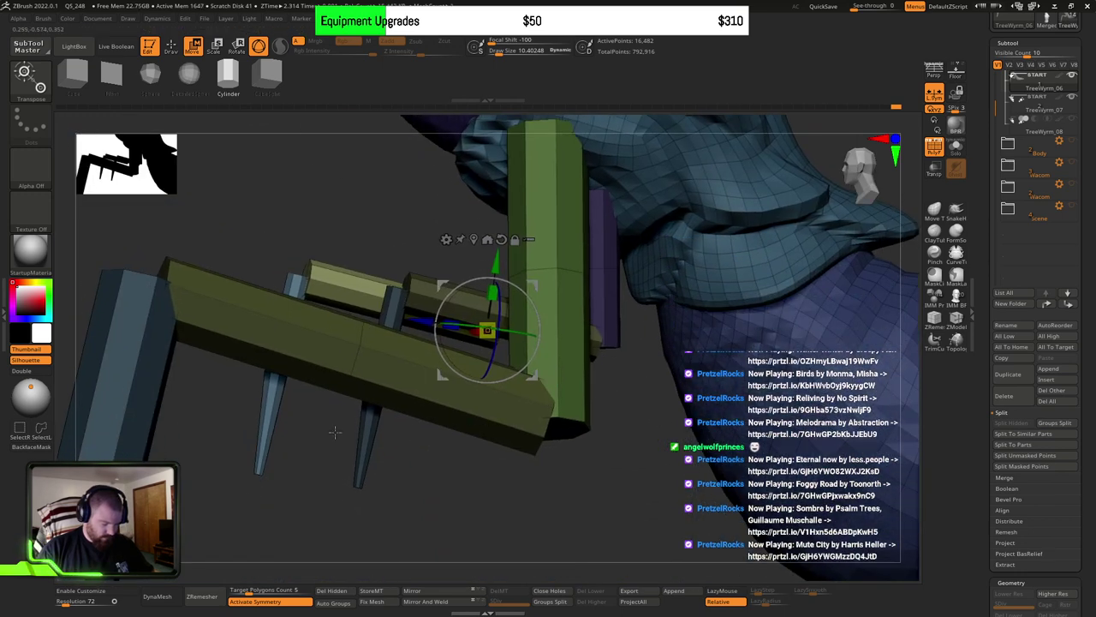
pyautogui.hotkey('ctrl', 'z')
pyautogui.hotkey('ctrl', 'shift', 'z')
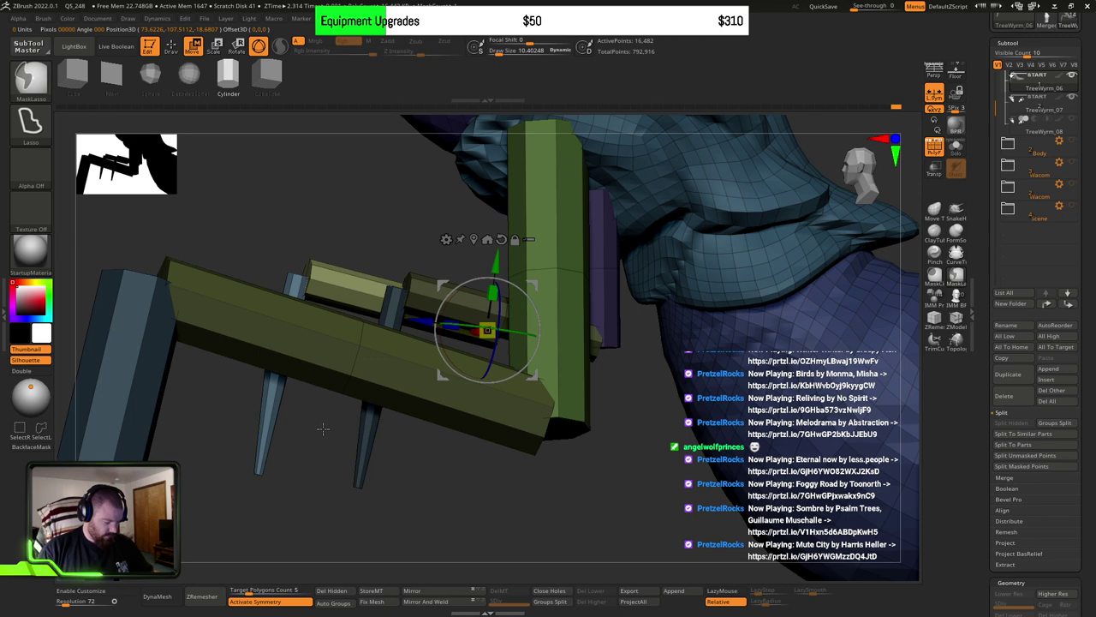
# Step: Hide the larger legs' upper, middle and lower segments so the smaller legs and their copies are unobstructed
pyautogui.press('q')
pyautogui.keyDown('ctrl'); pyautogui.keyDown('shift'); pyautogui.click(111, 405); pyautogui.keyUp('shift'); pyautogui.keyUp('ctrl')
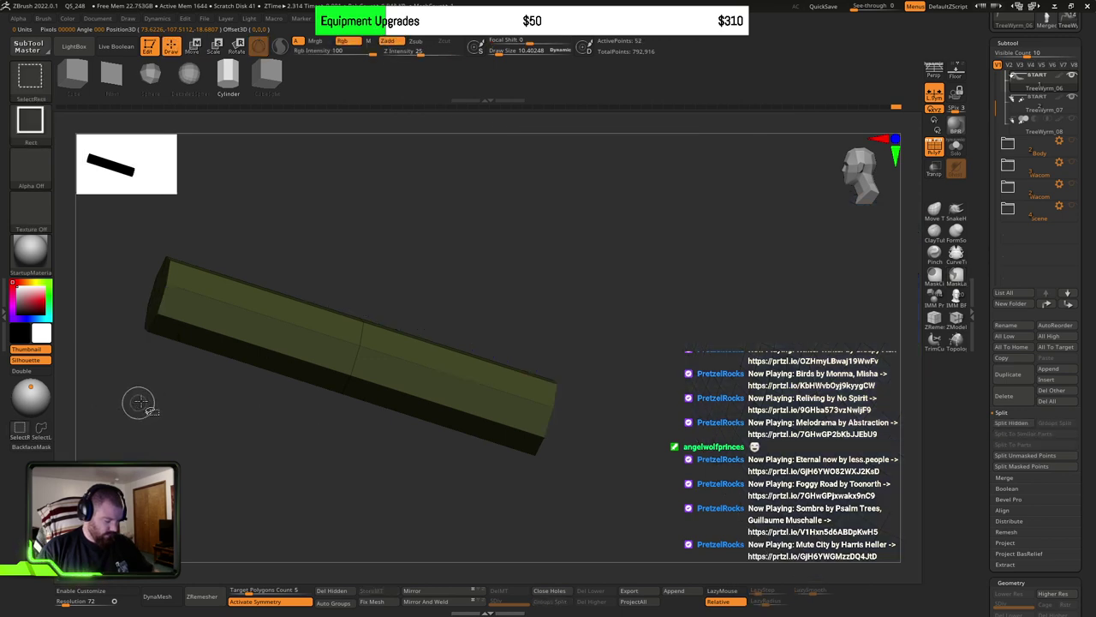
pyautogui.keyDown('ctrl'); pyautogui.keyDown('shift'); pyautogui.click(232, 325); pyautogui.keyUp('shift'); pyautogui.keyUp('ctrl')
pyautogui.keyDown('ctrl'); pyautogui.keyDown('shift'); pyautogui.click(139, 378); pyautogui.keyUp('shift'); pyautogui.keyUp('ctrl')
pyautogui.keyDown('ctrl'); pyautogui.keyDown('alt'); pyautogui.keyDown('shift'); pyautogui.click(546, 393); pyautogui.keyUp('shift'); pyautogui.keyUp('alt'); pyautogui.keyUp('ctrl')
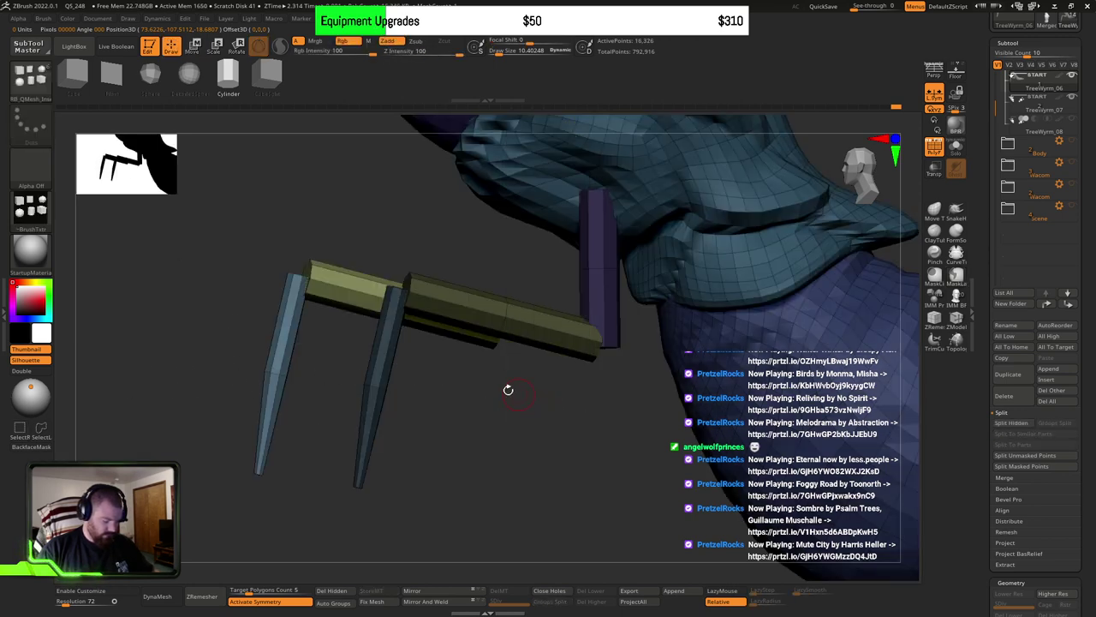
# Step: Move the duplicated segments to the front ends of the original middle segments and rotate them to fold downward and back
pyautogui.press('w')
pyautogui.keyDown('alt'); pyautogui.moveTo(489, 403); pyautogui.dragTo(485, 417); pyautogui.keyUp('alt')
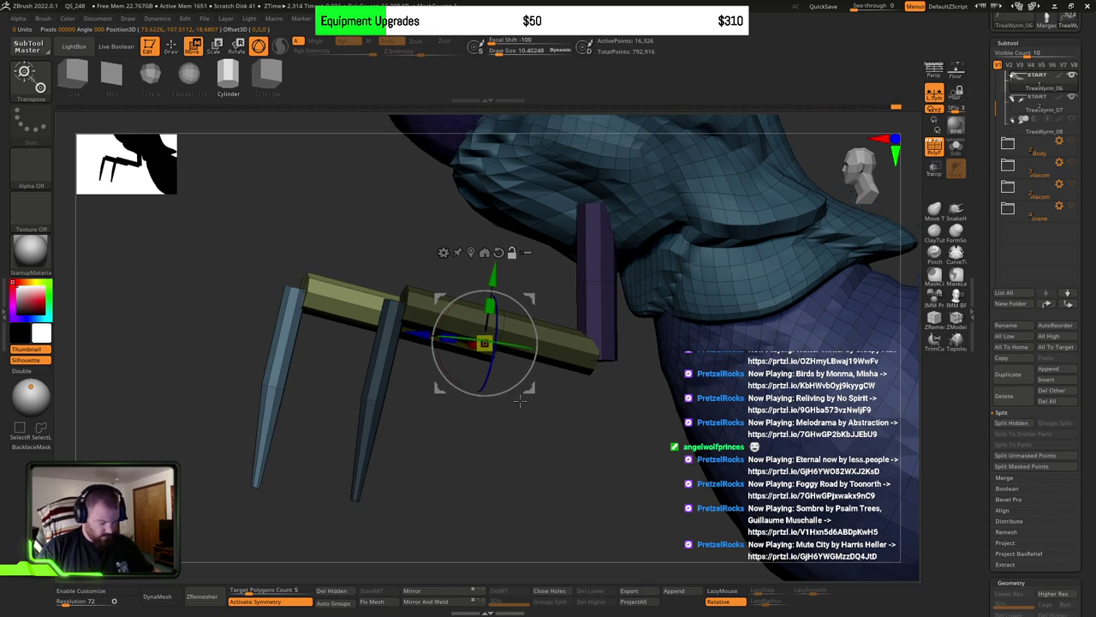
pyautogui.moveTo(492, 355); pyautogui.dragTo(457, 356)
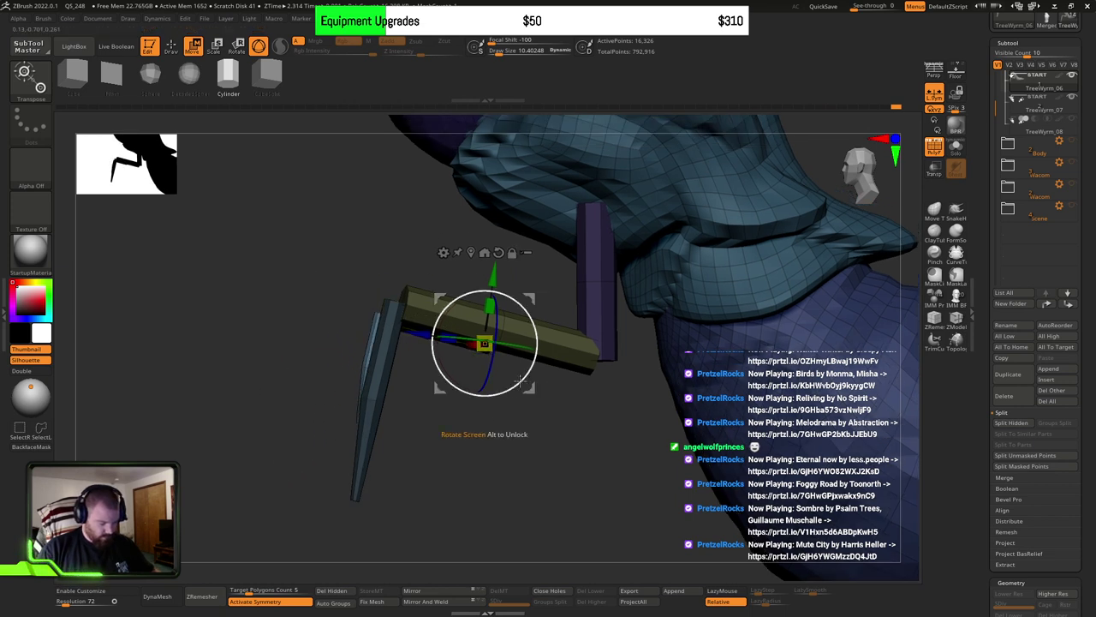
pyautogui.moveTo(520, 381); pyautogui.dragTo(477, 361)
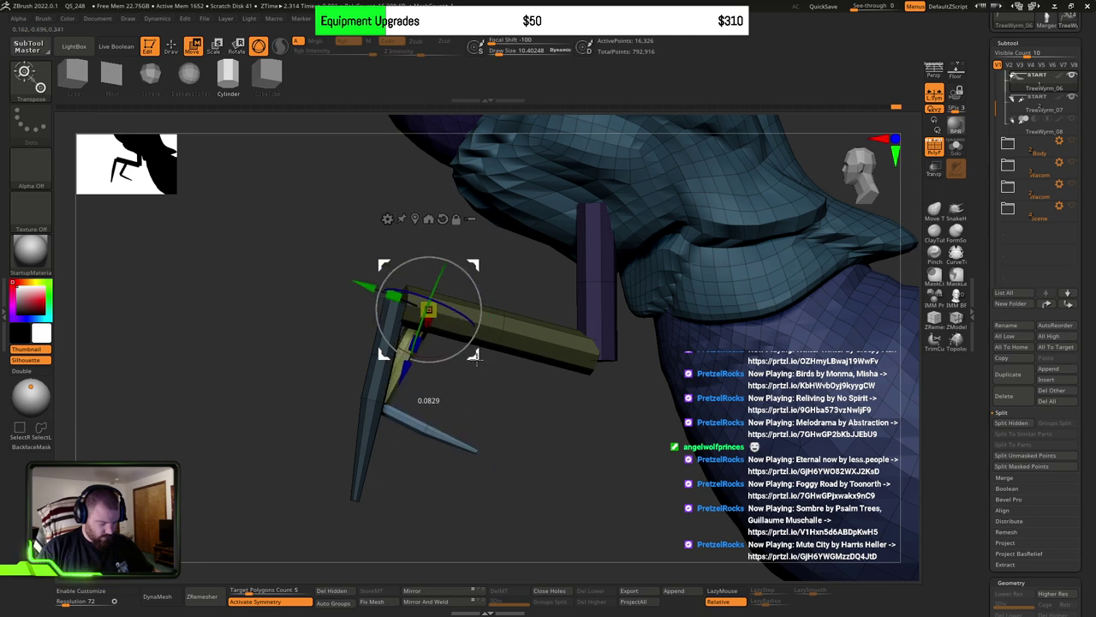
# Step: Shorten the duplicated segments in the front view, shift them outward to the smaller legs' front joints and tilt them inward
pyautogui.keyDown('shift'); pyautogui.moveTo(472, 413); pyautogui.dragTo(520, 411); pyautogui.keyUp('shift')
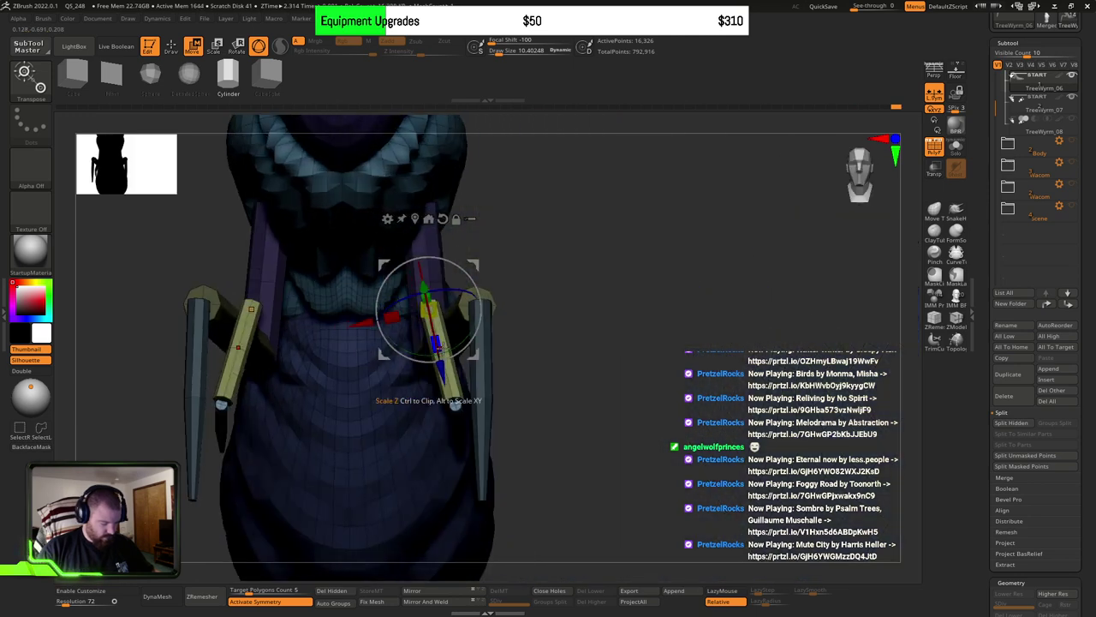
pyautogui.moveTo(442, 348); pyautogui.dragTo(437, 343)
pyautogui.moveTo(511, 345); pyautogui.dragTo(446, 349)
pyautogui.moveTo(475, 390); pyautogui.dragTo(525, 389)
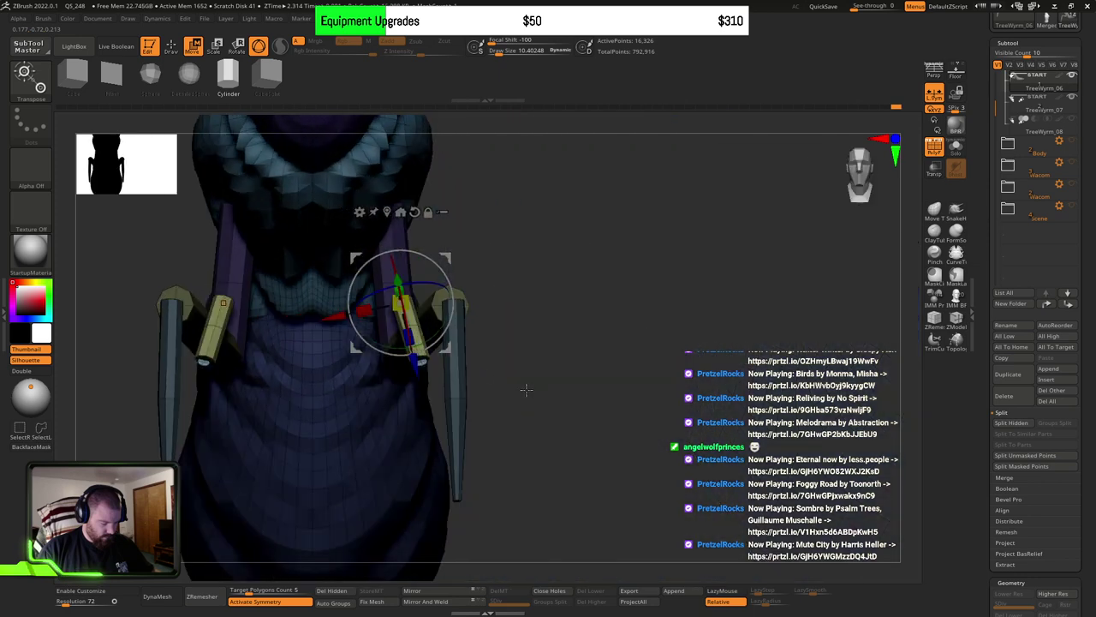
pyautogui.moveTo(441, 329); pyautogui.dragTo(482, 364)
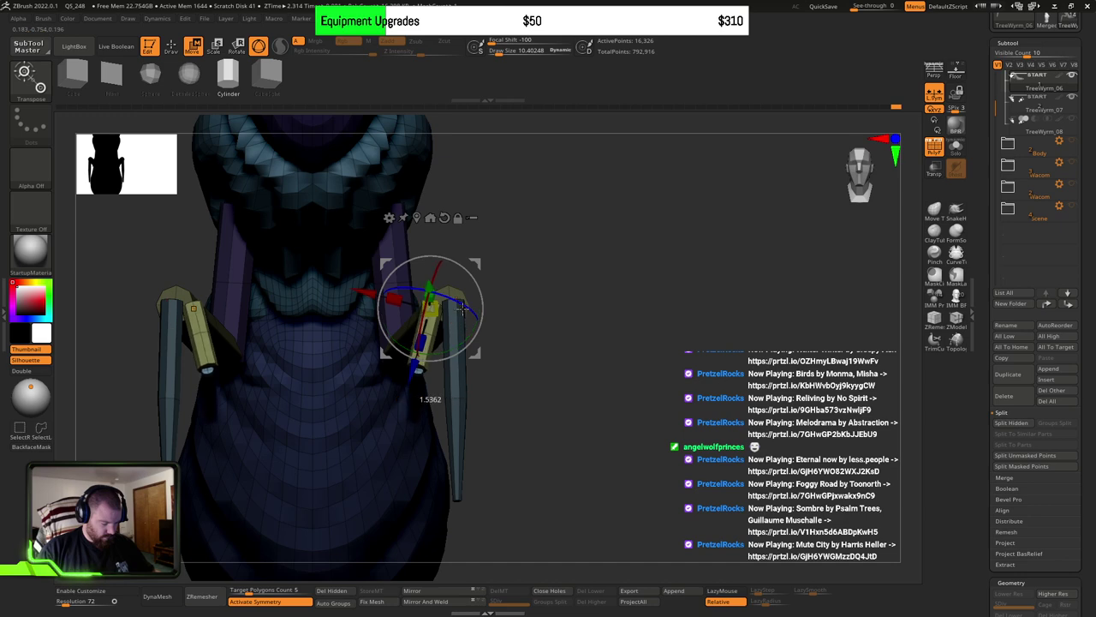
pyautogui.moveTo(545, 372); pyautogui.dragTo(543, 409)
pyautogui.moveTo(489, 384); pyautogui.dragTo(532, 393)
# Step: Restore the whole model's visibility and isolate the smaller legs' tapered lower segments together with their duplicates
pyautogui.click(410, 411)
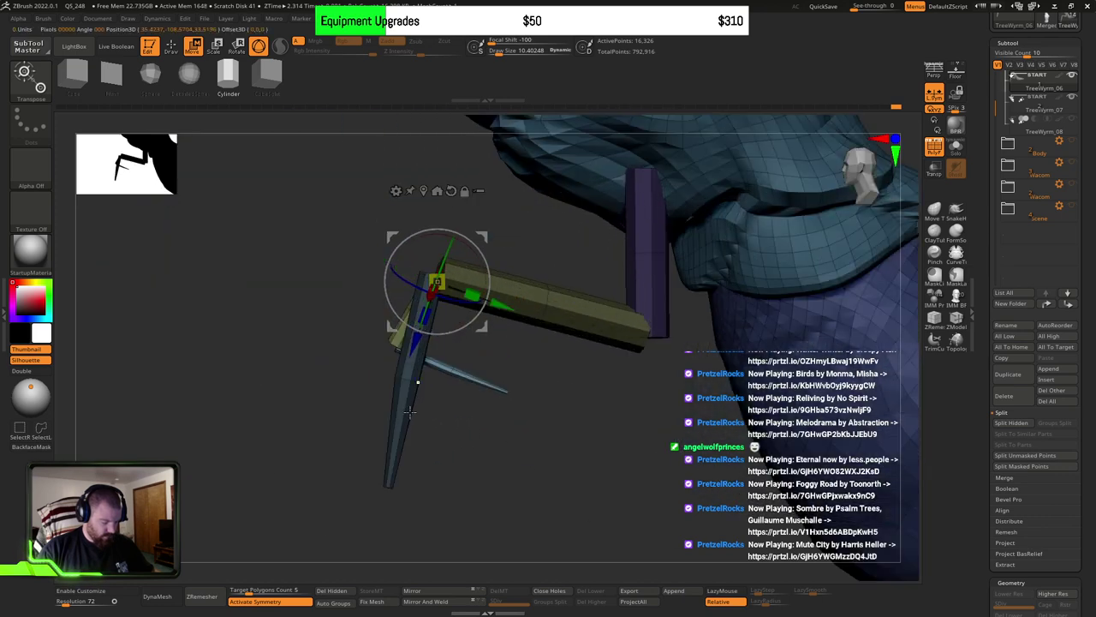
pyautogui.press('q')
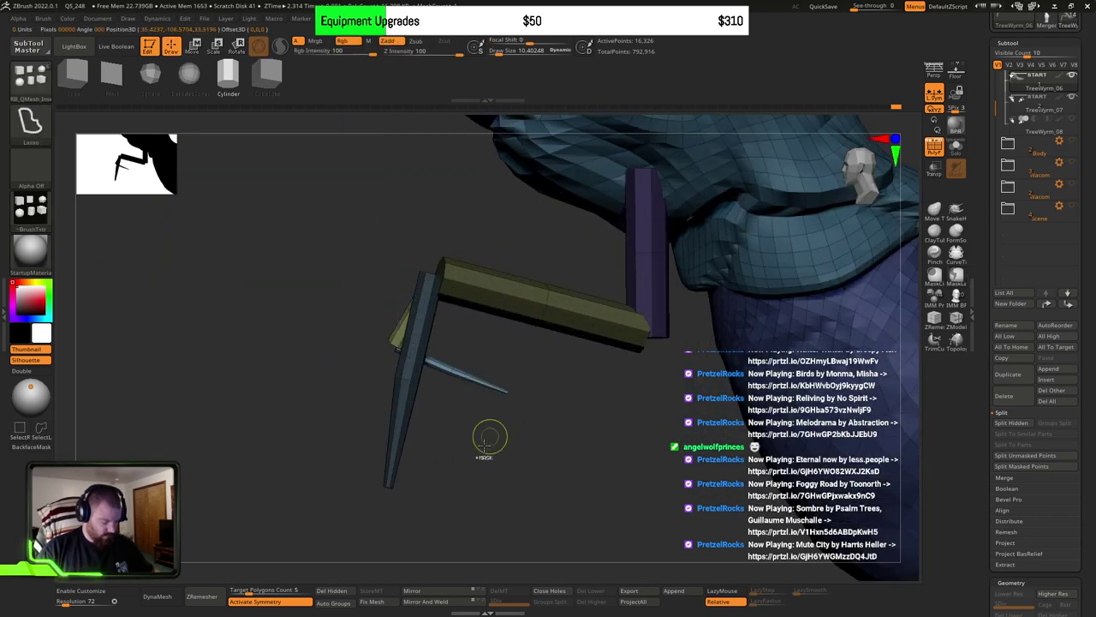
pyautogui.keyDown('ctrl'); pyautogui.keyDown('shift'); pyautogui.moveTo(450, 478); pyautogui.dragTo(450, 477); pyautogui.keyUp('shift'); pyautogui.keyUp('ctrl')
pyautogui.keyDown('ctrl'); pyautogui.keyDown('shift'); pyautogui.click(450, 477); pyautogui.keyUp('shift'); pyautogui.keyUp('ctrl')
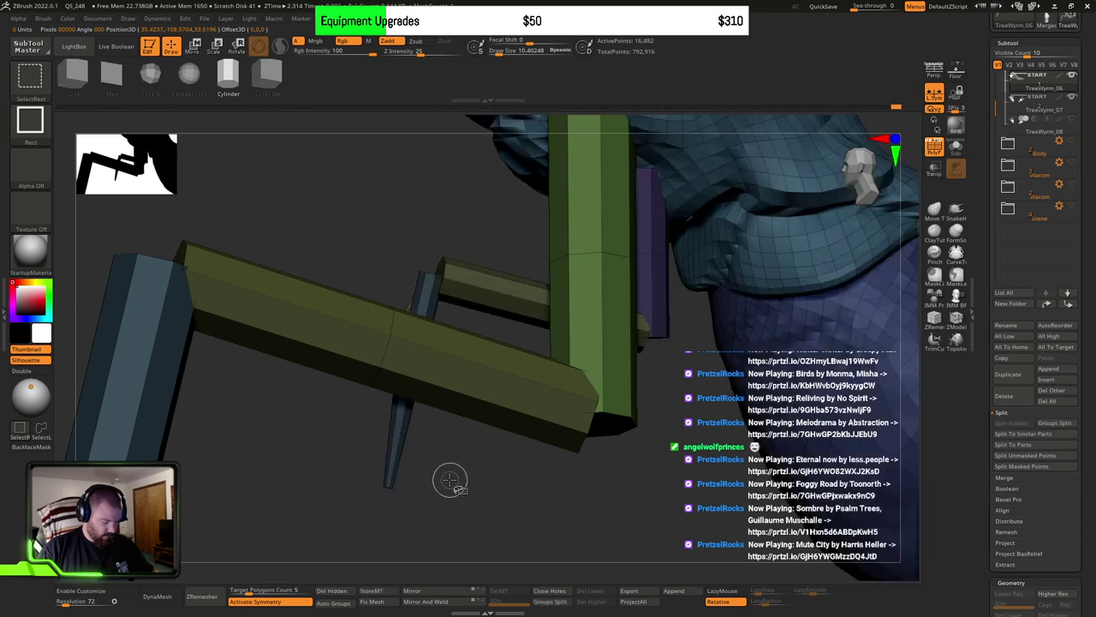
pyautogui.keyDown('ctrl'); pyautogui.keyDown('shift'); pyautogui.click(398, 437); pyautogui.keyUp('shift'); pyautogui.keyUp('ctrl')
pyautogui.moveTo(444, 443); pyautogui.dragTo(533, 477)
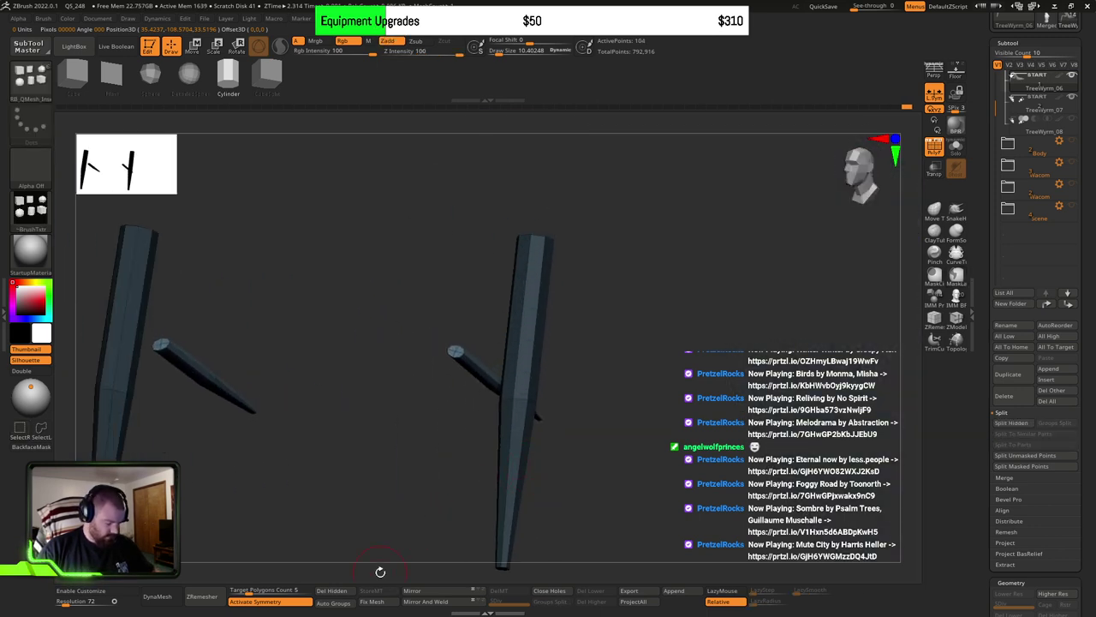
# Step: Auto-group the isolated arm parts and give the two thin claw spikes one shared polygroup, apart from the long tapered pieces
pyautogui.click(334, 603)
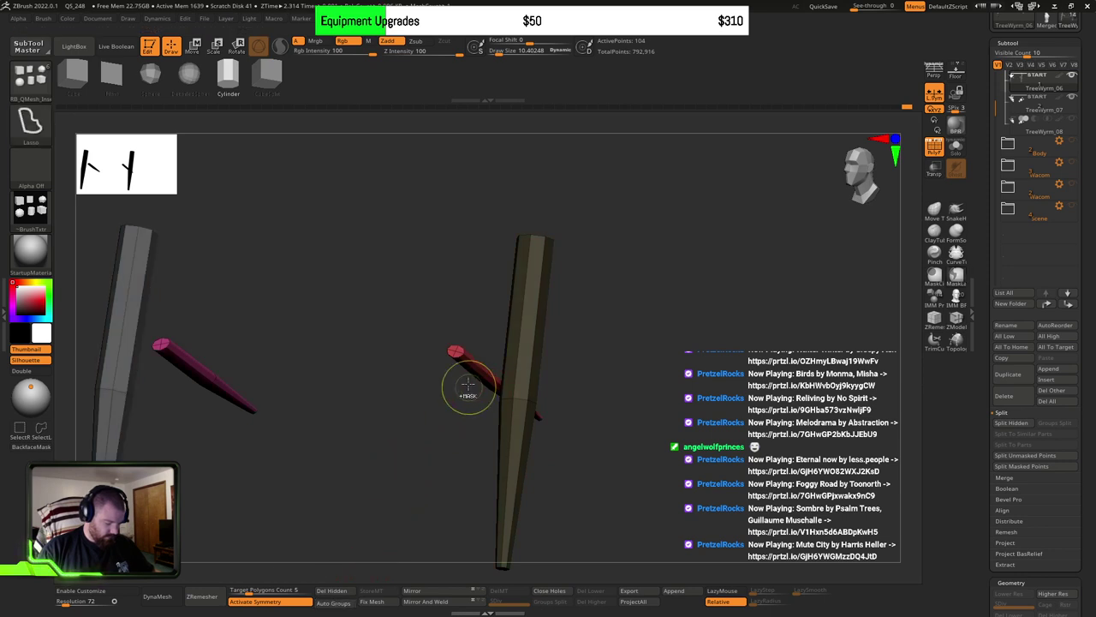
pyautogui.keyDown('ctrl'); pyautogui.keyDown('alt'); pyautogui.keyDown('shift'); pyautogui.click(506, 368); pyautogui.keyUp('shift'); pyautogui.keyUp('alt'); pyautogui.keyUp('ctrl')
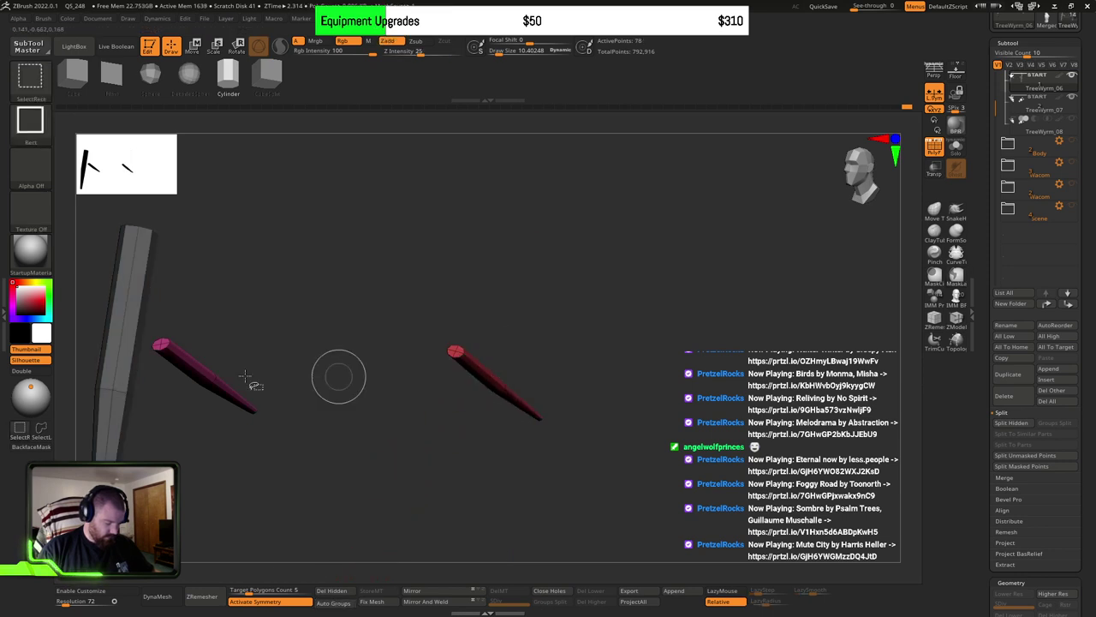
pyautogui.keyDown('ctrl'); pyautogui.keyDown('alt'); pyautogui.keyDown('shift'); pyautogui.click(127, 350); pyautogui.keyUp('shift'); pyautogui.keyUp('alt'); pyautogui.keyUp('ctrl')
pyautogui.hotkey('ctrl', 'w')
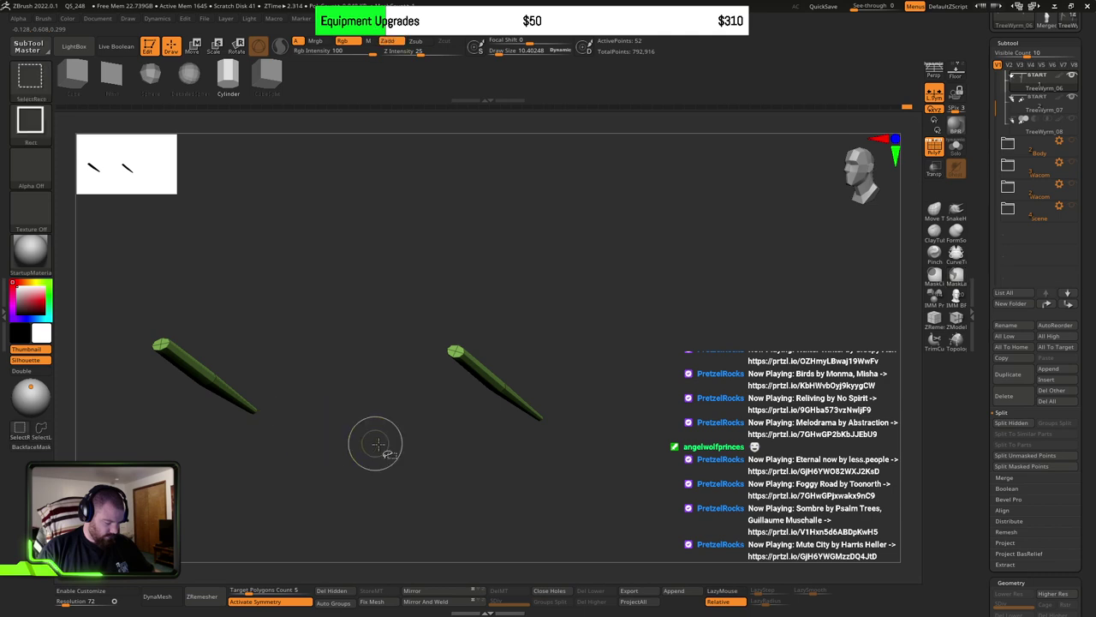
pyautogui.keyDown('ctrl'); pyautogui.keyDown('shift'); pyautogui.click(378, 444); pyautogui.keyUp('shift'); pyautogui.keyUp('ctrl')
# Step: Hide the two long tapered spikes at the ends of the small front arms and delete the hidden geometry
pyautogui.moveTo(389, 445); pyautogui.dragTo(573, 463, button='right')
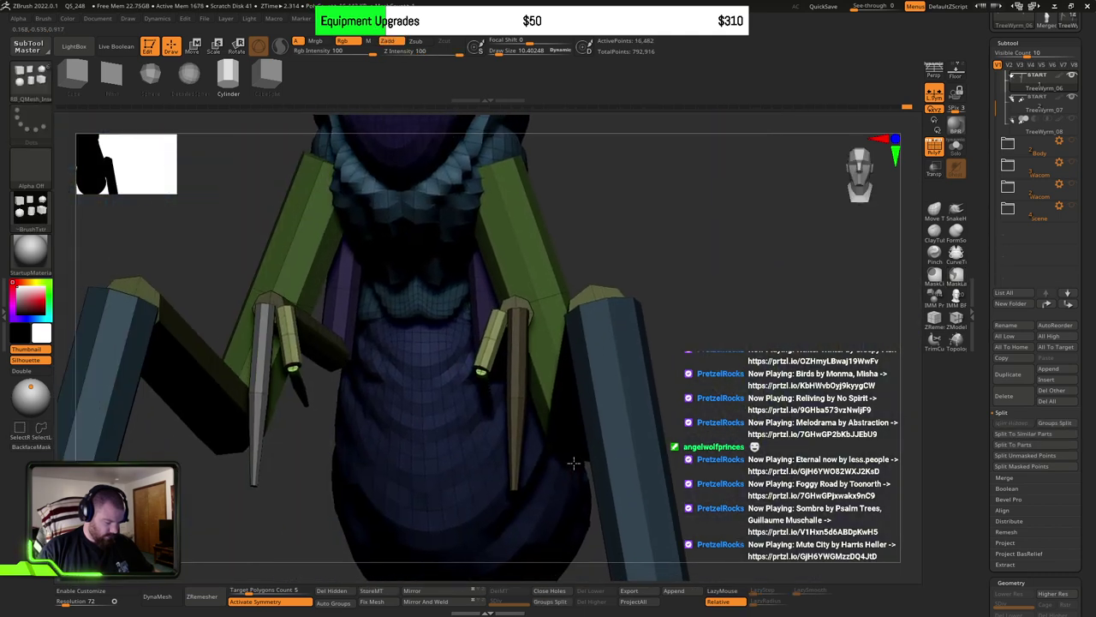
pyautogui.keyDown('ctrl'); pyautogui.keyDown('shift'); pyautogui.click(514, 435); pyautogui.keyUp('shift'); pyautogui.keyUp('ctrl')
pyautogui.keyDown('ctrl'); pyautogui.keyDown('shift'); pyautogui.moveTo(422, 442); pyautogui.dragTo(369, 441); pyautogui.keyUp('shift'); pyautogui.keyUp('ctrl')
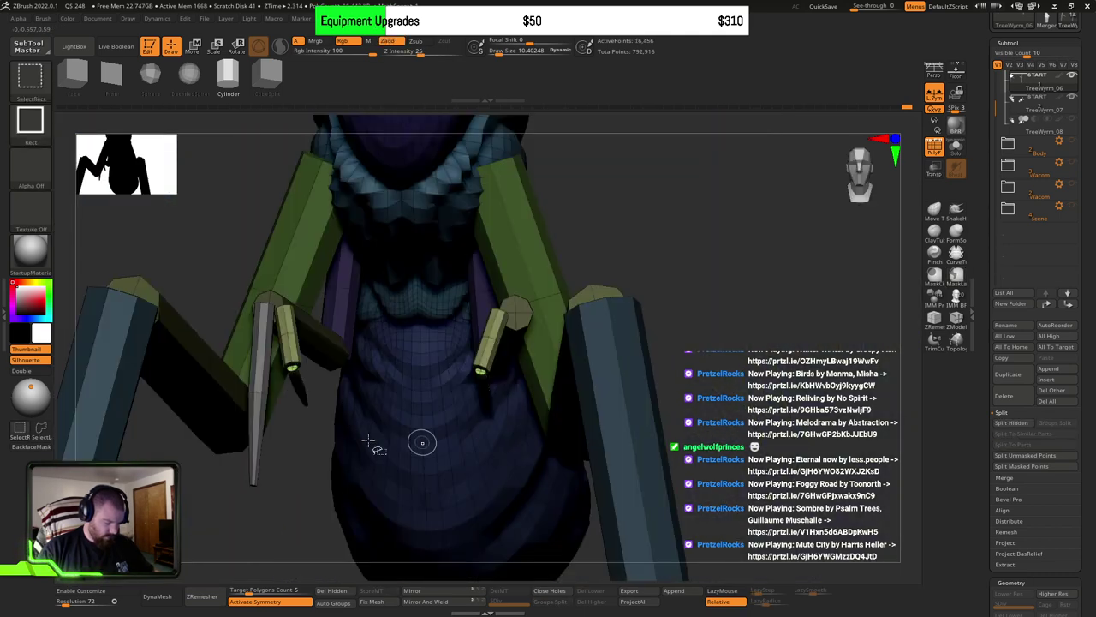
pyautogui.keyDown('ctrl'); pyautogui.keyDown('shift'); pyautogui.click(260, 416); pyautogui.keyUp('shift'); pyautogui.keyUp('ctrl')
pyautogui.keyDown('ctrl'); pyautogui.moveTo(511, 440); pyautogui.dragTo(471, 443, button='right'); pyautogui.keyUp('ctrl')
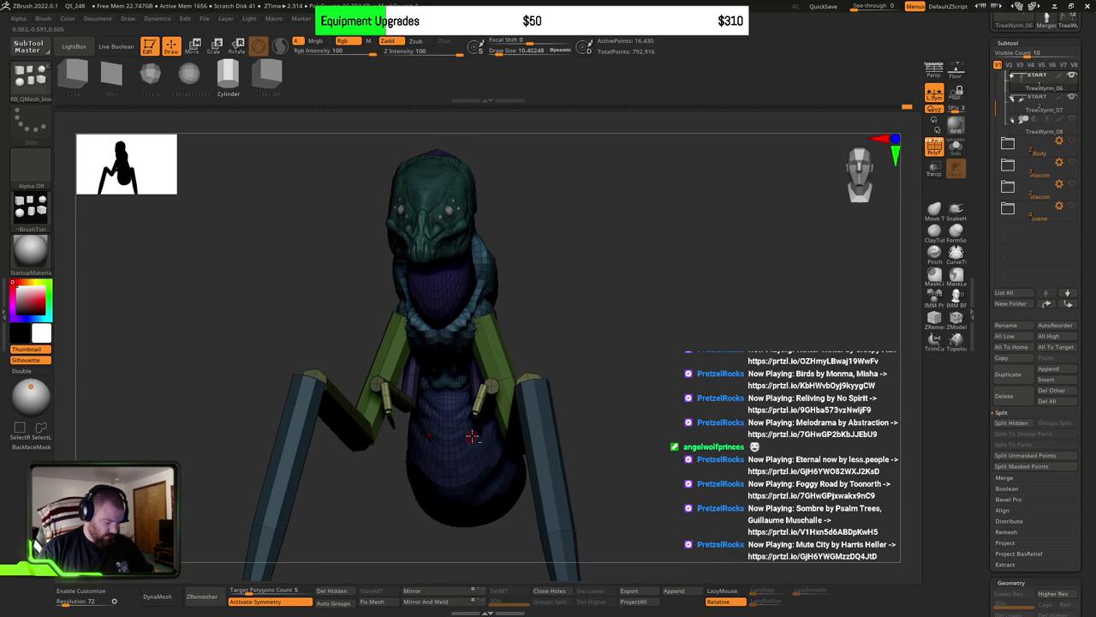
pyautogui.moveTo(654, 439)
pyautogui.mouseDown(button='right')
pyautogui.moveTo(565, 440)
pyautogui.moveTo(654, 442)
pyautogui.mouseUp(button='right')
pyautogui.moveTo(659, 431); pyautogui.dragTo(703, 401)
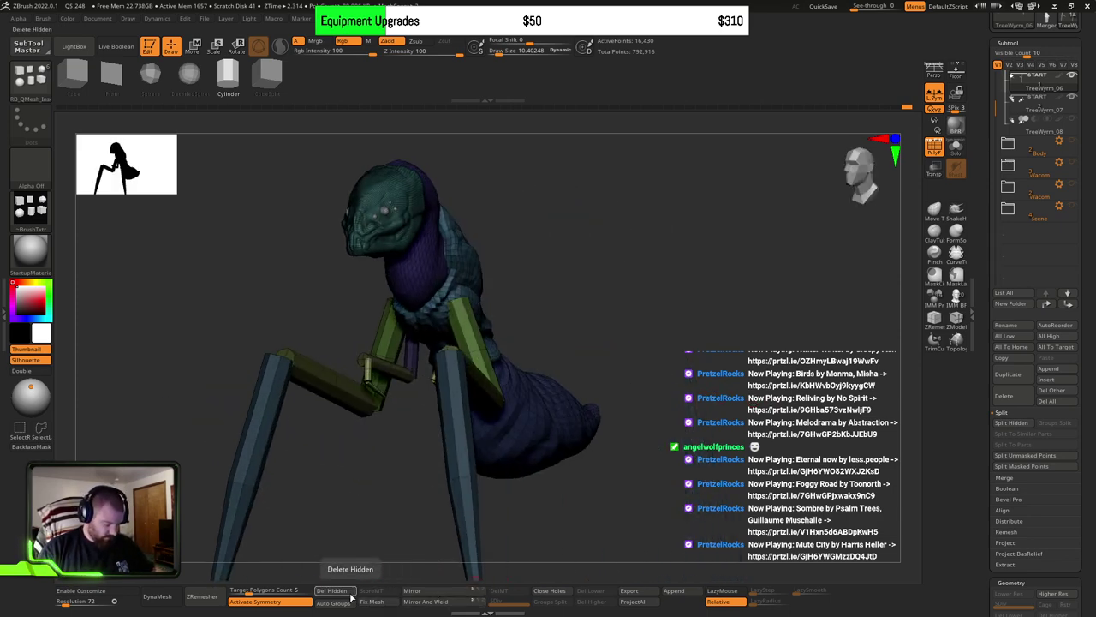
pyautogui.click(352, 592)
# Step: Isolate the small front arms with their claws and put their thick upper segments in a separate polygroup
pyautogui.moveTo(521, 529)
pyautogui.keyDown('alt'); pyautogui.mouseDown()
pyautogui.moveTo(501, 537)
pyautogui.moveTo(539, 531)
pyautogui.mouseUp(); pyautogui.keyUp('alt')
pyautogui.keyDown('ctrl'); pyautogui.keyDown('shift'); pyautogui.click(373, 416); pyautogui.keyUp('shift'); pyautogui.keyUp('ctrl')
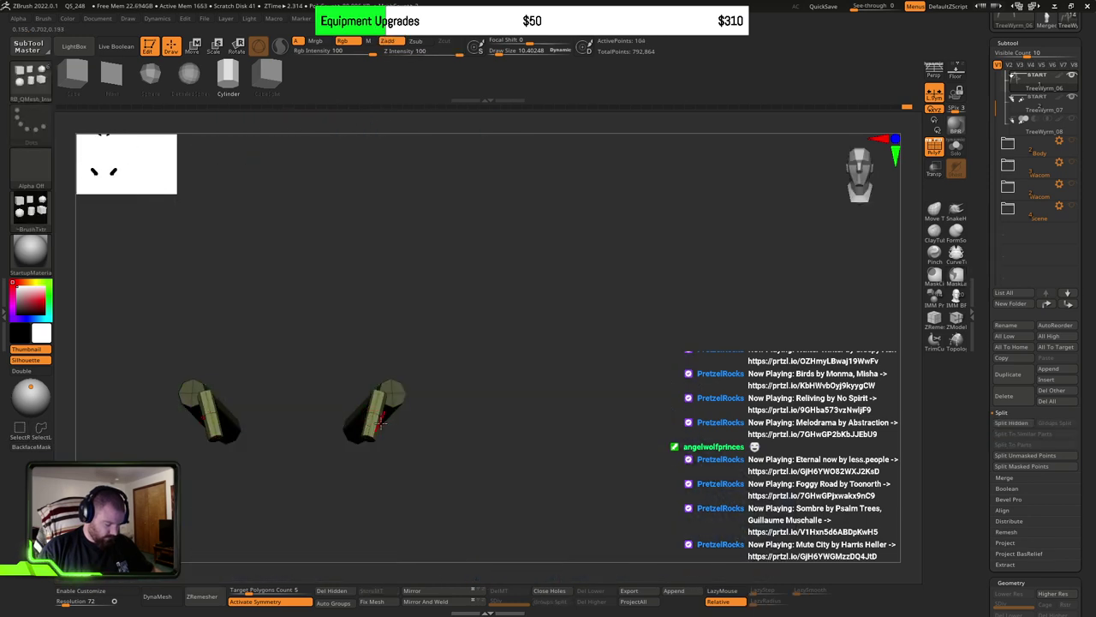
pyautogui.moveTo(386, 435)
pyautogui.keyDown('alt'); pyautogui.mouseDown()
pyautogui.moveTo(436, 477)
pyautogui.moveTo(502, 462)
pyautogui.moveTo(442, 467)
pyautogui.moveTo(505, 428)
pyautogui.mouseUp(); pyautogui.keyUp('alt')
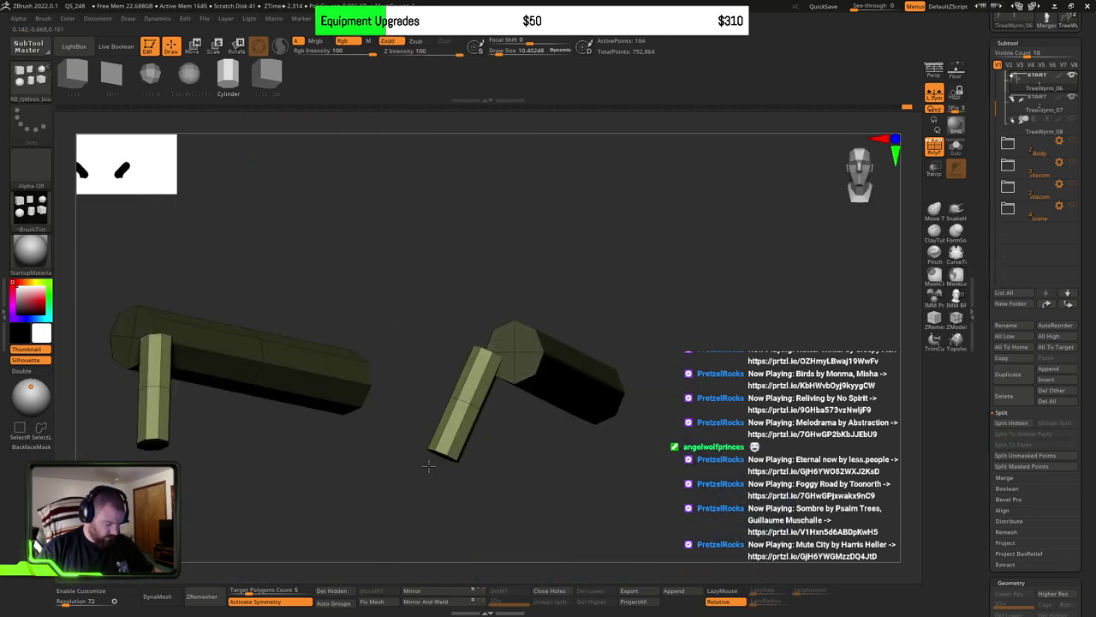
pyautogui.keyDown('ctrl'); pyautogui.keyDown('shift'); pyautogui.click(540, 395); pyautogui.keyUp('shift'); pyautogui.keyUp('ctrl')
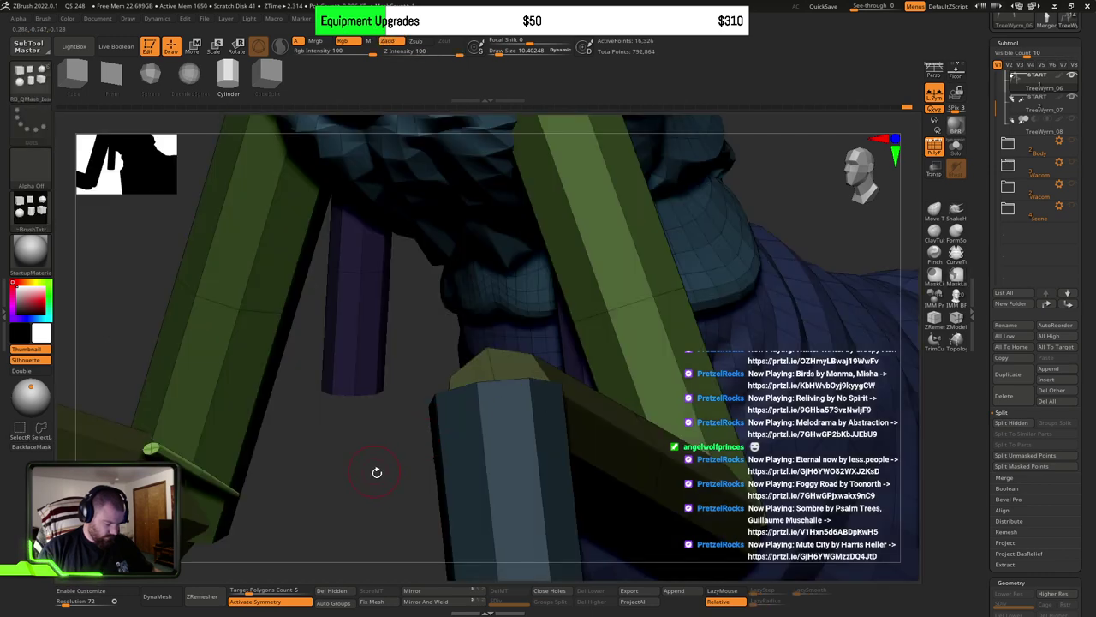
pyautogui.moveTo(377, 472)
pyautogui.mouseDown()
pyautogui.moveTo(375, 455)
pyautogui.moveTo(311, 442)
pyautogui.mouseUp()
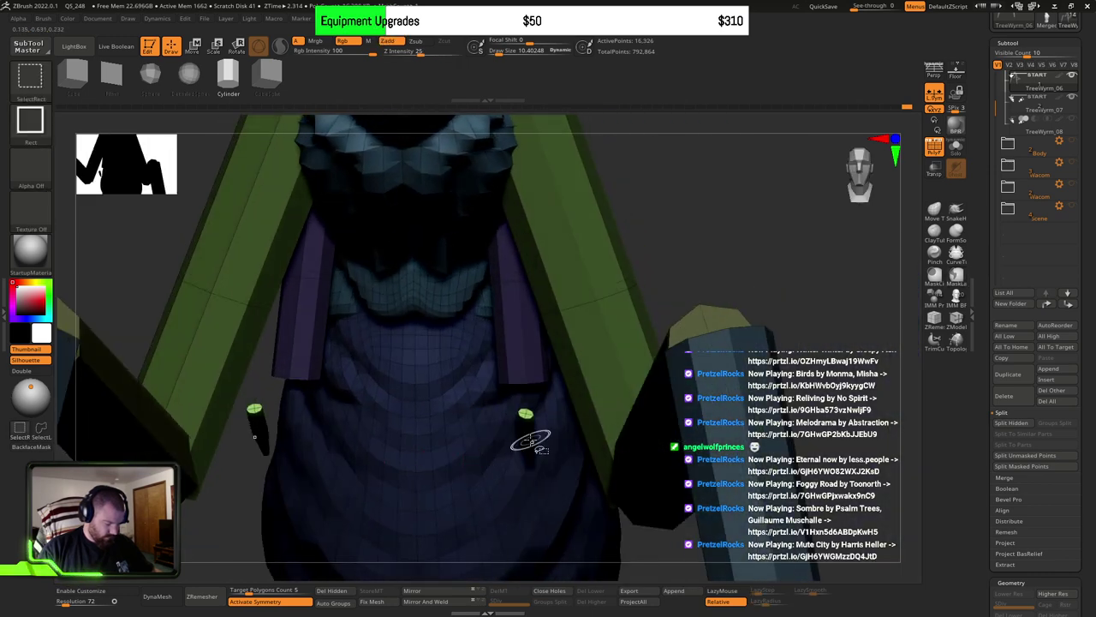
pyautogui.keyDown('ctrl'); pyautogui.moveTo(759, 241); pyautogui.dragTo(787, 301); pyautogui.keyUp('ctrl')
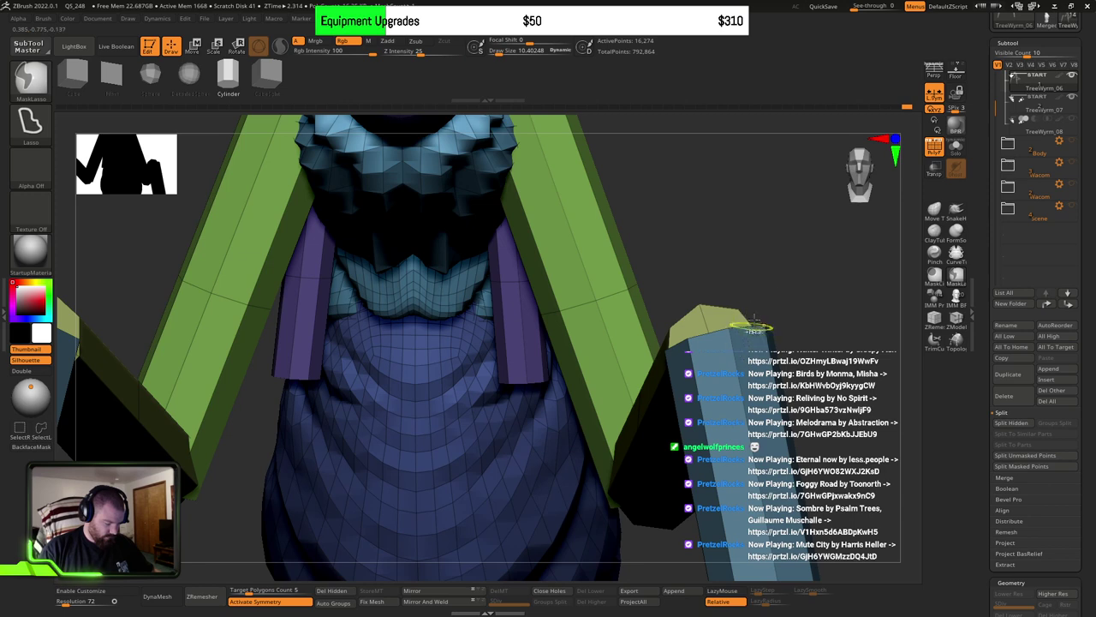
pyautogui.keyDown('ctrl'); pyautogui.keyDown('shift'); pyautogui.click(798, 317); pyautogui.keyUp('shift'); pyautogui.keyUp('ctrl')
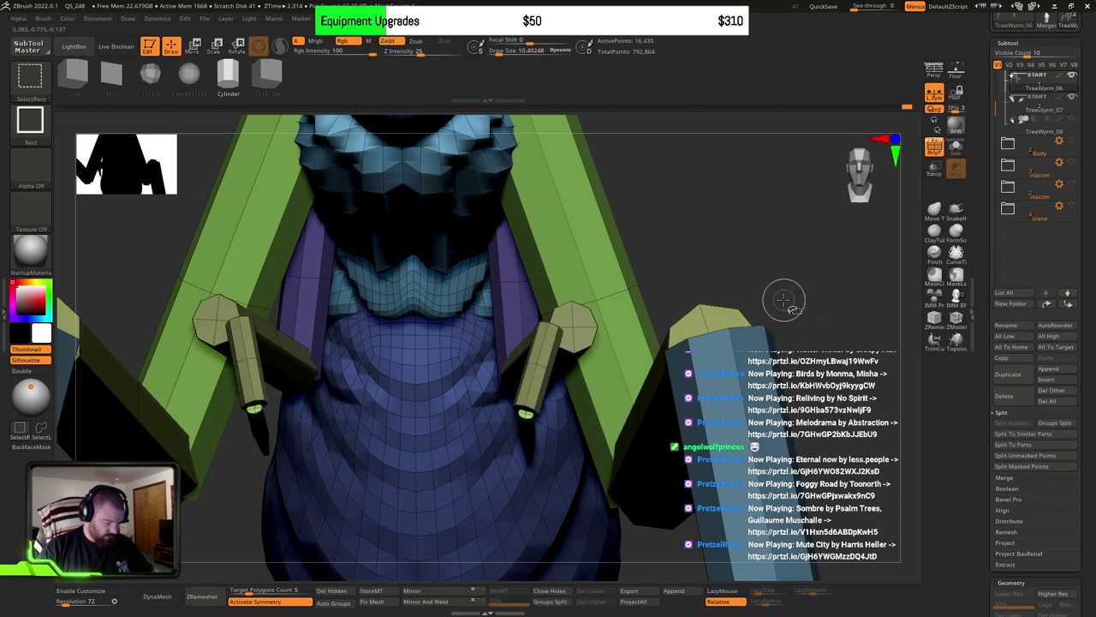
pyautogui.hotkey('ctrl', 'z')
pyautogui.keyDown('ctrl'); pyautogui.keyDown('shift'); pyautogui.moveTo(790, 263); pyautogui.dragTo(707, 382); pyautogui.keyUp('shift'); pyautogui.keyUp('ctrl')
pyautogui.press('ctrl')
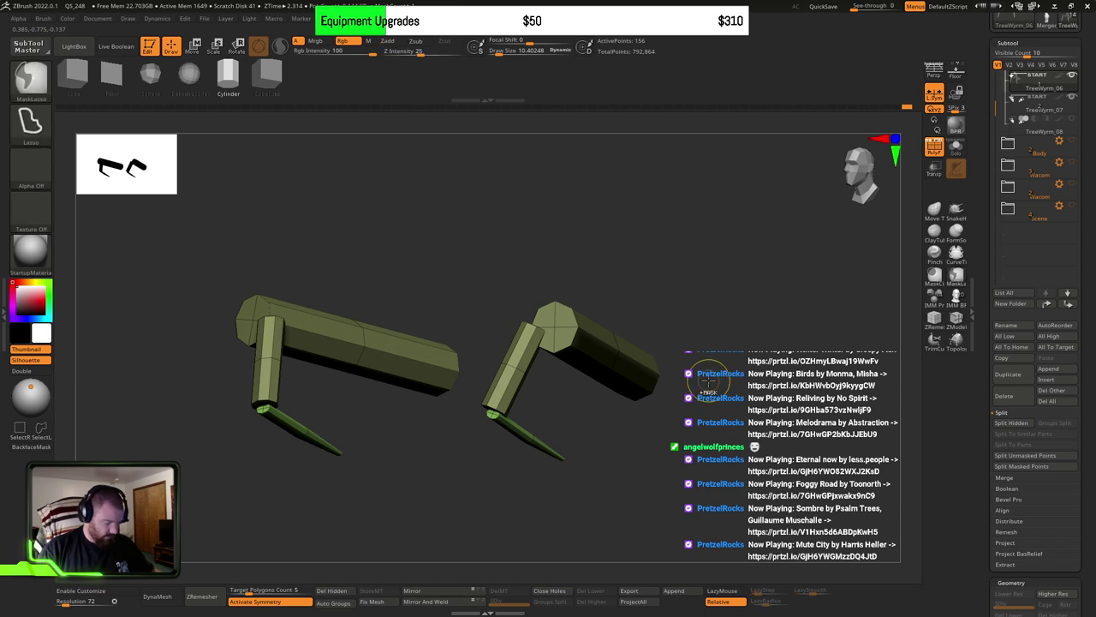
pyautogui.hotkey('ctrl', 'w')
pyautogui.moveTo(621, 416)
pyautogui.mouseDown()
pyautogui.moveTo(527, 398)
pyautogui.moveTo(579, 370)
pyautogui.mouseUp()
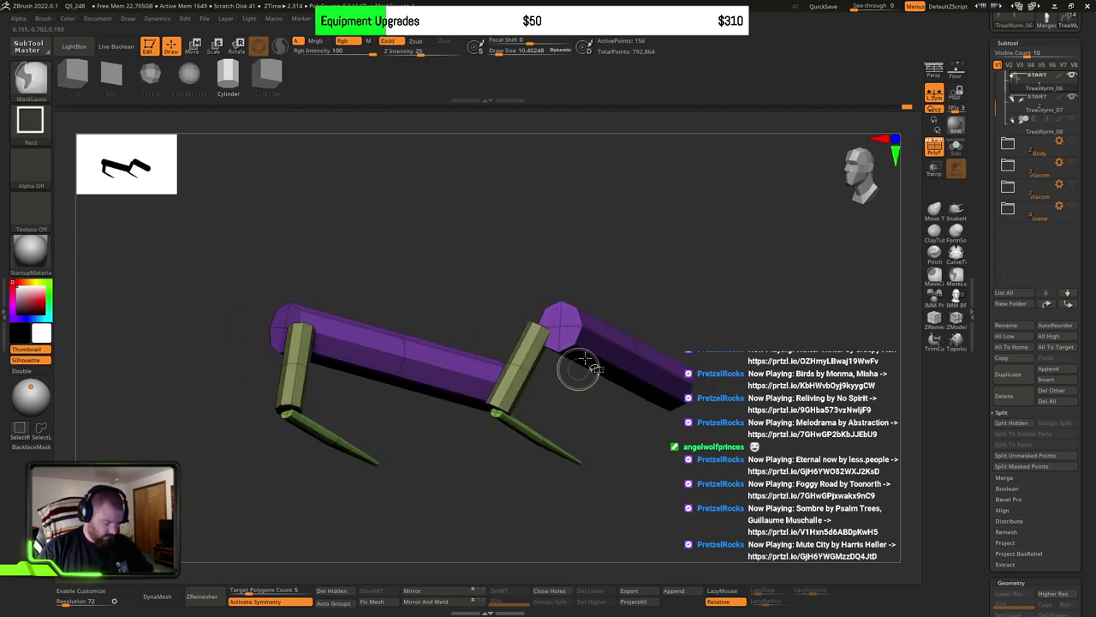
# Step: Isolate the two purple upper arm segments from the short segments and claws, and bring the whole creature back into view
pyautogui.keyDown('ctrl'); pyautogui.keyDown('alt'); pyautogui.keyDown('shift'); pyautogui.click(528, 356); pyautogui.keyUp('shift'); pyautogui.keyUp('alt'); pyautogui.keyUp('ctrl')
pyautogui.keyDown('ctrl'); pyautogui.keyDown('shift'); pyautogui.click(517, 426); pyautogui.keyUp('shift'); pyautogui.keyUp('ctrl')
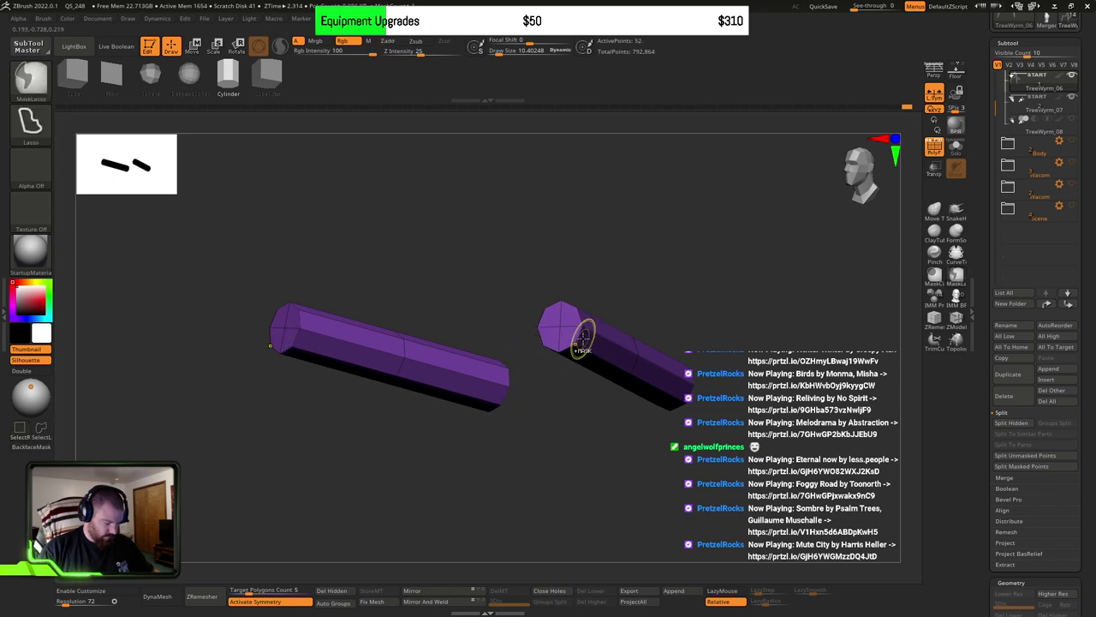
pyautogui.hotkey('ctrl', 'z')
pyautogui.hotkey('ctrl', 'z')
pyautogui.moveTo(579, 389); pyautogui.dragTo(559, 397)
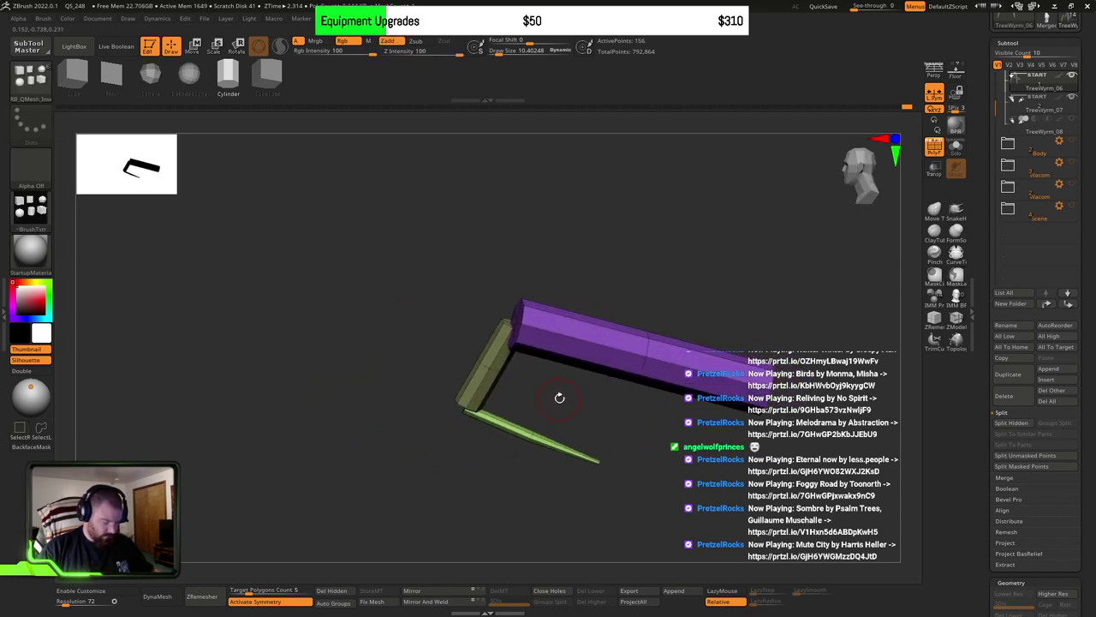
pyautogui.keyDown('ctrl'); pyautogui.keyDown('alt'); pyautogui.keyDown('shift'); pyautogui.click(605, 353); pyautogui.keyUp('shift'); pyautogui.keyUp('alt'); pyautogui.keyUp('ctrl')
pyautogui.hotkey('ctrl', 'z')
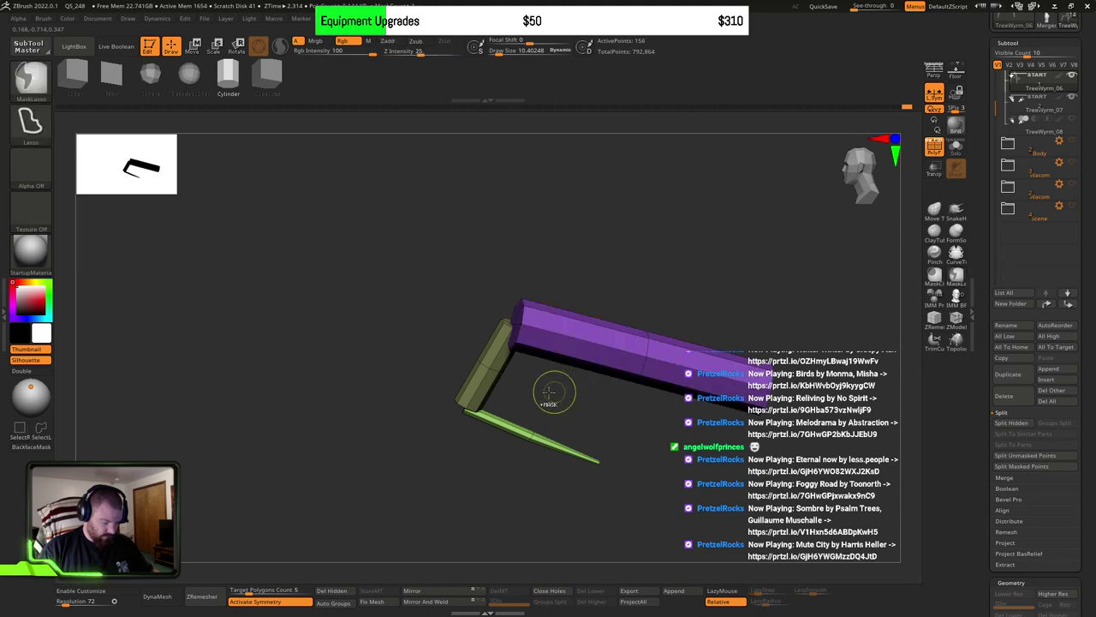
pyautogui.keyDown('ctrl'); pyautogui.keyDown('shift'); pyautogui.click(492, 380); pyautogui.keyUp('shift'); pyautogui.keyUp('ctrl')
pyautogui.keyDown('ctrl'); pyautogui.keyDown('shift'); pyautogui.click(517, 429); pyautogui.keyUp('shift'); pyautogui.keyUp('ctrl')
pyautogui.keyDown('ctrl'); pyautogui.keyDown('shift'); pyautogui.moveTo(595, 358); pyautogui.dragTo(609, 386); pyautogui.keyUp('shift'); pyautogui.keyUp('ctrl')
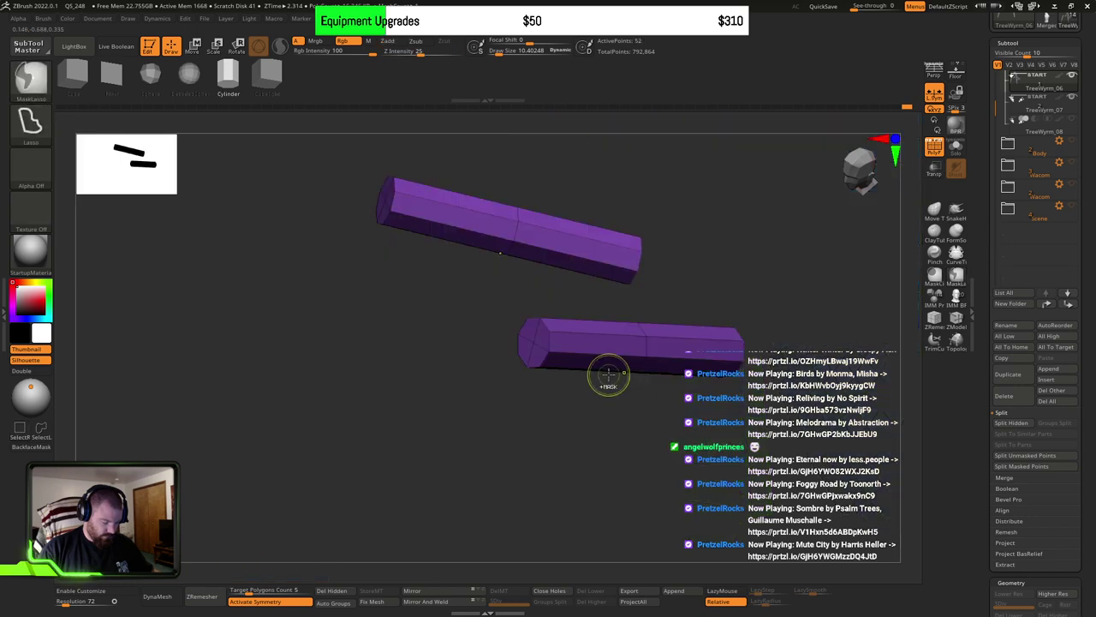
pyautogui.keyDown('ctrl'); pyautogui.keyDown('shift'); pyautogui.click(618, 414); pyautogui.keyUp('shift'); pyautogui.keyUp('ctrl')
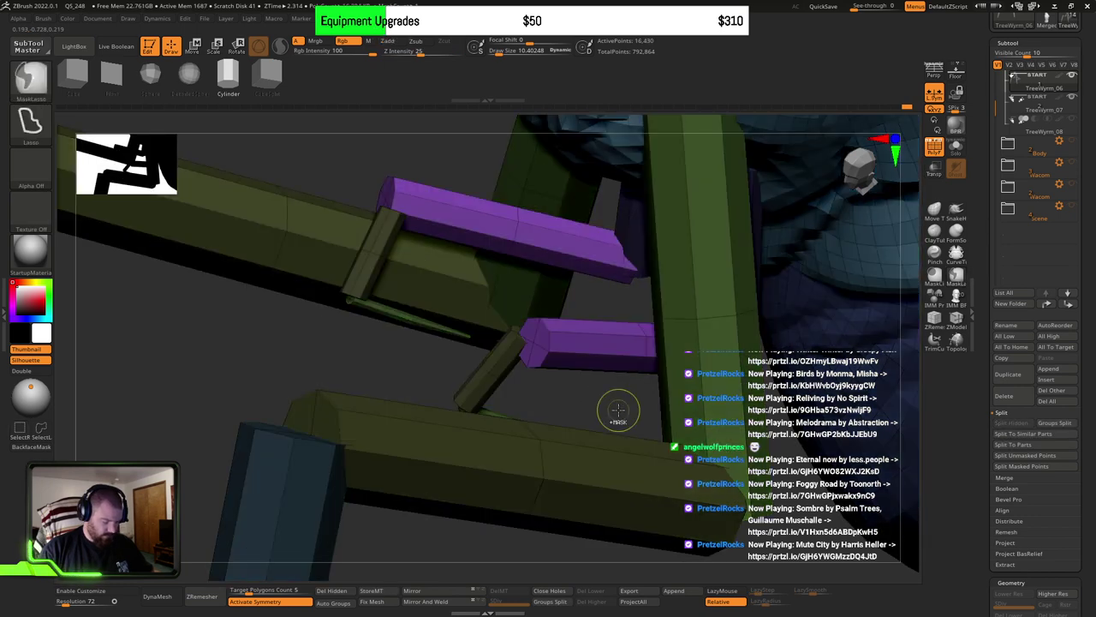
# Step: Duplicate the purple upper arm segments in front of the originals and center the transform gizmo on the copies
pyautogui.moveTo(618, 411); pyautogui.dragTo(349, 267)
pyautogui.press('w')
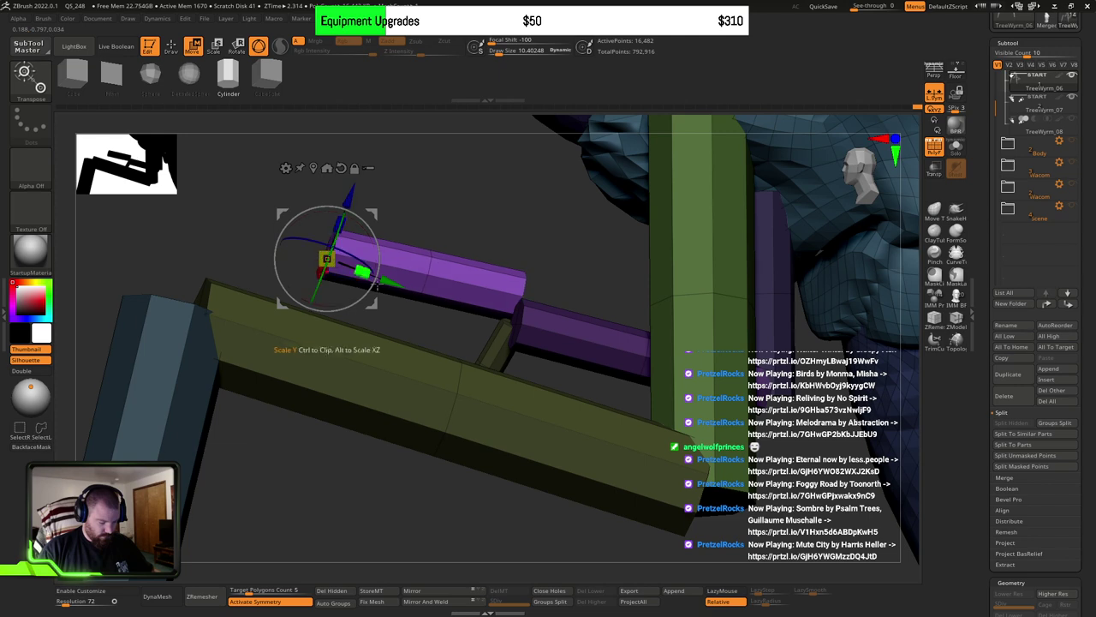
pyautogui.hotkey('ctrl', 'z')
pyautogui.moveTo(480, 230); pyautogui.dragTo(493, 411)
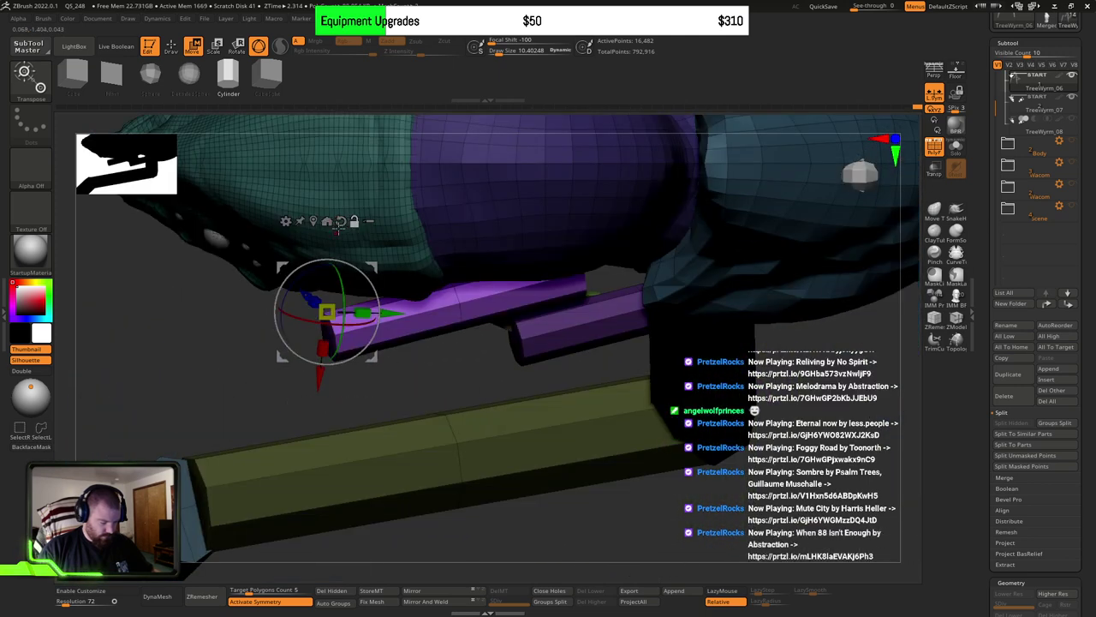
pyautogui.click(314, 222)
pyautogui.moveTo(507, 367); pyautogui.dragTo(466, 308)
pyautogui.press('y')
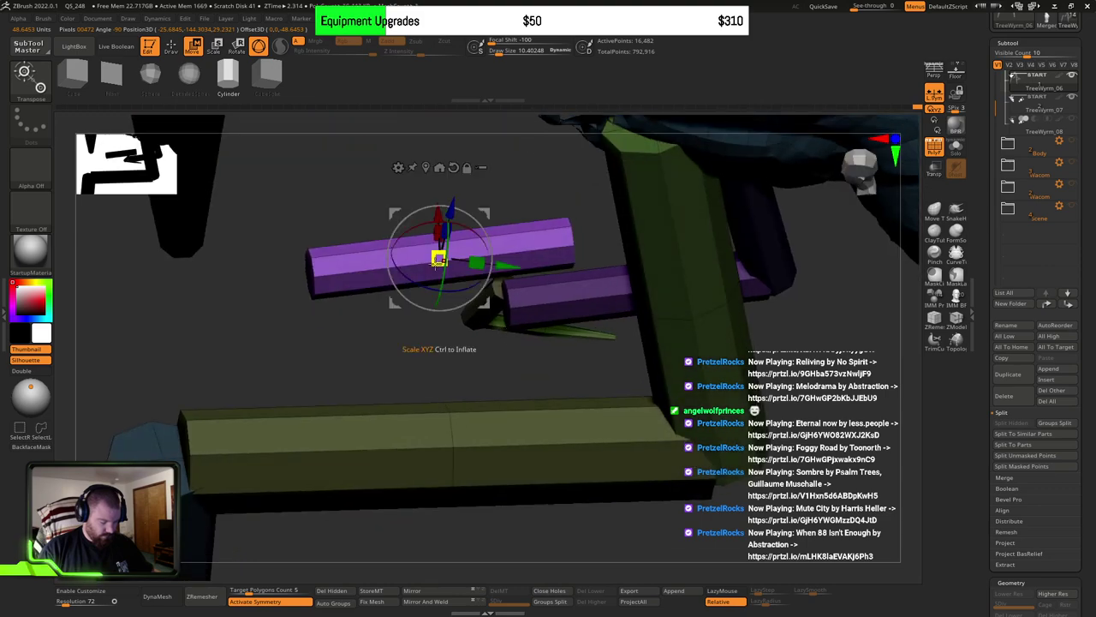
pyautogui.moveTo(531, 330); pyautogui.dragTo(558, 232)
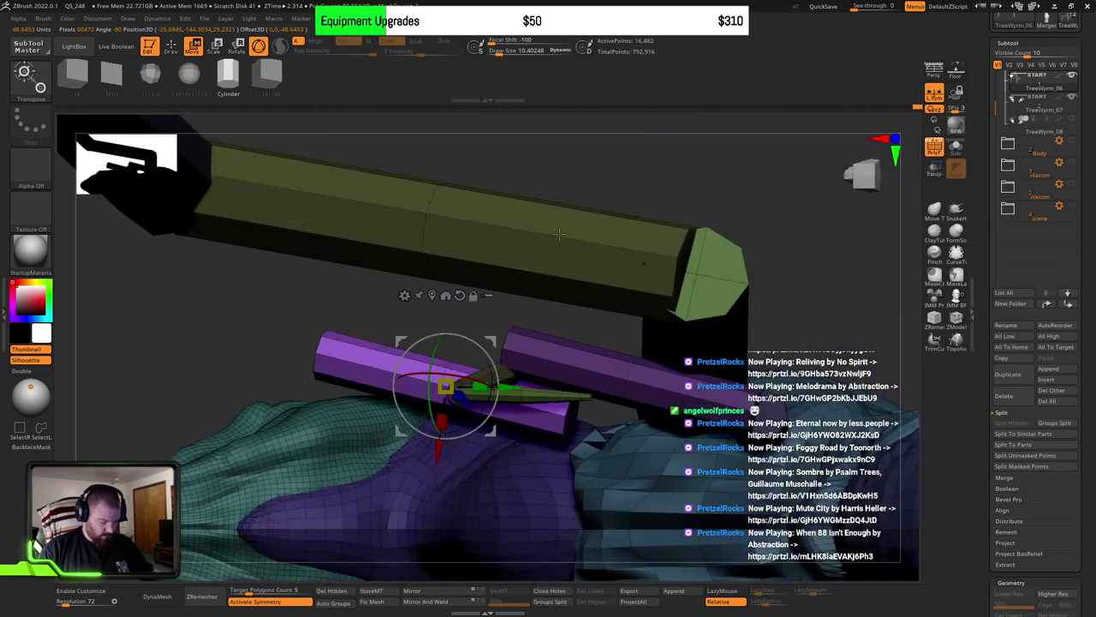
pyautogui.moveTo(485, 416); pyautogui.dragTo(598, 400)
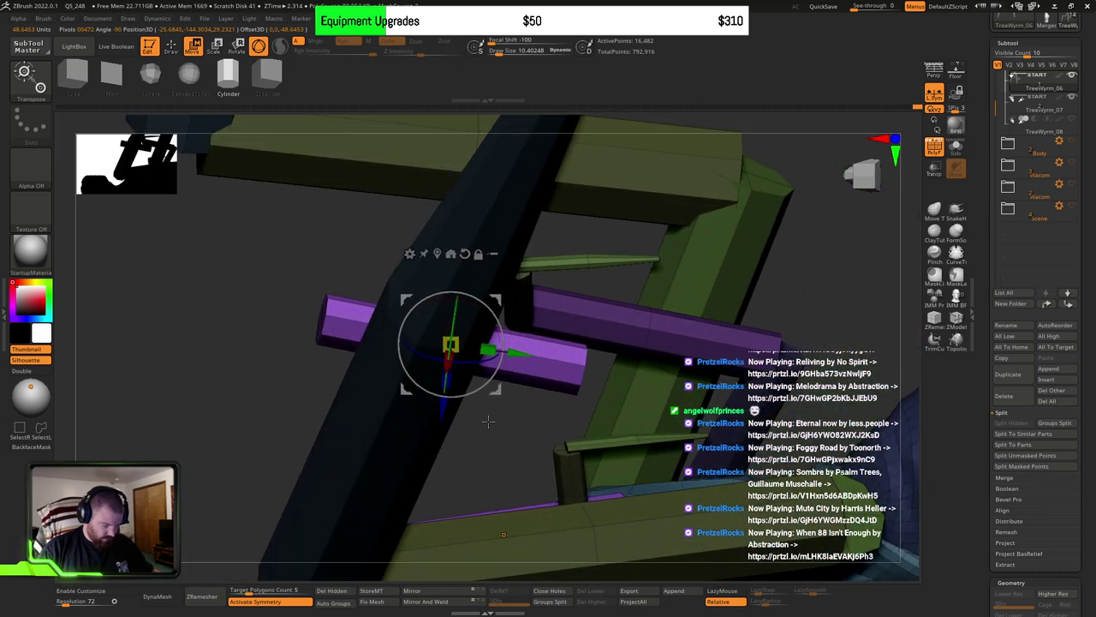
pyautogui.keyDown('ctrl'); pyautogui.click(554, 369); pyautogui.keyUp('ctrl')
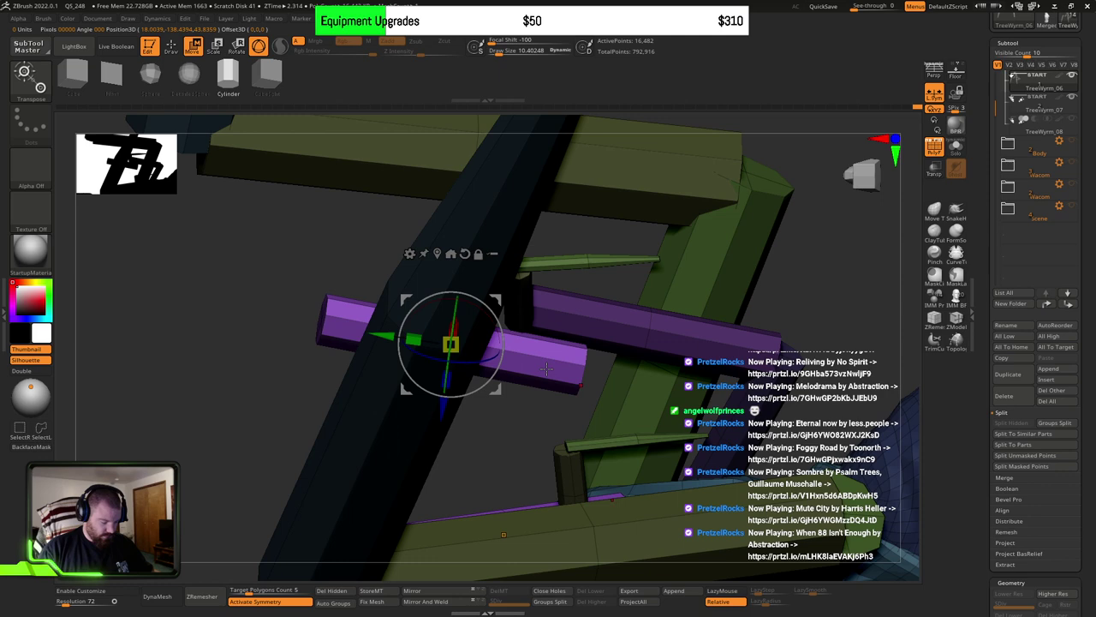
# Step: Isolate the purple segments as one polygroup and align the duplicated segments end to end with the originals
pyautogui.press('q')
pyautogui.keyDown('ctrl'); pyautogui.keyDown('shift'); pyautogui.click(544, 364); pyautogui.keyUp('shift'); pyautogui.keyUp('ctrl')
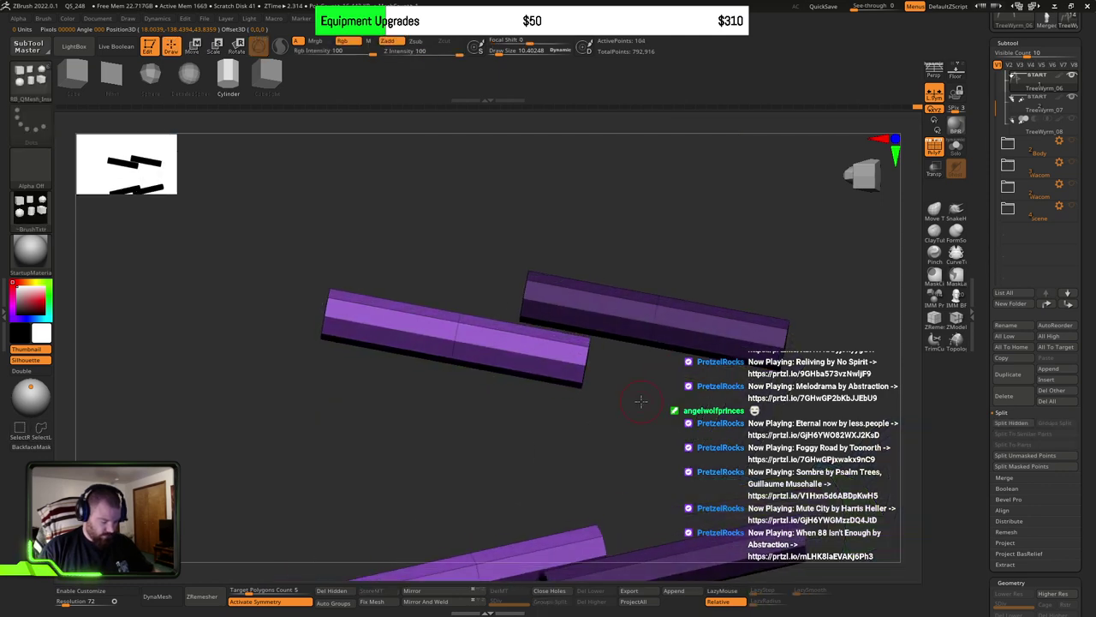
pyautogui.hotkey('ctrl', 'w')
pyautogui.moveTo(644, 397); pyautogui.dragTo(634, 475)
pyautogui.press('w')
pyautogui.moveTo(466, 369); pyautogui.dragTo(592, 366)
pyautogui.keyDown('ctrl'); pyautogui.click(572, 366); pyautogui.keyUp('ctrl')
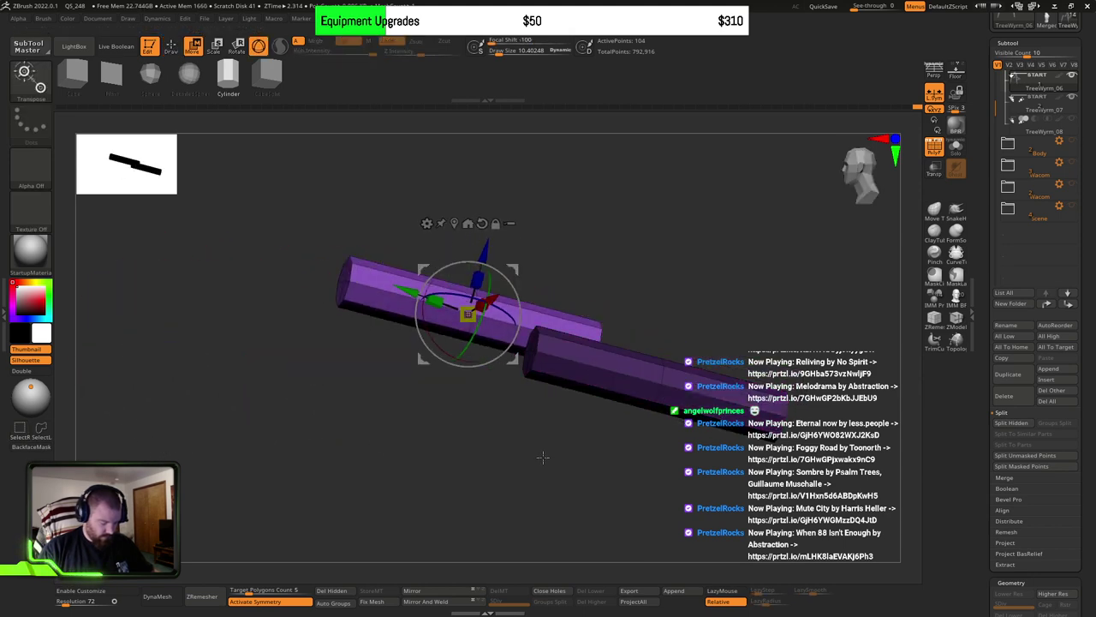
pyautogui.moveTo(543, 458); pyautogui.dragTo(507, 306)
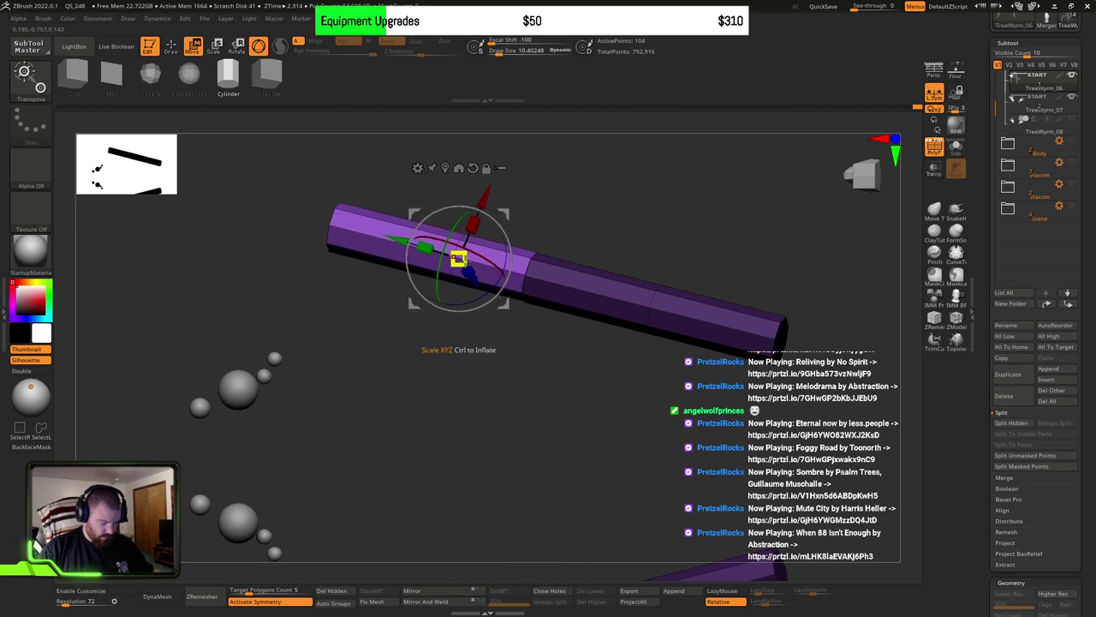
# Step: Scale down the duplicated segments and rotate them at the joint to form forearms bent downward from the upper segments
pyautogui.moveTo(459, 260); pyautogui.dragTo(498, 291)
pyautogui.hotkey('ctrl', 'z')
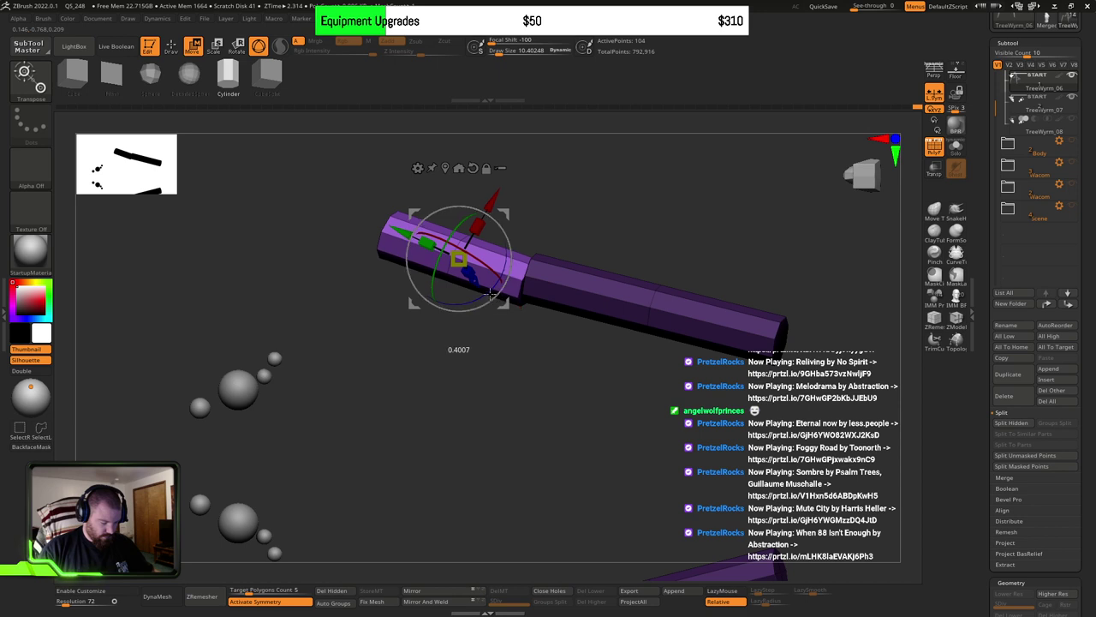
pyautogui.moveTo(506, 338); pyautogui.dragTo(427, 401)
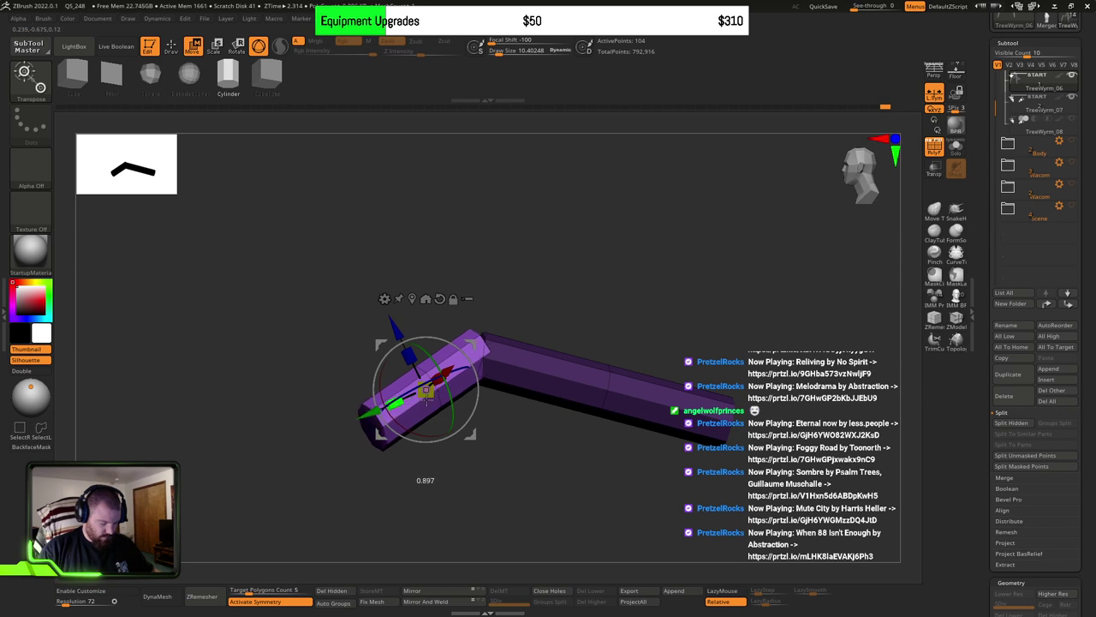
pyautogui.moveTo(494, 396); pyautogui.dragTo(548, 434)
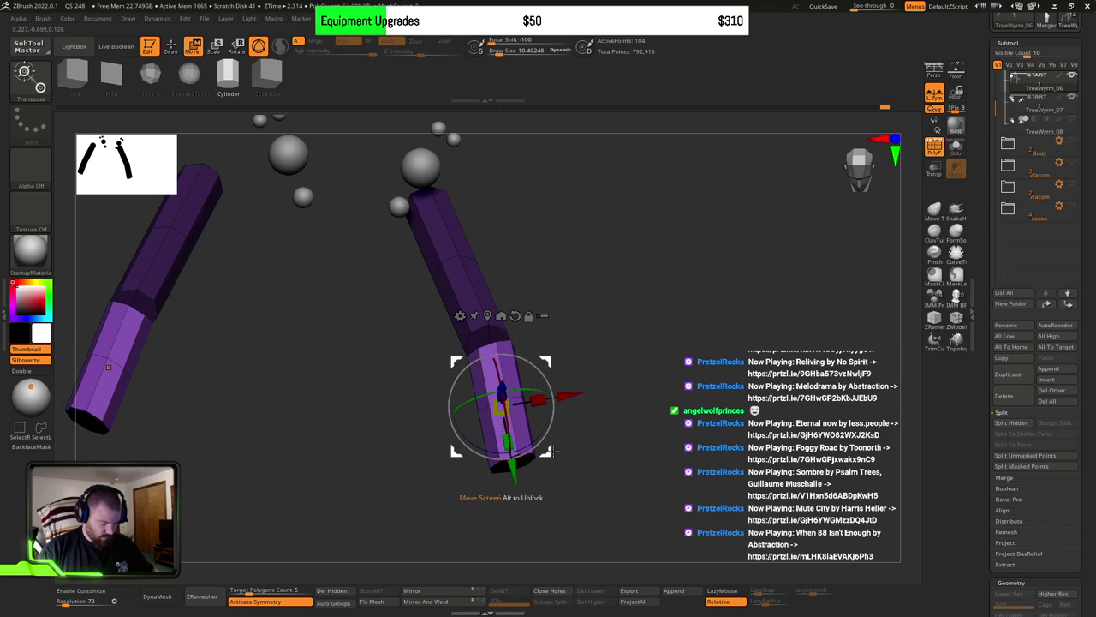
pyautogui.moveTo(554, 451); pyautogui.dragTo(605, 399)
# Step: Bring the whole creature back into view and isolate the purple arm segments together with the short segments and claws
pyautogui.keyDown('ctrl'); pyautogui.keyDown('shift'); pyautogui.click(701, 385); pyautogui.keyUp('shift'); pyautogui.keyUp('ctrl')
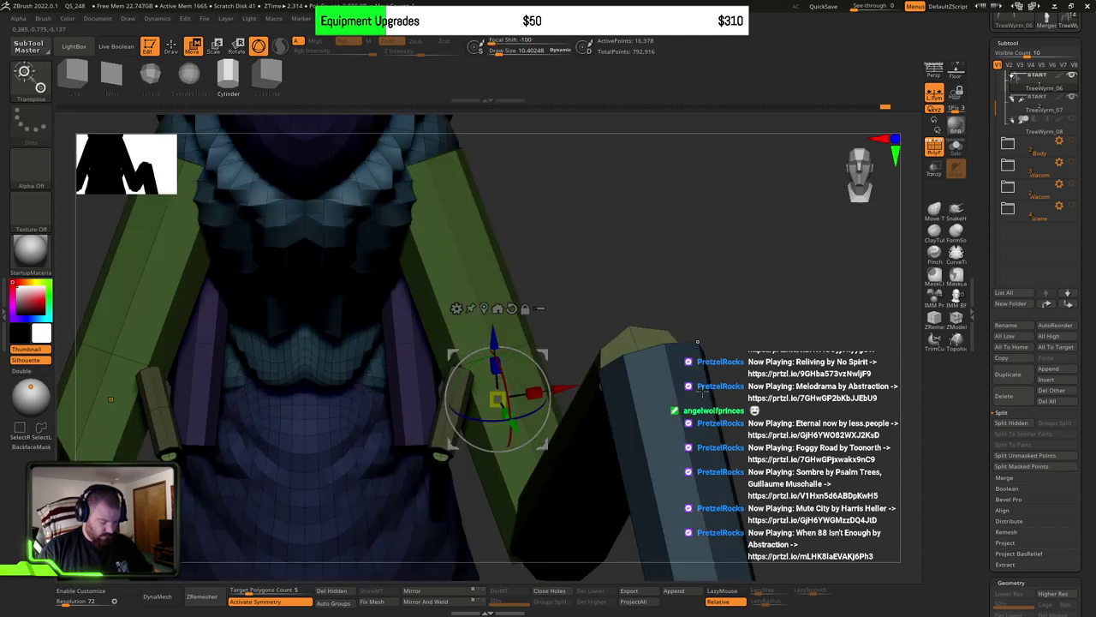
pyautogui.moveTo(702, 391); pyautogui.dragTo(431, 456)
pyautogui.keyDown('alt'); pyautogui.click(422, 447); pyautogui.keyUp('alt')
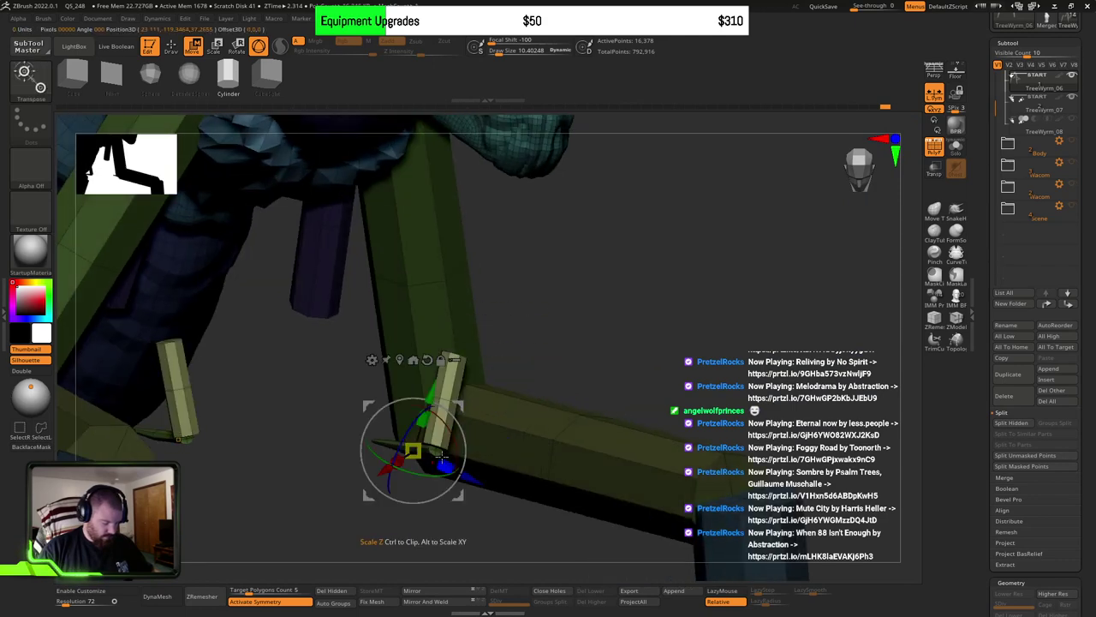
pyautogui.hotkey('ctrl', 'z')
pyautogui.press('q')
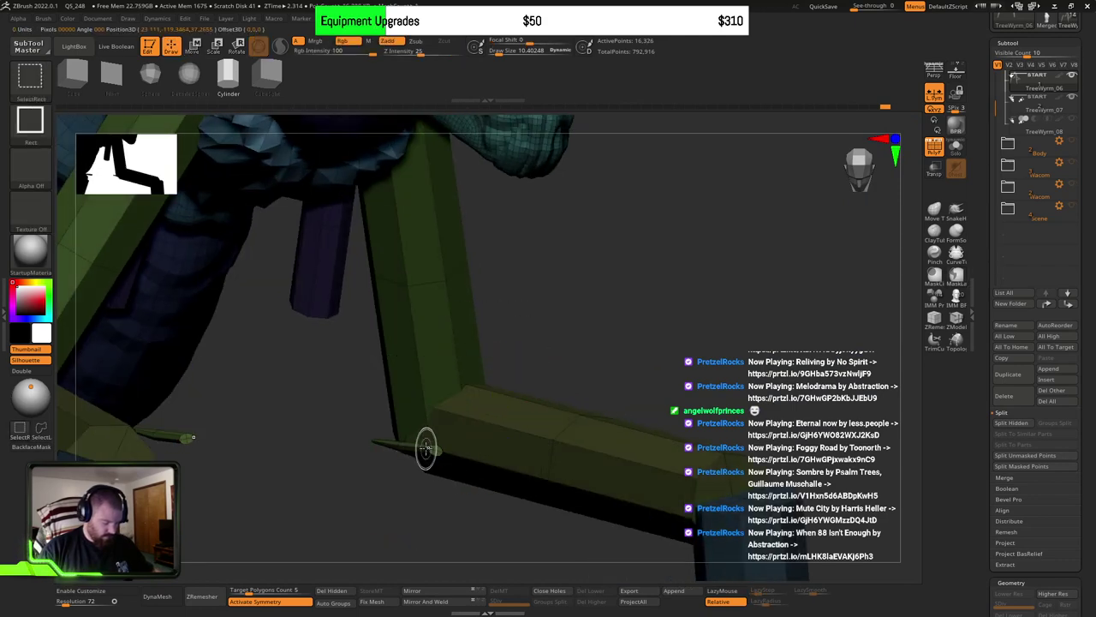
pyautogui.keyDown('ctrl'); pyautogui.keyDown('shift'); pyautogui.moveTo(649, 322); pyautogui.dragTo(514, 480); pyautogui.keyUp('shift'); pyautogui.keyUp('ctrl')
pyautogui.press('ctrl')
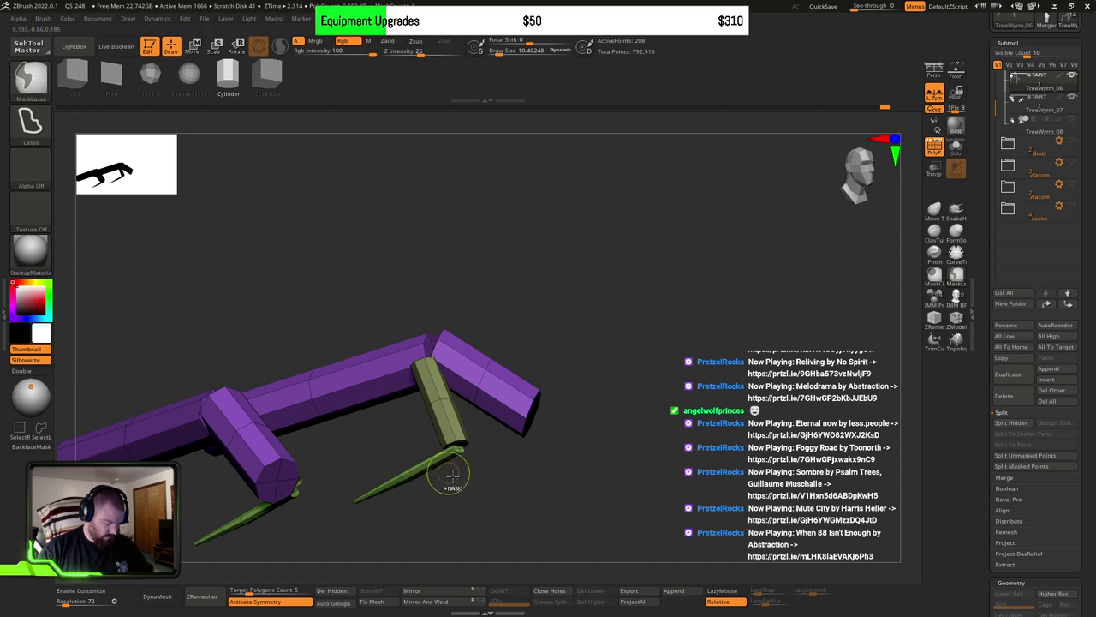
# Step: Hide the short segments and claws to leave only the purple arm segments, and show the whole creature again
pyautogui.keyDown('ctrl'); pyautogui.click(452, 476); pyautogui.keyUp('ctrl')
pyautogui.keyDown('ctrl'); pyautogui.moveTo(499, 495); pyautogui.dragTo(542, 502); pyautogui.keyUp('ctrl')
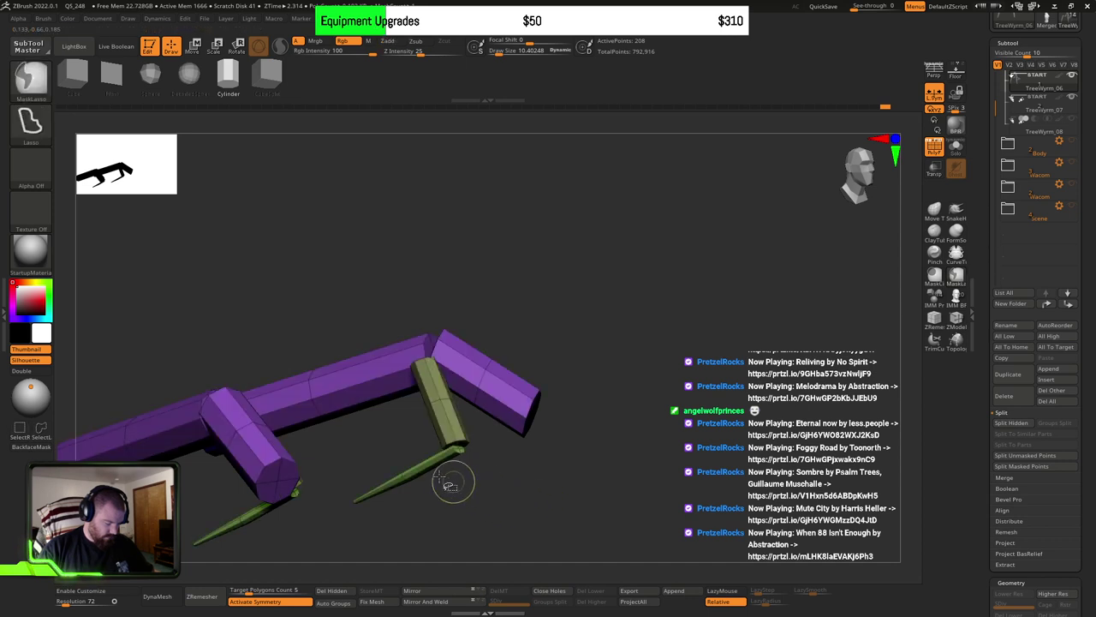
pyautogui.keyDown('ctrl'); pyautogui.keyDown('shift'); pyautogui.click(444, 443); pyautogui.keyUp('shift'); pyautogui.keyUp('ctrl')
pyautogui.keyDown('ctrl'); pyautogui.keyDown('shift'); pyautogui.click(440, 461); pyautogui.keyUp('shift'); pyautogui.keyUp('ctrl')
pyautogui.keyDown('ctrl'); pyautogui.click(500, 475); pyautogui.keyUp('ctrl')
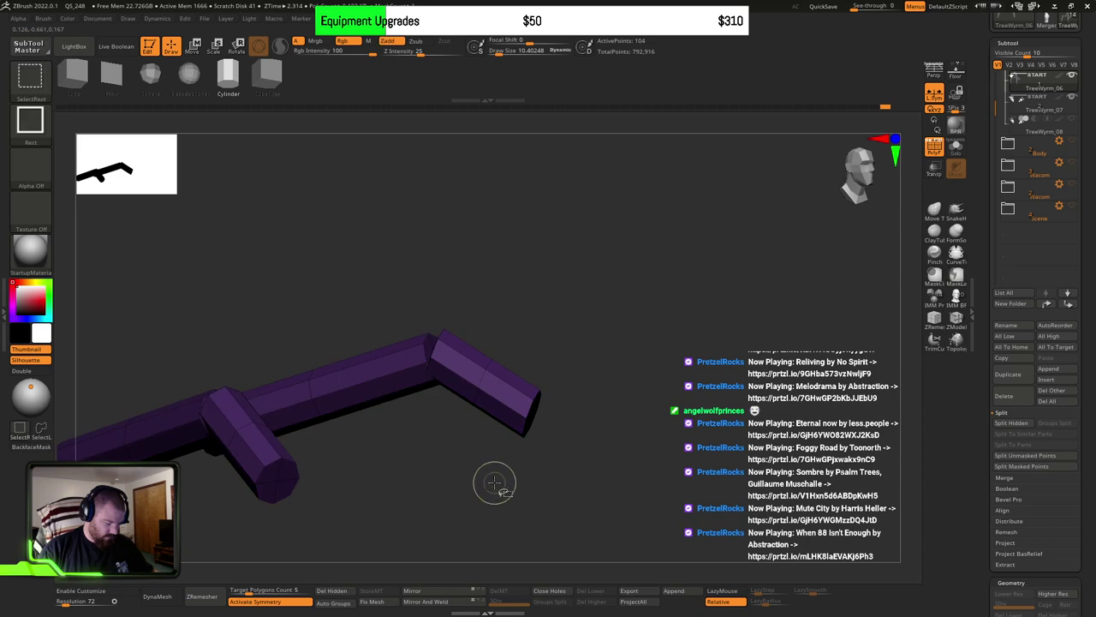
pyautogui.keyDown('ctrl'); pyautogui.keyDown('shift'); pyautogui.click(494, 482); pyautogui.keyUp('shift'); pyautogui.keyUp('ctrl')
pyautogui.moveTo(497, 489)
pyautogui.mouseDown()
pyautogui.moveTo(528, 483)
pyautogui.moveTo(516, 486)
pyautogui.mouseUp()
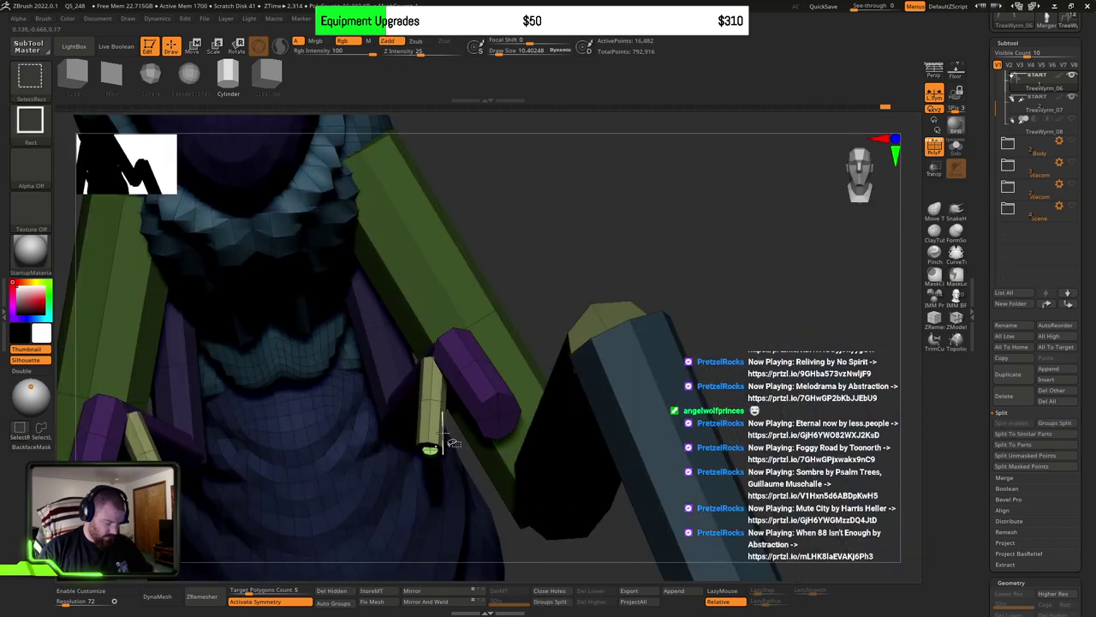
pyautogui.moveTo(479, 430)
pyautogui.mouseDown(button='right')
pyautogui.moveTo(565, 313)
pyautogui.moveTo(576, 315)
pyautogui.mouseUp(button='right')
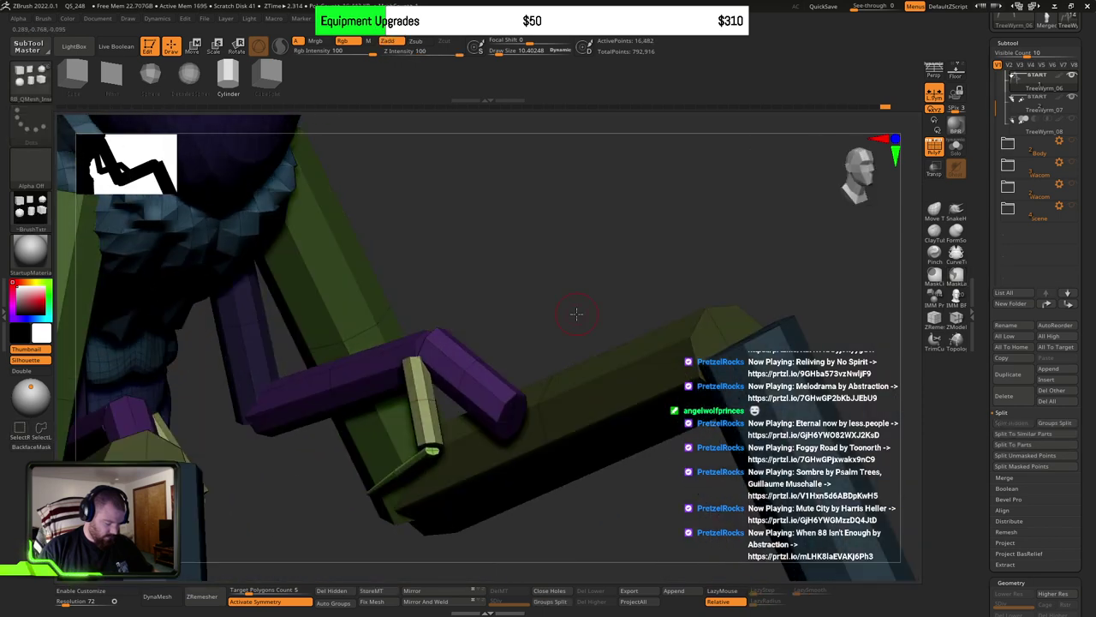
# Step: Isolate the purple arm segments and split them into separate polygroups by topology continuity
pyautogui.keyDown('ctrl'); pyautogui.keyDown('shift'); pyautogui.click(480, 391); pyautogui.keyUp('shift'); pyautogui.keyUp('ctrl')
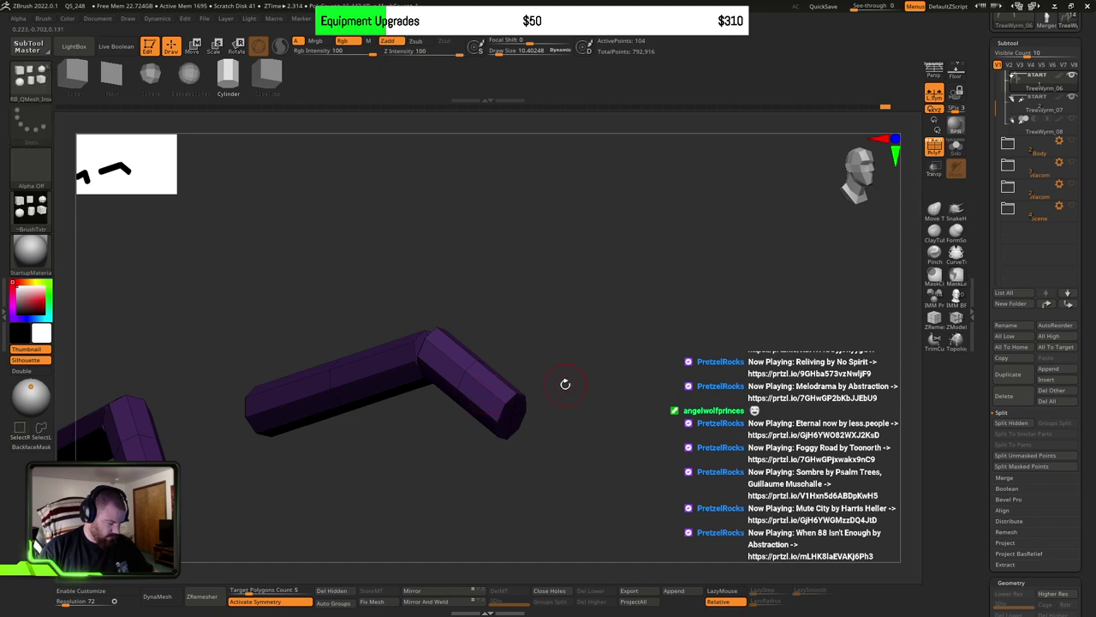
pyautogui.hotkey('ctrl', 'w')
pyautogui.moveTo(563, 384); pyautogui.dragTo(570, 380)
pyautogui.hotkey('ctrl', 'w')
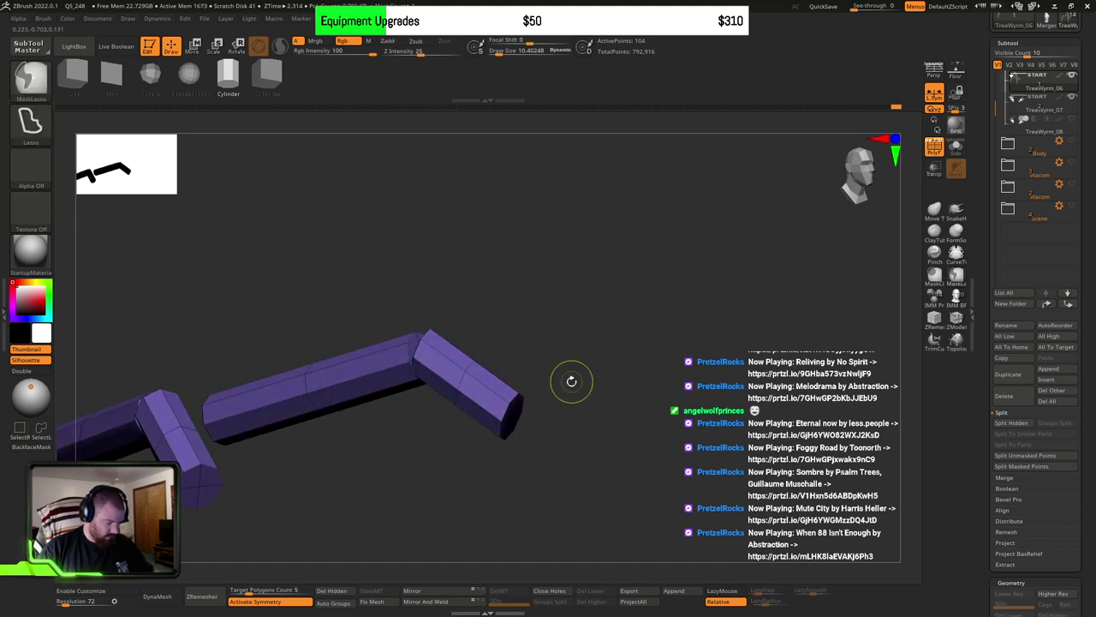
pyautogui.keyDown('ctrl'); pyautogui.keyDown('shift'); pyautogui.click(540, 376); pyautogui.keyUp('shift'); pyautogui.keyUp('ctrl')
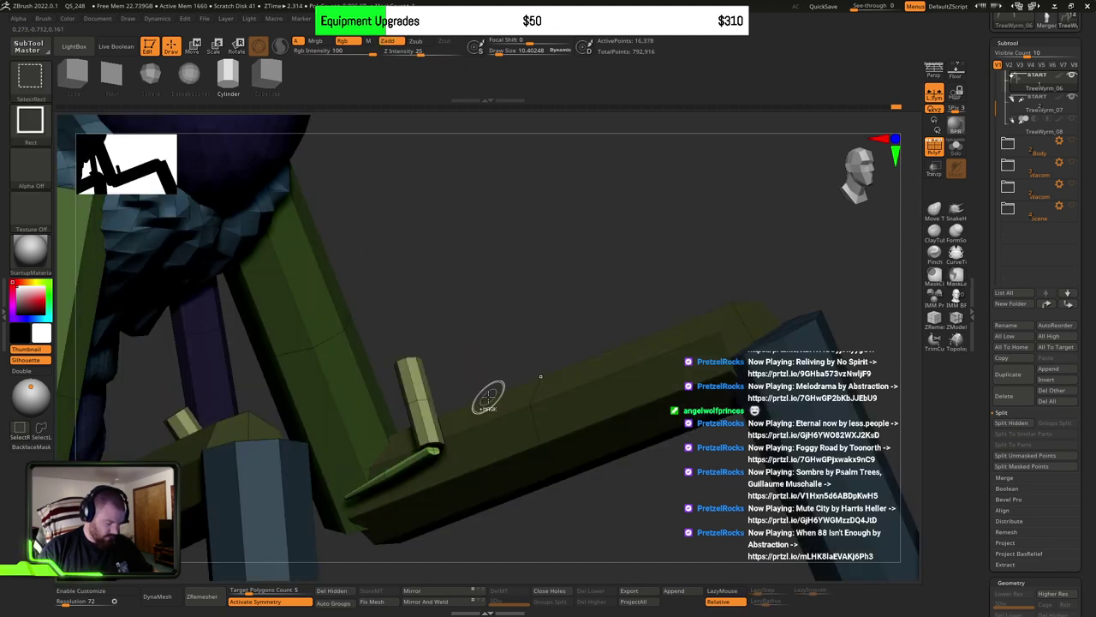
pyautogui.keyDown('ctrl'); pyautogui.keyDown('shift'); pyautogui.click(489, 396); pyautogui.keyUp('shift'); pyautogui.keyUp('ctrl')
pyautogui.click(338, 603)
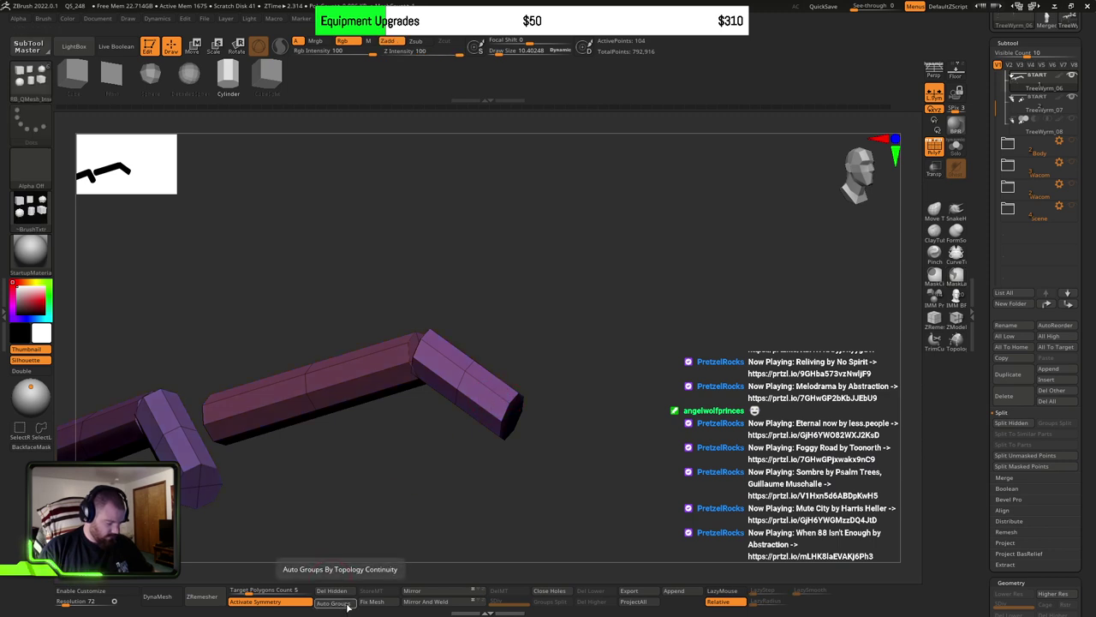
# Step: Hide the two forearm segments and combine the two longer arm segments into one polygroup
pyautogui.keyDown('ctrl'); pyautogui.keyDown('shift'); pyautogui.click(174, 446); pyautogui.keyUp('shift'); pyautogui.keyUp('ctrl')
pyautogui.keyDown('ctrl'); pyautogui.keyDown('shift'); pyautogui.click(472, 379); pyautogui.keyUp('shift'); pyautogui.keyUp('ctrl')
pyautogui.hotkey('ctrl', 'w')
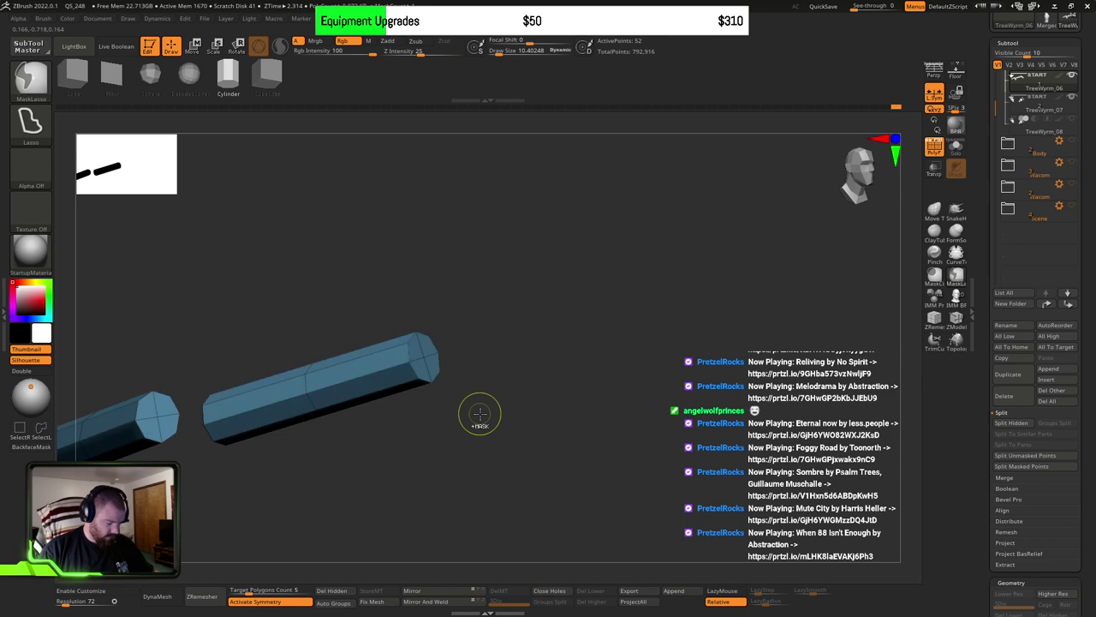
pyautogui.keyDown('ctrl'); pyautogui.keyDown('shift'); pyautogui.click(479, 415); pyautogui.keyUp('shift'); pyautogui.keyUp('ctrl')
# Step: Isolate the two forearm segments, combine them into one polygroup, and bring the whole creature back into view
pyautogui.keyDown('ctrl'); pyautogui.keyDown('shift'); pyautogui.click(459, 394); pyautogui.keyUp('shift'); pyautogui.keyUp('ctrl')
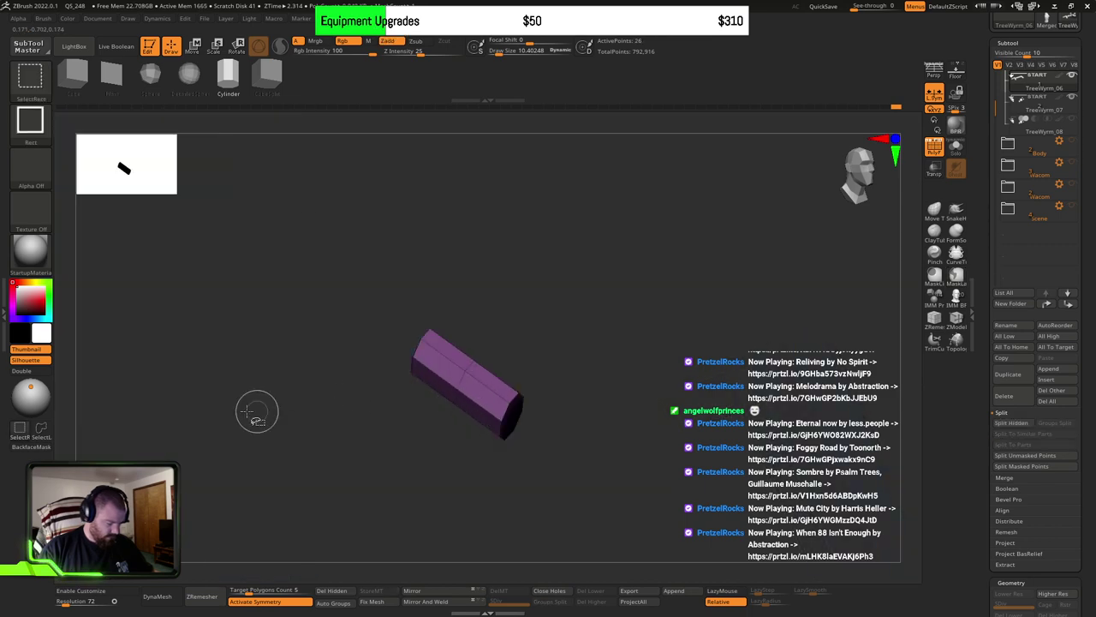
pyautogui.keyDown('ctrl'); pyautogui.keyDown('shift'); pyautogui.click(450, 384); pyautogui.keyUp('shift'); pyautogui.keyUp('ctrl')
pyautogui.keyDown('ctrl'); pyautogui.keyDown('shift'); pyautogui.click(176, 415); pyautogui.keyUp('shift'); pyautogui.keyUp('ctrl')
pyautogui.keyDown('ctrl'); pyautogui.keyDown('shift'); pyautogui.click(519, 339); pyautogui.keyUp('shift'); pyautogui.keyUp('ctrl')
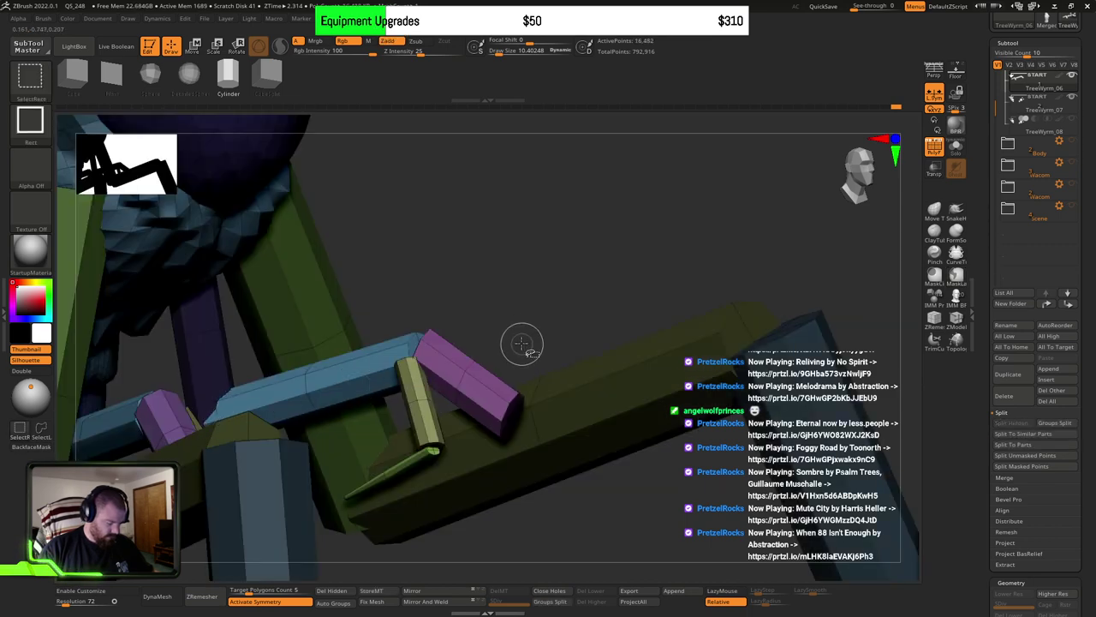
pyautogui.hotkey('ctrl', 'z')
pyautogui.keyDown('ctrl'); pyautogui.keyDown('shift'); pyautogui.moveTo(530, 305); pyautogui.dragTo(556, 323); pyautogui.keyUp('shift'); pyautogui.keyUp('ctrl')
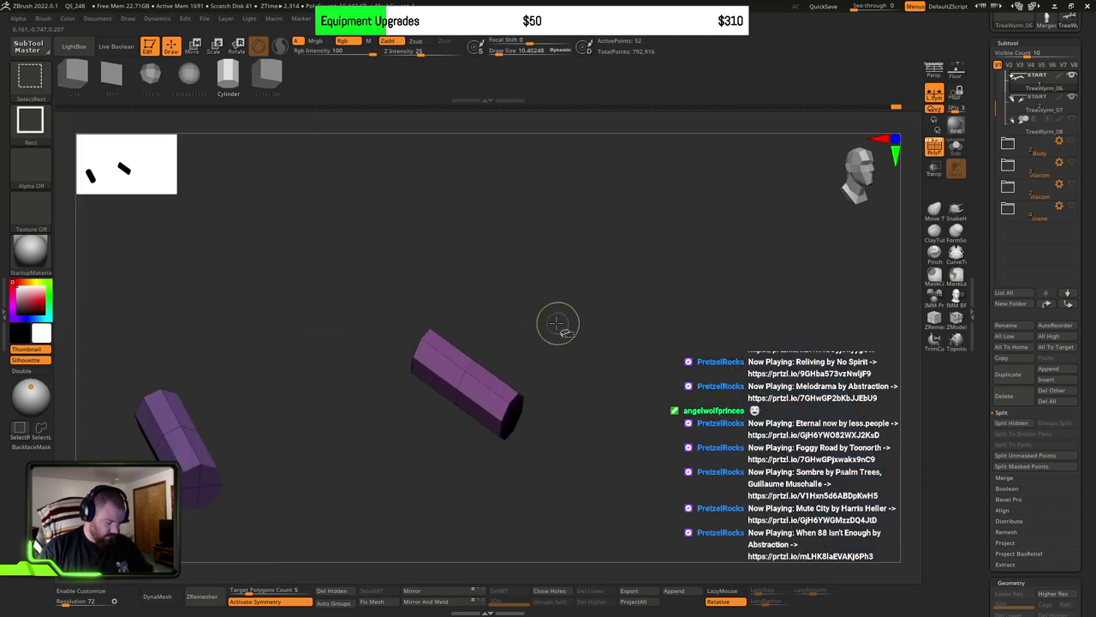
pyautogui.keyDown('ctrl'); pyautogui.click(592, 352); pyautogui.keyUp('ctrl')
pyautogui.hotkey('ctrl', 'w')
pyautogui.keyDown('ctrl'); pyautogui.keyDown('shift'); pyautogui.click(592, 350); pyautogui.keyUp('shift'); pyautogui.keyUp('ctrl')
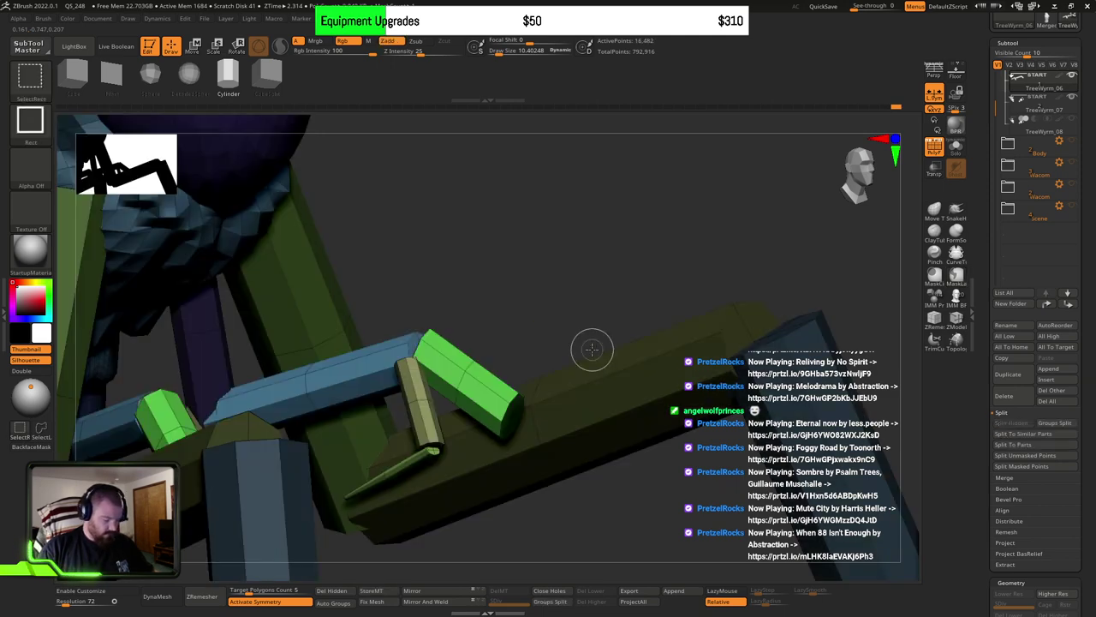
# Step: Hide the short segments and the claws below the small front arms
pyautogui.moveTo(530, 332); pyautogui.dragTo(502, 417, button='right')
pyautogui.keyDown('ctrl'); pyautogui.keyDown('shift'); pyautogui.click(490, 419); pyautogui.keyUp('shift'); pyautogui.keyUp('ctrl')
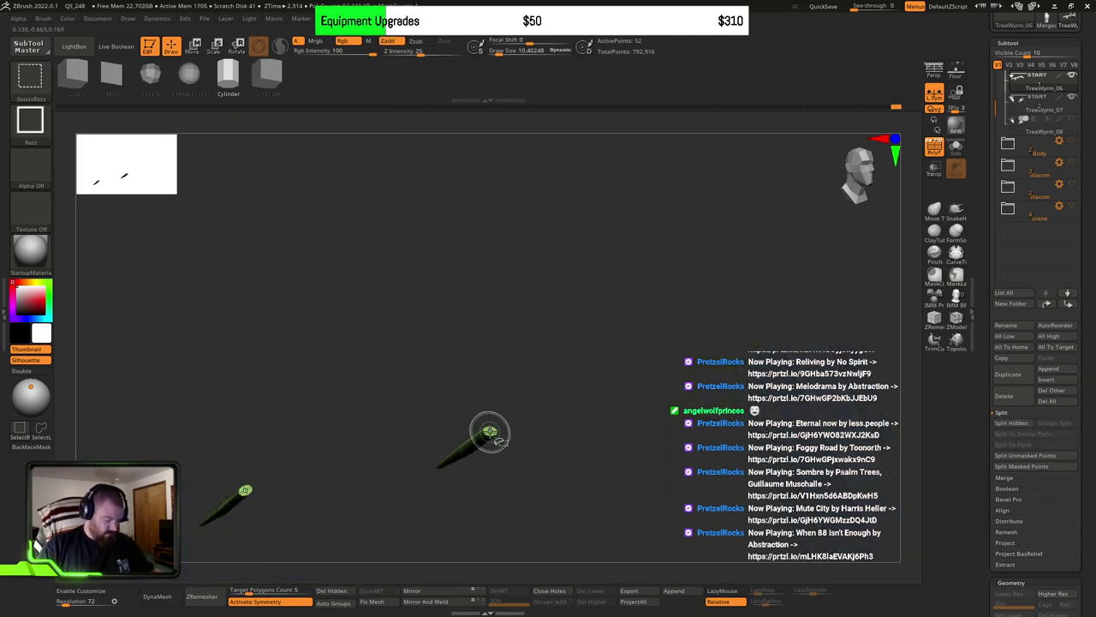
pyautogui.keyDown('ctrl'); pyautogui.keyDown('shift'); pyautogui.click(489, 424); pyautogui.keyUp('shift'); pyautogui.keyUp('ctrl')
pyautogui.keyDown('ctrl'); pyautogui.keyDown('alt'); pyautogui.keyDown('shift'); pyautogui.click(488, 415); pyautogui.keyUp('shift'); pyautogui.keyUp('alt'); pyautogui.keyUp('ctrl')
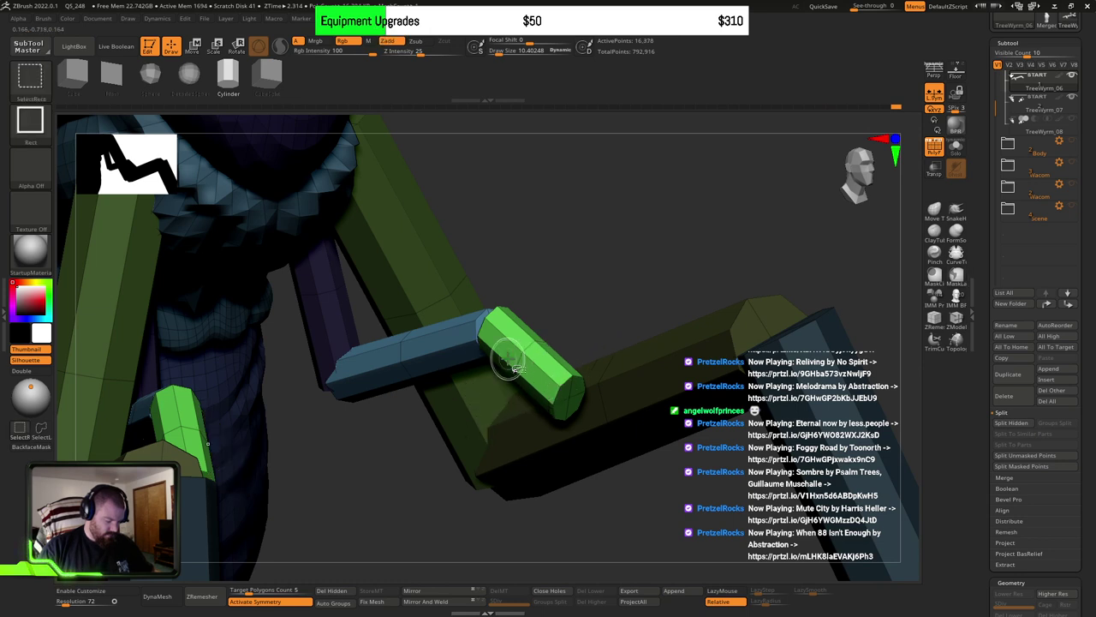
pyautogui.keyDown('ctrl'); pyautogui.keyDown('alt'); pyautogui.keyDown('shift'); pyautogui.click(460, 351); pyautogui.keyUp('shift'); pyautogui.keyUp('alt'); pyautogui.keyUp('ctrl')
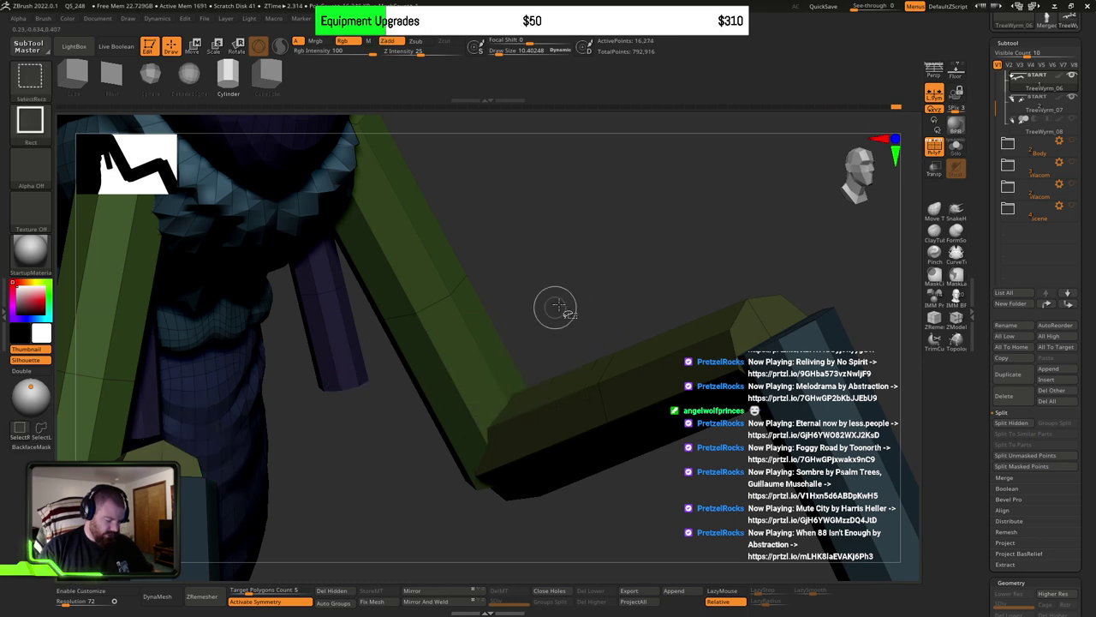
pyautogui.keyDown('ctrl'); pyautogui.keyDown('shift'); pyautogui.moveTo(555, 307); pyautogui.dragTo(599, 270); pyautogui.keyUp('shift'); pyautogui.keyUp('ctrl')
pyautogui.keyDown('shift'); pyautogui.moveTo(634, 363); pyautogui.dragTo(523, 391, button='right'); pyautogui.keyUp('shift')
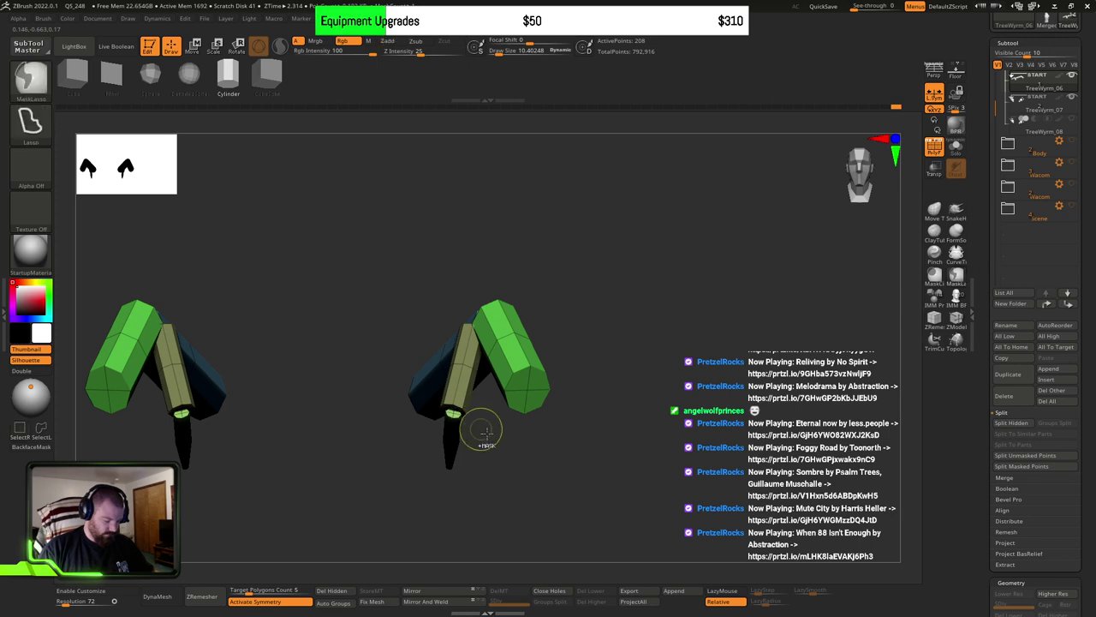
pyautogui.moveTo(487, 433); pyautogui.dragTo(533, 414, button='right')
pyautogui.hotkey('ctrl', 'z')
pyautogui.hotkey('ctrl', 'z')
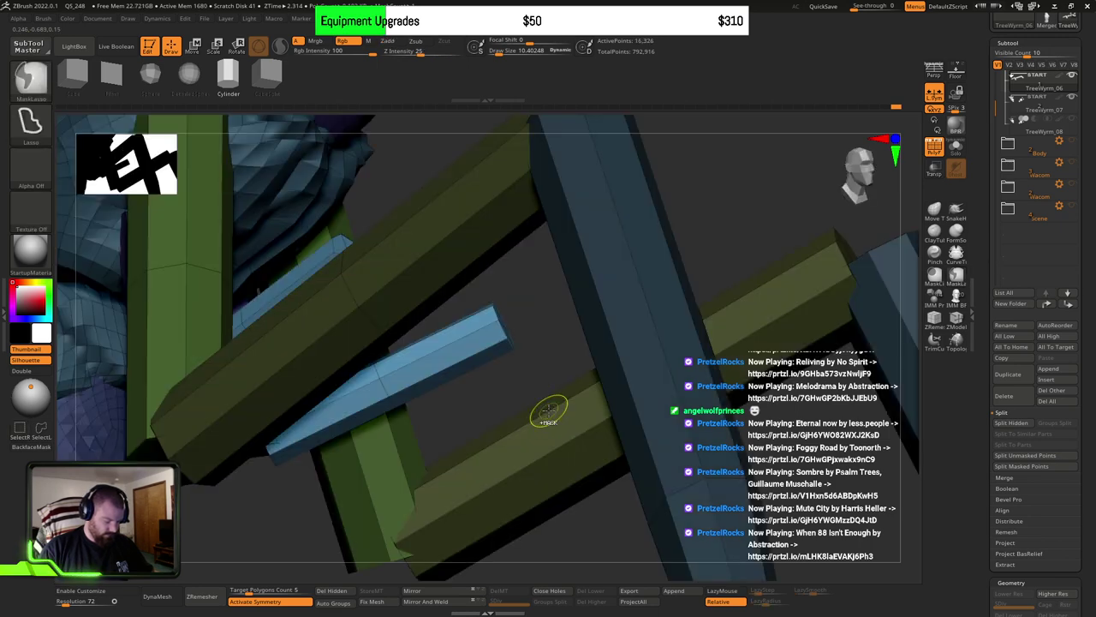
pyautogui.hotkey('ctrl', 'z')
# Step: Mask all visible parts of the creature and bring the unmasked short segments and claws back into view
pyautogui.moveTo(527, 389); pyautogui.dragTo(565, 308, button='right')
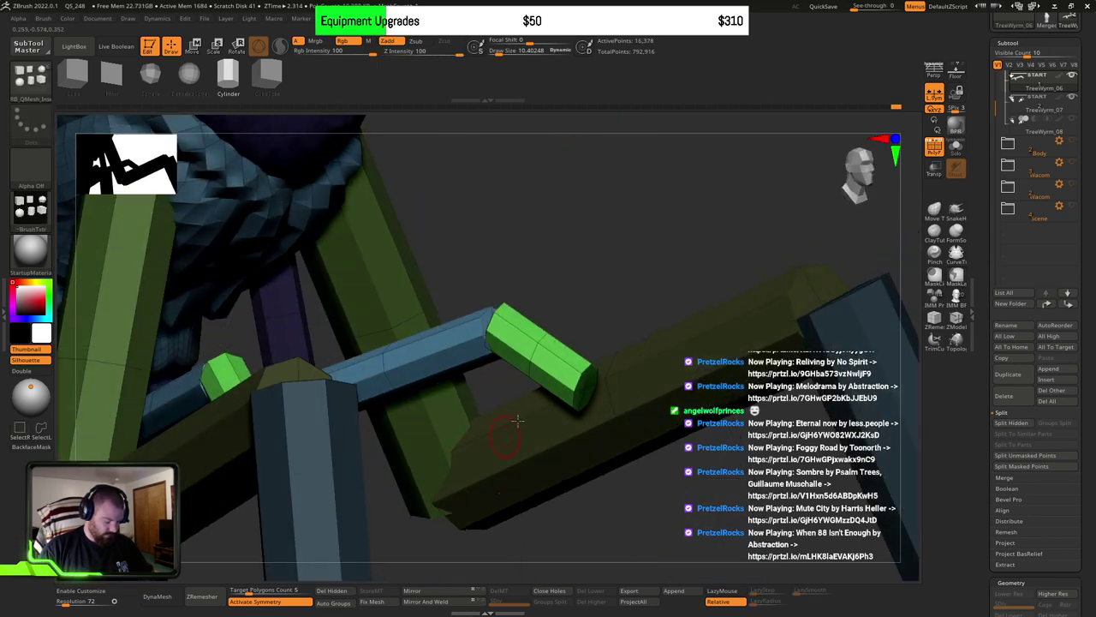
pyautogui.moveTo(572, 266)
pyautogui.keyDown('ctrl'); pyautogui.mouseDown()
pyautogui.moveTo(591, 274)
pyautogui.moveTo(578, 282)
pyautogui.mouseUp(); pyautogui.keyUp('ctrl')
pyautogui.keyDown('ctrl'); pyautogui.click(574, 265); pyautogui.keyUp('ctrl')
pyautogui.keyDown('ctrl'); pyautogui.keyDown('shift'); pyautogui.click(577, 272); pyautogui.keyUp('shift'); pyautogui.keyUp('ctrl')
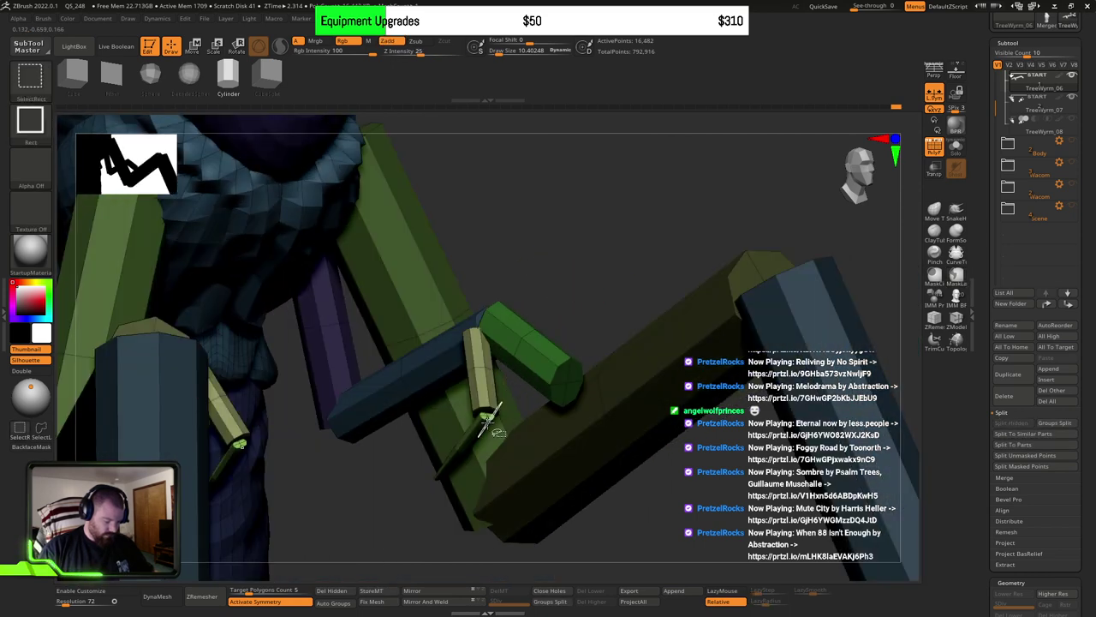
# Step: Center the transform gizmo on the unmasked short segments and claws and move them toward the forearm ends
pyautogui.press('w')
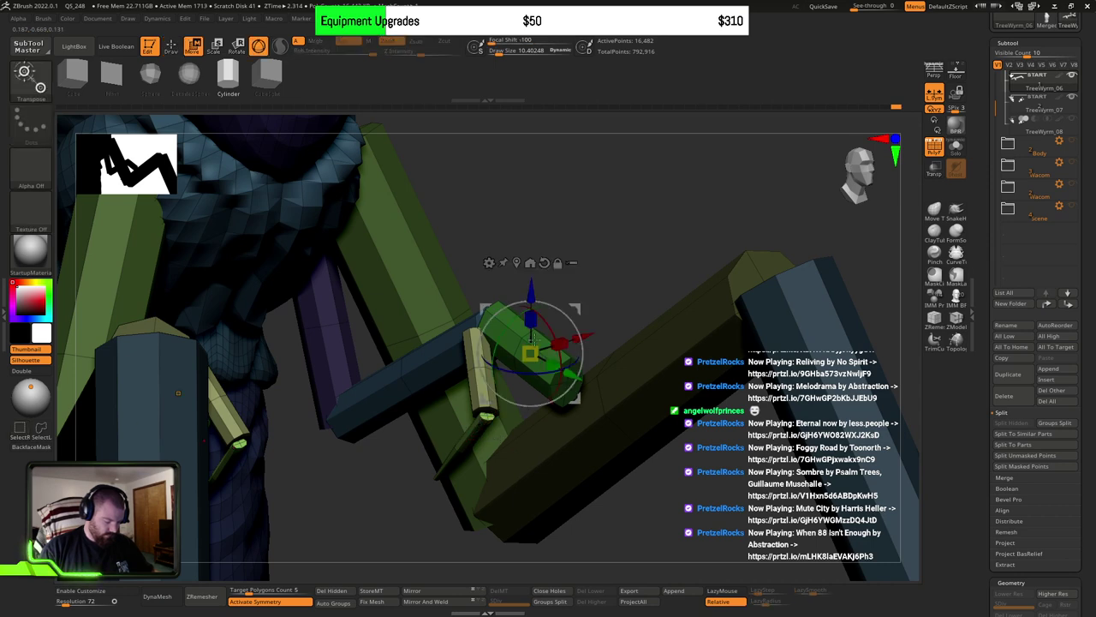
pyautogui.click(518, 263)
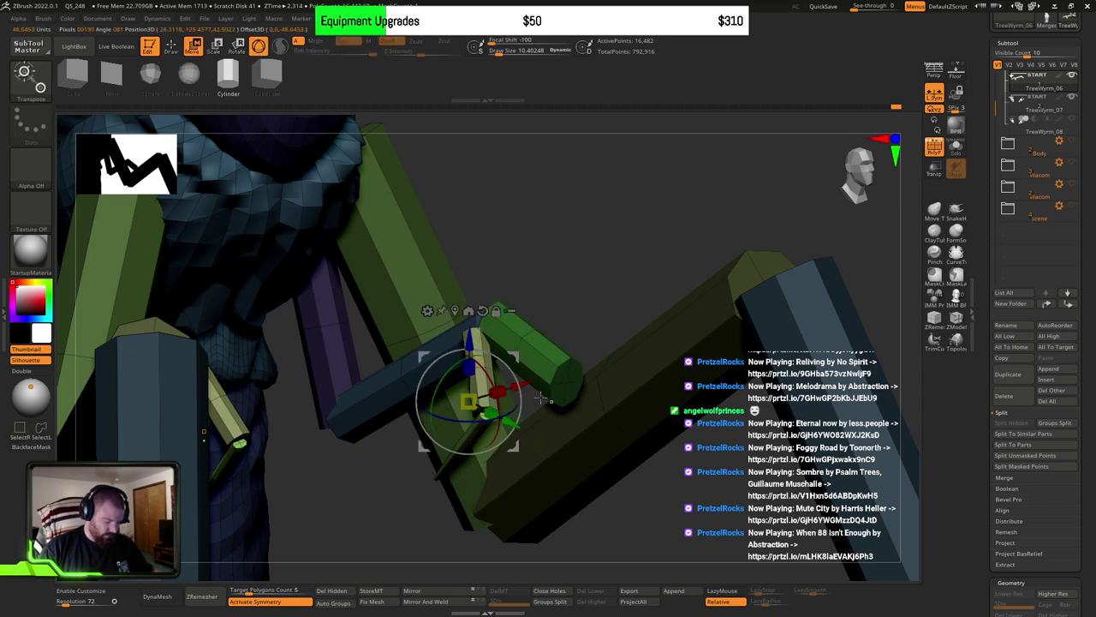
pyautogui.hotkey('ctrl', 'z')
pyautogui.moveTo(575, 428); pyautogui.dragTo(609, 423, button='right')
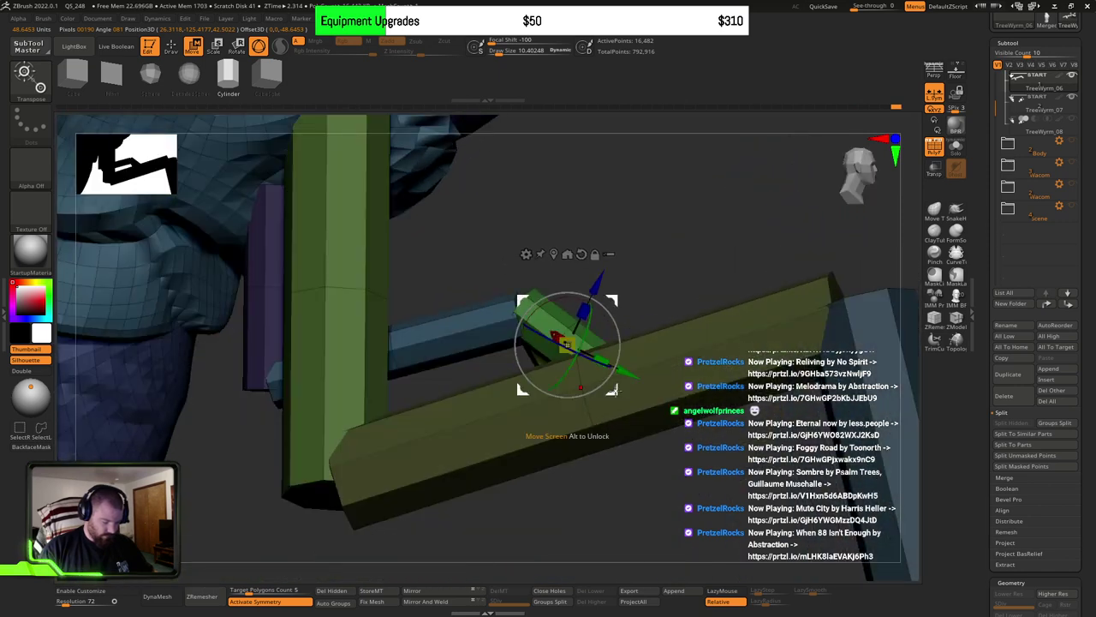
pyautogui.keyDown('alt'); pyautogui.moveTo(616, 391); pyautogui.dragTo(667, 407); pyautogui.keyUp('alt')
# Step: Hide the large front leg segments that cover the small arms in the side view
pyautogui.keyDown('alt'); pyautogui.click(352, 384); pyautogui.keyUp('alt')
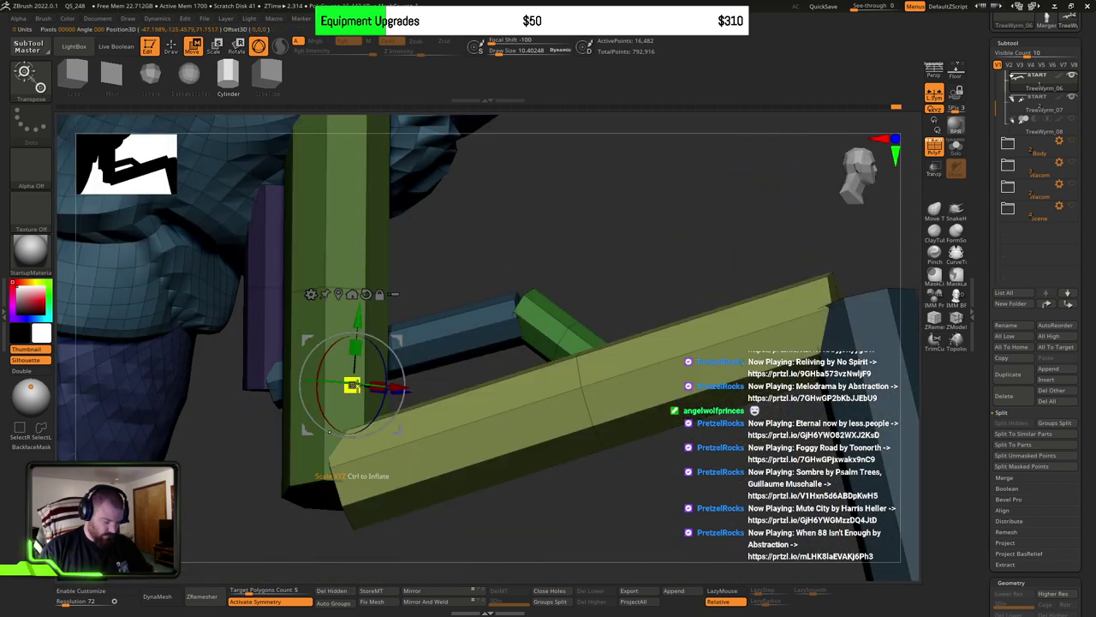
pyautogui.hotkey('ctrl', 'z')
pyautogui.press('q')
pyautogui.keyDown('ctrl'); pyautogui.keyDown('shift'); pyautogui.click(364, 441); pyautogui.keyUp('shift'); pyautogui.keyUp('ctrl')
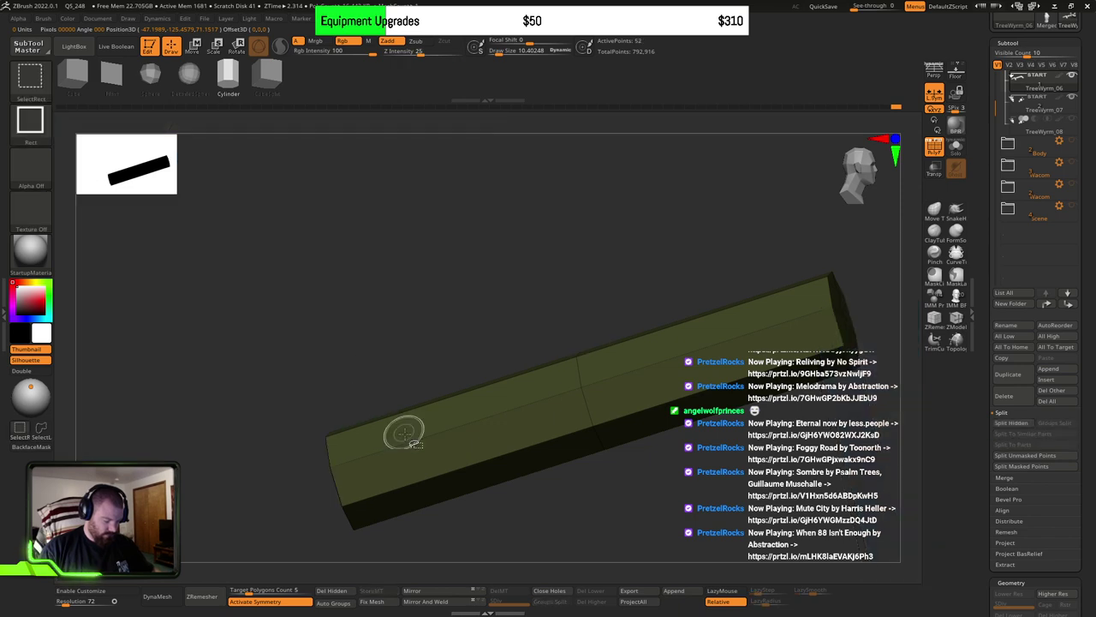
pyautogui.keyDown('ctrl'); pyautogui.keyDown('shift'); pyautogui.click(362, 399); pyautogui.keyUp('shift'); pyautogui.keyUp('ctrl')
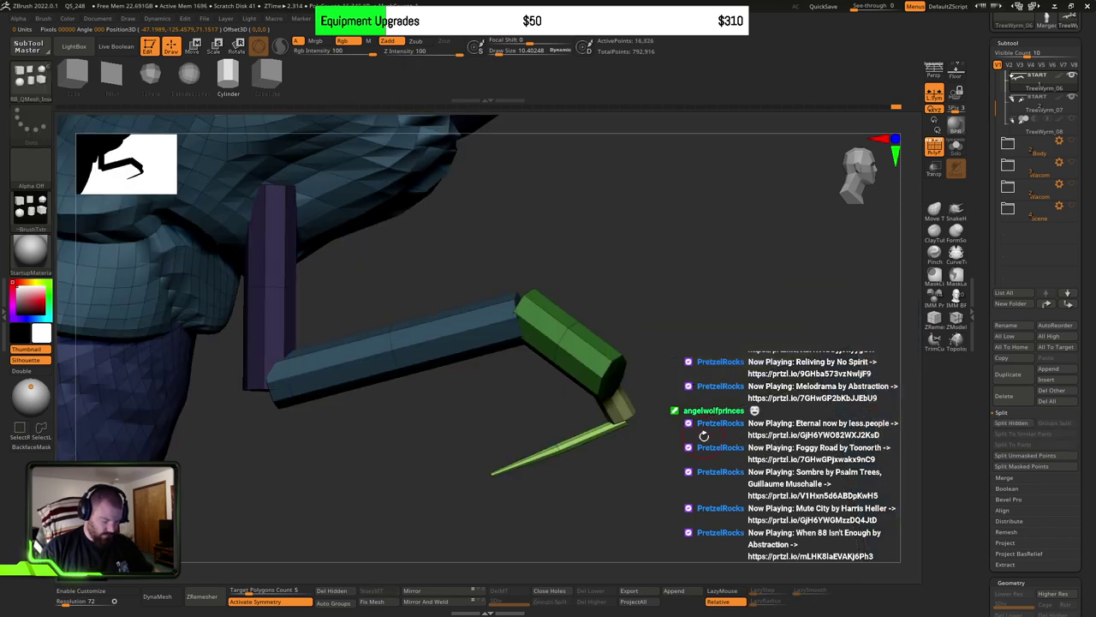
# Step: Move the short segments and claws down so that they continue from the ends of the green forearms
pyautogui.press('w')
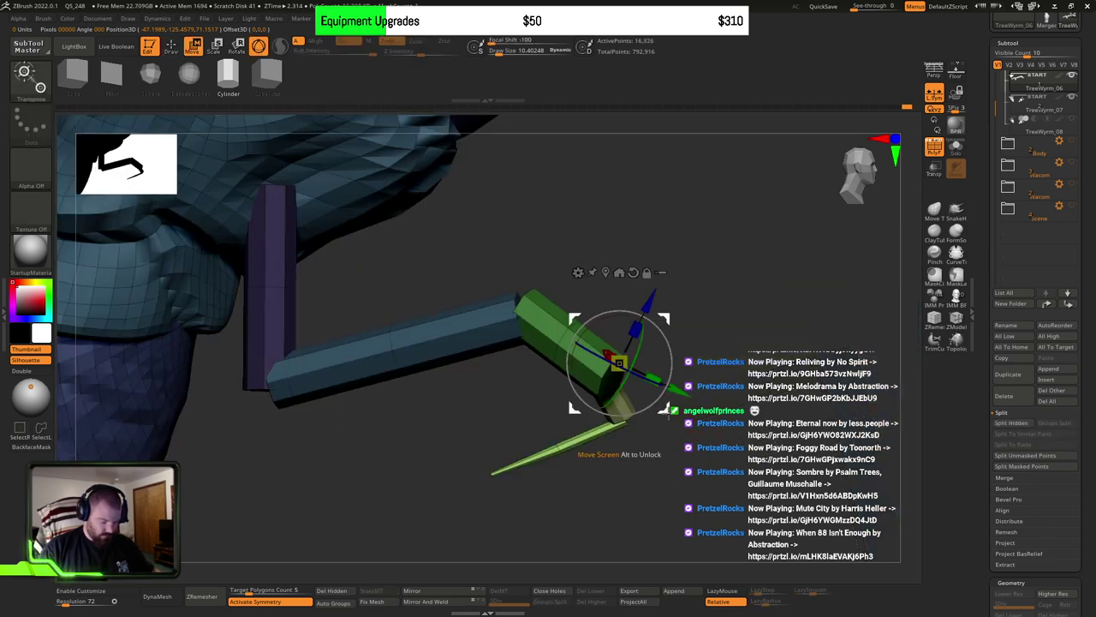
pyautogui.moveTo(667, 411); pyautogui.dragTo(689, 453)
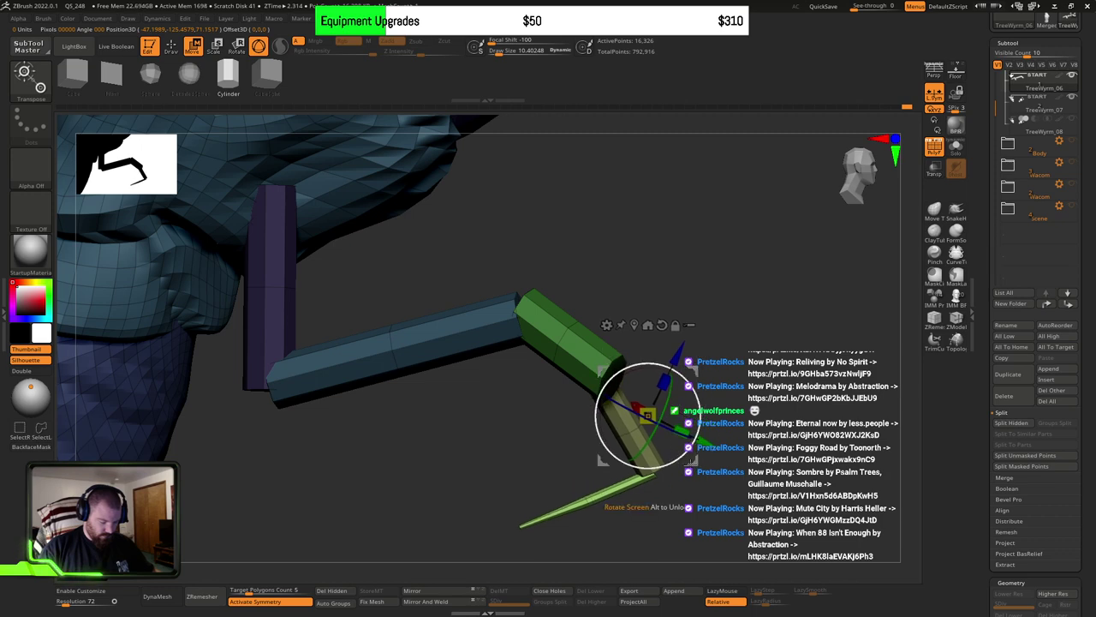
pyautogui.keyDown('alt'); pyautogui.moveTo(663, 495); pyautogui.dragTo(644, 463); pyautogui.keyUp('alt')
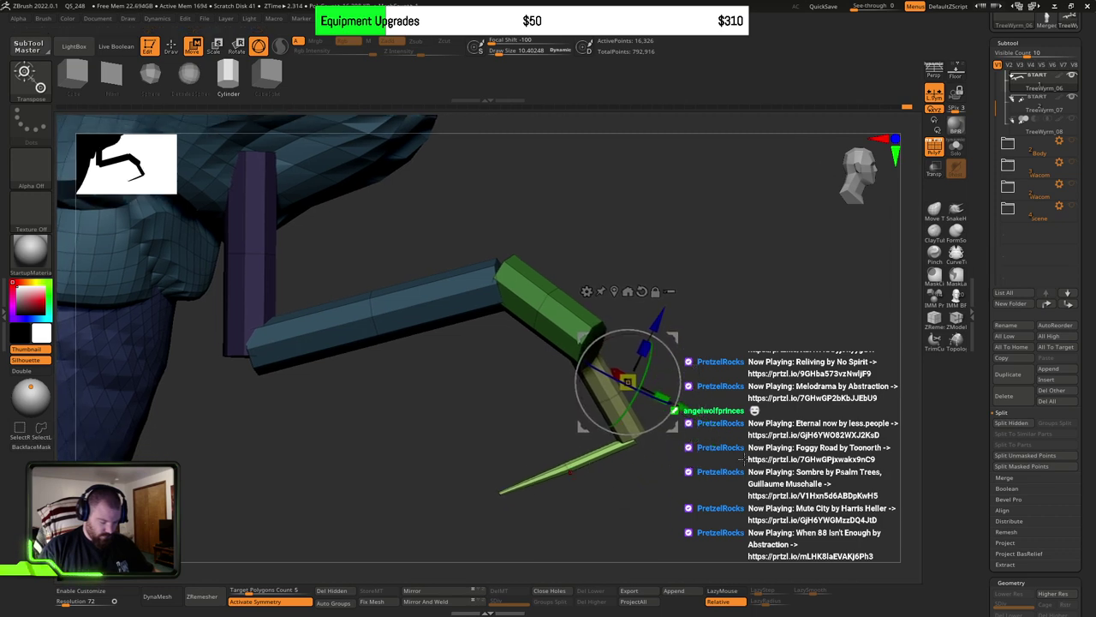
# Step: Move and rotate the short segments and claws against the green forearm ends and reset the gizmo's orientation
pyautogui.moveTo(744, 459); pyautogui.dragTo(617, 459)
pyautogui.moveTo(679, 432); pyautogui.dragTo(690, 377)
pyautogui.moveTo(660, 333); pyautogui.dragTo(678, 421)
pyautogui.keyDown('alt'); pyautogui.moveTo(750, 418); pyautogui.dragTo(886, 572); pyautogui.keyUp('alt')
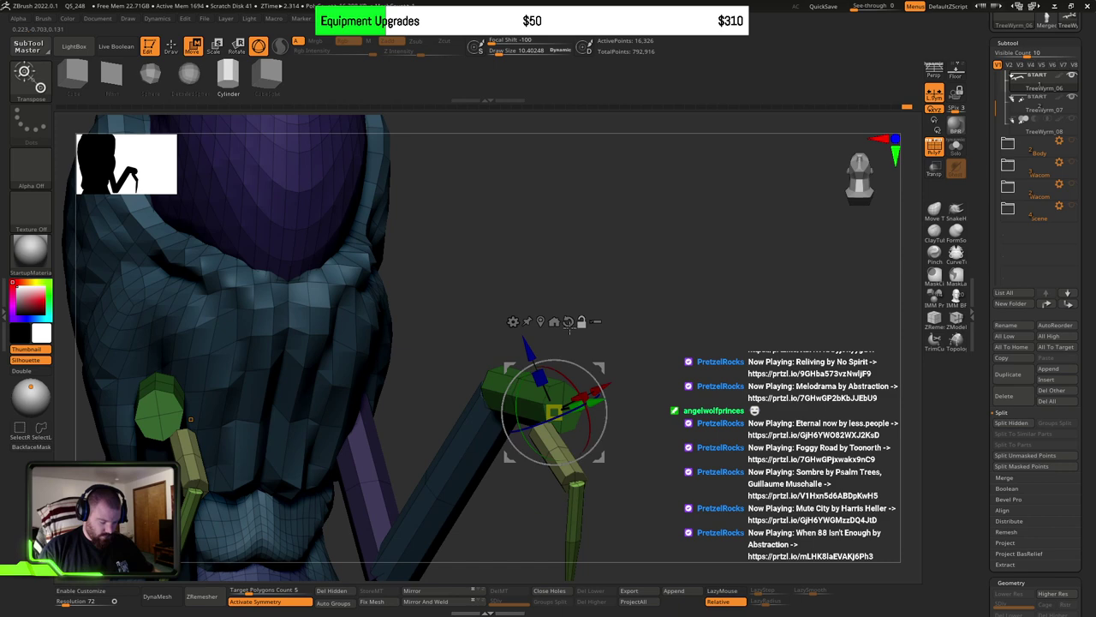
pyautogui.click(568, 322)
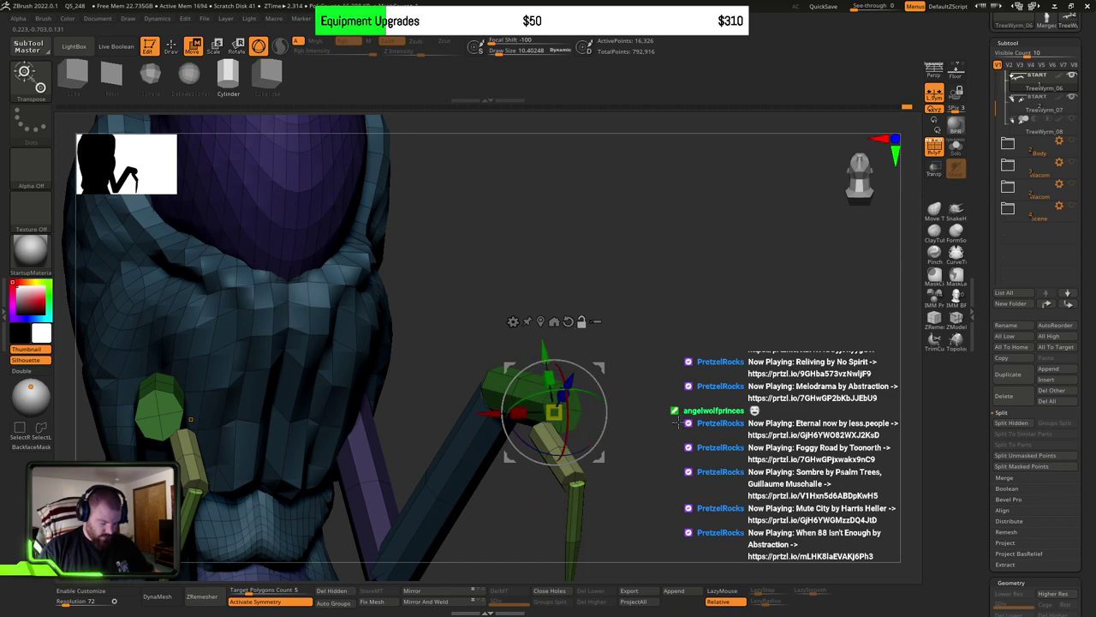
pyautogui.moveTo(676, 422); pyautogui.dragTo(636, 393)
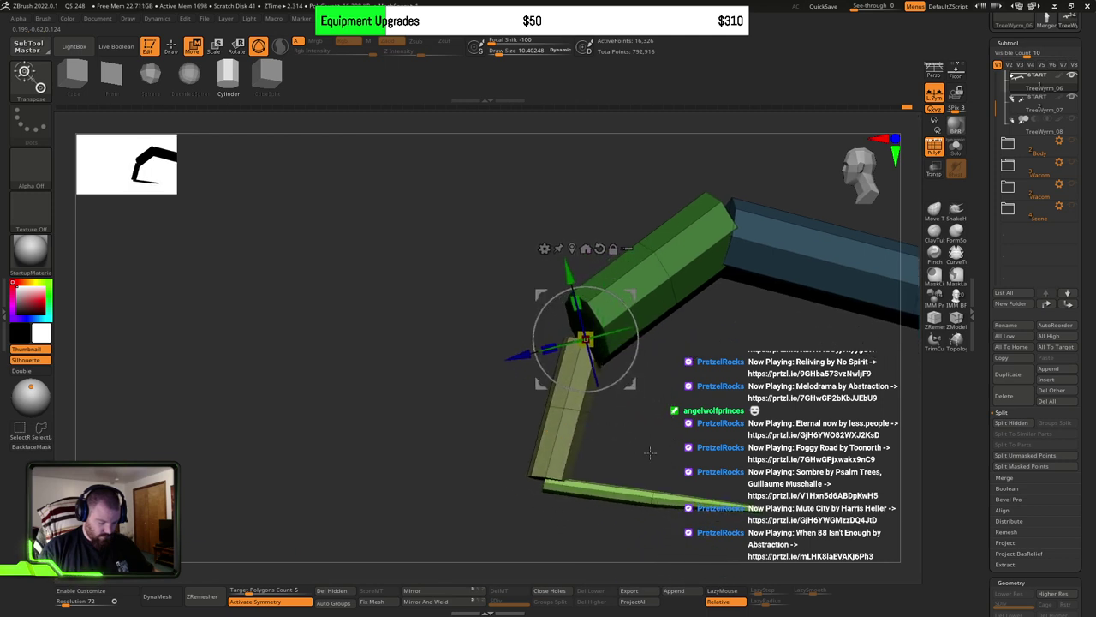
# Step: Adjust the position and angle of the short segments and claws in the side view so they hang from the forearm ends
pyautogui.moveTo(692, 439); pyautogui.dragTo(641, 448)
pyautogui.moveTo(519, 368); pyautogui.dragTo(541, 414)
pyautogui.moveTo(507, 374); pyautogui.dragTo(524, 396)
pyautogui.moveTo(583, 440)
pyautogui.mouseDown()
pyautogui.moveTo(578, 364)
pyautogui.moveTo(597, 386)
pyautogui.moveTo(544, 406)
pyautogui.moveTo(614, 444)
pyautogui.moveTo(579, 443)
pyautogui.mouseUp()
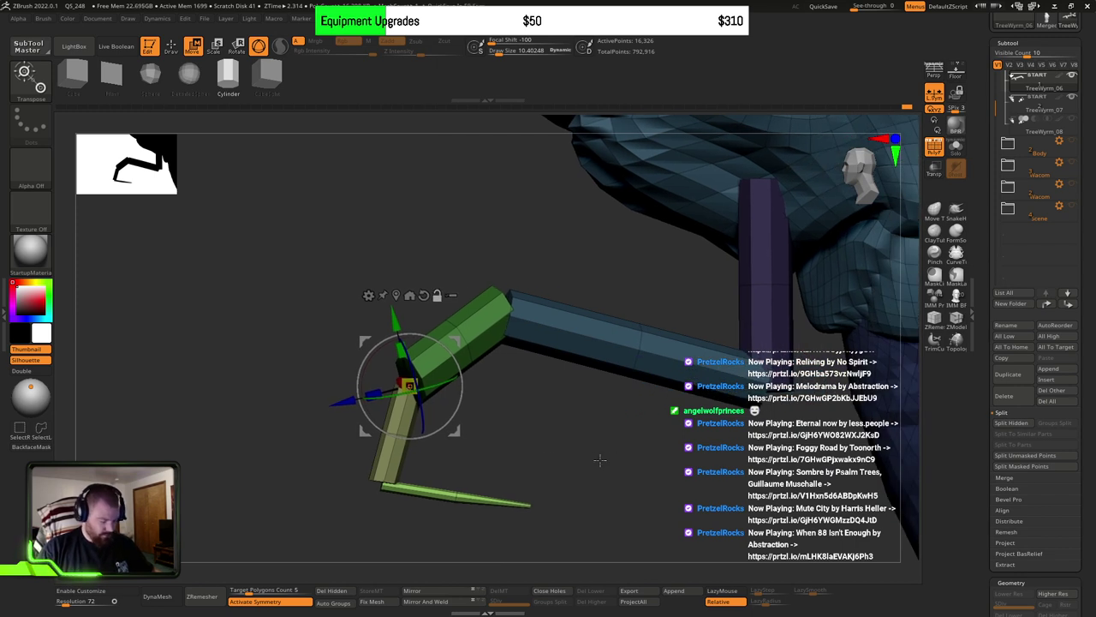
pyautogui.moveTo(599, 460)
pyautogui.mouseDown()
pyautogui.moveTo(615, 452)
pyautogui.moveTo(541, 446)
pyautogui.moveTo(599, 446)
pyautogui.mouseUp()
pyautogui.keyDown('ctrl'); pyautogui.click(477, 459); pyautogui.keyUp('ctrl')
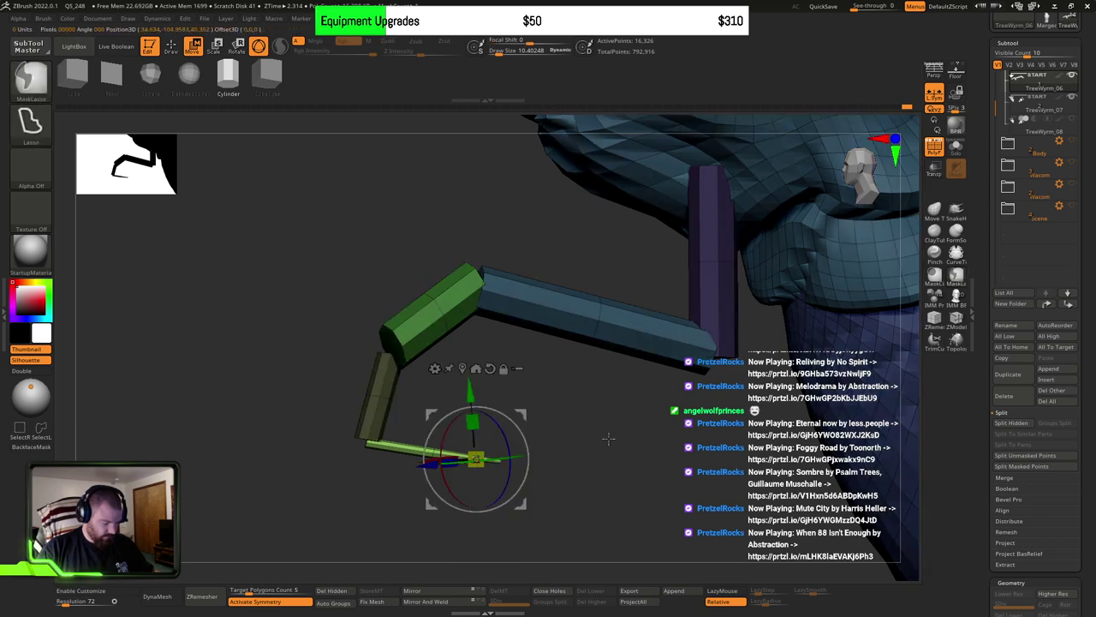
pyautogui.hotkey('ctrl', 'z')
pyautogui.hotkey('ctrl', 'z')
pyautogui.hotkey('ctrl', 'z')
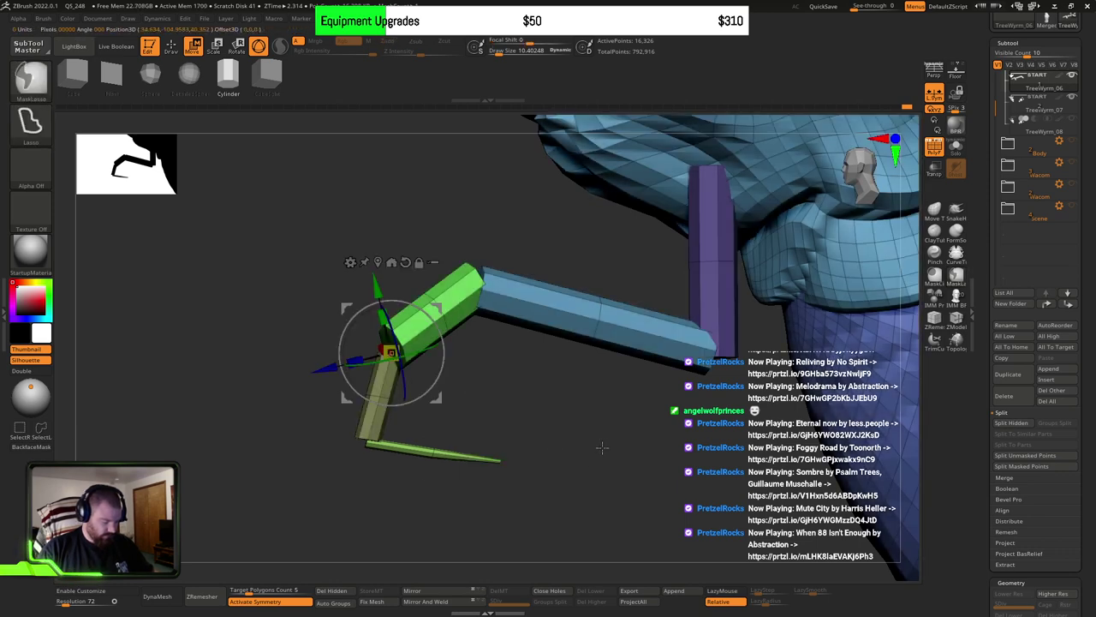
# Step: Place the transform gizmo at the joint between short segment and claw and bring the hidden large front leg segments back into view
pyautogui.keyDown('alt'); pyautogui.moveTo(439, 398); pyautogui.dragTo(419, 487); pyautogui.keyUp('alt')
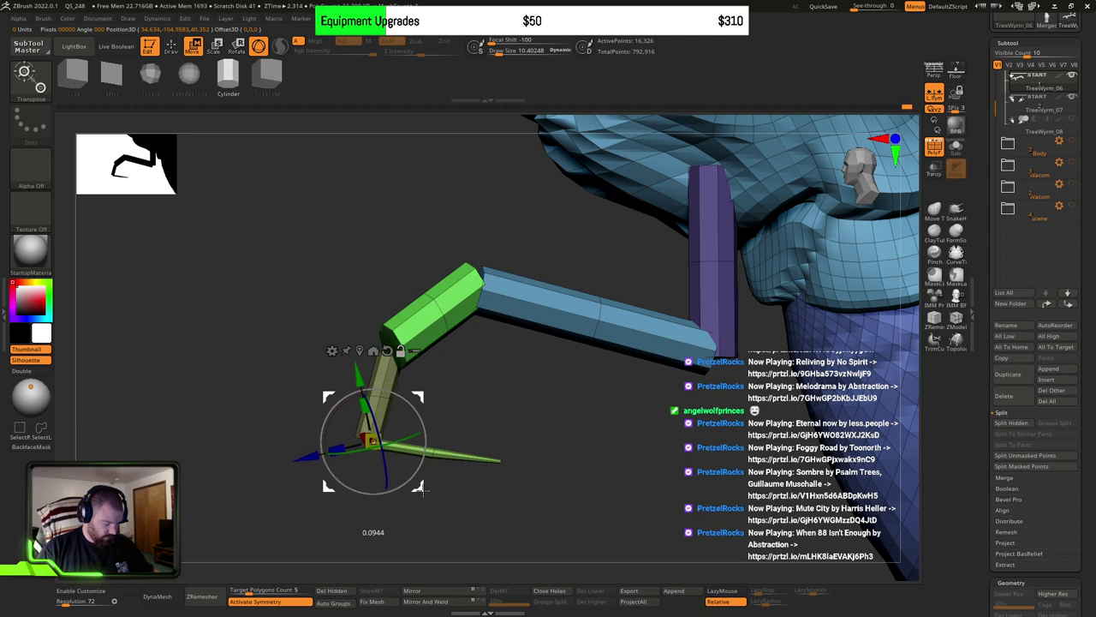
pyautogui.moveTo(492, 428); pyautogui.dragTo(561, 414)
pyautogui.keyDown('ctrl'); pyautogui.moveTo(560, 414); pyautogui.dragTo(560, 479, button='right'); pyautogui.keyUp('ctrl')
pyautogui.keyDown('alt'); pyautogui.moveTo(422, 487); pyautogui.dragTo(568, 454); pyautogui.keyUp('alt')
pyautogui.keyDown('ctrl'); pyautogui.keyDown('shift'); pyautogui.moveTo(758, 292); pyautogui.dragTo(815, 230); pyautogui.keyUp('shift'); pyautogui.keyUp('ctrl')
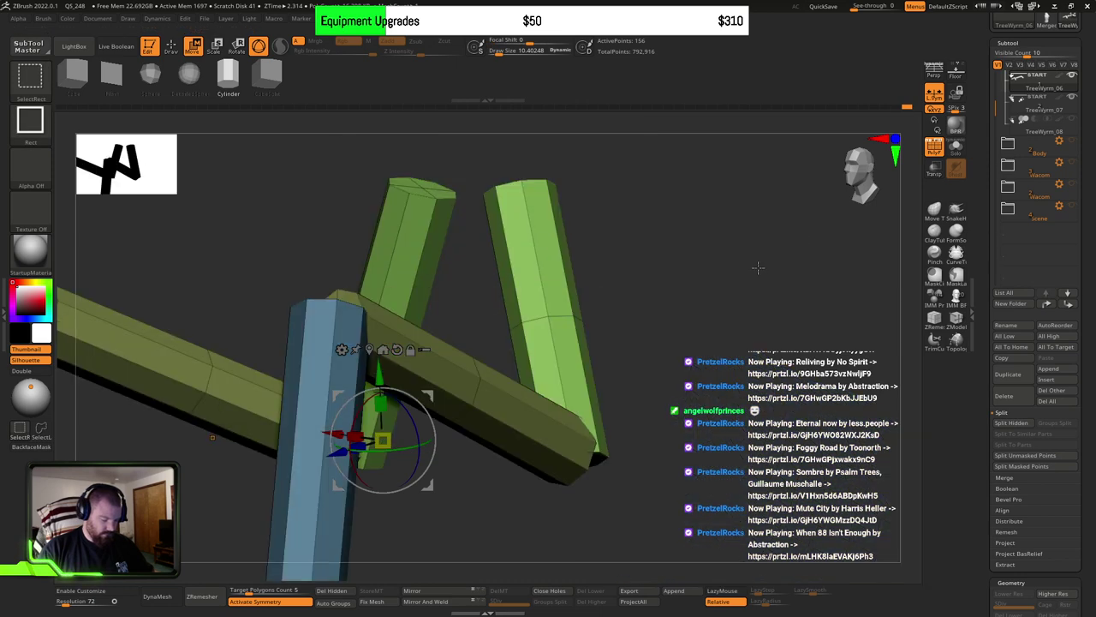
pyautogui.keyDown('ctrl'); pyautogui.keyDown('shift'); pyautogui.click(752, 269); pyautogui.keyUp('shift'); pyautogui.keyUp('ctrl')
pyautogui.moveTo(533, 377); pyautogui.dragTo(538, 433)
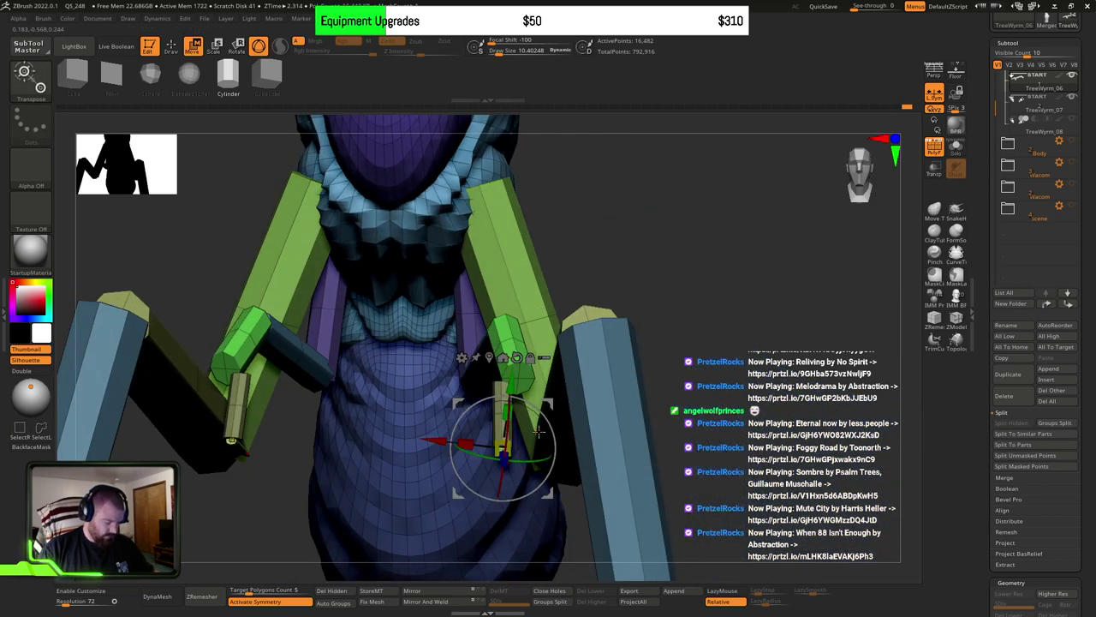
# Step: Try to leave only the claws unmasked by isolating them in the front view
pyautogui.keyDown('ctrl'); pyautogui.click(241, 452); pyautogui.keyUp('ctrl')
pyautogui.hotkey('ctrl', 'z')
pyautogui.press('q')
pyautogui.keyDown('ctrl'); pyautogui.keyDown('shift'); pyautogui.click(241, 452); pyautogui.keyUp('shift'); pyautogui.keyUp('ctrl')
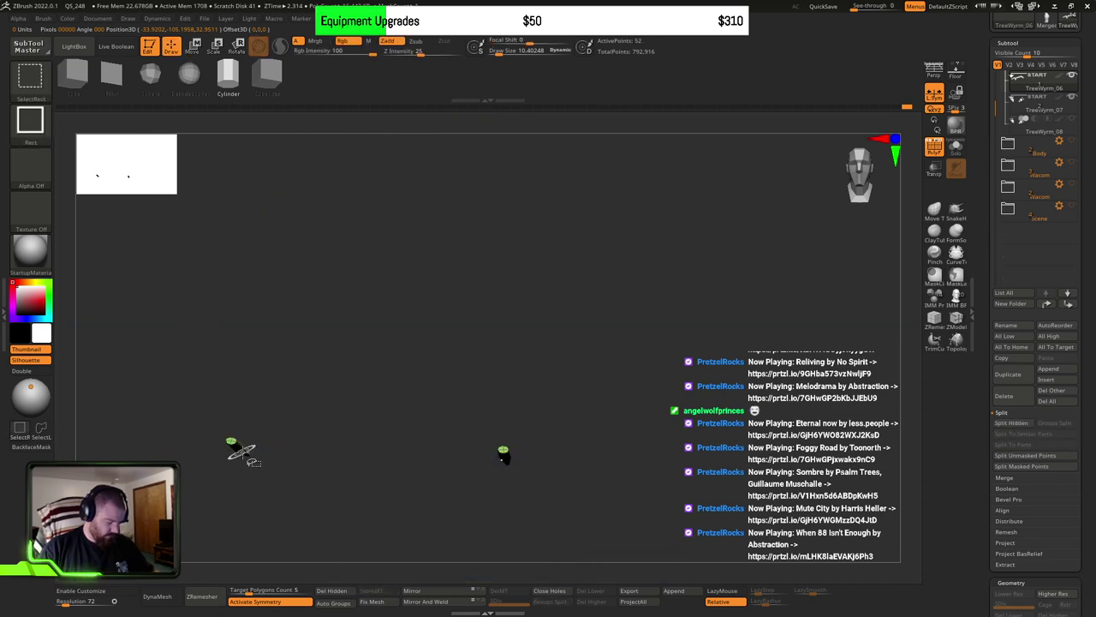
pyautogui.keyDown('ctrl'); pyautogui.keyDown('shift'); pyautogui.click(291, 471); pyautogui.keyUp('shift'); pyautogui.keyUp('ctrl')
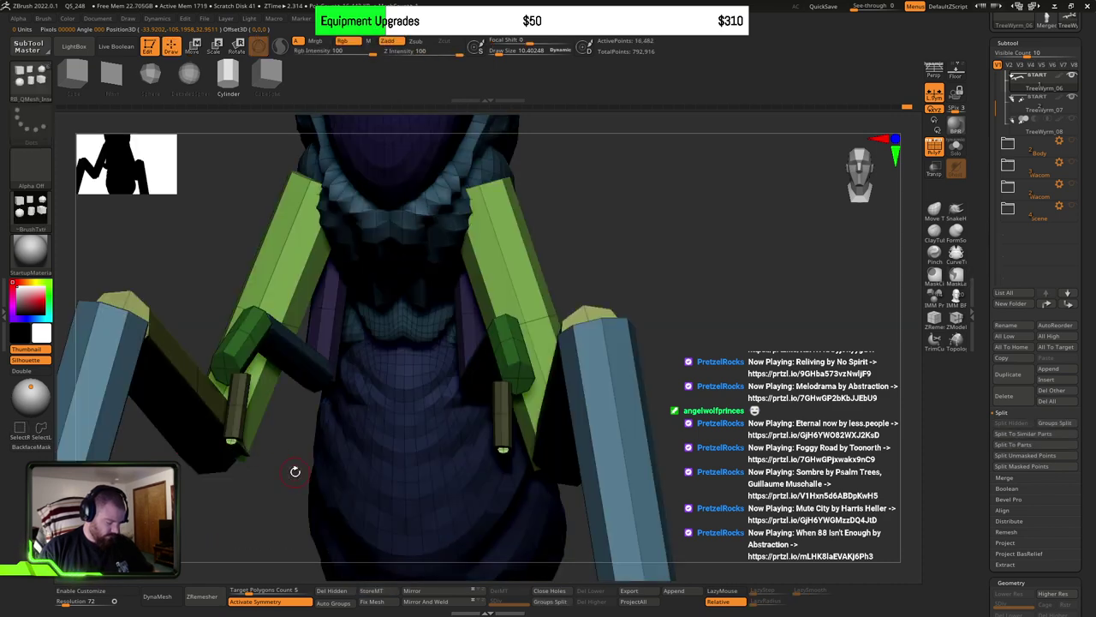
pyautogui.press('w')
pyautogui.keyDown('ctrl'); pyautogui.moveTo(735, 337); pyautogui.dragTo(759, 334); pyautogui.keyUp('ctrl')
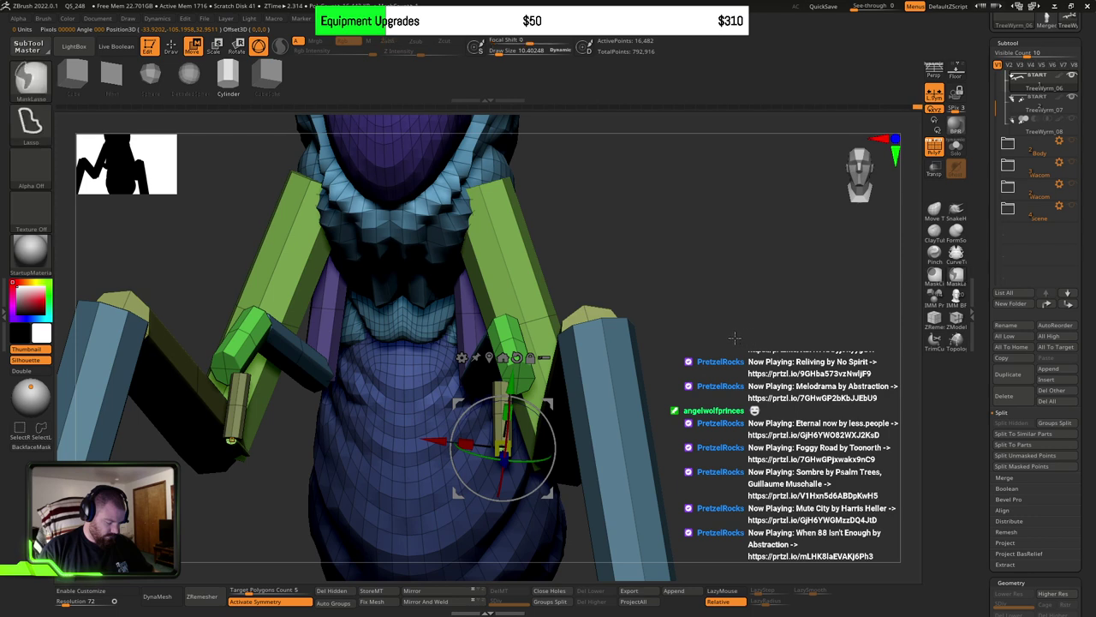
# Step: Isolate the claws from a low view, redisplay the whole creature and mask everything except the claws
pyautogui.press('q')
pyautogui.moveTo(522, 446)
pyautogui.mouseDown(button='right')
pyautogui.moveTo(531, 392)
pyautogui.moveTo(565, 351)
pyautogui.mouseUp(button='right')
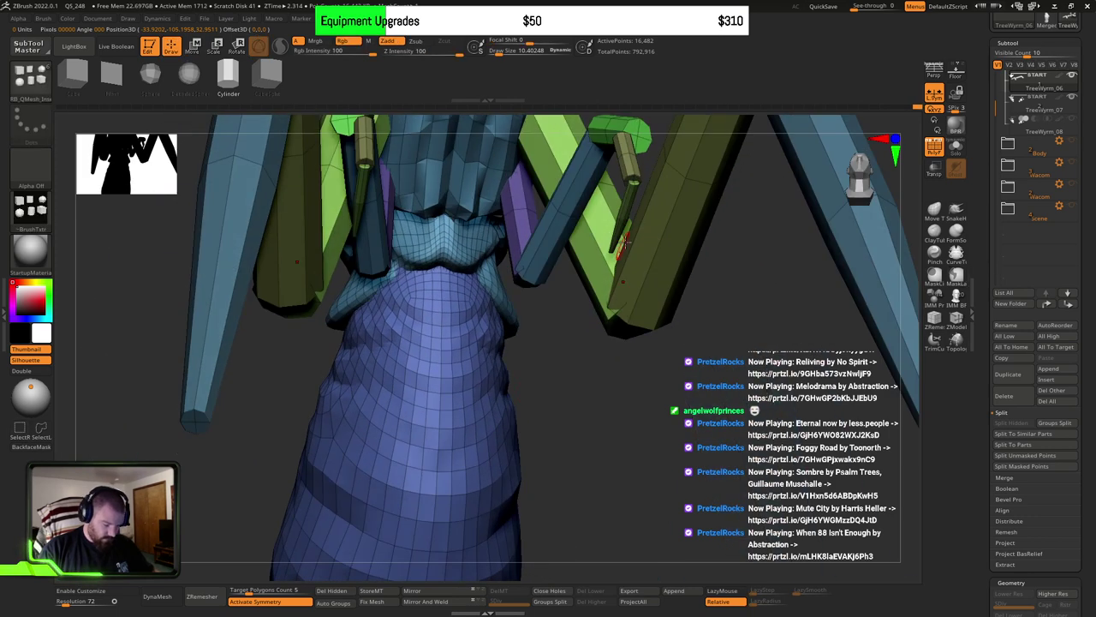
pyautogui.keyDown('ctrl'); pyautogui.keyDown('shift'); pyautogui.click(624, 221); pyautogui.keyUp('shift'); pyautogui.keyUp('ctrl')
pyautogui.keyDown('ctrl'); pyautogui.click(710, 354); pyautogui.keyUp('ctrl')
pyautogui.keyDown('ctrl'); pyautogui.keyDown('shift'); pyautogui.click(727, 337); pyautogui.keyUp('shift'); pyautogui.keyUp('ctrl')
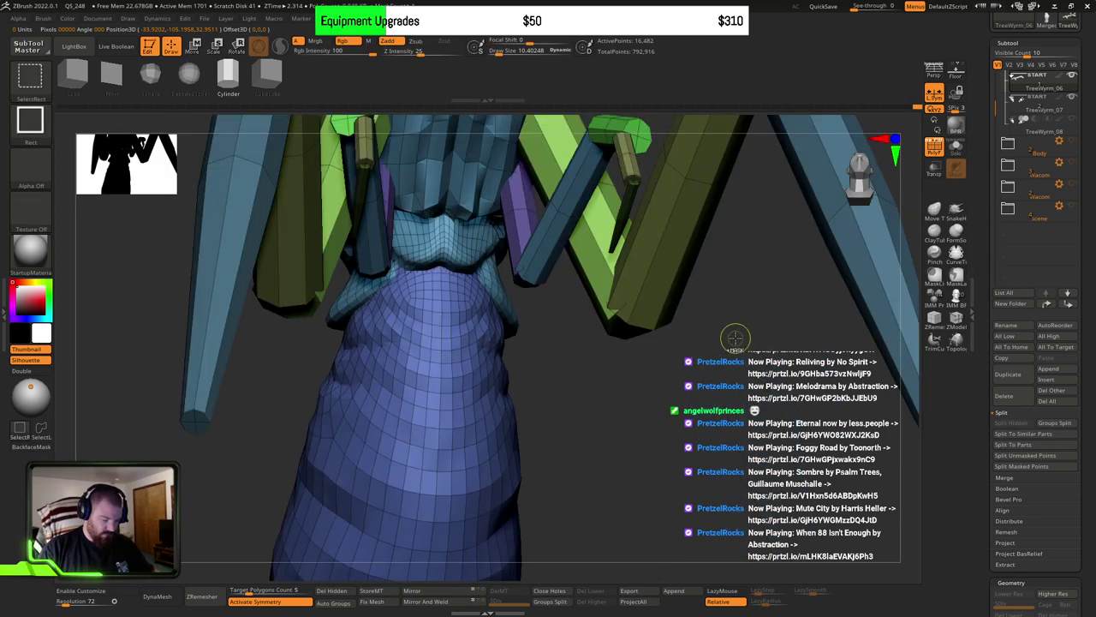
pyautogui.keyDown('ctrl'); pyautogui.click(735, 336); pyautogui.keyUp('ctrl')
# Step: Rotate the claws about their joint so that they point diagonally down and back from the short segments
pyautogui.press('e')
pyautogui.moveTo(739, 326); pyautogui.dragTo(690, 232, button='right')
pyautogui.moveTo(690, 231); pyautogui.dragTo(562, 374)
pyautogui.keyDown('ctrl'); pyautogui.moveTo(593, 377); pyautogui.dragTo(629, 380, button='right'); pyautogui.keyUp('ctrl')
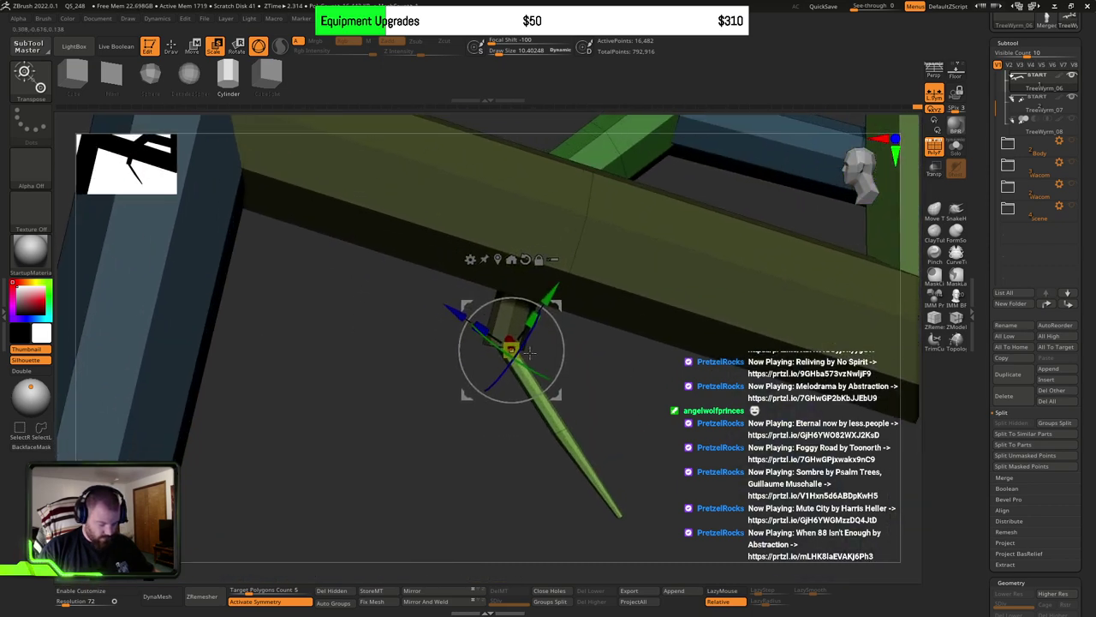
# Step: Enlarge the claws and shorten them along their length with the gizmo aligned to them
pyautogui.moveTo(564, 350); pyautogui.dragTo(734, 355)
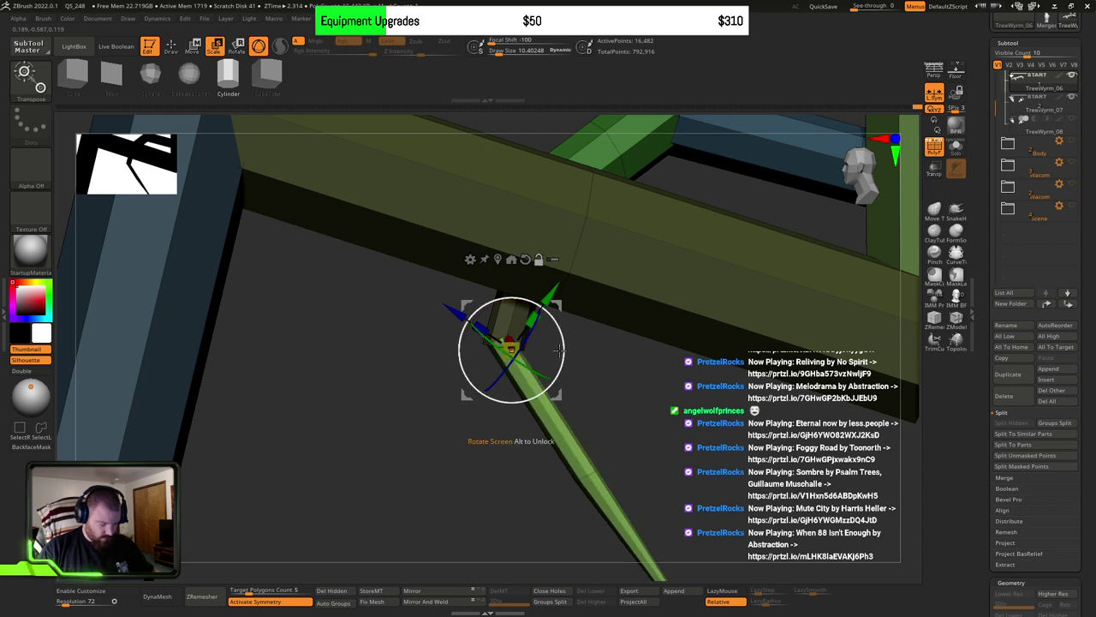
pyautogui.keyDown('alt'); pyautogui.moveTo(559, 351); pyautogui.dragTo(493, 310); pyautogui.keyUp('alt')
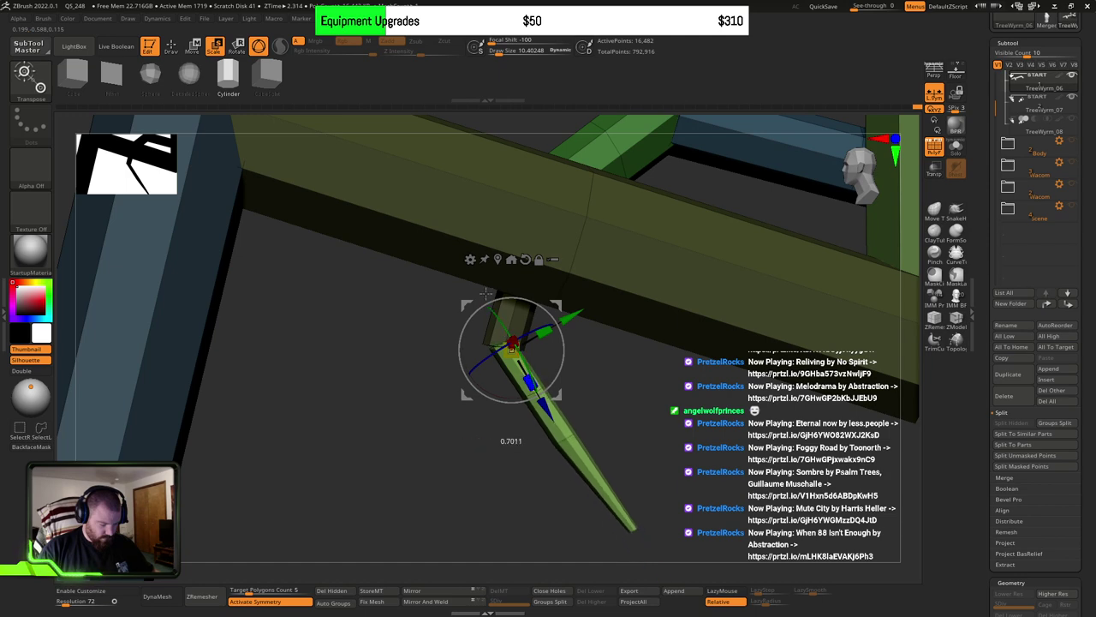
pyautogui.moveTo(479, 273); pyautogui.dragTo(476, 269)
# Step: Rotate the claws slightly in the front view so that they line up with the short segments
pyautogui.moveTo(628, 406); pyautogui.dragTo(764, 400, button='right')
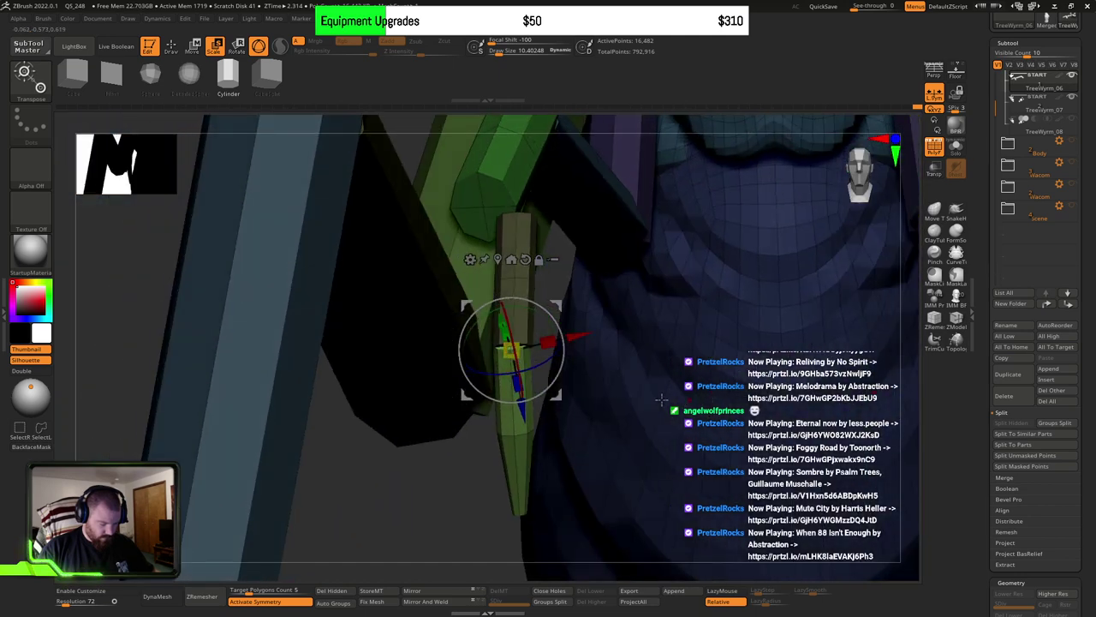
pyautogui.keyDown('alt'); pyautogui.moveTo(579, 379); pyautogui.dragTo(620, 381, button='right'); pyautogui.keyUp('alt')
pyautogui.moveTo(619, 381); pyautogui.dragTo(610, 363)
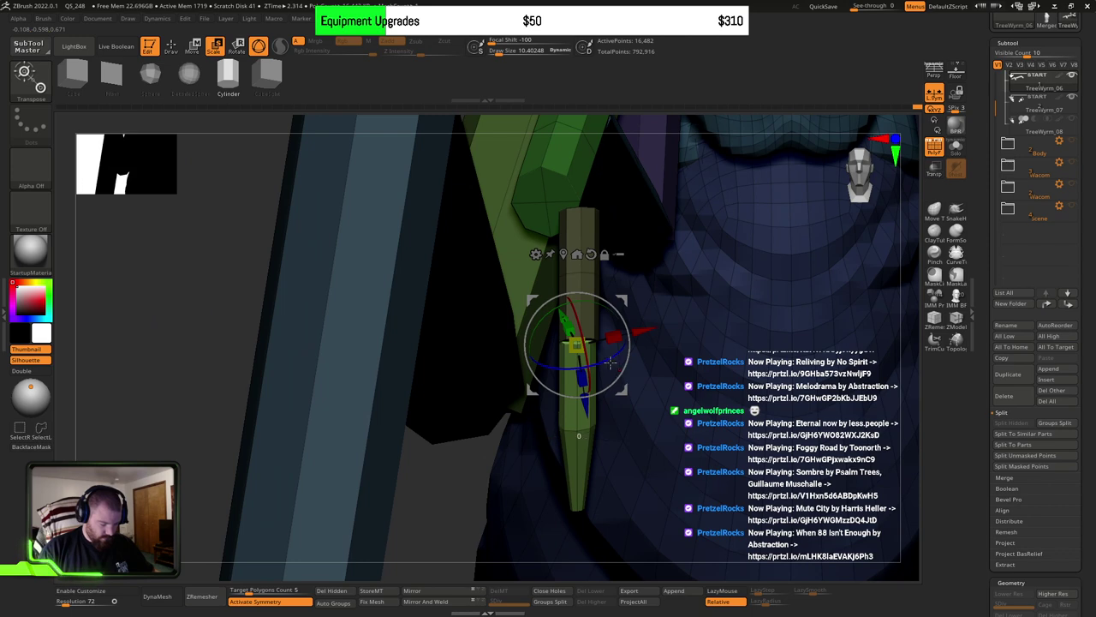
pyautogui.moveTo(629, 367)
pyautogui.keyDown('ctrl'); pyautogui.mouseDown(button='right')
pyautogui.moveTo(651, 432)
pyautogui.moveTo(584, 438)
pyautogui.mouseUp(button='right'); pyautogui.keyUp('ctrl')
pyautogui.press('q')
pyautogui.moveTo(584, 438)
pyautogui.mouseDown()
pyautogui.moveTo(617, 432)
pyautogui.moveTo(577, 436)
pyautogui.moveTo(588, 434)
pyautogui.moveTo(558, 403)
pyautogui.mouseUp()
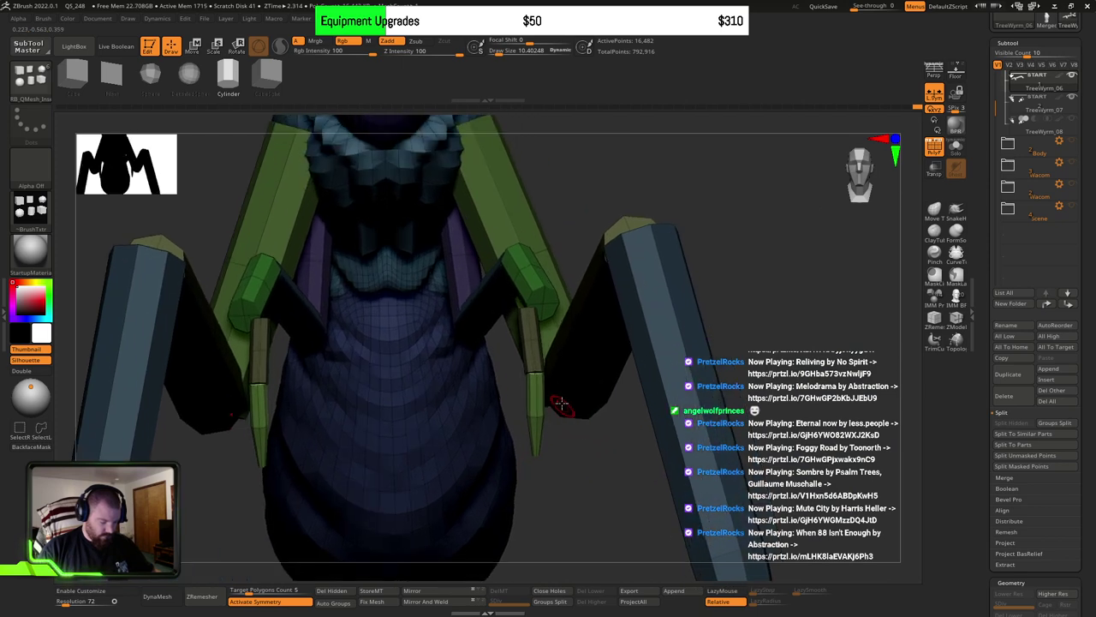
# Step: Isolate the short segments together with the claws and leave both unmasked while the rest of the creature stays masked
pyautogui.keyDown('ctrl'); pyautogui.keyDown('shift'); pyautogui.click(534, 353); pyautogui.keyUp('shift'); pyautogui.keyUp('ctrl')
pyautogui.keyDown('ctrl'); pyautogui.keyDown('shift'); pyautogui.click(535, 353); pyautogui.keyUp('shift'); pyautogui.keyUp('ctrl')
pyautogui.keyDown('ctrl'); pyautogui.keyDown('shift'); pyautogui.click(538, 392); pyautogui.keyUp('shift'); pyautogui.keyUp('ctrl')
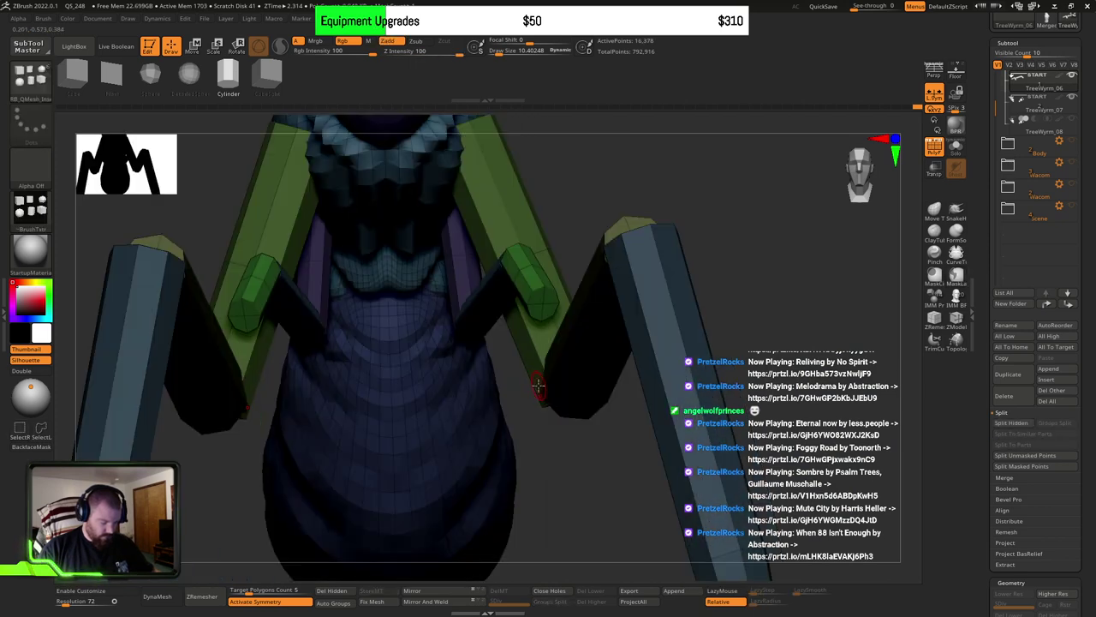
pyautogui.press('w')
pyautogui.keyDown('ctrl'); pyautogui.keyDown('shift'); pyautogui.click(569, 471); pyautogui.keyUp('shift'); pyautogui.keyUp('ctrl')
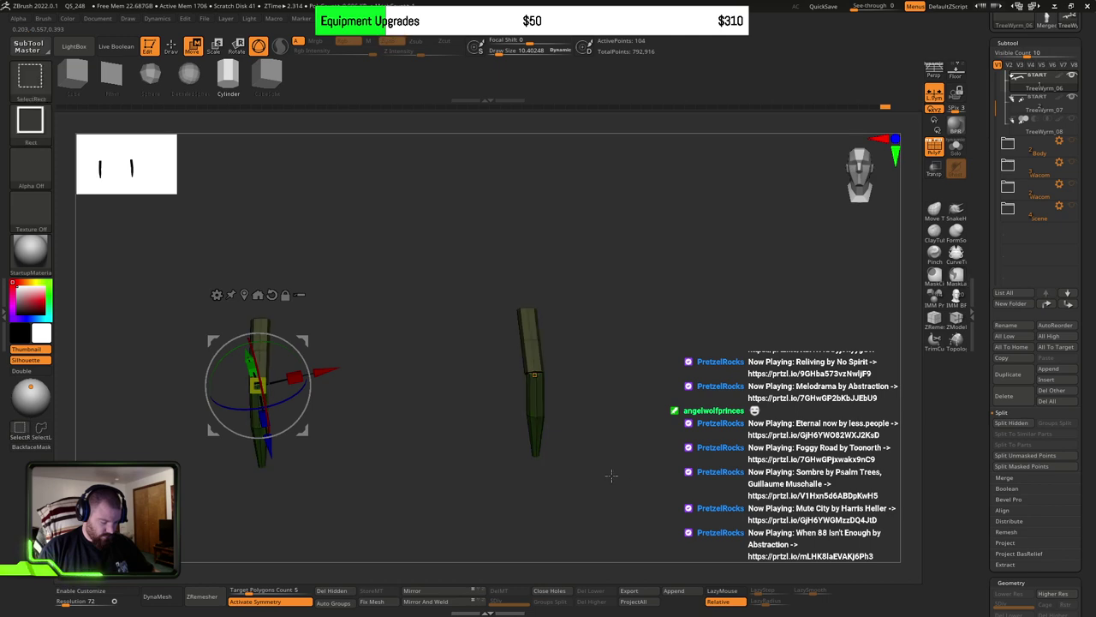
pyautogui.keyDown('ctrl'); pyautogui.keyDown('shift'); pyautogui.click(611, 474); pyautogui.keyUp('shift'); pyautogui.keyUp('ctrl')
pyautogui.keyDown('ctrl'); pyautogui.click(612, 474); pyautogui.keyUp('ctrl')
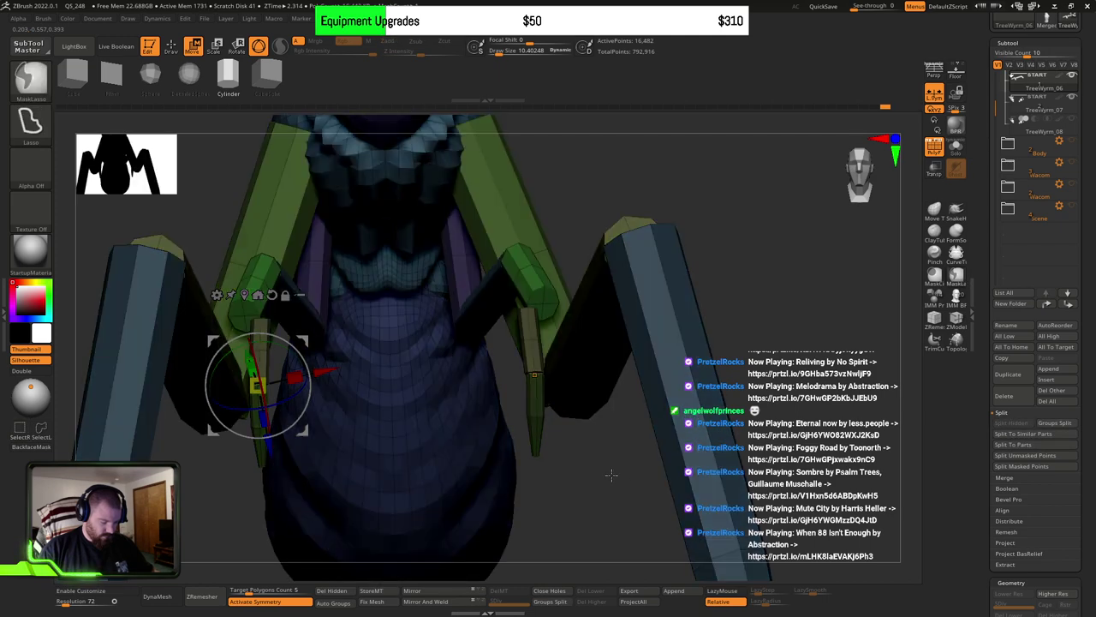
pyautogui.keyDown('ctrl'); pyautogui.keyDown('shift'); pyautogui.click(610, 474); pyautogui.keyUp('shift'); pyautogui.keyUp('ctrl')
pyautogui.keyDown('ctrl'); pyautogui.click(606, 472); pyautogui.keyUp('ctrl')
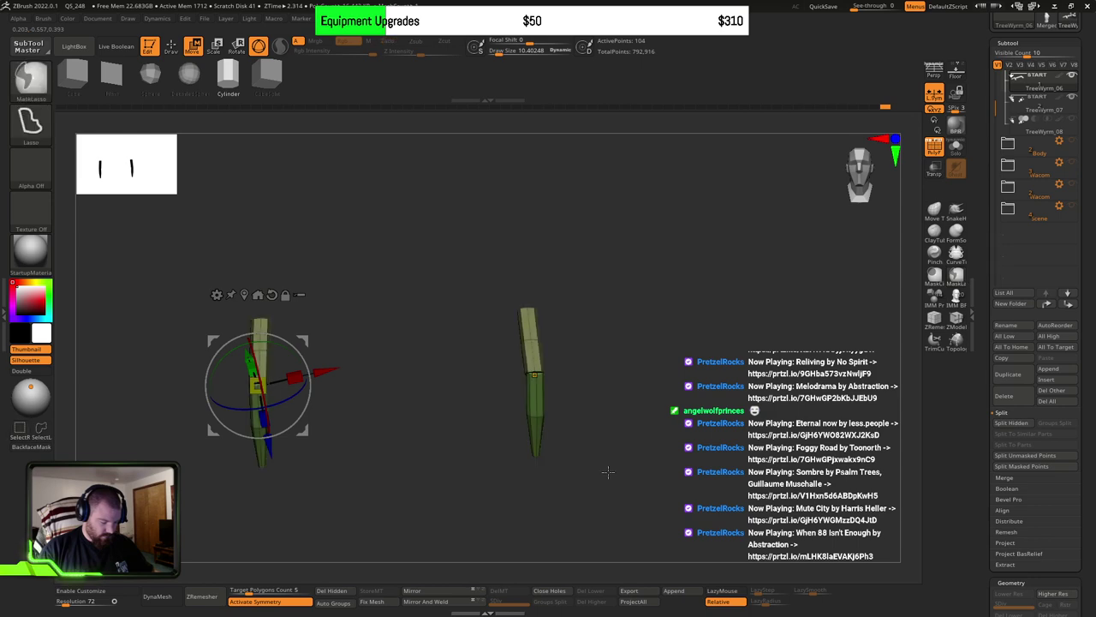
pyautogui.keyDown('ctrl'); pyautogui.keyDown('shift'); pyautogui.click(606, 472); pyautogui.keyUp('shift'); pyautogui.keyUp('ctrl')
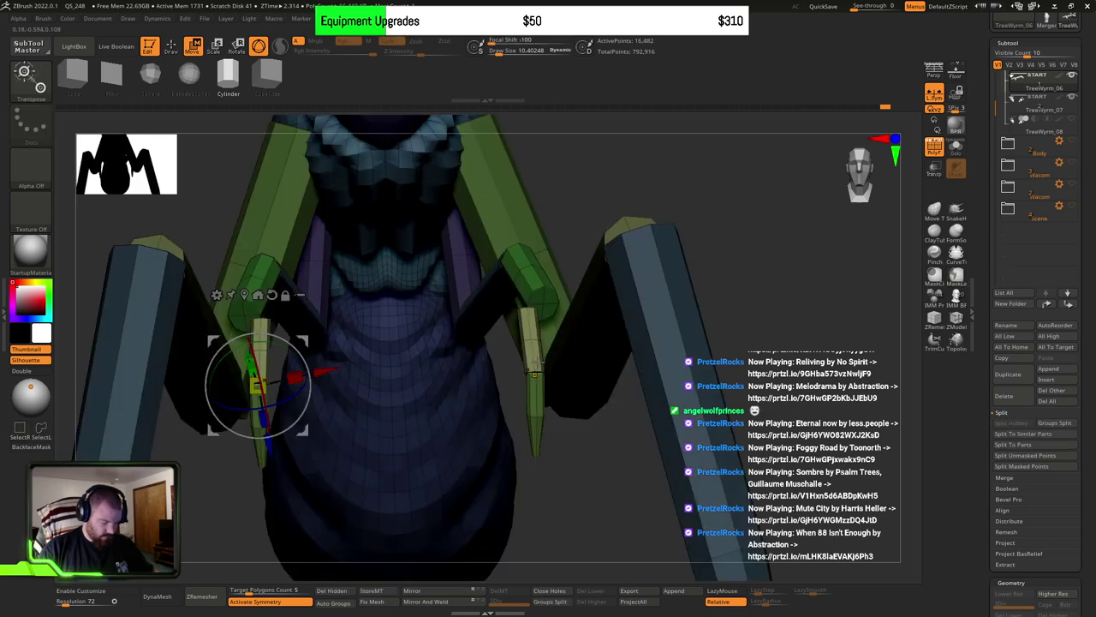
# Step: Switch the gizmo to the opposite arm and shift the short segments and claws sideways under the forearms
pyautogui.click(534, 372)
pyautogui.moveTo(618, 446); pyautogui.dragTo(574, 432)
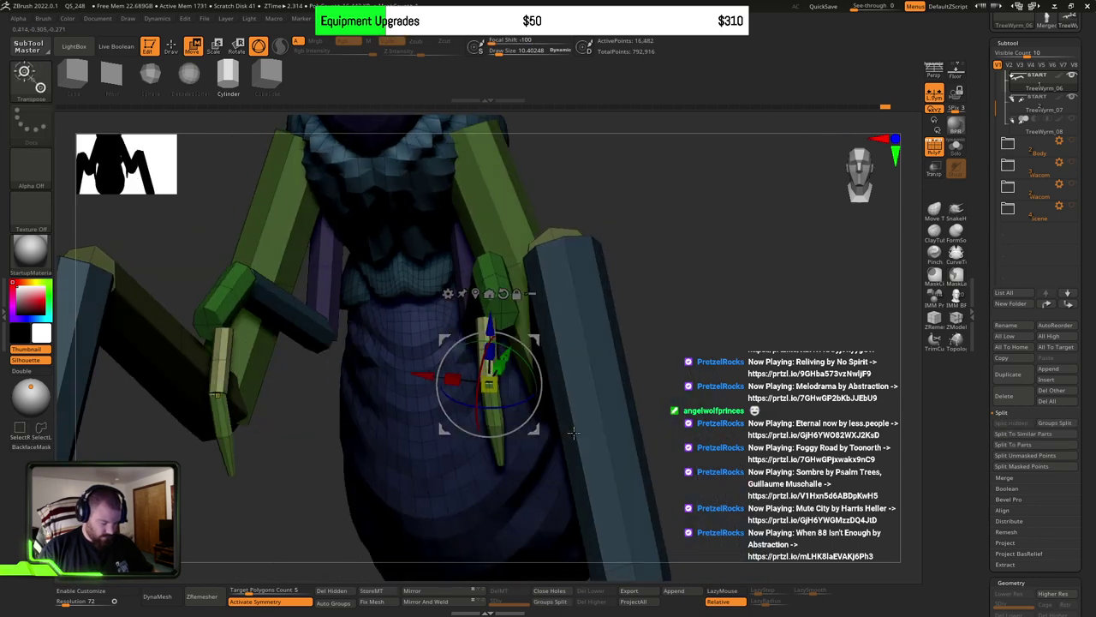
pyautogui.moveTo(551, 392); pyautogui.dragTo(541, 380)
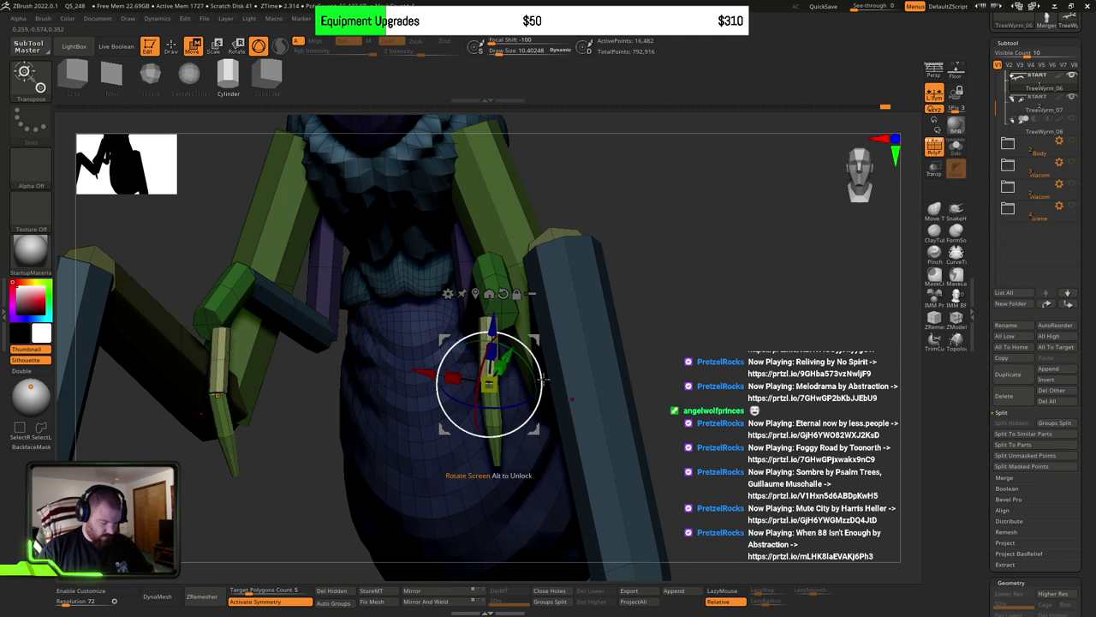
pyautogui.moveTo(539, 432); pyautogui.dragTo(550, 429)
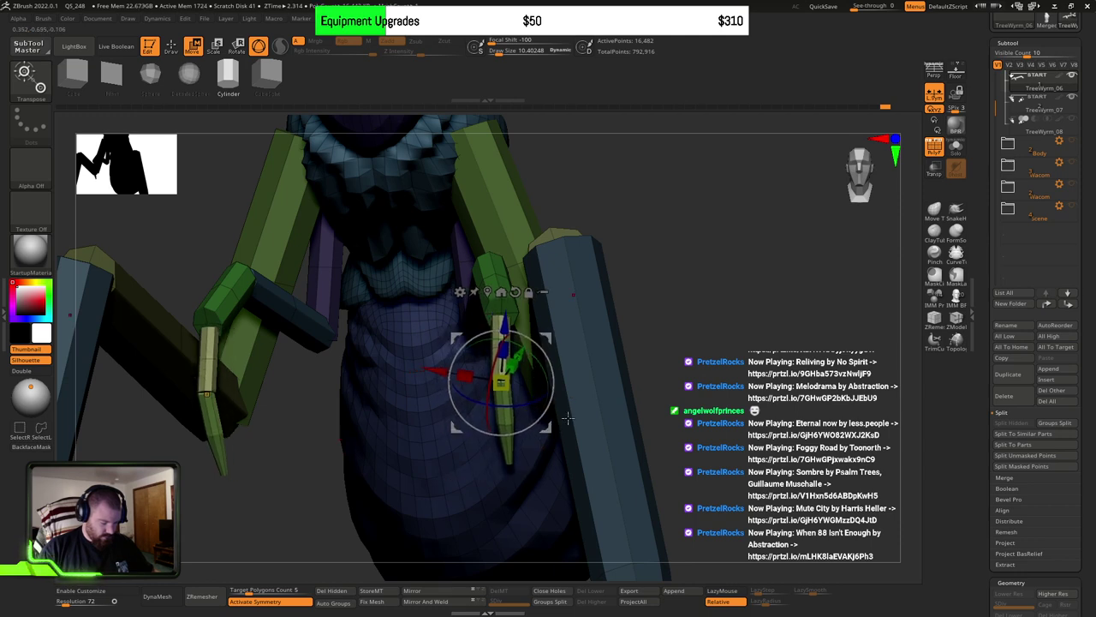
# Step: Move and rotate the short segments and claws in a view from above so that they meet the forearm ends
pyautogui.moveTo(643, 381); pyautogui.dragTo(536, 384)
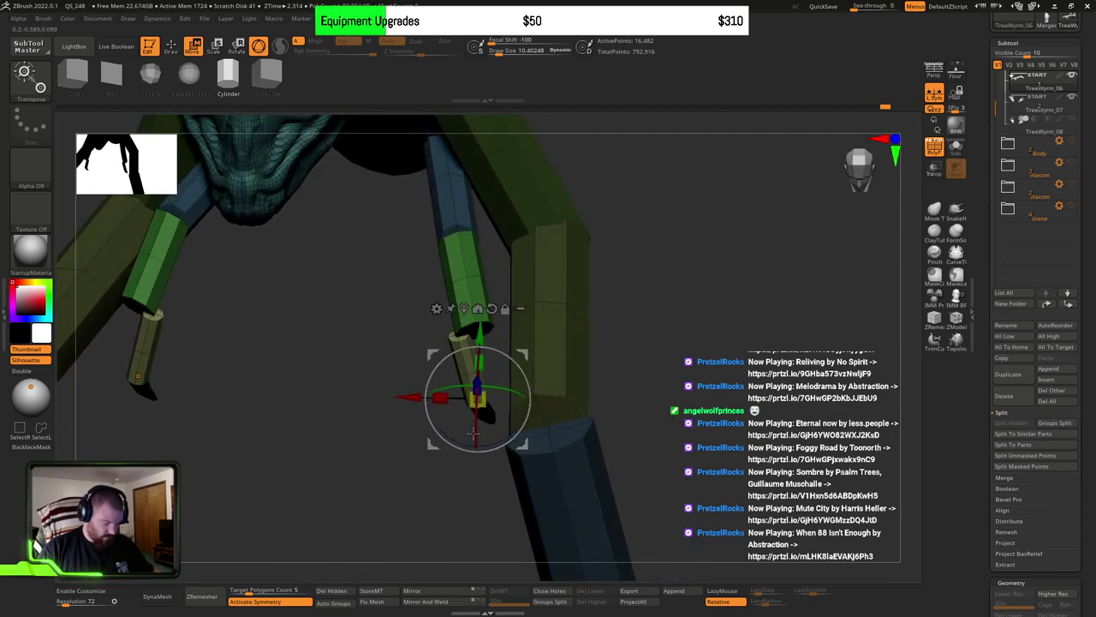
pyautogui.moveTo(472, 434); pyautogui.dragTo(537, 440)
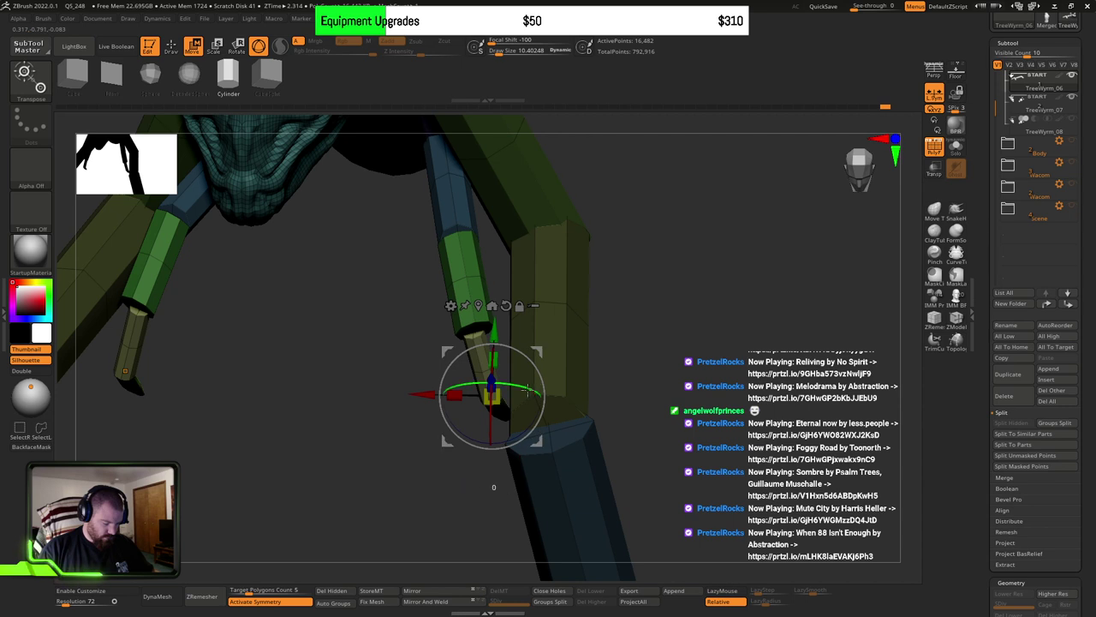
pyautogui.moveTo(528, 390); pyautogui.dragTo(533, 441)
pyautogui.moveTo(656, 391); pyautogui.dragTo(646, 431)
pyautogui.press('q')
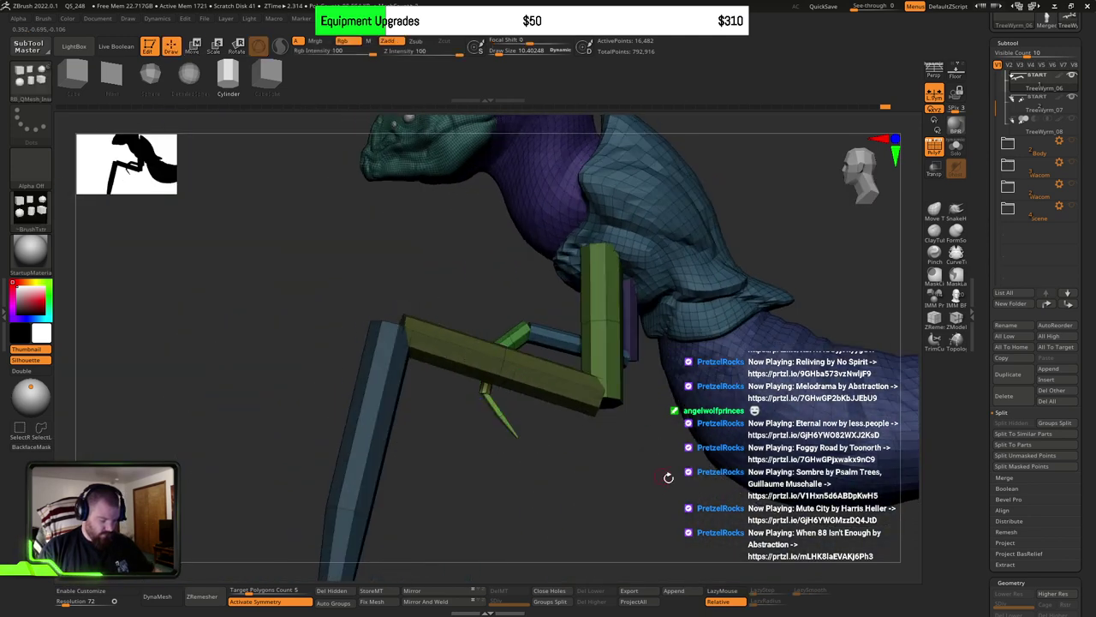
# Step: Isolate the claws in the side view and try to leave only them unmasked for the gizmo
pyautogui.moveTo(668, 477)
pyautogui.keyDown('alt'); pyautogui.mouseDown()
pyautogui.moveTo(567, 476)
pyautogui.moveTo(590, 472)
pyautogui.moveTo(565, 465)
pyautogui.mouseUp(); pyautogui.keyUp('alt')
pyautogui.keyDown('ctrl'); pyautogui.keyDown('shift'); pyautogui.click(539, 465); pyautogui.keyUp('shift'); pyautogui.keyUp('ctrl')
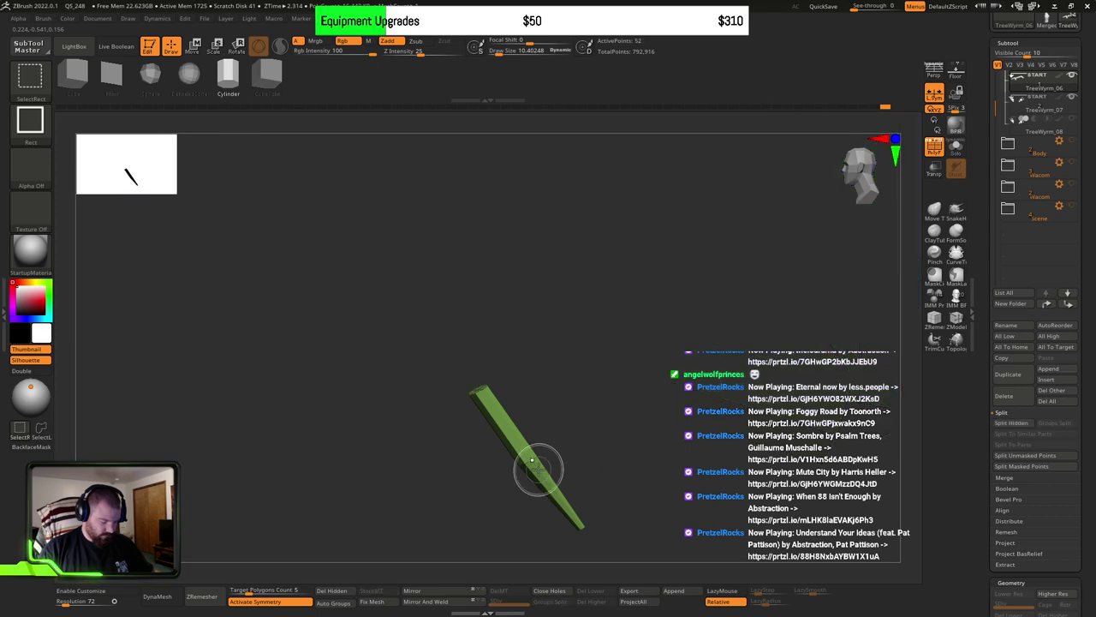
pyautogui.keyDown('ctrl'); pyautogui.keyDown('shift'); pyautogui.click(604, 467); pyautogui.keyUp('shift'); pyautogui.keyUp('ctrl')
pyautogui.press('w')
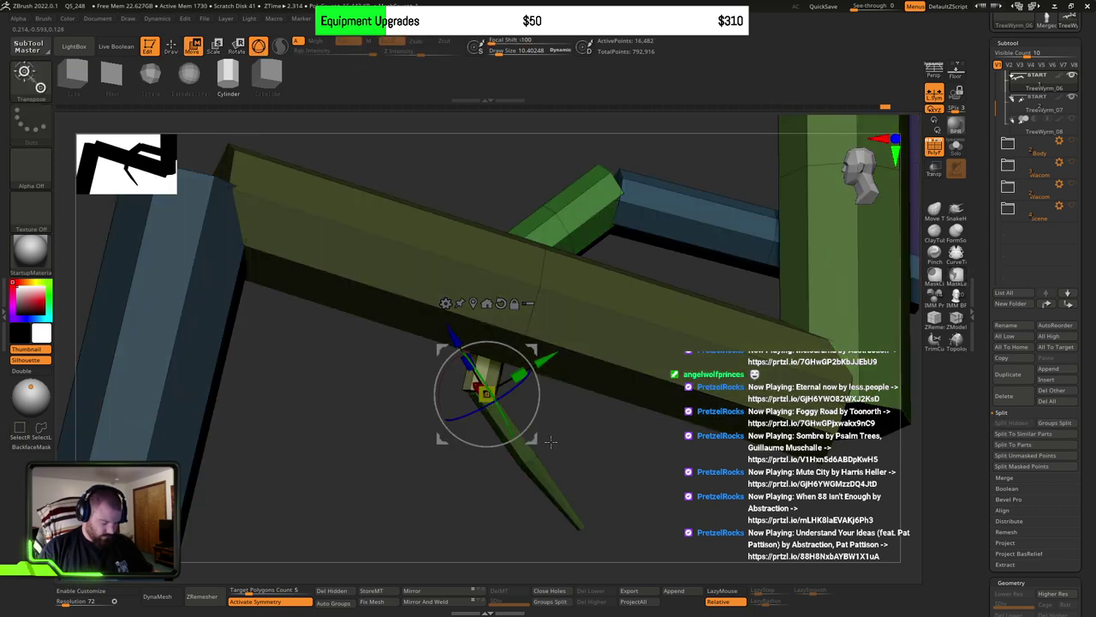
pyautogui.keyDown('ctrl'); pyautogui.click(588, 446); pyautogui.keyUp('ctrl')
pyautogui.keyDown('ctrl'); pyautogui.click(531, 462); pyautogui.keyUp('ctrl')
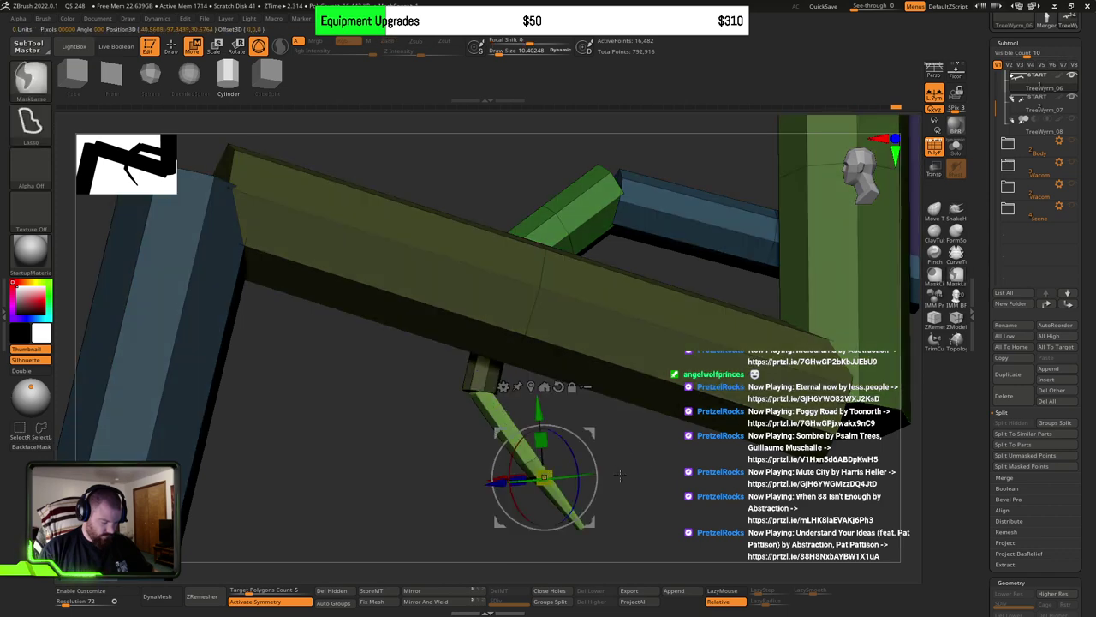
pyautogui.keyDown('ctrl'); pyautogui.click(618, 476); pyautogui.keyUp('ctrl')
# Step: Mask everything except the claws and shorten them along their length to about 0.6 of their size
pyautogui.press('q')
pyautogui.keyDown('ctrl'); pyautogui.keyDown('shift'); pyautogui.click(544, 475); pyautogui.keyUp('shift'); pyautogui.keyUp('ctrl')
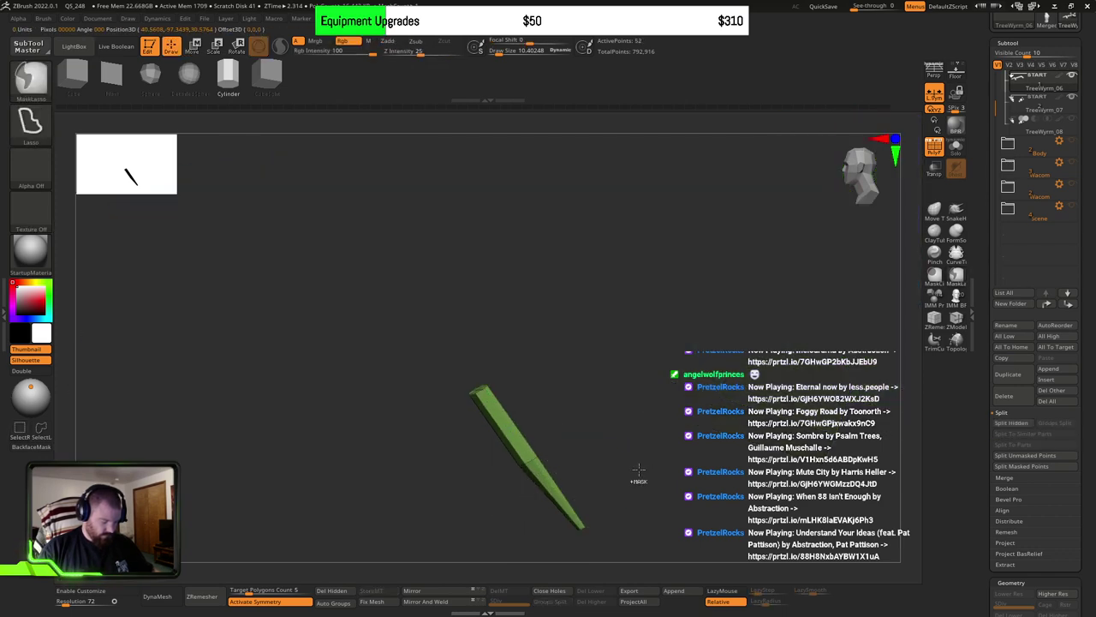
pyautogui.keyDown('ctrl'); pyautogui.click(639, 469); pyautogui.keyUp('ctrl')
pyautogui.keyDown('ctrl'); pyautogui.keyDown('shift'); pyautogui.click(633, 467); pyautogui.keyUp('shift'); pyautogui.keyUp('ctrl')
pyautogui.keyDown('ctrl'); pyautogui.click(632, 469); pyautogui.keyUp('ctrl')
pyautogui.press('w')
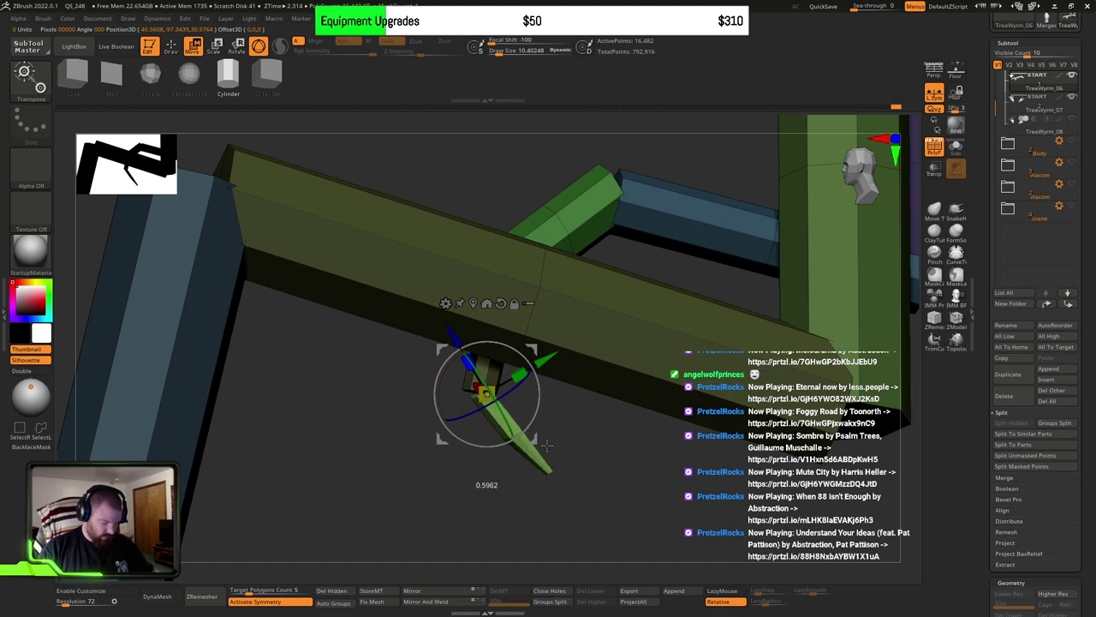
pyautogui.moveTo(546, 445)
pyautogui.mouseDown()
pyautogui.moveTo(641, 454)
pyautogui.moveTo(610, 473)
pyautogui.moveTo(574, 439)
pyautogui.moveTo(587, 460)
pyautogui.moveTo(522, 376)
pyautogui.mouseUp()
pyautogui.press('q')
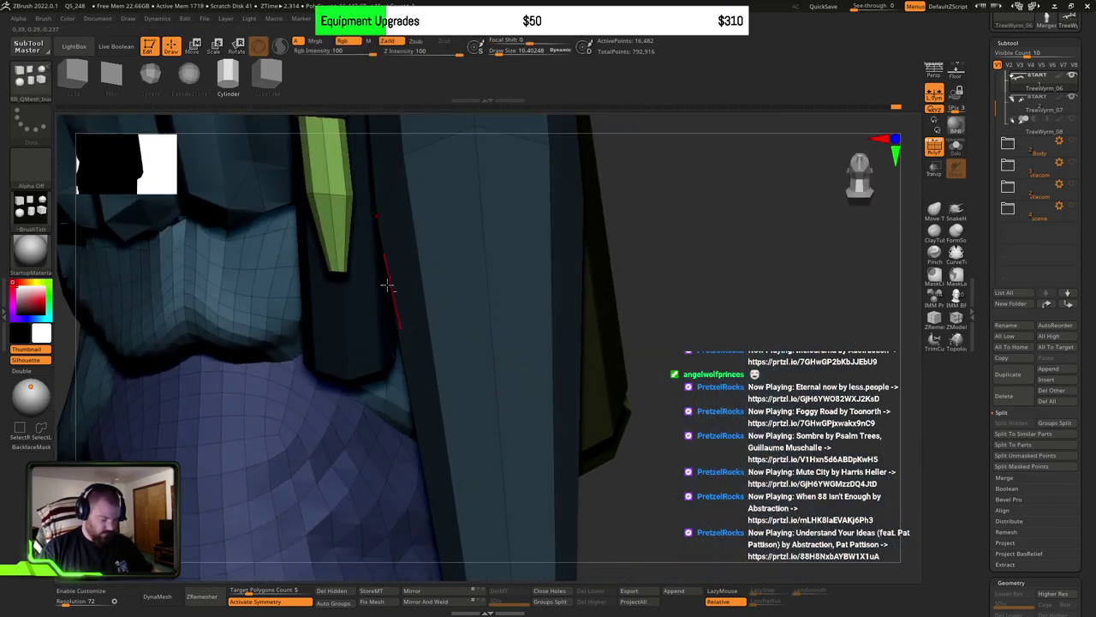
# Step: Examine how the shortened claws sit on the short segments from the front, the side and at an angle
pyautogui.moveTo(388, 285); pyautogui.dragTo(504, 415)
pyautogui.moveTo(519, 415)
pyautogui.mouseDown(button='right')
pyautogui.moveTo(504, 394)
pyautogui.moveTo(527, 348)
pyautogui.mouseUp(button='right')
pyautogui.press('w')
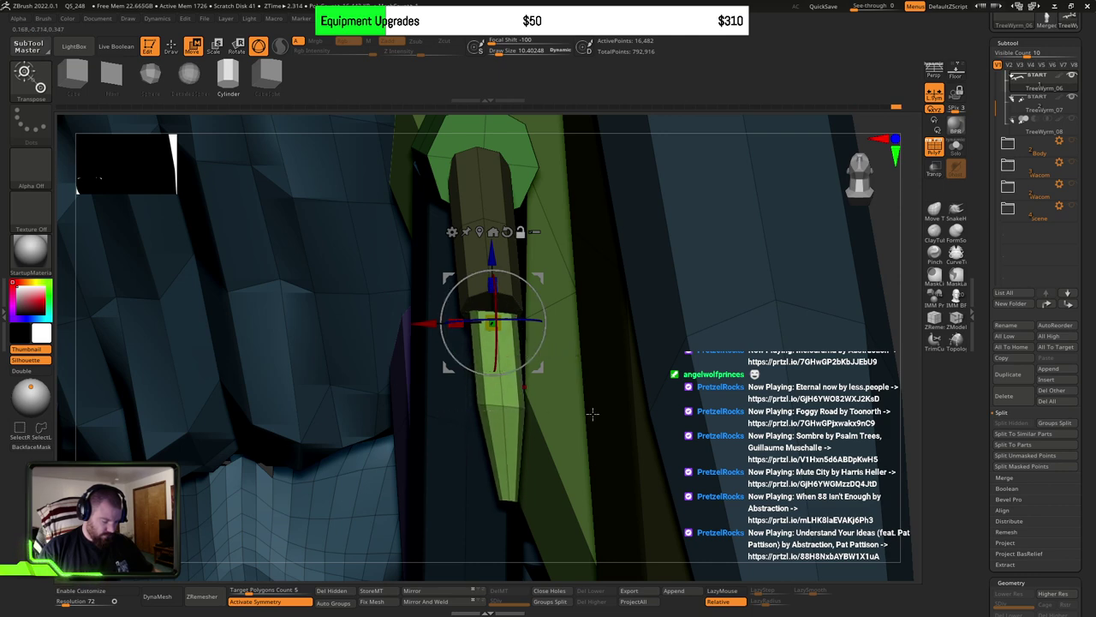
pyautogui.keyDown('ctrl'); pyautogui.moveTo(593, 414); pyautogui.dragTo(499, 412, button='right'); pyautogui.keyUp('ctrl')
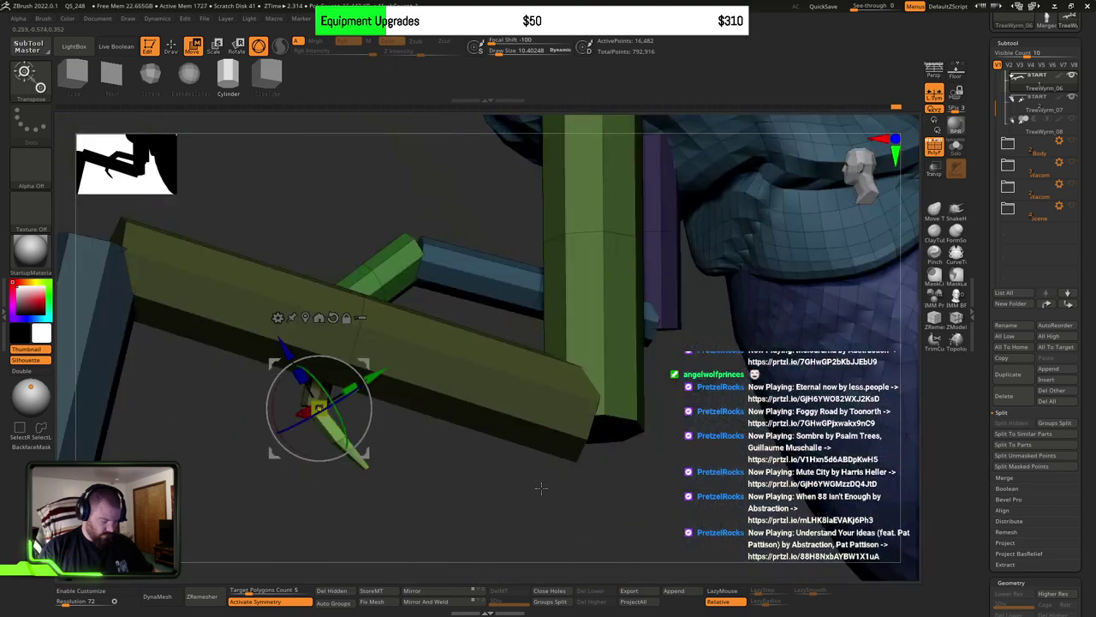
pyautogui.moveTo(541, 489)
pyautogui.keyDown('ctrl'); pyautogui.mouseDown(button='right')
pyautogui.moveTo(505, 477)
pyautogui.moveTo(580, 455)
pyautogui.moveTo(541, 455)
pyautogui.moveTo(574, 453)
pyautogui.mouseUp(button='right'); pyautogui.keyUp('ctrl')
pyautogui.press('q')
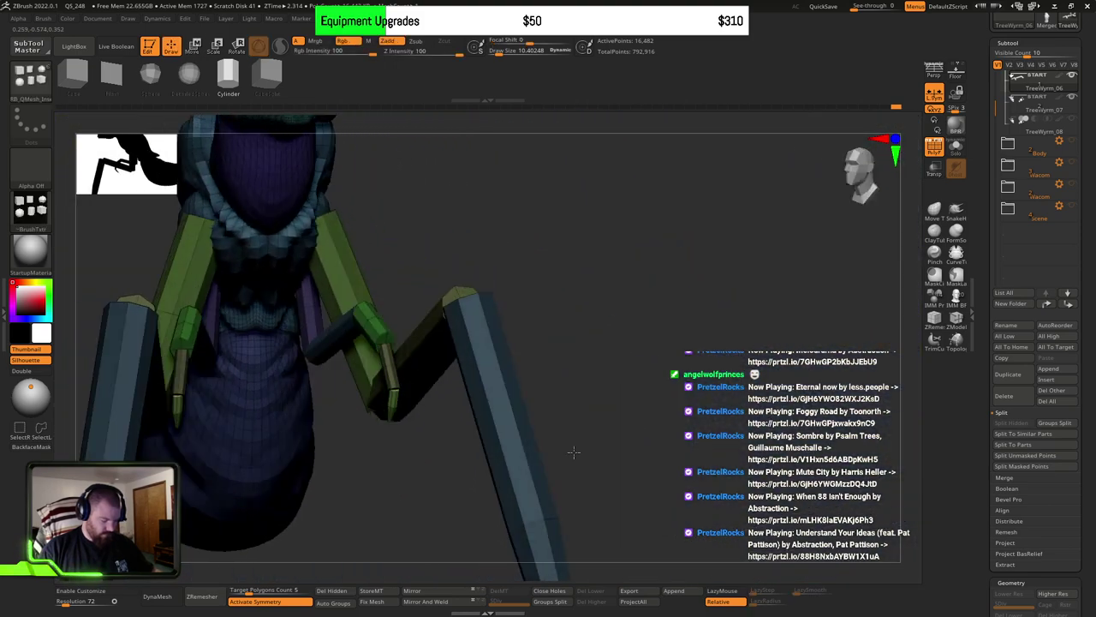
pyautogui.moveTo(572, 451); pyautogui.dragTo(561, 486)
pyautogui.moveTo(513, 386); pyautogui.dragTo(641, 449)
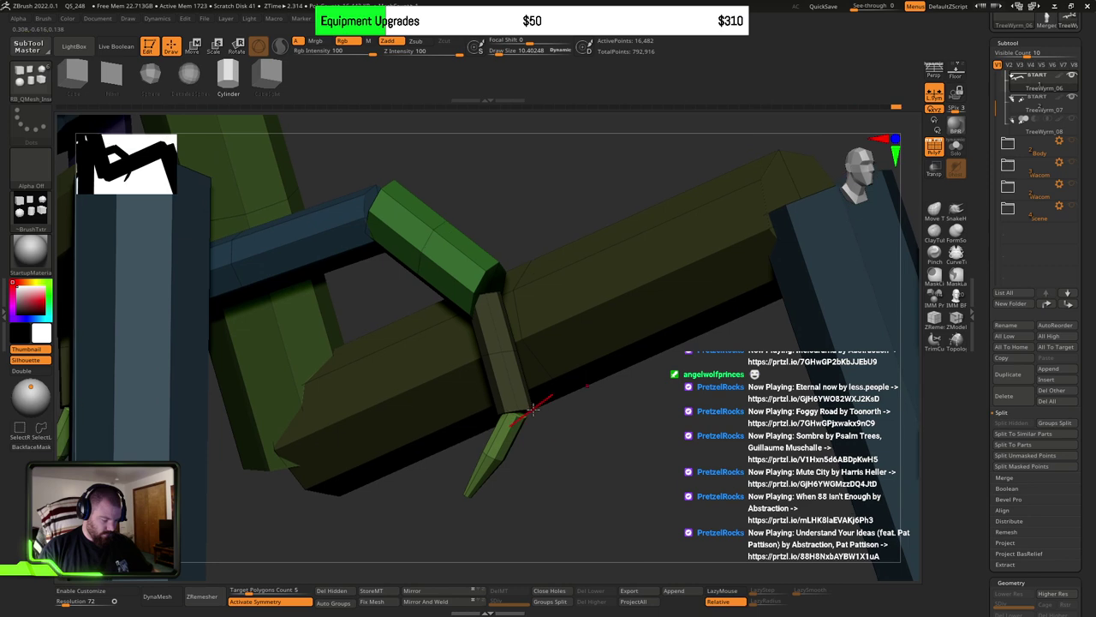
# Step: Hide the claws and short segments temporarily to inspect the arm ends behind them, and restore full visibility
pyautogui.press('ctrl')
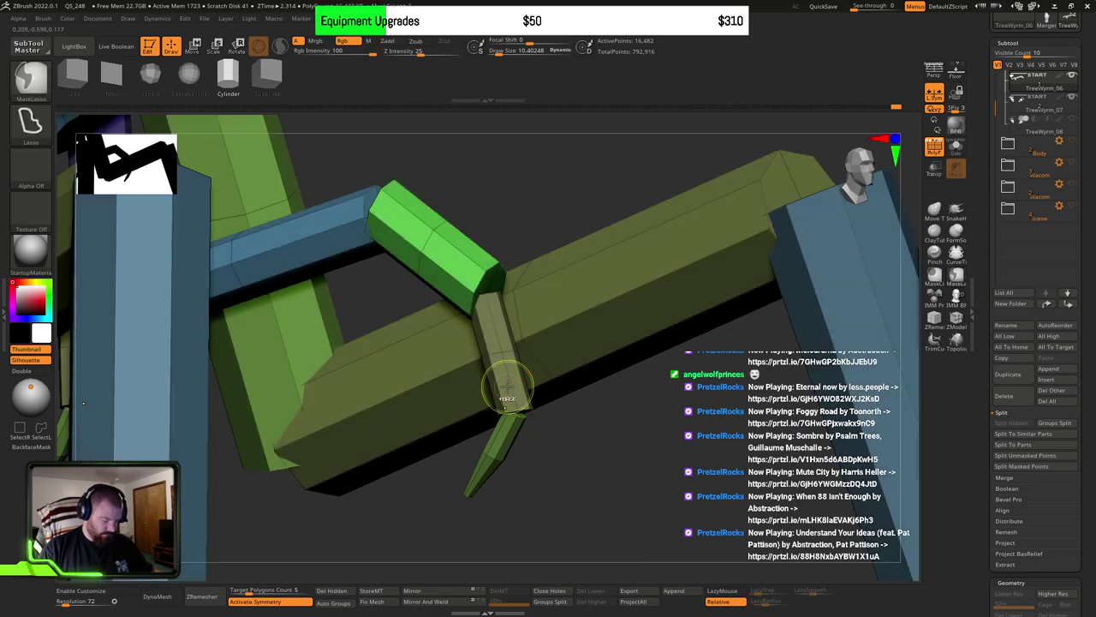
pyautogui.keyDown('ctrl'); pyautogui.keyDown('shift'); pyautogui.click(504, 435); pyautogui.keyUp('shift'); pyautogui.keyUp('ctrl')
pyautogui.keyDown('ctrl'); pyautogui.keyDown('shift'); pyautogui.click(504, 437); pyautogui.keyUp('shift'); pyautogui.keyUp('ctrl')
pyautogui.keyDown('ctrl'); pyautogui.keyDown('shift'); pyautogui.click(512, 403); pyautogui.keyUp('shift'); pyautogui.keyUp('ctrl')
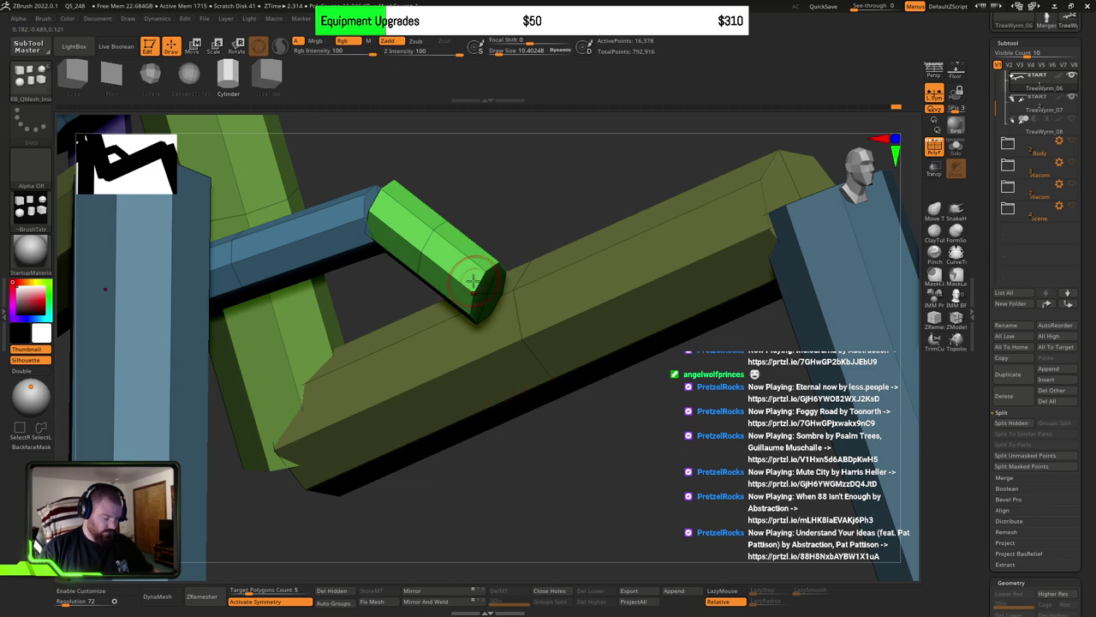
pyautogui.hotkey('ctrl', 'shift')
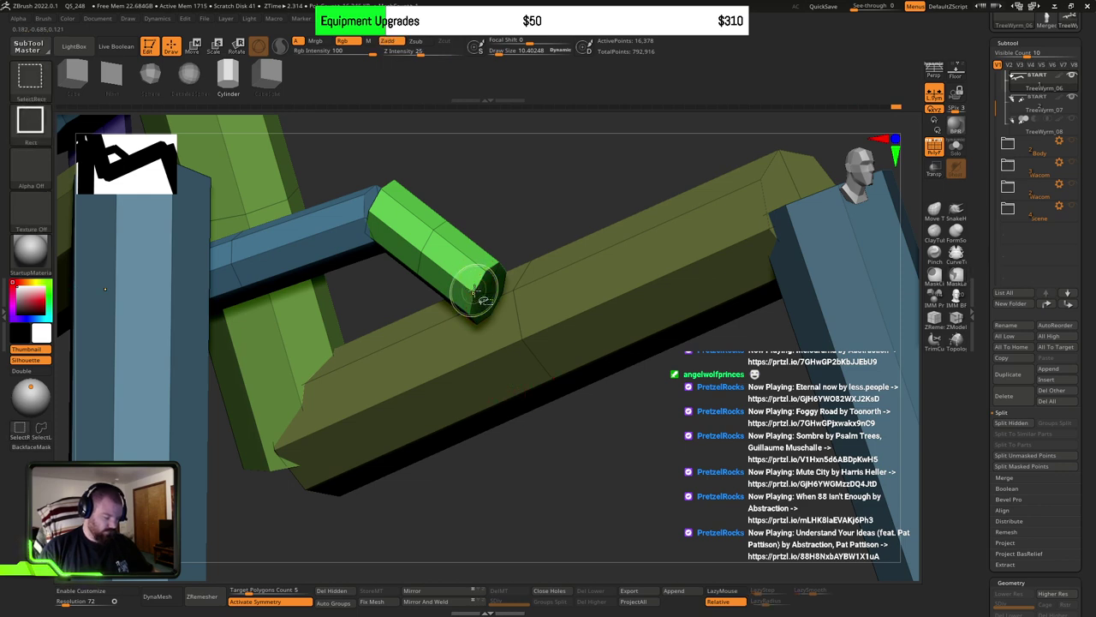
pyautogui.moveTo(588, 433)
pyautogui.keyDown('ctrl'); pyautogui.mouseDown(button='right')
pyautogui.moveTo(651, 443)
pyautogui.moveTo(605, 397)
pyautogui.moveTo(553, 409)
pyautogui.mouseUp(button='right'); pyautogui.keyUp('ctrl')
pyautogui.moveTo(553, 410); pyautogui.dragTo(574, 402)
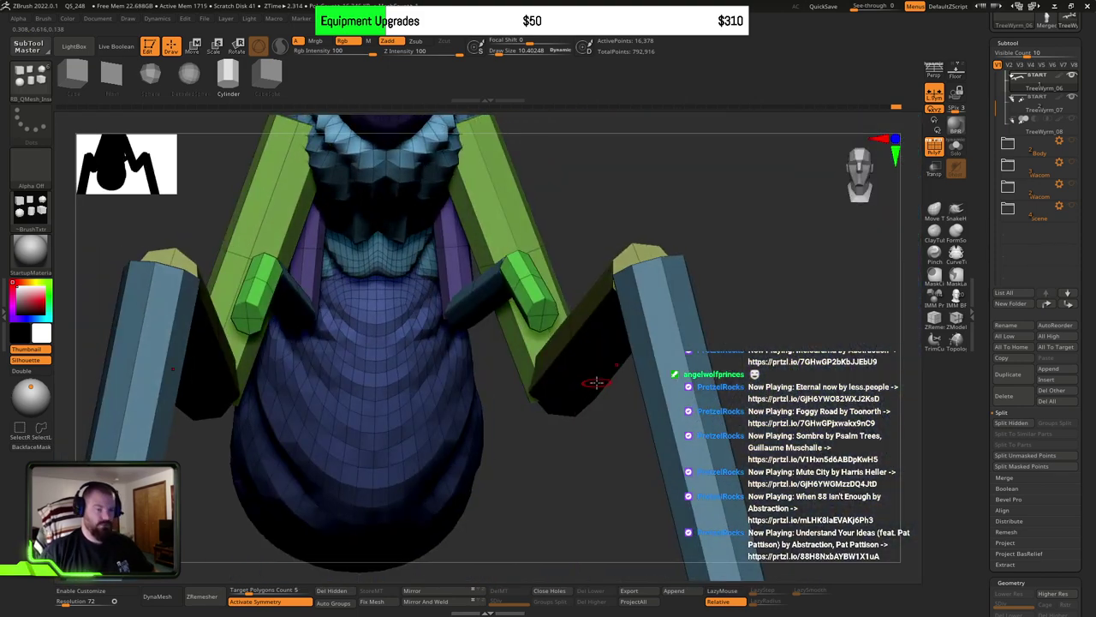
pyautogui.keyDown('ctrl'); pyautogui.keyDown('shift'); pyautogui.click(779, 365); pyautogui.keyUp('shift'); pyautogui.keyUp('ctrl')
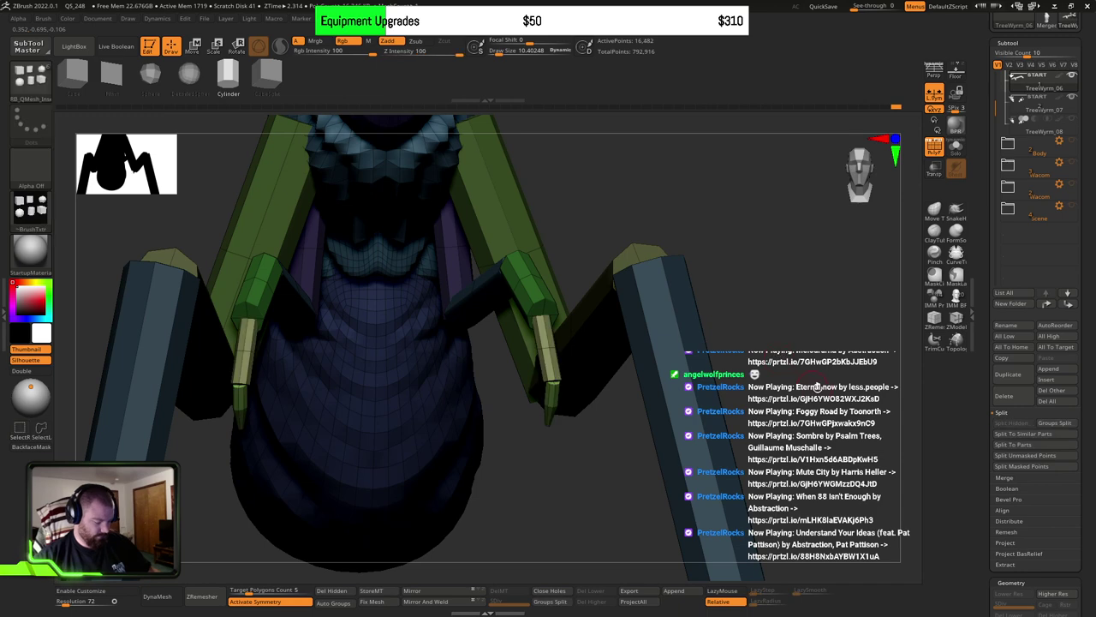
# Step: Examine the overall pose of the small front arms against the body from the side, front and above
pyautogui.keyDown('ctrl'); pyautogui.moveTo(816, 387); pyautogui.dragTo(599, 403, button='right'); pyautogui.keyUp('ctrl')
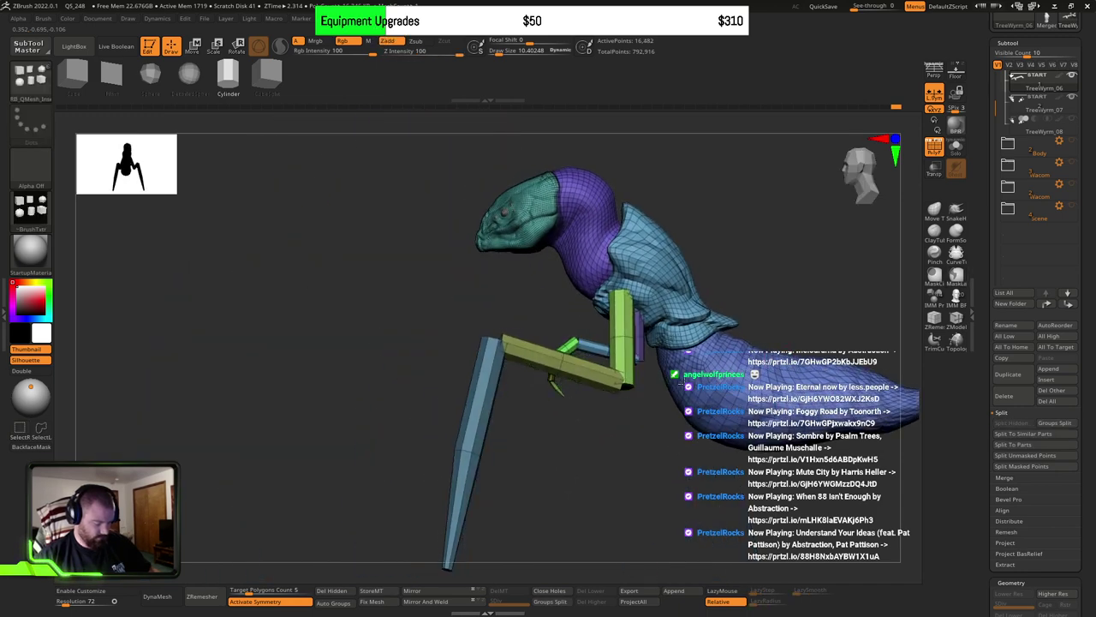
pyautogui.keyDown('ctrl'); pyautogui.moveTo(678, 443); pyautogui.dragTo(602, 416, button='right'); pyautogui.keyUp('ctrl')
pyautogui.moveTo(603, 415); pyautogui.dragTo(643, 401)
pyautogui.keyDown('alt'); pyautogui.moveTo(540, 366); pyautogui.dragTo(626, 471, button='right'); pyautogui.keyUp('alt')
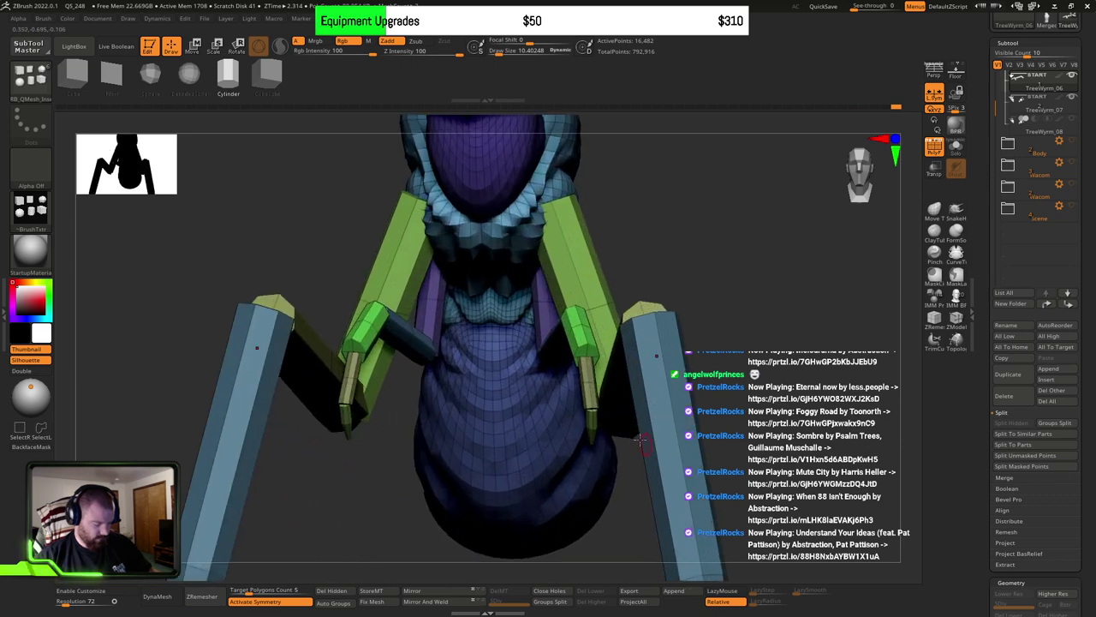
pyautogui.moveTo(588, 257); pyautogui.dragTo(591, 352, button='right')
pyautogui.moveTo(590, 353); pyautogui.dragTo(592, 393)
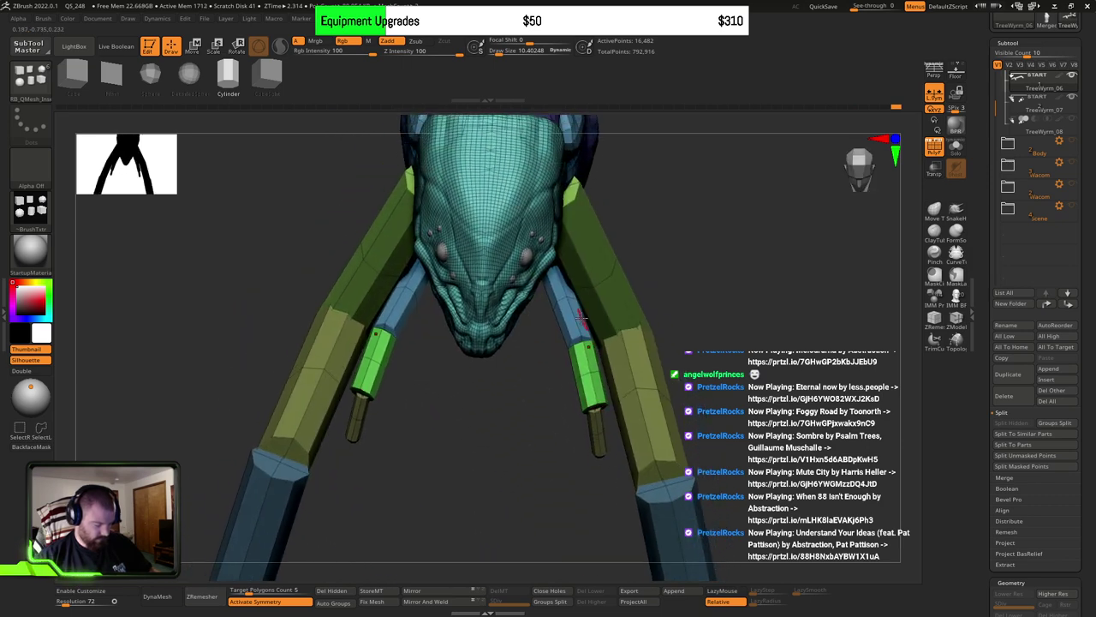
pyautogui.hotkey('ctrl', 'shift')
pyautogui.moveTo(604, 447); pyautogui.dragTo(610, 473)
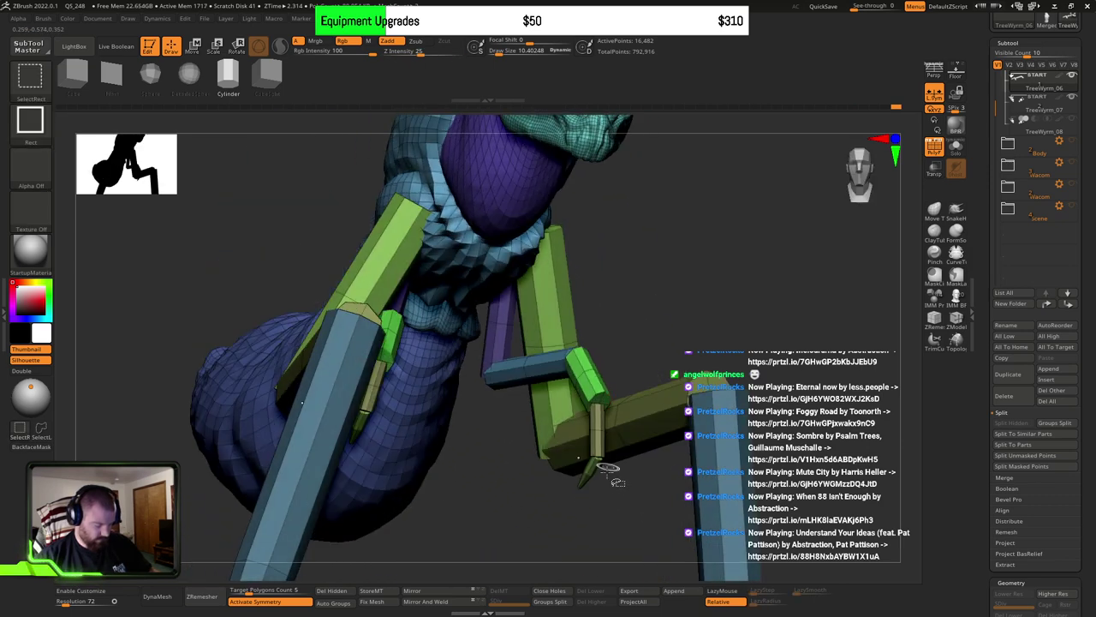
# Step: Mask the creature except for the small front arms' segments below the upper arms, down to the claws
pyautogui.keyDown('ctrl'); pyautogui.keyDown('shift'); pyautogui.click(594, 475); pyautogui.keyUp('shift'); pyautogui.keyUp('ctrl')
pyautogui.keyDown('ctrl'); pyautogui.keyDown('shift'); pyautogui.click(592, 465); pyautogui.keyUp('shift'); pyautogui.keyUp('ctrl')
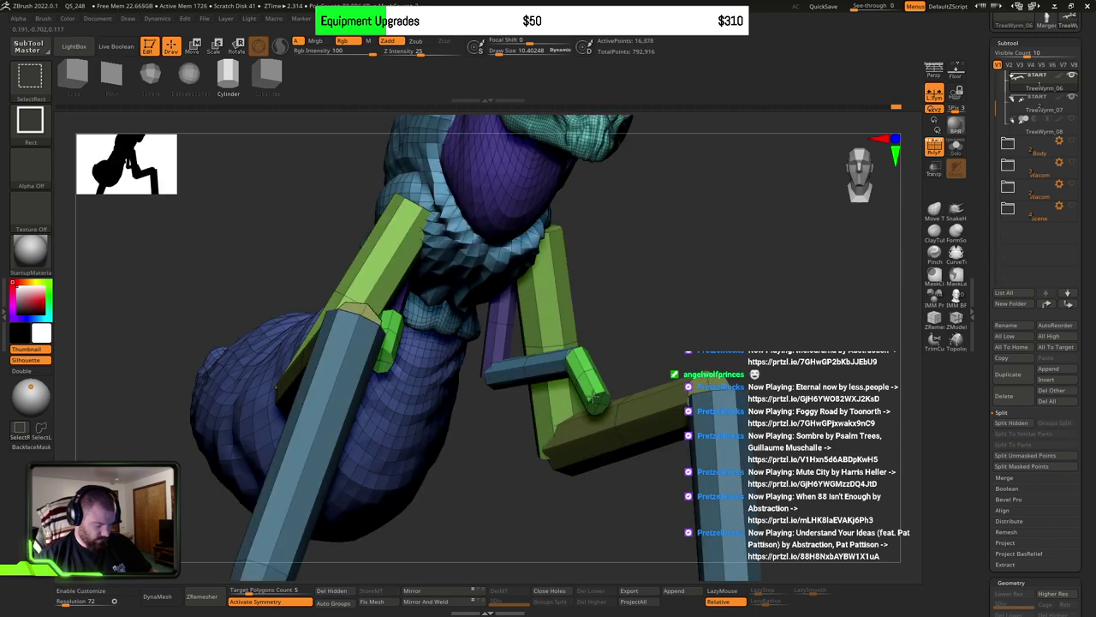
pyautogui.keyDown('ctrl'); pyautogui.keyDown('shift'); pyautogui.click(549, 369); pyautogui.keyUp('shift'); pyautogui.keyUp('ctrl')
pyautogui.moveTo(514, 428); pyautogui.dragTo(685, 396)
pyautogui.keyDown('ctrl'); pyautogui.click(750, 376); pyautogui.keyUp('ctrl')
pyautogui.keyDown('ctrl'); pyautogui.keyDown('shift'); pyautogui.click(752, 375); pyautogui.keyUp('shift'); pyautogui.keyUp('ctrl')
pyautogui.press('w')
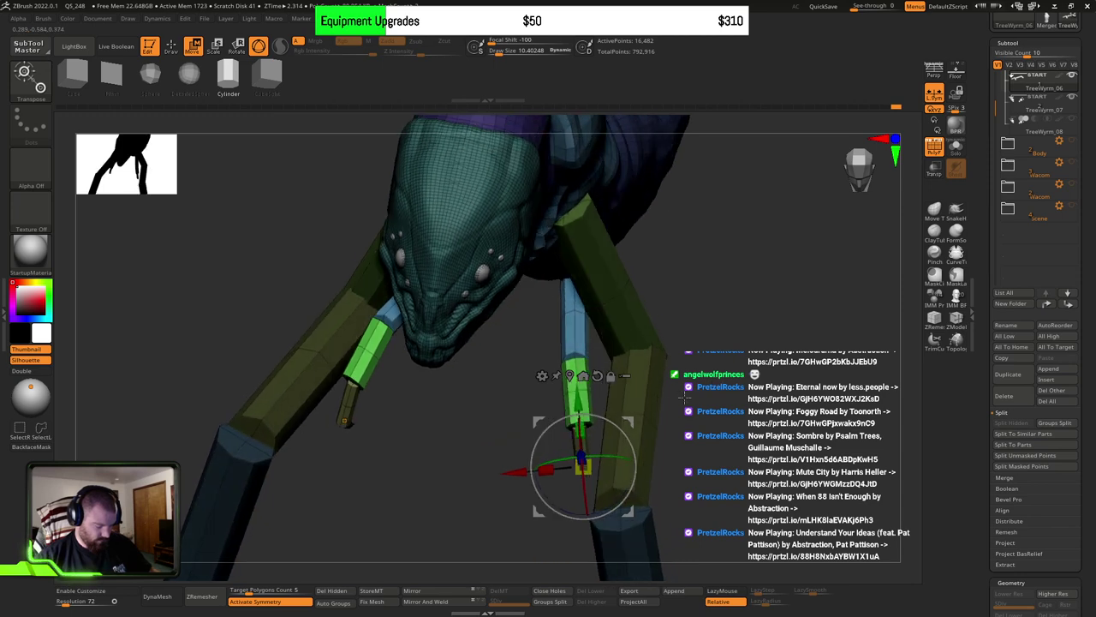
# Step: Place the gizmo pivot on the small arms' elbow joint and rotate the lower arms inward towards the body
pyautogui.keyDown('alt'); pyautogui.moveTo(582, 405); pyautogui.dragTo(566, 232); pyautogui.keyUp('alt')
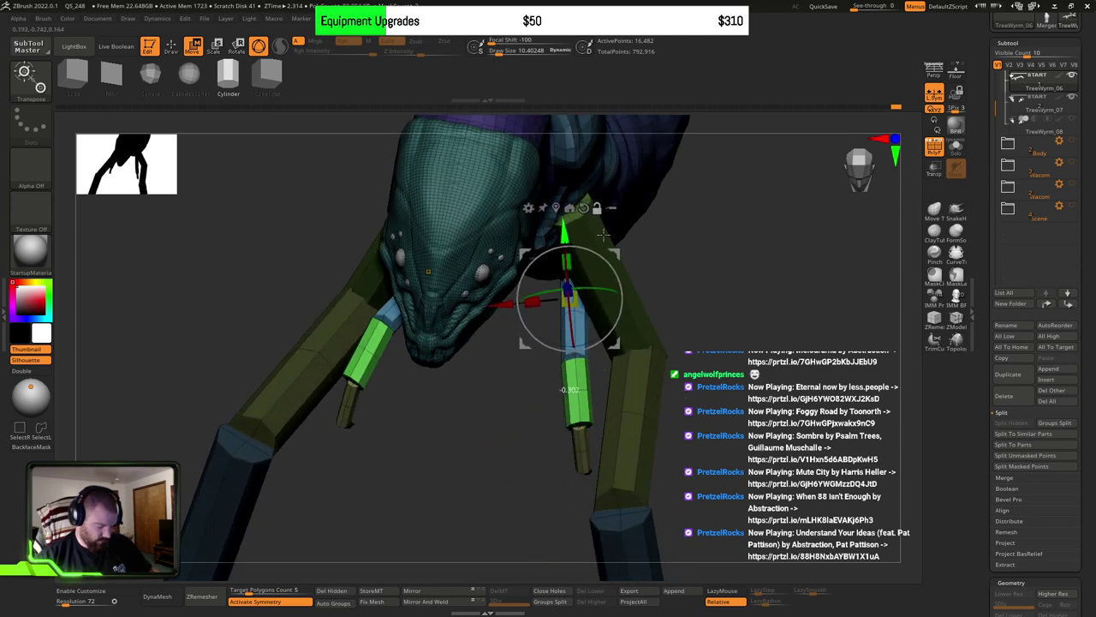
pyautogui.moveTo(728, 300); pyautogui.dragTo(634, 285)
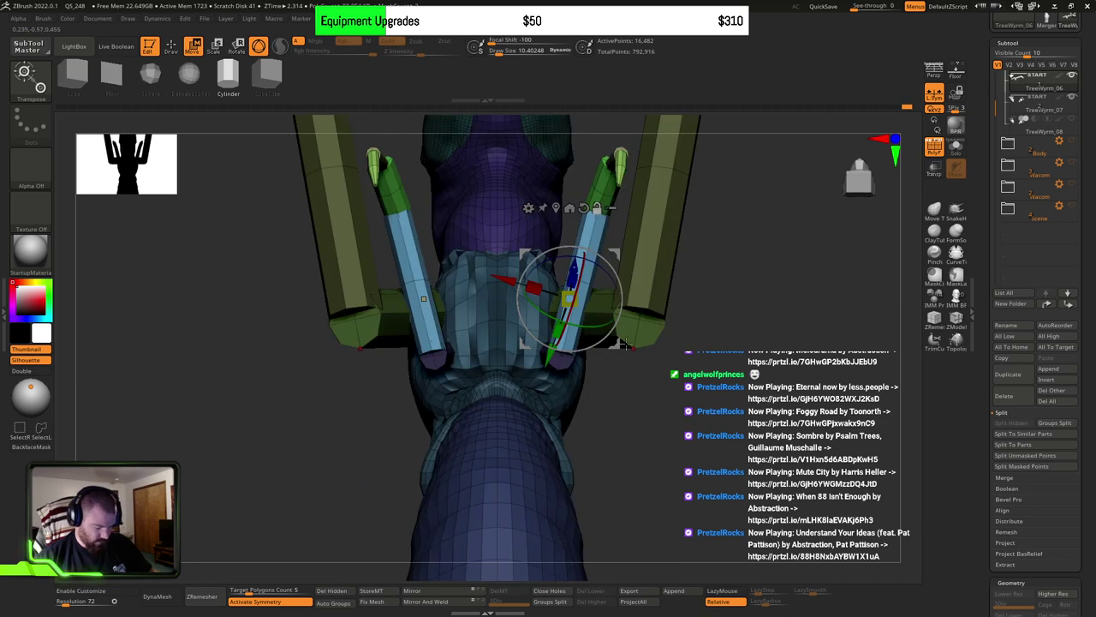
pyautogui.keyDown('alt'); pyautogui.click(627, 345); pyautogui.keyUp('alt')
pyautogui.hotkey('ctrl', 'z')
pyautogui.keyDown('alt'); pyautogui.moveTo(621, 346); pyautogui.dragTo(574, 408); pyautogui.keyUp('alt')
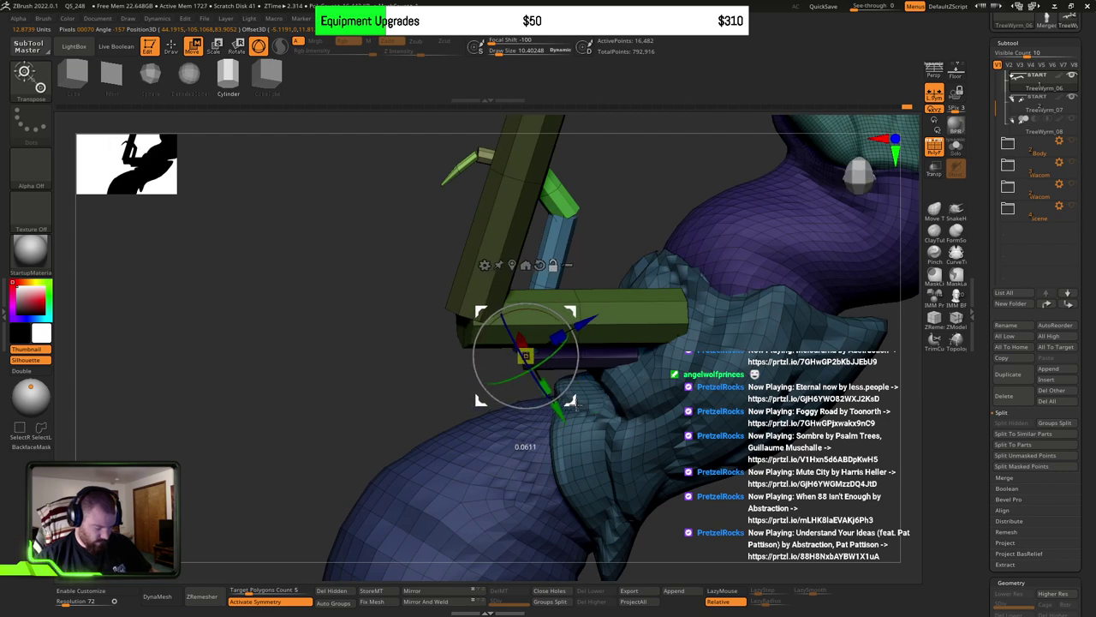
pyautogui.keyDown('shift'); pyautogui.moveTo(576, 406); pyautogui.dragTo(680, 381, button='right'); pyautogui.keyUp('shift')
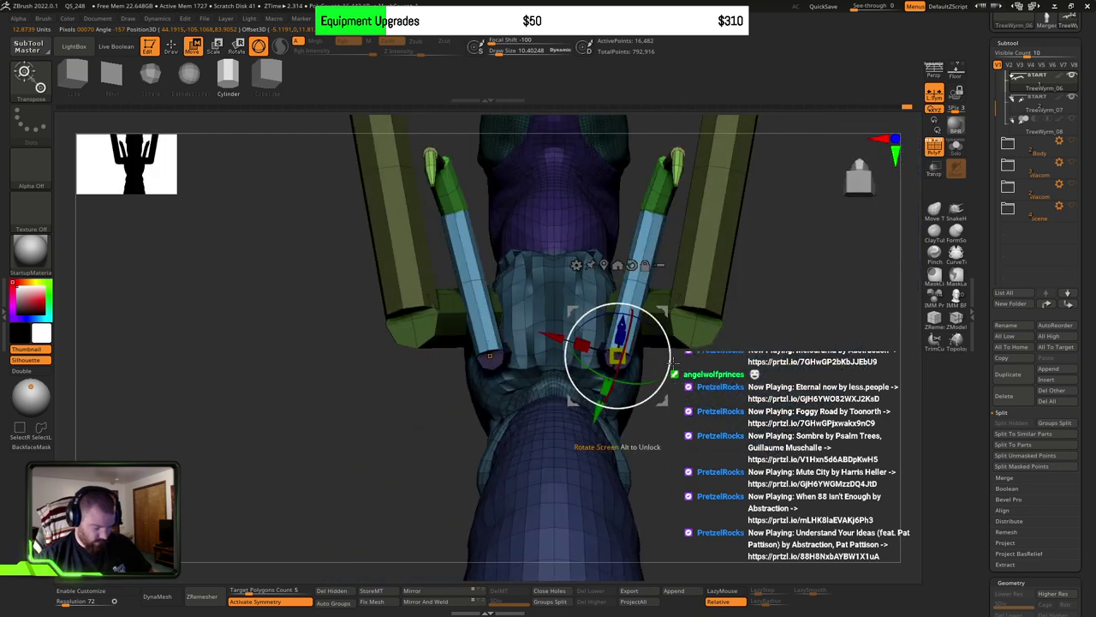
pyautogui.moveTo(673, 362); pyautogui.dragTo(729, 448)
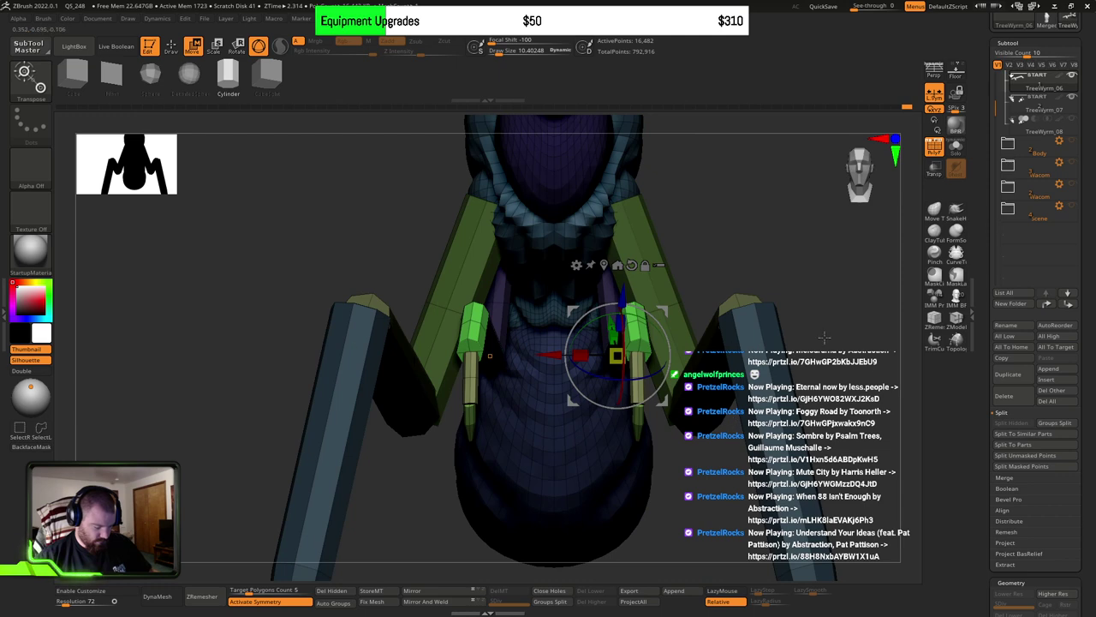
# Step: Hide the large front legs' segments, keeping the body and small arms visible
pyautogui.moveTo(824, 337); pyautogui.dragTo(730, 317)
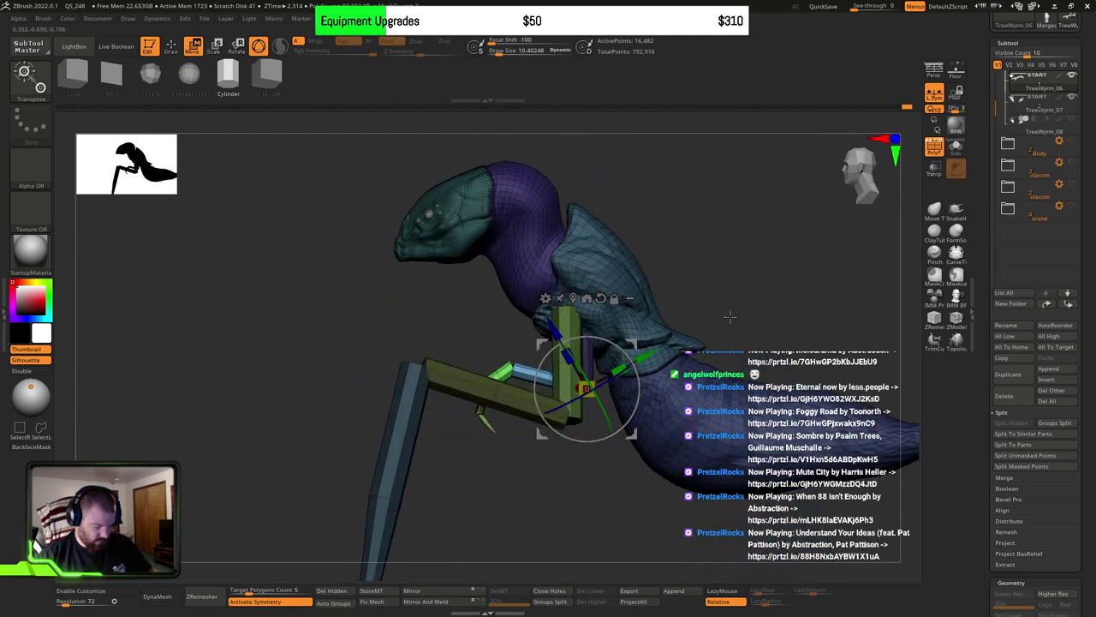
pyautogui.keyDown('ctrl'); pyautogui.moveTo(729, 317); pyautogui.dragTo(745, 316, button='right'); pyautogui.keyUp('ctrl')
pyautogui.press('q')
pyautogui.moveTo(745, 316)
pyautogui.mouseDown()
pyautogui.moveTo(785, 316)
pyautogui.moveTo(553, 386)
pyautogui.mouseUp()
pyautogui.keyDown('ctrl'); pyautogui.keyDown('shift'); pyautogui.click(499, 385); pyautogui.keyUp('shift'); pyautogui.keyUp('ctrl')
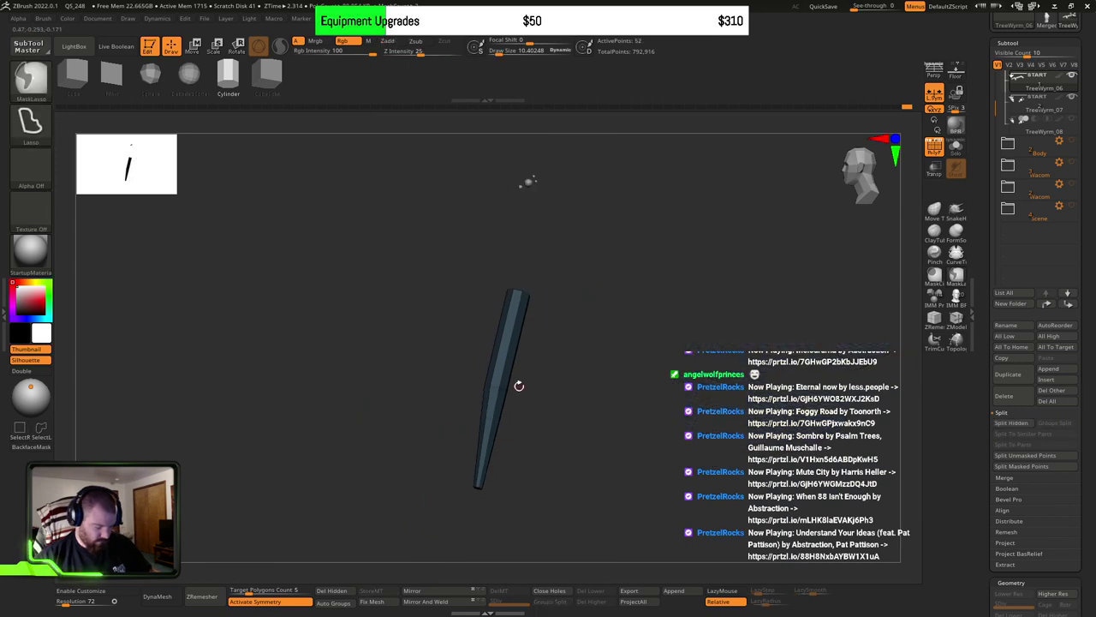
pyautogui.keyDown('ctrl'); pyautogui.keyDown('shift'); pyautogui.click(543, 403); pyautogui.keyUp('shift'); pyautogui.keyUp('ctrl')
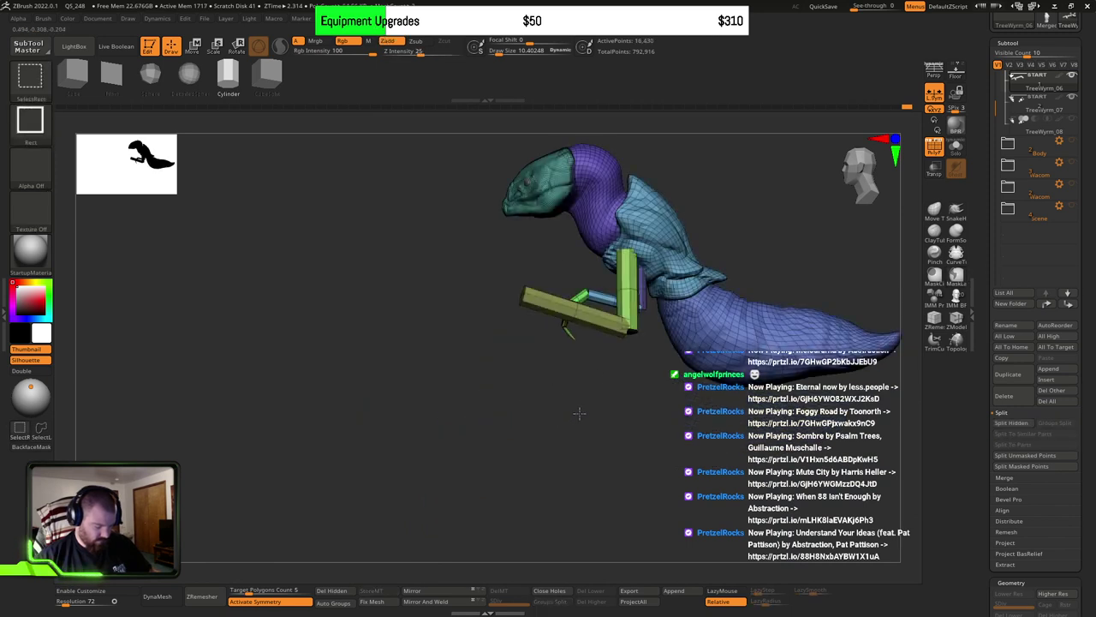
pyautogui.keyDown('ctrl'); pyautogui.keyDown('shift'); pyautogui.click(580, 414); pyautogui.keyUp('shift'); pyautogui.keyUp('ctrl')
pyautogui.keyDown('ctrl'); pyautogui.keyDown('shift'); pyautogui.click(508, 375); pyautogui.keyUp('shift'); pyautogui.keyUp('ctrl')
pyautogui.keyDown('ctrl'); pyautogui.keyDown('shift'); pyautogui.moveTo(520, 355); pyautogui.dragTo(571, 322); pyautogui.keyUp('shift'); pyautogui.keyUp('ctrl')
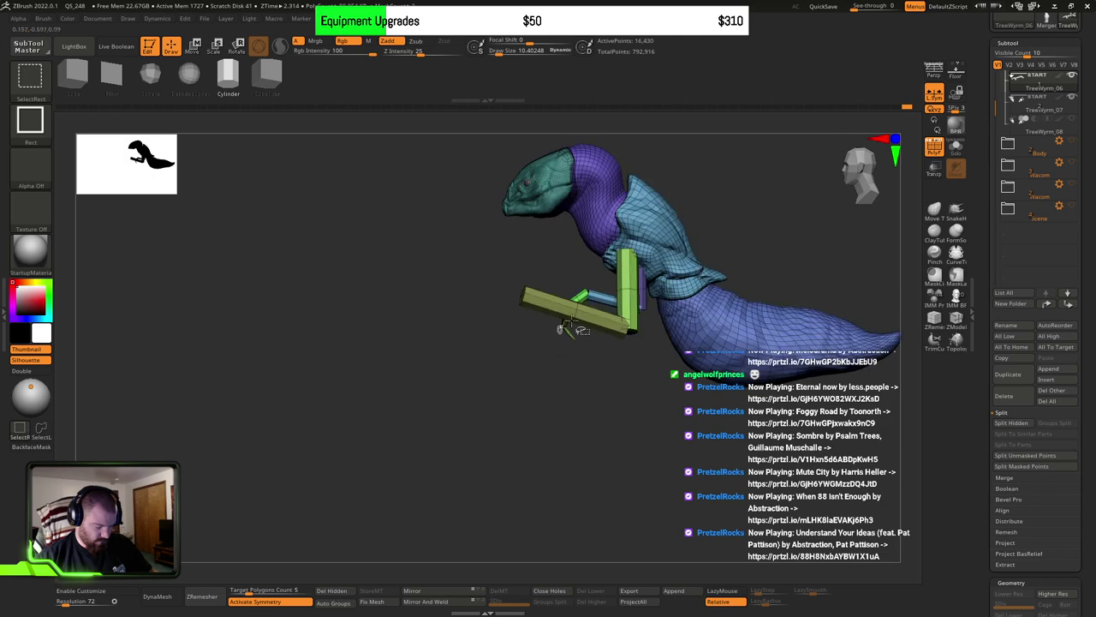
# Step: Split the hidden large legs into their own subtool and turn that subtool's visibility off
pyautogui.moveTo(631, 380); pyautogui.dragTo(641, 419)
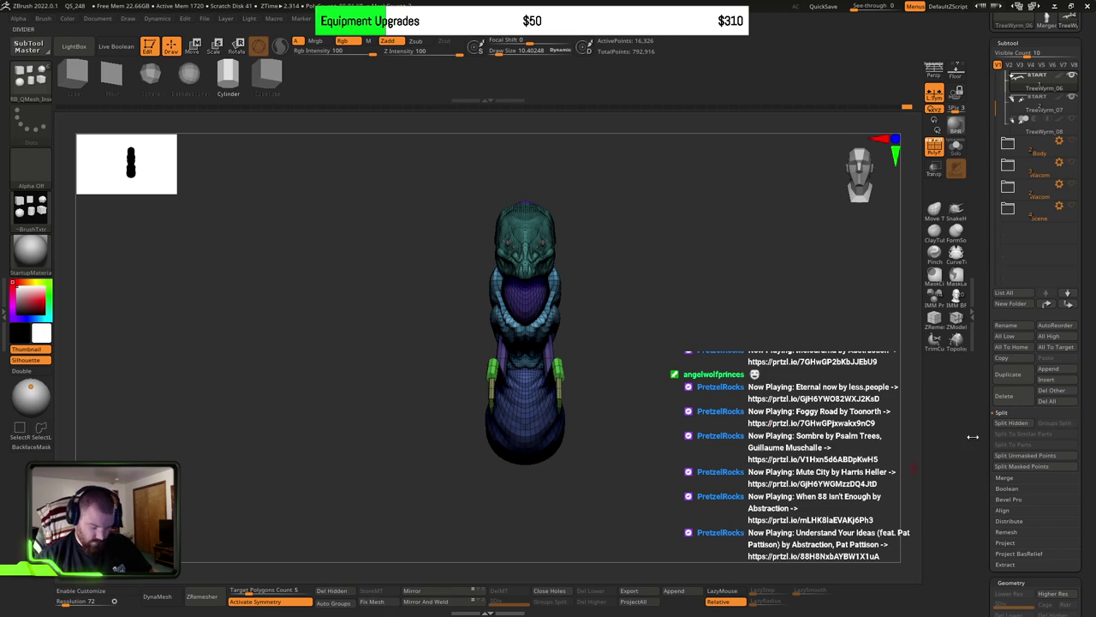
pyautogui.click(1012, 425)
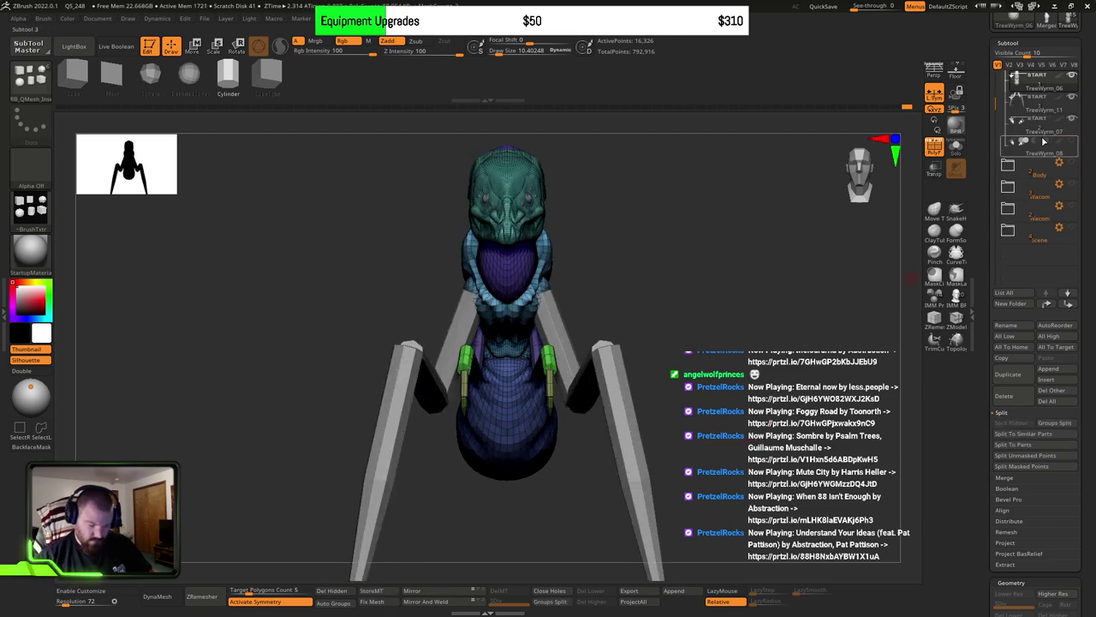
pyautogui.click(1072, 99)
# Step: Hide all segments of the small front arms, from the claws up to the upper arms, leaving the body visible
pyautogui.moveTo(680, 345)
pyautogui.keyDown('alt'); pyautogui.mouseDown()
pyautogui.moveTo(673, 382)
pyautogui.moveTo(628, 365)
pyautogui.mouseUp(); pyautogui.keyUp('alt')
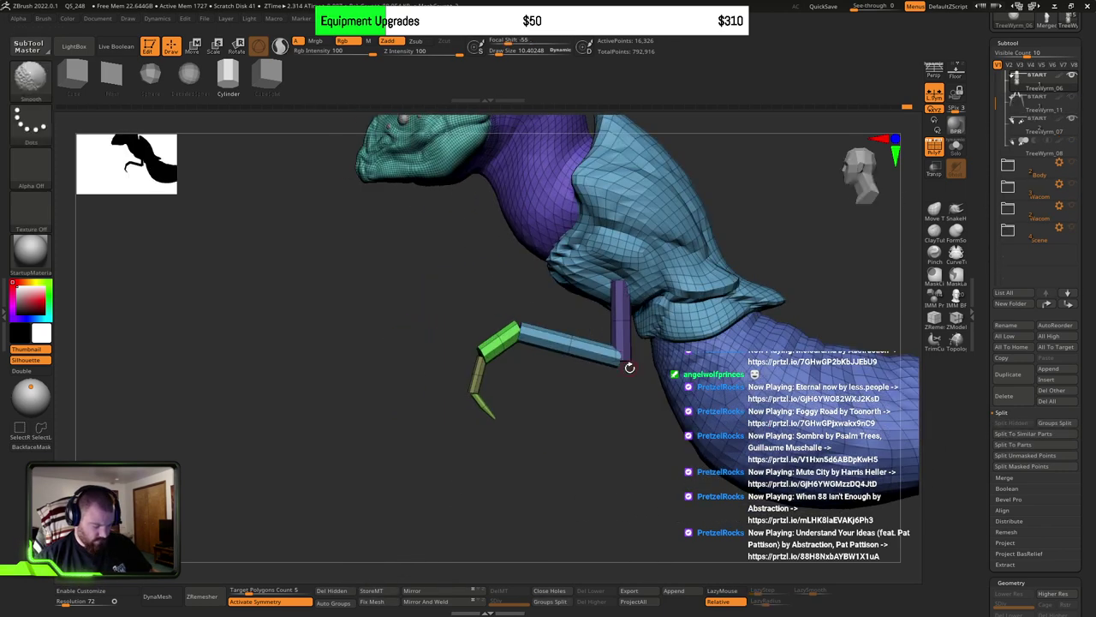
pyautogui.keyDown('ctrl'); pyautogui.keyDown('shift'); pyautogui.click(486, 408); pyautogui.keyUp('shift'); pyautogui.keyUp('ctrl')
pyautogui.keyDown('ctrl'); pyautogui.keyDown('shift'); pyautogui.click(482, 403); pyautogui.keyUp('shift'); pyautogui.keyUp('ctrl')
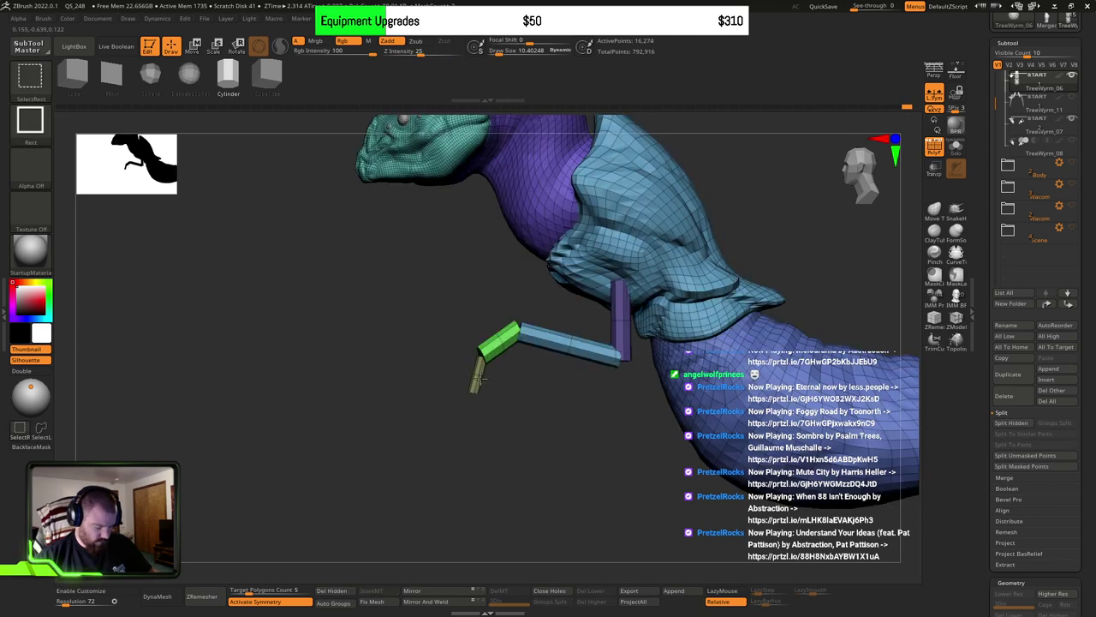
pyautogui.keyDown('ctrl'); pyautogui.keyDown('alt'); pyautogui.keyDown('shift'); pyautogui.click(494, 350); pyautogui.keyUp('shift'); pyautogui.keyUp('alt'); pyautogui.keyUp('ctrl')
pyautogui.keyDown('ctrl'); pyautogui.keyDown('alt'); pyautogui.keyDown('shift'); pyautogui.click(565, 346); pyautogui.keyUp('shift'); pyautogui.keyUp('alt'); pyautogui.keyUp('ctrl')
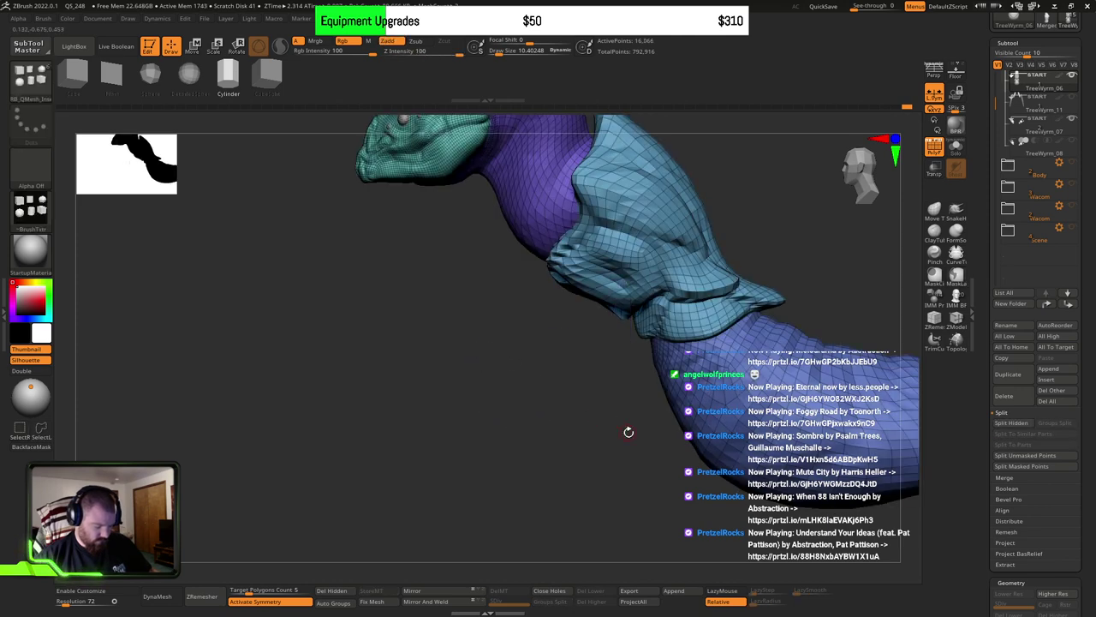
# Step: Unhide the segments of the small front arms and mask the body so that only the arms can be edited
pyautogui.moveTo(628, 434); pyautogui.dragTo(593, 437)
pyautogui.moveTo(560, 470)
pyautogui.keyDown('shift'); pyautogui.mouseDown()
pyautogui.moveTo(753, 440)
pyautogui.moveTo(747, 386)
pyautogui.mouseUp(); pyautogui.keyUp('shift')
pyautogui.keyDown('ctrl'); pyautogui.keyDown('shift'); pyautogui.click(752, 378); pyautogui.keyUp('shift'); pyautogui.keyUp('ctrl')
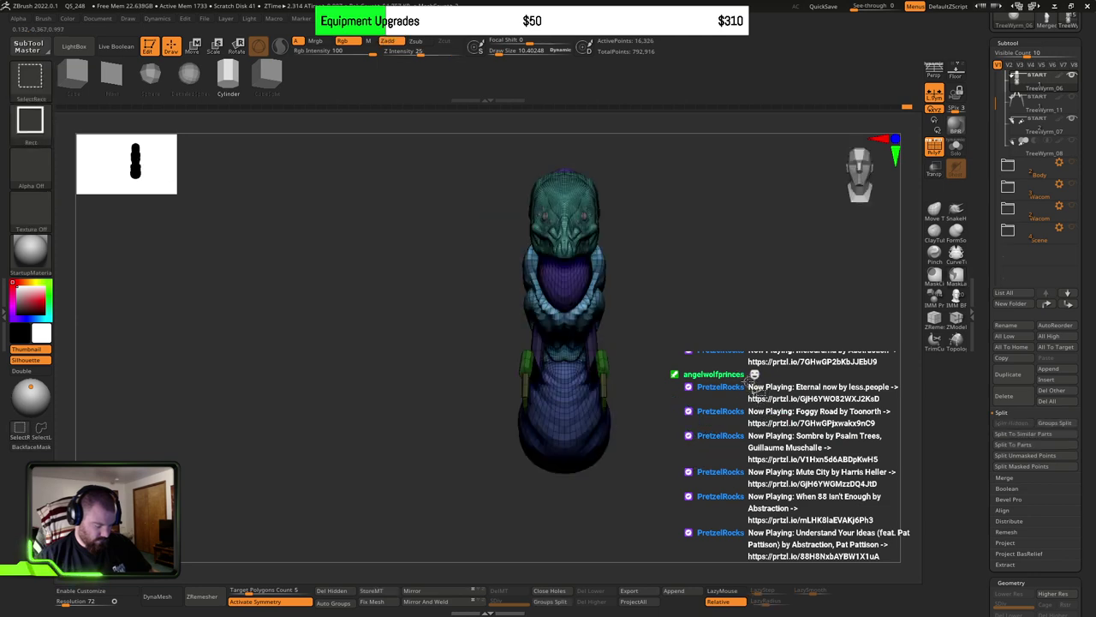
pyautogui.keyDown('ctrl'); pyautogui.click(741, 387); pyautogui.keyUp('ctrl')
# Step: Place the gizmo pivot at the top of the small upper arms, aligning it in side and front view
pyautogui.press('w')
pyautogui.keyDown('alt'); pyautogui.moveTo(727, 382); pyautogui.dragTo(682, 402); pyautogui.keyUp('alt')
pyautogui.keyDown('alt'); pyautogui.click(608, 284); pyautogui.keyUp('alt')
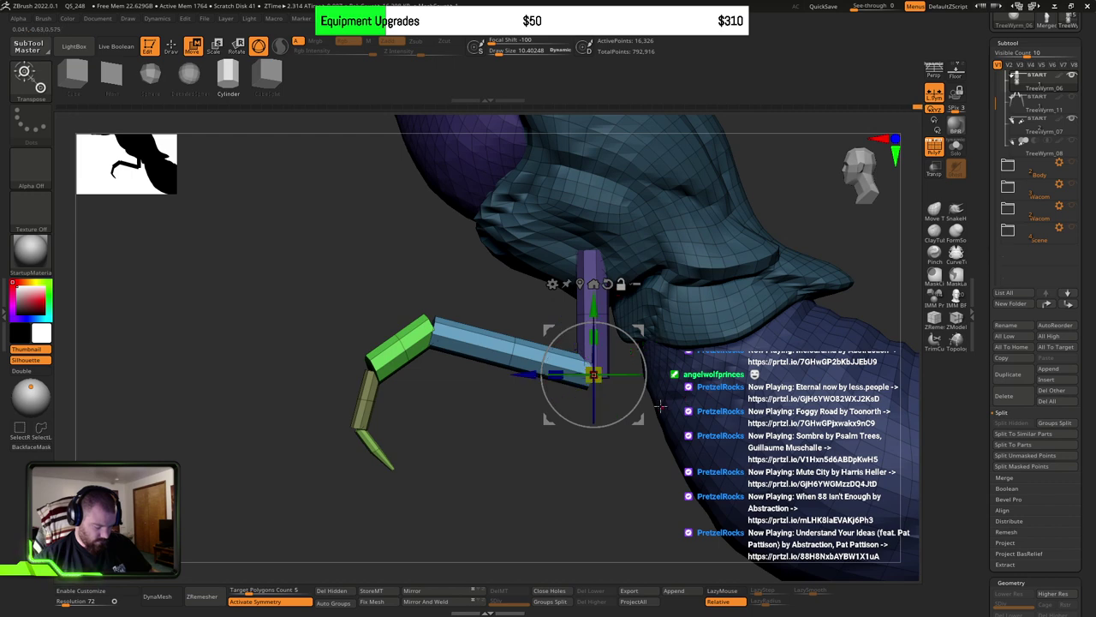
pyautogui.keyDown('alt'); pyautogui.moveTo(638, 330); pyautogui.dragTo(637, 212); pyautogui.keyUp('alt')
pyautogui.moveTo(676, 321); pyautogui.dragTo(753, 324, button='right')
pyautogui.keyDown('shift'); pyautogui.moveTo(752, 324); pyautogui.dragTo(737, 304); pyautogui.keyUp('shift')
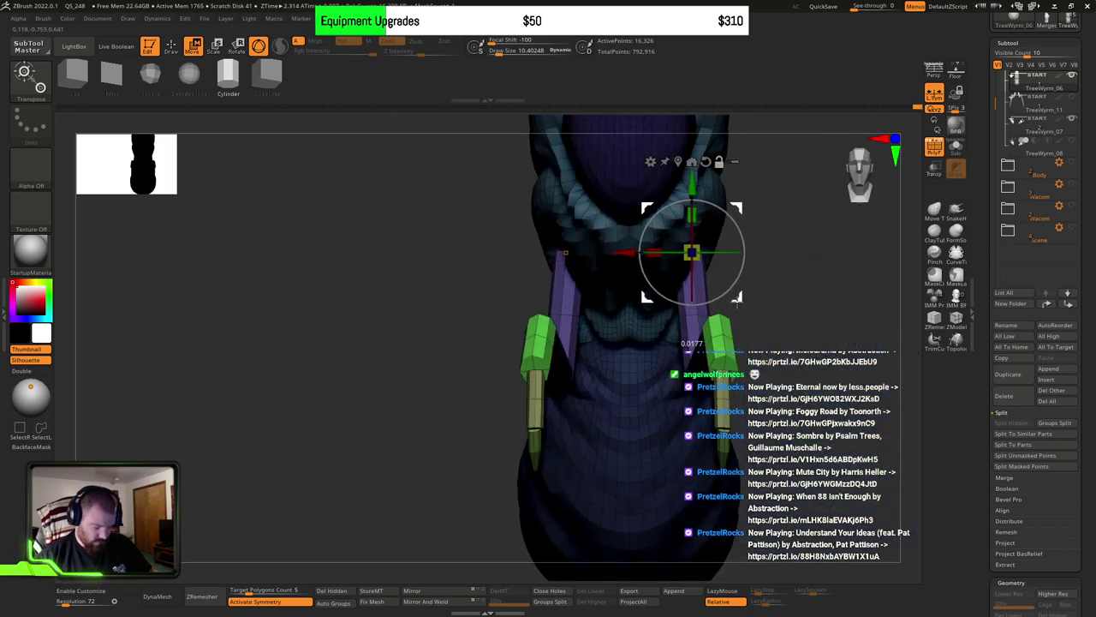
pyautogui.moveTo(800, 330); pyautogui.dragTo(651, 356)
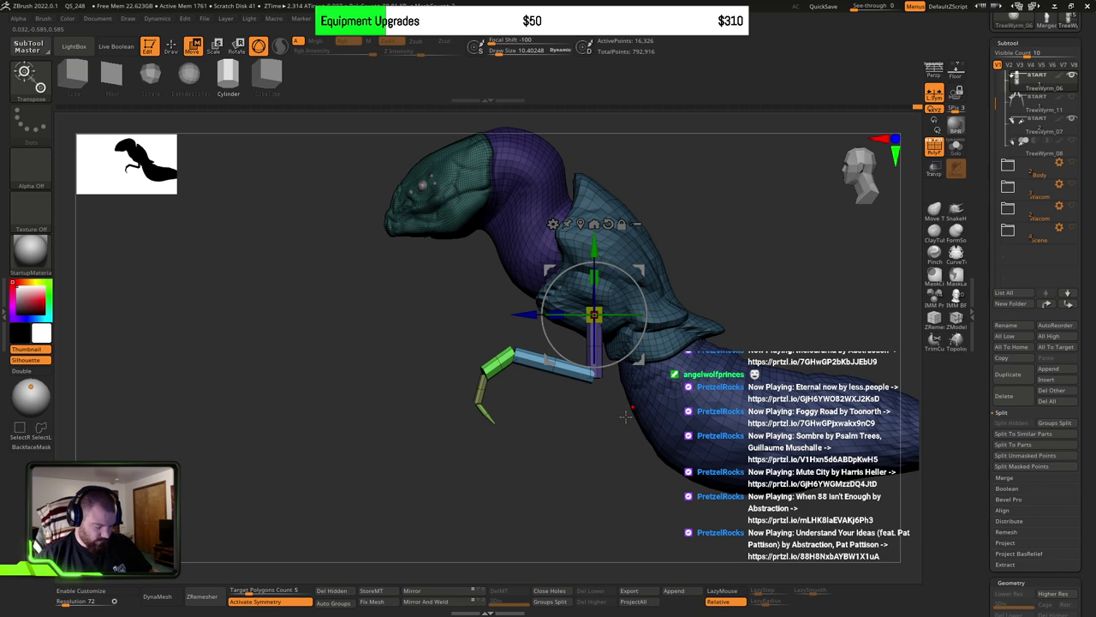
pyautogui.keyDown('ctrl'); pyautogui.moveTo(626, 417); pyautogui.dragTo(639, 466, button='right'); pyautogui.keyUp('ctrl')
pyautogui.click(603, 402)
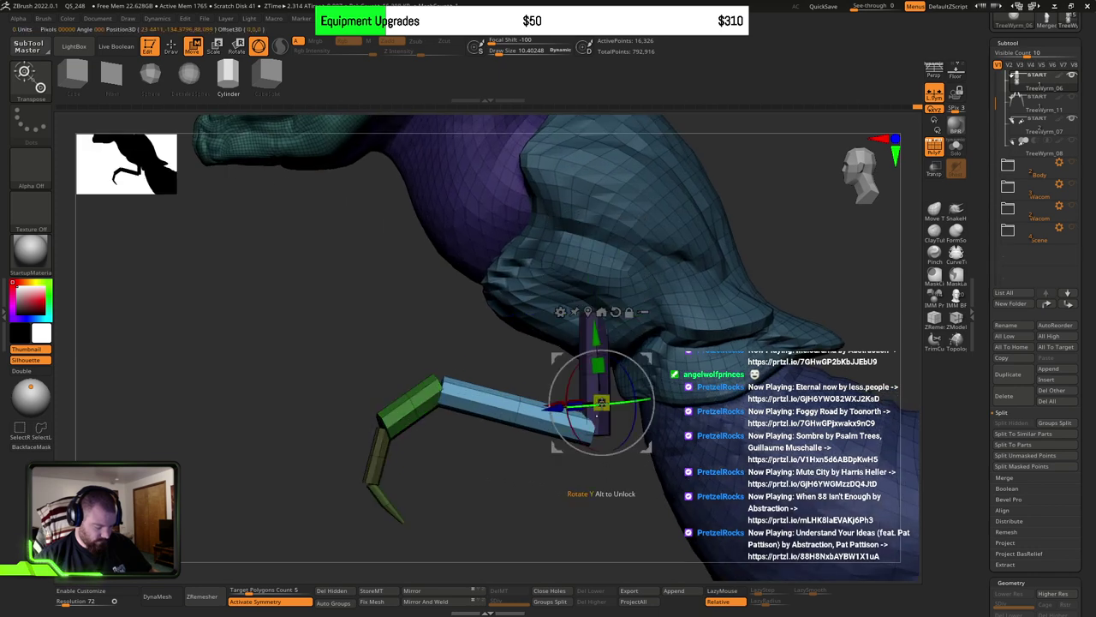
pyautogui.hotkey('ctrl', 'z')
pyautogui.hotkey('ctrl', 'z')
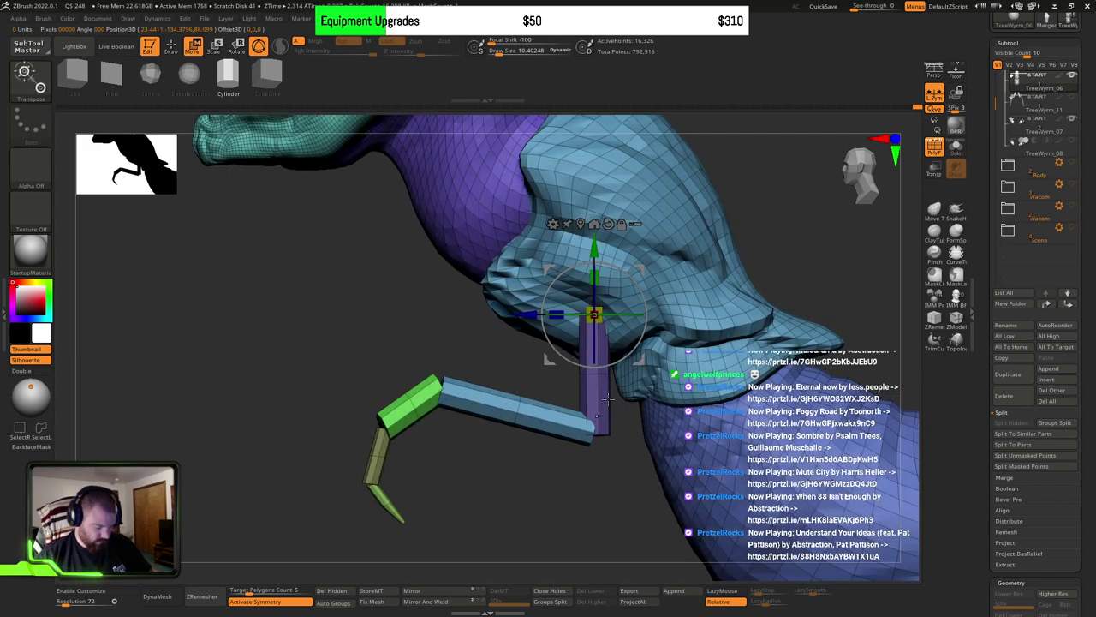
pyautogui.hotkey('ctrl', 'shift', 'z')
pyautogui.hotkey('ctrl', 'shift', 'z')
pyautogui.hotkey('ctrl', 'z')
pyautogui.hotkey('ctrl', 'z')
pyautogui.press('q')
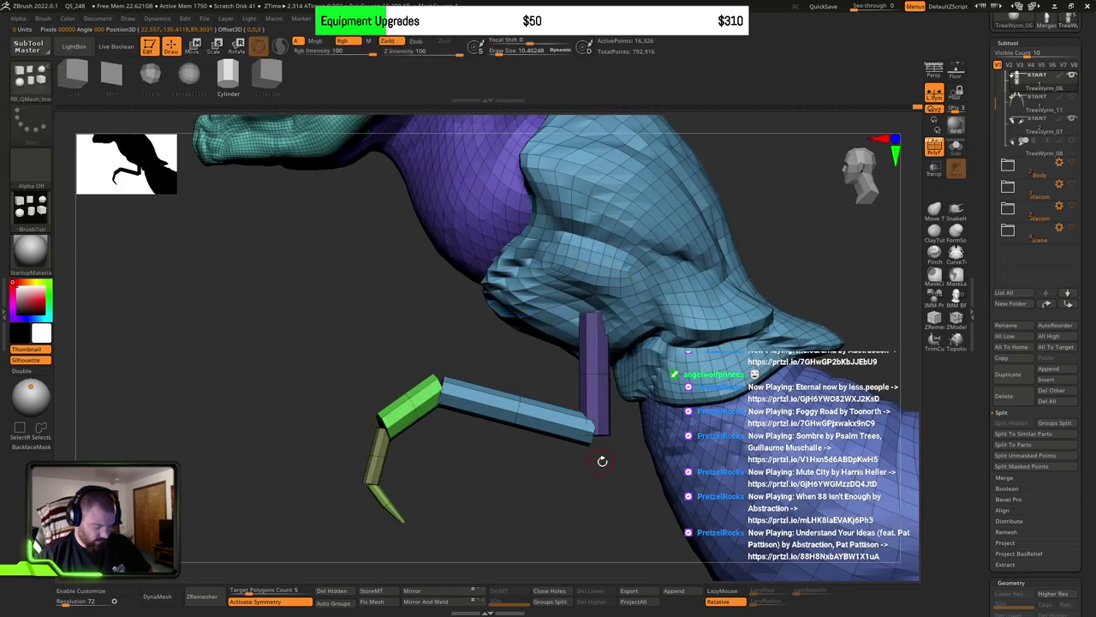
# Step: Isolate the small upper arms to mask them together with the body, and show the whole model again
pyautogui.keyDown('ctrl'); pyautogui.moveTo(602, 460); pyautogui.dragTo(580, 460, button='right'); pyautogui.keyUp('ctrl')
pyautogui.hotkey('ctrl', 'shift', 'z')
pyautogui.keyDown('ctrl'); pyautogui.keyDown('shift'); pyautogui.click(601, 380); pyautogui.keyUp('shift'); pyautogui.keyUp('ctrl')
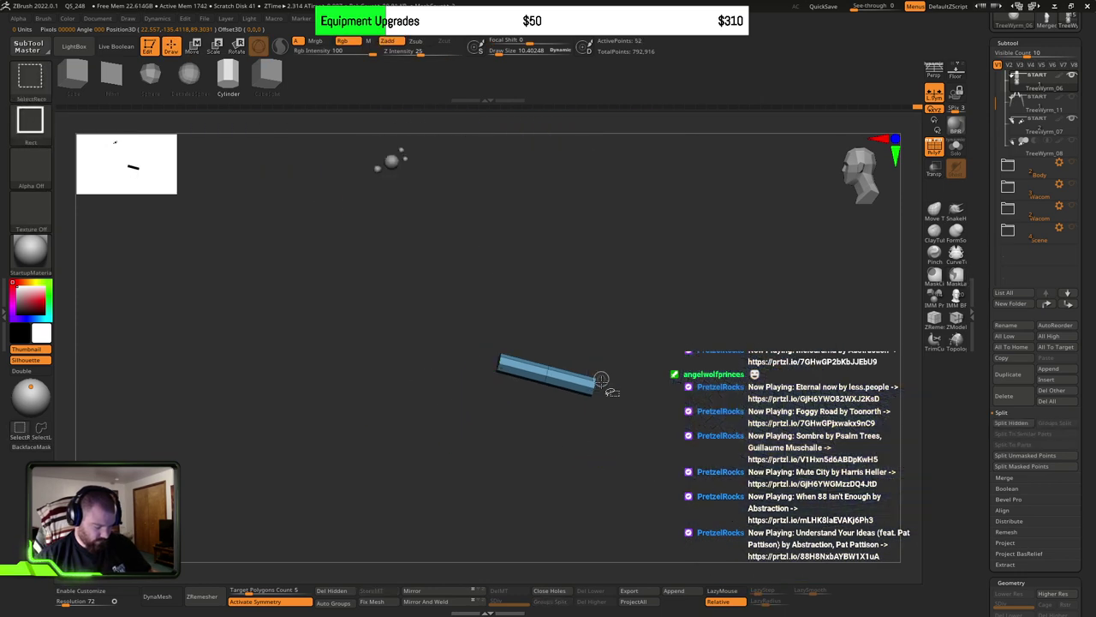
pyautogui.keyDown('ctrl'); pyautogui.keyDown('shift'); pyautogui.click(611, 408); pyautogui.keyUp('shift'); pyautogui.keyUp('ctrl')
pyautogui.keyDown('ctrl'); pyautogui.keyDown('shift'); pyautogui.click(608, 357); pyautogui.keyUp('shift'); pyautogui.keyUp('ctrl')
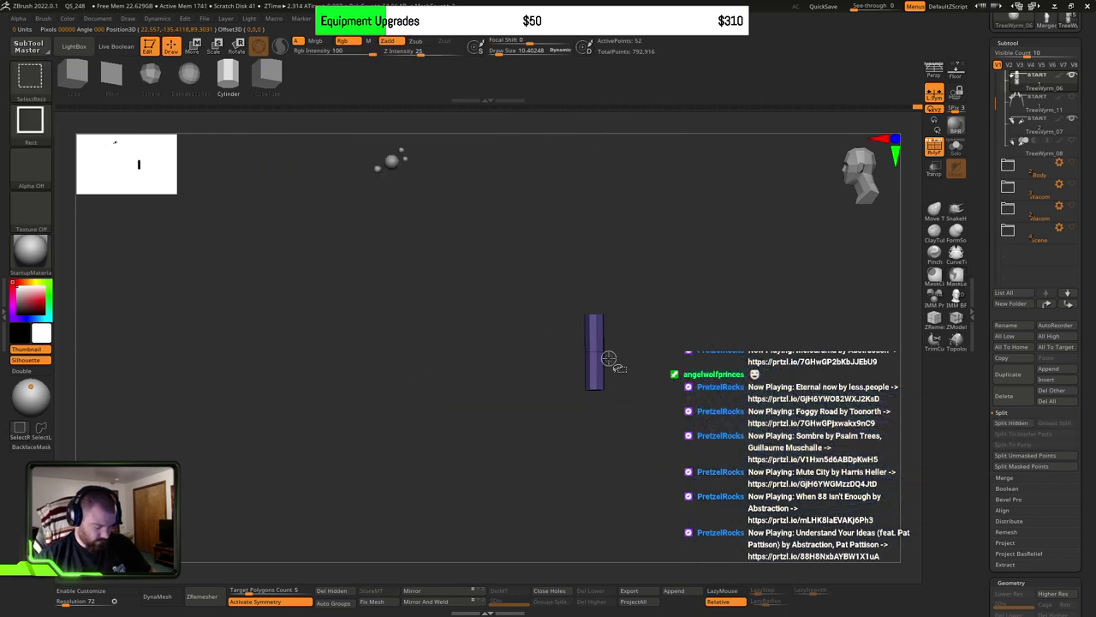
pyautogui.keyDown('ctrl'); pyautogui.keyDown('shift'); pyautogui.click(629, 385); pyautogui.keyUp('shift'); pyautogui.keyUp('ctrl')
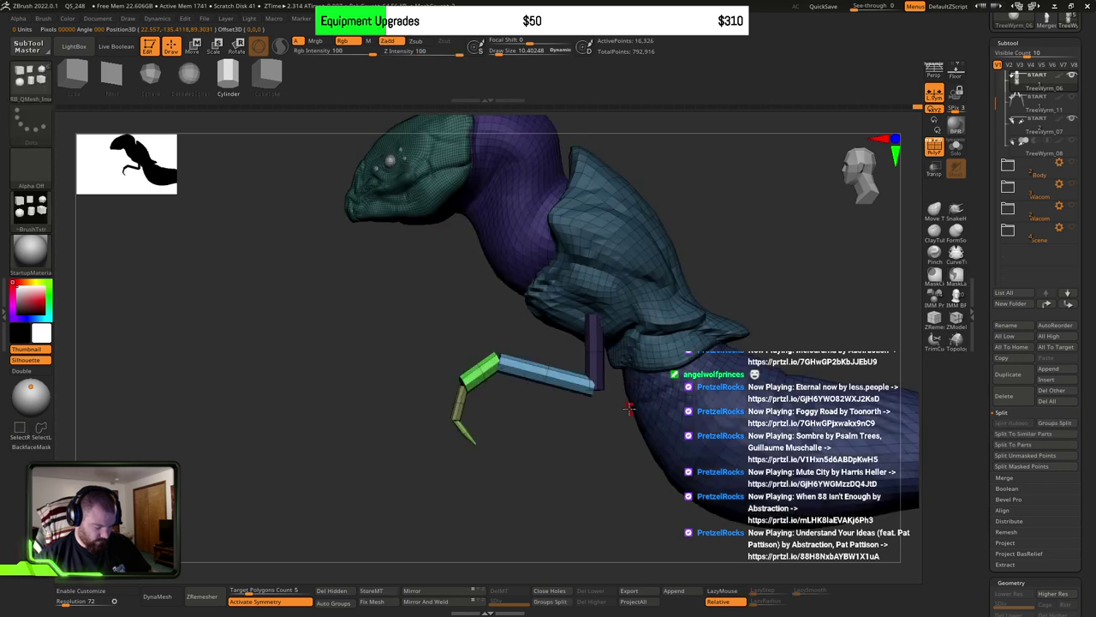
# Step: Set the pivot on the small arms' elbows, rotate the lower arms downward by about 52 degrees, and tilt them slightly in front view
pyautogui.press('w')
pyautogui.keyDown('alt'); pyautogui.moveTo(595, 253); pyautogui.dragTo(595, 320); pyautogui.keyUp('alt')
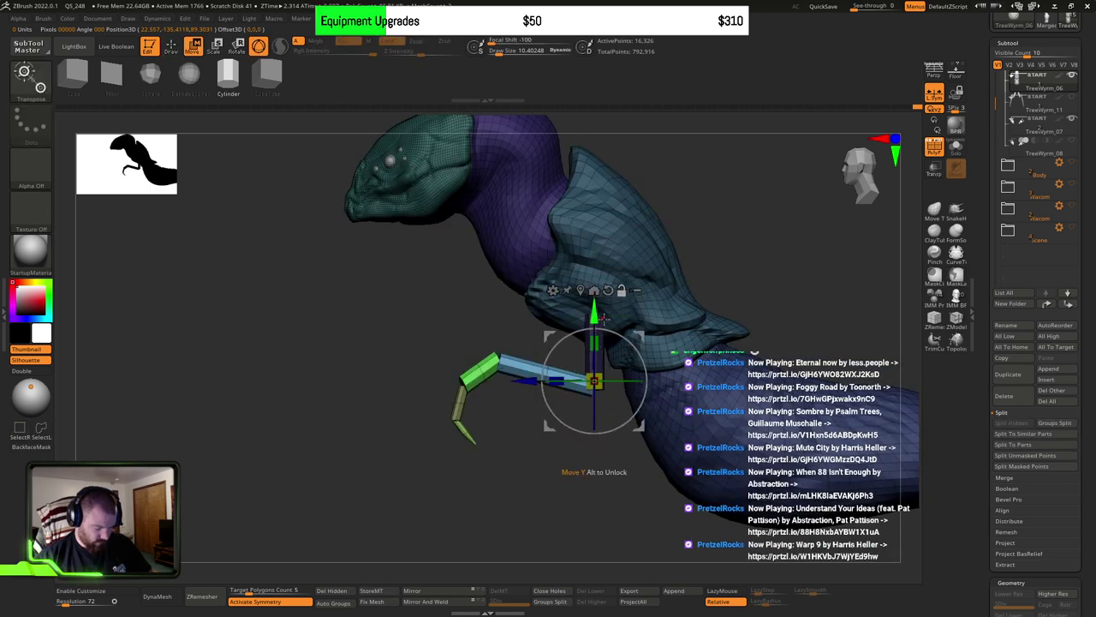
pyautogui.moveTo(643, 362); pyautogui.dragTo(634, 261)
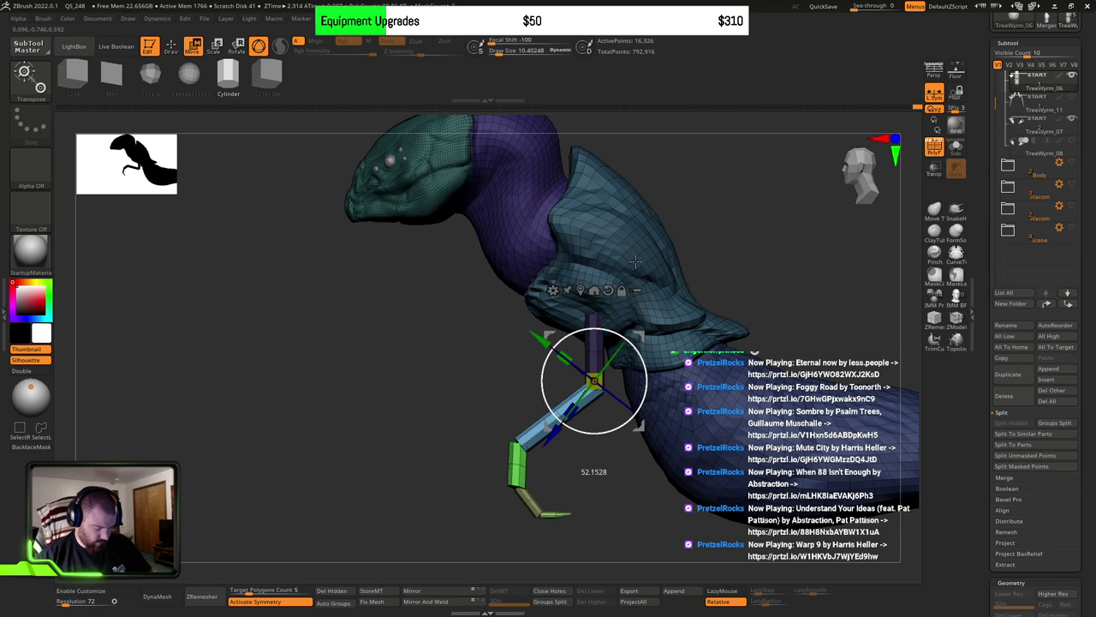
pyautogui.moveTo(632, 497); pyautogui.dragTo(675, 395)
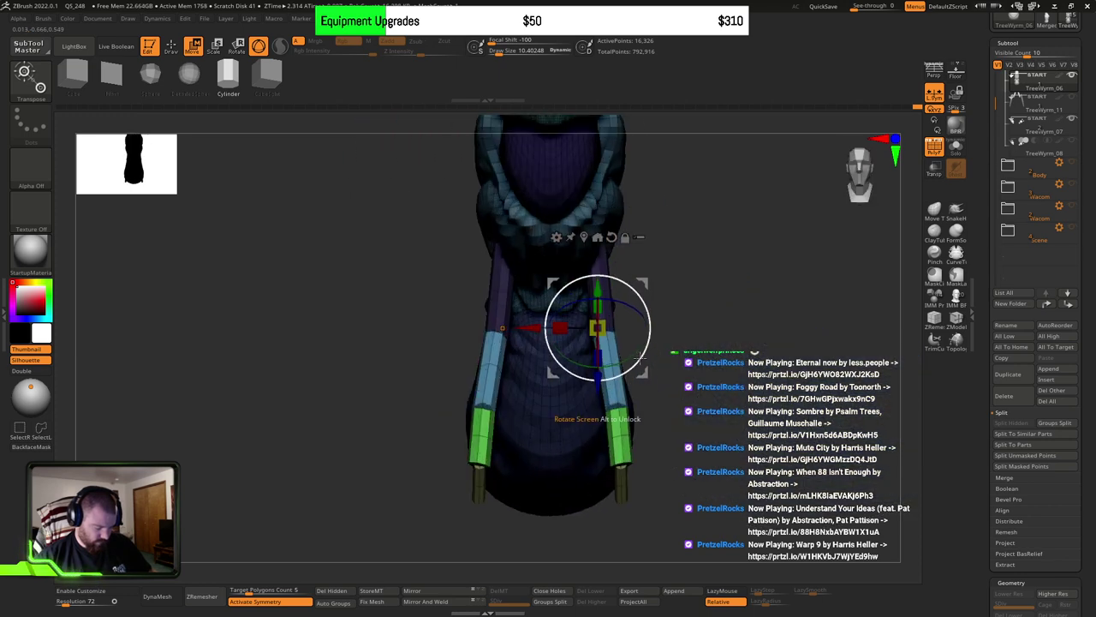
pyautogui.moveTo(640, 355); pyautogui.dragTo(627, 355)
pyautogui.moveTo(775, 411); pyautogui.dragTo(629, 484)
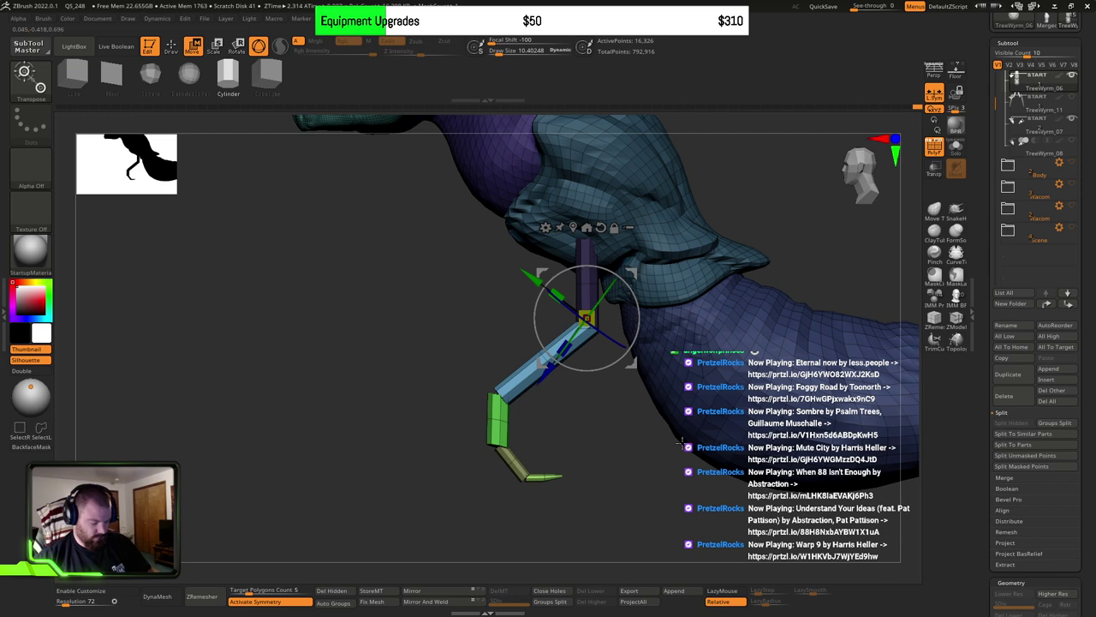
# Step: Lasso-mask the middle of the segment just before the claw tip and invert the mask
pyautogui.moveTo(681, 443); pyautogui.dragTo(606, 420)
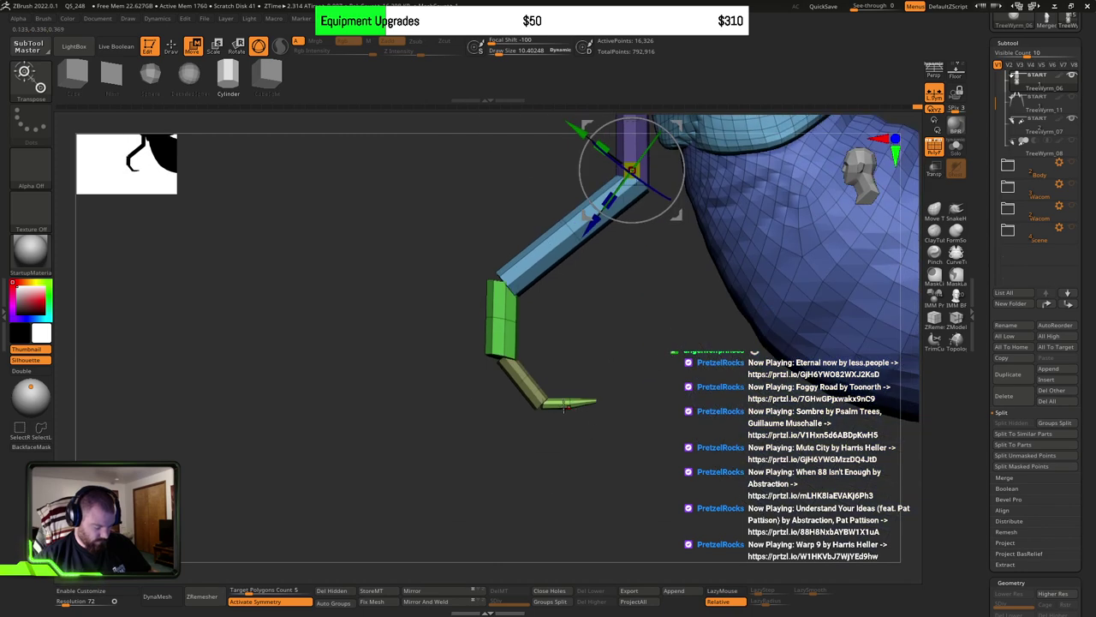
pyautogui.moveTo(564, 406)
pyautogui.keyDown('ctrl'); pyautogui.mouseDown(button='right')
pyautogui.moveTo(571, 412)
pyautogui.moveTo(588, 384)
pyautogui.moveTo(547, 419)
pyautogui.mouseUp(button='right'); pyautogui.keyUp('ctrl')
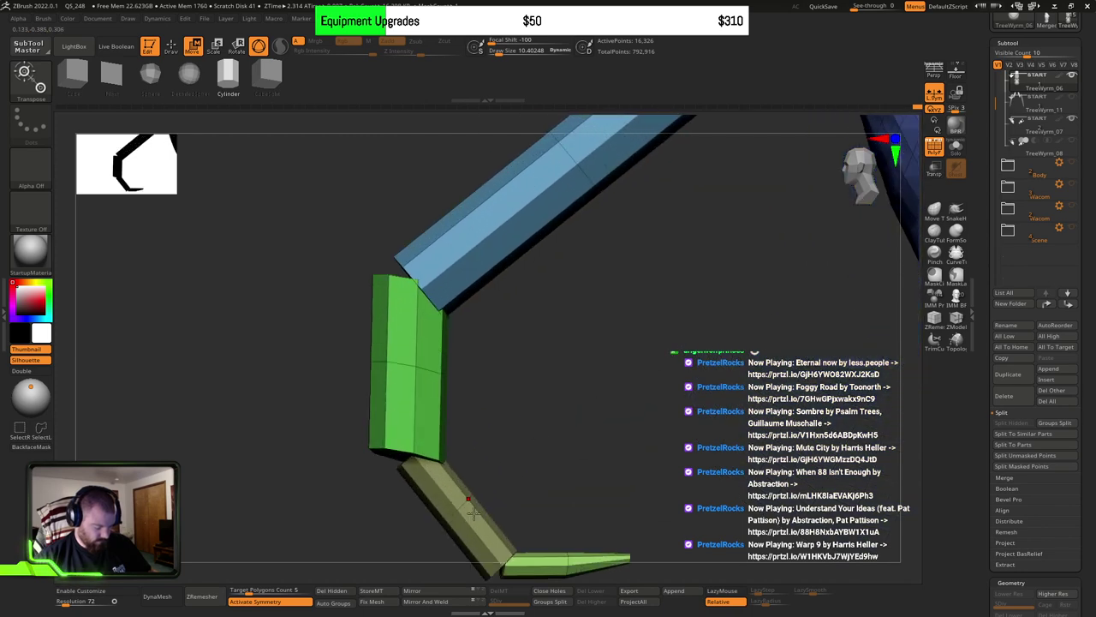
pyautogui.moveTo(470, 508); pyautogui.dragTo(581, 416)
pyautogui.press('ctrl')
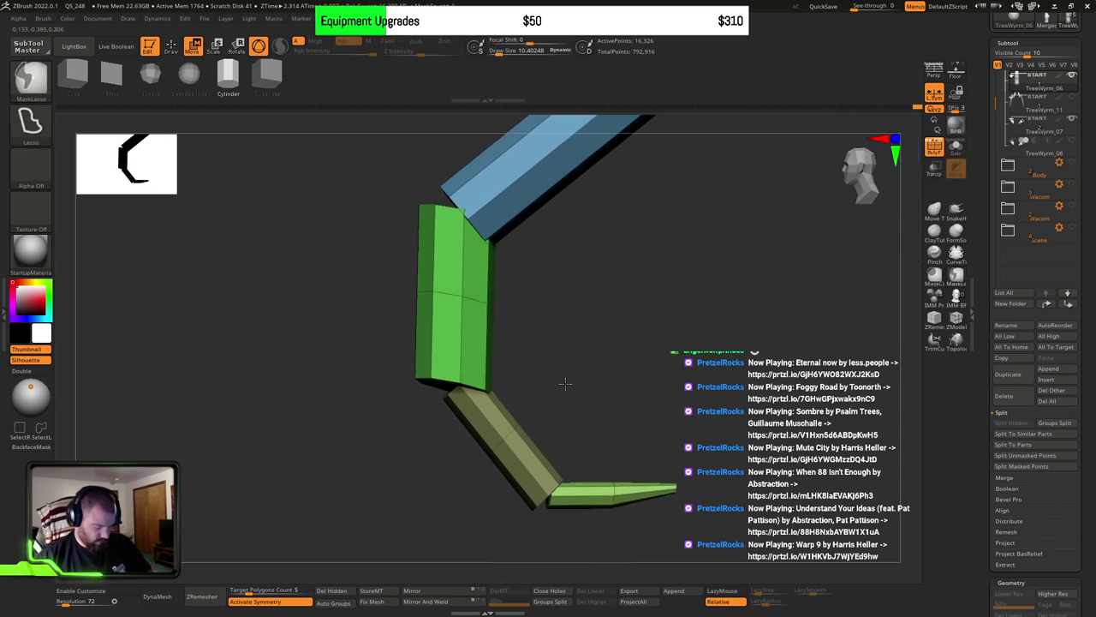
pyautogui.keyDown('ctrl'); pyautogui.moveTo(515, 482); pyautogui.dragTo(463, 387); pyautogui.keyUp('ctrl')
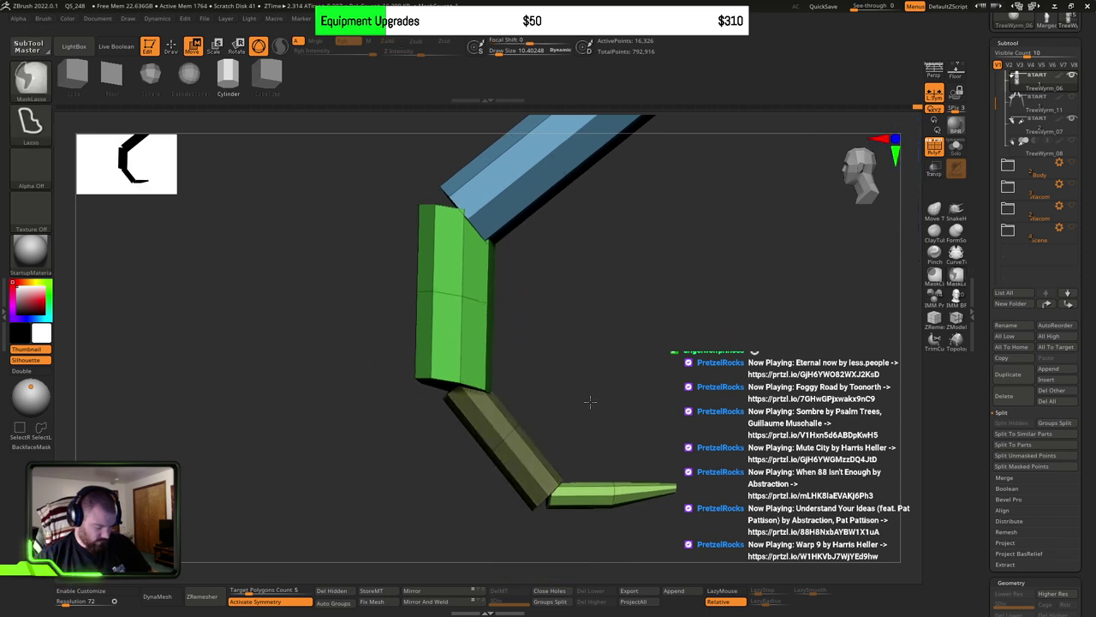
pyautogui.keyDown('ctrl'); pyautogui.click(589, 401); pyautogui.keyUp('ctrl')
pyautogui.press('f')
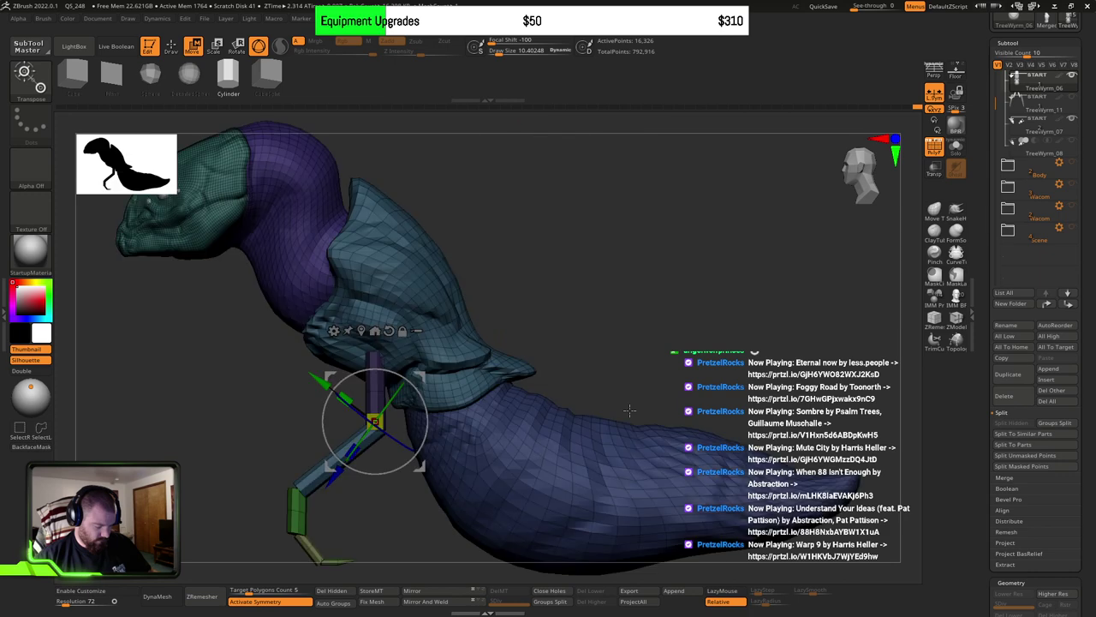
# Step: Shift the unmasked middle of the segment before the claw tip outward so that the claw curves
pyautogui.keyDown('alt'); pyautogui.moveTo(589, 363); pyautogui.dragTo(753, 262); pyautogui.keyUp('alt')
pyautogui.click(538, 229)
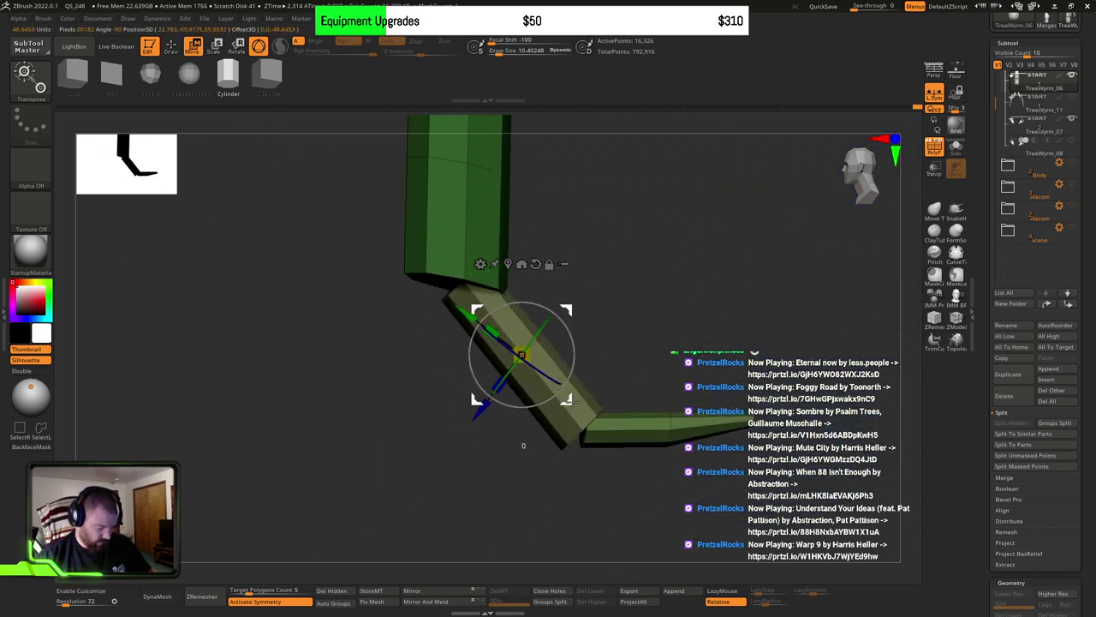
pyautogui.moveTo(624, 349); pyautogui.dragTo(695, 341)
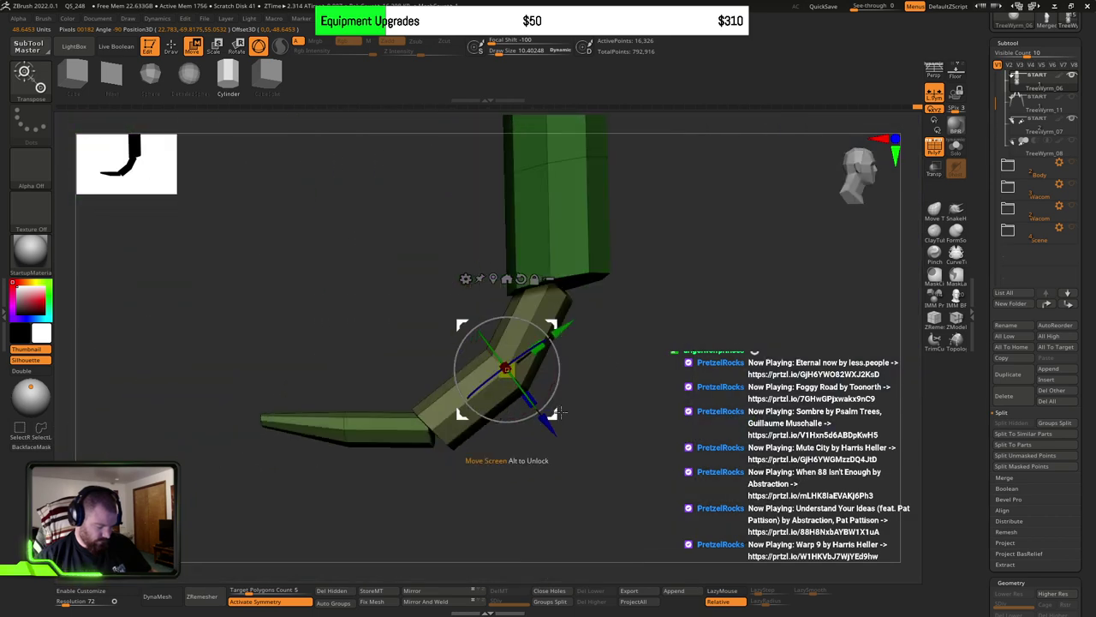
pyautogui.moveTo(561, 412); pyautogui.dragTo(556, 416)
pyautogui.hotkey('ctrl', 'z')
pyautogui.keyDown('ctrl'); pyautogui.moveTo(607, 420); pyautogui.dragTo(589, 379, button='right'); pyautogui.keyUp('ctrl')
pyautogui.moveTo(589, 379)
pyautogui.mouseDown()
pyautogui.moveTo(580, 391)
pyautogui.moveTo(612, 402)
pyautogui.mouseUp()
pyautogui.press('q')
pyautogui.keyDown('ctrl'); pyautogui.moveTo(611, 402); pyautogui.dragTo(575, 412, button='right'); pyautogui.keyUp('ctrl')
pyautogui.moveTo(574, 412); pyautogui.dragTo(563, 458)
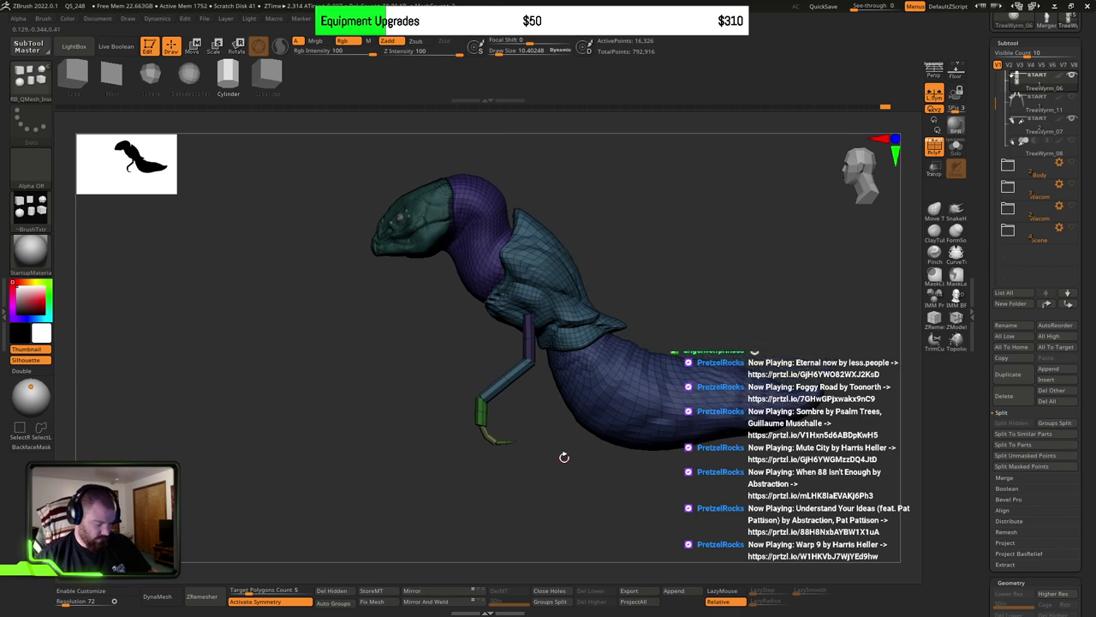
# Step: Hide the small arms' segments to mask only the body, and show the complete unmasked arms again
pyautogui.keyDown('ctrl'); pyautogui.keyDown('shift'); pyautogui.click(505, 444); pyautogui.keyUp('shift'); pyautogui.keyUp('ctrl')
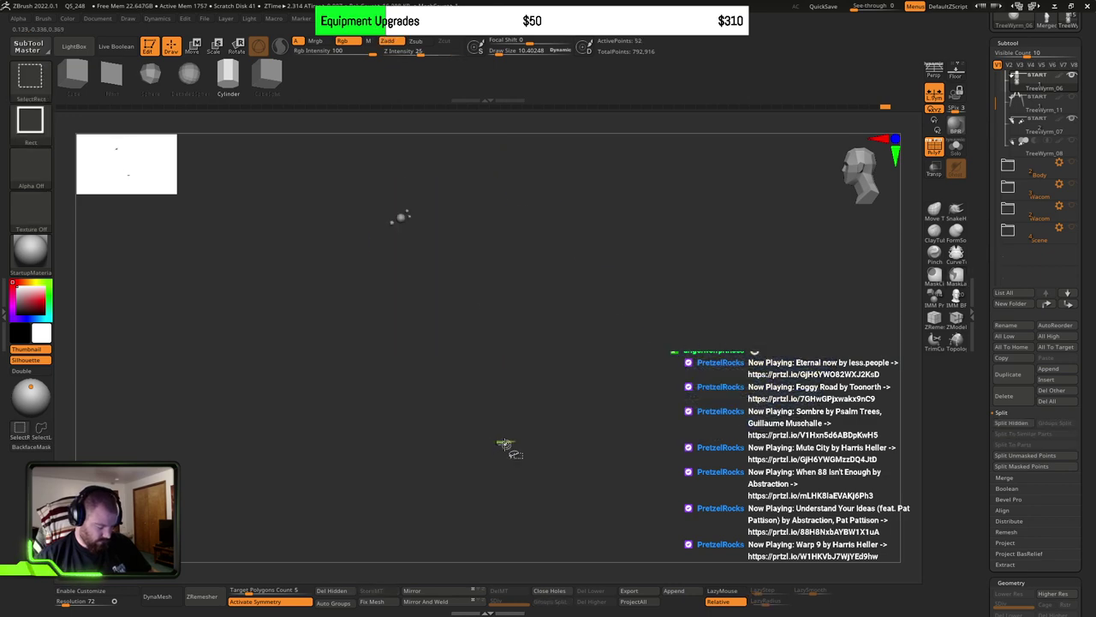
pyautogui.keyDown('ctrl'); pyautogui.keyDown('shift'); pyautogui.click(507, 441); pyautogui.keyUp('shift'); pyautogui.keyUp('ctrl')
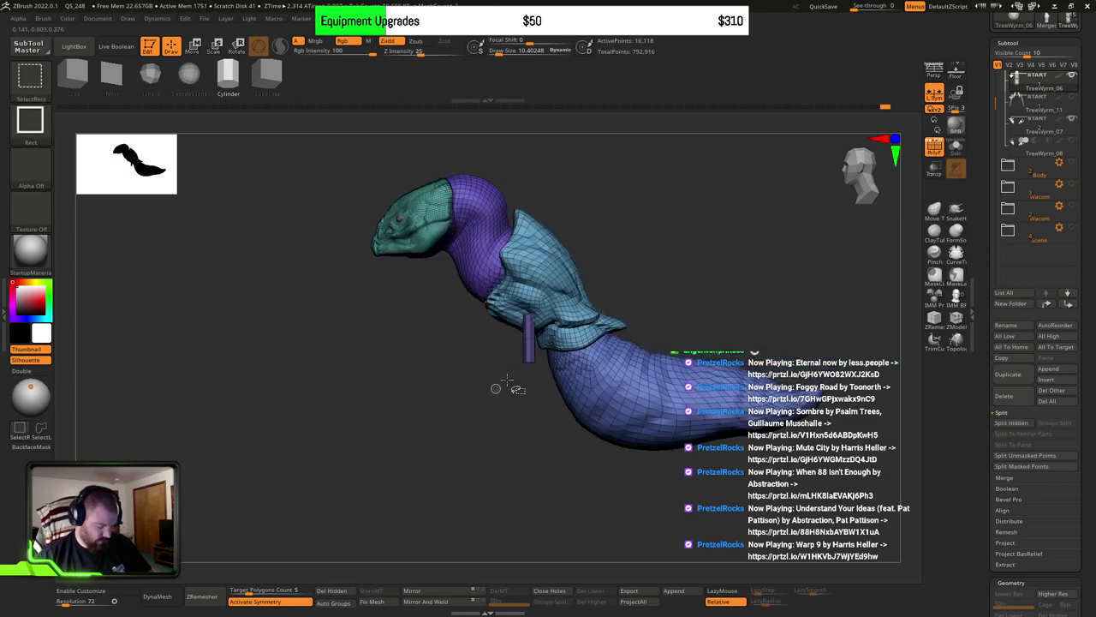
pyautogui.keyDown('ctrl'); pyautogui.keyDown('shift'); pyautogui.click(562, 471); pyautogui.keyUp('shift'); pyautogui.keyUp('ctrl')
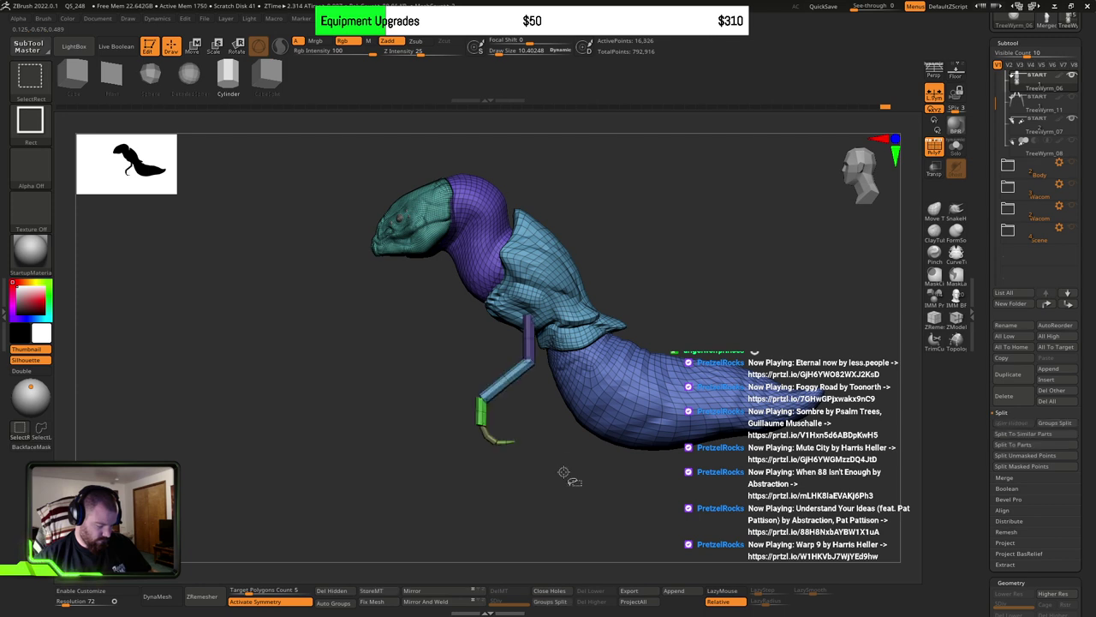
pyautogui.hotkey('ctrl', 'z')
pyautogui.keyDown('ctrl'); pyautogui.click(563, 475); pyautogui.keyUp('ctrl')
pyautogui.keyDown('ctrl'); pyautogui.keyDown('shift'); pyautogui.click(563, 474); pyautogui.keyUp('shift'); pyautogui.keyUp('ctrl')
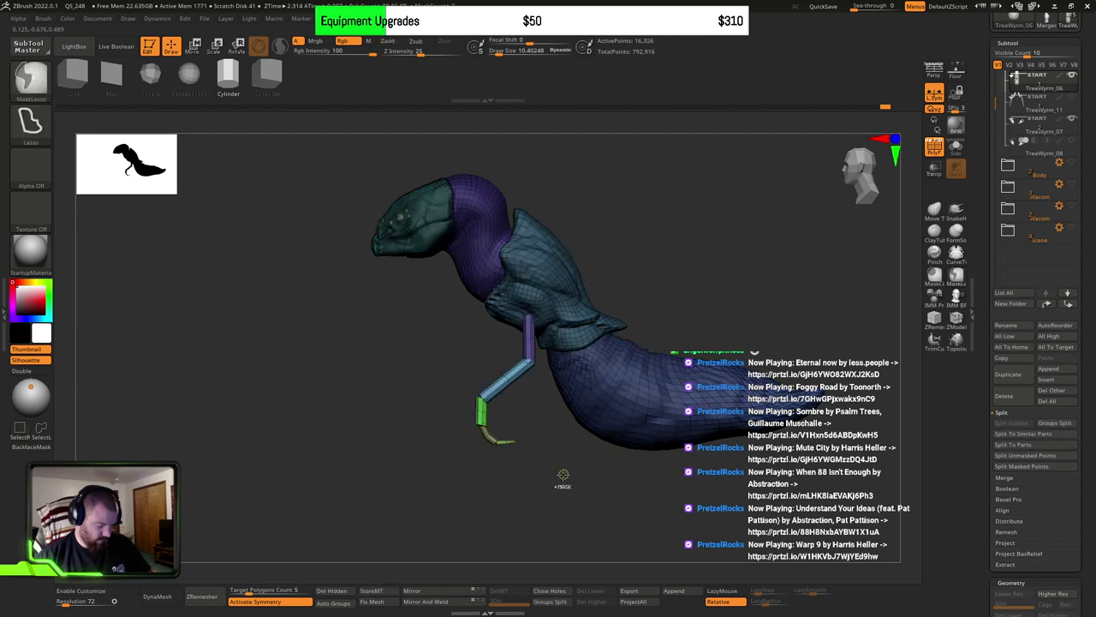
# Step: Reset the gizmo's orientation and place its pivot at the top of the small upper arms in side and front view
pyautogui.press('w')
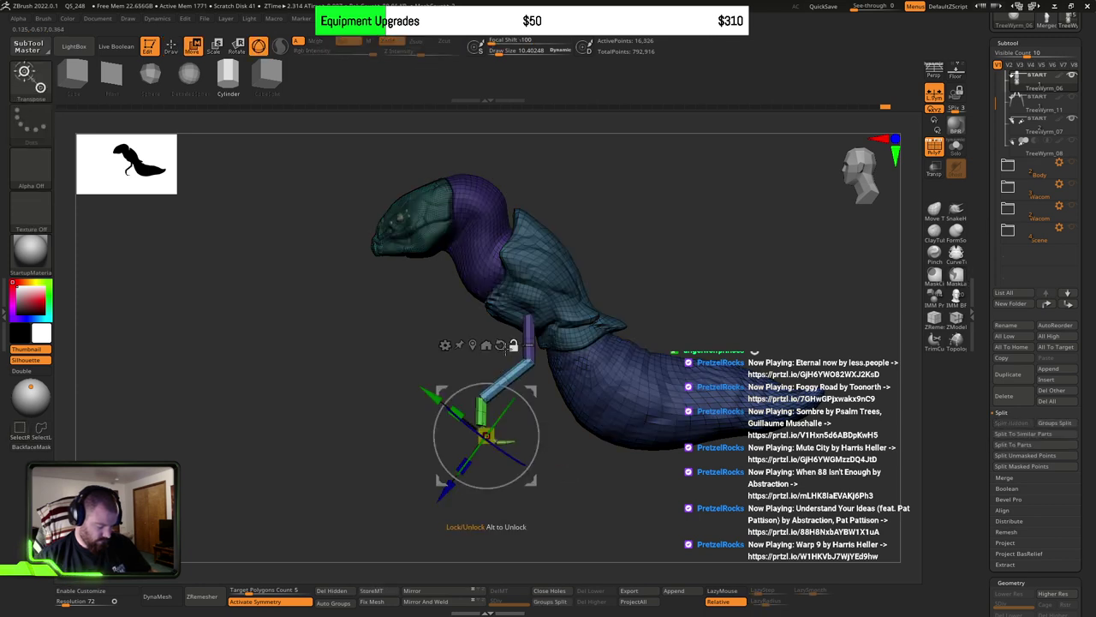
pyautogui.click(501, 345)
pyautogui.click(474, 345)
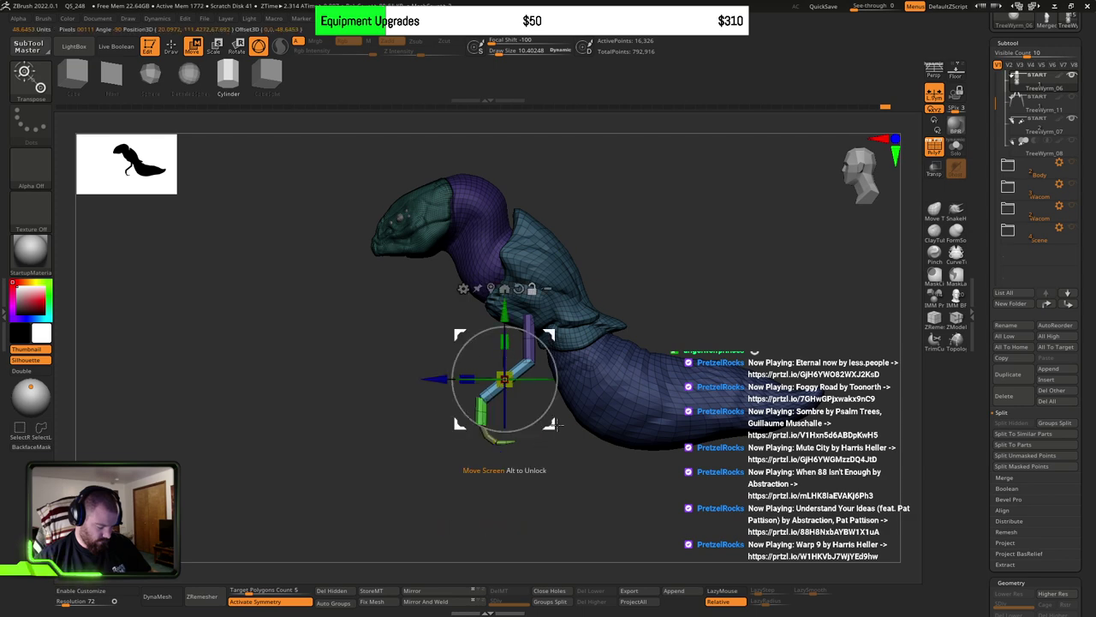
pyautogui.keyDown('alt'); pyautogui.moveTo(558, 425); pyautogui.dragTo(584, 362); pyautogui.keyUp('alt')
pyautogui.keyDown('ctrl'); pyautogui.moveTo(584, 362); pyautogui.dragTo(585, 369, button='right'); pyautogui.keyUp('ctrl')
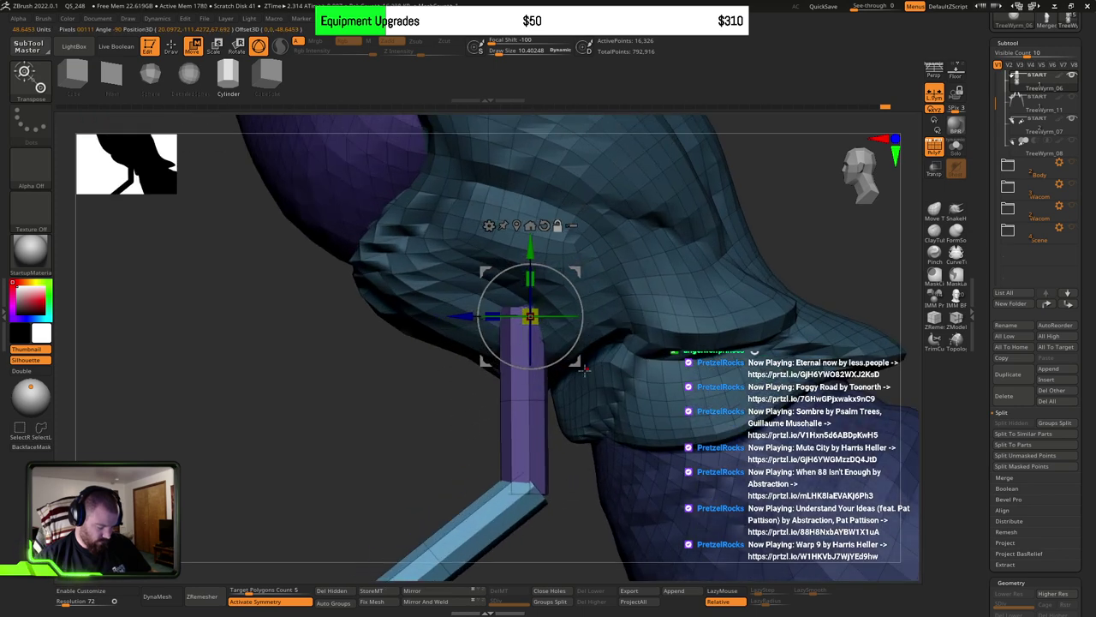
pyautogui.keyDown('alt'); pyautogui.moveTo(584, 370); pyautogui.dragTo(571, 365); pyautogui.keyUp('alt')
pyautogui.moveTo(570, 364); pyautogui.dragTo(565, 374, button='right')
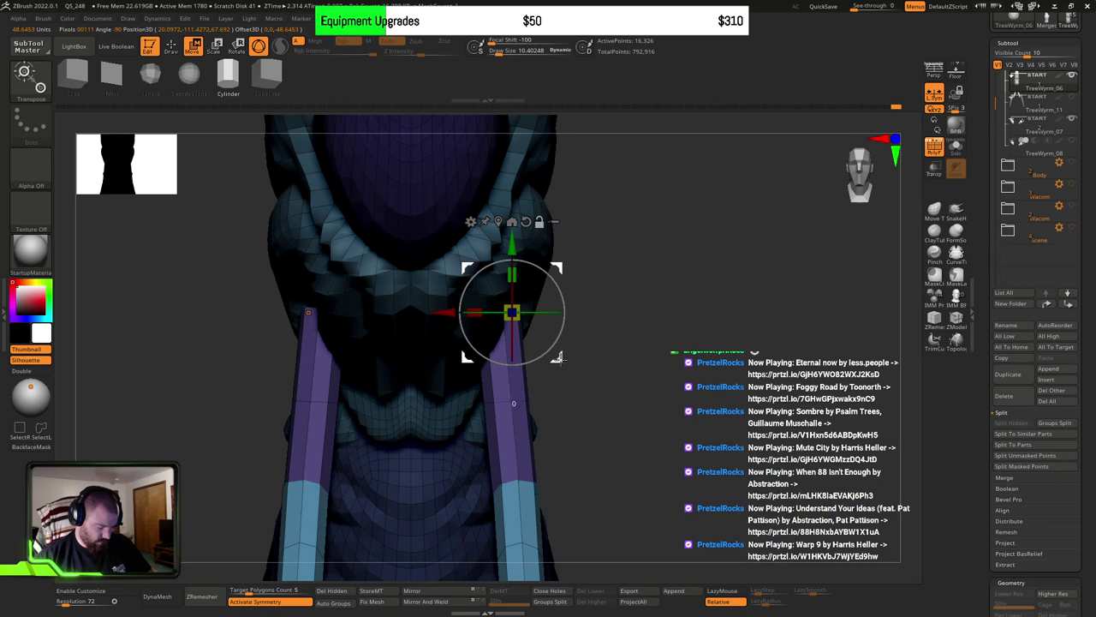
pyautogui.moveTo(557, 358); pyautogui.dragTo(552, 358)
# Step: Duplicate the small arms outward on both sides of the body and scale the copies up
pyautogui.moveTo(672, 398); pyautogui.dragTo(613, 433, button='right')
pyautogui.keyDown('shift'); pyautogui.moveTo(614, 433); pyautogui.dragTo(652, 428); pyautogui.keyUp('shift')
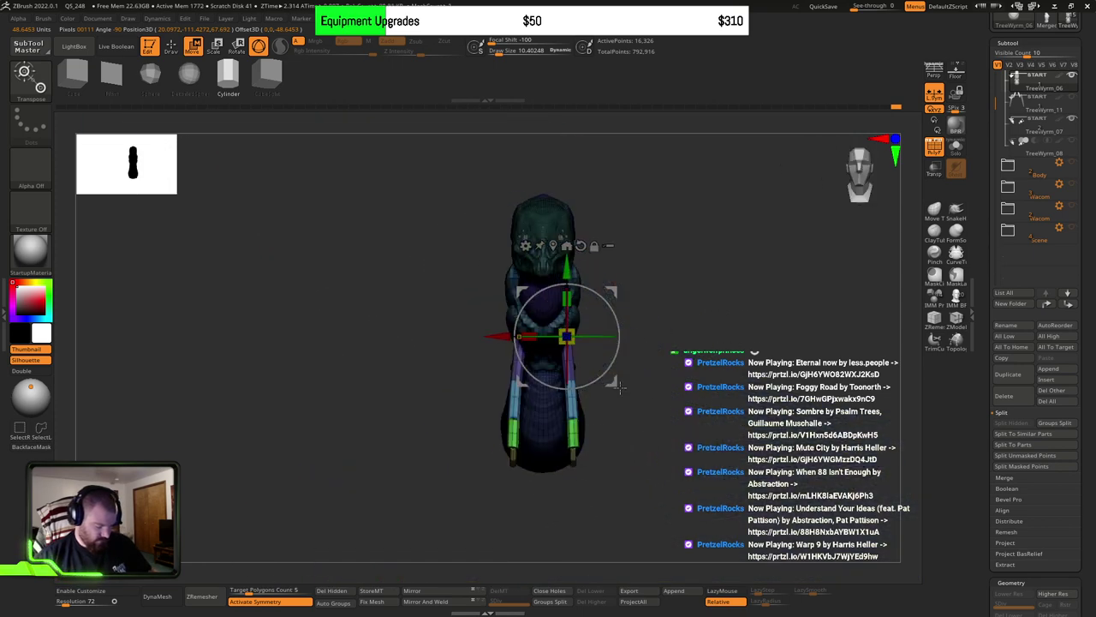
pyautogui.keyDown('ctrl'); pyautogui.moveTo(618, 384); pyautogui.dragTo(698, 381); pyautogui.keyUp('ctrl')
pyautogui.keyDown('ctrl'); pyautogui.moveTo(657, 387); pyautogui.dragTo(690, 402, button='right'); pyautogui.keyUp('ctrl')
pyautogui.moveTo(552, 318); pyautogui.dragTo(505, 319)
pyautogui.moveTo(458, 275); pyautogui.dragTo(642, 360)
pyautogui.keyDown('ctrl'); pyautogui.moveTo(654, 366); pyautogui.dragTo(621, 352, button='right'); pyautogui.keyUp('ctrl')
pyautogui.moveTo(620, 351); pyautogui.dragTo(554, 284)
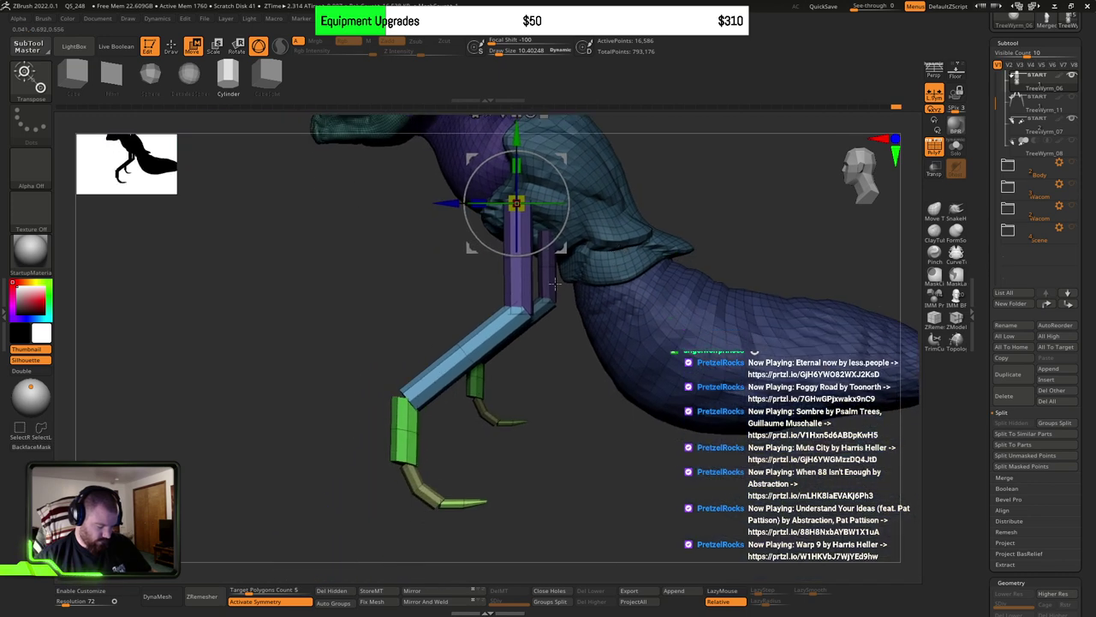
# Step: Reposition the duplicated larger arms in side and front view and narrow them sideways to about 0.68
pyautogui.moveTo(552, 246); pyautogui.dragTo(564, 233)
pyautogui.keyDown('shift'); pyautogui.moveTo(582, 276); pyautogui.dragTo(680, 283, button='right'); pyautogui.keyUp('shift')
pyautogui.moveTo(673, 252); pyautogui.dragTo(694, 244)
pyautogui.moveTo(609, 197); pyautogui.dragTo(664, 198)
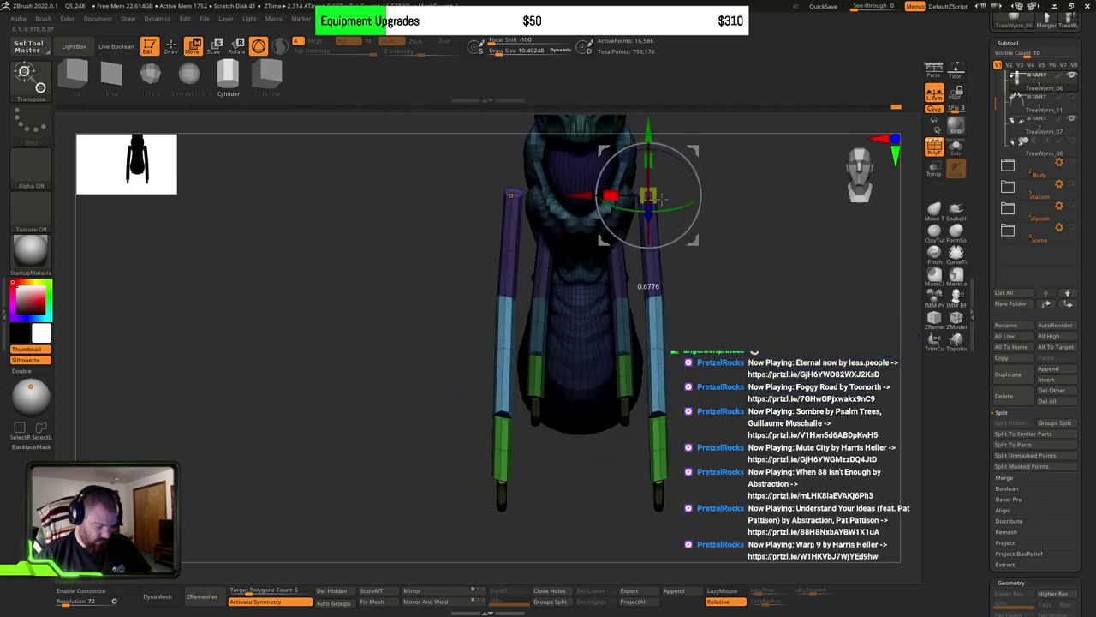
# Step: Move the larger arms closer to the body and rotate them backward about their shoulders in side view
pyautogui.moveTo(698, 249); pyautogui.dragTo(687, 252)
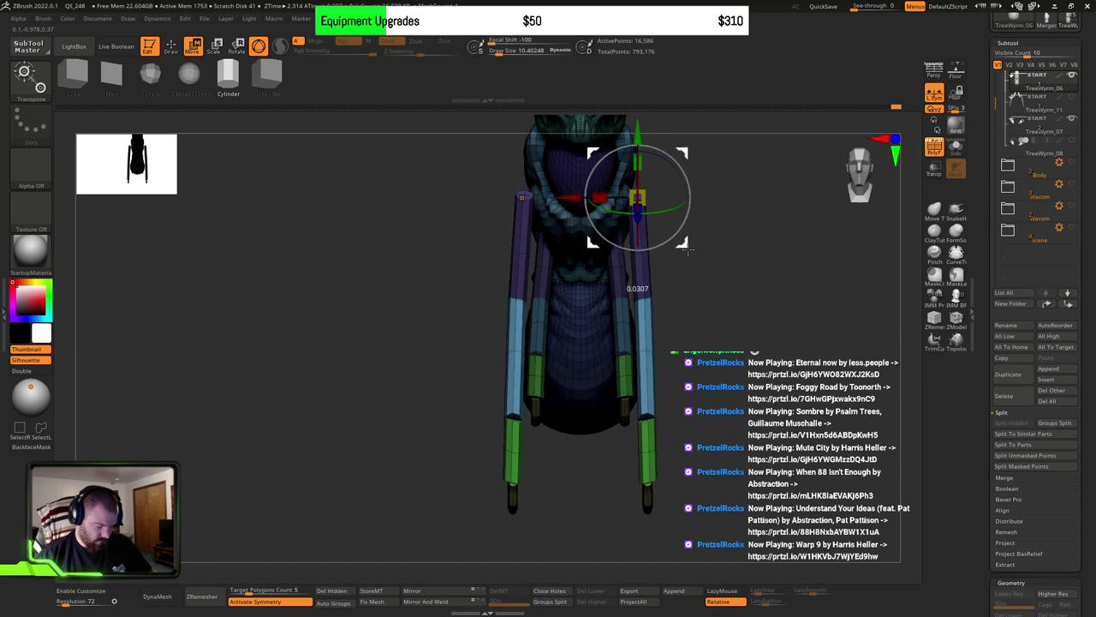
pyautogui.moveTo(768, 286); pyautogui.dragTo(654, 356)
pyautogui.moveTo(609, 310); pyautogui.dragTo(644, 312)
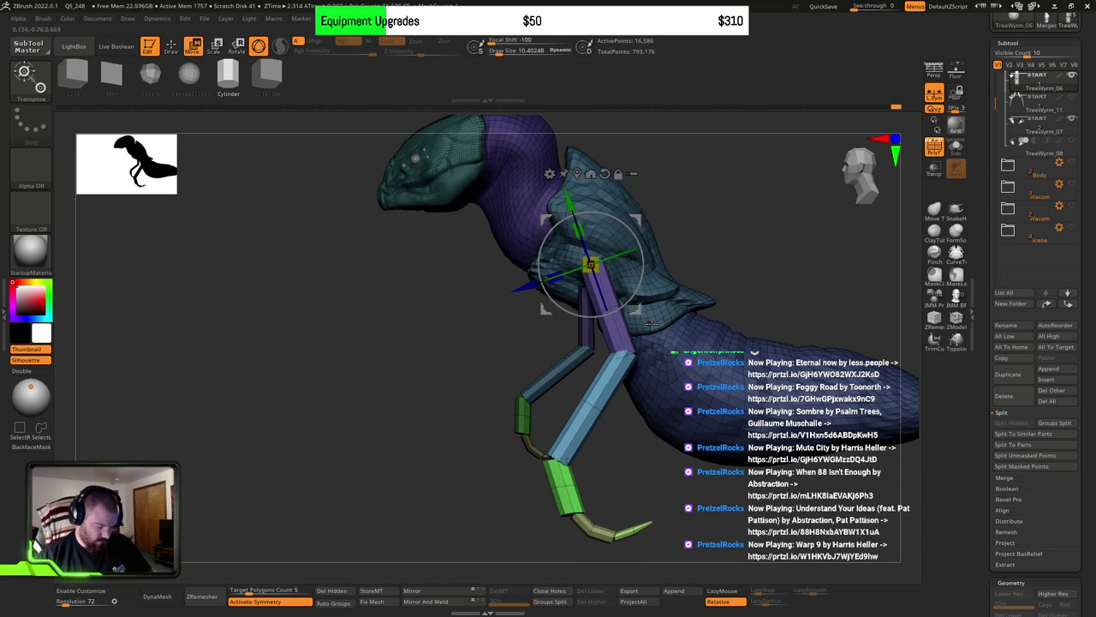
# Step: Rotate the larger arms forward about their shoulders in side view so their upper segments hang vertically
pyautogui.moveTo(651, 323); pyautogui.dragTo(715, 347, button='right')
pyautogui.moveTo(700, 316)
pyautogui.mouseDown()
pyautogui.moveTo(705, 340)
pyautogui.moveTo(698, 324)
pyautogui.moveTo(764, 332)
pyautogui.moveTo(682, 306)
pyautogui.mouseUp()
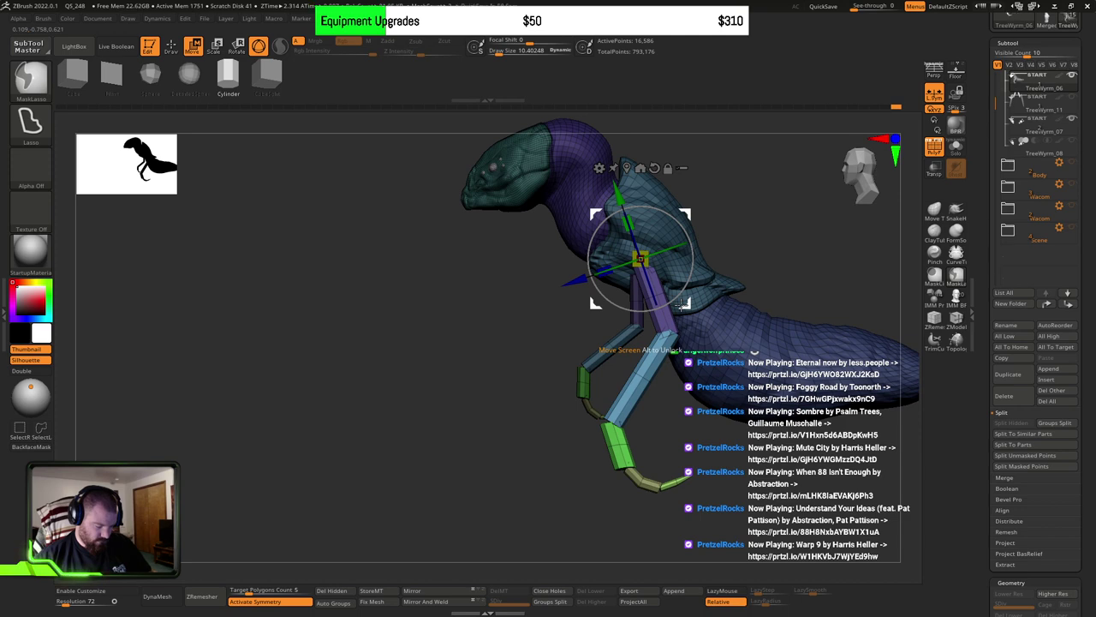
pyautogui.moveTo(682, 305)
pyautogui.keyDown('ctrl'); pyautogui.mouseDown(button='right')
pyautogui.moveTo(702, 341)
pyautogui.moveTo(684, 339)
pyautogui.moveTo(654, 375)
pyautogui.mouseUp(button='right'); pyautogui.keyUp('ctrl')
pyautogui.hotkey('ctrl', 'shift')
pyautogui.moveTo(619, 312)
pyautogui.mouseDown()
pyautogui.moveTo(619, 330)
pyautogui.moveTo(631, 336)
pyautogui.moveTo(631, 326)
pyautogui.mouseUp()
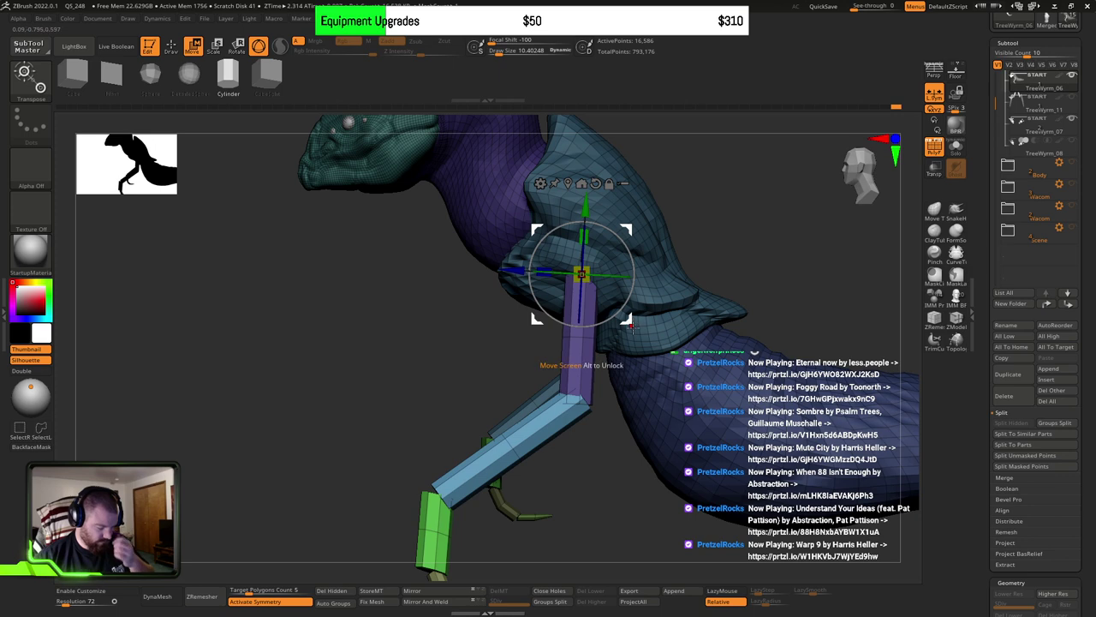
pyautogui.moveTo(644, 367); pyautogui.dragTo(676, 322, button='right')
pyautogui.moveTo(648, 379); pyautogui.dragTo(664, 315, button='right')
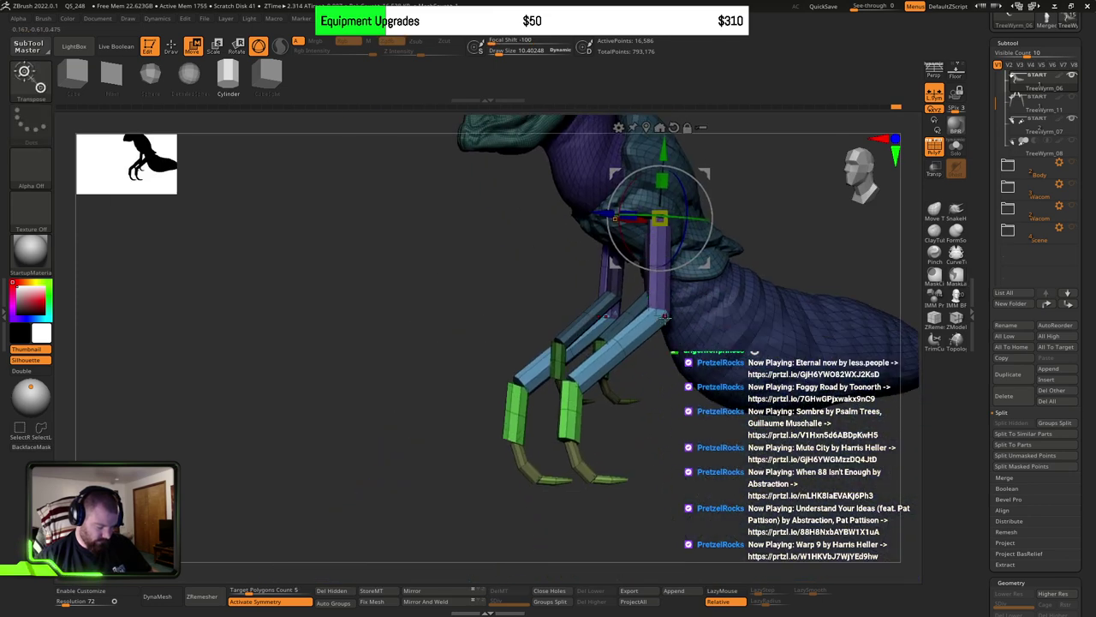
# Step: Combine all segments of both larger arms into a single polygroup, separate from the small arms
pyautogui.keyDown('ctrl'); pyautogui.click(658, 379); pyautogui.keyUp('ctrl')
pyautogui.keyDown('ctrl'); pyautogui.click(657, 379); pyautogui.keyUp('ctrl')
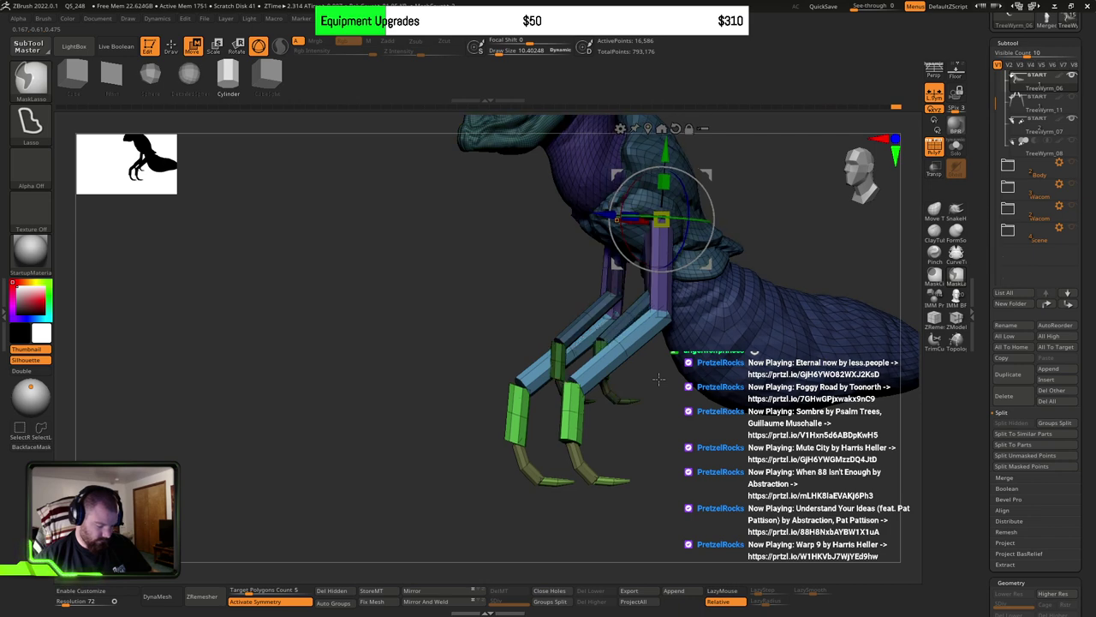
pyautogui.hotkey('ctrl', 'shift', 'z')
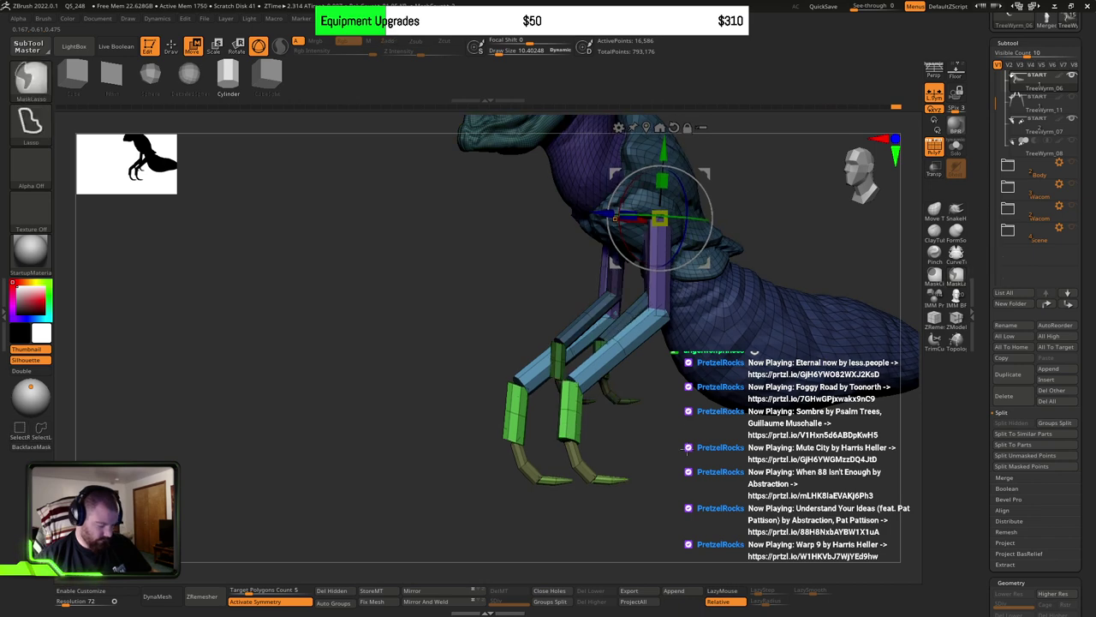
pyautogui.keyDown('ctrl'); pyautogui.click(685, 447); pyautogui.keyUp('ctrl')
pyautogui.hotkey('ctrl', 'w')
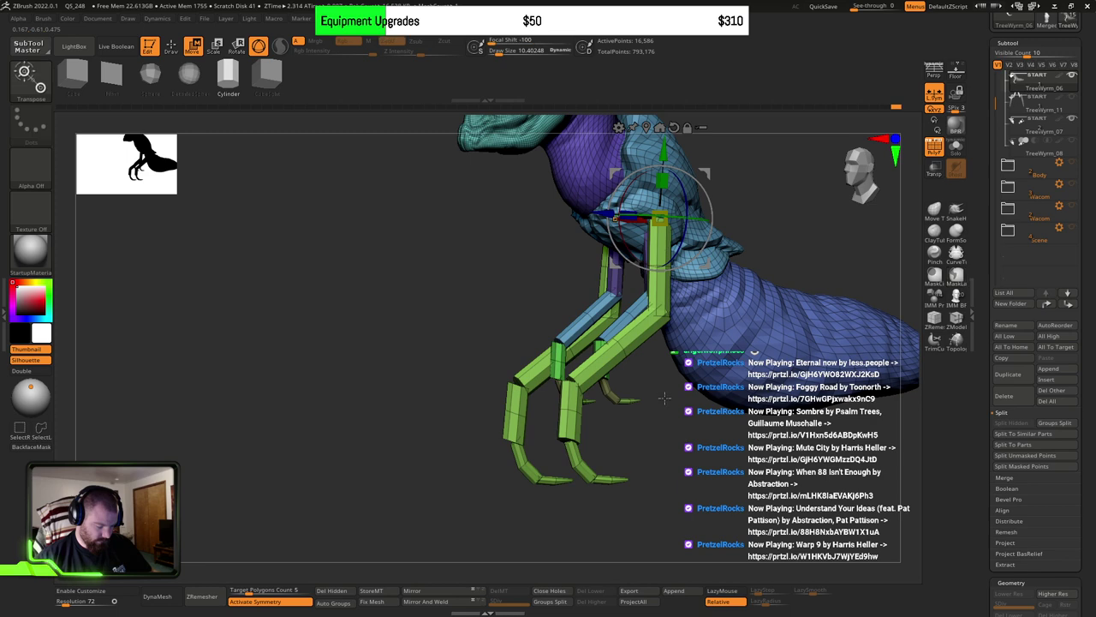
# Step: Mask the body and the larger arms by temporarily hiding the small front arms, leaving those unmasked
pyautogui.keyDown('alt'); pyautogui.moveTo(663, 397); pyautogui.dragTo(725, 394); pyautogui.keyUp('alt')
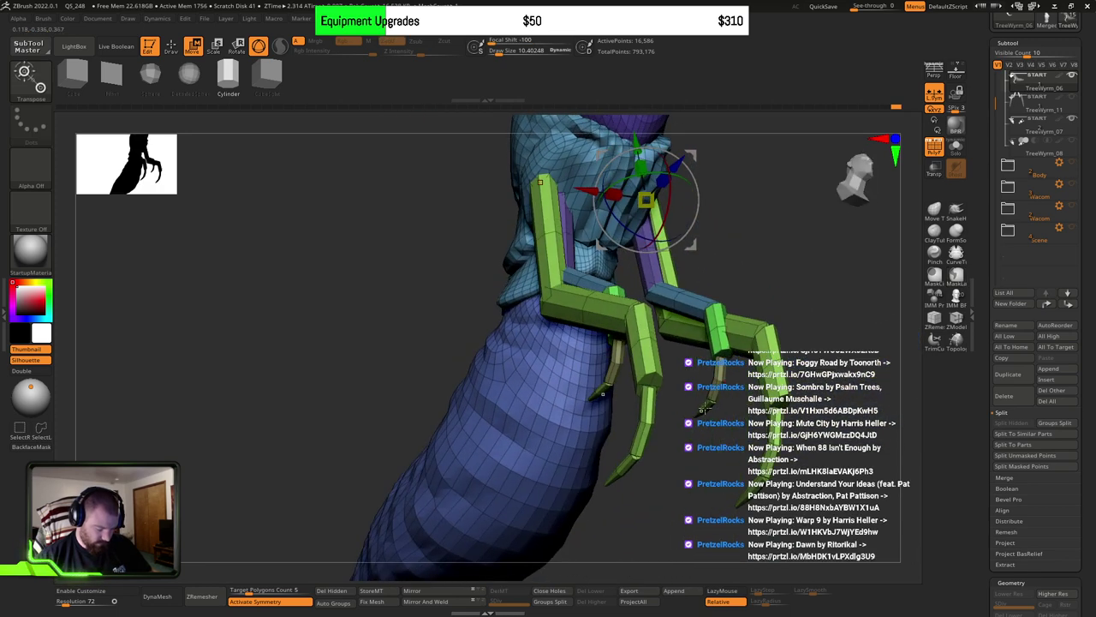
pyautogui.click(703, 409)
pyautogui.hotkey('ctrl', 'shift', 'z')
pyautogui.press('Tab')
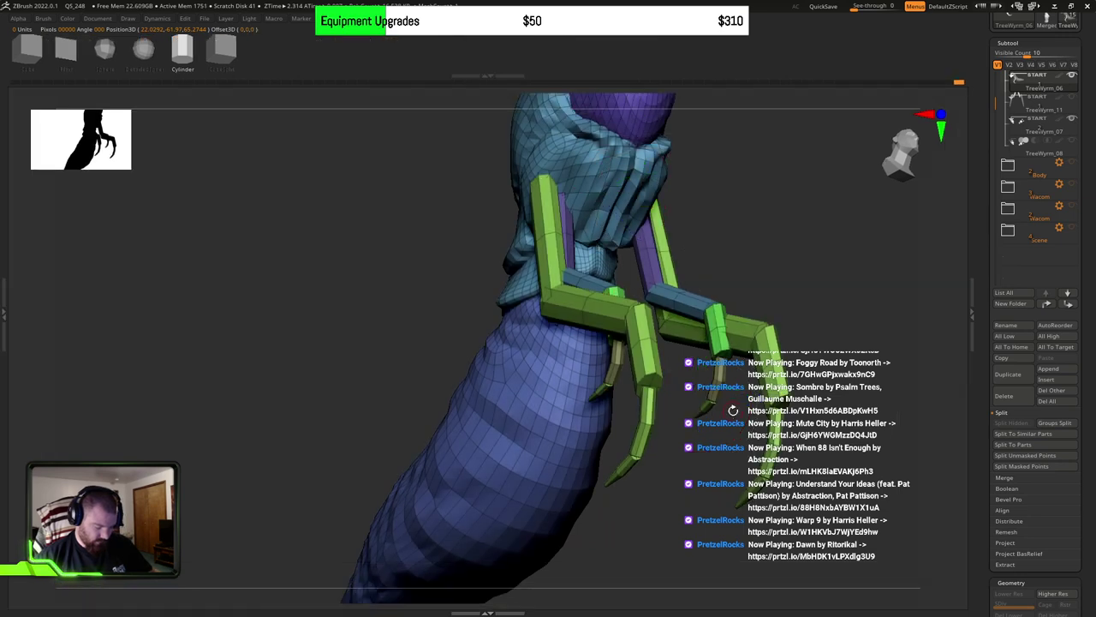
pyautogui.press('Tab')
pyautogui.press('ctrl')
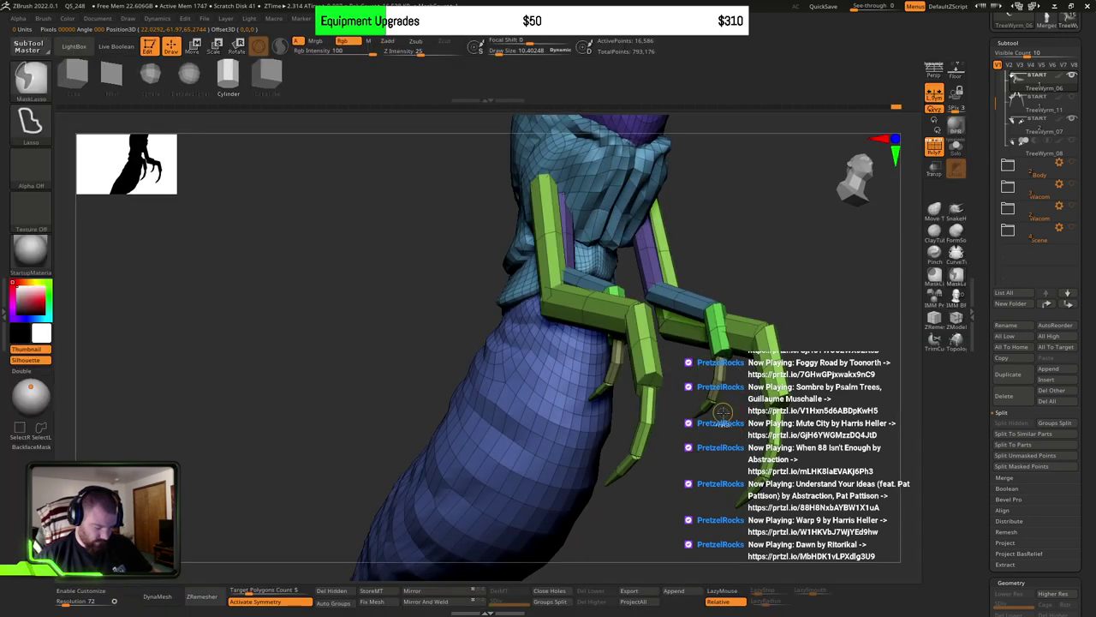
pyautogui.keyDown('ctrl'); pyautogui.keyDown('shift'); pyautogui.click(602, 393); pyautogui.keyUp('shift'); pyautogui.keyUp('ctrl')
pyautogui.keyDown('ctrl'); pyautogui.keyDown('shift'); pyautogui.click(713, 400); pyautogui.keyUp('shift'); pyautogui.keyUp('ctrl')
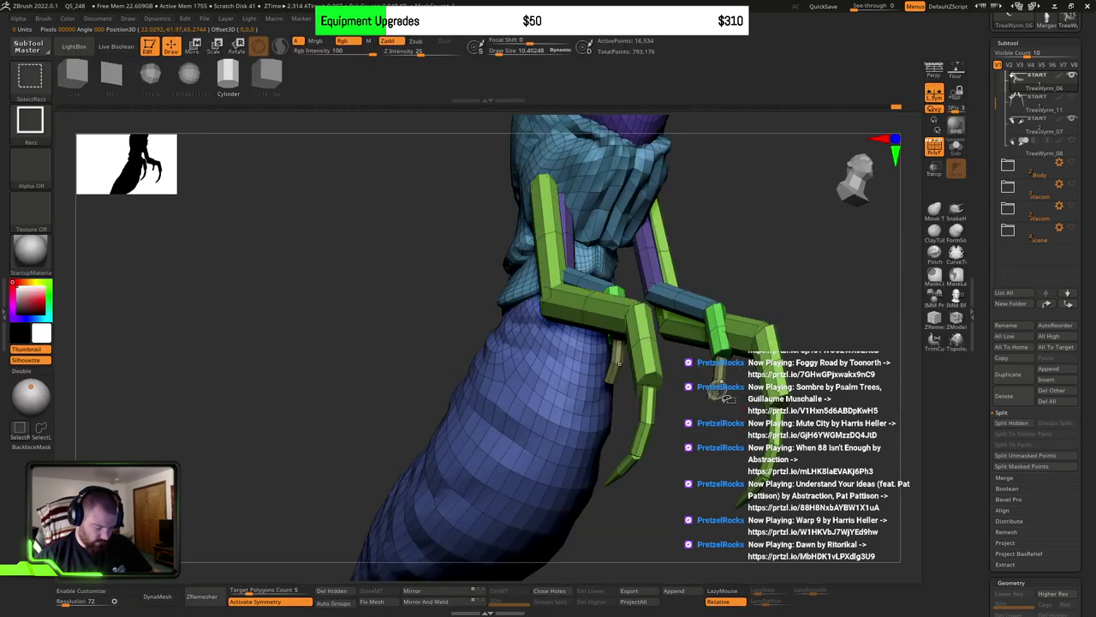
pyautogui.keyDown('ctrl'); pyautogui.keyDown('shift'); pyautogui.click(703, 314); pyautogui.keyUp('shift'); pyautogui.keyUp('ctrl')
pyautogui.keyDown('ctrl'); pyautogui.keyDown('shift'); pyautogui.click(654, 282); pyautogui.keyUp('shift'); pyautogui.keyUp('ctrl')
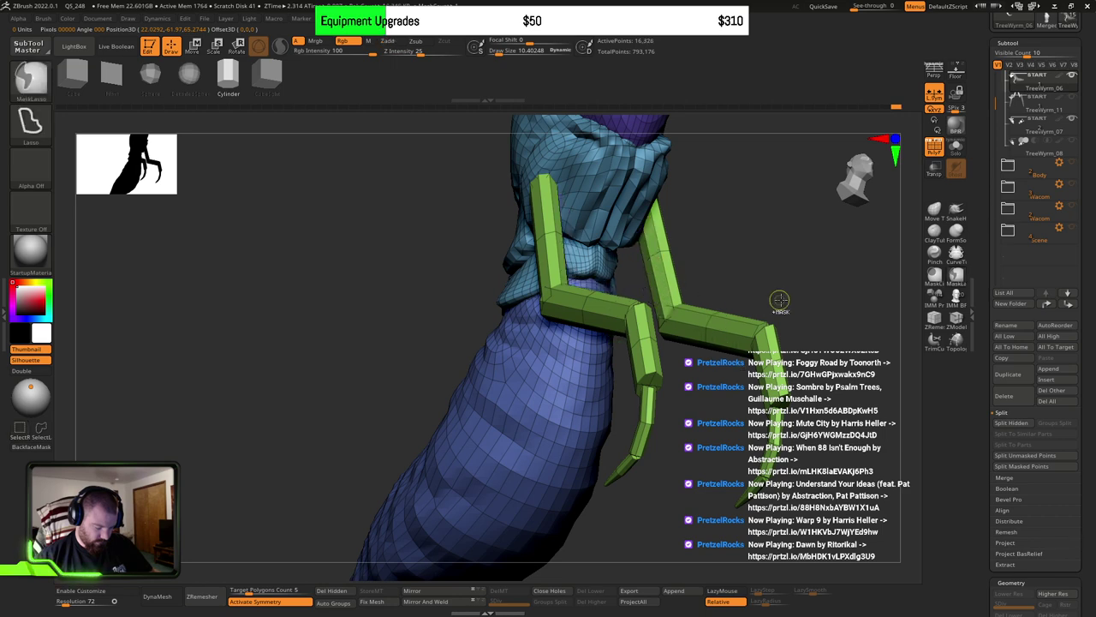
pyautogui.moveTo(788, 291); pyautogui.dragTo(728, 341)
pyautogui.keyDown('ctrl'); pyautogui.keyDown('shift'); pyautogui.click(784, 330); pyautogui.keyUp('shift'); pyautogui.keyUp('ctrl')
# Step: Place the gizmo pivot at the small arms' shoulders in front and side view and scale them up to about 1.24
pyautogui.press('w')
pyautogui.keyDown('alt'); pyautogui.moveTo(720, 224); pyautogui.dragTo(654, 282); pyautogui.keyUp('alt')
pyautogui.keyDown('shift'); pyautogui.moveTo(655, 281); pyautogui.dragTo(729, 305, button='right'); pyautogui.keyUp('shift')
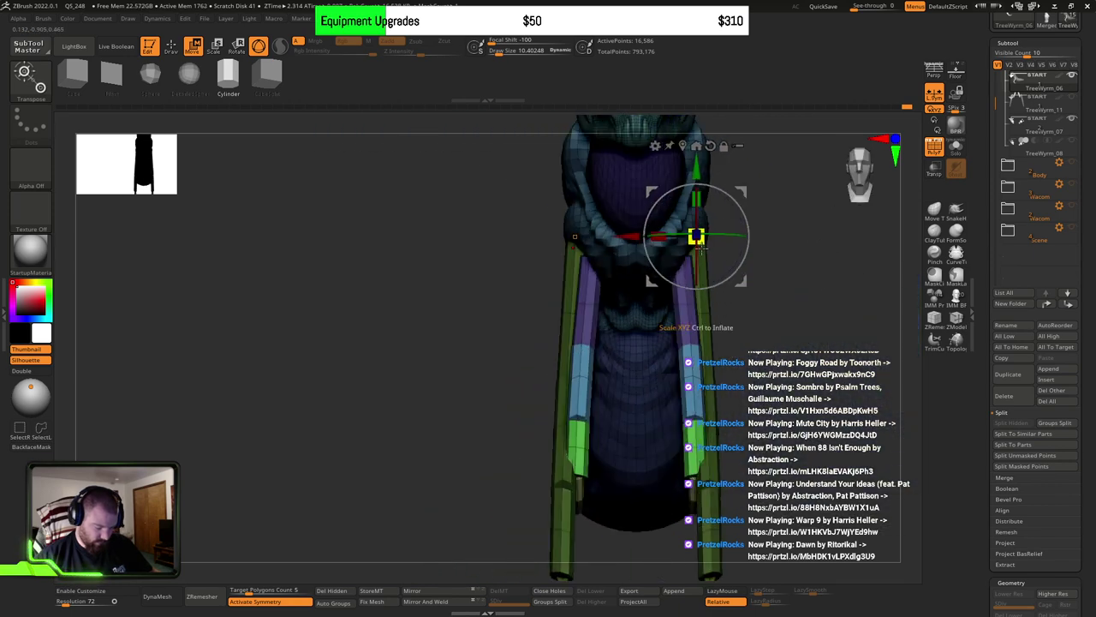
pyautogui.moveTo(744, 277); pyautogui.dragTo(708, 298)
pyautogui.moveTo(708, 299)
pyautogui.keyDown('shift'); pyautogui.mouseDown(button='right')
pyautogui.moveTo(762, 323)
pyautogui.moveTo(744, 329)
pyautogui.moveTo(705, 286)
pyautogui.moveTo(713, 294)
pyautogui.mouseUp(button='right'); pyautogui.keyUp('shift')
pyautogui.moveTo(691, 259)
pyautogui.mouseDown()
pyautogui.moveTo(673, 259)
pyautogui.moveTo(693, 255)
pyautogui.mouseUp()
pyautogui.keyDown('shift'); pyautogui.moveTo(693, 256); pyautogui.dragTo(753, 284, button='right'); pyautogui.keyUp('shift')
pyautogui.moveTo(799, 290); pyautogui.dragTo(689, 270)
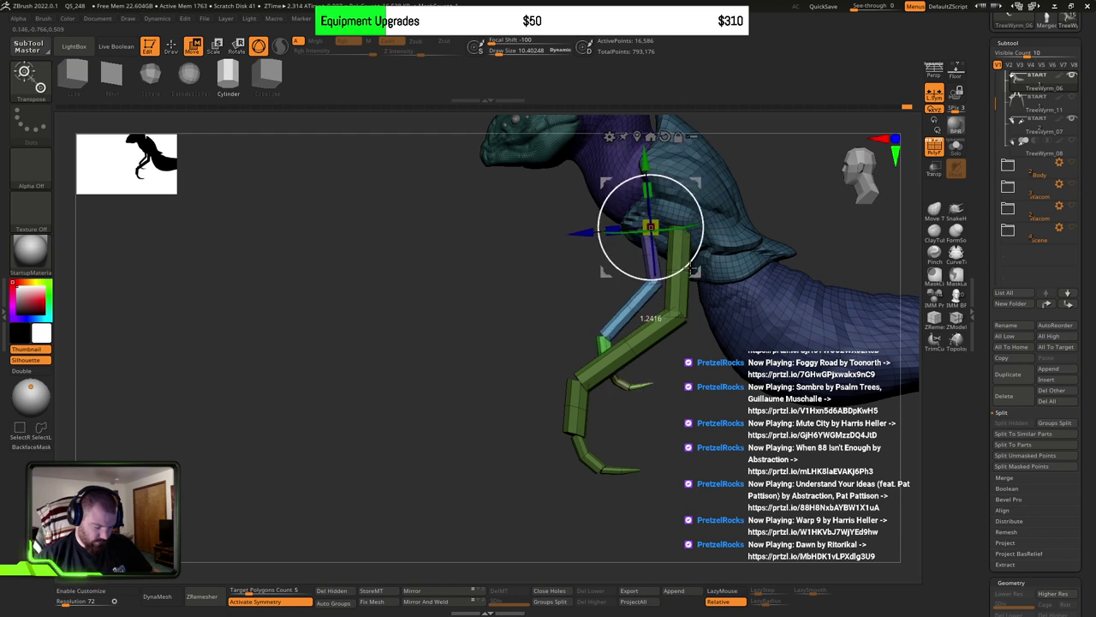
# Step: Isolate the two larger arms and auto-group them so that each arm segment gets its own polygroup
pyautogui.moveTo(724, 435); pyautogui.dragTo(735, 411)
pyautogui.press('q')
pyautogui.keyDown('ctrl'); pyautogui.keyDown('shift'); pyautogui.click(701, 431); pyautogui.keyUp('shift'); pyautogui.keyUp('ctrl')
pyautogui.keyDown('ctrl'); pyautogui.click(765, 410); pyautogui.keyUp('ctrl')
pyautogui.keyDown('alt'); pyautogui.moveTo(810, 411); pyautogui.dragTo(657, 390); pyautogui.keyUp('alt')
pyautogui.hotkey('ctrl', 'w')
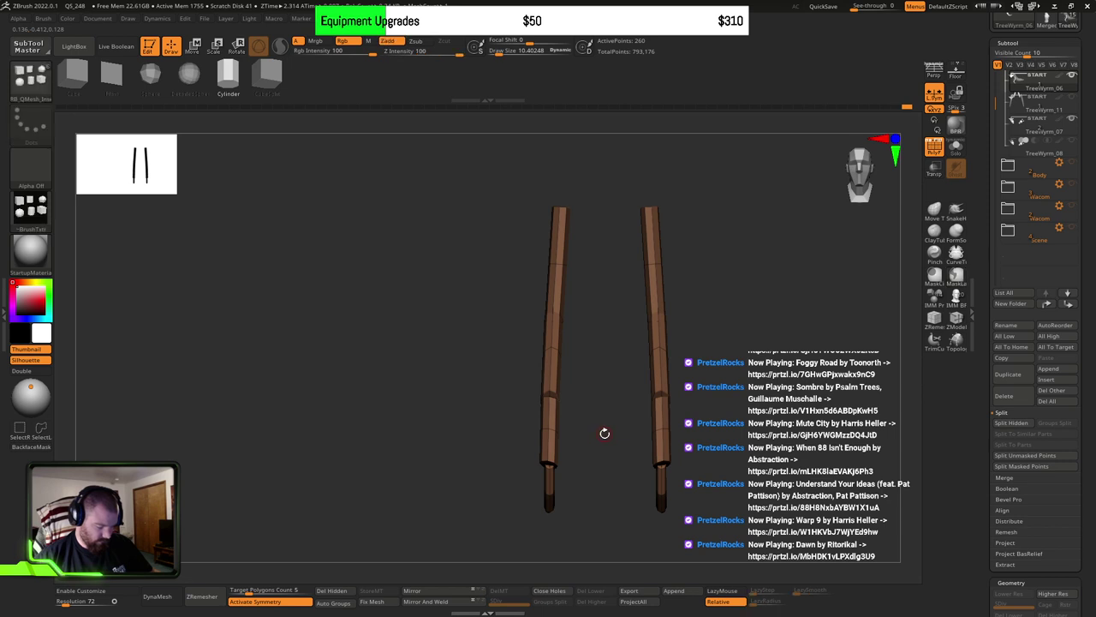
pyautogui.click(348, 602)
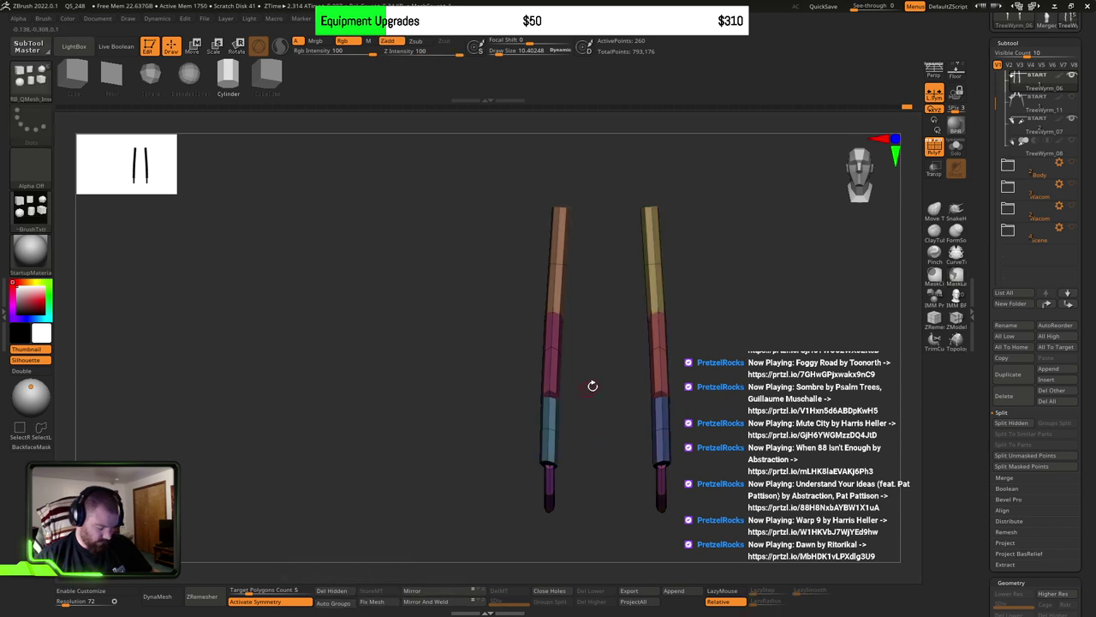
# Step: Isolate the claw tips of both larger arms and merge them into one shared polygroup
pyautogui.moveTo(592, 385); pyautogui.dragTo(704, 398)
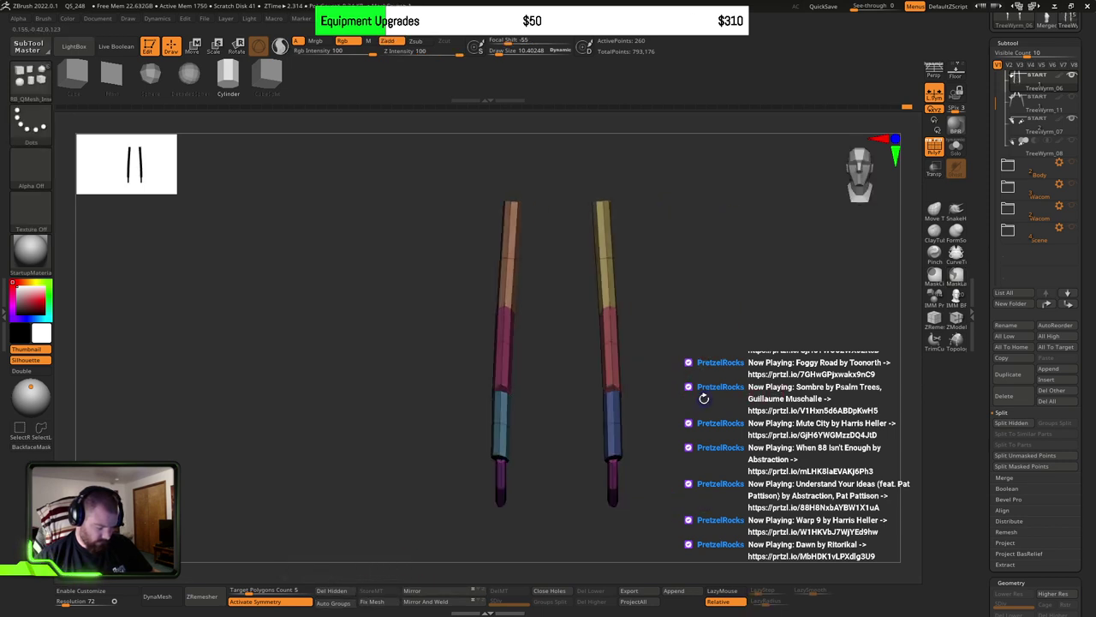
pyautogui.moveTo(552, 415); pyautogui.dragTo(564, 320)
pyautogui.keyDown('ctrl'); pyautogui.keyDown('shift'); pyautogui.click(740, 431); pyautogui.keyUp('shift'); pyautogui.keyUp('ctrl')
pyautogui.keyDown('ctrl'); pyautogui.keyDown('shift'); pyautogui.click(493, 311); pyautogui.keyUp('shift'); pyautogui.keyUp('ctrl')
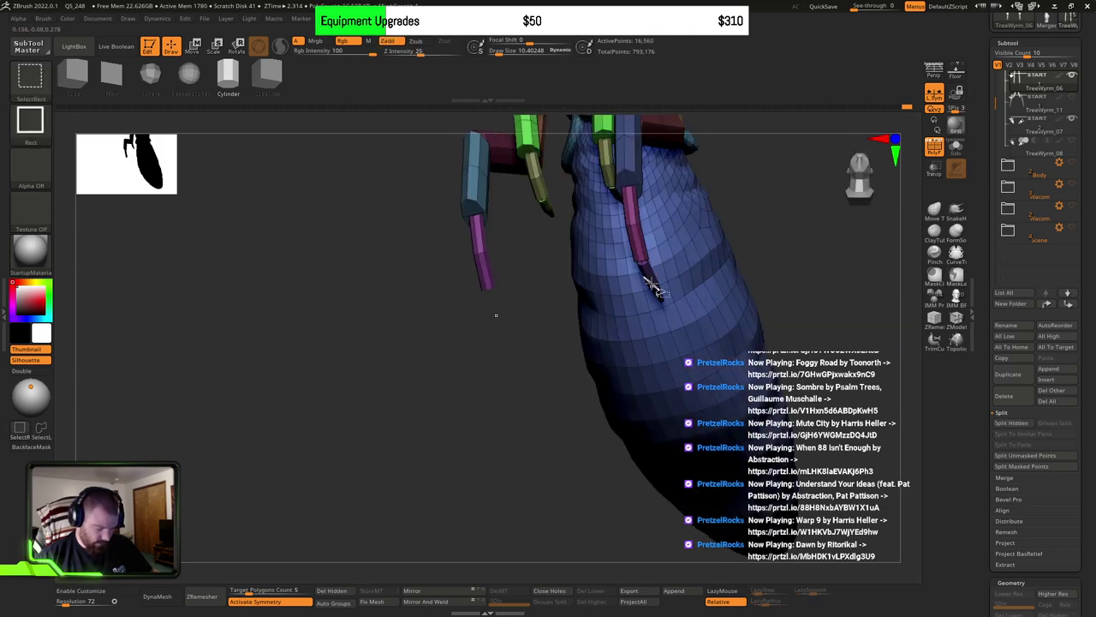
pyautogui.press('ctrl')
pyautogui.keyDown('ctrl'); pyautogui.keyDown('shift'); pyautogui.click(447, 408); pyautogui.keyUp('shift'); pyautogui.keyUp('ctrl')
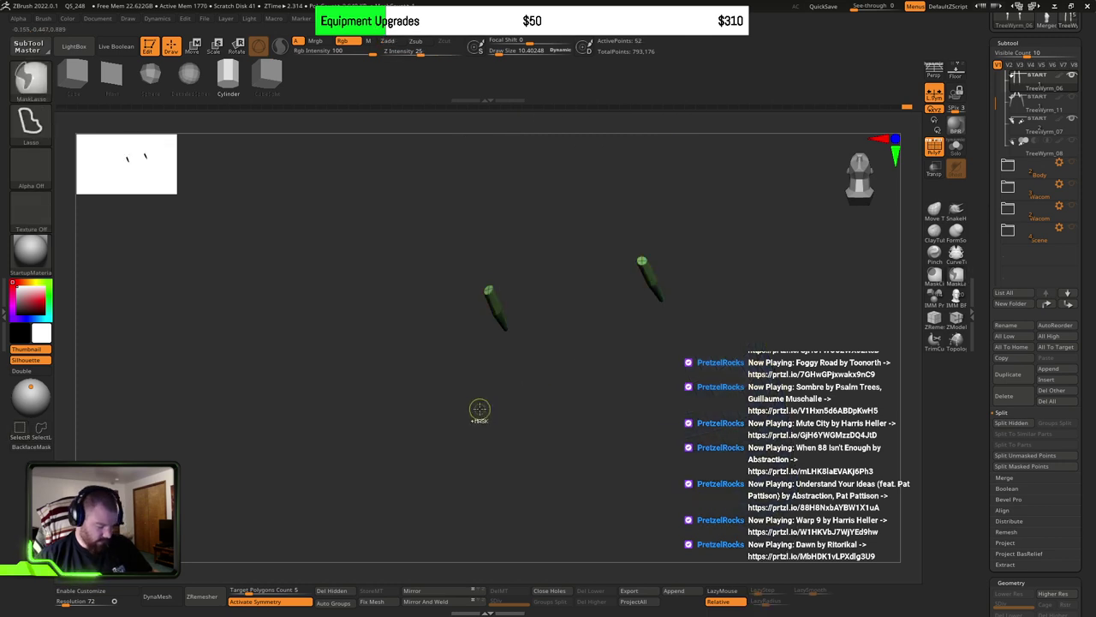
pyautogui.keyDown('ctrl'); pyautogui.keyDown('shift'); pyautogui.click(478, 408); pyautogui.keyUp('shift'); pyautogui.keyUp('ctrl')
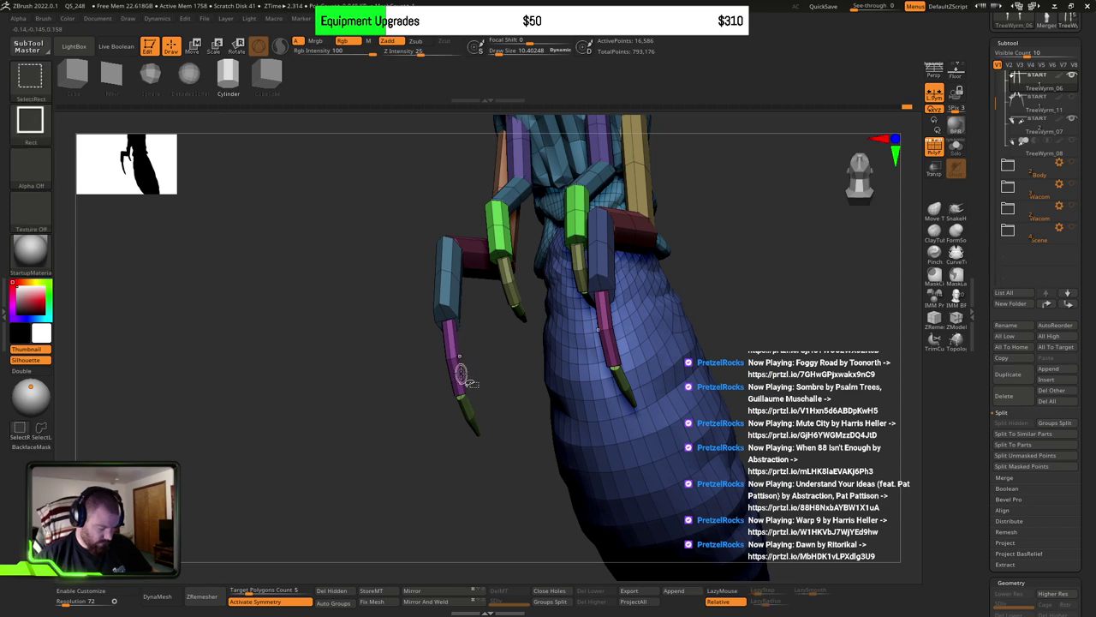
# Step: Isolate the curved segments just above the larger arms' claw tips and merge them into one polygroup
pyautogui.keyDown('ctrl'); pyautogui.keyDown('shift'); pyautogui.click(459, 374); pyautogui.keyUp('shift'); pyautogui.keyUp('ctrl')
pyautogui.keyDown('ctrl'); pyautogui.keyDown('shift'); pyautogui.click(461, 374); pyautogui.keyUp('shift'); pyautogui.keyUp('ctrl')
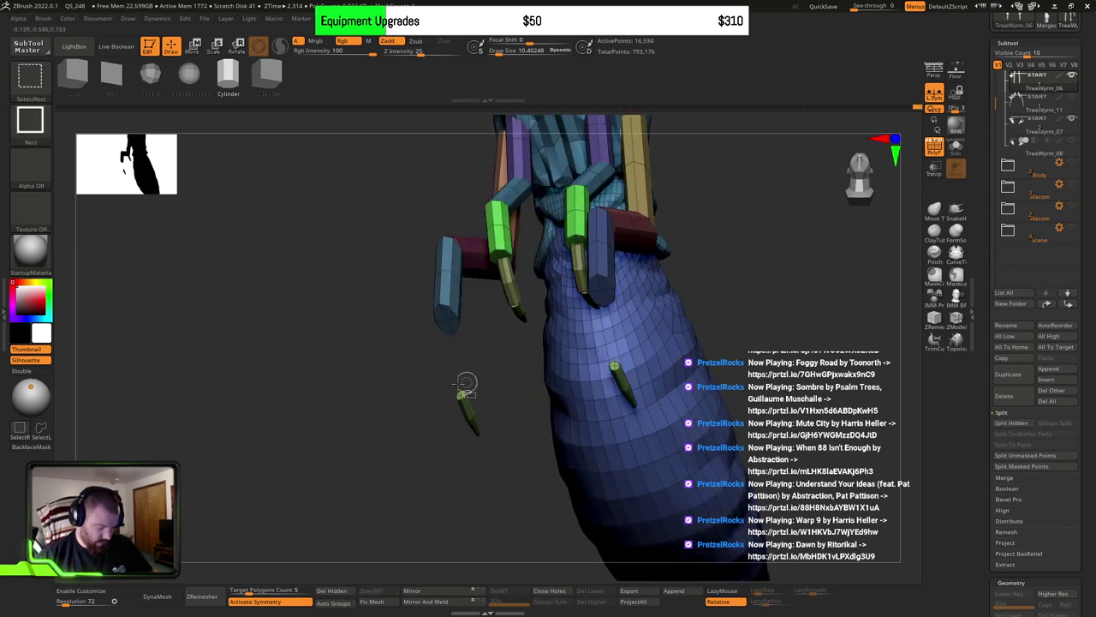
pyautogui.keyDown('ctrl'); pyautogui.click(375, 395); pyautogui.keyUp('ctrl')
pyautogui.keyDown('ctrl'); pyautogui.click(378, 395); pyautogui.keyUp('ctrl')
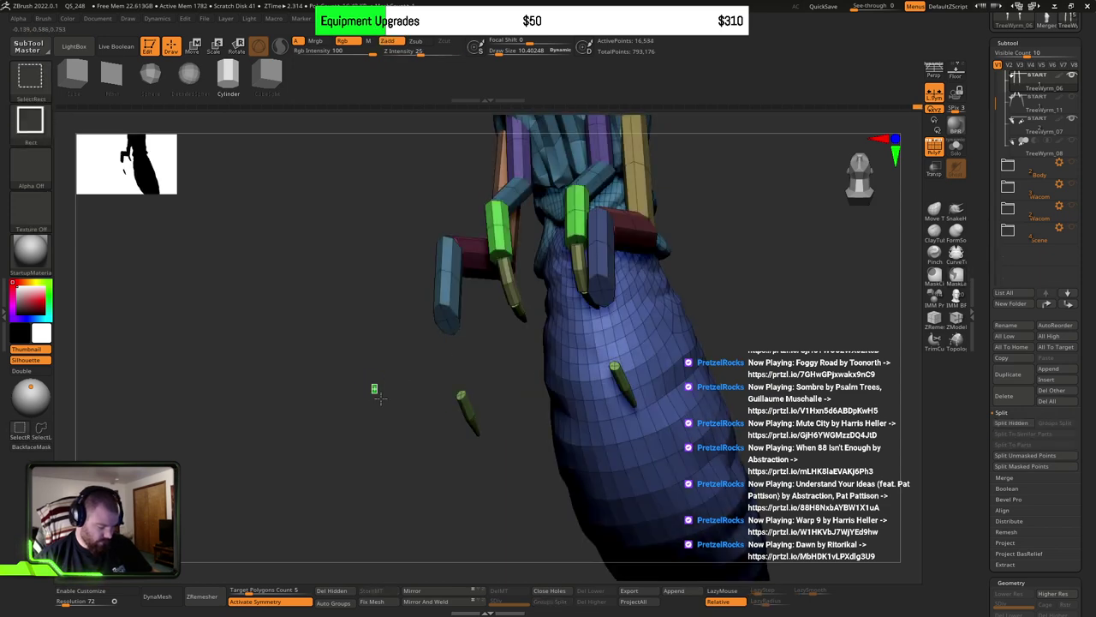
pyautogui.keyDown('ctrl'); pyautogui.keyDown('shift'); pyautogui.moveTo(374, 391); pyautogui.dragTo(390, 407); pyautogui.keyUp('shift'); pyautogui.keyUp('ctrl')
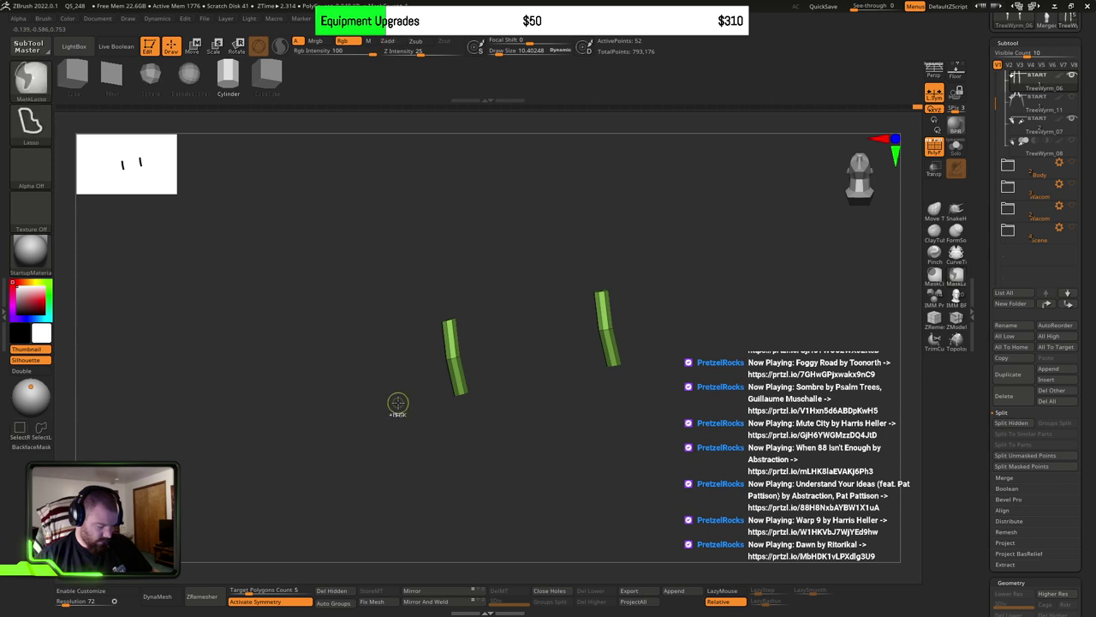
pyautogui.keyDown('ctrl'); pyautogui.keyDown('shift'); pyautogui.click(399, 403); pyautogui.keyUp('shift'); pyautogui.keyUp('ctrl')
# Step: Isolate the larger arms' third segments, just below the forearms, and merge both sides into one polygroup
pyautogui.moveTo(406, 404); pyautogui.dragTo(482, 389)
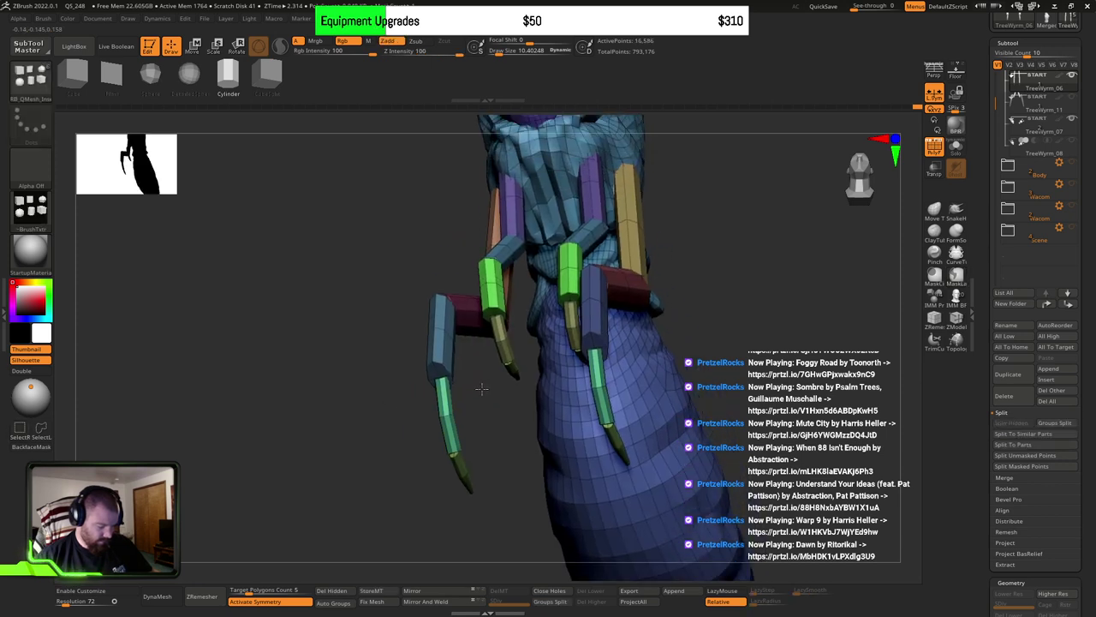
pyautogui.keyDown('ctrl'); pyautogui.keyDown('shift'); pyautogui.click(440, 358); pyautogui.keyUp('shift'); pyautogui.keyUp('ctrl')
pyautogui.keyDown('ctrl'); pyautogui.keyDown('shift'); pyautogui.click(499, 338); pyautogui.keyUp('shift'); pyautogui.keyUp('ctrl')
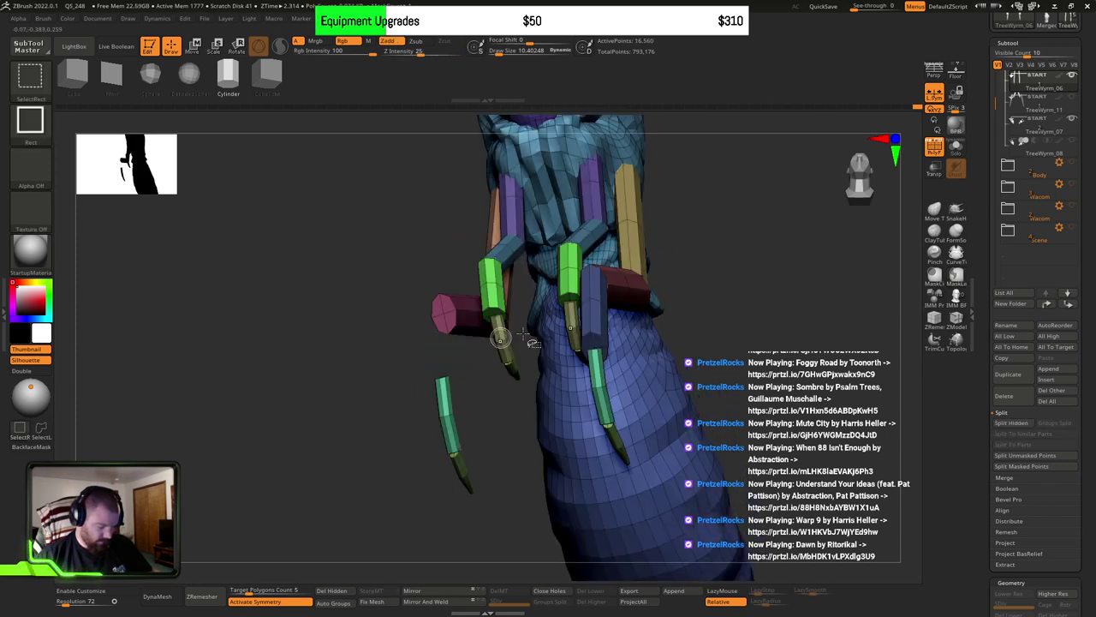
pyautogui.keyDown('ctrl'); pyautogui.keyDown('shift'); pyautogui.click(599, 319); pyautogui.keyUp('shift'); pyautogui.keyUp('ctrl')
pyautogui.keyDown('ctrl'); pyautogui.keyDown('shift'); pyautogui.moveTo(350, 361); pyautogui.dragTo(368, 384); pyautogui.keyUp('shift'); pyautogui.keyUp('ctrl')
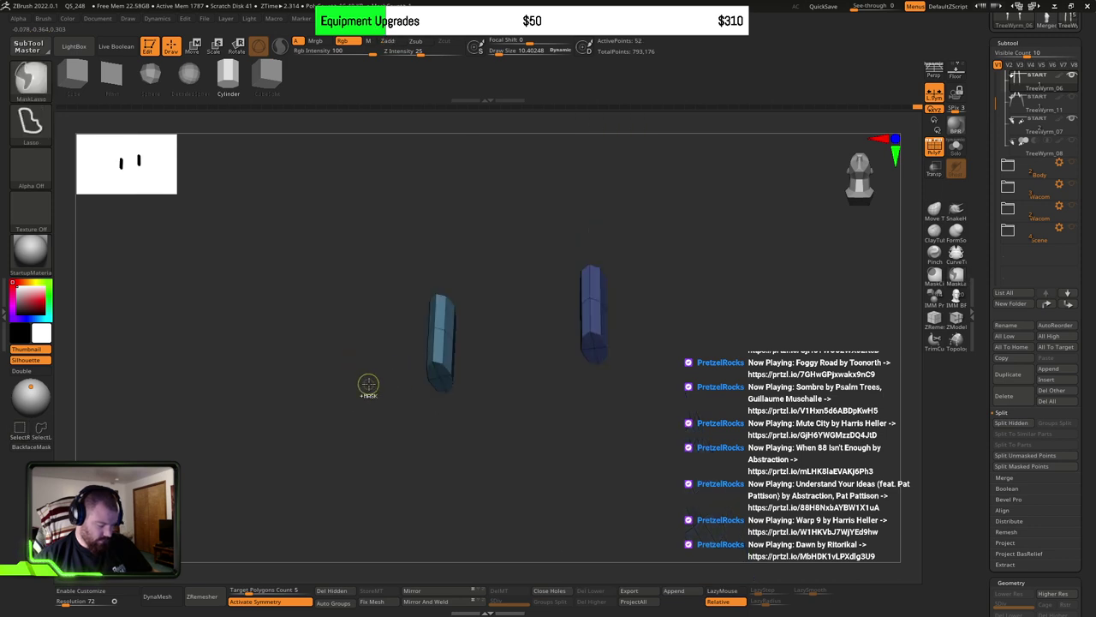
pyautogui.hotkey('ctrl', 'w')
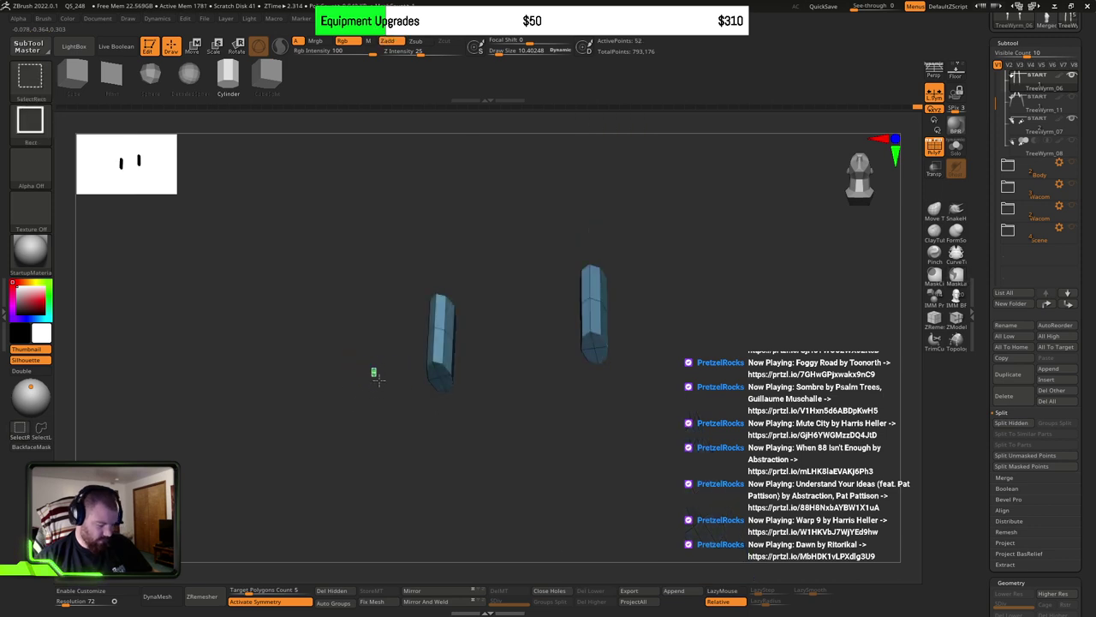
pyautogui.keyDown('ctrl'); pyautogui.keyDown('shift'); pyautogui.click(374, 377); pyautogui.keyUp('shift'); pyautogui.keyUp('ctrl')
pyautogui.moveTo(389, 379)
pyautogui.mouseDown()
pyautogui.moveTo(506, 348)
pyautogui.moveTo(514, 379)
pyautogui.moveTo(475, 369)
pyautogui.moveTo(461, 378)
pyautogui.mouseUp()
pyautogui.keyDown('ctrl'); pyautogui.keyDown('shift'); pyautogui.click(438, 370); pyautogui.keyUp('shift'); pyautogui.keyUp('ctrl')
pyautogui.keyDown('ctrl'); pyautogui.keyDown('shift'); pyautogui.click(438, 371); pyautogui.keyUp('shift'); pyautogui.keyUp('ctrl')
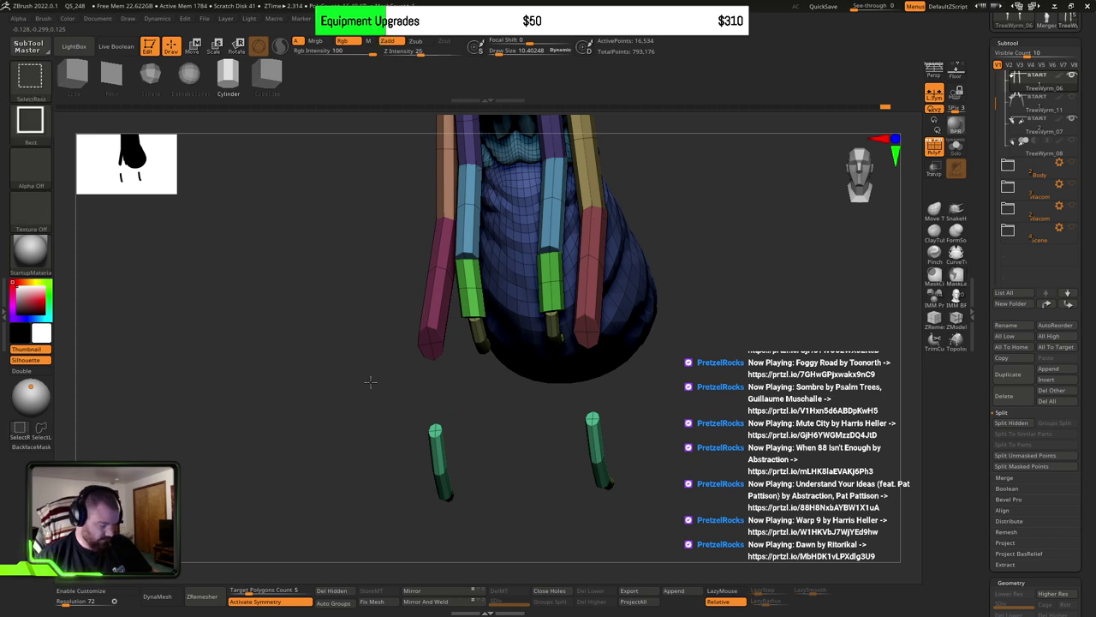
pyautogui.keyDown('ctrl'); pyautogui.keyDown('shift'); pyautogui.click(450, 302); pyautogui.keyUp('shift'); pyautogui.keyUp('ctrl')
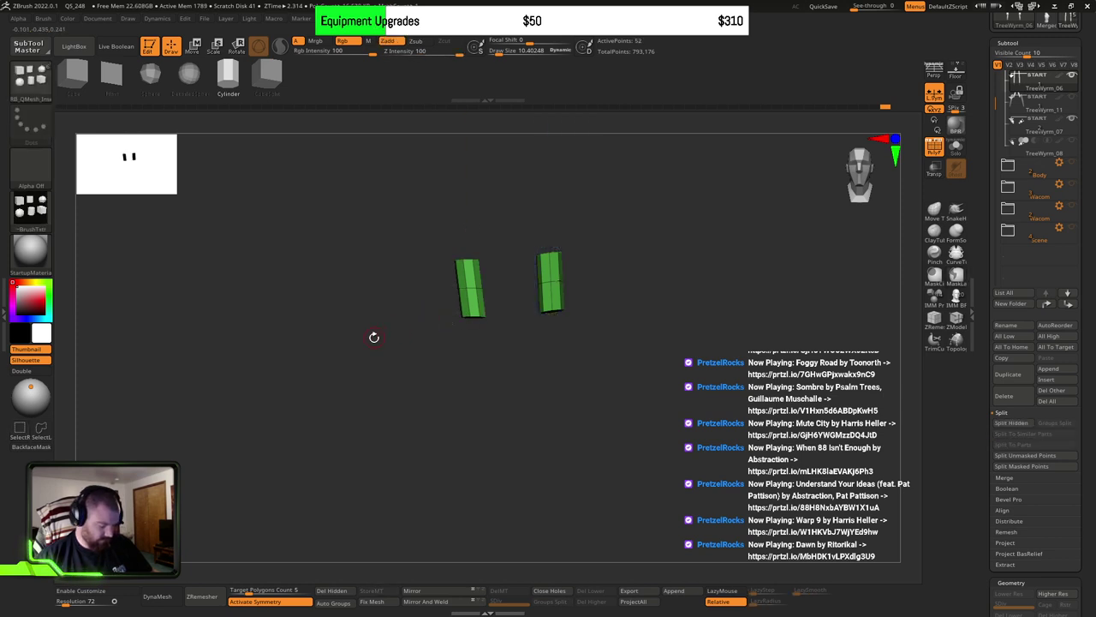
pyautogui.keyDown('ctrl'); pyautogui.keyDown('shift'); pyautogui.click(416, 302); pyautogui.keyUp('shift'); pyautogui.keyUp('ctrl')
pyautogui.hotkey('ctrl', 'z')
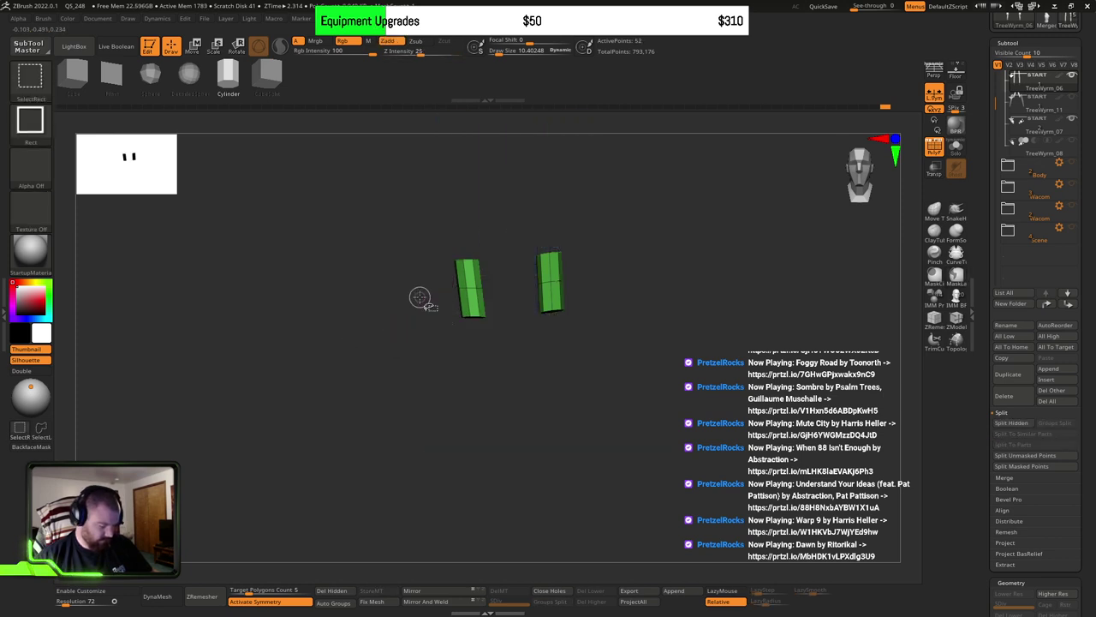
pyautogui.keyDown('ctrl'); pyautogui.keyDown('shift'); pyautogui.click(342, 357); pyautogui.keyUp('shift'); pyautogui.keyUp('ctrl')
# Step: Isolate the upper segments of both larger arms and merge them into one shared polygroup
pyautogui.moveTo(360, 360); pyautogui.dragTo(603, 291)
pyautogui.scroll(3, 525, 302)
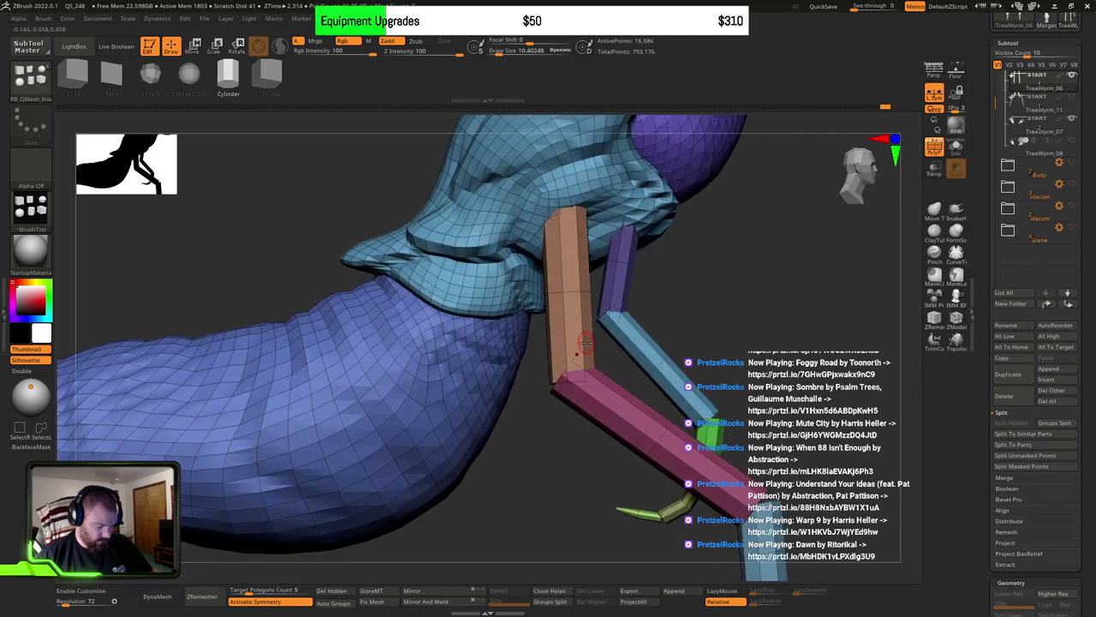
pyautogui.keyDown('ctrl'); pyautogui.keyDown('shift'); pyautogui.click(561, 296); pyautogui.keyUp('shift'); pyautogui.keyUp('ctrl')
pyautogui.moveTo(608, 322); pyautogui.dragTo(651, 340)
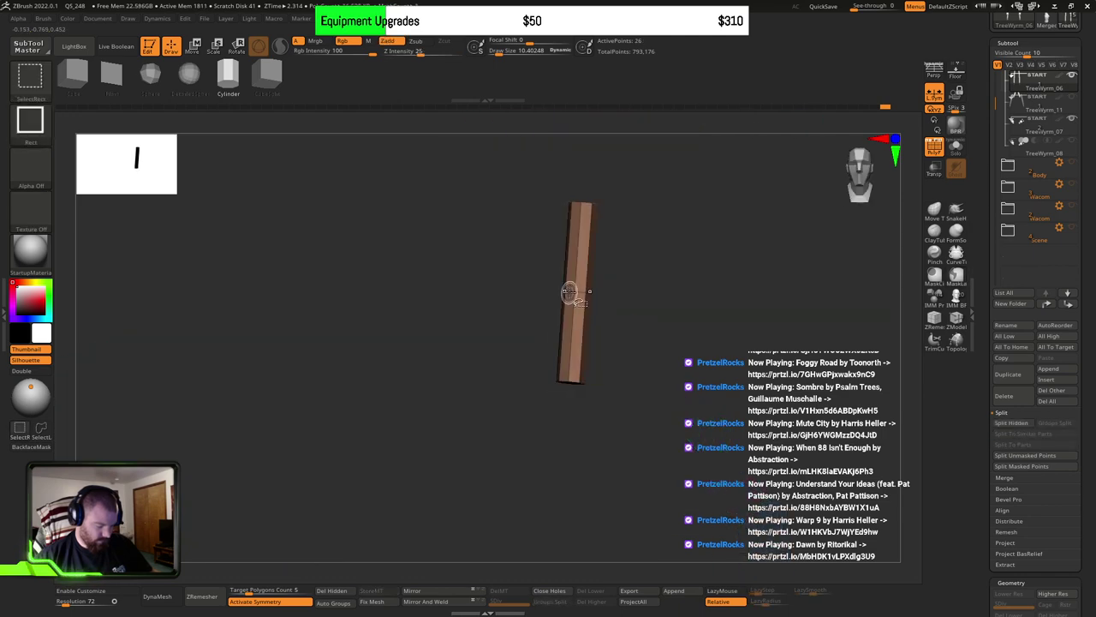
pyautogui.keyDown('ctrl'); pyautogui.keyDown('shift'); pyautogui.click(570, 291); pyautogui.keyUp('shift'); pyautogui.keyUp('ctrl')
pyautogui.moveTo(779, 302); pyautogui.dragTo(690, 293)
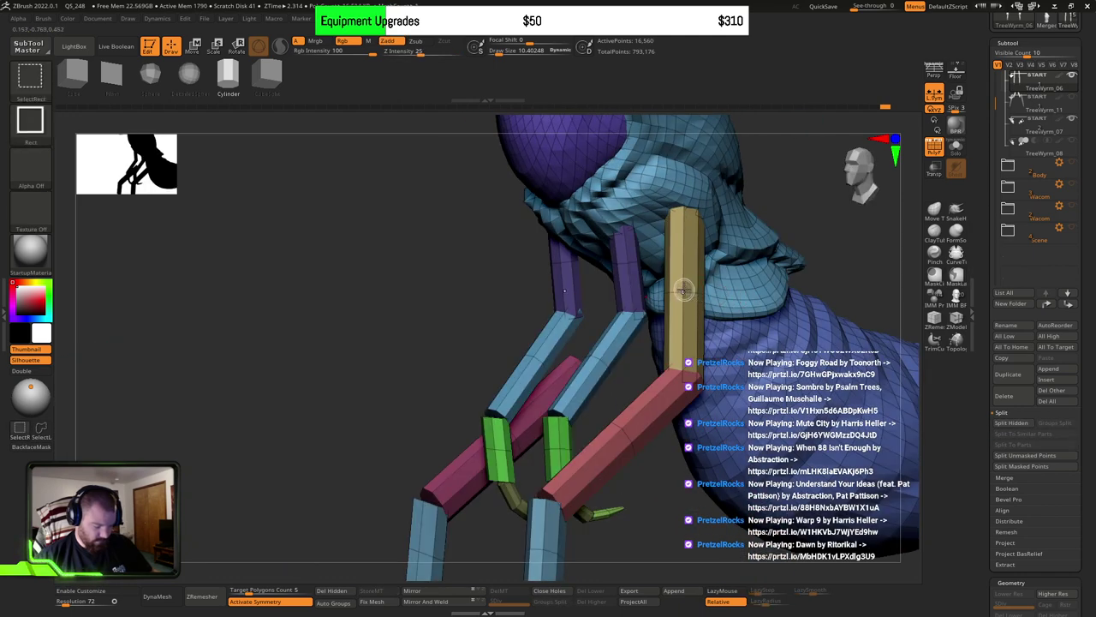
pyautogui.keyDown('ctrl'); pyautogui.keyDown('alt'); pyautogui.keyDown('shift'); pyautogui.click(682, 292); pyautogui.keyUp('shift'); pyautogui.keyUp('alt'); pyautogui.keyUp('ctrl')
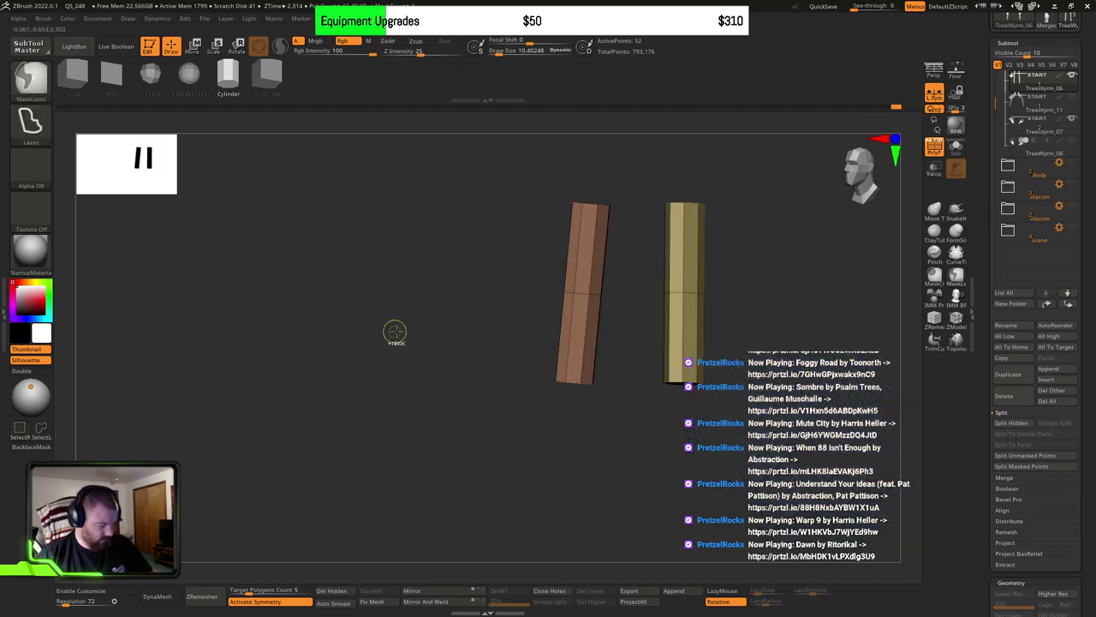
pyautogui.hotkey('ctrl', 'w')
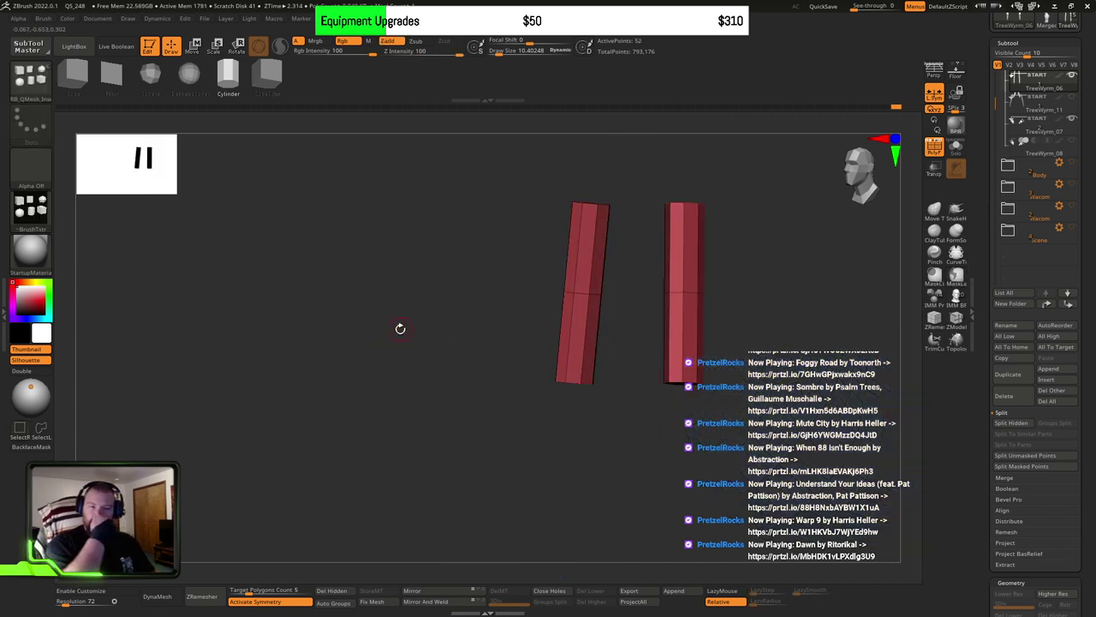
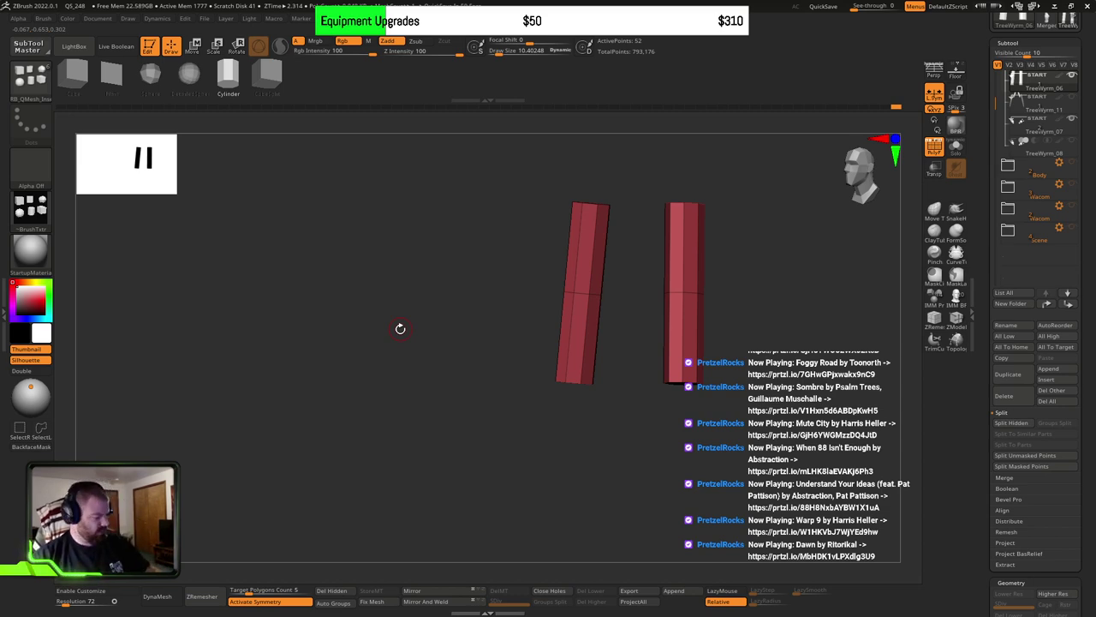
# Step: Isolate the forearm segments of both larger arms, merge them into one shared polygroup, and restore the full model
pyautogui.keyDown('ctrl'); pyautogui.keyDown('shift'); pyautogui.click(402, 329); pyautogui.keyUp('shift'); pyautogui.keyUp('ctrl')
pyautogui.moveTo(492, 354); pyautogui.dragTo(479, 374)
pyautogui.hotkey('ctrl', 'shift')
pyautogui.keyDown('ctrl'); pyautogui.keyDown('shift'); pyautogui.click(500, 424); pyautogui.keyUp('shift'); pyautogui.keyUp('ctrl')
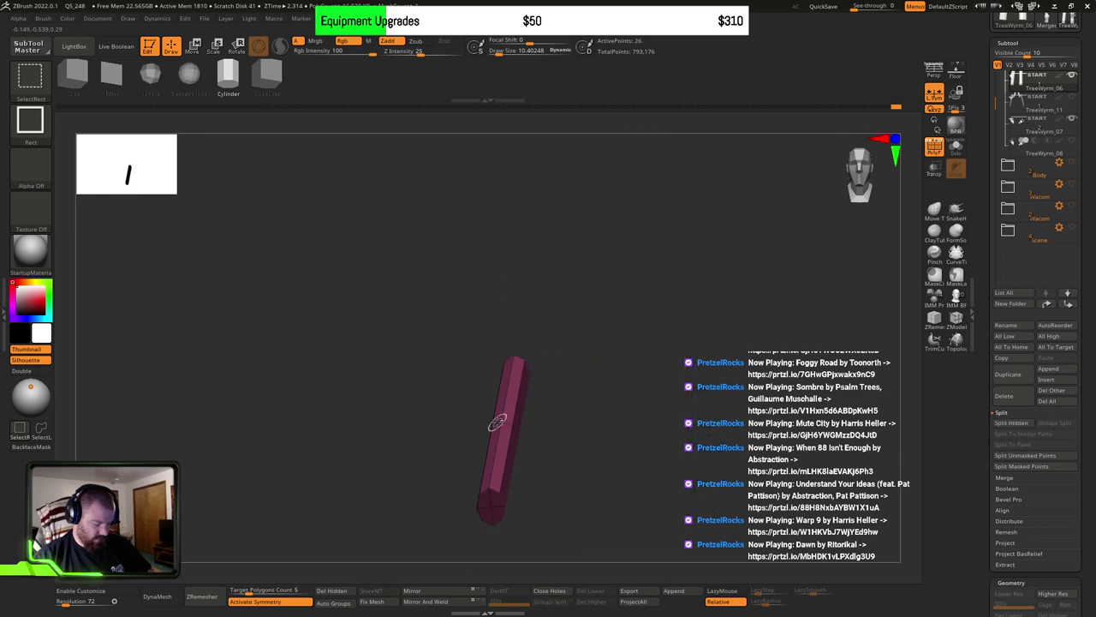
pyautogui.keyDown('ctrl'); pyautogui.keyDown('shift'); pyautogui.click(496, 420); pyautogui.keyUp('shift'); pyautogui.keyUp('ctrl')
pyautogui.keyDown('ctrl'); pyautogui.keyDown('shift'); pyautogui.click(671, 421); pyautogui.keyUp('shift'); pyautogui.keyUp('ctrl')
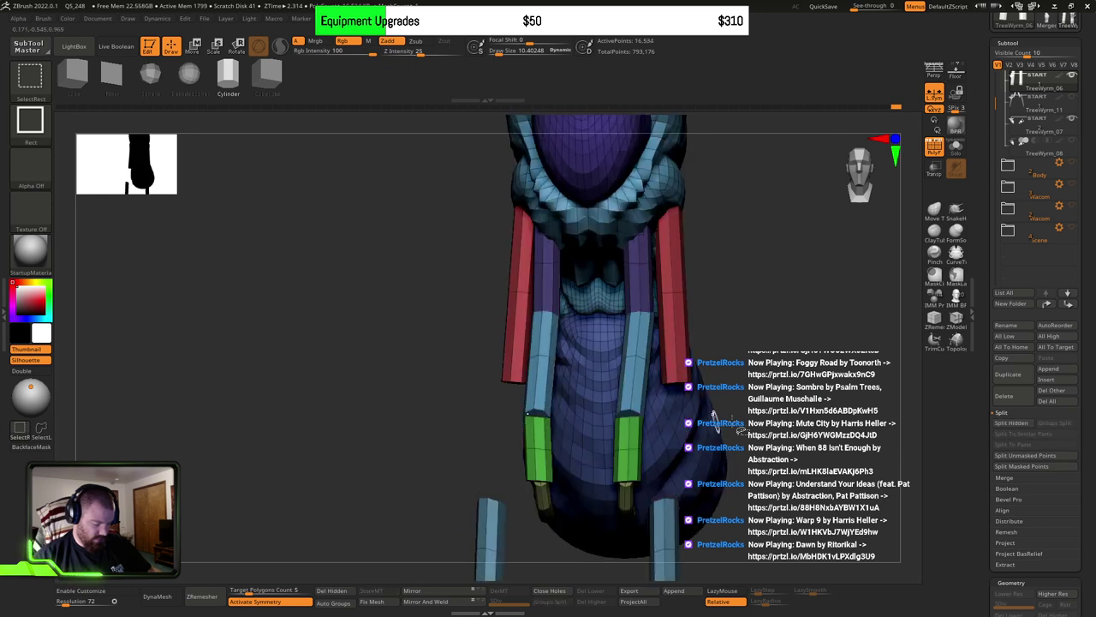
pyautogui.keyDown('ctrl'); pyautogui.keyDown('shift'); pyautogui.click(811, 347); pyautogui.keyUp('shift'); pyautogui.keyUp('ctrl')
pyautogui.keyDown('ctrl'); pyautogui.click(807, 358); pyautogui.keyUp('ctrl')
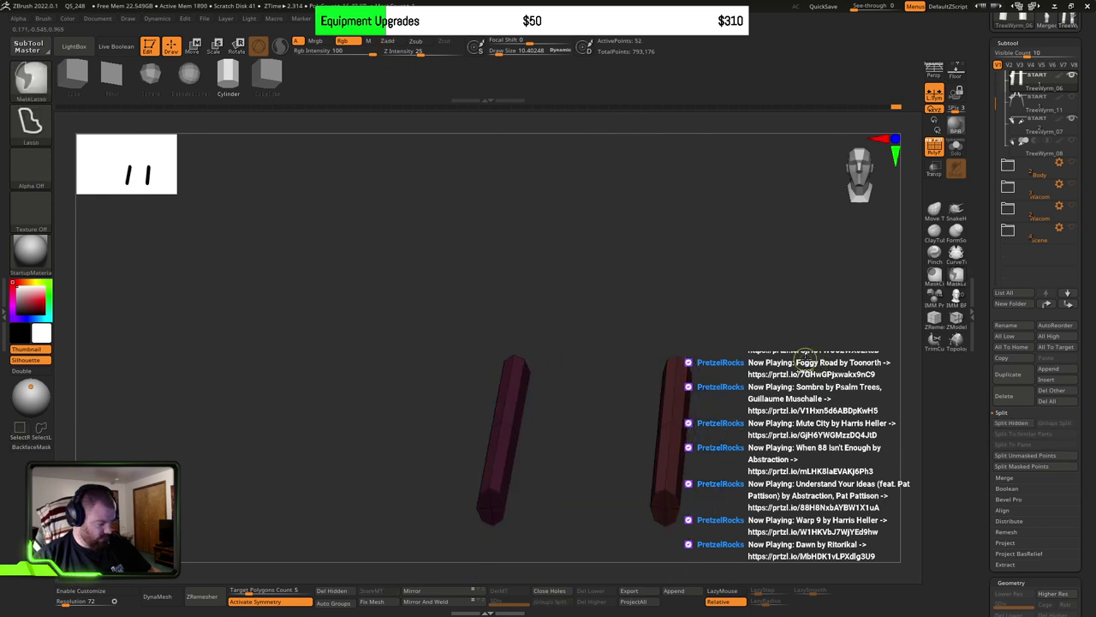
pyautogui.hotkey('ctrl', 'w')
pyautogui.hotkey('ctrl', 'w')
pyautogui.hotkey('ctrl', 'w')
pyautogui.hotkey('ctrl', 'w')
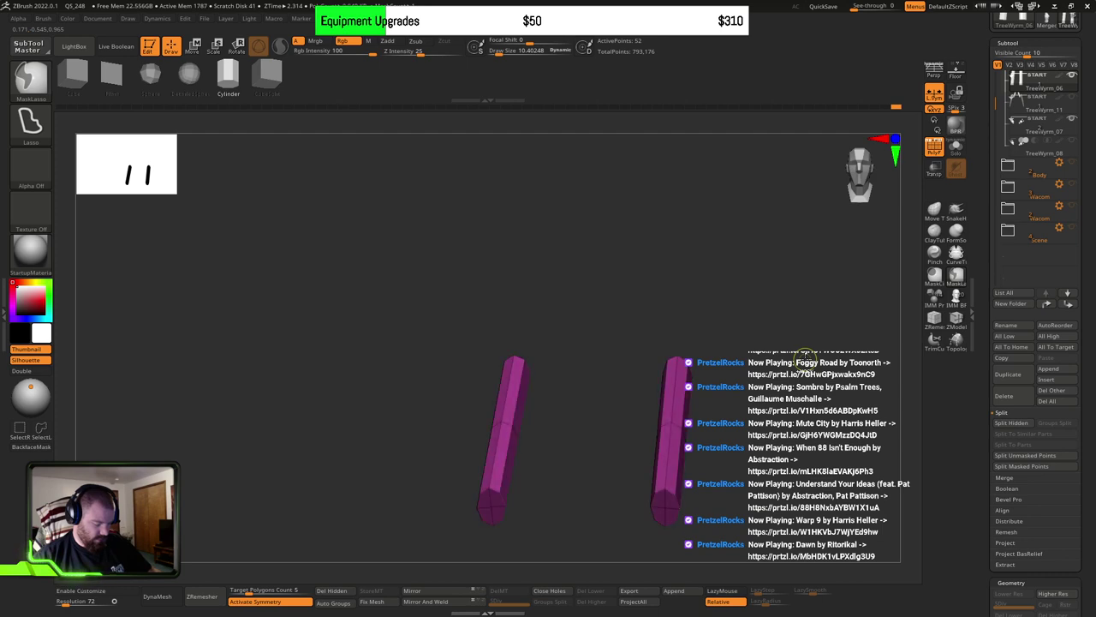
pyautogui.keyDown('ctrl'); pyautogui.keyDown('shift'); pyautogui.click(805, 358); pyautogui.keyUp('shift'); pyautogui.keyUp('ctrl')
# Step: Mask everything except the larger arms by hiding their segments one polygroup at a time, masking the rest and restoring visibility
pyautogui.moveTo(805, 358); pyautogui.dragTo(627, 312)
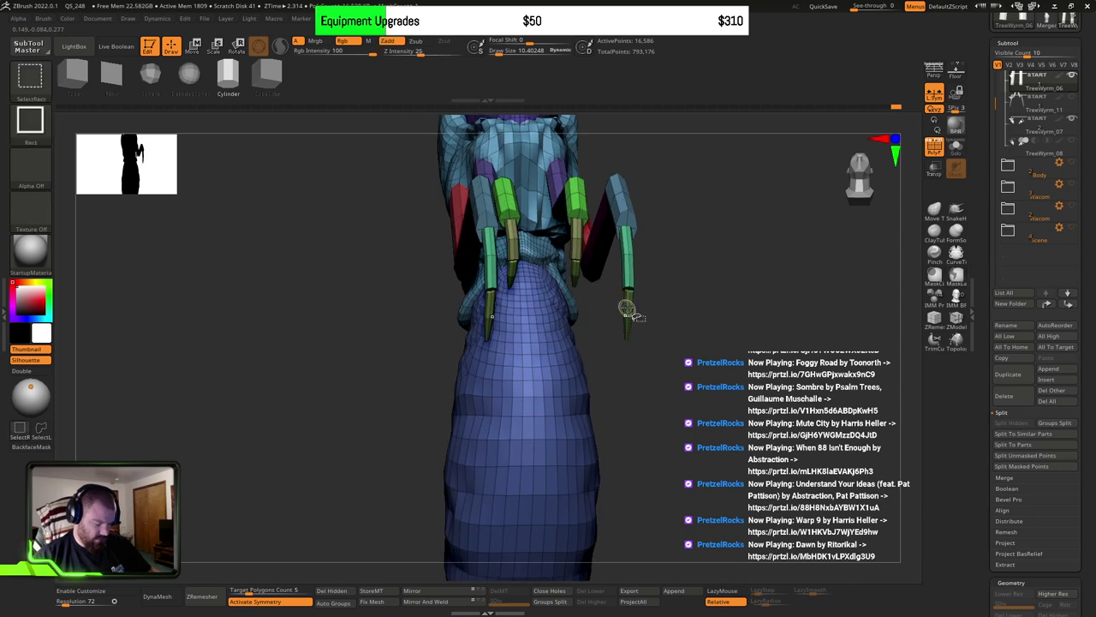
pyautogui.keyDown('ctrl'); pyautogui.keyDown('shift'); pyautogui.click(628, 312); pyautogui.keyUp('shift'); pyautogui.keyUp('ctrl')
pyautogui.keyDown('ctrl'); pyautogui.keyDown('shift'); pyautogui.click(631, 302); pyautogui.keyUp('shift'); pyautogui.keyUp('ctrl')
pyautogui.keyDown('ctrl'); pyautogui.keyDown('shift'); pyautogui.click(631, 269); pyautogui.keyUp('shift'); pyautogui.keyUp('ctrl')
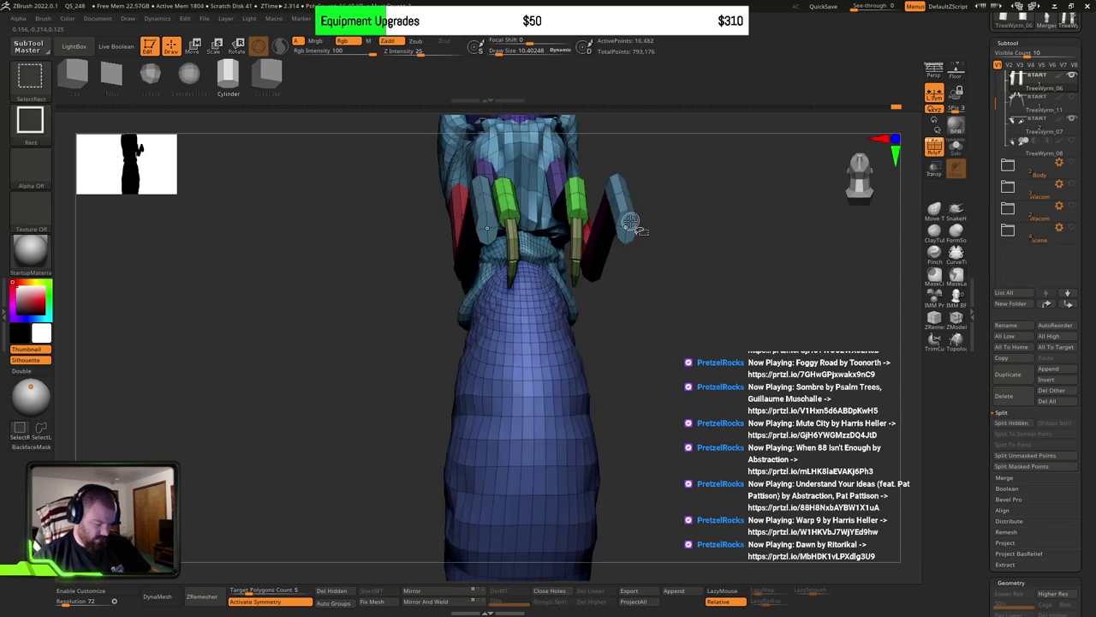
pyautogui.keyDown('ctrl'); pyautogui.keyDown('shift'); pyautogui.click(631, 225); pyautogui.keyUp('shift'); pyautogui.keyUp('ctrl')
pyautogui.moveTo(692, 239); pyautogui.dragTo(527, 207)
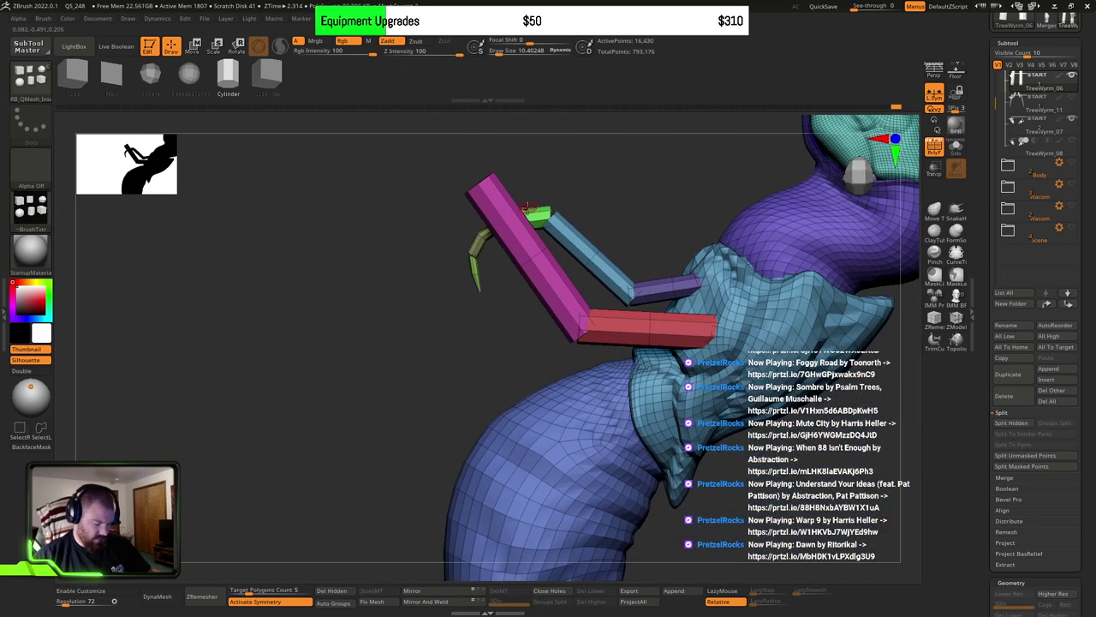
pyautogui.keyDown('ctrl'); pyautogui.keyDown('shift'); pyautogui.click(543, 282); pyautogui.keyUp('shift'); pyautogui.keyUp('ctrl')
pyautogui.keyDown('ctrl'); pyautogui.keyDown('shift'); pyautogui.click(604, 323); pyautogui.keyUp('shift'); pyautogui.keyUp('ctrl')
pyautogui.keyDown('alt'); pyautogui.moveTo(607, 320); pyautogui.dragTo(598, 321); pyautogui.keyUp('alt')
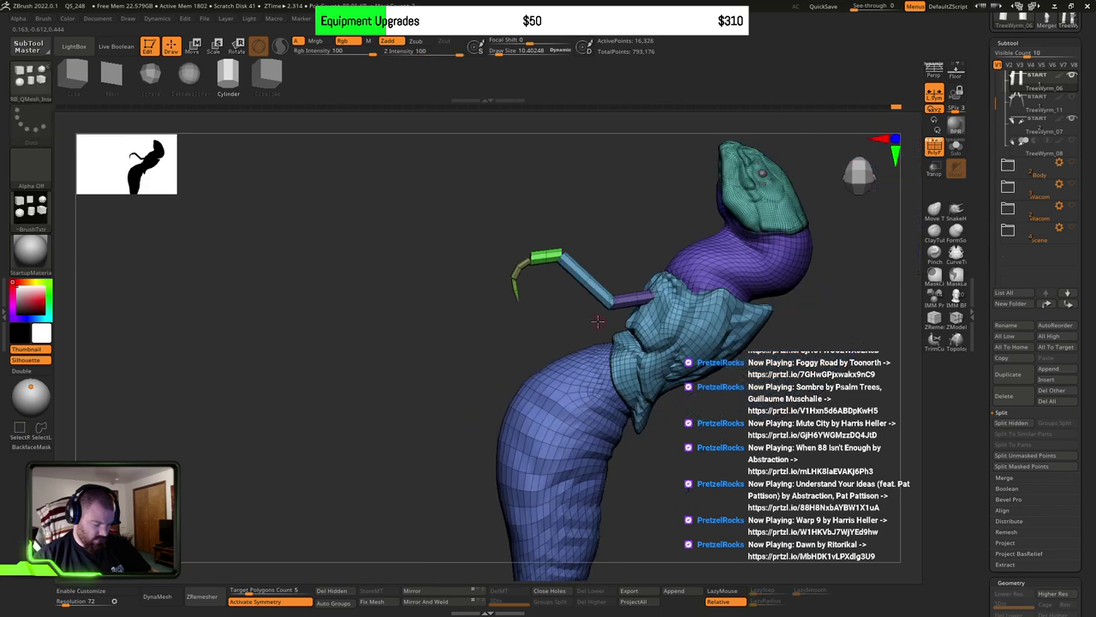
pyautogui.keyDown('ctrl'); pyautogui.keyDown('shift'); pyautogui.click(379, 350); pyautogui.keyUp('shift'); pyautogui.keyUp('ctrl')
# Step: Place the transform pivot at the larger arms' shoulder joint
pyautogui.moveTo(470, 337); pyautogui.dragTo(563, 318)
pyautogui.press('w')
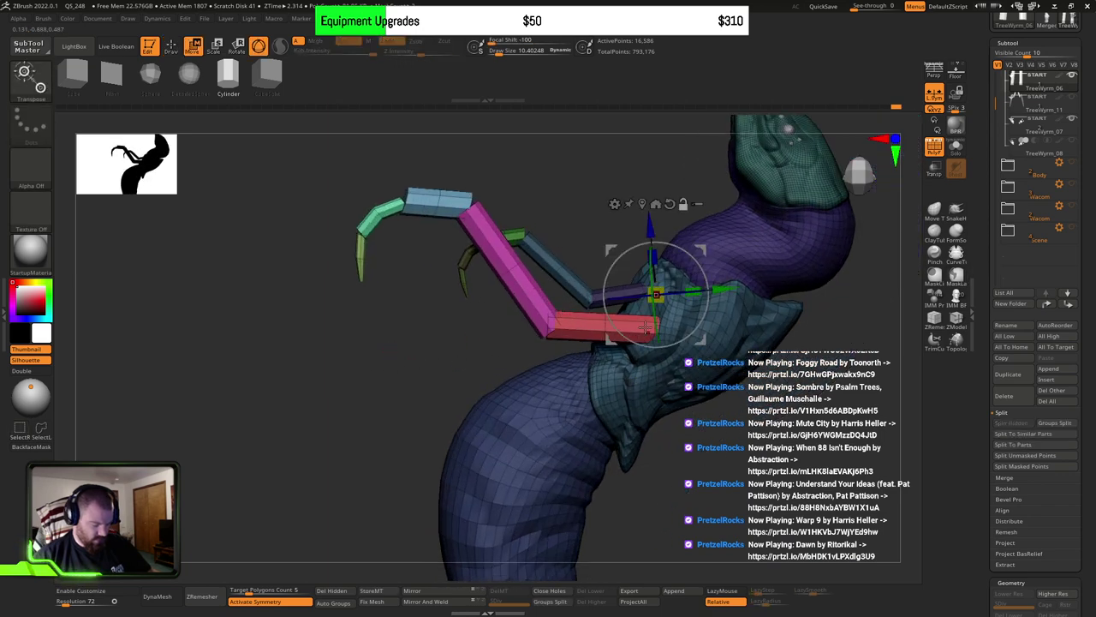
pyautogui.keyDown('alt'); pyautogui.moveTo(645, 327); pyautogui.dragTo(609, 333, button='right'); pyautogui.keyUp('alt')
pyautogui.keyDown('alt'); pyautogui.moveTo(664, 348); pyautogui.dragTo(671, 380); pyautogui.keyUp('alt')
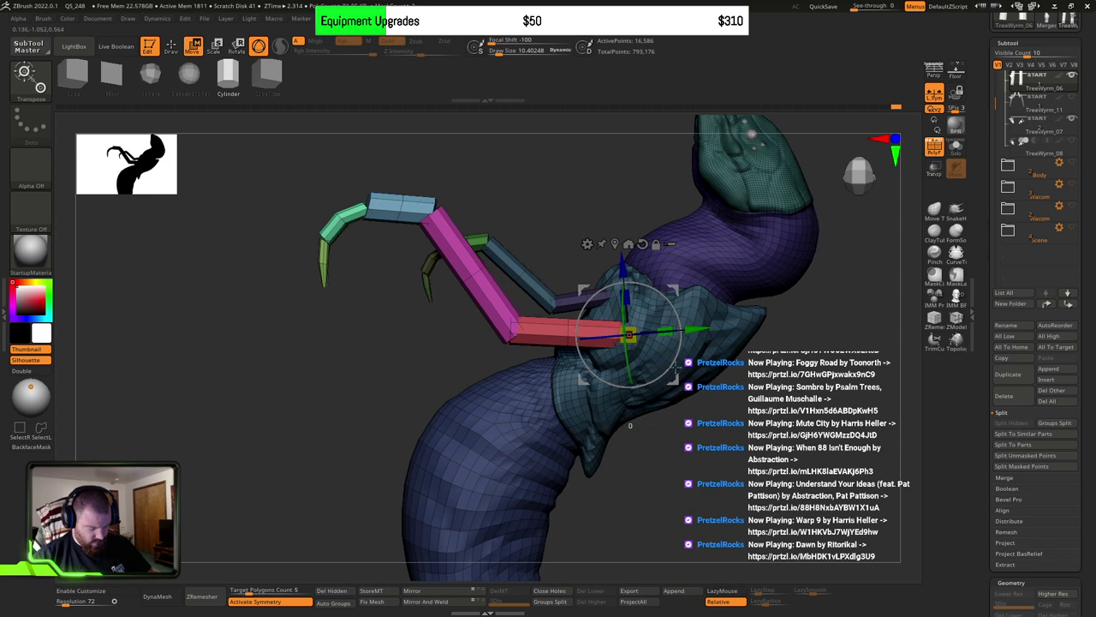
pyautogui.moveTo(671, 381); pyautogui.dragTo(695, 391, button='right')
pyautogui.moveTo(696, 389); pyautogui.dragTo(738, 371)
pyautogui.moveTo(738, 370); pyautogui.dragTo(737, 387, button='right')
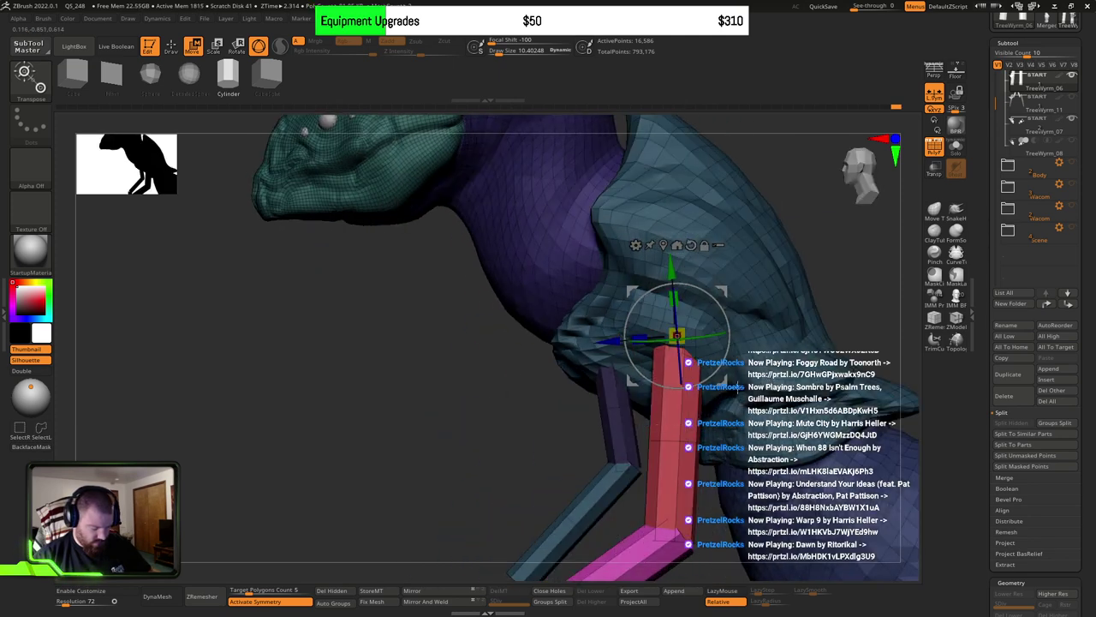
# Step: Stretch the larger arms along the vertical axis by a factor of about 1.08
pyautogui.moveTo(722, 378); pyautogui.dragTo(728, 385)
pyautogui.keyDown('shift'); pyautogui.moveTo(729, 384); pyautogui.dragTo(781, 385, button='right'); pyautogui.keyUp('shift')
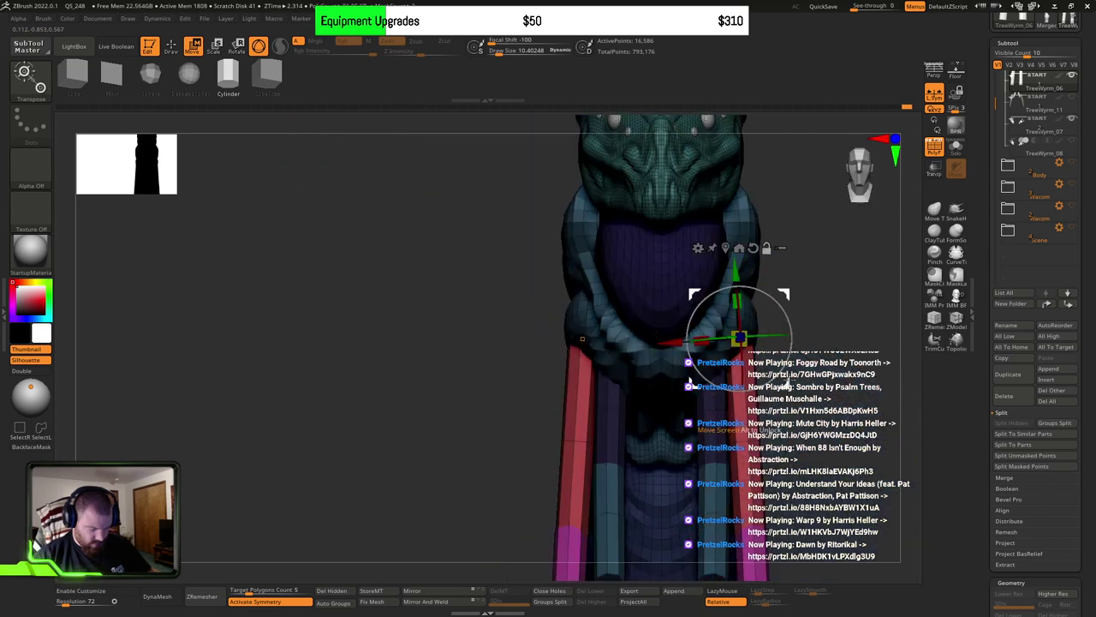
pyautogui.moveTo(691, 385); pyautogui.dragTo(693, 385)
pyautogui.moveTo(849, 396); pyautogui.dragTo(710, 289)
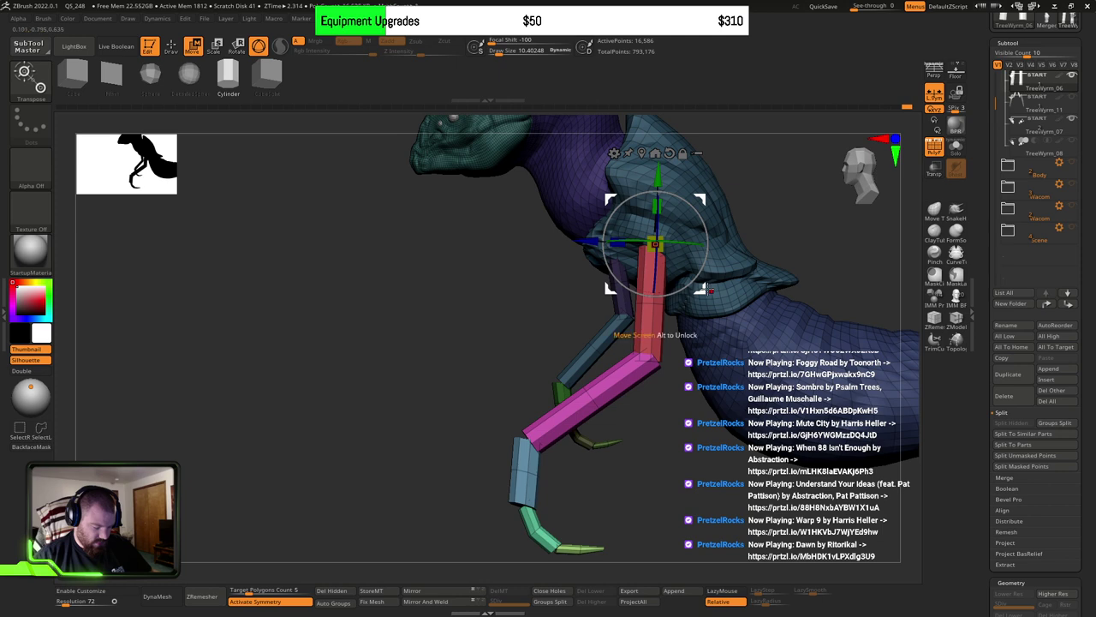
pyautogui.moveTo(656, 222); pyautogui.dragTo(653, 204)
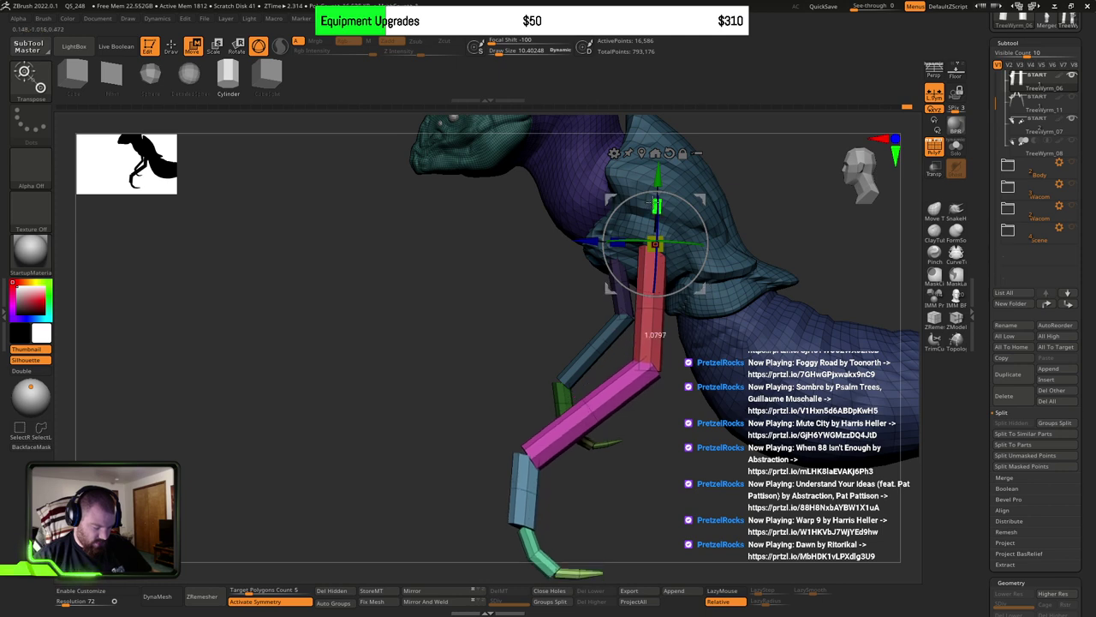
# Step: Rotate the larger arms about the vertical axis at the shoulders so their lower segments turn inward
pyautogui.keyDown('alt'); pyautogui.moveTo(733, 308); pyautogui.dragTo(726, 291, button='right'); pyautogui.keyUp('alt')
pyautogui.moveTo(690, 325); pyautogui.dragTo(737, 390, button='right')
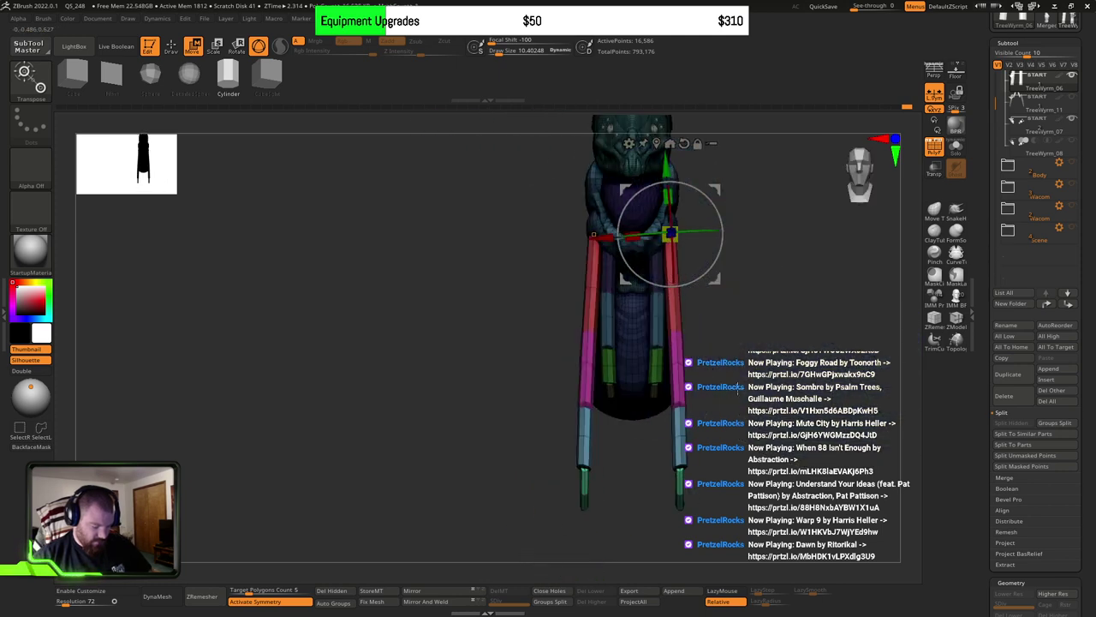
pyautogui.moveTo(708, 240); pyautogui.dragTo(702, 231)
pyautogui.moveTo(733, 283); pyautogui.dragTo(640, 320)
pyautogui.keyDown('ctrl'); pyautogui.moveTo(654, 322); pyautogui.dragTo(615, 300, button='right'); pyautogui.keyUp('ctrl')
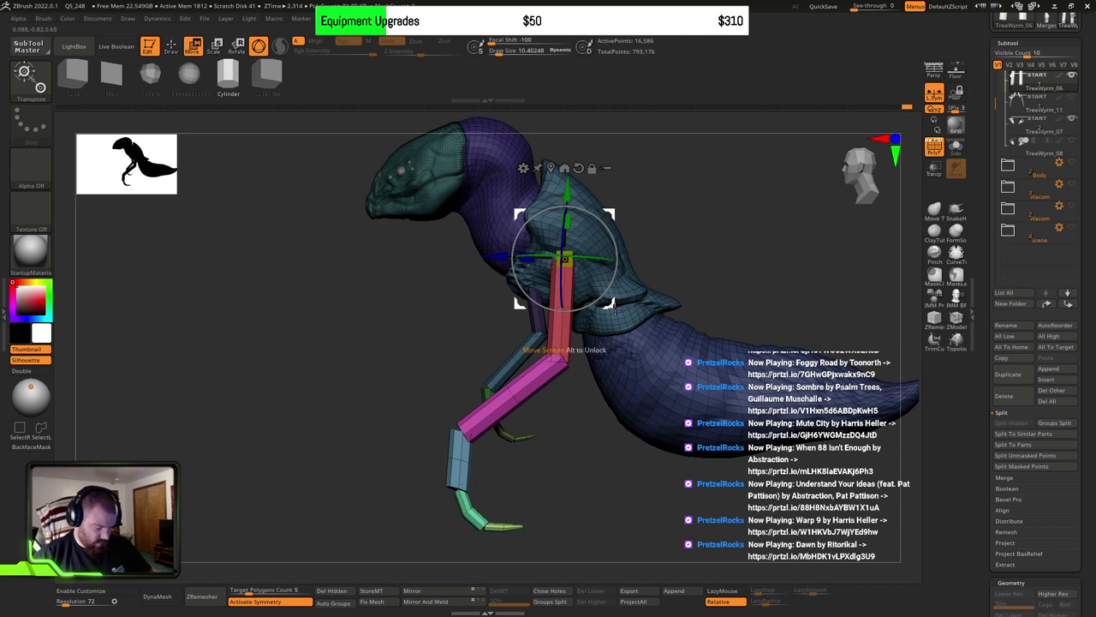
pyautogui.moveTo(615, 311); pyautogui.dragTo(680, 314)
pyautogui.keyDown('ctrl'); pyautogui.moveTo(705, 333); pyautogui.dragTo(704, 321, button='right'); pyautogui.keyUp('ctrl')
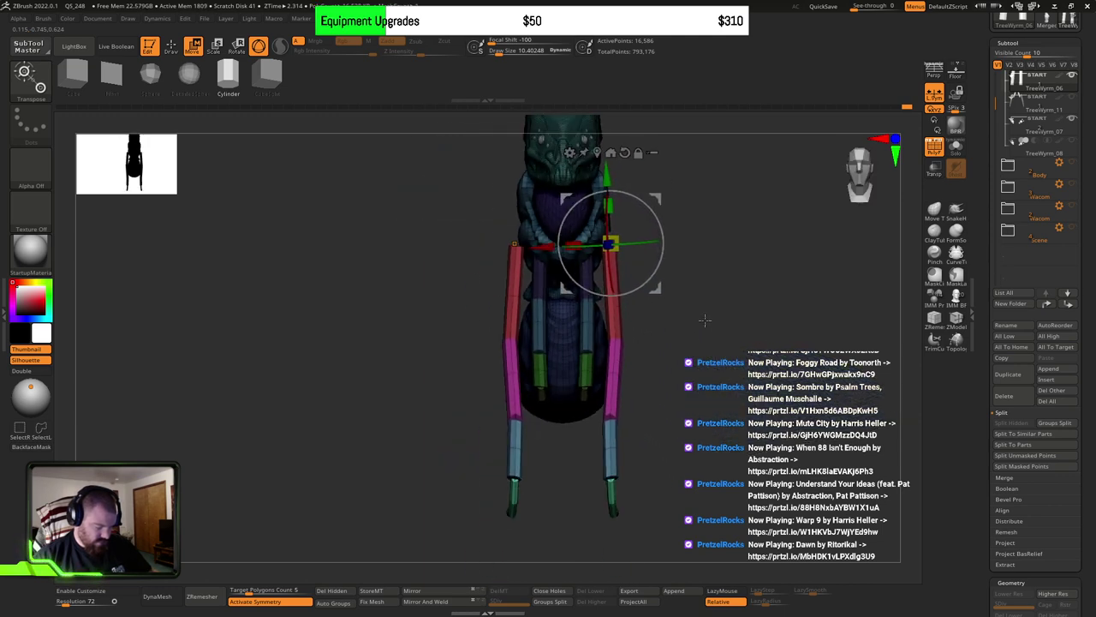
pyautogui.moveTo(705, 321)
pyautogui.mouseDown()
pyautogui.moveTo(651, 322)
pyautogui.moveTo(702, 322)
pyautogui.mouseUp()
pyautogui.keyDown('ctrl'); pyautogui.moveTo(702, 322); pyautogui.dragTo(676, 340, button='right'); pyautogui.keyUp('ctrl')
# Step: Mask everything except the smaller front arms, using their polygroups to hide them while the mask is applied
pyautogui.press('q')
pyautogui.keyDown('ctrl'); pyautogui.keyDown('shift'); pyautogui.click(597, 258); pyautogui.keyUp('shift'); pyautogui.keyUp('ctrl')
pyautogui.keyDown('ctrl'); pyautogui.keyDown('shift'); pyautogui.click(600, 273); pyautogui.keyUp('shift'); pyautogui.keyUp('ctrl')
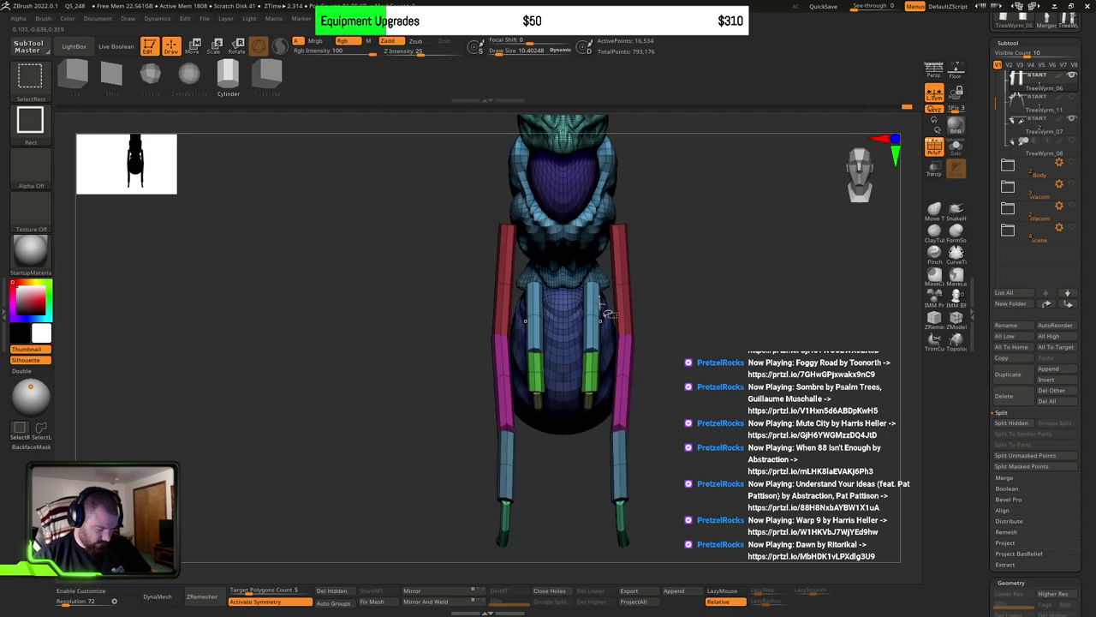
pyautogui.keyDown('ctrl'); pyautogui.keyDown('shift'); pyautogui.click(593, 382); pyautogui.keyUp('shift'); pyautogui.keyUp('ctrl')
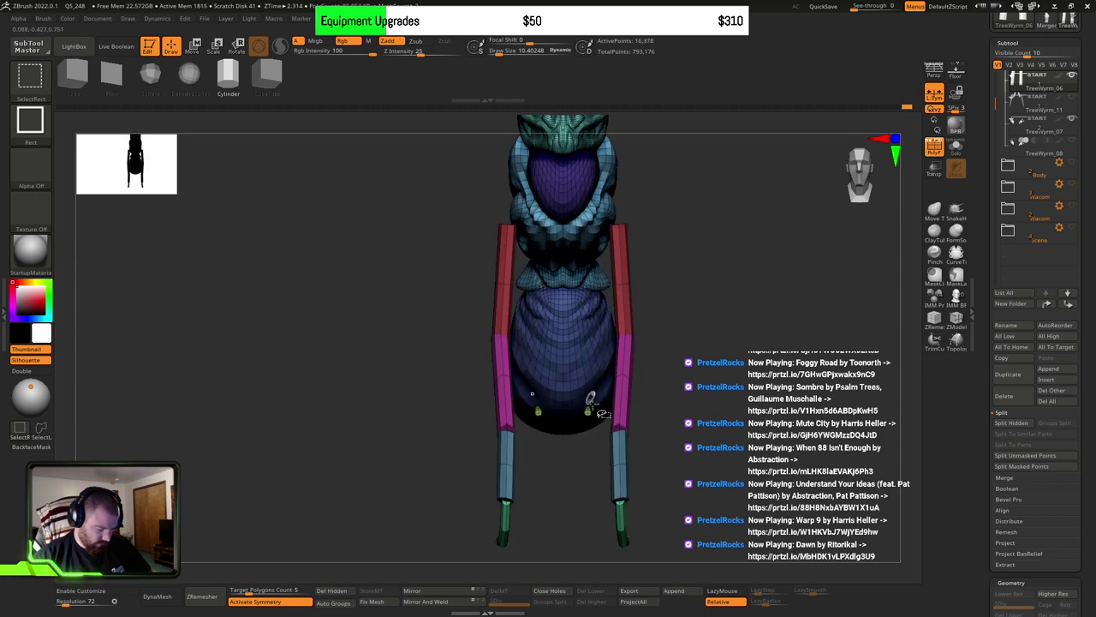
pyautogui.keyDown('ctrl'); pyautogui.click(732, 352); pyautogui.keyUp('ctrl')
pyautogui.keyDown('ctrl'); pyautogui.keyDown('shift'); pyautogui.click(733, 346); pyautogui.keyUp('shift'); pyautogui.keyUp('ctrl')
# Step: Place the pivot at the smaller arms' shoulders, then swing the arms forward and nudge them into position
pyautogui.press('w')
pyautogui.keyDown('alt'); pyautogui.moveTo(707, 299); pyautogui.dragTo(659, 321); pyautogui.keyUp('alt')
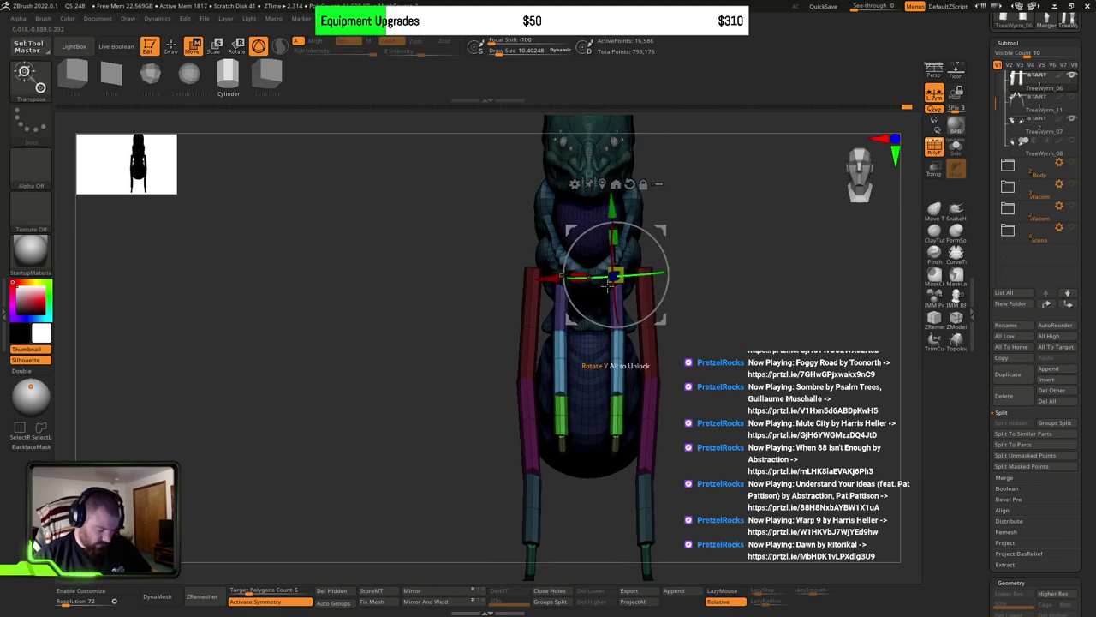
pyautogui.moveTo(758, 336); pyautogui.dragTo(680, 322)
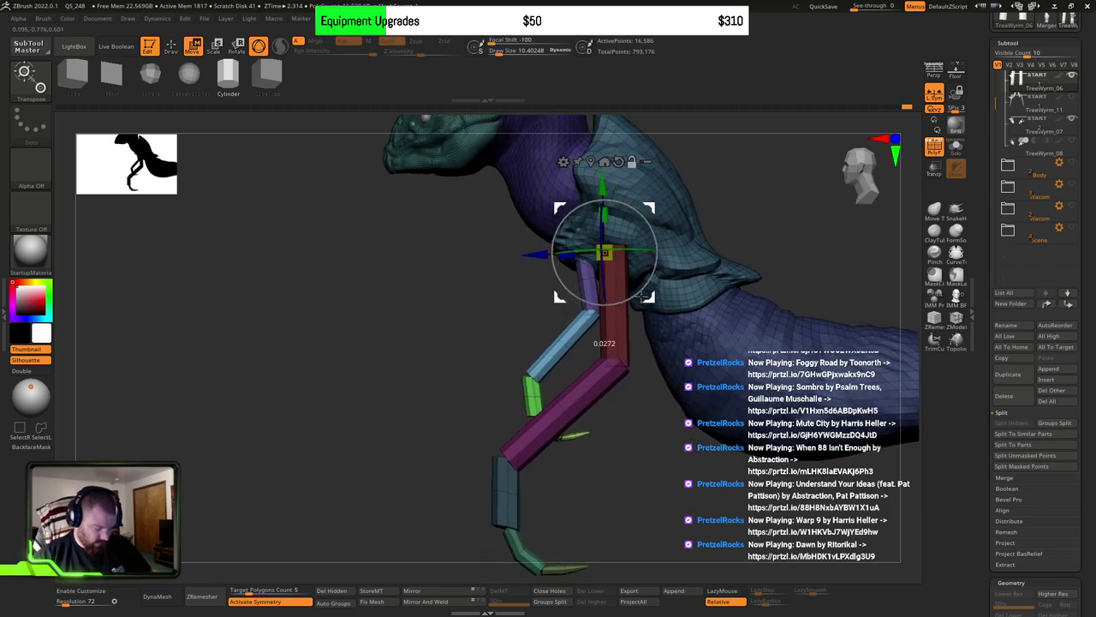
pyautogui.moveTo(630, 297); pyautogui.dragTo(670, 325)
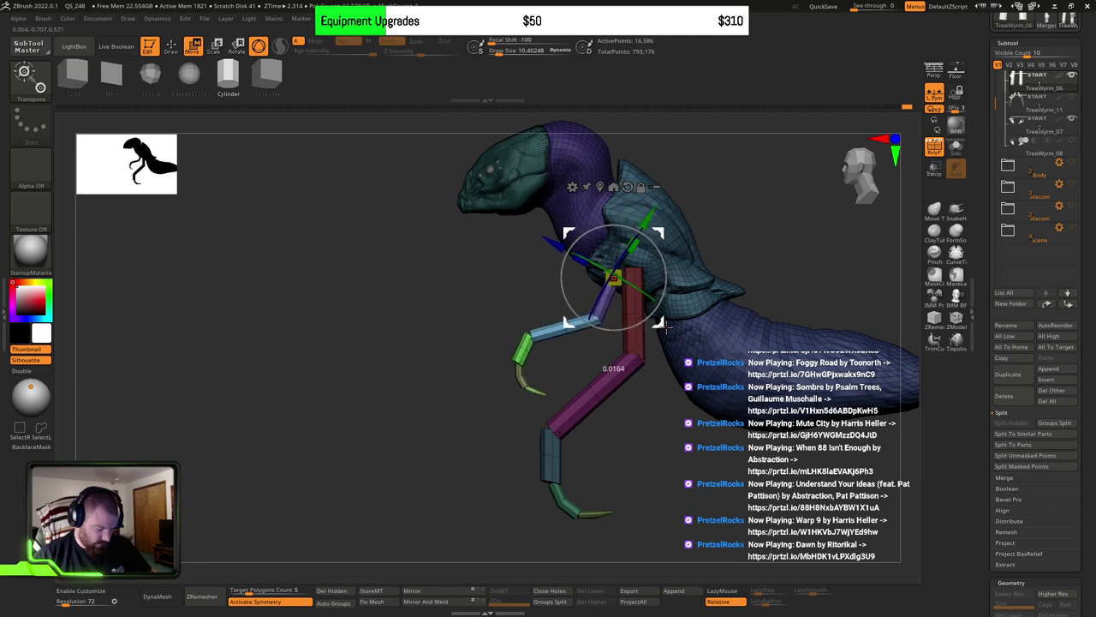
pyautogui.moveTo(618, 368)
pyautogui.mouseDown()
pyautogui.moveTo(724, 357)
pyautogui.moveTo(665, 372)
pyautogui.moveTo(691, 360)
pyautogui.mouseUp()
# Step: Mask everything, including the smaller arms, except the larger arms' curved segments and claw tips
pyautogui.press('q')
pyautogui.moveTo(748, 260); pyautogui.dragTo(608, 301)
pyautogui.keyDown('ctrl'); pyautogui.keyDown('shift'); pyautogui.click(581, 399); pyautogui.keyUp('shift'); pyautogui.keyUp('ctrl')
pyautogui.keyDown('ctrl'); pyautogui.keyDown('shift'); pyautogui.click(587, 412); pyautogui.keyUp('shift'); pyautogui.keyUp('ctrl')
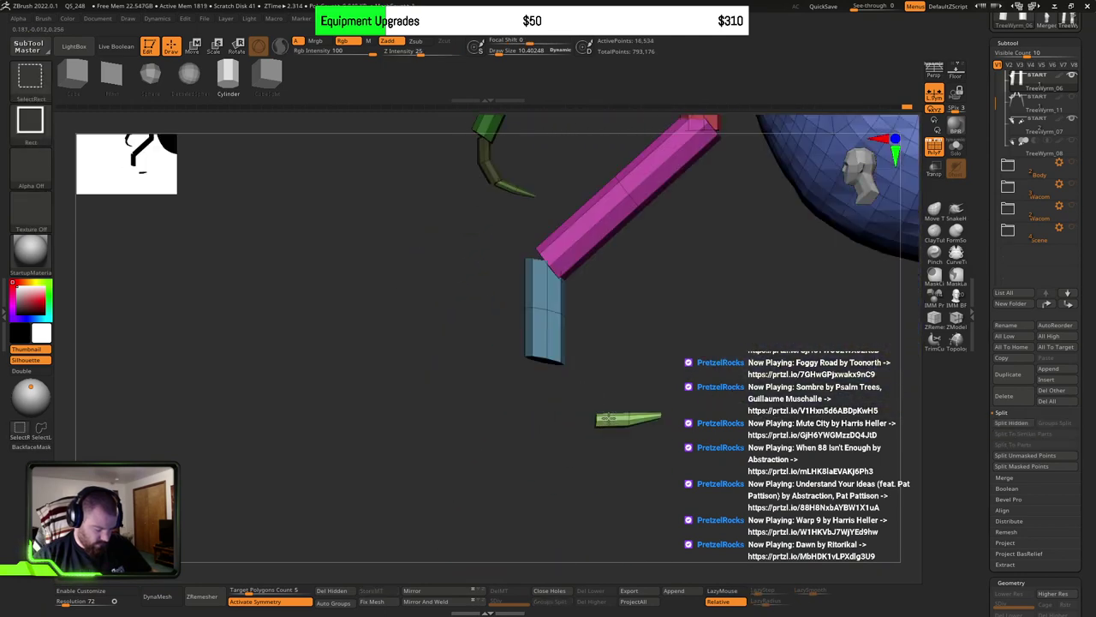
pyautogui.keyDown('ctrl'); pyautogui.keyDown('shift'); pyautogui.click(618, 419); pyautogui.keyUp('shift'); pyautogui.keyUp('ctrl')
pyautogui.moveTo(672, 416)
pyautogui.keyDown('alt'); pyautogui.mouseDown()
pyautogui.moveTo(639, 384)
pyautogui.moveTo(629, 389)
pyautogui.mouseUp(); pyautogui.keyUp('alt')
pyautogui.keyDown('ctrl'); pyautogui.click(645, 405); pyautogui.keyUp('ctrl')
pyautogui.keyDown('ctrl'); pyautogui.keyDown('shift'); pyautogui.click(646, 401); pyautogui.keyUp('shift'); pyautogui.keyUp('ctrl')
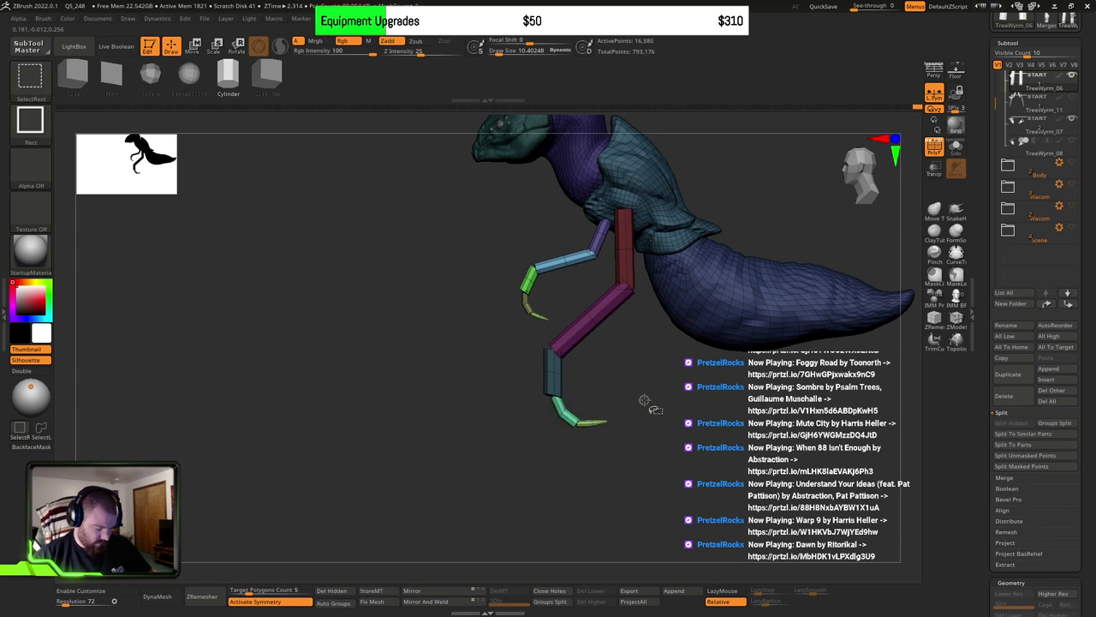
pyautogui.keyDown('alt'); pyautogui.moveTo(573, 305); pyautogui.dragTo(587, 345); pyautogui.keyUp('alt')
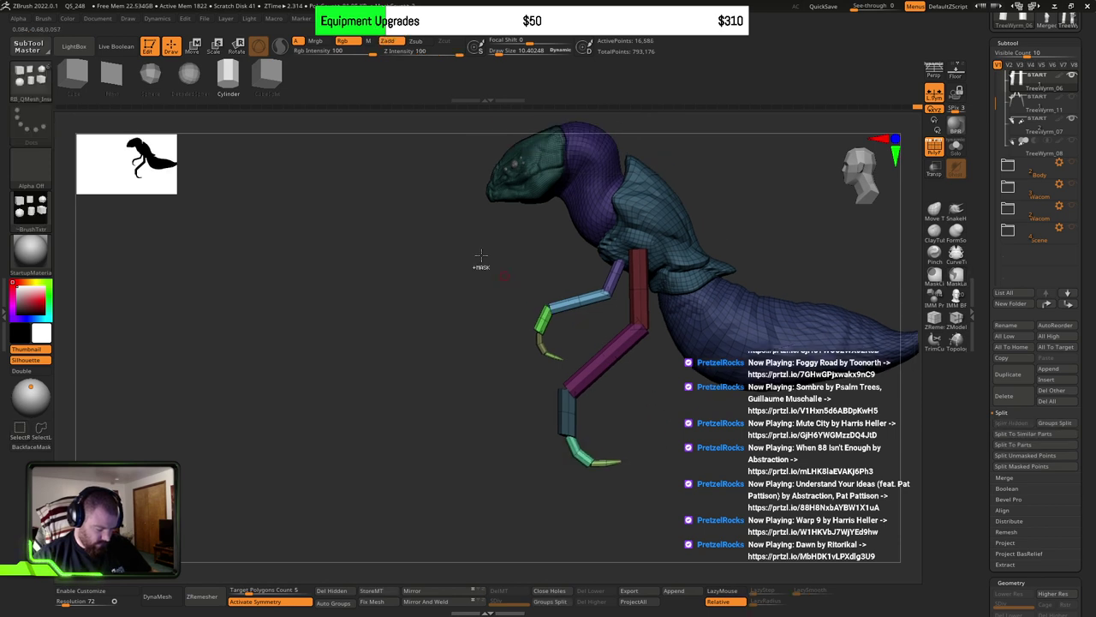
pyautogui.moveTo(479, 255)
pyautogui.keyDown('ctrl'); pyautogui.mouseDown()
pyautogui.moveTo(548, 392)
pyautogui.moveTo(666, 298)
pyautogui.moveTo(651, 269)
pyautogui.mouseUp(); pyautogui.keyUp('ctrl')
pyautogui.keyDown('alt'); pyautogui.moveTo(493, 325); pyautogui.dragTo(651, 350); pyautogui.keyUp('alt')
# Step: Reset the transform orientation and place the pivot at the larger arms' wrist joint
pyautogui.press('w')
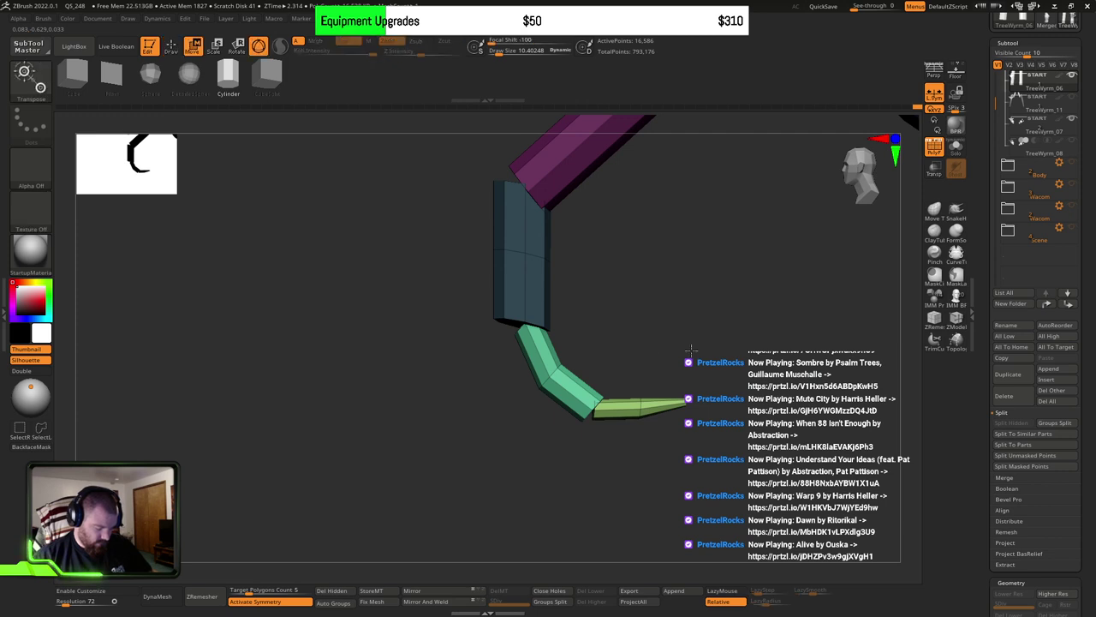
pyautogui.press('f')
pyautogui.keyDown('alt'); pyautogui.moveTo(502, 332); pyautogui.dragTo(613, 248, button='right'); pyautogui.keyUp('alt')
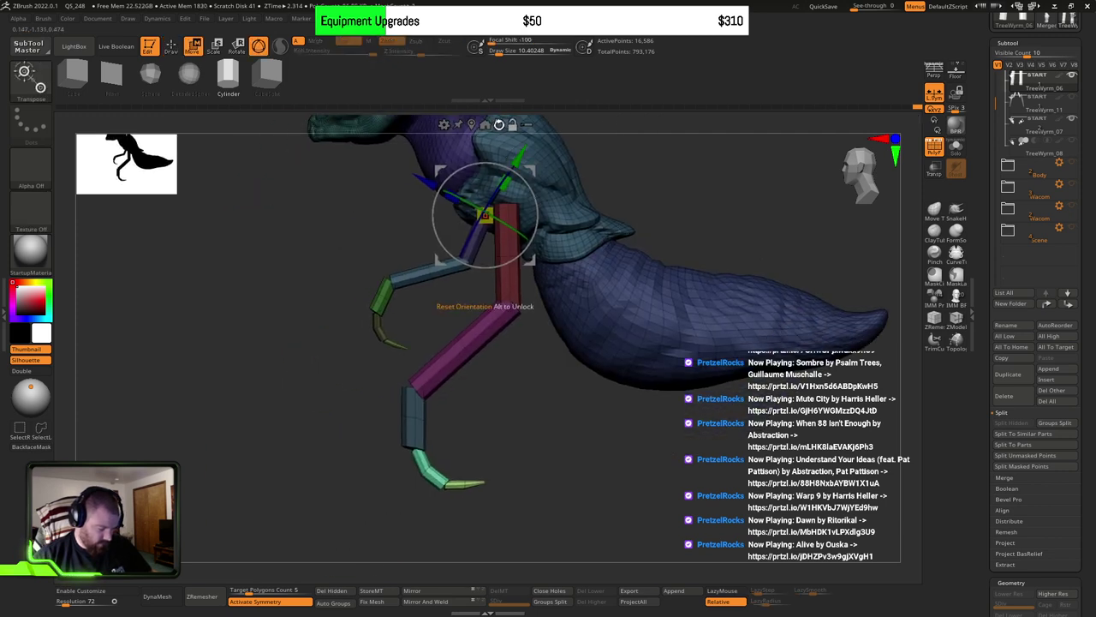
pyautogui.keyDown('alt'); pyautogui.click(499, 125); pyautogui.keyUp('alt')
pyautogui.keyDown('alt'); pyautogui.moveTo(530, 260); pyautogui.dragTo(465, 491); pyautogui.keyUp('alt')
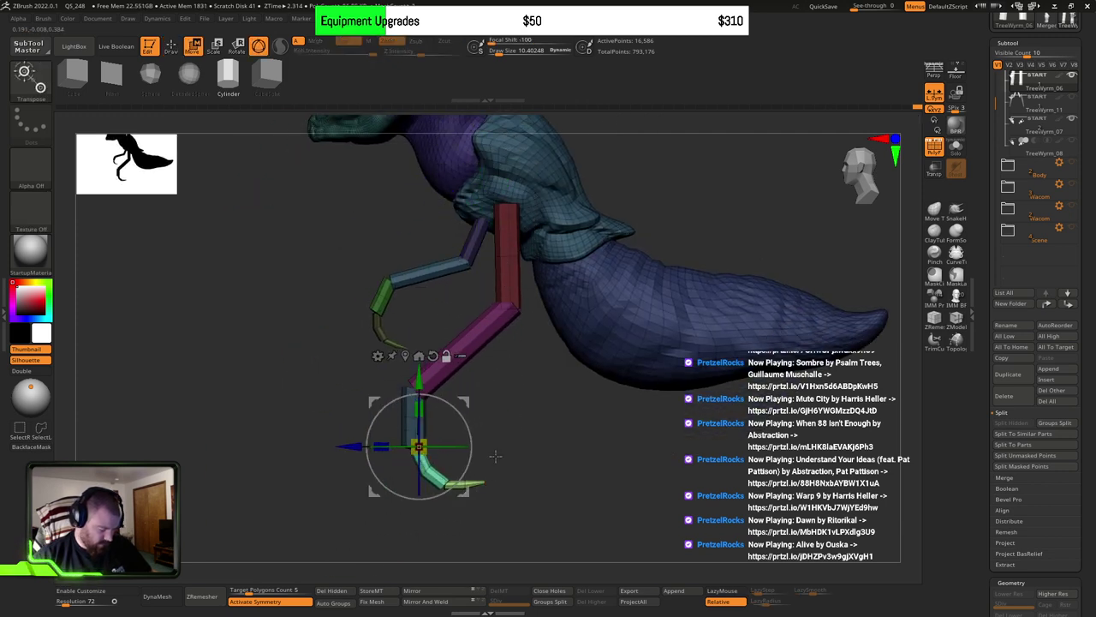
# Step: Rotate the larger arms' curved segments and claws downward at the wrists, and undo the stretch tried on them
pyautogui.keyDown('alt'); pyautogui.moveTo(495, 455); pyautogui.dragTo(565, 386, button='right'); pyautogui.keyUp('alt')
pyautogui.keyDown('alt'); pyautogui.moveTo(504, 357); pyautogui.dragTo(495, 381); pyautogui.keyUp('alt')
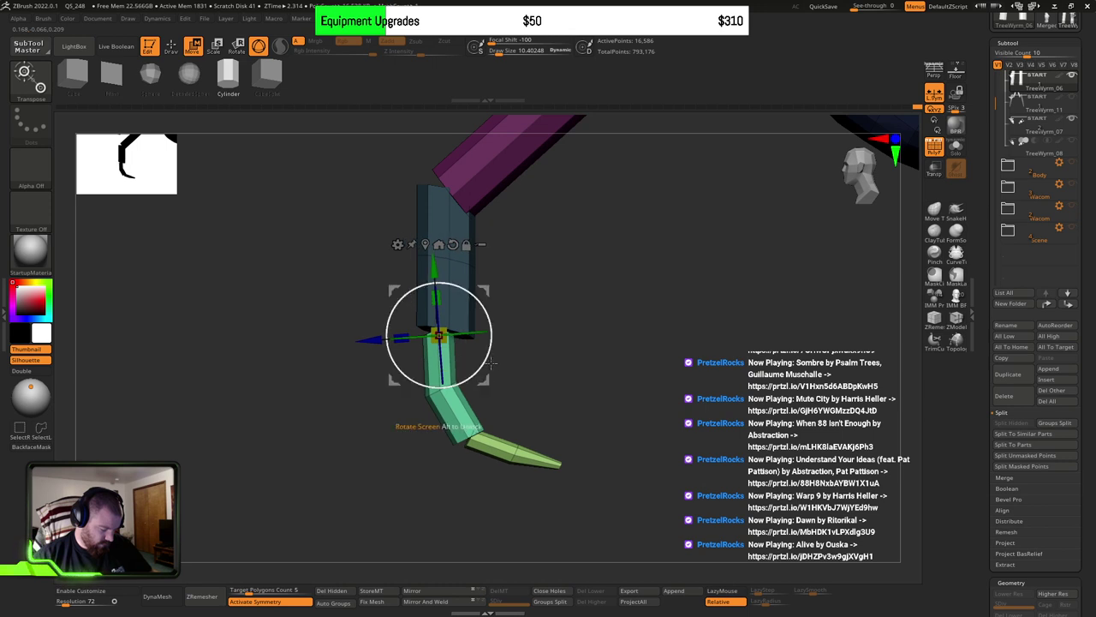
pyautogui.moveTo(442, 309); pyautogui.dragTo(447, 276)
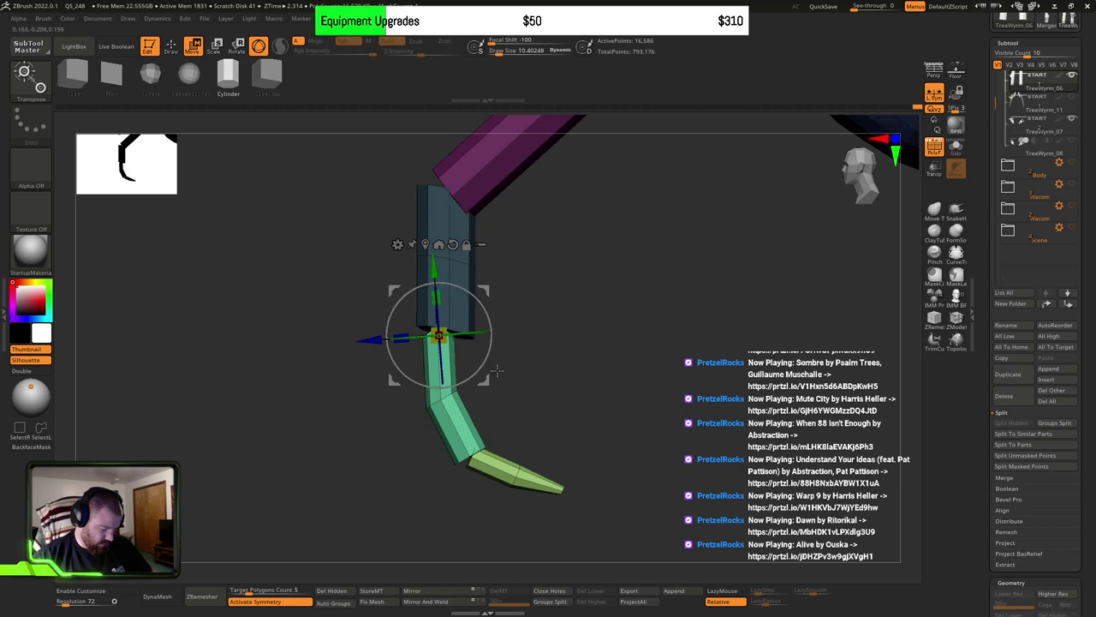
pyautogui.hotkey('ctrl', 'z')
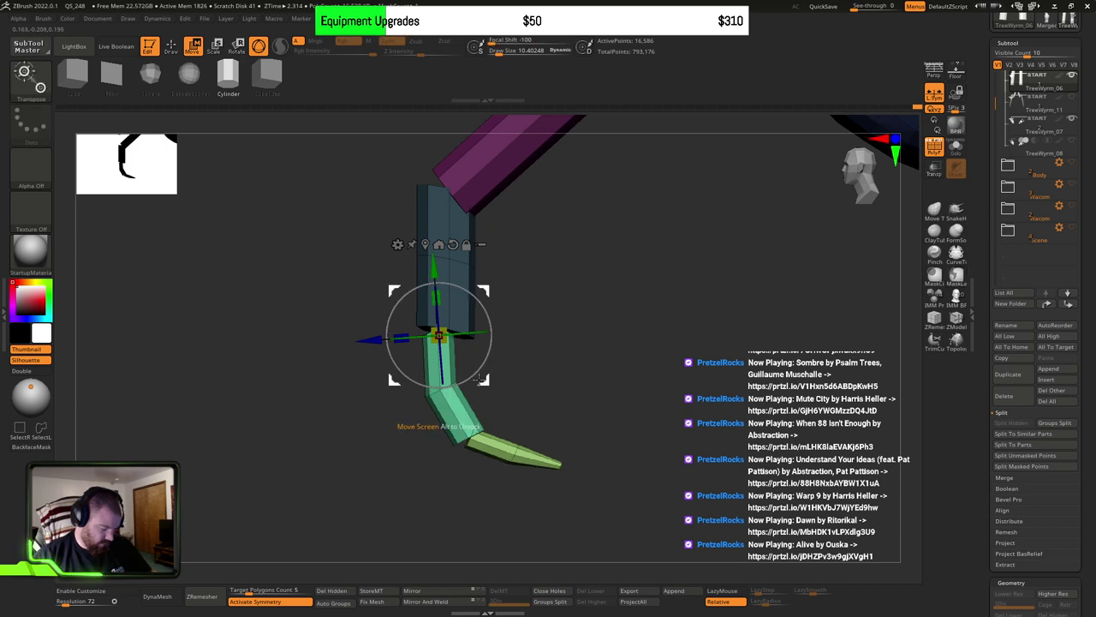
# Step: Rotate the larger arms' claw sections about -7.8 degrees around the vertical axis and lengthen them slightly
pyautogui.moveTo(478, 380); pyautogui.dragTo(553, 371)
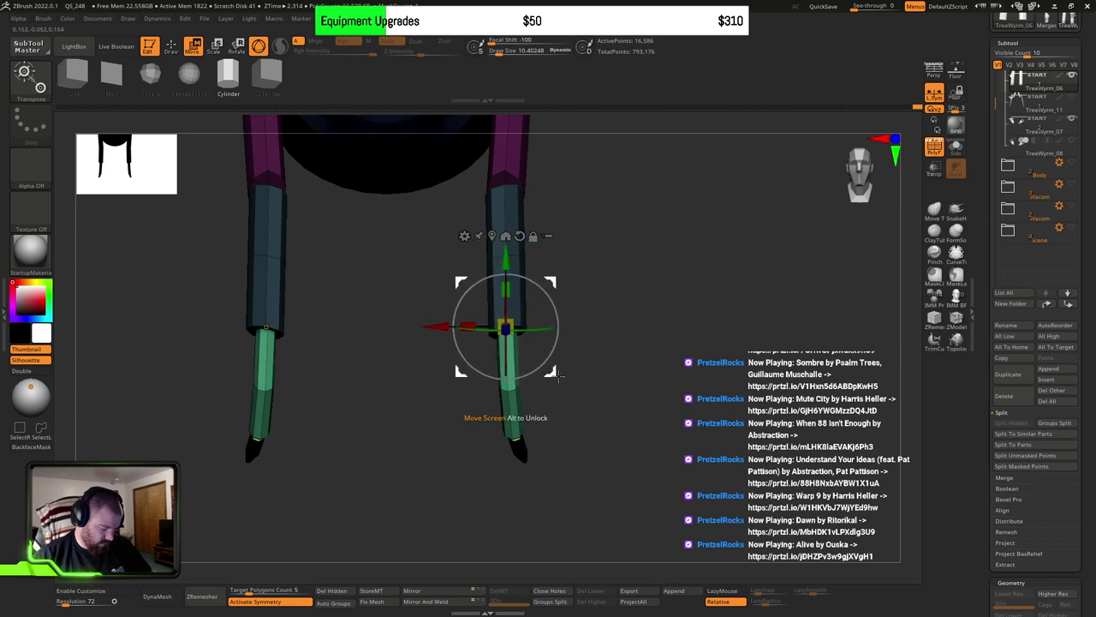
pyautogui.moveTo(552, 328); pyautogui.dragTo(555, 332)
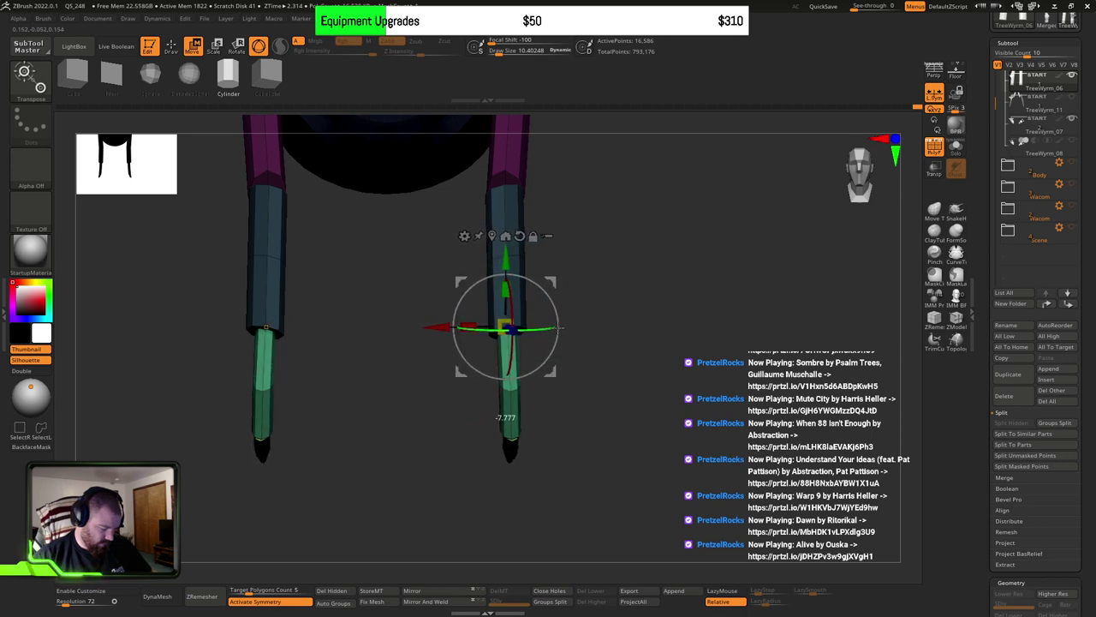
pyautogui.moveTo(528, 352); pyautogui.dragTo(585, 356)
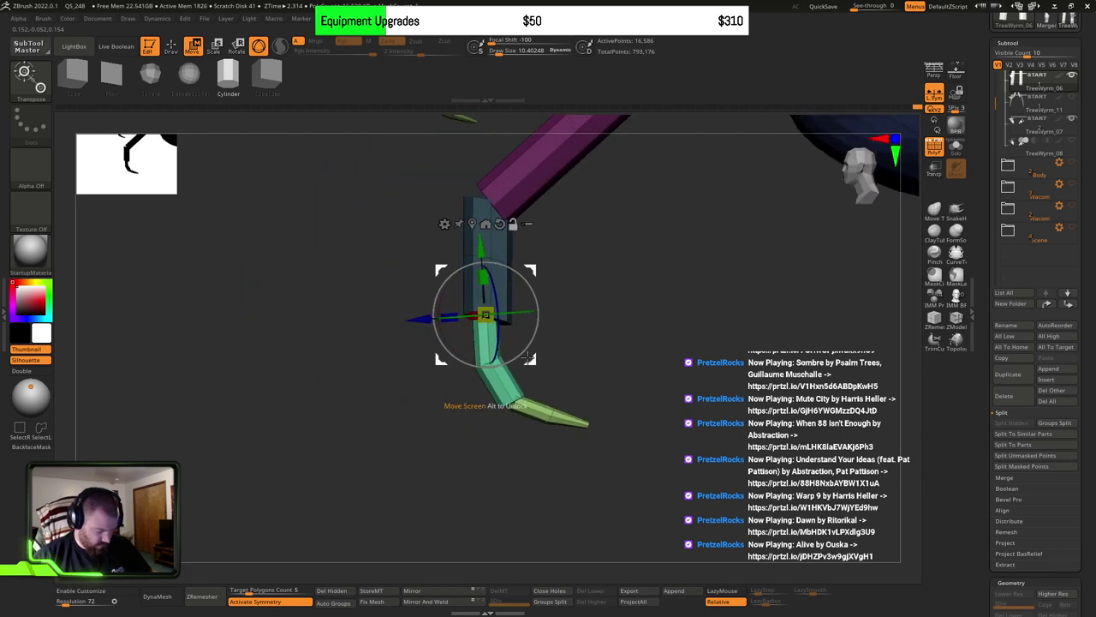
pyautogui.moveTo(489, 318)
pyautogui.mouseDown()
pyautogui.moveTo(501, 331)
pyautogui.moveTo(468, 318)
pyautogui.mouseUp()
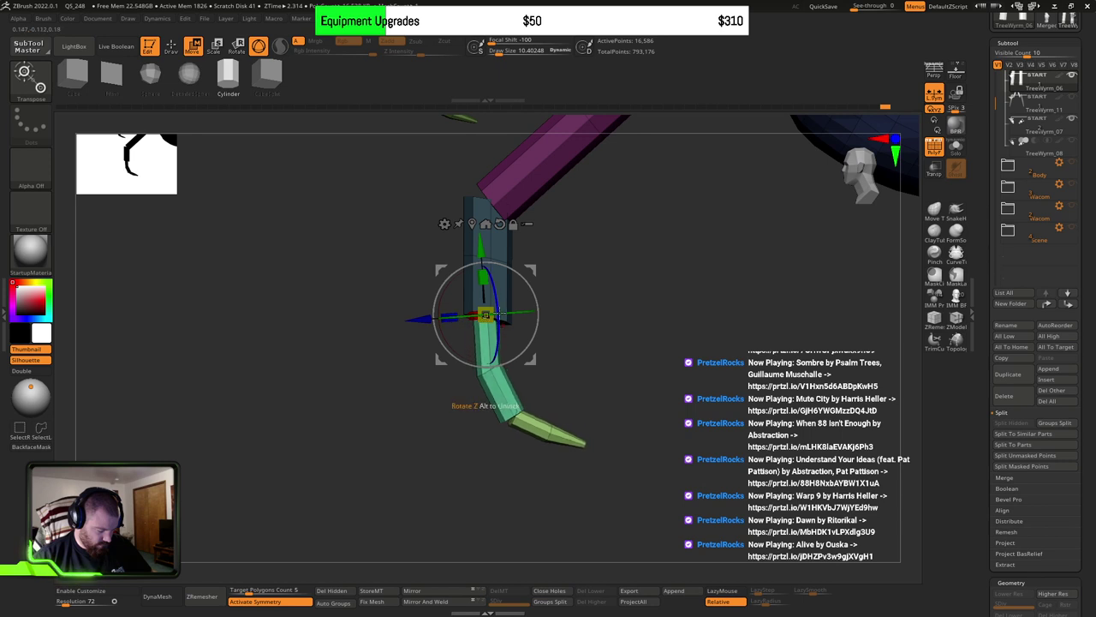
# Step: Move the transform pivot from the larger arms' wrist to the claw joint and align it along the lower curved segment
pyautogui.moveTo(483, 276)
pyautogui.mouseDown()
pyautogui.moveTo(483, 261)
pyautogui.moveTo(486, 288)
pyautogui.mouseUp()
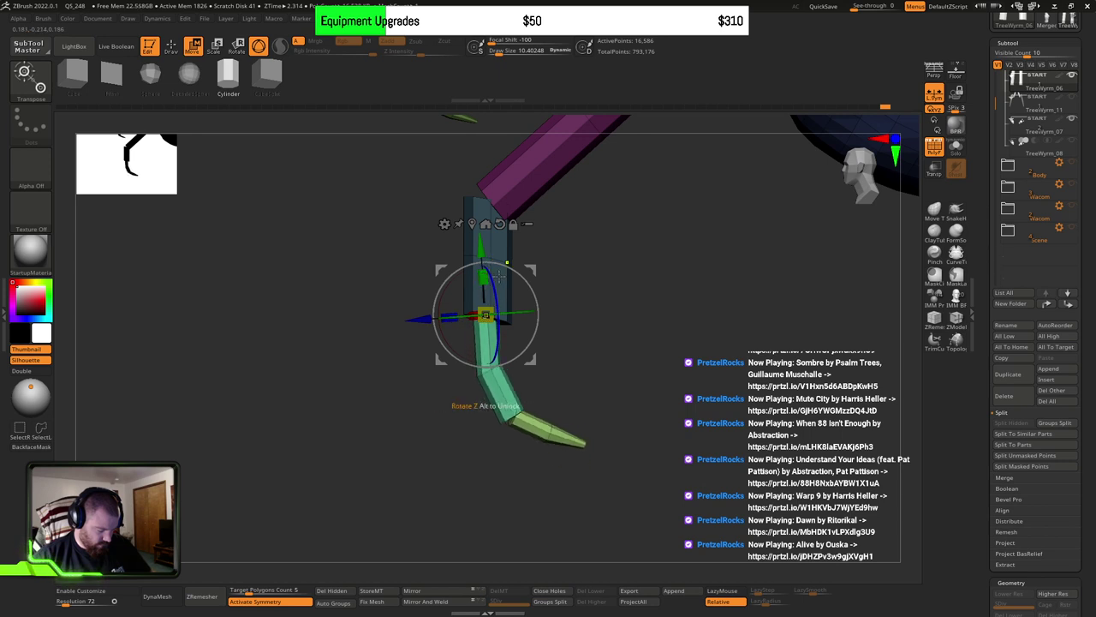
pyautogui.keyDown('alt'); pyautogui.moveTo(615, 378); pyautogui.dragTo(595, 362); pyautogui.keyUp('alt')
pyautogui.press('ctrl')
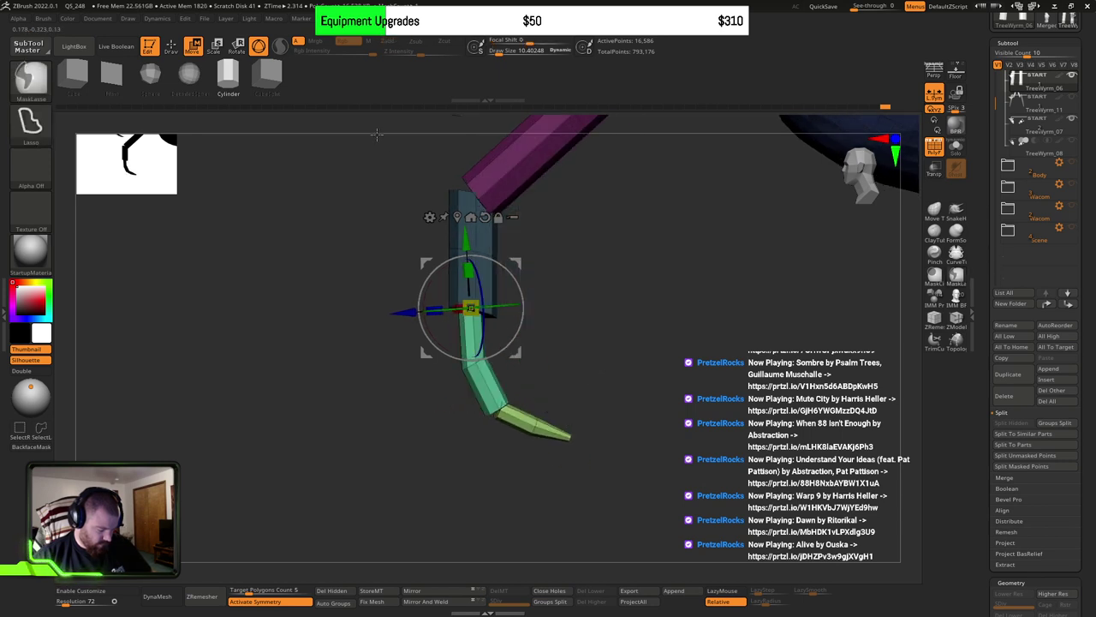
pyautogui.moveTo(362, 257)
pyautogui.keyDown('ctrl'); pyautogui.mouseDown()
pyautogui.moveTo(557, 360)
pyautogui.moveTo(585, 225)
pyautogui.mouseUp(); pyautogui.keyUp('ctrl')
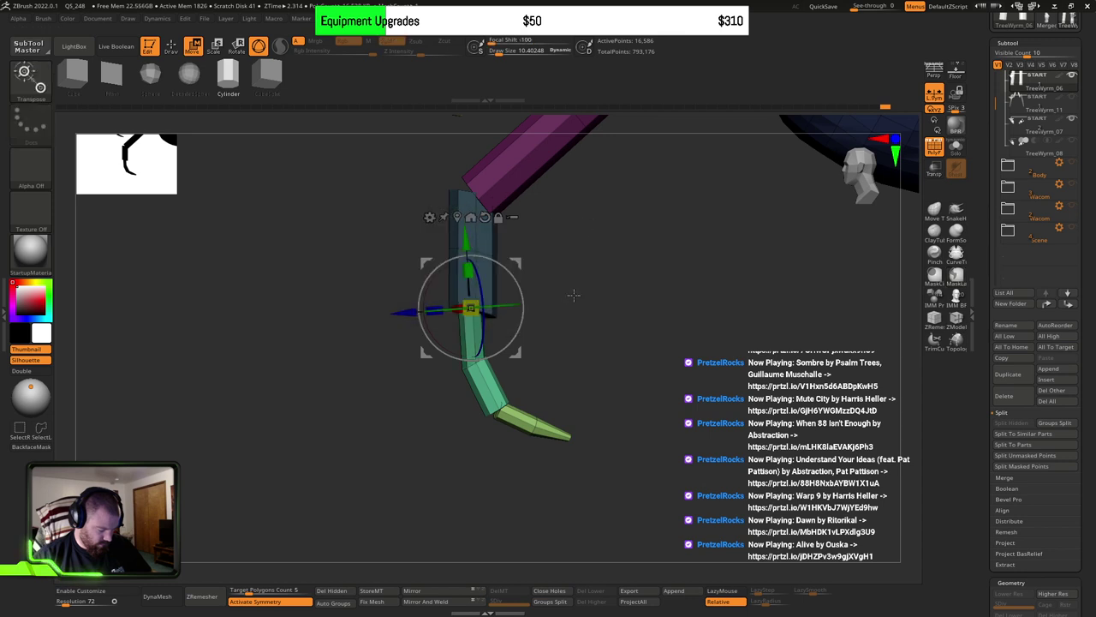
pyautogui.moveTo(574, 295); pyautogui.dragTo(592, 395)
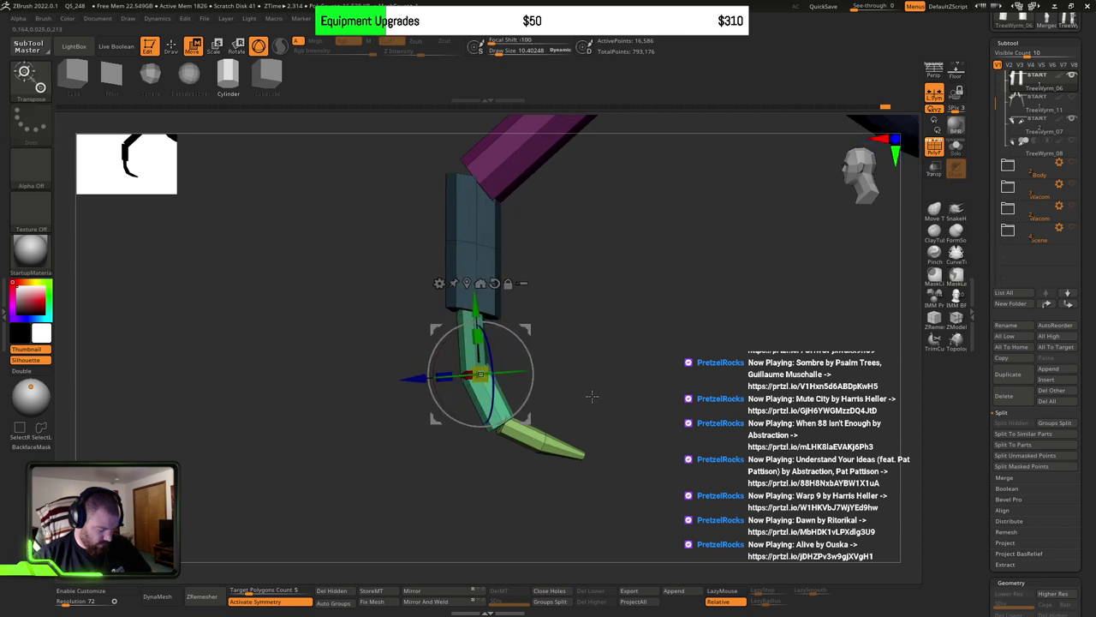
pyautogui.keyDown('alt'); pyautogui.moveTo(525, 417); pyautogui.dragTo(572, 404); pyautogui.keyUp('alt')
pyautogui.moveTo(510, 388); pyautogui.dragTo(500, 378)
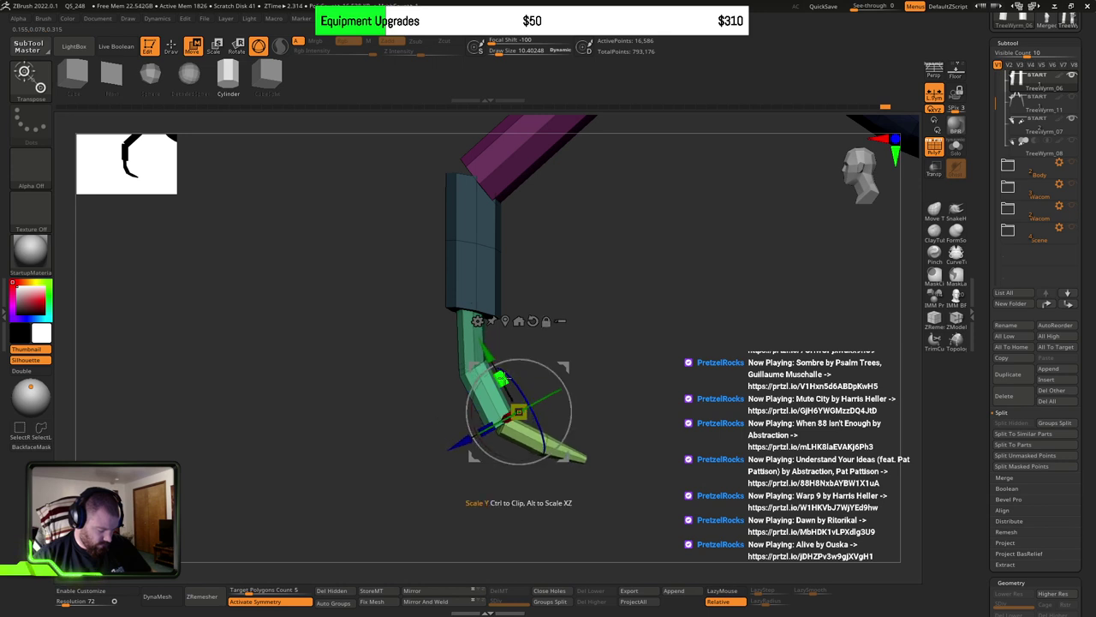
# Step: Try isolating the larger arms' claw tips with a freehand mask over the curved segments, placing the pivot at the claw joint, and clear the mask
pyautogui.moveTo(542, 264)
pyautogui.keyDown('ctrl'); pyautogui.mouseDown()
pyautogui.moveTo(479, 383)
pyautogui.moveTo(514, 396)
pyautogui.mouseUp(); pyautogui.keyUp('ctrl')
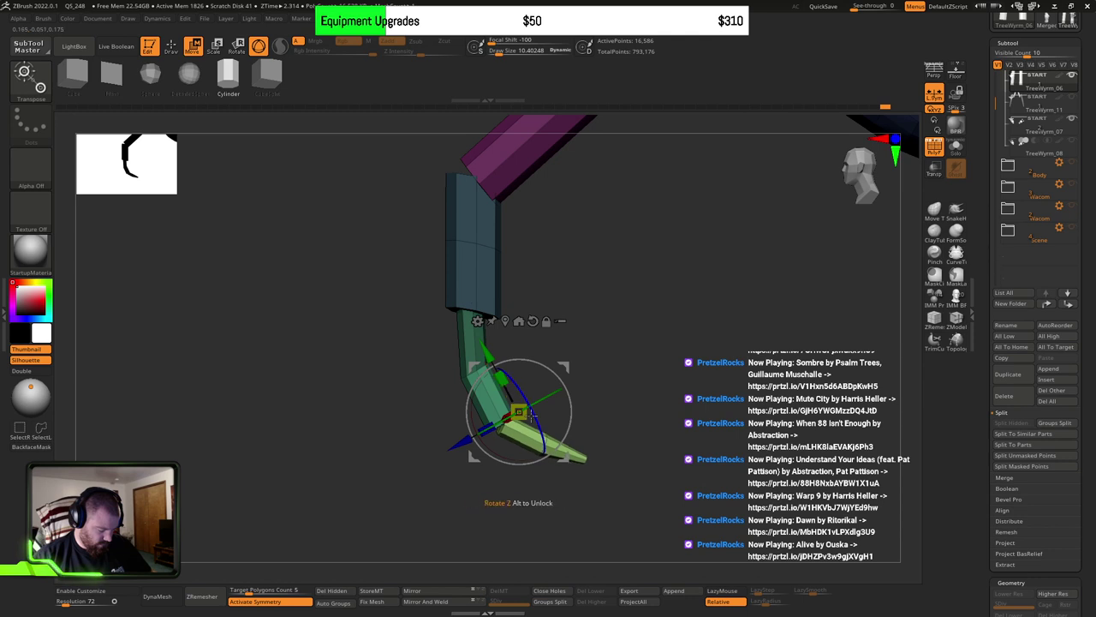
pyautogui.moveTo(565, 463); pyautogui.dragTo(539, 408)
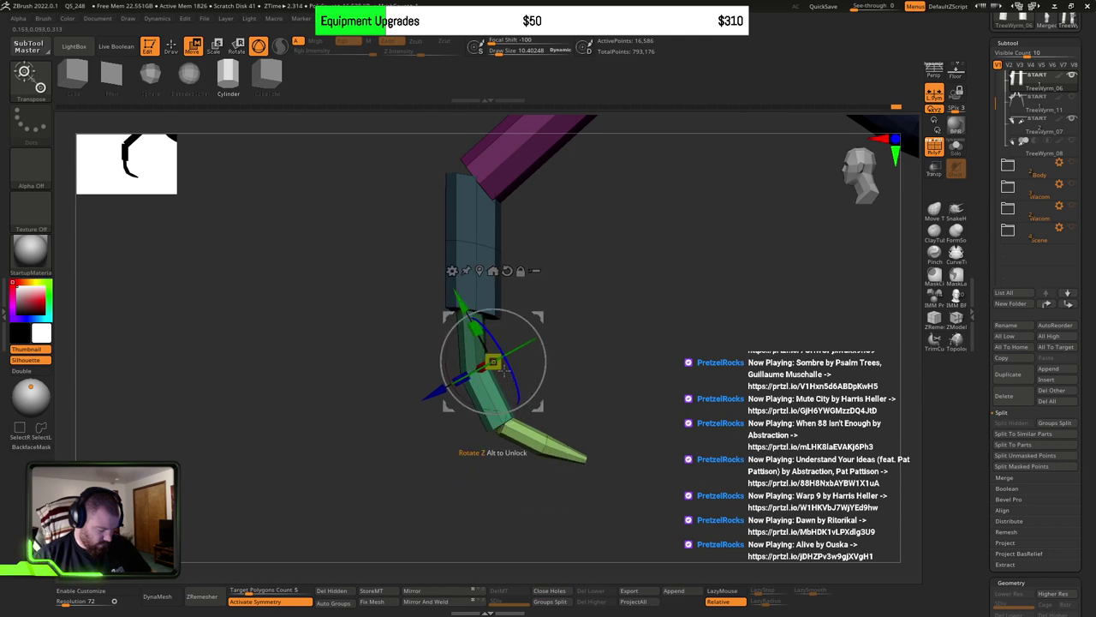
pyautogui.moveTo(493, 361)
pyautogui.mouseDown()
pyautogui.moveTo(528, 387)
pyautogui.moveTo(518, 369)
pyautogui.mouseUp()
pyautogui.keyDown('alt'); pyautogui.moveTo(595, 383); pyautogui.dragTo(594, 370); pyautogui.keyUp('alt')
pyautogui.keyDown('alt'); pyautogui.moveTo(540, 397); pyautogui.dragTo(571, 447); pyautogui.keyUp('alt')
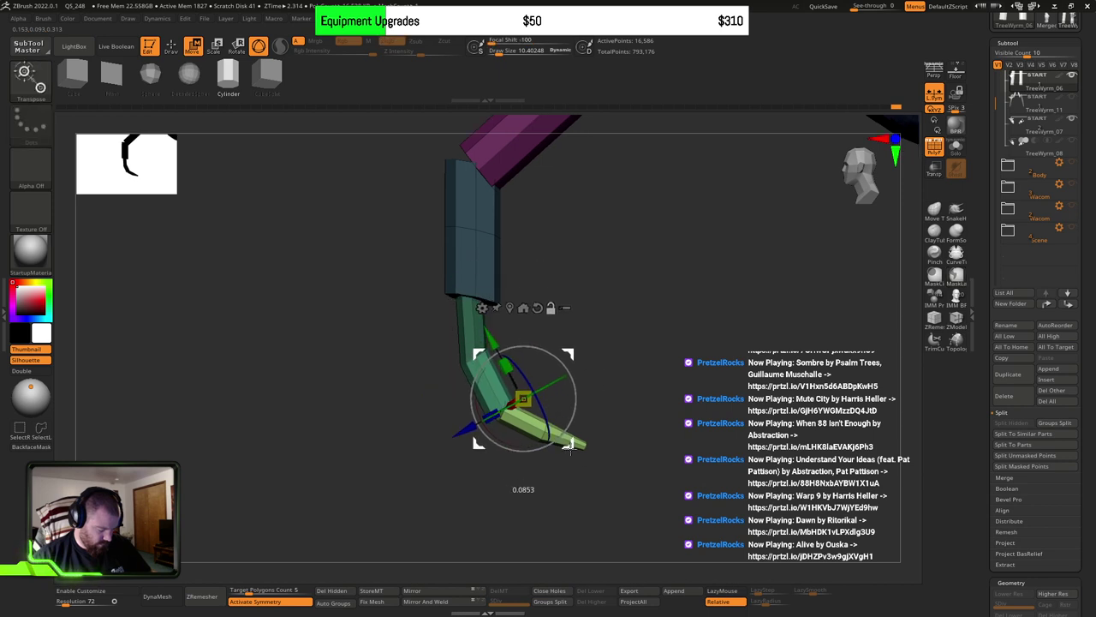
pyautogui.moveTo(639, 366)
pyautogui.keyDown('ctrl'); pyautogui.mouseDown()
pyautogui.moveTo(628, 374)
pyautogui.moveTo(656, 358)
pyautogui.mouseUp(); pyautogui.keyUp('ctrl')
# Step: Mask everything except the larger arms' claw tips using their polygroup
pyautogui.press('q')
pyautogui.moveTo(648, 412); pyautogui.dragTo(590, 419)
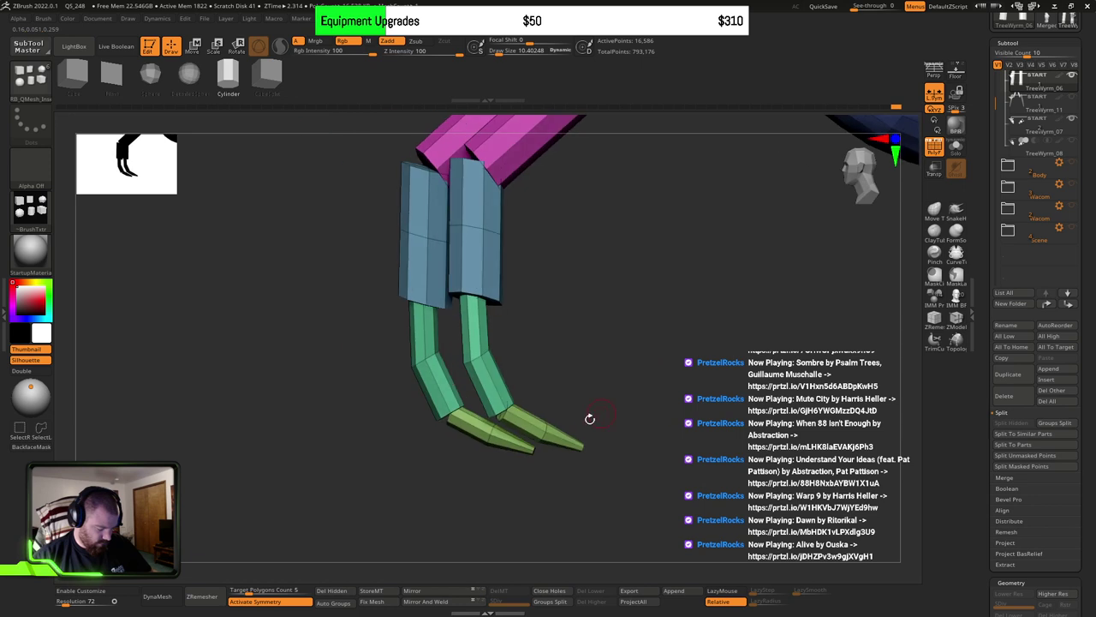
pyautogui.keyDown('ctrl'); pyautogui.keyDown('shift'); pyautogui.click(551, 425); pyautogui.keyUp('shift'); pyautogui.keyUp('ctrl')
pyautogui.keyDown('ctrl'); pyautogui.click(649, 413); pyautogui.keyUp('ctrl')
pyautogui.keyDown('ctrl'); pyautogui.keyDown('shift'); pyautogui.click(658, 409); pyautogui.keyUp('shift'); pyautogui.keyUp('ctrl')
pyautogui.keyDown('ctrl'); pyautogui.click(658, 409); pyautogui.keyUp('ctrl')
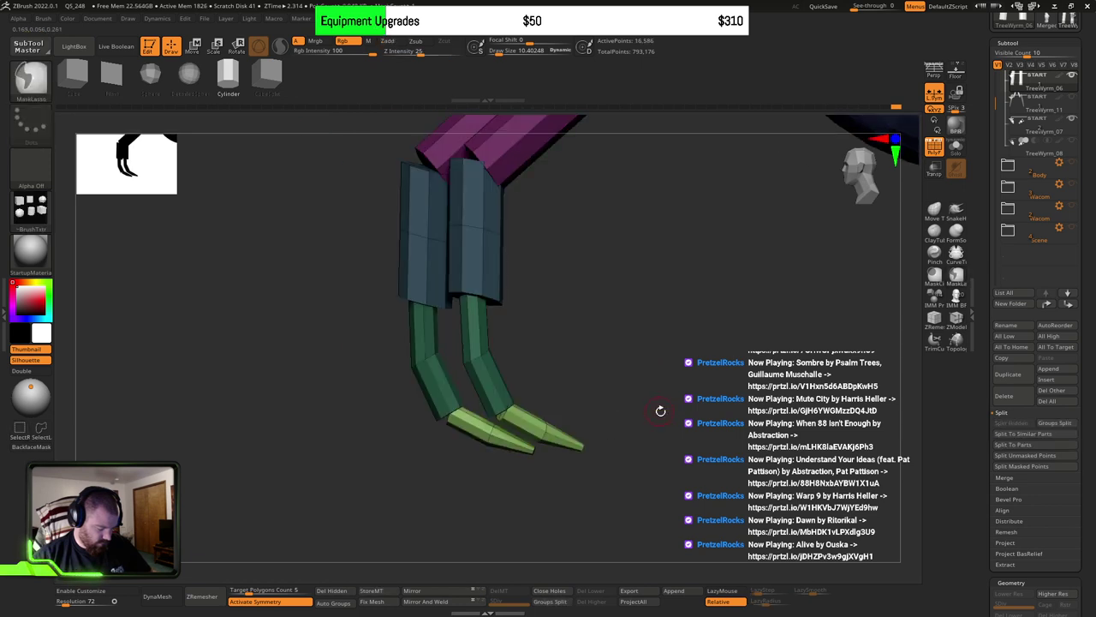
# Step: Center and align the pivot at the base of the larger arms' claw tips and stretch them lengthwise to about 1.3 times
pyautogui.press('w')
pyautogui.keyDown('shift'); pyautogui.moveTo(660, 408); pyautogui.dragTo(557, 458); pyautogui.keyUp('shift')
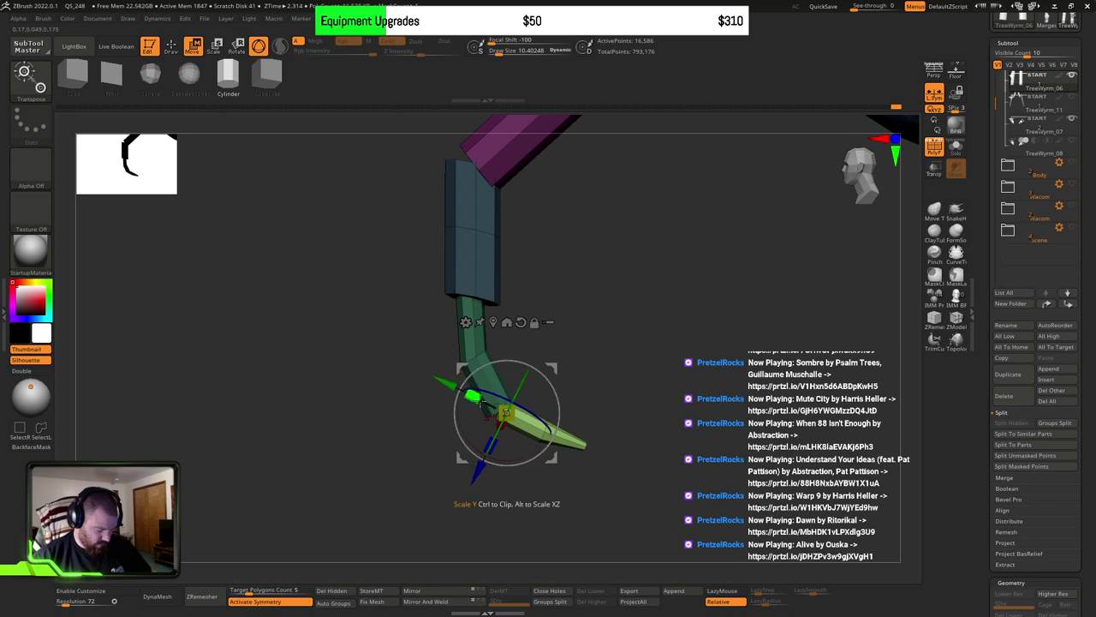
pyautogui.keyDown('shift'); pyautogui.moveTo(589, 403); pyautogui.dragTo(639, 282); pyautogui.keyUp('shift')
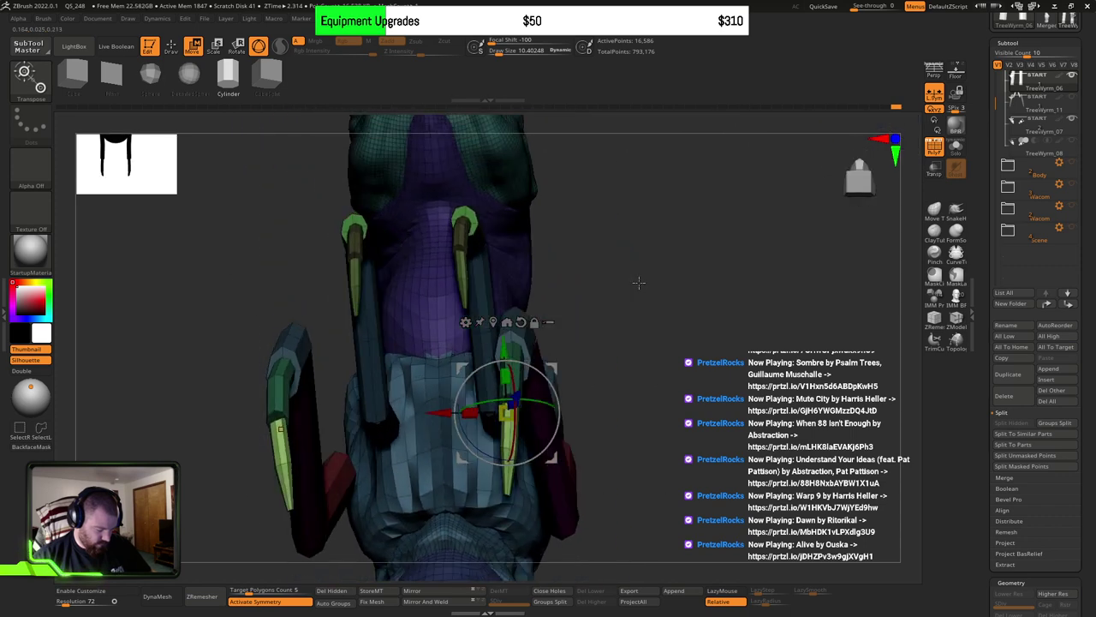
pyautogui.keyDown('alt'); pyautogui.moveTo(560, 458); pyautogui.dragTo(565, 455); pyautogui.keyUp('alt')
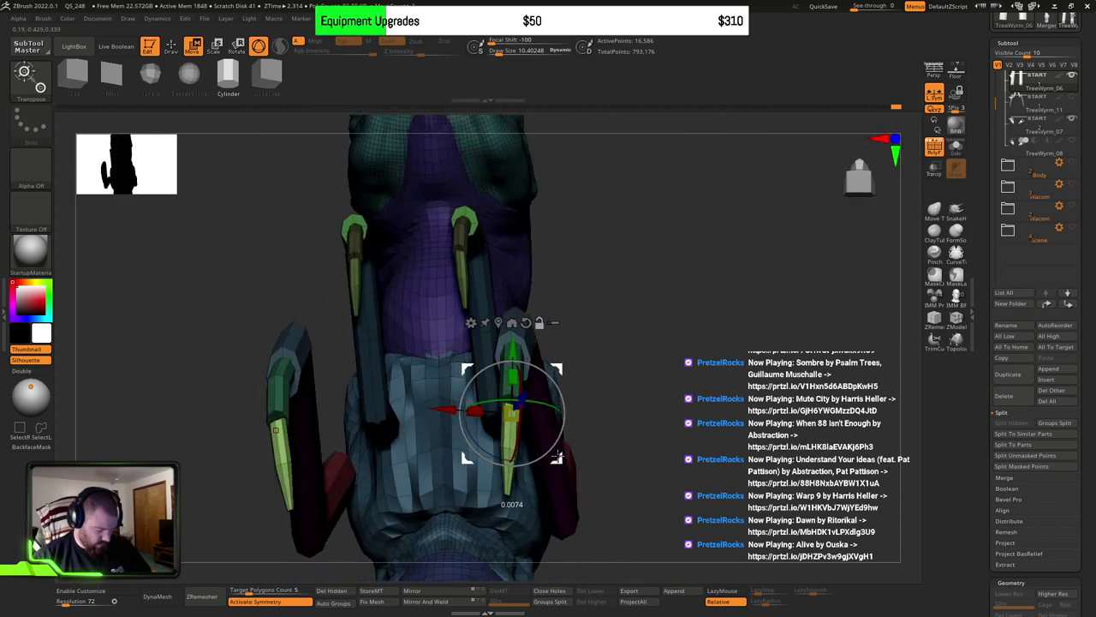
pyautogui.moveTo(650, 415); pyautogui.dragTo(576, 392)
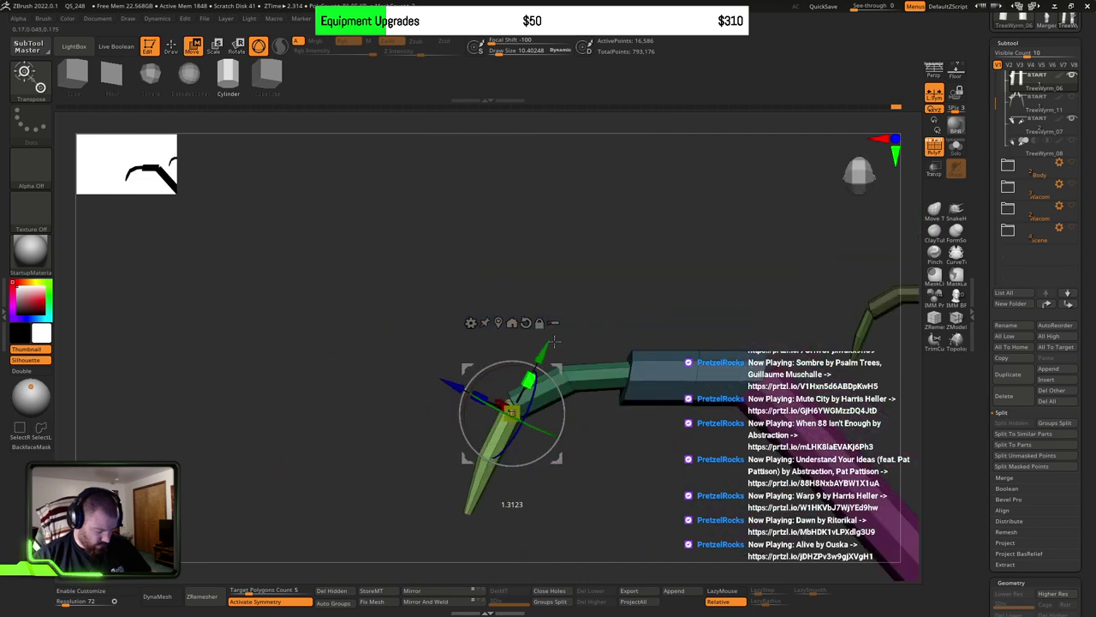
pyautogui.moveTo(560, 331)
pyautogui.mouseDown()
pyautogui.moveTo(696, 454)
pyautogui.moveTo(753, 428)
pyautogui.moveTo(770, 392)
pyautogui.moveTo(767, 428)
pyautogui.moveTo(745, 330)
pyautogui.moveTo(717, 366)
pyautogui.mouseUp()
# Step: Try the Move Topological brush at a draw size of about 69 on the larger arms in front view
pyautogui.press('q')
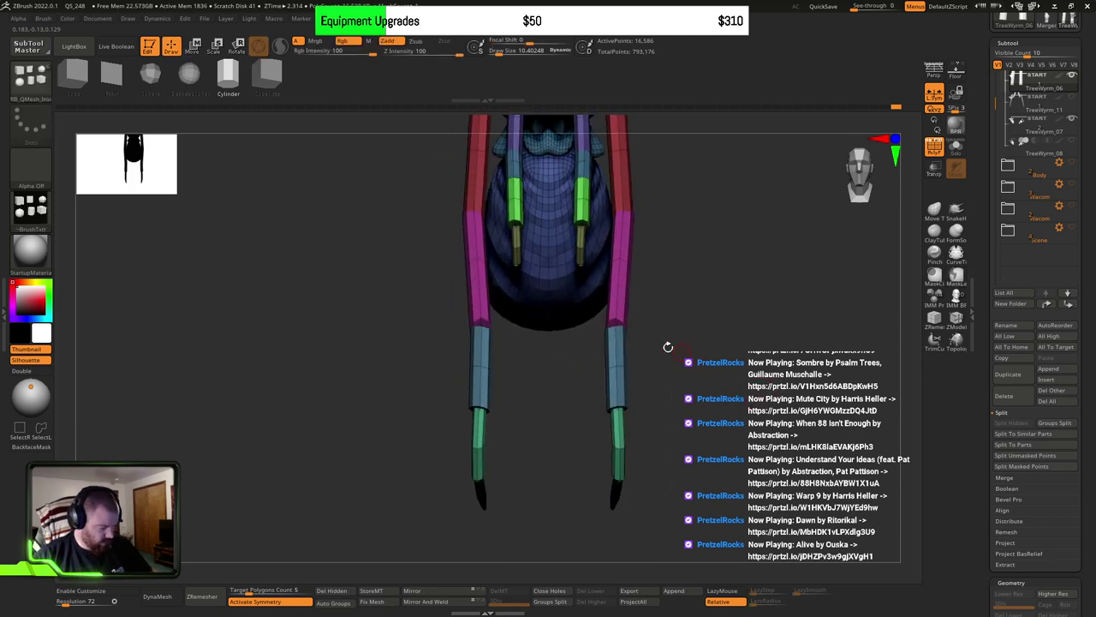
pyautogui.press('b')
pyautogui.press('m')
pyautogui.press('v')
pyautogui.press('b')
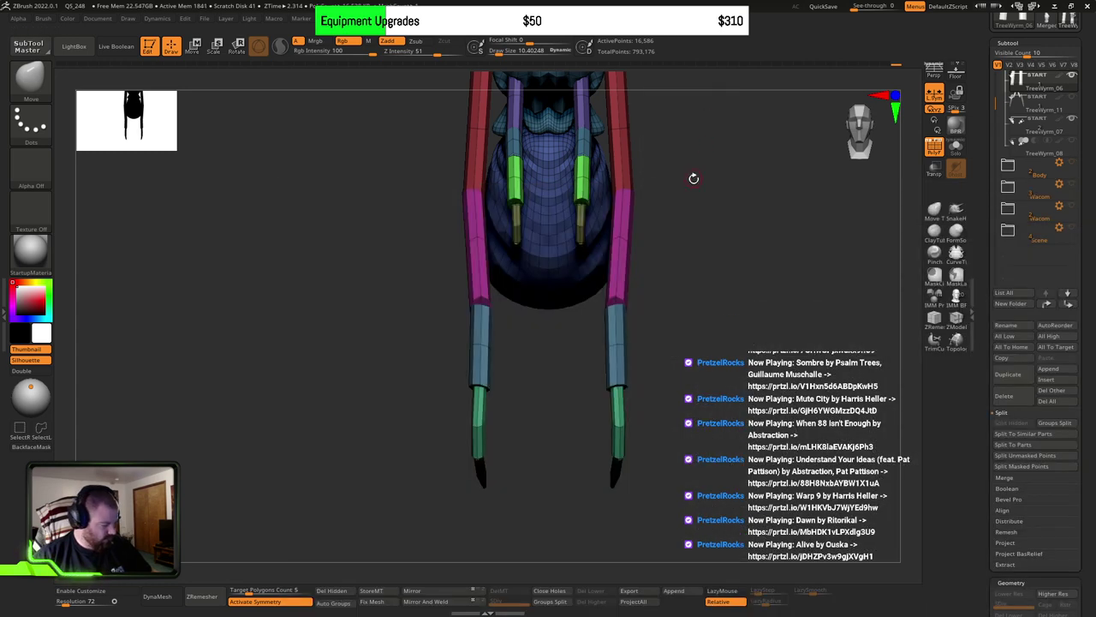
pyautogui.press('b')
pyautogui.press('m')
pyautogui.press('t')
pyautogui.press('s')
pyautogui.moveTo(675, 279); pyautogui.dragTo(689, 279)
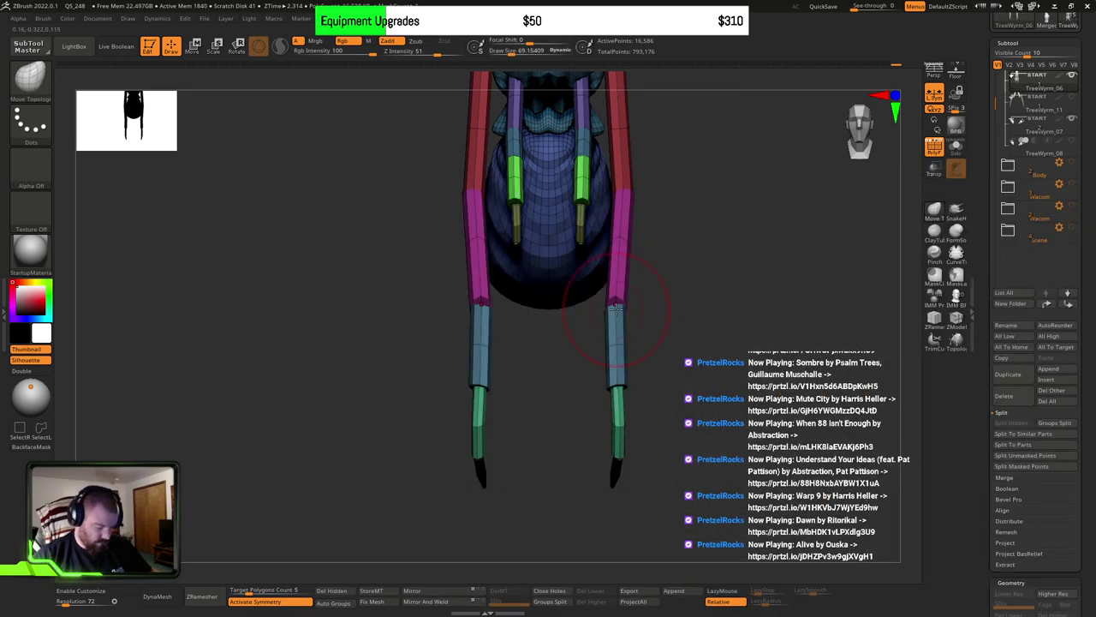
pyautogui.moveTo(724, 317)
pyautogui.mouseDown()
pyautogui.moveTo(656, 325)
pyautogui.moveTo(712, 335)
pyautogui.mouseUp()
# Step: Nudge the larger arms' lower segments slightly outward in front view using the Move brush at a draw size of about 99
pyautogui.press('b')
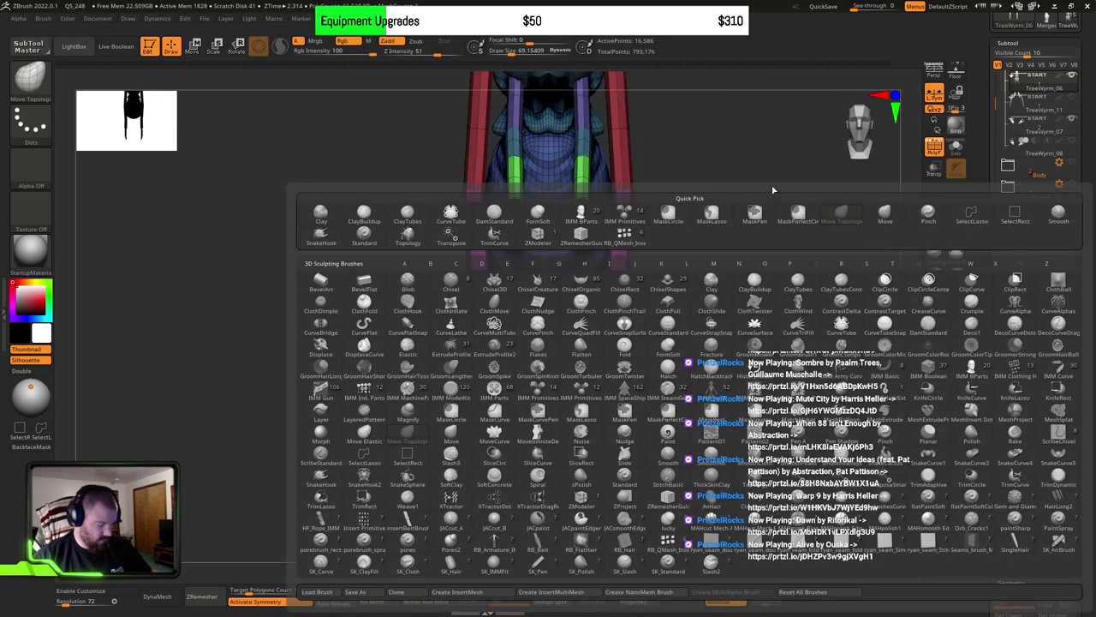
pyautogui.press('b')
pyautogui.press('m')
pyautogui.press('v')
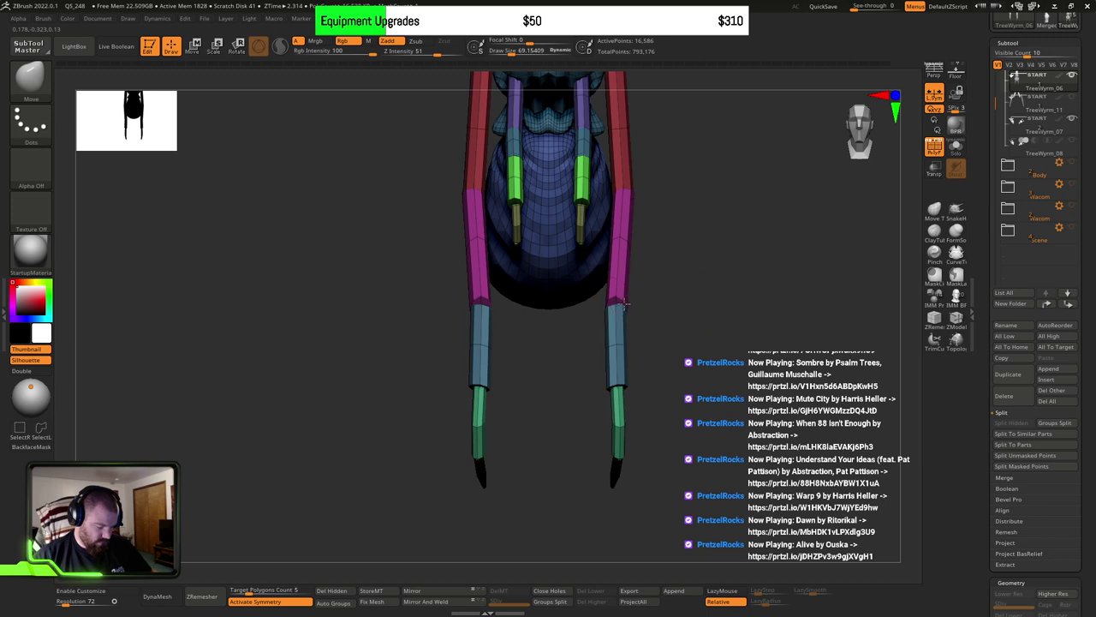
pyautogui.press('s')
pyautogui.moveTo(622, 307); pyautogui.dragTo(628, 325)
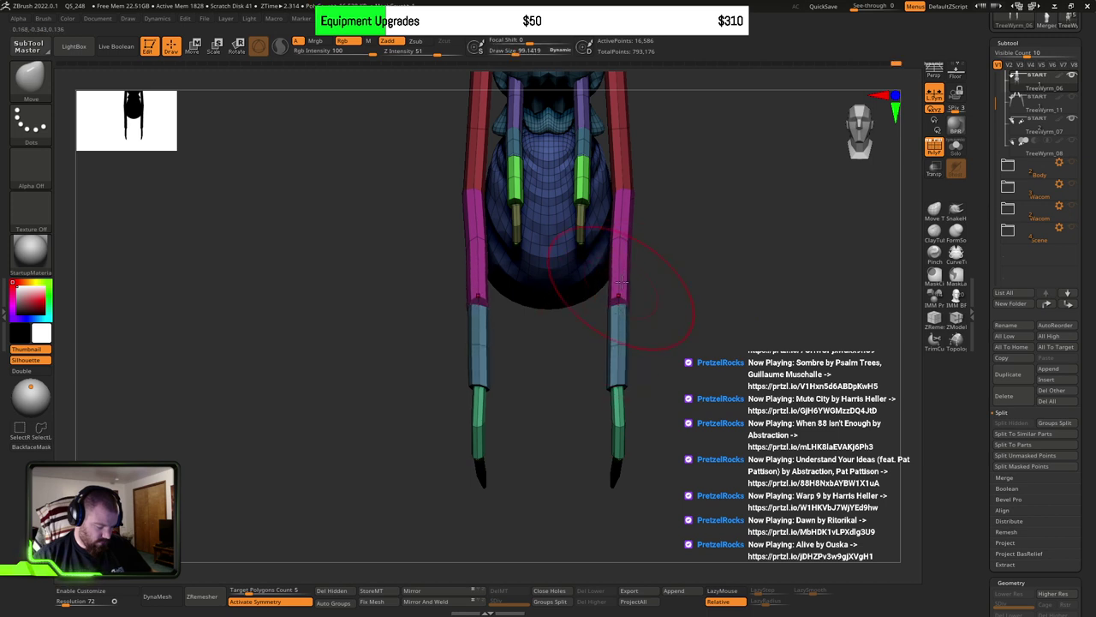
pyautogui.moveTo(627, 249)
pyautogui.mouseDown()
pyautogui.moveTo(651, 257)
pyautogui.moveTo(656, 294)
pyautogui.mouseUp()
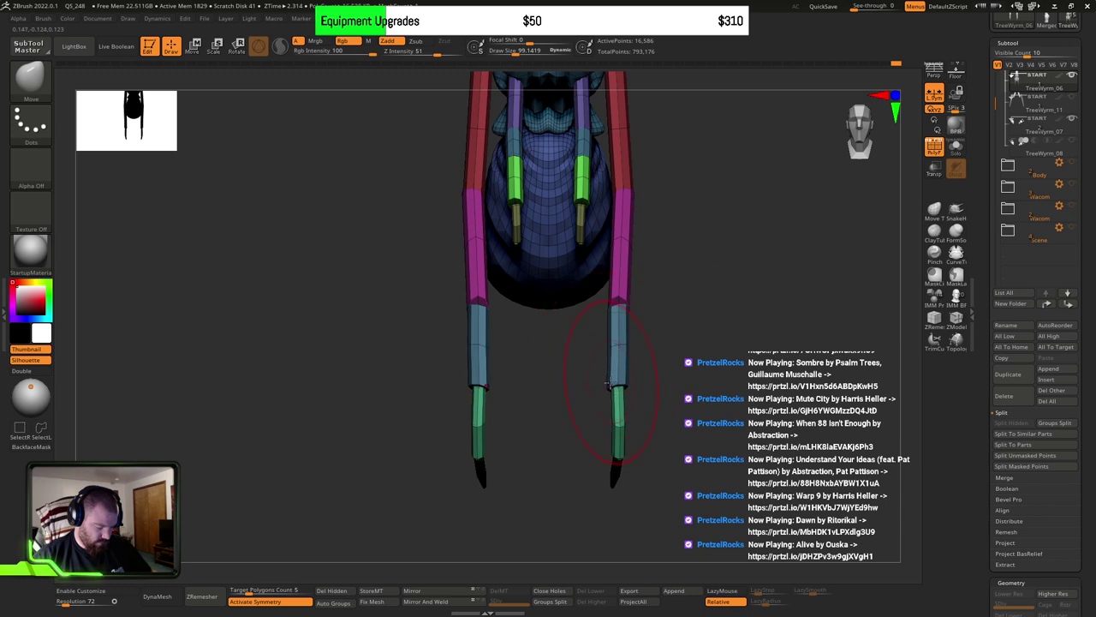
pyautogui.moveTo(615, 351); pyautogui.dragTo(622, 346)
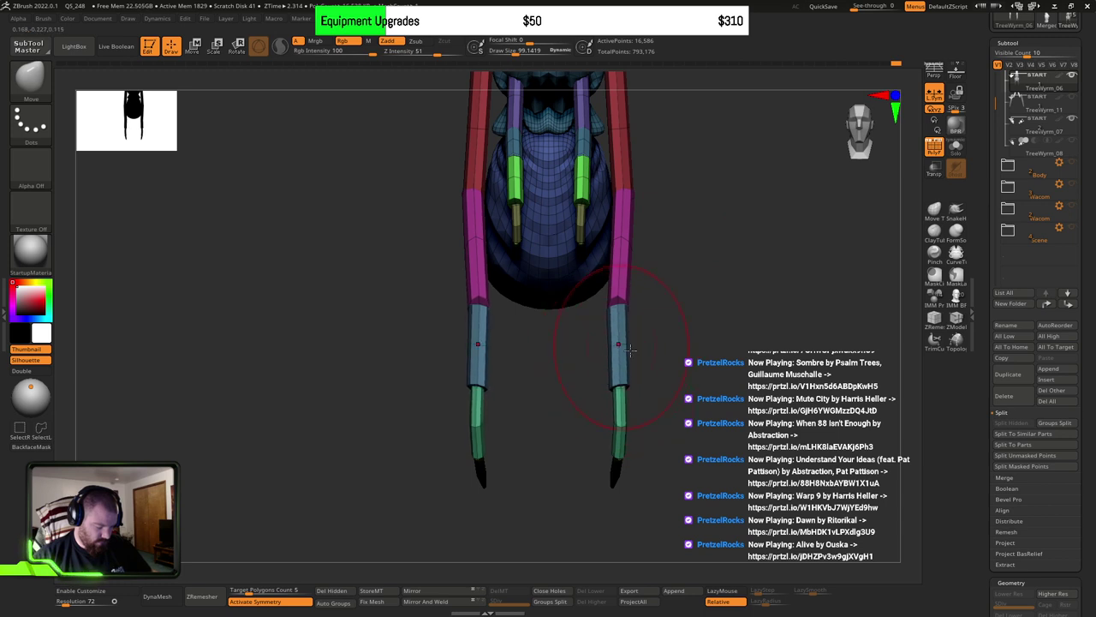
pyautogui.moveTo(619, 432); pyautogui.dragTo(620, 429)
# Step: Unmask only the front body shell by its polygroup, widen it slightly toward the arms, and set the Move brush's draw size to about 69
pyautogui.keyDown('ctrl'); pyautogui.moveTo(716, 390); pyautogui.dragTo(678, 351, button='right'); pyautogui.keyUp('ctrl')
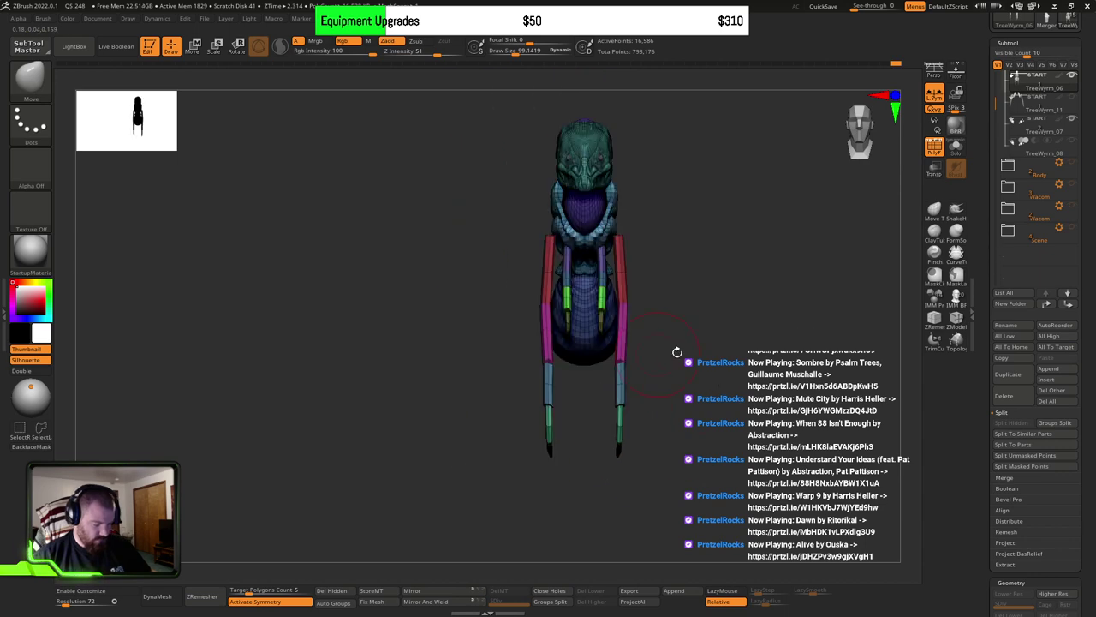
pyautogui.moveTo(787, 364); pyautogui.dragTo(678, 361)
pyautogui.moveTo(678, 361)
pyautogui.keyDown('alt'); pyautogui.mouseDown(button='right')
pyautogui.moveTo(615, 421)
pyautogui.moveTo(677, 337)
pyautogui.mouseUp(button='right'); pyautogui.keyUp('alt')
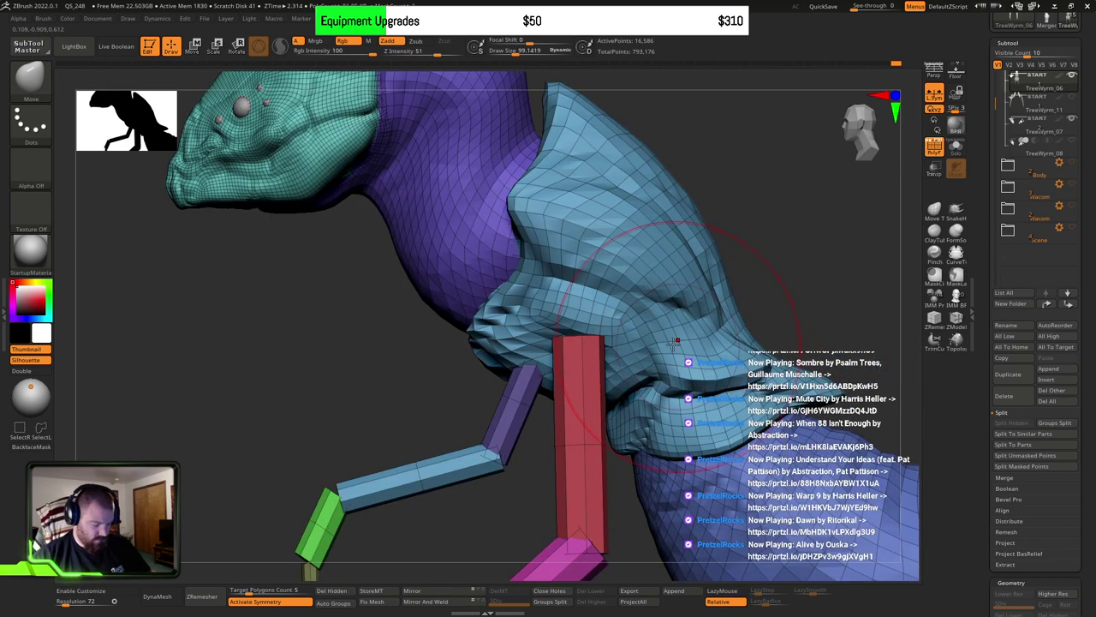
pyautogui.keyDown('ctrl'); pyautogui.keyDown('shift'); pyautogui.click(677, 334); pyautogui.keyUp('shift'); pyautogui.keyUp('ctrl')
pyautogui.keyDown('ctrl'); pyautogui.click(774, 275); pyautogui.keyUp('ctrl')
pyautogui.keyDown('ctrl'); pyautogui.keyDown('shift'); pyautogui.click(774, 275); pyautogui.keyUp('shift'); pyautogui.keyUp('ctrl')
pyautogui.keyDown('ctrl'); pyautogui.click(779, 273); pyautogui.keyUp('ctrl')
pyautogui.moveTo(779, 273); pyautogui.dragTo(886, 287)
pyautogui.moveTo(670, 326)
pyautogui.mouseDown()
pyautogui.moveTo(685, 315)
pyautogui.moveTo(690, 332)
pyautogui.moveTo(683, 326)
pyautogui.mouseUp()
pyautogui.moveTo(805, 323); pyautogui.dragTo(722, 327)
pyautogui.moveTo(723, 327)
pyautogui.mouseDown(button='right')
pyautogui.moveTo(673, 283)
pyautogui.moveTo(693, 321)
pyautogui.moveTo(685, 328)
pyautogui.mouseUp(button='right')
pyautogui.press('s')
pyautogui.moveTo(685, 328)
pyautogui.mouseDown()
pyautogui.moveTo(665, 329)
pyautogui.moveTo(729, 311)
pyautogui.moveTo(709, 273)
pyautogui.moveTo(730, 256)
pyautogui.moveTo(753, 281)
pyautogui.mouseUp()
pyautogui.moveTo(756, 344); pyautogui.dragTo(731, 343)
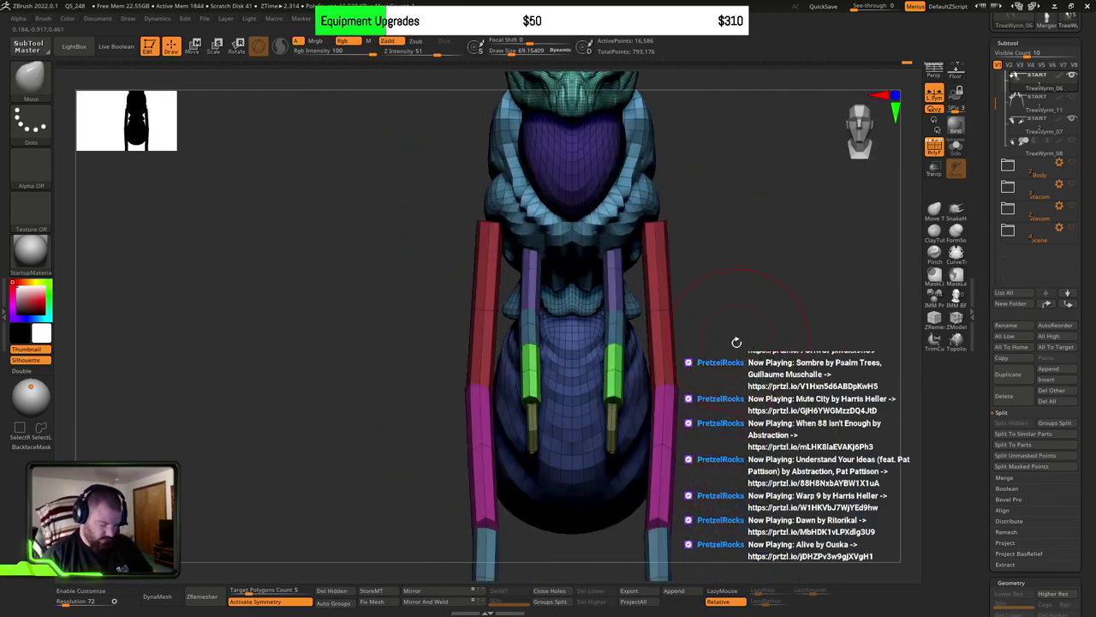
# Step: Mask everything except the larger arms' red upper segments and place the pivot at their elbow joint
pyautogui.keyDown('ctrl'); pyautogui.keyDown('shift'); pyautogui.click(664, 330); pyautogui.keyUp('shift'); pyautogui.keyUp('ctrl')
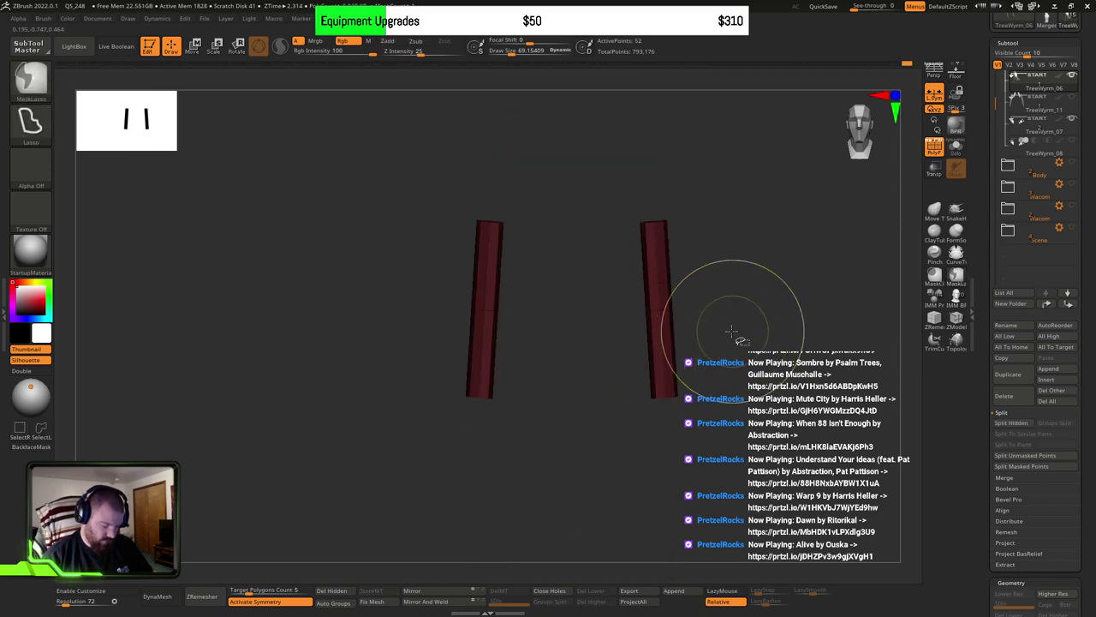
pyautogui.keyDown('ctrl'); pyautogui.keyDown('shift'); pyautogui.click(731, 330); pyautogui.keyUp('shift'); pyautogui.keyUp('ctrl')
pyautogui.press('w')
pyautogui.press('f')
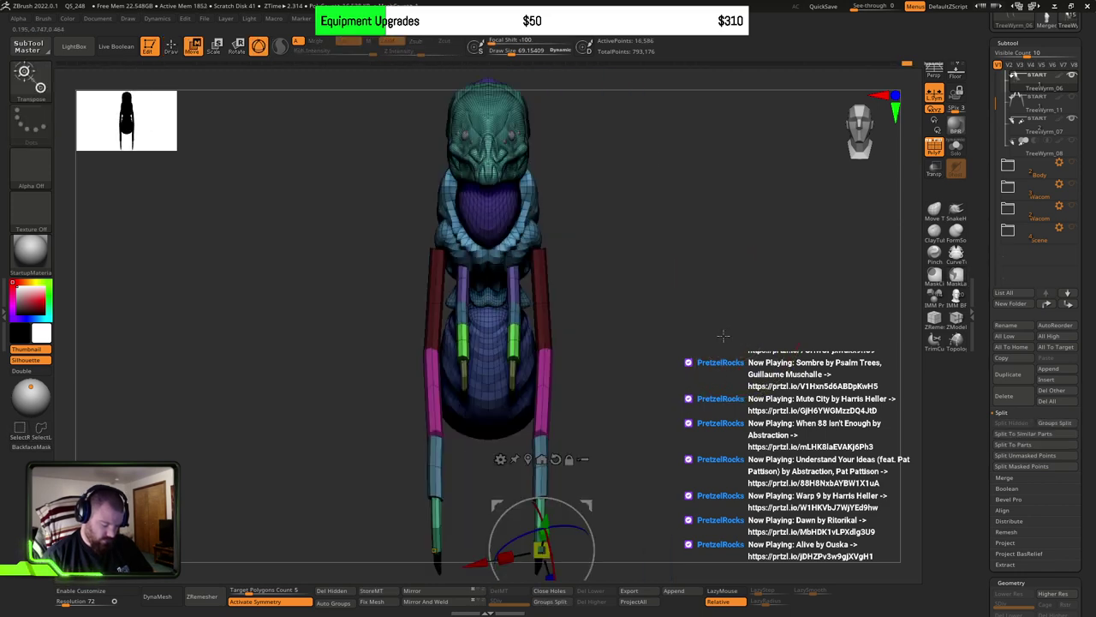
pyautogui.moveTo(587, 505); pyautogui.dragTo(591, 306)
pyautogui.keyDown('shift'); pyautogui.moveTo(727, 377); pyautogui.dragTo(673, 398); pyautogui.keyUp('shift')
pyautogui.keyDown('shift'); pyautogui.moveTo(673, 398); pyautogui.dragTo(741, 433, button='right'); pyautogui.keyUp('shift')
pyautogui.keyDown('ctrl'); pyautogui.click(742, 409); pyautogui.keyUp('ctrl')
# Step: Rotate the larger arms' upper segments about the elbows so their tops lean inward, and clear the mask
pyautogui.moveTo(679, 376)
pyautogui.mouseDown()
pyautogui.moveTo(680, 366)
pyautogui.moveTo(675, 391)
pyautogui.mouseUp()
pyautogui.moveTo(749, 370)
pyautogui.mouseDown(button='right')
pyautogui.moveTo(752, 417)
pyautogui.moveTo(781, 370)
pyautogui.moveTo(752, 349)
pyautogui.mouseUp(button='right')
pyautogui.moveTo(750, 349); pyautogui.dragTo(767, 390)
pyautogui.keyDown('ctrl'); pyautogui.click(768, 419); pyautogui.keyUp('ctrl')
pyautogui.moveTo(776, 429); pyautogui.dragTo(771, 401)
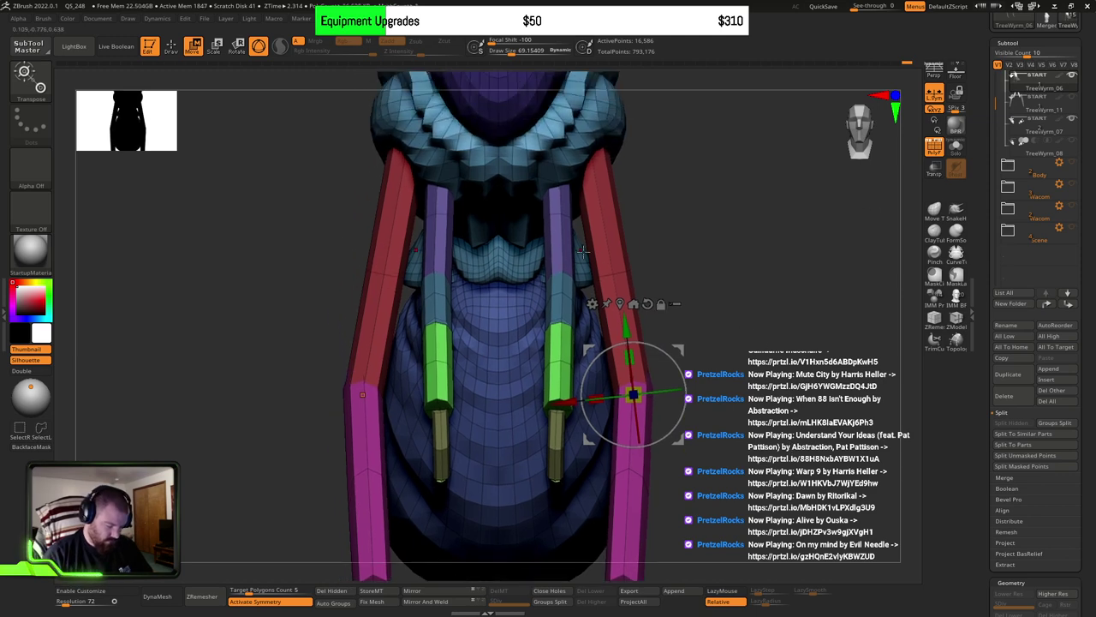
# Step: Undo the stray mask over the smaller arms and mask everything except their purple upper segments by polygroup
pyautogui.hotkey('ctrl', 'z')
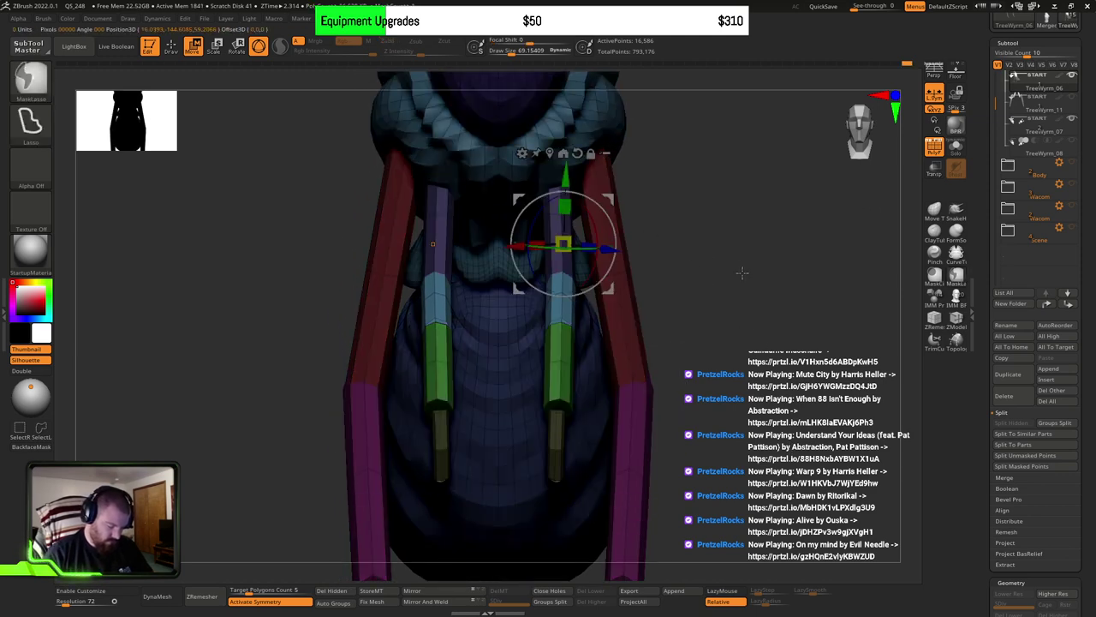
pyautogui.hotkey('ctrl', 'shift', 'z')
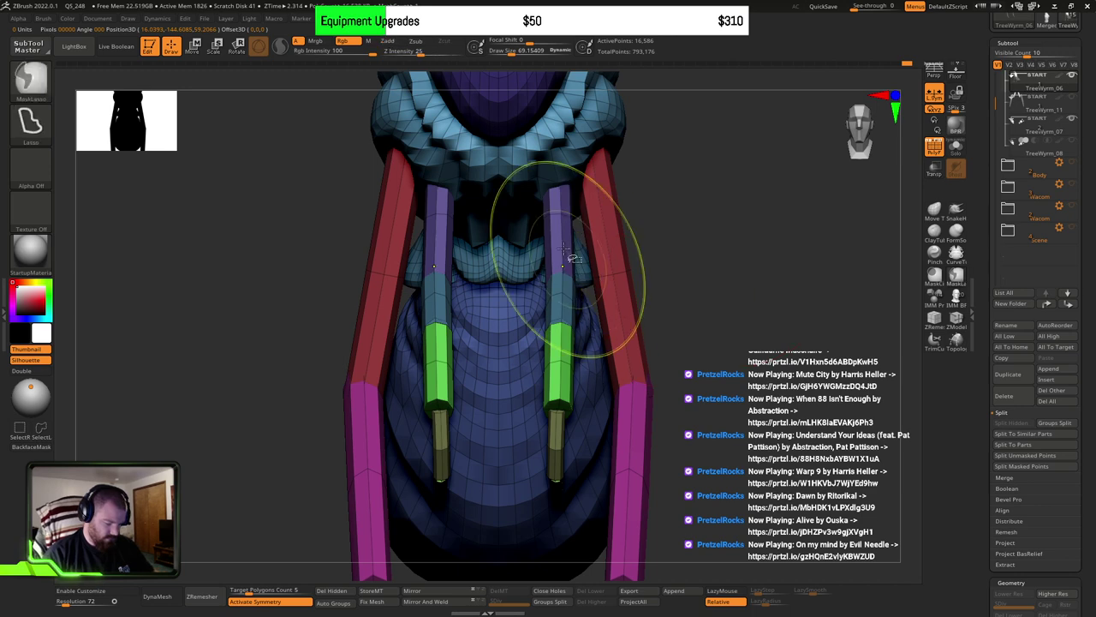
pyautogui.keyDown('ctrl'); pyautogui.keyDown('shift'); pyautogui.click(569, 259); pyautogui.keyUp('shift'); pyautogui.keyUp('ctrl')
pyautogui.keyDown('ctrl'); pyautogui.click(733, 262); pyautogui.keyUp('ctrl')
pyautogui.keyDown('ctrl'); pyautogui.keyDown('shift'); pyautogui.click(733, 262); pyautogui.keyUp('shift'); pyautogui.keyUp('ctrl')
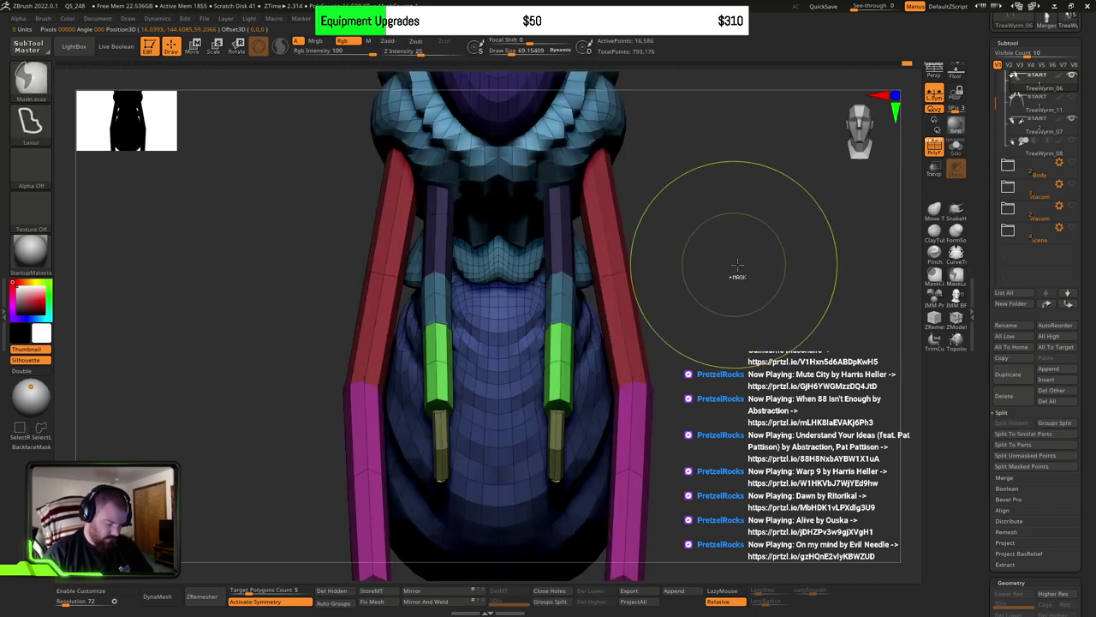
pyautogui.keyDown('ctrl'); pyautogui.click(734, 266); pyautogui.keyUp('ctrl')
pyautogui.press('w')
# Step: Try repositioning the pivot and adjusting the smaller arms' upper segments, and undo these adjustments
pyautogui.keyDown('alt'); pyautogui.moveTo(673, 416); pyautogui.dragTo(607, 311); pyautogui.keyUp('alt')
pyautogui.moveTo(843, 339); pyautogui.dragTo(745, 336)
pyautogui.keyDown('shift'); pyautogui.moveTo(745, 336); pyautogui.dragTo(685, 371, button='right'); pyautogui.keyUp('shift')
pyautogui.keyDown('alt'); pyautogui.moveTo(632, 330); pyautogui.dragTo(522, 340); pyautogui.keyUp('alt')
pyautogui.keyDown('shift'); pyautogui.moveTo(522, 340); pyautogui.dragTo(609, 363, button='right'); pyautogui.keyUp('shift')
pyautogui.hotkey('ctrl', 'z')
pyautogui.hotkey('ctrl', 'z')
pyautogui.hotkey('ctrl', 'z')
pyautogui.hotkey('ctrl', 'z')
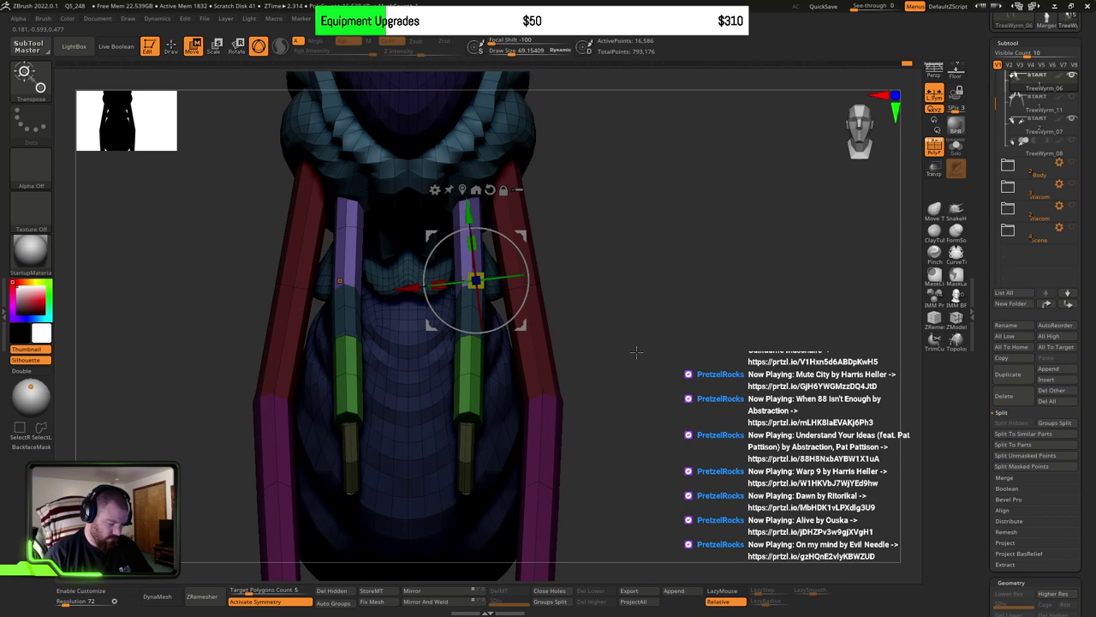
# Step: Place the pivot at the smaller arms' elbow joint, tilt their upper segments slightly in front view, and invert the mask
pyautogui.moveTo(644, 360); pyautogui.dragTo(607, 372, button='right')
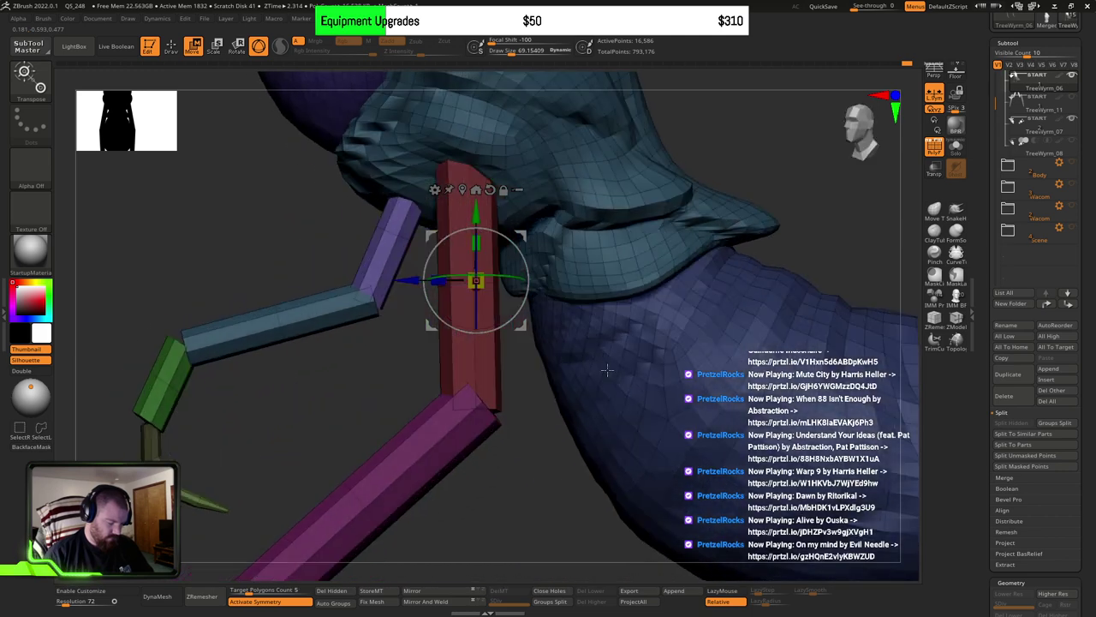
pyautogui.keyDown('alt'); pyautogui.moveTo(525, 329); pyautogui.dragTo(423, 339); pyautogui.keyUp('alt')
pyautogui.keyDown('shift'); pyautogui.moveTo(448, 349); pyautogui.dragTo(634, 401, button='right'); pyautogui.keyUp('shift')
pyautogui.moveTo(573, 346); pyautogui.dragTo(570, 340)
pyautogui.moveTo(681, 360); pyautogui.dragTo(652, 368, button='right')
pyautogui.moveTo(652, 367); pyautogui.dragTo(463, 402)
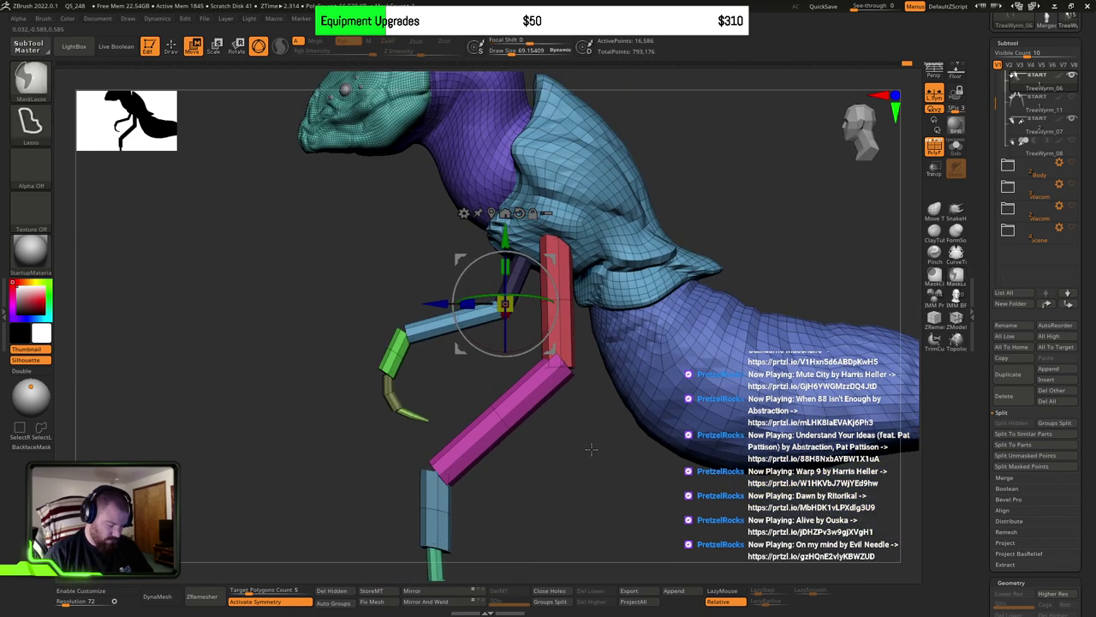
pyautogui.keyDown('ctrl'); pyautogui.moveTo(464, 403); pyautogui.dragTo(486, 396, button='right'); pyautogui.keyUp('ctrl')
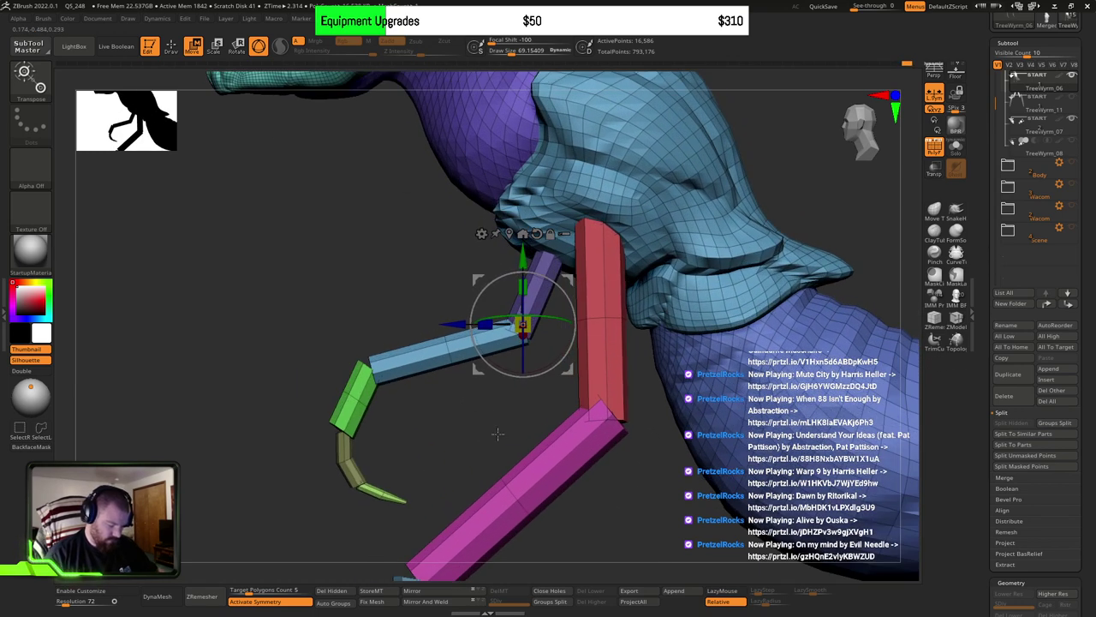
# Step: Mask everything except the smaller arms' blue, green and claw segments by hiding those polygroups and restoring full visibility
pyautogui.press('q')
pyautogui.keyDown('ctrl'); pyautogui.keyDown('shift'); pyautogui.click(375, 493); pyautogui.keyUp('shift'); pyautogui.keyUp('ctrl')
pyautogui.keyDown('ctrl'); pyautogui.keyDown('shift'); pyautogui.click(362, 487); pyautogui.keyUp('shift'); pyautogui.keyUp('ctrl')
pyautogui.keyDown('ctrl'); pyautogui.keyDown('shift'); pyautogui.click(348, 459); pyautogui.keyUp('shift'); pyautogui.keyUp('ctrl')
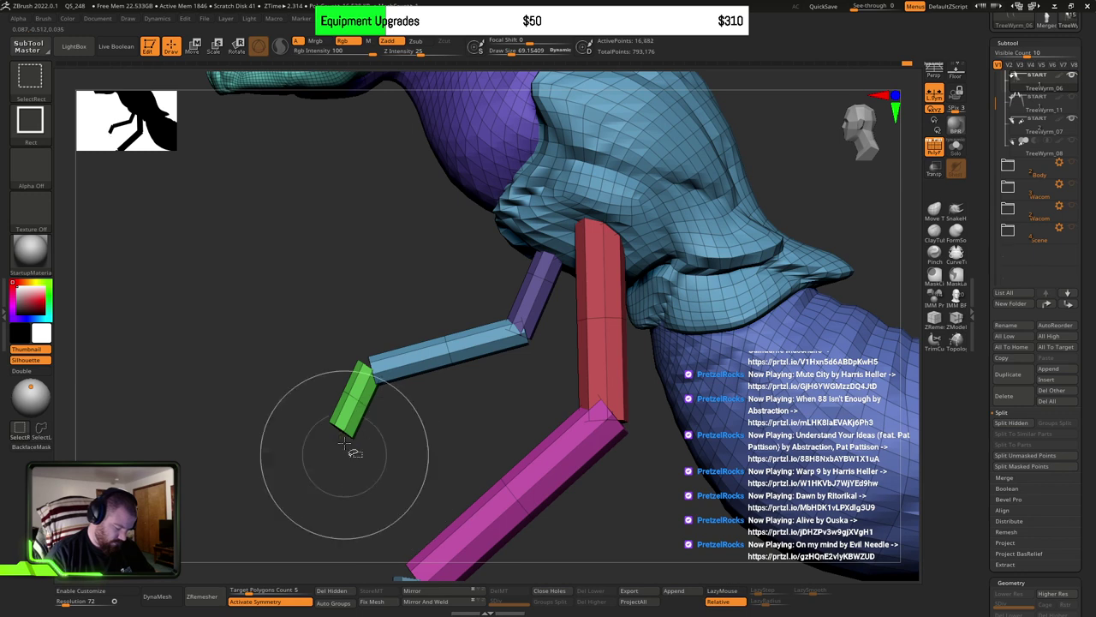
pyautogui.keyDown('ctrl'); pyautogui.keyDown('shift'); pyautogui.click(360, 395); pyautogui.keyUp('shift'); pyautogui.keyUp('ctrl')
pyautogui.keyDown('ctrl'); pyautogui.keyDown('shift'); pyautogui.click(415, 351); pyautogui.keyUp('shift'); pyautogui.keyUp('ctrl')
pyautogui.keyDown('ctrl'); pyautogui.click(487, 403); pyautogui.keyUp('ctrl')
pyautogui.keyDown('ctrl'); pyautogui.keyDown('shift'); pyautogui.click(499, 412); pyautogui.keyUp('shift'); pyautogui.keyUp('ctrl')
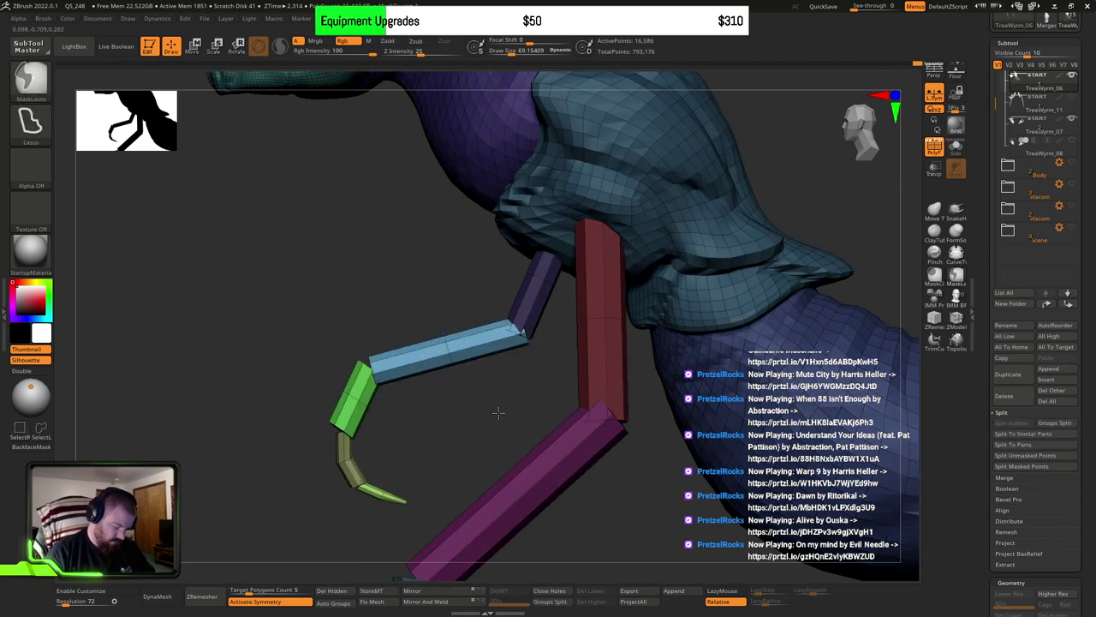
pyautogui.keyDown('ctrl'); pyautogui.click(502, 416); pyautogui.keyUp('ctrl')
pyautogui.keyDown('ctrl'); pyautogui.click(501, 419); pyautogui.keyUp('ctrl')
pyautogui.press('w')
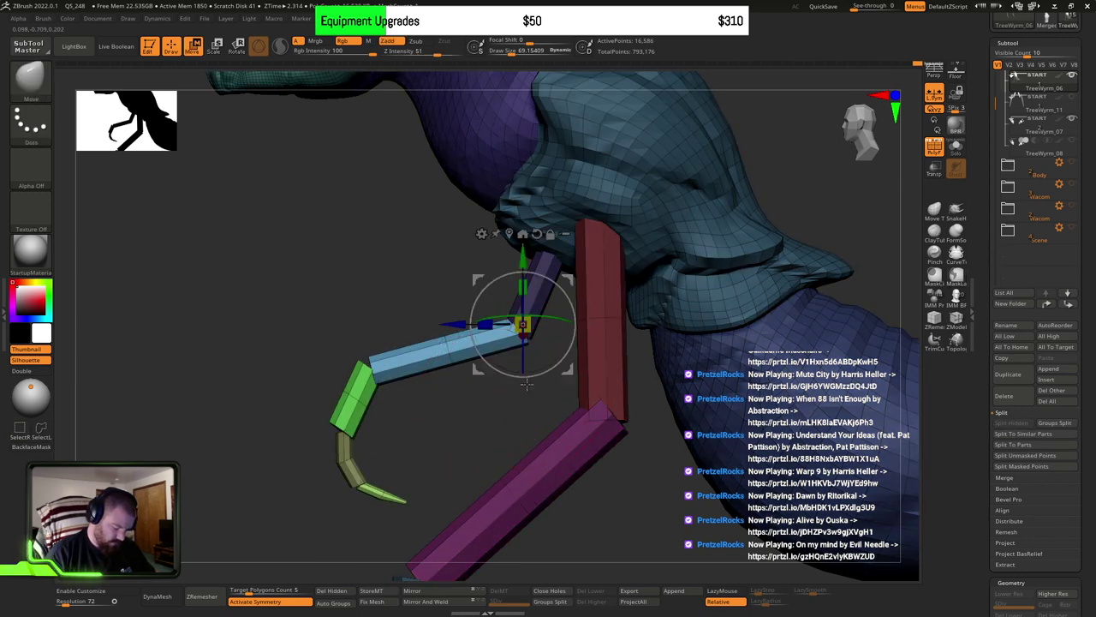
# Step: Align the transform axes with the smaller arms' forearms and shorten the unmasked lower segments along that direction
pyautogui.moveTo(526, 383); pyautogui.dragTo(686, 392)
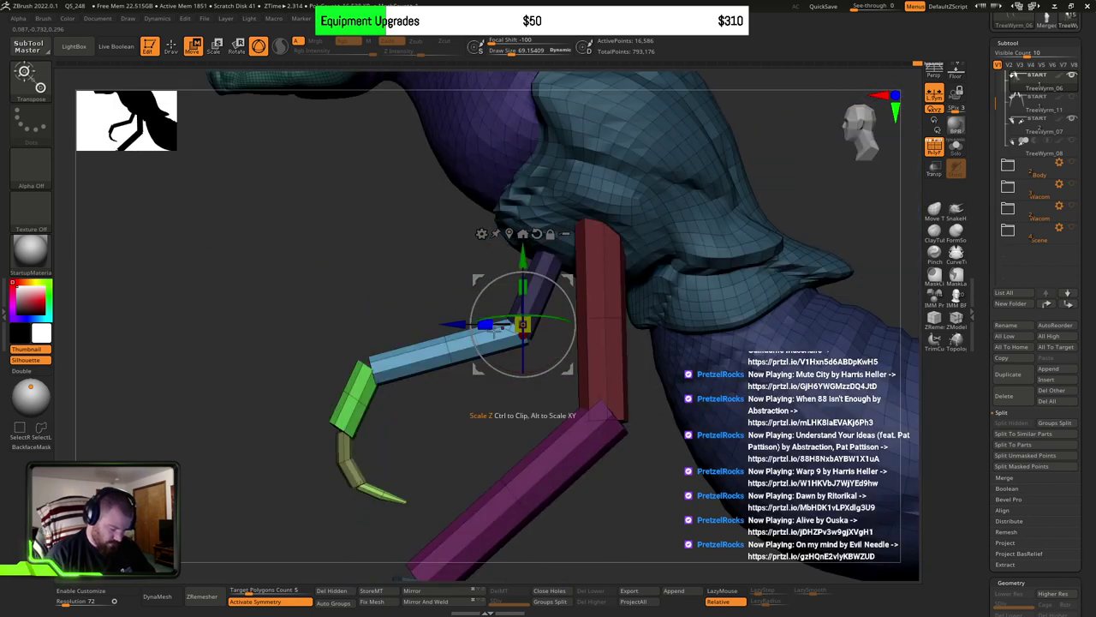
pyautogui.keyDown('alt'); pyautogui.moveTo(475, 342); pyautogui.dragTo(504, 333); pyautogui.keyUp('alt')
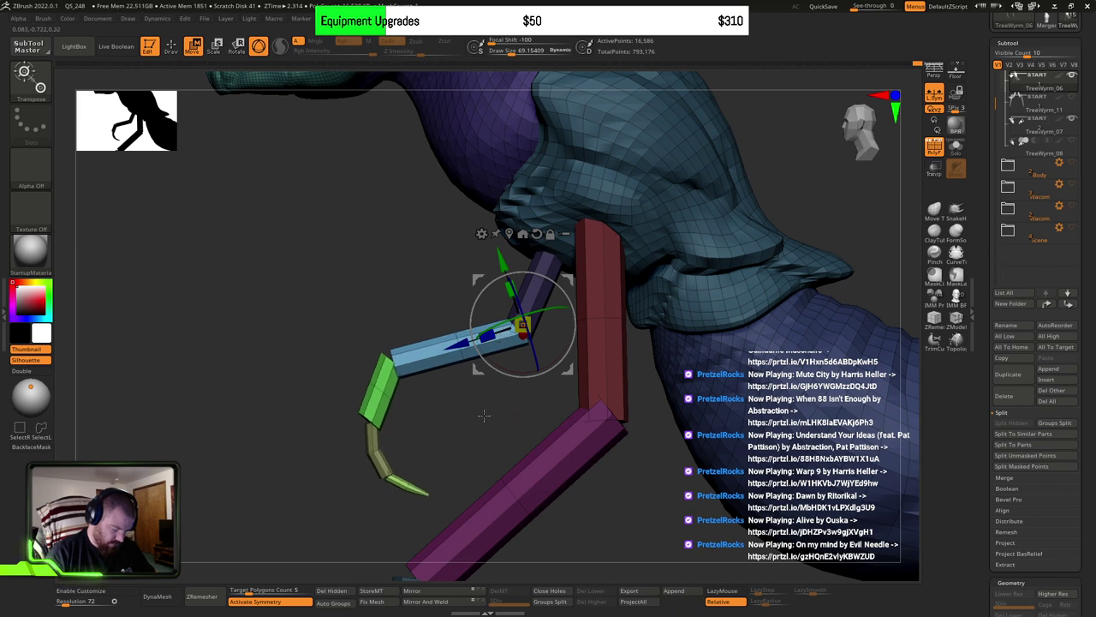
pyautogui.keyDown('shift'); pyautogui.moveTo(484, 415); pyautogui.dragTo(567, 384); pyautogui.keyUp('shift')
pyautogui.keyDown('alt'); pyautogui.moveTo(573, 334); pyautogui.dragTo(577, 346); pyautogui.keyUp('alt')
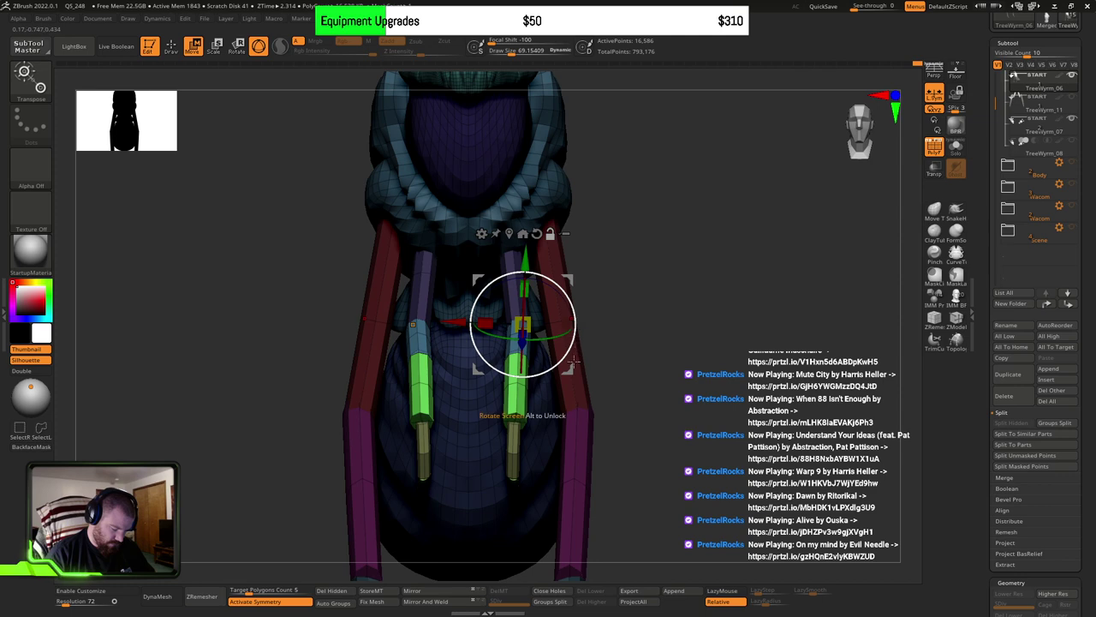
pyautogui.moveTo(656, 328); pyautogui.dragTo(589, 332)
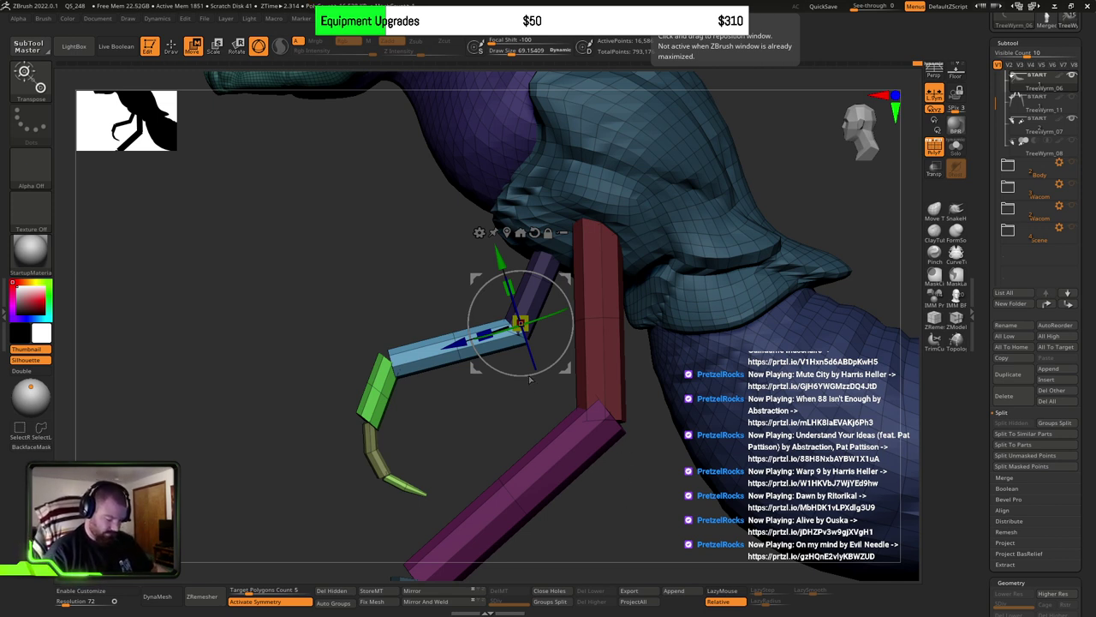
# Step: Hide every polygroup of the smaller arms and clear the mask on the remaining visible mesh
pyautogui.press('q')
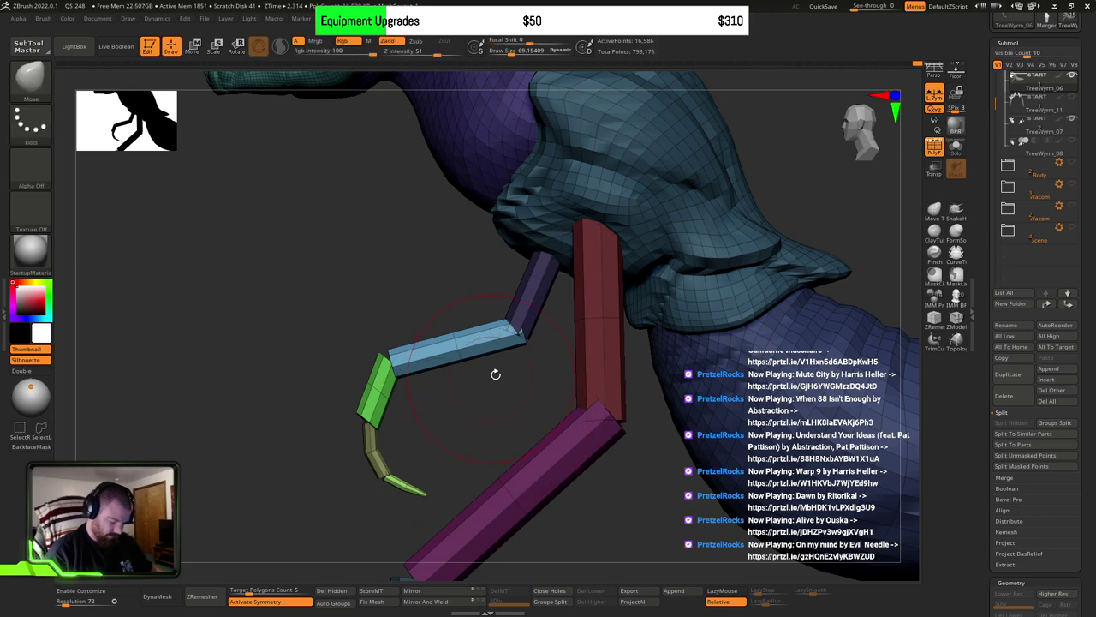
pyautogui.keyDown('ctrl'); pyautogui.keyDown('shift'); pyautogui.click(520, 329); pyautogui.keyUp('shift'); pyautogui.keyUp('ctrl')
pyautogui.keyDown('ctrl'); pyautogui.keyDown('shift'); pyautogui.click(516, 329); pyautogui.keyUp('shift'); pyautogui.keyUp('ctrl')
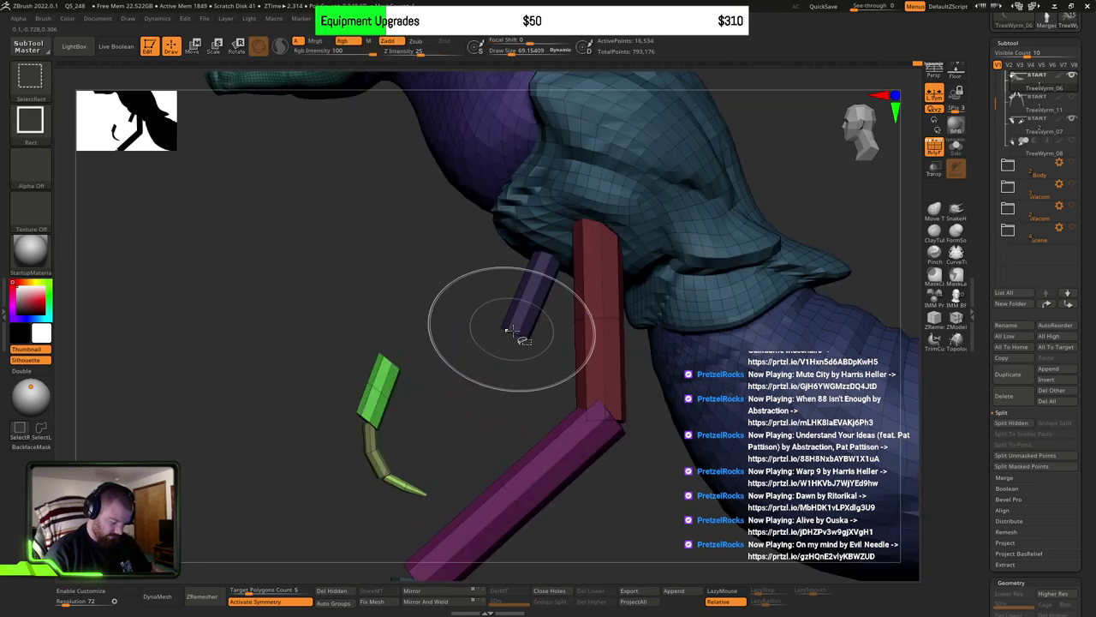
pyautogui.keyDown('ctrl'); pyautogui.keyDown('shift'); pyautogui.click(382, 387); pyautogui.keyUp('shift'); pyautogui.keyUp('ctrl')
pyautogui.keyDown('ctrl'); pyautogui.keyDown('shift'); pyautogui.click(376, 450); pyautogui.keyUp('shift'); pyautogui.keyUp('ctrl')
pyautogui.keyDown('ctrl'); pyautogui.keyDown('shift'); pyautogui.click(404, 487); pyautogui.keyUp('shift'); pyautogui.keyUp('ctrl')
pyautogui.keyDown('ctrl'); pyautogui.keyDown('shift'); pyautogui.click(524, 313); pyautogui.keyUp('shift'); pyautogui.keyUp('ctrl')
pyautogui.keyDown('ctrl'); pyautogui.moveTo(484, 415); pyautogui.dragTo(495, 423); pyautogui.keyUp('ctrl')
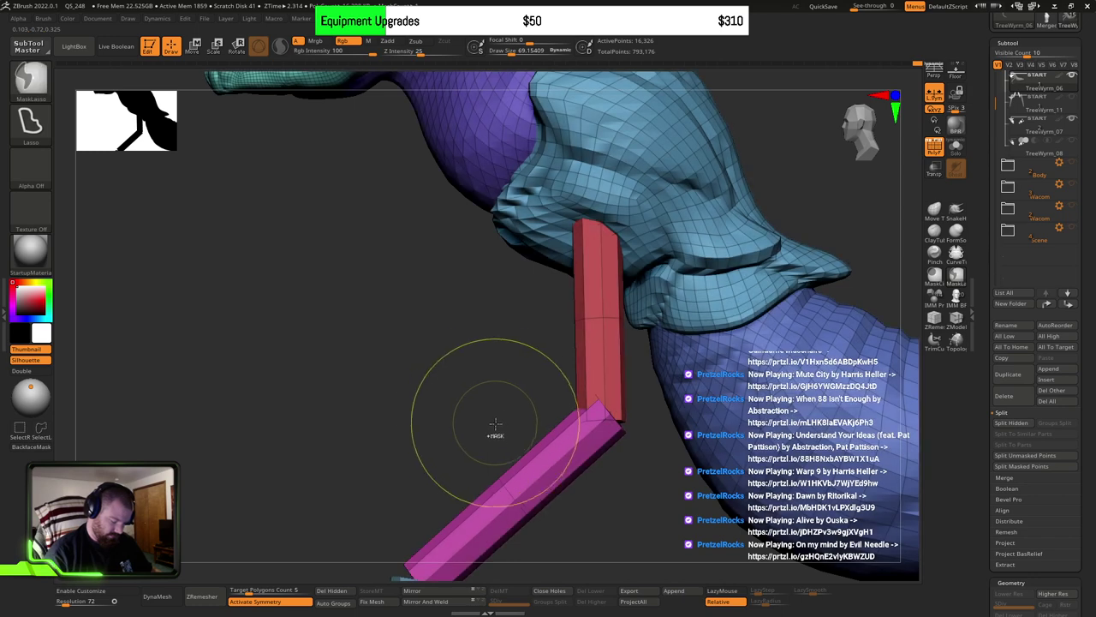
# Step: Undo the stray mask changes and mask the body and larger arms, leaving the complete smaller arms unmasked
pyautogui.keyDown('ctrl'); pyautogui.keyDown('shift'); pyautogui.click(500, 400); pyautogui.keyUp('shift'); pyautogui.keyUp('ctrl')
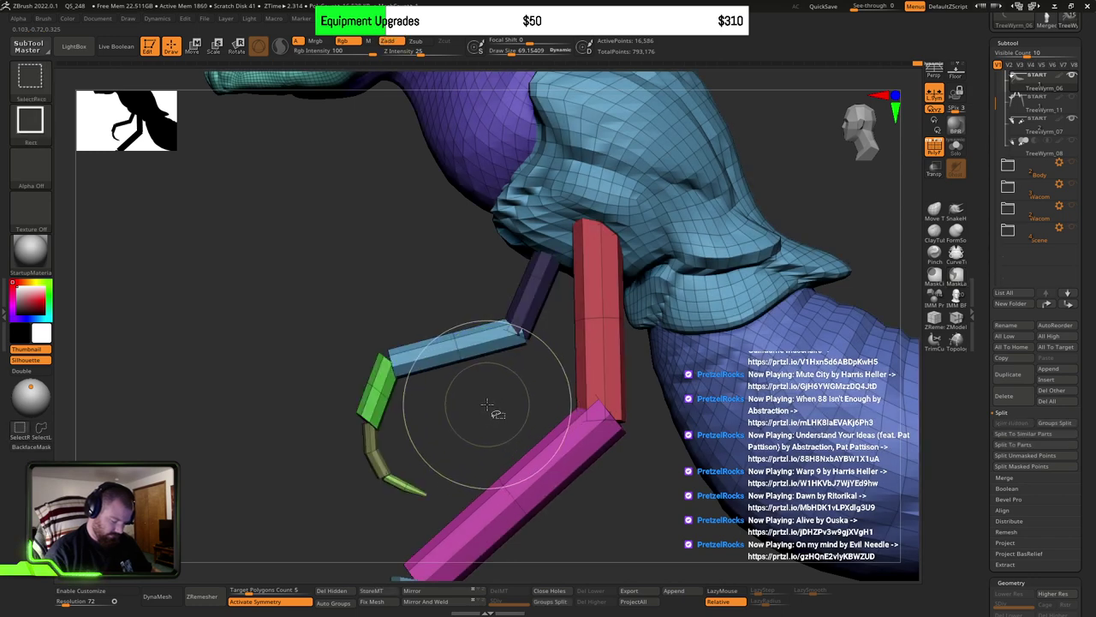
pyautogui.hotkey('ctrl', 'z')
pyautogui.keyDown('ctrl'); pyautogui.keyDown('shift'); pyautogui.moveTo(489, 406); pyautogui.dragTo(511, 425); pyautogui.keyUp('shift'); pyautogui.keyUp('ctrl')
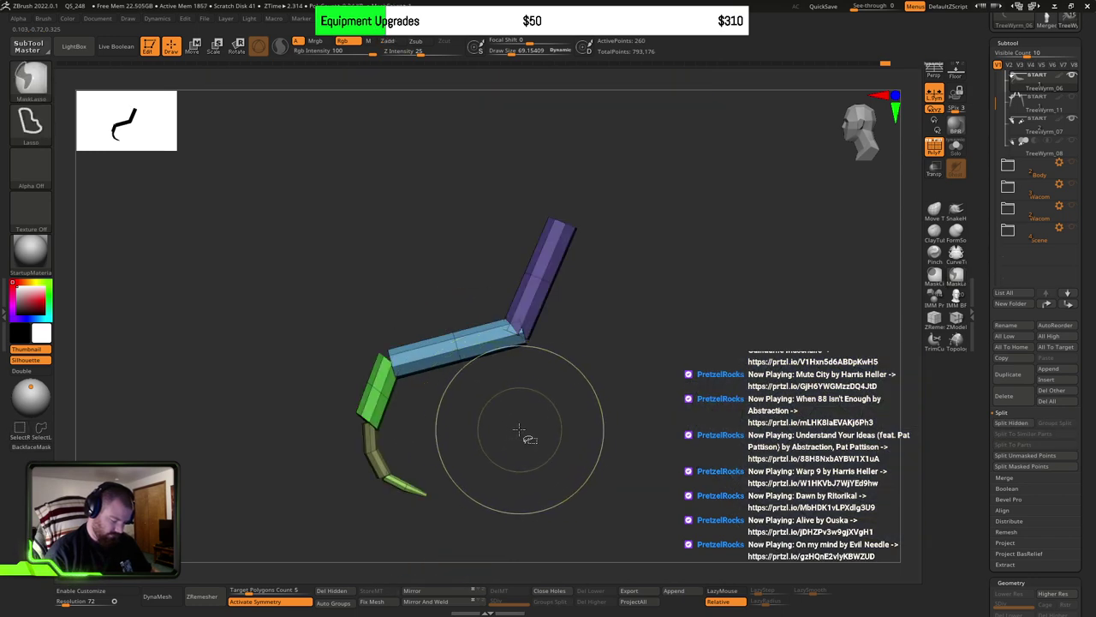
pyautogui.keyDown('ctrl'); pyautogui.keyDown('shift'); pyautogui.click(514, 415); pyautogui.keyUp('shift'); pyautogui.keyUp('ctrl')
pyautogui.hotkey('ctrl', 'z')
pyautogui.keyDown('ctrl'); pyautogui.keyDown('shift'); pyautogui.click(506, 401); pyautogui.keyUp('shift'); pyautogui.keyUp('ctrl')
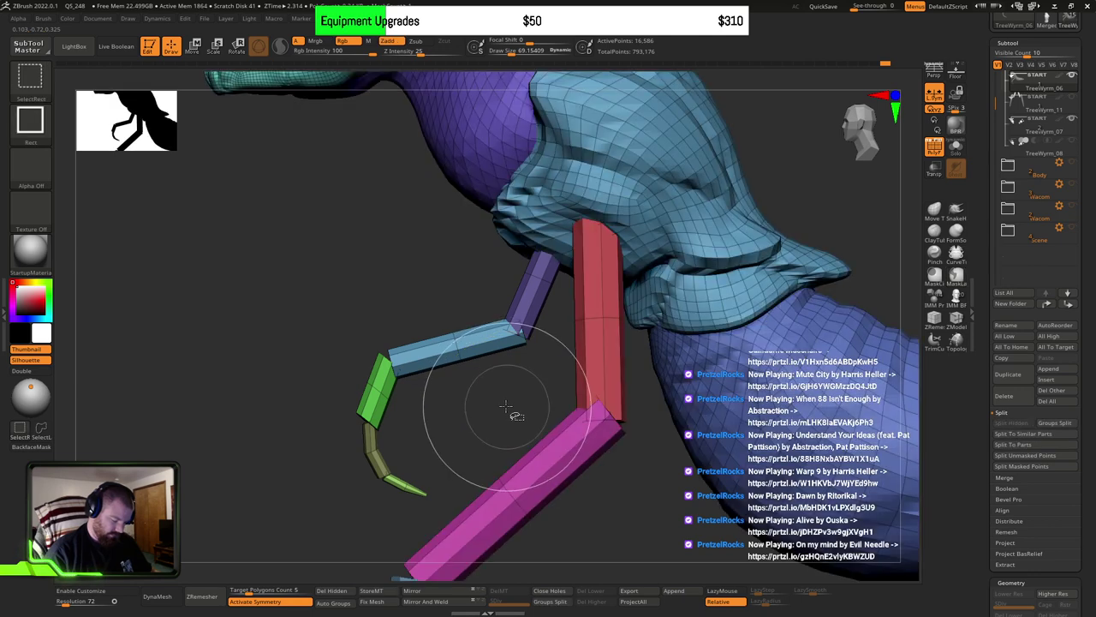
pyautogui.hotkey('ctrl', 'z')
pyautogui.keyDown('ctrl'); pyautogui.click(504, 403); pyautogui.keyUp('ctrl')
pyautogui.keyDown('ctrl'); pyautogui.keyDown('shift'); pyautogui.click(504, 403); pyautogui.keyUp('shift'); pyautogui.keyUp('ctrl')
pyautogui.keyDown('ctrl'); pyautogui.click(507, 404); pyautogui.keyUp('ctrl')
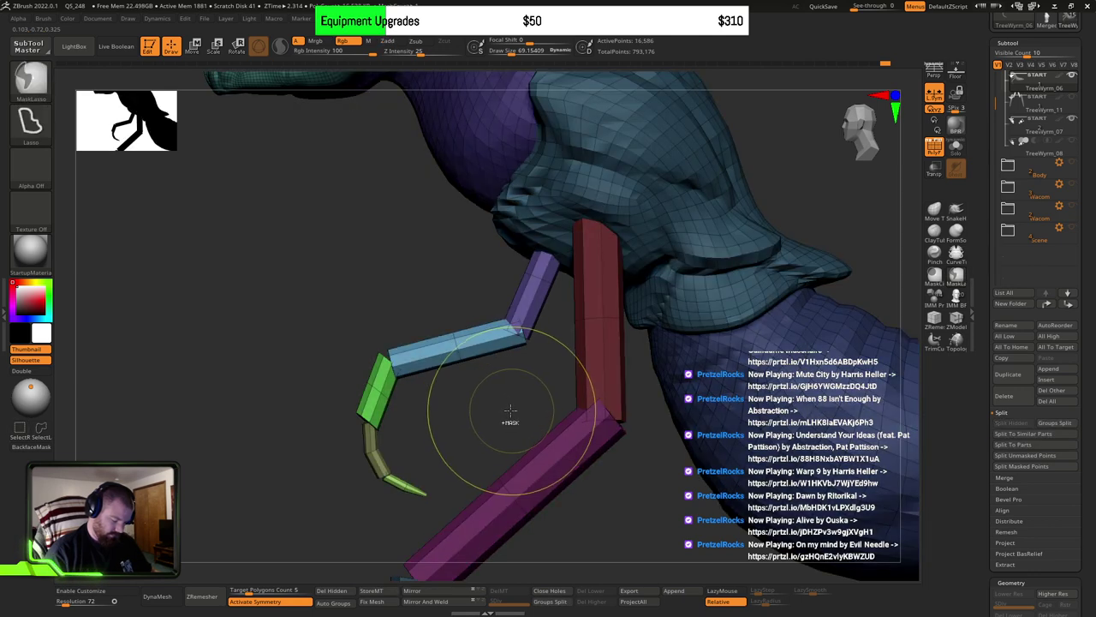
# Step: Place the pivot at the tops of the smaller arms' upper segments and rotate the whole arms to splay outward
pyautogui.keyDown('alt'); pyautogui.moveTo(510, 410); pyautogui.dragTo(485, 416); pyautogui.keyUp('alt')
pyautogui.press('w')
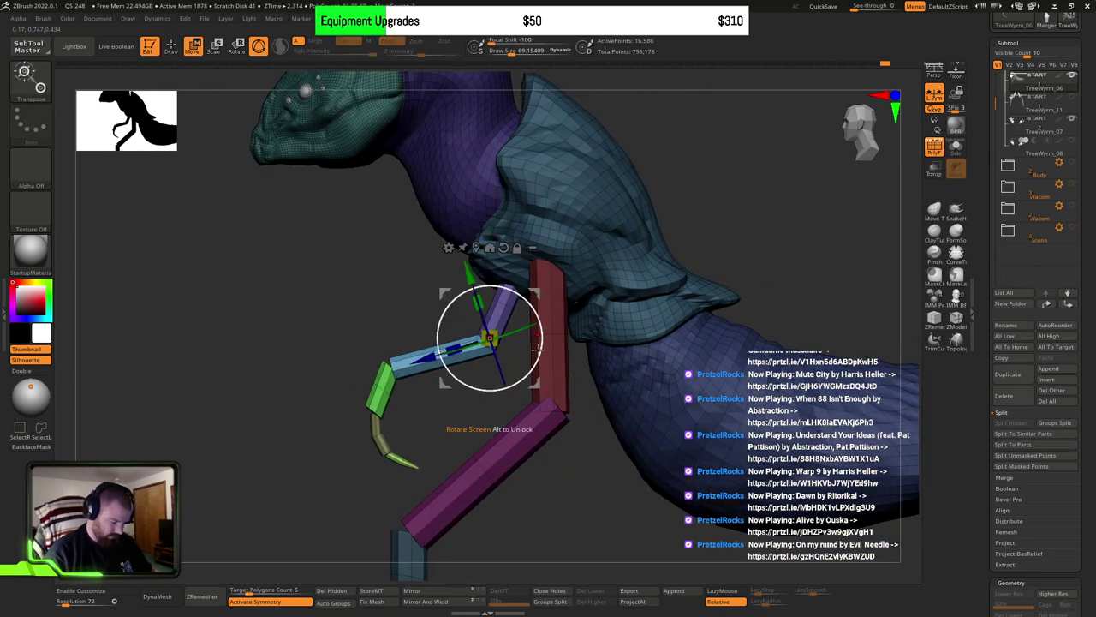
pyautogui.moveTo(529, 374)
pyautogui.keyDown('alt'); pyautogui.mouseDown(button='right')
pyautogui.moveTo(524, 392)
pyautogui.moveTo(526, 359)
pyautogui.mouseUp(button='right'); pyautogui.keyUp('alt')
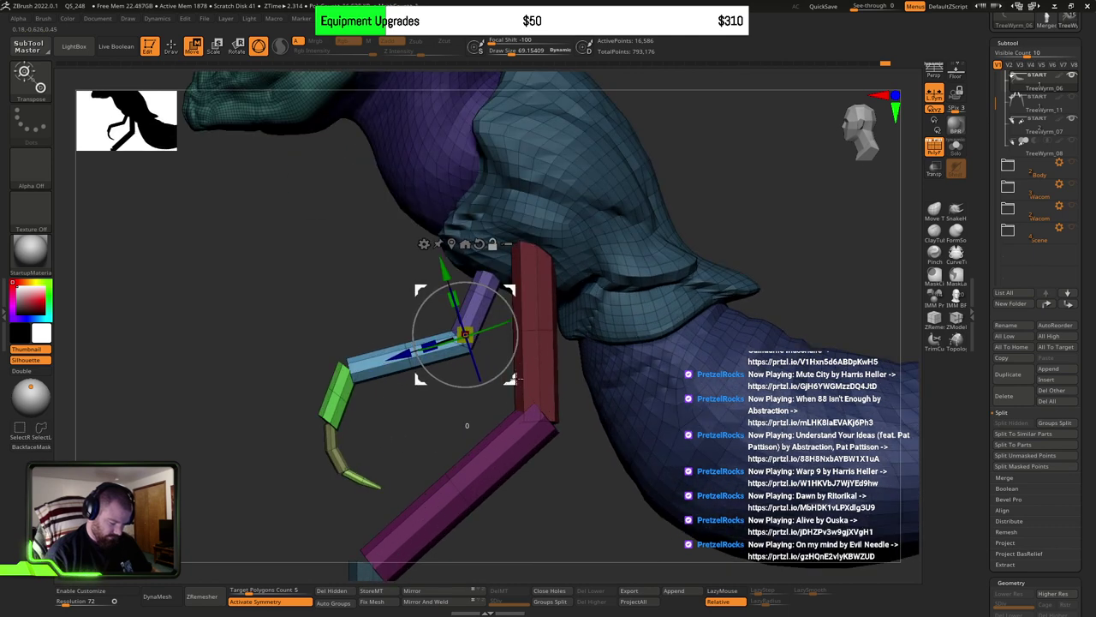
pyautogui.moveTo(513, 378); pyautogui.dragTo(541, 297)
pyautogui.moveTo(572, 399); pyautogui.dragTo(634, 389)
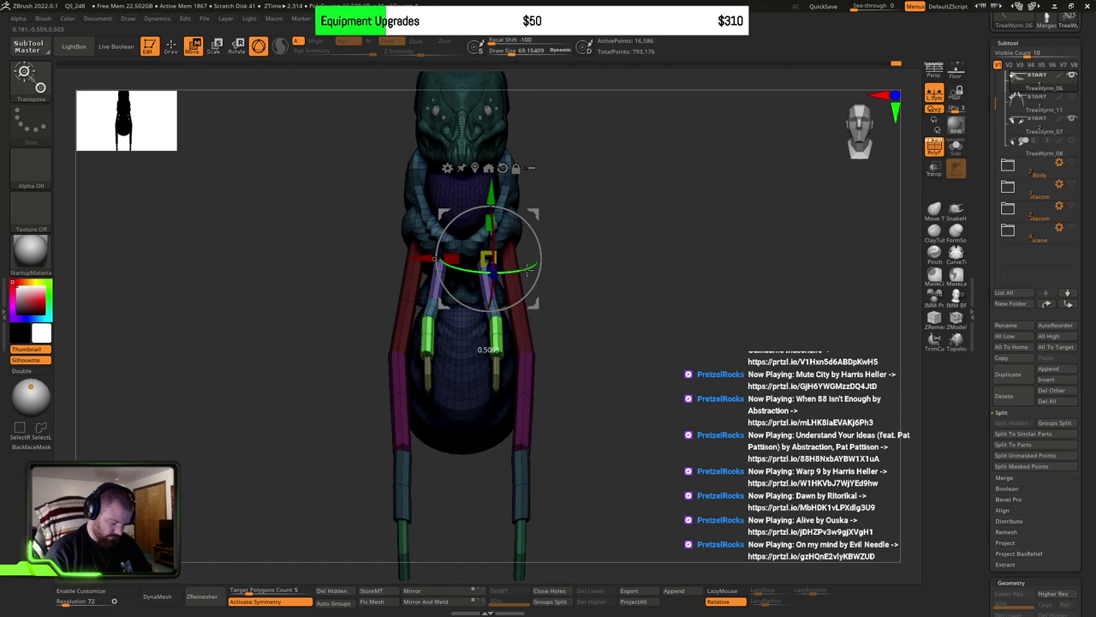
pyautogui.moveTo(563, 329); pyautogui.dragTo(540, 288)
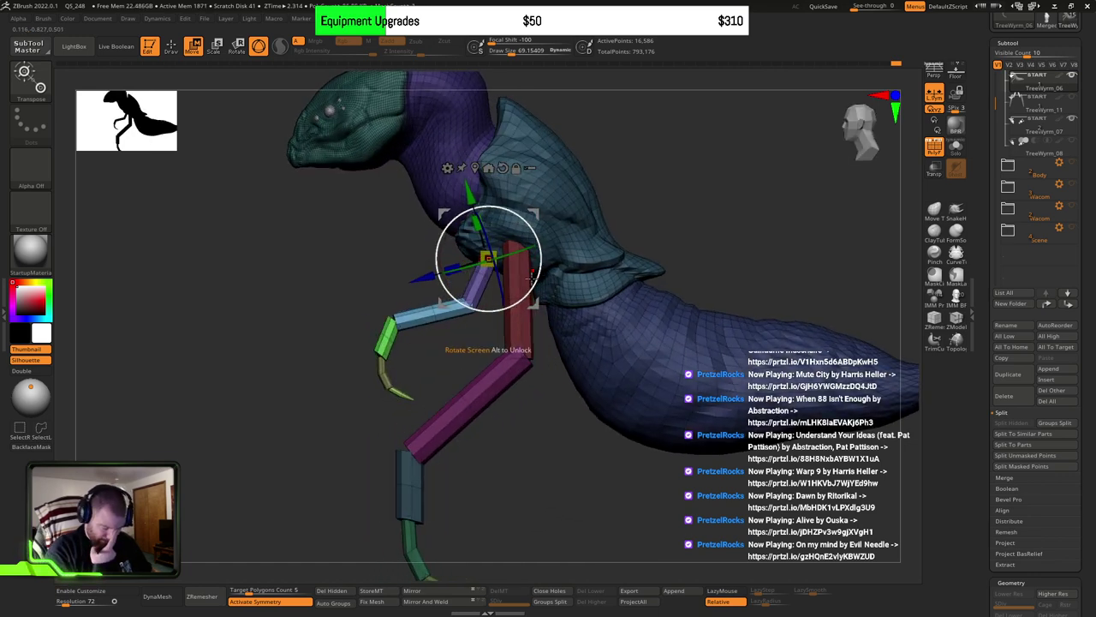
pyautogui.moveTo(526, 395)
pyautogui.mouseDown()
pyautogui.moveTo(574, 397)
pyautogui.moveTo(665, 368)
pyautogui.moveTo(594, 375)
pyautogui.moveTo(586, 392)
pyautogui.moveTo(594, 316)
pyautogui.moveTo(633, 312)
pyautogui.moveTo(590, 331)
pyautogui.moveTo(634, 309)
pyautogui.moveTo(648, 358)
pyautogui.moveTo(524, 358)
pyautogui.mouseUp()
# Step: Nudge the smaller arms' blue and green segments with the Move brush to refine their outward bend
pyautogui.press('q')
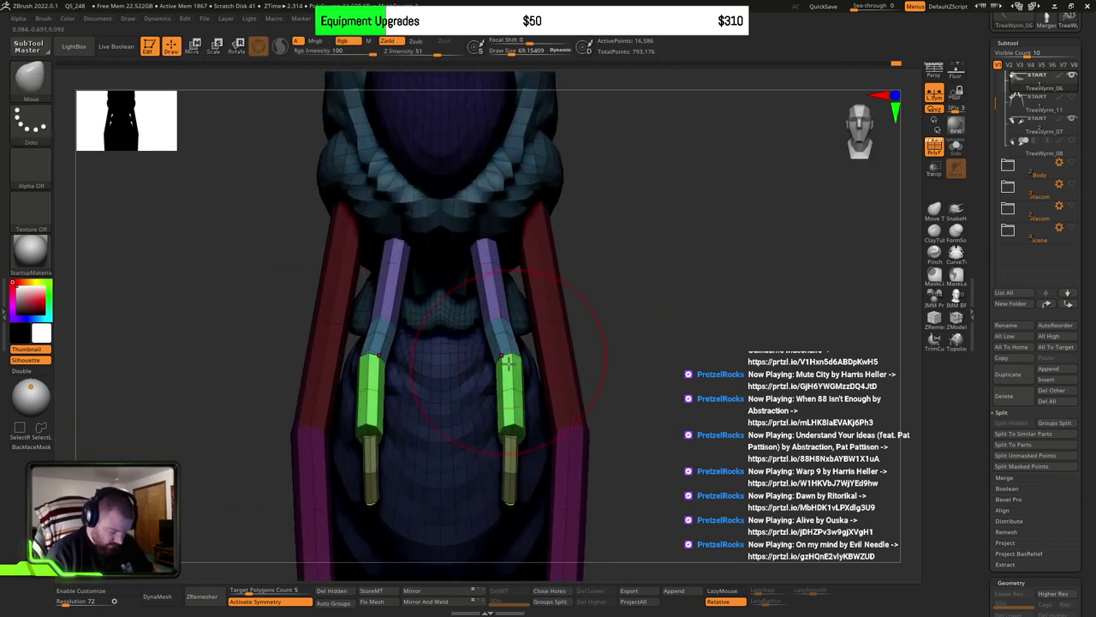
pyautogui.moveTo(509, 363); pyautogui.dragTo(505, 358, button='right')
pyautogui.keyDown('ctrl'); pyautogui.keyDown('alt'); pyautogui.keyDown('shift'); pyautogui.moveTo(510, 350); pyautogui.dragTo(511, 344); pyautogui.keyUp('shift'); pyautogui.keyUp('alt'); pyautogui.keyUp('ctrl')
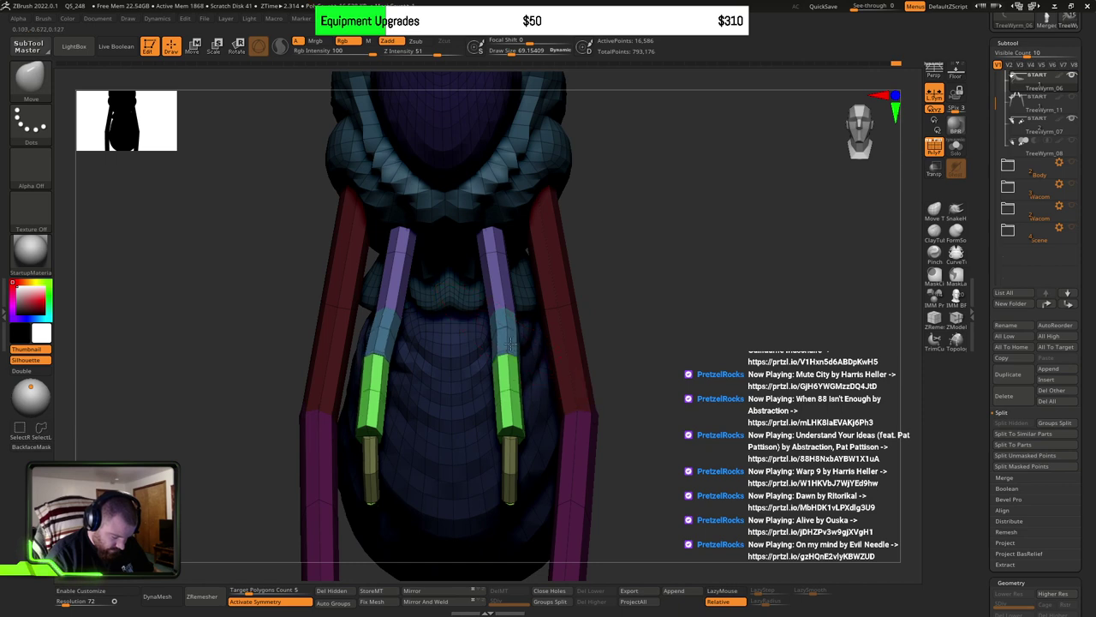
pyautogui.keyDown('ctrl'); pyautogui.keyDown('alt'); pyautogui.keyDown('shift'); pyautogui.moveTo(517, 398); pyautogui.dragTo(518, 421); pyautogui.keyUp('shift'); pyautogui.keyUp('alt'); pyautogui.keyUp('ctrl')
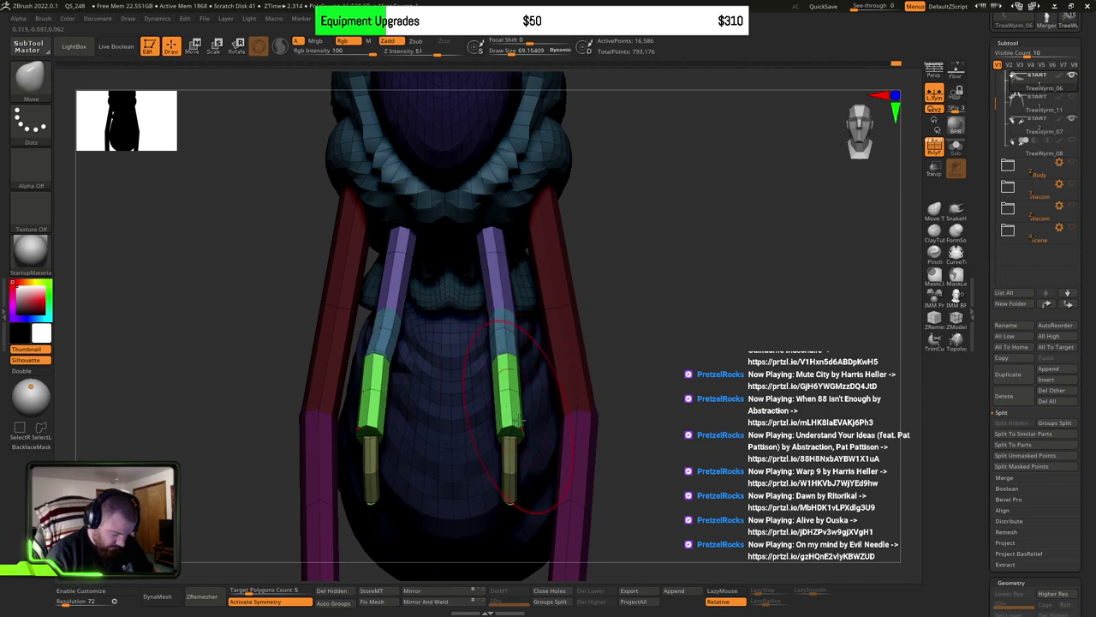
pyautogui.moveTo(511, 375); pyautogui.dragTo(513, 350, button='right')
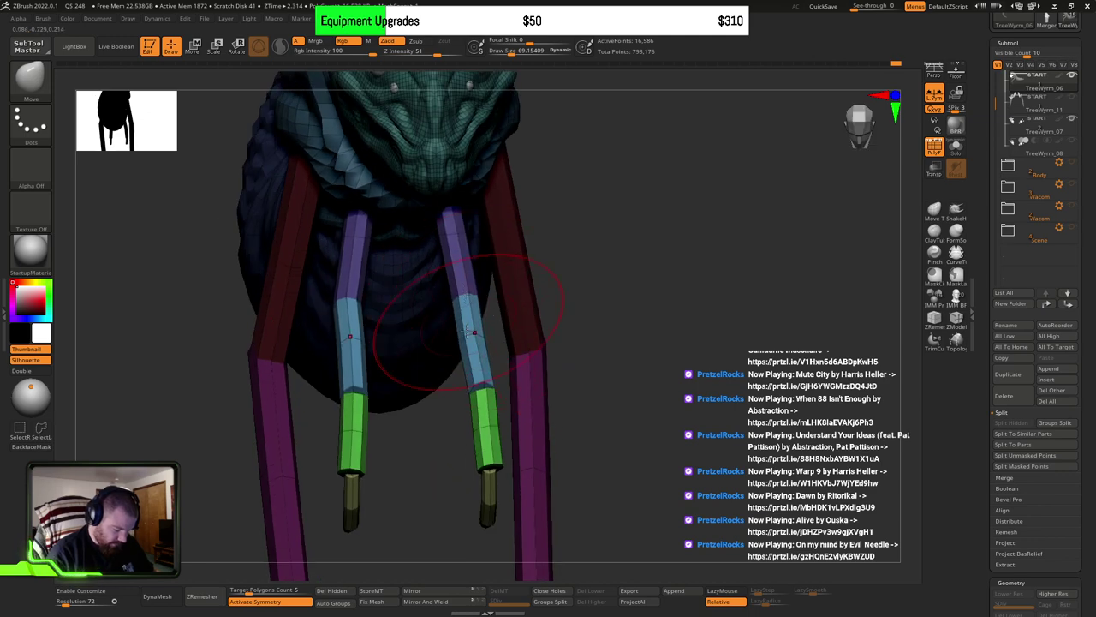
pyautogui.moveTo(475, 339); pyautogui.dragTo(476, 402, button='right')
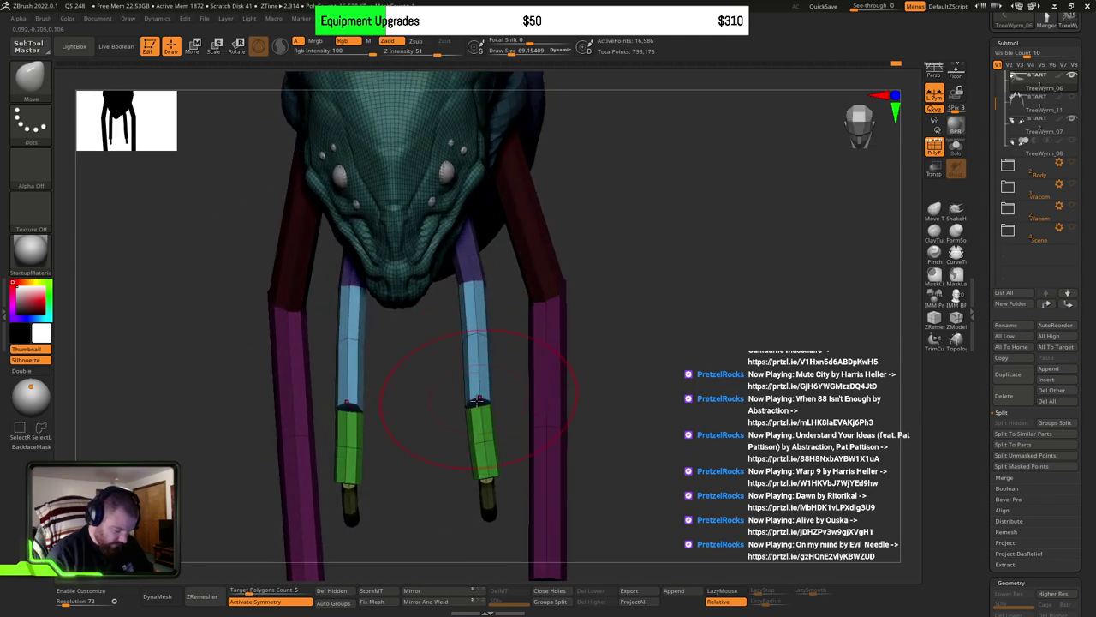
pyautogui.keyDown('ctrl'); pyautogui.keyDown('alt'); pyautogui.keyDown('shift'); pyautogui.moveTo(477, 426); pyautogui.dragTo(477, 403); pyautogui.keyUp('shift'); pyautogui.keyUp('alt'); pyautogui.keyUp('ctrl')
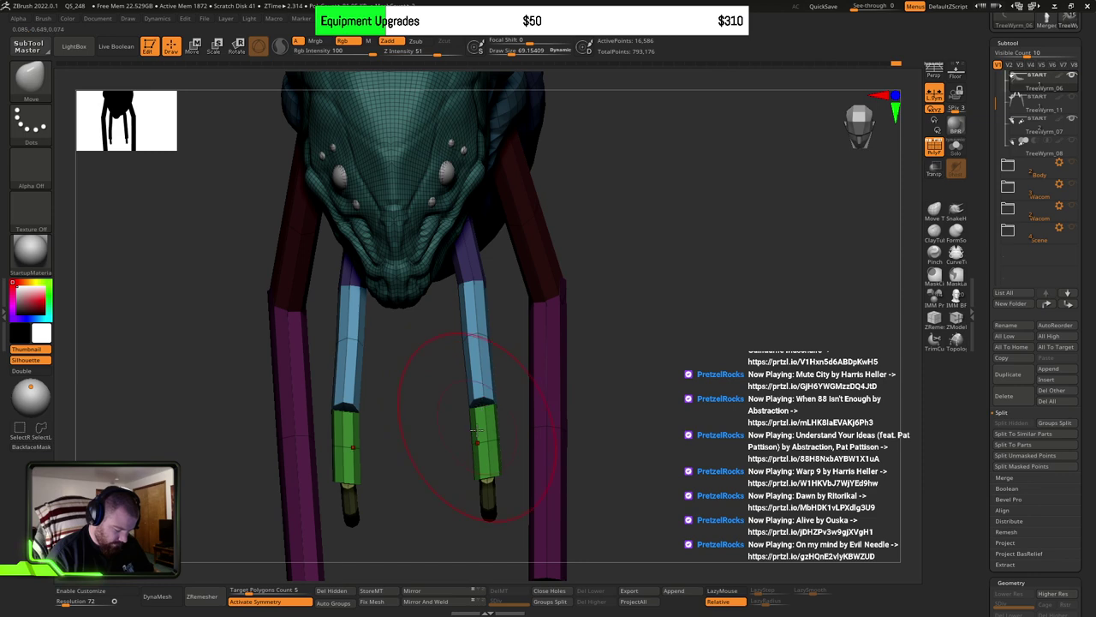
pyautogui.moveTo(476, 338)
pyautogui.mouseDown()
pyautogui.moveTo(519, 288)
pyautogui.moveTo(614, 355)
pyautogui.moveTo(600, 387)
pyautogui.moveTo(647, 386)
pyautogui.mouseUp()
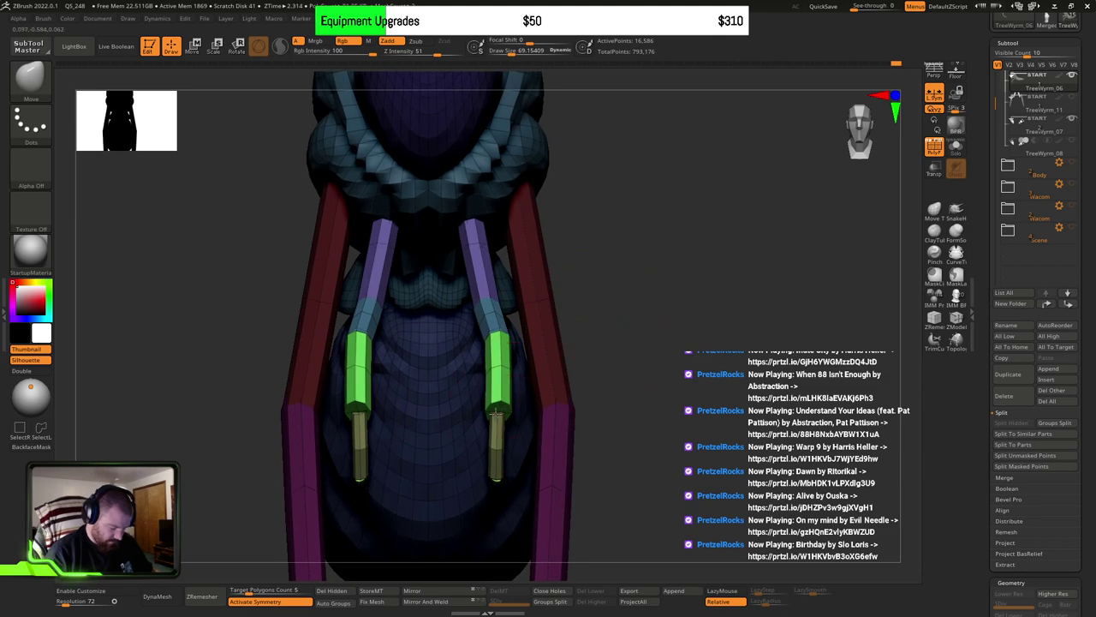
# Step: Mask everything except the smaller arms' olive claw segments, using polygroup visibility from the underside
pyautogui.moveTo(522, 422)
pyautogui.mouseDown(button='right')
pyautogui.moveTo(519, 330)
pyautogui.moveTo(519, 428)
pyautogui.moveTo(515, 370)
pyautogui.mouseUp(button='right')
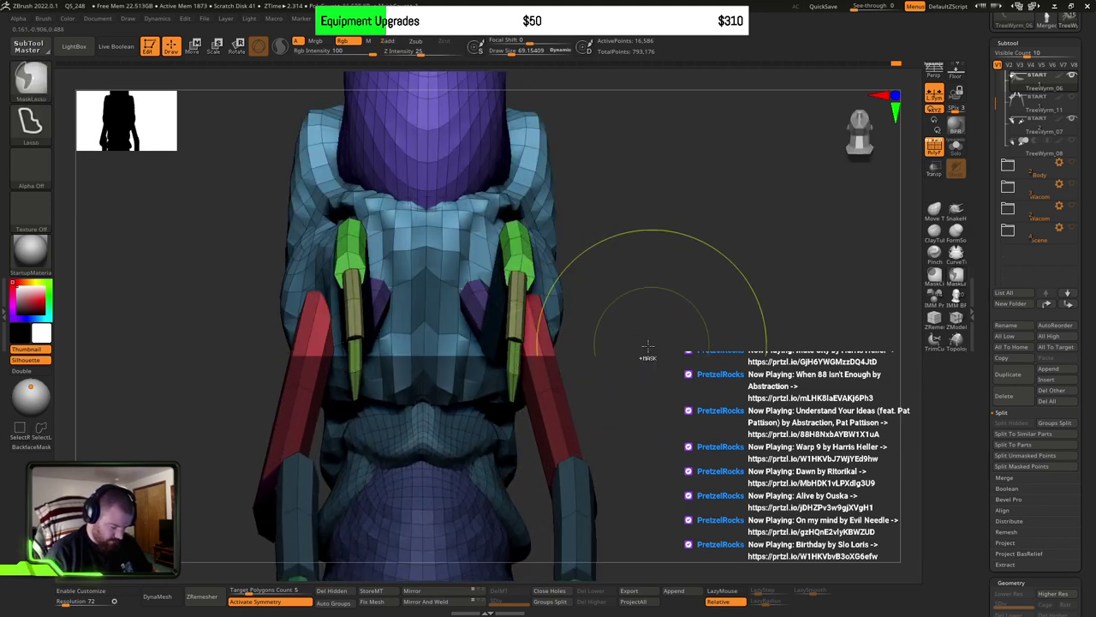
pyautogui.keyDown('ctrl'); pyautogui.keyDown('shift'); pyautogui.click(517, 366); pyautogui.keyUp('shift'); pyautogui.keyUp('ctrl')
pyautogui.keyDown('ctrl'); pyautogui.keyDown('shift'); pyautogui.click(518, 315); pyautogui.keyUp('shift'); pyautogui.keyUp('ctrl')
pyautogui.keyDown('ctrl'); pyautogui.keyDown('shift'); pyautogui.click(518, 315); pyautogui.keyUp('shift'); pyautogui.keyUp('ctrl')
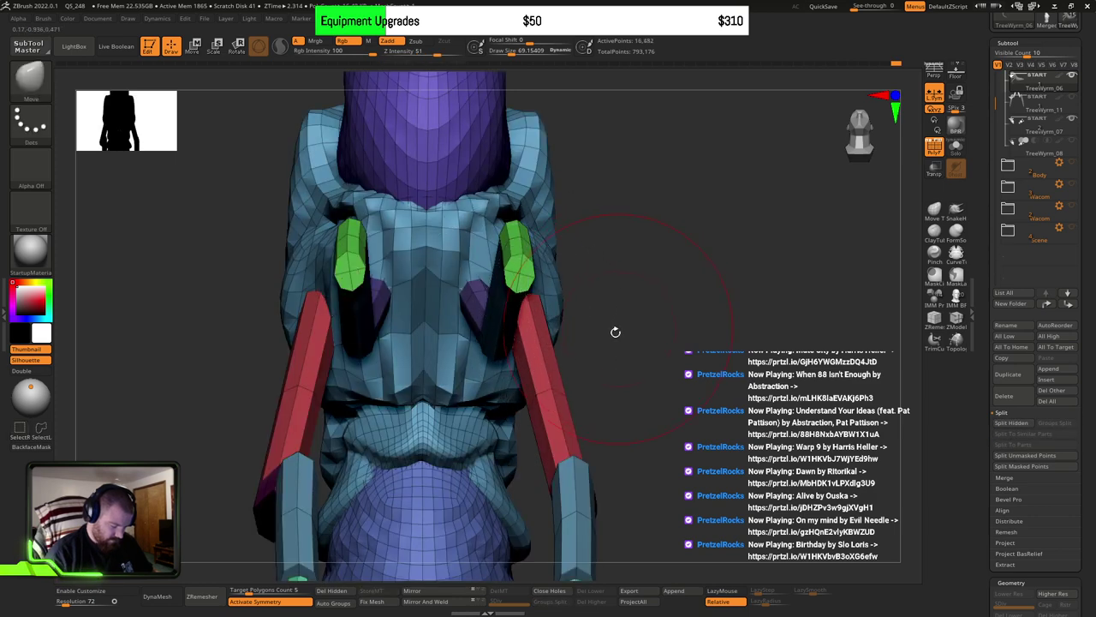
pyautogui.press('w')
pyautogui.keyDown('ctrl'); pyautogui.click(631, 334); pyautogui.keyUp('ctrl')
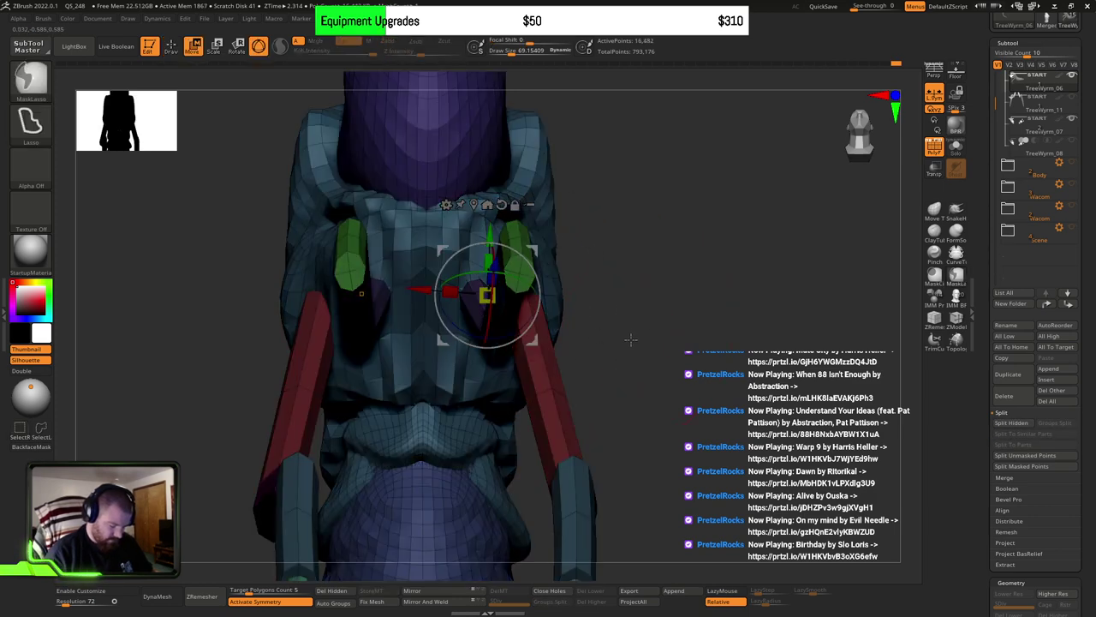
pyautogui.keyDown('ctrl'); pyautogui.keyDown('shift'); pyautogui.click(635, 338); pyautogui.keyUp('shift'); pyautogui.keyUp('ctrl')
pyautogui.keyDown('ctrl'); pyautogui.moveTo(624, 299); pyautogui.dragTo(546, 343, button='right'); pyautogui.keyUp('ctrl')
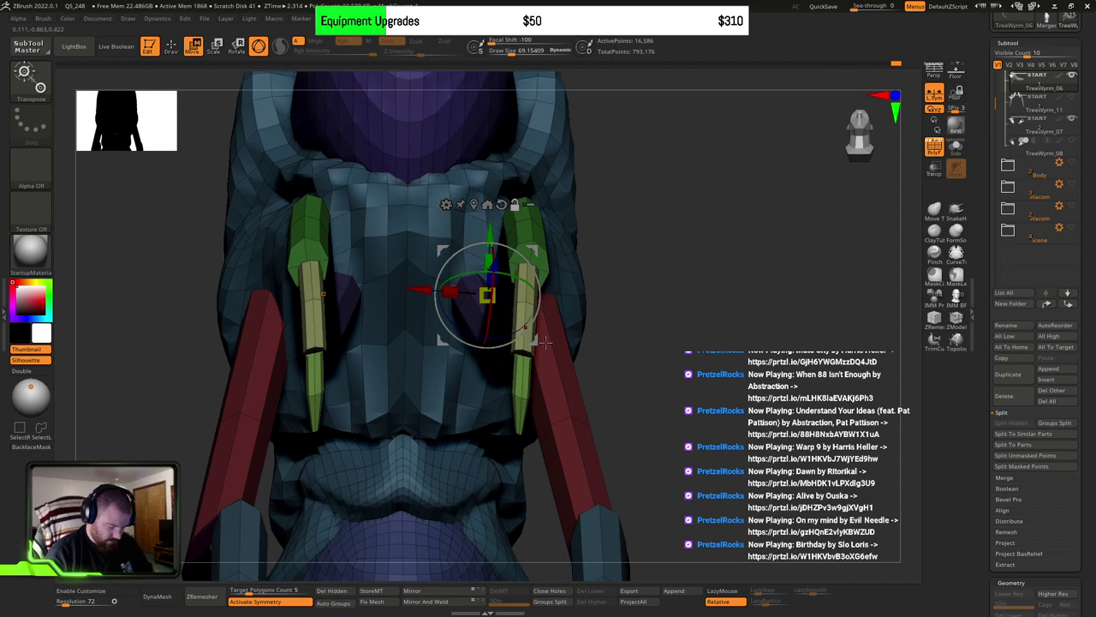
# Step: Place the pivot at the base of the smaller arms' claws and rotate the claws slightly inward
pyautogui.keyDown('alt'); pyautogui.moveTo(535, 341); pyautogui.dragTo(575, 316); pyautogui.keyUp('alt')
pyautogui.moveTo(728, 318); pyautogui.dragTo(704, 120, button='right')
pyautogui.keyDown('alt'); pyautogui.moveTo(685, 119); pyautogui.dragTo(382, 428); pyautogui.keyUp('alt')
pyautogui.keyDown('shift'); pyautogui.moveTo(441, 383); pyautogui.dragTo(496, 363, button='right'); pyautogui.keyUp('shift')
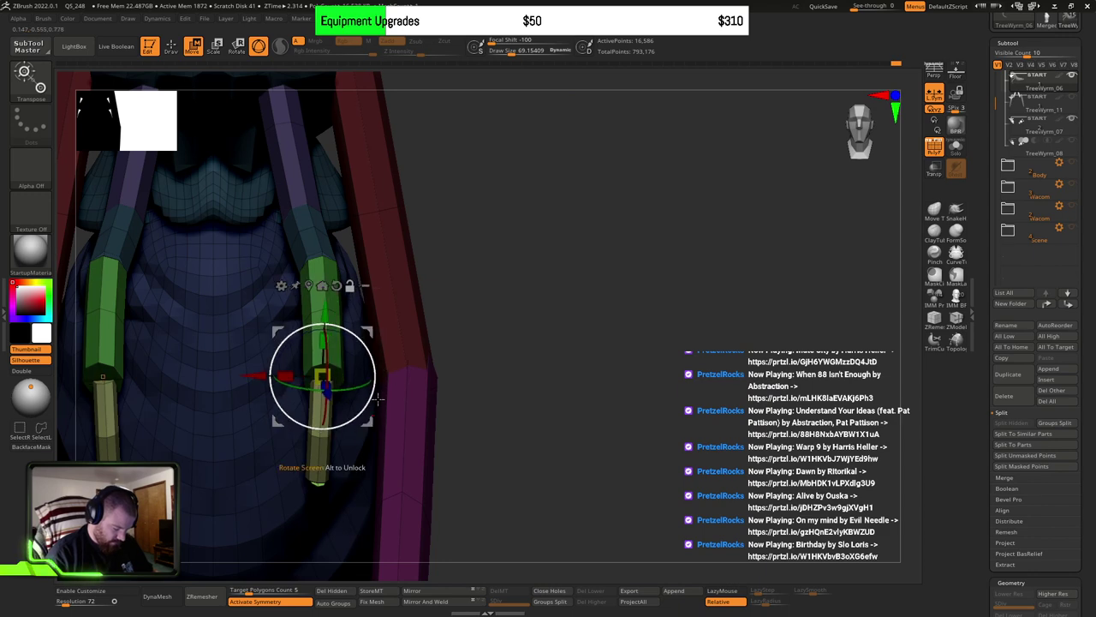
pyautogui.moveTo(376, 426); pyautogui.dragTo(549, 340, button='right')
pyautogui.moveTo(476, 353); pyautogui.dragTo(475, 346)
pyautogui.moveTo(507, 351)
pyautogui.mouseDown(button='right')
pyautogui.moveTo(568, 340)
pyautogui.moveTo(524, 348)
pyautogui.mouseUp(button='right')
pyautogui.moveTo(472, 359)
pyautogui.mouseDown()
pyautogui.moveTo(470, 376)
pyautogui.moveTo(474, 343)
pyautogui.moveTo(471, 371)
pyautogui.moveTo(458, 368)
pyautogui.mouseUp()
pyautogui.keyDown('ctrl'); pyautogui.moveTo(599, 351); pyautogui.dragTo(606, 267, button='right'); pyautogui.keyUp('ctrl')
# Step: Invert the mask to protect the claws and adjust the smaller arms' blue and green segments with the Move brush
pyautogui.press('q')
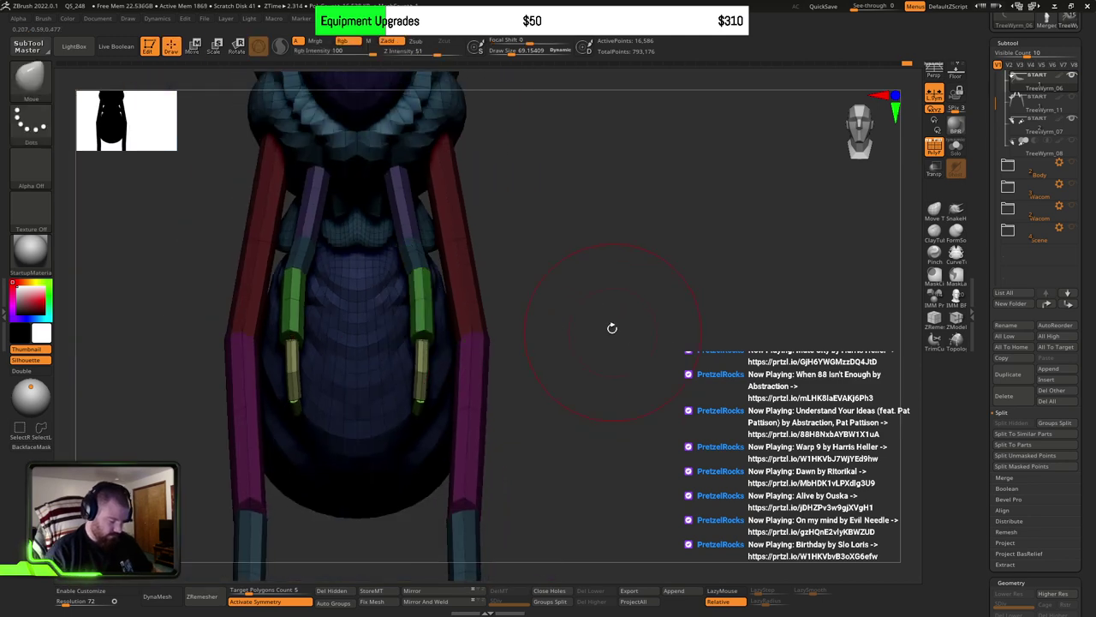
pyautogui.moveTo(612, 328)
pyautogui.keyDown('ctrl'); pyautogui.mouseDown(button='right')
pyautogui.moveTo(477, 318)
pyautogui.moveTo(458, 306)
pyautogui.mouseUp(button='right'); pyautogui.keyUp('ctrl')
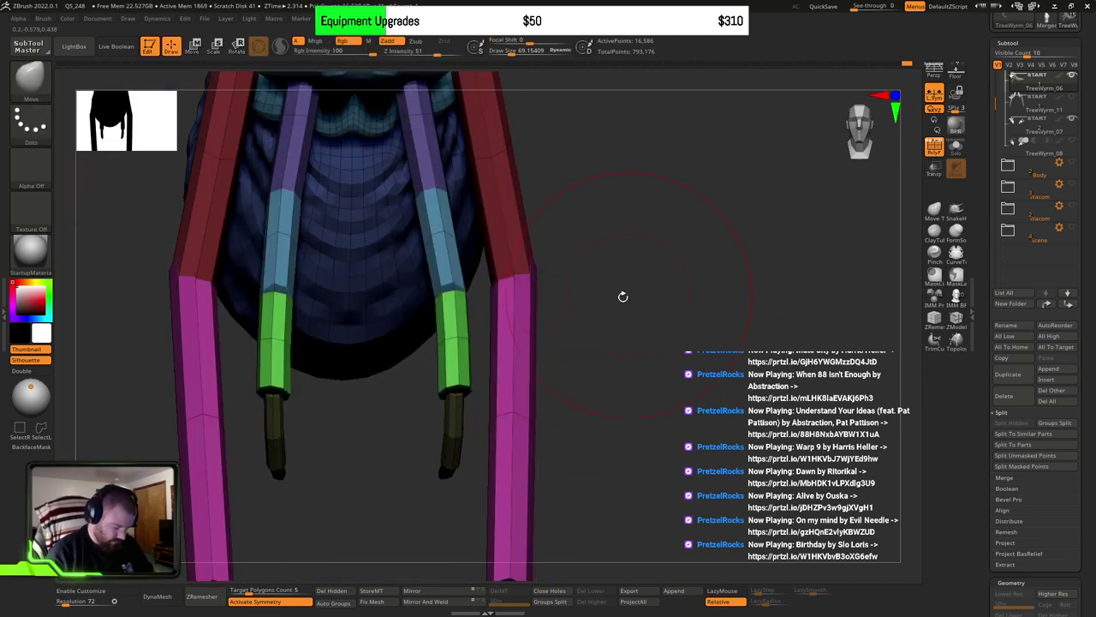
pyautogui.moveTo(623, 296); pyautogui.dragTo(582, 313)
pyautogui.moveTo(477, 337); pyautogui.dragTo(483, 366)
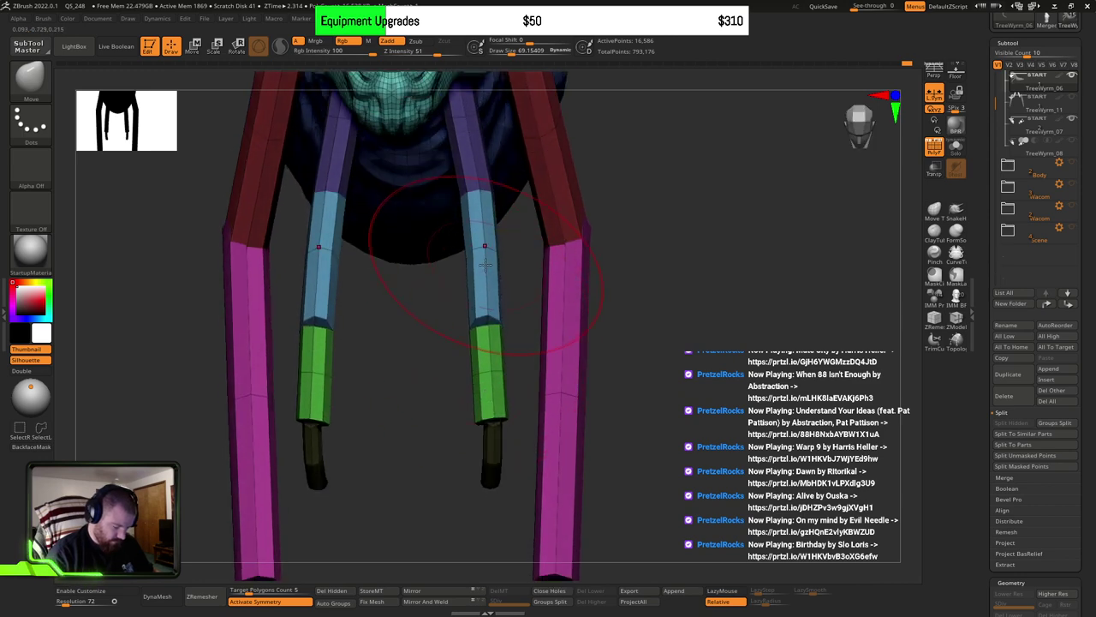
pyautogui.moveTo(485, 263); pyautogui.dragTo(479, 252)
pyautogui.moveTo(490, 371)
pyautogui.mouseDown()
pyautogui.moveTo(481, 376)
pyautogui.moveTo(514, 385)
pyautogui.moveTo(614, 359)
pyautogui.moveTo(591, 362)
pyautogui.moveTo(602, 370)
pyautogui.moveTo(529, 324)
pyautogui.mouseUp()
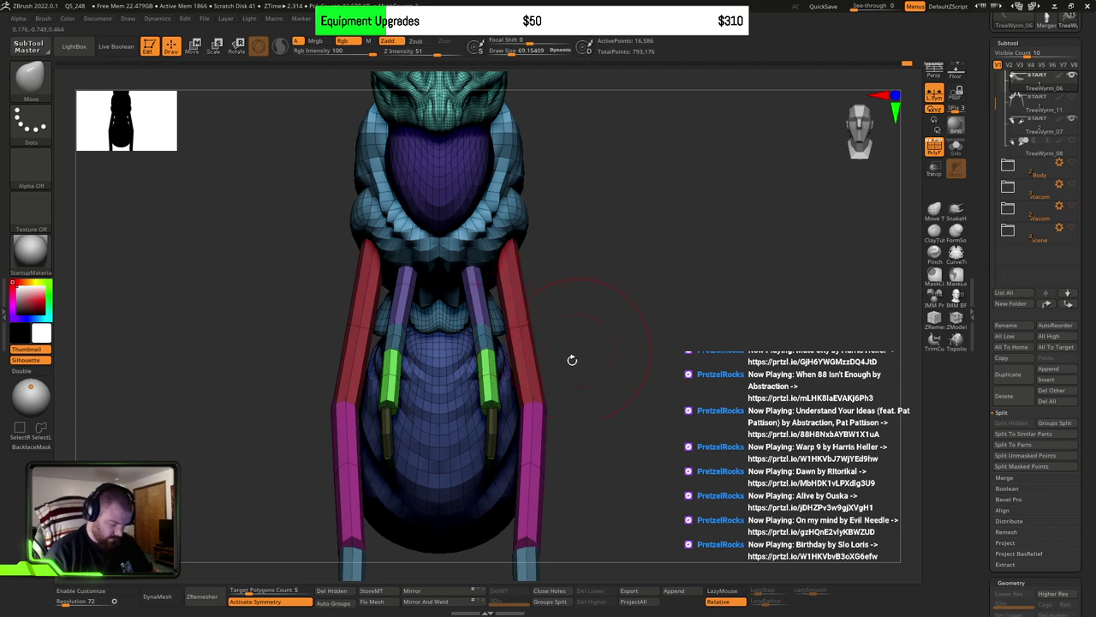
pyautogui.moveTo(572, 360); pyautogui.dragTo(593, 377)
pyautogui.moveTo(551, 410); pyautogui.dragTo(545, 410)
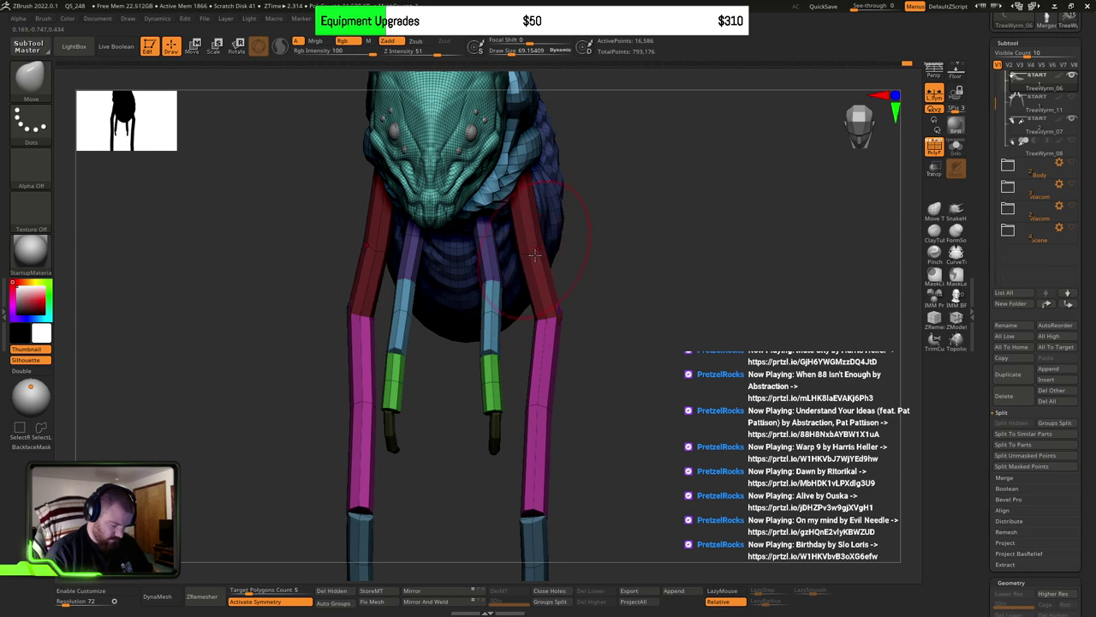
# Step: Nudge the larger arms' red upper segments outward with the Move brush from the front, and undo the extra side-view adjustment
pyautogui.moveTo(534, 254); pyautogui.dragTo(545, 257)
pyautogui.moveTo(551, 377)
pyautogui.mouseDown()
pyautogui.moveTo(433, 366)
pyautogui.moveTo(382, 378)
pyautogui.moveTo(394, 393)
pyautogui.moveTo(383, 370)
pyautogui.mouseUp()
pyautogui.moveTo(462, 228)
pyautogui.mouseDown()
pyautogui.moveTo(476, 230)
pyautogui.moveTo(447, 225)
pyautogui.moveTo(483, 222)
pyautogui.mouseUp()
pyautogui.hotkey('ctrl', 'z')
pyautogui.press('s')
pyautogui.hotkey('ctrl', 'z')
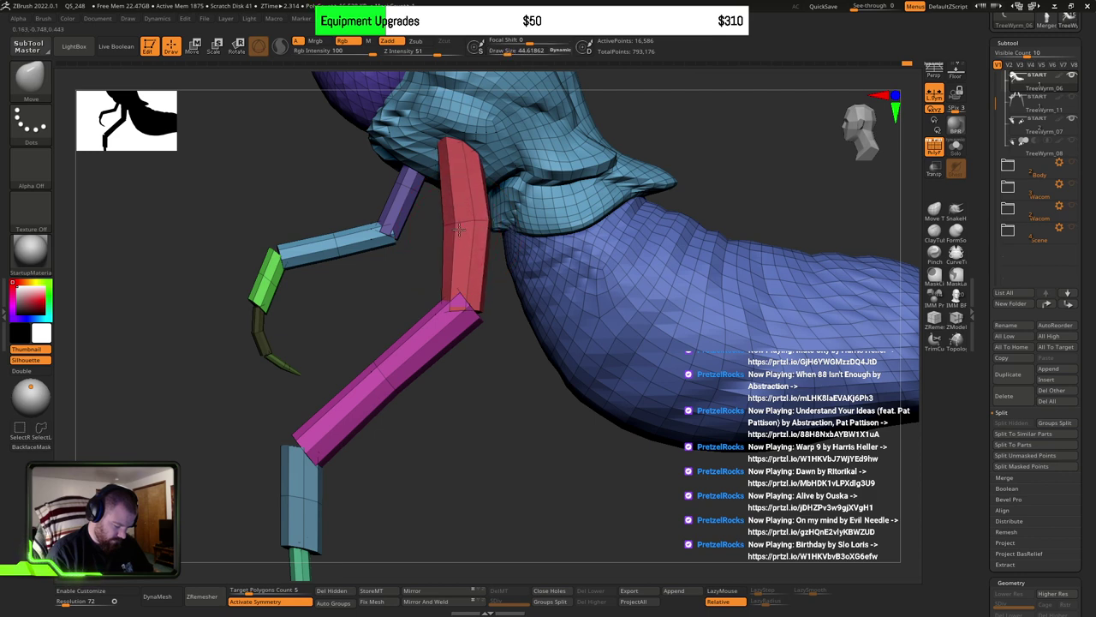
# Step: Reduce the Move brush size to about 33 and refine the joint between the larger arms' pink and blue segments in side view
pyautogui.moveTo(401, 400)
pyautogui.keyDown('alt'); pyautogui.mouseDown()
pyautogui.moveTo(500, 274)
pyautogui.moveTo(520, 279)
pyautogui.mouseUp(); pyautogui.keyUp('alt')
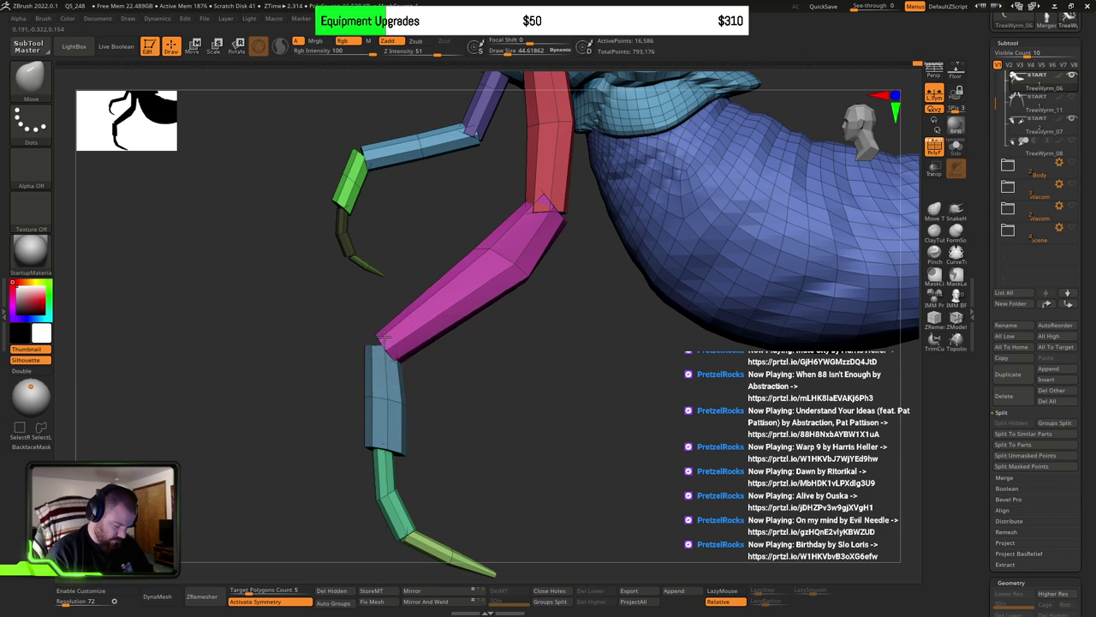
pyautogui.press('[')
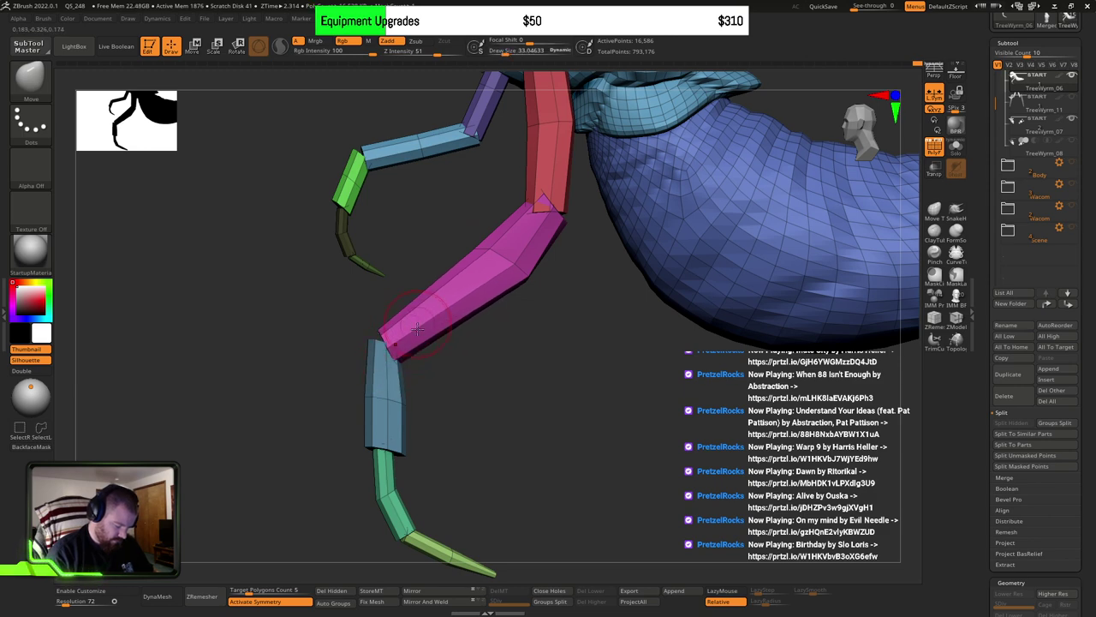
pyautogui.moveTo(399, 366); pyautogui.dragTo(400, 402, button='right')
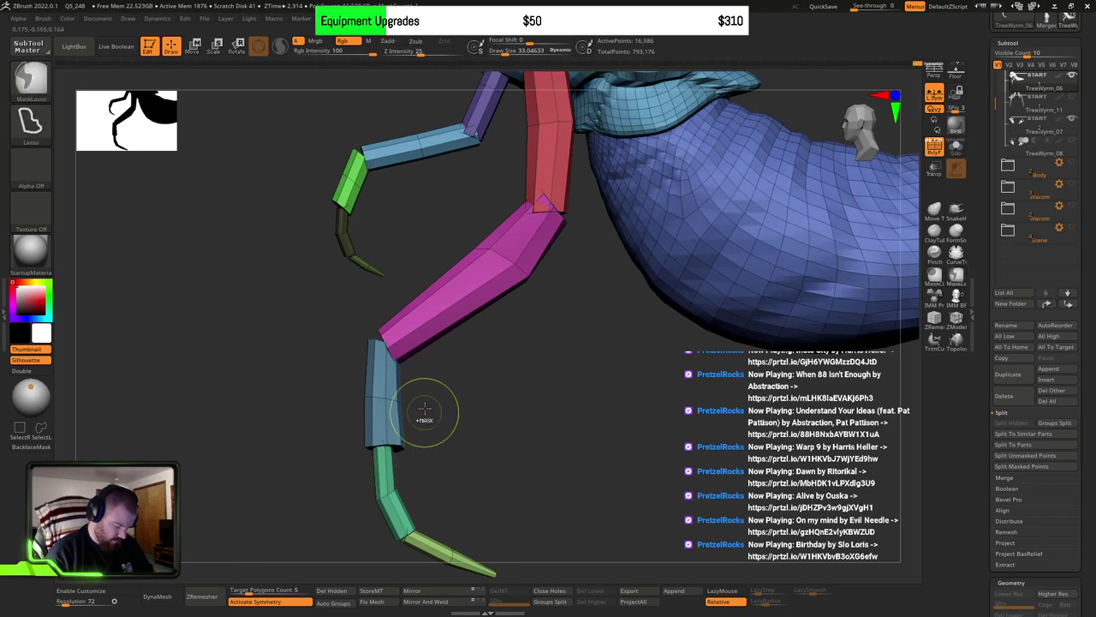
pyautogui.moveTo(423, 417)
pyautogui.mouseDown()
pyautogui.moveTo(511, 362)
pyautogui.moveTo(554, 358)
pyautogui.moveTo(489, 328)
pyautogui.moveTo(472, 289)
pyautogui.mouseUp()
# Step: Set the draw size to about 51 and refine the larger arms' pink and red segments with the Move brush from front and side
pyautogui.press('s')
pyautogui.click(469, 283)
pyautogui.moveTo(468, 282); pyautogui.dragTo(473, 281, button='right')
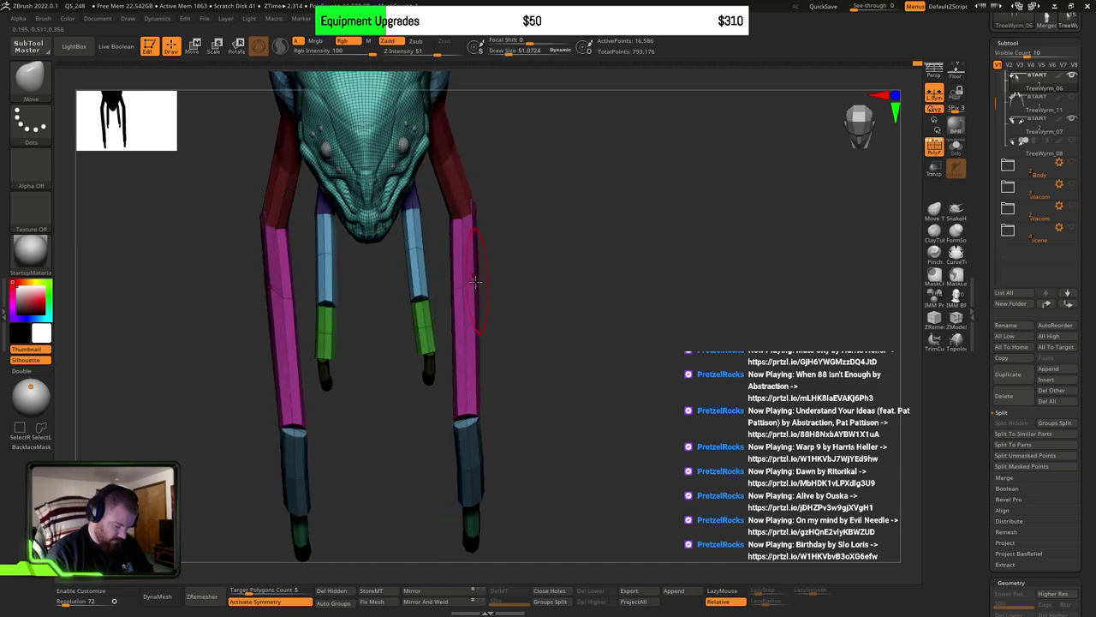
pyautogui.moveTo(475, 281); pyautogui.dragTo(513, 366)
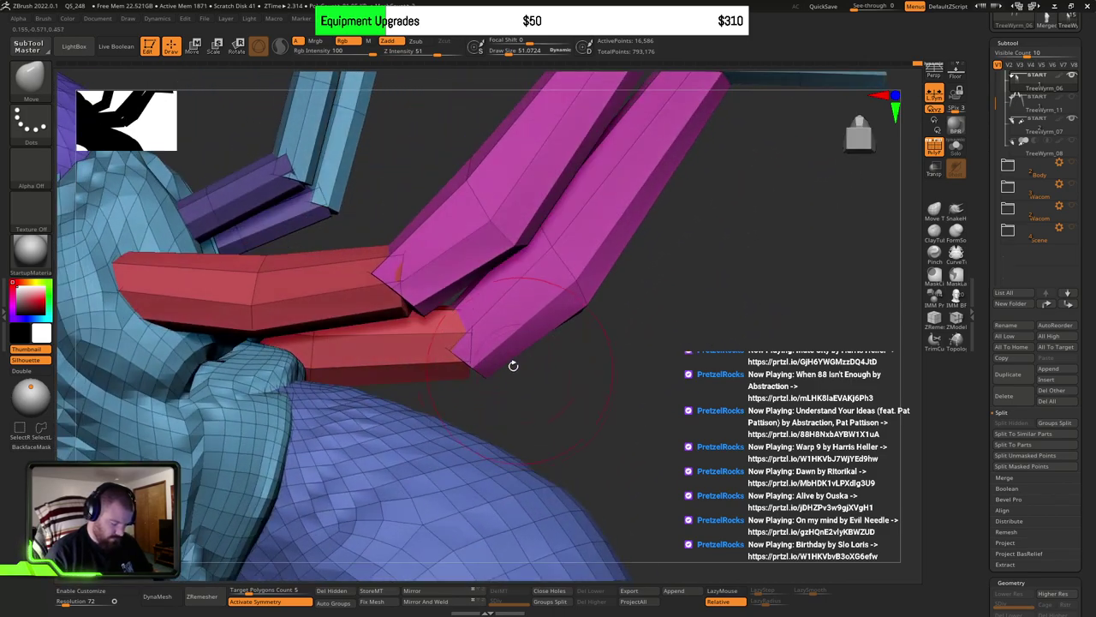
pyautogui.moveTo(566, 343)
pyautogui.keyDown('alt'); pyautogui.mouseDown()
pyautogui.moveTo(548, 360)
pyautogui.moveTo(536, 350)
pyautogui.moveTo(579, 308)
pyautogui.moveTo(600, 337)
pyautogui.moveTo(594, 357)
pyautogui.moveTo(668, 303)
pyautogui.moveTo(619, 323)
pyautogui.moveTo(496, 253)
pyautogui.moveTo(638, 321)
pyautogui.moveTo(545, 414)
pyautogui.moveTo(543, 388)
pyautogui.moveTo(568, 494)
pyautogui.mouseUp(); pyautogui.keyUp('alt')
pyautogui.press('f')
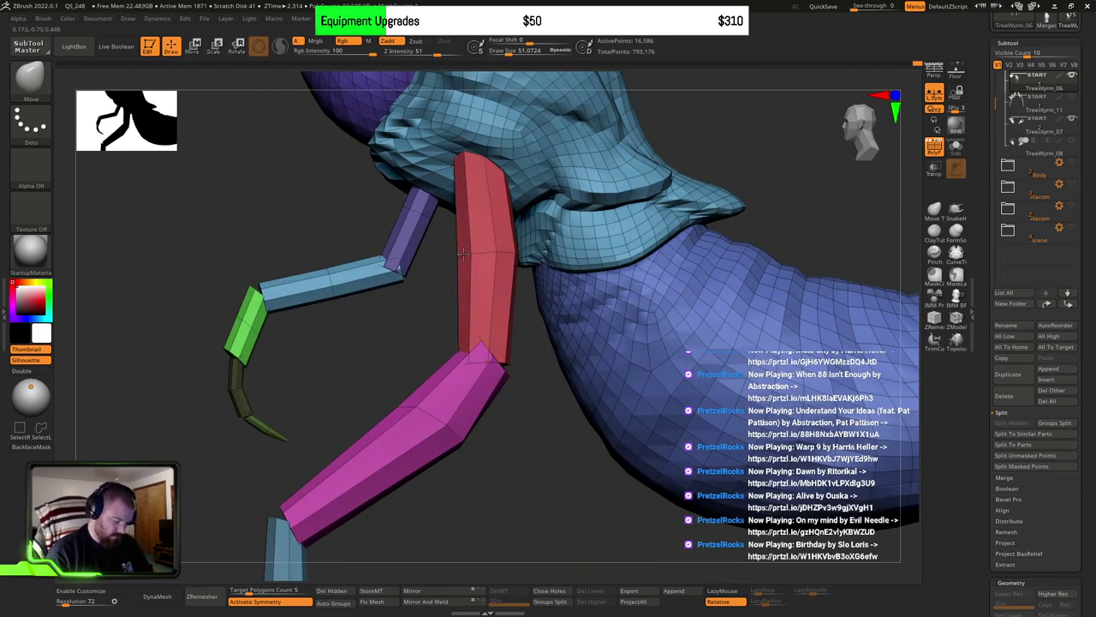
pyautogui.moveTo(456, 253); pyautogui.dragTo(467, 250)
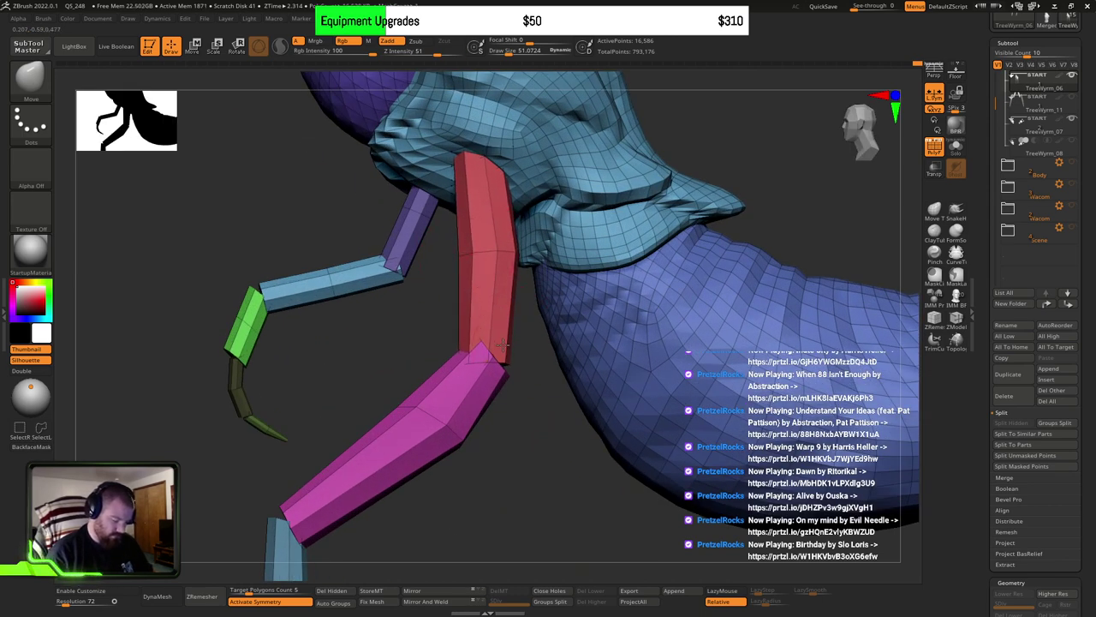
pyautogui.press('f')
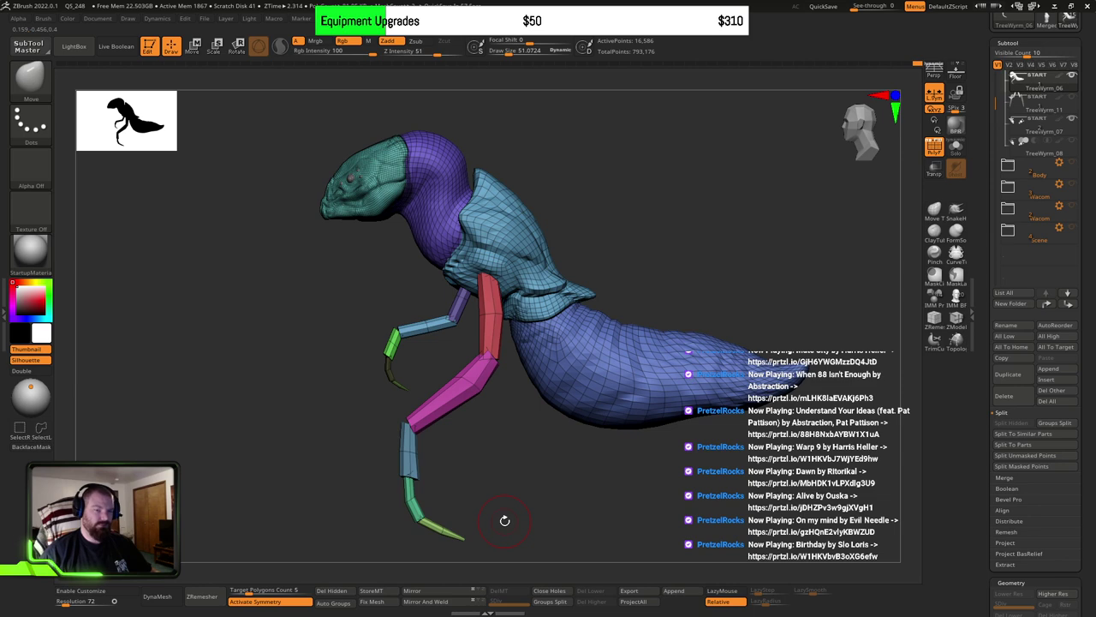
# Step: Mask everything except the larger arms' teal and light-green claw segments, using polygroup visibility to isolate them
pyautogui.keyDown('alt'); pyautogui.moveTo(554, 463); pyautogui.dragTo(568, 397); pyautogui.keyUp('alt')
pyautogui.moveTo(473, 415); pyautogui.dragTo(531, 399)
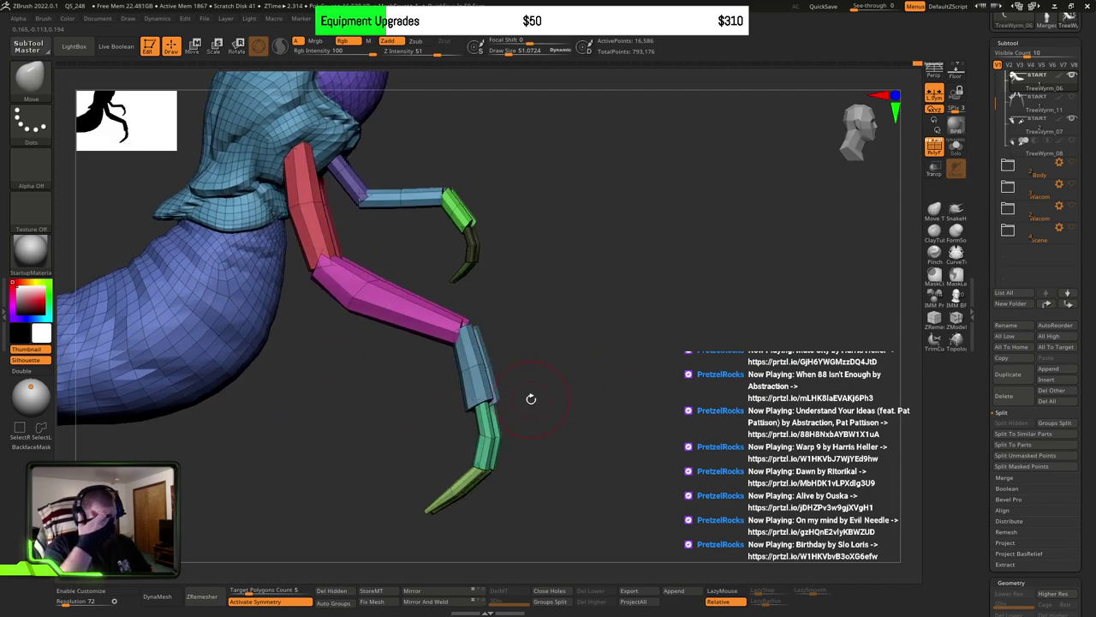
pyautogui.moveTo(531, 399)
pyautogui.mouseDown()
pyautogui.moveTo(591, 420)
pyautogui.moveTo(652, 410)
pyautogui.moveTo(597, 431)
pyautogui.moveTo(519, 416)
pyautogui.moveTo(584, 406)
pyautogui.mouseUp()
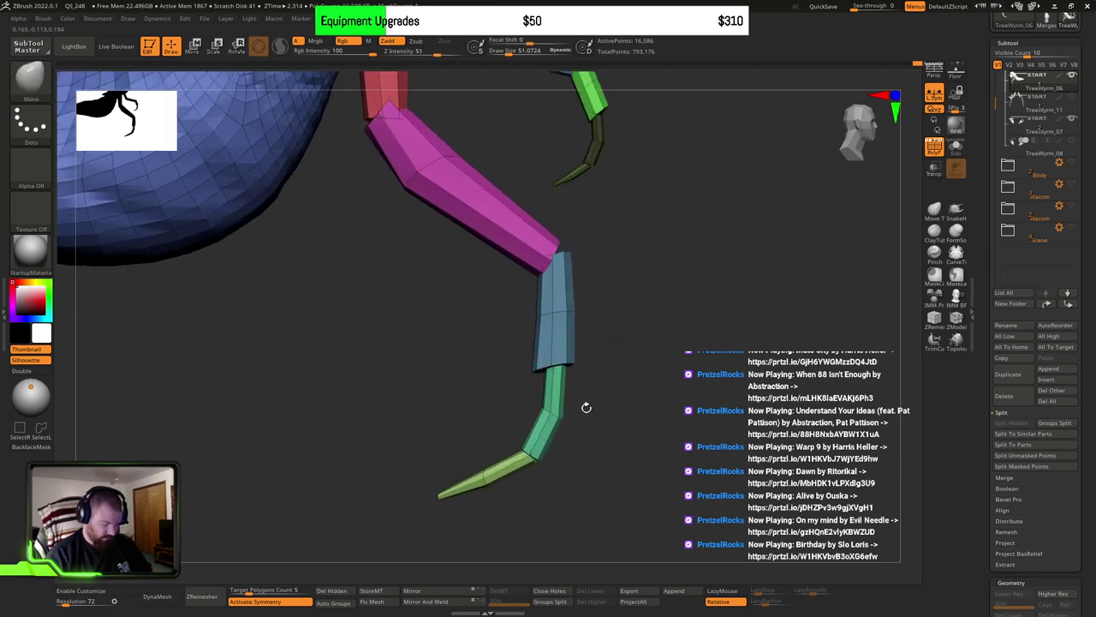
pyautogui.keyDown('ctrl'); pyautogui.keyDown('shift'); pyautogui.click(529, 454); pyautogui.keyUp('shift'); pyautogui.keyUp('ctrl')
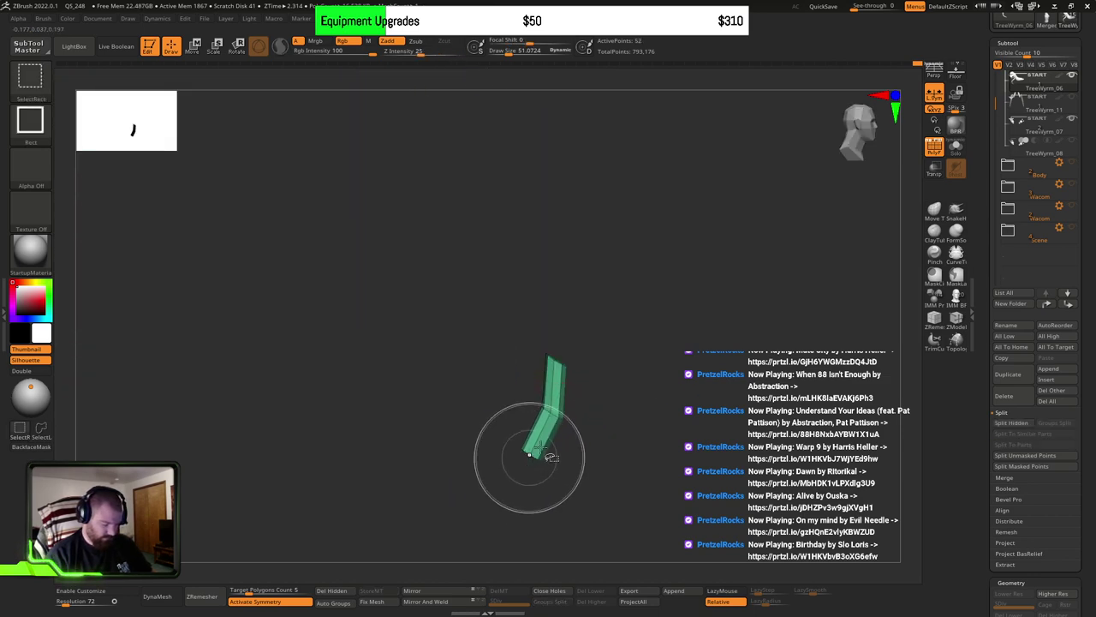
pyautogui.keyDown('ctrl'); pyautogui.keyDown('shift'); pyautogui.click(534, 454); pyautogui.keyUp('shift'); pyautogui.keyUp('ctrl')
pyautogui.keyDown('ctrl'); pyautogui.keyDown('shift'); pyautogui.click(522, 459); pyautogui.keyUp('shift'); pyautogui.keyUp('ctrl')
pyautogui.press('w')
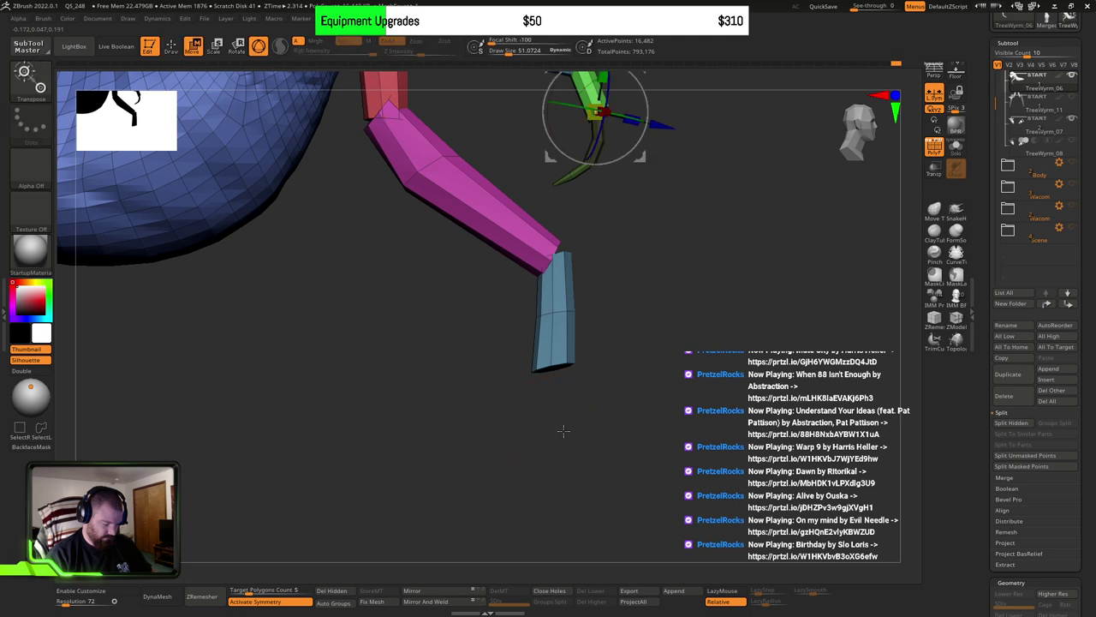
pyautogui.keyDown('alt'); pyautogui.moveTo(693, 288); pyautogui.dragTo(694, 353); pyautogui.keyUp('alt')
pyautogui.keyDown('ctrl'); pyautogui.moveTo(691, 312); pyautogui.dragTo(717, 342); pyautogui.keyUp('ctrl')
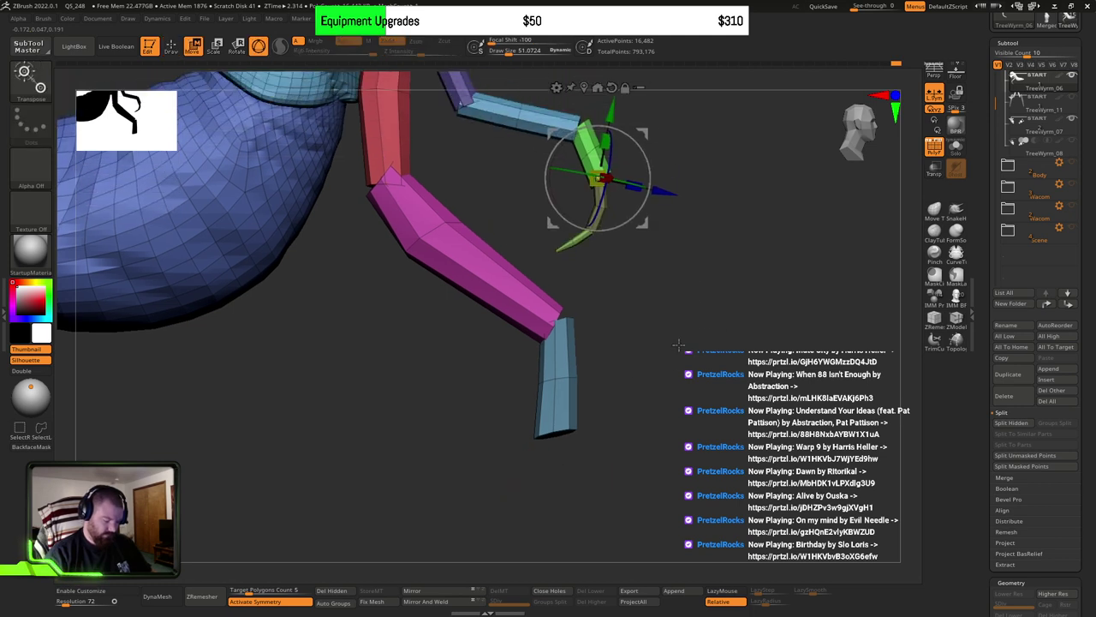
pyautogui.press('ctrl')
pyautogui.keyDown('ctrl'); pyautogui.keyDown('shift'); pyautogui.click(683, 374); pyautogui.keyUp('shift'); pyautogui.keyUp('ctrl')
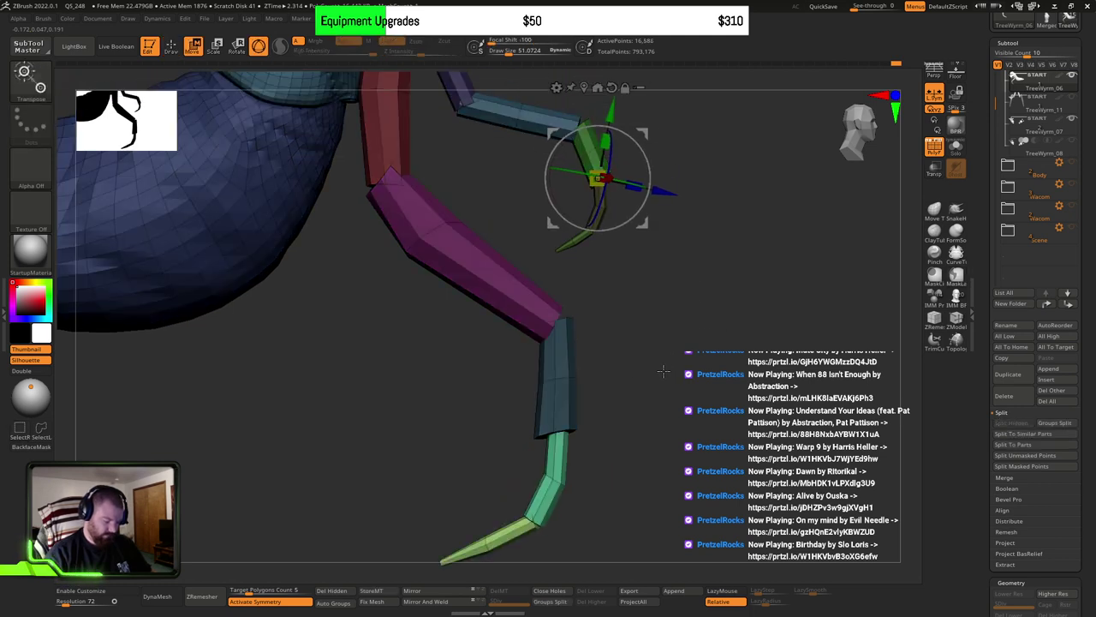
# Step: Place the pivot at the base of the larger arms' teal segments and rotate the claws inward towards the body in side view
pyautogui.keyDown('alt'); pyautogui.moveTo(664, 371); pyautogui.dragTo(668, 374); pyautogui.keyUp('alt')
pyautogui.keyDown('alt'); pyautogui.moveTo(645, 223); pyautogui.dragTo(606, 481); pyautogui.keyUp('alt')
pyautogui.moveTo(754, 454); pyautogui.dragTo(652, 441)
pyautogui.keyDown('shift'); pyautogui.moveTo(753, 419); pyautogui.dragTo(654, 351); pyautogui.keyUp('shift')
pyautogui.moveTo(574, 342); pyautogui.dragTo(566, 304)
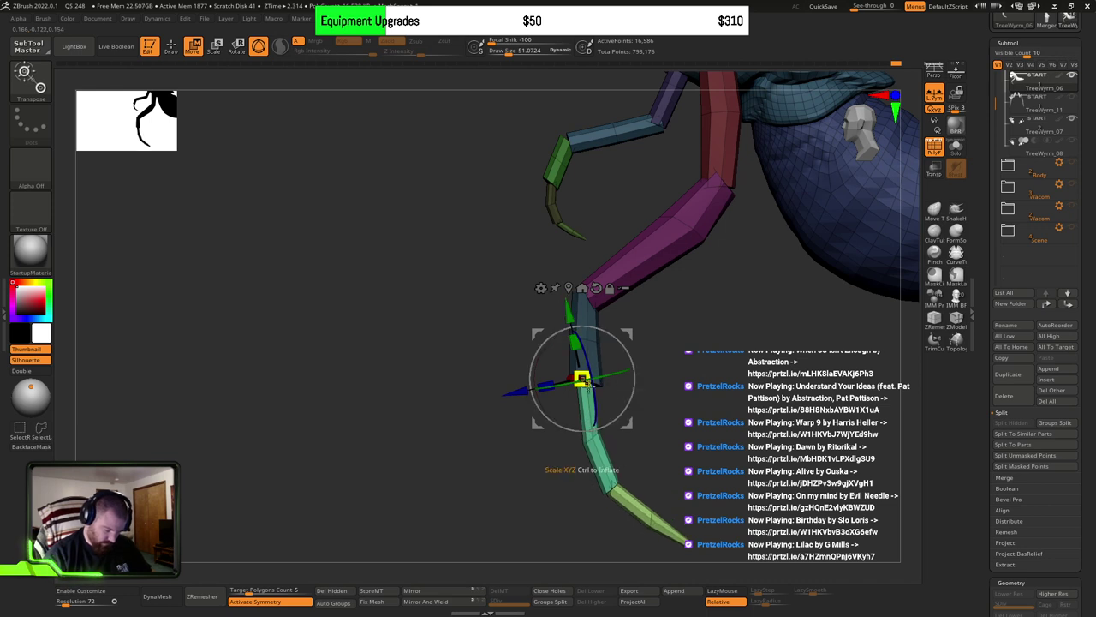
pyautogui.moveTo(545, 387); pyautogui.dragTo(535, 390)
pyautogui.moveTo(637, 423); pyautogui.dragTo(646, 378)
pyautogui.moveTo(732, 400); pyautogui.dragTo(710, 431)
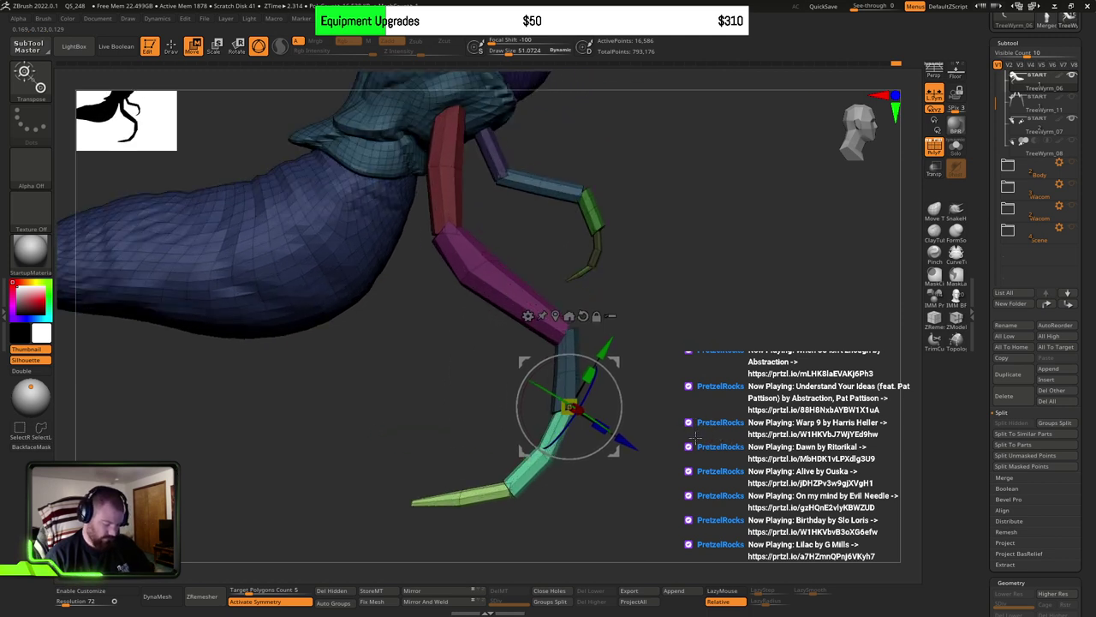
# Step: Reshape the larger arms' teal segments and their joint with the light-green claws using the Move brush in side view
pyautogui.press('q')
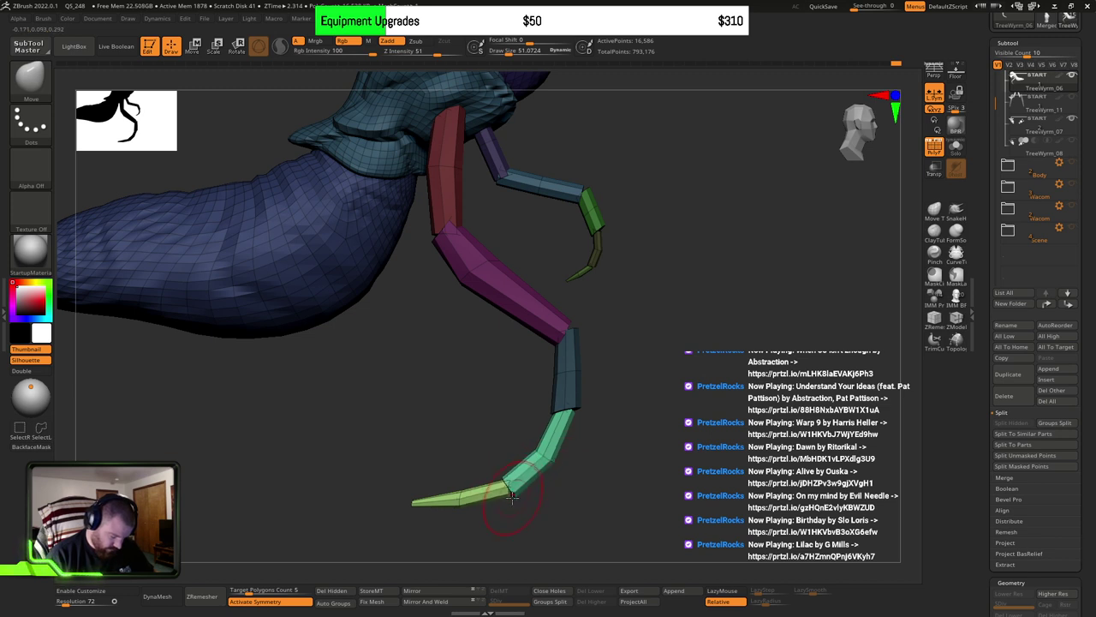
pyautogui.moveTo(512, 498)
pyautogui.mouseDown()
pyautogui.moveTo(415, 520)
pyautogui.moveTo(463, 507)
pyautogui.mouseUp()
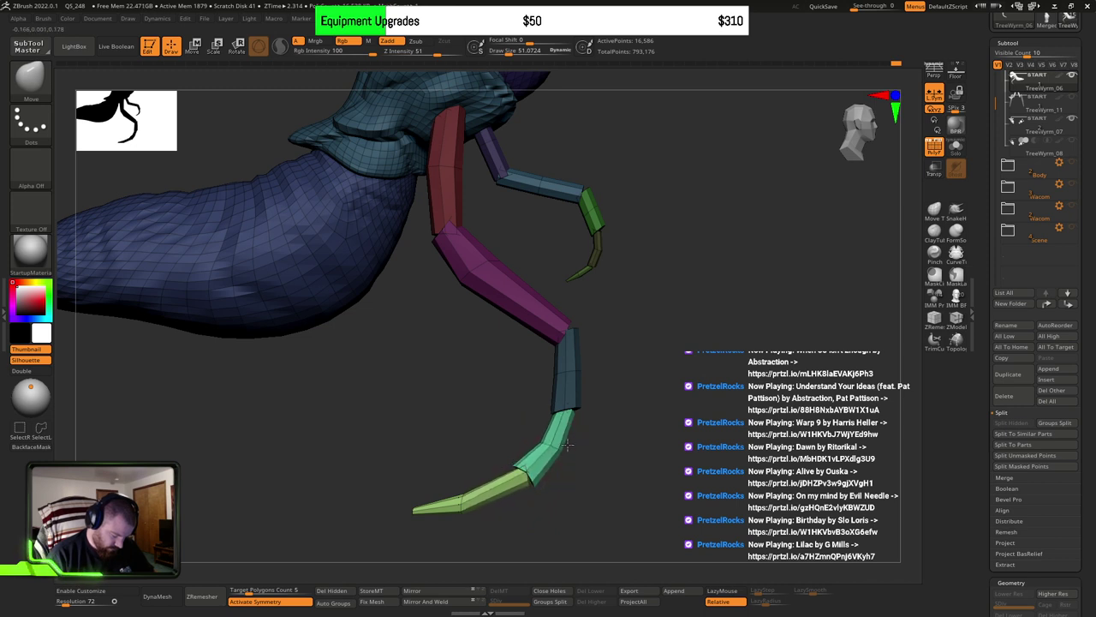
pyautogui.moveTo(536, 491); pyautogui.dragTo(532, 488)
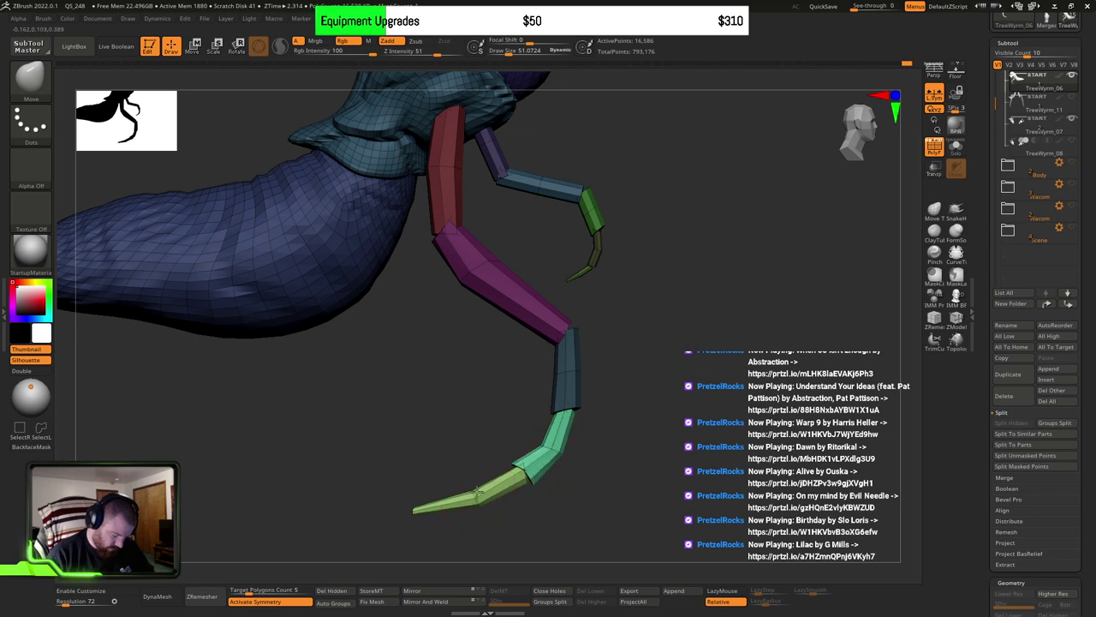
pyautogui.moveTo(501, 501)
pyautogui.mouseDown()
pyautogui.moveTo(646, 435)
pyautogui.moveTo(707, 436)
pyautogui.moveTo(631, 484)
pyautogui.moveTo(526, 465)
pyautogui.moveTo(612, 462)
pyautogui.moveTo(614, 501)
pyautogui.moveTo(585, 476)
pyautogui.mouseUp()
pyautogui.moveTo(394, 466); pyautogui.dragTo(421, 474)
# Step: Set the draw size to about 81 and curve the larger arms' light-green claw tips and bases with the Move brush
pyautogui.press('s')
pyautogui.click(407, 462)
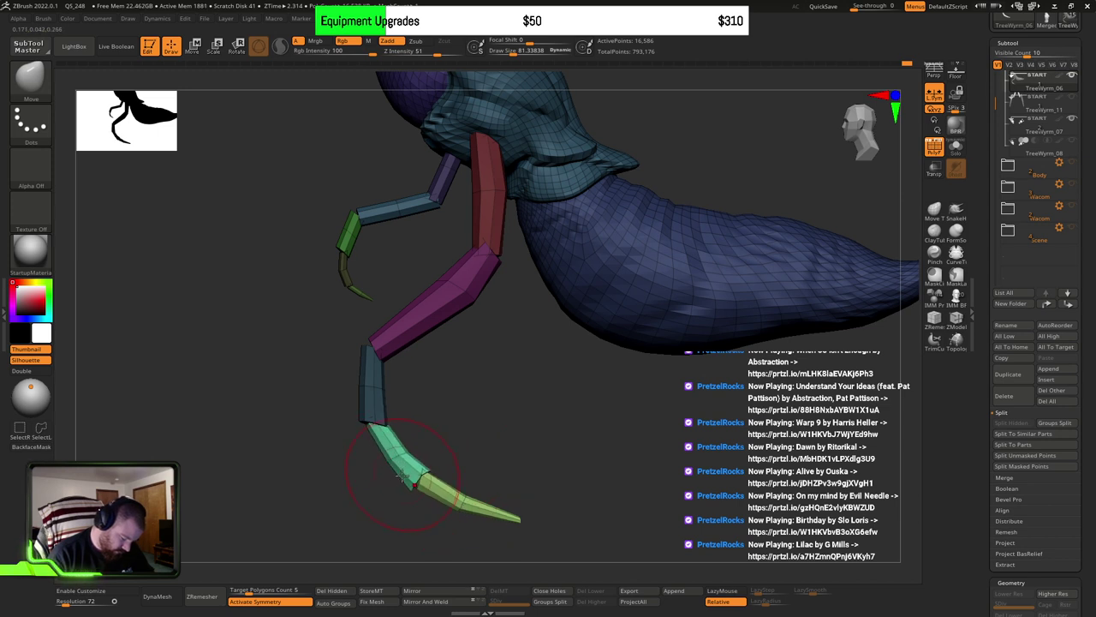
pyautogui.moveTo(430, 472); pyautogui.dragTo(428, 461)
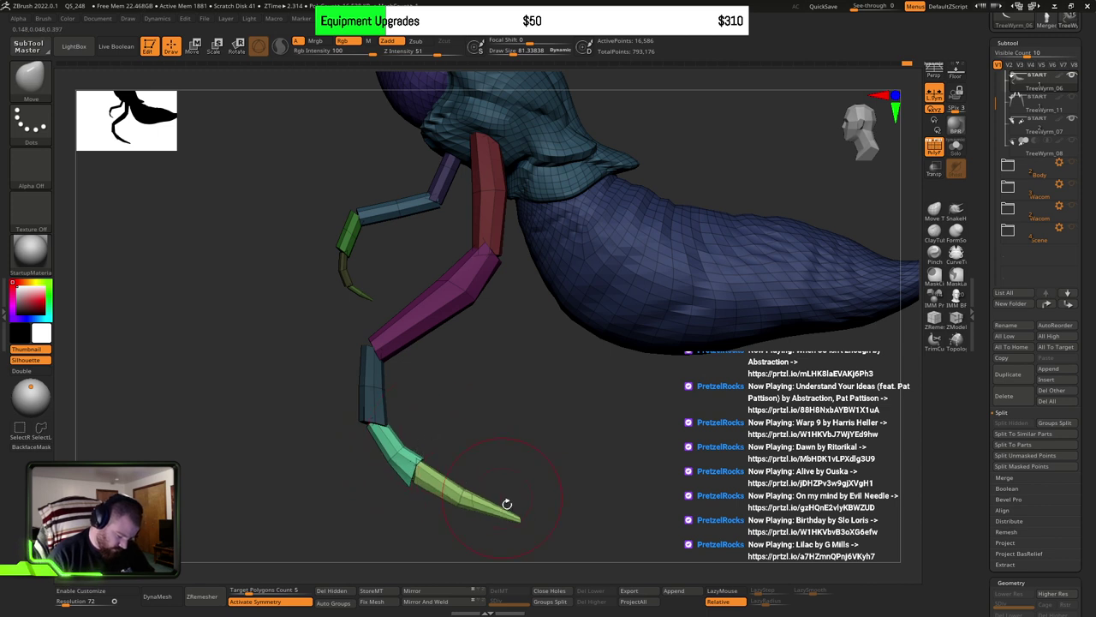
pyautogui.moveTo(520, 519); pyautogui.dragTo(521, 507)
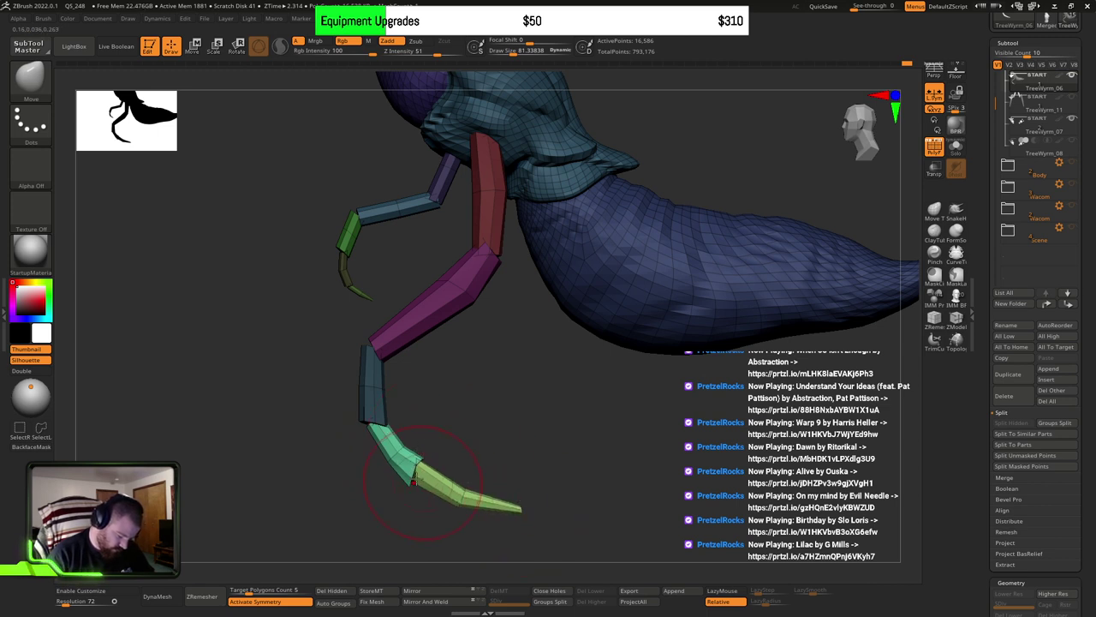
pyautogui.moveTo(417, 483); pyautogui.dragTo(421, 480)
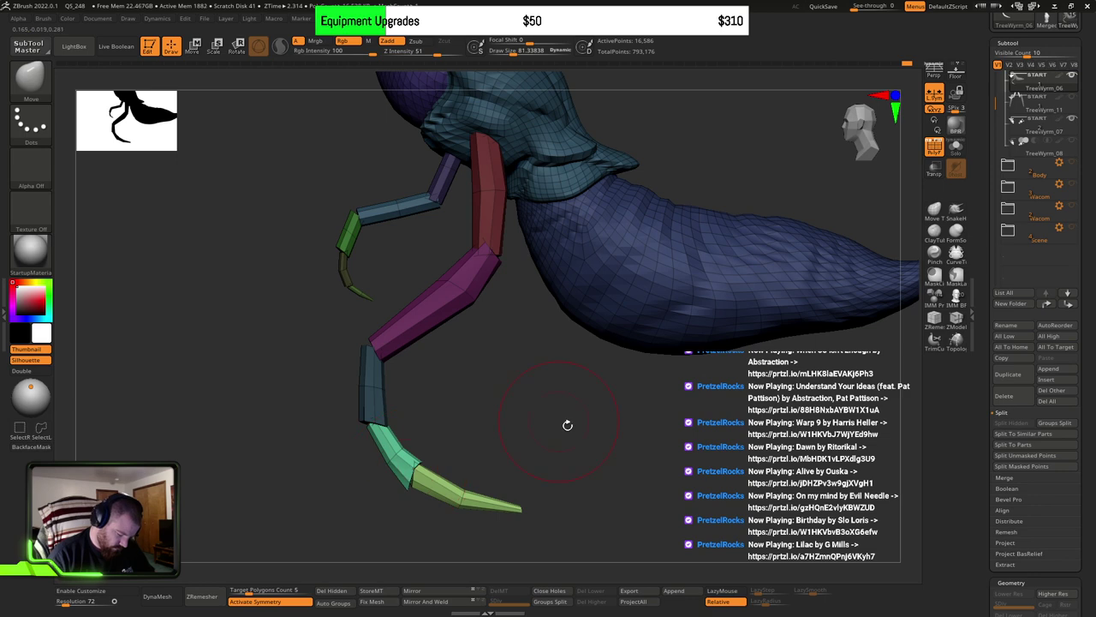
pyautogui.moveTo(566, 425); pyautogui.dragTo(532, 461)
pyautogui.moveTo(468, 430); pyautogui.dragTo(467, 426)
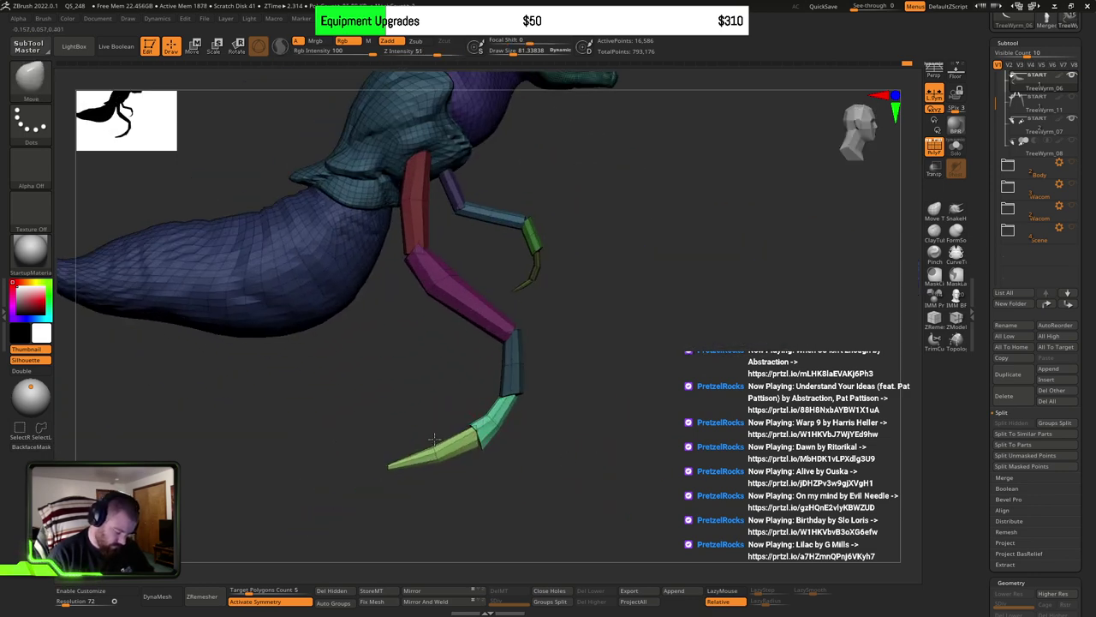
# Step: Switch to the Move Topological brush at a draw size of about 90 and adjust the lower end of the larger arms' teal segments
pyautogui.press('f')
pyautogui.press('s')
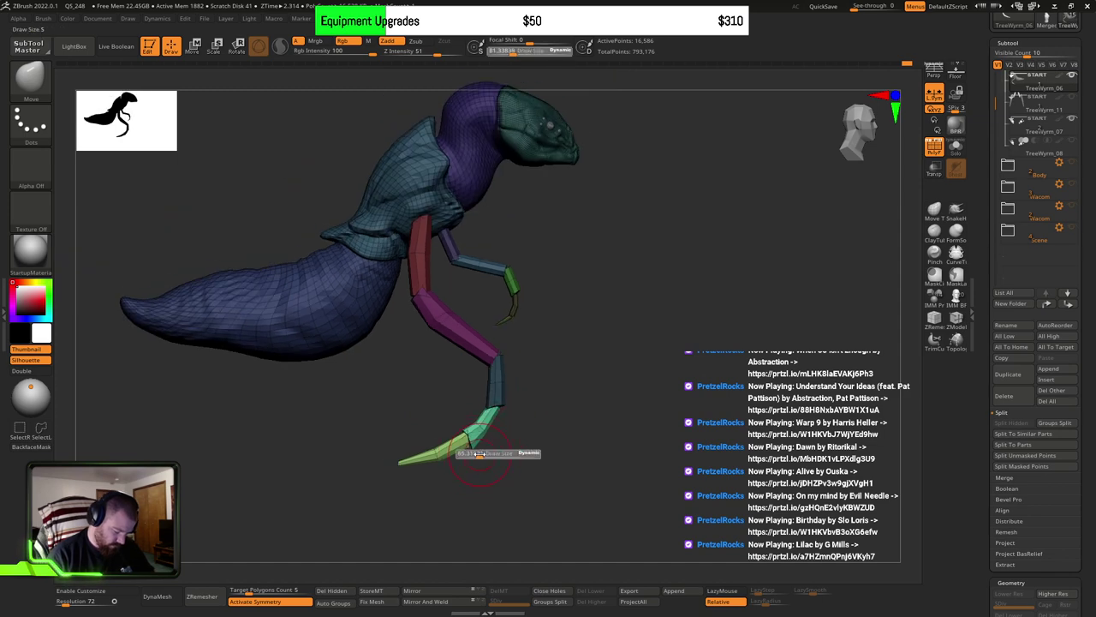
pyautogui.moveTo(479, 454); pyautogui.dragTo(475, 454)
pyautogui.press('b')
pyautogui.press('m')
pyautogui.press('v')
pyautogui.press('r')
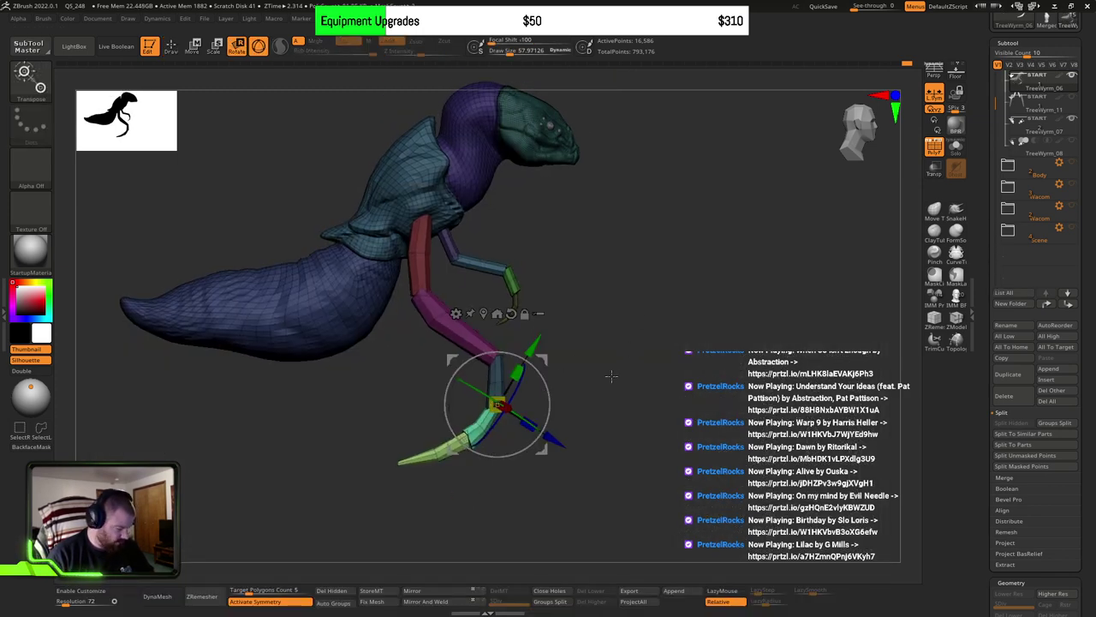
pyautogui.press('q')
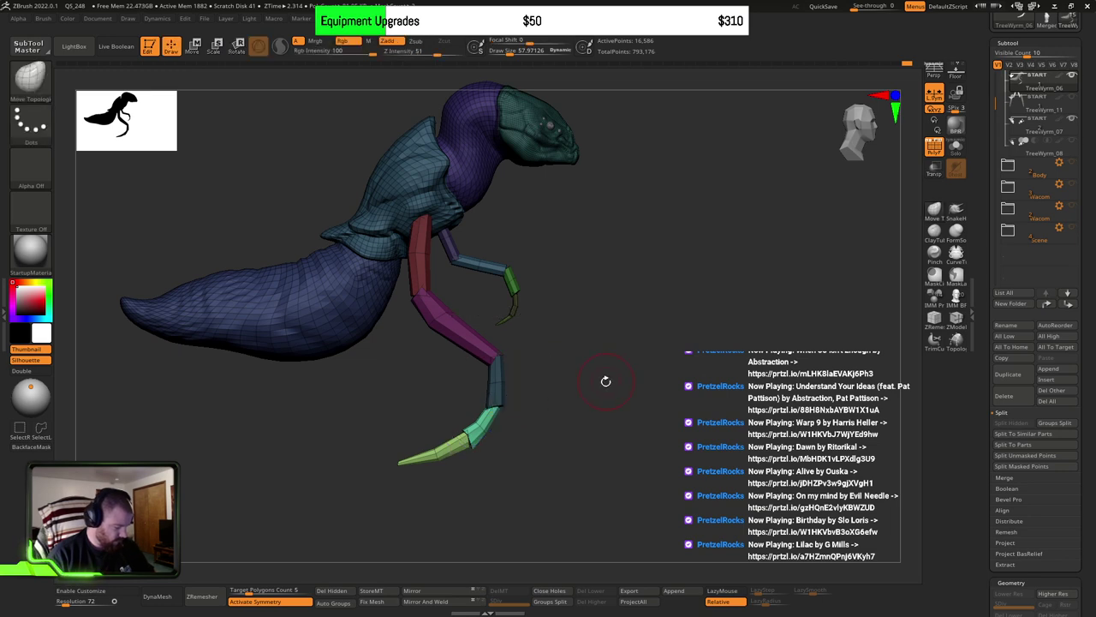
pyautogui.press('b')
pyautogui.press('m')
pyautogui.press('t')
pyautogui.press('s')
pyautogui.moveTo(480, 443); pyautogui.dragTo(464, 430)
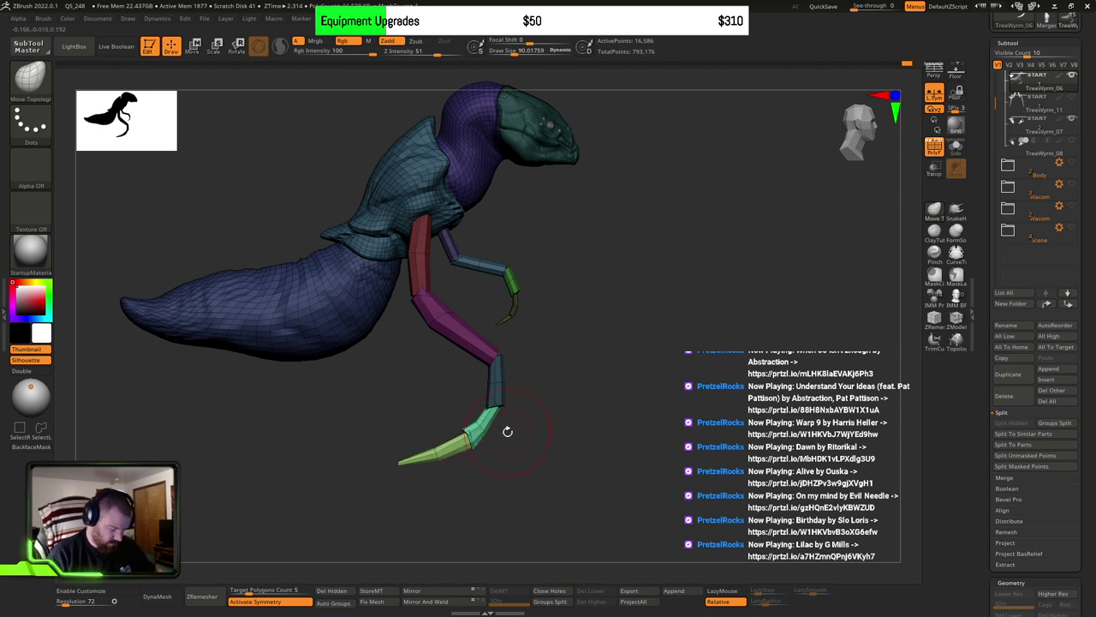
# Step: Reposition the pivot on the larger arms' teal segments and angle them with their claws slightly inward in front view
pyautogui.keyDown('alt'); pyautogui.moveTo(527, 435); pyautogui.dragTo(579, 409); pyautogui.keyUp('alt')
pyautogui.press('w')
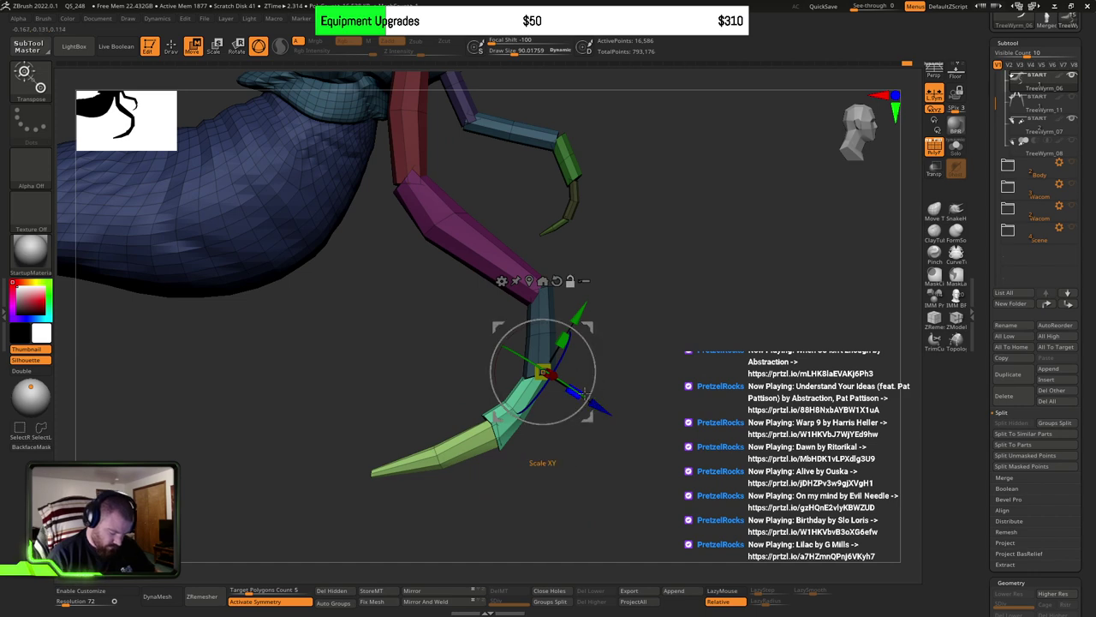
pyautogui.keyDown('alt'); pyautogui.moveTo(590, 417); pyautogui.dragTo(574, 406, button='right'); pyautogui.keyUp('alt')
pyautogui.keyDown('alt'); pyautogui.moveTo(572, 408); pyautogui.dragTo(513, 461); pyautogui.keyUp('alt')
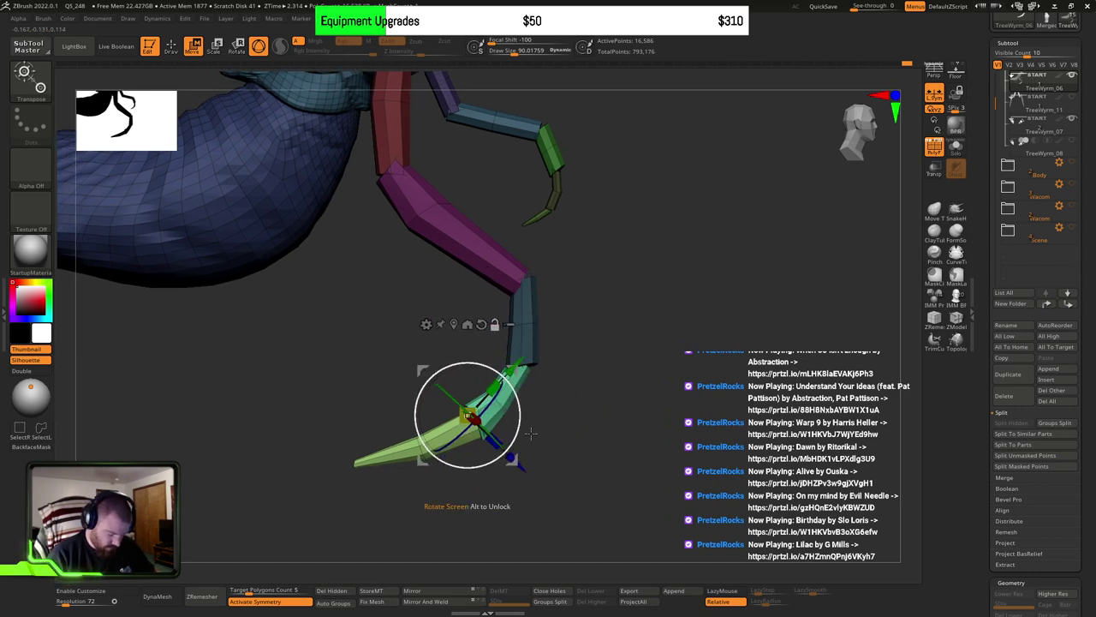
pyautogui.keyDown('shift'); pyautogui.moveTo(531, 433); pyautogui.dragTo(533, 451, button='right'); pyautogui.keyUp('shift')
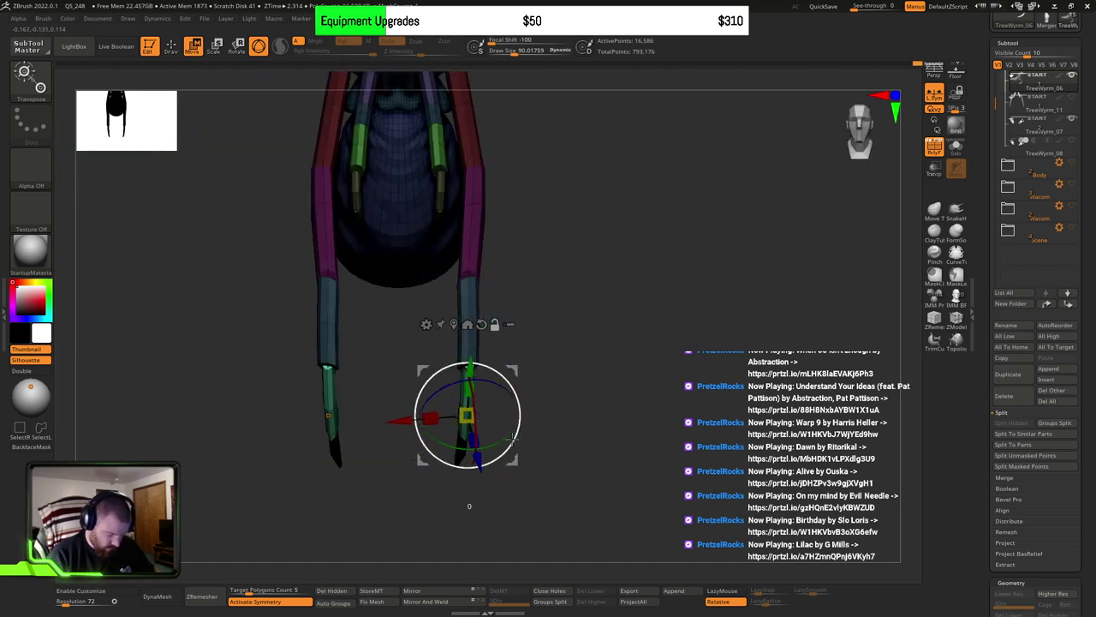
pyautogui.moveTo(561, 430); pyautogui.dragTo(543, 452)
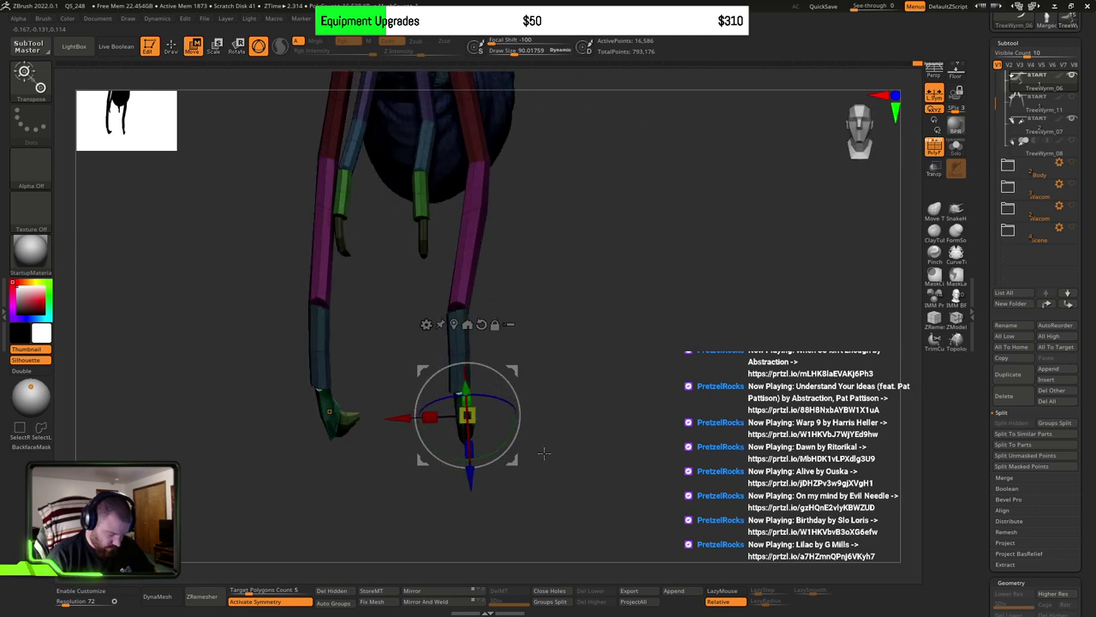
pyautogui.moveTo(503, 400); pyautogui.dragTo(511, 451)
pyautogui.moveTo(597, 358); pyautogui.dragTo(569, 380, button='right')
pyautogui.moveTo(529, 448)
pyautogui.mouseDown()
pyautogui.moveTo(531, 416)
pyautogui.moveTo(533, 469)
pyautogui.mouseUp()
pyautogui.moveTo(602, 403)
pyautogui.keyDown('ctrl'); pyautogui.mouseDown(button='right')
pyautogui.moveTo(614, 385)
pyautogui.moveTo(651, 406)
pyautogui.moveTo(698, 404)
pyautogui.moveTo(624, 421)
pyautogui.moveTo(663, 451)
pyautogui.mouseUp(button='right'); pyautogui.keyUp('ctrl')
pyautogui.press('q')
pyautogui.moveTo(662, 451); pyautogui.dragTo(662, 394)
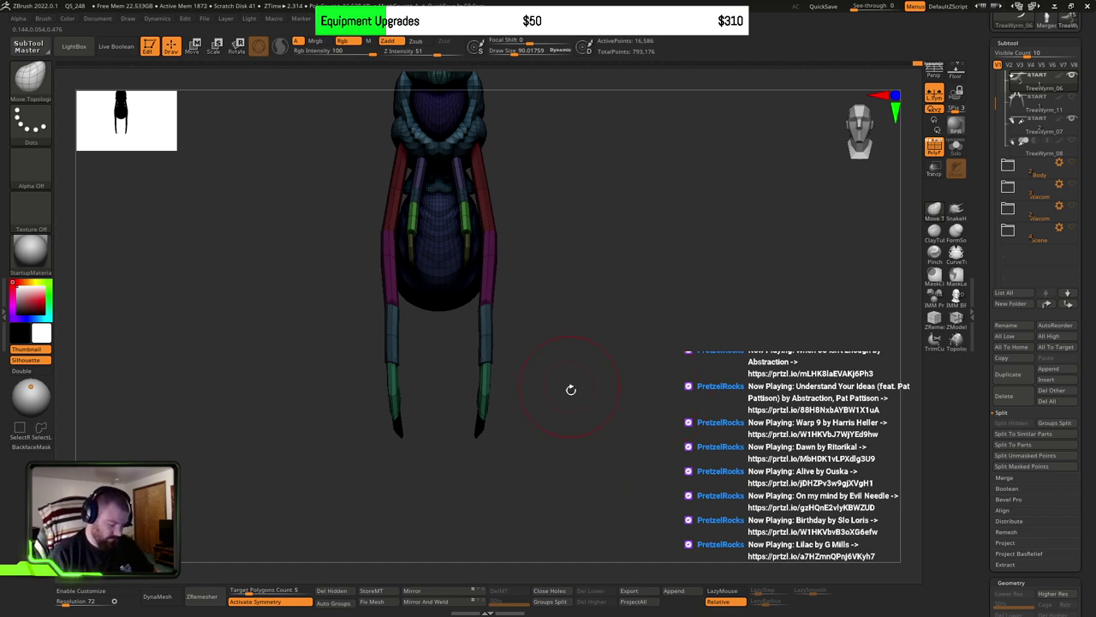
# Step: Place the pivot at the top of the larger arms' teal segments and duplicate them with their claws towards the inner side
pyautogui.moveTo(571, 390); pyautogui.dragTo(610, 389)
pyautogui.press('w')
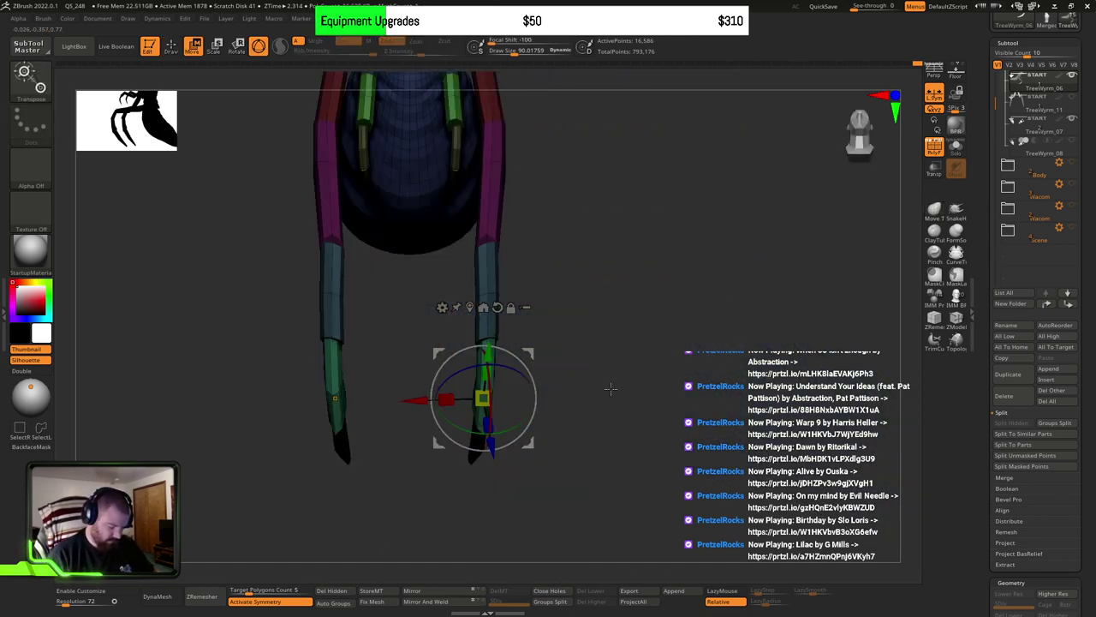
pyautogui.keyDown('alt'); pyautogui.moveTo(483, 397); pyautogui.dragTo(490, 341); pyautogui.keyUp('alt')
pyautogui.moveTo(634, 390); pyautogui.dragTo(569, 389)
pyautogui.keyDown('alt'); pyautogui.moveTo(489, 342); pyautogui.dragTo(416, 331); pyautogui.keyUp('alt')
pyautogui.moveTo(561, 347)
pyautogui.keyDown('shift'); pyautogui.mouseDown()
pyautogui.moveTo(622, 334)
pyautogui.moveTo(600, 357)
pyautogui.moveTo(668, 342)
pyautogui.mouseUp(); pyautogui.keyUp('shift')
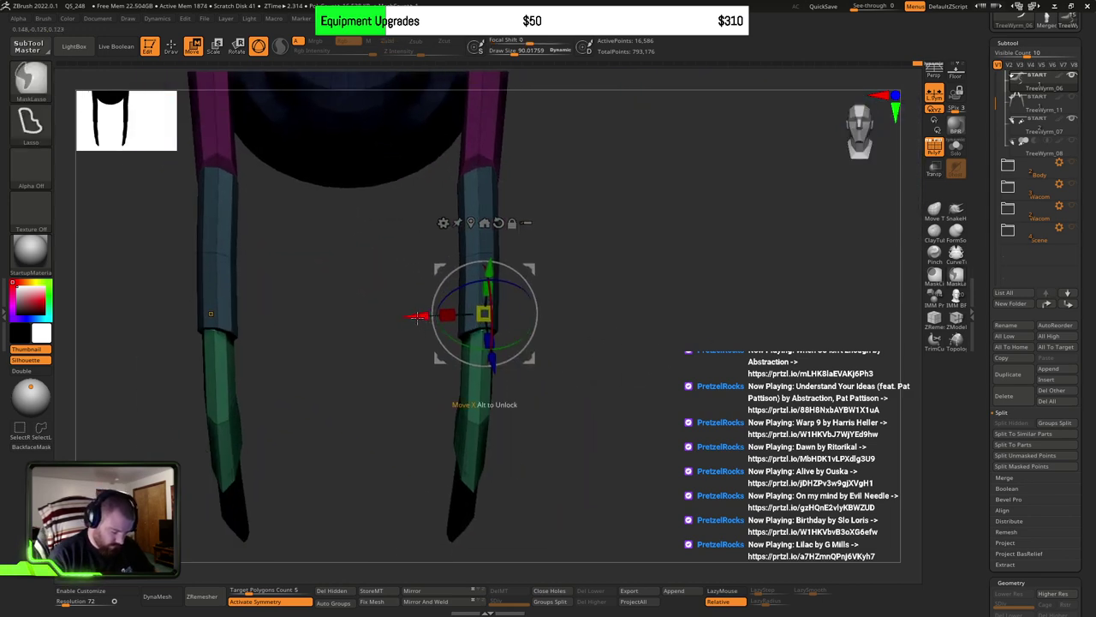
pyautogui.moveTo(417, 317); pyautogui.dragTo(399, 317)
pyautogui.moveTo(465, 313); pyautogui.dragTo(485, 344)
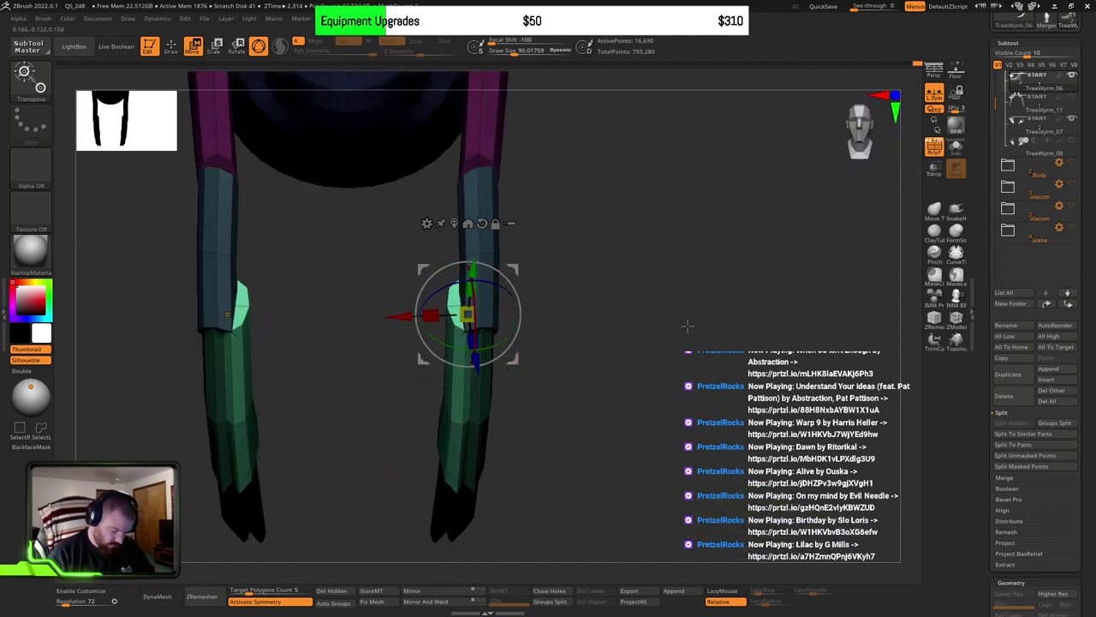
# Step: Scale down the duplicated teal segments and claws and position them as small secondary claws beside the inner side of the originals
pyautogui.moveTo(468, 315); pyautogui.dragTo(604, 319)
pyautogui.moveTo(496, 306)
pyautogui.mouseDown()
pyautogui.moveTo(509, 327)
pyautogui.moveTo(498, 331)
pyautogui.moveTo(504, 310)
pyautogui.moveTo(513, 333)
pyautogui.moveTo(601, 358)
pyautogui.moveTo(605, 404)
pyautogui.moveTo(503, 322)
pyautogui.mouseUp()
pyautogui.hotkey('ctrl', 'z')
pyautogui.moveTo(505, 362)
pyautogui.mouseDown()
pyautogui.moveTo(521, 395)
pyautogui.moveTo(510, 381)
pyautogui.mouseUp()
pyautogui.moveTo(520, 343); pyautogui.dragTo(638, 388)
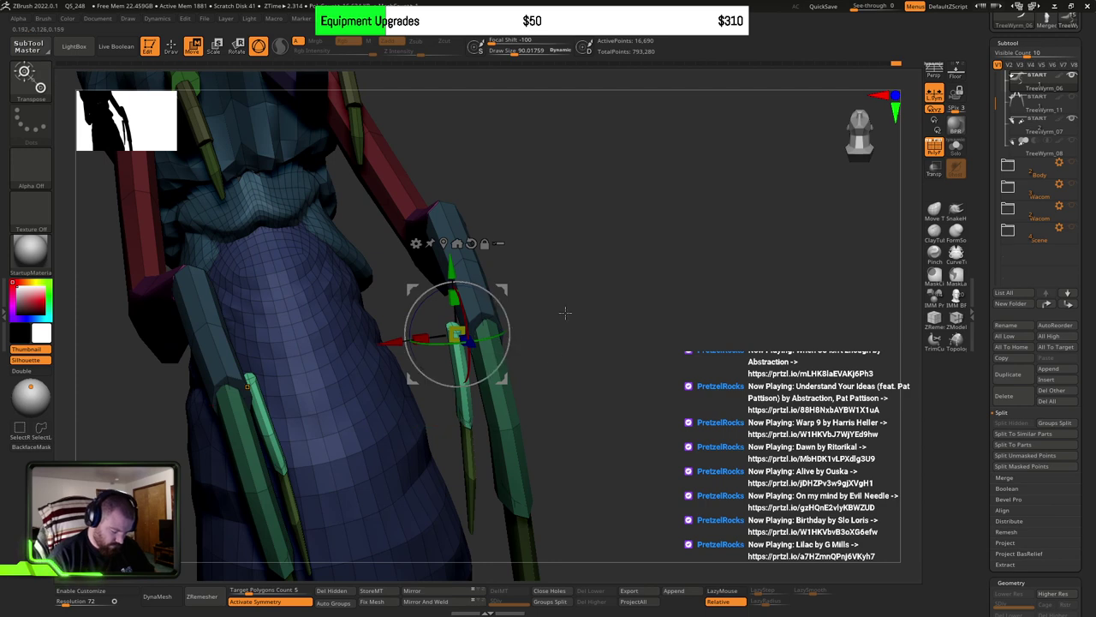
pyautogui.moveTo(565, 312); pyautogui.dragTo(463, 332)
pyautogui.moveTo(548, 330); pyautogui.dragTo(612, 271)
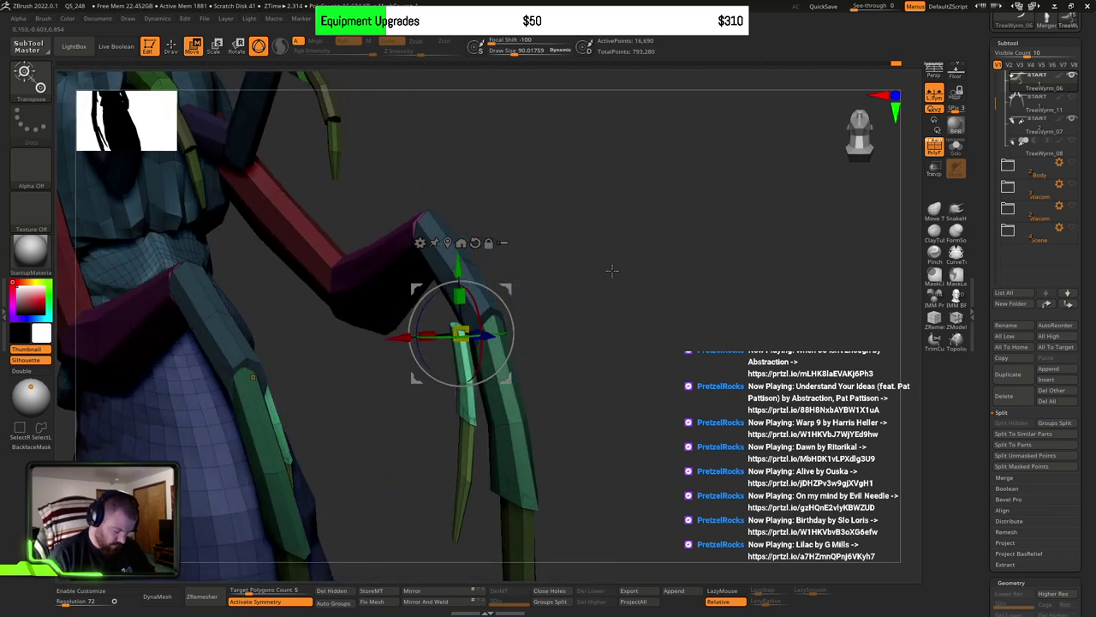
pyautogui.moveTo(611, 271)
pyautogui.mouseDown(button='right')
pyautogui.moveTo(628, 305)
pyautogui.moveTo(617, 288)
pyautogui.mouseUp(button='right')
# Step: Set the Move Topological draw size to about 36 and adjust the joint between the larger arms' blue and teal segments
pyautogui.press('q')
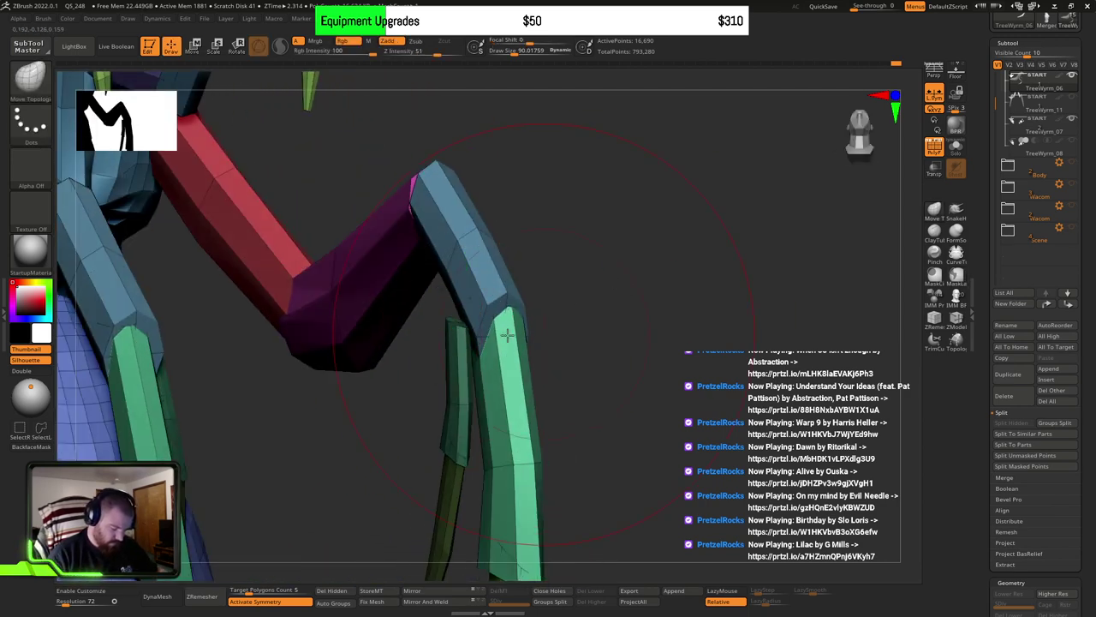
pyautogui.press('s')
pyautogui.moveTo(475, 335); pyautogui.dragTo(466, 329)
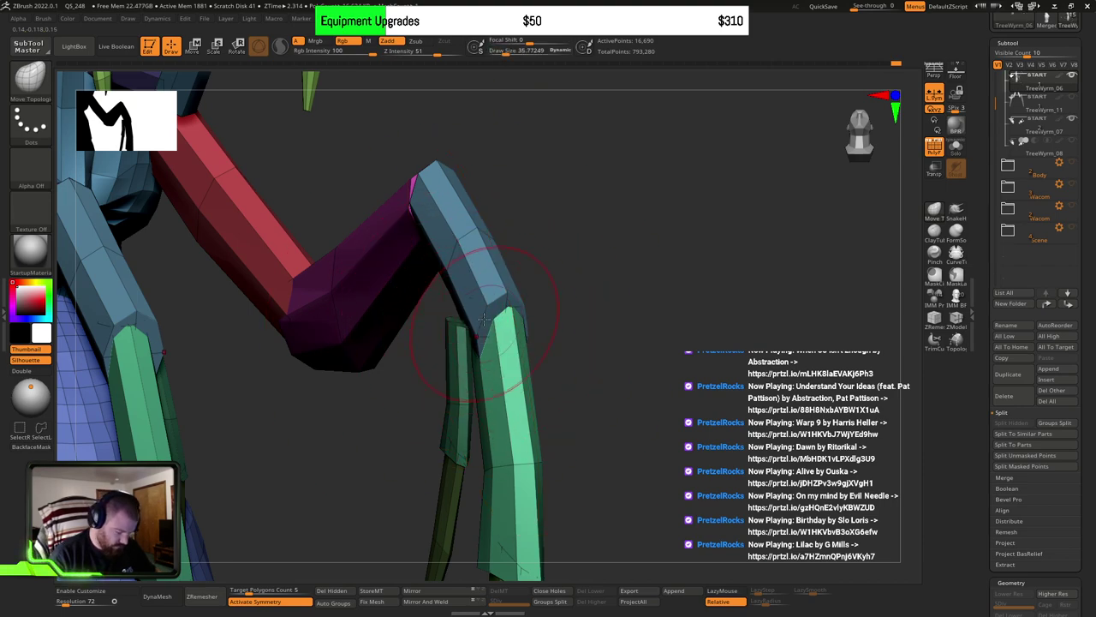
pyautogui.moveTo(465, 340)
pyautogui.mouseDown(button='right')
pyautogui.moveTo(554, 274)
pyautogui.moveTo(537, 310)
pyautogui.moveTo(463, 347)
pyautogui.mouseUp(button='right')
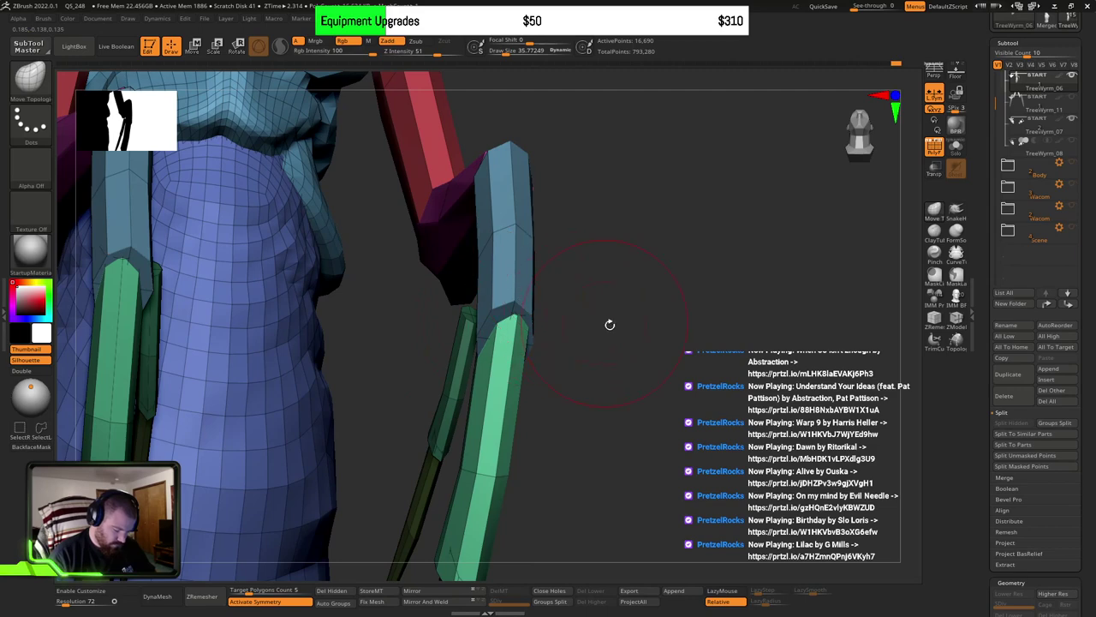
pyautogui.moveTo(610, 325); pyautogui.dragTo(580, 469, button='right')
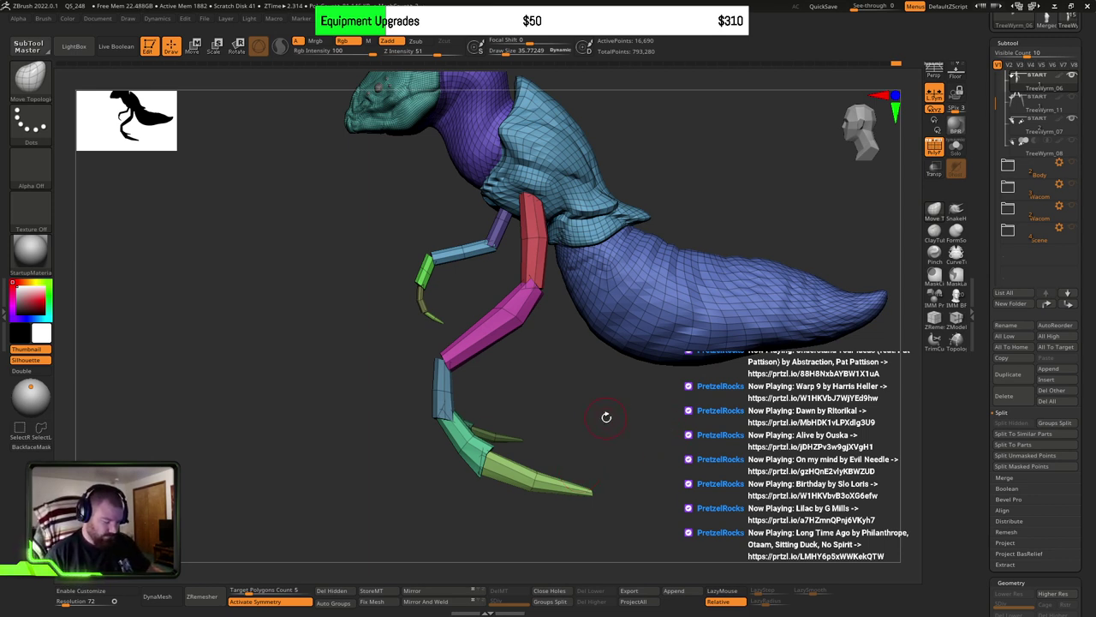
# Step: Set the Move Topological draw size to about 58 and reshape the back edge of the larger arms' red upper segments
pyautogui.moveTo(605, 415)
pyautogui.keyDown('ctrl'); pyautogui.mouseDown(button='right')
pyautogui.moveTo(602, 396)
pyautogui.moveTo(542, 507)
pyautogui.moveTo(548, 565)
pyautogui.mouseUp(button='right'); pyautogui.keyUp('ctrl')
pyautogui.press('s')
pyautogui.moveTo(463, 364); pyautogui.dragTo(470, 365)
pyautogui.moveTo(471, 364); pyautogui.dragTo(489, 358)
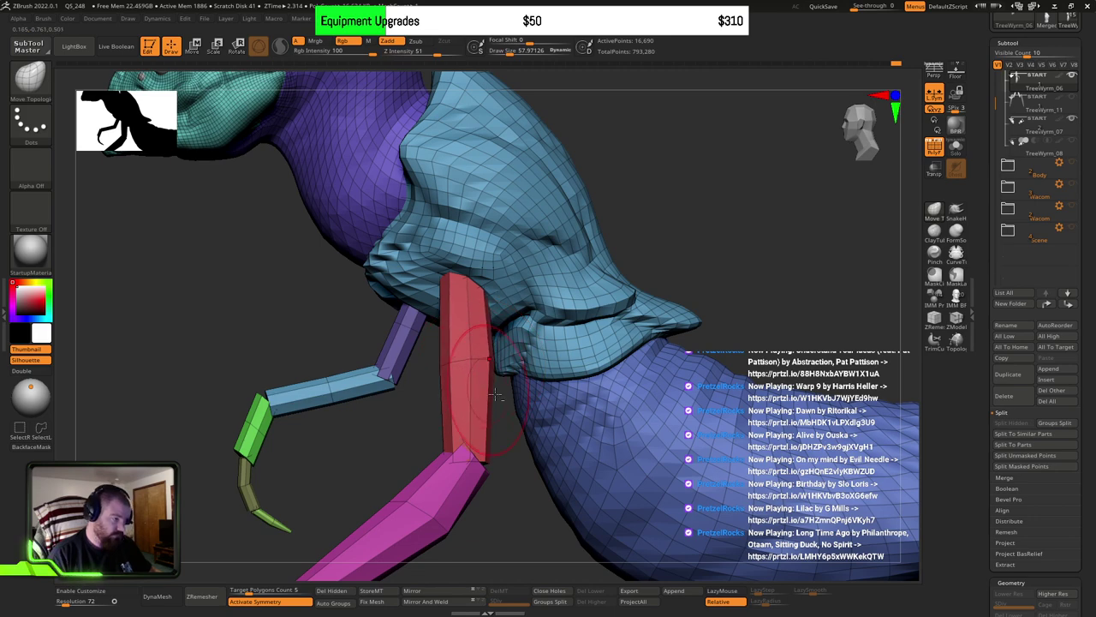
pyautogui.keyDown('ctrl'); pyautogui.moveTo(495, 394); pyautogui.dragTo(599, 480, button='right'); pyautogui.keyUp('ctrl')
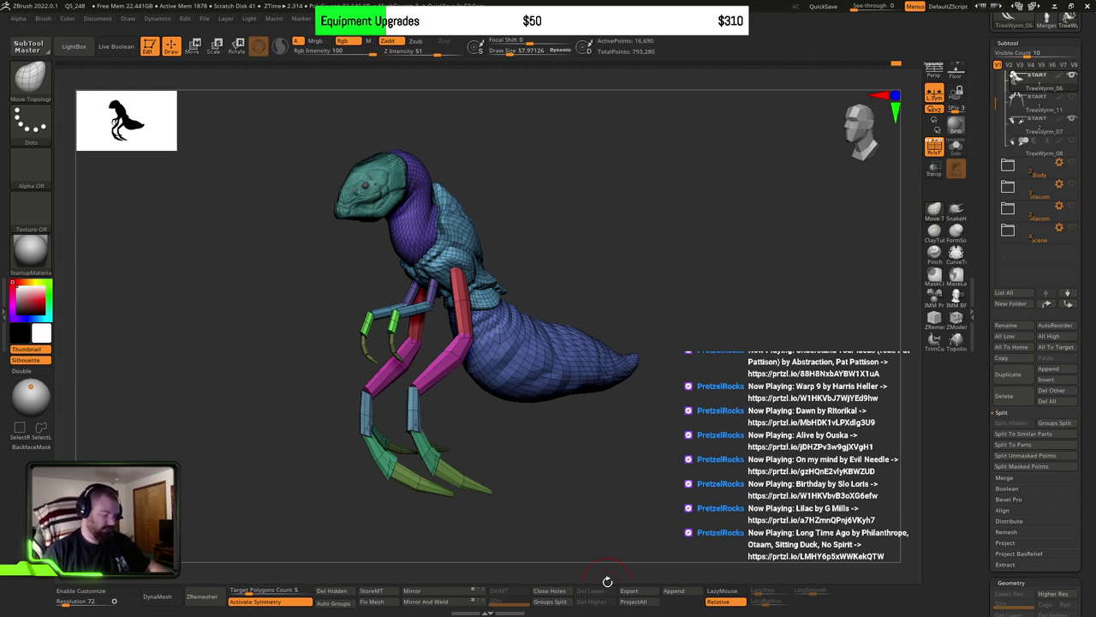
# Step: Isolate the larger arms' main and secondary claws with their teal segments and give each separate piece its own polygroup
pyautogui.moveTo(581, 432)
pyautogui.mouseDown()
pyautogui.moveTo(589, 445)
pyautogui.moveTo(523, 431)
pyautogui.moveTo(514, 444)
pyautogui.moveTo(554, 428)
pyautogui.moveTo(543, 441)
pyautogui.moveTo(770, 432)
pyautogui.moveTo(835, 415)
pyautogui.moveTo(615, 393)
pyautogui.mouseUp()
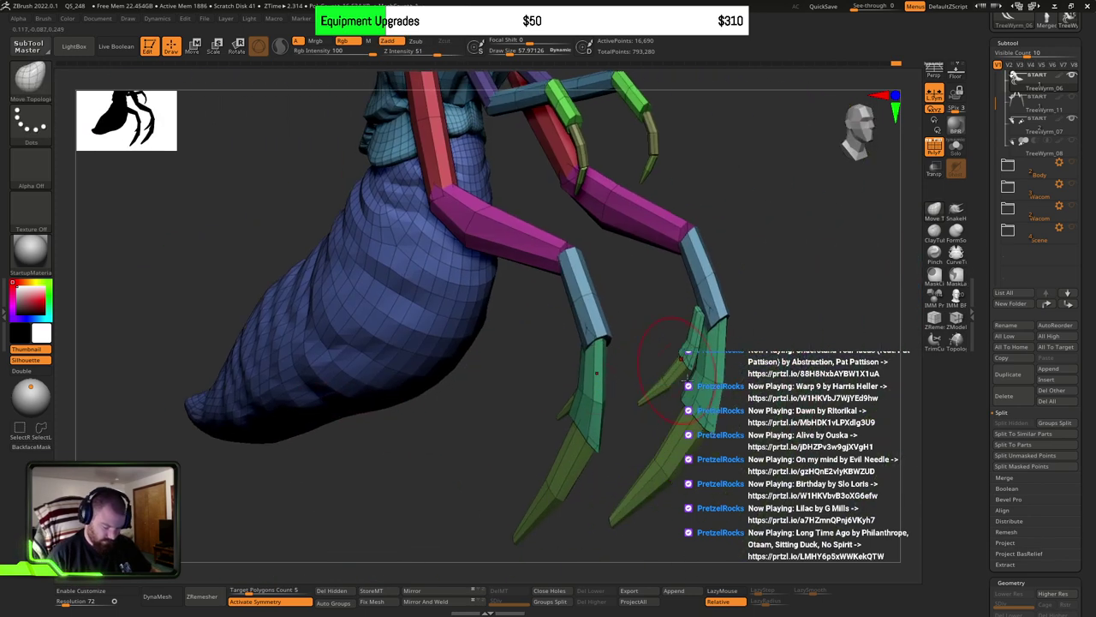
pyautogui.keyDown('ctrl'); pyautogui.keyDown('shift'); pyautogui.click(673, 448); pyautogui.keyUp('shift'); pyautogui.keyUp('ctrl')
pyautogui.keyDown('ctrl'); pyautogui.keyDown('shift'); pyautogui.click(694, 427); pyautogui.keyUp('shift'); pyautogui.keyUp('ctrl')
pyautogui.keyDown('ctrl'); pyautogui.keyDown('shift'); pyautogui.click(711, 392); pyautogui.keyUp('shift'); pyautogui.keyUp('ctrl')
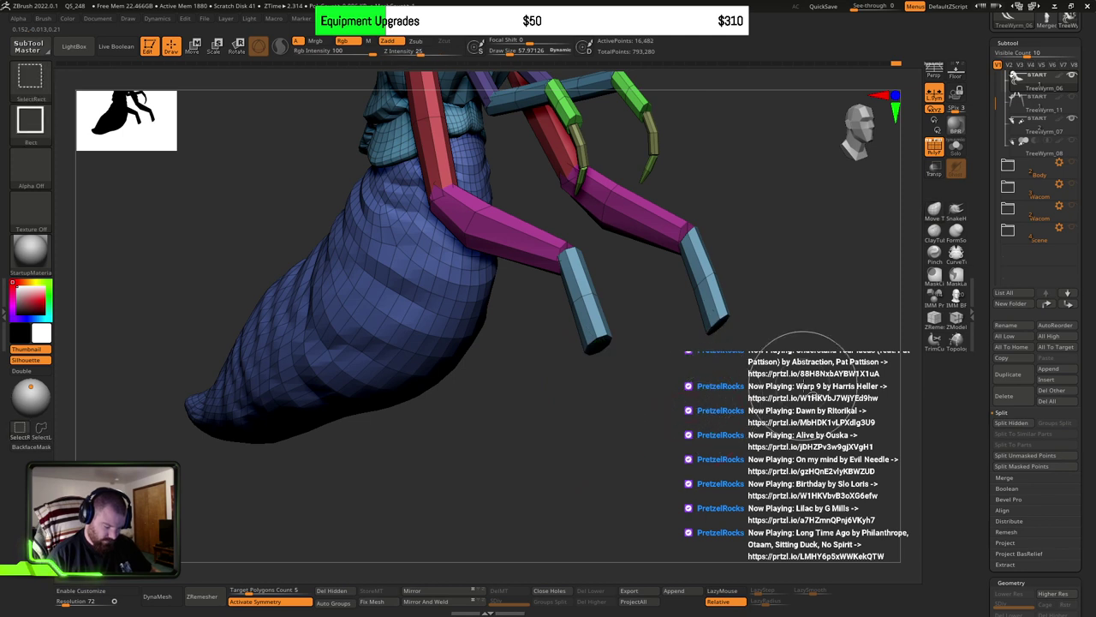
pyautogui.moveTo(796, 366)
pyautogui.keyDown('ctrl'); pyautogui.keyDown('shift'); pyautogui.mouseDown()
pyautogui.moveTo(787, 382)
pyautogui.moveTo(706, 386)
pyautogui.mouseUp(); pyautogui.keyUp('shift'); pyautogui.keyUp('ctrl')
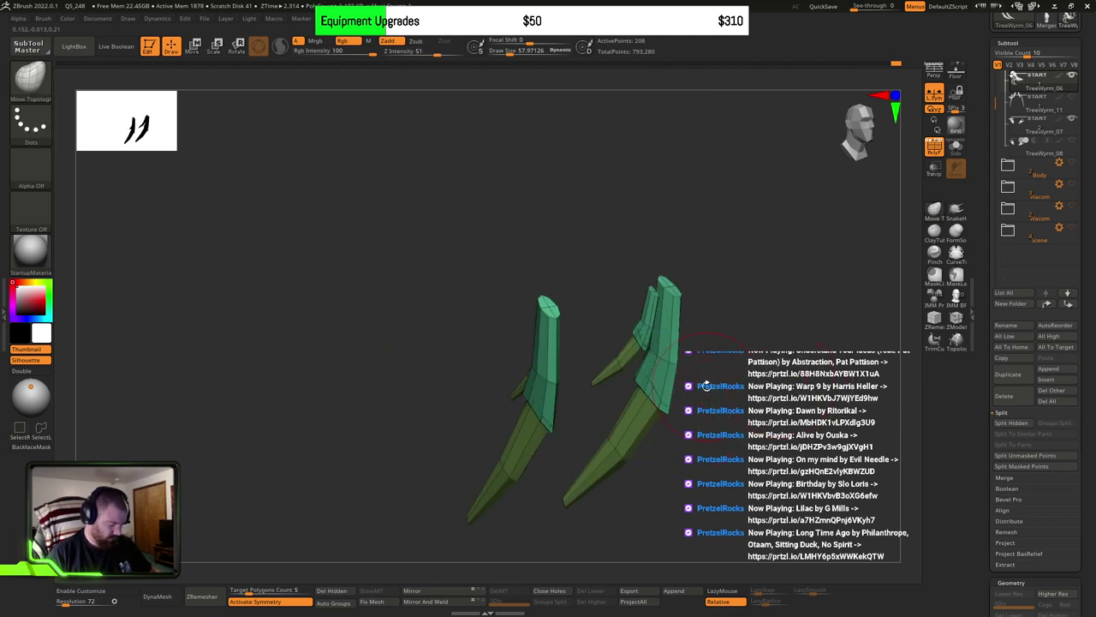
pyautogui.click(333, 602)
# Step: Isolate the two main teal segments, combine them into one polygroup and show the whole model again
pyautogui.moveTo(677, 444); pyautogui.dragTo(636, 448)
pyautogui.keyDown('ctrl'); pyautogui.keyDown('alt'); pyautogui.keyDown('shift'); pyautogui.click(521, 463); pyautogui.keyUp('shift'); pyautogui.keyUp('alt'); pyautogui.keyUp('ctrl')
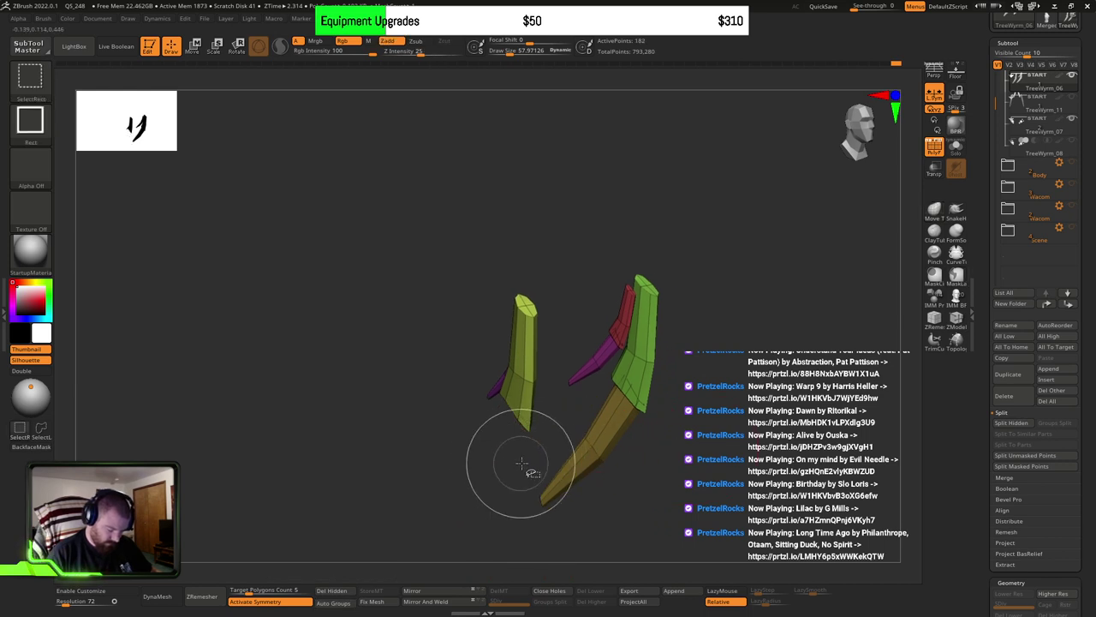
pyautogui.keyDown('ctrl'); pyautogui.keyDown('shift'); pyautogui.click(592, 457); pyautogui.keyUp('shift'); pyautogui.keyUp('ctrl')
pyautogui.moveTo(612, 371)
pyautogui.mouseDown()
pyautogui.moveTo(567, 382)
pyautogui.moveTo(607, 368)
pyautogui.mouseUp()
pyautogui.keyDown('ctrl'); pyautogui.keyDown('shift'); pyautogui.click(513, 380); pyautogui.keyUp('shift'); pyautogui.keyUp('ctrl')
pyautogui.keyDown('ctrl'); pyautogui.keyDown('shift'); pyautogui.click(606, 363); pyautogui.keyUp('shift'); pyautogui.keyUp('ctrl')
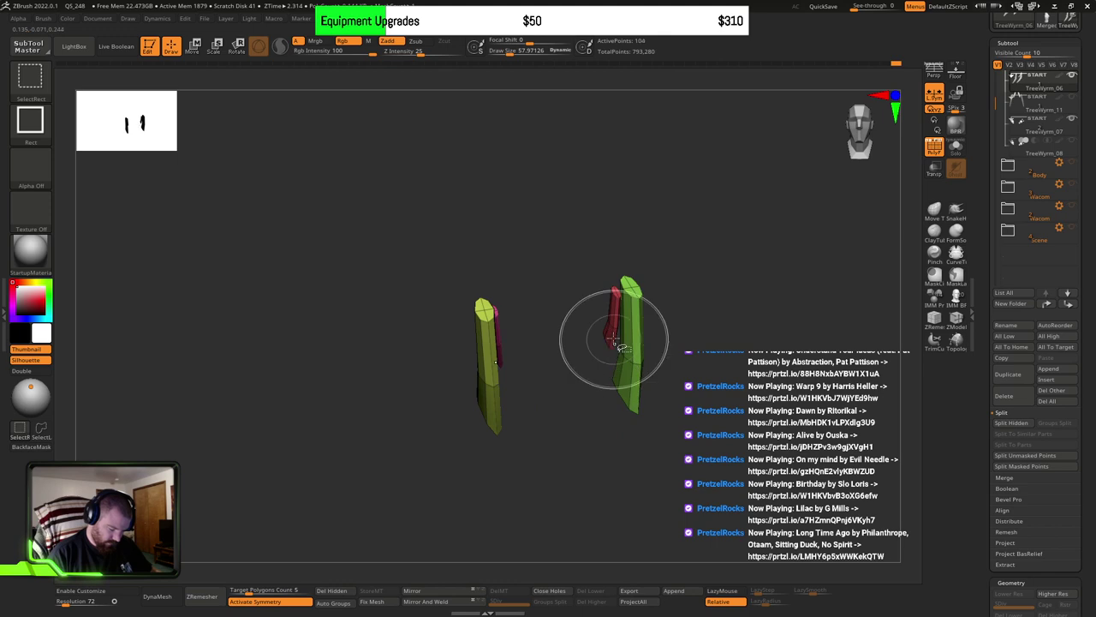
pyautogui.keyDown('ctrl'); pyautogui.keyDown('alt'); pyautogui.keyDown('shift'); pyautogui.click(613, 340); pyautogui.keyUp('shift'); pyautogui.keyUp('alt'); pyautogui.keyUp('ctrl')
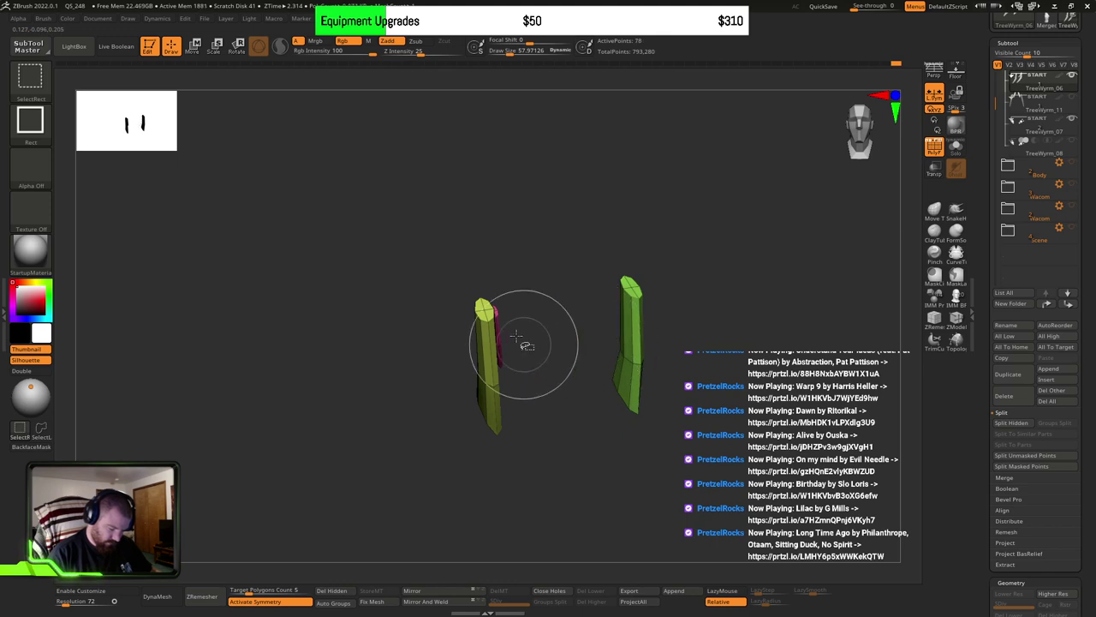
pyautogui.keyDown('ctrl'); pyautogui.keyDown('shift'); pyautogui.click(595, 454); pyautogui.keyUp('shift'); pyautogui.keyUp('ctrl')
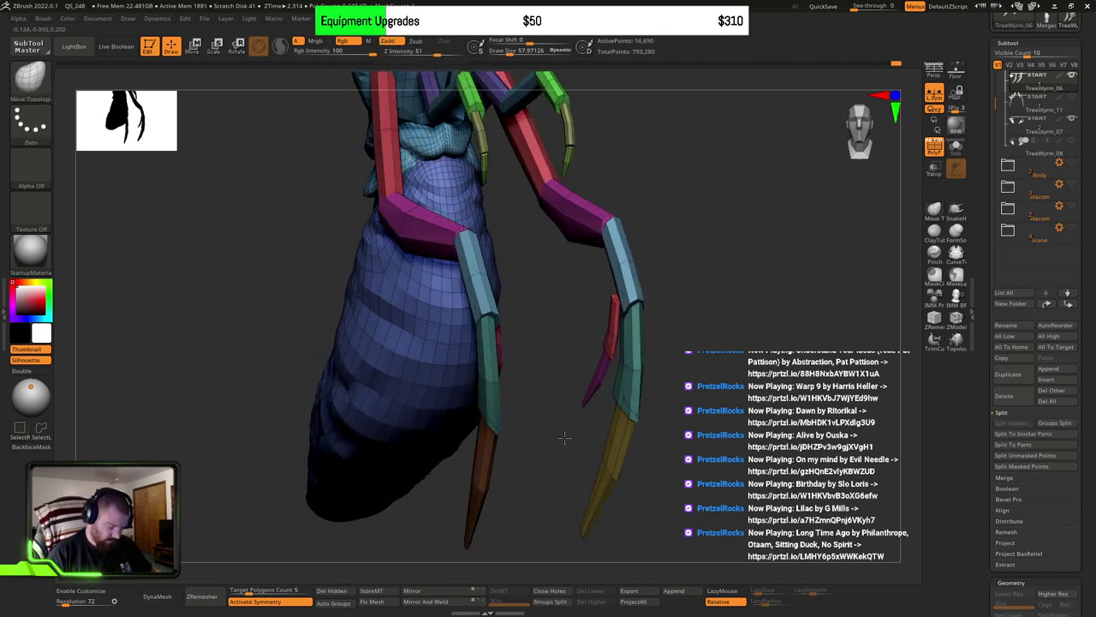
# Step: Isolate the tips of the two small secondary claws and combine them into one polygroup
pyautogui.moveTo(564, 437); pyautogui.dragTo(531, 442)
pyautogui.keyDown('ctrl'); pyautogui.keyDown('shift'); pyautogui.click(519, 363); pyautogui.keyUp('shift'); pyautogui.keyUp('ctrl')
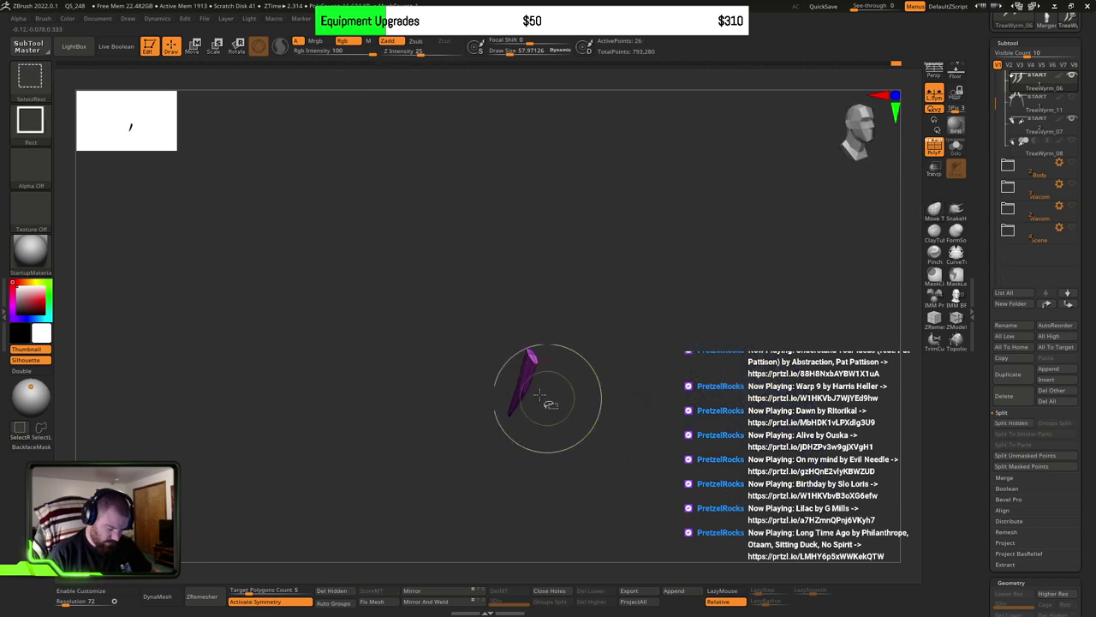
pyautogui.keyDown('ctrl'); pyautogui.keyDown('shift'); pyautogui.click(531, 368); pyautogui.keyUp('shift'); pyautogui.keyUp('ctrl')
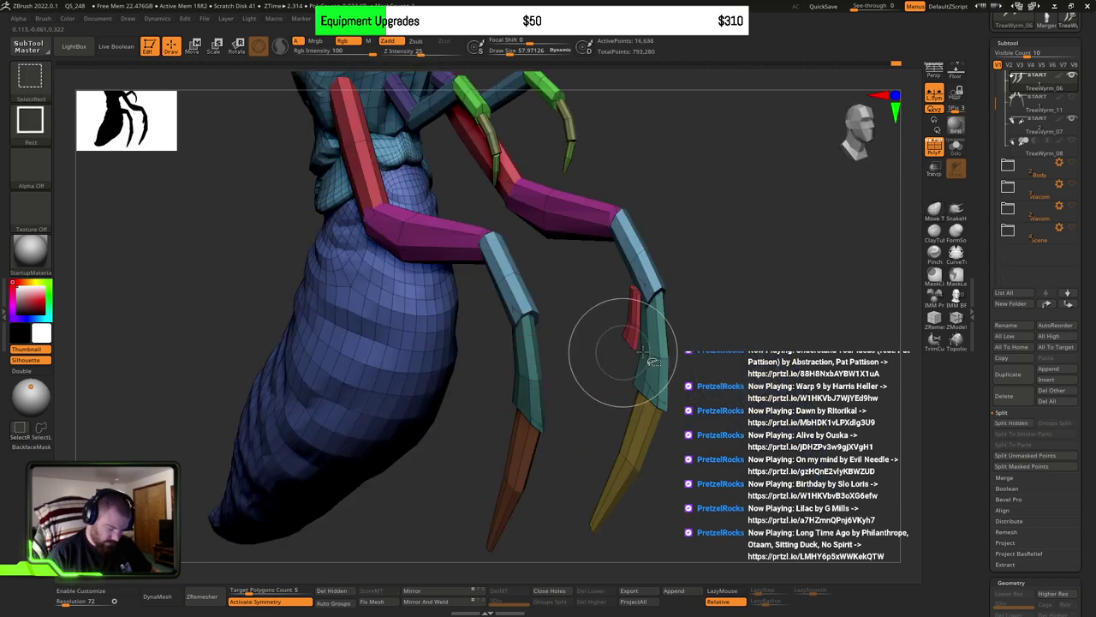
pyautogui.keyDown('ctrl'); pyautogui.keyDown('shift'); pyautogui.moveTo(747, 331); pyautogui.dragTo(754, 351); pyautogui.keyUp('shift'); pyautogui.keyUp('ctrl')
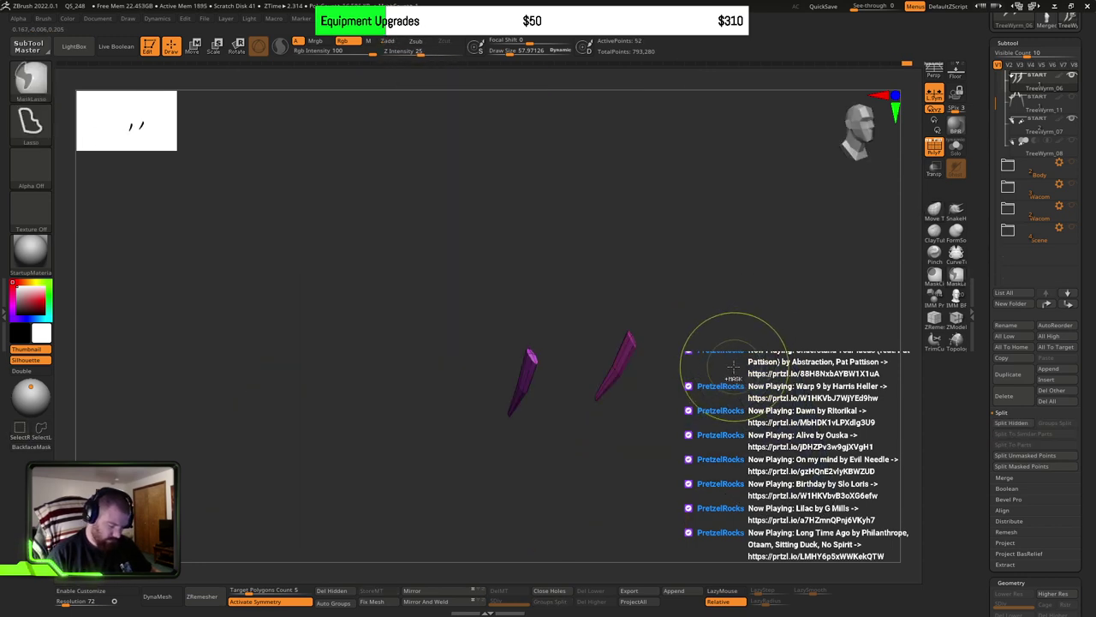
pyautogui.hotkey('ctrl', 'w')
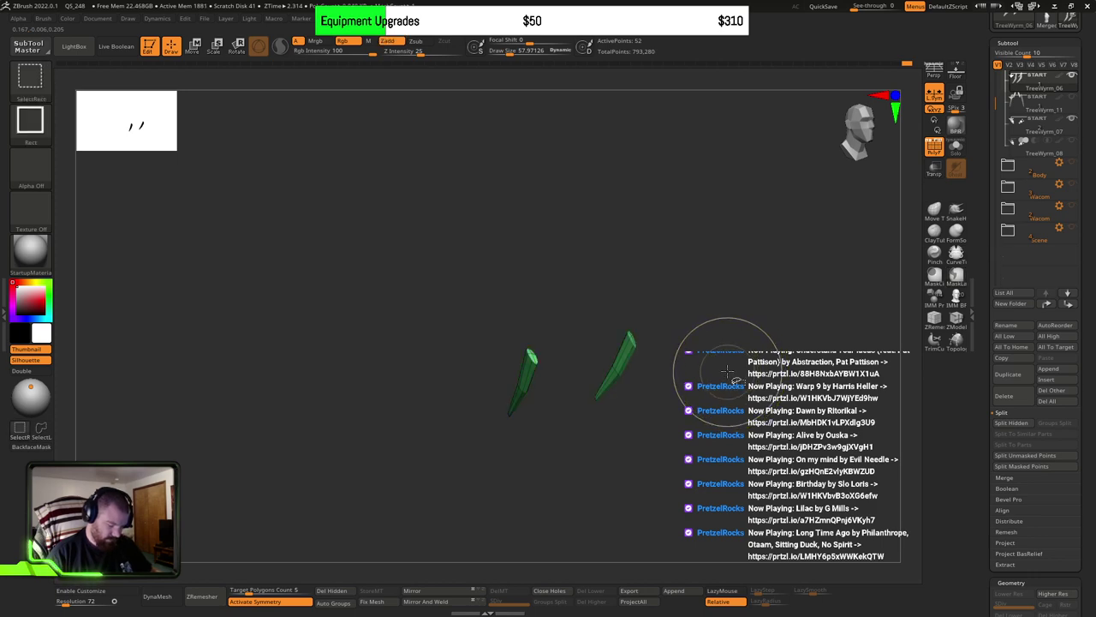
pyautogui.keyDown('ctrl'); pyautogui.keyDown('shift'); pyautogui.click(727, 370); pyautogui.keyUp('shift'); pyautogui.keyUp('ctrl')
# Step: Isolate the base segments of the two small secondary claws, combine them into one polygroup and show the whole model again
pyautogui.moveTo(727, 371)
pyautogui.keyDown('shift'); pyautogui.mouseDown()
pyautogui.moveTo(587, 344)
pyautogui.moveTo(549, 359)
pyautogui.mouseUp(); pyautogui.keyUp('shift')
pyautogui.keyDown('ctrl'); pyautogui.keyDown('shift'); pyautogui.click(488, 346); pyautogui.keyUp('shift'); pyautogui.keyUp('ctrl')
pyautogui.keyDown('ctrl'); pyautogui.keyDown('shift'); pyautogui.click(486, 340); pyautogui.keyUp('shift'); pyautogui.keyUp('ctrl')
pyautogui.keyDown('ctrl'); pyautogui.keyDown('shift'); pyautogui.click(556, 318); pyautogui.keyUp('shift'); pyautogui.keyUp('ctrl')
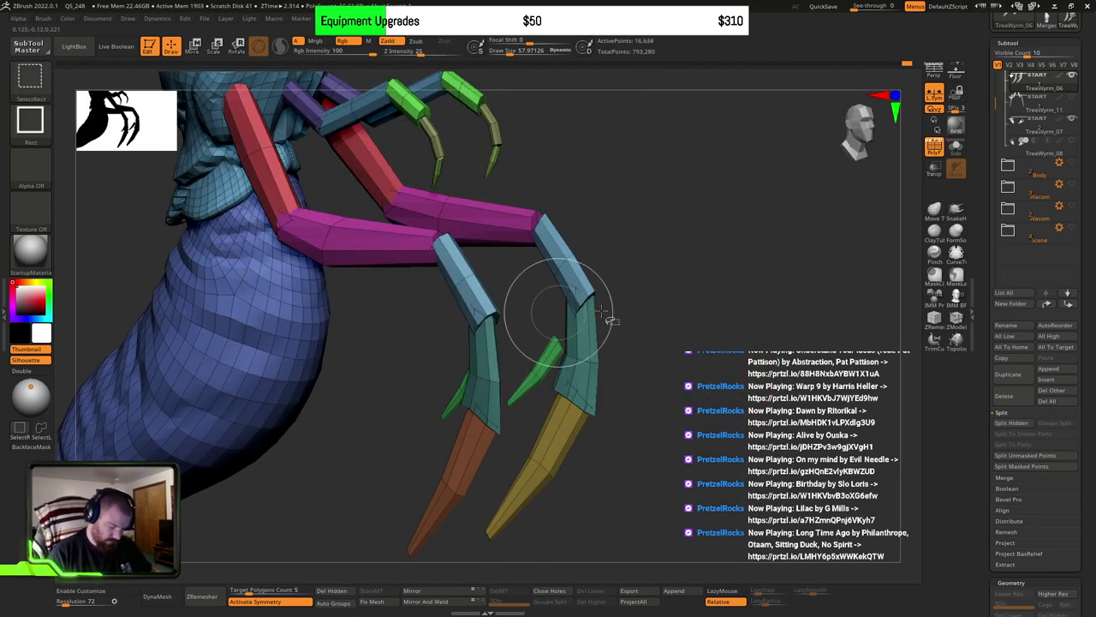
pyautogui.keyDown('ctrl'); pyautogui.keyDown('shift'); pyautogui.click(691, 351); pyautogui.keyUp('shift'); pyautogui.keyUp('ctrl')
pyautogui.hotkey('ctrl', 'w')
pyautogui.keyDown('ctrl'); pyautogui.keyDown('shift'); pyautogui.click(701, 367); pyautogui.keyUp('shift'); pyautogui.keyUp('ctrl')
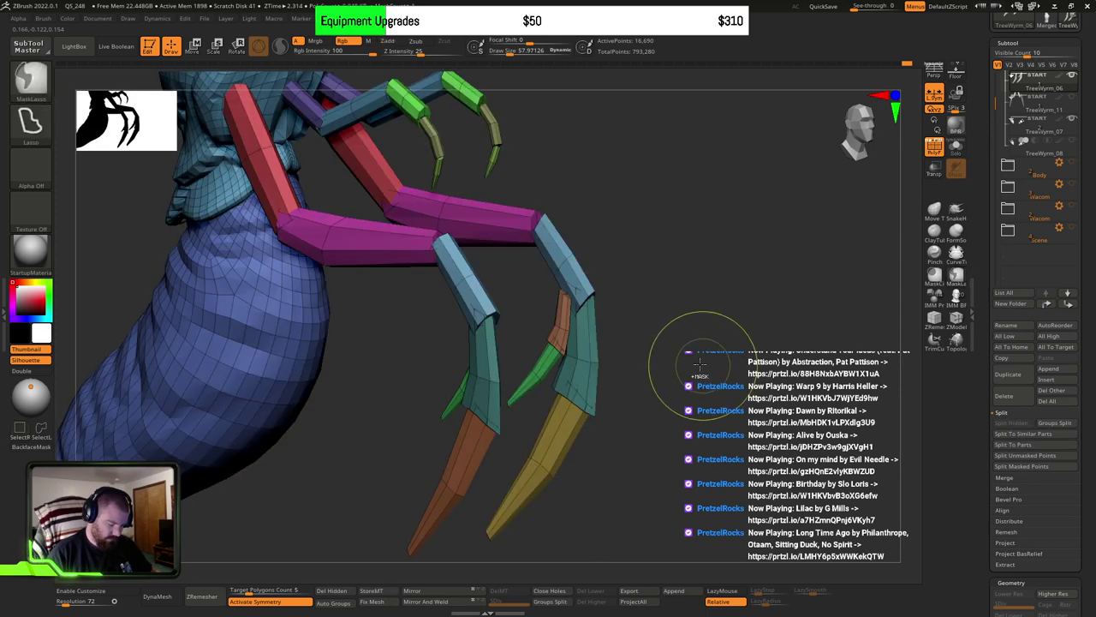
# Step: Isolate the larger arms' two main claw tips, combine them into one polygroup with a distinct colour and show the whole model again
pyautogui.moveTo(700, 367); pyautogui.dragTo(699, 367)
pyautogui.keyDown('ctrl'); pyautogui.keyDown('shift'); pyautogui.click(465, 482); pyautogui.keyUp('shift'); pyautogui.keyUp('ctrl')
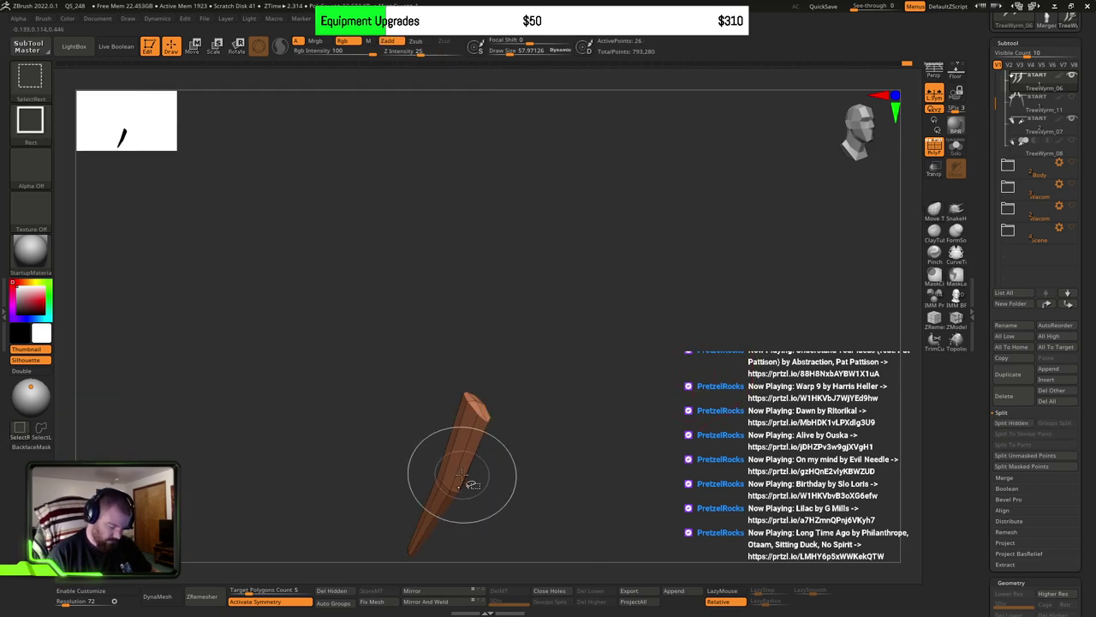
pyautogui.keyDown('ctrl'); pyautogui.keyDown('shift'); pyautogui.click(470, 485); pyautogui.keyUp('shift'); pyautogui.keyUp('ctrl')
pyautogui.keyDown('ctrl'); pyautogui.keyDown('shift'); pyautogui.click(558, 455); pyautogui.keyUp('shift'); pyautogui.keyUp('ctrl')
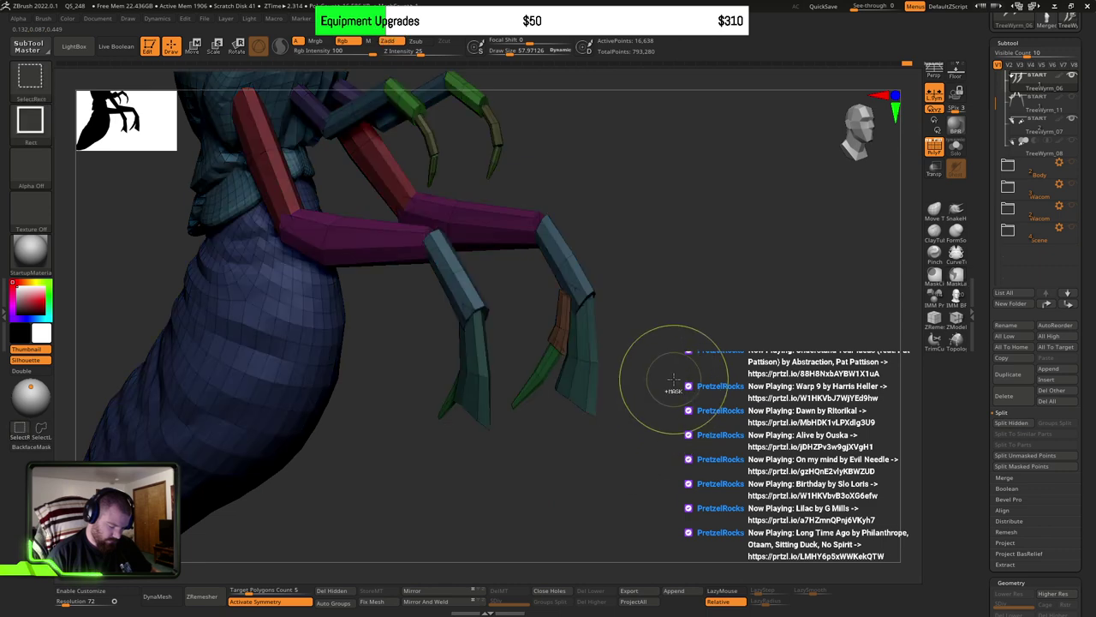
pyautogui.keyDown('ctrl'); pyautogui.keyDown('shift'); pyautogui.moveTo(660, 398); pyautogui.dragTo(674, 413); pyautogui.keyUp('shift'); pyautogui.keyUp('ctrl')
pyautogui.hotkey('ctrl', 'w')
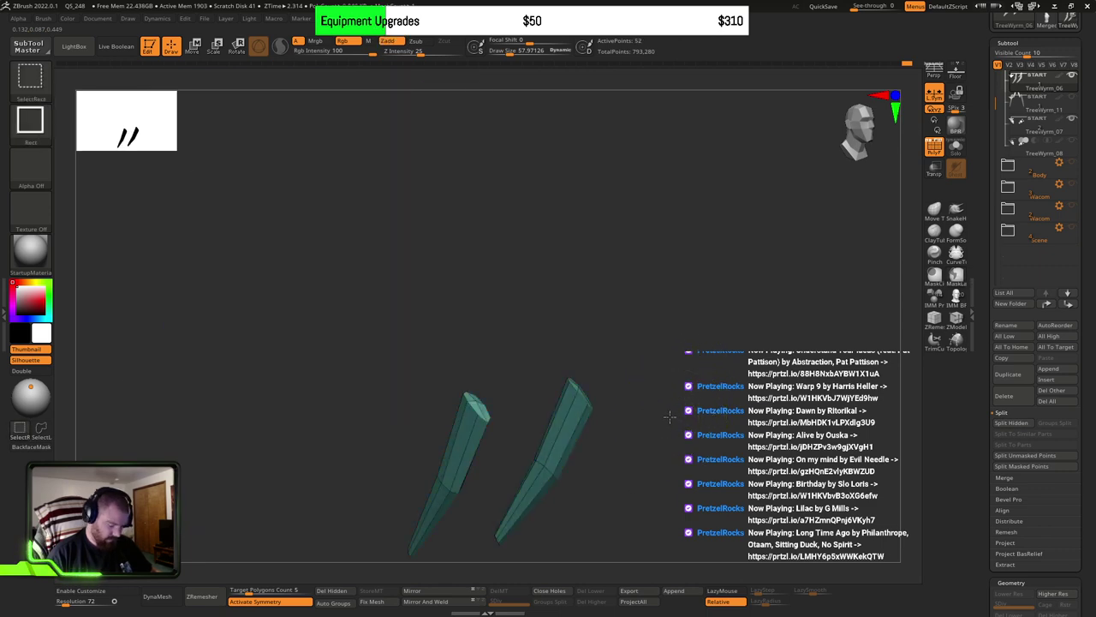
pyautogui.keyDown('ctrl'); pyautogui.keyDown('shift'); pyautogui.click(668, 418); pyautogui.keyUp('shift'); pyautogui.keyUp('ctrl')
pyautogui.hotkey('ctrl', 'z')
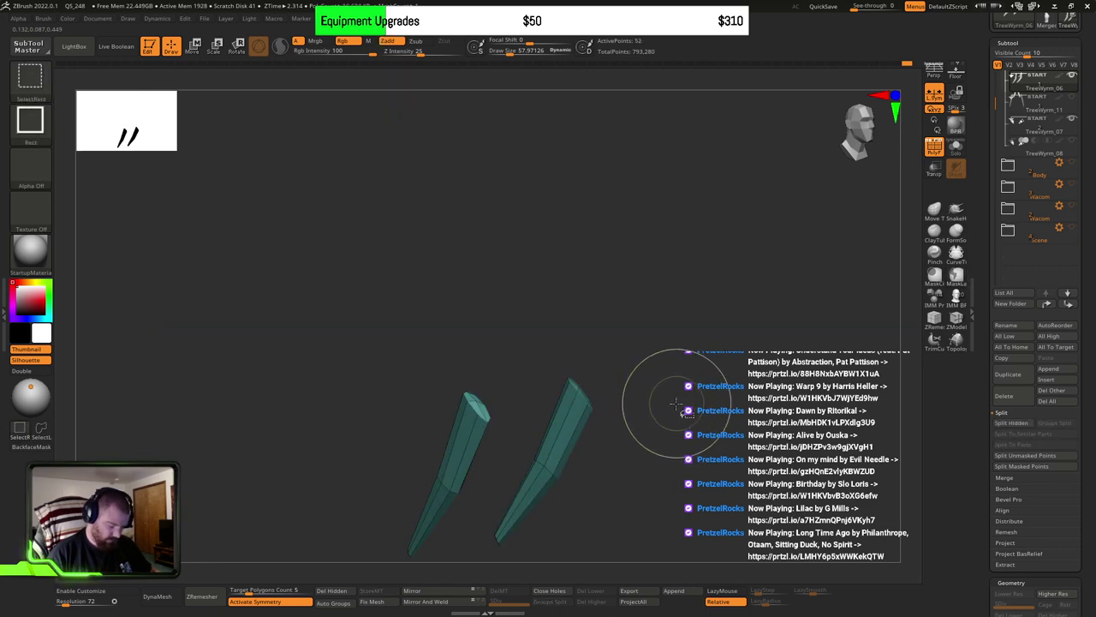
pyautogui.hotkey('ctrl', 'w')
pyautogui.keyDown('ctrl'); pyautogui.keyDown('shift'); pyautogui.click(669, 417); pyautogui.keyUp('shift'); pyautogui.keyUp('ctrl')
# Step: Hide all polygroups of the larger arms, from the claws up to the red upper segments
pyautogui.moveTo(670, 420)
pyautogui.mouseDown()
pyautogui.moveTo(609, 430)
pyautogui.moveTo(648, 423)
pyautogui.moveTo(702, 379)
pyautogui.moveTo(724, 387)
pyautogui.moveTo(718, 417)
pyautogui.moveTo(730, 432)
pyautogui.moveTo(727, 408)
pyautogui.moveTo(576, 380)
pyautogui.moveTo(521, 304)
pyautogui.mouseUp()
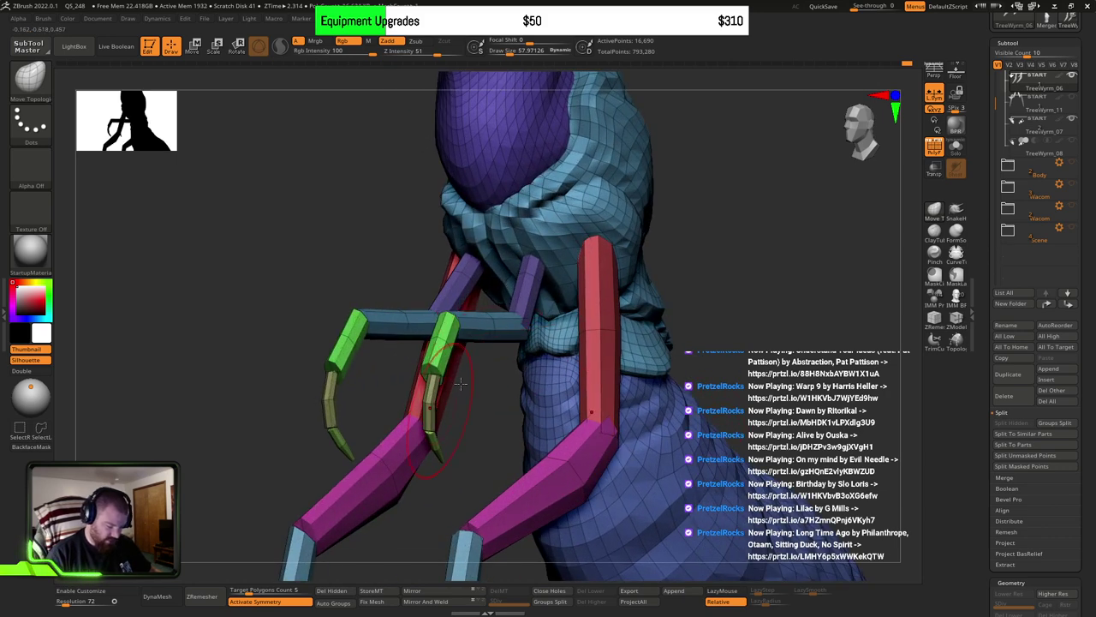
pyautogui.moveTo(600, 389); pyautogui.dragTo(554, 358)
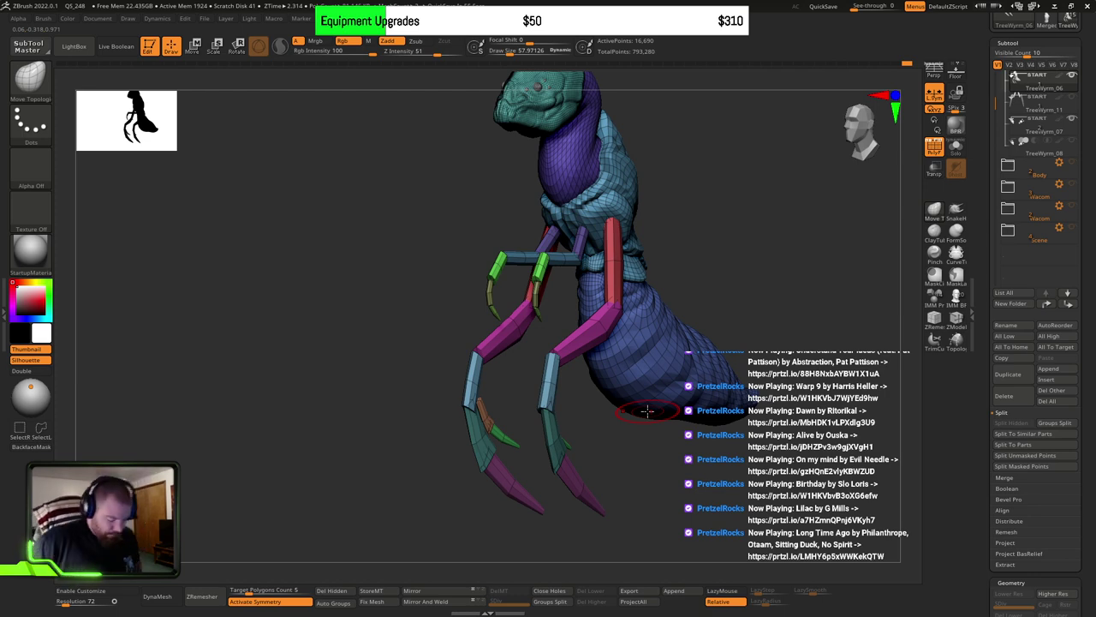
pyautogui.moveTo(728, 297); pyautogui.dragTo(663, 391)
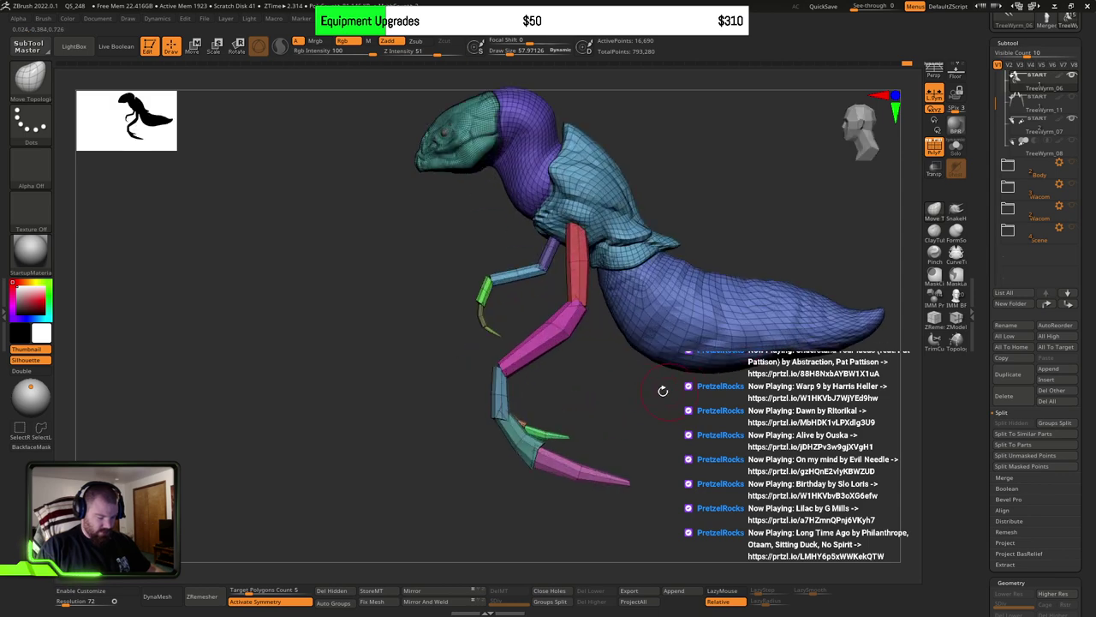
pyautogui.keyDown('ctrl'); pyautogui.keyDown('shift'); pyautogui.click(561, 465); pyautogui.keyUp('shift'); pyautogui.keyUp('ctrl')
pyautogui.keyDown('ctrl'); pyautogui.keyDown('shift'); pyautogui.click(531, 448); pyautogui.keyUp('shift'); pyautogui.keyUp('ctrl')
pyautogui.keyDown('ctrl'); pyautogui.keyDown('shift'); pyautogui.click(541, 432); pyautogui.keyUp('shift'); pyautogui.keyUp('ctrl')
pyautogui.keyDown('ctrl'); pyautogui.keyDown('shift'); pyautogui.click(517, 424); pyautogui.keyUp('shift'); pyautogui.keyUp('ctrl')
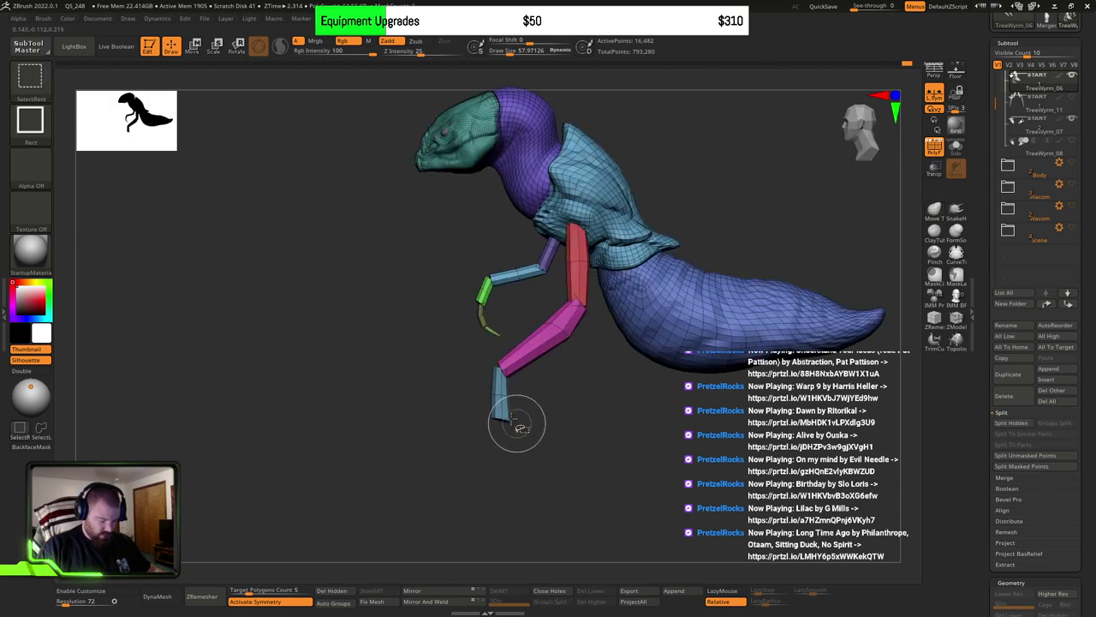
pyautogui.keyDown('ctrl'); pyautogui.keyDown('shift'); pyautogui.click(502, 398); pyautogui.keyUp('shift'); pyautogui.keyUp('ctrl')
pyautogui.keyDown('ctrl'); pyautogui.keyDown('shift'); pyautogui.click(526, 347); pyautogui.keyUp('shift'); pyautogui.keyUp('ctrl')
pyautogui.keyDown('ctrl'); pyautogui.keyDown('shift'); pyautogui.click(573, 296); pyautogui.keyUp('shift'); pyautogui.keyUp('ctrl')
# Step: Reset the transform gizmo's orientation and place its pivot on the thorax
pyautogui.press('w')
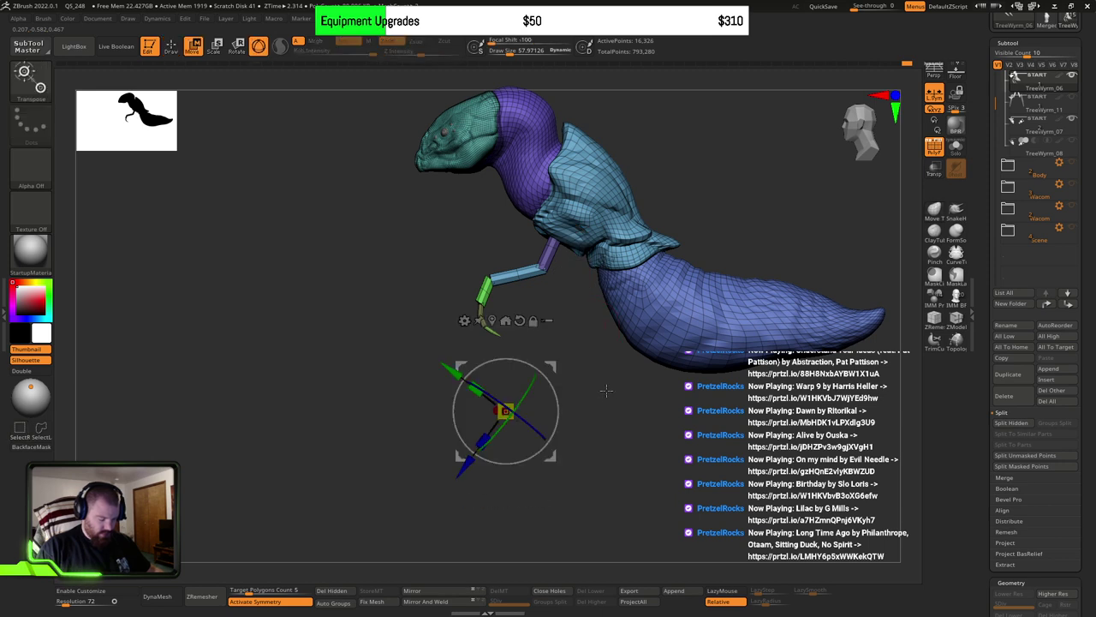
pyautogui.keyDown('alt'); pyautogui.click(520, 322); pyautogui.keyUp('alt')
pyautogui.keyDown('alt'); pyautogui.moveTo(550, 366); pyautogui.dragTo(620, 181); pyautogui.keyUp('alt')
pyautogui.keyDown('alt'); pyautogui.moveTo(676, 397); pyautogui.dragTo(595, 436); pyautogui.keyUp('alt')
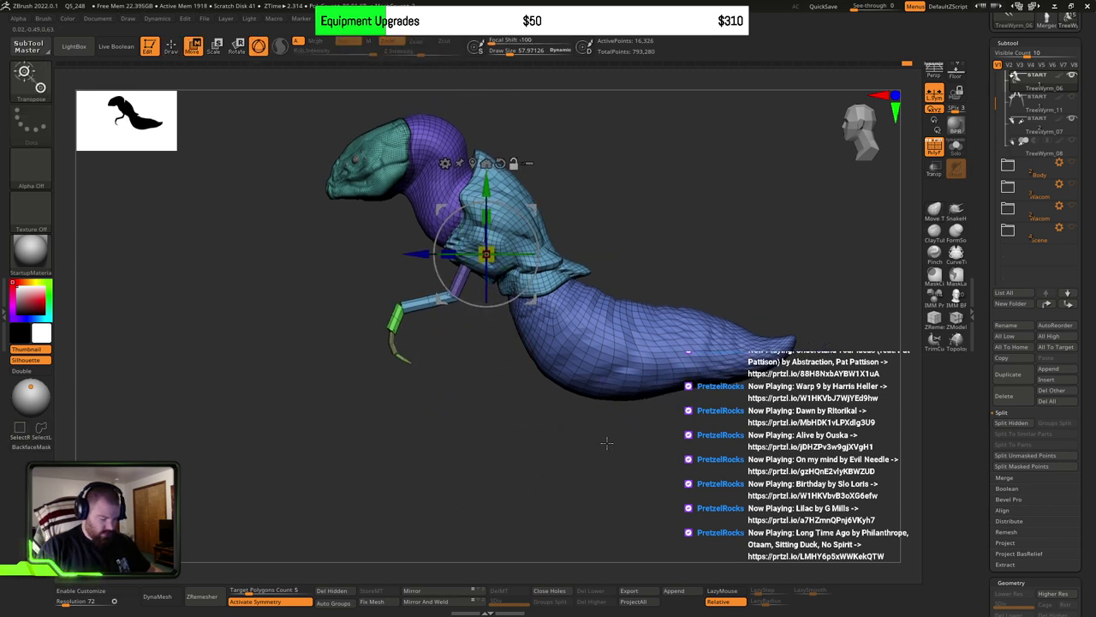
# Step: Show the hidden limb segments and pull the lower ends of the red upper-leg segments inward using Move Topological at draw size about 135
pyautogui.keyDown('ctrl'); pyautogui.keyDown('shift'); pyautogui.click(603, 444); pyautogui.keyUp('shift'); pyautogui.keyUp('ctrl')
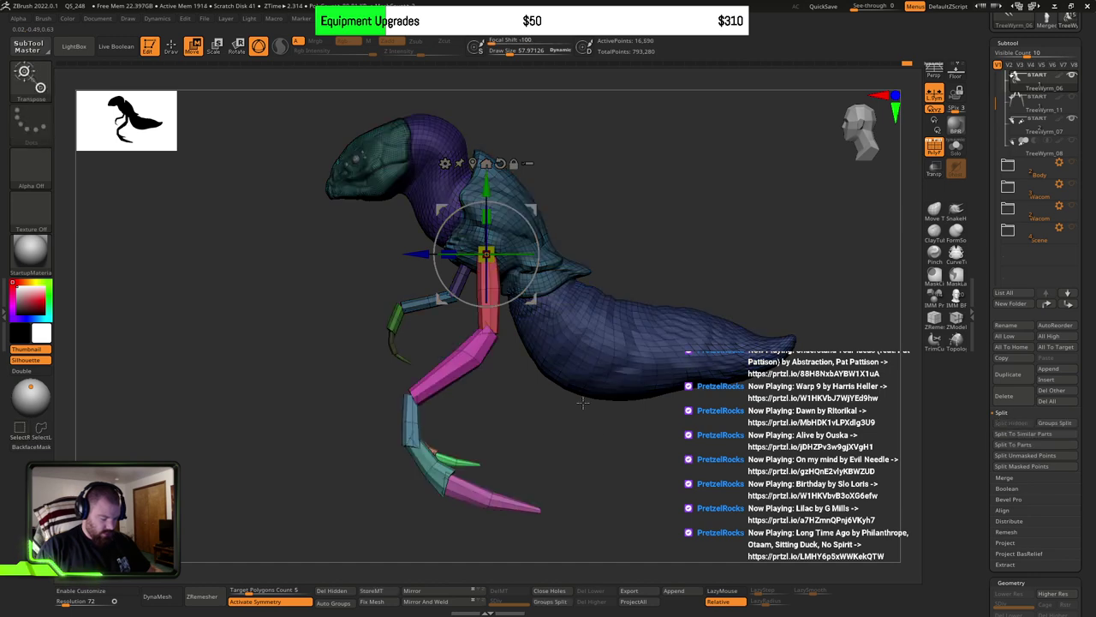
pyautogui.moveTo(581, 402); pyautogui.dragTo(667, 341)
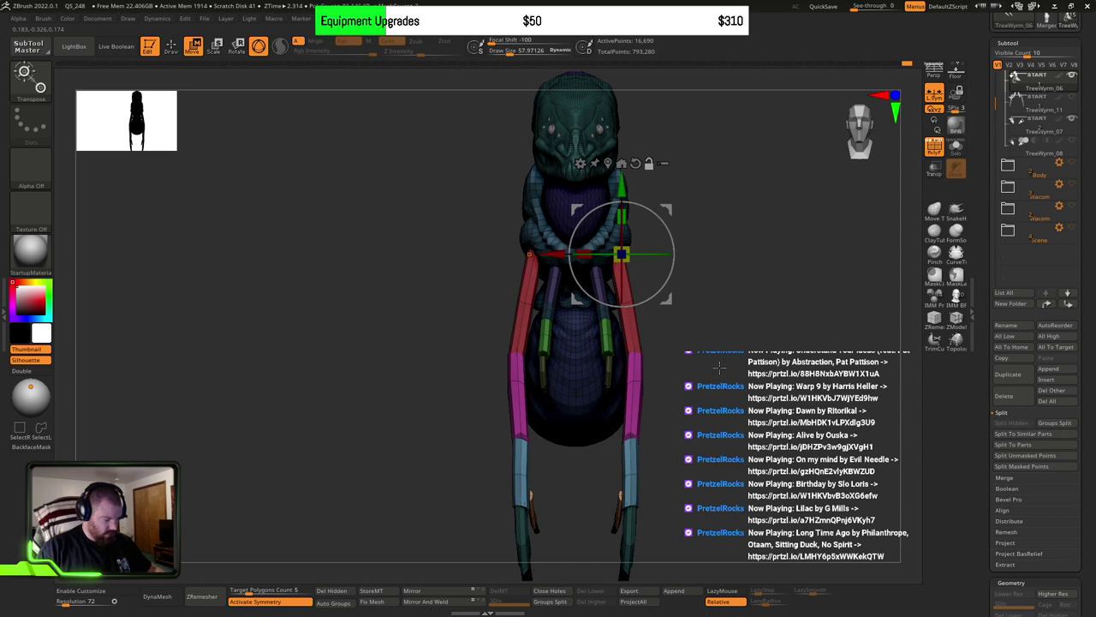
pyautogui.press('q')
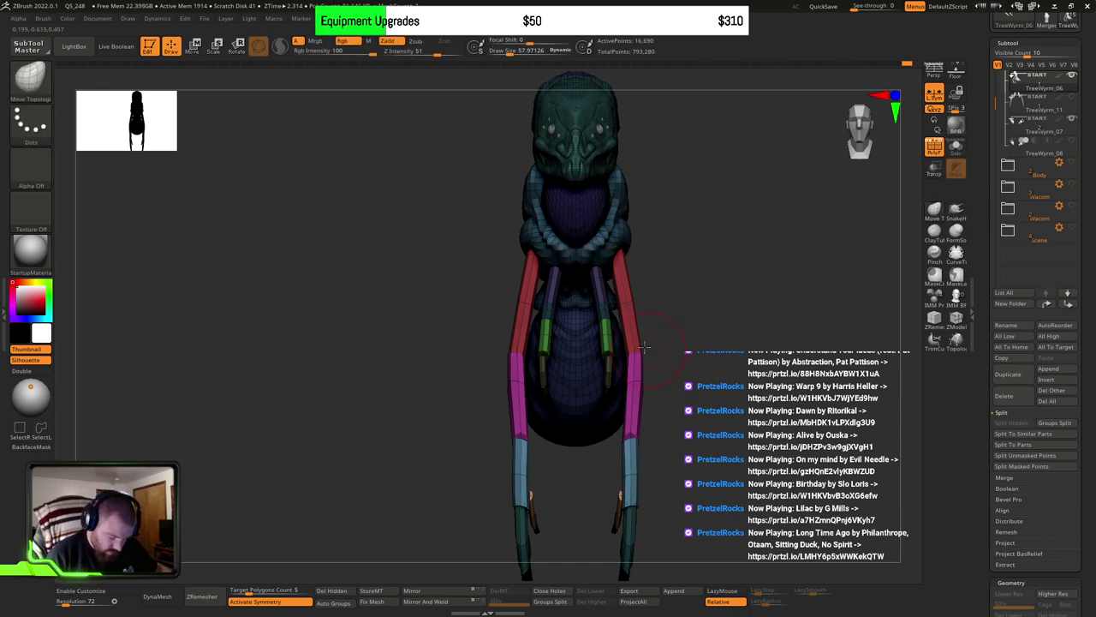
pyautogui.press('s')
pyautogui.moveTo(634, 356); pyautogui.dragTo(634, 356)
pyautogui.press('s')
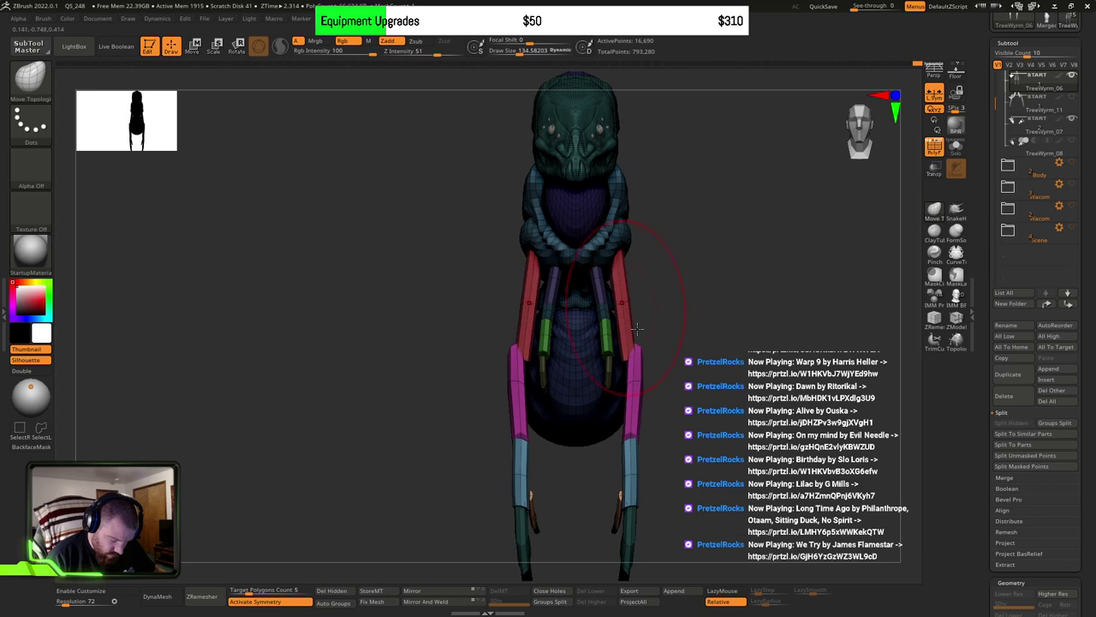
pyautogui.moveTo(643, 355); pyautogui.dragTo(639, 363)
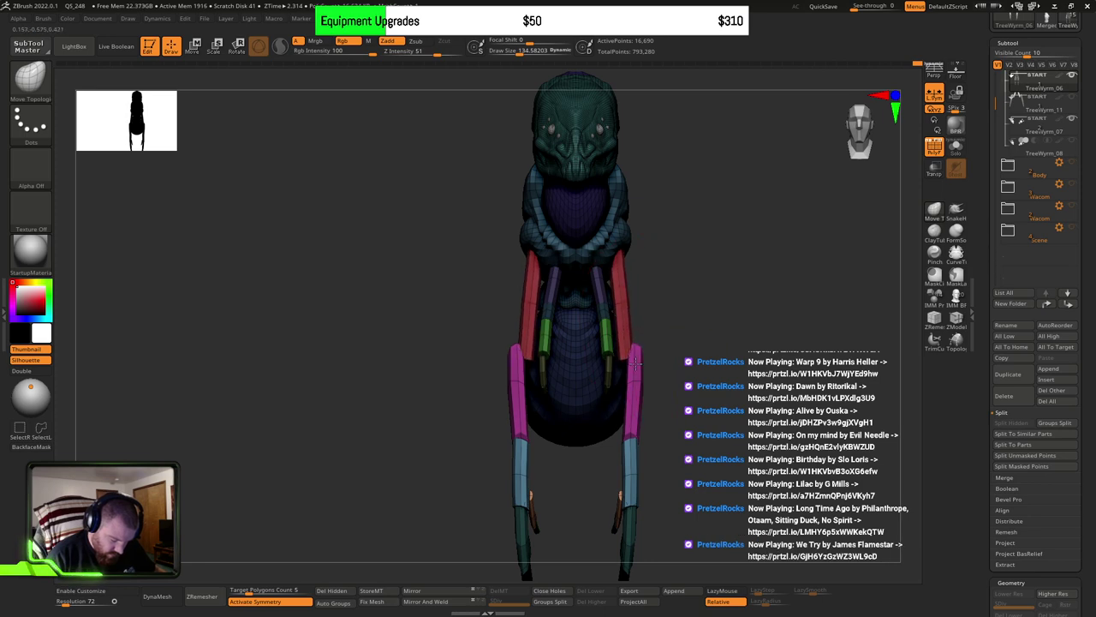
# Step: Reduce the draw size to about 69 and pull the magenta segment's lower end outward over the top of the blue segment
pyautogui.moveTo(642, 350)
pyautogui.mouseDown(button='right')
pyautogui.moveTo(524, 360)
pyautogui.moveTo(600, 402)
pyautogui.moveTo(685, 373)
pyautogui.moveTo(677, 392)
pyautogui.mouseUp(button='right')
pyautogui.press('s')
pyautogui.moveTo(676, 392); pyautogui.dragTo(662, 378)
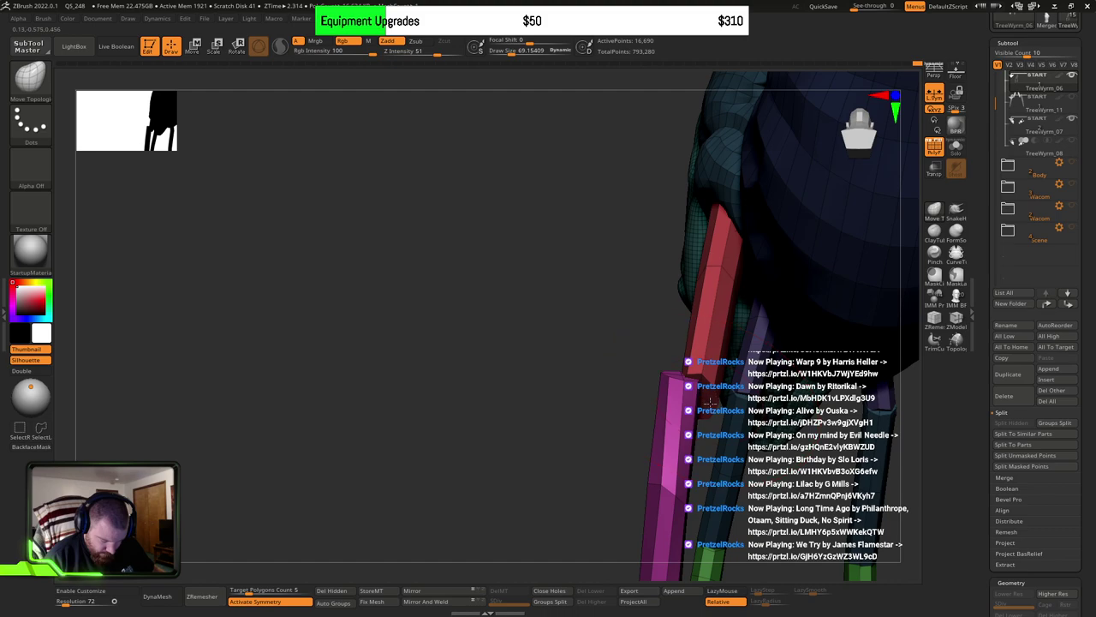
pyautogui.moveTo(667, 370); pyautogui.dragTo(563, 232, button='right')
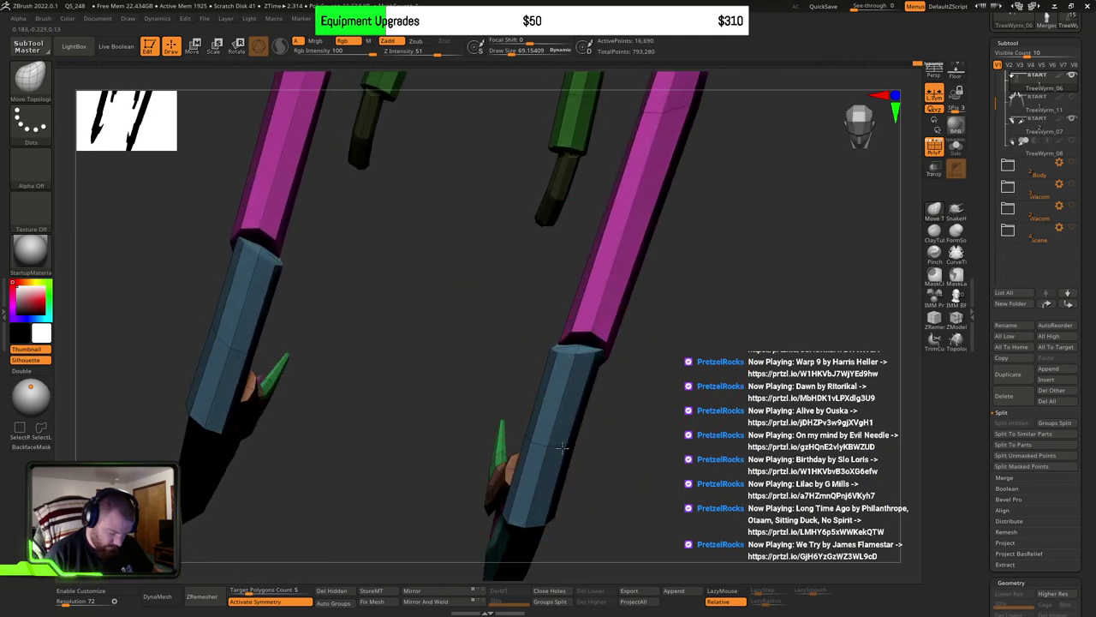
pyautogui.moveTo(572, 330)
pyautogui.mouseDown()
pyautogui.moveTo(586, 381)
pyautogui.moveTo(600, 376)
pyautogui.moveTo(593, 386)
pyautogui.mouseUp()
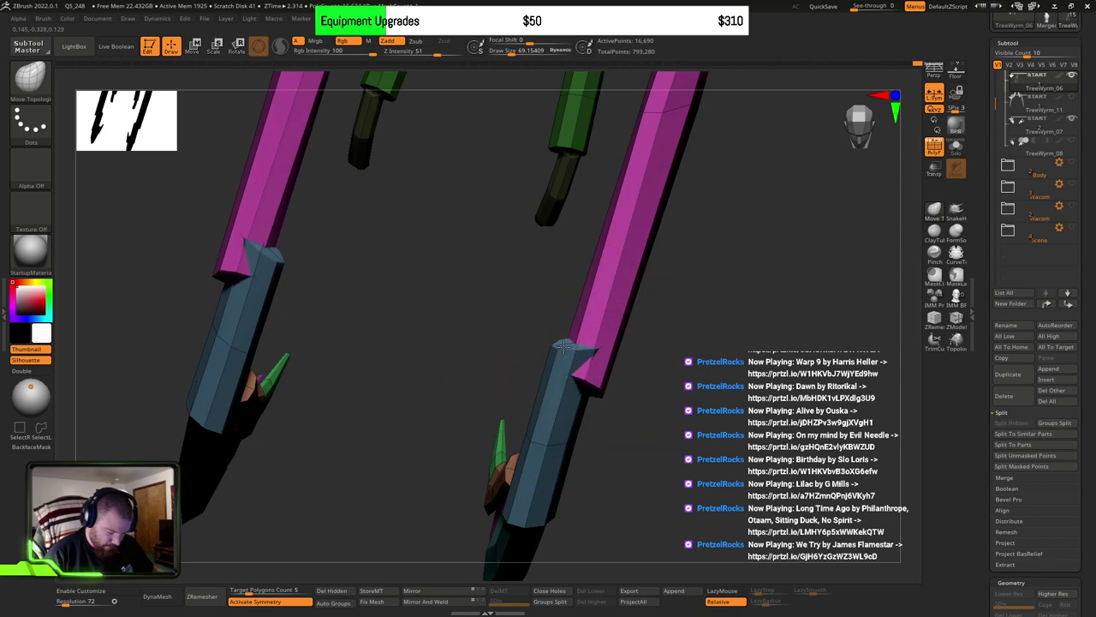
pyautogui.moveTo(492, 360); pyautogui.dragTo(660, 371)
pyautogui.moveTo(582, 343)
pyautogui.mouseDown()
pyautogui.moveTo(605, 374)
pyautogui.moveTo(656, 349)
pyautogui.mouseUp()
# Step: Set the draw size to about 39 and reshape the blue segment, flaring its lower end over the teal segment
pyautogui.press('s')
pyautogui.moveTo(545, 349); pyautogui.dragTo(539, 349)
pyautogui.moveTo(540, 350)
pyautogui.mouseDown(button='right')
pyautogui.moveTo(538, 340)
pyautogui.moveTo(505, 332)
pyautogui.mouseUp(button='right')
pyautogui.moveTo(496, 332)
pyautogui.mouseDown()
pyautogui.moveTo(456, 327)
pyautogui.moveTo(467, 336)
pyautogui.mouseUp()
pyautogui.moveTo(450, 402); pyautogui.dragTo(432, 409)
pyautogui.moveTo(462, 411); pyautogui.dragTo(548, 426, button='right')
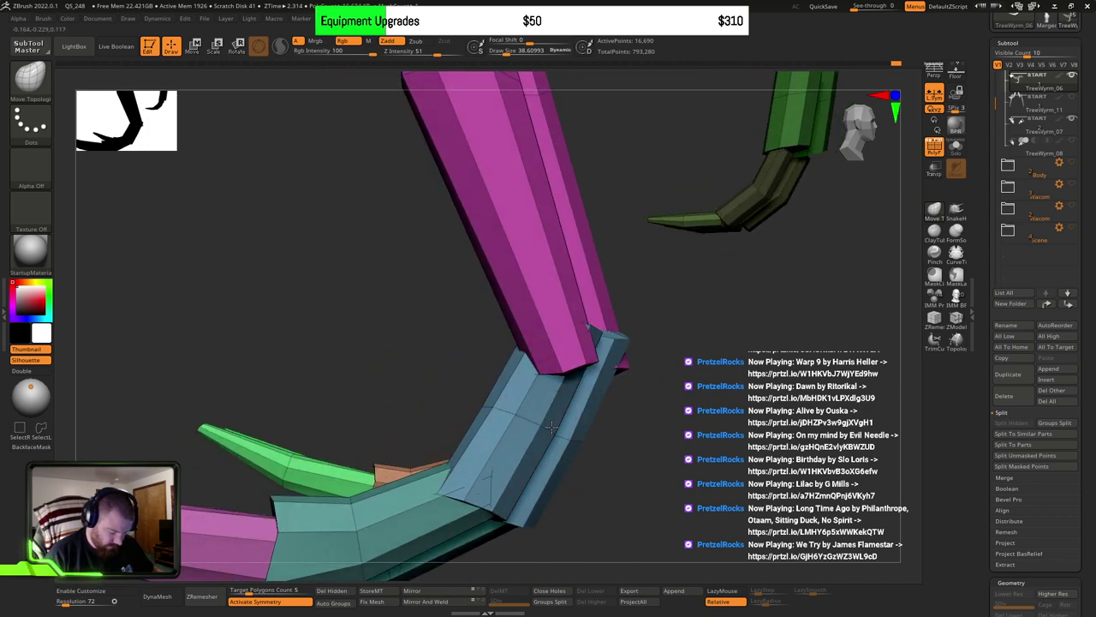
pyautogui.moveTo(524, 472); pyautogui.dragTo(539, 476)
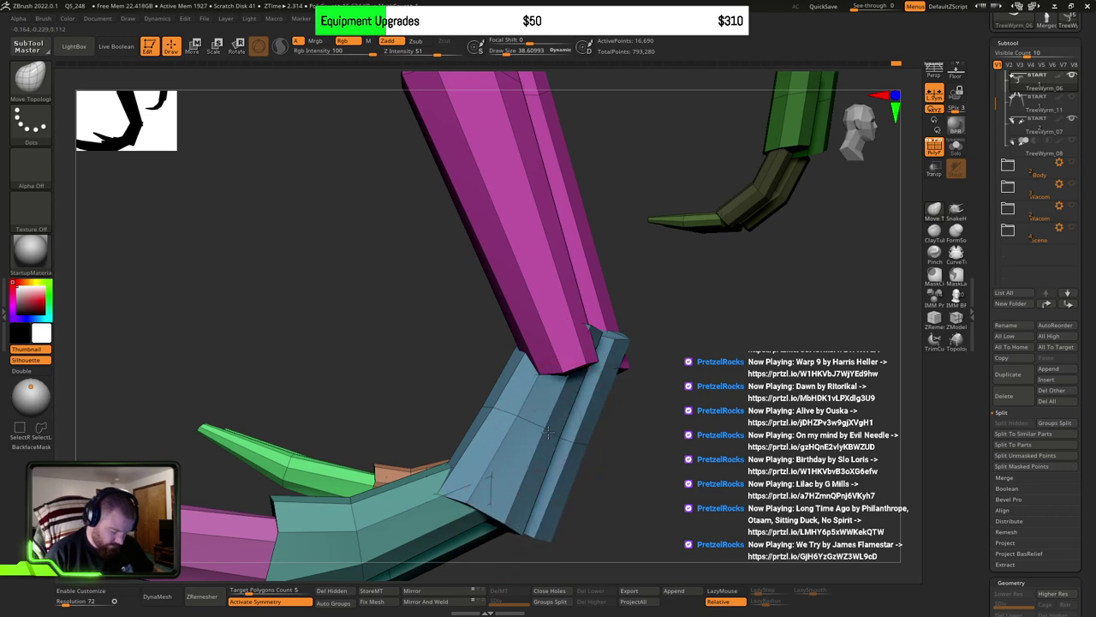
# Step: Refine the magenta segment's lower rim around the top of the blue segment, working from the front, side and back
pyautogui.moveTo(539, 433)
pyautogui.mouseDown(button='right')
pyautogui.moveTo(497, 432)
pyautogui.moveTo(567, 390)
pyautogui.moveTo(567, 360)
pyautogui.mouseUp(button='right')
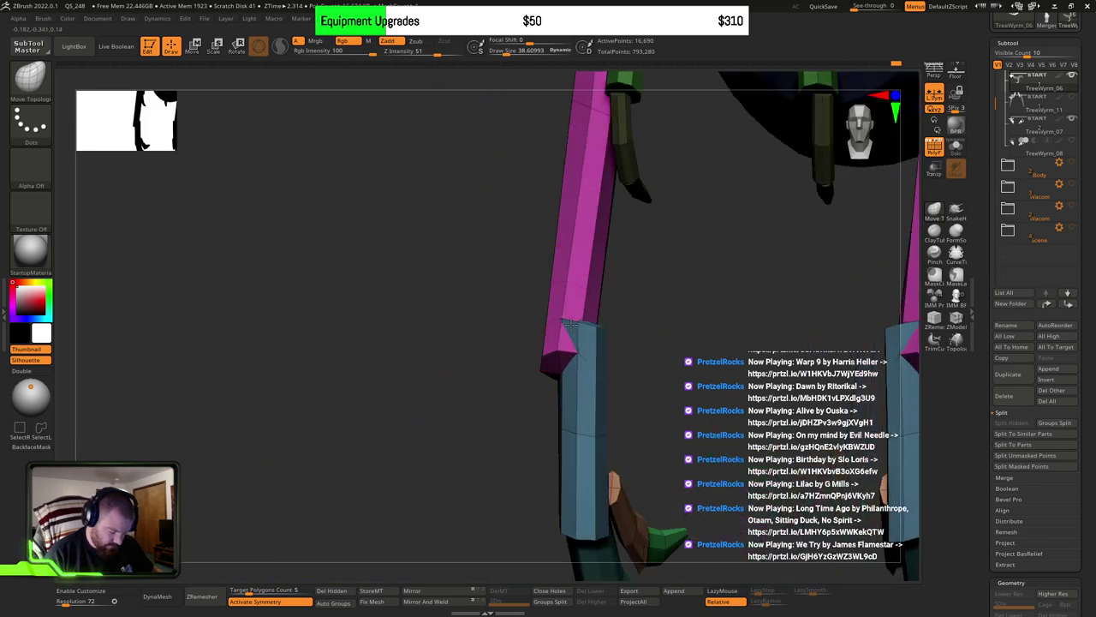
pyautogui.moveTo(575, 321); pyautogui.dragTo(520, 375, button='right')
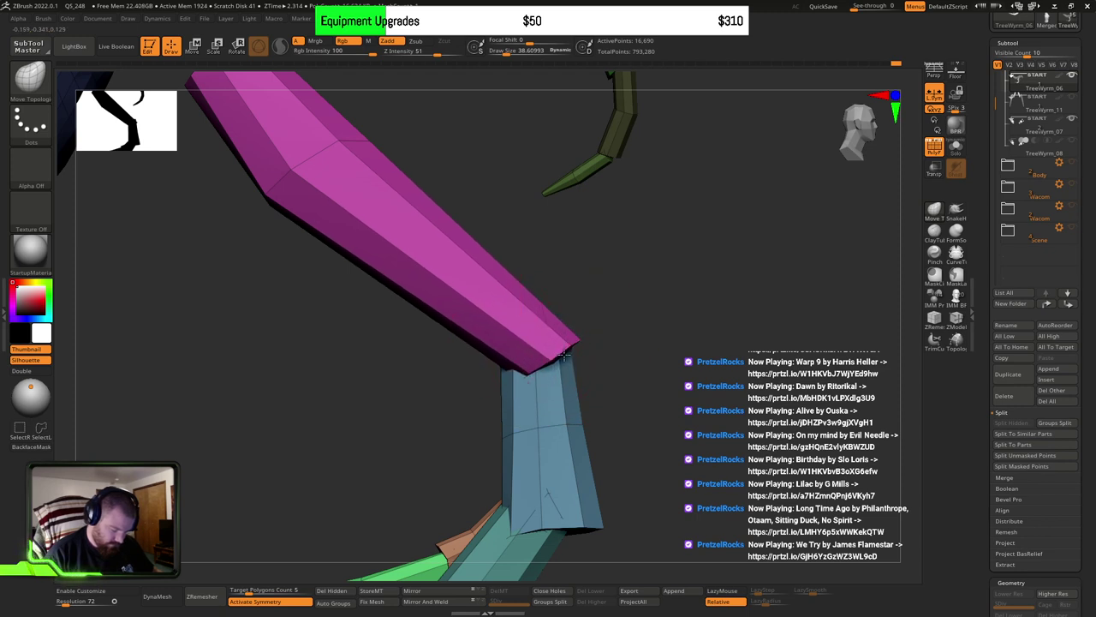
pyautogui.moveTo(698, 382); pyautogui.dragTo(624, 385, button='right')
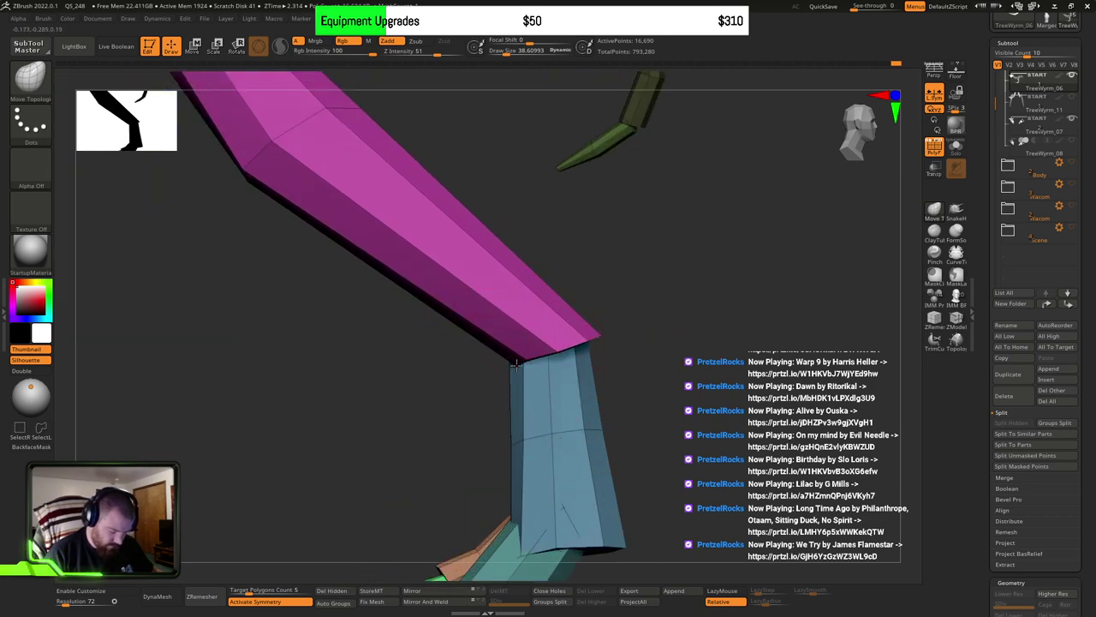
pyautogui.moveTo(562, 338)
pyautogui.mouseDown(button='right')
pyautogui.moveTo(604, 343)
pyautogui.moveTo(548, 326)
pyautogui.moveTo(571, 354)
pyautogui.mouseUp(button='right')
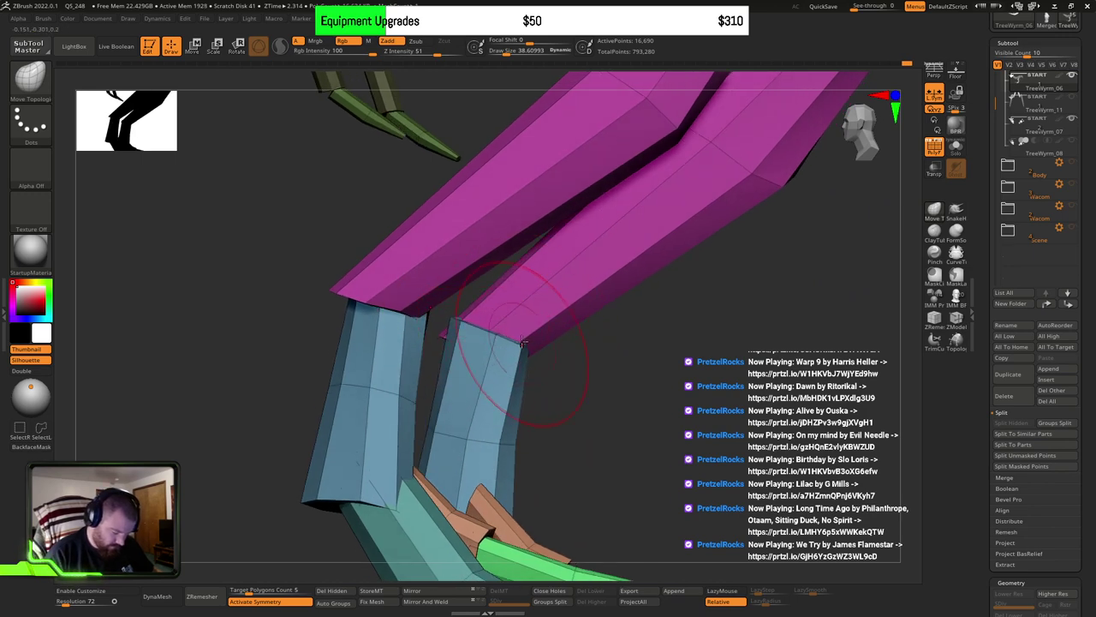
pyautogui.moveTo(524, 341); pyautogui.dragTo(554, 314, button='right')
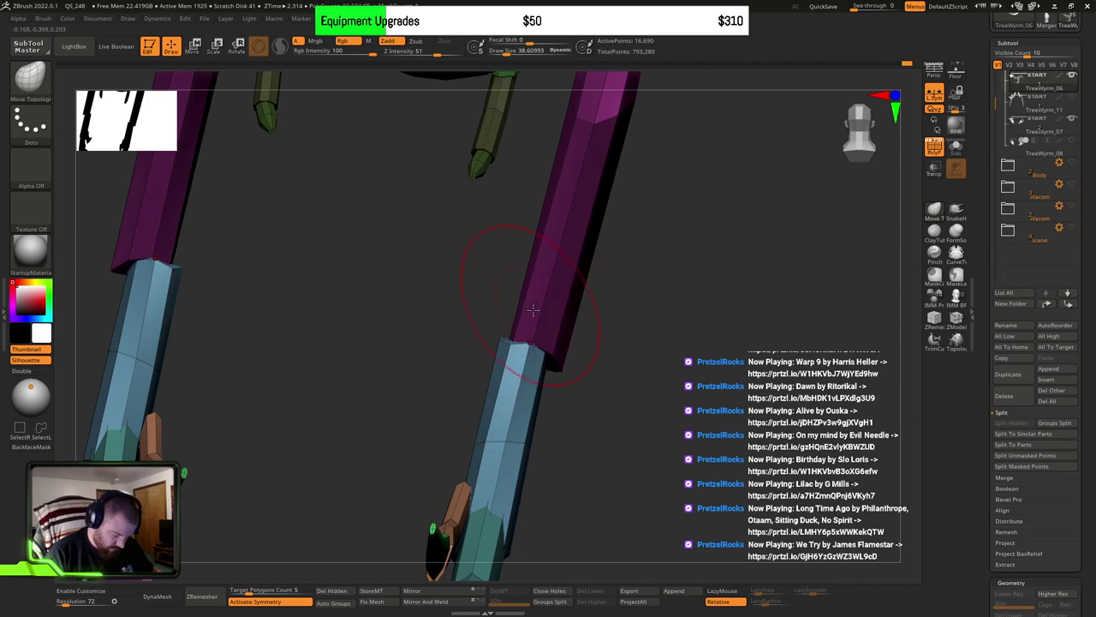
pyautogui.moveTo(503, 342); pyautogui.dragTo(566, 346, button='right')
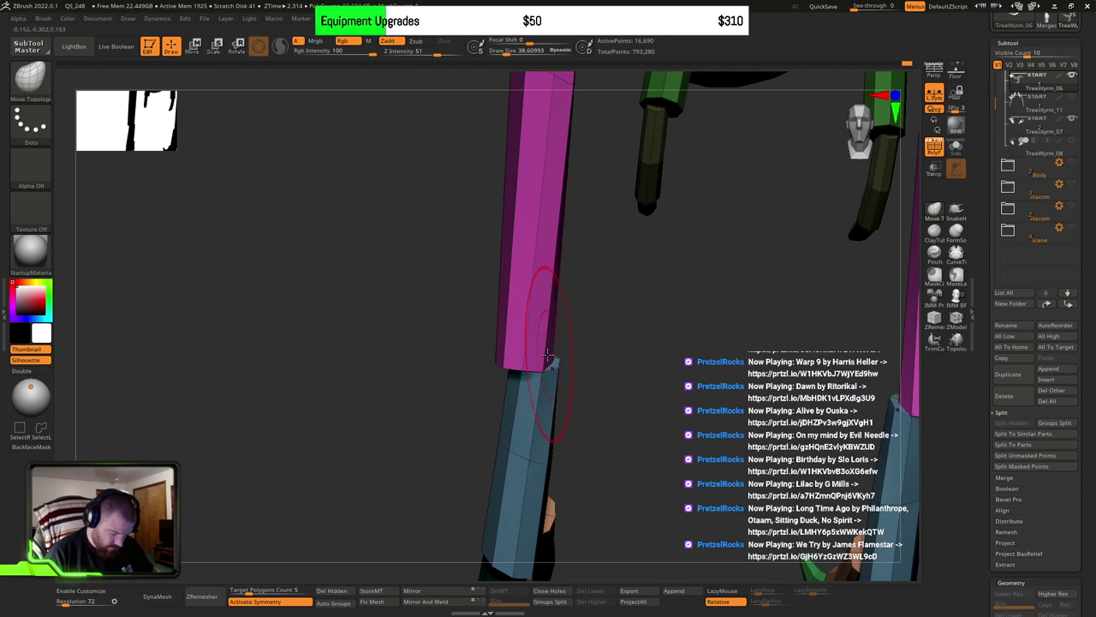
pyautogui.moveTo(557, 364); pyautogui.dragTo(571, 343, button='right')
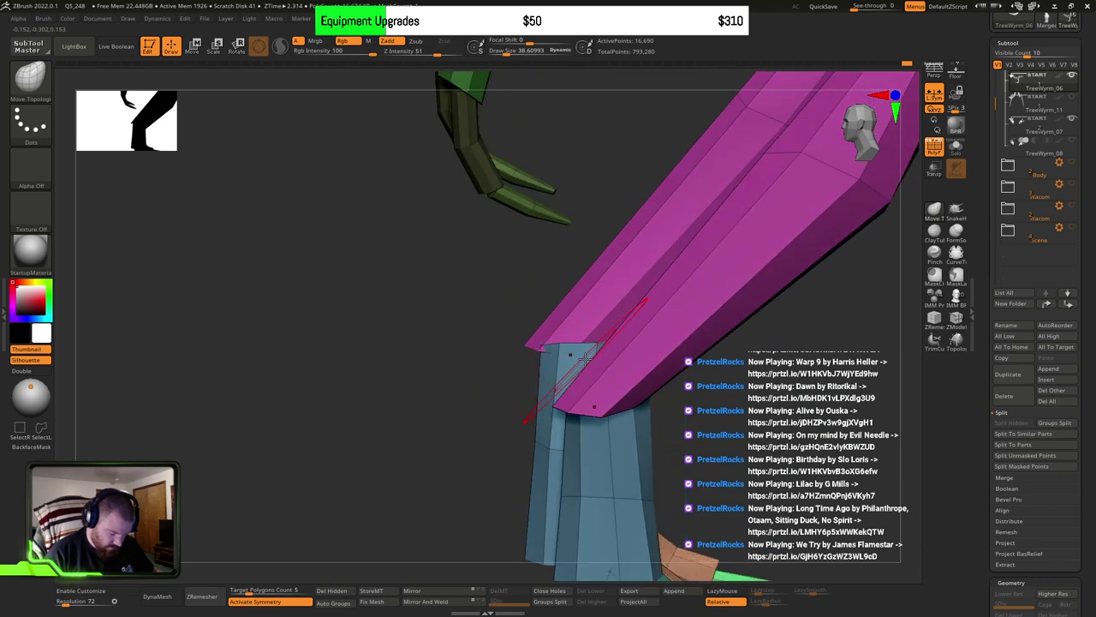
# Step: Set the draw size to about 19 and extend the magenta segment's upper end over the red segment at the knee
pyautogui.moveTo(547, 448); pyautogui.dragTo(656, 347, button='right')
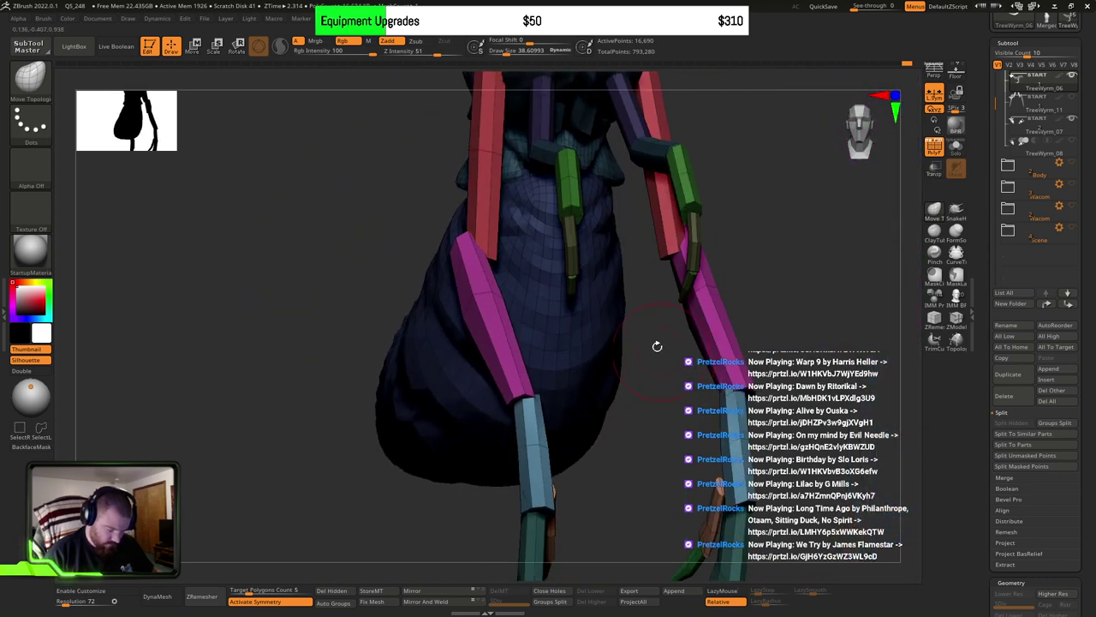
pyautogui.moveTo(583, 309)
pyautogui.keyDown('alt'); pyautogui.mouseDown(button='right')
pyautogui.moveTo(590, 403)
pyautogui.moveTo(555, 448)
pyautogui.moveTo(566, 421)
pyautogui.moveTo(558, 363)
pyautogui.moveTo(578, 353)
pyautogui.moveTo(583, 269)
pyautogui.moveTo(602, 367)
pyautogui.mouseUp(button='right'); pyautogui.keyUp('alt')
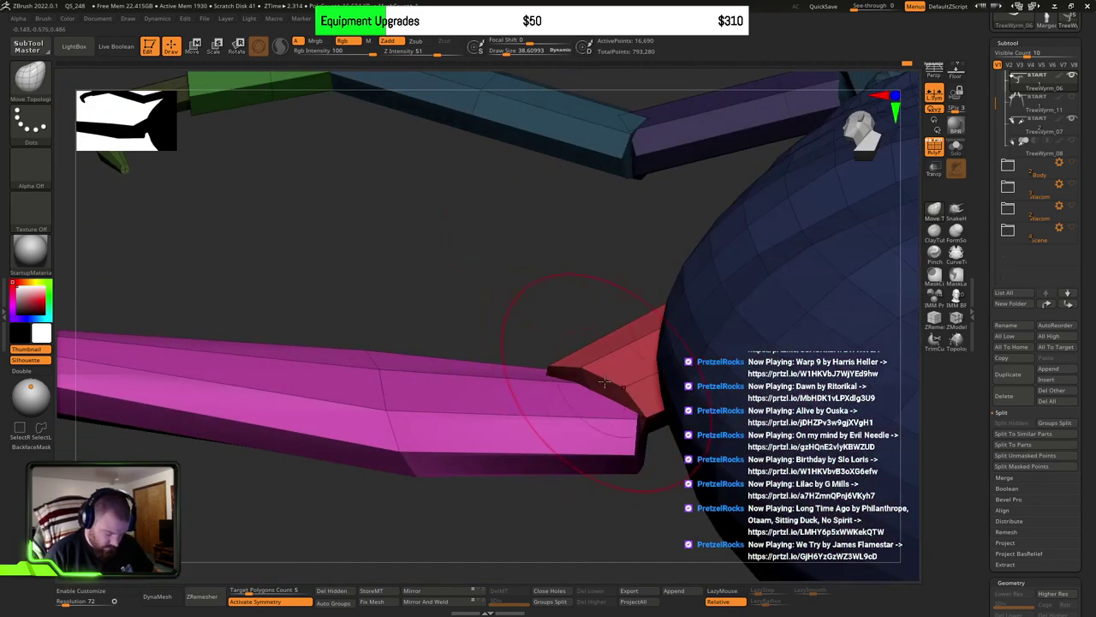
pyautogui.press('s')
pyautogui.moveTo(595, 375); pyautogui.dragTo(599, 374)
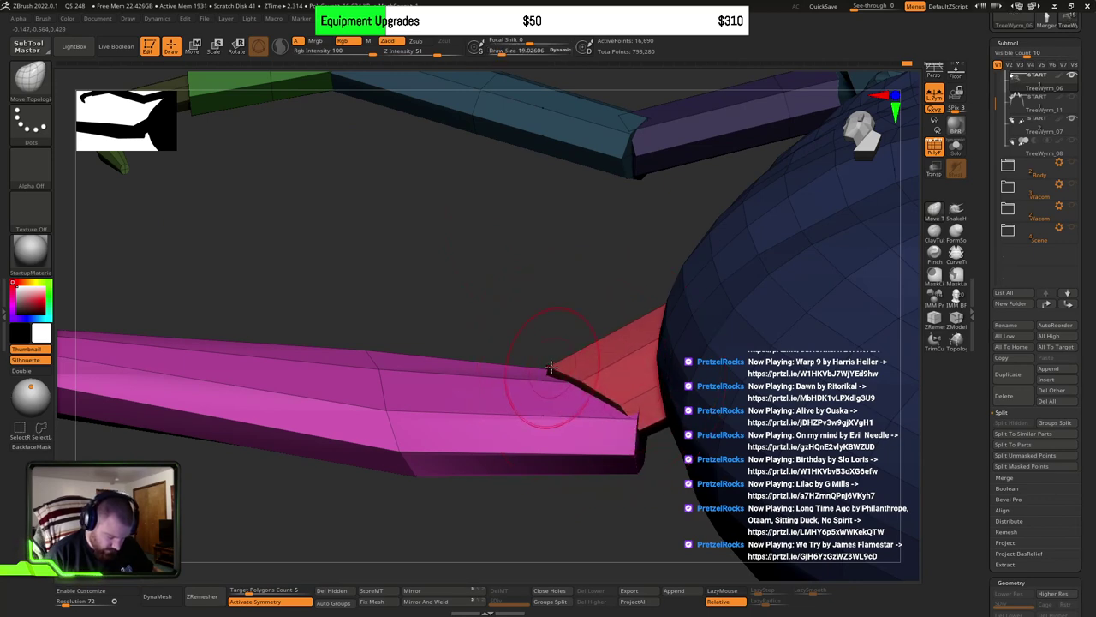
pyautogui.moveTo(607, 422); pyautogui.dragTo(664, 388, button='right')
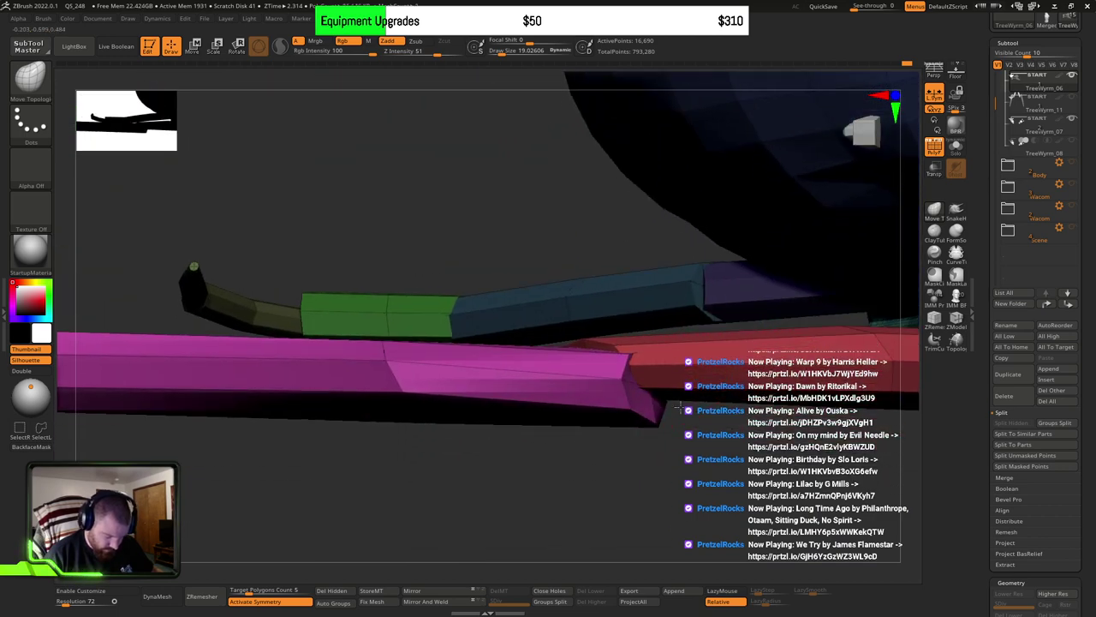
pyautogui.moveTo(676, 403); pyautogui.dragTo(669, 381)
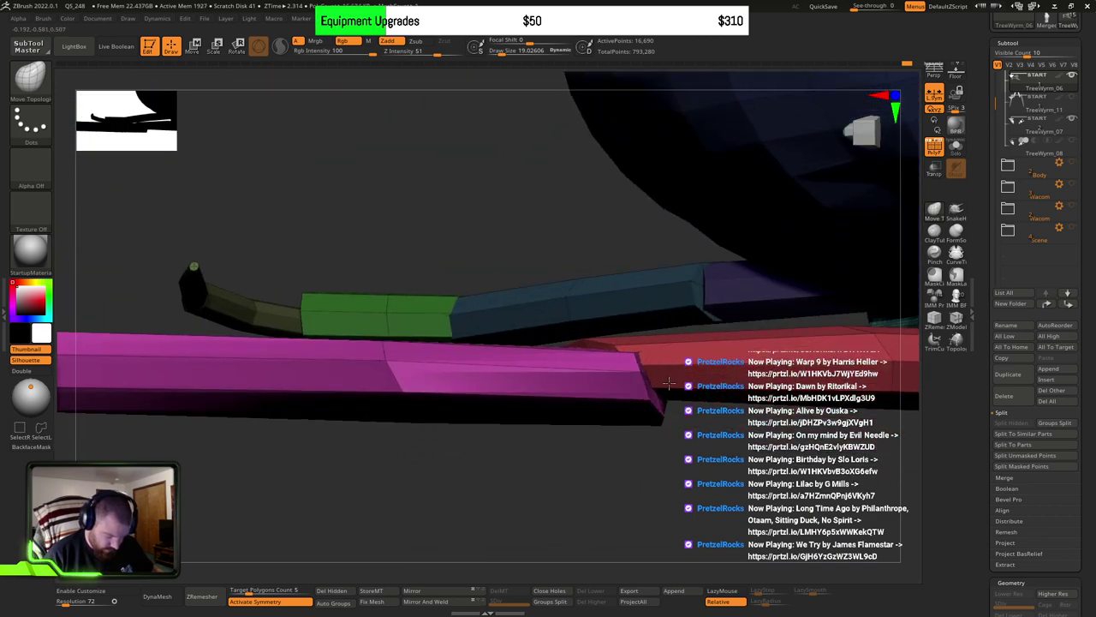
# Step: Pull the outer rim of the magenta segment's upper end back to even it out against the red segment
pyautogui.moveTo(693, 396); pyautogui.dragTo(700, 274, button='right')
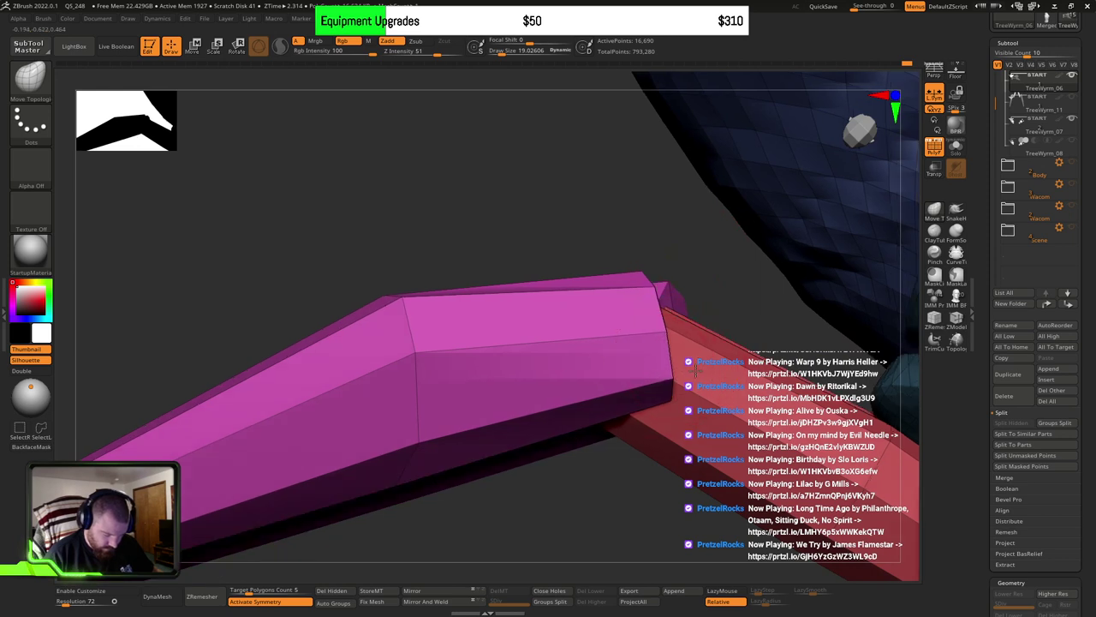
pyautogui.moveTo(673, 390); pyautogui.dragTo(646, 409)
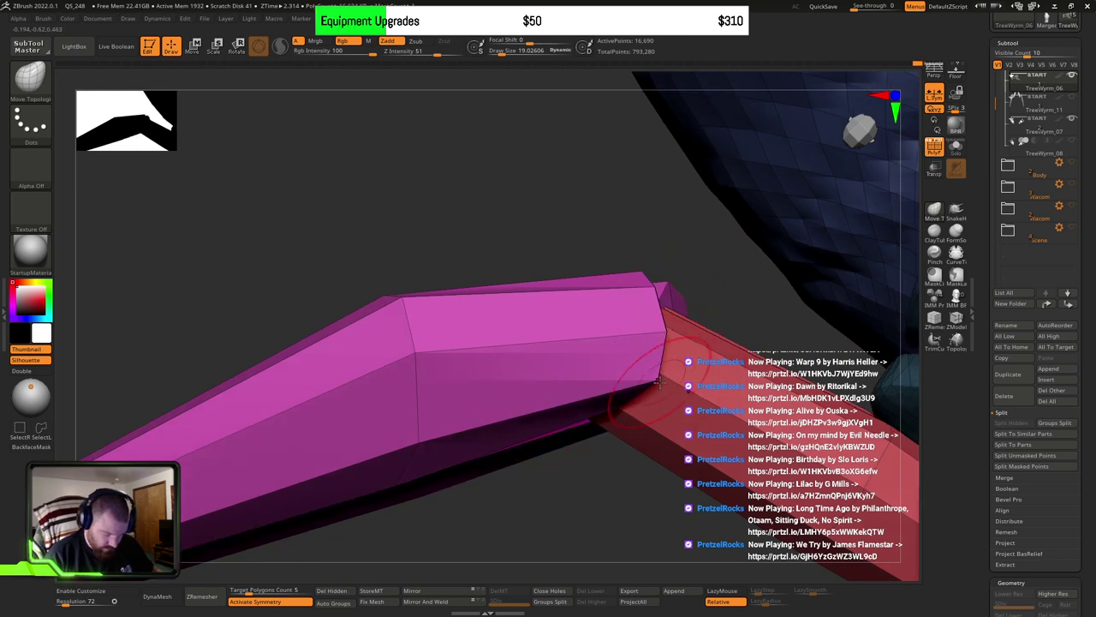
pyautogui.moveTo(657, 336); pyautogui.dragTo(649, 341)
pyautogui.moveTo(648, 299)
pyautogui.mouseDown()
pyautogui.moveTo(654, 287)
pyautogui.moveTo(638, 294)
pyautogui.moveTo(647, 304)
pyautogui.mouseUp()
pyautogui.moveTo(642, 377); pyautogui.dragTo(621, 387)
# Step: Adjust the underside of the knee joint where the magenta and red segments meet
pyautogui.moveTo(621, 387); pyautogui.dragTo(629, 356, button='right')
pyautogui.moveTo(628, 357); pyautogui.dragTo(548, 406)
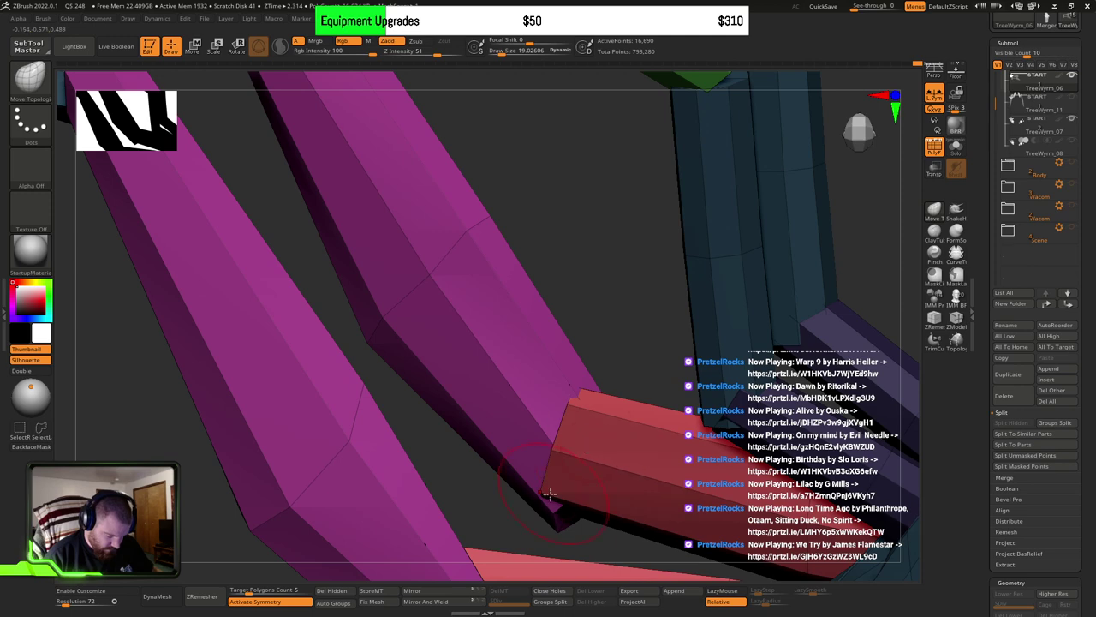
pyautogui.moveTo(548, 494); pyautogui.dragTo(578, 442)
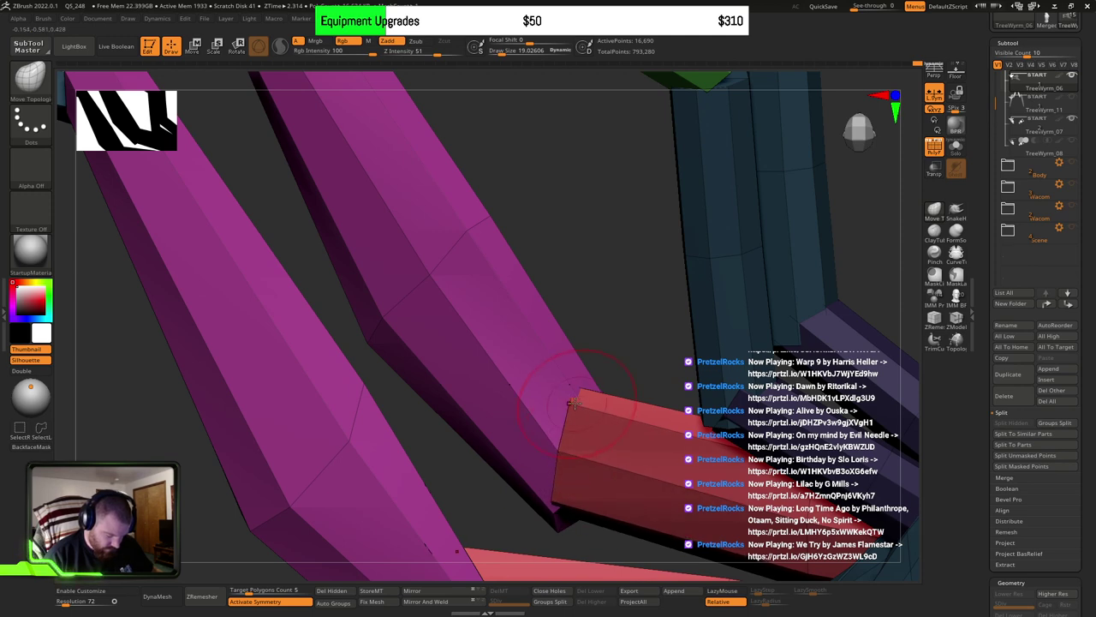
pyautogui.moveTo(578, 380); pyautogui.dragTo(651, 396)
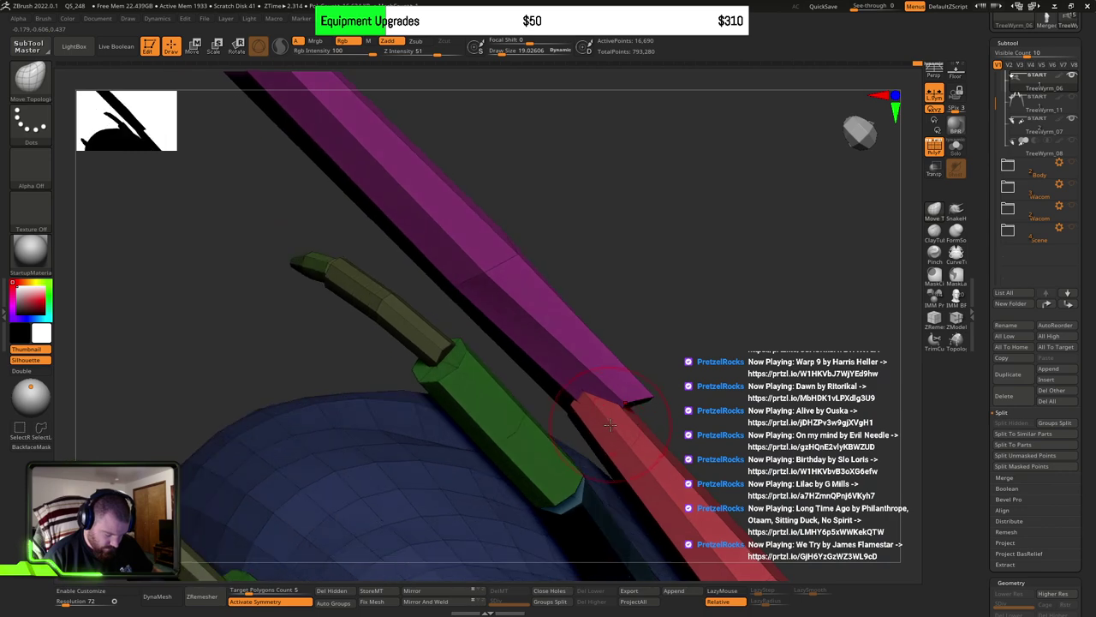
# Step: Isolate the magenta segment to refine its upper rim with draw size about 10, and show all the limb segments again
pyautogui.moveTo(604, 431)
pyautogui.keyDown('ctrl'); pyautogui.mouseDown(button='right')
pyautogui.moveTo(608, 463)
pyautogui.moveTo(614, 444)
pyautogui.mouseUp(button='right'); pyautogui.keyUp('ctrl')
pyautogui.press('s')
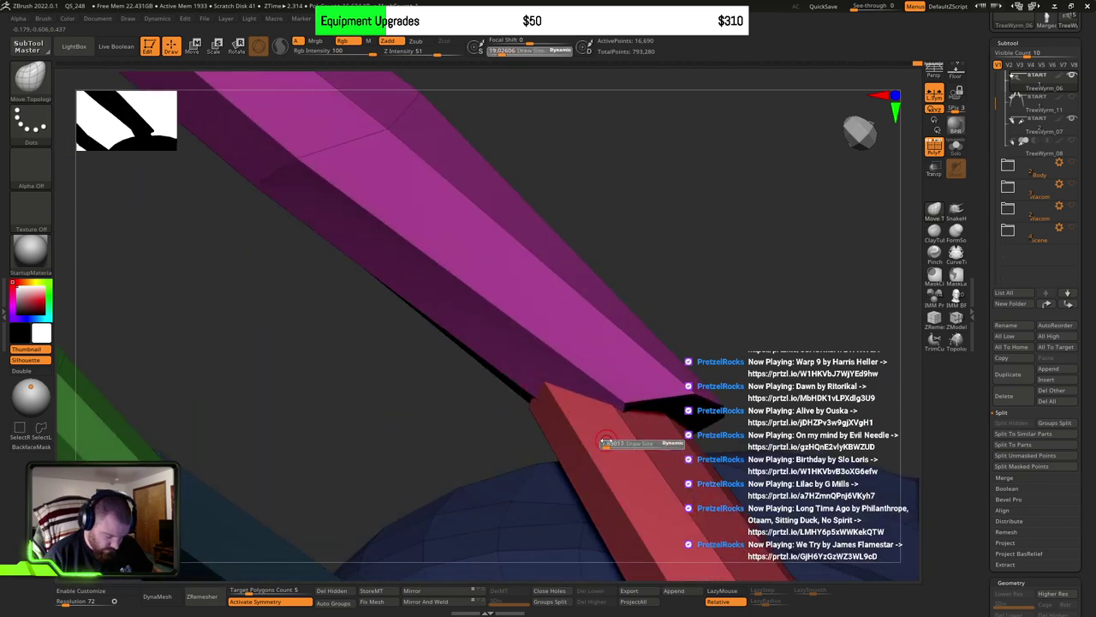
pyautogui.moveTo(615, 443); pyautogui.dragTo(602, 444)
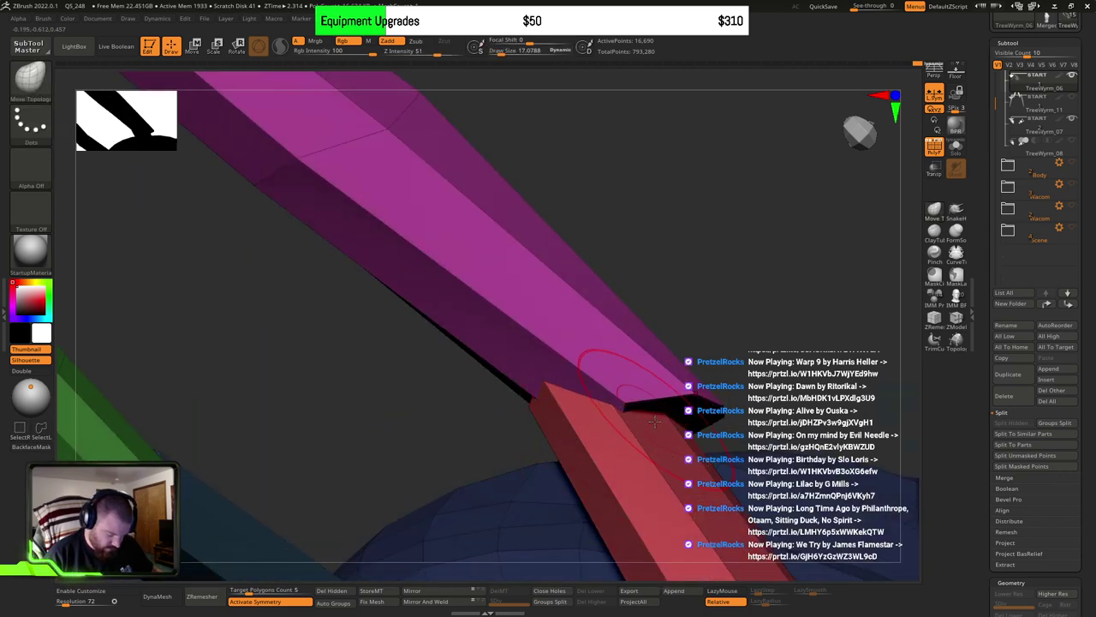
pyautogui.moveTo(599, 392); pyautogui.dragTo(636, 482, button='right')
pyautogui.keyDown('ctrl'); pyautogui.keyDown('shift'); pyautogui.click(618, 382); pyautogui.keyUp('shift'); pyautogui.keyUp('ctrl')
pyautogui.press('s')
pyautogui.moveTo(619, 453); pyautogui.dragTo(609, 454)
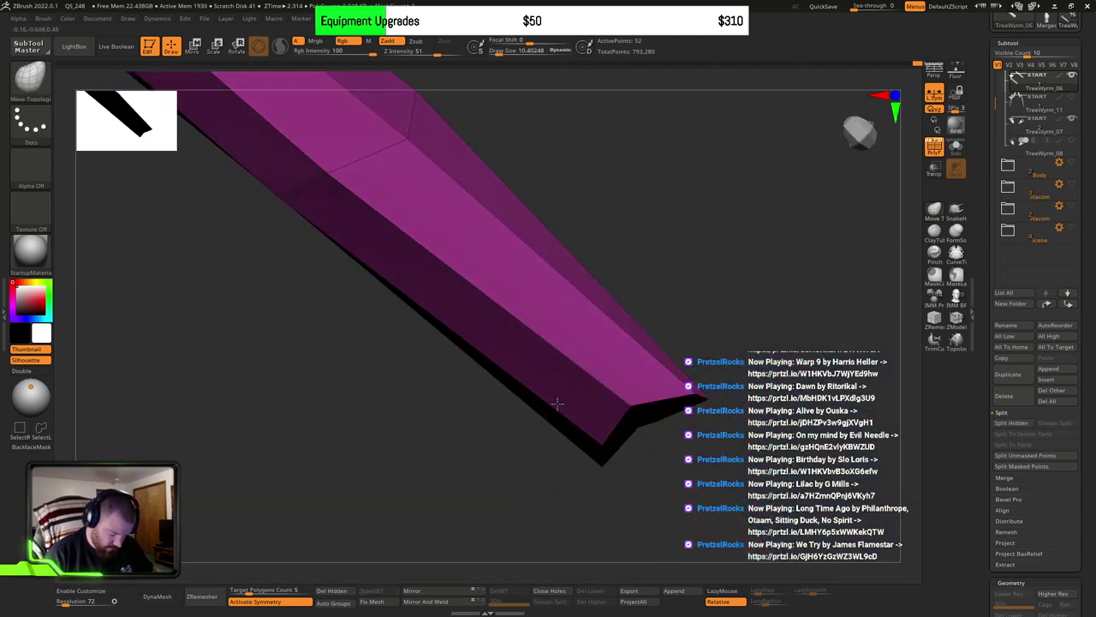
pyautogui.keyDown('ctrl'); pyautogui.keyDown('shift'); pyautogui.click(779, 286); pyautogui.keyUp('shift'); pyautogui.keyUp('ctrl')
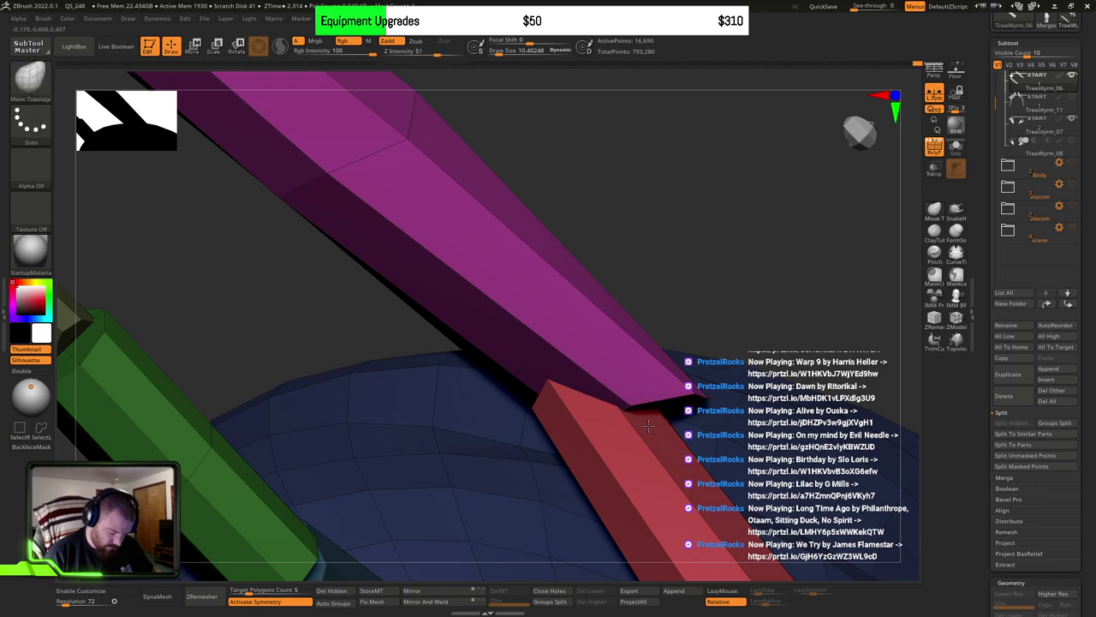
# Step: Shape the magenta segment's lower end into a slanted edge overlapping the blue segment, using draw size about 39
pyautogui.moveTo(778, 286); pyautogui.dragTo(582, 360, button='right')
pyautogui.moveTo(644, 392); pyautogui.dragTo(756, 403, button='right')
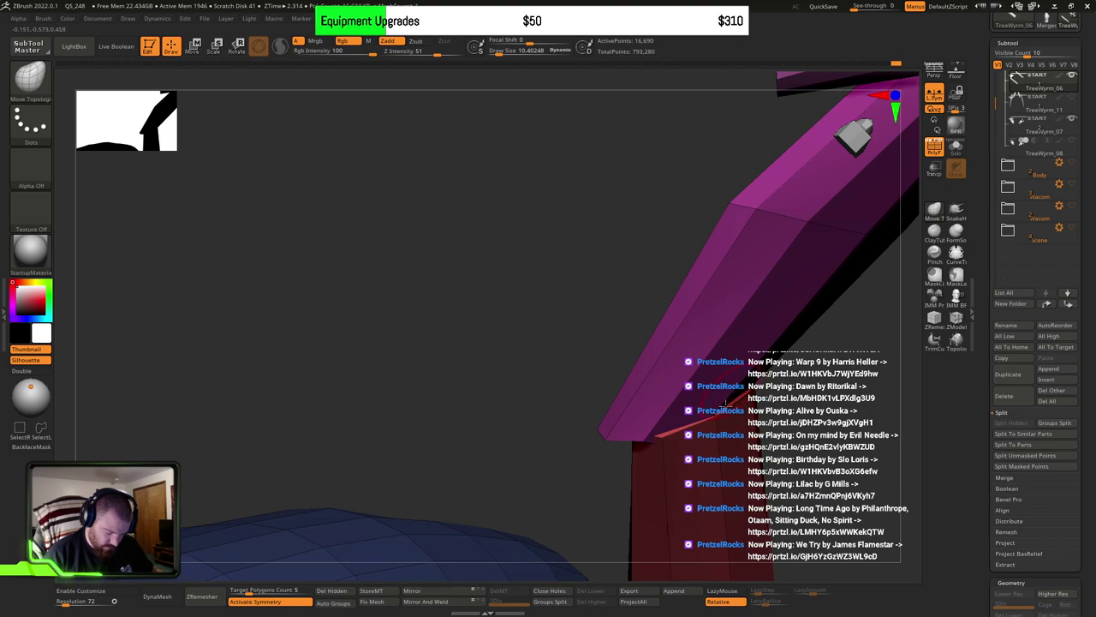
pyautogui.moveTo(657, 442); pyautogui.dragTo(625, 424, button='right')
pyautogui.keyDown('ctrl'); pyautogui.moveTo(751, 454); pyautogui.dragTo(585, 452, button='right'); pyautogui.keyUp('ctrl')
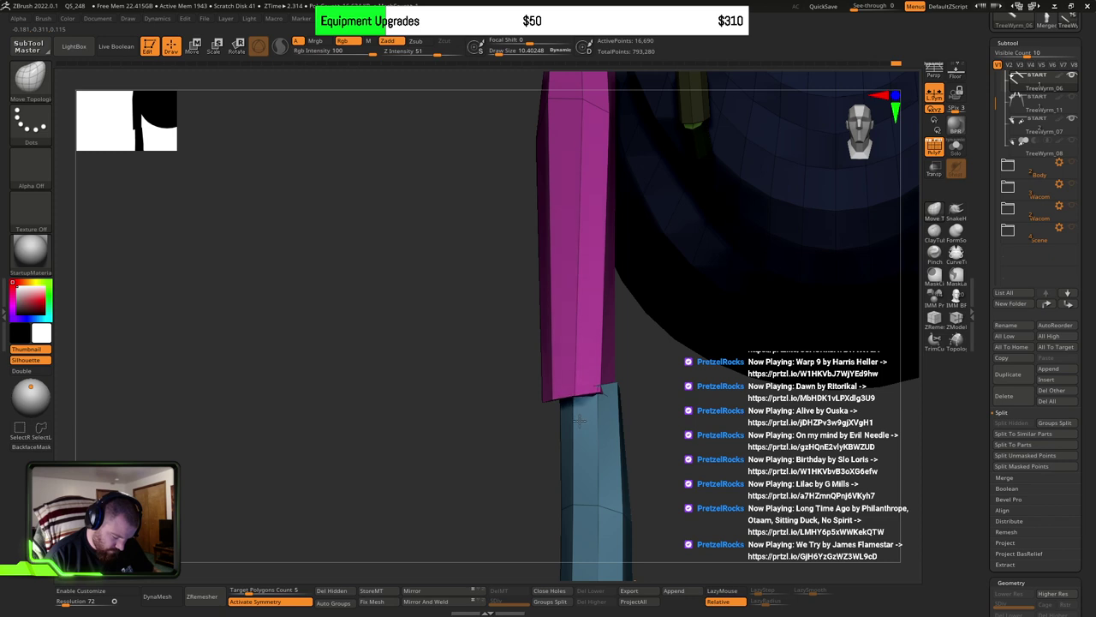
pyautogui.moveTo(551, 400); pyautogui.dragTo(559, 400)
pyautogui.moveTo(552, 395); pyautogui.dragTo(539, 399)
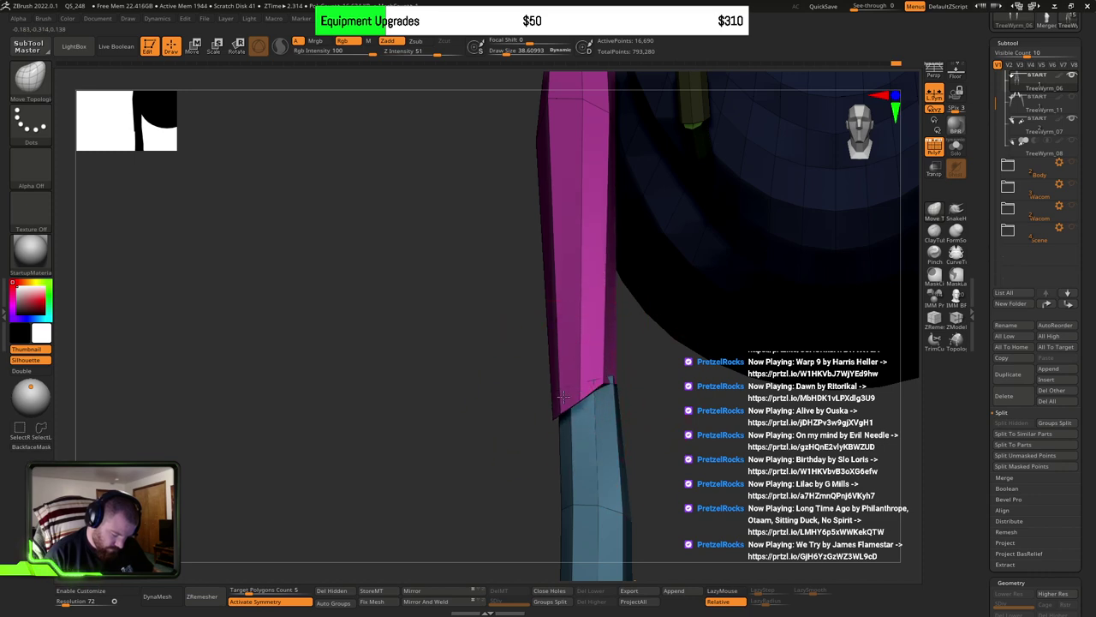
pyautogui.moveTo(589, 426)
pyautogui.mouseDown(button='right')
pyautogui.moveTo(549, 454)
pyautogui.moveTo(524, 511)
pyautogui.mouseUp(button='right')
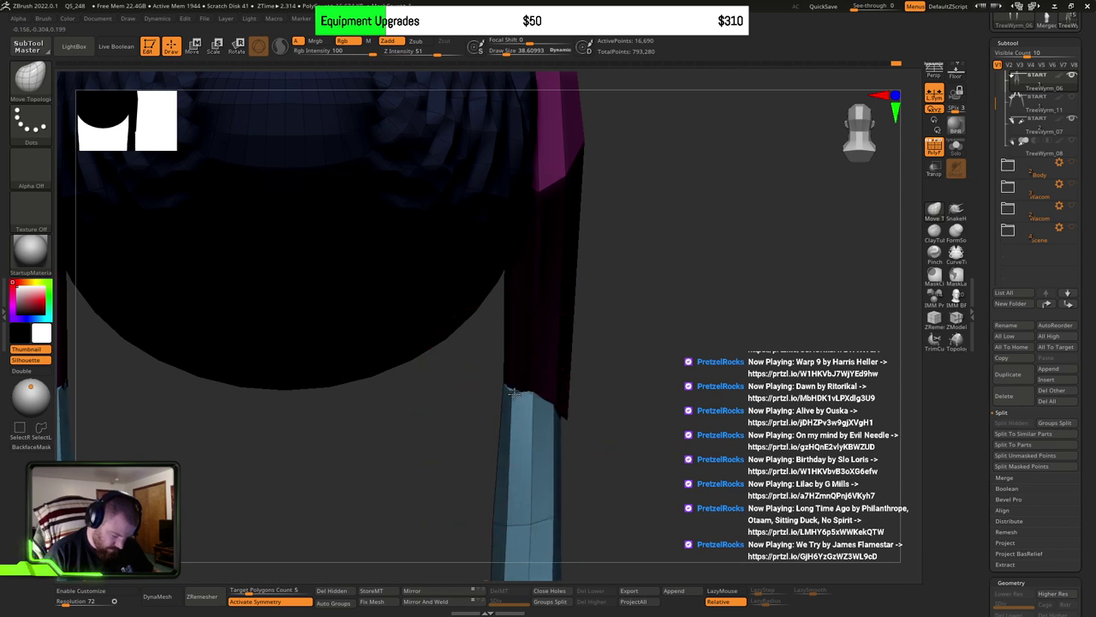
# Step: Pull back the lower corners of the blue segment's end where it meets the teal segment, using draw size about 15
pyautogui.moveTo(513, 393); pyautogui.dragTo(544, 340, button='right')
pyautogui.press('s')
pyautogui.moveTo(521, 393); pyautogui.dragTo(511, 391)
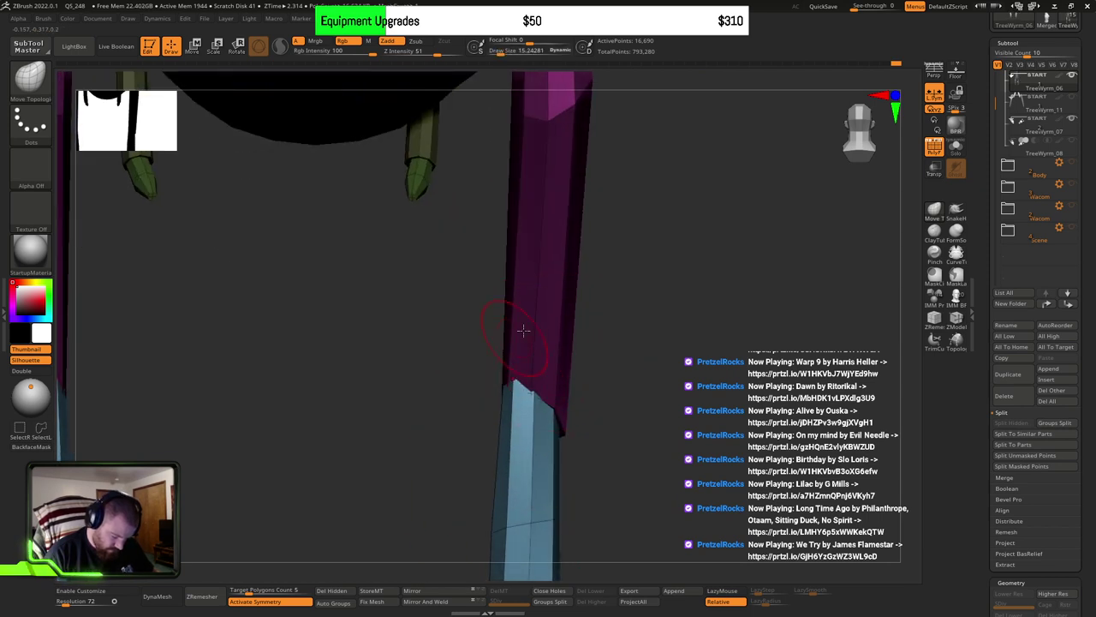
pyautogui.moveTo(522, 329); pyautogui.dragTo(550, 370, button='right')
pyautogui.keyDown('ctrl'); pyautogui.moveTo(653, 389); pyautogui.dragTo(606, 253, button='right'); pyautogui.keyUp('ctrl')
pyautogui.moveTo(541, 357)
pyautogui.keyDown('ctrl'); pyautogui.mouseDown(button='right')
pyautogui.moveTo(565, 416)
pyautogui.moveTo(624, 440)
pyautogui.moveTo(649, 373)
pyautogui.moveTo(631, 362)
pyautogui.moveTo(643, 362)
pyautogui.moveTo(576, 453)
pyautogui.mouseUp(button='right'); pyautogui.keyUp('ctrl')
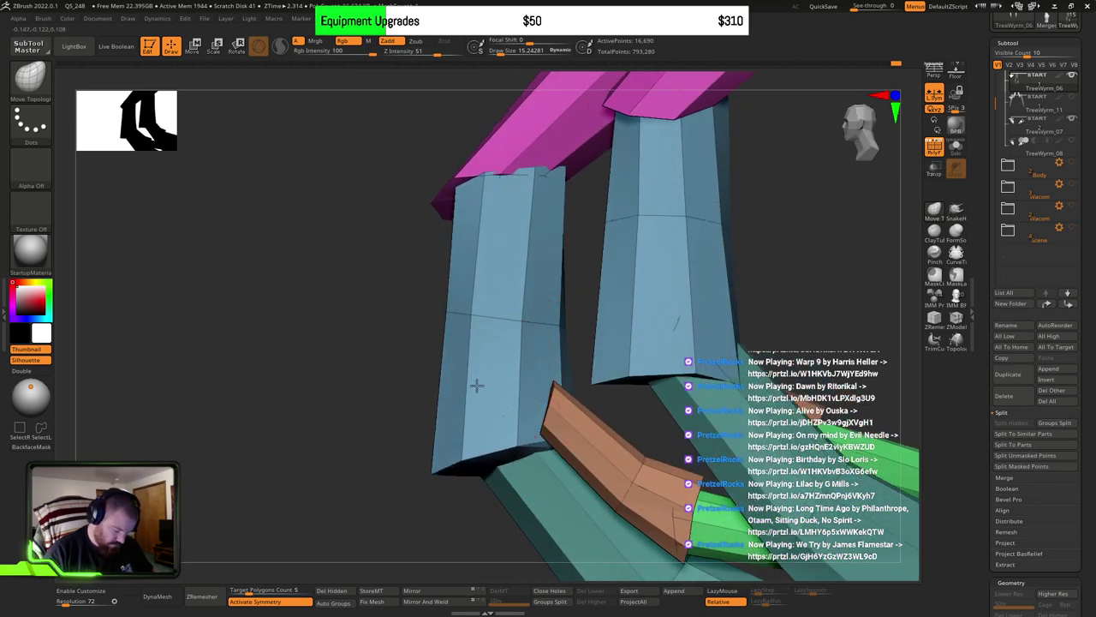
pyautogui.moveTo(537, 414); pyautogui.dragTo(573, 353, button='right')
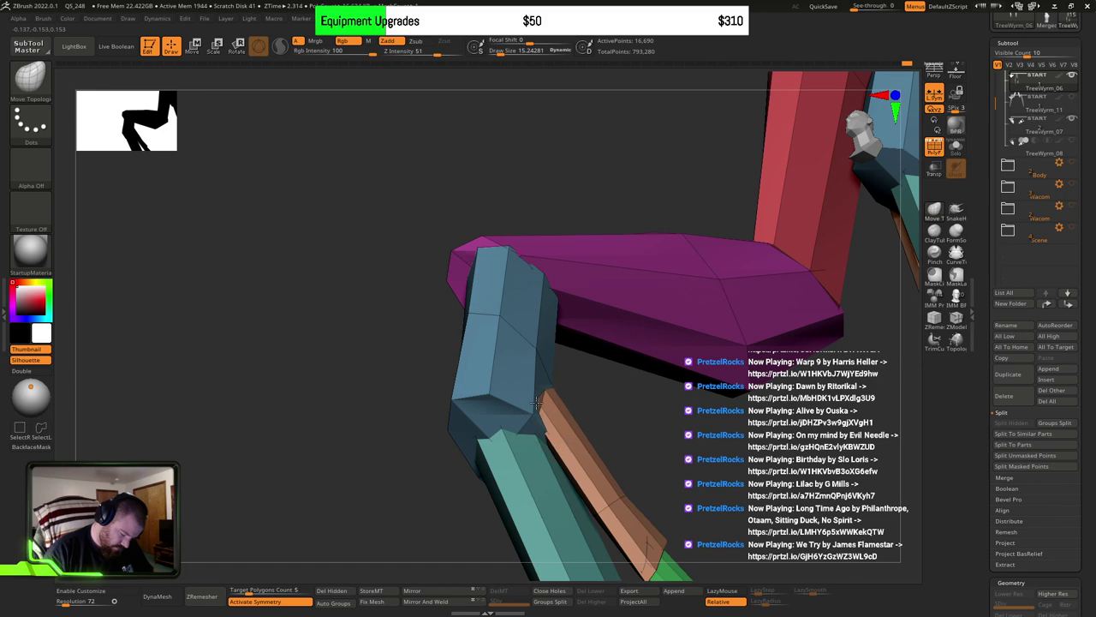
pyautogui.moveTo(548, 375); pyautogui.dragTo(638, 366, button='right')
pyautogui.moveTo(413, 310); pyautogui.dragTo(391, 299)
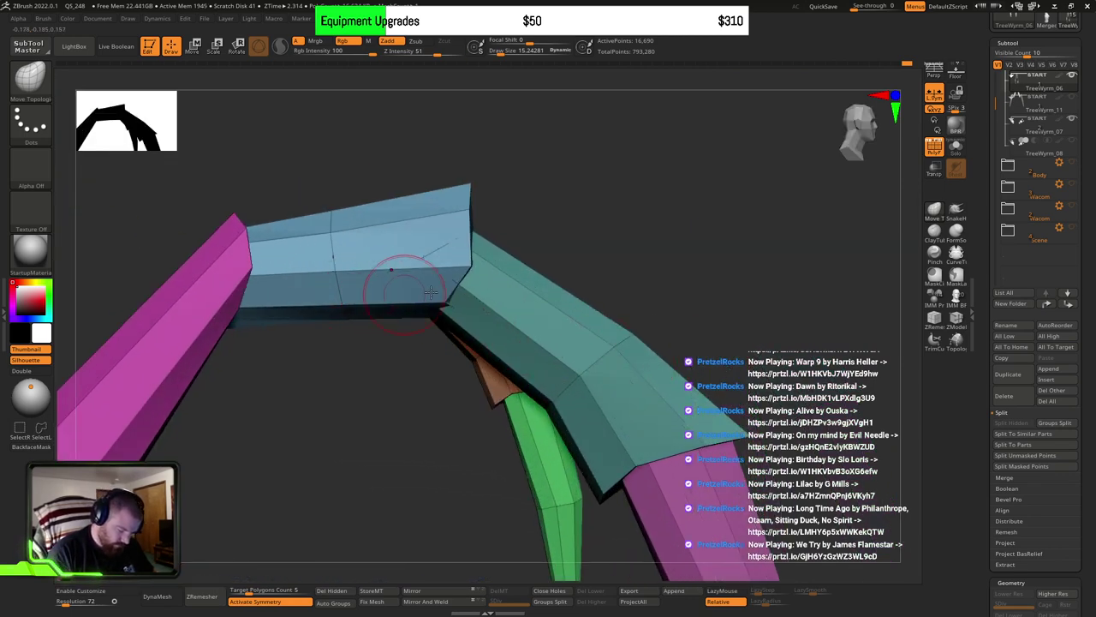
pyautogui.moveTo(464, 273); pyautogui.dragTo(431, 269)
# Step: Shape the blue segment's lower end into a slanted edge overlapping the teal segment, using draw sizes about 45 and 12
pyautogui.press('s')
pyautogui.moveTo(448, 310); pyautogui.dragTo(457, 318)
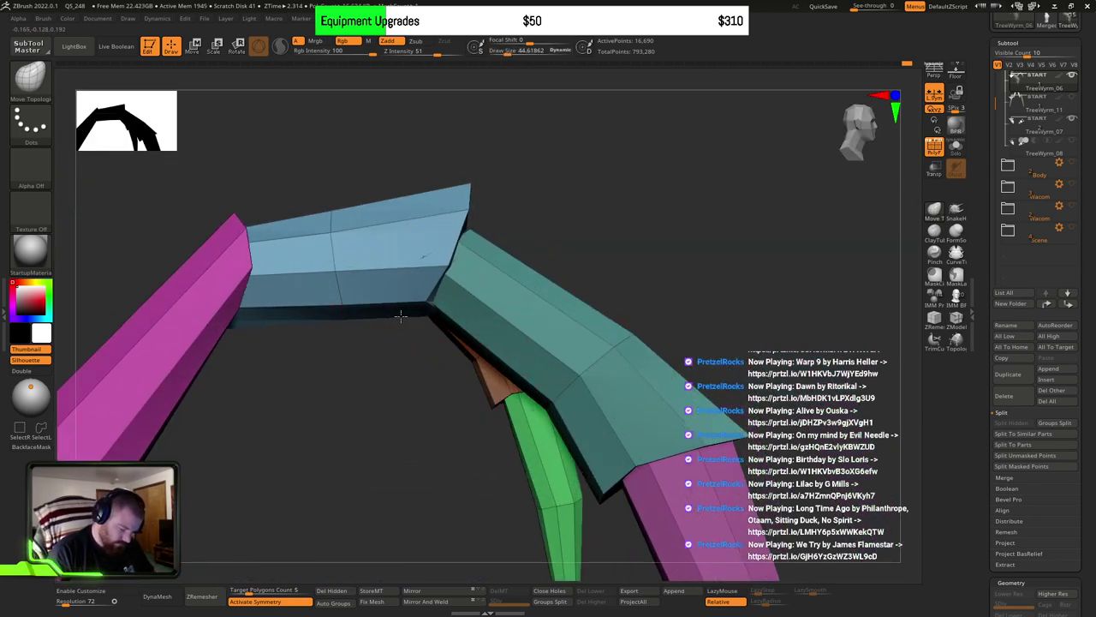
pyautogui.moveTo(463, 199)
pyautogui.mouseDown()
pyautogui.moveTo(506, 191)
pyautogui.moveTo(505, 210)
pyautogui.mouseUp()
pyautogui.moveTo(459, 275)
pyautogui.mouseDown()
pyautogui.moveTo(436, 279)
pyautogui.moveTo(420, 302)
pyautogui.mouseUp()
pyautogui.moveTo(351, 307)
pyautogui.mouseDown()
pyautogui.moveTo(348, 278)
pyautogui.moveTo(344, 296)
pyautogui.mouseUp()
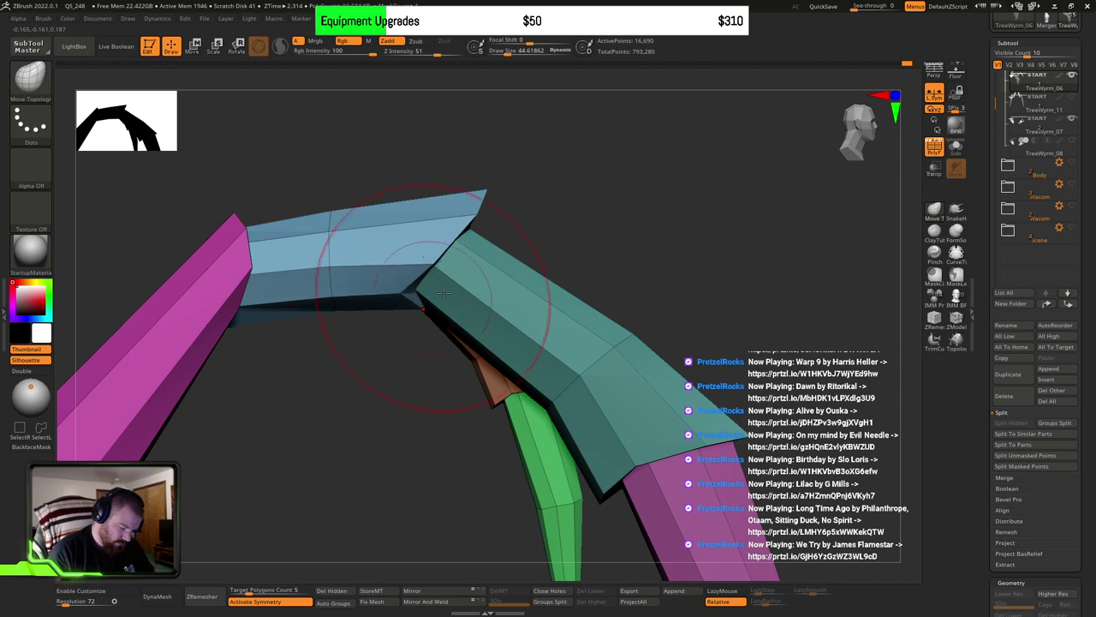
pyautogui.moveTo(443, 293)
pyautogui.mouseDown(button='right')
pyautogui.moveTo(480, 197)
pyautogui.moveTo(468, 325)
pyautogui.moveTo(438, 298)
pyautogui.mouseUp(button='right')
pyautogui.press('s')
pyautogui.moveTo(431, 312); pyautogui.dragTo(379, 296)
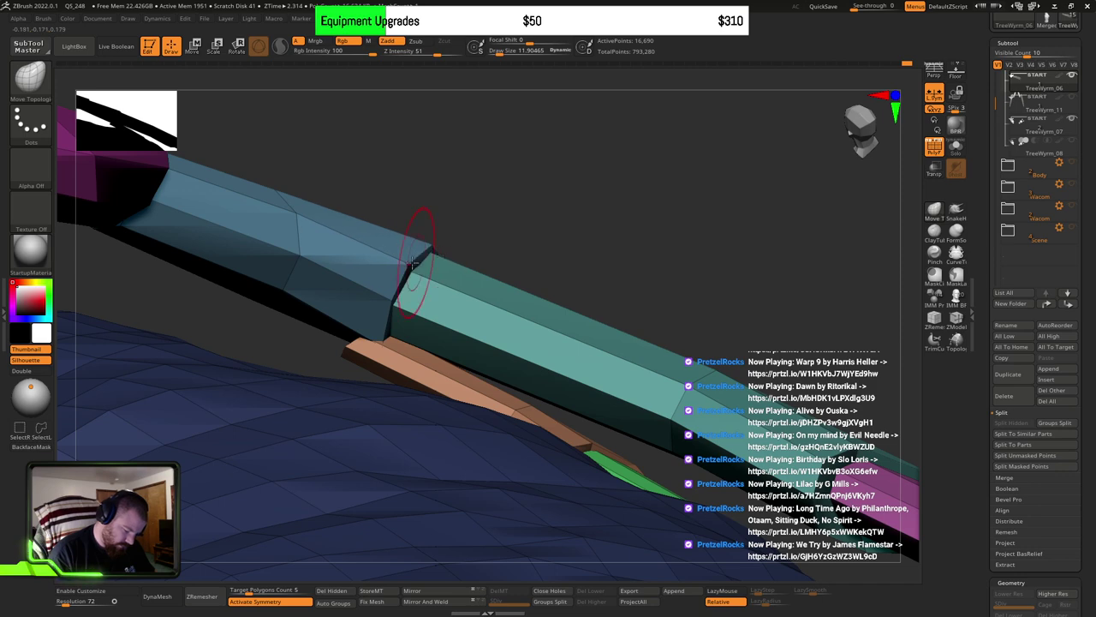
pyautogui.moveTo(588, 243); pyautogui.dragTo(614, 433, button='right')
pyautogui.moveTo(525, 388); pyautogui.dragTo(517, 319, button='right')
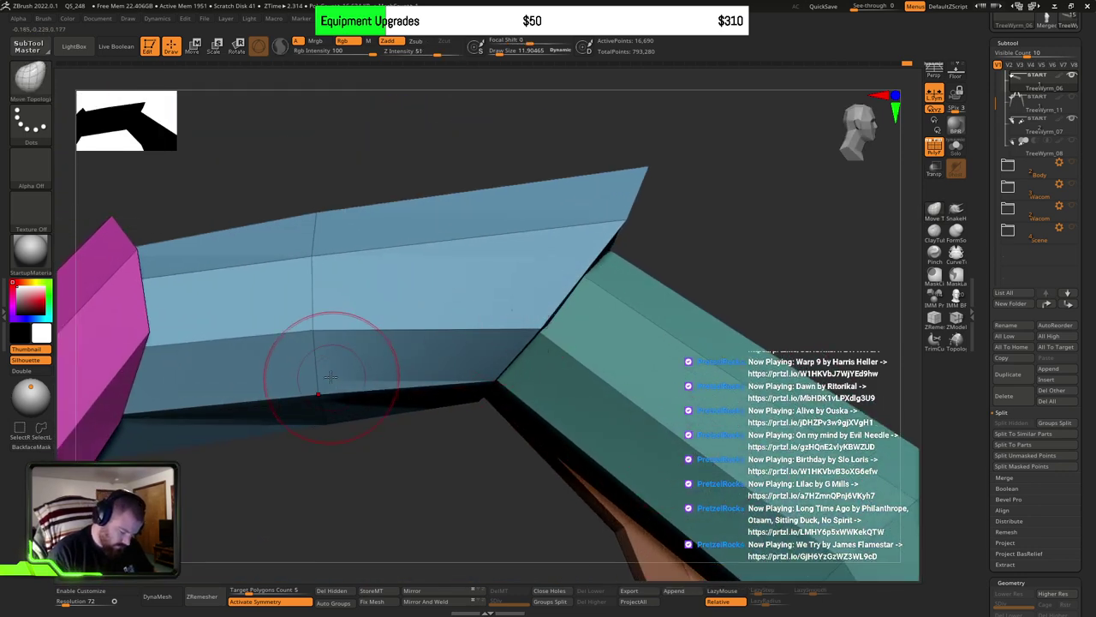
# Step: Inspect the knee joint between the red and magenta segments with the magenta segment isolated, hidden and shown again
pyautogui.moveTo(331, 377); pyautogui.dragTo(703, 379, button='right')
pyautogui.keyDown('alt'); pyautogui.moveTo(706, 444); pyautogui.dragTo(702, 236, button='right'); pyautogui.keyUp('alt')
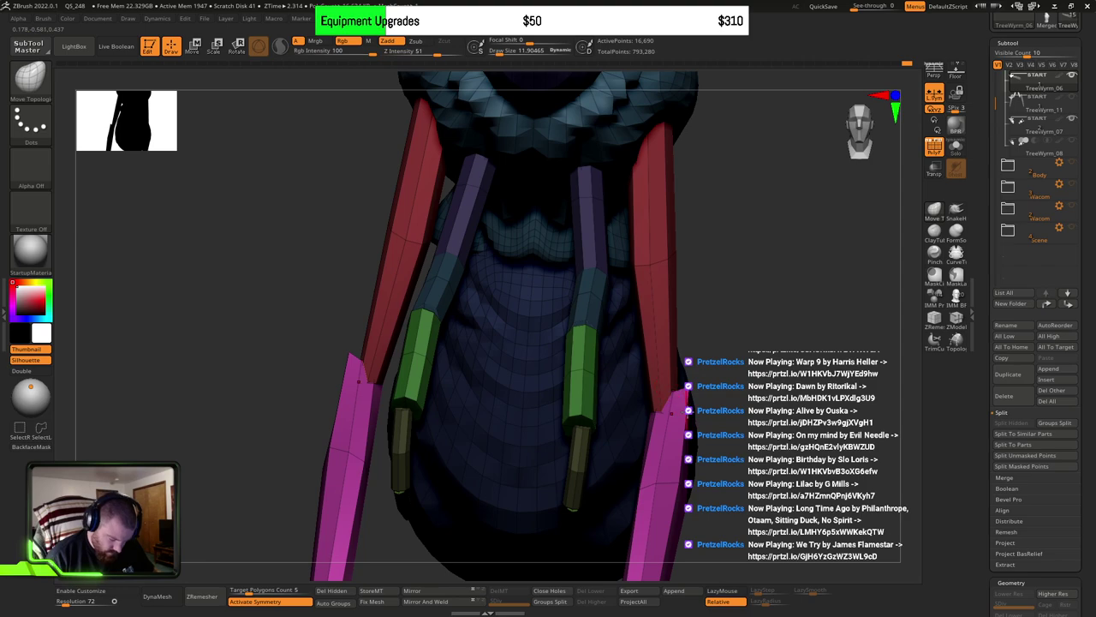
pyautogui.moveTo(677, 394); pyautogui.dragTo(683, 308, button='right')
pyautogui.keyDown('ctrl'); pyautogui.keyDown('shift'); pyautogui.click(683, 310); pyautogui.keyUp('shift'); pyautogui.keyUp('ctrl')
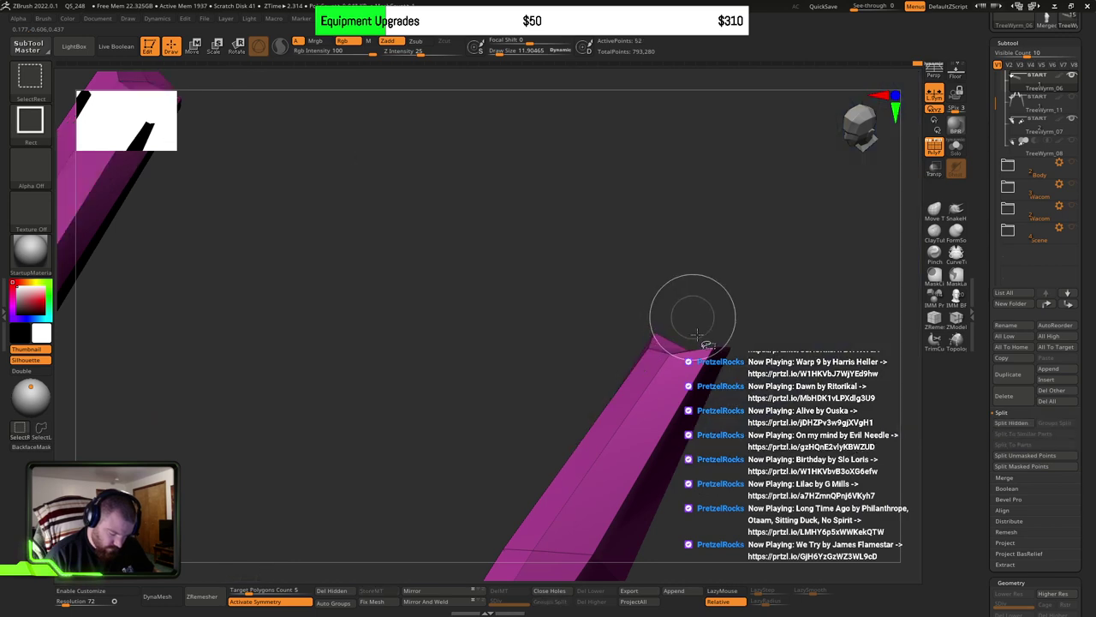
pyautogui.keyDown('ctrl'); pyautogui.keyDown('shift'); pyautogui.click(704, 335); pyautogui.keyUp('shift'); pyautogui.keyUp('ctrl')
pyautogui.moveTo(704, 336)
pyautogui.mouseDown(button='right')
pyautogui.moveTo(700, 288)
pyautogui.moveTo(683, 328)
pyautogui.mouseUp(button='right')
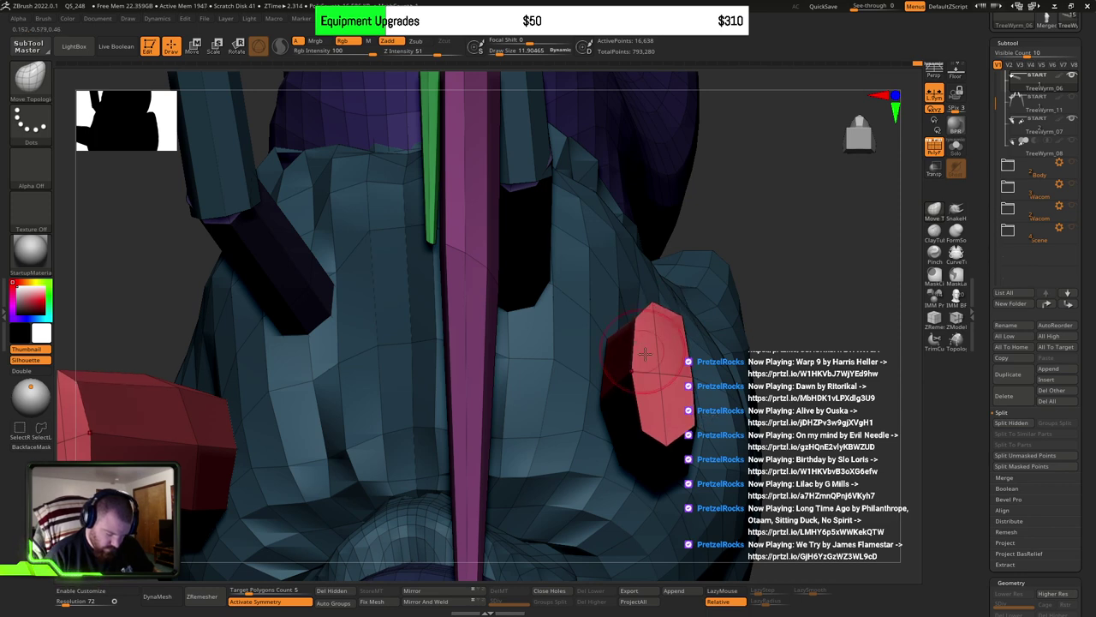
pyautogui.keyDown('ctrl'); pyautogui.keyDown('shift'); pyautogui.click(842, 271); pyautogui.keyUp('shift'); pyautogui.keyUp('ctrl')
pyautogui.moveTo(656, 331); pyautogui.dragTo(652, 453, button='right')
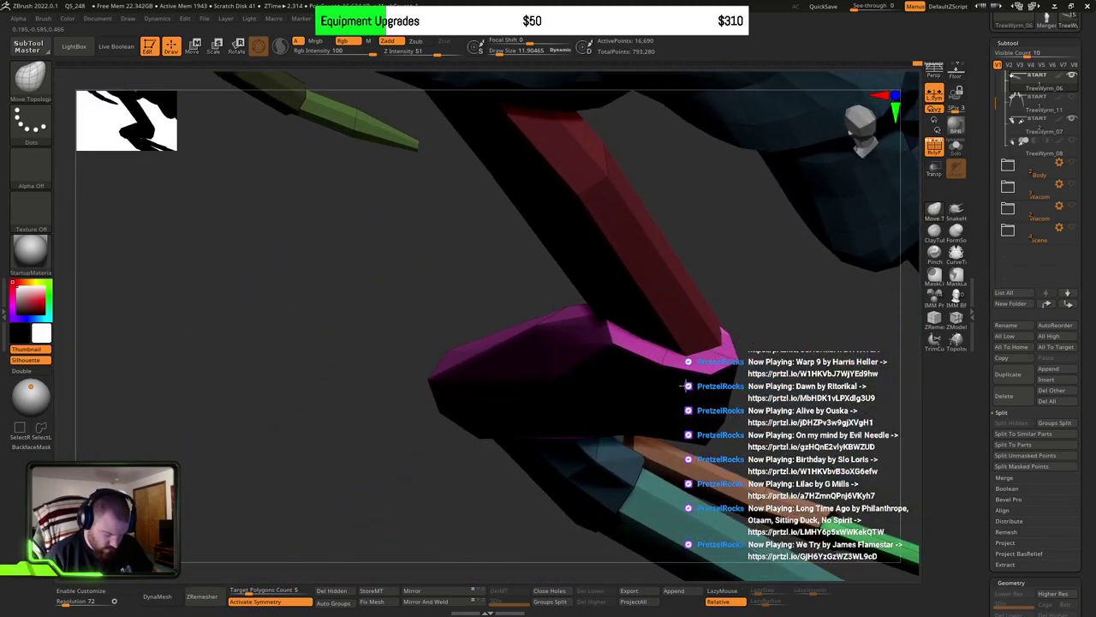
pyautogui.moveTo(685, 406); pyautogui.dragTo(688, 348, button='right')
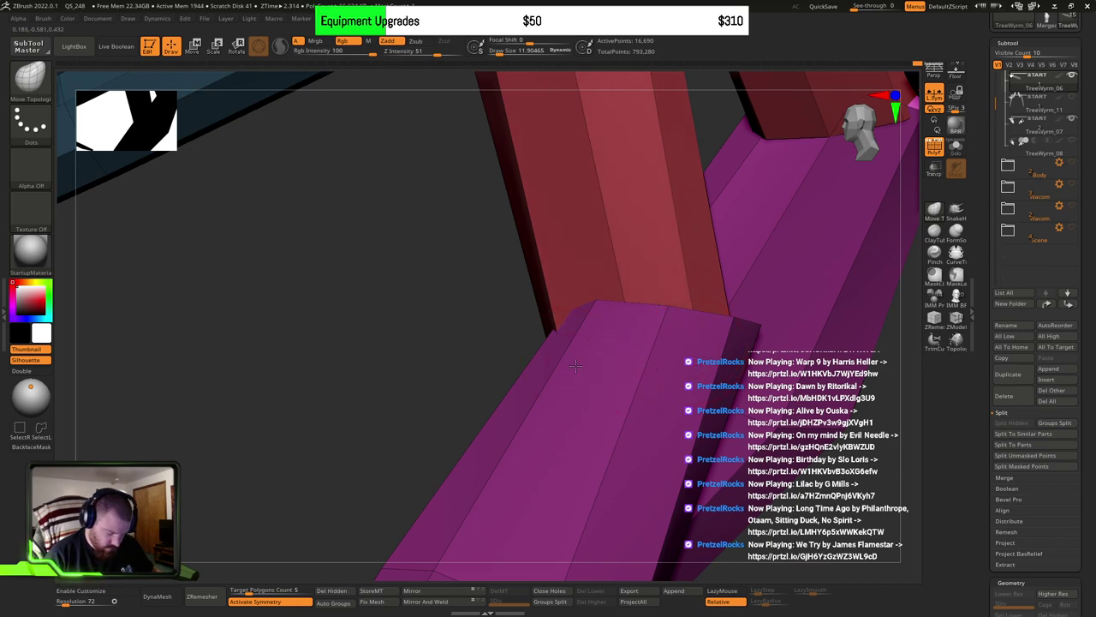
pyautogui.moveTo(620, 405); pyautogui.dragTo(568, 333, button='right')
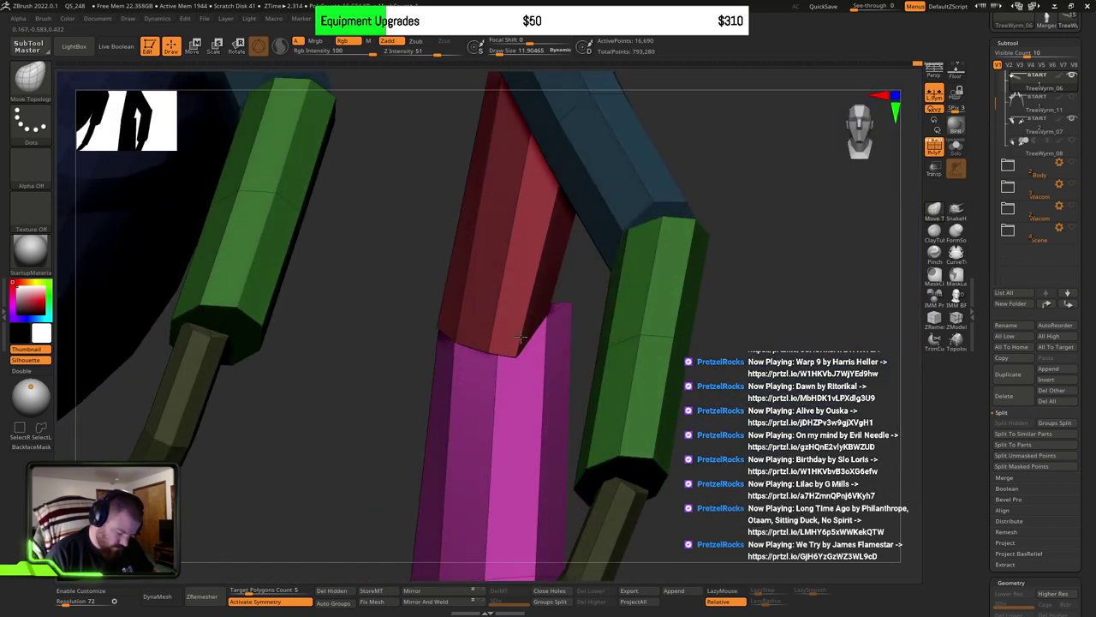
# Step: Reshape the red segment's lower rim by moving its corner points to fit against the magenta segment
pyautogui.moveTo(521, 336)
pyautogui.mouseDown()
pyautogui.moveTo(525, 324)
pyautogui.moveTo(503, 369)
pyautogui.mouseUp()
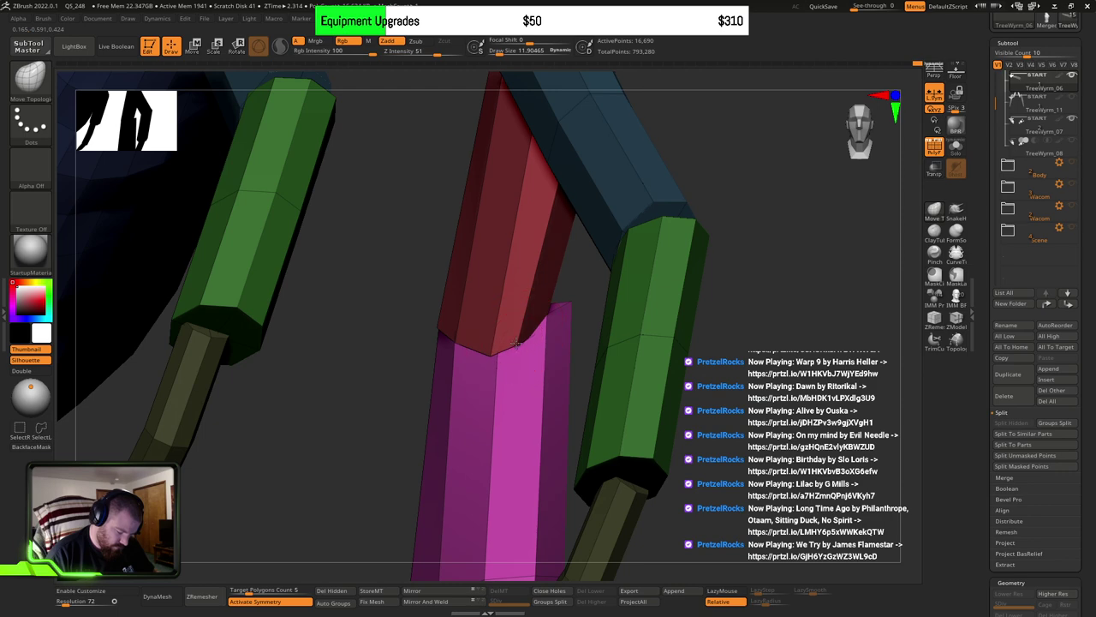
pyautogui.moveTo(515, 342); pyautogui.dragTo(448, 367, button='right')
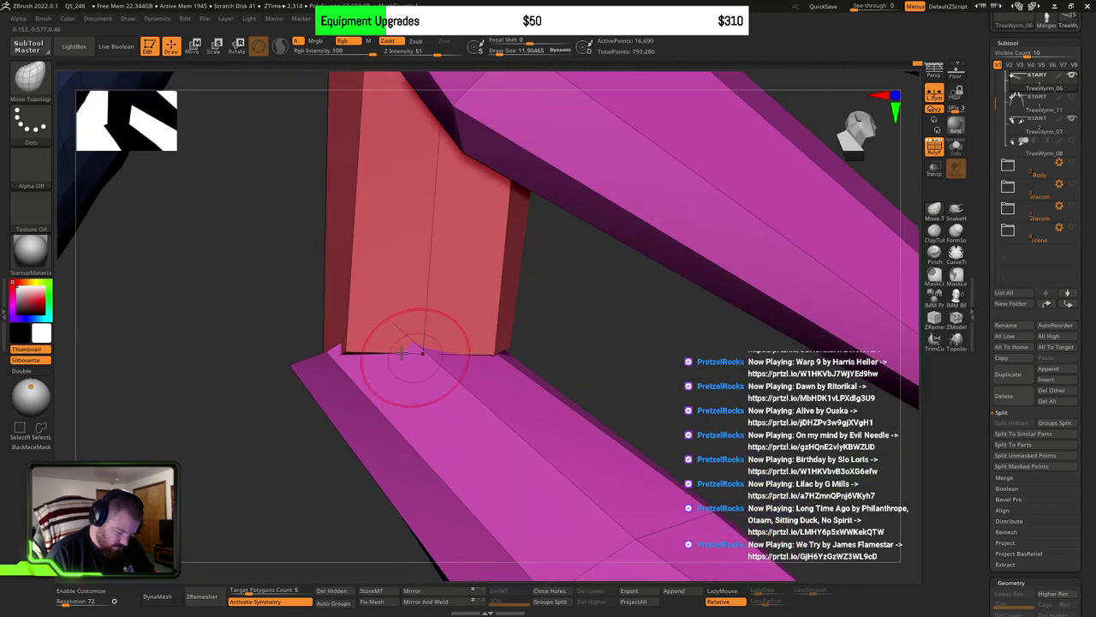
pyautogui.moveTo(351, 352); pyautogui.dragTo(338, 357)
pyautogui.moveTo(492, 352); pyautogui.dragTo(501, 346)
pyautogui.moveTo(504, 349); pyautogui.dragTo(398, 359, button='right')
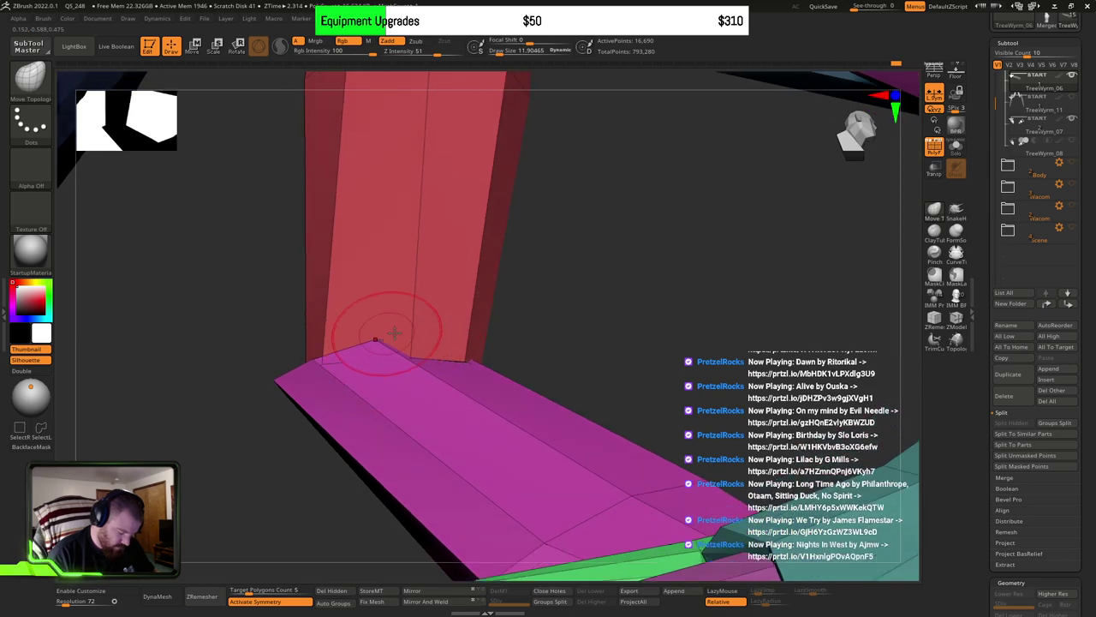
pyautogui.moveTo(368, 319); pyautogui.dragTo(382, 334, button='right')
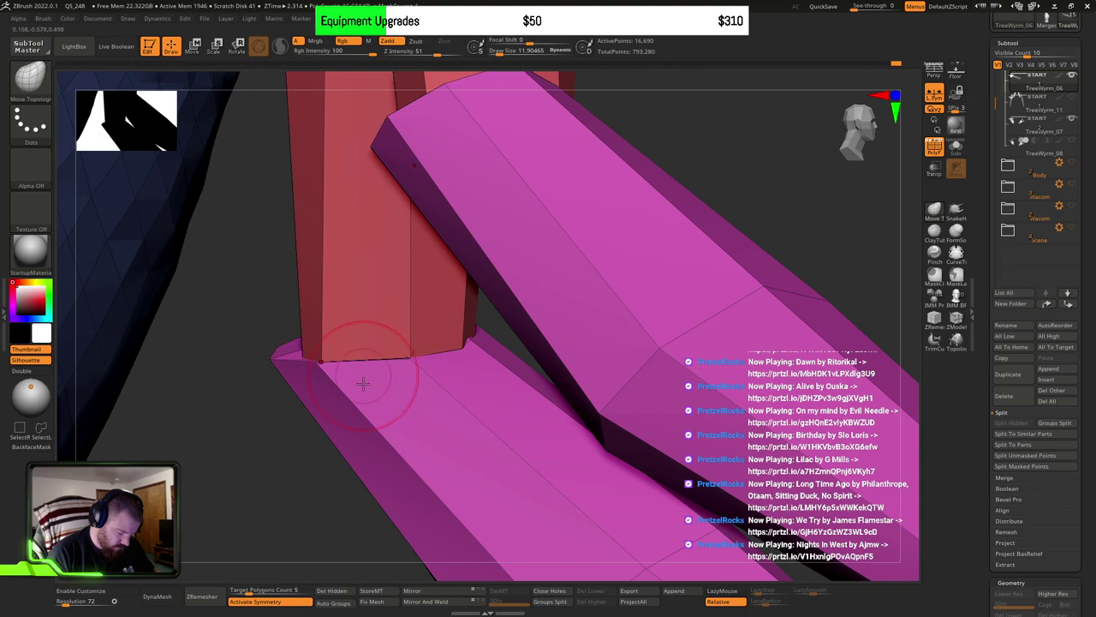
pyautogui.moveTo(363, 384); pyautogui.dragTo(410, 361, button='right')
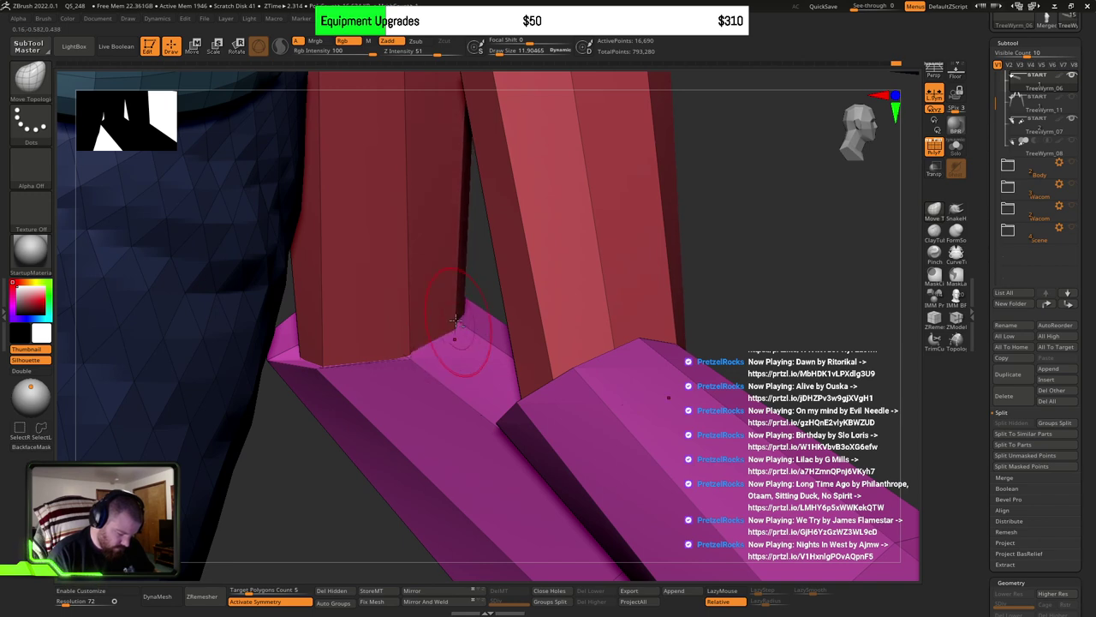
# Step: Examine the red segment's lower end in isolation, hide it to check the magenta rim, and show all segments again
pyautogui.moveTo(460, 312)
pyautogui.mouseDown(button='right')
pyautogui.moveTo(482, 314)
pyautogui.moveTo(435, 306)
pyautogui.moveTo(502, 326)
pyautogui.moveTo(499, 343)
pyautogui.mouseUp(button='right')
pyautogui.keyDown('ctrl'); pyautogui.keyDown('shift'); pyautogui.click(498, 343); pyautogui.keyUp('shift'); pyautogui.keyUp('ctrl')
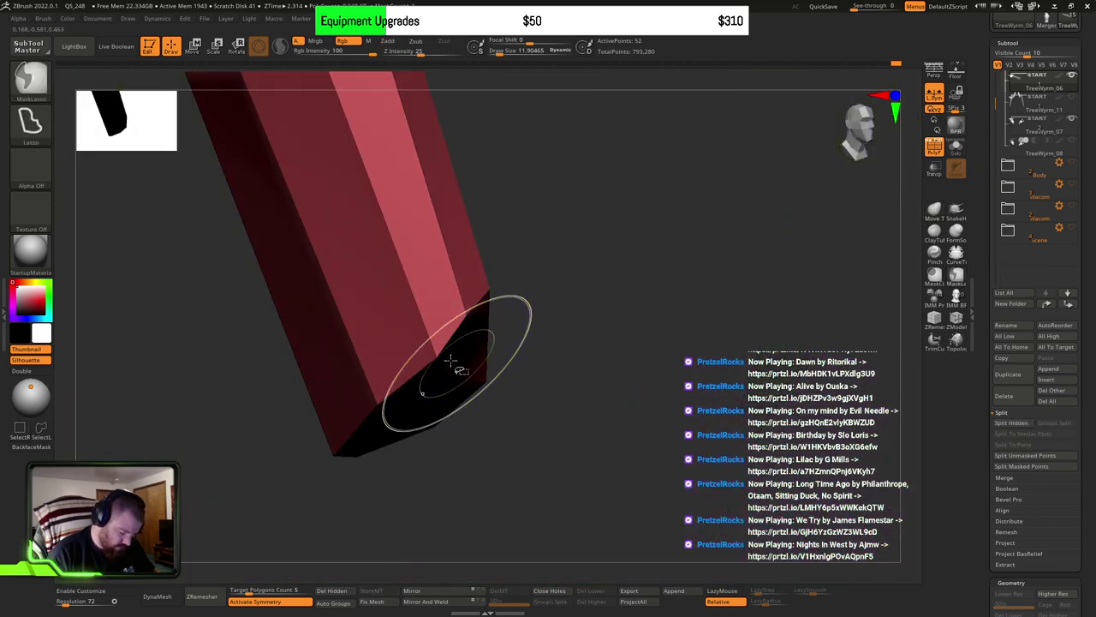
pyautogui.keyDown('ctrl'); pyautogui.keyDown('shift'); pyautogui.click(435, 306); pyautogui.keyUp('shift'); pyautogui.keyUp('ctrl')
pyautogui.moveTo(435, 306); pyautogui.dragTo(411, 307, button='right')
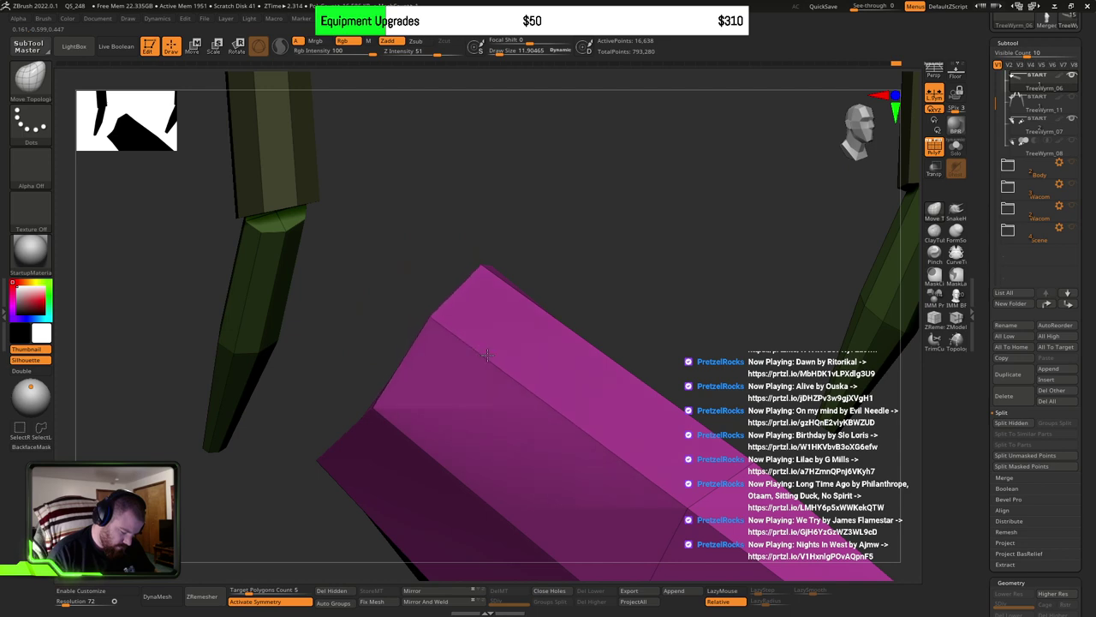
pyautogui.moveTo(525, 372); pyautogui.dragTo(451, 334, button='right')
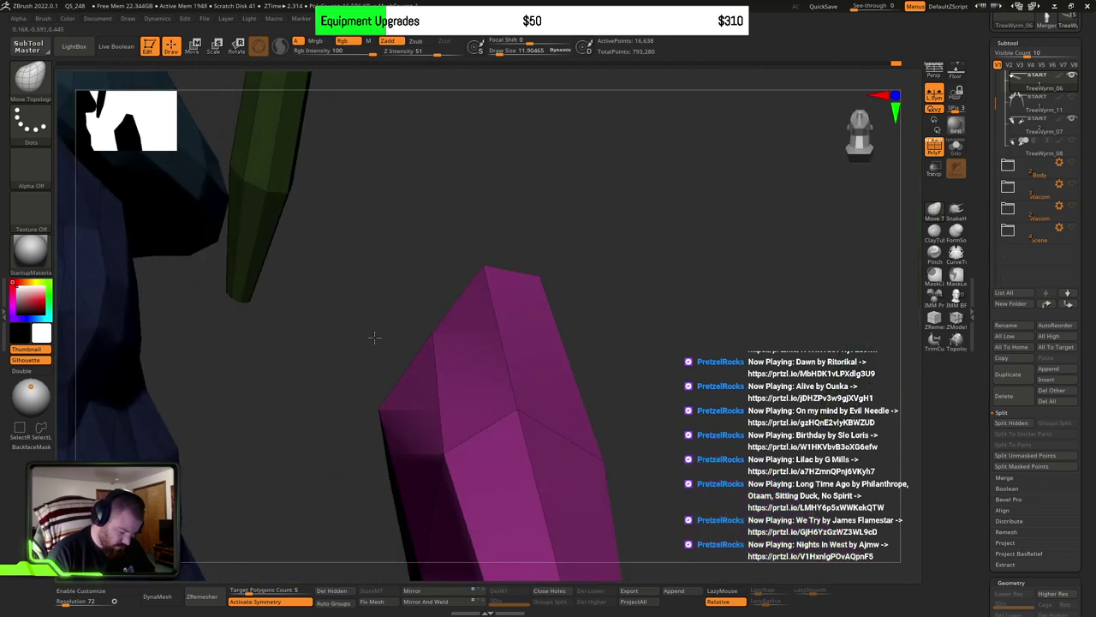
pyautogui.keyDown('ctrl'); pyautogui.keyDown('shift'); pyautogui.click(641, 260); pyautogui.keyUp('shift'); pyautogui.keyUp('ctrl')
pyautogui.moveTo(637, 260); pyautogui.dragTo(424, 350, button='right')
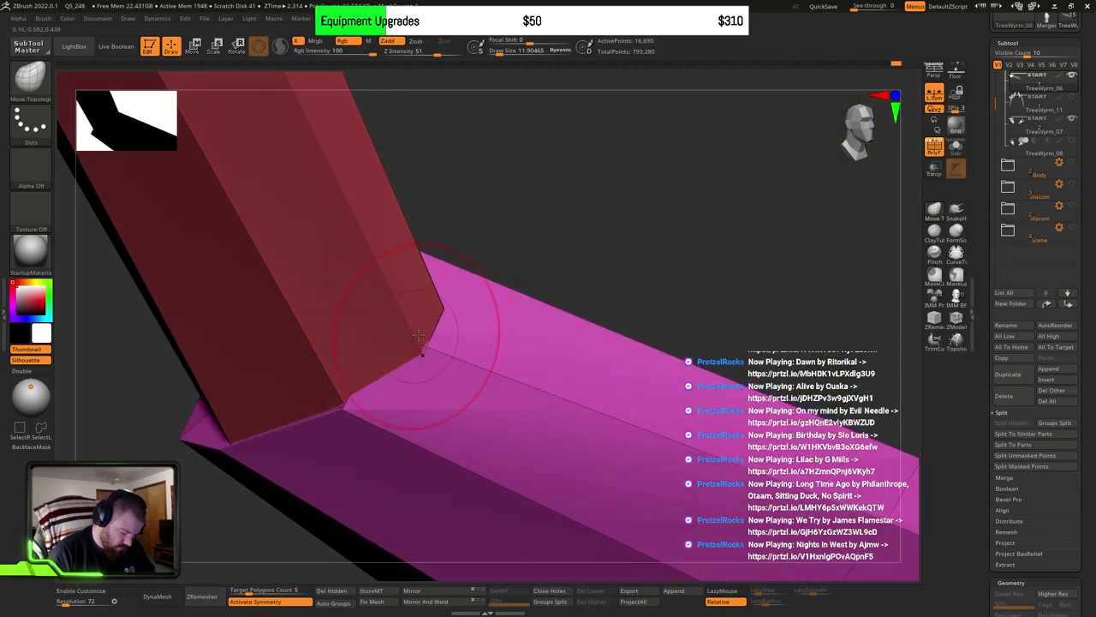
# Step: Refine the corner where the red segment's lower end meets the magenta segment, using draw size about 5
pyautogui.press('s')
pyautogui.moveTo(421, 337); pyautogui.dragTo(411, 338)
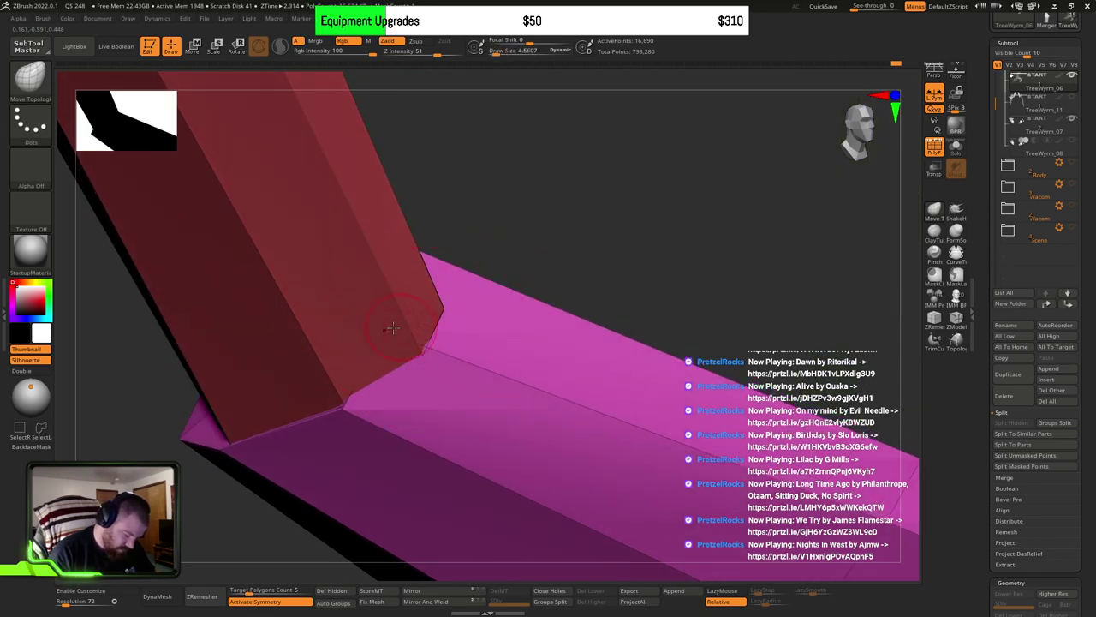
pyautogui.moveTo(437, 349); pyautogui.dragTo(389, 331, button='right')
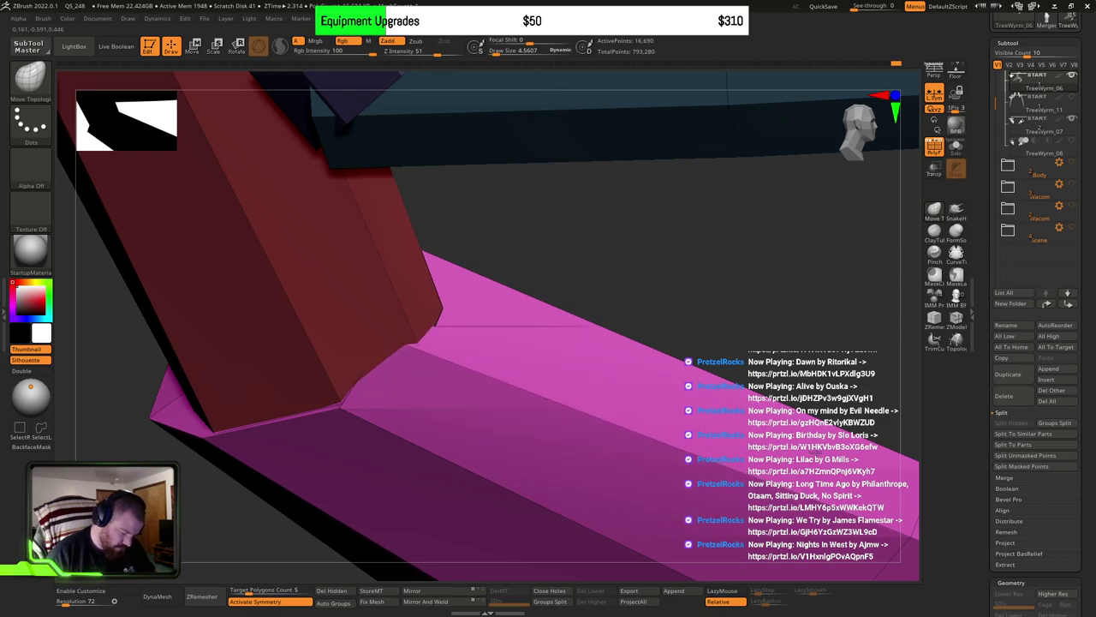
pyautogui.moveTo(565, 391); pyautogui.dragTo(400, 358, button='right')
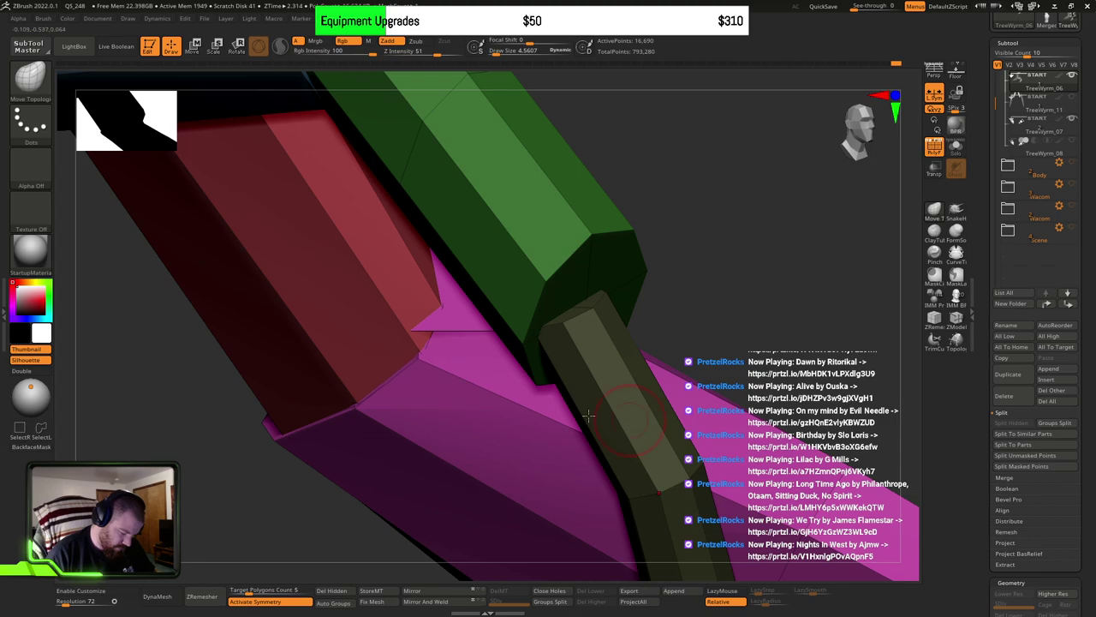
# Step: Enlarge the draw size to about 54 and review the leg silhouette and proportions from the front and side
pyautogui.moveTo(588, 415); pyautogui.dragTo(590, 295, button='right')
pyautogui.moveTo(586, 299); pyautogui.dragTo(590, 292)
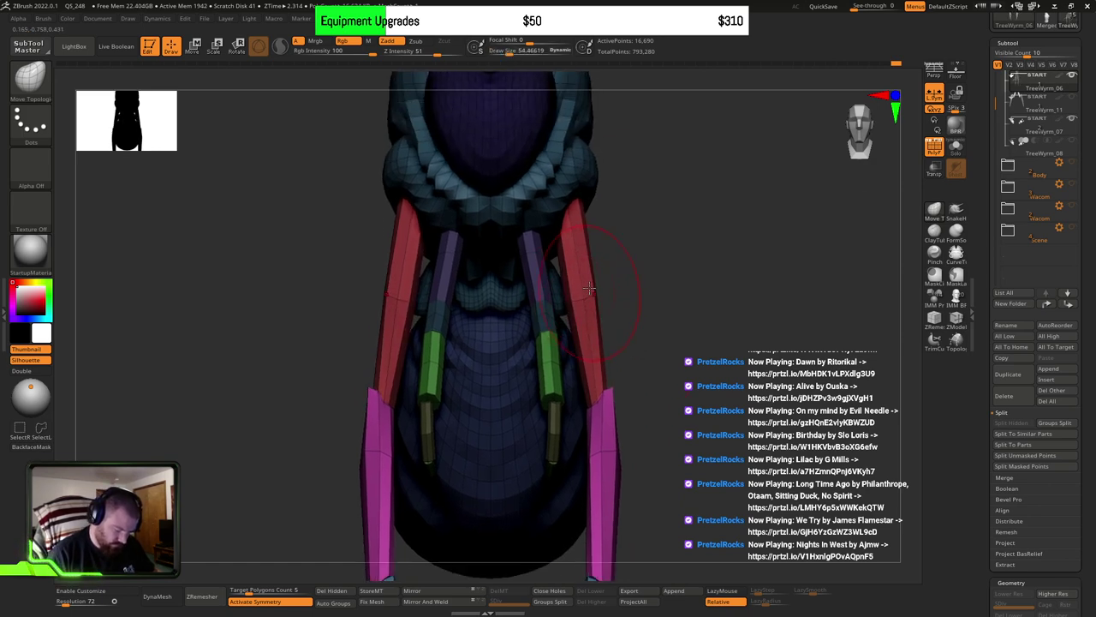
pyautogui.moveTo(725, 317)
pyautogui.mouseDown()
pyautogui.moveTo(668, 373)
pyautogui.moveTo(614, 330)
pyautogui.mouseUp()
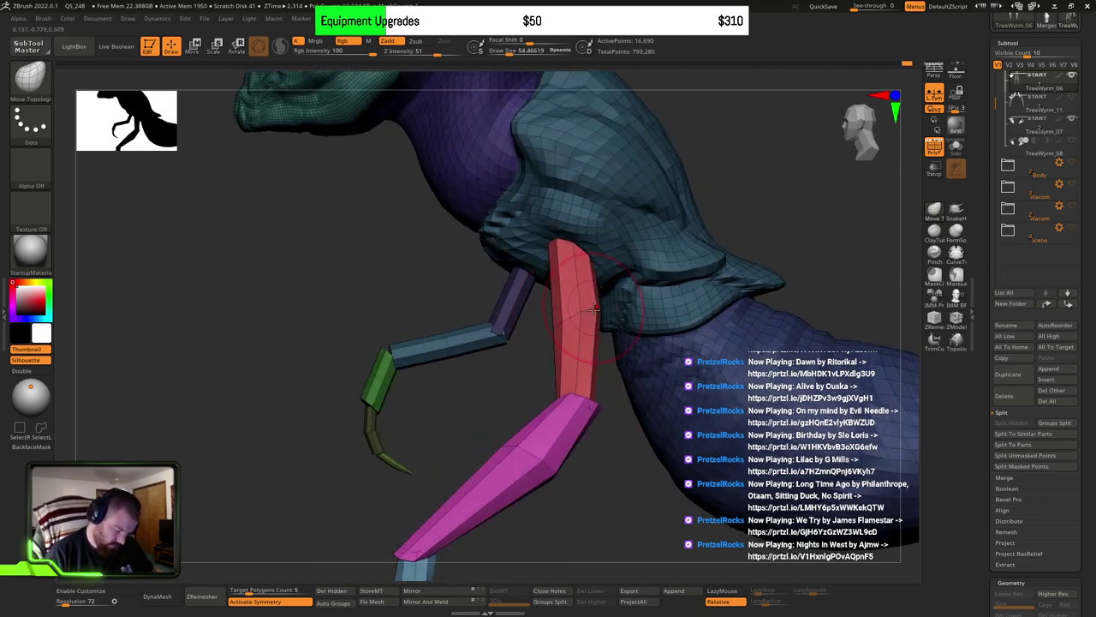
pyautogui.keyDown('ctrl'); pyautogui.moveTo(576, 334); pyautogui.dragTo(666, 355, button='right'); pyautogui.keyUp('ctrl')
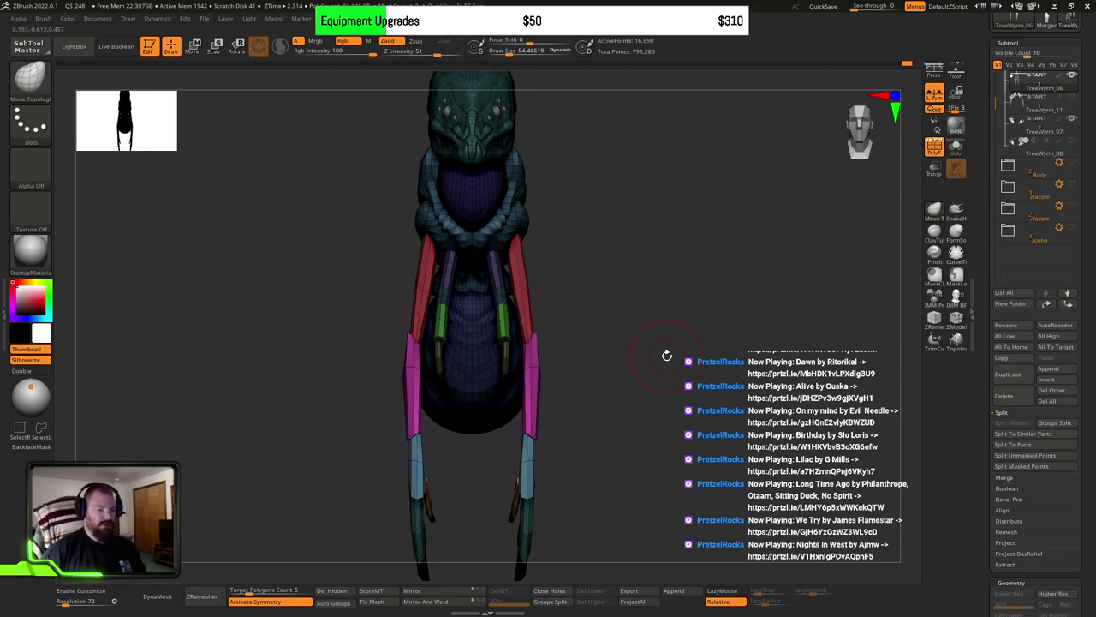
pyautogui.moveTo(727, 403); pyautogui.dragTo(686, 419, button='right')
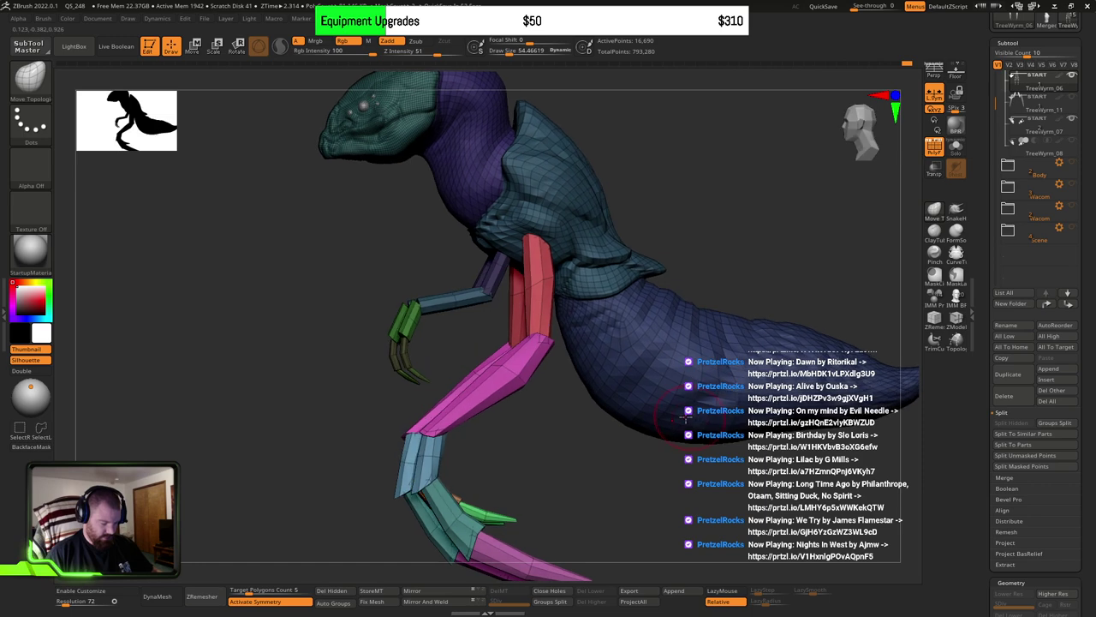
pyautogui.moveTo(650, 497)
pyautogui.keyDown('ctrl'); pyautogui.mouseDown(button='right')
pyautogui.moveTo(597, 438)
pyautogui.moveTo(677, 443)
pyautogui.moveTo(621, 441)
pyautogui.moveTo(654, 462)
pyautogui.moveTo(643, 466)
pyautogui.moveTo(622, 453)
pyautogui.moveTo(658, 453)
pyautogui.moveTo(580, 460)
pyautogui.moveTo(594, 443)
pyautogui.moveTo(632, 457)
pyautogui.moveTo(621, 470)
pyautogui.moveTo(641, 455)
pyautogui.moveTo(616, 460)
pyautogui.moveTo(606, 446)
pyautogui.moveTo(695, 510)
pyautogui.mouseUp(button='right'); pyautogui.keyUp('ctrl')
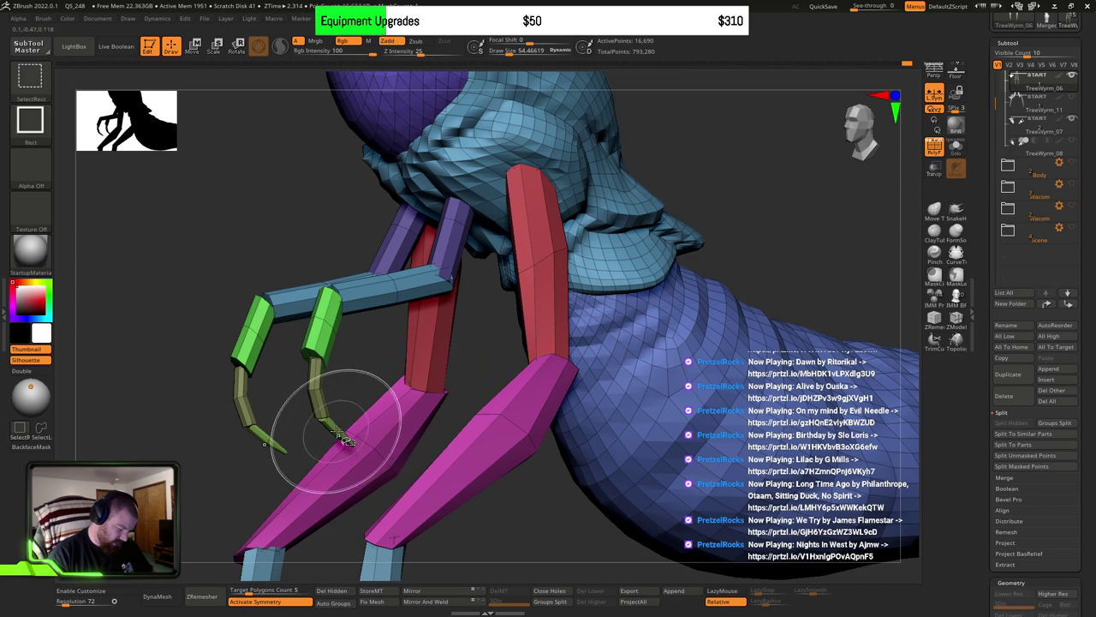
# Step: Hide the small forelimb segments, mask the rest of the mesh, and show everything so only the forelimbs stay unmasked
pyautogui.keyDown('ctrl'); pyautogui.keyDown('shift'); pyautogui.click(337, 431); pyautogui.keyUp('shift'); pyautogui.keyUp('ctrl')
pyautogui.keyDown('ctrl'); pyautogui.keyDown('shift'); pyautogui.click(331, 424); pyautogui.keyUp('shift'); pyautogui.keyUp('ctrl')
pyautogui.keyDown('ctrl'); pyautogui.keyDown('shift'); pyautogui.click(319, 389); pyautogui.keyUp('shift'); pyautogui.keyUp('ctrl')
pyautogui.keyDown('ctrl'); pyautogui.keyDown('shift'); pyautogui.click(325, 330); pyautogui.keyUp('shift'); pyautogui.keyUp('ctrl')
pyautogui.keyDown('ctrl'); pyautogui.keyDown('shift'); pyautogui.click(368, 293); pyautogui.keyUp('shift'); pyautogui.keyUp('ctrl')
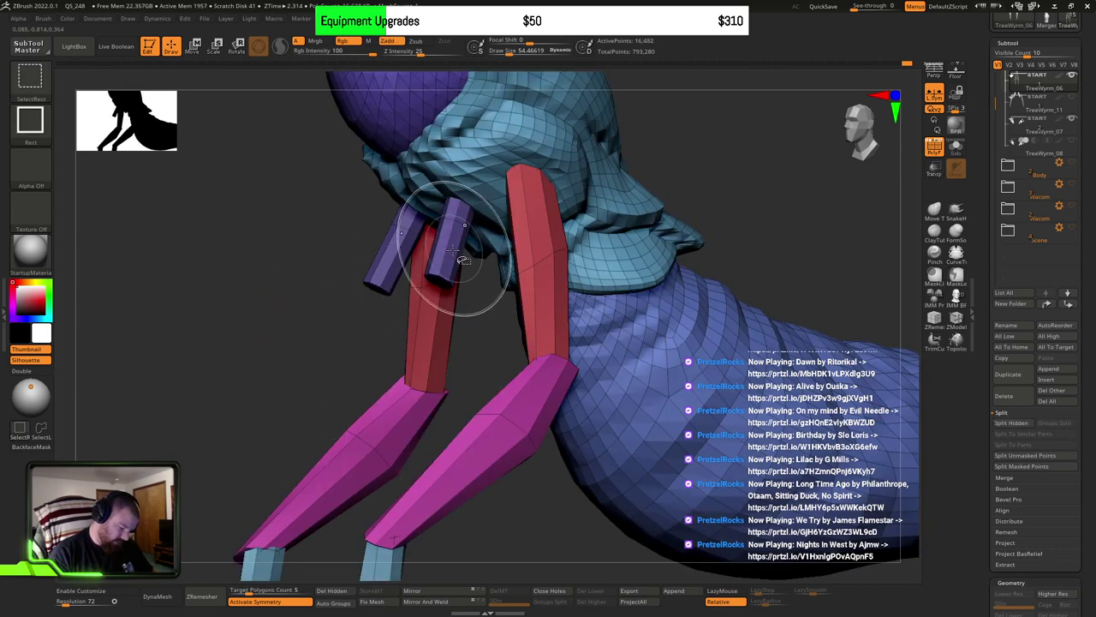
pyautogui.keyDown('ctrl'); pyautogui.keyDown('shift'); pyautogui.click(453, 251); pyautogui.keyUp('shift'); pyautogui.keyUp('ctrl')
pyautogui.moveTo(709, 522)
pyautogui.keyDown('ctrl'); pyautogui.mouseDown(button='right')
pyautogui.moveTo(683, 455)
pyautogui.moveTo(577, 372)
pyautogui.mouseUp(button='right'); pyautogui.keyUp('ctrl')
pyautogui.press('w')
pyautogui.keyDown('ctrl'); pyautogui.click(568, 433); pyautogui.keyUp('ctrl')
pyautogui.keyDown('ctrl'); pyautogui.keyDown('shift'); pyautogui.click(574, 422); pyautogui.keyUp('shift'); pyautogui.keyUp('ctrl')
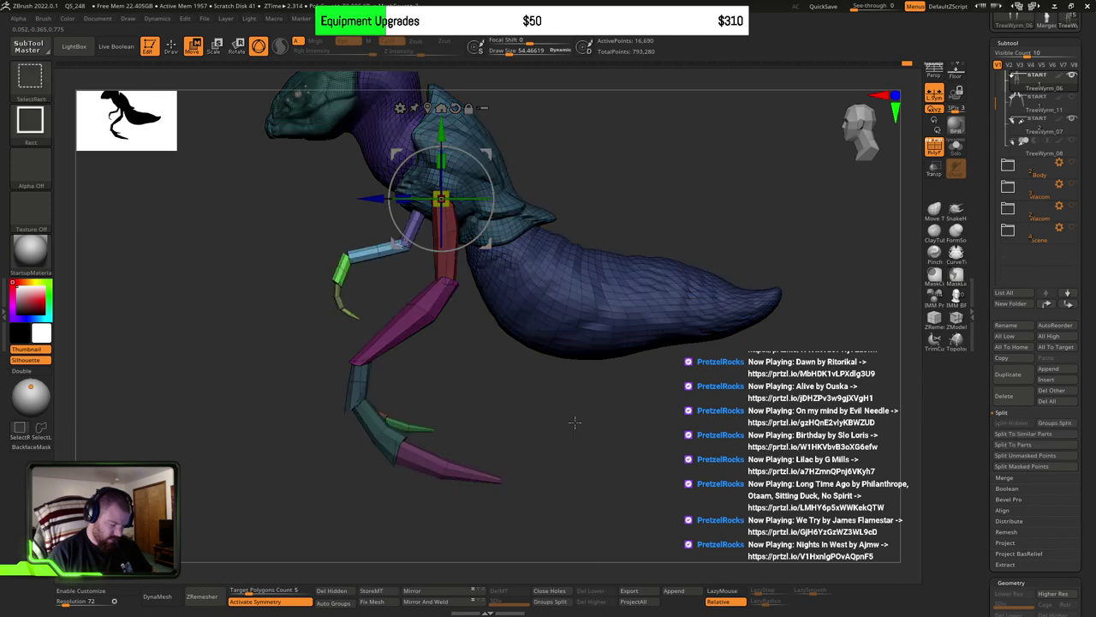
# Step: Place the Move gizmo at the base of the forelimbs, move them back beneath the abdomen and rotate them
pyautogui.keyDown('alt'); pyautogui.moveTo(488, 245); pyautogui.dragTo(469, 255); pyautogui.keyUp('alt')
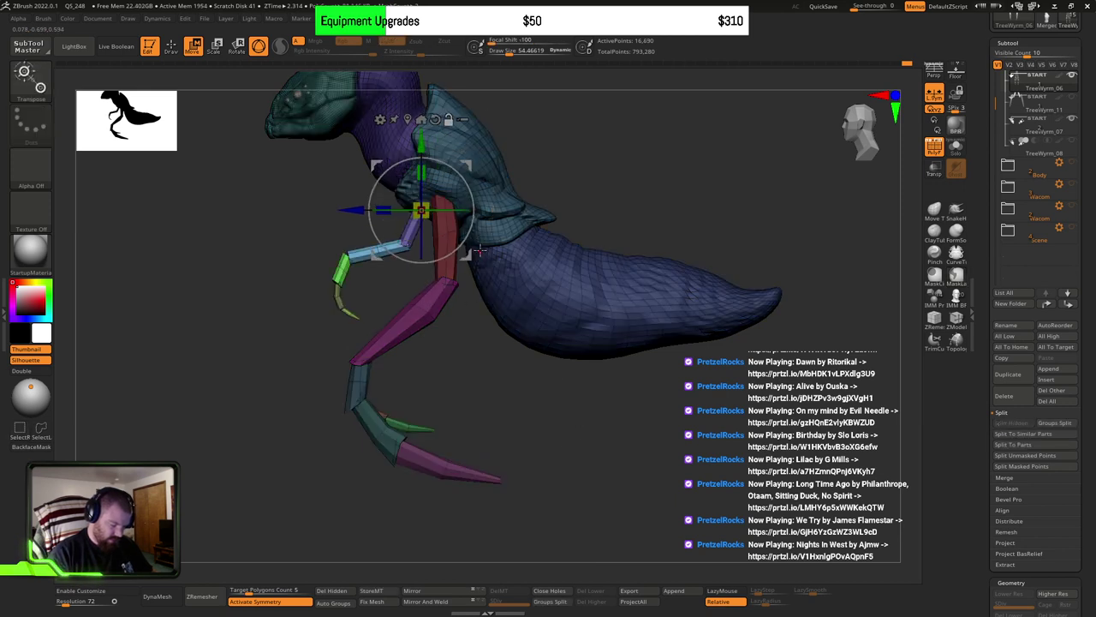
pyautogui.moveTo(436, 214); pyautogui.dragTo(491, 303)
pyautogui.moveTo(547, 356); pyautogui.dragTo(597, 371)
pyautogui.keyDown('alt'); pyautogui.moveTo(578, 317); pyautogui.dragTo(588, 346); pyautogui.keyUp('alt')
pyautogui.moveTo(502, 335); pyautogui.dragTo(527, 368)
pyautogui.moveTo(511, 412); pyautogui.dragTo(529, 383)
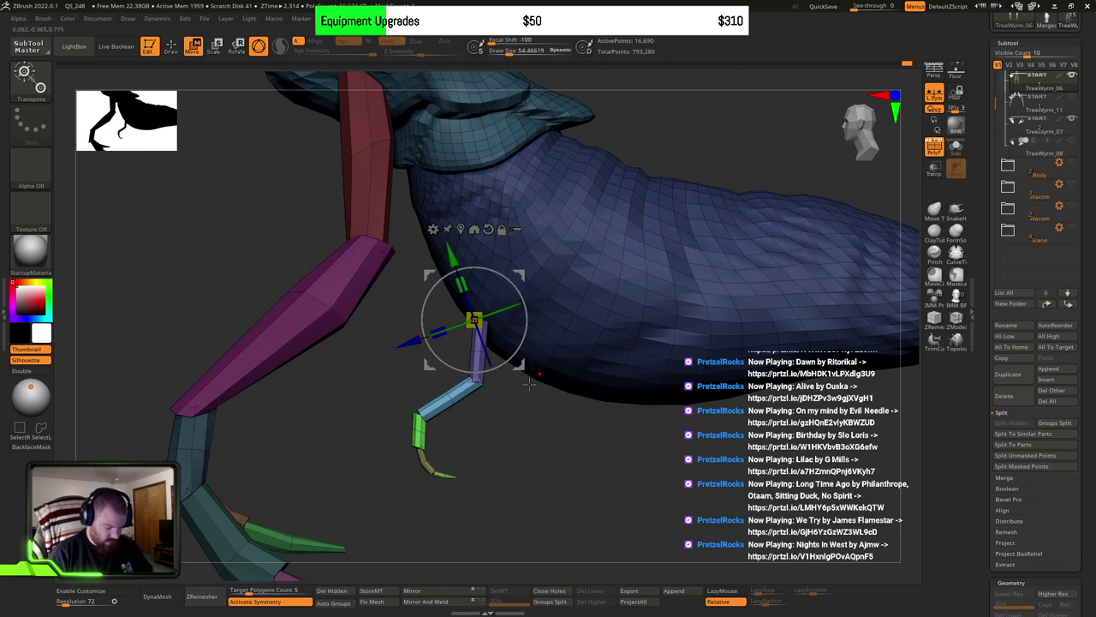
# Step: Undo the repositioning and rotation of the forelimbs
pyautogui.keyDown('alt'); pyautogui.moveTo(546, 480); pyautogui.dragTo(575, 489); pyautogui.keyUp('alt')
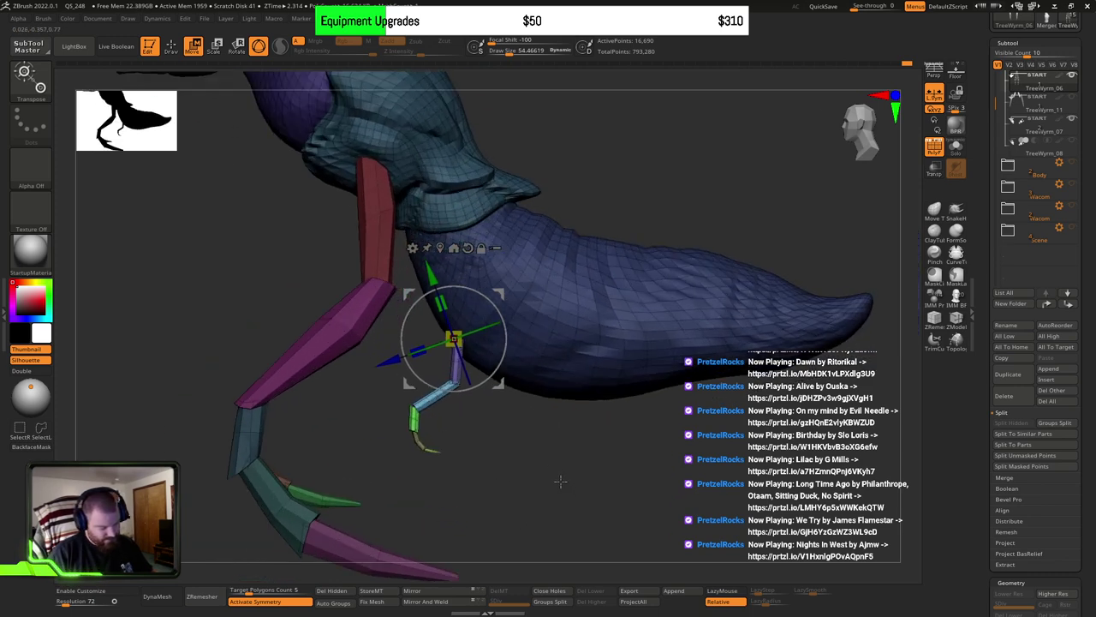
pyautogui.hotkey('ctrl', 'z')
pyautogui.hotkey('ctrl', 'z')
pyautogui.hotkey('ctrl', 'z')
pyautogui.hotkey('ctrl', 'z')
pyautogui.hotkey('ctrl', 'z')
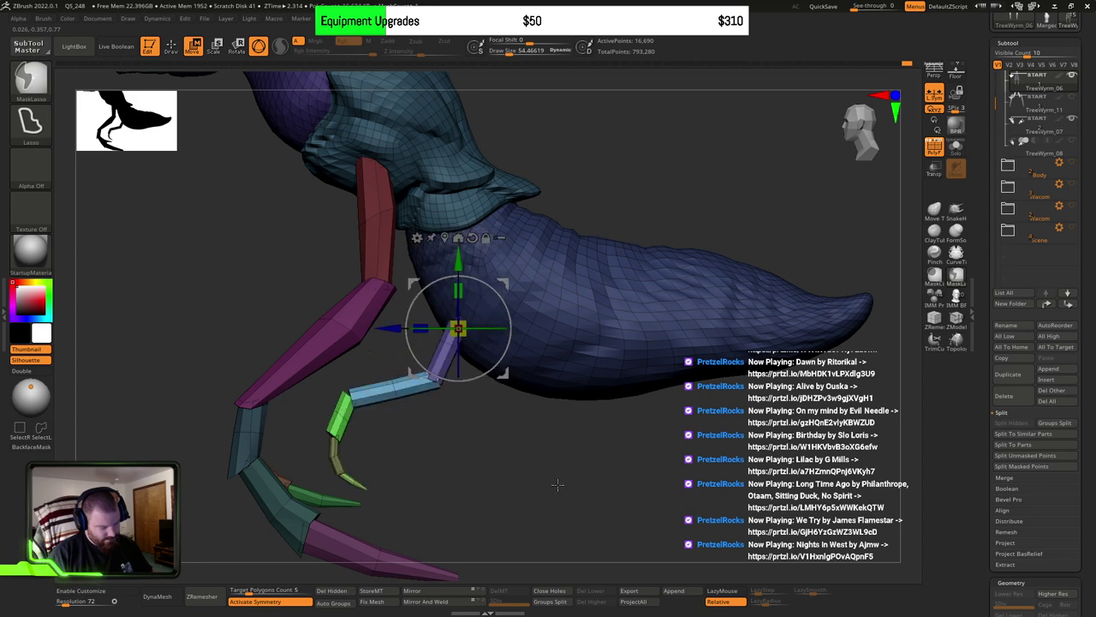
pyautogui.hotkey('ctrl', 'z')
# Step: Split the unmasked forelimbs off into their own subtool and hide that subtool
pyautogui.moveTo(448, 288)
pyautogui.keyDown('alt'); pyautogui.mouseDown(button='right')
pyautogui.moveTo(501, 382)
pyautogui.moveTo(486, 423)
pyautogui.mouseUp(button='right'); pyautogui.keyUp('alt')
pyautogui.moveTo(484, 422)
pyautogui.mouseDown()
pyautogui.moveTo(506, 420)
pyautogui.moveTo(484, 421)
pyautogui.moveTo(497, 417)
pyautogui.mouseUp()
pyautogui.keyDown('alt'); pyautogui.moveTo(498, 356); pyautogui.dragTo(471, 354); pyautogui.keyUp('alt')
pyautogui.moveTo(473, 328); pyautogui.dragTo(523, 347)
pyautogui.keyDown('ctrl'); pyautogui.moveTo(607, 432); pyautogui.dragTo(566, 386, button='right'); pyautogui.keyUp('ctrl')
pyautogui.keyDown('ctrl'); pyautogui.moveTo(553, 475); pyautogui.dragTo(585, 485, button='right'); pyautogui.keyUp('ctrl')
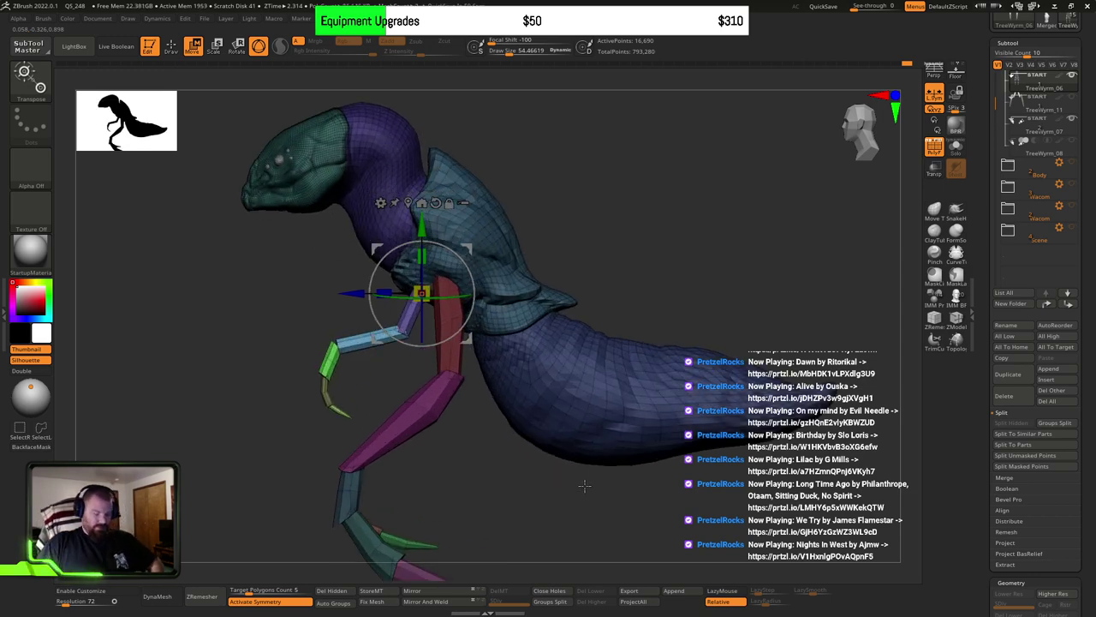
pyautogui.click(1028, 444)
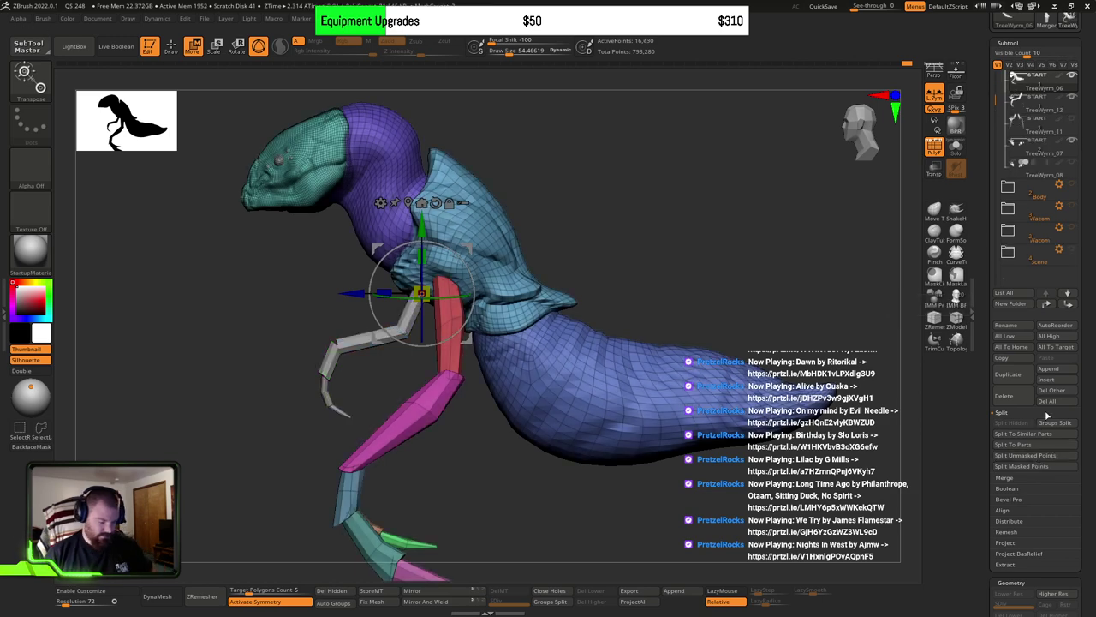
pyautogui.click(1073, 98)
pyautogui.press('q')
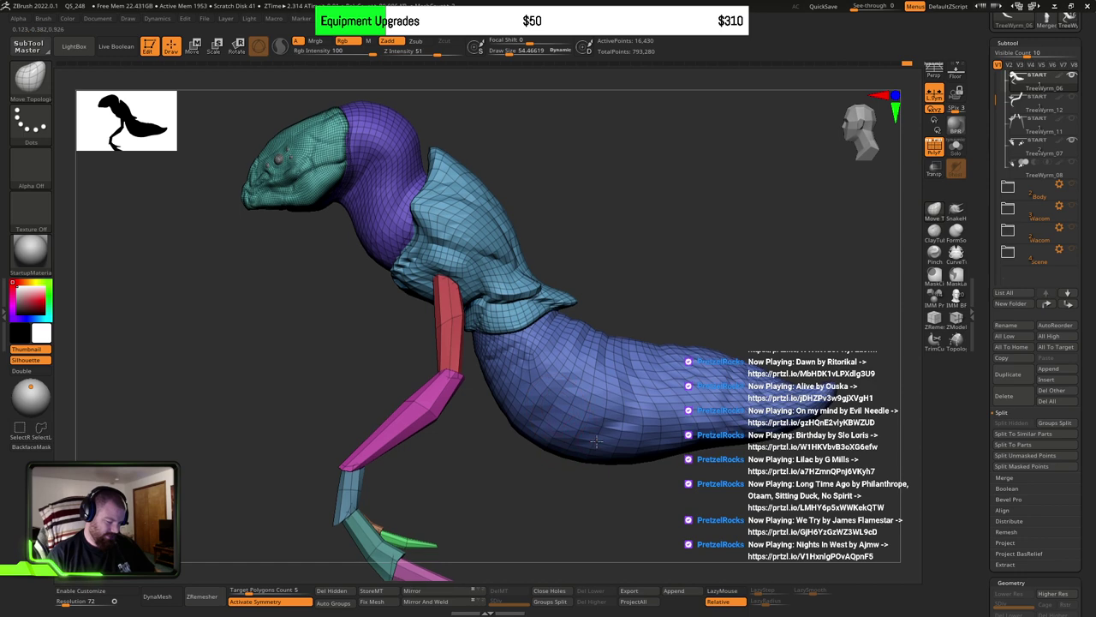
# Step: Review the creature without its forelimbs and show the folder holding the ground slab and the post
pyautogui.moveTo(556, 452)
pyautogui.mouseDown()
pyautogui.moveTo(604, 456)
pyautogui.moveTo(566, 435)
pyautogui.moveTo(599, 437)
pyautogui.moveTo(588, 443)
pyautogui.mouseUp()
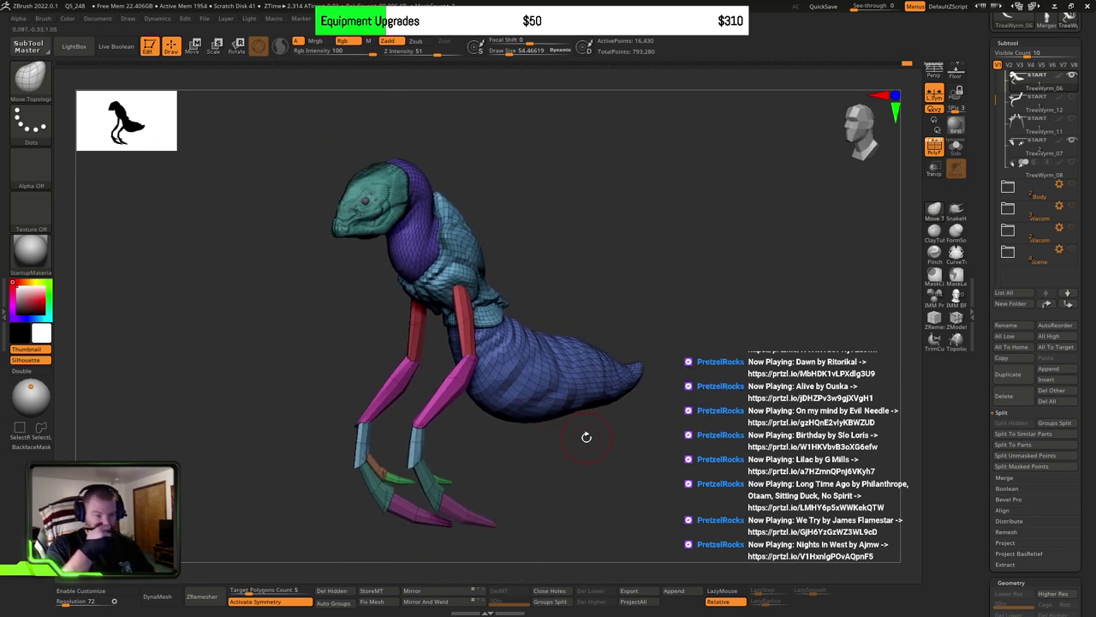
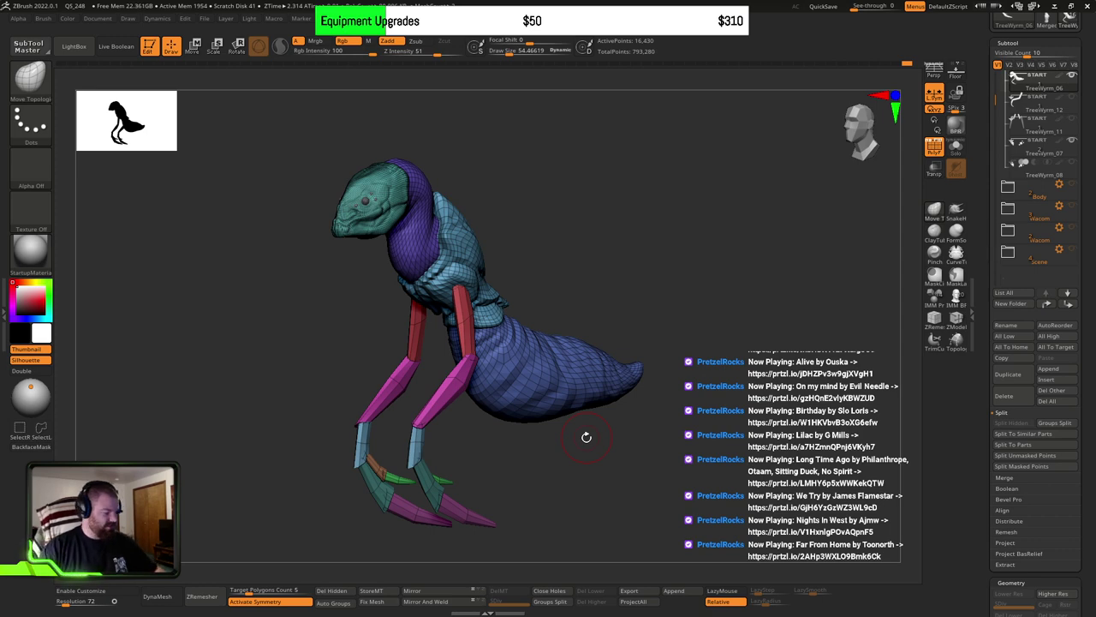
pyautogui.moveTo(637, 465); pyautogui.dragTo(672, 427)
pyautogui.click(1071, 207)
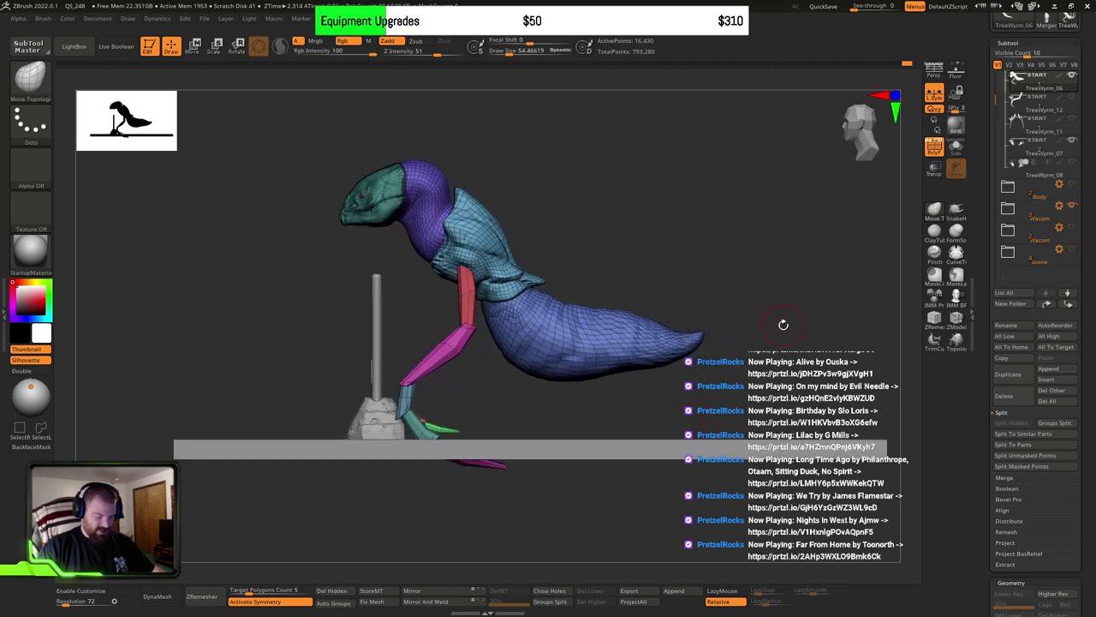
pyautogui.moveTo(722, 385)
pyautogui.mouseDown()
pyautogui.moveTo(726, 399)
pyautogui.moveTo(695, 402)
pyautogui.moveTo(709, 394)
pyautogui.mouseUp()
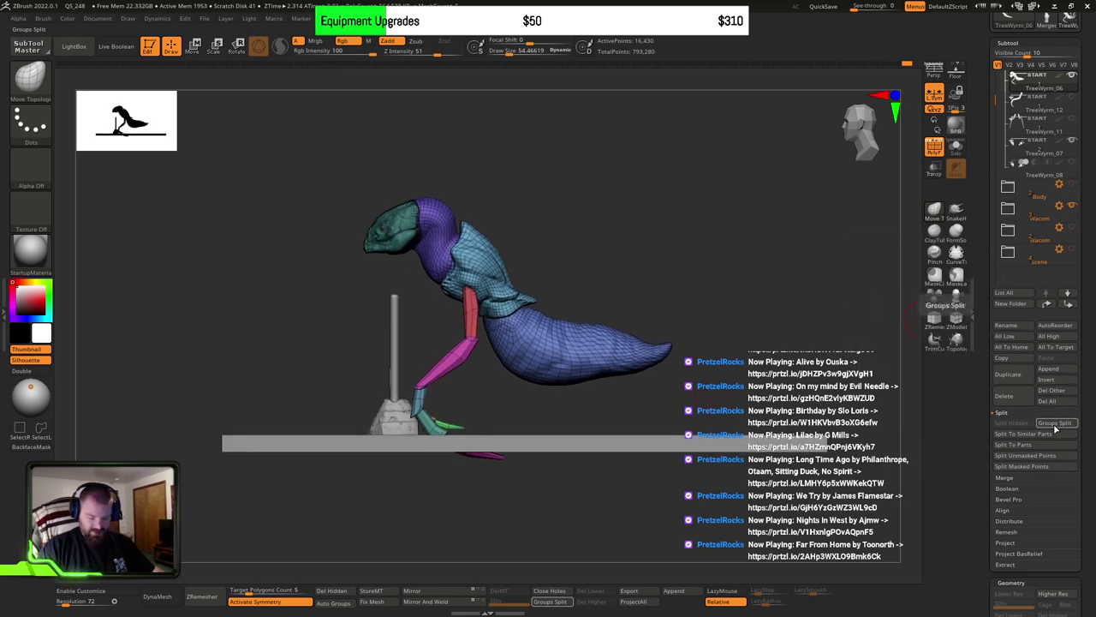
# Step: Append a Cylinder3D subtool, shrink it and stand it on the slab behind the creature
pyautogui.click(1058, 382)
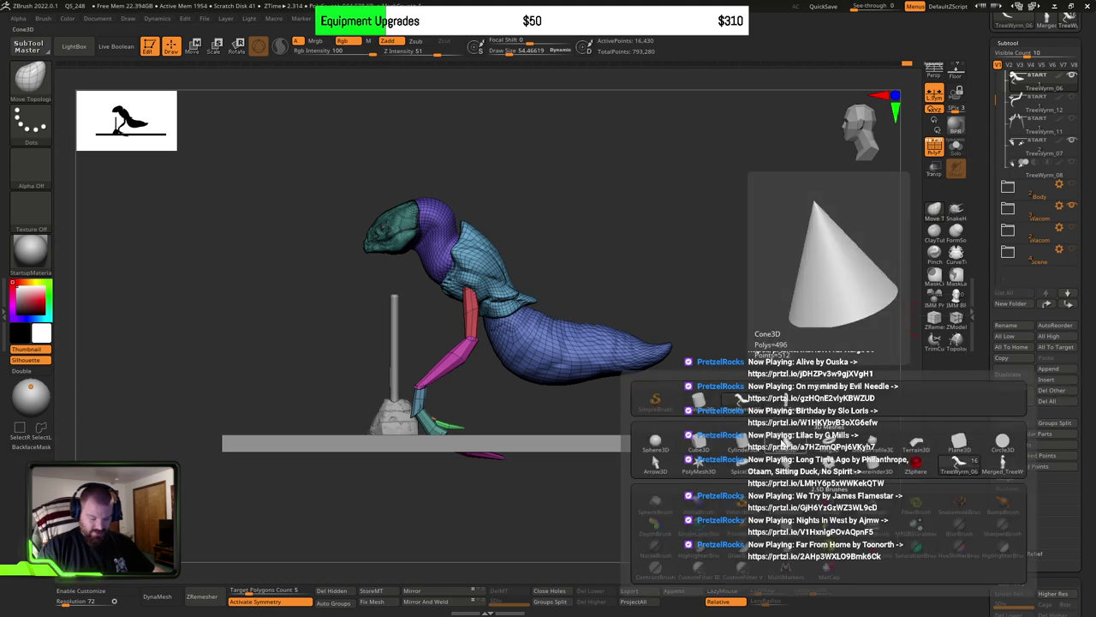
pyautogui.click(747, 444)
pyautogui.keyDown('ctrl'); pyautogui.moveTo(758, 406); pyautogui.dragTo(735, 350, button='right'); pyautogui.keyUp('ctrl')
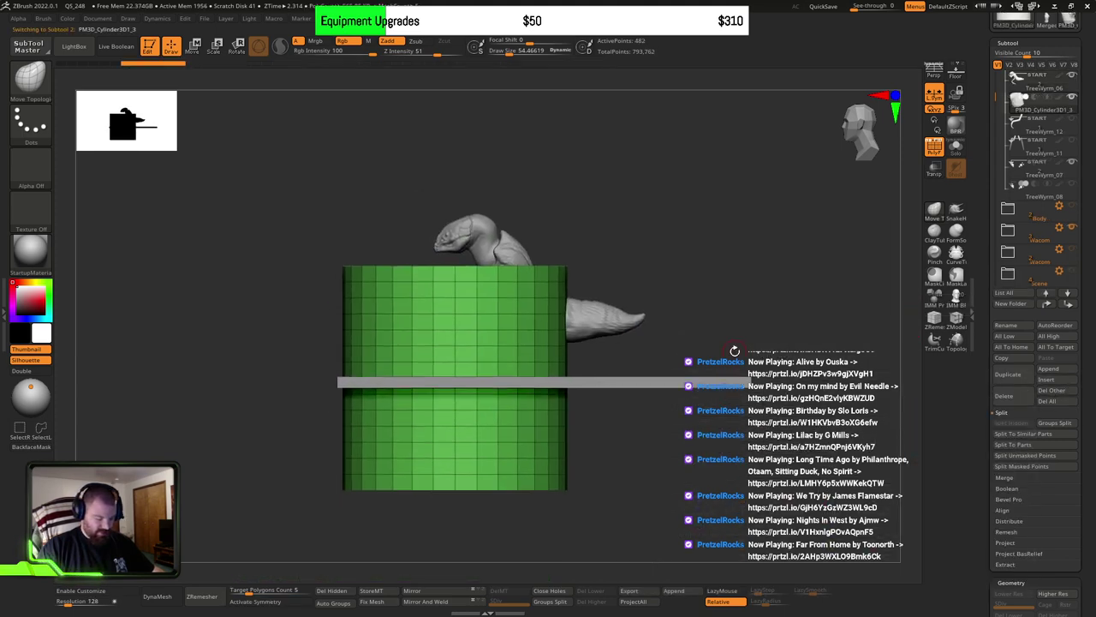
pyautogui.press('w')
pyautogui.moveTo(449, 381); pyautogui.dragTo(734, 331)
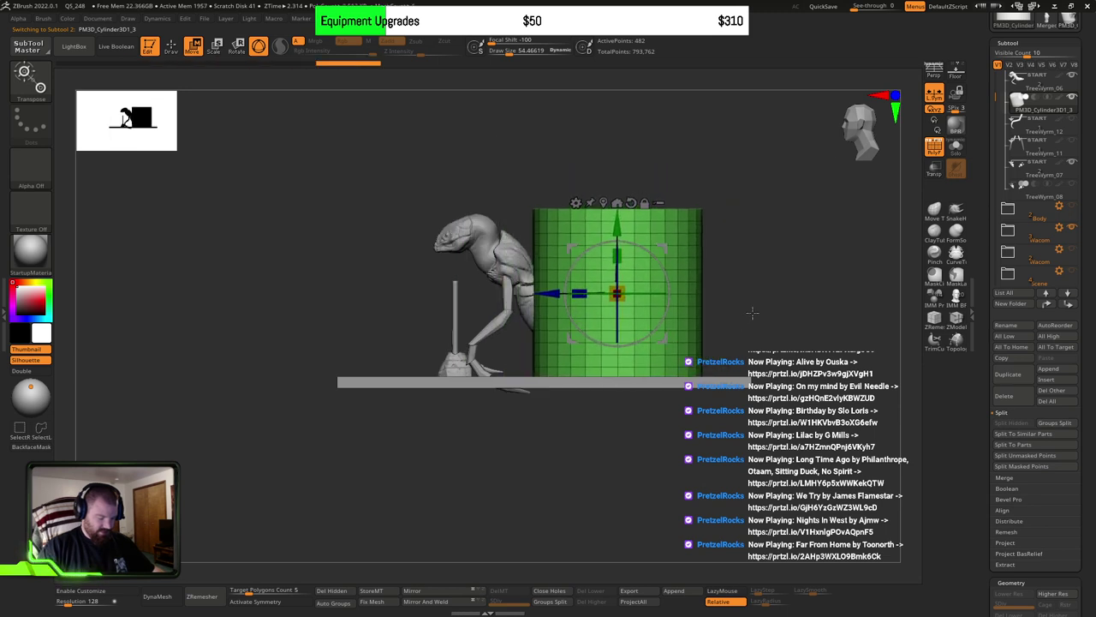
pyautogui.press('q')
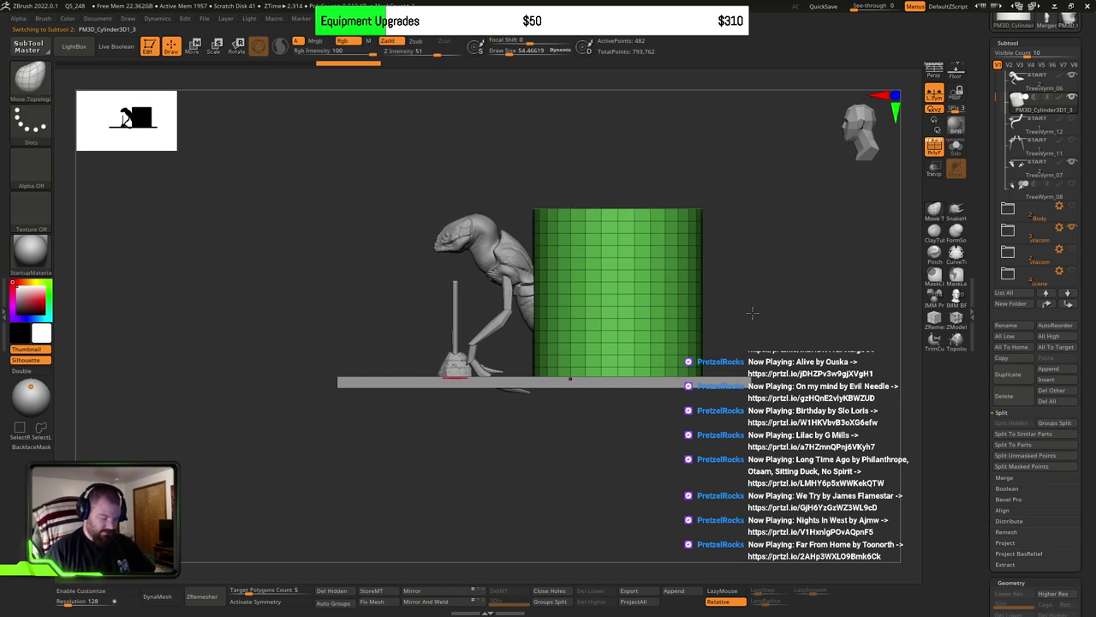
# Step: Enlarge the Move Topological draw size to about 750 and pull the cylinder's lower edges outward
pyautogui.press('s')
pyautogui.moveTo(654, 338)
pyautogui.mouseDown()
pyautogui.moveTo(702, 332)
pyautogui.moveTo(682, 312)
pyautogui.mouseUp()
pyautogui.moveTo(688, 363); pyautogui.dragTo(702, 371)
pyautogui.moveTo(536, 373); pyautogui.dragTo(510, 376)
pyautogui.moveTo(531, 331); pyautogui.dragTo(554, 321)
pyautogui.moveTo(411, 342)
pyautogui.mouseDown()
pyautogui.moveTo(626, 345)
pyautogui.moveTo(668, 394)
pyautogui.mouseUp()
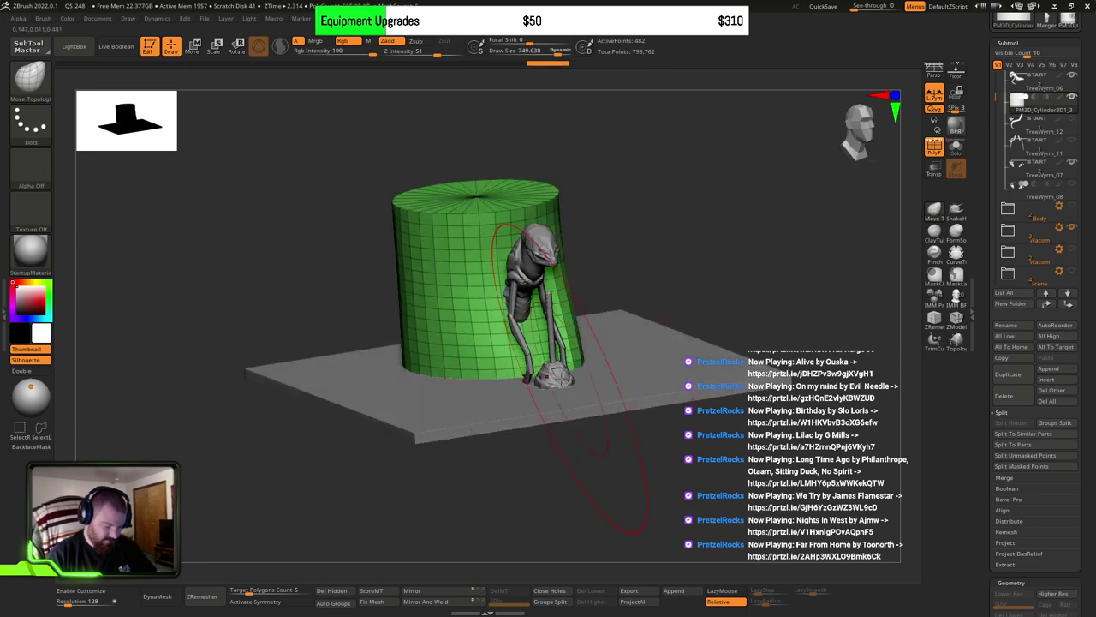
# Step: Reduce the draw size and drag the cylinder's base outward into flared, root-like bulges around its foot
pyautogui.moveTo(570, 378); pyautogui.dragTo(576, 454, button='right')
pyautogui.press('s')
pyautogui.moveTo(473, 372); pyautogui.dragTo(465, 372)
pyautogui.moveTo(464, 372); pyautogui.dragTo(480, 419, button='right')
pyautogui.press('s')
pyautogui.click(467, 371)
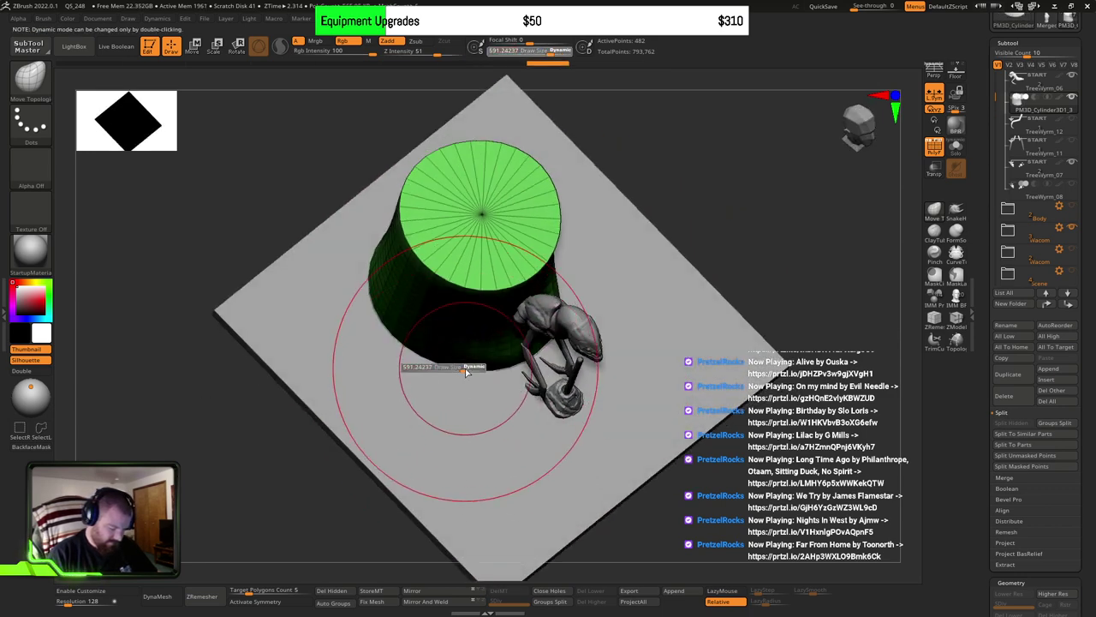
pyautogui.moveTo(466, 371); pyautogui.dragTo(457, 370)
pyautogui.moveTo(457, 373); pyautogui.dragTo(453, 463)
pyautogui.moveTo(377, 303); pyautogui.dragTo(236, 318)
pyautogui.moveTo(401, 365); pyautogui.dragTo(387, 357)
# Step: Shape the remaining sides of the flared cylinder into an irregular tree stump, ending with draw size about 322
pyautogui.moveTo(433, 370)
pyautogui.mouseDown(button='right')
pyautogui.moveTo(456, 382)
pyautogui.moveTo(467, 428)
pyautogui.mouseUp(button='right')
pyautogui.press('s')
pyautogui.moveTo(588, 313)
pyautogui.mouseDown()
pyautogui.moveTo(604, 282)
pyautogui.moveTo(665, 258)
pyautogui.moveTo(626, 284)
pyautogui.moveTo(634, 306)
pyautogui.moveTo(701, 273)
pyautogui.moveTo(716, 295)
pyautogui.mouseUp()
pyautogui.moveTo(573, 196); pyautogui.dragTo(584, 225, button='right')
pyautogui.moveTo(502, 183); pyautogui.dragTo(555, 98)
pyautogui.moveTo(463, 201); pyautogui.dragTo(437, 163)
pyautogui.press('s')
pyautogui.moveTo(450, 188)
pyautogui.mouseDown()
pyautogui.moveTo(419, 171)
pyautogui.moveTo(379, 103)
pyautogui.moveTo(551, 159)
pyautogui.moveTo(555, 208)
pyautogui.moveTo(590, 230)
pyautogui.mouseUp()
pyautogui.moveTo(561, 235)
pyautogui.mouseDown(button='right')
pyautogui.moveTo(557, 291)
pyautogui.moveTo(522, 304)
pyautogui.moveTo(569, 307)
pyautogui.moveTo(548, 411)
pyautogui.mouseUp(button='right')
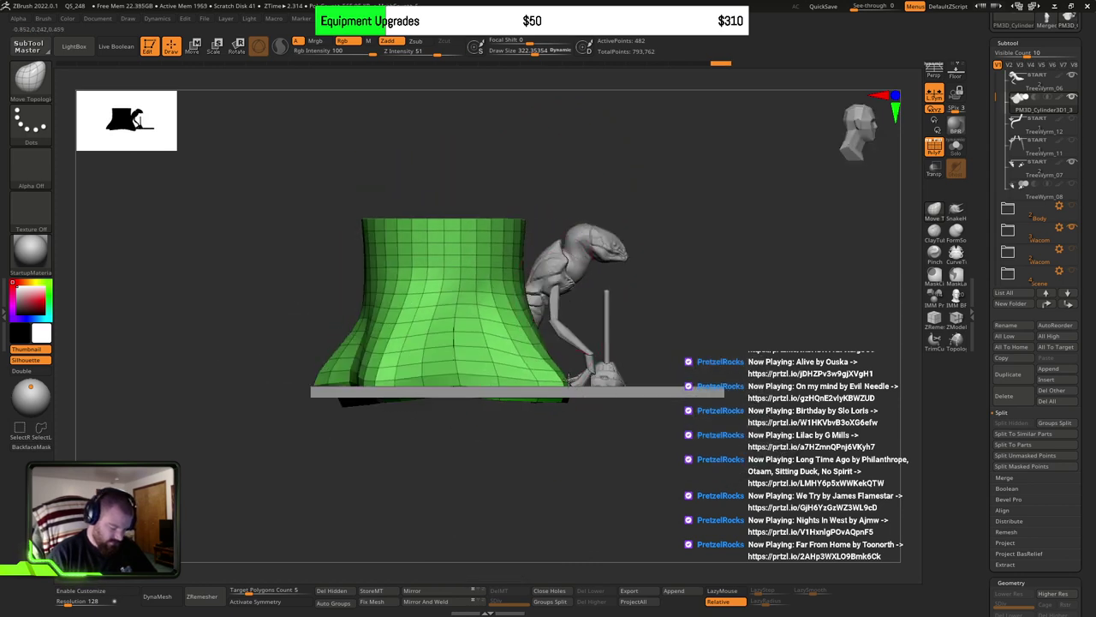
# Step: Raise the draw size to about 492 and scale the whole stump up around the creature's abdomen
pyautogui.press(']')
pyautogui.press(']')
pyautogui.press(']')
pyautogui.press(']')
pyautogui.press(']')
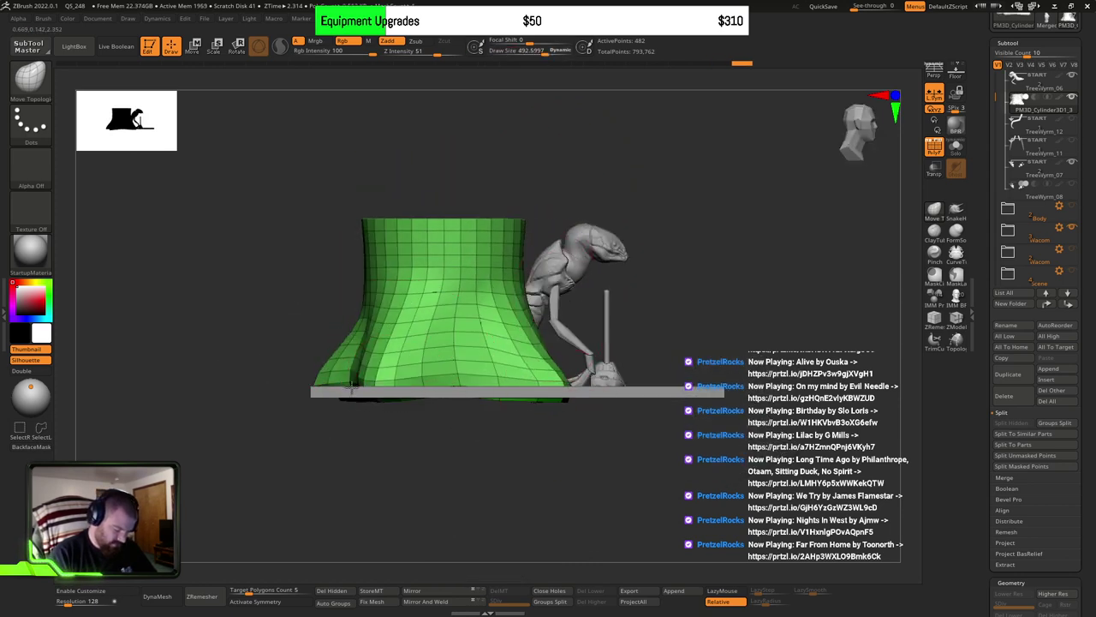
pyautogui.moveTo(351, 387); pyautogui.dragTo(519, 368, button='right')
pyautogui.press('e')
pyautogui.moveTo(505, 313); pyautogui.dragTo(525, 335)
pyautogui.keyDown('shift'); pyautogui.moveTo(577, 392); pyautogui.dragTo(599, 326, button='right'); pyautogui.keyUp('shift')
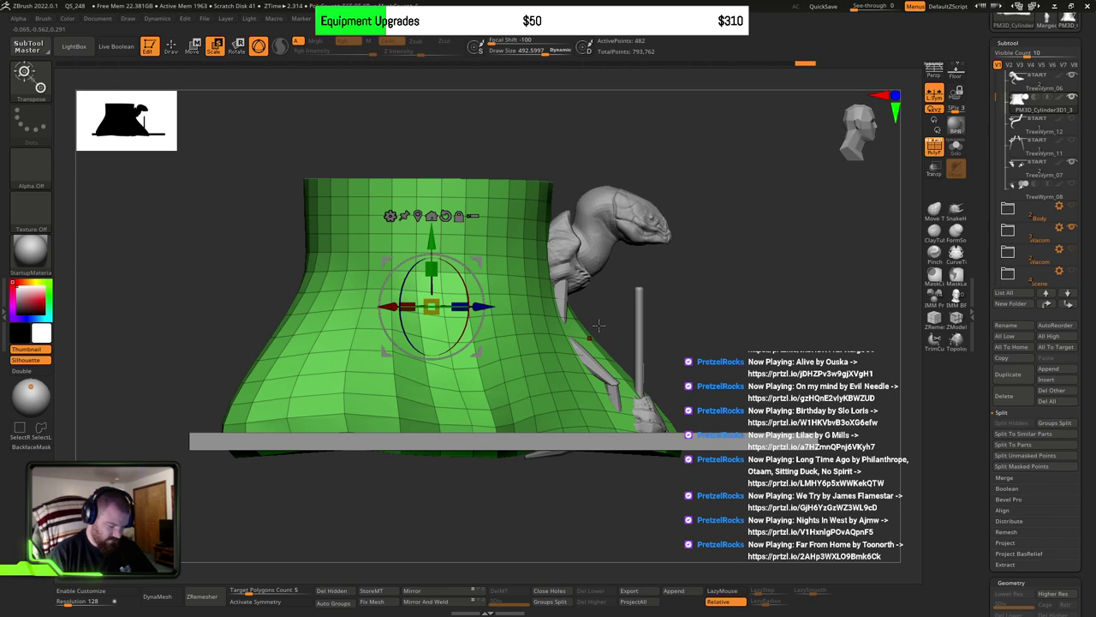
pyautogui.keyDown('alt'); pyautogui.moveTo(712, 245); pyautogui.dragTo(735, 286, button='right'); pyautogui.keyUp('alt')
# Step: Set the draw size to about 638 and push the stump's upper rim down on the creature's side
pyautogui.press('q')
pyautogui.press('s')
pyautogui.moveTo(531, 255); pyautogui.dragTo(555, 254)
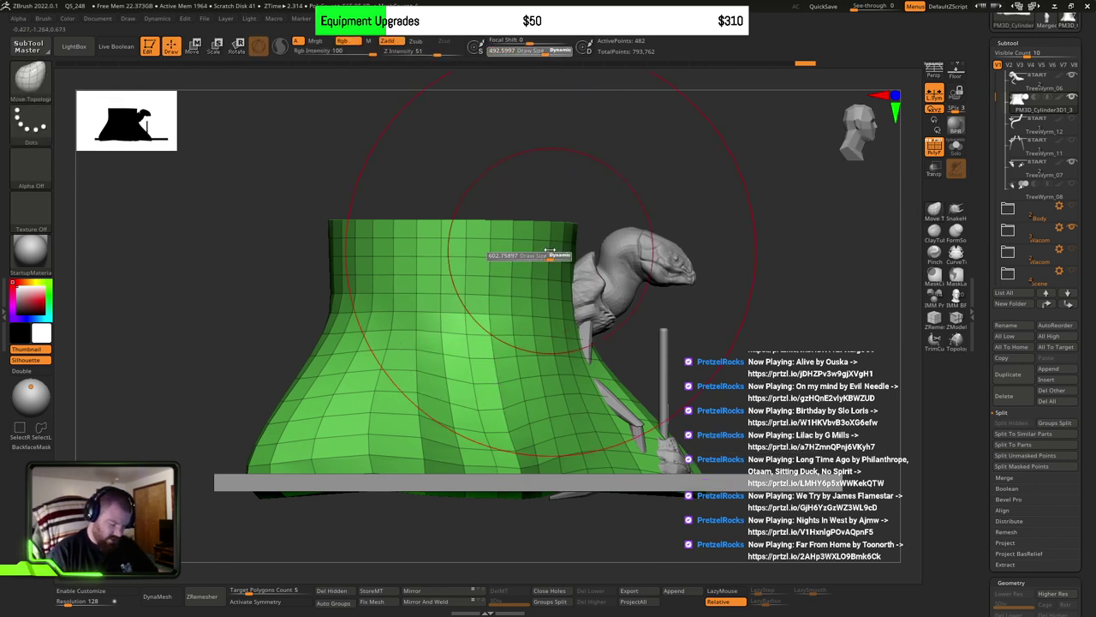
pyautogui.moveTo(817, 353)
pyautogui.keyDown('ctrl'); pyautogui.mouseDown()
pyautogui.moveTo(633, 545)
pyautogui.moveTo(171, 426)
pyautogui.moveTo(809, 418)
pyautogui.moveTo(818, 402)
pyautogui.mouseUp(); pyautogui.keyUp('ctrl')
pyautogui.press('s')
pyautogui.moveTo(571, 236); pyautogui.dragTo(577, 229)
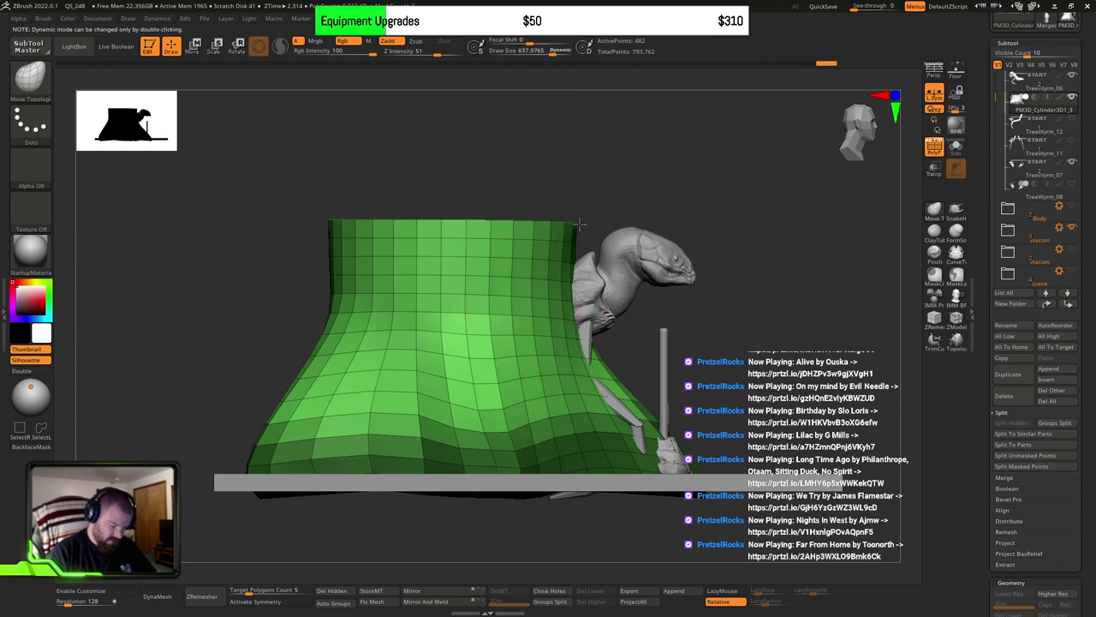
pyautogui.moveTo(577, 229)
pyautogui.mouseDown(button='right')
pyautogui.moveTo(578, 291)
pyautogui.moveTo(574, 229)
pyautogui.mouseUp(button='right')
pyautogui.moveTo(575, 230)
pyautogui.mouseDown()
pyautogui.moveTo(599, 398)
pyautogui.moveTo(591, 411)
pyautogui.mouseUp()
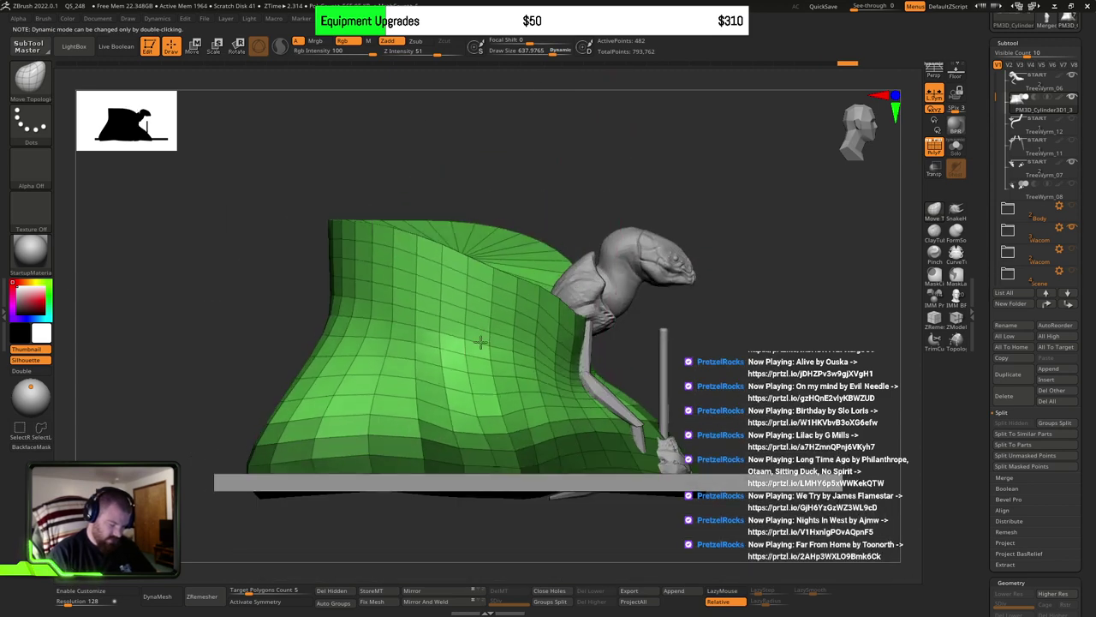
# Step: Pull the stump's rear rim up and back into a tall peak, reducing the draw size to about 503
pyautogui.moveTo(368, 245); pyautogui.dragTo(336, 205)
pyautogui.moveTo(337, 283); pyautogui.dragTo(304, 310)
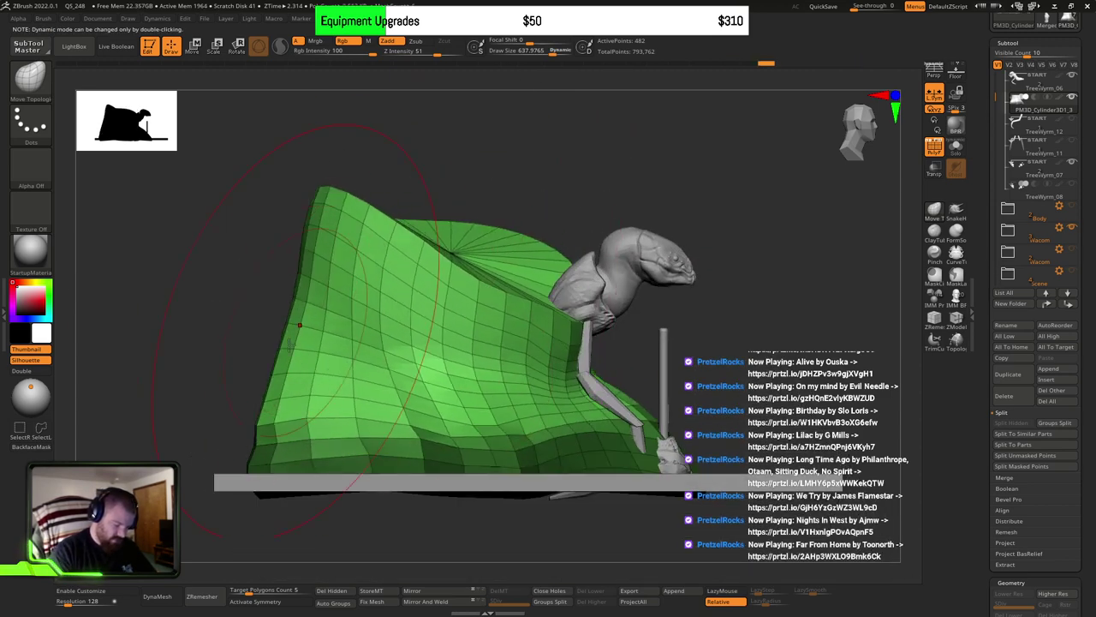
pyautogui.press('s')
pyautogui.moveTo(287, 385)
pyautogui.mouseDown()
pyautogui.moveTo(303, 395)
pyautogui.moveTo(291, 406)
pyautogui.moveTo(323, 358)
pyautogui.moveTo(314, 352)
pyautogui.moveTo(308, 385)
pyautogui.moveTo(300, 377)
pyautogui.mouseUp()
pyautogui.moveTo(329, 199); pyautogui.dragTo(277, 158)
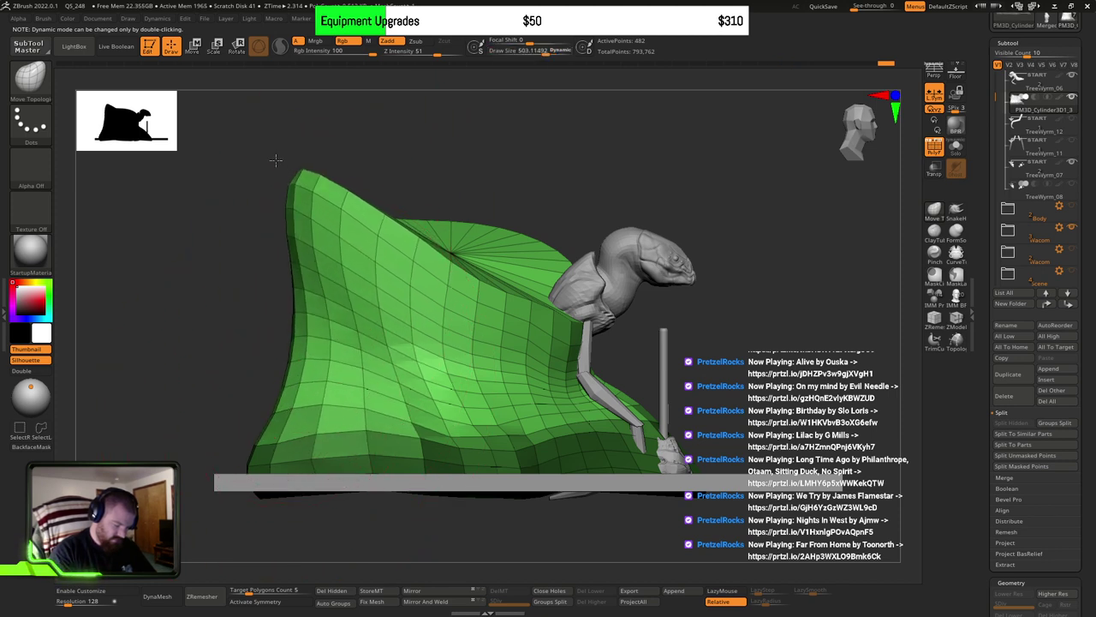
pyautogui.moveTo(320, 221)
pyautogui.mouseDown()
pyautogui.moveTo(296, 216)
pyautogui.moveTo(312, 212)
pyautogui.mouseUp()
# Step: Push in the stump's front edge below the creature and narrow one side of its upper rim
pyautogui.moveTo(572, 336); pyautogui.dragTo(552, 329)
pyautogui.moveTo(741, 334); pyautogui.dragTo(567, 353)
pyautogui.moveTo(568, 351); pyautogui.dragTo(615, 349, button='right')
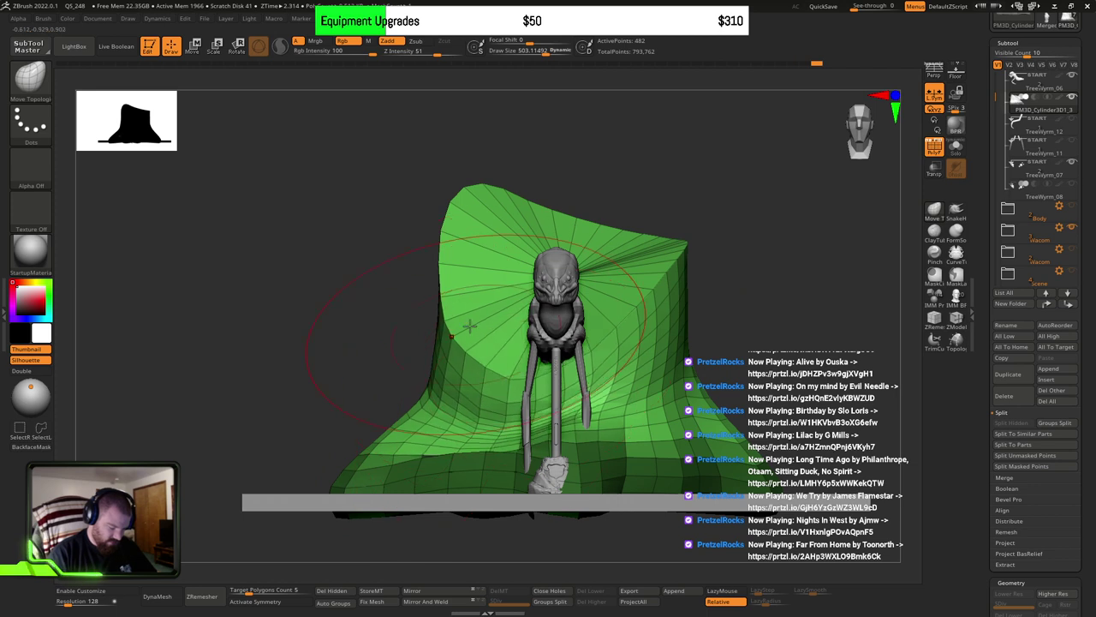
pyautogui.moveTo(465, 261); pyautogui.dragTo(497, 258)
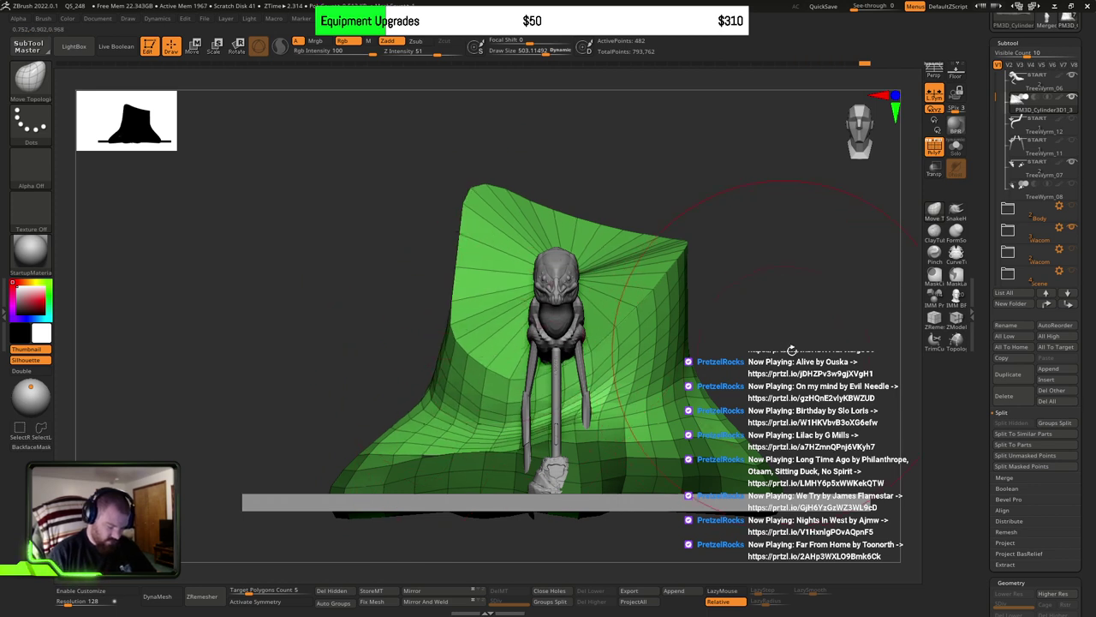
# Step: Place the Move gizmo at the stump's base and scale the stump down on the slab behind the creature
pyautogui.keyDown('alt'); pyautogui.moveTo(792, 350); pyautogui.dragTo(748, 316, button='right'); pyautogui.keyUp('alt')
pyautogui.keyDown('ctrl'); pyautogui.moveTo(749, 325); pyautogui.dragTo(756, 354); pyautogui.keyUp('ctrl')
pyautogui.press('w')
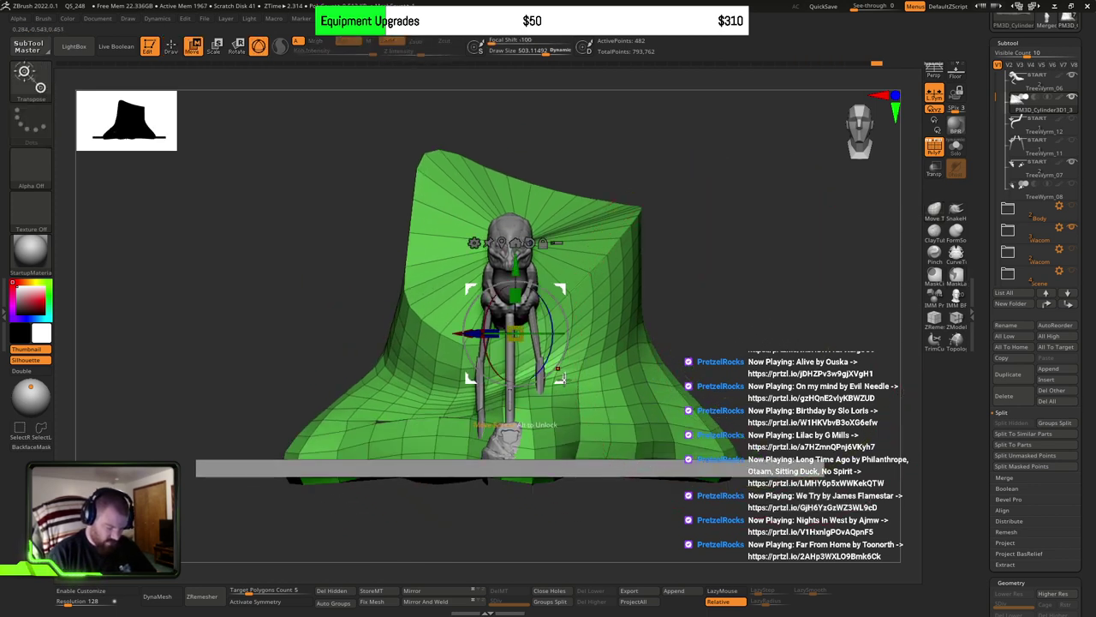
pyautogui.keyDown('alt'); pyautogui.moveTo(564, 378); pyautogui.dragTo(574, 505); pyautogui.keyUp('alt')
pyautogui.moveTo(525, 460)
pyautogui.mouseDown()
pyautogui.moveTo(525, 476)
pyautogui.moveTo(521, 458)
pyautogui.moveTo(584, 473)
pyautogui.moveTo(534, 479)
pyautogui.mouseUp()
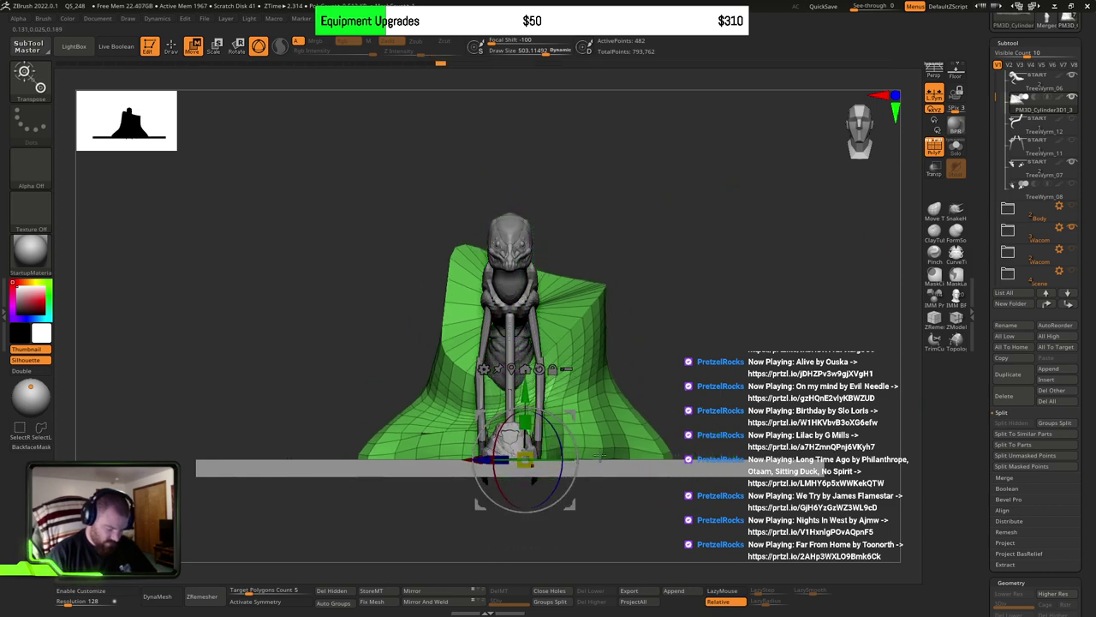
pyautogui.keyDown('shift'); pyautogui.moveTo(617, 411); pyautogui.dragTo(522, 411, button='right'); pyautogui.keyUp('shift')
pyautogui.moveTo(708, 505); pyautogui.dragTo(738, 507)
pyautogui.keyDown('alt'); pyautogui.moveTo(739, 507); pyautogui.dragTo(626, 479, button='right'); pyautogui.keyUp('alt')
pyautogui.moveTo(576, 429); pyautogui.dragTo(612, 475)
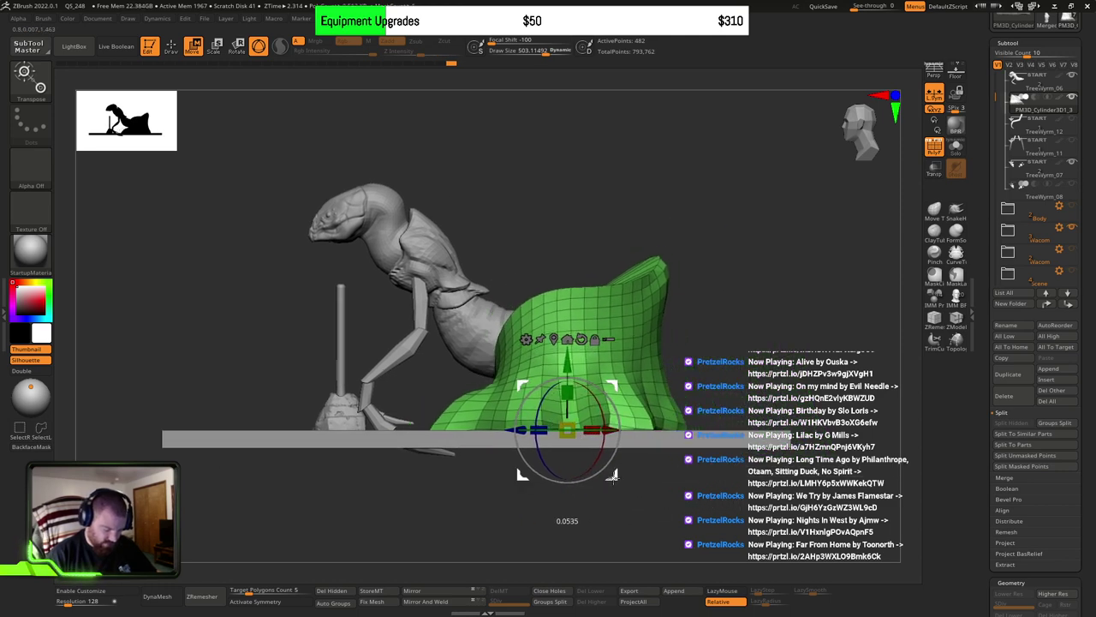
pyautogui.moveTo(661, 416)
pyautogui.keyDown('shift'); pyautogui.mouseDown(button='right')
pyautogui.moveTo(745, 419)
pyautogui.moveTo(649, 494)
pyautogui.moveTo(642, 548)
pyautogui.mouseUp(button='right'); pyautogui.keyUp('shift')
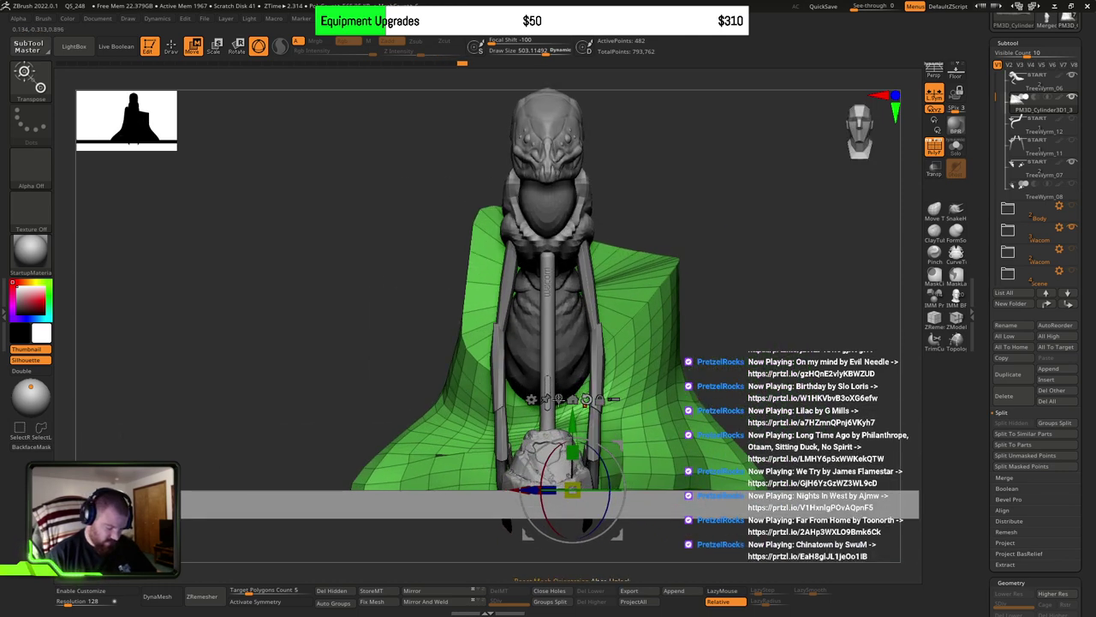
# Step: Set the draw size to about 348 and pull one side of the stump's upper rim outward
pyautogui.press('q')
pyautogui.press('s')
pyautogui.moveTo(477, 314); pyautogui.dragTo(442, 309)
pyautogui.moveTo(478, 249)
pyautogui.mouseDown()
pyautogui.moveTo(448, 262)
pyautogui.moveTo(445, 328)
pyautogui.mouseUp()
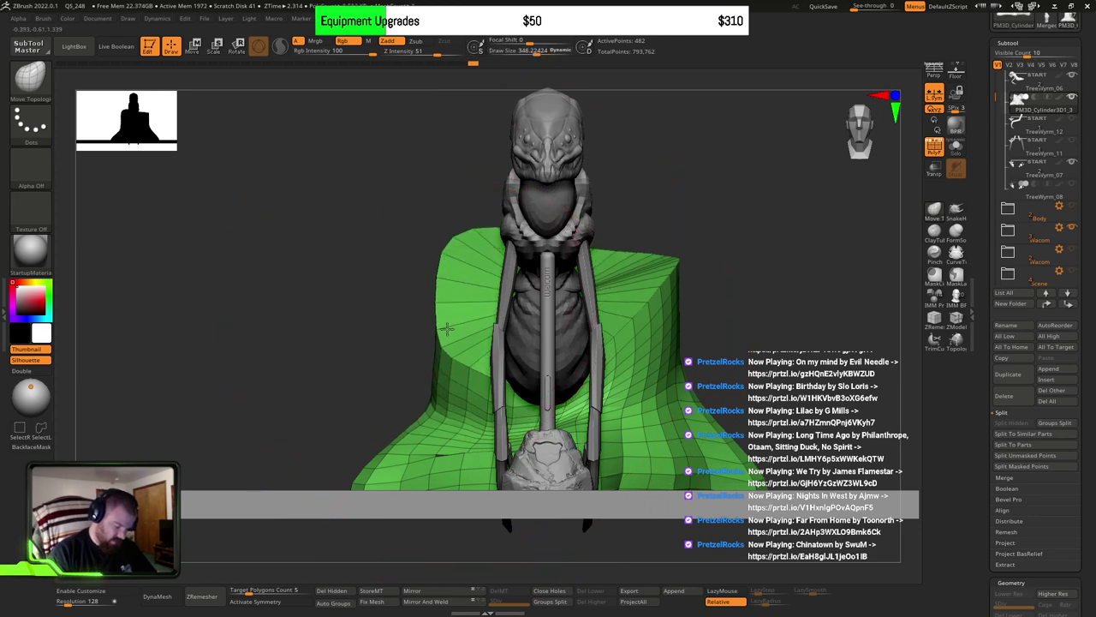
# Step: Reduce the draw size to about 151 and refine the stump's sloping rim beside the abdomen
pyautogui.moveTo(445, 334)
pyautogui.mouseDown(button='right')
pyautogui.moveTo(522, 367)
pyautogui.moveTo(490, 392)
pyautogui.mouseUp(button='right')
pyautogui.press('s')
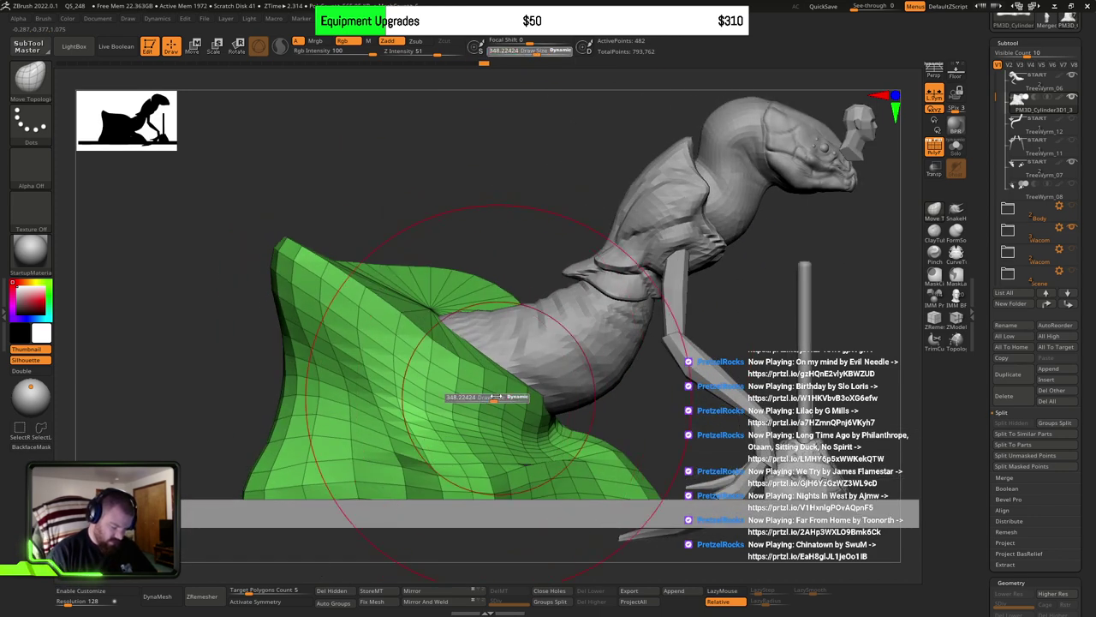
pyautogui.moveTo(490, 392); pyautogui.dragTo(473, 387)
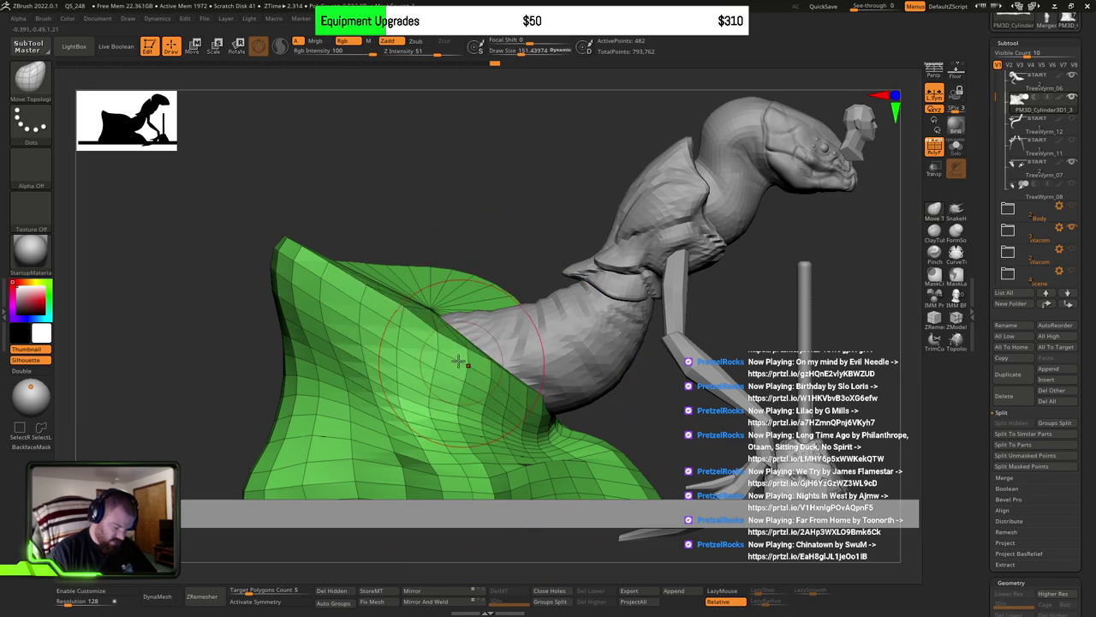
pyautogui.moveTo(553, 442); pyautogui.dragTo(632, 466, button='right')
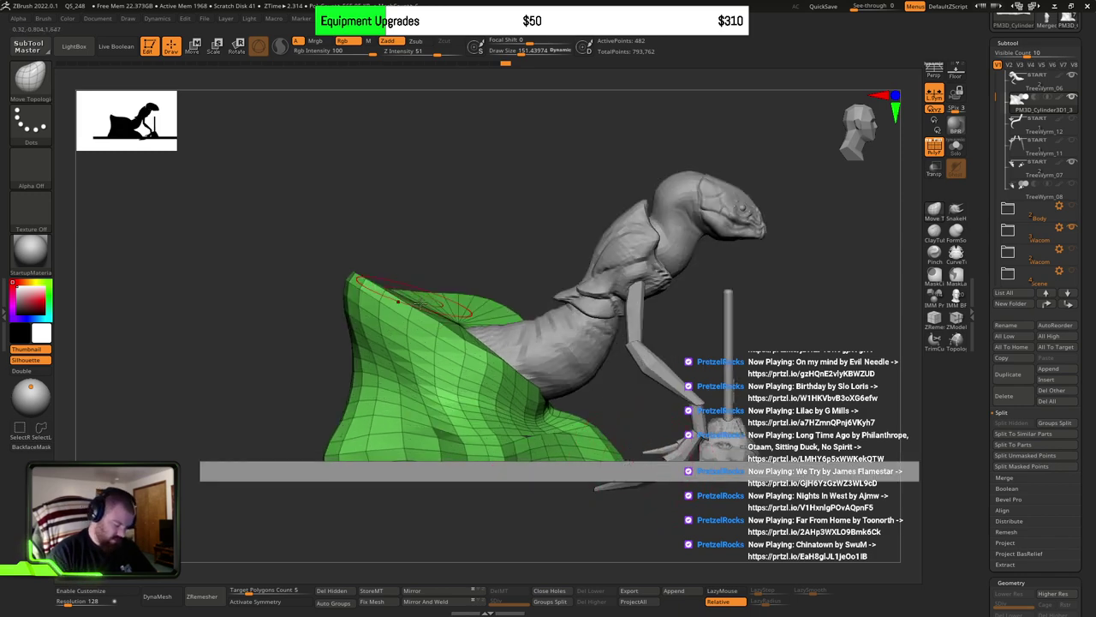
# Step: Try lowering the stump's high rear rim and pulling its side and lower edge into a new shape
pyautogui.moveTo(419, 303); pyautogui.dragTo(484, 317, button='right')
pyautogui.moveTo(330, 284); pyautogui.dragTo(328, 242)
pyautogui.keyDown('alt'); pyautogui.moveTo(368, 286); pyautogui.dragTo(419, 297, button='right'); pyautogui.keyUp('alt')
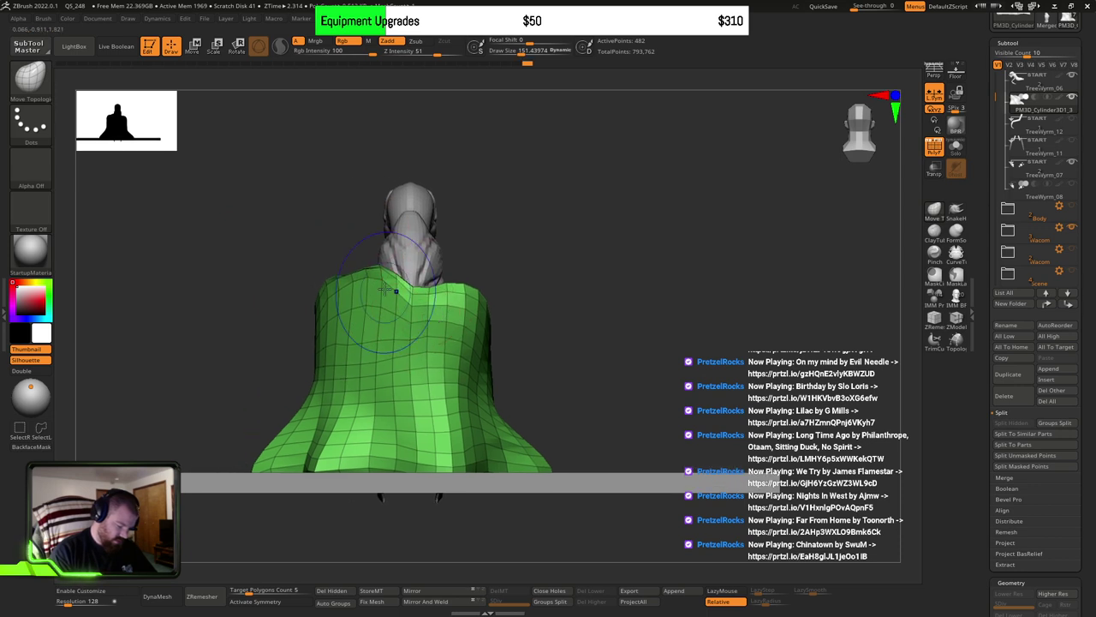
pyautogui.keyDown('shift'); pyautogui.moveTo(396, 291); pyautogui.dragTo(328, 294); pyautogui.keyUp('shift')
pyautogui.moveTo(361, 329)
pyautogui.mouseDown()
pyautogui.moveTo(334, 334)
pyautogui.moveTo(346, 324)
pyautogui.moveTo(341, 308)
pyautogui.moveTo(362, 330)
pyautogui.moveTo(363, 399)
pyautogui.moveTo(409, 354)
pyautogui.moveTo(370, 387)
pyautogui.mouseUp()
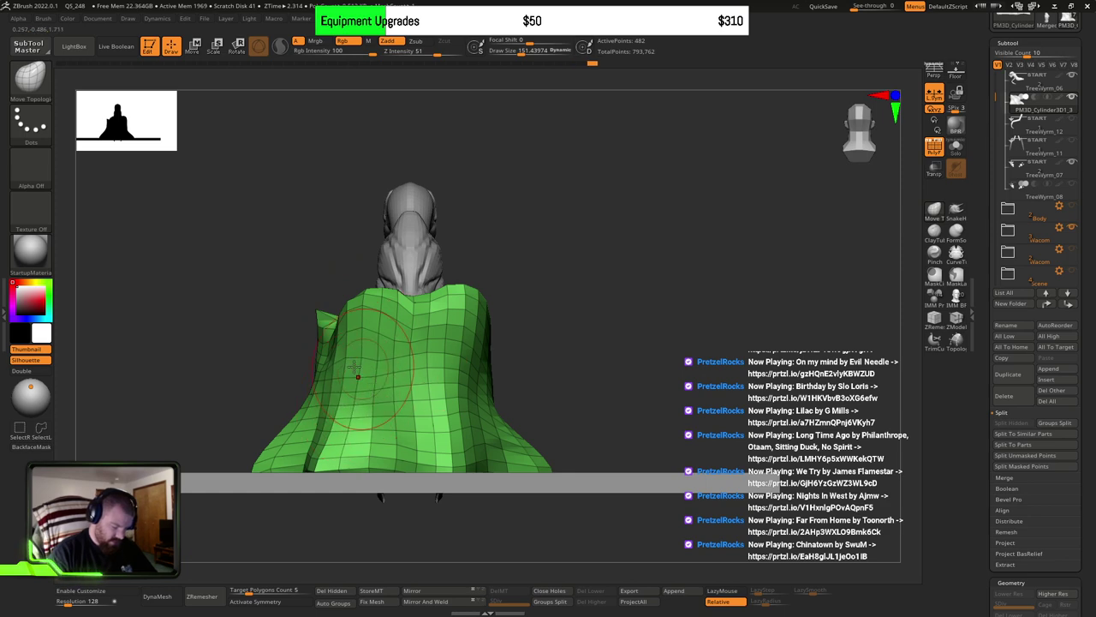
pyautogui.moveTo(420, 394); pyautogui.dragTo(613, 428, button='right')
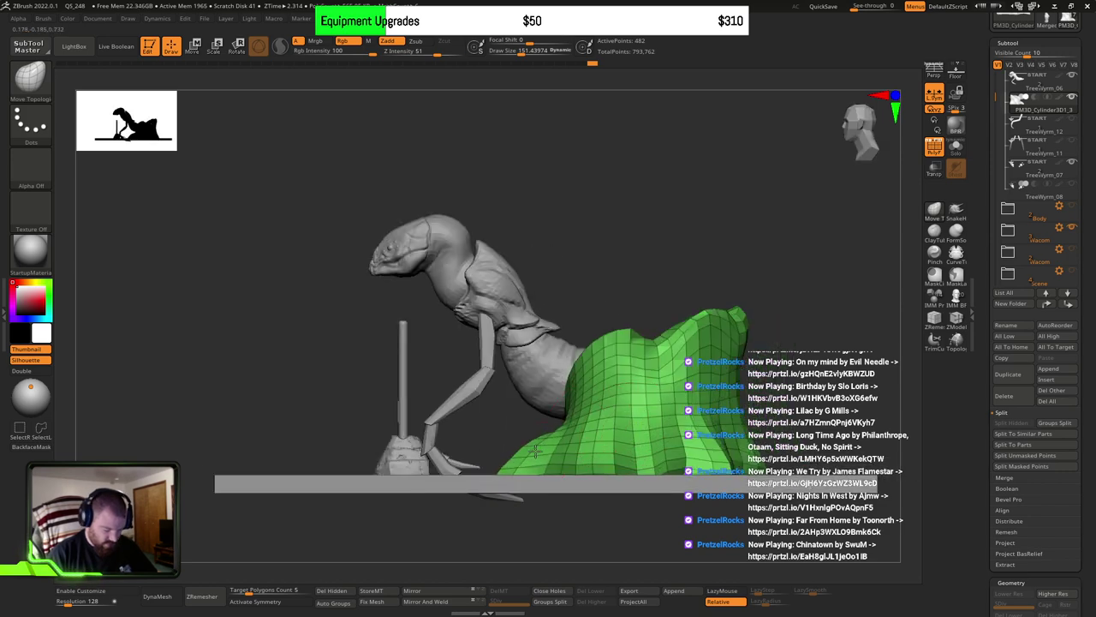
pyautogui.moveTo(535, 451); pyautogui.dragTo(572, 418)
pyautogui.press(']')
pyautogui.moveTo(619, 347); pyautogui.dragTo(649, 332)
# Step: Undo the stump's edits back to the unsculpted form with a level, flat top
pyautogui.hotkey('ctrl', 'z')
pyautogui.hotkey('ctrl', 'z')
pyautogui.hotkey('ctrl', 'z')
pyautogui.hotkey('ctrl', 'z')
pyautogui.hotkey('ctrl', 'z')
pyautogui.hotkey('ctrl', 'z')
pyautogui.hotkey('ctrl', 'z')
pyautogui.hotkey('ctrl', 'z')
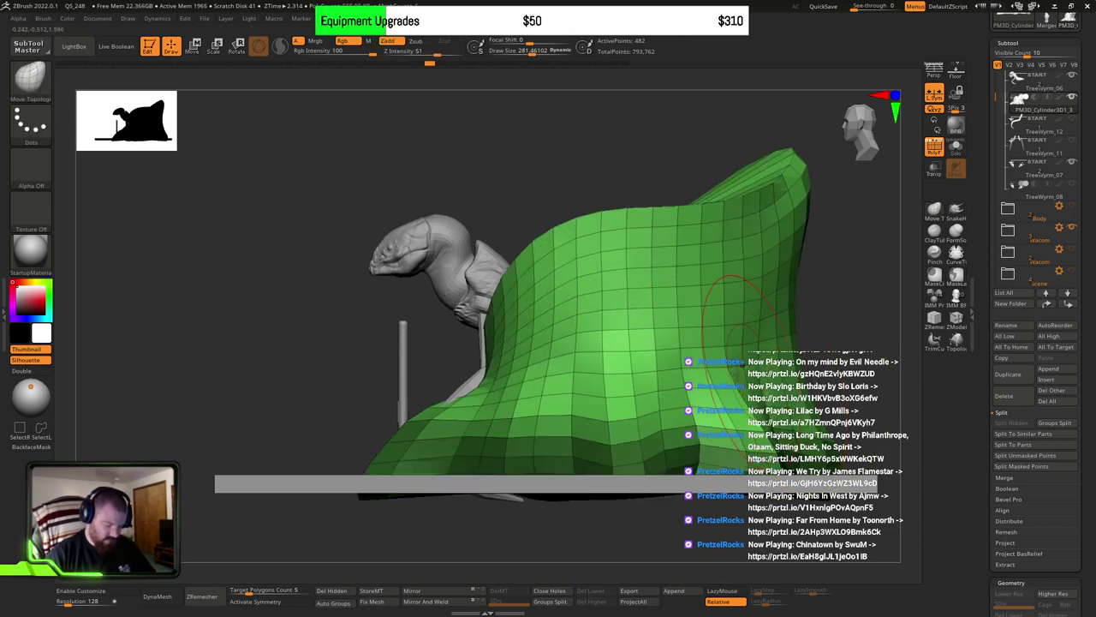
pyautogui.moveTo(786, 391); pyautogui.dragTo(865, 377, button='right')
pyautogui.hotkey('ctrl', 'z')
pyautogui.hotkey('ctrl', 'z')
pyautogui.hotkey('ctrl', 'z')
pyautogui.hotkey('ctrl', 'z')
pyautogui.hotkey('ctrl', 'z')
pyautogui.hotkey('ctrl', 'z')
pyautogui.hotkey('ctrl', 'z')
pyautogui.hotkey('ctrl', 'z')
pyautogui.hotkey('ctrl', 'z')
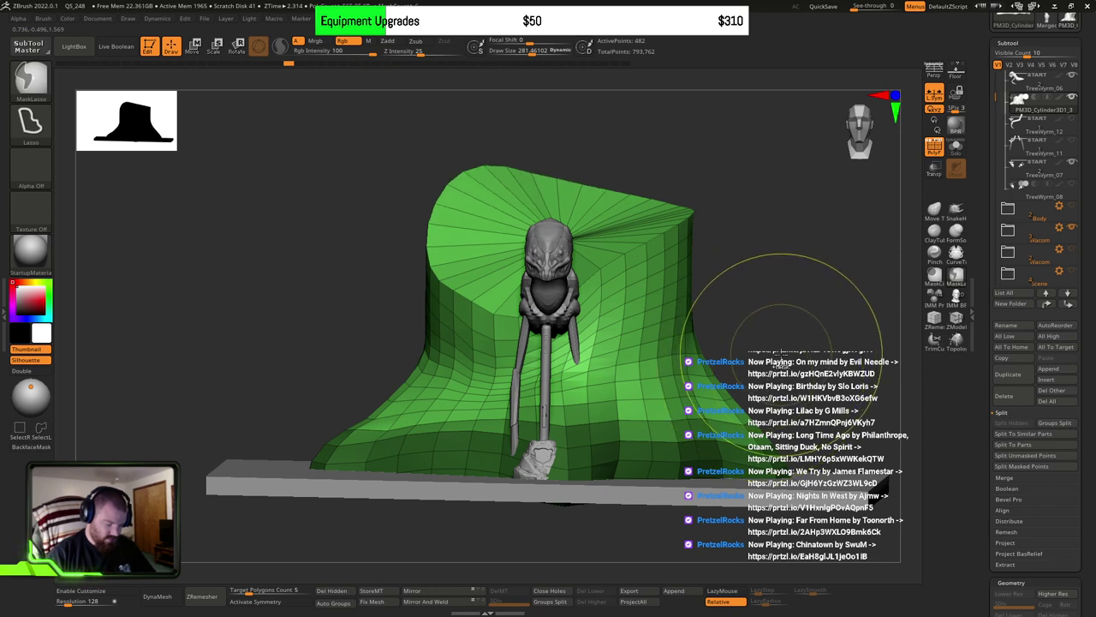
pyautogui.hotkey('ctrl', 'z')
pyautogui.hotkey('ctrl', 'z')
# Step: Scale the flat-topped stump down uniformly with the Move gizmo and set it on the slab behind the abdomen
pyautogui.keyDown('shift'); pyautogui.moveTo(770, 350); pyautogui.dragTo(805, 389); pyautogui.keyUp('shift')
pyautogui.keyDown('ctrl'); pyautogui.moveTo(805, 390); pyautogui.dragTo(507, 382, button='right'); pyautogui.keyUp('ctrl')
pyautogui.moveTo(771, 402); pyautogui.dragTo(670, 418, button='right')
pyautogui.moveTo(659, 420); pyautogui.dragTo(618, 414)
pyautogui.keyDown('shift'); pyautogui.moveTo(565, 385); pyautogui.dragTo(608, 383, button='right'); pyautogui.keyUp('shift')
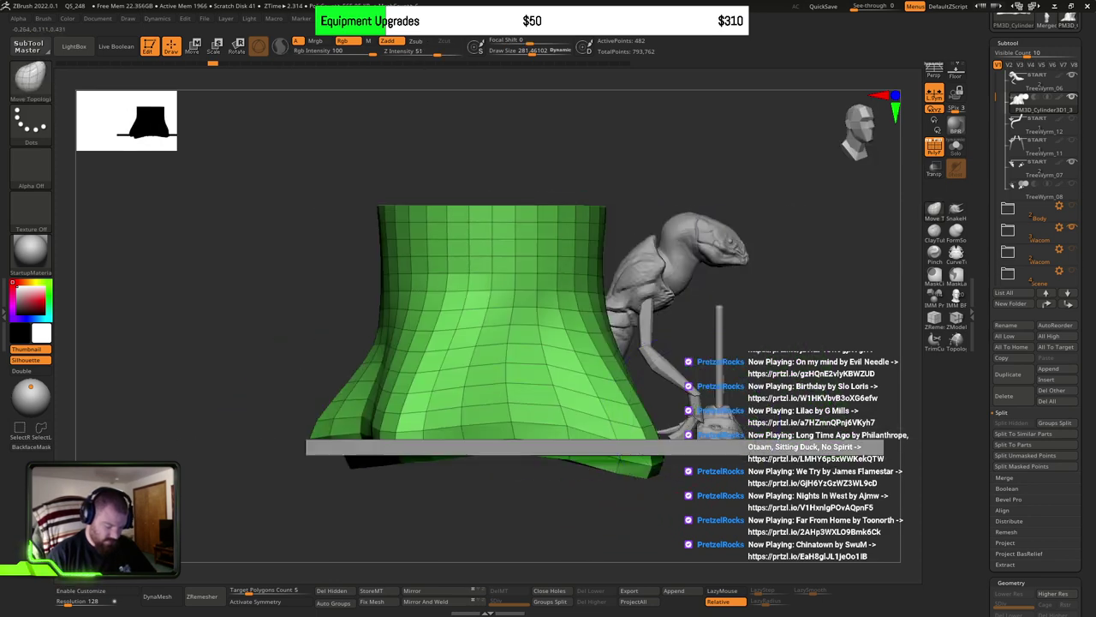
pyautogui.press('w')
pyautogui.moveTo(505, 338); pyautogui.dragTo(534, 429)
pyautogui.click(451, 318)
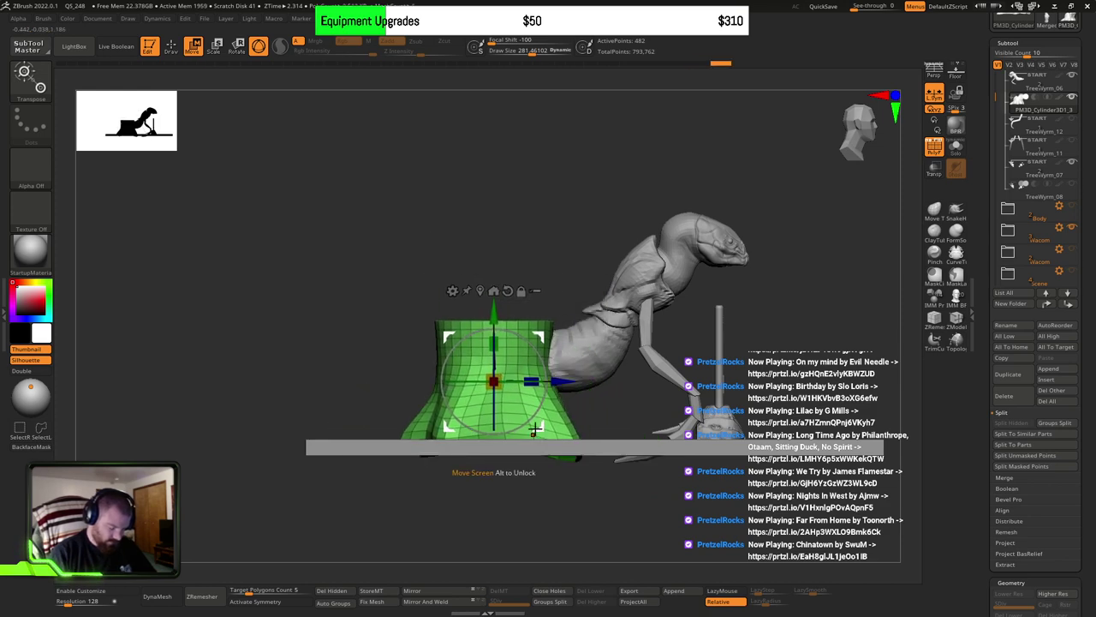
# Step: Try shrinking the stump further and moving it over the stone base beneath the pen
pyautogui.keyDown('shift'); pyautogui.moveTo(615, 445); pyautogui.dragTo(570, 445); pyautogui.keyUp('shift')
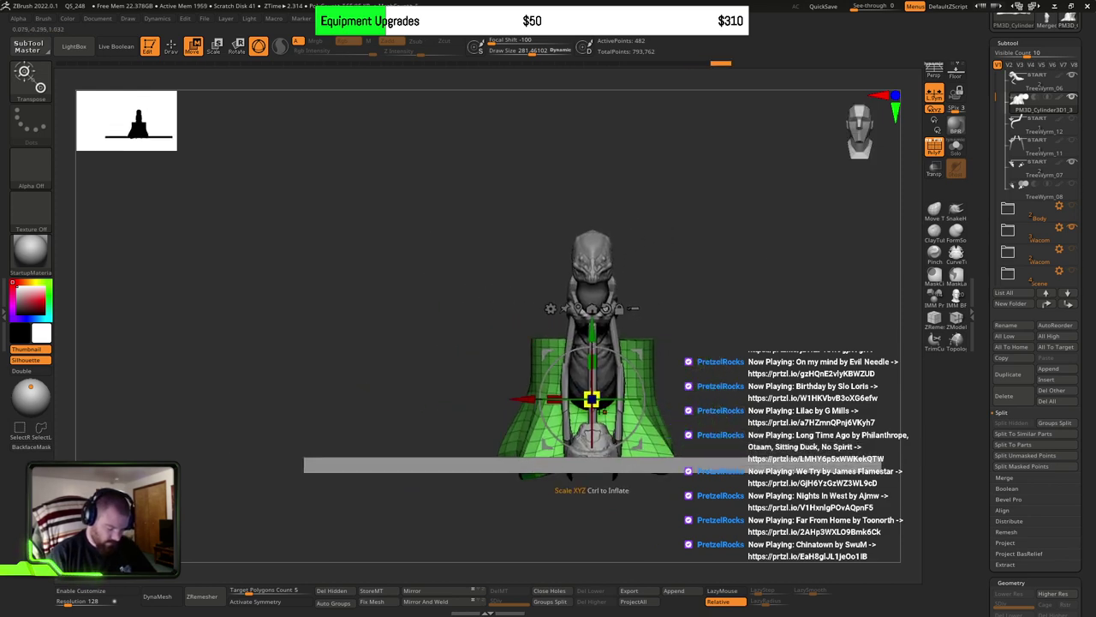
pyautogui.moveTo(592, 400); pyautogui.dragTo(572, 419)
pyautogui.keyDown('shift'); pyautogui.moveTo(572, 445); pyautogui.dragTo(651, 514); pyautogui.keyUp('shift')
pyautogui.moveTo(650, 339); pyautogui.dragTo(690, 445)
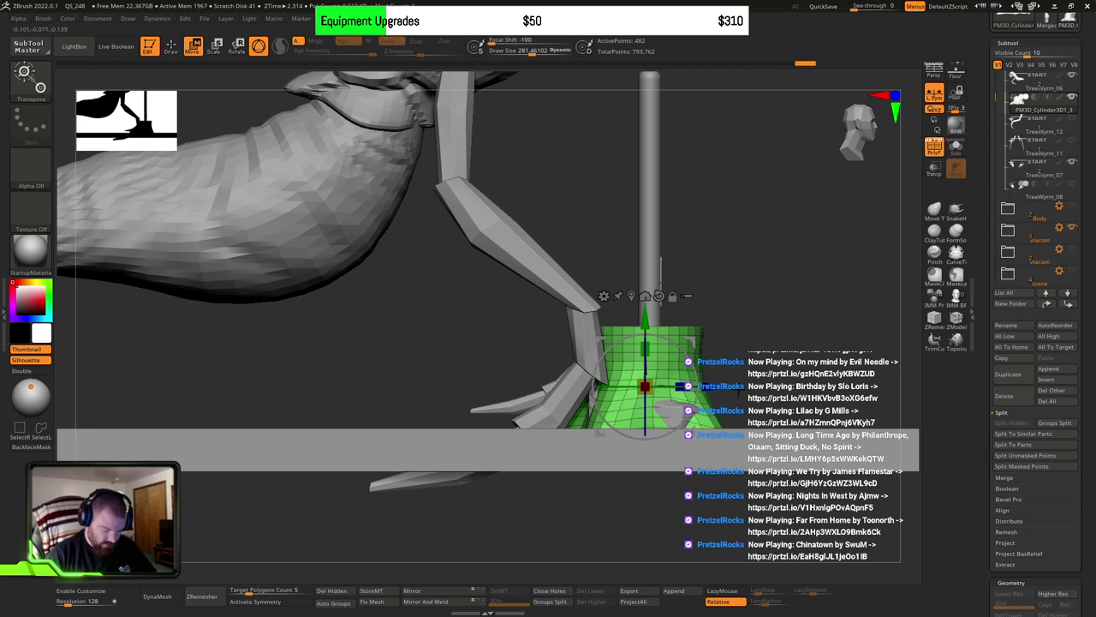
pyautogui.keyDown('shift'); pyautogui.moveTo(738, 391); pyautogui.dragTo(712, 403); pyautogui.keyUp('shift')
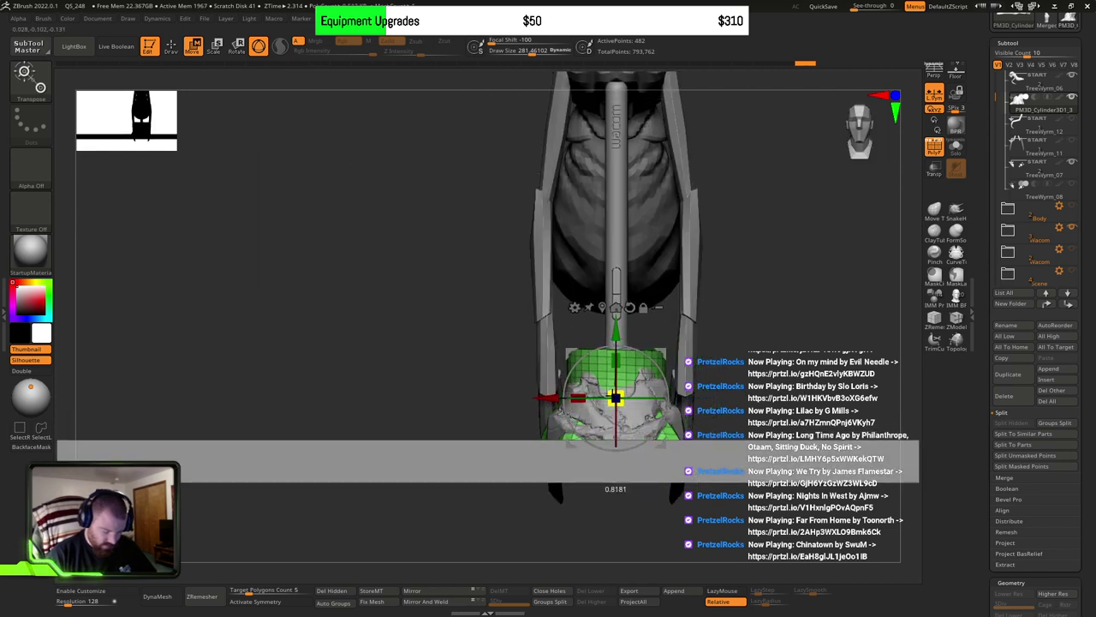
# Step: Hide the body and centre the shrunken stump around the stone base, checking it from above and the front
pyautogui.moveTo(626, 467); pyautogui.dragTo(619, 575)
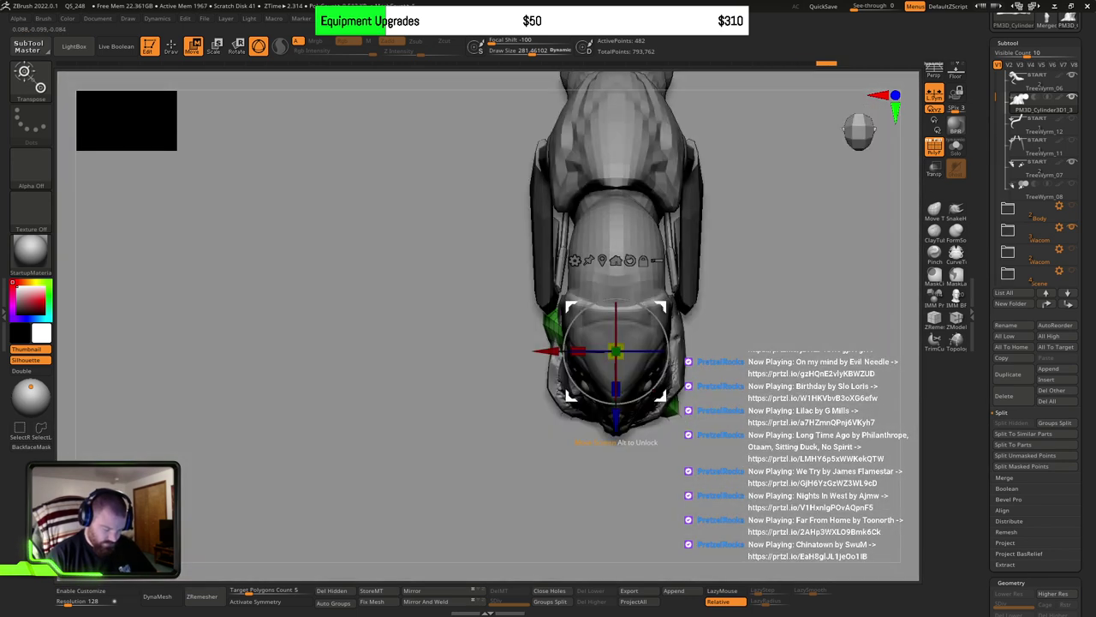
pyautogui.keyDown('alt'); pyautogui.moveTo(713, 415); pyautogui.dragTo(720, 353); pyautogui.keyUp('alt')
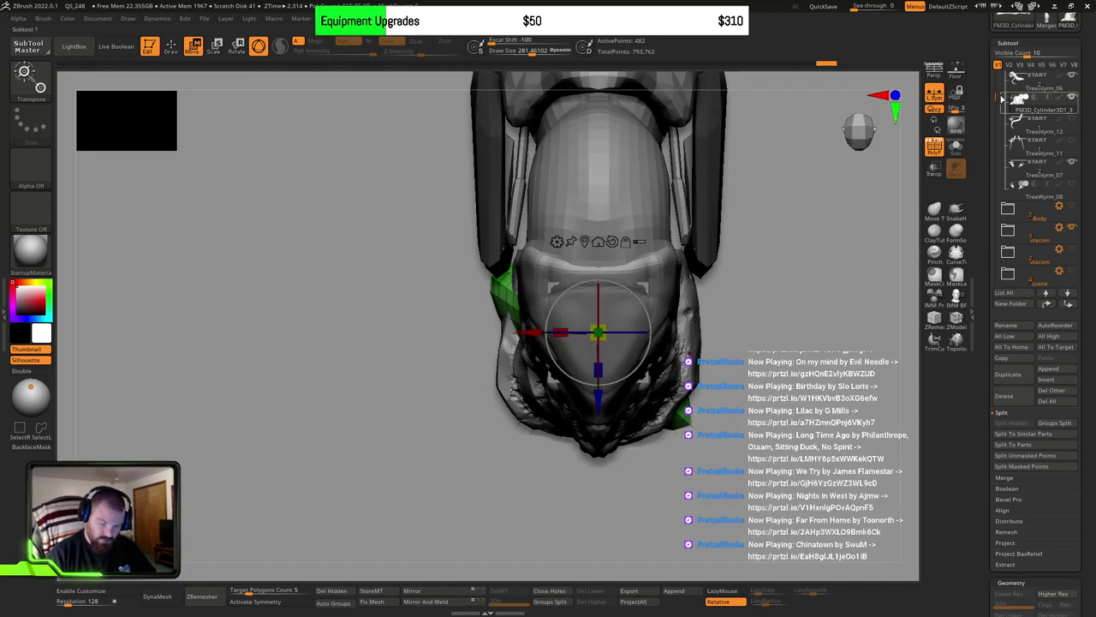
pyautogui.moveTo(1001, 98); pyautogui.dragTo(1001, 77)
pyautogui.click(1072, 77)
pyautogui.keyDown('alt'); pyautogui.moveTo(674, 322); pyautogui.dragTo(684, 369); pyautogui.keyUp('alt')
pyautogui.moveTo(570, 362)
pyautogui.mouseDown()
pyautogui.moveTo(557, 360)
pyautogui.moveTo(574, 363)
pyautogui.mouseUp()
pyautogui.moveTo(738, 347); pyautogui.dragTo(712, 257)
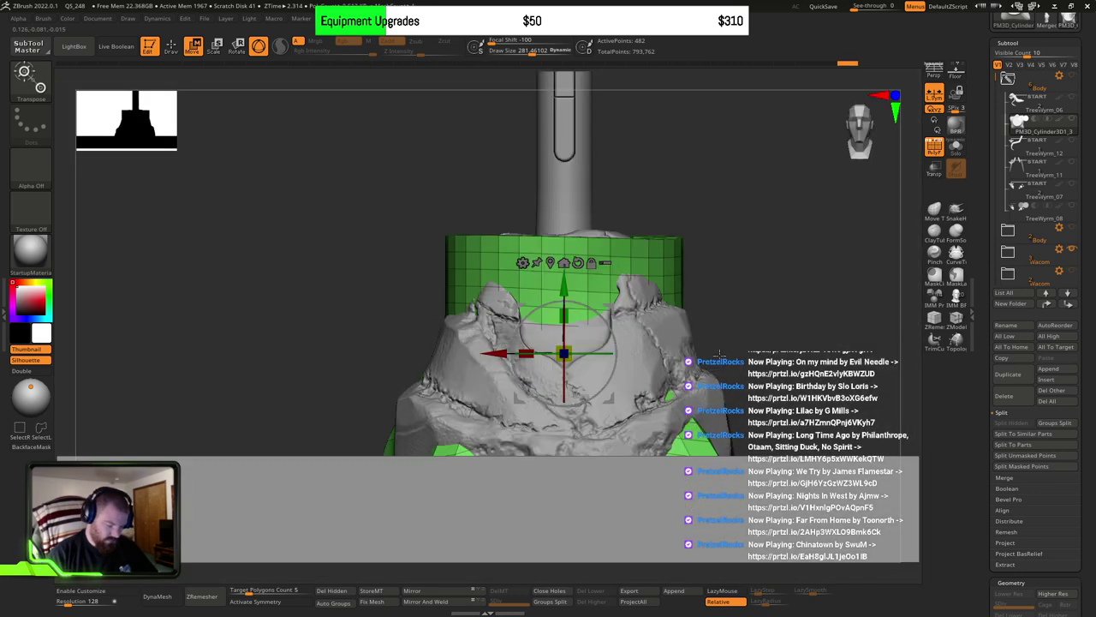
# Step: Return to the Move Topological brush and set the draw size to about 48 beside the stone base
pyautogui.press('q')
pyautogui.press('s')
pyautogui.moveTo(701, 382); pyautogui.dragTo(676, 385)
pyautogui.moveTo(676, 381)
pyautogui.mouseDown(button='right')
pyautogui.moveTo(738, 383)
pyautogui.moveTo(698, 398)
pyautogui.mouseUp(button='right')
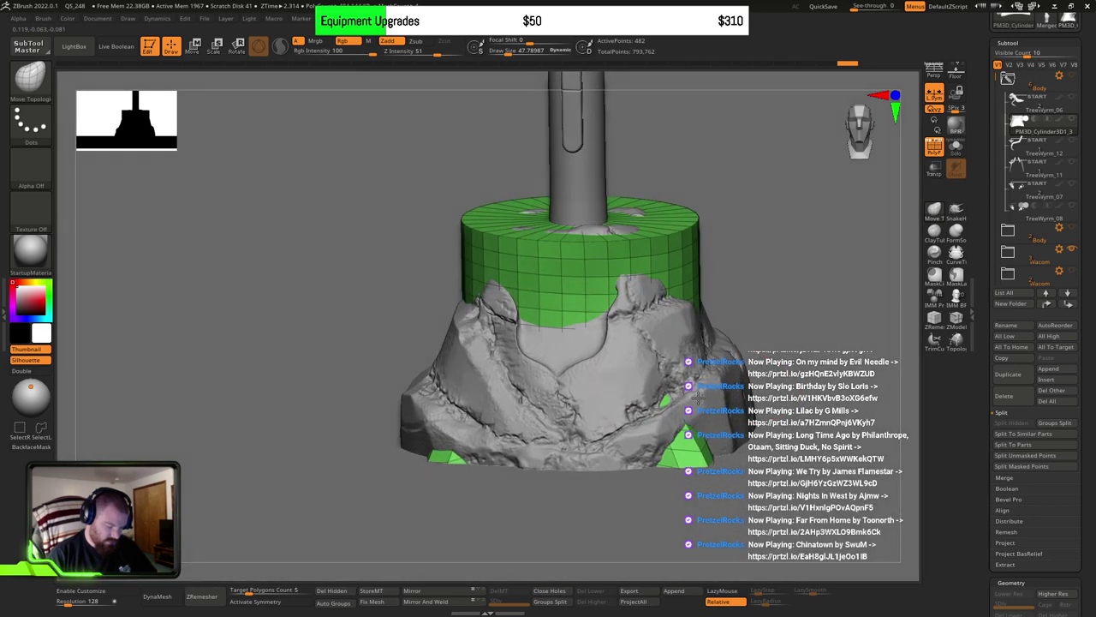
# Step: Undo the stump's shrinking and placement over the stone base
pyautogui.hotkey('ctrl', 'z')
pyautogui.hotkey('ctrl', 'z')
pyautogui.hotkey('ctrl', 'z')
pyautogui.hotkey('ctrl', 'z')
pyautogui.hotkey('ctrl', 'z')
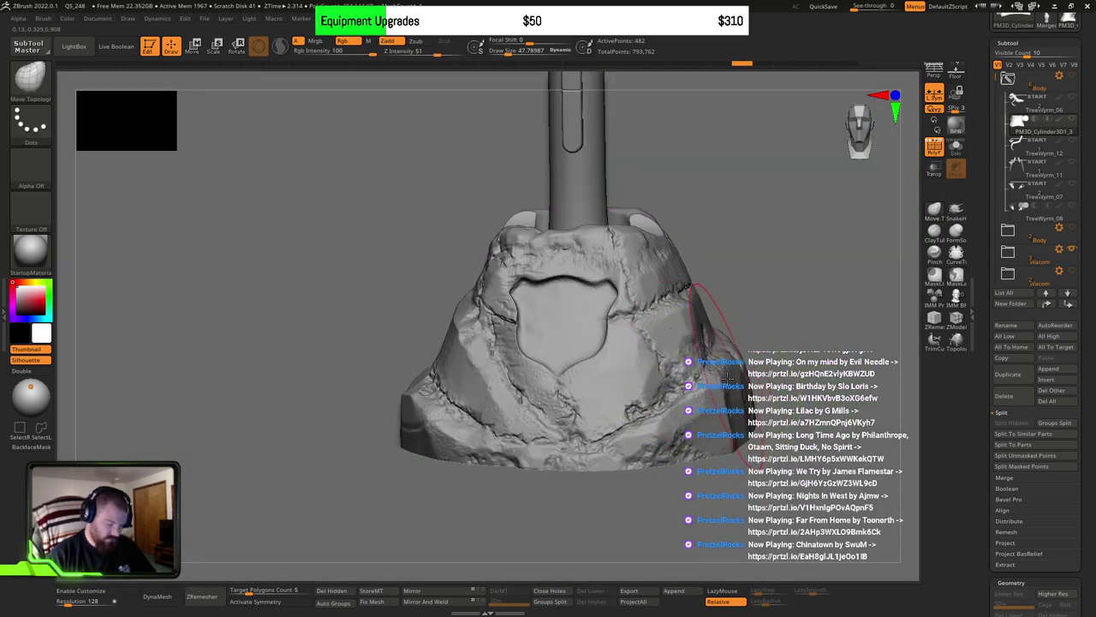
# Step: Show the body and stump again and move the stump's subtool below TreeWyrm_08 in the subtool list
pyautogui.keyDown('alt'); pyautogui.moveTo(727, 379); pyautogui.dragTo(677, 306, button='right'); pyautogui.keyUp('alt')
pyautogui.press('f')
pyautogui.keyDown('alt'); pyautogui.click(692, 345); pyautogui.keyUp('alt')
pyautogui.moveTo(693, 344); pyautogui.dragTo(687, 394, button='right')
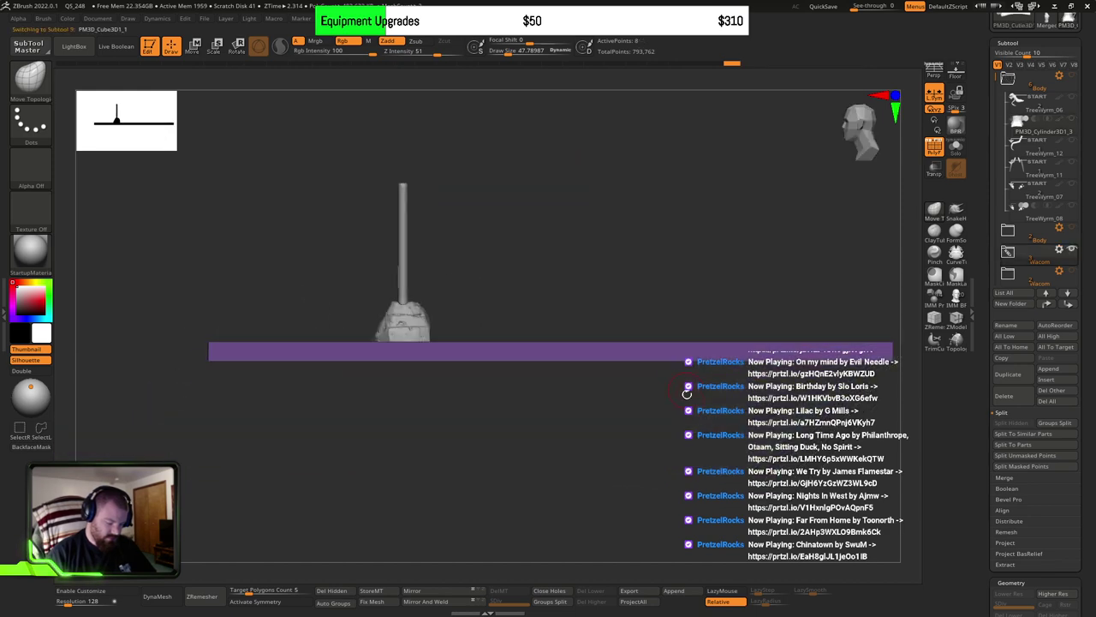
pyautogui.moveTo(687, 393); pyautogui.dragTo(667, 438)
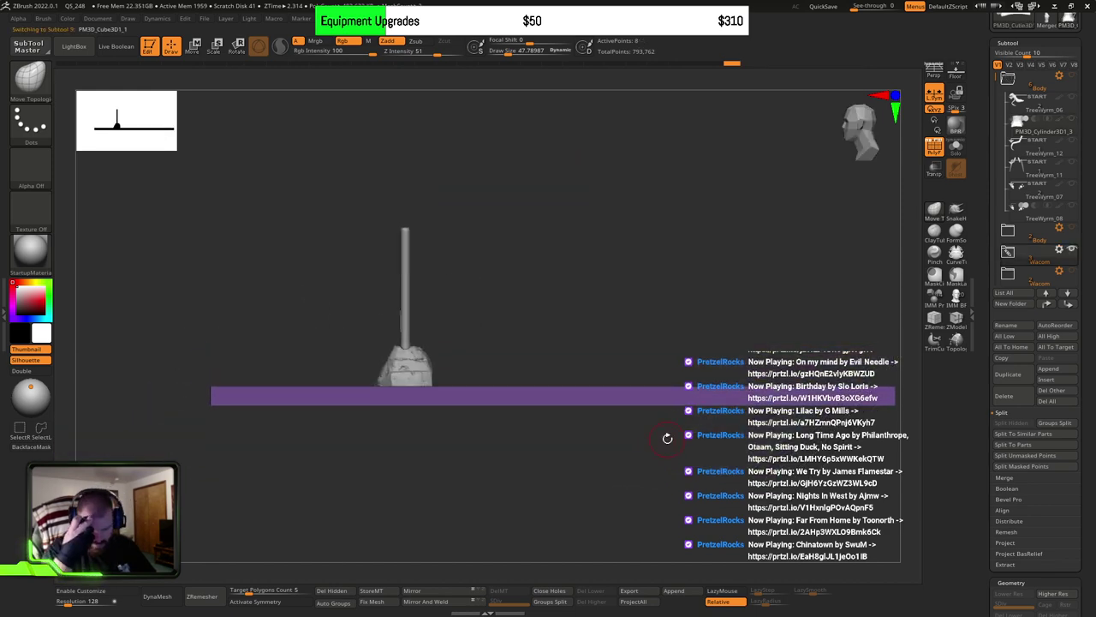
pyautogui.click(1070, 119)
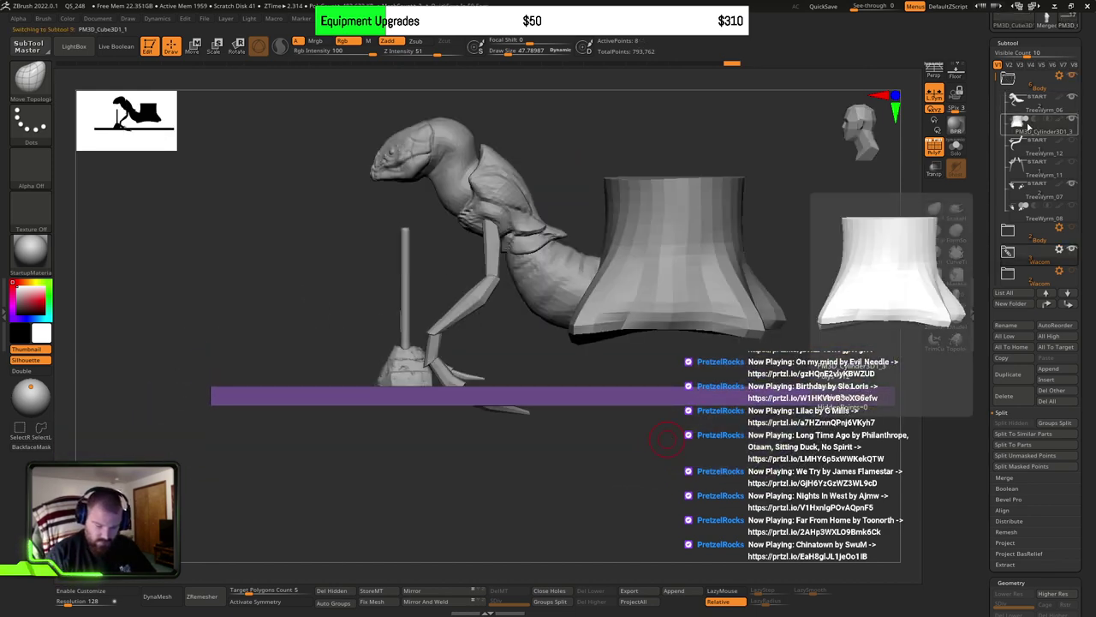
pyautogui.moveTo(1022, 124); pyautogui.dragTo(1018, 220)
pyautogui.keyDown('alt'); pyautogui.moveTo(717, 310); pyautogui.dragTo(707, 331, button='right'); pyautogui.keyUp('alt')
# Step: Lower the stump vertically onto the slab behind the creature with the Move gizmo
pyautogui.press('w')
pyautogui.keyDown('alt'); pyautogui.click(698, 313); pyautogui.keyUp('alt')
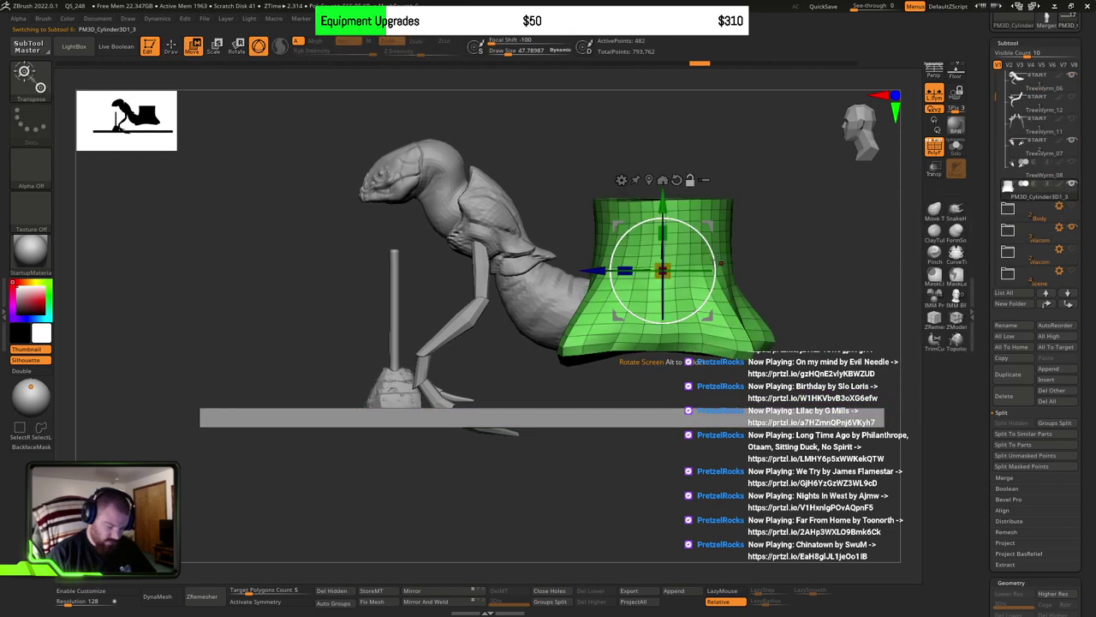
pyautogui.moveTo(661, 202); pyautogui.dragTo(661, 265)
# Step: Leave the gizmo for Draw mode and make the stone base beneath the pen the active subtool
pyautogui.moveTo(636, 441)
pyautogui.mouseDown()
pyautogui.moveTo(649, 441)
pyautogui.moveTo(637, 431)
pyautogui.mouseUp()
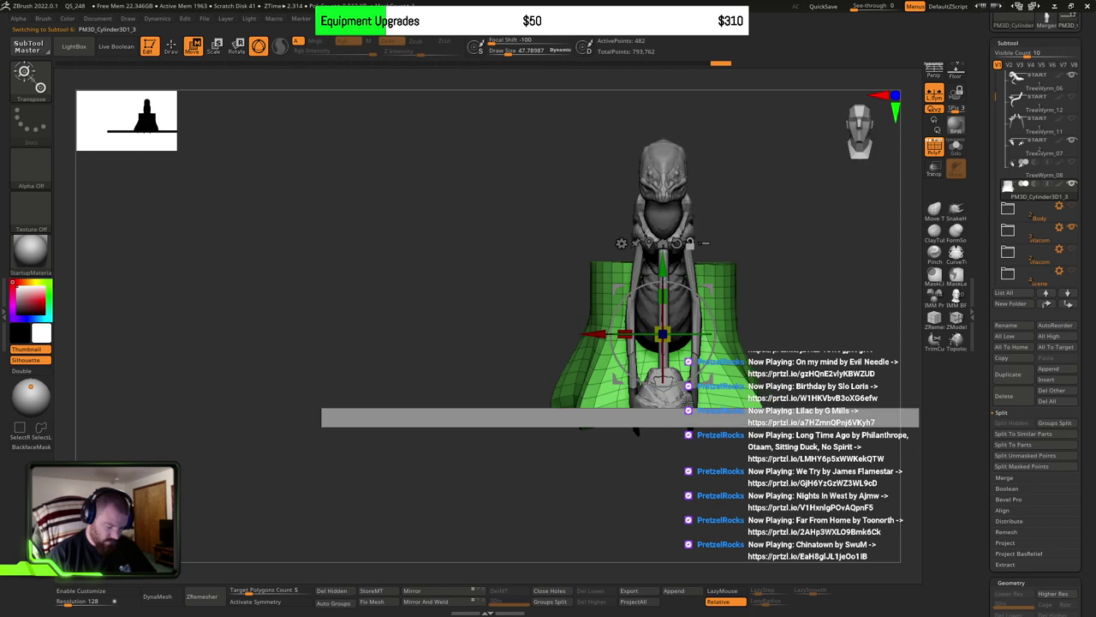
pyautogui.keyDown('alt'); pyautogui.moveTo(636, 431); pyautogui.dragTo(677, 442, button='right'); pyautogui.keyUp('alt')
pyautogui.press('q')
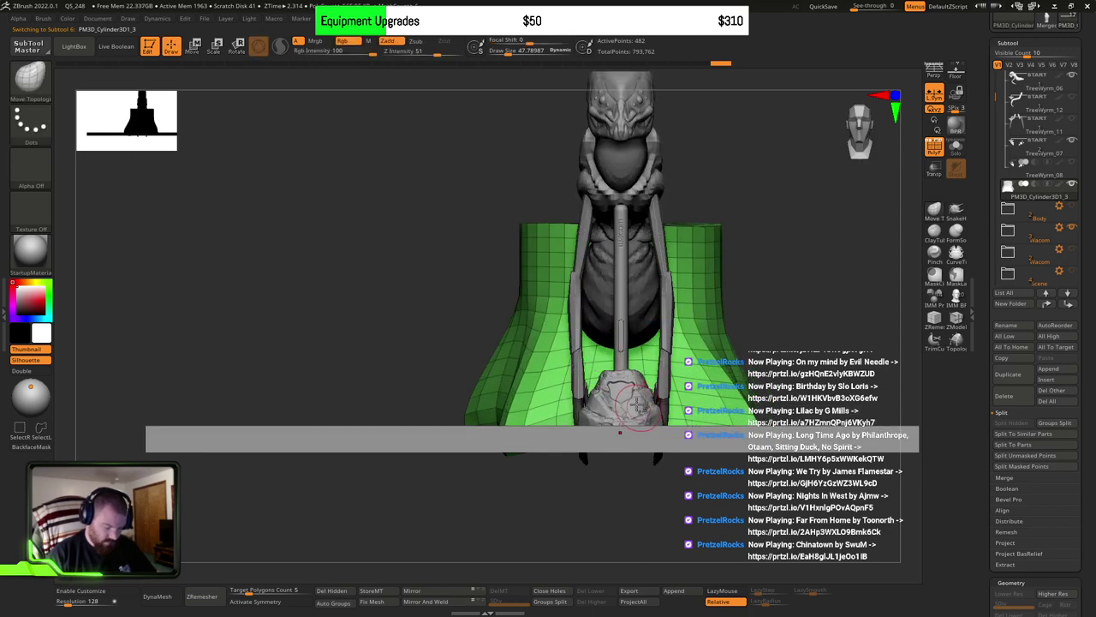
pyautogui.keyDown('alt'); pyautogui.click(639, 404); pyautogui.keyUp('alt')
pyautogui.moveTo(656, 394); pyautogui.dragTo(616, 441, button='right')
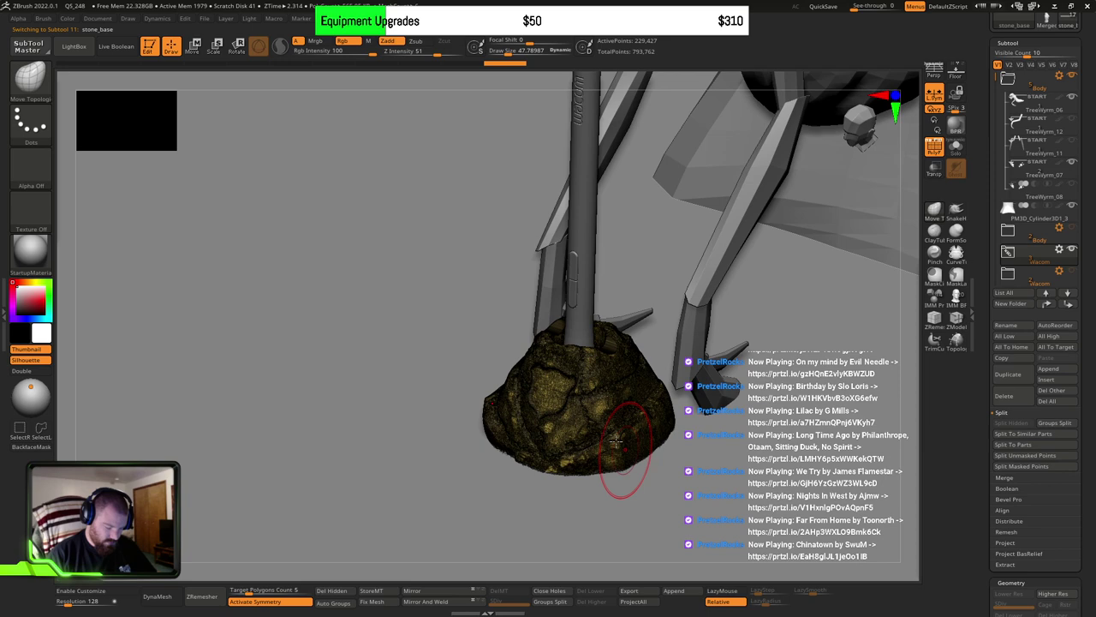
# Step: Try remeshing the stone base with DynaMesh at resolution 128
pyautogui.click(156, 595)
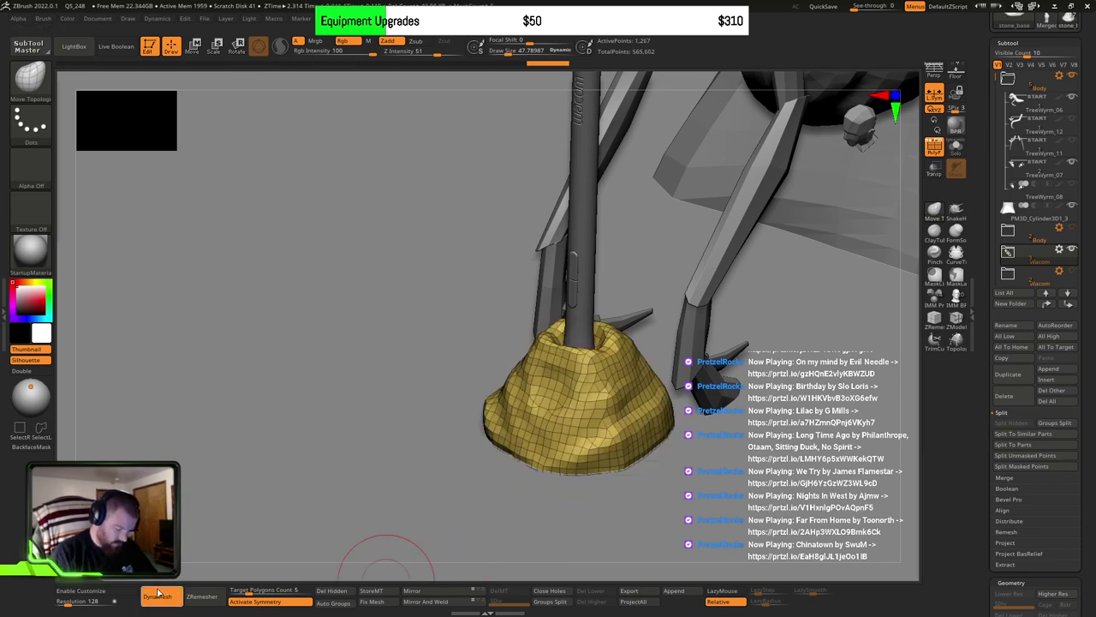
pyautogui.moveTo(590, 418)
pyautogui.mouseDown(button='right')
pyautogui.moveTo(617, 423)
pyautogui.moveTo(594, 428)
pyautogui.moveTo(584, 471)
pyautogui.moveTo(616, 477)
pyautogui.moveTo(600, 450)
pyautogui.moveTo(596, 394)
pyautogui.moveTo(548, 416)
pyautogui.moveTo(560, 419)
pyautogui.mouseUp(button='right')
pyautogui.hotkey('ctrl', 'z')
# Step: Set the draw size to about 23 and turn off the polyframe display on the stone base
pyautogui.press('s')
pyautogui.moveTo(560, 419); pyautogui.dragTo(539, 419)
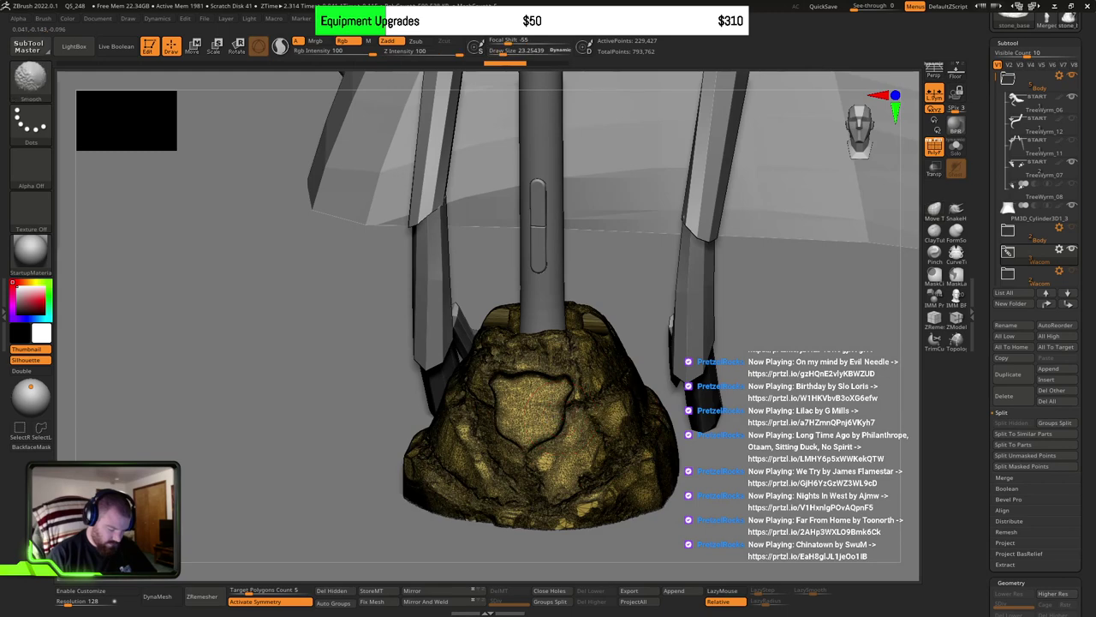
pyautogui.click(935, 147)
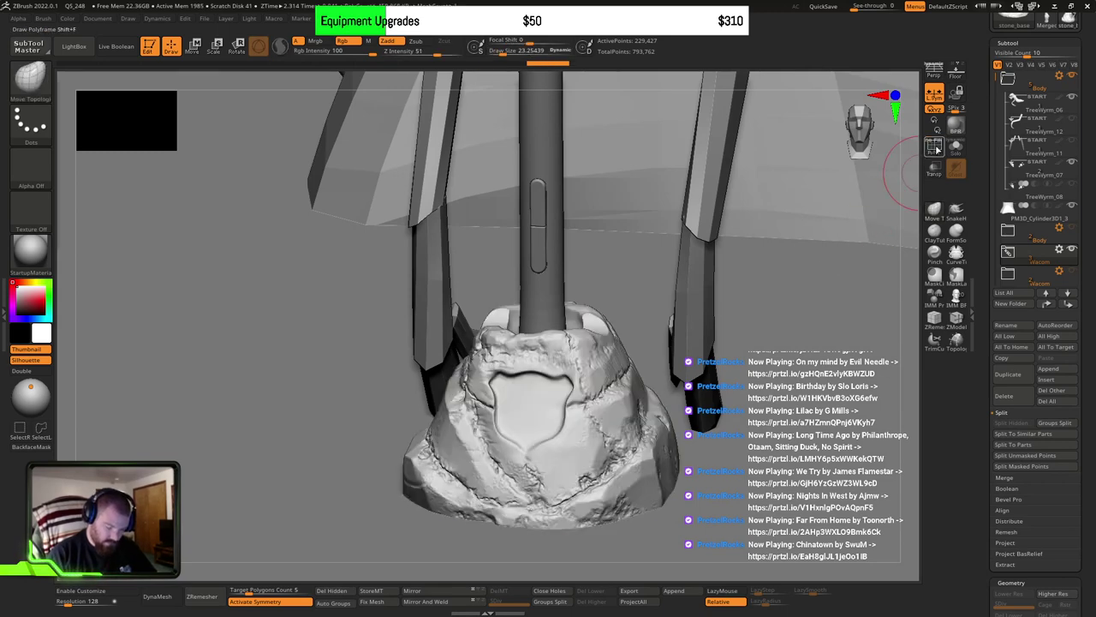
pyautogui.moveTo(570, 428); pyautogui.dragTo(580, 431, button='right')
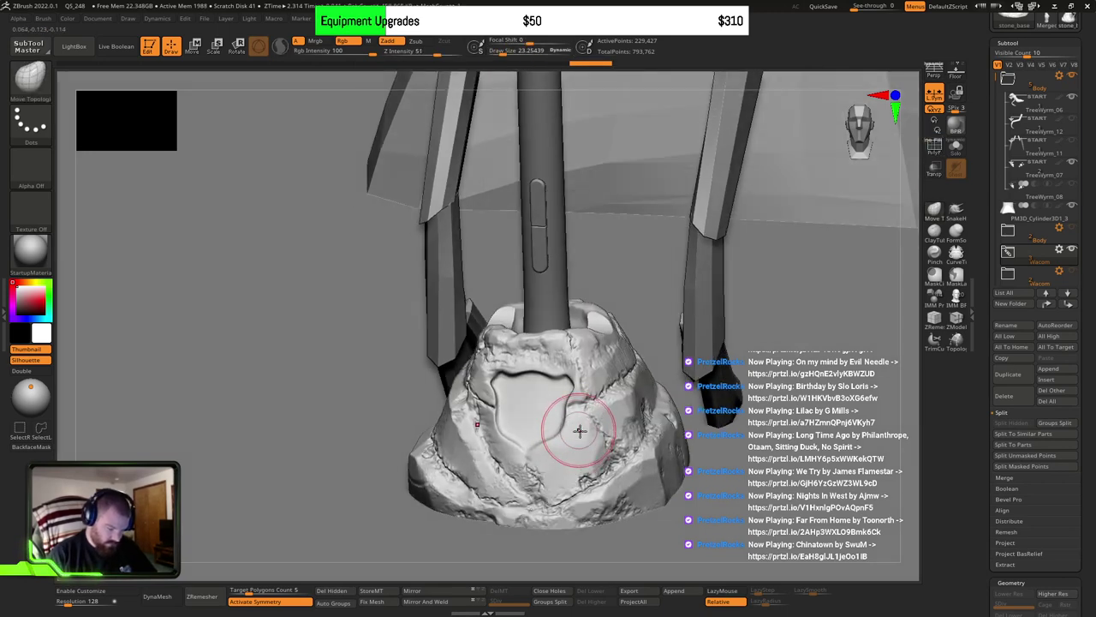
# Step: Use ClayBuildup with Alpha 28 to fill in the shield recess on the front of the stone base
pyautogui.press('b')
pyautogui.press('c')
pyautogui.press('b')
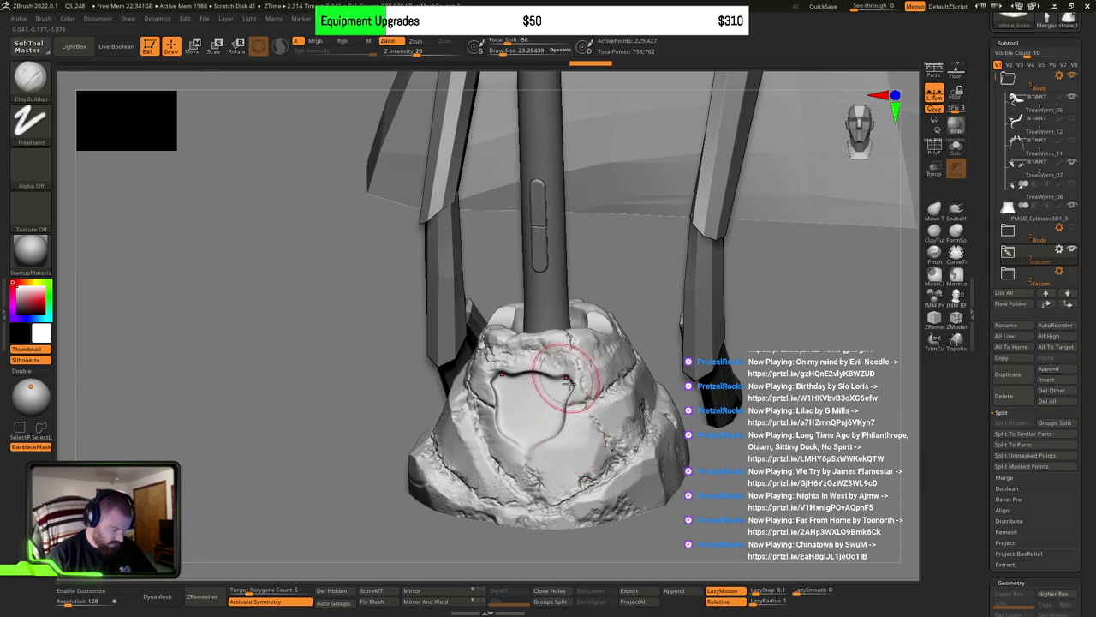
pyautogui.click(28, 171)
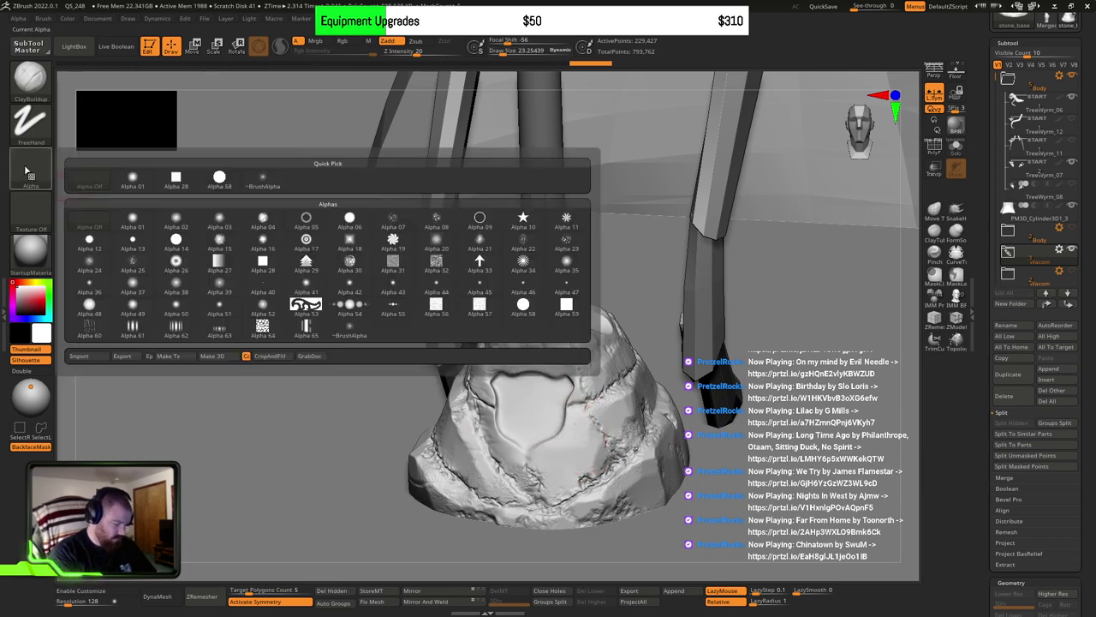
pyautogui.click(176, 177)
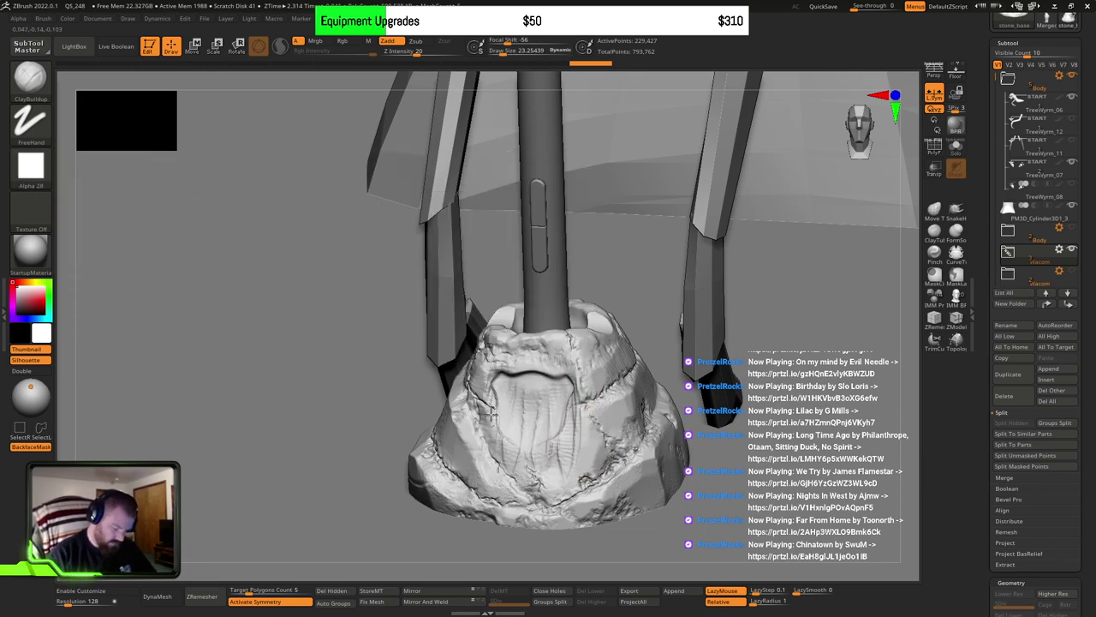
pyautogui.moveTo(560, 437)
pyautogui.mouseDown()
pyautogui.moveTo(572, 364)
pyautogui.moveTo(604, 488)
pyautogui.mouseUp()
# Step: Turn off symmetry and build up clay ridges around the stone base's side and foot, enlarging the brush to about 36
pyautogui.click(291, 601)
pyautogui.moveTo(582, 373)
pyautogui.mouseDown()
pyautogui.moveTo(597, 480)
pyautogui.moveTo(620, 476)
pyautogui.mouseUp()
pyautogui.moveTo(631, 519); pyautogui.dragTo(566, 540)
pyautogui.press(']')
pyautogui.moveTo(640, 453); pyautogui.dragTo(616, 501, button='right')
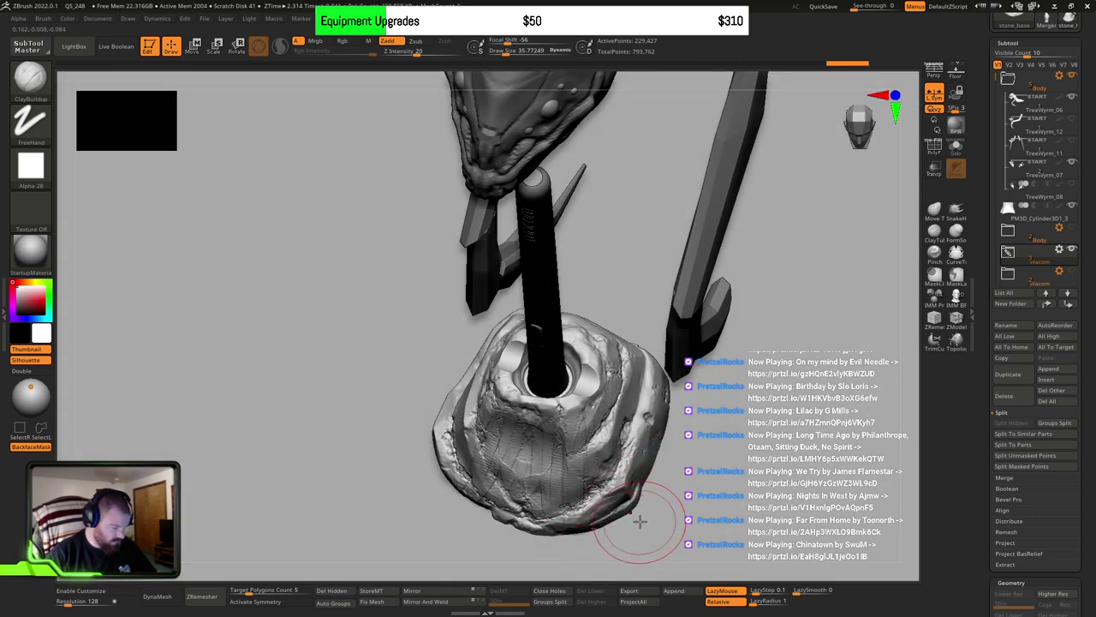
# Step: Use the Move brush at about 58 to pull the stone base's lower front edge outward into a root-like point
pyautogui.press('b')
pyautogui.press('m')
pyautogui.press('v')
pyautogui.moveTo(648, 514); pyautogui.dragTo(612, 489, button='right')
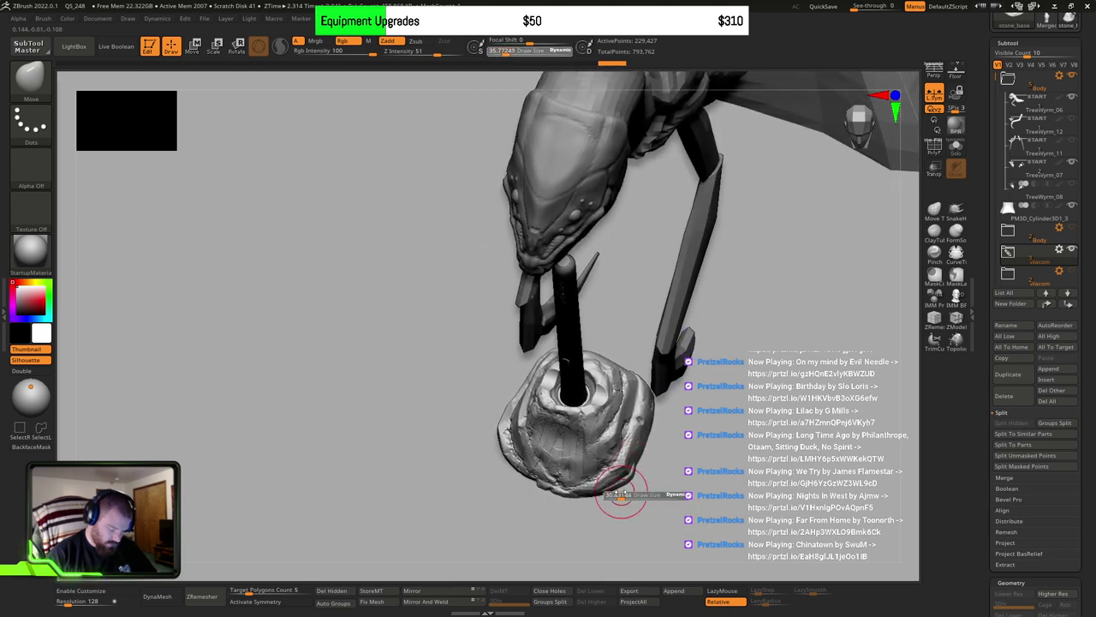
pyautogui.moveTo(622, 495)
pyautogui.mouseDown()
pyautogui.moveTo(634, 495)
pyautogui.moveTo(657, 561)
pyautogui.mouseUp()
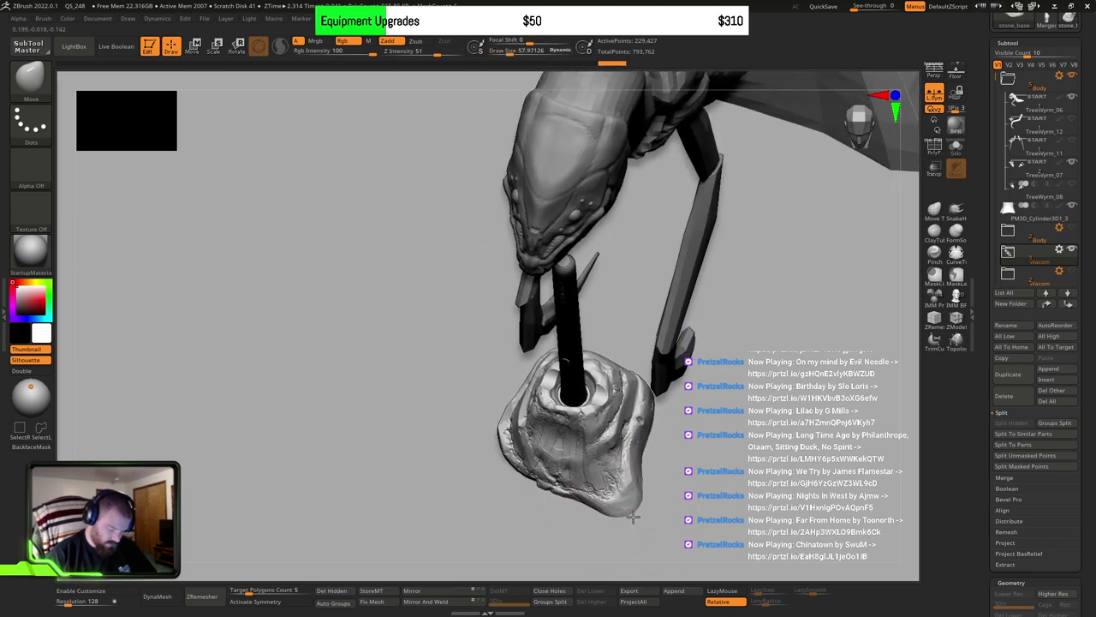
pyautogui.moveTo(510, 467)
pyautogui.mouseDown()
pyautogui.moveTo(397, 470)
pyautogui.moveTo(518, 451)
pyautogui.moveTo(507, 456)
pyautogui.mouseUp()
# Step: Hide the body and pull more pointed roots out of the stone base's lower edge, using a draw size of about 69
pyautogui.press('s')
pyautogui.press('s')
pyautogui.moveTo(710, 449); pyautogui.dragTo(668, 409)
pyautogui.press('s')
pyautogui.moveTo(665, 410); pyautogui.dragTo(657, 409)
pyautogui.moveTo(669, 398)
pyautogui.mouseDown(button='right')
pyautogui.moveTo(683, 399)
pyautogui.moveTo(677, 406)
pyautogui.mouseUp(button='right')
pyautogui.click(1069, 79)
pyautogui.moveTo(654, 396); pyautogui.dragTo(740, 357)
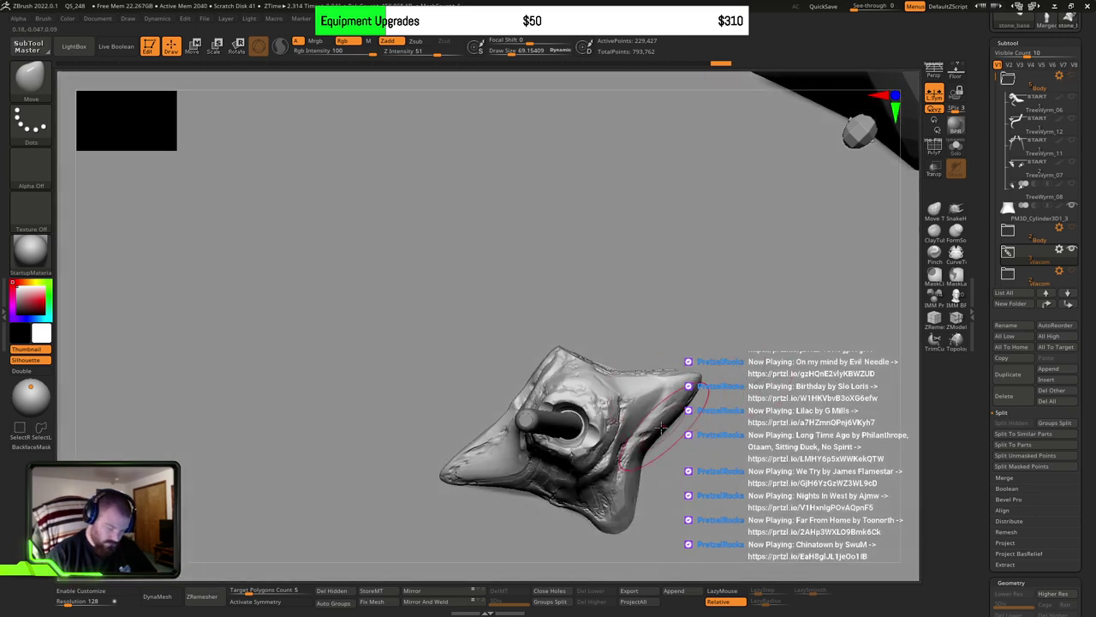
# Step: Adjust the Move brush to about 62 and refine the roots spreading from the stone base
pyautogui.press('s')
pyautogui.moveTo(664, 435)
pyautogui.mouseDown()
pyautogui.moveTo(651, 435)
pyautogui.moveTo(785, 452)
pyautogui.moveTo(806, 476)
pyautogui.mouseUp()
pyautogui.press(']')
pyautogui.press(']')
pyautogui.moveTo(689, 448); pyautogui.dragTo(691, 461)
pyautogui.moveTo(691, 460); pyautogui.dragTo(706, 384, button='right')
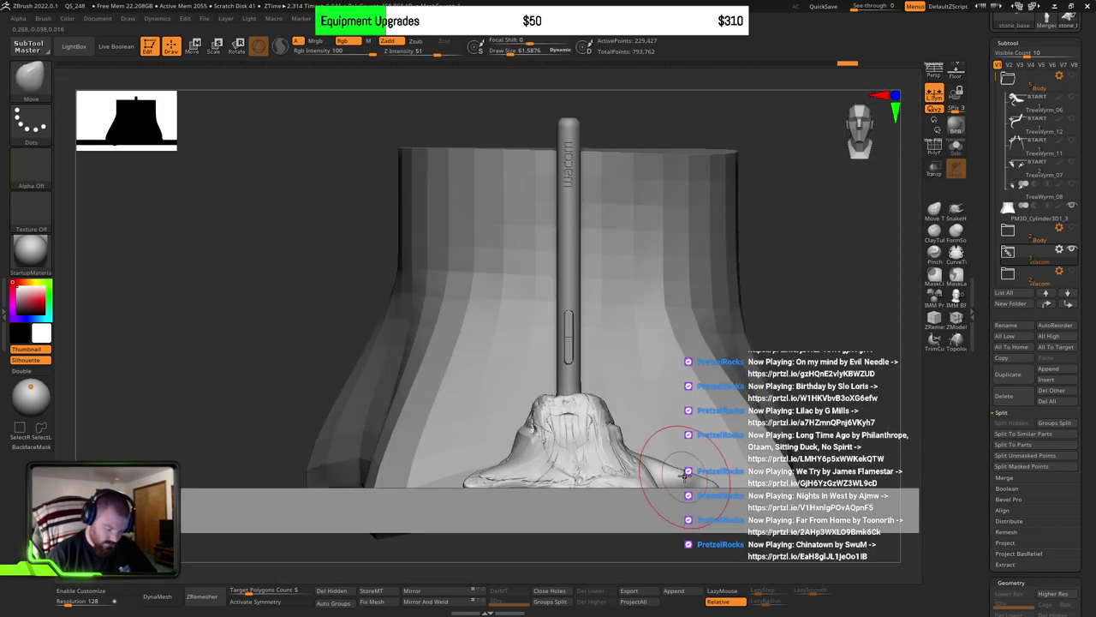
# Step: Use the SnakeHook brush at about 62 to stretch the stone base's short root points outward into longer roots
pyautogui.moveTo(667, 419); pyautogui.dragTo(656, 430, button='right')
pyautogui.press('b')
pyautogui.press('s')
pyautogui.press('h')
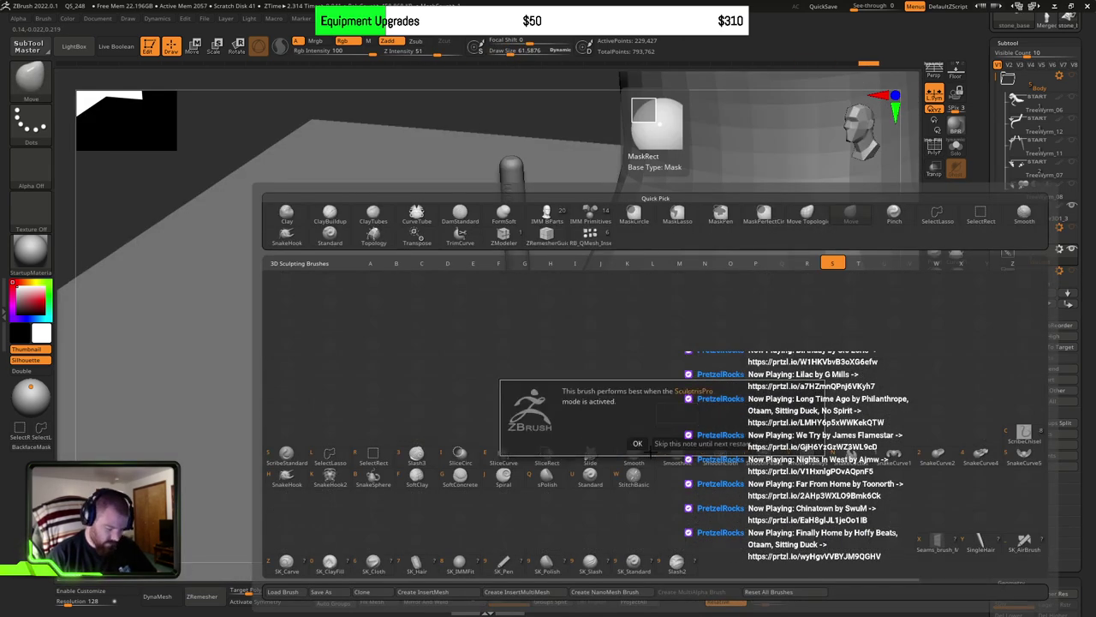
pyautogui.press('h')
pyautogui.moveTo(722, 420)
pyautogui.mouseDown(button='right')
pyautogui.moveTo(728, 458)
pyautogui.moveTo(643, 482)
pyautogui.moveTo(520, 397)
pyautogui.mouseUp(button='right')
pyautogui.moveTo(529, 428); pyautogui.dragTo(518, 425)
pyautogui.moveTo(520, 411); pyautogui.dragTo(528, 422, button='right')
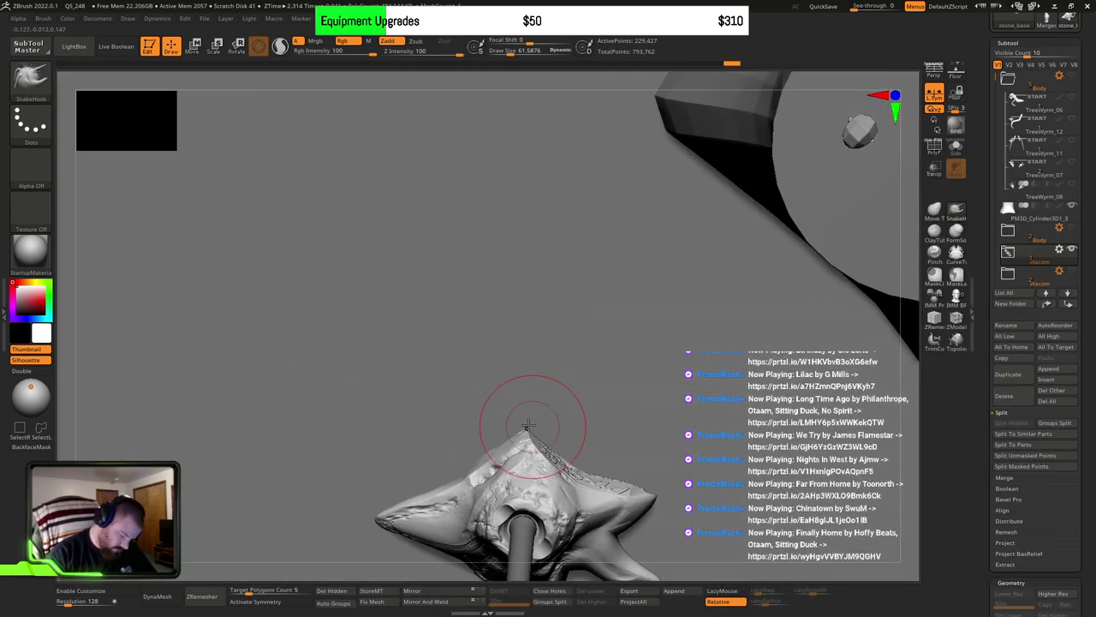
pyautogui.moveTo(523, 429); pyautogui.dragTo(484, 321)
pyautogui.moveTo(521, 417)
pyautogui.mouseDown()
pyautogui.moveTo(565, 411)
pyautogui.moveTo(583, 385)
pyautogui.mouseUp()
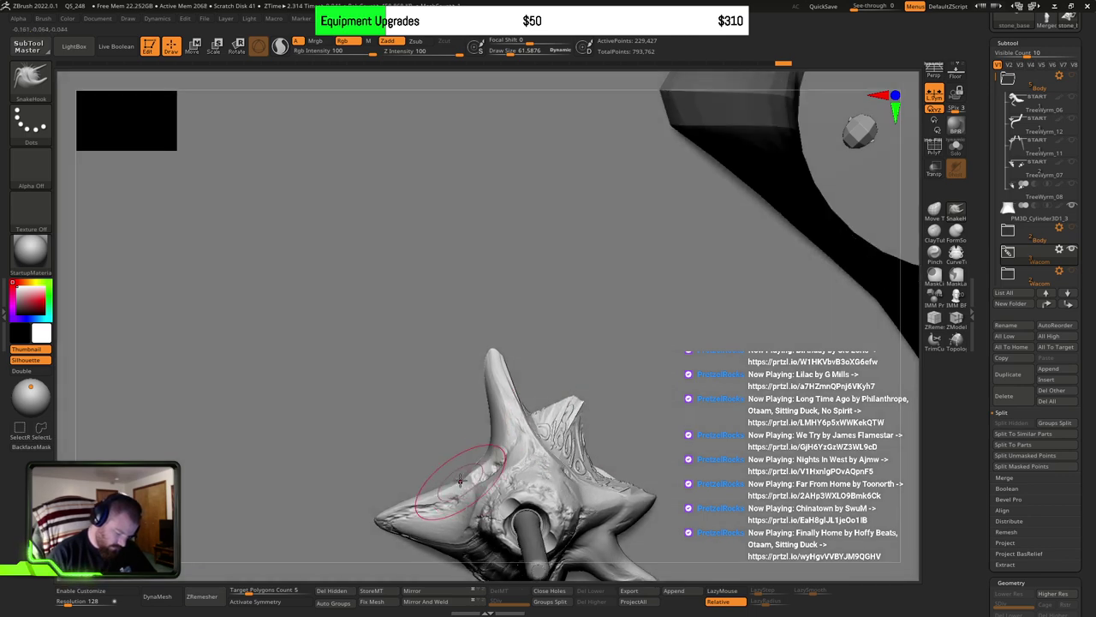
pyautogui.moveTo(506, 471); pyautogui.dragTo(467, 495, button='right')
pyautogui.moveTo(627, 438); pyautogui.dragTo(657, 537)
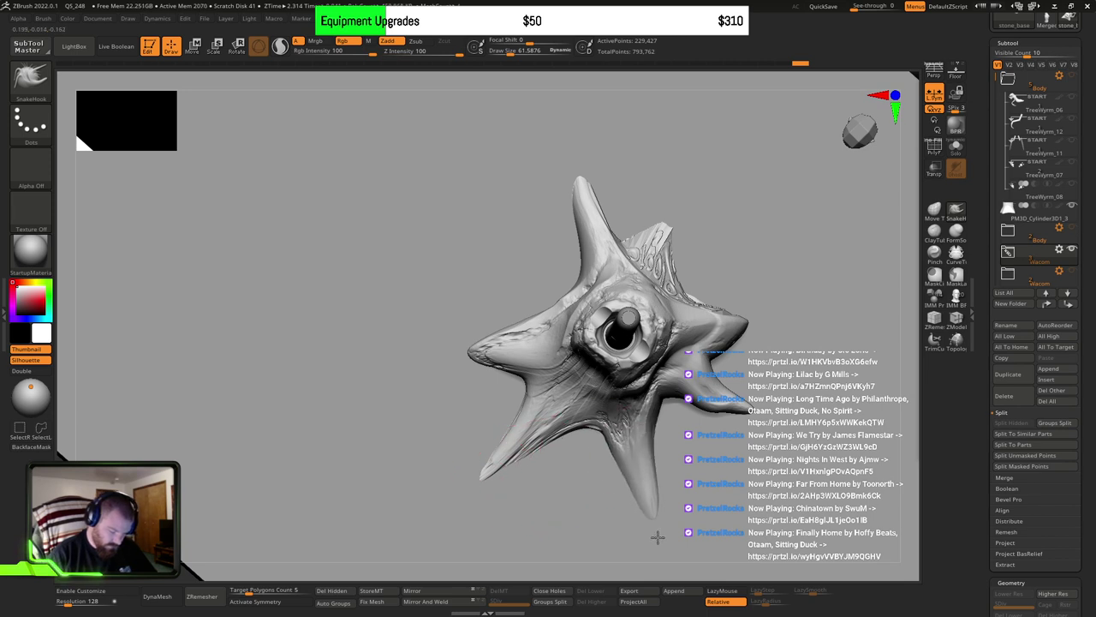
# Step: Extend another root sideways with SnakeHook, fork its tip at about 36, and lengthen the opposite root at about 36 to 48
pyautogui.moveTo(507, 381)
pyautogui.mouseDown()
pyautogui.moveTo(462, 368)
pyautogui.moveTo(345, 371)
pyautogui.mouseUp()
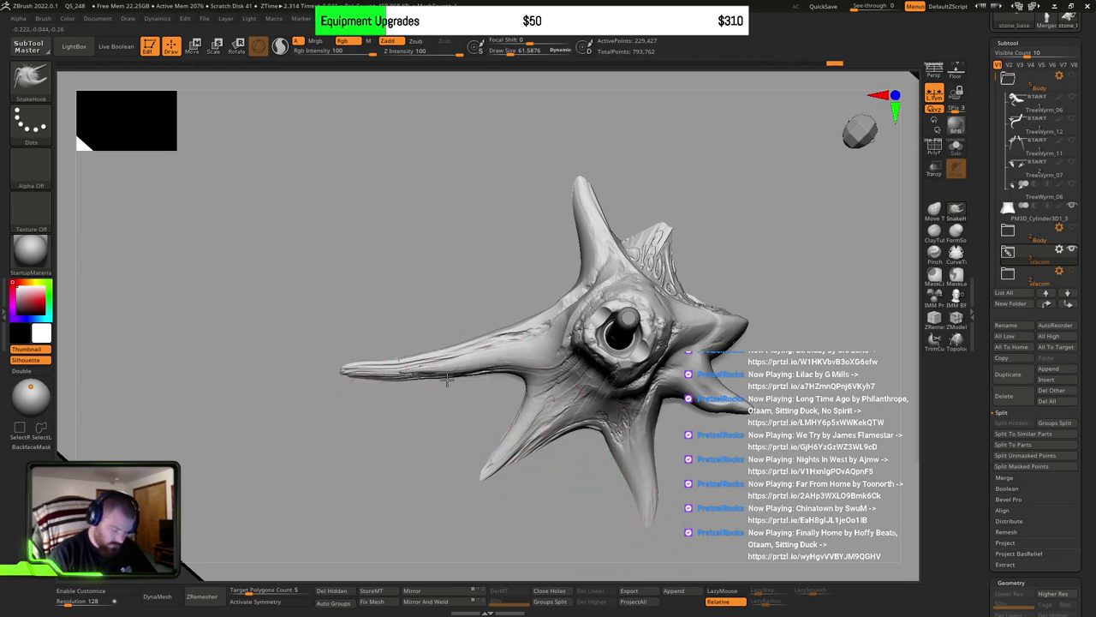
pyautogui.hotkey('ctrl', 'z')
pyautogui.press('[')
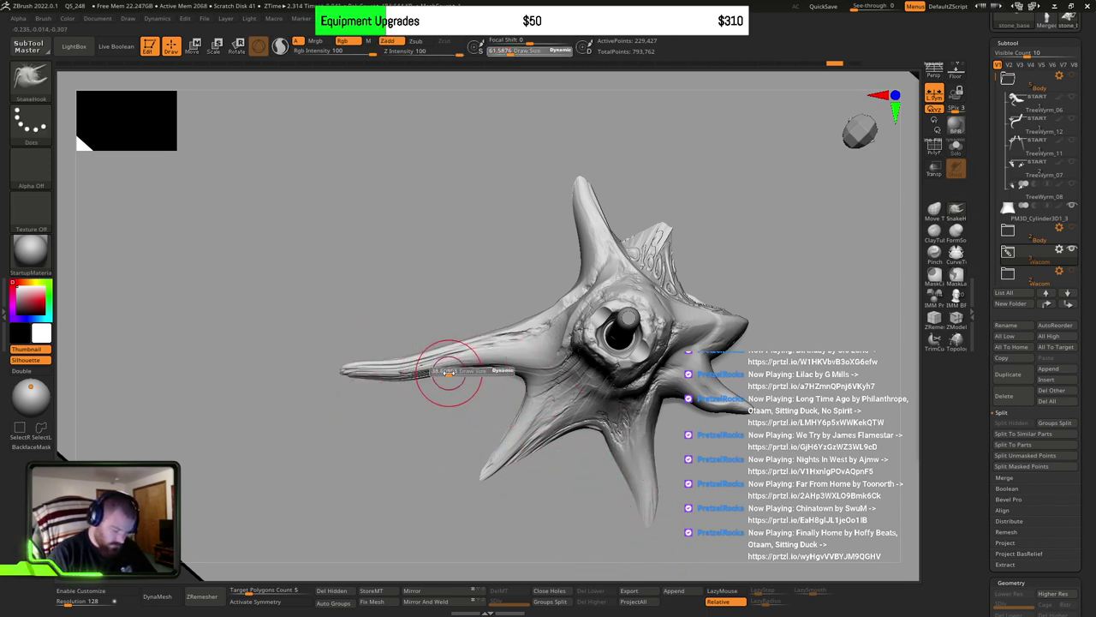
pyautogui.moveTo(448, 371); pyautogui.dragTo(392, 459)
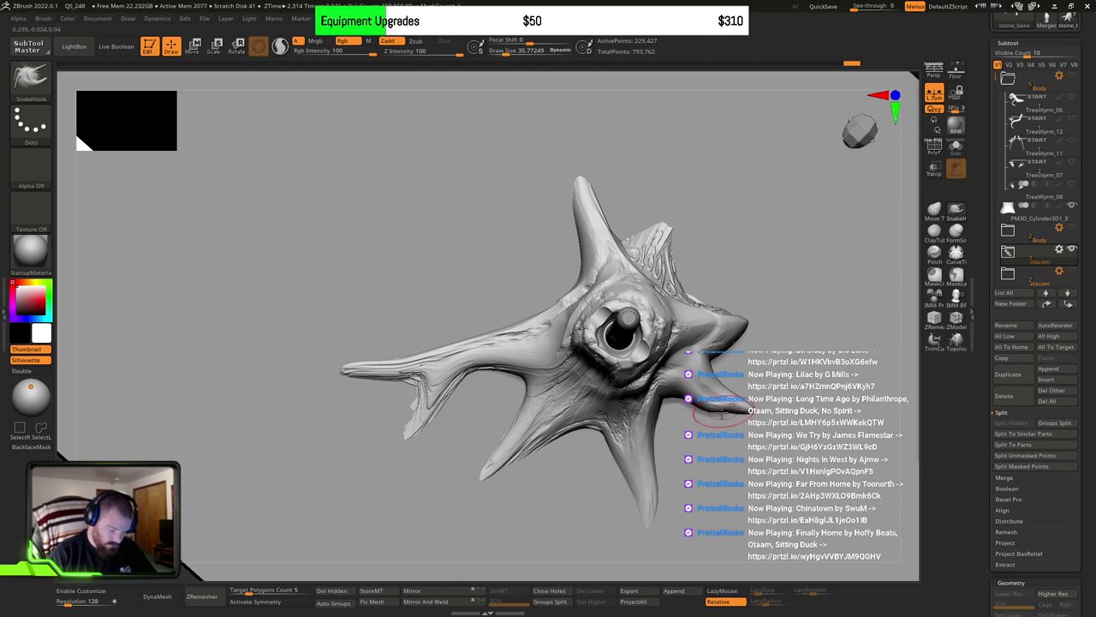
pyautogui.moveTo(721, 414); pyautogui.dragTo(732, 445)
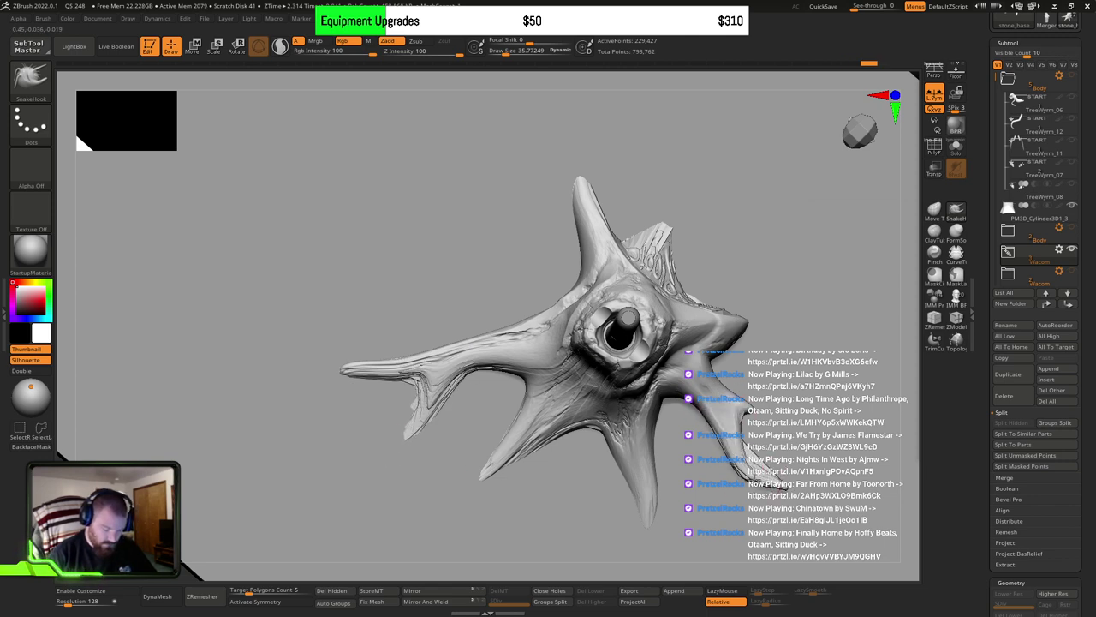
pyautogui.press(']')
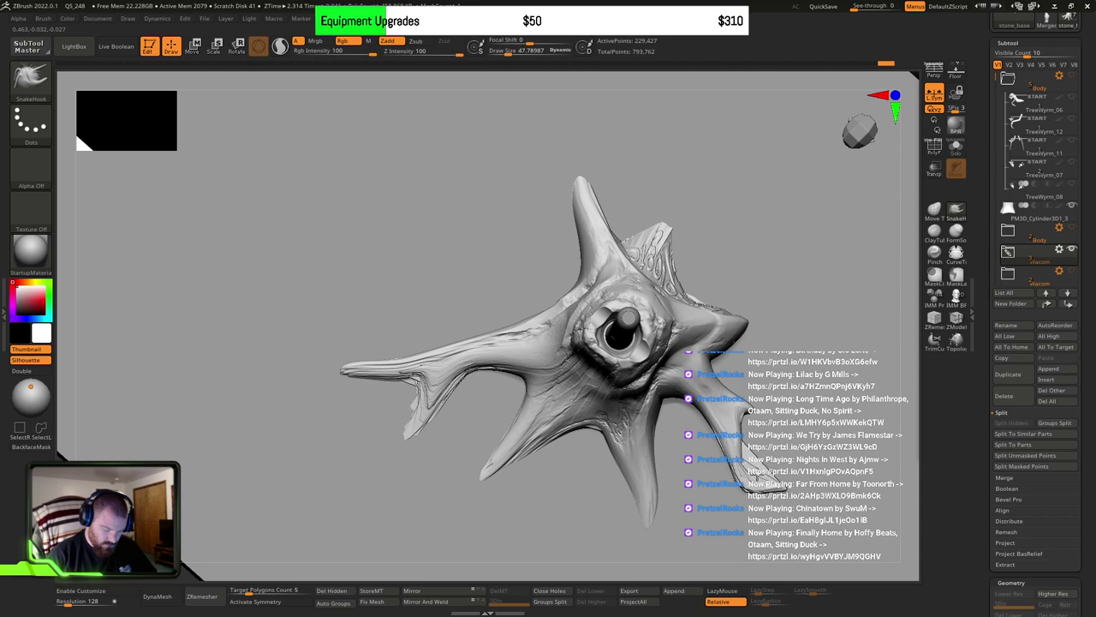
pyautogui.moveTo(752, 464); pyautogui.dragTo(745, 454)
# Step: Enlarge the brush to about 62 and smooth the stone base's root flare as seen from the side
pyautogui.keyDown('alt'); pyautogui.moveTo(668, 211); pyautogui.dragTo(656, 284, button='right'); pyautogui.keyUp('alt')
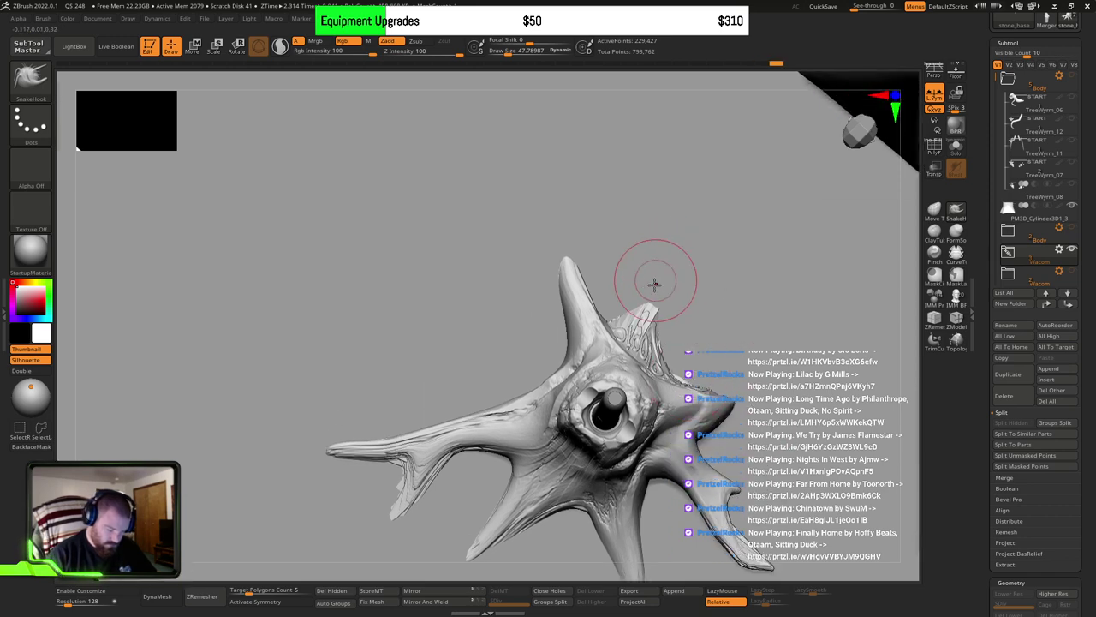
pyautogui.moveTo(725, 366)
pyautogui.mouseDown(button='right')
pyautogui.moveTo(712, 303)
pyautogui.moveTo(617, 343)
pyautogui.moveTo(651, 403)
pyautogui.moveTo(550, 391)
pyautogui.moveTo(530, 375)
pyautogui.mouseUp(button='right')
pyautogui.press(']')
pyautogui.moveTo(543, 378)
pyautogui.mouseDown()
pyautogui.moveTo(527, 370)
pyautogui.moveTo(551, 340)
pyautogui.mouseUp()
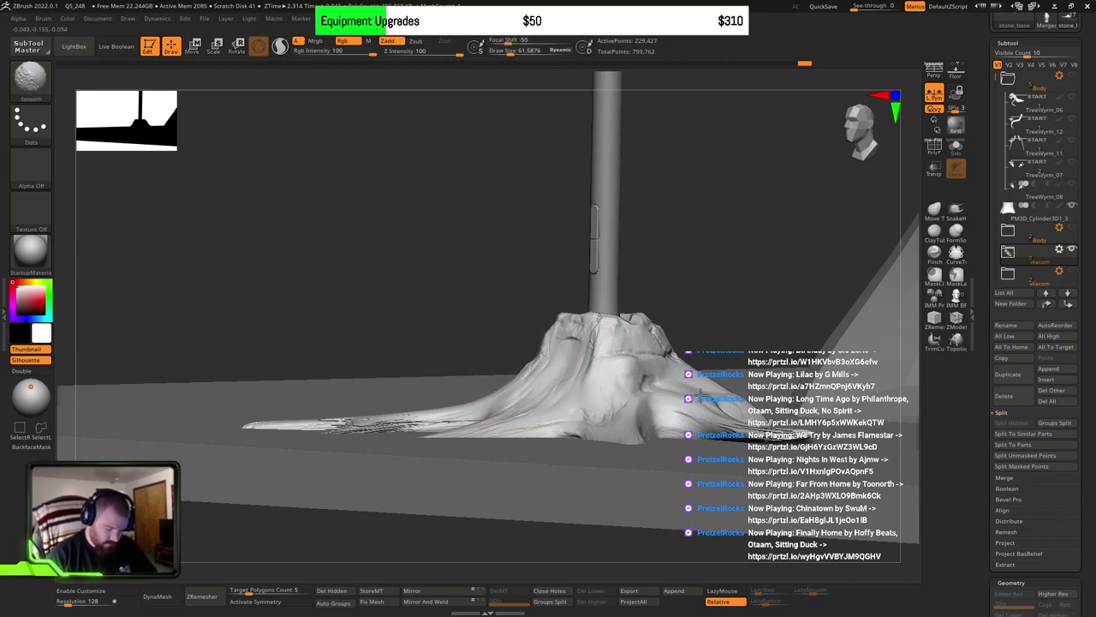
# Step: Set the SnakeHook brush to about 146 and bring the long side roots level with the ground plane
pyautogui.moveTo(763, 440)
pyautogui.mouseDown(button='right')
pyautogui.moveTo(722, 424)
pyautogui.moveTo(643, 443)
pyautogui.mouseUp(button='right')
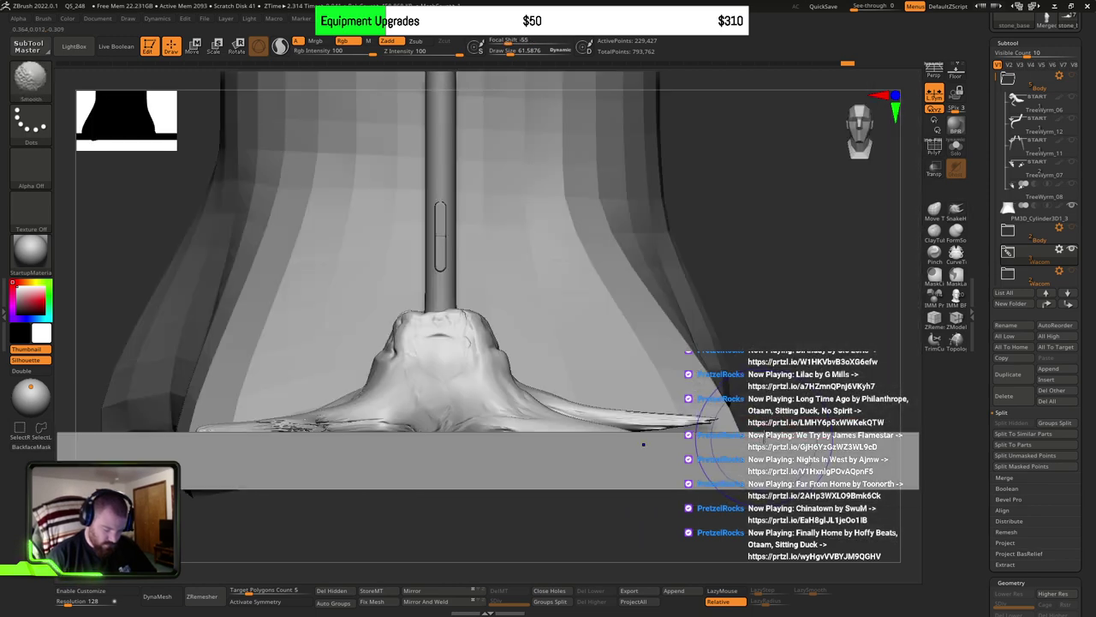
pyautogui.press(']')
pyautogui.moveTo(516, 436); pyautogui.dragTo(683, 431)
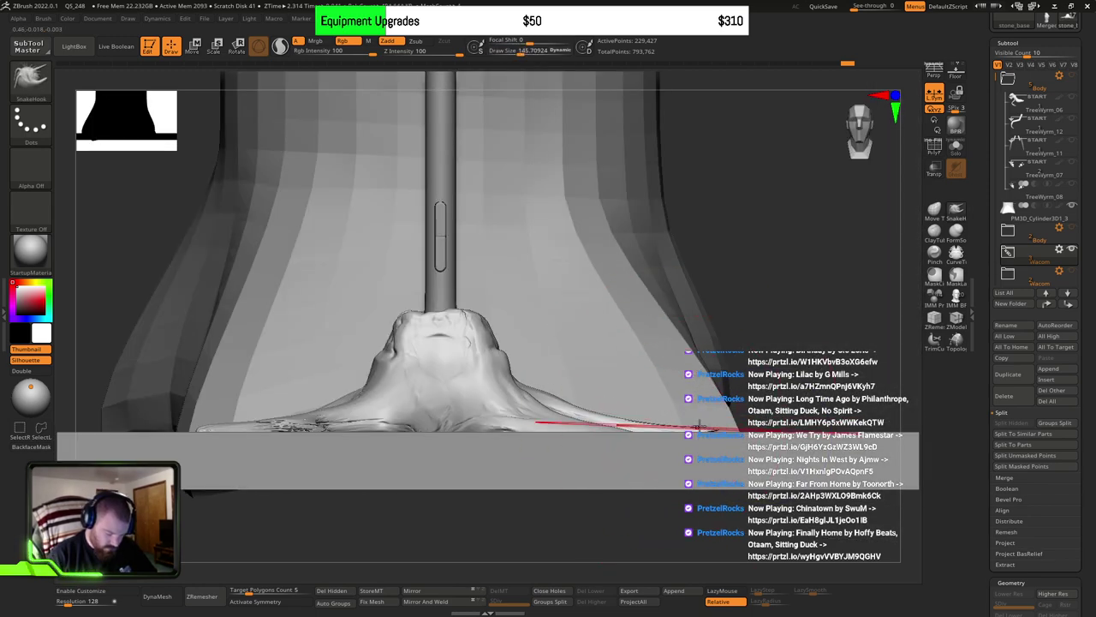
pyautogui.moveTo(711, 435)
pyautogui.mouseDown(button='right')
pyautogui.moveTo(670, 453)
pyautogui.moveTo(604, 441)
pyautogui.moveTo(514, 454)
pyautogui.mouseUp(button='right')
pyautogui.keyDown('alt'); pyautogui.moveTo(218, 452); pyautogui.dragTo(409, 433, button='right'); pyautogui.keyUp('alt')
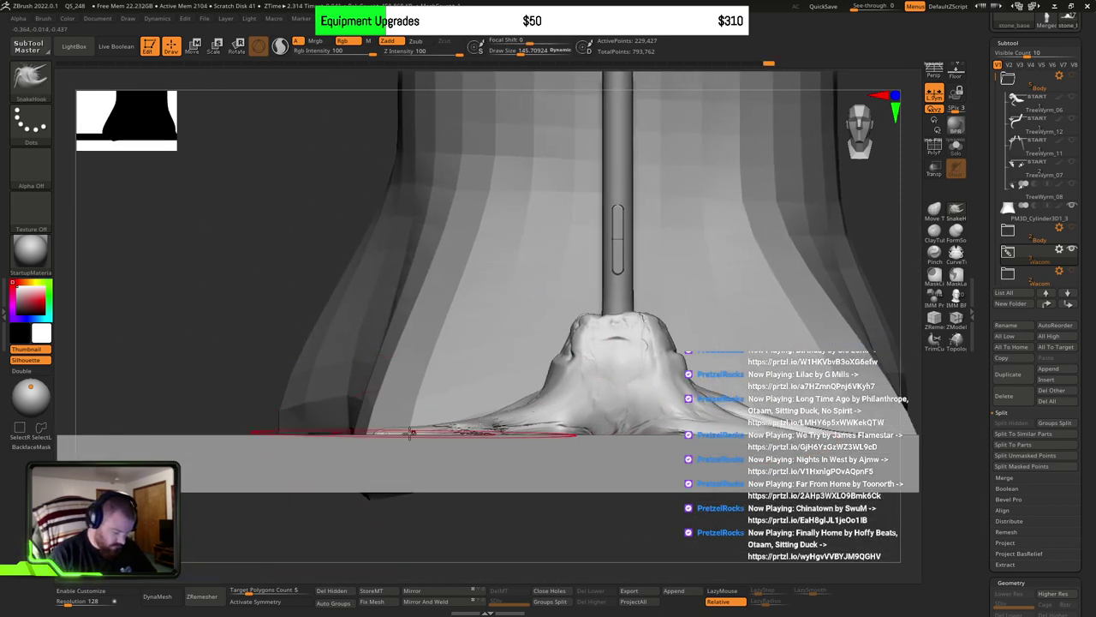
pyautogui.moveTo(374, 438)
pyautogui.keyDown('shift'); pyautogui.mouseDown()
pyautogui.moveTo(568, 496)
pyautogui.moveTo(534, 354)
pyautogui.mouseUp(); pyautogui.keyUp('shift')
# Step: Reduce the SnakeHook brush to about 45 and pull a short pointed root out between two existing roots
pyautogui.moveTo(530, 364); pyautogui.dragTo(655, 366, button='right')
pyautogui.press('[')
pyautogui.press('[')
pyautogui.press('[')
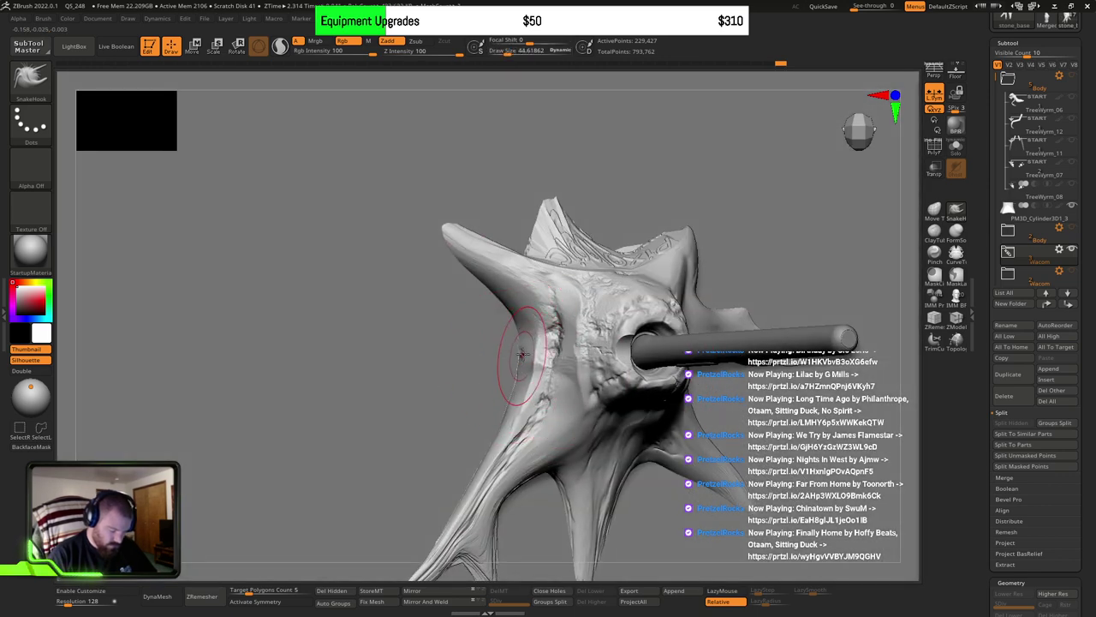
pyautogui.moveTo(426, 358); pyautogui.dragTo(532, 373)
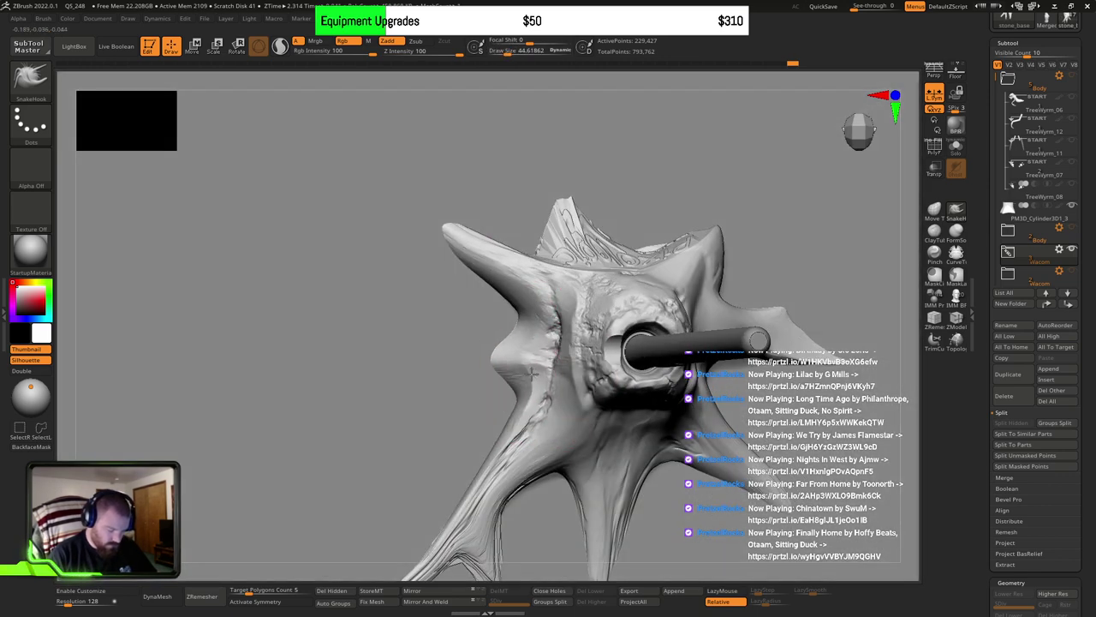
# Step: Try reshaping the stone base's side with SnakeHook at about 81, and undo those strokes
pyautogui.moveTo(483, 357)
pyautogui.mouseDown(button='right')
pyautogui.moveTo(697, 262)
pyautogui.moveTo(494, 357)
pyautogui.moveTo(530, 333)
pyautogui.mouseUp(button='right')
pyautogui.moveTo(452, 414)
pyautogui.mouseDown(button='right')
pyautogui.moveTo(465, 425)
pyautogui.moveTo(453, 425)
pyautogui.moveTo(489, 403)
pyautogui.mouseUp(button='right')
pyautogui.press(']')
pyautogui.press(']')
pyautogui.press(']')
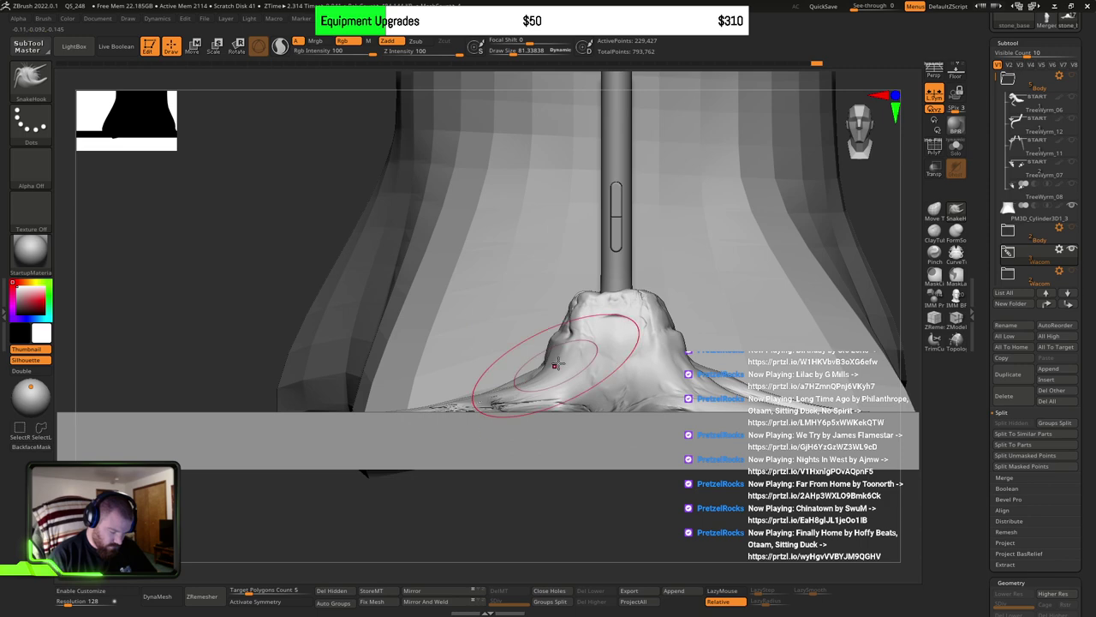
pyautogui.moveTo(571, 340)
pyautogui.mouseDown(button='right')
pyautogui.moveTo(568, 370)
pyautogui.moveTo(597, 391)
pyautogui.moveTo(560, 370)
pyautogui.moveTo(571, 373)
pyautogui.mouseUp(button='right')
pyautogui.keyDown('shift'); pyautogui.moveTo(541, 421); pyautogui.dragTo(534, 441); pyautogui.keyUp('shift')
pyautogui.keyDown('shift'); pyautogui.moveTo(504, 401); pyautogui.dragTo(520, 424); pyautogui.keyUp('shift')
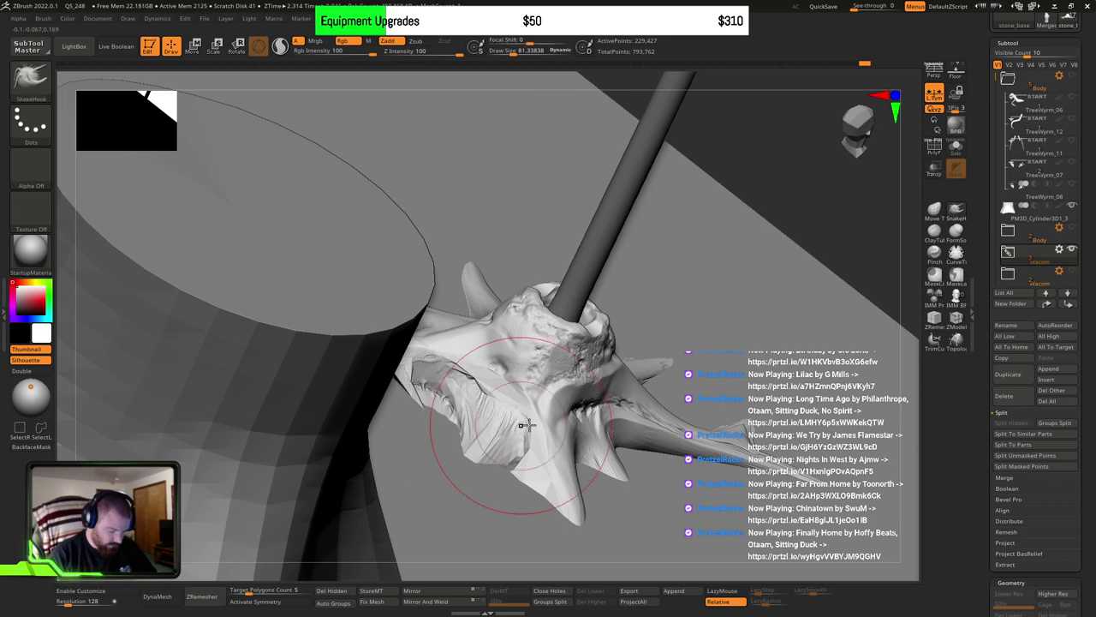
pyautogui.moveTo(521, 423)
pyautogui.mouseDown(button='right')
pyautogui.moveTo(560, 445)
pyautogui.moveTo(560, 432)
pyautogui.moveTo(515, 435)
pyautogui.mouseUp(button='right')
pyautogui.hotkey('ctrl', 'z')
pyautogui.hotkey('ctrl', 'z')
pyautogui.hotkey('ctrl', 'z')
# Step: Switch to the ClayBuildup brush and isolate the stone base to expose its pen hole
pyautogui.press('b')
pyautogui.press('c')
pyautogui.press('b')
pyautogui.press('s')
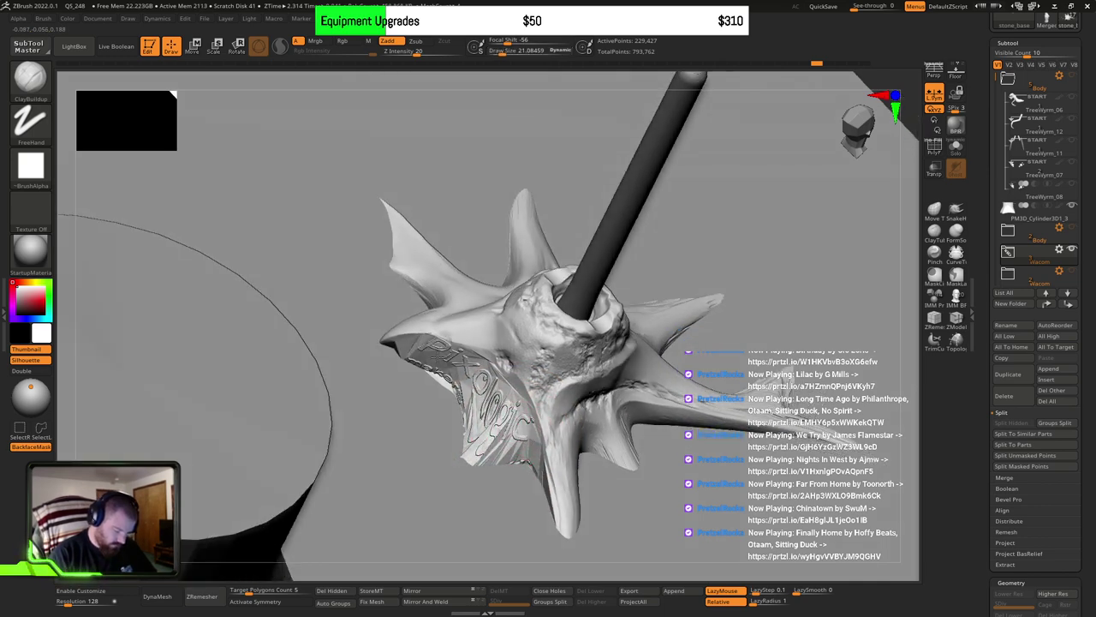
pyautogui.moveTo(490, 382); pyautogui.dragTo(578, 308, button='right')
pyautogui.click(956, 144)
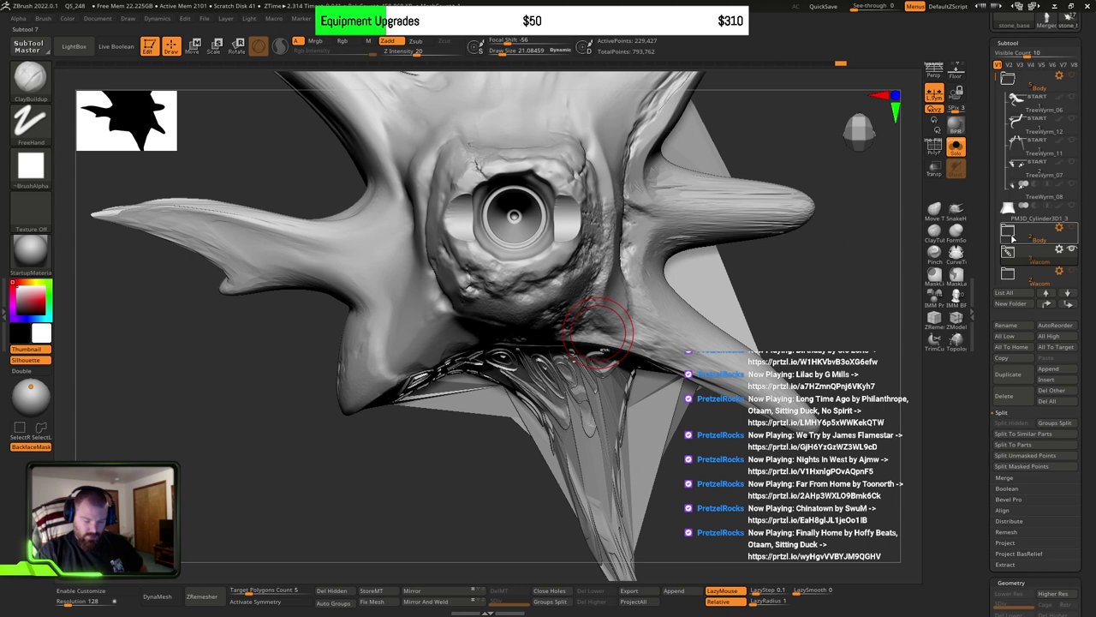
# Step: Move the visible Wacom folder above the Body folder in the subtool list and expand it
pyautogui.moveTo(1009, 254); pyautogui.dragTo(1009, 228)
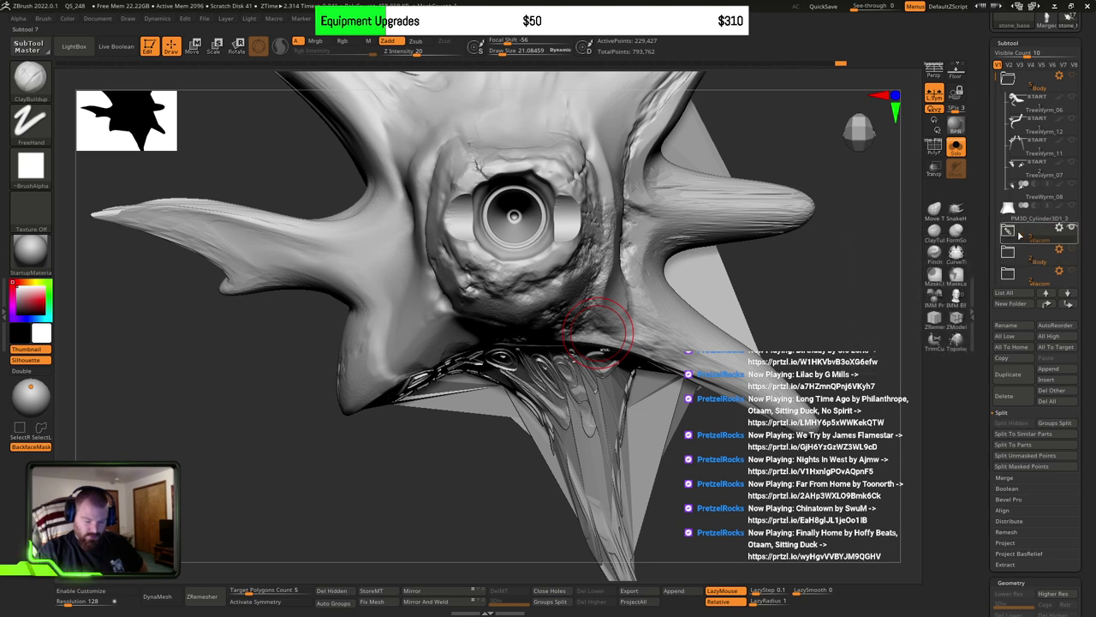
pyautogui.click(1008, 233)
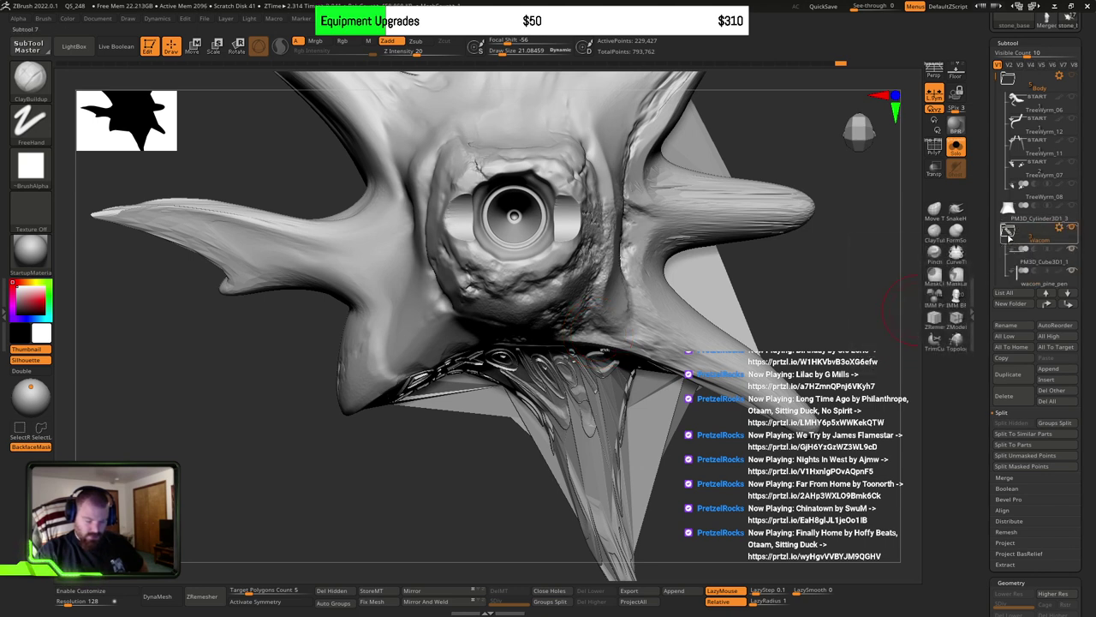
pyautogui.moveTo(996, 79); pyautogui.dragTo(997, 100)
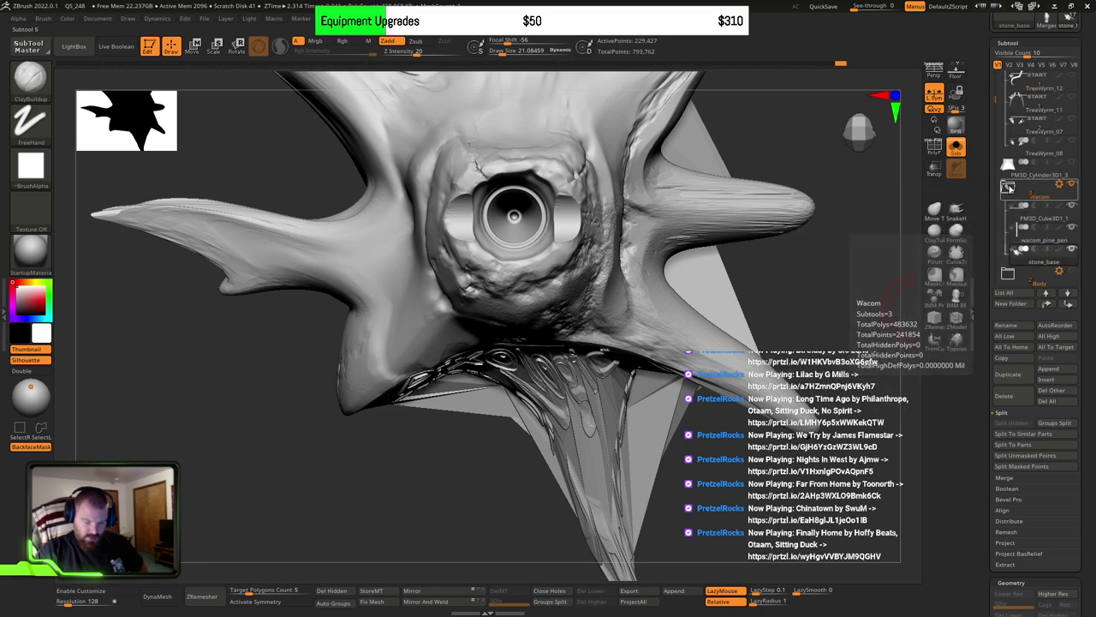
# Step: Collapse the visible Wacom folder and check which subtools the second Wacom folder contains
pyautogui.click(1008, 188)
pyautogui.click(1015, 238)
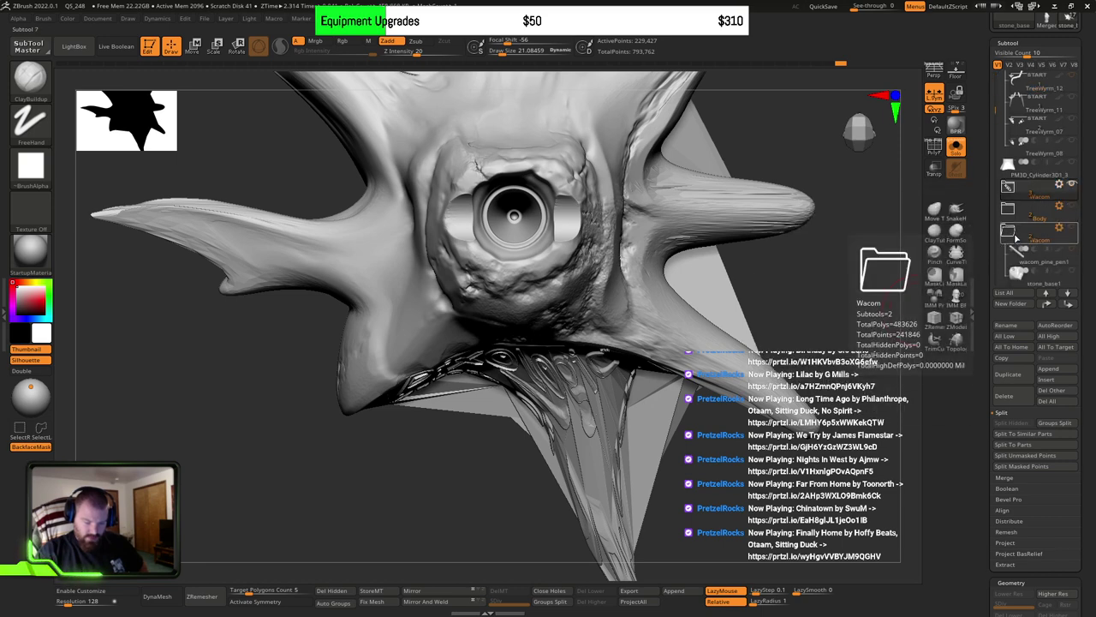
pyautogui.moveTo(1013, 279)
pyautogui.moveTo(1008, 211)
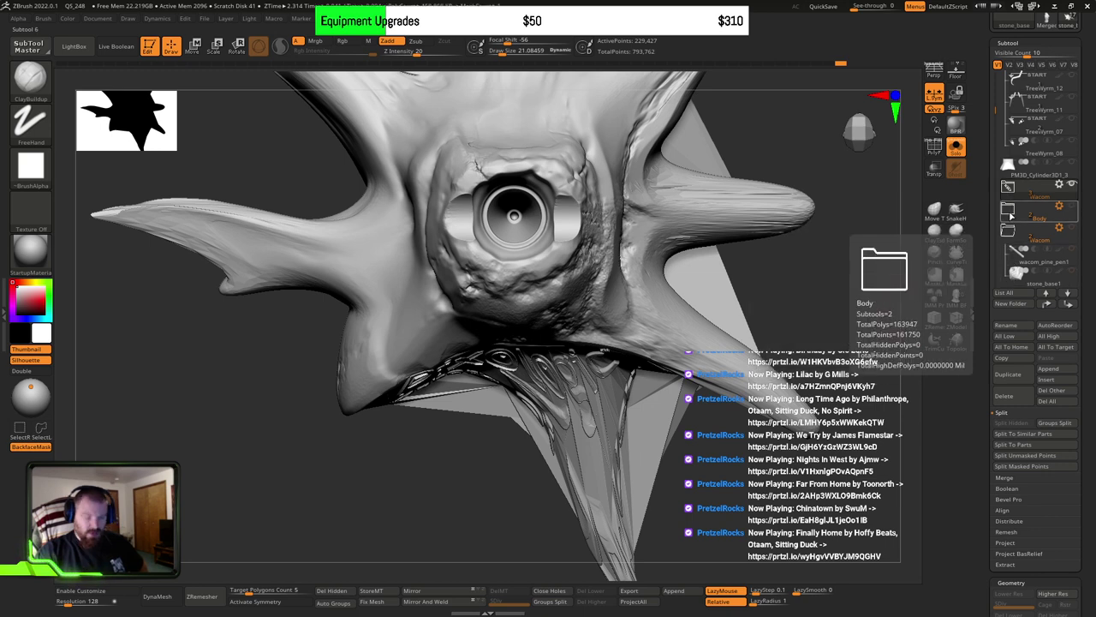
pyautogui.moveTo(1007, 233)
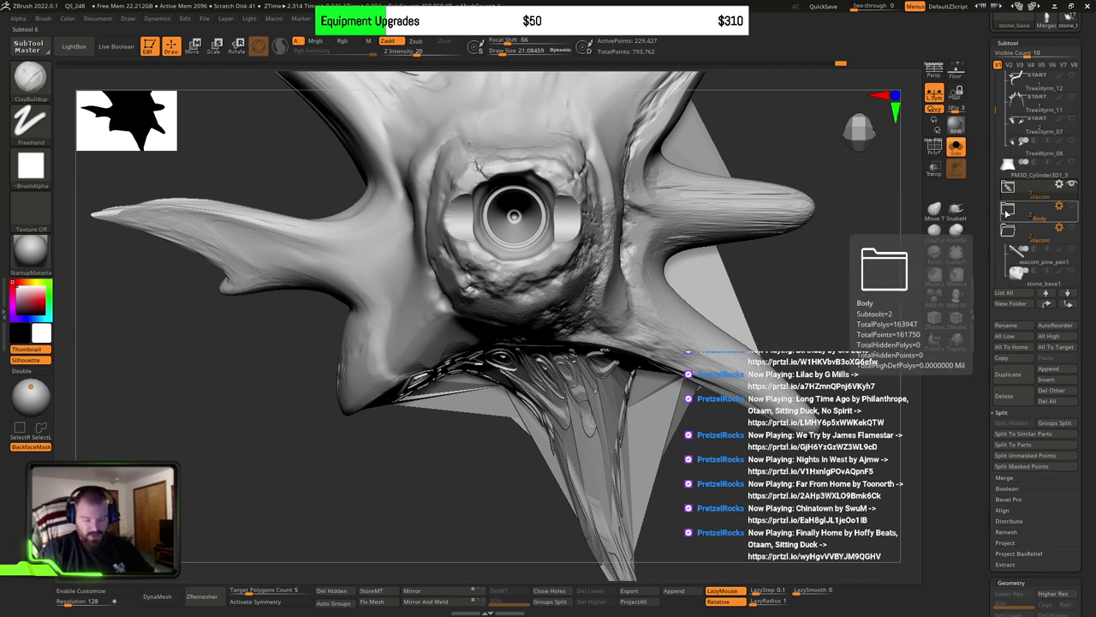
pyautogui.click(1009, 231)
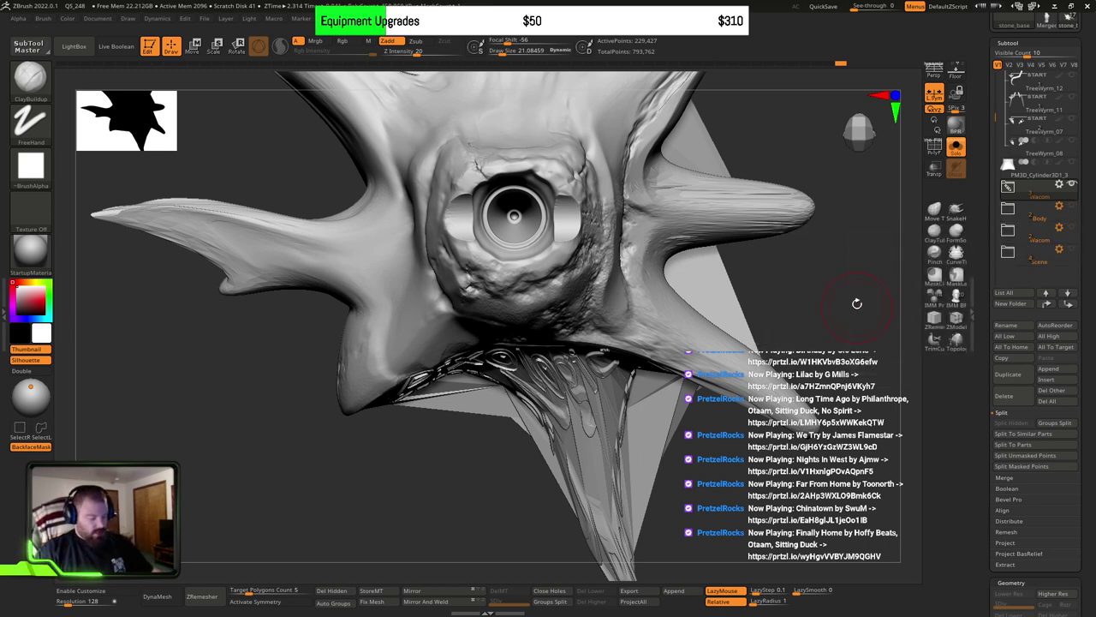
# Step: Expand the visible Wacom folder and mask the stone base's pen hole with a circle centred on it, using MaskPerfectCircle
pyautogui.moveTo(630, 274)
pyautogui.keyDown('alt'); pyautogui.mouseDown(button='right')
pyautogui.moveTo(624, 319)
pyautogui.moveTo(592, 325)
pyautogui.moveTo(671, 410)
pyautogui.moveTo(680, 439)
pyautogui.mouseUp(button='right'); pyautogui.keyUp('alt')
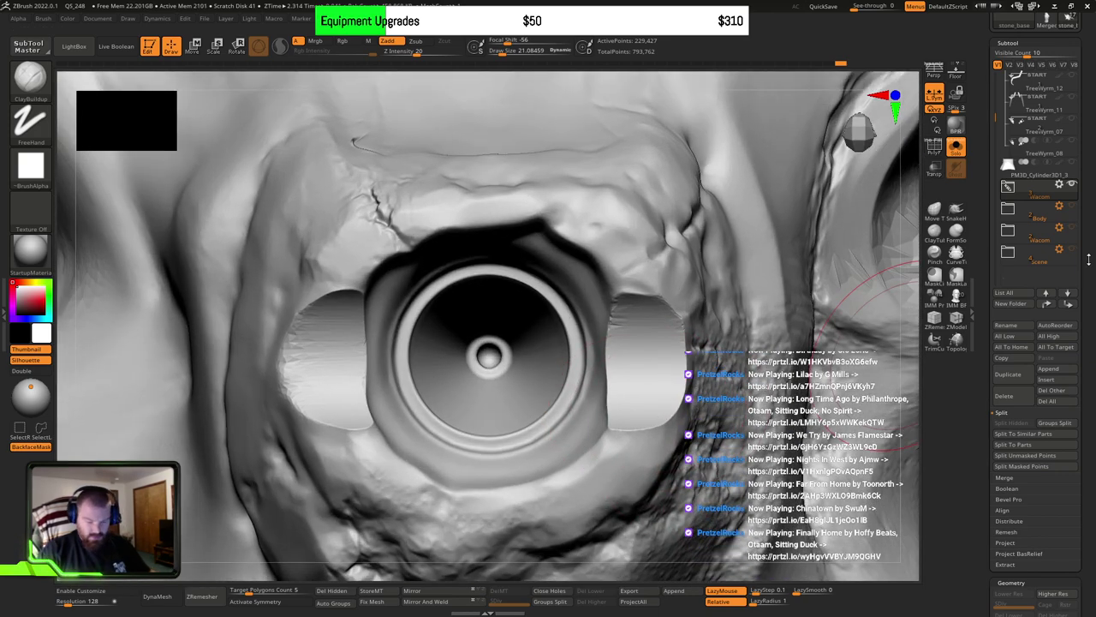
pyautogui.click(1008, 187)
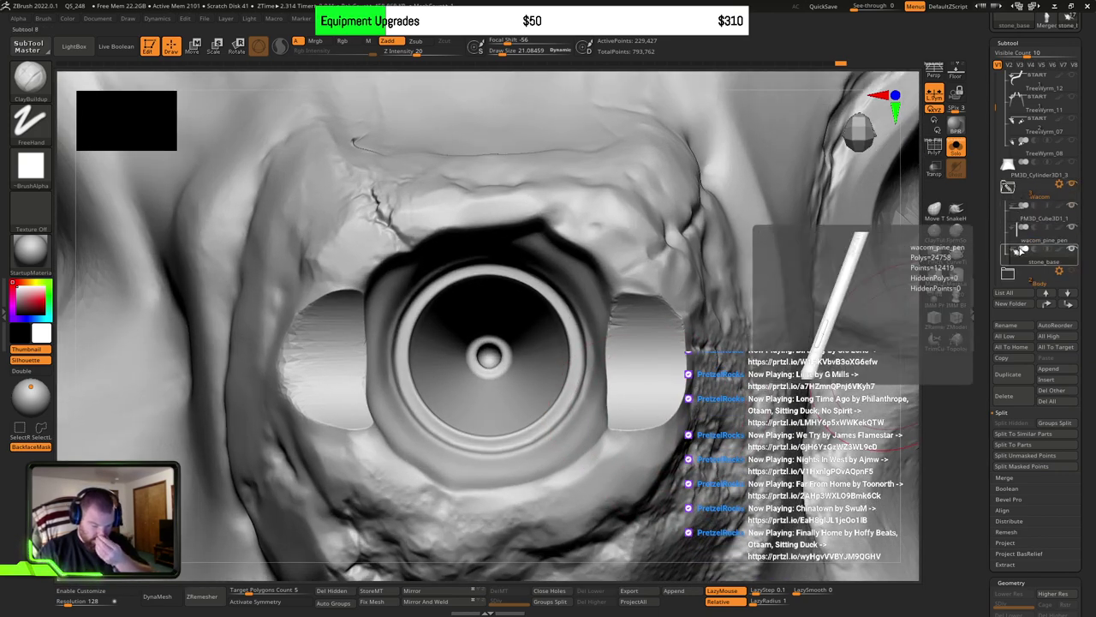
pyautogui.moveTo(1019, 251)
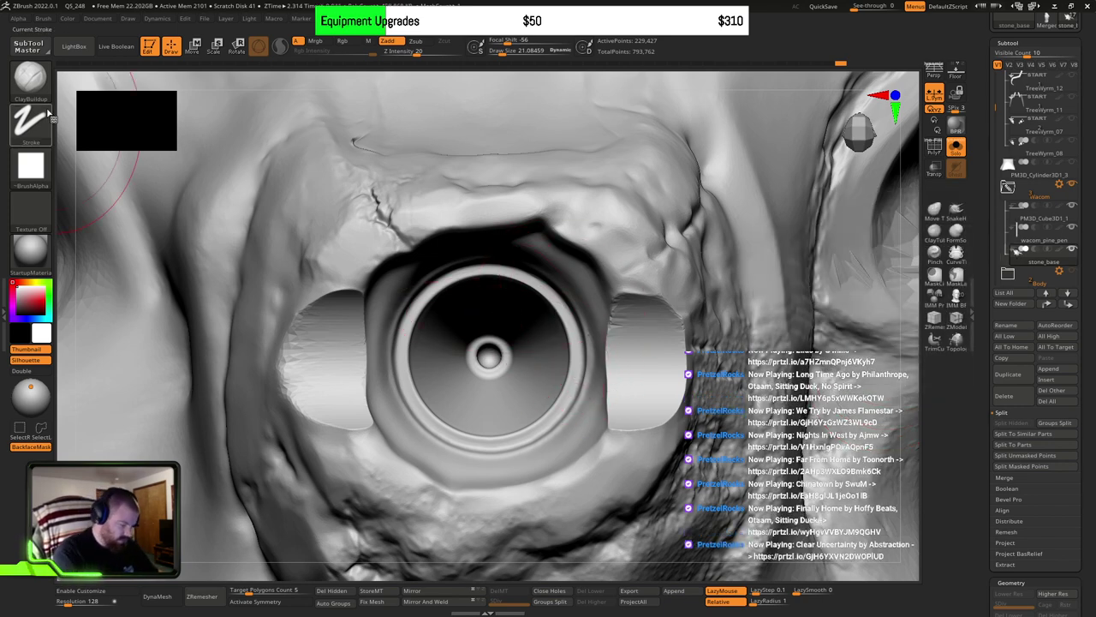
pyautogui.keyDown('ctrl'); pyautogui.click(31, 79); pyautogui.keyUp('ctrl')
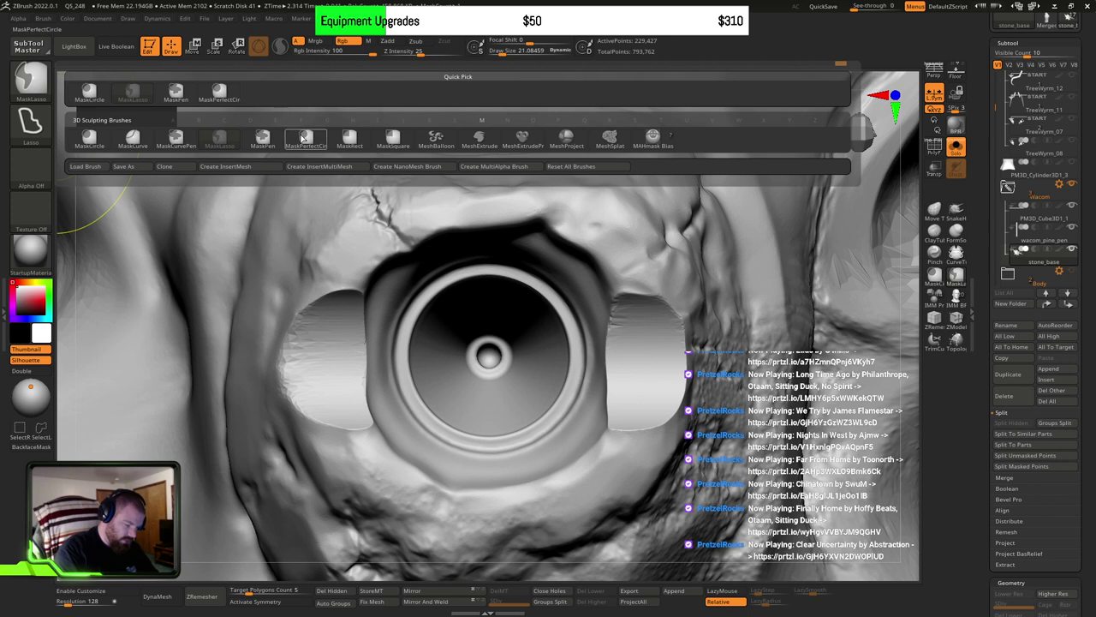
pyautogui.click(219, 91)
pyautogui.moveTo(489, 358); pyautogui.dragTo(592, 453)
pyautogui.moveTo(592, 454)
pyautogui.mouseDown(button='right')
pyautogui.moveTo(589, 395)
pyautogui.moveTo(632, 458)
pyautogui.moveTo(643, 287)
pyautogui.moveTo(666, 271)
pyautogui.moveTo(622, 387)
pyautogui.moveTo(660, 379)
pyautogui.moveTo(678, 444)
pyautogui.moveTo(667, 420)
pyautogui.moveTo(659, 439)
pyautogui.moveTo(707, 372)
pyautogui.moveTo(701, 364)
pyautogui.mouseUp(button='right')
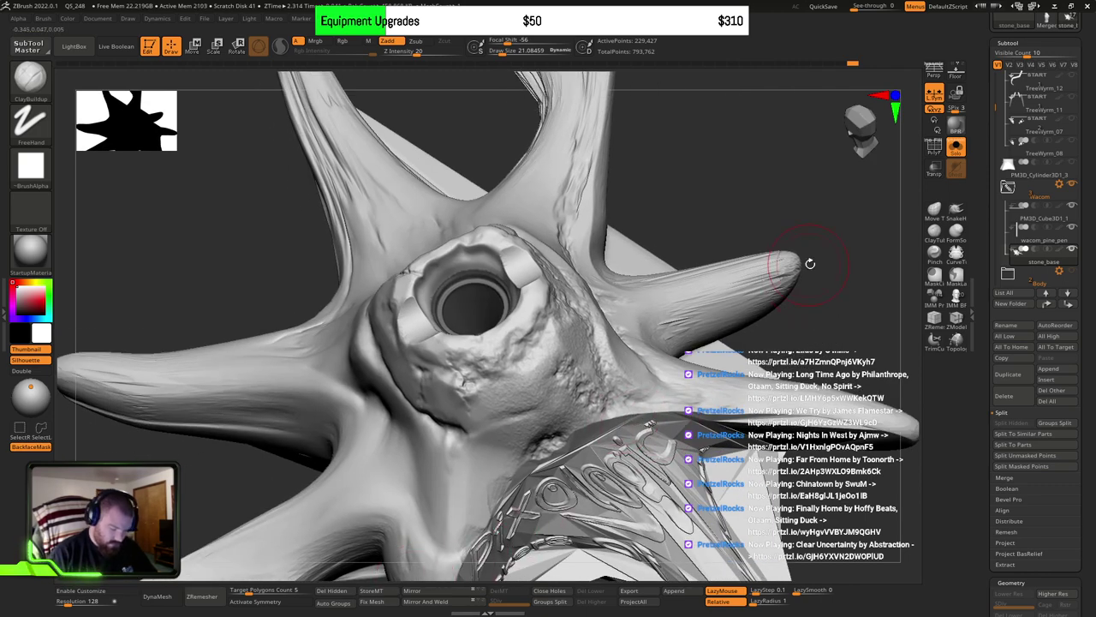
# Step: Split the masked points off the stone base and select the separated pen-hole piece
pyautogui.moveTo(788, 318); pyautogui.dragTo(595, 399, button='right')
pyautogui.scroll(-1, 1068, 352)
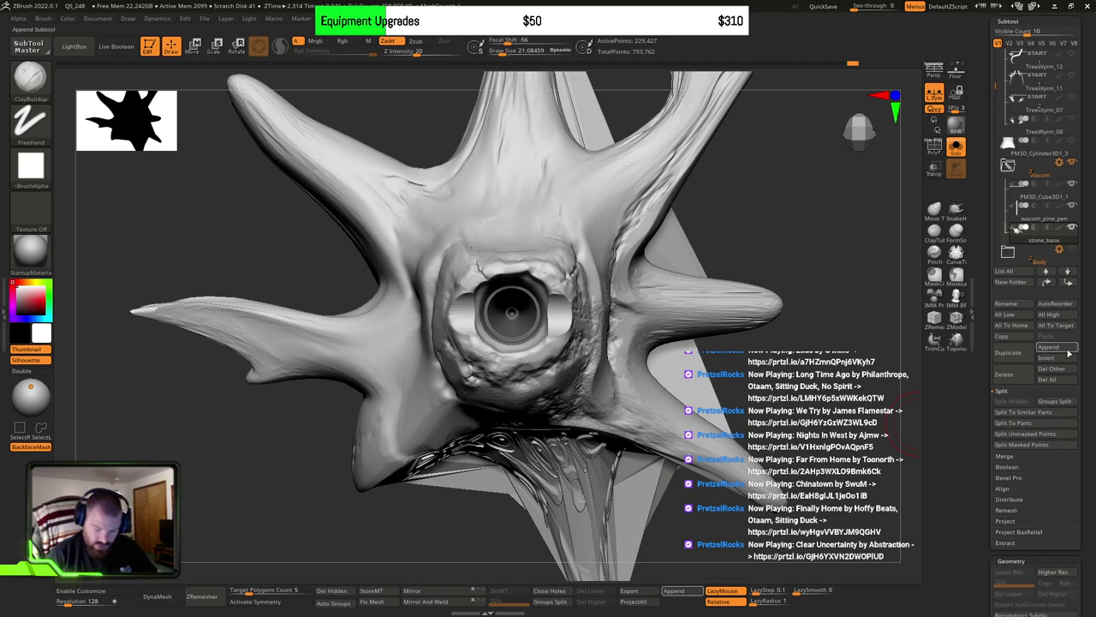
pyautogui.click(1042, 446)
pyautogui.moveTo(565, 324); pyautogui.dragTo(674, 350, button='right')
pyautogui.moveTo(674, 348)
pyautogui.mouseDown()
pyautogui.moveTo(742, 311)
pyautogui.moveTo(620, 340)
pyautogui.mouseUp()
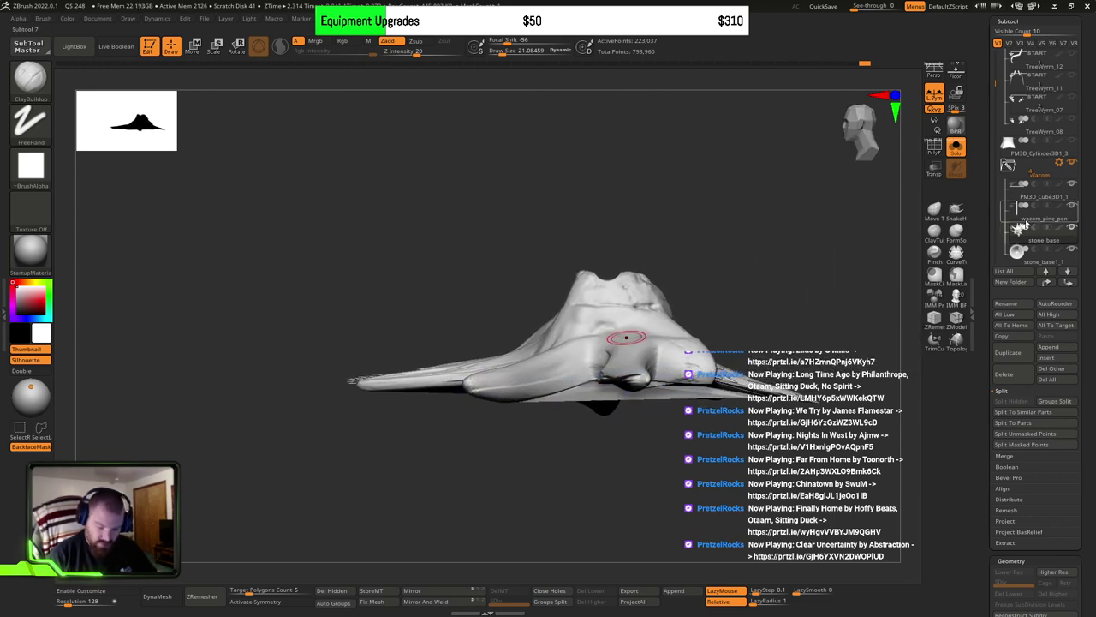
pyautogui.click(1028, 251)
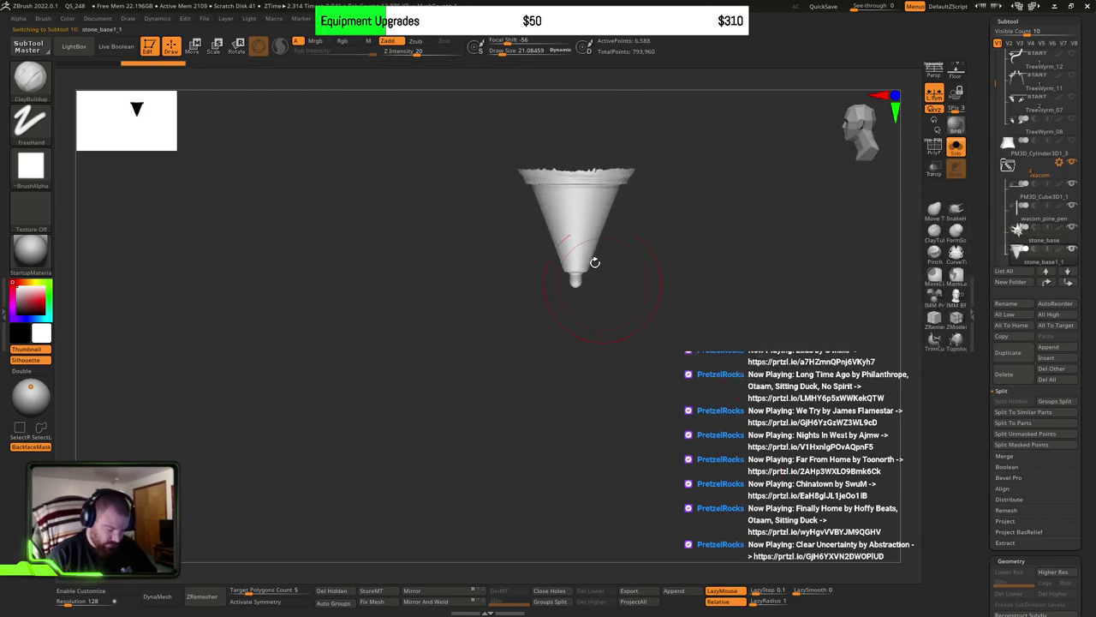
# Step: Display the polygon wireframe on the separated pen-hole piece and bring up its DynaMesh settings
pyautogui.keyDown('alt'); pyautogui.moveTo(594, 262); pyautogui.dragTo(600, 377, button='right'); pyautogui.keyUp('alt')
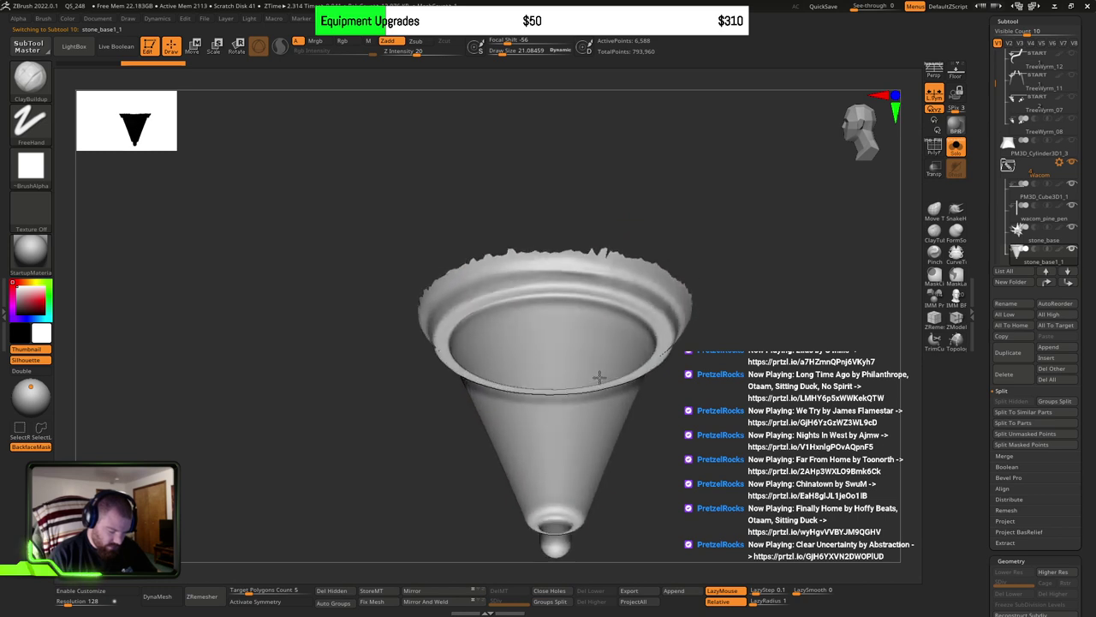
pyautogui.moveTo(599, 377); pyautogui.dragTo(594, 335)
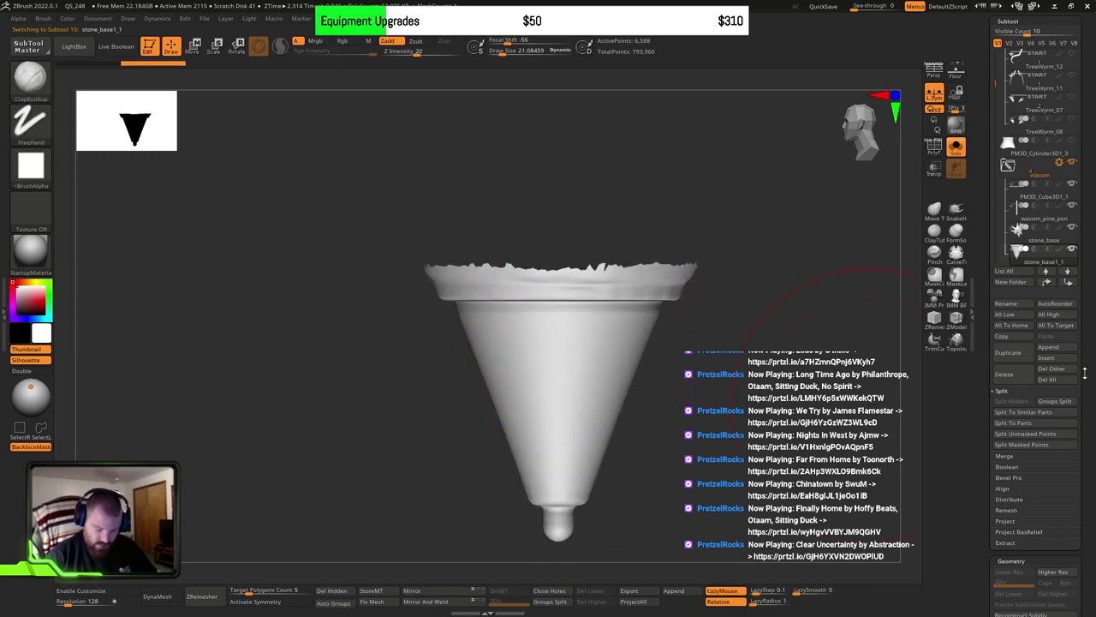
pyautogui.scroll(-5, 1090, 374)
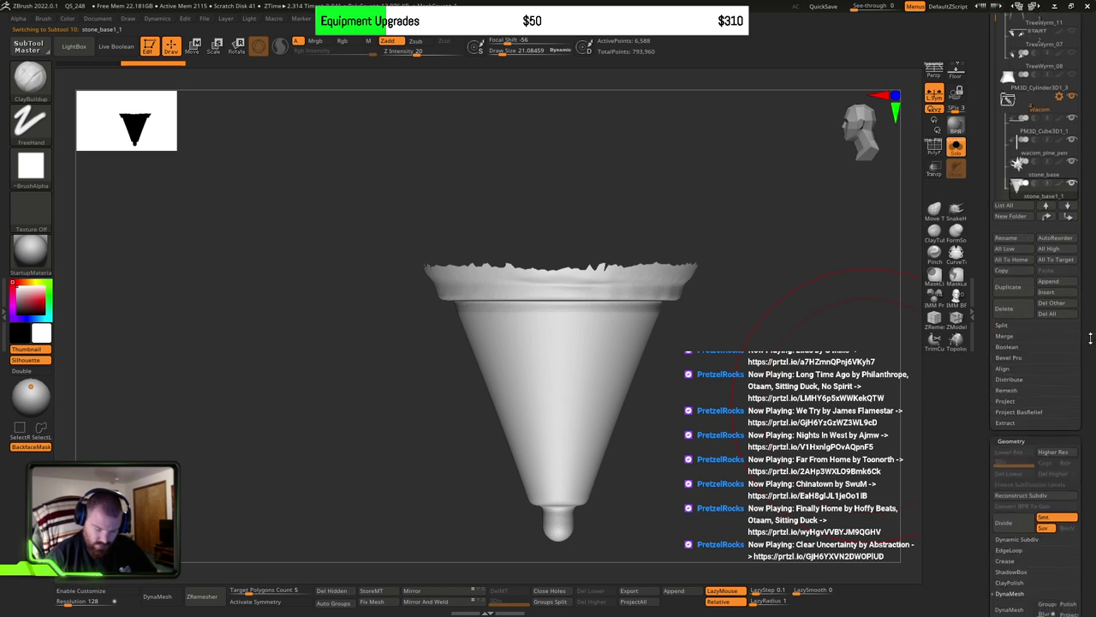
pyautogui.scroll(-3, 1089, 351)
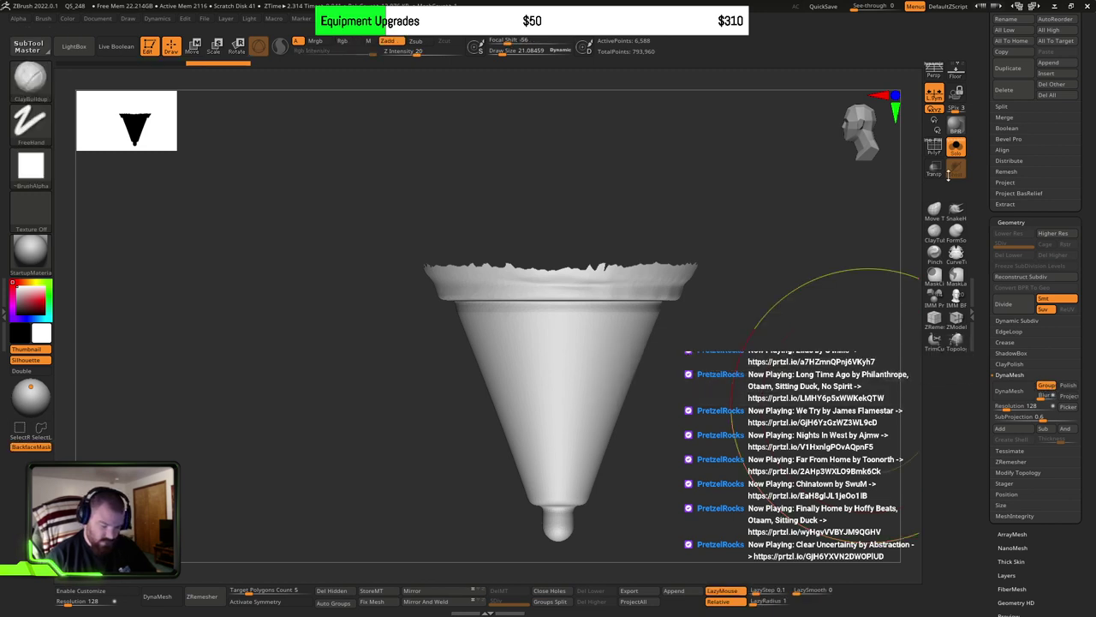
pyautogui.hotkey('shift', 'f')
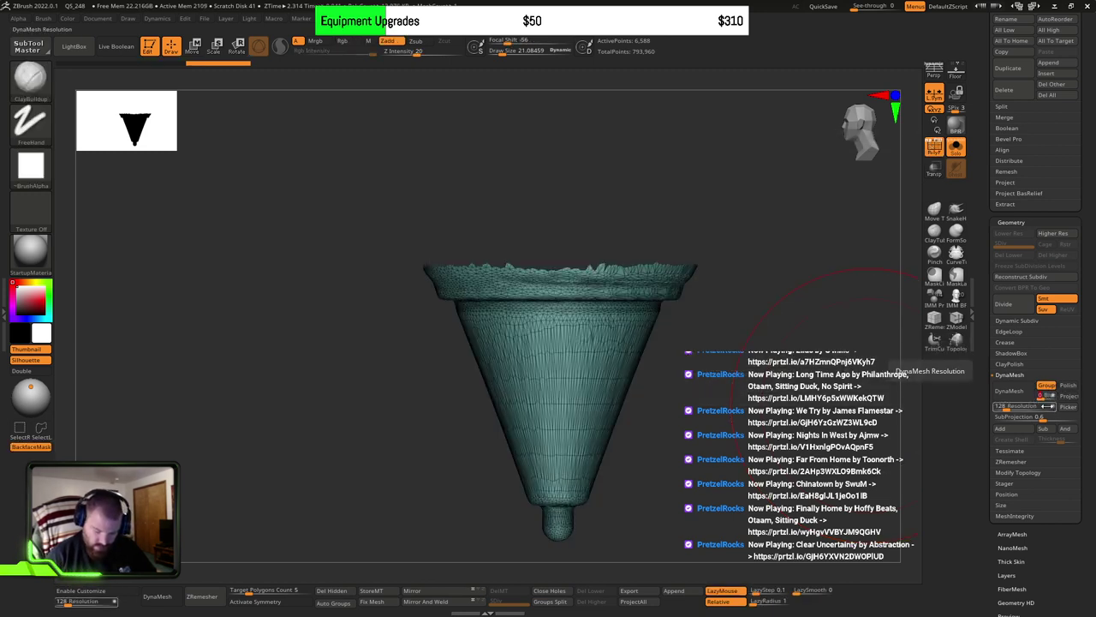
# Step: Try remeshing the pen-hole piece with DynaMesh at a resolution of 904
pyautogui.moveTo(1006, 407); pyautogui.dragTo(1022, 407)
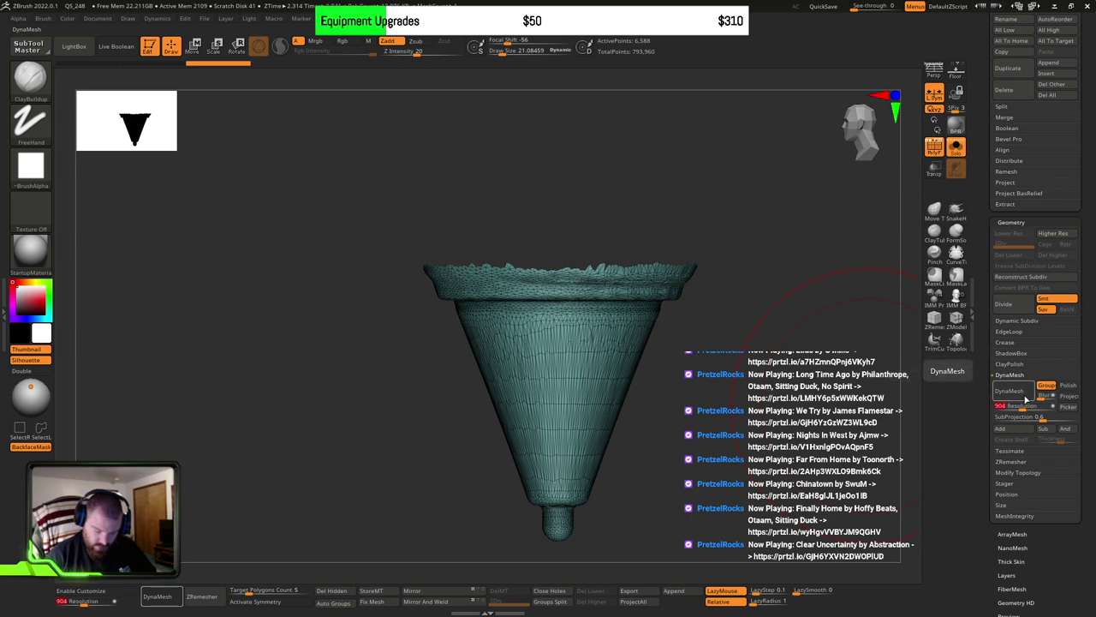
pyautogui.click(1013, 399)
pyautogui.hotkey('ctrl', 'z')
# Step: Remesh the pen-hole piece with ZRemesher, with KeepGroups and KeepCreases enabled
pyautogui.moveTo(748, 343); pyautogui.dragTo(735, 418)
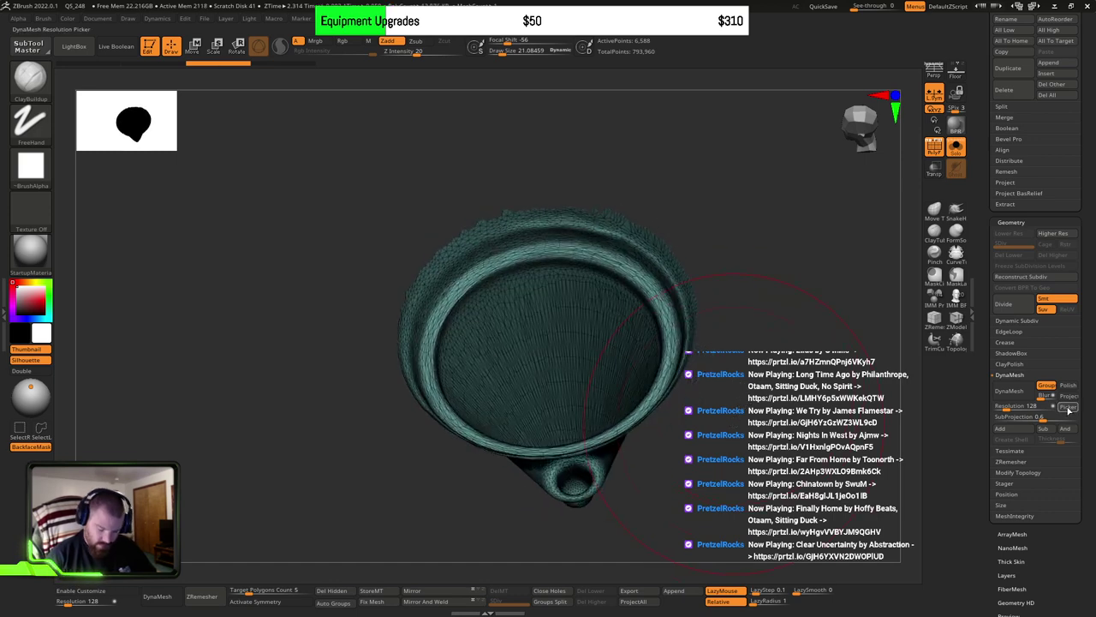
pyautogui.click(1016, 377)
pyautogui.click(1023, 396)
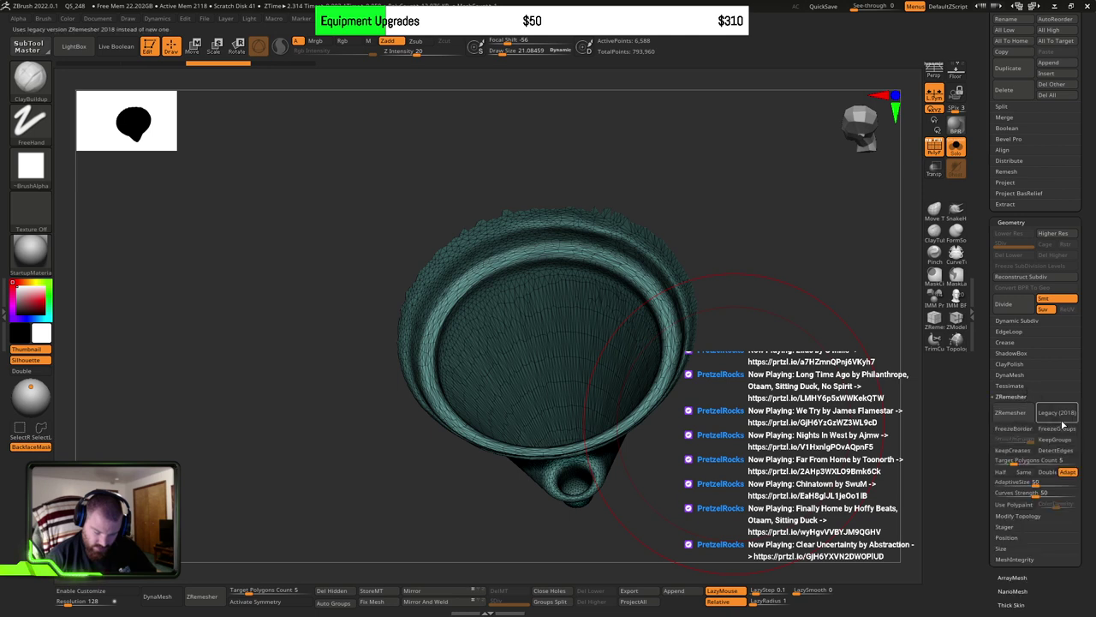
pyautogui.moveTo(1088, 424); pyautogui.dragTo(1079, 416)
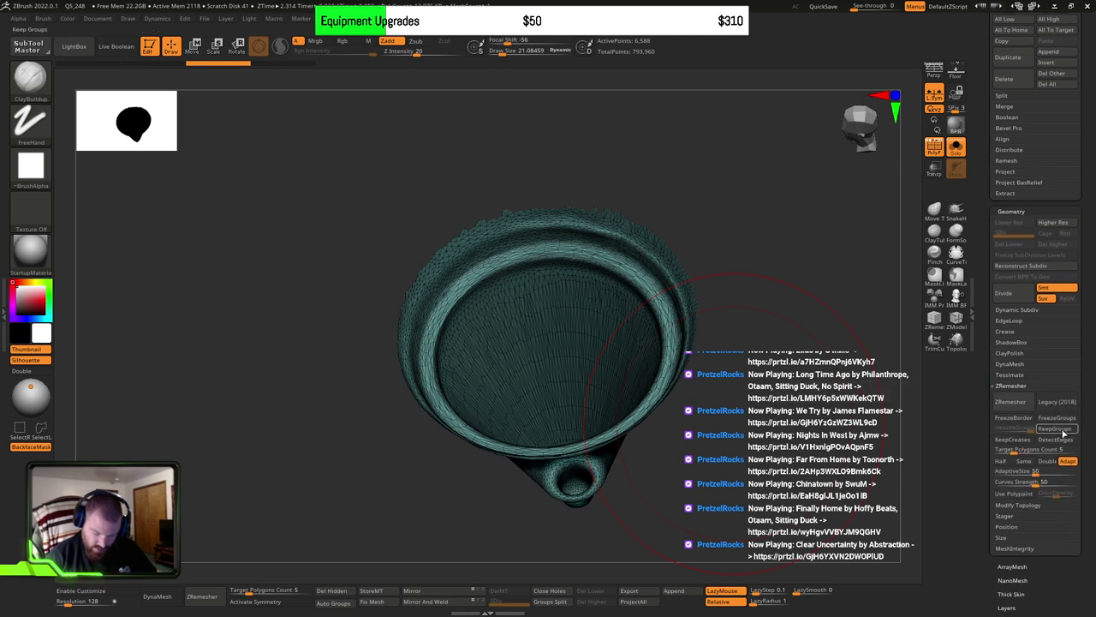
pyautogui.click(1027, 439)
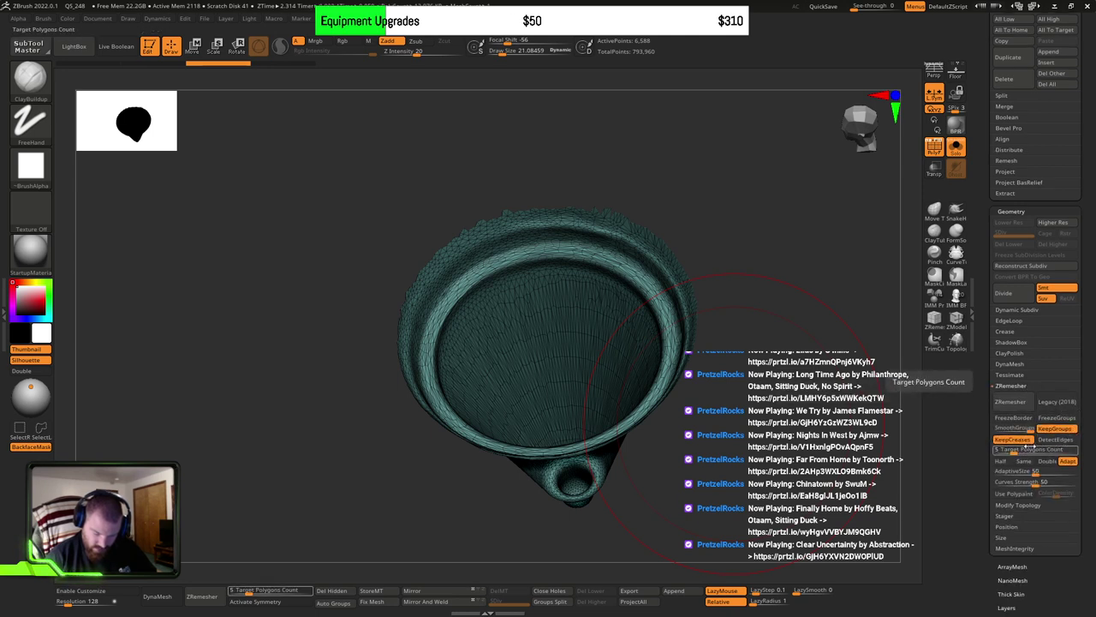
pyautogui.click(1012, 401)
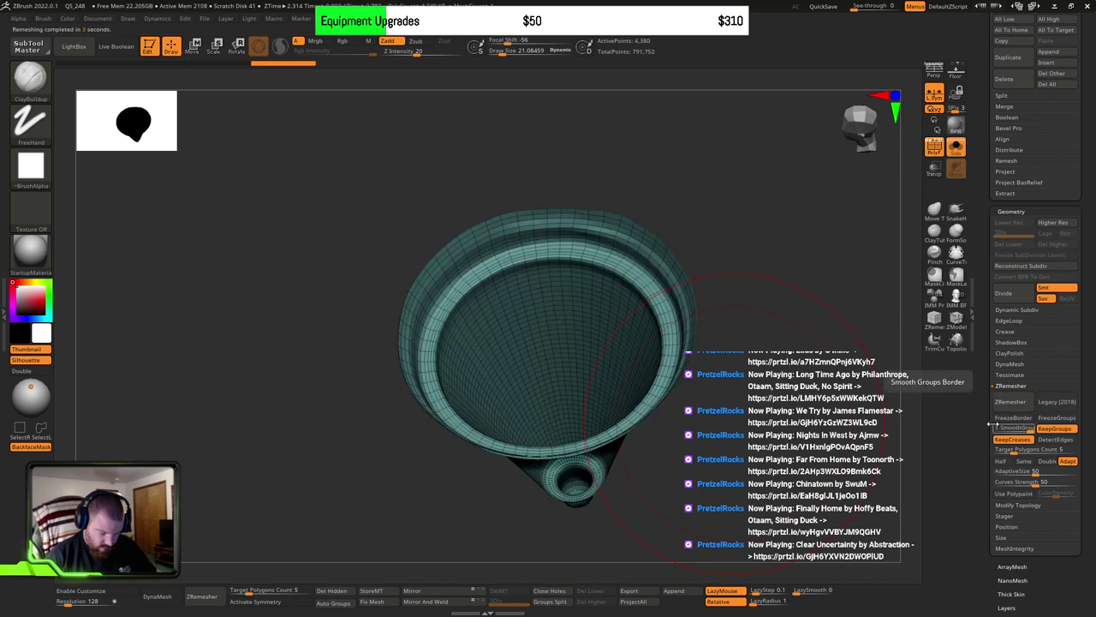
# Step: Choose the Move brush at a draw size of about 6.56 and smooth the uneven upper rim of the pen-hole piece
pyautogui.moveTo(632, 390)
pyautogui.mouseDown(button='right')
pyautogui.moveTo(677, 360)
pyautogui.moveTo(638, 294)
pyautogui.moveTo(598, 317)
pyautogui.moveTo(582, 361)
pyautogui.mouseUp(button='right')
pyautogui.press('s')
pyautogui.moveTo(578, 345)
pyautogui.mouseDown()
pyautogui.moveTo(567, 342)
pyautogui.moveTo(635, 335)
pyautogui.mouseUp()
pyautogui.press('b')
pyautogui.press('m')
pyautogui.press('v')
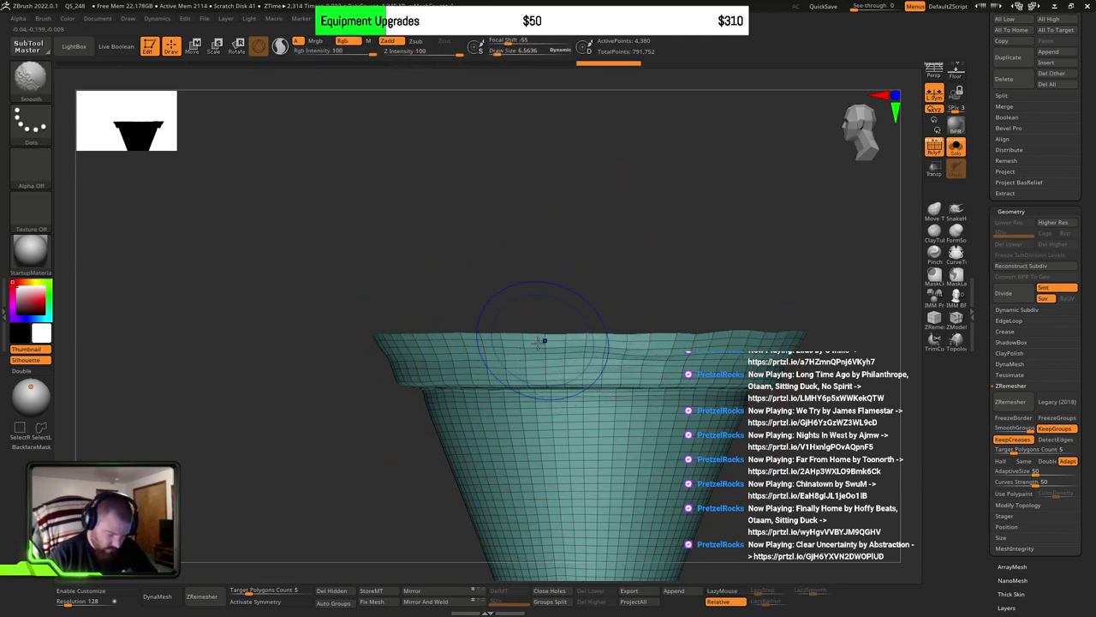
pyautogui.keyDown('shift'); pyautogui.moveTo(542, 340); pyautogui.dragTo(682, 344); pyautogui.keyUp('shift')
pyautogui.moveTo(746, 342)
pyautogui.mouseDown(button='right')
pyautogui.moveTo(730, 393)
pyautogui.moveTo(757, 365)
pyautogui.moveTo(771, 425)
pyautogui.moveTo(775, 317)
pyautogui.mouseUp(button='right')
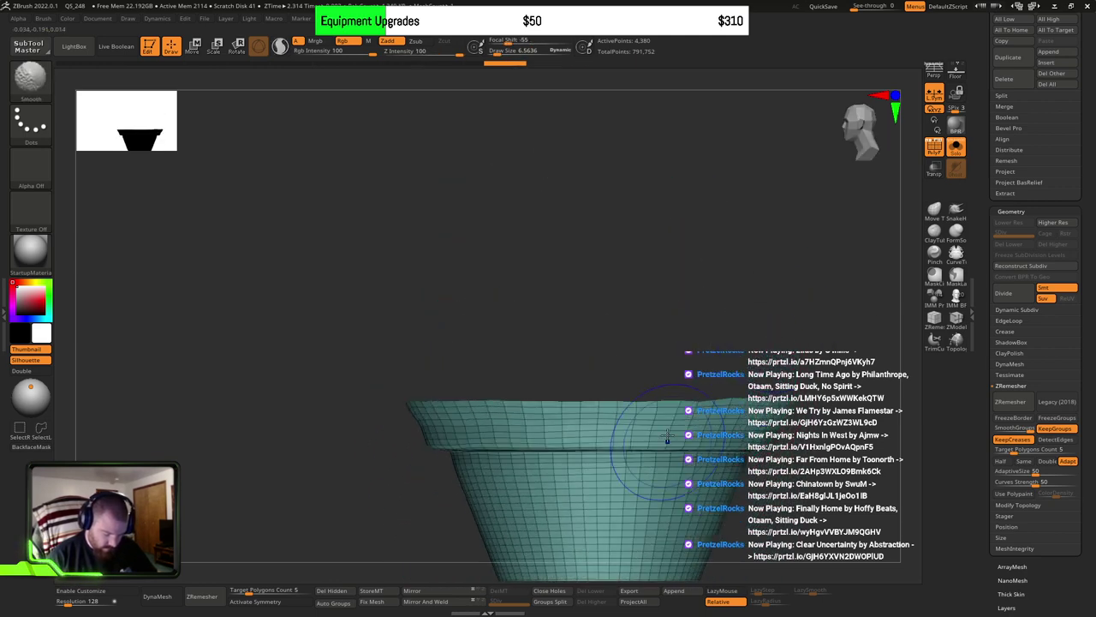
pyautogui.keyDown('shift'); pyautogui.moveTo(752, 404); pyautogui.dragTo(757, 404); pyautogui.keyUp('shift')
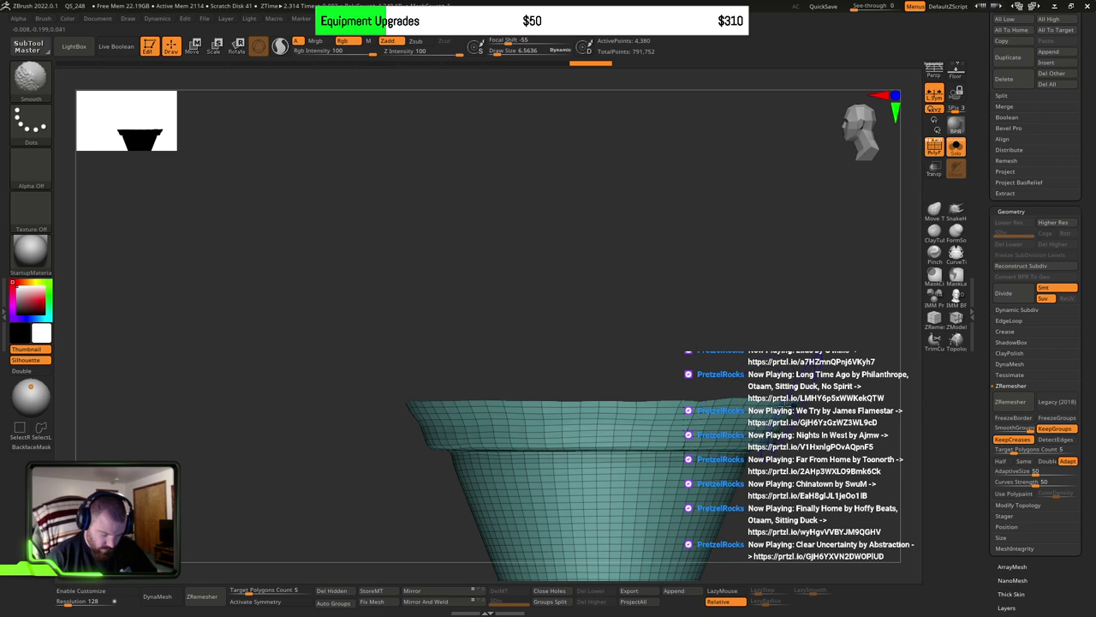
pyautogui.keyDown('shift'); pyautogui.moveTo(783, 405); pyautogui.dragTo(734, 421, button='right'); pyautogui.keyUp('shift')
pyautogui.keyDown('shift'); pyautogui.moveTo(734, 421); pyautogui.dragTo(544, 407); pyautogui.keyUp('shift')
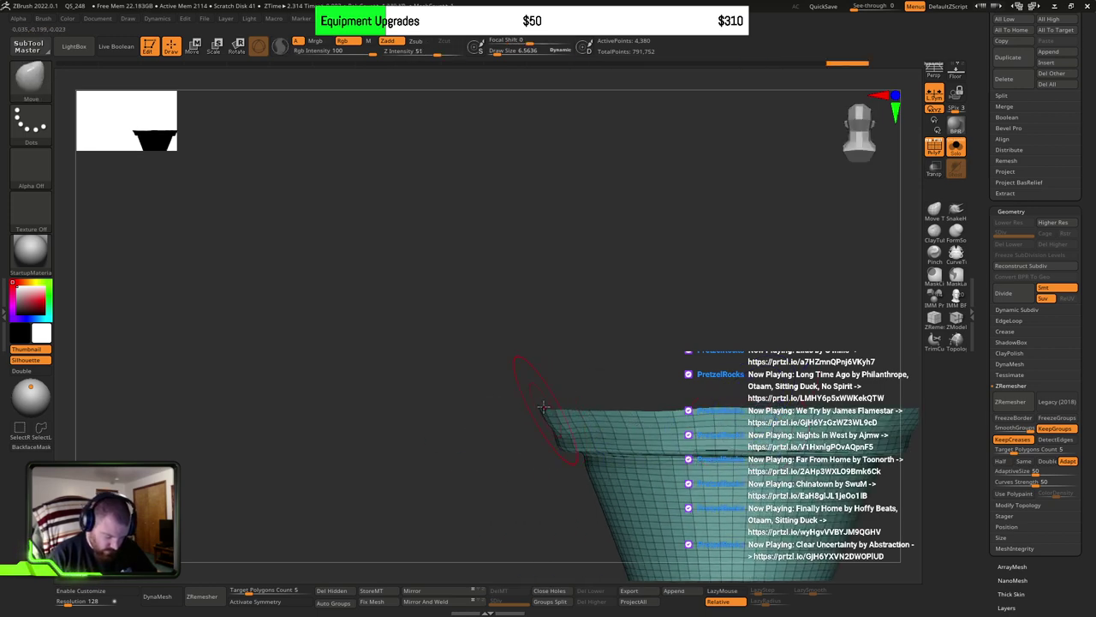
# Step: Turn on double-sided display for the pen-hole piece
pyautogui.moveTo(625, 417); pyautogui.dragTo(640, 396, button='right')
pyautogui.moveTo(641, 396); pyautogui.dragTo(644, 415)
pyautogui.scroll(-5, 1091, 403)
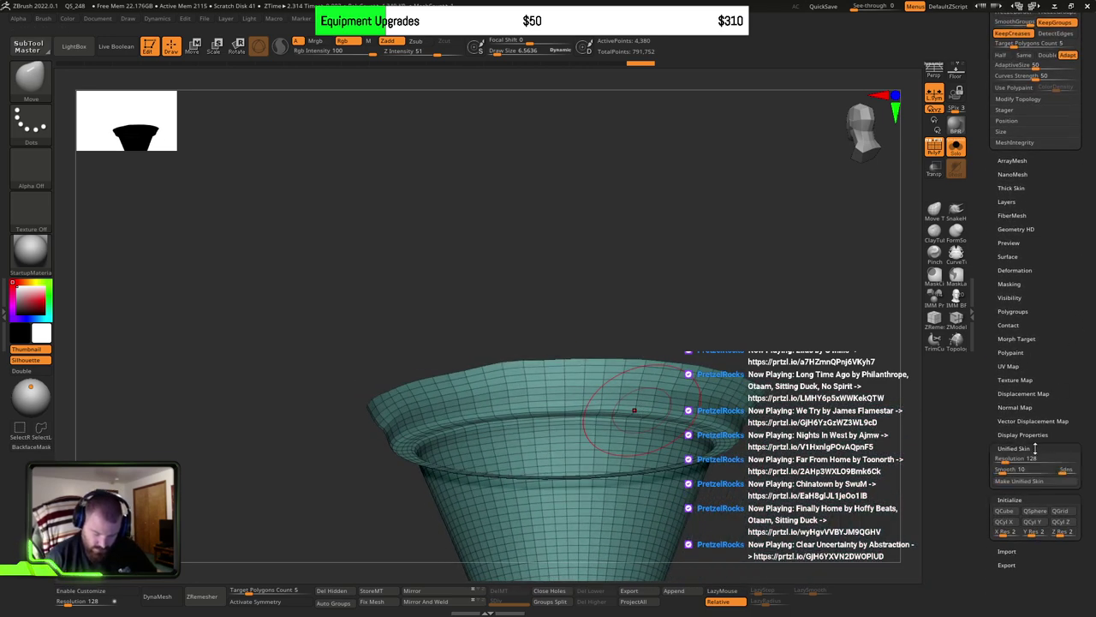
pyautogui.click(1032, 434)
pyautogui.click(1013, 465)
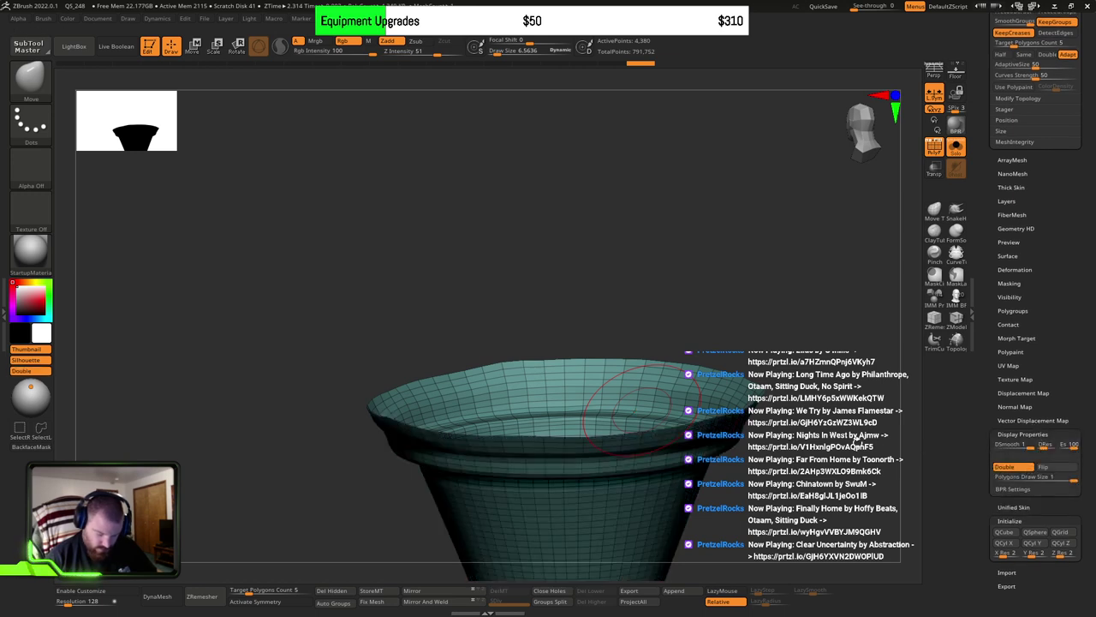
# Step: Smooth the remaining bumps along the pen-hole piece's upper rim from several side angles
pyautogui.moveTo(854, 435); pyautogui.dragTo(626, 441)
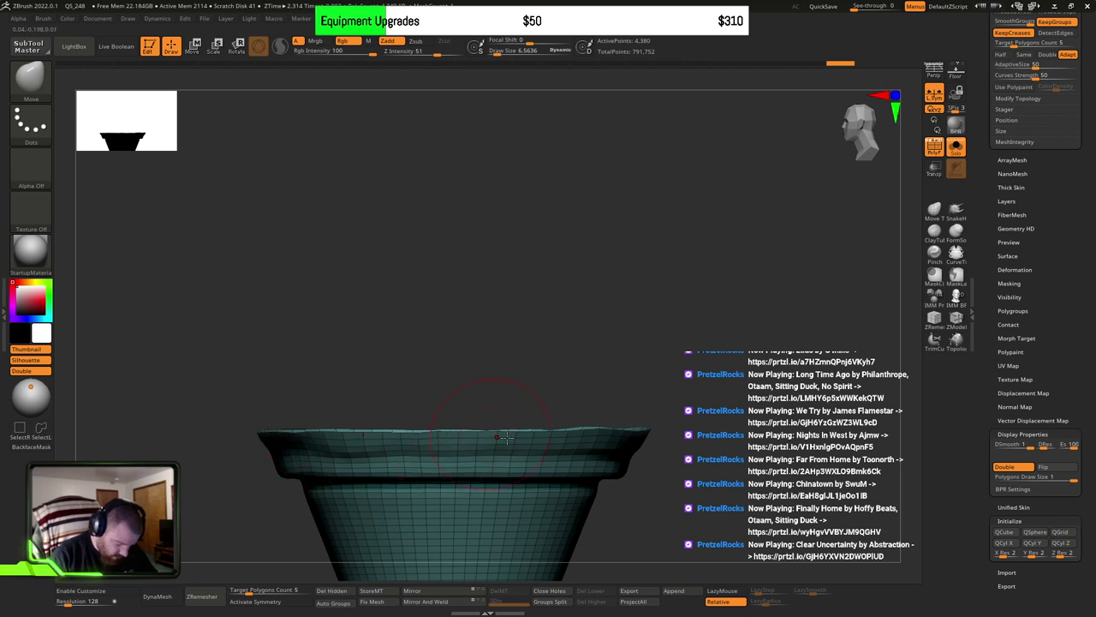
pyautogui.press('shift')
pyautogui.keyDown('shift'); pyautogui.moveTo(596, 433); pyautogui.dragTo(754, 438); pyautogui.keyUp('shift')
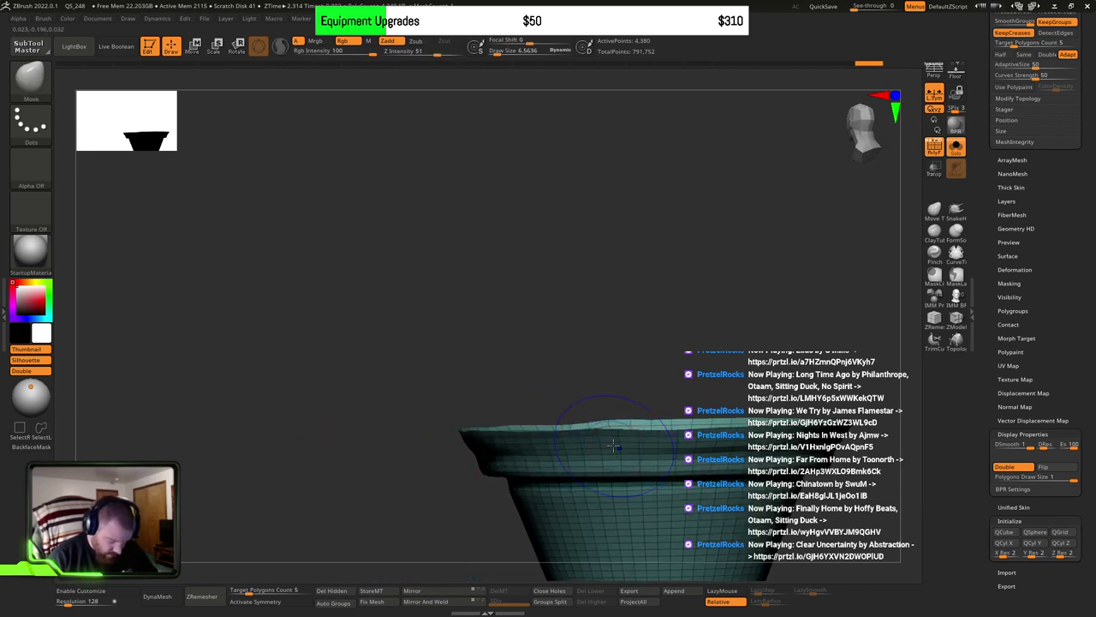
pyautogui.keyDown('shift'); pyautogui.moveTo(685, 435); pyautogui.dragTo(740, 435); pyautogui.keyUp('shift')
pyautogui.moveTo(771, 432)
pyautogui.mouseDown(button='right')
pyautogui.moveTo(786, 443)
pyautogui.moveTo(748, 424)
pyautogui.moveTo(677, 420)
pyautogui.mouseUp(button='right')
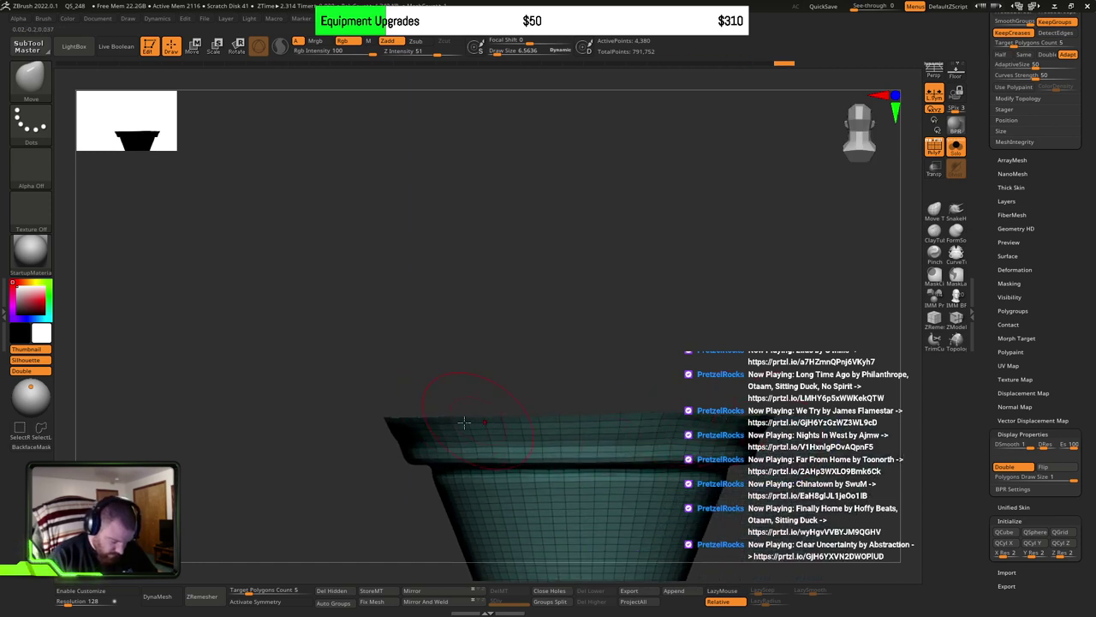
pyautogui.moveTo(673, 421); pyautogui.dragTo(548, 448, button='right')
# Step: Activate symmetry and nudge the centre of the pen-hole rim upward with the Move brush, reducing the draw size to about 1.22
pyautogui.click(270, 602)
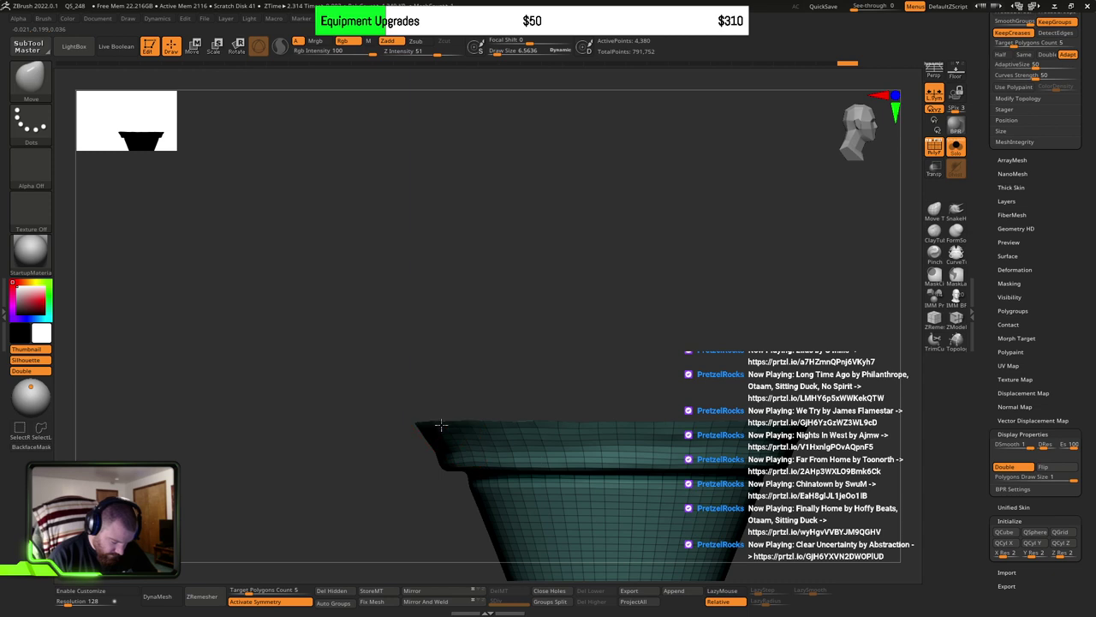
pyautogui.keyDown('shift'); pyautogui.moveTo(777, 441); pyautogui.dragTo(518, 416, button='right'); pyautogui.keyUp('shift')
pyautogui.moveTo(495, 417); pyautogui.dragTo(495, 413)
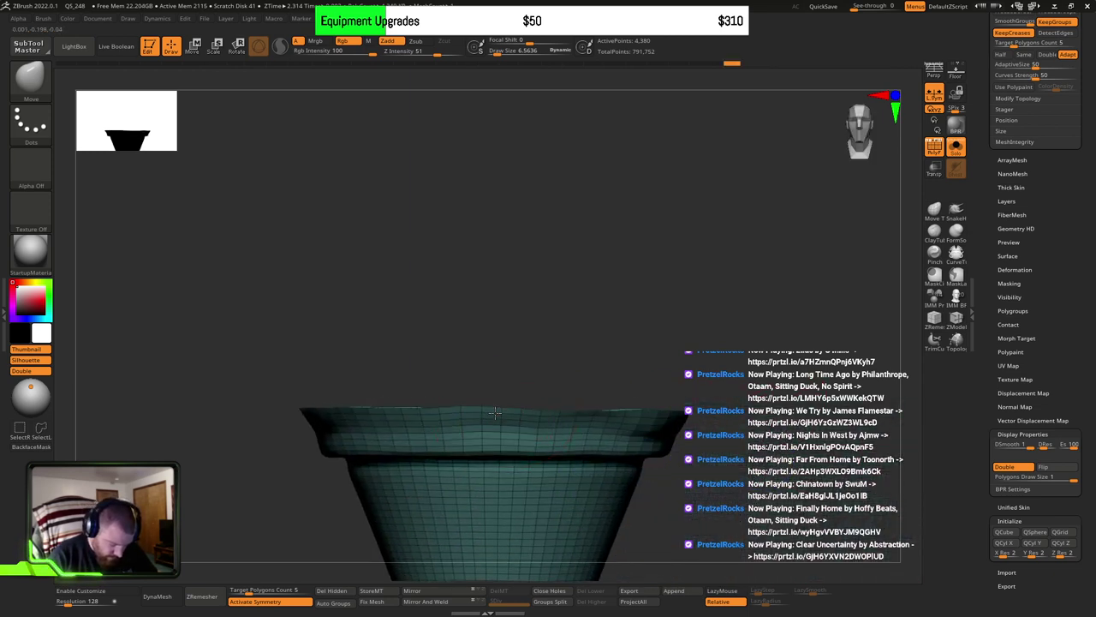
pyautogui.press('s')
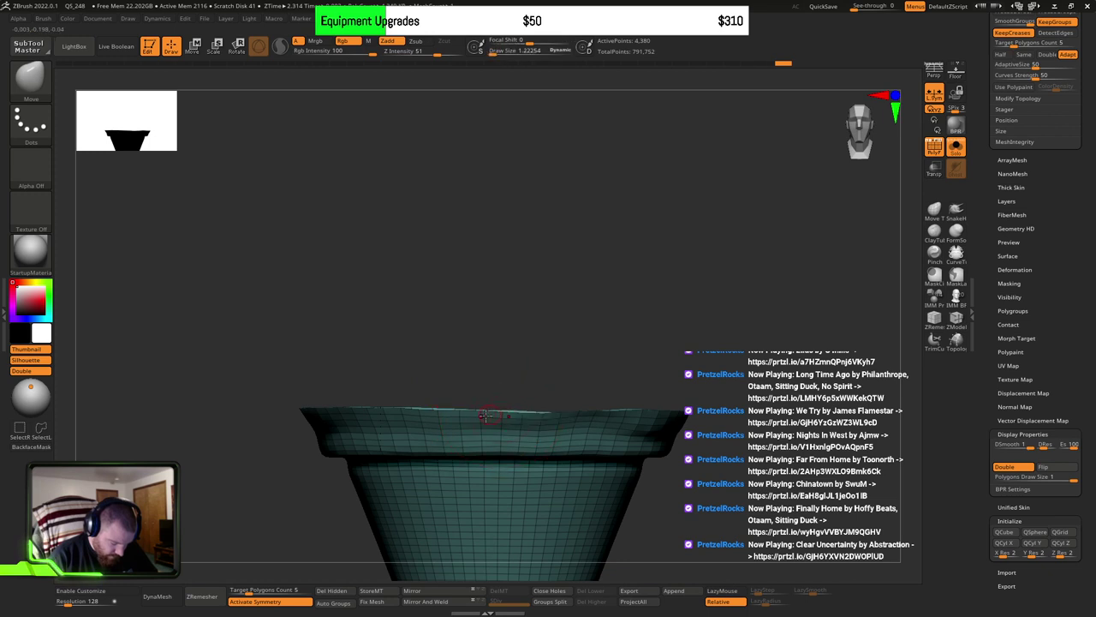
pyautogui.moveTo(484, 417); pyautogui.dragTo(479, 409)
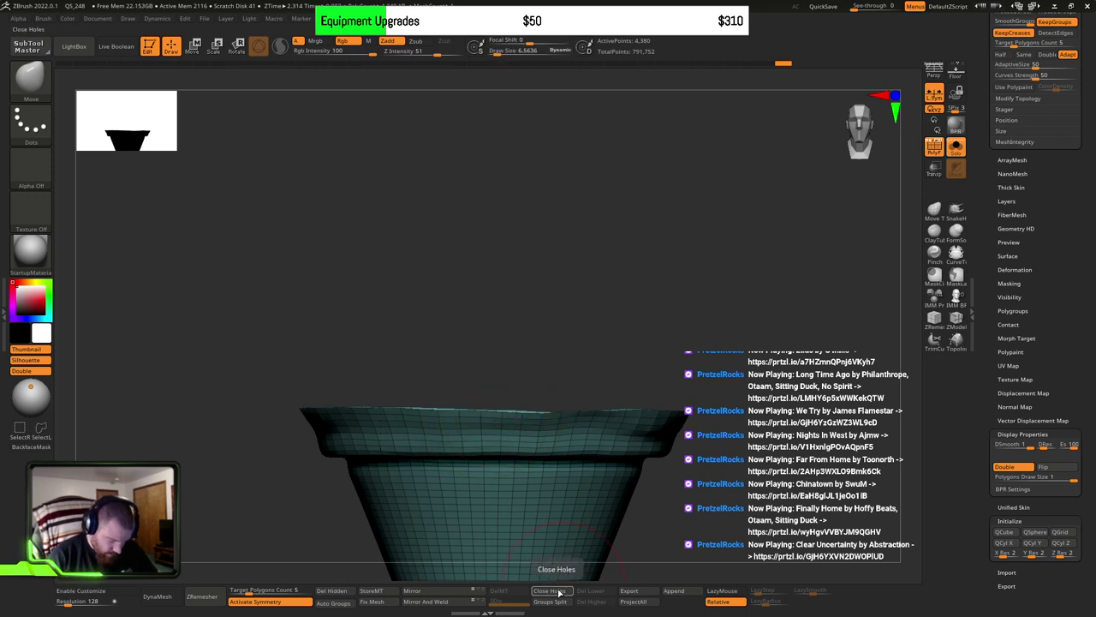
# Step: Mirror and weld the pen-hole piece so that both halves match
pyautogui.click(454, 598)
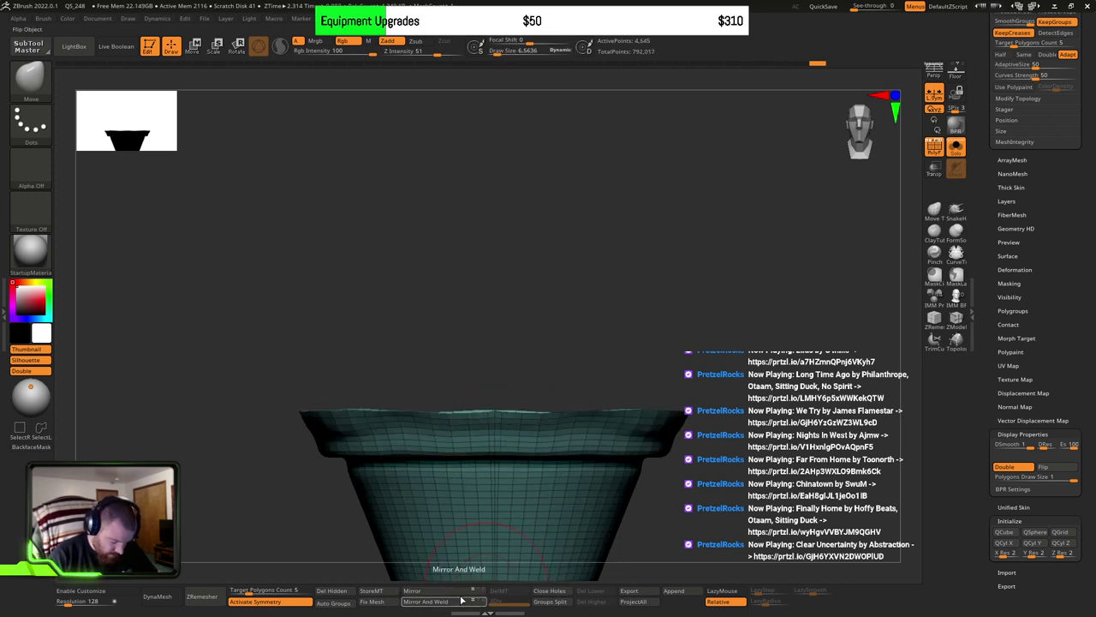
pyautogui.click(461, 600)
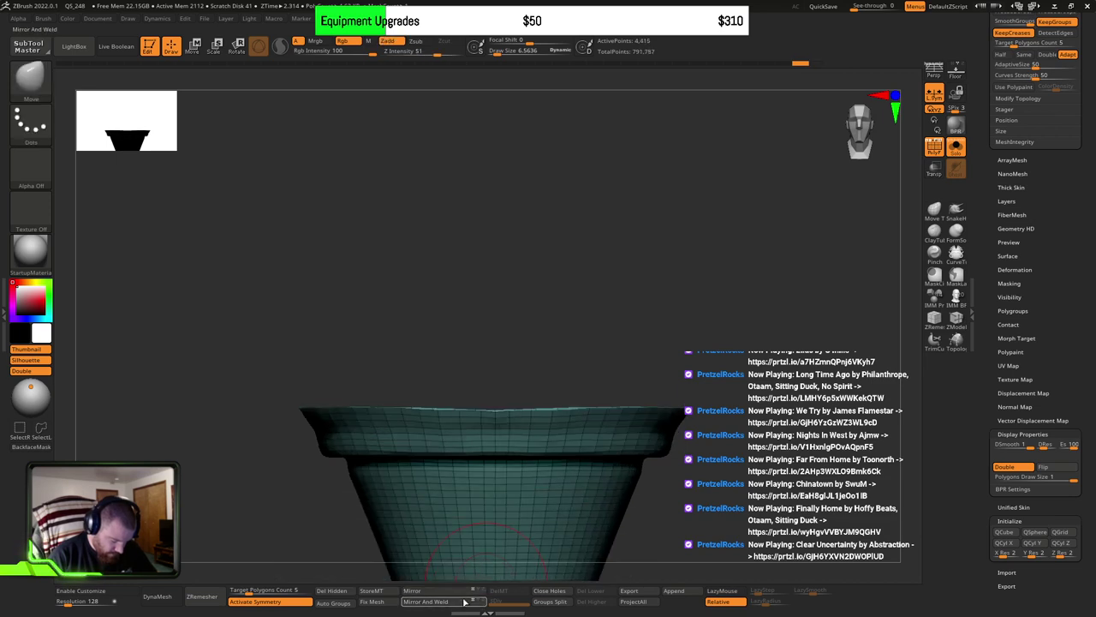
pyautogui.keyDown('ctrl'); pyautogui.moveTo(665, 442); pyautogui.dragTo(608, 559, button='right'); pyautogui.keyUp('ctrl')
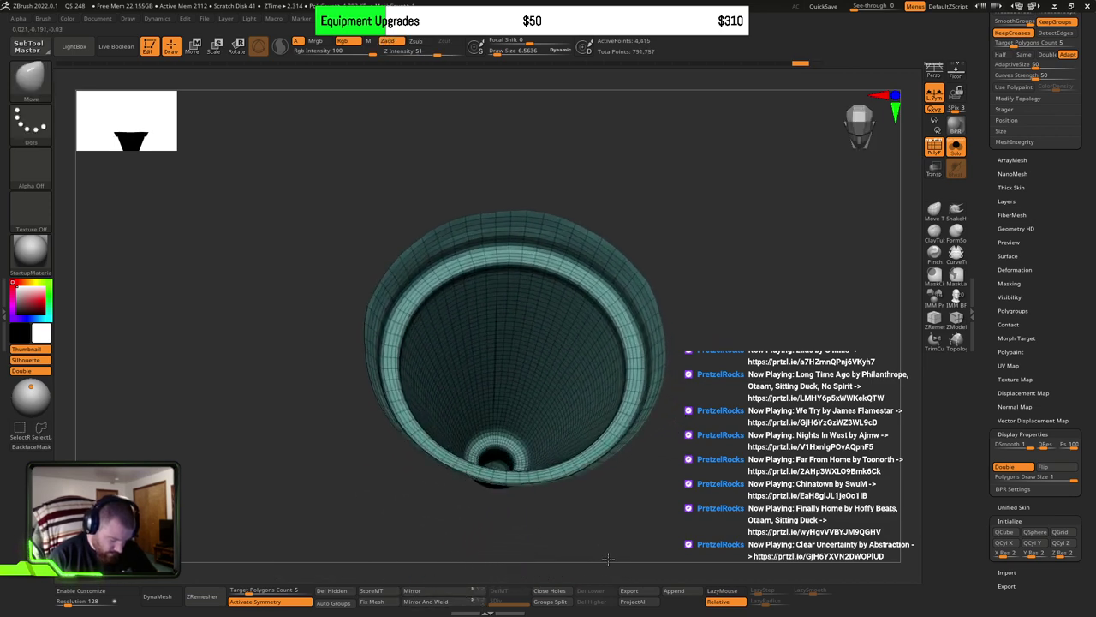
pyautogui.moveTo(607, 559); pyautogui.dragTo(591, 296)
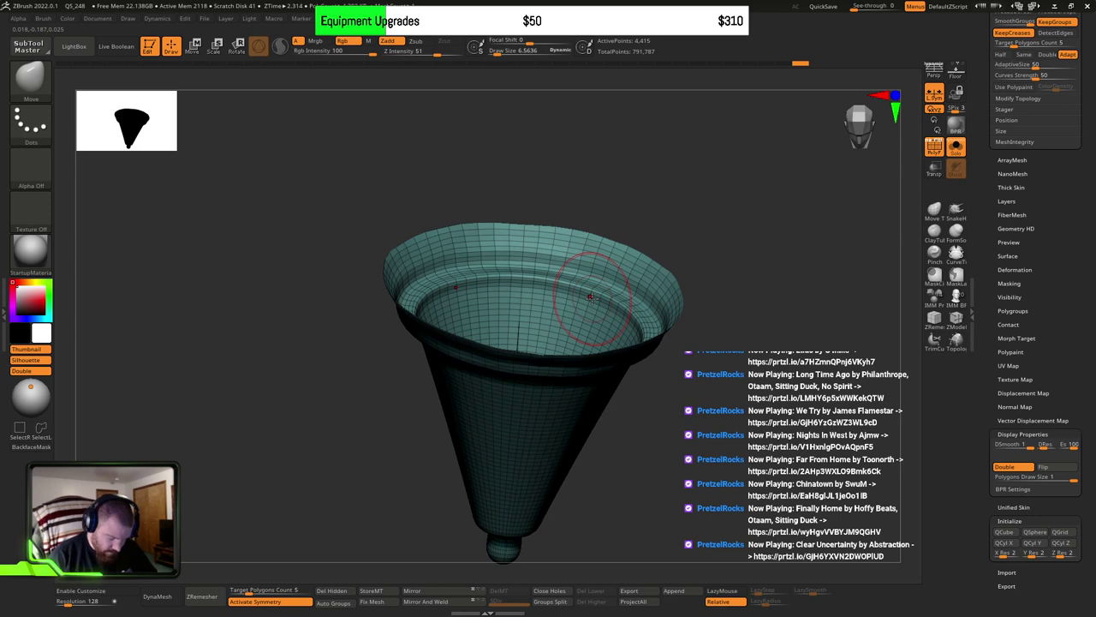
# Step: Remesh the mirrored pen-hole piece again with ZRemesher and check the new topology inside and outside
pyautogui.scroll(3, 1089, 171)
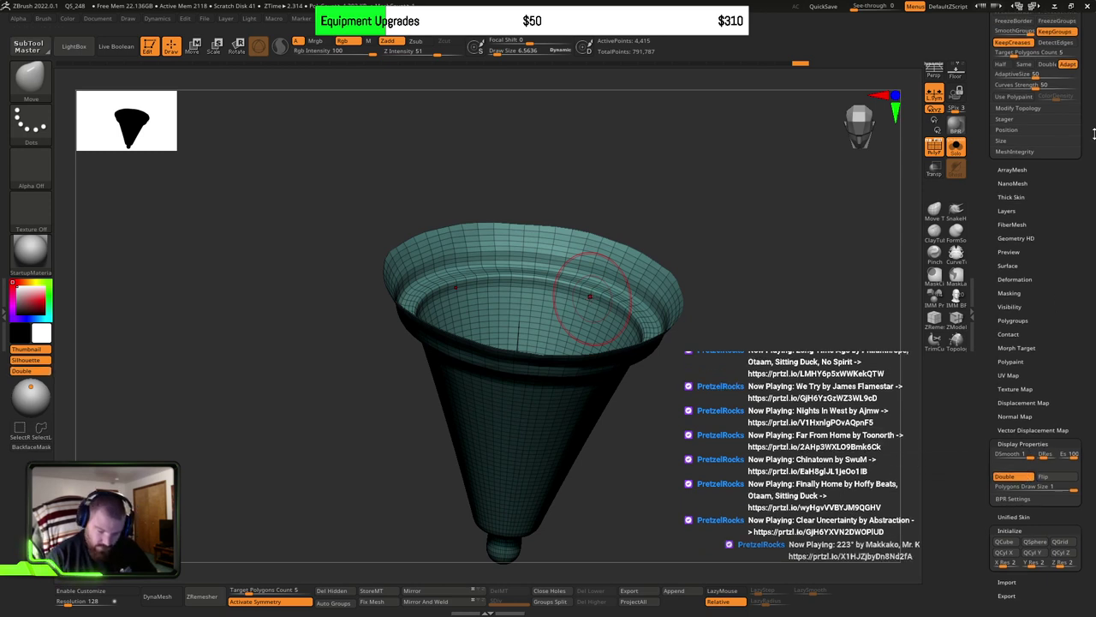
pyautogui.click(1022, 103)
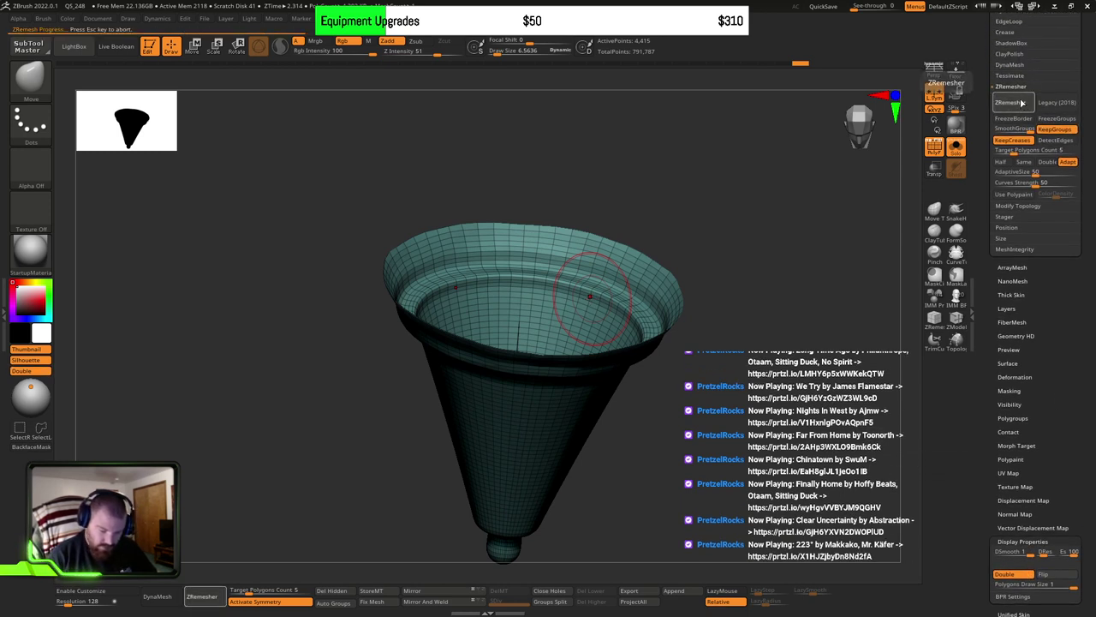
pyautogui.moveTo(703, 330); pyautogui.dragTo(671, 386)
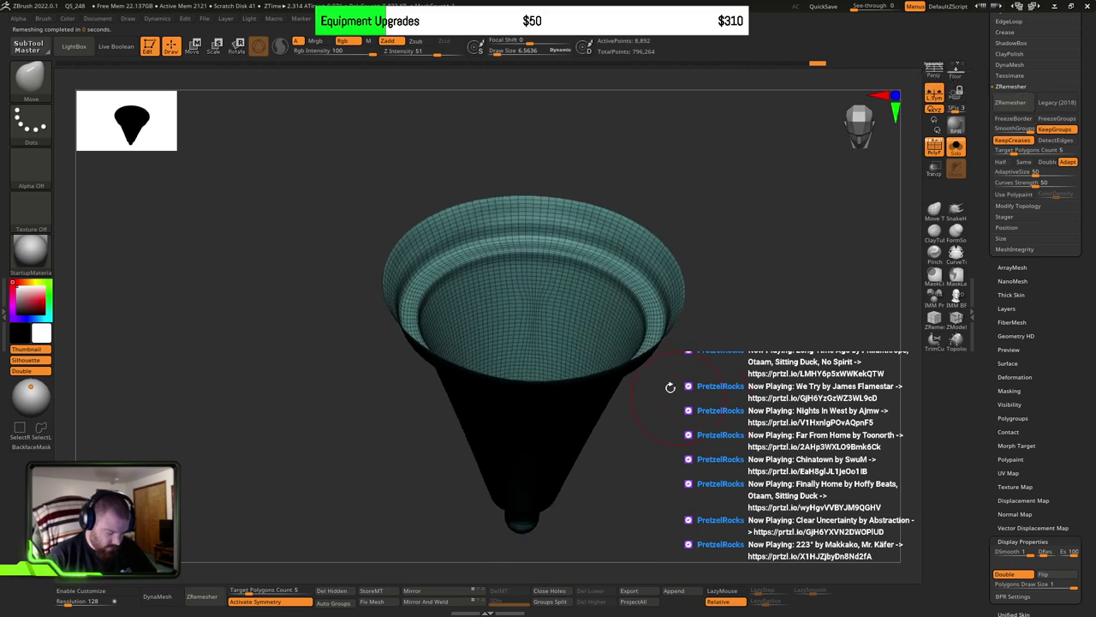
pyautogui.moveTo(549, 312)
pyautogui.mouseDown(button='right')
pyautogui.moveTo(579, 365)
pyautogui.moveTo(497, 379)
pyautogui.mouseUp(button='right')
pyautogui.moveTo(557, 353); pyautogui.dragTo(568, 188, button='right')
pyautogui.keyDown('ctrl'); pyautogui.moveTo(636, 252); pyautogui.dragTo(677, 277, button='right'); pyautogui.keyUp('ctrl')
pyautogui.keyDown('alt'); pyautogui.moveTo(677, 277); pyautogui.dragTo(657, 331); pyautogui.keyUp('alt')
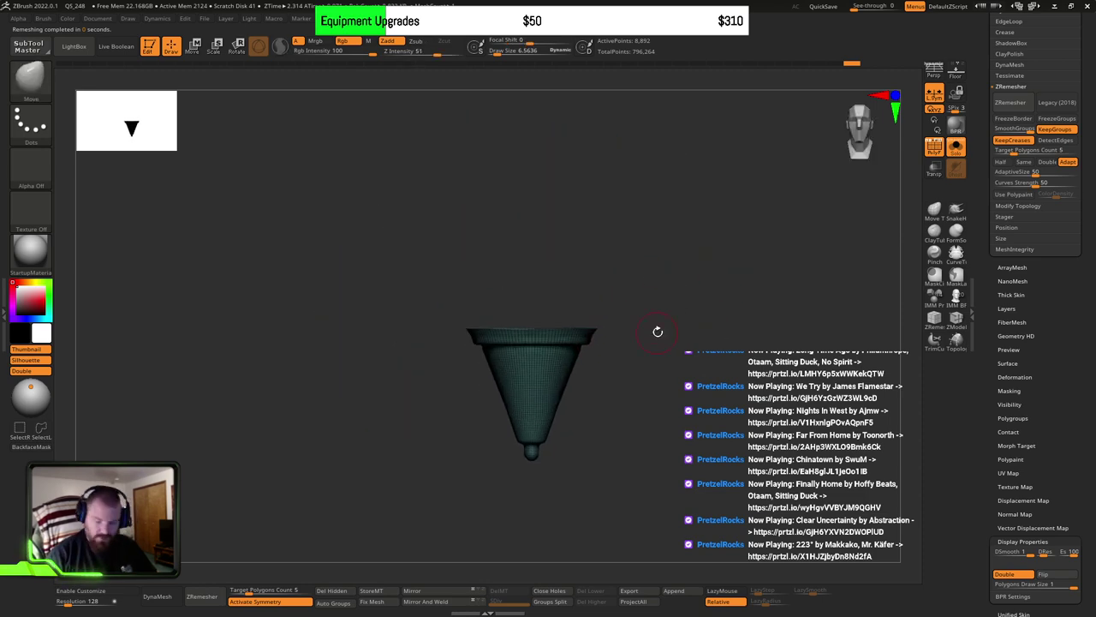
# Step: Select the stone_base subtool and frame the opening where its pen hole was cut out
pyautogui.scroll(5, 1087, 171)
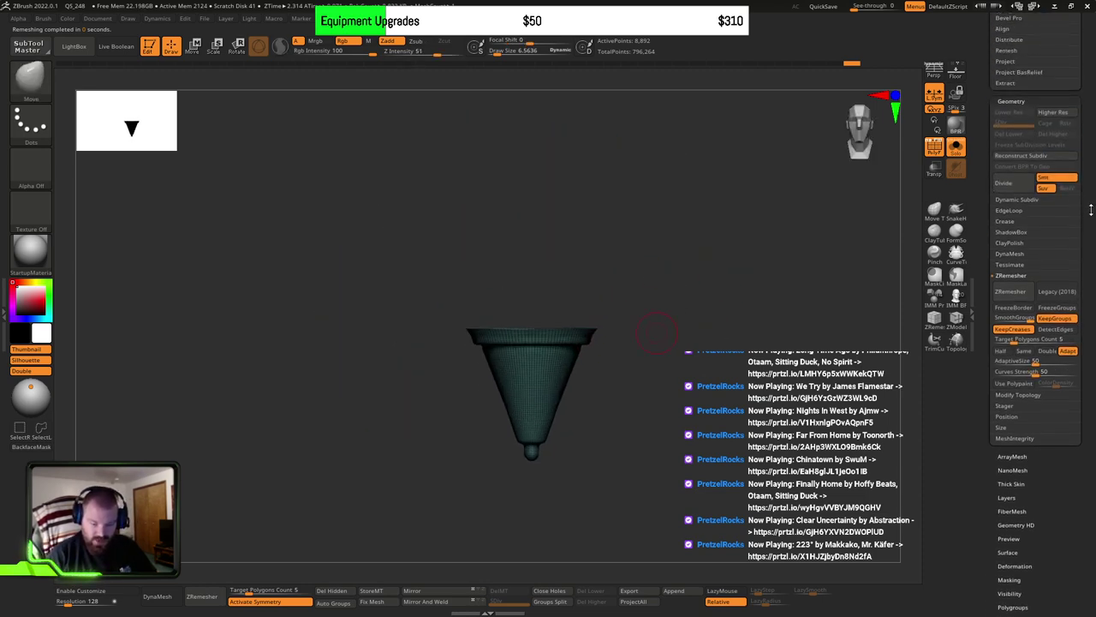
pyautogui.scroll(3, 1091, 210)
pyautogui.scroll(7, 1092, 257)
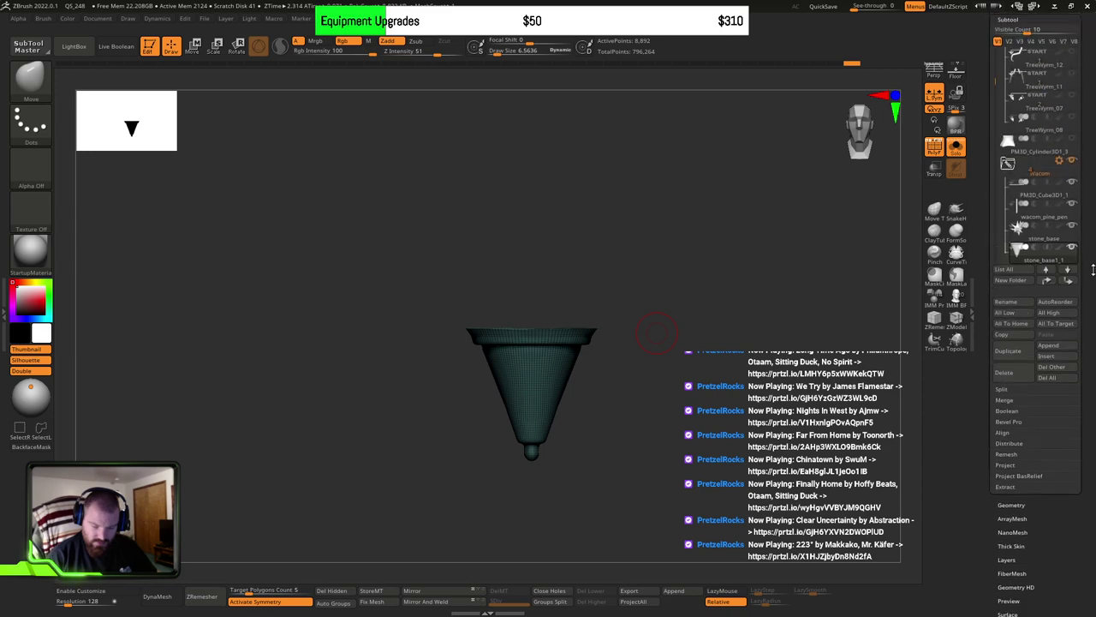
pyautogui.click(1022, 233)
pyautogui.keyDown('ctrl'); pyautogui.moveTo(805, 348); pyautogui.dragTo(742, 336, button='right'); pyautogui.keyUp('ctrl')
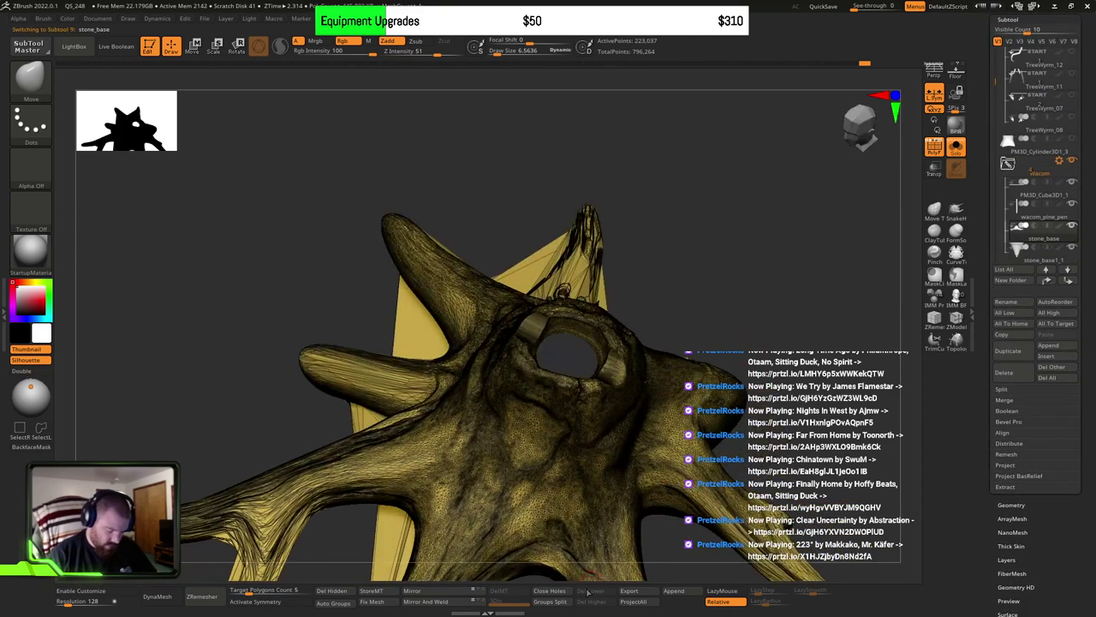
# Step: Close the open holes in the stone_base mesh and turn off its wireframe display
pyautogui.click(549, 591)
pyautogui.moveTo(792, 400); pyautogui.dragTo(779, 361, button='right')
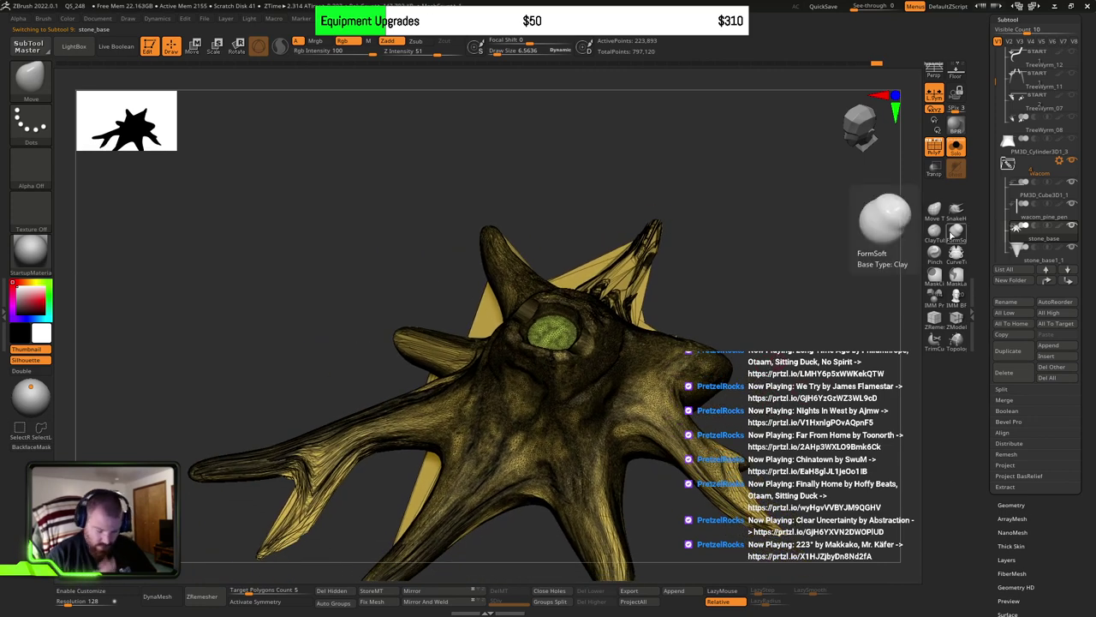
pyautogui.click(937, 149)
pyautogui.moveTo(638, 446); pyautogui.dragTo(635, 390, button='right')
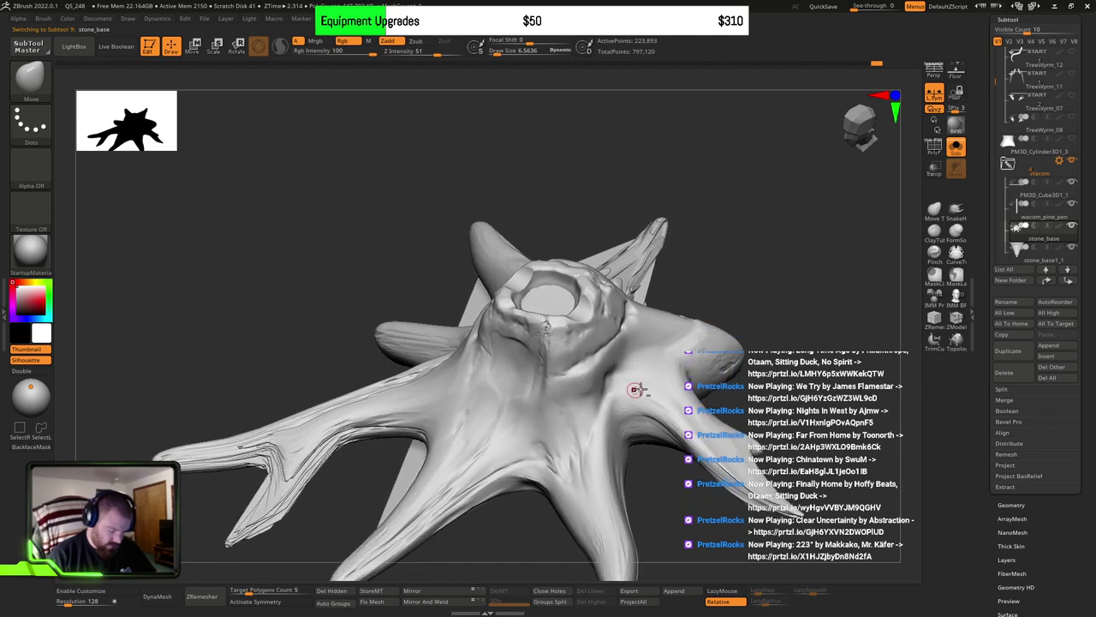
# Step: Try DynaMesh at resolution 128 on the closed stone base, undoing and rerunning it
pyautogui.click(154, 594)
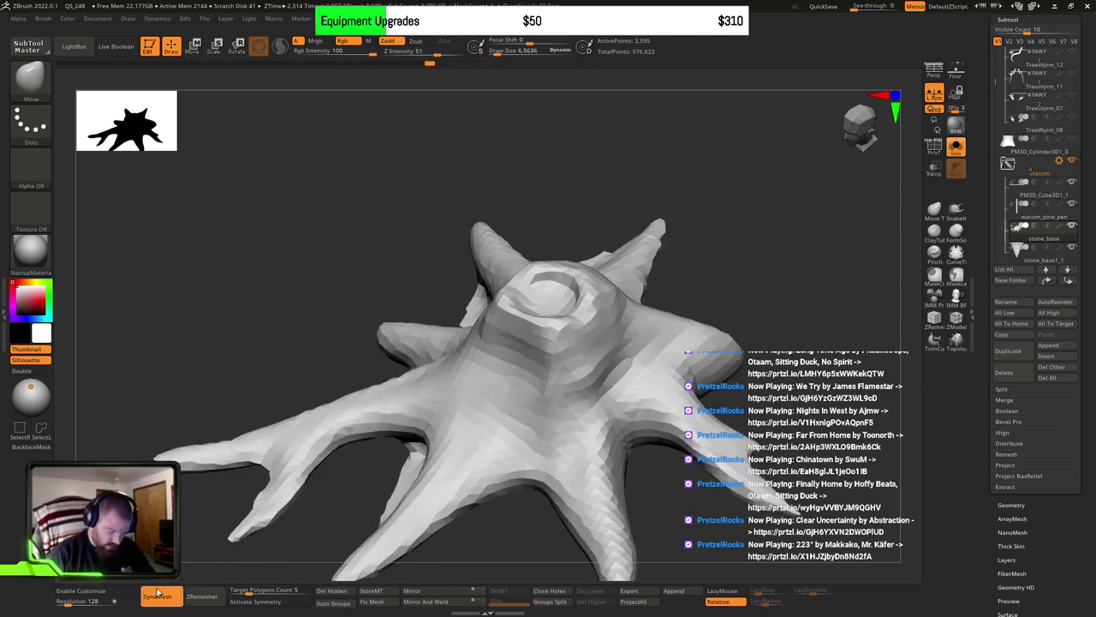
pyautogui.hotkey('ctrl', 'z')
pyautogui.click(167, 595)
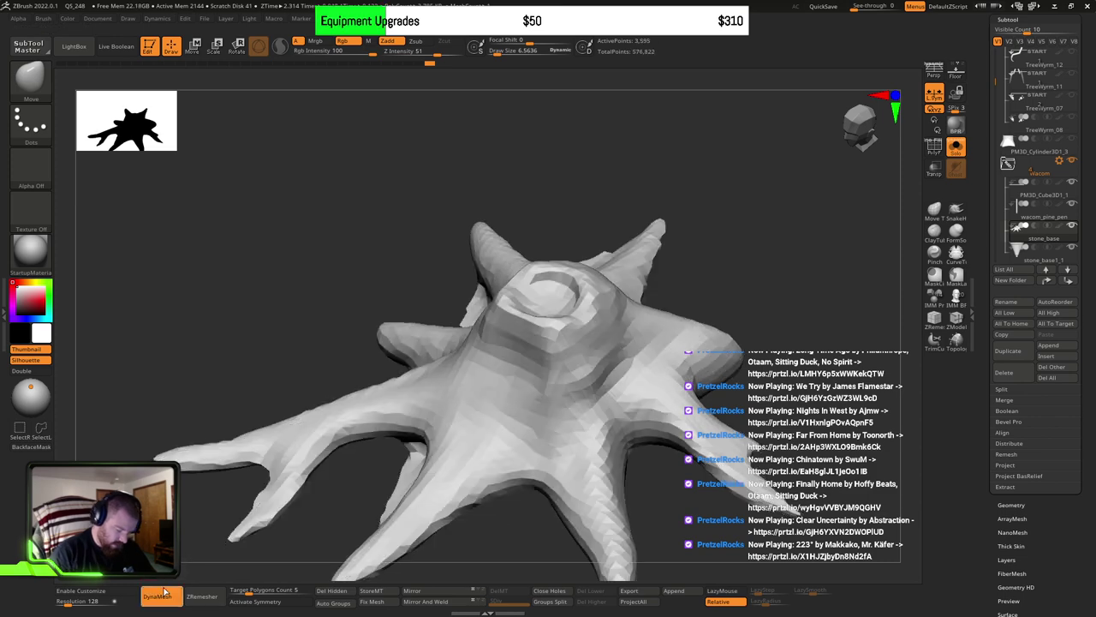
pyautogui.hotkey('ctrl', 'z')
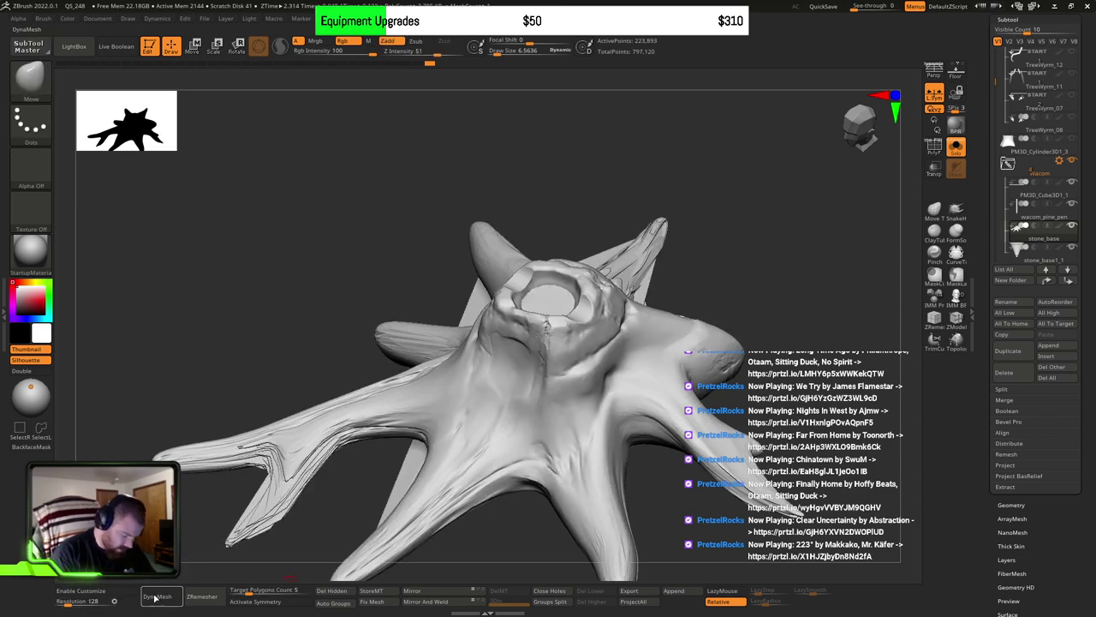
pyautogui.click(154, 598)
# Step: Set the draw size to about 41.56 and switch to the Standard brush over the stump's side
pyautogui.moveTo(583, 296)
pyautogui.mouseDown(button='right')
pyautogui.moveTo(592, 407)
pyautogui.moveTo(589, 385)
pyautogui.mouseUp(button='right')
pyautogui.press('s')
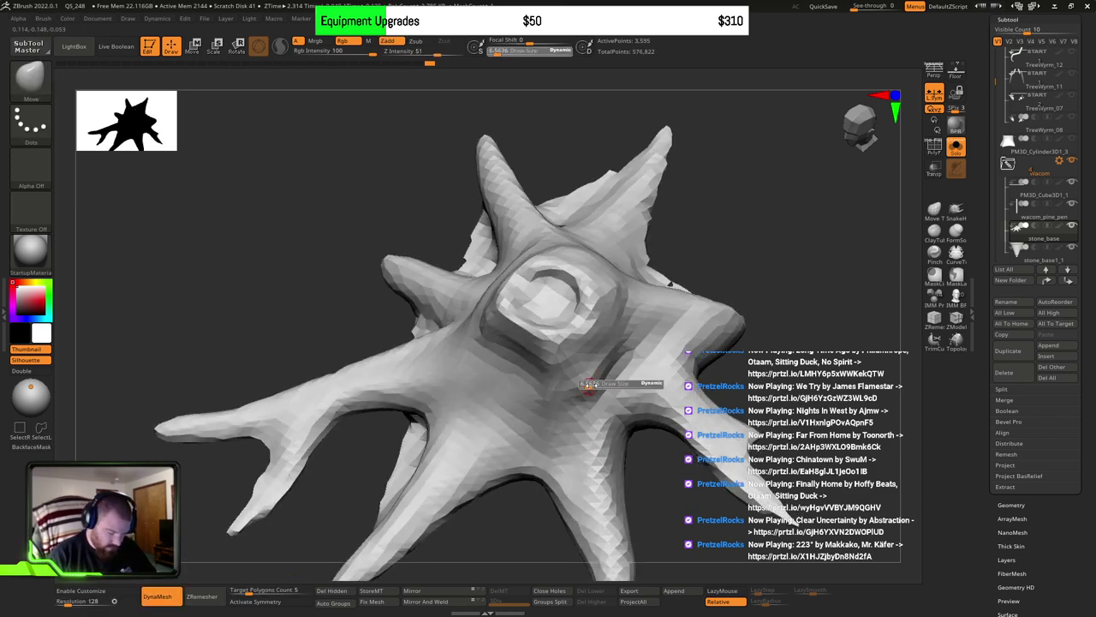
pyautogui.moveTo(590, 385)
pyautogui.mouseDown()
pyautogui.moveTo(606, 377)
pyautogui.moveTo(595, 384)
pyautogui.mouseUp()
pyautogui.press('s')
pyautogui.moveTo(597, 381); pyautogui.dragTo(587, 343, button='right')
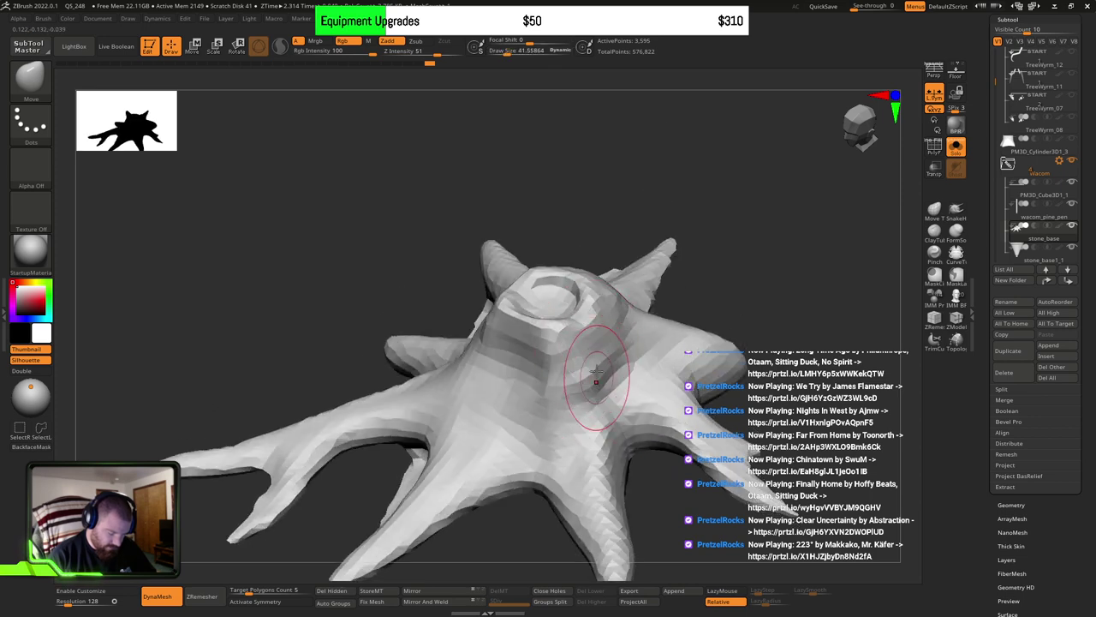
pyautogui.press('b')
pyautogui.press('s')
pyautogui.press('t')
pyautogui.press('s')
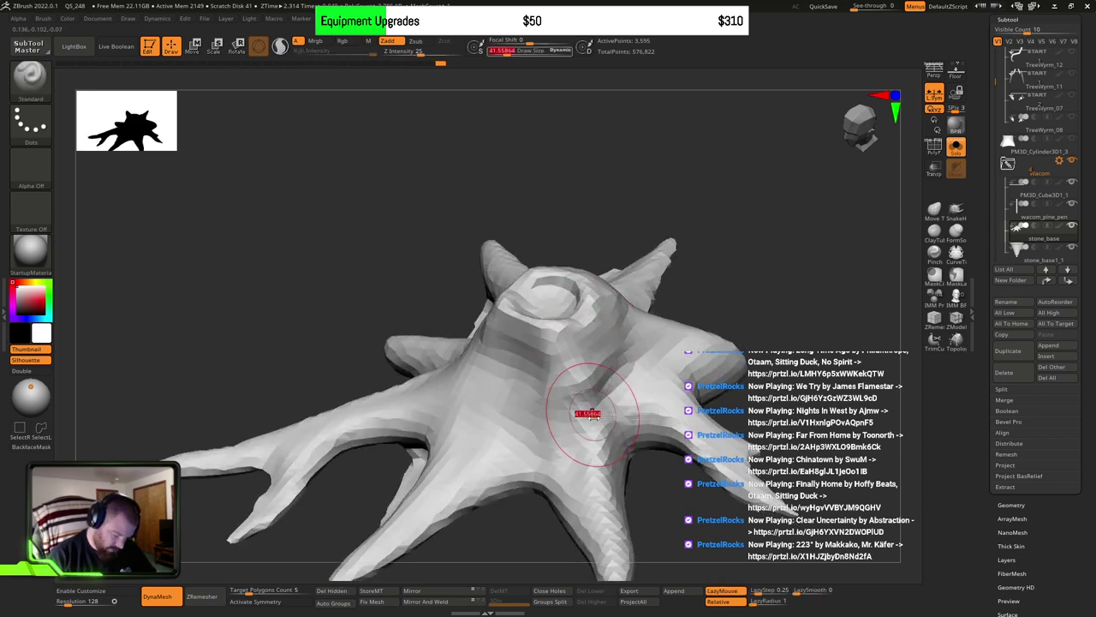
# Step: Try building up clay on the stump below the pen hole with the ClayBuildup brush
pyautogui.press('b')
pyautogui.press('c')
pyautogui.press('b')
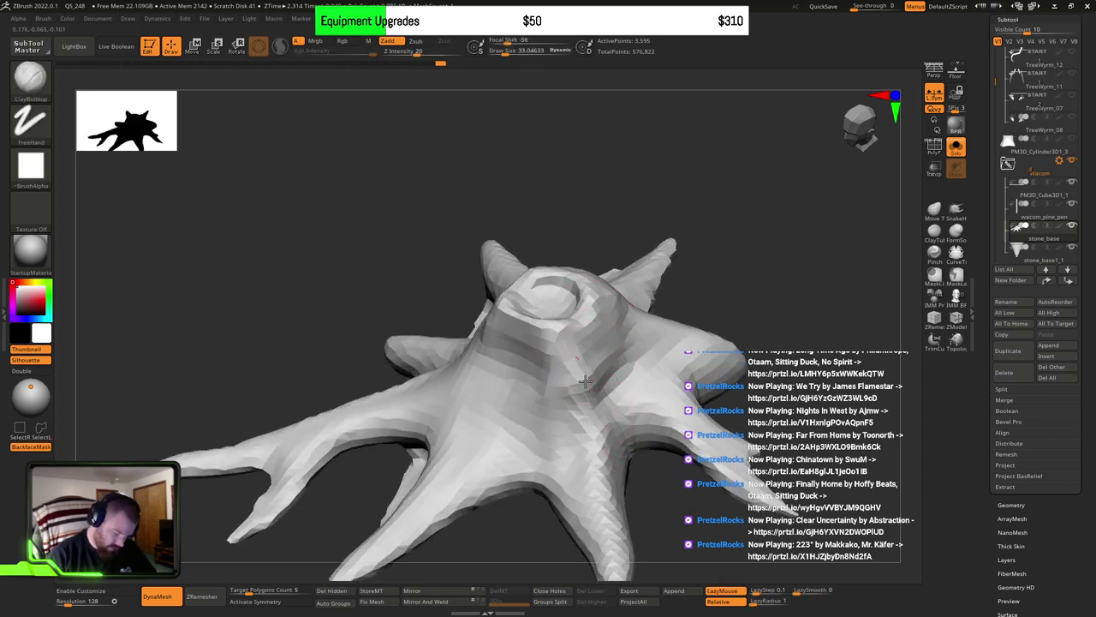
pyautogui.moveTo(548, 463); pyautogui.dragTo(567, 441, button='right')
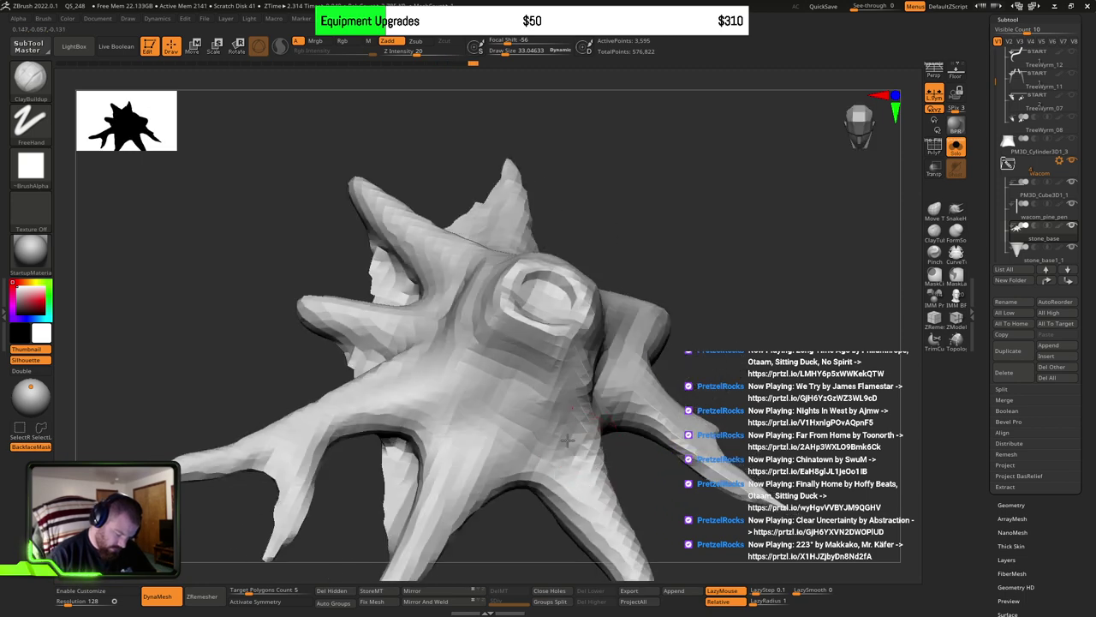
pyautogui.moveTo(543, 392); pyautogui.dragTo(546, 358)
pyautogui.moveTo(438, 426); pyautogui.dragTo(514, 361)
pyautogui.moveTo(544, 375)
pyautogui.mouseDown(button='right')
pyautogui.moveTo(589, 392)
pyautogui.moveTo(591, 412)
pyautogui.moveTo(641, 354)
pyautogui.moveTo(693, 353)
pyautogui.mouseUp(button='right')
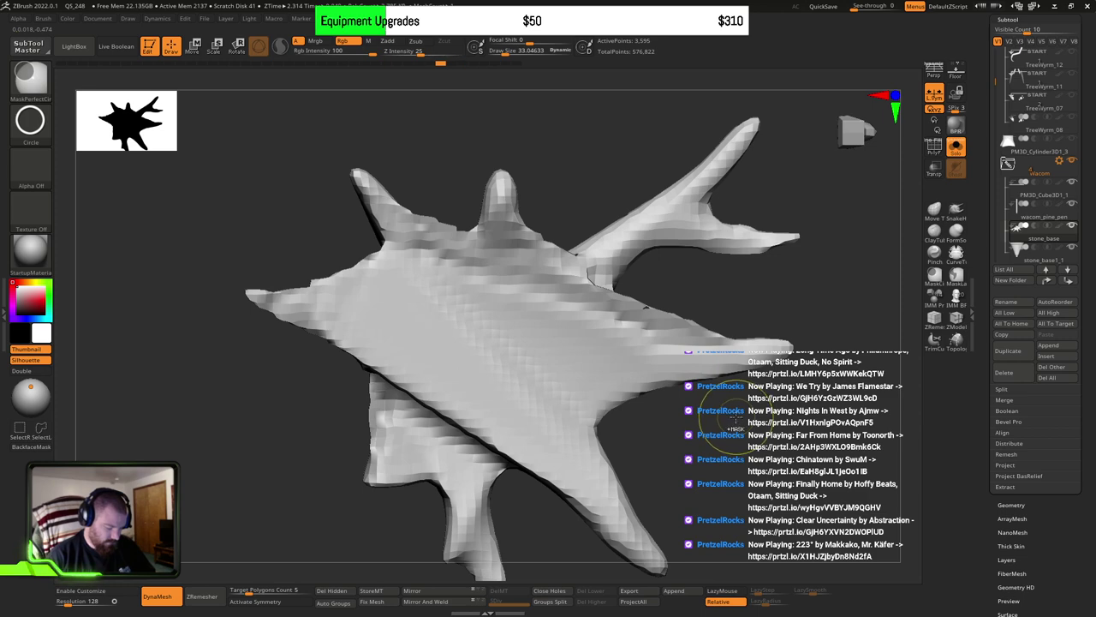
# Step: Undo the stone base's edits back to the version with the open, stepped pen socket
pyautogui.hotkey('ctrl', 'z')
pyautogui.moveTo(733, 418)
pyautogui.mouseDown(button='right')
pyautogui.moveTo(725, 480)
pyautogui.moveTo(704, 501)
pyautogui.moveTo(716, 433)
pyautogui.moveTo(717, 442)
pyautogui.moveTo(557, 359)
pyautogui.moveTo(591, 479)
pyautogui.moveTo(594, 543)
pyautogui.moveTo(378, 496)
pyautogui.mouseUp(button='right')
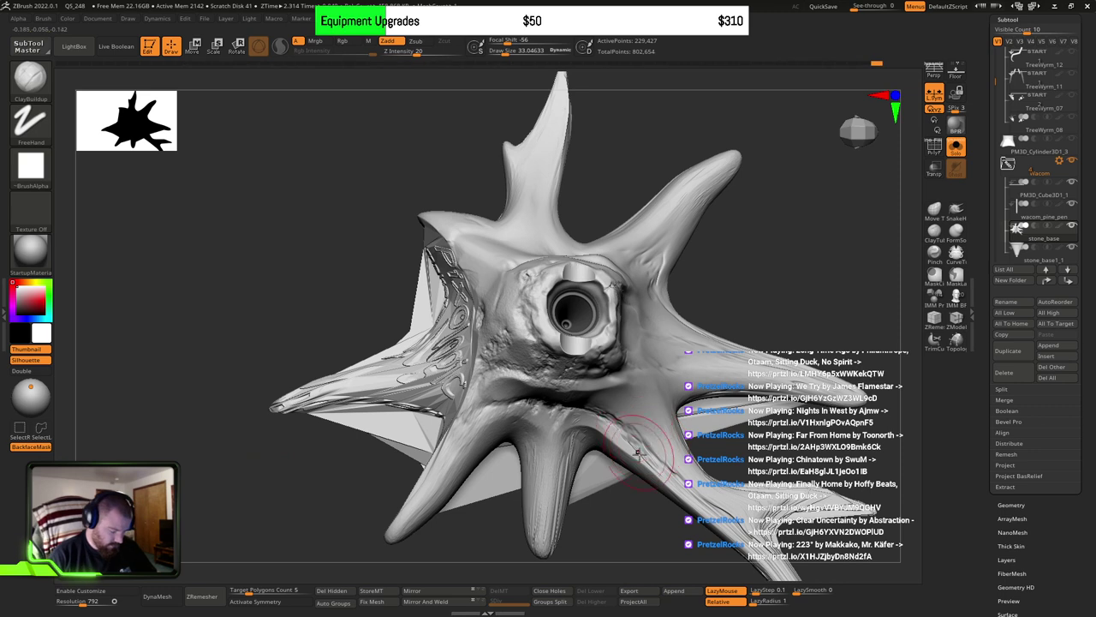
# Step: Try to DynaMesh the stone base at resolution 792, then save the project
pyautogui.click(157, 596)
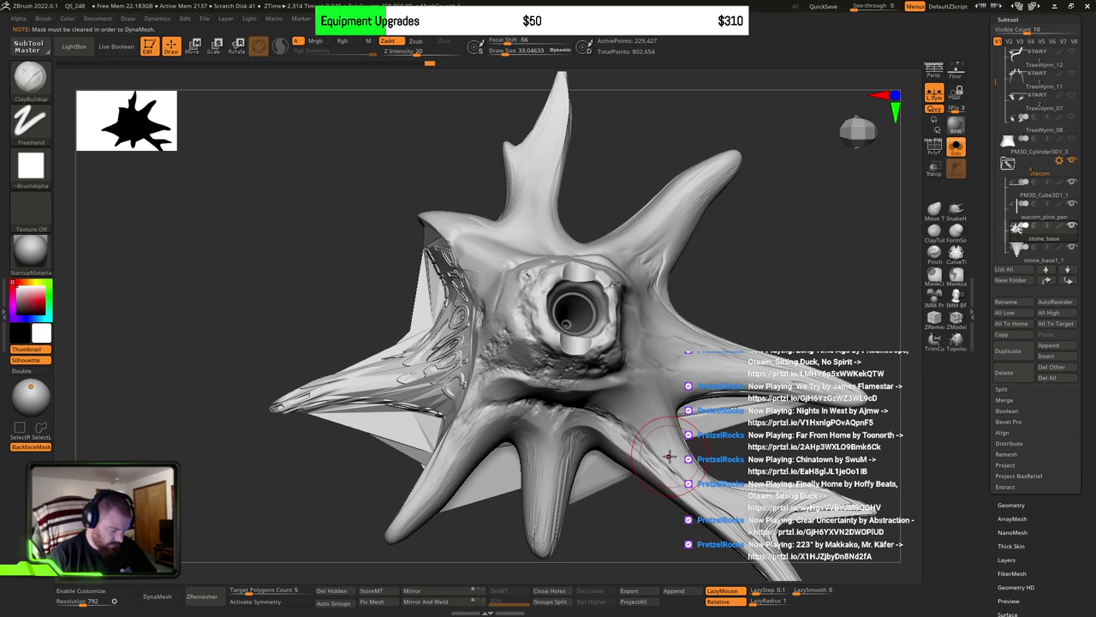
pyautogui.press('ctrl')
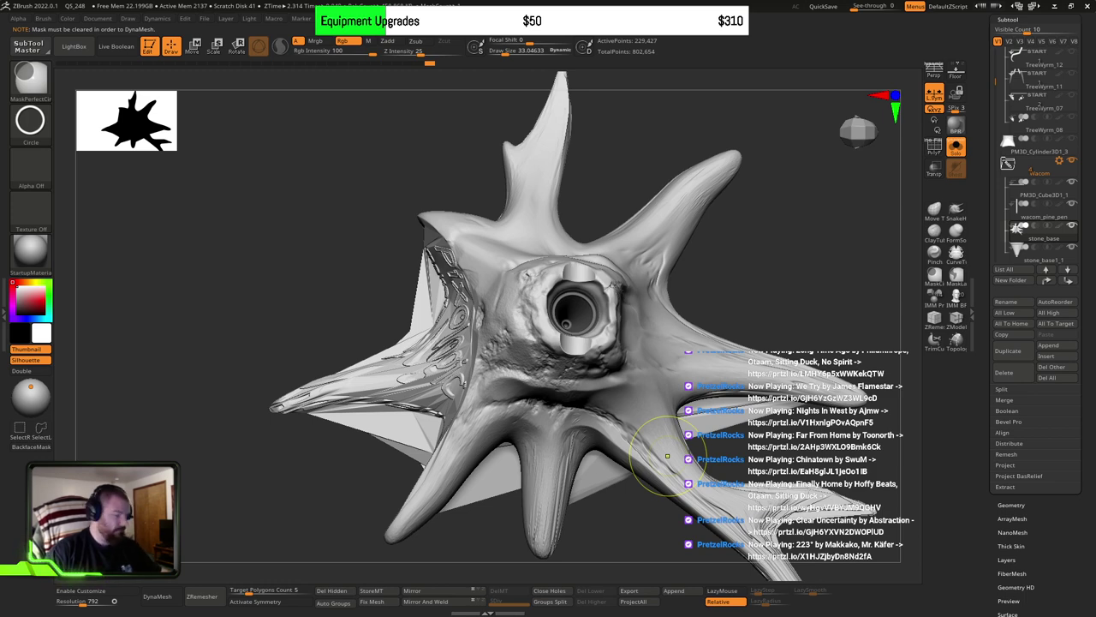
pyautogui.hotkey('ctrl', 's')
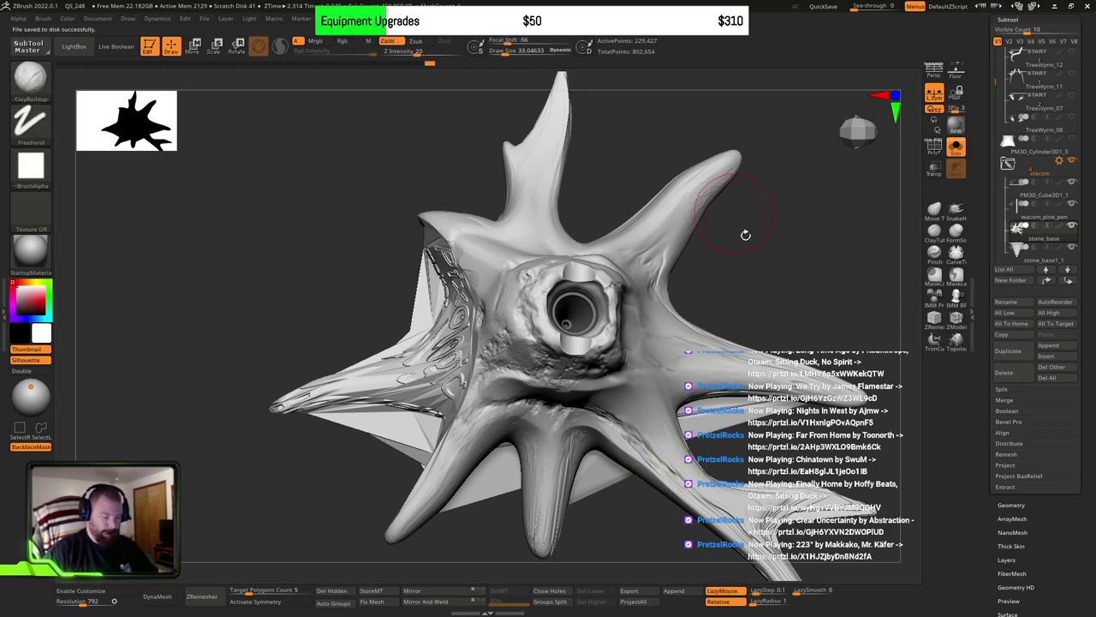
# Step: Clear the mask and DynaMesh the stone base at resolution 464
pyautogui.moveTo(745, 237)
pyautogui.mouseDown()
pyautogui.moveTo(775, 272)
pyautogui.moveTo(642, 362)
pyautogui.mouseUp()
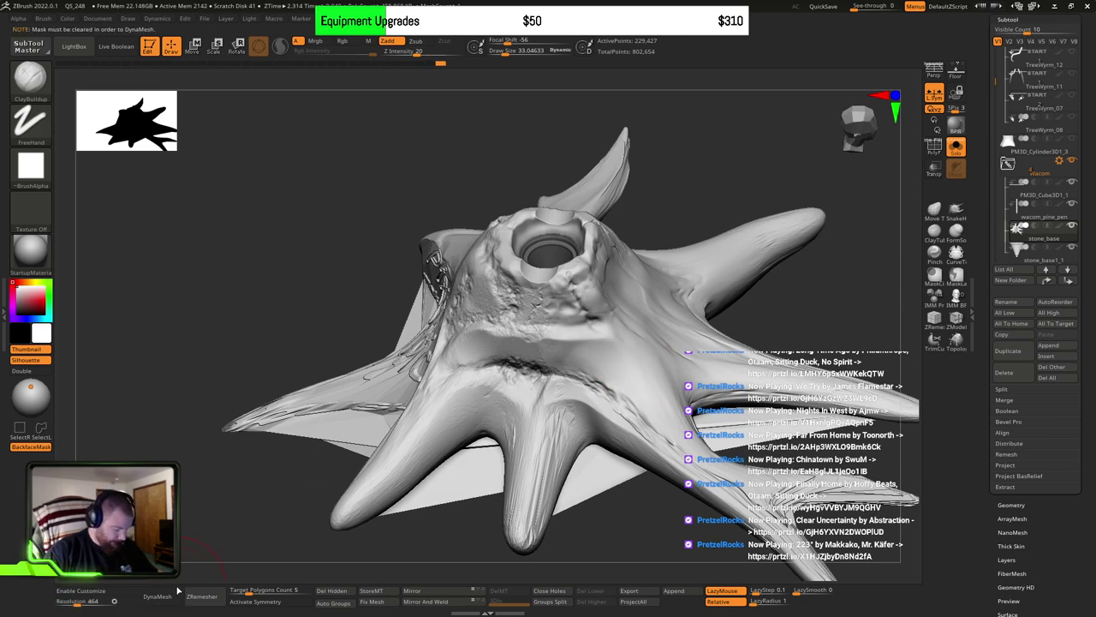
pyautogui.moveTo(282, 348)
pyautogui.mouseDown()
pyautogui.moveTo(351, 323)
pyautogui.moveTo(477, 359)
pyautogui.moveTo(504, 328)
pyautogui.mouseUp()
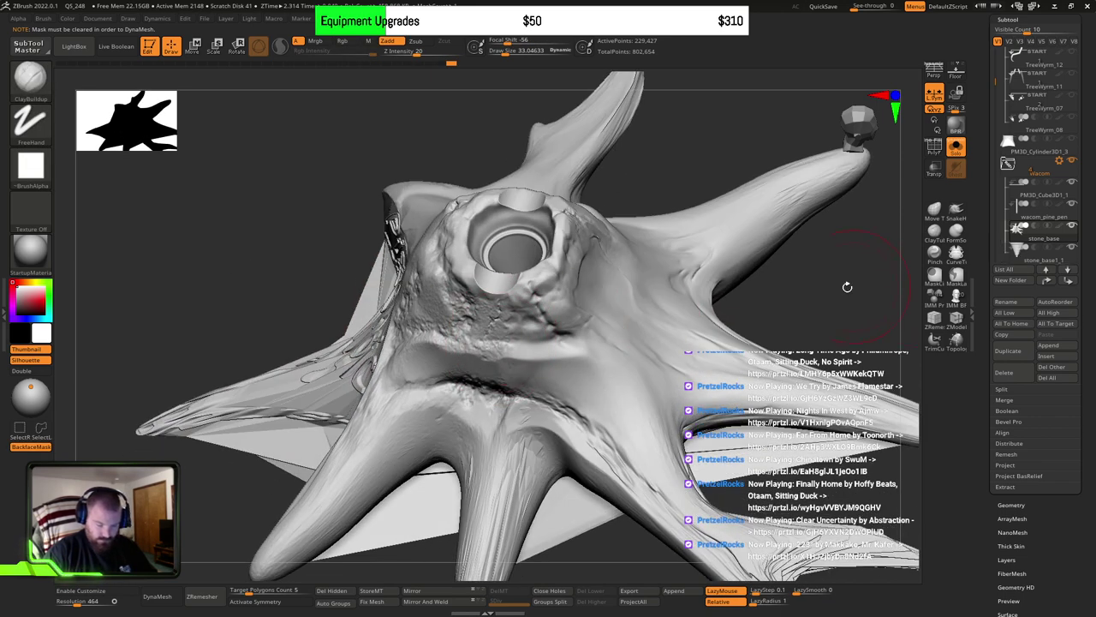
pyautogui.moveTo(286, 282)
pyautogui.mouseDown()
pyautogui.moveTo(297, 308)
pyautogui.moveTo(256, 441)
pyautogui.mouseUp()
pyautogui.click(163, 599)
# Step: Smooth the rough ridges along the edges of the stone base's flat underside, around the roots
pyautogui.moveTo(259, 240)
pyautogui.mouseDown()
pyautogui.moveTo(271, 252)
pyautogui.moveTo(429, 225)
pyautogui.moveTo(523, 150)
pyautogui.mouseUp()
pyautogui.press('shift')
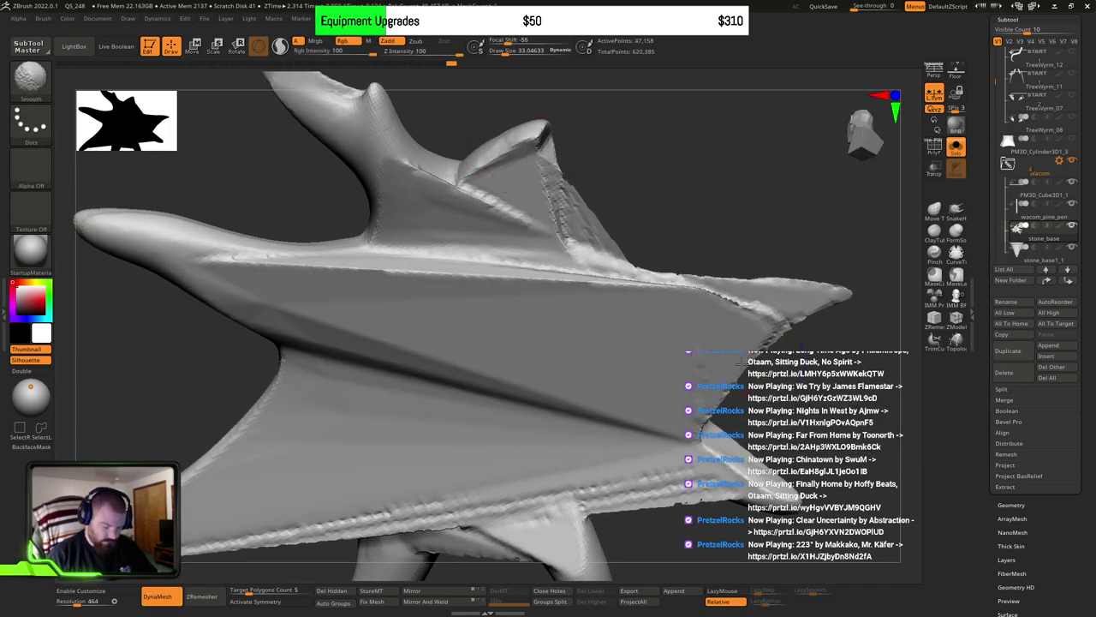
pyautogui.keyDown('shift'); pyautogui.moveTo(738, 300); pyautogui.dragTo(214, 252); pyautogui.keyUp('shift')
pyautogui.moveTo(489, 422)
pyautogui.keyDown('alt'); pyautogui.mouseDown(button='right')
pyautogui.moveTo(570, 304)
pyautogui.moveTo(607, 365)
pyautogui.mouseUp(button='right'); pyautogui.keyUp('alt')
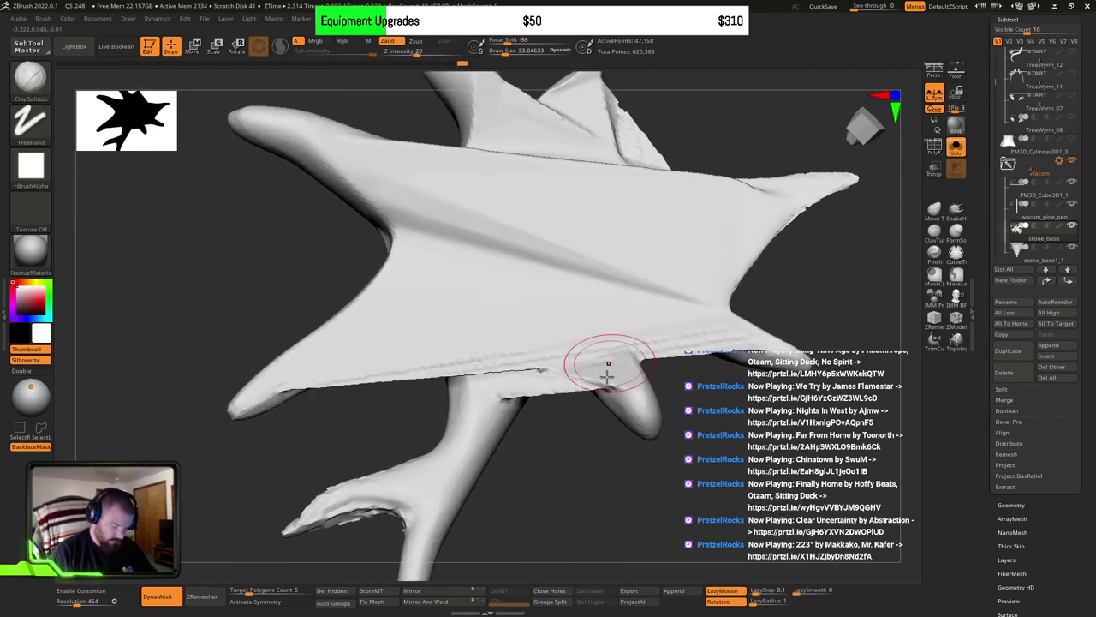
pyautogui.keyDown('shift'); pyautogui.moveTo(605, 378); pyautogui.dragTo(530, 401); pyautogui.keyUp('shift')
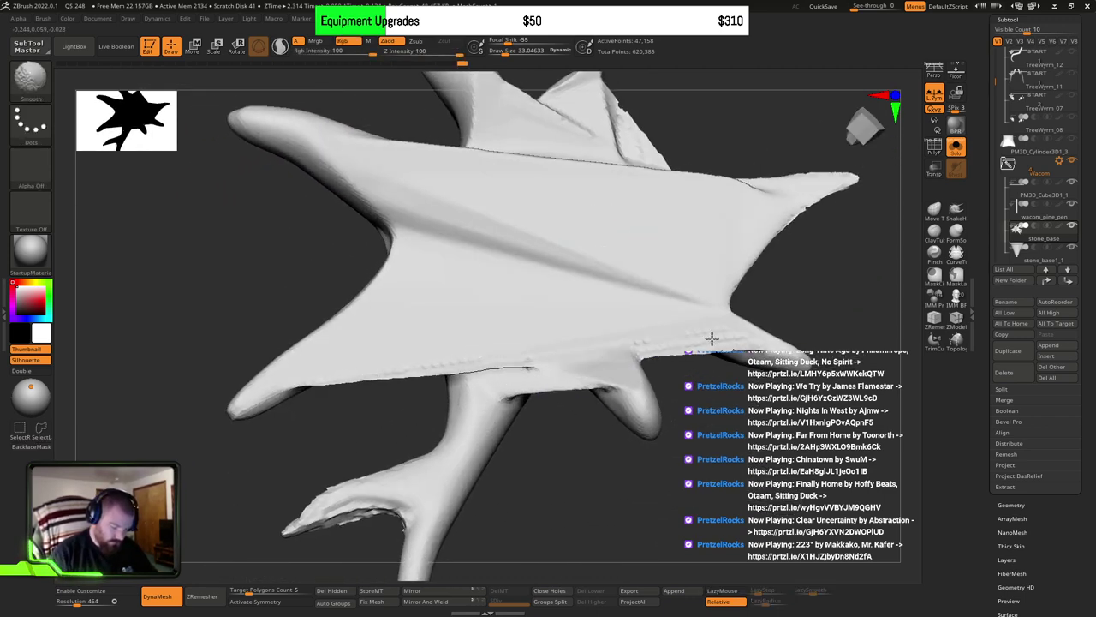
pyautogui.moveTo(711, 339)
pyautogui.keyDown('shift'); pyautogui.mouseDown(button='right')
pyautogui.moveTo(708, 304)
pyautogui.moveTo(667, 396)
pyautogui.mouseUp(button='right'); pyautogui.keyUp('shift')
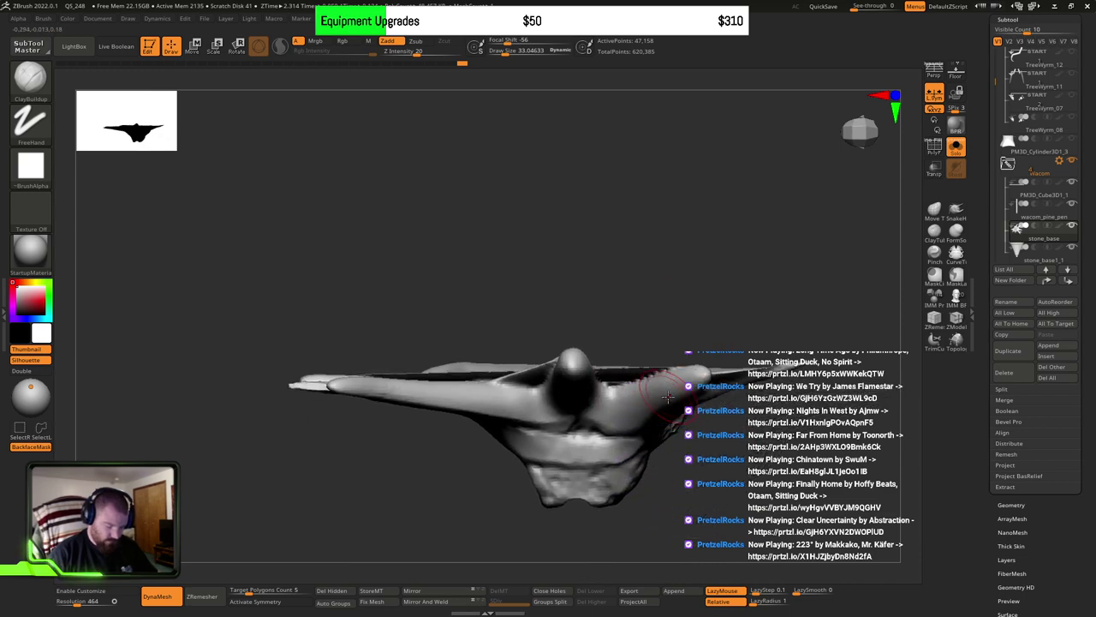
pyautogui.moveTo(826, 319); pyautogui.dragTo(692, 422, button='right')
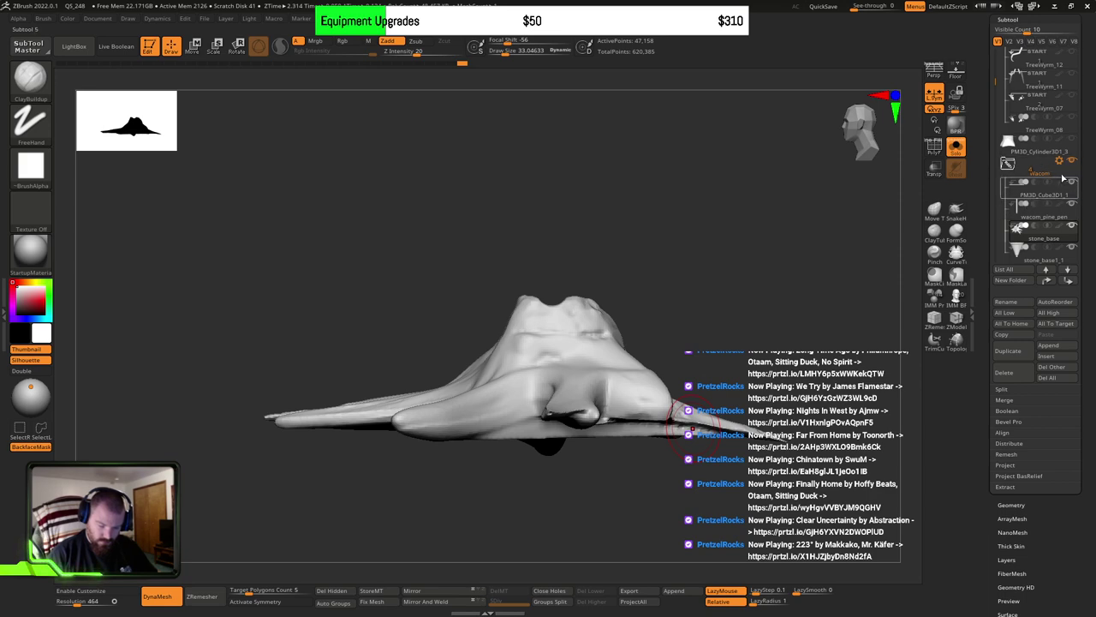
# Step: Leave Solo display to show the pen and ground slab, and refresh the stone base's DynaMesh
pyautogui.click(956, 148)
pyautogui.keyDown('ctrl'); pyautogui.moveTo(742, 427); pyautogui.dragTo(692, 454, button='right'); pyautogui.keyUp('ctrl')
pyautogui.press('w')
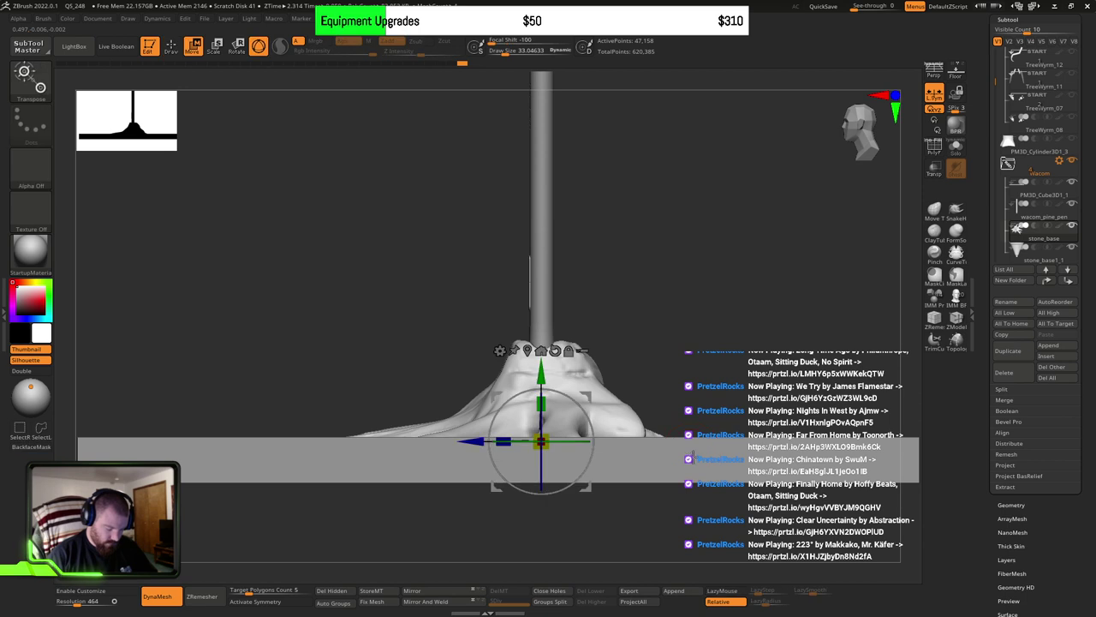
pyautogui.press('y')
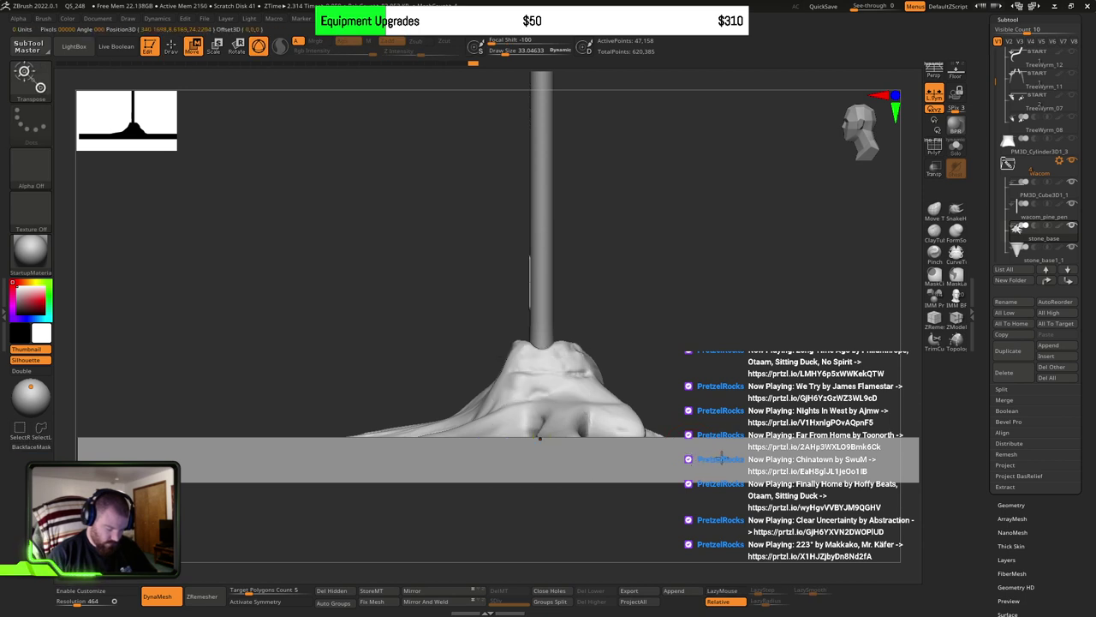
pyautogui.press('q')
pyautogui.press('ctrl')
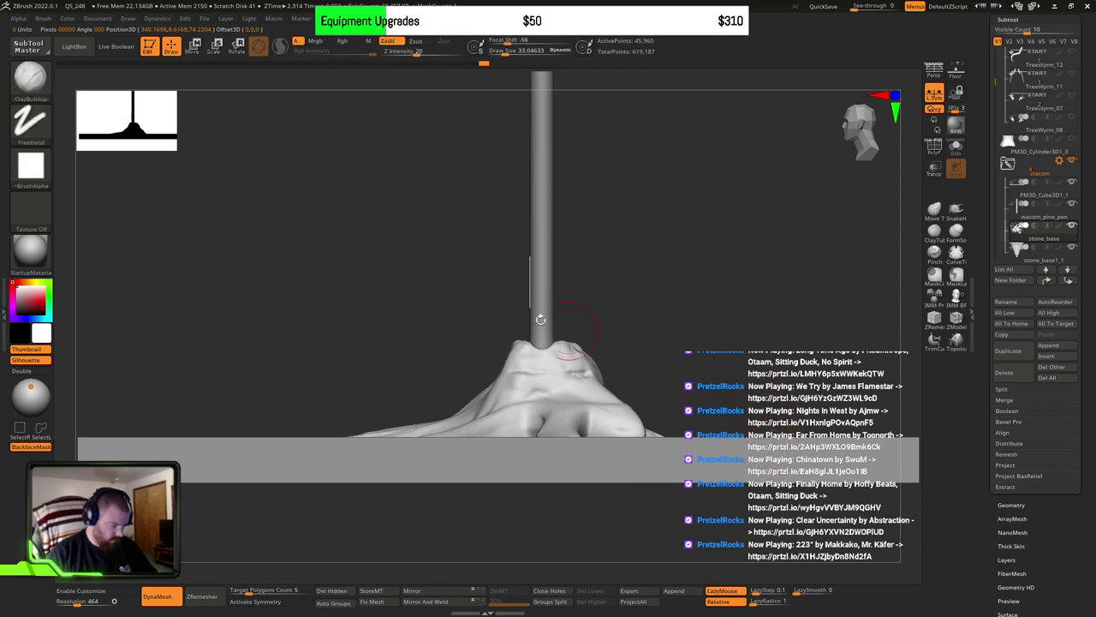
pyautogui.keyDown('ctrl'); pyautogui.click(31, 80); pyautogui.keyUp('ctrl')
pyautogui.keyDown('ctrl'); pyautogui.click(135, 90); pyautogui.keyUp('ctrl')
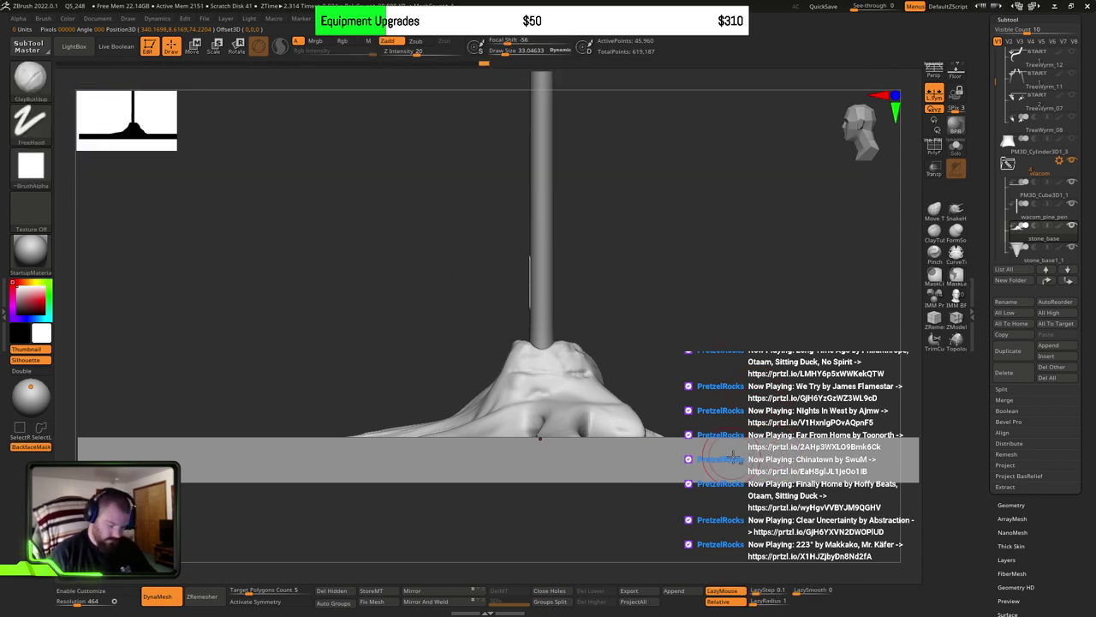
# Step: Select the ground slab PM3D_Cube3D1_1 and check its height against the stump's roots
pyautogui.keyDown('alt'); pyautogui.click(732, 454); pyautogui.keyUp('alt')
pyautogui.press('w')
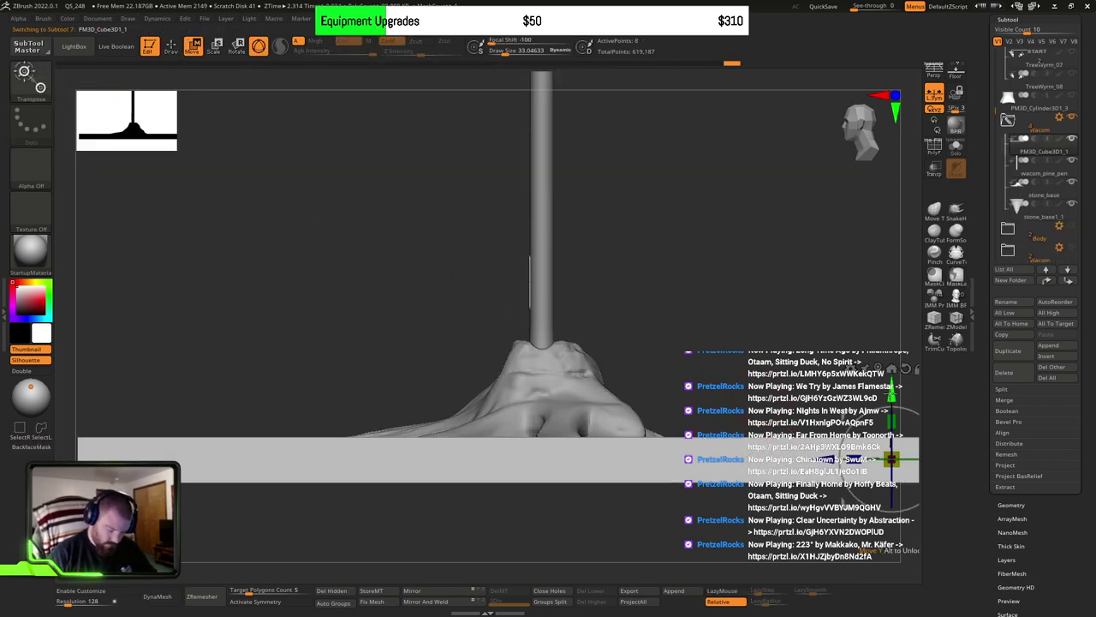
pyautogui.moveTo(891, 393)
pyautogui.mouseDown()
pyautogui.moveTo(892, 426)
pyautogui.moveTo(892, 393)
pyautogui.mouseUp()
pyautogui.moveTo(743, 402)
pyautogui.keyDown('alt'); pyautogui.mouseDown()
pyautogui.moveTo(680, 389)
pyautogui.moveTo(678, 463)
pyautogui.moveTo(694, 477)
pyautogui.moveTo(737, 445)
pyautogui.moveTo(455, 396)
pyautogui.mouseUp(); pyautogui.keyUp('alt')
pyautogui.press('q')
pyautogui.moveTo(662, 361)
pyautogui.mouseDown()
pyautogui.moveTo(651, 409)
pyautogui.moveTo(644, 395)
pyautogui.mouseUp()
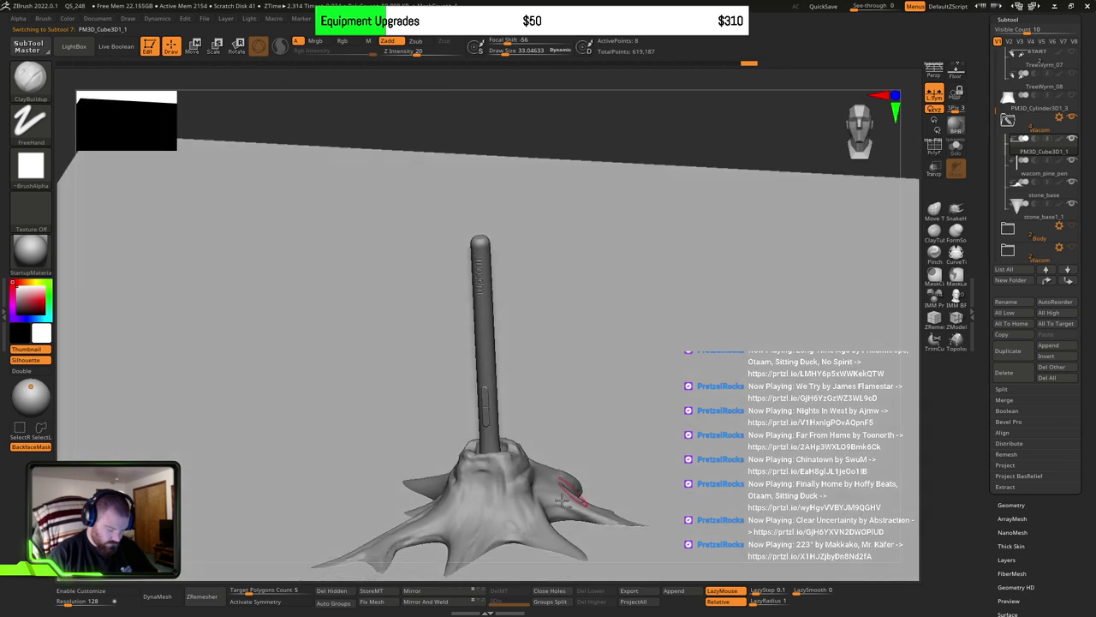
pyautogui.keyDown('alt'); pyautogui.moveTo(561, 500); pyautogui.dragTo(532, 387, button='right'); pyautogui.keyUp('alt')
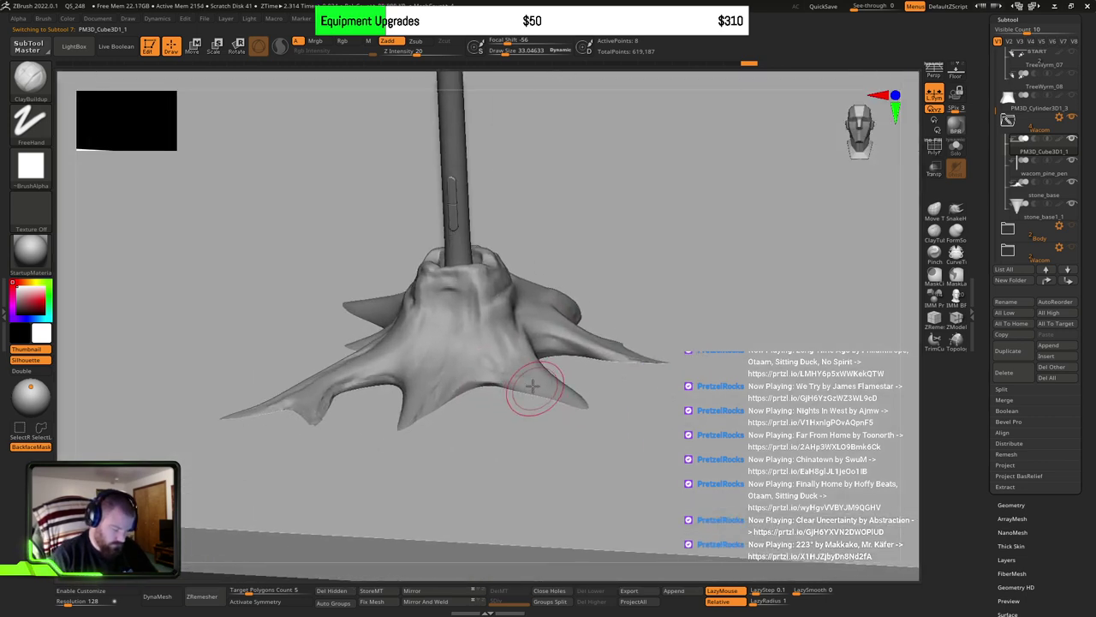
pyautogui.moveTo(532, 387); pyautogui.dragTo(488, 403)
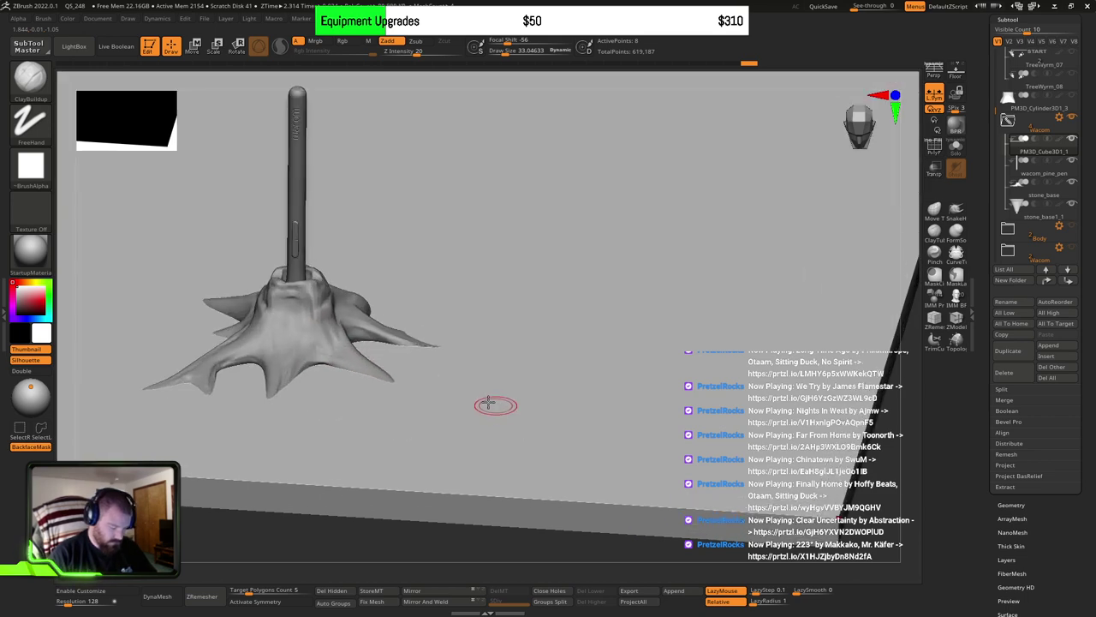
# Step: Scale the ground slab down slightly in the top view and adjust its placement under the stump
pyautogui.keyDown('alt'); pyautogui.moveTo(317, 343); pyautogui.dragTo(639, 402, button='right'); pyautogui.keyUp('alt')
pyautogui.press('w')
pyautogui.moveTo(533, 272); pyautogui.dragTo(480, 208)
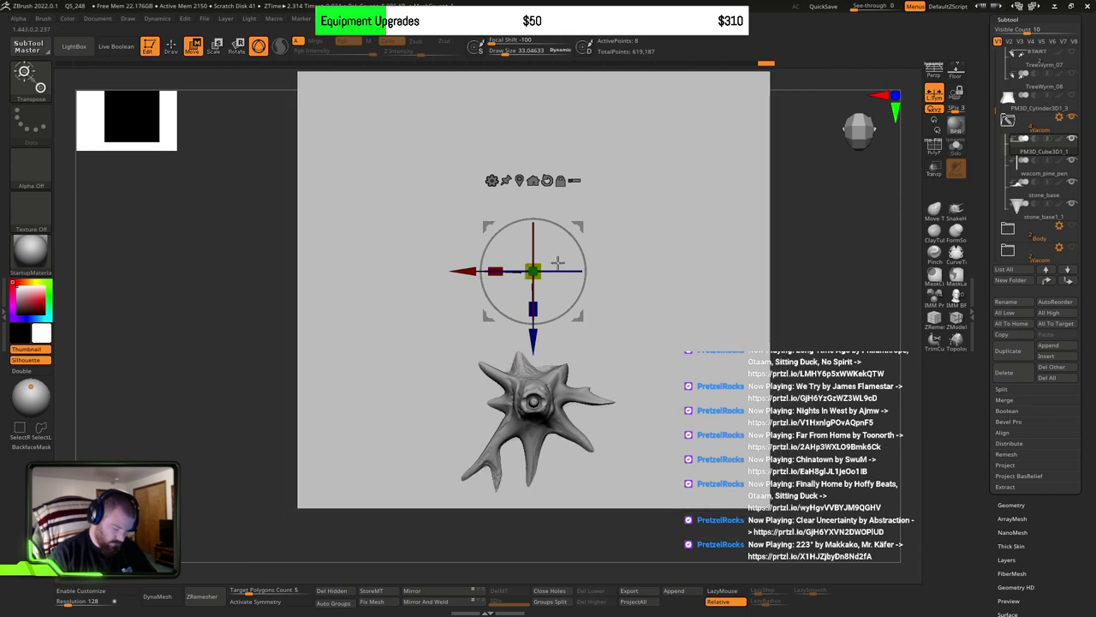
pyautogui.moveTo(539, 275); pyautogui.dragTo(536, 274)
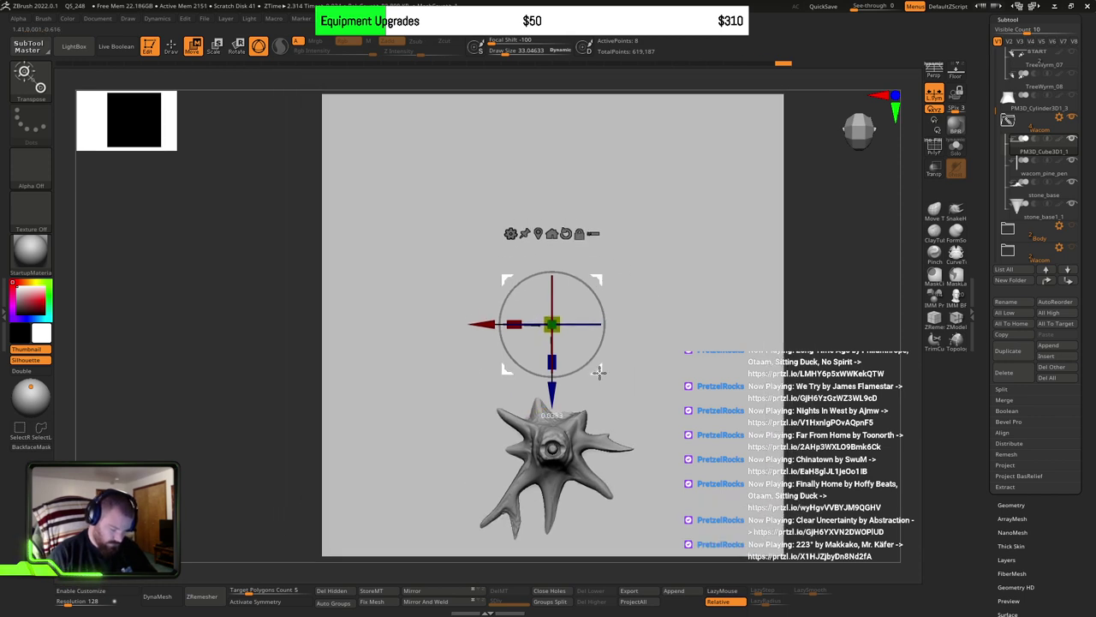
# Step: Thin the ground slab vertically, raise it to meet the stump's roots, and frame it
pyautogui.moveTo(651, 434); pyautogui.dragTo(659, 334, button='right')
pyautogui.keyDown('alt'); pyautogui.moveTo(714, 476); pyautogui.dragTo(583, 311, button='right'); pyautogui.keyUp('alt')
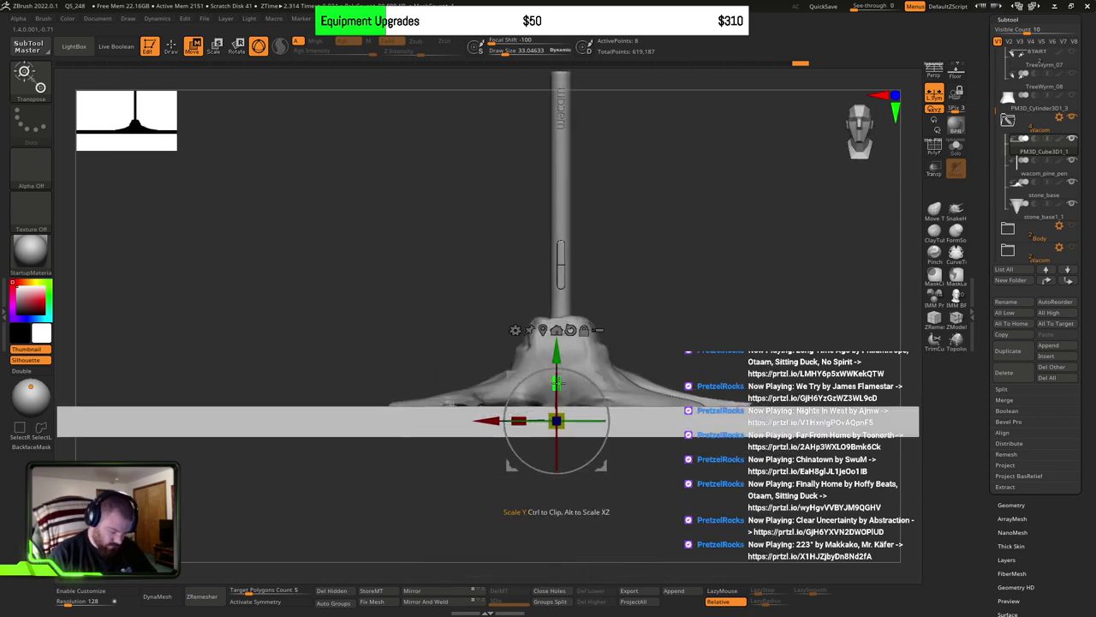
pyautogui.moveTo(557, 382); pyautogui.dragTo(565, 607)
pyautogui.moveTo(562, 389); pyautogui.dragTo(560, 433, button='right')
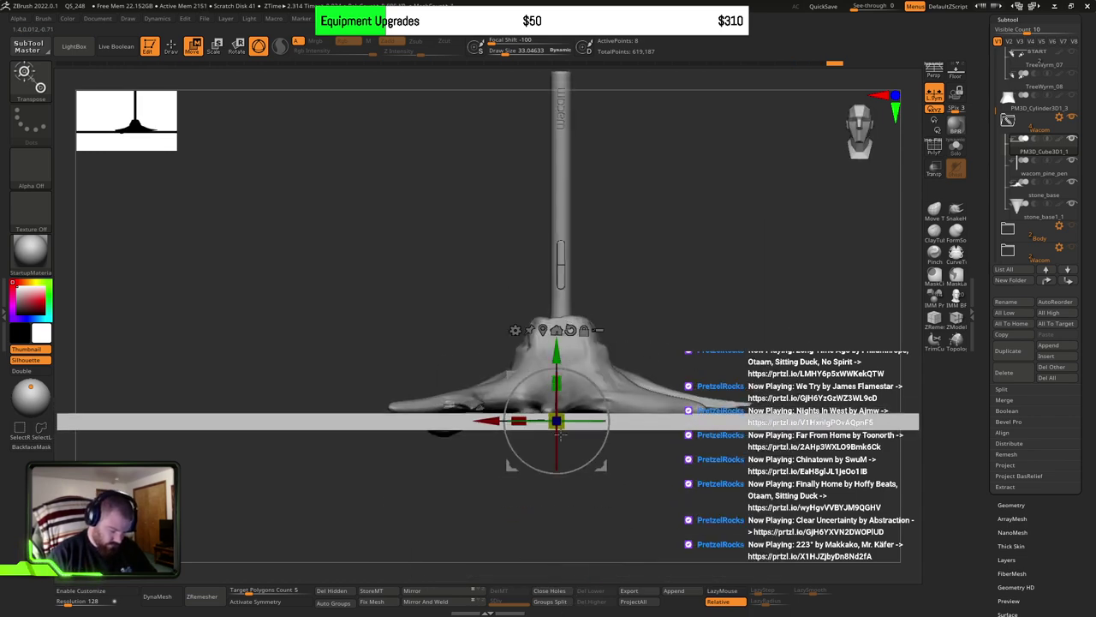
pyautogui.moveTo(556, 352); pyautogui.dragTo(557, 336)
pyautogui.moveTo(746, 356); pyautogui.dragTo(689, 402, button='right')
pyautogui.press('f')
pyautogui.press('f')
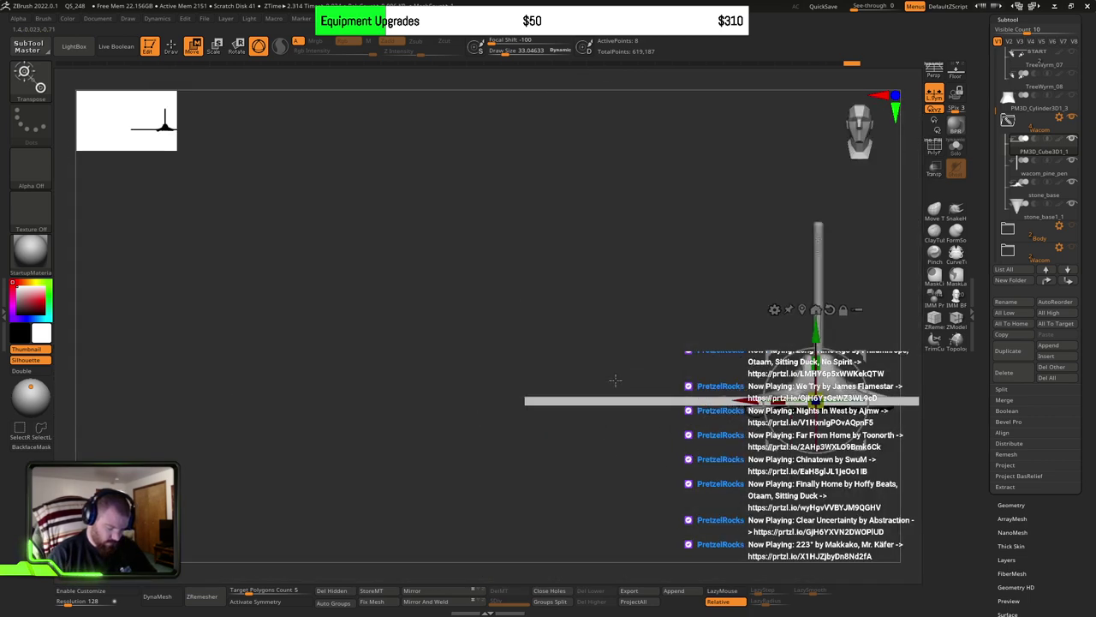
# Step: Return from transforming to sculpting and make the stone_base stump the active subtool
pyautogui.moveTo(683, 352)
pyautogui.mouseDown(button='right')
pyautogui.moveTo(574, 384)
pyautogui.moveTo(477, 455)
pyautogui.moveTo(552, 419)
pyautogui.moveTo(564, 369)
pyautogui.moveTo(548, 385)
pyautogui.mouseUp(button='right')
pyautogui.press('q')
pyautogui.keyDown('alt'); pyautogui.moveTo(482, 572); pyautogui.dragTo(695, 238, button='right'); pyautogui.keyUp('alt')
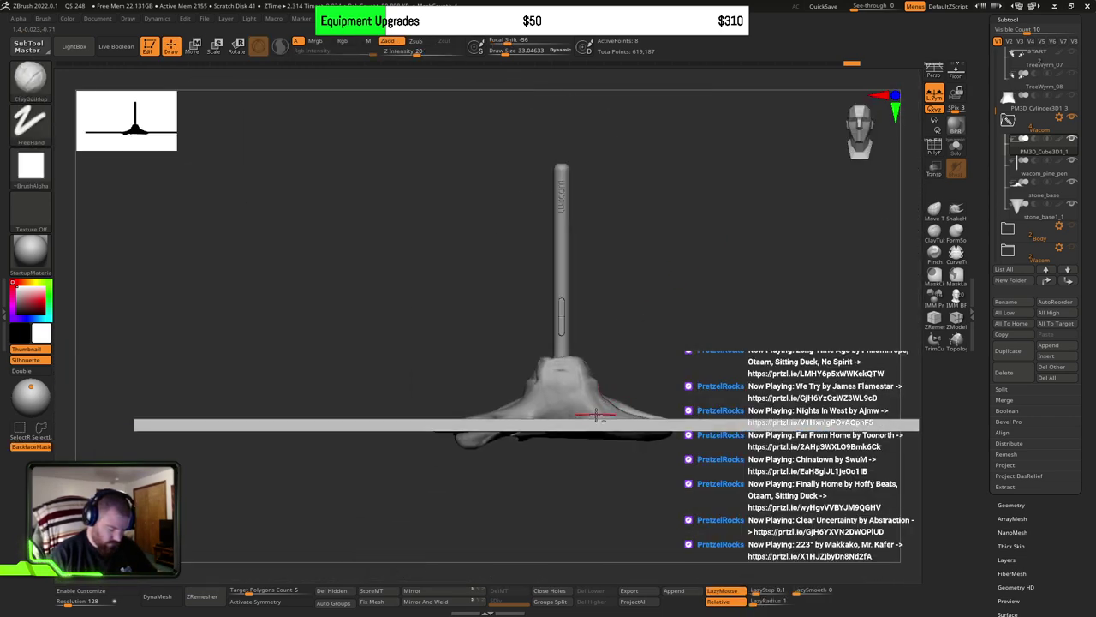
pyautogui.keyDown('ctrl'); pyautogui.moveTo(594, 416); pyautogui.dragTo(638, 416, button='right'); pyautogui.keyUp('ctrl')
pyautogui.keyDown('alt'); pyautogui.click(688, 390); pyautogui.keyUp('alt')
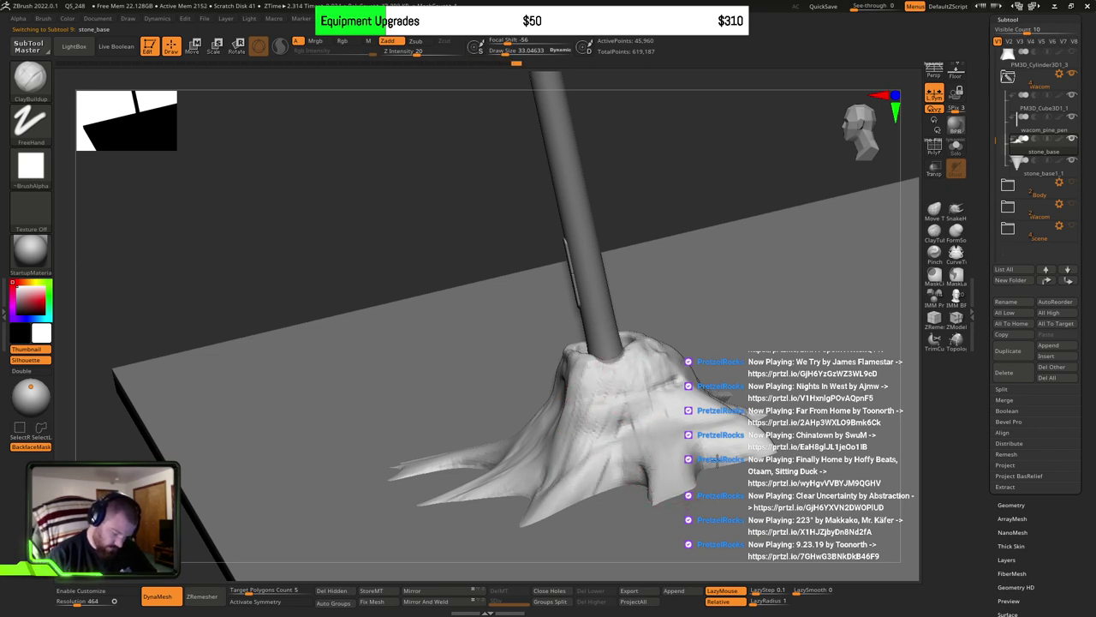
# Step: Check how the stump's roots meet the ground slab and hide the slab
pyautogui.moveTo(732, 392); pyautogui.dragTo(608, 499, button='right')
pyautogui.moveTo(608, 499)
pyautogui.mouseDown()
pyautogui.moveTo(609, 487)
pyautogui.moveTo(593, 497)
pyautogui.moveTo(567, 426)
pyautogui.moveTo(598, 463)
pyautogui.moveTo(596, 372)
pyautogui.moveTo(710, 399)
pyautogui.mouseUp()
pyautogui.moveTo(650, 410)
pyautogui.mouseDown(button='right')
pyautogui.moveTo(656, 390)
pyautogui.moveTo(727, 368)
pyautogui.mouseUp(button='right')
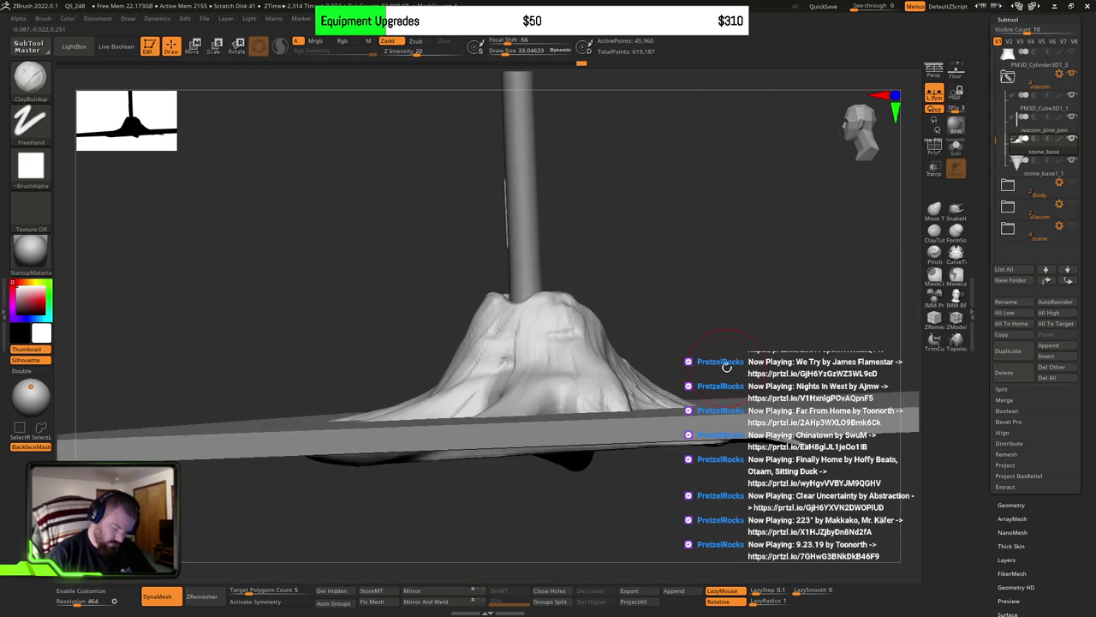
pyautogui.click(1072, 96)
pyautogui.moveTo(814, 256)
pyautogui.mouseDown(button='right')
pyautogui.moveTo(685, 292)
pyautogui.moveTo(651, 368)
pyautogui.mouseUp(button='right')
# Step: Build up bark ridges with ClayBuildup on the stump's flank, running between the roots and the pen hole's rim
pyautogui.moveTo(648, 374); pyautogui.dragTo(591, 387)
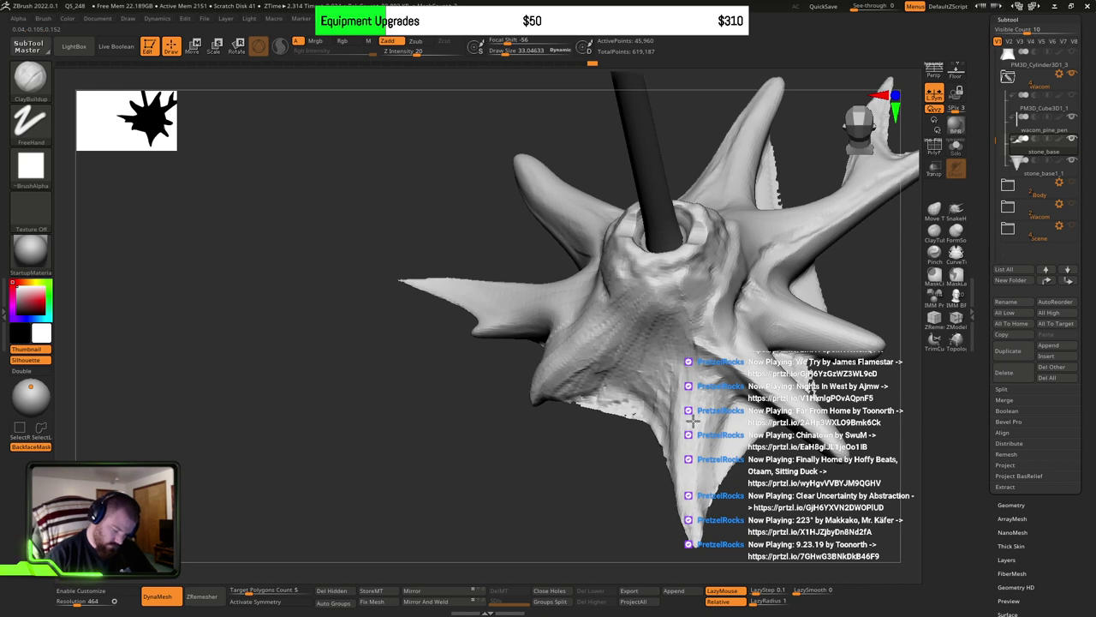
pyautogui.moveTo(694, 420)
pyautogui.mouseDown()
pyautogui.moveTo(683, 287)
pyautogui.moveTo(698, 310)
pyautogui.mouseUp()
pyautogui.moveTo(747, 377); pyautogui.dragTo(711, 300)
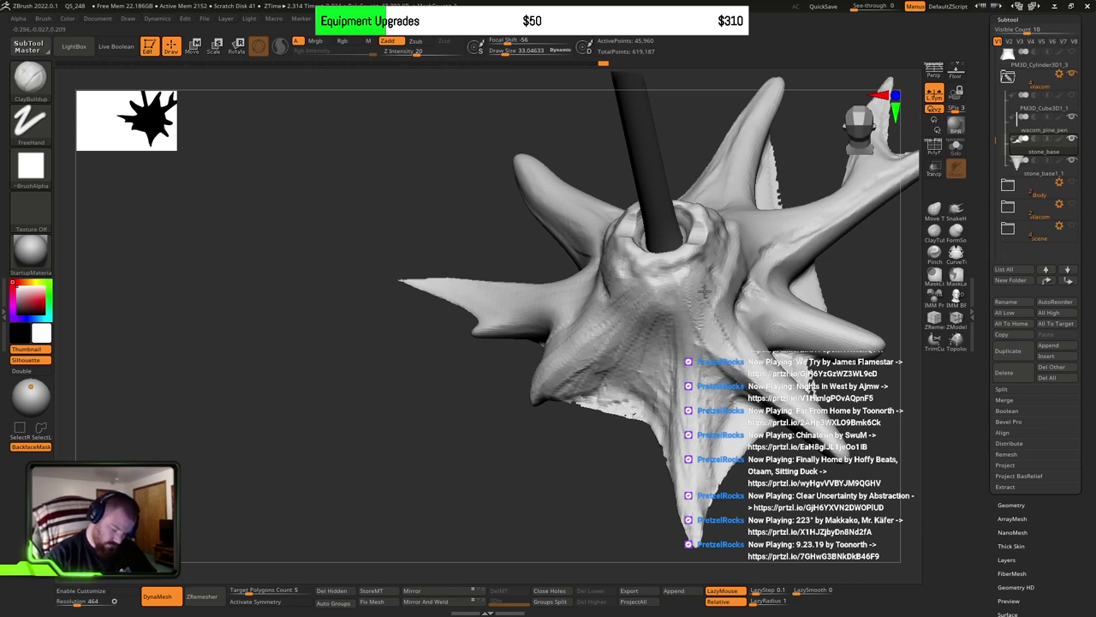
pyautogui.moveTo(784, 409); pyautogui.dragTo(714, 276)
pyautogui.moveTo(787, 351)
pyautogui.mouseDown()
pyautogui.moveTo(697, 263)
pyautogui.moveTo(824, 336)
pyautogui.moveTo(814, 338)
pyautogui.moveTo(780, 287)
pyautogui.moveTo(792, 266)
pyautogui.mouseUp()
pyautogui.keyDown('alt'); pyautogui.moveTo(776, 277); pyautogui.dragTo(662, 391, button='right'); pyautogui.keyUp('alt')
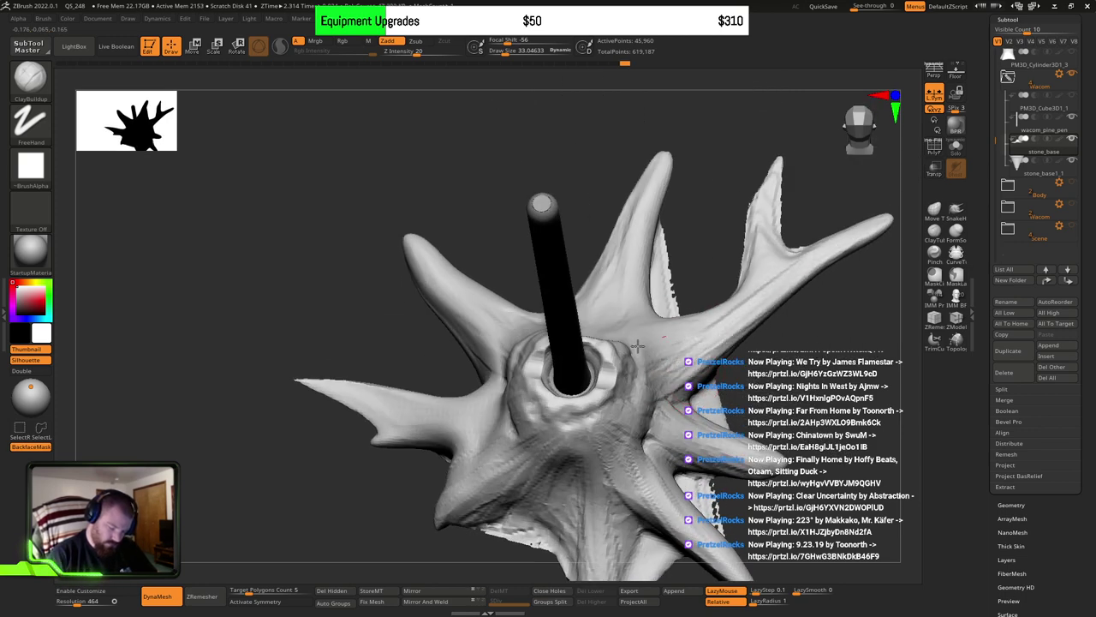
# Step: Sculpt ClayBuildup bark strokes along the long roots on the opposite flank and where they join the trunk
pyautogui.moveTo(637, 345); pyautogui.dragTo(606, 436, button='right')
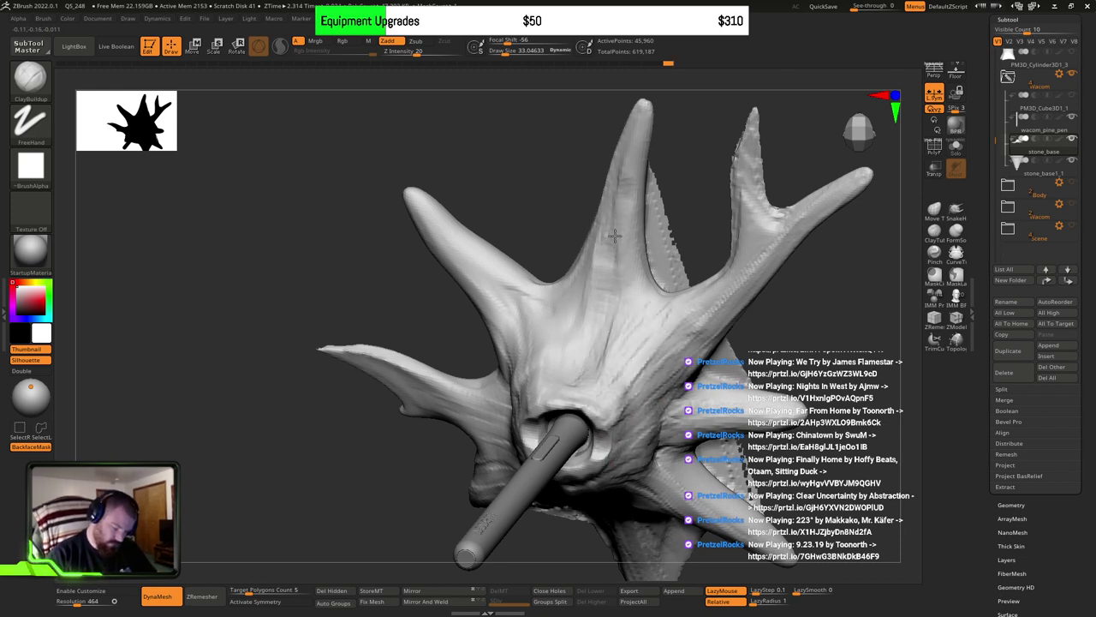
pyautogui.moveTo(614, 236)
pyautogui.mouseDown()
pyautogui.moveTo(612, 221)
pyautogui.moveTo(616, 311)
pyautogui.moveTo(564, 377)
pyautogui.moveTo(511, 316)
pyautogui.mouseUp()
pyautogui.moveTo(519, 396); pyautogui.dragTo(521, 343)
pyautogui.moveTo(521, 343); pyautogui.dragTo(558, 342, button='right')
pyautogui.moveTo(558, 342); pyautogui.dragTo(532, 399)
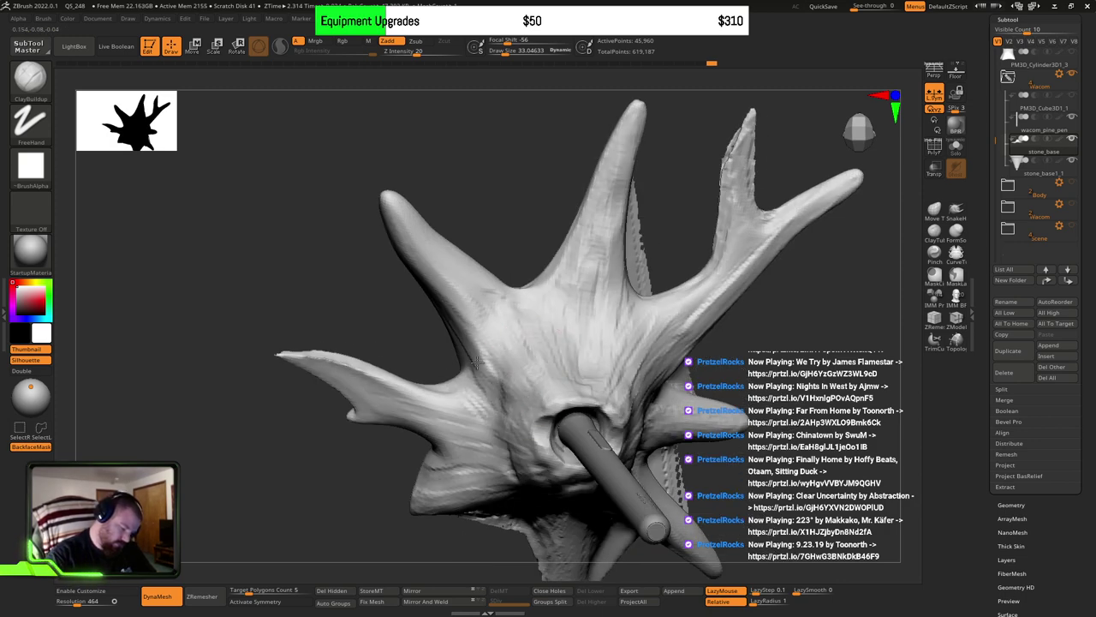
pyautogui.moveTo(460, 321)
pyautogui.mouseDown()
pyautogui.moveTo(395, 226)
pyautogui.moveTo(514, 330)
pyautogui.mouseUp()
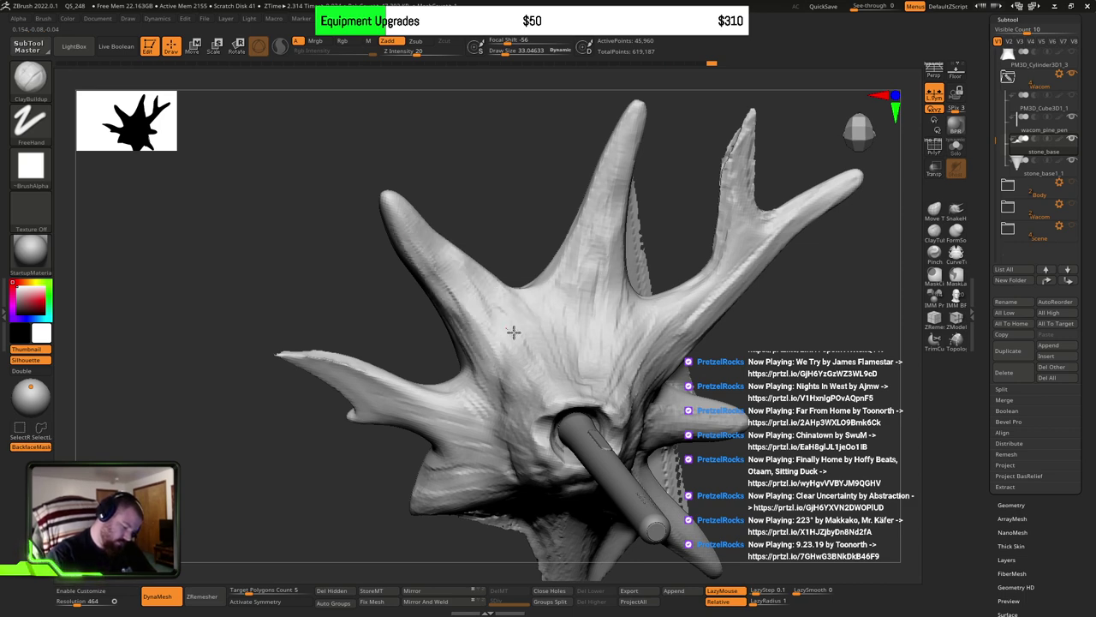
pyautogui.moveTo(565, 303); pyautogui.dragTo(558, 336, button='right')
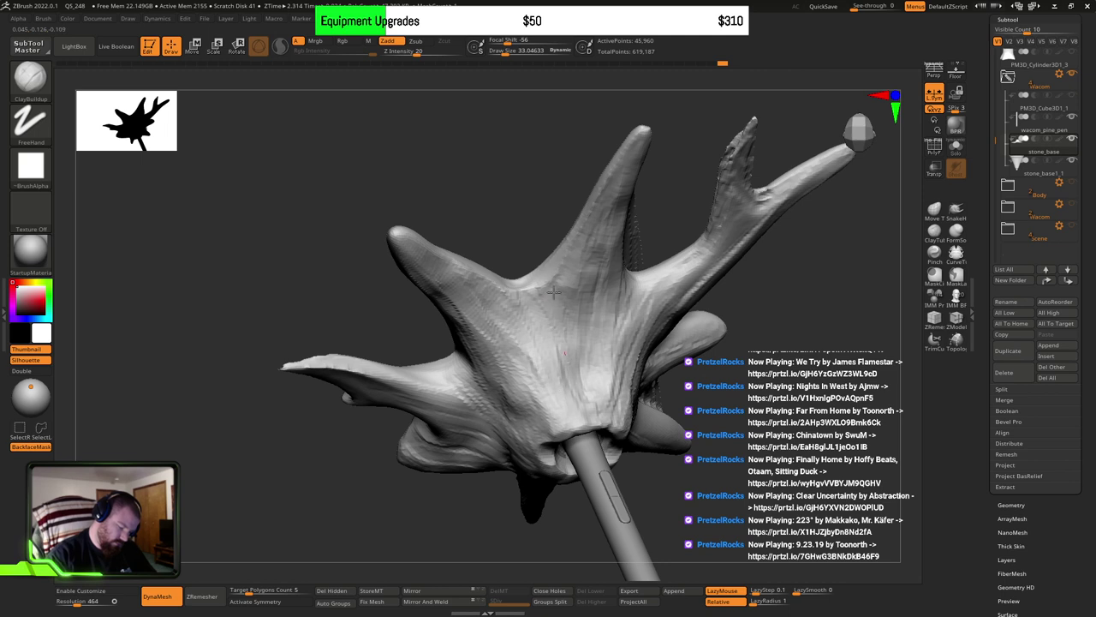
# Step: Reduce the draw size to about 23 and add finer ClayBuildup bark ridges along the neighbouring roots
pyautogui.press('s')
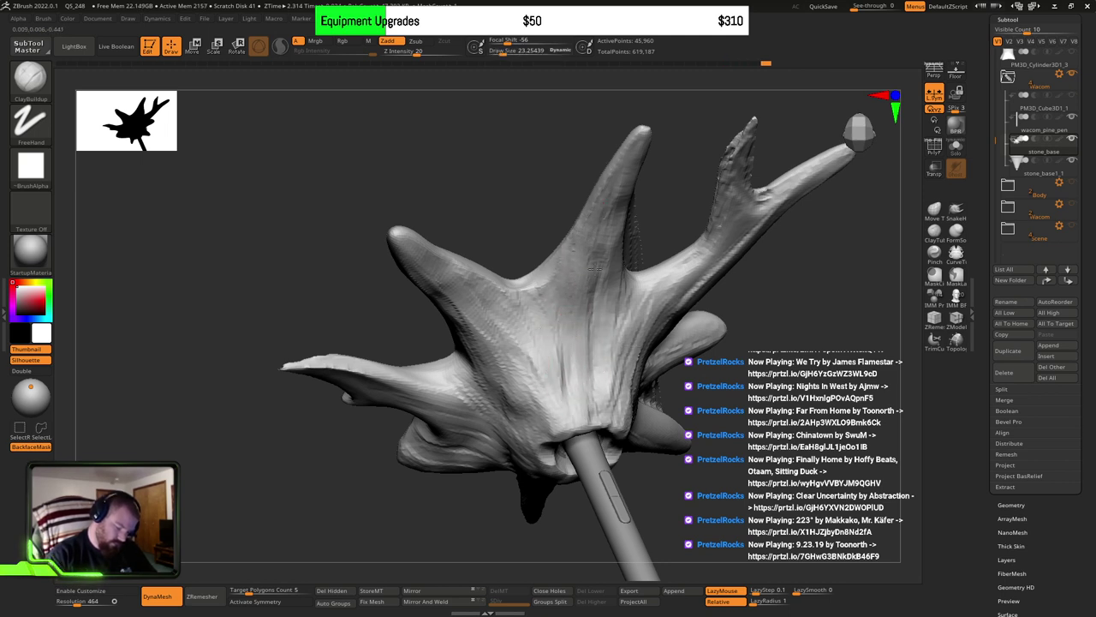
pyautogui.moveTo(588, 387); pyautogui.dragTo(588, 265, button='right')
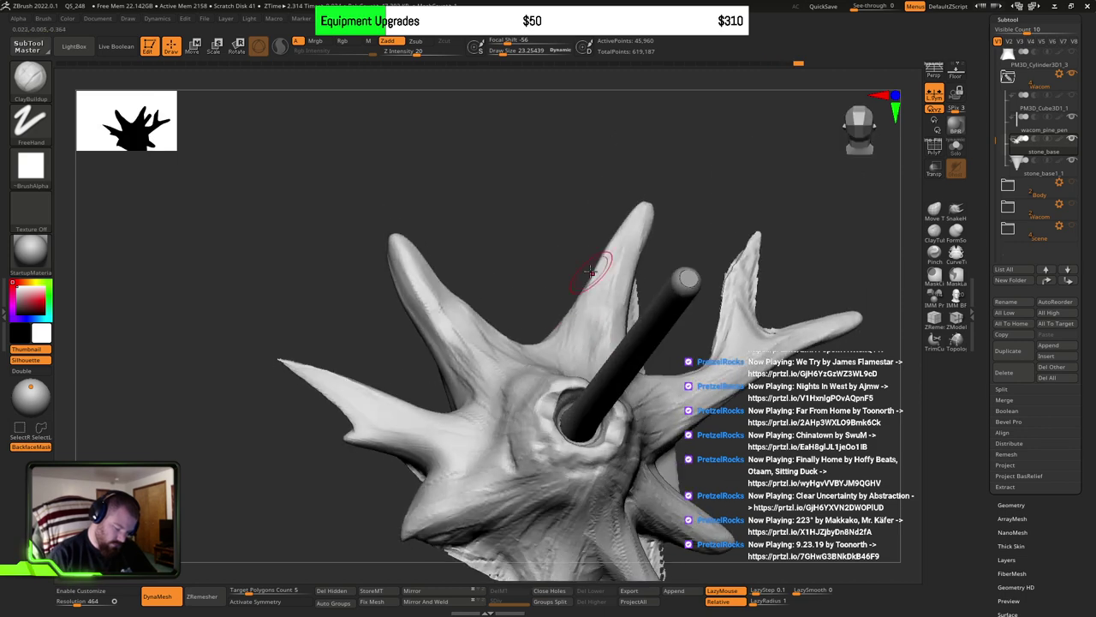
pyautogui.moveTo(555, 439)
pyautogui.mouseDown(button='right')
pyautogui.moveTo(528, 453)
pyautogui.moveTo(585, 347)
pyautogui.moveTo(552, 370)
pyautogui.mouseUp(button='right')
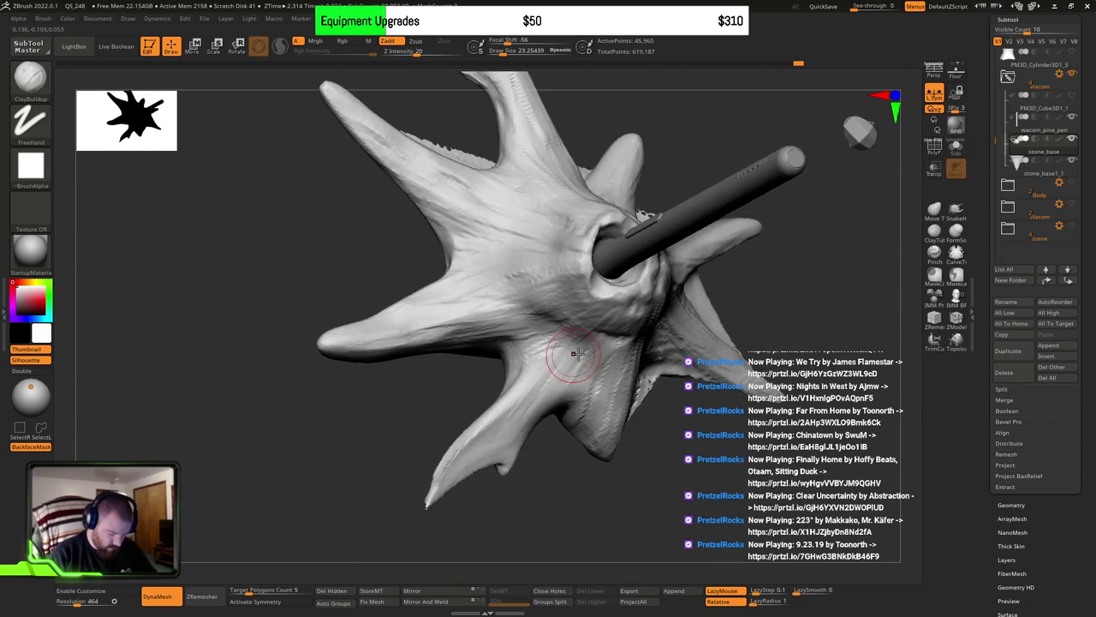
pyautogui.moveTo(529, 375)
pyautogui.mouseDown()
pyautogui.moveTo(447, 472)
pyautogui.moveTo(507, 440)
pyautogui.moveTo(552, 376)
pyautogui.mouseUp()
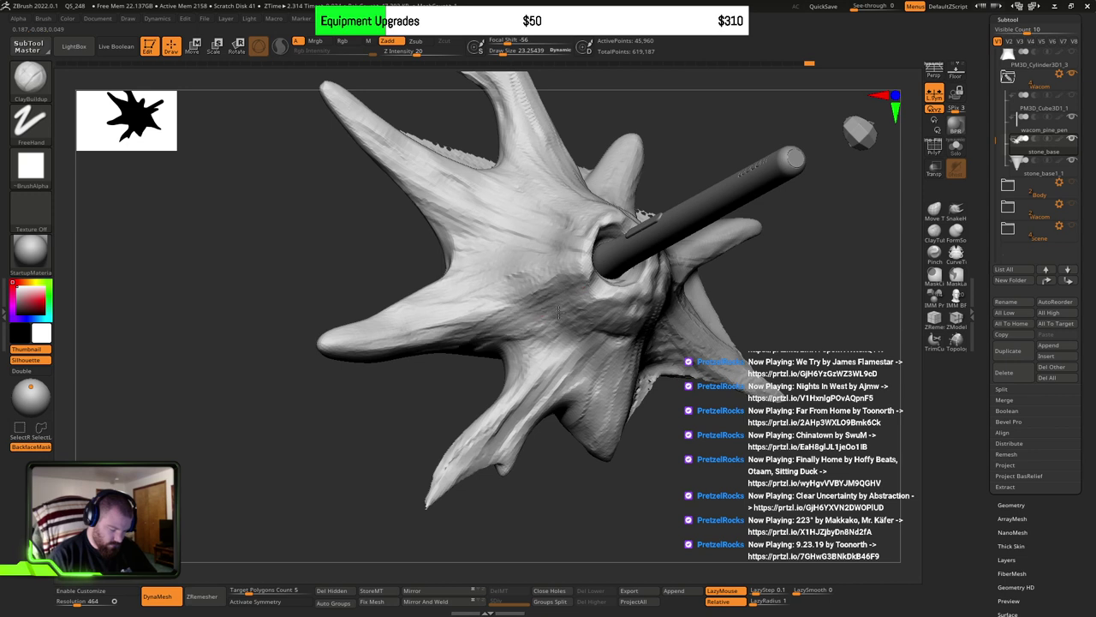
pyautogui.moveTo(559, 311)
pyautogui.mouseDown()
pyautogui.moveTo(377, 343)
pyautogui.moveTo(539, 294)
pyautogui.moveTo(419, 332)
pyautogui.moveTo(442, 317)
pyautogui.mouseUp()
pyautogui.moveTo(509, 327); pyautogui.dragTo(370, 343)
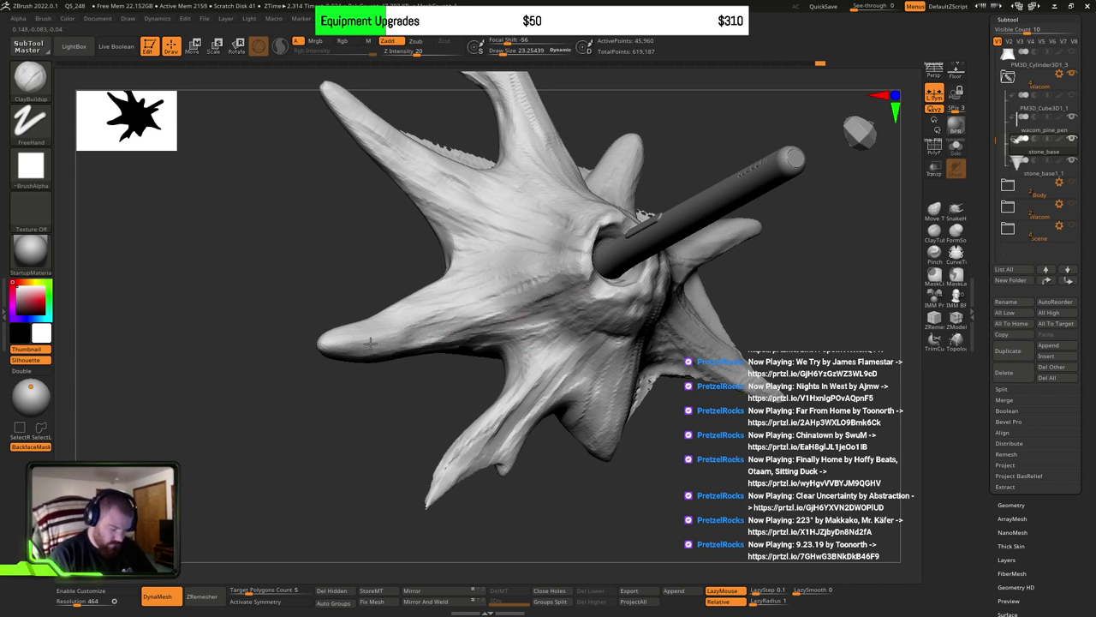
pyautogui.moveTo(486, 294); pyautogui.dragTo(494, 301)
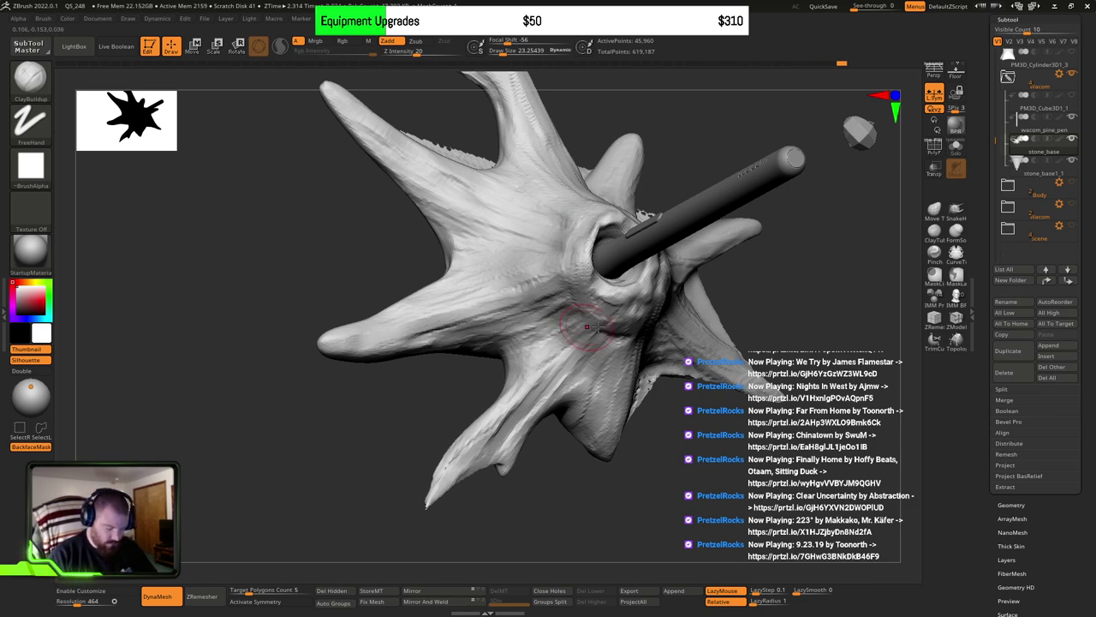
pyautogui.moveTo(598, 327); pyautogui.dragTo(619, 310, button='right')
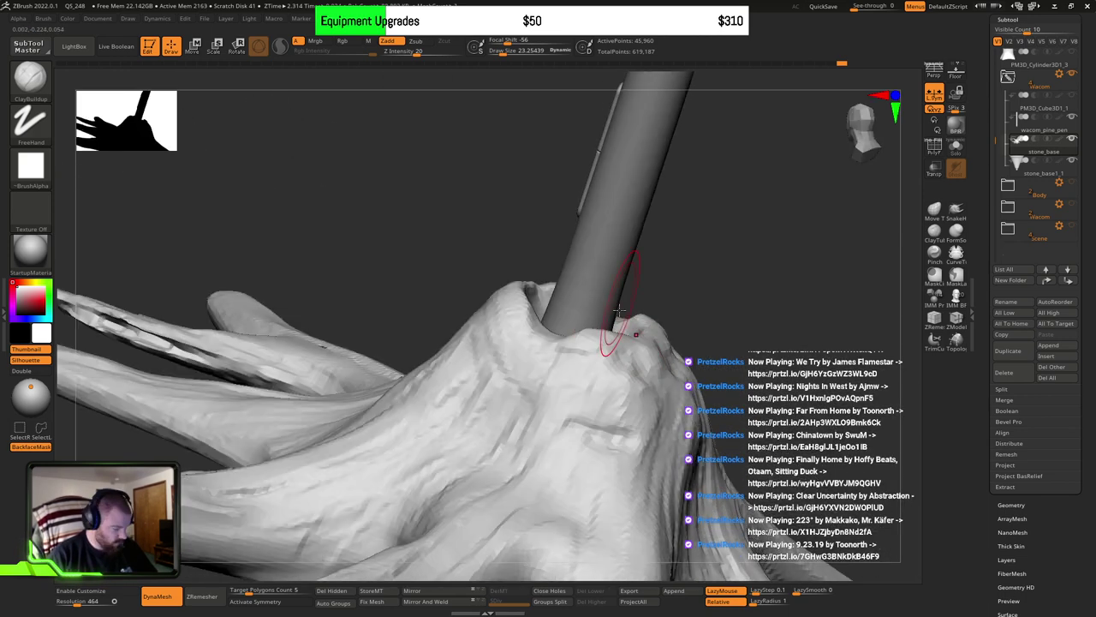
# Step: Pull a section of the stump's top rim upward beside the pen with the Move brush
pyautogui.press('b')
pyautogui.press('m')
pyautogui.press('v')
pyautogui.moveTo(625, 359); pyautogui.dragTo(643, 356, button='right')
pyautogui.moveTo(626, 343); pyautogui.dragTo(629, 318)
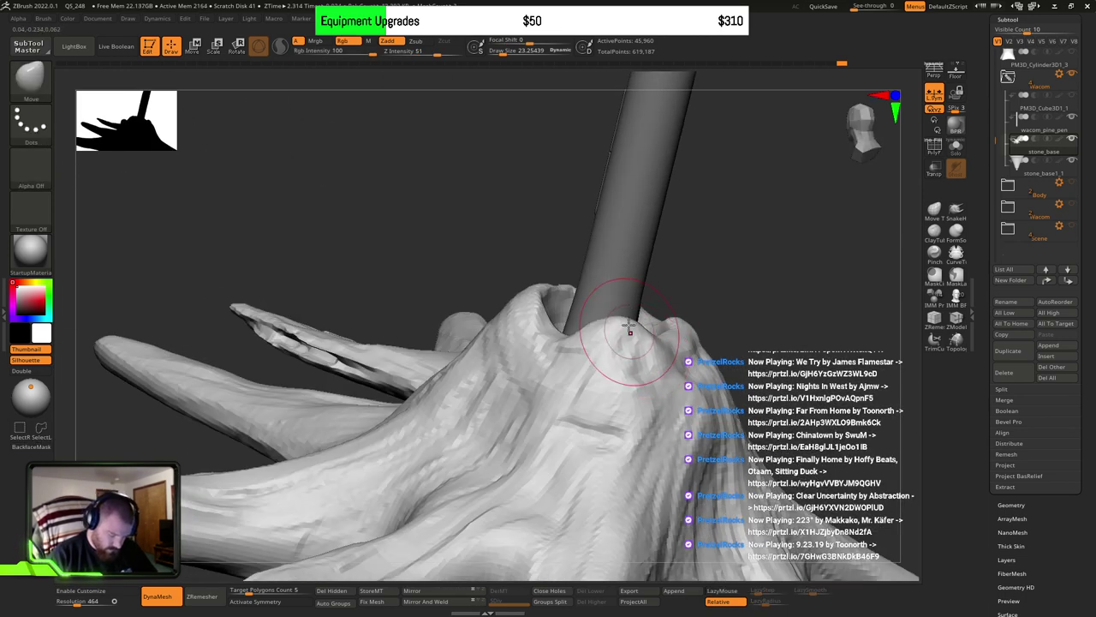
pyautogui.moveTo(630, 328)
pyautogui.mouseDown(button='right')
pyautogui.moveTo(579, 357)
pyautogui.moveTo(620, 324)
pyautogui.mouseUp(button='right')
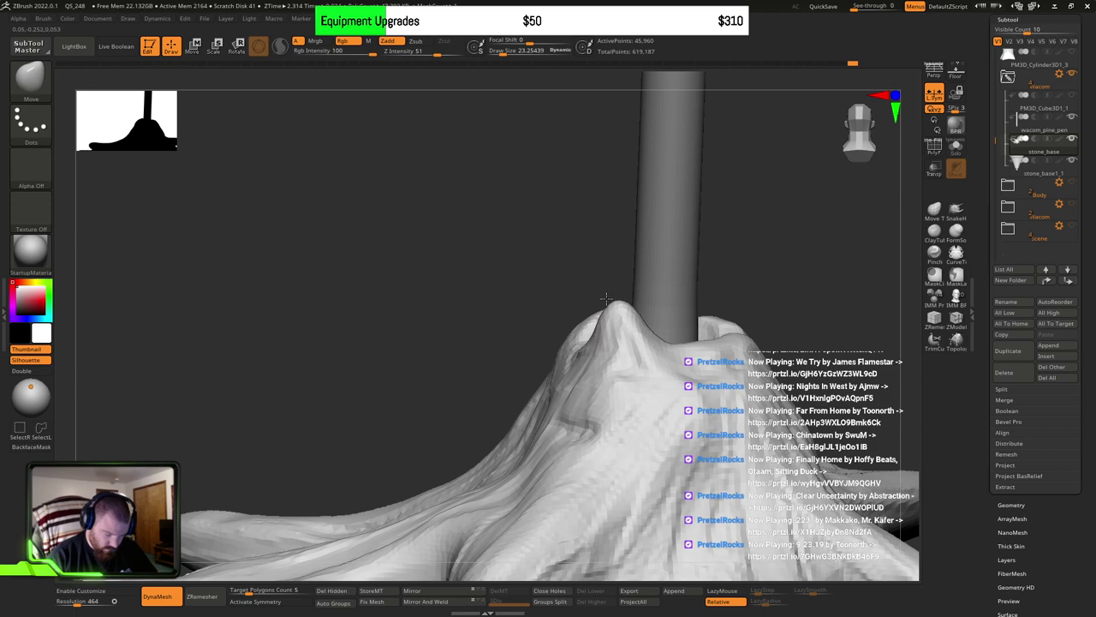
# Step: Shrink the Move brush to about 9 and pull a row of jagged splinters up from the stump's rim
pyautogui.press('s')
pyautogui.moveTo(637, 336); pyautogui.dragTo(669, 294)
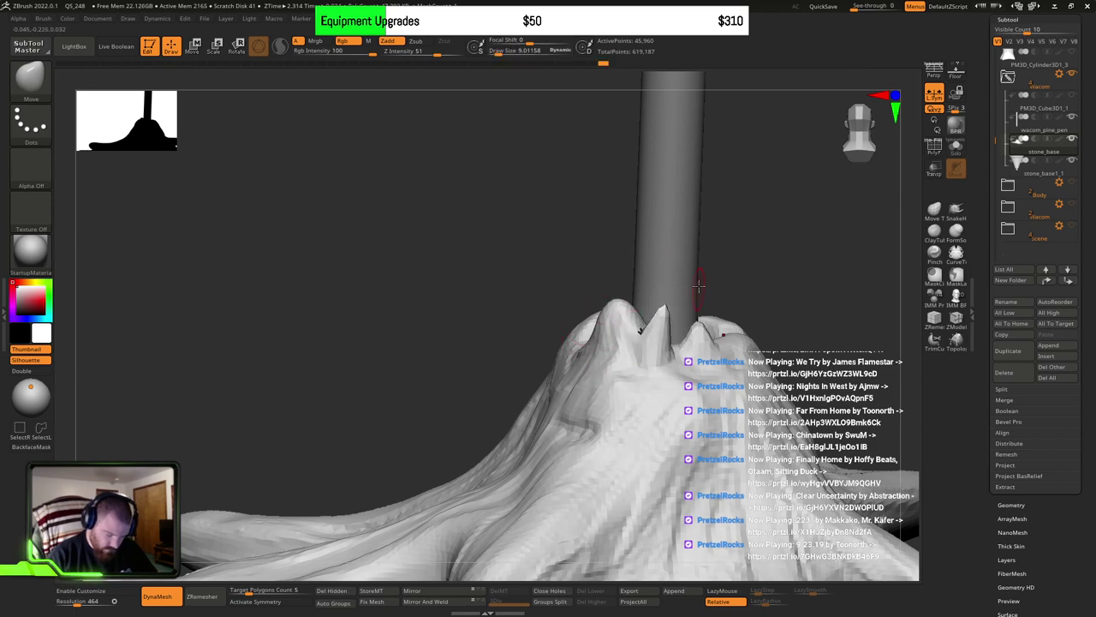
pyautogui.moveTo(699, 328); pyautogui.dragTo(690, 368, button='right')
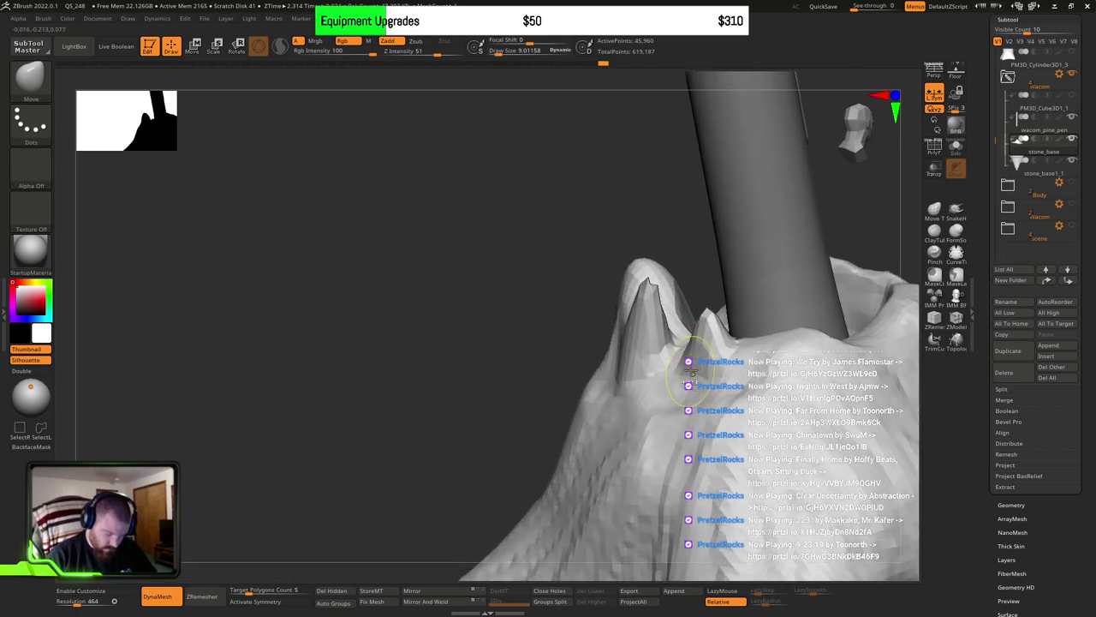
pyautogui.hotkey('ctrl', 'z')
pyautogui.moveTo(675, 336); pyautogui.dragTo(659, 192)
pyautogui.moveTo(719, 351); pyautogui.dragTo(720, 213)
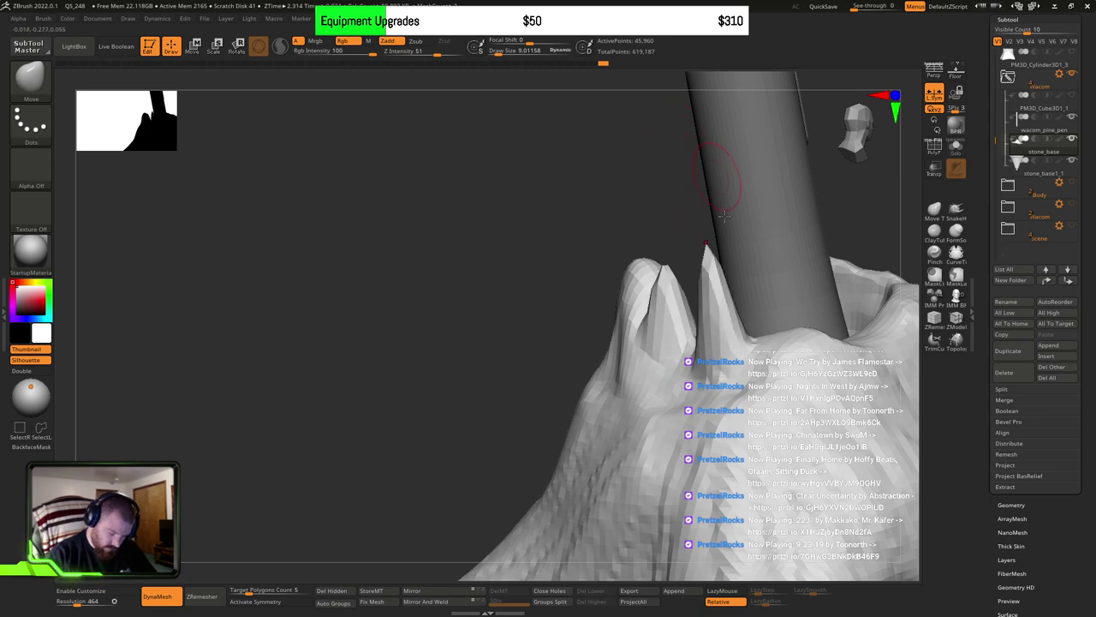
pyautogui.moveTo(740, 372); pyautogui.dragTo(773, 322, button='right')
pyautogui.moveTo(668, 340); pyautogui.dragTo(665, 282)
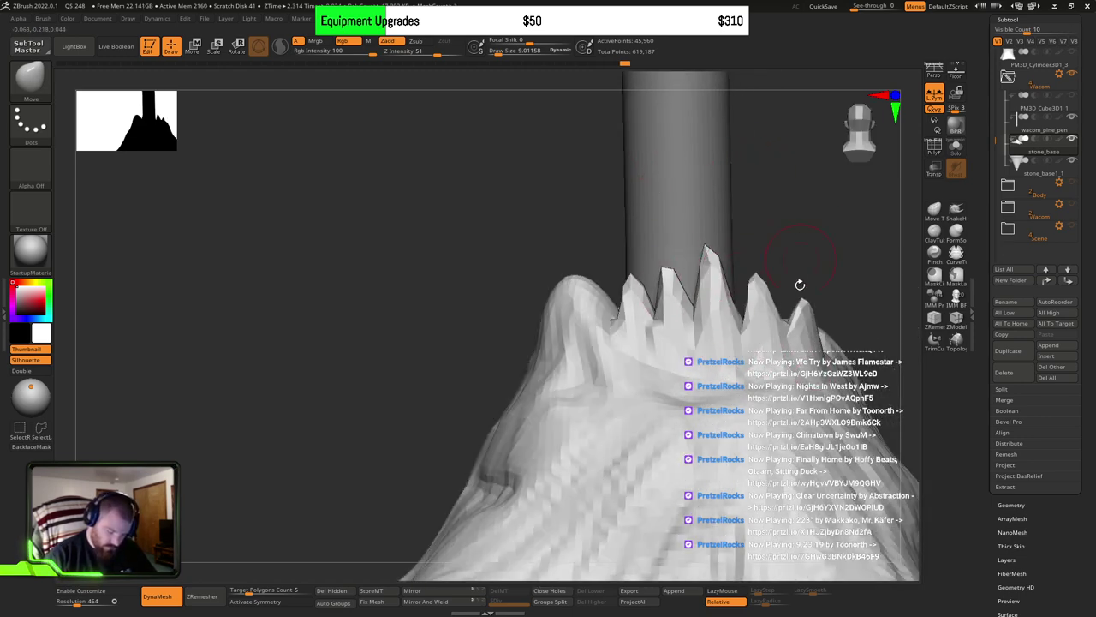
# Step: Sharpen the rounded rim bump into a tall spike and extend the splinters around the adjoining rim
pyautogui.moveTo(797, 284); pyautogui.dragTo(604, 357, button='right')
pyautogui.moveTo(424, 289); pyautogui.dragTo(426, 238)
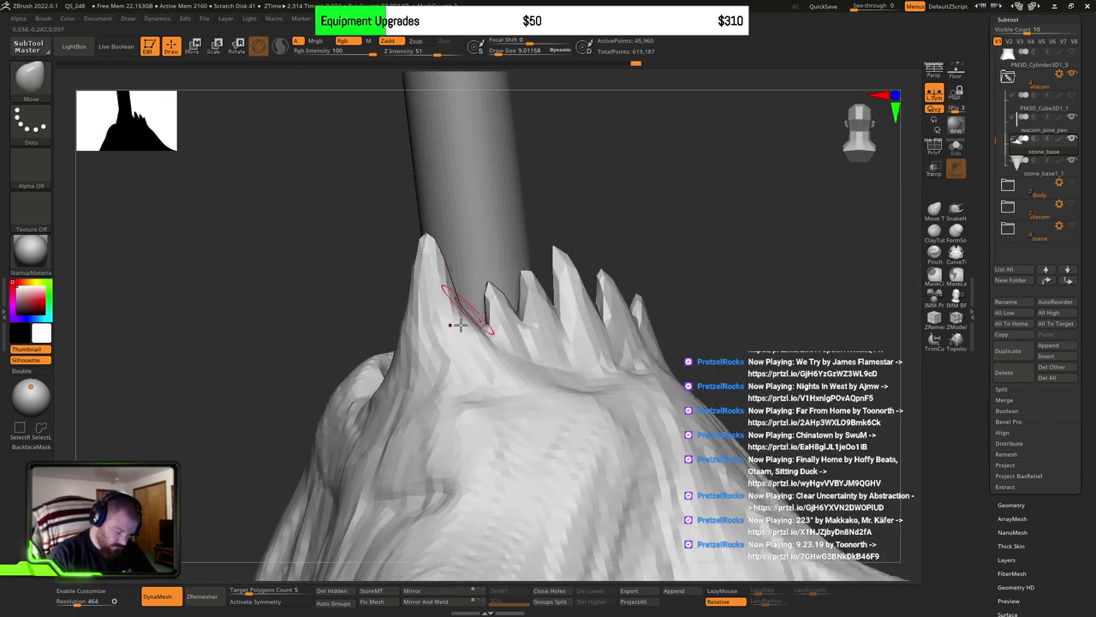
pyautogui.moveTo(460, 324); pyautogui.dragTo(434, 333, button='right')
pyautogui.moveTo(363, 341); pyautogui.dragTo(353, 276)
pyautogui.keyDown('alt'); pyautogui.moveTo(413, 378); pyautogui.dragTo(588, 340, button='right'); pyautogui.keyUp('alt')
pyautogui.moveTo(489, 379); pyautogui.dragTo(466, 281)
pyautogui.moveTo(452, 281); pyautogui.dragTo(488, 343, button='right')
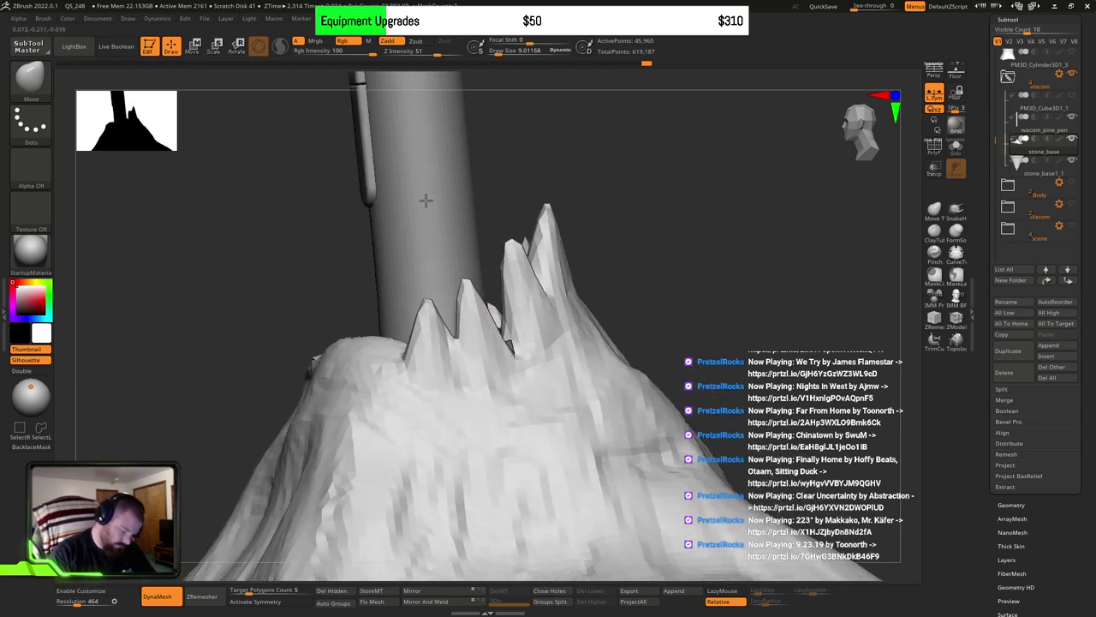
# Step: Pull up splinters along the remaining smooth part of the rim to close the broken ring around the pen
pyautogui.moveTo(358, 328); pyautogui.dragTo(335, 172)
pyautogui.moveTo(365, 352); pyautogui.dragTo(326, 358, button='right')
pyautogui.moveTo(319, 360); pyautogui.dragTo(271, 162)
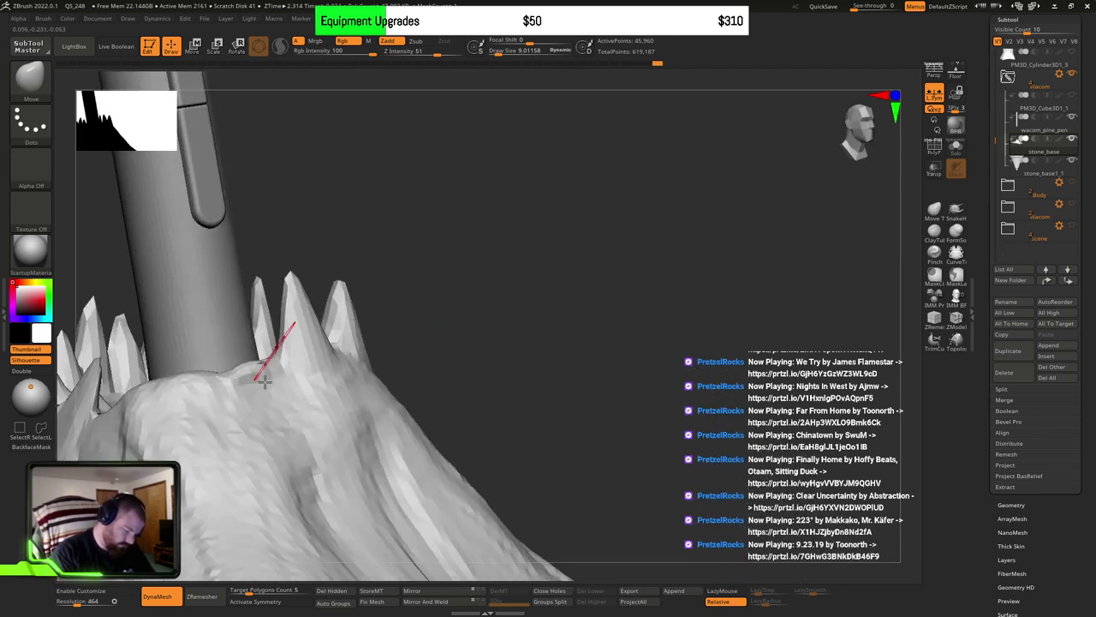
pyautogui.moveTo(261, 368); pyautogui.dragTo(216, 261)
pyautogui.moveTo(185, 394); pyautogui.dragTo(151, 282)
pyautogui.moveTo(117, 396); pyautogui.dragTo(156, 210)
pyautogui.moveTo(236, 479)
pyautogui.mouseDown(button='right')
pyautogui.moveTo(254, 485)
pyautogui.moveTo(445, 411)
pyautogui.moveTo(436, 442)
pyautogui.mouseUp(button='right')
# Step: Try smoothing the splintered rim around the pen hole, and undo the stroke
pyautogui.press('shift')
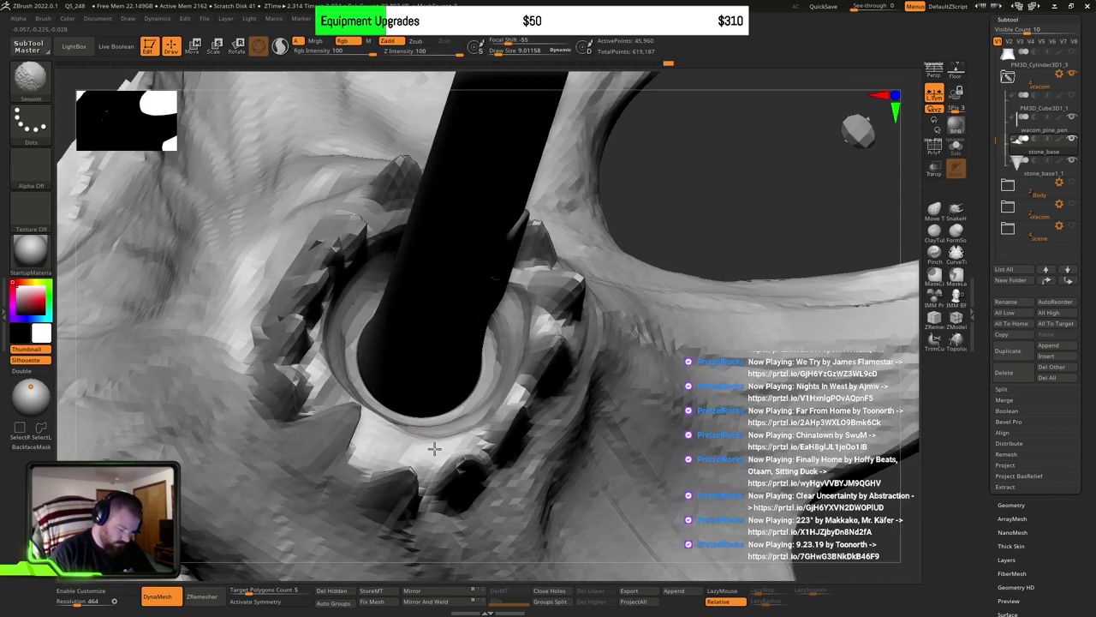
pyautogui.moveTo(507, 373)
pyautogui.keyDown('shift'); pyautogui.mouseDown()
pyautogui.moveTo(519, 328)
pyautogui.moveTo(507, 374)
pyautogui.mouseUp(); pyautogui.keyUp('shift')
pyautogui.moveTo(489, 416)
pyautogui.mouseDown(button='right')
pyautogui.moveTo(522, 372)
pyautogui.moveTo(542, 434)
pyautogui.moveTo(568, 367)
pyautogui.moveTo(522, 411)
pyautogui.moveTo(489, 330)
pyautogui.mouseUp(button='right')
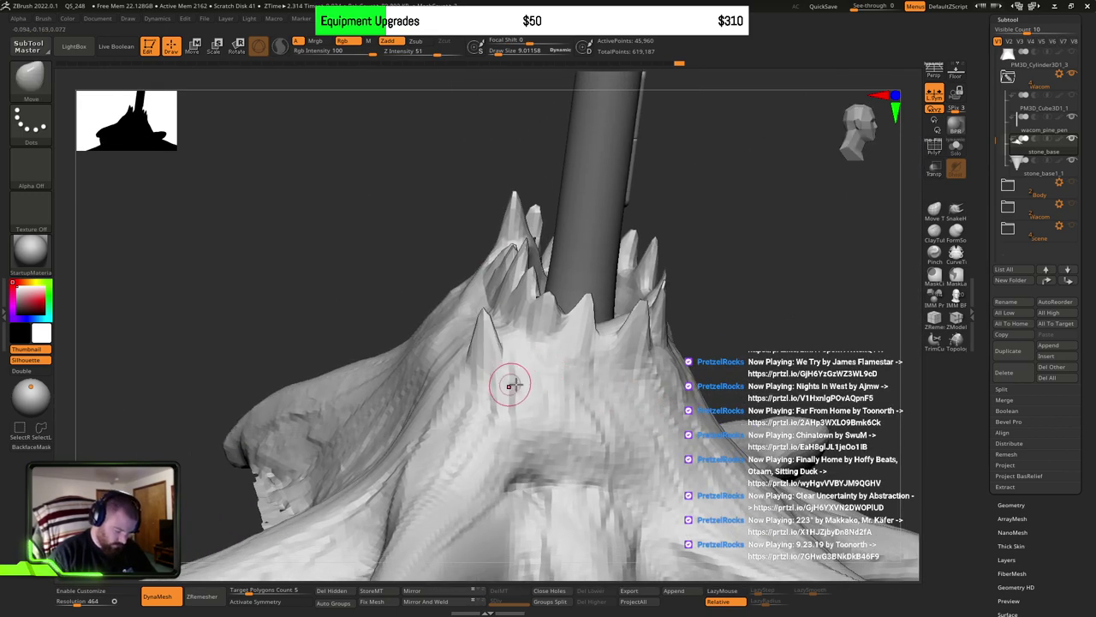
pyautogui.moveTo(508, 387)
pyautogui.mouseDown(button='right')
pyautogui.moveTo(529, 358)
pyautogui.moveTo(502, 337)
pyautogui.mouseUp(button='right')
pyautogui.hotkey('ctrl', 'z')
# Step: Sculpt bark onto the trunk just below the splinters using ClayBuildup at a draw size of about 23
pyautogui.press('b')
pyautogui.press('c')
pyautogui.press('b')
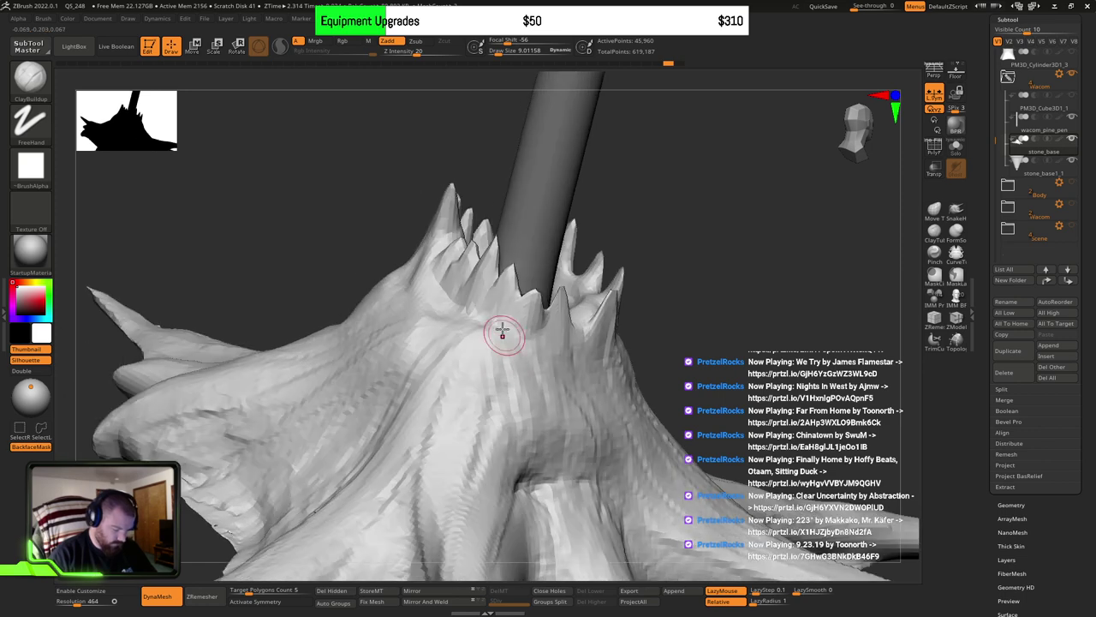
pyautogui.moveTo(485, 297)
pyautogui.mouseDown(button='right')
pyautogui.moveTo(484, 313)
pyautogui.moveTo(502, 306)
pyautogui.mouseUp(button='right')
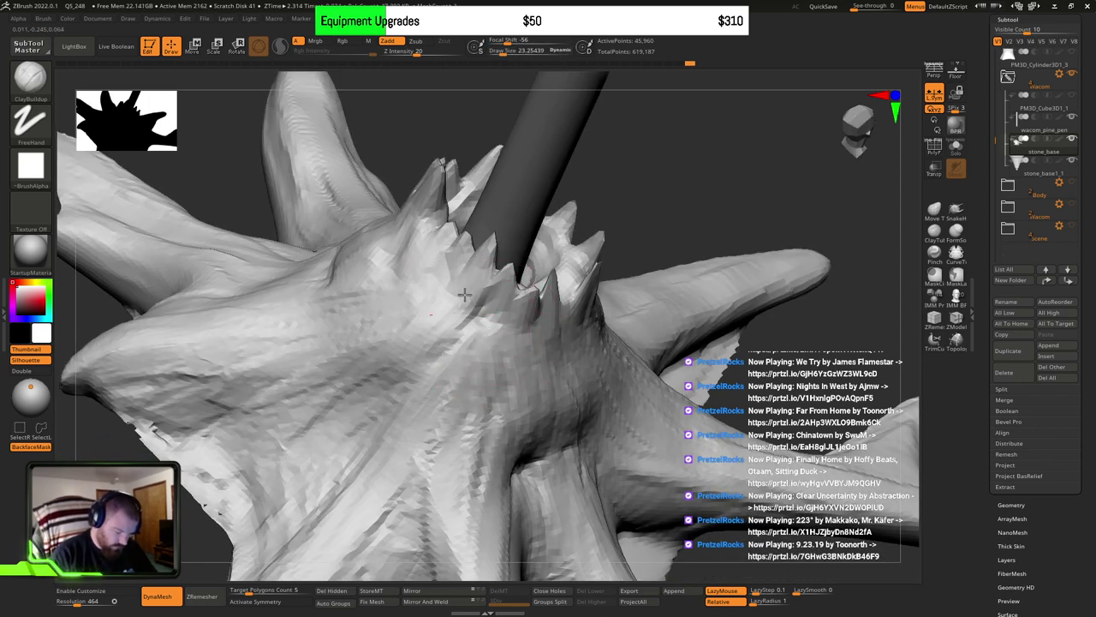
pyautogui.moveTo(555, 384); pyautogui.dragTo(534, 374, button='right')
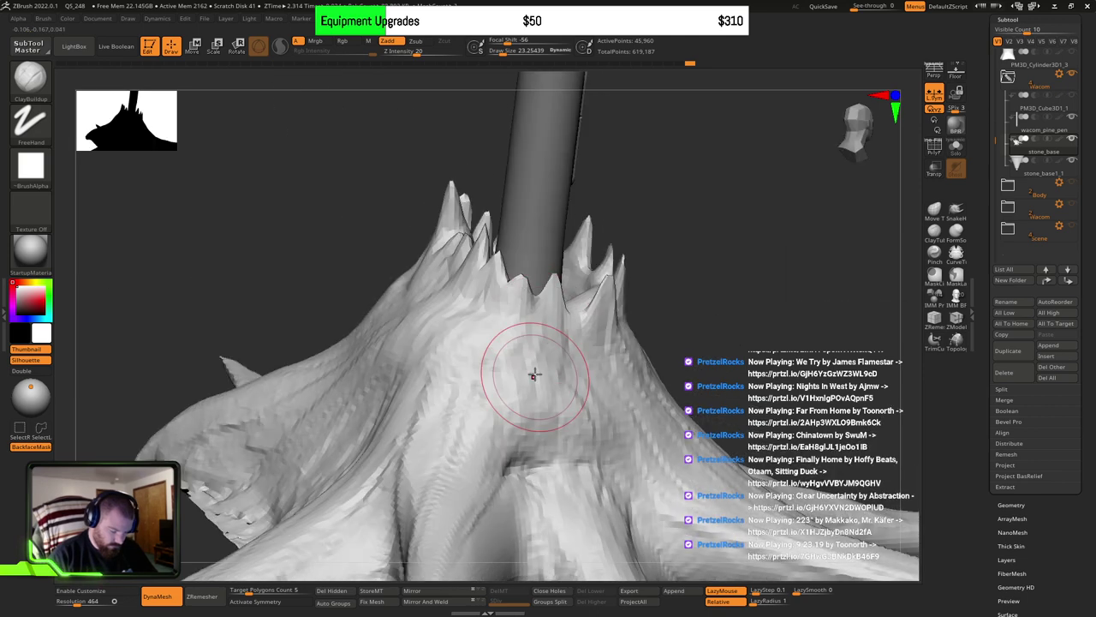
pyautogui.moveTo(619, 396); pyautogui.dragTo(614, 360, button='right')
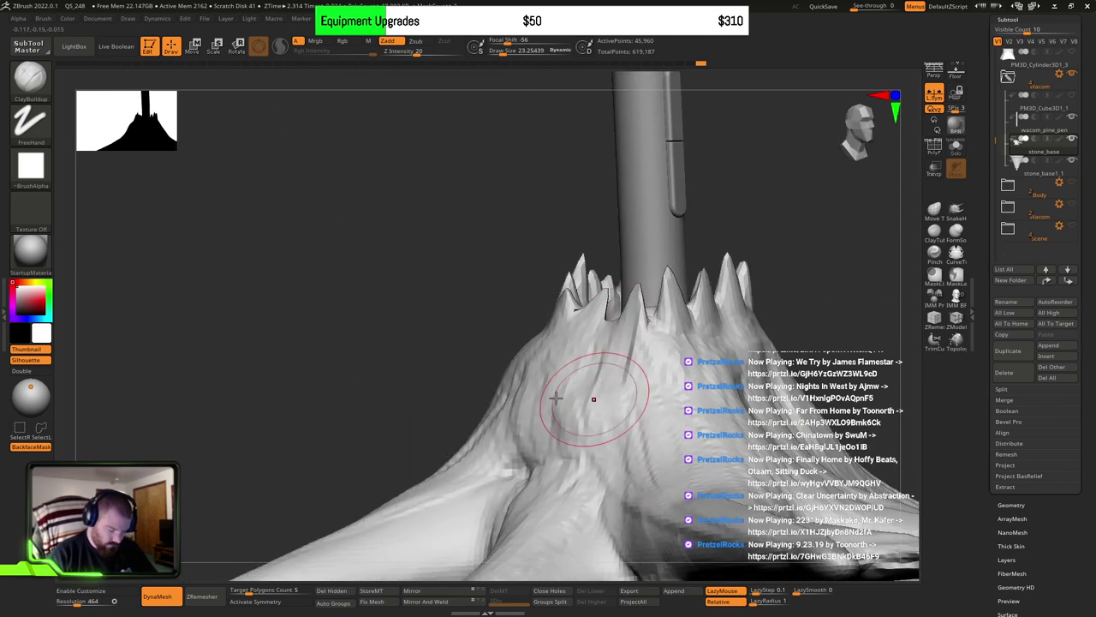
pyautogui.moveTo(580, 397); pyautogui.dragTo(526, 343, button='right')
# Step: Reshape the trunk's side below the splinters with the Move brush at a draw size of about 58
pyautogui.press('b')
pyautogui.press('m')
pyautogui.press('v')
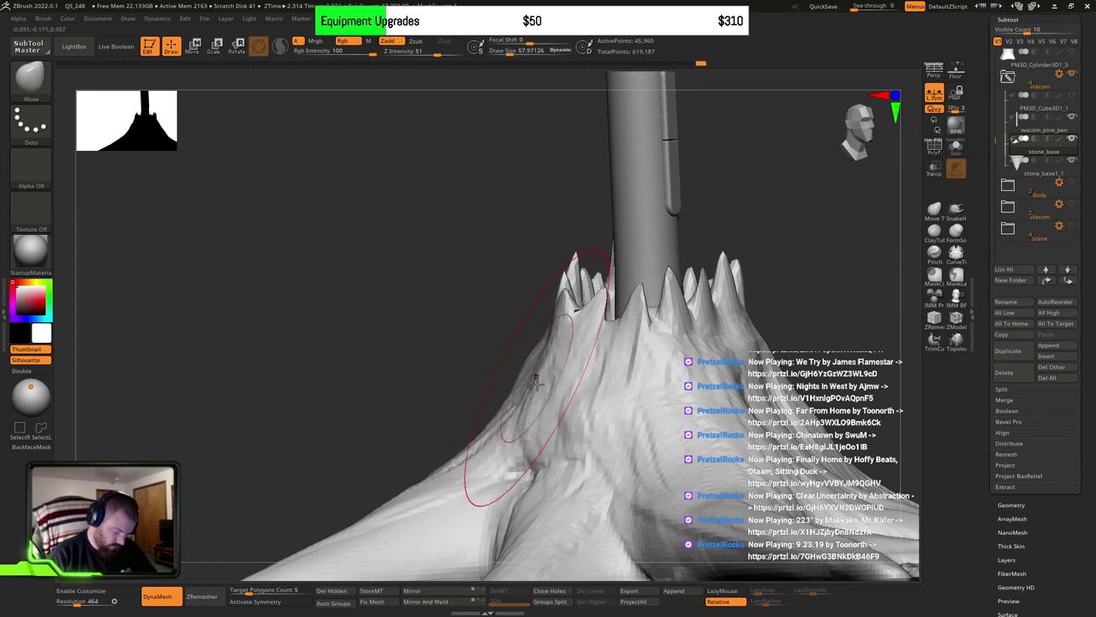
pyautogui.moveTo(555, 388)
pyautogui.mouseDown(button='right')
pyautogui.moveTo(402, 421)
pyautogui.moveTo(501, 334)
pyautogui.mouseUp(button='right')
# Step: Add ClayBuildup bark strokes to the trunk beneath the splintered rim at a draw size of about 25.5
pyautogui.press('s')
pyautogui.moveTo(504, 331); pyautogui.dragTo(431, 319)
pyautogui.press('b')
pyautogui.press('c')
pyautogui.press('b')
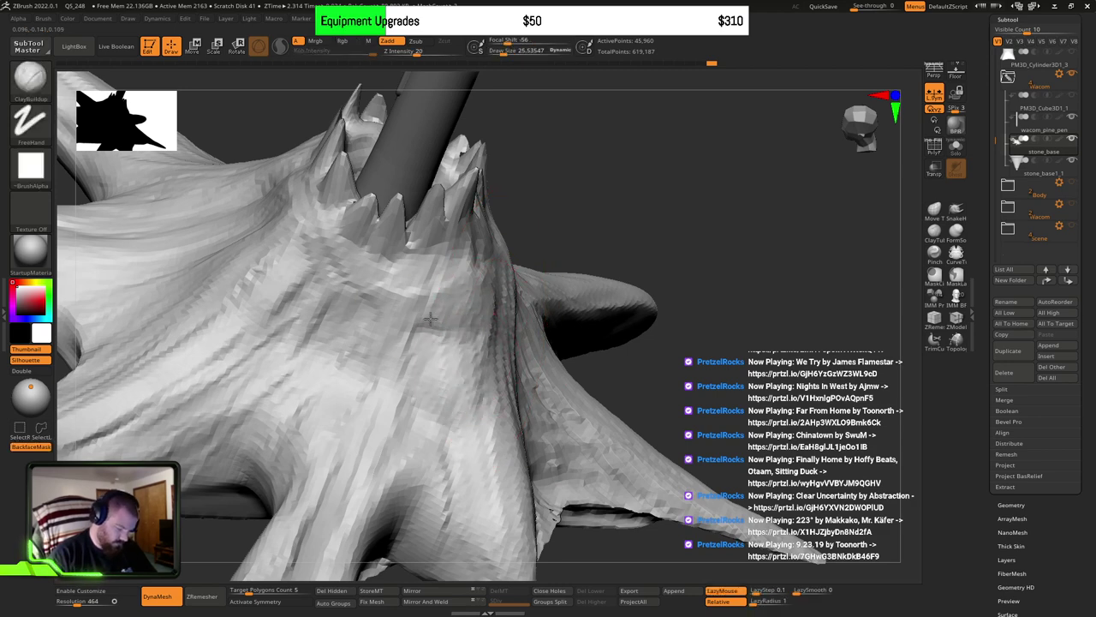
pyautogui.moveTo(468, 320); pyautogui.dragTo(482, 313, button='right')
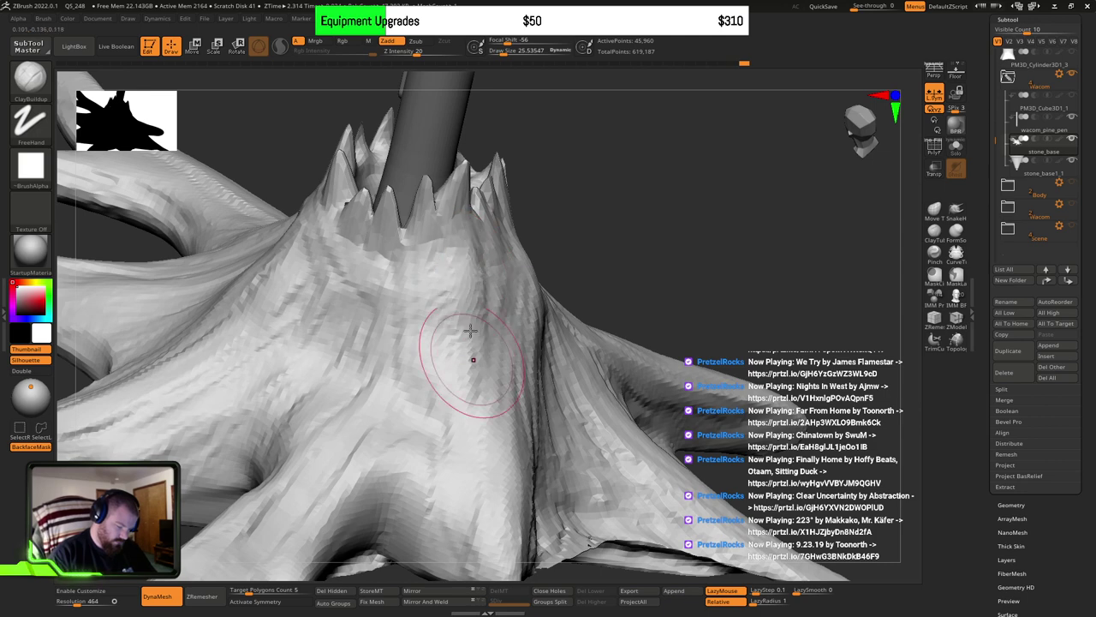
# Step: Sculpt fine bark strokes on the trunk's flanks below the splinters using ClayBuildup at a draw size of about 10.4
pyautogui.press('[')
pyautogui.press('[')
pyautogui.press('[')
pyautogui.press('[')
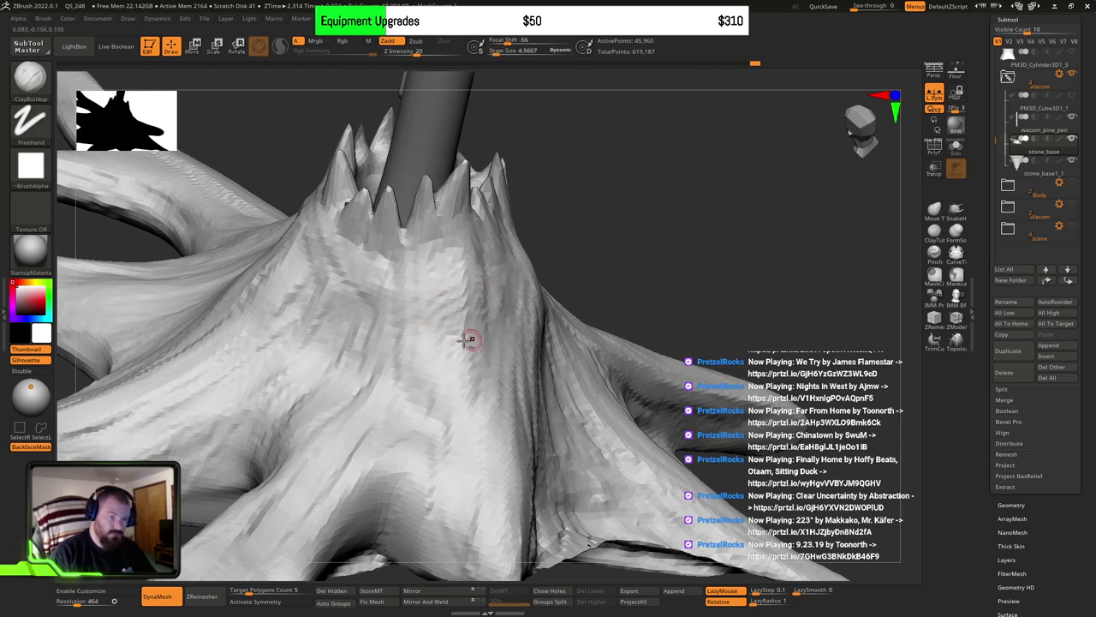
pyautogui.moveTo(465, 341); pyautogui.dragTo(514, 337, button='right')
pyautogui.press('s')
pyautogui.moveTo(516, 339); pyautogui.dragTo(531, 339)
pyautogui.moveTo(484, 328); pyautogui.dragTo(472, 321, button='right')
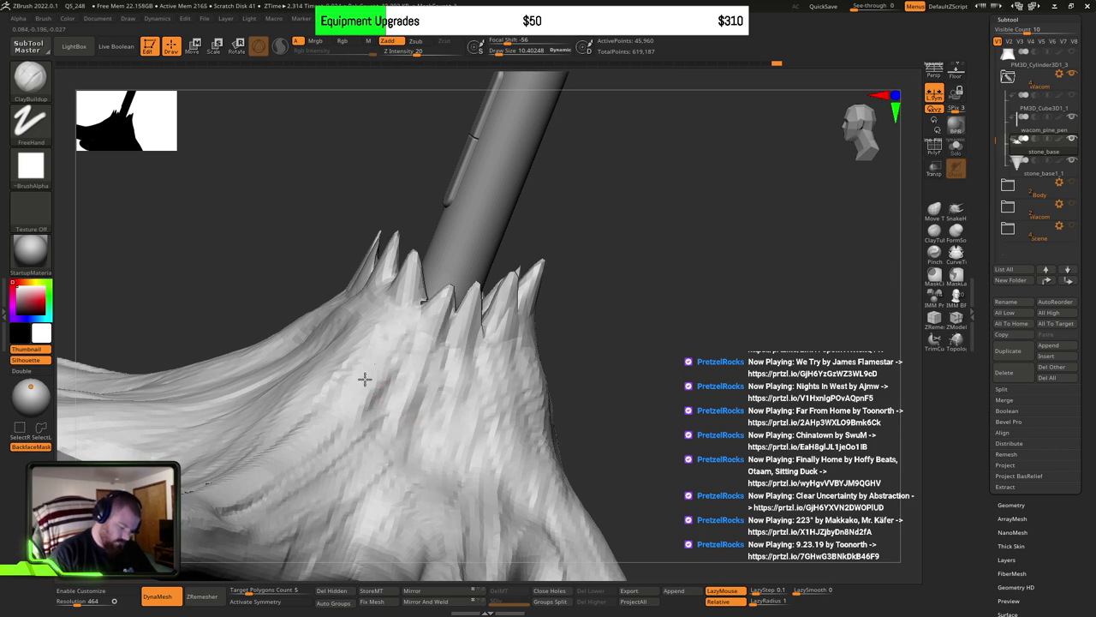
pyautogui.moveTo(389, 321); pyautogui.dragTo(332, 343, button='right')
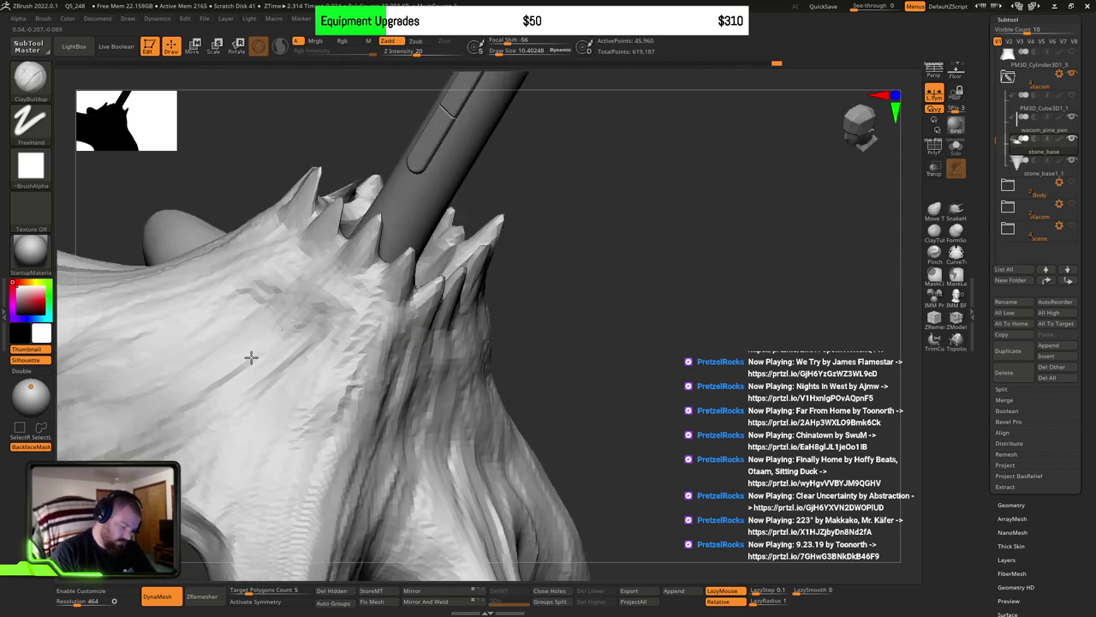
pyautogui.moveTo(251, 357); pyautogui.dragTo(306, 288)
pyautogui.moveTo(315, 322); pyautogui.dragTo(463, 392, button='right')
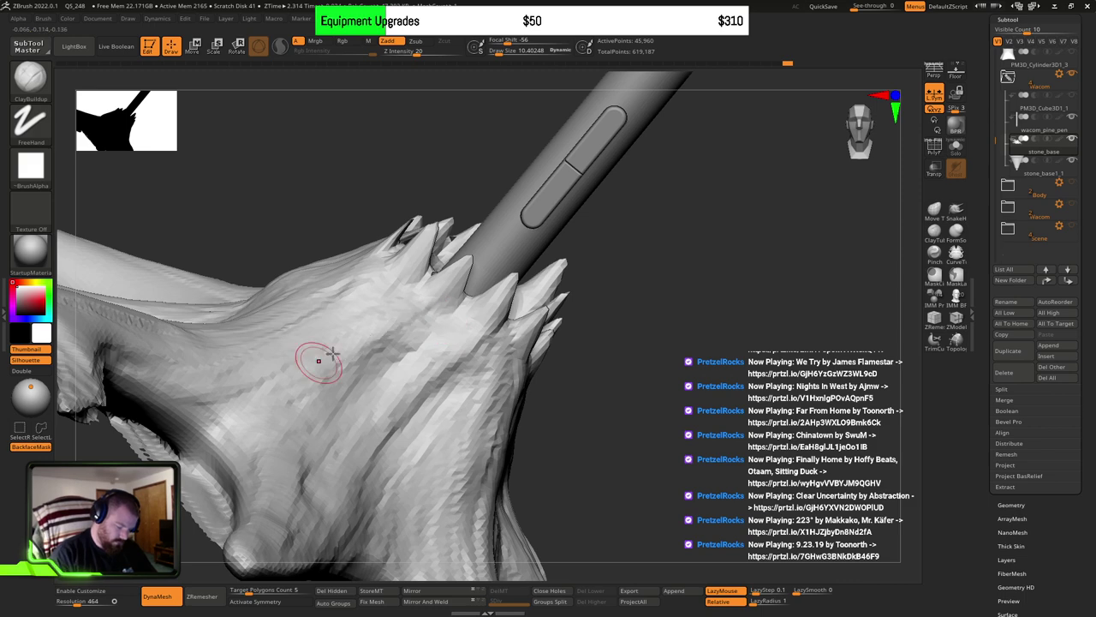
pyautogui.moveTo(315, 385)
pyautogui.mouseDown(button='right')
pyautogui.moveTo(489, 328)
pyautogui.moveTo(495, 260)
pyautogui.moveTo(466, 300)
pyautogui.moveTo(477, 313)
pyautogui.mouseUp(button='right')
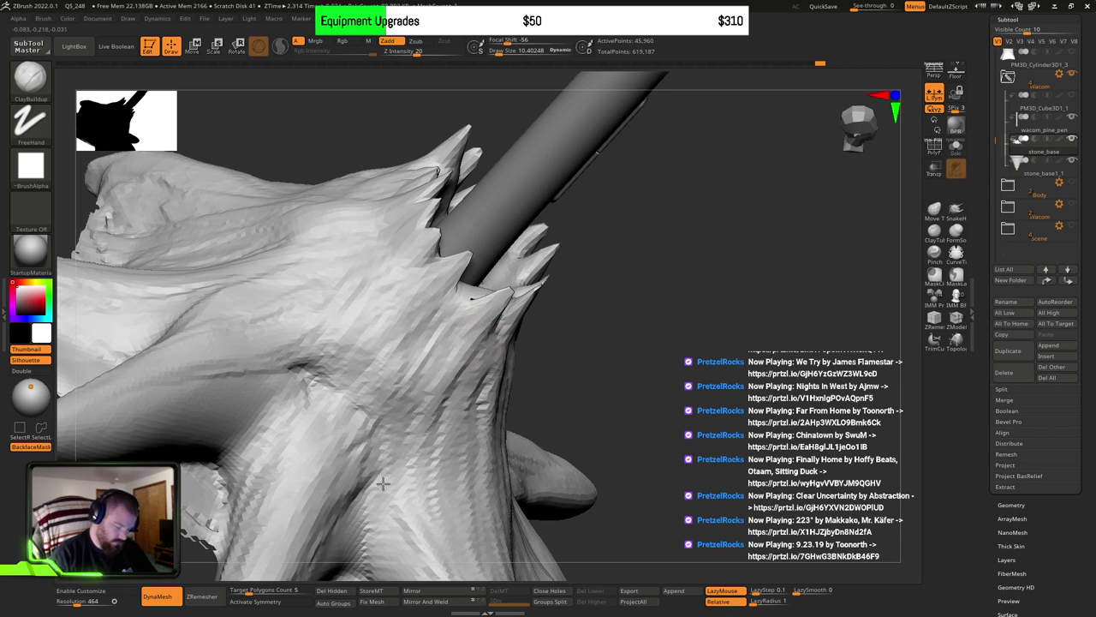
pyautogui.moveTo(383, 484)
pyautogui.mouseDown()
pyautogui.moveTo(445, 346)
pyautogui.moveTo(368, 428)
pyautogui.moveTo(411, 342)
pyautogui.moveTo(381, 430)
pyautogui.moveTo(402, 326)
pyautogui.moveTo(308, 411)
pyautogui.moveTo(368, 299)
pyautogui.moveTo(341, 395)
pyautogui.mouseUp()
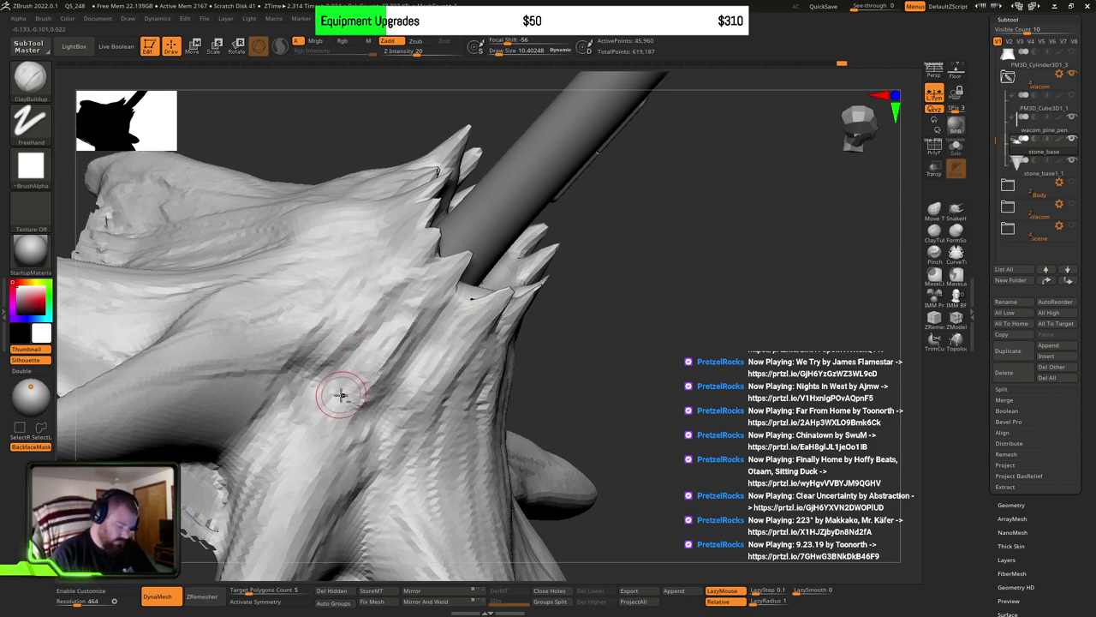
# Step: Sculpt ClayBuildup bark strokes along the roots and the creases where they join the trunk
pyautogui.keyDown('alt'); pyautogui.moveTo(341, 395); pyautogui.dragTo(599, 267, button='right'); pyautogui.keyUp('alt')
pyautogui.moveTo(548, 261)
pyautogui.mouseDown()
pyautogui.moveTo(349, 405)
pyautogui.moveTo(432, 343)
pyautogui.mouseUp()
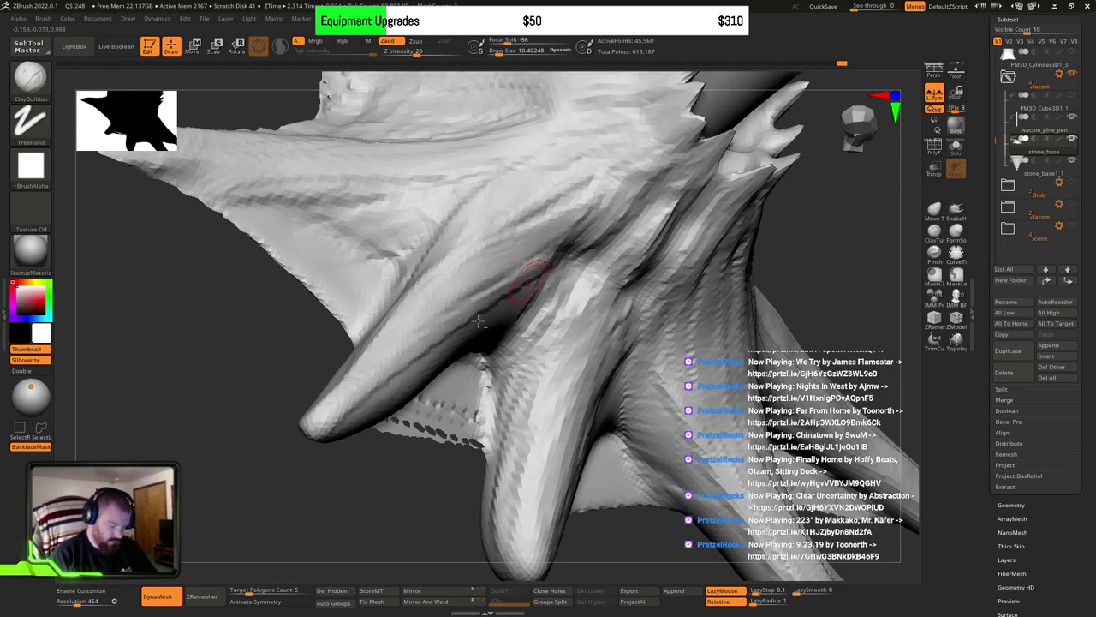
pyautogui.moveTo(478, 322); pyautogui.dragTo(523, 302, button='right')
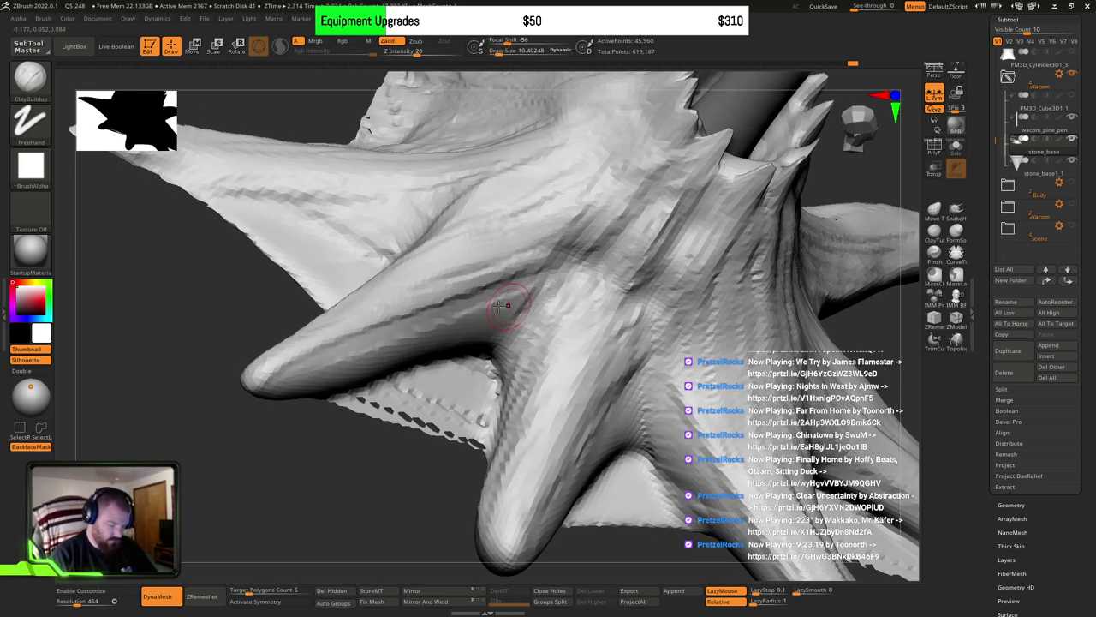
pyautogui.moveTo(501, 305)
pyautogui.mouseDown()
pyautogui.moveTo(351, 373)
pyautogui.moveTo(531, 248)
pyautogui.moveTo(443, 323)
pyautogui.moveTo(548, 283)
pyautogui.moveTo(600, 223)
pyautogui.moveTo(454, 257)
pyautogui.moveTo(403, 229)
pyautogui.mouseUp()
pyautogui.moveTo(466, 257)
pyautogui.mouseDown(button='right')
pyautogui.moveTo(490, 234)
pyautogui.moveTo(473, 257)
pyautogui.moveTo(419, 202)
pyautogui.mouseUp(button='right')
pyautogui.moveTo(433, 224)
pyautogui.mouseDown()
pyautogui.moveTo(336, 267)
pyautogui.moveTo(370, 217)
pyautogui.moveTo(328, 281)
pyautogui.moveTo(403, 296)
pyautogui.moveTo(257, 262)
pyautogui.moveTo(447, 240)
pyautogui.moveTo(426, 305)
pyautogui.mouseUp()
pyautogui.moveTo(426, 305); pyautogui.dragTo(537, 308, button='right')
pyautogui.moveTo(462, 342)
pyautogui.mouseDown()
pyautogui.moveTo(494, 294)
pyautogui.moveTo(473, 485)
pyautogui.moveTo(541, 218)
pyautogui.mouseUp()
# Step: Build long bark ridges running down the next roots and up the trunk using ClayBuildup at a draw size of about 11.9
pyautogui.moveTo(497, 253)
pyautogui.mouseDown(button='right')
pyautogui.moveTo(534, 250)
pyautogui.moveTo(541, 309)
pyautogui.mouseUp(button='right')
pyautogui.press('s')
pyautogui.moveTo(540, 309); pyautogui.dragTo(526, 309)
pyautogui.moveTo(548, 299)
pyautogui.mouseDown()
pyautogui.moveTo(469, 447)
pyautogui.moveTo(505, 403)
pyautogui.mouseUp()
pyautogui.moveTo(578, 193)
pyautogui.mouseDown()
pyautogui.moveTo(519, 390)
pyautogui.moveTo(579, 165)
pyautogui.moveTo(600, 129)
pyautogui.mouseUp()
pyautogui.moveTo(484, 366); pyautogui.dragTo(612, 139)
pyautogui.moveTo(452, 416); pyautogui.dragTo(631, 194)
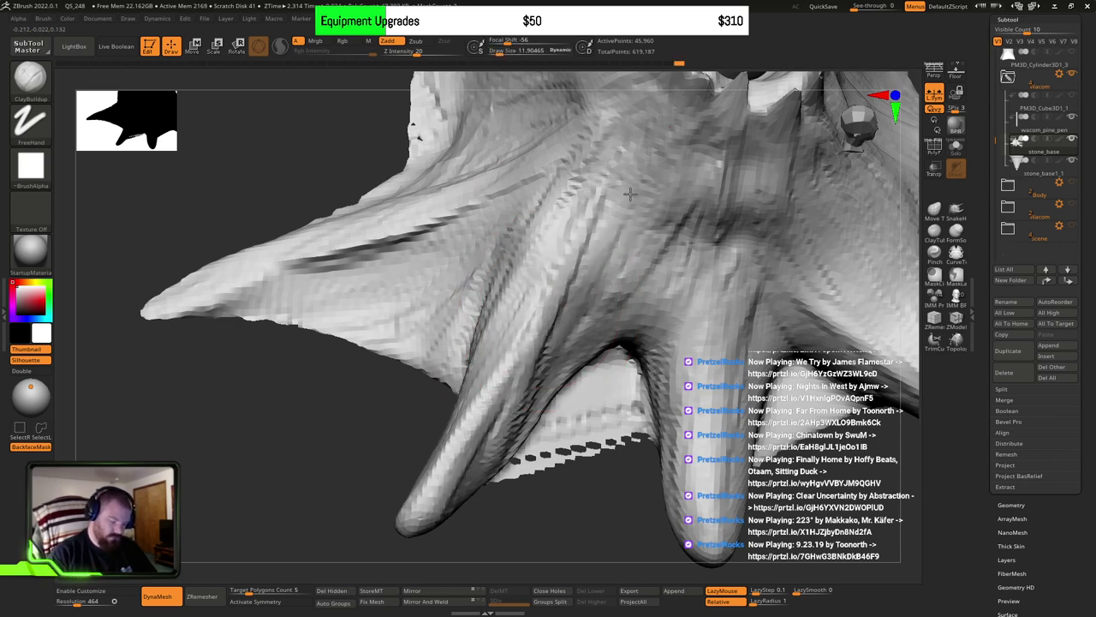
pyautogui.moveTo(541, 394)
pyautogui.mouseDown()
pyautogui.moveTo(651, 197)
pyautogui.moveTo(556, 377)
pyautogui.mouseUp()
pyautogui.moveTo(605, 274)
pyautogui.keyDown('ctrl'); pyautogui.mouseDown(button='right')
pyautogui.moveTo(621, 363)
pyautogui.moveTo(590, 404)
pyautogui.mouseUp(button='right'); pyautogui.keyUp('ctrl')
pyautogui.moveTo(519, 529); pyautogui.dragTo(563, 435)
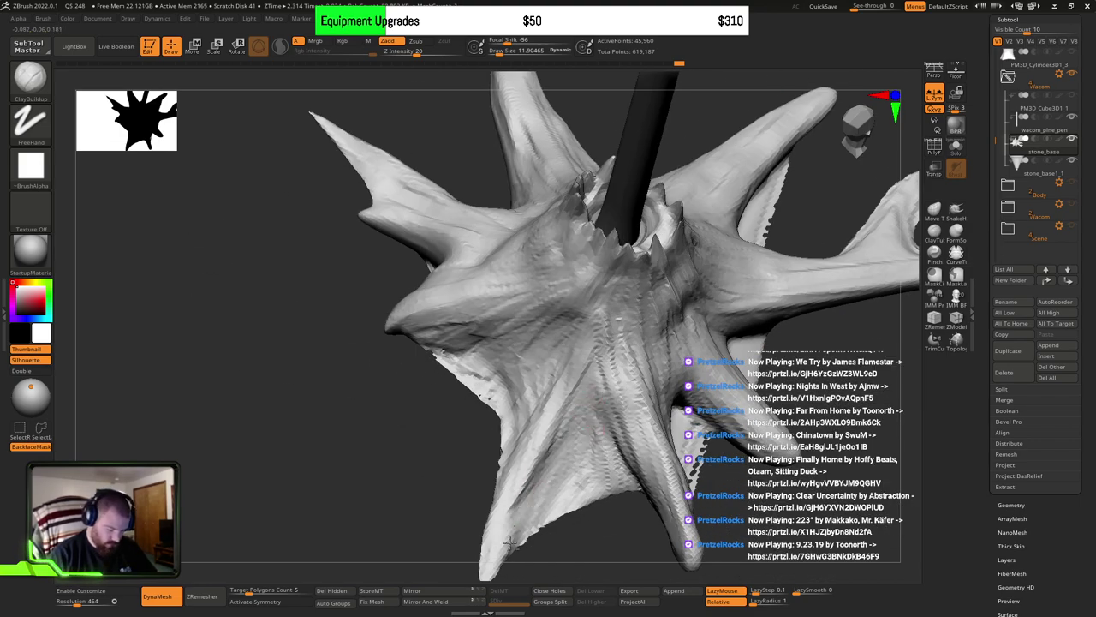
# Step: Continue the ClayBuildup bark strokes around the forked root and the surrounding trunk
pyautogui.moveTo(563, 435); pyautogui.dragTo(591, 289, button='right')
pyautogui.moveTo(543, 317)
pyautogui.mouseDown(button='right')
pyautogui.moveTo(513, 304)
pyautogui.moveTo(531, 248)
pyautogui.mouseUp(button='right')
pyautogui.moveTo(492, 199); pyautogui.dragTo(440, 346, button='right')
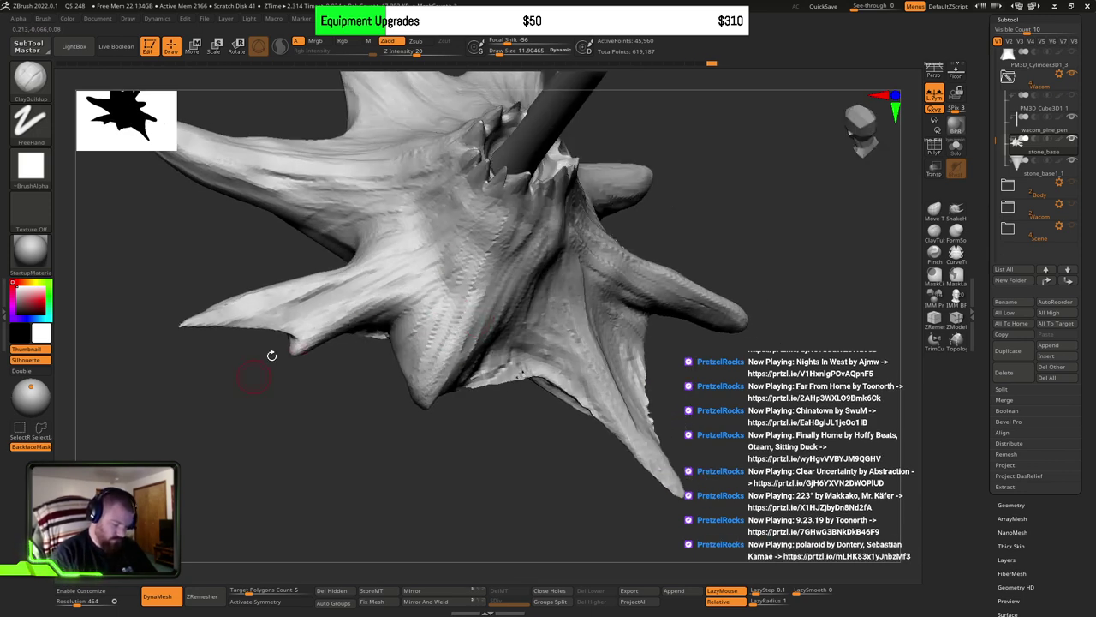
pyautogui.moveTo(272, 355)
pyautogui.mouseDown(button='right')
pyautogui.moveTo(382, 295)
pyautogui.moveTo(500, 326)
pyautogui.mouseUp(button='right')
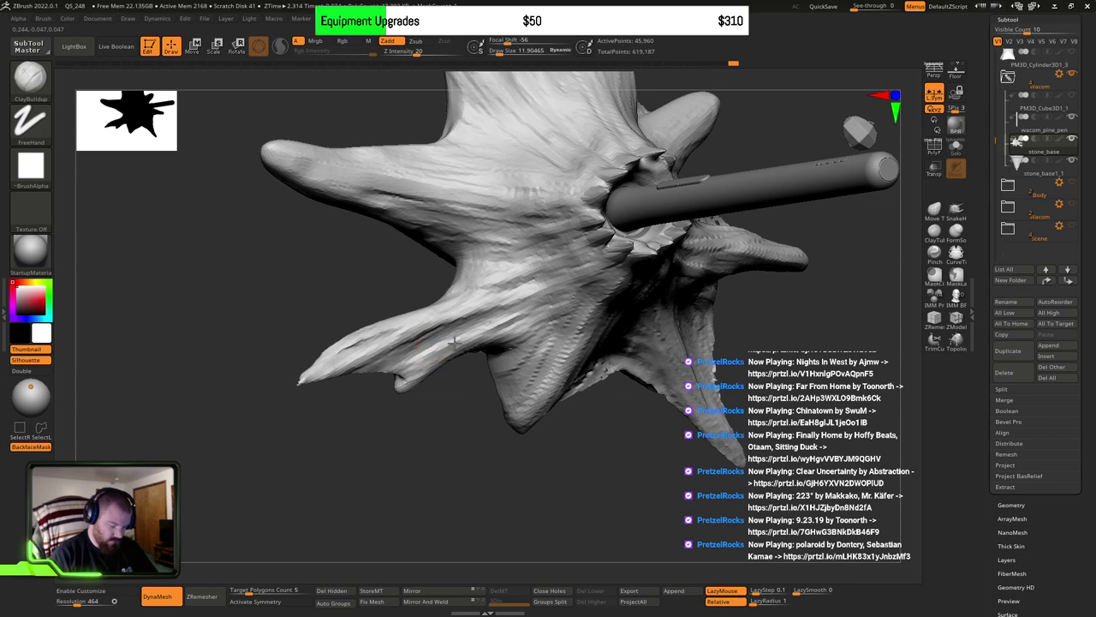
pyautogui.moveTo(454, 340)
pyautogui.mouseDown(button='right')
pyautogui.moveTo(514, 300)
pyautogui.moveTo(505, 296)
pyautogui.moveTo(487, 332)
pyautogui.mouseUp(button='right')
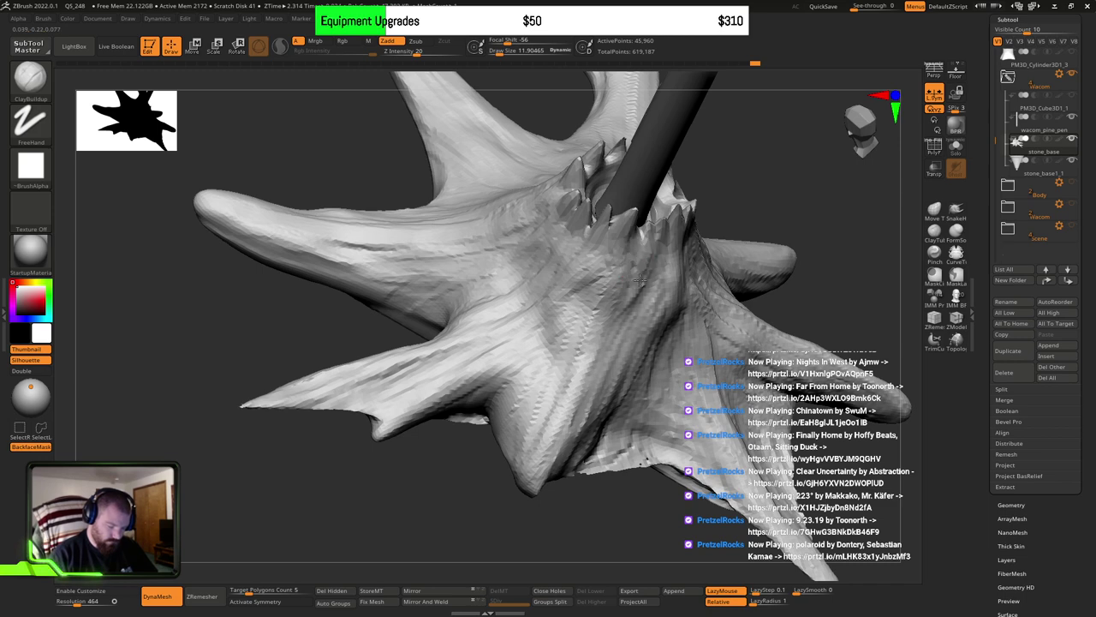
pyautogui.moveTo(653, 271)
pyautogui.mouseDown(button='right')
pyautogui.moveTo(534, 372)
pyautogui.moveTo(585, 450)
pyautogui.moveTo(513, 403)
pyautogui.moveTo(557, 385)
pyautogui.moveTo(554, 368)
pyautogui.moveTo(599, 453)
pyautogui.moveTo(680, 337)
pyautogui.mouseUp(button='right')
# Step: Smooth the splintered rim around the pen hole to soften the sharp spikes
pyautogui.press('shift')
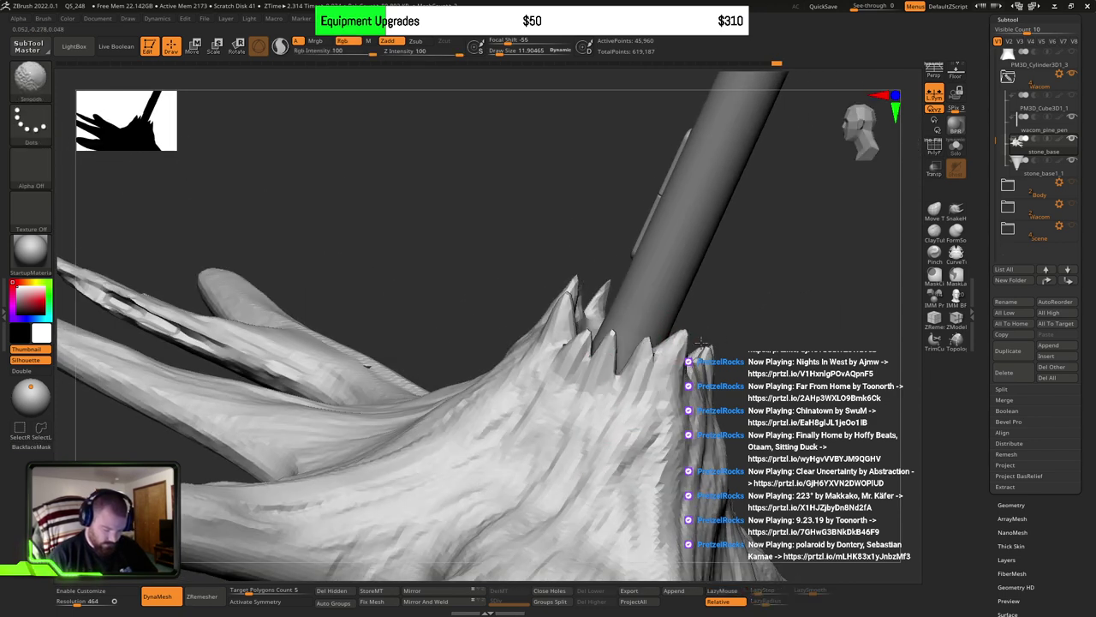
pyautogui.moveTo(576, 308); pyautogui.dragTo(503, 250, button='right')
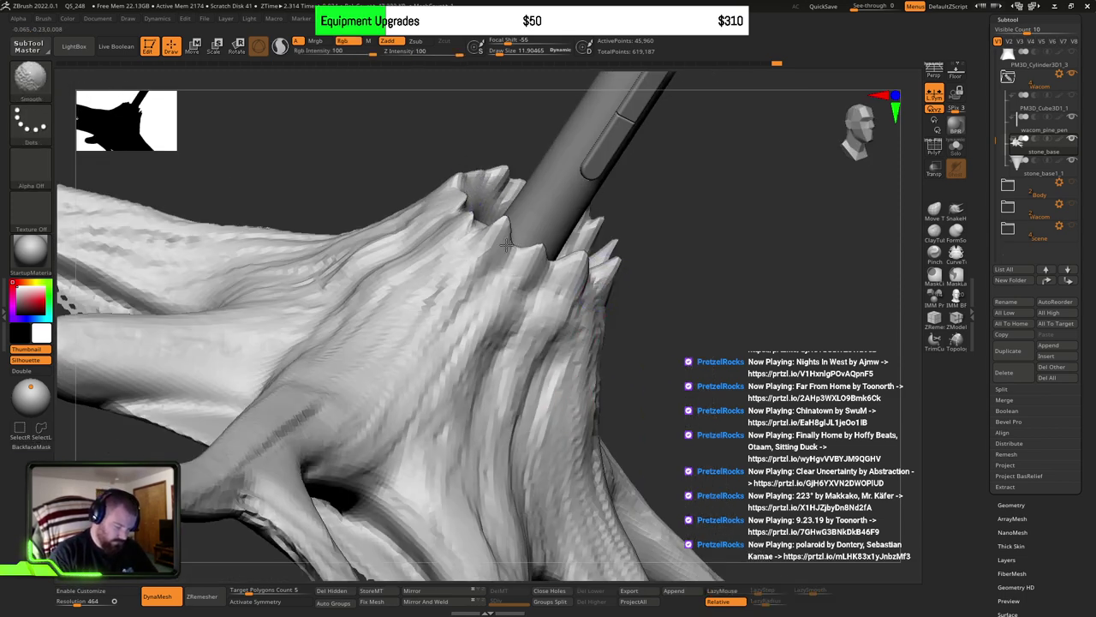
pyautogui.moveTo(496, 273)
pyautogui.keyDown('shift'); pyautogui.mouseDown(button='right')
pyautogui.moveTo(577, 299)
pyautogui.moveTo(604, 333)
pyautogui.mouseUp(button='right'); pyautogui.keyUp('shift')
# Step: Pull the softened rim and upper trunk into an uneven, taller outline with the Move brush at a draw size of about 69
pyautogui.press('b')
pyautogui.press('m')
pyautogui.press('v')
pyautogui.press('s')
pyautogui.moveTo(596, 277)
pyautogui.mouseDown()
pyautogui.moveTo(617, 276)
pyautogui.moveTo(604, 237)
pyautogui.mouseUp()
pyautogui.moveTo(625, 299); pyautogui.dragTo(607, 265, button='right')
pyautogui.moveTo(607, 265); pyautogui.dragTo(610, 194)
pyautogui.moveTo(631, 284); pyautogui.dragTo(621, 283)
pyautogui.moveTo(441, 277); pyautogui.dragTo(423, 218)
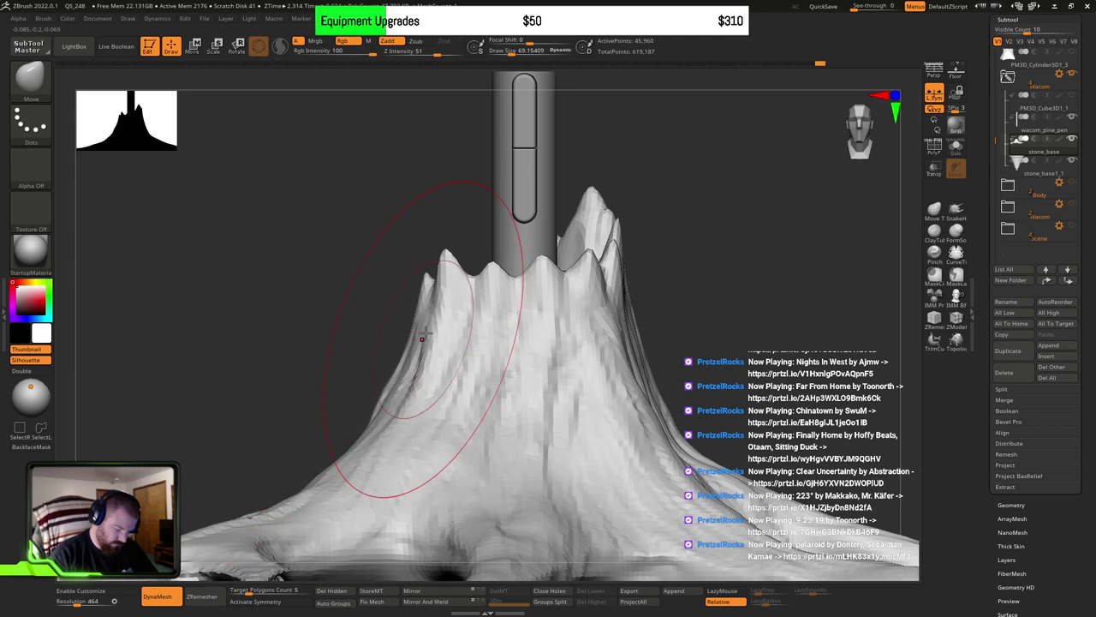
pyautogui.moveTo(433, 295)
pyautogui.mouseDown()
pyautogui.moveTo(421, 239)
pyautogui.moveTo(453, 253)
pyautogui.mouseUp()
pyautogui.moveTo(579, 313); pyautogui.dragTo(607, 313, button='right')
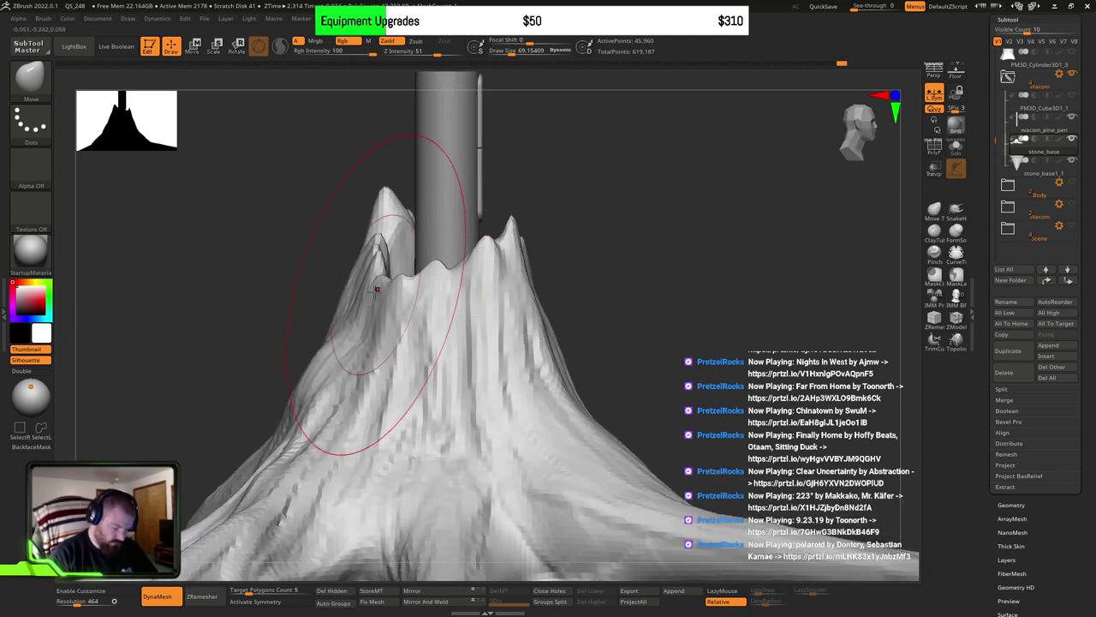
# Step: Reshape the trunk's side and rim beside the tall splinter with the Move brush, reducing the draw size to about 54.5 and 33
pyautogui.moveTo(314, 384); pyautogui.dragTo(335, 376)
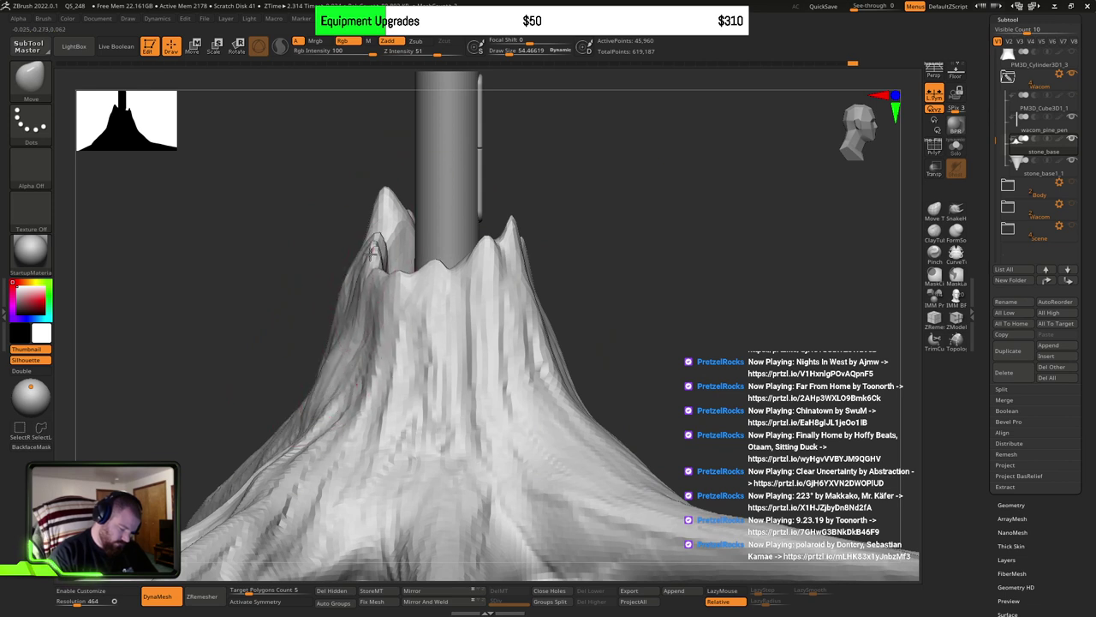
pyautogui.moveTo(374, 254)
pyautogui.mouseDown()
pyautogui.moveTo(365, 231)
pyautogui.moveTo(354, 244)
pyautogui.moveTo(365, 302)
pyautogui.mouseUp()
pyautogui.press('s')
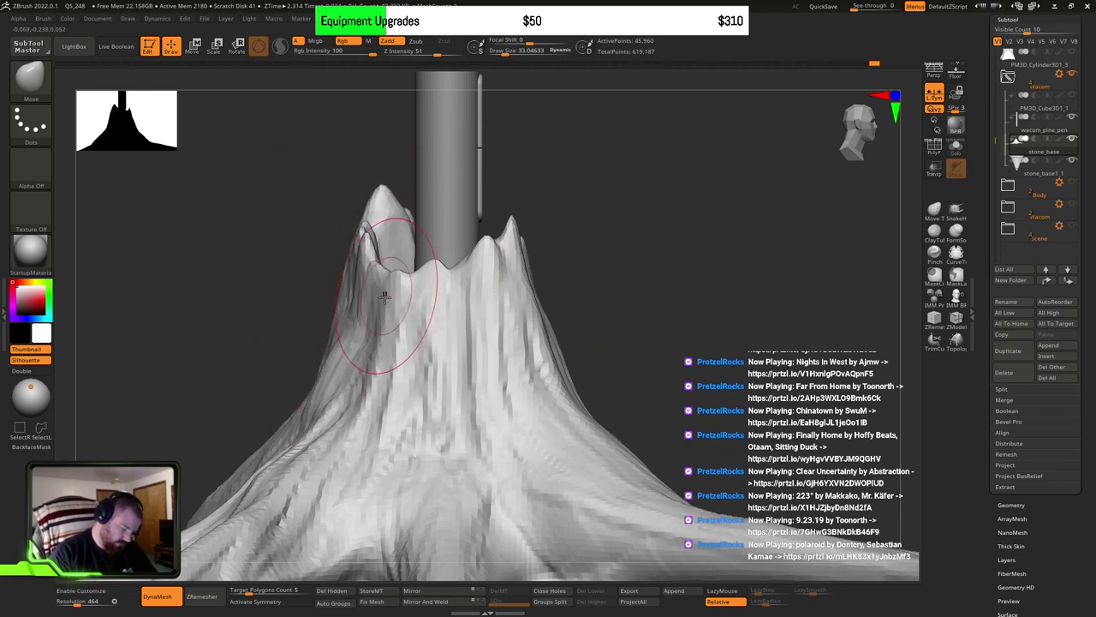
# Step: Sculpt broad bark strokes from the reshaped rim down into the roots using ClayBuildup at a draw size of about 33
pyautogui.moveTo(347, 421); pyautogui.dragTo(433, 375, button='right')
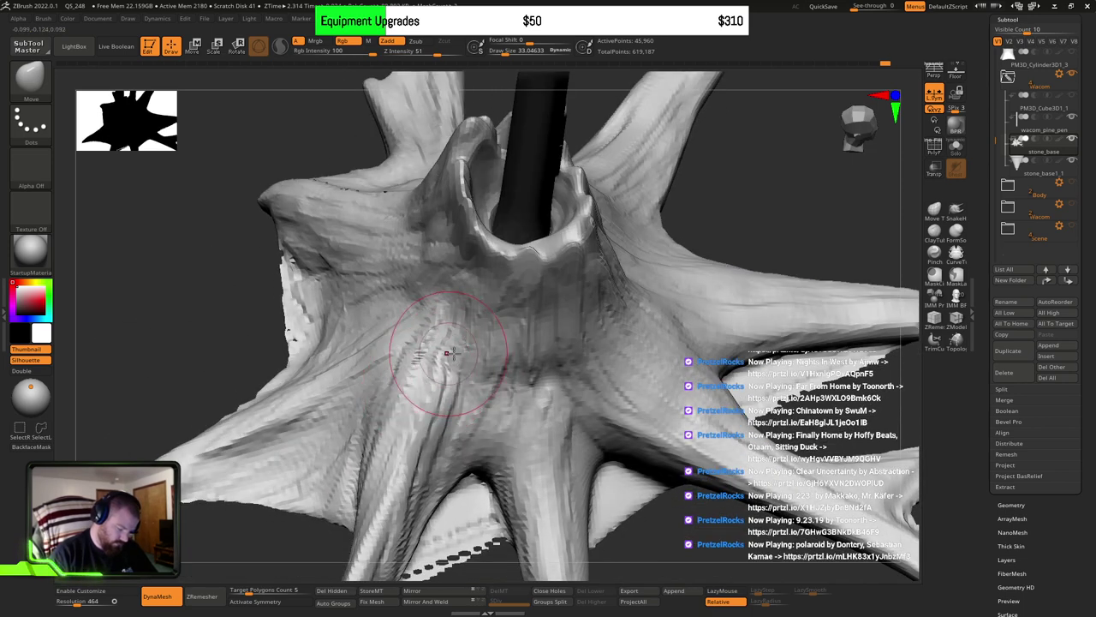
pyautogui.press('b')
pyautogui.press('c')
pyautogui.press('b')
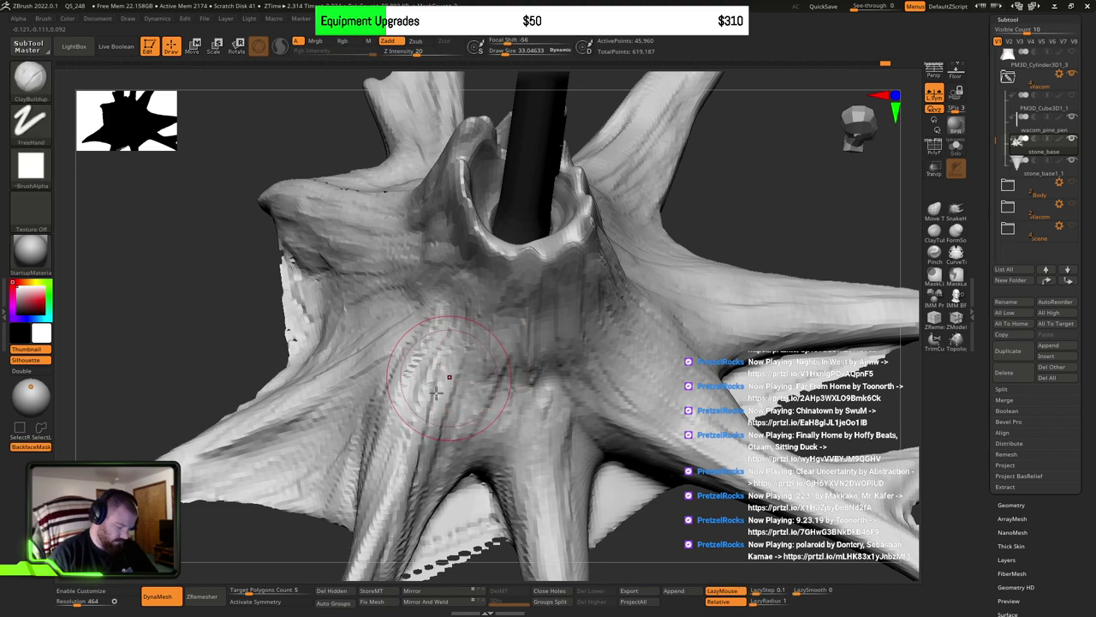
pyautogui.moveTo(491, 296); pyautogui.dragTo(524, 303, button='right')
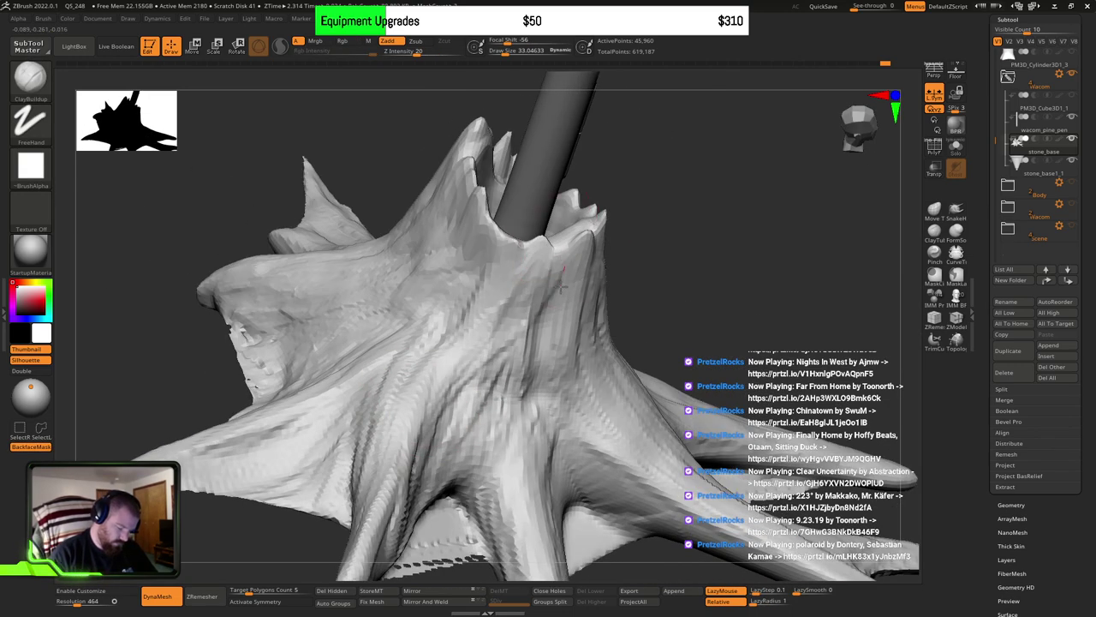
pyautogui.moveTo(561, 287); pyautogui.dragTo(440, 514)
pyautogui.moveTo(435, 476); pyautogui.dragTo(563, 236)
pyautogui.moveTo(563, 232); pyautogui.dragTo(478, 362, button='right')
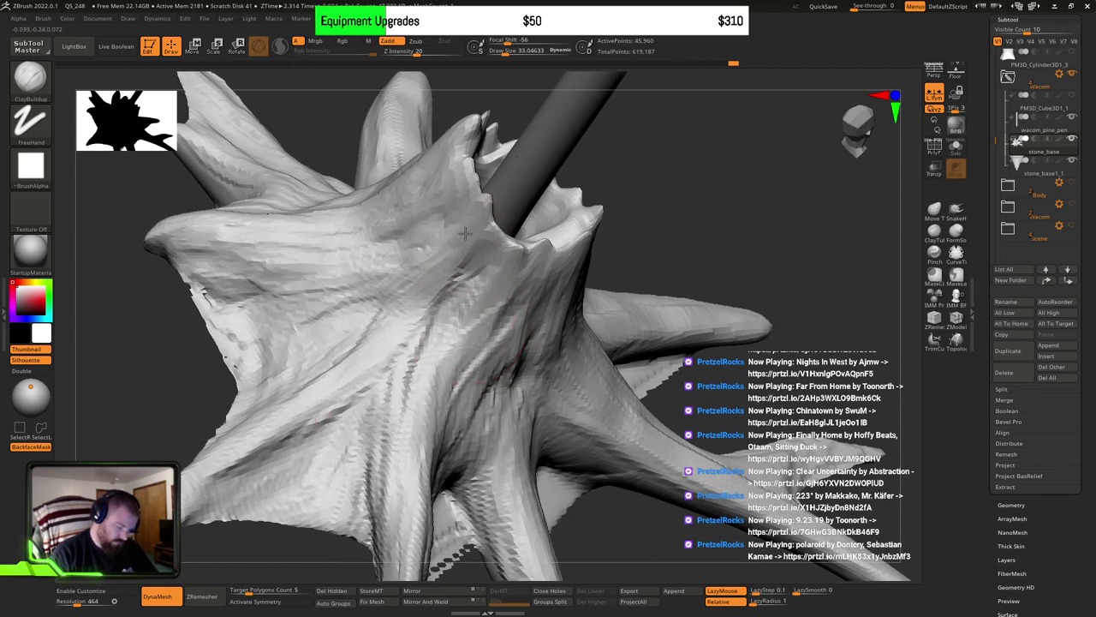
pyautogui.moveTo(360, 382)
pyautogui.mouseDown(button='right')
pyautogui.moveTo(510, 395)
pyautogui.moveTo(539, 353)
pyautogui.mouseUp(button='right')
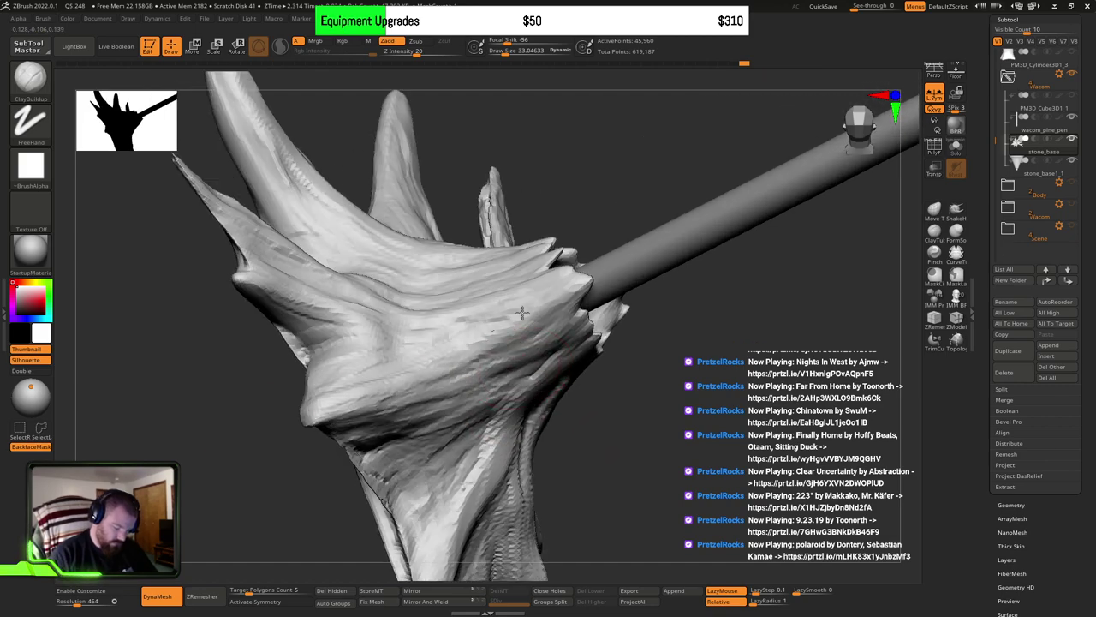
pyautogui.moveTo(523, 313); pyautogui.dragTo(434, 355, button='right')
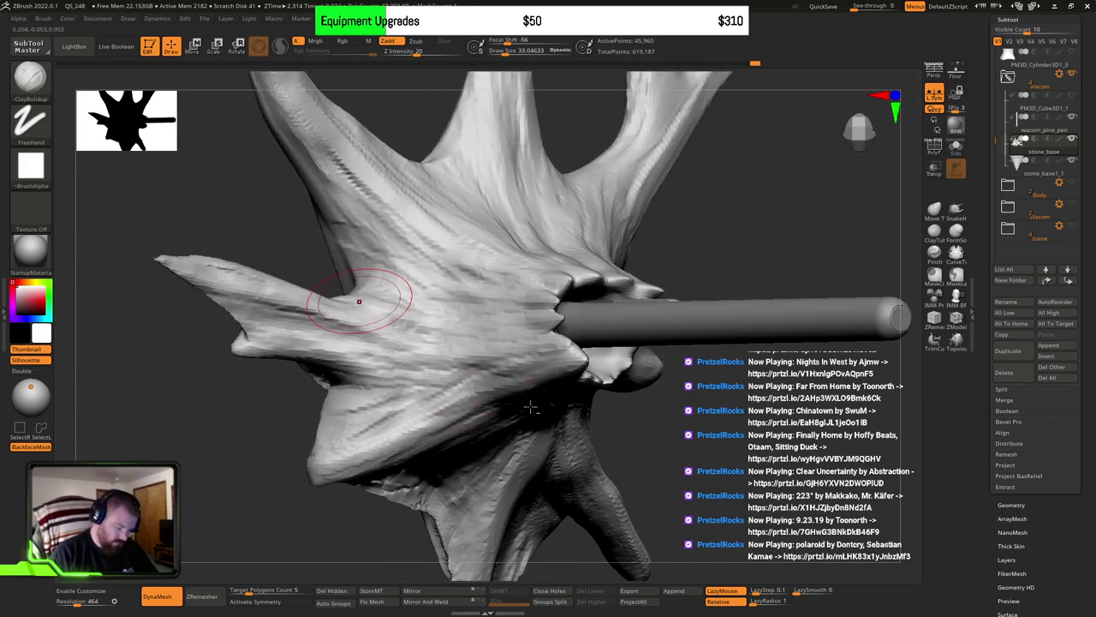
# Step: Push the rim outward around the pen hole with the Move brush at a draw size of about 41.6
pyautogui.moveTo(555, 401); pyautogui.dragTo(585, 225, button='right')
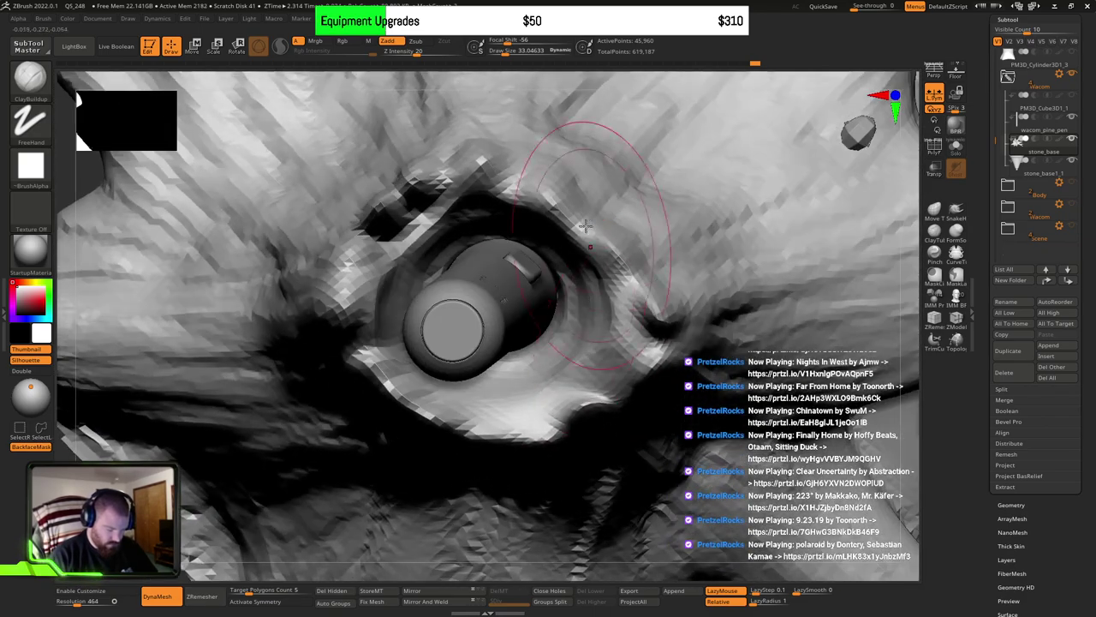
pyautogui.press('s')
pyautogui.moveTo(548, 200); pyautogui.dragTo(555, 200)
pyautogui.keyDown('alt'); pyautogui.moveTo(614, 143); pyautogui.dragTo(597, 215, button='right'); pyautogui.keyUp('alt')
pyautogui.press('b')
pyautogui.press('m')
pyautogui.press('v')
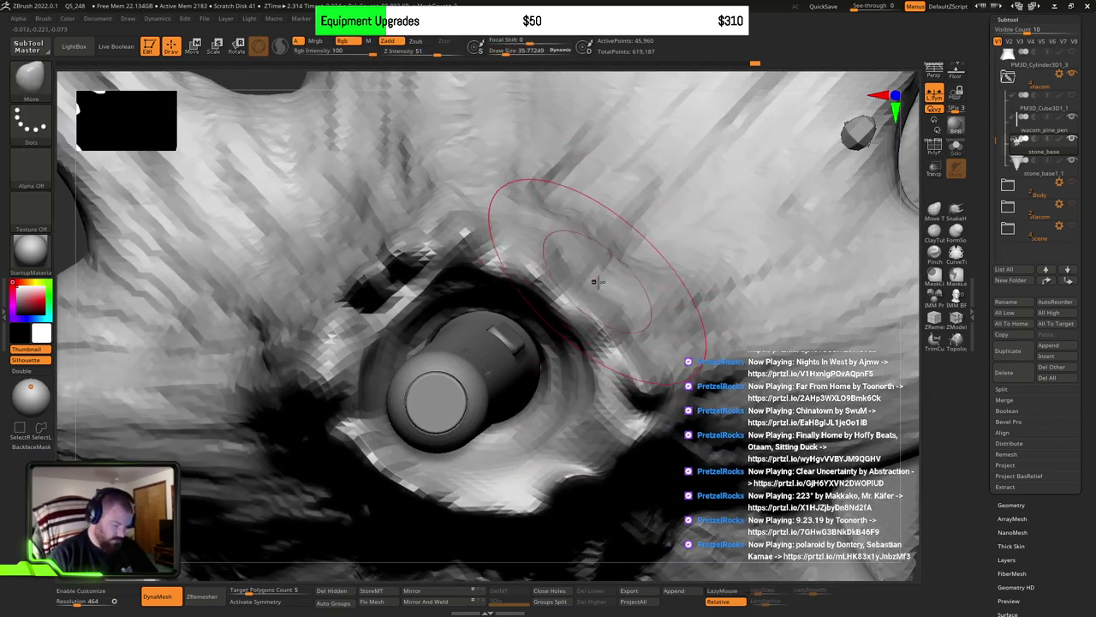
pyautogui.keyDown('ctrl'); pyautogui.moveTo(598, 282); pyautogui.dragTo(579, 257, button='right'); pyautogui.keyUp('ctrl')
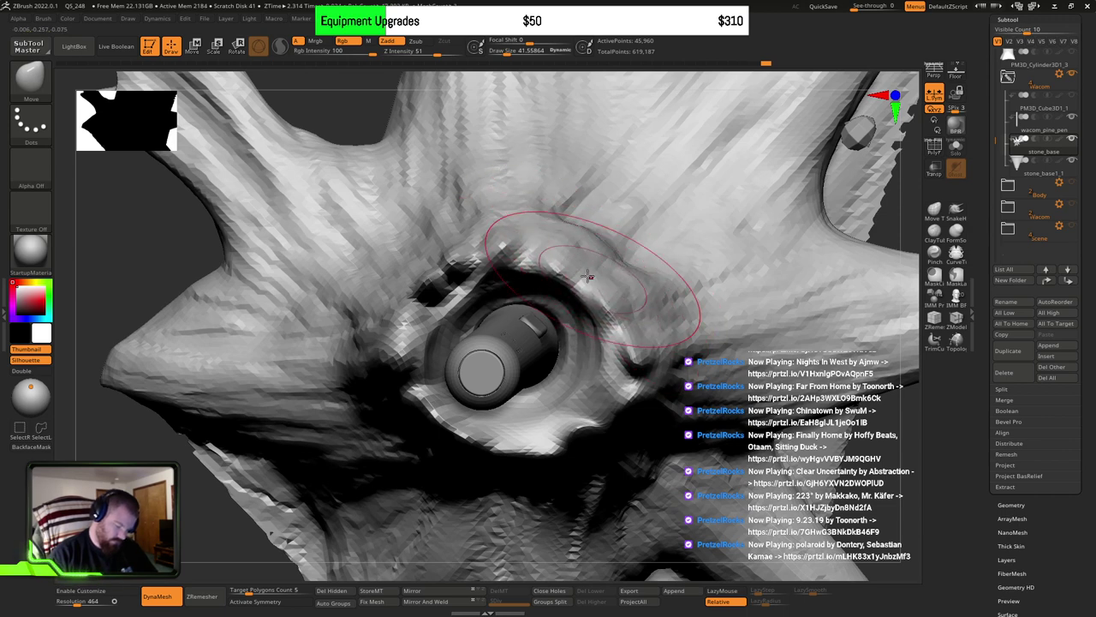
pyautogui.moveTo(422, 334); pyautogui.dragTo(410, 342)
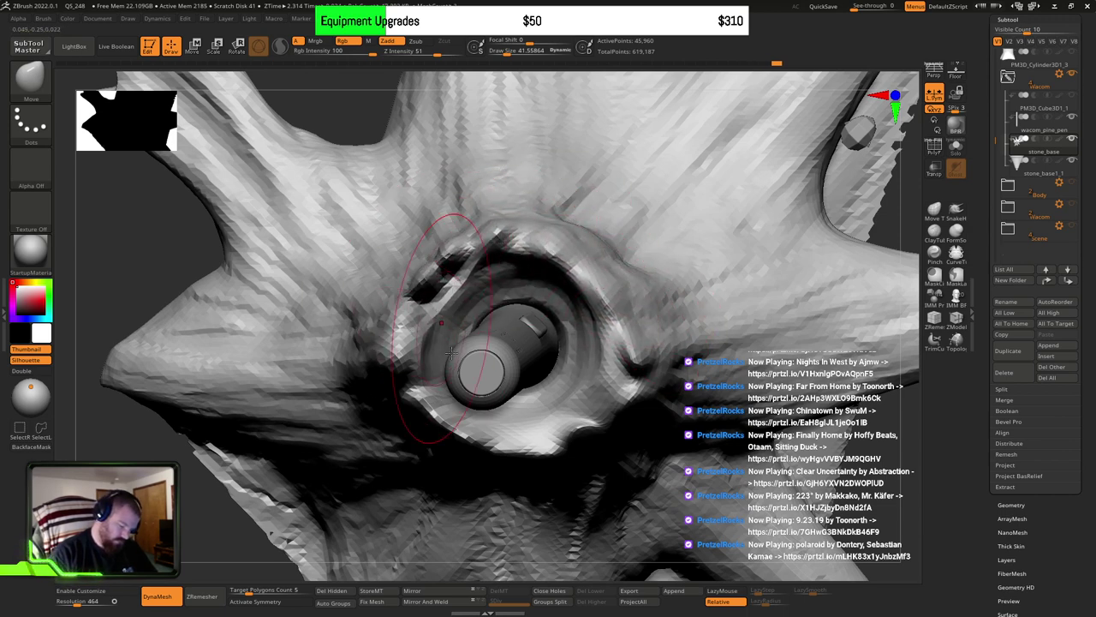
pyautogui.moveTo(441, 415); pyautogui.dragTo(435, 428)
pyautogui.moveTo(535, 432); pyautogui.dragTo(540, 443)
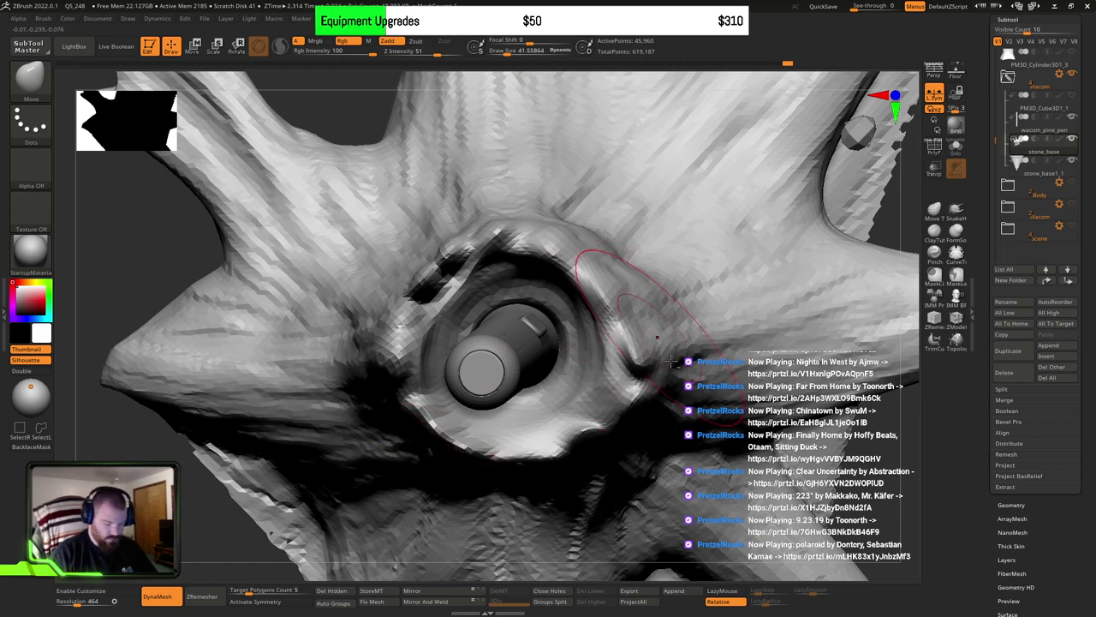
pyautogui.keyDown('ctrl'); pyautogui.moveTo(671, 362); pyautogui.dragTo(703, 379, button='right'); pyautogui.keyUp('ctrl')
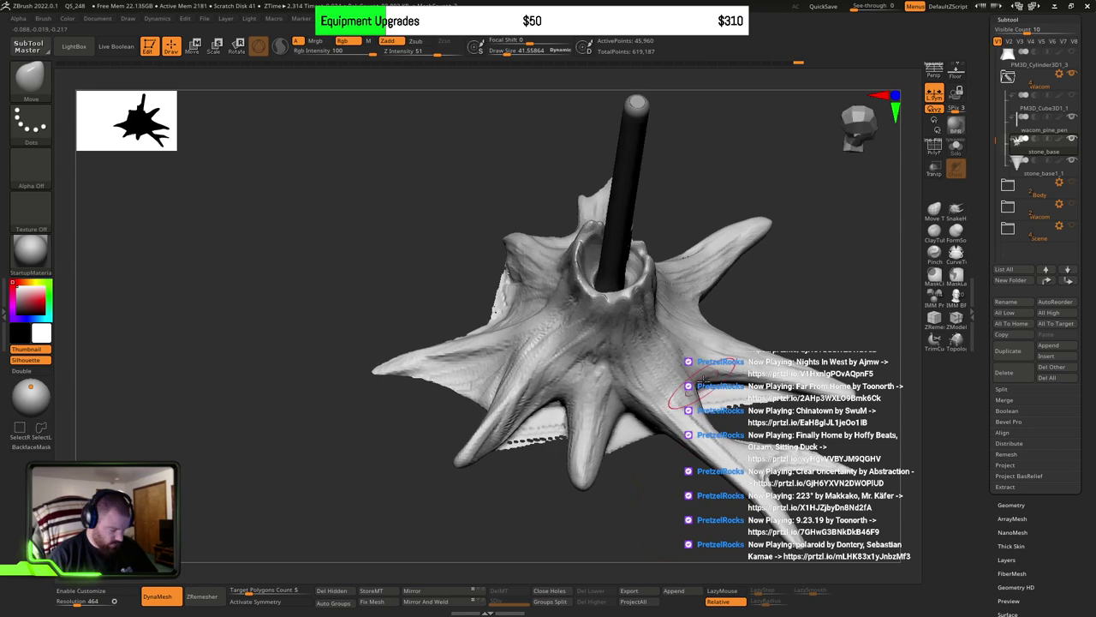
# Step: Show the ground slab and sculpt bark onto the forked root using ClayBuildup at a draw size of about 15.2
pyautogui.moveTo(653, 446)
pyautogui.mouseDown(button='right')
pyautogui.moveTo(744, 456)
pyautogui.moveTo(661, 394)
pyautogui.moveTo(726, 403)
pyautogui.moveTo(619, 350)
pyautogui.moveTo(619, 318)
pyautogui.moveTo(609, 368)
pyautogui.moveTo(599, 354)
pyautogui.mouseUp(button='right')
pyautogui.click(1075, 99)
pyautogui.press('s')
pyautogui.moveTo(609, 360); pyautogui.dragTo(595, 360)
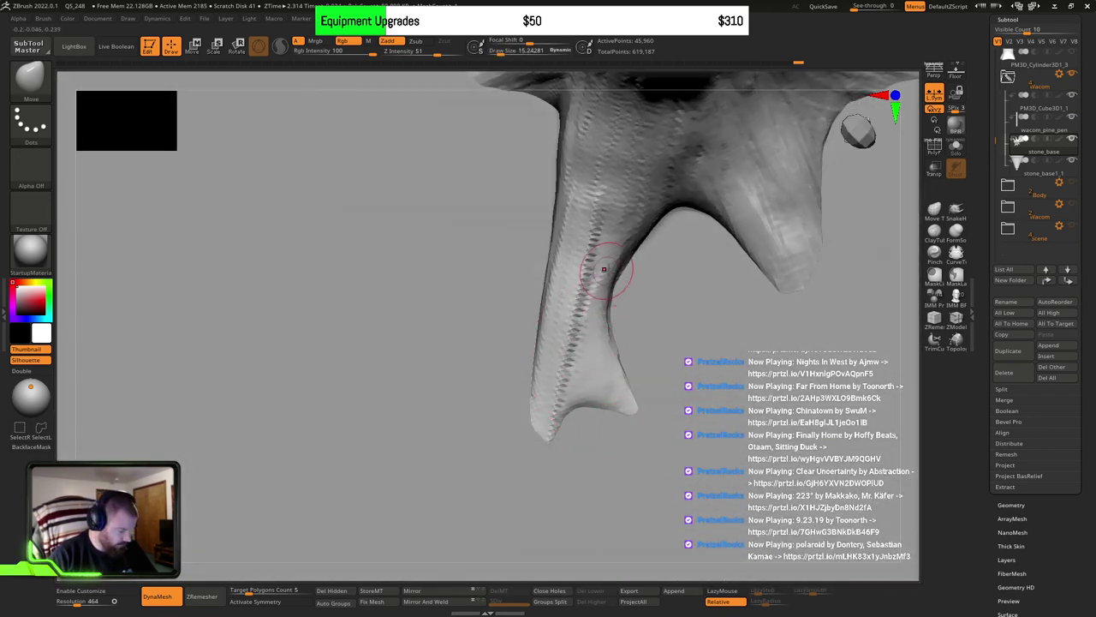
pyautogui.press('b')
pyautogui.press('c')
pyautogui.press('b')
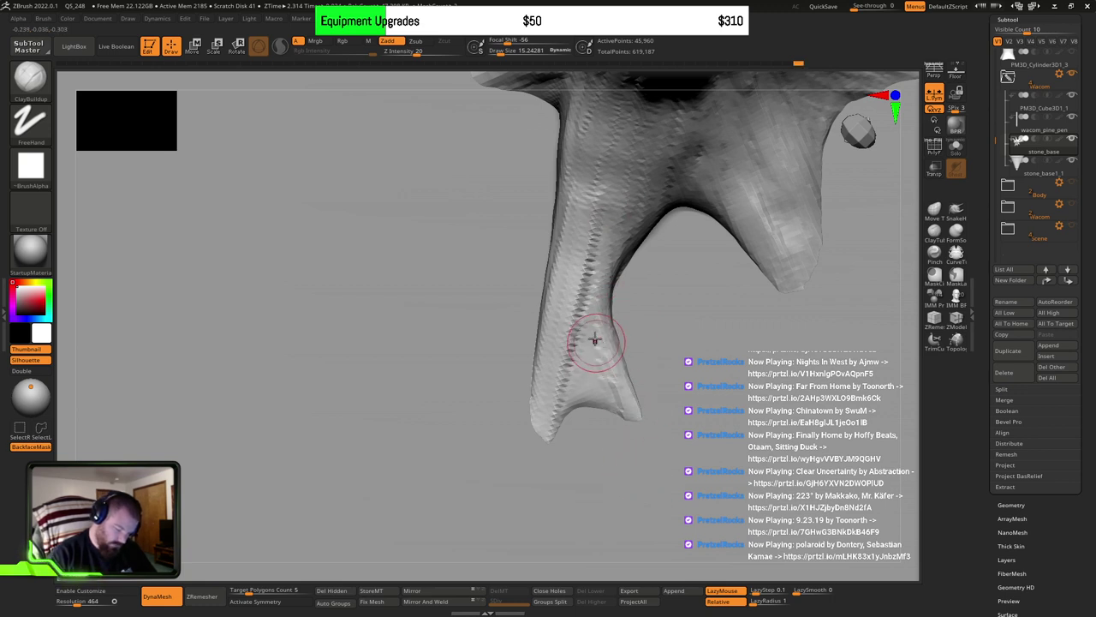
pyautogui.moveTo(582, 403)
pyautogui.mouseDown()
pyautogui.moveTo(577, 386)
pyautogui.moveTo(597, 389)
pyautogui.moveTo(585, 283)
pyautogui.mouseUp()
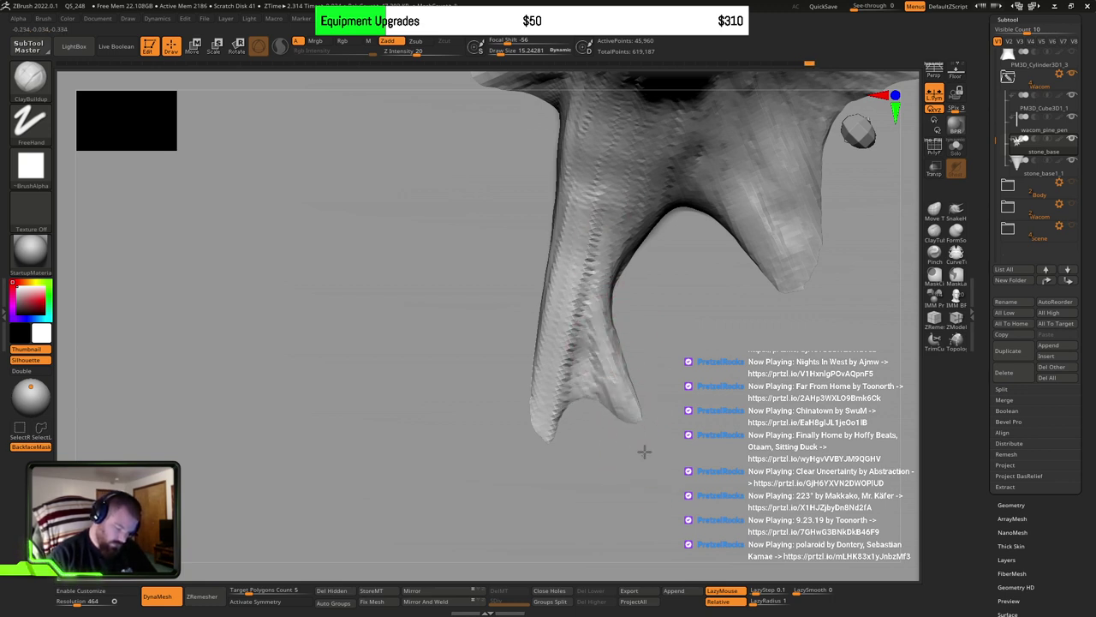
pyautogui.moveTo(632, 402); pyautogui.dragTo(608, 310)
pyautogui.moveTo(651, 263); pyautogui.dragTo(656, 231)
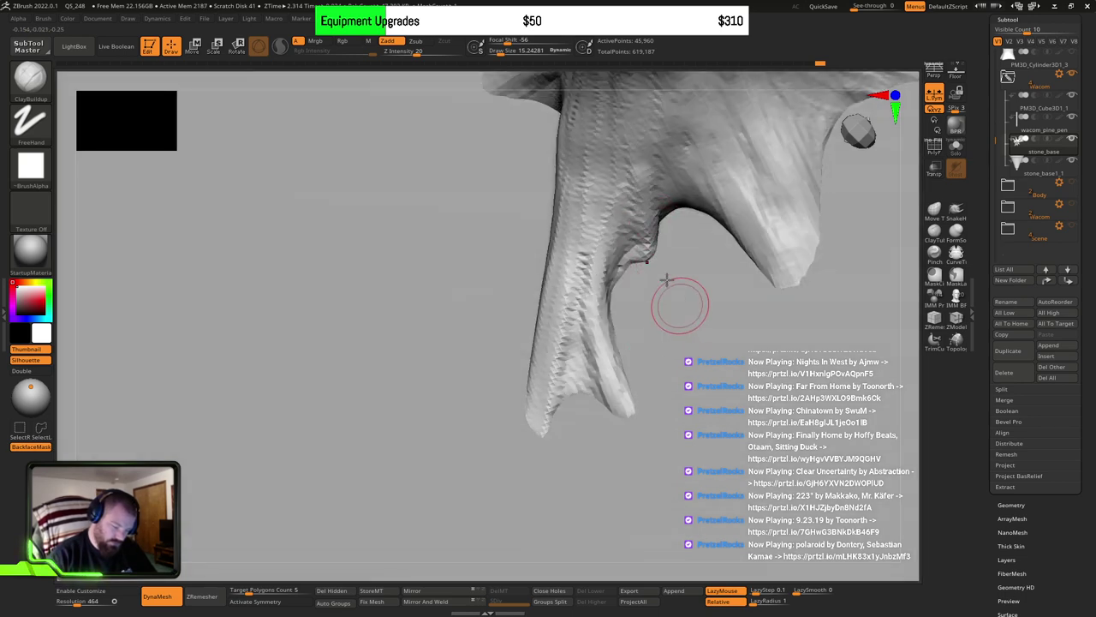
# Step: Pull a small pointed spike from the nub beside the forked root with the SnakeHook brush at a draw size of about 15.2
pyautogui.press('b')
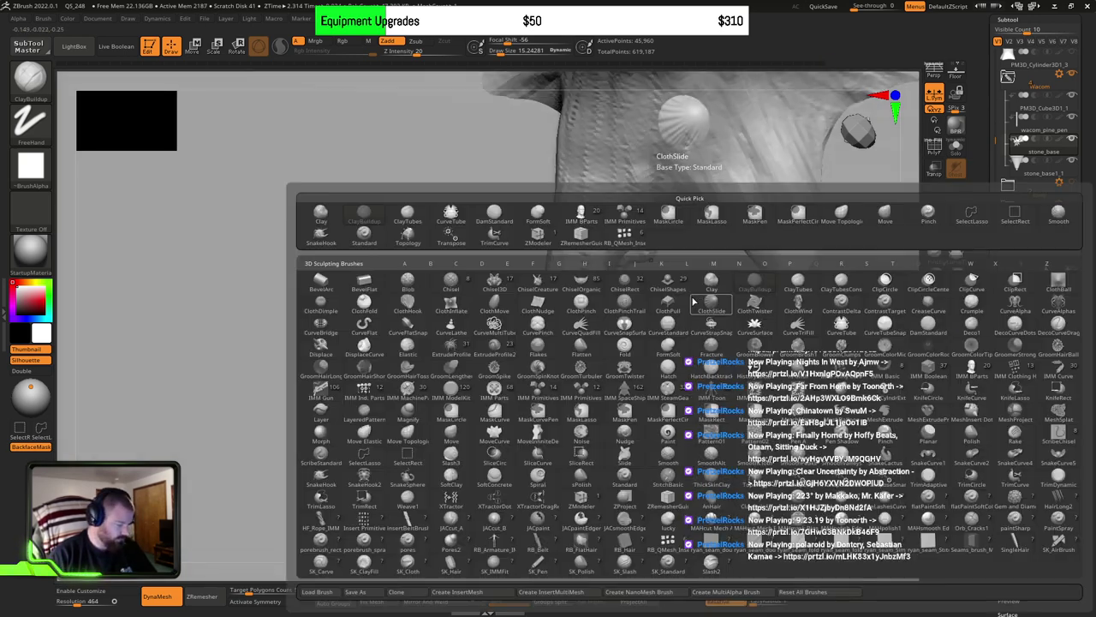
pyautogui.press('Escape')
pyautogui.press('b')
pyautogui.press('s')
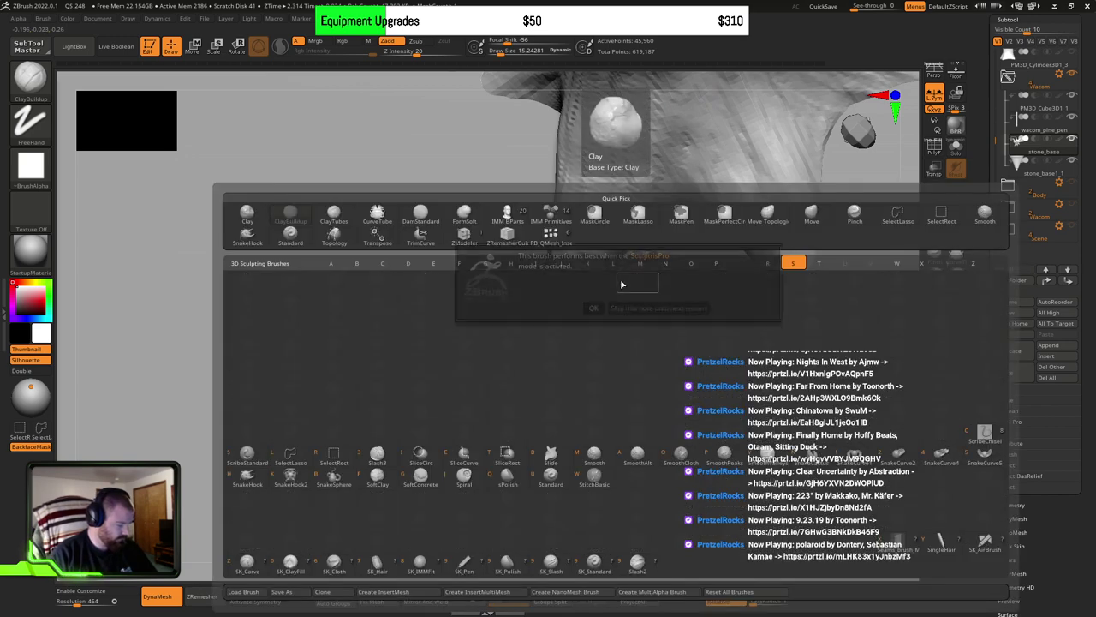
pyautogui.press('h')
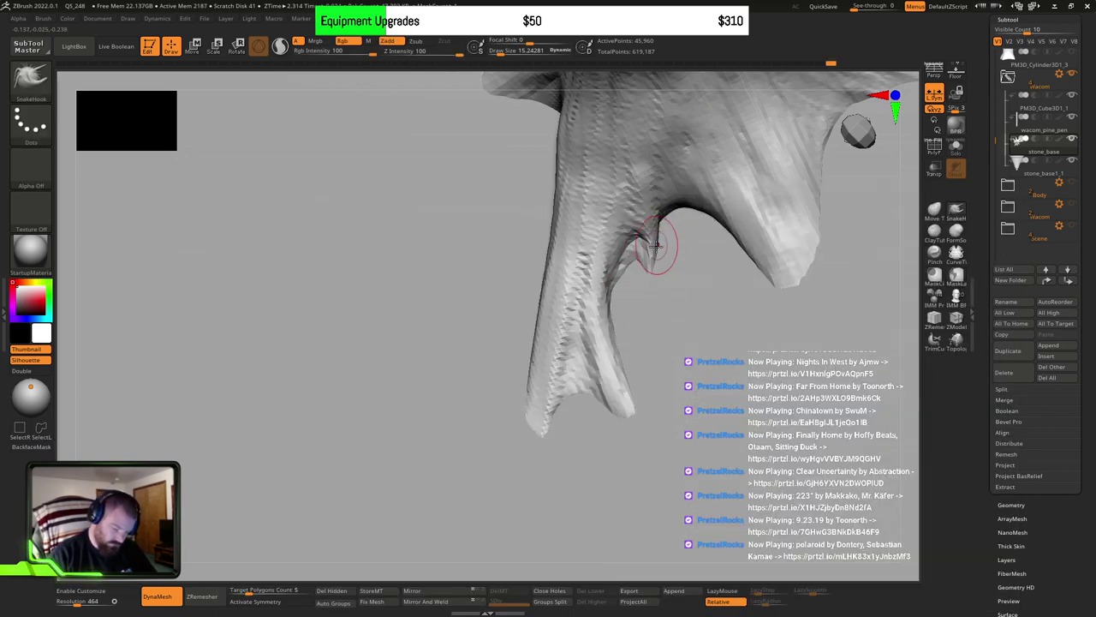
pyautogui.moveTo(651, 241); pyautogui.dragTo(685, 243, button='right')
# Step: Pull a long side branch out of the forked root with SnakeHook at a draw size of about 27.9
pyautogui.press('s')
pyautogui.moveTo(555, 237); pyautogui.dragTo(561, 236)
pyautogui.moveTo(555, 229); pyautogui.dragTo(485, 244)
pyautogui.hotkey('ctrl', 'z')
pyautogui.moveTo(560, 260); pyautogui.dragTo(566, 262, button='right')
pyautogui.moveTo(578, 223); pyautogui.dragTo(516, 230)
pyautogui.moveTo(515, 229); pyautogui.dragTo(440, 228, button='right')
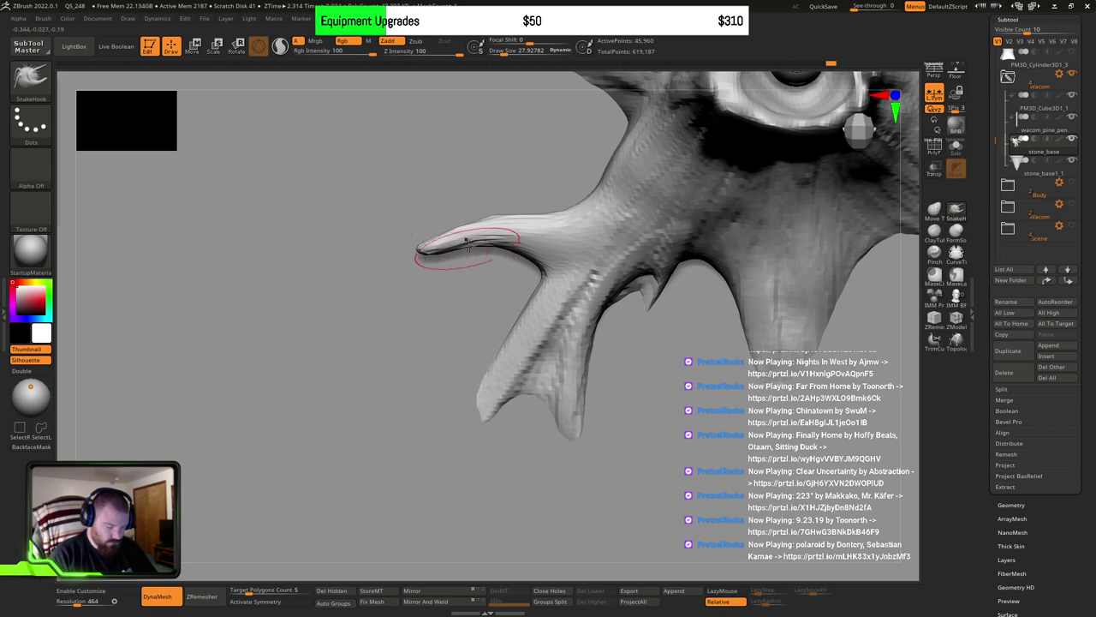
# Step: Reshape the new side branch against the ground slab with SnakeHook at a draw size of about 54.5
pyautogui.press('s')
pyautogui.moveTo(474, 243); pyautogui.dragTo(458, 245)
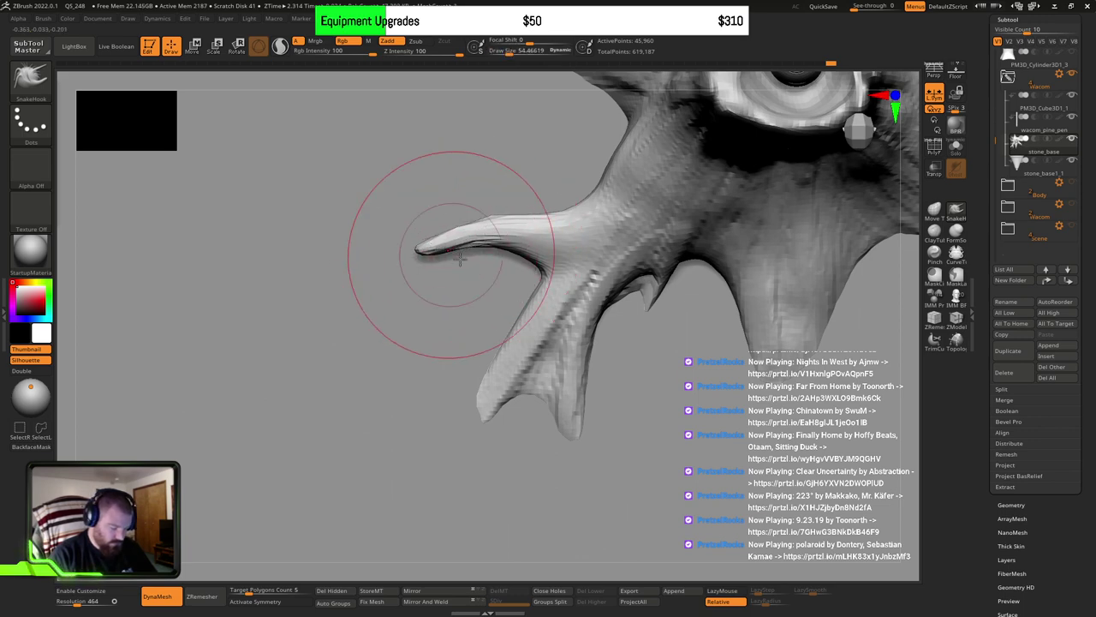
pyautogui.moveTo(455, 255); pyautogui.dragTo(513, 246, button='right')
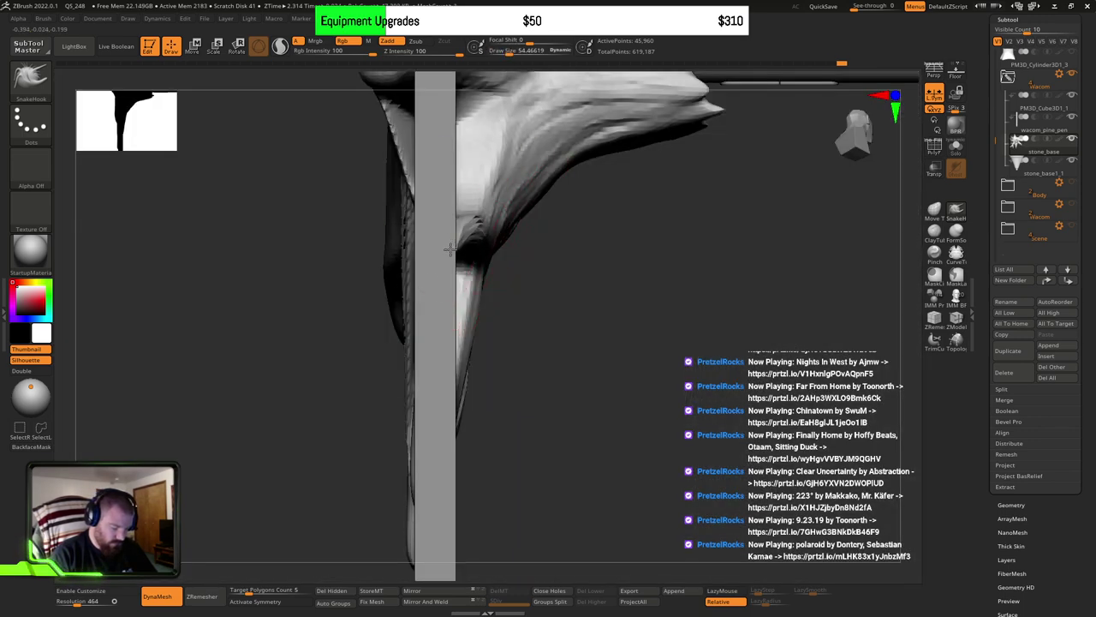
pyautogui.moveTo(486, 204); pyautogui.dragTo(488, 223)
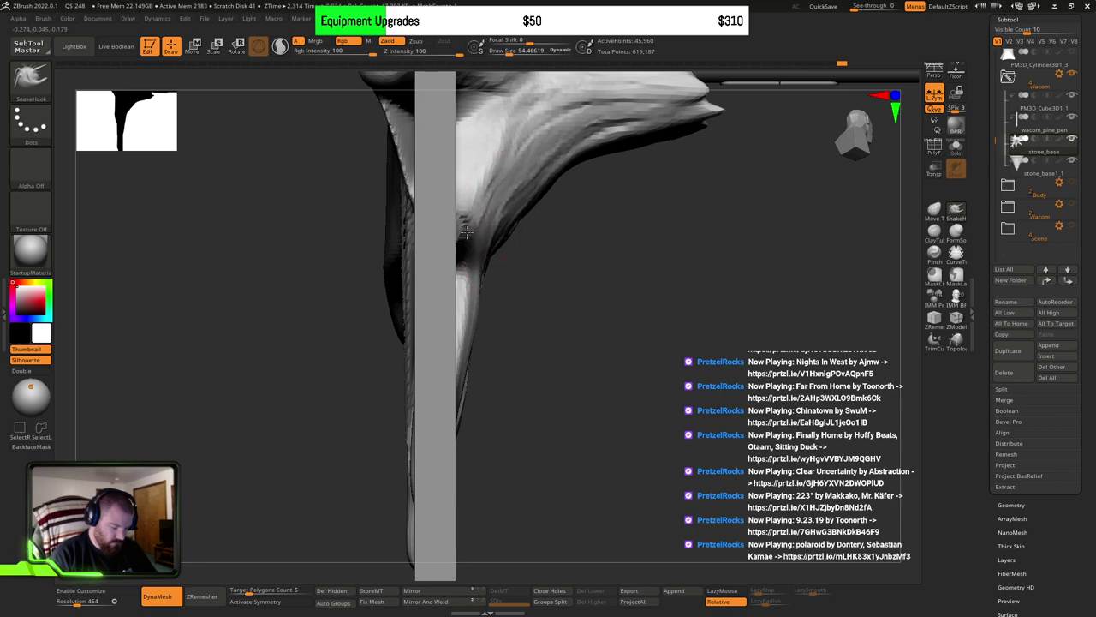
pyautogui.moveTo(466, 232)
pyautogui.mouseDown(button='right')
pyautogui.moveTo(587, 269)
pyautogui.moveTo(511, 343)
pyautogui.mouseUp(button='right')
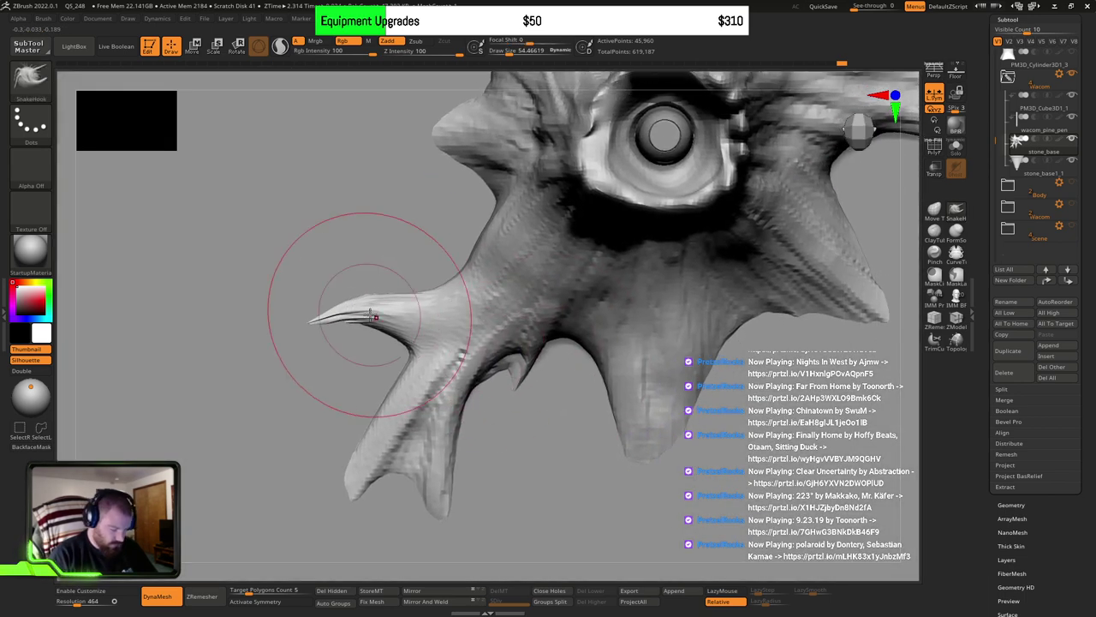
# Step: Split the neighbouring root into two prongs with SnakeHook at a draw size of about 19, and adjust their height at about 51.1
pyautogui.moveTo(359, 314)
pyautogui.mouseDown(button='right')
pyautogui.moveTo(435, 311)
pyautogui.moveTo(434, 329)
pyautogui.moveTo(453, 307)
pyautogui.mouseUp(button='right')
pyautogui.press('s')
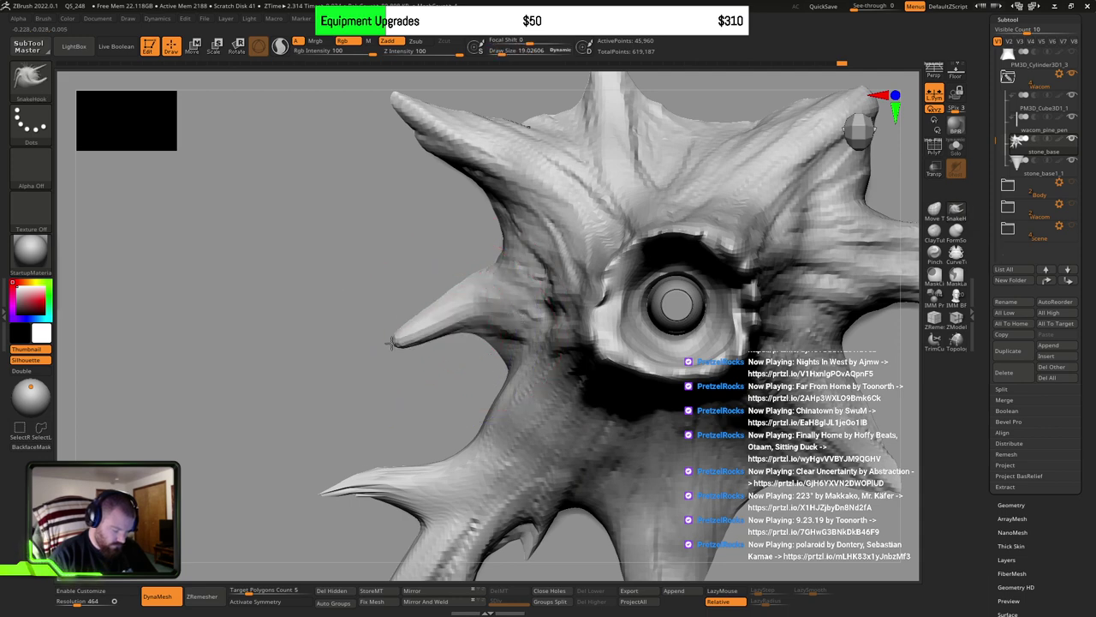
pyautogui.moveTo(390, 343); pyautogui.dragTo(359, 339)
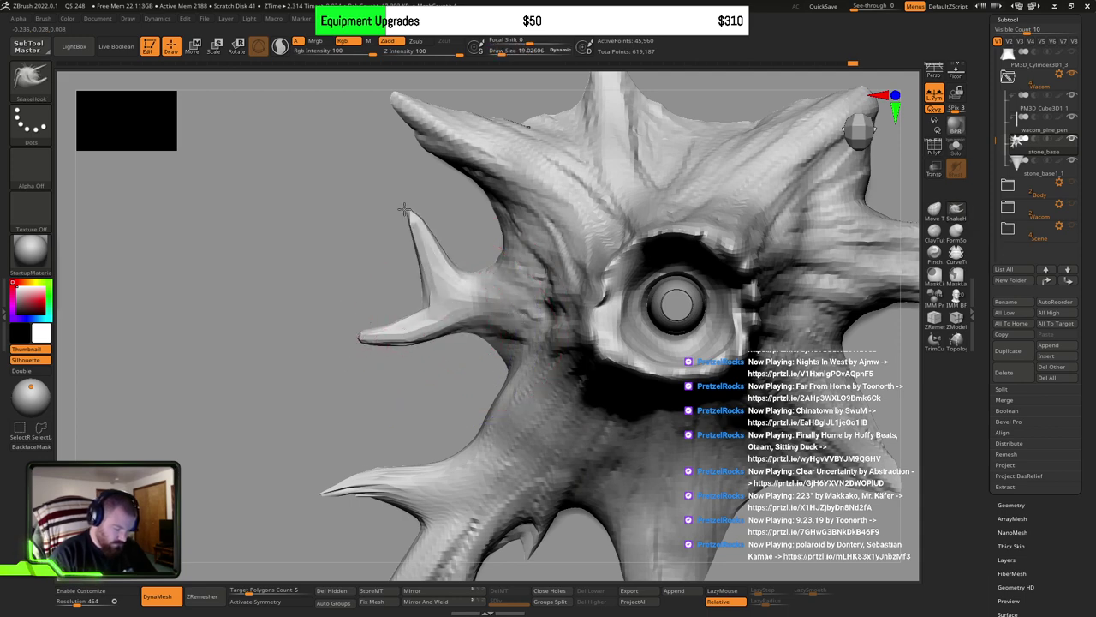
pyautogui.moveTo(513, 272)
pyautogui.mouseDown(button='right')
pyautogui.moveTo(509, 299)
pyautogui.moveTo(510, 260)
pyautogui.mouseUp(button='right')
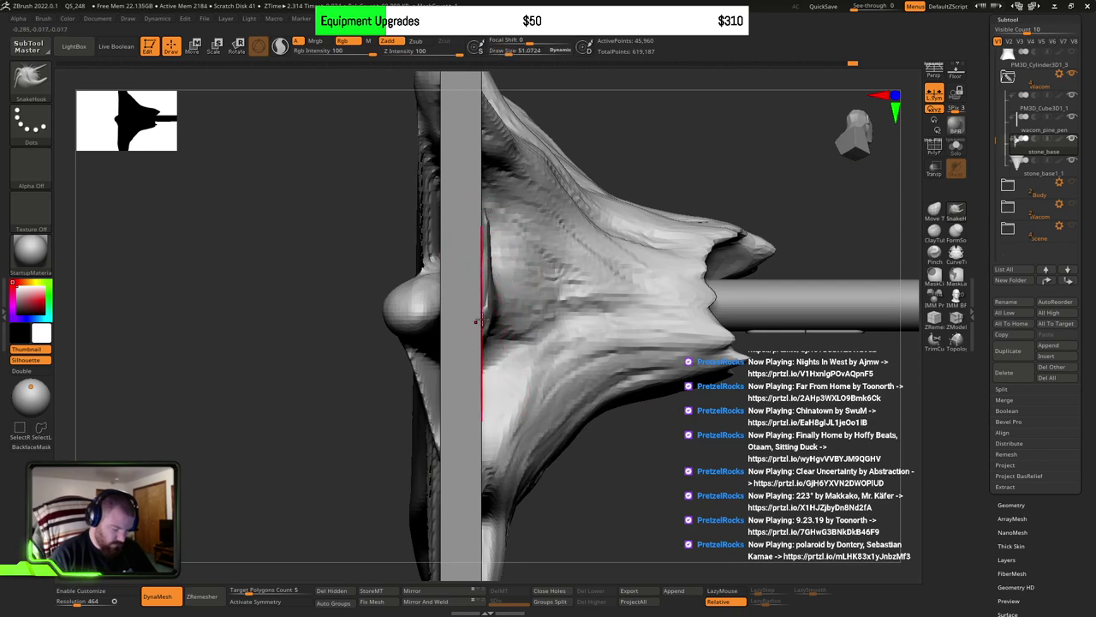
pyautogui.moveTo(486, 229); pyautogui.dragTo(489, 220)
# Step: Pull thin spikes from the root on the trunk's opposite side with SnakeHook at a draw size of about 13.5
pyautogui.moveTo(568, 279)
pyautogui.mouseDown(button='right')
pyautogui.moveTo(523, 286)
pyautogui.moveTo(503, 325)
pyautogui.moveTo(665, 396)
pyautogui.moveTo(649, 397)
pyautogui.moveTo(656, 313)
pyautogui.mouseUp(button='right')
pyautogui.keyDown('ctrl'); pyautogui.moveTo(648, 362); pyautogui.dragTo(645, 277, button='right'); pyautogui.keyUp('ctrl')
pyautogui.press('[')
pyautogui.press('[')
pyautogui.press('[')
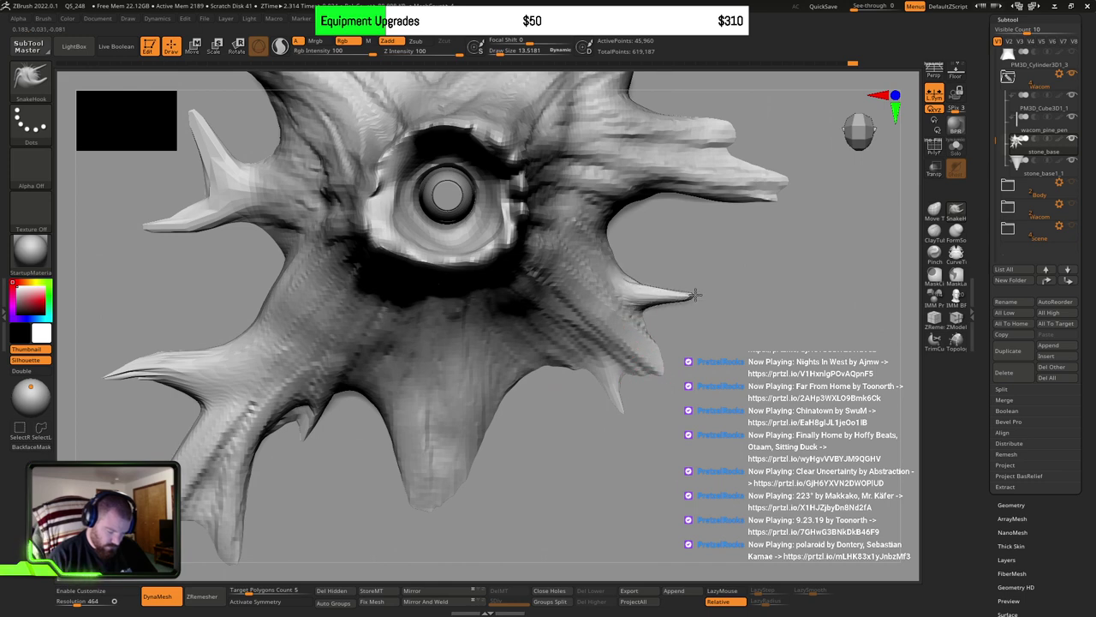
pyautogui.moveTo(709, 302); pyautogui.dragTo(694, 295, button='right')
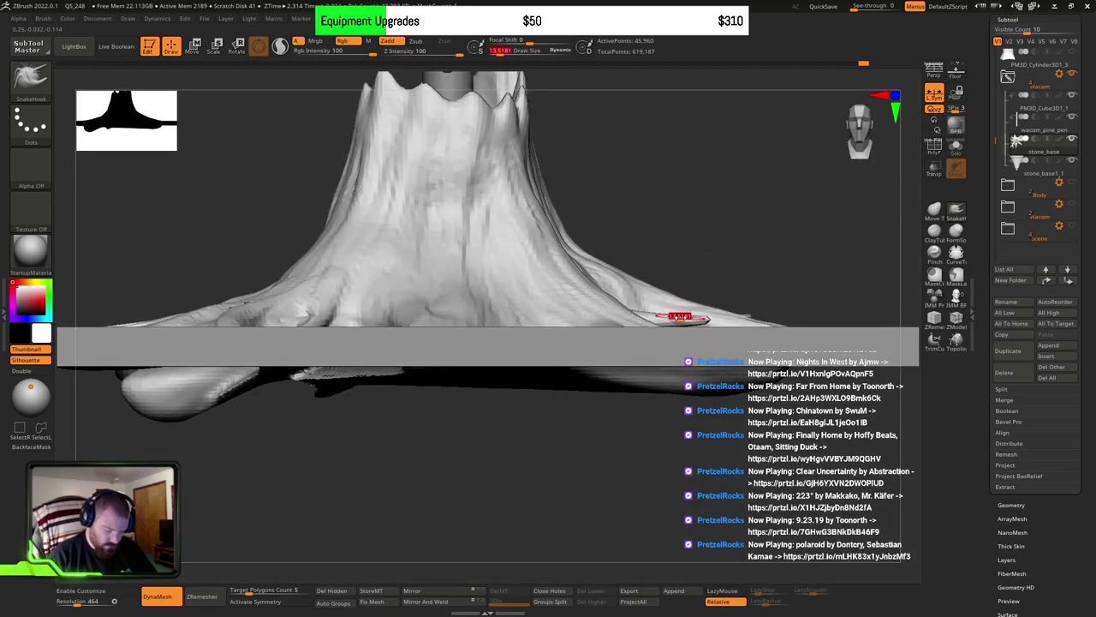
pyautogui.press(']')
pyautogui.press(']')
pyautogui.press(']')
# Step: Reduce the SnakeHook draw size to about 9 and remesh the stretched stone base with DynaMesh
pyautogui.moveTo(716, 342)
pyautogui.mouseDown(button='right')
pyautogui.moveTo(712, 313)
pyautogui.moveTo(629, 440)
pyautogui.moveTo(641, 367)
pyautogui.mouseUp(button='right')
pyautogui.press('s')
pyautogui.moveTo(623, 344); pyautogui.dragTo(616, 343)
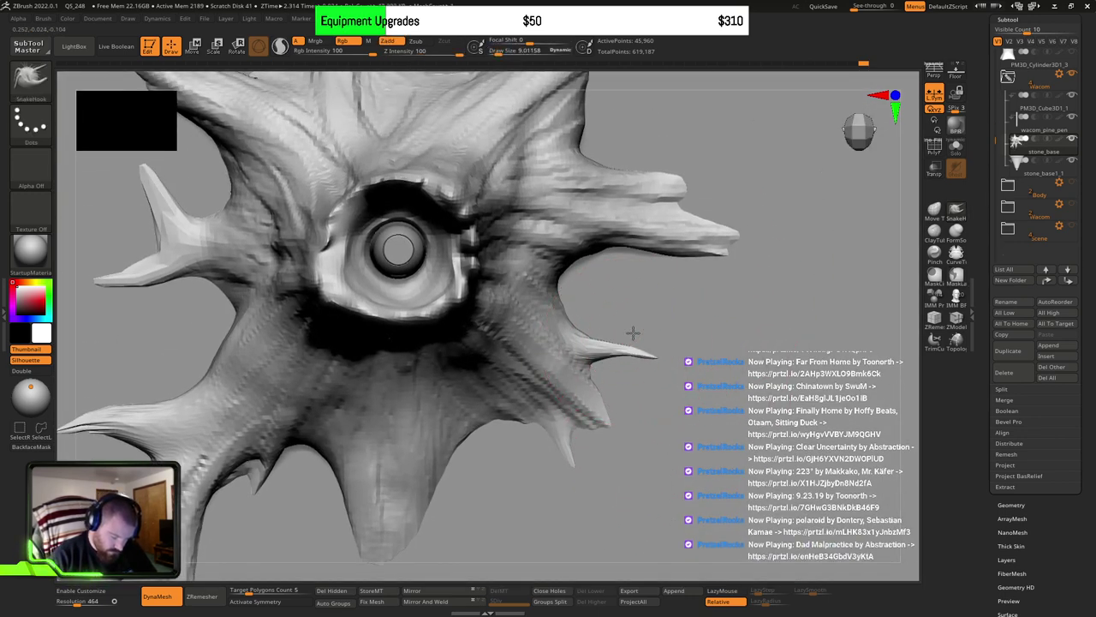
pyautogui.keyDown('ctrl'); pyautogui.moveTo(631, 341); pyautogui.dragTo(616, 346, button='right'); pyautogui.keyUp('ctrl')
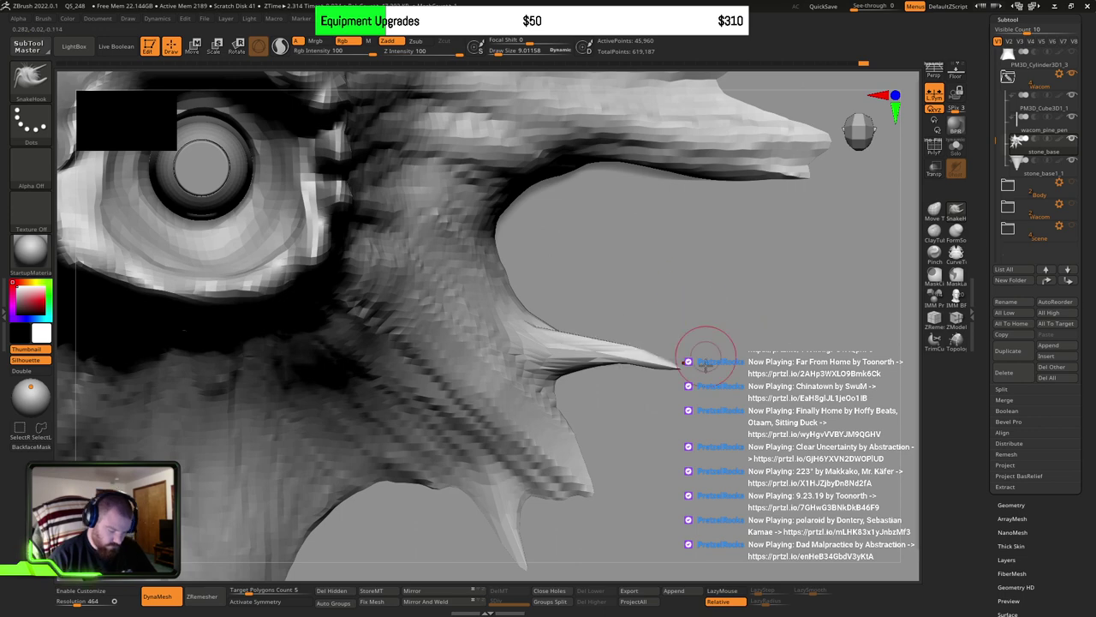
pyautogui.scroll(-2, 651, 354)
pyautogui.keyDown('ctrl'); pyautogui.moveTo(702, 375); pyautogui.dragTo(702, 311, button='right'); pyautogui.keyUp('ctrl')
pyautogui.keyDown('ctrl'); pyautogui.moveTo(703, 311); pyautogui.dragTo(769, 324); pyautogui.keyUp('ctrl')
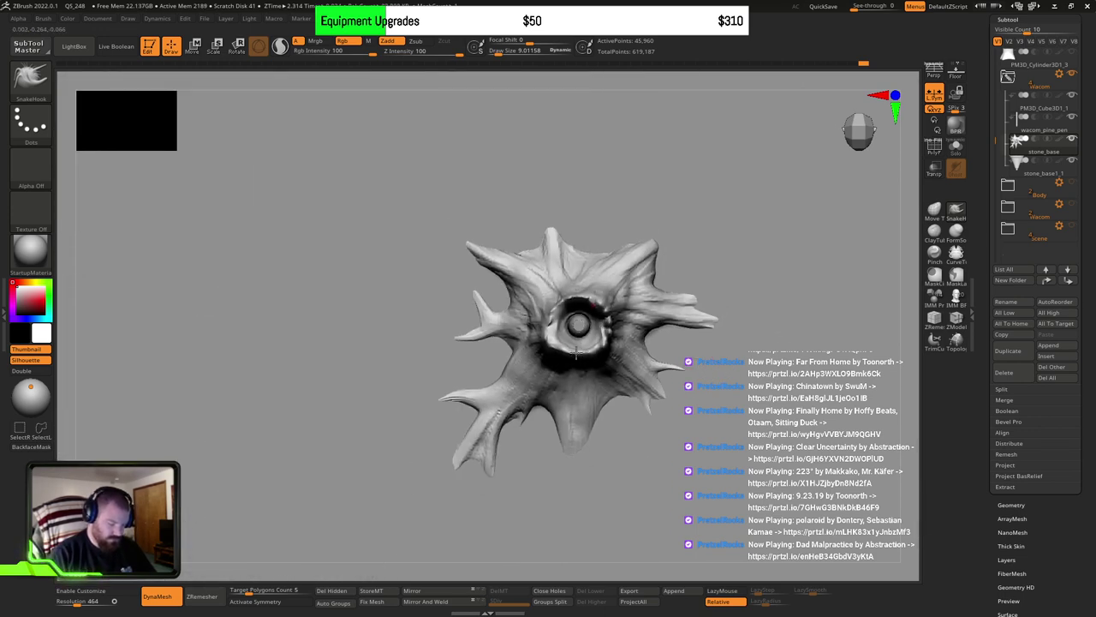
# Step: Pull a second prong from the thin spike with SnakeHook, starting at a draw size of about 9, and adjust the fork
pyautogui.press('-')
pyautogui.press('+')
pyautogui.scroll(6, 659, 428)
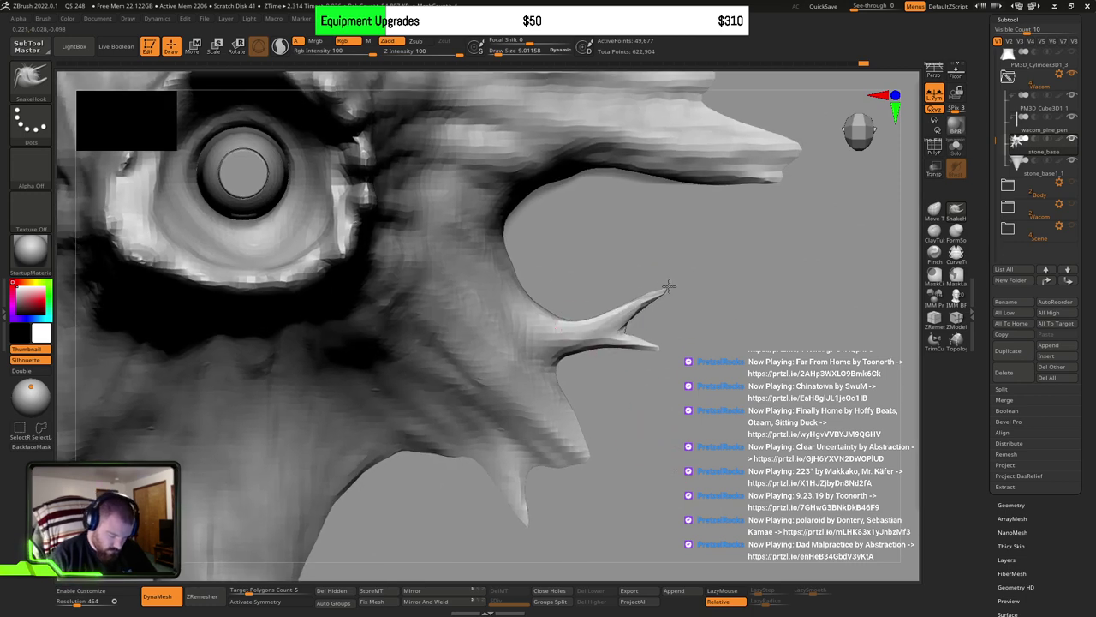
pyautogui.moveTo(678, 298)
pyautogui.mouseDown(button='right')
pyautogui.moveTo(682, 239)
pyautogui.moveTo(676, 314)
pyautogui.moveTo(650, 333)
pyautogui.moveTo(588, 334)
pyautogui.moveTo(644, 399)
pyautogui.mouseUp(button='right')
pyautogui.press('s')
pyautogui.moveTo(579, 339); pyautogui.dragTo(592, 339)
pyautogui.moveTo(604, 377)
pyautogui.mouseDown(button='right')
pyautogui.moveTo(574, 433)
pyautogui.moveTo(560, 379)
pyautogui.mouseUp(button='right')
pyautogui.moveTo(512, 349)
pyautogui.mouseDown()
pyautogui.moveTo(500, 345)
pyautogui.moveTo(511, 336)
pyautogui.moveTo(499, 365)
pyautogui.mouseUp()
# Step: Switch to the Move brush and remesh the stone base with DynaMesh to even out the new fork
pyautogui.press('b')
pyautogui.press('m')
pyautogui.press('v')
pyautogui.moveTo(579, 382)
pyautogui.keyDown('ctrl'); pyautogui.mouseDown(button='right')
pyautogui.moveTo(510, 318)
pyautogui.moveTo(402, 295)
pyautogui.mouseUp(button='right'); pyautogui.keyUp('ctrl')
pyautogui.keyDown('ctrl'); pyautogui.moveTo(254, 346); pyautogui.dragTo(276, 368); pyautogui.keyUp('ctrl')
pyautogui.moveTo(585, 357)
pyautogui.keyDown('ctrl'); pyautogui.mouseDown(button='right')
pyautogui.moveTo(607, 437)
pyautogui.moveTo(637, 385)
pyautogui.moveTo(591, 360)
pyautogui.moveTo(602, 328)
pyautogui.moveTo(643, 363)
pyautogui.moveTo(695, 378)
pyautogui.mouseUp(button='right'); pyautogui.keyUp('ctrl')
pyautogui.keyDown('ctrl'); pyautogui.moveTo(719, 433); pyautogui.dragTo(667, 414, button='right'); pyautogui.keyUp('ctrl')
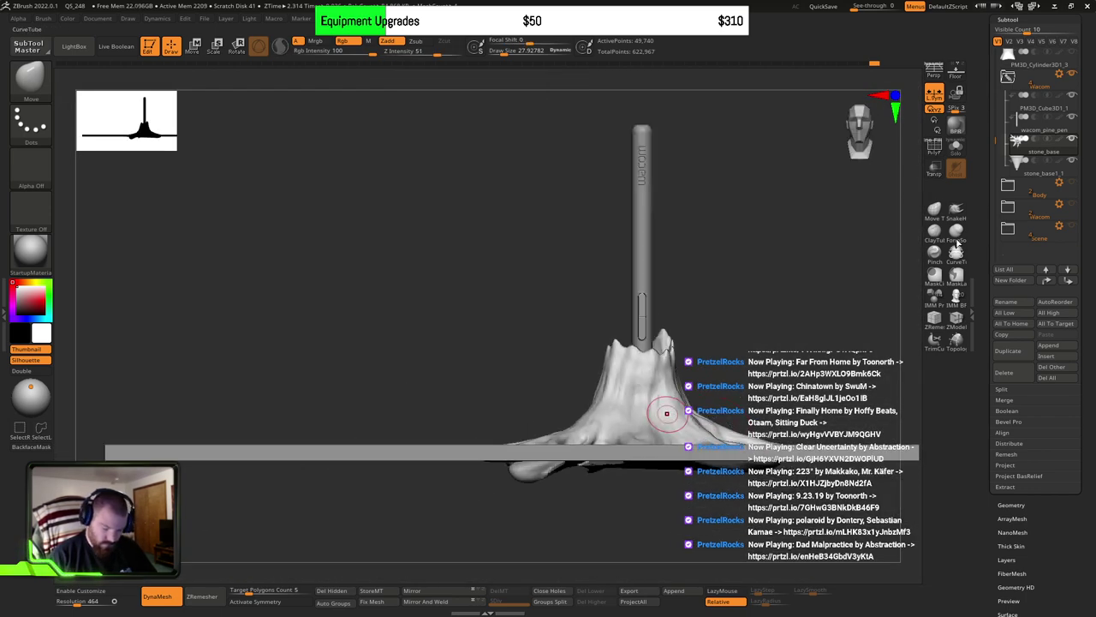
# Step: Turn on ghost transparency and reshape the roots around the ground slab with the Move brush at a draw size of about 61.6
pyautogui.click(935, 171)
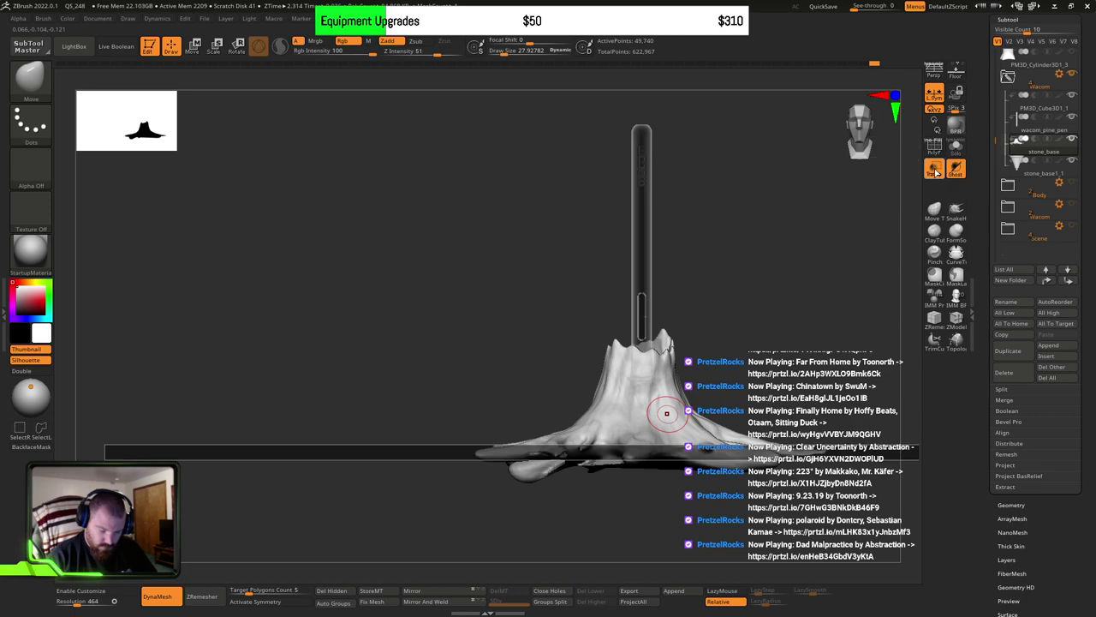
pyautogui.moveTo(799, 383)
pyautogui.keyDown('alt'); pyautogui.mouseDown(button='right')
pyautogui.moveTo(819, 429)
pyautogui.moveTo(790, 402)
pyautogui.mouseUp(button='right'); pyautogui.keyUp('alt')
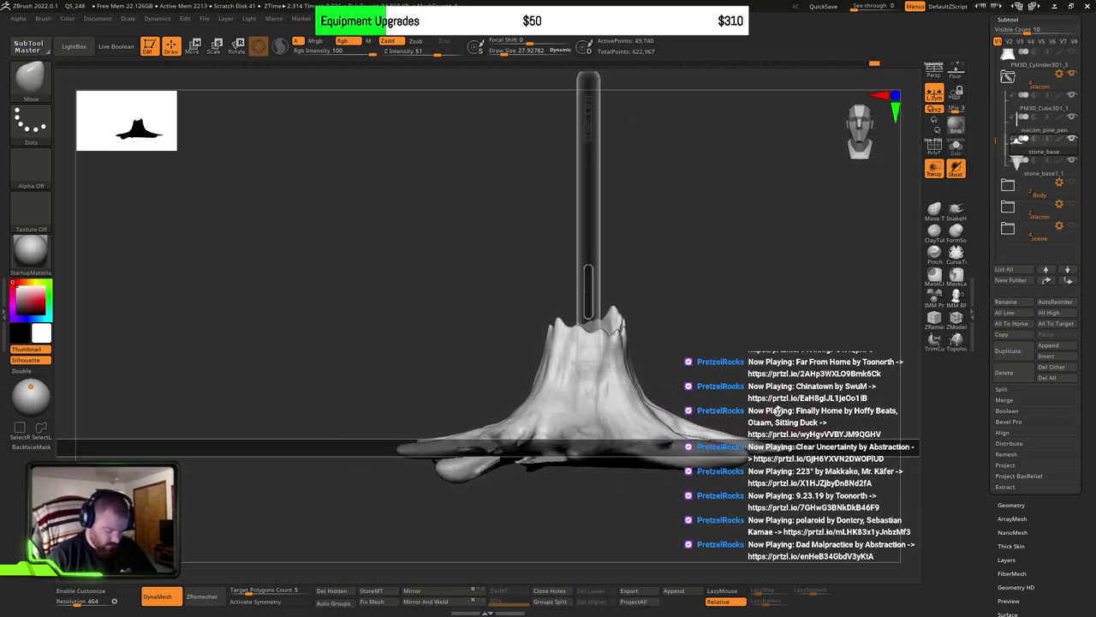
pyautogui.keyDown('ctrl'); pyautogui.moveTo(431, 432); pyautogui.dragTo(448, 446, button='right'); pyautogui.keyUp('ctrl')
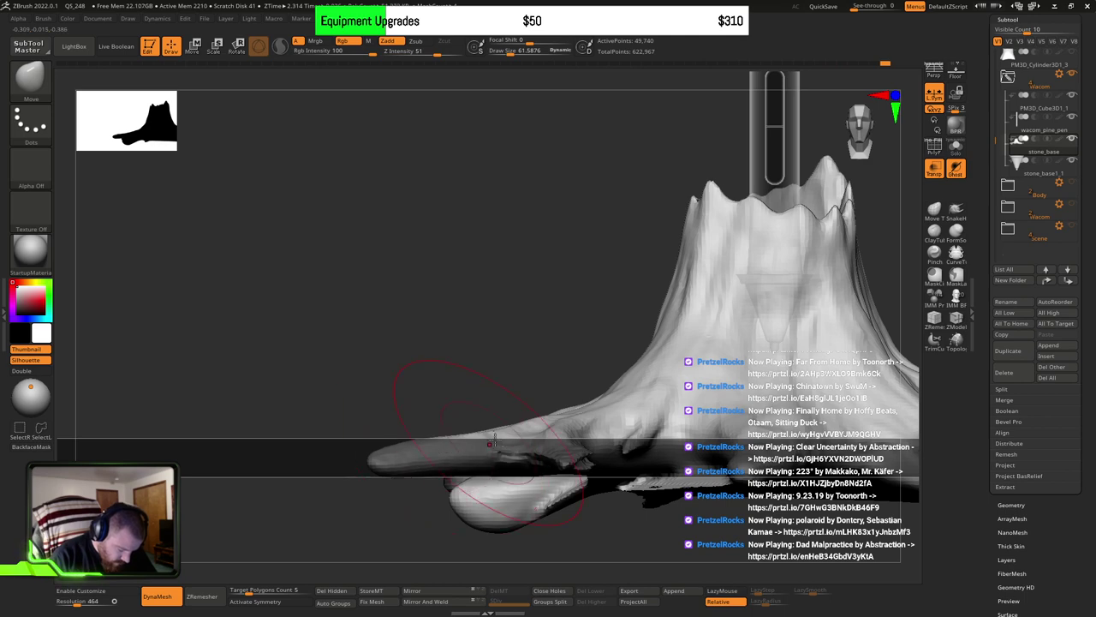
pyautogui.moveTo(491, 441); pyautogui.dragTo(371, 444, button='right')
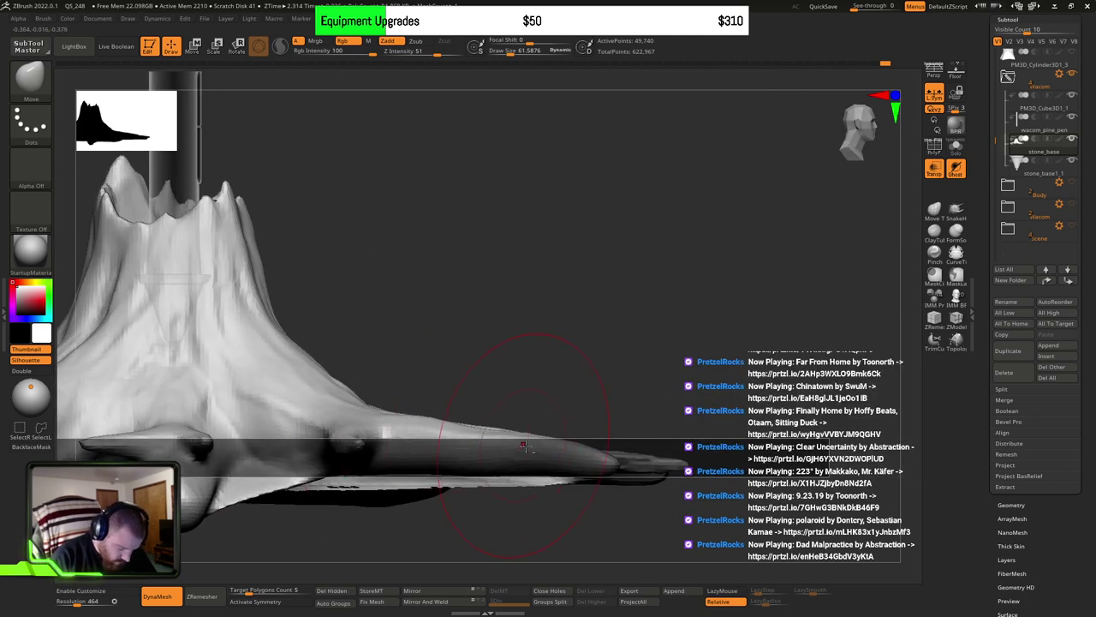
pyautogui.moveTo(523, 444); pyautogui.dragTo(411, 464, button='right')
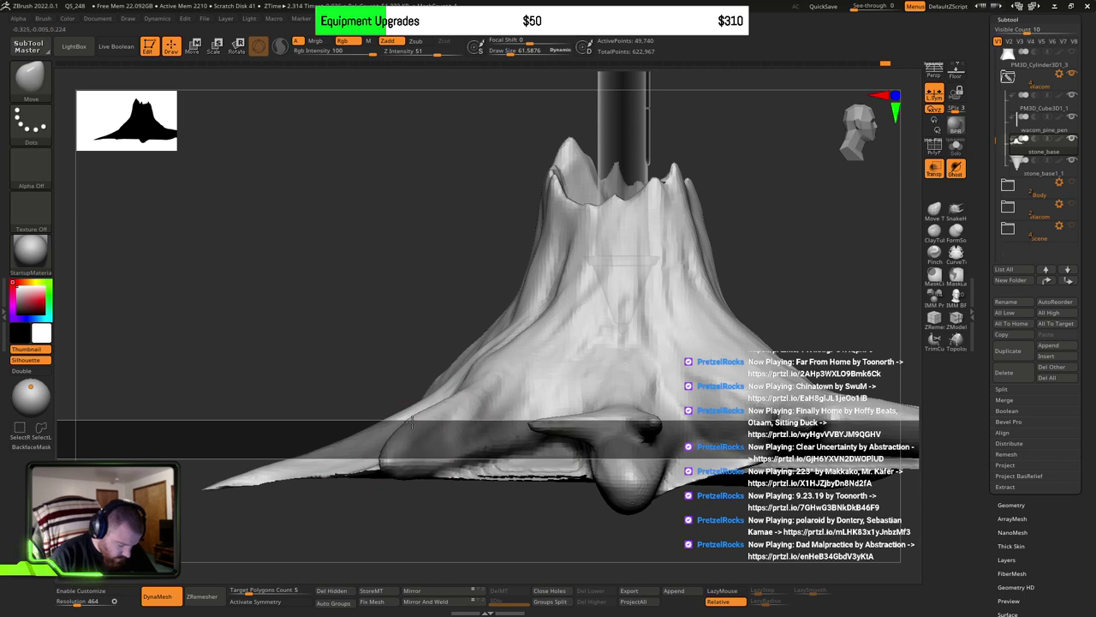
pyautogui.moveTo(466, 393)
pyautogui.mouseDown()
pyautogui.moveTo(482, 360)
pyautogui.moveTo(496, 365)
pyautogui.mouseUp()
# Step: Reshape the root beside the two-pronged one with the Move brush at draw sizes of about 33 and 35.8
pyautogui.press('s')
pyautogui.moveTo(477, 364); pyautogui.dragTo(555, 409, button='right')
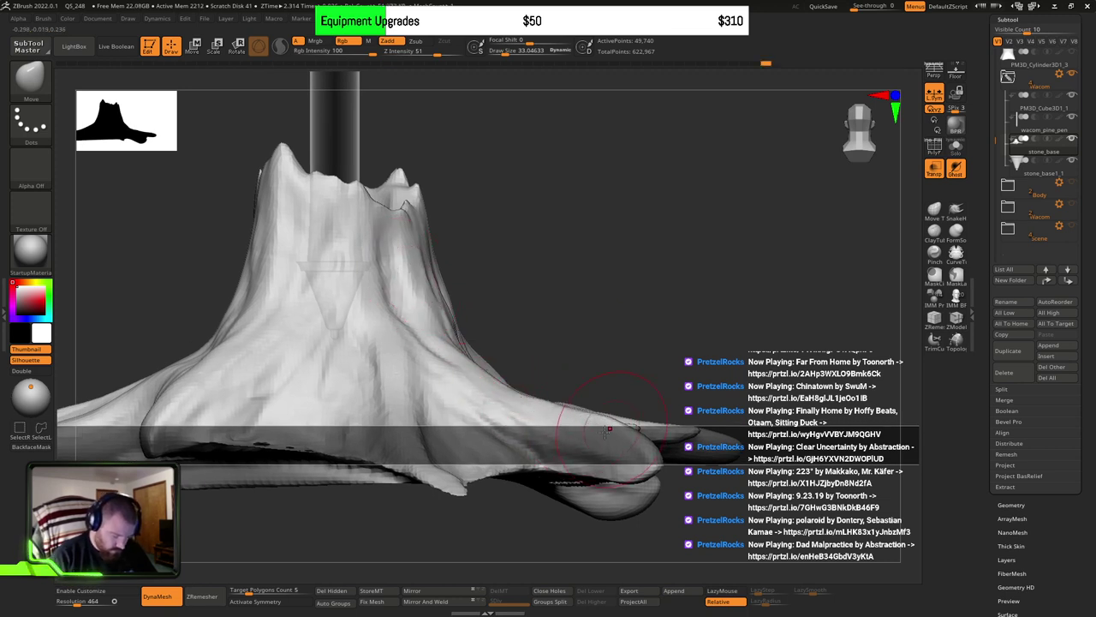
pyautogui.moveTo(605, 426)
pyautogui.mouseDown(button='right')
pyautogui.moveTo(594, 462)
pyautogui.moveTo(630, 426)
pyautogui.moveTo(648, 435)
pyautogui.mouseUp(button='right')
pyautogui.press('s')
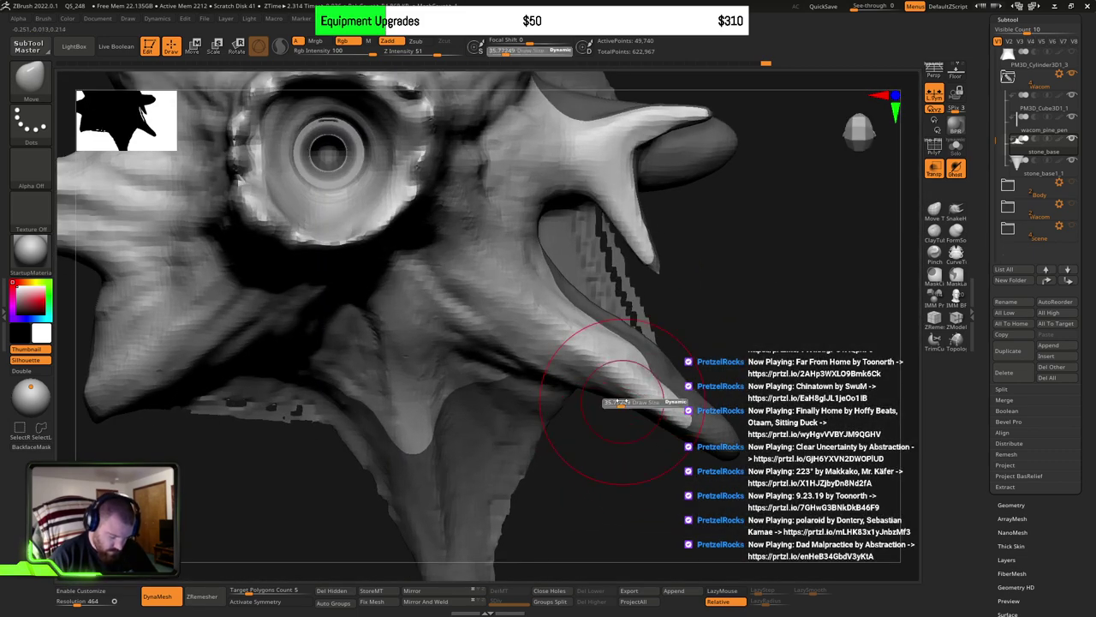
pyautogui.moveTo(627, 401); pyautogui.dragTo(613, 400)
pyautogui.moveTo(679, 425)
pyautogui.mouseDown(button='right')
pyautogui.moveTo(688, 322)
pyautogui.moveTo(656, 399)
pyautogui.mouseUp(button='right')
pyautogui.press('s')
pyautogui.moveTo(614, 413); pyautogui.dragTo(628, 414)
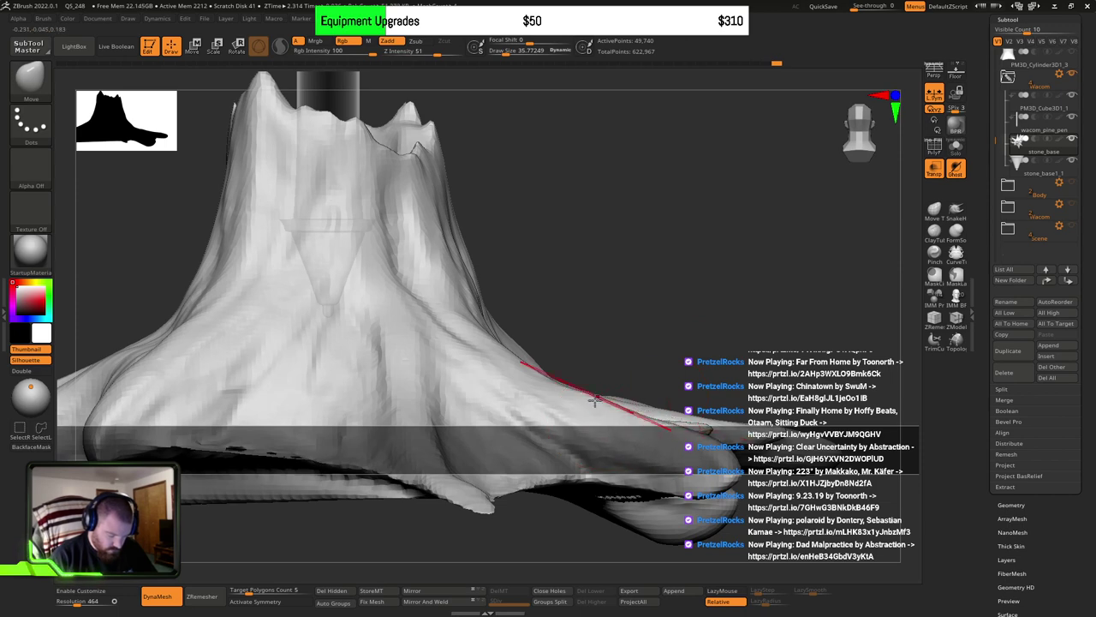
# Step: Pull the blunt root's tip outward into a point with the Move brush at a draw size of about 35.8, and remesh the base
pyautogui.moveTo(587, 398)
pyautogui.keyDown('ctrl'); pyautogui.mouseDown(button='right')
pyautogui.moveTo(485, 440)
pyautogui.moveTo(283, 429)
pyautogui.moveTo(224, 500)
pyautogui.mouseUp(button='right'); pyautogui.keyUp('ctrl')
pyautogui.moveTo(215, 504); pyautogui.dragTo(194, 509)
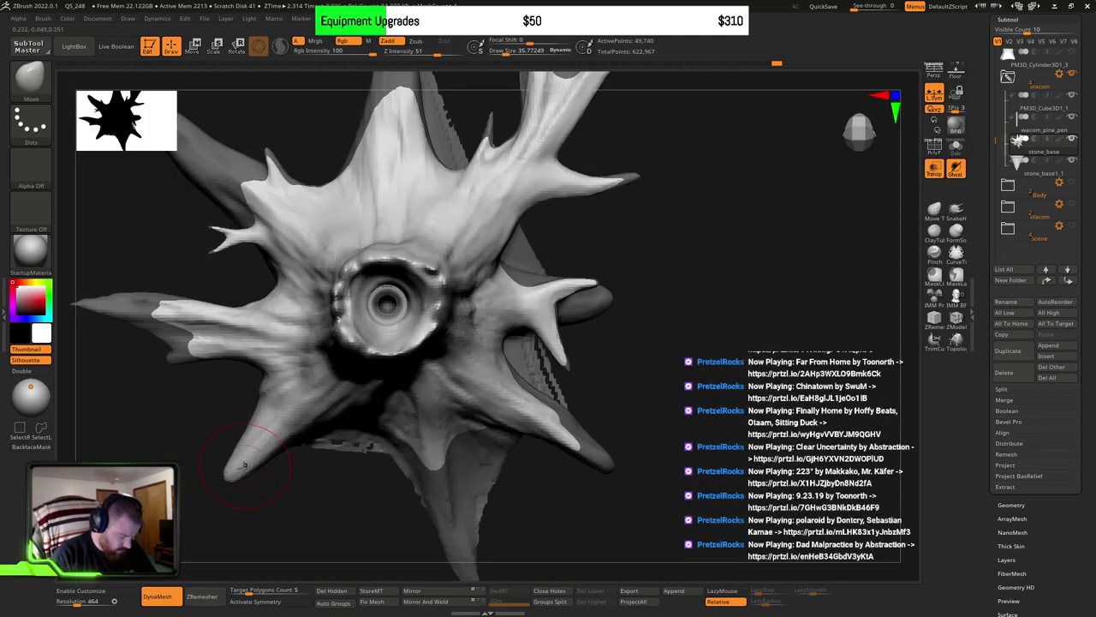
pyautogui.moveTo(244, 453); pyautogui.dragTo(206, 485)
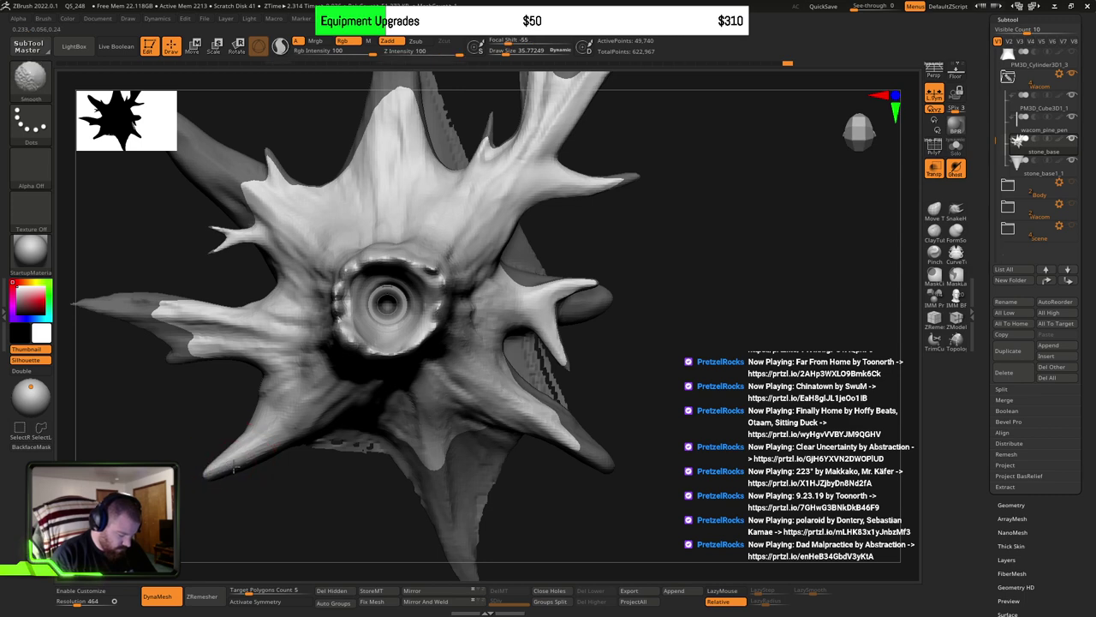
pyautogui.moveTo(235, 467)
pyautogui.keyDown('ctrl'); pyautogui.mouseDown(button='right')
pyautogui.moveTo(496, 330)
pyautogui.moveTo(553, 403)
pyautogui.moveTo(561, 441)
pyautogui.moveTo(538, 315)
pyautogui.mouseUp(button='right'); pyautogui.keyUp('ctrl')
pyautogui.press('-')
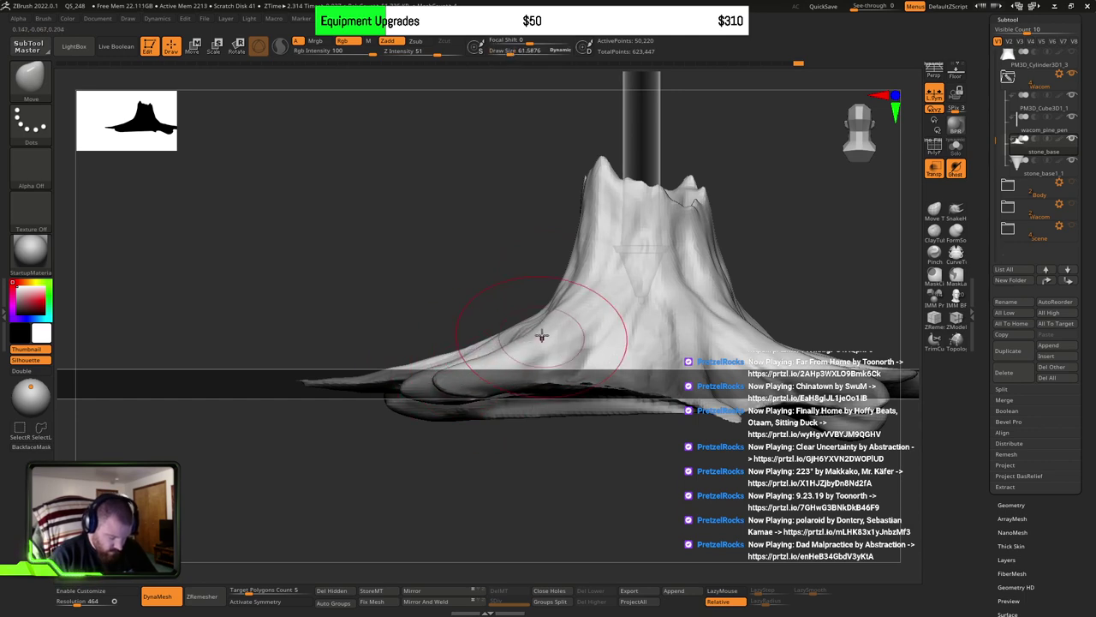
# Step: Reshape the trunk's lower flanks above the roots with the Move brush at draw sizes of about 61.6 and 38.6
pyautogui.moveTo(563, 296)
pyautogui.mouseDown(button='right')
pyautogui.moveTo(588, 314)
pyautogui.moveTo(565, 312)
pyautogui.mouseUp(button='right')
pyautogui.press('s')
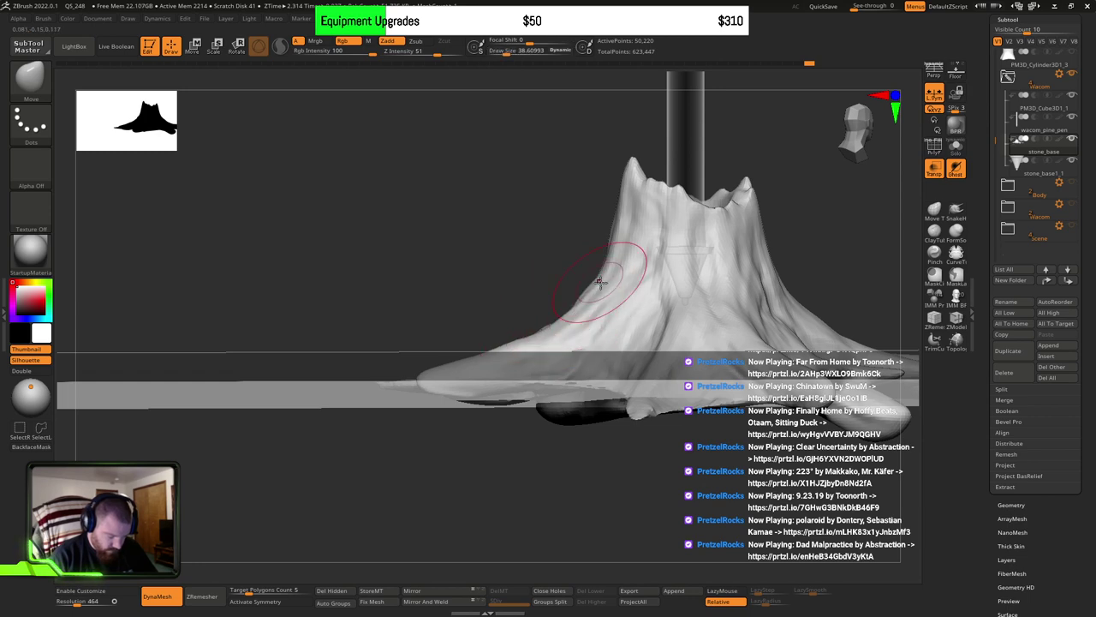
pyautogui.keyDown('shift'); pyautogui.moveTo(601, 283); pyautogui.dragTo(633, 304, button='right'); pyautogui.keyUp('shift')
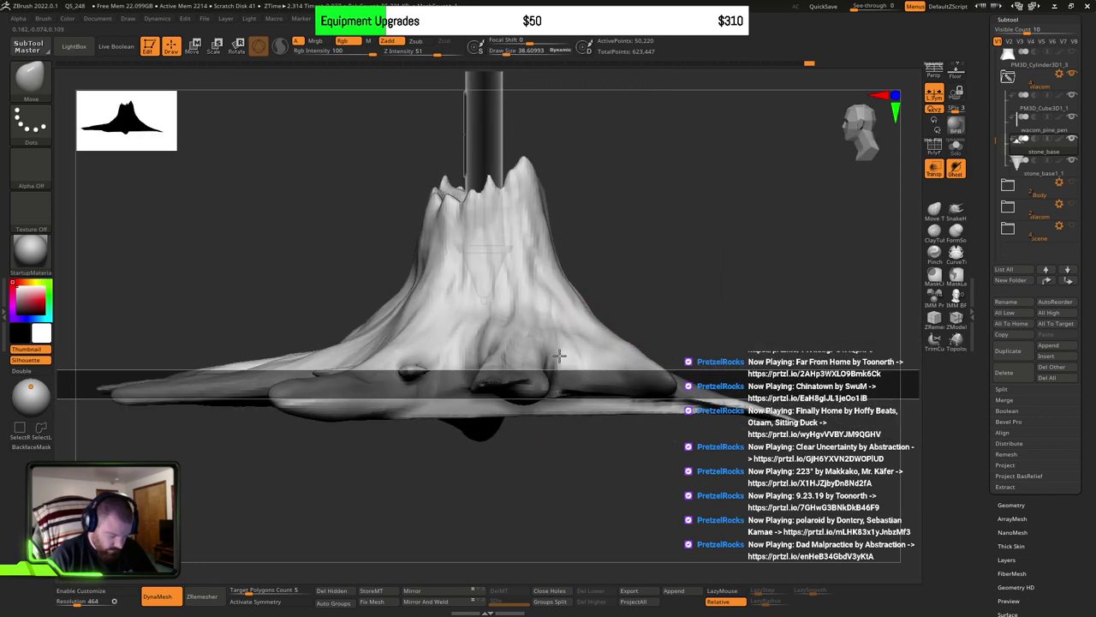
pyautogui.moveTo(586, 358); pyautogui.dragTo(469, 491, button='right')
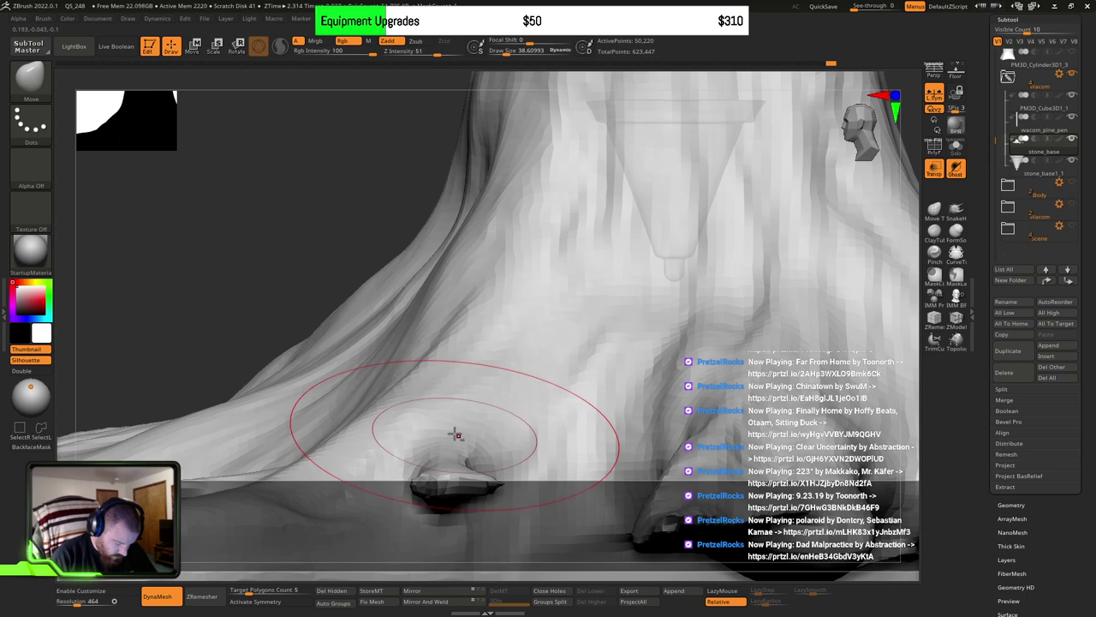
pyautogui.moveTo(521, 404)
pyautogui.keyDown('ctrl'); pyautogui.mouseDown(button='right')
pyautogui.moveTo(504, 423)
pyautogui.moveTo(536, 425)
pyautogui.moveTo(516, 447)
pyautogui.moveTo(548, 454)
pyautogui.moveTo(505, 435)
pyautogui.moveTo(493, 450)
pyautogui.moveTo(598, 462)
pyautogui.moveTo(581, 393)
pyautogui.mouseUp(button='right'); pyautogui.keyUp('ctrl')
pyautogui.moveTo(635, 435); pyautogui.dragTo(603, 330, button='right')
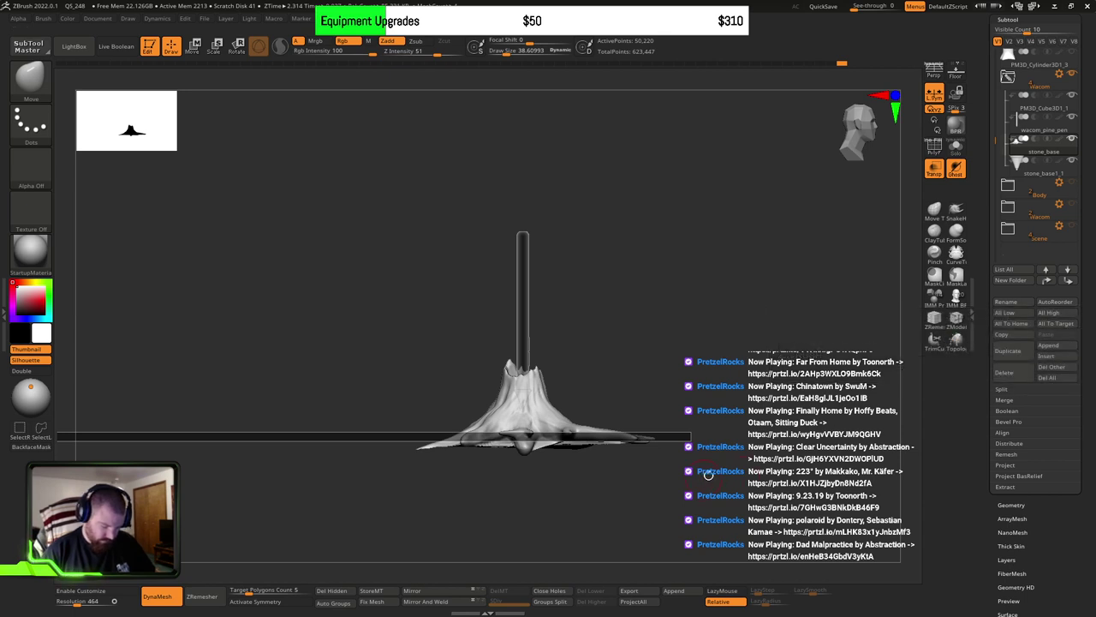
# Step: Cut the stump roots' undersides off flat along the ground slab with the TrimCurve brush
pyautogui.moveTo(693, 453)
pyautogui.keyDown('alt'); pyautogui.mouseDown()
pyautogui.moveTo(712, 508)
pyautogui.moveTo(767, 462)
pyautogui.moveTo(437, 449)
pyautogui.moveTo(316, 464)
pyautogui.mouseUp(); pyautogui.keyUp('alt')
pyautogui.hotkey('ctrl', 'shift')
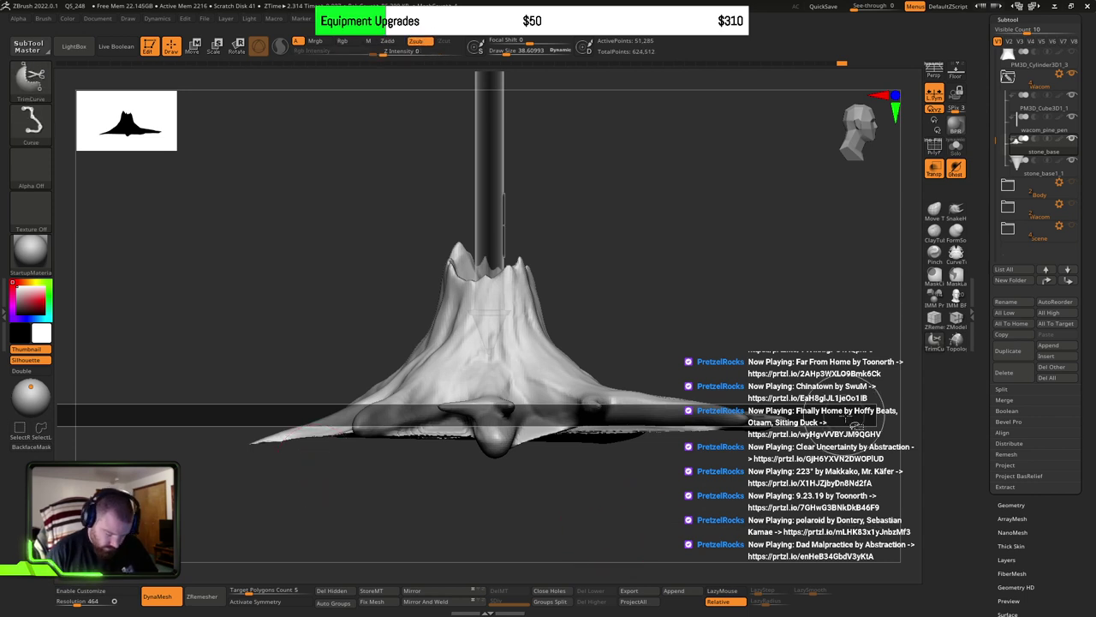
pyautogui.keyDown('ctrl'); pyautogui.keyDown('shift'); pyautogui.moveTo(619, 411); pyautogui.dragTo(350, 412); pyautogui.keyUp('shift'); pyautogui.keyUp('ctrl')
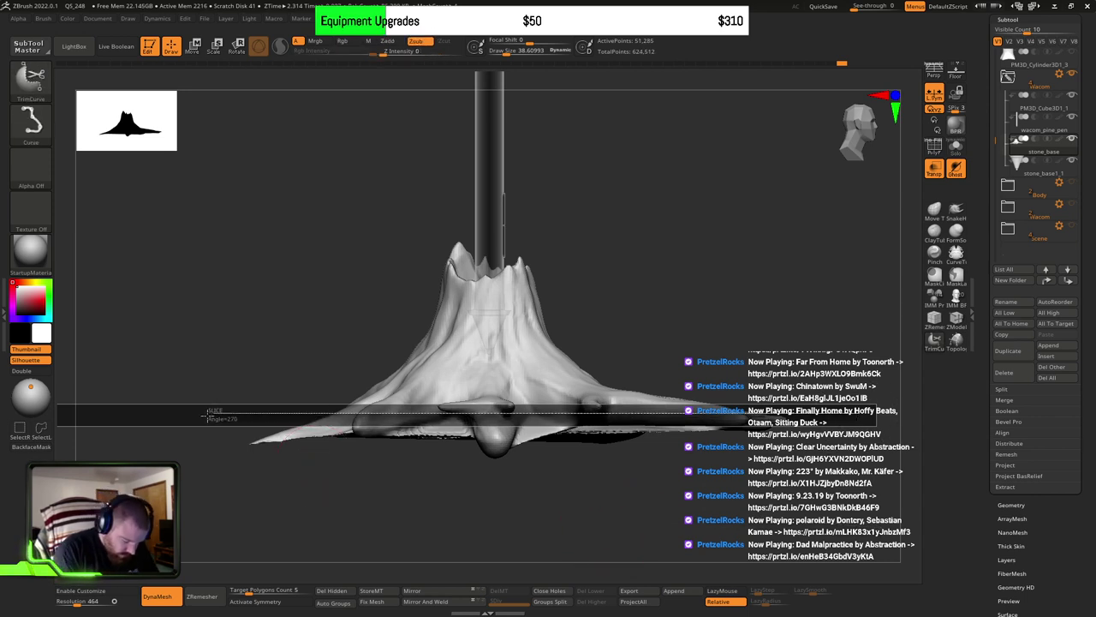
pyautogui.keyDown('ctrl'); pyautogui.keyDown('shift'); pyautogui.moveTo(208, 414); pyautogui.dragTo(196, 417); pyautogui.keyUp('shift'); pyautogui.keyUp('ctrl')
pyautogui.moveTo(220, 502)
pyautogui.mouseDown()
pyautogui.moveTo(771, 336)
pyautogui.moveTo(771, 311)
pyautogui.moveTo(703, 416)
pyautogui.moveTo(681, 422)
pyautogui.moveTo(729, 451)
pyautogui.moveTo(763, 433)
pyautogui.mouseUp()
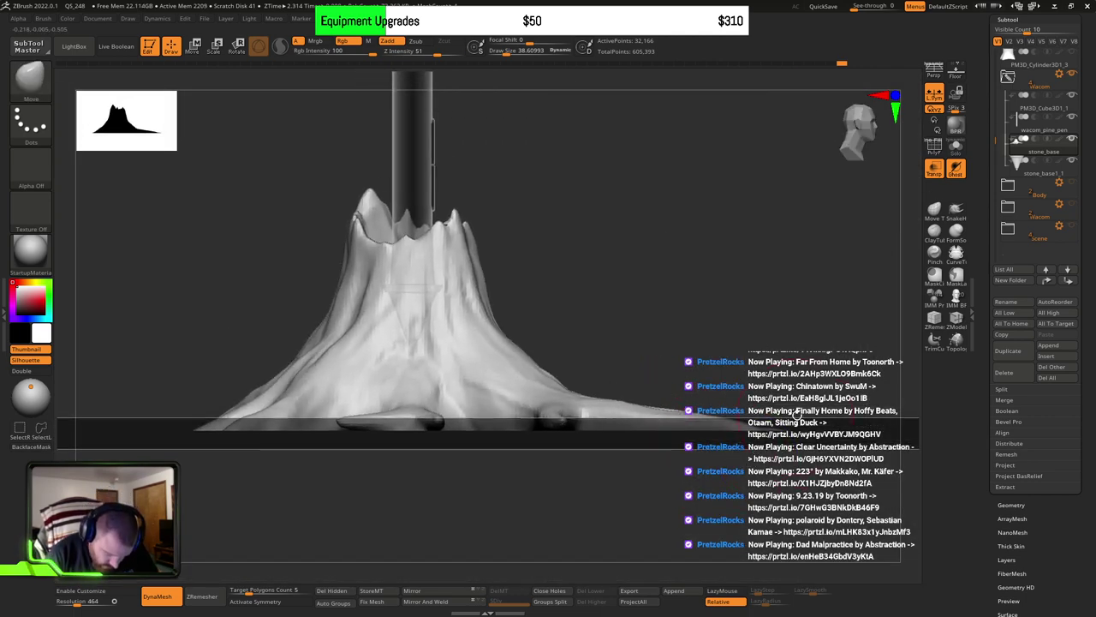
pyautogui.hotkey('ctrl', 'shift')
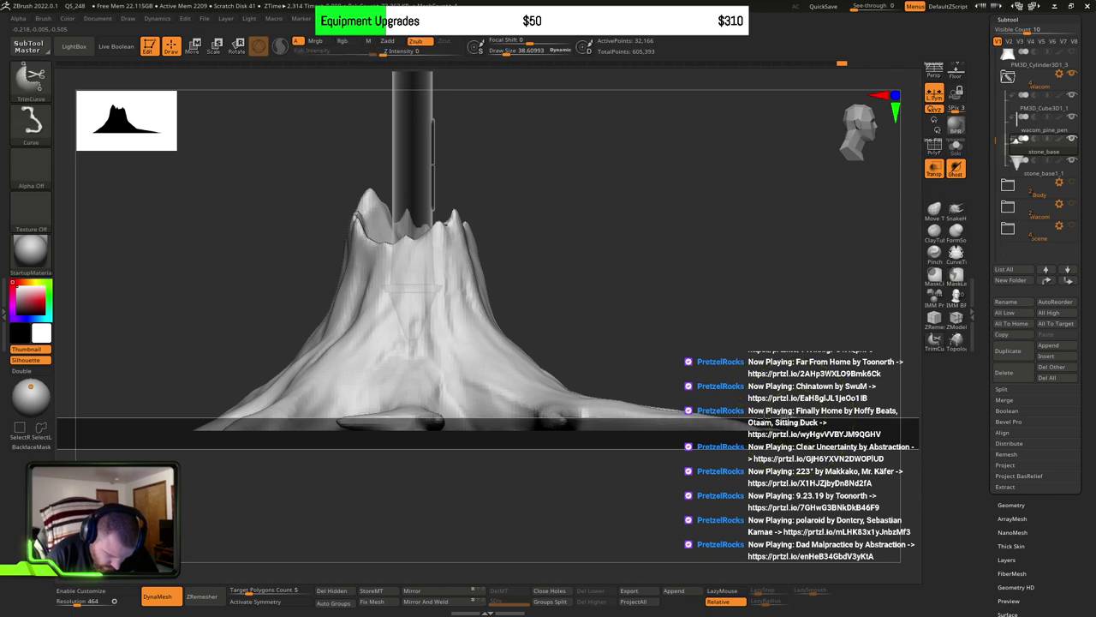
pyautogui.keyDown('ctrl'); pyautogui.keyDown('shift'); pyautogui.moveTo(299, 422); pyautogui.dragTo(130, 428); pyautogui.keyUp('shift'); pyautogui.keyUp('ctrl')
pyautogui.moveTo(650, 368)
pyautogui.mouseDown()
pyautogui.moveTo(659, 487)
pyautogui.moveTo(670, 489)
pyautogui.moveTo(649, 463)
pyautogui.moveTo(680, 465)
pyautogui.moveTo(666, 454)
pyautogui.moveTo(677, 467)
pyautogui.moveTo(673, 308)
pyautogui.moveTo(582, 400)
pyautogui.moveTo(651, 359)
pyautogui.moveTo(698, 473)
pyautogui.moveTo(714, 339)
pyautogui.moveTo(652, 436)
pyautogui.moveTo(656, 418)
pyautogui.moveTo(688, 417)
pyautogui.moveTo(673, 434)
pyautogui.moveTo(683, 491)
pyautogui.moveTo(676, 479)
pyautogui.moveTo(699, 455)
pyautogui.moveTo(611, 483)
pyautogui.moveTo(683, 416)
pyautogui.moveTo(688, 486)
pyautogui.mouseUp()
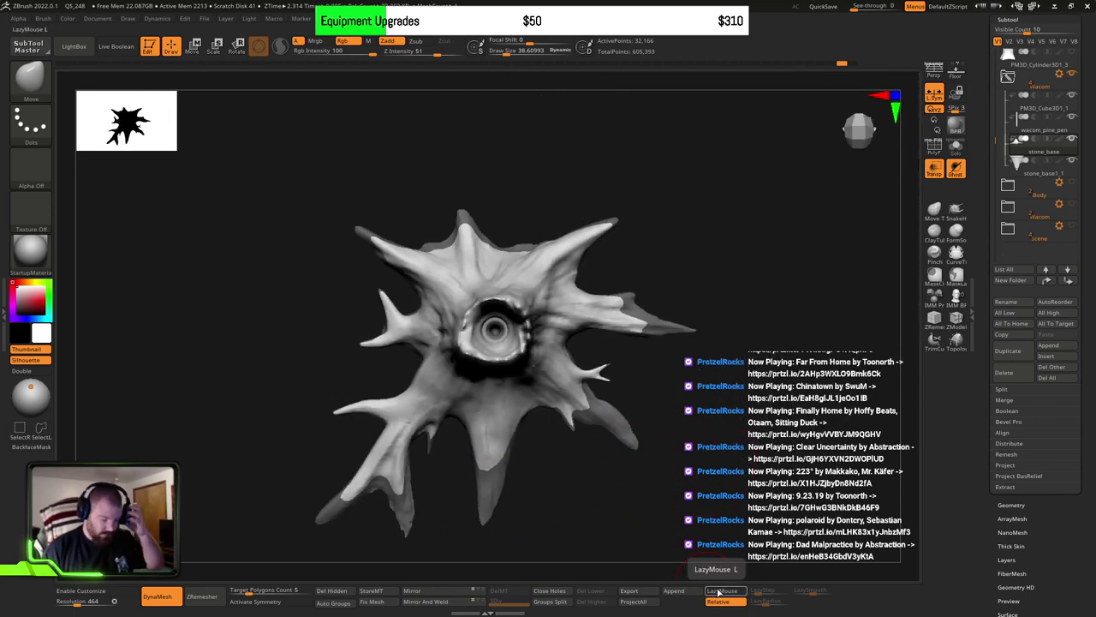
# Step: Move the ground slab vertically so its upper face meets the roots' flat undersides
pyautogui.moveTo(698, 476); pyautogui.dragTo(833, 446)
pyautogui.keyDown('alt'); pyautogui.click(844, 440); pyautogui.keyUp('alt')
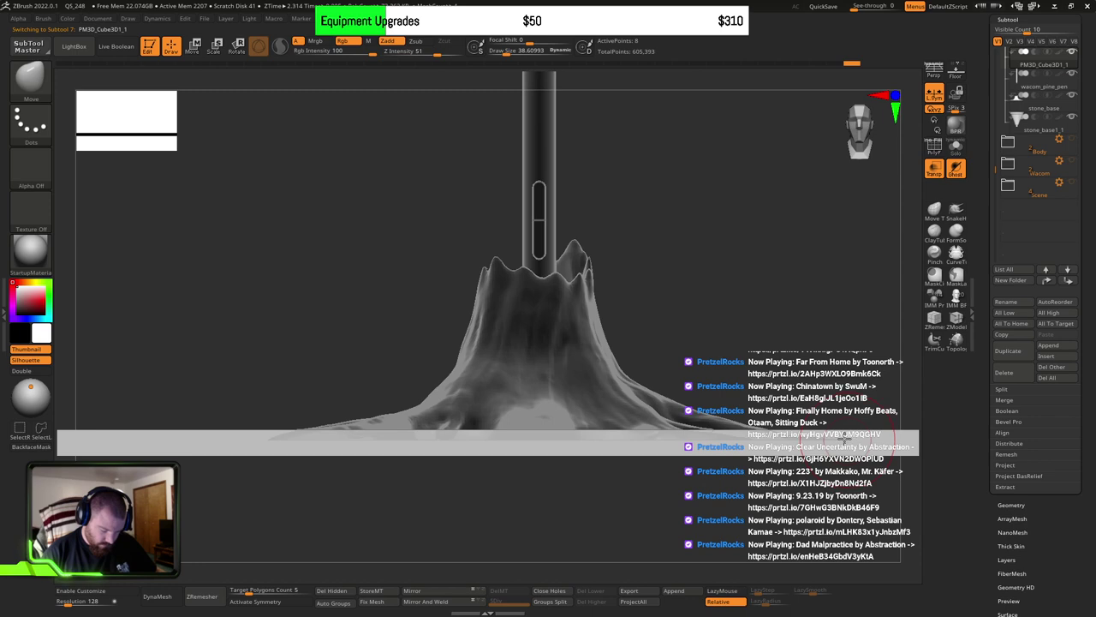
pyautogui.press('w')
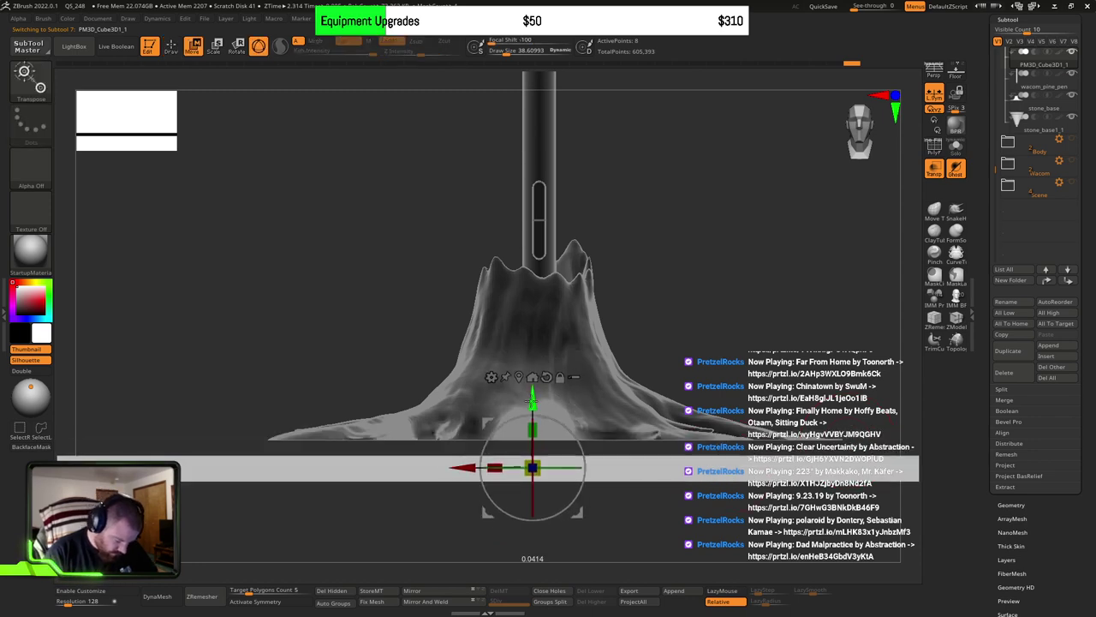
pyautogui.moveTo(533, 382); pyautogui.dragTo(533, 377)
pyautogui.press('q')
# Step: Turn off transparency, make the stone_base stump active again, and check how its roots sit on the slab
pyautogui.keyDown('shift'); pyautogui.moveTo(737, 354); pyautogui.dragTo(739, 428); pyautogui.keyUp('shift')
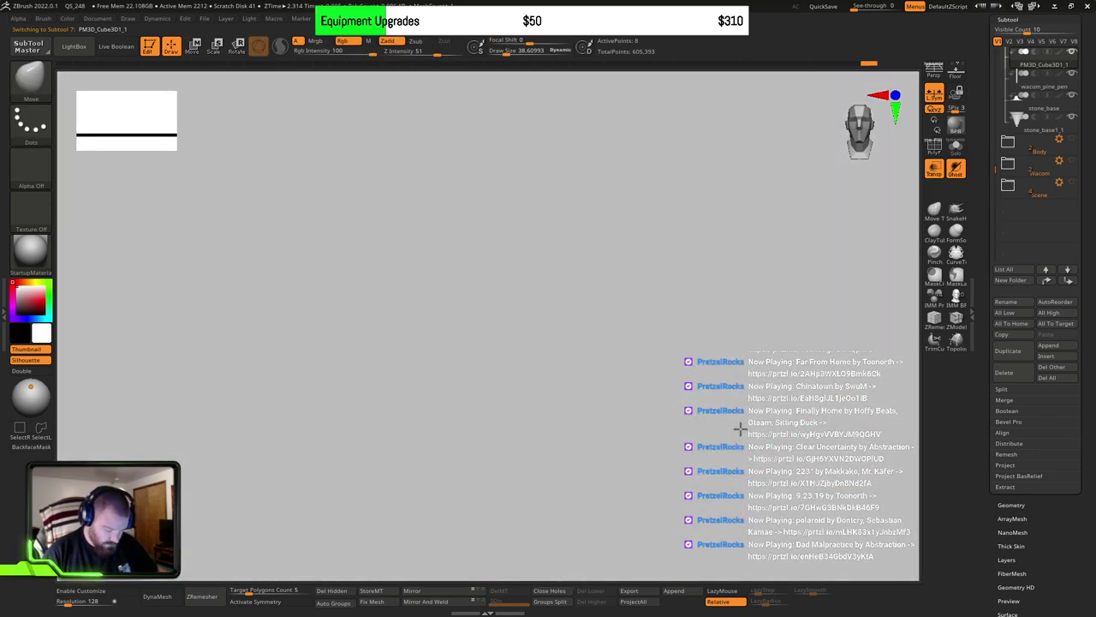
pyautogui.press('f')
pyautogui.keyDown('alt'); pyautogui.moveTo(633, 487); pyautogui.dragTo(675, 454, button='right'); pyautogui.keyUp('alt')
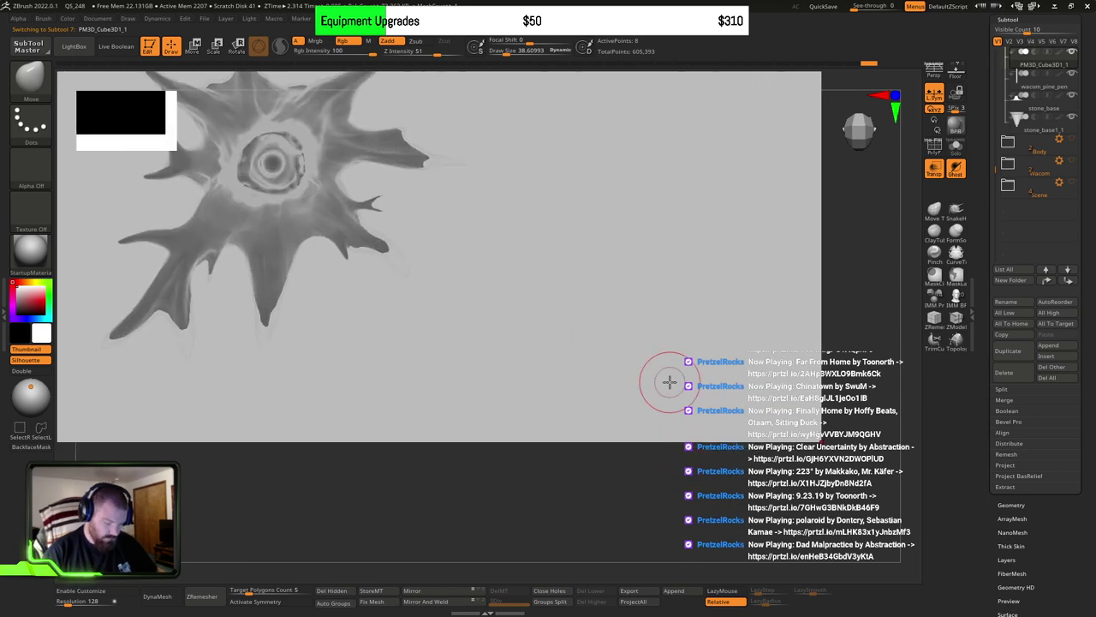
pyautogui.click(935, 169)
pyautogui.keyDown('alt'); pyautogui.moveTo(537, 328); pyautogui.dragTo(635, 418, button='right'); pyautogui.keyUp('alt')
pyautogui.keyDown('ctrl'); pyautogui.moveTo(599, 381); pyautogui.dragTo(548, 248, button='right'); pyautogui.keyUp('ctrl')
pyautogui.keyDown('ctrl'); pyautogui.moveTo(528, 477); pyautogui.dragTo(776, 418, button='right'); pyautogui.keyUp('ctrl')
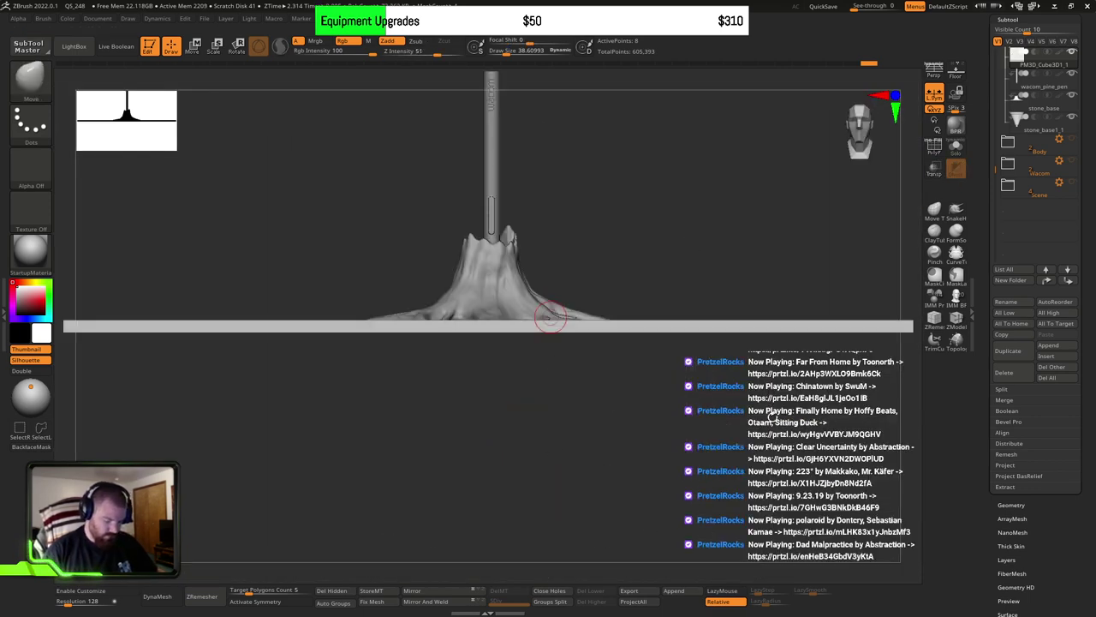
pyautogui.keyDown('alt'); pyautogui.moveTo(697, 263); pyautogui.dragTo(656, 368, button='right'); pyautogui.keyUp('alt')
pyautogui.keyDown('alt'); pyautogui.click(525, 416); pyautogui.keyUp('alt')
pyautogui.press('f')
pyautogui.press('f')
pyautogui.press('f')
pyautogui.scroll(-4, 670, 381)
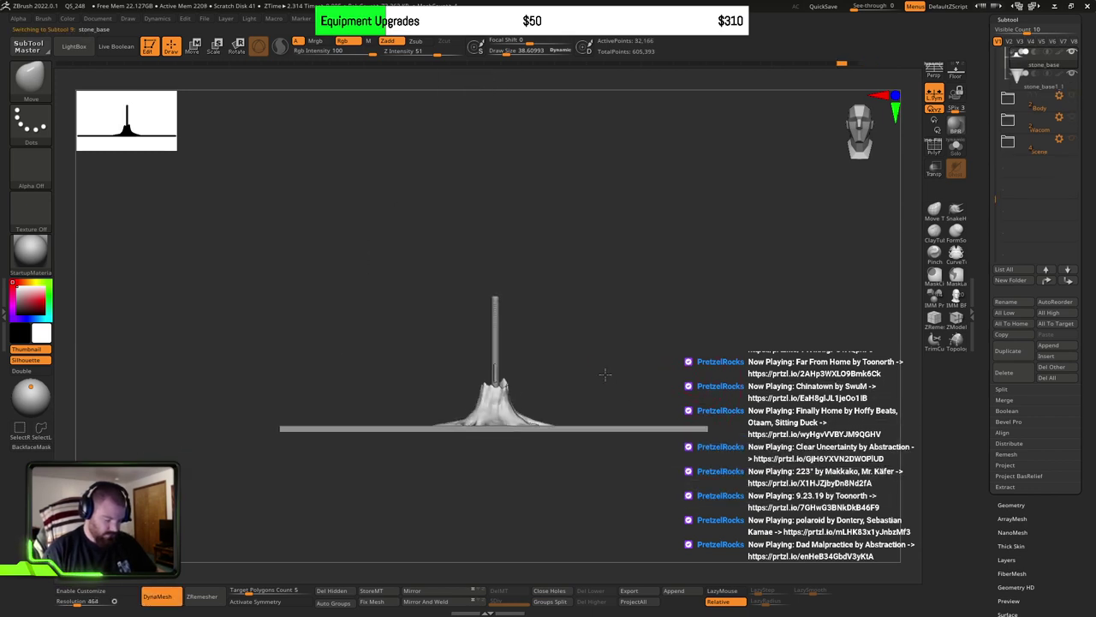
pyautogui.moveTo(605, 374); pyautogui.dragTo(660, 465)
pyautogui.moveTo(661, 465)
pyautogui.keyDown('ctrl'); pyautogui.mouseDown(button='right')
pyautogui.moveTo(639, 512)
pyautogui.moveTo(674, 548)
pyautogui.mouseUp(button='right'); pyautogui.keyUp('ctrl')
pyautogui.keyDown('ctrl'); pyautogui.moveTo(674, 547); pyautogui.dragTo(674, 578, button='right'); pyautogui.keyUp('ctrl')
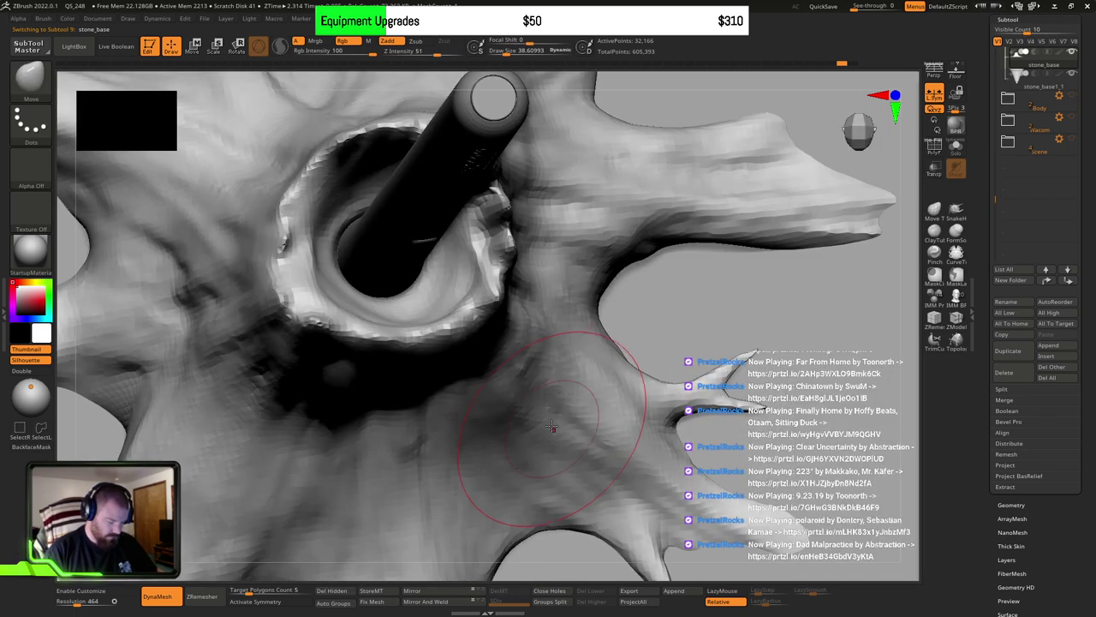
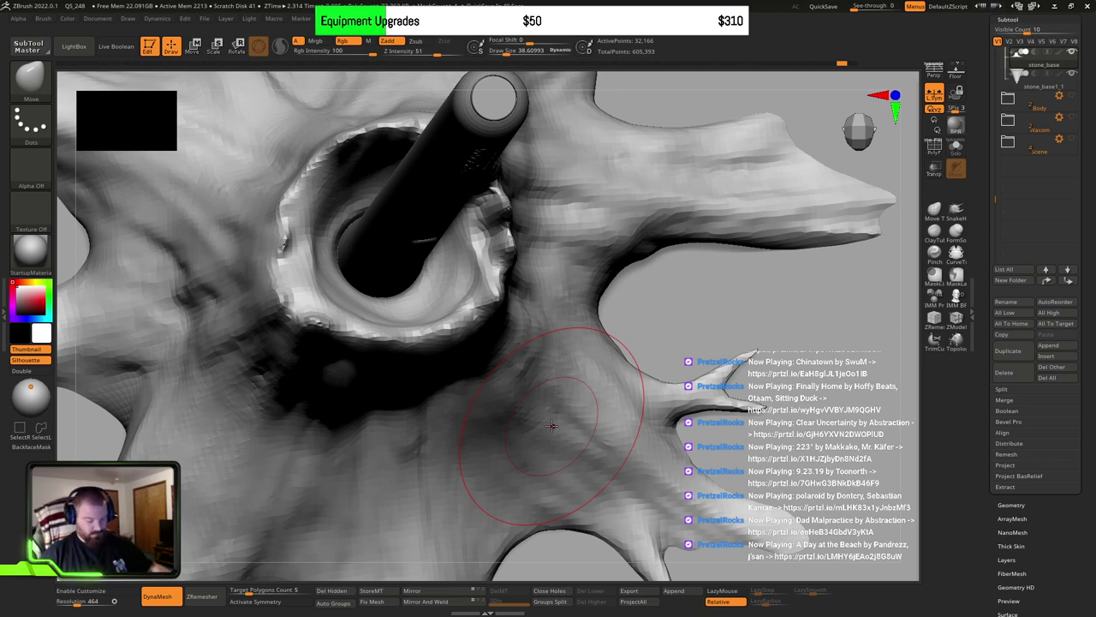
# Step: Reshape the small forked root's tips with the Move brush at a draw size of about 6.6 and smooth them
pyautogui.moveTo(746, 342)
pyautogui.mouseDown()
pyautogui.moveTo(791, 331)
pyautogui.moveTo(789, 281)
pyautogui.mouseUp()
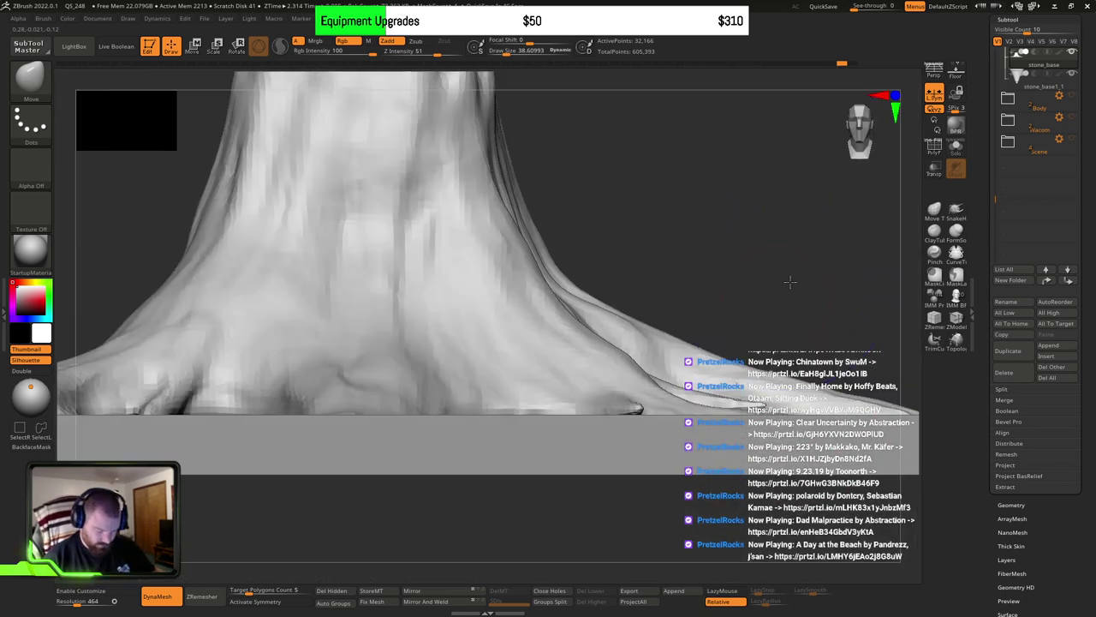
pyautogui.keyDown('alt'); pyautogui.moveTo(641, 392); pyautogui.dragTo(616, 398, button='right'); pyautogui.keyUp('alt')
pyautogui.press('s')
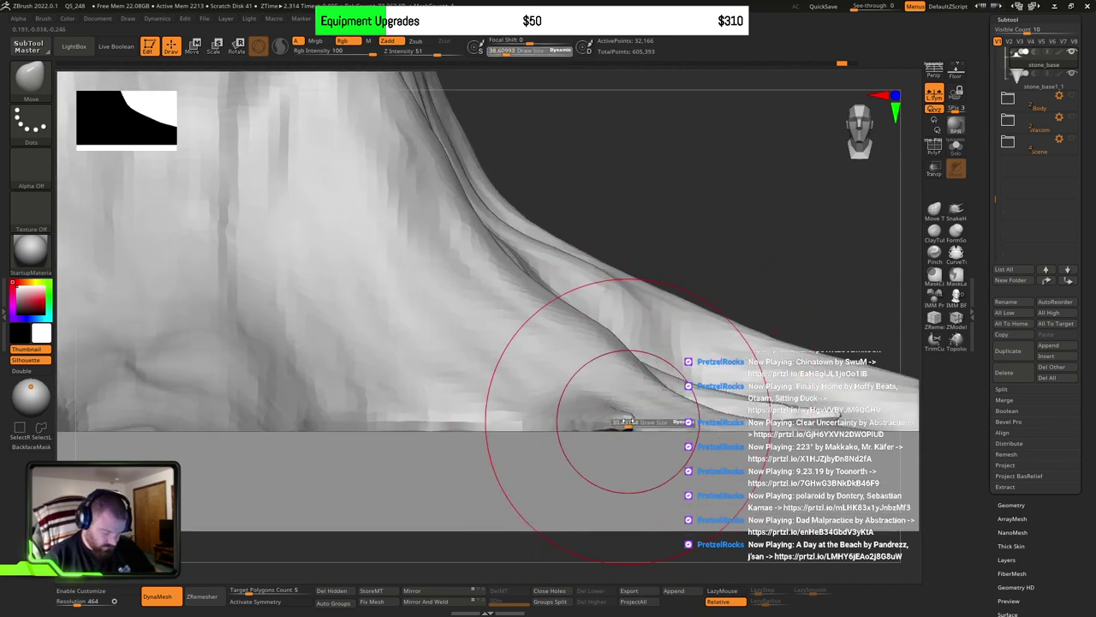
pyautogui.moveTo(629, 421); pyautogui.dragTo(631, 426)
pyautogui.moveTo(631, 425)
pyautogui.mouseDown(button='right')
pyautogui.moveTo(782, 433)
pyautogui.moveTo(506, 459)
pyautogui.mouseUp(button='right')
pyautogui.keyDown('alt'); pyautogui.moveTo(505, 458); pyautogui.dragTo(468, 499, button='right'); pyautogui.keyUp('alt')
pyautogui.press('s')
pyautogui.moveTo(585, 452)
pyautogui.mouseDown()
pyautogui.moveTo(580, 467)
pyautogui.moveTo(620, 461)
pyautogui.mouseUp()
pyautogui.press('s')
pyautogui.moveTo(571, 450); pyautogui.dragTo(555, 478, button='right')
pyautogui.press('s')
pyautogui.moveTo(563, 483); pyautogui.dragTo(554, 503)
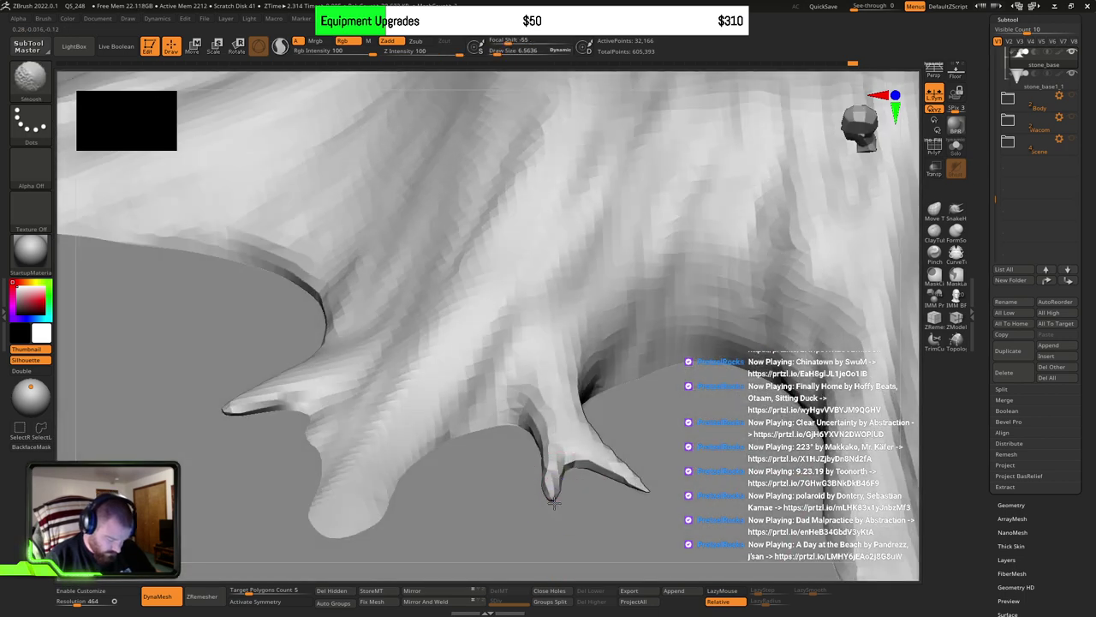
pyautogui.keyDown('shift'); pyautogui.moveTo(628, 498); pyautogui.dragTo(653, 496); pyautogui.keyUp('shift')
pyautogui.moveTo(621, 493); pyautogui.dragTo(648, 440, button='right')
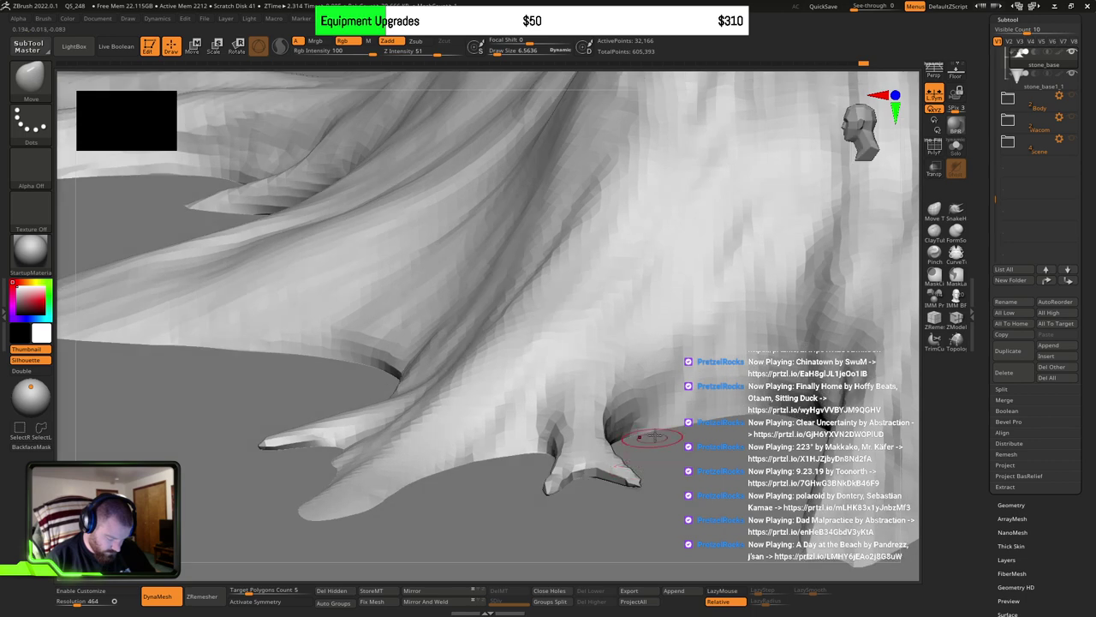
# Step: Adjust the trunk's lower flank above the long roots with the Move brush at a draw size of about 21.1
pyautogui.moveTo(667, 479)
pyautogui.mouseDown()
pyautogui.moveTo(651, 421)
pyautogui.moveTo(602, 355)
pyautogui.moveTo(697, 357)
pyautogui.moveTo(769, 390)
pyautogui.moveTo(419, 429)
pyautogui.mouseUp()
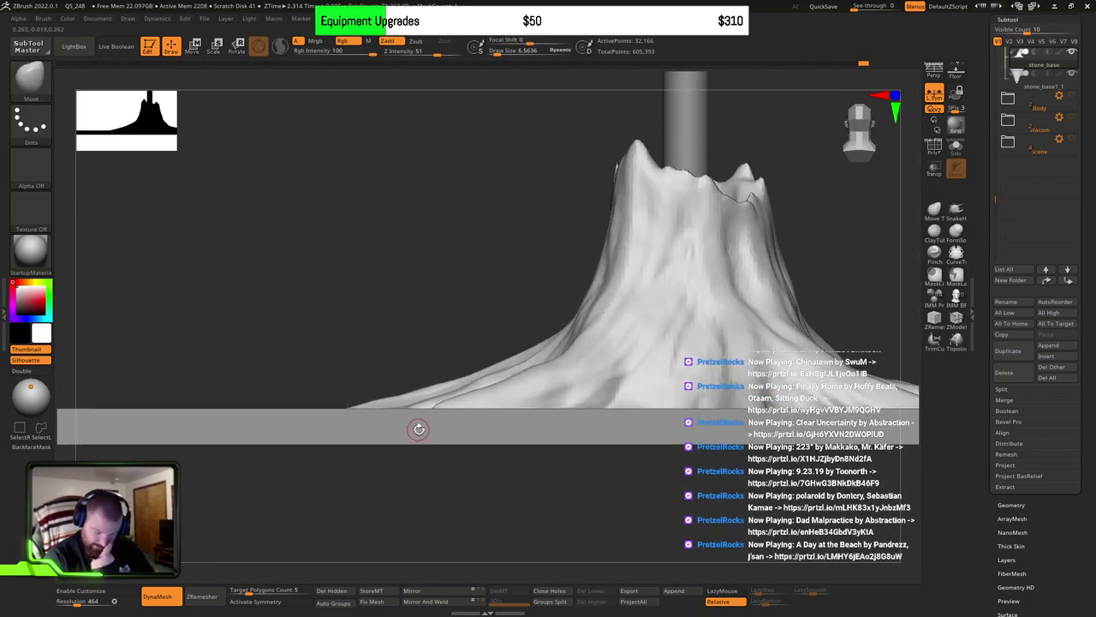
pyautogui.press(']')
pyautogui.press(']')
pyautogui.press(']')
pyautogui.moveTo(581, 335)
pyautogui.mouseDown(button='right')
pyautogui.moveTo(616, 304)
pyautogui.moveTo(612, 317)
pyautogui.mouseUp(button='right')
pyautogui.moveTo(612, 318); pyautogui.dragTo(615, 305)
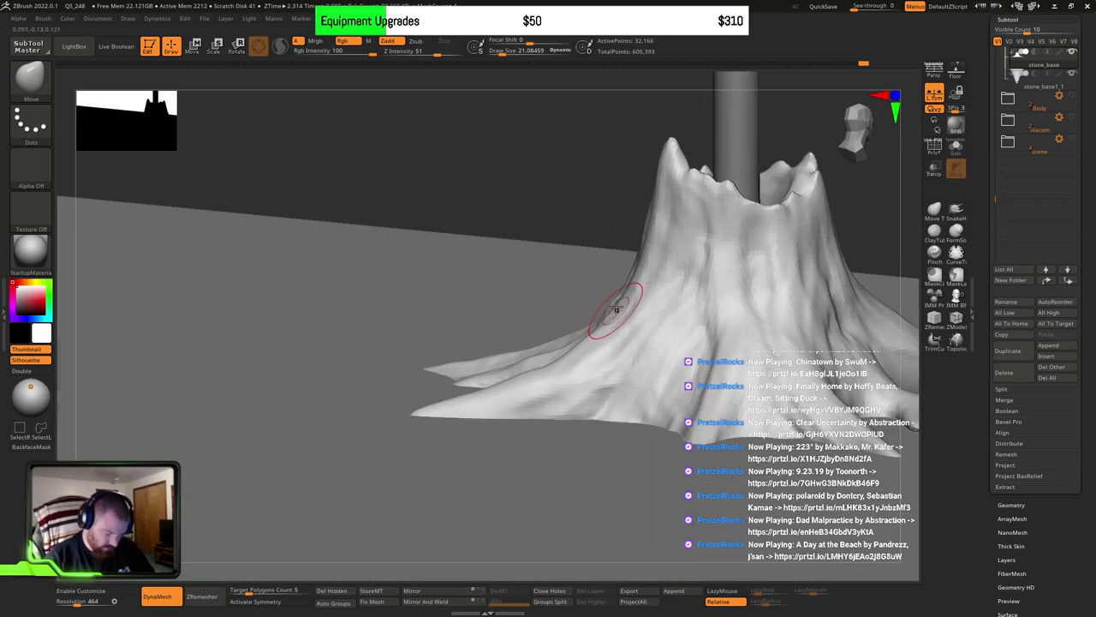
# Step: Place stone_base1_1 directly below the active wacom_pine_pen in the subtool order and turn on polyframe display
pyautogui.moveTo(621, 310)
pyautogui.mouseDown(button='right')
pyautogui.moveTo(681, 331)
pyautogui.moveTo(690, 354)
pyautogui.moveTo(631, 320)
pyautogui.moveTo(594, 369)
pyautogui.moveTo(634, 377)
pyautogui.moveTo(607, 483)
pyautogui.moveTo(629, 501)
pyautogui.moveTo(677, 428)
pyautogui.moveTo(726, 402)
pyautogui.moveTo(670, 387)
pyautogui.moveTo(684, 382)
pyautogui.mouseUp(button='right')
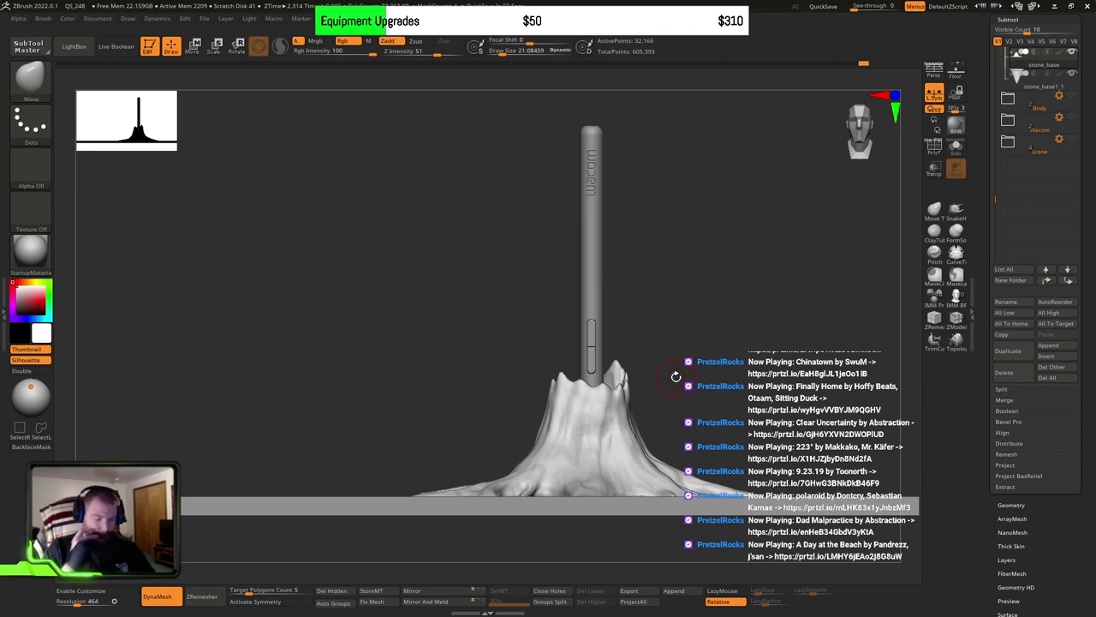
pyautogui.keyDown('ctrl'); pyautogui.keyDown('shift'); pyautogui.click(598, 292); pyautogui.keyUp('shift'); pyautogui.keyUp('ctrl')
pyautogui.keyDown('alt'); pyautogui.click(595, 299); pyautogui.keyUp('alt')
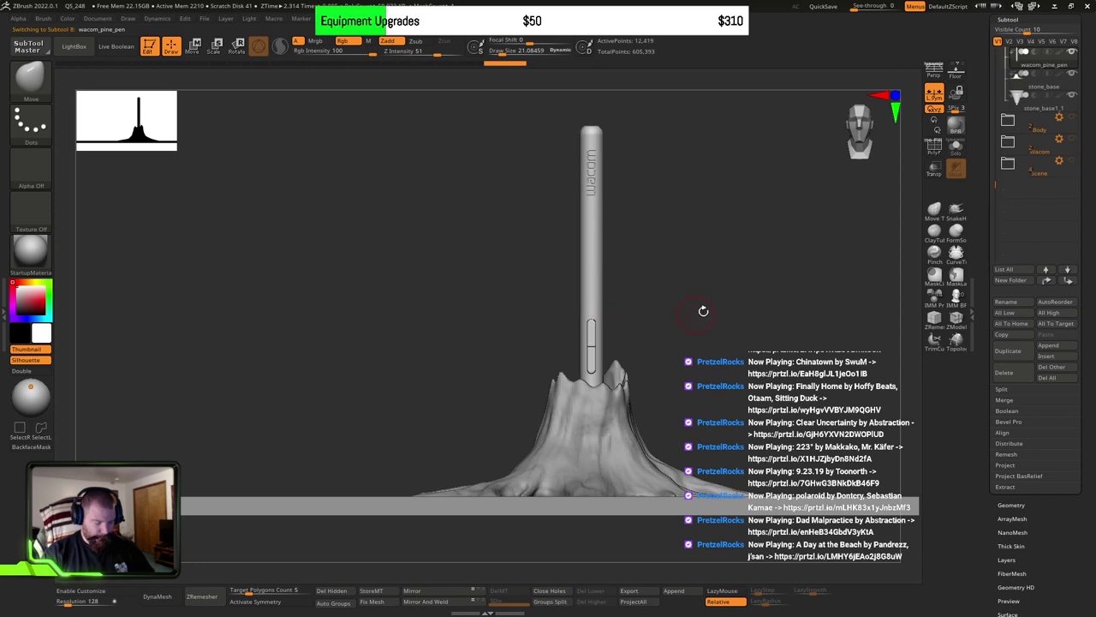
pyautogui.moveTo(702, 311); pyautogui.dragTo(710, 358)
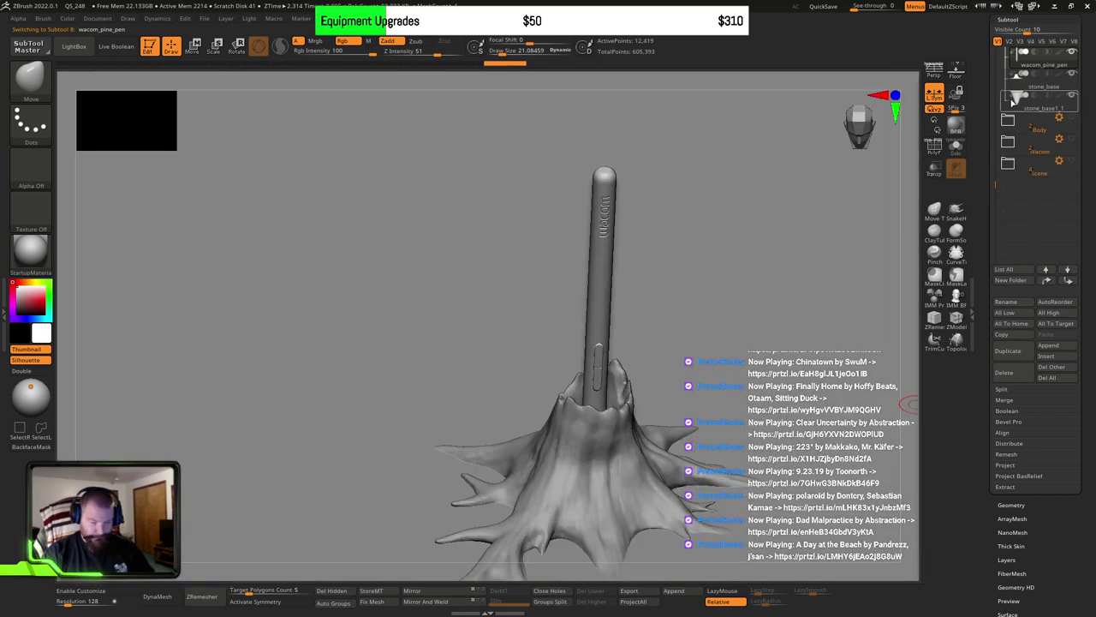
pyautogui.moveTo(1013, 102); pyautogui.dragTo(1016, 77)
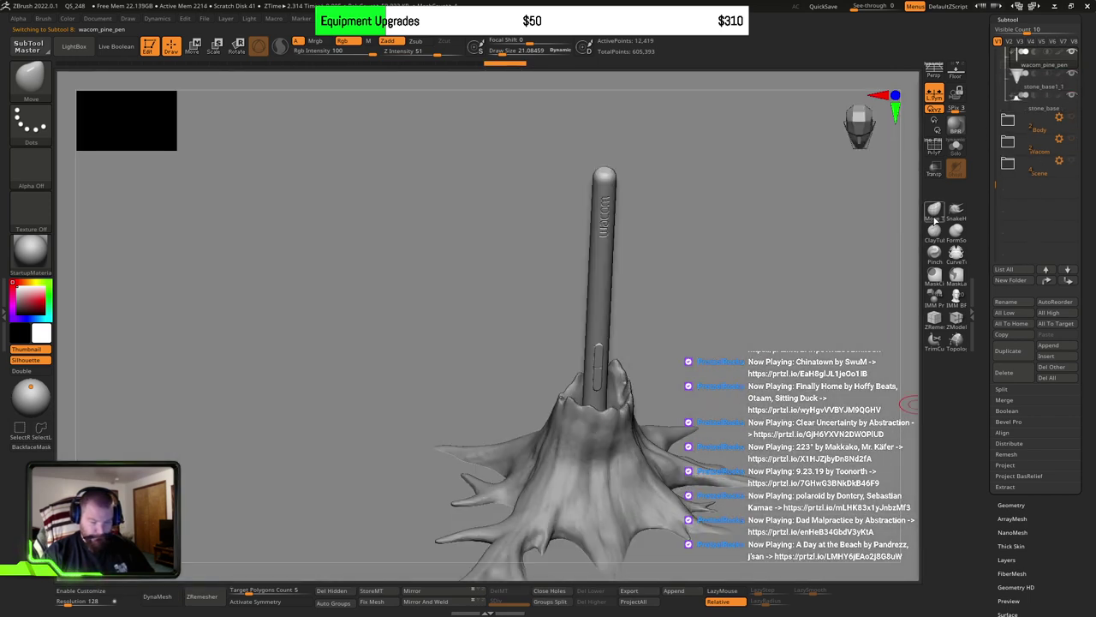
pyautogui.click(933, 145)
pyautogui.moveTo(797, 334)
pyautogui.mouseDown()
pyautogui.moveTo(772, 334)
pyautogui.moveTo(804, 319)
pyautogui.mouseUp()
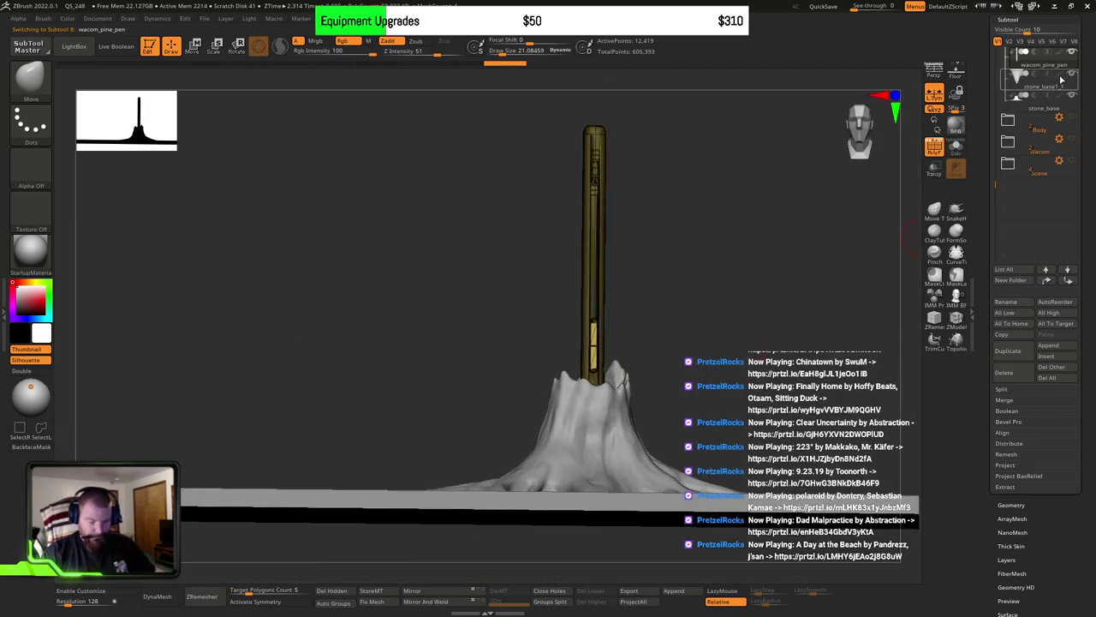
# Step: Hide the stone_base stump to expose the cone-shaped piece at the pen's tip, and open the merge options for wacom_pine_pen
pyautogui.moveTo(727, 355); pyautogui.dragTo(900, 237)
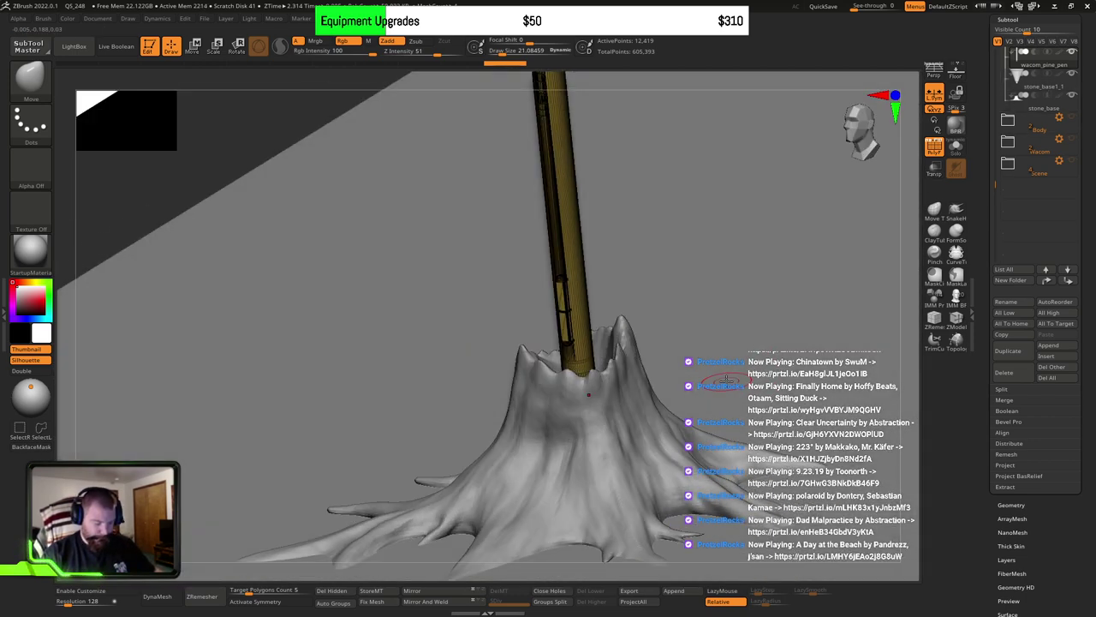
pyautogui.click(1071, 96)
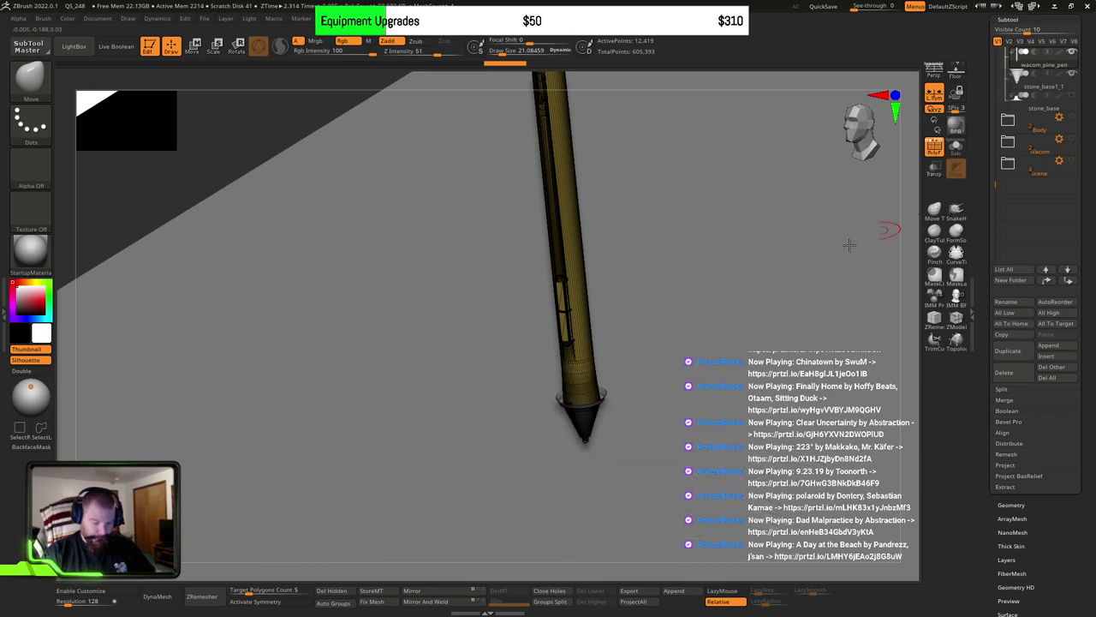
pyautogui.moveTo(643, 366); pyautogui.dragTo(602, 446)
pyautogui.keyDown('ctrl'); pyautogui.moveTo(602, 446); pyautogui.dragTo(661, 390, button='right'); pyautogui.keyUp('ctrl')
pyautogui.keyDown('alt'); pyautogui.click(663, 389); pyautogui.keyUp('alt')
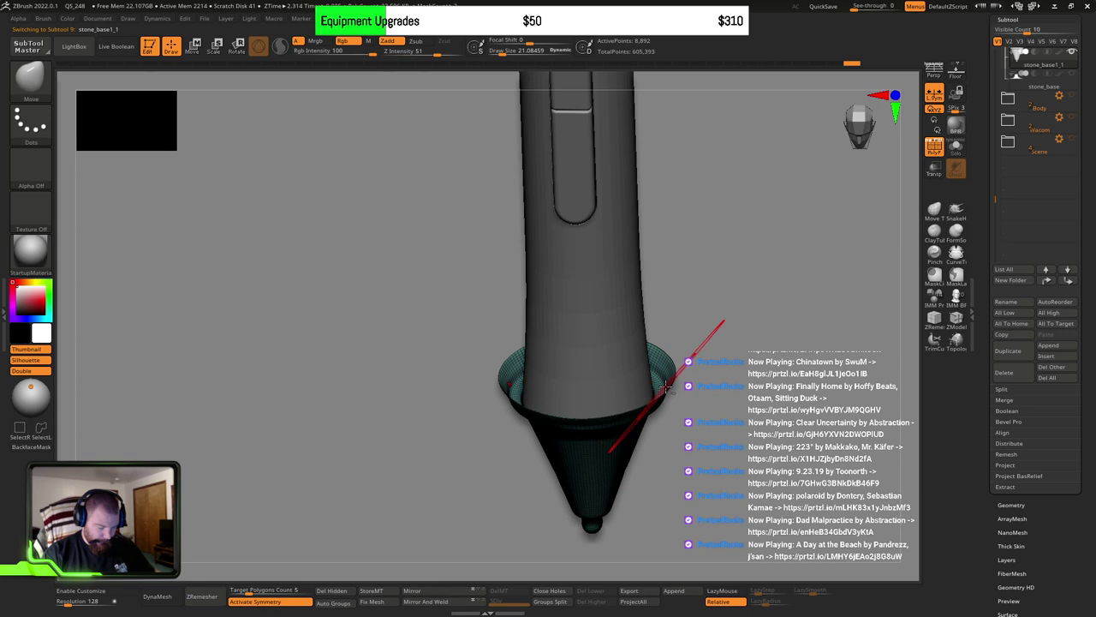
pyautogui.keyDown('alt'); pyautogui.click(638, 364); pyautogui.keyUp('alt')
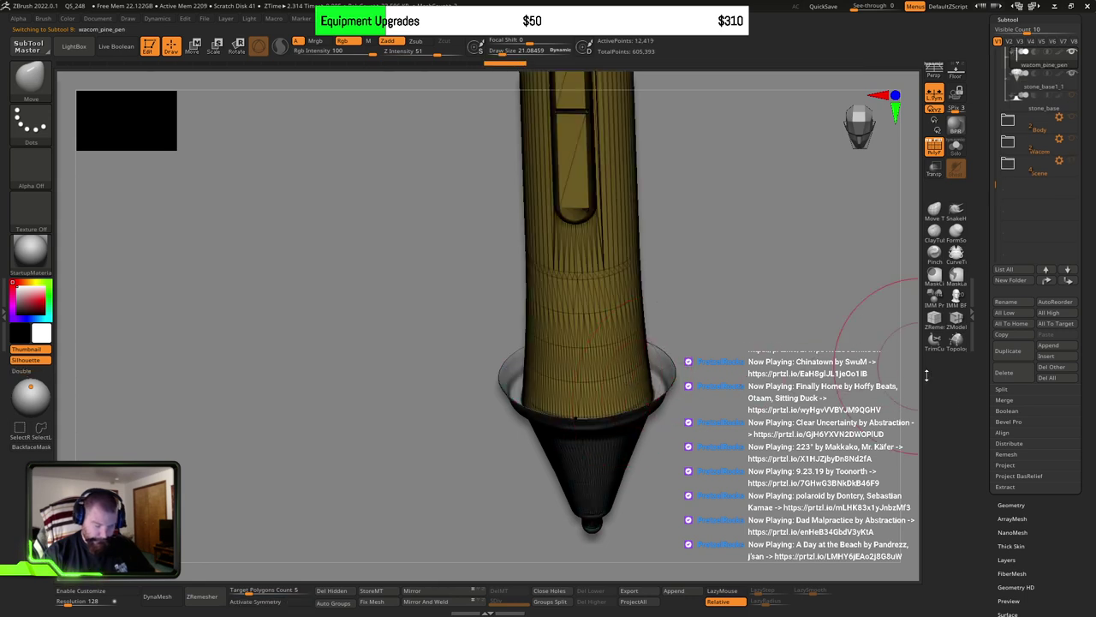
pyautogui.click(1009, 401)
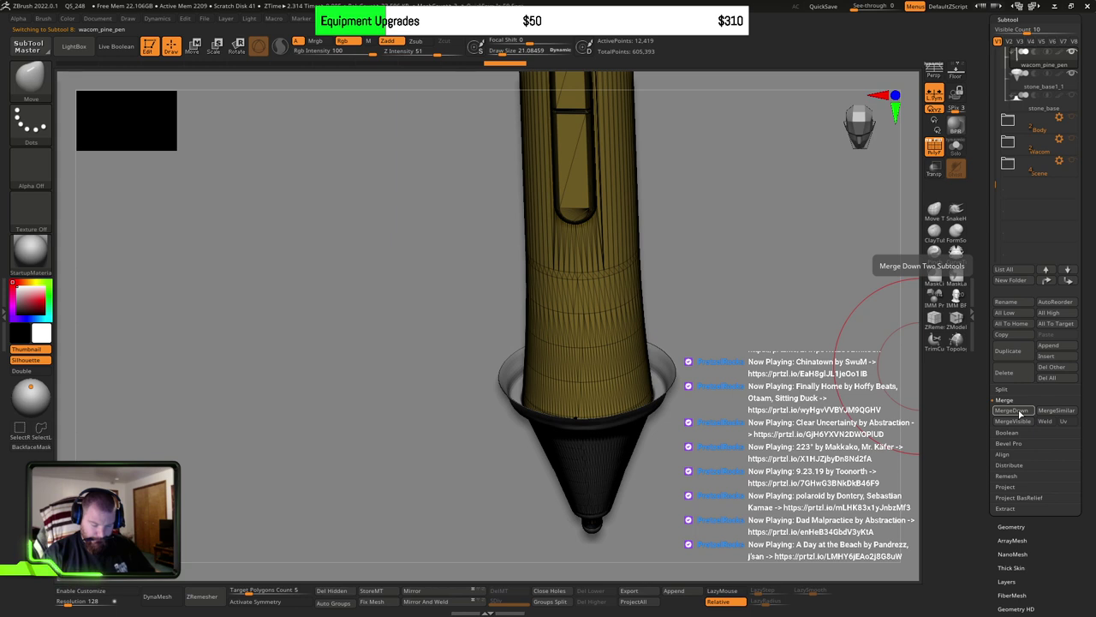
# Step: Try to merge the wacom_pine_pen subtool down into stone_base1_1
pyautogui.click(1012, 411)
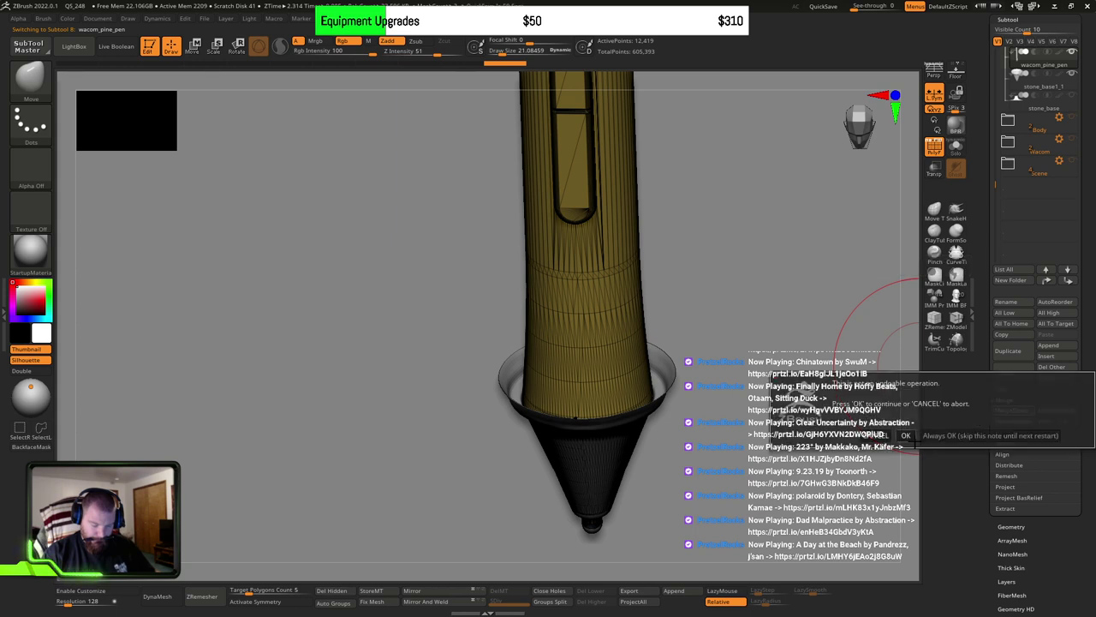
pyautogui.click(905, 435)
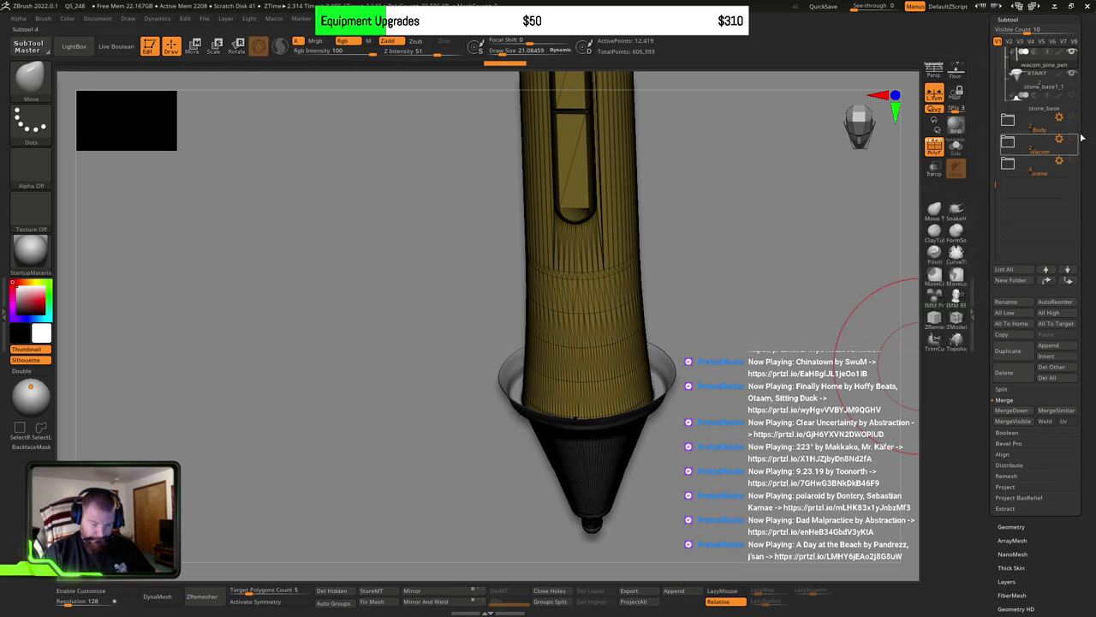
# Step: Duplicate the stone_base1_1 and wacom_pine_pen subtools and place the copies below stone_base in the subtool order
pyautogui.click(1028, 85)
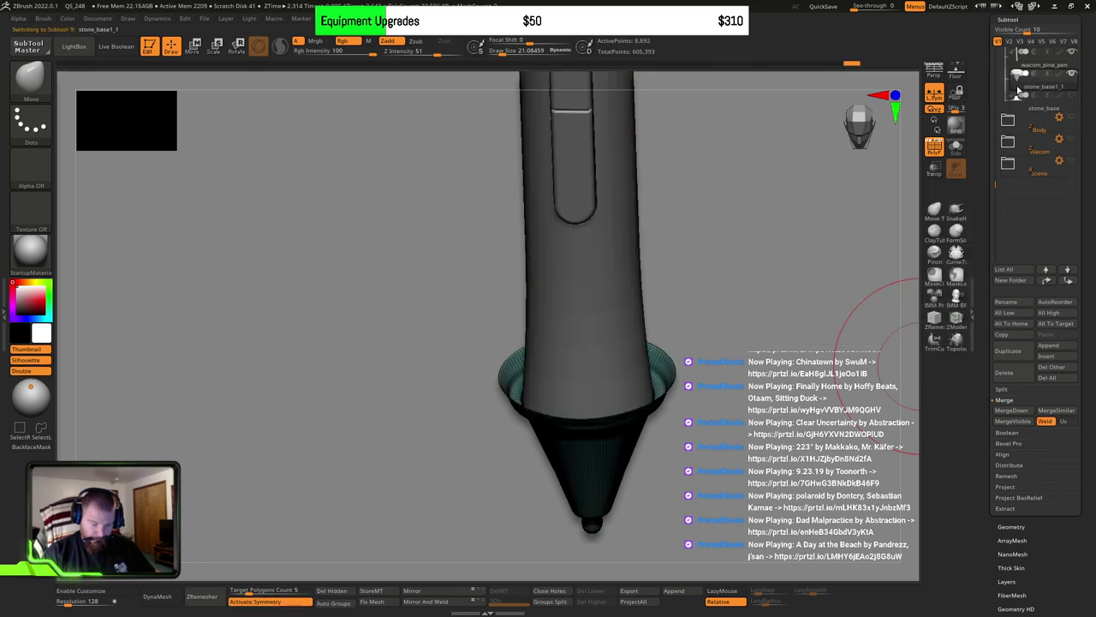
pyautogui.click(1008, 350)
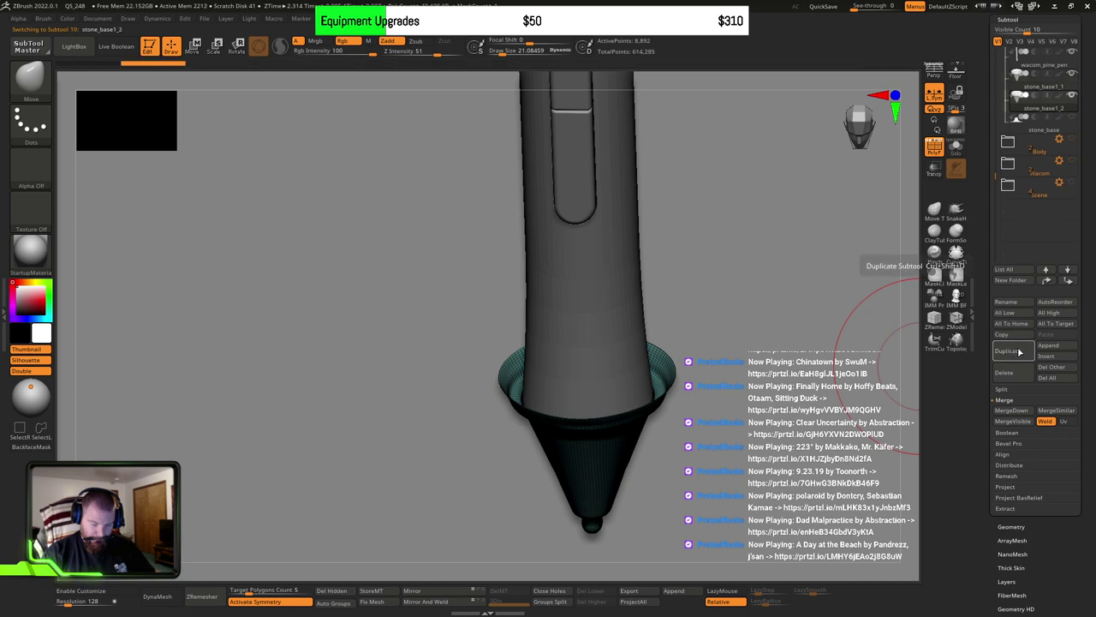
pyautogui.click(1020, 62)
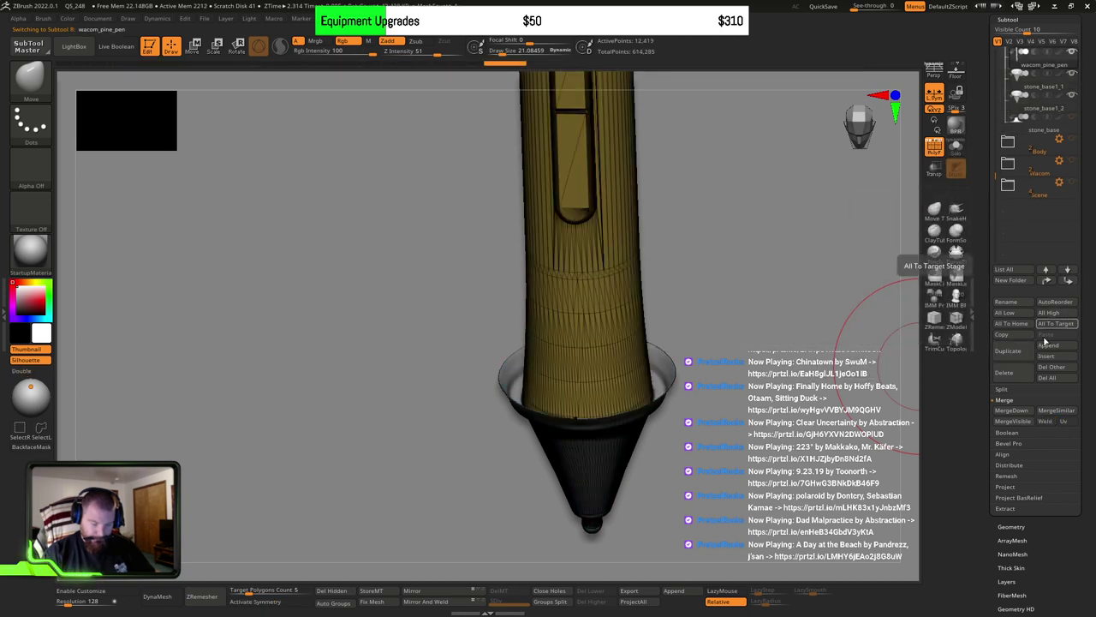
pyautogui.click(1018, 352)
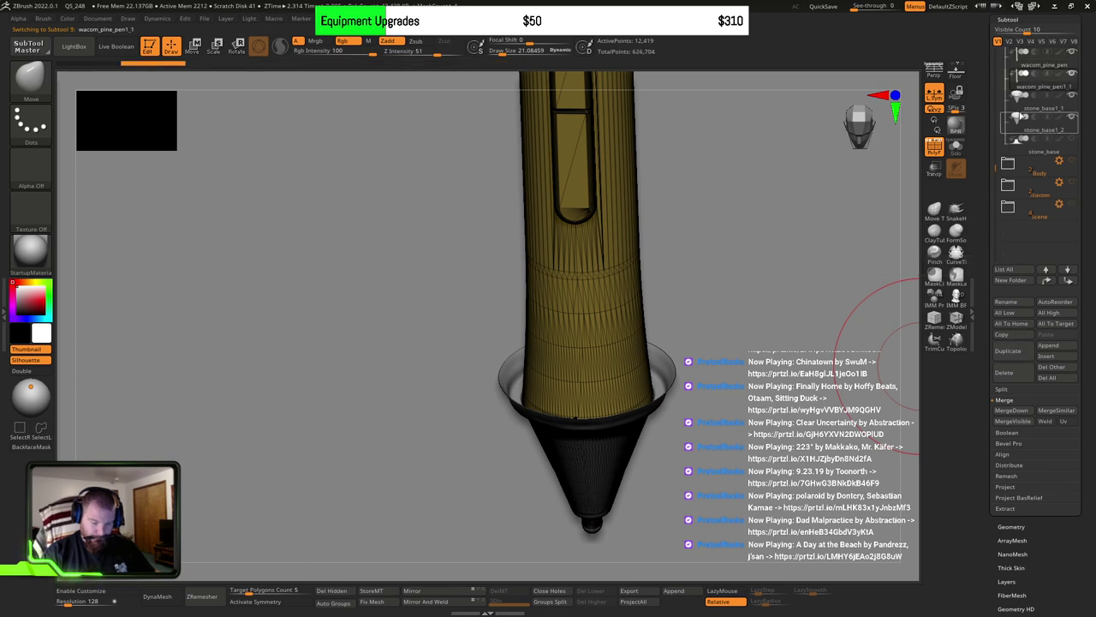
pyautogui.moveTo(1018, 81); pyautogui.dragTo(1051, 88)
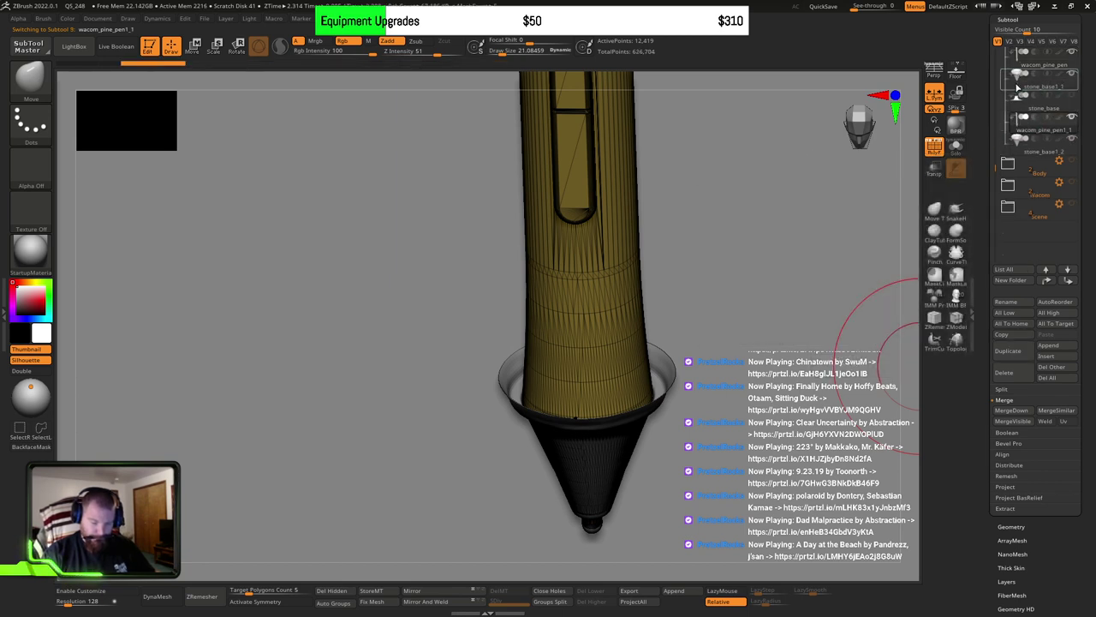
# Step: Merge the original wacom_pine_pen subtool down with stone_base1_1 into one subtool
pyautogui.click(1017, 66)
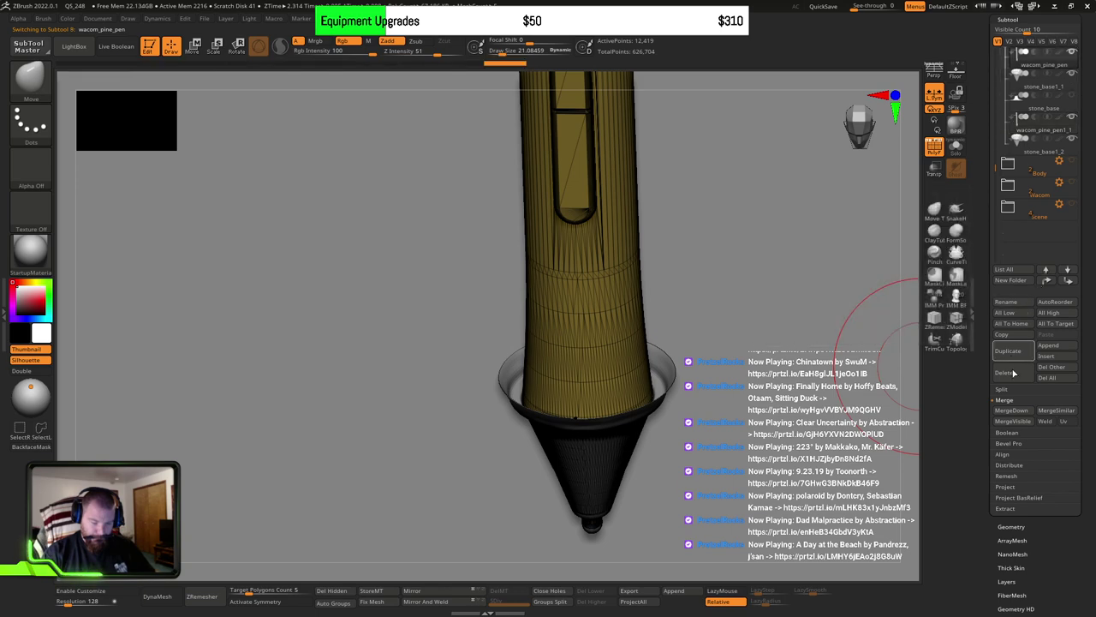
pyautogui.click(1011, 410)
pyautogui.click(906, 437)
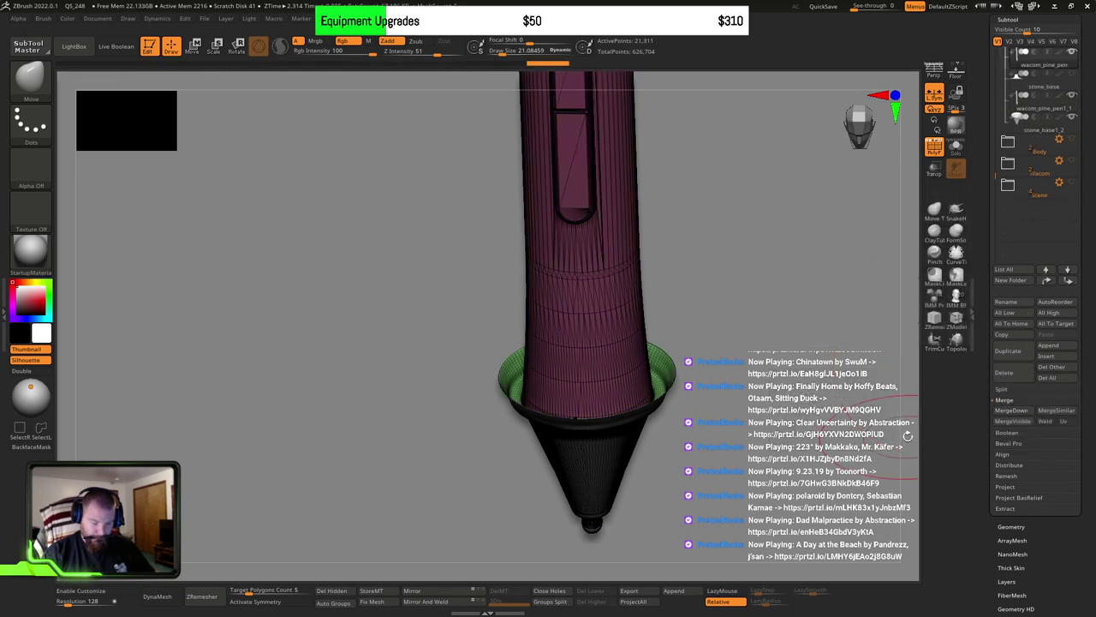
# Step: Reposition the transform gizmo's pivot at the tip of the merged pen's nib
pyautogui.moveTo(881, 416); pyautogui.dragTo(699, 357)
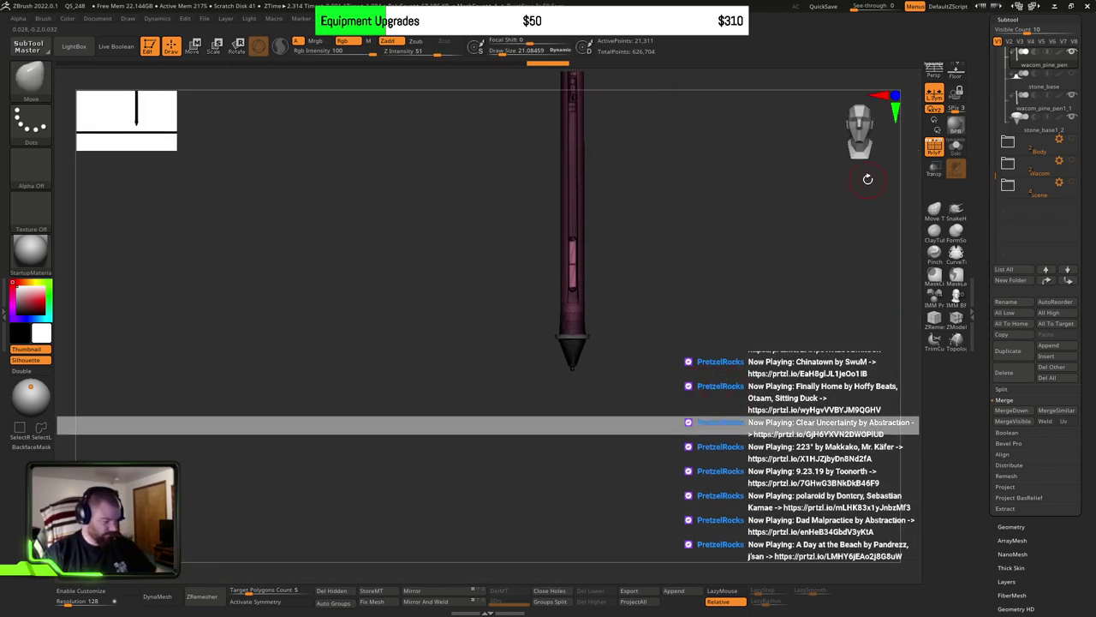
pyautogui.press('w')
pyautogui.keyDown('alt'); pyautogui.moveTo(746, 274); pyautogui.dragTo(623, 420); pyautogui.keyUp('alt')
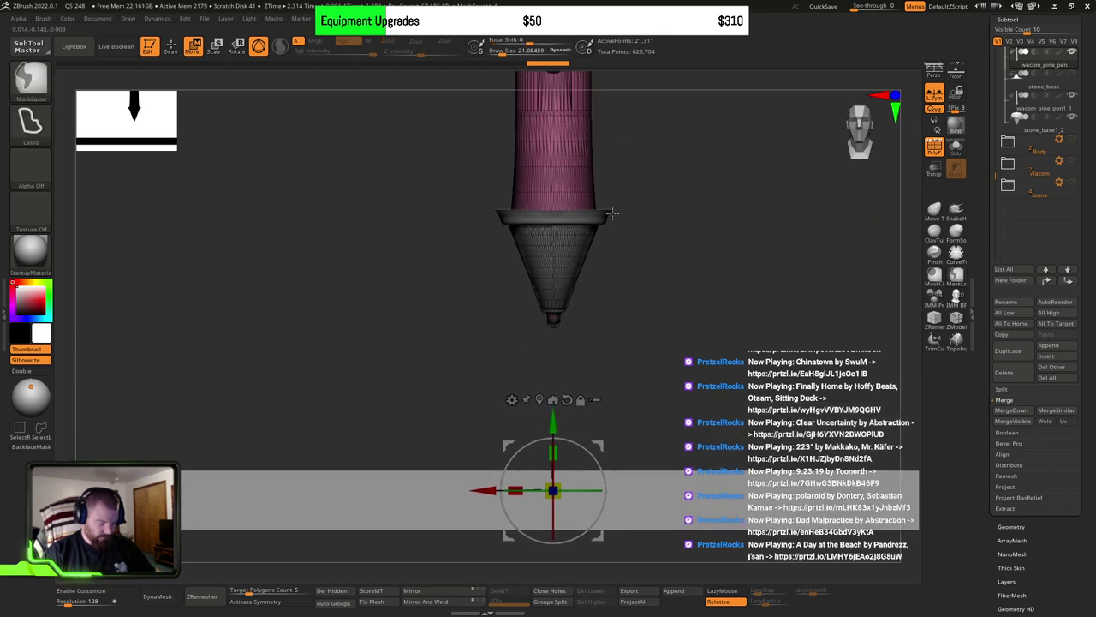
pyautogui.moveTo(560, 417); pyautogui.dragTo(589, 246)
pyautogui.moveTo(746, 306)
pyautogui.mouseDown()
pyautogui.moveTo(720, 319)
pyautogui.moveTo(728, 316)
pyautogui.mouseUp()
pyautogui.moveTo(727, 316); pyautogui.dragTo(698, 349)
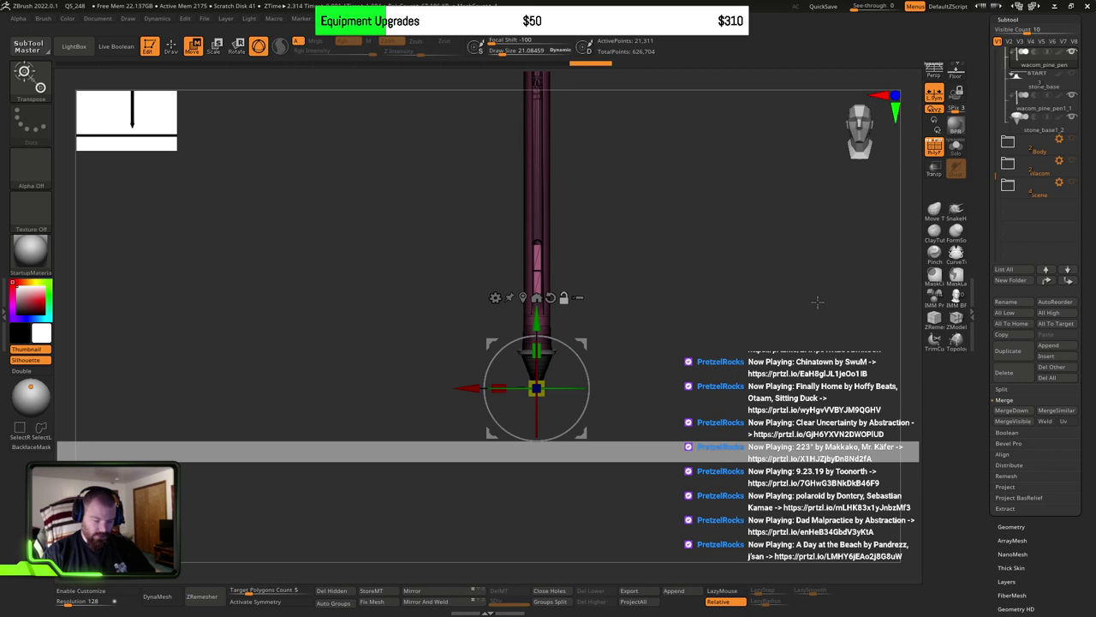
# Step: Show the stone_base stump around the pen and view the assembly from above
pyautogui.click(1072, 79)
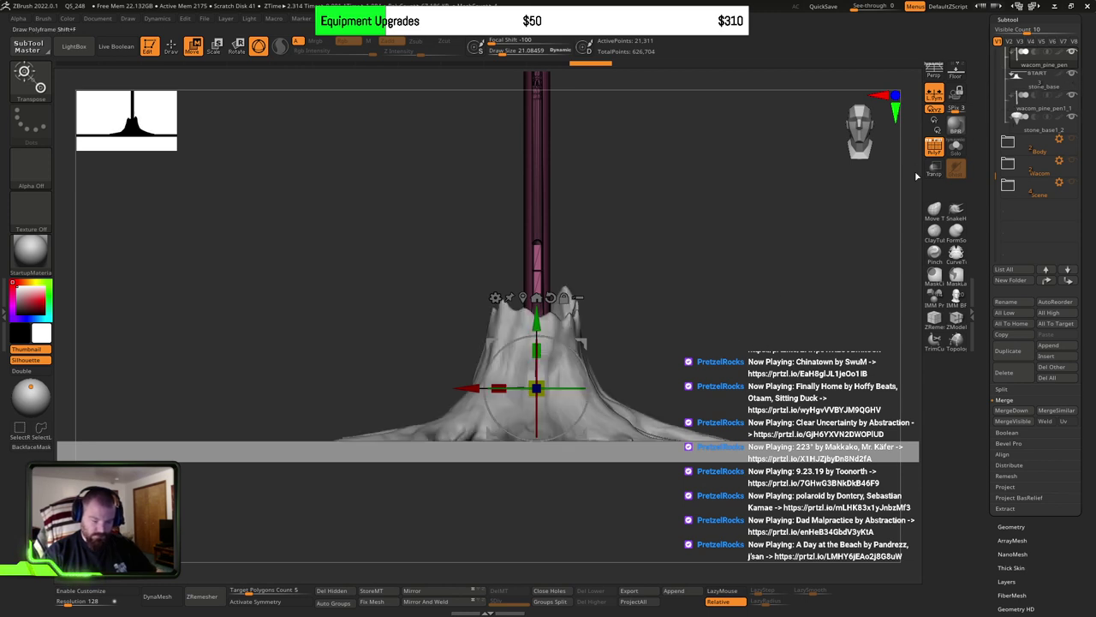
pyautogui.moveTo(680, 322)
pyautogui.keyDown('alt'); pyautogui.mouseDown()
pyautogui.moveTo(729, 313)
pyautogui.moveTo(705, 310)
pyautogui.mouseUp(); pyautogui.keyUp('alt')
pyautogui.press('q')
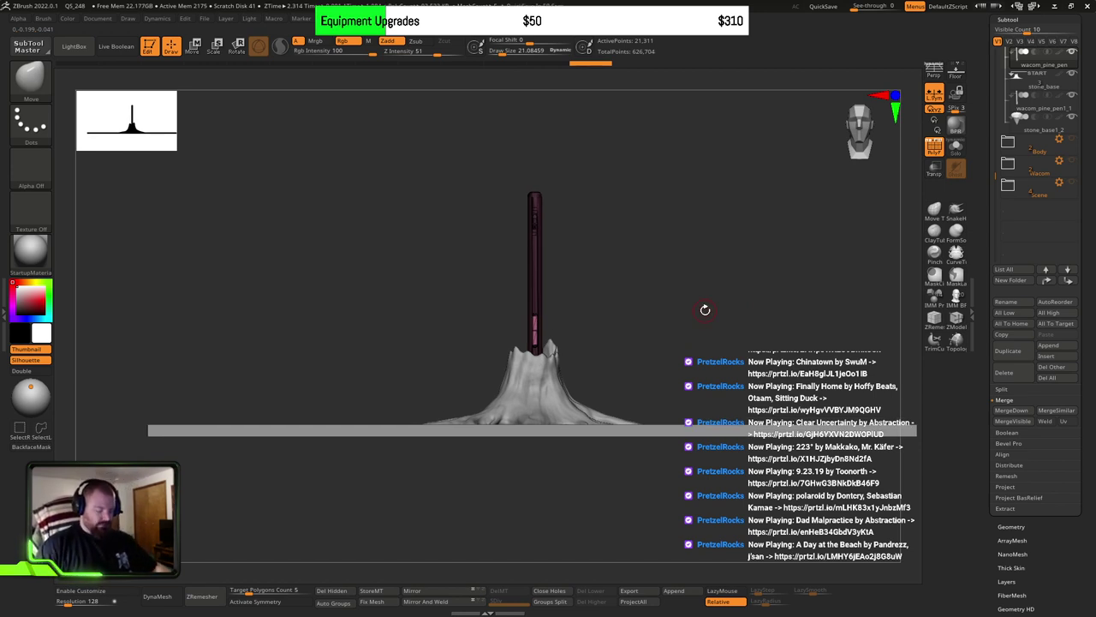
pyautogui.moveTo(654, 320); pyautogui.dragTo(658, 413)
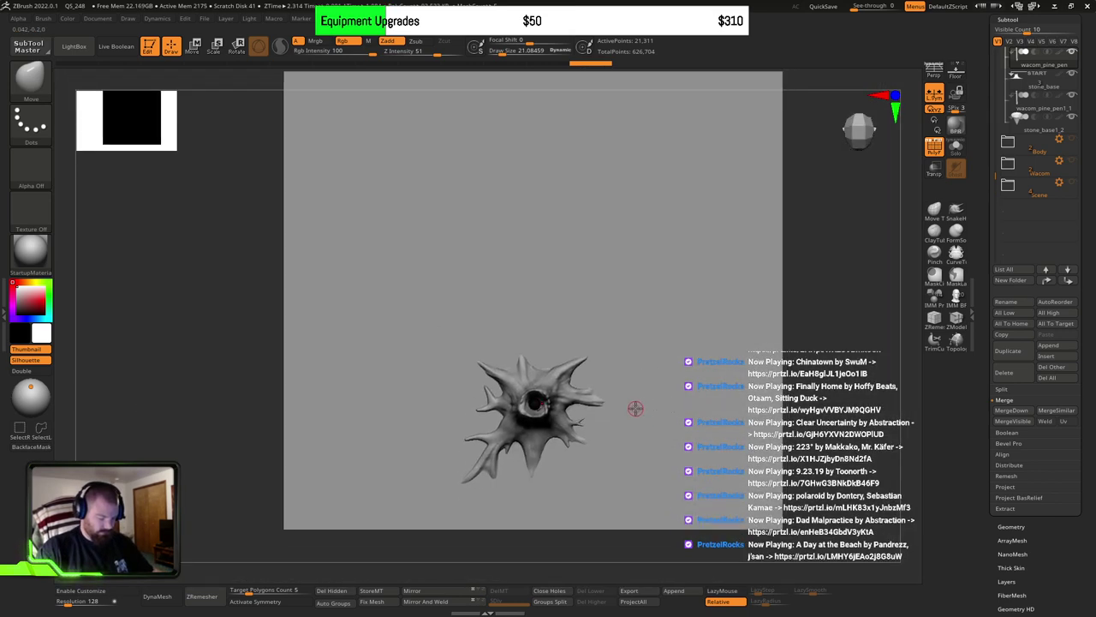
# Step: Move the floor slab PM3D_Cube3D1_1 along the X axis so the stump sits off-centre, and check the placement from the front
pyautogui.press('w')
pyautogui.keyDown('alt'); pyautogui.click(697, 415); pyautogui.keyUp('alt')
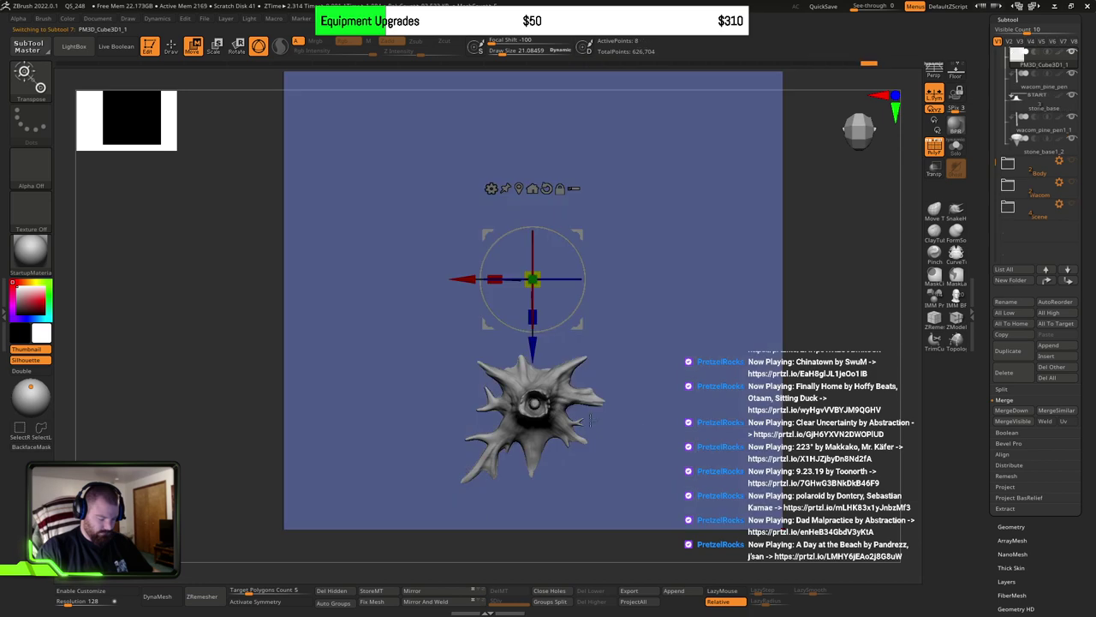
pyautogui.moveTo(463, 279); pyautogui.dragTo(372, 279)
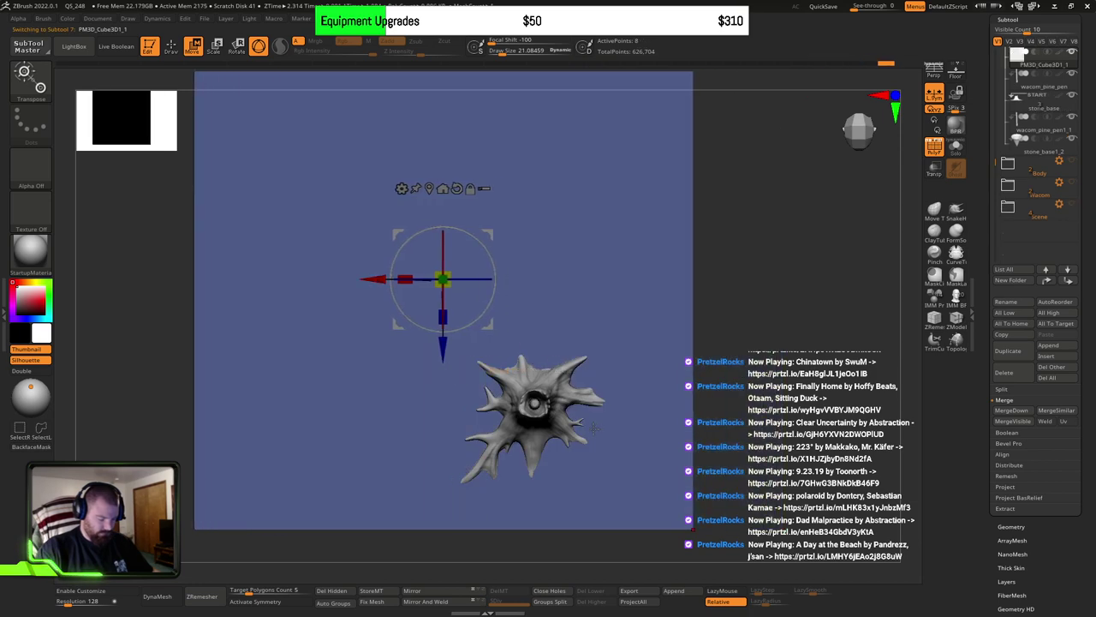
pyautogui.keyDown('shift'); pyautogui.moveTo(711, 463); pyautogui.dragTo(802, 353); pyautogui.keyUp('shift')
pyautogui.moveTo(557, 428); pyautogui.dragTo(529, 427)
pyautogui.moveTo(681, 406); pyautogui.dragTo(716, 405)
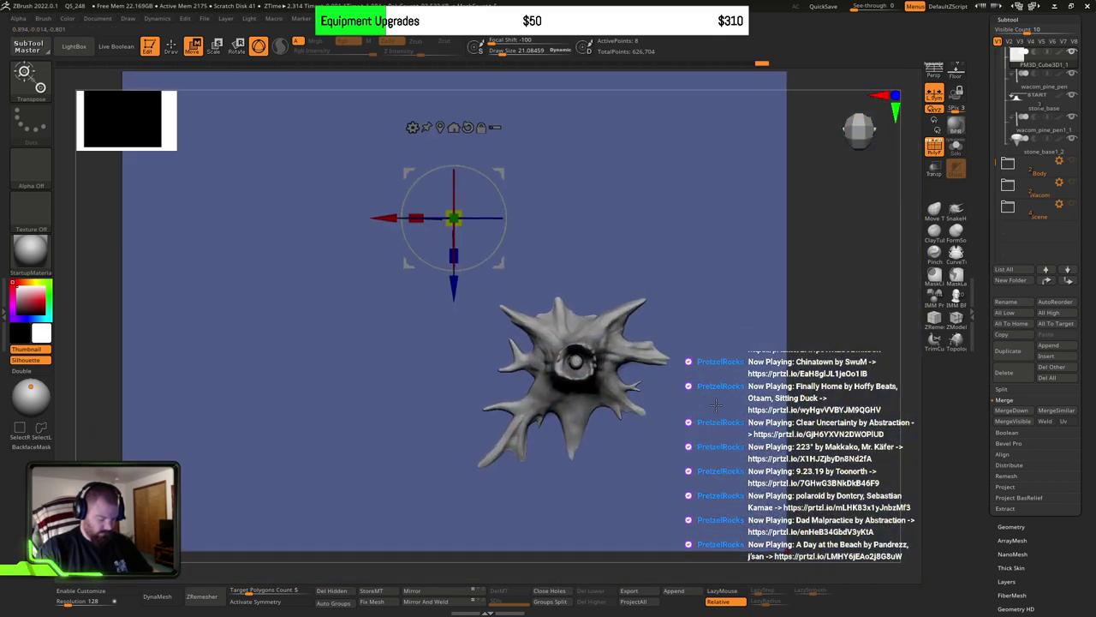
pyautogui.moveTo(662, 397)
pyautogui.mouseDown()
pyautogui.moveTo(624, 404)
pyautogui.moveTo(659, 303)
pyautogui.moveTo(677, 382)
pyautogui.mouseUp()
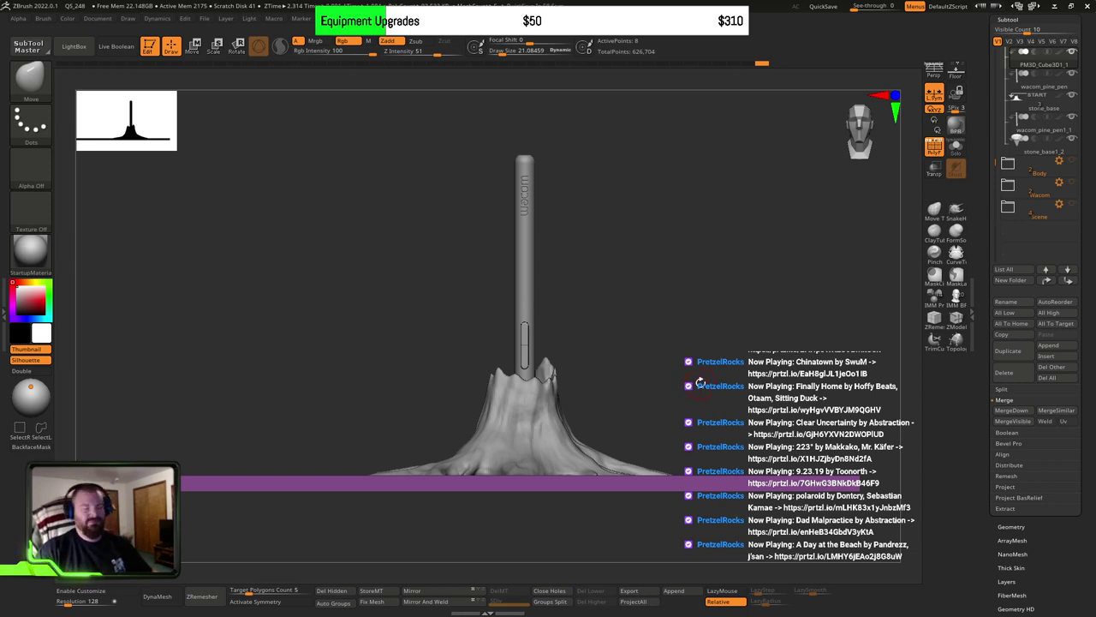
# Step: Select the stone_base subtool and make the TreeWyrm_07 creature body in the Body folder visible
pyautogui.keyDown('shift'); pyautogui.moveTo(706, 360); pyautogui.dragTo(625, 371, button='right'); pyautogui.keyUp('shift')
pyautogui.keyDown('alt'); pyautogui.click(625, 370); pyautogui.keyUp('alt')
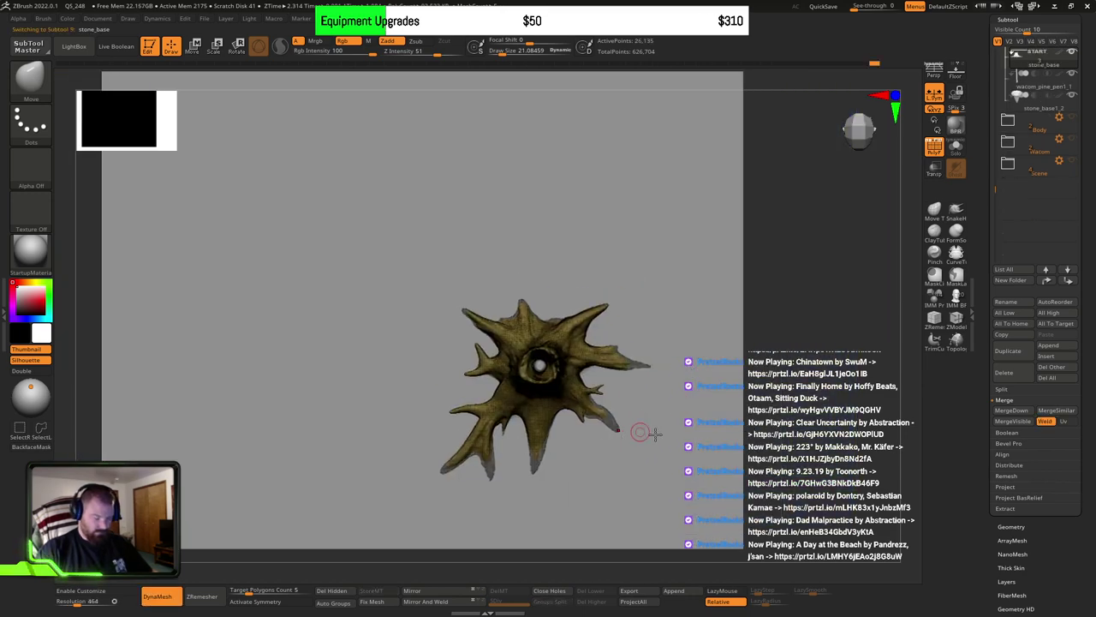
pyautogui.moveTo(1094, 177); pyautogui.dragTo(1078, 220)
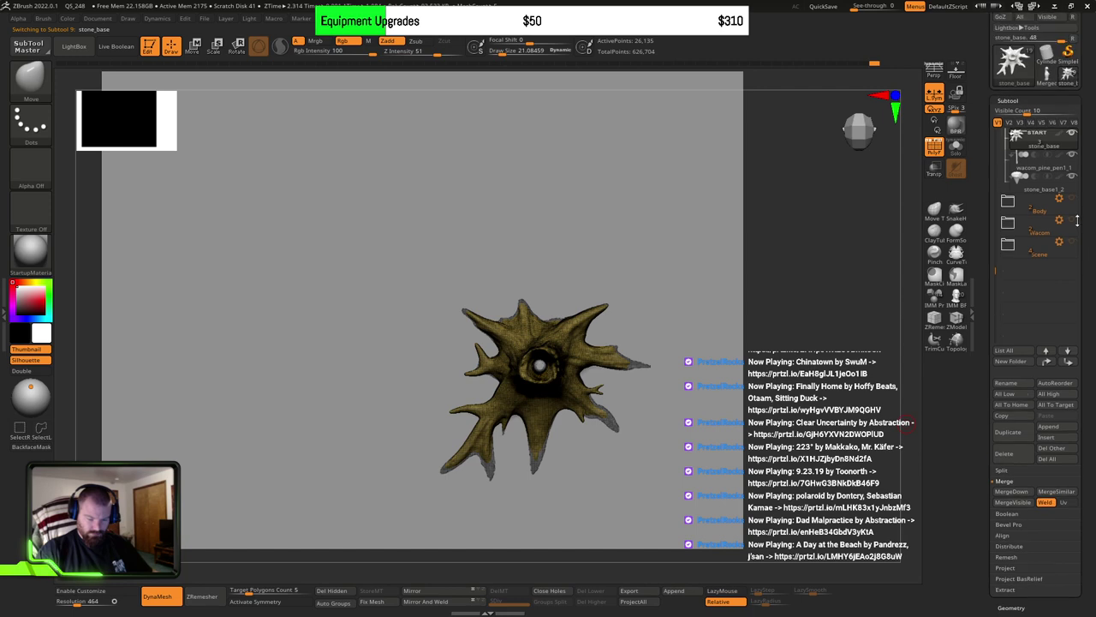
pyautogui.moveTo(998, 166); pyautogui.dragTo(998, 154)
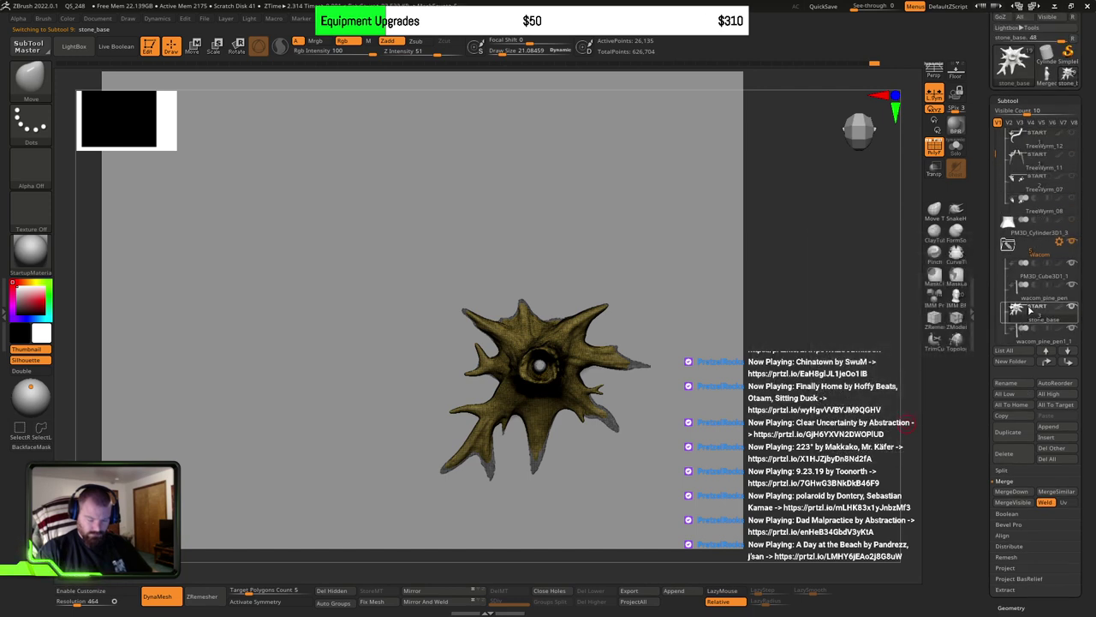
pyautogui.scroll(-1, 1015, 257)
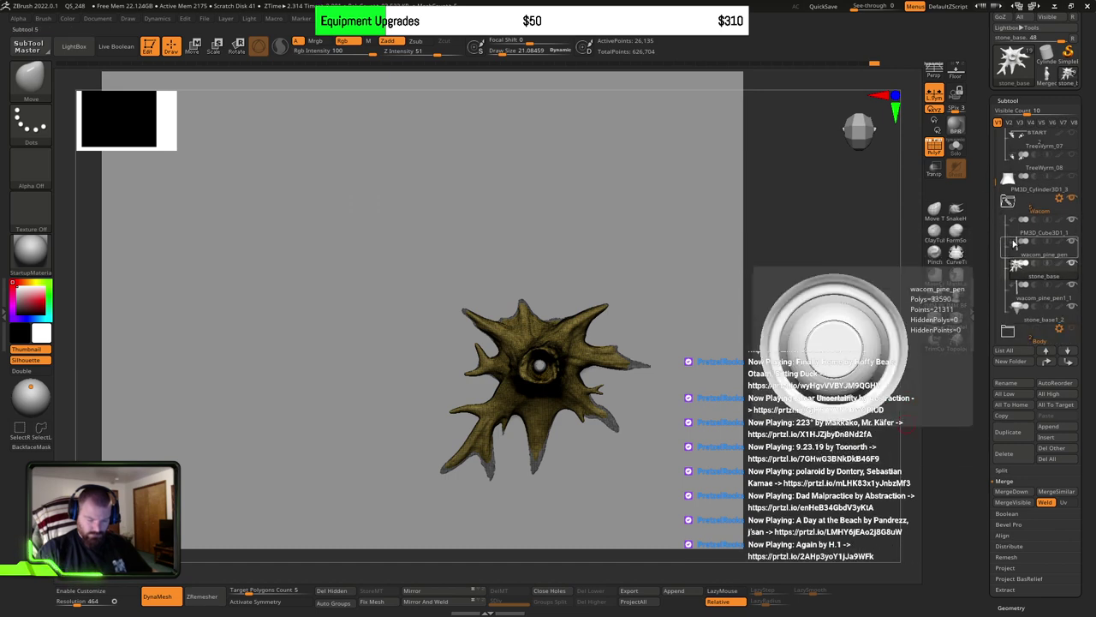
pyautogui.scroll(-1, 996, 224)
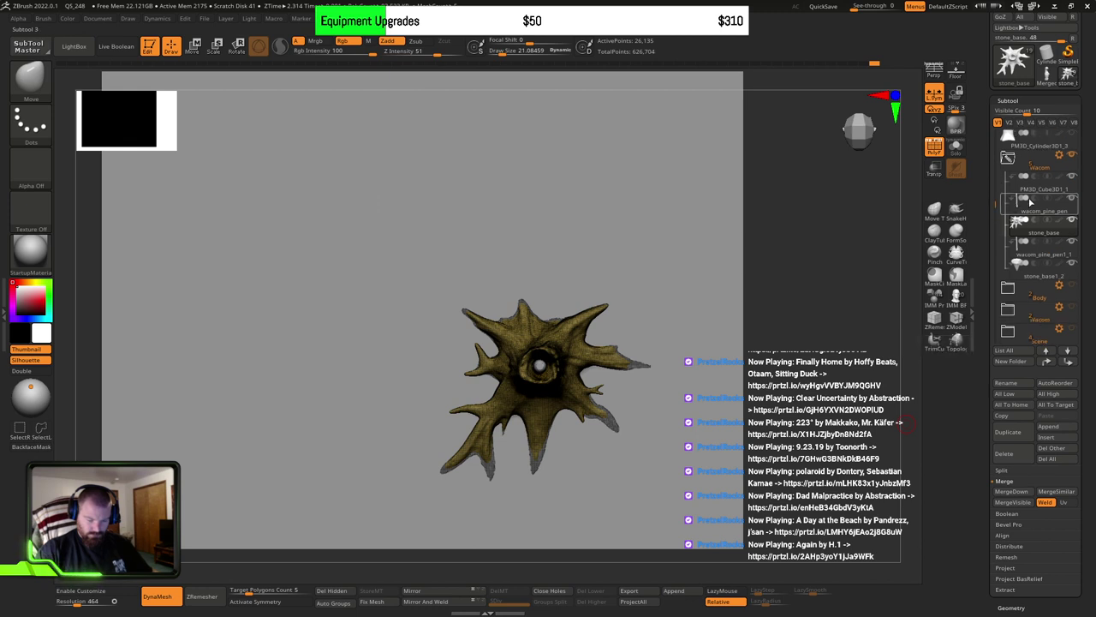
pyautogui.moveTo(995, 197); pyautogui.dragTo(995, 154)
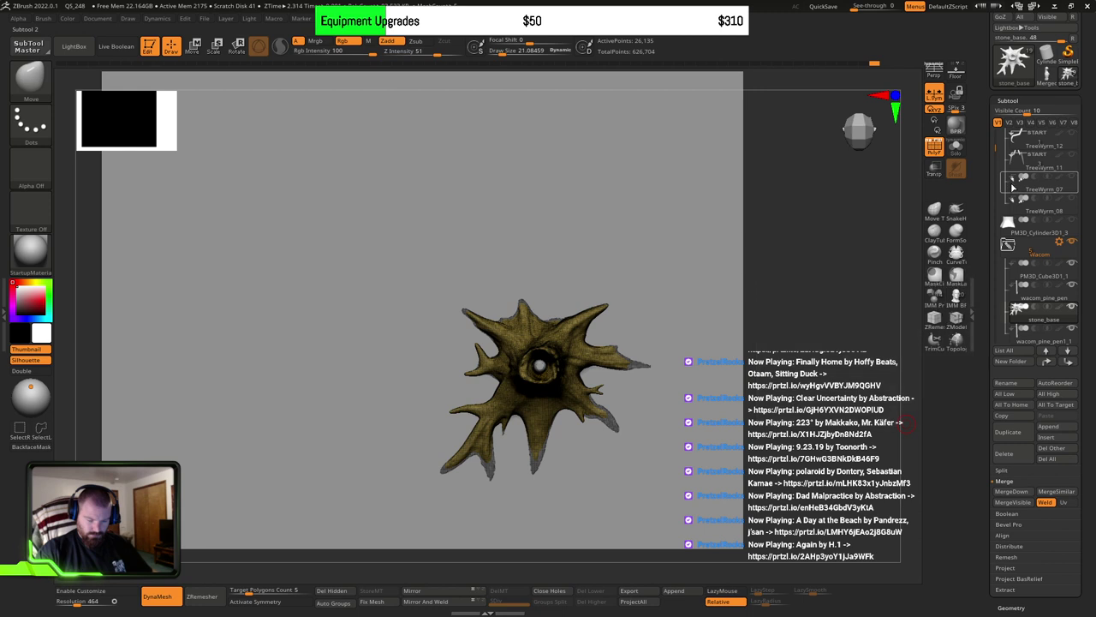
pyautogui.moveTo(1013, 163)
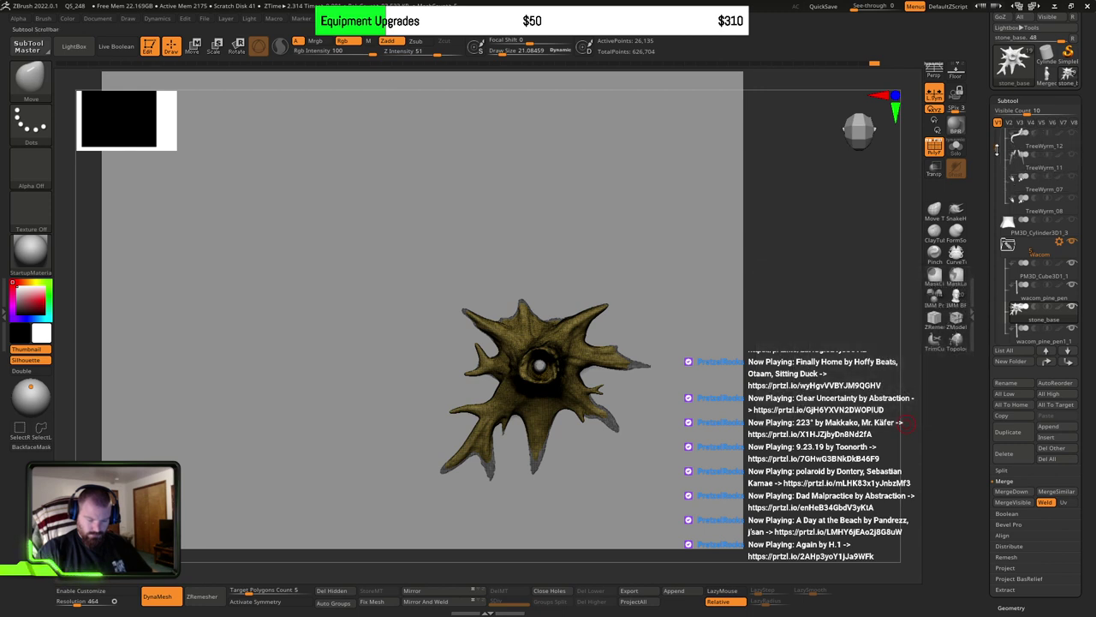
pyautogui.moveTo(996, 149); pyautogui.dragTo(997, 125)
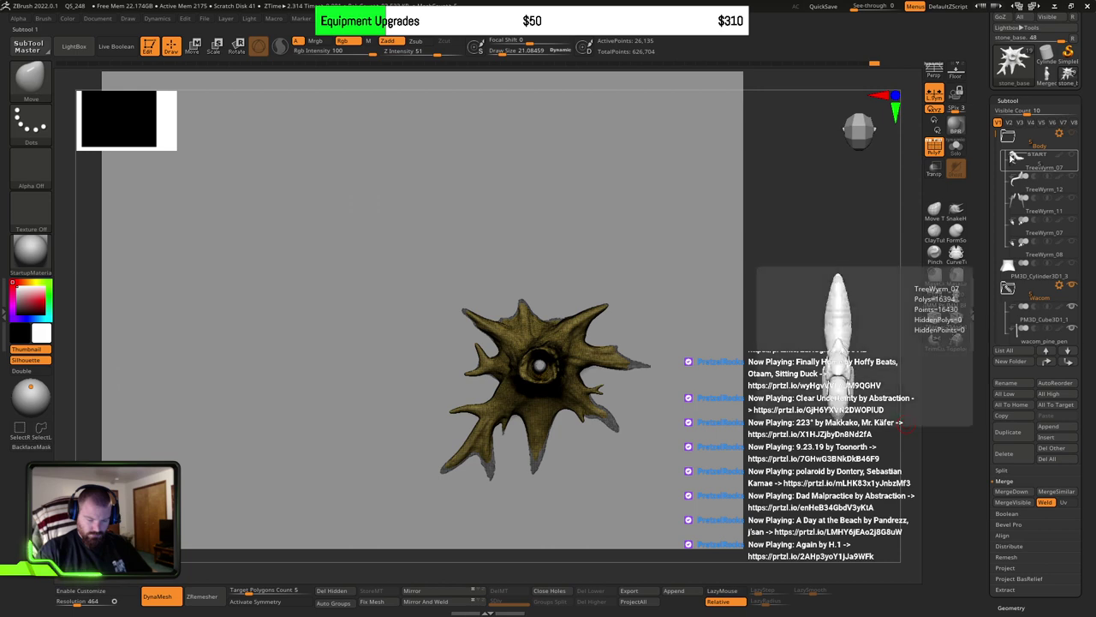
pyautogui.moveTo(1018, 166)
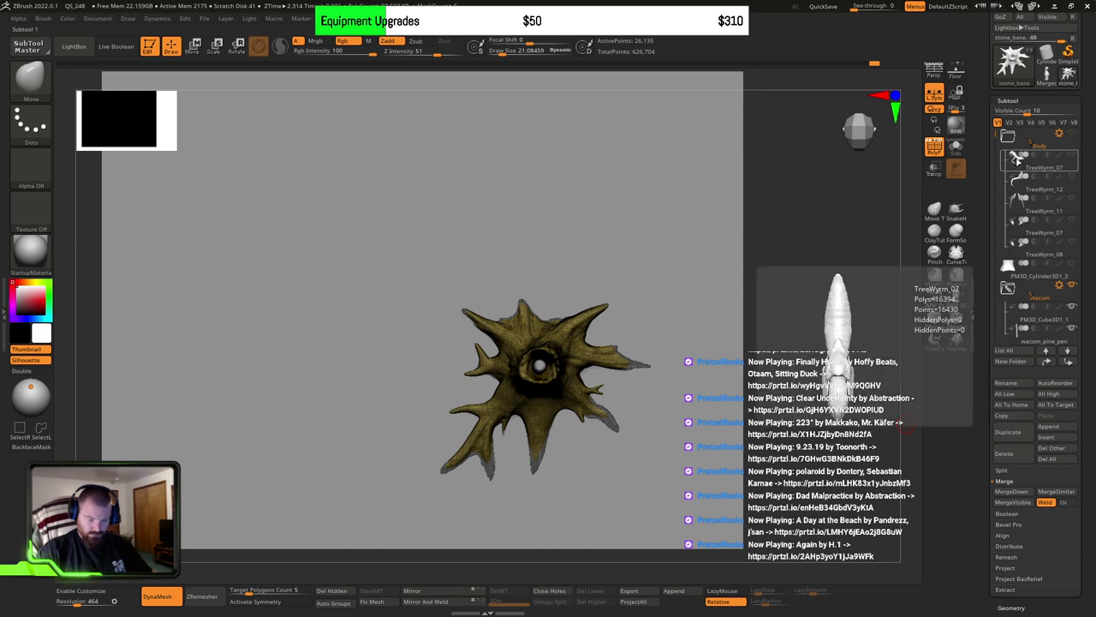
pyautogui.click(1074, 153)
pyautogui.press('f')
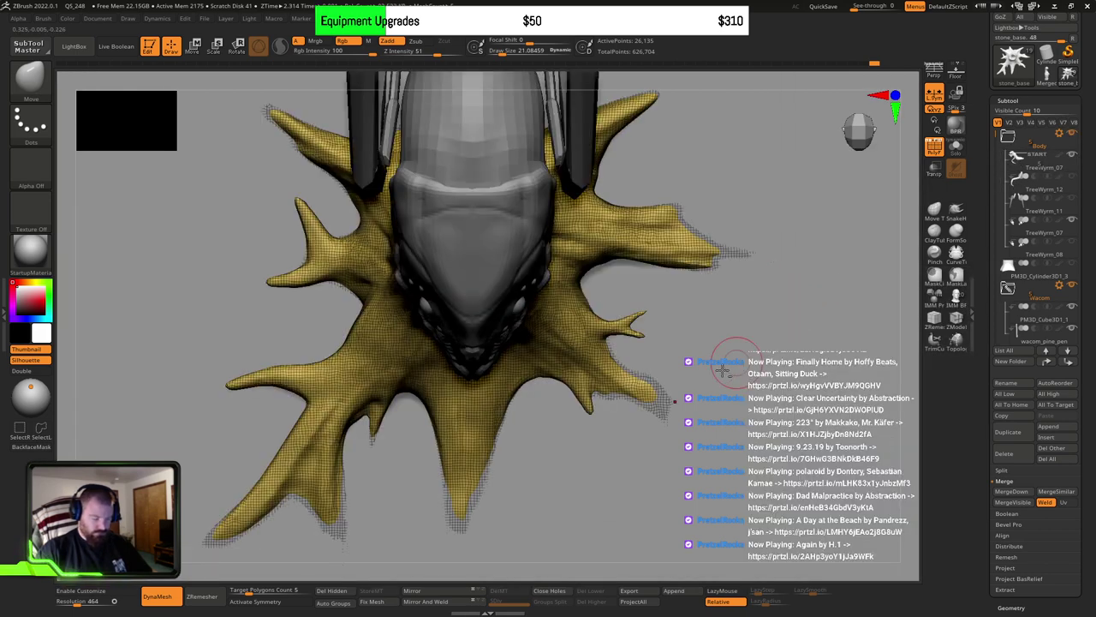
# Step: View the creature and stump from a three-quarter angle and compare them with polyframe display off and on
pyautogui.moveTo(722, 368)
pyautogui.mouseDown()
pyautogui.moveTo(722, 414)
pyautogui.moveTo(693, 335)
pyautogui.moveTo(704, 318)
pyautogui.moveTo(723, 349)
pyautogui.moveTo(847, 286)
pyautogui.mouseUp()
pyautogui.click(939, 154)
pyautogui.click(937, 153)
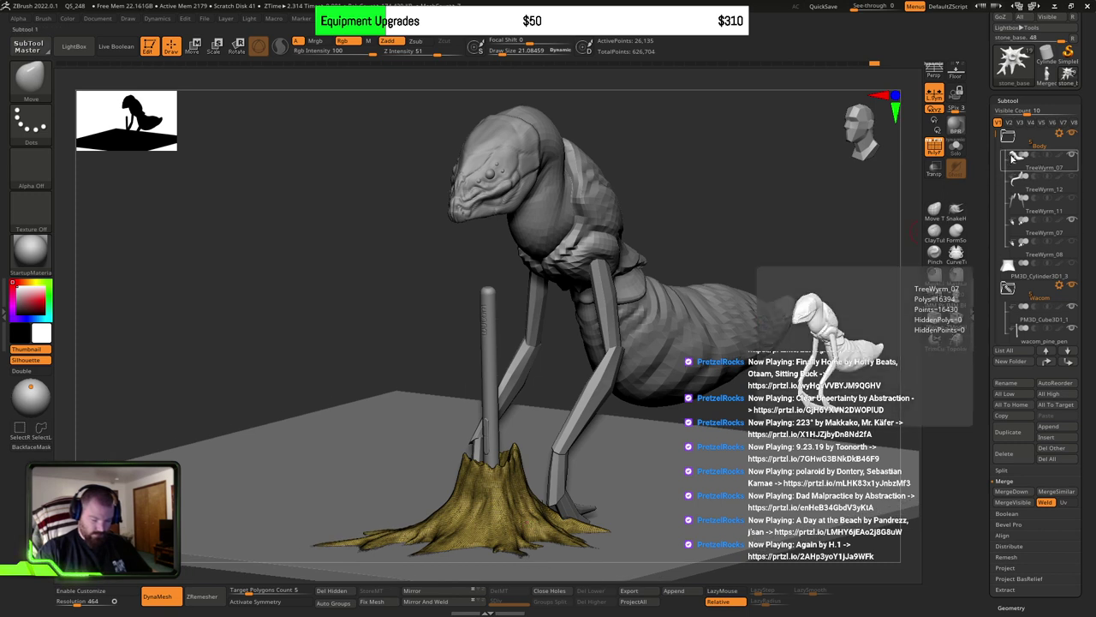
pyautogui.click(936, 150)
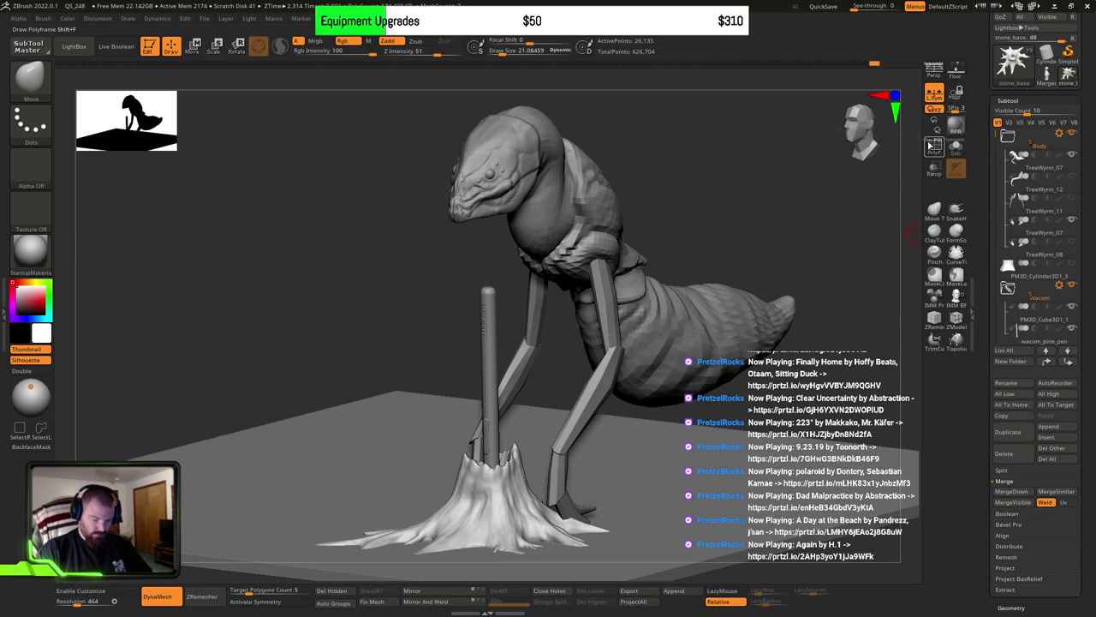
pyautogui.click(934, 149)
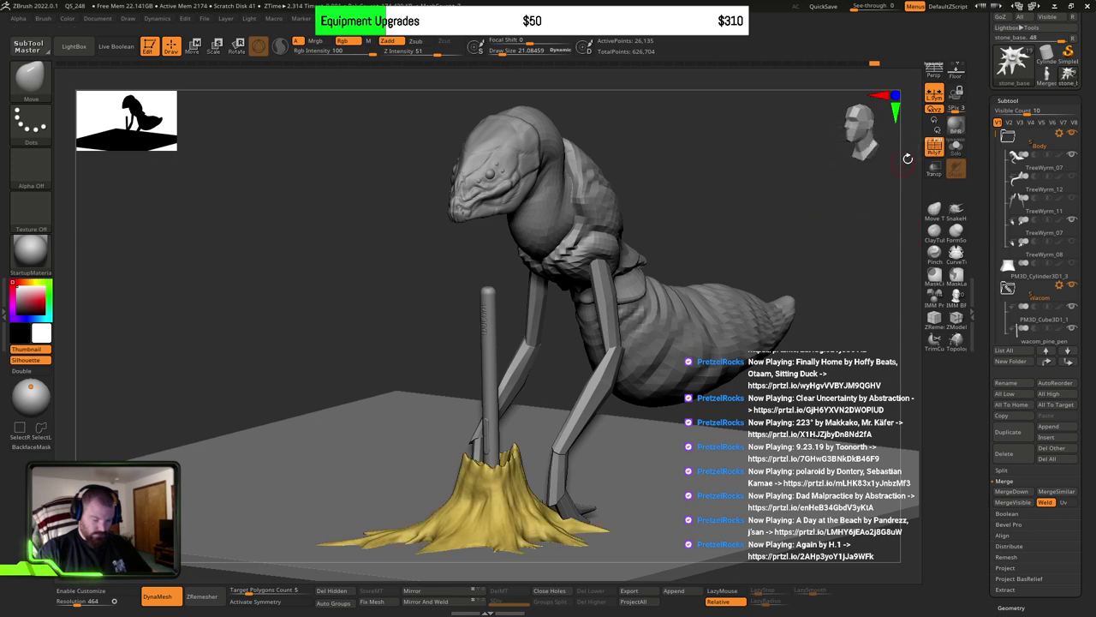
# Step: Select the TreeWyrm_07 creature body and check its pose against the pen and stump from the side
pyautogui.keyDown('alt'); pyautogui.moveTo(786, 302); pyautogui.dragTo(727, 325, button='right'); pyautogui.keyUp('alt')
pyautogui.keyDown('alt'); pyautogui.click(737, 286); pyautogui.keyUp('alt')
pyautogui.moveTo(727, 326); pyautogui.dragTo(923, 327, button='right')
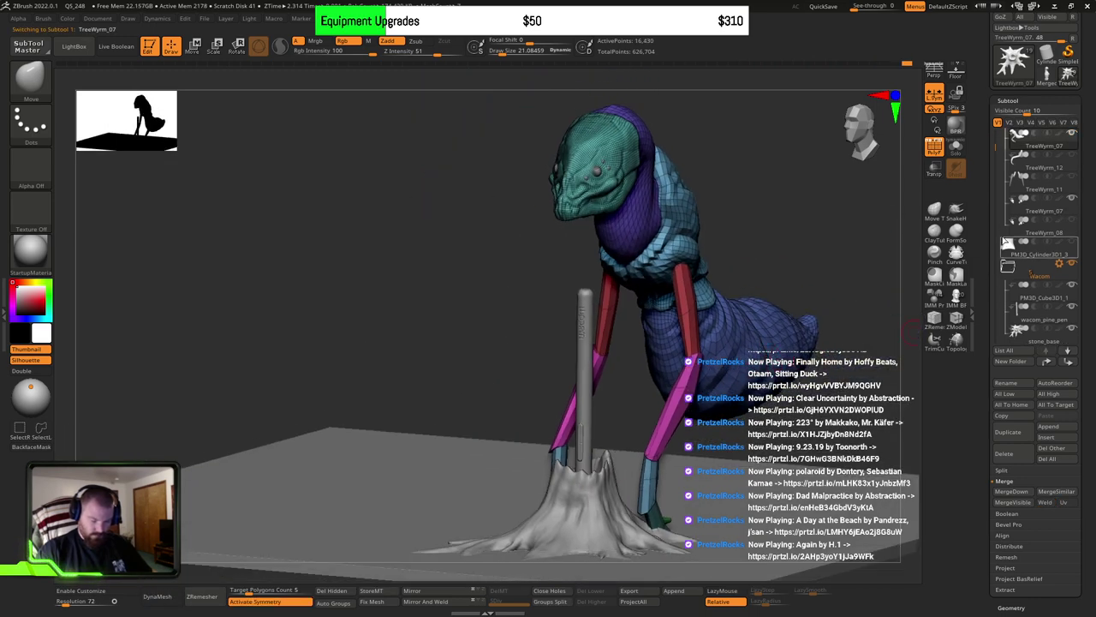
pyautogui.moveTo(848, 377); pyautogui.dragTo(651, 384, button='right')
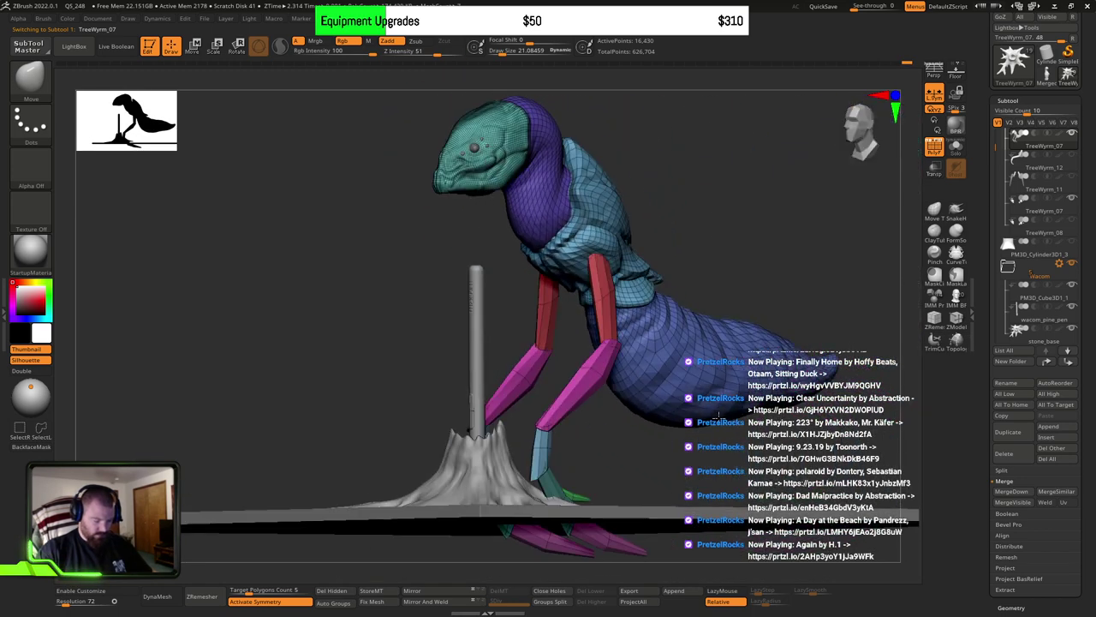
pyautogui.moveTo(998, 153); pyautogui.dragTo(998, 136)
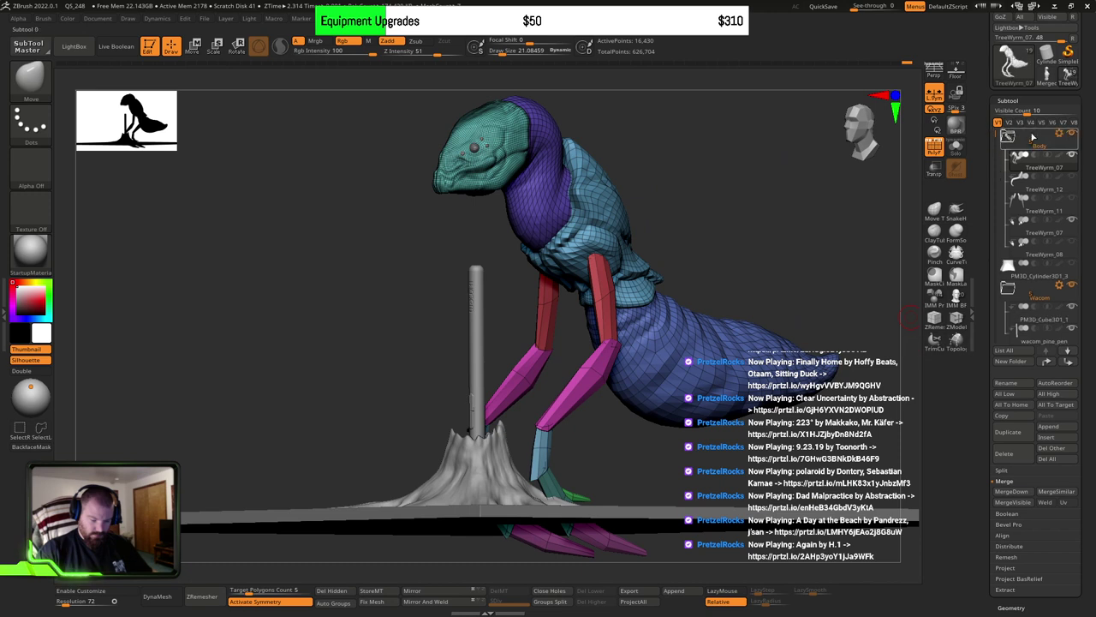
# Step: Hide the Body folder and move the floor slab PM3D_Cube3D1_1 below stone_base in the Wacom folder
pyautogui.click(1070, 134)
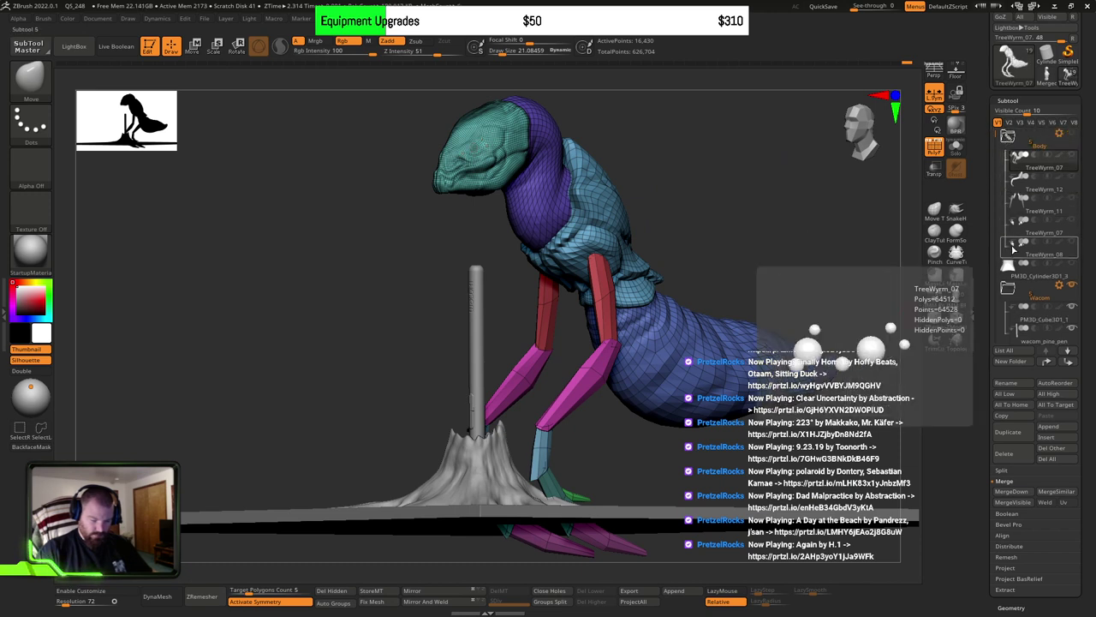
pyautogui.moveTo(996, 131); pyautogui.dragTo(990, 195)
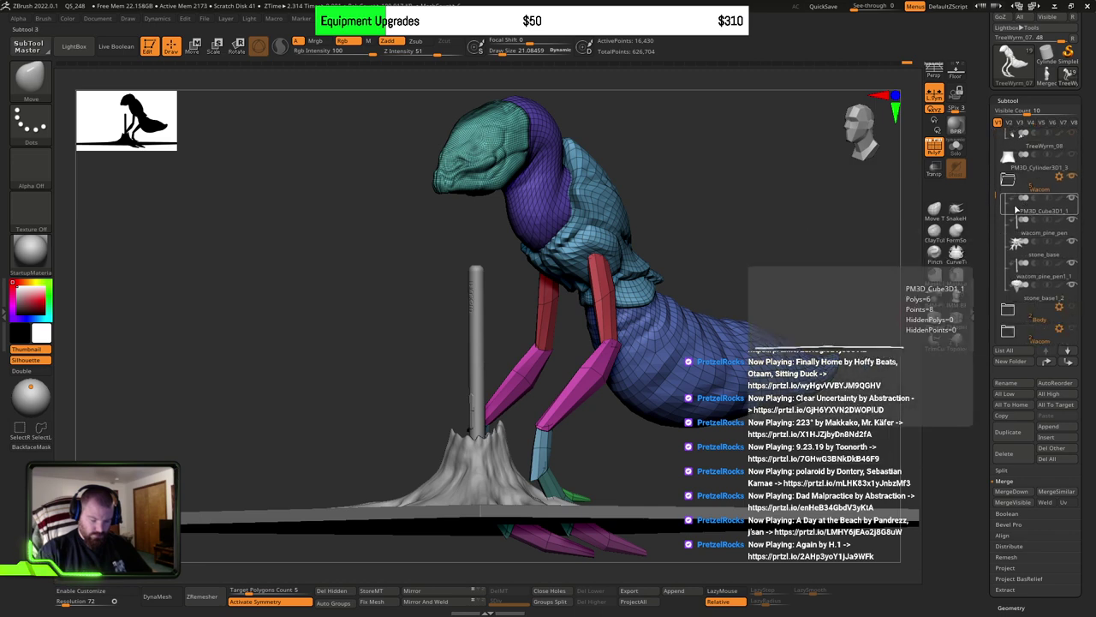
pyautogui.click(1014, 208)
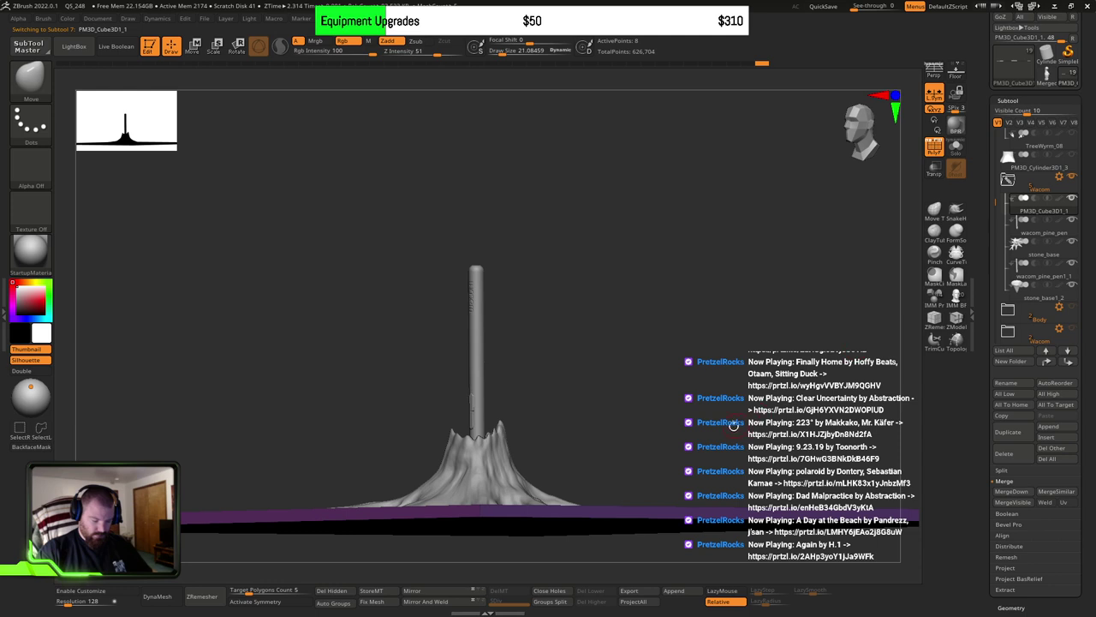
pyautogui.moveTo(733, 426); pyautogui.dragTo(742, 473)
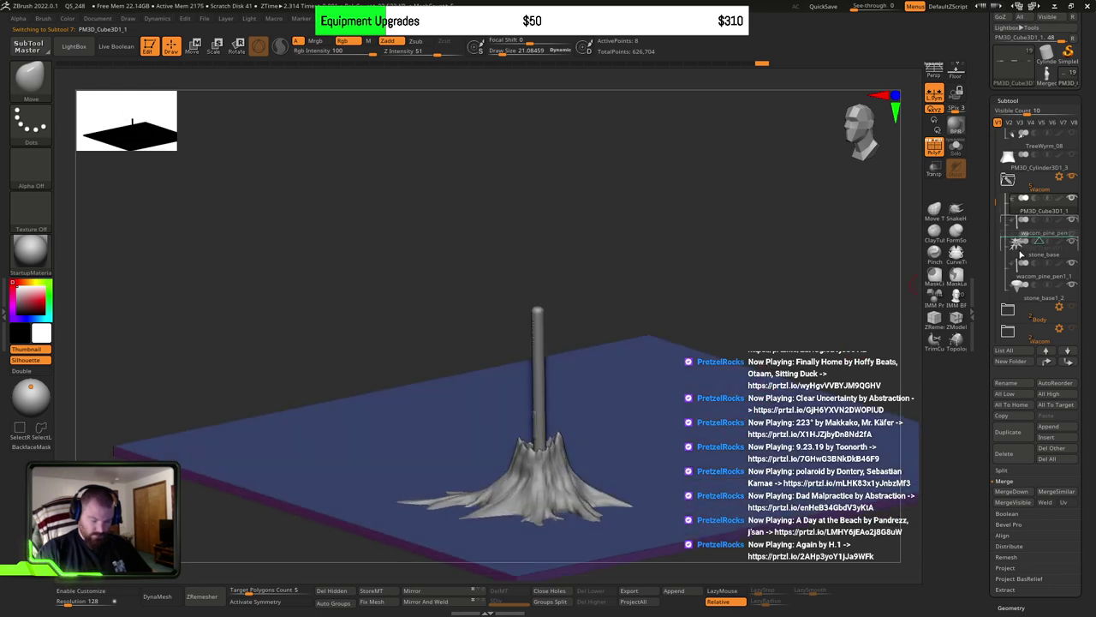
pyautogui.moveTo(1020, 256)
pyautogui.mouseDown()
pyautogui.moveTo(1022, 267)
pyautogui.moveTo(1018, 257)
pyautogui.mouseUp()
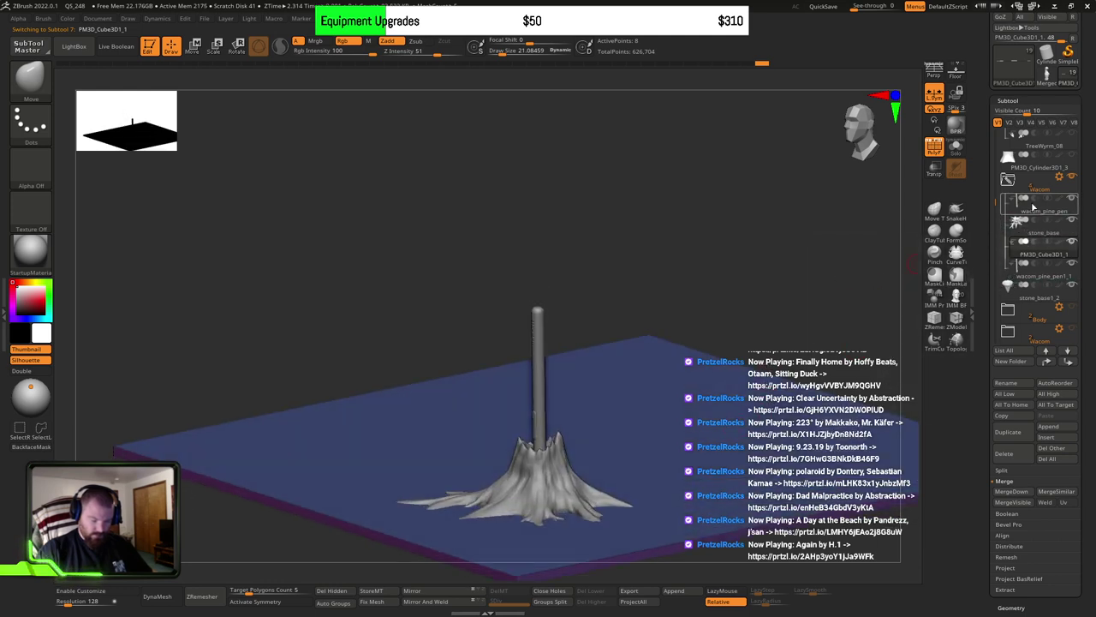
# Step: Select the stone_base subtool and turn off polyframe display, facing the stump and pen from the front
pyautogui.click(1019, 208)
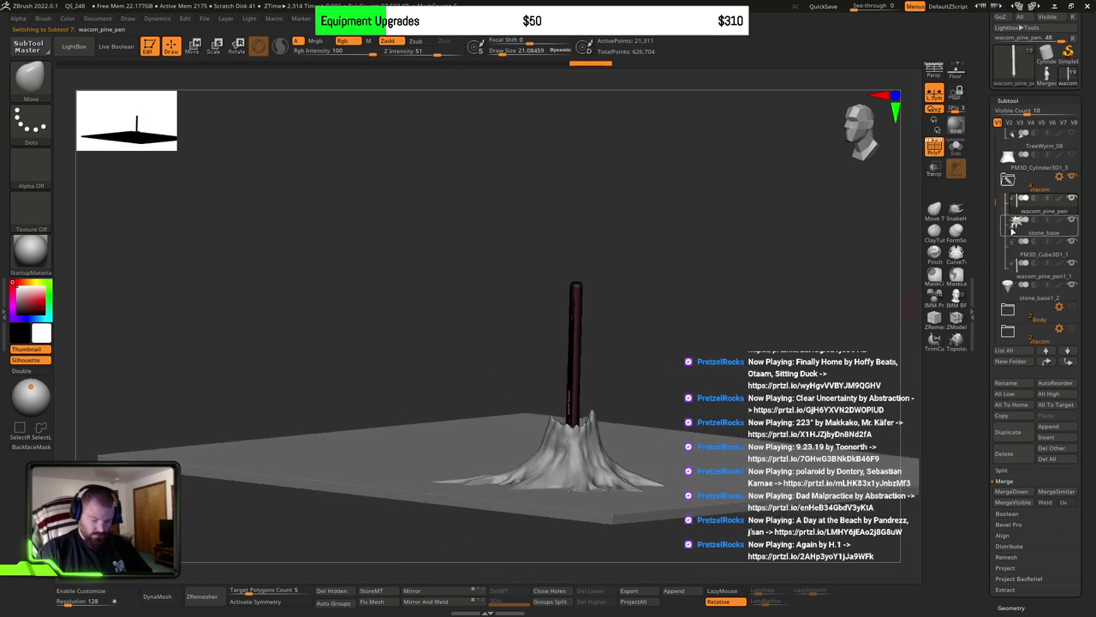
pyautogui.click(1012, 230)
pyautogui.moveTo(808, 348); pyautogui.dragTo(714, 338)
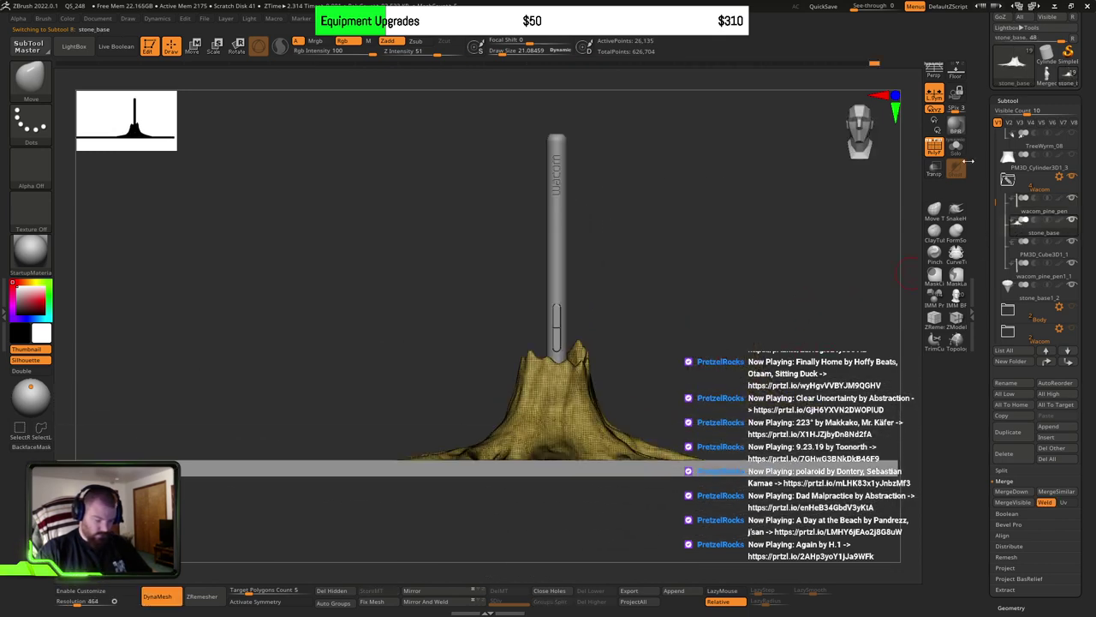
pyautogui.click(934, 146)
pyautogui.moveTo(658, 319); pyautogui.dragTo(640, 325)
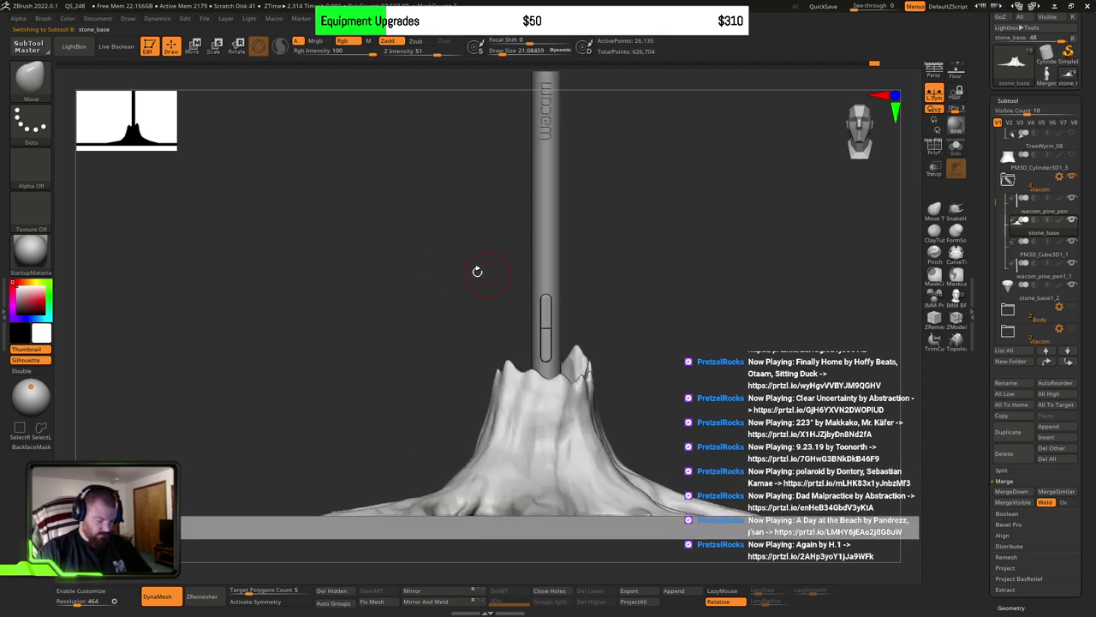
# Step: Try to tilt and shift the stump's upper part with its lower part masked, and undo the change
pyautogui.moveTo(454, 257)
pyautogui.keyDown('ctrl'); pyautogui.mouseDown()
pyautogui.moveTo(767, 310)
pyautogui.moveTo(664, 442)
pyautogui.mouseUp(); pyautogui.keyUp('ctrl')
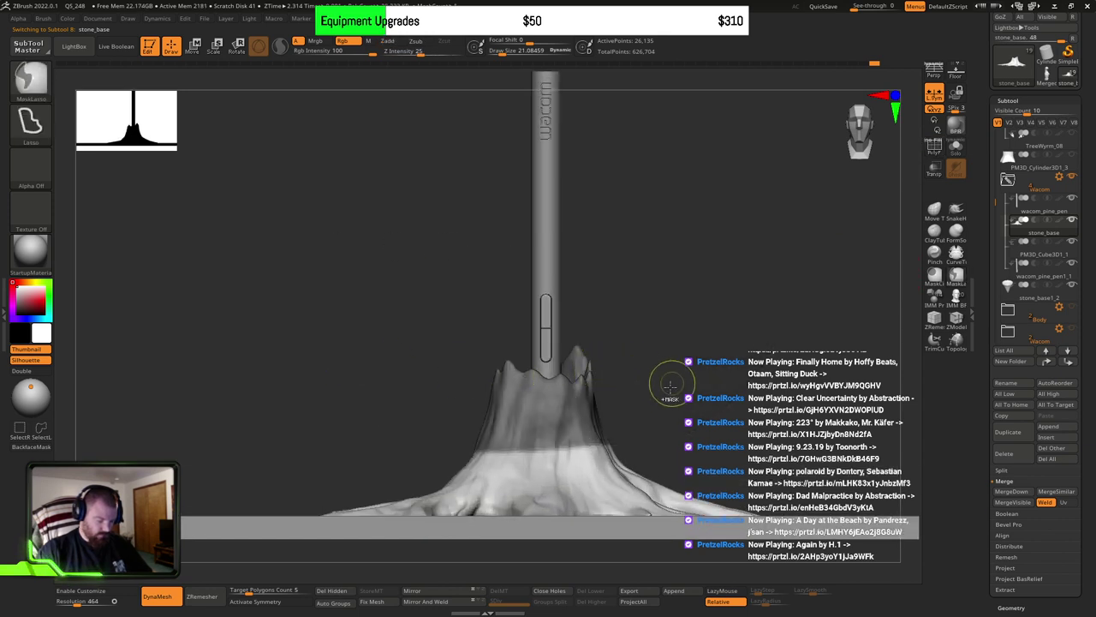
pyautogui.keyDown('ctrl'); pyautogui.click(729, 381); pyautogui.keyUp('ctrl')
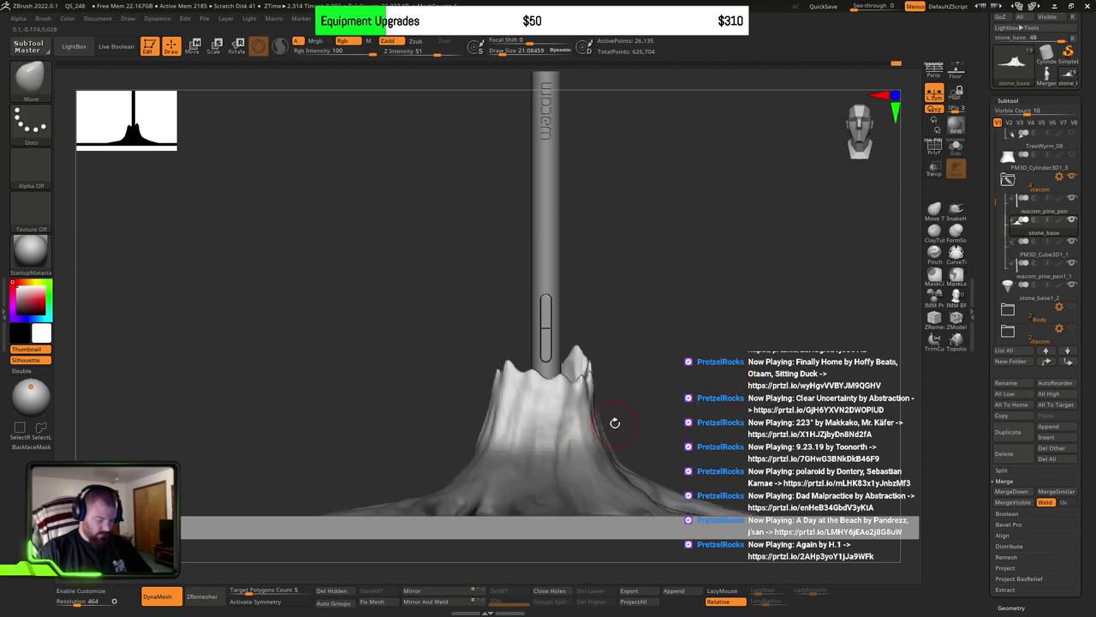
pyautogui.press('w')
pyautogui.keyDown('alt'); pyautogui.moveTo(597, 347); pyautogui.dragTo(612, 455); pyautogui.keyUp('alt')
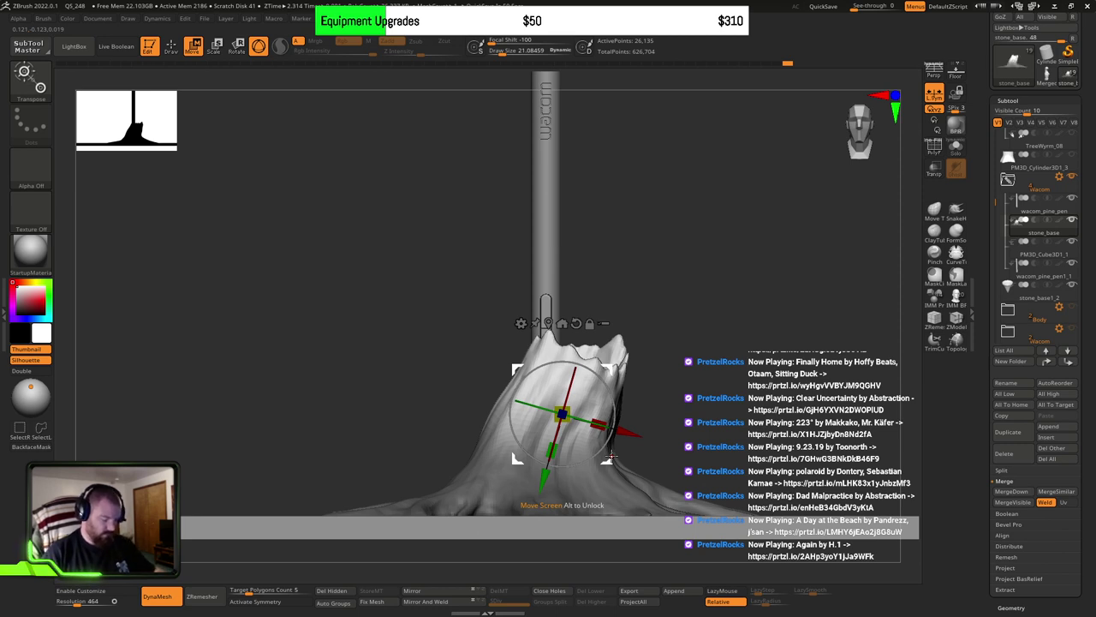
pyautogui.moveTo(615, 417); pyautogui.dragTo(615, 412)
pyautogui.moveTo(610, 457); pyautogui.dragTo(610, 456)
pyautogui.hotkey('ctrl', 'z')
pyautogui.hotkey('ctrl', 'z')
pyautogui.hotkey('ctrl', 'z')
pyautogui.hotkey('ctrl', 'z')
pyautogui.hotkey('ctrl', 'z')
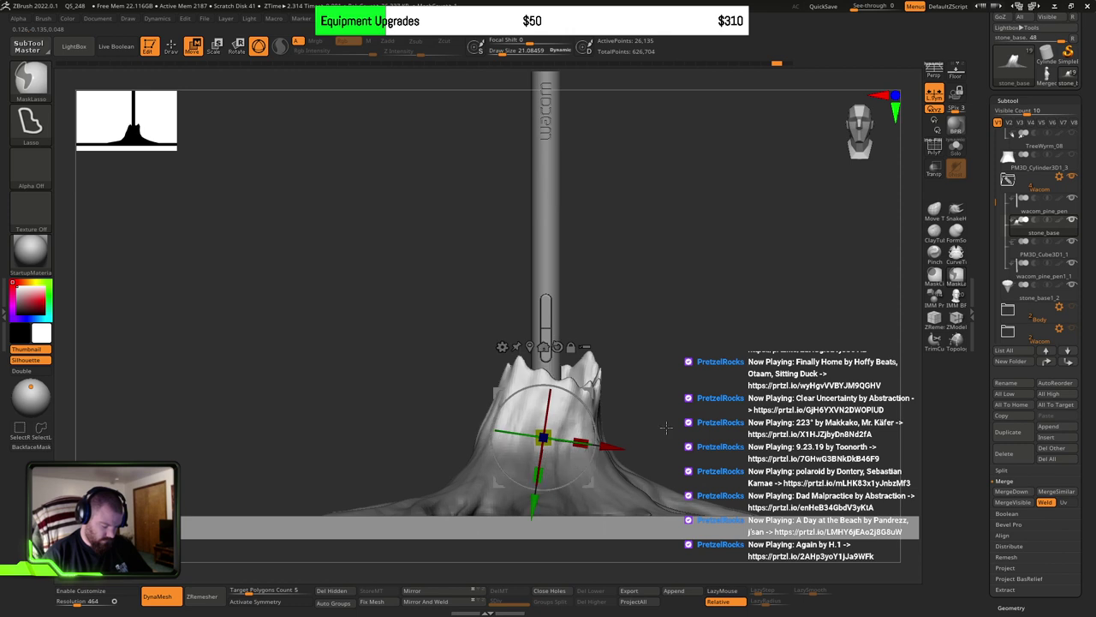
pyautogui.press('q')
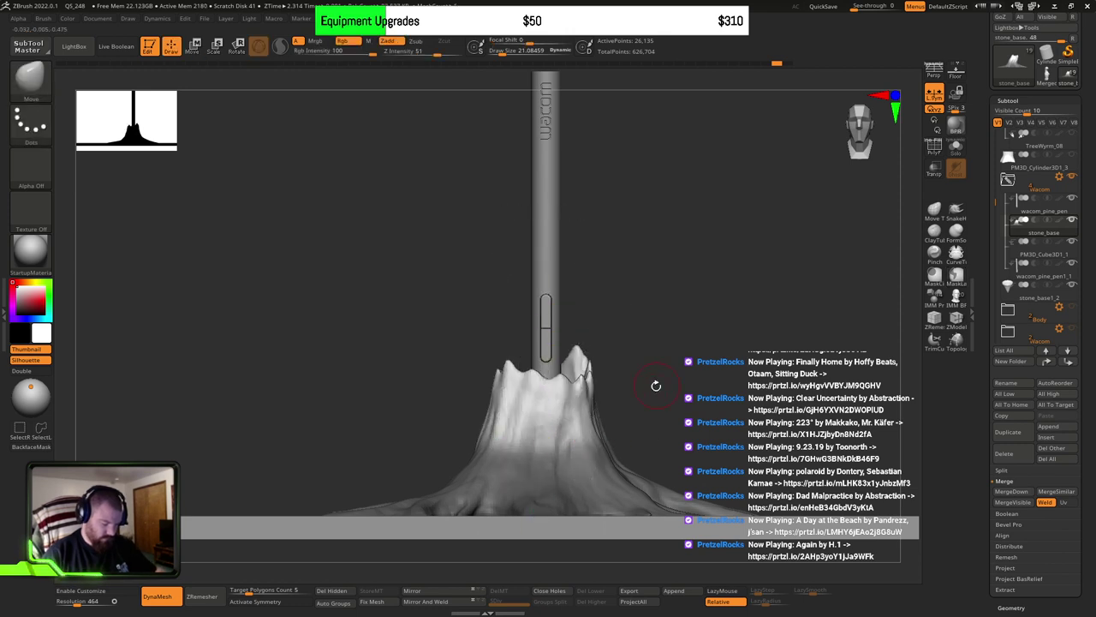
pyautogui.keyDown('ctrl'); pyautogui.moveTo(624, 409); pyautogui.dragTo(633, 399); pyautogui.keyUp('ctrl')
# Step: Pull the stump's upper part sideways from the front with the Move brush, using draw sizes of about 169 and 109
pyautogui.press('s')
pyautogui.moveTo(578, 423)
pyautogui.mouseDown()
pyautogui.moveTo(609, 406)
pyautogui.moveTo(580, 372)
pyautogui.moveTo(605, 375)
pyautogui.mouseUp()
pyautogui.press('s')
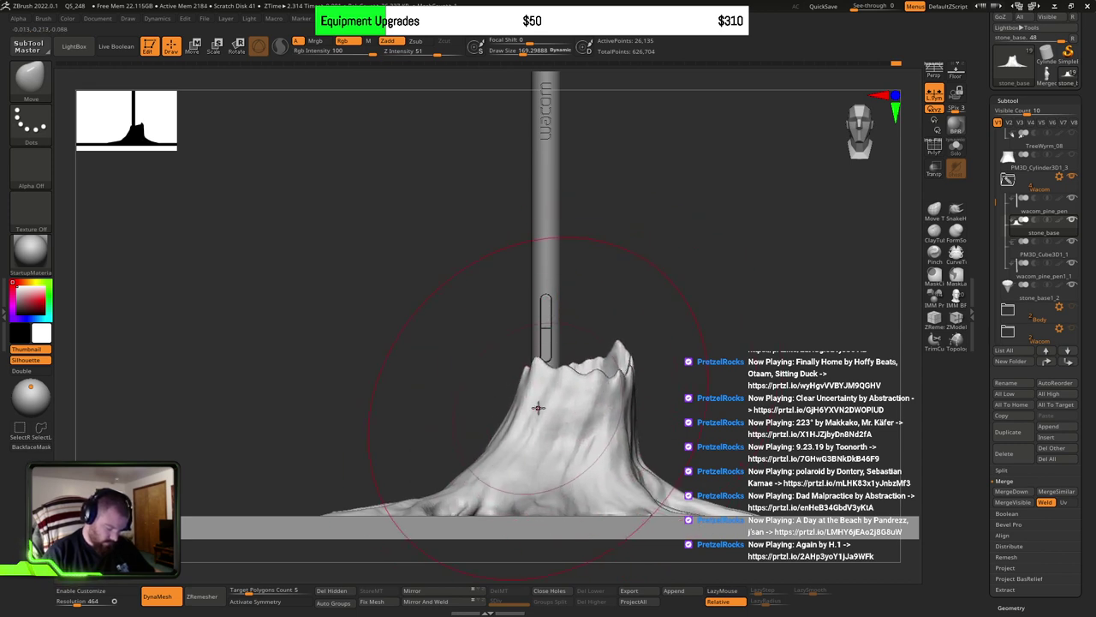
pyautogui.press('[')
pyautogui.press('[')
pyautogui.press('[')
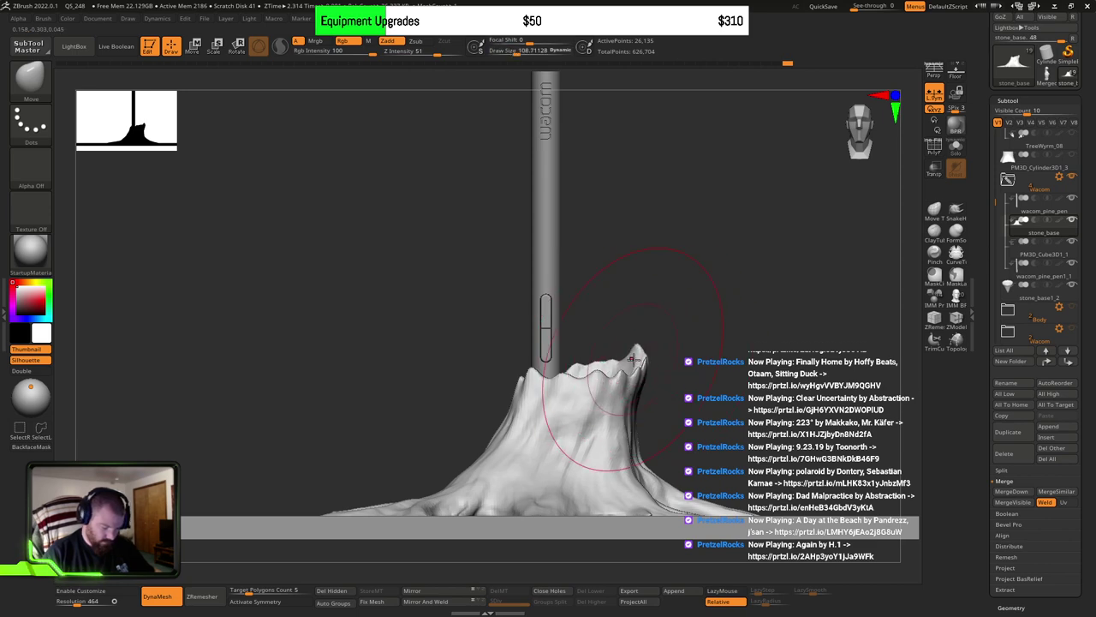
pyautogui.moveTo(633, 414); pyautogui.dragTo(664, 386)
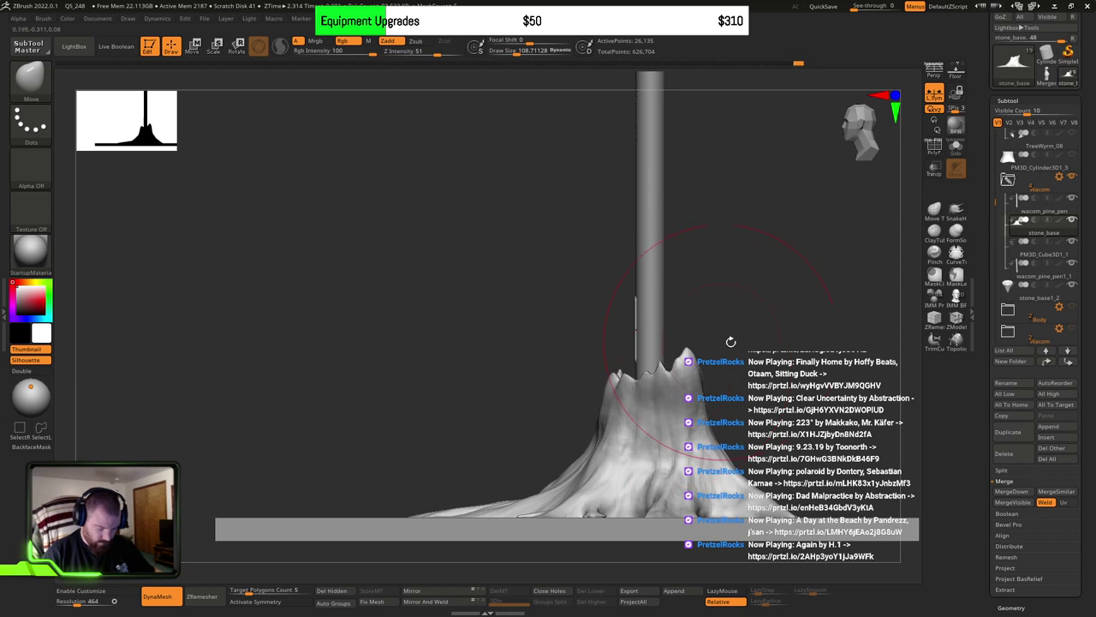
# Step: Smooth the stump's hollow from above at a draw size of about 45 and try to update its DynaMesh
pyautogui.moveTo(731, 342)
pyautogui.mouseDown()
pyautogui.moveTo(702, 402)
pyautogui.moveTo(680, 411)
pyautogui.mouseUp()
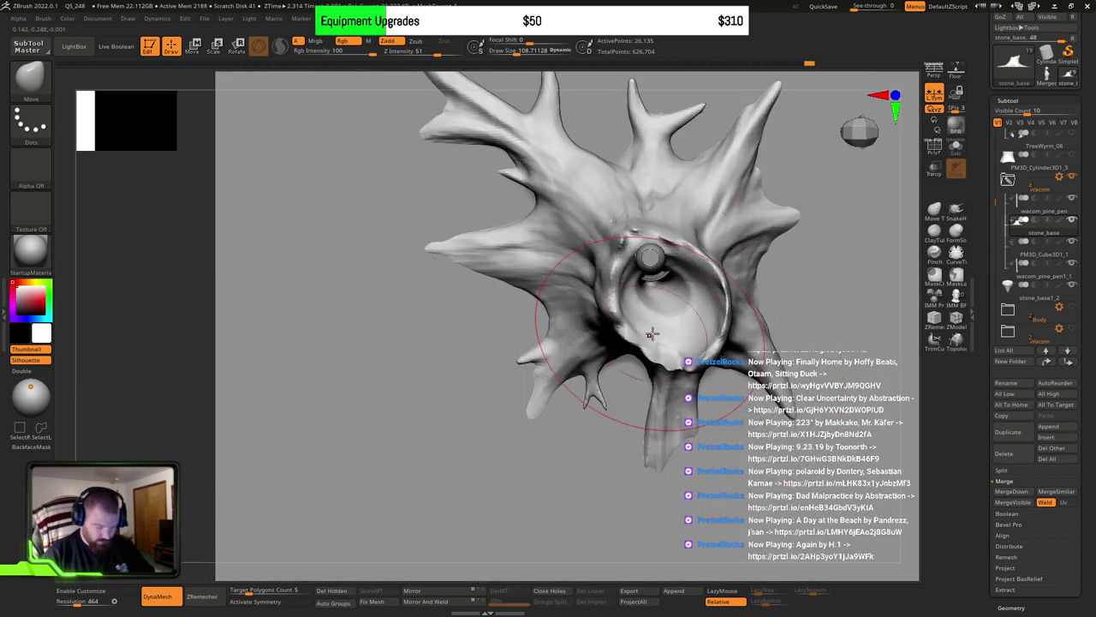
pyautogui.press('s')
pyautogui.moveTo(666, 300); pyautogui.dragTo(653, 297)
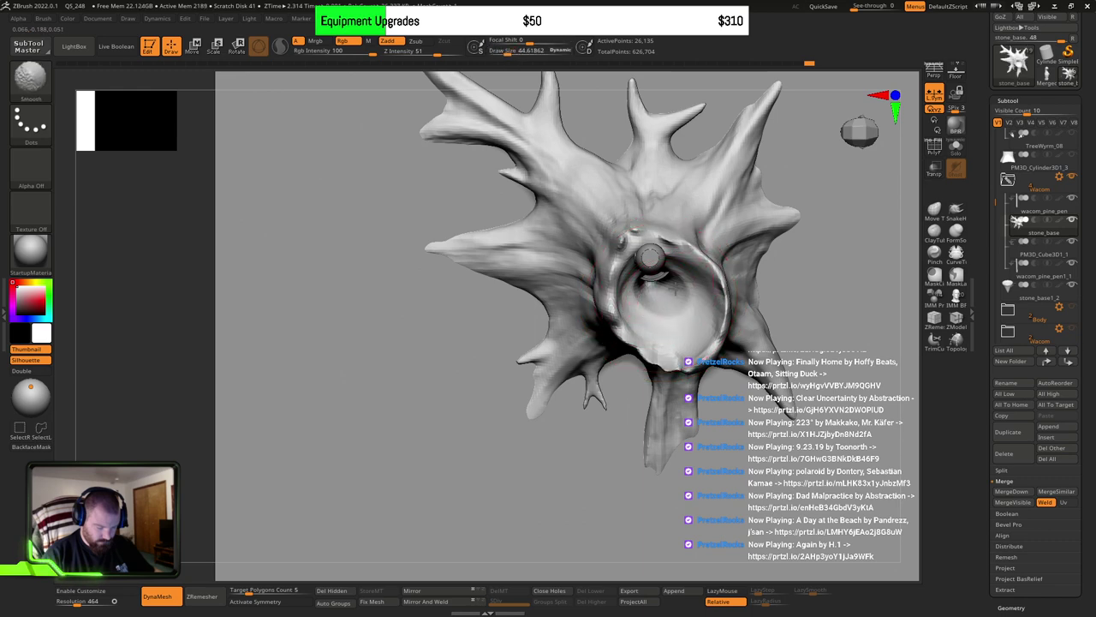
pyautogui.moveTo(683, 313)
pyautogui.mouseDown(button='right')
pyautogui.moveTo(690, 227)
pyautogui.moveTo(668, 287)
pyautogui.mouseUp(button='right')
pyautogui.keyDown('ctrl'); pyautogui.moveTo(191, 348); pyautogui.dragTo(172, 414); pyautogui.keyUp('ctrl')
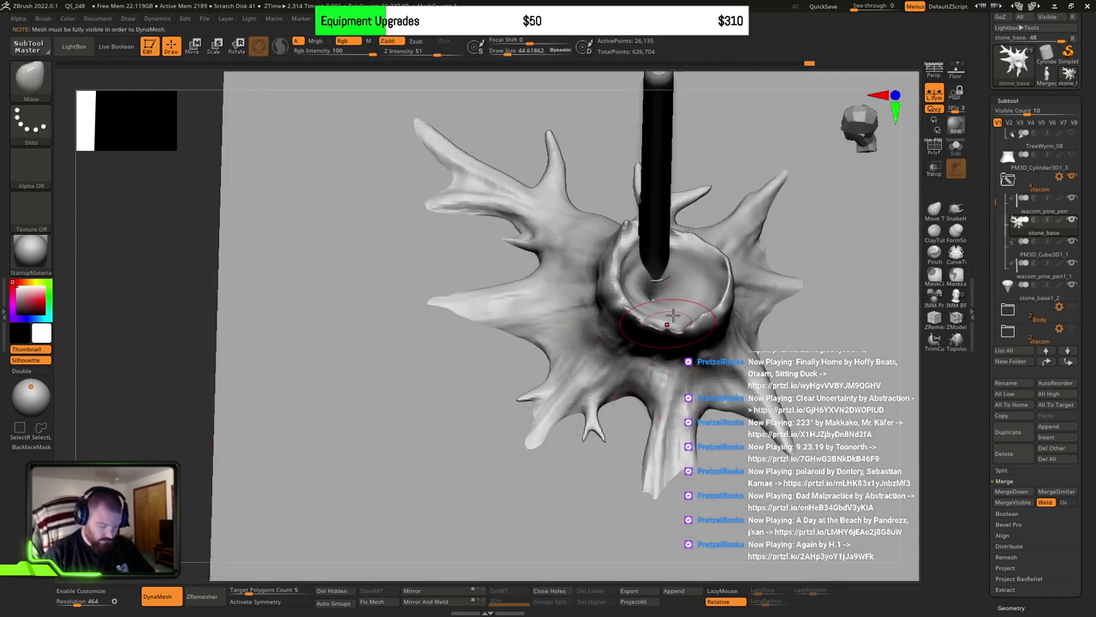
# Step: Reshape the tall peak on the stump's rim with the Move brush at draw sizes of about 36 and 62
pyautogui.moveTo(673, 315); pyautogui.dragTo(599, 366, button='right')
pyautogui.keyDown('alt'); pyautogui.moveTo(688, 322); pyautogui.dragTo(762, 370, button='right'); pyautogui.keyUp('alt')
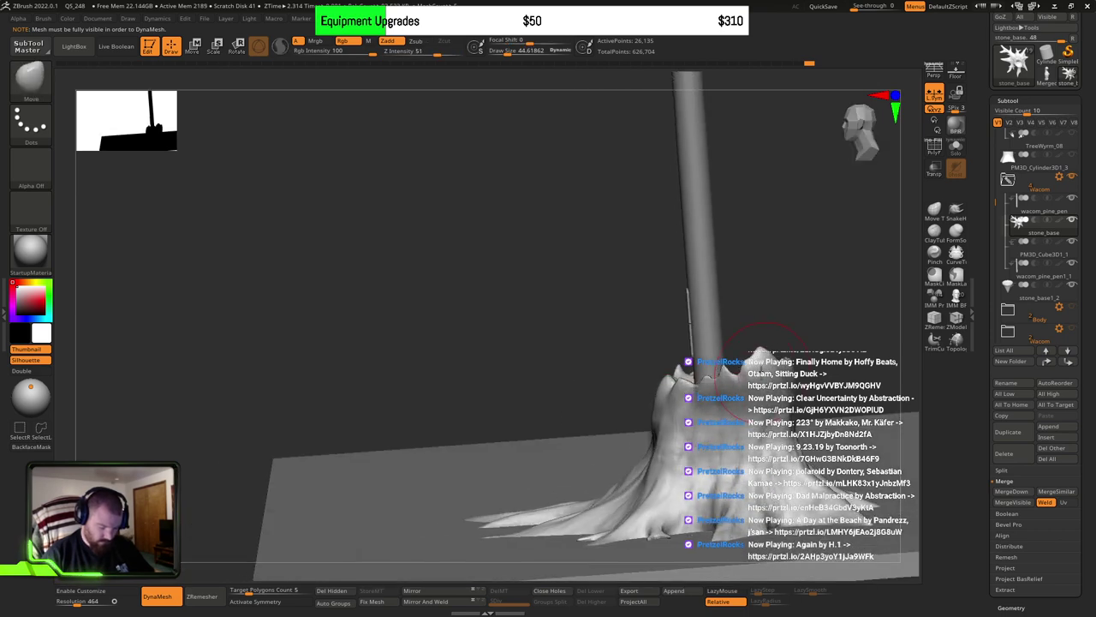
pyautogui.press('s')
pyautogui.moveTo(764, 371); pyautogui.dragTo(777, 380)
pyautogui.moveTo(770, 387)
pyautogui.mouseDown(button='right')
pyautogui.moveTo(808, 384)
pyautogui.moveTo(844, 454)
pyautogui.moveTo(673, 396)
pyautogui.mouseUp(button='right')
pyautogui.keyDown('ctrl'); pyautogui.click(777, 437); pyautogui.keyUp('ctrl')
pyautogui.press('s')
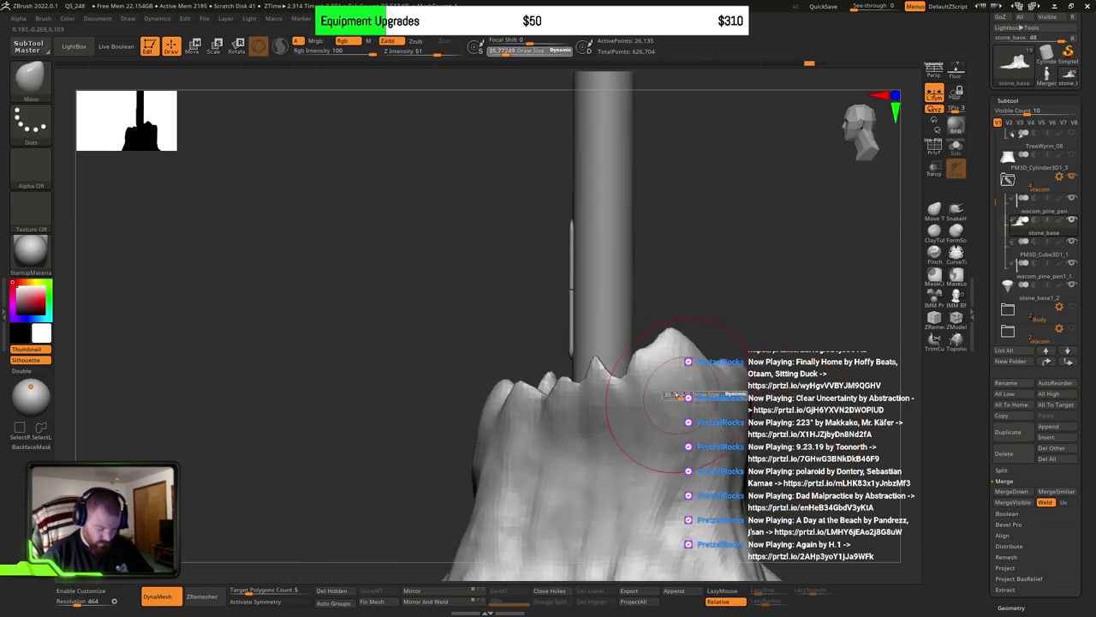
pyautogui.moveTo(673, 397); pyautogui.dragTo(666, 397)
pyautogui.moveTo(677, 365); pyautogui.dragTo(676, 357, button='right')
pyautogui.press('s')
pyautogui.moveTo(681, 377)
pyautogui.mouseDown()
pyautogui.moveTo(710, 373)
pyautogui.moveTo(698, 416)
pyautogui.mouseUp()
pyautogui.press('s')
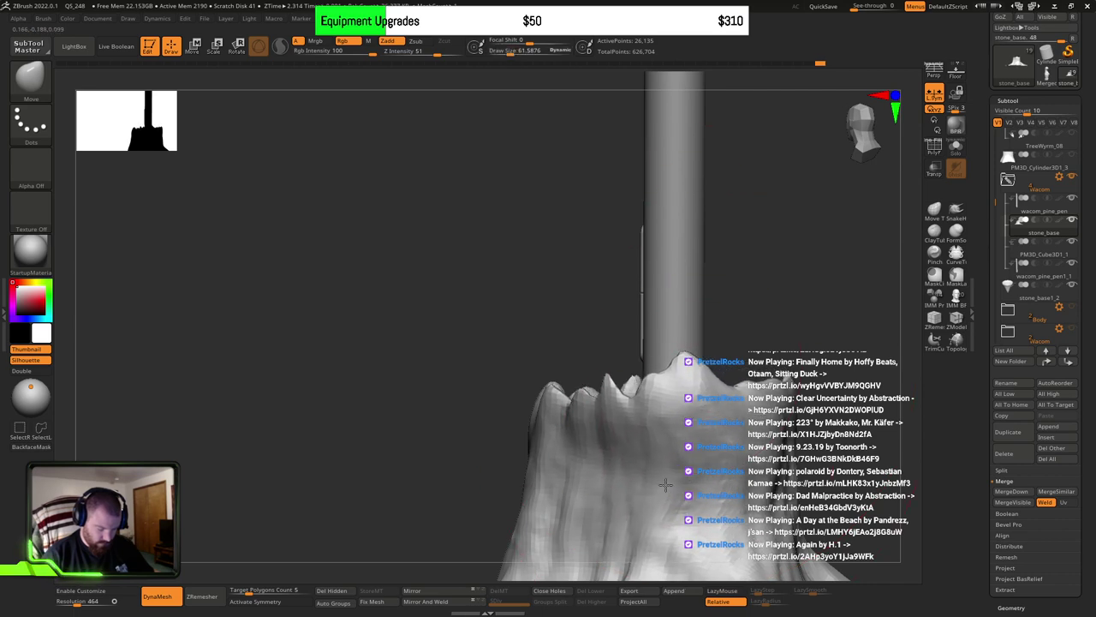
# Step: Even out the stump's rim and straighten its flared outer wall with the Move brush at draw sizes of about 114 and 69
pyautogui.moveTo(680, 420)
pyautogui.keyDown('ctrl'); pyautogui.mouseDown(button='right')
pyautogui.moveTo(690, 455)
pyautogui.moveTo(710, 409)
pyautogui.moveTo(699, 352)
pyautogui.mouseUp(button='right'); pyautogui.keyUp('ctrl')
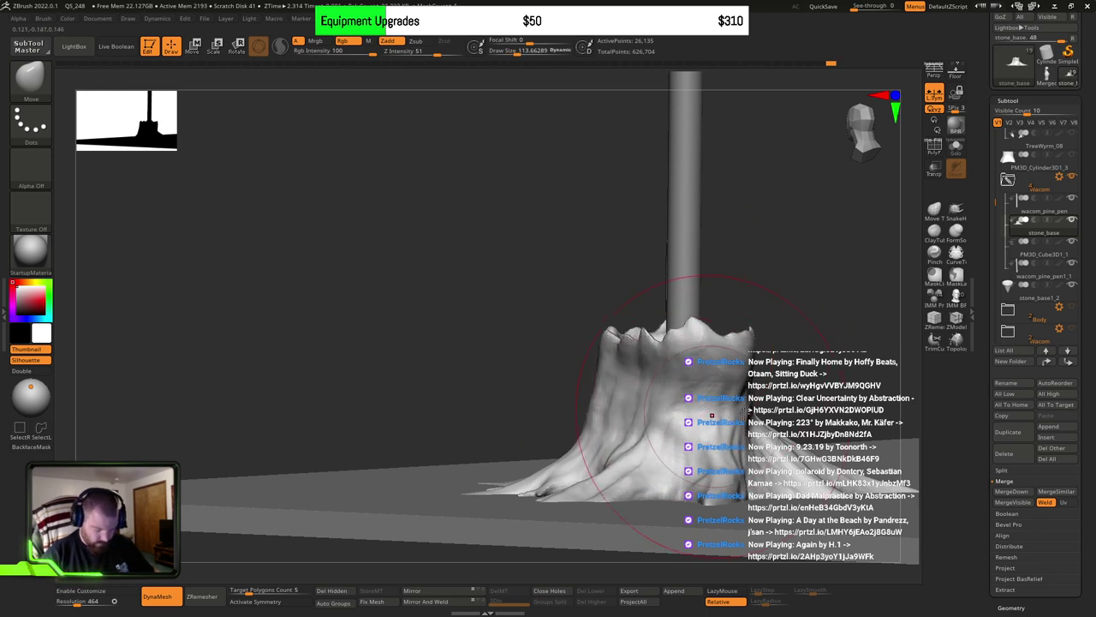
pyautogui.moveTo(719, 420)
pyautogui.mouseDown(button='right')
pyautogui.moveTo(734, 465)
pyautogui.moveTo(805, 359)
pyautogui.mouseUp(button='right')
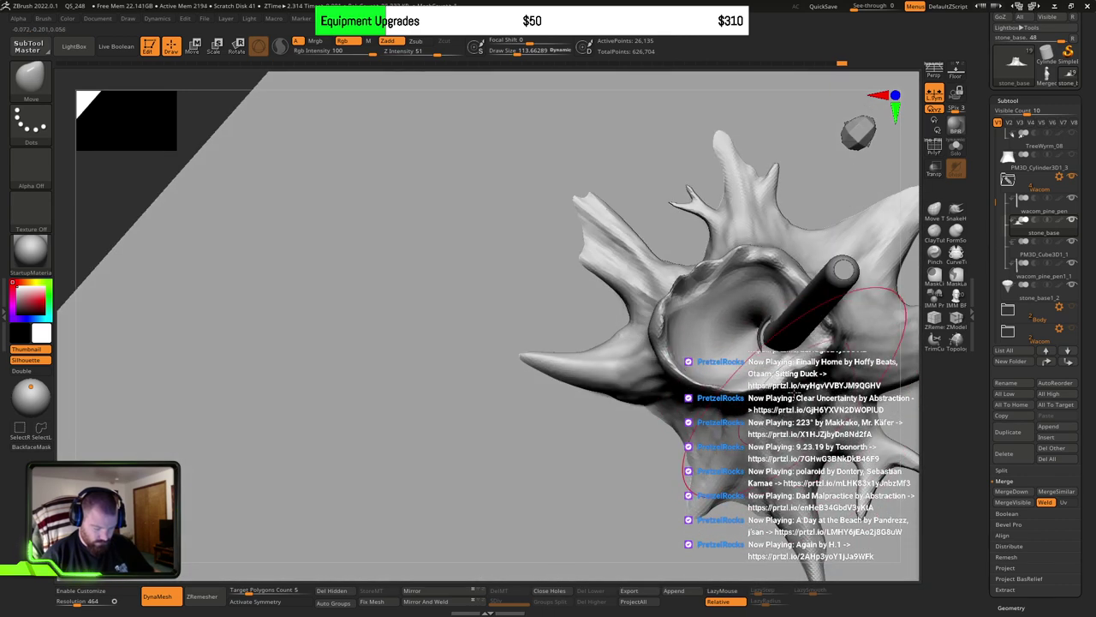
pyautogui.moveTo(754, 241)
pyautogui.mouseDown(button='right')
pyautogui.moveTo(822, 298)
pyautogui.moveTo(829, 338)
pyautogui.moveTo(727, 385)
pyautogui.mouseUp(button='right')
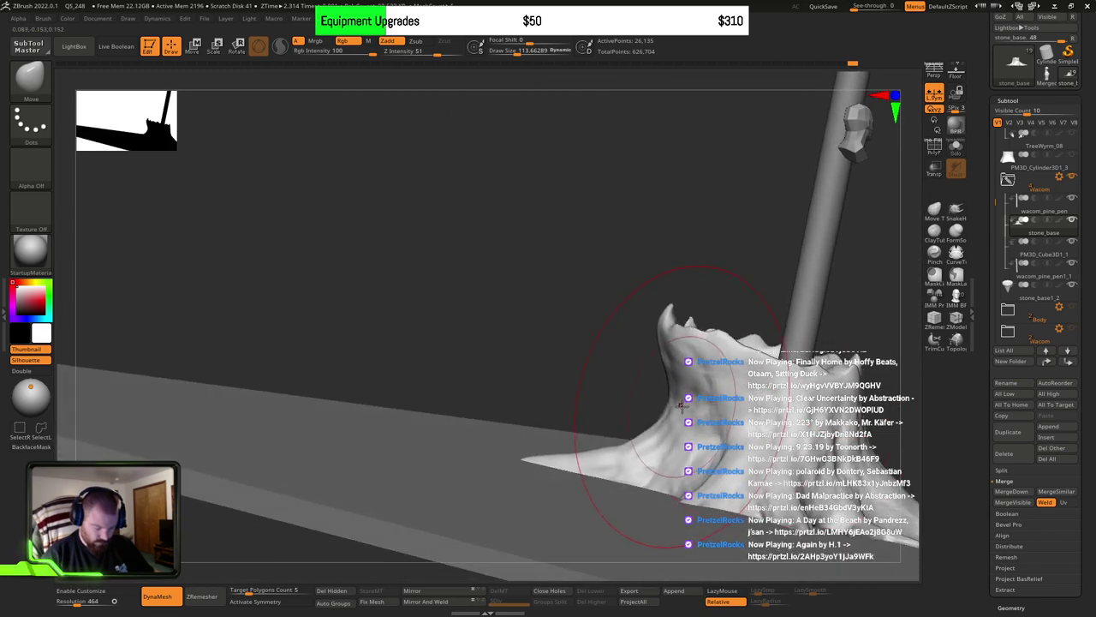
pyautogui.moveTo(681, 406); pyautogui.dragTo(672, 399)
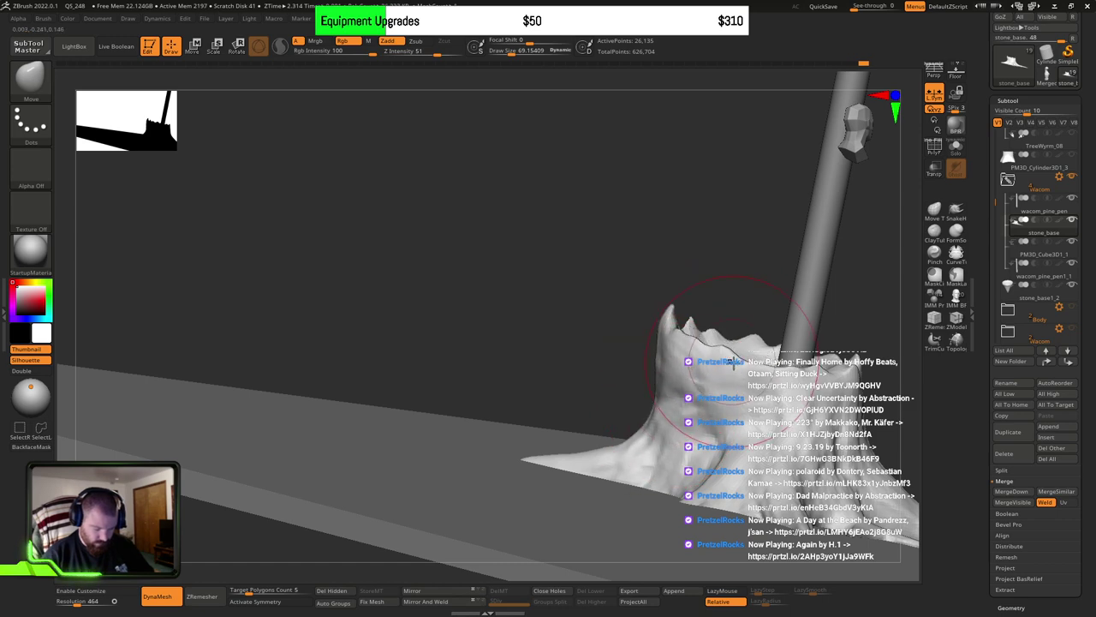
# Step: Select wacom_pine_pen, turn on ghost transparency, and rotate the pen about its tip from the front so it leans in the stump
pyautogui.moveTo(733, 363); pyautogui.dragTo(750, 416, button='right')
pyautogui.keyDown('alt'); pyautogui.click(721, 382); pyautogui.keyUp('alt')
pyautogui.press('f')
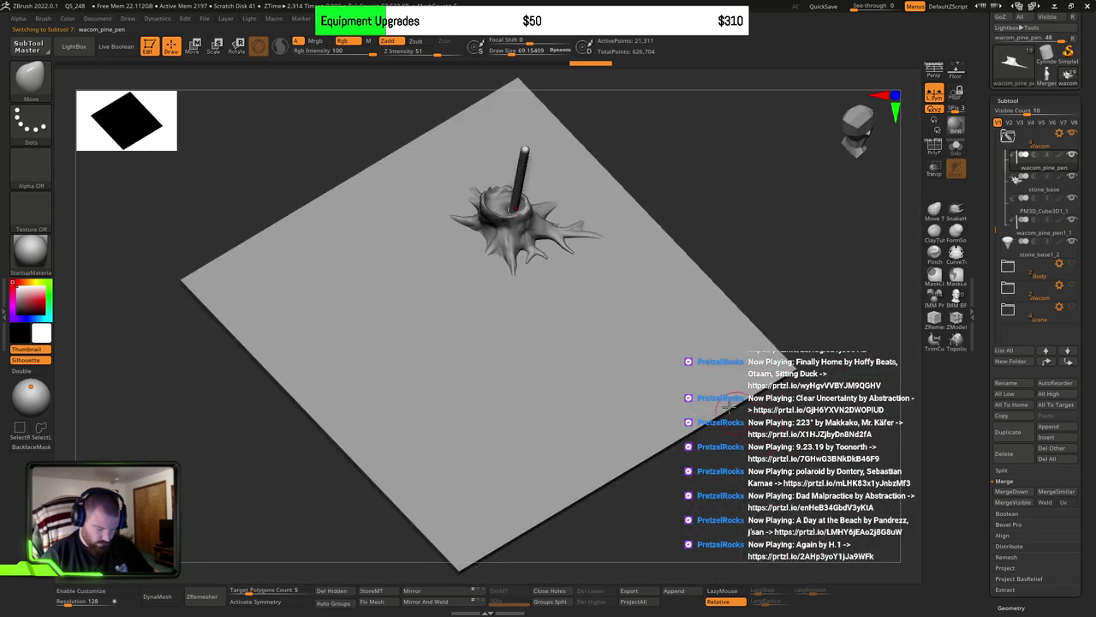
pyautogui.press('w')
pyautogui.press('f')
pyautogui.keyDown('alt'); pyautogui.moveTo(599, 332); pyautogui.dragTo(747, 340, button='right'); pyautogui.keyUp('alt')
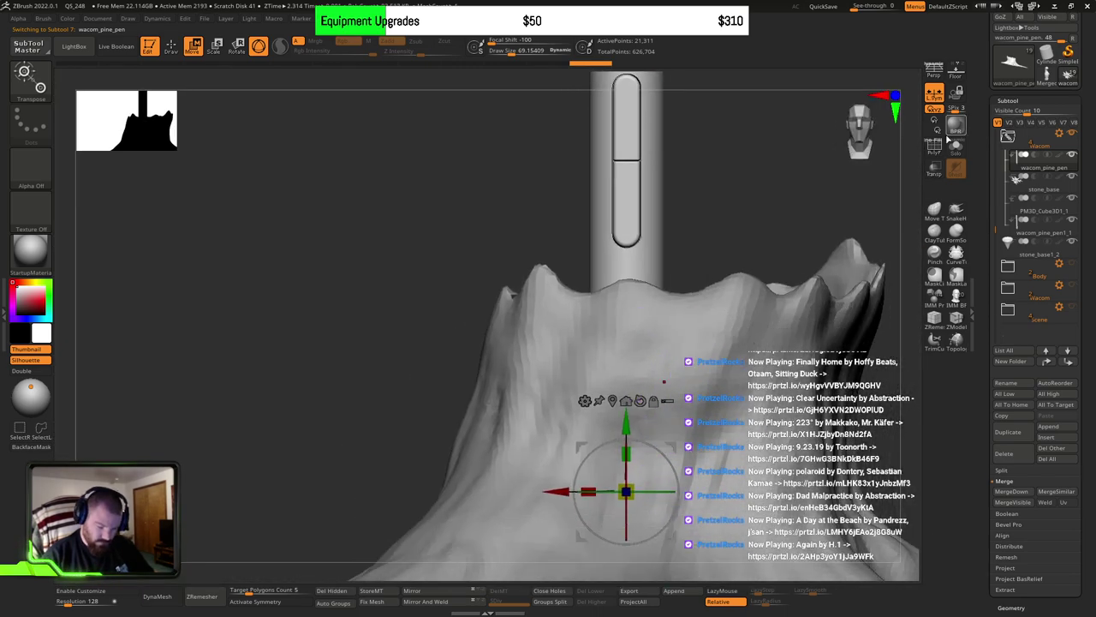
pyautogui.click(934, 169)
pyautogui.keyDown('alt'); pyautogui.moveTo(760, 409); pyautogui.dragTo(736, 344, button='right'); pyautogui.keyUp('alt')
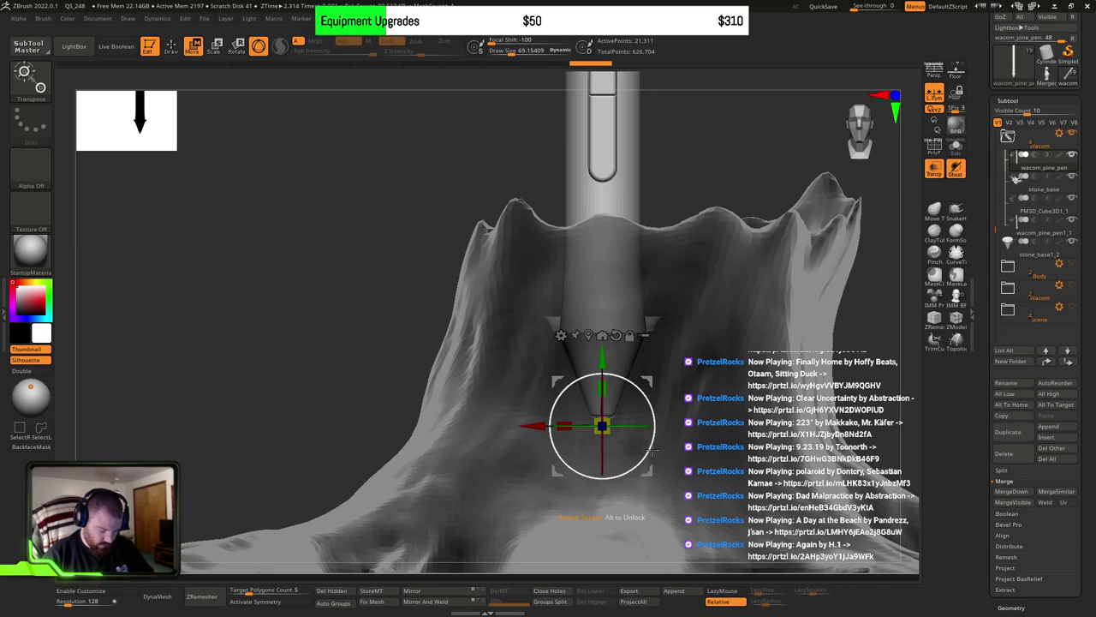
pyautogui.moveTo(653, 449); pyautogui.dragTo(655, 490)
# Step: Adjust the leaning pen's placement inside the stump's hollow, checking it from above and from the side
pyautogui.moveTo(428, 256); pyautogui.dragTo(428, 360, button='right')
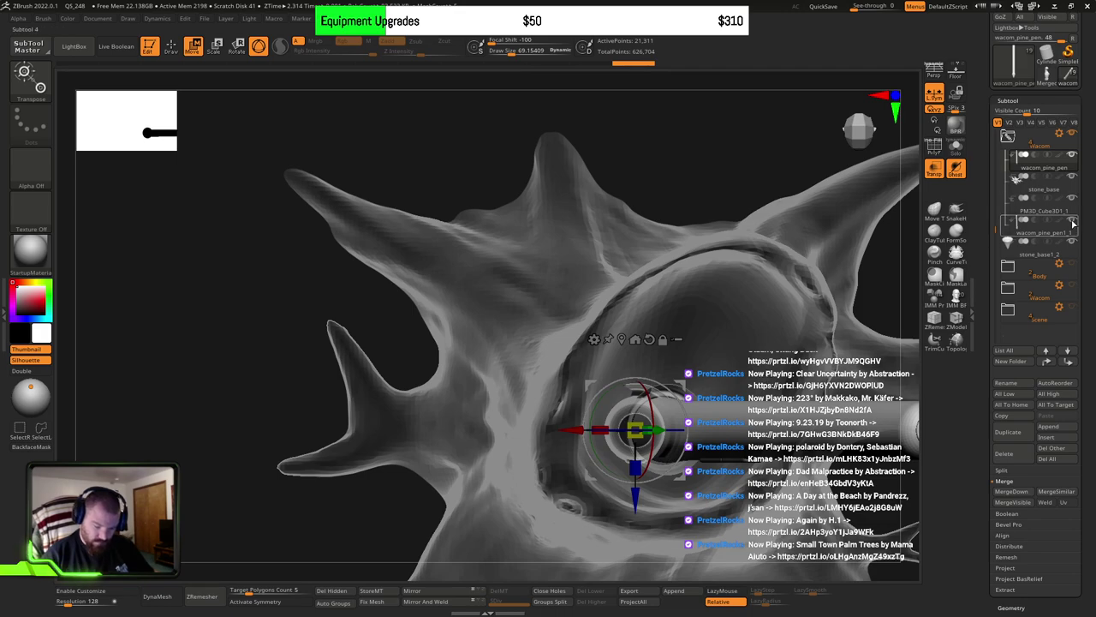
pyautogui.moveTo(548, 360); pyautogui.dragTo(685, 390, button='right')
pyautogui.moveTo(805, 394); pyautogui.dragTo(689, 381, button='right')
pyautogui.moveTo(688, 375); pyautogui.dragTo(642, 418)
pyautogui.moveTo(812, 360)
pyautogui.mouseDown()
pyautogui.moveTo(748, 341)
pyautogui.moveTo(759, 341)
pyautogui.moveTo(717, 354)
pyautogui.moveTo(683, 392)
pyautogui.mouseUp()
pyautogui.press('q')
# Step: Select stone_base and reshape the stump's upper walls around the leaning pen with the Move brush at a draw size of about 109
pyautogui.keyDown('alt'); pyautogui.click(677, 391); pyautogui.keyUp('alt')
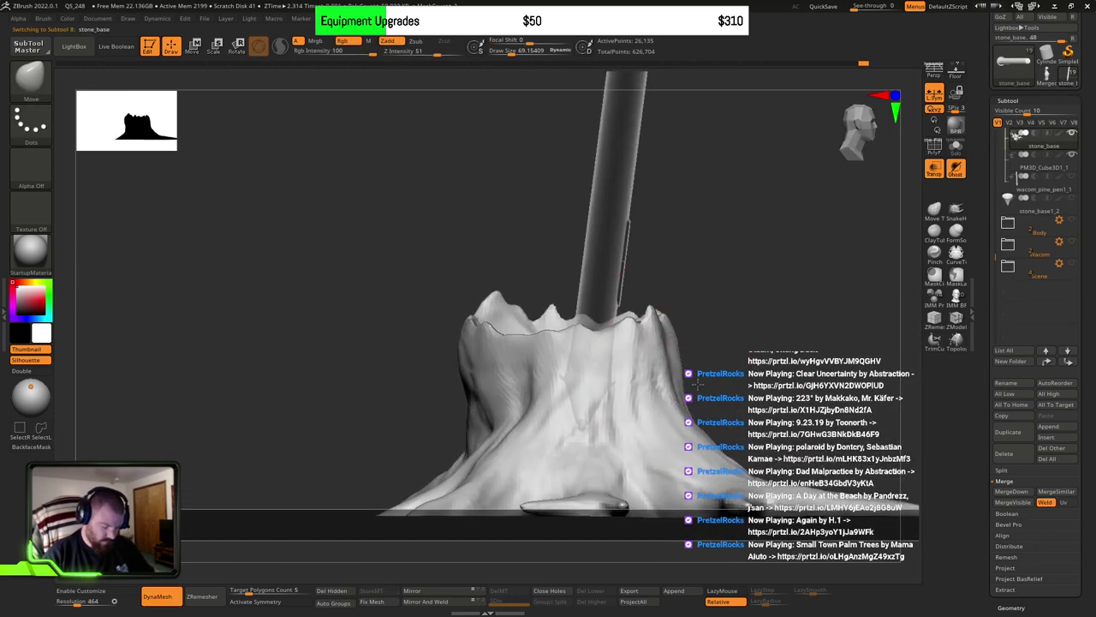
pyautogui.press('s')
pyautogui.moveTo(668, 335); pyautogui.dragTo(673, 338)
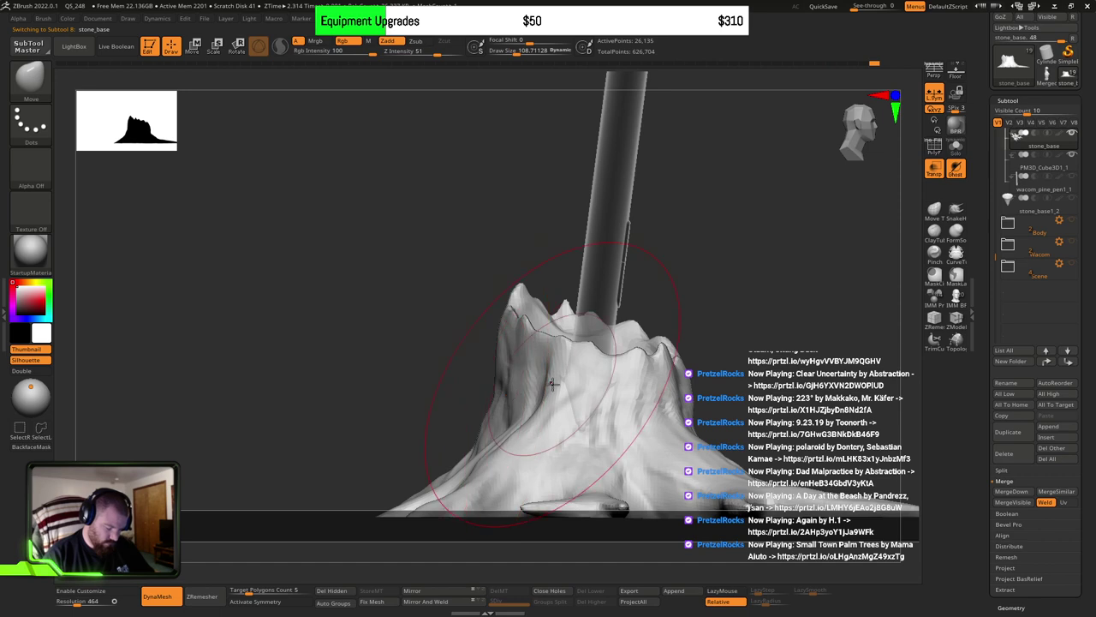
pyautogui.moveTo(553, 385)
pyautogui.mouseDown(button='right')
pyautogui.moveTo(634, 420)
pyautogui.moveTo(703, 403)
pyautogui.mouseUp(button='right')
pyautogui.moveTo(407, 413); pyautogui.dragTo(415, 409)
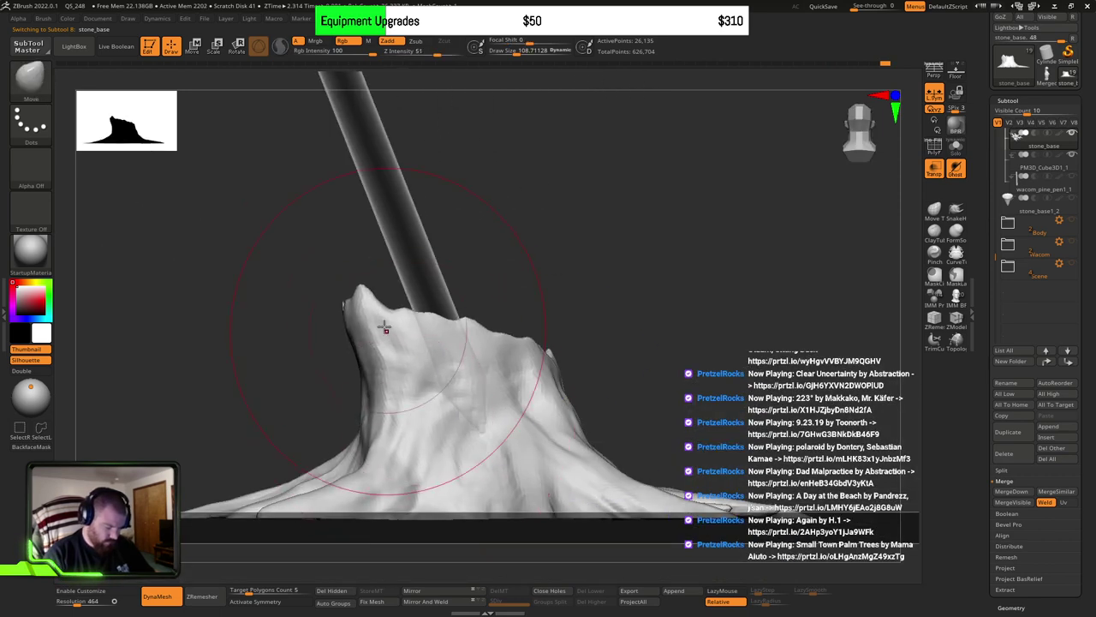
# Step: Build up clay around the pen in the stump's hollow with ClayBuildup at a draw size of about 45, smooth it, and try to DynaMesh
pyautogui.moveTo(403, 325)
pyautogui.mouseDown(button='right')
pyautogui.moveTo(508, 362)
pyautogui.moveTo(465, 355)
pyautogui.moveTo(592, 437)
pyautogui.moveTo(585, 389)
pyautogui.moveTo(565, 399)
pyautogui.mouseUp(button='right')
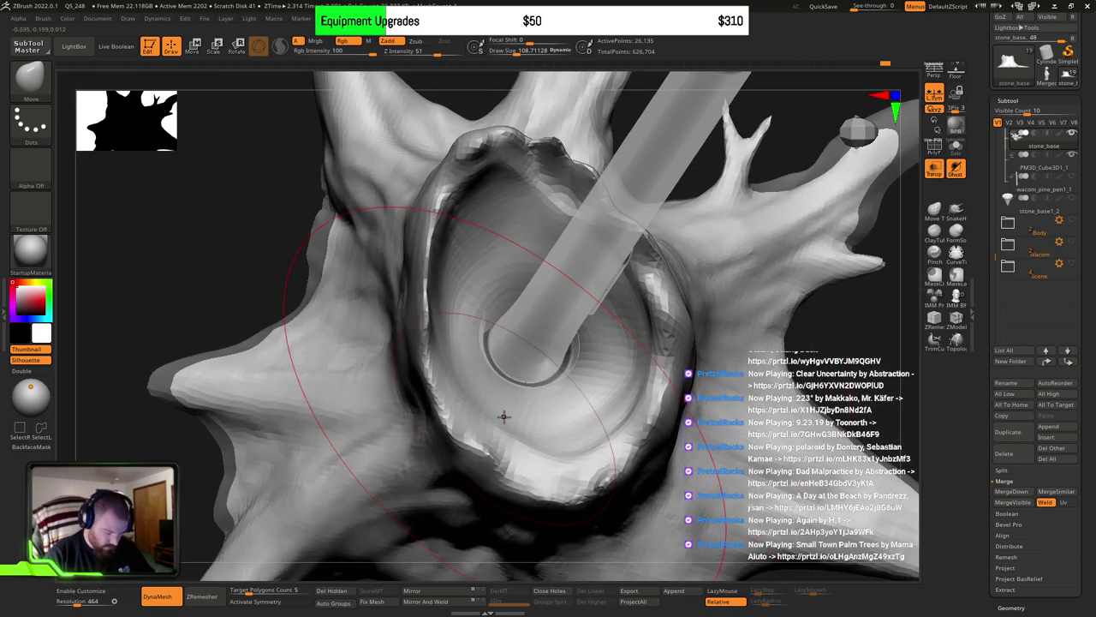
pyautogui.press('s')
pyautogui.moveTo(567, 382); pyautogui.dragTo(534, 382)
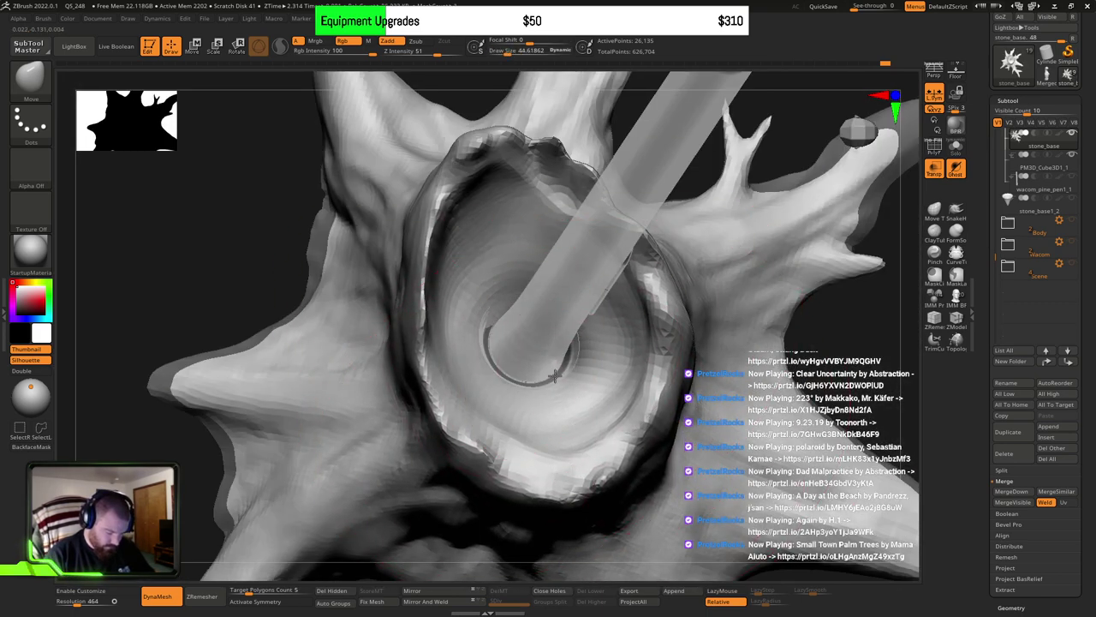
pyautogui.moveTo(541, 376); pyautogui.dragTo(560, 375, button='right')
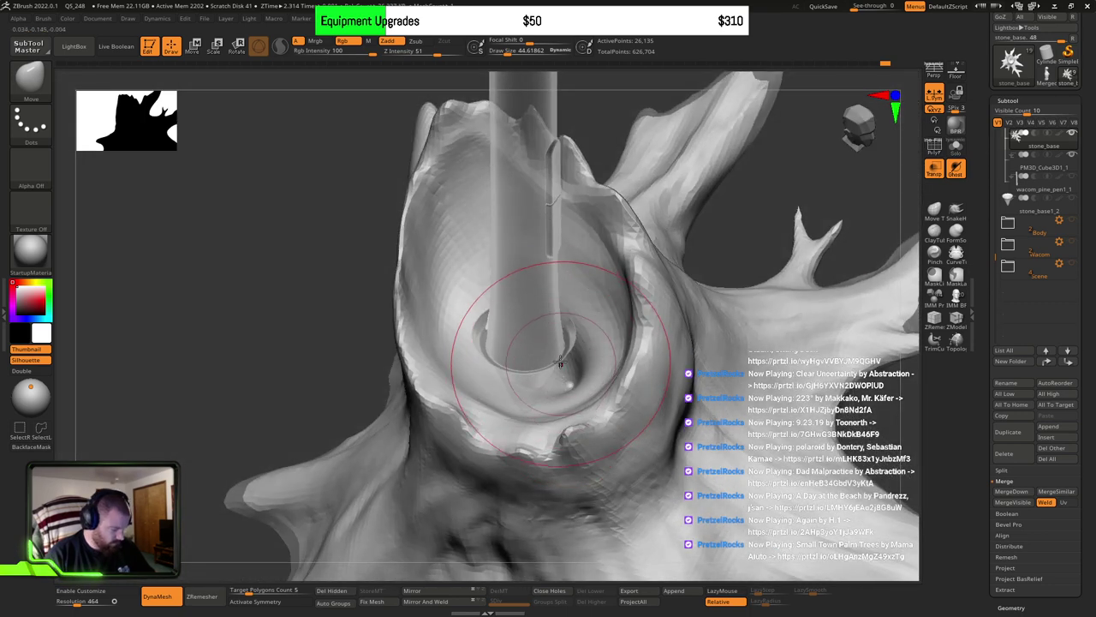
pyautogui.press('b')
pyautogui.press('c')
pyautogui.press('b')
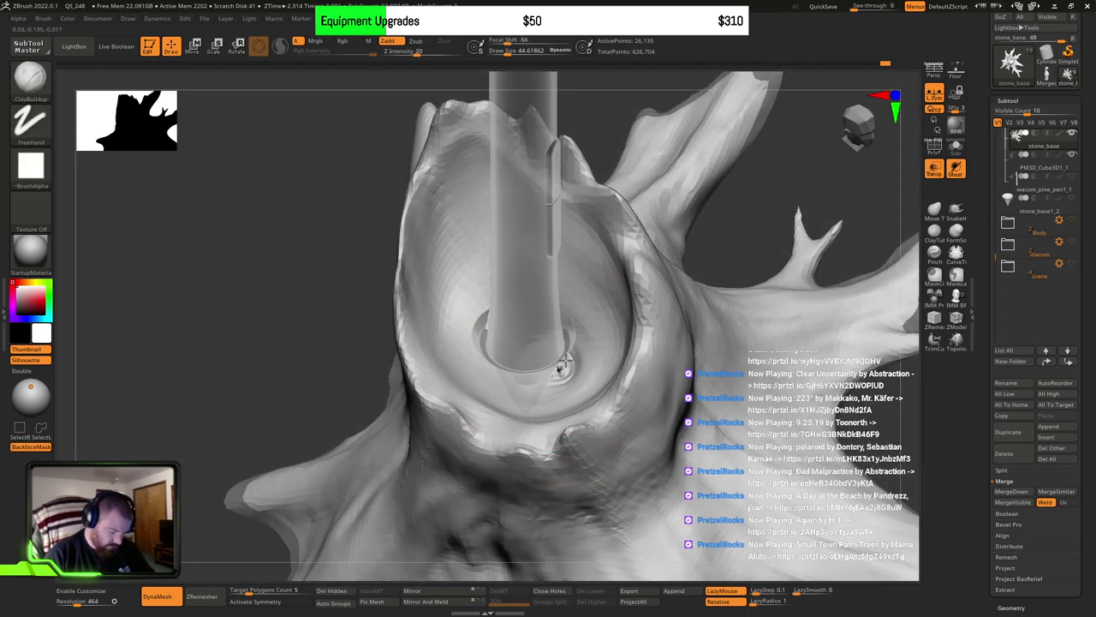
pyautogui.moveTo(483, 371); pyautogui.dragTo(522, 313)
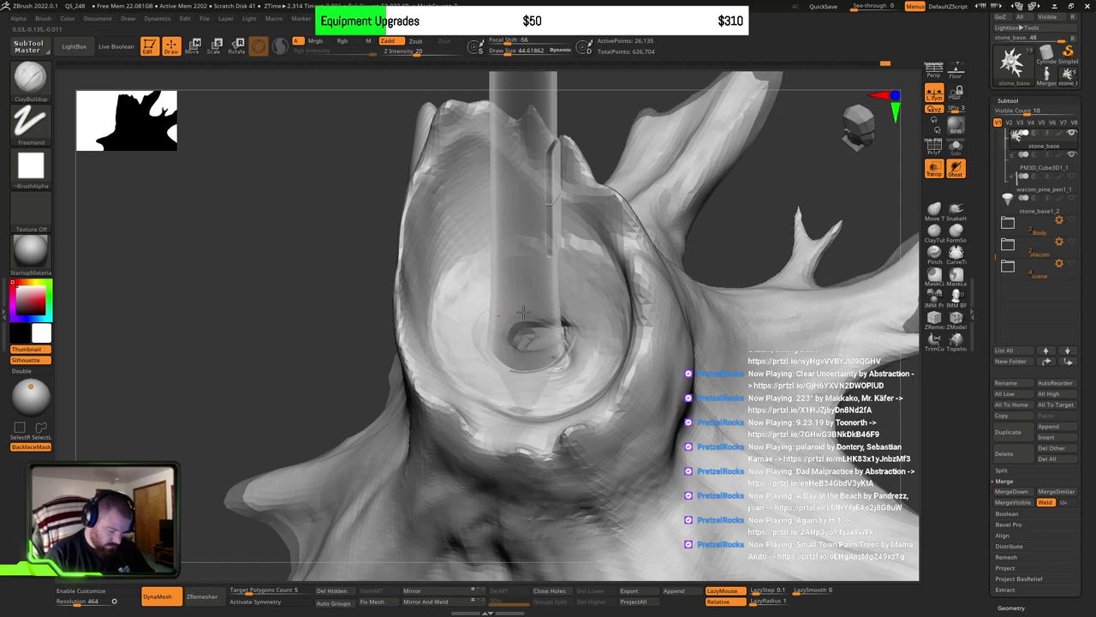
pyautogui.moveTo(543, 322); pyautogui.dragTo(572, 313, button='right')
pyautogui.press('shift')
pyautogui.moveTo(430, 415)
pyautogui.keyDown('shift'); pyautogui.mouseDown()
pyautogui.moveTo(389, 335)
pyautogui.moveTo(475, 335)
pyautogui.mouseUp(); pyautogui.keyUp('shift')
pyautogui.keyDown('ctrl'); pyautogui.moveTo(883, 149); pyautogui.dragTo(682, 326); pyautogui.keyUp('ctrl')
# Step: Add finer clay strokes around the pen's socket in the hollow at a draw size of about 19
pyautogui.moveTo(690, 402); pyautogui.dragTo(569, 376, button='right')
pyautogui.keyDown('alt'); pyautogui.moveTo(473, 412); pyautogui.dragTo(492, 366, button='right'); pyautogui.keyUp('alt')
pyautogui.press('s')
pyautogui.moveTo(491, 367); pyautogui.dragTo(470, 365)
pyautogui.moveTo(492, 365); pyautogui.dragTo(491, 346, button='right')
pyautogui.moveTo(456, 338); pyautogui.dragTo(498, 371)
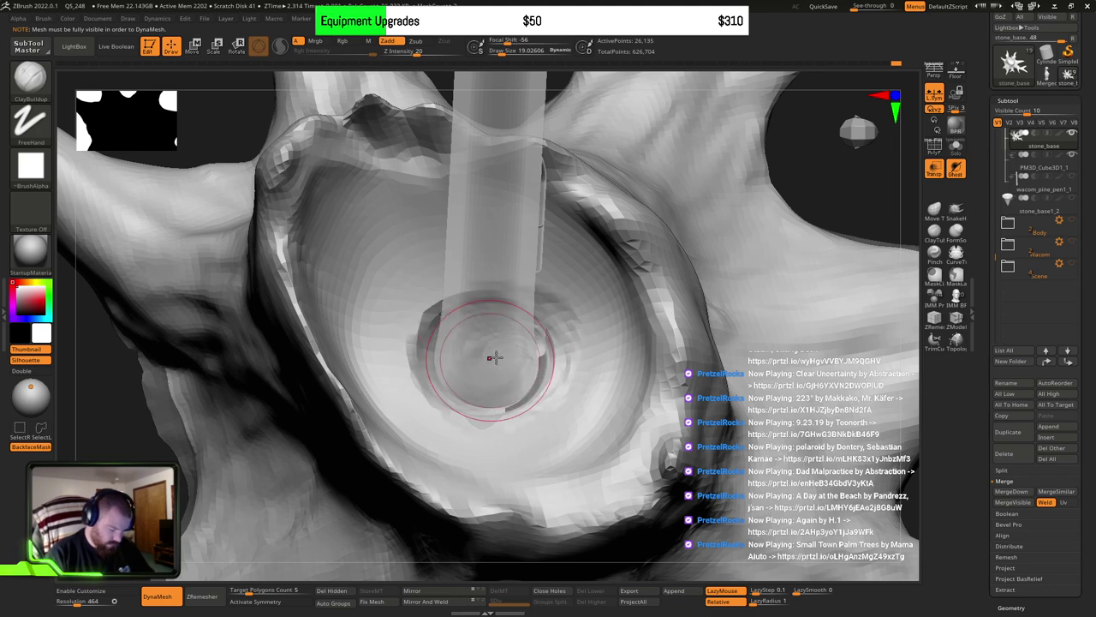
# Step: Temporarily hide wacom_pine_pen to inspect the socket at the bottom of the hollow, and show the pen again
pyautogui.moveTo(495, 357); pyautogui.dragTo(462, 332, button='right')
pyautogui.moveTo(996, 151); pyautogui.dragTo(996, 133)
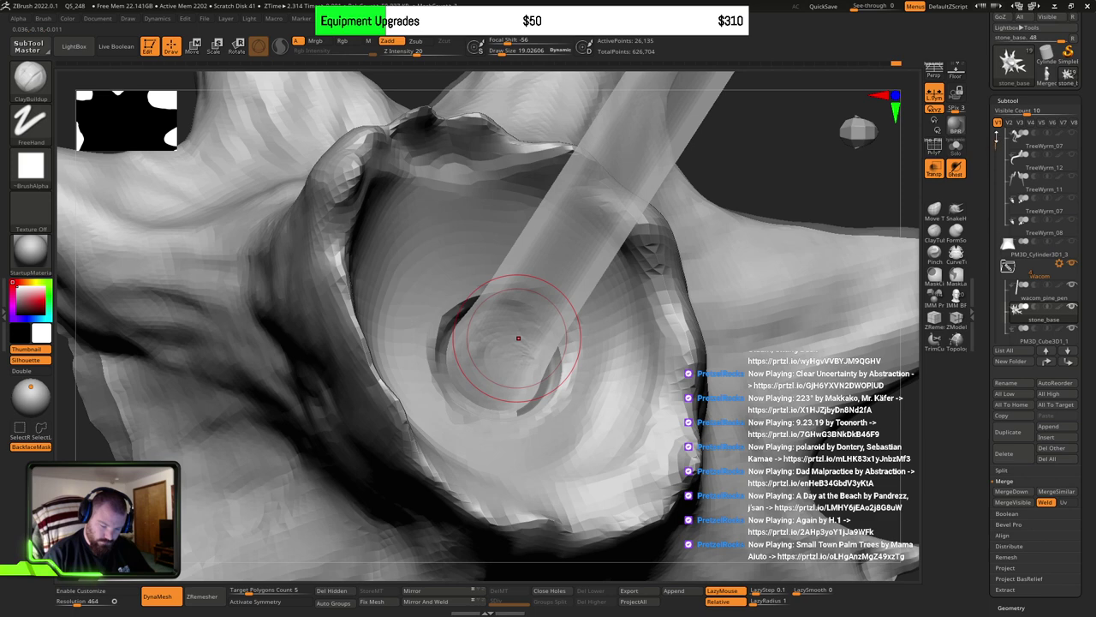
pyautogui.click(1071, 284)
pyautogui.moveTo(508, 337); pyautogui.dragTo(534, 378, button='right')
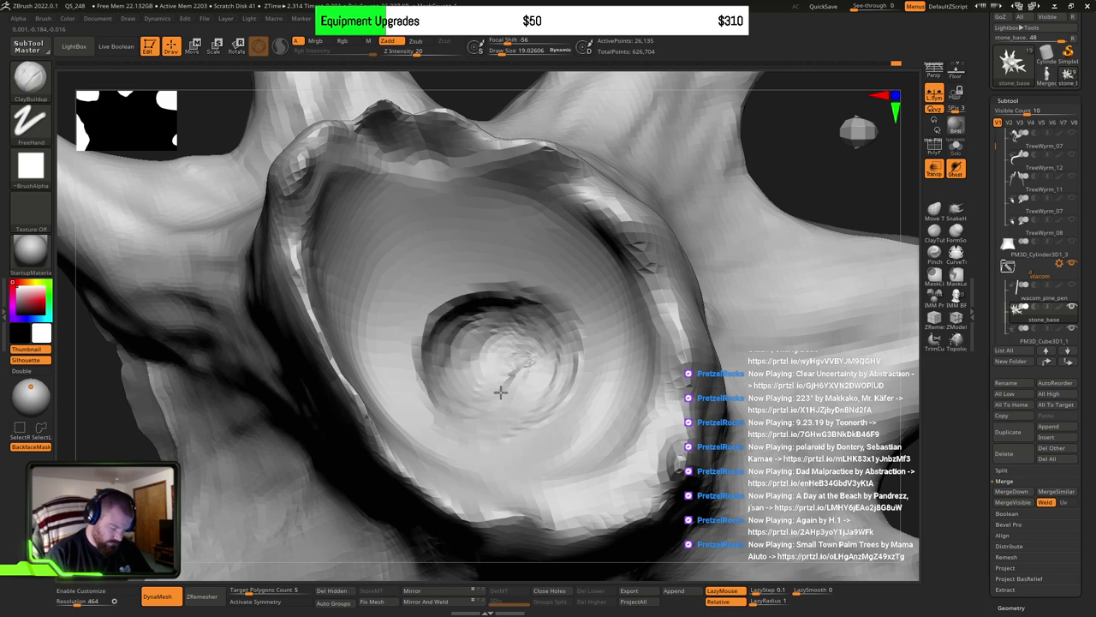
pyautogui.click(1066, 294)
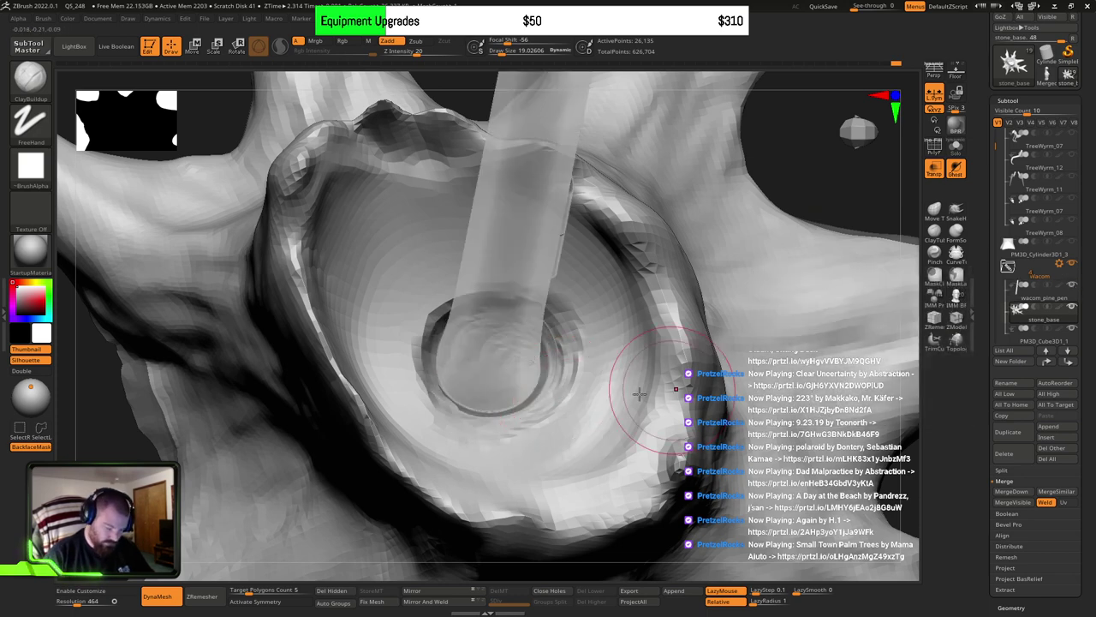
# Step: Select wacom_pine_pen and hide its shaft so that only the tip section remains in the socket
pyautogui.keyDown('alt'); pyautogui.click(519, 326); pyautogui.keyUp('alt')
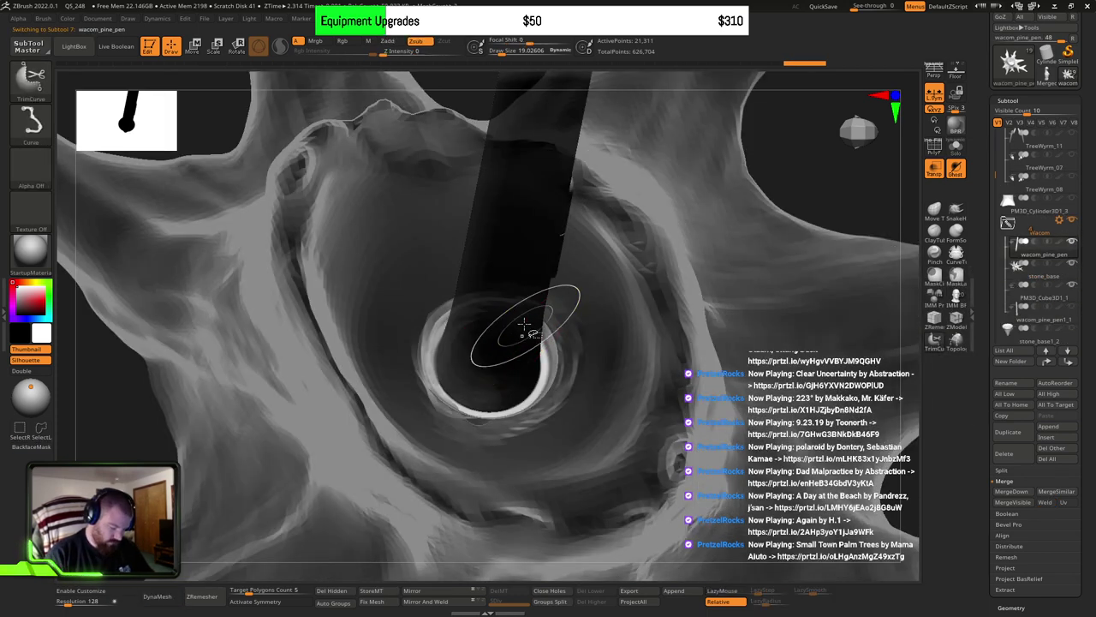
pyautogui.moveTo(525, 311)
pyautogui.mouseDown(button='right')
pyautogui.moveTo(530, 340)
pyautogui.moveTo(526, 251)
pyautogui.mouseUp(button='right')
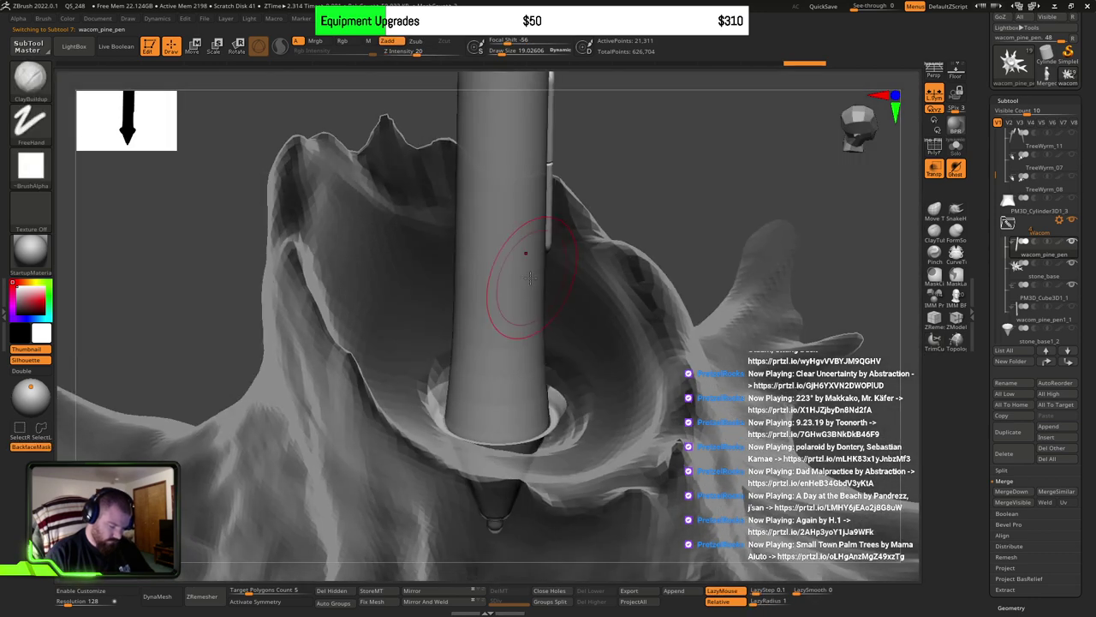
pyautogui.hotkey('ctrl', 'shift')
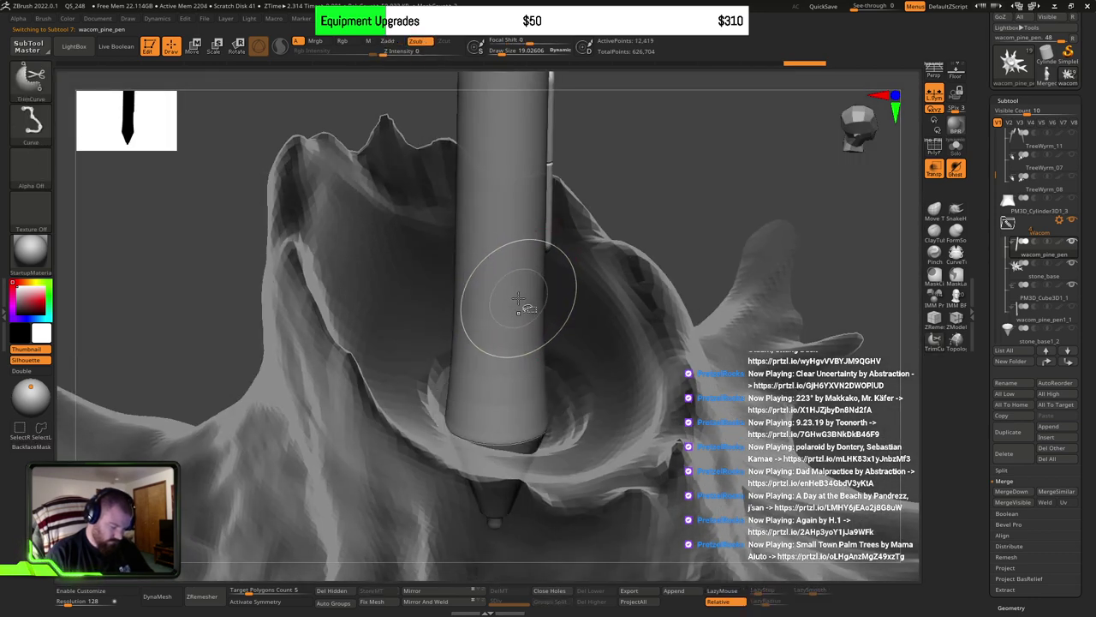
pyautogui.keyDown('ctrl'); pyautogui.keyDown('shift'); pyautogui.click(517, 300); pyautogui.keyUp('shift'); pyautogui.keyUp('ctrl')
pyautogui.moveTo(520, 369); pyautogui.dragTo(538, 430, button='right')
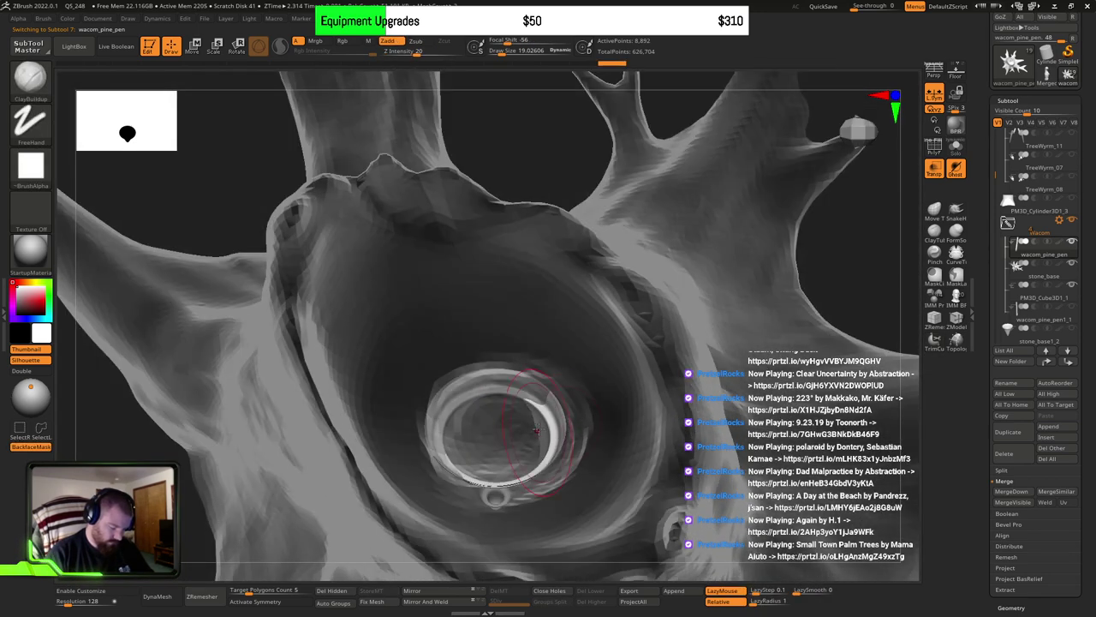
# Step: Select stone_base and reshape the socket around the pen tip with the Move brush at a draw size of about 39
pyautogui.keyDown('alt'); pyautogui.click(627, 413); pyautogui.keyUp('alt')
pyautogui.moveTo(631, 399); pyautogui.dragTo(526, 366, button='right')
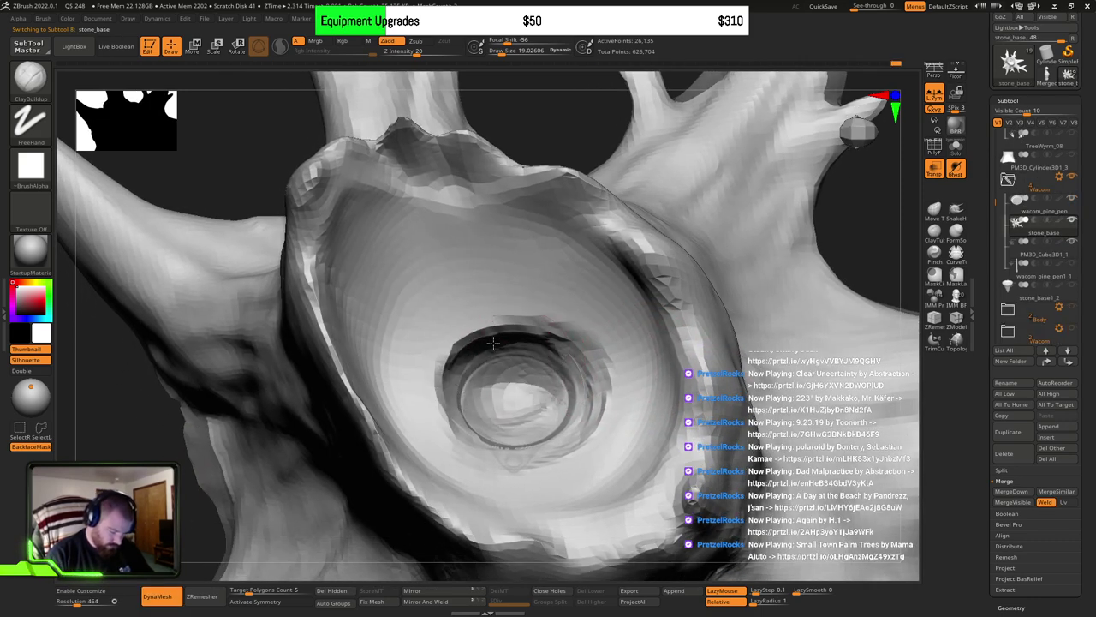
pyautogui.moveTo(549, 359)
pyautogui.mouseDown(button='right')
pyautogui.moveTo(514, 386)
pyautogui.moveTo(539, 386)
pyautogui.mouseUp(button='right')
pyautogui.press('shift')
pyautogui.press('b')
pyautogui.press('m')
pyautogui.press('v')
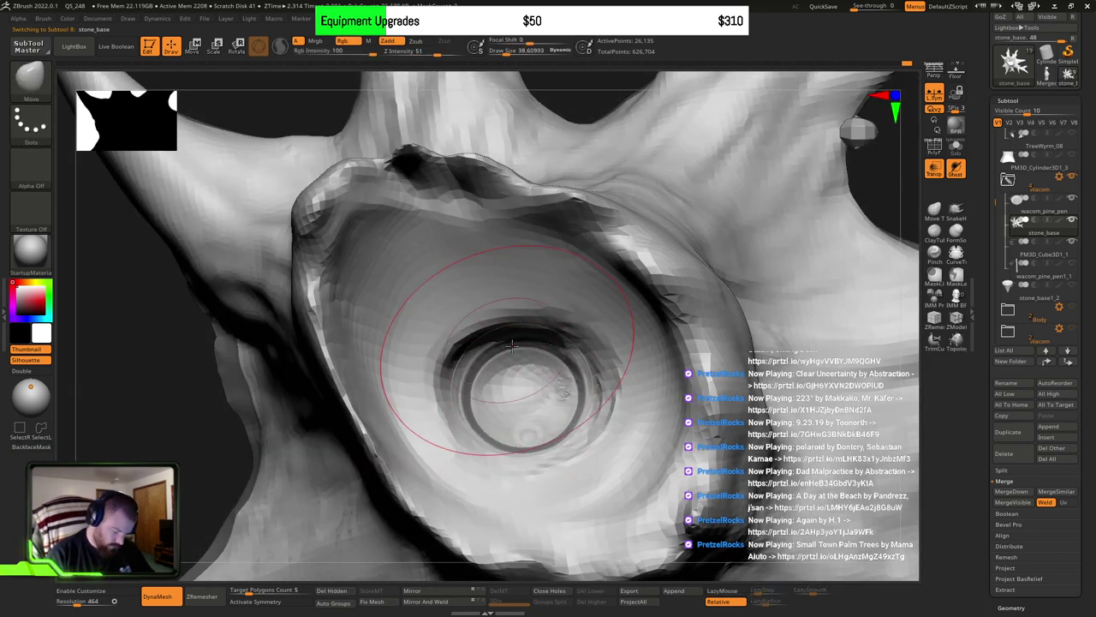
pyautogui.moveTo(546, 304)
pyautogui.mouseDown(button='right')
pyautogui.moveTo(523, 448)
pyautogui.moveTo(601, 392)
pyautogui.moveTo(608, 370)
pyautogui.mouseUp(button='right')
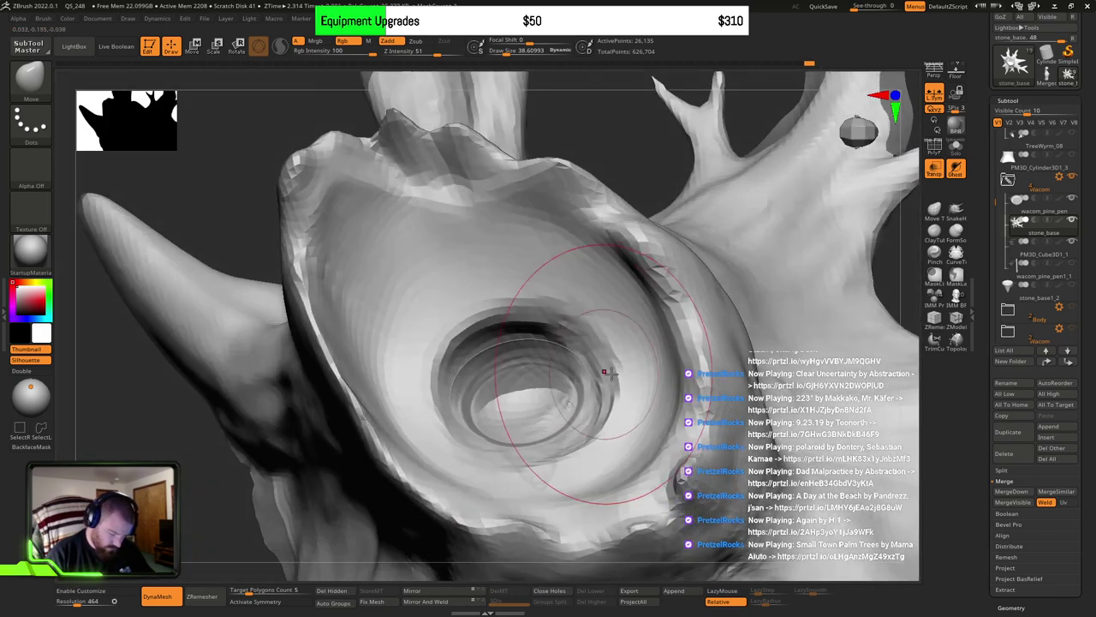
pyautogui.moveTo(604, 412); pyautogui.dragTo(600, 414, button='right')
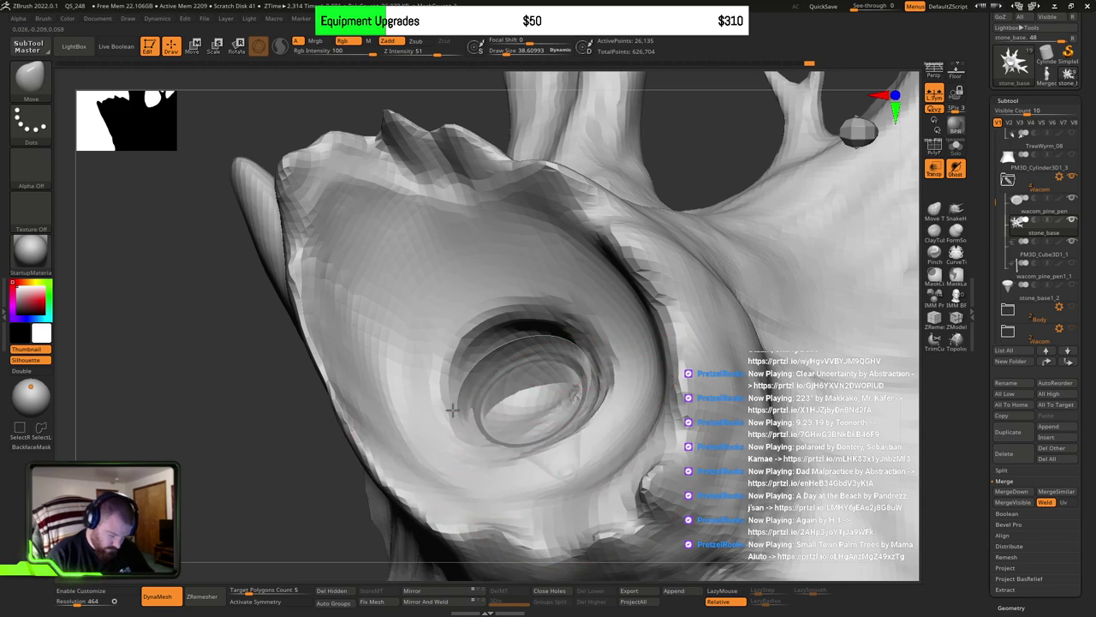
# Step: Pull the socket's rough edge inward from above so it follows the circular outline of the pen tip
pyautogui.moveTo(540, 332)
pyautogui.mouseDown(button='right')
pyautogui.moveTo(573, 299)
pyautogui.moveTo(543, 318)
pyautogui.moveTo(631, 334)
pyautogui.moveTo(600, 321)
pyautogui.moveTo(570, 332)
pyautogui.moveTo(591, 342)
pyautogui.moveTo(539, 268)
pyautogui.moveTo(551, 232)
pyautogui.moveTo(605, 245)
pyautogui.moveTo(631, 286)
pyautogui.moveTo(598, 328)
pyautogui.moveTo(594, 303)
pyautogui.moveTo(676, 265)
pyautogui.moveTo(685, 274)
pyautogui.mouseUp(button='right')
pyautogui.moveTo(722, 349)
pyautogui.mouseDown(button='right')
pyautogui.moveTo(734, 384)
pyautogui.moveTo(622, 318)
pyautogui.moveTo(590, 234)
pyautogui.moveTo(620, 401)
pyautogui.moveTo(535, 343)
pyautogui.moveTo(533, 288)
pyautogui.moveTo(567, 245)
pyautogui.moveTo(551, 299)
pyautogui.moveTo(540, 263)
pyautogui.mouseUp(button='right')
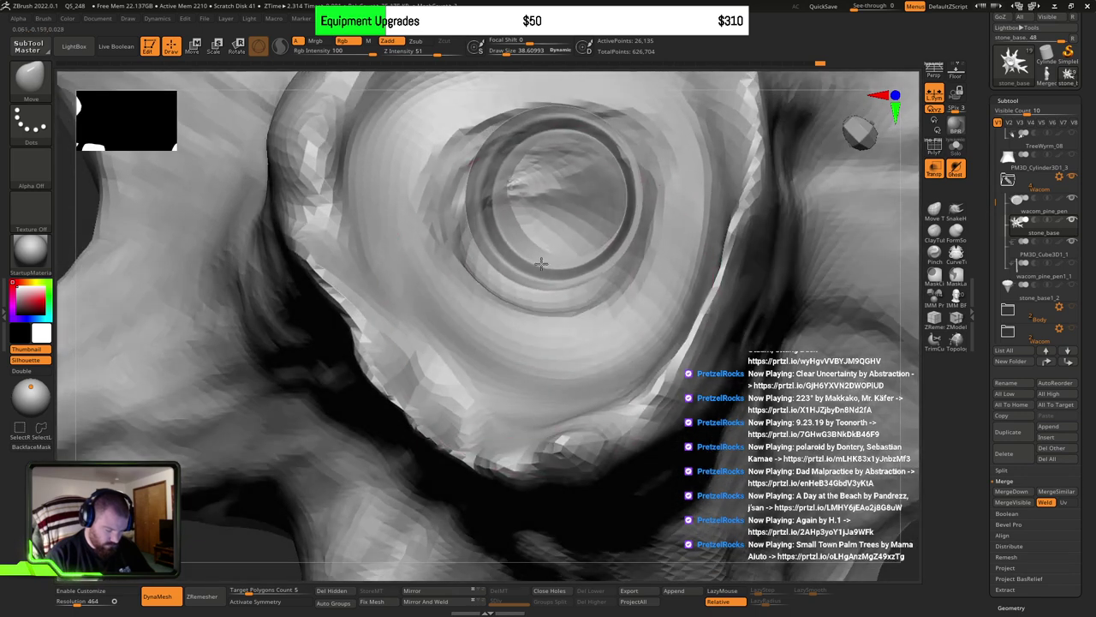
pyautogui.moveTo(602, 273); pyautogui.dragTo(591, 264)
pyautogui.moveTo(463, 226)
pyautogui.mouseDown()
pyautogui.moveTo(478, 215)
pyautogui.moveTo(519, 220)
pyautogui.moveTo(586, 154)
pyautogui.mouseUp()
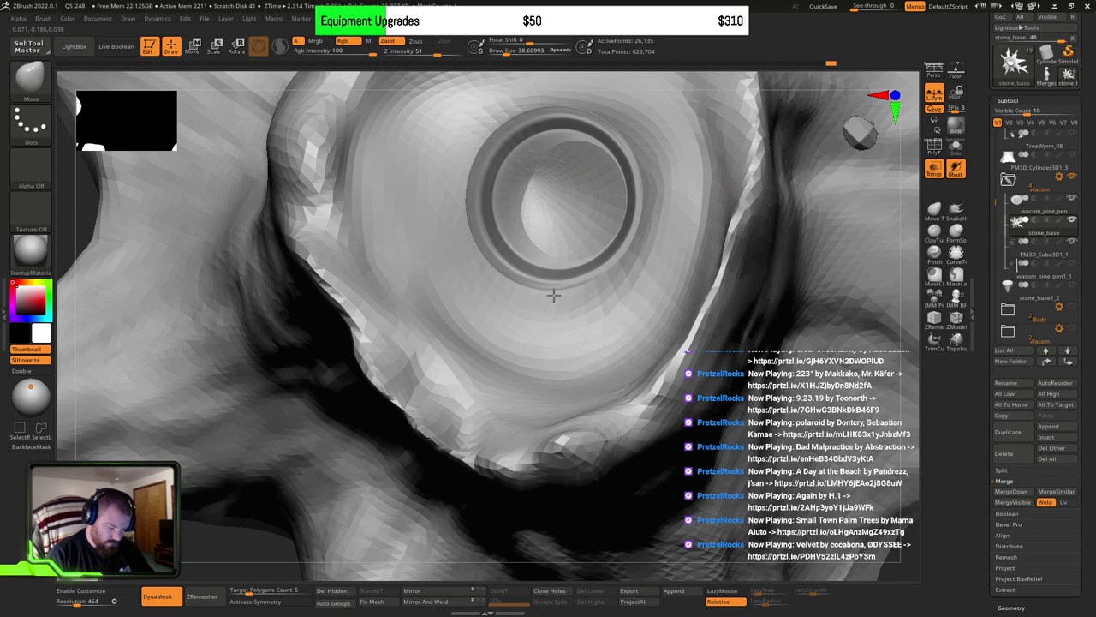
# Step: Fit the hollow's walls closer to the pen tip with Move strokes at a draw size of about 28
pyautogui.press('s')
pyautogui.moveTo(555, 298); pyautogui.dragTo(552, 284)
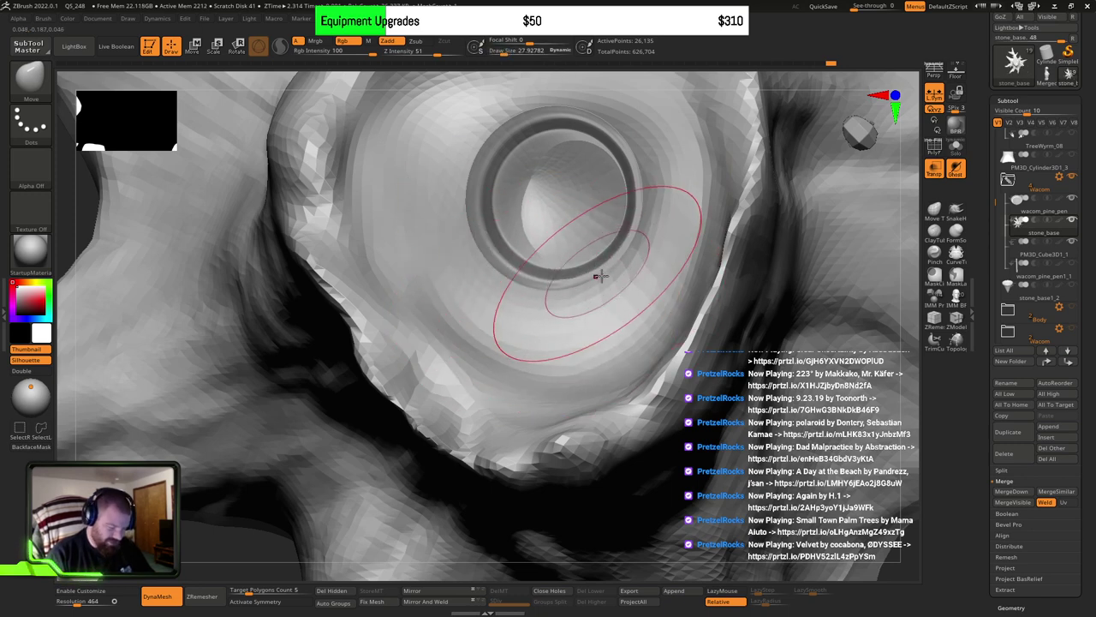
pyautogui.moveTo(600, 275)
pyautogui.mouseDown(button='right')
pyautogui.moveTo(636, 232)
pyautogui.moveTo(550, 171)
pyautogui.moveTo(626, 203)
pyautogui.mouseUp(button='right')
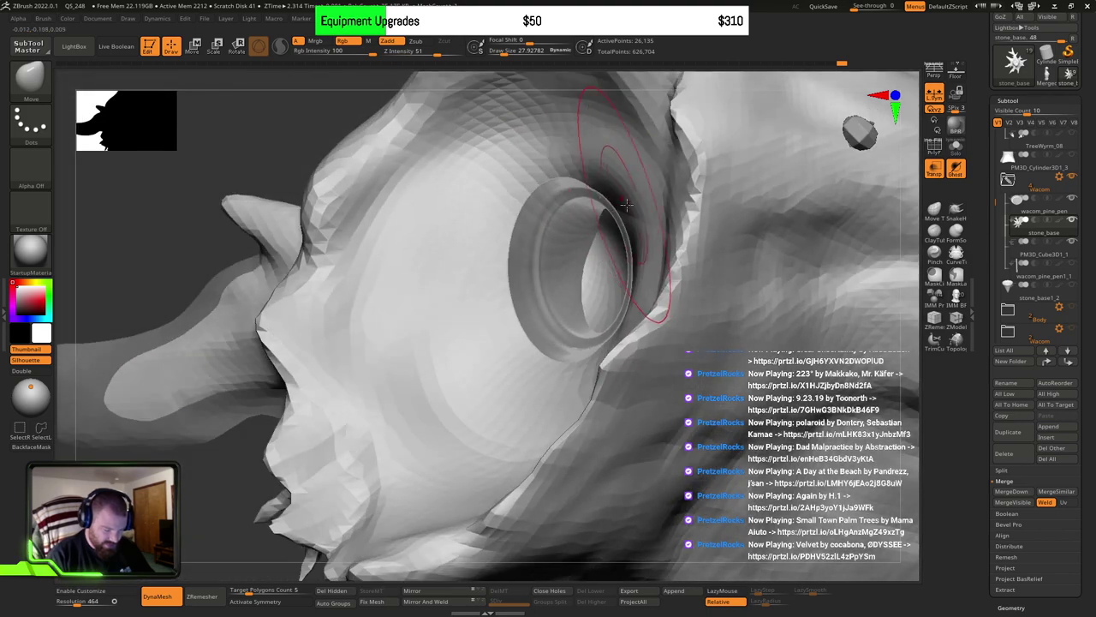
pyautogui.moveTo(632, 203)
pyautogui.mouseDown()
pyautogui.moveTo(631, 179)
pyautogui.moveTo(608, 153)
pyautogui.mouseUp()
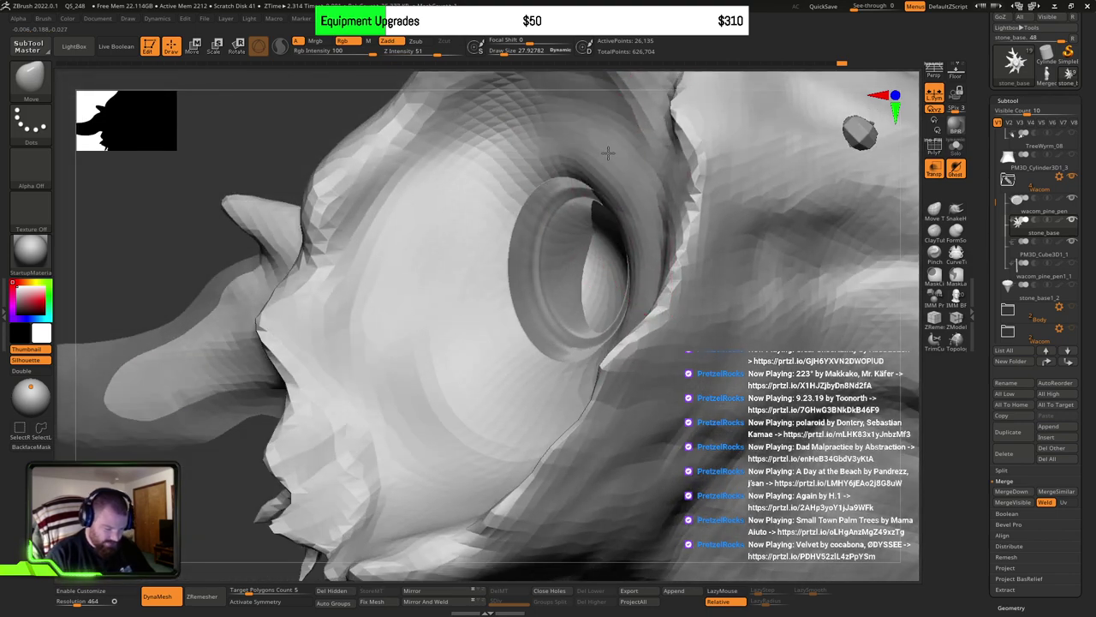
pyautogui.moveTo(588, 147); pyautogui.dragTo(540, 174, button='right')
pyautogui.moveTo(540, 174); pyautogui.dragTo(528, 153)
pyautogui.moveTo(530, 152); pyautogui.dragTo(553, 179, button='right')
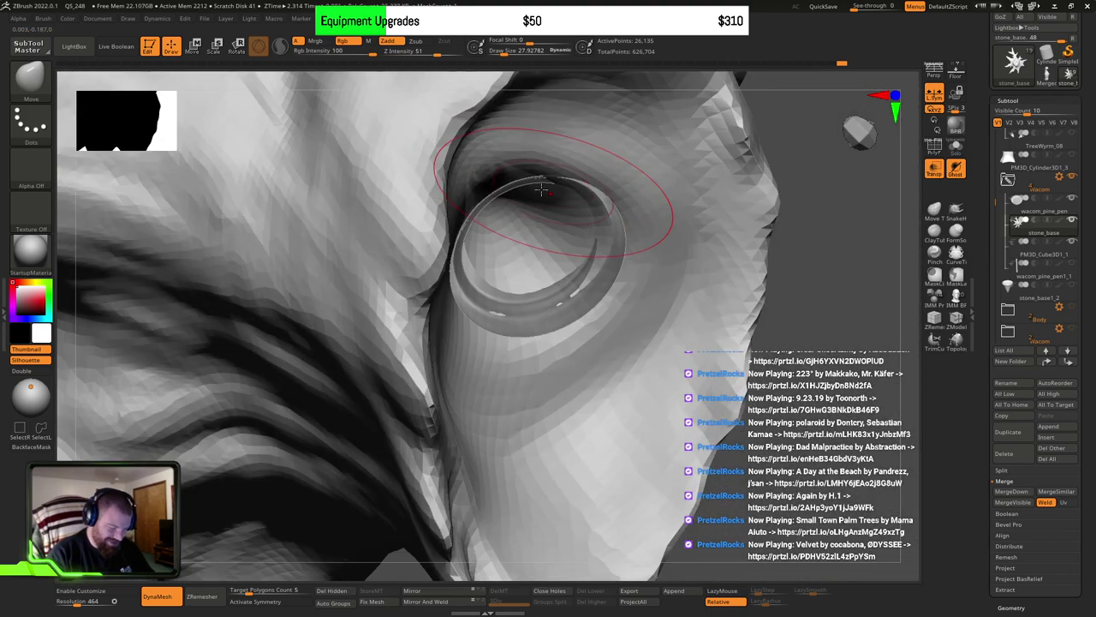
pyautogui.moveTo(522, 175); pyautogui.dragTo(516, 168)
pyautogui.moveTo(523, 170); pyautogui.dragTo(456, 202, button='right')
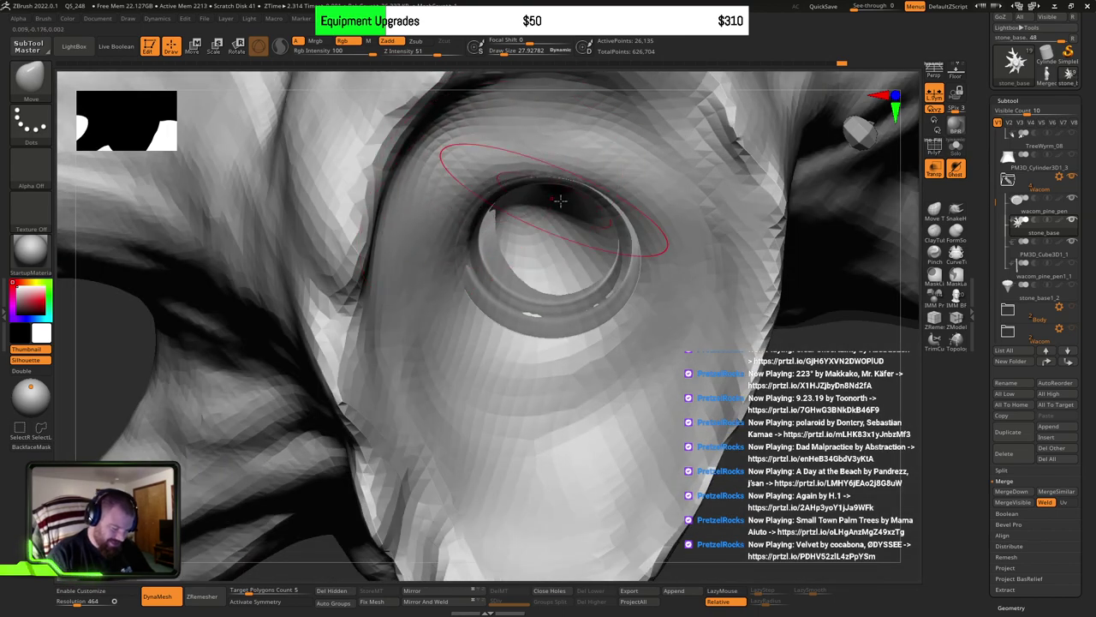
# Step: Refine the socket's edge all around the pen tip with the Move brush at a draw size of about 19
pyautogui.moveTo(559, 199)
pyautogui.mouseDown(button='right')
pyautogui.moveTo(533, 137)
pyautogui.moveTo(505, 198)
pyautogui.mouseUp(button='right')
pyautogui.press('s')
pyautogui.moveTo(522, 205); pyautogui.dragTo(493, 216)
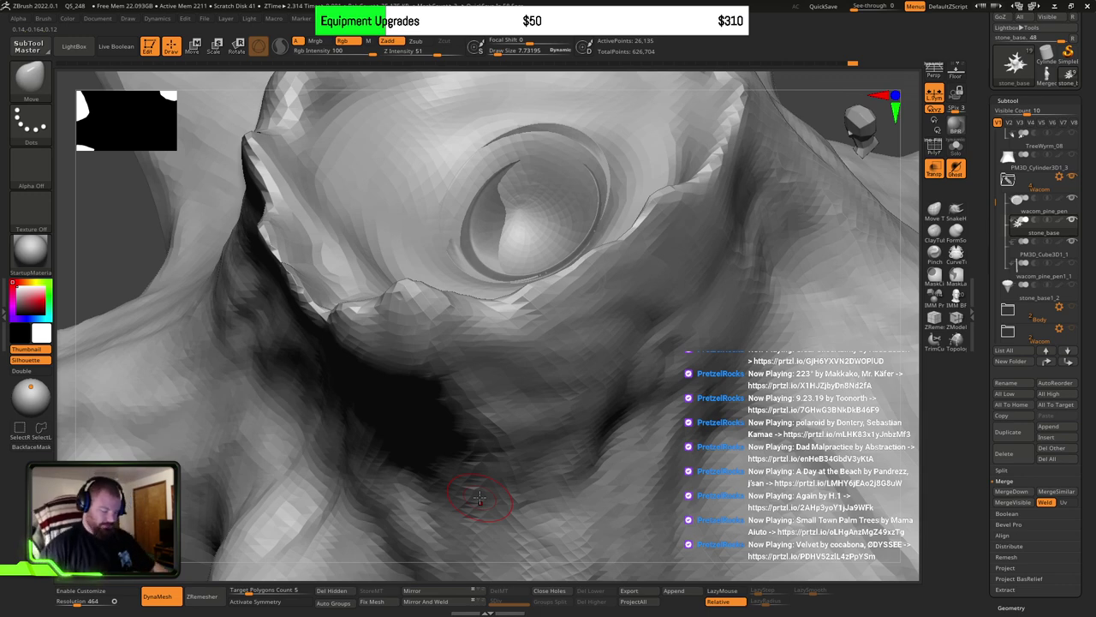
pyautogui.moveTo(525, 195)
pyautogui.mouseDown(button='right')
pyautogui.moveTo(543, 225)
pyautogui.moveTo(480, 224)
pyautogui.mouseUp(button='right')
pyautogui.press(']')
pyautogui.press(']')
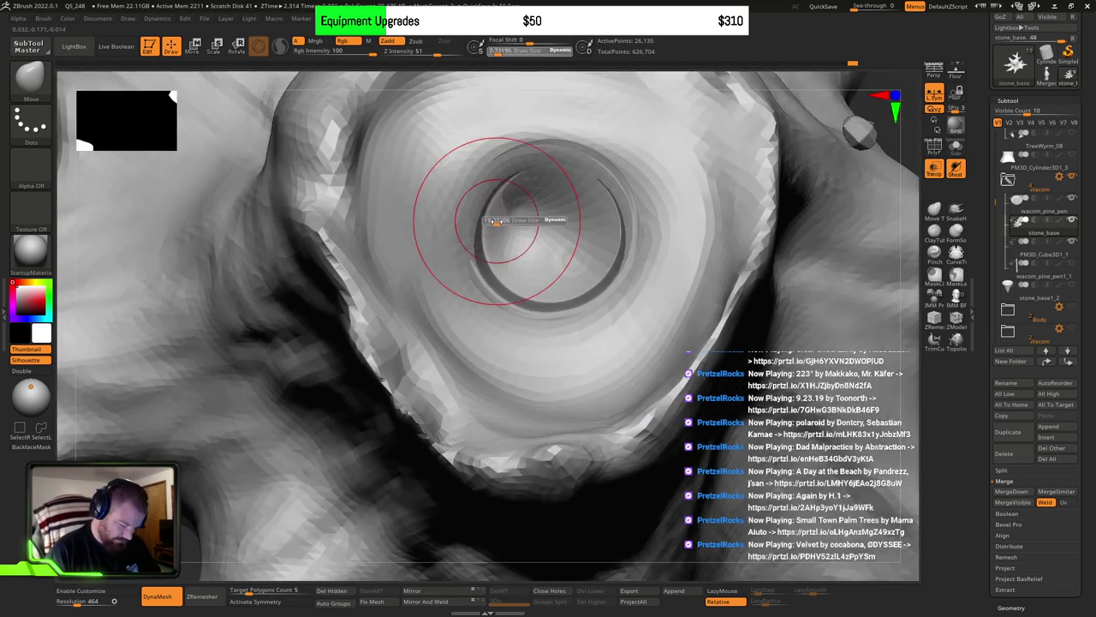
pyautogui.moveTo(481, 232); pyautogui.dragTo(486, 174)
pyautogui.moveTo(507, 194); pyautogui.dragTo(502, 220, button='right')
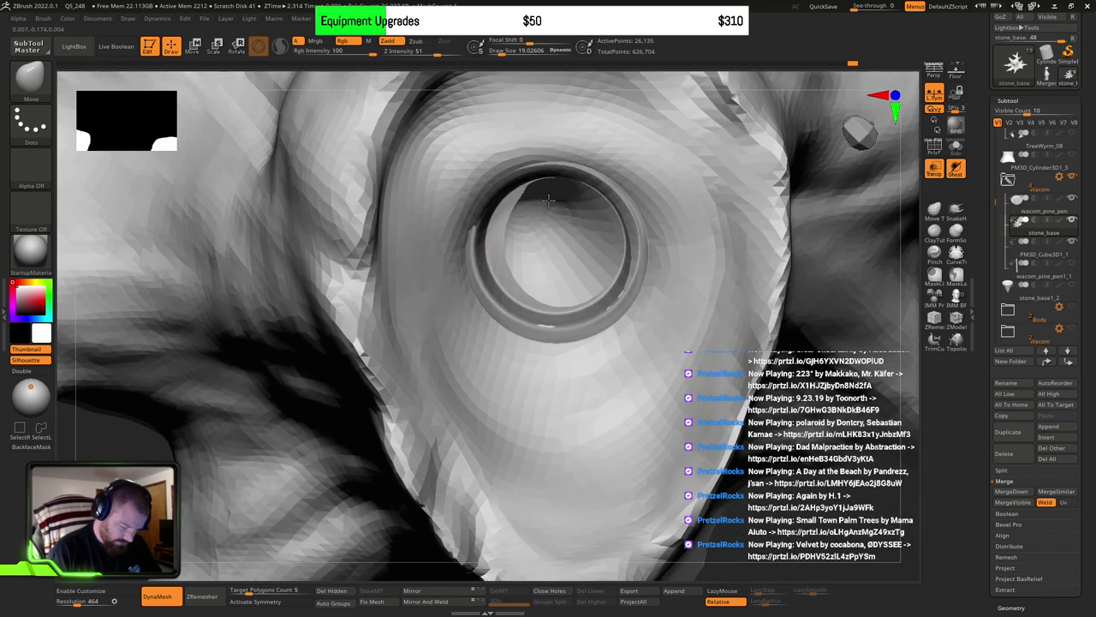
pyautogui.moveTo(608, 239)
pyautogui.mouseDown(button='right')
pyautogui.moveTo(588, 257)
pyautogui.moveTo(632, 174)
pyautogui.moveTo(640, 188)
pyautogui.mouseUp(button='right')
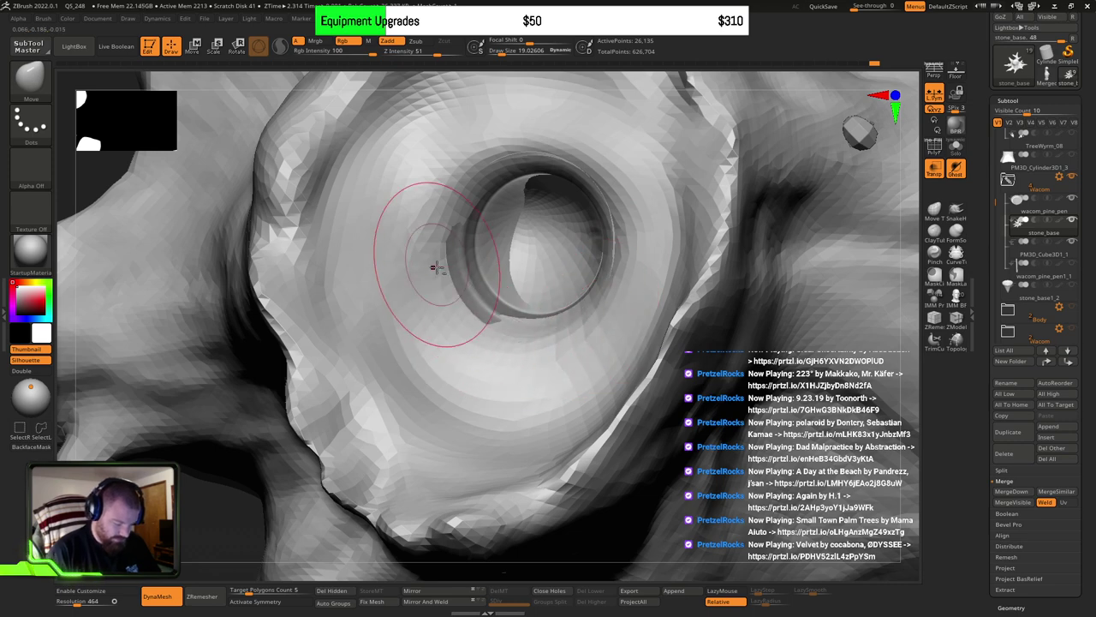
pyautogui.moveTo(460, 310)
pyautogui.mouseDown(button='right')
pyautogui.moveTo(624, 255)
pyautogui.moveTo(656, 320)
pyautogui.moveTo(574, 318)
pyautogui.moveTo(522, 338)
pyautogui.moveTo(548, 362)
pyautogui.moveTo(497, 400)
pyautogui.moveTo(622, 347)
pyautogui.moveTo(599, 368)
pyautogui.moveTo(635, 411)
pyautogui.moveTo(651, 379)
pyautogui.moveTo(615, 381)
pyautogui.moveTo(568, 348)
pyautogui.moveTo(557, 298)
pyautogui.mouseUp(button='right')
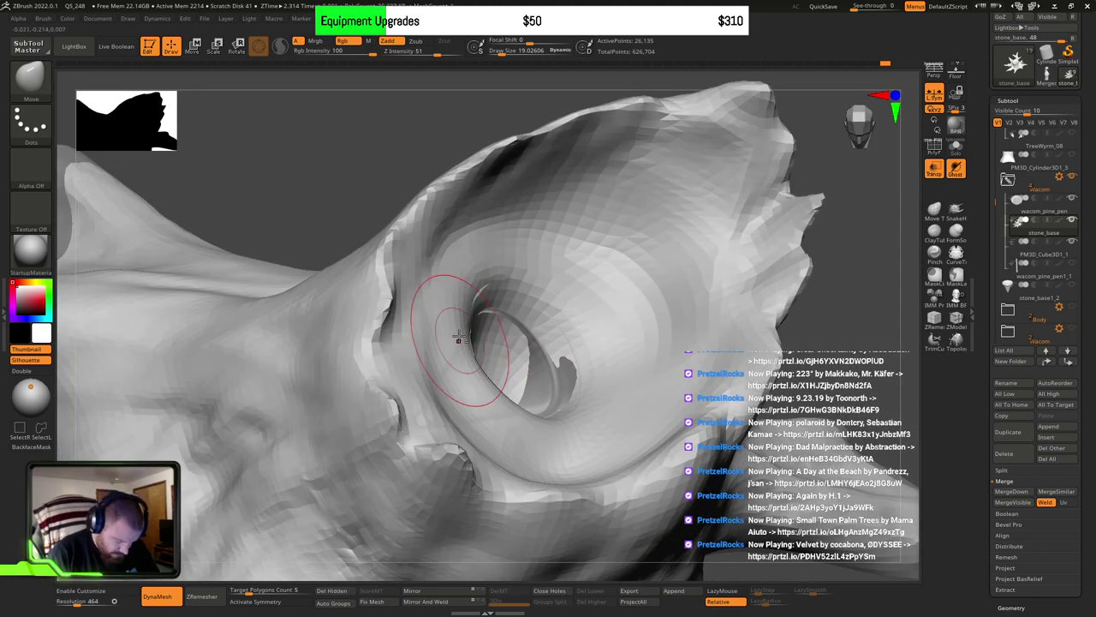
pyautogui.moveTo(459, 337)
pyautogui.mouseDown(button='right')
pyautogui.moveTo(472, 367)
pyautogui.moveTo(477, 306)
pyautogui.moveTo(437, 320)
pyautogui.moveTo(531, 325)
pyautogui.moveTo(496, 397)
pyautogui.moveTo(437, 309)
pyautogui.mouseUp(button='right')
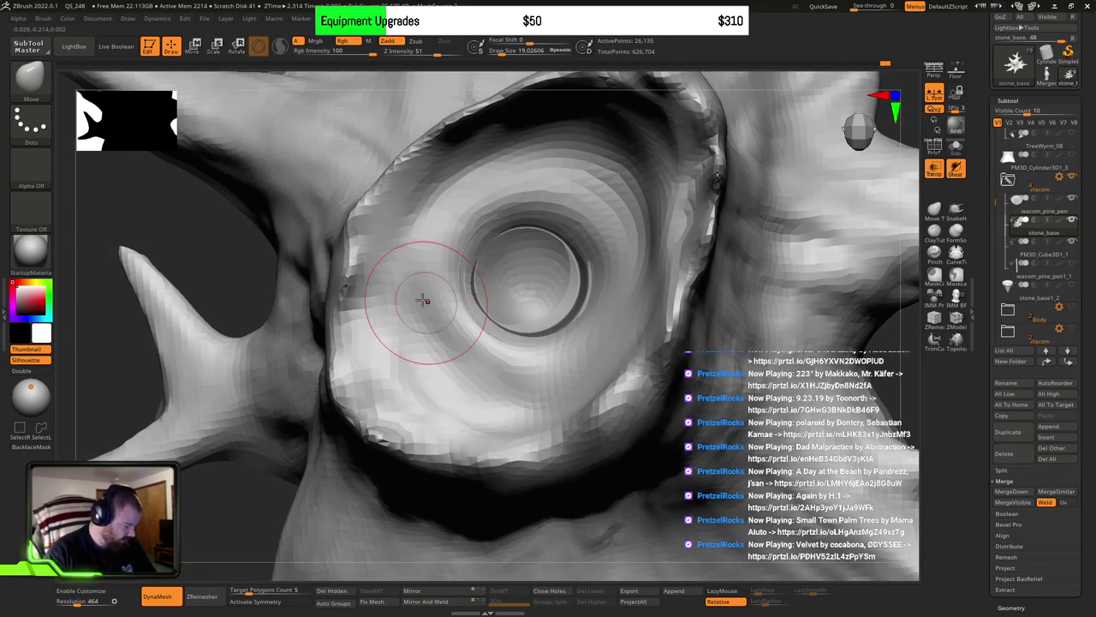
# Step: Layer clay on the hollow's floor around the socket with ClayBuildup at a draw size of about 19
pyautogui.press('b')
pyautogui.press('c')
pyautogui.press('b')
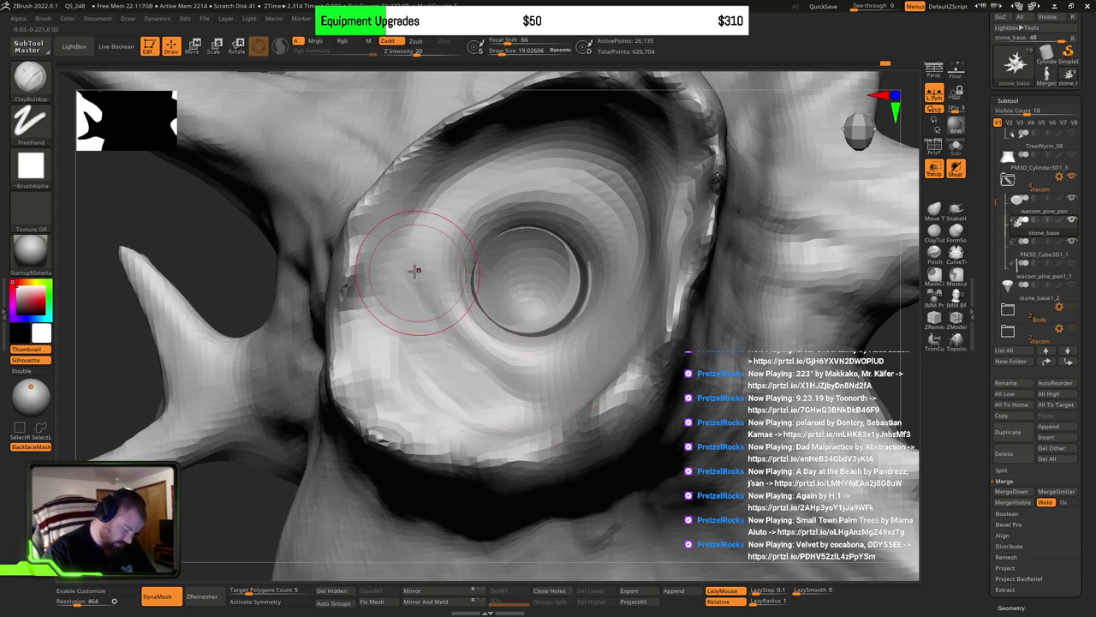
pyautogui.moveTo(618, 277)
pyautogui.mouseDown()
pyautogui.moveTo(556, 385)
pyautogui.moveTo(438, 403)
pyautogui.moveTo(421, 259)
pyautogui.moveTo(504, 178)
pyautogui.moveTo(583, 317)
pyautogui.moveTo(578, 208)
pyautogui.mouseUp()
pyautogui.moveTo(560, 308); pyautogui.dragTo(587, 294, button='right')
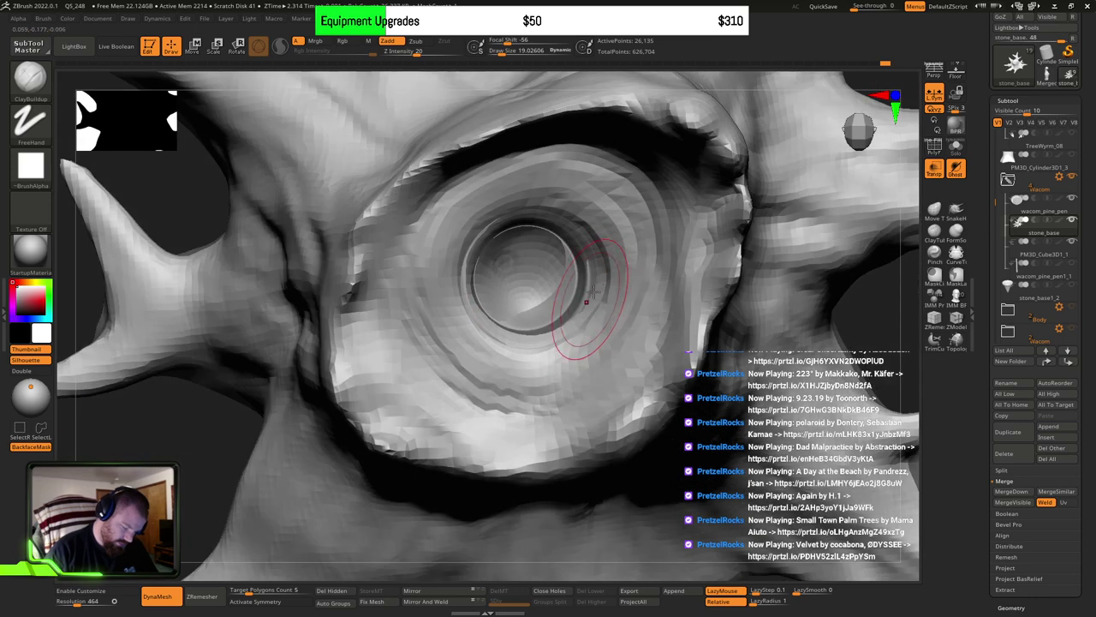
# Step: Sculpt fine concentric wood-ring ridges around the socket with ClayBuildup at a draw size of about 6.6
pyautogui.press('s')
pyautogui.moveTo(610, 278); pyautogui.dragTo(594, 278)
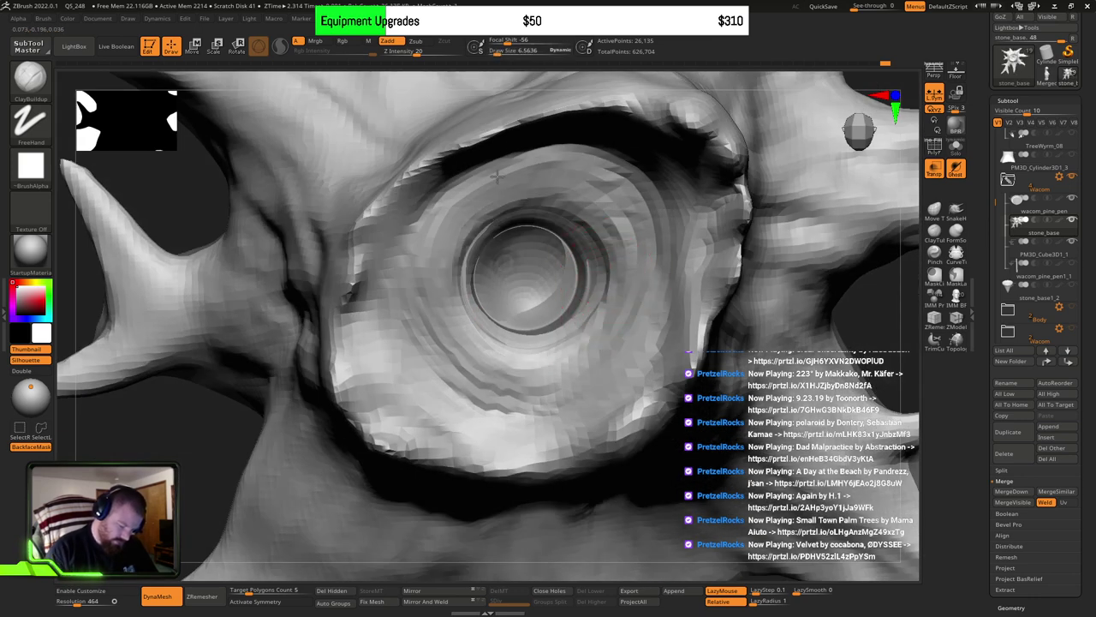
pyautogui.moveTo(554, 171)
pyautogui.mouseDown()
pyautogui.moveTo(657, 253)
pyautogui.moveTo(655, 302)
pyautogui.moveTo(536, 372)
pyautogui.moveTo(615, 202)
pyautogui.mouseUp()
pyautogui.moveTo(393, 299)
pyautogui.mouseDown()
pyautogui.moveTo(685, 211)
pyautogui.moveTo(374, 333)
pyautogui.moveTo(698, 219)
pyautogui.moveTo(430, 308)
pyautogui.mouseUp()
pyautogui.moveTo(618, 262); pyautogui.dragTo(631, 191, button='right')
pyautogui.moveTo(512, 171)
pyautogui.mouseDown()
pyautogui.moveTo(453, 326)
pyautogui.moveTo(448, 436)
pyautogui.moveTo(464, 386)
pyautogui.mouseUp()
pyautogui.moveTo(464, 386); pyautogui.dragTo(440, 298, button='right')
pyautogui.moveTo(442, 236)
pyautogui.mouseDown()
pyautogui.moveTo(394, 390)
pyautogui.moveTo(486, 444)
pyautogui.mouseUp()
pyautogui.moveTo(394, 305); pyautogui.dragTo(553, 439)
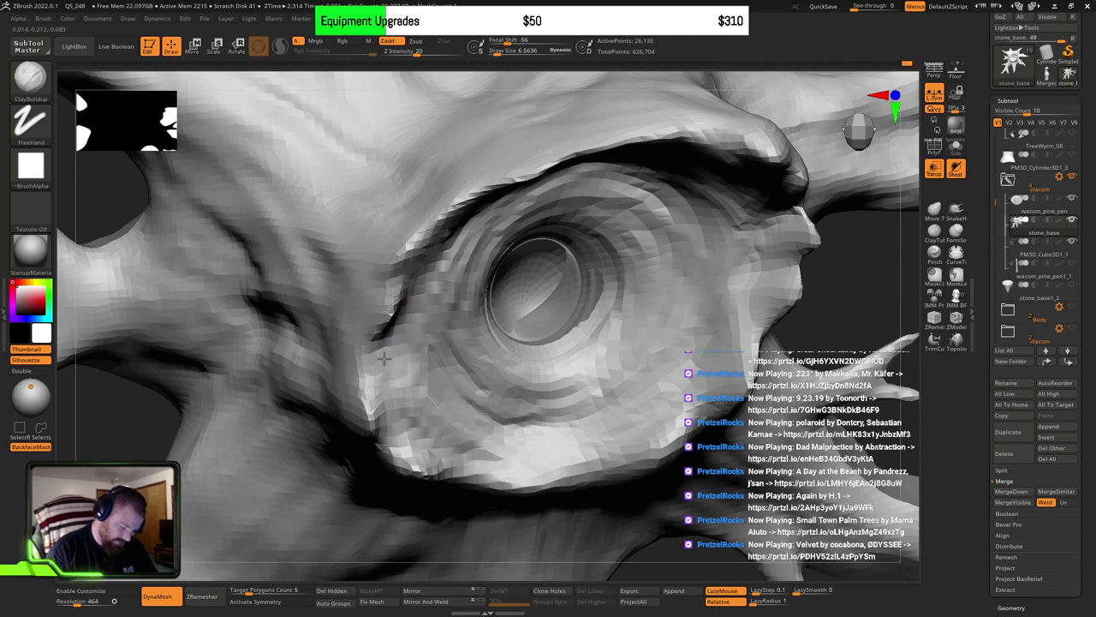
# Step: Extend the fine ridge strokes across the side and far inner wall of the stump's hollow
pyautogui.moveTo(717, 327)
pyautogui.mouseDown()
pyautogui.moveTo(744, 247)
pyautogui.moveTo(727, 211)
pyautogui.mouseUp()
pyautogui.moveTo(719, 190); pyautogui.dragTo(737, 208, button='right')
pyautogui.moveTo(736, 208)
pyautogui.mouseDown()
pyautogui.moveTo(653, 146)
pyautogui.moveTo(519, 188)
pyautogui.mouseUp()
pyautogui.moveTo(588, 182)
pyautogui.mouseDown()
pyautogui.moveTo(697, 195)
pyautogui.moveTo(719, 224)
pyautogui.mouseUp()
pyautogui.moveTo(539, 176); pyautogui.dragTo(729, 207)
pyautogui.moveTo(699, 289)
pyautogui.mouseDown(button='right')
pyautogui.moveTo(634, 252)
pyautogui.moveTo(691, 261)
pyautogui.moveTo(668, 283)
pyautogui.moveTo(685, 317)
pyautogui.moveTo(719, 257)
pyautogui.moveTo(742, 393)
pyautogui.moveTo(659, 384)
pyautogui.mouseUp(button='right')
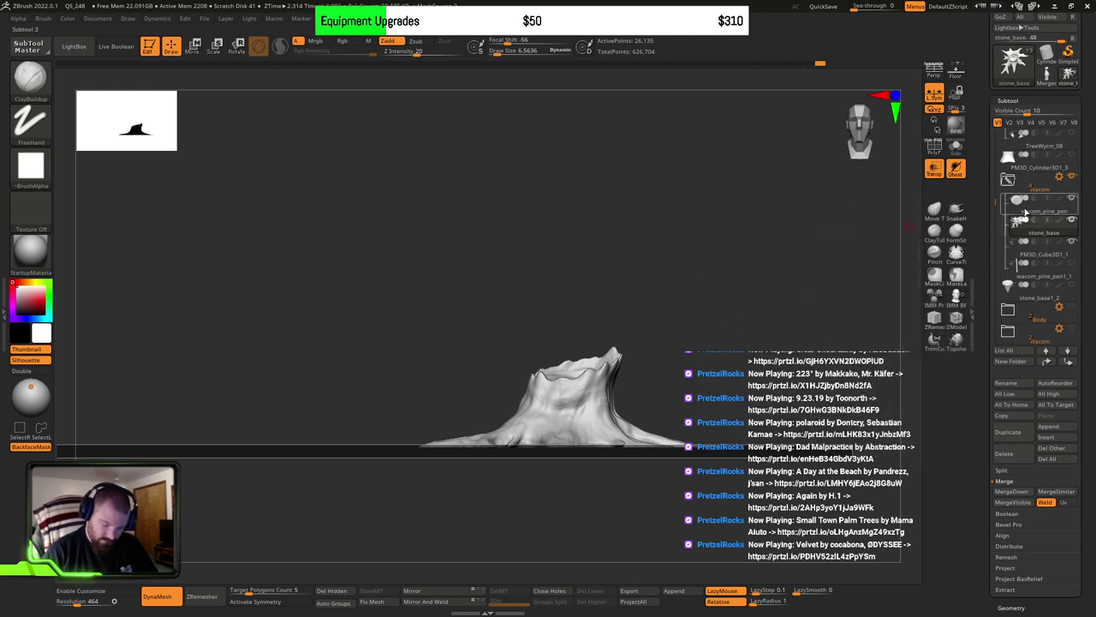
# Step: Select the pen, restore its hidden geometry and turn off the transparent display of the other subtools
pyautogui.click(1023, 207)
pyautogui.keyDown('ctrl'); pyautogui.keyDown('shift'); pyautogui.click(749, 348); pyautogui.keyUp('shift'); pyautogui.keyUp('ctrl')
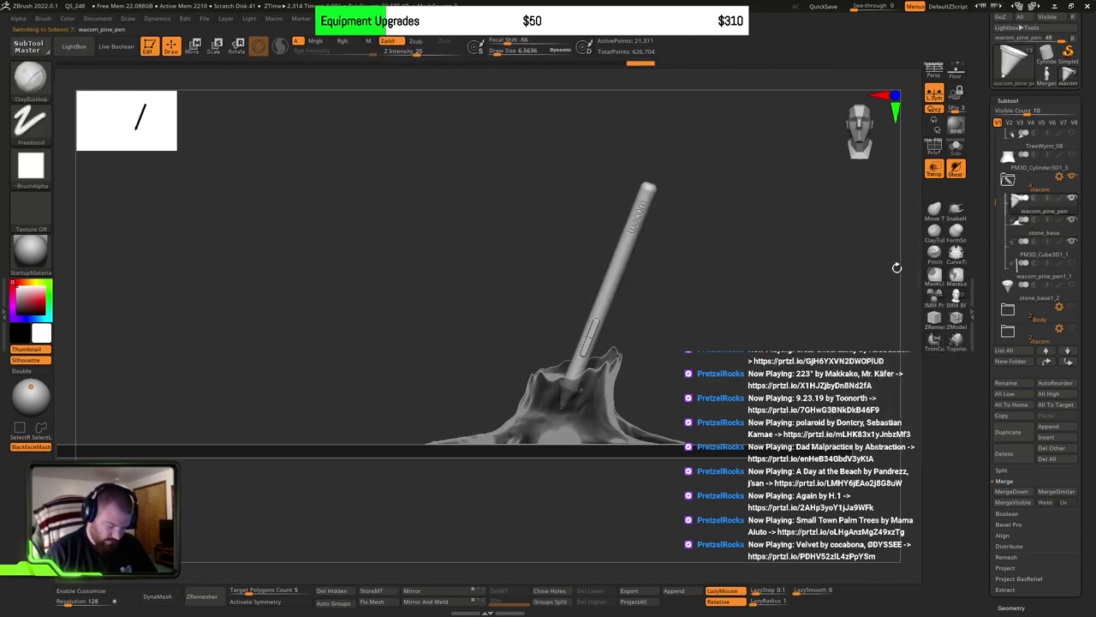
pyautogui.moveTo(743, 341); pyautogui.dragTo(708, 386, button='right')
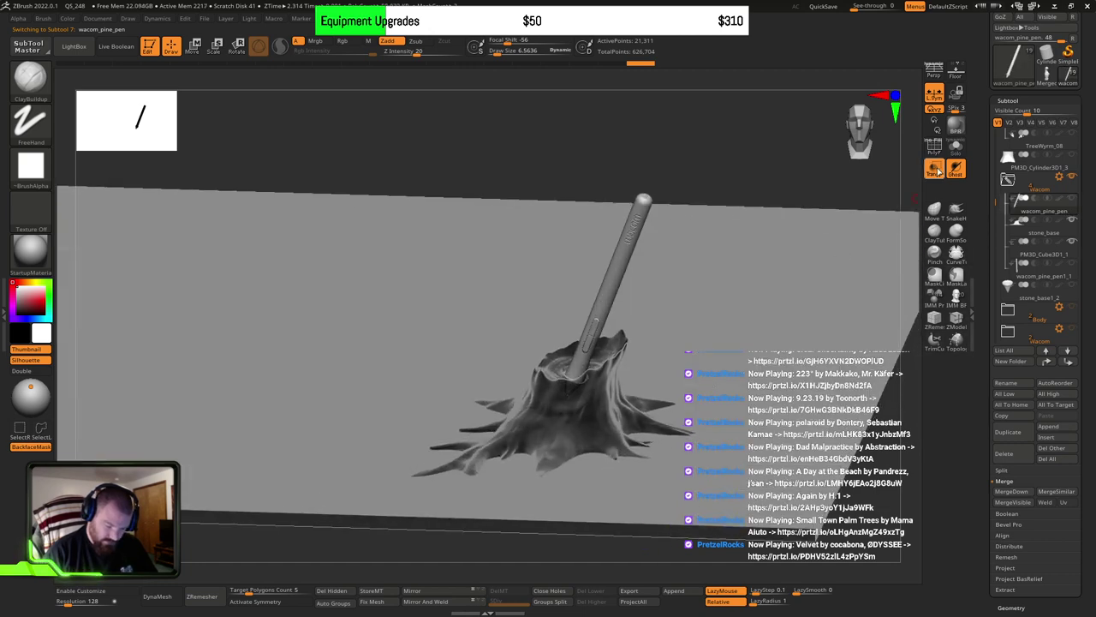
pyautogui.moveTo(708, 385); pyautogui.dragTo(657, 329)
# Step: Show the pen again and adjust the stump's side below the rim with the Move brush at a draw size of about 36
pyautogui.press('b')
pyautogui.press('m')
pyautogui.press('v')
pyautogui.moveTo(672, 347); pyautogui.dragTo(662, 354, button='right')
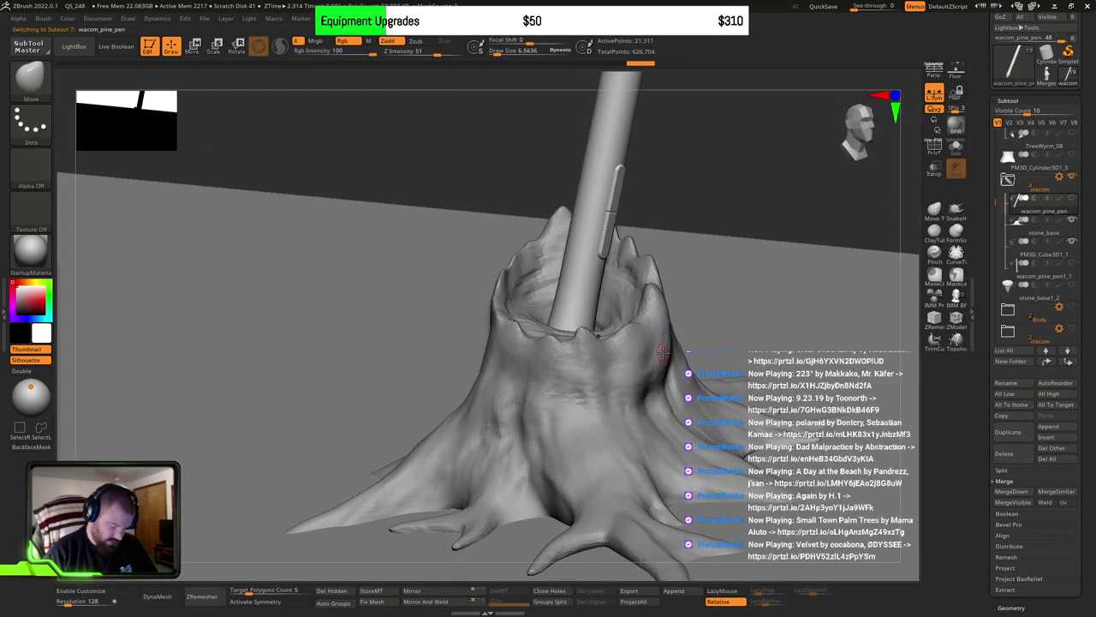
pyautogui.keyDown('alt'); pyautogui.click(659, 348); pyautogui.keyUp('alt')
pyautogui.press('s')
pyautogui.moveTo(660, 361); pyautogui.dragTo(669, 360)
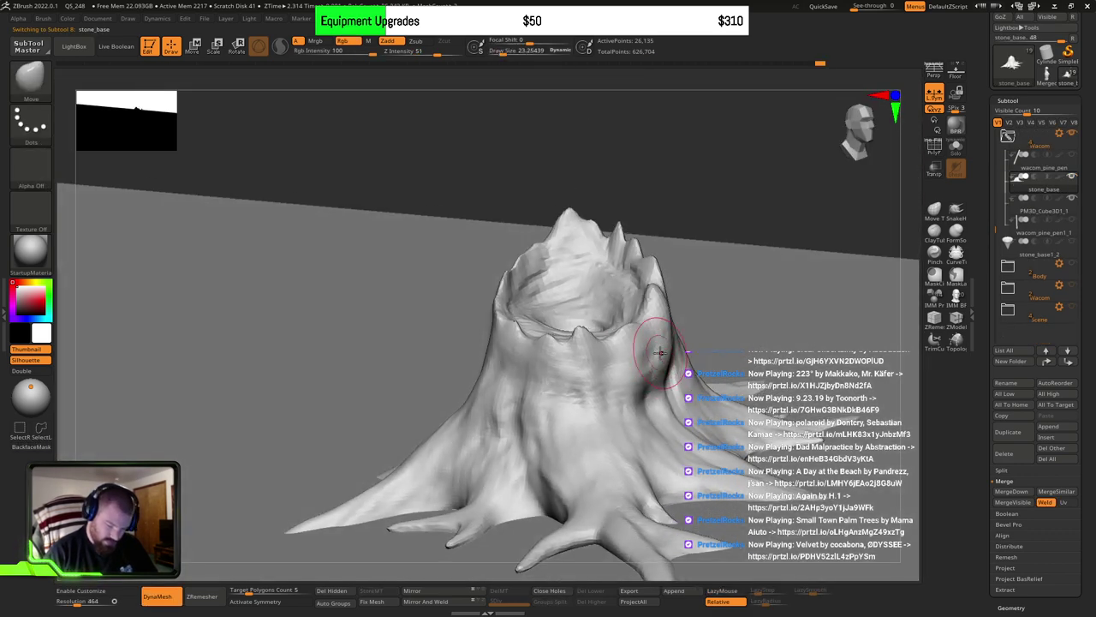
pyautogui.click(1071, 155)
pyautogui.moveTo(651, 349); pyautogui.dragTo(660, 356, button='right')
pyautogui.press('s')
pyautogui.moveTo(660, 357)
pyautogui.mouseDown()
pyautogui.moveTo(670, 356)
pyautogui.moveTo(661, 395)
pyautogui.mouseUp()
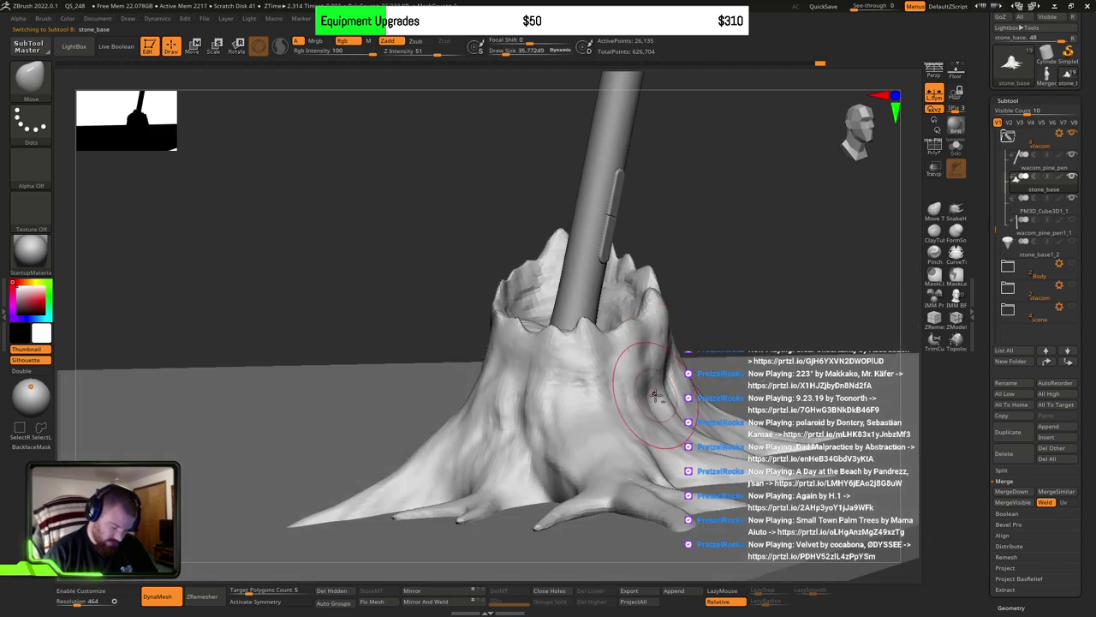
pyautogui.moveTo(672, 337); pyautogui.dragTo(649, 308)
pyautogui.moveTo(670, 405)
pyautogui.keyDown('ctrl'); pyautogui.mouseDown(button='right')
pyautogui.moveTo(648, 343)
pyautogui.moveTo(669, 367)
pyautogui.moveTo(611, 316)
pyautogui.mouseUp(button='right'); pyautogui.keyUp('ctrl')
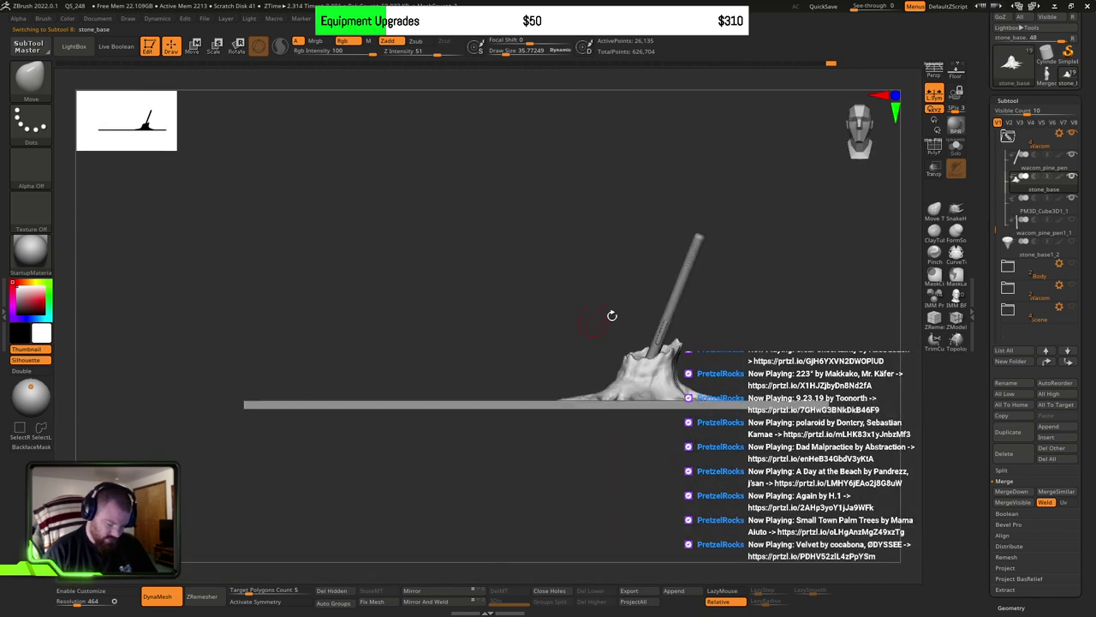
pyautogui.moveTo(691, 361)
pyautogui.keyDown('alt'); pyautogui.mouseDown(button='right')
pyautogui.moveTo(677, 396)
pyautogui.moveTo(661, 404)
pyautogui.mouseUp(button='right'); pyautogui.keyUp('alt')
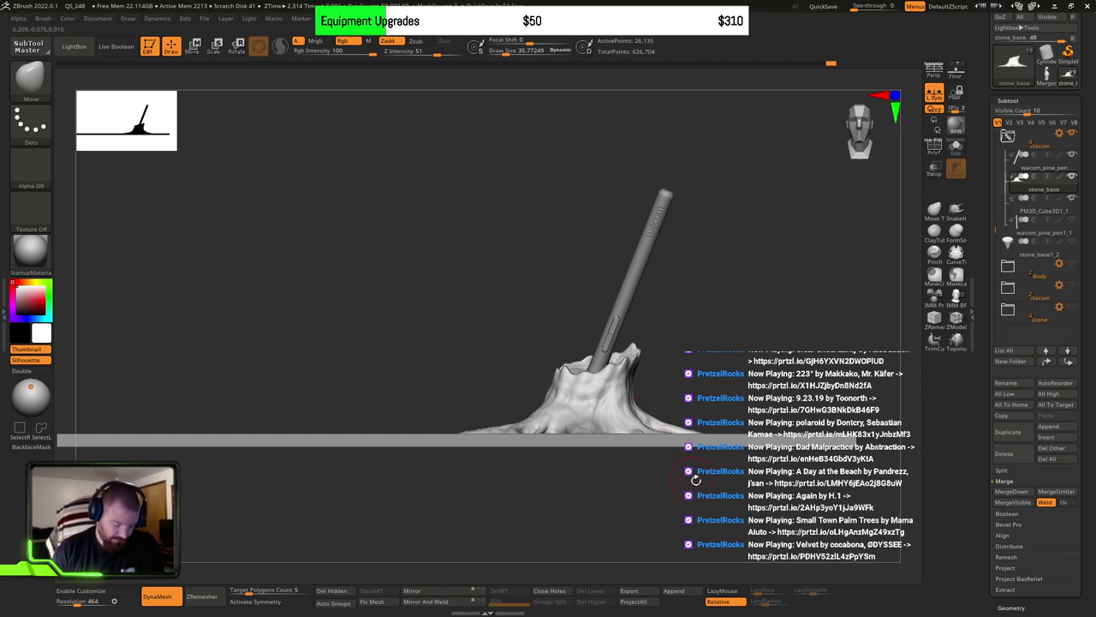
pyautogui.moveTo(717, 474); pyautogui.dragTo(676, 480)
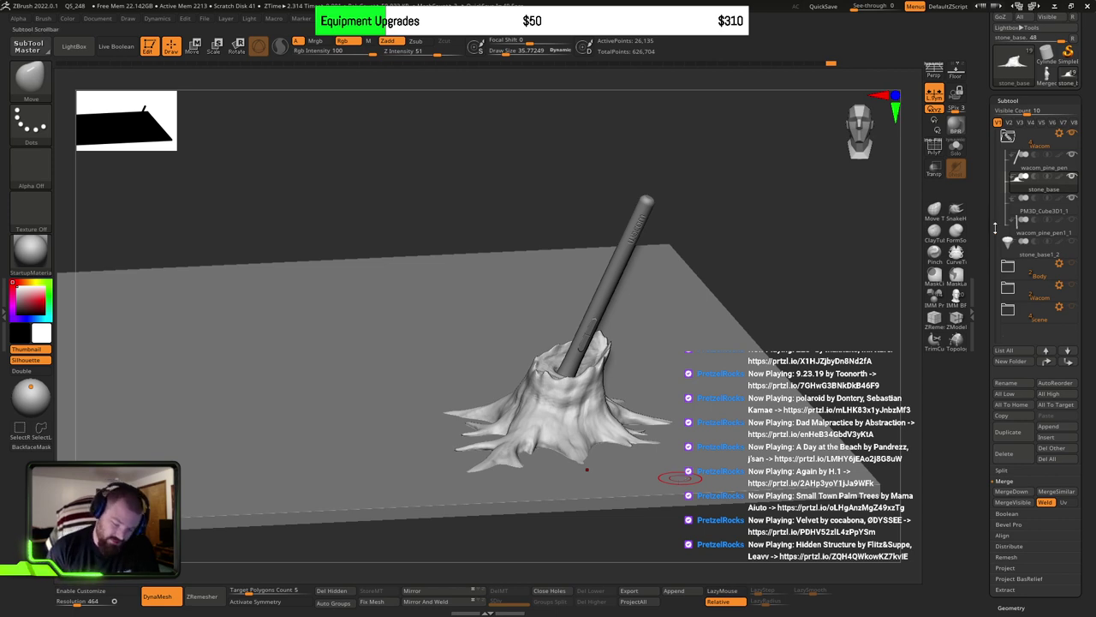
# Step: Show the creature's Body folder together with the stump and pen, viewing the composition from the front
pyautogui.moveTo(997, 229); pyautogui.dragTo(997, 124)
pyautogui.click(1071, 134)
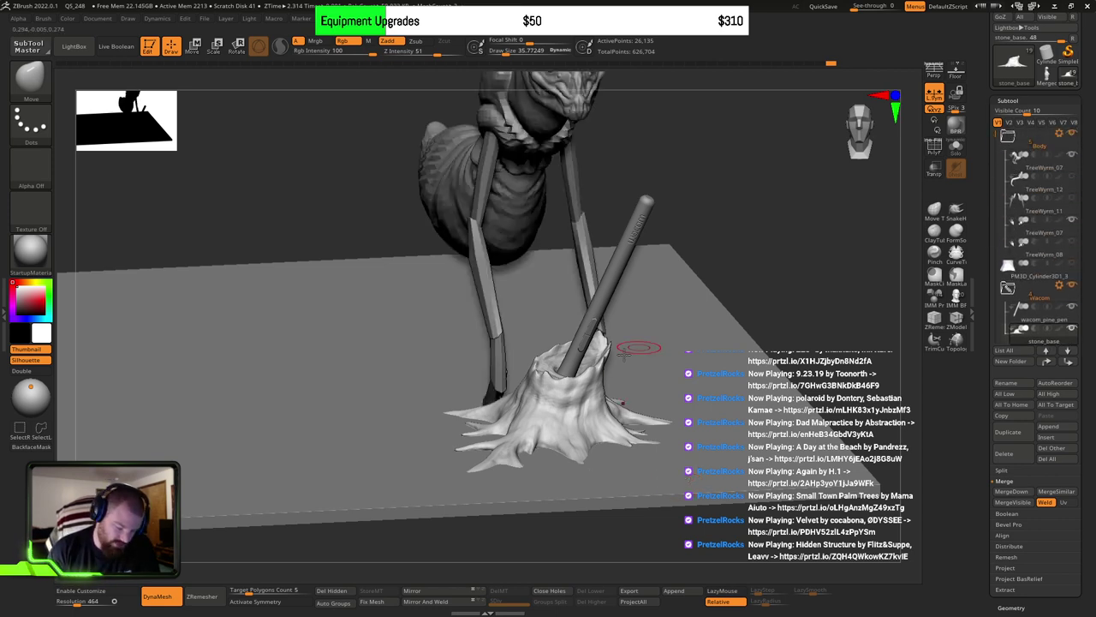
pyautogui.moveTo(615, 369); pyautogui.dragTo(610, 329, button='right')
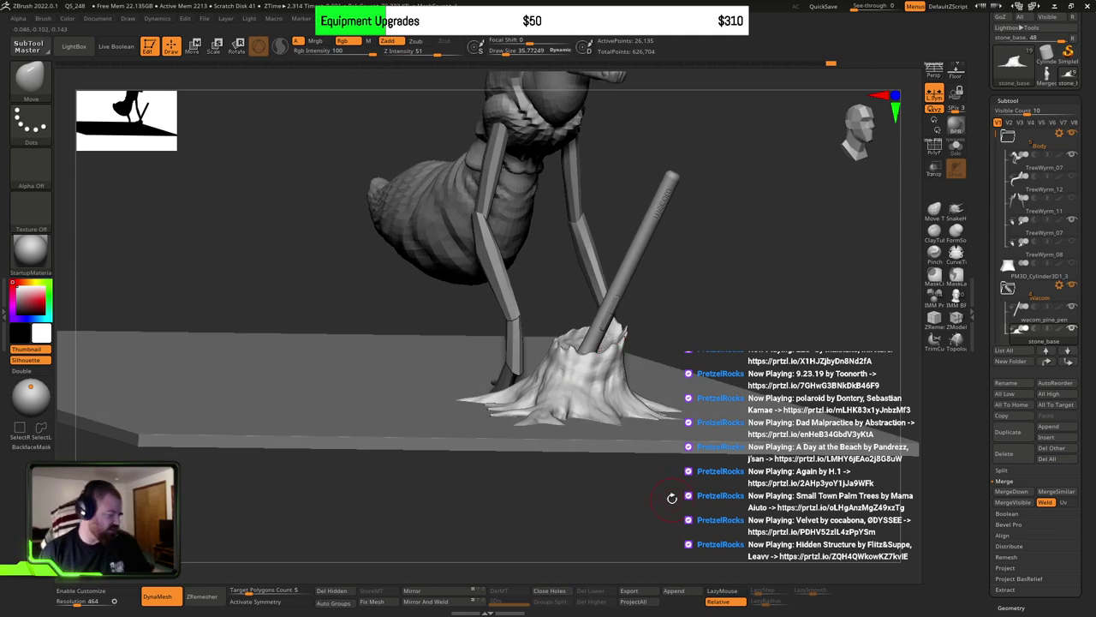
pyautogui.moveTo(725, 334)
pyautogui.mouseDown(button='right')
pyautogui.moveTo(712, 313)
pyautogui.moveTo(713, 354)
pyautogui.mouseUp(button='right')
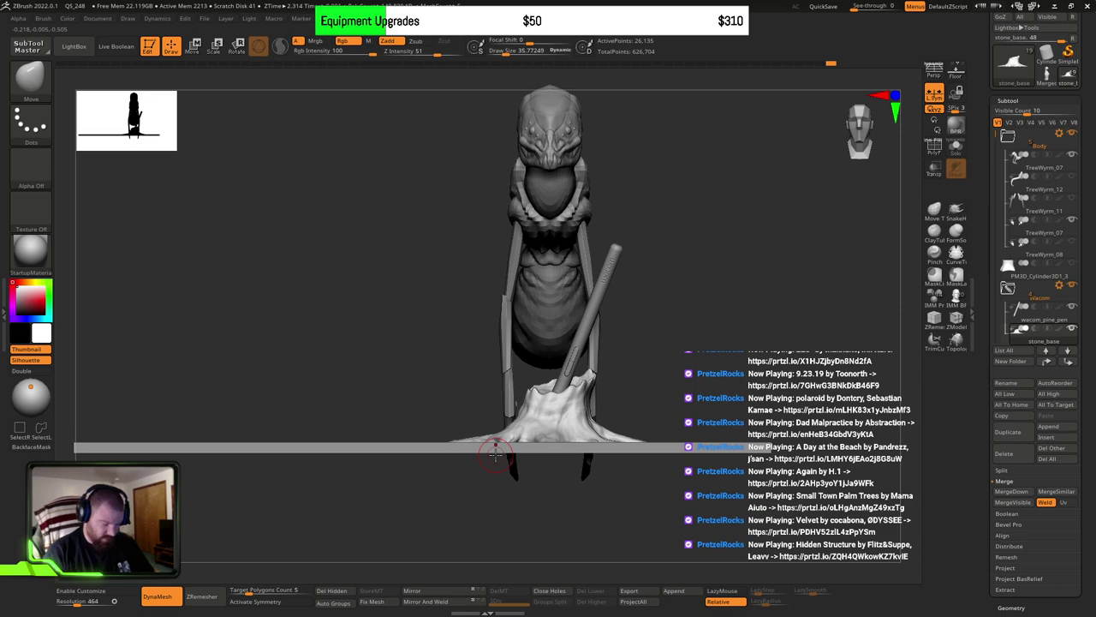
# Step: Select the creature's body and shift the transform gizmo back toward its waist, returning to draw mode
pyautogui.press('w')
pyautogui.moveTo(611, 352); pyautogui.dragTo(548, 349, button='right')
pyautogui.keyDown('alt'); pyautogui.moveTo(416, 360); pyautogui.dragTo(550, 391, button='right'); pyautogui.keyUp('alt')
pyautogui.keyDown('alt'); pyautogui.click(559, 376); pyautogui.keyUp('alt')
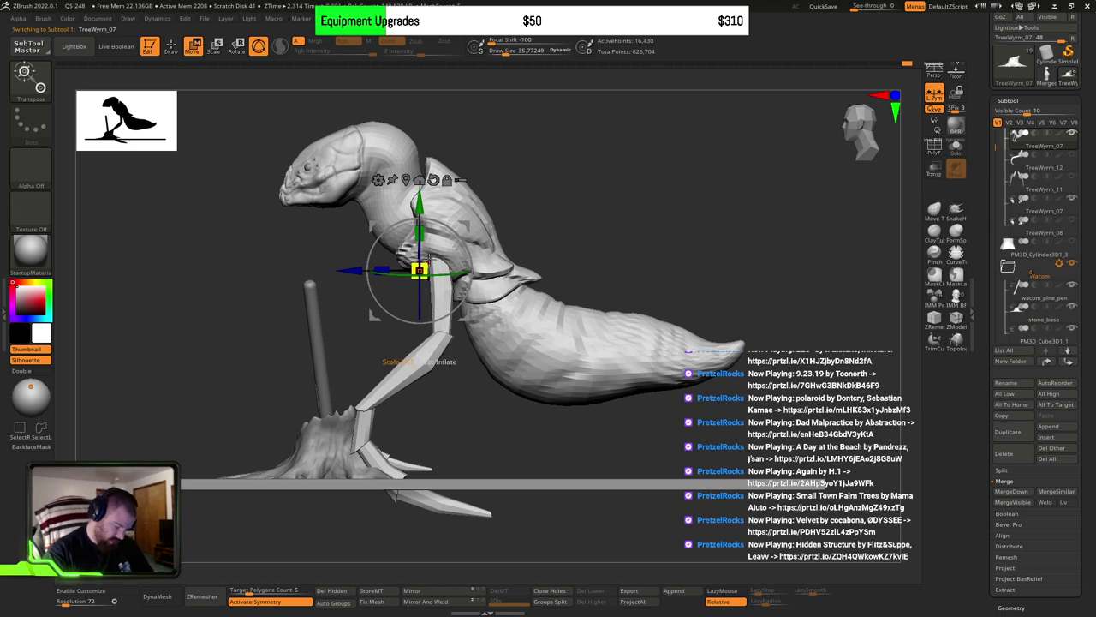
pyautogui.moveTo(472, 323); pyautogui.dragTo(535, 337)
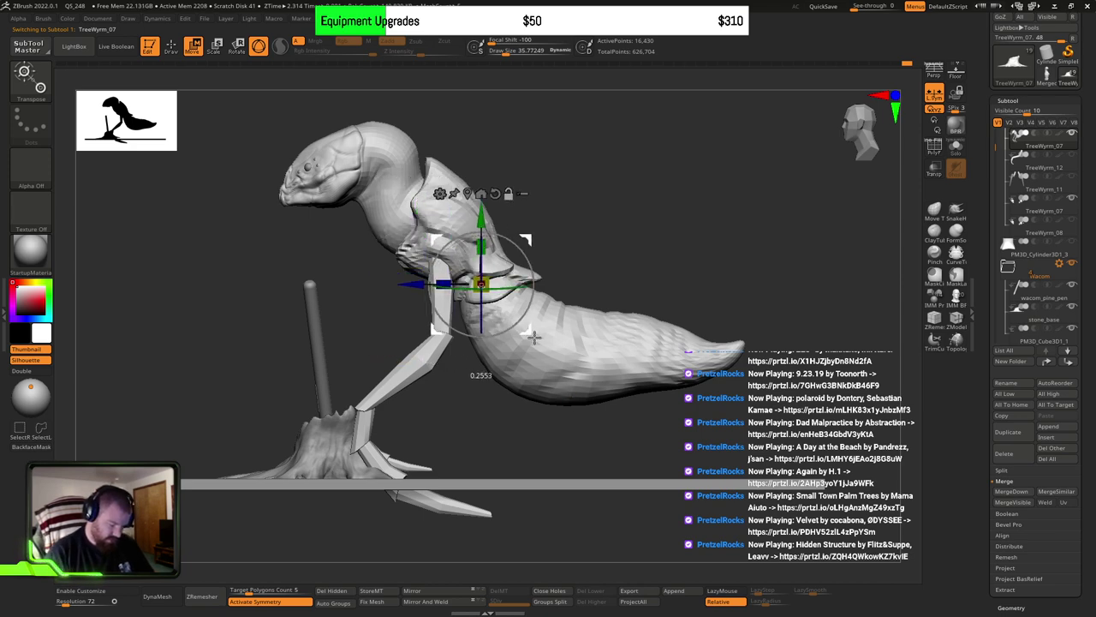
pyautogui.keyDown('shift'); pyautogui.moveTo(558, 363); pyautogui.dragTo(700, 415, button='right'); pyautogui.keyUp('shift')
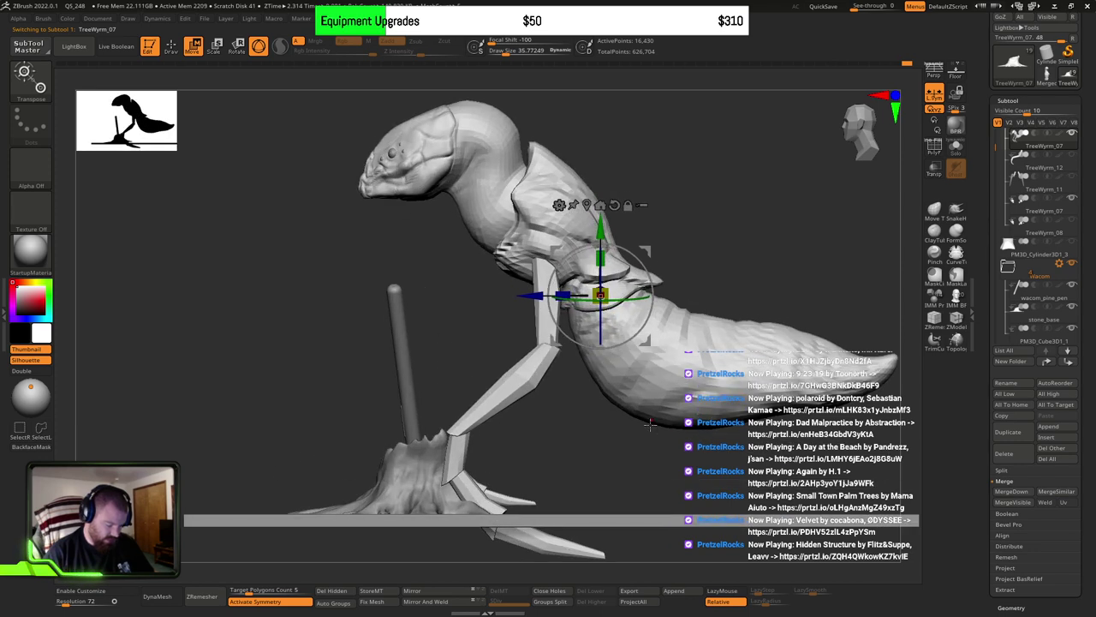
pyautogui.moveTo(605, 423)
pyautogui.keyDown('shift'); pyautogui.mouseDown(button='right')
pyautogui.moveTo(710, 426)
pyautogui.moveTo(610, 432)
pyautogui.moveTo(618, 373)
pyautogui.moveTo(603, 387)
pyautogui.moveTo(606, 430)
pyautogui.mouseUp(button='right'); pyautogui.keyUp('shift')
pyautogui.press('q')
pyautogui.moveTo(606, 430); pyautogui.dragTo(695, 433, button='right')
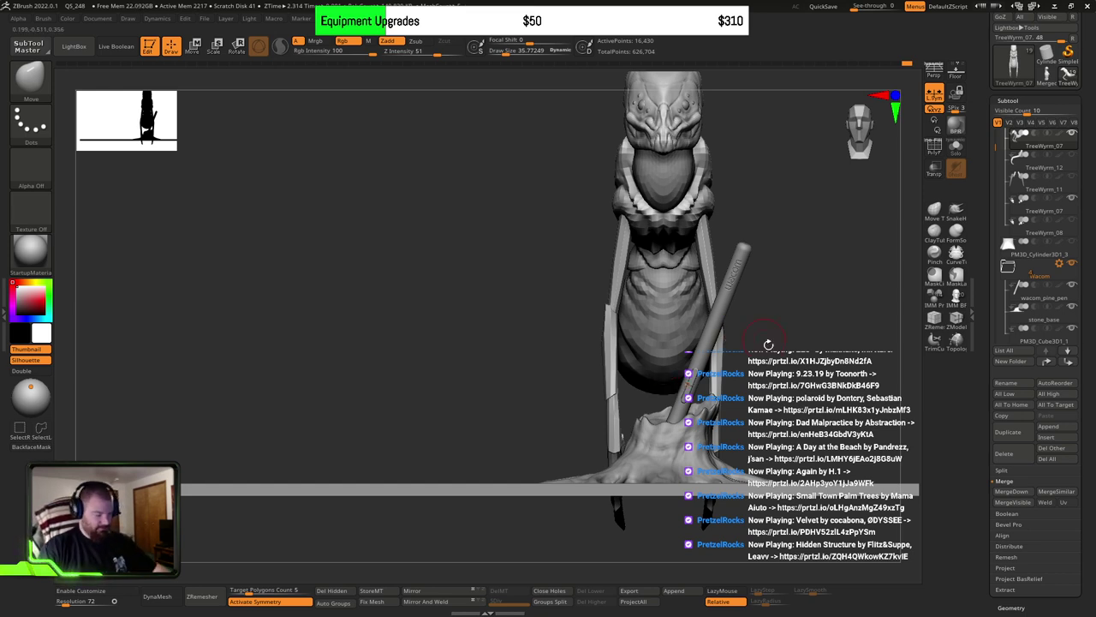
pyautogui.press('f')
pyautogui.moveTo(739, 363); pyautogui.dragTo(730, 367)
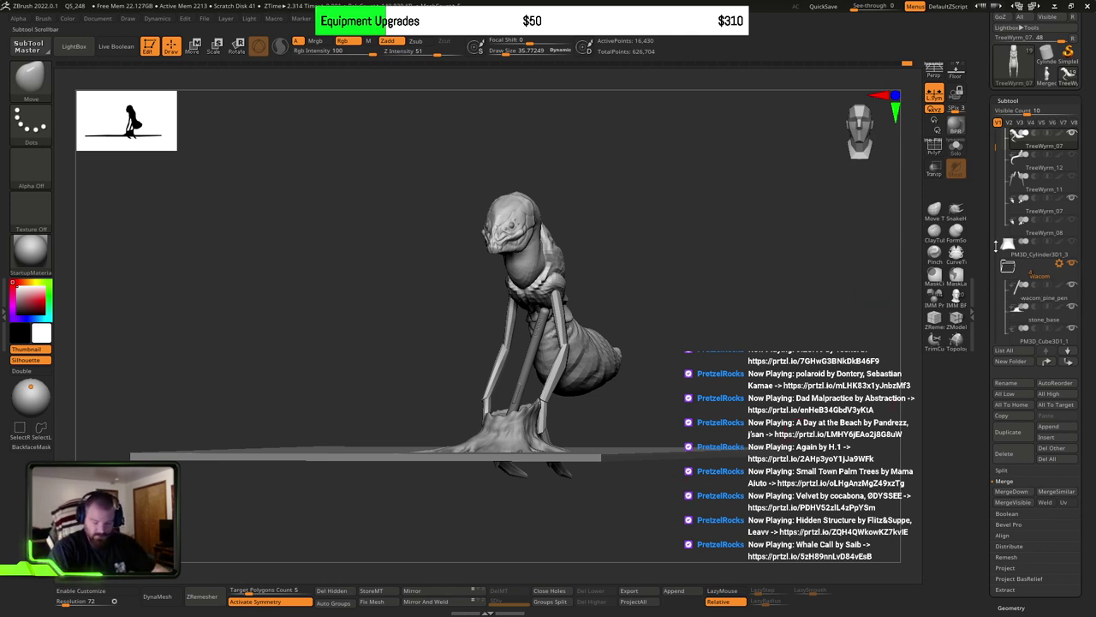
# Step: Hide the flat ground slab under the stump, keeping the creature's geometry fully shown
pyautogui.scroll(-6, 996, 246)
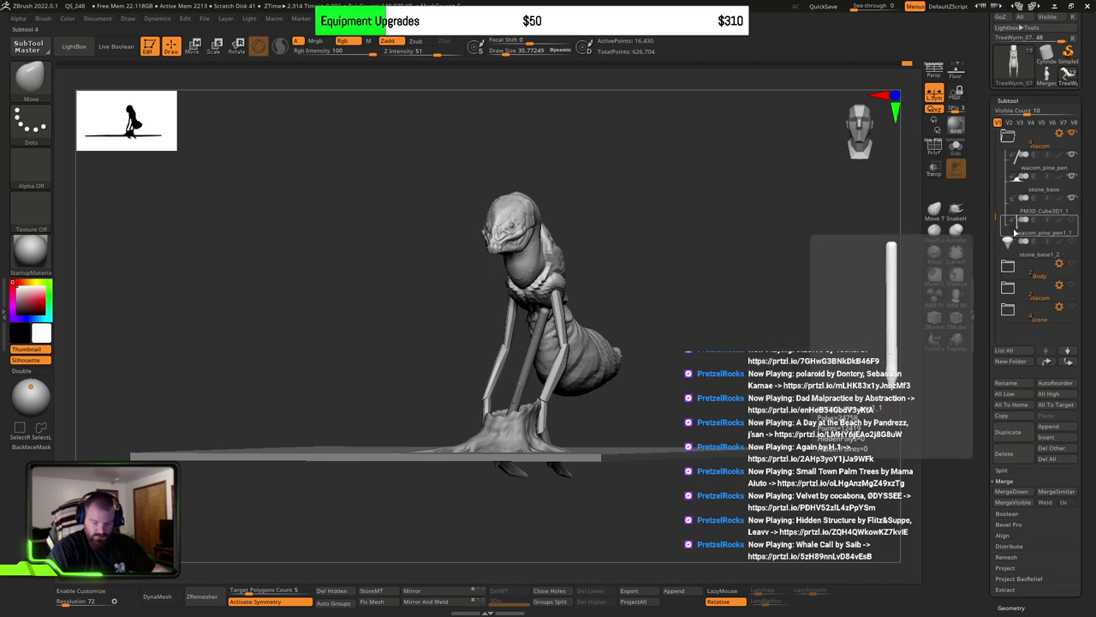
pyautogui.click(1073, 198)
pyautogui.moveTo(797, 326)
pyautogui.keyDown('ctrl'); pyautogui.mouseDown(button='right')
pyautogui.moveTo(671, 475)
pyautogui.moveTo(593, 466)
pyautogui.moveTo(633, 351)
pyautogui.moveTo(651, 334)
pyautogui.moveTo(631, 418)
pyautogui.moveTo(610, 411)
pyautogui.mouseUp(button='right'); pyautogui.keyUp('ctrl')
pyautogui.keyDown('ctrl'); pyautogui.keyDown('shift'); pyautogui.click(587, 362); pyautogui.keyUp('shift'); pyautogui.keyUp('ctrl')
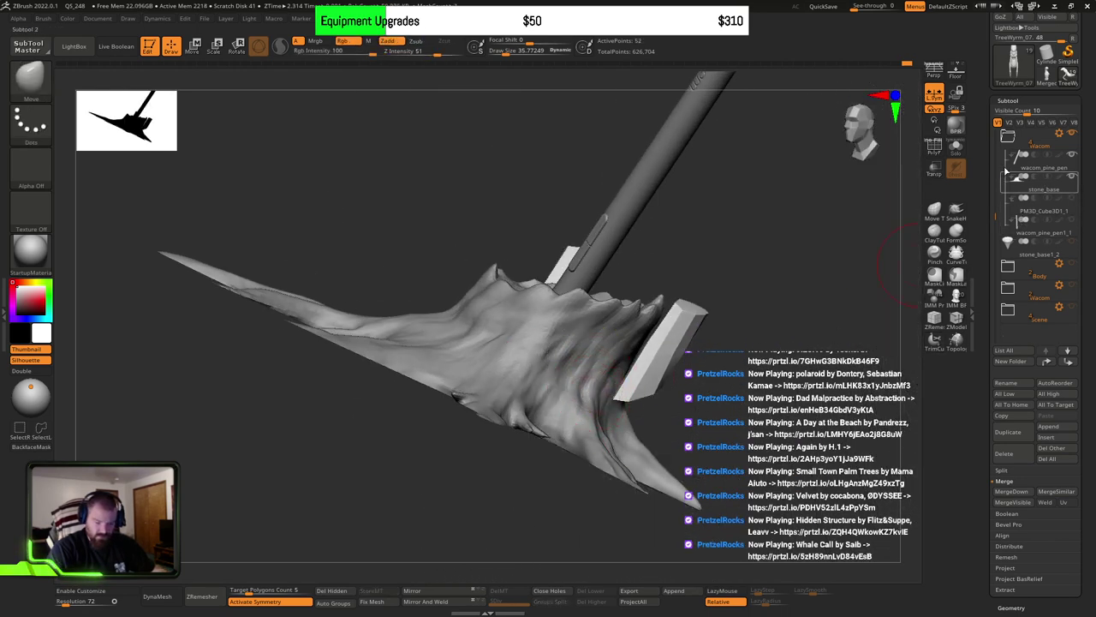
pyautogui.keyDown('ctrl'); pyautogui.keyDown('shift'); pyautogui.click(781, 385); pyautogui.keyUp('shift'); pyautogui.keyUp('ctrl')
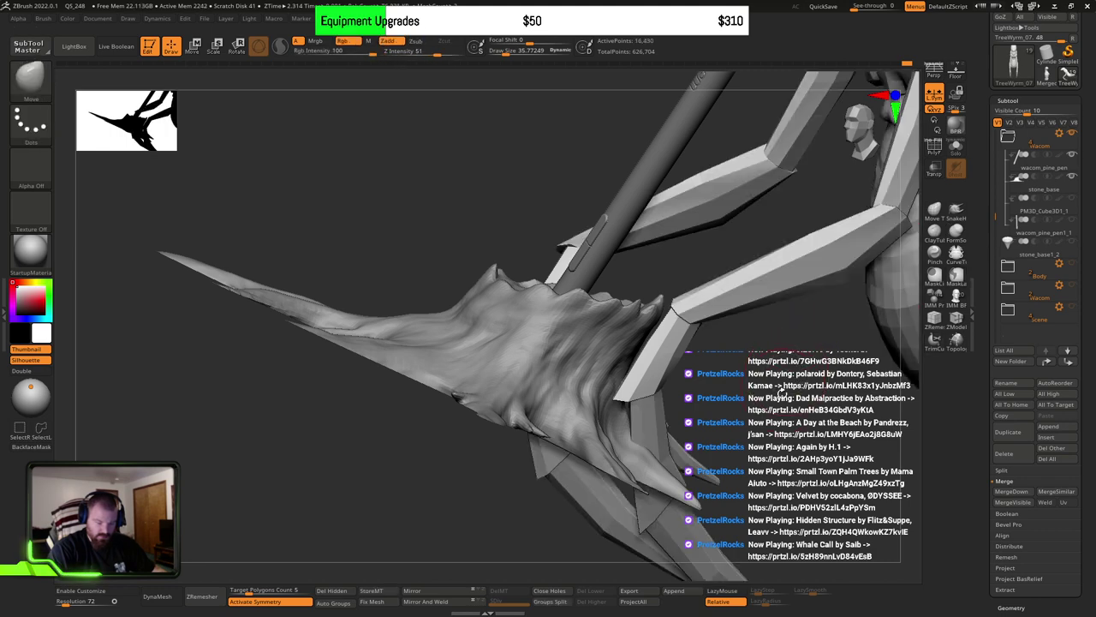
# Step: Select the stump, restore its hidden geometry and check its flat underside around the roots
pyautogui.click(1022, 181)
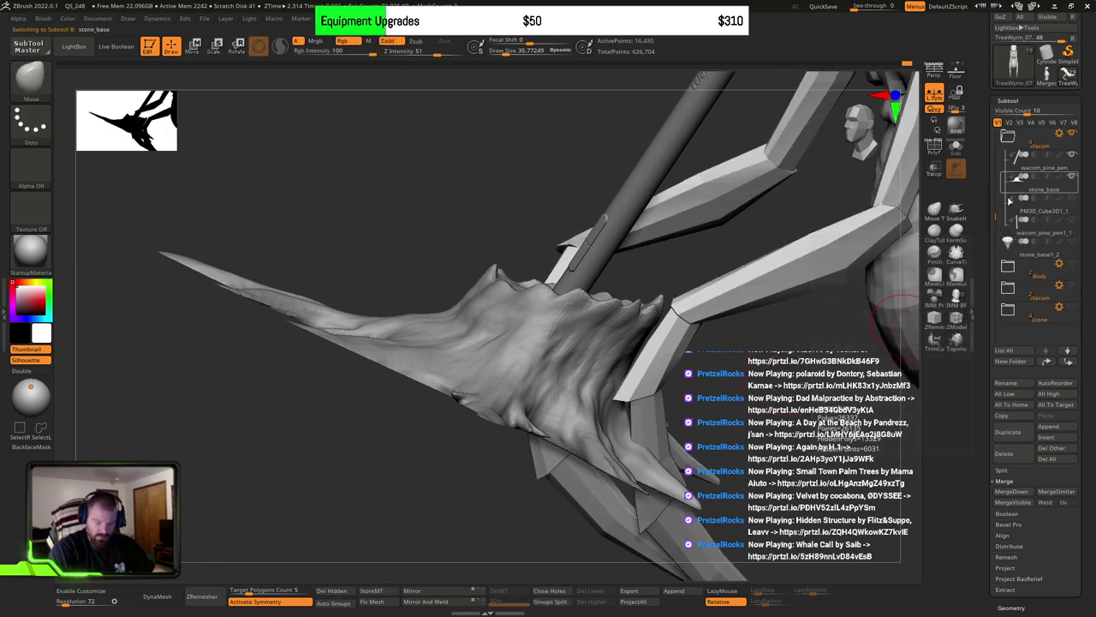
pyautogui.moveTo(857, 343)
pyautogui.mouseDown()
pyautogui.moveTo(650, 342)
pyautogui.moveTo(685, 329)
pyautogui.moveTo(809, 363)
pyautogui.moveTo(827, 406)
pyautogui.moveTo(848, 385)
pyautogui.moveTo(711, 364)
pyautogui.moveTo(685, 342)
pyautogui.moveTo(862, 373)
pyautogui.mouseUp()
pyautogui.keyDown('ctrl'); pyautogui.keyDown('shift'); pyautogui.click(847, 415); pyautogui.keyUp('shift'); pyautogui.keyUp('ctrl')
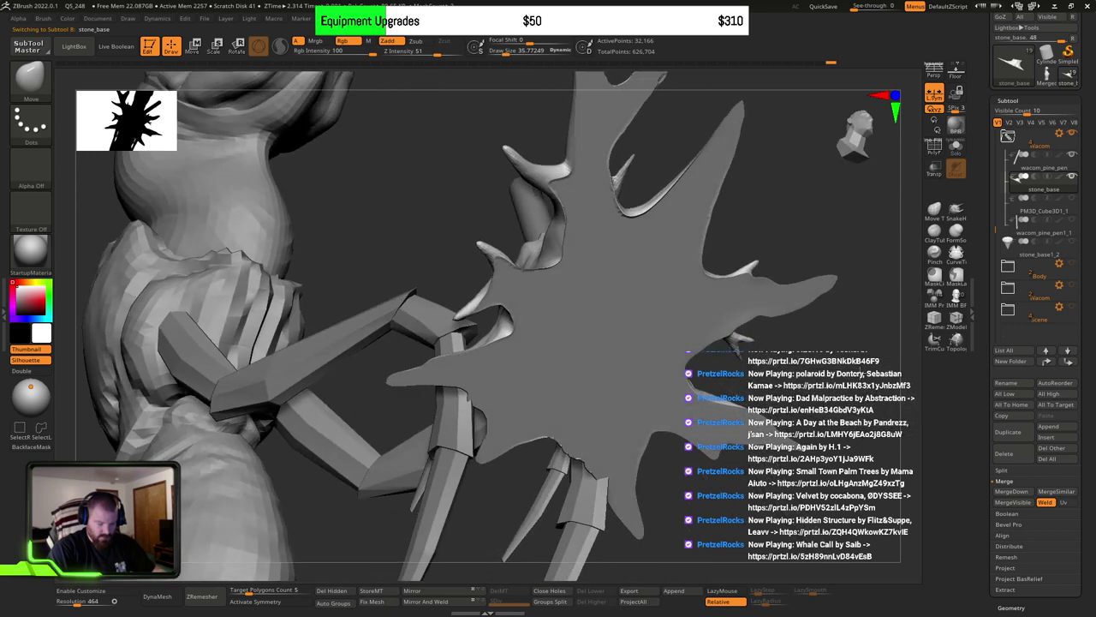
pyautogui.keyDown('ctrl'); pyautogui.moveTo(629, 348); pyautogui.dragTo(670, 385, button='right'); pyautogui.keyUp('ctrl')
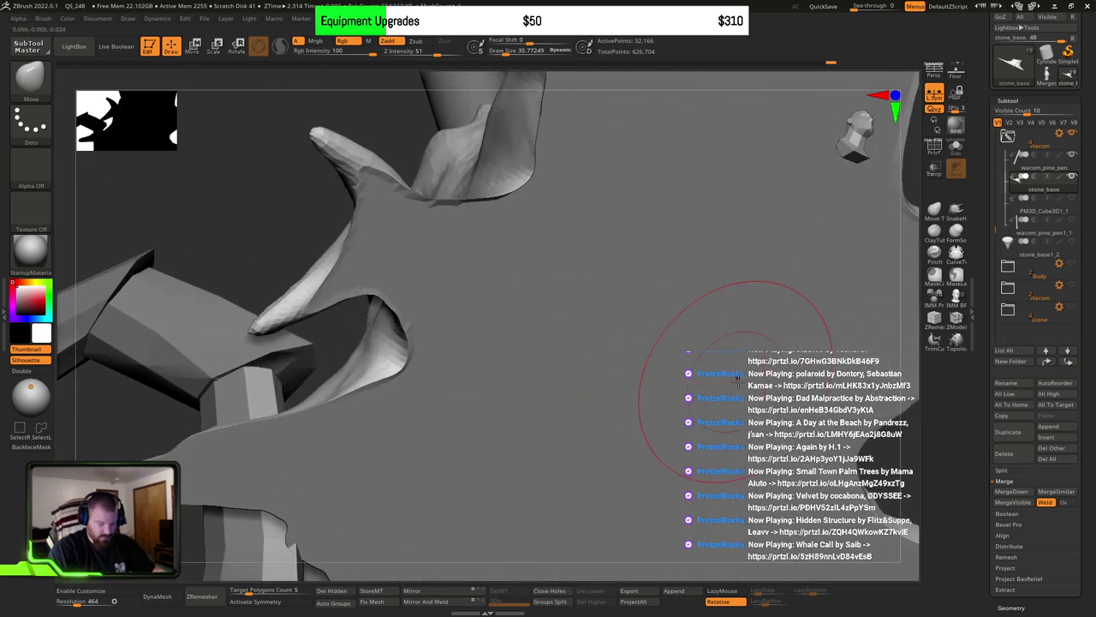
pyautogui.moveTo(737, 380)
pyautogui.mouseDown(button='right')
pyautogui.moveTo(698, 354)
pyautogui.moveTo(813, 360)
pyautogui.mouseUp(button='right')
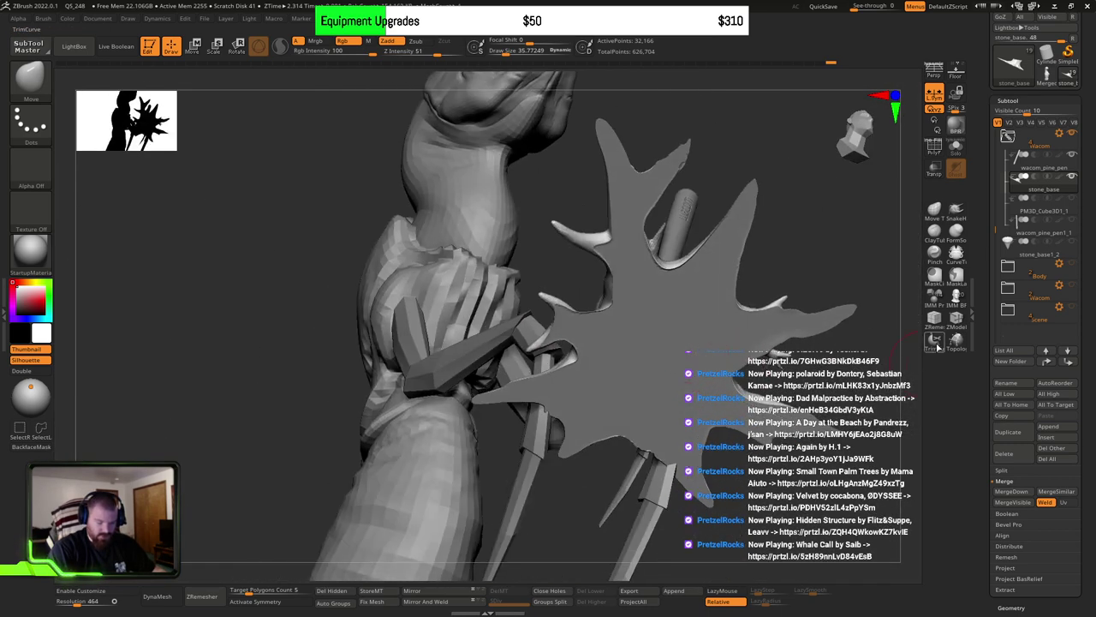
pyautogui.moveTo(939, 343)
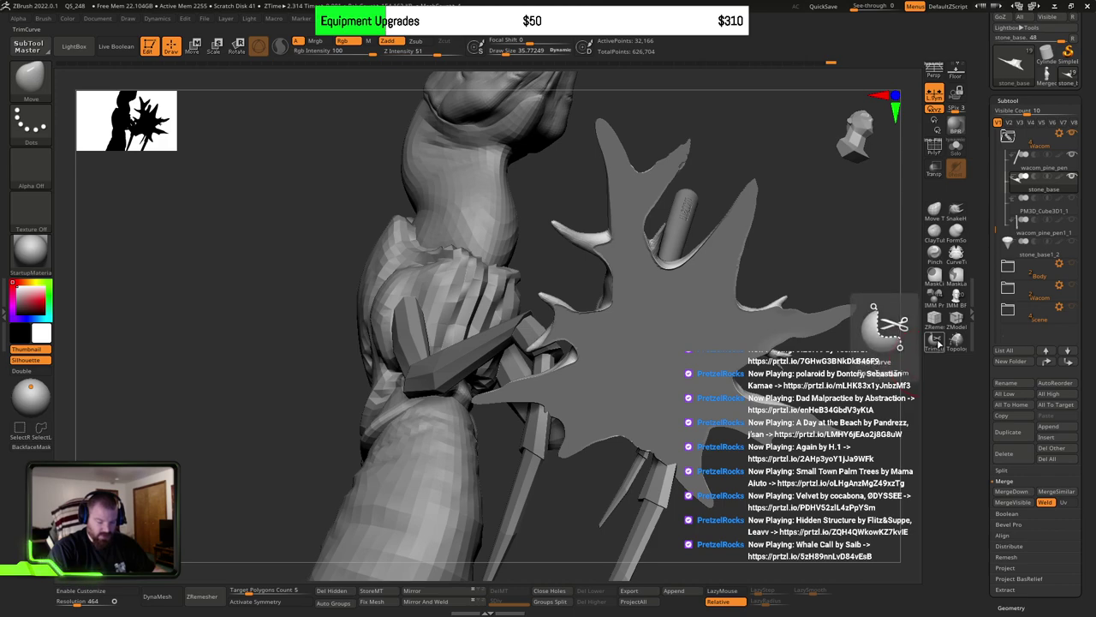
pyautogui.moveTo(733, 340)
pyautogui.mouseDown(button='right')
pyautogui.moveTo(683, 340)
pyautogui.moveTo(727, 301)
pyautogui.moveTo(732, 319)
pyautogui.moveTo(694, 298)
pyautogui.moveTo(720, 413)
pyautogui.moveTo(695, 276)
pyautogui.moveTo(702, 349)
pyautogui.moveTo(685, 405)
pyautogui.moveTo(709, 416)
pyautogui.moveTo(715, 402)
pyautogui.moveTo(658, 408)
pyautogui.moveTo(624, 392)
pyautogui.moveTo(623, 447)
pyautogui.mouseUp(button='right')
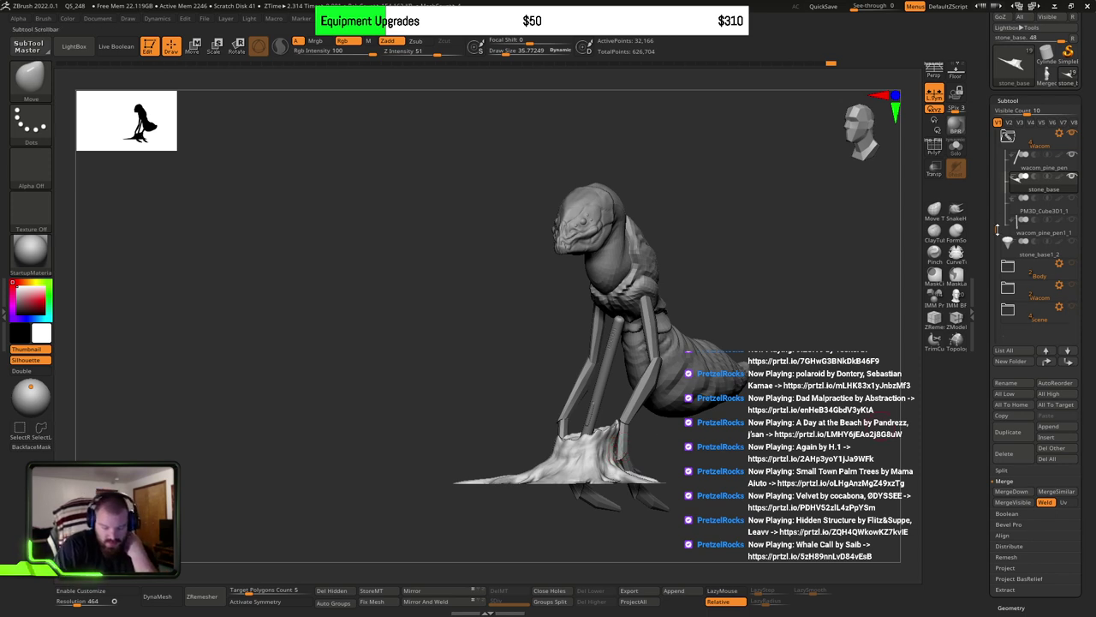
# Step: Examine the creature's head, pose and placement over the stump and pen from the front and side
pyautogui.moveTo(996, 229); pyautogui.dragTo(991, 114)
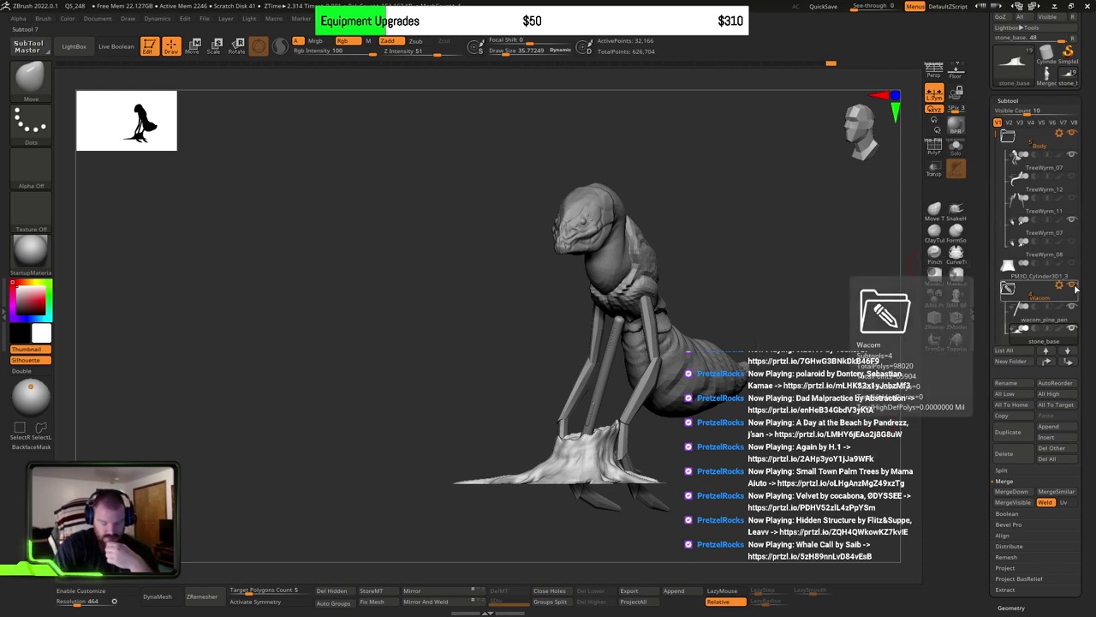
pyautogui.moveTo(762, 428)
pyautogui.mouseDown()
pyautogui.moveTo(795, 428)
pyautogui.moveTo(764, 427)
pyautogui.mouseUp()
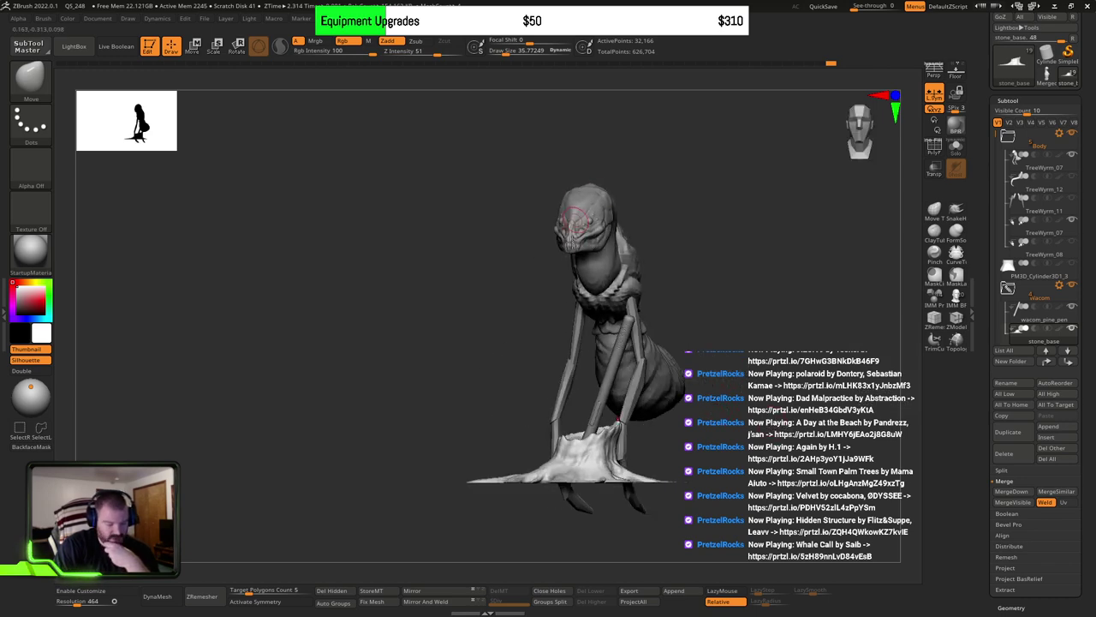
pyautogui.moveTo(775, 277)
pyautogui.mouseDown()
pyautogui.moveTo(789, 320)
pyautogui.moveTo(808, 330)
pyautogui.moveTo(736, 331)
pyautogui.mouseUp()
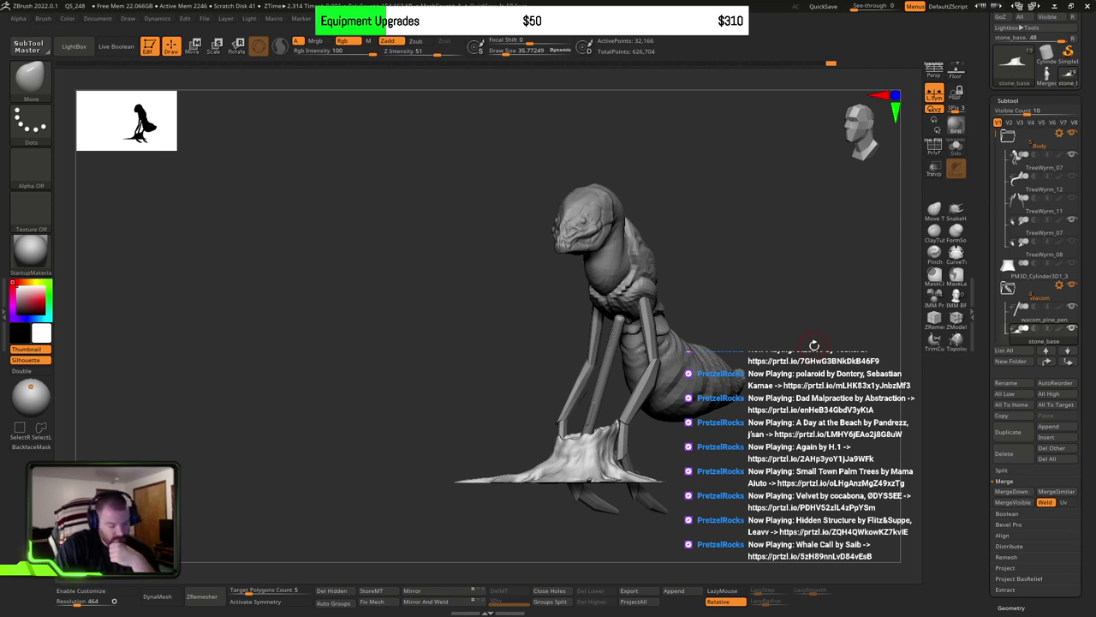
pyautogui.moveTo(822, 345); pyautogui.dragTo(790, 296)
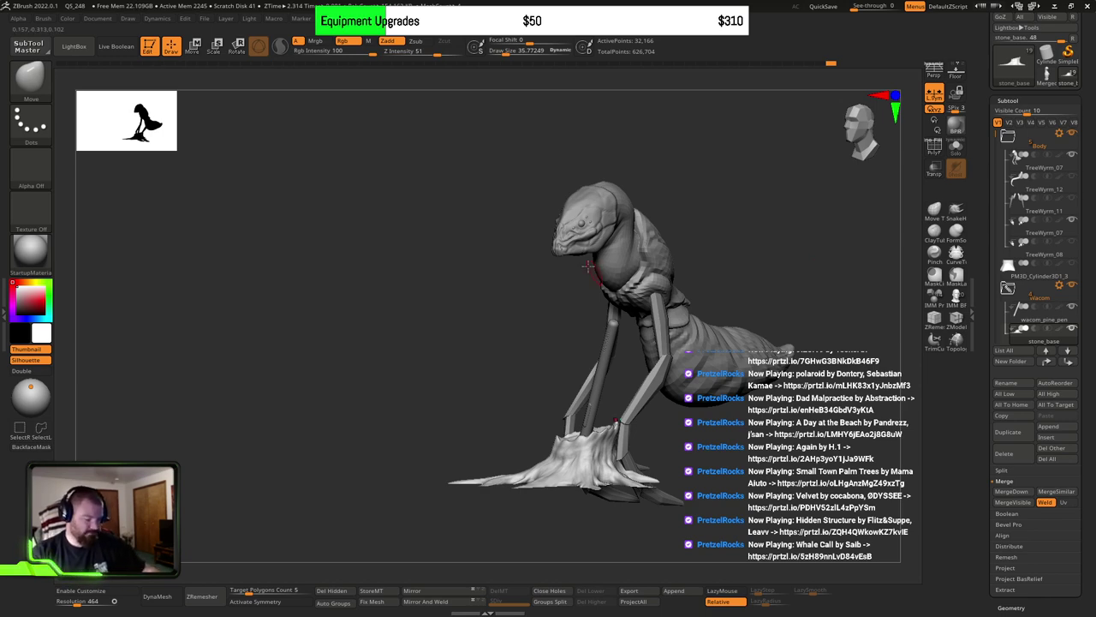
pyautogui.keyDown('ctrl'); pyautogui.moveTo(588, 265); pyautogui.dragTo(583, 326, button='right'); pyautogui.keyUp('ctrl')
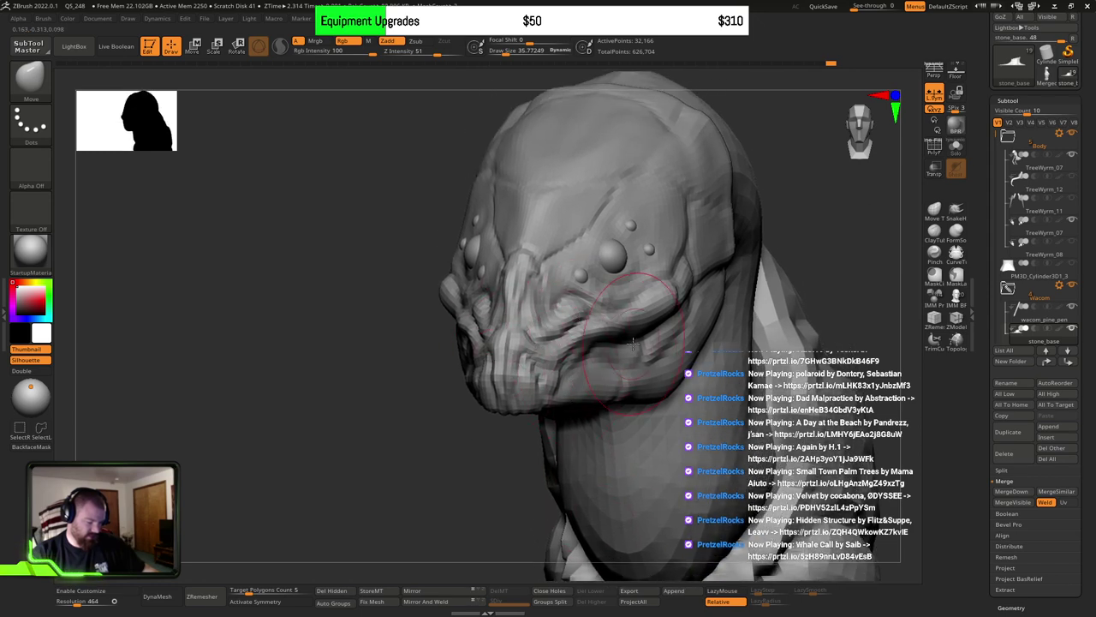
pyautogui.moveTo(633, 342); pyautogui.dragTo(503, 377, button='right')
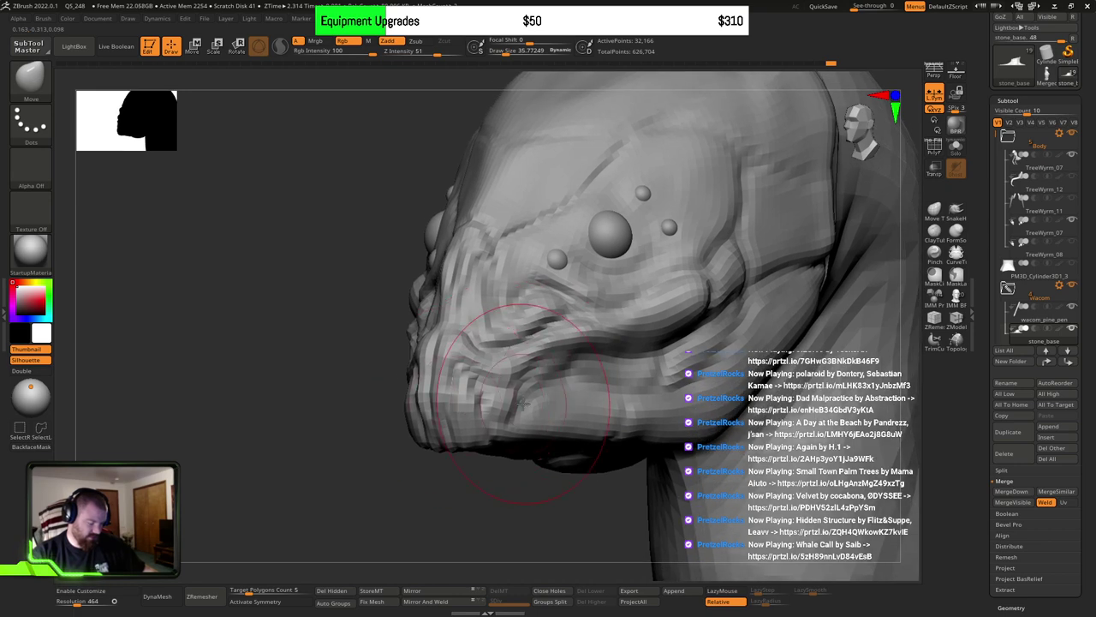
pyautogui.press('f')
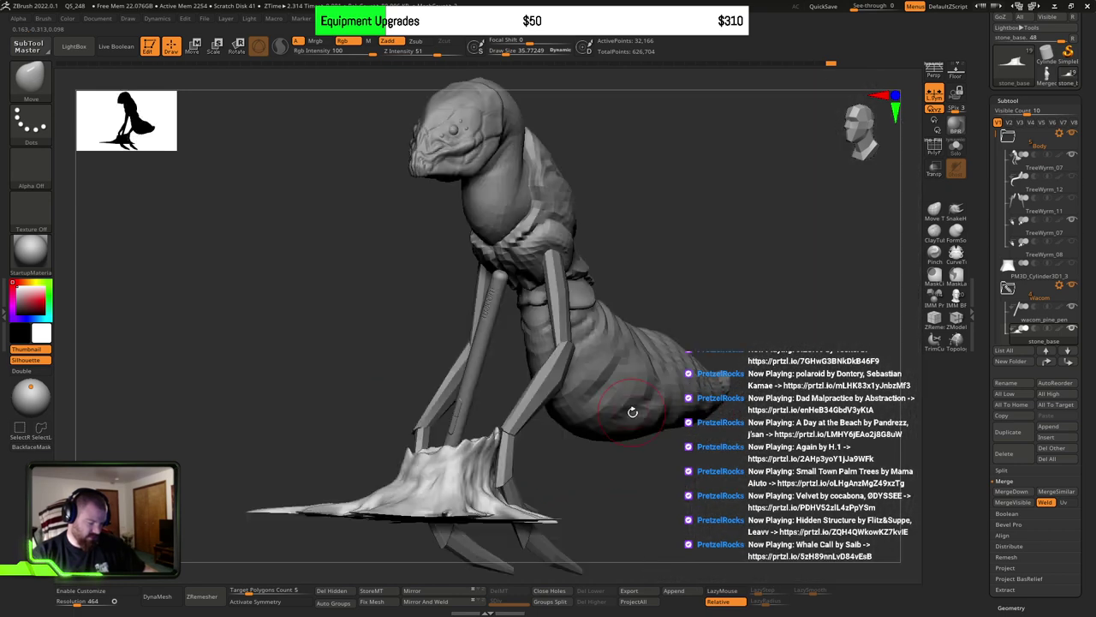
pyautogui.moveTo(630, 417); pyautogui.dragTo(644, 436, button='right')
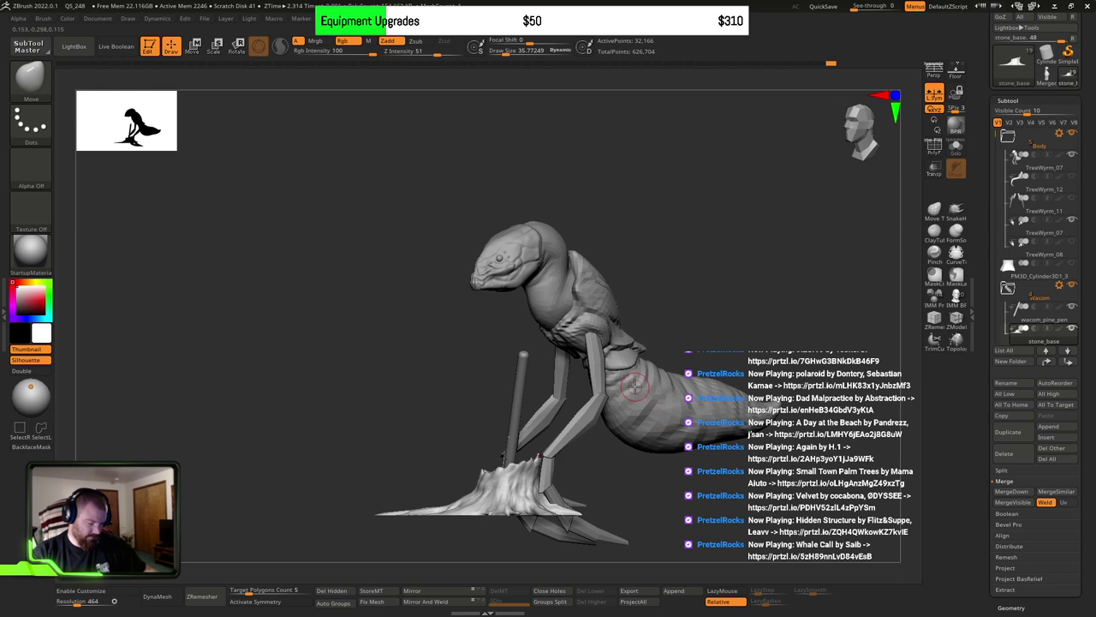
pyautogui.moveTo(626, 385); pyautogui.dragTo(607, 380, button='right')
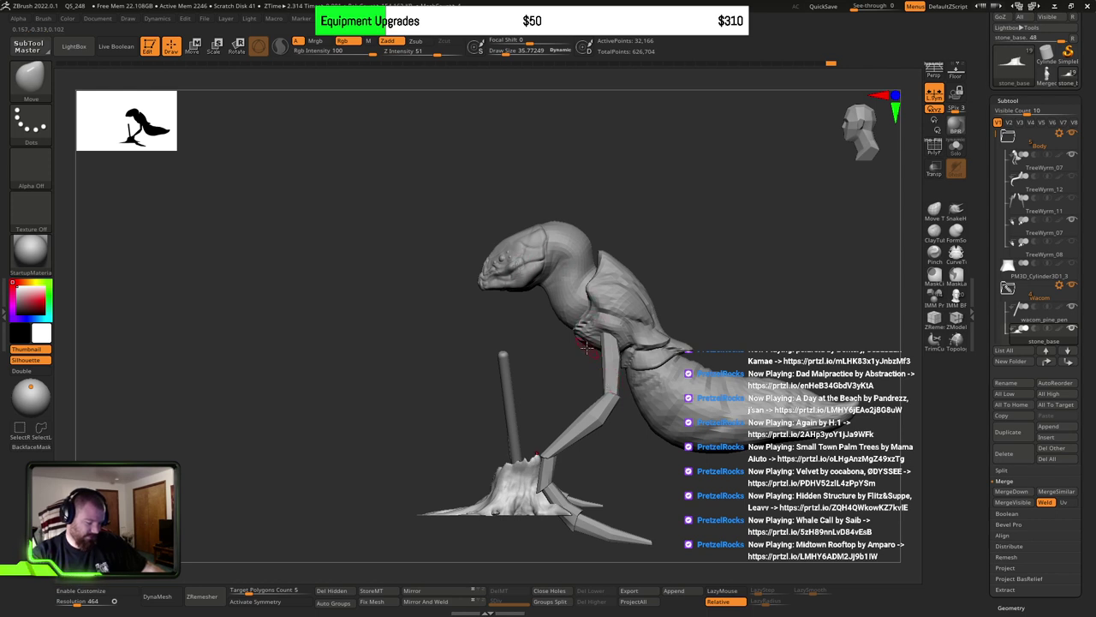
pyautogui.keyDown('ctrl'); pyautogui.moveTo(566, 337); pyautogui.dragTo(560, 406, button='right'); pyautogui.keyUp('ctrl')
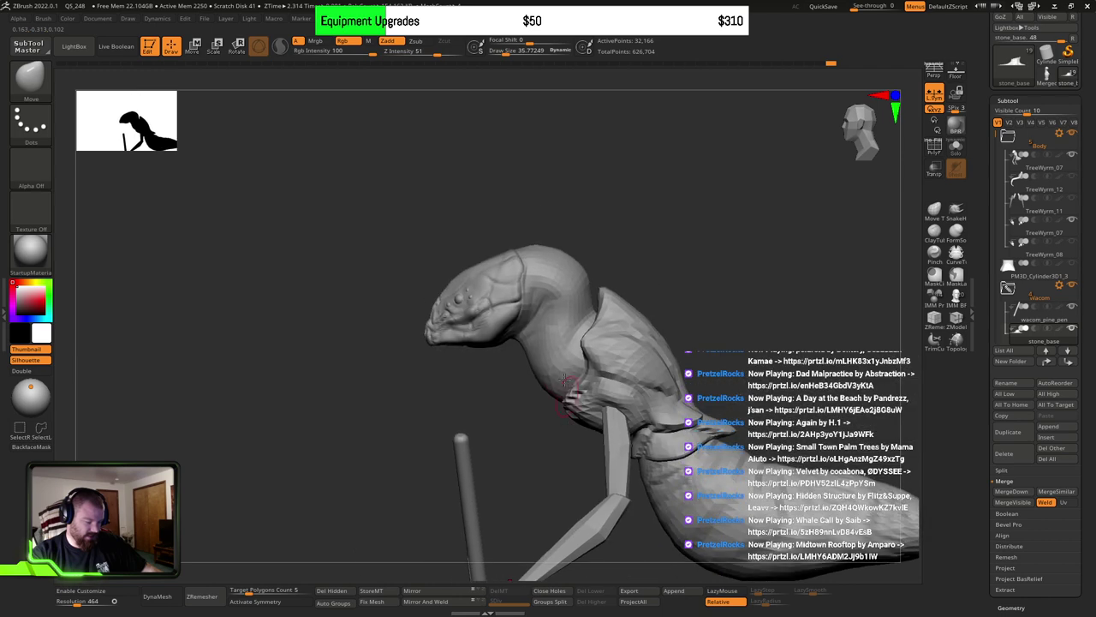
# Step: Select the creature's main body and examine the head and neck over the pen from several angles
pyautogui.moveTo(559, 363); pyautogui.dragTo(561, 403, button='right')
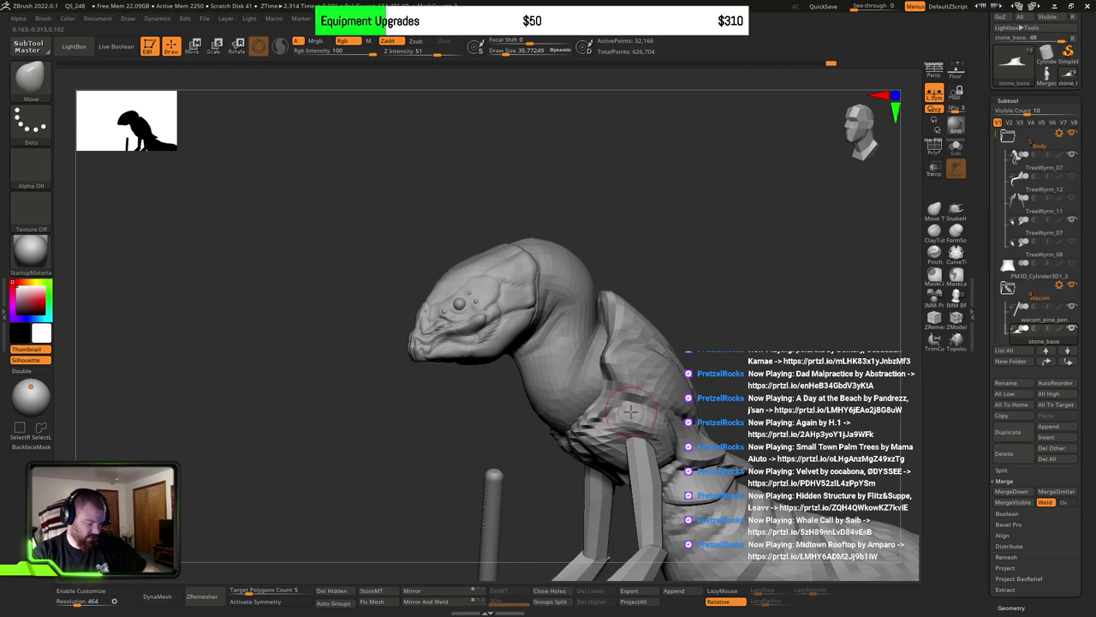
pyautogui.moveTo(629, 412); pyautogui.dragTo(604, 351, button='right')
pyautogui.keyDown('alt'); pyautogui.click(558, 359); pyautogui.keyUp('alt')
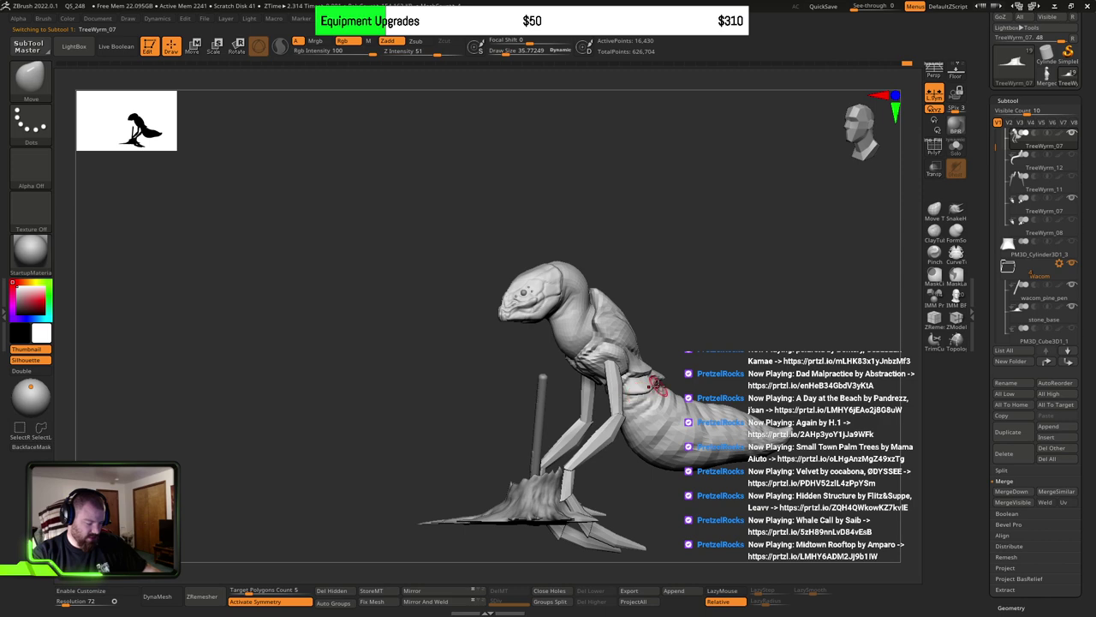
pyautogui.moveTo(651, 391); pyautogui.dragTo(724, 428, button='right')
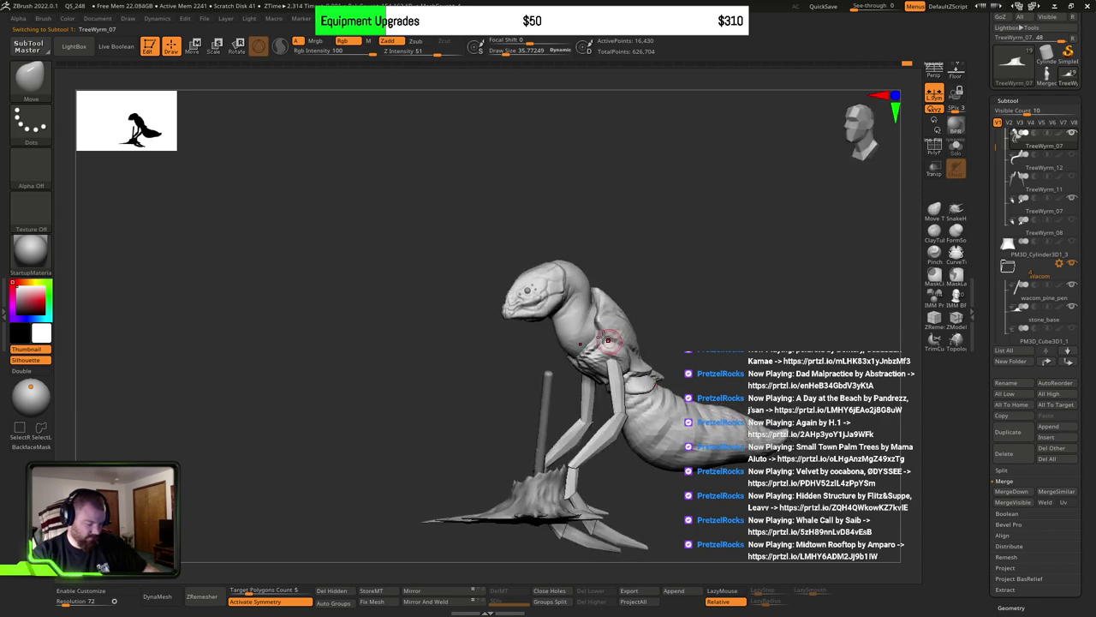
pyautogui.keyDown('ctrl'); pyautogui.moveTo(581, 326); pyautogui.dragTo(593, 404, button='right'); pyautogui.keyUp('ctrl')
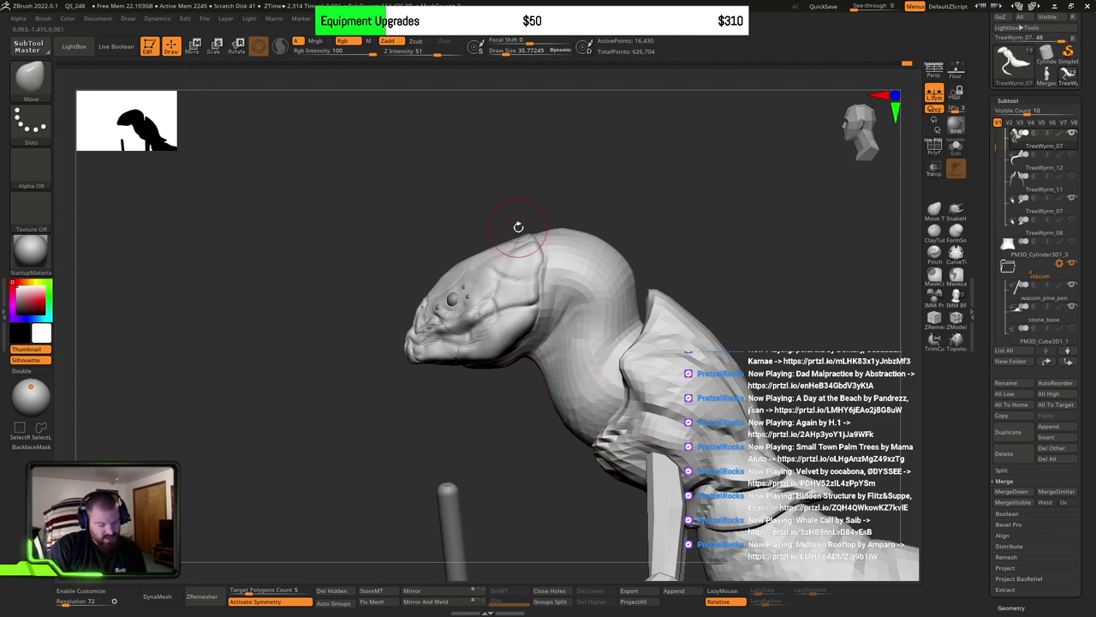
pyautogui.moveTo(514, 240); pyautogui.dragTo(571, 249)
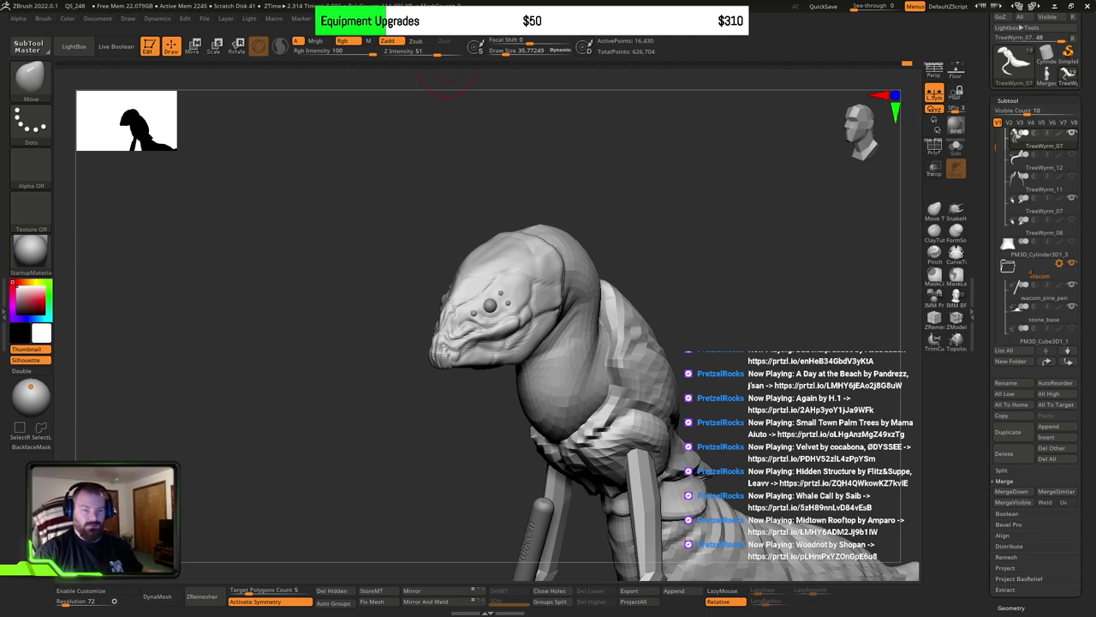
pyautogui.moveTo(775, 373); pyautogui.dragTo(621, 398)
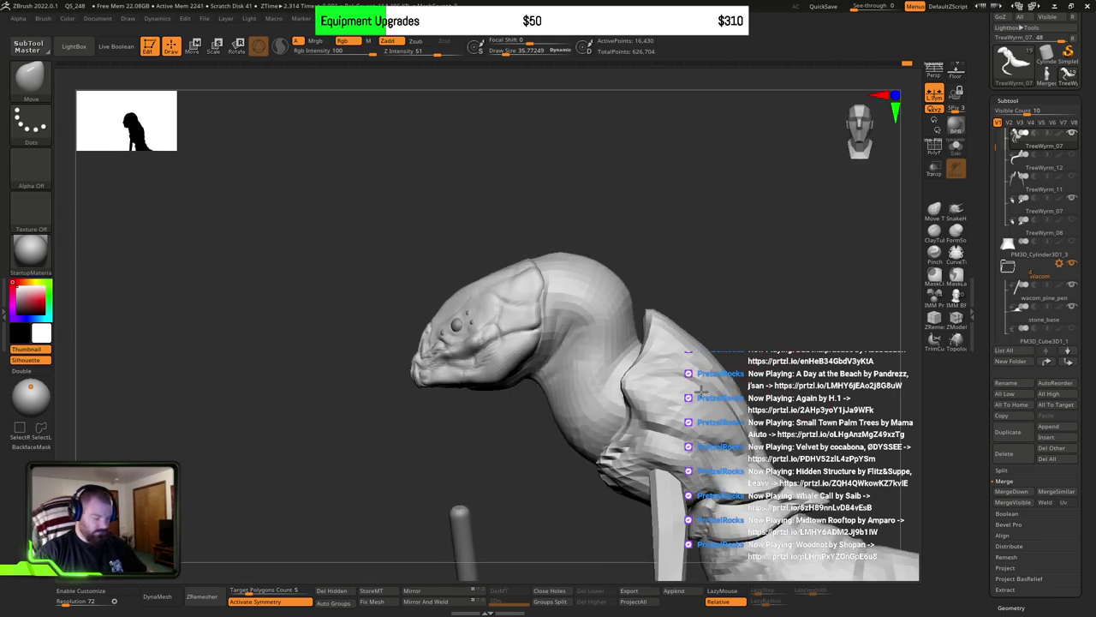
# Step: Hide the creature's neck and outer head geometry, then restore the full body's visibility
pyautogui.keyDown('ctrl'); pyautogui.keyDown('shift'); pyautogui.click(585, 403); pyautogui.keyUp('shift'); pyautogui.keyUp('ctrl')
pyautogui.keyDown('ctrl'); pyautogui.keyDown('shift'); pyautogui.click(572, 368); pyautogui.keyUp('shift'); pyautogui.keyUp('ctrl')
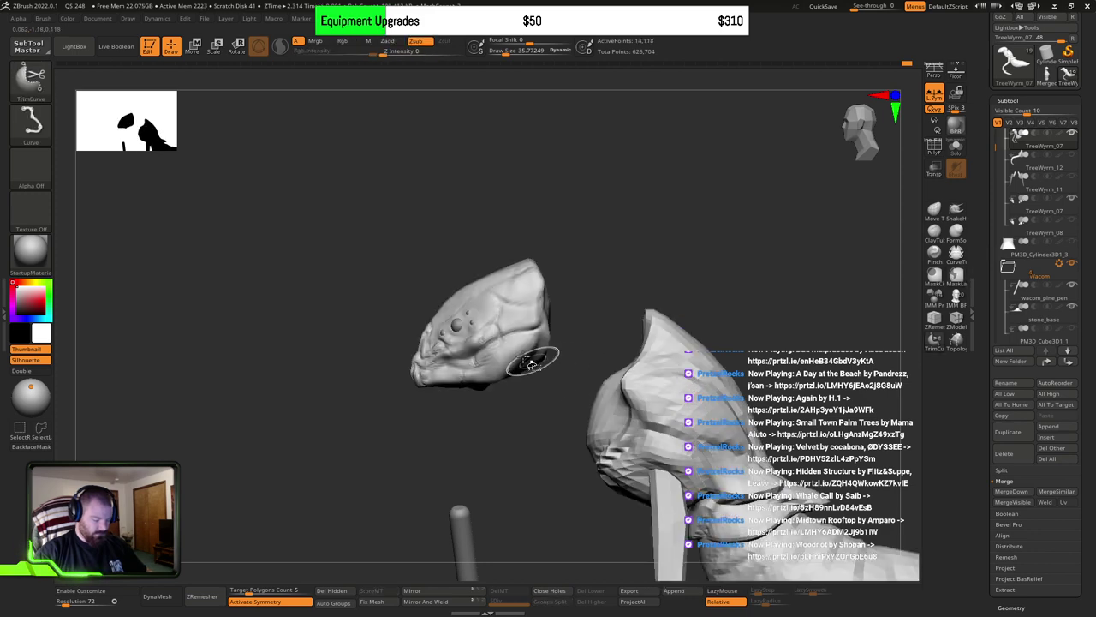
pyautogui.keyDown('ctrl'); pyautogui.keyDown('shift'); pyautogui.click(534, 363); pyautogui.keyUp('shift'); pyautogui.keyUp('ctrl')
pyautogui.moveTo(594, 416)
pyautogui.keyDown('alt'); pyautogui.mouseDown(button='right')
pyautogui.moveTo(497, 300)
pyautogui.moveTo(526, 349)
pyautogui.mouseUp(button='right'); pyautogui.keyUp('alt')
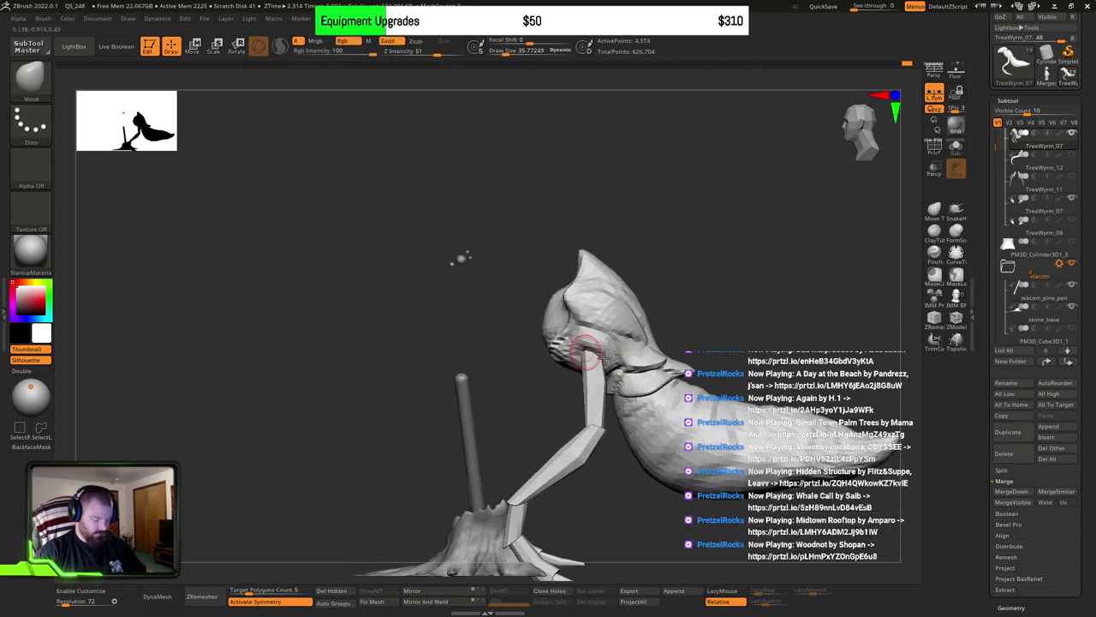
pyautogui.keyDown('alt'); pyautogui.moveTo(630, 347); pyautogui.dragTo(611, 362, button='right'); pyautogui.keyUp('alt')
pyautogui.keyDown('ctrl'); pyautogui.click(732, 335); pyautogui.keyUp('ctrl')
pyautogui.keyDown('ctrl'); pyautogui.keyDown('shift'); pyautogui.click(732, 340); pyautogui.keyUp('shift'); pyautogui.keyUp('ctrl')
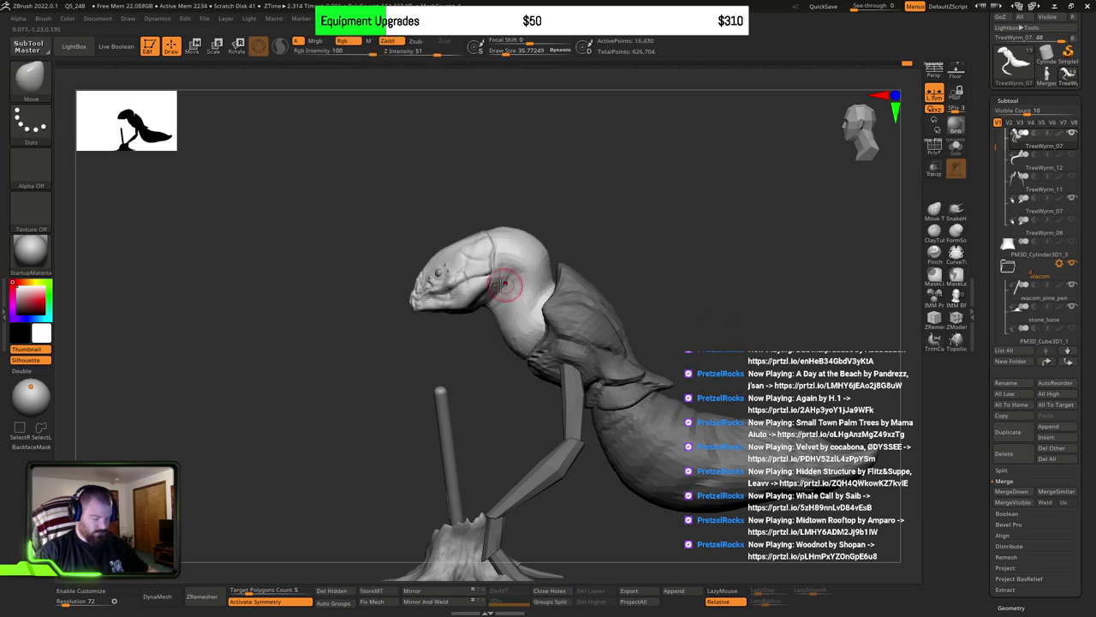
# Step: Reduce the draw size to about 9 and enable ghost transparency to work around the creature's eye spheres
pyautogui.moveTo(504, 283); pyautogui.dragTo(642, 308, button='right')
pyautogui.moveTo(643, 309)
pyautogui.mouseDown(button='right')
pyautogui.moveTo(609, 324)
pyautogui.moveTo(625, 322)
pyautogui.moveTo(480, 305)
pyautogui.moveTo(538, 339)
pyautogui.moveTo(587, 343)
pyautogui.mouseUp(button='right')
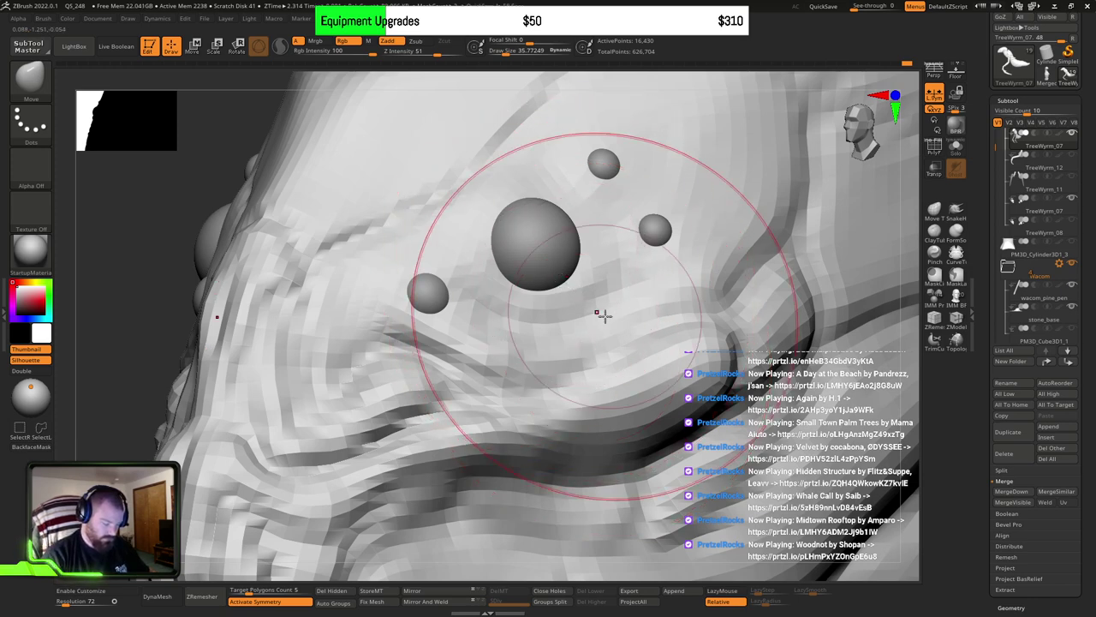
pyautogui.moveTo(599, 314)
pyautogui.mouseDown(button='right')
pyautogui.moveTo(594, 367)
pyautogui.moveTo(576, 334)
pyautogui.mouseUp(button='right')
pyautogui.press('s')
pyautogui.moveTo(576, 334); pyautogui.dragTo(564, 334)
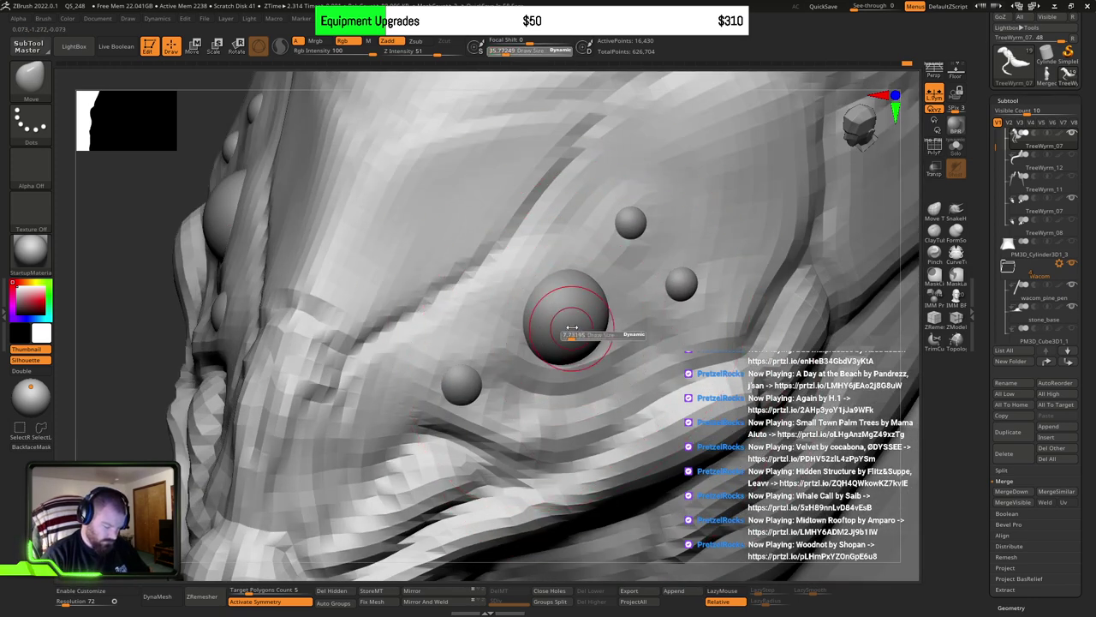
pyautogui.click(934, 169)
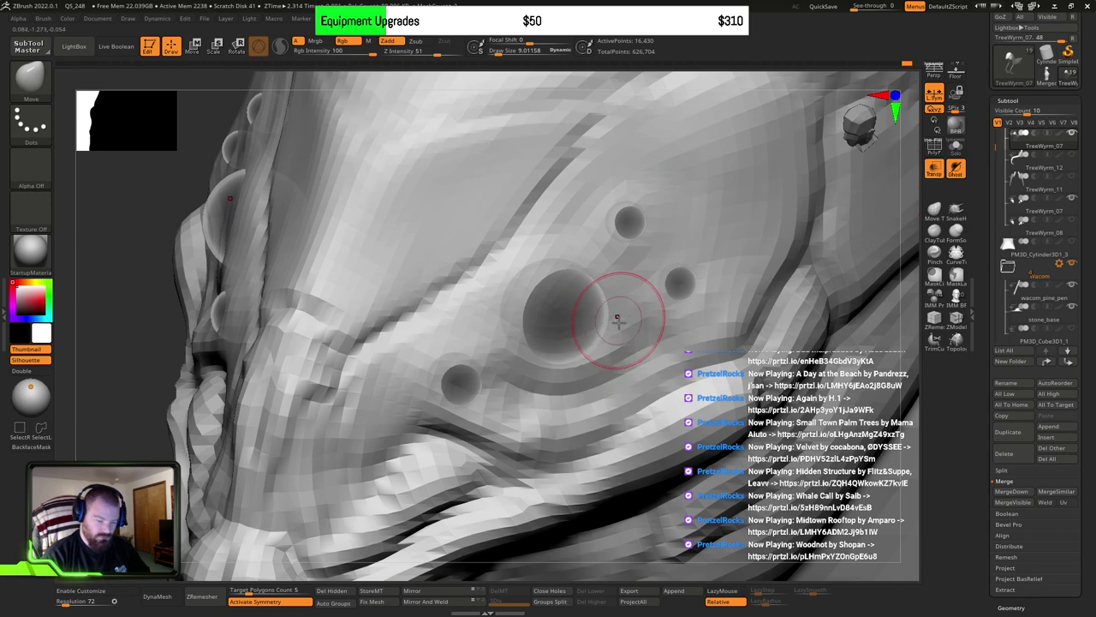
pyautogui.moveTo(617, 320)
pyautogui.mouseDown(button='right')
pyautogui.moveTo(560, 314)
pyautogui.moveTo(575, 306)
pyautogui.mouseUp(button='right')
pyautogui.moveTo(574, 308); pyautogui.dragTo(570, 334)
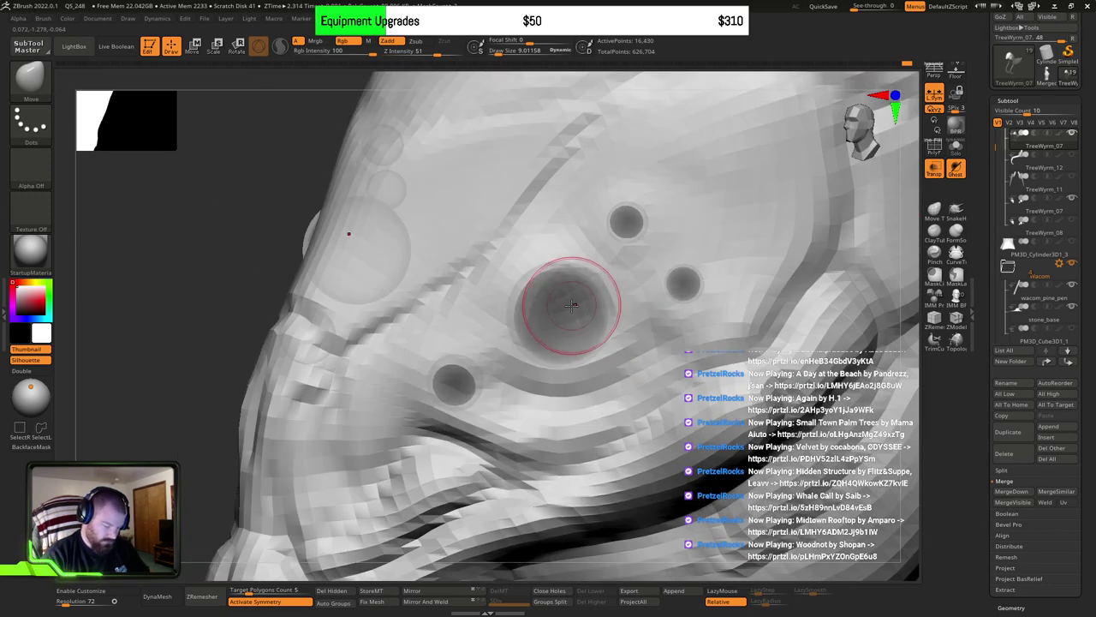
# Step: Carve a recess behind the large eye sphere using the ClayBuildup brush with no alpha
pyautogui.press('b')
pyautogui.press('c')
pyautogui.press('b')
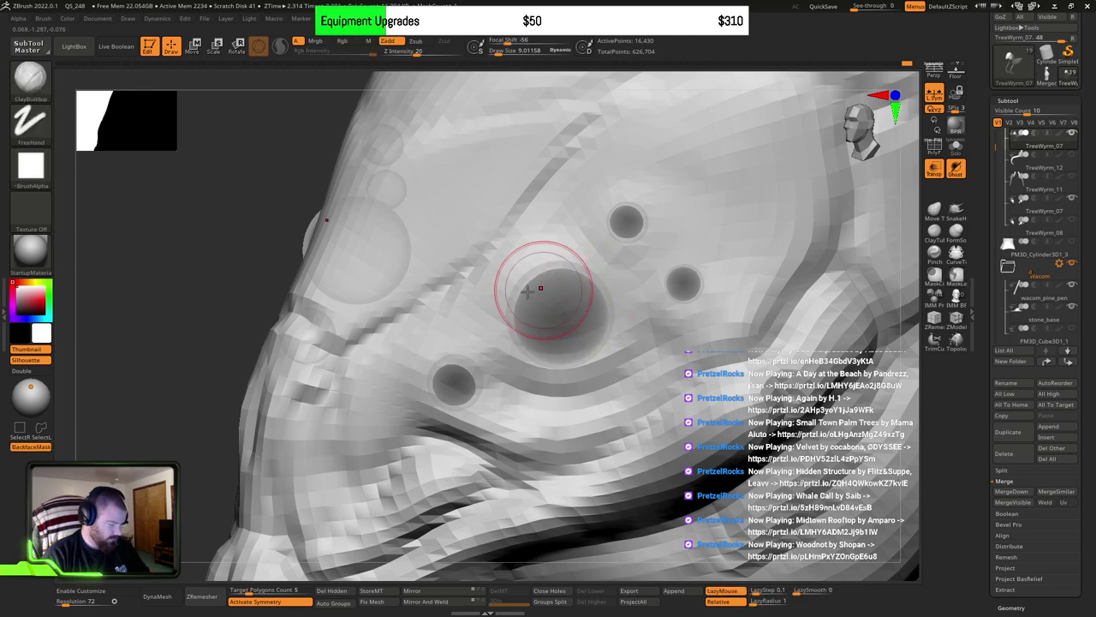
pyautogui.click(31, 166)
pyautogui.click(86, 196)
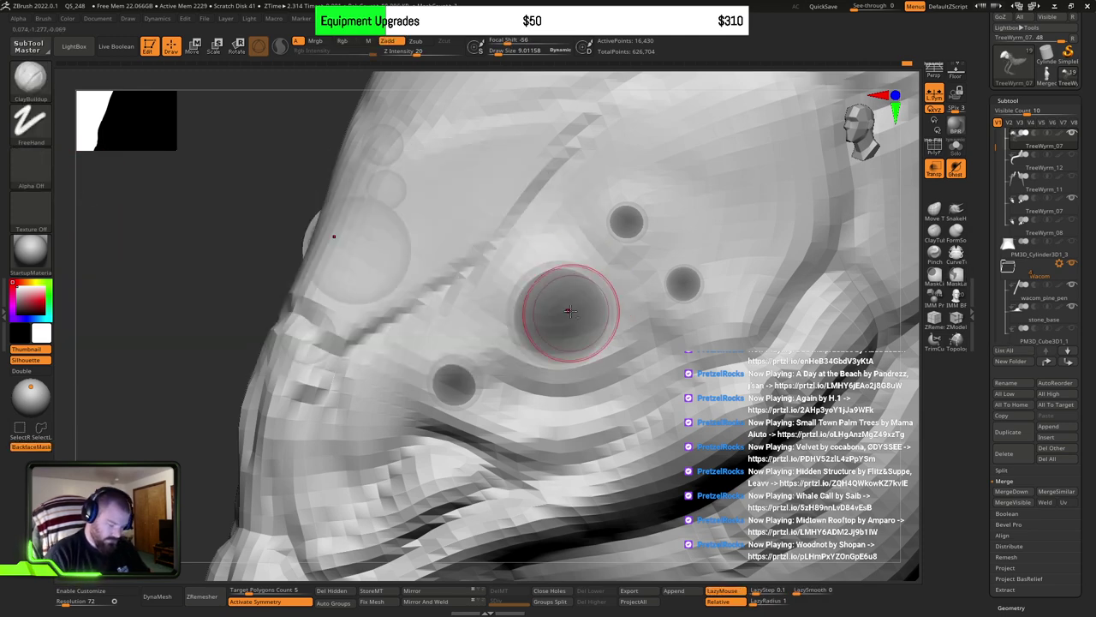
pyautogui.moveTo(570, 312)
pyautogui.keyDown('alt'); pyautogui.mouseDown()
pyautogui.moveTo(558, 317)
pyautogui.moveTo(569, 288)
pyautogui.moveTo(537, 319)
pyautogui.mouseUp(); pyautogui.keyUp('alt')
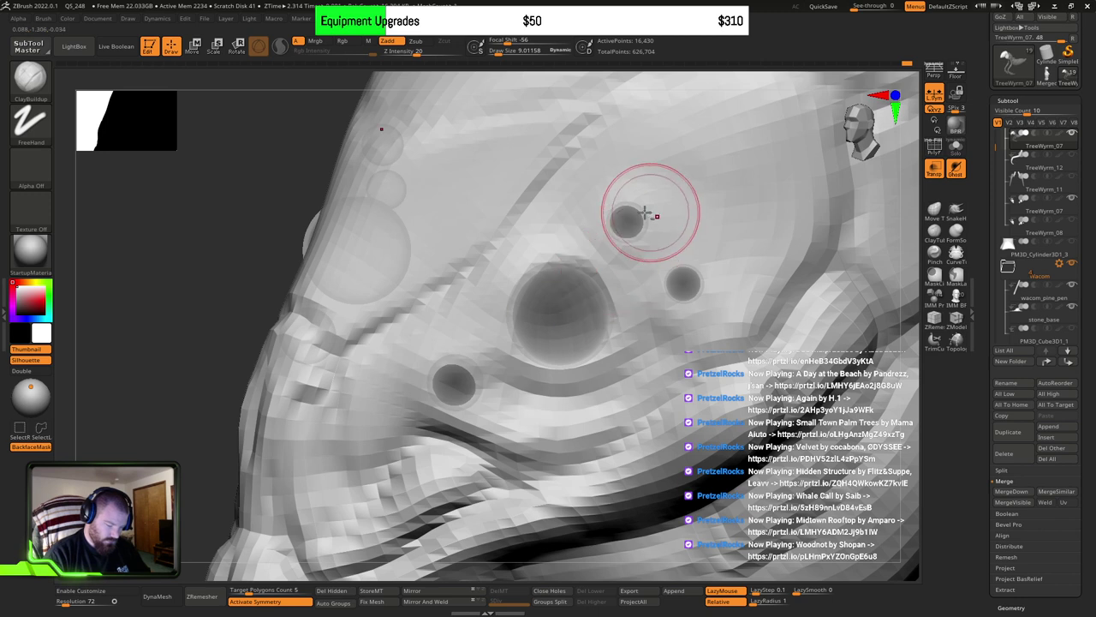
# Step: Reduce the draw size to about 3 and carve recesses behind the three small eye spheres
pyautogui.press('s')
pyautogui.moveTo(634, 222); pyautogui.dragTo(623, 215)
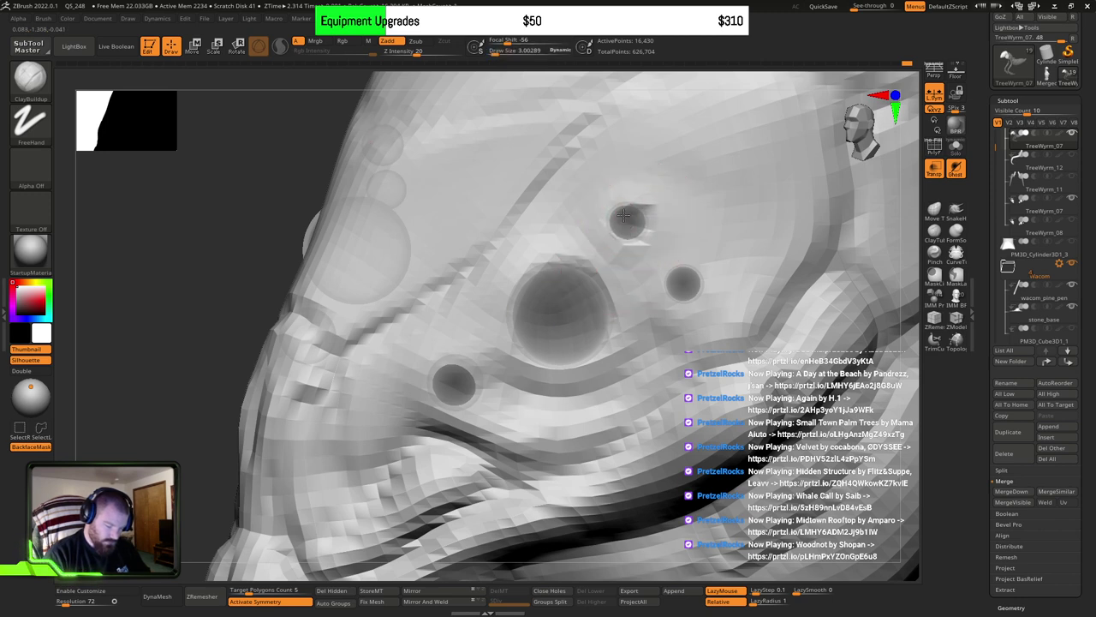
pyautogui.moveTo(690, 285); pyautogui.dragTo(680, 282)
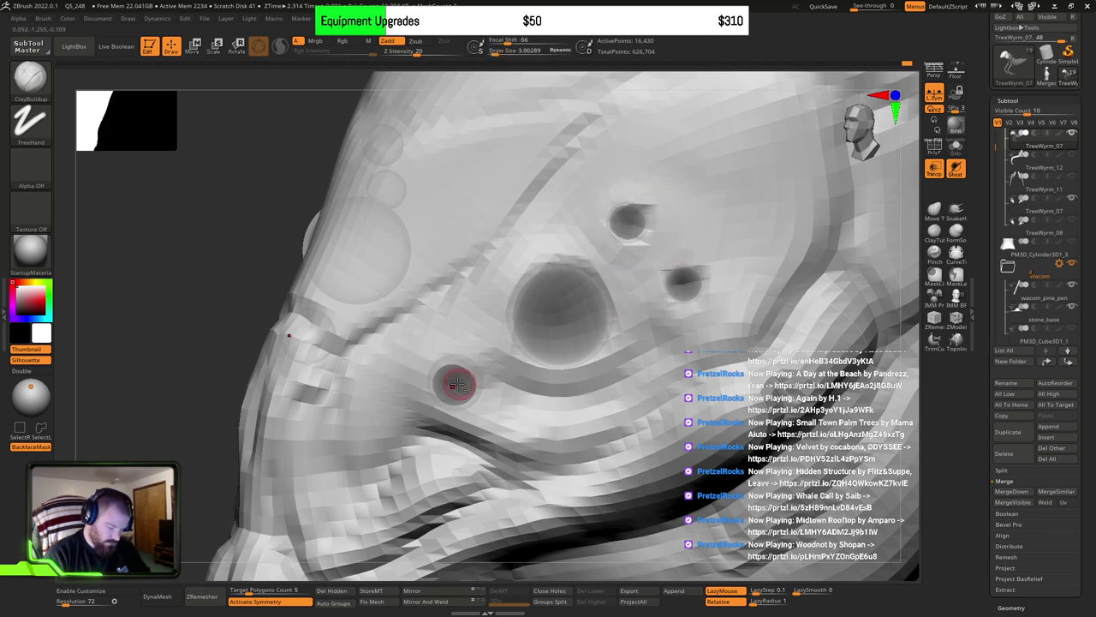
pyautogui.moveTo(457, 385)
pyautogui.mouseDown()
pyautogui.moveTo(467, 375)
pyautogui.moveTo(452, 368)
pyautogui.mouseUp()
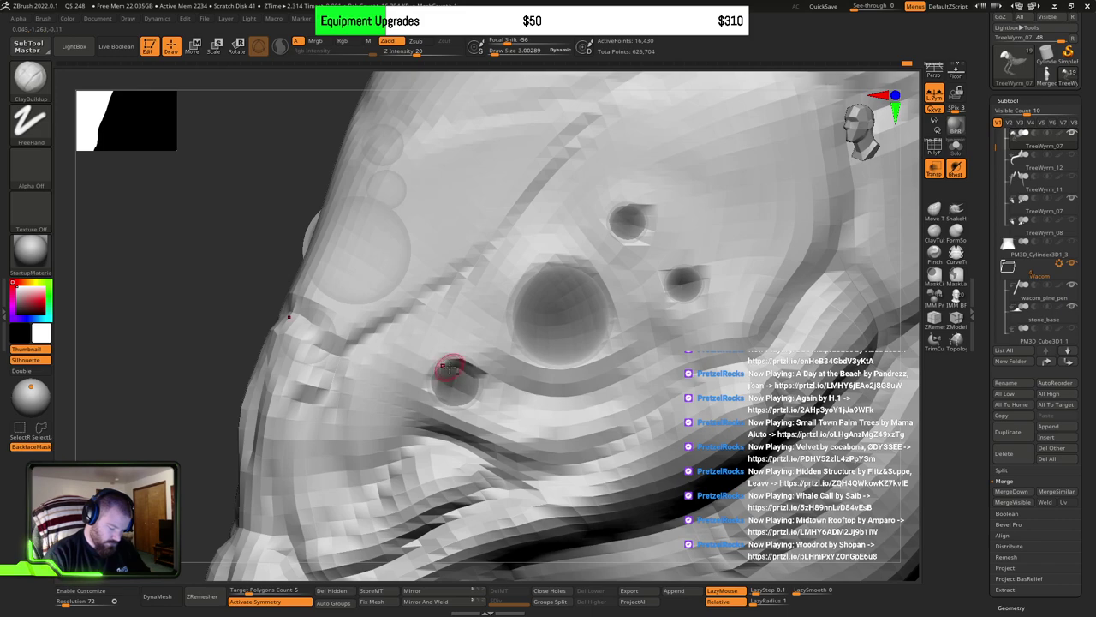
# Step: Hide the eye spheres and inspect the carved sockets on the creature's head
pyautogui.keyDown('ctrl'); pyautogui.moveTo(661, 355); pyautogui.dragTo(680, 367, button='right'); pyautogui.keyUp('ctrl')
pyautogui.moveTo(834, 310); pyautogui.dragTo(698, 388)
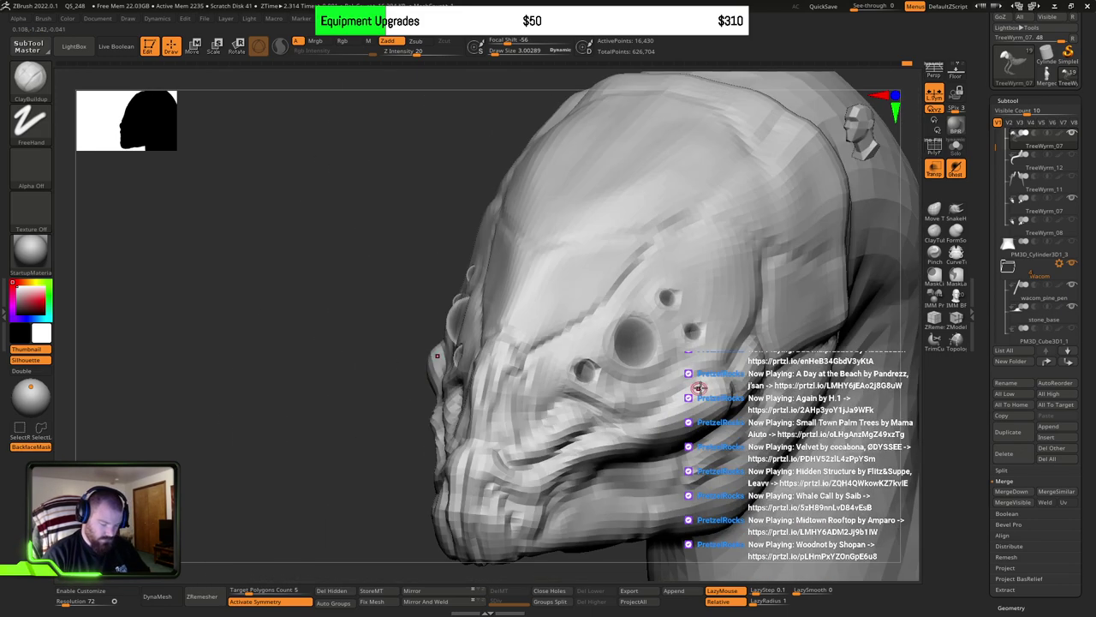
pyautogui.keyDown('ctrl'); pyautogui.moveTo(699, 387); pyautogui.dragTo(660, 360, button='right'); pyautogui.keyUp('ctrl')
pyautogui.click(1073, 199)
pyautogui.click(1073, 198)
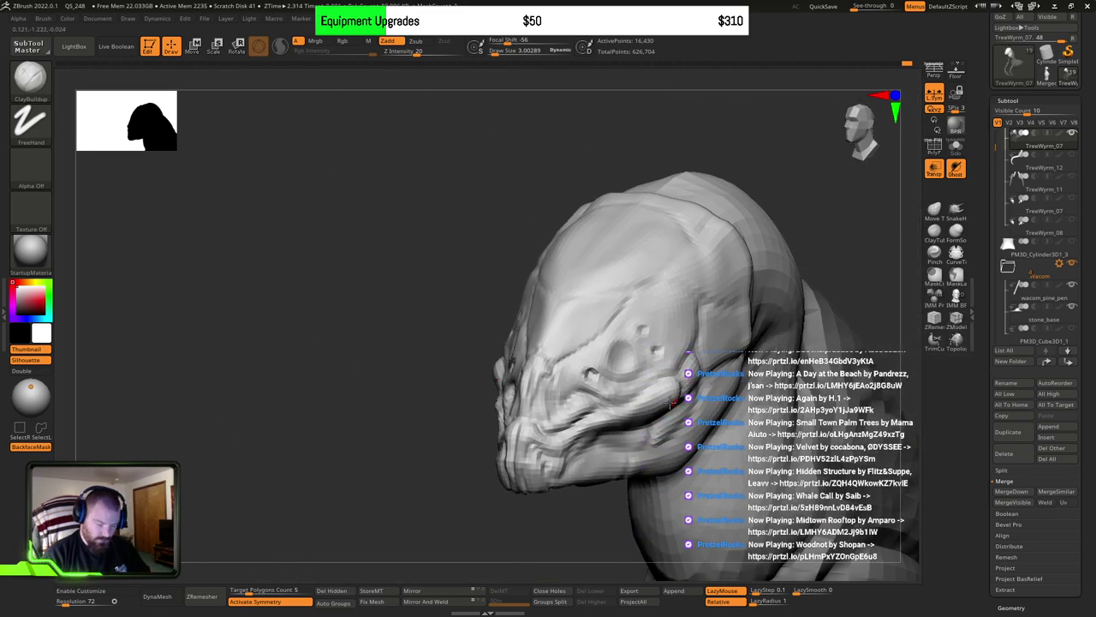
pyautogui.moveTo(671, 403); pyautogui.dragTo(605, 486, button='right')
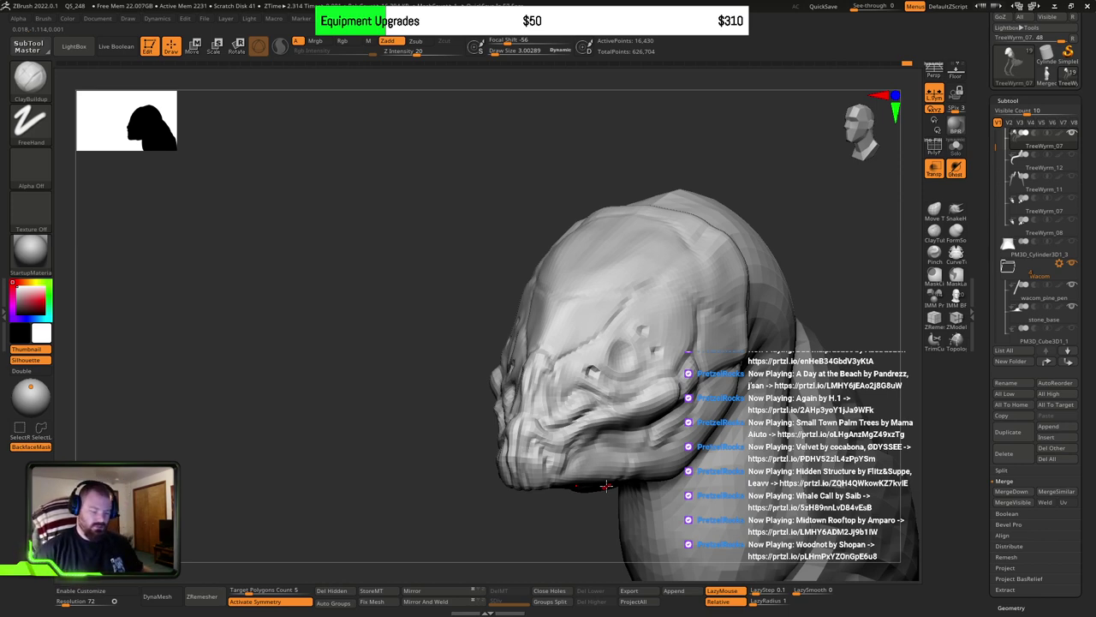
pyautogui.moveTo(825, 257); pyautogui.dragTo(840, 286, button='right')
pyautogui.moveTo(799, 427)
pyautogui.mouseDown(button='right')
pyautogui.moveTo(665, 353)
pyautogui.moveTo(641, 370)
pyautogui.moveTo(656, 331)
pyautogui.moveTo(626, 335)
pyautogui.moveTo(623, 322)
pyautogui.moveTo(654, 319)
pyautogui.mouseUp(button='right')
# Step: Hide the neck and bring the transform gizmo up to the isolated head
pyautogui.keyDown('ctrl'); pyautogui.keyDown('shift'); pyautogui.click(642, 346); pyautogui.keyUp('shift'); pyautogui.keyUp('ctrl')
pyautogui.keyDown('ctrl'); pyautogui.keyDown('shift'); pyautogui.click(665, 379); pyautogui.keyUp('shift'); pyautogui.keyUp('ctrl')
pyautogui.press('w')
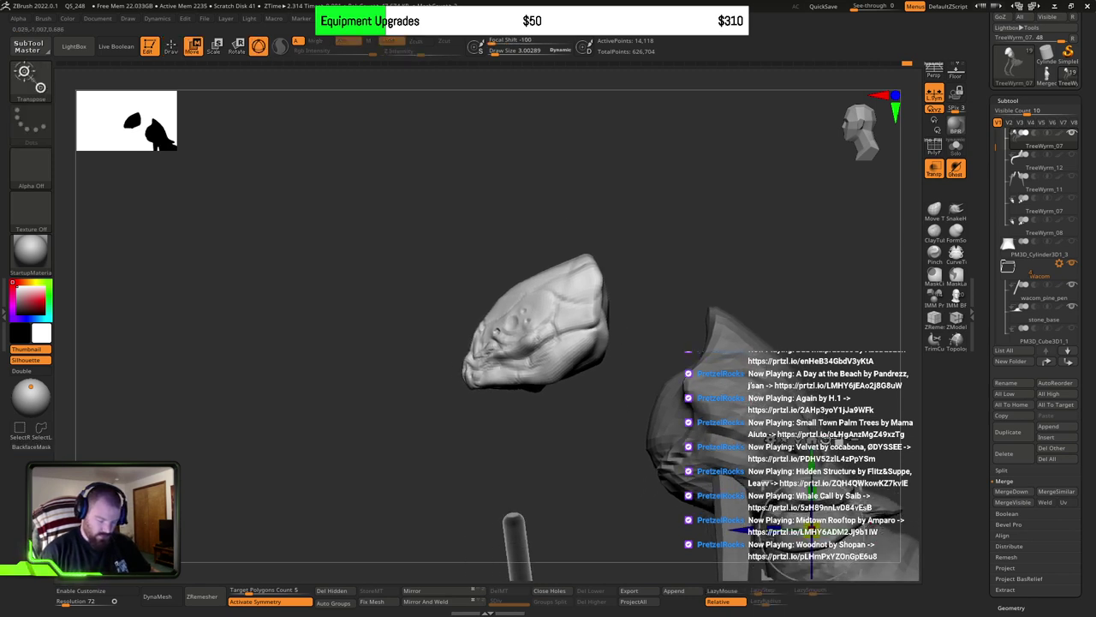
pyautogui.keyDown('alt'); pyautogui.moveTo(859, 488); pyautogui.dragTo(652, 307); pyautogui.keyUp('alt')
pyautogui.keyDown('shift'); pyautogui.moveTo(693, 351); pyautogui.dragTo(743, 364, button='right'); pyautogui.keyUp('shift')
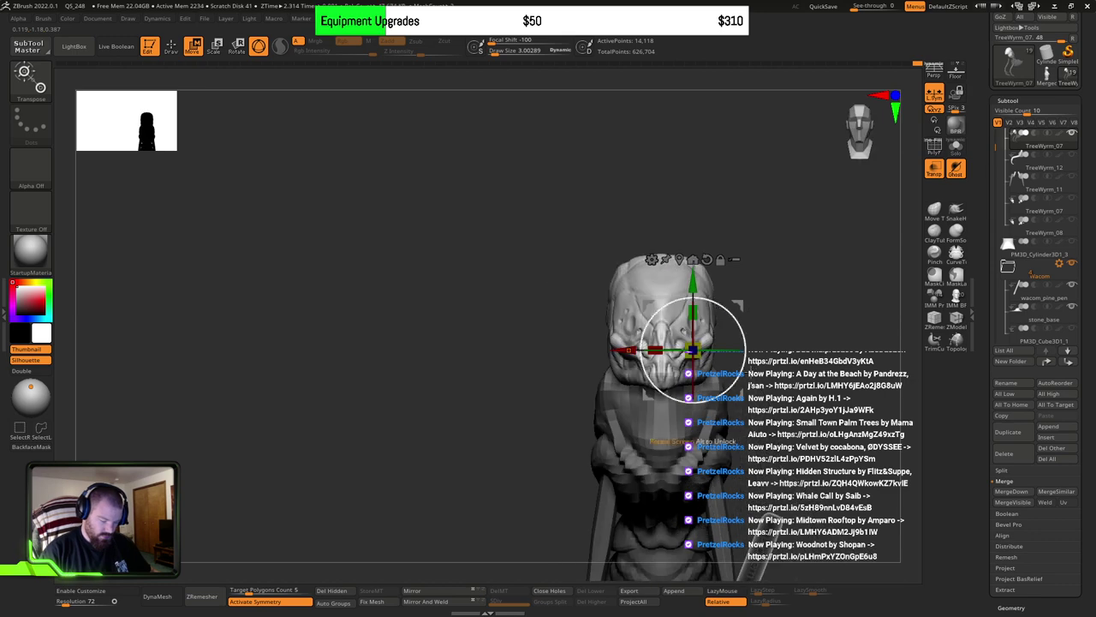
# Step: Centre the transform gizmo on the creature's midline and position it at the back of the head
pyautogui.click(694, 261)
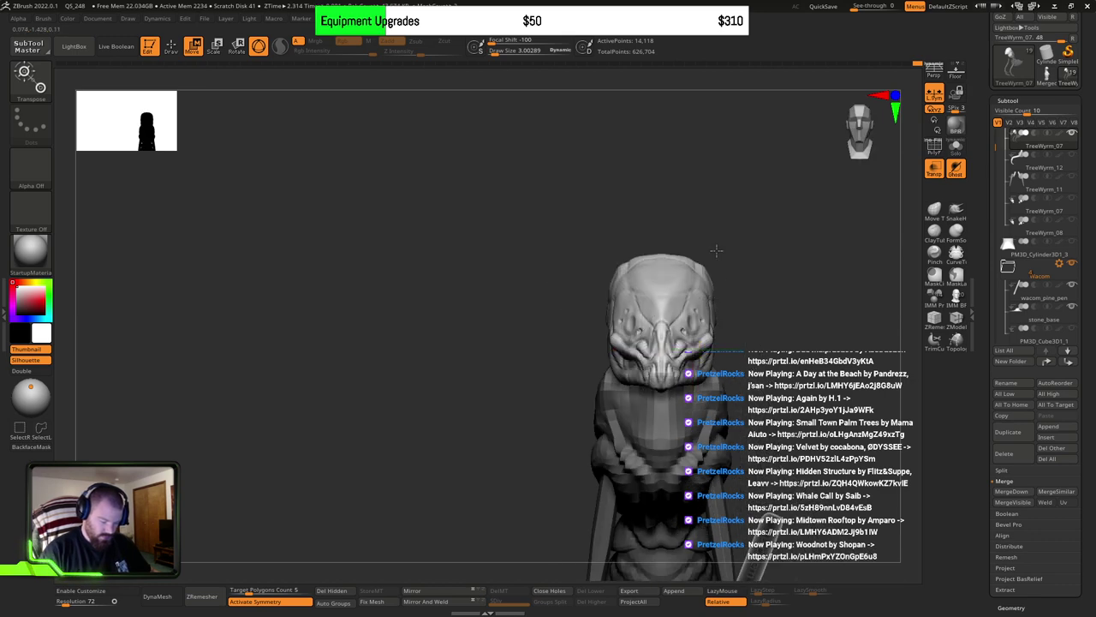
pyautogui.press('f')
pyautogui.keyDown('alt'); pyautogui.moveTo(488, 463); pyautogui.dragTo(488, 86); pyautogui.keyUp('alt')
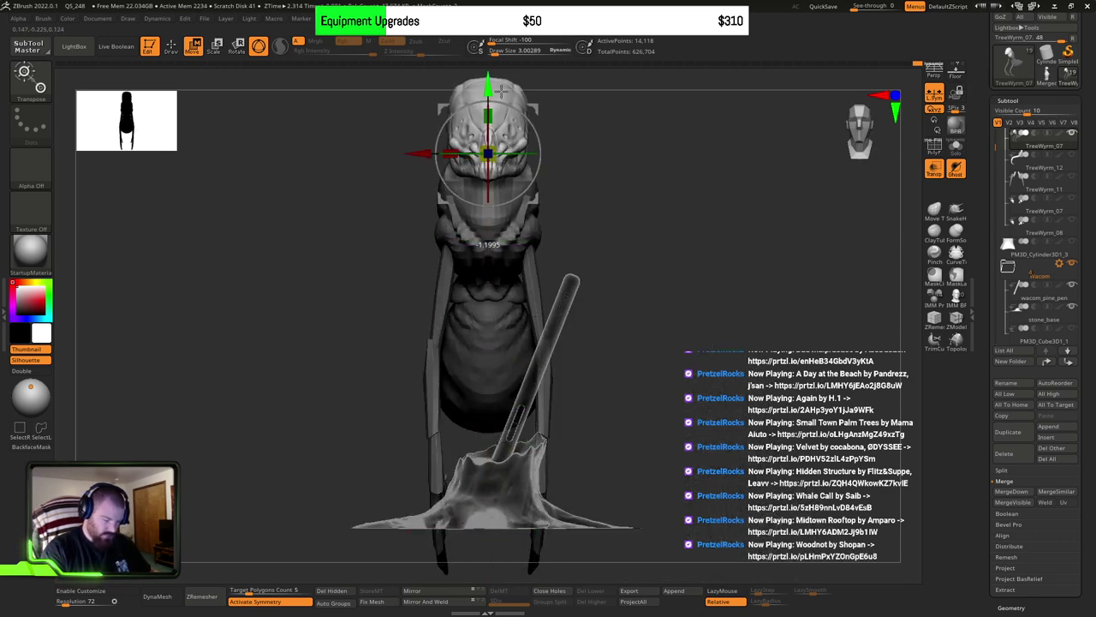
pyautogui.keyDown('shift'); pyautogui.moveTo(711, 293); pyautogui.dragTo(622, 288, button='right'); pyautogui.keyUp('shift')
pyautogui.keyDown('alt'); pyautogui.moveTo(534, 199); pyautogui.dragTo(619, 211); pyautogui.keyUp('alt')
# Step: Try tilting the isolated head steeply downward in side view, then undo the trial rotations
pyautogui.moveTo(611, 196); pyautogui.dragTo(739, 305, button='right')
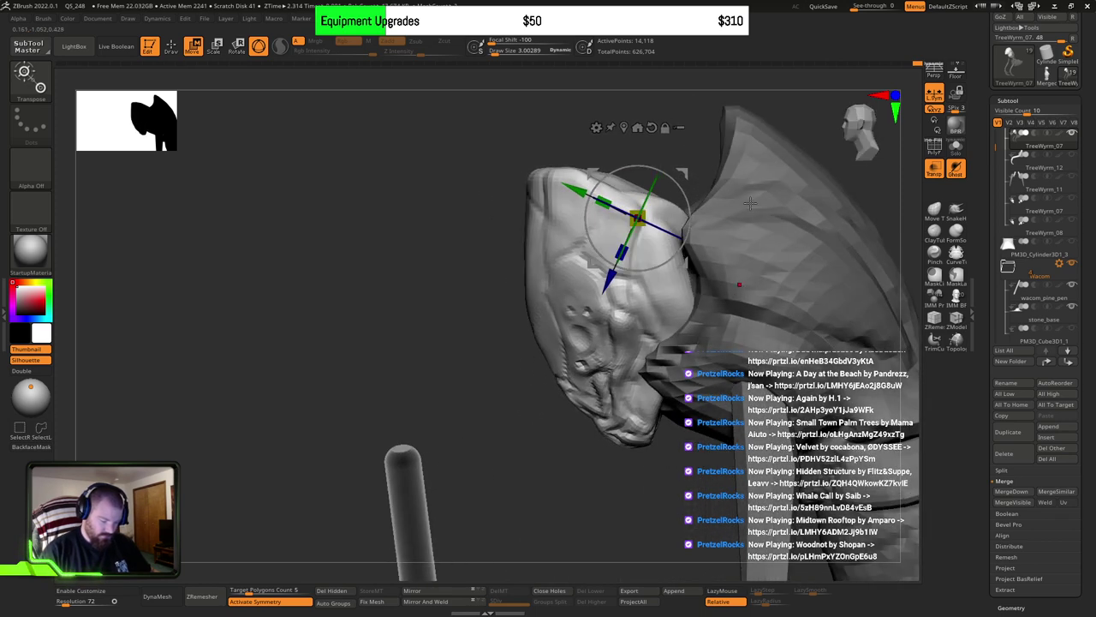
pyautogui.moveTo(690, 216)
pyautogui.mouseDown()
pyautogui.moveTo(664, 264)
pyautogui.moveTo(688, 236)
pyautogui.moveTo(688, 201)
pyautogui.mouseUp()
pyautogui.moveTo(686, 272); pyautogui.dragTo(685, 294)
pyautogui.moveTo(685, 294); pyautogui.dragTo(687, 263, button='right')
pyautogui.hotkey('ctrl', 'z')
pyautogui.hotkey('ctrl', 'z')
pyautogui.hotkey('ctrl', 'z')
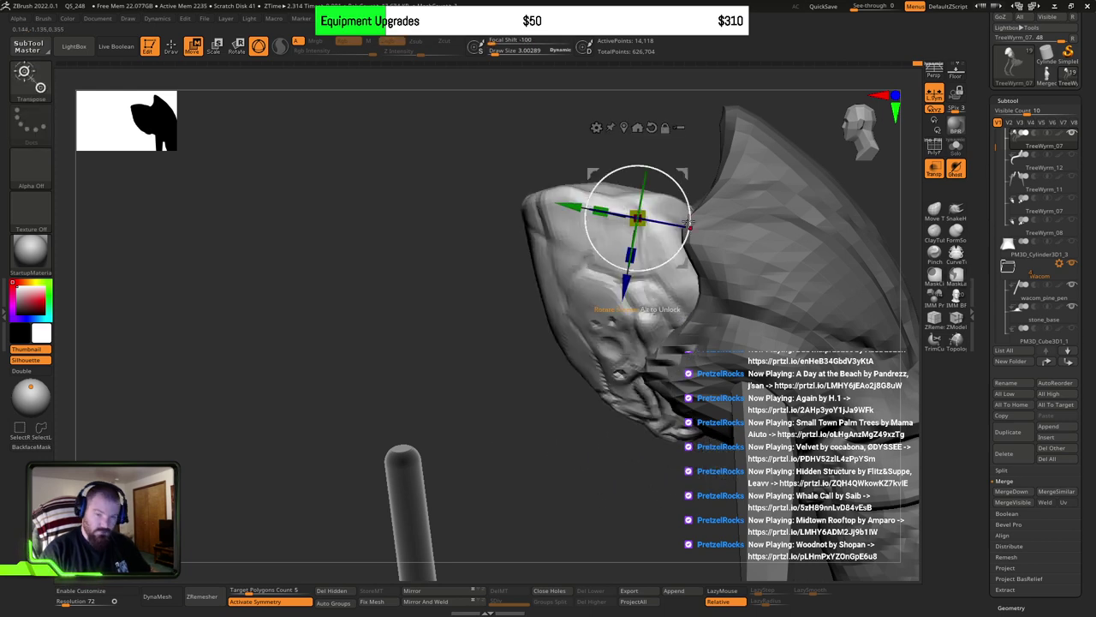
# Step: Try turning and tilting the head toward the pen, then undo the last pose changes
pyautogui.moveTo(698, 229); pyautogui.dragTo(662, 247)
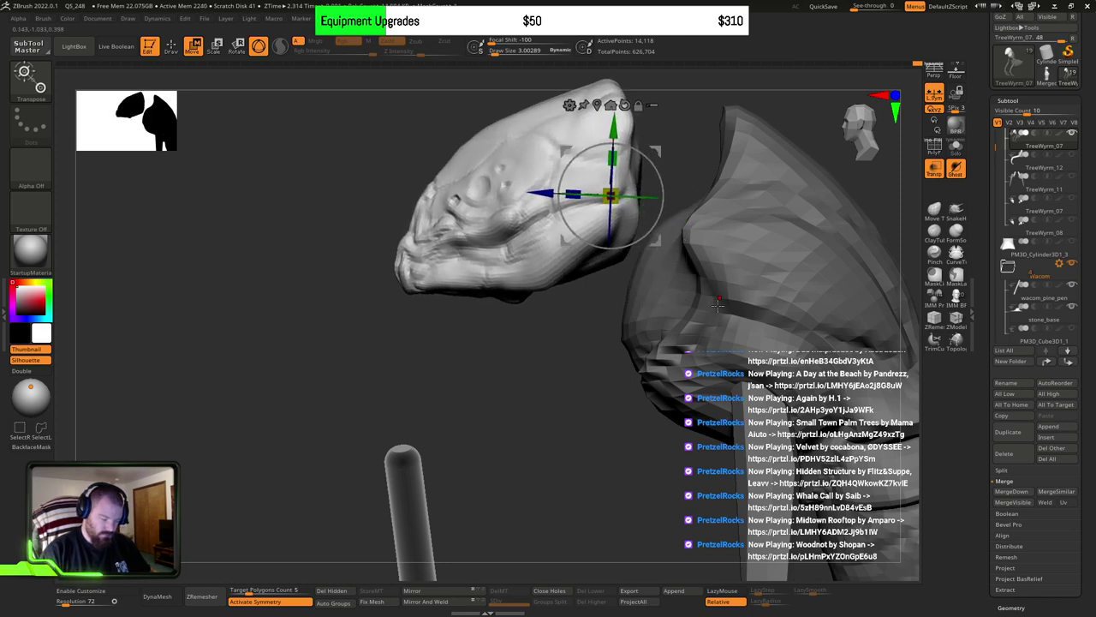
pyautogui.moveTo(685, 267); pyautogui.dragTo(781, 313, button='right')
pyautogui.moveTo(781, 311); pyautogui.dragTo(773, 336)
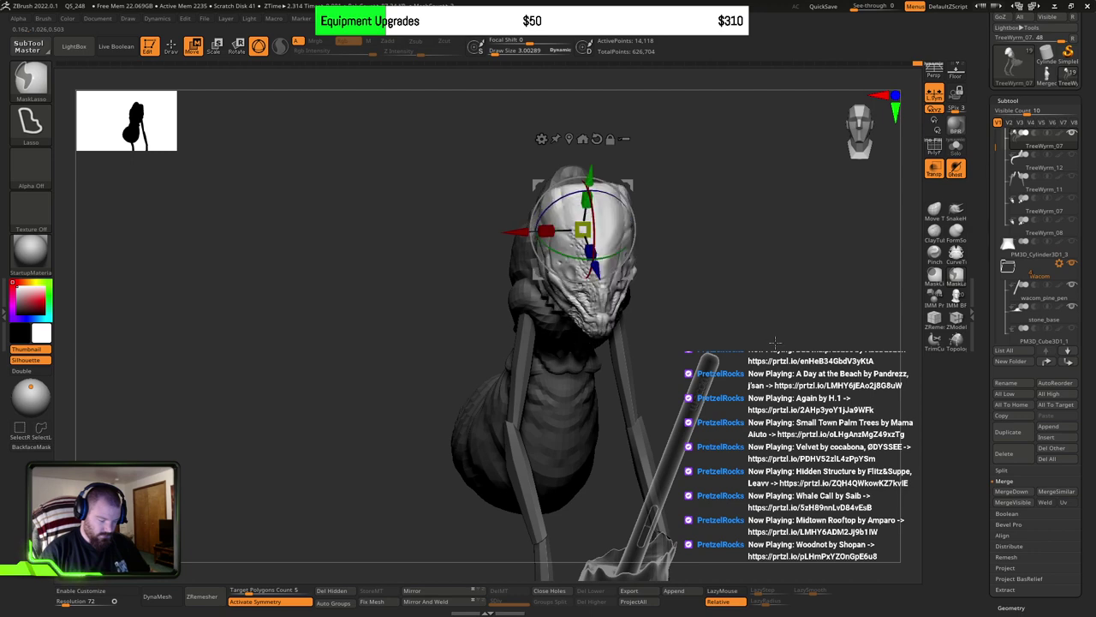
pyautogui.hotkey('ctrl', 'z')
pyautogui.hotkey('ctrl', 'z')
pyautogui.hotkey('ctrl', 'z')
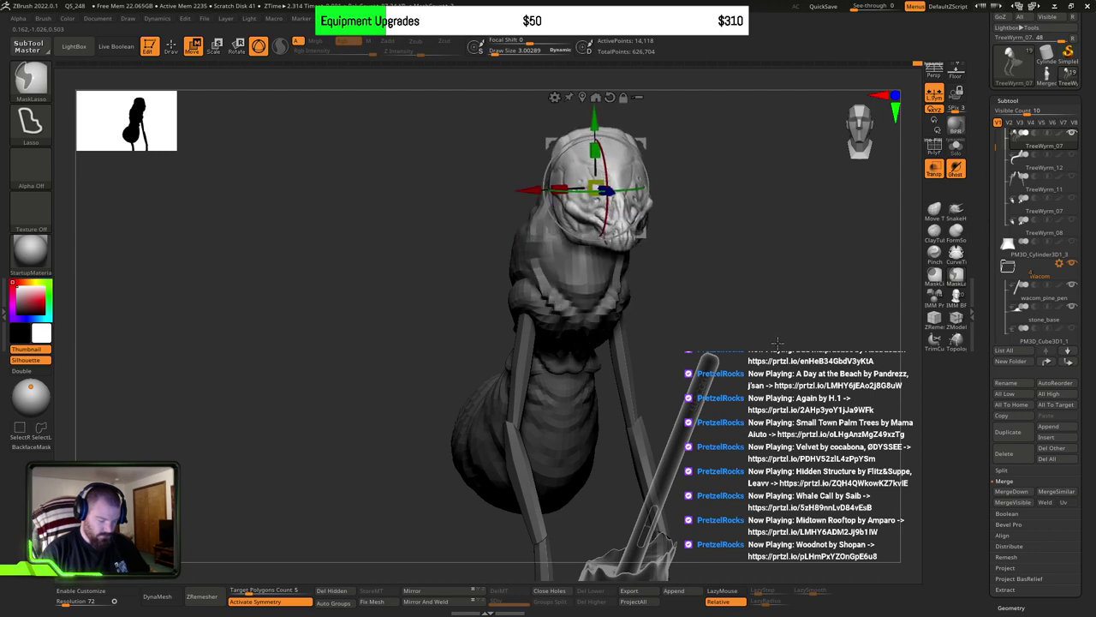
# Step: Try a steep downward head pose facing the pen, checking its placement from the front and side
pyautogui.moveTo(777, 343); pyautogui.dragTo(754, 311)
pyautogui.keyDown('ctrl'); pyautogui.moveTo(684, 208); pyautogui.dragTo(722, 281, button='right'); pyautogui.keyUp('ctrl')
pyautogui.moveTo(591, 264); pyautogui.dragTo(666, 328)
pyautogui.moveTo(666, 328); pyautogui.dragTo(733, 341, button='right')
pyautogui.keyDown('alt'); pyautogui.moveTo(733, 341); pyautogui.dragTo(677, 336); pyautogui.keyUp('alt')
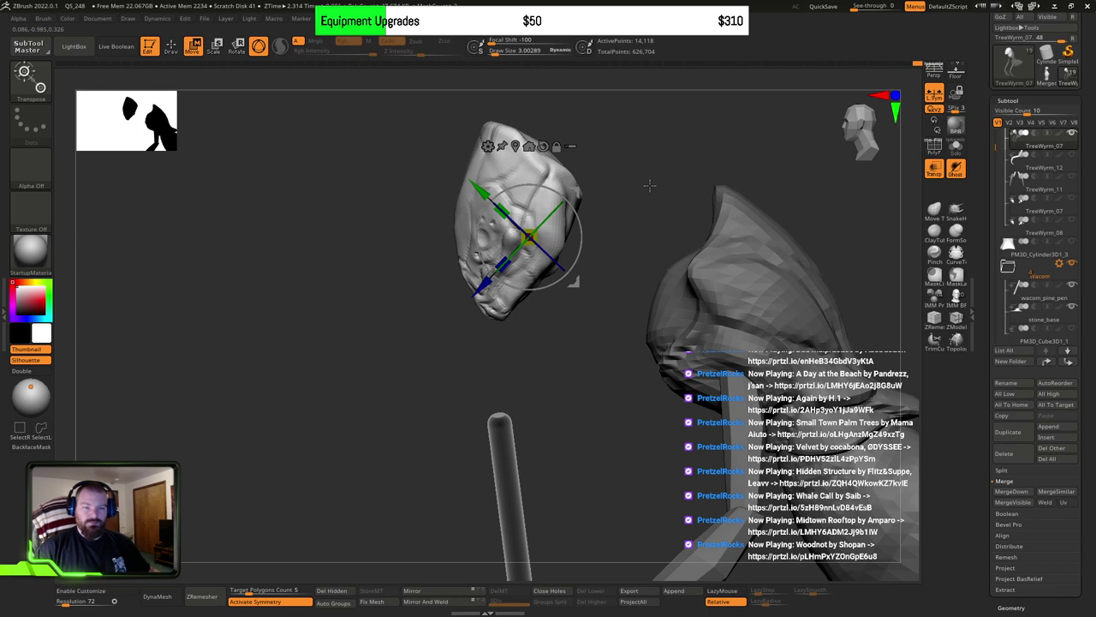
# Step: Rotate the head back to a nearly level pose near the shoulders and scale it down slightly
pyautogui.moveTo(584, 228); pyautogui.dragTo(680, 284)
pyautogui.keyDown('ctrl'); pyautogui.moveTo(757, 343); pyautogui.dragTo(711, 307, button='right'); pyautogui.keyUp('ctrl')
pyautogui.moveTo(711, 307); pyautogui.dragTo(666, 257)
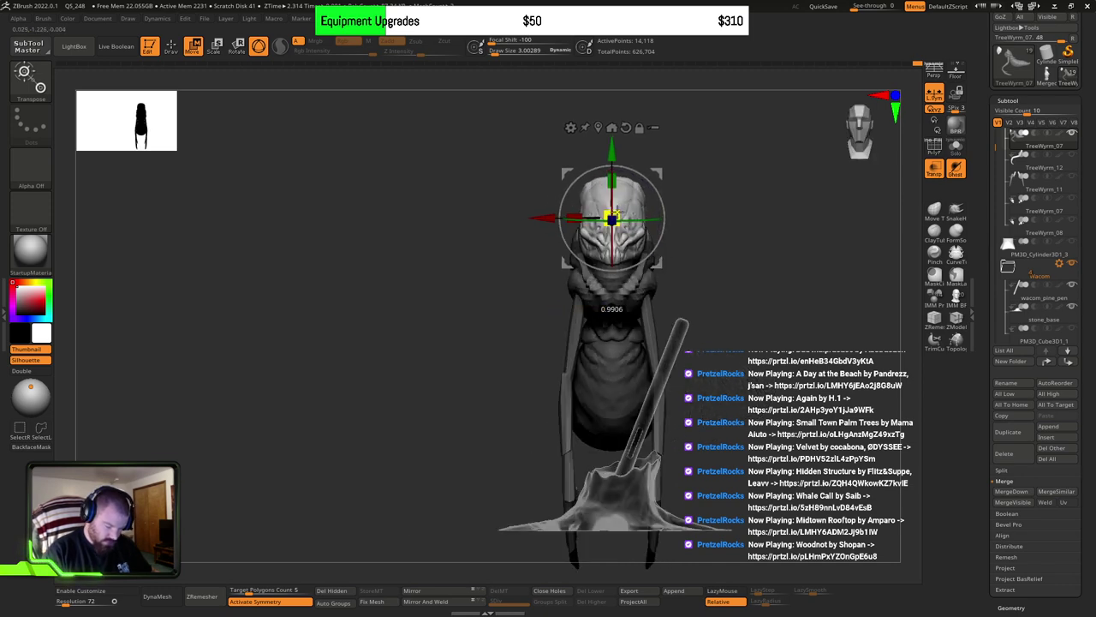
pyautogui.moveTo(614, 212); pyautogui.dragTo(612, 215)
pyautogui.moveTo(704, 249); pyautogui.dragTo(716, 262)
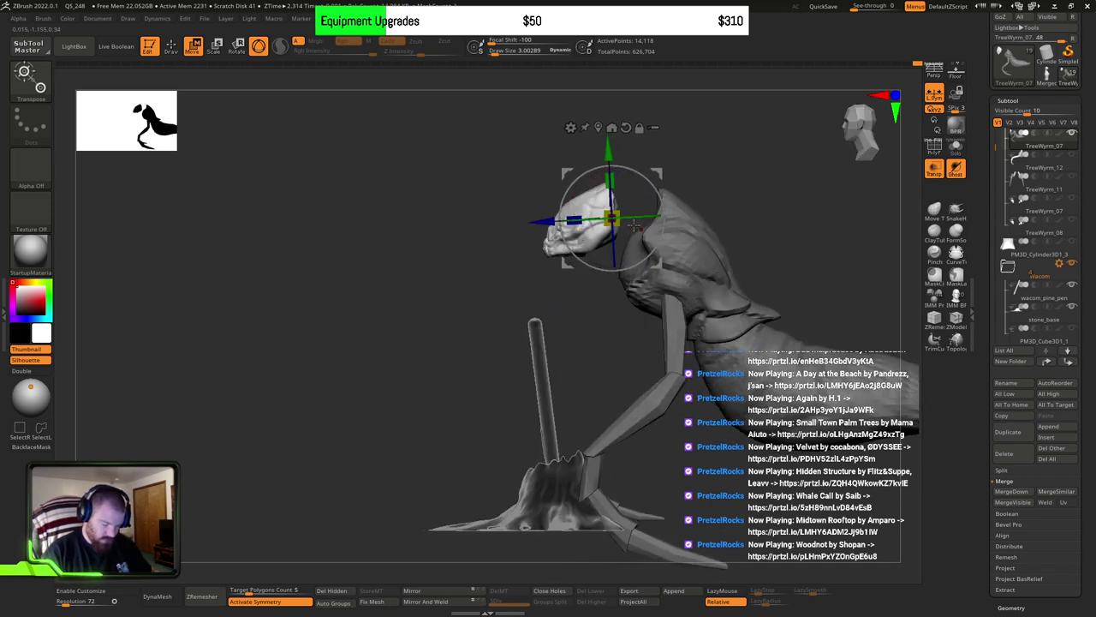
pyautogui.keyDown('alt'); pyautogui.moveTo(809, 279); pyautogui.dragTo(739, 292); pyautogui.keyUp('alt')
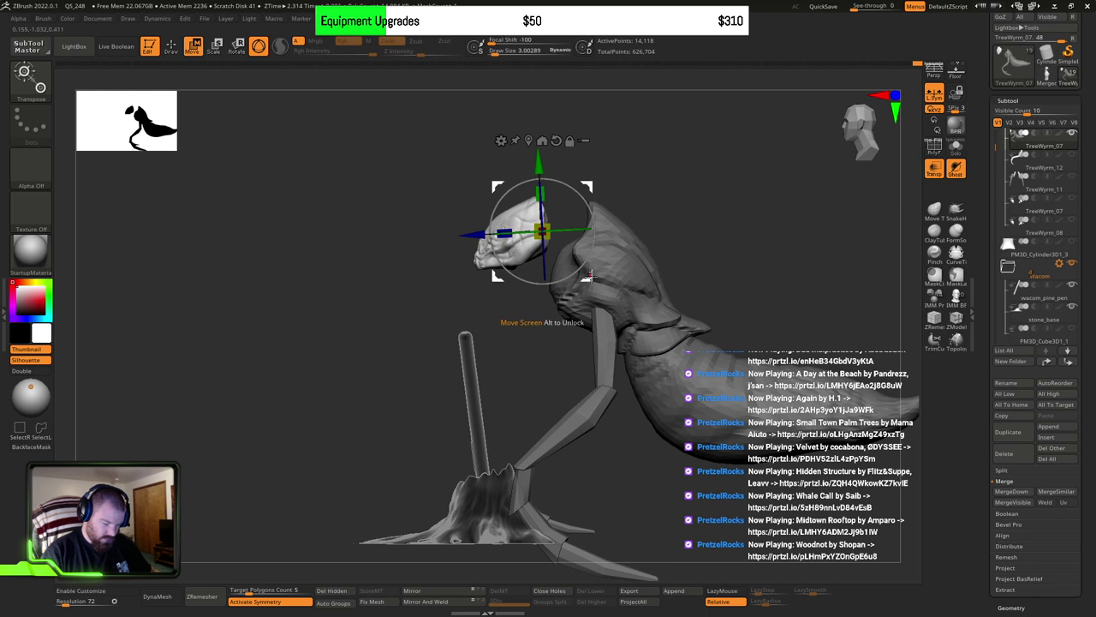
# Step: Nudge the isolated head slightly down and back toward the shoulders in side view, checking its placement from a three-quarter angle
pyautogui.moveTo(588, 276); pyautogui.dragTo(591, 281)
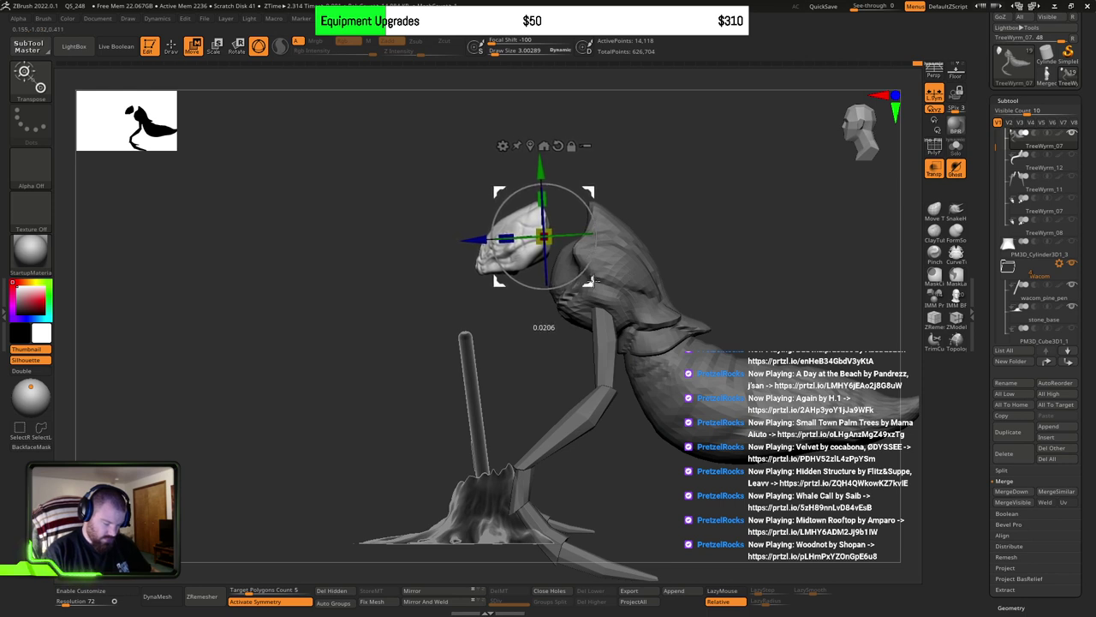
pyautogui.press('q')
pyautogui.moveTo(724, 291); pyautogui.dragTo(743, 279)
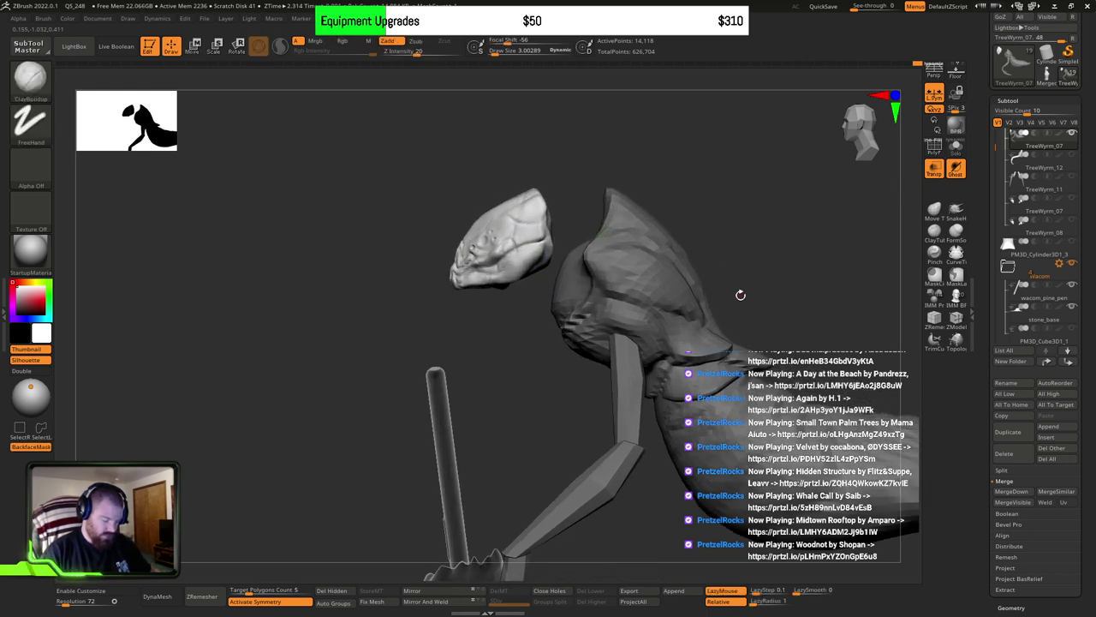
pyautogui.press('w')
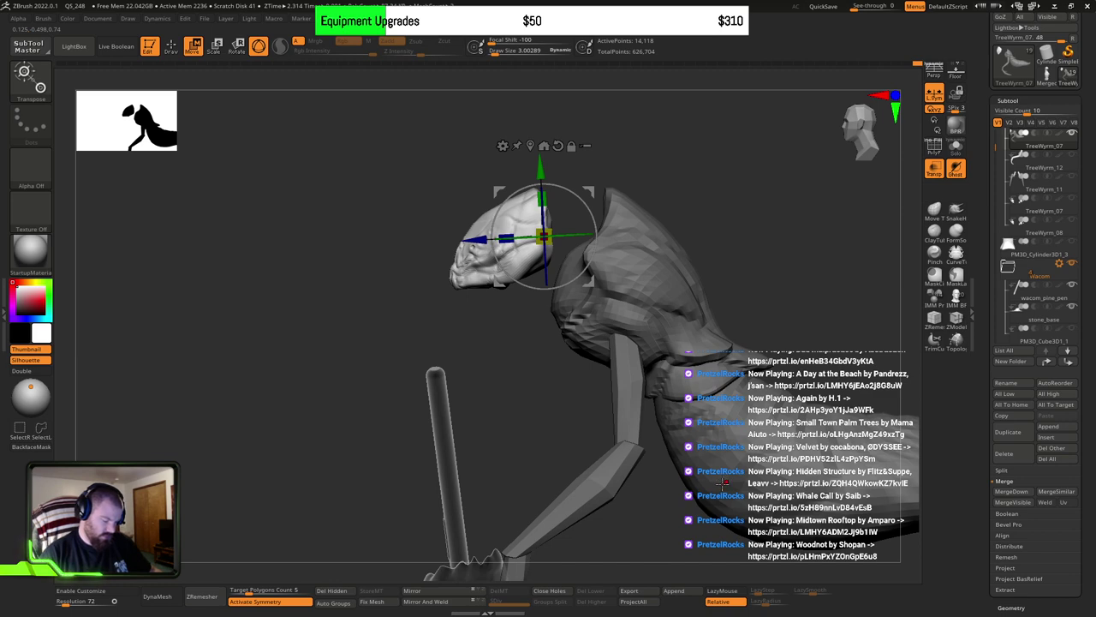
pyautogui.moveTo(484, 329); pyautogui.dragTo(829, 283)
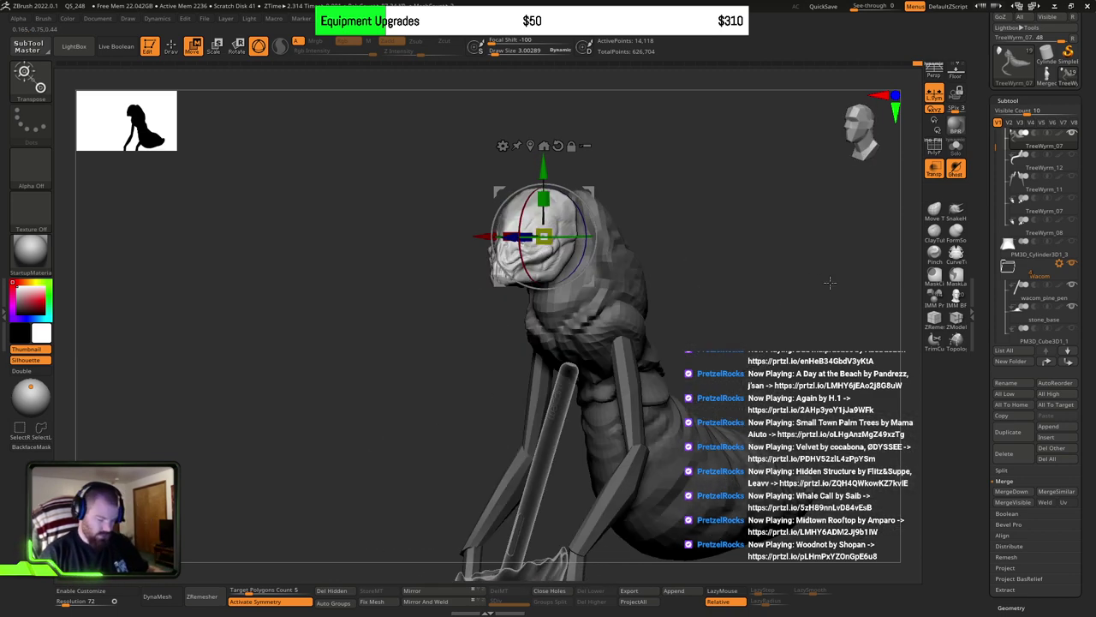
pyautogui.keyDown('ctrl'); pyautogui.moveTo(775, 366); pyautogui.dragTo(775, 377, button='right'); pyautogui.keyUp('ctrl')
pyautogui.press('q')
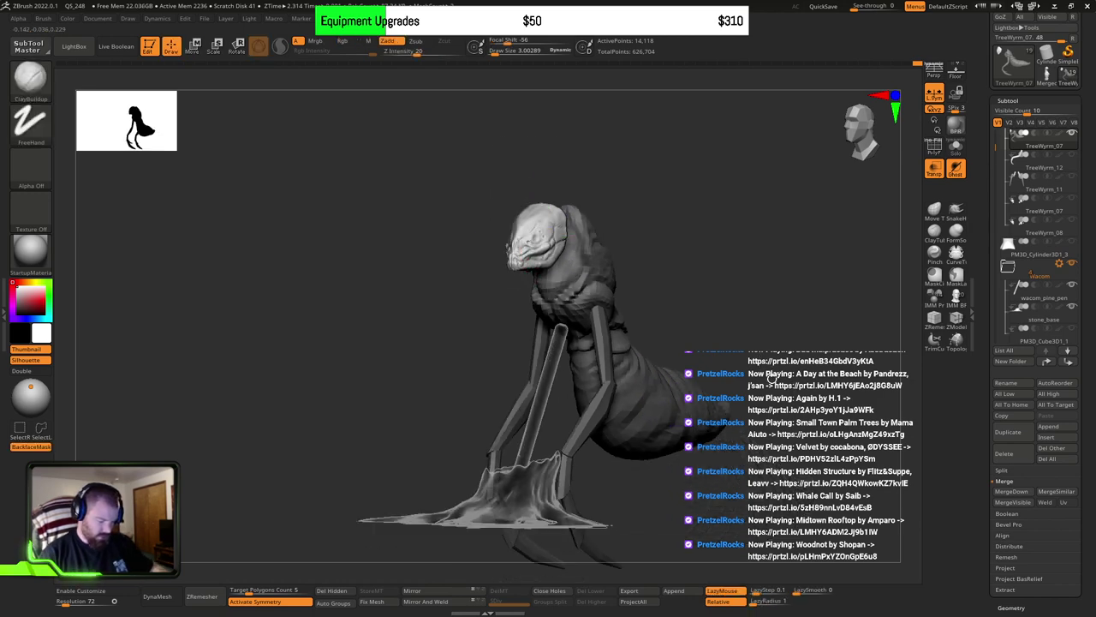
pyautogui.moveTo(775, 376)
pyautogui.mouseDown()
pyautogui.moveTo(826, 373)
pyautogui.moveTo(719, 375)
pyautogui.mouseUp()
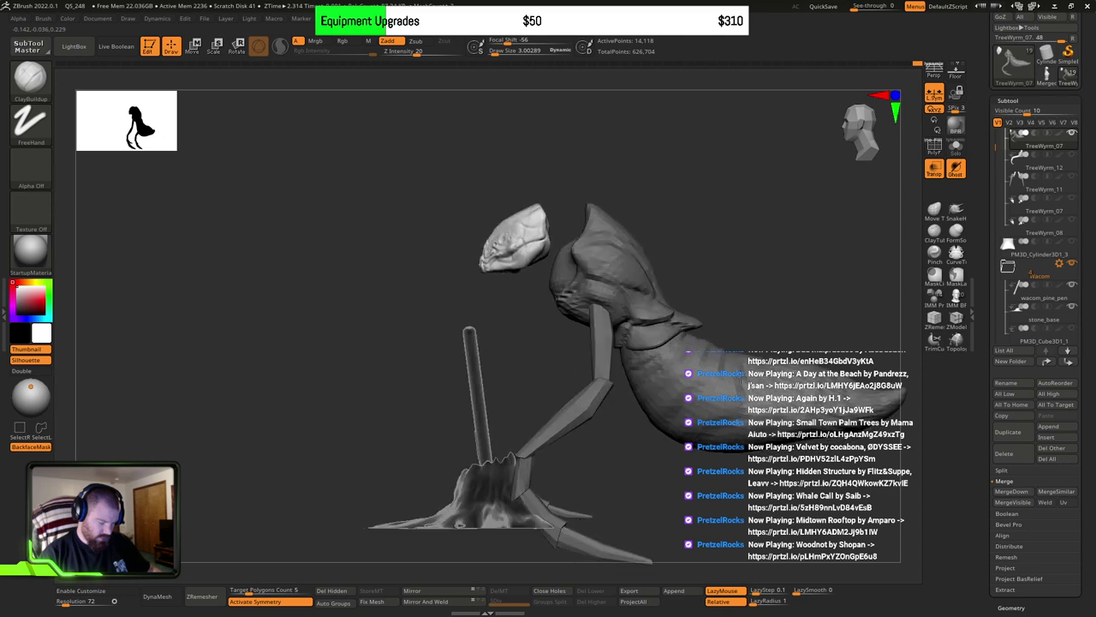
pyautogui.press('w')
pyautogui.moveTo(582, 271); pyautogui.dragTo(597, 292)
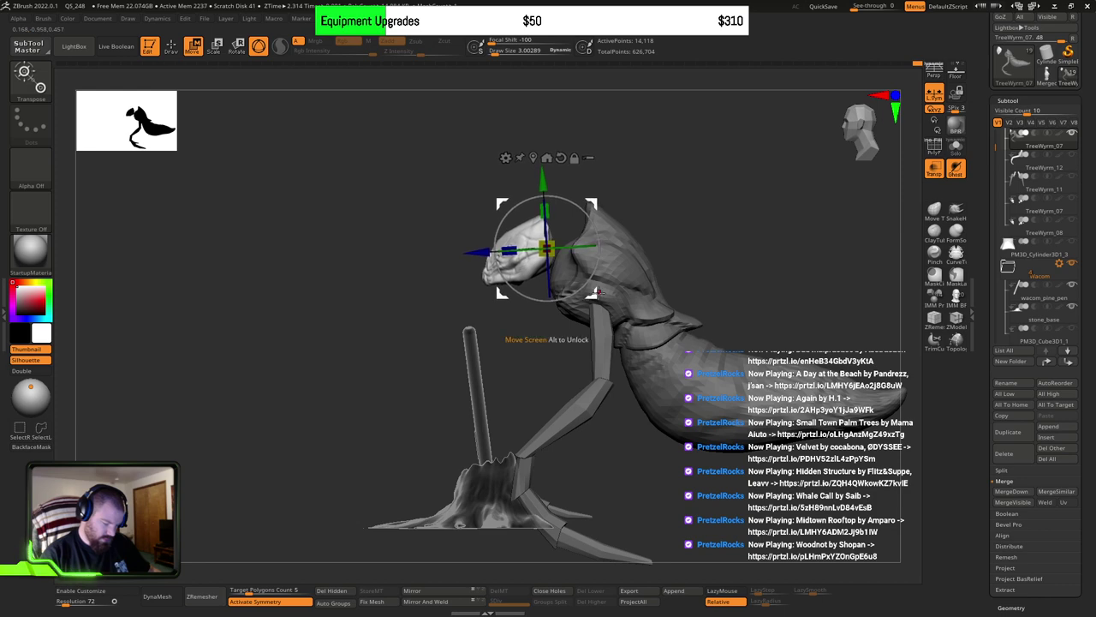
pyautogui.press('q')
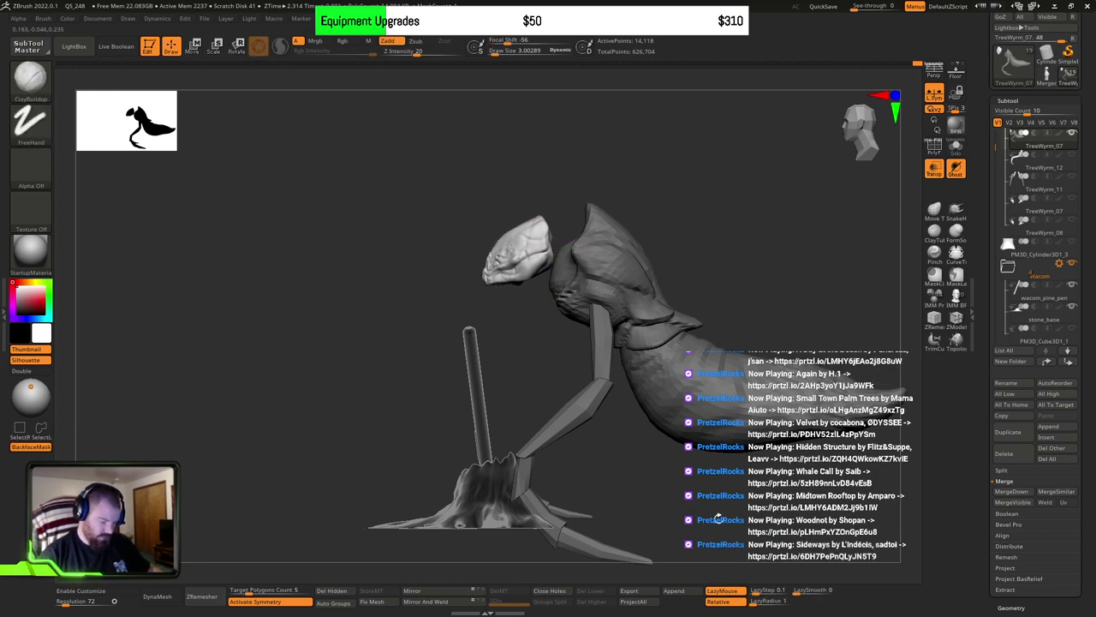
# Step: Try switching the active parts between the head and body, then restore the head as the only unmasked part
pyautogui.moveTo(597, 273)
pyautogui.keyDown('ctrl'); pyautogui.mouseDown(button='right')
pyautogui.moveTo(599, 326)
pyautogui.moveTo(612, 308)
pyautogui.mouseUp(button='right'); pyautogui.keyUp('ctrl')
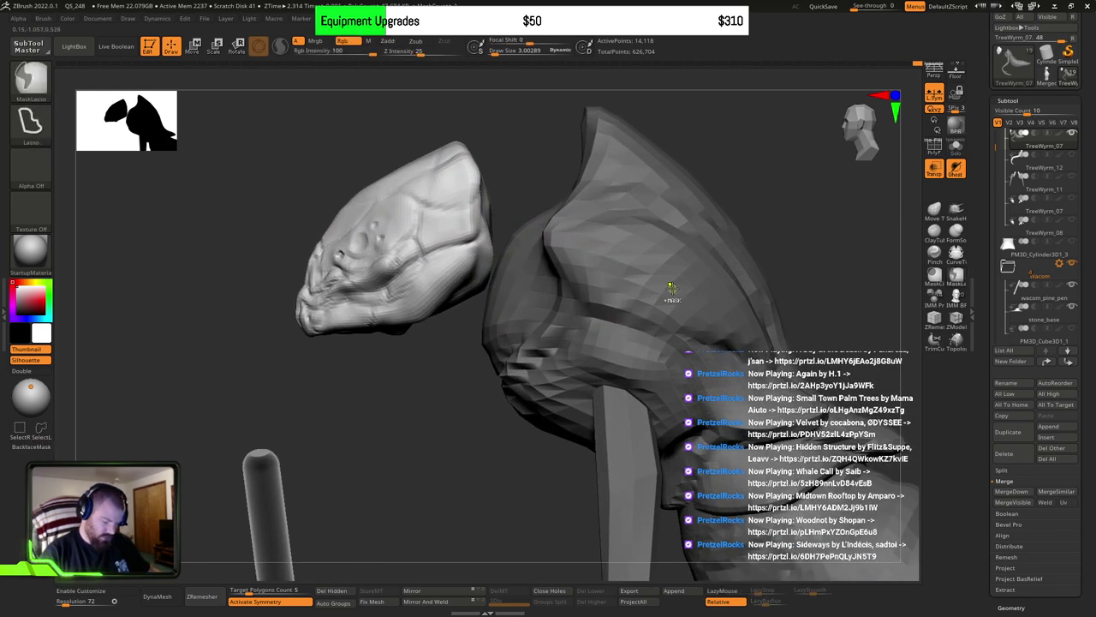
pyautogui.moveTo(808, 235)
pyautogui.mouseDown()
pyautogui.moveTo(582, 282)
pyautogui.moveTo(557, 262)
pyautogui.moveTo(586, 254)
pyautogui.mouseUp()
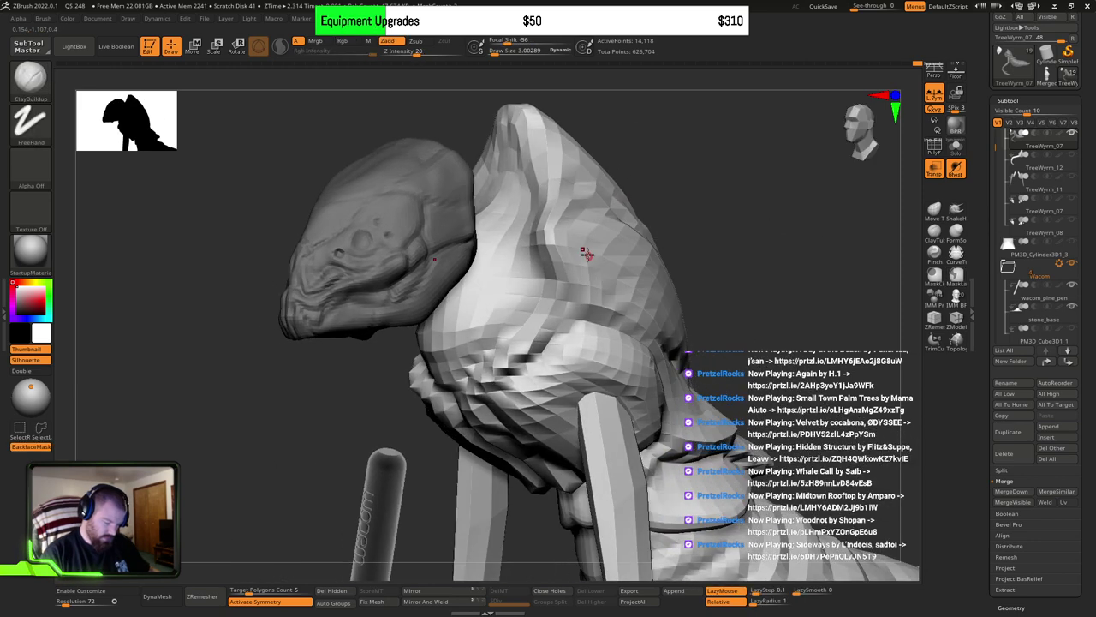
pyautogui.press('ctrl')
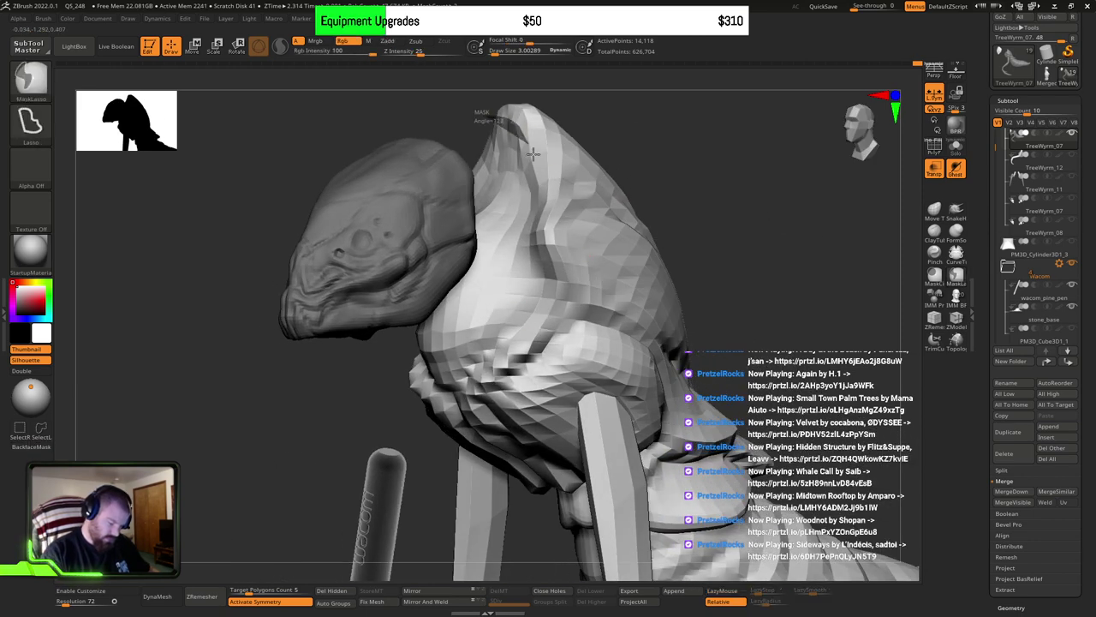
pyautogui.moveTo(533, 153)
pyautogui.keyDown('ctrl'); pyautogui.mouseDown()
pyautogui.moveTo(518, 244)
pyautogui.moveTo(476, 359)
pyautogui.moveTo(432, 377)
pyautogui.moveTo(415, 351)
pyautogui.moveTo(423, 132)
pyautogui.mouseUp(); pyautogui.keyUp('ctrl')
pyautogui.keyDown('ctrl'); pyautogui.moveTo(727, 257); pyautogui.dragTo(611, 264); pyautogui.keyUp('ctrl')
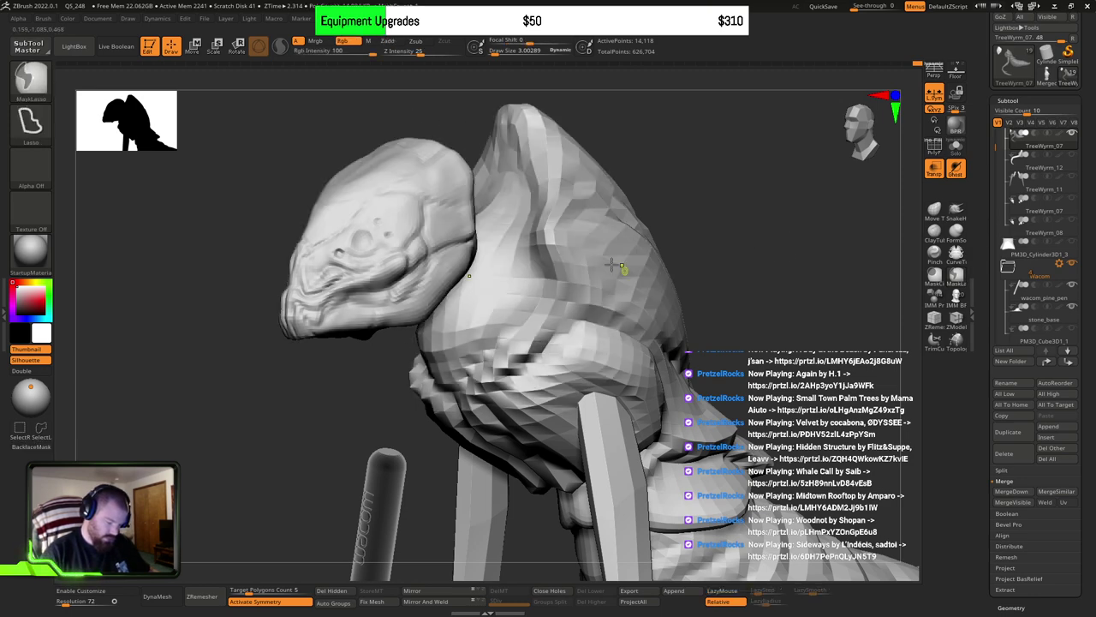
pyautogui.moveTo(593, 255); pyautogui.dragTo(544, 245, button='right')
pyautogui.press('w')
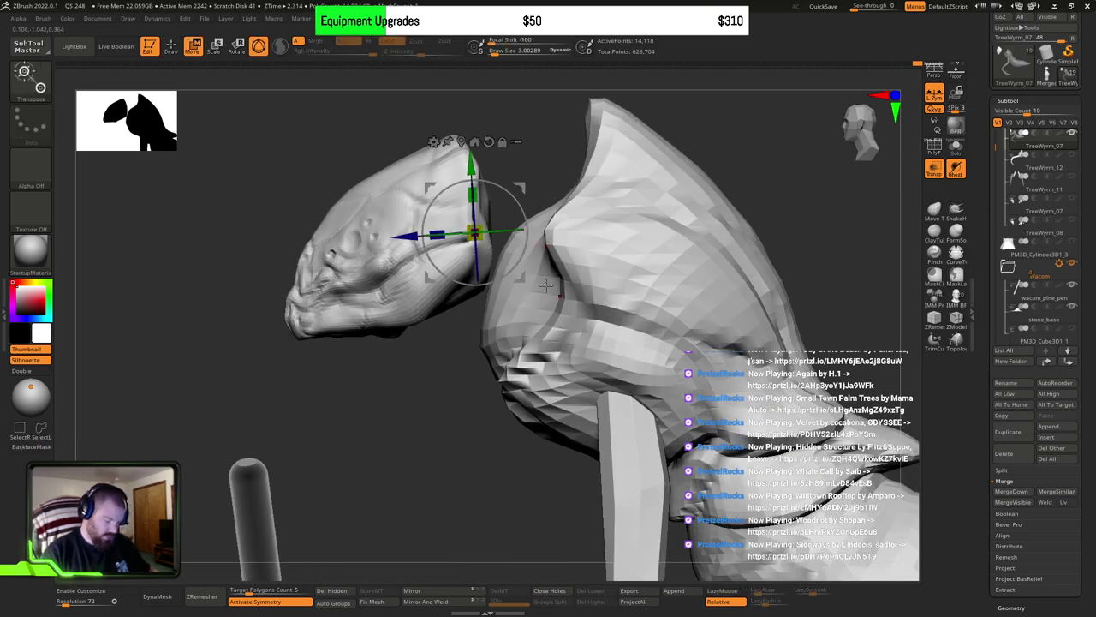
pyautogui.keyDown('ctrl'); pyautogui.click(591, 308); pyautogui.keyUp('ctrl')
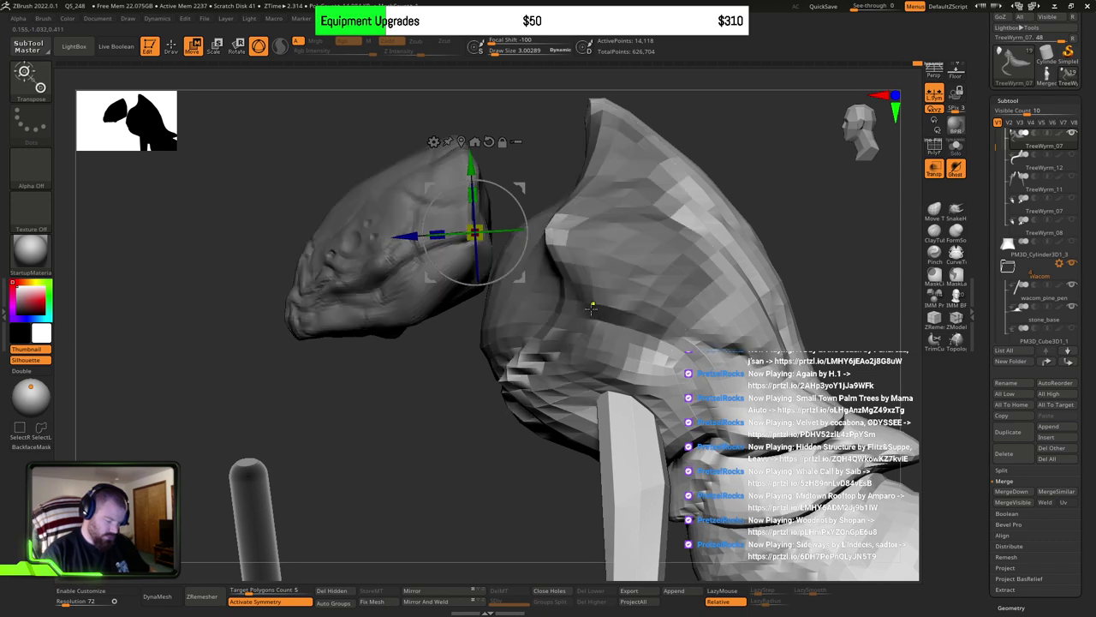
pyautogui.hotkey('ctrl', 'i')
pyautogui.hotkey('ctrl', 'i')
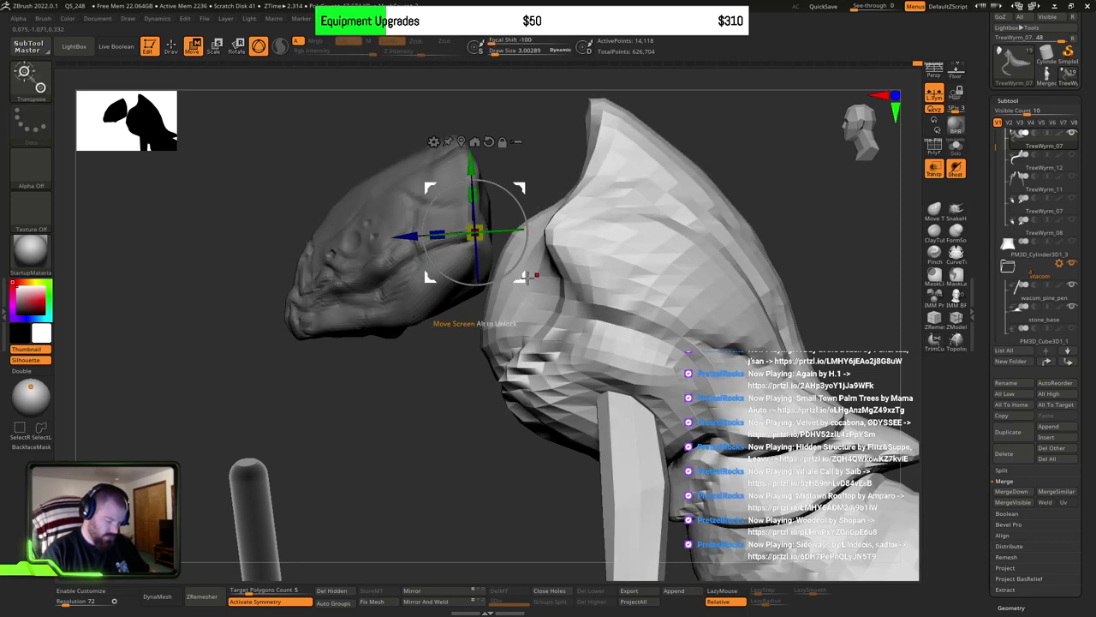
pyautogui.keyDown('ctrl'); pyautogui.click(519, 275); pyautogui.keyUp('ctrl')
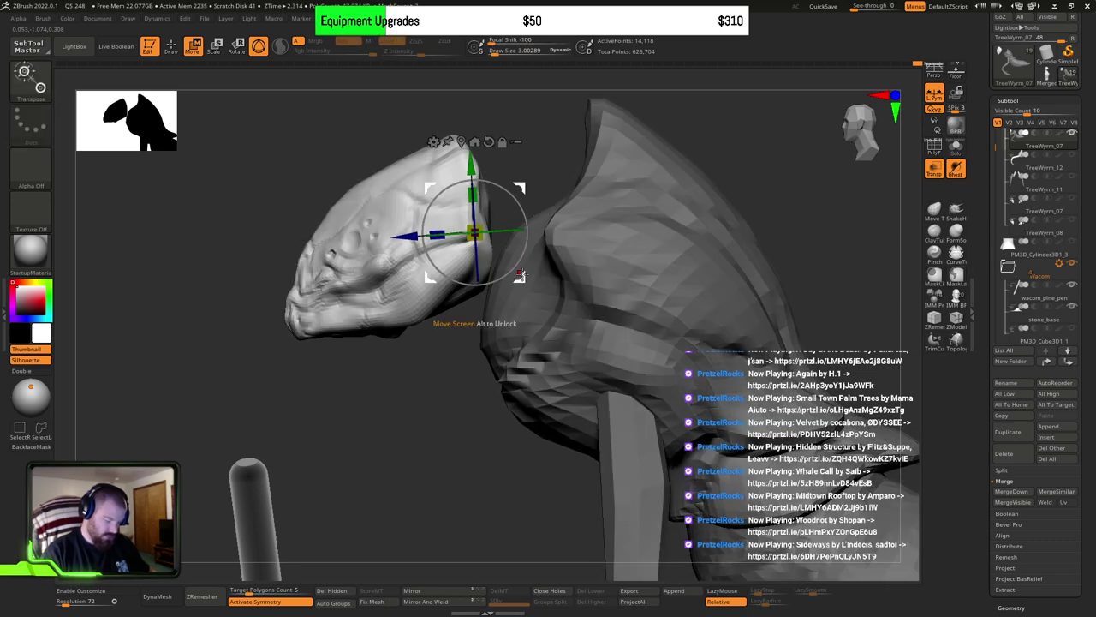
# Step: Move the head slightly forward, away from the shoulders, and check it from a three-quarter view
pyautogui.moveTo(520, 275); pyautogui.dragTo(497, 265)
pyautogui.keyDown('ctrl'); pyautogui.moveTo(498, 266); pyautogui.dragTo(765, 316, button='right'); pyautogui.keyUp('ctrl')
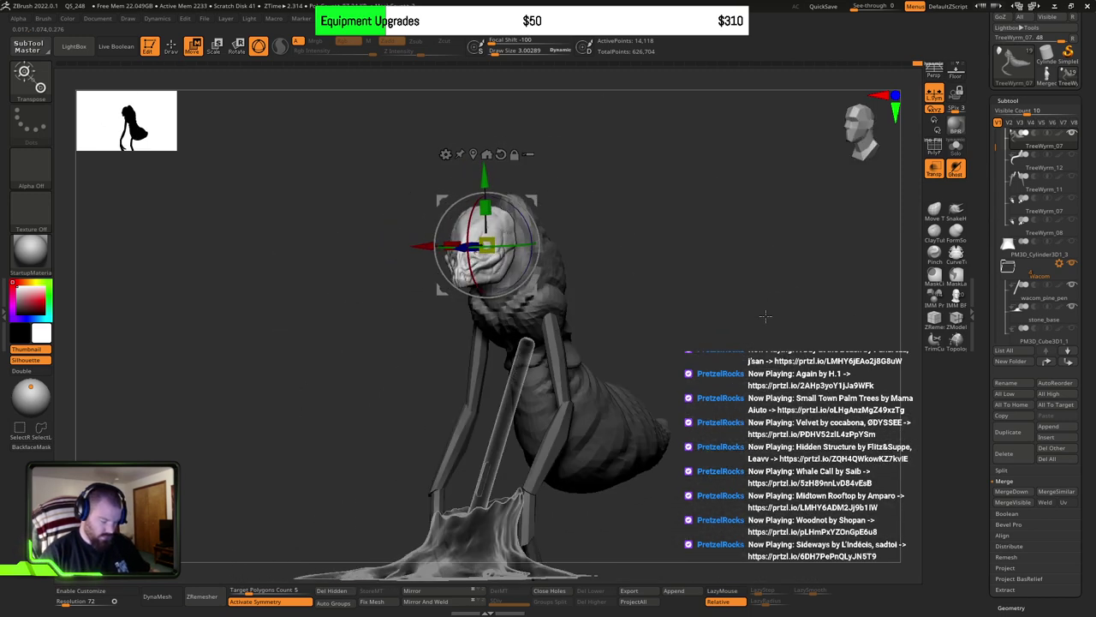
pyautogui.press('q')
pyautogui.moveTo(728, 393)
pyautogui.mouseDown(button='right')
pyautogui.moveTo(822, 389)
pyautogui.moveTo(722, 386)
pyautogui.mouseUp(button='right')
pyautogui.press('w')
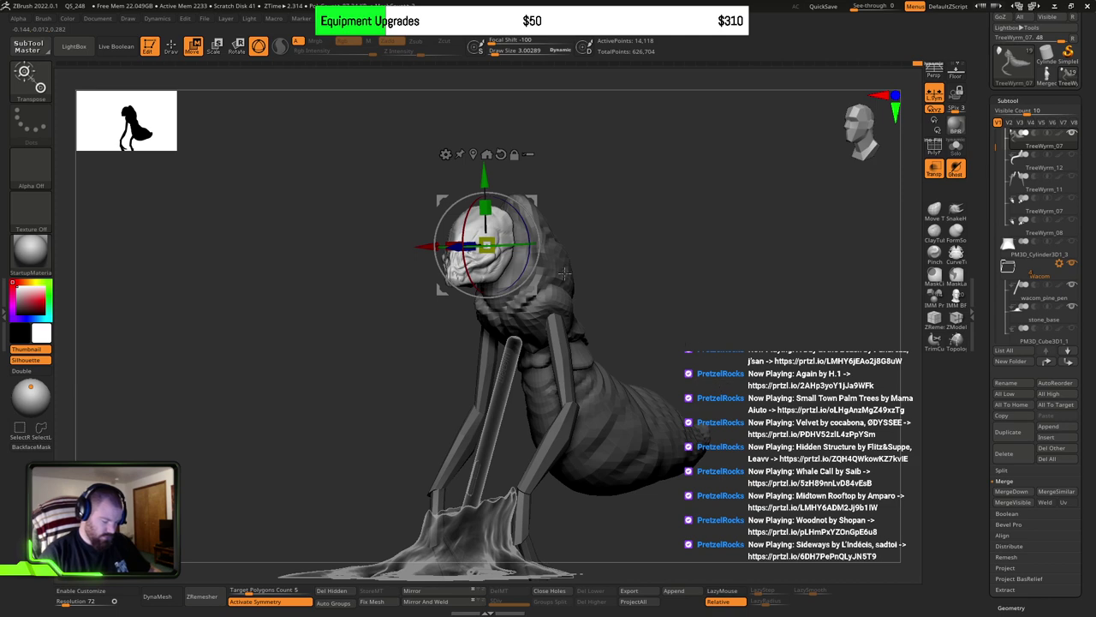
# Step: Scale the head down slightly and check its size against the body and pen from the front and side
pyautogui.moveTo(493, 250); pyautogui.dragTo(480, 250)
pyautogui.moveTo(604, 262); pyautogui.dragTo(697, 265, button='right')
pyautogui.keyDown('ctrl'); pyautogui.moveTo(498, 249); pyautogui.dragTo(497, 291, button='right'); pyautogui.keyUp('ctrl')
pyautogui.moveTo(490, 246); pyautogui.dragTo(489, 244)
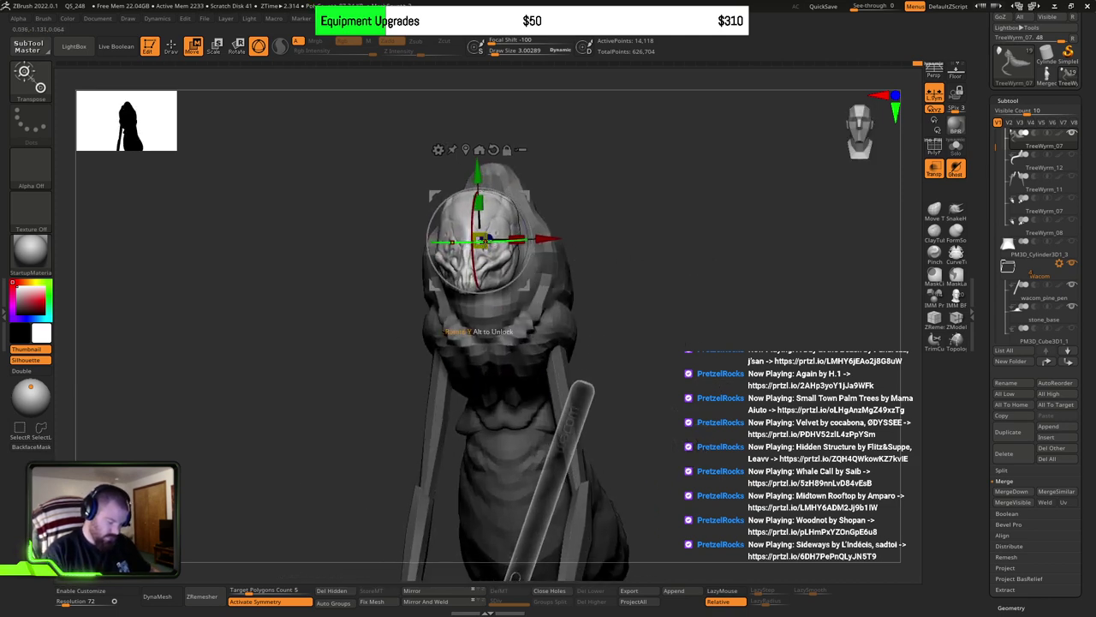
pyautogui.moveTo(699, 341)
pyautogui.keyDown('ctrl'); pyautogui.mouseDown(button='right')
pyautogui.moveTo(699, 300)
pyautogui.moveTo(702, 333)
pyautogui.moveTo(686, 343)
pyautogui.moveTo(722, 343)
pyautogui.mouseUp(button='right'); pyautogui.keyUp('ctrl')
pyautogui.press('q')
pyautogui.moveTo(722, 343); pyautogui.dragTo(680, 347)
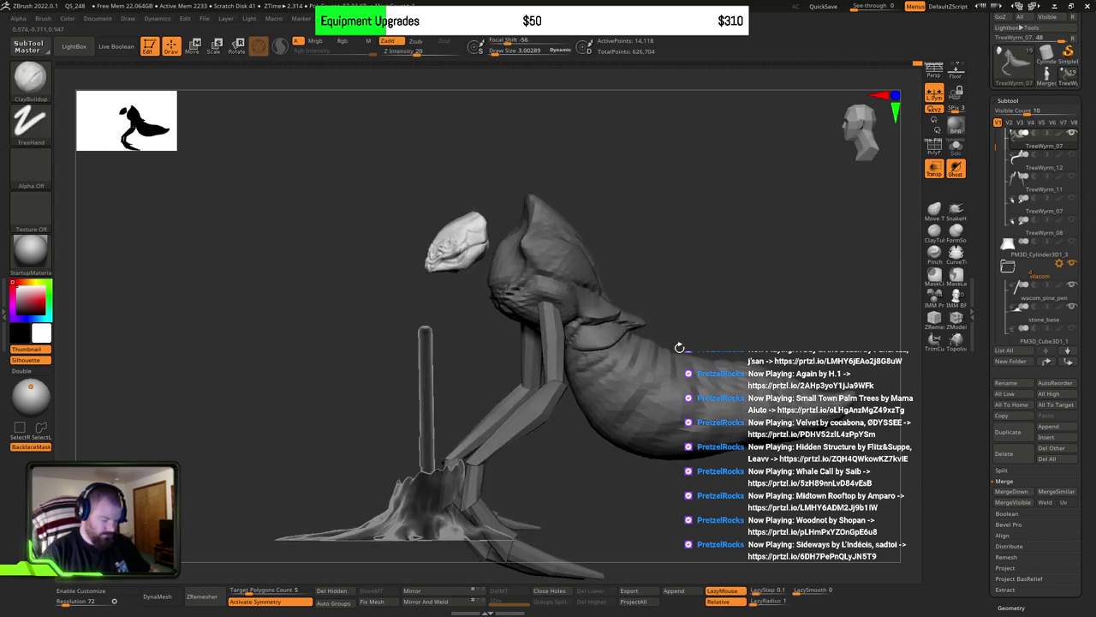
pyautogui.moveTo(736, 324); pyautogui.dragTo(724, 329)
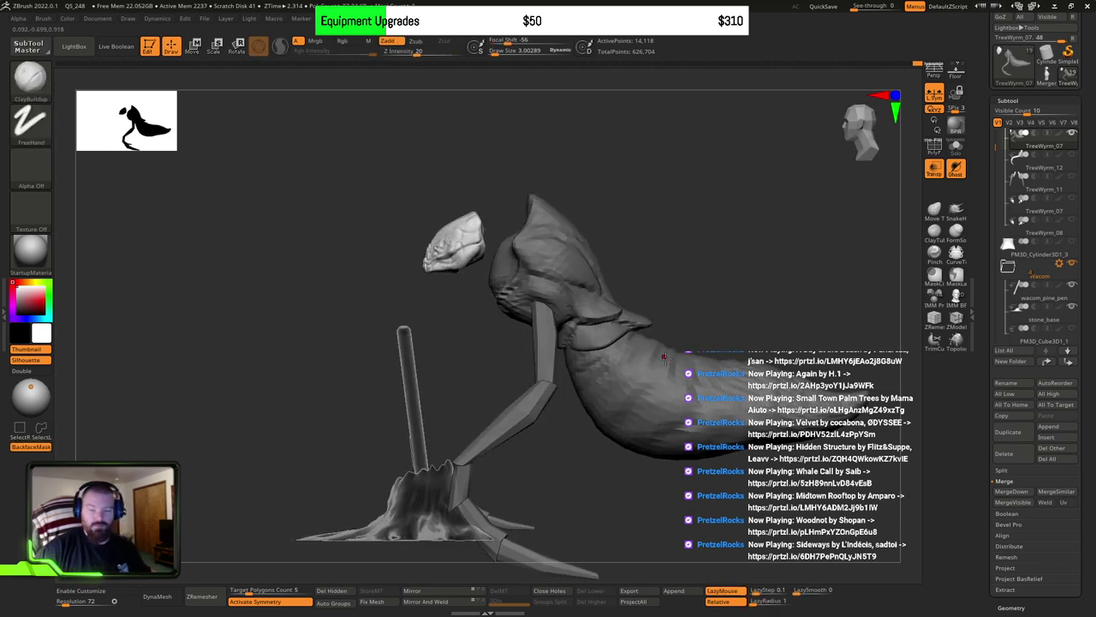
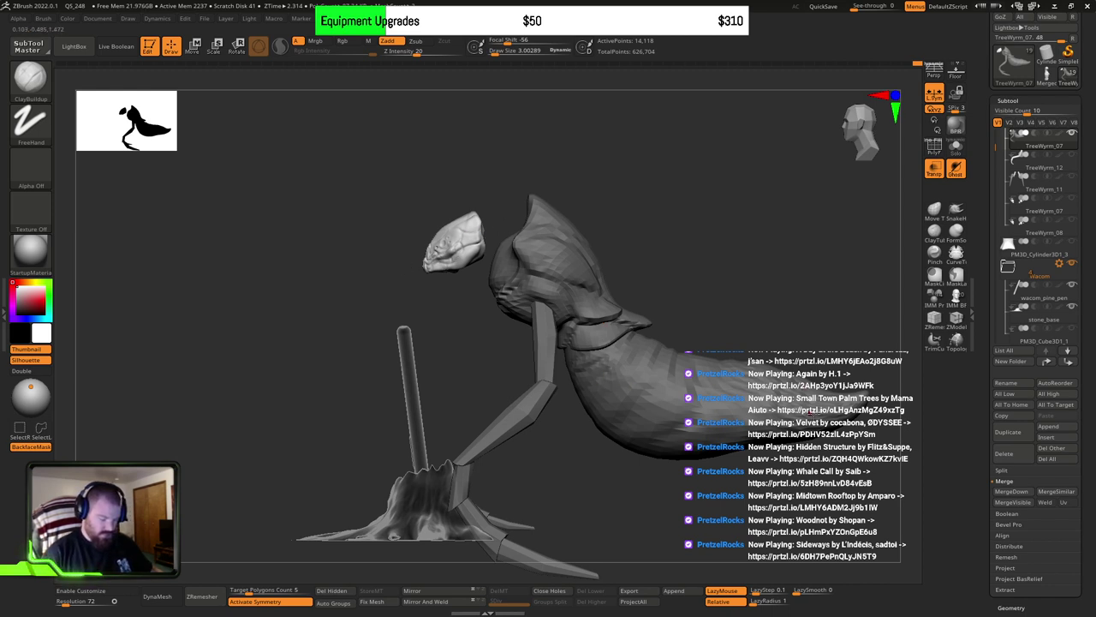
# Step: Select the body and carve a recess into the front of the chest below the neck with a larger ClayBuildup brush
pyautogui.keyDown('ctrl'); pyautogui.moveTo(515, 282); pyautogui.dragTo(551, 362, button='right'); pyautogui.keyUp('ctrl')
pyautogui.keyDown('alt'); pyautogui.moveTo(406, 450); pyautogui.dragTo(421, 467, button='right'); pyautogui.keyUp('alt')
pyautogui.keyDown('alt'); pyautogui.click(518, 320); pyautogui.keyUp('alt')
pyautogui.moveTo(517, 321)
pyautogui.keyDown('ctrl'); pyautogui.mouseDown(button='right')
pyautogui.moveTo(516, 280)
pyautogui.moveTo(460, 291)
pyautogui.mouseUp(button='right'); pyautogui.keyUp('ctrl')
pyautogui.moveTo(452, 303)
pyautogui.mouseDown()
pyautogui.moveTo(408, 346)
pyautogui.moveTo(426, 268)
pyautogui.moveTo(470, 283)
pyautogui.moveTo(417, 337)
pyautogui.moveTo(428, 291)
pyautogui.moveTo(407, 334)
pyautogui.moveTo(453, 283)
pyautogui.moveTo(464, 310)
pyautogui.moveTo(497, 174)
pyautogui.moveTo(508, 191)
pyautogui.mouseUp()
pyautogui.moveTo(509, 191); pyautogui.dragTo(485, 248, button='right')
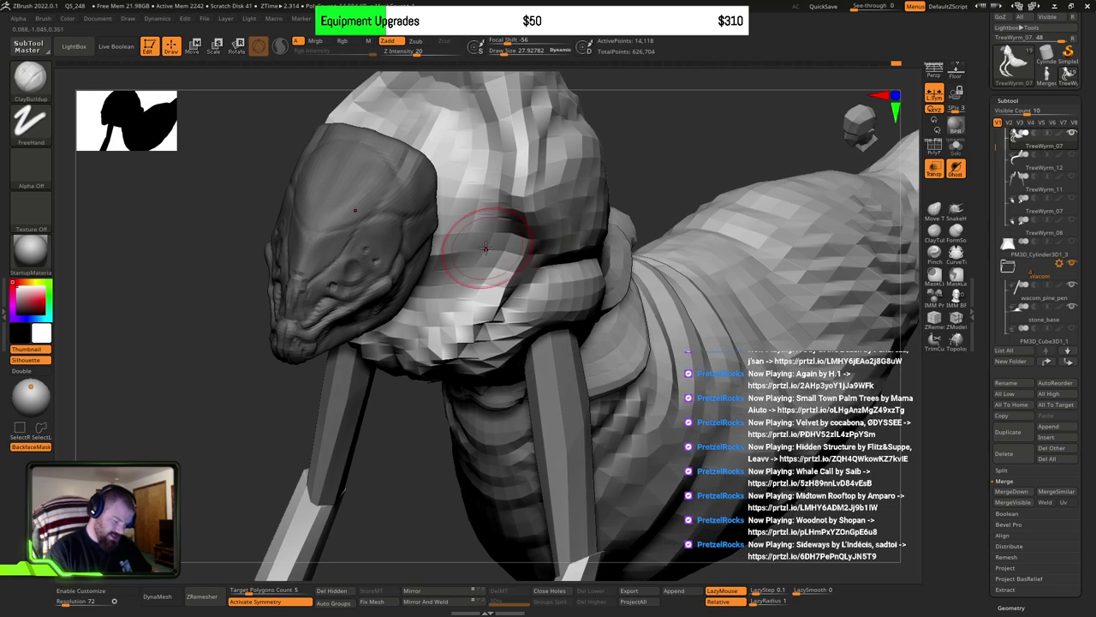
pyautogui.keyDown('alt'); pyautogui.moveTo(477, 179); pyautogui.dragTo(427, 93); pyautogui.keyUp('alt')
pyautogui.moveTo(425, 92); pyautogui.dragTo(521, 245, button='right')
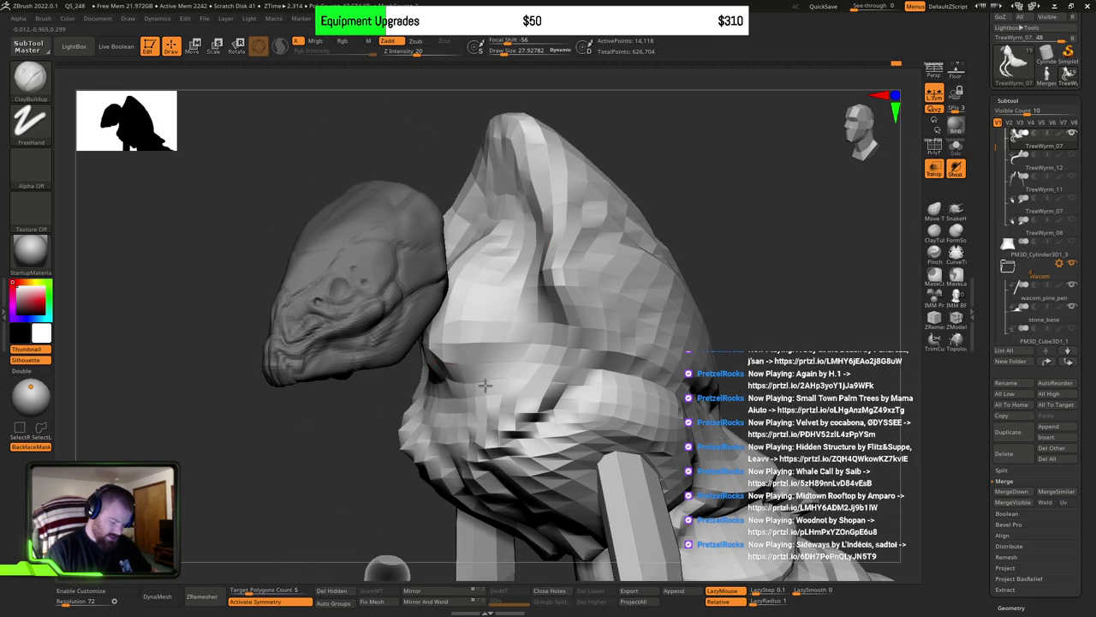
# Step: Try smoothing the front of the neck and chest, then undo the smoothing
pyautogui.moveTo(442, 326)
pyautogui.keyDown('shift'); pyautogui.mouseDown()
pyautogui.moveTo(454, 342)
pyautogui.moveTo(467, 321)
pyautogui.moveTo(451, 326)
pyautogui.mouseUp(); pyautogui.keyUp('shift')
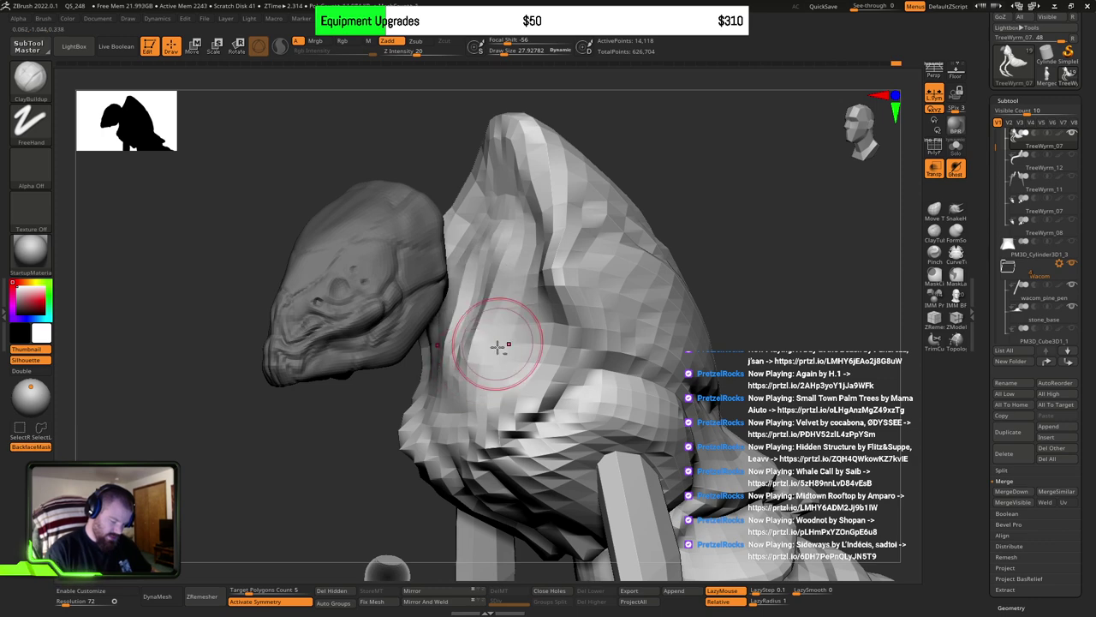
pyautogui.moveTo(485, 345)
pyautogui.mouseDown(button='right')
pyautogui.moveTo(507, 348)
pyautogui.moveTo(511, 368)
pyautogui.moveTo(469, 405)
pyautogui.mouseUp(button='right')
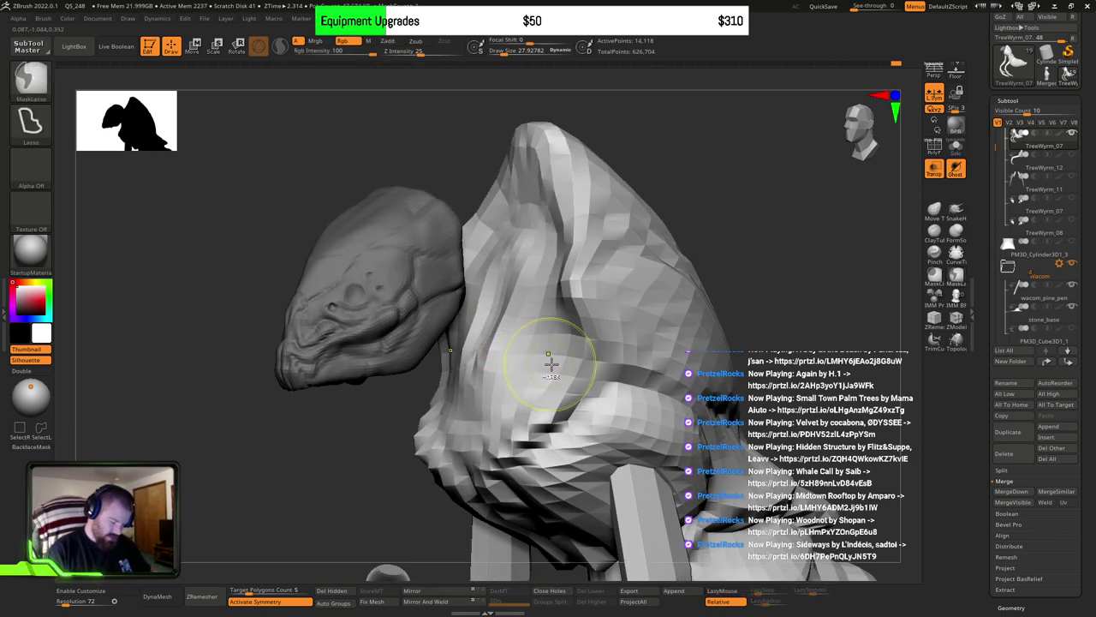
pyautogui.hotkey('ctrl', 'z')
pyautogui.hotkey('ctrl', 'z')
pyautogui.hotkey('ctrl', 'z')
pyautogui.hotkey('ctrl', 'shift', 'z')
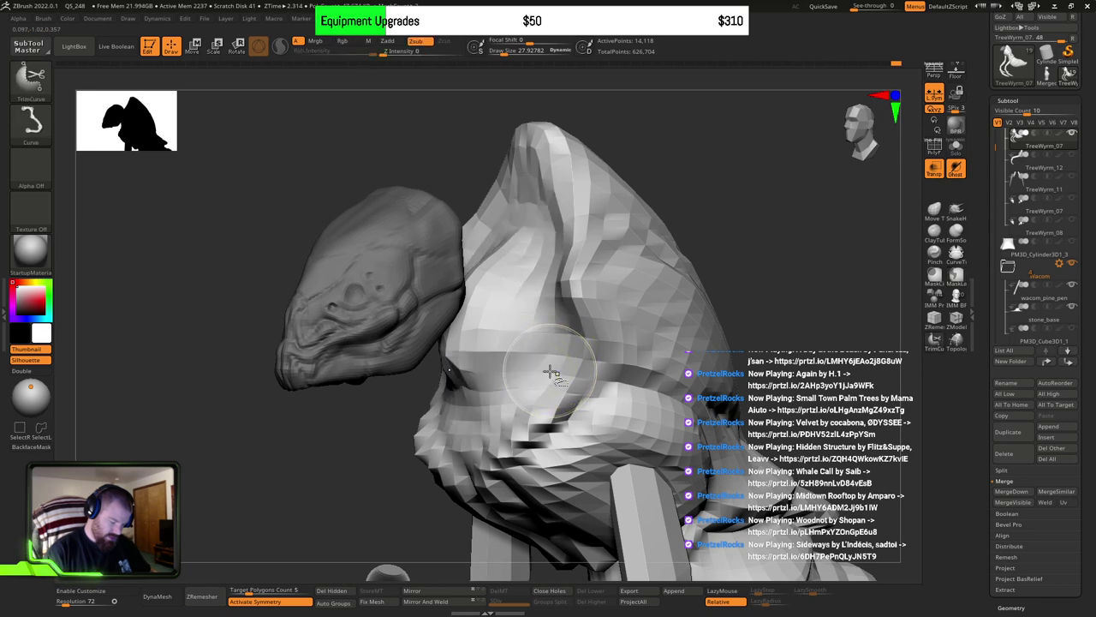
# Step: Pull the neck forward with an enlarged Move brush to meet the back of the skull and extend under the jaw
pyautogui.moveTo(550, 372)
pyautogui.mouseDown(button='right')
pyautogui.moveTo(514, 359)
pyautogui.moveTo(533, 263)
pyautogui.mouseUp(button='right')
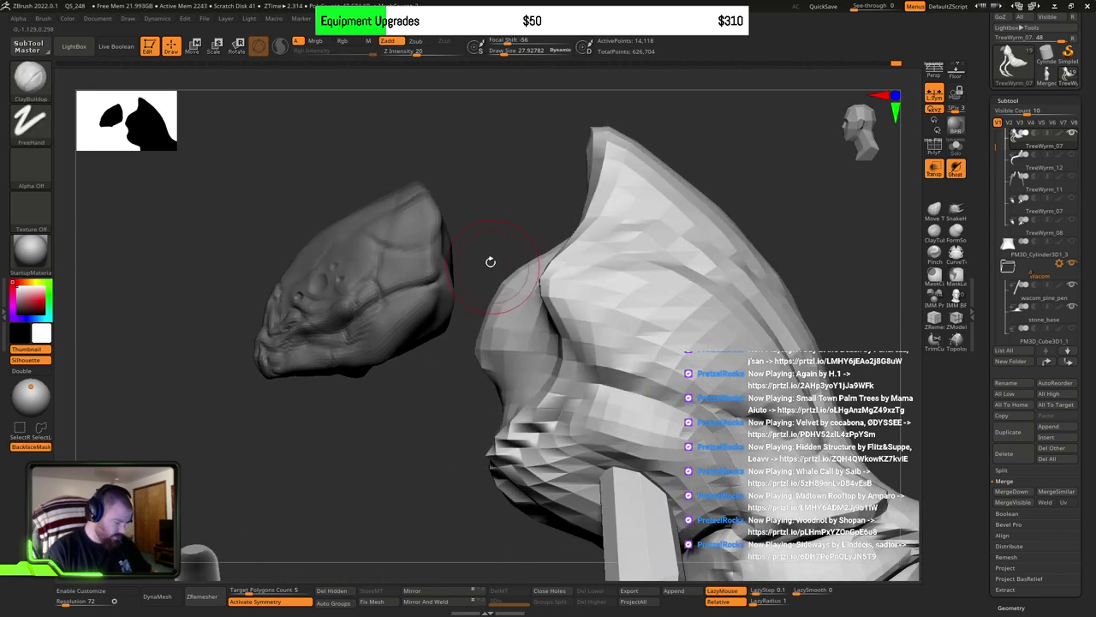
pyautogui.press('s')
pyautogui.moveTo(506, 277); pyautogui.dragTo(460, 200)
pyautogui.press('b')
pyautogui.press('m')
pyautogui.press('v')
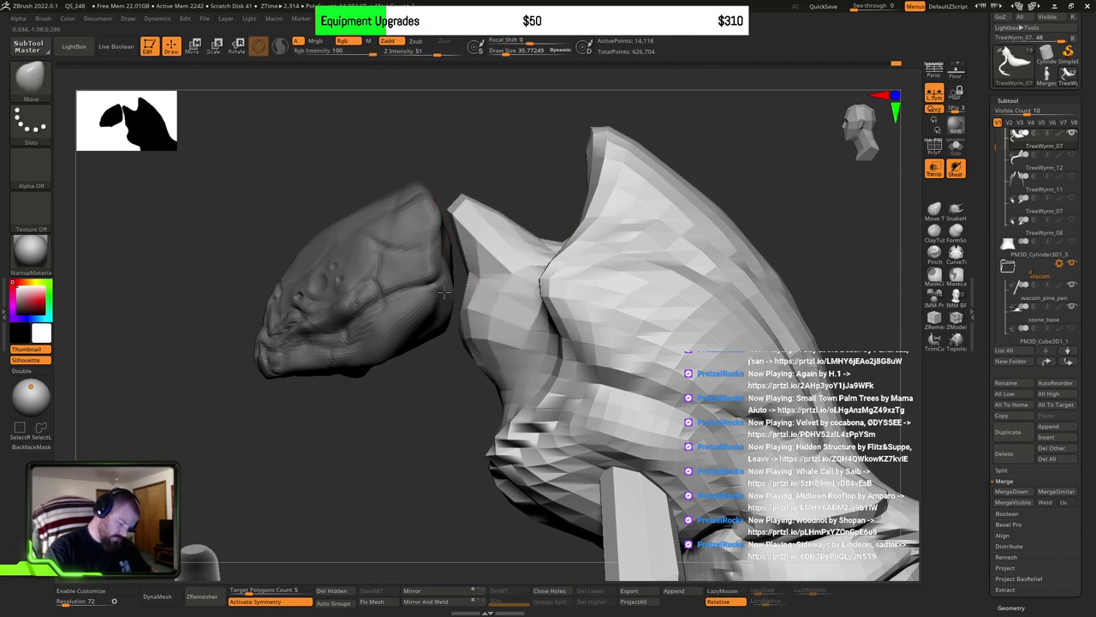
pyautogui.moveTo(444, 292)
pyautogui.mouseDown()
pyautogui.moveTo(458, 364)
pyautogui.moveTo(355, 374)
pyautogui.mouseUp()
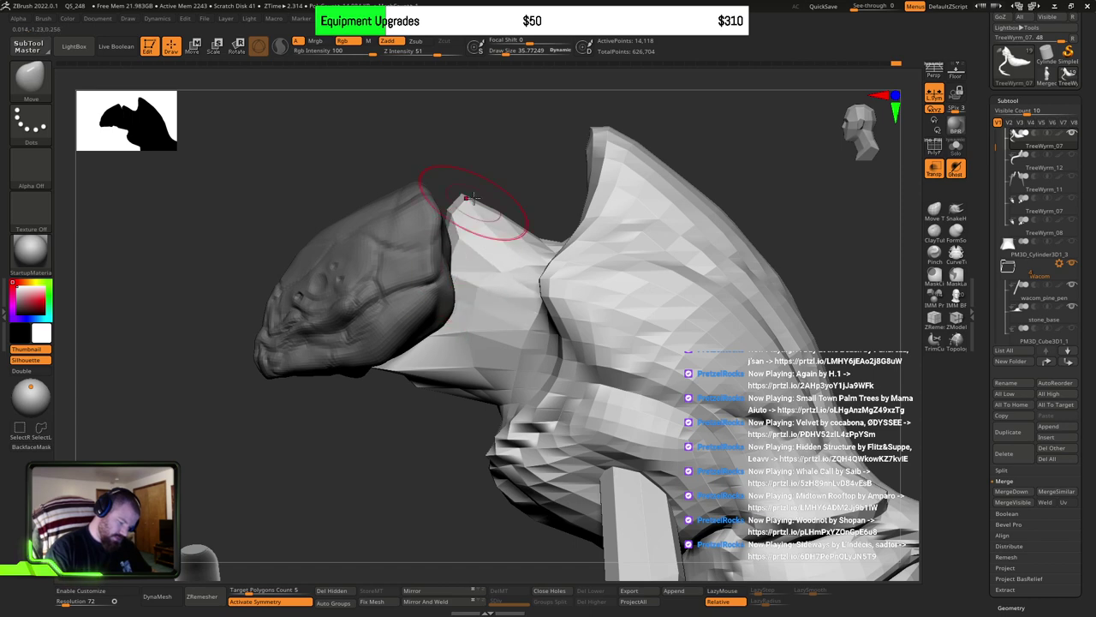
pyautogui.moveTo(472, 197)
pyautogui.mouseDown()
pyautogui.moveTo(427, 177)
pyautogui.moveTo(423, 185)
pyautogui.mouseUp()
pyautogui.hotkey('ctrl', 'z')
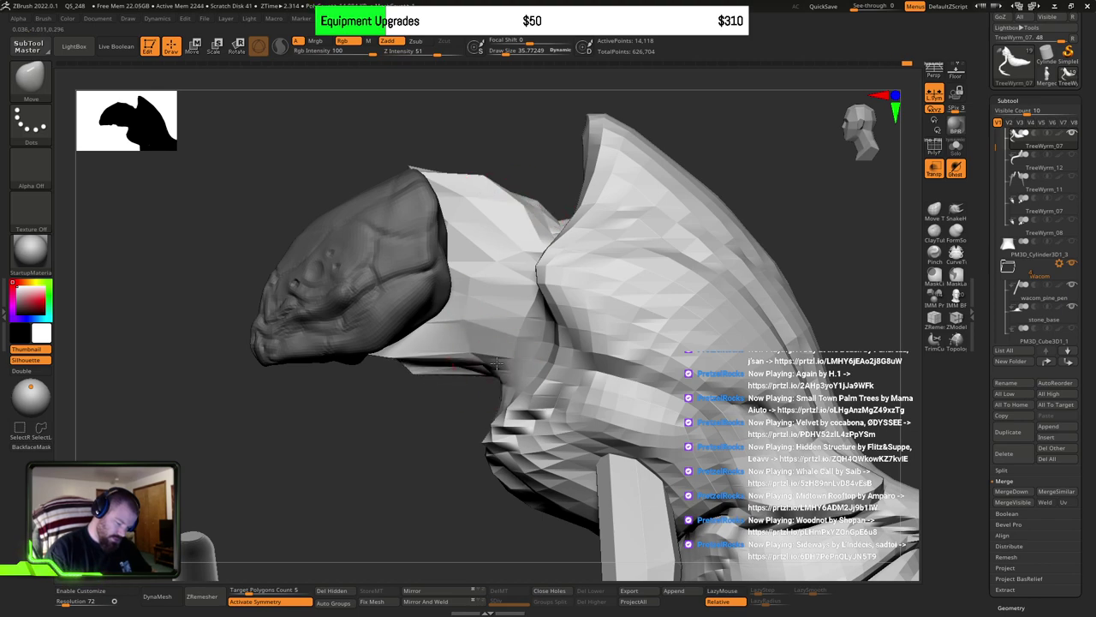
# Step: Reshape the top and underside of the neck behind the skull with the Move brush
pyautogui.moveTo(494, 342); pyautogui.dragTo(617, 305, button='right')
pyautogui.moveTo(617, 304); pyautogui.dragTo(685, 333)
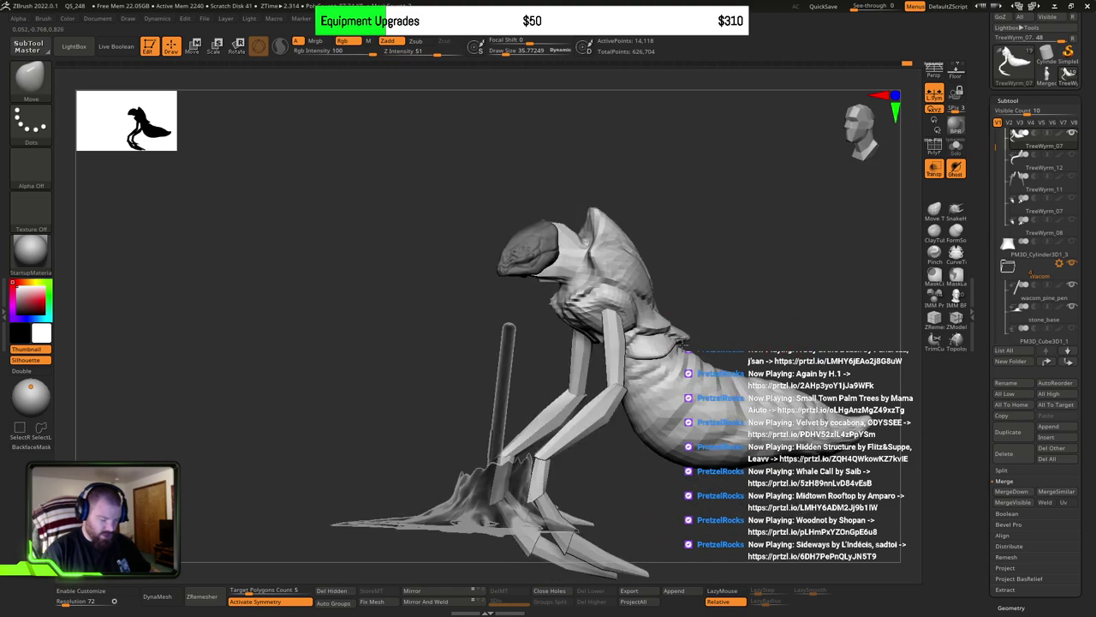
pyautogui.keyDown('ctrl'); pyautogui.moveTo(664, 324); pyautogui.dragTo(673, 393, button='right'); pyautogui.keyUp('ctrl')
pyautogui.moveTo(672, 392)
pyautogui.mouseDown()
pyautogui.moveTo(574, 337)
pyautogui.moveTo(574, 246)
pyautogui.moveTo(544, 352)
pyautogui.mouseUp()
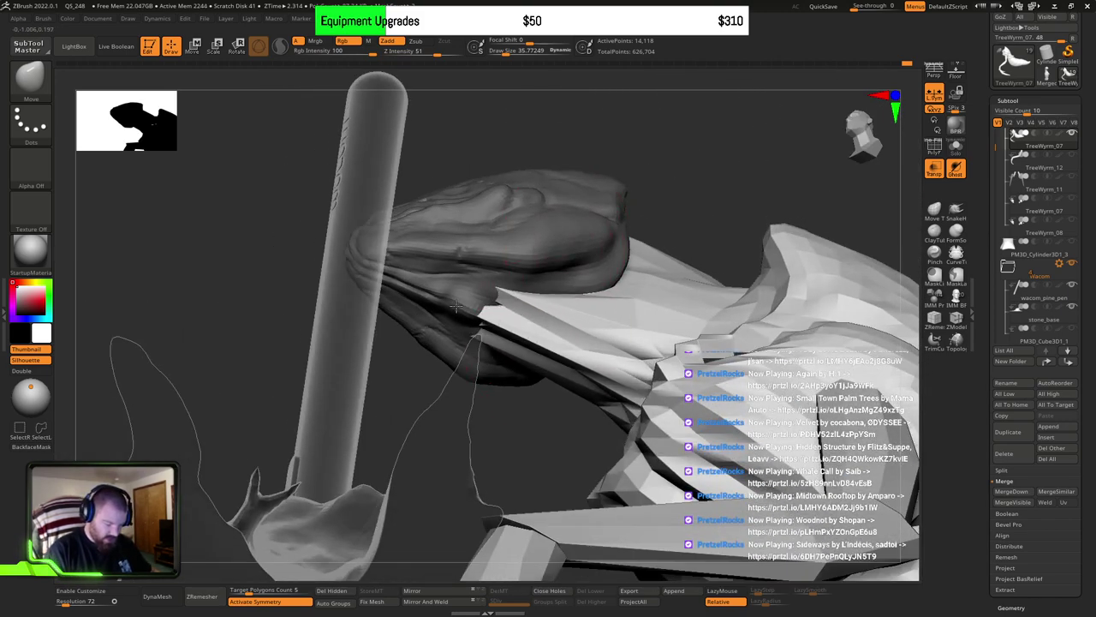
pyautogui.moveTo(539, 318); pyautogui.dragTo(606, 349, button='right')
pyautogui.moveTo(606, 350); pyautogui.dragTo(567, 368)
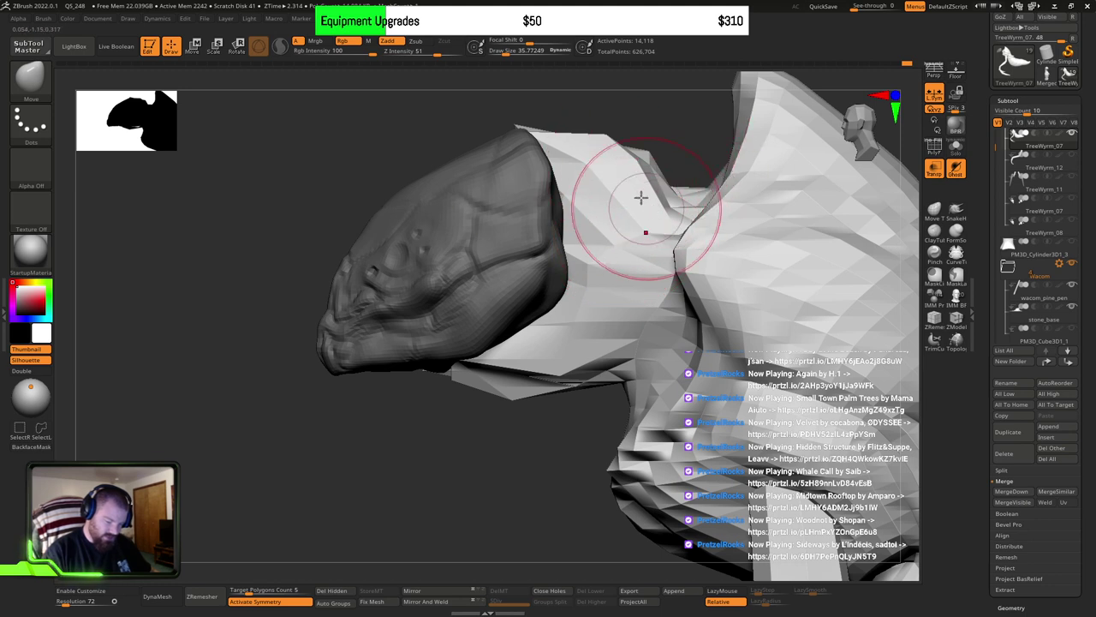
pyautogui.moveTo(641, 174); pyautogui.dragTo(615, 176)
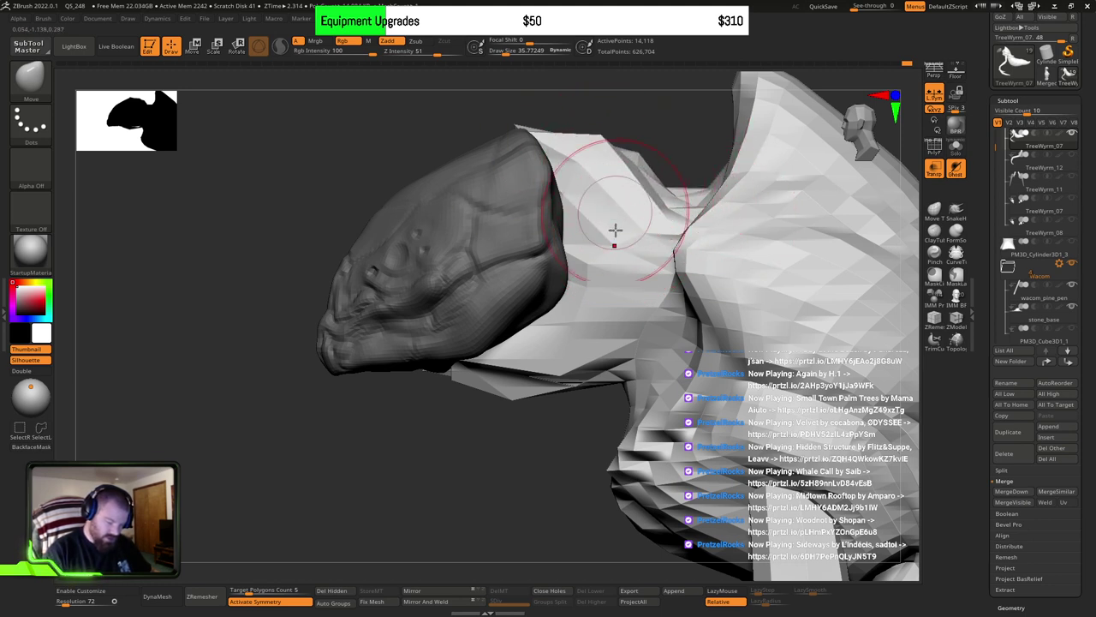
pyautogui.moveTo(624, 332)
pyautogui.mouseDown()
pyautogui.moveTo(602, 343)
pyautogui.moveTo(636, 335)
pyautogui.moveTo(637, 318)
pyautogui.moveTo(563, 346)
pyautogui.moveTo(557, 367)
pyautogui.mouseUp()
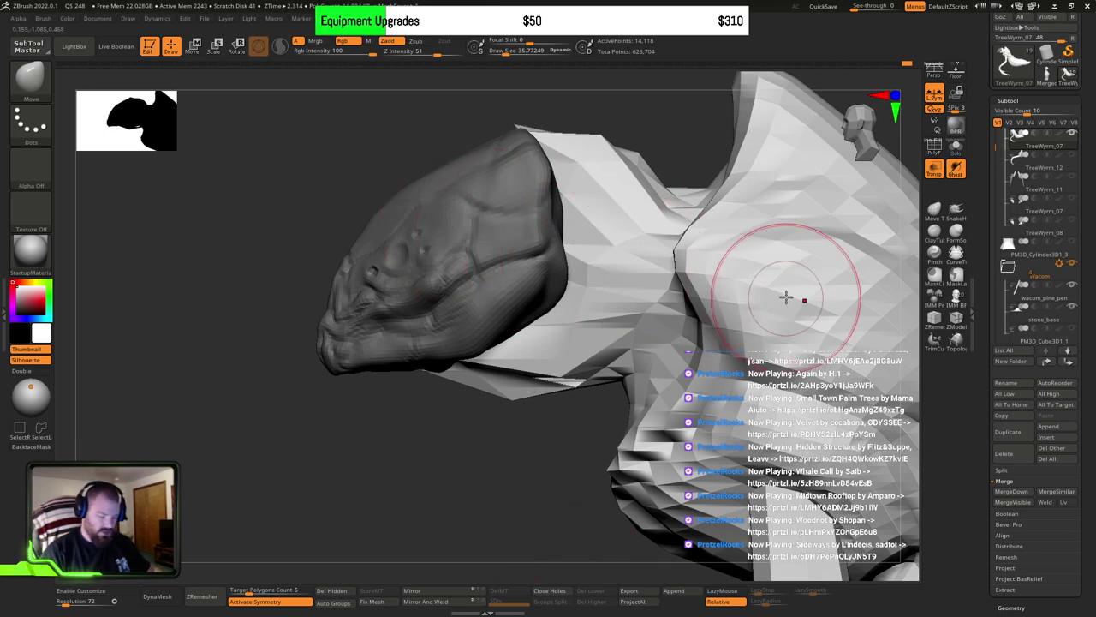
# Step: Smooth the side and underside of the neck where it joins the head to the body
pyautogui.moveTo(805, 306); pyautogui.dragTo(772, 295, button='right')
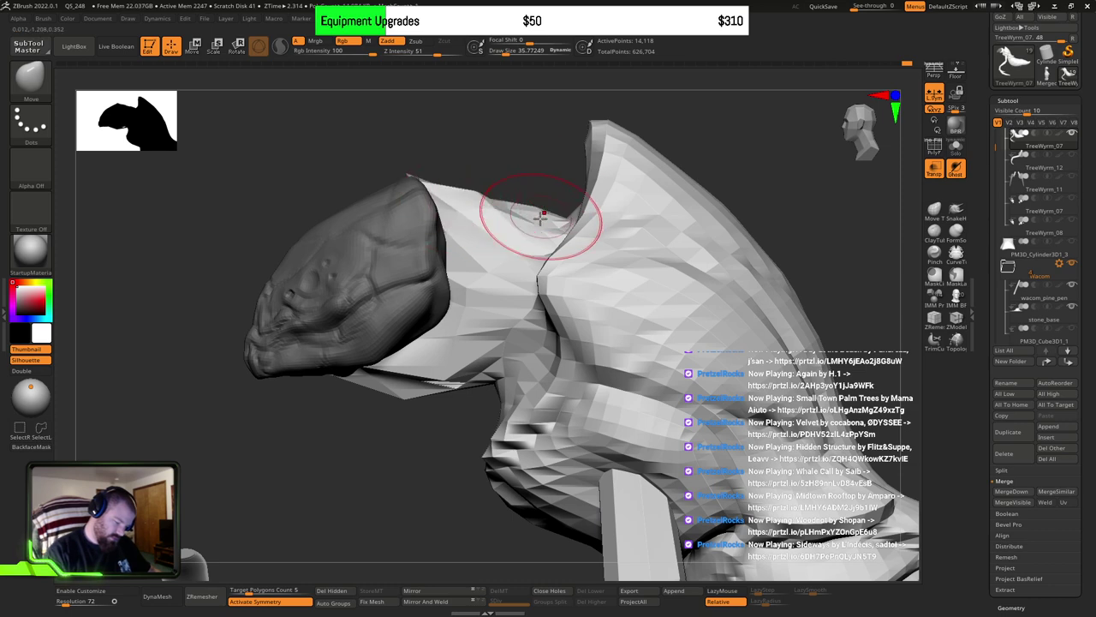
pyautogui.press('shift')
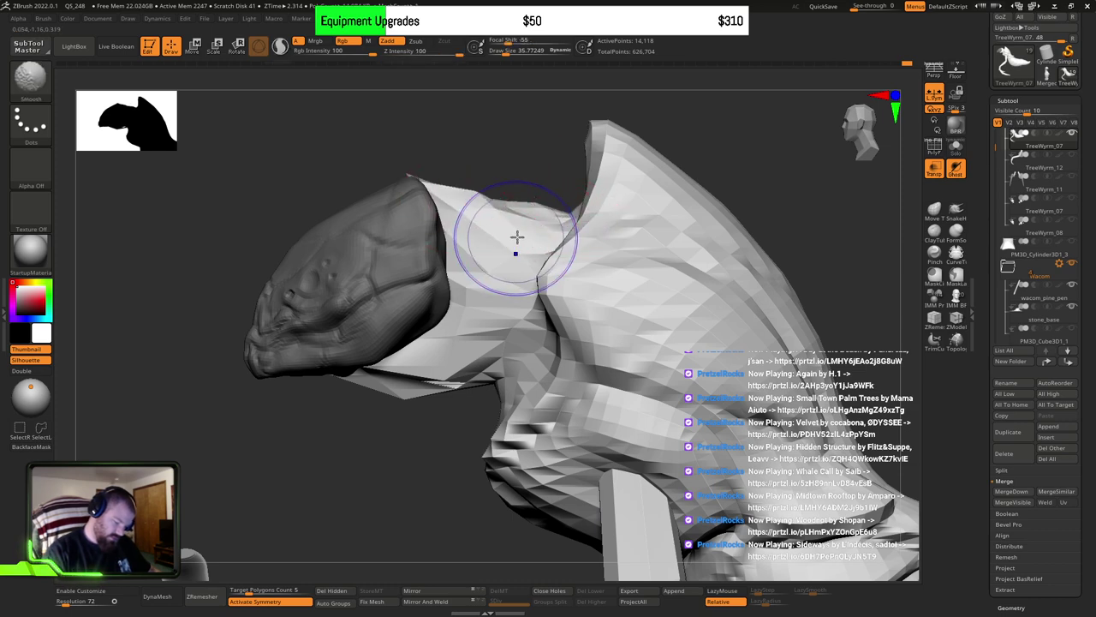
pyautogui.moveTo(495, 329)
pyautogui.keyDown('shift'); pyautogui.mouseDown()
pyautogui.moveTo(406, 386)
pyautogui.moveTo(485, 362)
pyautogui.mouseUp(); pyautogui.keyUp('shift')
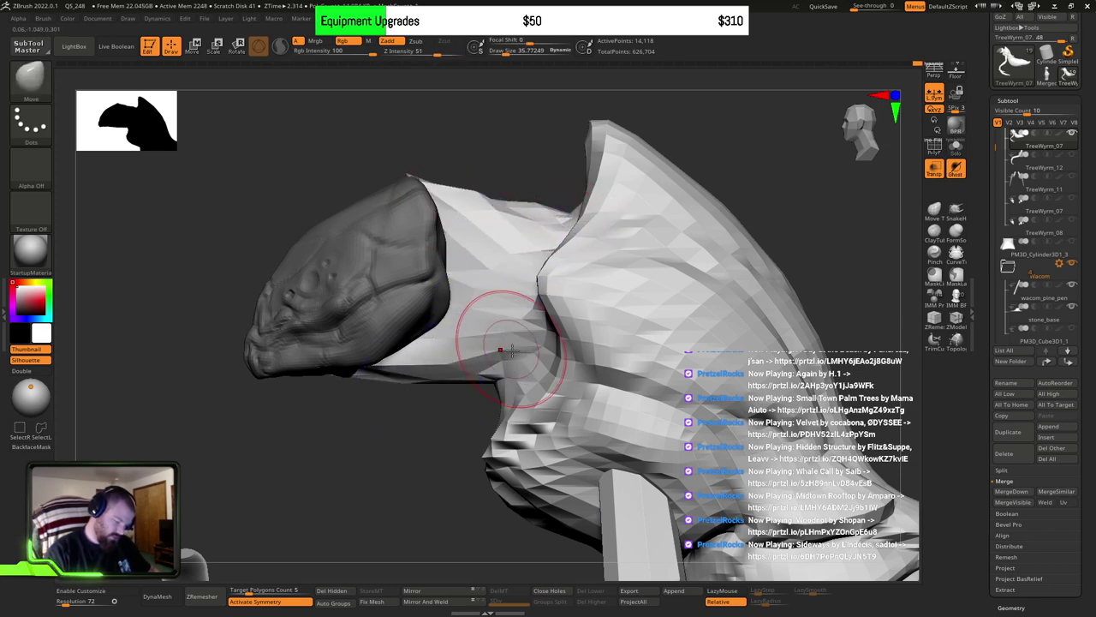
pyautogui.moveTo(509, 345)
pyautogui.mouseDown(button='right')
pyautogui.moveTo(556, 334)
pyautogui.moveTo(529, 342)
pyautogui.moveTo(563, 348)
pyautogui.mouseUp(button='right')
pyautogui.keyDown('alt'); pyautogui.moveTo(675, 425); pyautogui.dragTo(660, 465, button='right'); pyautogui.keyUp('alt')
pyautogui.keyDown('ctrl'); pyautogui.moveTo(501, 242); pyautogui.dragTo(583, 312, button='right'); pyautogui.keyUp('ctrl')
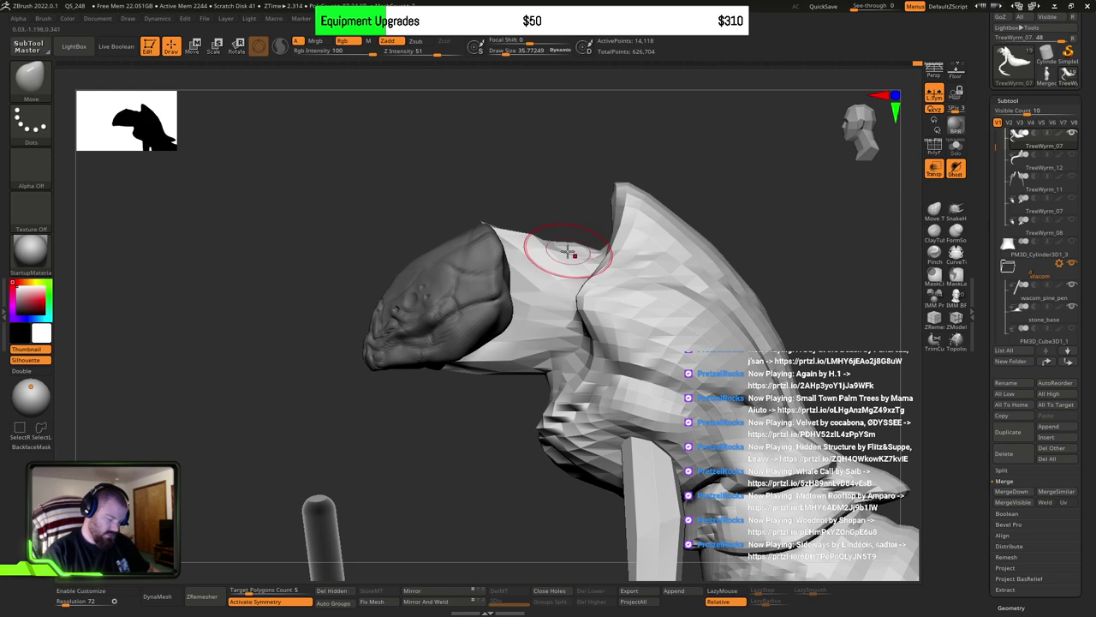
# Step: Refine the neck's upper contour and pull in the throat under the jaw, resizing the Move brush between strokes
pyautogui.moveTo(551, 232)
pyautogui.mouseDown(button='right')
pyautogui.moveTo(693, 391)
pyautogui.moveTo(668, 323)
pyautogui.mouseUp(button='right')
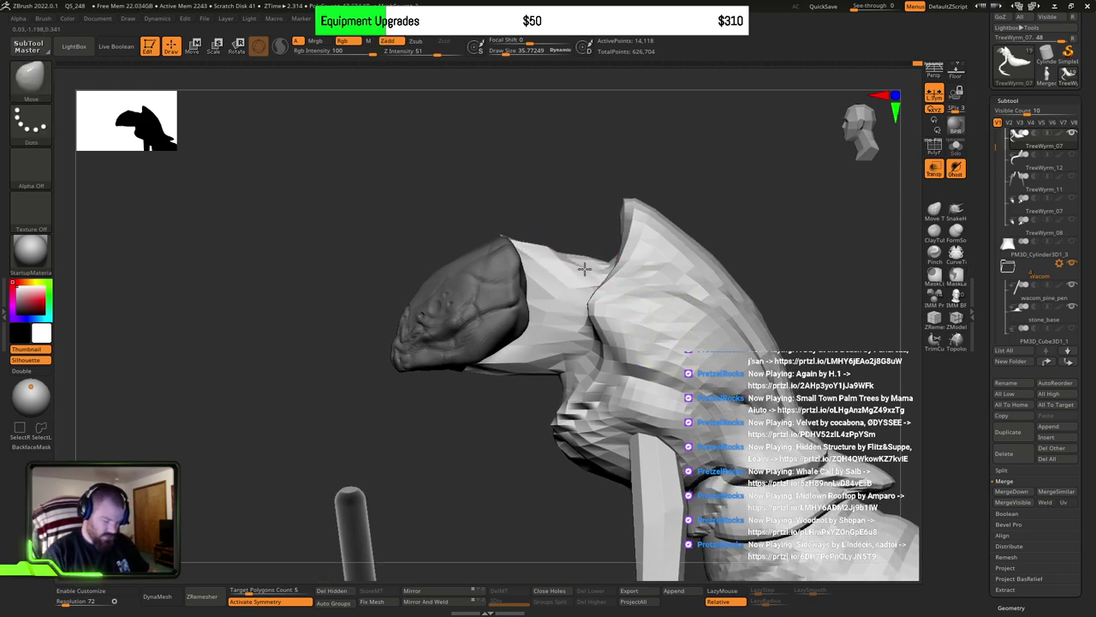
pyautogui.press('s')
pyautogui.moveTo(581, 269); pyautogui.dragTo(541, 252)
pyautogui.moveTo(715, 355)
pyautogui.keyDown('ctrl'); pyautogui.mouseDown(button='right')
pyautogui.moveTo(677, 328)
pyautogui.moveTo(673, 276)
pyautogui.mouseUp(button='right'); pyautogui.keyUp('ctrl')
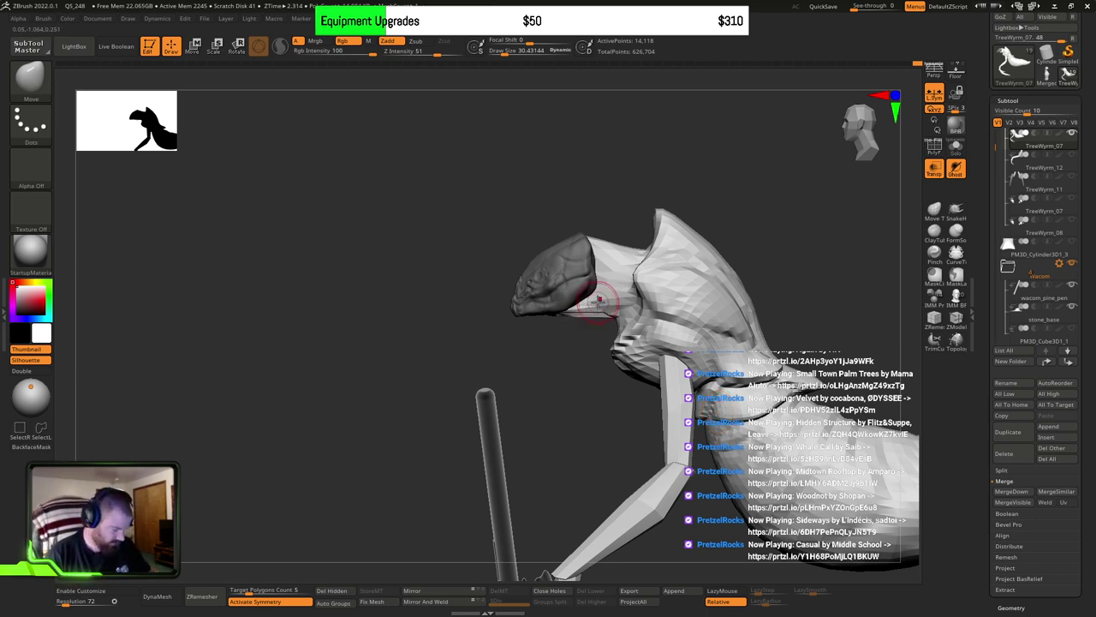
pyautogui.press('s')
pyautogui.moveTo(598, 309); pyautogui.dragTo(609, 309)
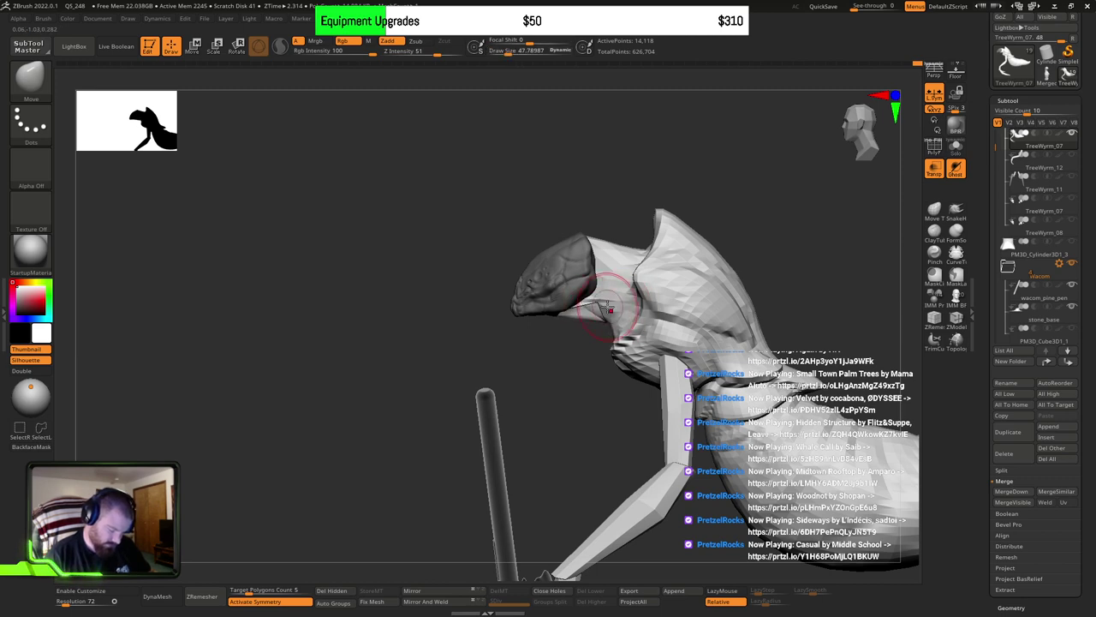
pyautogui.moveTo(592, 315)
pyautogui.mouseDown(button='right')
pyautogui.moveTo(666, 266)
pyautogui.moveTo(670, 384)
pyautogui.moveTo(627, 281)
pyautogui.moveTo(656, 262)
pyautogui.moveTo(673, 279)
pyautogui.moveTo(668, 289)
pyautogui.mouseUp(button='right')
pyautogui.press('s')
pyautogui.moveTo(668, 290); pyautogui.dragTo(653, 290)
pyautogui.moveTo(654, 290)
pyautogui.mouseDown(button='right')
pyautogui.moveTo(674, 282)
pyautogui.moveTo(732, 313)
pyautogui.moveTo(720, 349)
pyautogui.mouseUp(button='right')
# Step: Undo the neck sculpting on the body back to the state before the neck was pulled forward
pyautogui.hotkey('ctrl', 'z')
pyautogui.hotkey('ctrl', 'z')
pyautogui.hotkey('ctrl', 'z')
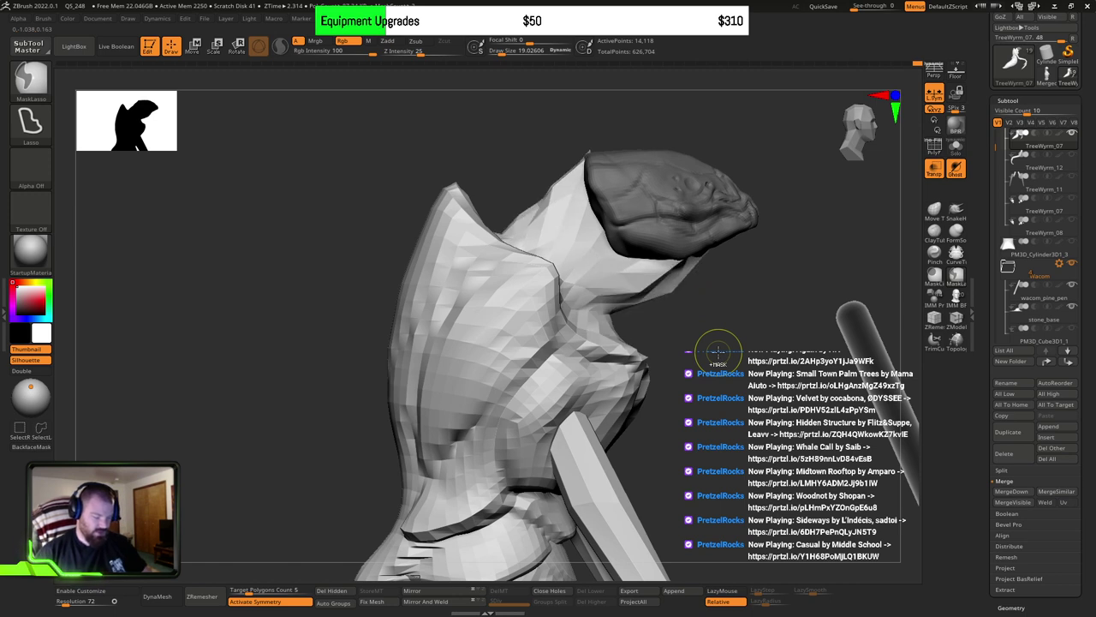
pyautogui.hotkey('ctrl', 'z')
pyautogui.hotkey('ctrl', 'z')
pyautogui.hotkey('ctrl', 'z')
pyautogui.hotkey('ctrl', 'z')
pyautogui.hotkey('ctrl', 'z')
pyautogui.hotkey('ctrl', 'z')
pyautogui.hotkey('ctrl', 'z')
pyautogui.hotkey('ctrl', 'z')
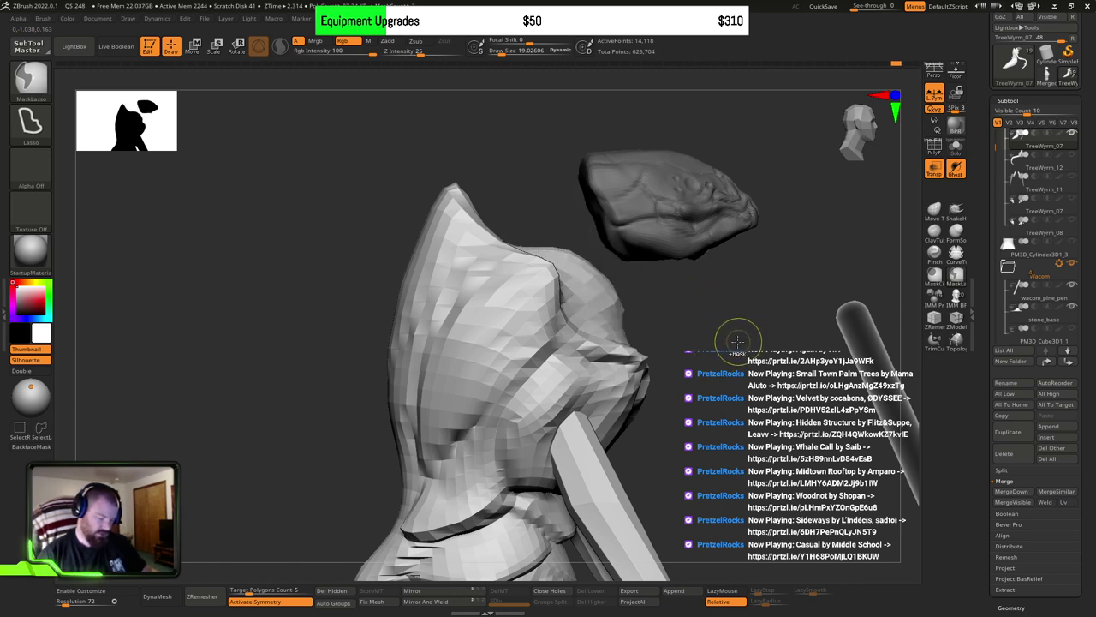
# Step: Abort the masking action that would discard the undo history, and bring back the body's original head and neck geometry
pyautogui.moveTo(734, 343); pyautogui.dragTo(709, 367)
pyautogui.moveTo(708, 367); pyautogui.dragTo(666, 364, button='right')
pyautogui.keyDown('ctrl'); pyautogui.moveTo(818, 360); pyautogui.dragTo(568, 310, button='right'); pyautogui.keyUp('ctrl')
pyautogui.keyDown('ctrl'); pyautogui.click(809, 309); pyautogui.keyUp('ctrl')
pyautogui.click(845, 342)
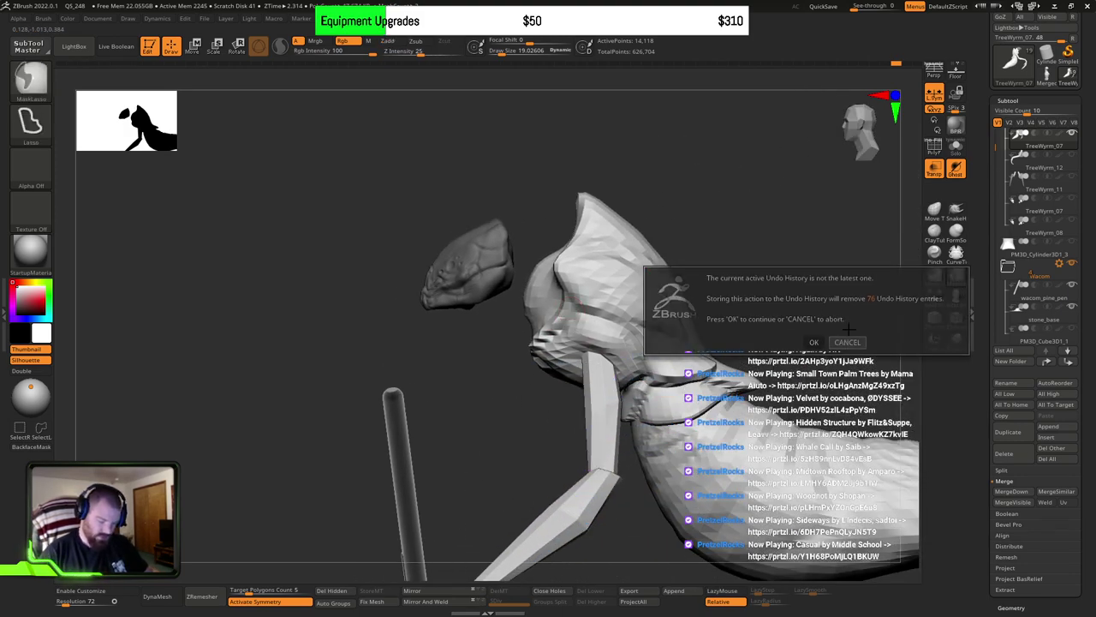
pyautogui.keyDown('ctrl'); pyautogui.keyDown('shift'); pyautogui.click(785, 237); pyautogui.keyUp('shift'); pyautogui.keyUp('ctrl')
pyautogui.click(790, 269)
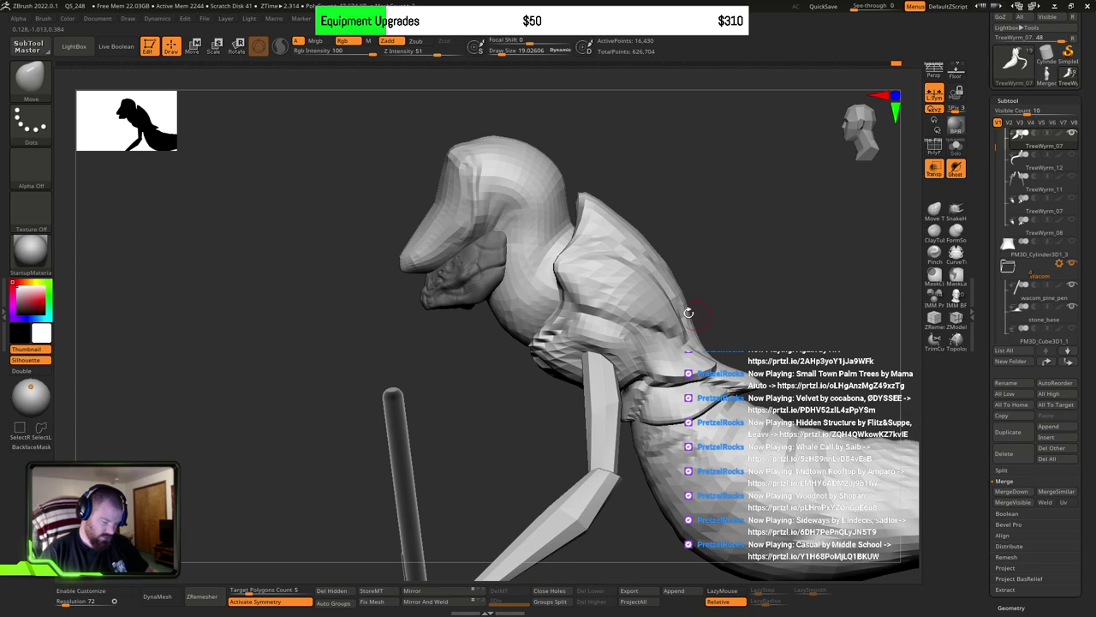
# Step: Isolate the original head and neck piece and trim off its snout with the TrimDynamic brush at a draw size of about 129
pyautogui.keyDown('alt'); pyautogui.moveTo(582, 279); pyautogui.dragTo(607, 305, button='right'); pyautogui.keyUp('alt')
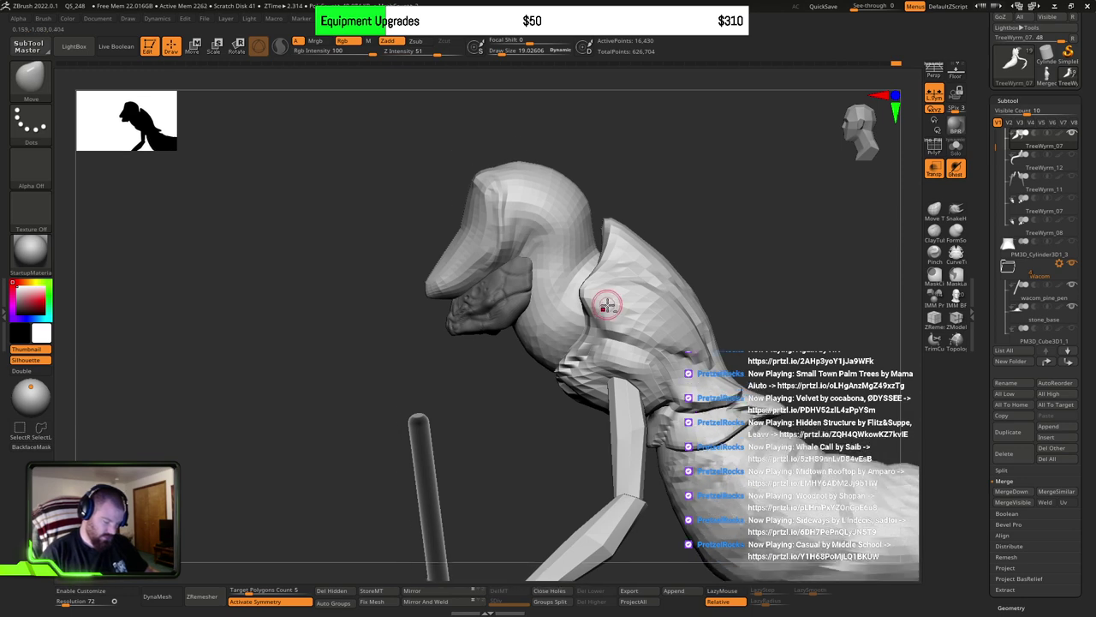
pyautogui.keyDown('ctrl'); pyautogui.keyDown('shift'); pyautogui.click(555, 299); pyautogui.keyUp('shift'); pyautogui.keyUp('ctrl')
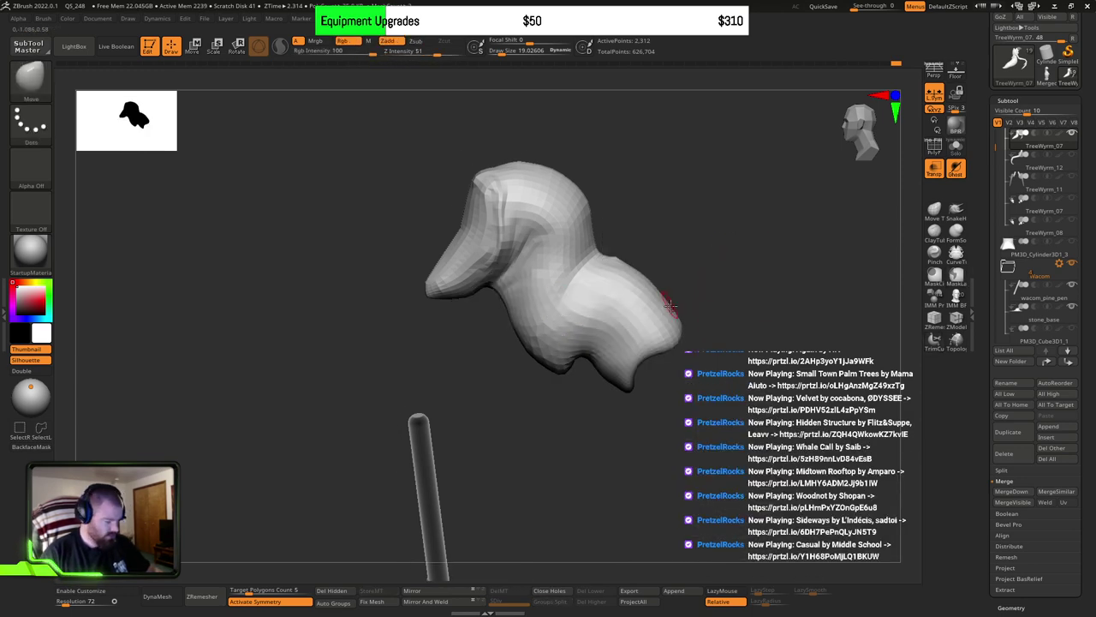
pyautogui.press('s')
pyautogui.moveTo(606, 305); pyautogui.dragTo(626, 307)
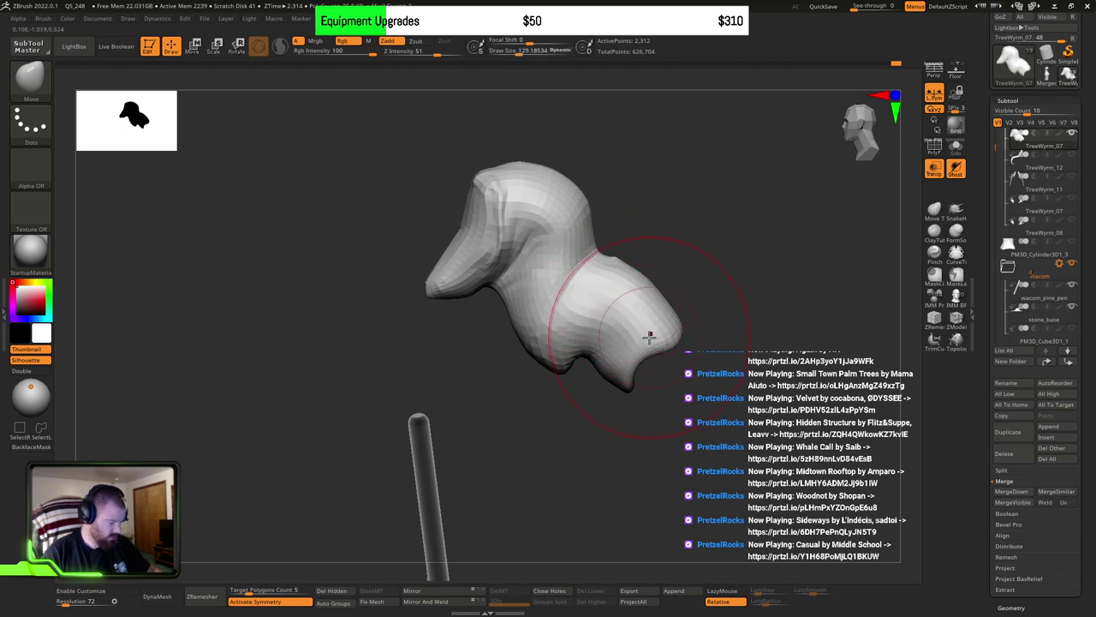
pyautogui.press('b')
pyautogui.press('t')
pyautogui.press('d')
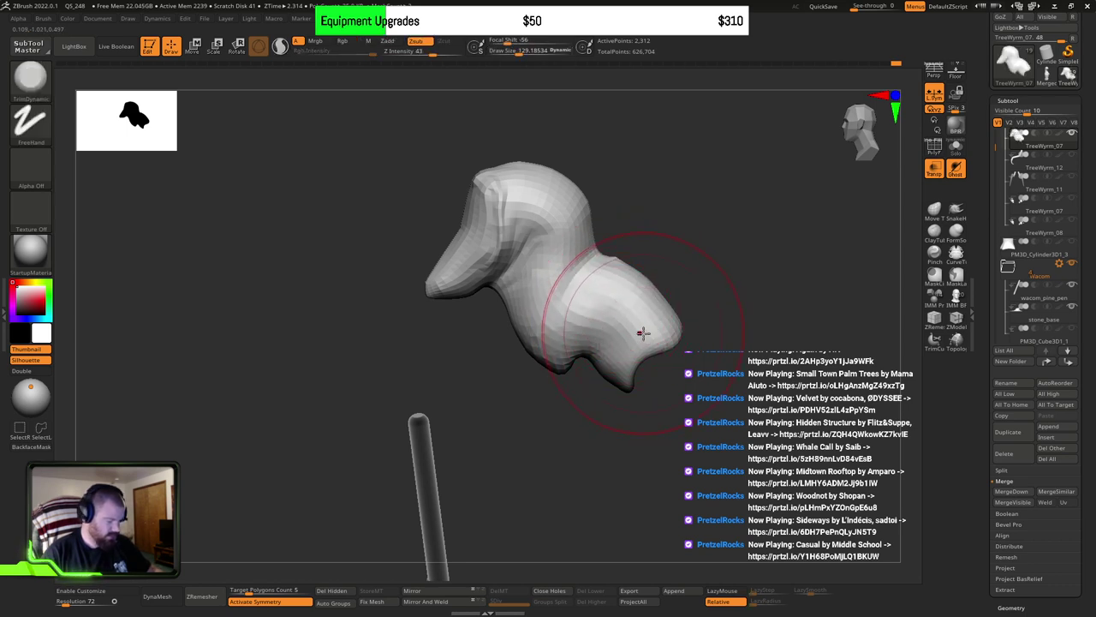
pyautogui.moveTo(625, 368)
pyautogui.mouseDown()
pyautogui.moveTo(653, 342)
pyautogui.moveTo(641, 299)
pyautogui.moveTo(625, 342)
pyautogui.moveTo(569, 359)
pyautogui.moveTo(617, 330)
pyautogui.moveTo(620, 272)
pyautogui.moveTo(600, 334)
pyautogui.moveTo(552, 351)
pyautogui.moveTo(591, 283)
pyautogui.moveTo(548, 244)
pyautogui.mouseUp()
pyautogui.moveTo(454, 298)
pyautogui.mouseDown()
pyautogui.moveTo(480, 235)
pyautogui.moveTo(545, 161)
pyautogui.moveTo(591, 239)
pyautogui.moveTo(511, 215)
pyautogui.moveTo(484, 257)
pyautogui.moveTo(534, 301)
pyautogui.moveTo(573, 236)
pyautogui.moveTo(470, 291)
pyautogui.mouseUp()
pyautogui.moveTo(530, 326)
pyautogui.mouseDown()
pyautogui.moveTo(479, 265)
pyautogui.moveTo(548, 317)
pyautogui.moveTo(616, 325)
pyautogui.moveTo(643, 262)
pyautogui.mouseUp()
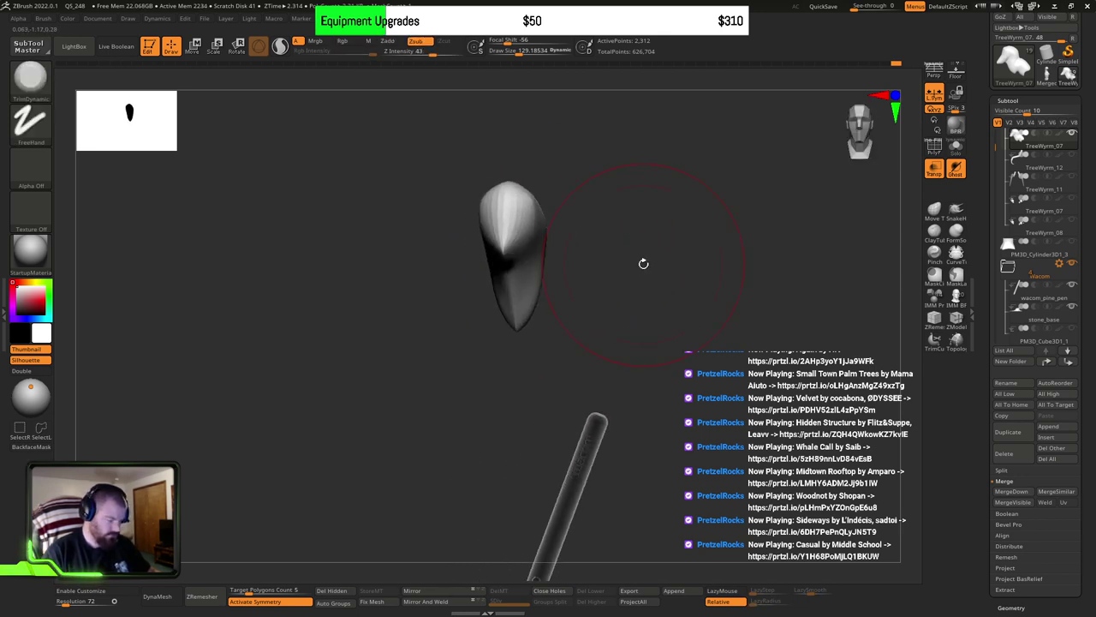
# Step: Fill out the underside of the trimmed neck's front end with the ClayBuildup brush
pyautogui.press('b')
pyautogui.press('c')
pyautogui.press('b')
pyautogui.moveTo(523, 235)
pyautogui.mouseDown()
pyautogui.moveTo(505, 274)
pyautogui.moveTo(524, 311)
pyautogui.mouseUp()
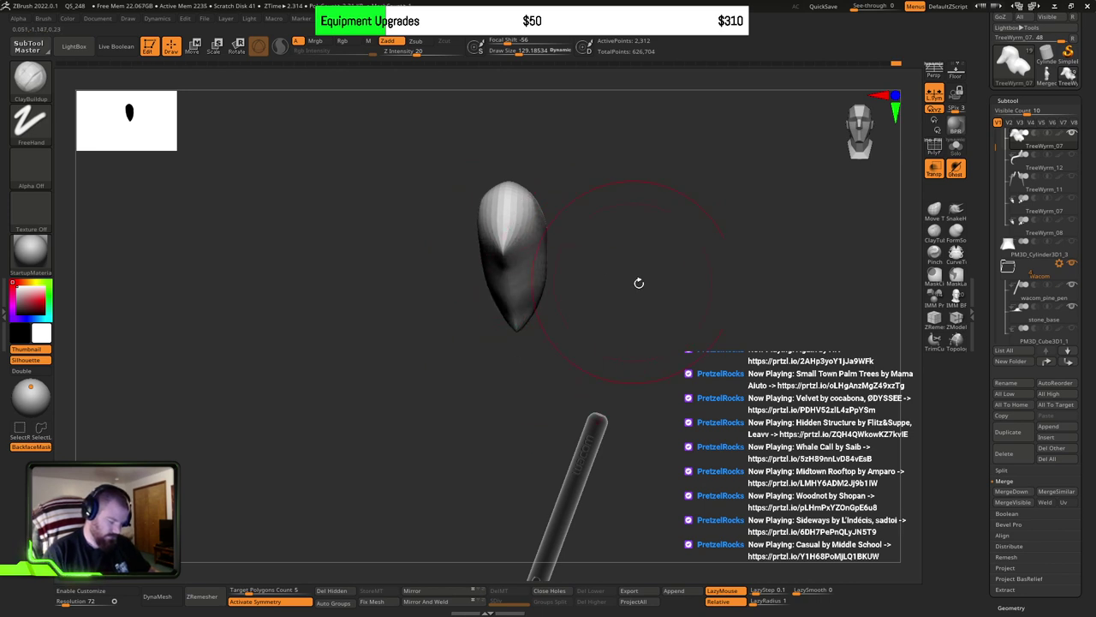
pyautogui.moveTo(639, 284); pyautogui.dragTo(635, 275)
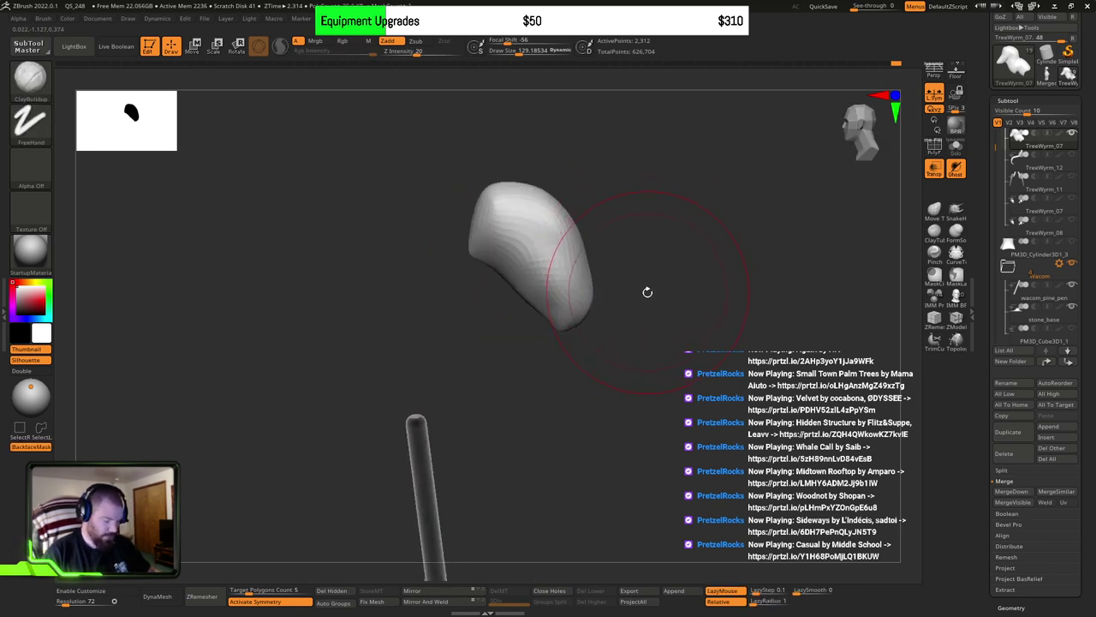
# Step: Unhide the full body and mask everything except the trimmed neck portion
pyautogui.keyDown('ctrl'); pyautogui.click(694, 243); pyautogui.keyUp('ctrl')
pyautogui.keyDown('ctrl'); pyautogui.keyDown('shift'); pyautogui.click(730, 245); pyautogui.keyUp('shift'); pyautogui.keyUp('ctrl')
pyautogui.keyDown('ctrl'); pyautogui.click(750, 245); pyautogui.keyUp('ctrl')
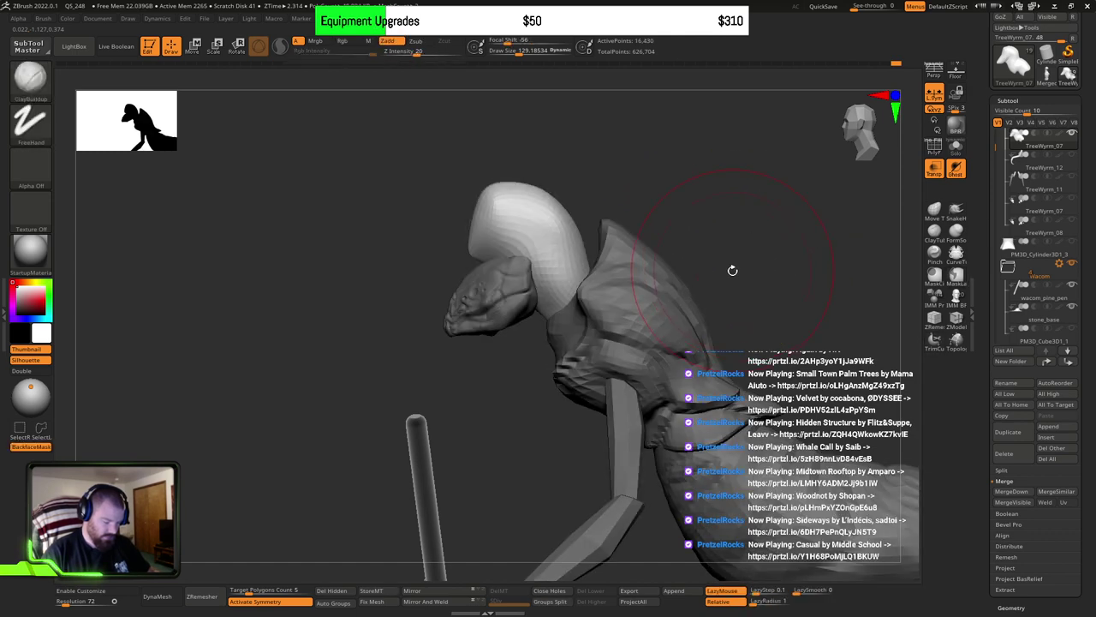
# Step: Move, rotate and scale the unmasked neck with the gizmo so it bridges the back of the skull and the shoulders
pyautogui.press('w')
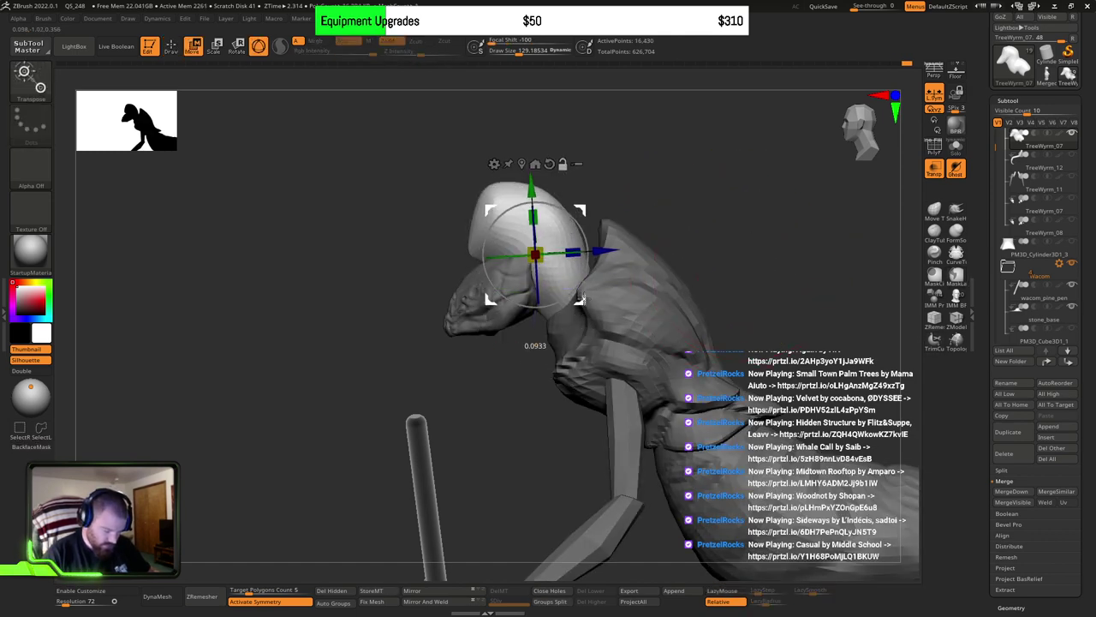
pyautogui.moveTo(583, 298); pyautogui.dragTo(614, 355)
pyautogui.keyDown('ctrl'); pyautogui.moveTo(670, 319); pyautogui.dragTo(662, 372, button='right'); pyautogui.keyUp('ctrl')
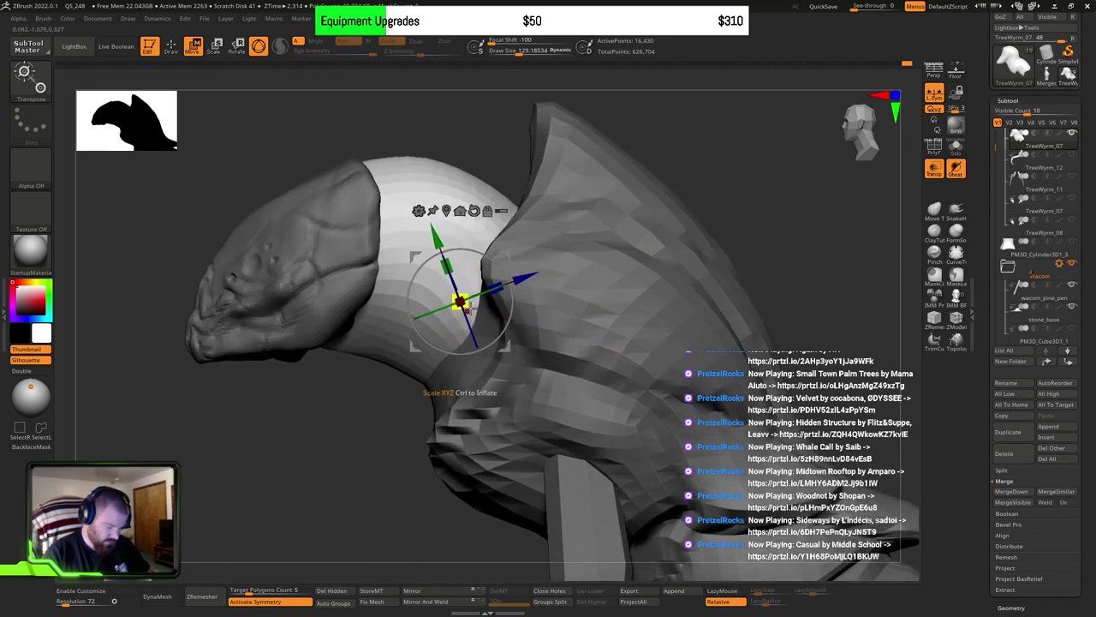
pyautogui.moveTo(470, 309); pyautogui.dragTo(459, 315)
pyautogui.moveTo(511, 350)
pyautogui.mouseDown()
pyautogui.moveTo(485, 367)
pyautogui.moveTo(499, 356)
pyautogui.moveTo(508, 304)
pyautogui.mouseUp()
# Step: Shape the neck's underside behind the jaw with the Move brush at a draw size of about 58
pyautogui.press('q')
pyautogui.moveTo(373, 368)
pyautogui.keyDown('alt'); pyautogui.mouseDown()
pyautogui.moveTo(517, 359)
pyautogui.moveTo(509, 365)
pyautogui.moveTo(528, 384)
pyautogui.mouseUp(); pyautogui.keyUp('alt')
pyautogui.press('s')
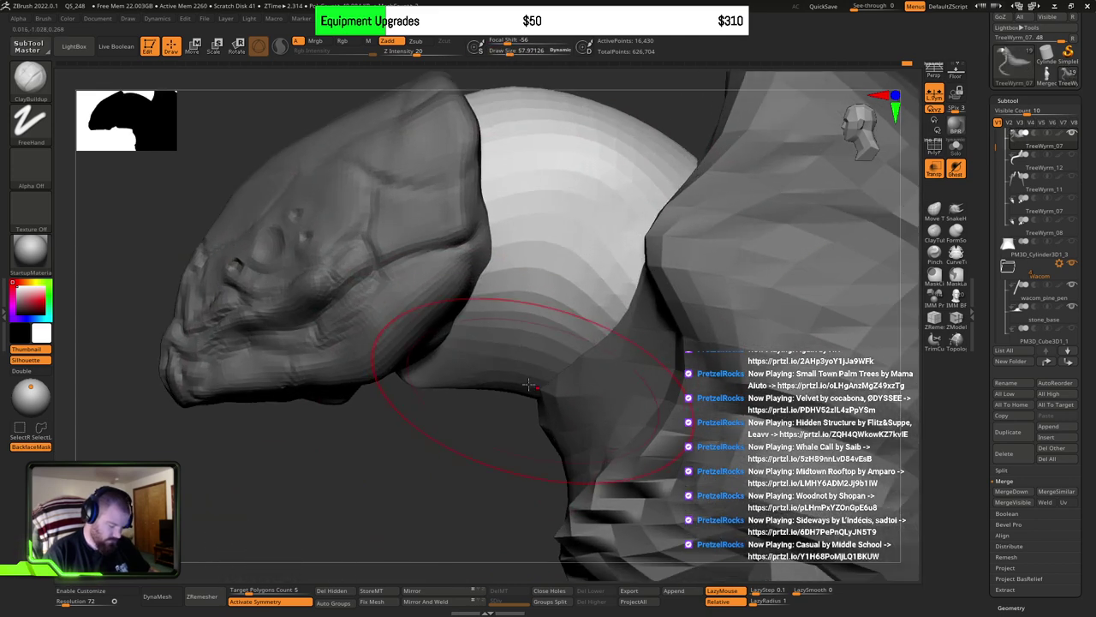
pyautogui.press('b')
pyautogui.press('m')
pyautogui.press('v')
pyautogui.moveTo(428, 385)
pyautogui.keyDown('alt'); pyautogui.mouseDown()
pyautogui.moveTo(519, 368)
pyautogui.moveTo(436, 380)
pyautogui.mouseUp(); pyautogui.keyUp('alt')
pyautogui.moveTo(570, 374)
pyautogui.mouseDown()
pyautogui.moveTo(587, 368)
pyautogui.moveTo(625, 307)
pyautogui.mouseUp()
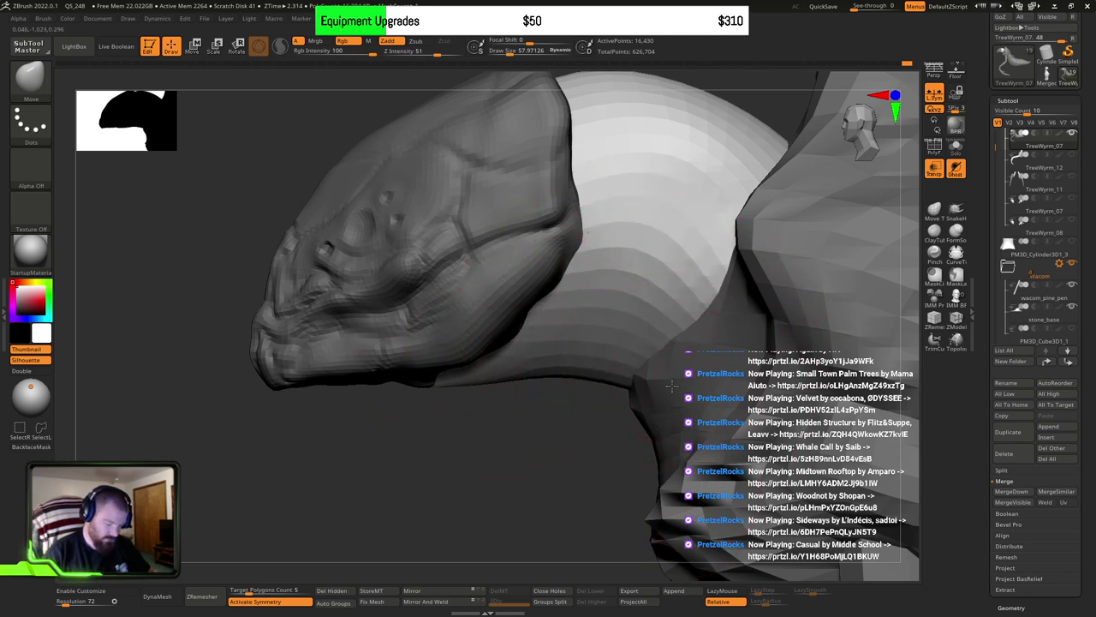
# Step: Invert the mask and pull the body's throat edge to meet the neck's underside with the Move brush
pyautogui.moveTo(573, 456); pyautogui.dragTo(636, 384)
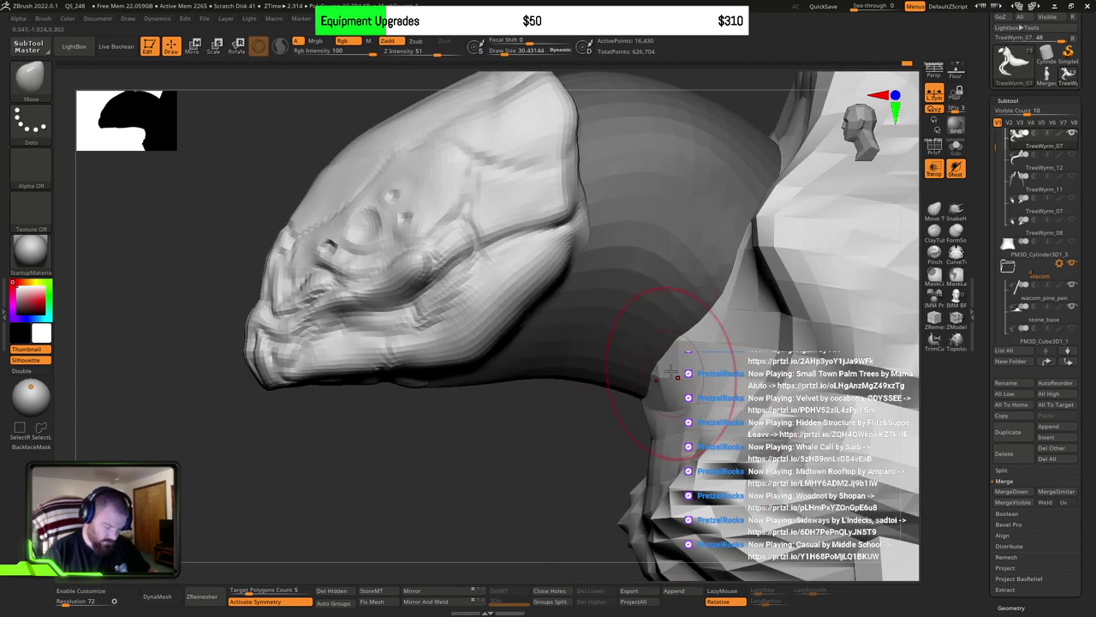
pyautogui.moveTo(679, 368); pyautogui.dragTo(681, 374)
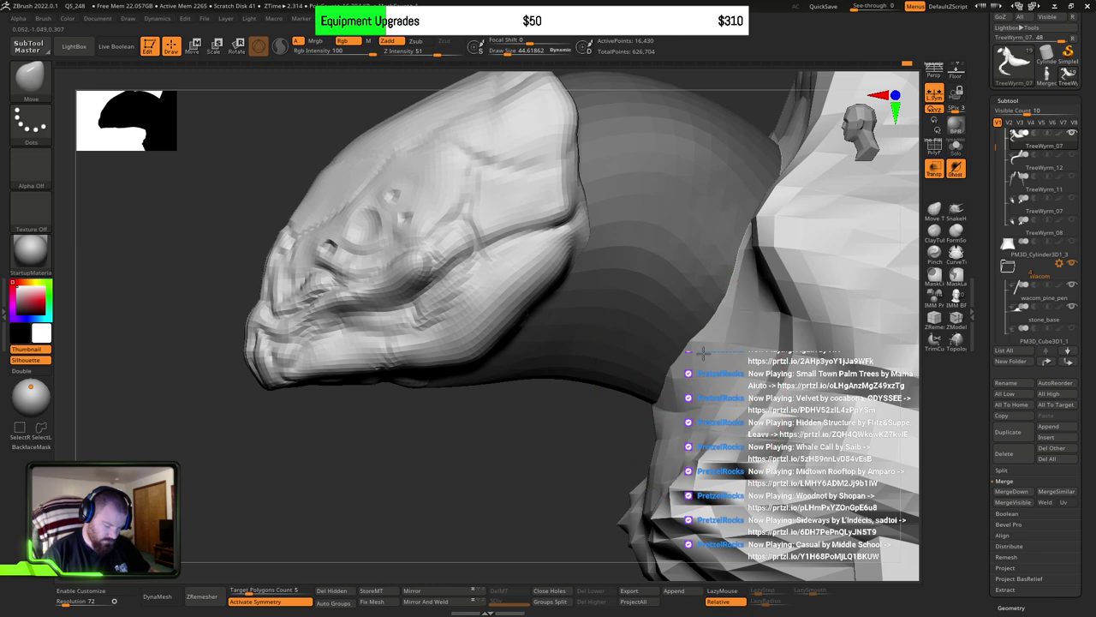
pyautogui.press('shift')
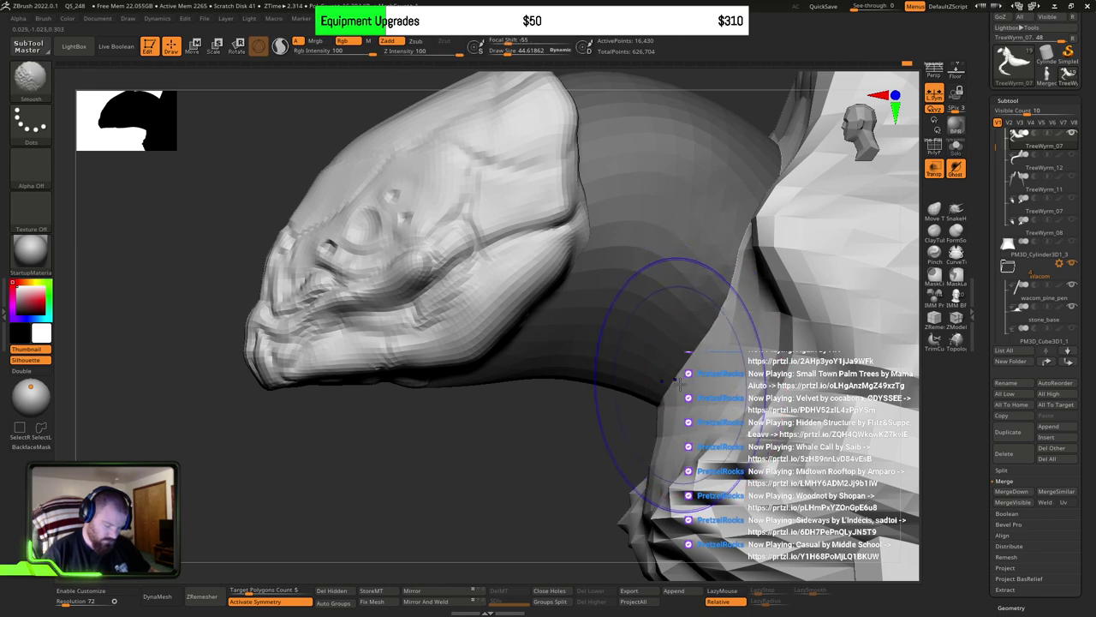
pyautogui.moveTo(679, 383); pyautogui.dragTo(720, 354, button='right')
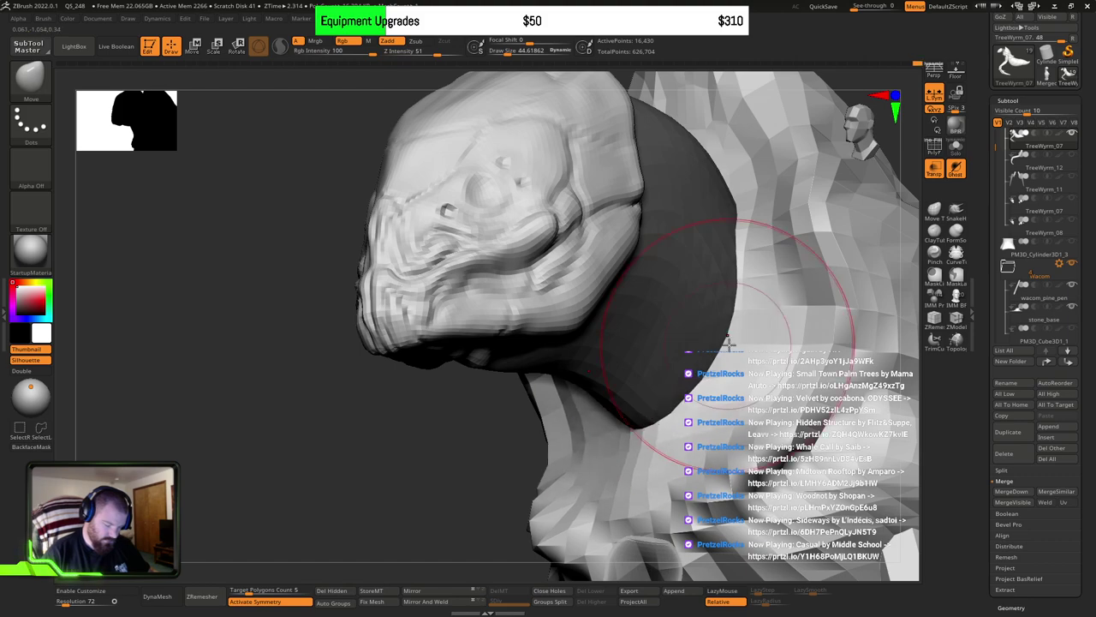
pyautogui.moveTo(729, 344); pyautogui.dragTo(662, 359, button='right')
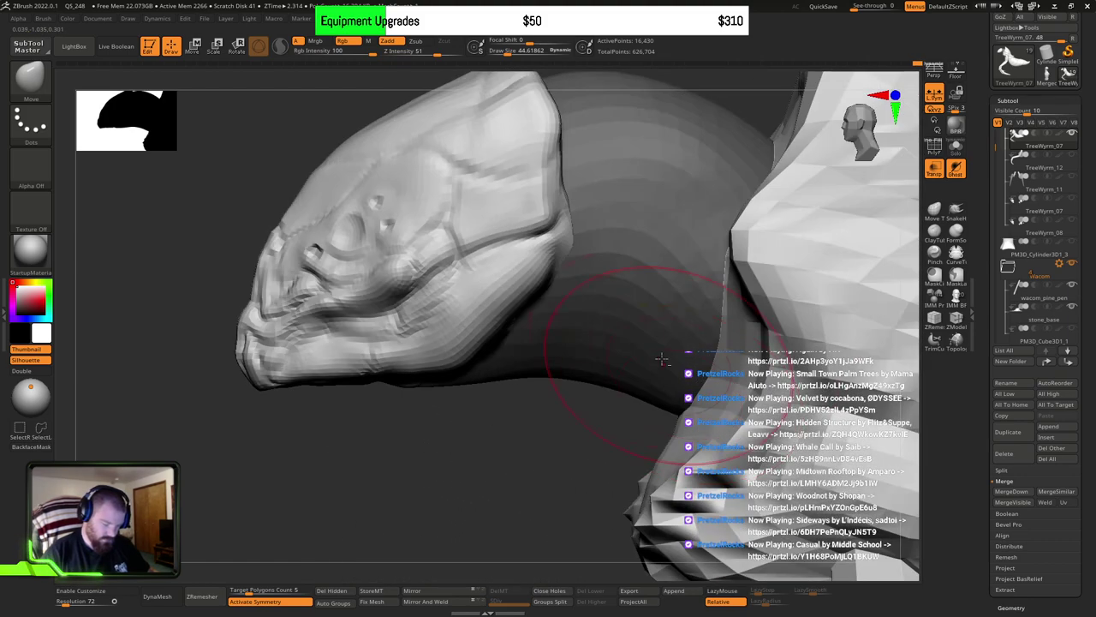
pyautogui.moveTo(587, 390); pyautogui.dragTo(651, 345)
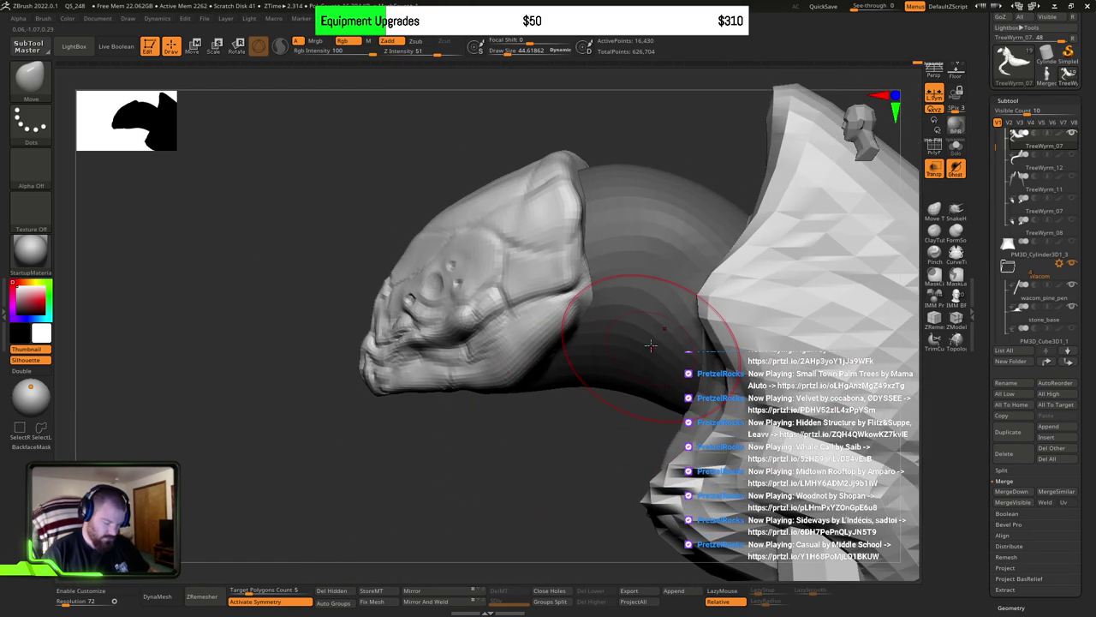
pyautogui.moveTo(613, 398); pyautogui.dragTo(634, 360)
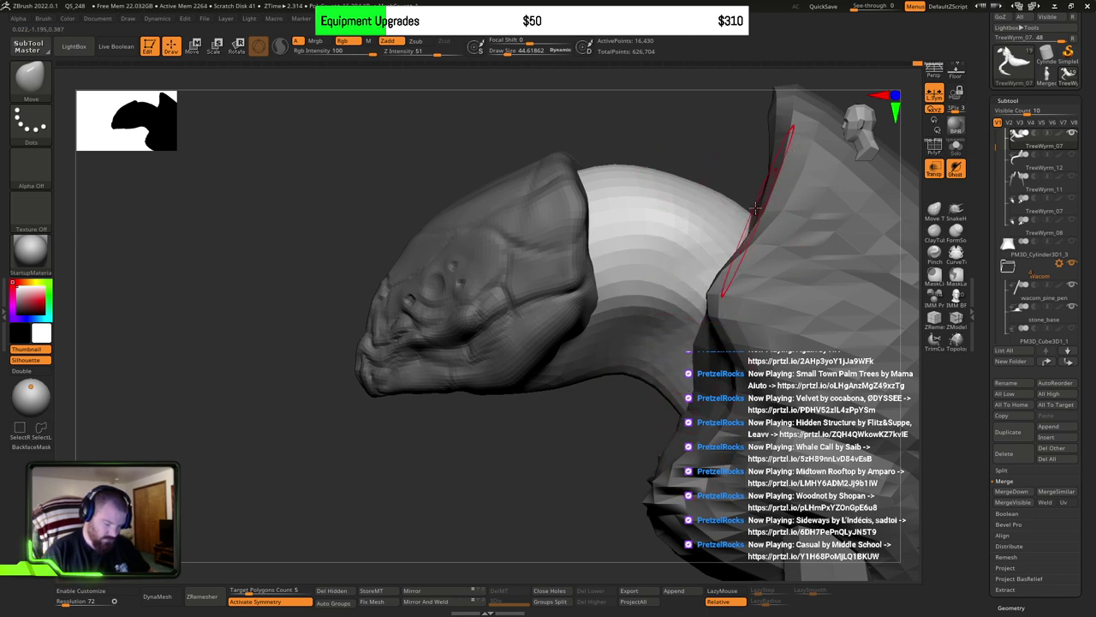
# Step: Try to reshape the body's chest below the neck with the Move brush and smoothing at a draw size of about 77
pyautogui.moveTo(807, 262)
pyautogui.mouseDown(button='right')
pyautogui.moveTo(833, 272)
pyautogui.moveTo(817, 300)
pyautogui.moveTo(744, 338)
pyautogui.moveTo(719, 326)
pyautogui.moveTo(736, 309)
pyautogui.moveTo(726, 384)
pyautogui.moveTo(795, 312)
pyautogui.moveTo(766, 274)
pyautogui.moveTo(737, 296)
pyautogui.moveTo(732, 317)
pyautogui.mouseUp(button='right')
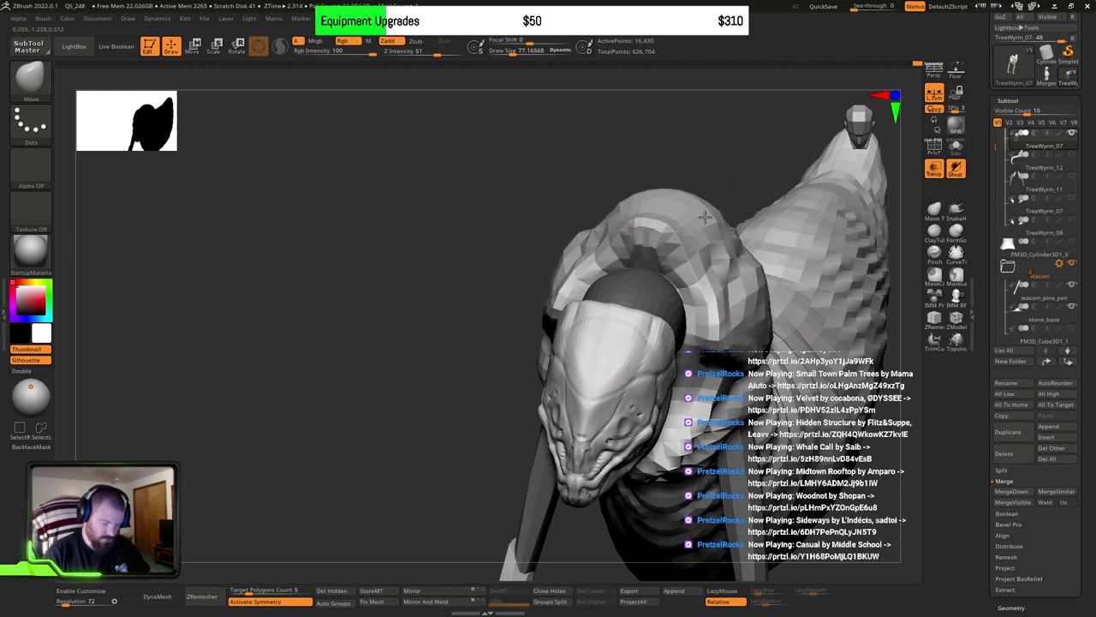
pyautogui.moveTo(747, 255); pyautogui.dragTo(734, 345, button='right')
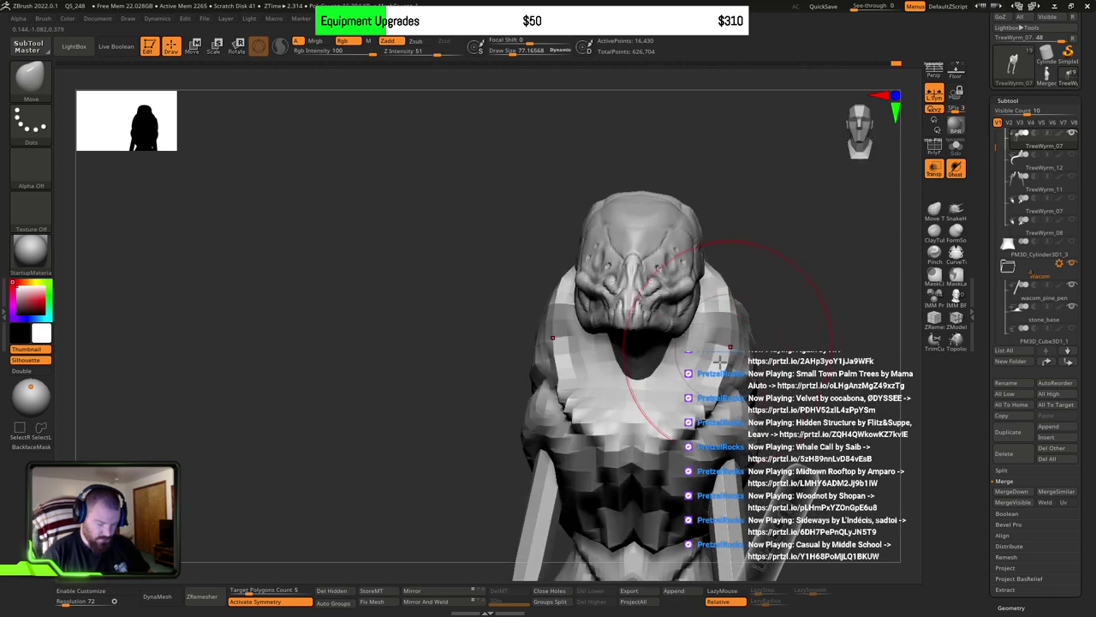
pyautogui.moveTo(641, 368); pyautogui.dragTo(724, 383, button='right')
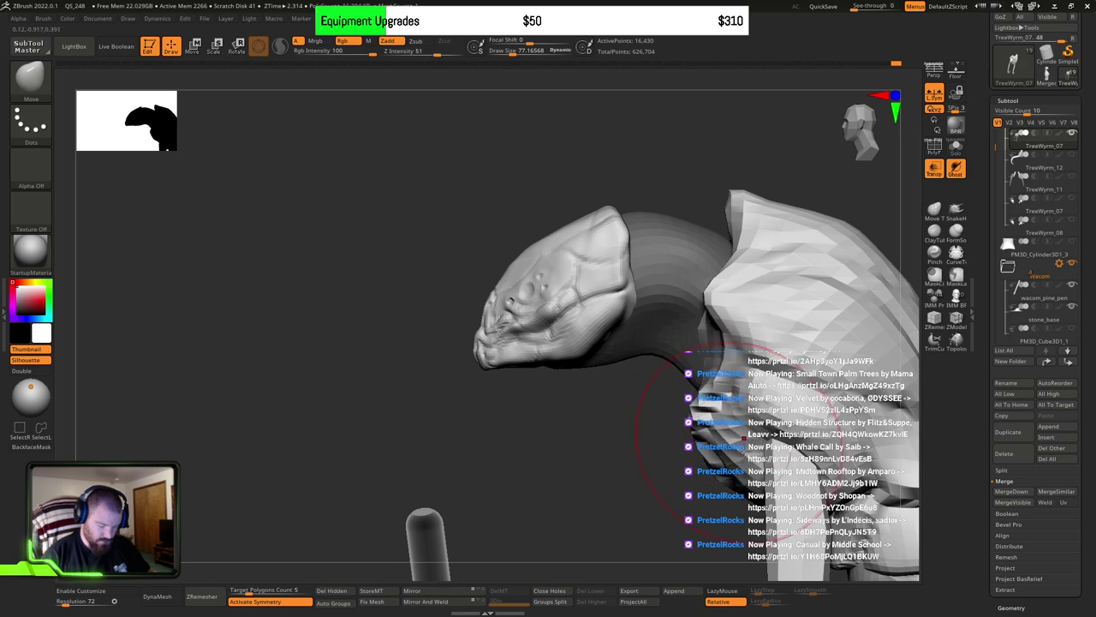
pyautogui.moveTo(729, 457); pyautogui.dragTo(842, 391, button='right')
pyautogui.moveTo(770, 411)
pyautogui.keyDown('shift'); pyautogui.mouseDown()
pyautogui.moveTo(741, 445)
pyautogui.moveTo(753, 420)
pyautogui.mouseUp(); pyautogui.keyUp('shift')
pyautogui.moveTo(844, 387)
pyautogui.mouseDown(button='right')
pyautogui.moveTo(800, 387)
pyautogui.moveTo(814, 368)
pyautogui.moveTo(716, 289)
pyautogui.moveTo(750, 346)
pyautogui.moveTo(692, 232)
pyautogui.mouseUp(button='right')
pyautogui.press('ctrl')
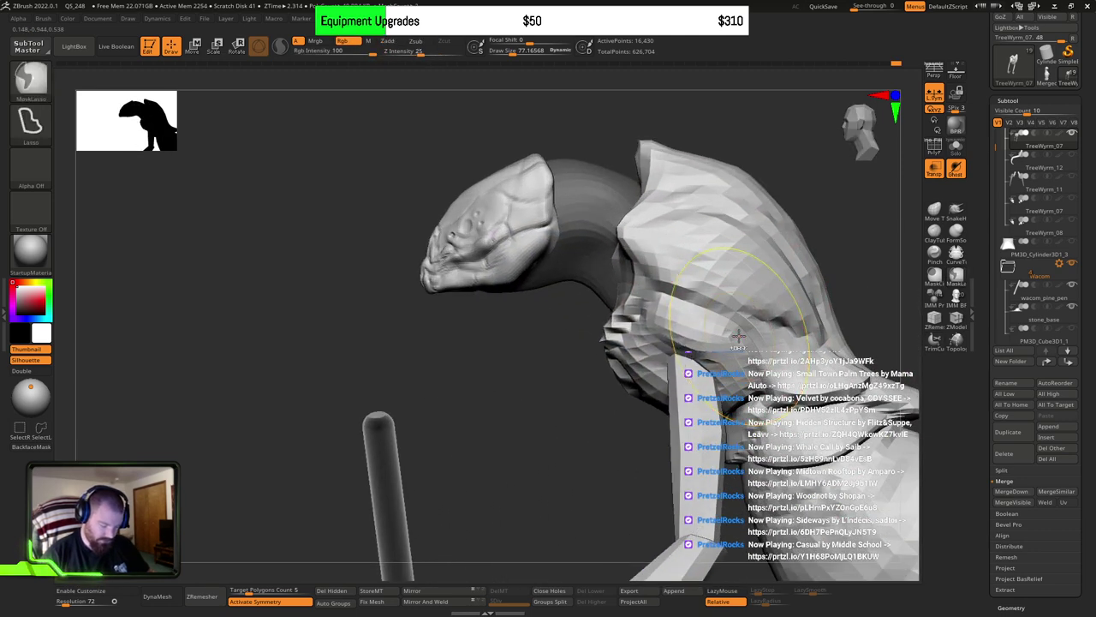
# Step: Undo the last edits to the chest
pyautogui.hotkey('ctrl', 'z')
pyautogui.hotkey('ctrl', 'z')
pyautogui.hotkey('ctrl', 'z')
pyautogui.hotkey('ctrl', 'z')
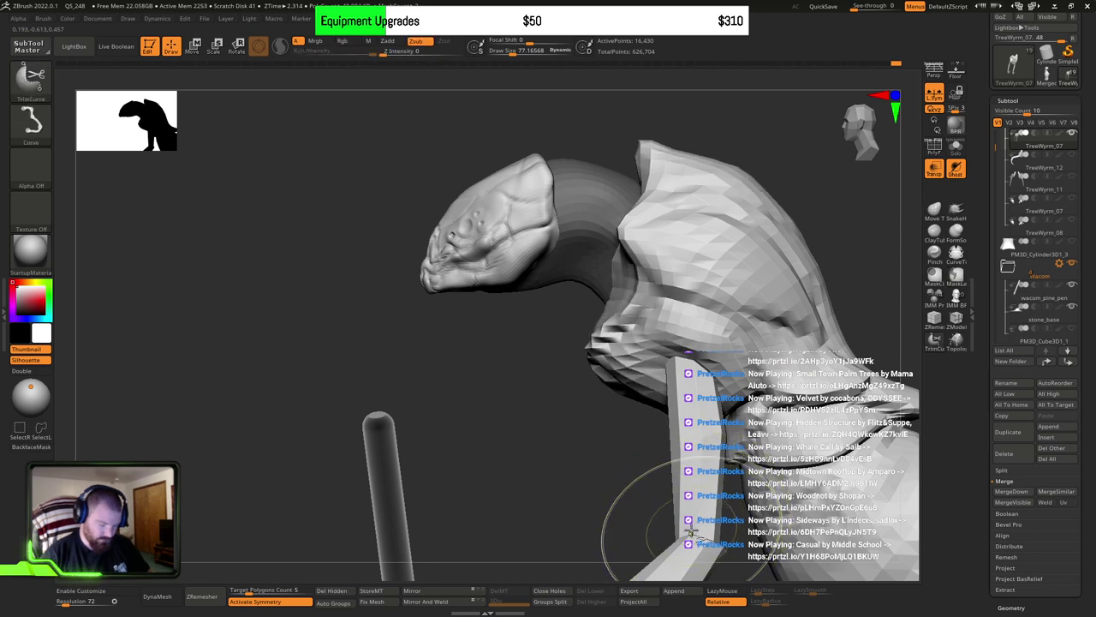
# Step: Smooth the pointed tip of the body's collar above the neck at a draw size of about 69
pyautogui.press('s')
pyautogui.moveTo(757, 182); pyautogui.dragTo(742, 172)
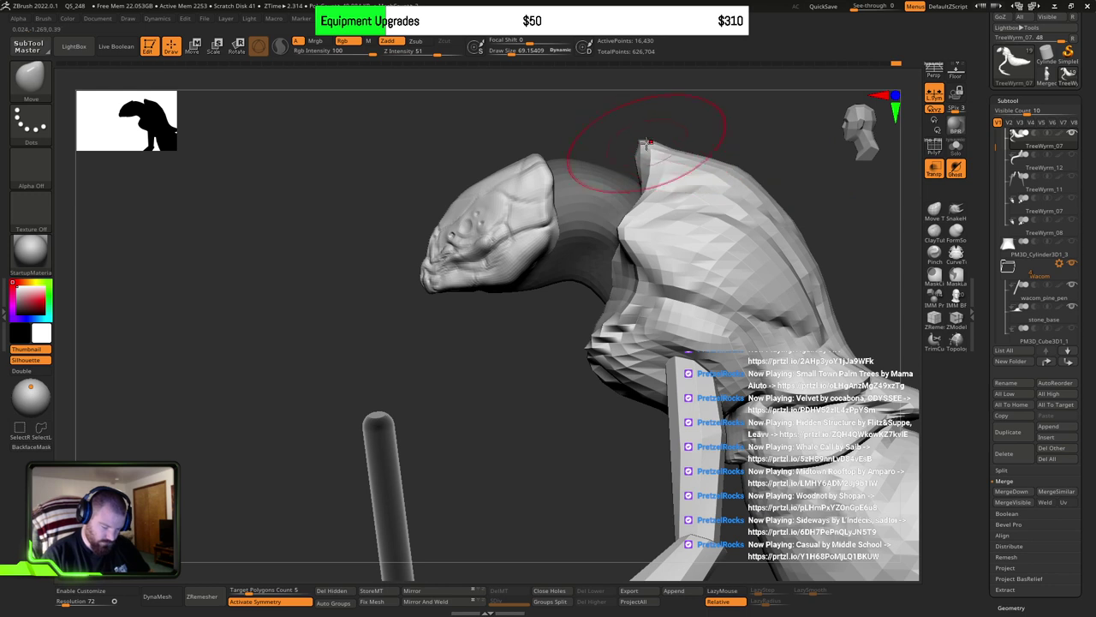
pyautogui.keyDown('shift'); pyautogui.moveTo(647, 143); pyautogui.dragTo(685, 167); pyautogui.keyUp('shift')
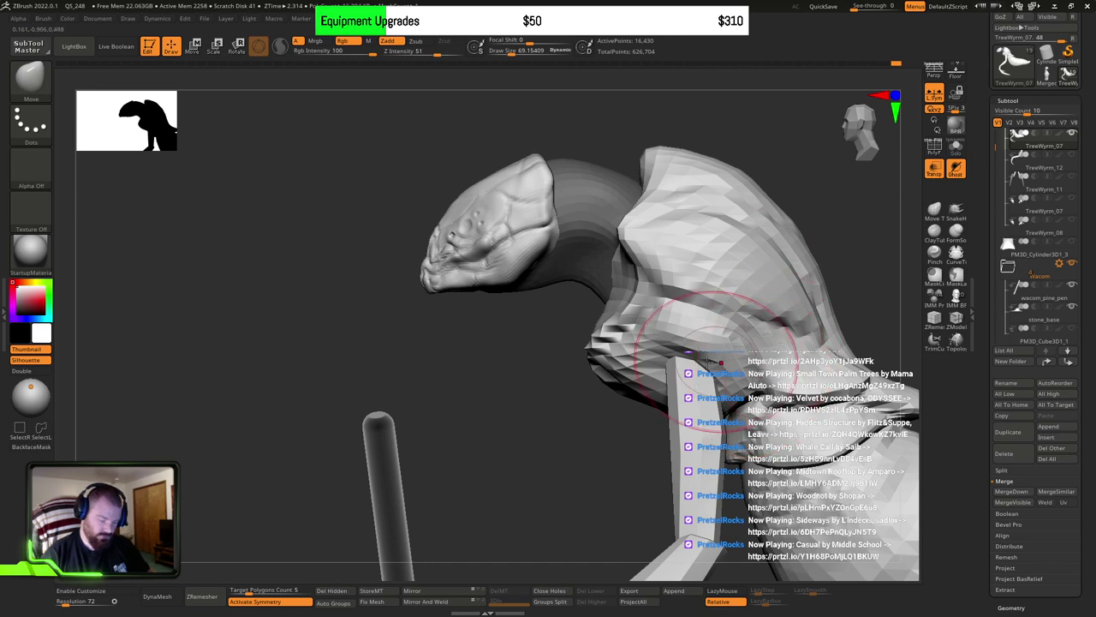
# Step: Hide the front legs to expose the chest and throat area
pyautogui.keyDown('alt'); pyautogui.moveTo(702, 437); pyautogui.dragTo(694, 366, button='right'); pyautogui.keyUp('alt')
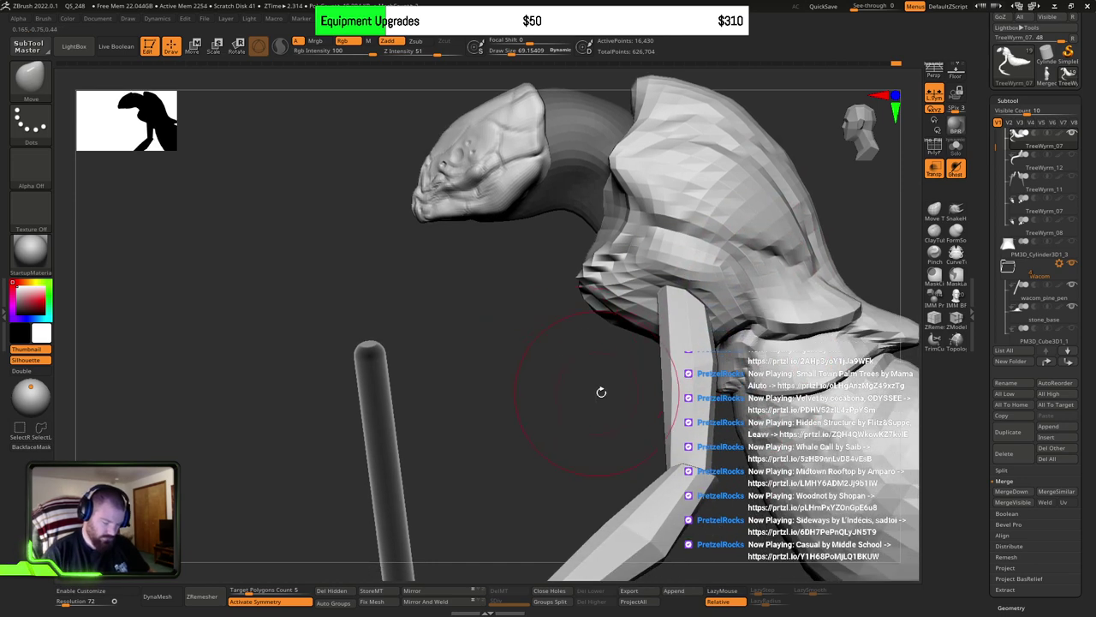
pyautogui.moveTo(601, 391)
pyautogui.mouseDown()
pyautogui.moveTo(631, 351)
pyautogui.moveTo(680, 386)
pyautogui.mouseUp()
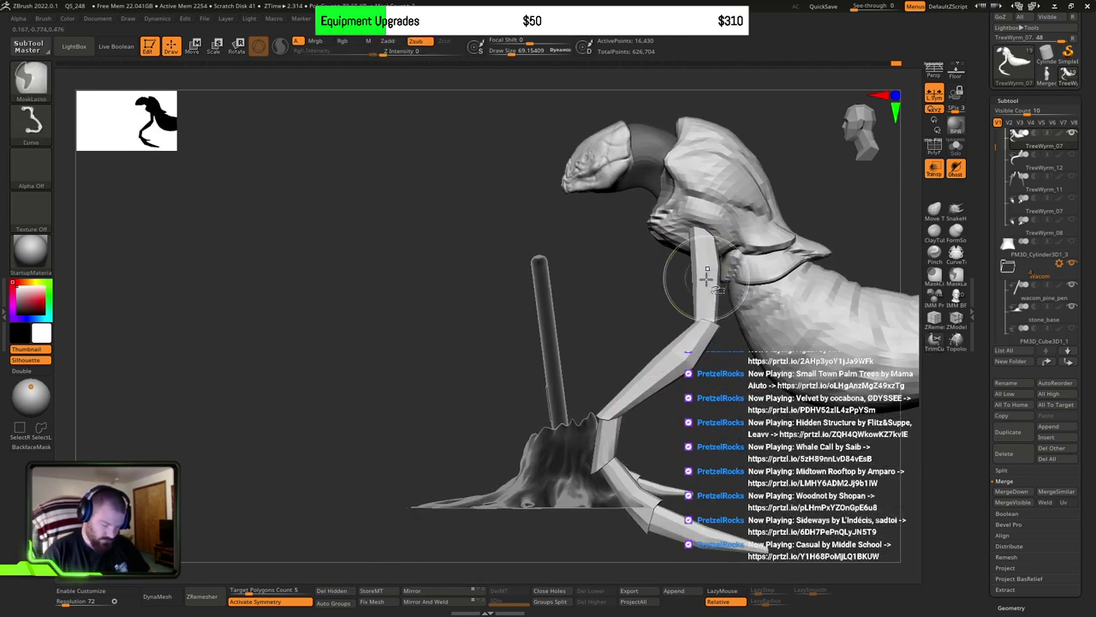
pyautogui.keyDown('ctrl'); pyautogui.keyDown('shift'); pyautogui.click(707, 279); pyautogui.keyUp('shift'); pyautogui.keyUp('ctrl')
pyautogui.keyDown('ctrl'); pyautogui.keyDown('shift'); pyautogui.click(710, 279); pyautogui.keyUp('shift'); pyautogui.keyUp('ctrl')
pyautogui.keyDown('alt'); pyautogui.moveTo(689, 296); pyautogui.dragTo(592, 359); pyautogui.keyUp('alt')
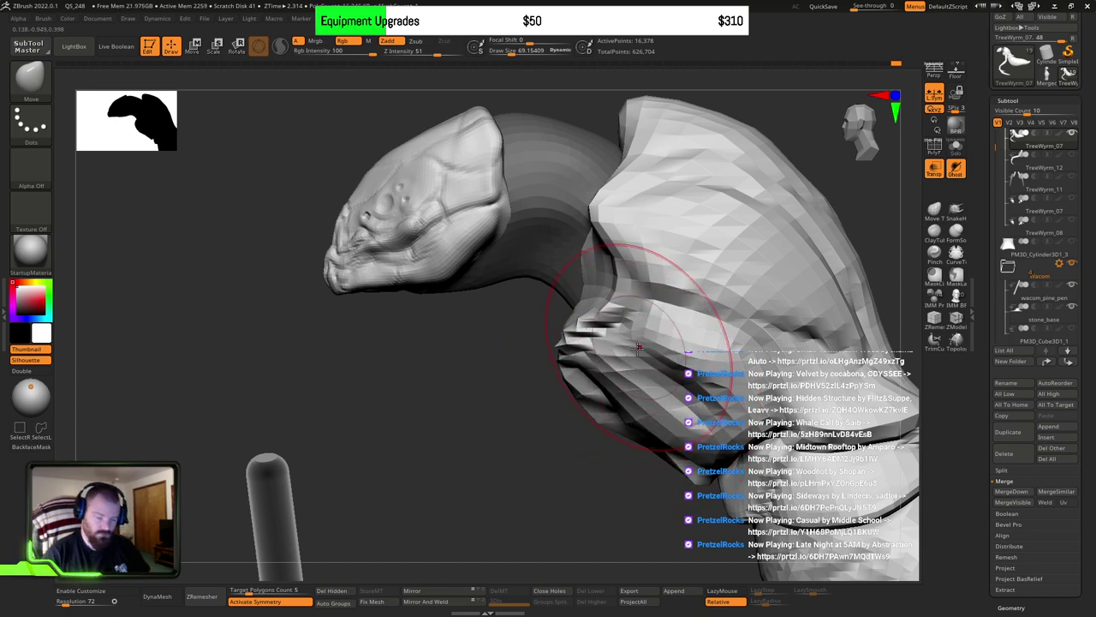
# Step: Invert the mask and pull the neck's upper contour down between the skull and collar with the Move brush
pyautogui.keyDown('alt'); pyautogui.moveTo(590, 285); pyautogui.dragTo(629, 402, button='right'); pyautogui.keyUp('alt')
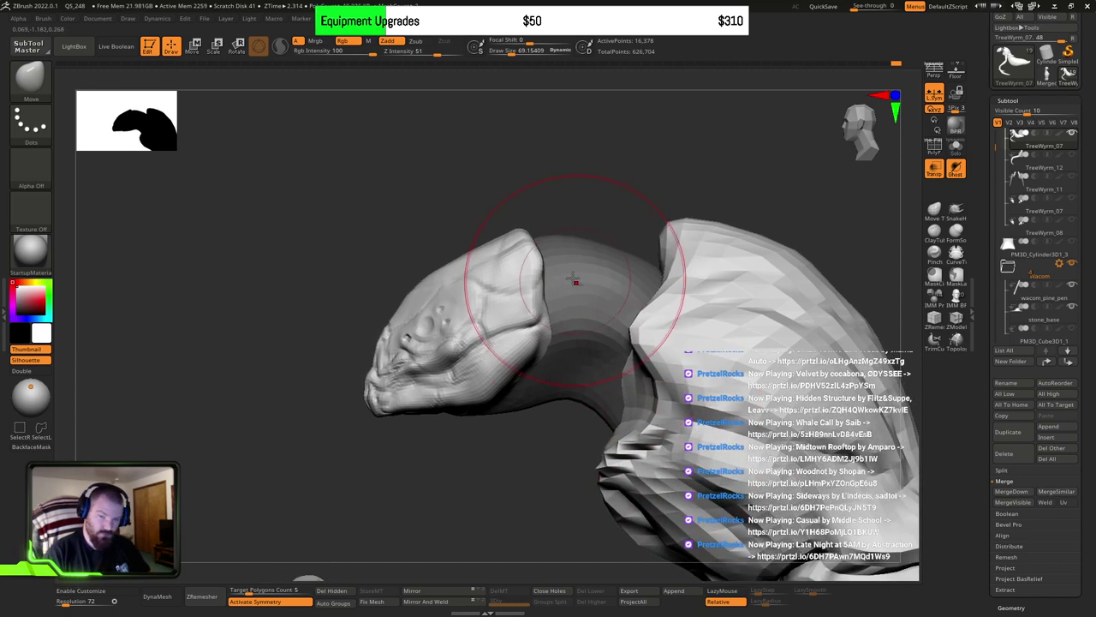
pyautogui.moveTo(575, 280); pyautogui.dragTo(612, 275, button='right')
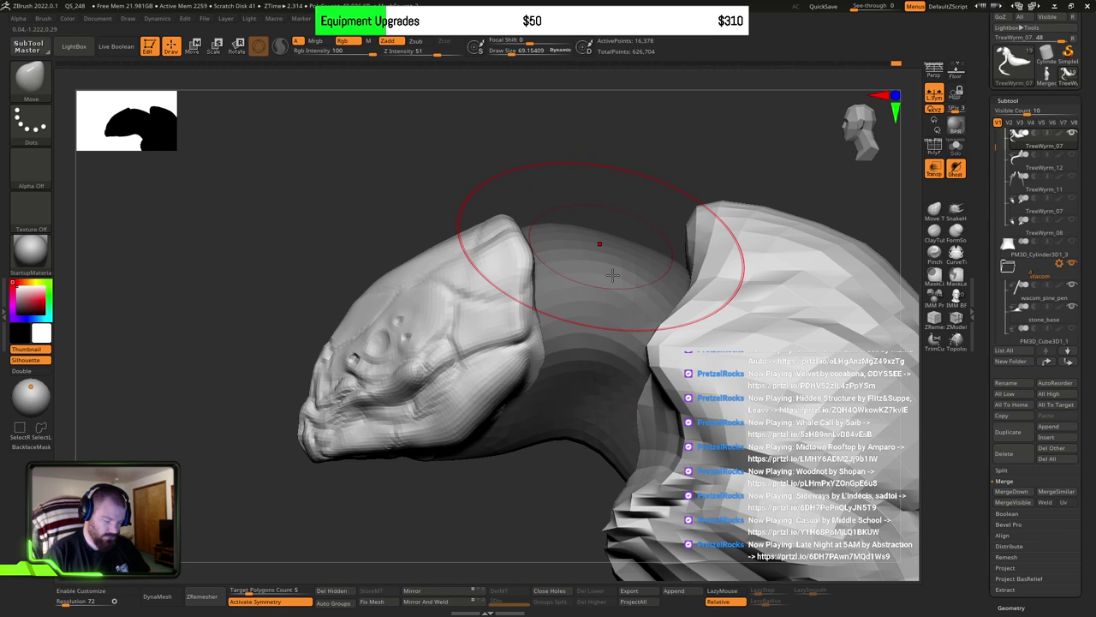
pyautogui.keyDown('ctrl'); pyautogui.click(543, 470); pyautogui.keyUp('ctrl')
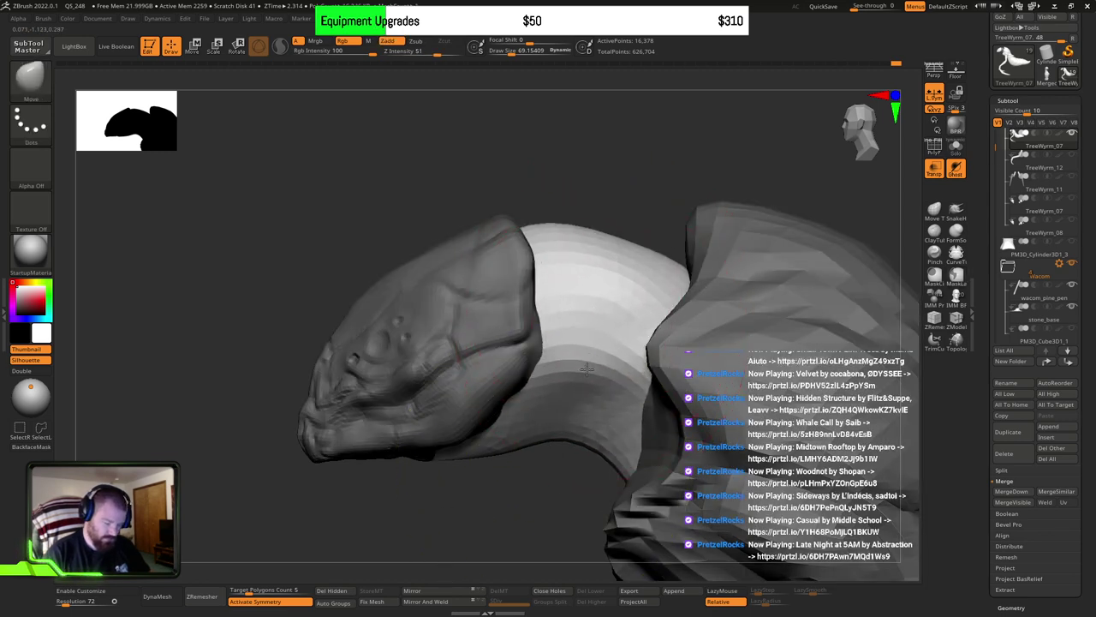
pyautogui.press('s')
pyautogui.moveTo(600, 429); pyautogui.dragTo(590, 427)
pyautogui.moveTo(584, 433); pyautogui.dragTo(577, 447)
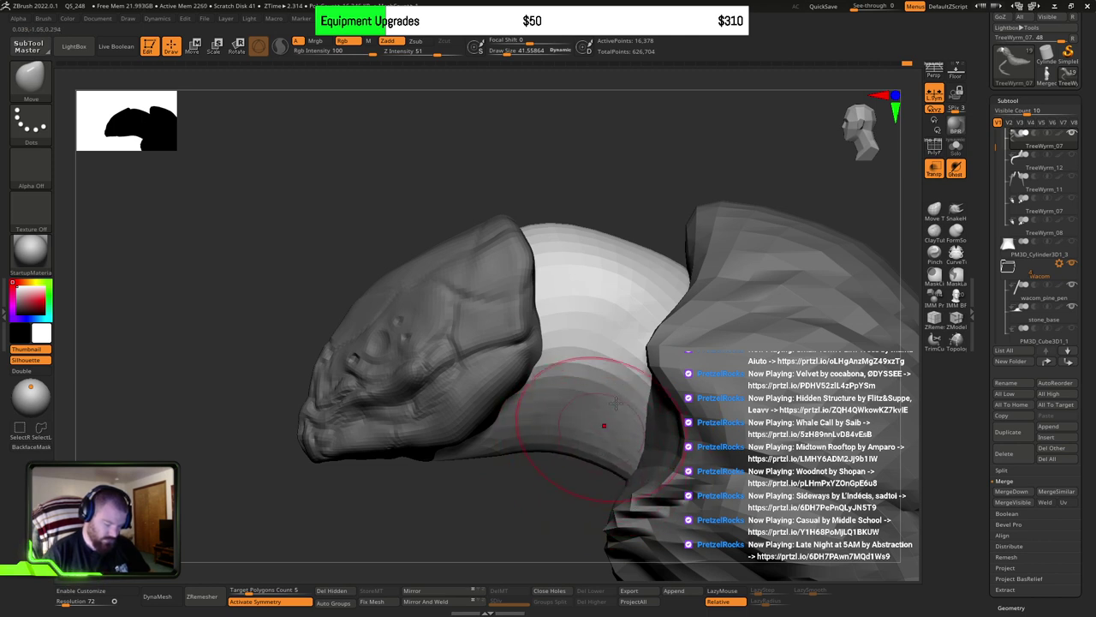
pyautogui.moveTo(554, 240)
pyautogui.mouseDown()
pyautogui.moveTo(540, 252)
pyautogui.moveTo(567, 258)
pyautogui.mouseUp()
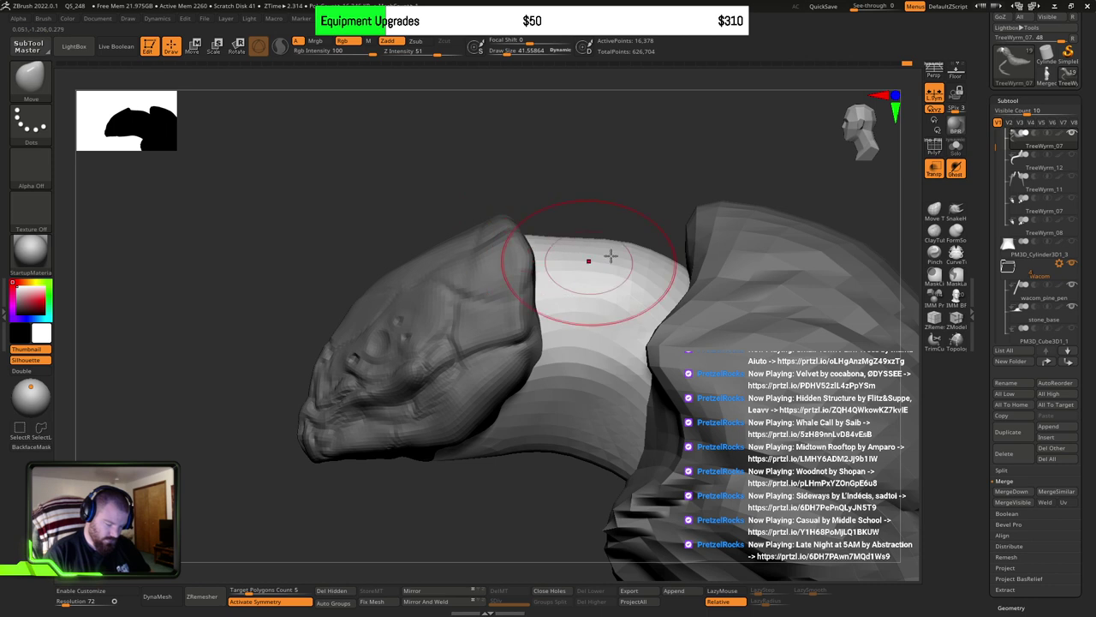
pyautogui.press(']')
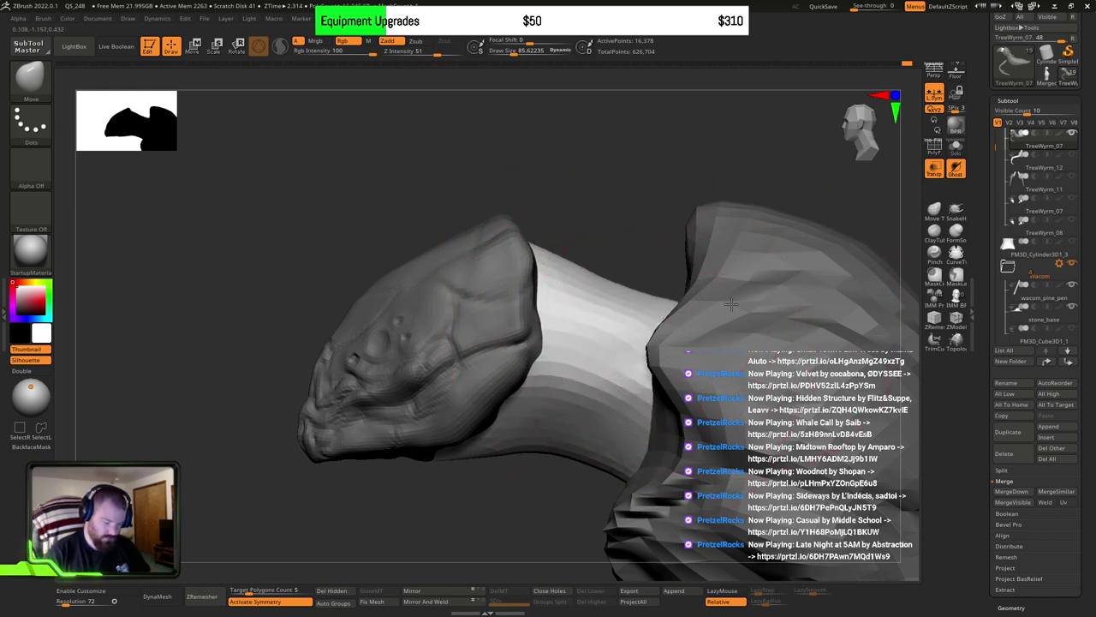
# Step: Refine the neck's upper rear edge where it meets the collar with the Move brush at a draw size of about 51
pyautogui.moveTo(734, 278)
pyautogui.mouseDown(button='right')
pyautogui.moveTo(664, 264)
pyautogui.moveTo(681, 232)
pyautogui.mouseUp(button='right')
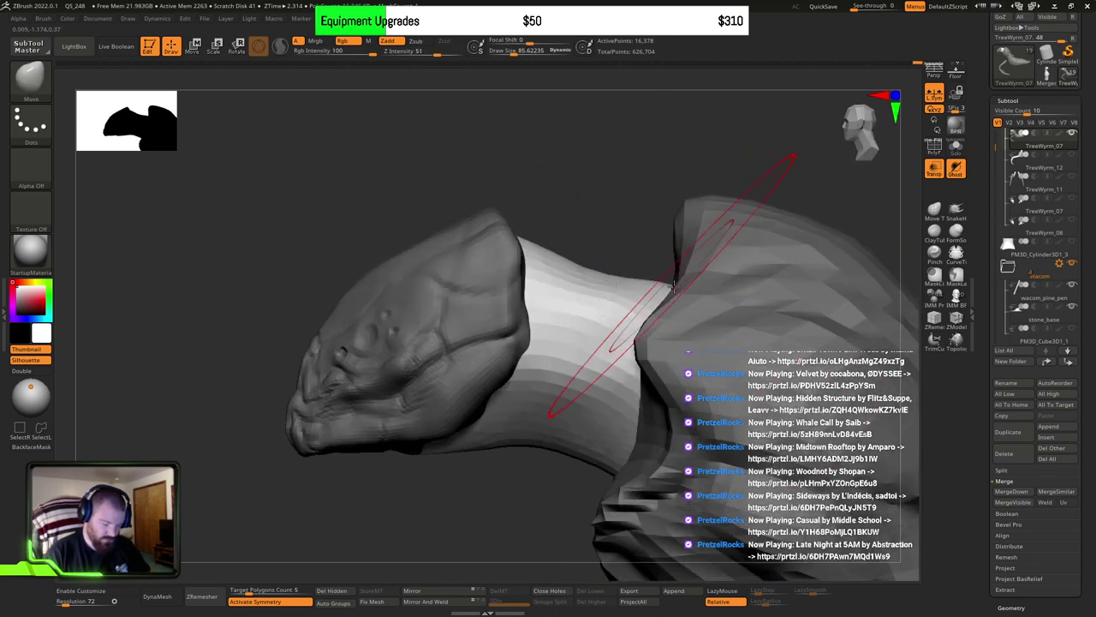
pyautogui.press('s')
pyautogui.moveTo(674, 291); pyautogui.dragTo(656, 294)
pyautogui.press('[')
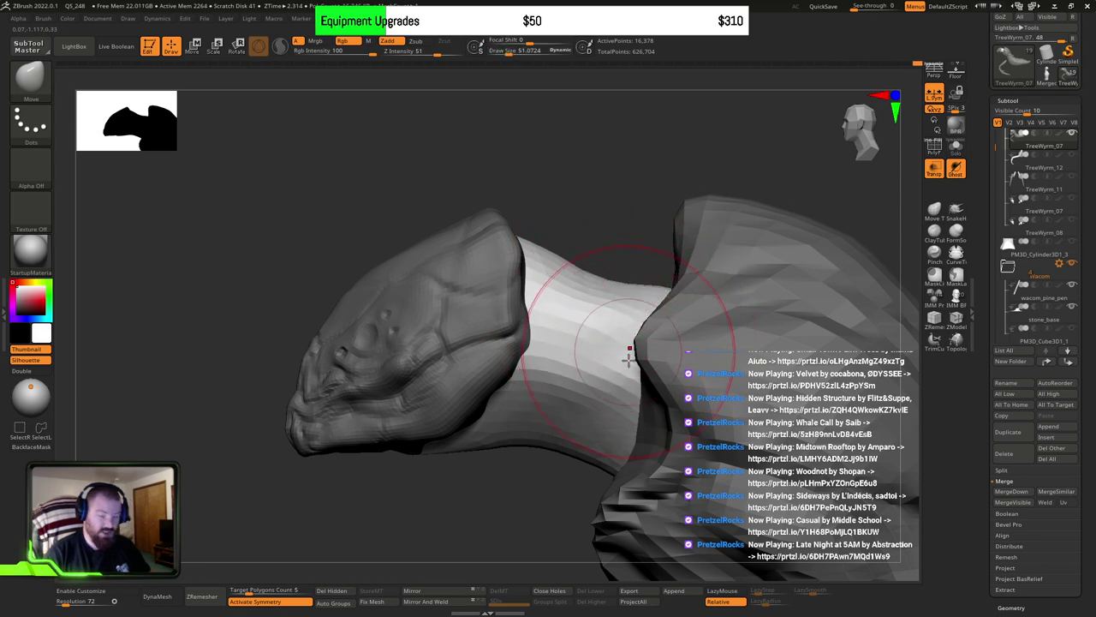
pyautogui.moveTo(604, 333); pyautogui.dragTo(644, 271, button='right')
pyautogui.keyDown('alt'); pyautogui.moveTo(679, 230); pyautogui.dragTo(673, 298, button='right'); pyautogui.keyUp('alt')
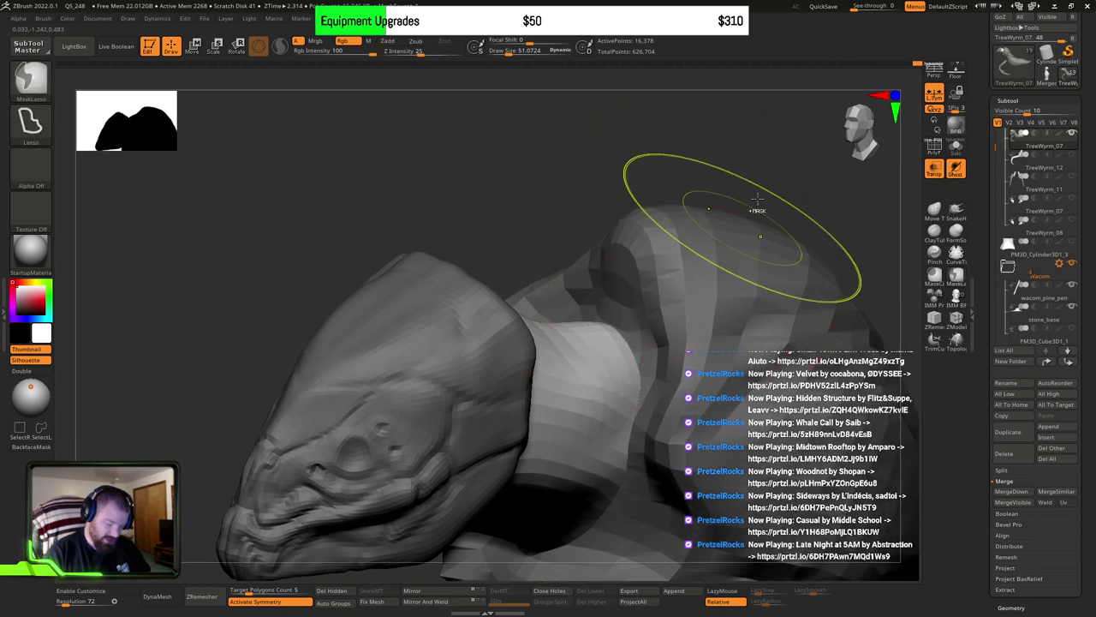
# Step: Invert the mask to adjust the collar edge, and refine the neck's lower side at a draw size of about 26
pyautogui.keyDown('ctrl'); pyautogui.click(758, 206); pyautogui.keyUp('ctrl')
pyautogui.press('s')
pyautogui.moveTo(642, 299); pyautogui.dragTo(619, 301)
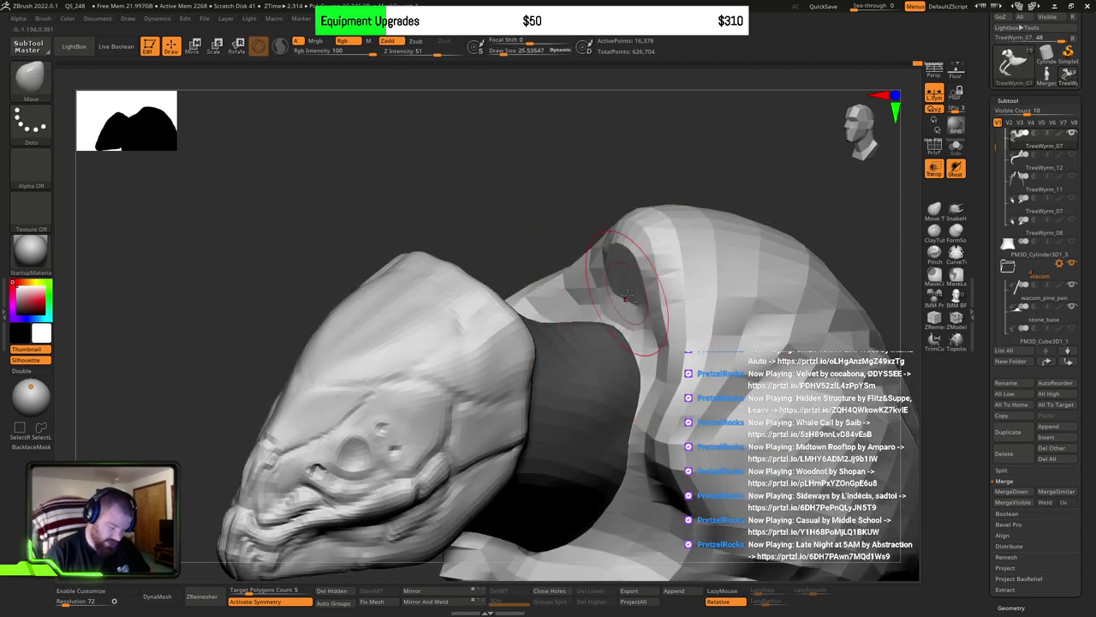
pyautogui.moveTo(677, 305)
pyautogui.mouseDown(button='right')
pyautogui.moveTo(684, 220)
pyautogui.moveTo(637, 221)
pyautogui.mouseUp(button='right')
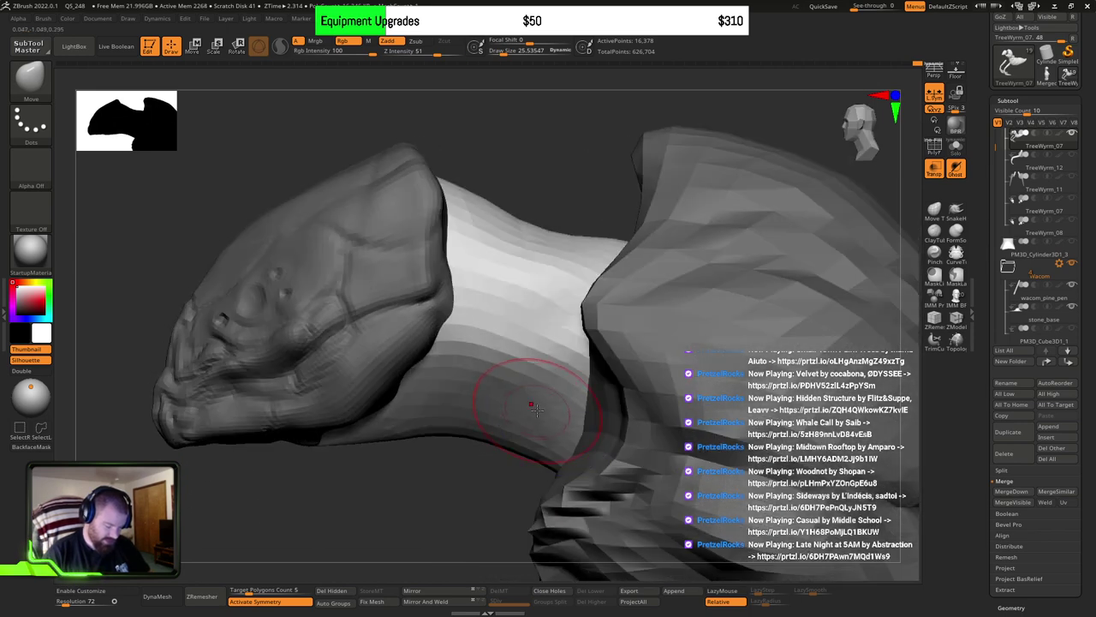
pyautogui.moveTo(531, 403); pyautogui.dragTo(491, 377)
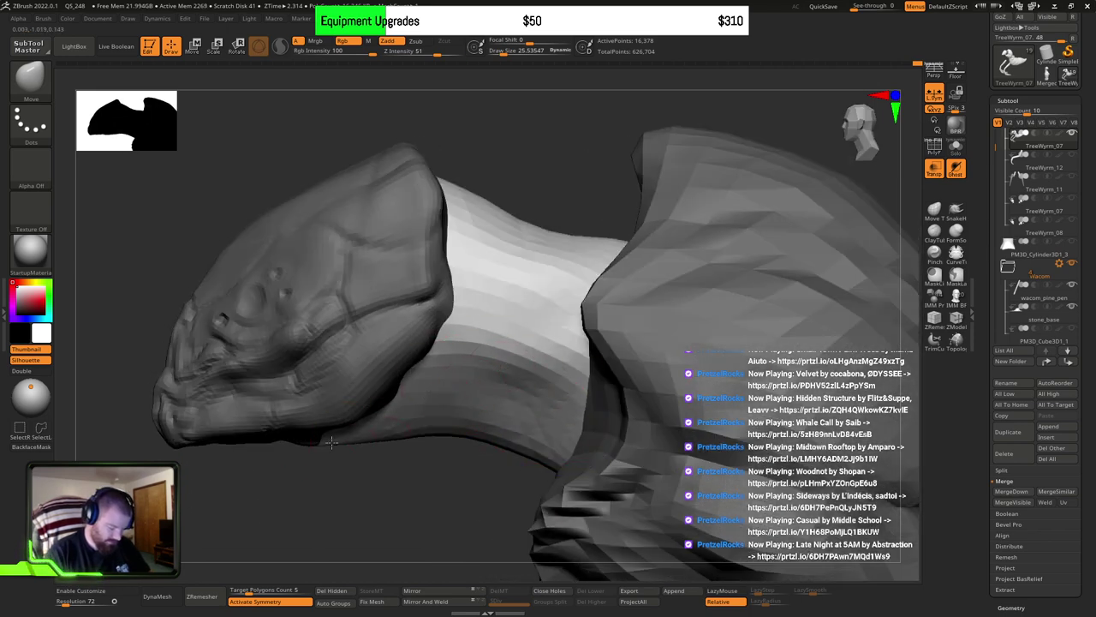
# Step: Hide the Wacom folder and fit the neck's edge under the jaw from below with the Move brush
pyautogui.moveTo(332, 441)
pyautogui.mouseDown(button='right')
pyautogui.moveTo(428, 385)
pyautogui.moveTo(484, 336)
pyautogui.mouseUp(button='right')
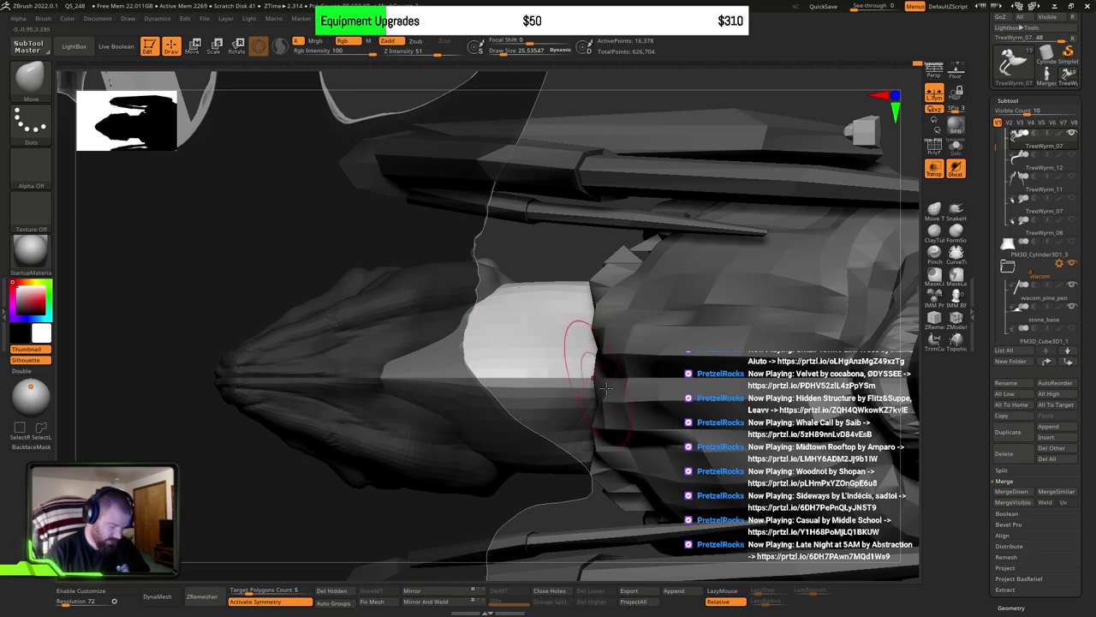
pyautogui.click(1070, 264)
pyautogui.keyDown('ctrl'); pyautogui.moveTo(442, 381); pyautogui.dragTo(447, 322, button='right'); pyautogui.keyUp('ctrl')
pyautogui.moveTo(448, 322); pyautogui.dragTo(431, 322)
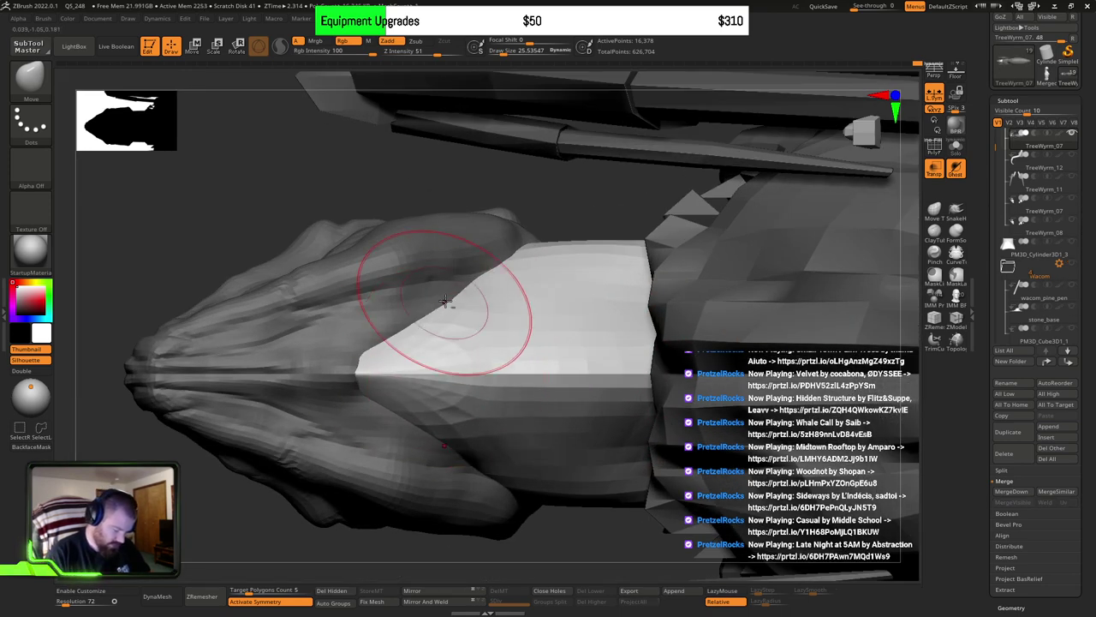
pyautogui.moveTo(513, 258); pyautogui.dragTo(509, 247)
pyautogui.moveTo(515, 249)
pyautogui.mouseDown(button='right')
pyautogui.moveTo(582, 359)
pyautogui.moveTo(605, 337)
pyautogui.mouseUp(button='right')
# Step: Adjust the side of the neck near the shoulders with the Move brush at a draw size of about 30
pyautogui.keyDown('shift'); pyautogui.moveTo(641, 286); pyautogui.dragTo(644, 270, button='right'); pyautogui.keyUp('shift')
pyautogui.press('s')
pyautogui.moveTo(618, 275); pyautogui.dragTo(623, 276)
pyautogui.moveTo(625, 280)
pyautogui.mouseDown(button='right')
pyautogui.moveTo(633, 286)
pyautogui.moveTo(641, 272)
pyautogui.mouseUp(button='right')
pyautogui.press('s')
pyautogui.moveTo(641, 271); pyautogui.dragTo(625, 257)
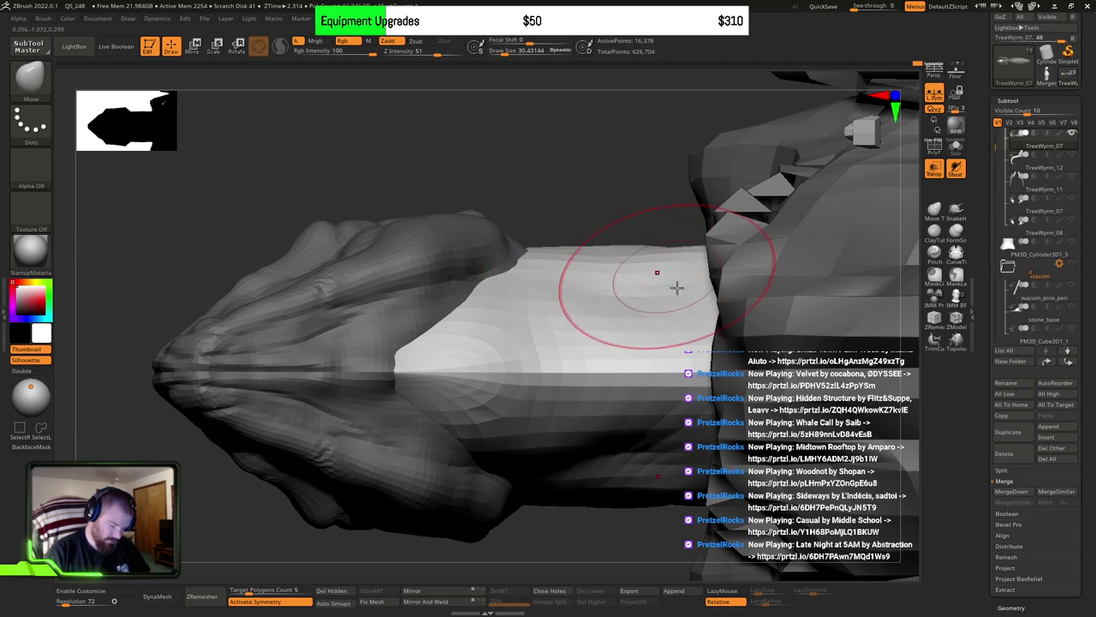
# Step: Shape the neck's sides from above and pull its rear edge back into the body with the Move brush
pyautogui.keyDown('alt'); pyautogui.moveTo(647, 503); pyautogui.dragTo(656, 448, button='right'); pyautogui.keyUp('alt')
pyautogui.moveTo(655, 448)
pyautogui.mouseDown()
pyautogui.moveTo(643, 429)
pyautogui.moveTo(666, 411)
pyautogui.mouseUp()
pyautogui.press('s')
pyautogui.moveTo(690, 300)
pyautogui.mouseDown(button='right')
pyautogui.moveTo(673, 382)
pyautogui.moveTo(690, 261)
pyautogui.moveTo(642, 390)
pyautogui.mouseUp(button='right')
pyautogui.press('s')
pyautogui.moveTo(642, 377); pyautogui.dragTo(616, 376)
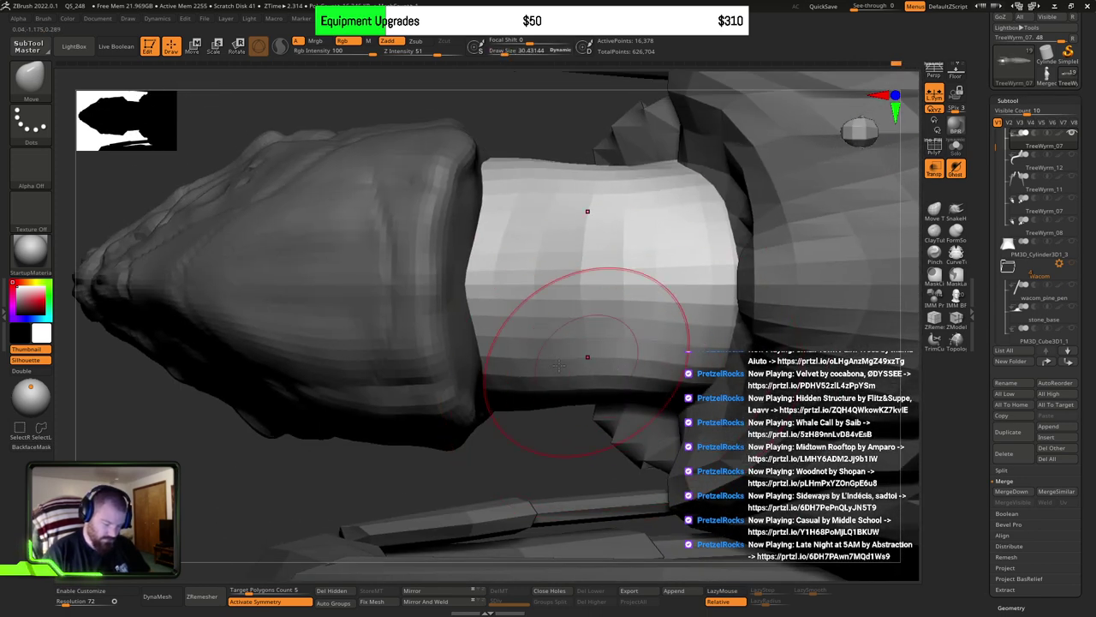
pyautogui.moveTo(536, 377); pyautogui.dragTo(533, 369)
pyautogui.moveTo(705, 376); pyautogui.dragTo(740, 381)
pyautogui.moveTo(732, 313); pyautogui.dragTo(777, 301)
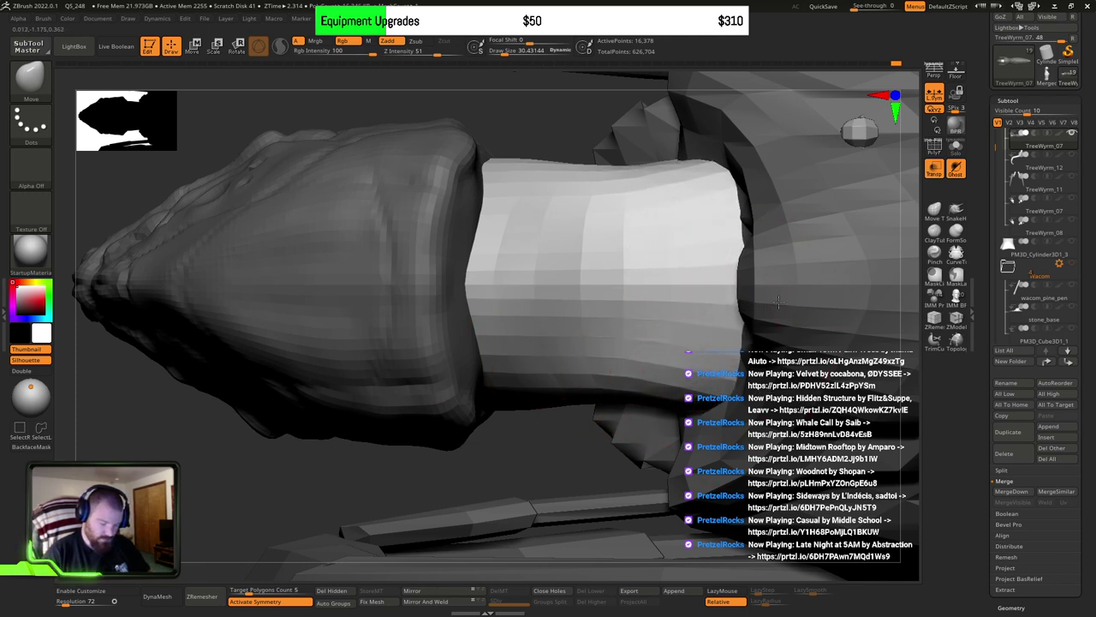
pyautogui.moveTo(707, 405); pyautogui.dragTo(702, 409)
pyautogui.moveTo(627, 377); pyautogui.dragTo(582, 383)
# Step: Refine the neck's underside behind the jaw with the Move brush at a draw size of about 36
pyautogui.keyDown('shift'); pyautogui.moveTo(589, 345); pyautogui.dragTo(614, 249, button='right'); pyautogui.keyUp('shift')
pyautogui.moveTo(653, 386)
pyautogui.mouseDown(button='right')
pyautogui.moveTo(658, 345)
pyautogui.moveTo(664, 352)
pyautogui.moveTo(626, 386)
pyautogui.mouseUp(button='right')
pyautogui.press('s')
pyautogui.moveTo(509, 382)
pyautogui.mouseDown()
pyautogui.moveTo(473, 384)
pyautogui.moveTo(483, 383)
pyautogui.mouseUp()
pyautogui.press('s')
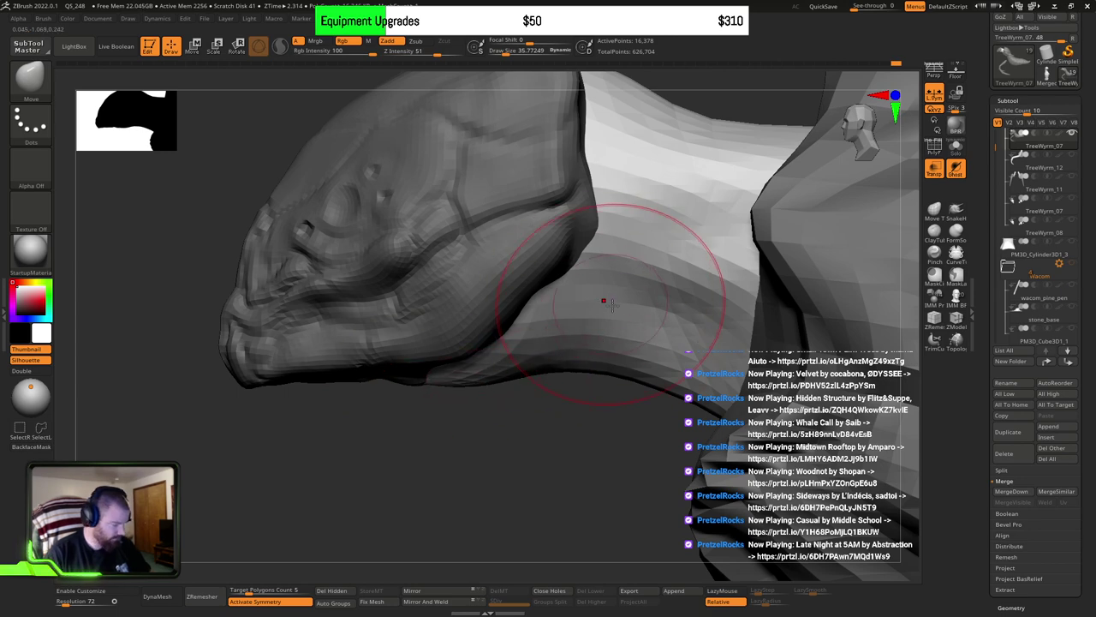
# Step: Carve creases along the side of the neck with the DamStandard brush at a draw size of about 14
pyautogui.press('b')
pyautogui.press('d')
pyautogui.press('s')
pyautogui.moveTo(586, 311); pyautogui.dragTo(572, 299, button='right')
pyautogui.press('s')
pyautogui.moveTo(581, 320); pyautogui.dragTo(568, 320)
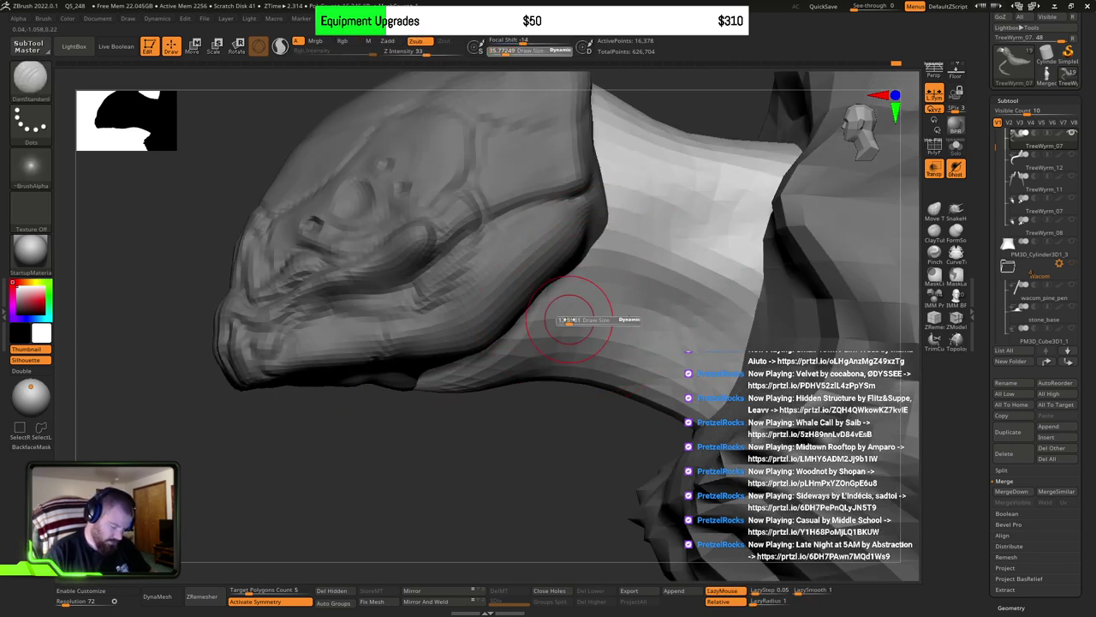
pyautogui.moveTo(560, 286); pyautogui.dragTo(573, 369, button='right')
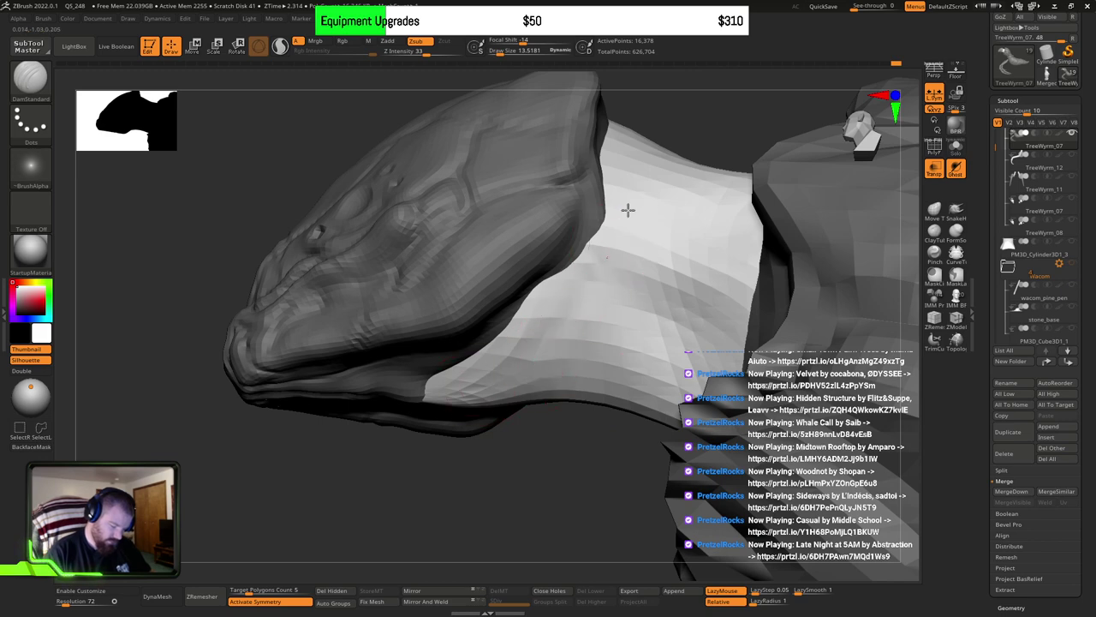
pyautogui.moveTo(605, 293); pyautogui.dragTo(630, 290, button='right')
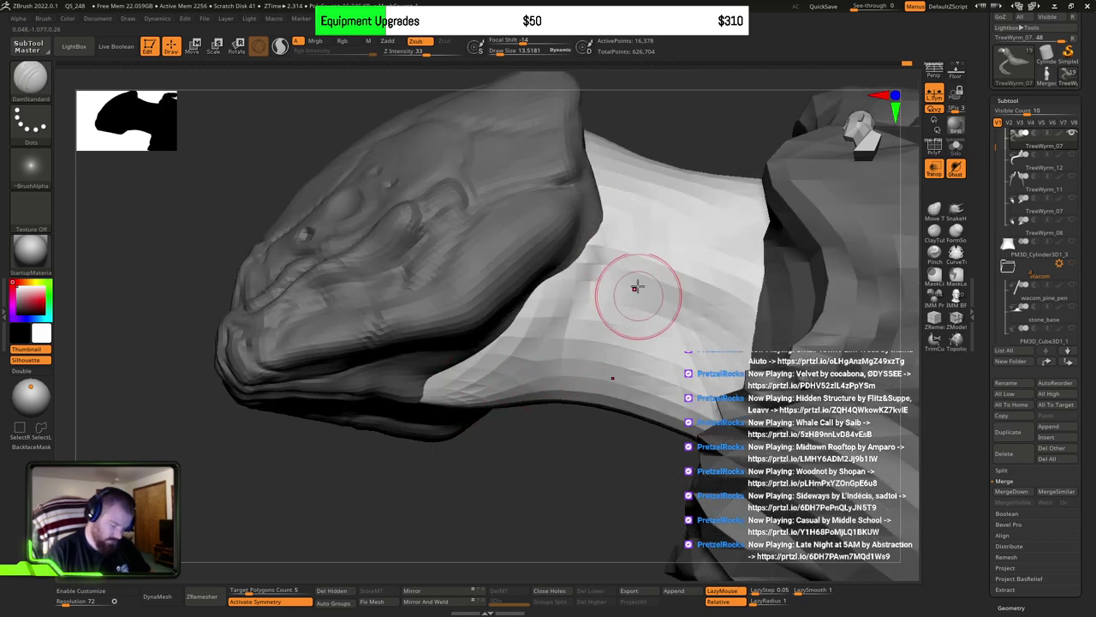
pyautogui.moveTo(700, 329); pyautogui.dragTo(692, 292, button='right')
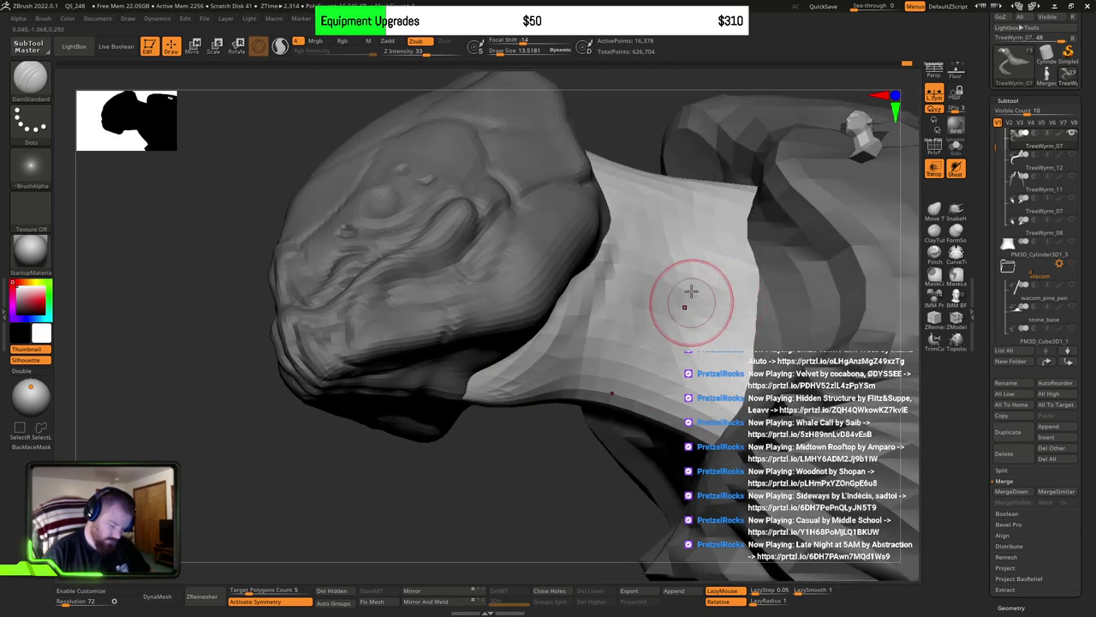
pyautogui.moveTo(669, 243); pyautogui.dragTo(641, 195, button='right')
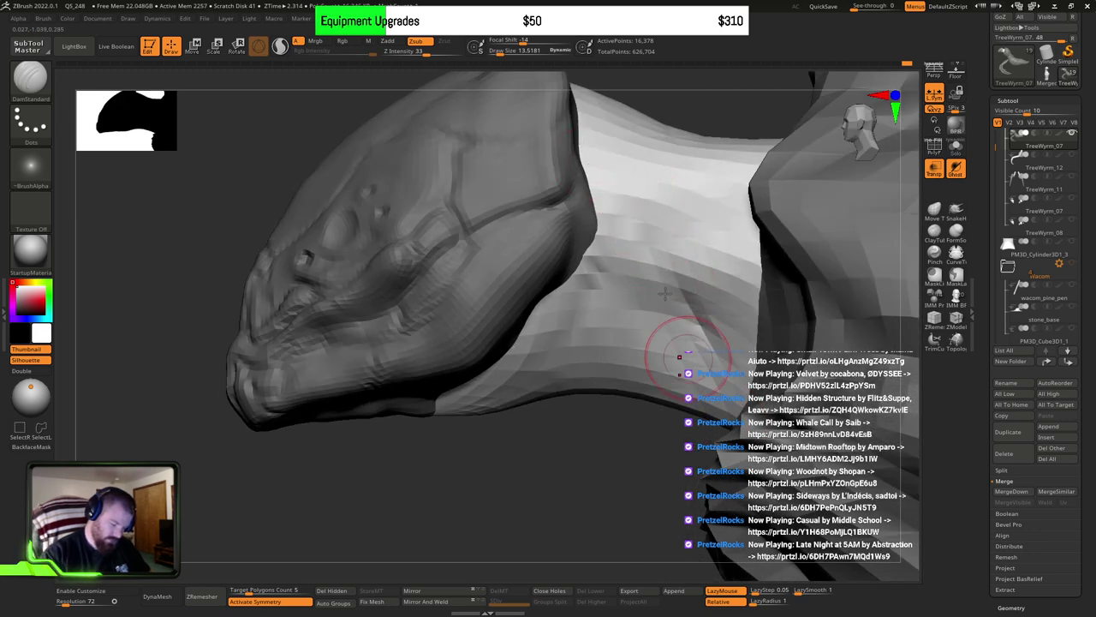
# Step: Clear the mask, unhide the front legs and check the whole creature from a distance
pyautogui.moveTo(673, 377); pyautogui.dragTo(522, 227, button='right')
pyautogui.moveTo(677, 212); pyautogui.dragTo(561, 275, button='right')
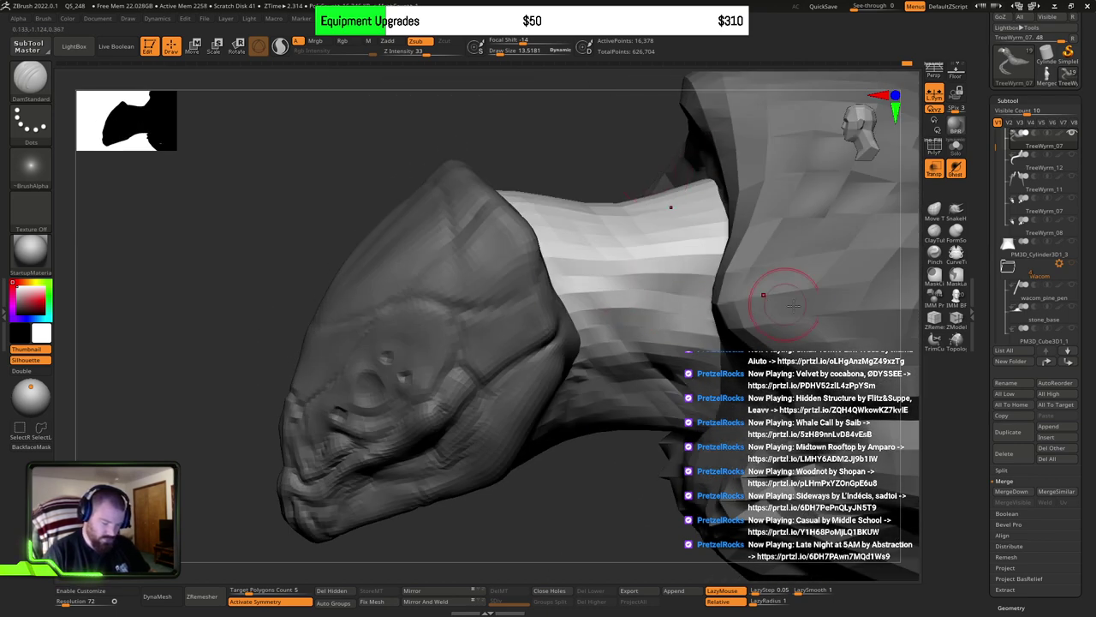
pyautogui.moveTo(794, 306)
pyautogui.mouseDown(button='right')
pyautogui.moveTo(656, 312)
pyautogui.moveTo(778, 318)
pyautogui.moveTo(712, 285)
pyautogui.moveTo(760, 358)
pyautogui.moveTo(732, 392)
pyautogui.moveTo(759, 318)
pyautogui.moveTo(791, 345)
pyautogui.moveTo(766, 350)
pyautogui.moveTo(698, 317)
pyautogui.moveTo(759, 286)
pyautogui.moveTo(734, 311)
pyautogui.moveTo(704, 283)
pyautogui.moveTo(789, 394)
pyautogui.mouseUp(button='right')
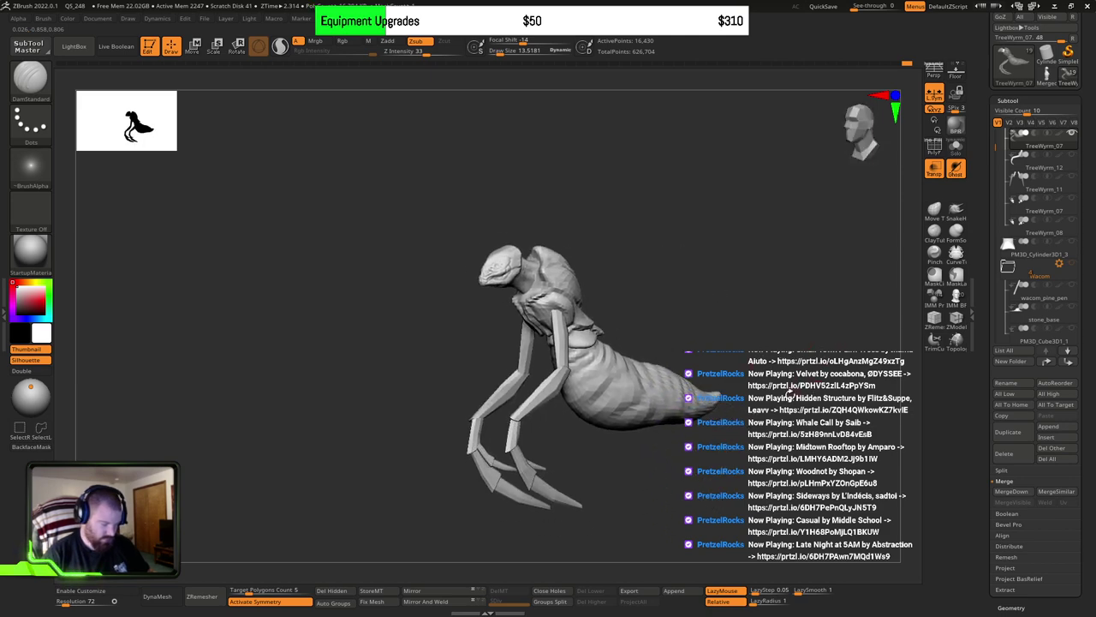
# Step: Reshape the neck's underside and the body's edge behind it with the Move brush at a draw size of about 30
pyautogui.moveTo(768, 449); pyautogui.dragTo(766, 501, button='right')
pyautogui.moveTo(765, 501)
pyautogui.keyDown('alt'); pyautogui.mouseDown(button='right')
pyautogui.moveTo(757, 456)
pyautogui.moveTo(731, 451)
pyautogui.moveTo(735, 415)
pyautogui.moveTo(730, 483)
pyautogui.moveTo(717, 470)
pyautogui.moveTo(736, 464)
pyautogui.mouseUp(button='right'); pyautogui.keyUp('alt')
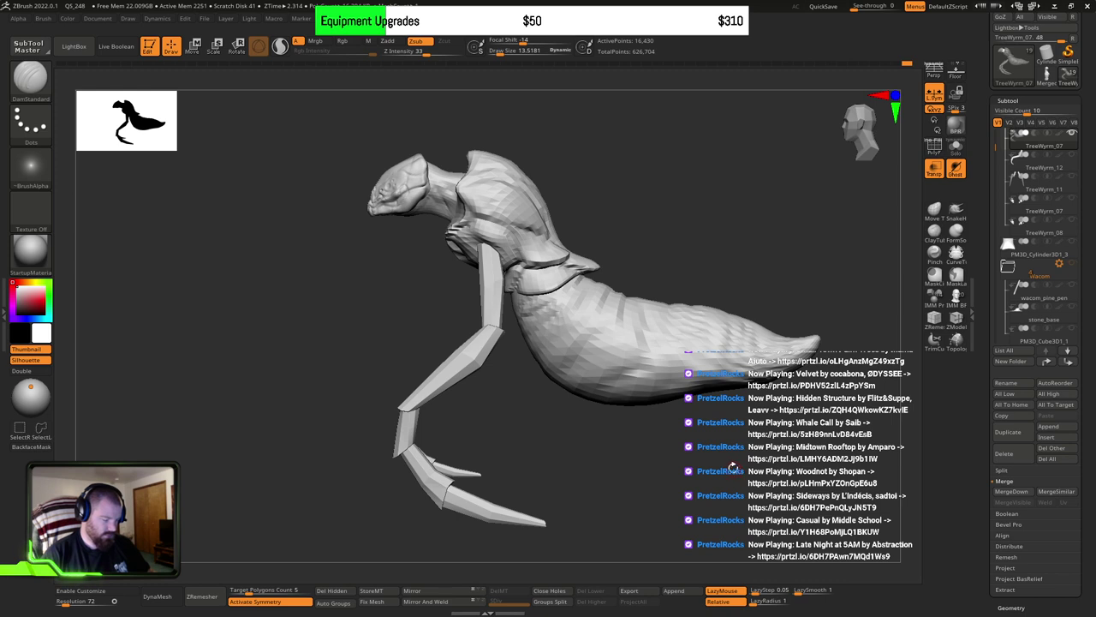
pyautogui.moveTo(731, 457); pyautogui.dragTo(726, 464, button='right')
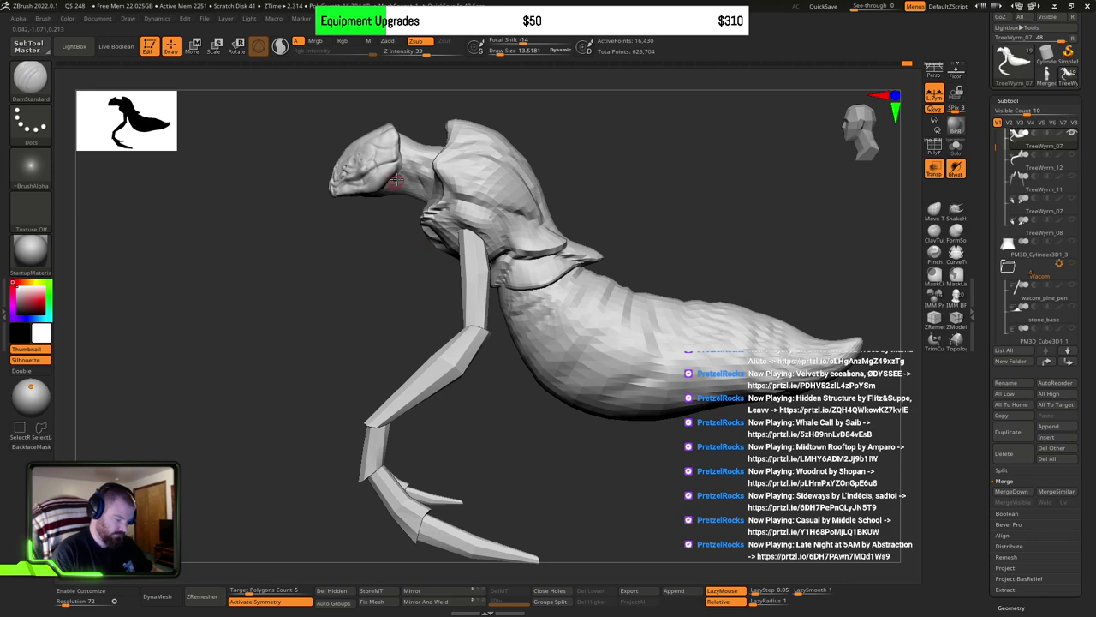
pyautogui.moveTo(396, 180)
pyautogui.keyDown('ctrl'); pyautogui.mouseDown(button='right')
pyautogui.moveTo(456, 199)
pyautogui.moveTo(459, 306)
pyautogui.mouseUp(button='right'); pyautogui.keyUp('ctrl')
pyautogui.press('s')
pyautogui.moveTo(458, 307)
pyautogui.mouseDown()
pyautogui.moveTo(474, 299)
pyautogui.moveTo(451, 293)
pyautogui.moveTo(448, 269)
pyautogui.mouseUp()
pyautogui.press('s')
pyautogui.press('b')
pyautogui.press('m')
pyautogui.press('v')
pyautogui.press('s')
pyautogui.moveTo(448, 347)
pyautogui.mouseDown()
pyautogui.moveTo(440, 319)
pyautogui.moveTo(397, 331)
pyautogui.moveTo(391, 322)
pyautogui.mouseUp()
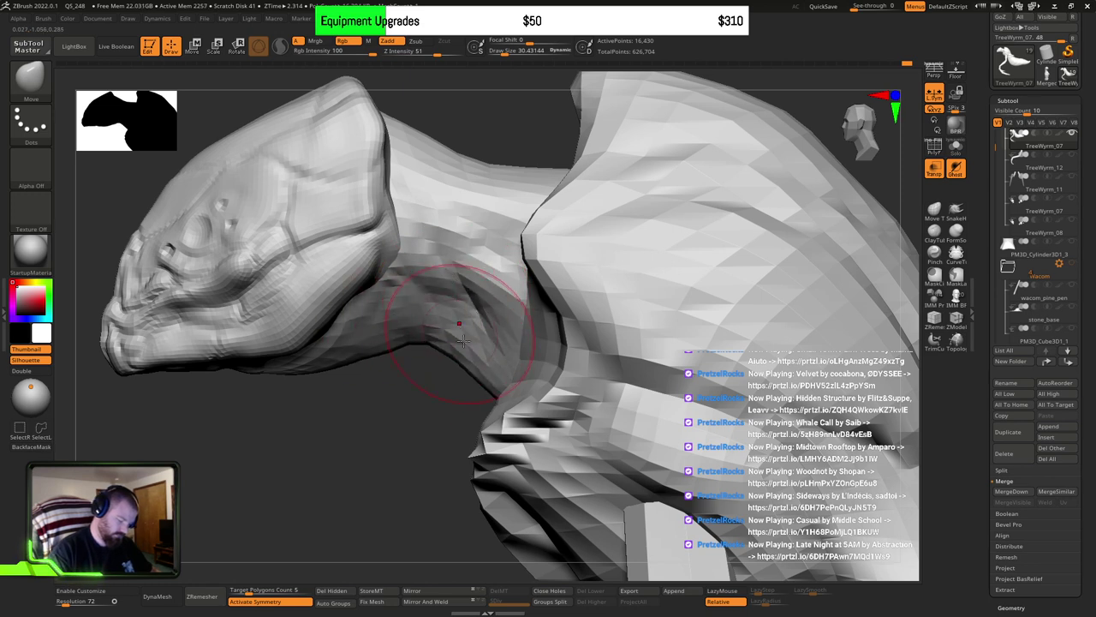
pyautogui.moveTo(471, 369); pyautogui.dragTo(505, 352)
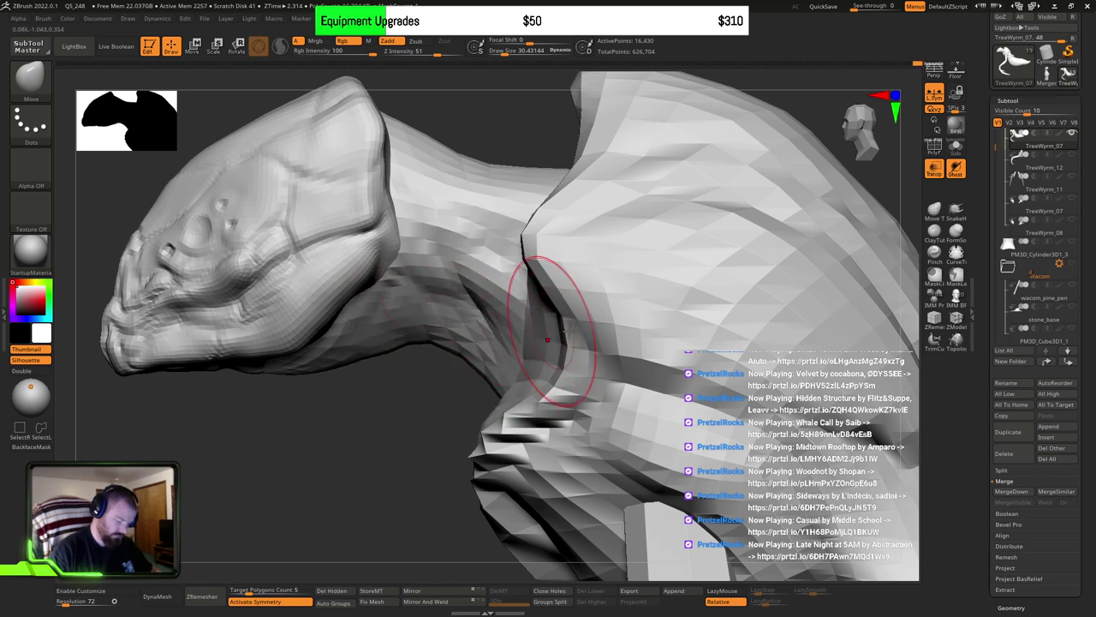
# Step: Mask the body so that only the neck stays editable
pyautogui.keyDown('ctrl'); pyautogui.keyDown('shift'); pyautogui.click(477, 303); pyautogui.keyUp('shift'); pyautogui.keyUp('ctrl')
pyautogui.keyDown('ctrl'); pyautogui.click(420, 419); pyautogui.keyUp('ctrl')
pyautogui.keyDown('ctrl'); pyautogui.keyDown('shift'); pyautogui.click(438, 429); pyautogui.keyUp('shift'); pyautogui.keyUp('ctrl')
pyautogui.keyDown('ctrl'); pyautogui.click(430, 418); pyautogui.keyUp('ctrl')
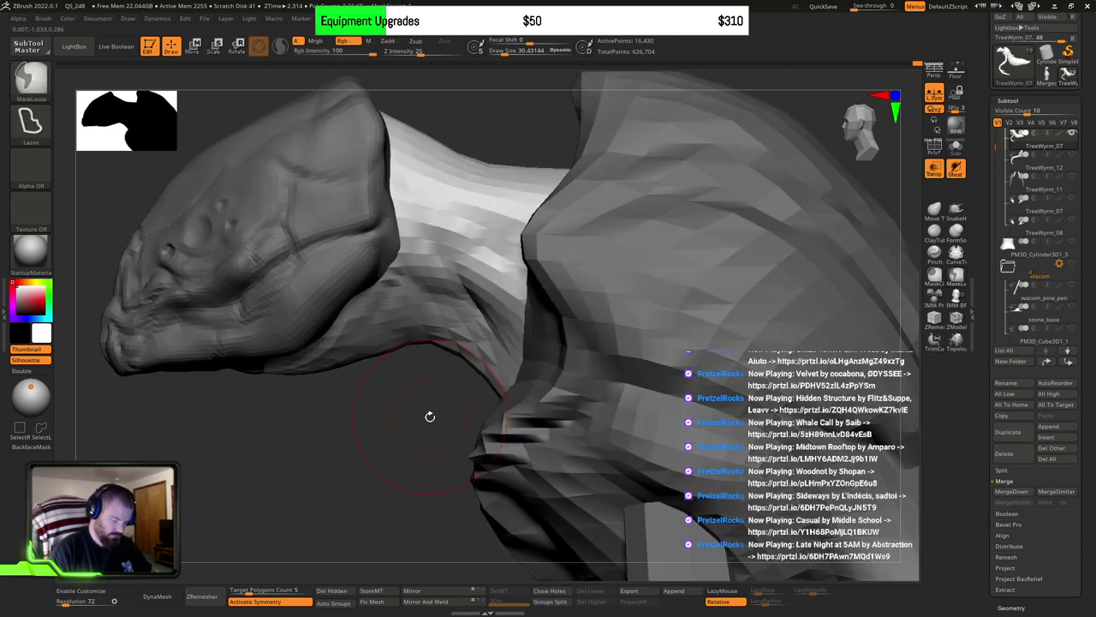
# Step: Shape the neck's side and its underside behind the jaw with the Move brush, and smooth the area next to the body
pyautogui.moveTo(495, 279); pyautogui.dragTo(521, 273)
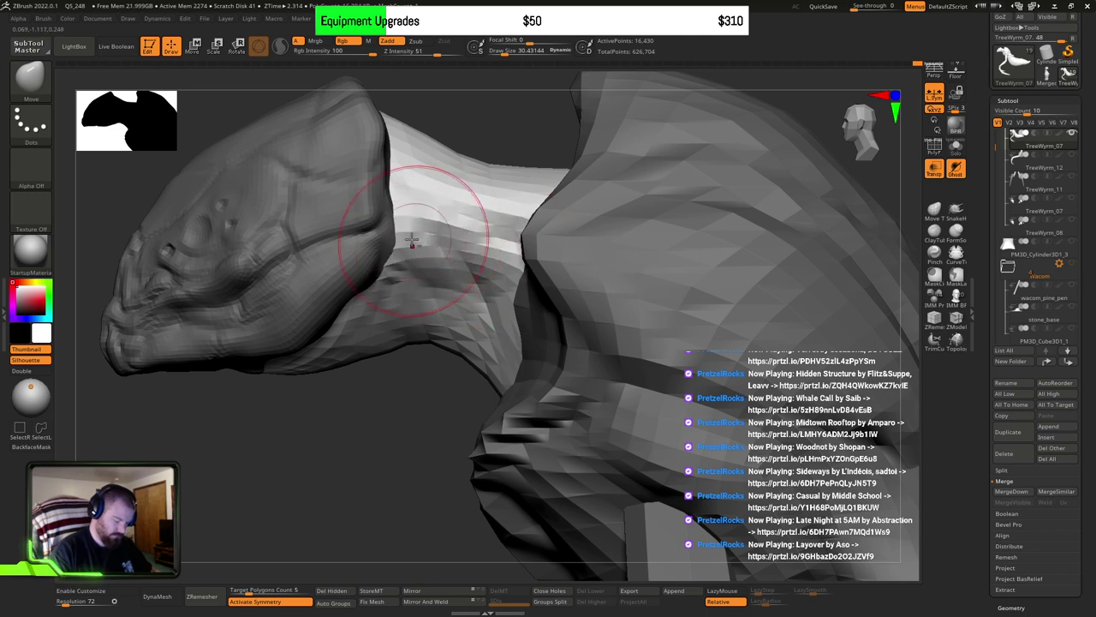
pyautogui.moveTo(357, 342)
pyautogui.mouseDown()
pyautogui.moveTo(330, 350)
pyautogui.moveTo(339, 335)
pyautogui.moveTo(320, 357)
pyautogui.moveTo(326, 349)
pyautogui.mouseUp()
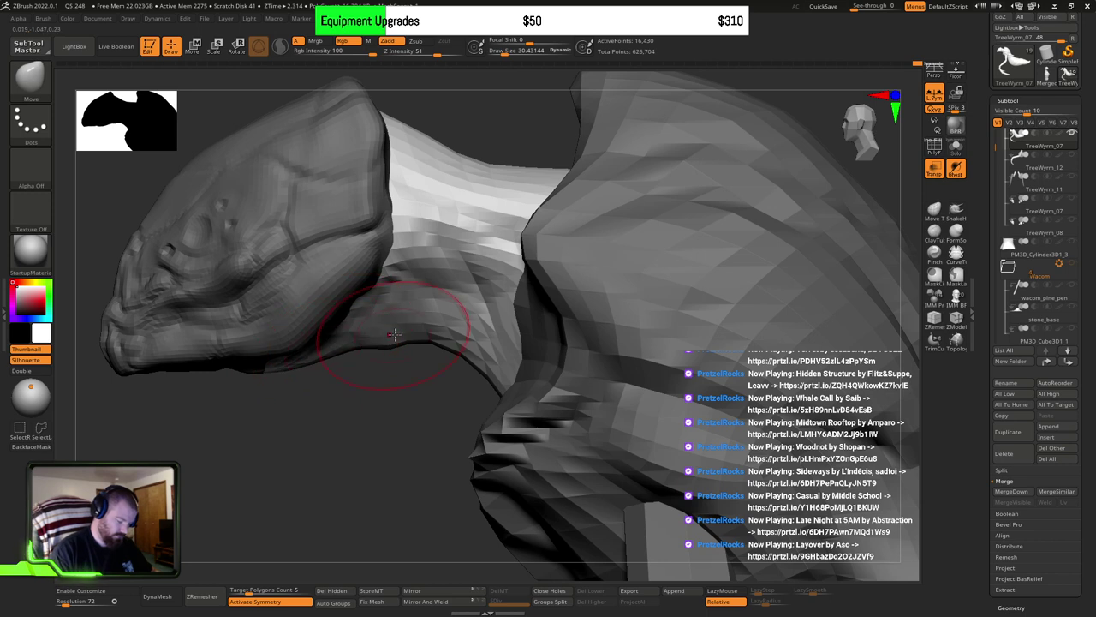
pyautogui.moveTo(394, 335)
pyautogui.mouseDown()
pyautogui.moveTo(420, 334)
pyautogui.moveTo(403, 334)
pyautogui.mouseUp()
pyautogui.press('s')
pyautogui.press('shift')
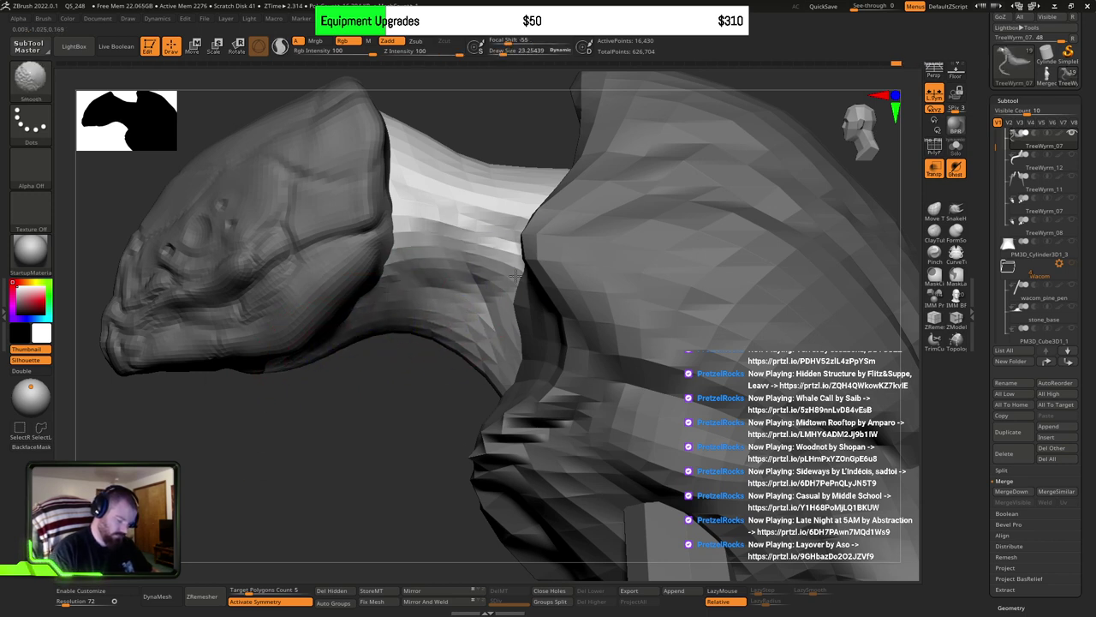
pyautogui.keyDown('shift'); pyautogui.moveTo(515, 276); pyautogui.dragTo(497, 221); pyautogui.keyUp('shift')
# Step: Invert the mask to protect the neck and fit the body's front edge around it with the Move brush at about 33
pyautogui.moveTo(587, 311)
pyautogui.mouseDown(button='right')
pyautogui.moveTo(572, 329)
pyautogui.moveTo(551, 316)
pyautogui.moveTo(608, 361)
pyautogui.moveTo(597, 379)
pyautogui.moveTo(533, 266)
pyautogui.moveTo(543, 300)
pyautogui.moveTo(651, 299)
pyautogui.moveTo(604, 295)
pyautogui.moveTo(685, 214)
pyautogui.moveTo(531, 293)
pyautogui.mouseUp(button='right')
pyautogui.moveTo(528, 319)
pyautogui.mouseDown()
pyautogui.moveTo(548, 284)
pyautogui.moveTo(541, 270)
pyautogui.mouseUp()
pyautogui.moveTo(540, 270); pyautogui.dragTo(529, 361, button='right')
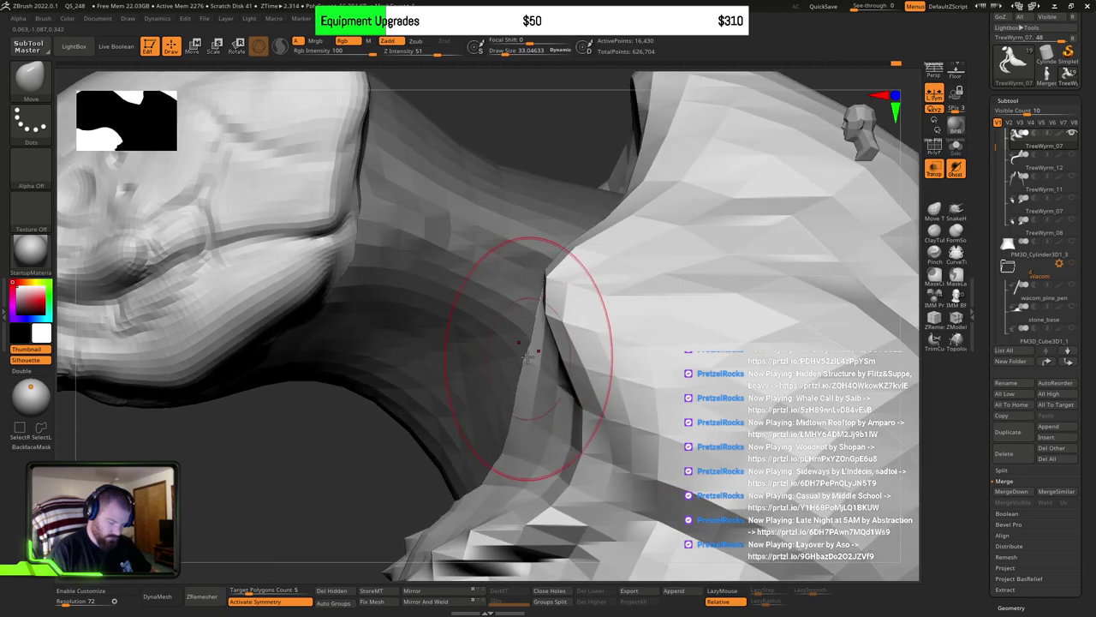
pyautogui.moveTo(527, 356); pyautogui.dragTo(541, 360)
pyautogui.moveTo(528, 428); pyautogui.dragTo(593, 346, button='right')
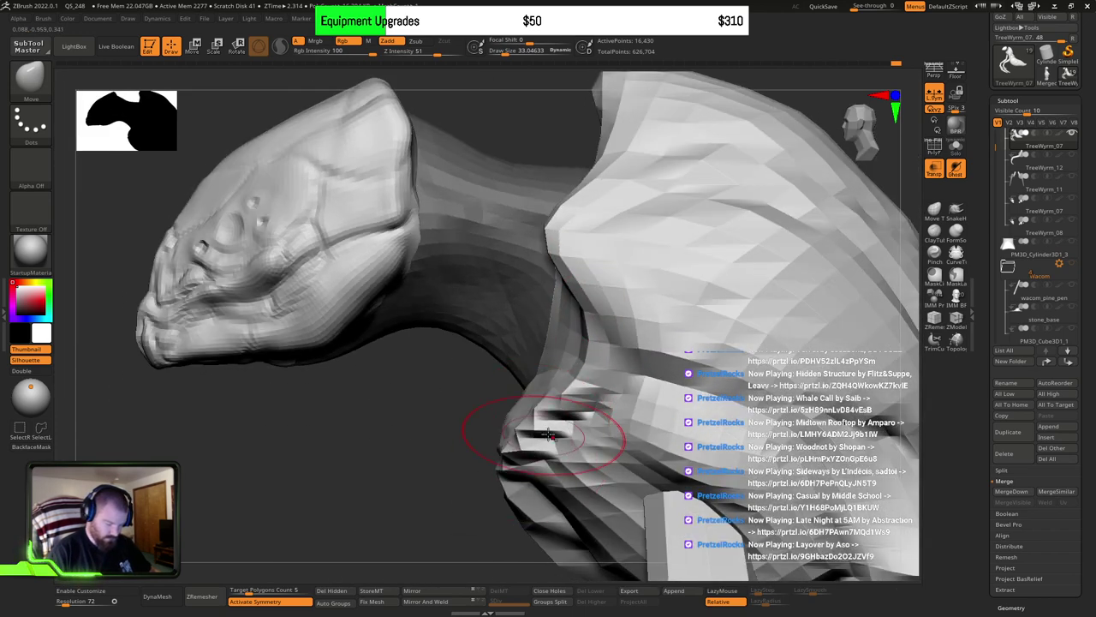
# Step: Reshape the ridged front of the chest below the neck with the Move brush at draw sizes of about 33 to 86
pyautogui.moveTo(549, 435); pyautogui.dragTo(451, 449, button='right')
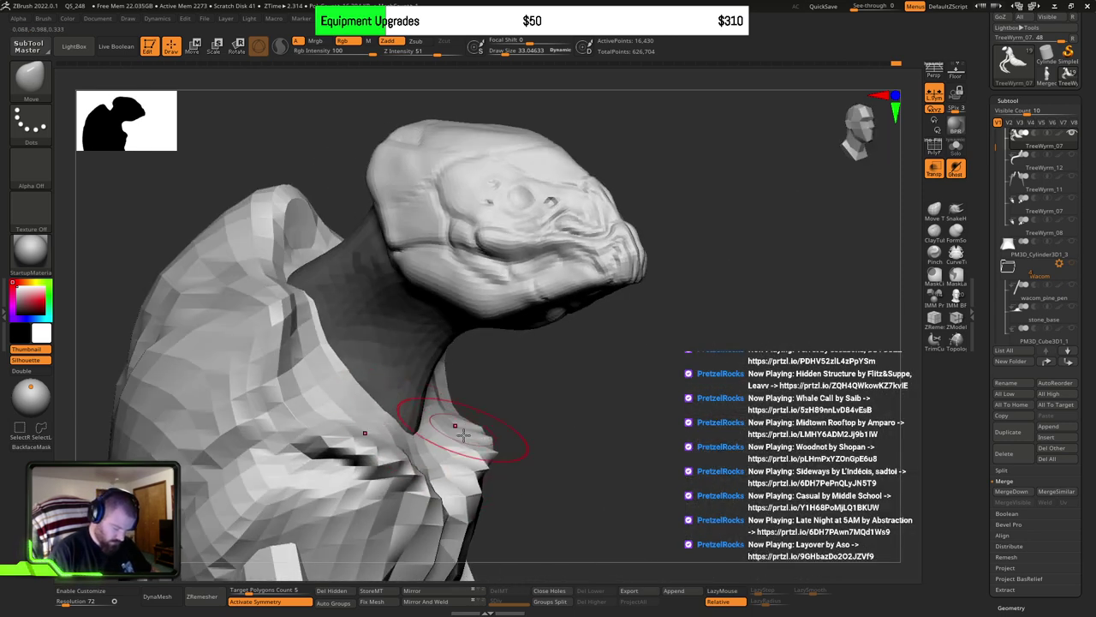
pyautogui.moveTo(463, 435); pyautogui.dragTo(448, 451, button='right')
pyautogui.moveTo(448, 450); pyautogui.dragTo(472, 426)
pyautogui.moveTo(472, 425); pyautogui.dragTo(462, 456, button='right')
pyautogui.press('s')
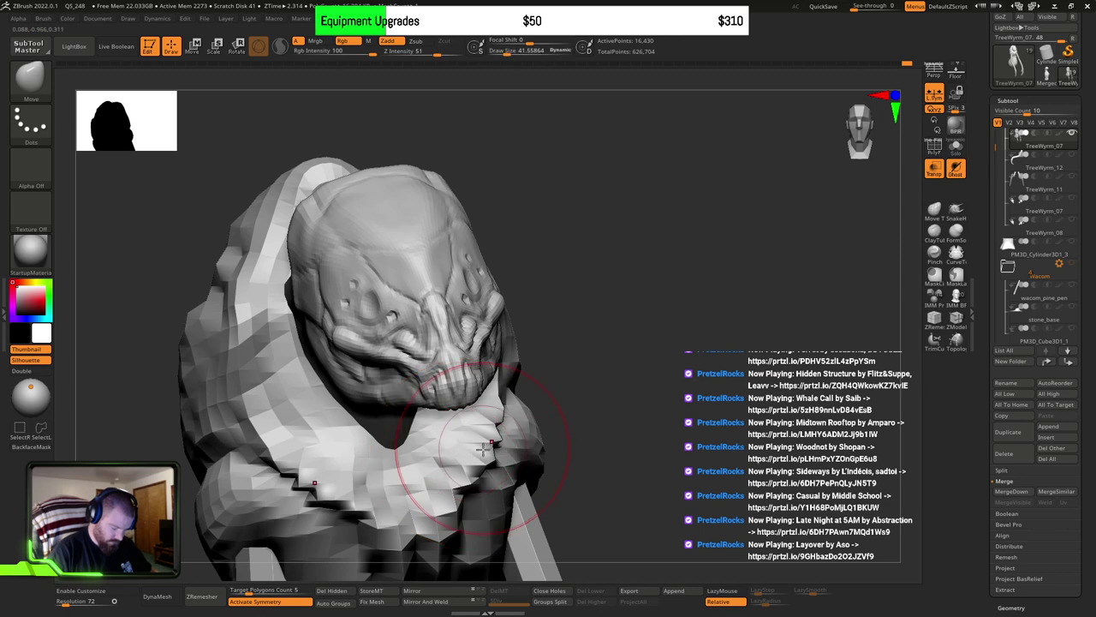
pyautogui.moveTo(483, 448)
pyautogui.mouseDown()
pyautogui.moveTo(465, 446)
pyautogui.moveTo(472, 435)
pyautogui.mouseUp()
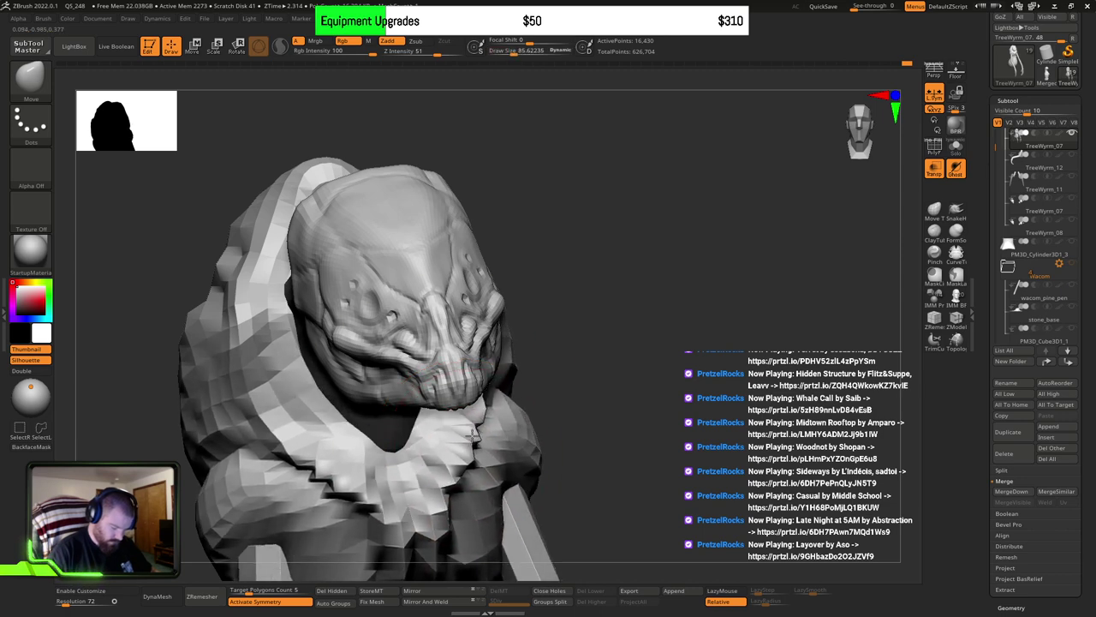
pyautogui.moveTo(473, 435); pyautogui.dragTo(417, 447, button='right')
pyautogui.press('s')
pyautogui.moveTo(465, 447)
pyautogui.mouseDown()
pyautogui.moveTo(442, 455)
pyautogui.moveTo(440, 477)
pyautogui.mouseUp()
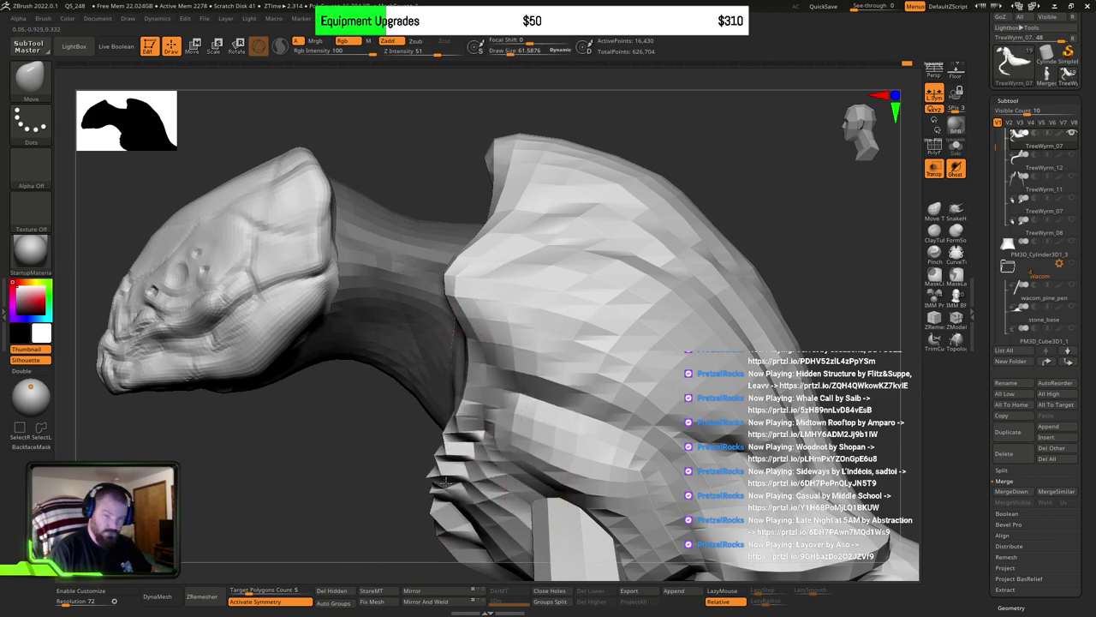
pyautogui.moveTo(439, 476); pyautogui.dragTo(471, 446, button='right')
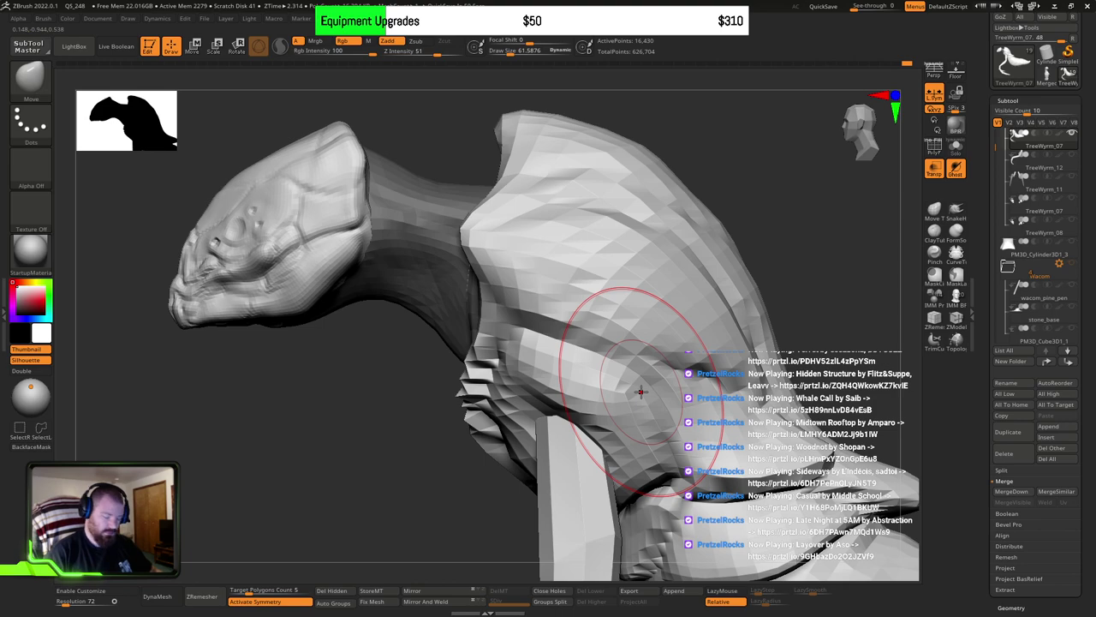
# Step: Hide the upper front leg segments and reshape the chest's lower edge above the waist with the Move brush, reducing the draw size to about 30
pyautogui.moveTo(640, 392)
pyautogui.mouseDown(button='right')
pyautogui.moveTo(665, 311)
pyautogui.moveTo(671, 323)
pyautogui.mouseUp(button='right')
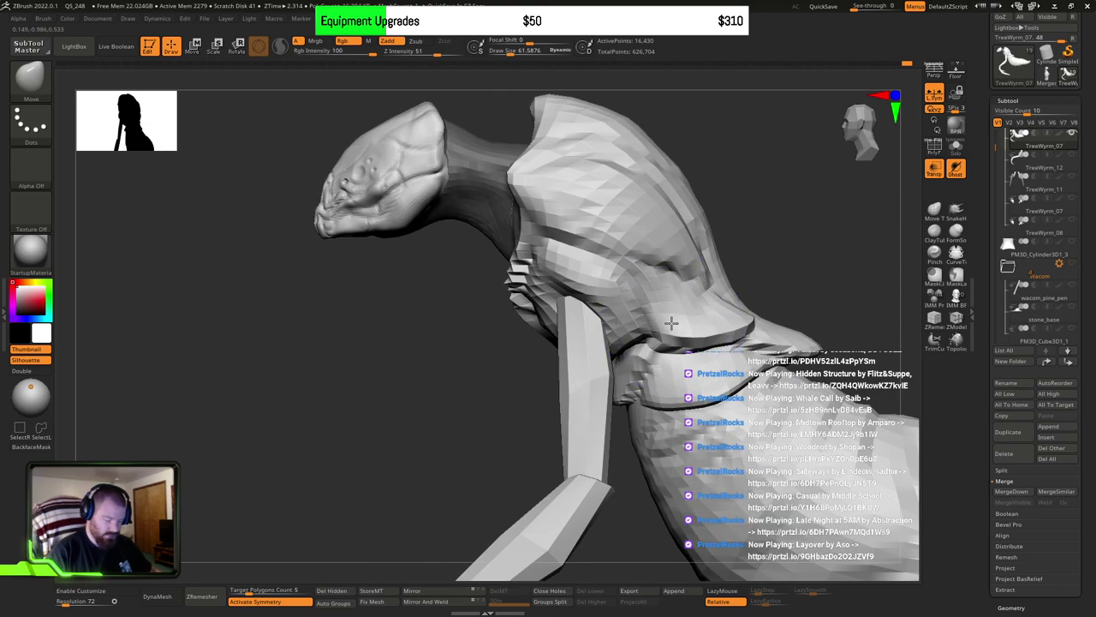
pyautogui.moveTo(685, 368)
pyautogui.keyDown('alt'); pyautogui.mouseDown(button='right')
pyautogui.moveTo(648, 317)
pyautogui.moveTo(536, 362)
pyautogui.mouseUp(button='right'); pyautogui.keyUp('alt')
pyautogui.keyDown('ctrl'); pyautogui.keyDown('shift'); pyautogui.click(560, 364); pyautogui.keyUp('shift'); pyautogui.keyUp('ctrl')
pyautogui.keyDown('ctrl'); pyautogui.keyDown('shift'); pyautogui.click(560, 365); pyautogui.keyUp('shift'); pyautogui.keyUp('ctrl')
pyautogui.moveTo(537, 360)
pyautogui.mouseDown()
pyautogui.moveTo(542, 337)
pyautogui.moveTo(578, 330)
pyautogui.mouseUp()
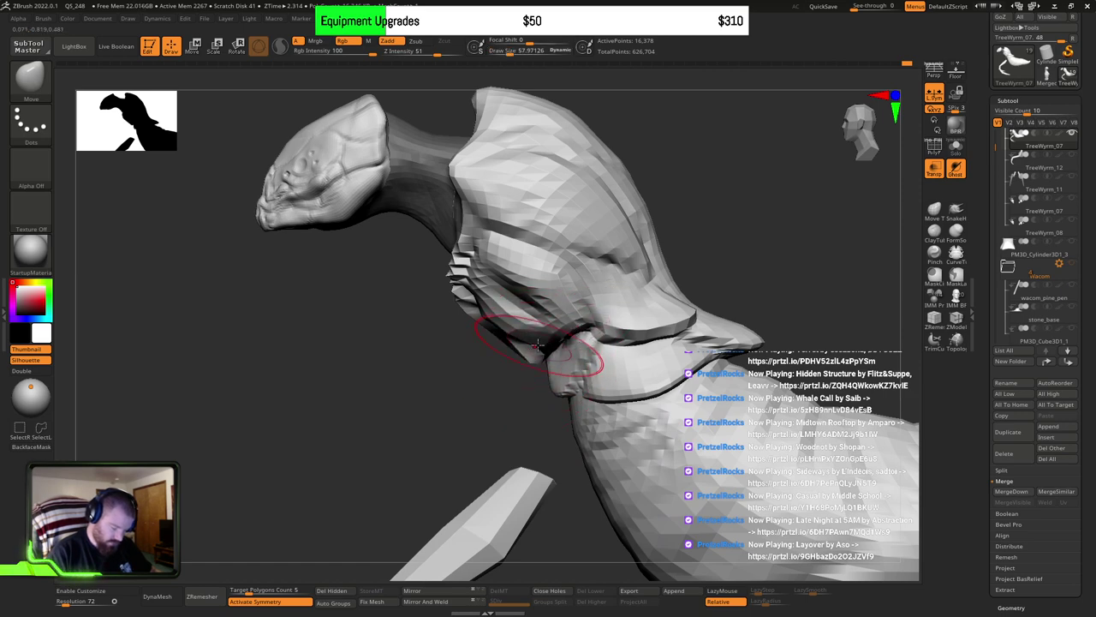
pyautogui.moveTo(548, 363)
pyautogui.mouseDown(button='right')
pyautogui.moveTo(536, 325)
pyautogui.moveTo(513, 394)
pyautogui.mouseUp(button='right')
pyautogui.press('s')
pyautogui.moveTo(512, 394); pyautogui.dragTo(502, 385)
pyautogui.moveTo(505, 377)
pyautogui.mouseDown(button='right')
pyautogui.moveTo(493, 416)
pyautogui.moveTo(524, 393)
pyautogui.mouseUp(button='right')
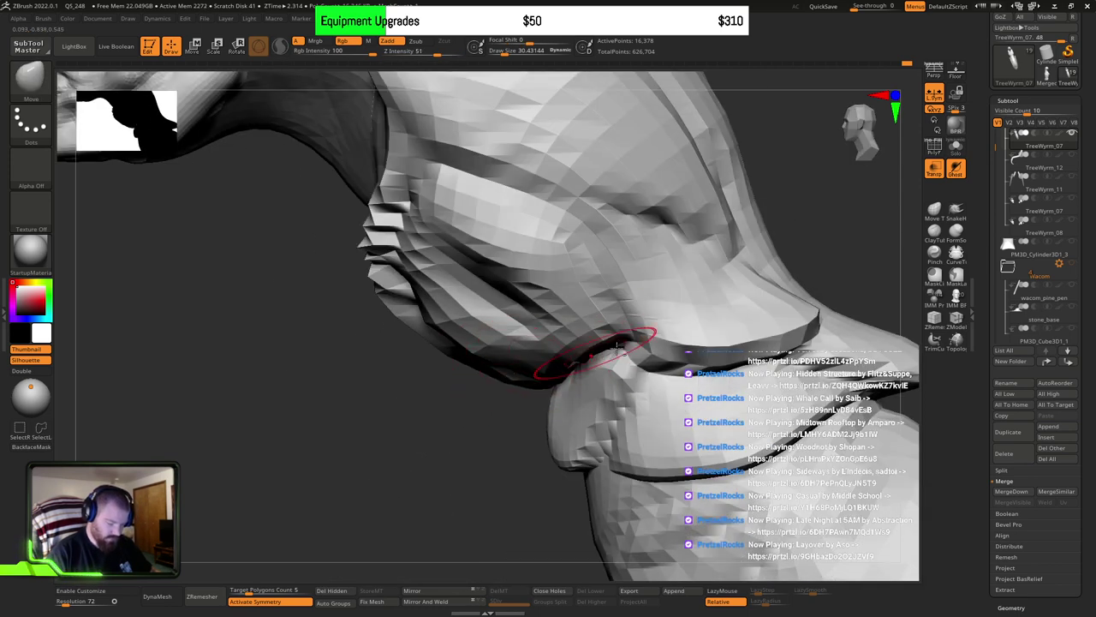
pyautogui.moveTo(617, 346)
pyautogui.mouseDown(button='right')
pyautogui.moveTo(665, 326)
pyautogui.moveTo(612, 367)
pyautogui.moveTo(624, 366)
pyautogui.mouseUp(button='right')
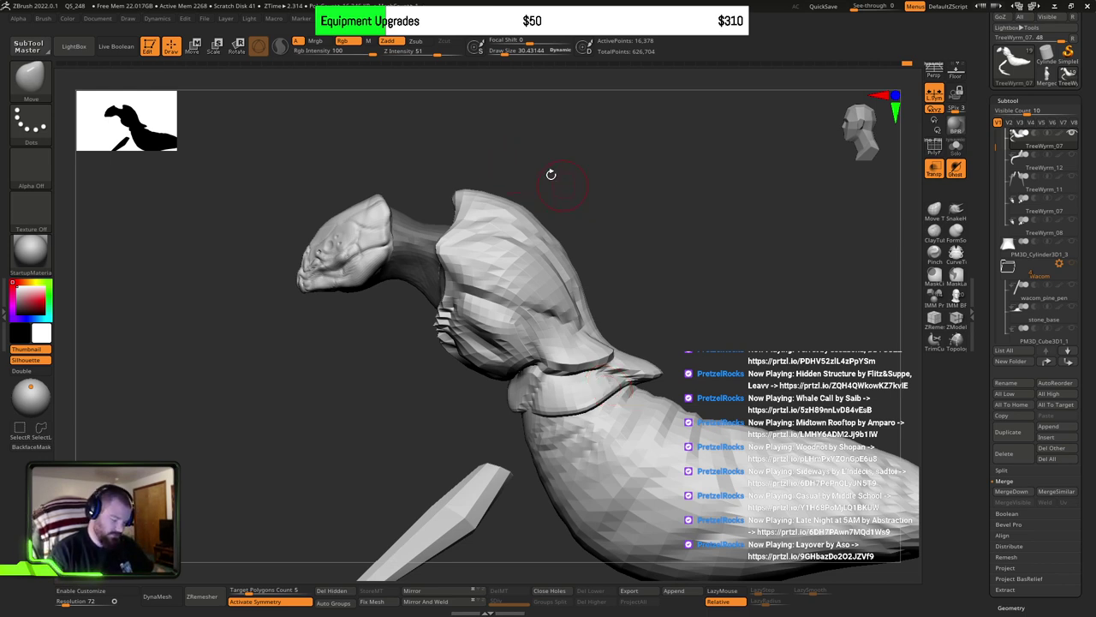
# Step: Try masks over the back shell and around the waist plates, and clear all masking from the creature
pyautogui.moveTo(551, 174)
pyautogui.keyDown('ctrl'); pyautogui.mouseDown()
pyautogui.moveTo(642, 312)
pyautogui.moveTo(514, 351)
pyautogui.moveTo(454, 153)
pyautogui.mouseUp(); pyautogui.keyUp('ctrl')
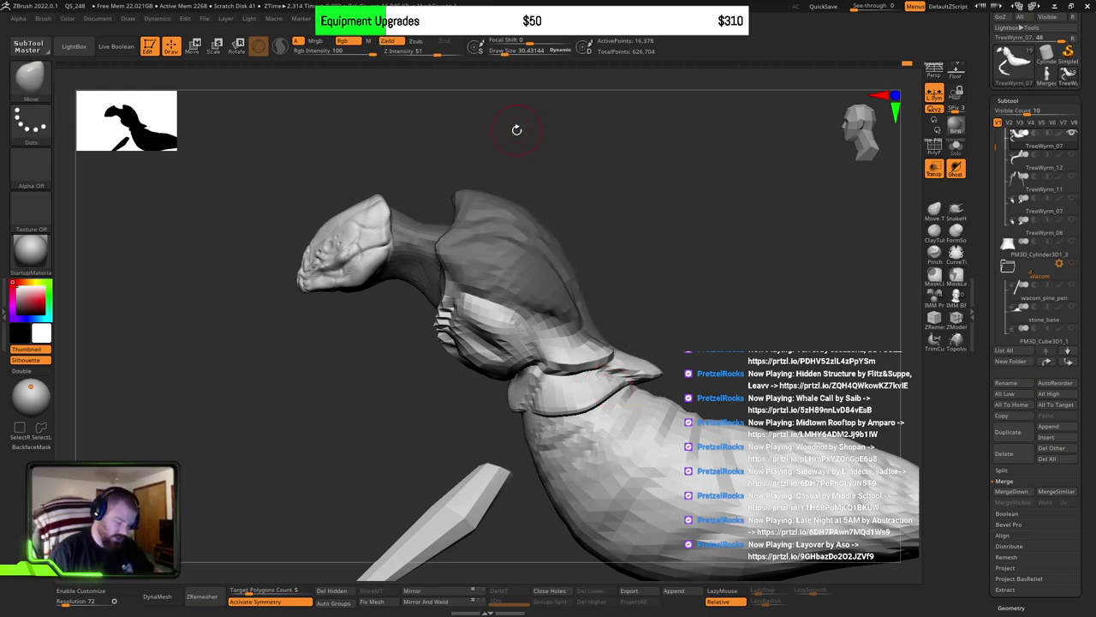
pyautogui.moveTo(715, 330)
pyautogui.mouseDown()
pyautogui.moveTo(724, 330)
pyautogui.moveTo(700, 340)
pyautogui.moveTo(722, 325)
pyautogui.moveTo(708, 335)
pyautogui.moveTo(711, 297)
pyautogui.moveTo(715, 325)
pyautogui.mouseUp()
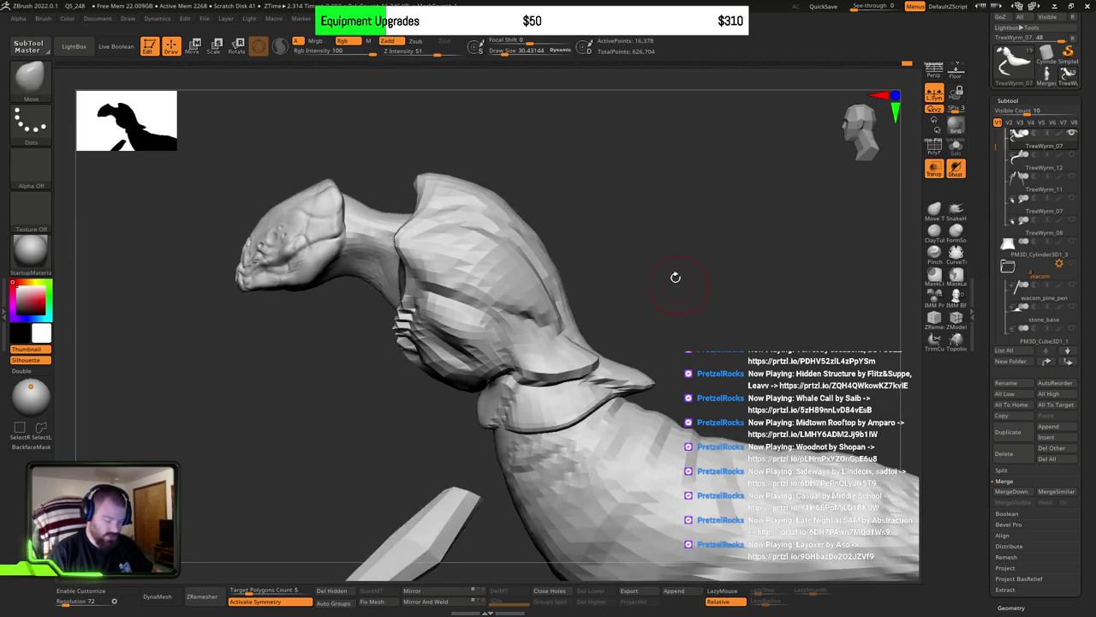
pyautogui.moveTo(614, 251)
pyautogui.keyDown('ctrl'); pyautogui.mouseDown()
pyautogui.moveTo(574, 462)
pyautogui.moveTo(497, 369)
pyautogui.moveTo(642, 291)
pyautogui.mouseUp(); pyautogui.keyUp('ctrl')
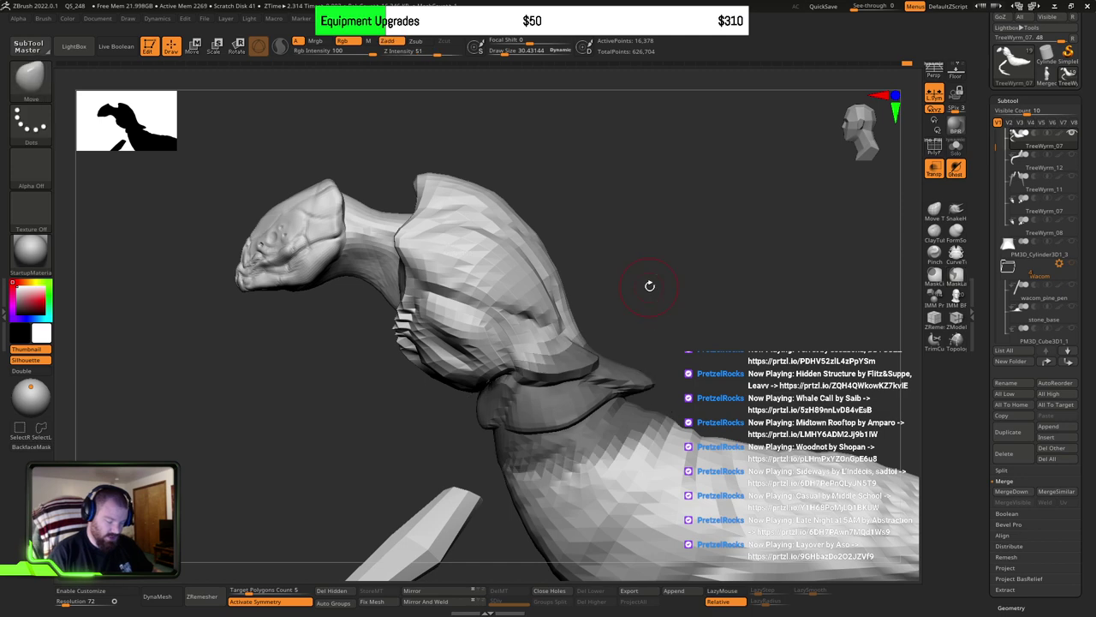
pyautogui.keyDown('ctrl'); pyautogui.click(764, 376); pyautogui.keyUp('ctrl')
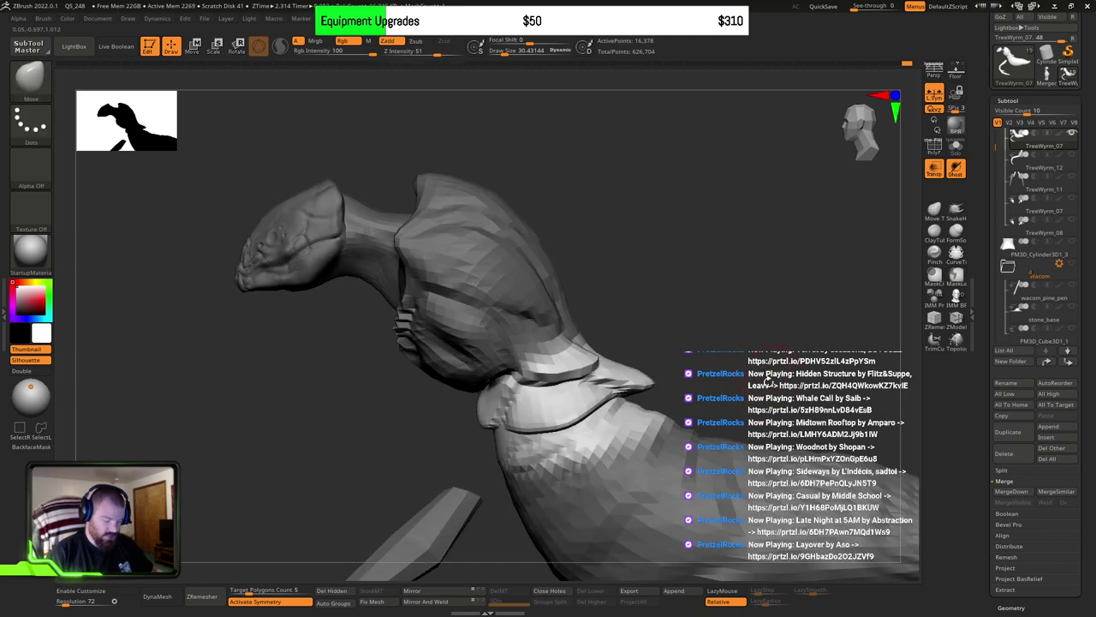
pyautogui.keyDown('ctrl'); pyautogui.moveTo(751, 360); pyautogui.dragTo(746, 332); pyautogui.keyUp('ctrl')
# Step: Try reshaping around the head with the Move brush at a draw size of about 124, and undo the change
pyautogui.moveTo(507, 321)
pyautogui.keyDown('alt'); pyautogui.mouseDown(button='right')
pyautogui.moveTo(533, 369)
pyautogui.moveTo(506, 328)
pyautogui.moveTo(512, 360)
pyautogui.mouseUp(button='right'); pyautogui.keyUp('alt')
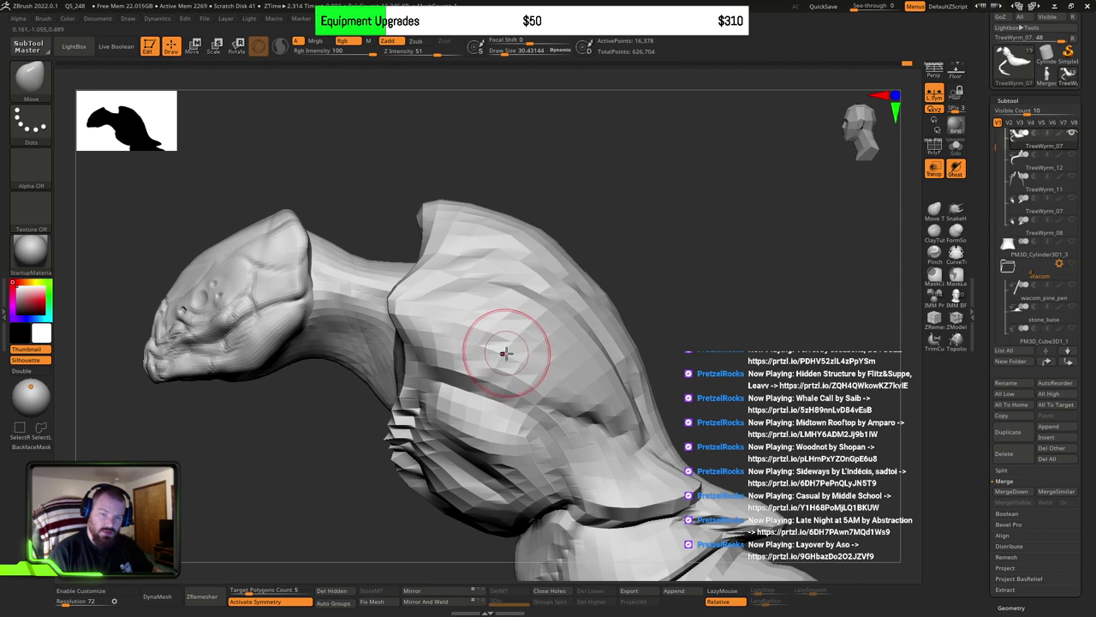
pyautogui.moveTo(392, 292)
pyautogui.keyDown('alt'); pyautogui.mouseDown(button='right')
pyautogui.moveTo(499, 328)
pyautogui.moveTo(491, 350)
pyautogui.mouseUp(button='right'); pyautogui.keyUp('alt')
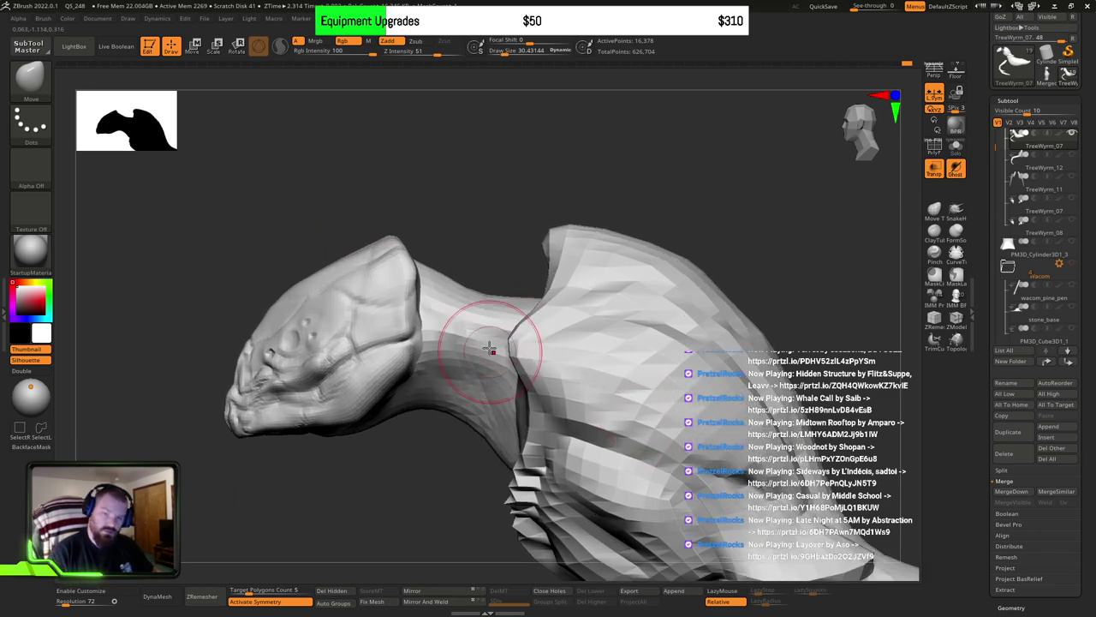
pyautogui.keyDown('alt'); pyautogui.moveTo(575, 401); pyautogui.dragTo(599, 351, button='right'); pyautogui.keyUp('alt')
pyautogui.press('s')
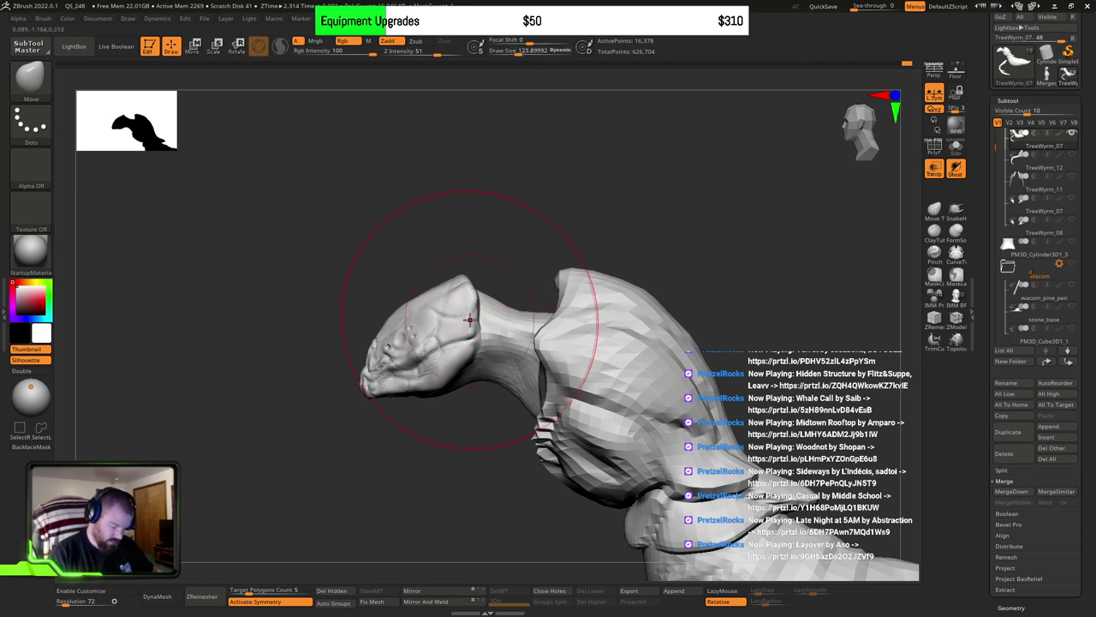
pyautogui.moveTo(439, 324)
pyautogui.keyDown('shift'); pyautogui.mouseDown()
pyautogui.moveTo(433, 310)
pyautogui.moveTo(435, 360)
pyautogui.mouseUp(); pyautogui.keyUp('shift')
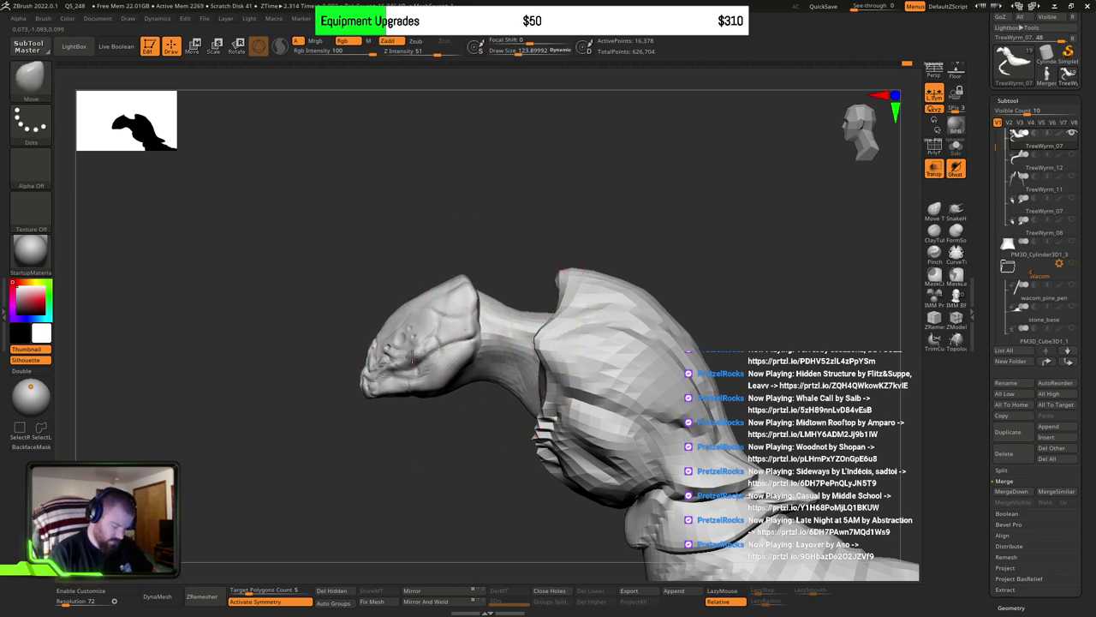
pyautogui.hotkey('ctrl', 'z')
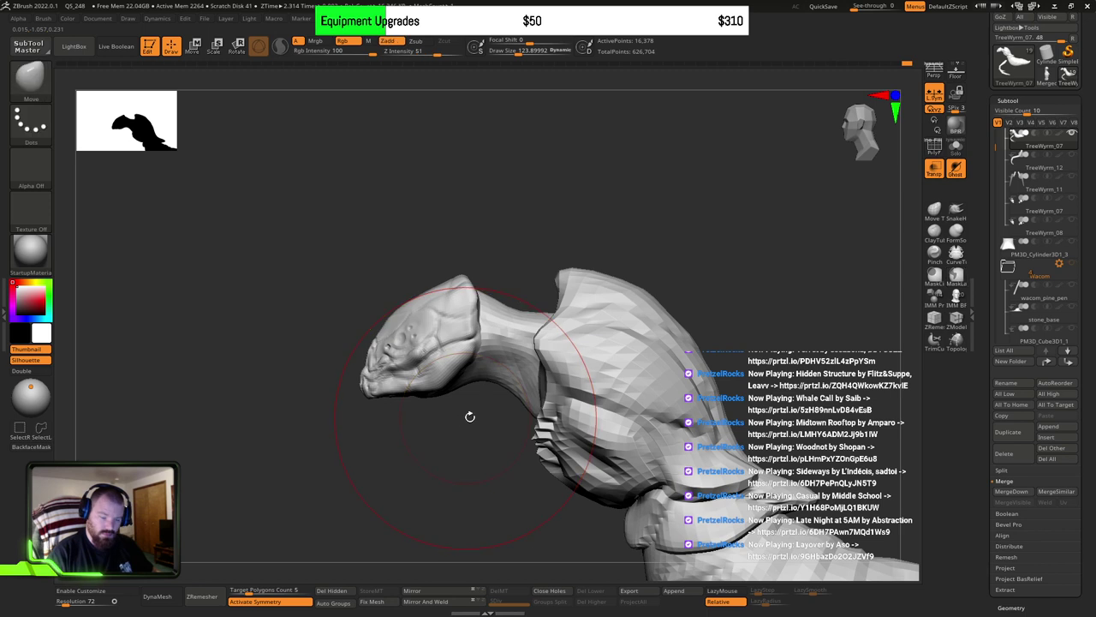
# Step: Raise the top of the neck into an arch between head and back shell with the Move brush at about 58
pyautogui.keyDown('alt'); pyautogui.moveTo(598, 381); pyautogui.dragTo(597, 363, button='right'); pyautogui.keyUp('alt')
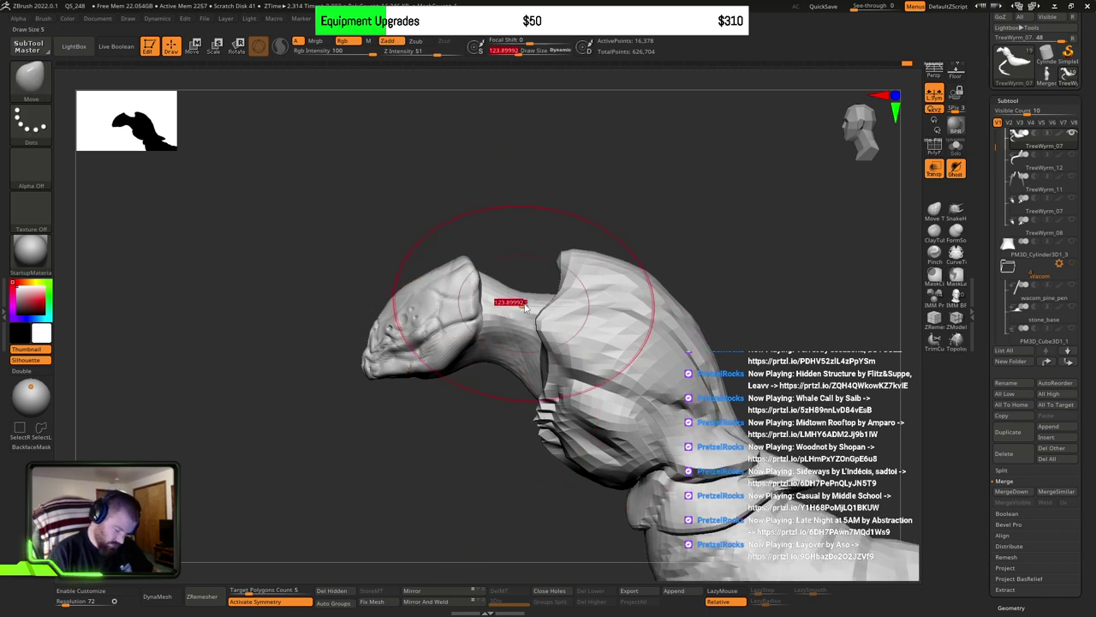
pyautogui.moveTo(524, 304); pyautogui.dragTo(521, 302)
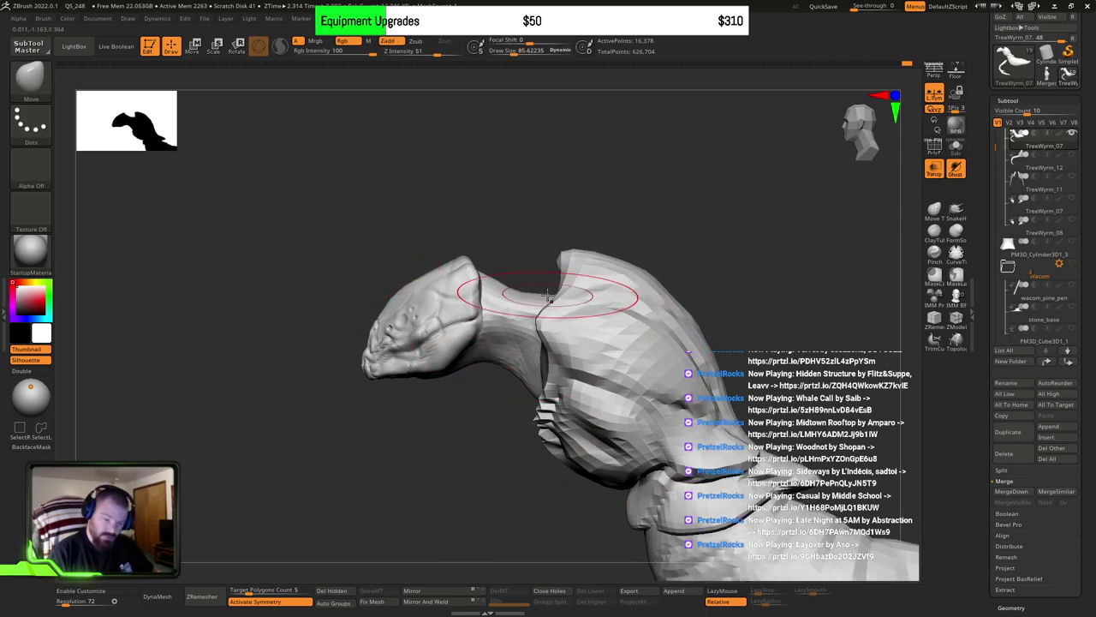
pyautogui.moveTo(729, 467)
pyautogui.keyDown('alt'); pyautogui.mouseDown(button='right')
pyautogui.moveTo(713, 438)
pyautogui.moveTo(705, 368)
pyautogui.mouseUp(button='right'); pyautogui.keyUp('alt')
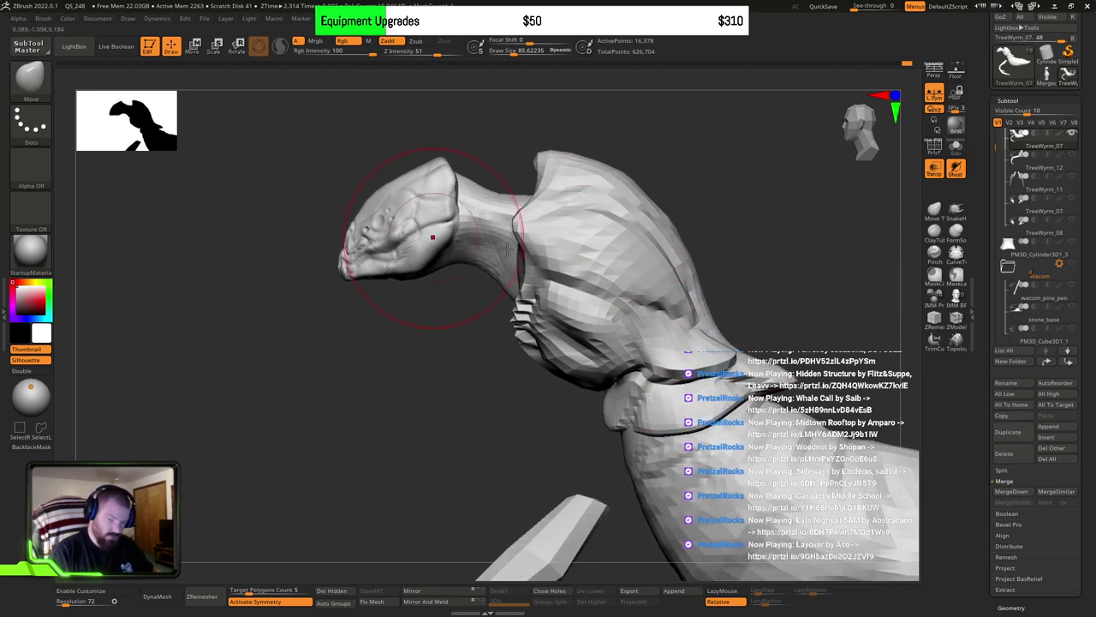
pyautogui.moveTo(567, 409)
pyautogui.mouseDown()
pyautogui.moveTo(533, 262)
pyautogui.moveTo(543, 335)
pyautogui.mouseUp()
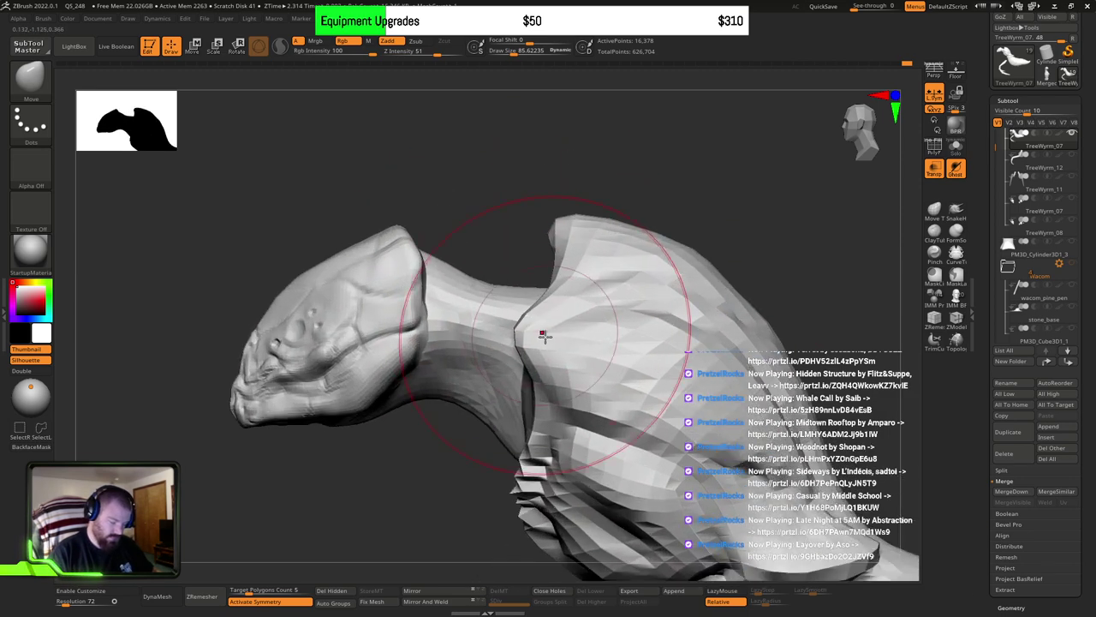
pyautogui.press('s')
pyautogui.moveTo(495, 289); pyautogui.dragTo(483, 289)
pyautogui.moveTo(491, 295); pyautogui.dragTo(497, 270)
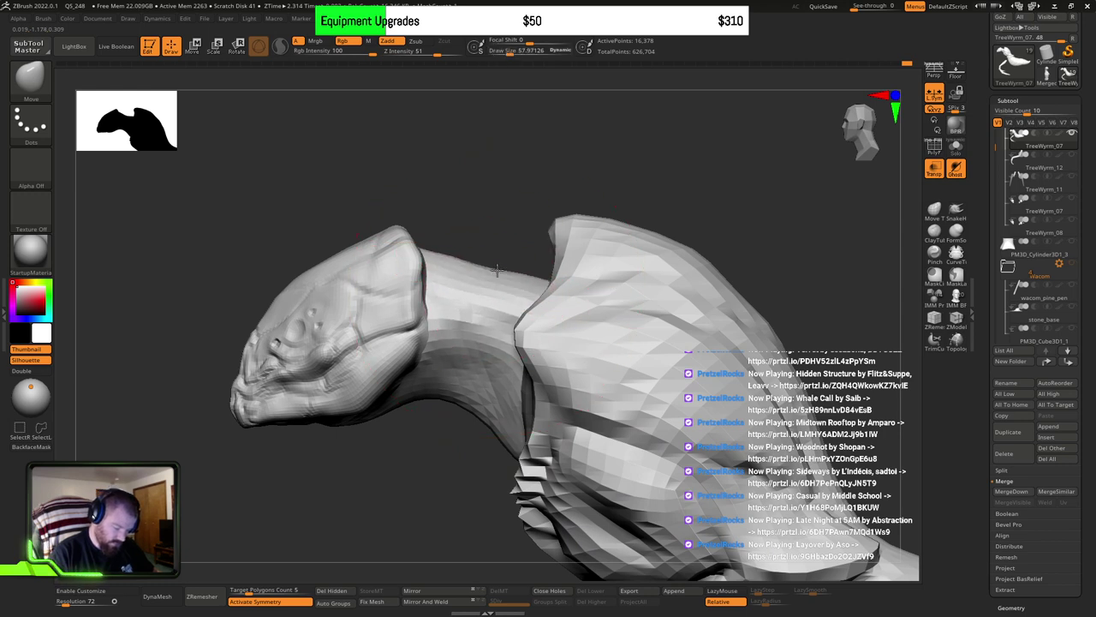
pyautogui.moveTo(484, 390)
pyautogui.mouseDown()
pyautogui.moveTo(472, 377)
pyautogui.moveTo(488, 272)
pyautogui.mouseUp()
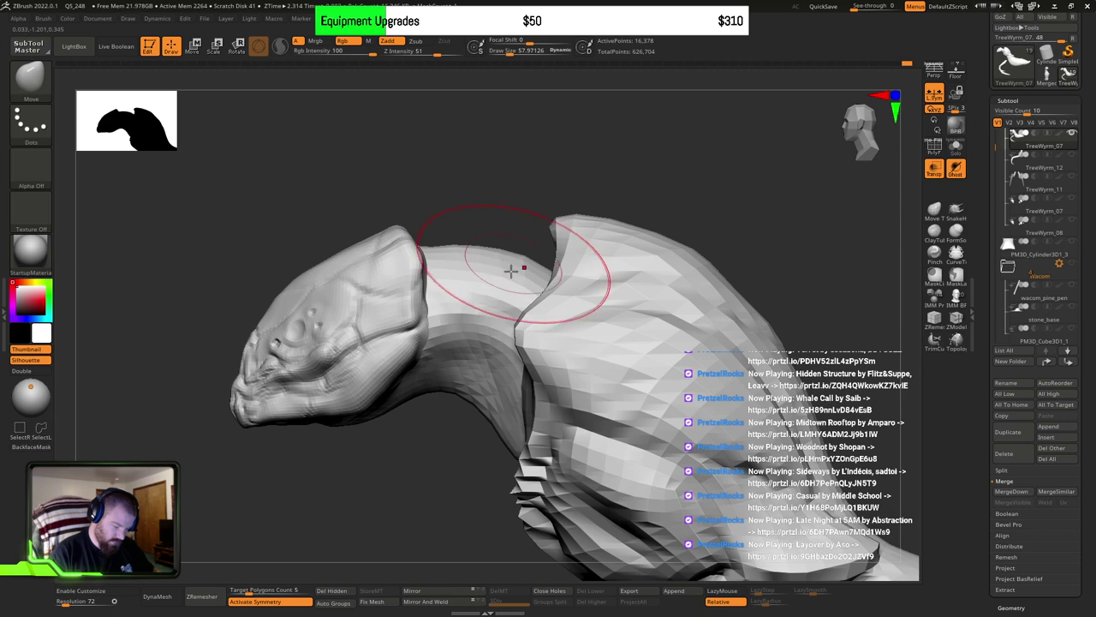
pyautogui.moveTo(587, 413)
pyautogui.keyDown('ctrl'); pyautogui.mouseDown(button='right')
pyautogui.moveTo(522, 369)
pyautogui.moveTo(732, 344)
pyautogui.mouseUp(button='right'); pyautogui.keyUp('ctrl')
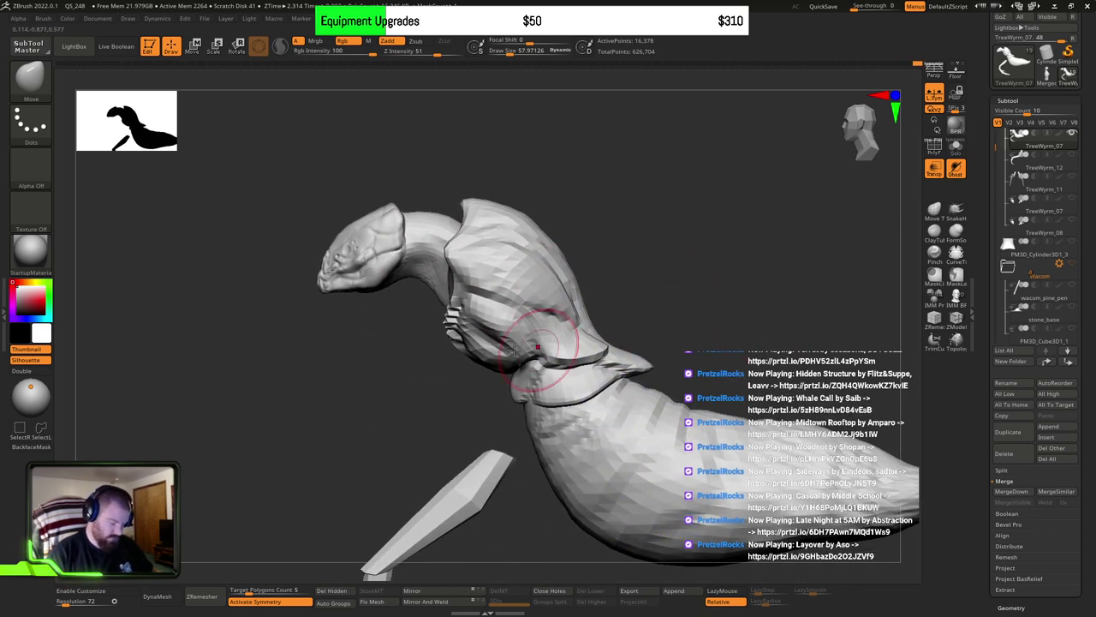
# Step: Reshape the underside of the neck between the jaw and chest with the Move brush at a draw size of about 48
pyautogui.moveTo(513, 350)
pyautogui.keyDown('ctrl'); pyautogui.mouseDown(button='right')
pyautogui.moveTo(690, 448)
pyautogui.moveTo(710, 479)
pyautogui.mouseUp(button='right'); pyautogui.keyUp('ctrl')
pyautogui.keyDown('alt'); pyautogui.moveTo(431, 289); pyautogui.dragTo(454, 360, button='right'); pyautogui.keyUp('alt')
pyautogui.press('[')
pyautogui.press('[')
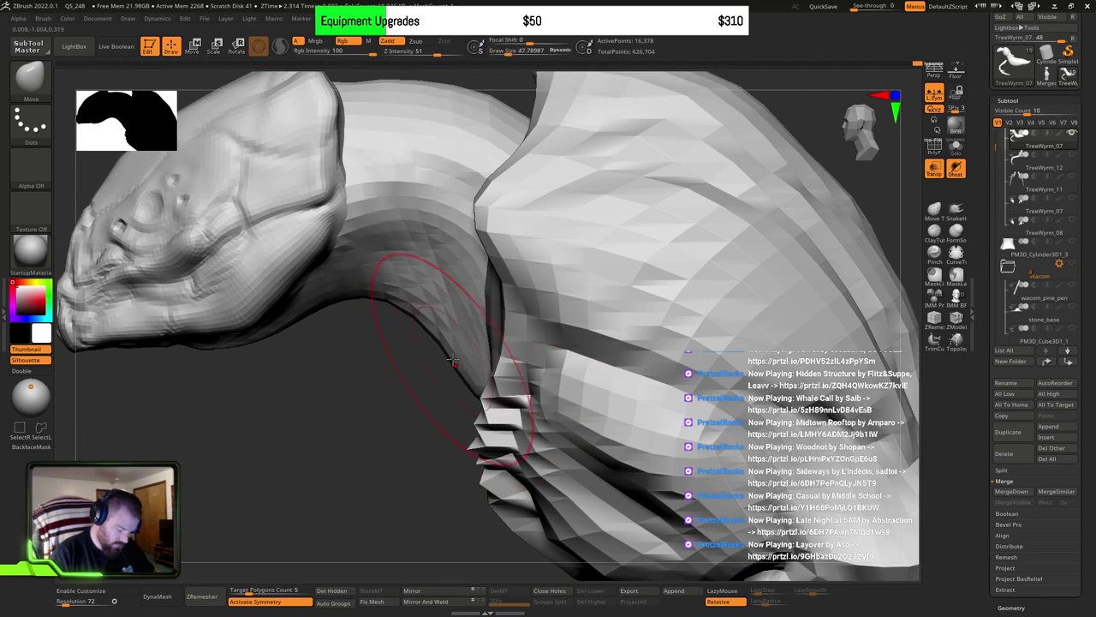
pyautogui.moveTo(453, 361); pyautogui.dragTo(454, 344)
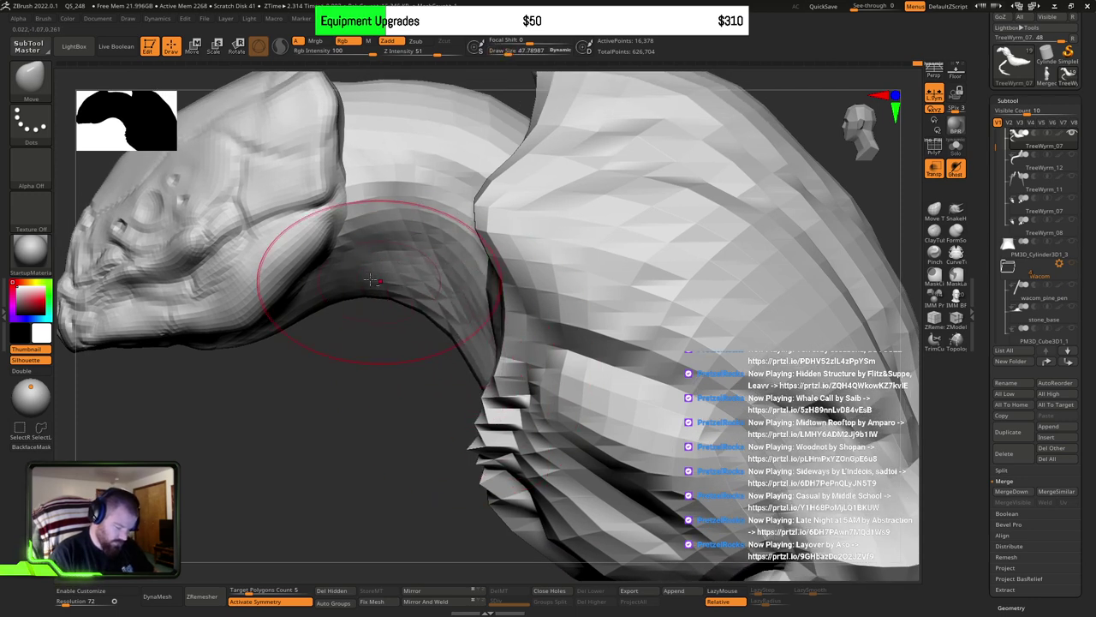
pyautogui.keyDown('ctrl'); pyautogui.moveTo(632, 328); pyautogui.dragTo(531, 284, button='right'); pyautogui.keyUp('ctrl')
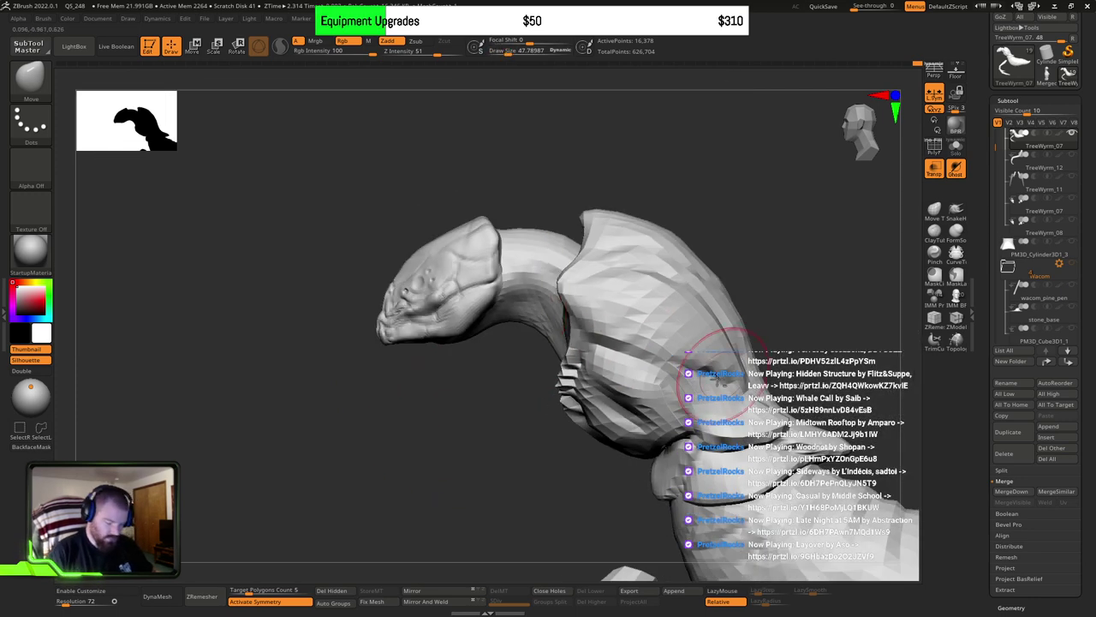
# Step: Reshape the back shell's rear edge over the waist with the Move brush at a draw size of about 99
pyautogui.keyDown('alt'); pyautogui.moveTo(734, 371); pyautogui.dragTo(695, 314, button='right'); pyautogui.keyUp('alt')
pyautogui.press('s')
pyautogui.moveTo(583, 357); pyautogui.dragTo(597, 358)
pyautogui.moveTo(603, 341); pyautogui.dragTo(594, 339)
pyautogui.moveTo(687, 327)
pyautogui.mouseDown()
pyautogui.moveTo(680, 336)
pyautogui.moveTo(727, 350)
pyautogui.mouseUp()
pyautogui.press('s')
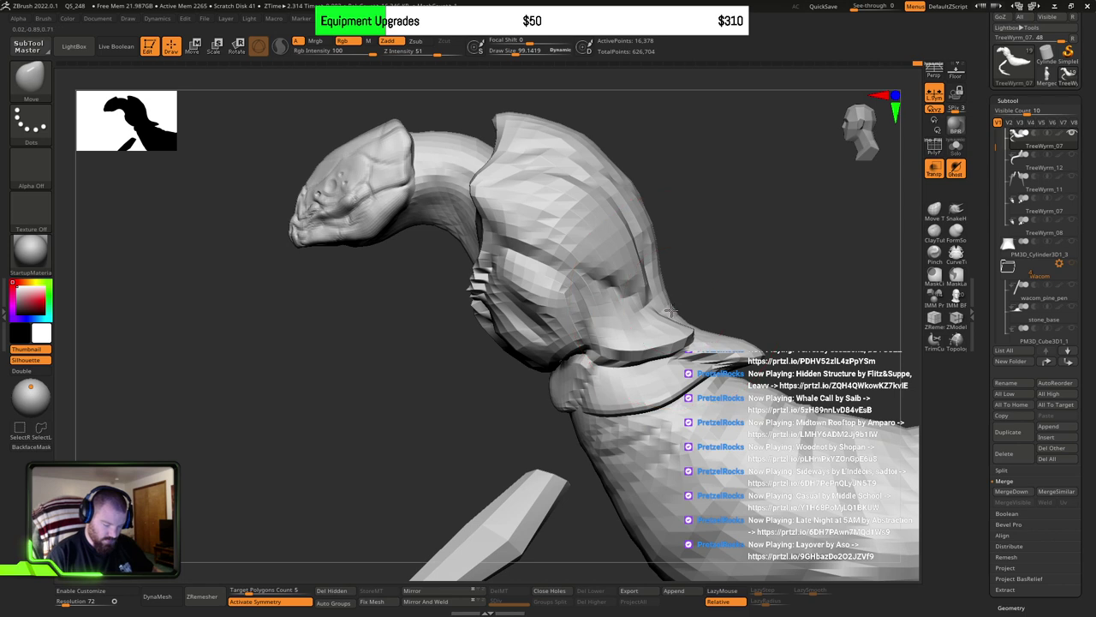
pyautogui.press('[')
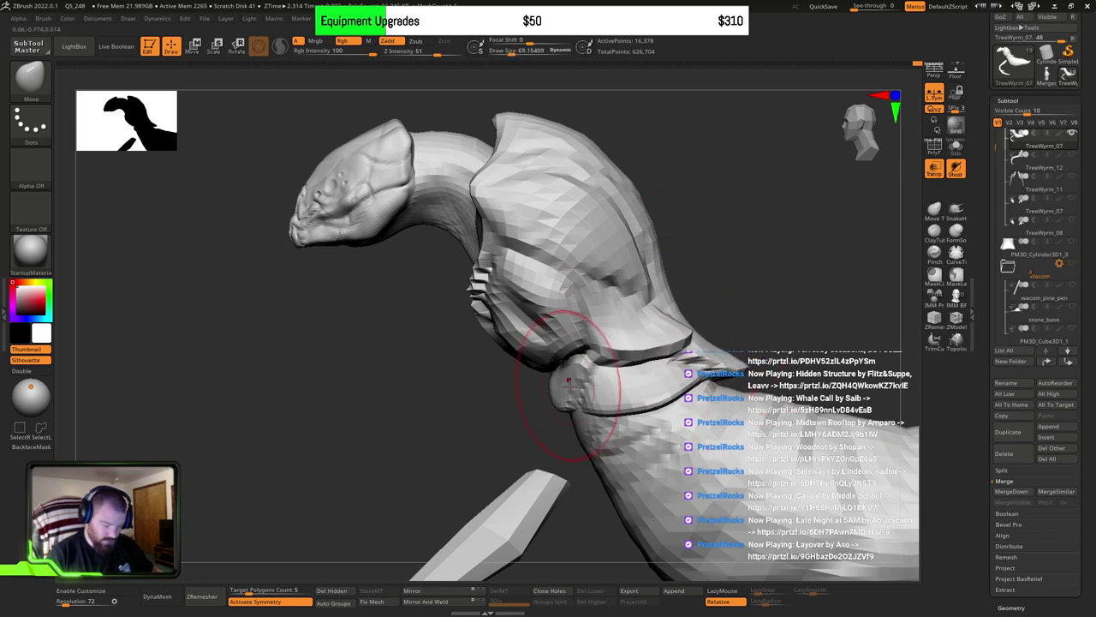
pyautogui.press(']')
# Step: Nudge the throat behind the jaw with the Move brush, and mask everything except the neck
pyautogui.moveTo(477, 295)
pyautogui.mouseDown(button='right')
pyautogui.moveTo(508, 342)
pyautogui.moveTo(502, 367)
pyautogui.moveTo(439, 371)
pyautogui.moveTo(455, 294)
pyautogui.mouseUp(button='right')
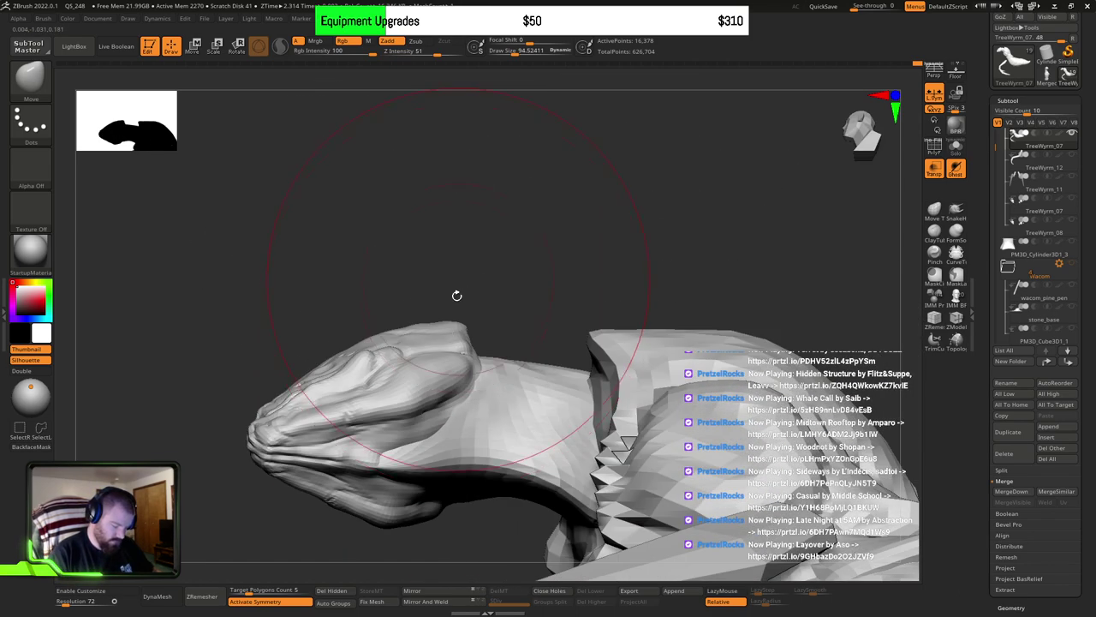
pyautogui.press('[')
pyautogui.press('[')
pyautogui.moveTo(417, 455)
pyautogui.keyDown('alt'); pyautogui.mouseDown(button='right')
pyautogui.moveTo(462, 377)
pyautogui.moveTo(465, 416)
pyautogui.mouseUp(button='right'); pyautogui.keyUp('alt')
pyautogui.moveTo(465, 415)
pyautogui.mouseDown()
pyautogui.moveTo(463, 401)
pyautogui.moveTo(414, 392)
pyautogui.moveTo(514, 399)
pyautogui.mouseUp()
pyautogui.press('[')
pyautogui.press('[')
pyautogui.moveTo(526, 399)
pyautogui.mouseDown(button='right')
pyautogui.moveTo(488, 432)
pyautogui.moveTo(465, 410)
pyautogui.mouseUp(button='right')
pyautogui.keyDown('ctrl'); pyautogui.keyDown('shift'); pyautogui.click(665, 328); pyautogui.keyUp('shift'); pyautogui.keyUp('ctrl')
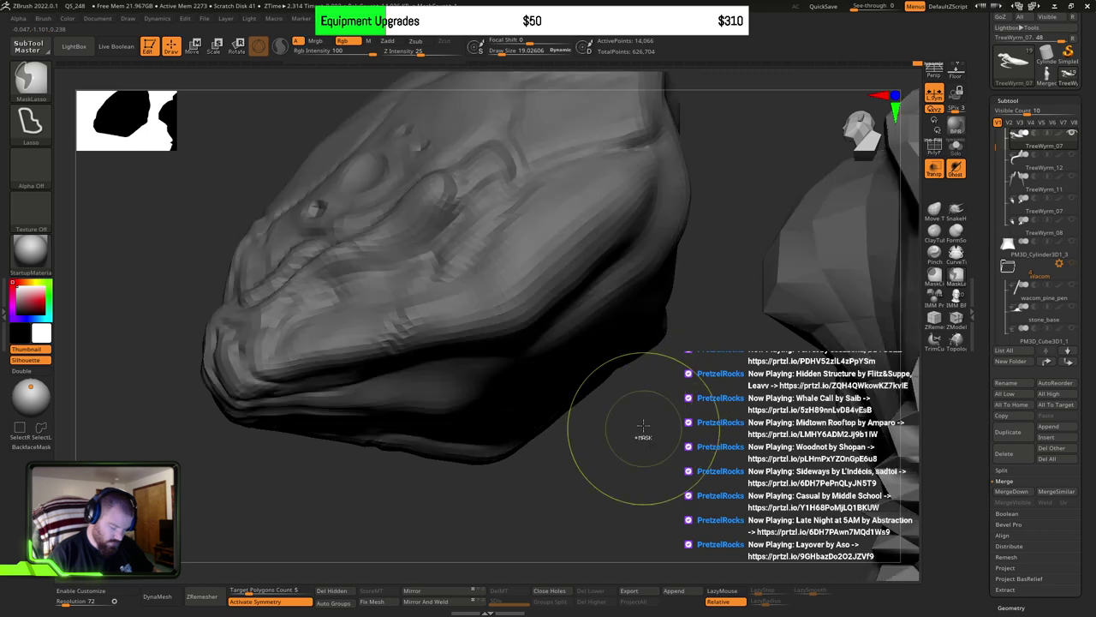
pyautogui.keyDown('ctrl'); pyautogui.keyDown('shift'); pyautogui.click(681, 364); pyautogui.keyUp('shift'); pyautogui.keyUp('ctrl')
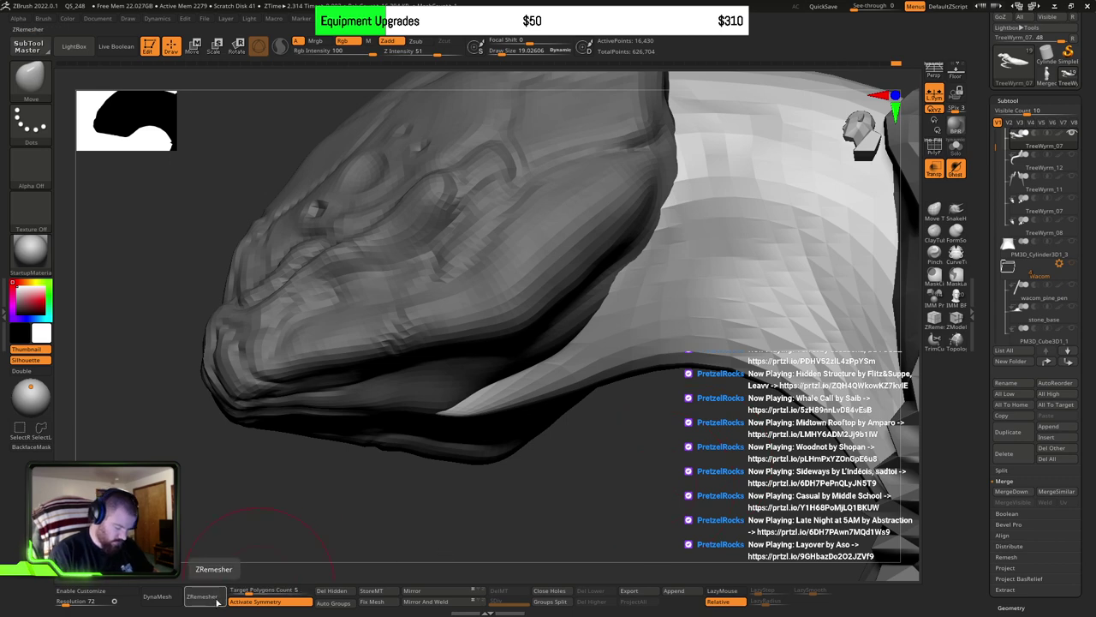
# Step: Adjust the unmasked throat beneath the head with the Move brush at a draw size of about 58
pyautogui.moveTo(491, 438)
pyautogui.mouseDown(button='right')
pyautogui.moveTo(602, 362)
pyautogui.moveTo(596, 374)
pyautogui.mouseUp(button='right')
pyautogui.press('s')
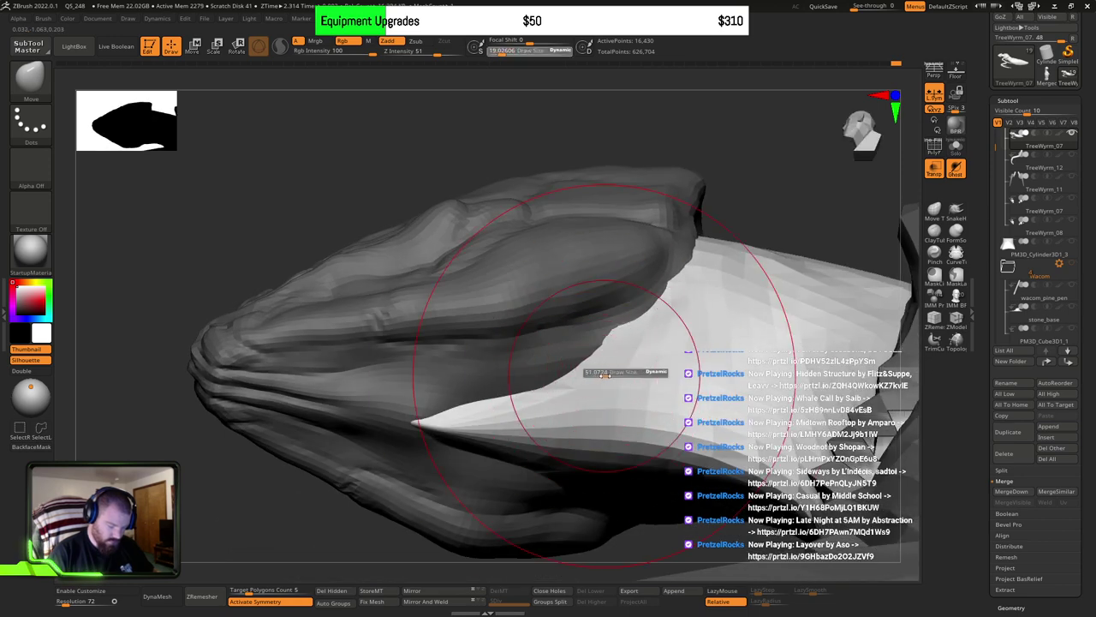
pyautogui.moveTo(605, 375); pyautogui.dragTo(610, 375)
pyautogui.moveTo(609, 374)
pyautogui.mouseDown()
pyautogui.moveTo(602, 363)
pyautogui.moveTo(620, 363)
pyautogui.mouseUp()
pyautogui.moveTo(652, 372)
pyautogui.mouseDown(button='right')
pyautogui.moveTo(646, 417)
pyautogui.moveTo(629, 381)
pyautogui.mouseUp(button='right')
# Step: Pull the throat's side edges forward under the jaw with the Move brush at a draw size of about 36
pyautogui.press('s')
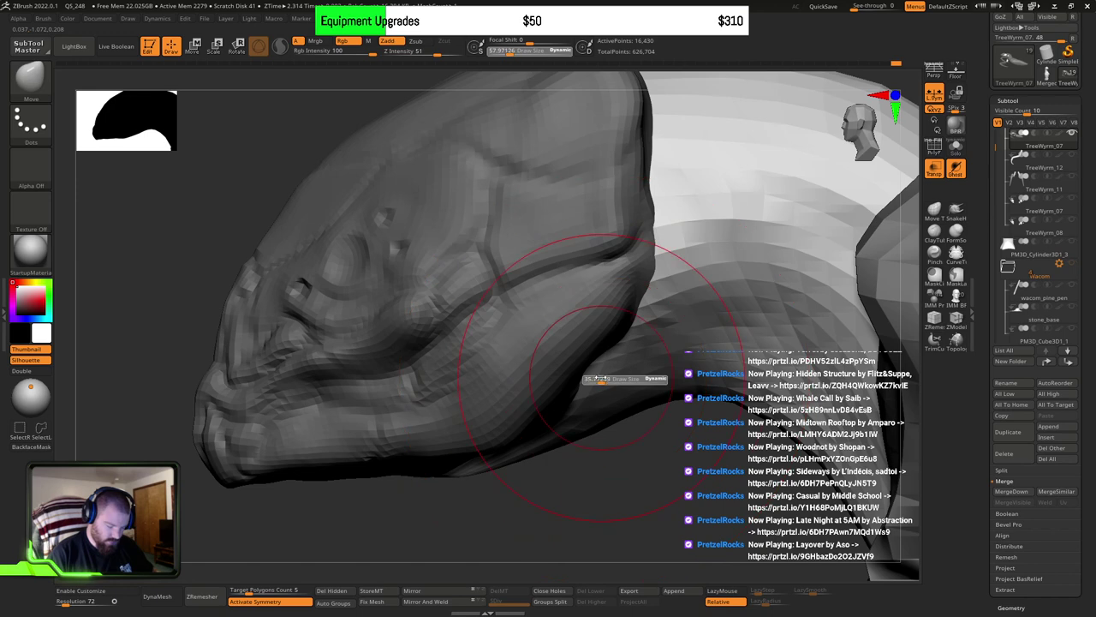
pyautogui.moveTo(602, 378); pyautogui.dragTo(585, 388)
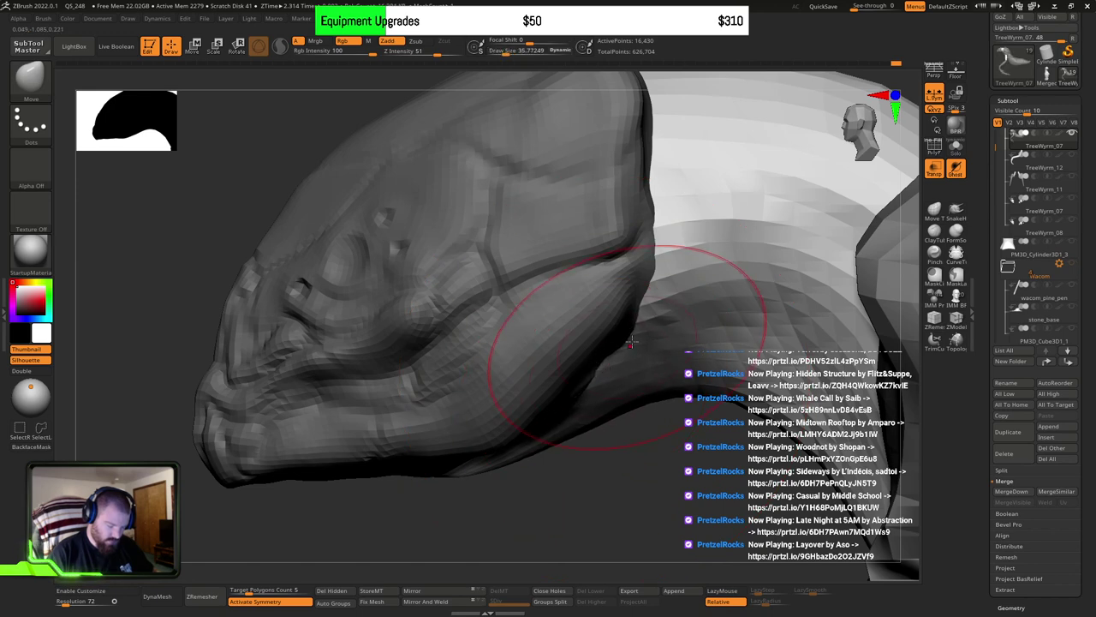
pyautogui.moveTo(648, 327)
pyautogui.mouseDown(button='right')
pyautogui.moveTo(640, 209)
pyautogui.moveTo(624, 350)
pyautogui.mouseUp(button='right')
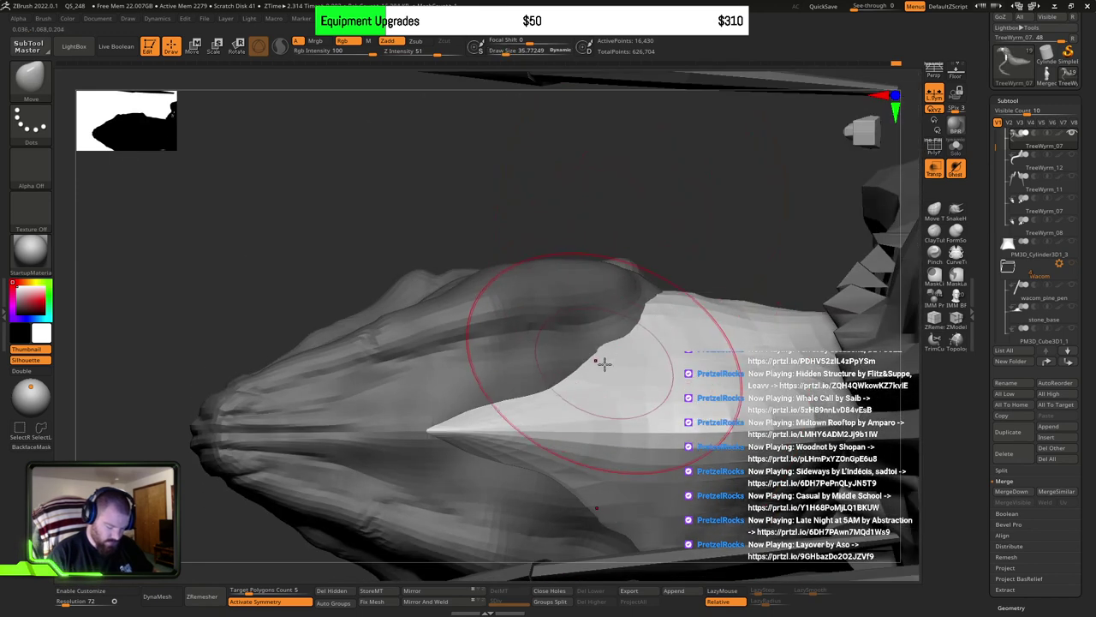
pyautogui.moveTo(603, 325); pyautogui.dragTo(550, 369)
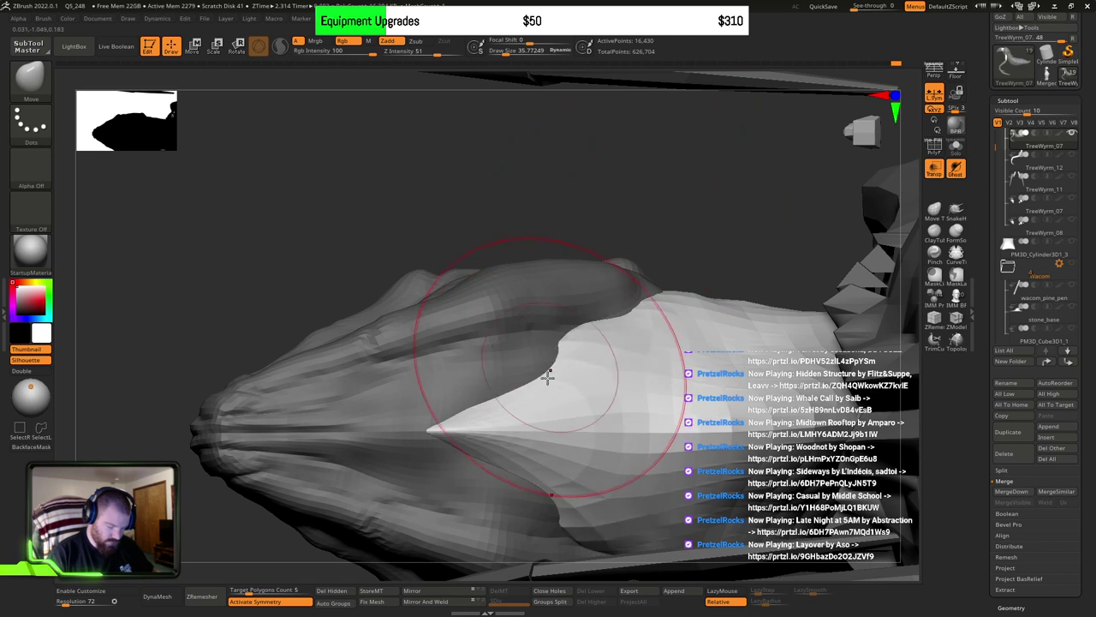
pyautogui.moveTo(548, 377); pyautogui.dragTo(643, 313, button='right')
# Step: Refine the neck's border behind the jaw and extend the throat edge forward with the Move brush at about 23
pyautogui.press('s')
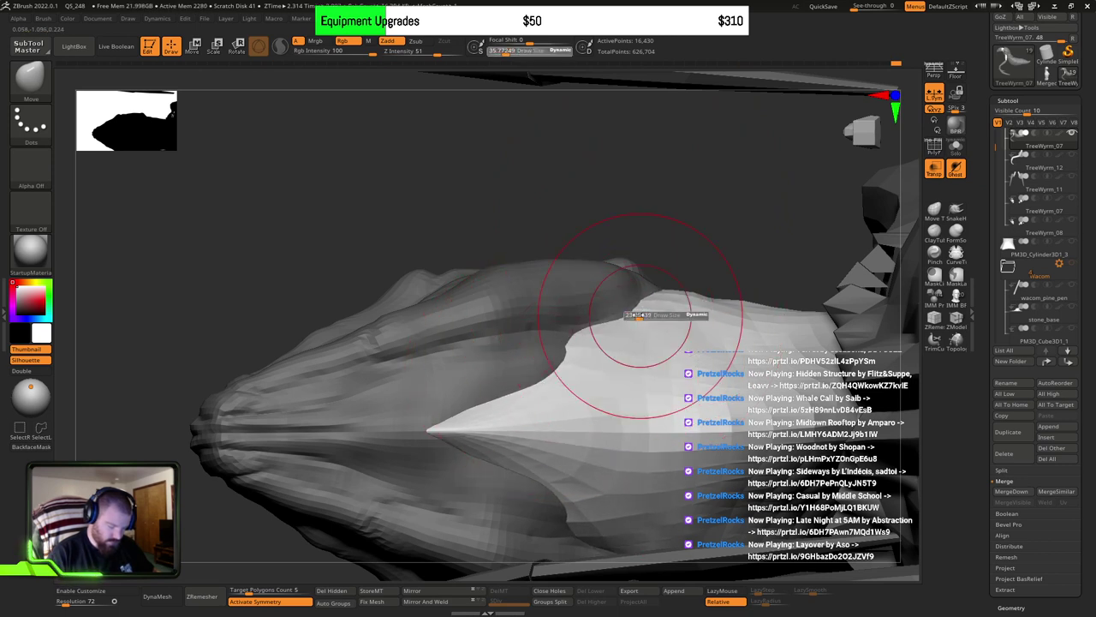
pyautogui.moveTo(636, 315); pyautogui.dragTo(693, 312)
pyautogui.press('s')
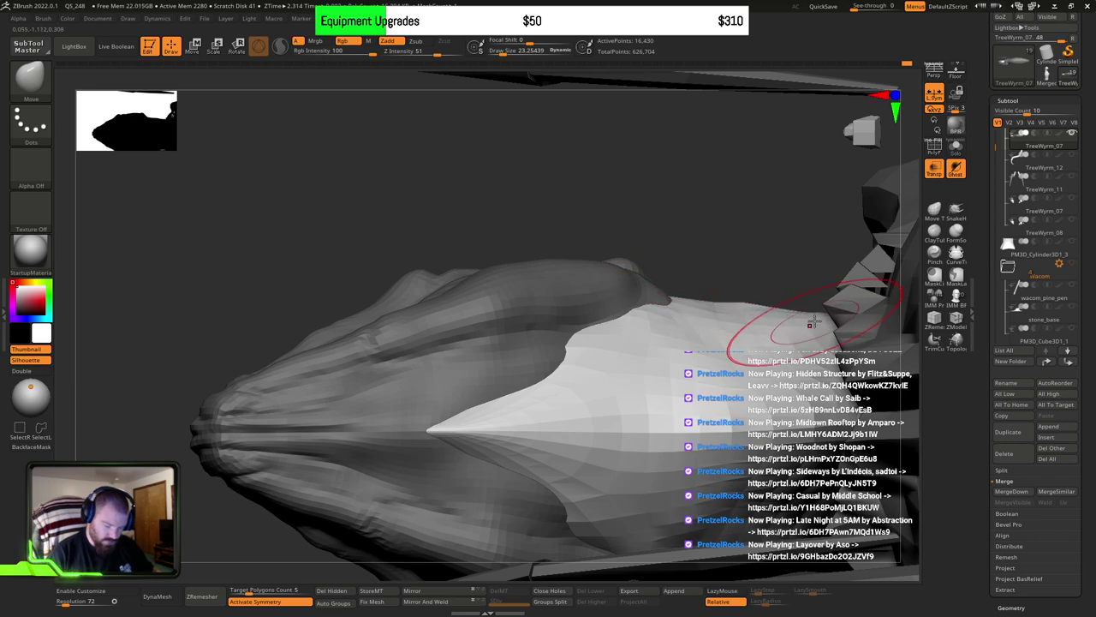
pyautogui.keyDown('alt'); pyautogui.moveTo(775, 403); pyautogui.dragTo(715, 287, button='right'); pyautogui.keyUp('alt')
pyautogui.moveTo(613, 404)
pyautogui.mouseDown()
pyautogui.moveTo(589, 394)
pyautogui.moveTo(552, 406)
pyautogui.moveTo(511, 386)
pyautogui.moveTo(460, 391)
pyautogui.mouseUp()
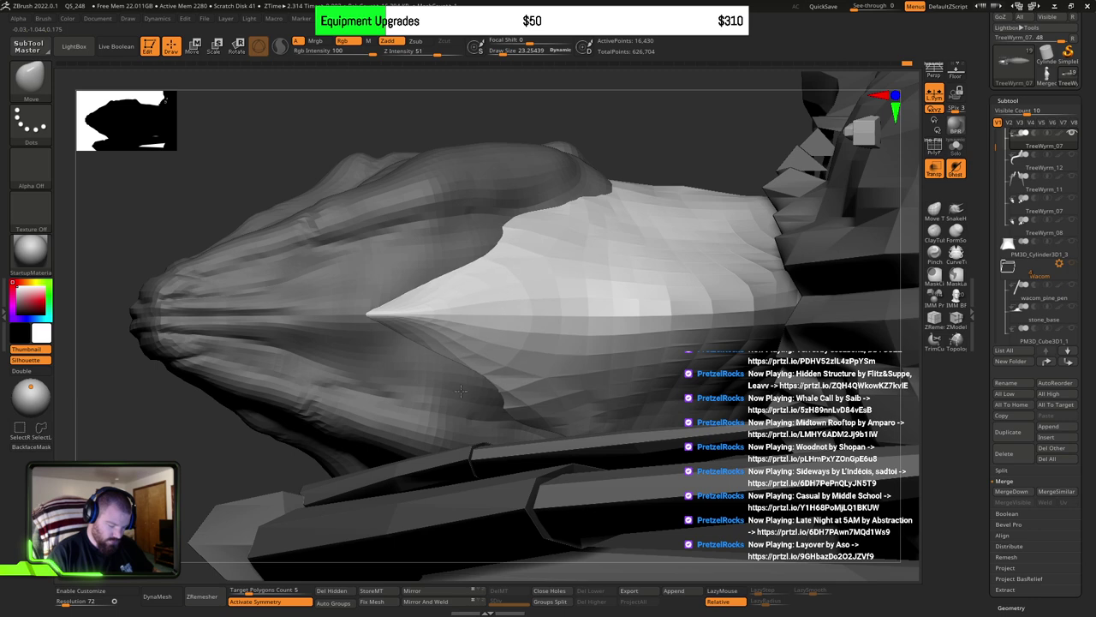
pyautogui.moveTo(482, 328); pyautogui.dragTo(479, 250)
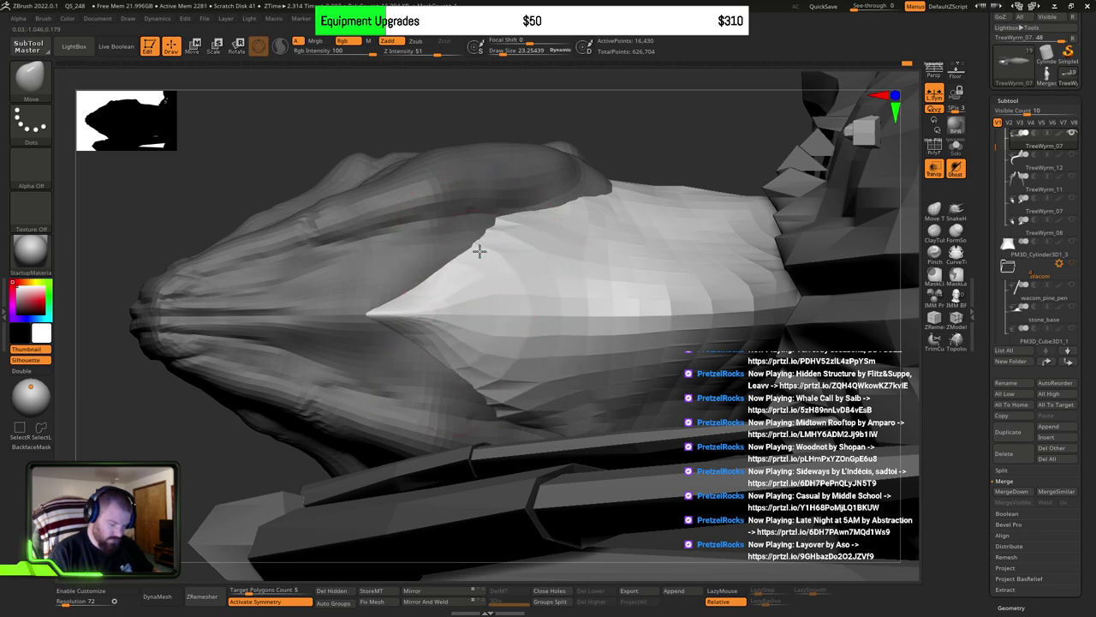
pyautogui.moveTo(467, 365)
pyautogui.mouseDown()
pyautogui.moveTo(445, 356)
pyautogui.moveTo(458, 373)
pyautogui.moveTo(441, 367)
pyautogui.mouseUp()
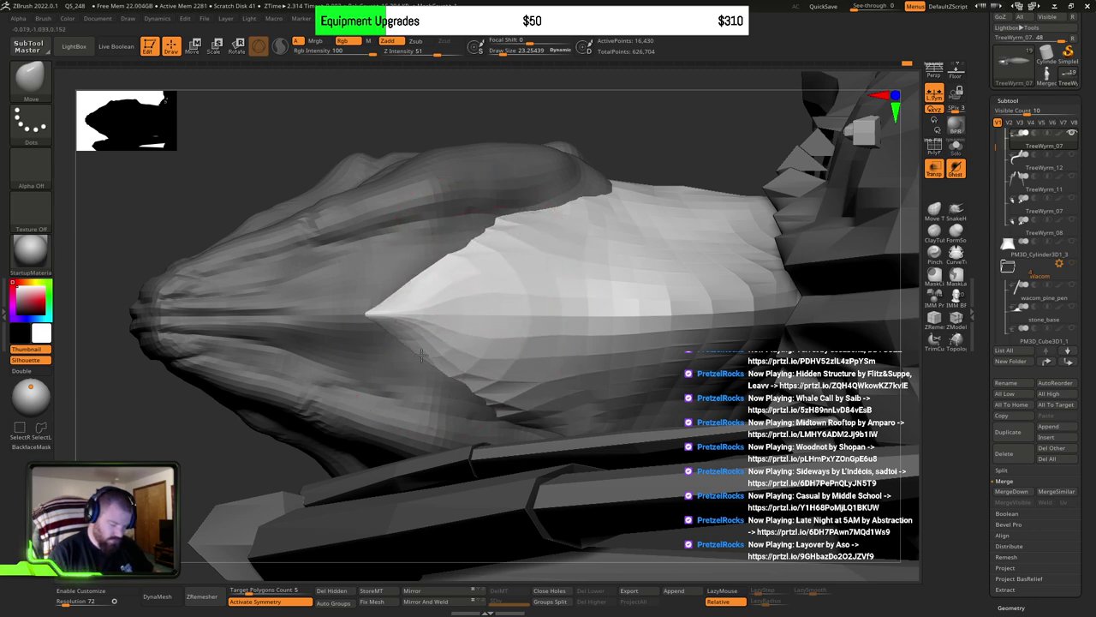
# Step: Clear the mask and blend the pointed throat tip into the underside of the jaw with the Move brush at about 17
pyautogui.moveTo(533, 292)
pyautogui.mouseDown(button='right')
pyautogui.moveTo(540, 320)
pyautogui.moveTo(522, 294)
pyautogui.moveTo(534, 264)
pyautogui.moveTo(505, 288)
pyautogui.mouseUp(button='right')
pyautogui.press('s')
pyautogui.moveTo(385, 339); pyautogui.dragTo(376, 338)
pyautogui.moveTo(404, 330)
pyautogui.mouseDown(button='right')
pyautogui.moveTo(379, 362)
pyautogui.moveTo(376, 348)
pyautogui.mouseUp(button='right')
pyautogui.keyDown('ctrl'); pyautogui.click(350, 435); pyautogui.keyUp('ctrl')
pyautogui.keyDown('ctrl'); pyautogui.click(338, 433); pyautogui.keyUp('ctrl')
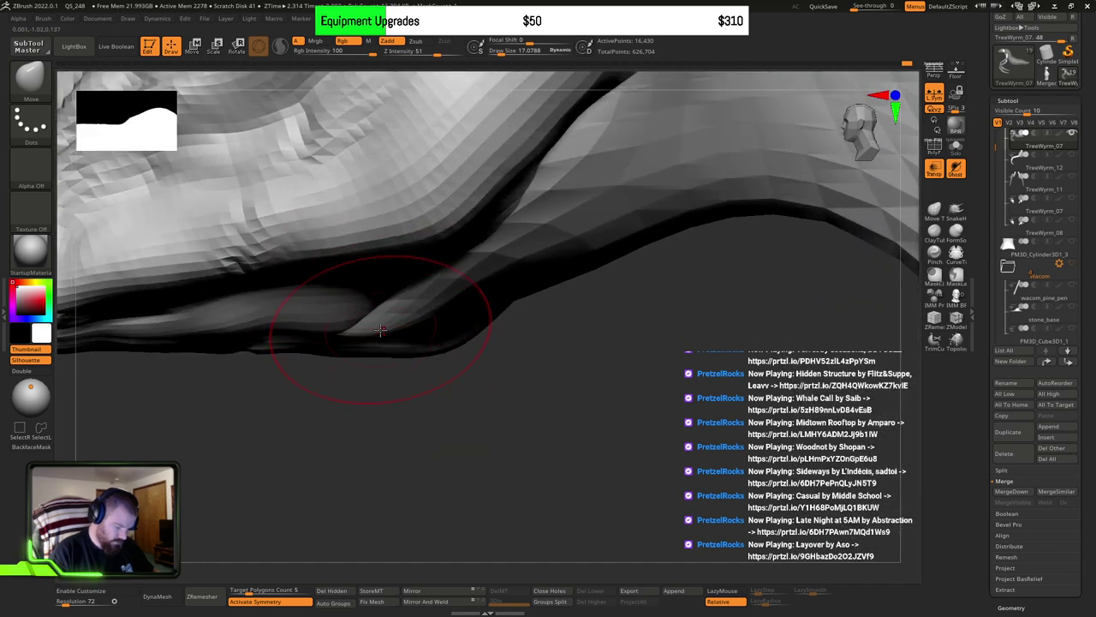
pyautogui.moveTo(380, 330)
pyautogui.mouseDown()
pyautogui.moveTo(282, 323)
pyautogui.moveTo(300, 334)
pyautogui.mouseUp()
pyautogui.press('s')
# Step: Turn on perspective and mask everything except the neck again
pyautogui.moveTo(416, 350)
pyautogui.keyDown('ctrl'); pyautogui.mouseDown(button='right')
pyautogui.moveTo(468, 371)
pyautogui.moveTo(581, 455)
pyautogui.moveTo(553, 477)
pyautogui.moveTo(566, 446)
pyautogui.mouseUp(button='right'); pyautogui.keyUp('ctrl')
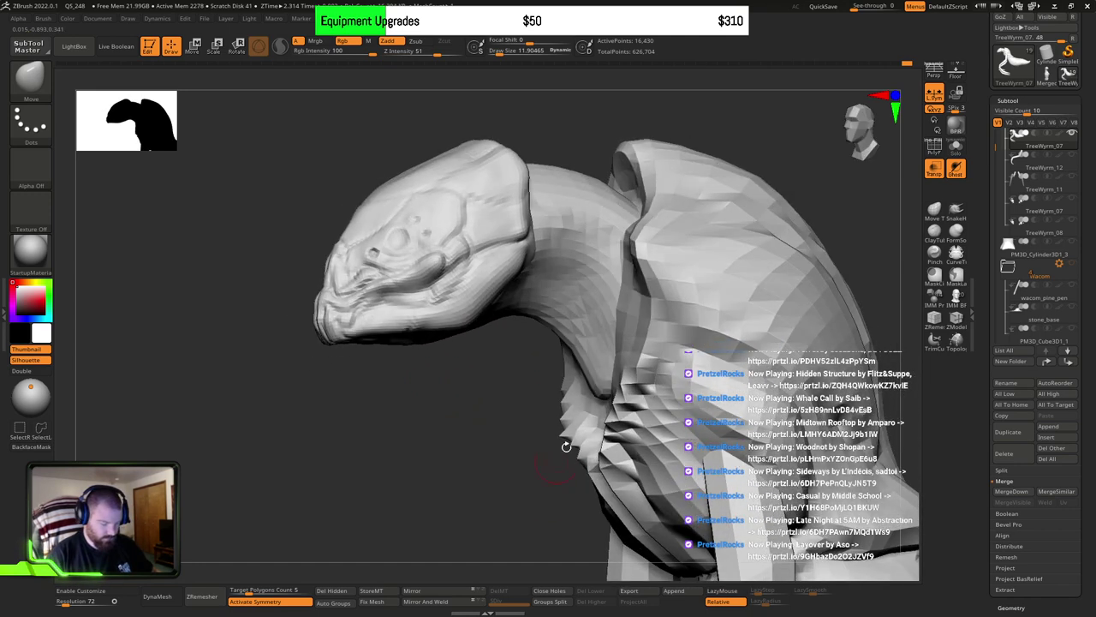
pyautogui.click(936, 75)
pyautogui.moveTo(613, 300); pyautogui.dragTo(633, 318, button='right')
pyautogui.keyDown('ctrl'); pyautogui.click(568, 357); pyautogui.keyUp('ctrl')
pyautogui.keyDown('ctrl'); pyautogui.click(473, 451); pyautogui.keyUp('ctrl')
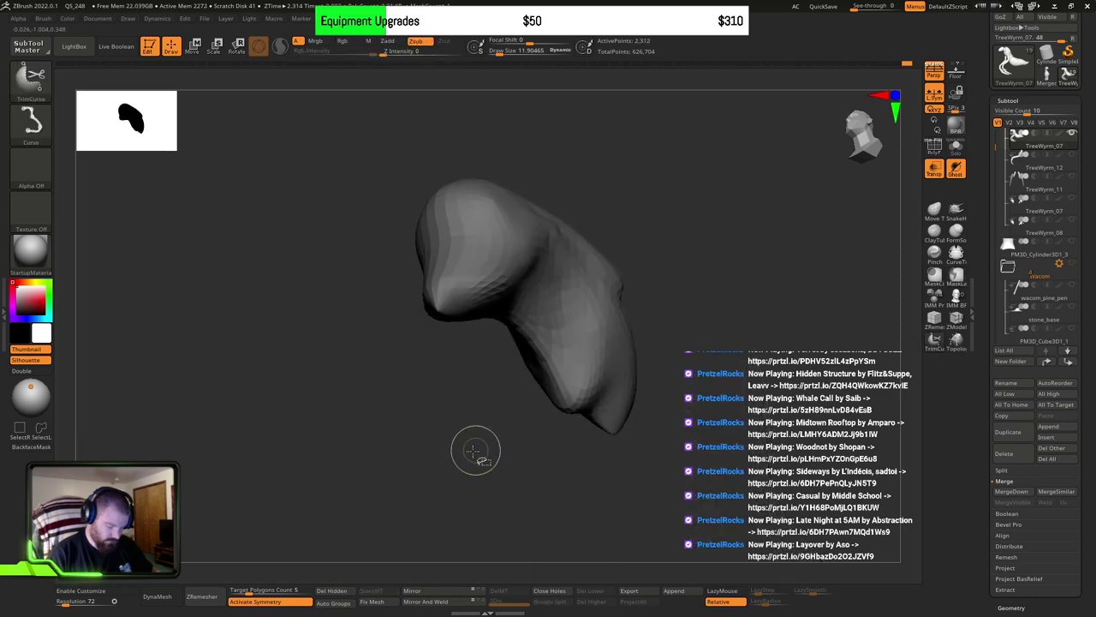
pyautogui.hotkey('ctrl', 'i')
# Step: Extend the neck's lower tip down into the chest opening with the Move brush at a draw size of about 51
pyautogui.press('s')
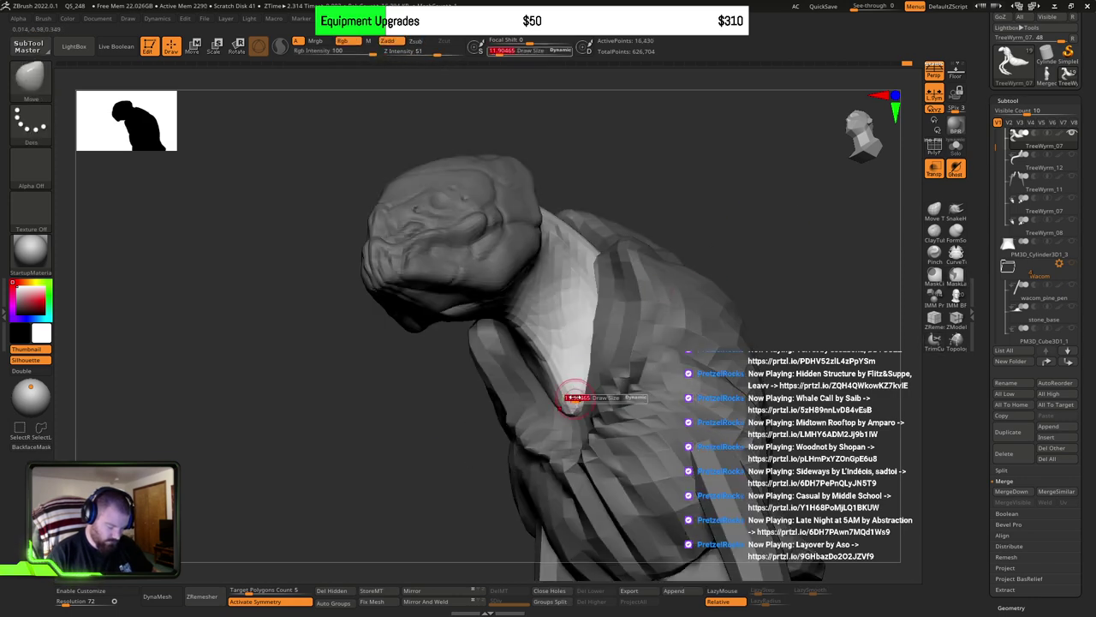
pyautogui.moveTo(572, 399)
pyautogui.mouseDown()
pyautogui.moveTo(583, 399)
pyautogui.moveTo(580, 410)
pyautogui.mouseUp()
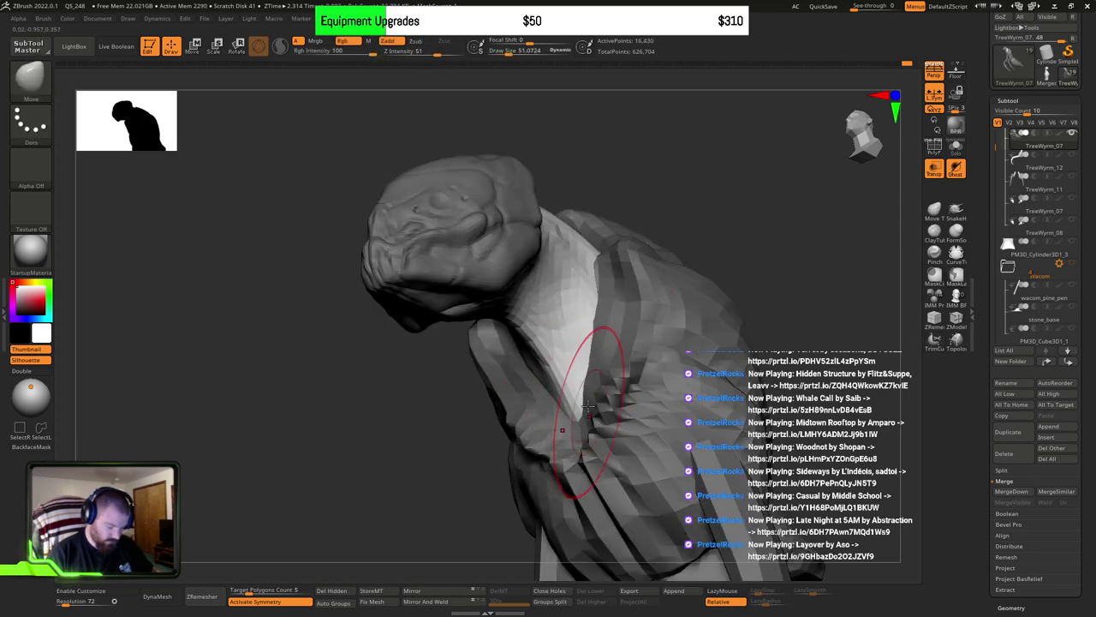
pyautogui.moveTo(719, 362); pyautogui.dragTo(659, 376, button='right')
pyautogui.moveTo(679, 340); pyautogui.dragTo(746, 347, button='right')
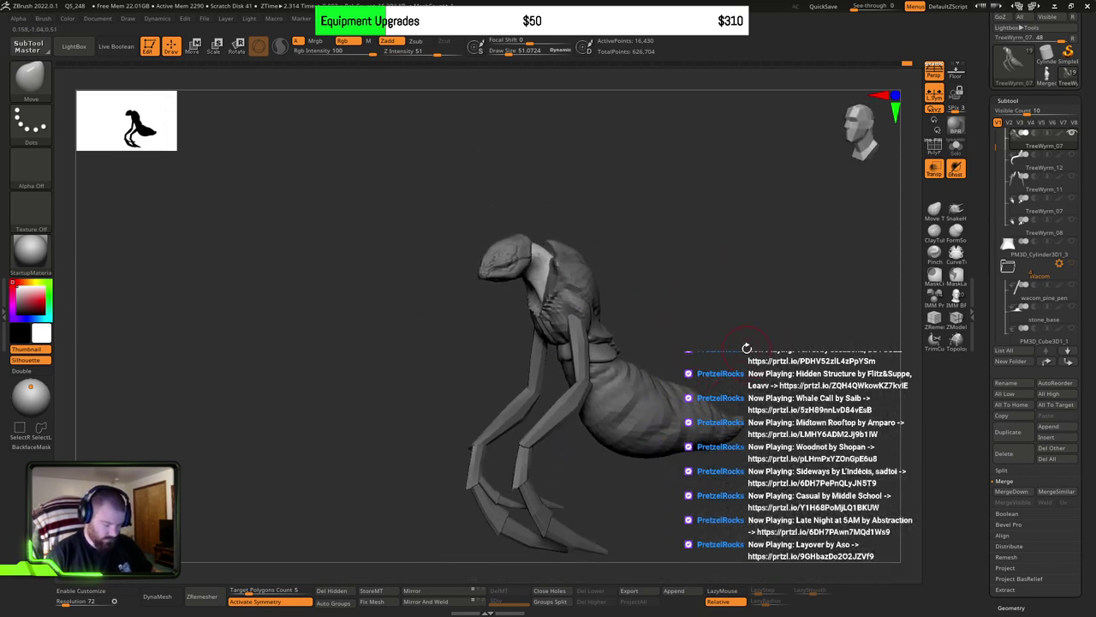
# Step: Clear the mask from the creature, turn off perspective, and inspect the head and neck from the side and above
pyautogui.keyDown('ctrl'); pyautogui.moveTo(751, 341); pyautogui.dragTo(759, 361); pyautogui.keyUp('ctrl')
pyautogui.moveTo(758, 361); pyautogui.dragTo(668, 384, button='right')
pyautogui.click(933, 73)
pyautogui.moveTo(781, 375)
pyautogui.mouseDown(button='right')
pyautogui.moveTo(736, 332)
pyautogui.moveTo(765, 366)
pyautogui.mouseUp(button='right')
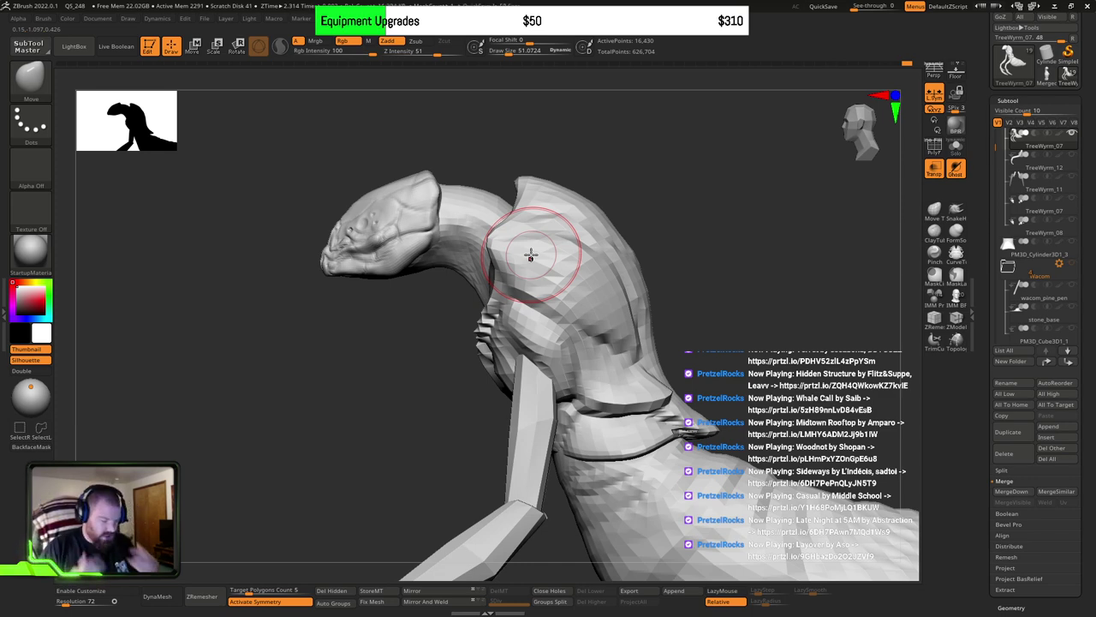
pyautogui.moveTo(531, 254)
pyautogui.mouseDown(button='right')
pyautogui.moveTo(480, 240)
pyautogui.moveTo(445, 249)
pyautogui.moveTo(465, 318)
pyautogui.moveTo(546, 354)
pyautogui.moveTo(557, 320)
pyautogui.moveTo(553, 337)
pyautogui.moveTo(550, 282)
pyautogui.mouseUp(button='right')
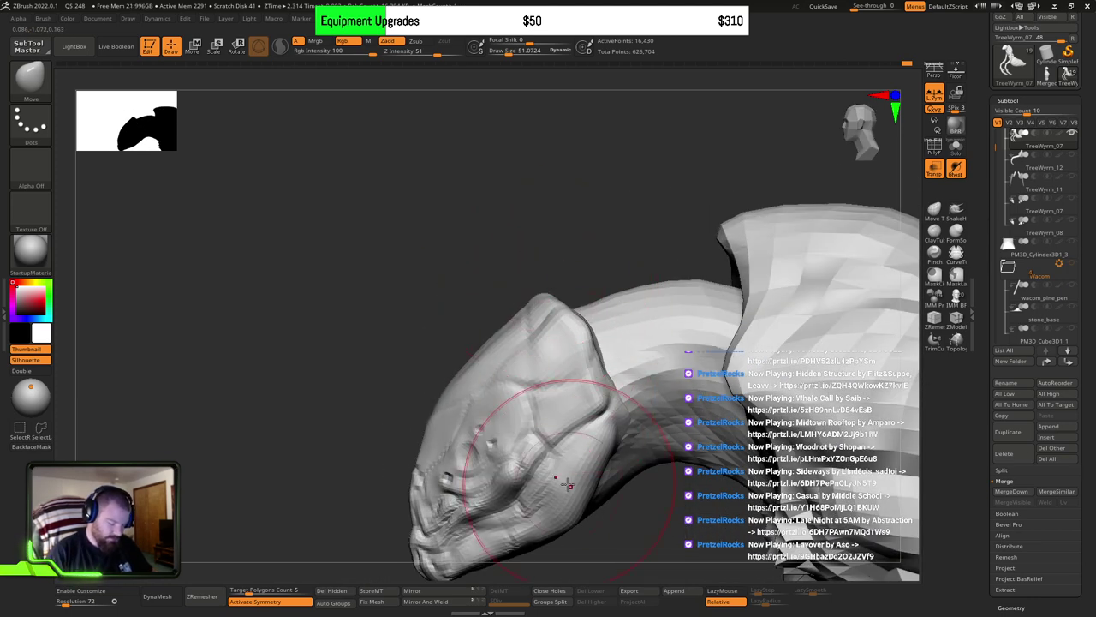
pyautogui.moveTo(526, 240)
pyautogui.mouseDown(button='right')
pyautogui.moveTo(573, 384)
pyautogui.moveTo(587, 257)
pyautogui.moveTo(553, 305)
pyautogui.moveTo(489, 232)
pyautogui.moveTo(529, 251)
pyautogui.moveTo(534, 342)
pyautogui.mouseUp(button='right')
pyautogui.moveTo(533, 342); pyautogui.dragTo(549, 380)
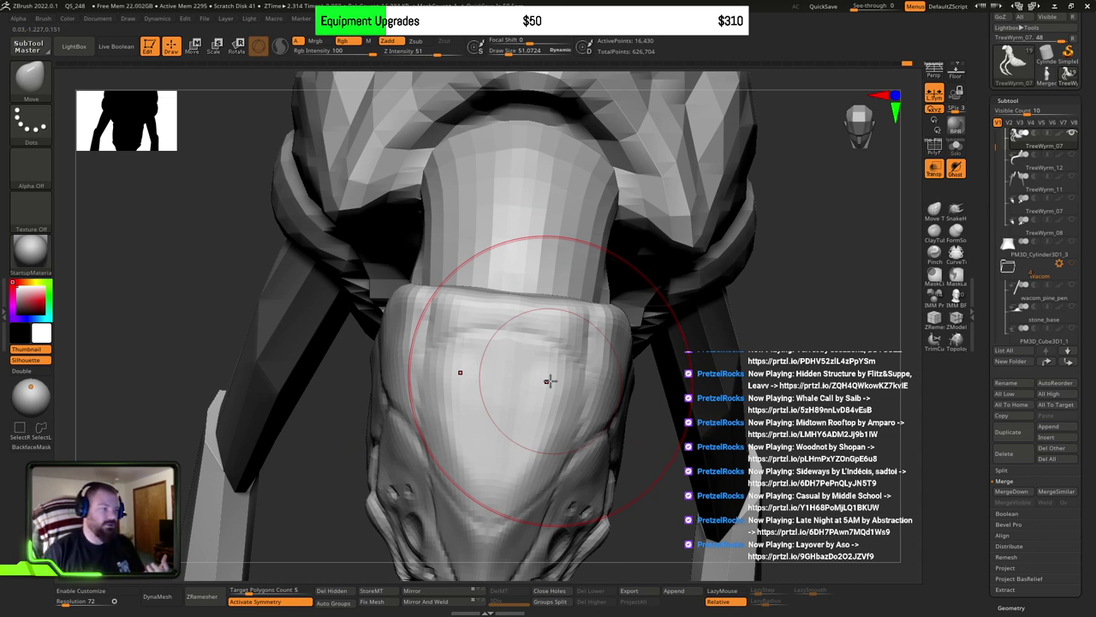
pyautogui.moveTo(549, 380)
pyautogui.mouseDown(button='right')
pyautogui.moveTo(767, 242)
pyautogui.moveTo(764, 343)
pyautogui.moveTo(698, 286)
pyautogui.moveTo(576, 294)
pyautogui.mouseUp(button='right')
pyautogui.press('[')
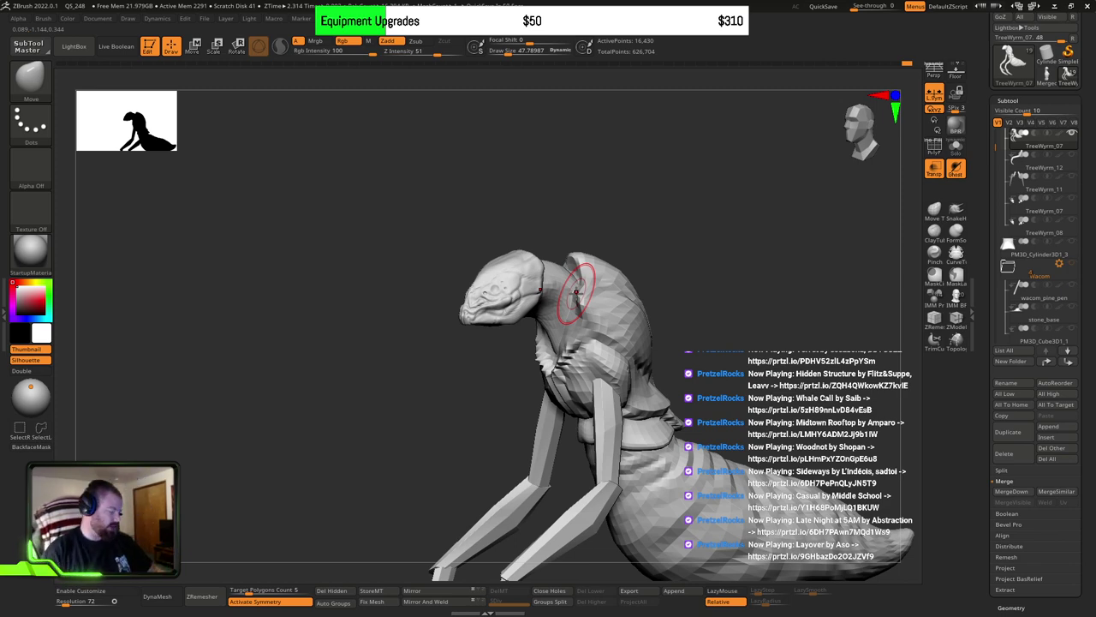
# Step: Pull the rear corners of the head crest back into a symmetrical pair of horns with a smaller Move brush
pyautogui.moveTo(558, 304)
pyautogui.mouseDown(button='right')
pyautogui.moveTo(549, 314)
pyautogui.moveTo(609, 420)
pyautogui.mouseUp(button='right')
pyautogui.keyDown('alt'); pyautogui.moveTo(508, 312); pyautogui.dragTo(572, 353, button='right'); pyautogui.keyUp('alt')
pyautogui.press('[')
pyautogui.press('[')
pyautogui.press('[')
pyautogui.press('[')
pyautogui.press('[')
pyautogui.moveTo(581, 328)
pyautogui.mouseDown()
pyautogui.moveTo(612, 343)
pyautogui.moveTo(633, 326)
pyautogui.mouseUp()
# Step: Shape the crest's rear edge and the ridge between the horns with the Move brush at about 21
pyautogui.press('[')
pyautogui.press('[')
pyautogui.press('[')
pyautogui.press('[')
pyautogui.moveTo(559, 330)
pyautogui.mouseDown()
pyautogui.moveTo(557, 318)
pyautogui.moveTo(552, 344)
pyautogui.mouseUp()
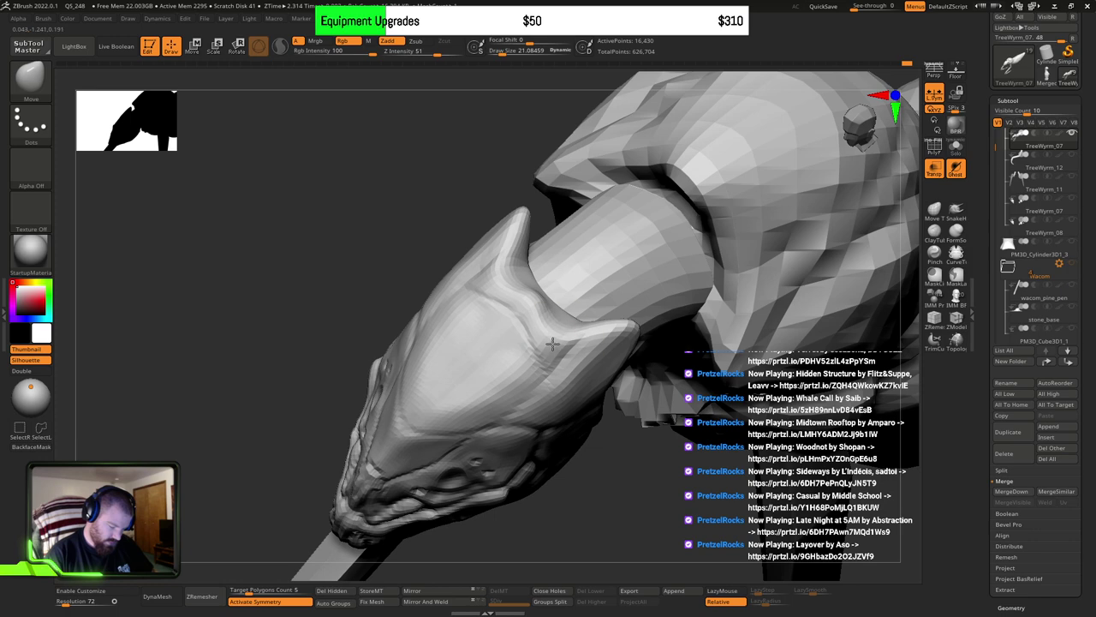
pyautogui.moveTo(533, 302); pyautogui.dragTo(519, 318)
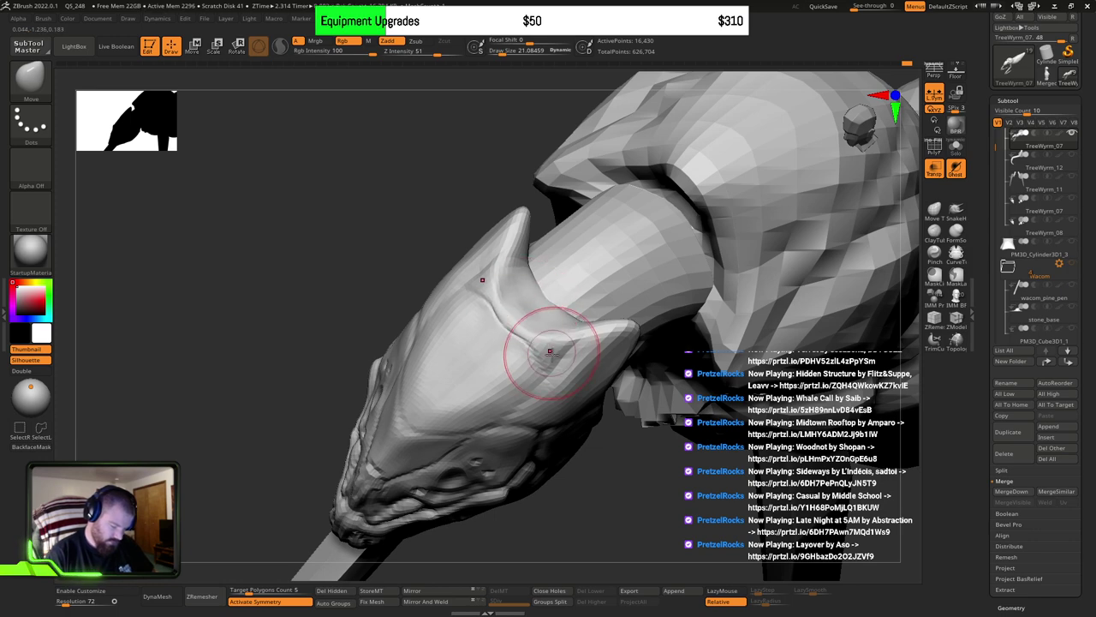
# Step: Lengthen the crest horns backward over the neck with the Move brush at about 21
pyautogui.moveTo(600, 334); pyautogui.dragTo(626, 374, button='right')
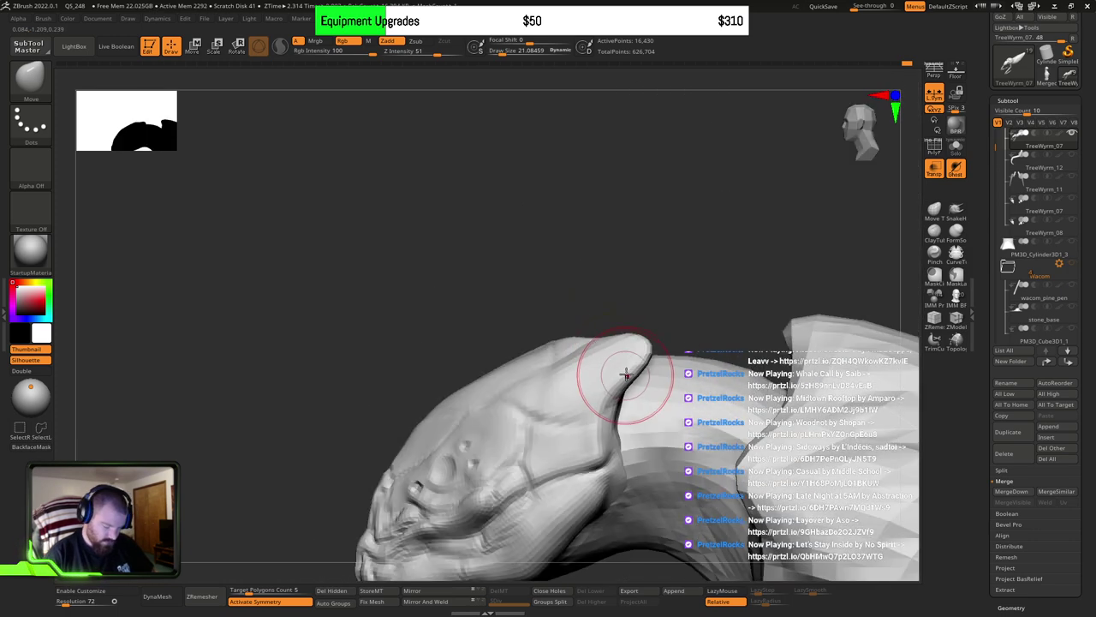
pyautogui.moveTo(626, 374); pyautogui.dragTo(623, 365)
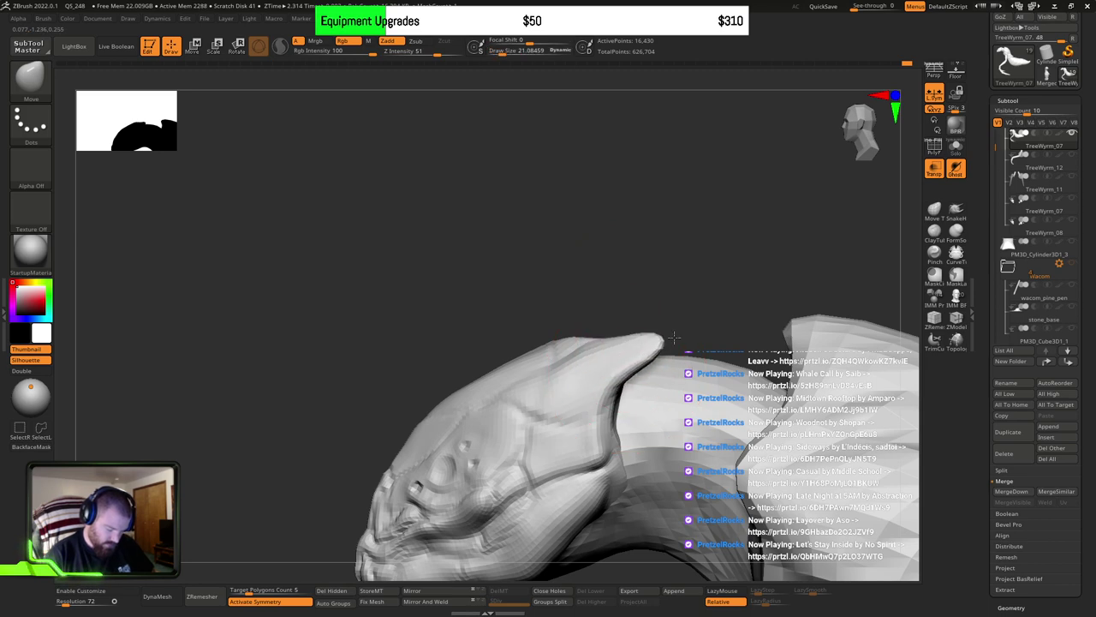
pyautogui.moveTo(674, 337); pyautogui.dragTo(631, 367, button='right')
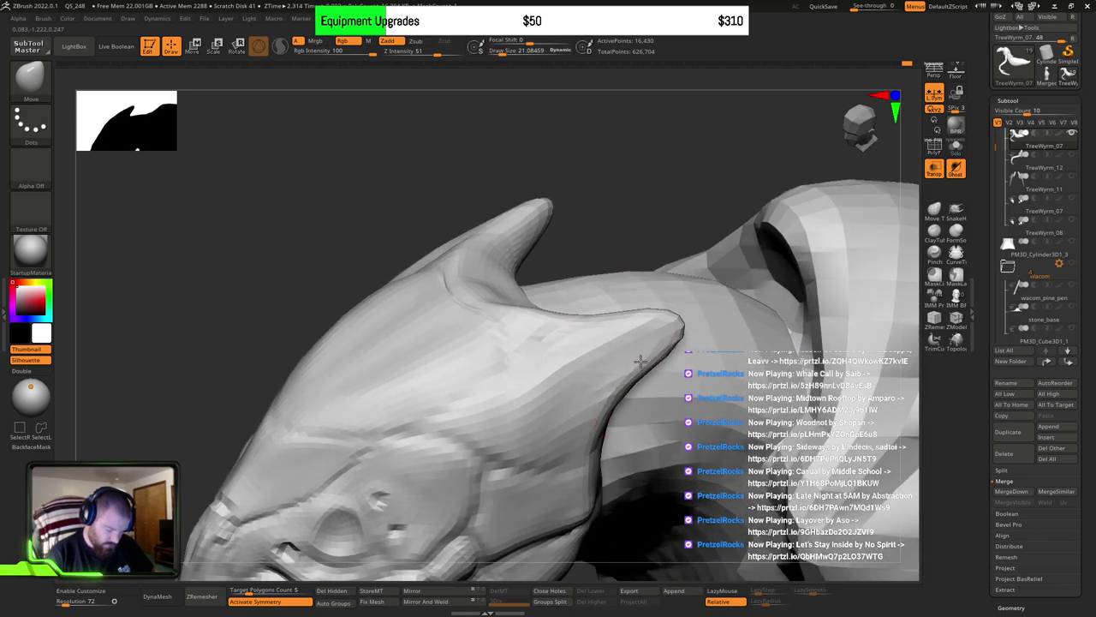
# Step: Pull a smaller inner pair of horns from the crest's rear edge with the Move brush at about 9
pyautogui.moveTo(549, 330)
pyautogui.mouseDown(button='right')
pyautogui.moveTo(509, 316)
pyautogui.moveTo(479, 351)
pyautogui.moveTo(594, 310)
pyautogui.mouseUp(button='right')
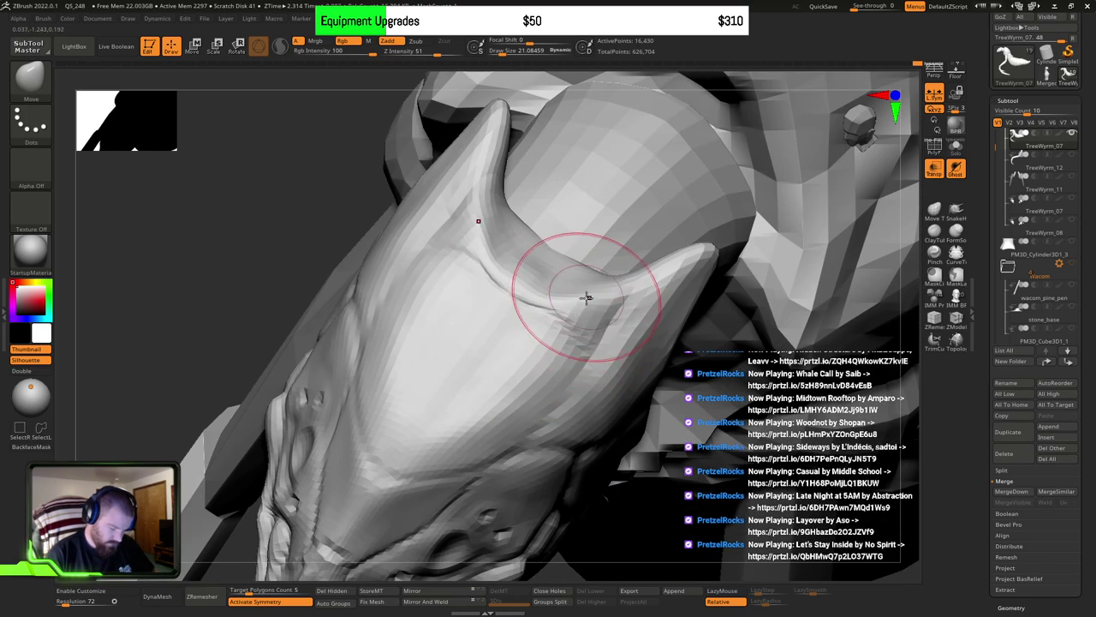
pyautogui.press('[')
pyautogui.moveTo(594, 273); pyautogui.dragTo(621, 266)
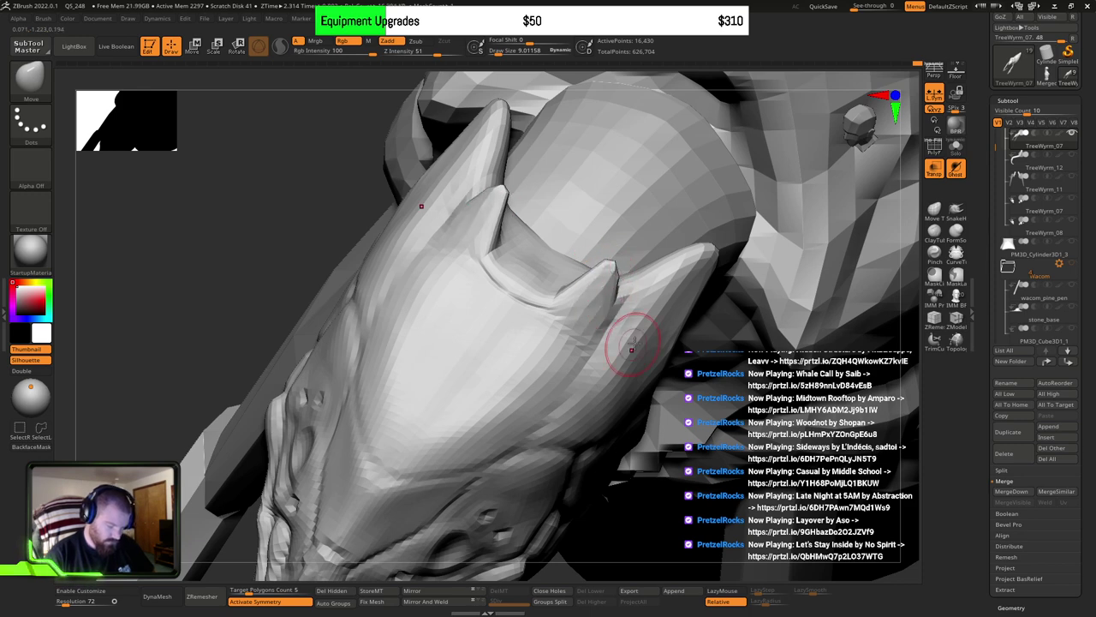
# Step: Refine the tips of the inner horn pair in side view with the Move brush at about 12
pyautogui.moveTo(632, 342)
pyautogui.mouseDown(button='right')
pyautogui.moveTo(648, 314)
pyautogui.moveTo(663, 370)
pyautogui.moveTo(669, 330)
pyautogui.mouseUp(button='right')
pyautogui.press('shift')
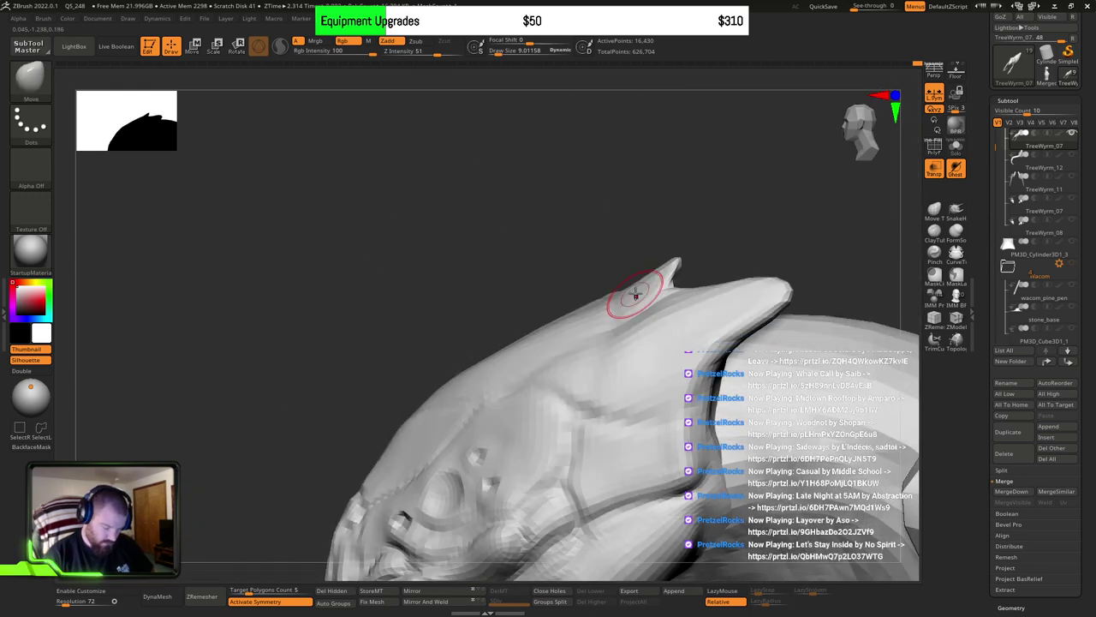
pyautogui.press(']')
pyautogui.press('[')
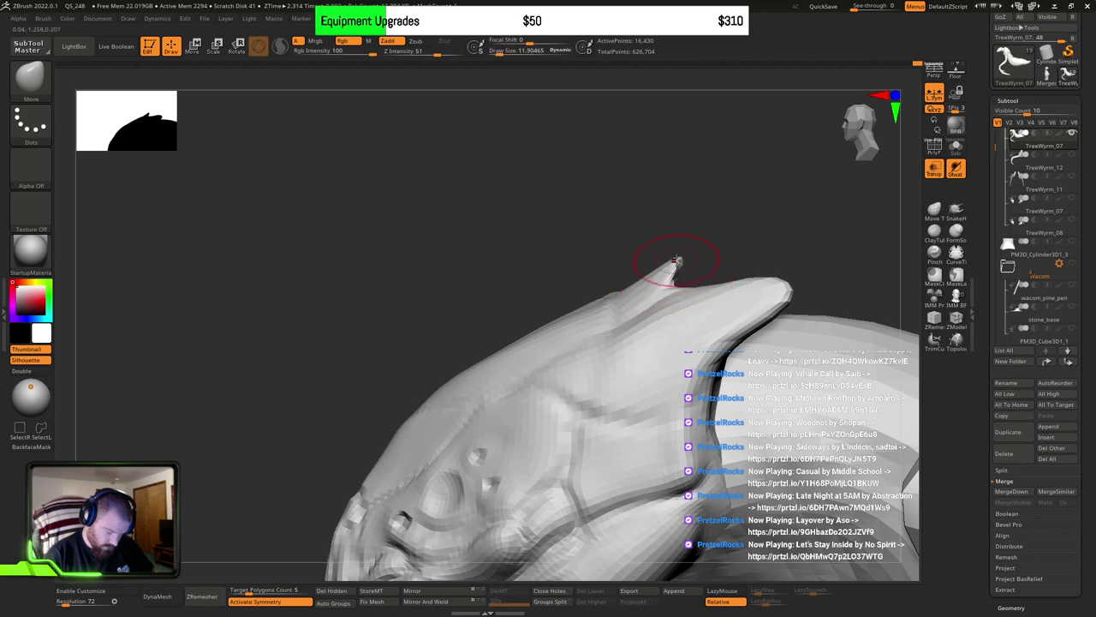
pyautogui.moveTo(659, 317)
pyautogui.mouseDown(button='right')
pyautogui.moveTo(674, 391)
pyautogui.moveTo(685, 368)
pyautogui.moveTo(676, 381)
pyautogui.moveTo(647, 375)
pyautogui.mouseUp(button='right')
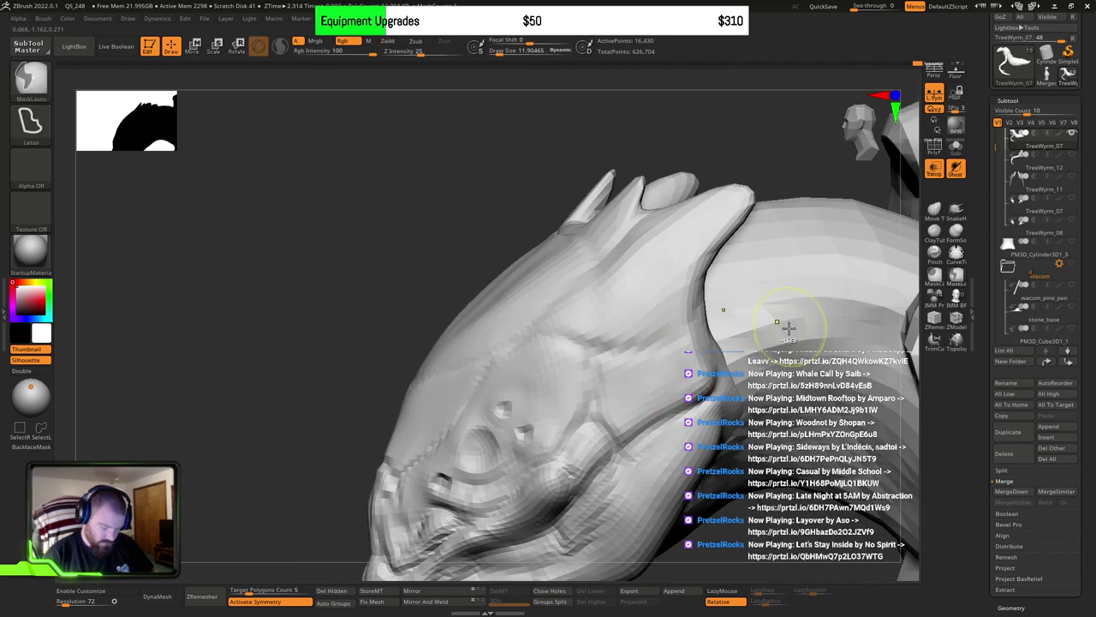
# Step: Pull spikes from the crest's lower side edge behind the cheek with the Move brush at about 13.5
pyautogui.moveTo(787, 328)
pyautogui.keyDown('ctrl'); pyautogui.mouseDown()
pyautogui.moveTo(713, 392)
pyautogui.moveTo(703, 514)
pyautogui.moveTo(908, 360)
pyautogui.mouseUp(); pyautogui.keyUp('ctrl')
pyautogui.moveTo(715, 416)
pyautogui.mouseDown(button='right')
pyautogui.moveTo(685, 403)
pyautogui.moveTo(714, 412)
pyautogui.mouseUp(button='right')
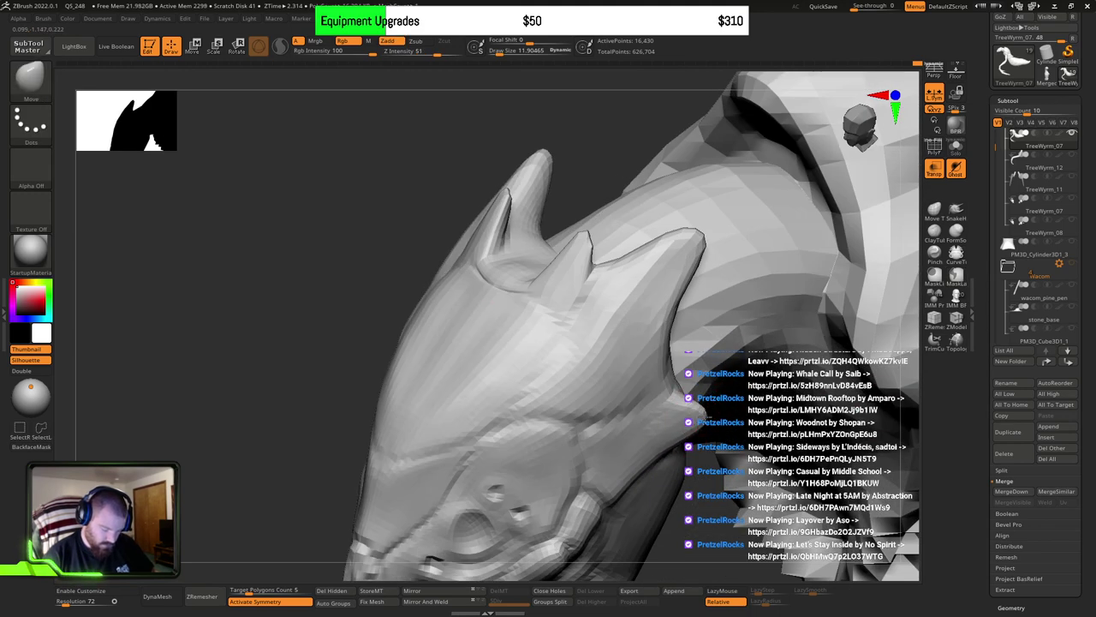
pyautogui.press('s')
pyautogui.moveTo(633, 474); pyautogui.dragTo(718, 465)
pyautogui.moveTo(676, 478)
pyautogui.mouseDown(button='right')
pyautogui.moveTo(600, 453)
pyautogui.moveTo(663, 360)
pyautogui.moveTo(634, 374)
pyautogui.mouseUp(button='right')
pyautogui.press(']')
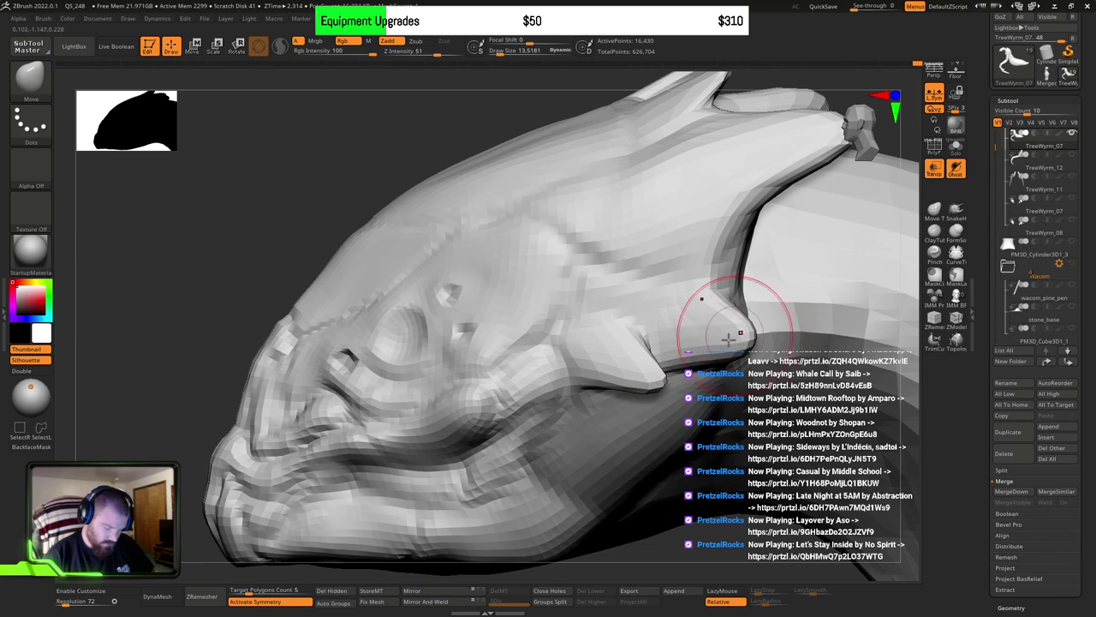
# Step: Broaden and shape the two spikes behind the cheek with the Move brush at about 19
pyautogui.moveTo(728, 339); pyautogui.dragTo(722, 317, button='right')
pyautogui.press(']')
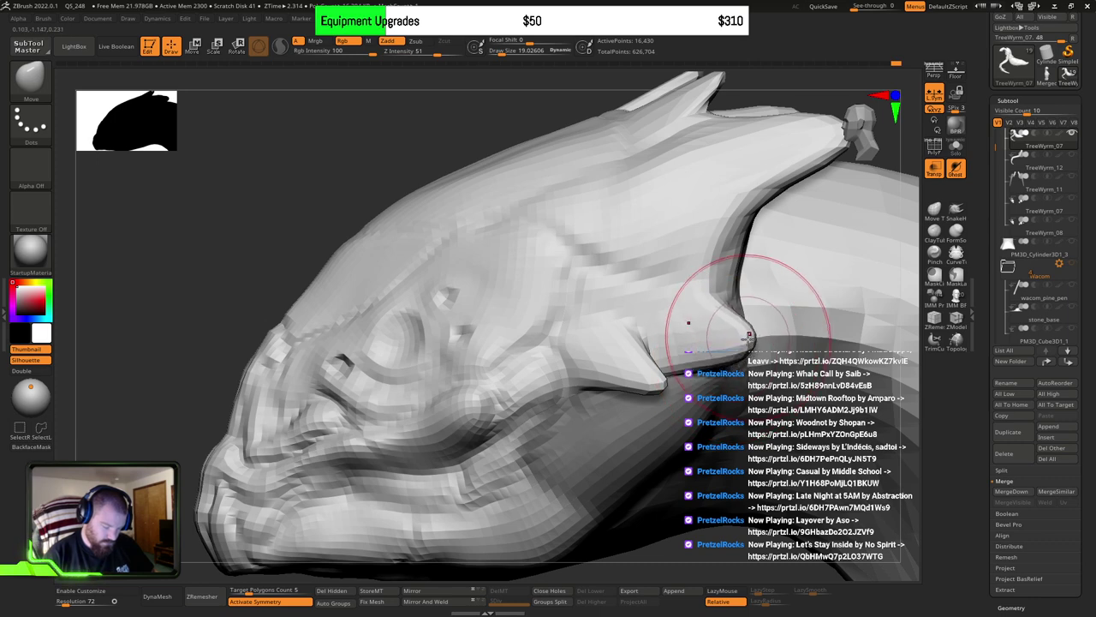
pyautogui.moveTo(721, 353); pyautogui.dragTo(654, 381, button='right')
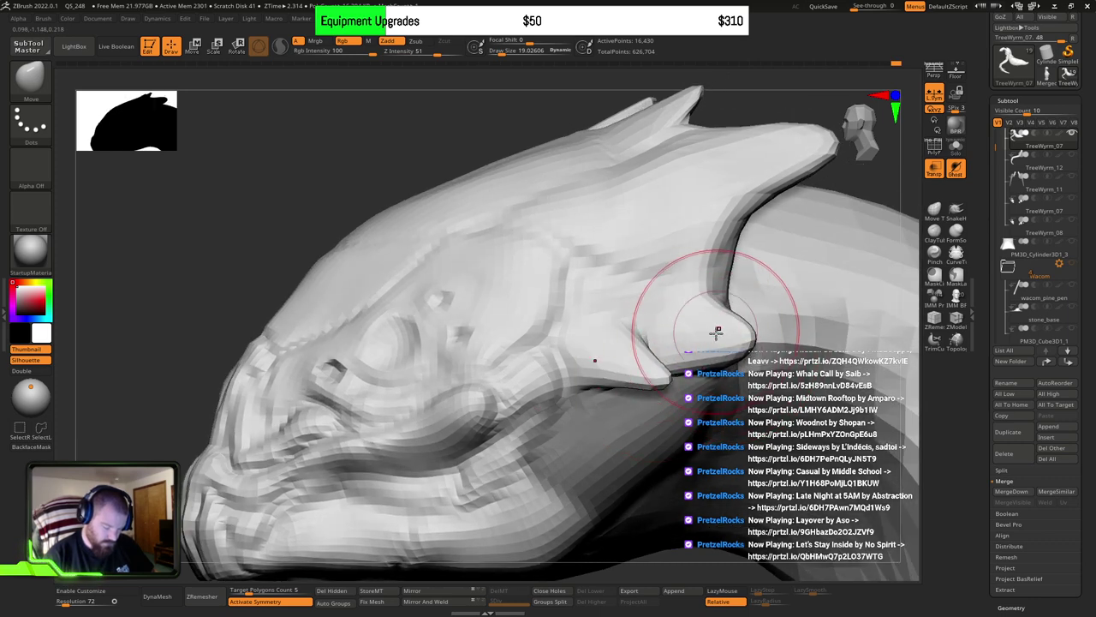
pyautogui.moveTo(716, 334); pyautogui.dragTo(761, 286, button='right')
# Step: Mask the rear side spike and its surroundings, reshape the front spike with the Move brush at about 19, and clear the mask
pyautogui.keyDown('ctrl'); pyautogui.moveTo(761, 286); pyautogui.dragTo(694, 390); pyautogui.keyUp('ctrl')
pyautogui.moveTo(653, 280)
pyautogui.mouseDown(button='right')
pyautogui.moveTo(706, 341)
pyautogui.moveTo(675, 346)
pyautogui.mouseUp(button='right')
pyautogui.keyDown('ctrl'); pyautogui.moveTo(272, 411); pyautogui.dragTo(284, 466); pyautogui.keyUp('ctrl')
pyautogui.moveTo(343, 437); pyautogui.dragTo(496, 402, button='right')
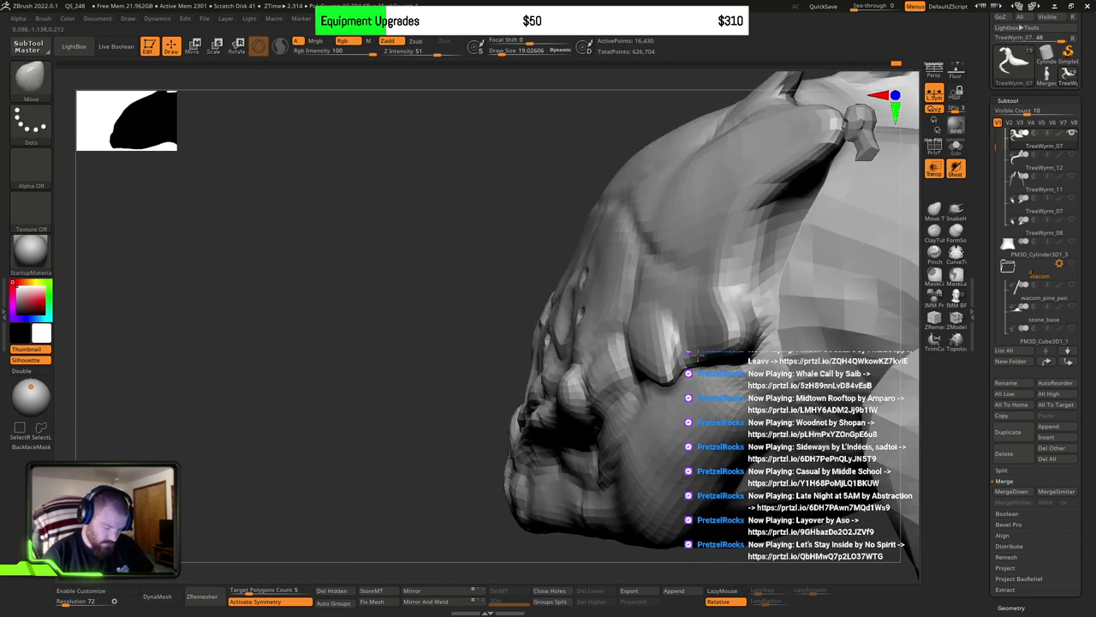
pyautogui.press('ctrl')
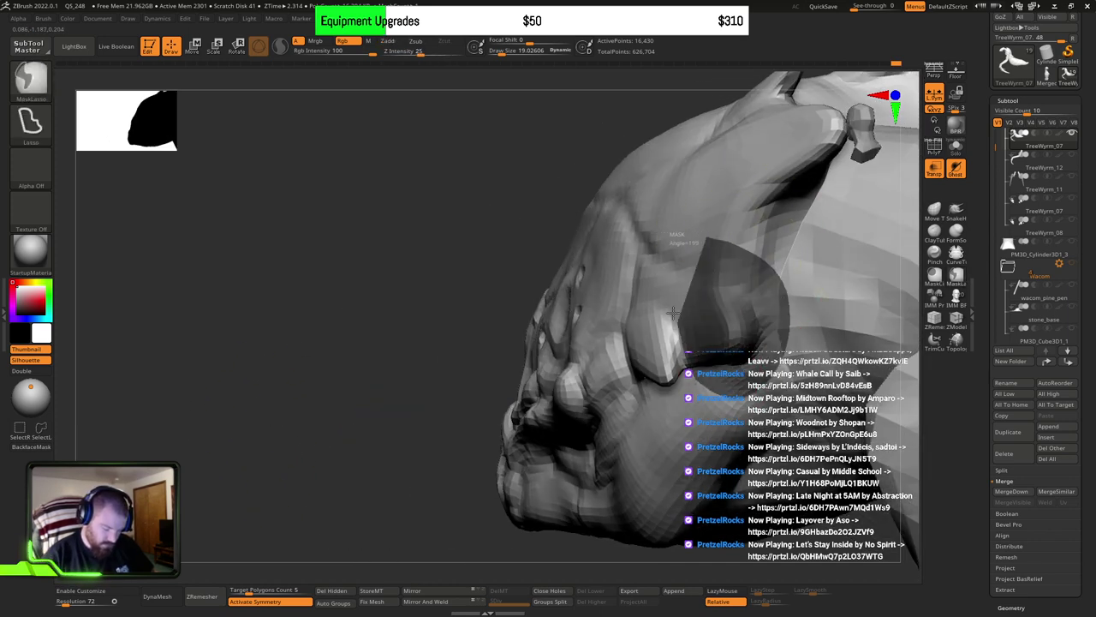
pyautogui.moveTo(673, 314)
pyautogui.mouseDown(button='right')
pyautogui.moveTo(644, 346)
pyautogui.moveTo(773, 341)
pyautogui.mouseUp(button='right')
pyautogui.press('ctrl')
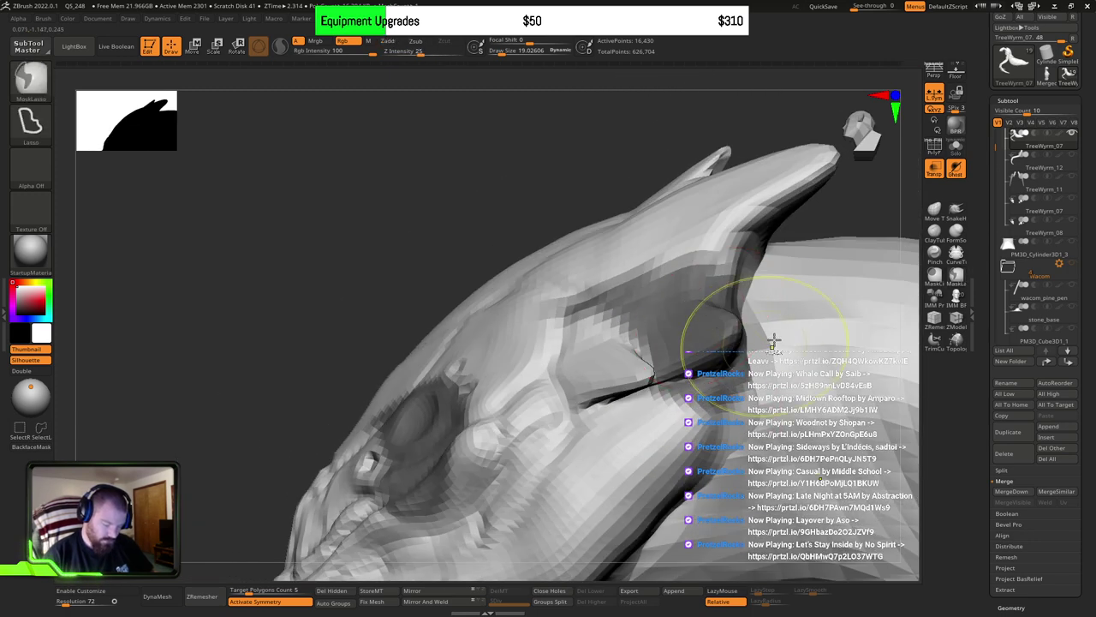
pyautogui.moveTo(649, 387)
pyautogui.keyDown('ctrl'); pyautogui.mouseDown()
pyautogui.moveTo(724, 500)
pyautogui.moveTo(824, 377)
pyautogui.mouseUp(); pyautogui.keyUp('ctrl')
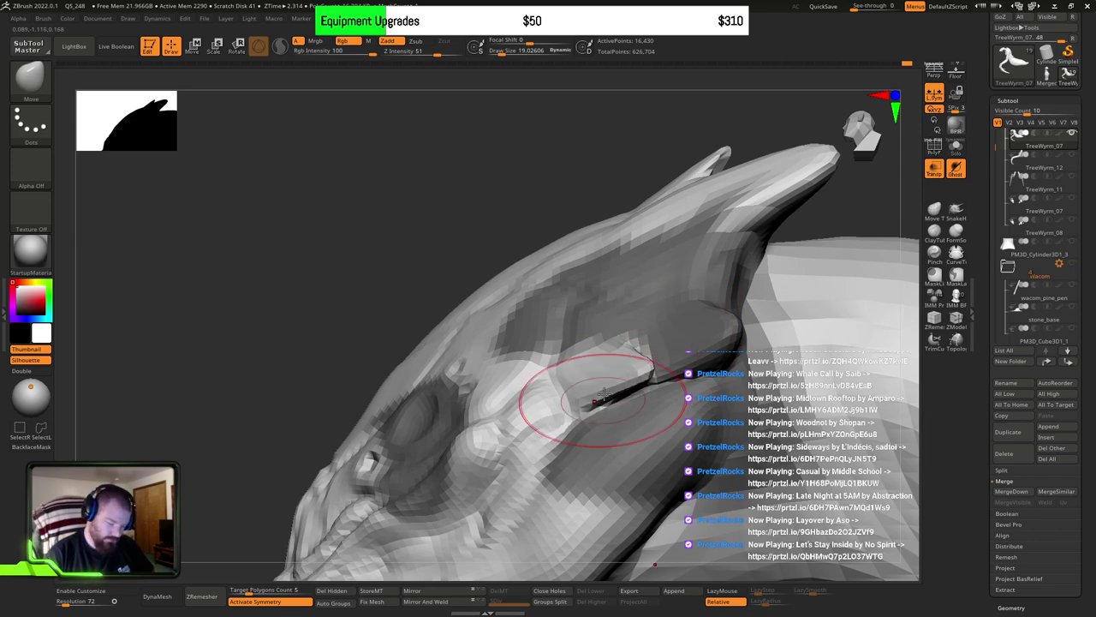
pyautogui.moveTo(648, 367)
pyautogui.mouseDown(button='right')
pyautogui.moveTo(745, 377)
pyautogui.moveTo(757, 396)
pyautogui.moveTo(798, 262)
pyautogui.moveTo(873, 269)
pyautogui.moveTo(869, 296)
pyautogui.moveTo(698, 381)
pyautogui.moveTo(712, 358)
pyautogui.mouseUp(button='right')
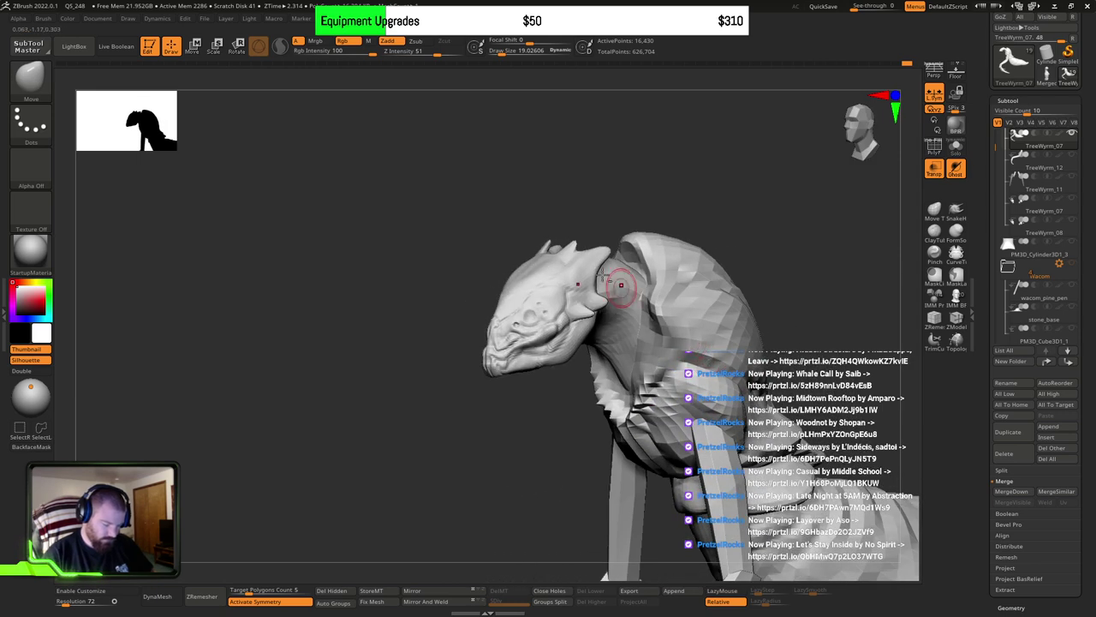
# Step: Smooth the outer horn tips and taper them with the Move brush at about 13.5
pyautogui.keyDown('ctrl'); pyautogui.moveTo(621, 284); pyautogui.dragTo(624, 317, button='right'); pyautogui.keyUp('ctrl')
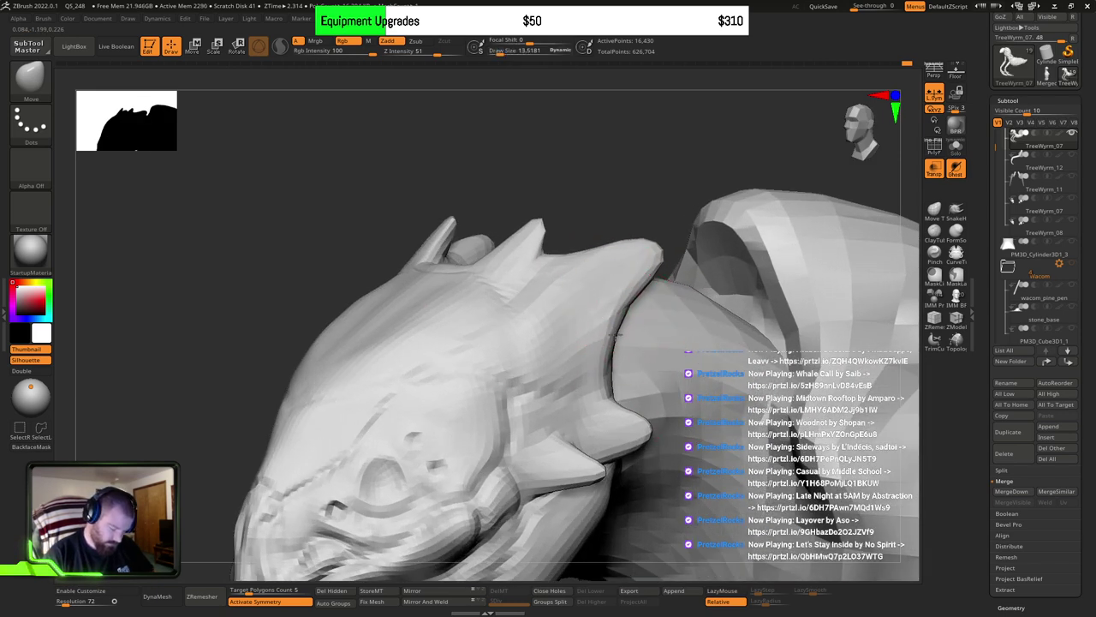
pyautogui.moveTo(652, 257); pyautogui.dragTo(644, 261, button='right')
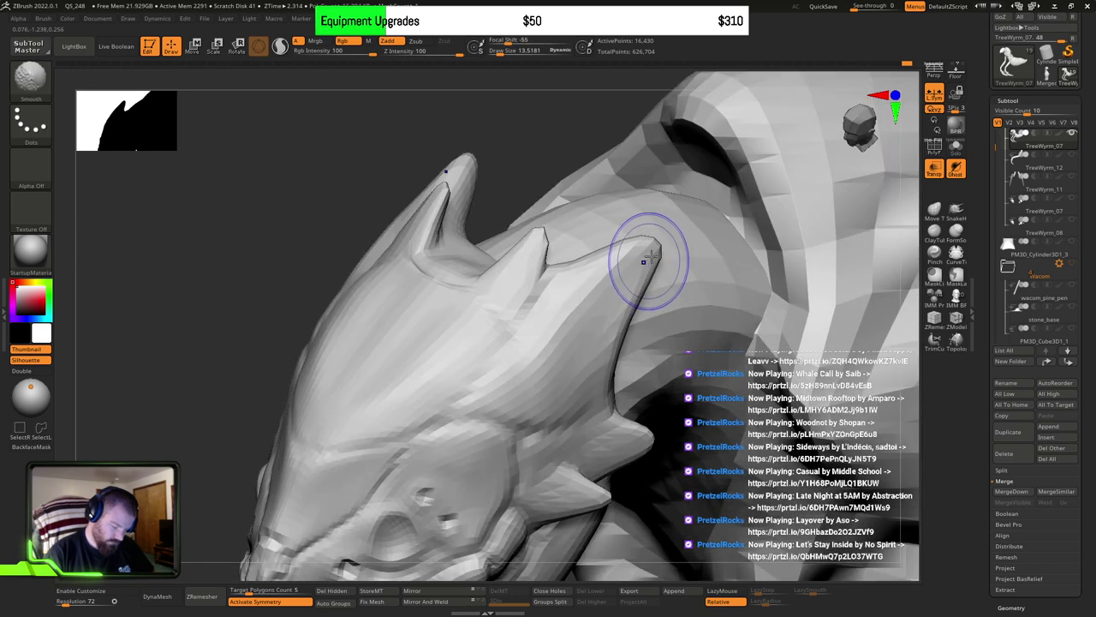
pyautogui.press('shift')
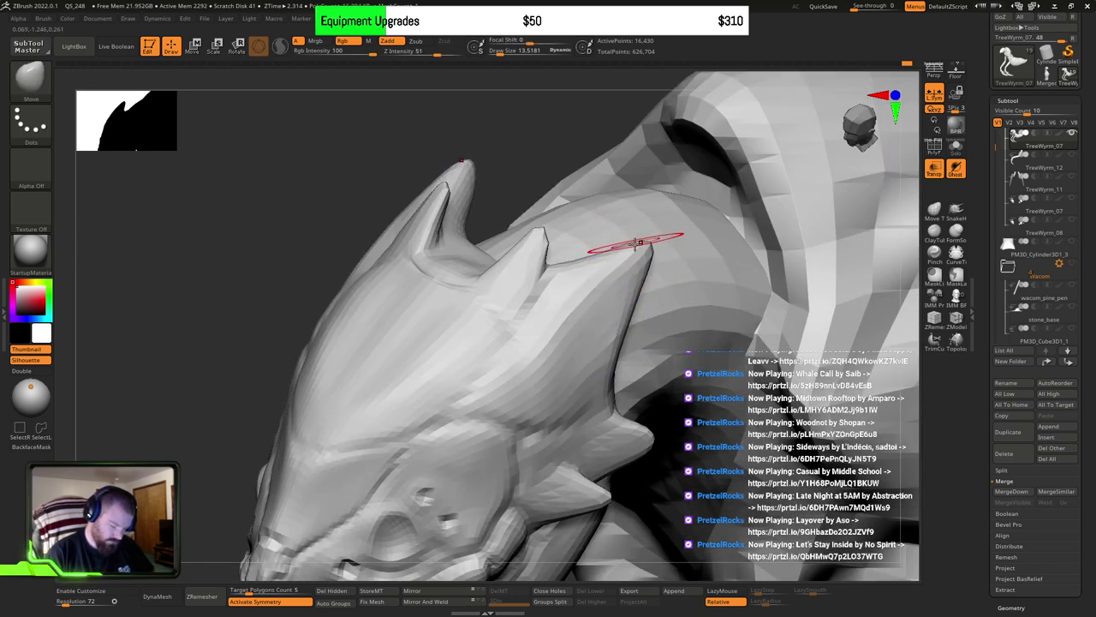
# Step: Adjust the outer horns' silhouette in front view with the Move brush at about 21
pyautogui.moveTo(635, 244)
pyautogui.mouseDown(button='right')
pyautogui.moveTo(680, 299)
pyautogui.moveTo(749, 326)
pyautogui.moveTo(696, 320)
pyautogui.moveTo(651, 360)
pyautogui.moveTo(654, 433)
pyautogui.moveTo(644, 303)
pyautogui.moveTo(672, 248)
pyautogui.mouseUp(button='right')
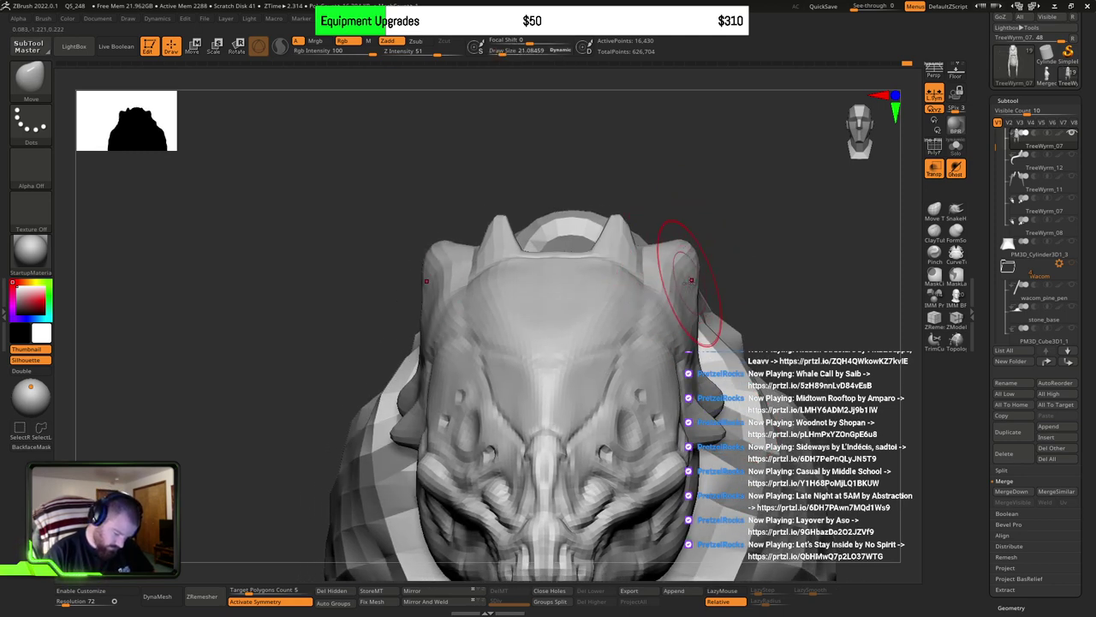
pyautogui.moveTo(690, 274); pyautogui.dragTo(698, 302, button='right')
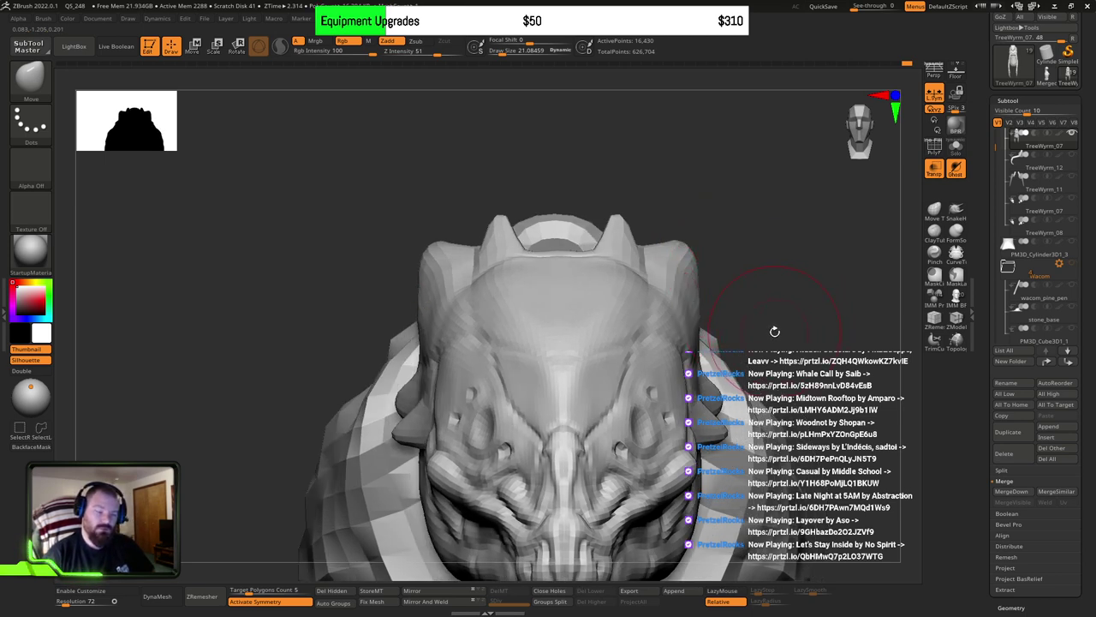
pyautogui.keyDown('ctrl'); pyautogui.moveTo(787, 341); pyautogui.dragTo(592, 342, button='right'); pyautogui.keyUp('ctrl')
# Step: Smooth down the inner horn pair on the crest's rear edge
pyautogui.moveTo(728, 334)
pyautogui.mouseDown(button='right')
pyautogui.moveTo(590, 333)
pyautogui.moveTo(692, 348)
pyautogui.moveTo(672, 383)
pyautogui.moveTo(665, 340)
pyautogui.moveTo(660, 347)
pyautogui.moveTo(664, 358)
pyautogui.moveTo(665, 342)
pyautogui.moveTo(679, 352)
pyautogui.mouseUp(button='right')
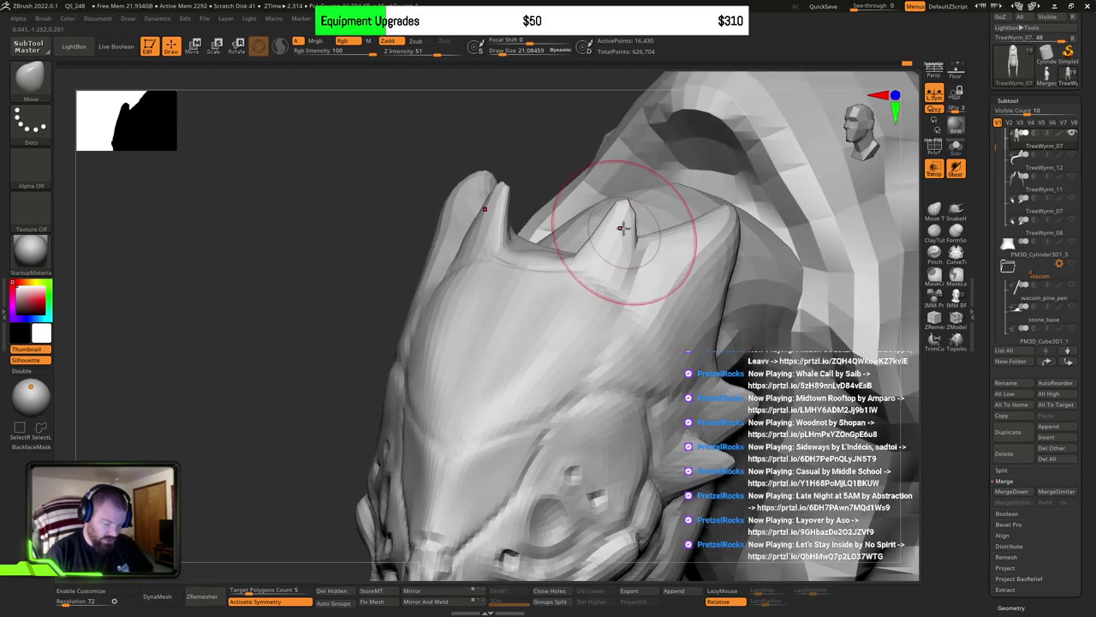
pyautogui.moveTo(617, 228)
pyautogui.mouseDown(button='right')
pyautogui.moveTo(668, 232)
pyautogui.moveTo(620, 257)
pyautogui.mouseUp(button='right')
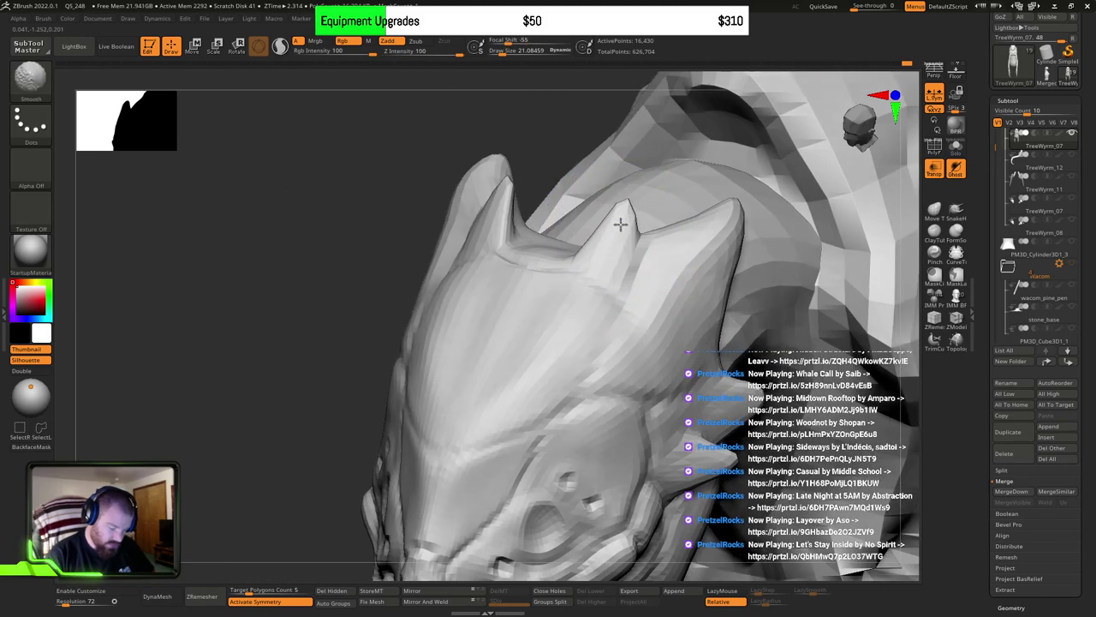
pyautogui.keyDown('shift'); pyautogui.moveTo(620, 224); pyautogui.dragTo(616, 243); pyautogui.keyUp('shift')
pyautogui.moveTo(650, 279)
pyautogui.mouseDown(button='right')
pyautogui.moveTo(641, 270)
pyautogui.moveTo(649, 245)
pyautogui.moveTo(647, 284)
pyautogui.moveTo(704, 283)
pyautogui.moveTo(648, 294)
pyautogui.moveTo(611, 264)
pyautogui.mouseUp(button='right')
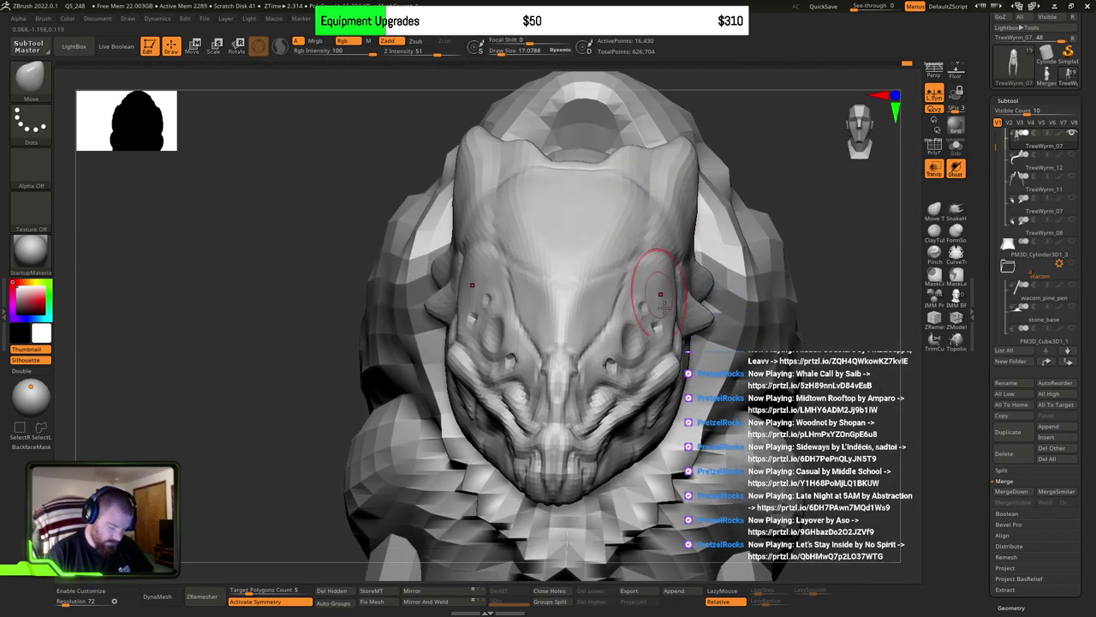
# Step: Examine the whole creature's proportions and silhouette from the side and front, including head, neck and arms
pyautogui.keyDown('ctrl'); pyautogui.moveTo(665, 307); pyautogui.dragTo(558, 337, button='right'); pyautogui.keyUp('ctrl')
pyautogui.keyDown('alt'); pyautogui.moveTo(433, 319); pyautogui.dragTo(636, 322, button='right'); pyautogui.keyUp('alt')
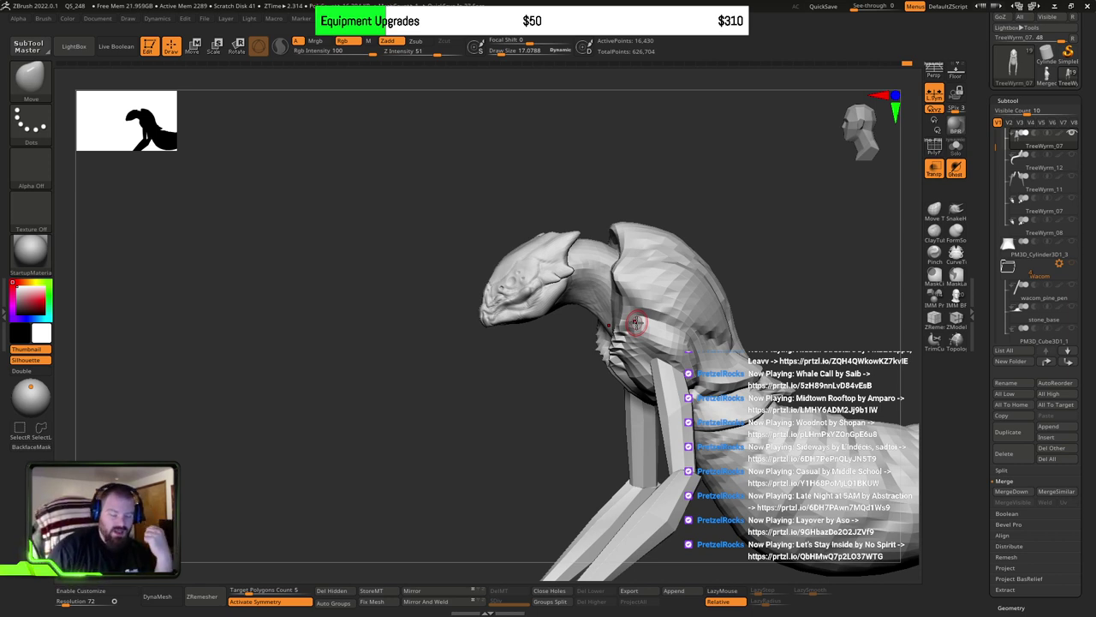
pyautogui.moveTo(805, 247)
pyautogui.mouseDown()
pyautogui.moveTo(761, 288)
pyautogui.moveTo(810, 303)
pyautogui.moveTo(829, 343)
pyautogui.moveTo(825, 415)
pyautogui.moveTo(806, 430)
pyautogui.moveTo(743, 413)
pyautogui.mouseUp()
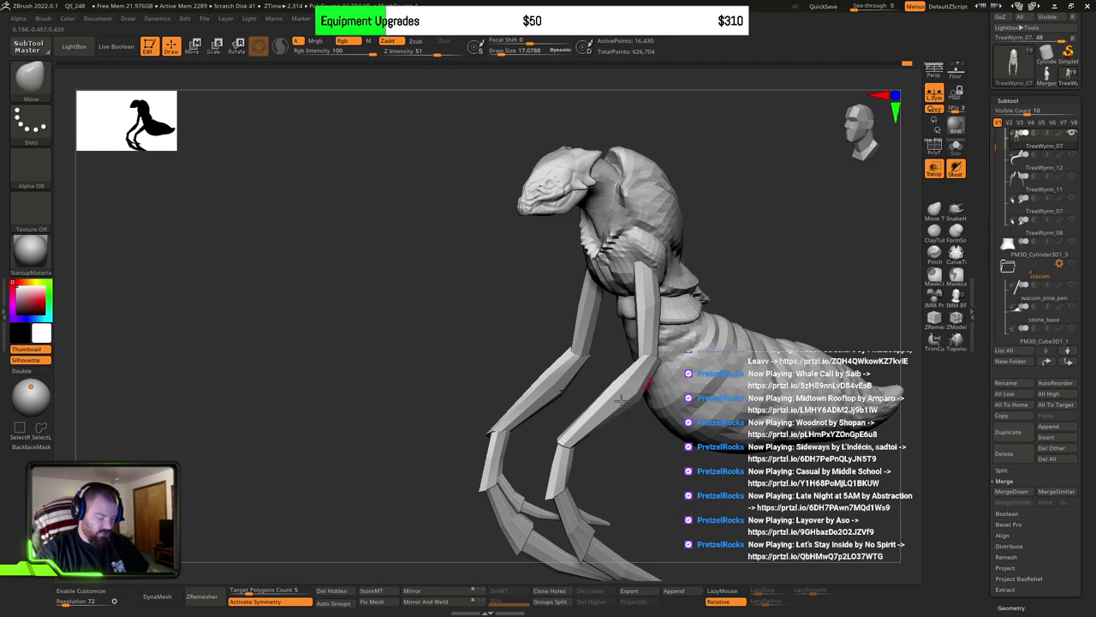
pyautogui.keyDown('alt'); pyautogui.moveTo(765, 297); pyautogui.dragTo(765, 388); pyautogui.keyUp('alt')
pyautogui.keyDown('alt'); pyautogui.moveTo(773, 323); pyautogui.dragTo(802, 299); pyautogui.keyUp('alt')
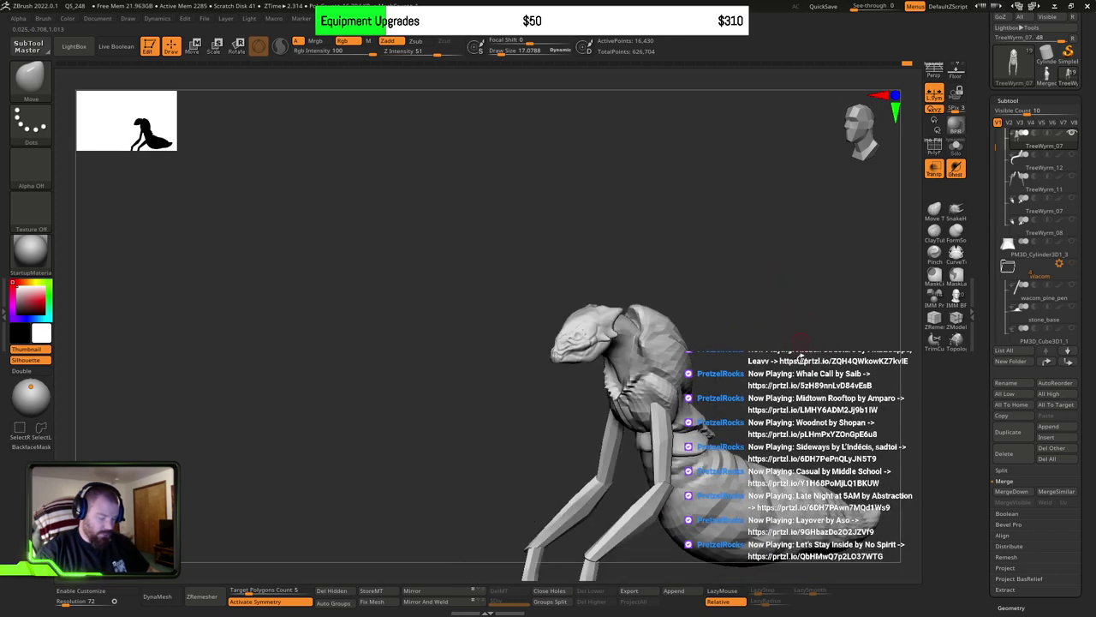
pyautogui.keyDown('alt'); pyautogui.moveTo(800, 352); pyautogui.dragTo(789, 234); pyautogui.keyUp('alt')
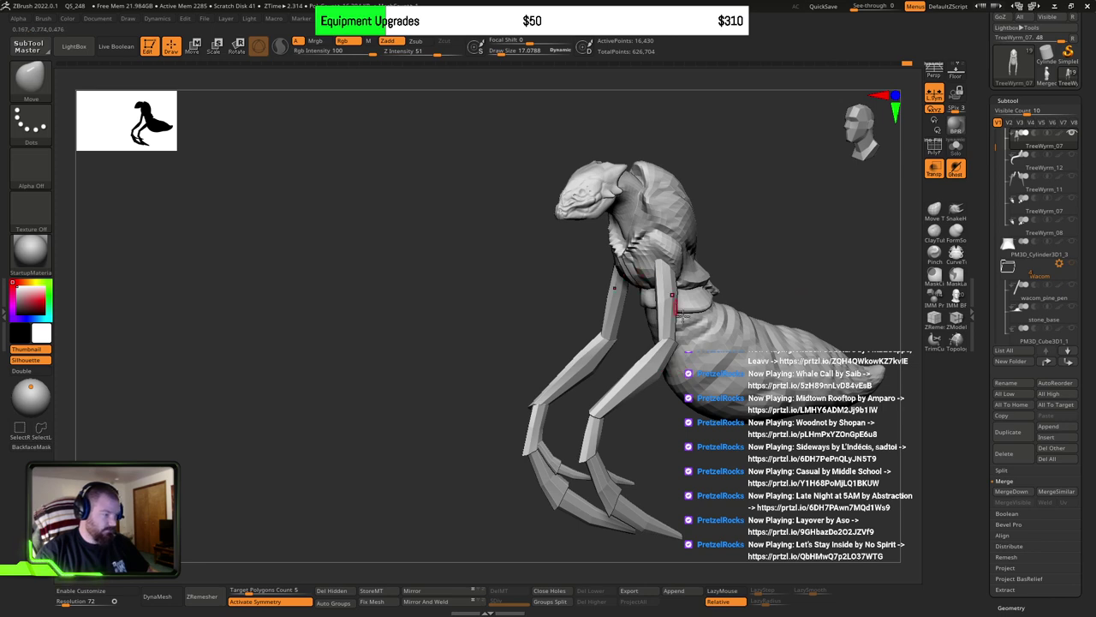
pyautogui.moveTo(689, 350); pyautogui.dragTo(675, 325, button='right')
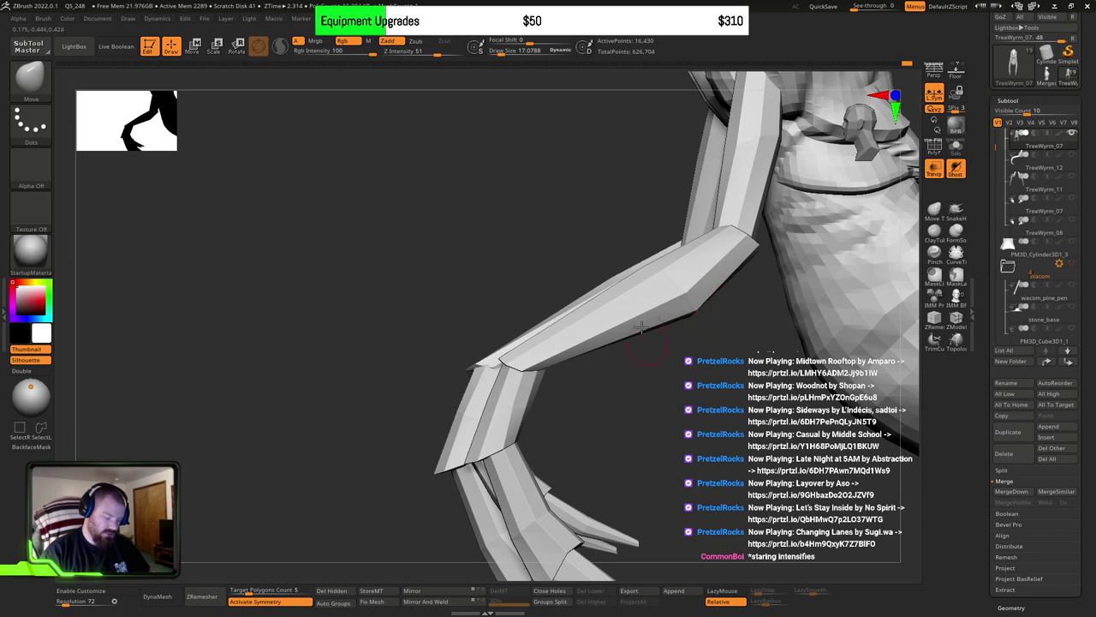
pyautogui.moveTo(749, 352); pyautogui.dragTo(693, 384, button='right')
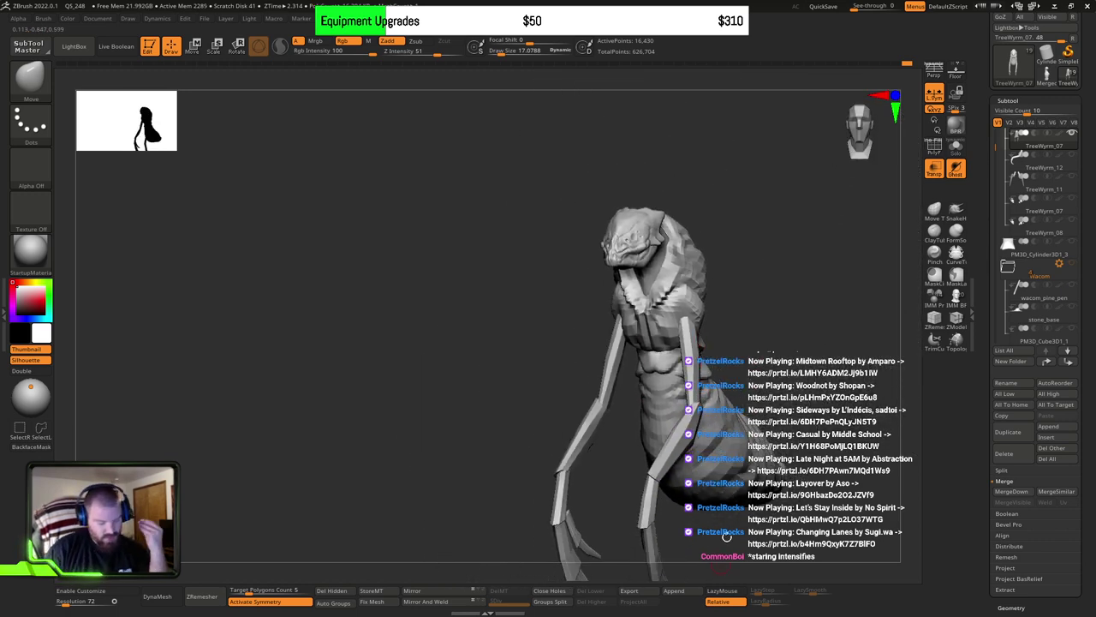
pyautogui.moveTo(752, 342); pyautogui.dragTo(791, 306, button='right')
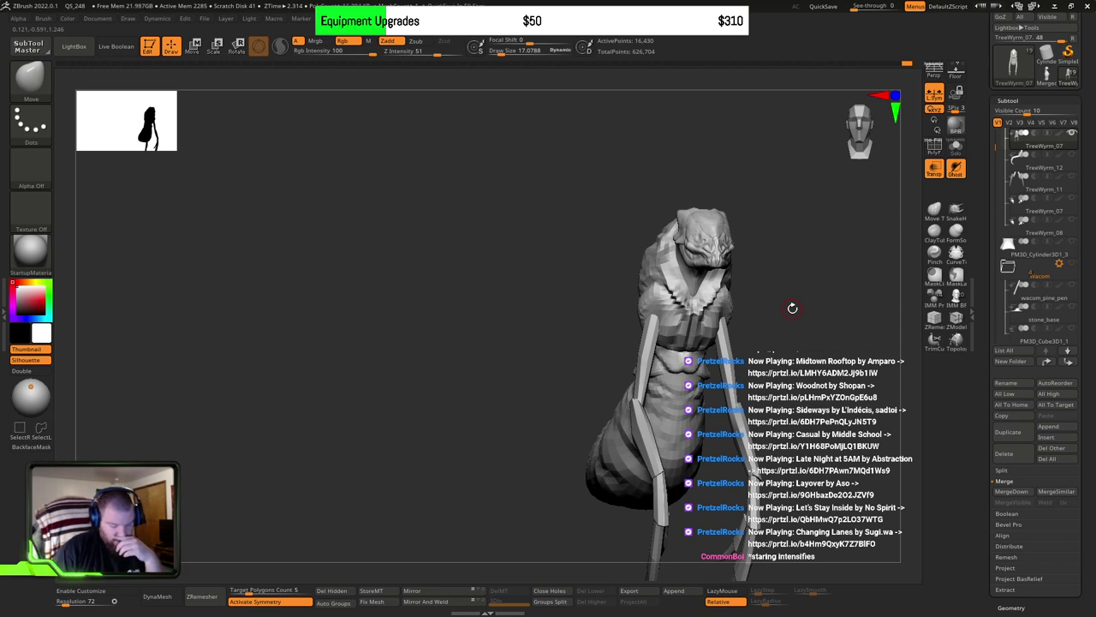
pyautogui.moveTo(824, 377); pyautogui.dragTo(781, 362, button='right')
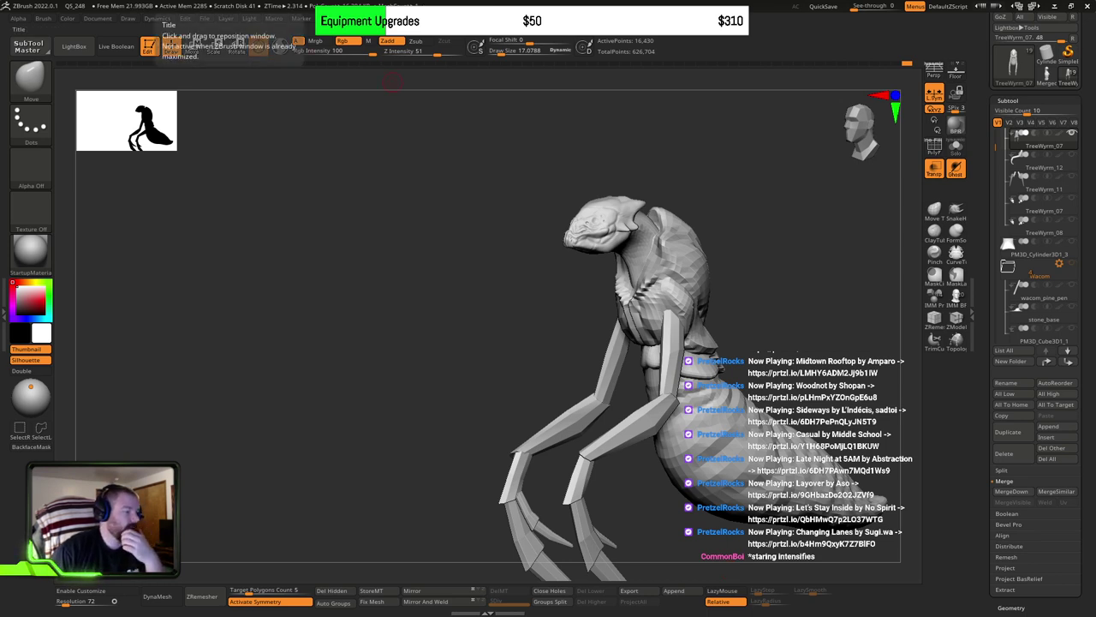
# Step: Examine the head, neck and leg structure of the brown mantis in the reference photo
pyautogui.moveTo(0, 299); pyautogui.dragTo(619, 164, button='right')
pyautogui.scroll(6, 668, 267)
pyautogui.moveTo(667, 267); pyautogui.dragTo(322, 354, button='middle')
pyautogui.scroll(1, 477, 224)
pyautogui.scroll(-2, 563, 283)
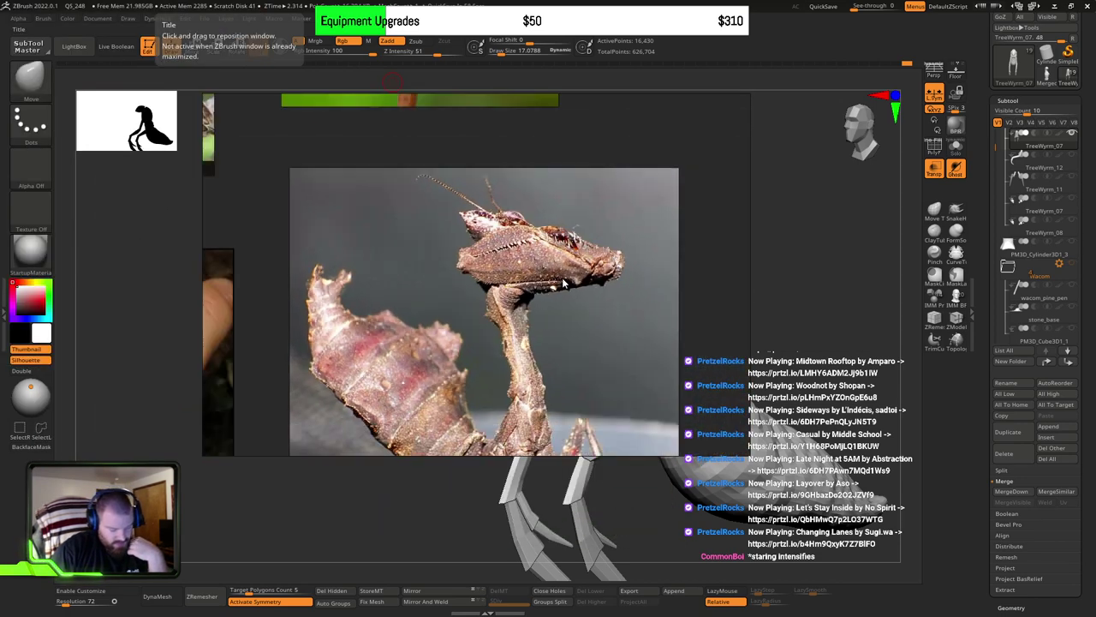
pyautogui.moveTo(540, 316); pyautogui.dragTo(566, 206, button='middle')
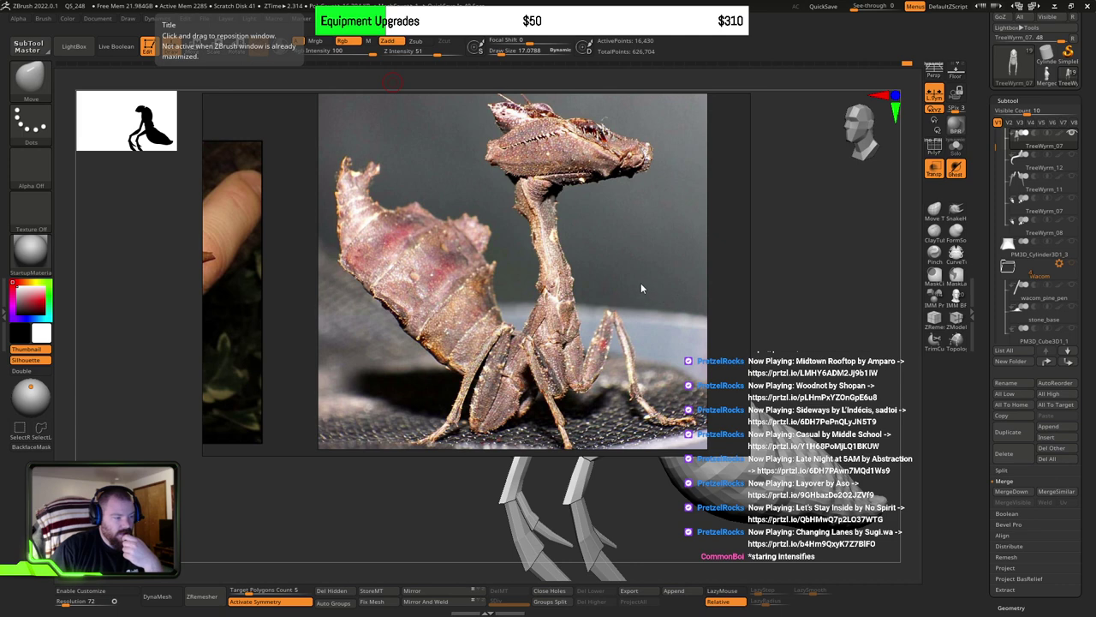
pyautogui.moveTo(640, 283); pyautogui.dragTo(650, 0, button='right')
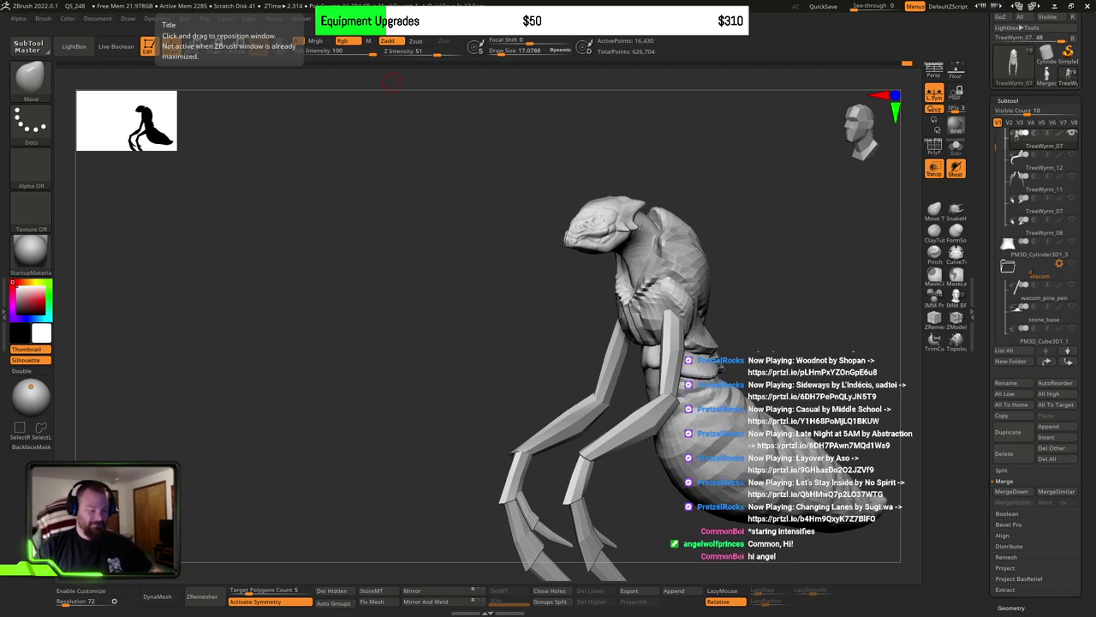
# Step: Inspect the creature's body and long forelimbs from several angles, briefly showing the TreeWyrm_12 limbs for comparison
pyautogui.moveTo(476, 238)
pyautogui.mouseDown()
pyautogui.moveTo(479, 283)
pyautogui.moveTo(773, 306)
pyautogui.moveTo(697, 237)
pyautogui.moveTo(707, 273)
pyautogui.moveTo(714, 245)
pyautogui.moveTo(708, 260)
pyautogui.mouseUp()
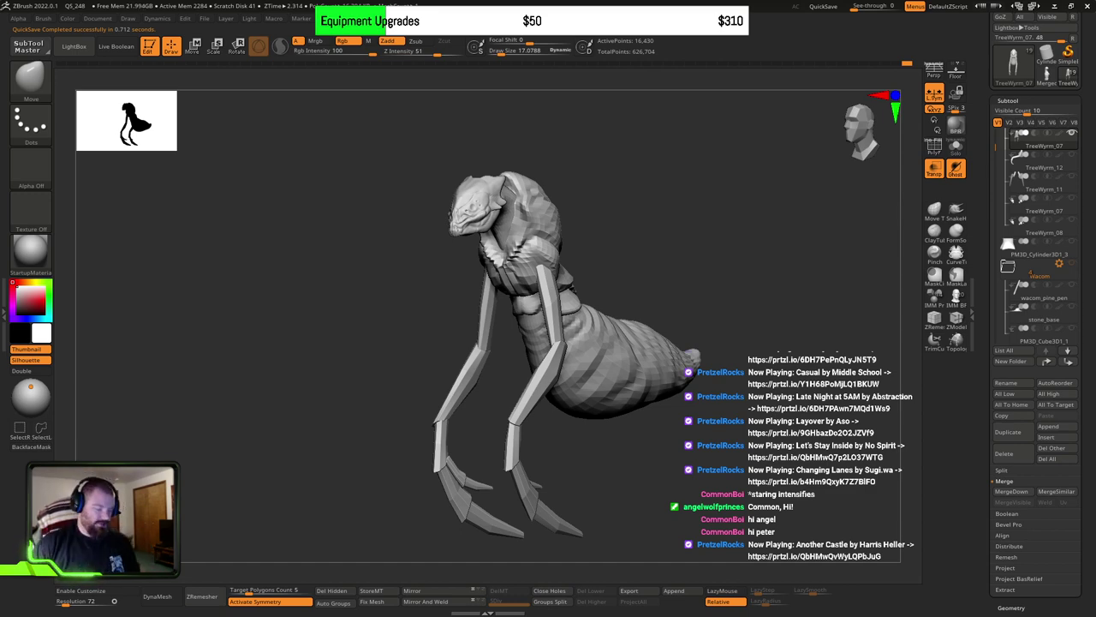
pyautogui.moveTo(798, 275); pyautogui.dragTo(695, 285)
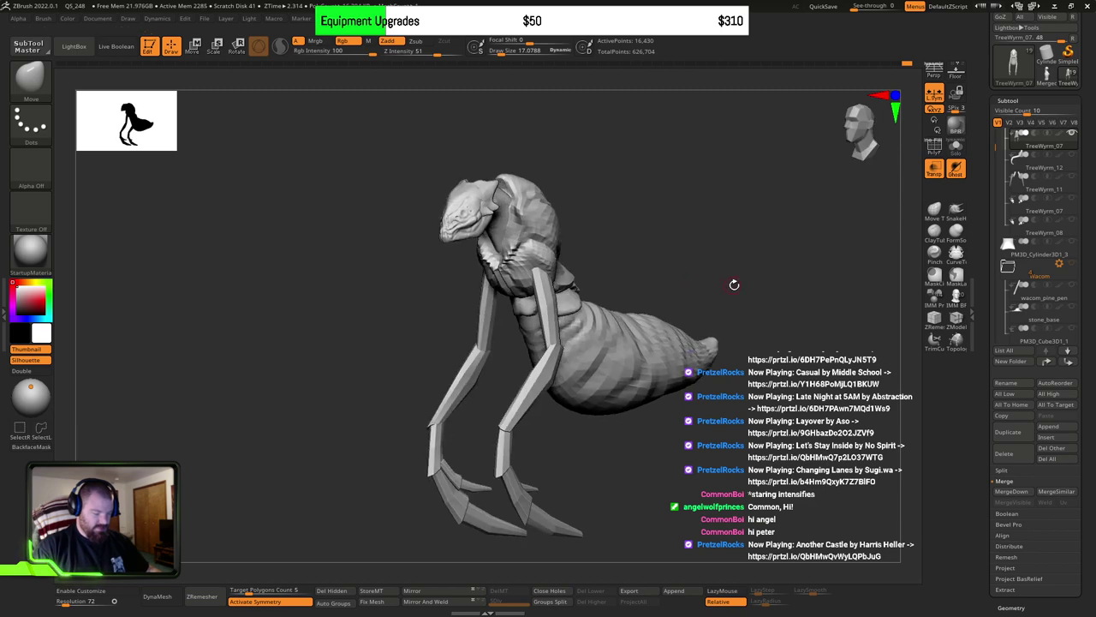
pyautogui.moveTo(744, 257)
pyautogui.mouseDown()
pyautogui.moveTo(680, 261)
pyautogui.moveTo(702, 265)
pyautogui.mouseUp()
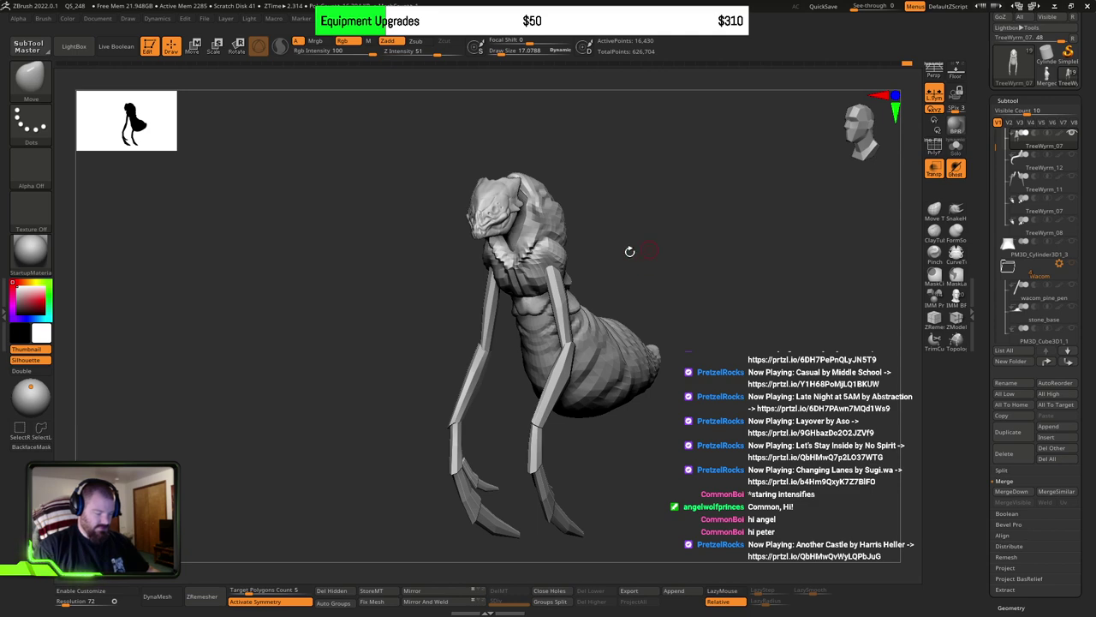
pyautogui.moveTo(631, 248)
pyautogui.mouseDown()
pyautogui.moveTo(552, 247)
pyautogui.moveTo(595, 237)
pyautogui.moveTo(571, 244)
pyautogui.moveTo(717, 256)
pyautogui.moveTo(714, 241)
pyautogui.moveTo(742, 254)
pyautogui.moveTo(734, 259)
pyautogui.moveTo(765, 258)
pyautogui.moveTo(701, 261)
pyautogui.moveTo(735, 259)
pyautogui.moveTo(759, 304)
pyautogui.moveTo(737, 300)
pyautogui.moveTo(747, 276)
pyautogui.moveTo(806, 285)
pyautogui.moveTo(773, 291)
pyautogui.mouseUp()
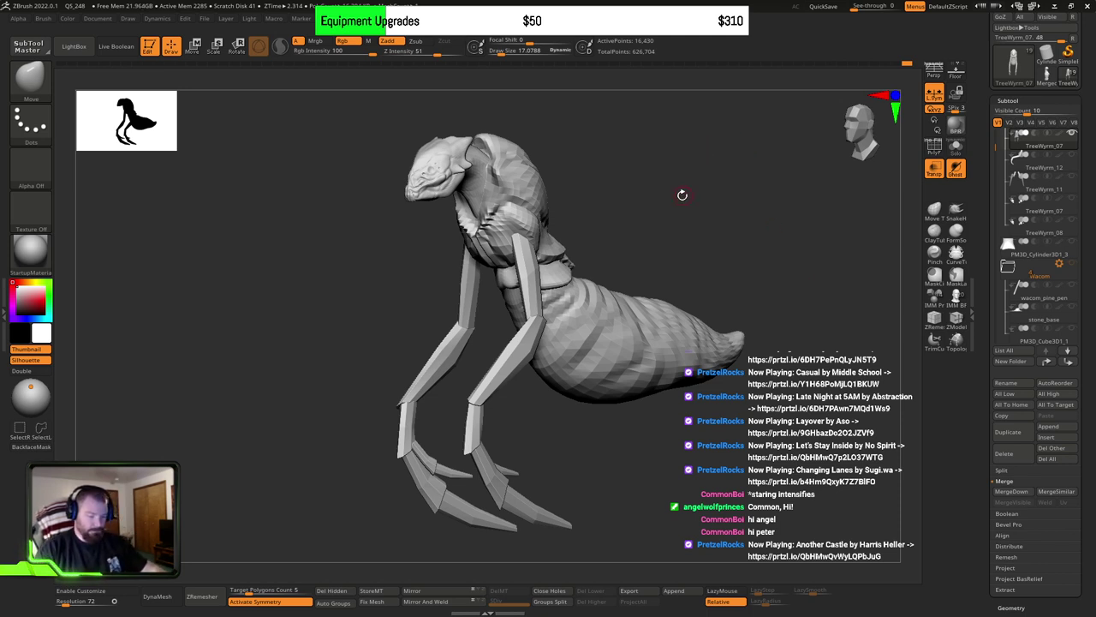
pyautogui.click(1070, 156)
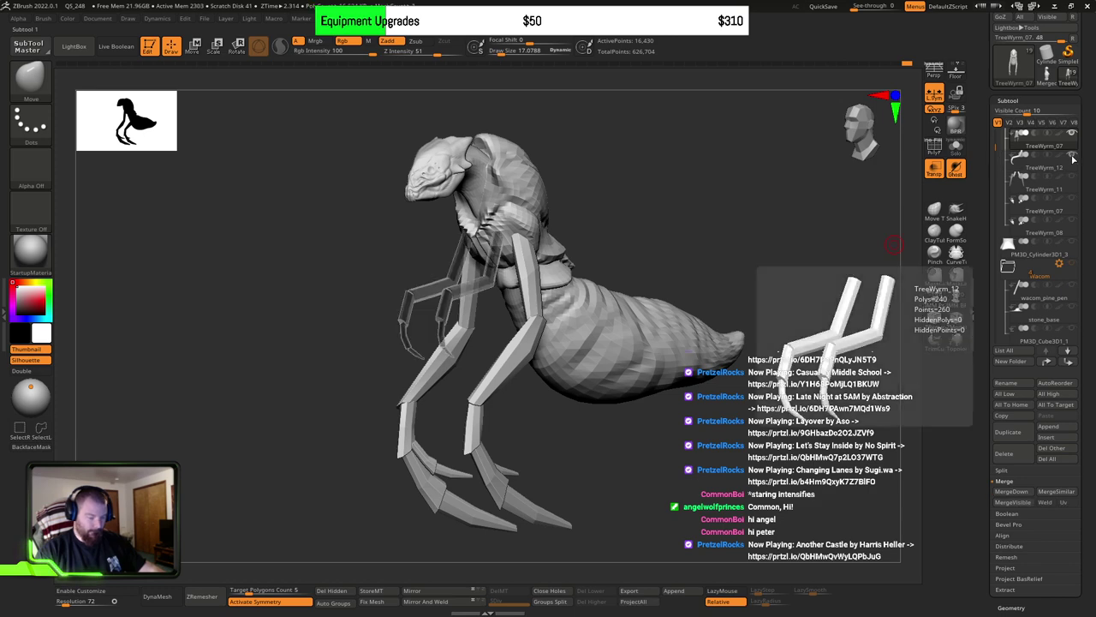
pyautogui.click(1070, 156)
pyautogui.moveTo(634, 266); pyautogui.dragTo(709, 278)
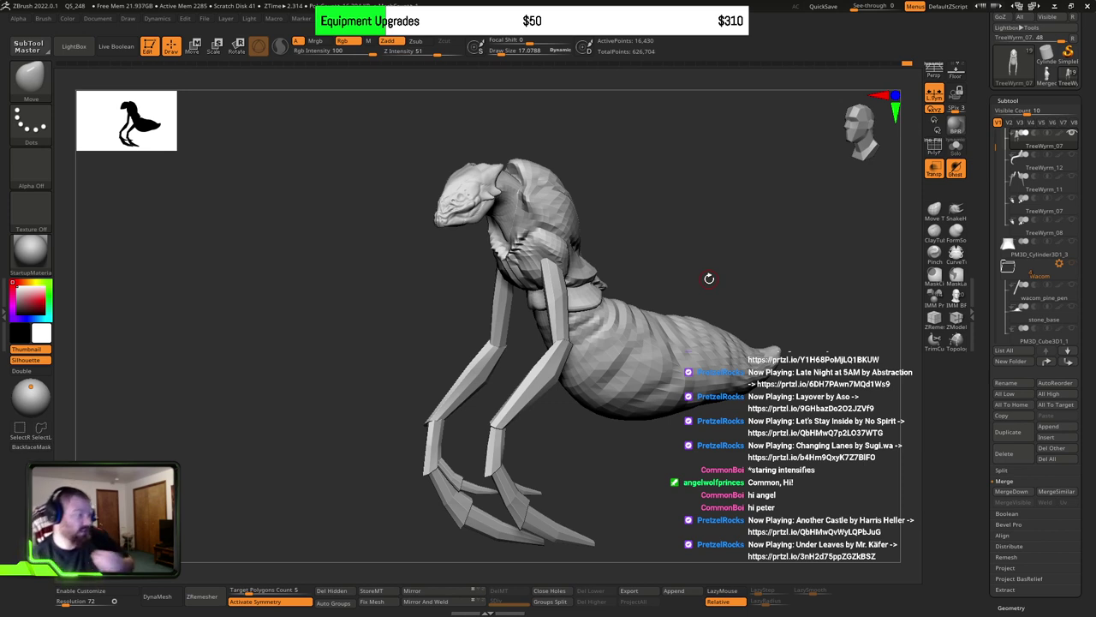
# Step: Study the mantis photo on the reference board, focusing on the head, neck joint and body, and return to the sculpt
pyautogui.moveTo(353, 7); pyautogui.dragTo(657, 307, button='right')
pyautogui.scroll(5, 604, 205)
pyautogui.moveTo(564, 176); pyautogui.dragTo(659, 256, button='right')
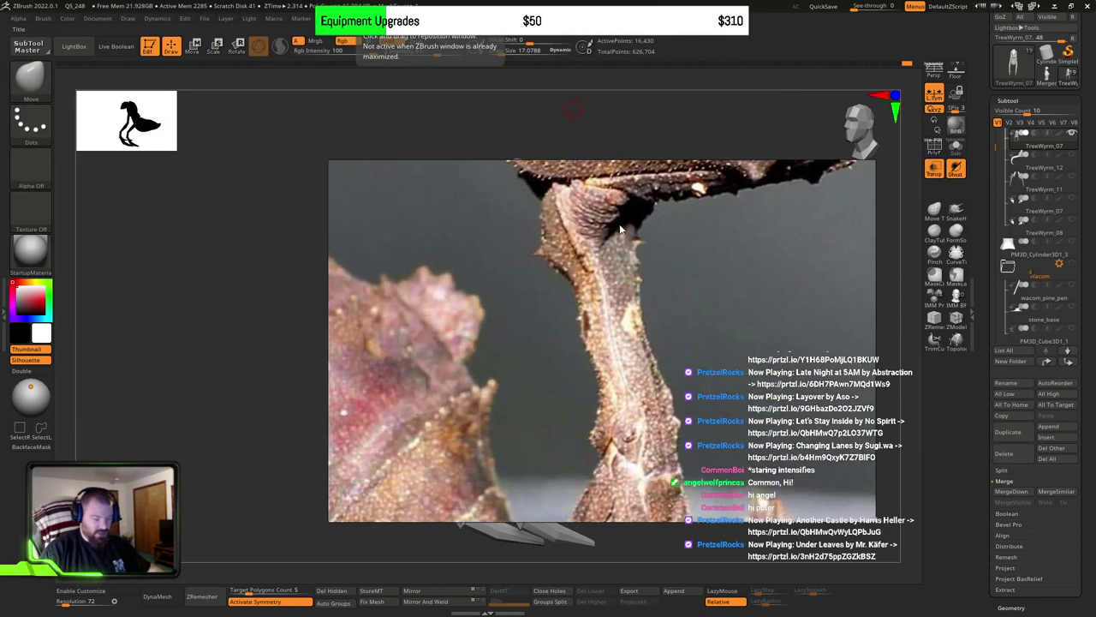
pyautogui.moveTo(617, 242); pyautogui.dragTo(611, 318)
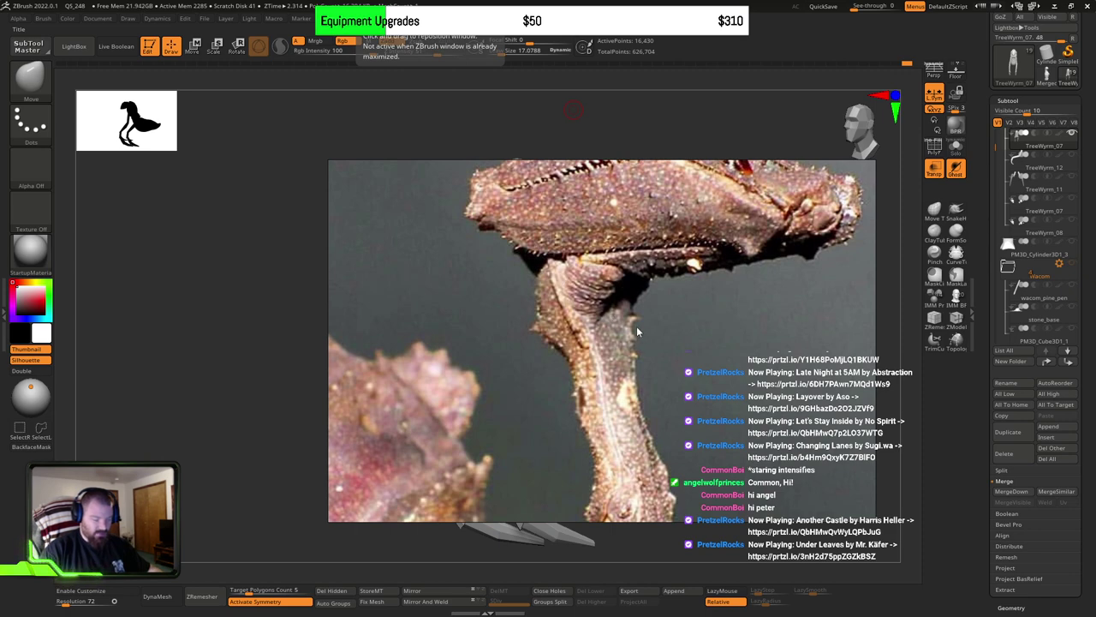
pyautogui.scroll(-2, 636, 322)
pyautogui.scroll(-1, 637, 318)
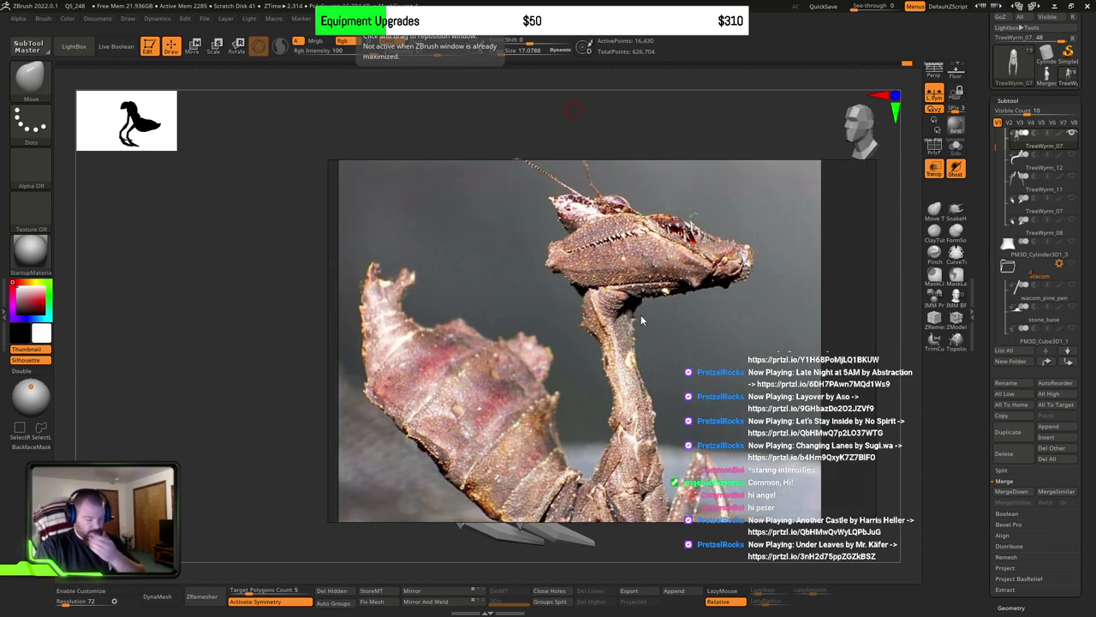
pyautogui.moveTo(636, 398); pyautogui.dragTo(605, 423, button='middle')
pyautogui.scroll(3, 592, 327)
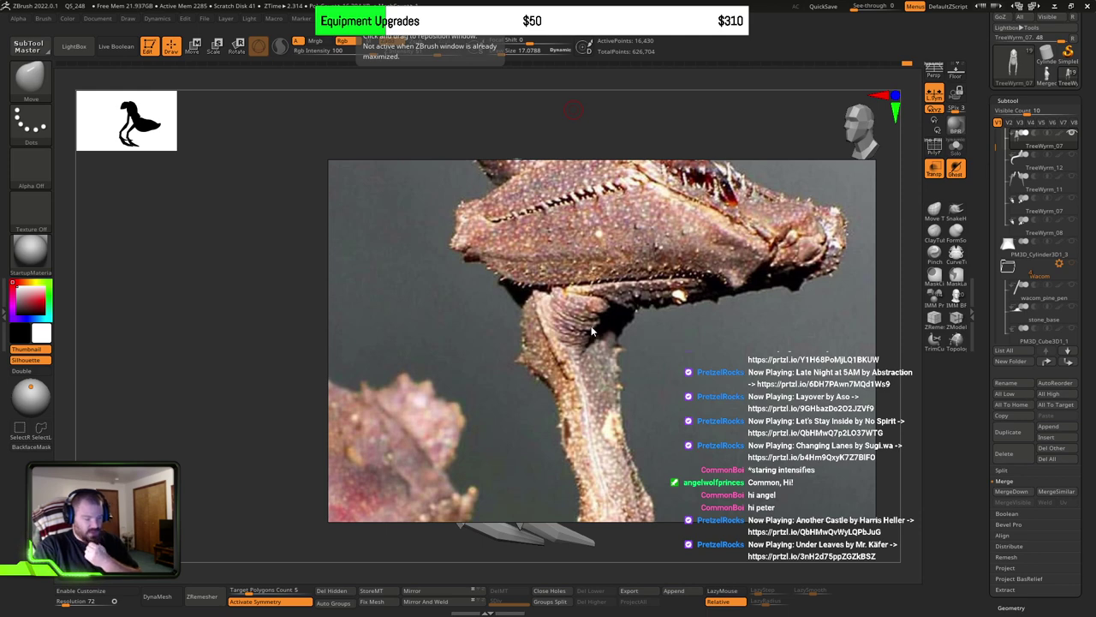
pyautogui.moveTo(600, 298); pyautogui.dragTo(596, 322, button='middle')
pyautogui.scroll(-2, 582, 343)
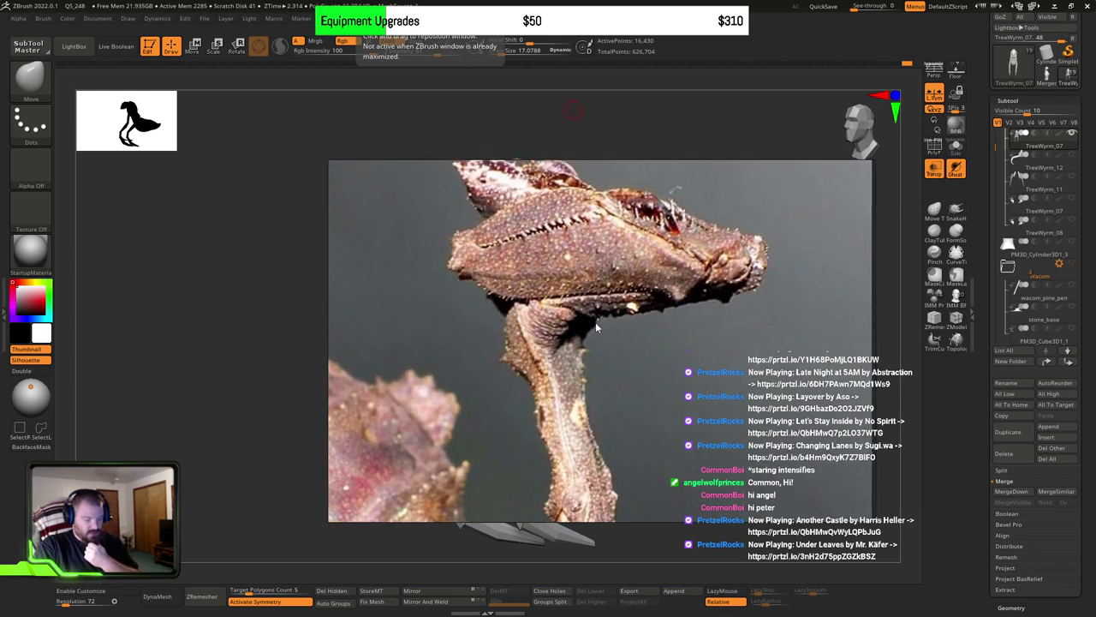
pyautogui.scroll(-2, 594, 323)
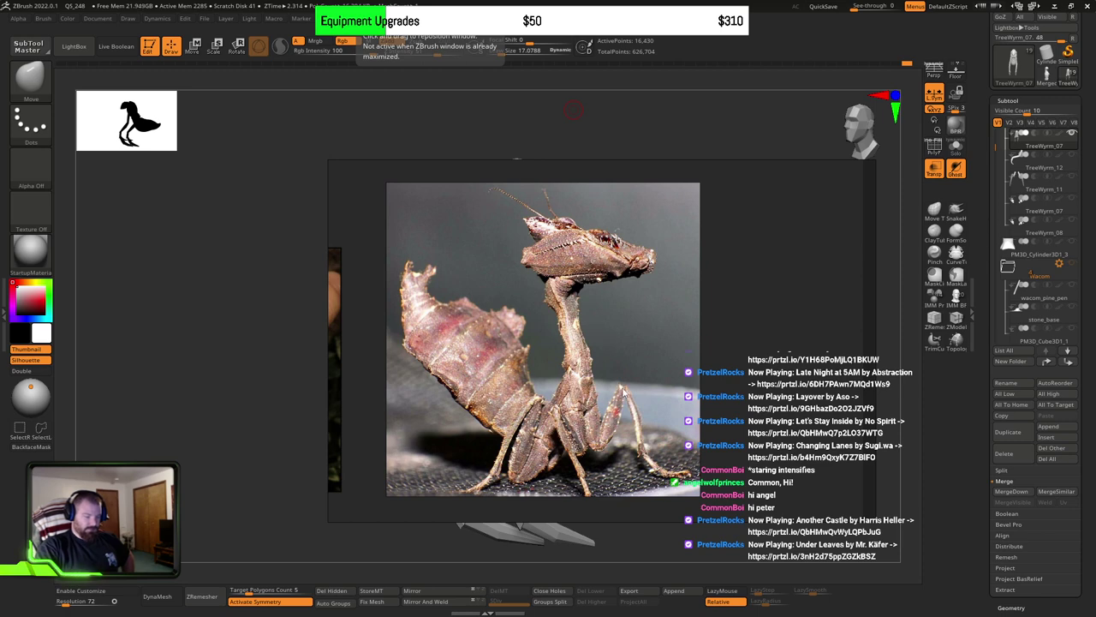
pyautogui.hotkey('alt', 'Tab')
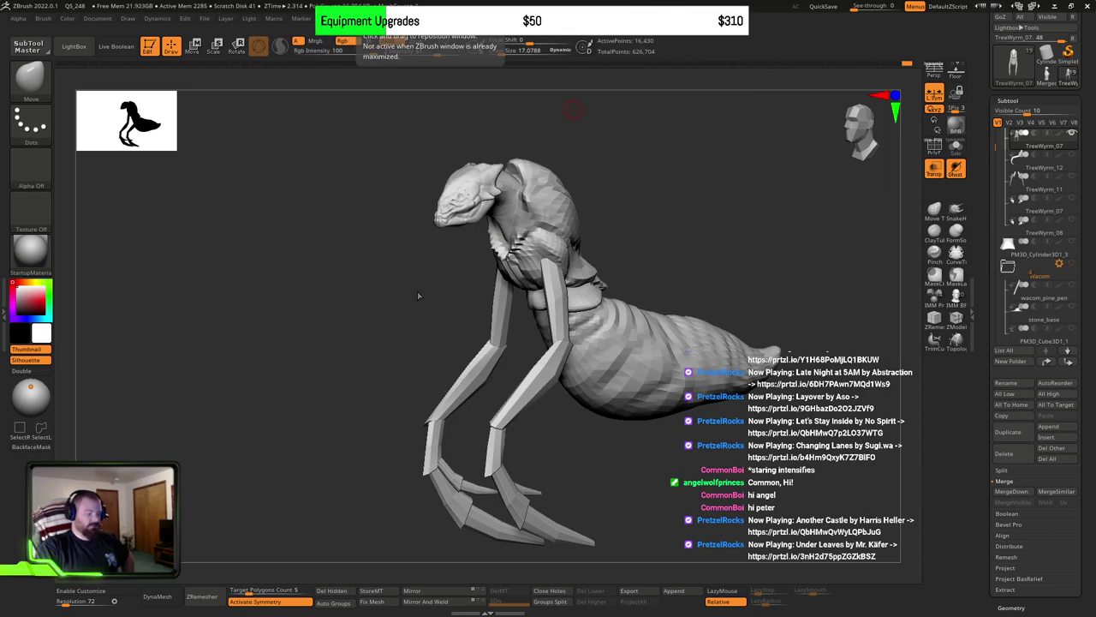
pyautogui.moveTo(713, 242); pyautogui.dragTo(736, 236)
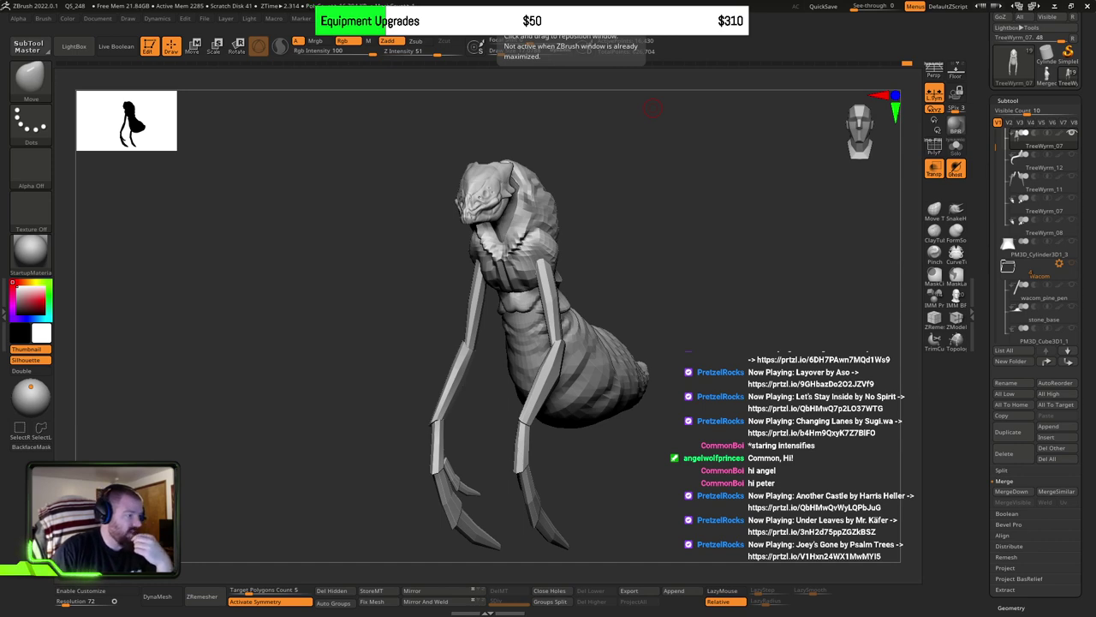
# Step: Bring up the tree reference board and examine the rough, mossy and flaking bark photos
pyautogui.hotkey('alt', 'Tab')
pyautogui.moveTo(647, 396); pyautogui.dragTo(559, 378, button='right')
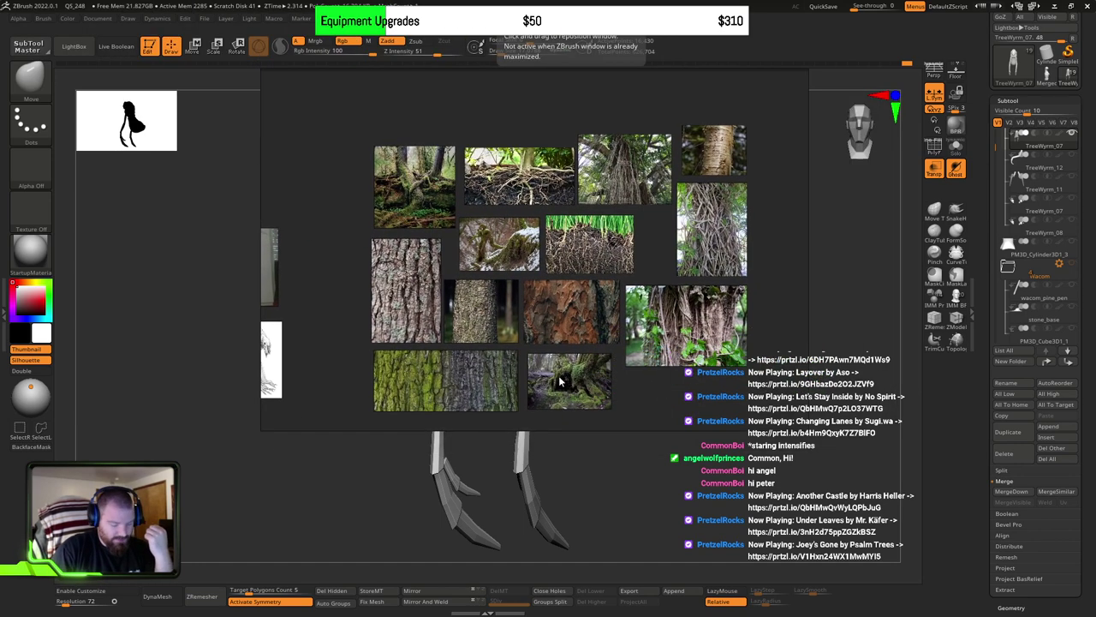
pyautogui.scroll(3, 505, 341)
pyautogui.moveTo(454, 329); pyautogui.dragTo(505, 257, button='middle')
pyautogui.scroll(3, 505, 258)
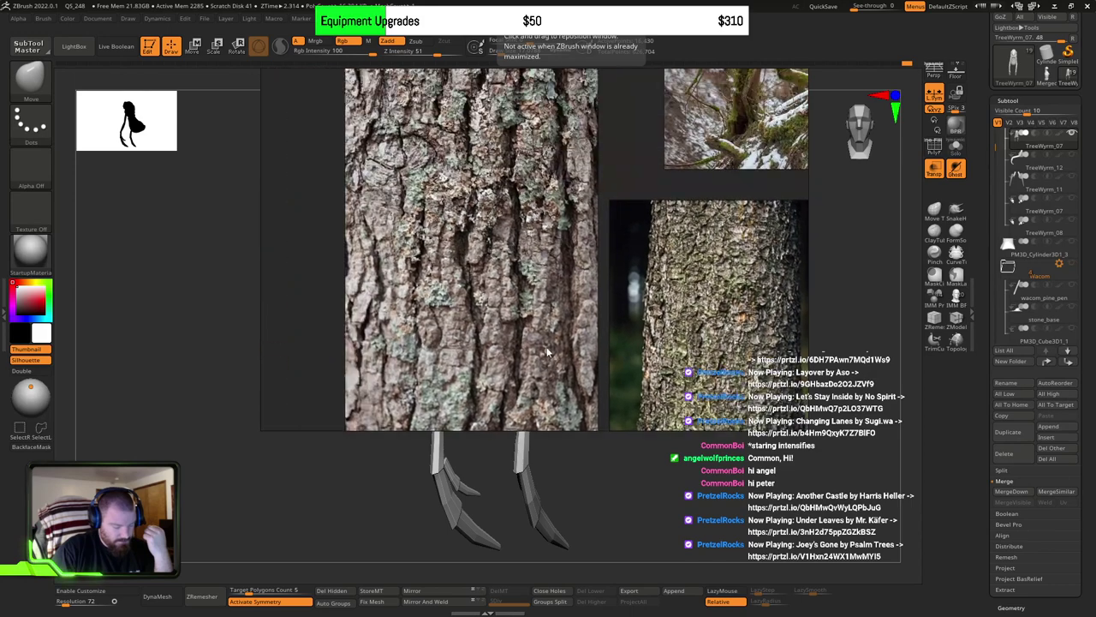
pyautogui.scroll(-3, 458, 255)
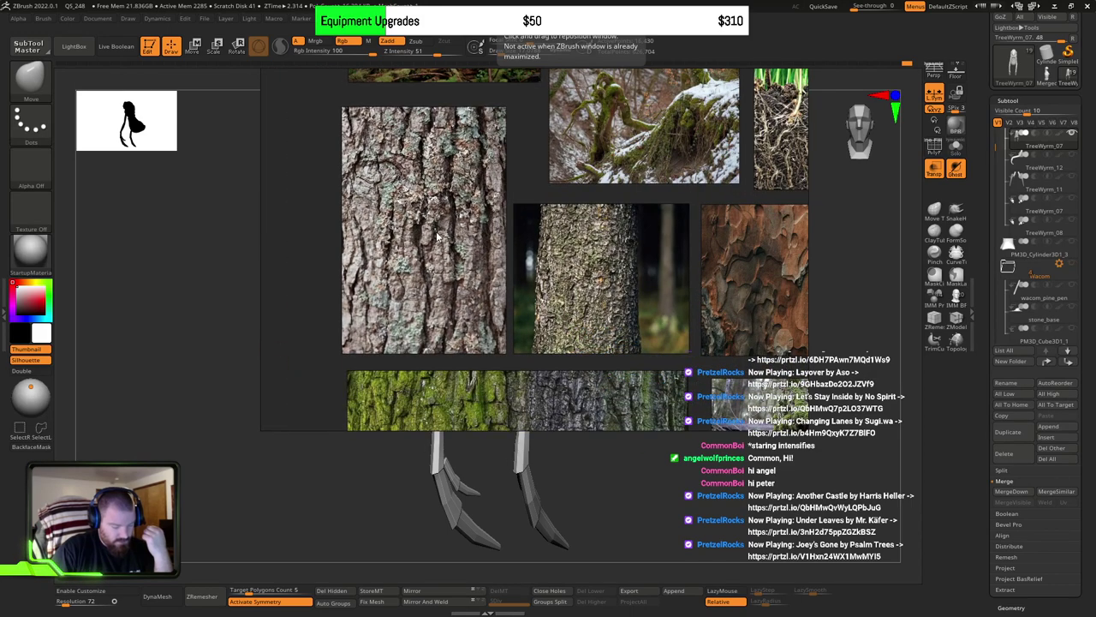
pyautogui.moveTo(459, 280); pyautogui.dragTo(393, 134, button='right')
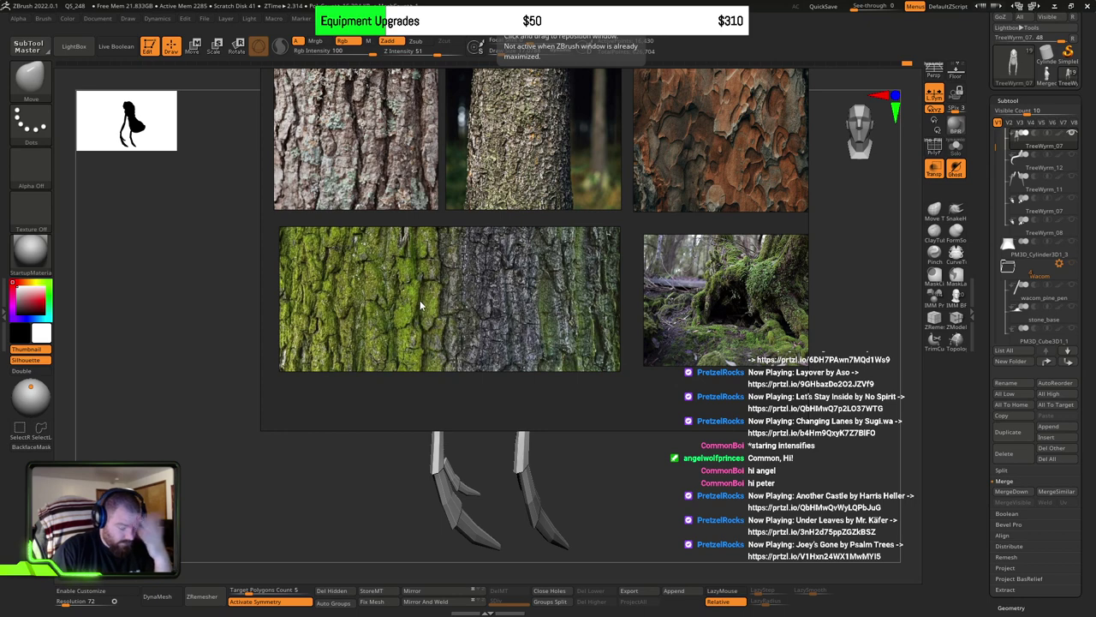
pyautogui.scroll(-2, 493, 301)
pyautogui.moveTo(538, 301); pyautogui.dragTo(522, 350, button='middle')
pyautogui.scroll(-2, 507, 320)
pyautogui.scroll(3, 398, 246)
pyautogui.moveTo(398, 245); pyautogui.dragTo(442, 307, button='middle')
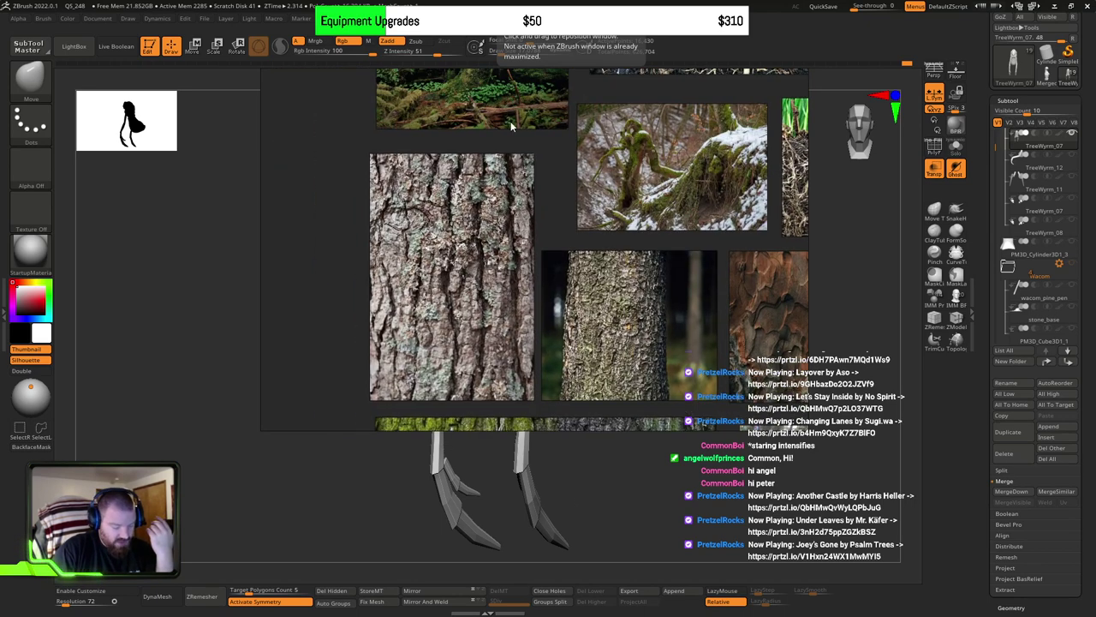
pyautogui.moveTo(563, 375); pyautogui.dragTo(485, 95, button='middle')
pyautogui.scroll(-2, 485, 94)
pyautogui.scroll(2, 423, 197)
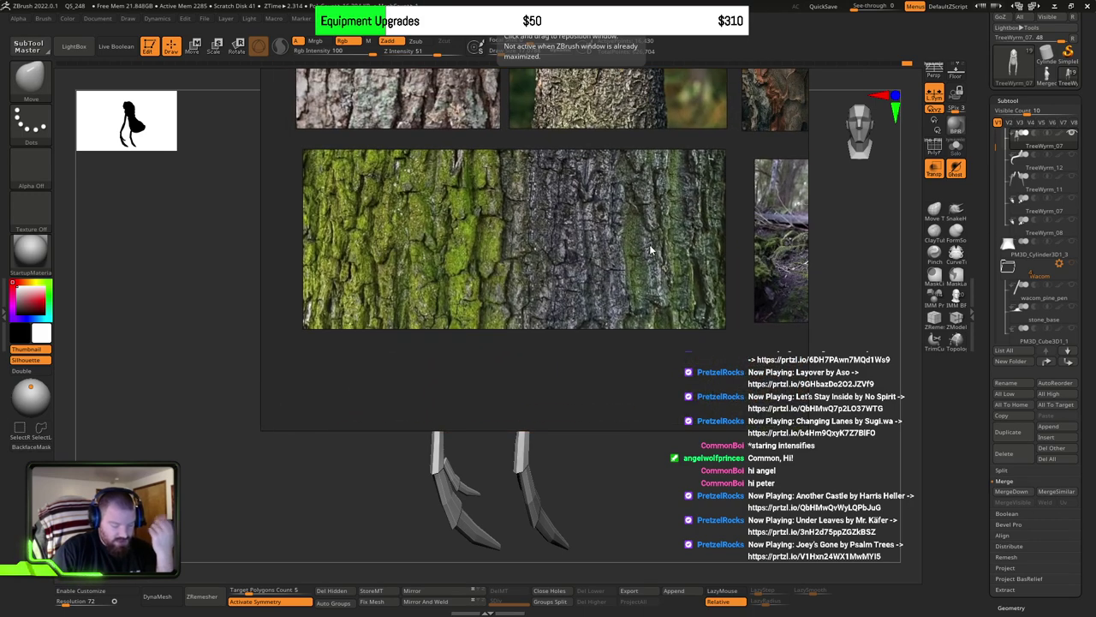
pyautogui.scroll(-6, 639, 252)
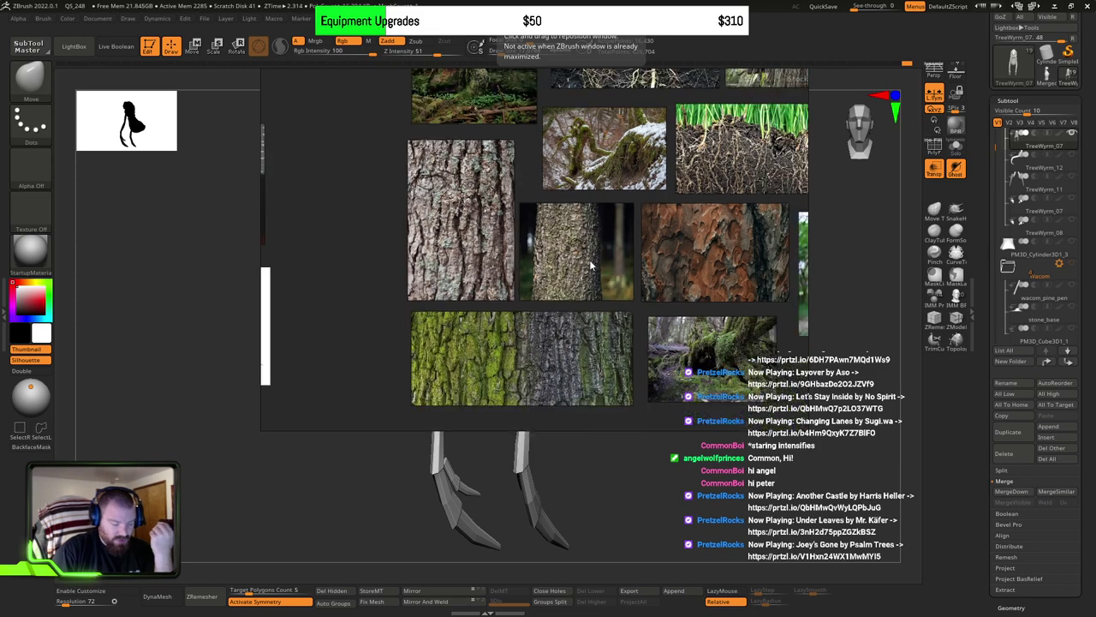
pyautogui.scroll(-2, 535, 246)
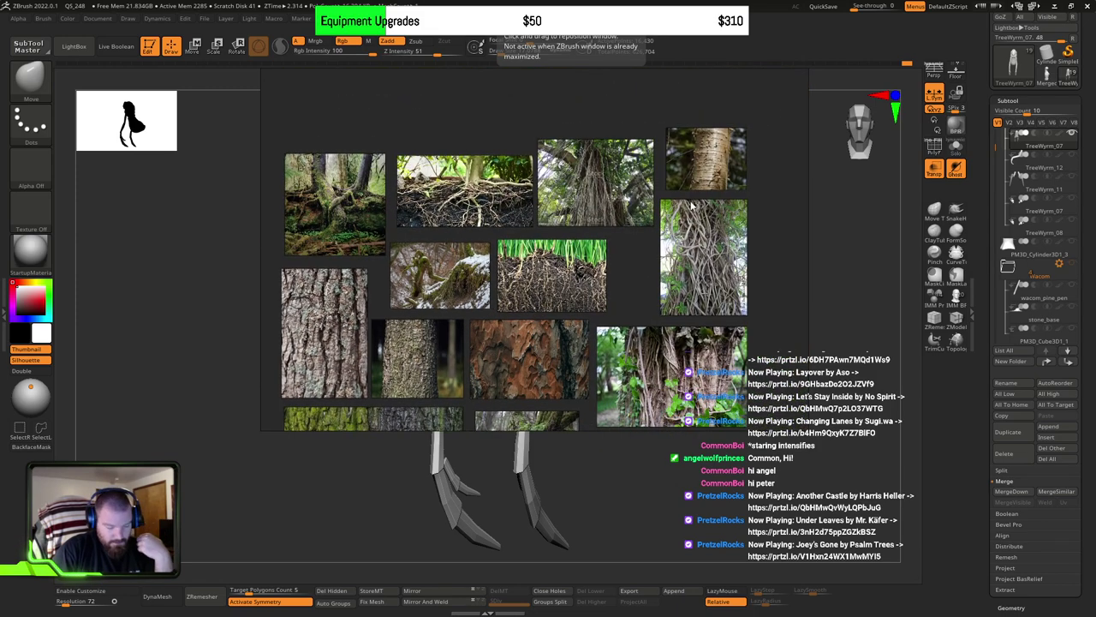
# Step: Examine the peeling birch trunk and the tangled vine trunk photos up close
pyautogui.scroll(4, 677, 202)
pyautogui.scroll(3, 676, 202)
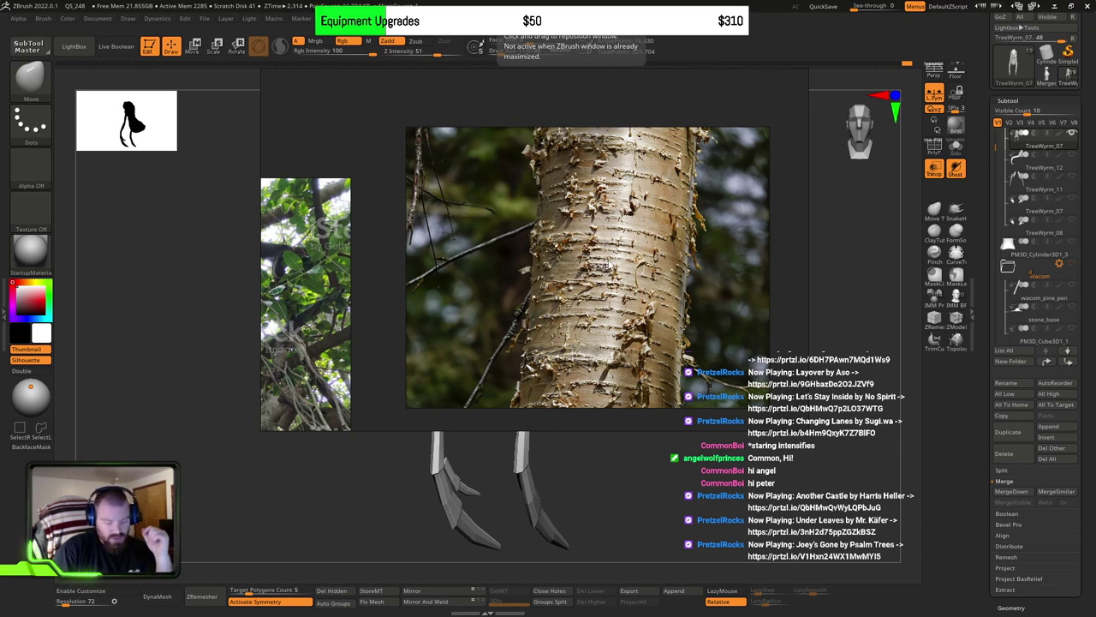
pyautogui.scroll(-1, 615, 262)
pyautogui.moveTo(616, 357); pyautogui.dragTo(589, 172, button='middle')
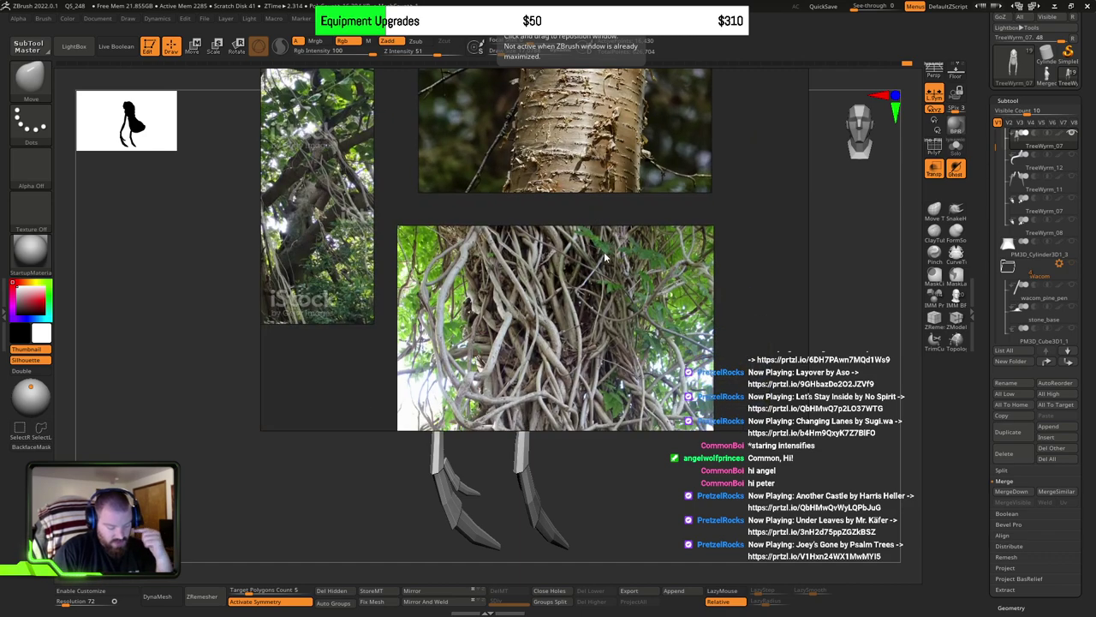
pyautogui.scroll(3, 607, 255)
pyautogui.scroll(1, 572, 124)
pyautogui.moveTo(572, 124); pyautogui.dragTo(572, 334, button='middle')
pyautogui.scroll(-2, 602, 192)
pyautogui.moveTo(606, 142); pyautogui.dragTo(615, 235, button='middle')
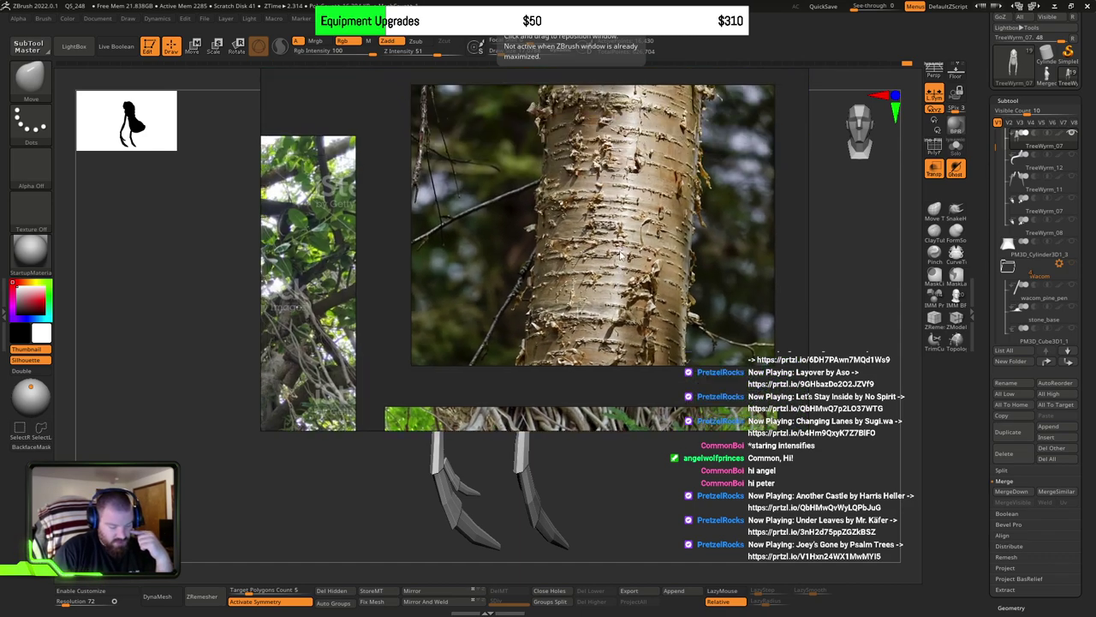
# Step: Compare the root and bark photos, taking a close look at the finely textured trunk in the forest
pyautogui.scroll(-4, 582, 268)
pyautogui.moveTo(513, 323); pyautogui.dragTo(610, 223, button='middle')
pyautogui.moveTo(469, 262); pyautogui.dragTo(636, 140, button='middle')
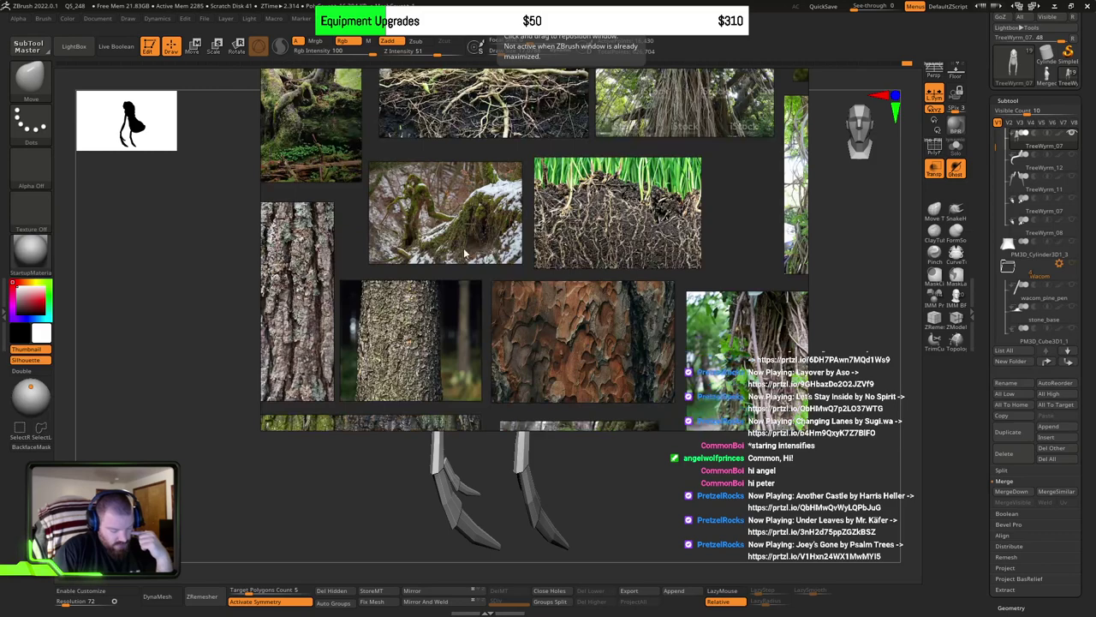
pyautogui.moveTo(489, 318); pyautogui.dragTo(500, 178, button='middle')
pyautogui.scroll(4, 402, 226)
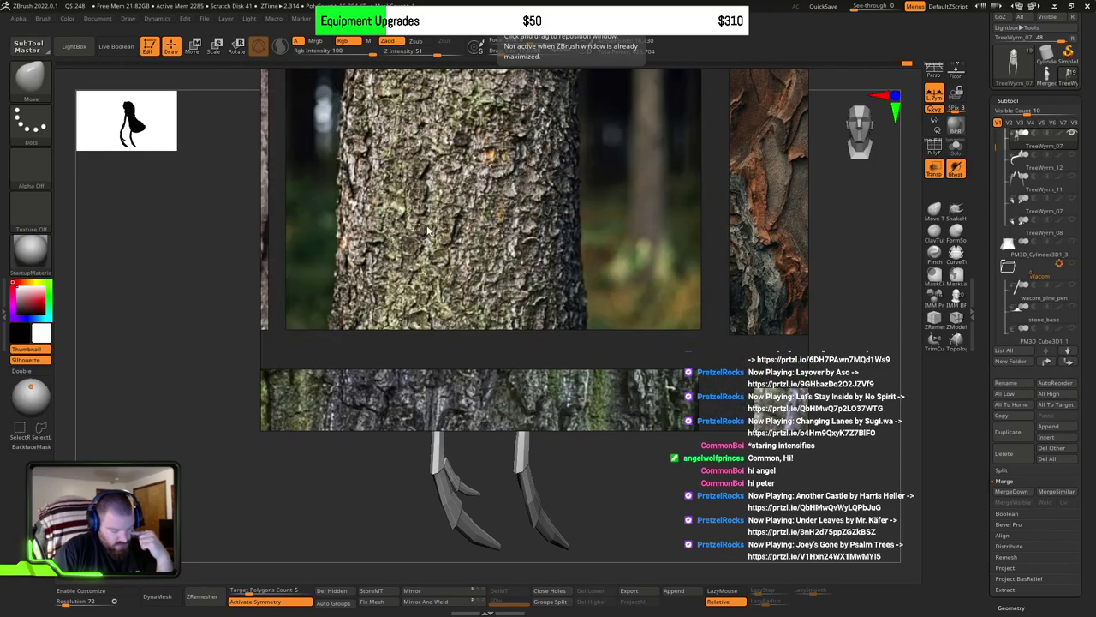
pyautogui.scroll(-7, 433, 227)
pyautogui.scroll(2, 506, 281)
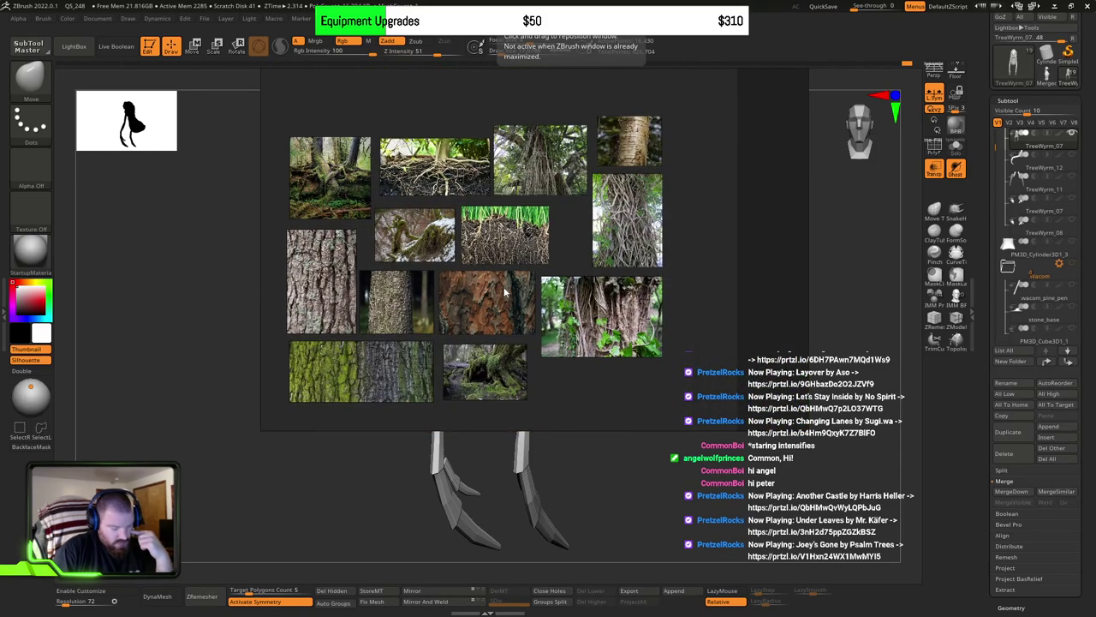
# Step: Add a photo of a tree with twisting branches to the reference board, below the vine-covered trunk photo
pyautogui.moveTo(504, 280); pyautogui.dragTo(527, 251, button='middle')
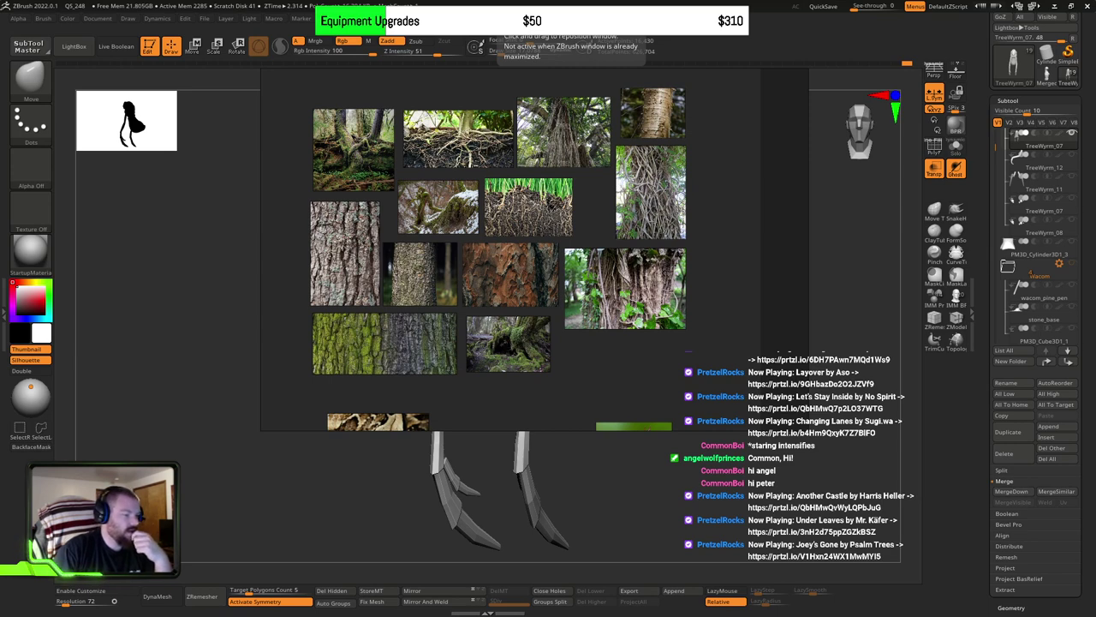
pyautogui.moveTo(393, 191); pyautogui.dragTo(580, 379)
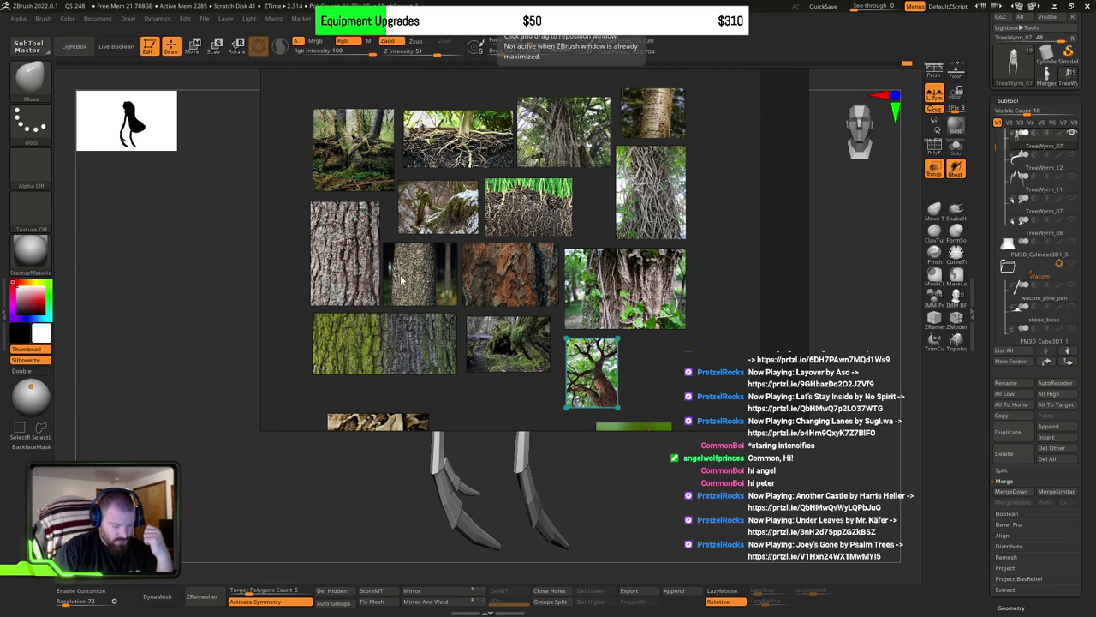
# Step: Pick out individual bark and root references and examine the snowy, moss-covered root photo up close
pyautogui.click(357, 283)
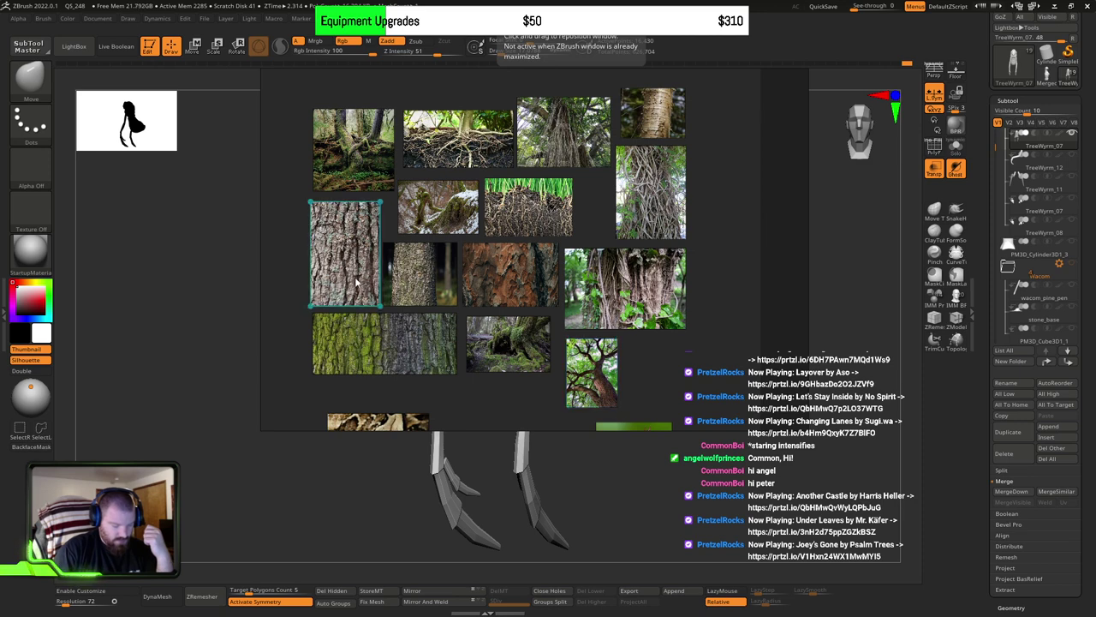
pyautogui.click(432, 285)
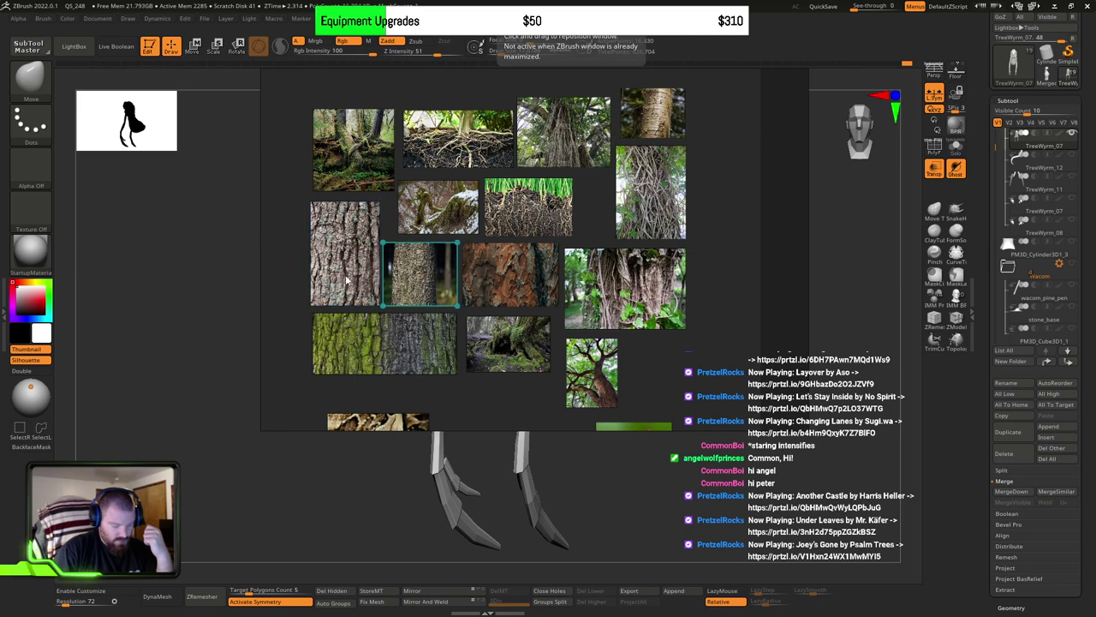
pyautogui.click(350, 135)
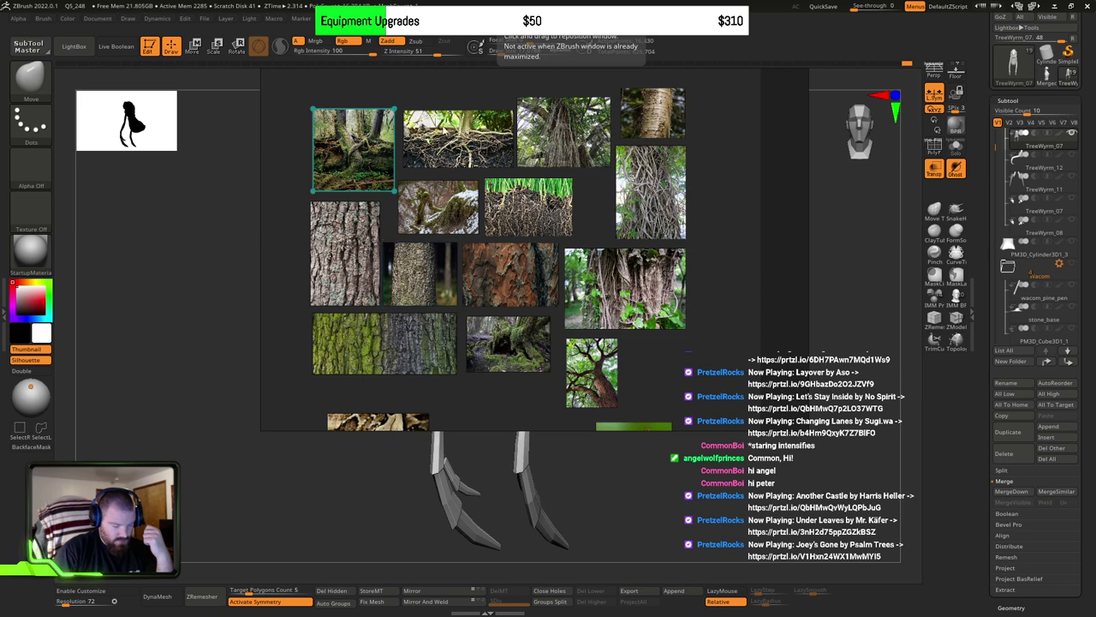
pyautogui.click(447, 135)
pyautogui.click(436, 202)
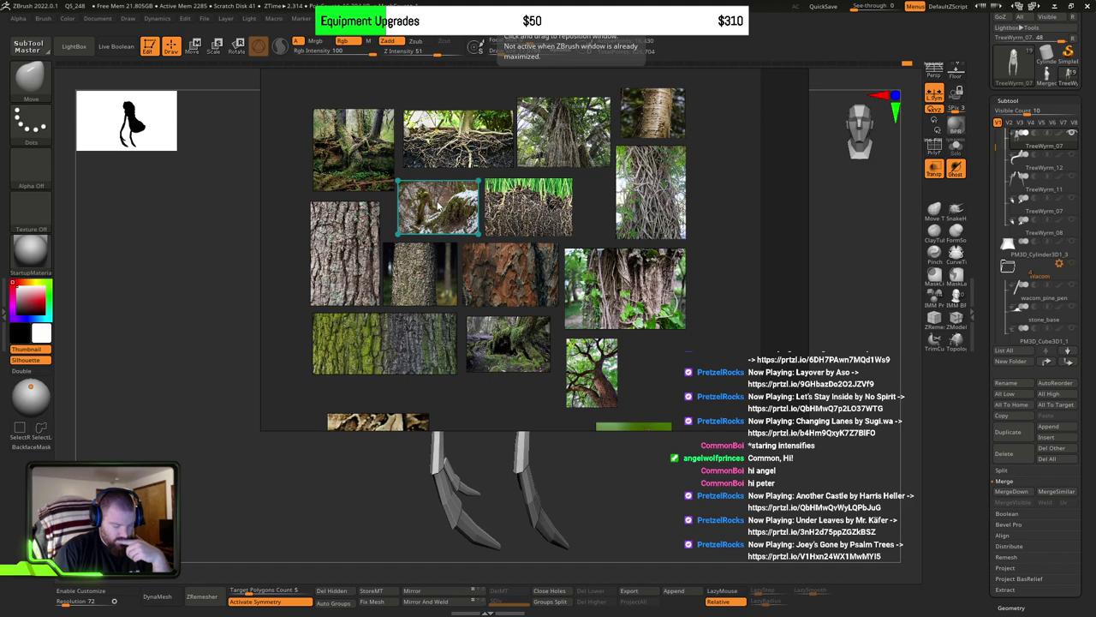
pyautogui.scroll(5, 438, 205)
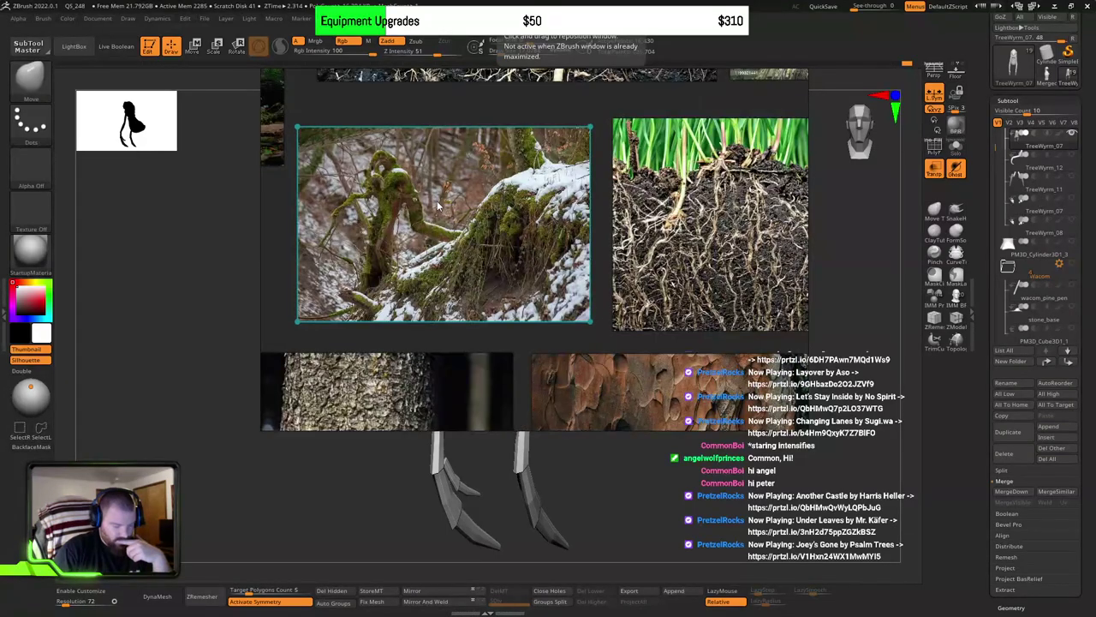
# Step: Examine the snowy, moss-covered root photo up close and compare it with the surrounding bark and root references
pyautogui.scroll(1, 439, 219)
pyautogui.scroll(2, 468, 244)
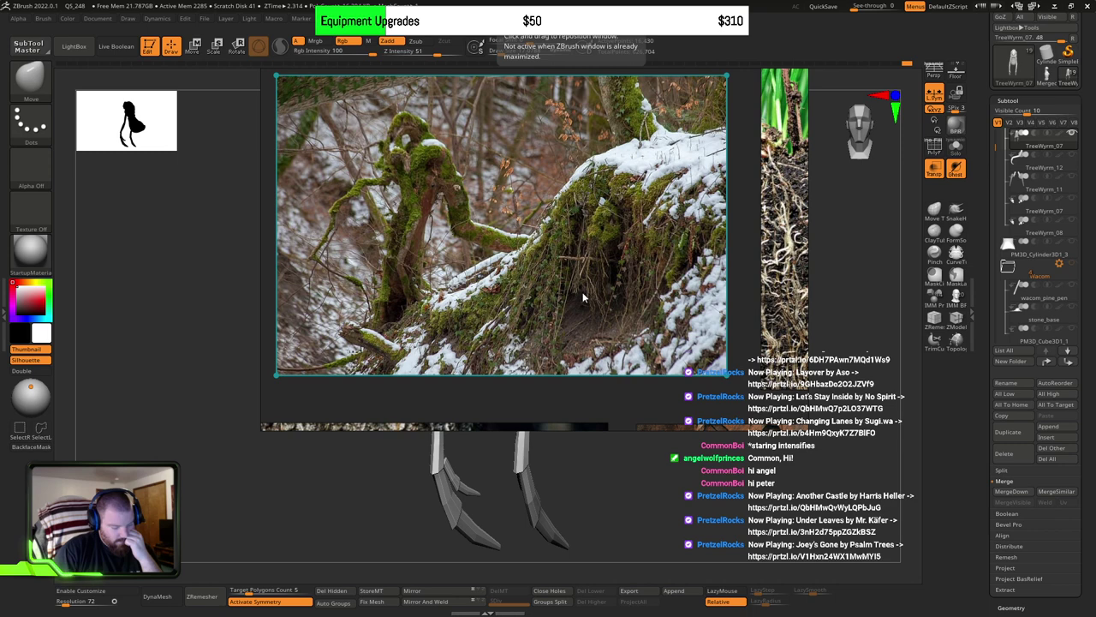
pyautogui.moveTo(551, 266); pyautogui.dragTo(564, 283, button='middle')
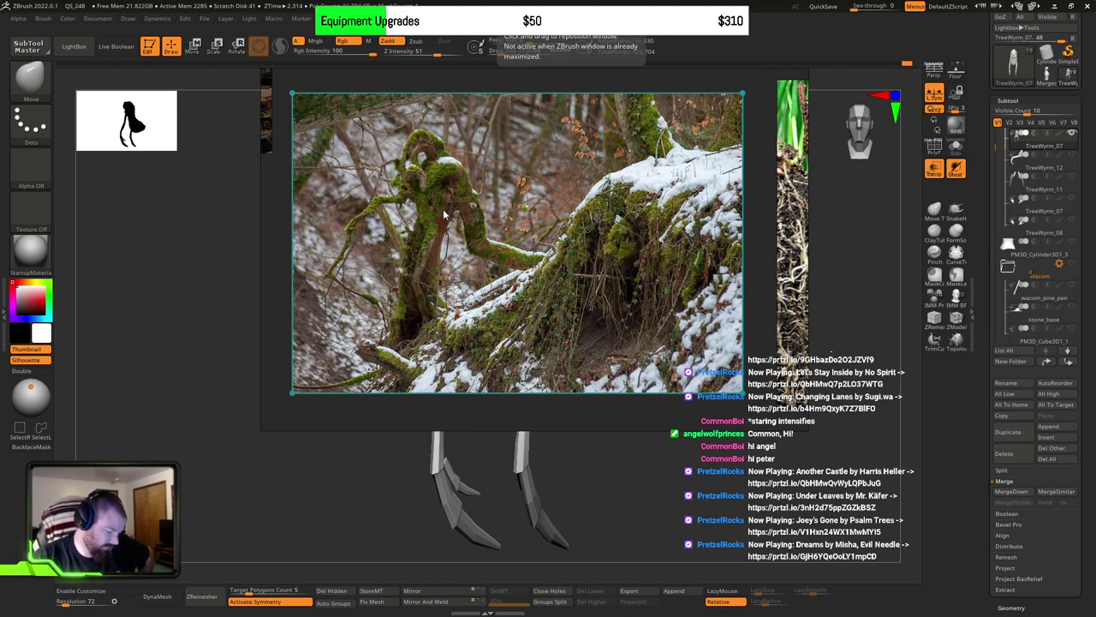
pyautogui.scroll(3, 443, 209)
pyautogui.scroll(-3, 470, 233)
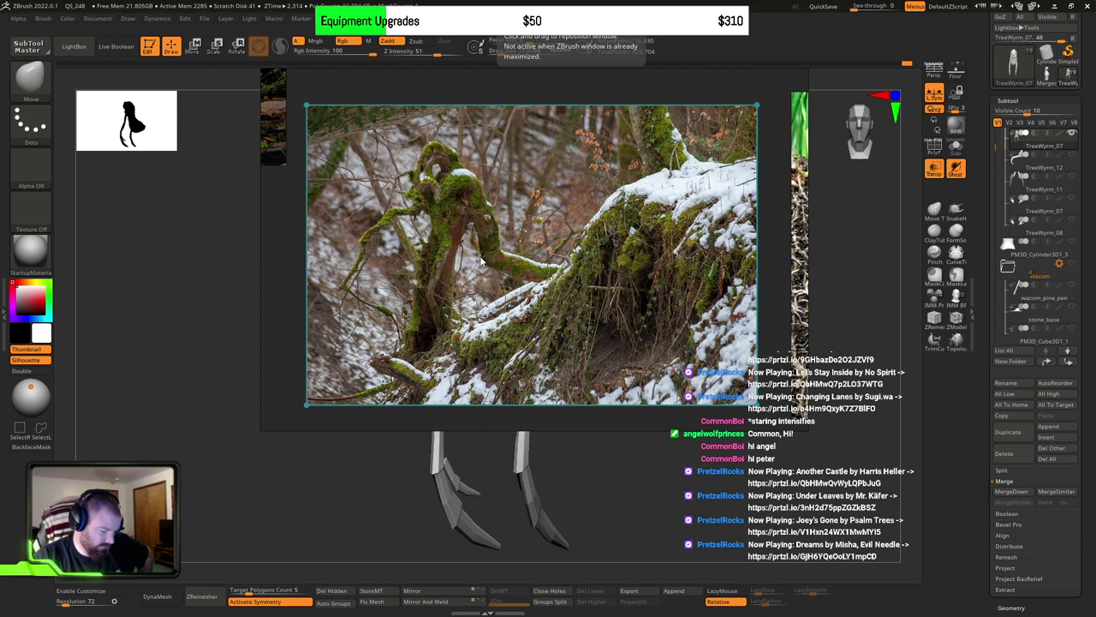
pyautogui.scroll(-8, 484, 259)
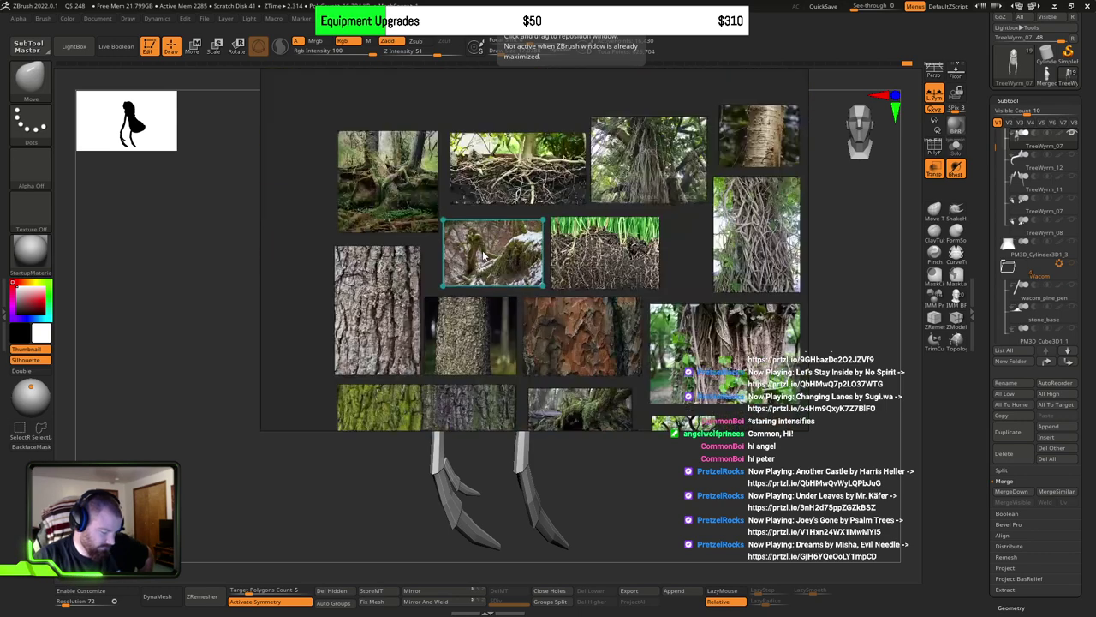
pyautogui.scroll(4, 471, 255)
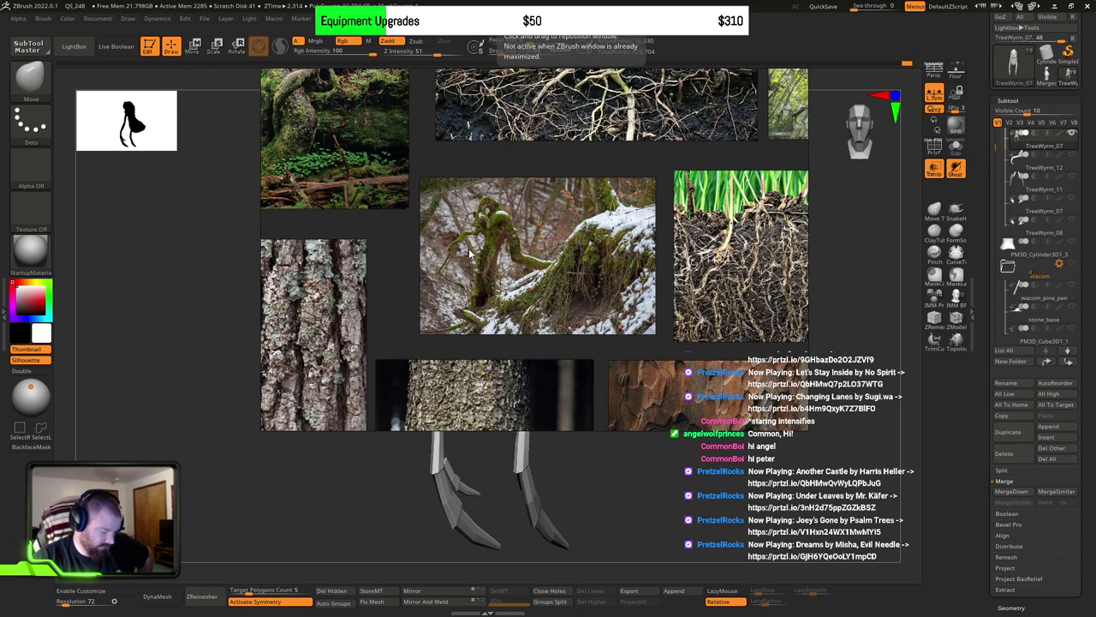
pyautogui.scroll(-2, 518, 273)
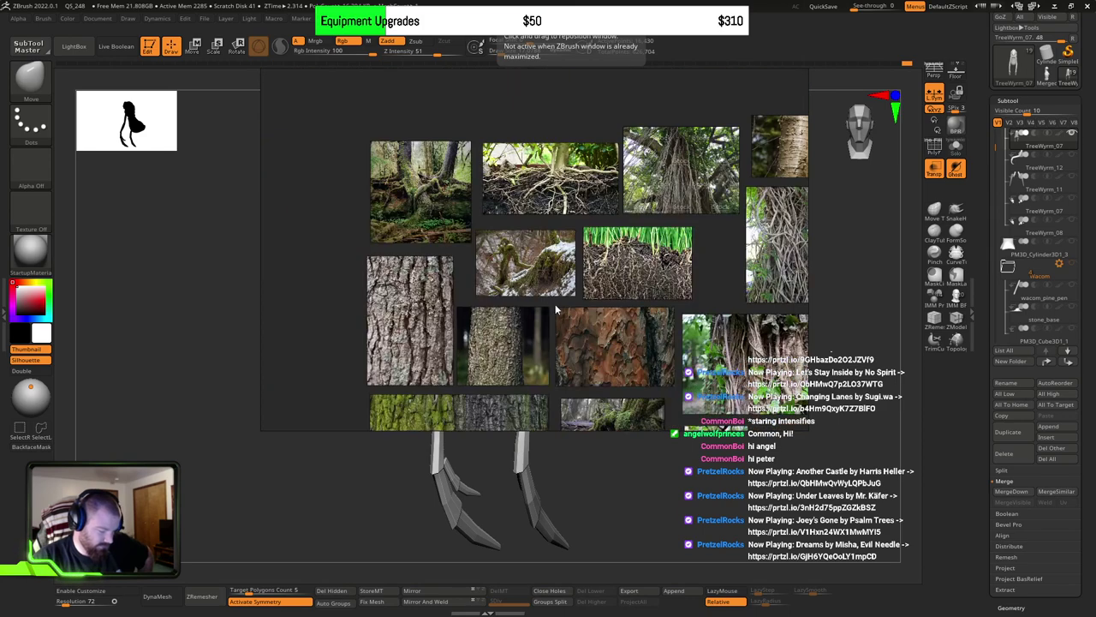
pyautogui.scroll(-2, 534, 290)
pyautogui.moveTo(534, 290); pyautogui.dragTo(535, 252, button='middle')
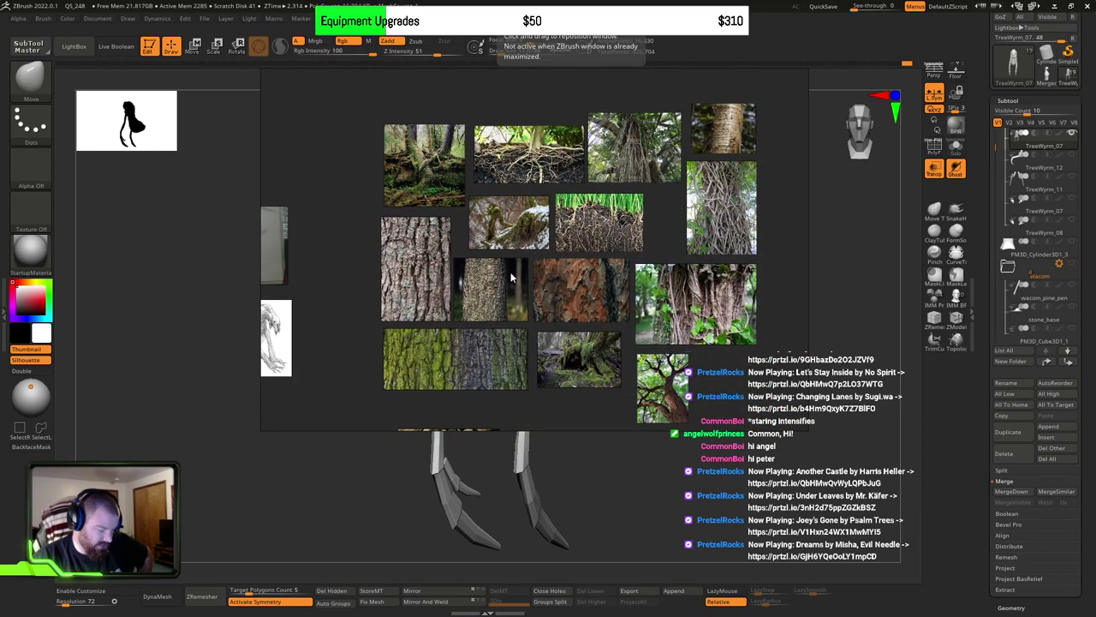
# Step: Return to the TreeWyrm sculpt in ZBrush and inspect its overall form from the front and side
pyautogui.hotkey('alt', 'Tab')
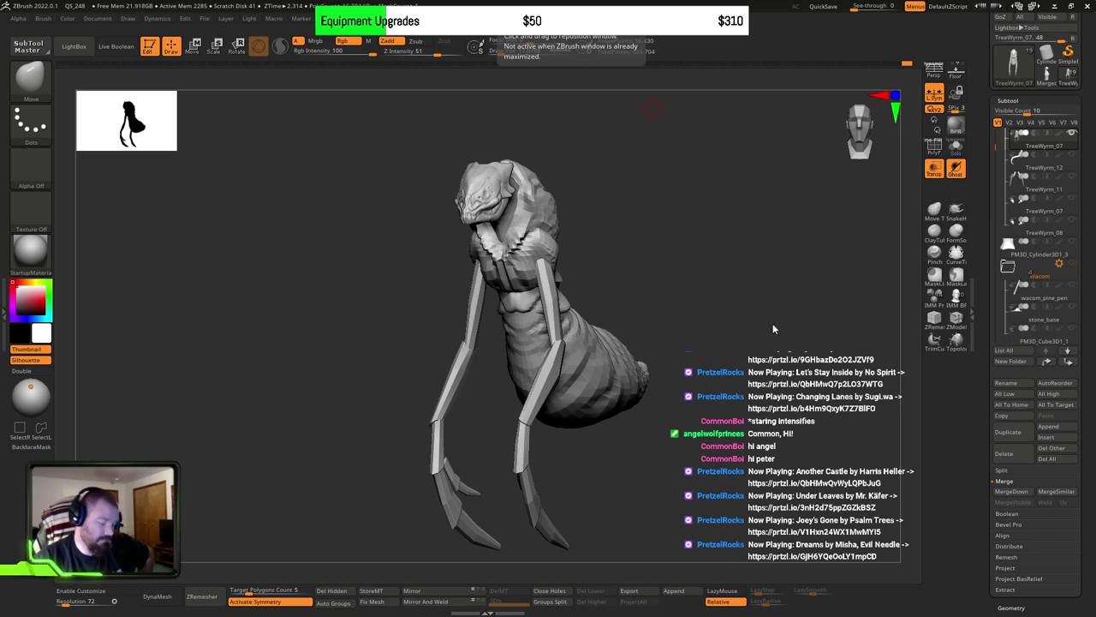
pyautogui.moveTo(773, 323); pyautogui.dragTo(713, 328)
pyautogui.moveTo(811, 333); pyautogui.dragTo(762, 318)
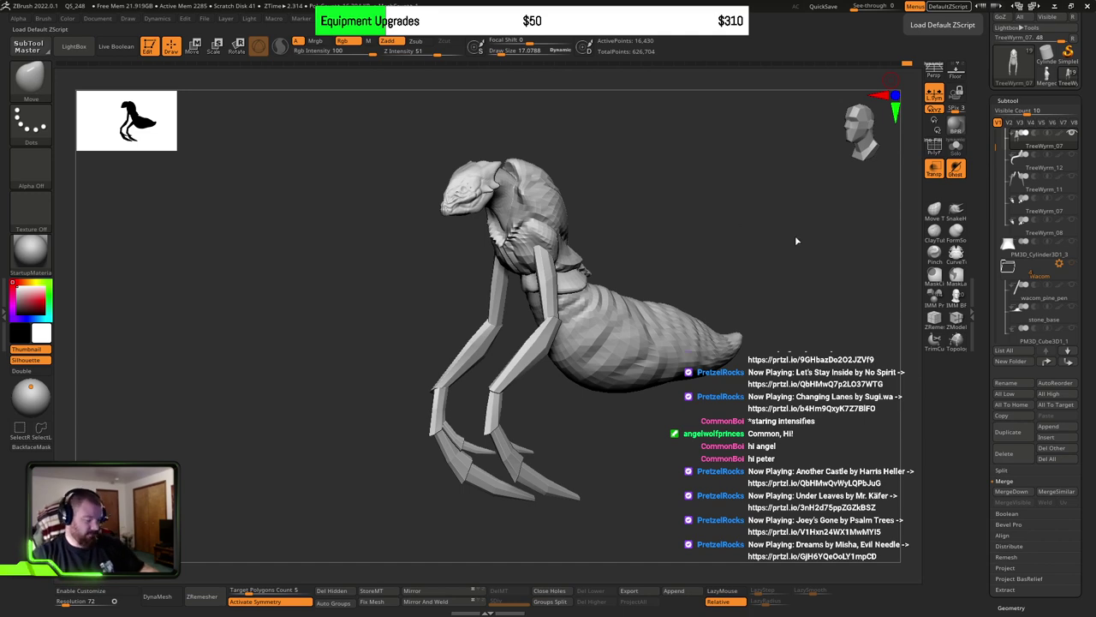
pyautogui.moveTo(651, 269); pyautogui.dragTo(735, 290)
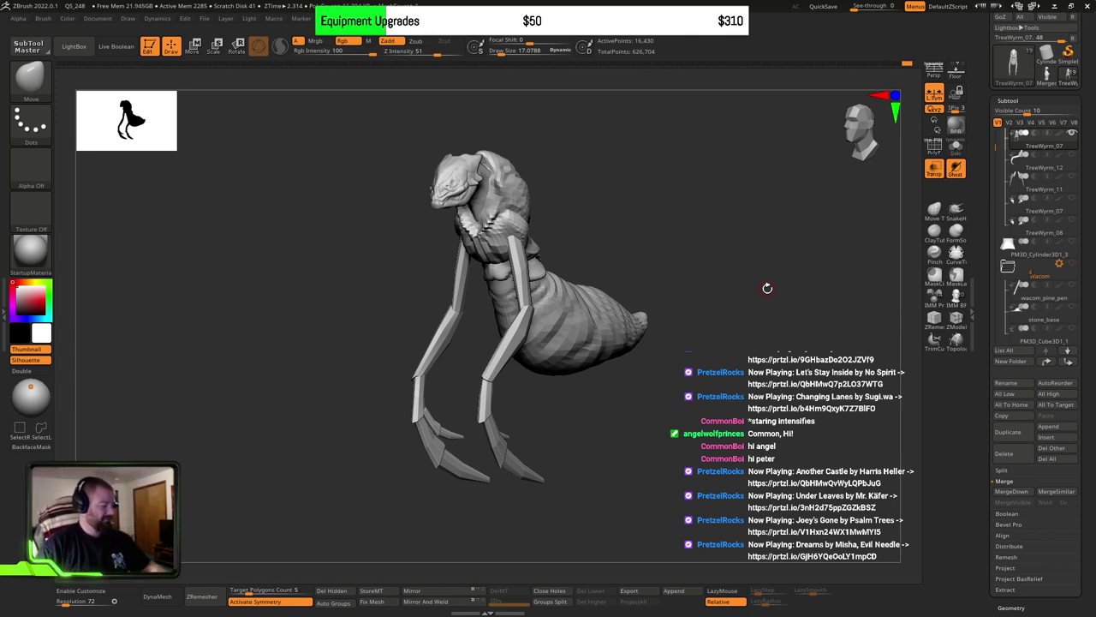
pyautogui.moveTo(766, 282); pyautogui.dragTo(688, 259)
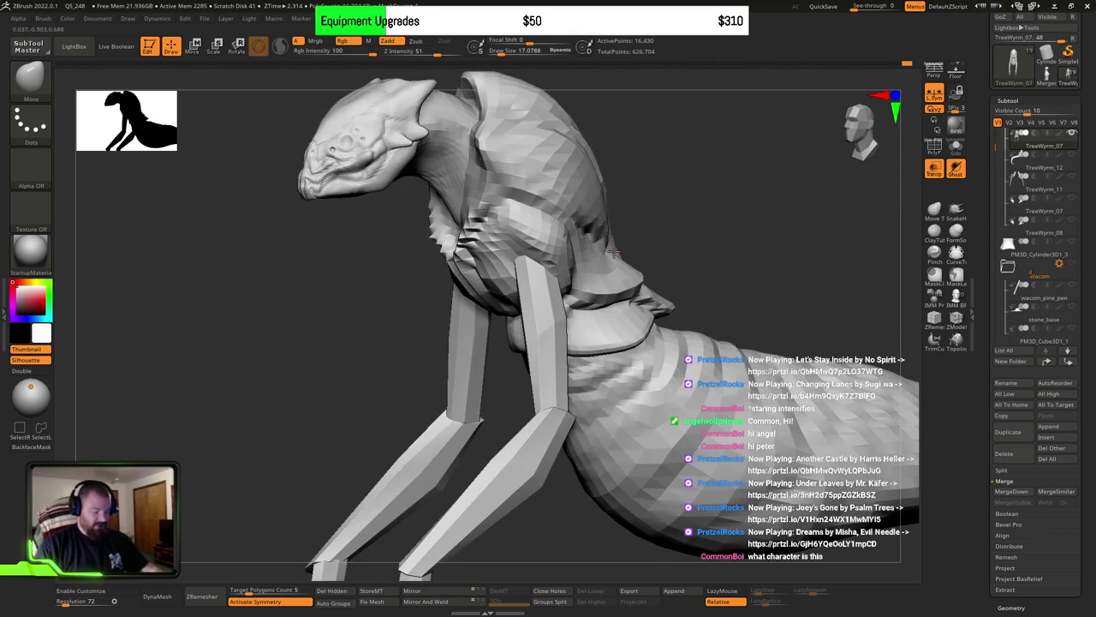
# Step: Enlarge the brush to a draw size of about 30 and hide the upper foreleg segments covering the shoulder sockets
pyautogui.moveTo(613, 251)
pyautogui.keyDown('alt'); pyautogui.mouseDown(button='right')
pyautogui.moveTo(626, 203)
pyautogui.moveTo(540, 184)
pyautogui.moveTo(578, 257)
pyautogui.mouseUp(button='right'); pyautogui.keyUp('alt')
pyautogui.press('s')
pyautogui.moveTo(537, 206)
pyautogui.mouseDown()
pyautogui.moveTo(548, 208)
pyautogui.moveTo(531, 203)
pyautogui.mouseUp()
pyautogui.press('s')
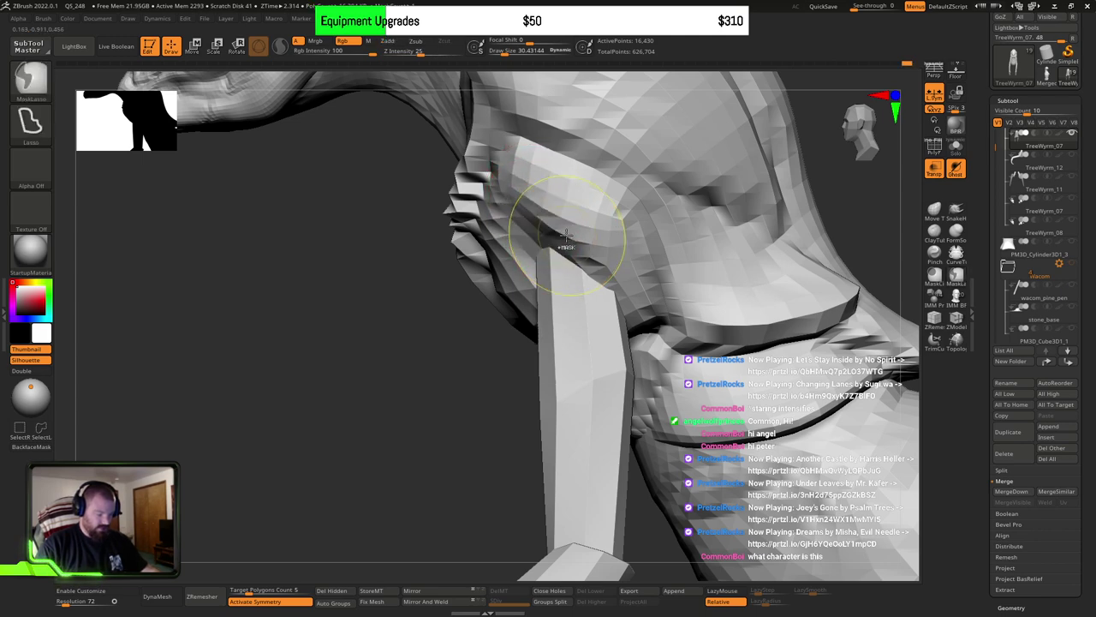
pyautogui.moveTo(635, 258)
pyautogui.keyDown('alt'); pyautogui.mouseDown(button='right')
pyautogui.moveTo(592, 277)
pyautogui.moveTo(571, 265)
pyautogui.mouseUp(button='right'); pyautogui.keyUp('alt')
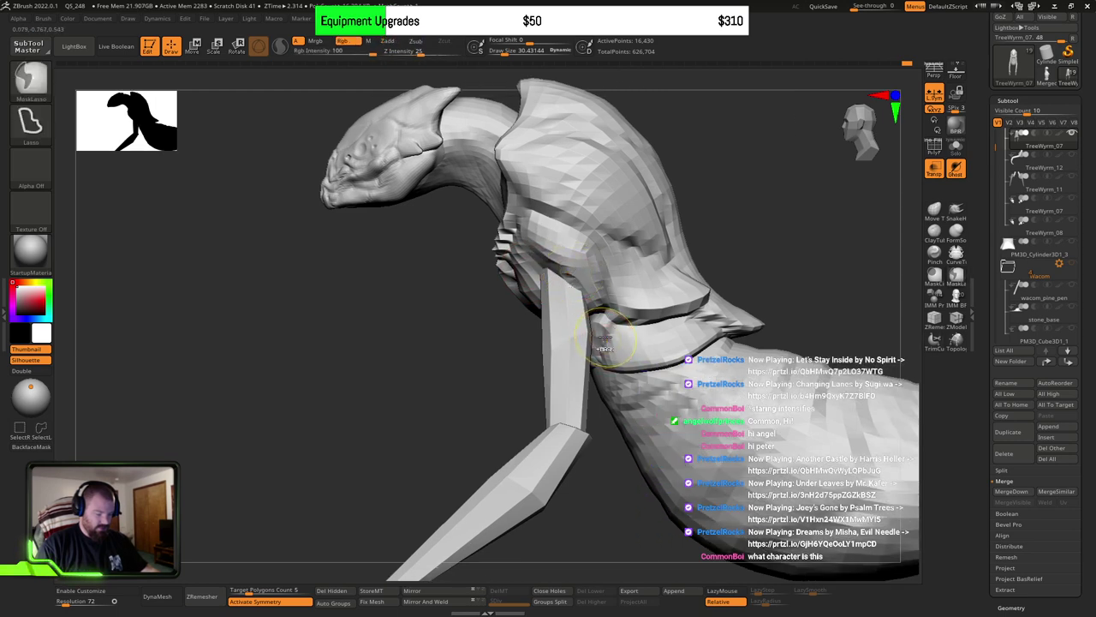
pyautogui.keyDown('alt'); pyautogui.moveTo(656, 348); pyautogui.dragTo(631, 269, button='right'); pyautogui.keyUp('alt')
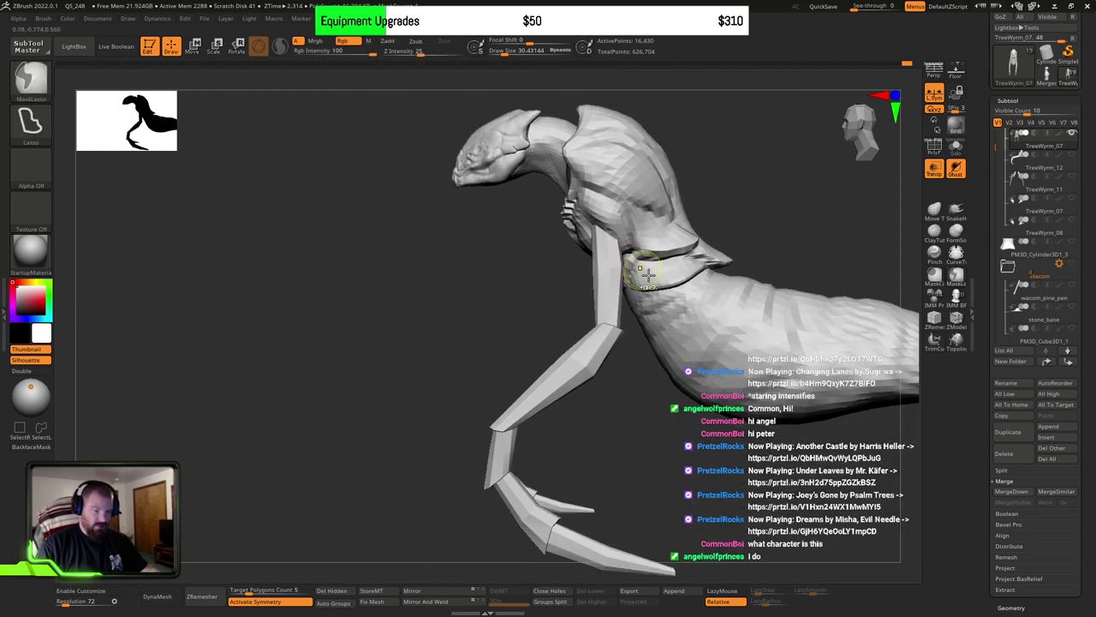
pyautogui.keyDown('ctrl'); pyautogui.keyDown('shift'); pyautogui.click(607, 281); pyautogui.keyUp('shift'); pyautogui.keyUp('ctrl')
pyautogui.keyDown('ctrl'); pyautogui.keyDown('shift'); pyautogui.click(608, 283); pyautogui.keyUp('shift'); pyautogui.keyUp('ctrl')
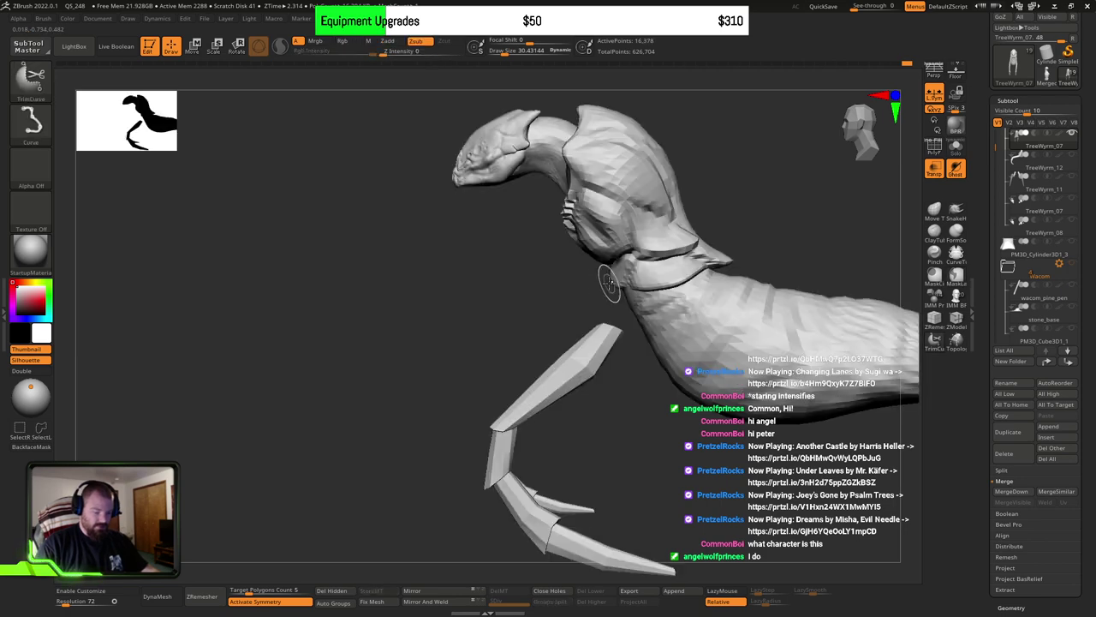
pyautogui.moveTo(622, 277)
pyautogui.keyDown('ctrl'); pyautogui.mouseDown(button='right')
pyautogui.moveTo(641, 265)
pyautogui.moveTo(582, 286)
pyautogui.mouseUp(button='right'); pyautogui.keyUp('ctrl')
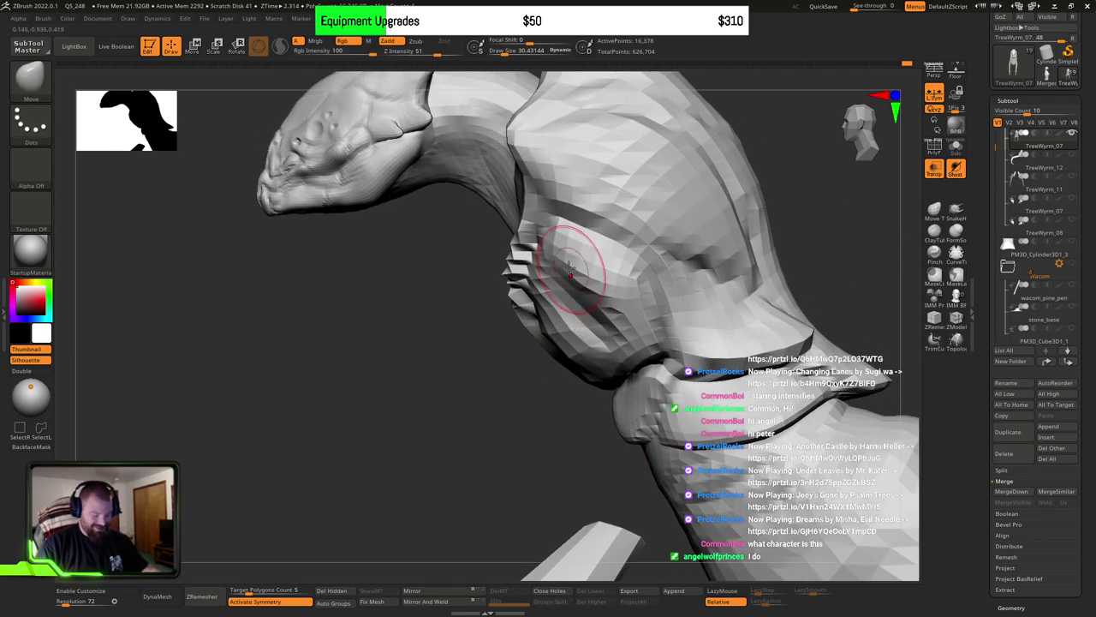
# Step: Reshape the crease and underside beneath the shoulder bulges with the Move brush, working from the side and front
pyautogui.moveTo(570, 270)
pyautogui.mouseDown()
pyautogui.moveTo(565, 285)
pyautogui.moveTo(620, 319)
pyautogui.moveTo(638, 310)
pyautogui.moveTo(642, 289)
pyautogui.mouseUp()
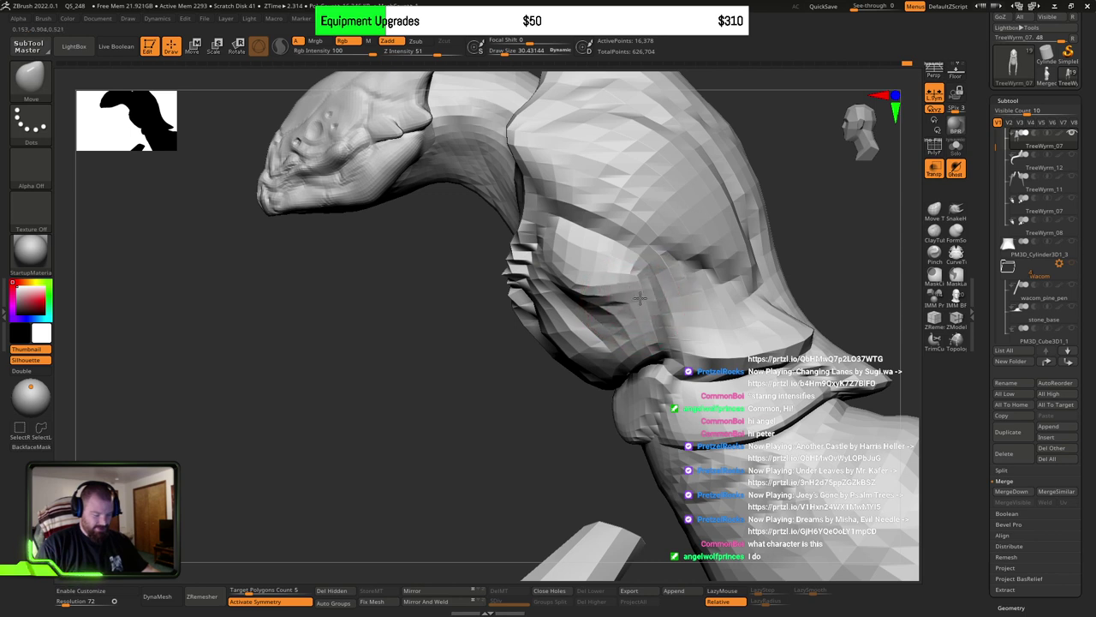
pyautogui.moveTo(551, 262); pyautogui.dragTo(546, 275)
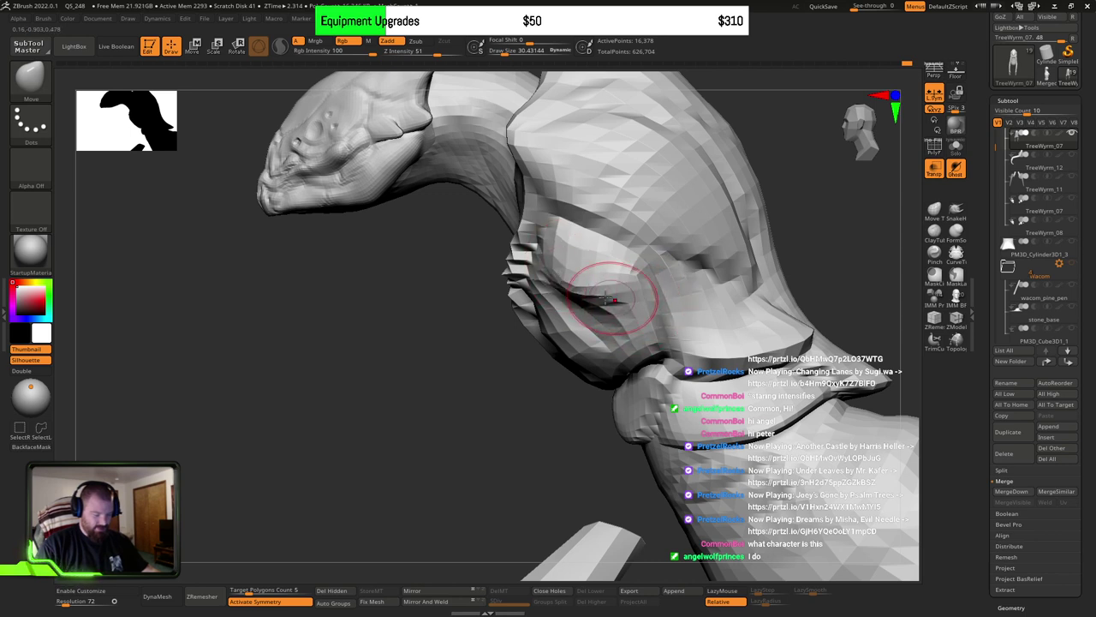
pyautogui.moveTo(604, 303)
pyautogui.mouseDown()
pyautogui.moveTo(595, 285)
pyautogui.moveTo(620, 292)
pyautogui.mouseUp()
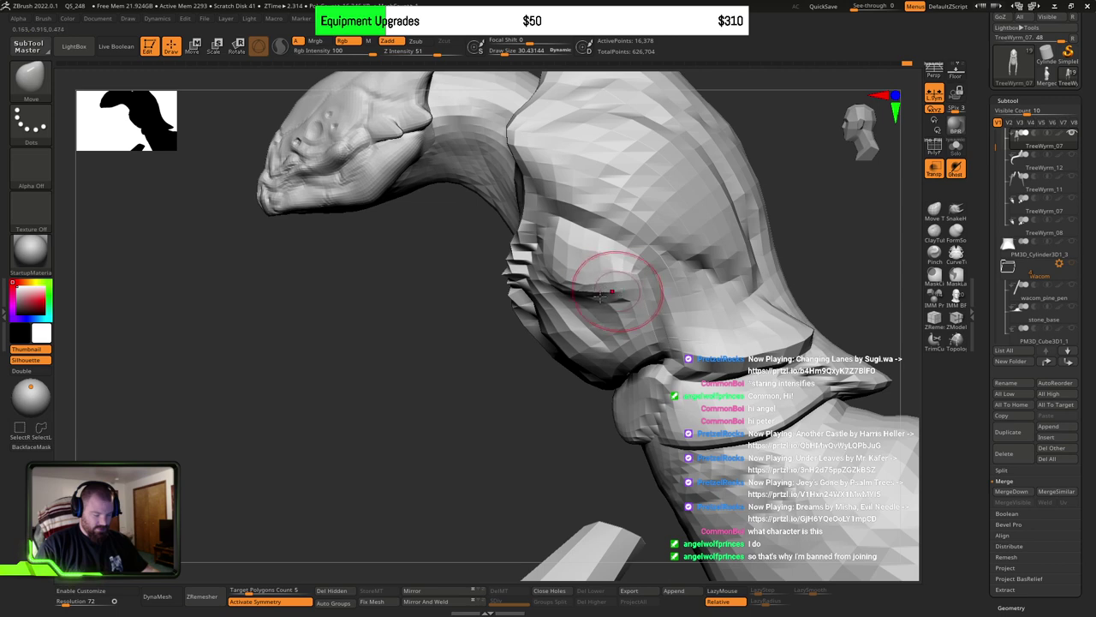
pyautogui.moveTo(620, 292); pyautogui.dragTo(753, 297, button='right')
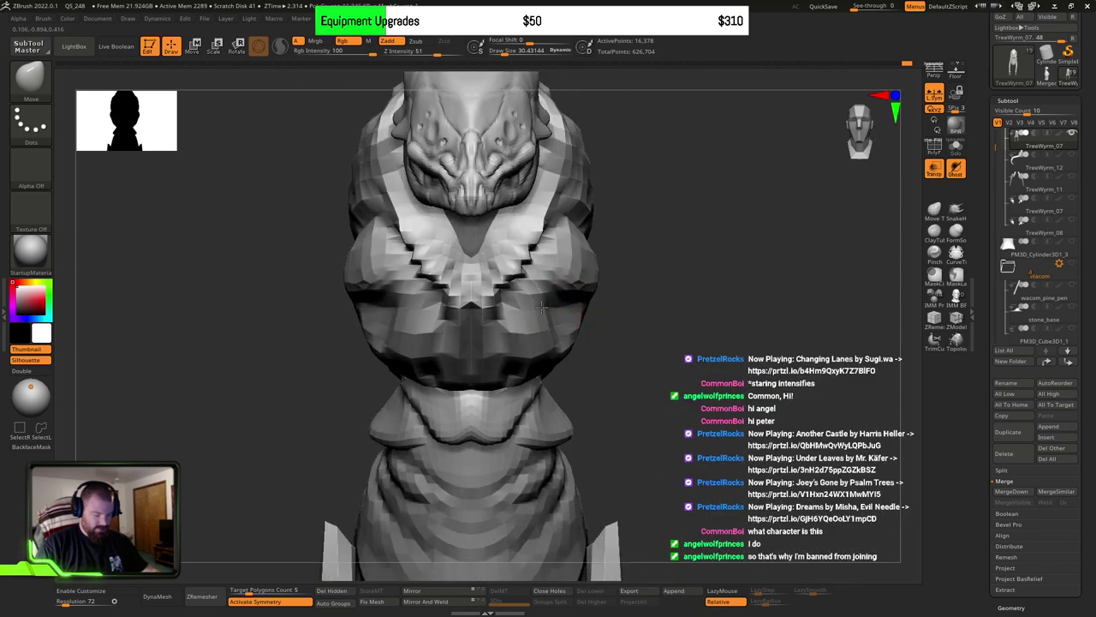
pyautogui.moveTo(567, 291); pyautogui.dragTo(572, 279)
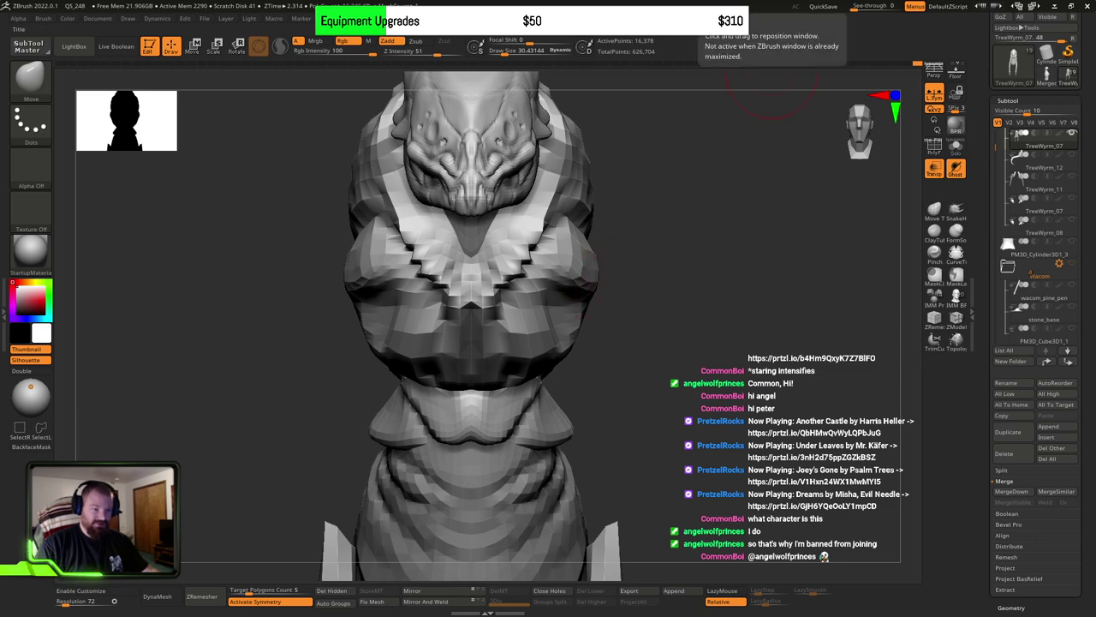
pyautogui.moveTo(721, 294)
pyautogui.mouseDown()
pyautogui.moveTo(737, 296)
pyautogui.moveTo(688, 283)
pyautogui.moveTo(629, 316)
pyautogui.mouseUp()
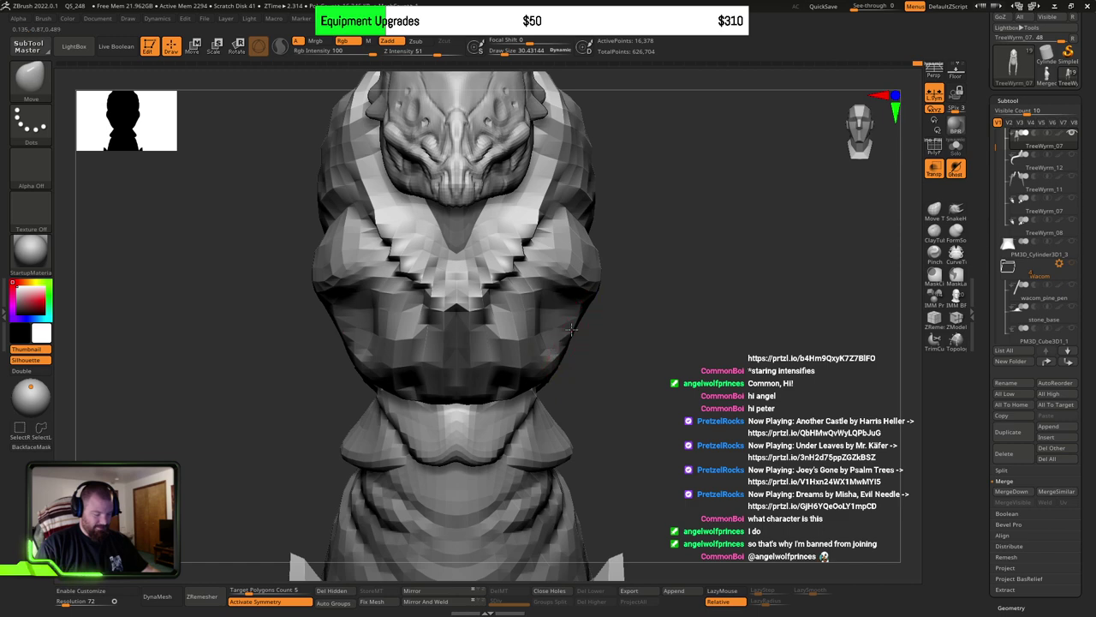
# Step: Push the lower edge and rear end of the shoulder bulge into a smoother shape in side view
pyautogui.moveTo(775, 323); pyautogui.dragTo(681, 316)
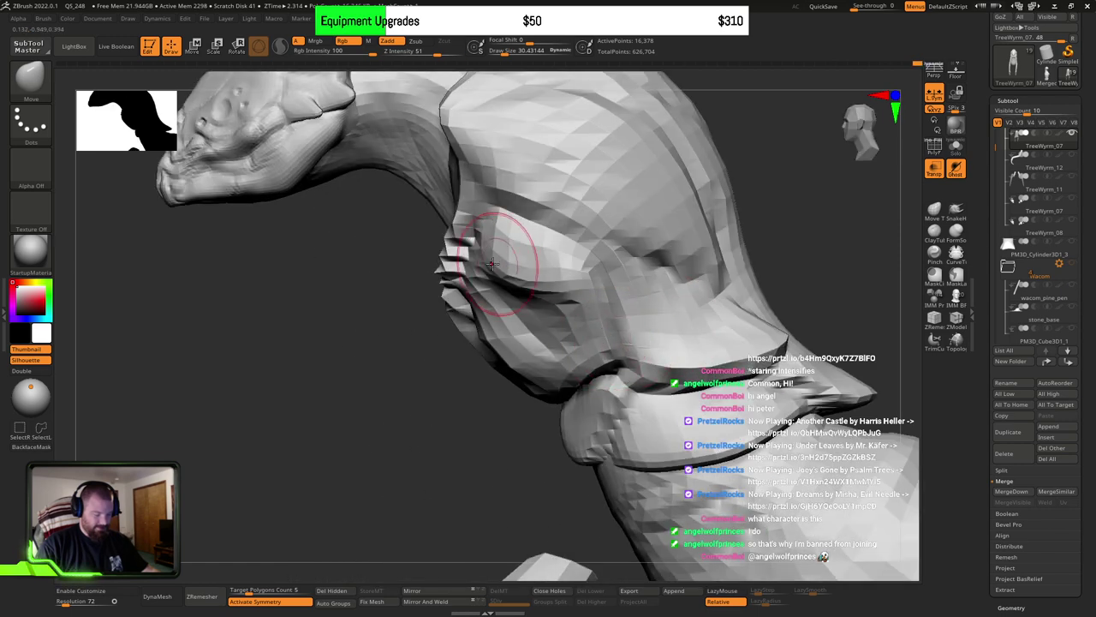
pyautogui.moveTo(493, 264); pyautogui.dragTo(514, 284)
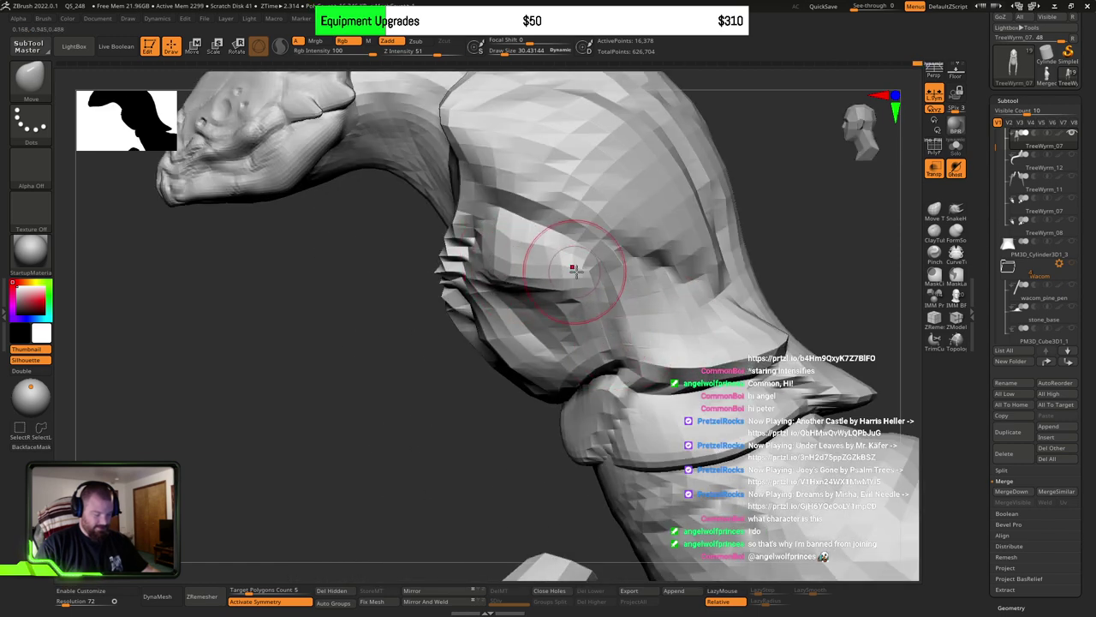
pyautogui.moveTo(576, 272); pyautogui.dragTo(583, 274)
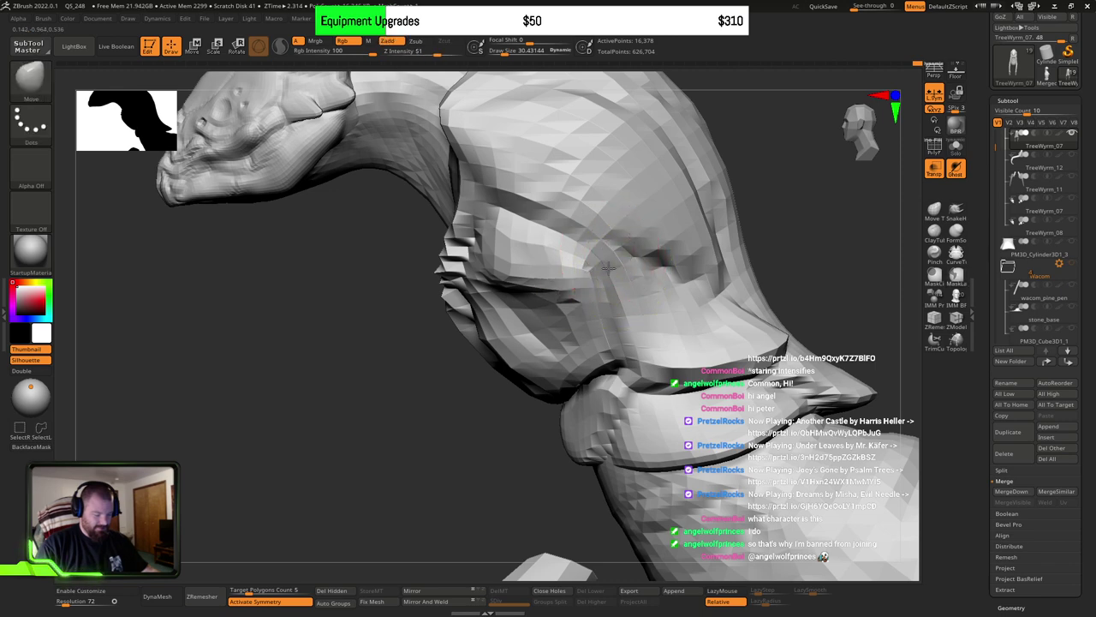
# Step: Adjust the outer contour of both shoulder bulges with the Move brush, working from above and behind
pyautogui.moveTo(608, 268); pyautogui.dragTo(600, 305, button='right')
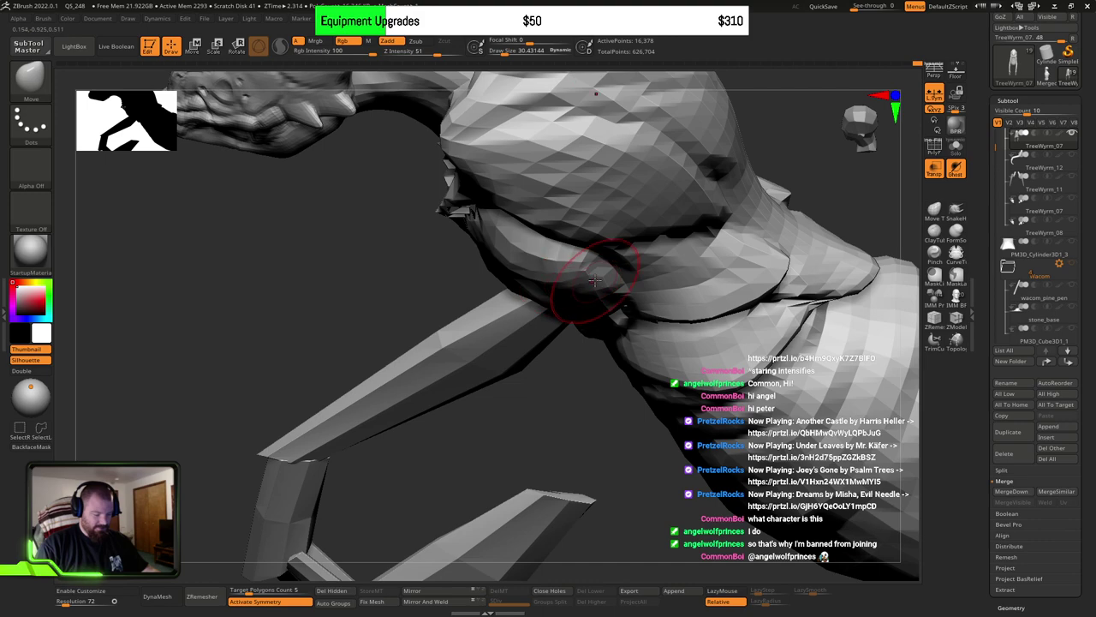
pyautogui.moveTo(611, 284)
pyautogui.mouseDown(button='right')
pyautogui.moveTo(603, 253)
pyautogui.moveTo(643, 243)
pyautogui.moveTo(587, 257)
pyautogui.moveTo(570, 280)
pyautogui.moveTo(601, 296)
pyautogui.mouseUp(button='right')
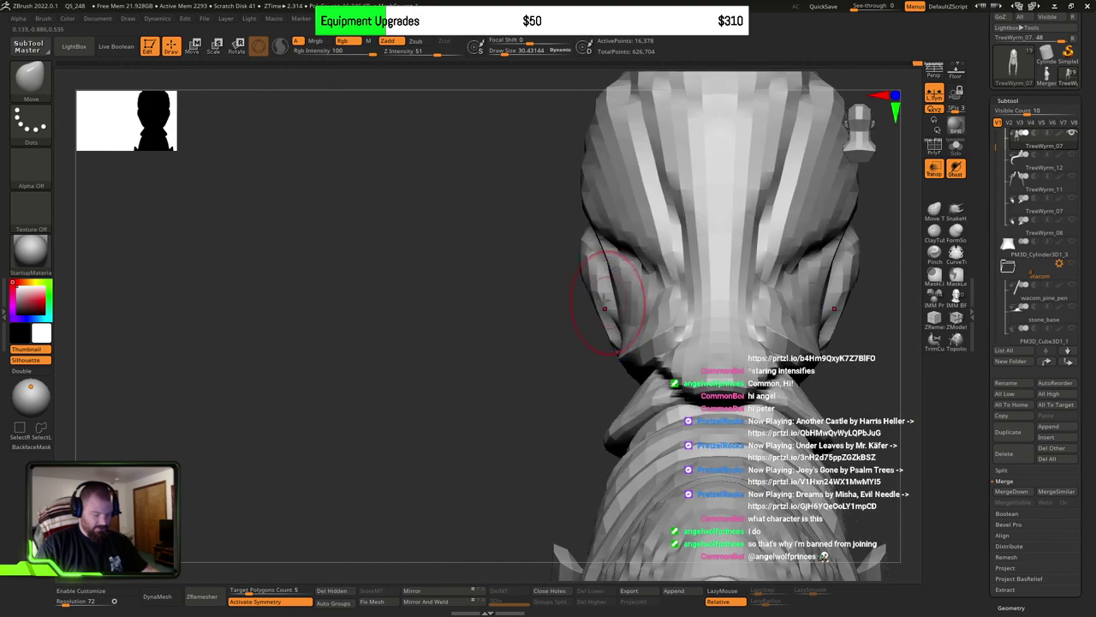
pyautogui.press('s')
pyautogui.moveTo(600, 301); pyautogui.dragTo(591, 302)
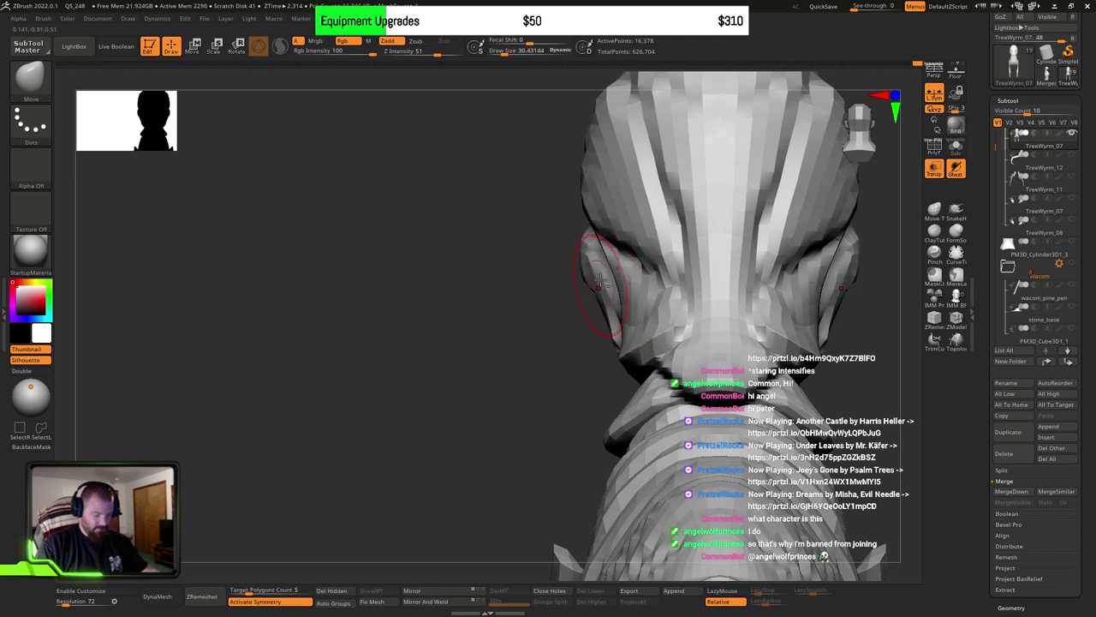
pyautogui.moveTo(600, 276)
pyautogui.keyDown('ctrl'); pyautogui.mouseDown(button='right')
pyautogui.moveTo(592, 299)
pyautogui.moveTo(651, 294)
pyautogui.moveTo(663, 335)
pyautogui.moveTo(651, 329)
pyautogui.moveTo(759, 283)
pyautogui.moveTo(707, 299)
pyautogui.moveTo(753, 249)
pyautogui.moveTo(781, 276)
pyautogui.moveTo(747, 259)
pyautogui.mouseUp(button='right'); pyautogui.keyUp('ctrl')
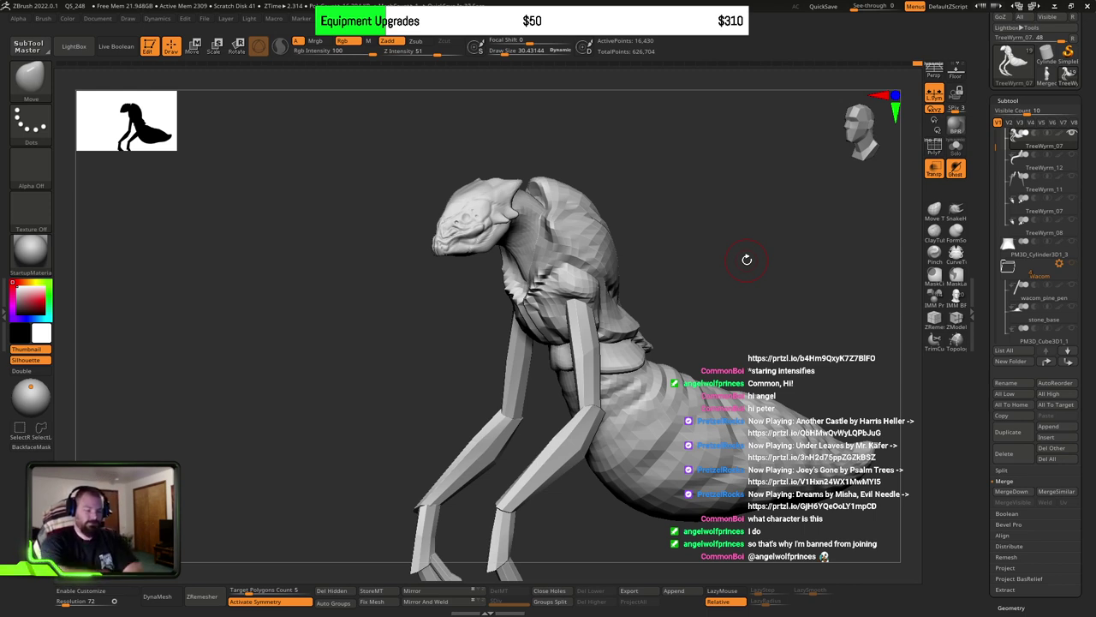
# Step: Hide the foreleg and claw segments, mask the remaining head and body, and unhide the legs unmasked
pyautogui.moveTo(760, 284); pyautogui.dragTo(687, 242)
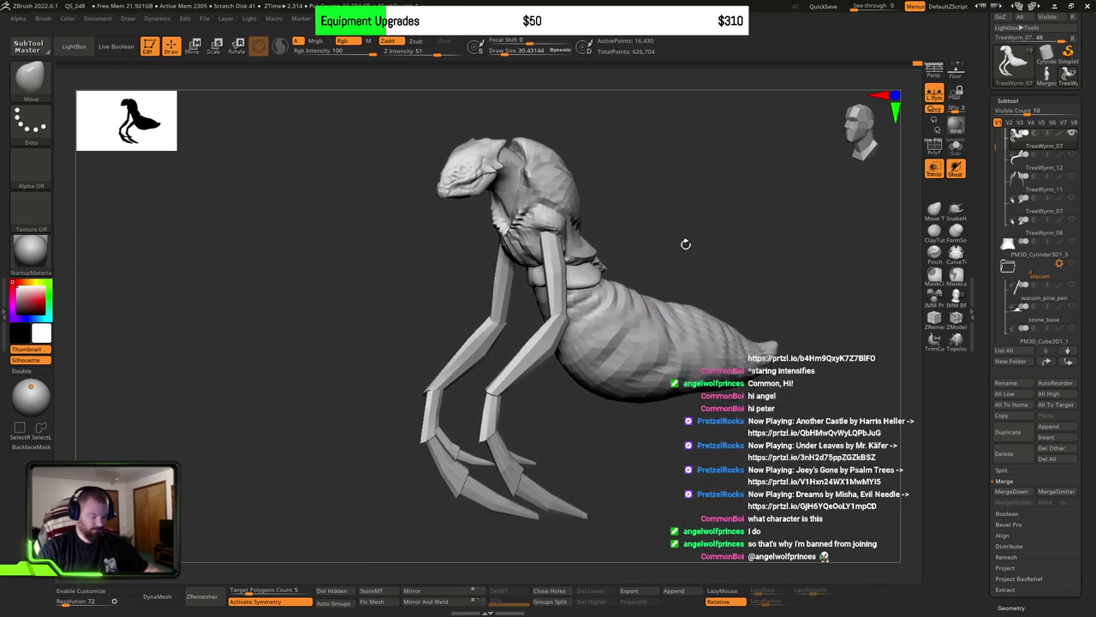
pyautogui.keyDown('ctrl'); pyautogui.keyDown('shift'); pyautogui.click(555, 279); pyautogui.keyUp('shift'); pyautogui.keyUp('ctrl')
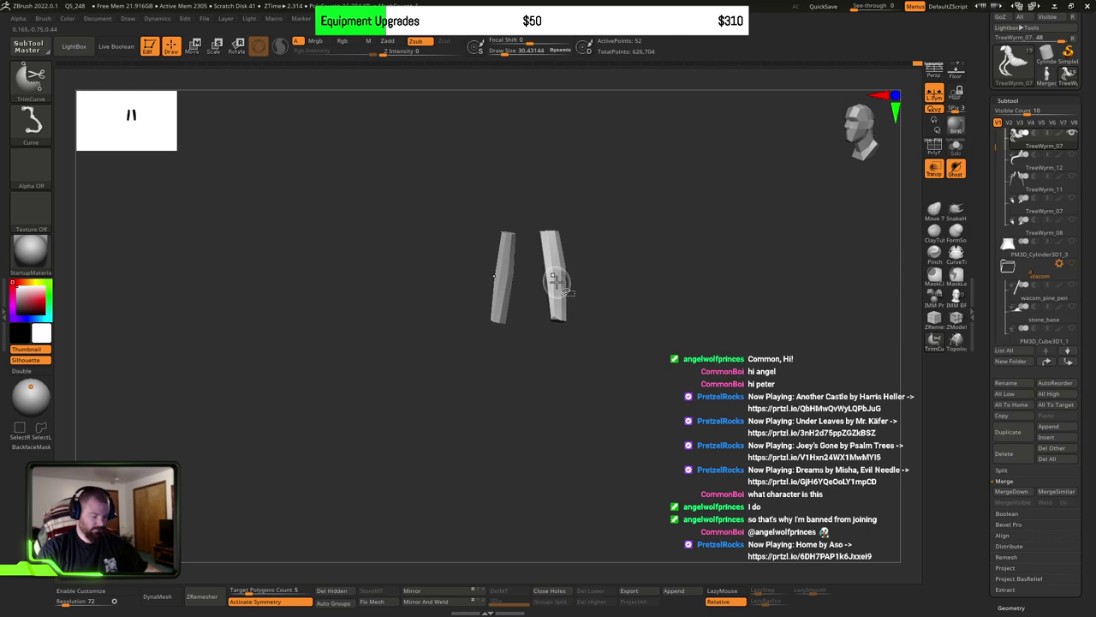
pyautogui.keyDown('ctrl'); pyautogui.keyDown('shift'); pyautogui.click(556, 288); pyautogui.keyUp('shift'); pyautogui.keyUp('ctrl')
pyautogui.keyDown('ctrl'); pyautogui.keyDown('shift'); pyautogui.click(532, 354); pyautogui.keyUp('shift'); pyautogui.keyUp('ctrl')
pyautogui.keyDown('ctrl'); pyautogui.keyDown('shift'); pyautogui.click(494, 412); pyautogui.keyUp('shift'); pyautogui.keyUp('ctrl')
pyautogui.keyDown('ctrl'); pyautogui.keyDown('shift'); pyautogui.click(506, 462); pyautogui.keyUp('shift'); pyautogui.keyUp('ctrl')
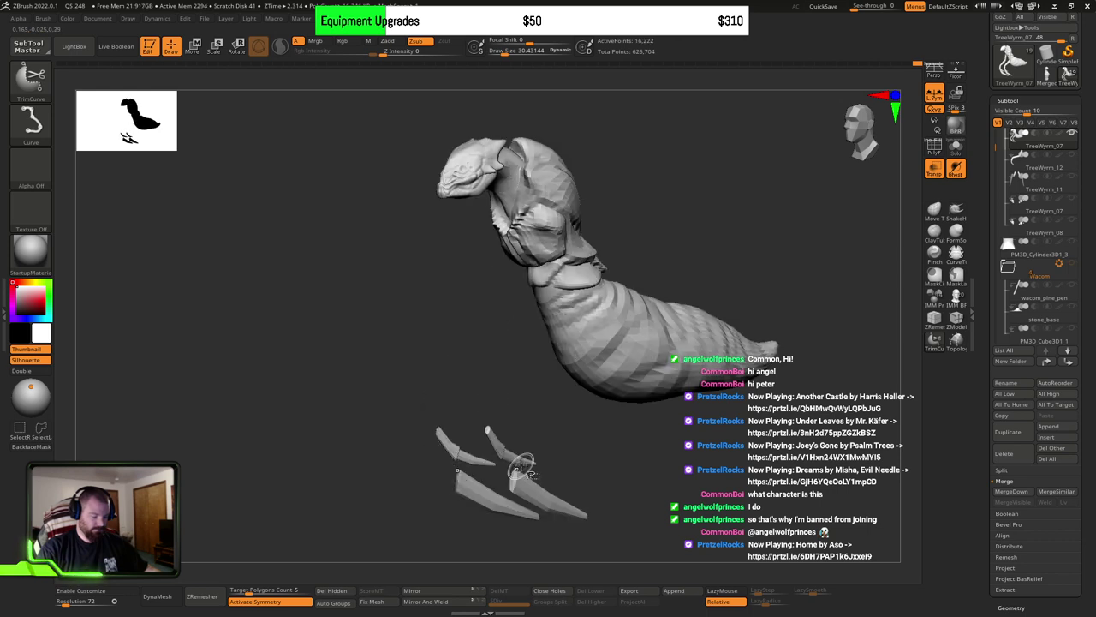
pyautogui.keyDown('ctrl'); pyautogui.keyDown('shift'); pyautogui.click(521, 459); pyautogui.keyUp('shift'); pyautogui.keyUp('ctrl')
pyautogui.keyDown('ctrl'); pyautogui.keyDown('shift'); pyautogui.click(498, 445); pyautogui.keyUp('shift'); pyautogui.keyUp('ctrl')
pyautogui.keyDown('ctrl'); pyautogui.keyDown('shift'); pyautogui.click(533, 482); pyautogui.keyUp('shift'); pyautogui.keyUp('ctrl')
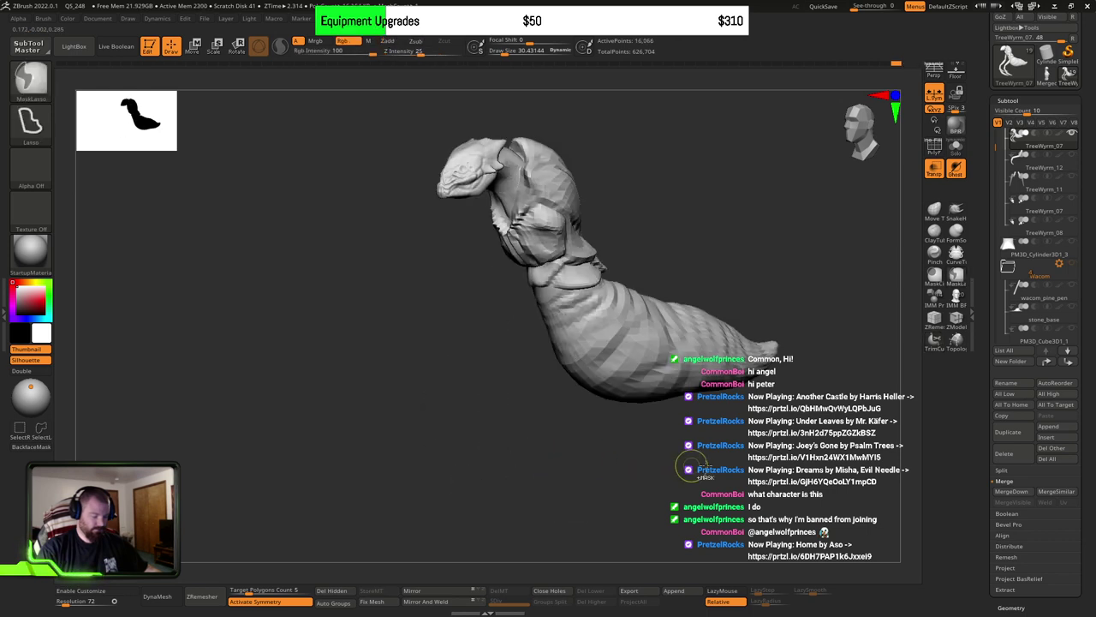
pyautogui.keyDown('ctrl'); pyautogui.click(754, 470); pyautogui.keyUp('ctrl')
pyautogui.keyDown('ctrl'); pyautogui.keyDown('shift'); pyautogui.click(753, 470); pyautogui.keyUp('shift'); pyautogui.keyUp('ctrl')
# Step: Reposition the unmasked legs with the Move gizmo so their upper ends sit beneath the shoulder bulges in front and side view
pyautogui.press('w')
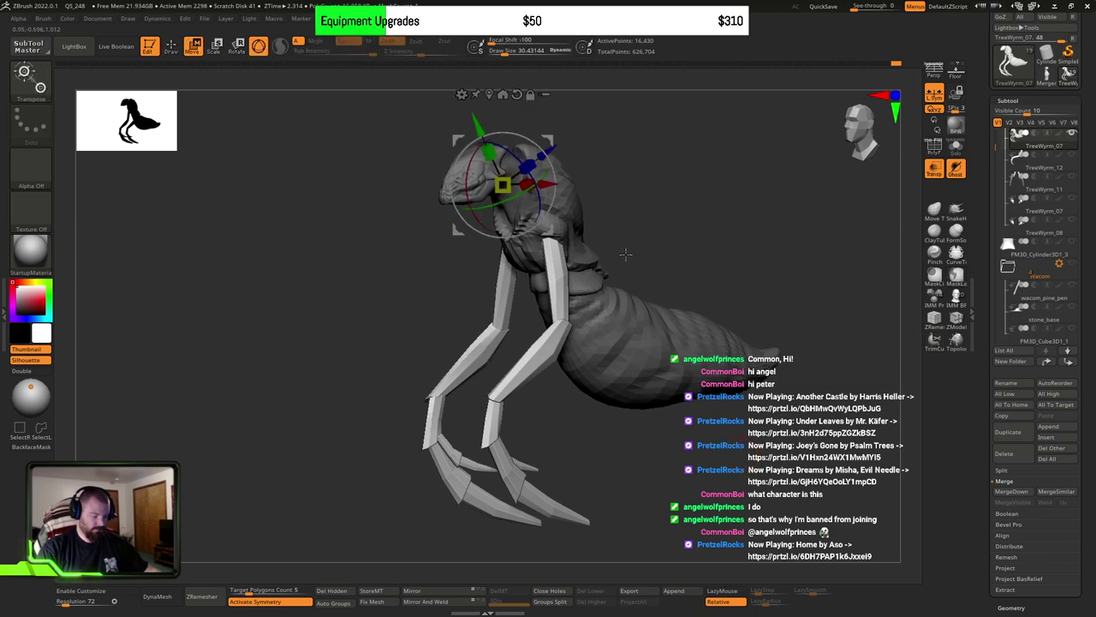
pyautogui.moveTo(624, 254); pyautogui.dragTo(708, 265)
pyautogui.keyDown('shift'); pyautogui.moveTo(708, 264); pyautogui.dragTo(663, 241, button='right'); pyautogui.keyUp('shift')
pyautogui.keyDown('alt'); pyautogui.moveTo(648, 237); pyautogui.dragTo(716, 351); pyautogui.keyUp('alt')
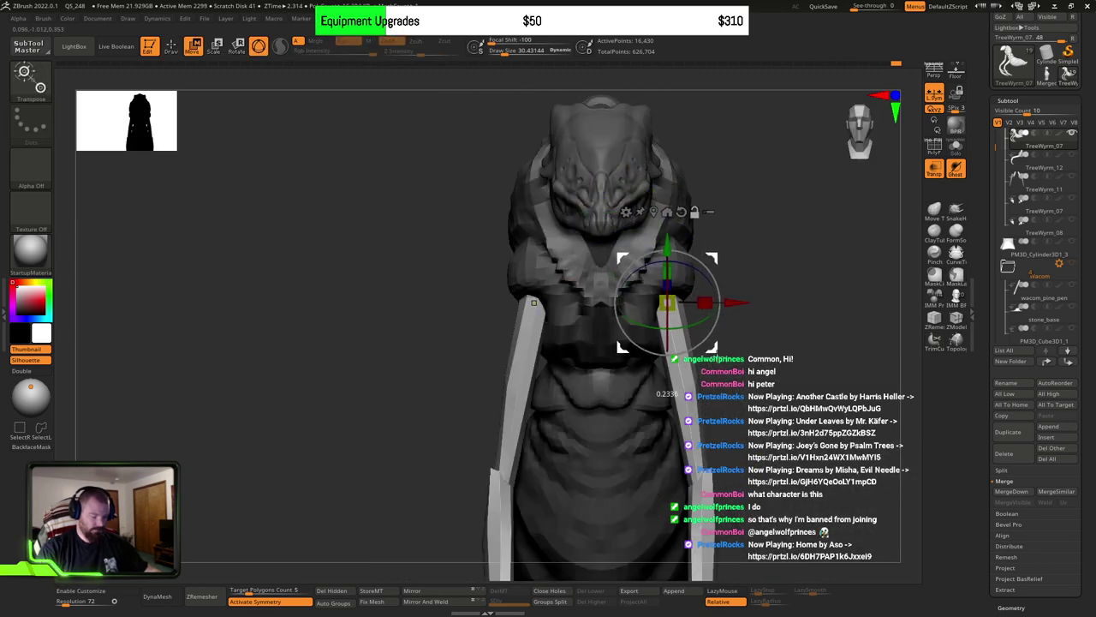
pyautogui.keyDown('shift'); pyautogui.moveTo(716, 351); pyautogui.dragTo(720, 370, button='right'); pyautogui.keyUp('shift')
pyautogui.keyDown('alt'); pyautogui.moveTo(715, 351); pyautogui.dragTo(796, 356); pyautogui.keyUp('alt')
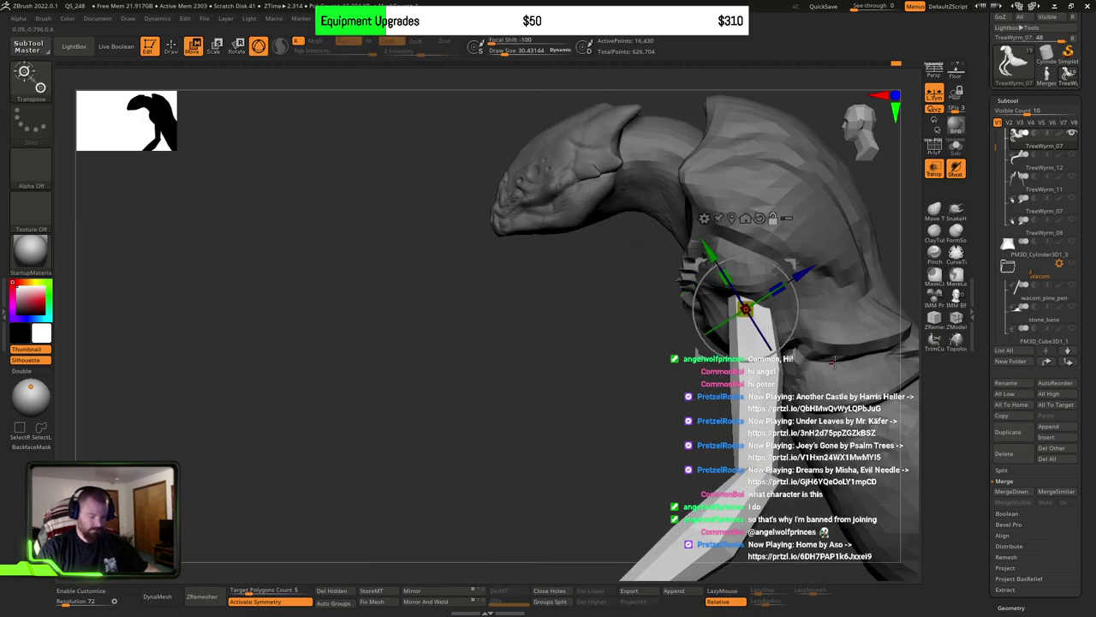
pyautogui.keyDown('alt'); pyautogui.moveTo(827, 372); pyautogui.dragTo(699, 358, button='right'); pyautogui.keyUp('alt')
pyautogui.moveTo(667, 343); pyautogui.dragTo(658, 335)
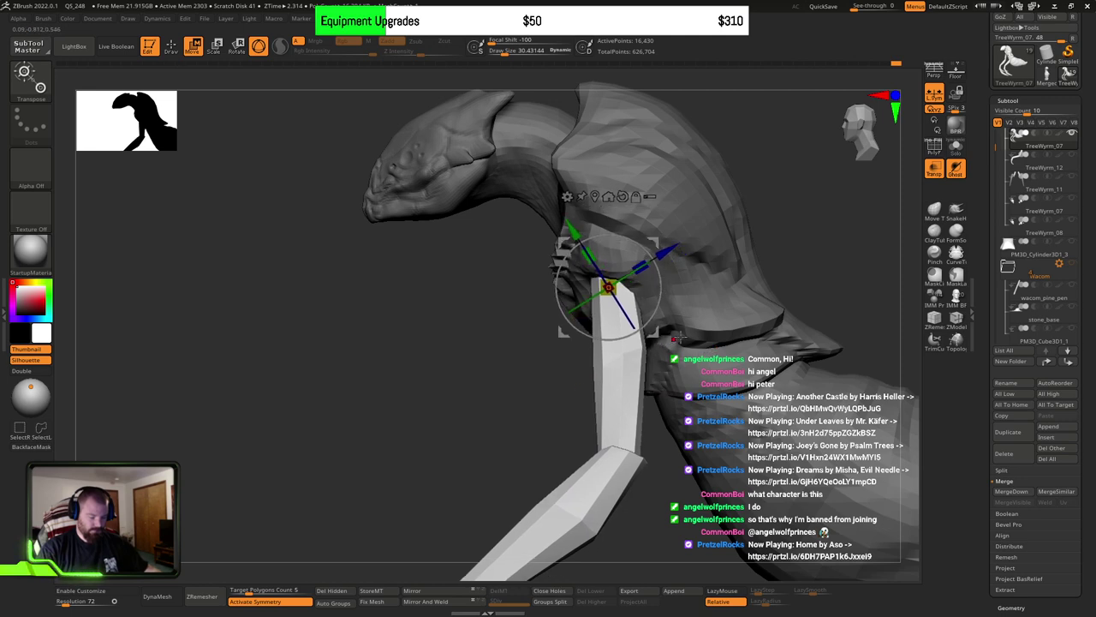
pyautogui.keyDown('shift'); pyautogui.moveTo(659, 335); pyautogui.dragTo(723, 338, button='right'); pyautogui.keyUp('shift')
pyautogui.moveTo(737, 336); pyautogui.dragTo(741, 330)
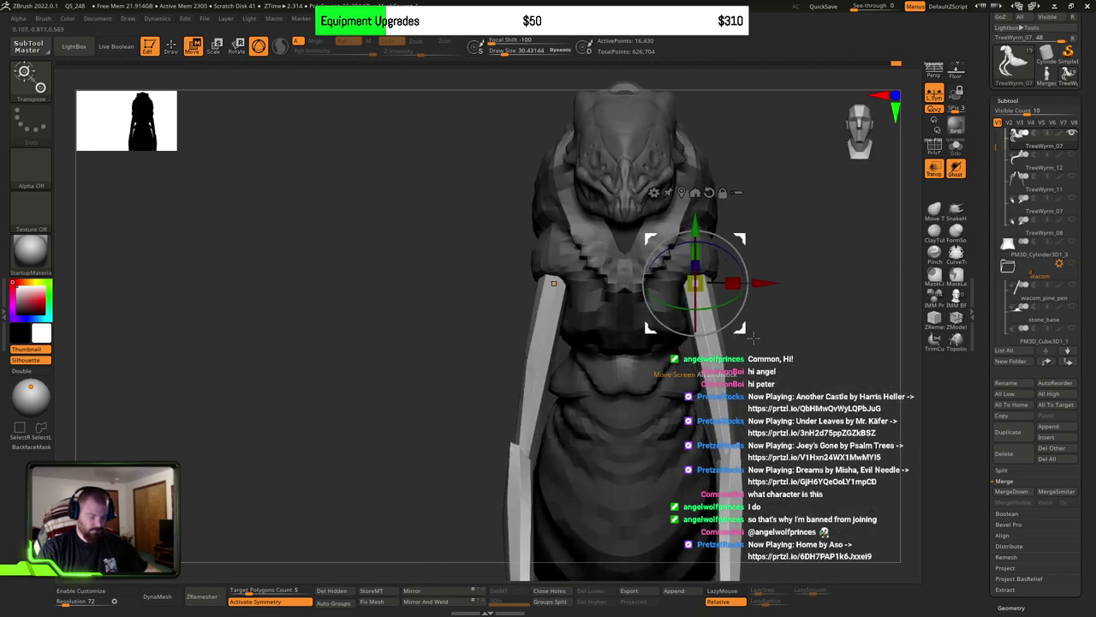
# Step: Nudge the upper leg segments into place with the Move brush in front view, using a draw size of about 58
pyautogui.press('q')
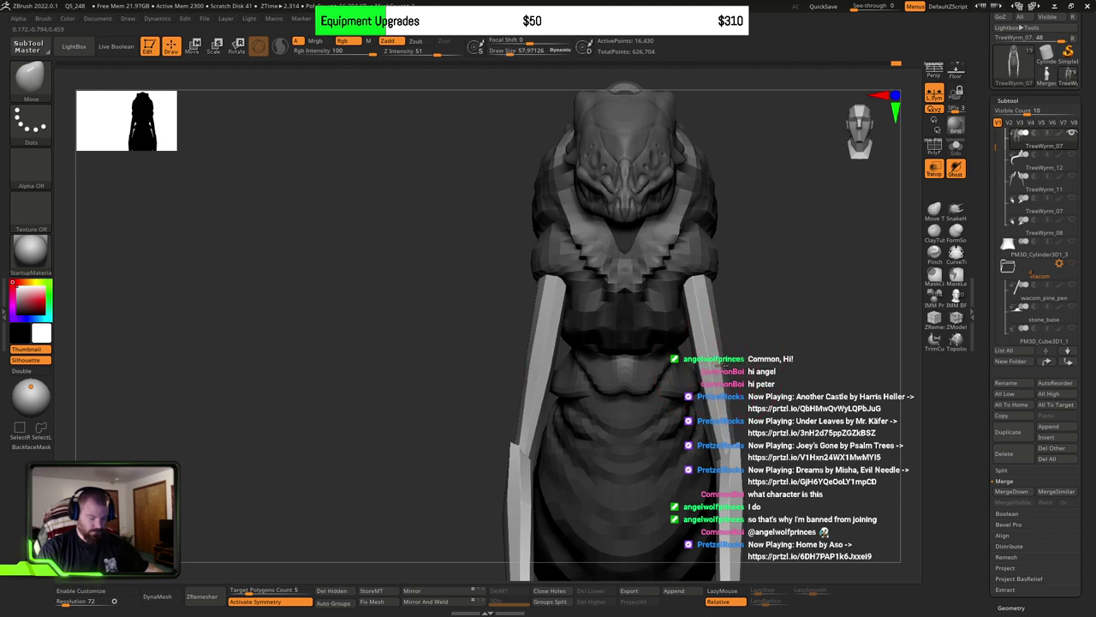
pyautogui.keyDown('alt'); pyautogui.moveTo(720, 365); pyautogui.dragTo(701, 370, button='right'); pyautogui.keyUp('alt')
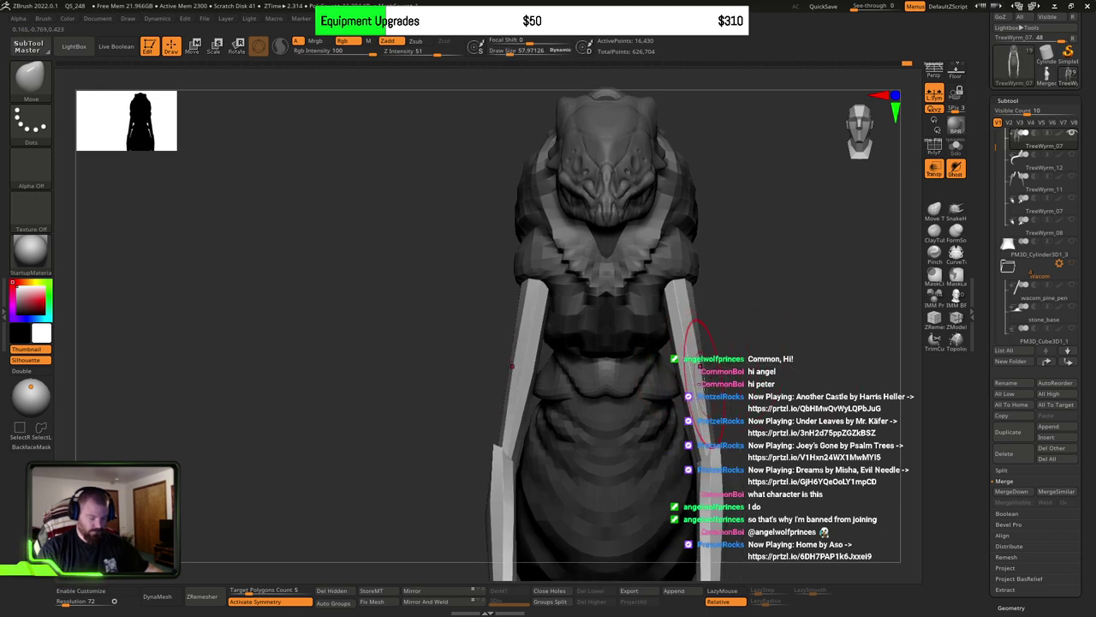
pyautogui.moveTo(701, 367); pyautogui.dragTo(701, 359)
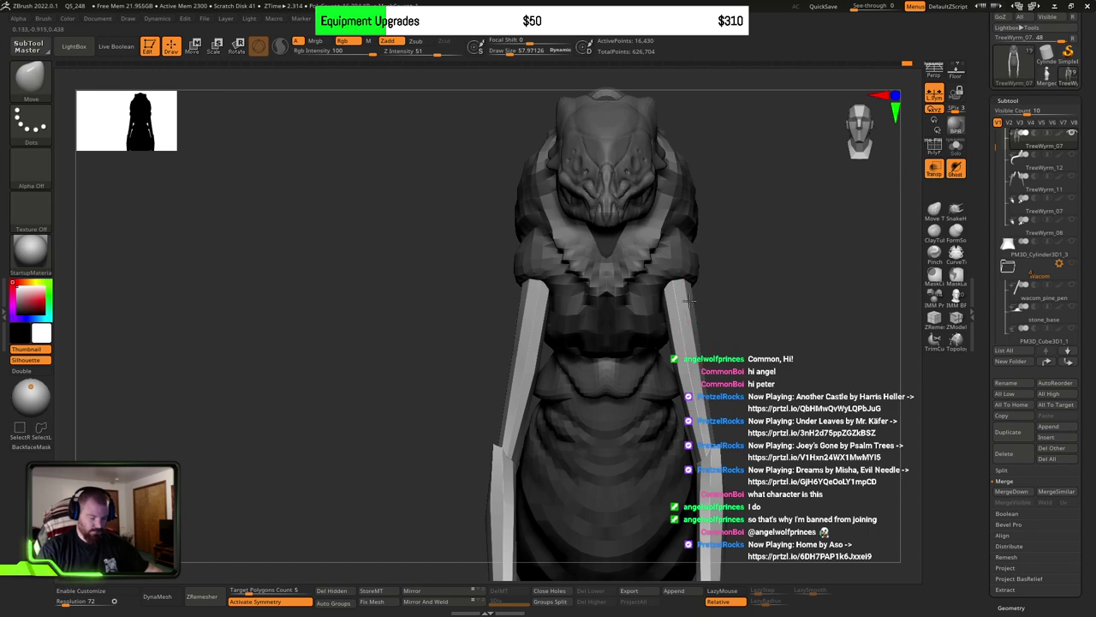
pyautogui.moveTo(789, 353); pyautogui.dragTo(681, 383)
pyautogui.keyDown('ctrl'); pyautogui.moveTo(683, 383); pyautogui.dragTo(519, 453, button='right'); pyautogui.keyUp('ctrl')
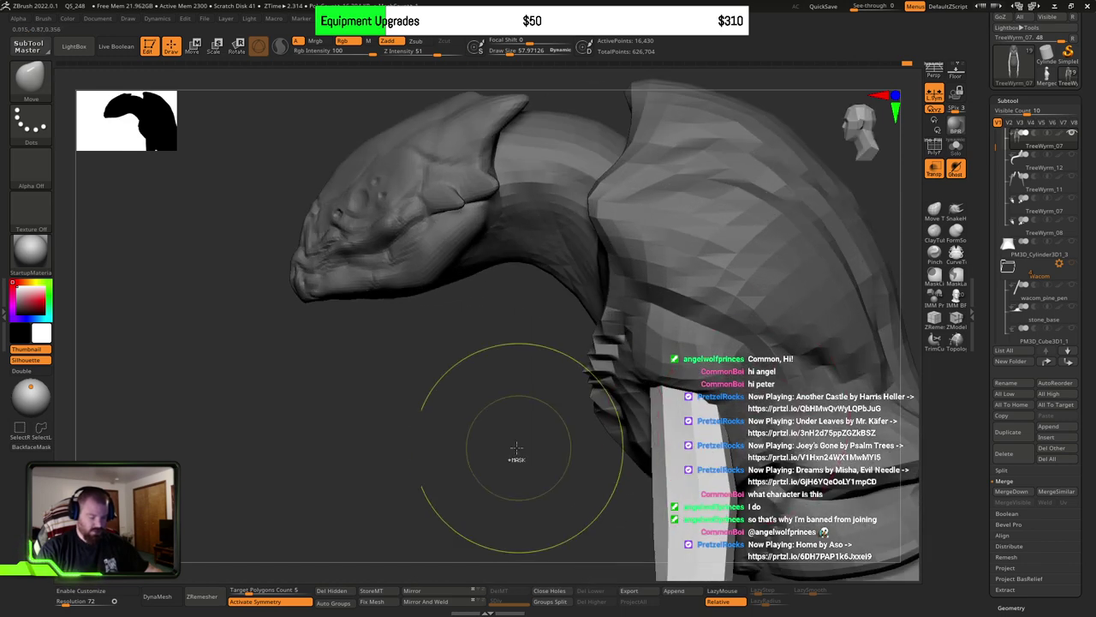
# Step: Clear the body mask and refine the underside of the shoulder bulge around the top of the leg
pyautogui.keyDown('alt'); pyautogui.click(617, 343); pyautogui.keyUp('alt')
pyautogui.keyDown('ctrl'); pyautogui.moveTo(617, 343); pyautogui.dragTo(651, 374, button='right'); pyautogui.keyUp('ctrl')
pyautogui.press('[')
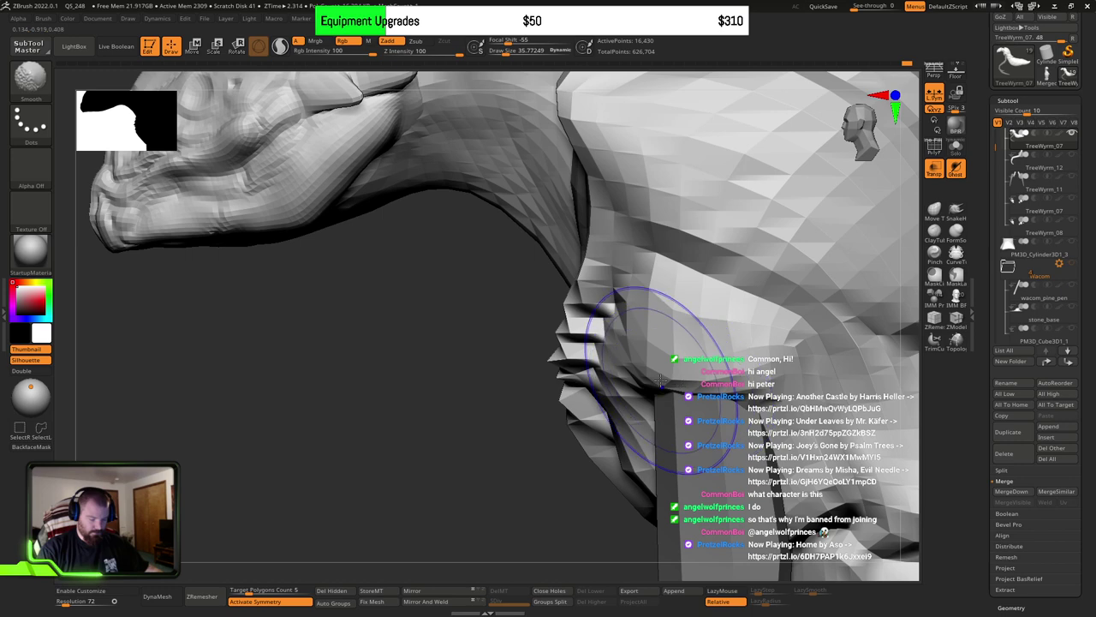
pyautogui.moveTo(690, 391); pyautogui.dragTo(796, 351, button='right')
pyautogui.moveTo(709, 321)
pyautogui.mouseDown()
pyautogui.moveTo(701, 315)
pyautogui.moveTo(706, 332)
pyautogui.mouseUp()
pyautogui.moveTo(771, 330); pyautogui.dragTo(835, 377, button='right')
pyautogui.keyDown('ctrl'); pyautogui.moveTo(835, 377); pyautogui.dragTo(631, 384, button='right'); pyautogui.keyUp('ctrl')
# Step: Reshape the back of the shoulder socket around the upper leg with the Move brush at a draw size of about 26
pyautogui.moveTo(511, 311); pyautogui.dragTo(543, 314, button='right')
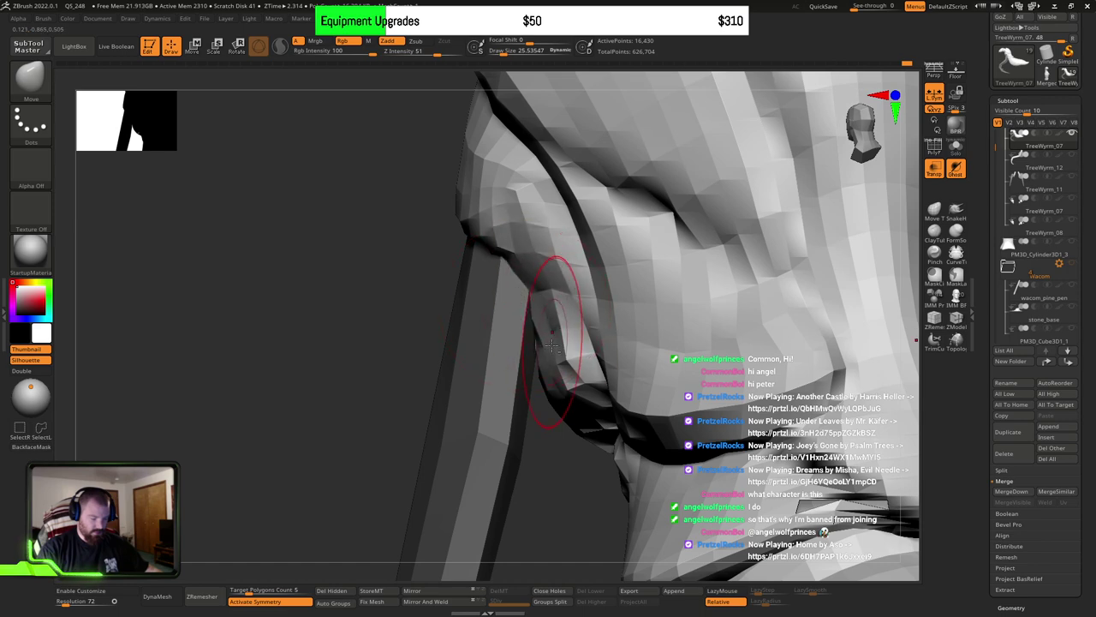
pyautogui.moveTo(545, 390); pyautogui.dragTo(548, 299, button='right')
pyautogui.moveTo(515, 291); pyautogui.dragTo(534, 286)
pyautogui.moveTo(533, 286)
pyautogui.keyDown('shift'); pyautogui.mouseDown(button='right')
pyautogui.moveTo(539, 320)
pyautogui.moveTo(515, 271)
pyautogui.mouseUp(button='right'); pyautogui.keyUp('shift')
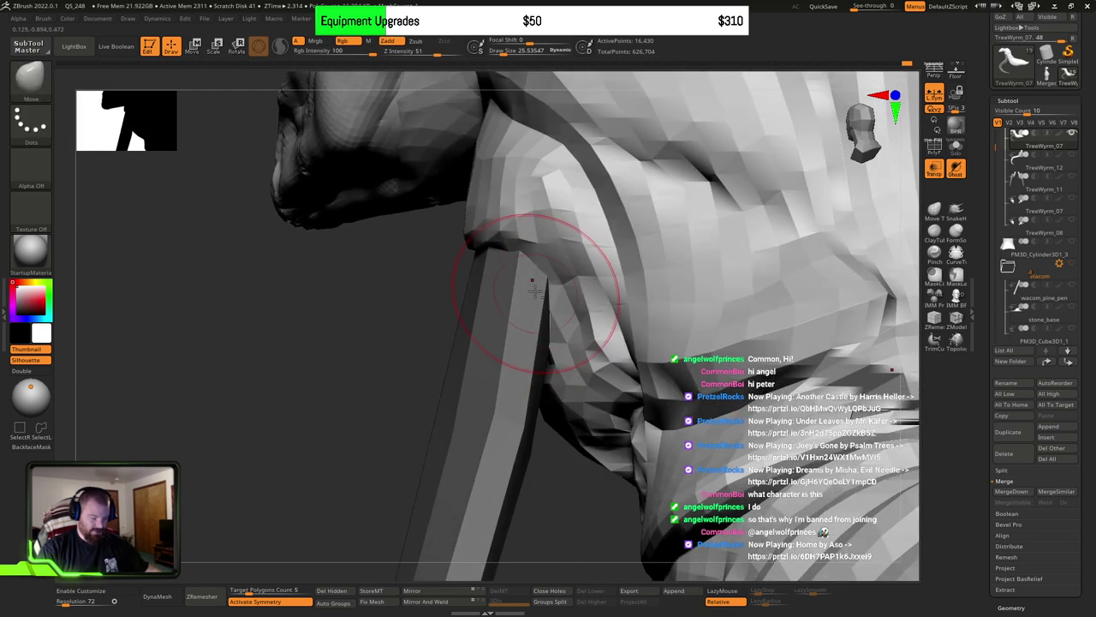
pyautogui.moveTo(556, 286)
pyautogui.mouseDown()
pyautogui.moveTo(531, 286)
pyautogui.moveTo(544, 282)
pyautogui.moveTo(557, 298)
pyautogui.mouseUp()
pyautogui.moveTo(574, 331); pyautogui.dragTo(573, 365, button='right')
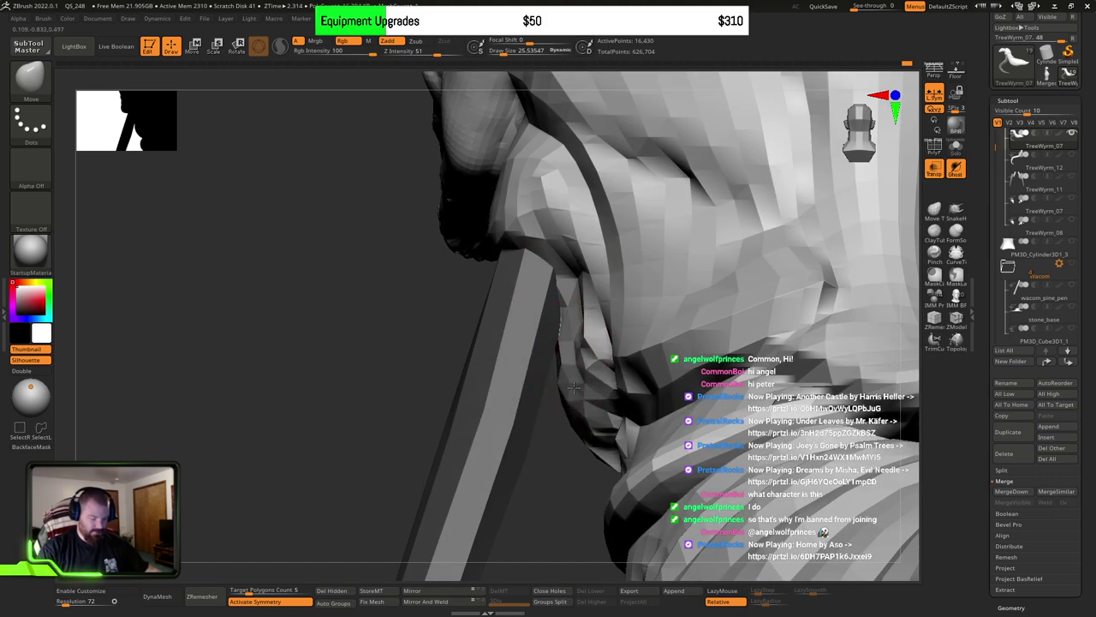
pyautogui.moveTo(565, 406); pyautogui.dragTo(548, 300, button='right')
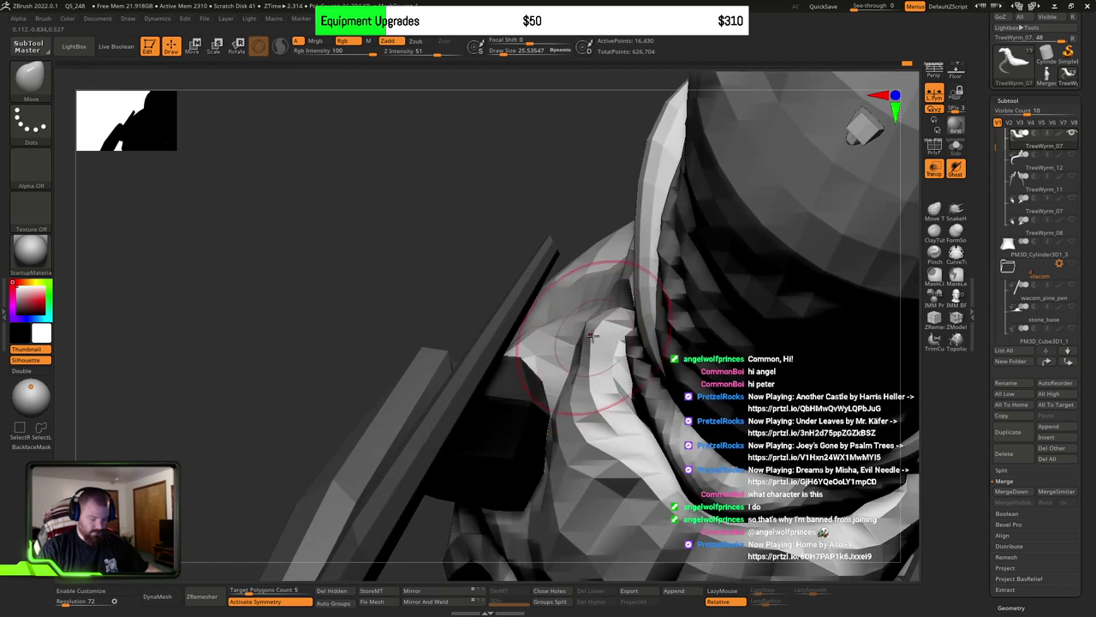
# Step: Adjust the narrow fold between the shoulder and chest from below, using the Move brush at a draw size of about 17
pyautogui.press('s')
pyautogui.press('s')
pyautogui.moveTo(589, 334); pyautogui.dragTo(597, 329)
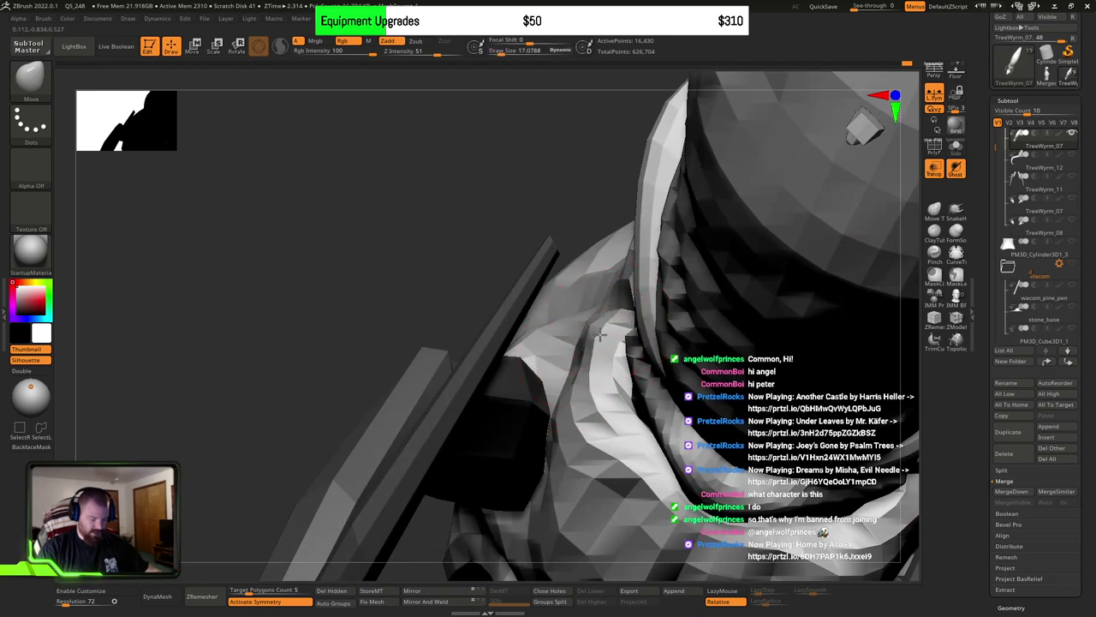
pyautogui.moveTo(579, 437)
pyautogui.mouseDown()
pyautogui.moveTo(612, 434)
pyautogui.moveTo(575, 446)
pyautogui.moveTo(583, 423)
pyautogui.mouseUp()
pyautogui.press('s')
pyautogui.moveTo(584, 423)
pyautogui.mouseDown(button='right')
pyautogui.moveTo(587, 379)
pyautogui.moveTo(602, 363)
pyautogui.mouseUp(button='right')
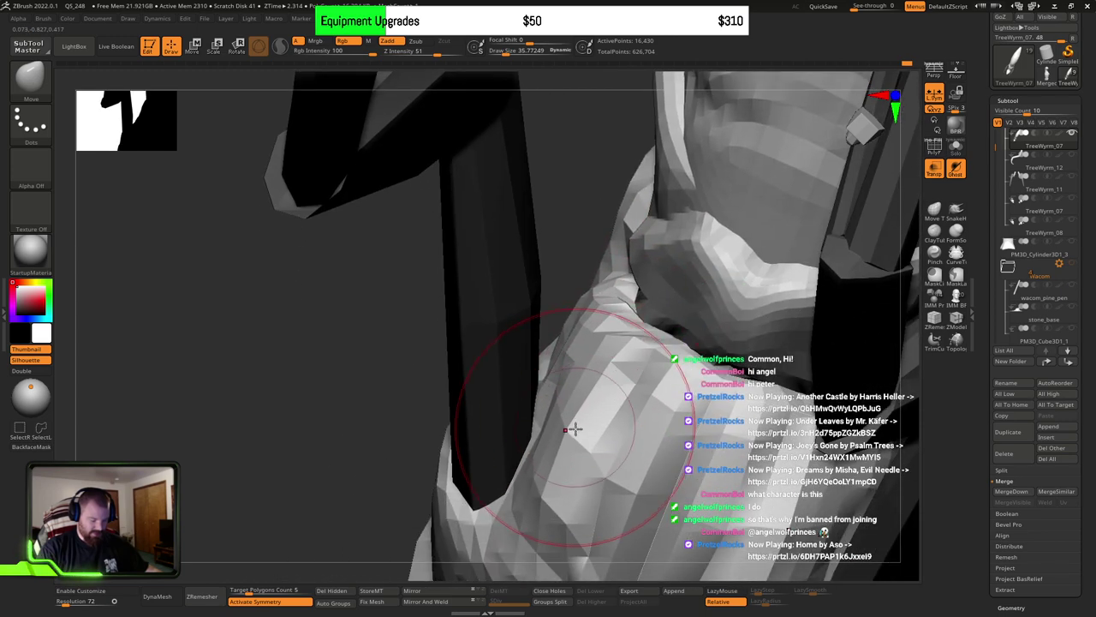
# Step: Reshape the side of the torso beneath the shoulder with the Move brush, working from below at changing draw sizes
pyautogui.moveTo(599, 453); pyautogui.dragTo(596, 438, button='right')
pyautogui.press('s')
pyautogui.moveTo(597, 438); pyautogui.dragTo(582, 440)
pyautogui.moveTo(604, 439)
pyautogui.mouseDown(button='right')
pyautogui.moveTo(656, 372)
pyautogui.moveTo(645, 416)
pyautogui.mouseUp(button='right')
pyautogui.press('s')
pyautogui.moveTo(606, 391)
pyautogui.mouseDown()
pyautogui.moveTo(627, 392)
pyautogui.moveTo(615, 393)
pyautogui.moveTo(600, 443)
pyautogui.mouseUp()
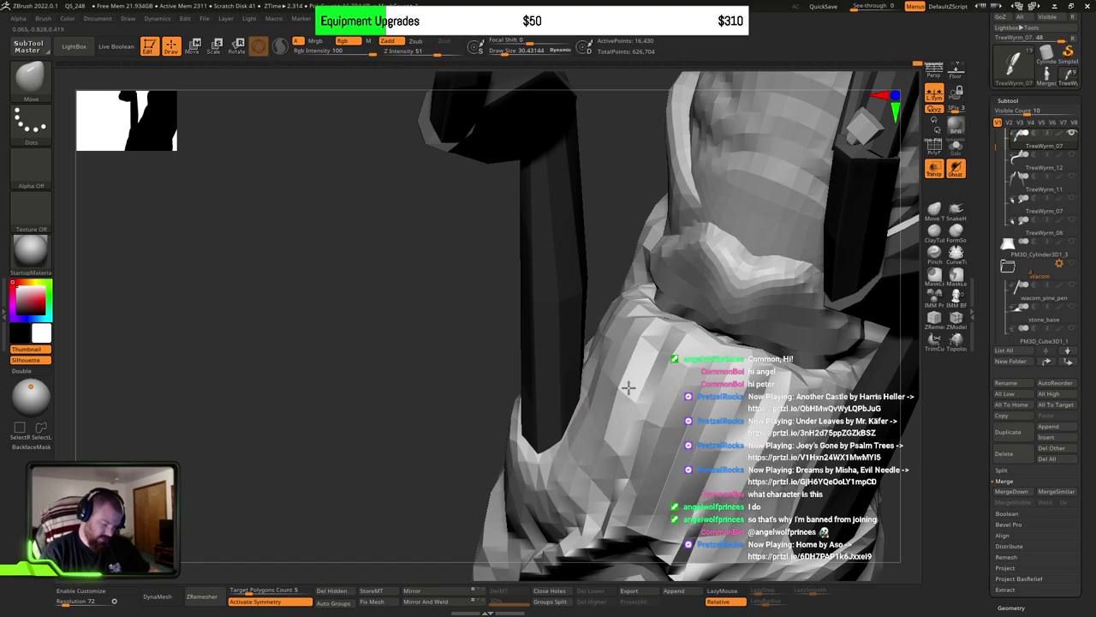
pyautogui.moveTo(709, 378)
pyautogui.keyDown('ctrl'); pyautogui.mouseDown(button='right')
pyautogui.moveTo(703, 351)
pyautogui.moveTo(686, 360)
pyautogui.moveTo(668, 394)
pyautogui.moveTo(690, 372)
pyautogui.moveTo(706, 408)
pyautogui.moveTo(695, 435)
pyautogui.moveTo(704, 405)
pyautogui.mouseUp(button='right'); pyautogui.keyUp('ctrl')
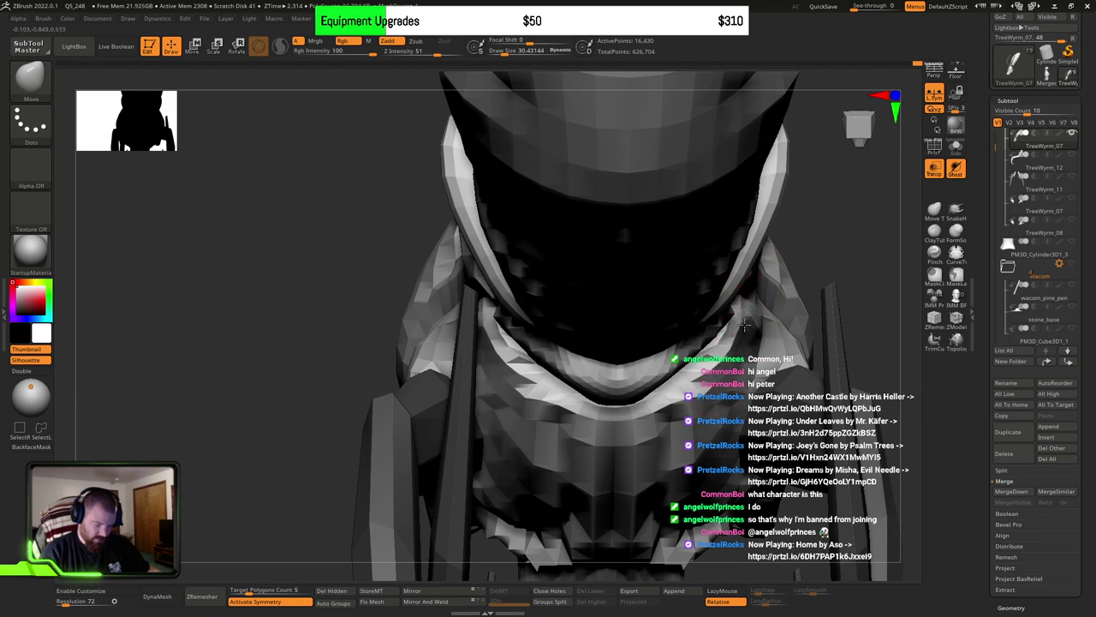
pyautogui.moveTo(706, 412); pyautogui.dragTo(501, 351, button='right')
pyautogui.moveTo(789, 415); pyautogui.dragTo(638, 454, button='right')
pyautogui.moveTo(638, 454)
pyautogui.mouseDown(button='right')
pyautogui.moveTo(702, 399)
pyautogui.moveTo(735, 317)
pyautogui.mouseUp(button='right')
pyautogui.press('b')
pyautogui.press('d')
pyautogui.press('s')
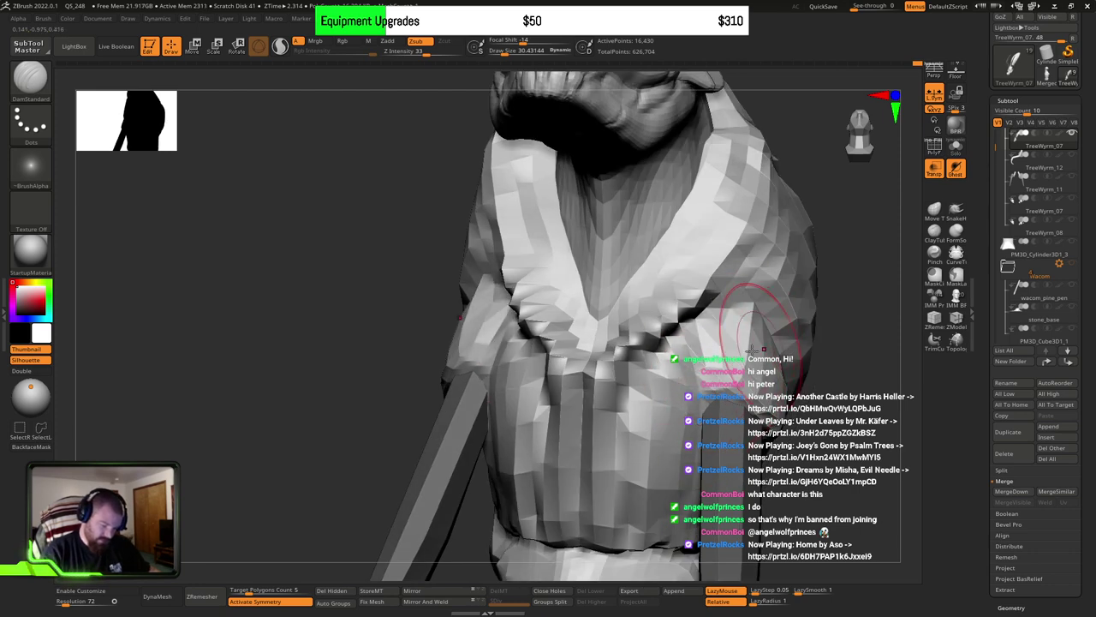
pyautogui.moveTo(697, 406); pyautogui.dragTo(708, 360, button='right')
pyautogui.moveTo(816, 370)
pyautogui.mouseDown(button='right')
pyautogui.moveTo(796, 338)
pyautogui.moveTo(814, 364)
pyautogui.moveTo(844, 341)
pyautogui.moveTo(690, 363)
pyautogui.mouseUp(button='right')
# Step: Refine the front and lower contour of the shoulder bulge with the Move brush, enlarging the draw size to about 45
pyautogui.press('b')
pyautogui.press('m')
pyautogui.press('v')
pyautogui.press('s')
pyautogui.moveTo(690, 363); pyautogui.dragTo(696, 363)
pyautogui.moveTo(685, 366); pyautogui.dragTo(685, 357)
pyautogui.moveTo(746, 367)
pyautogui.keyDown('ctrl'); pyautogui.mouseDown(button='right')
pyautogui.moveTo(788, 348)
pyautogui.moveTo(789, 394)
pyautogui.mouseUp(button='right'); pyautogui.keyUp('ctrl')
pyautogui.moveTo(790, 394)
pyautogui.keyDown('alt'); pyautogui.mouseDown(button='right')
pyautogui.moveTo(760, 367)
pyautogui.moveTo(721, 370)
pyautogui.mouseUp(button='right'); pyautogui.keyUp('alt')
pyautogui.press('s')
pyautogui.moveTo(698, 382); pyautogui.dragTo(721, 385)
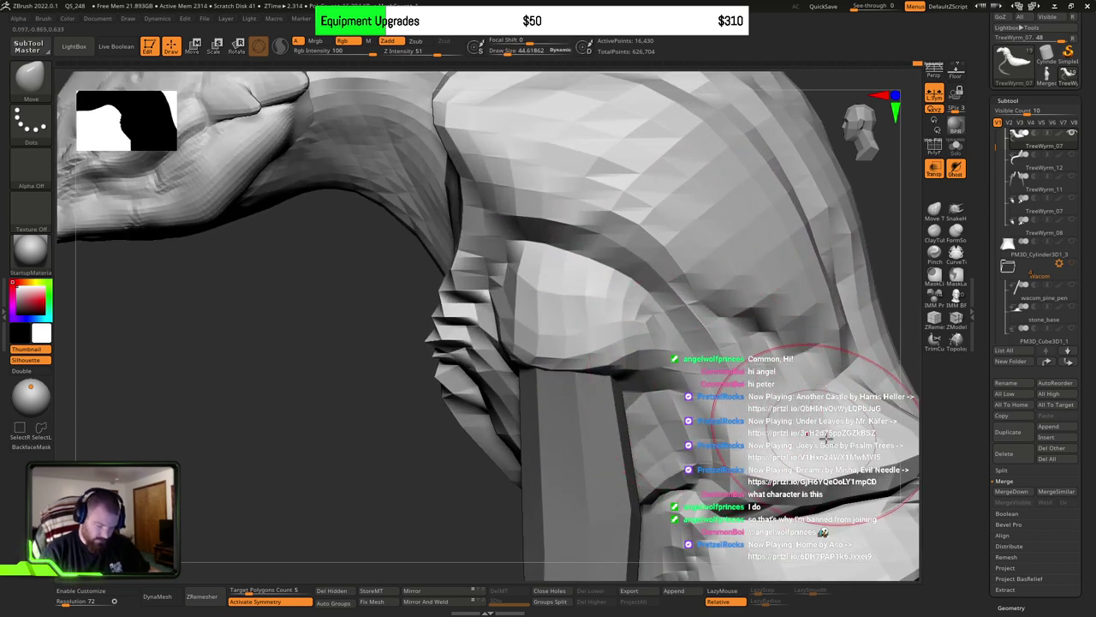
# Step: Examine the head, neck and shoulder forms from the side, front and three-quarter angles
pyautogui.moveTo(795, 449)
pyautogui.keyDown('ctrl'); pyautogui.mouseDown(button='right')
pyautogui.moveTo(805, 425)
pyautogui.moveTo(685, 366)
pyautogui.moveTo(722, 407)
pyautogui.moveTo(752, 347)
pyautogui.moveTo(704, 335)
pyautogui.mouseUp(button='right'); pyautogui.keyUp('ctrl')
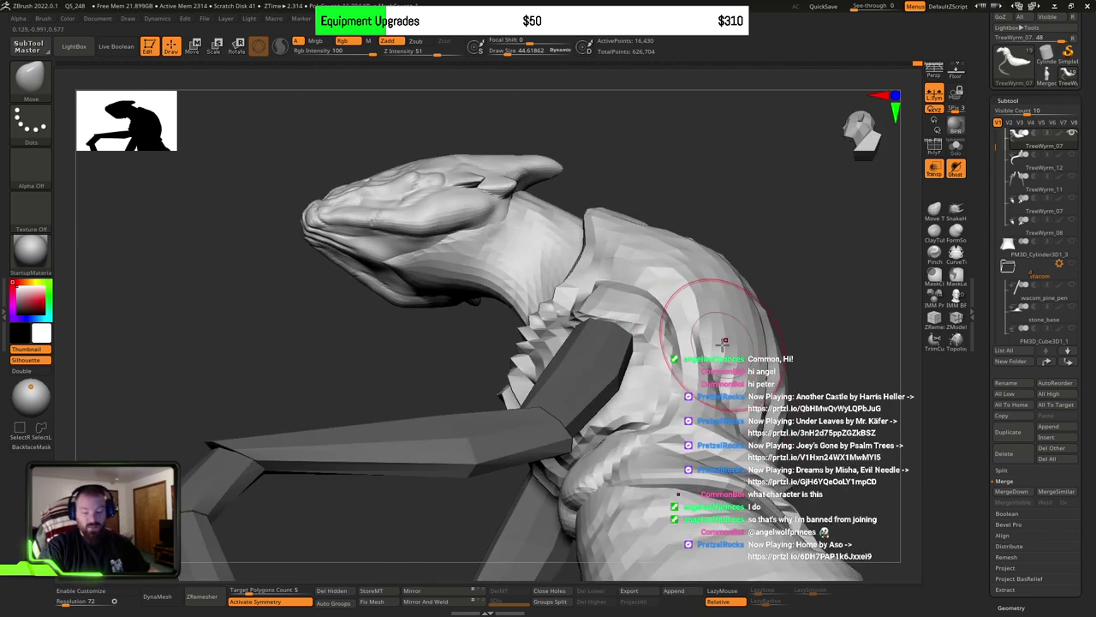
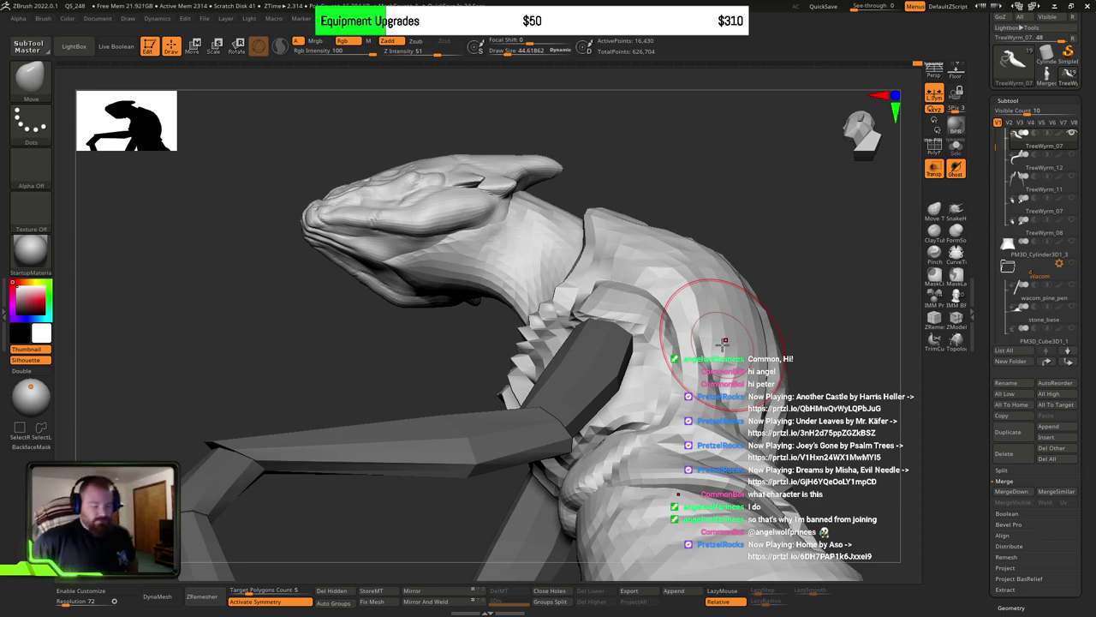
pyautogui.moveTo(759, 265); pyautogui.dragTo(802, 245)
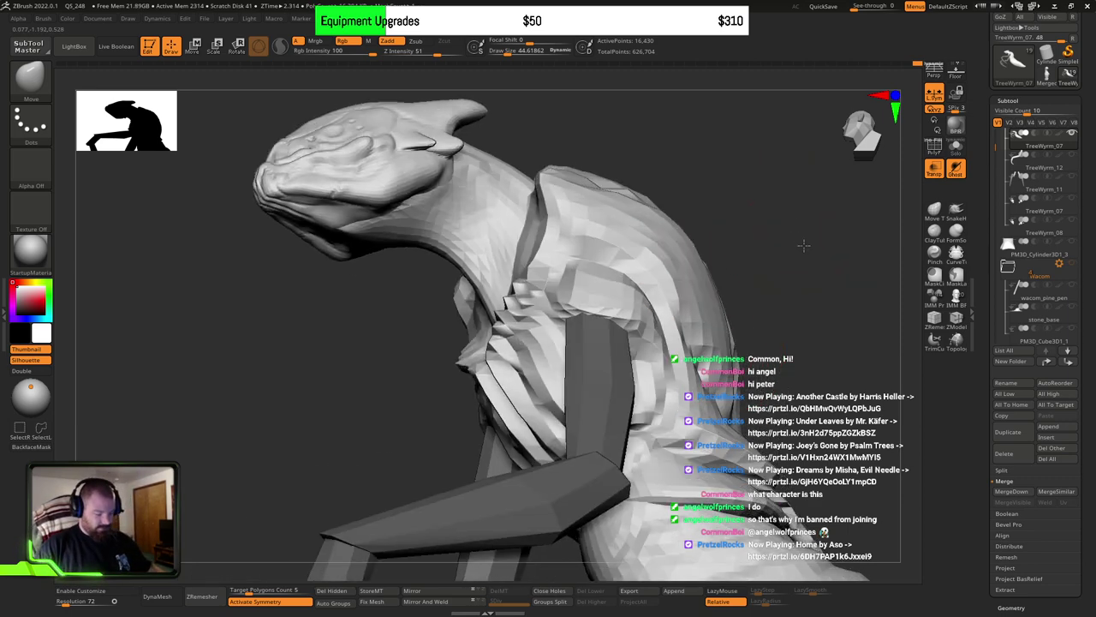
pyautogui.moveTo(489, 217); pyautogui.dragTo(543, 286, button='right')
pyautogui.moveTo(543, 286)
pyautogui.mouseDown()
pyautogui.moveTo(587, 342)
pyautogui.moveTo(563, 338)
pyautogui.moveTo(585, 290)
pyautogui.moveTo(523, 283)
pyautogui.moveTo(617, 248)
pyautogui.mouseUp()
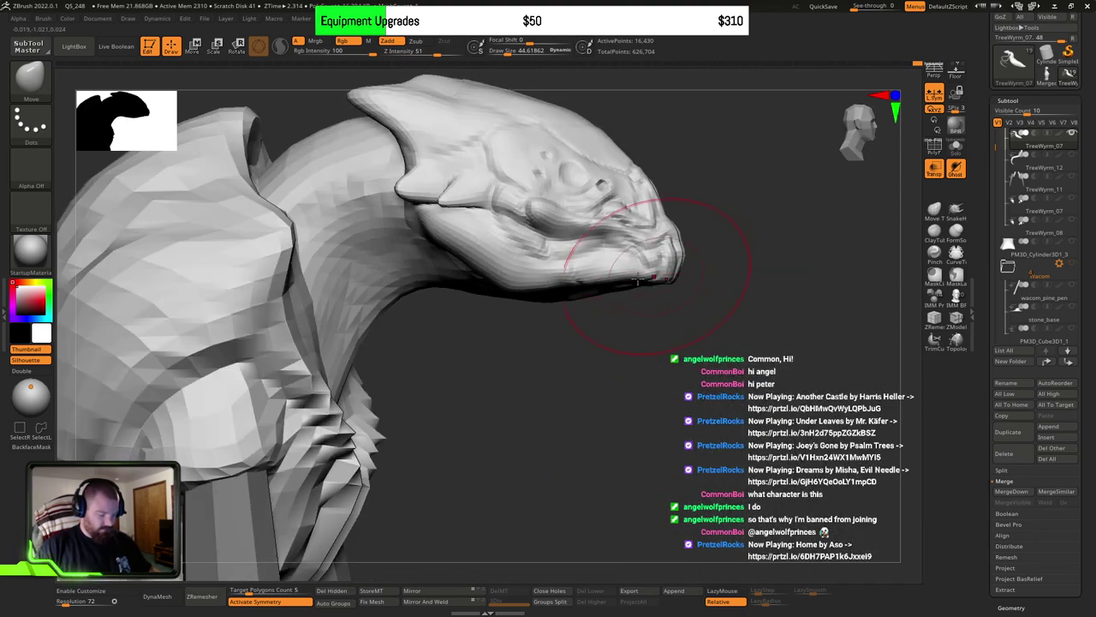
pyautogui.moveTo(499, 291)
pyautogui.keyDown('alt'); pyautogui.mouseDown(button='right')
pyautogui.moveTo(507, 301)
pyautogui.moveTo(567, 294)
pyautogui.moveTo(480, 278)
pyautogui.mouseUp(button='right'); pyautogui.keyUp('alt')
pyautogui.moveTo(637, 257); pyautogui.dragTo(572, 291, button='right')
pyautogui.moveTo(773, 270)
pyautogui.mouseDown()
pyautogui.moveTo(628, 294)
pyautogui.moveTo(656, 294)
pyautogui.mouseUp()
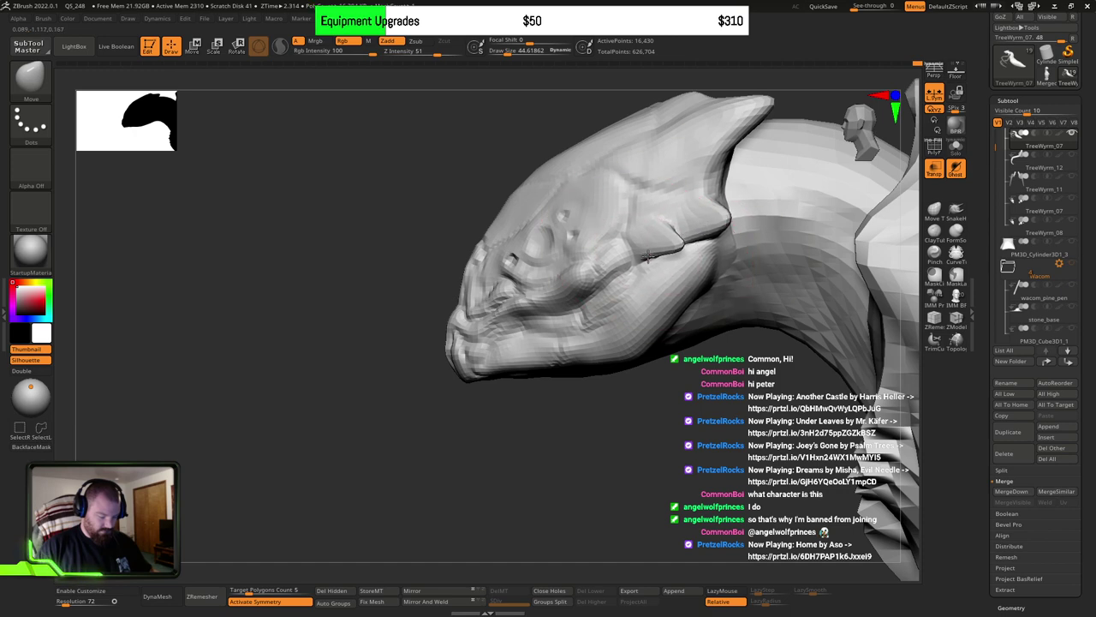
pyautogui.keyDown('ctrl'); pyautogui.moveTo(713, 262); pyautogui.dragTo(685, 197, button='right'); pyautogui.keyUp('ctrl')
pyautogui.moveTo(617, 287); pyautogui.dragTo(736, 281, button='right')
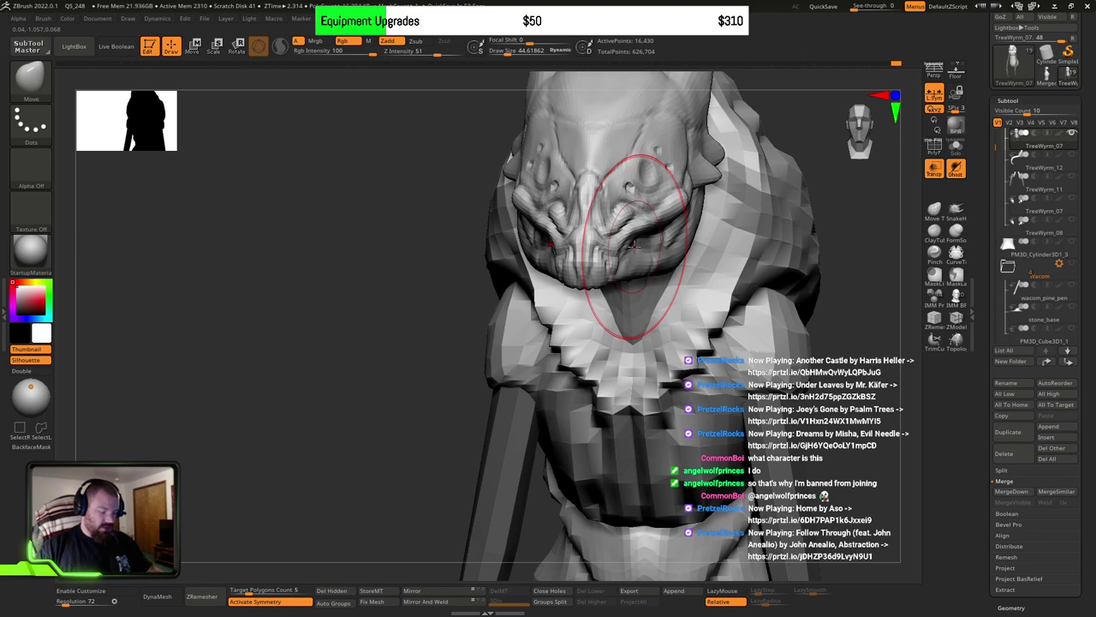
pyautogui.moveTo(634, 245); pyautogui.dragTo(702, 245, button='right')
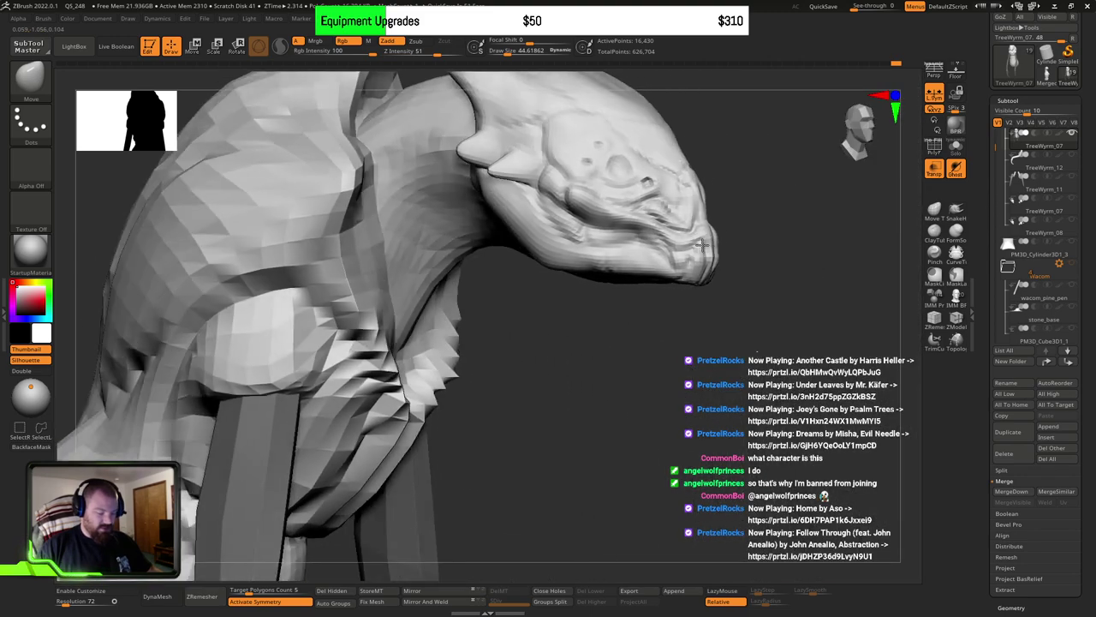
pyautogui.moveTo(701, 245); pyautogui.dragTo(700, 247)
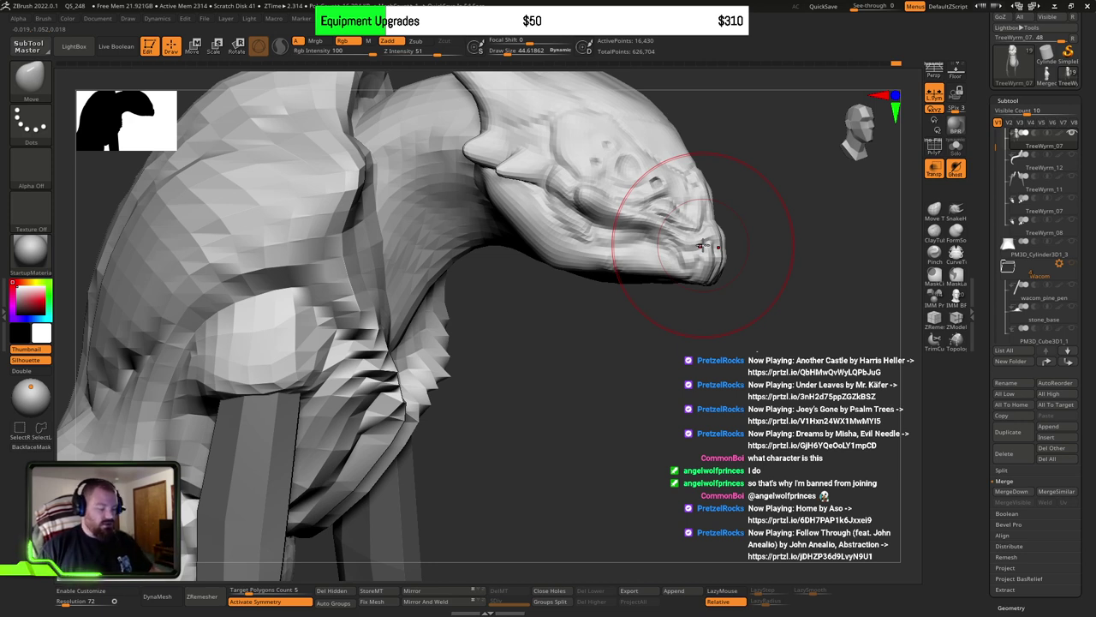
pyautogui.moveTo(757, 294); pyautogui.dragTo(597, 264)
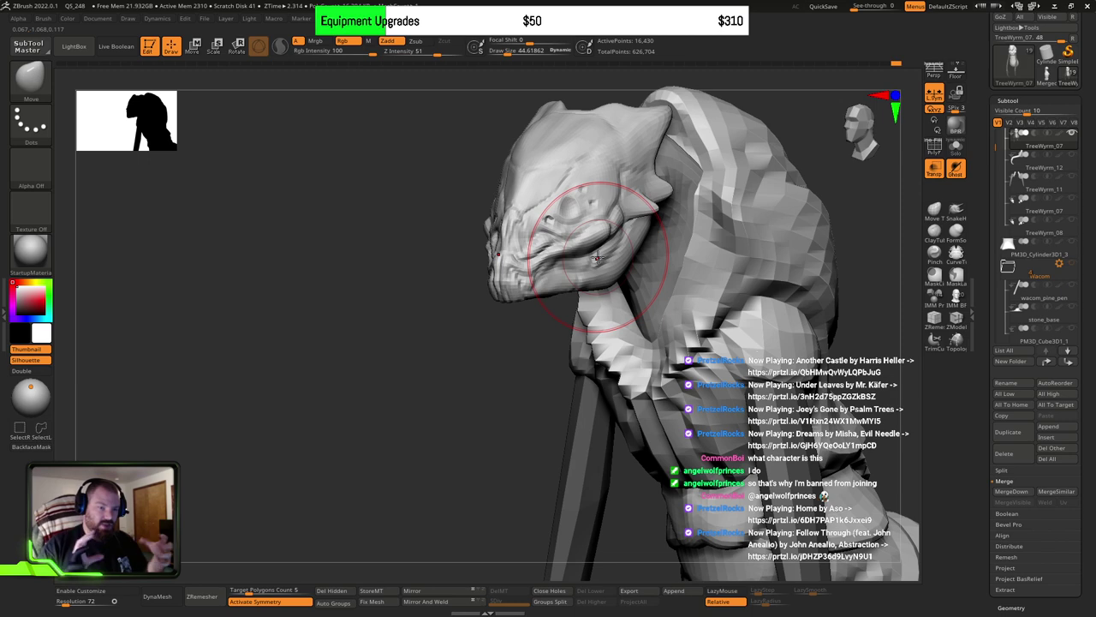
pyautogui.moveTo(476, 214)
pyautogui.mouseDown()
pyautogui.moveTo(624, 255)
pyautogui.moveTo(643, 246)
pyautogui.moveTo(610, 258)
pyautogui.mouseUp()
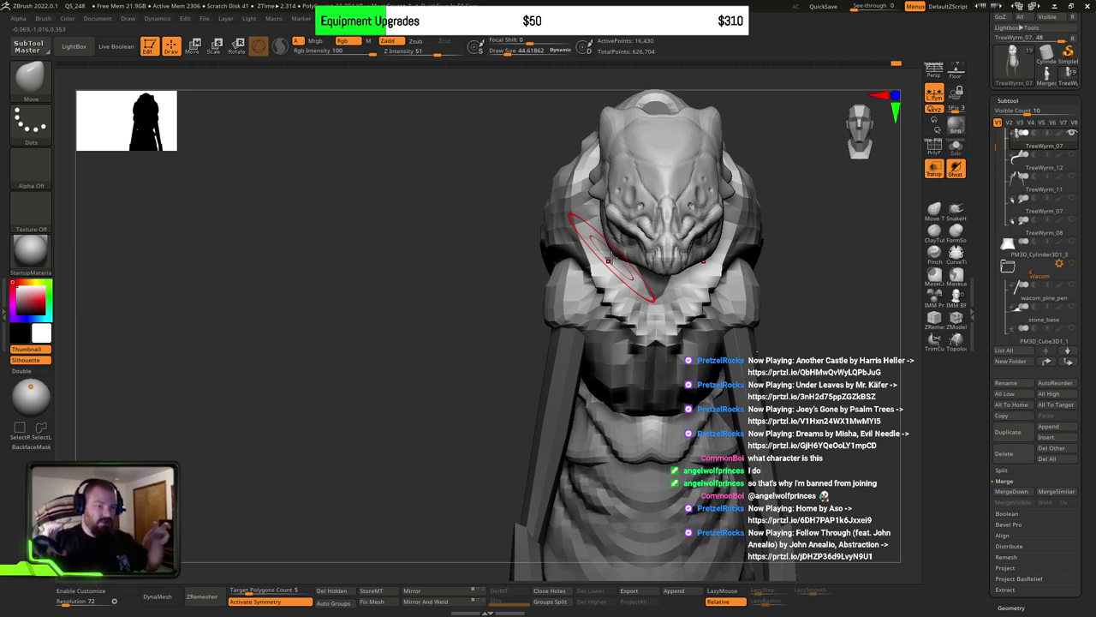
pyautogui.moveTo(840, 303); pyautogui.dragTo(818, 302)
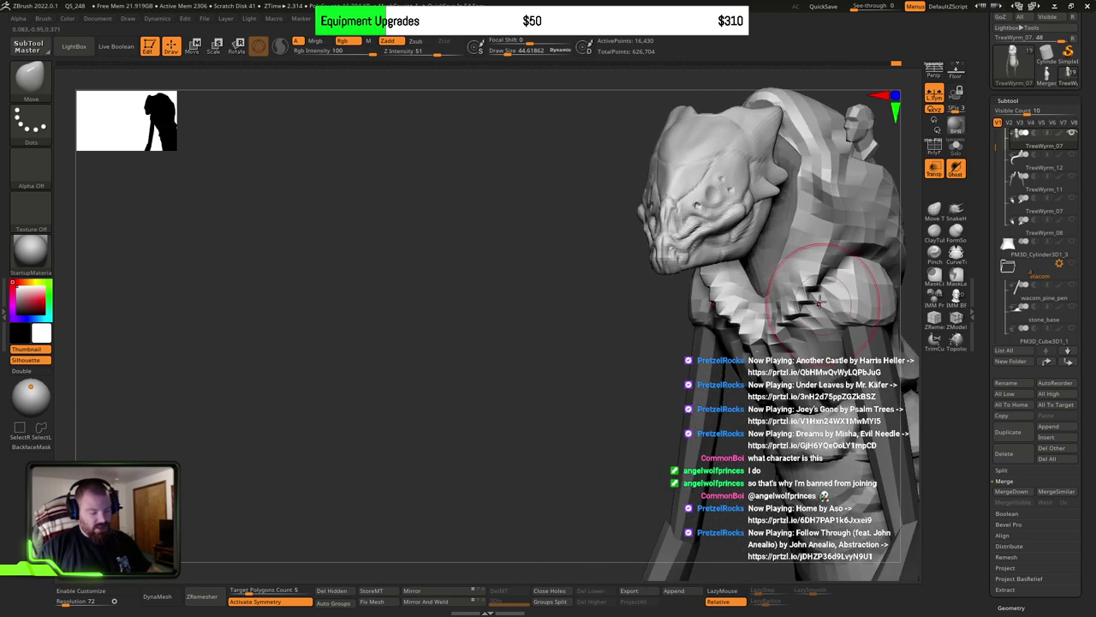
# Step: Isolate the head, duplicate the subtool, and unhide the rest of the mesh on the copy
pyautogui.keyDown('alt'); pyautogui.moveTo(741, 267); pyautogui.dragTo(669, 257, button='right'); pyautogui.keyUp('alt')
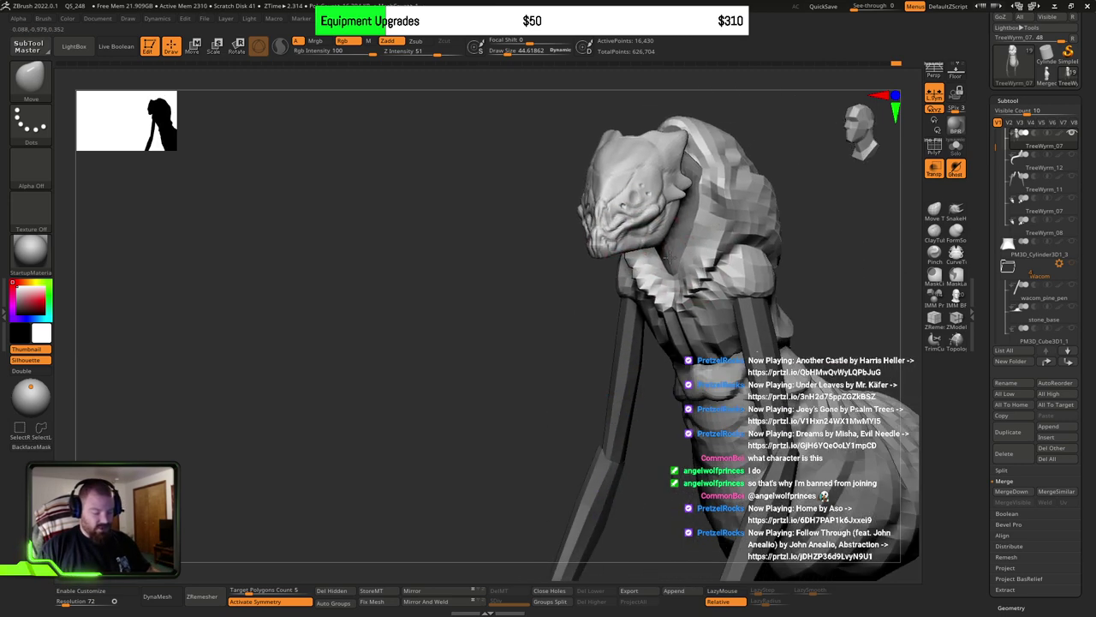
pyautogui.moveTo(667, 257); pyautogui.dragTo(699, 281)
pyautogui.keyDown('alt'); pyautogui.moveTo(699, 280); pyautogui.dragTo(592, 289, button='right'); pyautogui.keyUp('alt')
pyautogui.keyDown('ctrl'); pyautogui.keyDown('shift'); pyautogui.click(639, 320); pyautogui.keyUp('shift'); pyautogui.keyUp('ctrl')
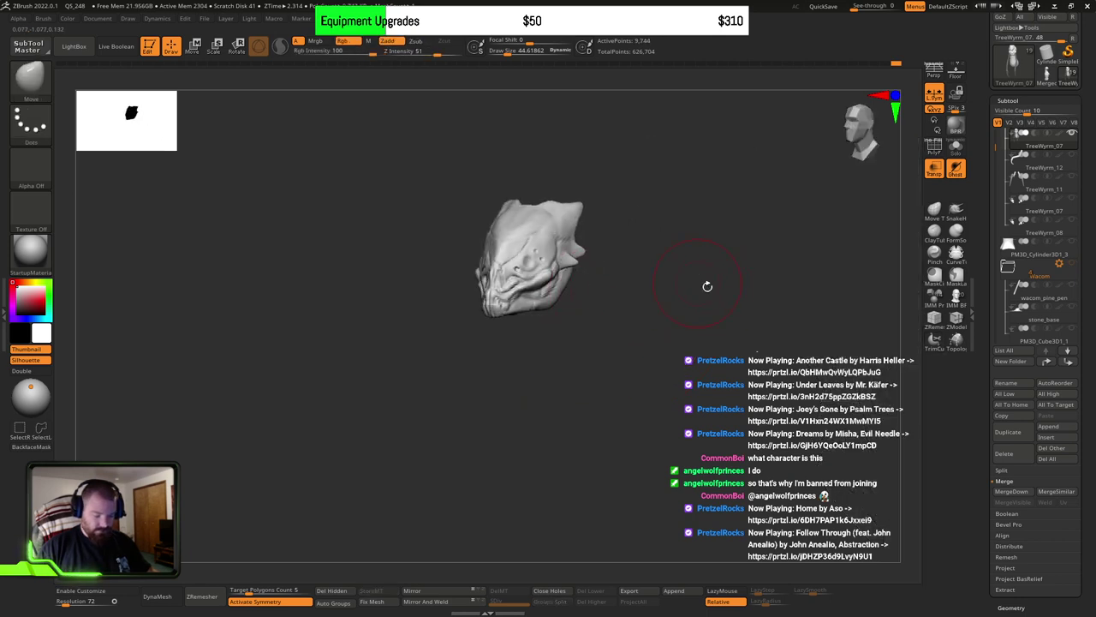
pyautogui.click(1001, 433)
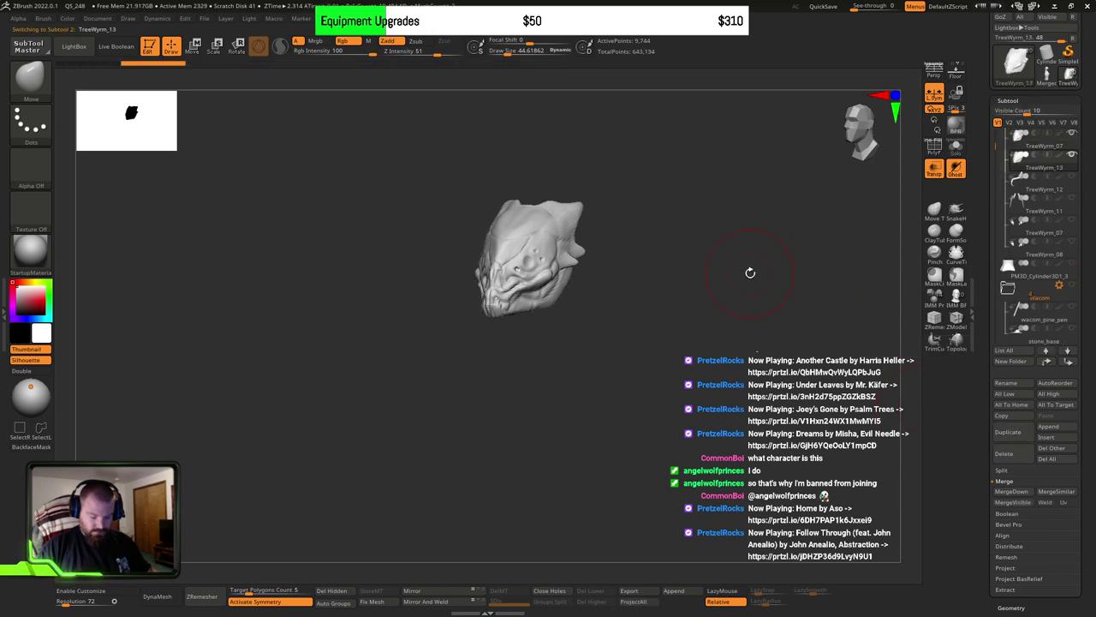
pyautogui.keyDown('ctrl'); pyautogui.keyDown('shift'); pyautogui.click(682, 319); pyautogui.keyUp('shift'); pyautogui.keyUp('ctrl')
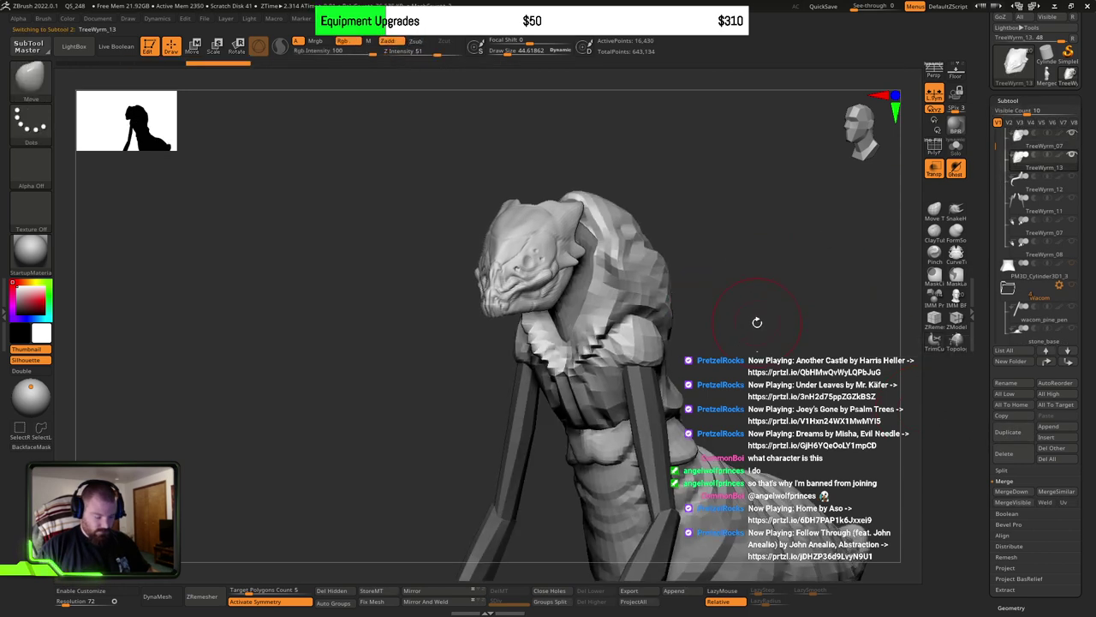
# Step: Isolate the head on the TreeWyrm_13 copy and delete the hidden body geometry
pyautogui.keyDown('ctrl'); pyautogui.keyDown('shift'); pyautogui.click(508, 268); pyautogui.keyUp('shift'); pyautogui.keyUp('ctrl')
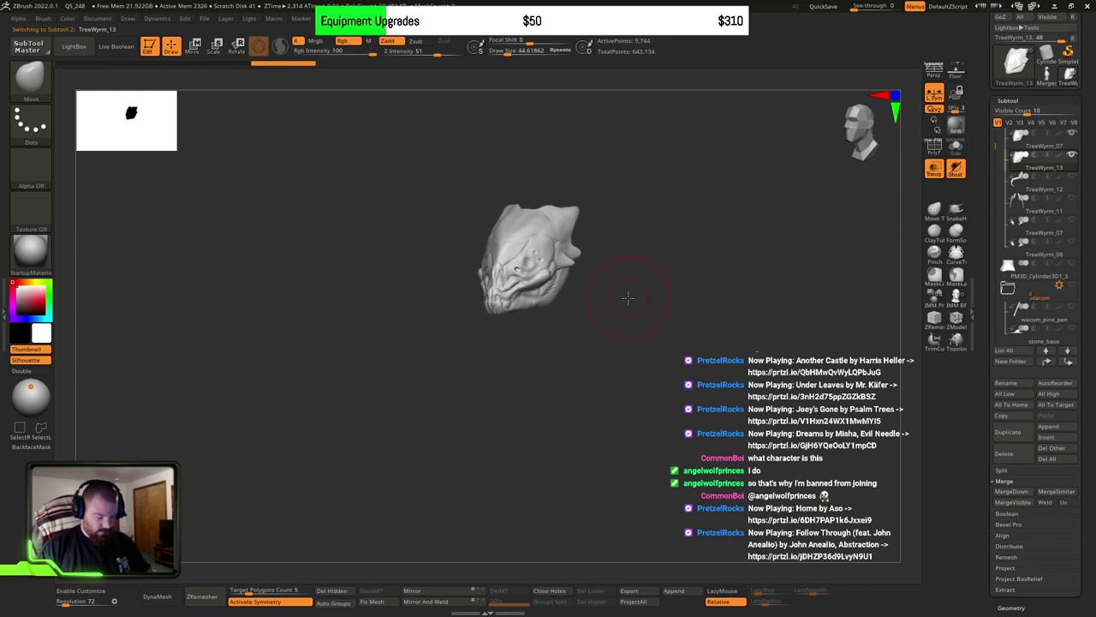
pyautogui.keyDown('alt'); pyautogui.moveTo(626, 297); pyautogui.dragTo(653, 264); pyautogui.keyUp('alt')
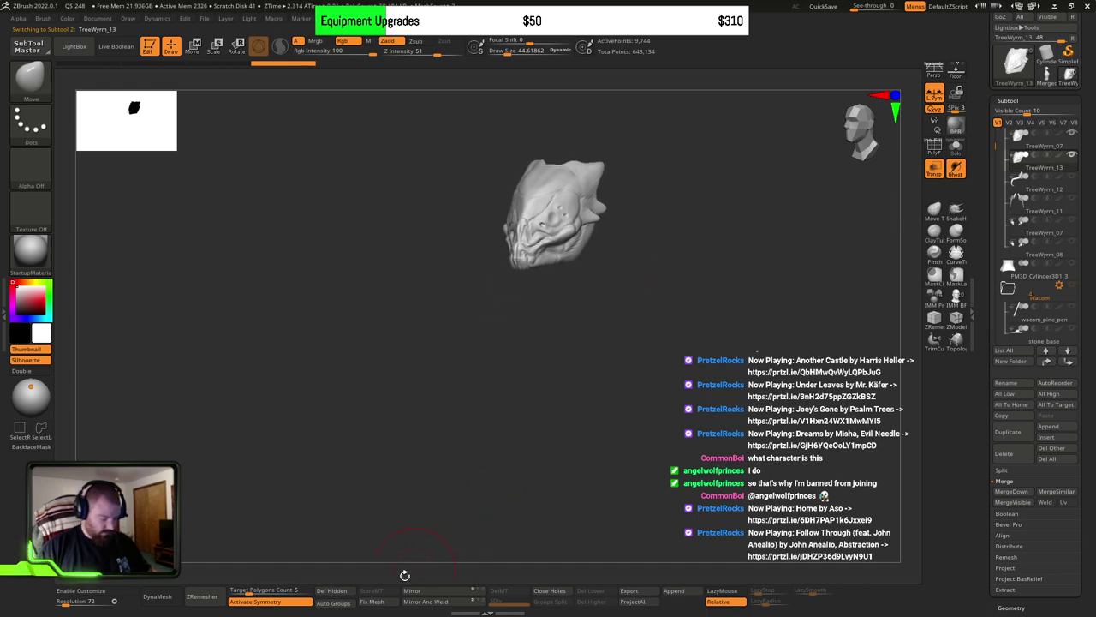
pyautogui.click(332, 591)
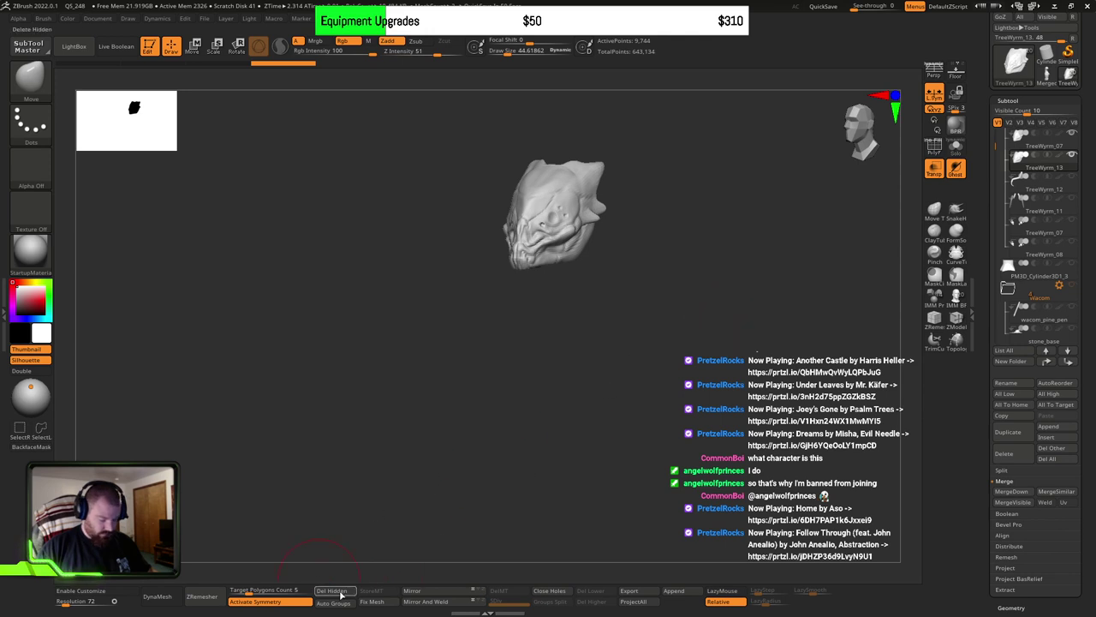
pyautogui.keyDown('alt'); pyautogui.moveTo(607, 266); pyautogui.dragTo(627, 385); pyautogui.keyUp('alt')
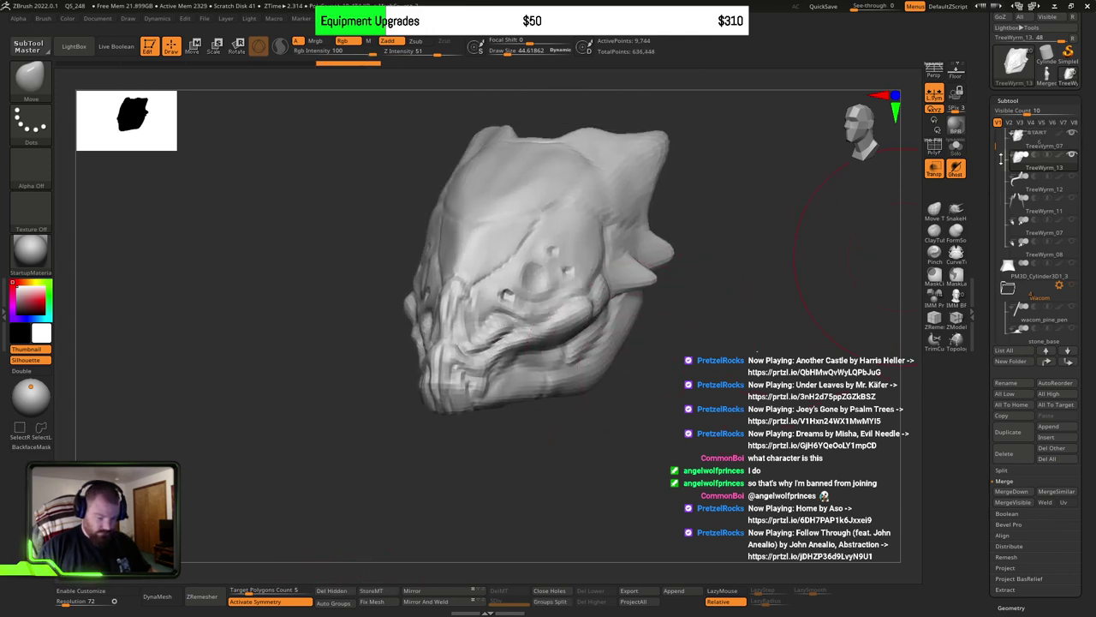
# Step: Turn off local symmetry, return to the TreeWyrm_13 head subtool, and reduce the draw size to about 10
pyautogui.click(1038, 137)
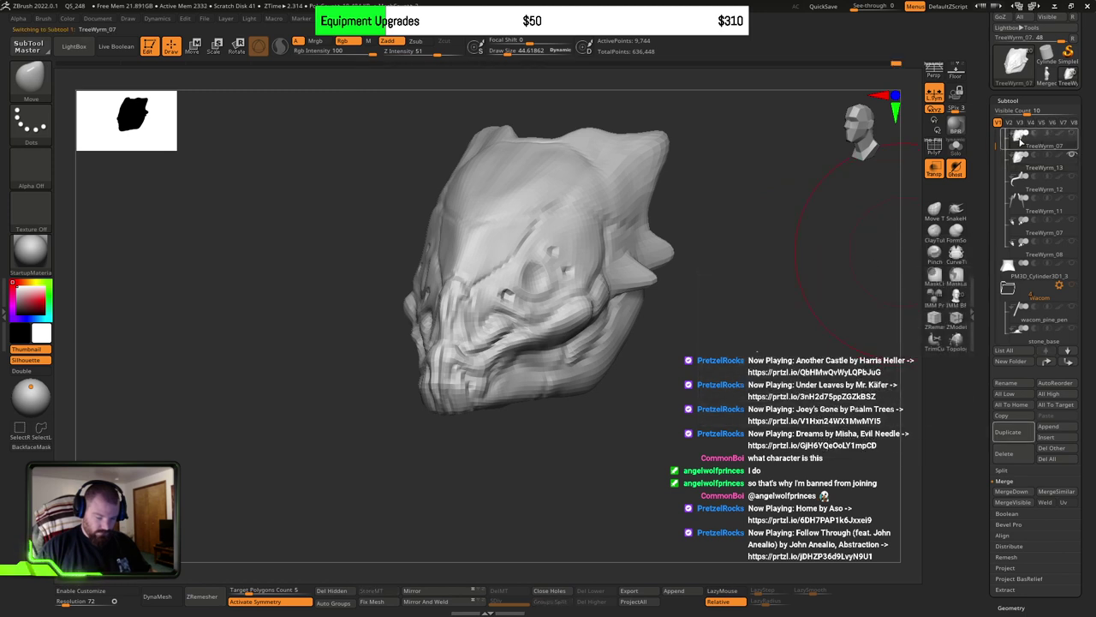
pyautogui.click(939, 100)
pyautogui.moveTo(729, 308); pyautogui.dragTo(643, 330)
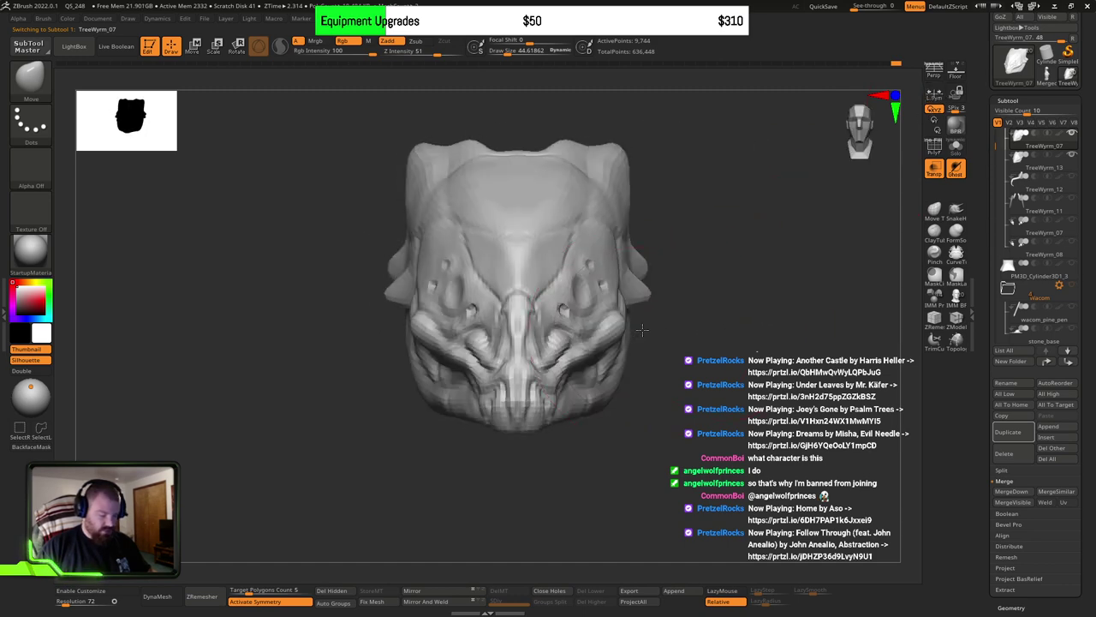
pyautogui.moveTo(734, 296); pyautogui.dragTo(865, 210)
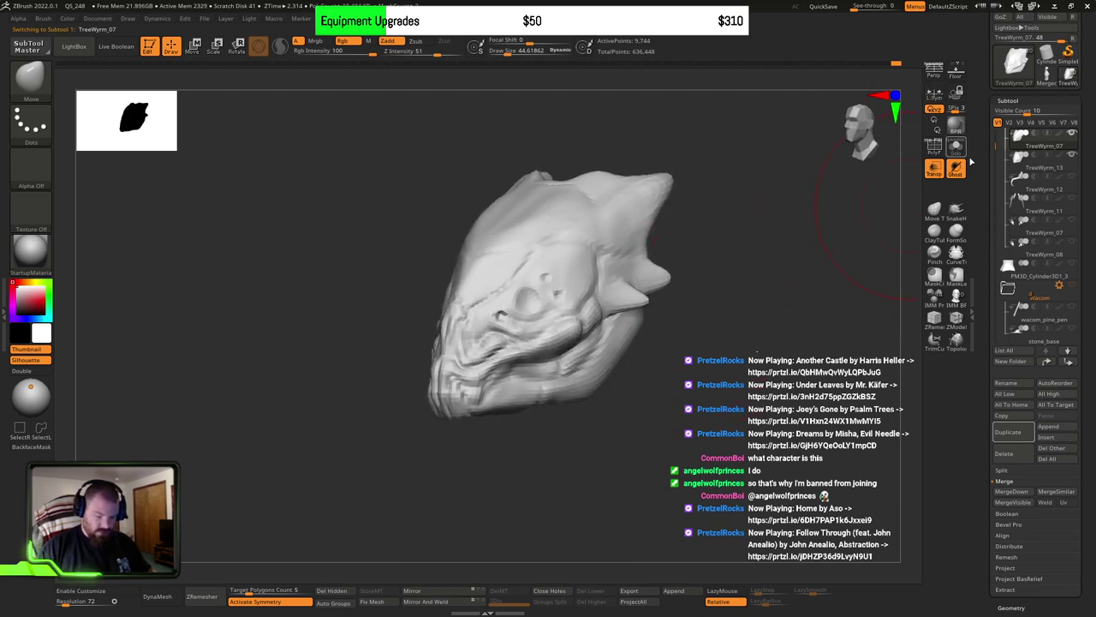
pyautogui.click(1015, 160)
pyautogui.moveTo(709, 346)
pyautogui.keyDown('alt'); pyautogui.mouseDown()
pyautogui.moveTo(576, 330)
pyautogui.moveTo(619, 328)
pyautogui.moveTo(604, 335)
pyautogui.mouseUp(); pyautogui.keyUp('alt')
pyautogui.press('s')
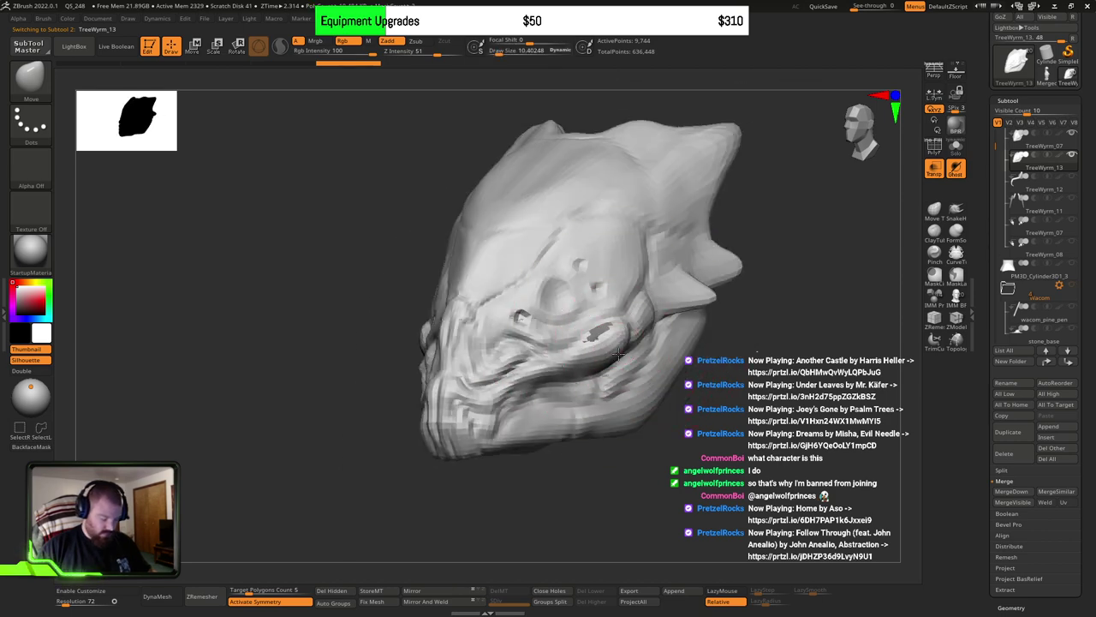
pyautogui.moveTo(640, 370); pyautogui.dragTo(657, 367, button='right')
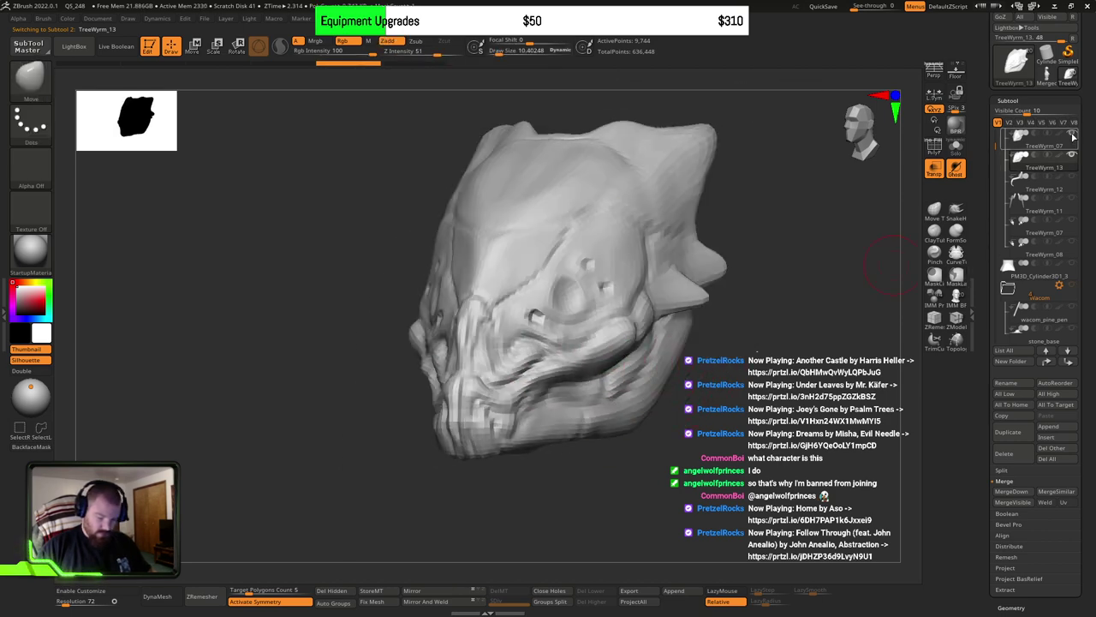
# Step: Unhide the full mesh of the TreeWyrm_07 subtool, hide that subtool, and reselect the TreeWyrm_13 head
pyautogui.click(1015, 143)
pyautogui.keyDown('ctrl'); pyautogui.keyDown('shift'); pyautogui.click(768, 385); pyautogui.keyUp('shift'); pyautogui.keyUp('ctrl')
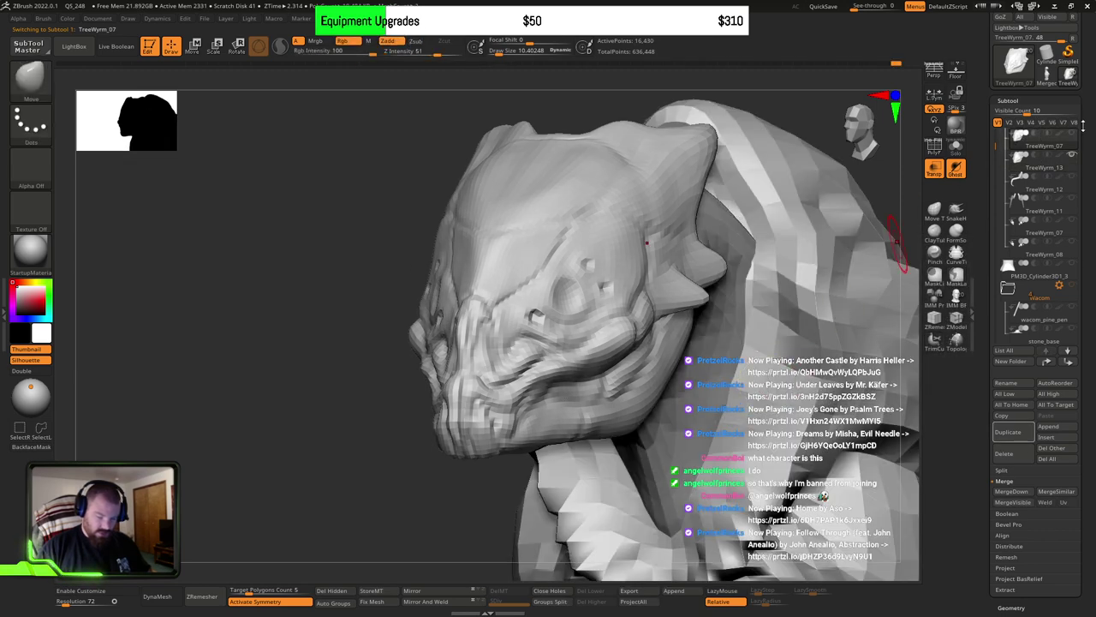
pyautogui.click(1017, 167)
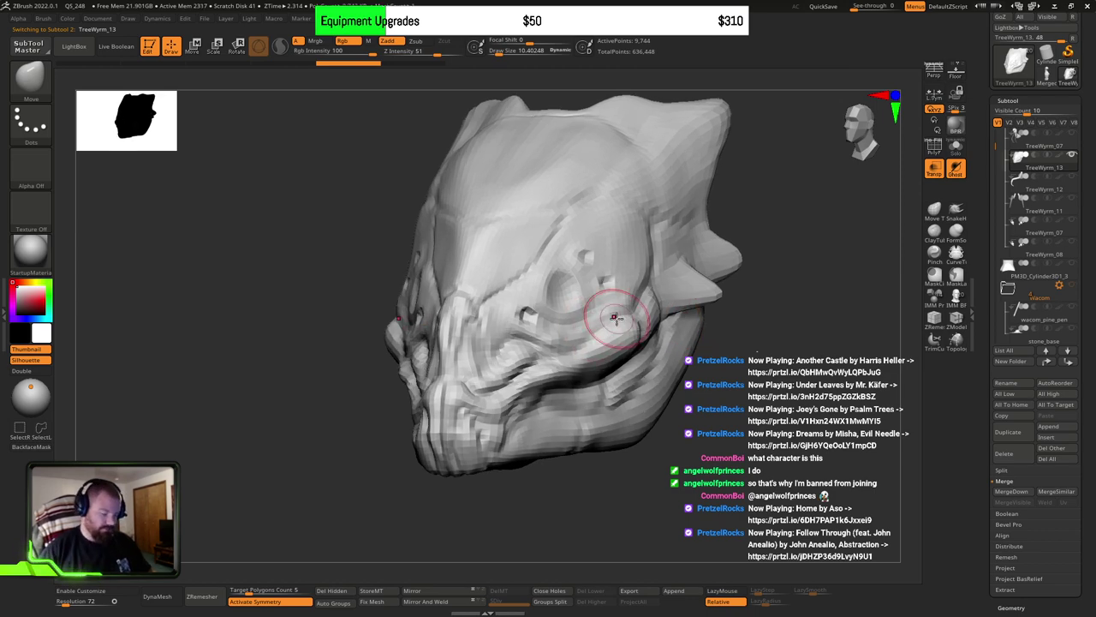
pyautogui.moveTo(595, 385)
pyautogui.mouseDown(button='right')
pyautogui.moveTo(531, 387)
pyautogui.moveTo(605, 389)
pyautogui.moveTo(561, 386)
pyautogui.mouseUp(button='right')
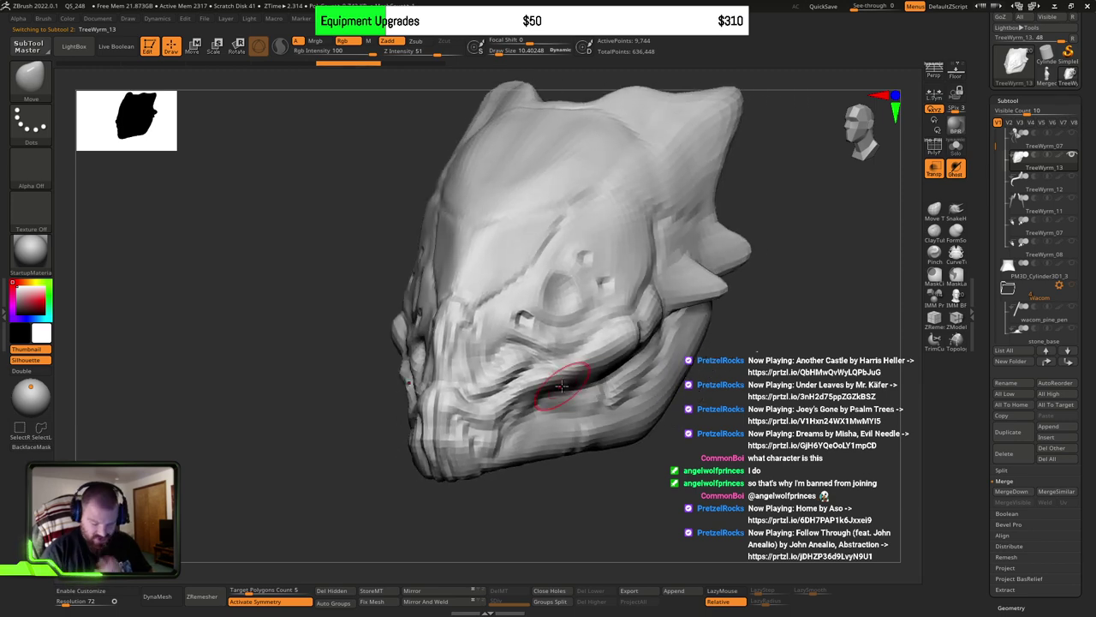
# Step: Set SliceCurve as the active selection brush
pyautogui.click(32, 79)
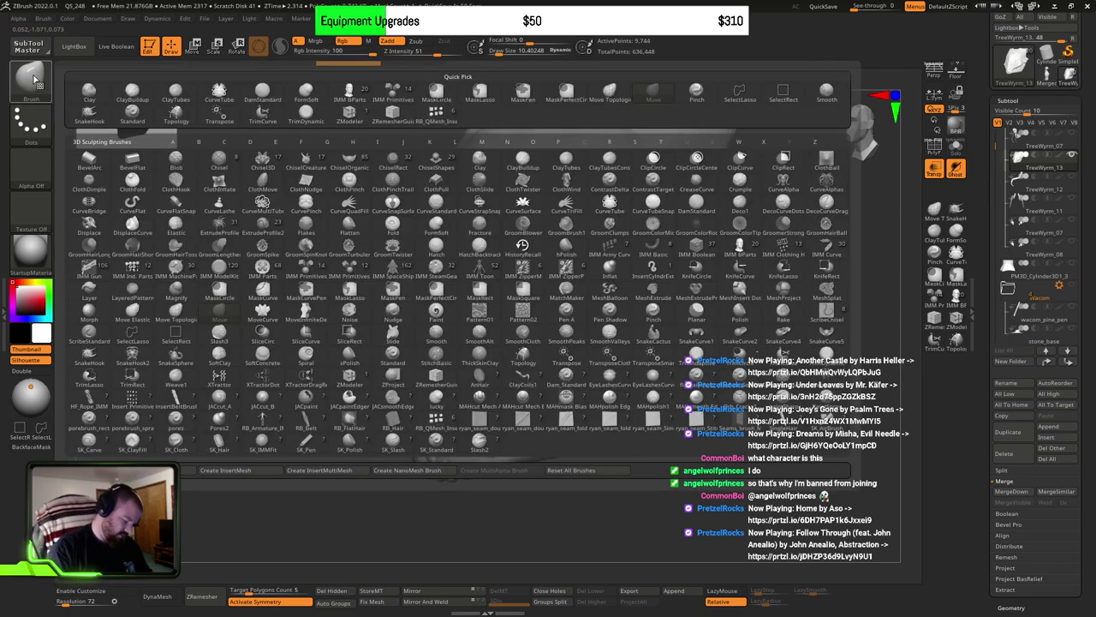
pyautogui.press('s')
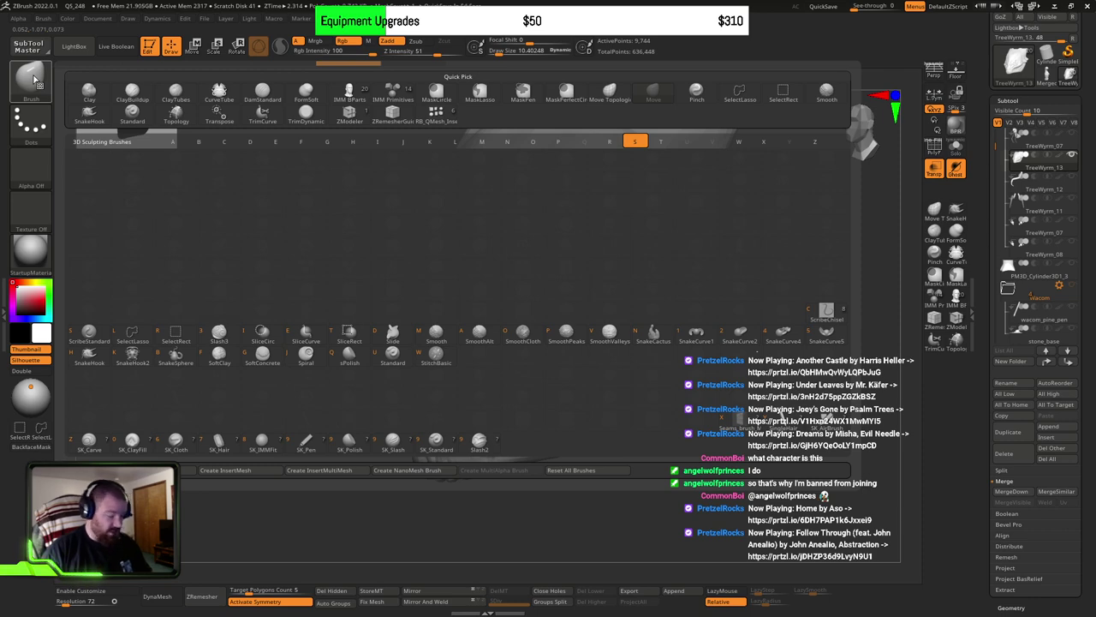
pyautogui.click(269, 335)
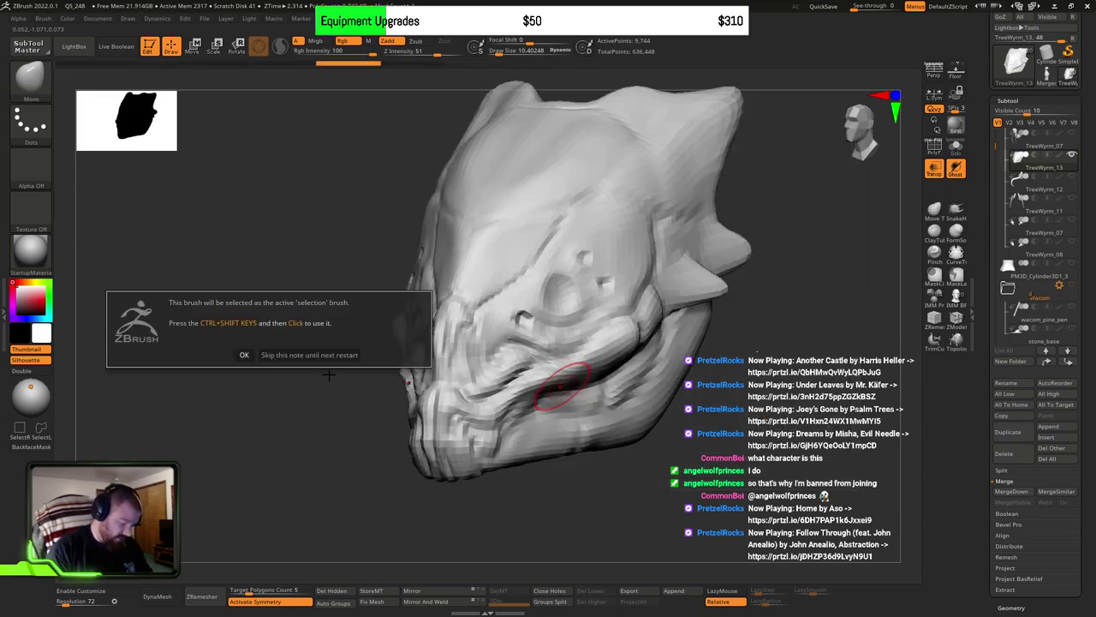
pyautogui.click(25, 66)
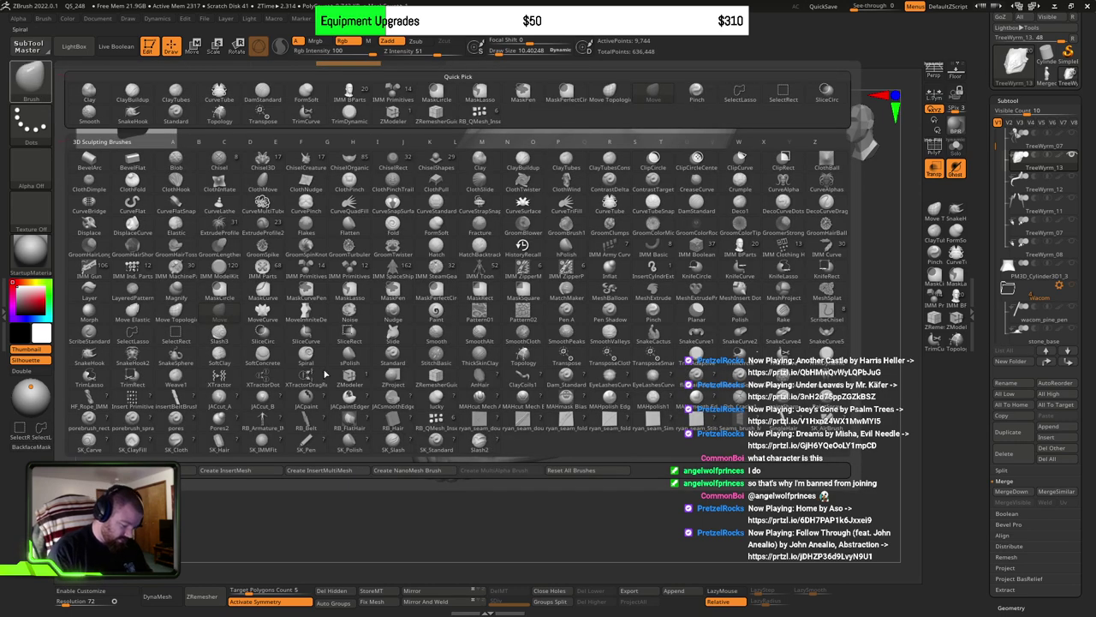
pyautogui.press('s')
pyautogui.click(310, 349)
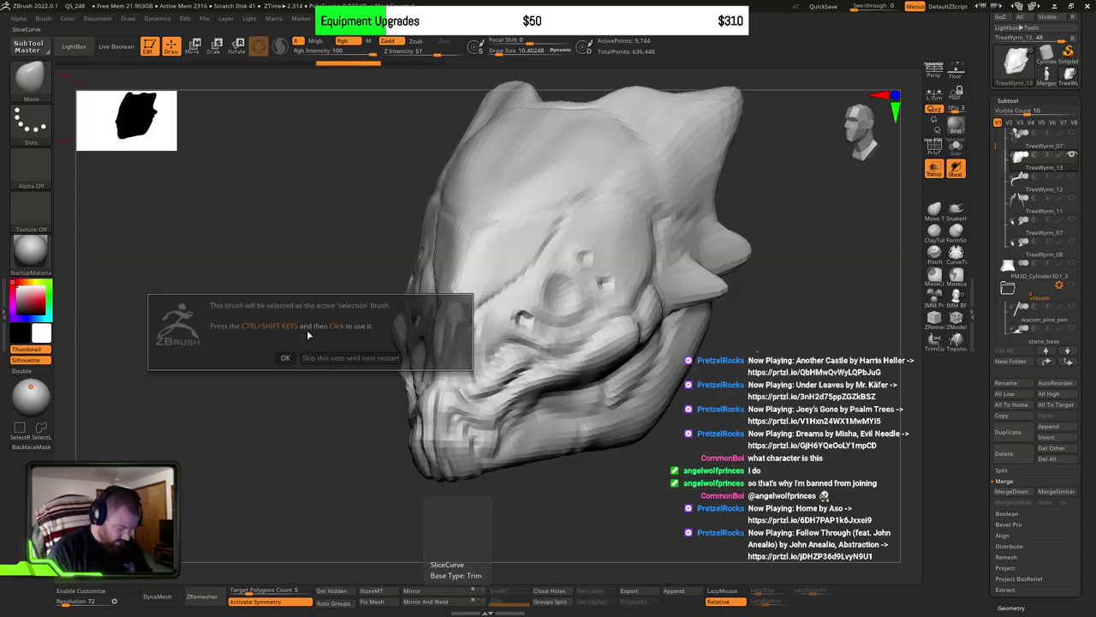
# Step: Try to slice the head along the seam between the cheek spikes and the jaw with the SliceCurve brush
pyautogui.moveTo(601, 356)
pyautogui.mouseDown(button='right')
pyautogui.moveTo(622, 355)
pyautogui.moveTo(624, 377)
pyautogui.moveTo(625, 363)
pyautogui.mouseUp(button='right')
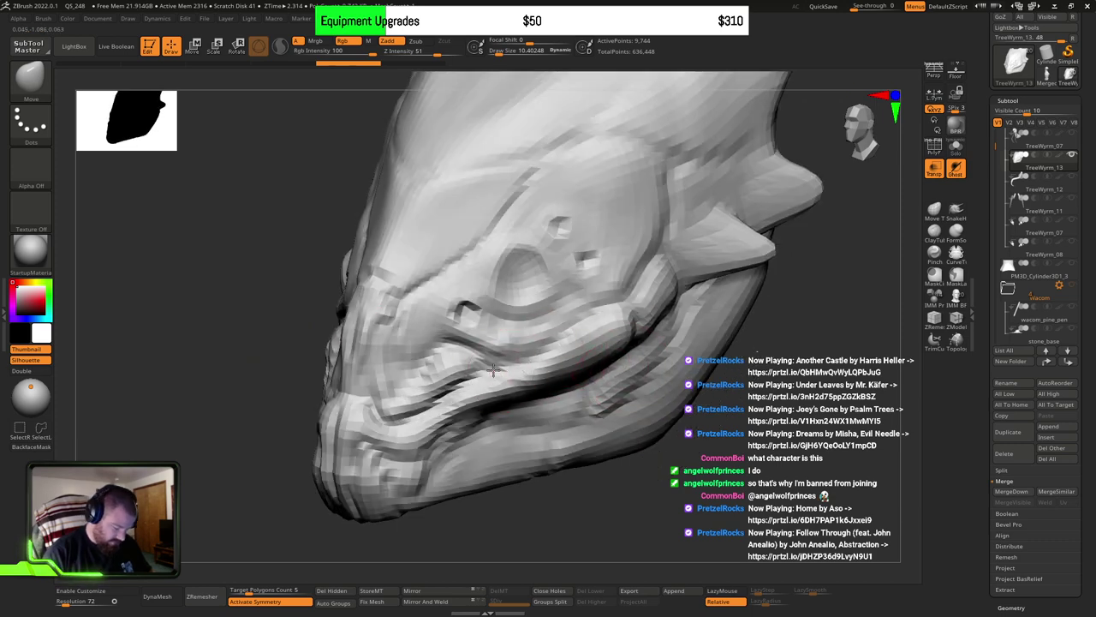
pyautogui.moveTo(494, 372)
pyautogui.mouseDown(button='right')
pyautogui.moveTo(603, 372)
pyautogui.moveTo(482, 368)
pyautogui.mouseUp(button='right')
pyautogui.moveTo(621, 341)
pyautogui.mouseDown(button='right')
pyautogui.moveTo(599, 341)
pyautogui.moveTo(612, 333)
pyautogui.mouseUp(button='right')
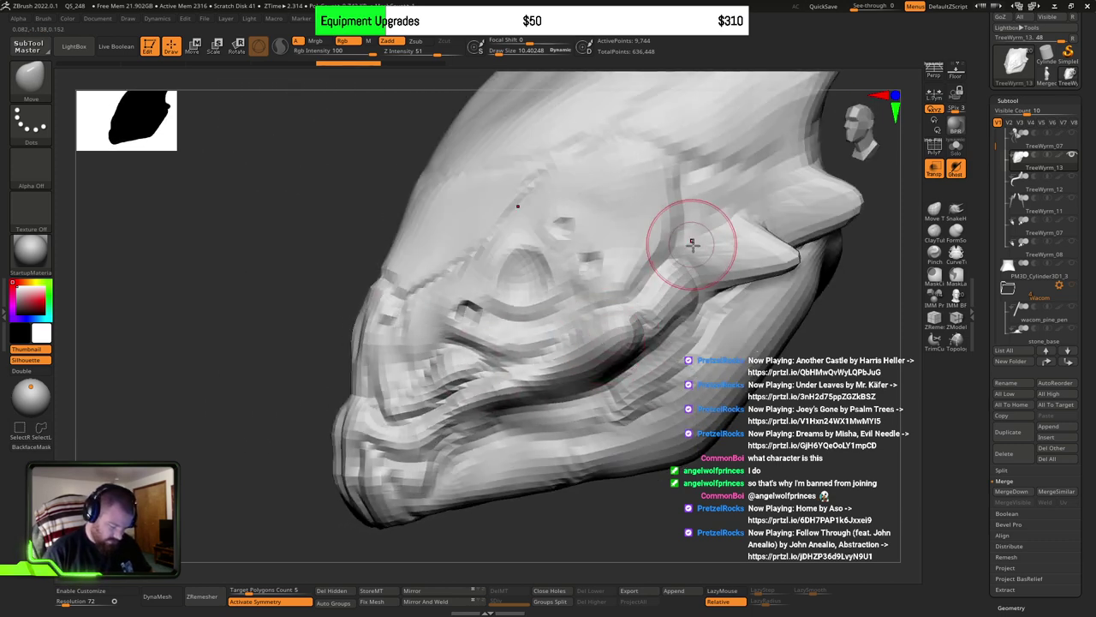
pyautogui.moveTo(720, 304)
pyautogui.mouseDown(button='right')
pyautogui.moveTo(701, 308)
pyautogui.moveTo(710, 364)
pyautogui.moveTo(743, 370)
pyautogui.moveTo(697, 348)
pyautogui.mouseUp(button='right')
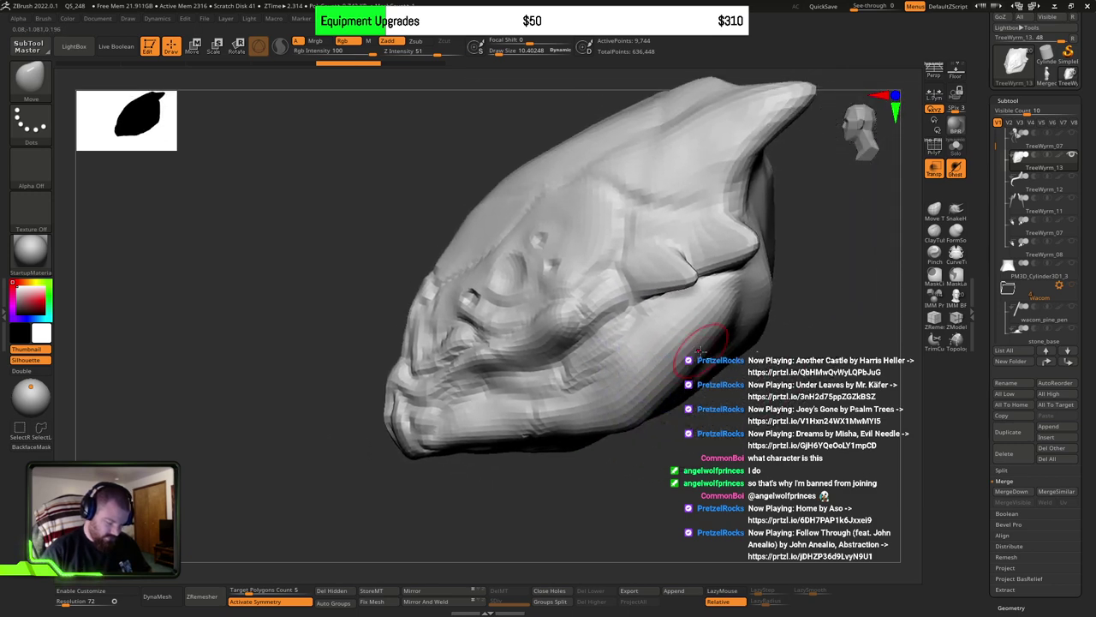
pyautogui.hotkey('ctrl', 'shift')
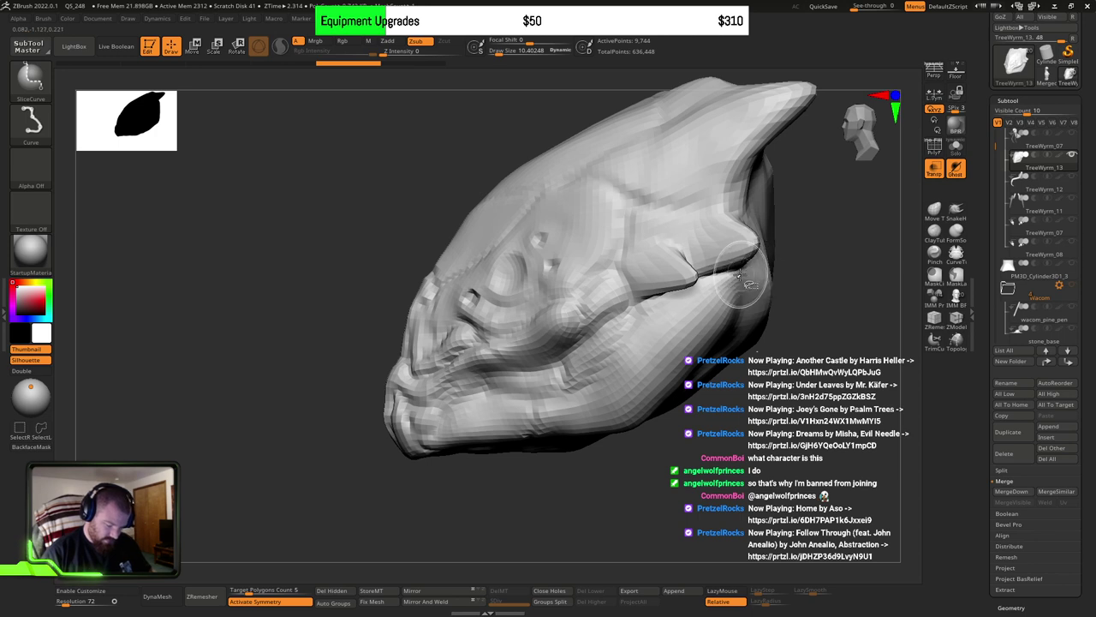
pyautogui.keyDown('ctrl'); pyautogui.keyDown('shift'); pyautogui.moveTo(719, 274); pyautogui.dragTo(734, 271); pyautogui.keyUp('shift'); pyautogui.keyUp('ctrl')
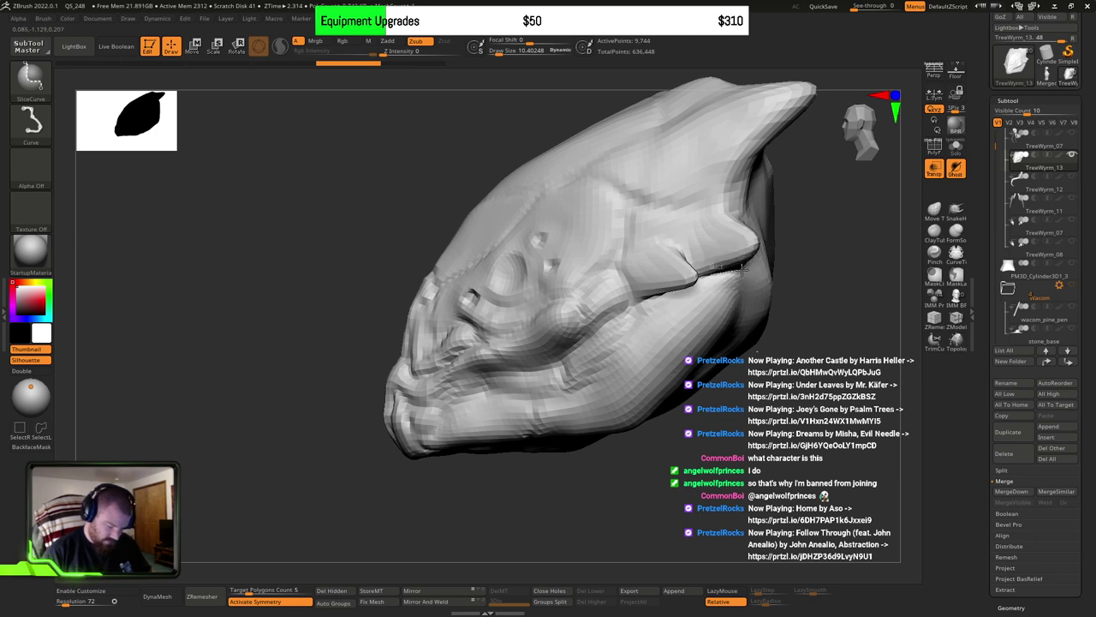
pyautogui.keyDown('ctrl'); pyautogui.keyDown('shift'); pyautogui.moveTo(742, 270); pyautogui.dragTo(738, 270); pyautogui.keyUp('shift'); pyautogui.keyUp('ctrl')
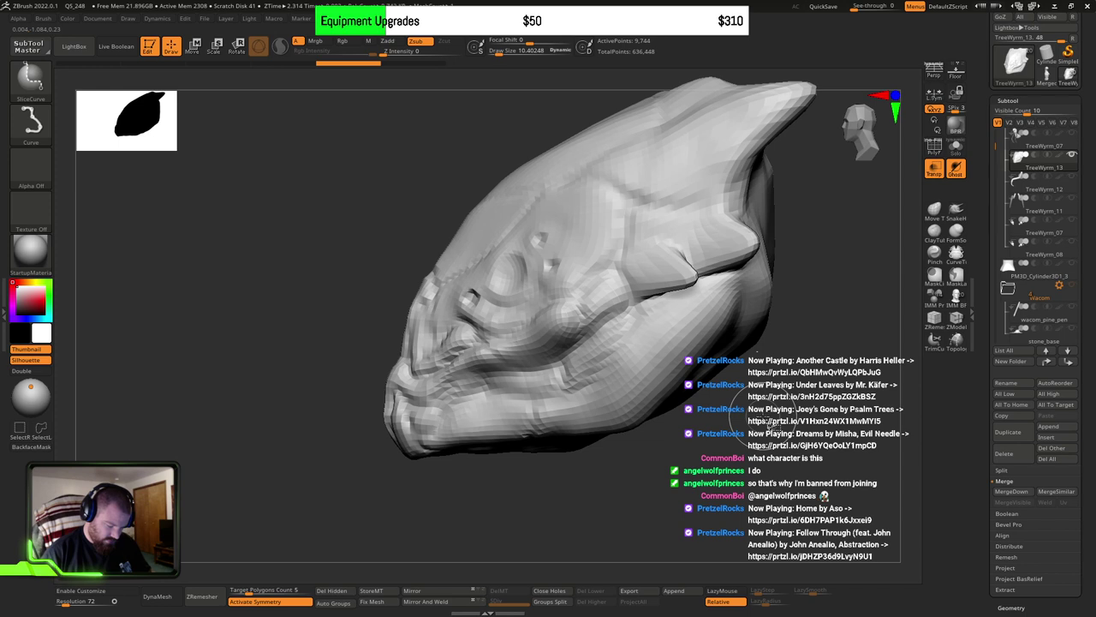
pyautogui.hotkey('ctrl', 'shift')
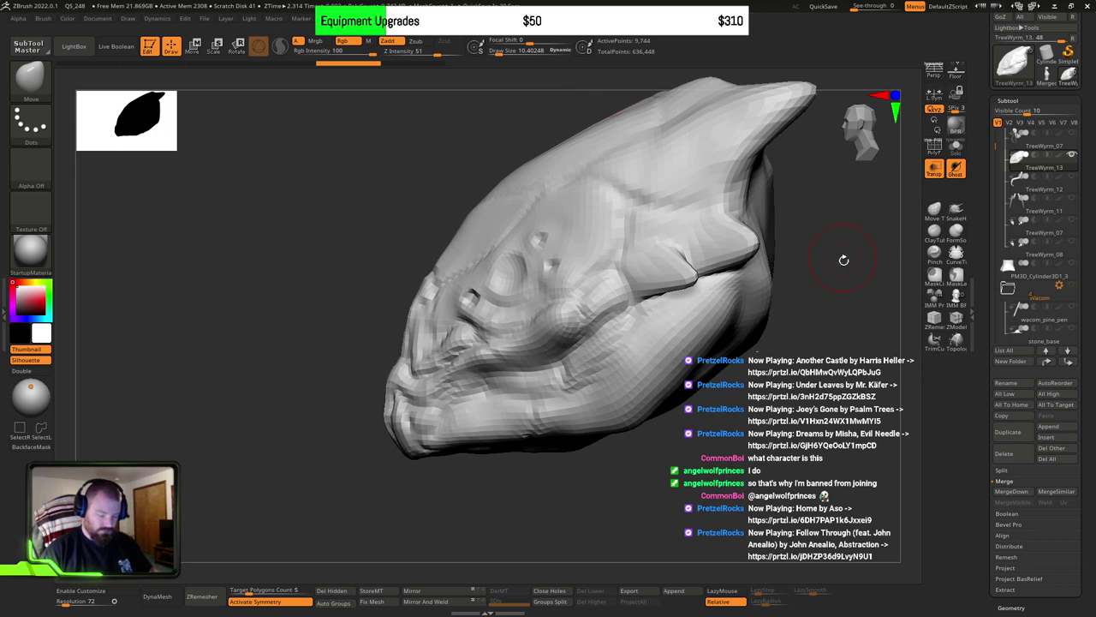
pyautogui.hotkey('ctrl', 'shift')
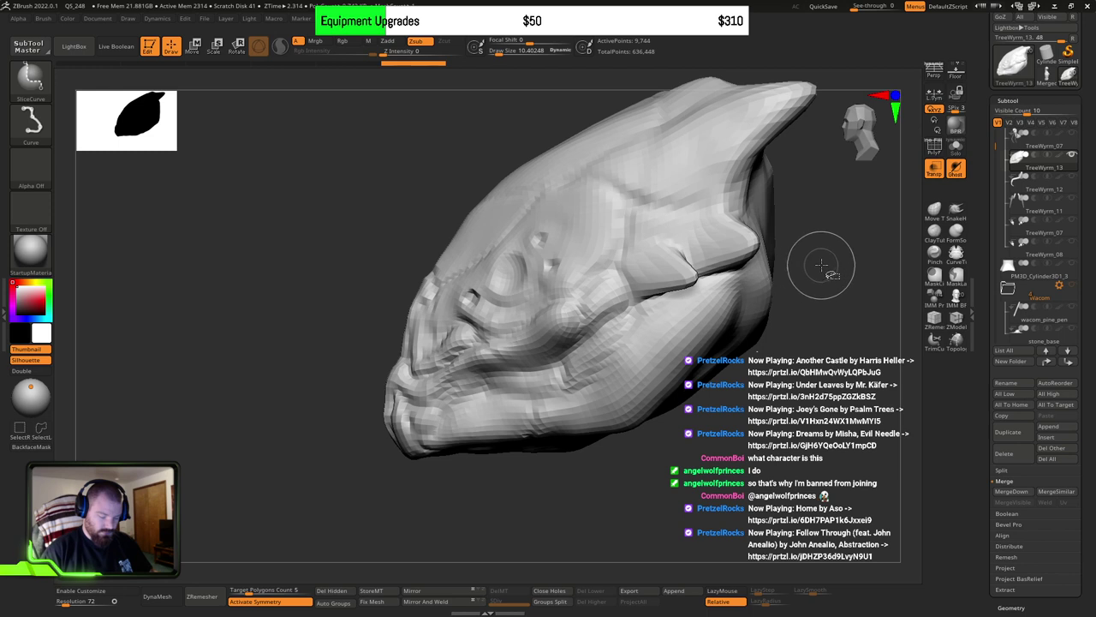
pyautogui.moveTo(818, 268)
pyautogui.mouseDown()
pyautogui.moveTo(723, 272)
pyautogui.moveTo(762, 272)
pyautogui.mouseUp()
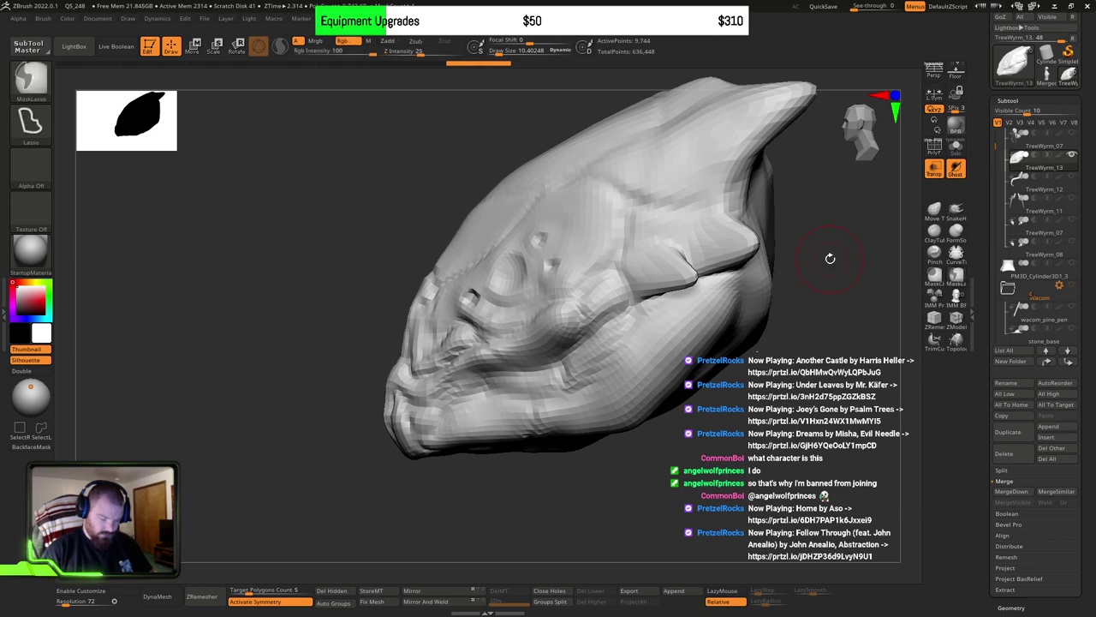
# Step: Display the polygon wireframe and try slicing from behind the head along the crease beneath the cheek spikes
pyautogui.hotkey('shift', 'f')
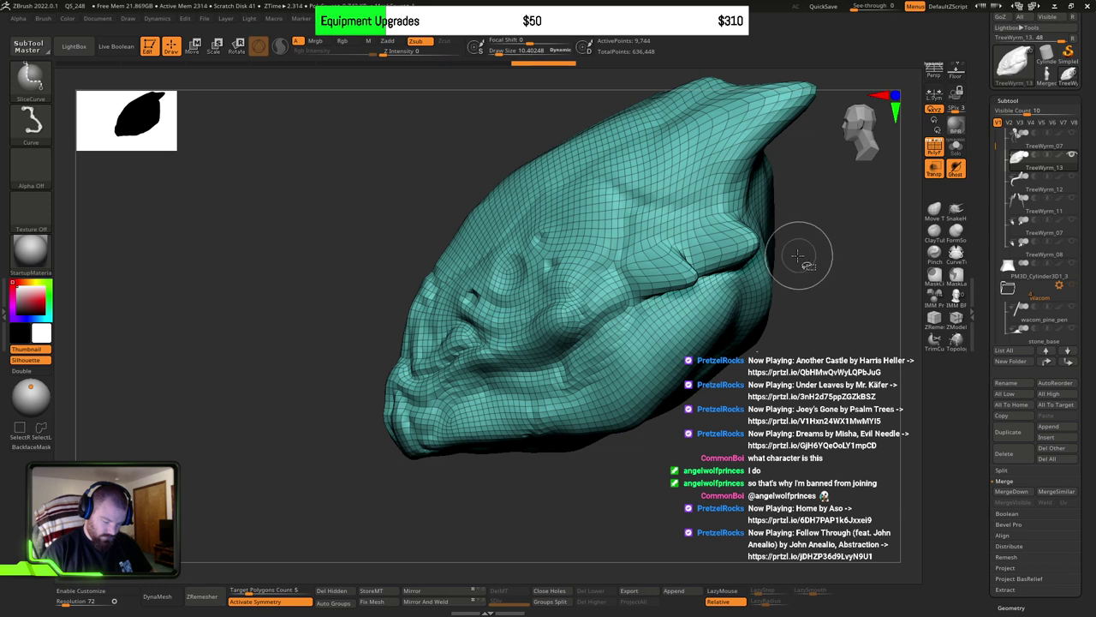
pyautogui.keyDown('ctrl'); pyautogui.keyDown('shift'); pyautogui.moveTo(818, 258); pyautogui.dragTo(700, 275); pyautogui.keyUp('shift'); pyautogui.keyUp('ctrl')
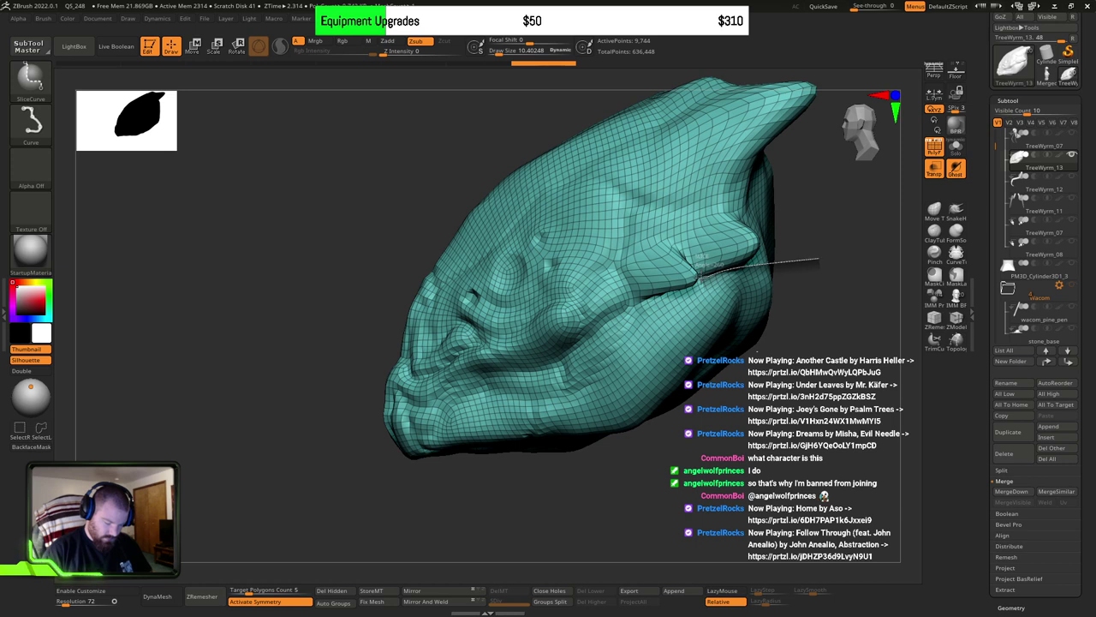
pyautogui.moveTo(692, 286)
pyautogui.keyDown('ctrl'); pyautogui.keyDown('shift'); pyautogui.mouseDown()
pyautogui.moveTo(702, 278)
pyautogui.moveTo(679, 296)
pyautogui.mouseUp(); pyautogui.keyUp('shift'); pyautogui.keyUp('ctrl')
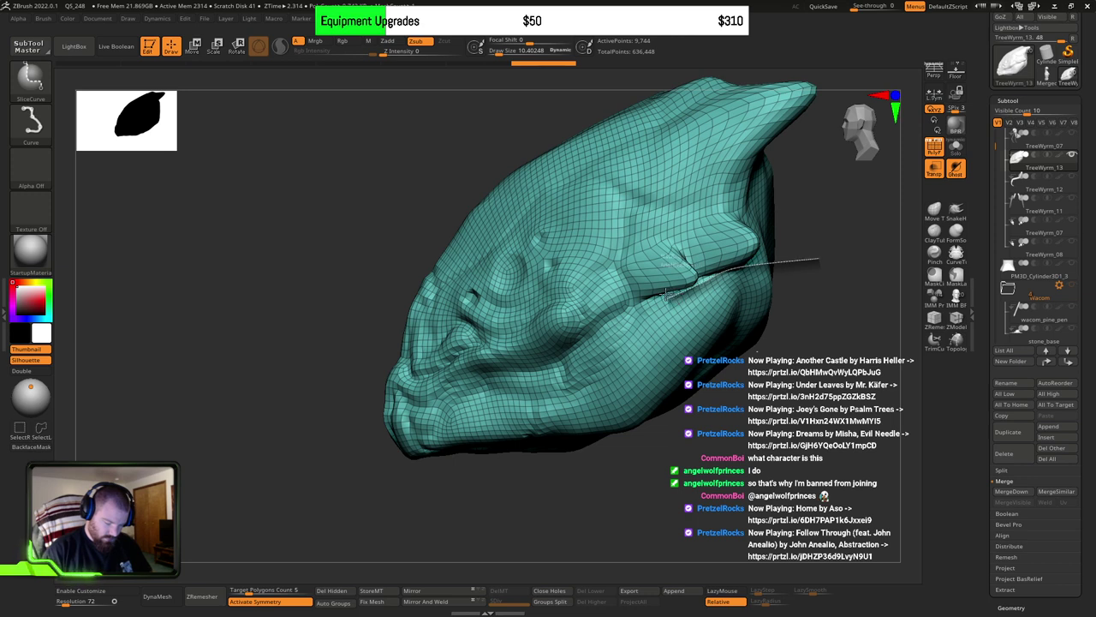
pyautogui.keyDown('ctrl'); pyautogui.keyDown('shift'); pyautogui.moveTo(666, 296); pyautogui.dragTo(679, 292); pyautogui.keyUp('shift'); pyautogui.keyUp('ctrl')
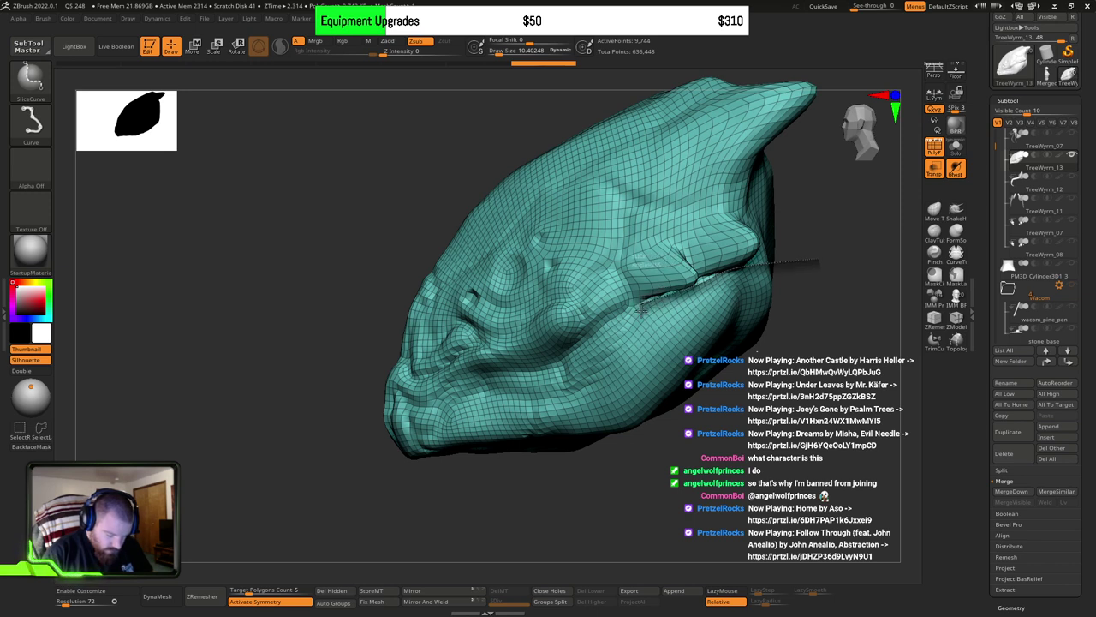
pyautogui.moveTo(631, 328); pyautogui.dragTo(620, 313)
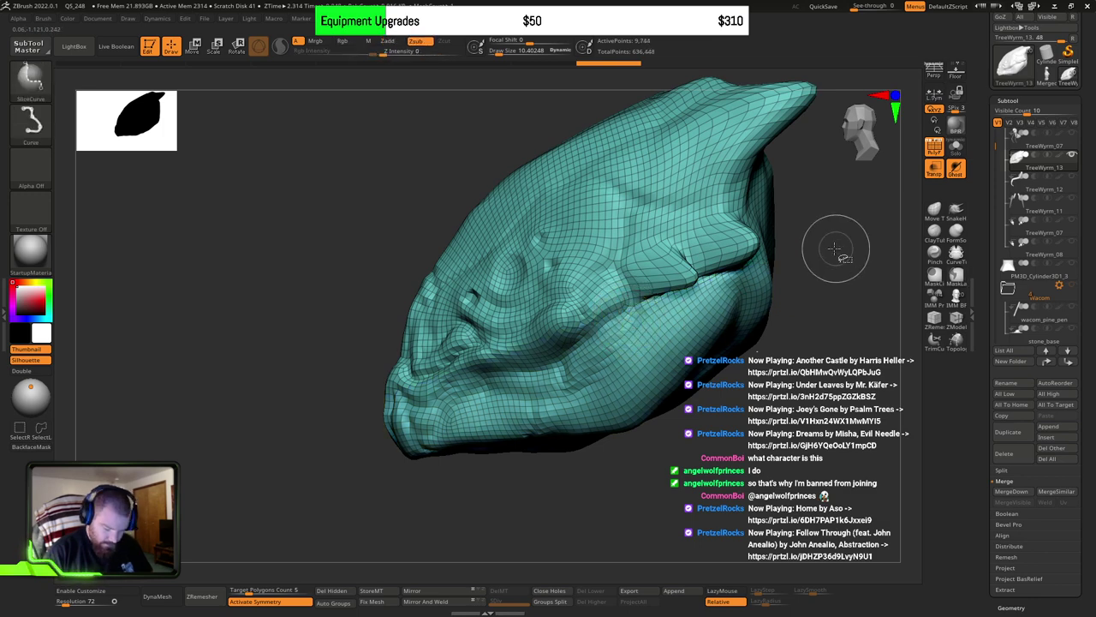
pyautogui.moveTo(827, 257); pyautogui.dragTo(721, 320)
pyautogui.moveTo(721, 320)
pyautogui.mouseDown(button='right')
pyautogui.moveTo(689, 332)
pyautogui.moveTo(697, 305)
pyautogui.moveTo(691, 320)
pyautogui.mouseUp(button='right')
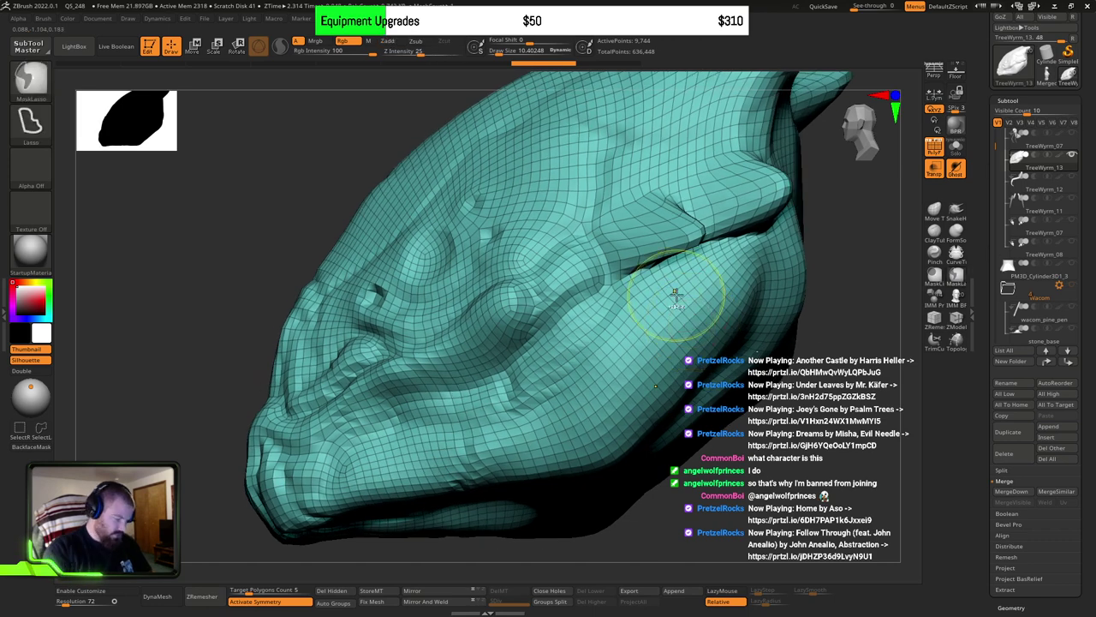
pyautogui.click(30, 82)
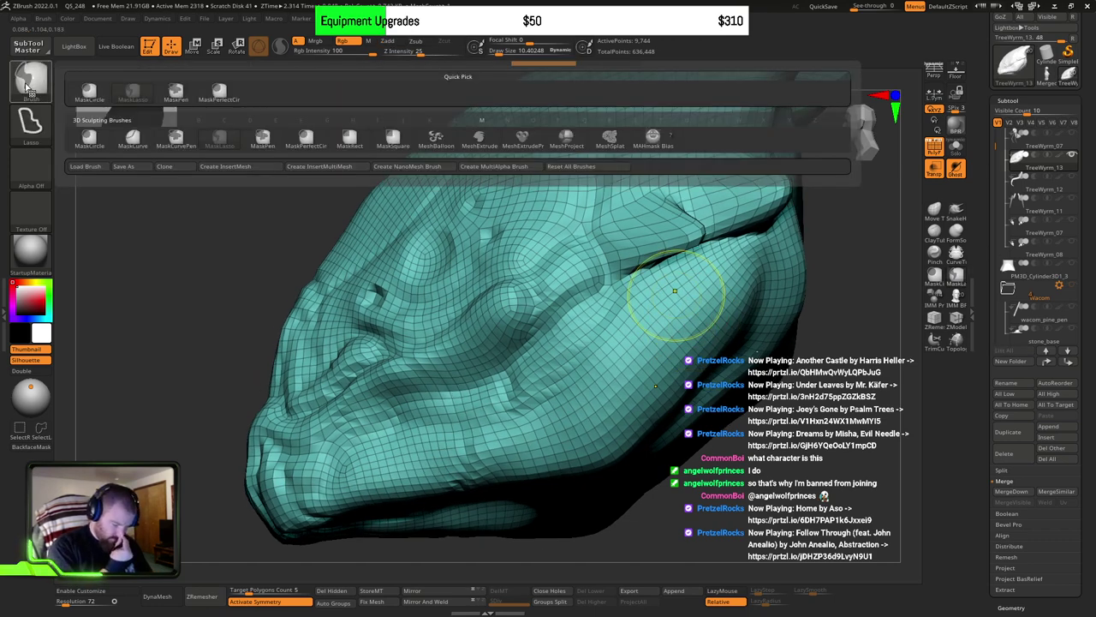
pyautogui.keyDown('ctrl'); pyautogui.click(25, 88); pyautogui.keyUp('ctrl')
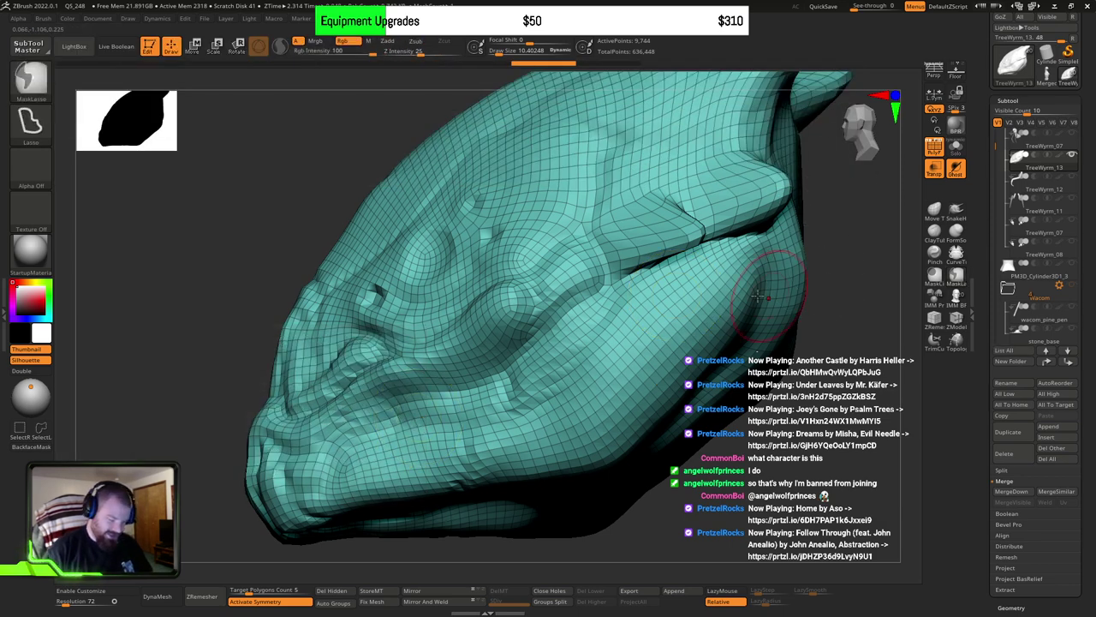
pyautogui.moveTo(813, 271); pyautogui.dragTo(716, 293)
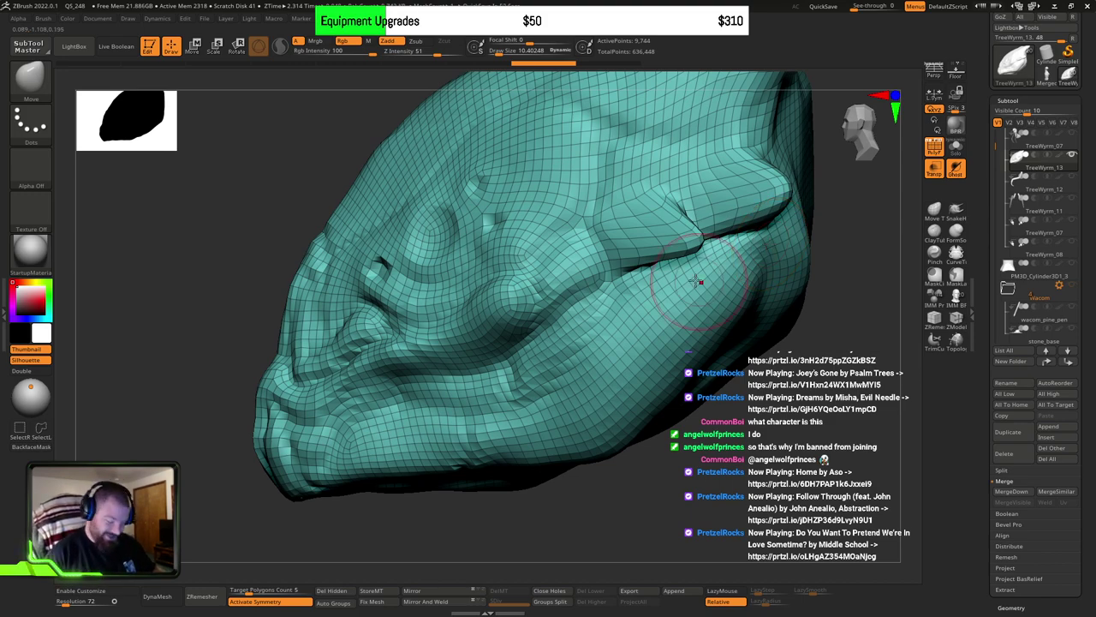
# Step: Carve creases along the front of the mouth and lip with the DamStandard brush
pyautogui.keyDown('alt'); pyautogui.moveTo(697, 282); pyautogui.dragTo(631, 321, button='right'); pyautogui.keyUp('alt')
pyautogui.moveTo(606, 357)
pyautogui.keyDown('alt'); pyautogui.mouseDown(button='right')
pyautogui.moveTo(582, 368)
pyautogui.moveTo(722, 240)
pyautogui.mouseUp(button='right'); pyautogui.keyUp('alt')
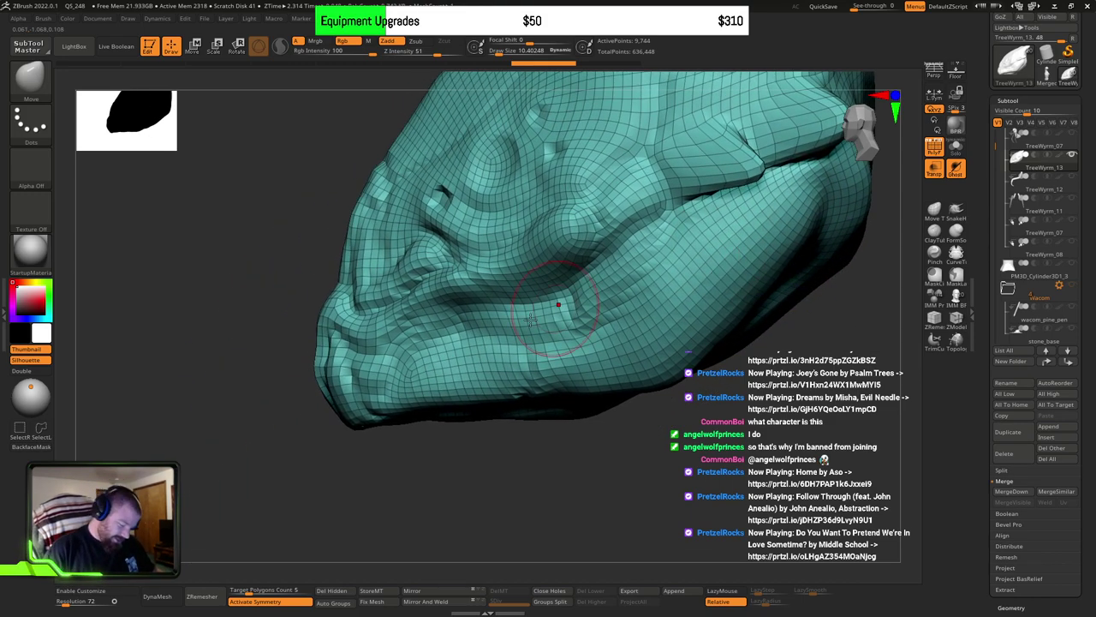
pyautogui.moveTo(342, 358); pyautogui.dragTo(414, 395, button='right')
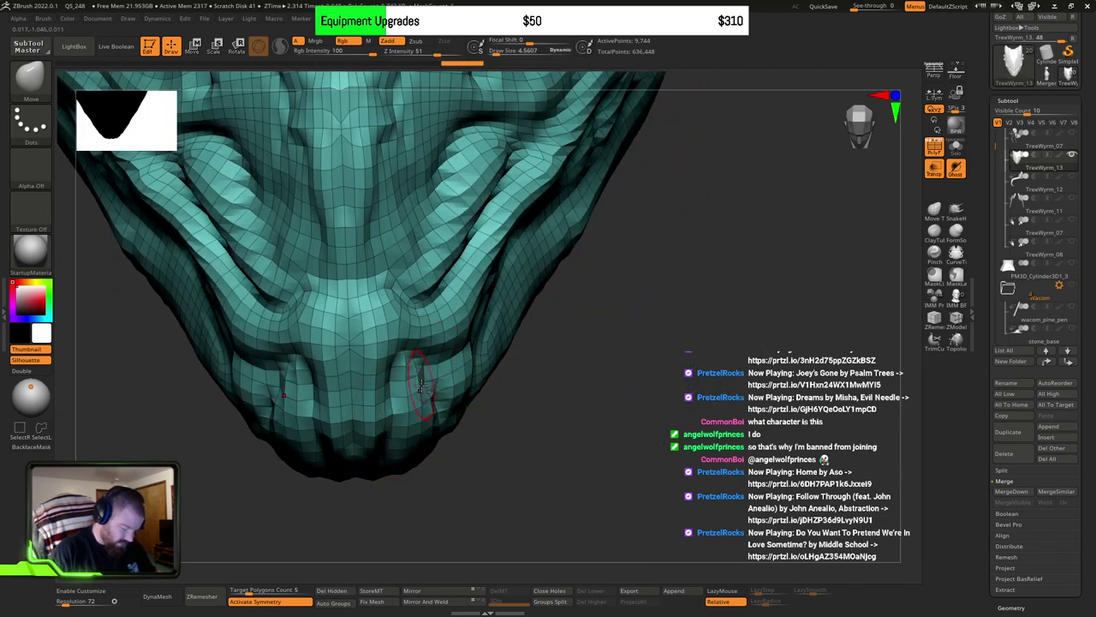
pyautogui.moveTo(410, 358); pyautogui.dragTo(419, 402, button='right')
pyautogui.press('shift')
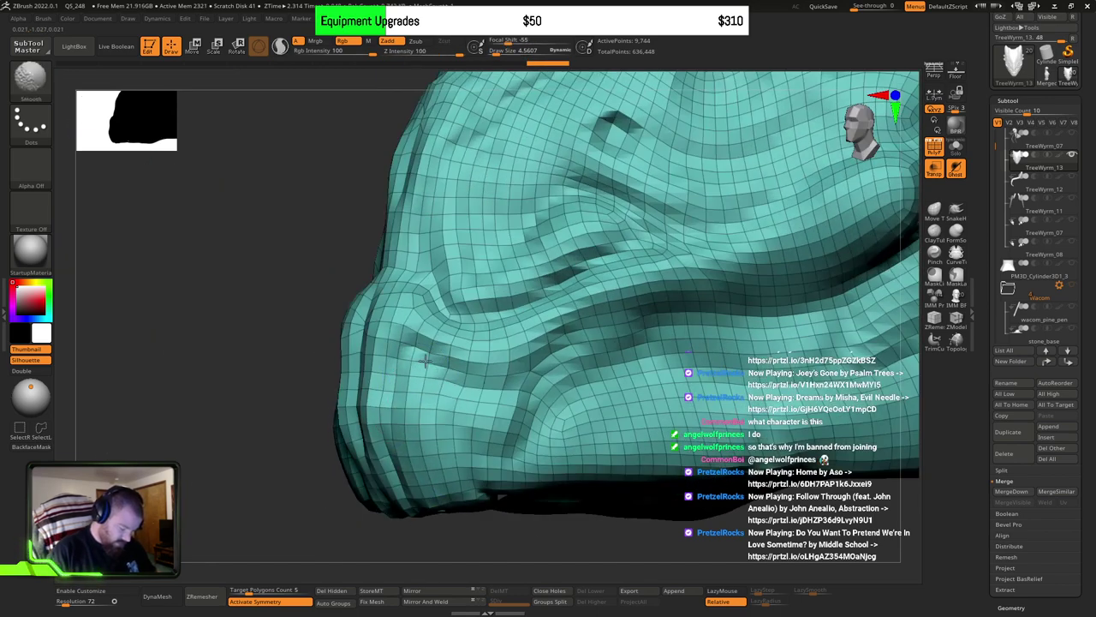
pyautogui.moveTo(450, 486)
pyautogui.mouseDown(button='right')
pyautogui.moveTo(534, 392)
pyautogui.moveTo(516, 380)
pyautogui.moveTo(526, 396)
pyautogui.mouseUp(button='right')
pyautogui.press('b')
pyautogui.press('d')
pyautogui.press('s')
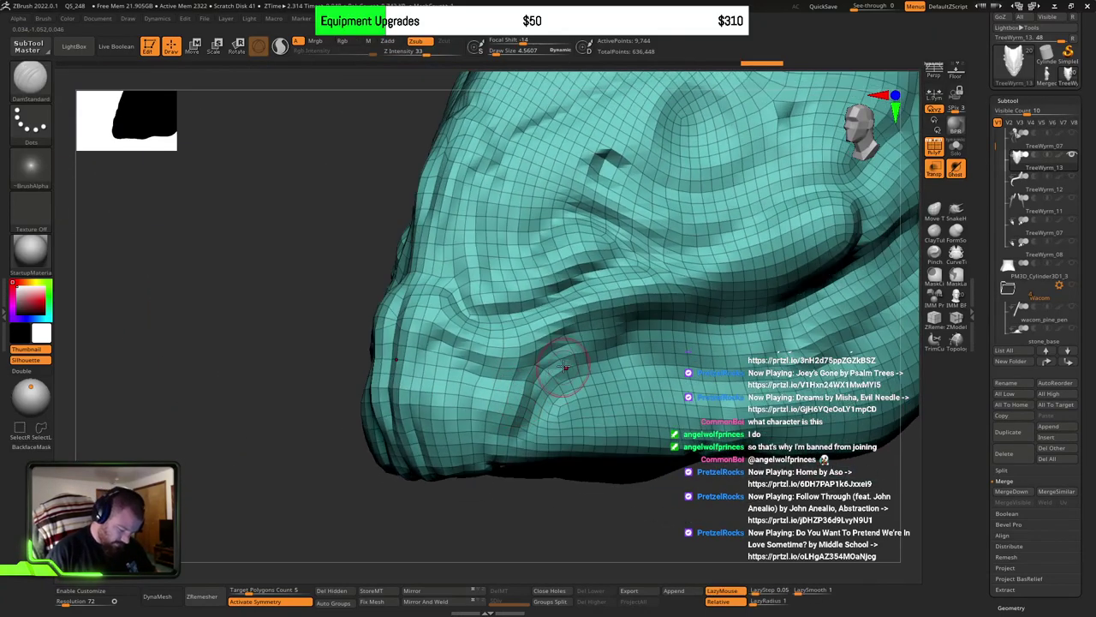
pyautogui.moveTo(440, 341); pyautogui.dragTo(501, 438)
pyautogui.moveTo(458, 367)
pyautogui.mouseDown()
pyautogui.moveTo(512, 426)
pyautogui.moveTo(527, 421)
pyautogui.mouseUp()
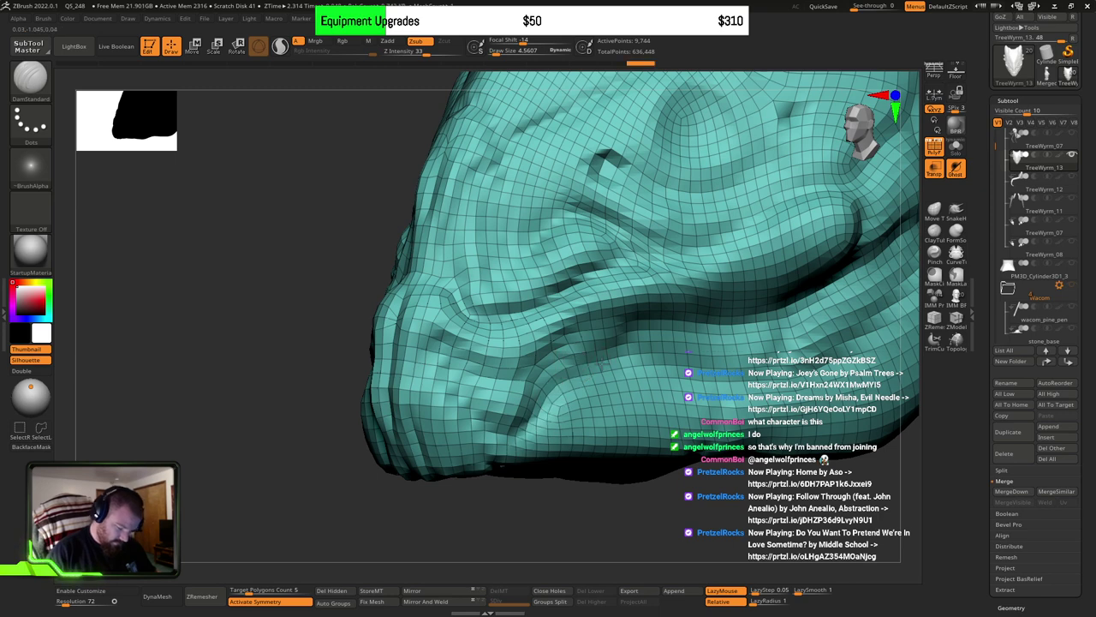
# Step: Extend the DamStandard crease from the lip back through the corner of the mouth toward the cheek
pyautogui.keyDown('ctrl'); pyautogui.moveTo(677, 382); pyautogui.dragTo(600, 382, button='right'); pyautogui.keyUp('ctrl')
pyautogui.moveTo(538, 385)
pyautogui.mouseDown()
pyautogui.moveTo(596, 343)
pyautogui.moveTo(465, 356)
pyautogui.moveTo(479, 368)
pyautogui.moveTo(685, 377)
pyautogui.moveTo(651, 340)
pyautogui.moveTo(666, 340)
pyautogui.moveTo(548, 353)
pyautogui.moveTo(635, 338)
pyautogui.moveTo(661, 350)
pyautogui.mouseUp()
pyautogui.keyDown('alt'); pyautogui.moveTo(662, 351); pyautogui.dragTo(531, 396, button='right'); pyautogui.keyUp('alt')
pyautogui.moveTo(531, 395)
pyautogui.keyDown('ctrl'); pyautogui.mouseDown(button='right')
pyautogui.moveTo(619, 390)
pyautogui.moveTo(674, 368)
pyautogui.moveTo(656, 374)
pyautogui.mouseUp(button='right'); pyautogui.keyUp('ctrl')
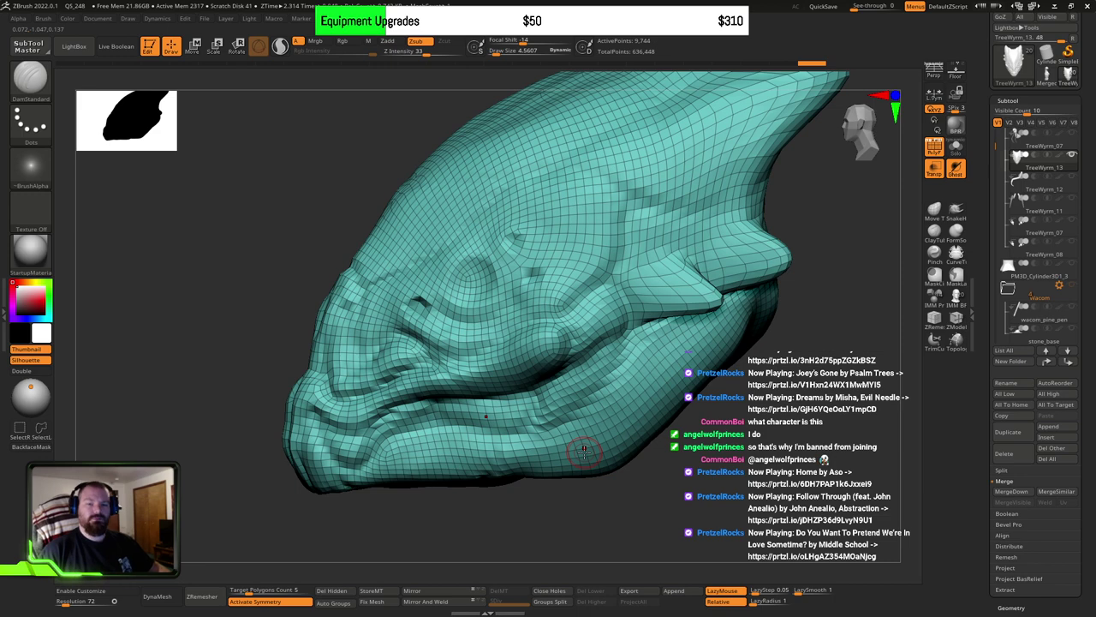
# Step: Try a short SliceCurve cut from the corner of the mouth up along the cheek crease
pyautogui.hotkey('ctrl', 'shift')
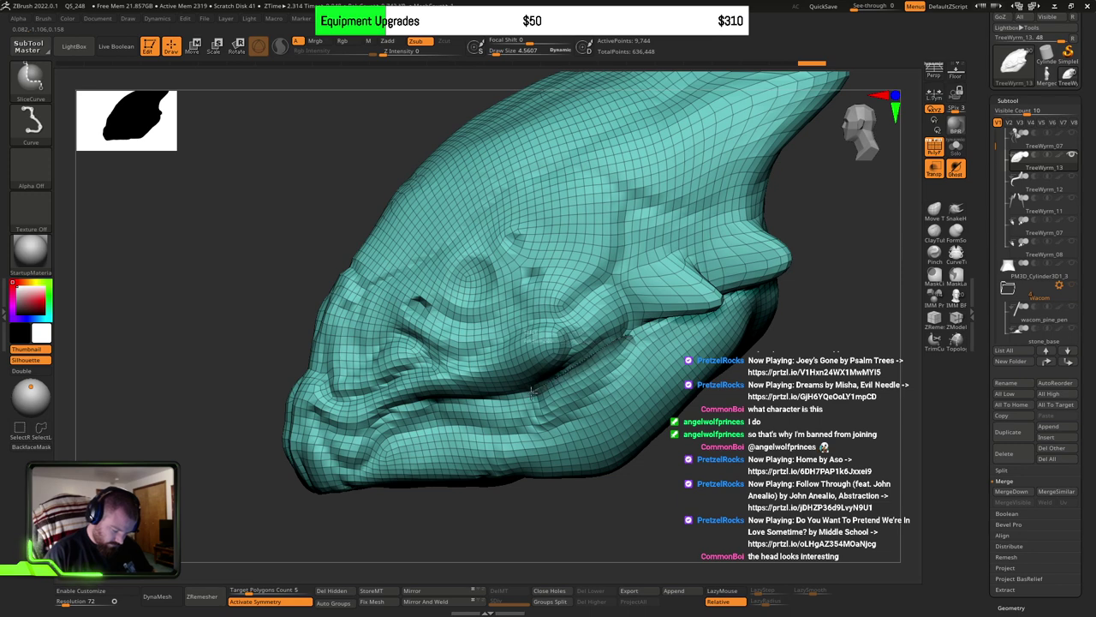
pyautogui.moveTo(532, 392)
pyautogui.keyDown('ctrl'); pyautogui.keyDown('shift'); pyautogui.mouseDown()
pyautogui.moveTo(560, 375)
pyautogui.moveTo(541, 387)
pyautogui.moveTo(537, 412)
pyautogui.moveTo(536, 389)
pyautogui.moveTo(539, 428)
pyautogui.moveTo(560, 427)
pyautogui.moveTo(605, 389)
pyautogui.moveTo(570, 418)
pyautogui.moveTo(630, 340)
pyautogui.mouseUp(); pyautogui.keyUp('shift'); pyautogui.keyUp('ctrl')
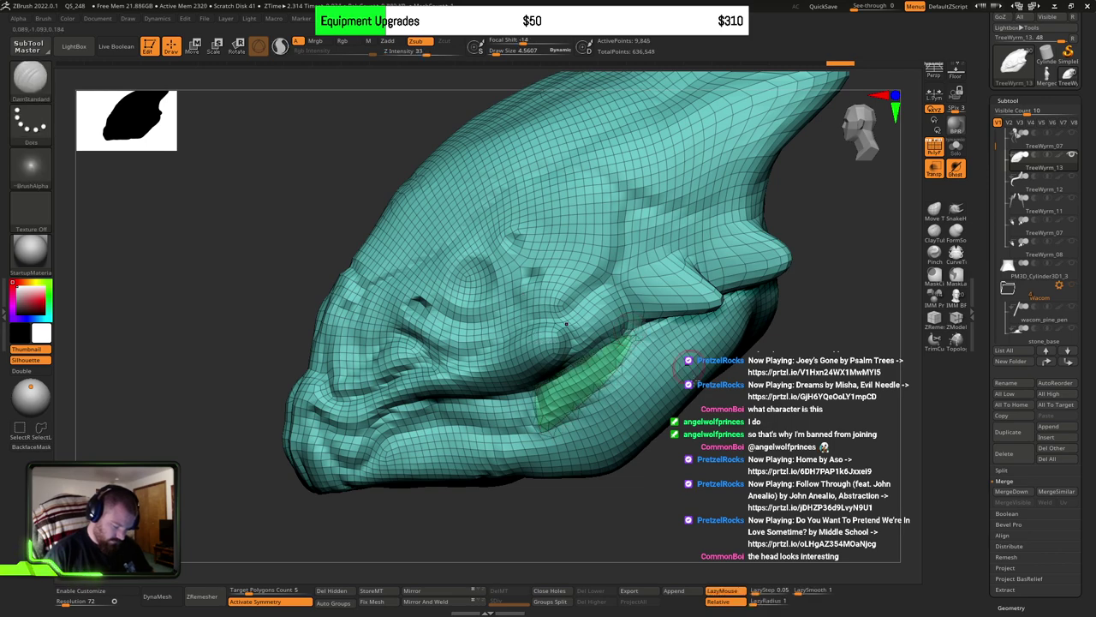
pyautogui.moveTo(681, 405)
pyautogui.mouseDown()
pyautogui.moveTo(724, 399)
pyautogui.moveTo(693, 384)
pyautogui.mouseUp()
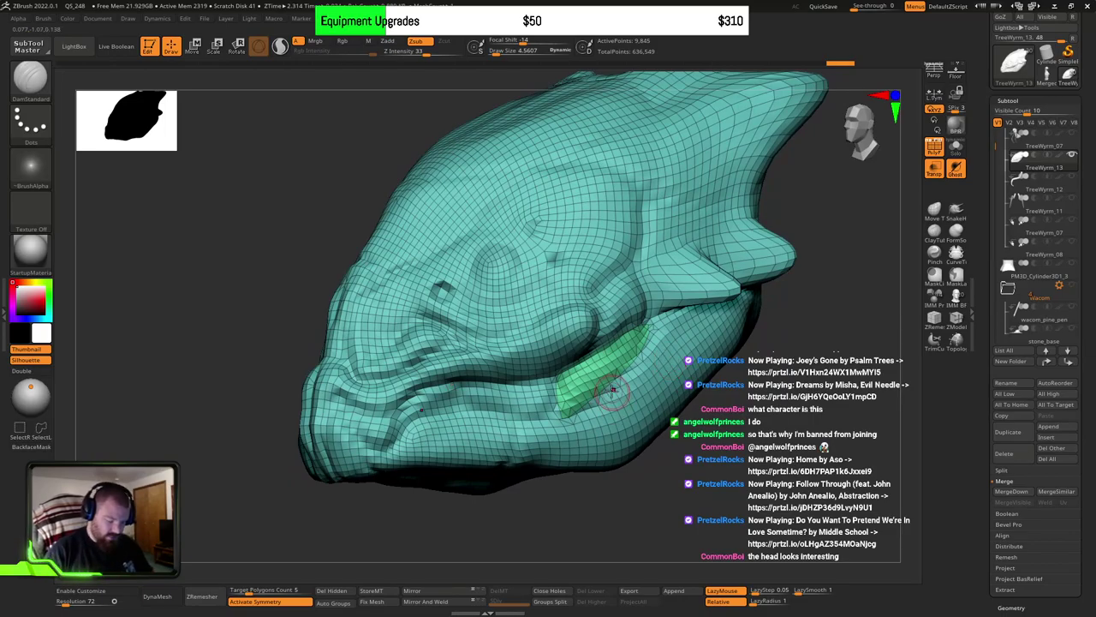
pyautogui.moveTo(610, 396)
pyautogui.mouseDown(button='right')
pyautogui.moveTo(623, 318)
pyautogui.moveTo(624, 374)
pyautogui.moveTo(611, 366)
pyautogui.moveTo(627, 382)
pyautogui.moveTo(617, 372)
pyautogui.mouseUp(button='right')
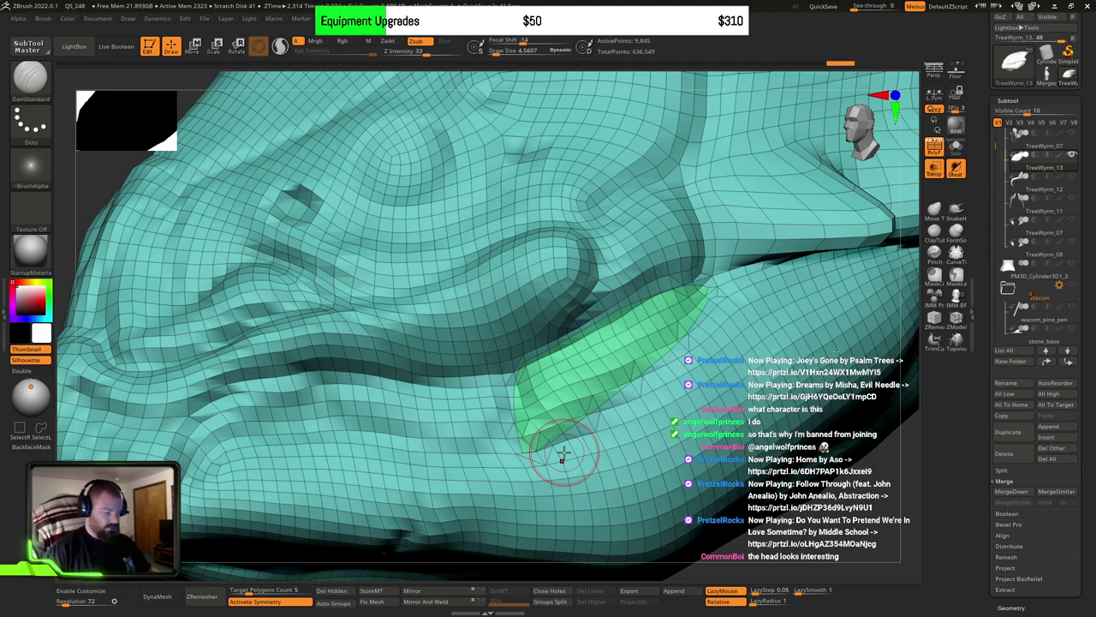
# Step: Try to slice out the jaw with a curve running from behind the head under the cheek spikes, along the mouth and back
pyautogui.press('f')
pyautogui.moveTo(659, 353); pyautogui.dragTo(790, 333)
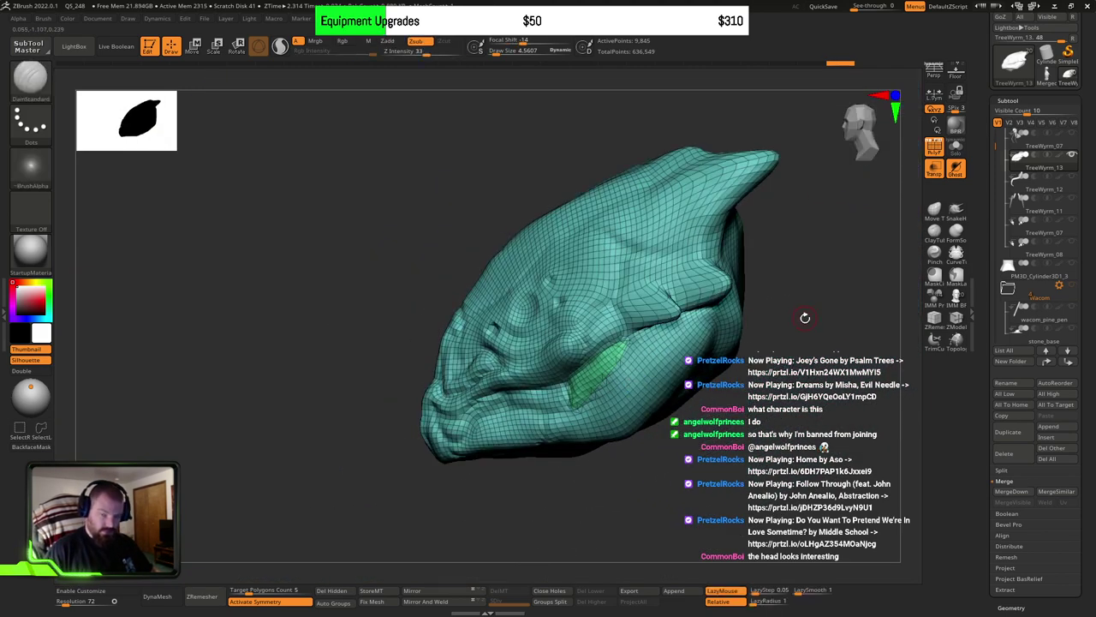
pyautogui.hotkey('ctrl', 'shift')
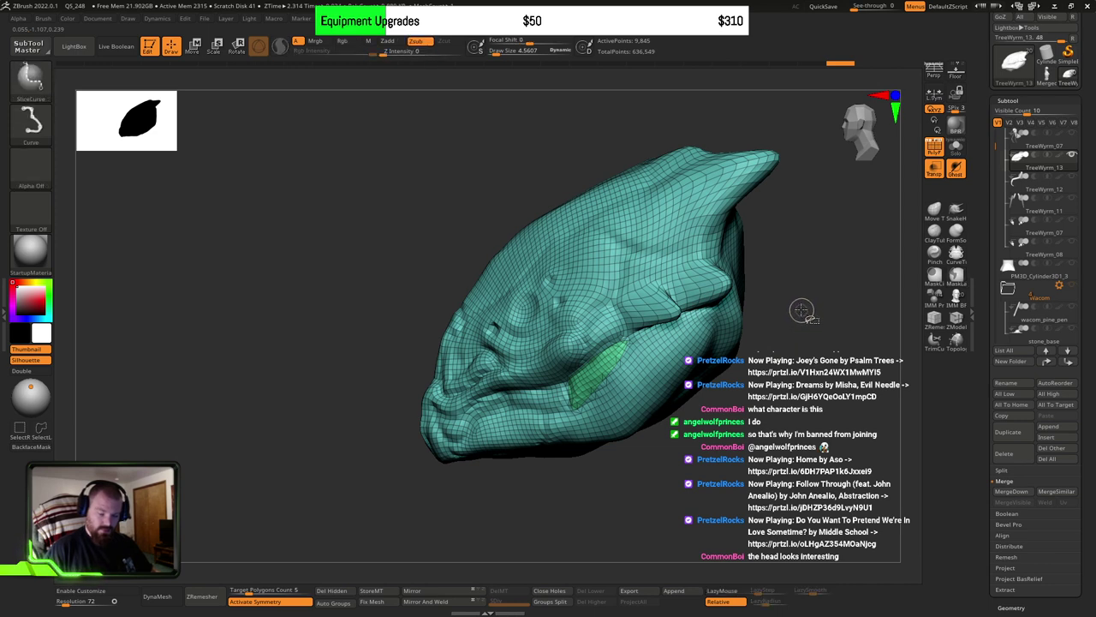
pyautogui.moveTo(805, 311)
pyautogui.keyDown('ctrl'); pyautogui.keyDown('shift'); pyautogui.mouseDown()
pyautogui.moveTo(708, 306)
pyautogui.moveTo(638, 326)
pyautogui.moveTo(586, 406)
pyautogui.moveTo(513, 405)
pyautogui.moveTo(476, 417)
pyautogui.moveTo(462, 438)
pyautogui.mouseUp(); pyautogui.keyUp('shift'); pyautogui.keyUp('ctrl')
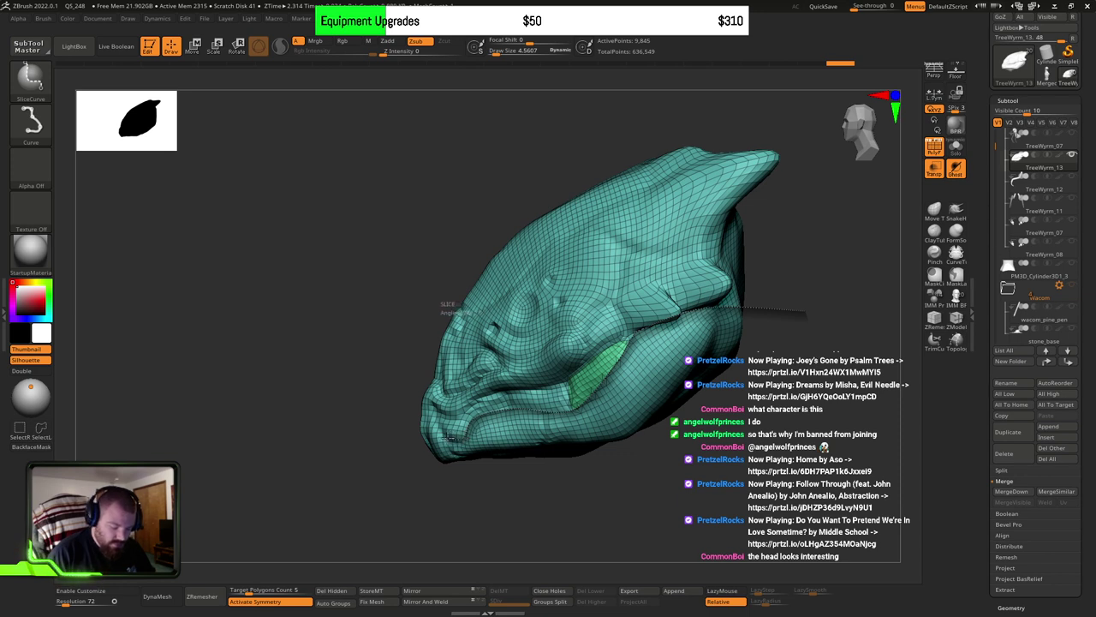
pyautogui.keyDown('ctrl'); pyautogui.keyDown('shift'); pyautogui.moveTo(448, 438); pyautogui.dragTo(444, 434); pyautogui.keyUp('shift'); pyautogui.keyUp('ctrl')
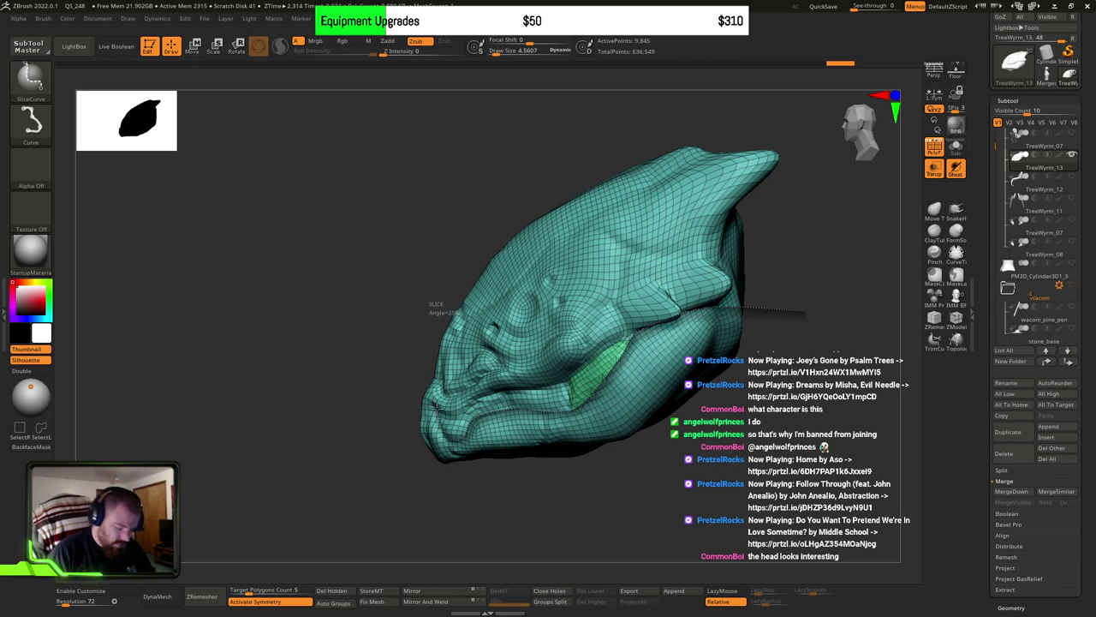
pyautogui.moveTo(435, 410)
pyautogui.keyDown('ctrl'); pyautogui.keyDown('shift'); pyautogui.mouseDown()
pyautogui.moveTo(461, 414)
pyautogui.moveTo(515, 387)
pyautogui.mouseUp(); pyautogui.keyUp('shift'); pyautogui.keyUp('ctrl')
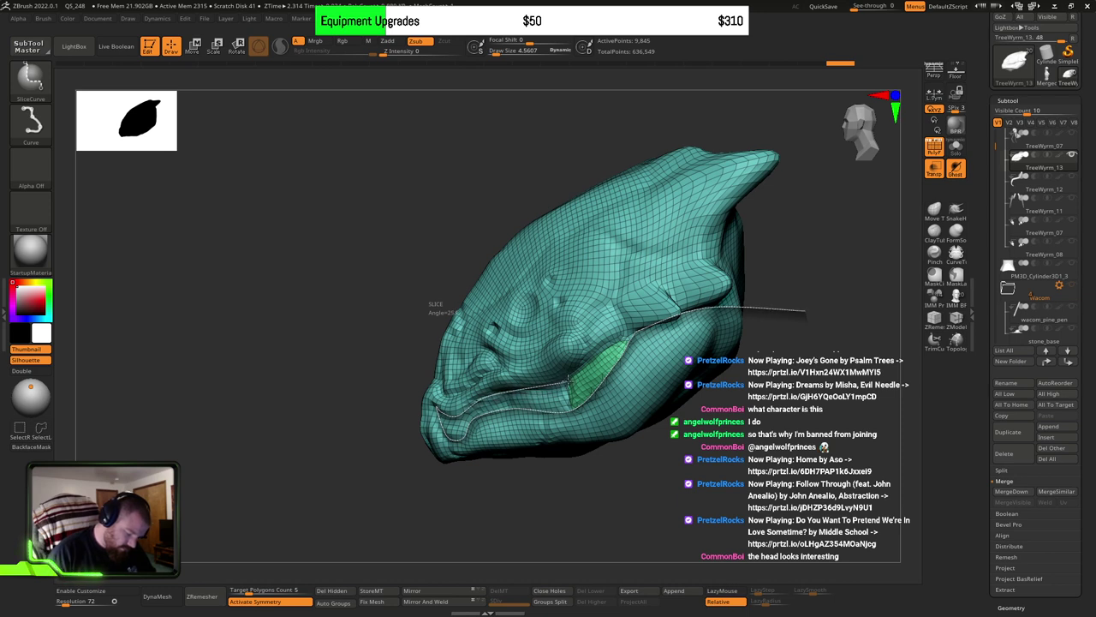
pyautogui.moveTo(542, 385)
pyautogui.keyDown('ctrl'); pyautogui.keyDown('shift'); pyautogui.mouseDown()
pyautogui.moveTo(567, 379)
pyautogui.moveTo(572, 389)
pyautogui.mouseUp(); pyautogui.keyUp('shift'); pyautogui.keyUp('ctrl')
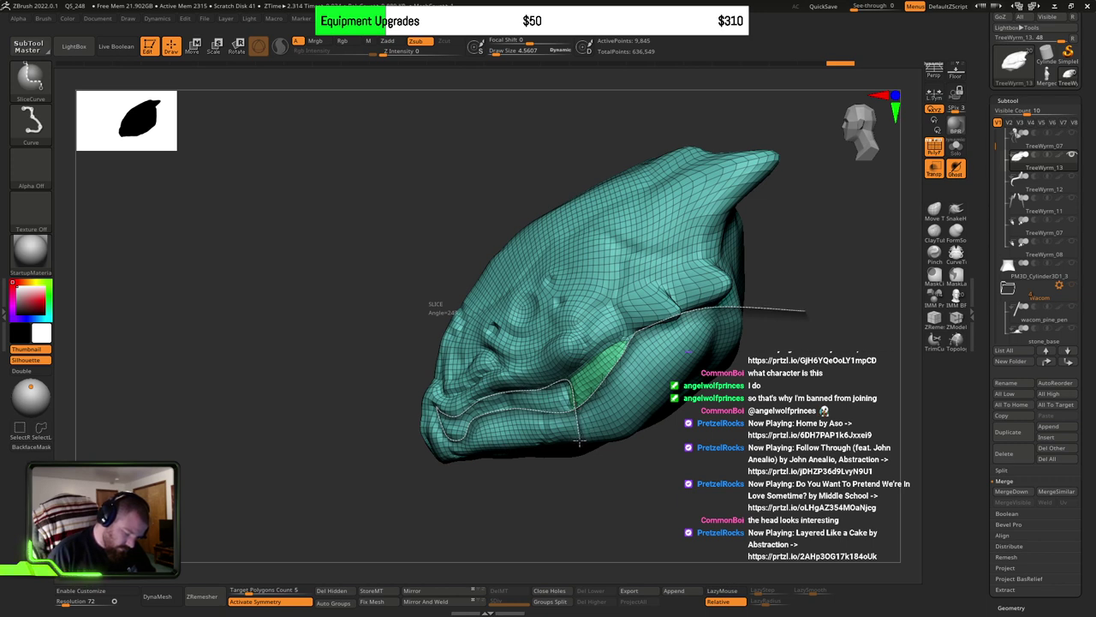
pyautogui.moveTo(579, 442)
pyautogui.keyDown('ctrl'); pyautogui.keyDown('shift'); pyautogui.mouseDown()
pyautogui.moveTo(668, 406)
pyautogui.moveTo(685, 385)
pyautogui.moveTo(627, 437)
pyautogui.moveTo(715, 336)
pyautogui.moveTo(707, 304)
pyautogui.mouseUp(); pyautogui.keyUp('shift'); pyautogui.keyUp('ctrl')
pyautogui.moveTo(662, 403); pyautogui.dragTo(631, 390, button='right')
pyautogui.hotkey('ctrl', 'z')
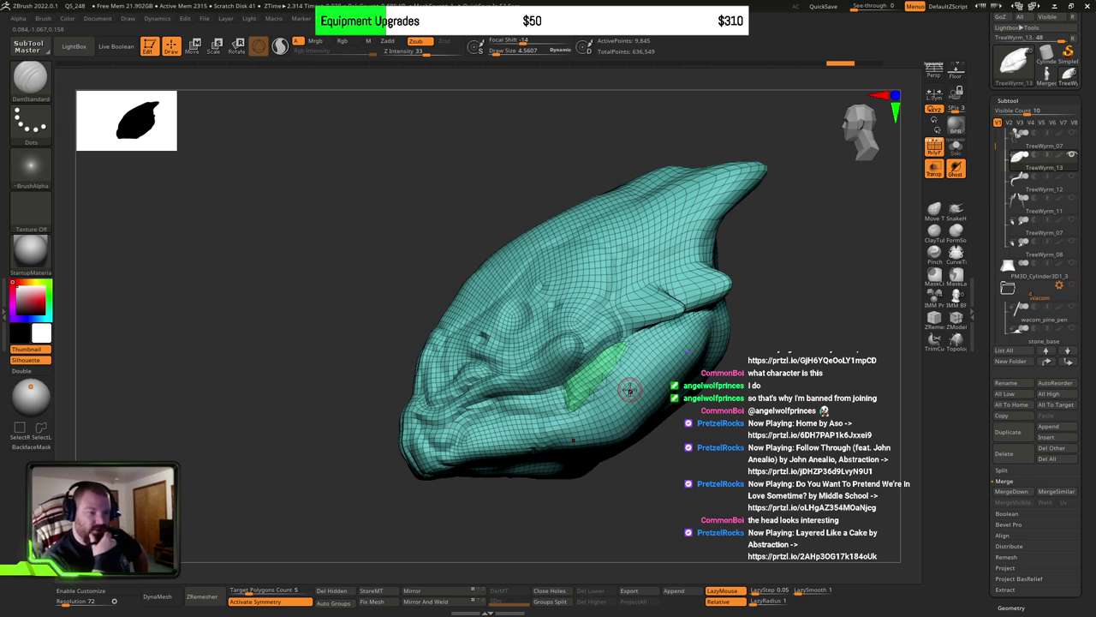
# Step: Try another jaw slice from behind the cheek spikes, and undo back past the short cut at the mouth corner
pyautogui.hotkey('ctrl', 'shift')
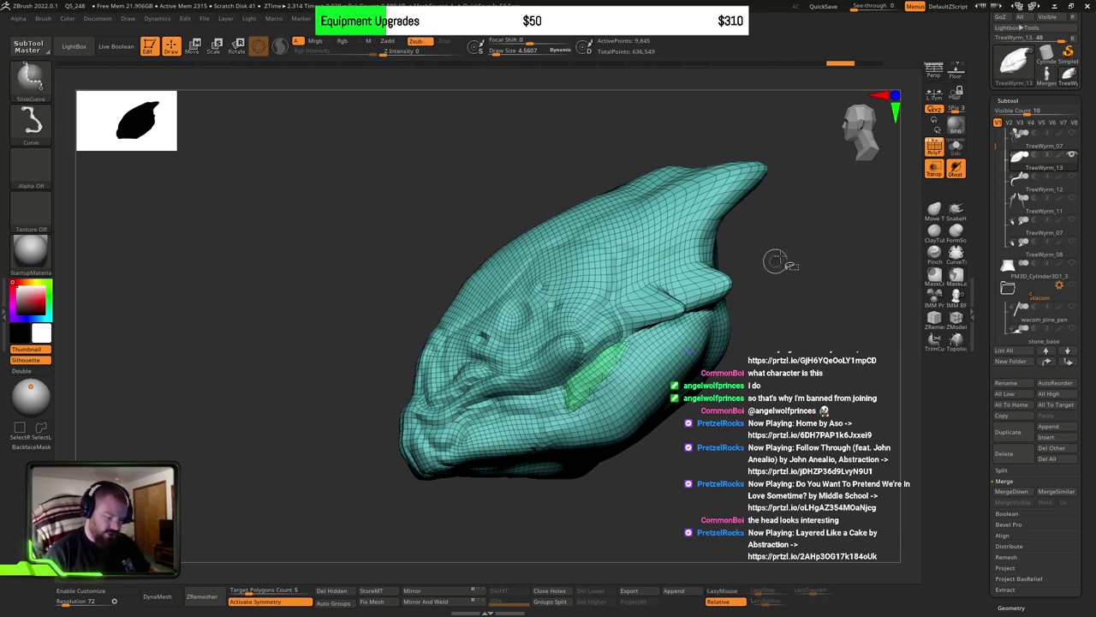
pyautogui.moveTo(781, 261)
pyautogui.keyDown('ctrl'); pyautogui.keyDown('shift'); pyautogui.mouseDown()
pyautogui.moveTo(762, 271)
pyautogui.moveTo(757, 225)
pyautogui.moveTo(726, 258)
pyautogui.moveTo(743, 275)
pyautogui.moveTo(737, 283)
pyautogui.moveTo(553, 421)
pyautogui.moveTo(630, 371)
pyautogui.moveTo(538, 455)
pyautogui.moveTo(651, 341)
pyautogui.moveTo(706, 372)
pyautogui.moveTo(851, 184)
pyautogui.moveTo(688, 344)
pyautogui.moveTo(665, 294)
pyautogui.moveTo(676, 273)
pyautogui.mouseUp(); pyautogui.keyUp('shift'); pyautogui.keyUp('ctrl')
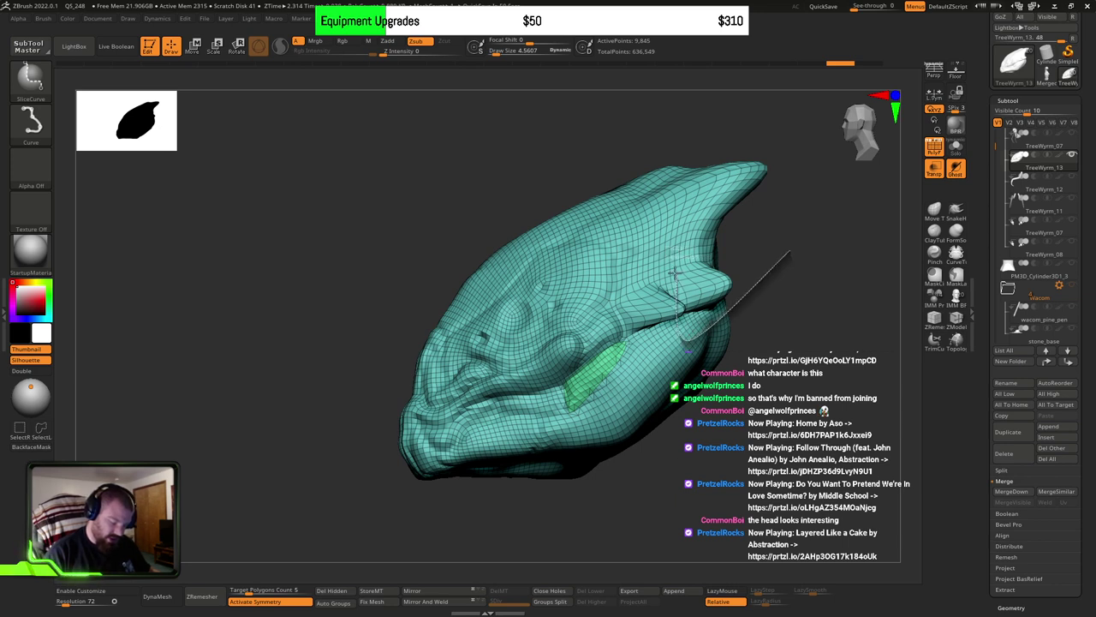
pyautogui.moveTo(675, 272)
pyautogui.keyDown('ctrl'); pyautogui.keyDown('shift'); pyautogui.mouseDown()
pyautogui.moveTo(586, 402)
pyautogui.moveTo(673, 423)
pyautogui.moveTo(689, 415)
pyautogui.moveTo(599, 445)
pyautogui.moveTo(603, 317)
pyautogui.moveTo(565, 296)
pyautogui.moveTo(502, 408)
pyautogui.moveTo(540, 463)
pyautogui.moveTo(492, 516)
pyautogui.moveTo(461, 490)
pyautogui.moveTo(463, 377)
pyautogui.mouseUp(); pyautogui.keyUp('shift'); pyautogui.keyUp('ctrl')
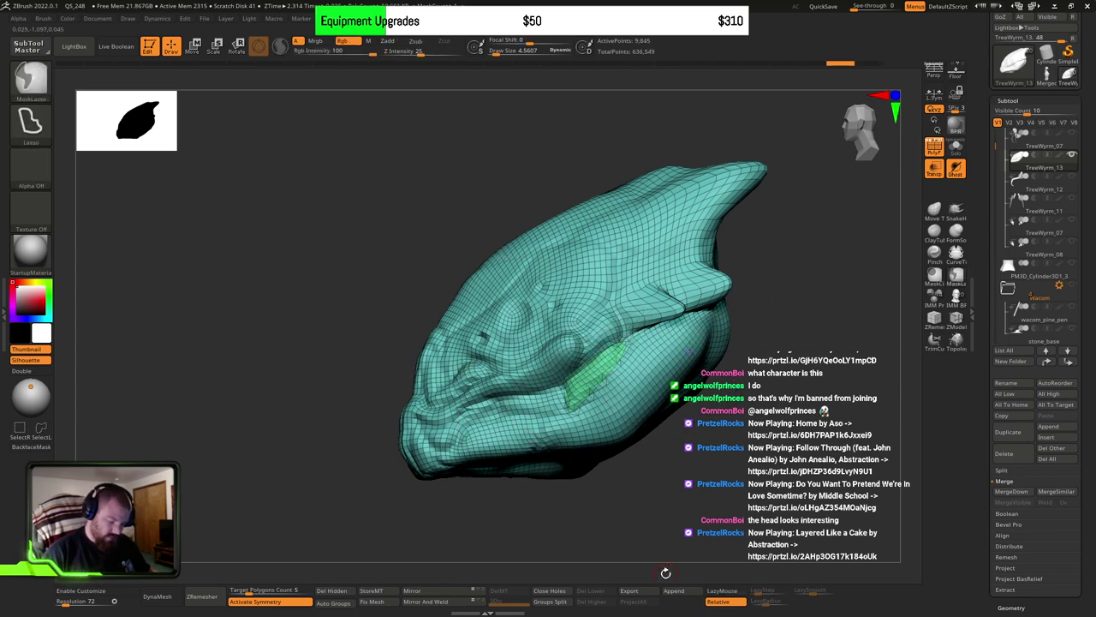
pyautogui.moveTo(624, 406); pyautogui.dragTo(709, 311, button='right')
pyautogui.hotkey('ctrl', 'z')
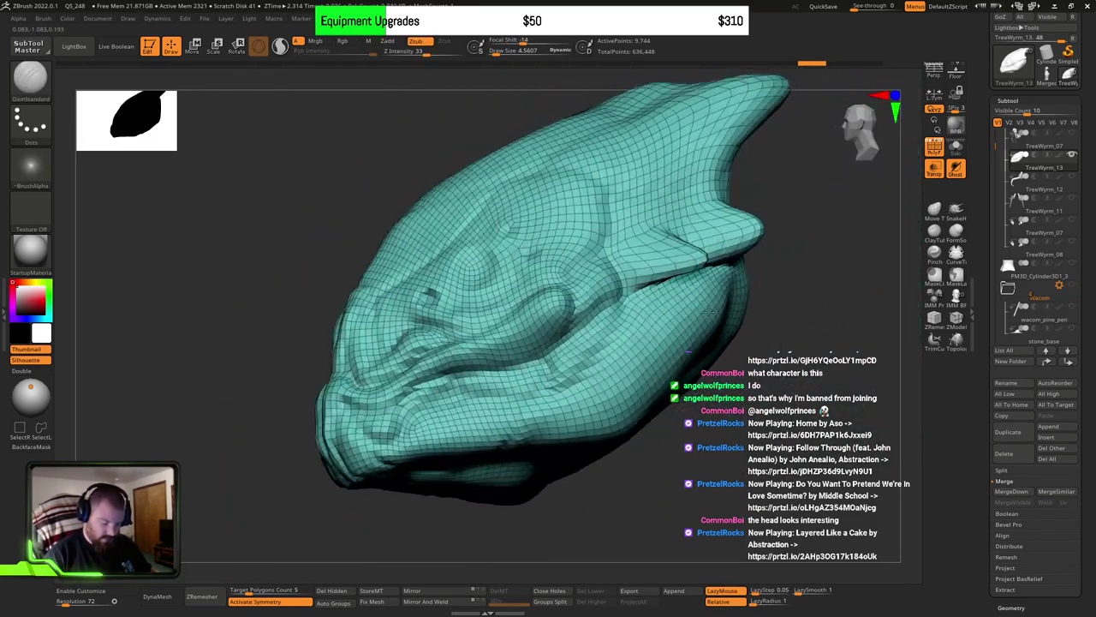
# Step: Try slicing the rear of the jaw beneath the cheek spikes toward the mouth corner, and undo the cut
pyautogui.moveTo(707, 312)
pyautogui.mouseDown()
pyautogui.moveTo(628, 389)
pyautogui.moveTo(814, 279)
pyautogui.mouseUp()
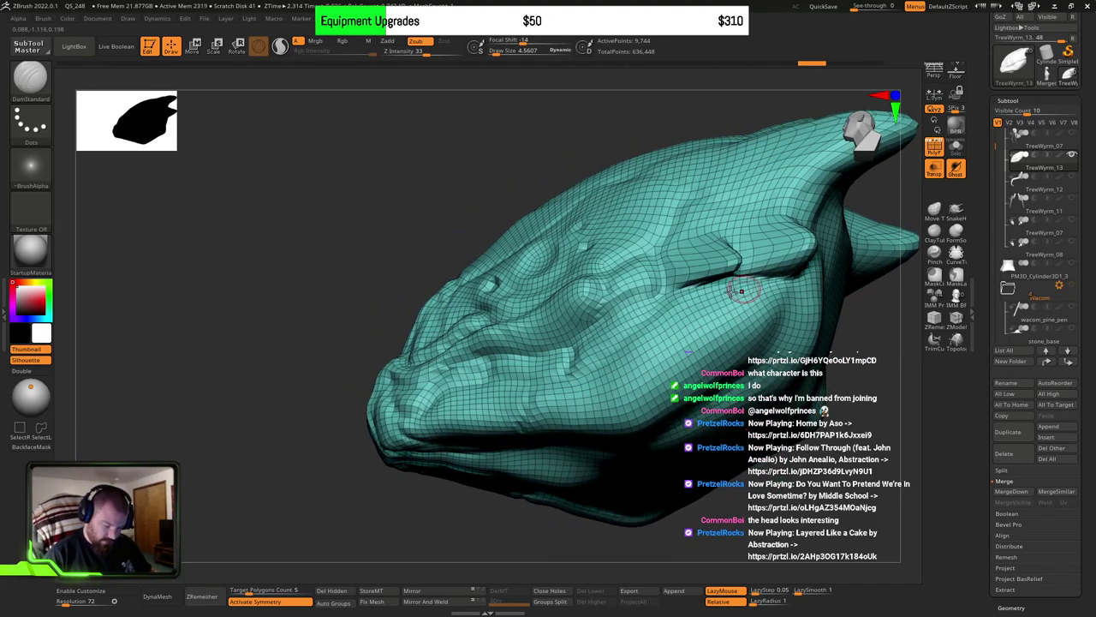
pyautogui.moveTo(742, 291); pyautogui.dragTo(697, 308)
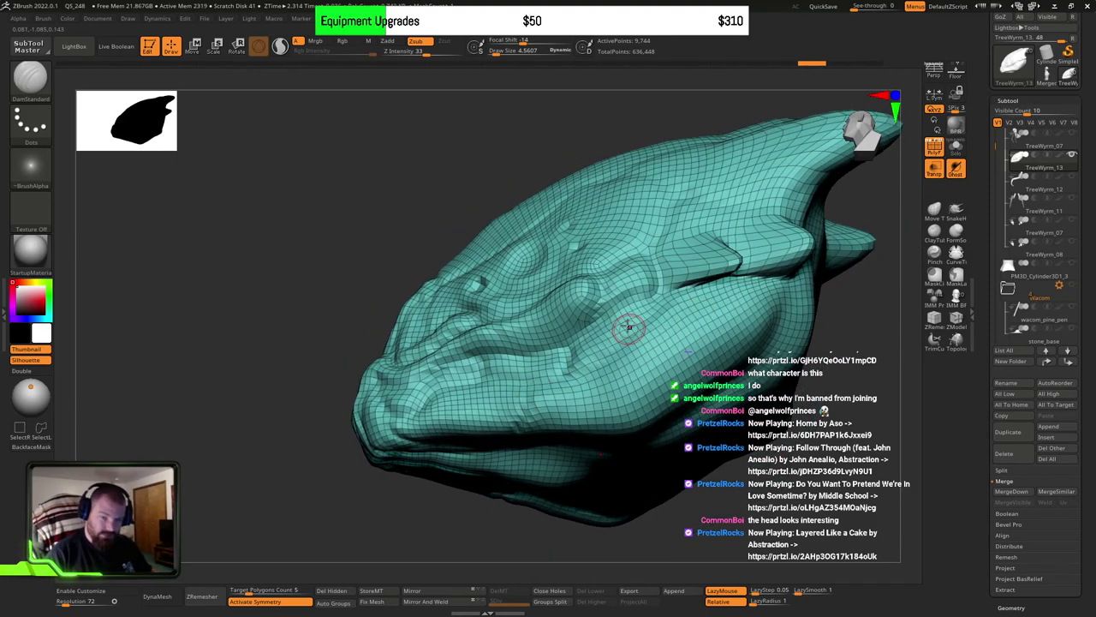
pyautogui.moveTo(872, 287)
pyautogui.mouseDown()
pyautogui.moveTo(877, 296)
pyautogui.moveTo(861, 291)
pyautogui.mouseUp()
pyautogui.press('ctrl')
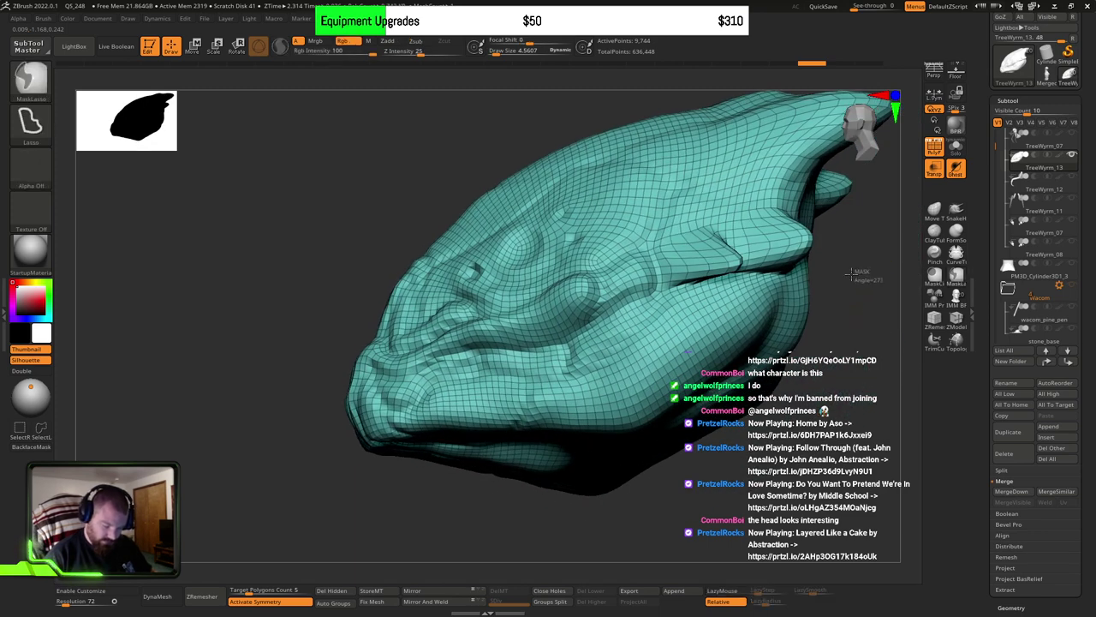
pyautogui.press('shift')
pyautogui.keyDown('ctrl'); pyautogui.keyDown('shift'); pyautogui.moveTo(878, 278); pyautogui.dragTo(799, 275); pyautogui.keyUp('shift'); pyautogui.keyUp('ctrl')
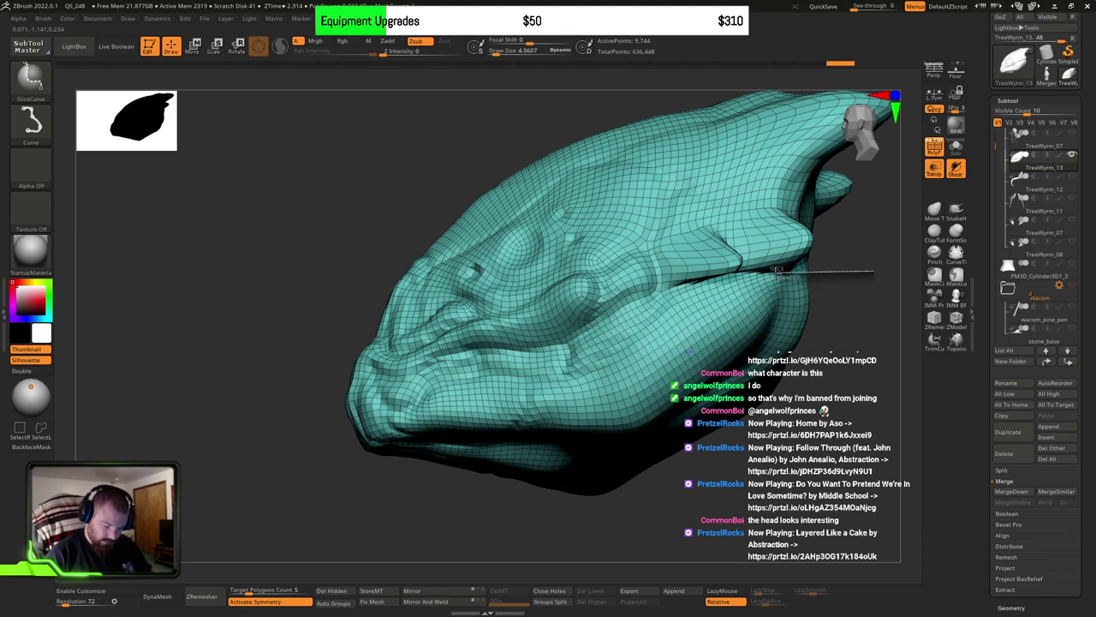
pyautogui.keyDown('ctrl'); pyautogui.keyDown('shift'); pyautogui.moveTo(774, 274); pyautogui.dragTo(773, 273); pyautogui.keyUp('shift'); pyautogui.keyUp('ctrl')
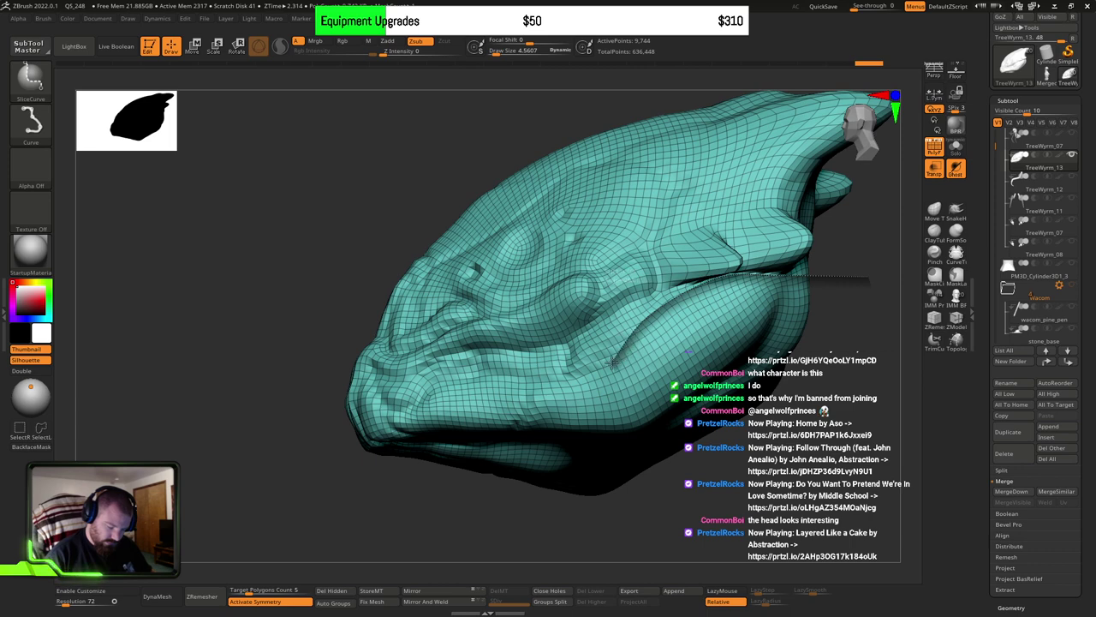
pyautogui.moveTo(611, 363)
pyautogui.keyDown('ctrl'); pyautogui.keyDown('shift'); pyautogui.mouseDown()
pyautogui.moveTo(599, 371)
pyautogui.moveTo(644, 345)
pyautogui.mouseUp(); pyautogui.keyUp('shift'); pyautogui.keyUp('ctrl')
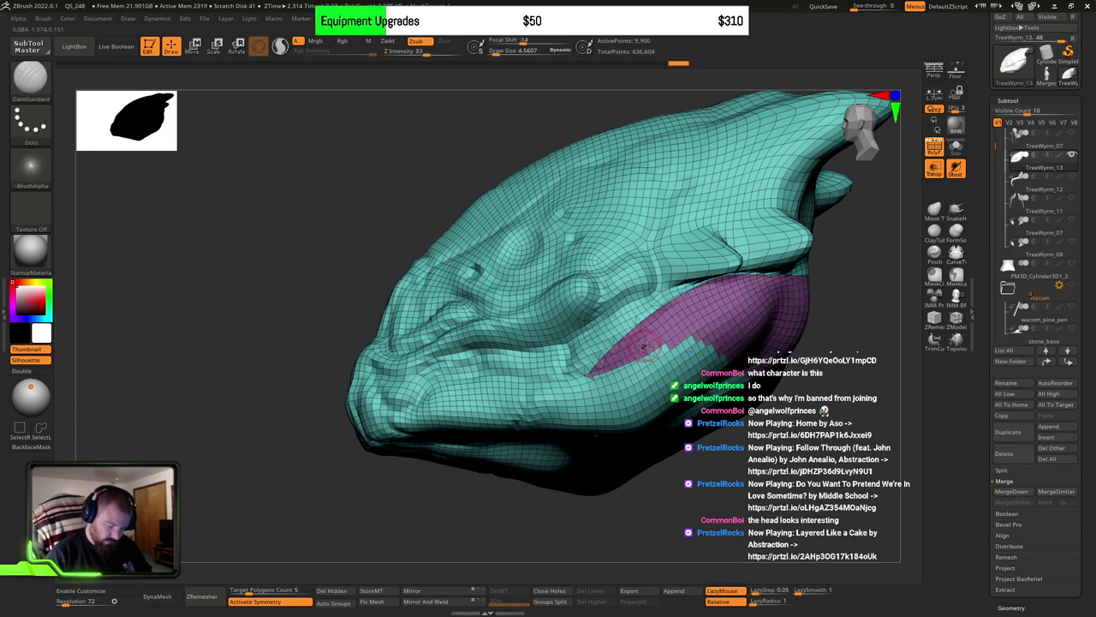
pyautogui.hotkey('ctrl', 'z')
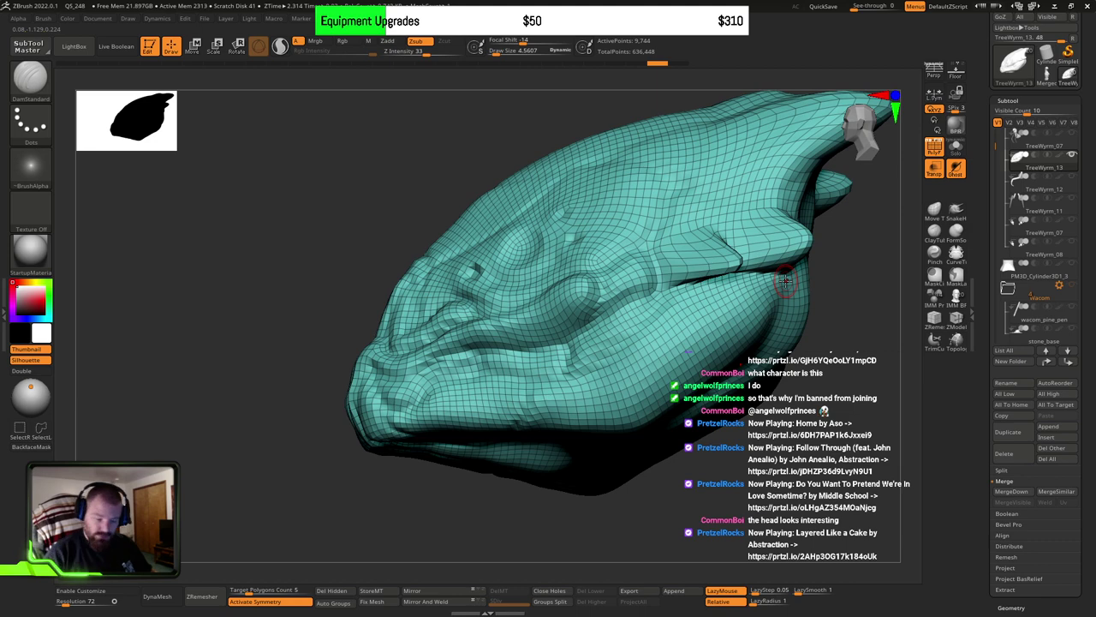
# Step: Try slicing the jaw with a loop along the cheek seam and mouth, around the snout tip and back along the jaw's underside
pyautogui.moveTo(847, 243)
pyautogui.mouseDown()
pyautogui.moveTo(796, 274)
pyautogui.moveTo(648, 298)
pyautogui.moveTo(565, 375)
pyautogui.moveTo(474, 379)
pyautogui.moveTo(369, 411)
pyautogui.mouseUp()
pyautogui.press('ctrl')
pyautogui.hotkey('ctrl', 'shift')
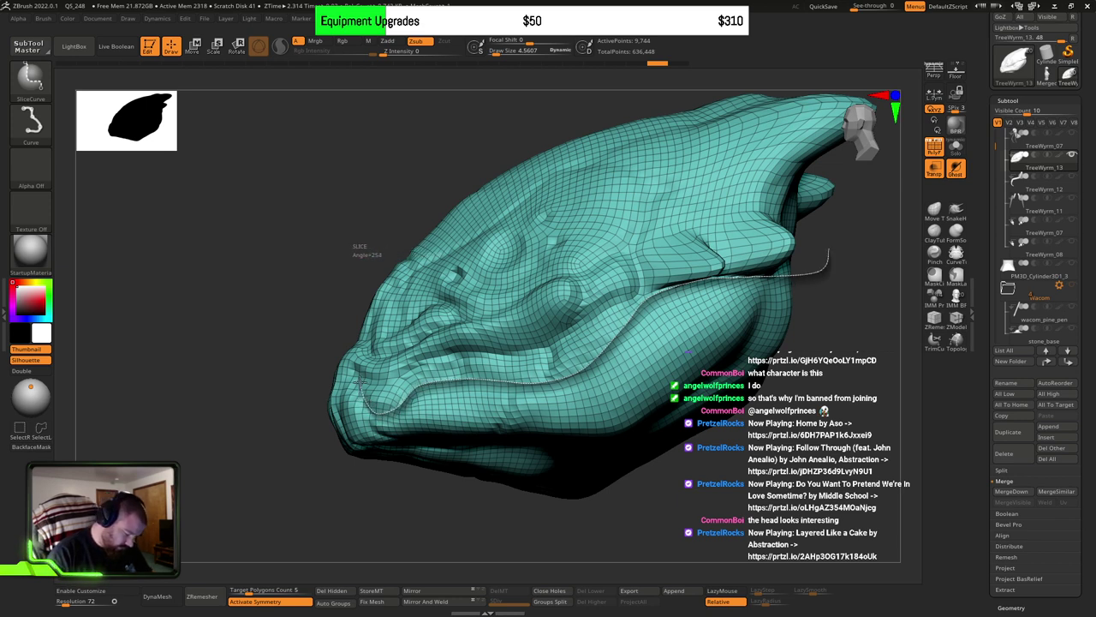
pyautogui.moveTo(356, 365)
pyautogui.keyDown('ctrl'); pyautogui.keyDown('shift'); pyautogui.mouseDown()
pyautogui.moveTo(343, 425)
pyautogui.moveTo(367, 445)
pyautogui.mouseUp(); pyautogui.keyUp('shift'); pyautogui.keyUp('ctrl')
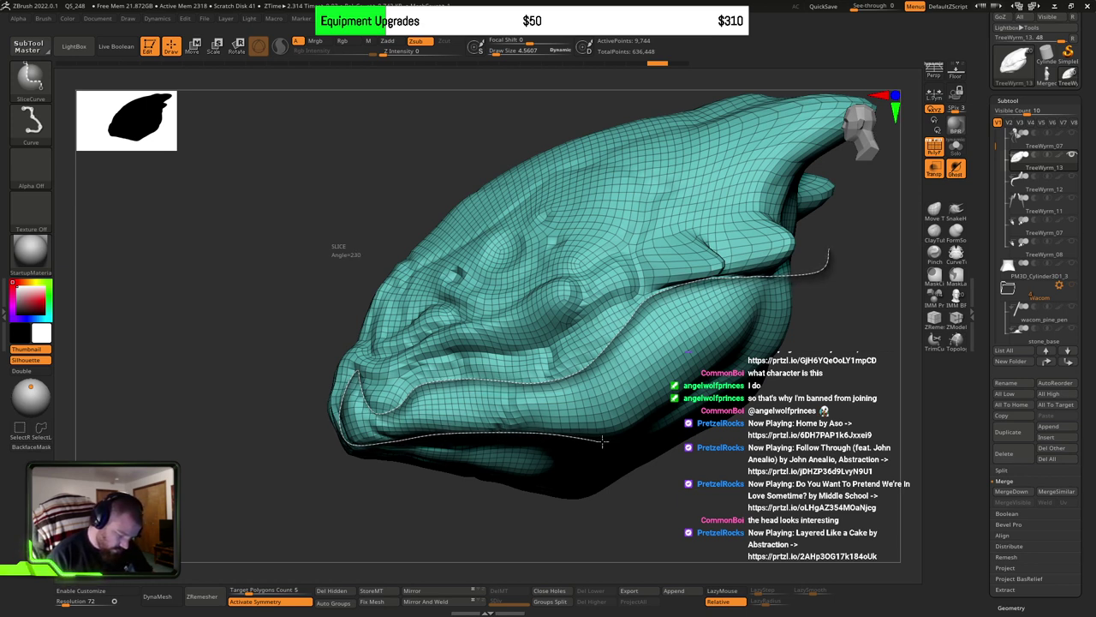
pyautogui.moveTo(602, 441)
pyautogui.keyDown('ctrl'); pyautogui.keyDown('shift'); pyautogui.mouseDown()
pyautogui.moveTo(685, 398)
pyautogui.moveTo(803, 264)
pyautogui.mouseUp(); pyautogui.keyUp('shift'); pyautogui.keyUp('ctrl')
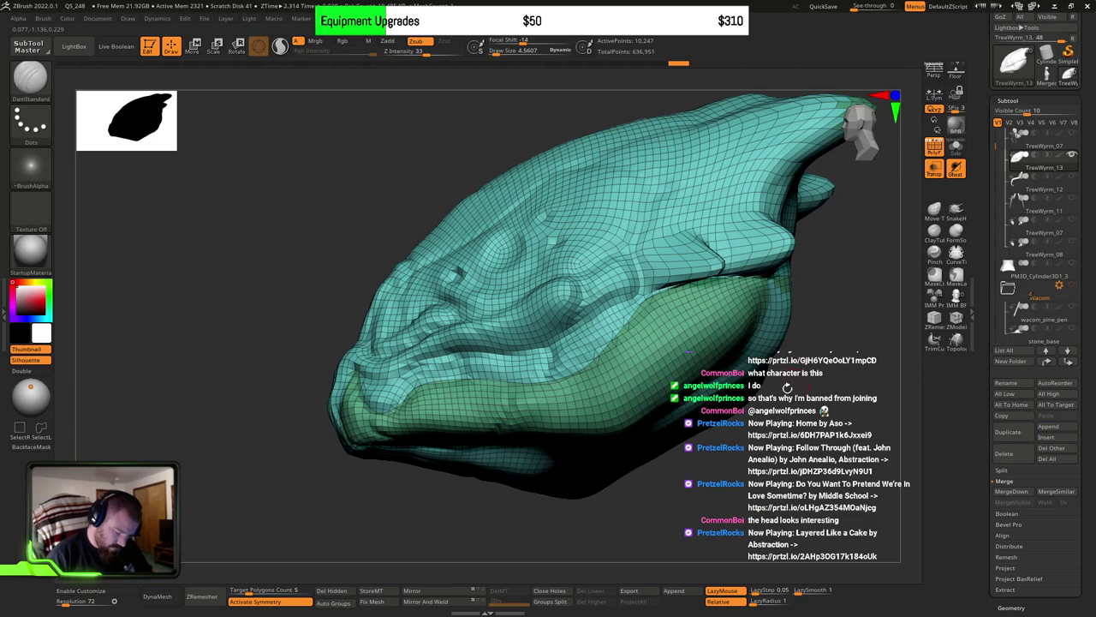
pyautogui.moveTo(771, 381)
pyautogui.mouseDown()
pyautogui.moveTo(857, 364)
pyautogui.moveTo(825, 306)
pyautogui.moveTo(669, 426)
pyautogui.moveTo(778, 388)
pyautogui.mouseUp()
pyautogui.moveTo(644, 442); pyautogui.dragTo(659, 332)
# Step: Undo the looped jaw slice on the head
pyautogui.press('ctrl')
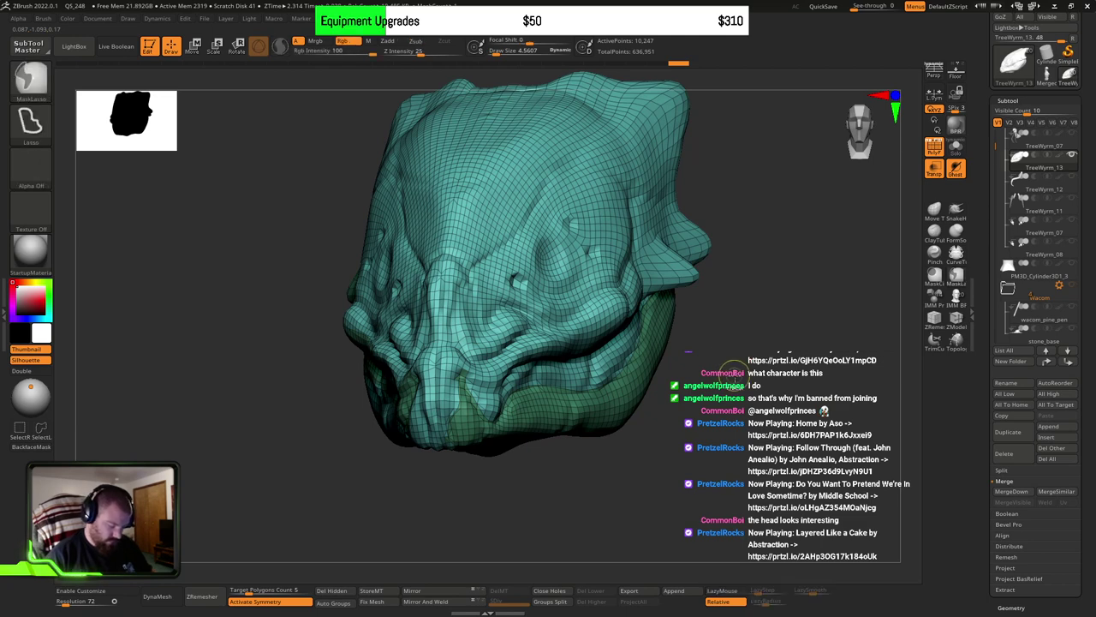
pyautogui.keyDown('ctrl'); pyautogui.click(732, 378); pyautogui.keyUp('ctrl')
pyautogui.keyDown('ctrl'); pyautogui.click(733, 372); pyautogui.keyUp('ctrl')
pyautogui.hotkey('ctrl', 'shift')
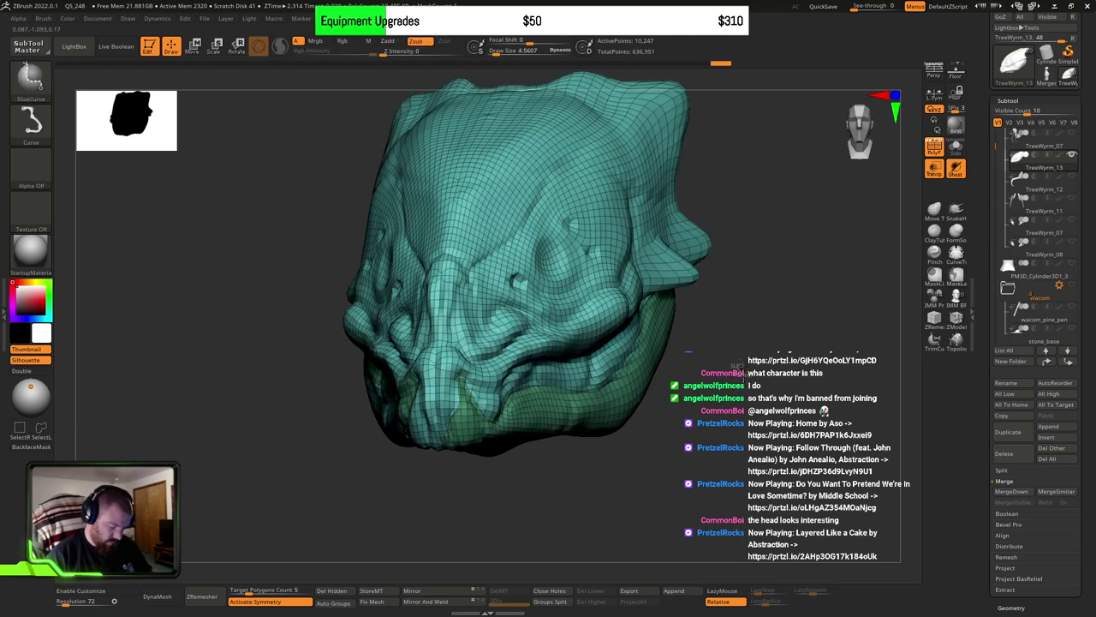
pyautogui.hotkey('ctrl', 'z')
pyautogui.hotkey('ctrl', 'z')
pyautogui.hotkey('ctrl', 'z')
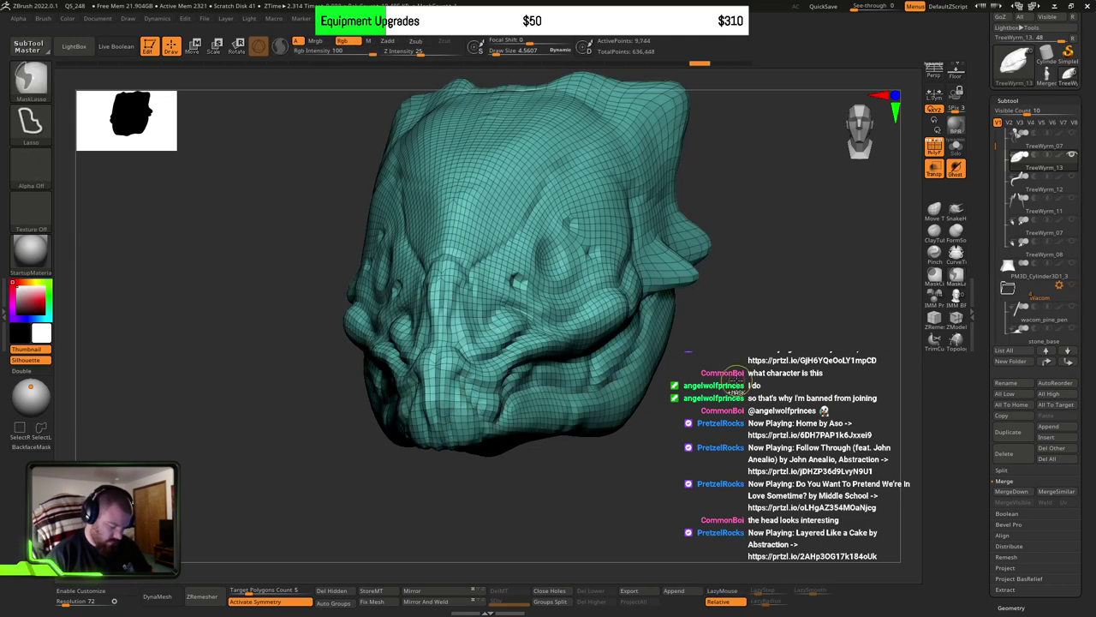
pyautogui.moveTo(712, 370); pyautogui.dragTo(667, 376)
pyautogui.moveTo(659, 284); pyautogui.dragTo(741, 310)
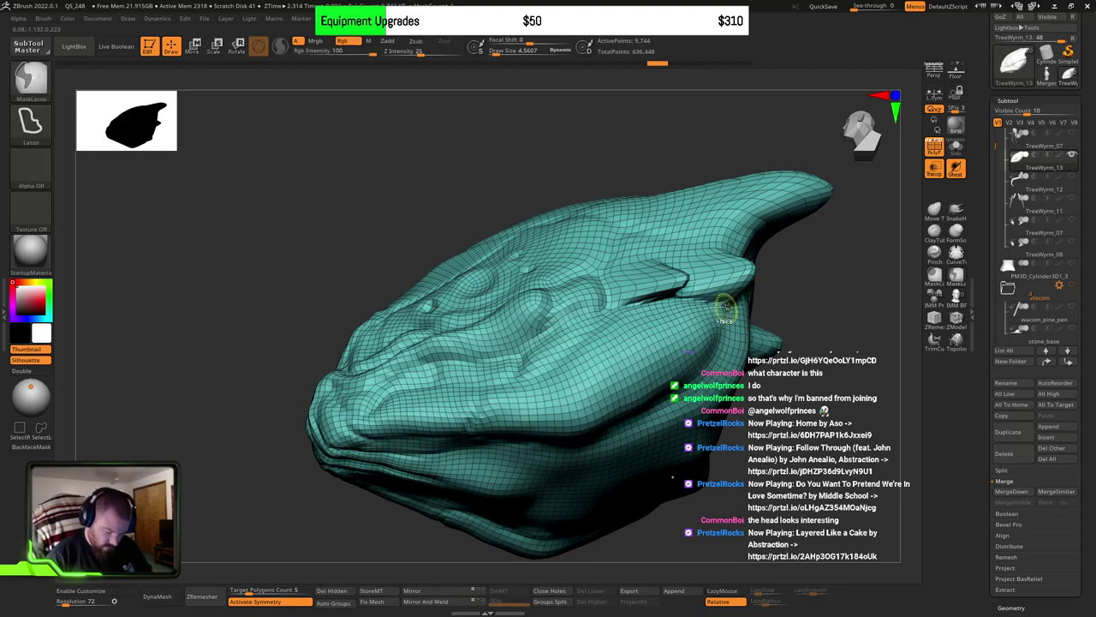
# Step: Try slicing a closed curve around the rear jaw lobe beneath the cheek spikes, down to the mouth corner
pyautogui.hotkey('ctrl', 'shift')
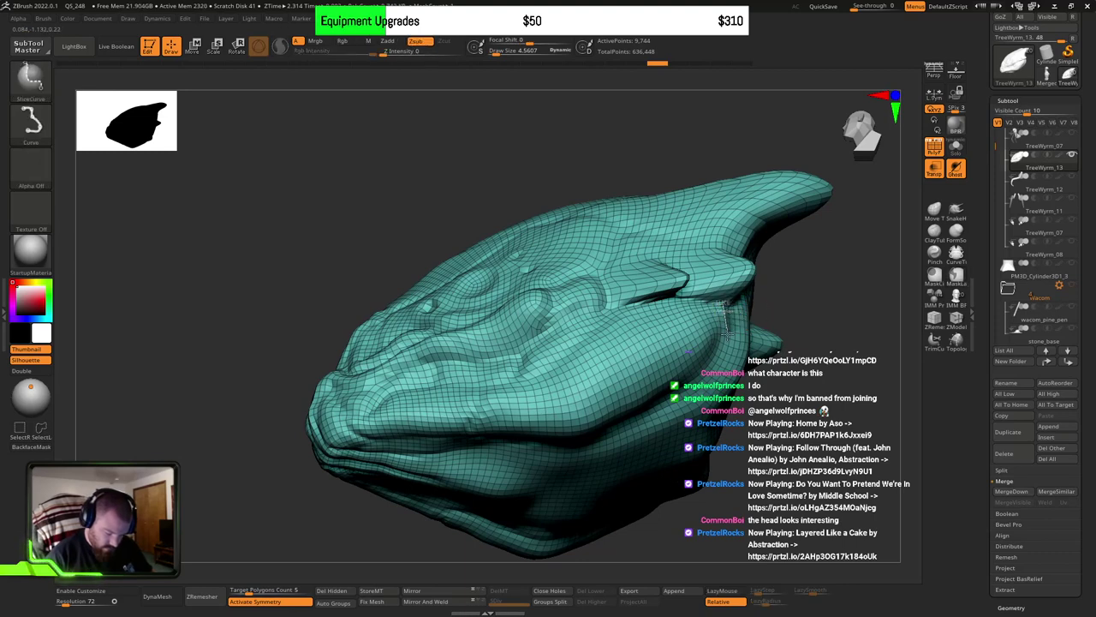
pyautogui.keyDown('ctrl'); pyautogui.keyDown('shift'); pyautogui.moveTo(725, 336); pyautogui.dragTo(725, 304); pyautogui.keyUp('shift'); pyautogui.keyUp('ctrl')
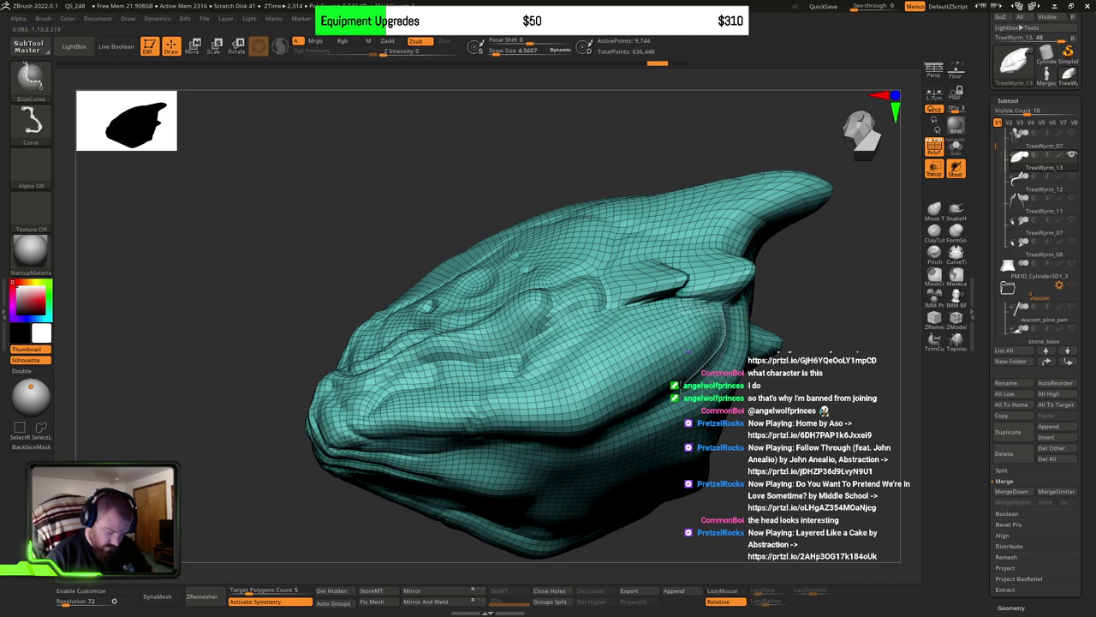
pyautogui.moveTo(605, 425)
pyautogui.keyDown('ctrl'); pyautogui.keyDown('shift'); pyautogui.mouseDown()
pyautogui.moveTo(555, 442)
pyautogui.moveTo(465, 434)
pyautogui.moveTo(481, 390)
pyautogui.moveTo(537, 373)
pyautogui.moveTo(639, 302)
pyautogui.moveTo(719, 302)
pyautogui.mouseUp(); pyautogui.keyUp('shift'); pyautogui.keyUp('ctrl')
pyautogui.moveTo(655, 375); pyautogui.dragTo(655, 322, button='right')
pyautogui.moveTo(626, 394); pyautogui.dragTo(601, 343, button='right')
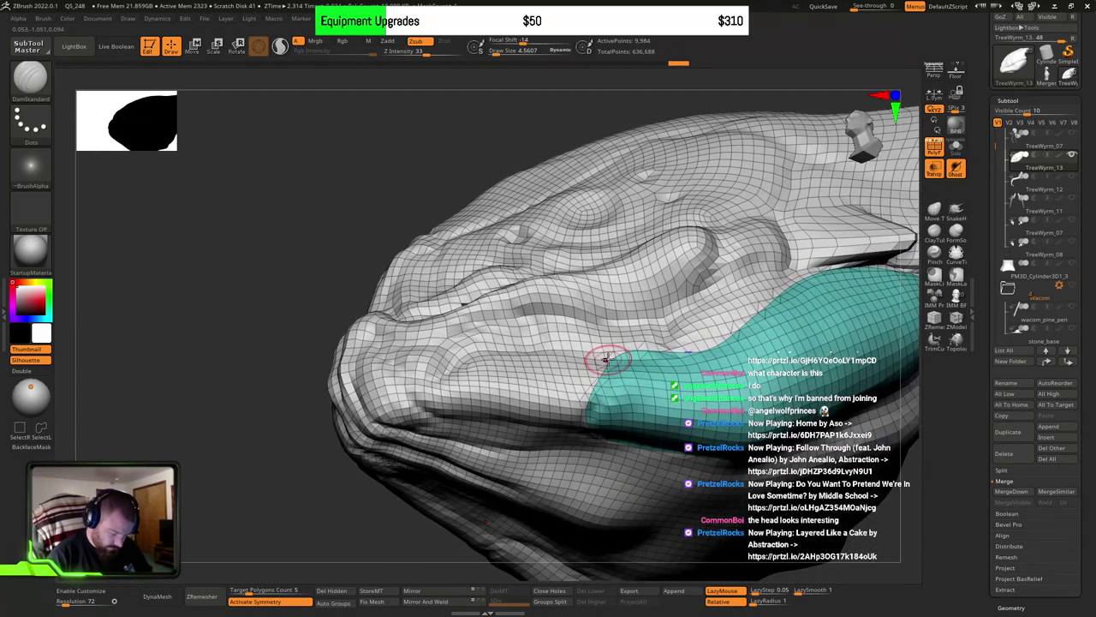
# Step: Try slicing the lip section in front of the rear jaw lobe as a separate group, and undo both slices
pyautogui.hotkey('ctrl', 'shift')
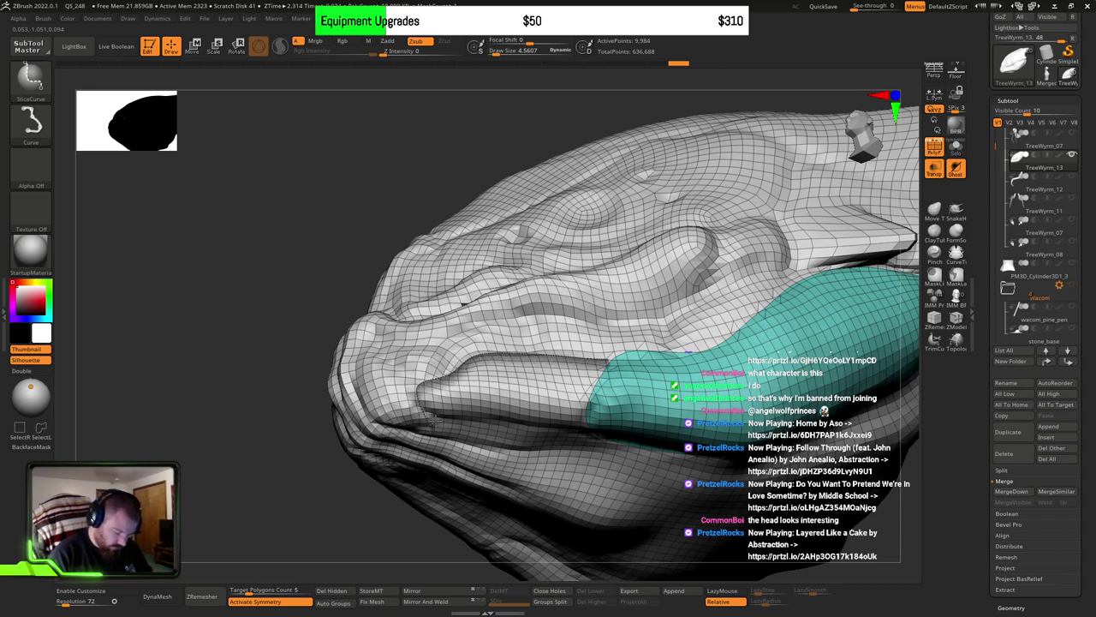
pyautogui.moveTo(434, 422)
pyautogui.keyDown('ctrl'); pyautogui.keyDown('shift'); pyautogui.mouseDown()
pyautogui.moveTo(601, 420)
pyautogui.moveTo(609, 355)
pyautogui.mouseUp(); pyautogui.keyUp('shift'); pyautogui.keyUp('ctrl')
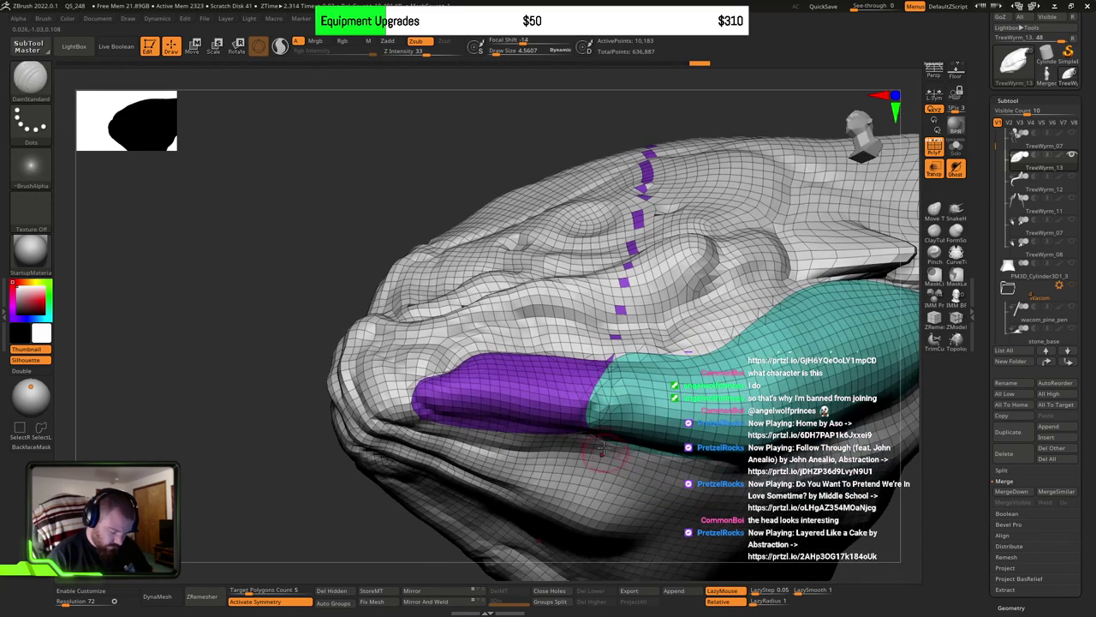
pyautogui.moveTo(603, 447); pyautogui.dragTo(657, 335, button='right')
pyautogui.hotkey('ctrl', 'z')
pyautogui.hotkey('ctrl', 'z')
pyautogui.hotkey('ctrl', 'z')
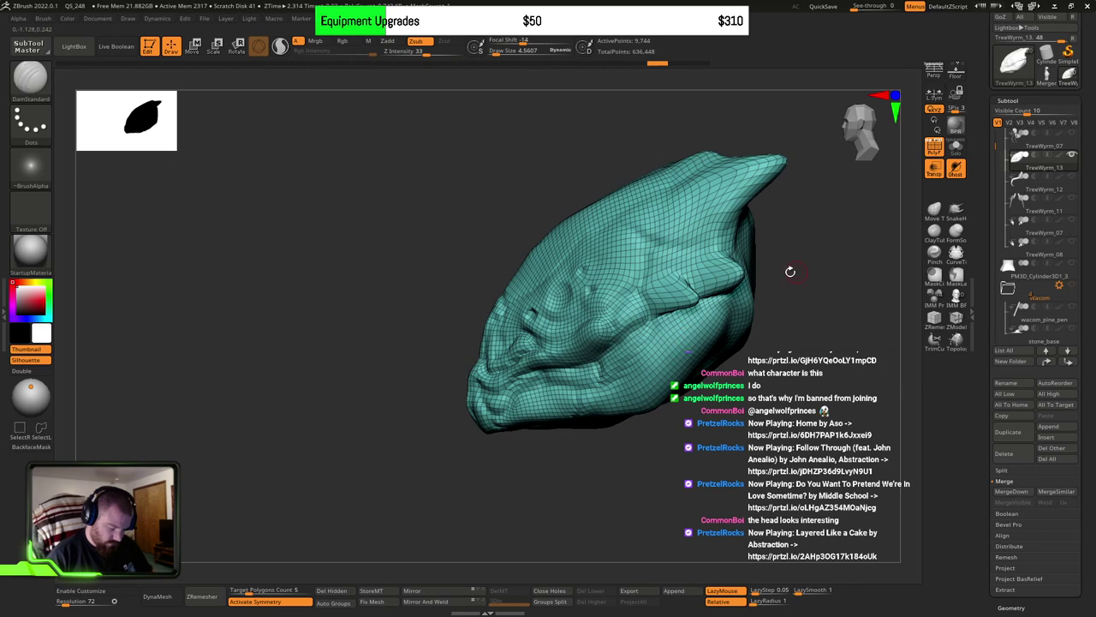
pyautogui.press('d')
pyautogui.hotkey('shift', 'd')
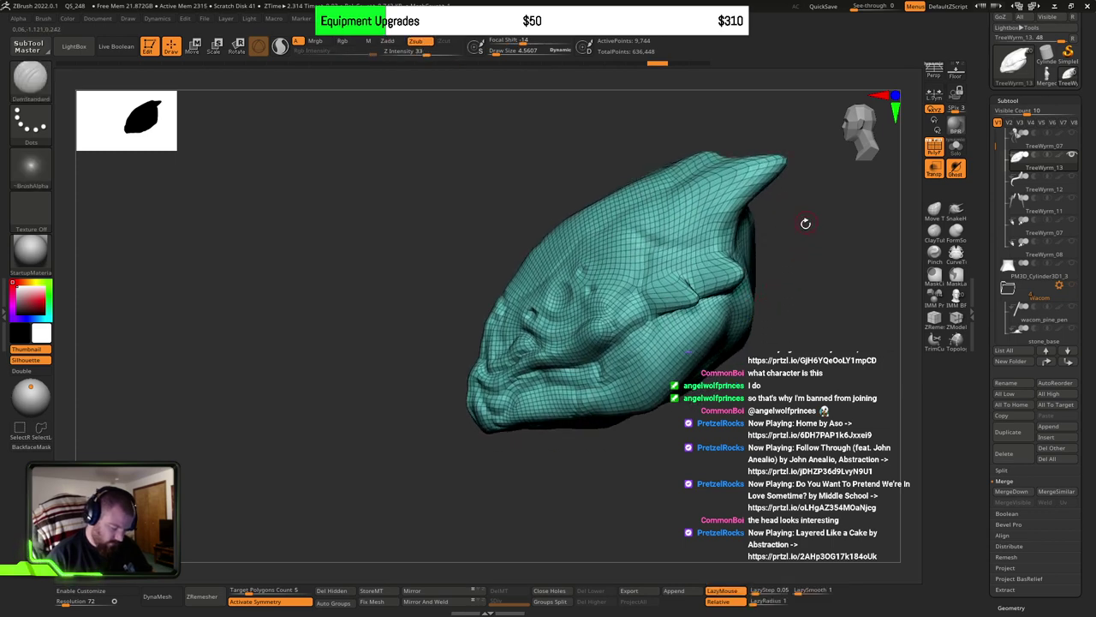
pyautogui.press('d')
pyautogui.hotkey('shift', 'd')
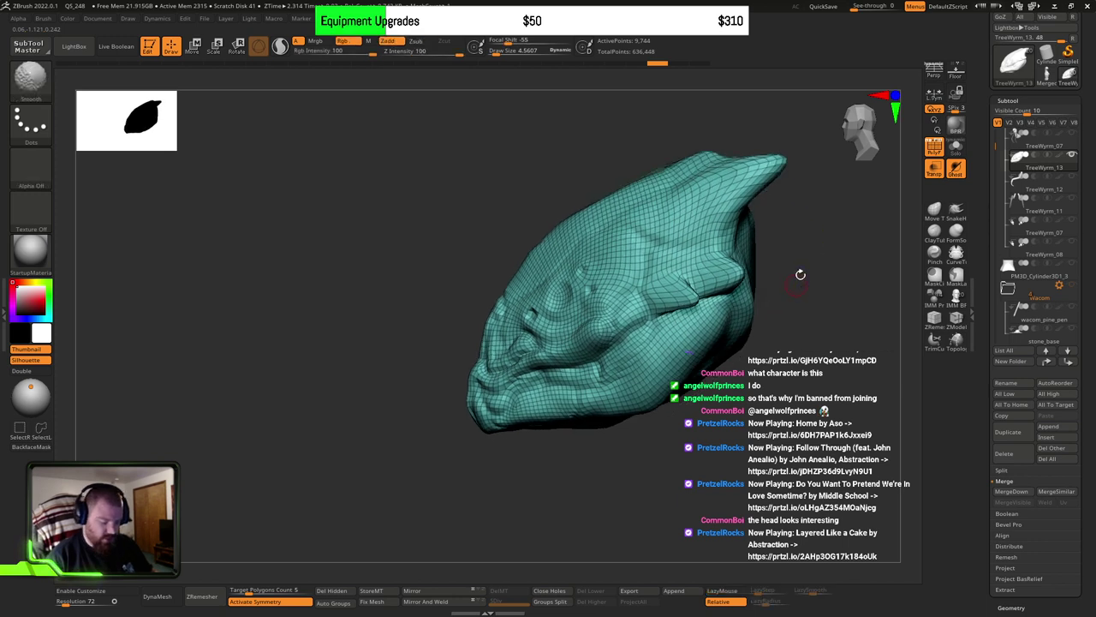
# Step: Slice the head with one curve from behind the cheek spikes along the cheek seam and mouth line to the snout tip
pyautogui.hotkey('ctrl', 'shift')
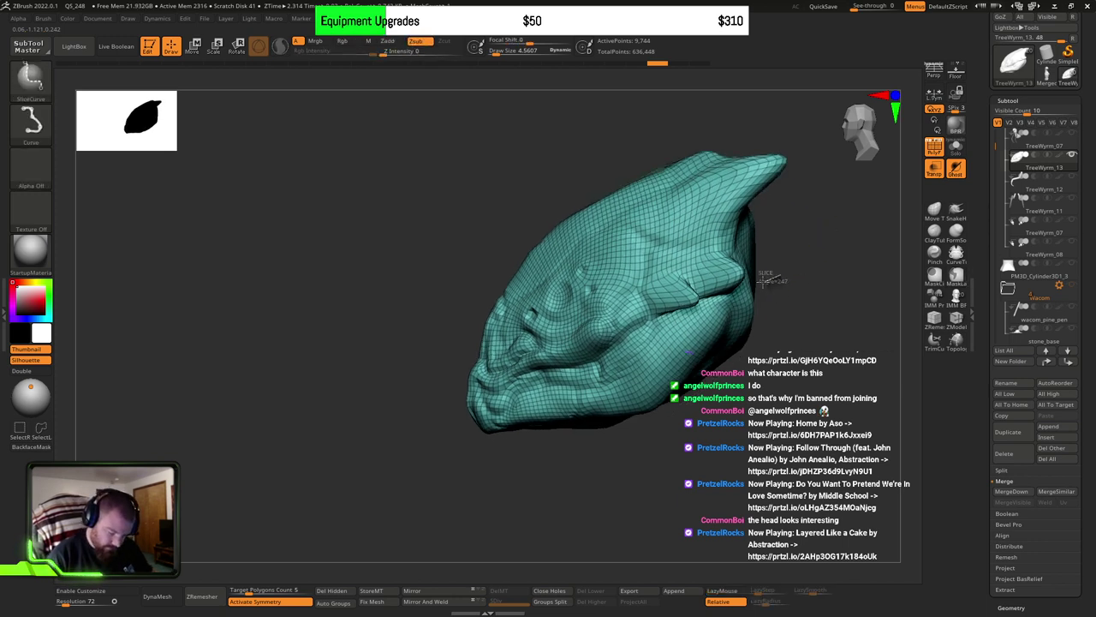
pyautogui.keyDown('ctrl'); pyautogui.keyDown('shift'); pyautogui.moveTo(781, 276); pyautogui.dragTo(654, 317); pyautogui.keyUp('shift'); pyautogui.keyUp('ctrl')
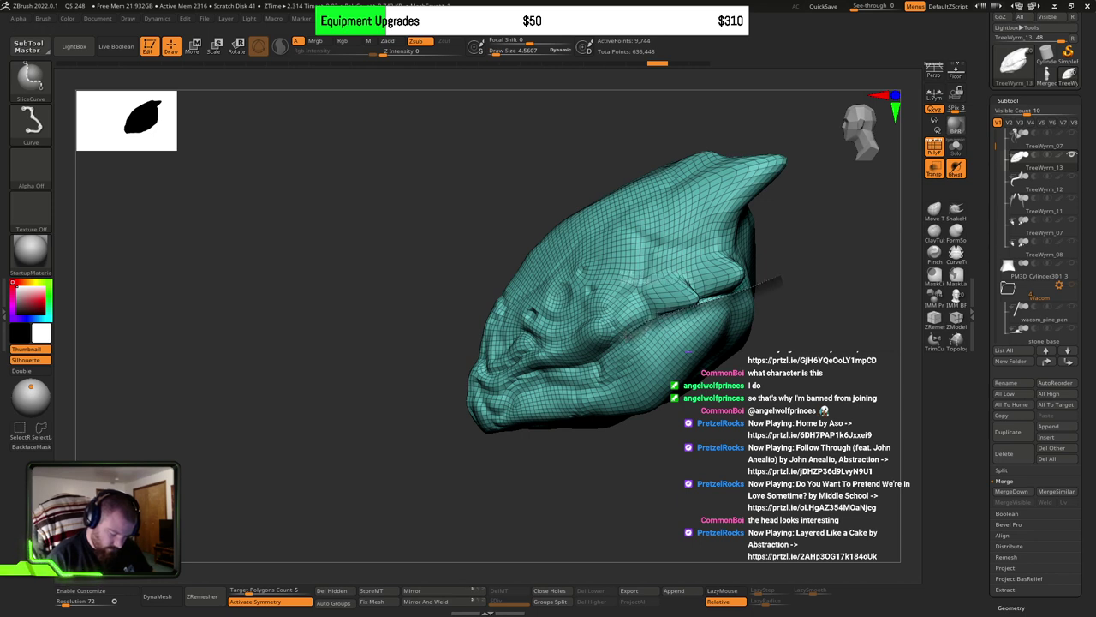
pyautogui.moveTo(625, 337)
pyautogui.keyDown('ctrl'); pyautogui.keyDown('shift'); pyautogui.mouseDown()
pyautogui.moveTo(582, 366)
pyautogui.moveTo(488, 392)
pyautogui.mouseUp(); pyautogui.keyUp('shift'); pyautogui.keyUp('ctrl')
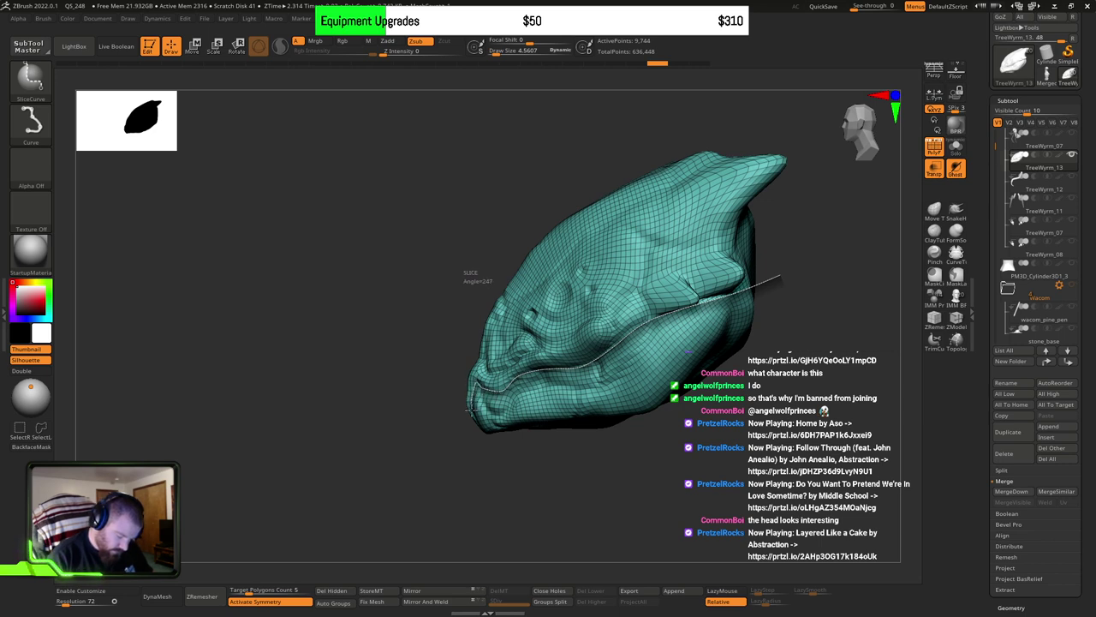
pyautogui.moveTo(467, 410)
pyautogui.keyDown('ctrl'); pyautogui.keyDown('shift'); pyautogui.mouseDown()
pyautogui.moveTo(470, 439)
pyautogui.moveTo(540, 434)
pyautogui.moveTo(591, 374)
pyautogui.moveTo(492, 368)
pyautogui.moveTo(505, 429)
pyautogui.moveTo(538, 370)
pyautogui.mouseUp(); pyautogui.keyUp('shift'); pyautogui.keyUp('ctrl')
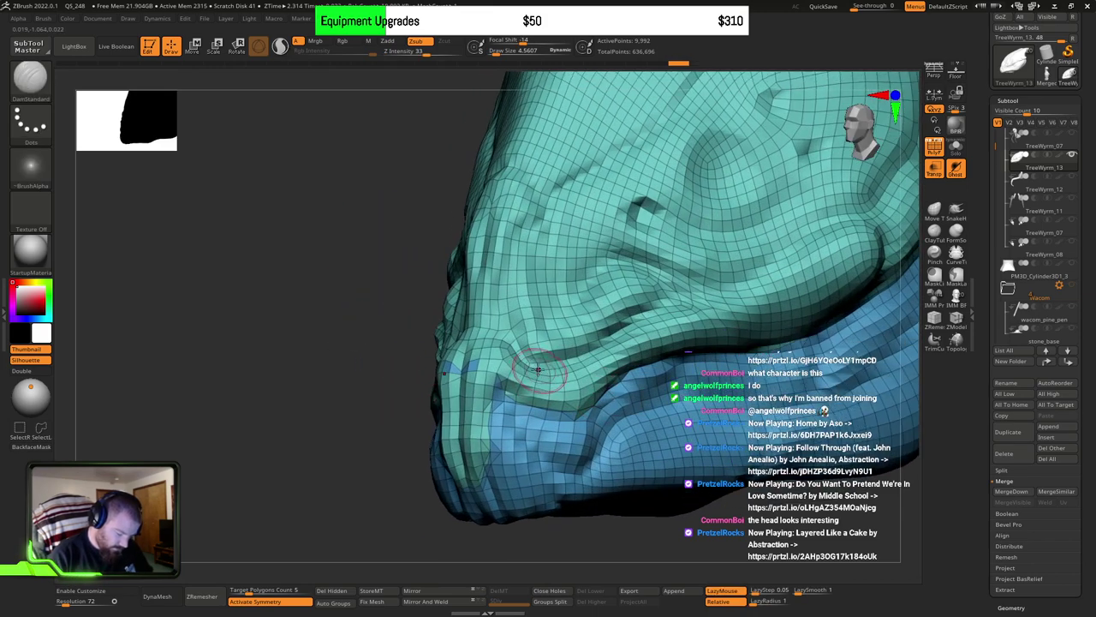
pyautogui.moveTo(557, 378)
pyautogui.keyDown('ctrl'); pyautogui.mouseDown(button='right')
pyautogui.moveTo(665, 380)
pyautogui.moveTo(624, 362)
pyautogui.moveTo(640, 385)
pyautogui.moveTo(561, 377)
pyautogui.moveTo(582, 342)
pyautogui.moveTo(629, 330)
pyautogui.moveTo(679, 347)
pyautogui.moveTo(673, 246)
pyautogui.moveTo(678, 347)
pyautogui.mouseUp(button='right'); pyautogui.keyUp('ctrl')
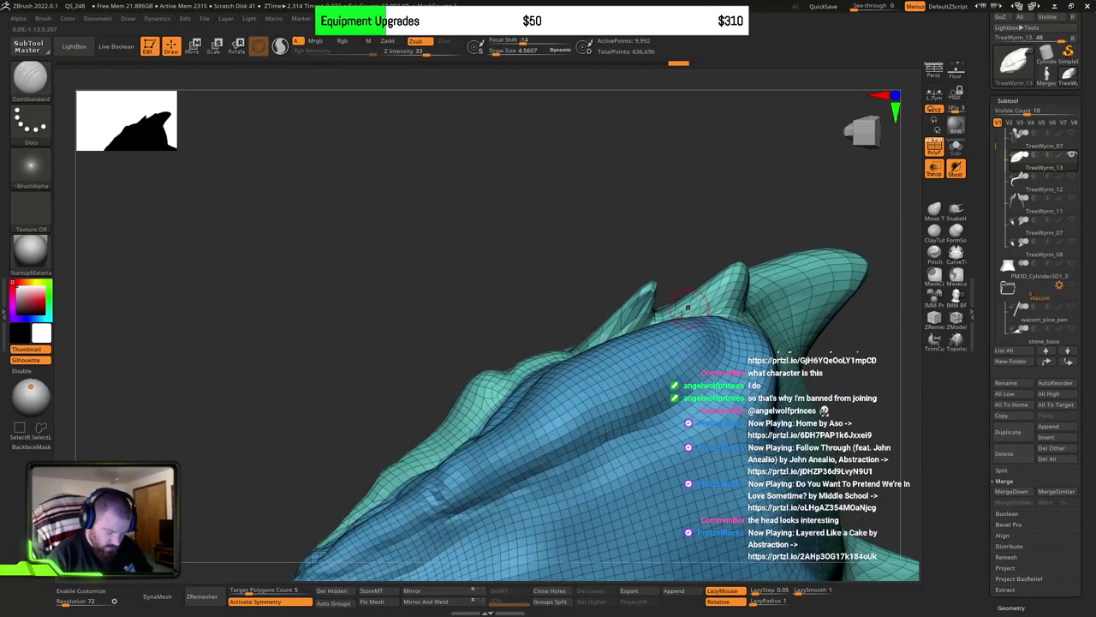
# Step: Isolate the jaw polygroup and hide the stray fragment floating at the cheek spike using rectangular selection
pyautogui.keyDown('ctrl'); pyautogui.keyDown('shift'); pyautogui.click(667, 363); pyautogui.keyUp('shift'); pyautogui.keyUp('ctrl')
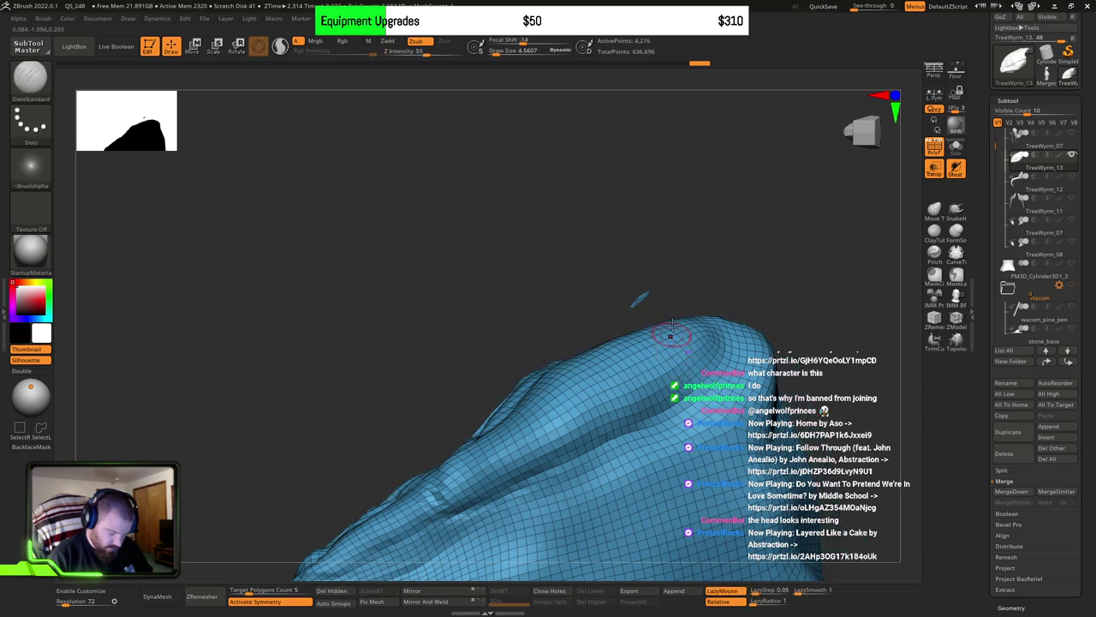
pyautogui.hotkey('ctrl', 'shift')
pyautogui.moveTo(651, 264)
pyautogui.keyDown('ctrl'); pyautogui.keyDown('shift'); pyautogui.mouseDown()
pyautogui.moveTo(638, 286)
pyautogui.moveTo(673, 292)
pyautogui.moveTo(676, 279)
pyautogui.mouseUp(); pyautogui.keyUp('shift'); pyautogui.keyUp('ctrl')
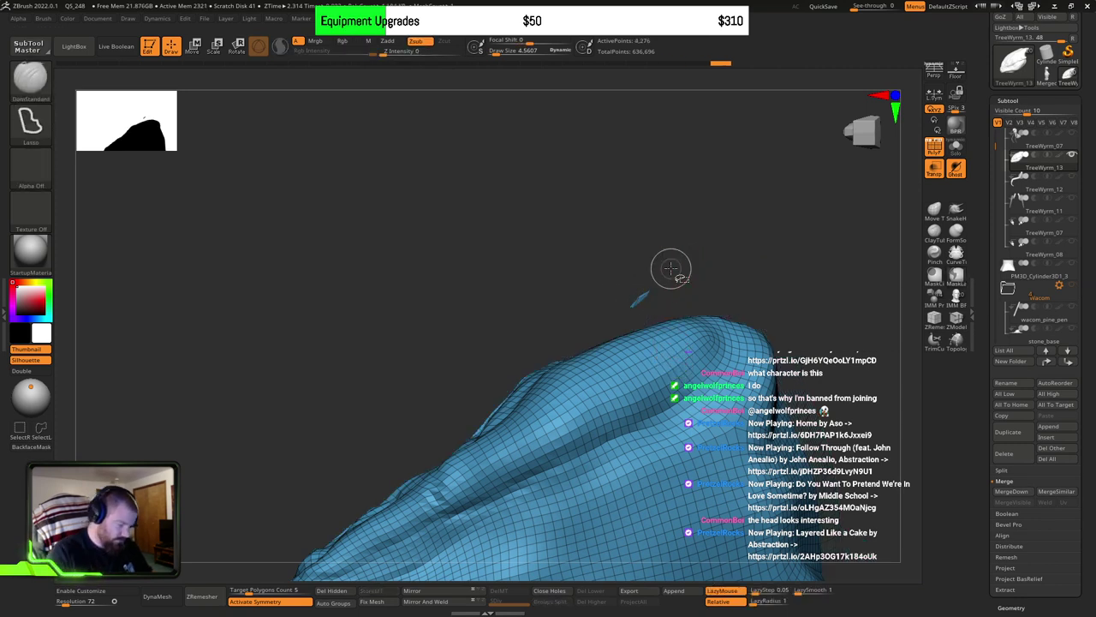
pyautogui.click(21, 429)
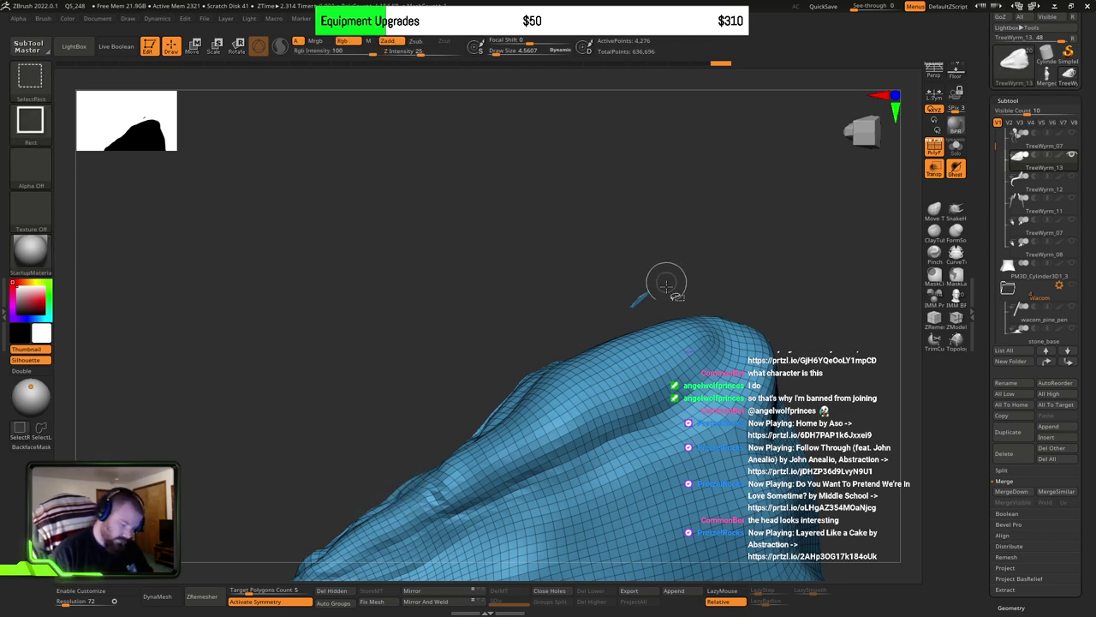
pyautogui.keyDown('ctrl'); pyautogui.keyDown('shift'); pyautogui.click(637, 297); pyautogui.keyUp('shift'); pyautogui.keyUp('ctrl')
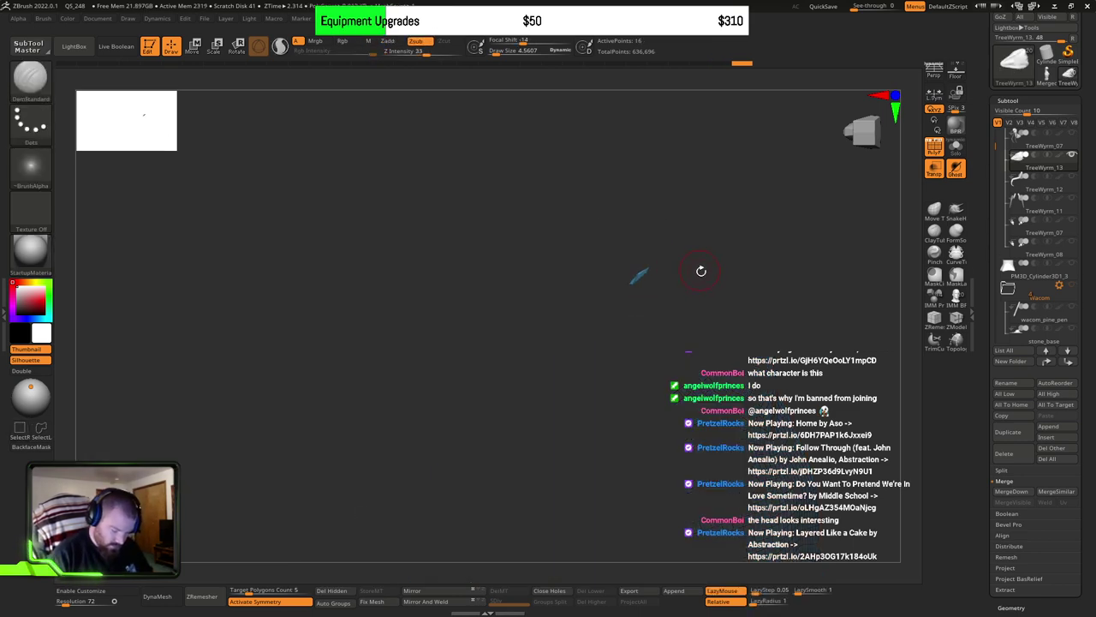
pyautogui.keyDown('ctrl'); pyautogui.keyDown('shift'); pyautogui.click(701, 270); pyautogui.keyUp('shift'); pyautogui.keyUp('ctrl')
pyautogui.keyDown('ctrl'); pyautogui.keyDown('alt'); pyautogui.keyDown('shift'); pyautogui.moveTo(597, 245); pyautogui.dragTo(667, 284); pyautogui.keyUp('shift'); pyautogui.keyUp('alt'); pyautogui.keyUp('ctrl')
# Step: Hide the loose strip of polygons floating above the jaw's snout tip
pyautogui.keyDown('alt'); pyautogui.moveTo(486, 414); pyautogui.dragTo(441, 321, button='right'); pyautogui.keyUp('alt')
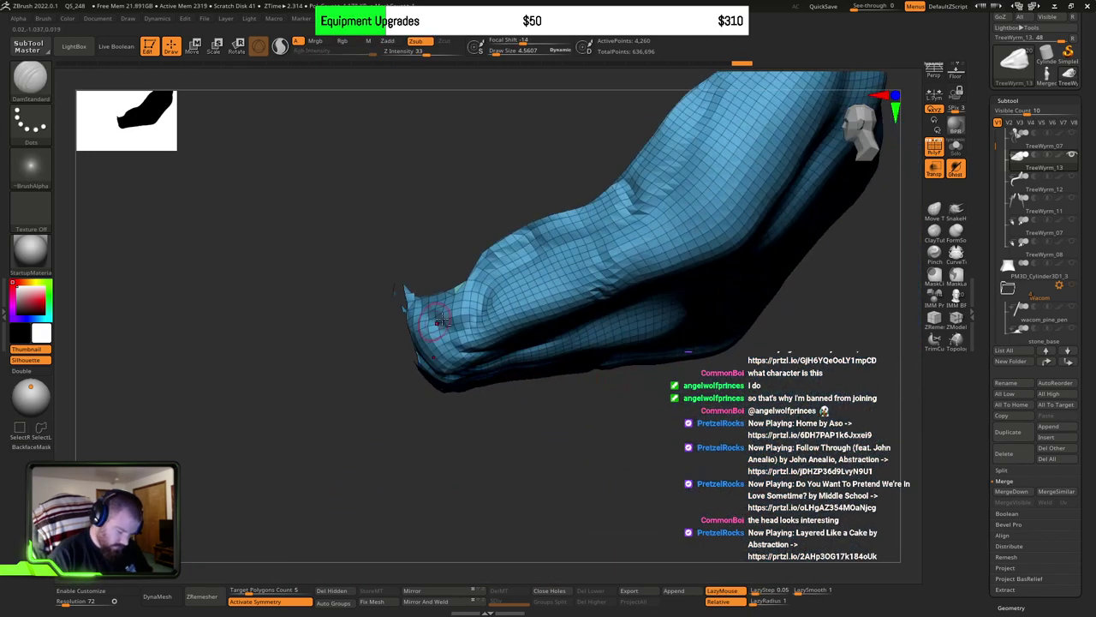
pyautogui.moveTo(441, 319); pyautogui.dragTo(516, 304)
pyautogui.hotkey('ctrl', 'shift')
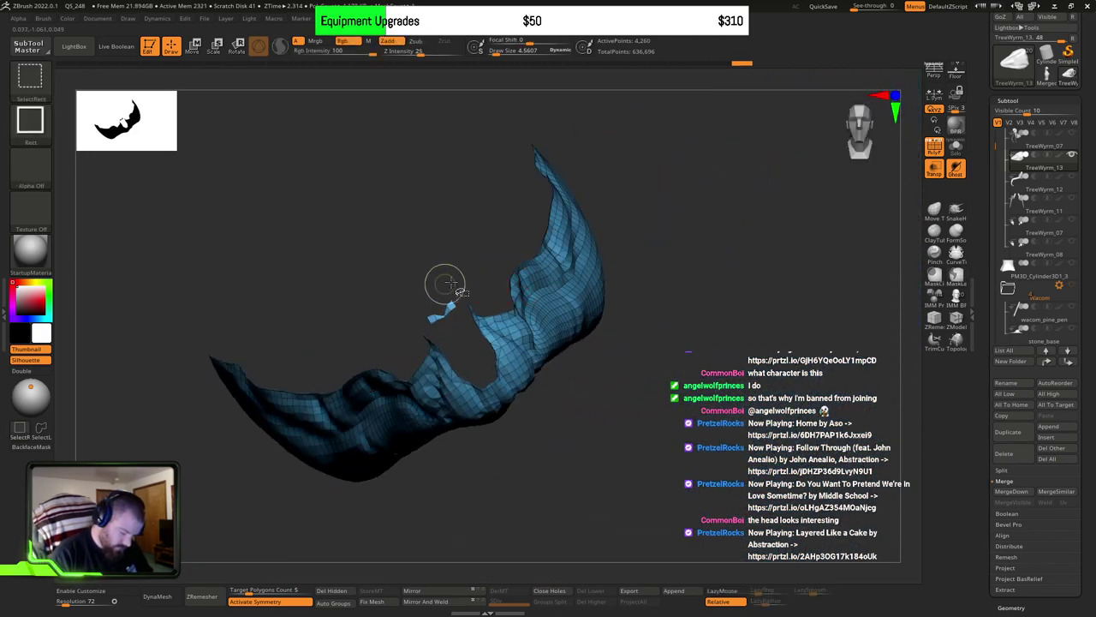
pyautogui.keyDown('ctrl'); pyautogui.keyDown('alt'); pyautogui.keyDown('shift'); pyautogui.moveTo(463, 318); pyautogui.dragTo(465, 320); pyautogui.keyUp('shift'); pyautogui.keyUp('alt'); pyautogui.keyUp('ctrl')
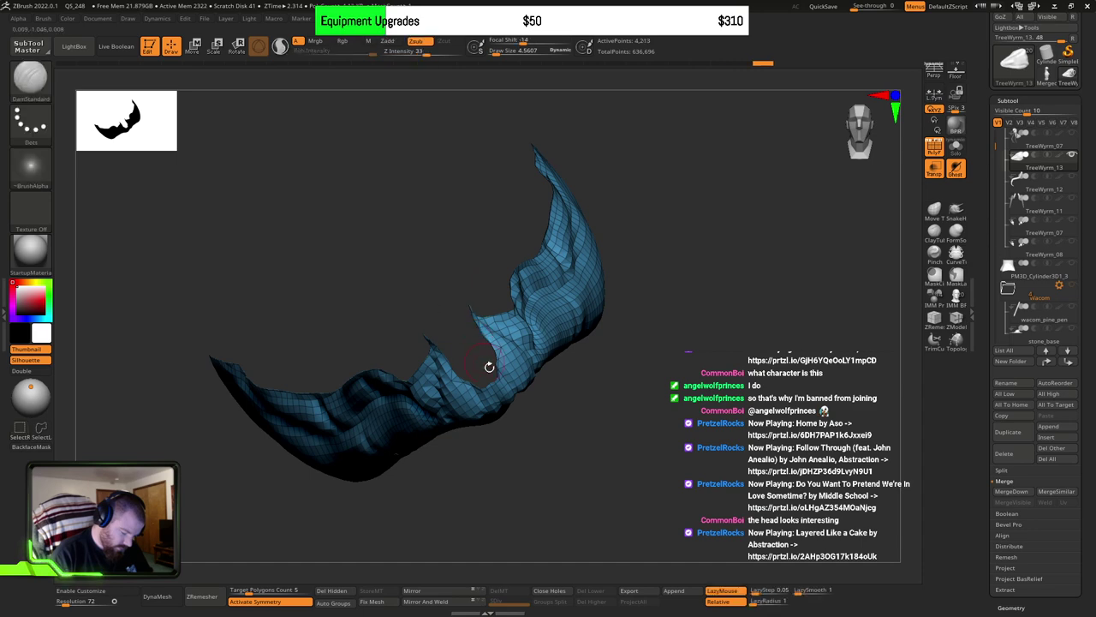
# Step: Check the jaw's cut edge for leftover polygons and turn on double-sided display in the Display Properties
pyautogui.moveTo(488, 365)
pyautogui.mouseDown()
pyautogui.moveTo(499, 286)
pyautogui.moveTo(530, 394)
pyautogui.mouseUp()
pyautogui.moveTo(529, 394)
pyautogui.mouseDown(button='right')
pyautogui.moveTo(453, 393)
pyautogui.moveTo(468, 370)
pyautogui.moveTo(516, 398)
pyautogui.mouseUp(button='right')
pyautogui.moveTo(516, 398); pyautogui.dragTo(521, 426)
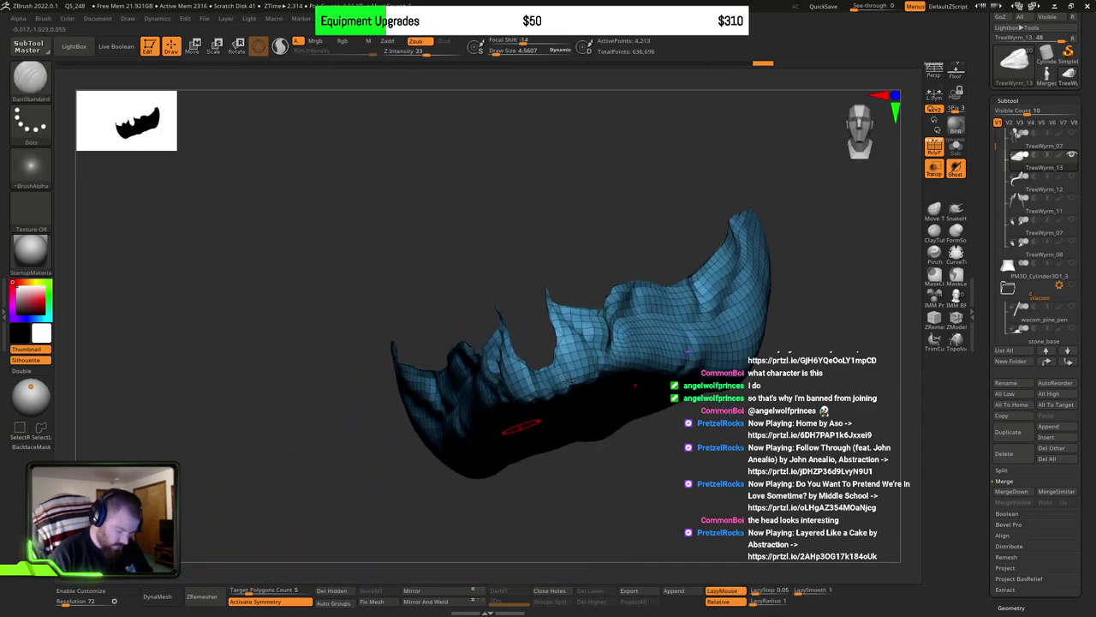
pyautogui.moveTo(642, 362); pyautogui.dragTo(625, 269)
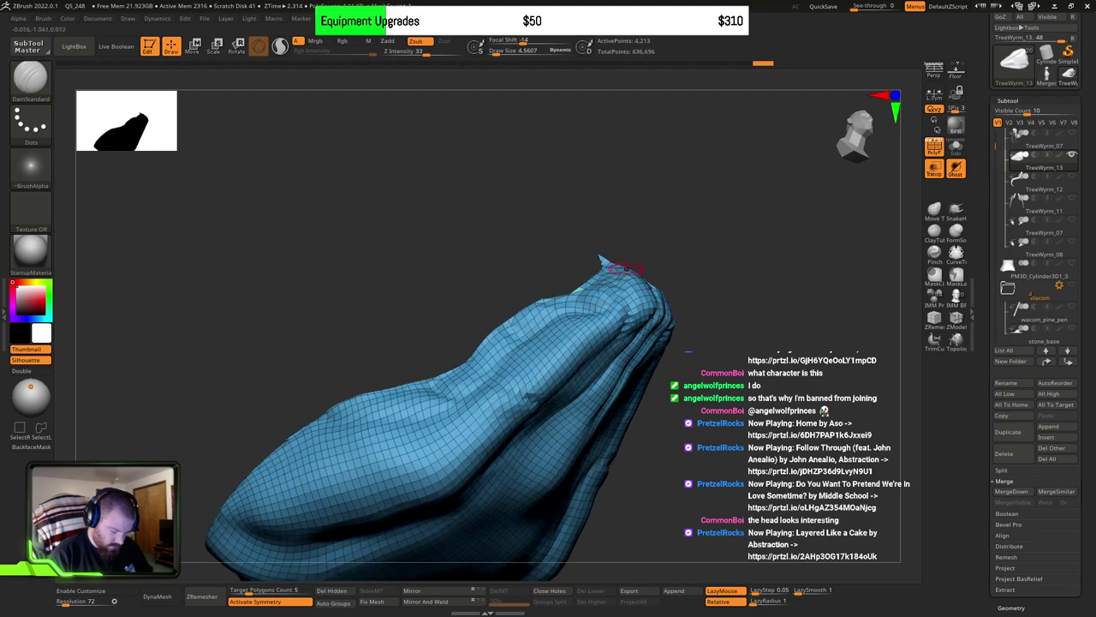
pyautogui.moveTo(627, 269)
pyautogui.keyDown('ctrl'); pyautogui.mouseDown(button='right')
pyautogui.moveTo(610, 345)
pyautogui.moveTo(549, 306)
pyautogui.mouseUp(button='right'); pyautogui.keyUp('ctrl')
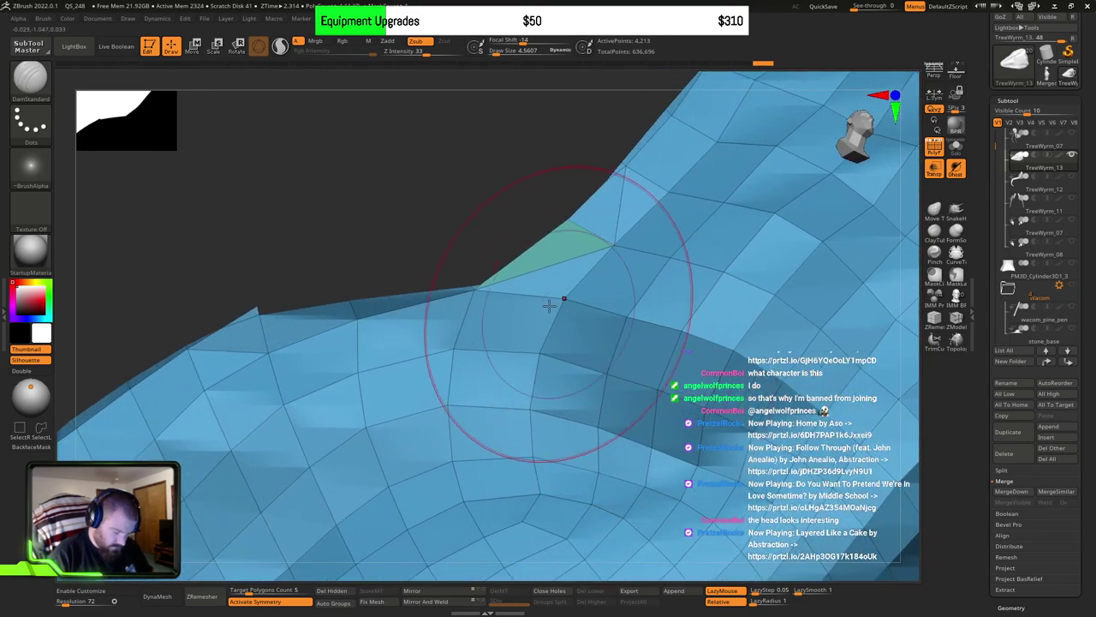
pyautogui.moveTo(549, 306); pyautogui.dragTo(756, 264)
pyautogui.moveTo(1085, 385); pyautogui.dragTo(1077, 229)
pyautogui.click(1021, 277)
pyautogui.moveTo(797, 302)
pyautogui.mouseDown()
pyautogui.moveTo(720, 360)
pyautogui.moveTo(626, 458)
pyautogui.moveTo(614, 401)
pyautogui.moveTo(696, 385)
pyautogui.moveTo(749, 423)
pyautogui.mouseUp()
# Step: Invert the visibility to show the upper head, and hide the stray patch of jaw polygons beneath it
pyautogui.hotkey('ctrl', 'shift')
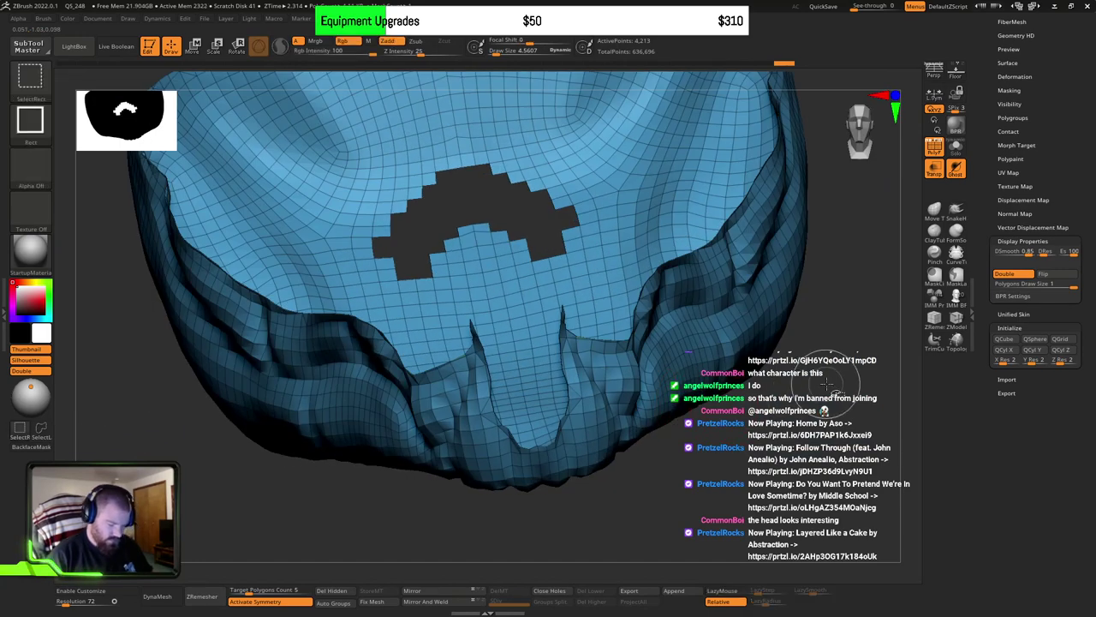
pyautogui.keyDown('ctrl'); pyautogui.keyDown('shift'); pyautogui.click(831, 382); pyautogui.keyUp('shift'); pyautogui.keyUp('ctrl')
pyautogui.moveTo(753, 360)
pyautogui.mouseDown()
pyautogui.moveTo(717, 341)
pyautogui.moveTo(682, 348)
pyautogui.moveTo(581, 300)
pyautogui.moveTo(374, 302)
pyautogui.mouseUp()
pyautogui.moveTo(746, 243)
pyautogui.mouseDown()
pyautogui.moveTo(786, 279)
pyautogui.moveTo(675, 266)
pyautogui.moveTo(690, 275)
pyautogui.mouseUp()
pyautogui.hotkey('ctrl', 'shift')
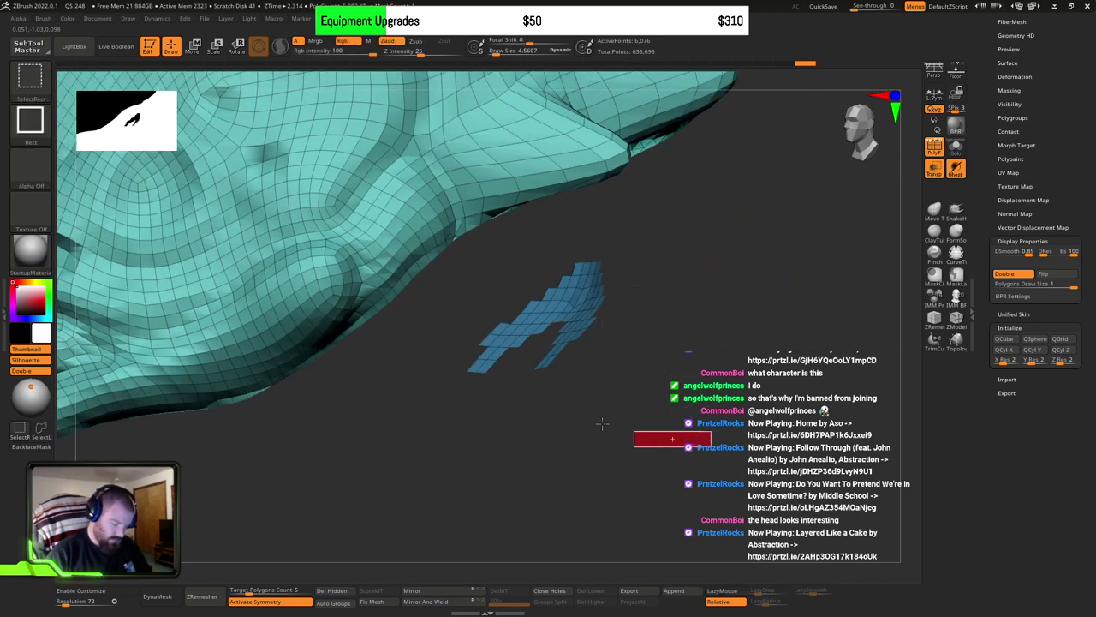
pyautogui.keyDown('ctrl'); pyautogui.keyDown('alt'); pyautogui.keyDown('shift'); pyautogui.moveTo(602, 423); pyautogui.dragTo(460, 251); pyautogui.keyUp('shift'); pyautogui.keyUp('alt'); pyautogui.keyUp('ctrl')
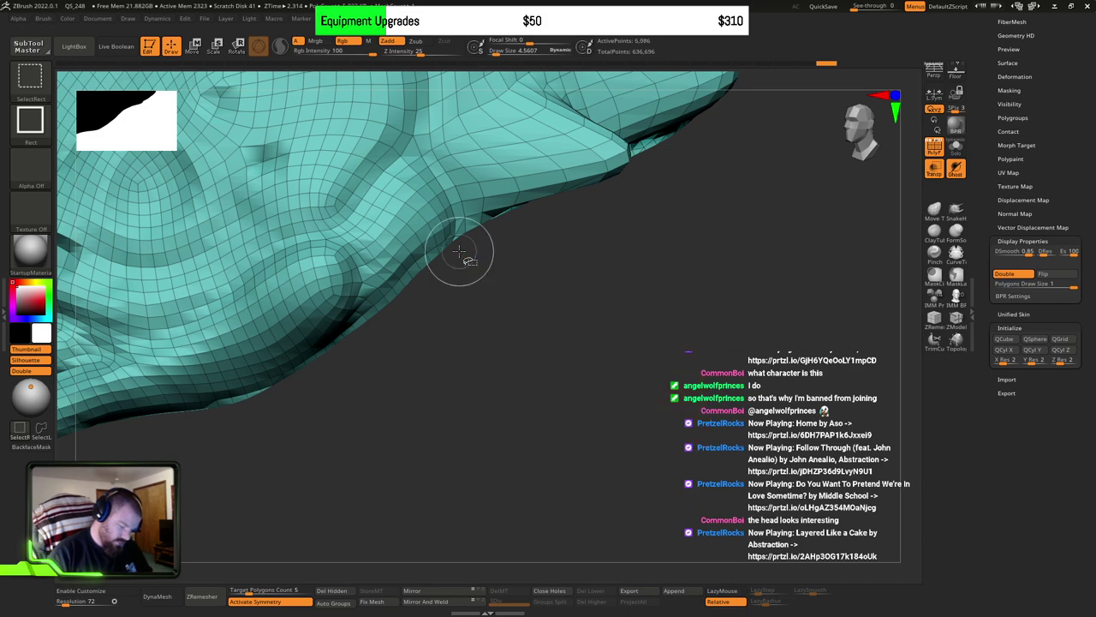
# Step: Group the visible upper head, including its leftover snout faces, into a single new polygroup
pyautogui.moveTo(646, 386)
pyautogui.keyDown('alt'); pyautogui.mouseDown()
pyautogui.moveTo(590, 345)
pyautogui.moveTo(861, 332)
pyautogui.moveTo(797, 342)
pyautogui.mouseUp(); pyautogui.keyUp('alt')
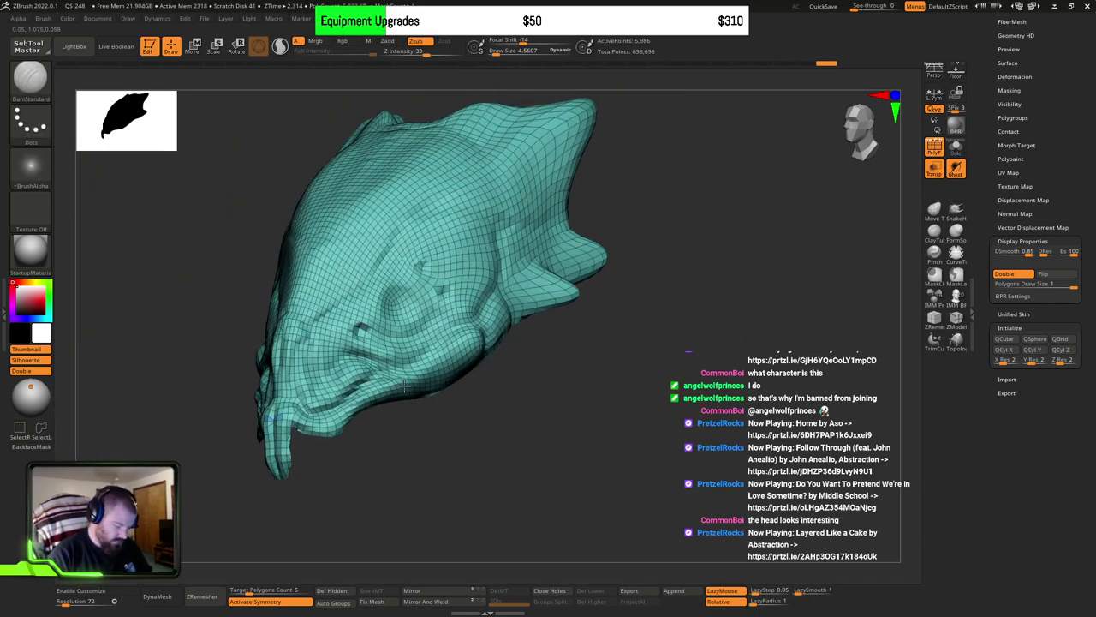
pyautogui.moveTo(405, 387); pyautogui.dragTo(448, 337)
pyautogui.press('ctrl')
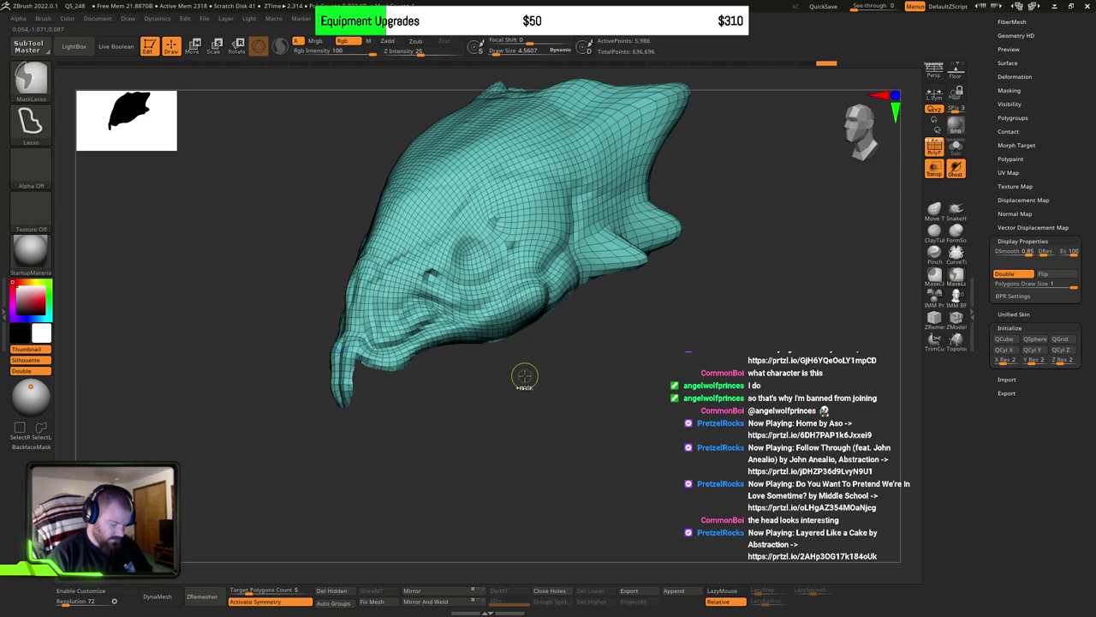
pyautogui.moveTo(525, 378); pyautogui.dragTo(387, 350)
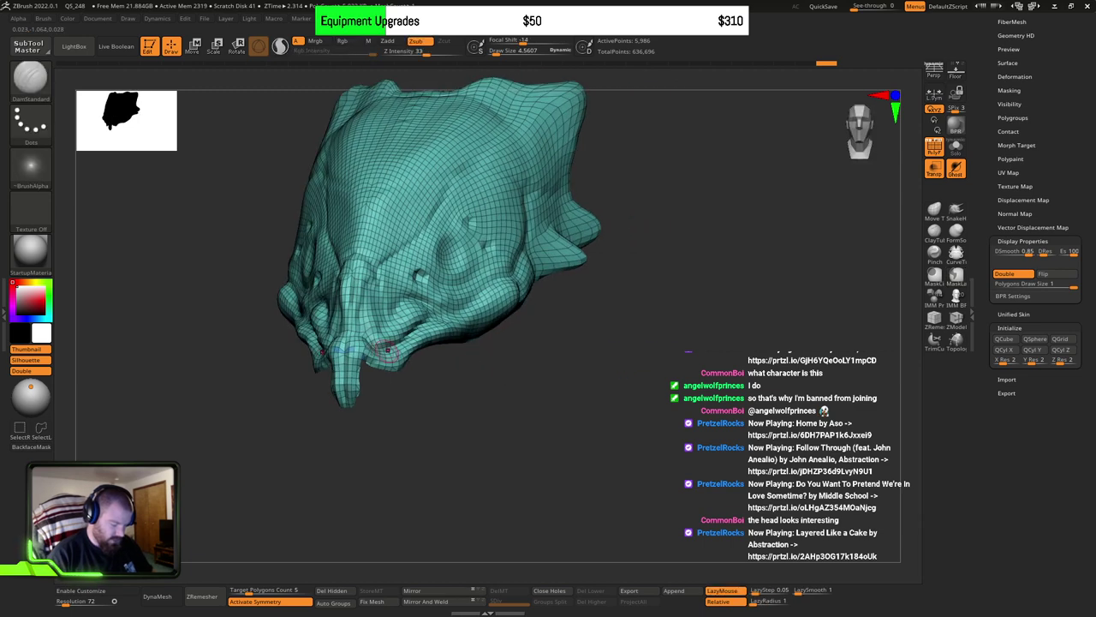
pyautogui.keyDown('ctrl'); pyautogui.moveTo(387, 349); pyautogui.dragTo(510, 324, button='right'); pyautogui.keyUp('ctrl')
pyautogui.moveTo(493, 367)
pyautogui.mouseDown()
pyautogui.moveTo(551, 362)
pyautogui.moveTo(517, 377)
pyautogui.moveTo(558, 352)
pyautogui.moveTo(587, 381)
pyautogui.moveTo(634, 390)
pyautogui.mouseUp()
pyautogui.press('ctrl')
pyautogui.press('ctrl')
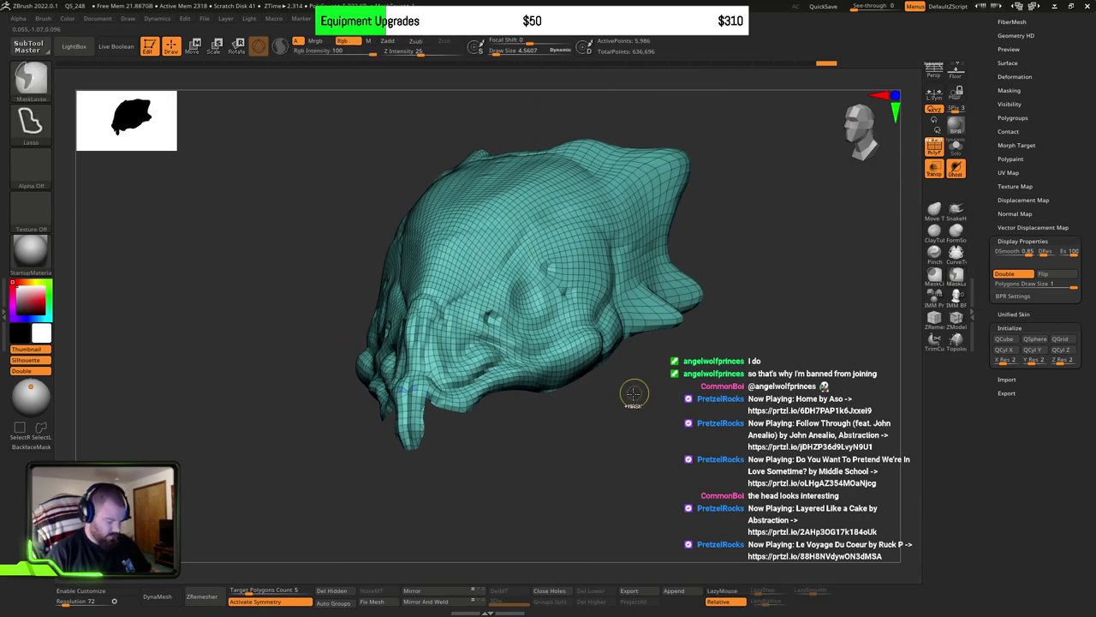
pyautogui.keyDown('ctrl'); pyautogui.click(635, 401); pyautogui.keyUp('ctrl')
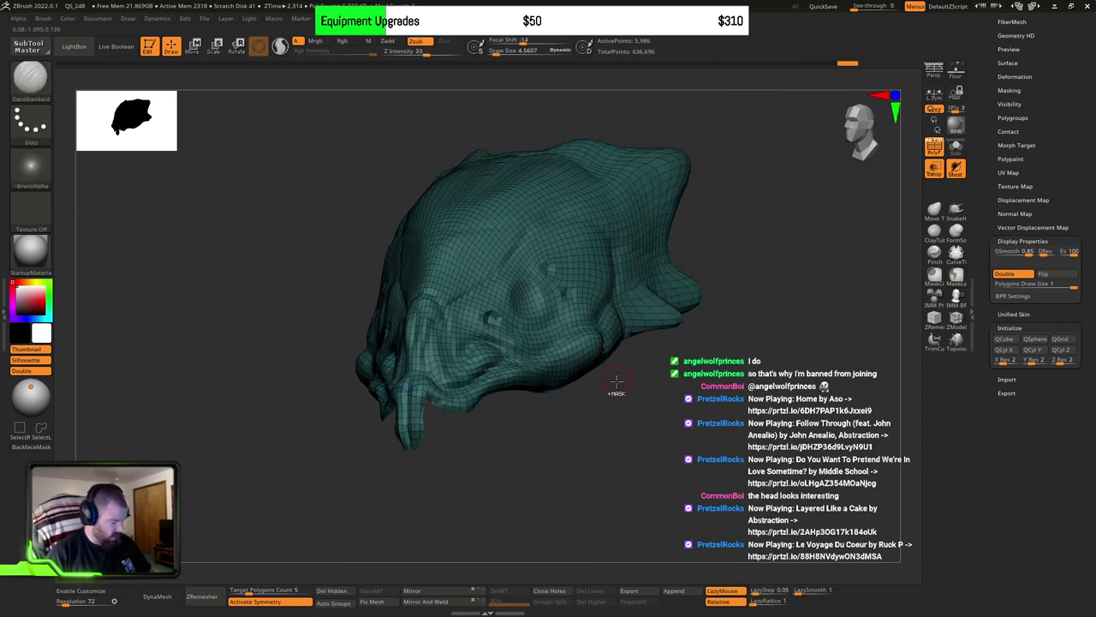
pyautogui.keyDown('ctrl'); pyautogui.click(616, 381); pyautogui.keyUp('ctrl')
pyautogui.moveTo(622, 385)
pyautogui.mouseDown()
pyautogui.moveTo(631, 394)
pyautogui.moveTo(585, 329)
pyautogui.mouseUp()
# Step: Isolate the jaw by inverting the upper head's visibility, assign it a single new polygroup and frame it
pyautogui.keyDown('ctrl'); pyautogui.keyDown('shift'); pyautogui.click(784, 346); pyautogui.keyUp('shift'); pyautogui.keyUp('ctrl')
pyautogui.keyDown('ctrl'); pyautogui.keyDown('shift'); pyautogui.click(572, 316); pyautogui.keyUp('shift'); pyautogui.keyUp('ctrl')
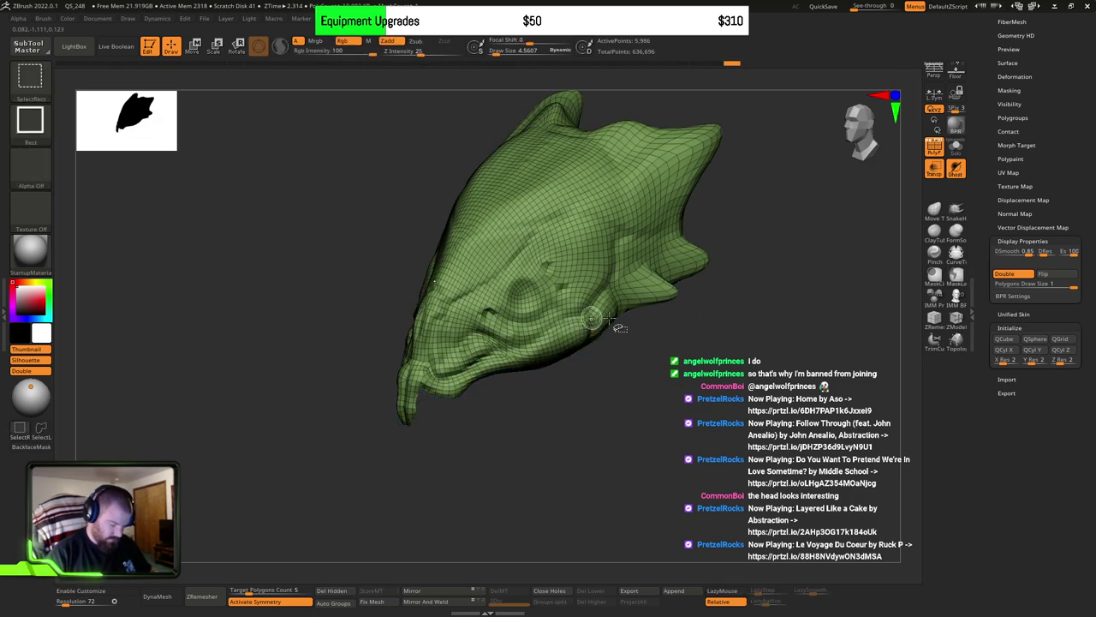
pyautogui.keyDown('ctrl'); pyautogui.keyDown('shift'); pyautogui.click(718, 342); pyautogui.keyUp('shift'); pyautogui.keyUp('ctrl')
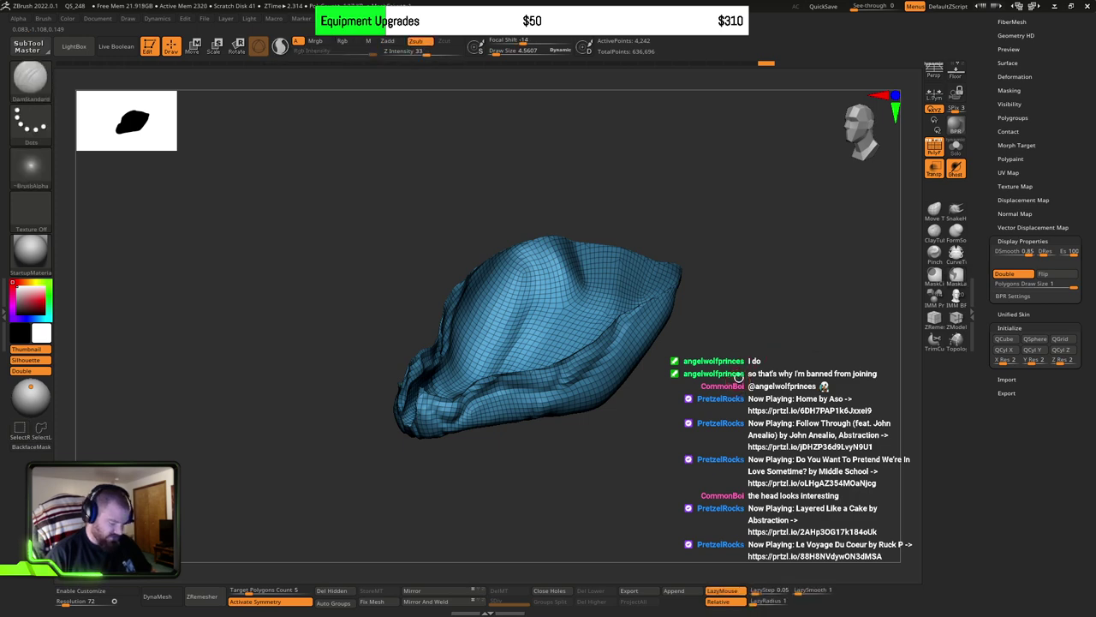
pyautogui.keyDown('ctrl'); pyautogui.keyDown('shift'); pyautogui.moveTo(736, 377); pyautogui.dragTo(442, 414); pyautogui.keyUp('shift'); pyautogui.keyUp('ctrl')
pyautogui.hotkey('ctrl', 'w')
pyautogui.press('f')
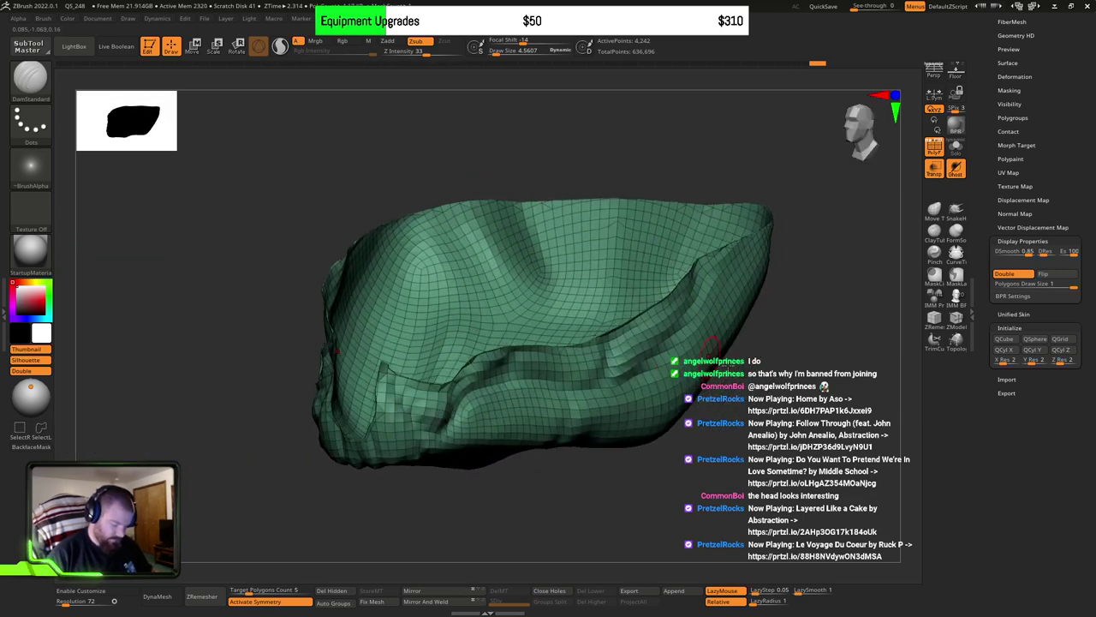
pyautogui.moveTo(774, 384); pyautogui.dragTo(702, 402)
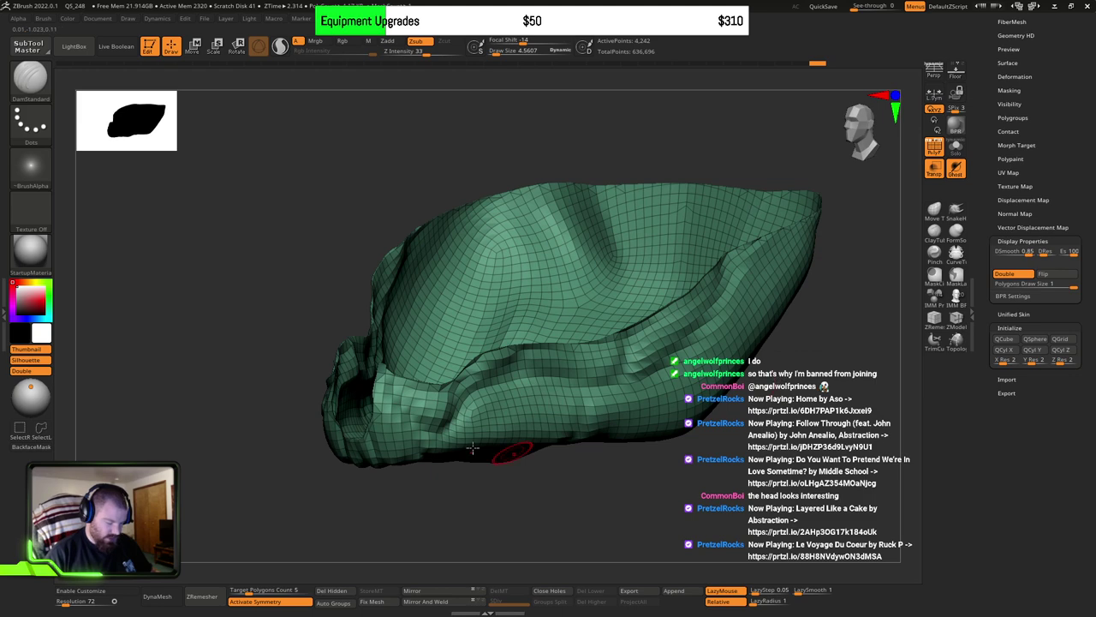
# Step: Split the hidden upper head off from the visible jaw into its own subtool
pyautogui.moveTo(509, 454); pyautogui.dragTo(485, 371)
pyautogui.click(553, 591)
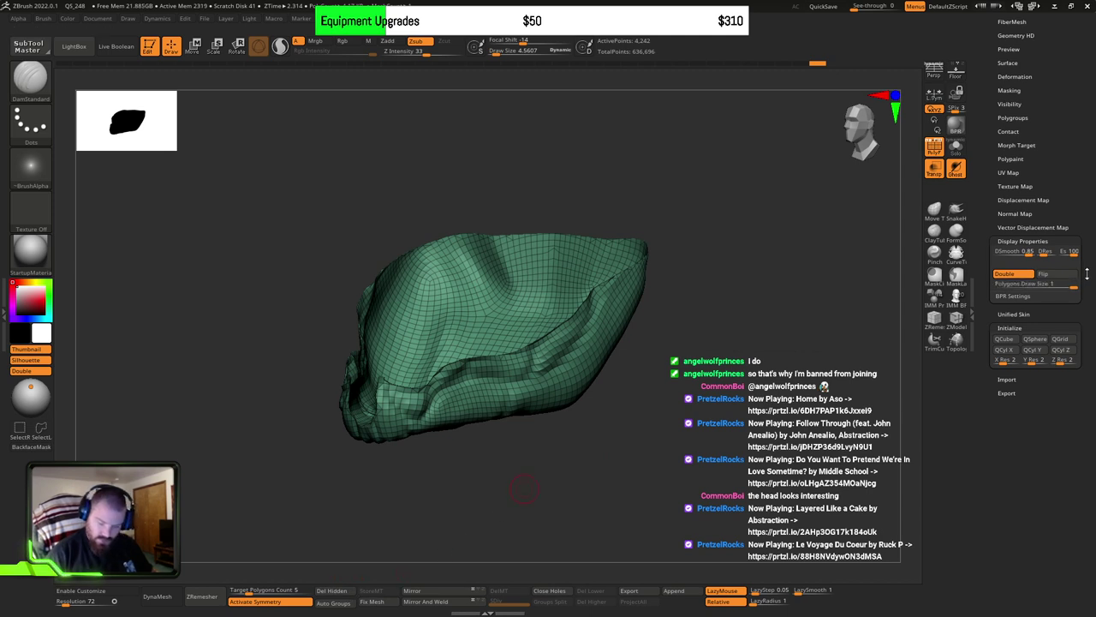
pyautogui.scroll(10, 1038, 288)
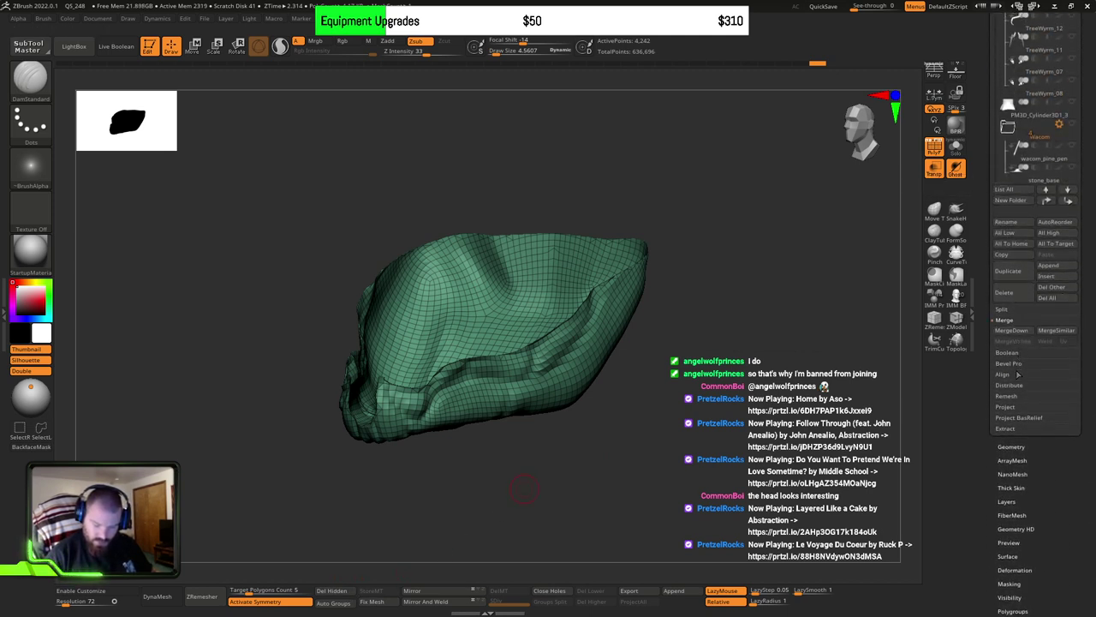
pyautogui.click(1017, 319)
pyautogui.click(1017, 310)
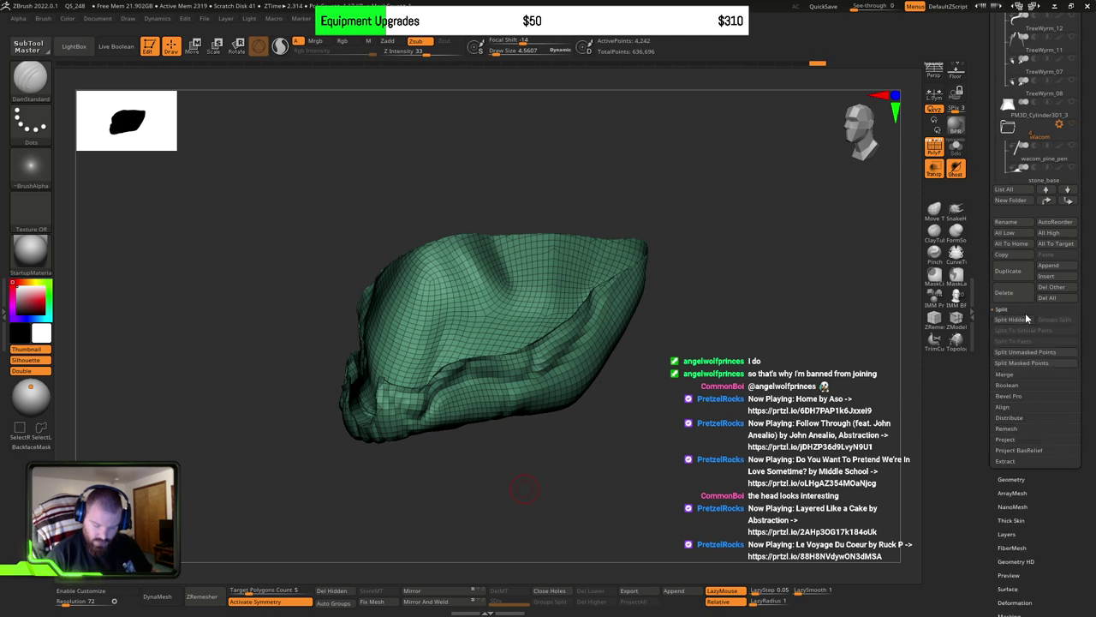
pyautogui.moveTo(1092, 322); pyautogui.dragTo(1090, 342)
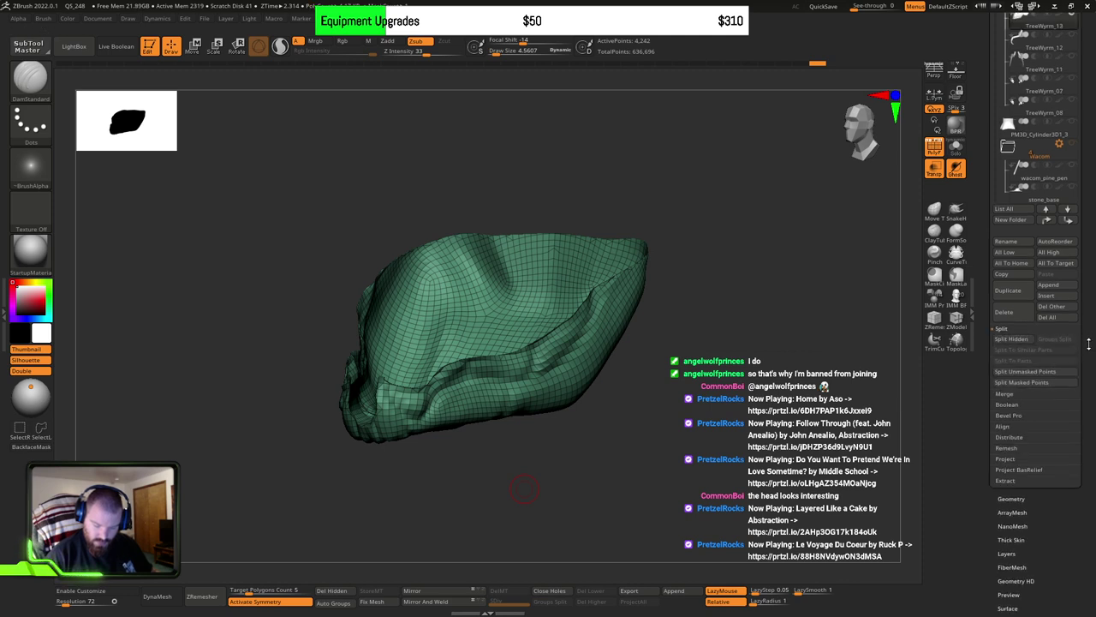
pyautogui.click(1011, 340)
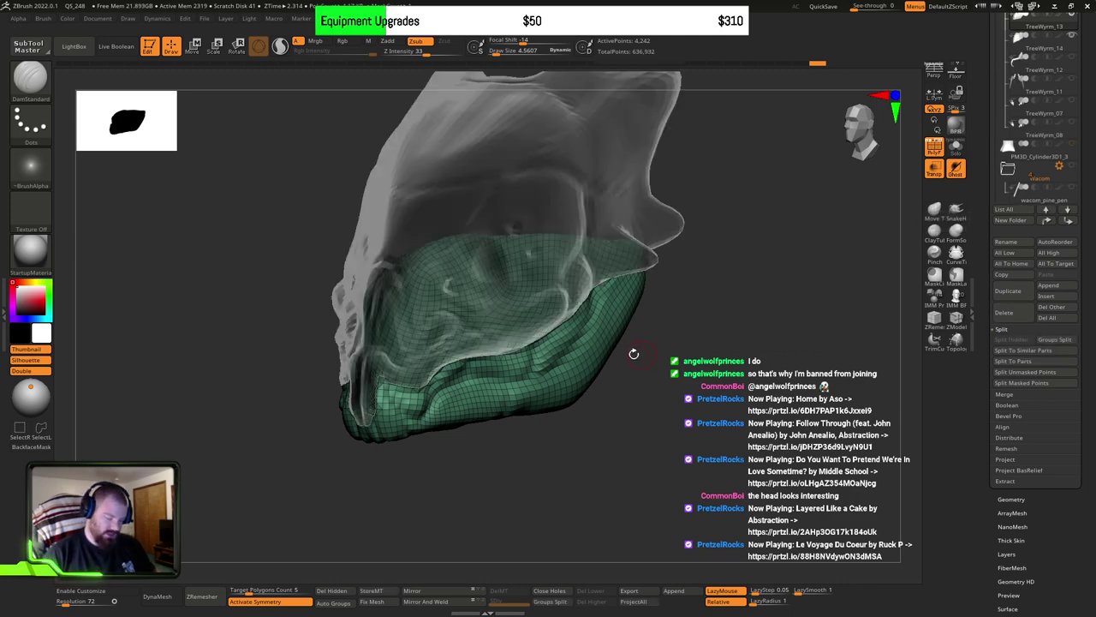
# Step: Close the open holes along the jaw subtool's cut edge
pyautogui.moveTo(633, 354); pyautogui.dragTo(631, 358)
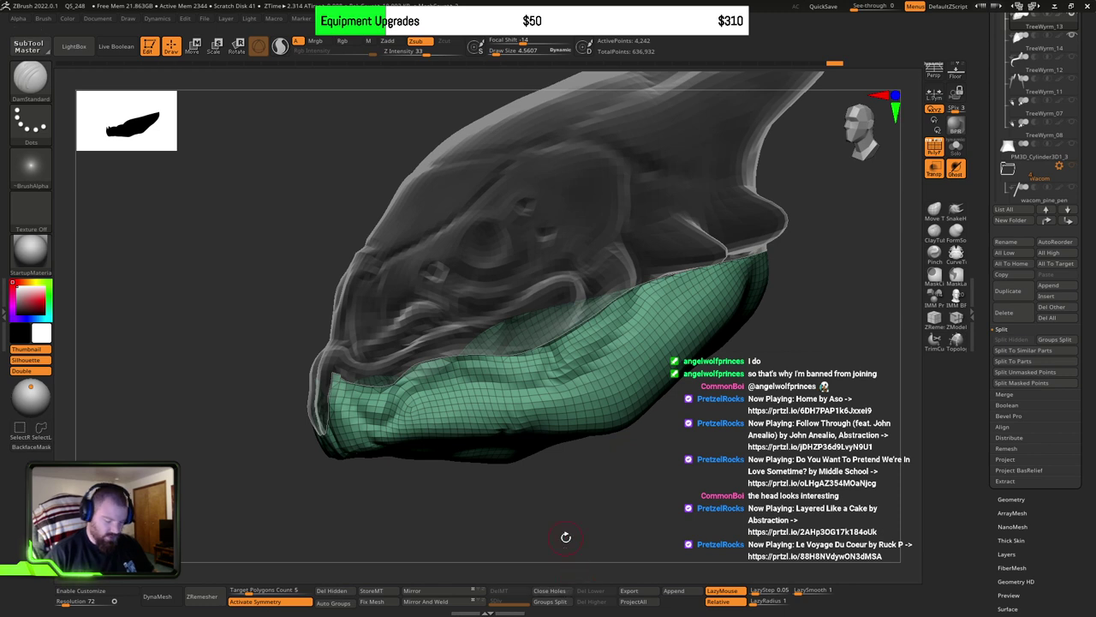
pyautogui.scroll(-2, 1091, 316)
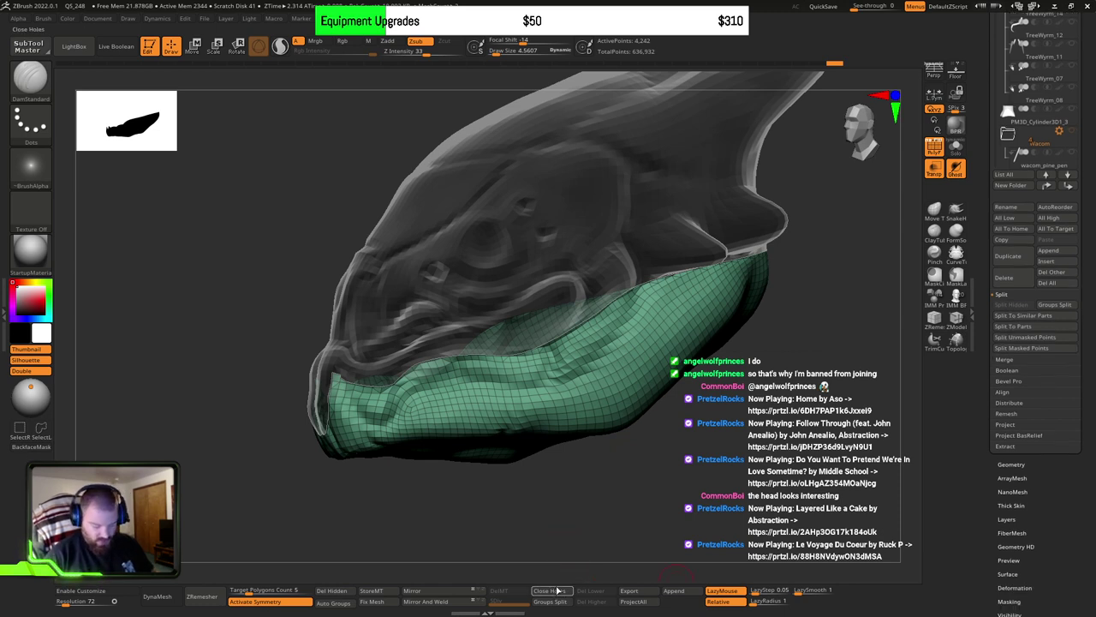
pyautogui.scroll(-2, 1085, 346)
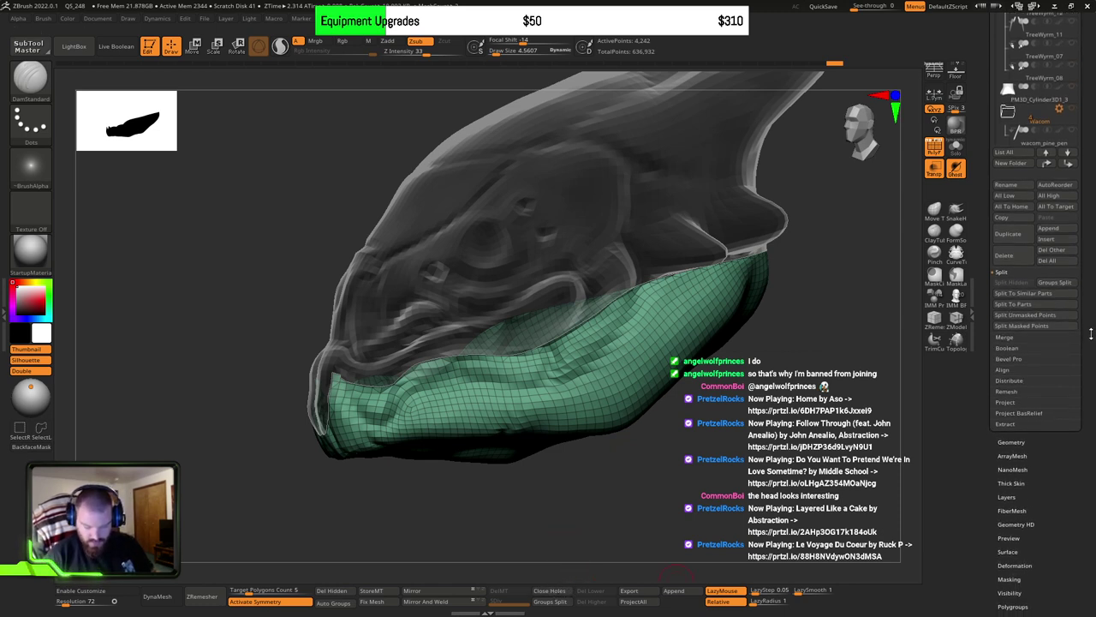
pyautogui.scroll(-1, 1091, 328)
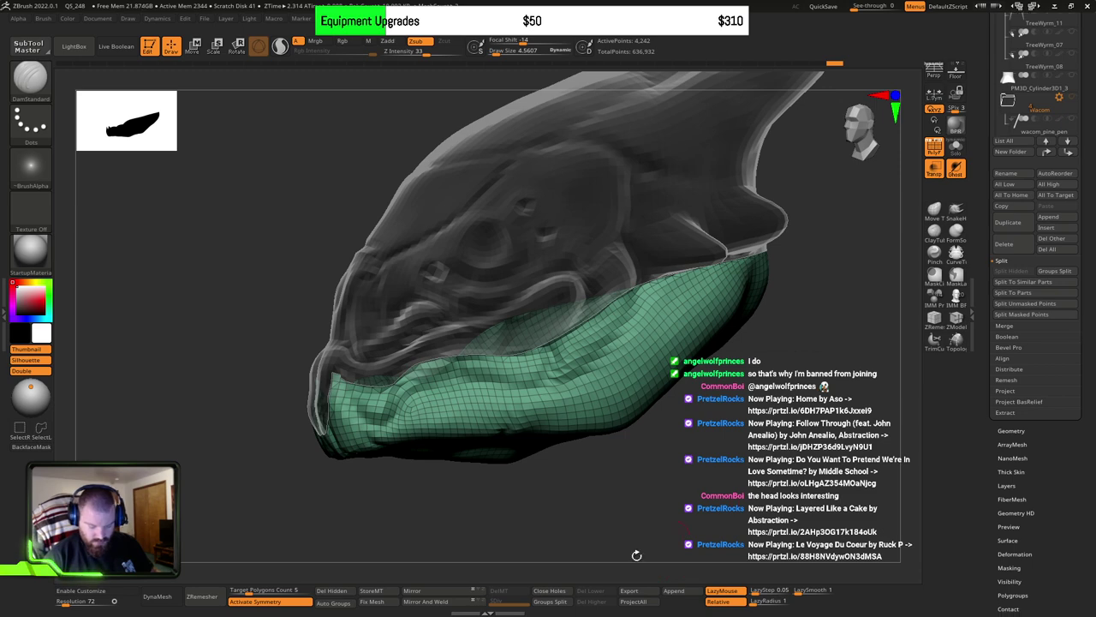
pyautogui.click(565, 592)
# Step: Select the upper head subtool at the snout and close its open holes
pyautogui.moveTo(660, 424)
pyautogui.mouseDown()
pyautogui.moveTo(531, 403)
pyautogui.moveTo(488, 419)
pyautogui.mouseUp()
pyautogui.keyDown('ctrl'); pyautogui.moveTo(489, 419); pyautogui.dragTo(428, 428, button='right'); pyautogui.keyUp('ctrl')
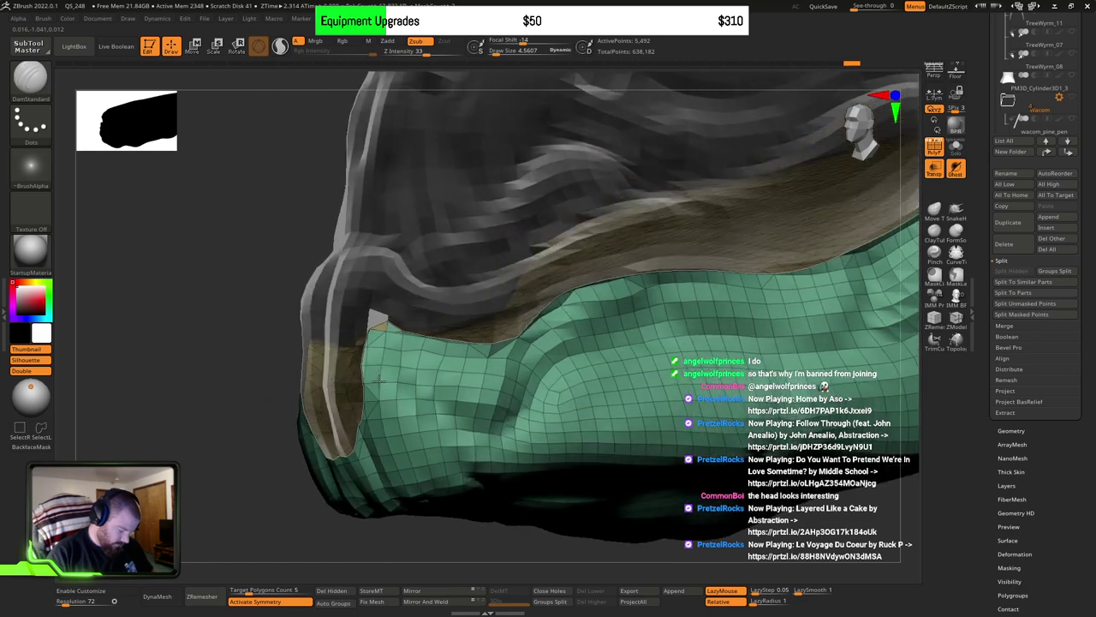
pyautogui.moveTo(282, 385); pyautogui.dragTo(317, 393, button='right')
pyautogui.keyDown('alt'); pyautogui.click(499, 286); pyautogui.keyUp('alt')
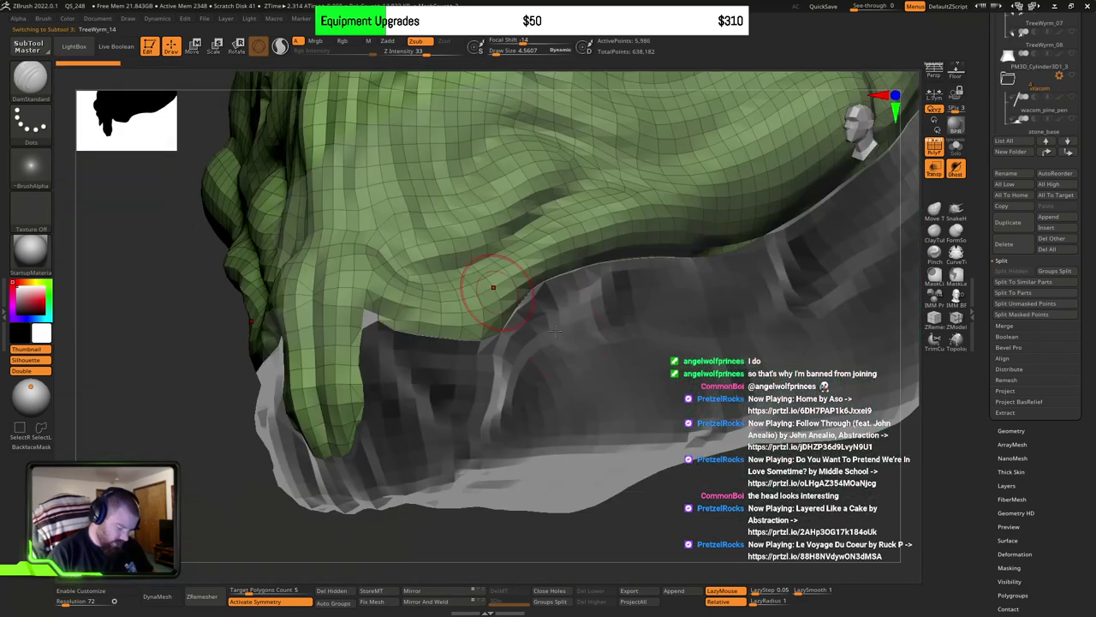
pyautogui.keyDown('ctrl'); pyautogui.moveTo(612, 385); pyautogui.dragTo(622, 360, button='right'); pyautogui.keyUp('ctrl')
pyautogui.click(549, 589)
# Step: Regroup the upper head and the jaw, including their newly filled faces, each into a single polygroup
pyautogui.moveTo(366, 353); pyautogui.dragTo(370, 325, button='right')
pyautogui.keyDown('ctrl'); pyautogui.moveTo(370, 326); pyautogui.dragTo(370, 352, button='right'); pyautogui.keyUp('ctrl')
pyautogui.moveTo(424, 368)
pyautogui.mouseDown()
pyautogui.moveTo(514, 411)
pyautogui.moveTo(564, 364)
pyautogui.mouseUp()
pyautogui.moveTo(820, 339); pyautogui.dragTo(667, 351)
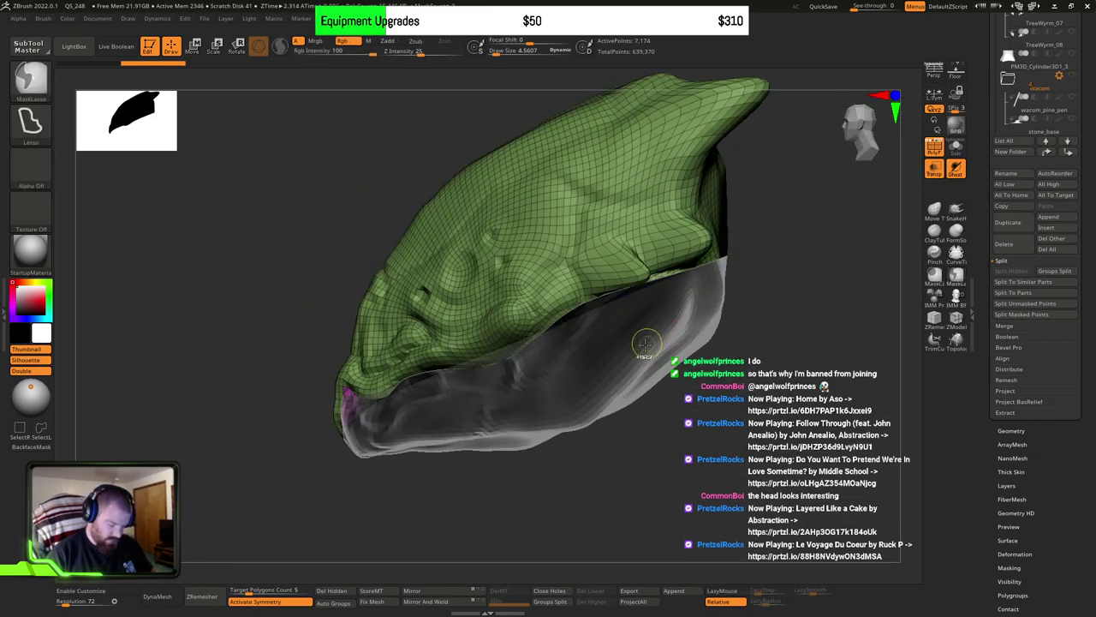
pyautogui.moveTo(726, 386)
pyautogui.mouseDown()
pyautogui.moveTo(729, 335)
pyautogui.moveTo(803, 271)
pyautogui.mouseUp()
pyautogui.keyDown('ctrl'); pyautogui.click(691, 376); pyautogui.keyUp('ctrl')
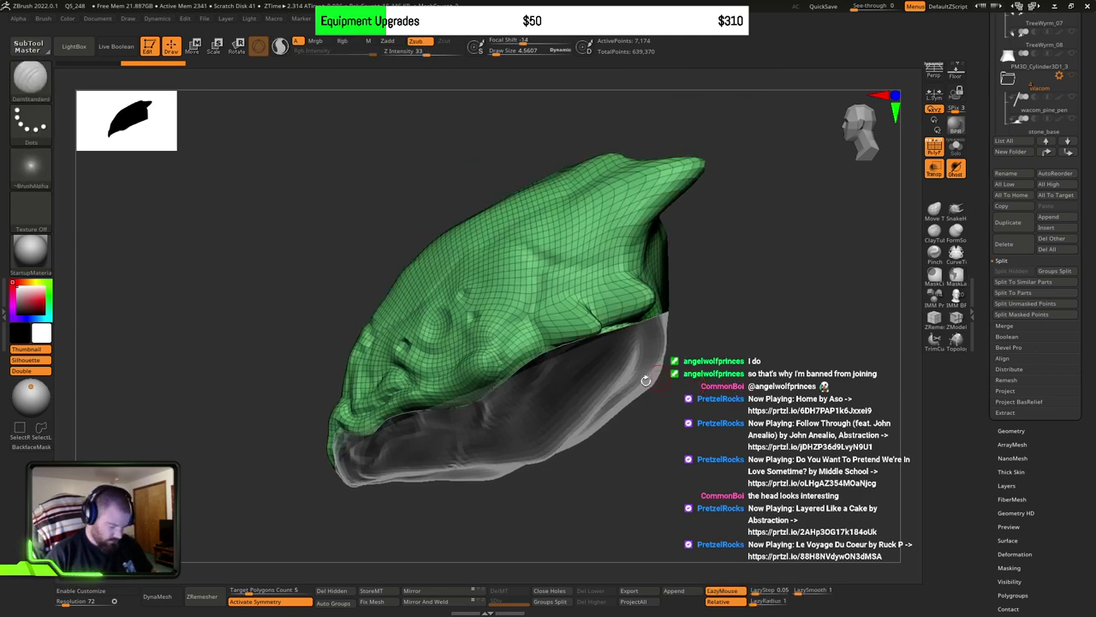
pyautogui.keyDown('alt'); pyautogui.click(578, 400); pyautogui.keyUp('alt')
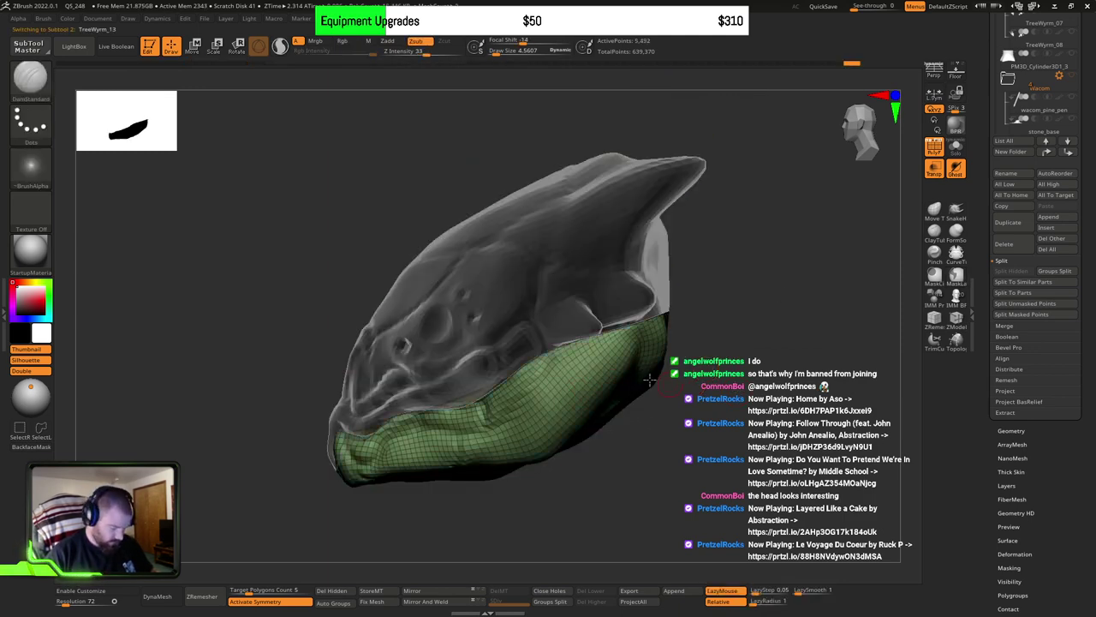
pyautogui.moveTo(598, 388); pyautogui.dragTo(622, 337, button='right')
# Step: Activate the Move transform gizmo on the jaw and reframe the head from the front
pyautogui.press('w')
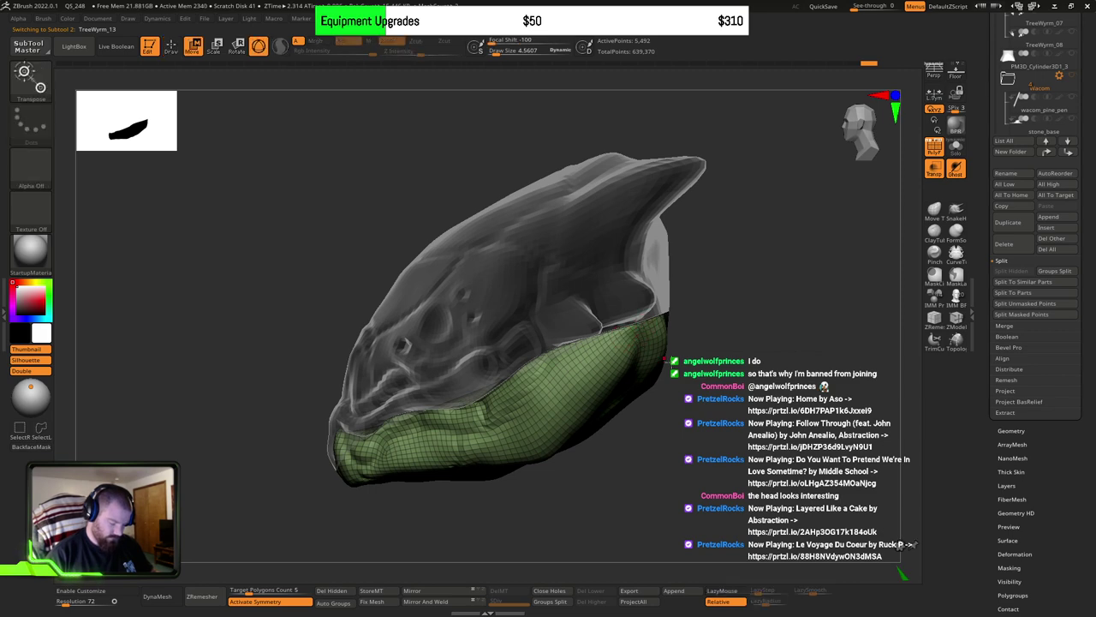
pyautogui.press('f')
pyautogui.keyDown('alt'); pyautogui.moveTo(691, 387); pyautogui.dragTo(377, 92, button='right'); pyautogui.keyUp('alt')
pyautogui.press('f')
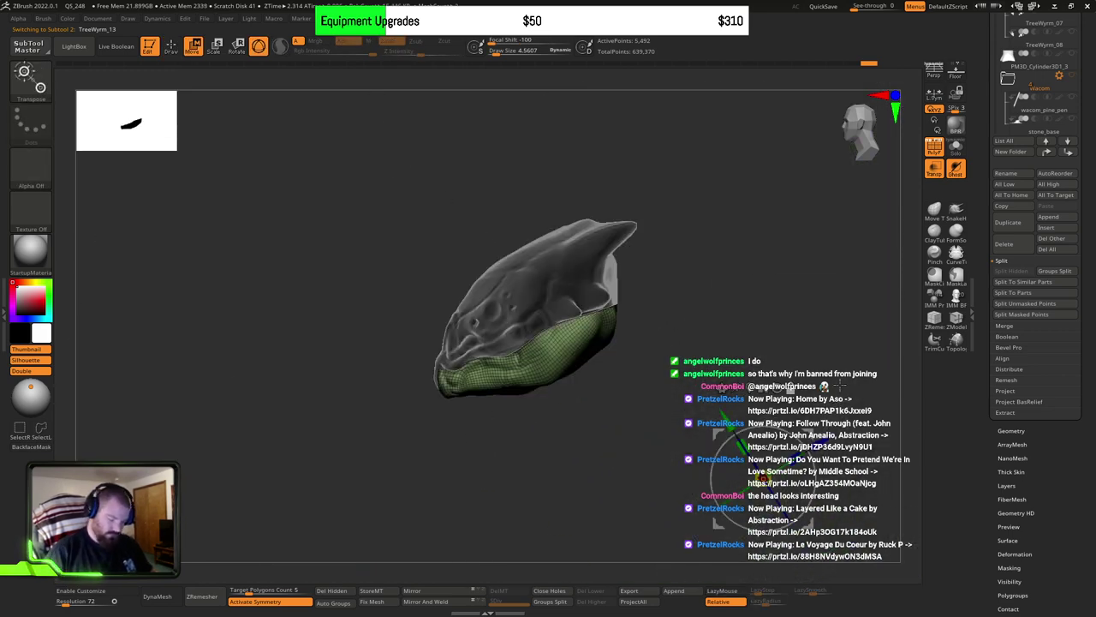
pyautogui.keyDown('alt'); pyautogui.moveTo(840, 385); pyautogui.dragTo(804, 375, button='right'); pyautogui.keyUp('alt')
pyautogui.click(742, 378)
pyautogui.keyDown('shift'); pyautogui.moveTo(754, 423); pyautogui.dragTo(792, 417, button='right'); pyautogui.keyUp('shift')
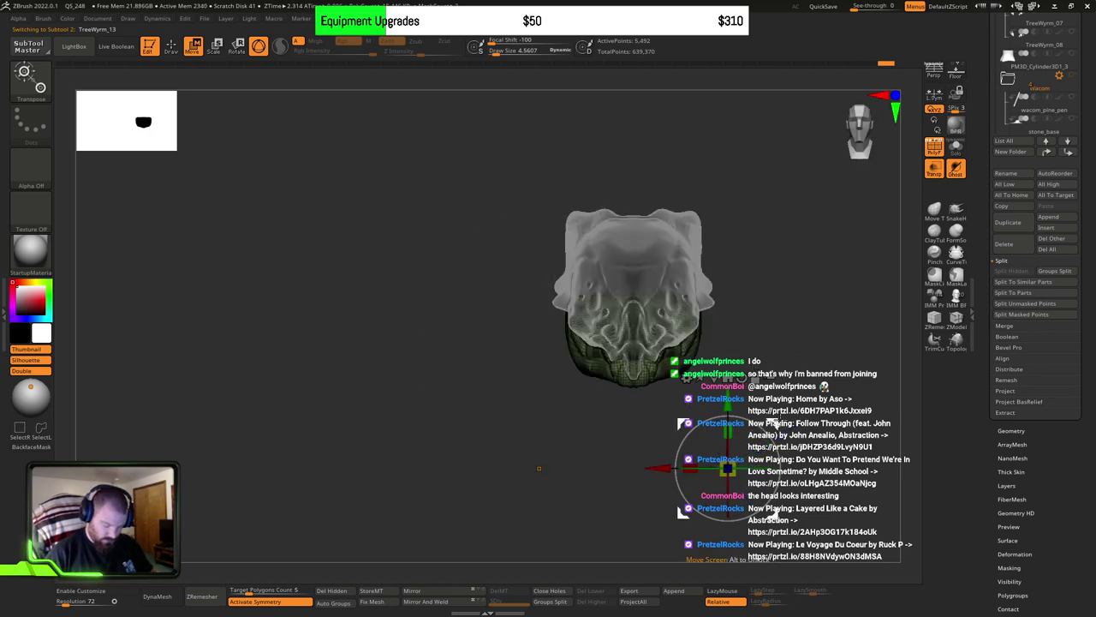
pyautogui.press('f')
pyautogui.press('f')
pyautogui.press('f')
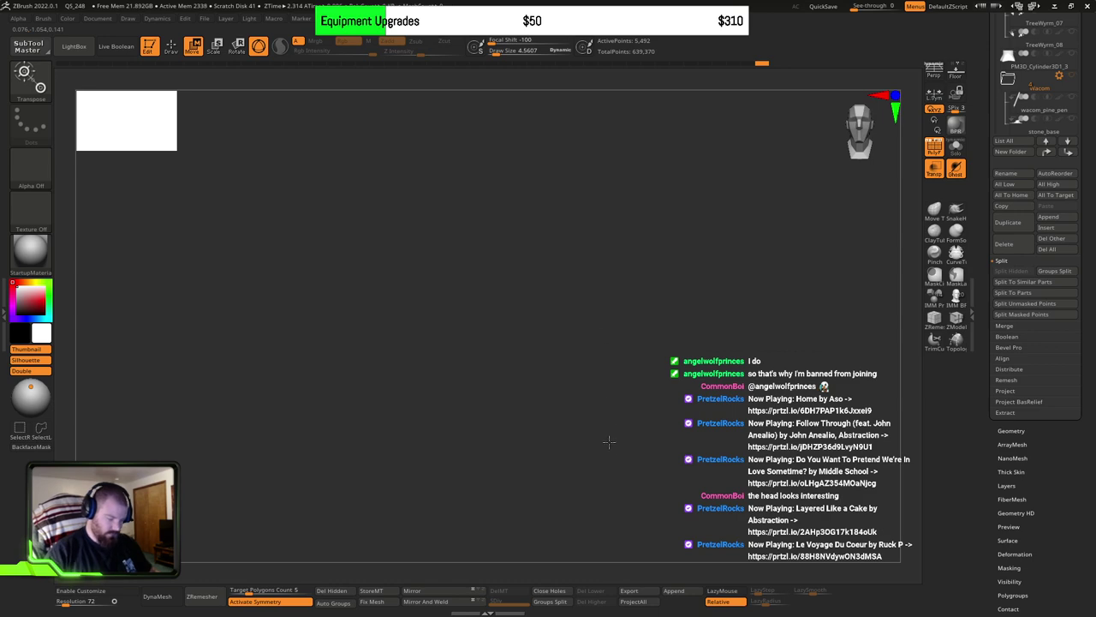
pyautogui.press('f')
# Step: Reposition the transform gizmo onto the jaw's hinge beneath the rear cheek spike, without moving the mesh
pyautogui.keyDown('ctrl'); pyautogui.moveTo(558, 134); pyautogui.dragTo(449, 181, button='right'); pyautogui.keyUp('ctrl')
pyautogui.keyDown('alt'); pyautogui.moveTo(717, 418); pyautogui.dragTo(577, 227, button='right'); pyautogui.keyUp('alt')
pyautogui.keyDown('alt'); pyautogui.moveTo(588, 435); pyautogui.dragTo(579, 244, button='right'); pyautogui.keyUp('alt')
pyautogui.keyDown('ctrl'); pyautogui.moveTo(609, 372); pyautogui.dragTo(561, 286, button='right'); pyautogui.keyUp('ctrl')
pyautogui.keyDown('alt'); pyautogui.moveTo(464, 449); pyautogui.dragTo(469, 328); pyautogui.keyUp('alt')
pyautogui.moveTo(469, 326); pyautogui.dragTo(531, 348, button='right')
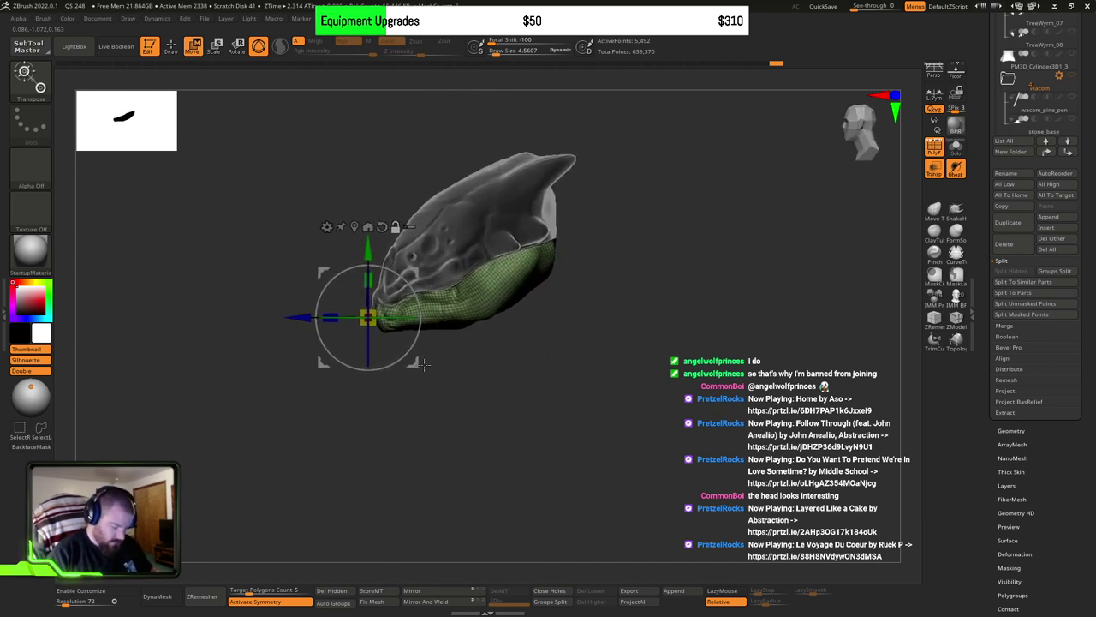
pyautogui.keyDown('alt'); pyautogui.moveTo(417, 370); pyautogui.dragTo(579, 292); pyautogui.keyUp('alt')
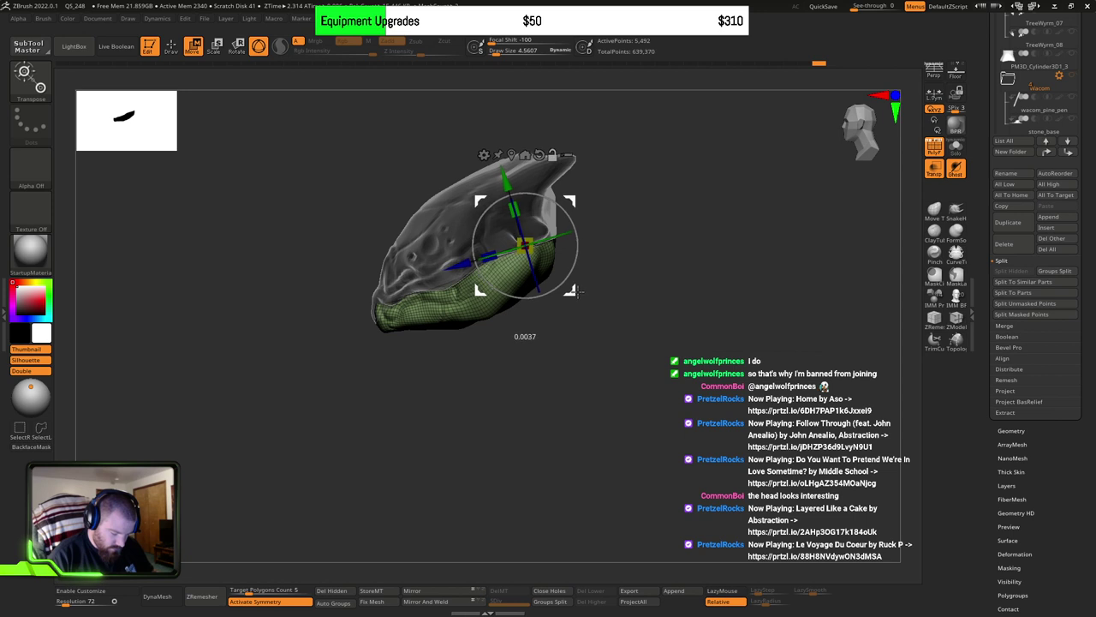
# Step: Try rotating the jaw open about the X axis at the hinge, then undo the rotation
pyautogui.moveTo(619, 336); pyautogui.dragTo(690, 335)
pyautogui.moveTo(1091, 102); pyautogui.dragTo(1091, 386)
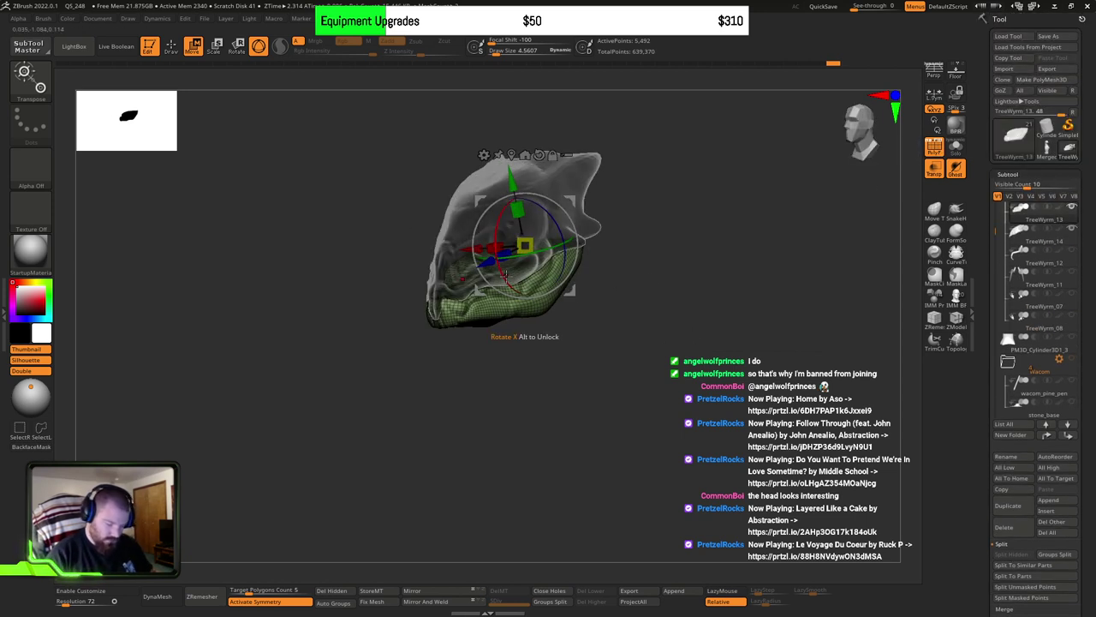
pyautogui.moveTo(505, 274); pyautogui.dragTo(647, 327)
pyautogui.keyDown('ctrl'); pyautogui.moveTo(646, 326); pyautogui.dragTo(643, 330, button='right'); pyautogui.keyUp('ctrl')
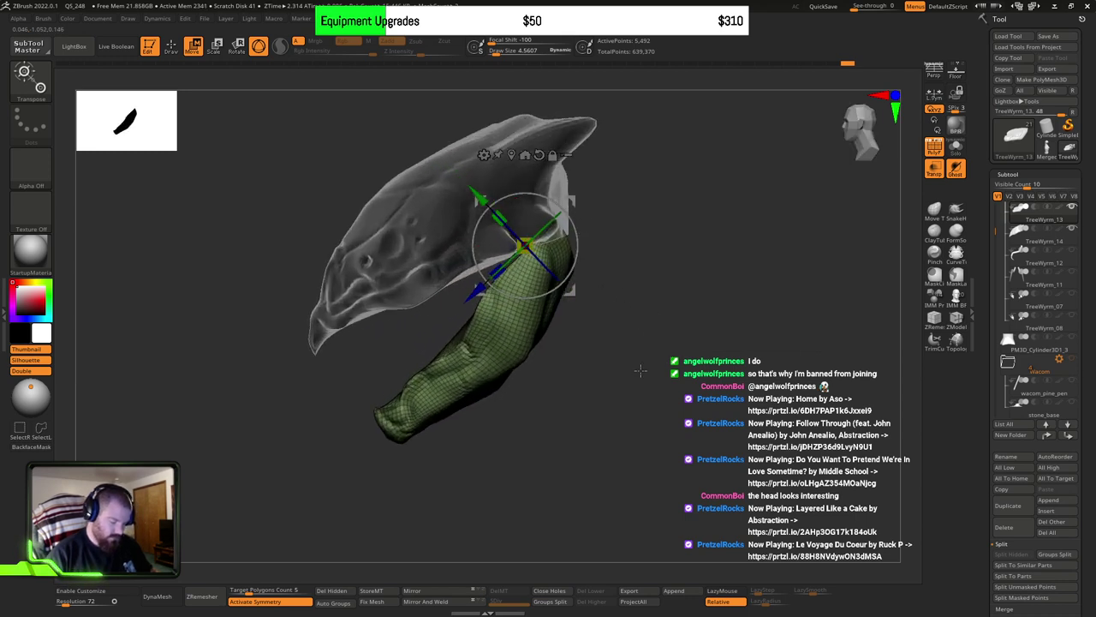
pyautogui.press('ctrl')
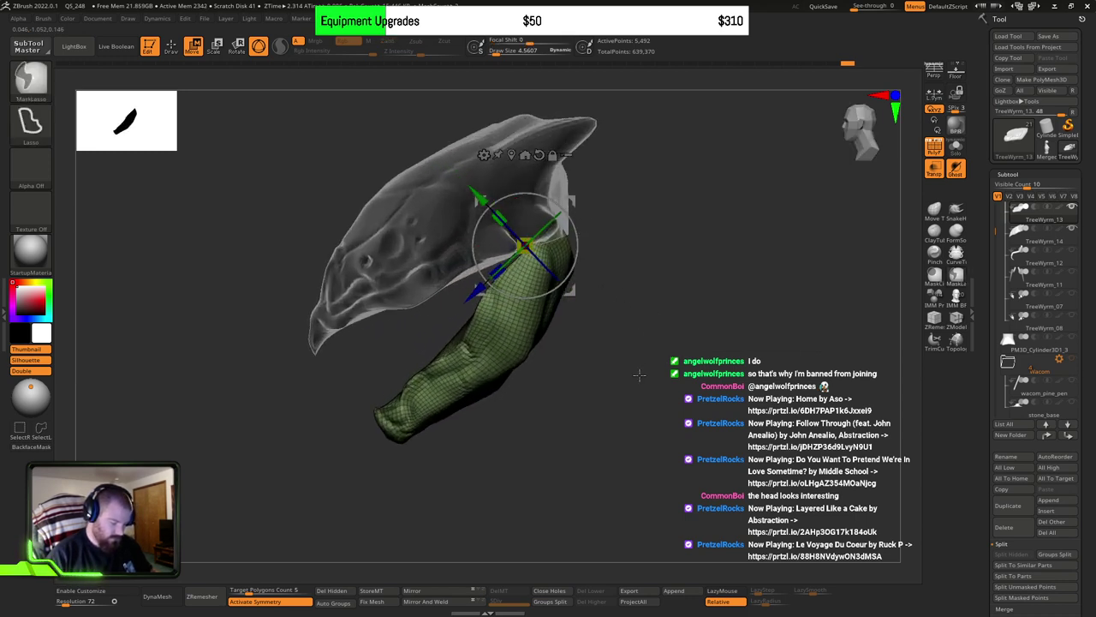
pyautogui.moveTo(639, 375)
pyautogui.mouseDown(button='right')
pyautogui.moveTo(702, 358)
pyautogui.moveTo(656, 357)
pyautogui.mouseUp(button='right')
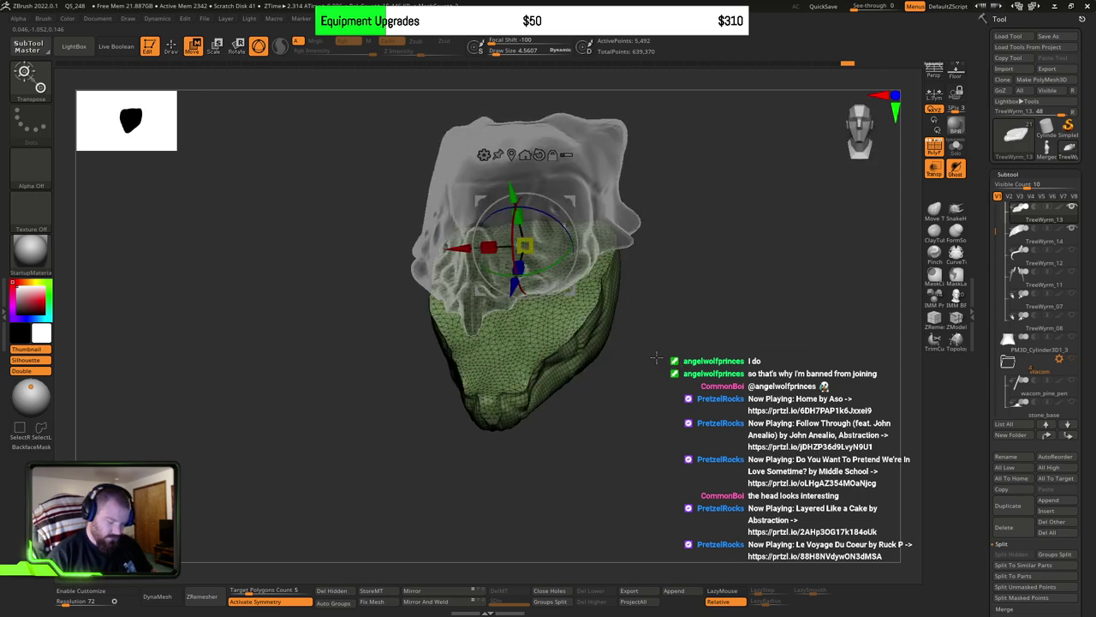
pyautogui.scroll(2, 1021, 229)
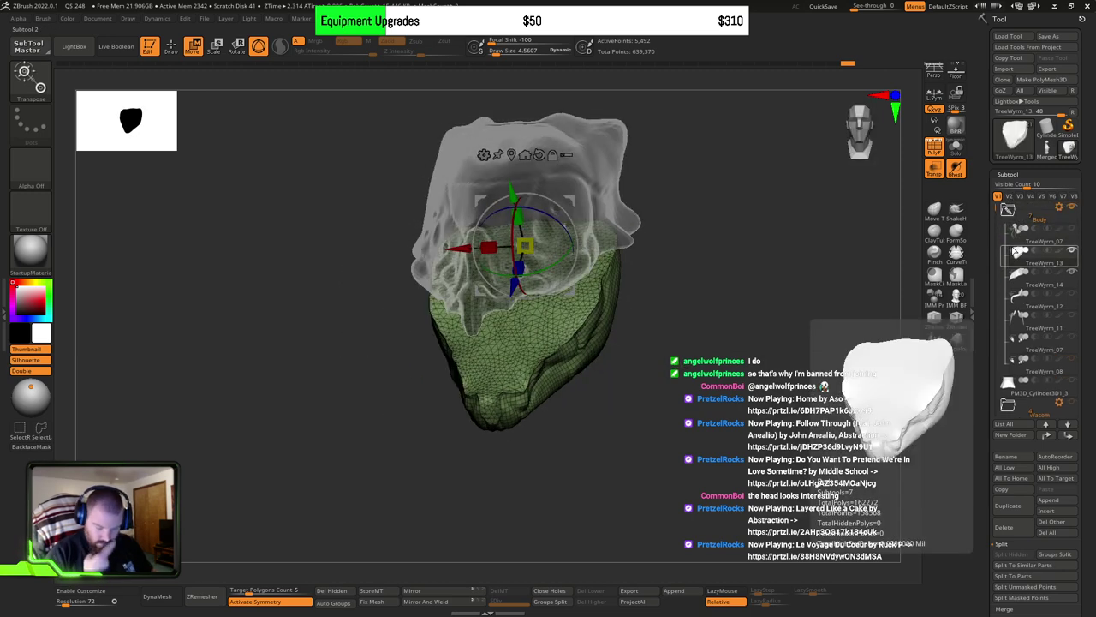
pyautogui.keyDown('shift'); pyautogui.moveTo(710, 334); pyautogui.dragTo(626, 334, button='right'); pyautogui.keyUp('shift')
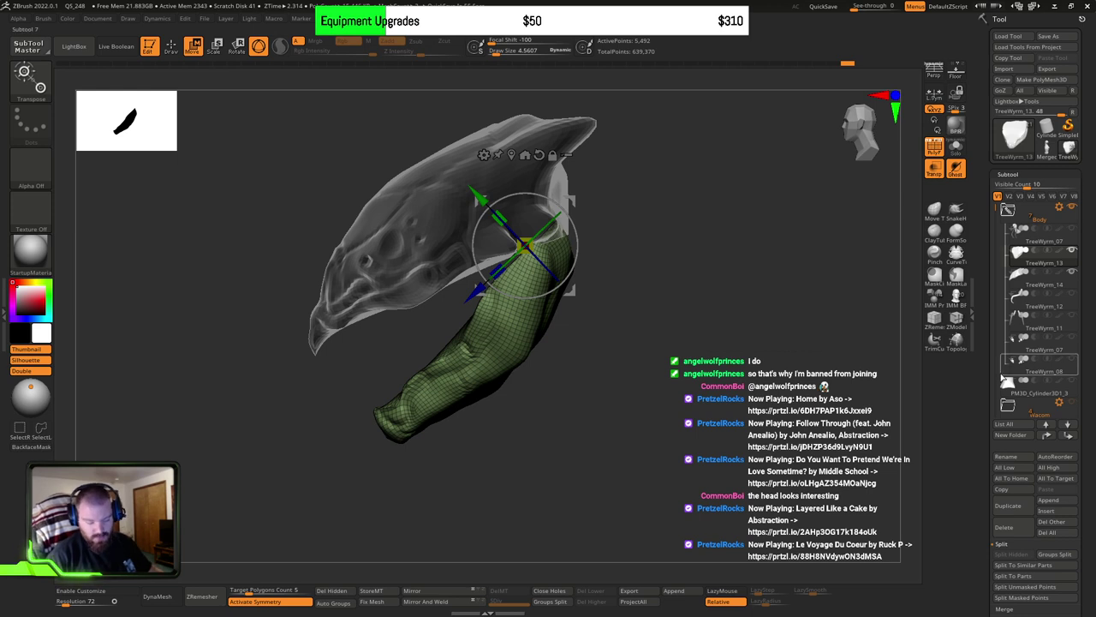
pyautogui.moveTo(1024, 215)
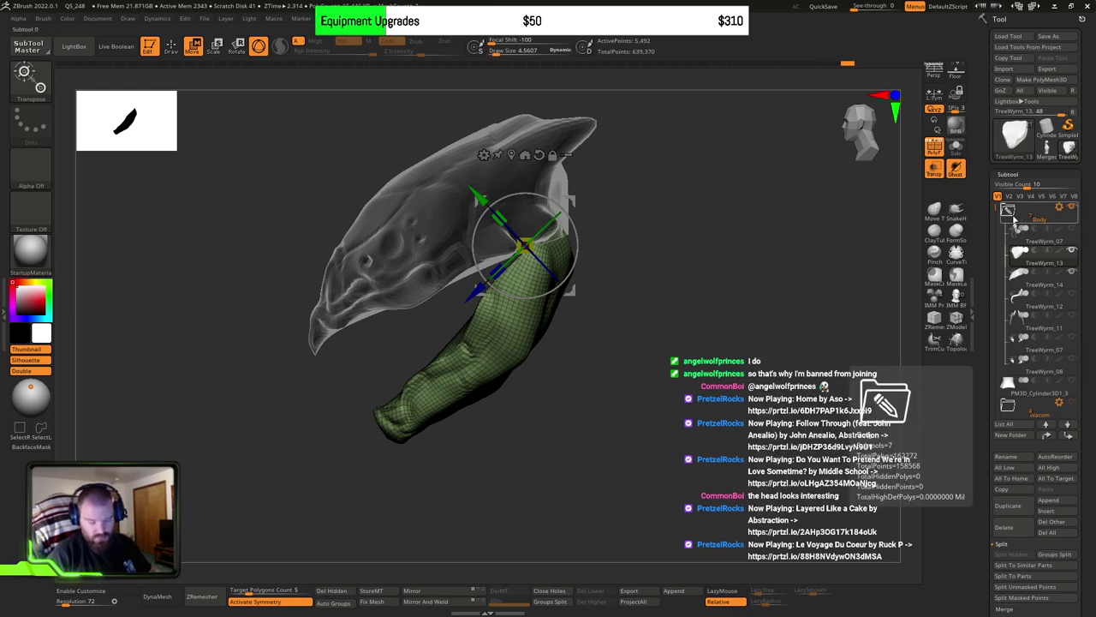
pyautogui.hotkey('ctrl', 'z')
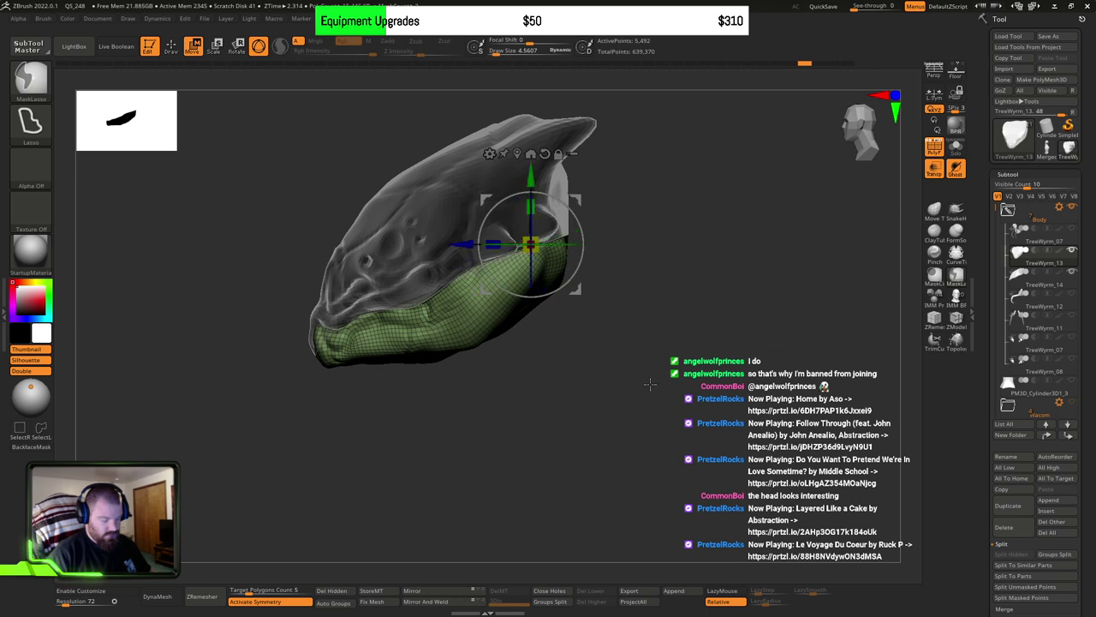
# Step: Rotate the jaw wide open around the hinge pivot and return to Draw mode
pyautogui.moveTo(586, 230)
pyautogui.mouseDown()
pyautogui.moveTo(582, 210)
pyautogui.moveTo(600, 300)
pyautogui.mouseUp()
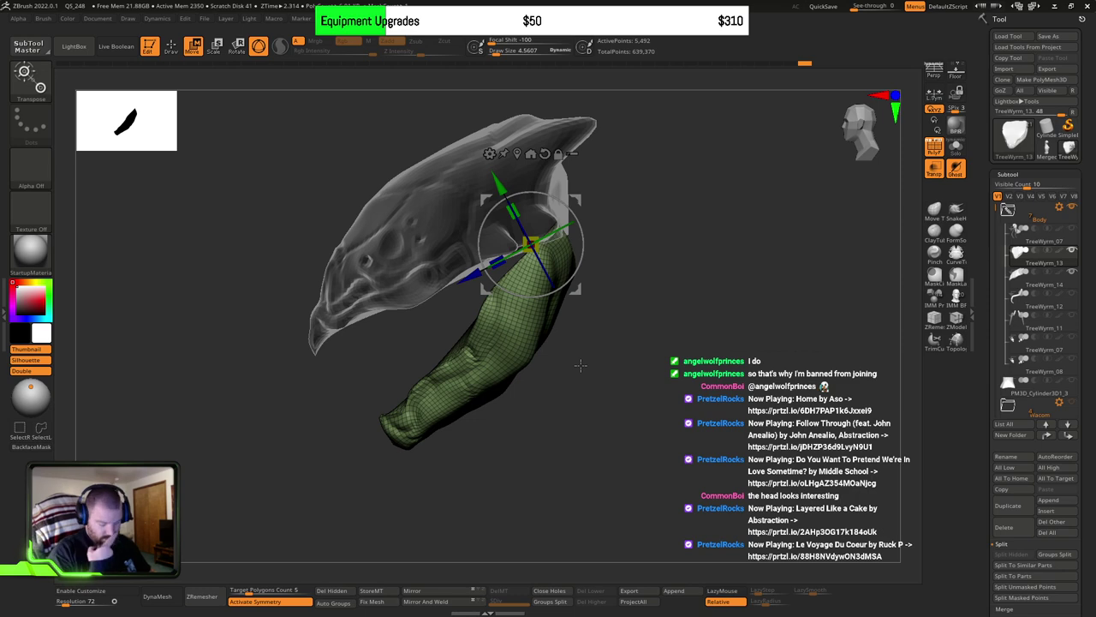
pyautogui.moveTo(637, 361)
pyautogui.mouseDown()
pyautogui.moveTo(677, 360)
pyautogui.moveTo(643, 349)
pyautogui.moveTo(677, 409)
pyautogui.moveTo(648, 360)
pyautogui.mouseUp()
pyautogui.press('q')
# Step: Turn off transparency and the polyframe display, and show the body together with the head pieces
pyautogui.click(938, 174)
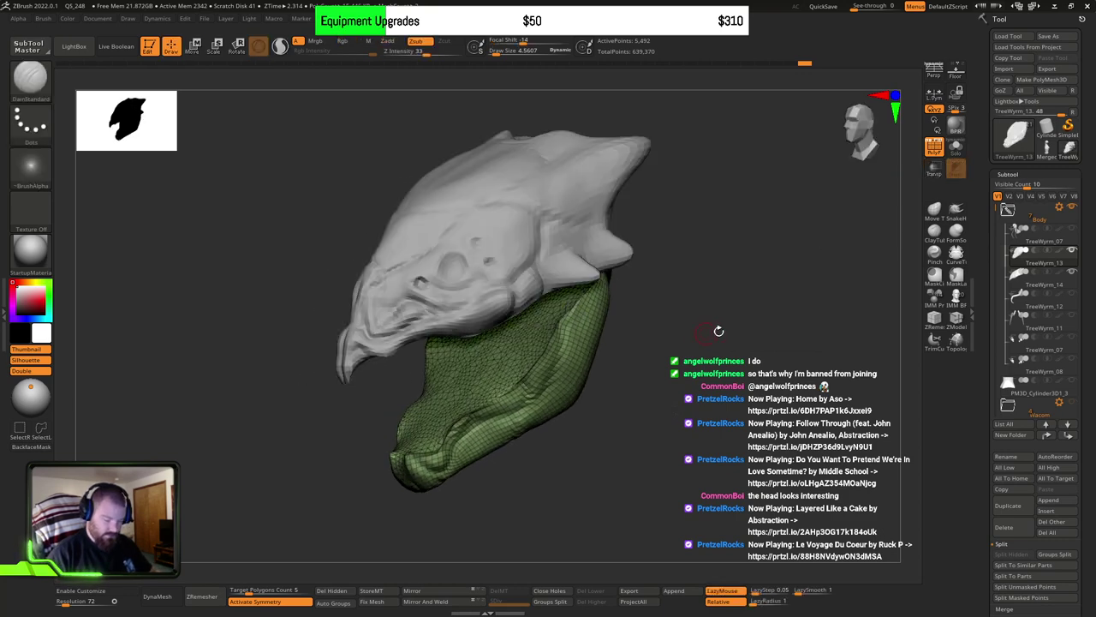
pyautogui.moveTo(717, 325); pyautogui.dragTo(697, 339)
pyautogui.click(936, 148)
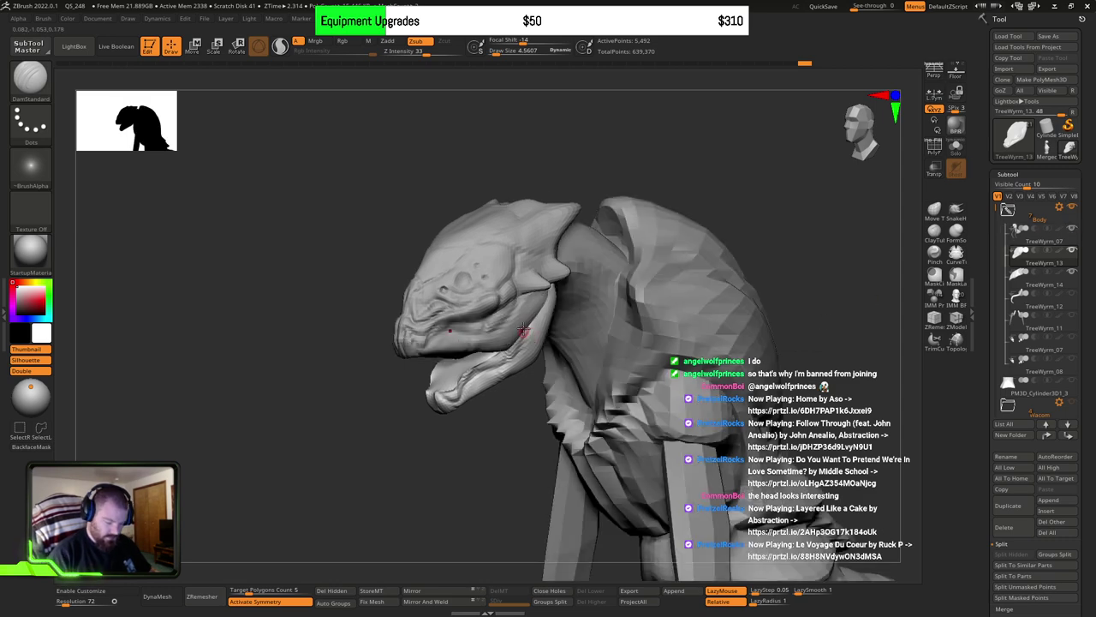
# Step: Select the TreeWyrm_07 body subtool, isolate its original head and invert the visibility to hide it behind the split pieces
pyautogui.moveTo(523, 329)
pyautogui.mouseDown(button='right')
pyautogui.moveTo(526, 345)
pyautogui.moveTo(491, 323)
pyautogui.mouseUp(button='right')
pyautogui.press('ctrl')
pyautogui.hotkey('ctrl', 'shift')
pyautogui.keyDown('alt'); pyautogui.click(492, 325); pyautogui.keyUp('alt')
pyautogui.keyDown('ctrl'); pyautogui.keyDown('shift'); pyautogui.click(492, 328); pyautogui.keyUp('shift'); pyautogui.keyUp('ctrl')
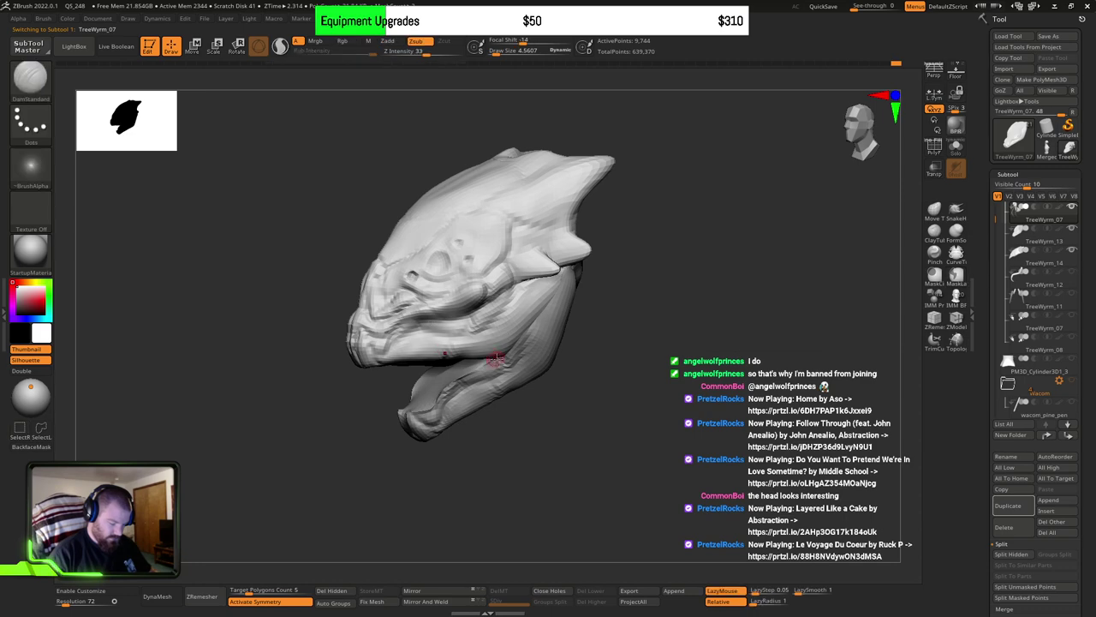
pyautogui.keyDown('ctrl'); pyautogui.keyDown('shift'); pyautogui.click(394, 464); pyautogui.keyUp('shift'); pyautogui.keyUp('ctrl')
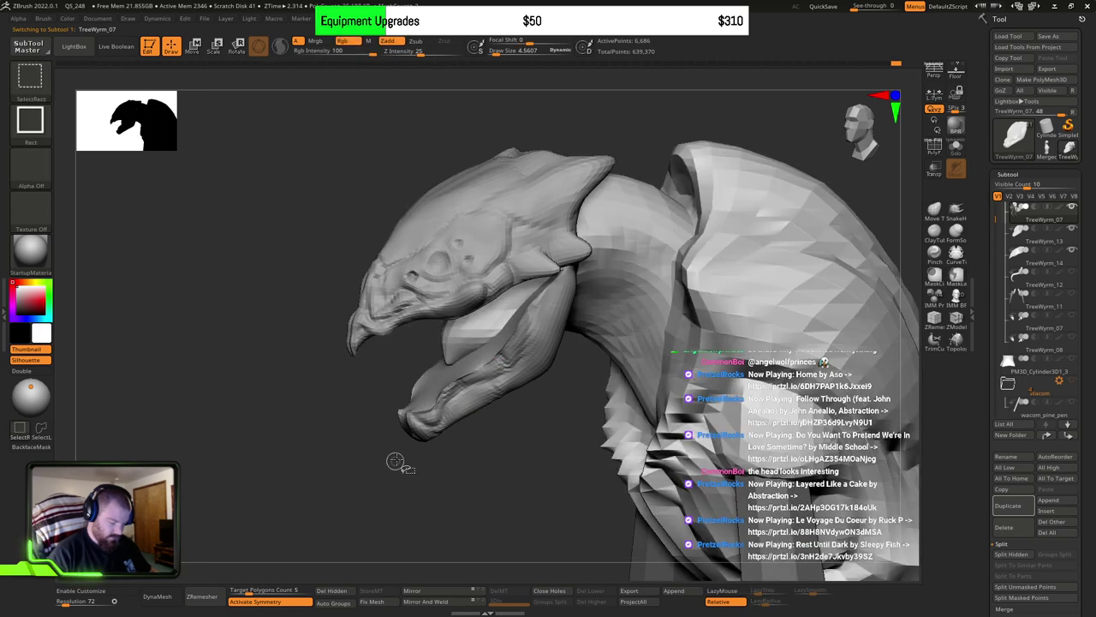
pyautogui.moveTo(419, 433)
pyautogui.mouseDown(button='right')
pyautogui.moveTo(611, 306)
pyautogui.moveTo(641, 370)
pyautogui.moveTo(632, 319)
pyautogui.mouseUp(button='right')
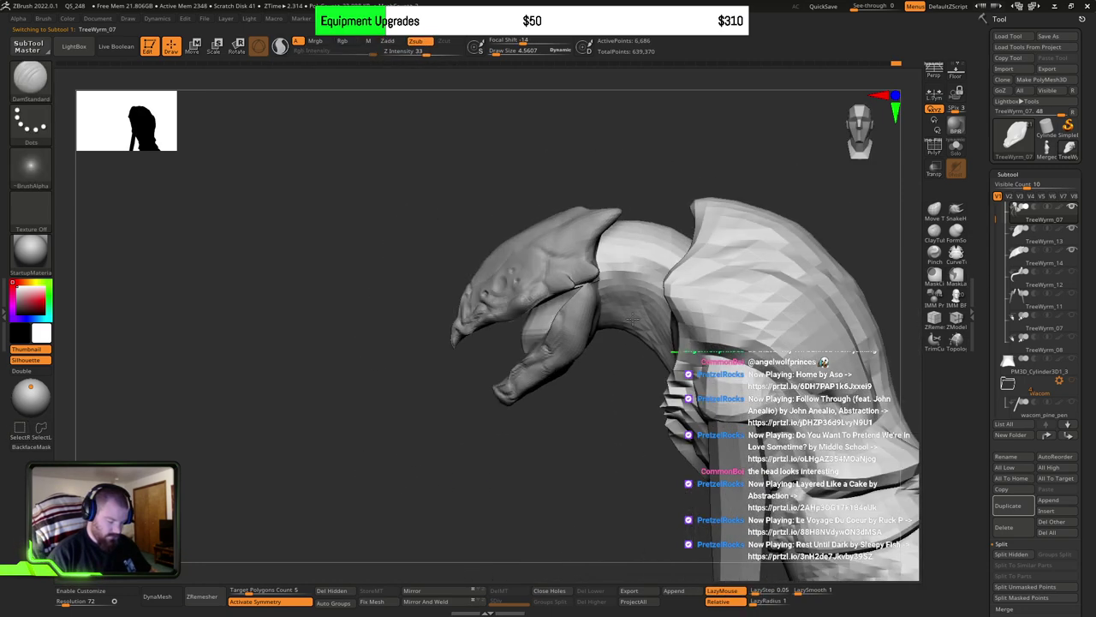
pyautogui.moveTo(632, 319); pyautogui.dragTo(692, 313)
pyautogui.moveTo(820, 286); pyautogui.dragTo(780, 331)
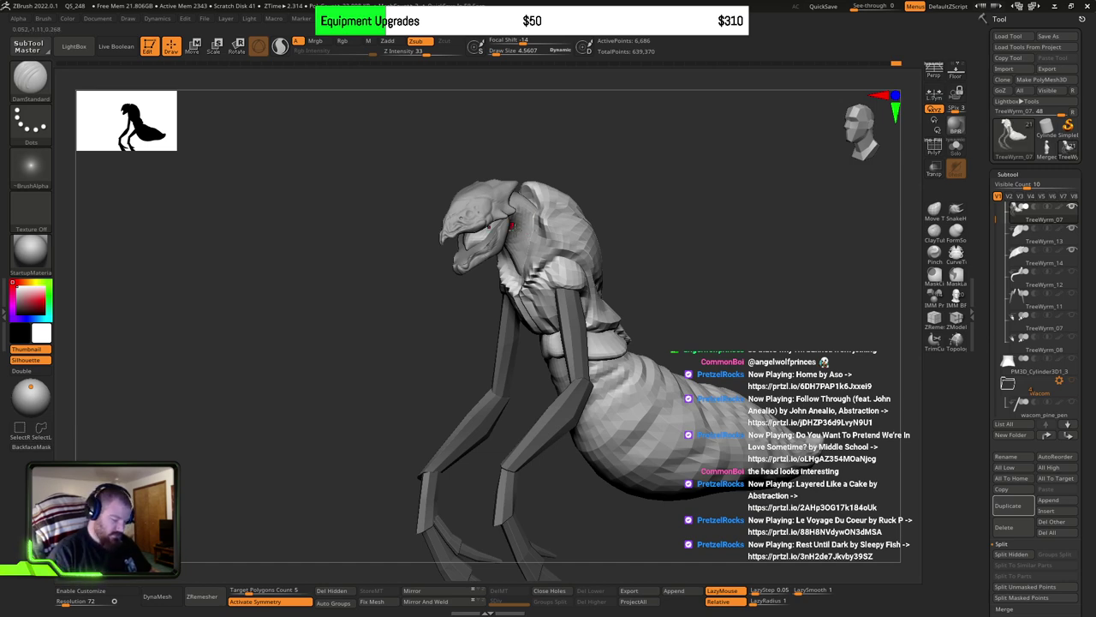
# Step: Pull the front of the TreeWyrm_07 neck back out of the open mouth with the Move brush, using draw sizes of about 73 and 36
pyautogui.moveTo(512, 226); pyautogui.dragTo(534, 333, button='right')
pyautogui.moveTo(467, 284); pyautogui.dragTo(482, 294, button='right')
pyautogui.press('b')
pyautogui.press('m')
pyautogui.press('v')
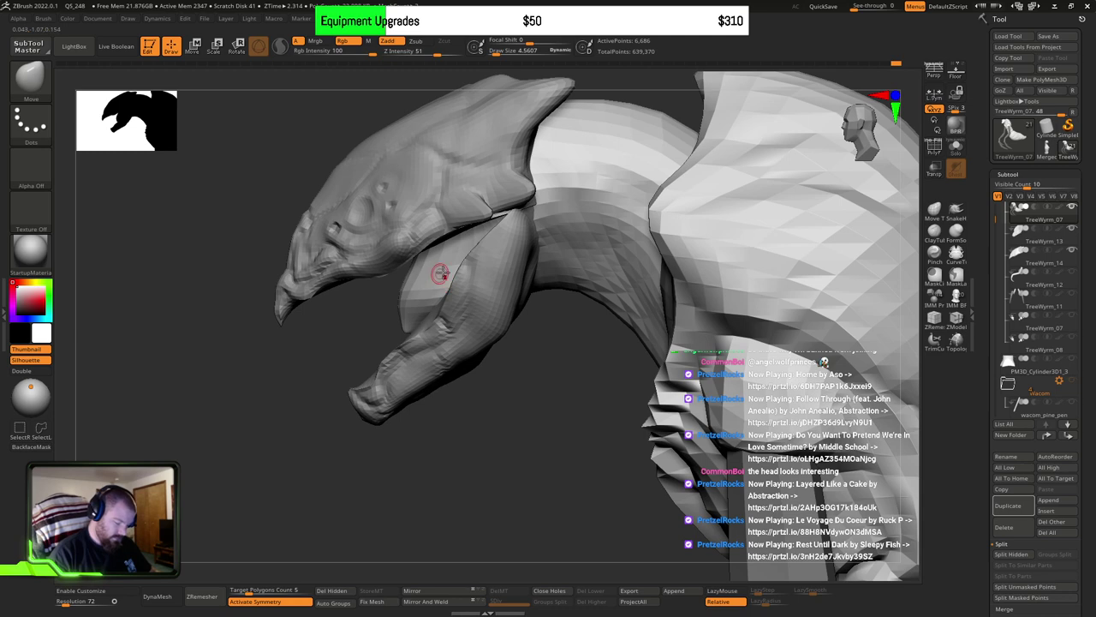
pyautogui.press('s')
pyautogui.moveTo(441, 274)
pyautogui.mouseDown()
pyautogui.moveTo(465, 274)
pyautogui.moveTo(434, 284)
pyautogui.moveTo(501, 265)
pyautogui.mouseUp()
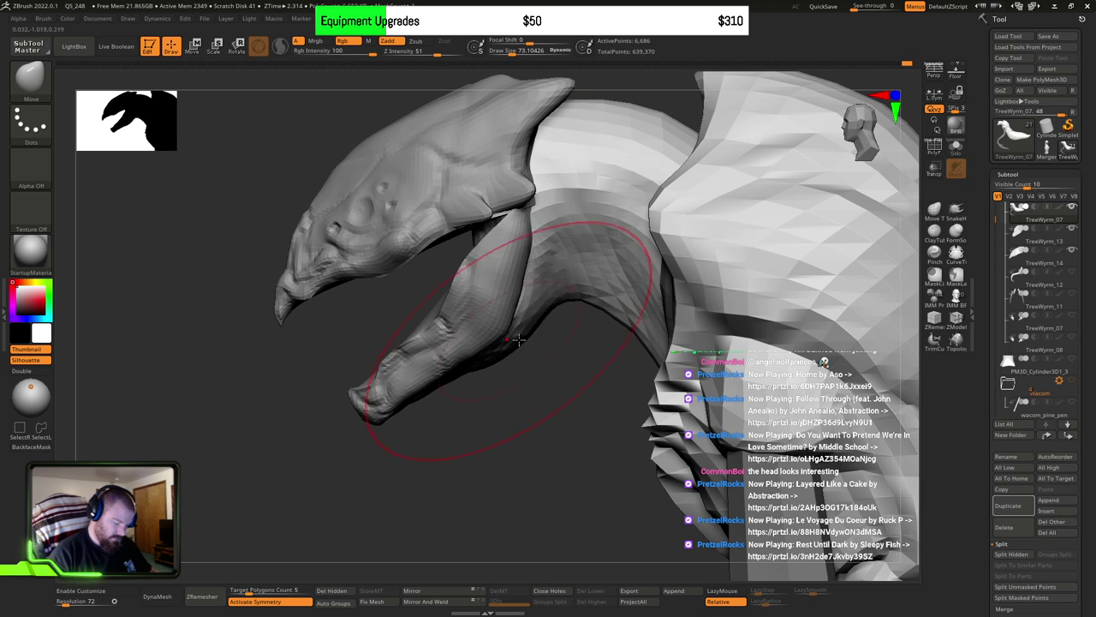
pyautogui.press('s')
pyautogui.moveTo(524, 328); pyautogui.dragTo(515, 328)
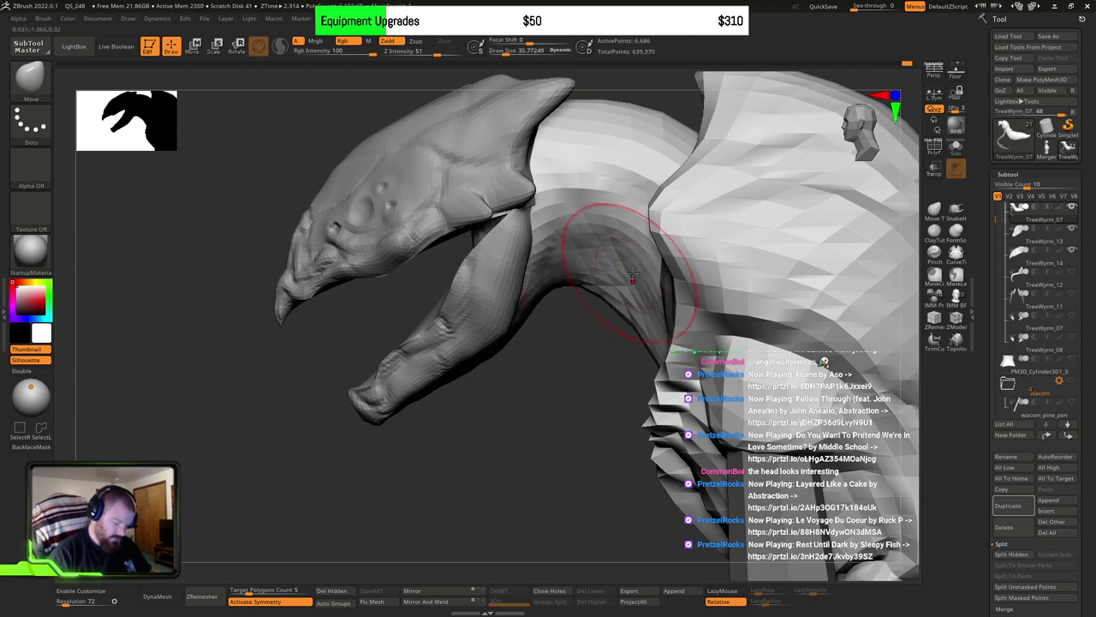
# Step: Select the TreeWyrm_13 jaw and rotate it about 13 degrees further open around its hinge, finishing in Draw mode
pyautogui.moveTo(403, 184); pyautogui.dragTo(480, 245, button='right')
pyautogui.press('s')
pyautogui.moveTo(487, 238); pyautogui.dragTo(481, 238)
pyautogui.moveTo(522, 233); pyautogui.dragTo(533, 269, button='right')
pyautogui.keyDown('alt'); pyautogui.click(533, 268); pyautogui.keyUp('alt')
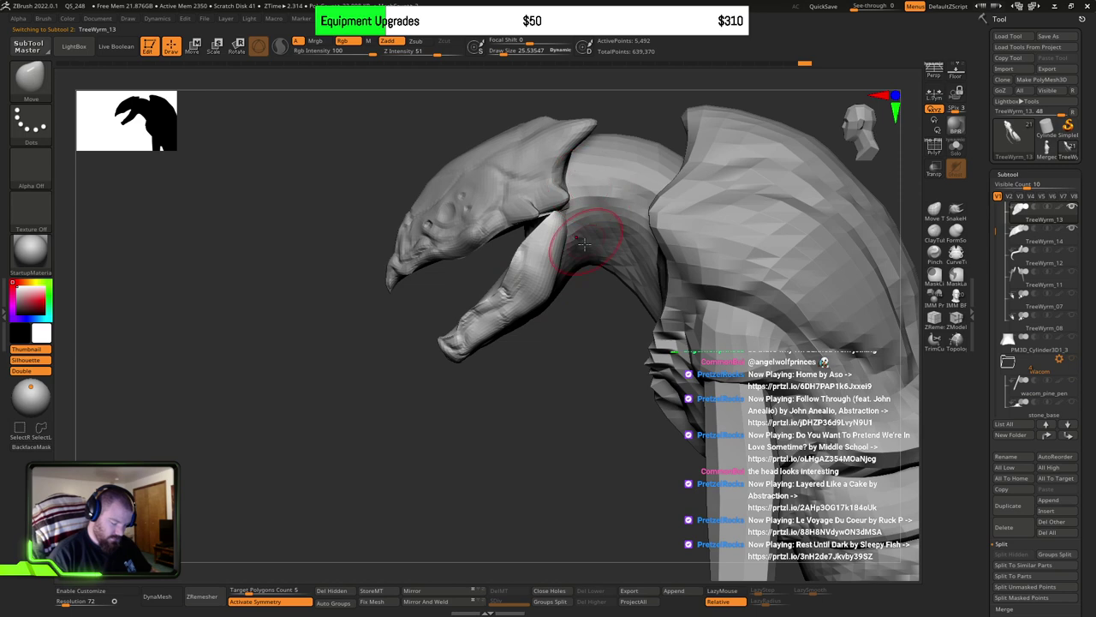
pyautogui.press('e')
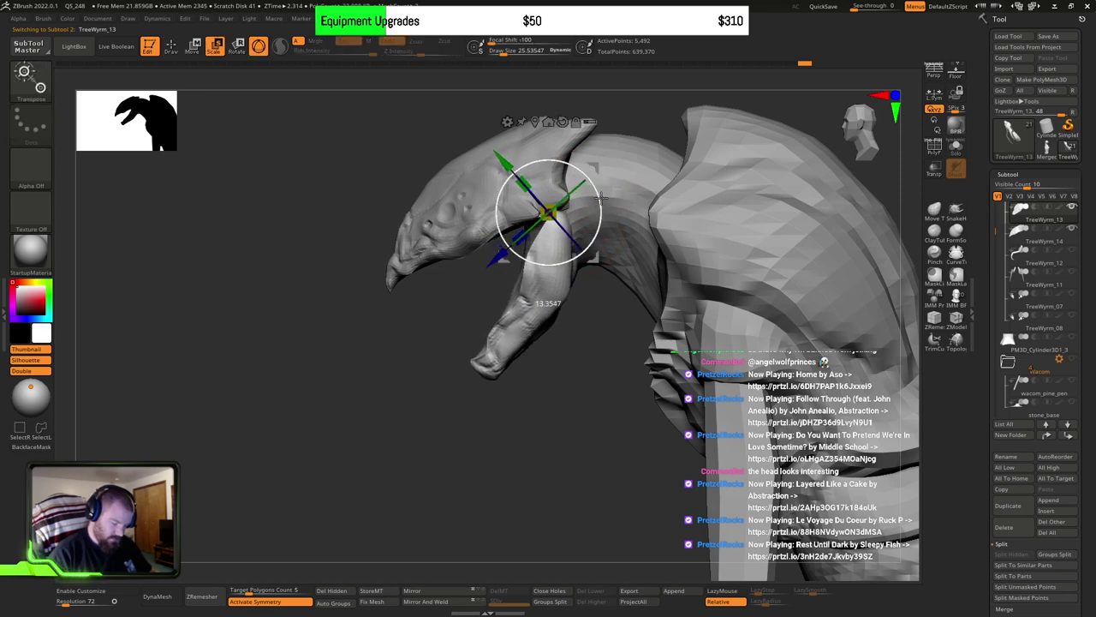
pyautogui.moveTo(562, 300)
pyautogui.mouseDown(button='right')
pyautogui.moveTo(621, 331)
pyautogui.moveTo(480, 372)
pyautogui.moveTo(711, 284)
pyautogui.moveTo(719, 297)
pyautogui.moveTo(692, 311)
pyautogui.moveTo(737, 334)
pyautogui.moveTo(591, 325)
pyautogui.moveTo(590, 266)
pyautogui.mouseUp(button='right')
pyautogui.press('q')
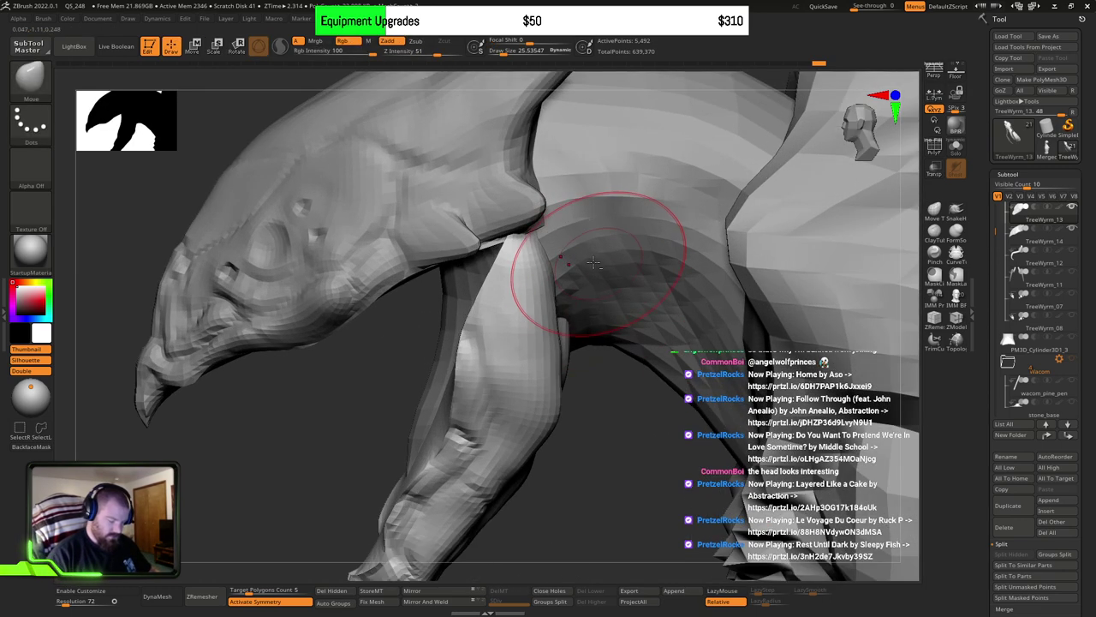
# Step: Select the TreeWyrm_07 body, set the draw size to about 28, and briefly hide its neck group before showing it again
pyautogui.keyDown('alt'); pyautogui.click(570, 268); pyautogui.keyUp('alt')
pyautogui.press('s')
pyautogui.moveTo(435, 392); pyautogui.dragTo(447, 406)
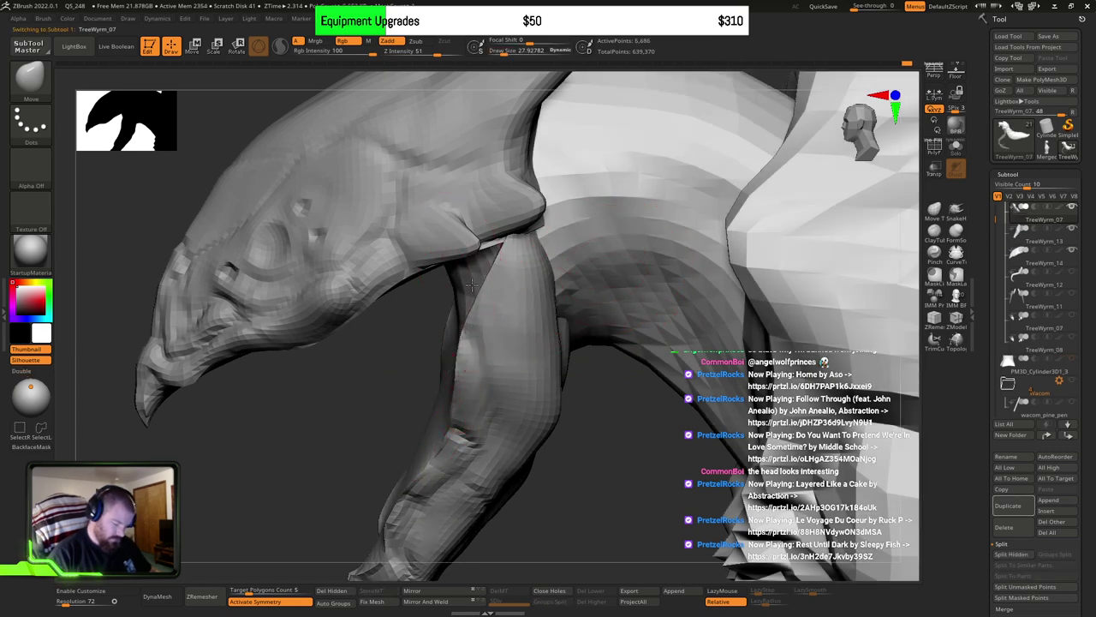
pyautogui.moveTo(472, 285); pyautogui.dragTo(479, 360, button='right')
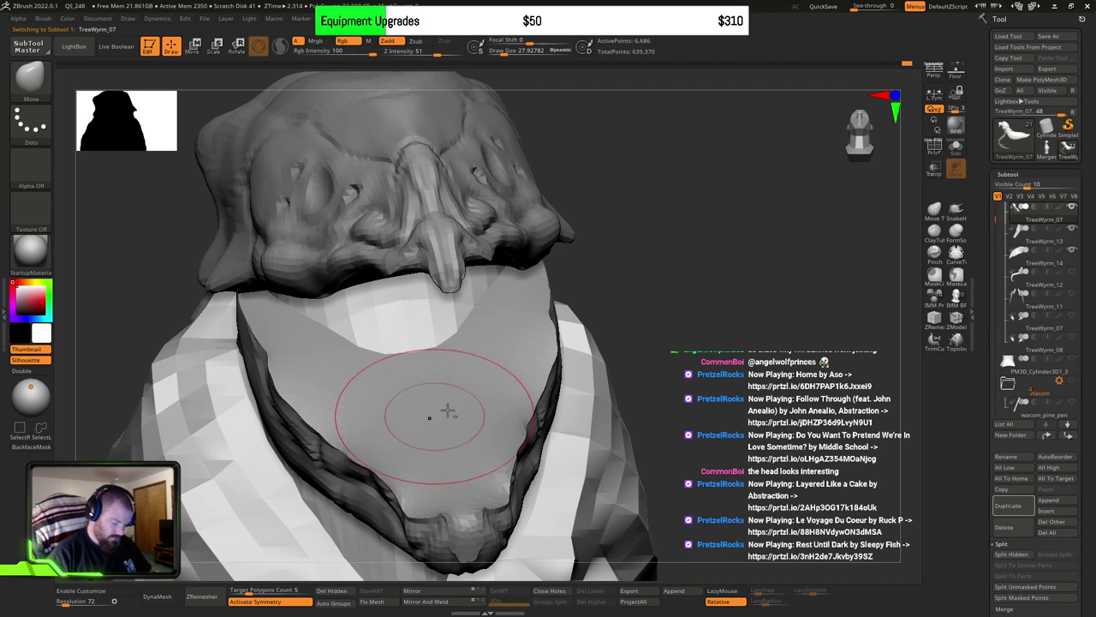
pyautogui.moveTo(447, 411)
pyautogui.mouseDown(button='right')
pyautogui.moveTo(542, 288)
pyautogui.moveTo(591, 291)
pyautogui.moveTo(565, 291)
pyautogui.moveTo(578, 290)
pyautogui.moveTo(550, 259)
pyautogui.mouseUp(button='right')
pyautogui.hotkey('ctrl', 'shift')
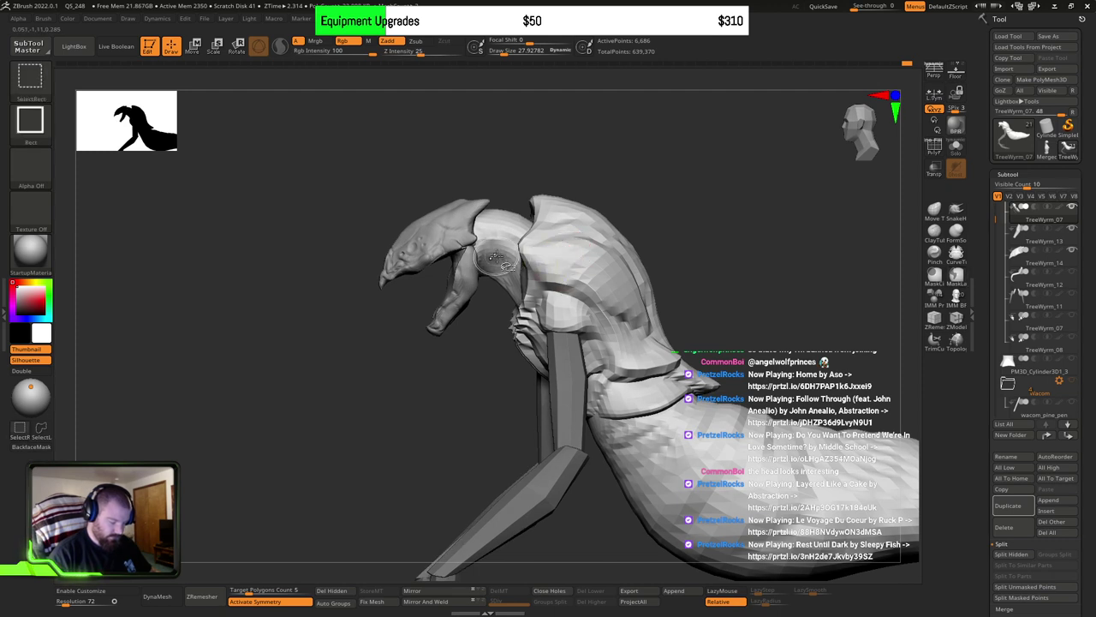
pyautogui.hotkey('ctrl', 'shift')
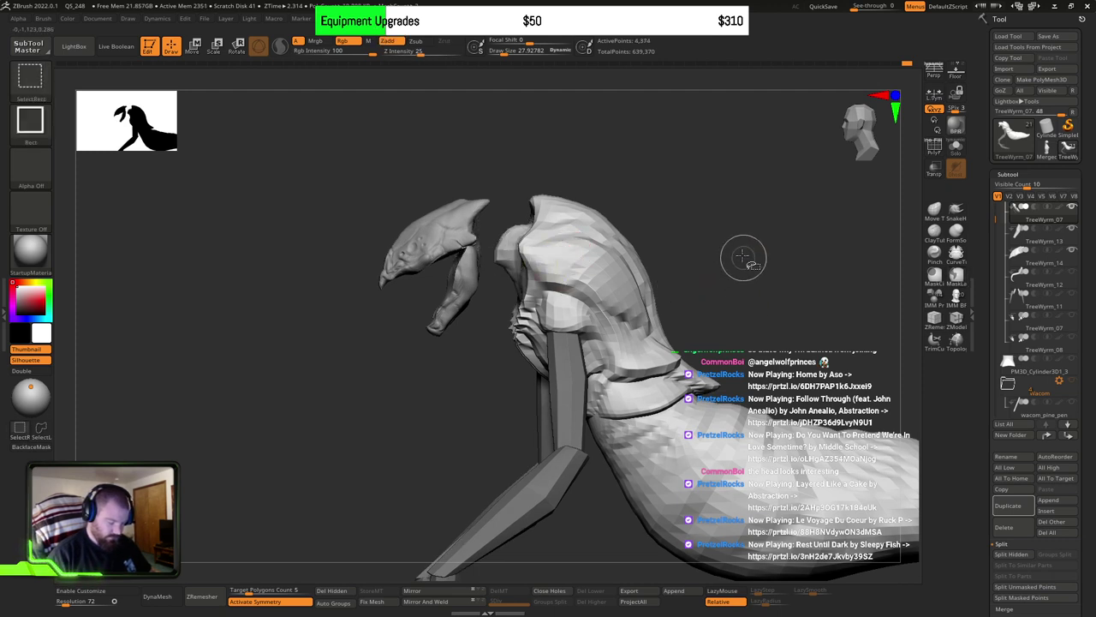
pyautogui.keyDown('ctrl'); pyautogui.keyDown('shift'); pyautogui.click(736, 303); pyautogui.keyUp('shift'); pyautogui.keyUp('ctrl')
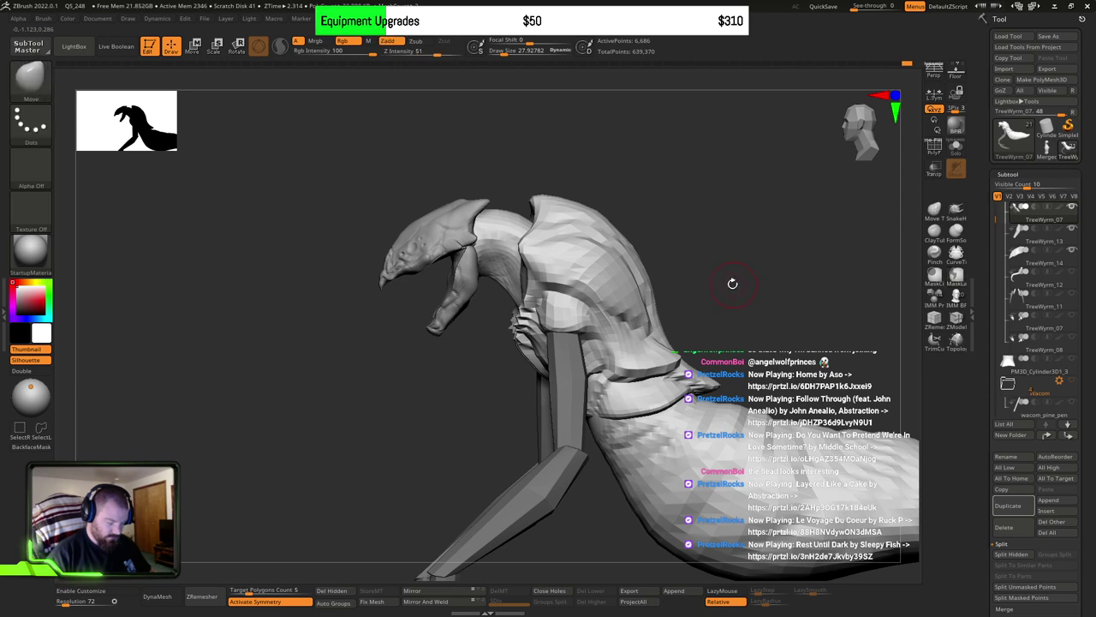
pyautogui.moveTo(732, 284); pyautogui.dragTo(767, 280, button='right')
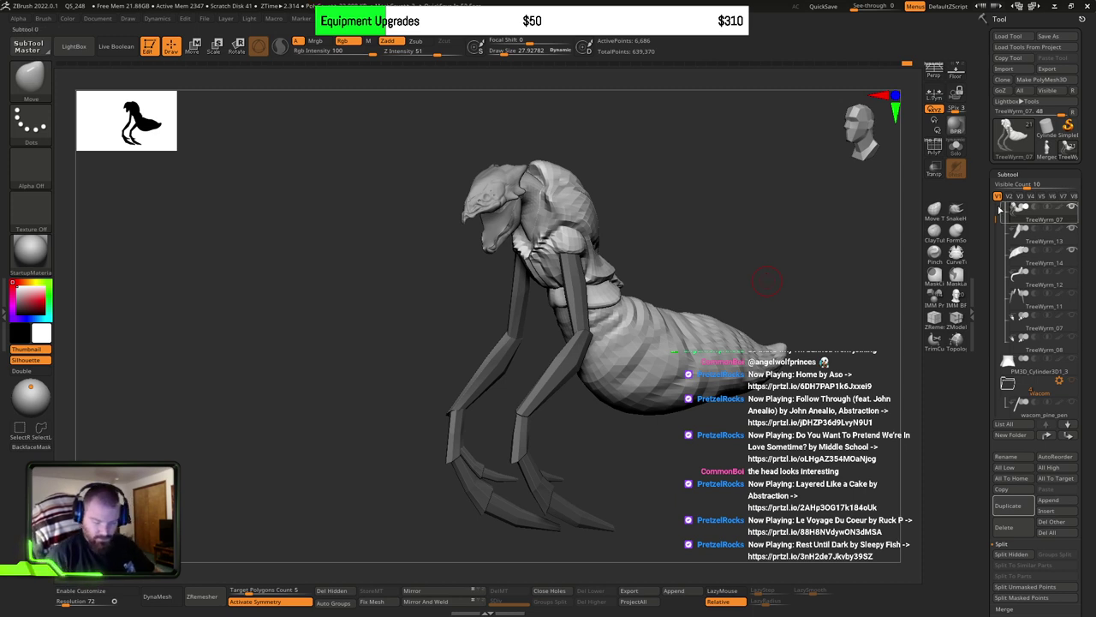
# Step: Move TreeWyrm_13 below TreeWyrm_14 in the subtool order and hide both head pieces
pyautogui.moveTo(997, 218); pyautogui.dragTo(997, 189)
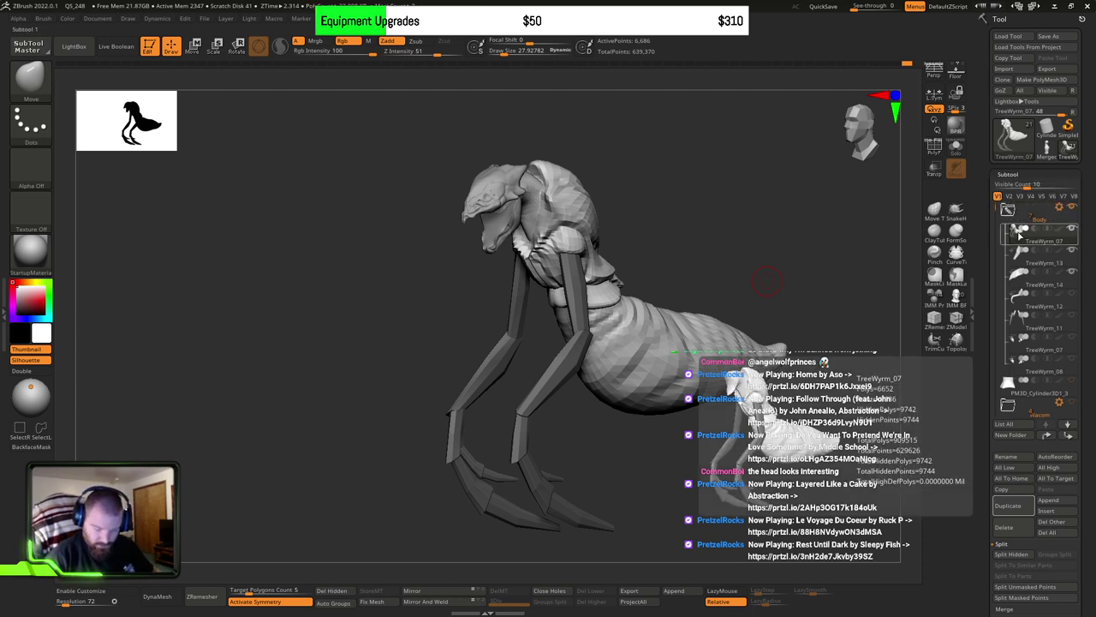
pyautogui.moveTo(1023, 255)
pyautogui.mouseDown()
pyautogui.moveTo(1022, 277)
pyautogui.moveTo(1023, 267)
pyautogui.mouseUp()
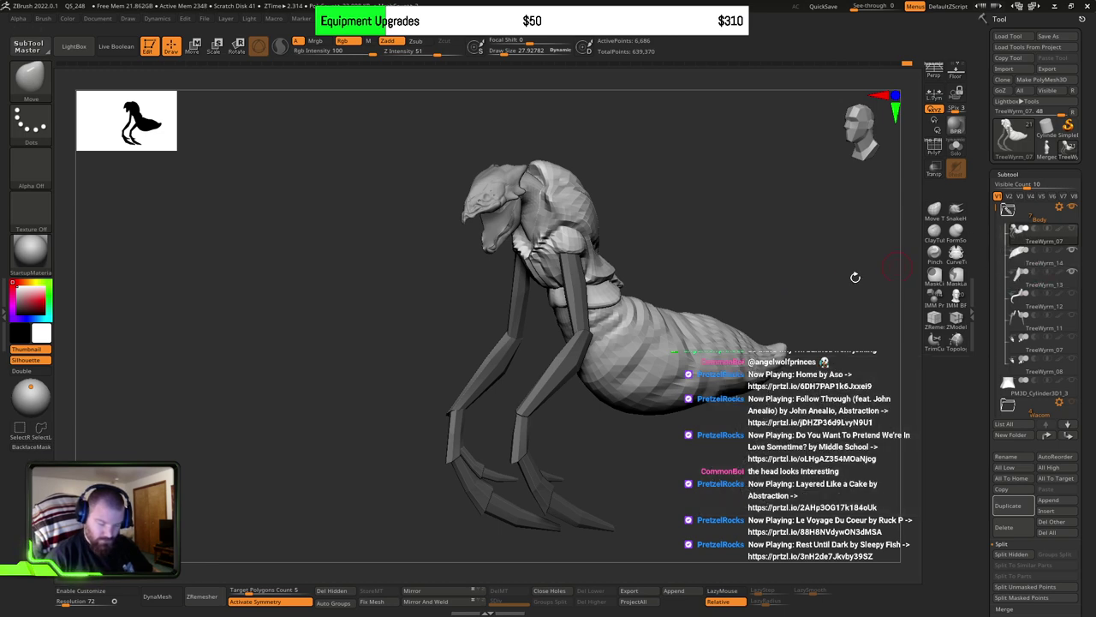
pyautogui.keyDown('ctrl'); pyautogui.moveTo(715, 247); pyautogui.dragTo(712, 272, button='right'); pyautogui.keyUp('ctrl')
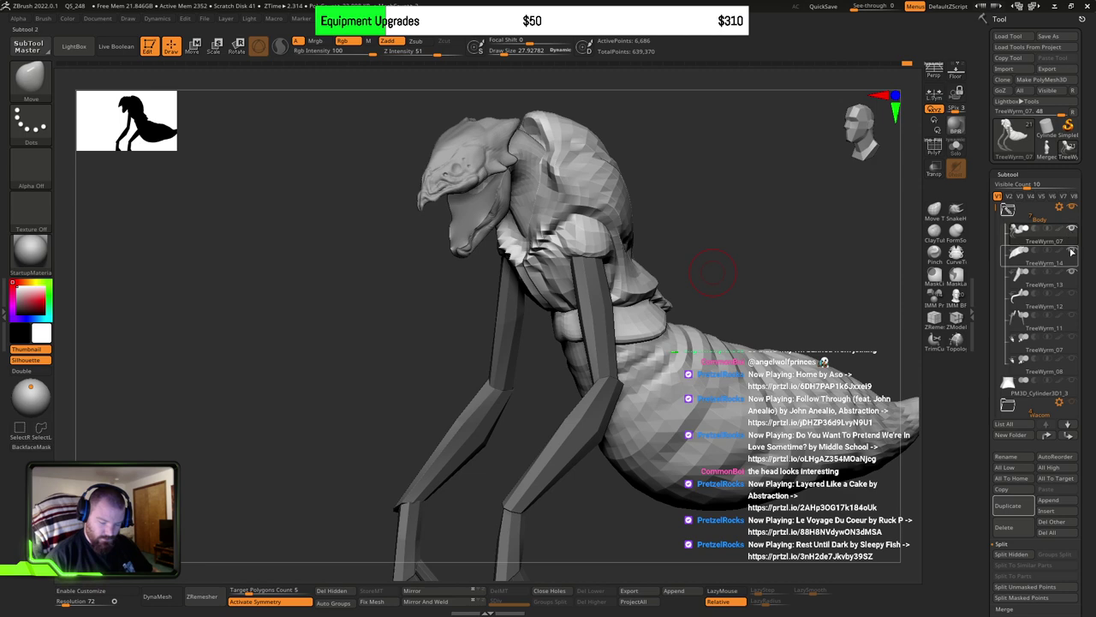
pyautogui.click(1070, 250)
pyautogui.click(1071, 270)
# Step: Undo the recent edits on the TreeWyrm_07 body and unhide all of its geometry, including the original head
pyautogui.keyDown('alt'); pyautogui.moveTo(767, 224); pyautogui.dragTo(753, 252, button='right'); pyautogui.keyUp('alt')
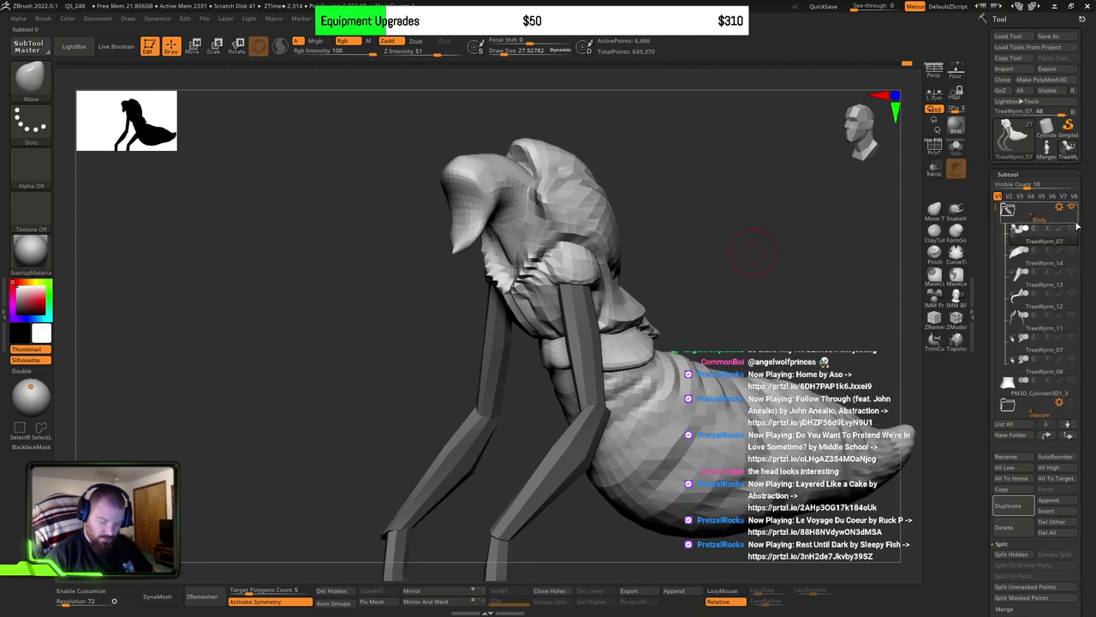
pyautogui.moveTo(697, 228); pyautogui.dragTo(673, 277)
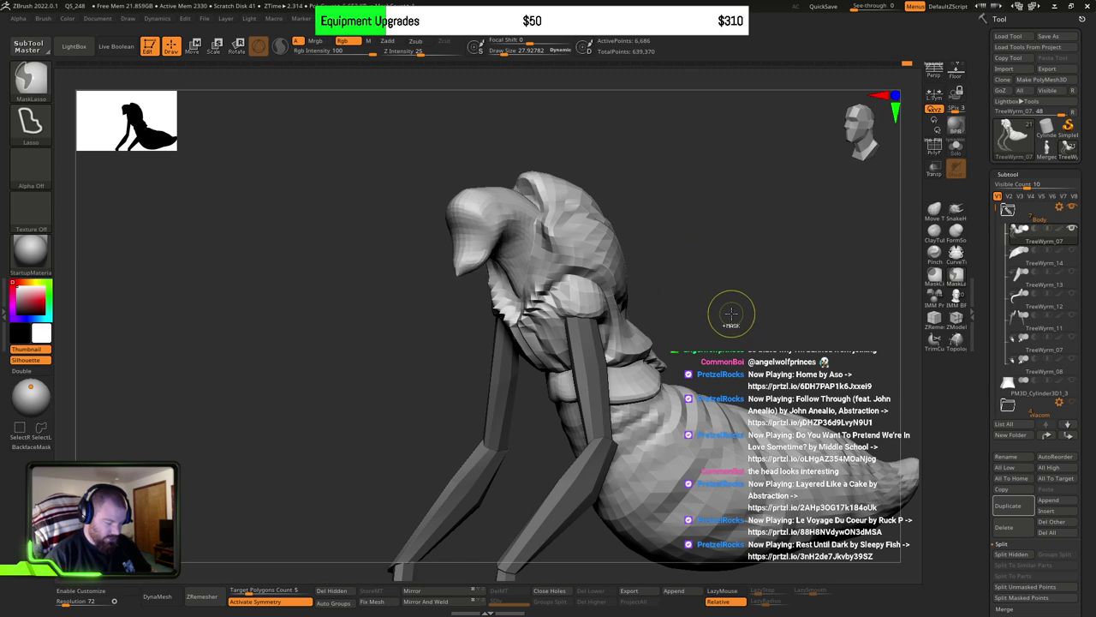
pyautogui.hotkey('ctrl', 'z')
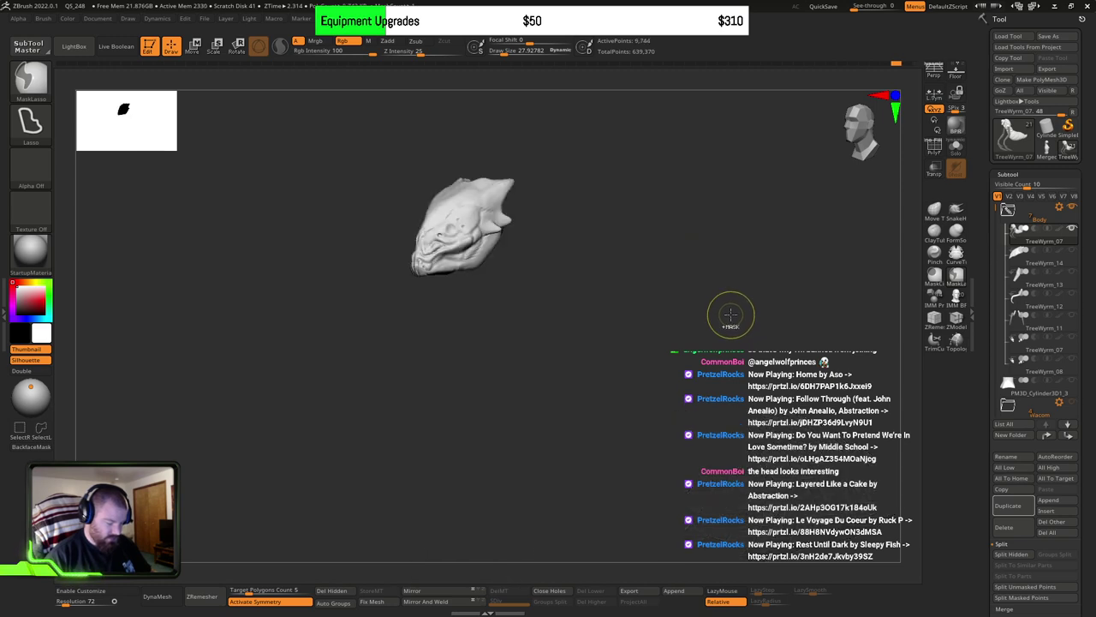
pyautogui.keyDown('ctrl'); pyautogui.keyDown('shift'); pyautogui.click(730, 315); pyautogui.keyUp('shift'); pyautogui.keyUp('ctrl')
pyautogui.moveTo(719, 308); pyautogui.dragTo(668, 254)
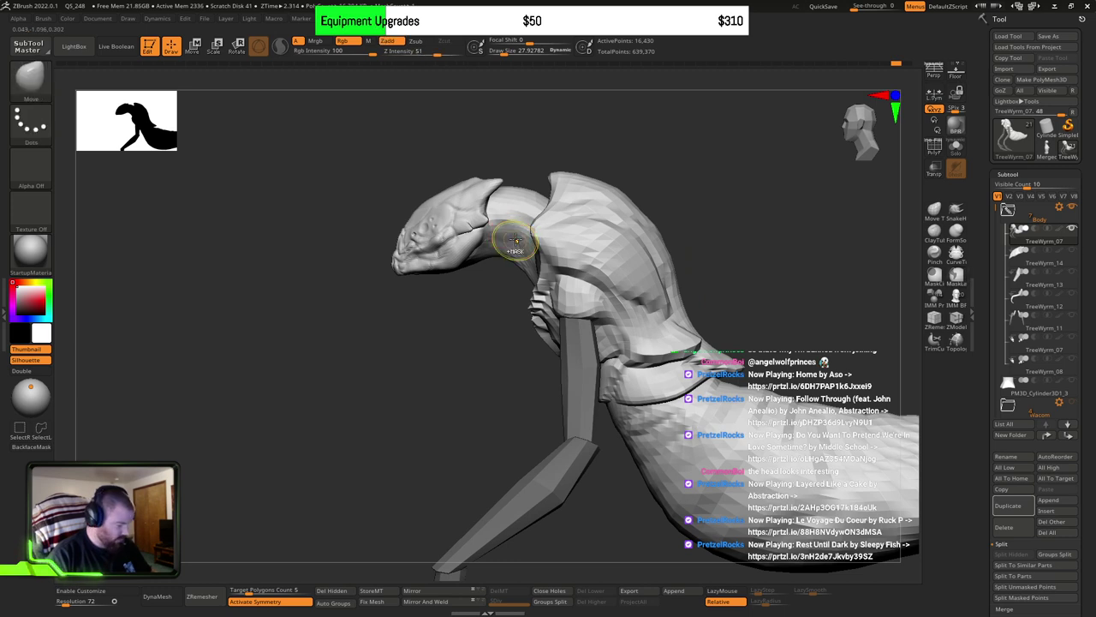
# Step: Isolate the body's neck group, duplicate the subtool, and delete the hidden geometry from the duplicate
pyautogui.keyDown('ctrl'); pyautogui.keyDown('shift'); pyautogui.click(513, 231); pyautogui.keyUp('shift'); pyautogui.keyUp('ctrl')
pyautogui.moveTo(714, 274); pyautogui.dragTo(746, 268)
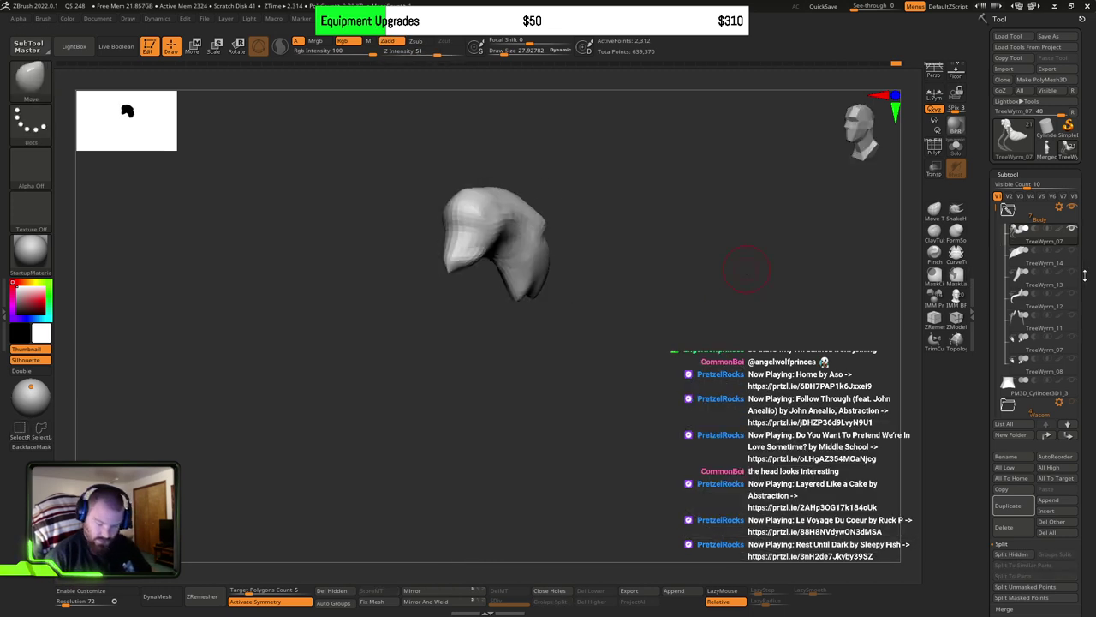
pyautogui.scroll(-1, 1084, 275)
pyautogui.click(1014, 498)
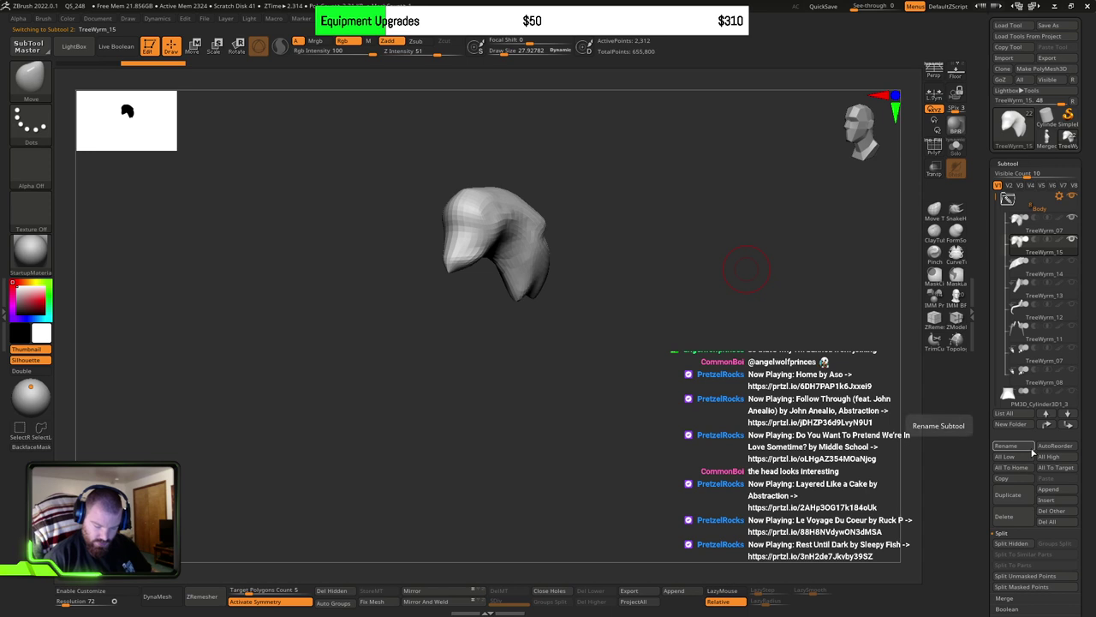
pyautogui.click(351, 594)
# Step: Show the TreeWyrm_14 upper head and TreeWyrm_13 jaw together with the separated neck
pyautogui.moveTo(622, 380); pyautogui.dragTo(621, 421)
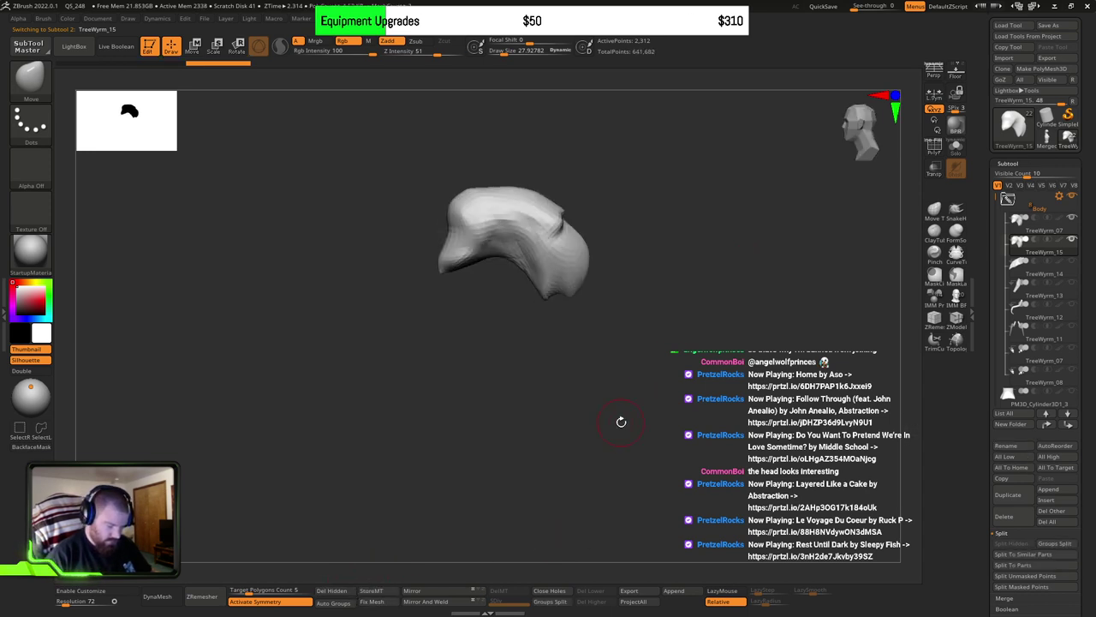
pyautogui.click(1073, 265)
pyautogui.click(1073, 282)
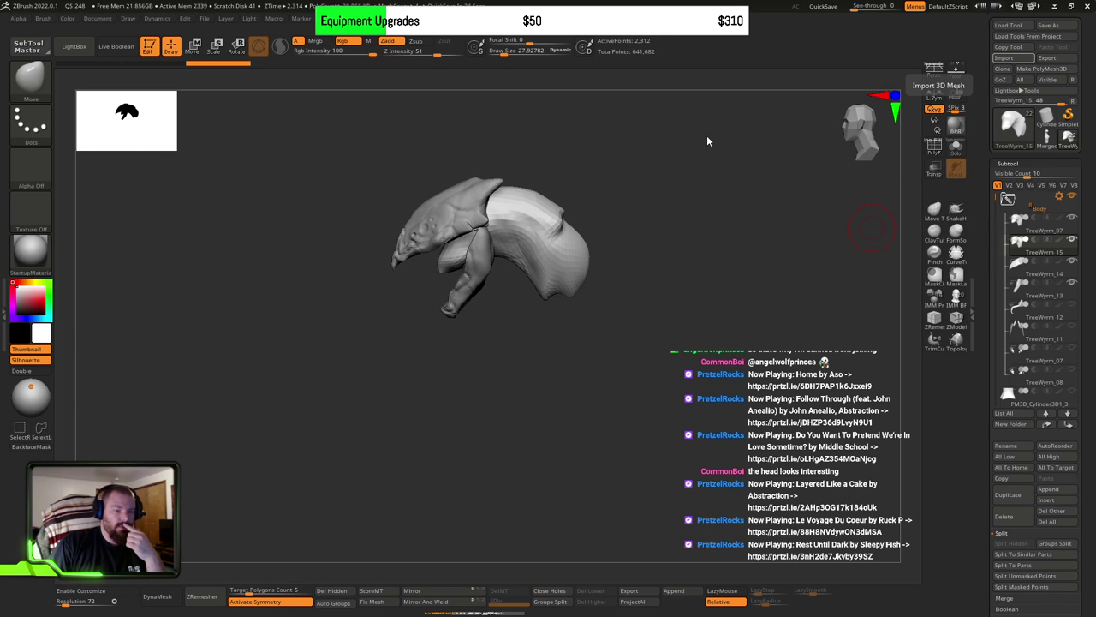
# Step: Push the front of the TreeWyrm_15 neck back from the mouth with the Move brush at a draw size of about 95
pyautogui.moveTo(663, 253); pyautogui.dragTo(679, 223)
pyautogui.moveTo(667, 274); pyautogui.dragTo(666, 272)
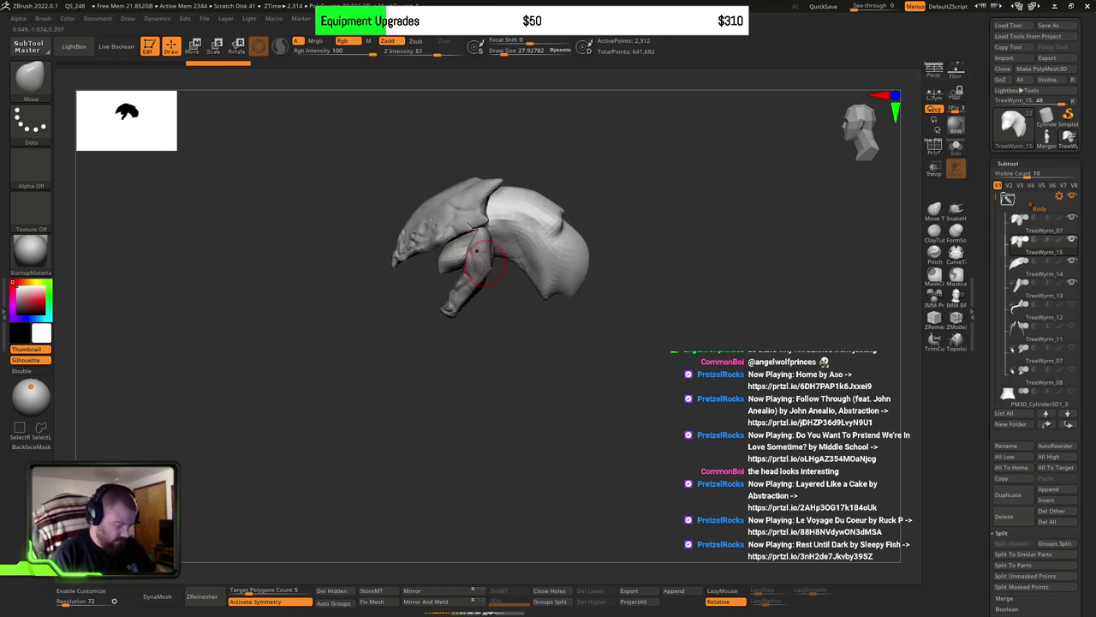
pyautogui.press('s')
pyautogui.moveTo(451, 254); pyautogui.dragTo(486, 249)
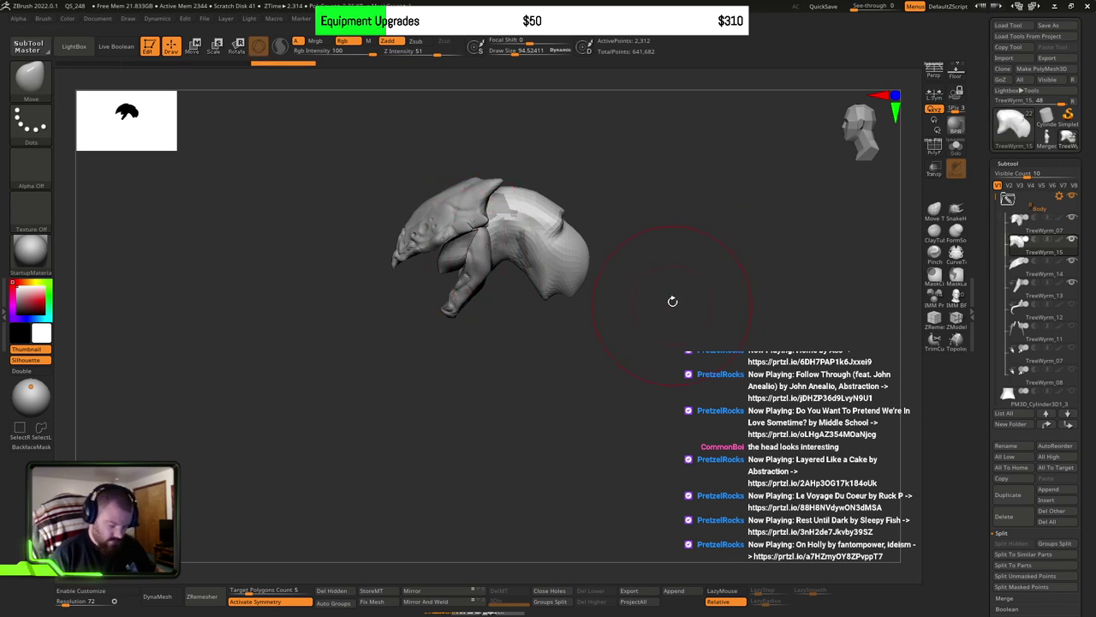
# Step: Select the TreeWyrm_07 body, reveal all of its hidden geometry, and switch off the subtool's visibility
pyautogui.click(1016, 224)
pyautogui.keyDown('ctrl'); pyautogui.keyDown('shift'); pyautogui.click(708, 259); pyautogui.keyUp('shift'); pyautogui.keyUp('ctrl')
pyautogui.moveTo(716, 269); pyautogui.dragTo(987, 252)
pyautogui.moveTo(716, 303); pyautogui.dragTo(714, 303)
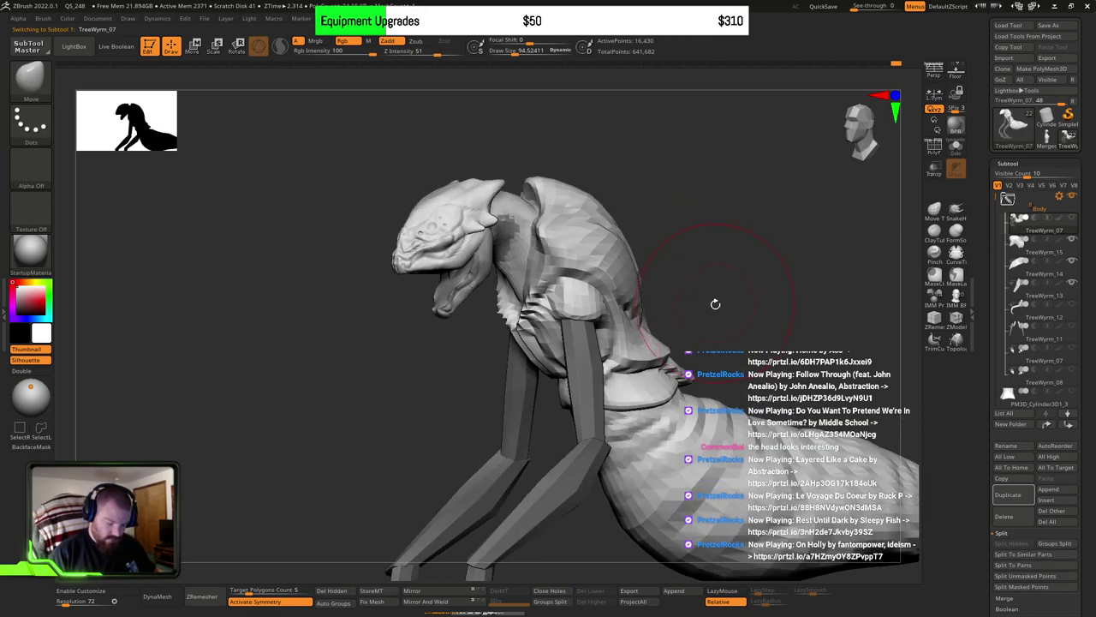
# Step: Select the TreeWyrm_15 neck and reshape its front and underside behind the jaw with the Move brush at a draw size of about 48
pyautogui.click(1017, 243)
pyautogui.moveTo(607, 299)
pyautogui.mouseDown()
pyautogui.moveTo(557, 367)
pyautogui.moveTo(463, 276)
pyautogui.moveTo(513, 342)
pyautogui.moveTo(528, 273)
pyautogui.moveTo(484, 325)
pyautogui.moveTo(452, 306)
pyautogui.moveTo(467, 317)
pyautogui.moveTo(499, 297)
pyautogui.mouseUp()
pyautogui.press('s')
pyautogui.moveTo(500, 296)
pyautogui.mouseDown(button='right')
pyautogui.moveTo(506, 262)
pyautogui.moveTo(498, 316)
pyautogui.mouseUp(button='right')
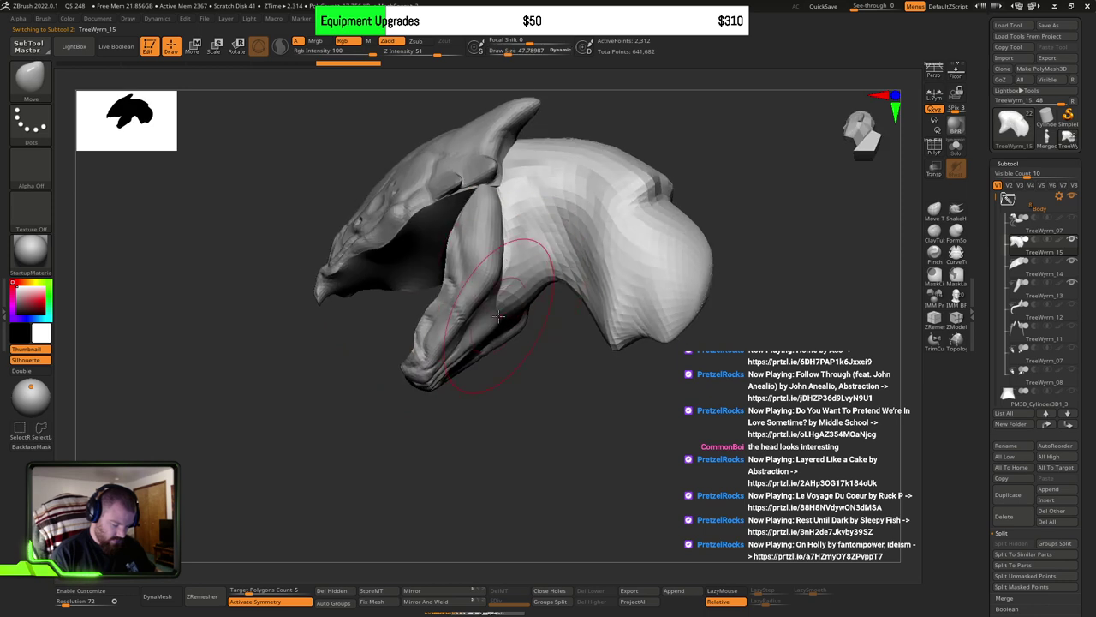
pyautogui.moveTo(500, 322); pyautogui.dragTo(520, 286)
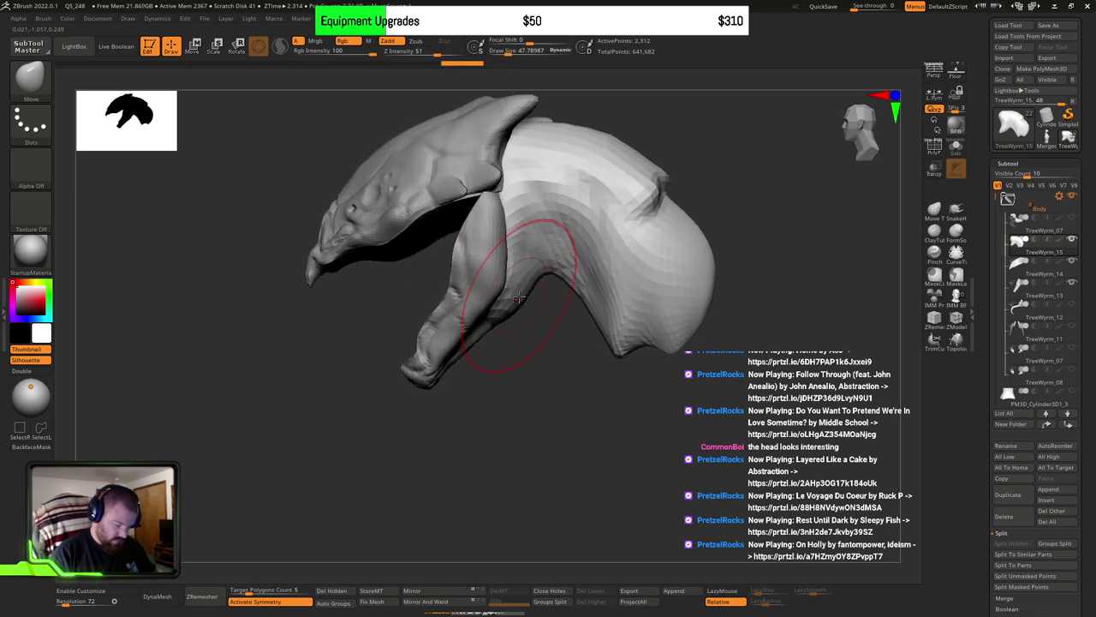
pyautogui.press('ctrl')
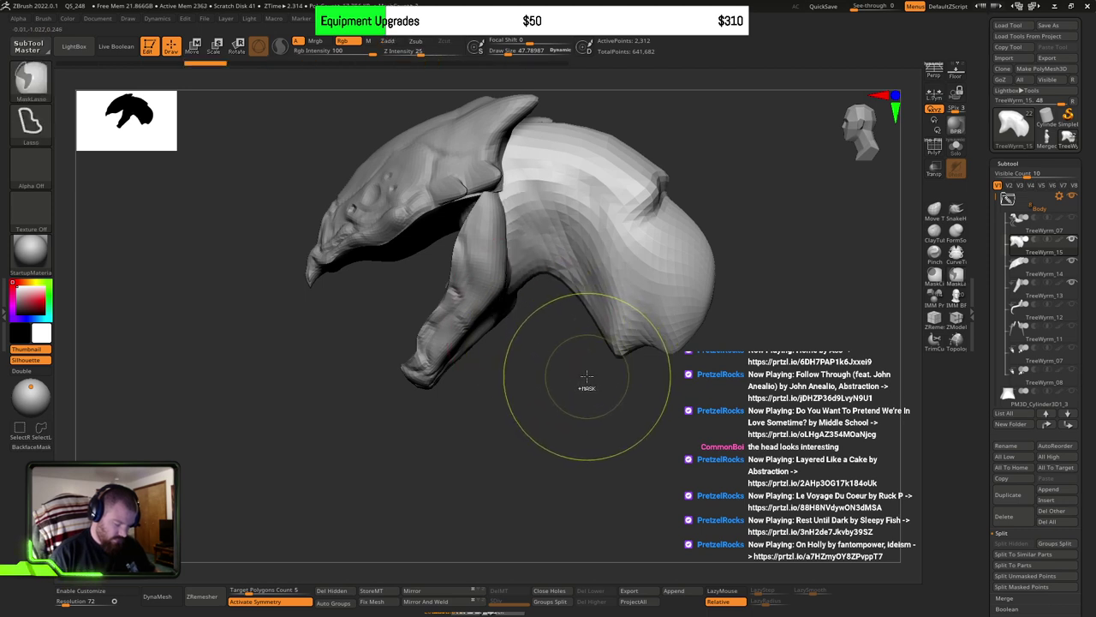
pyautogui.hotkey('ctrl', 'shift')
pyautogui.moveTo(586, 377)
pyautogui.mouseDown()
pyautogui.moveTo(617, 343)
pyautogui.moveTo(583, 331)
pyautogui.moveTo(677, 293)
pyautogui.moveTo(643, 325)
pyautogui.moveTo(699, 325)
pyautogui.moveTo(648, 344)
pyautogui.mouseUp()
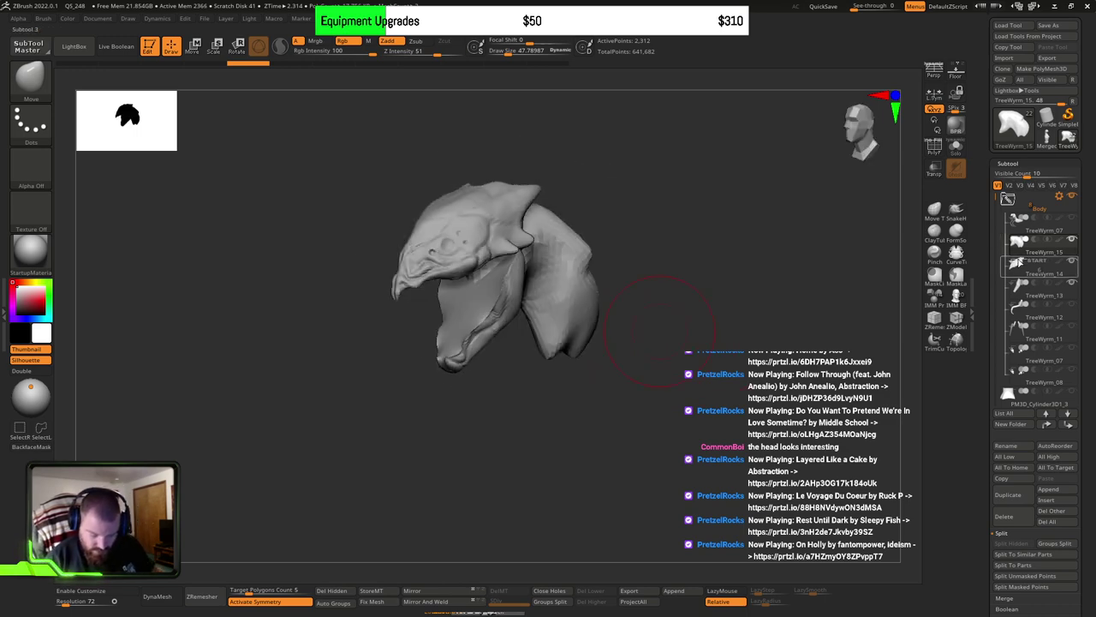
# Step: Move the TreeWyrm_14 upper head above the TreeWyrm_15 neck in the subtool order and make it the active subtool
pyautogui.click(1038, 265)
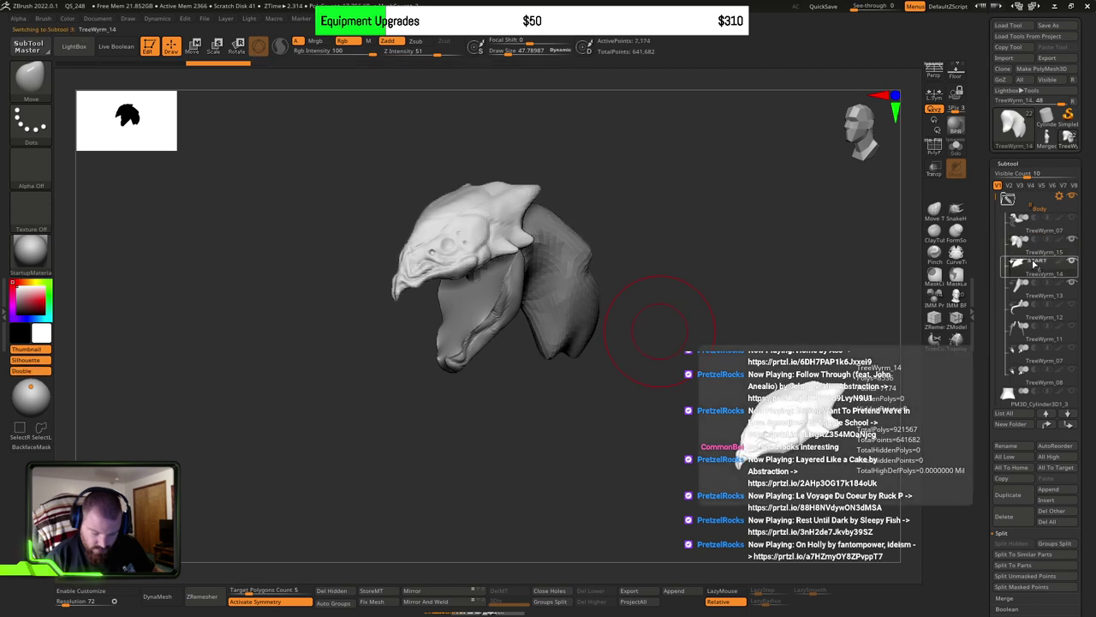
pyautogui.moveTo(1019, 247)
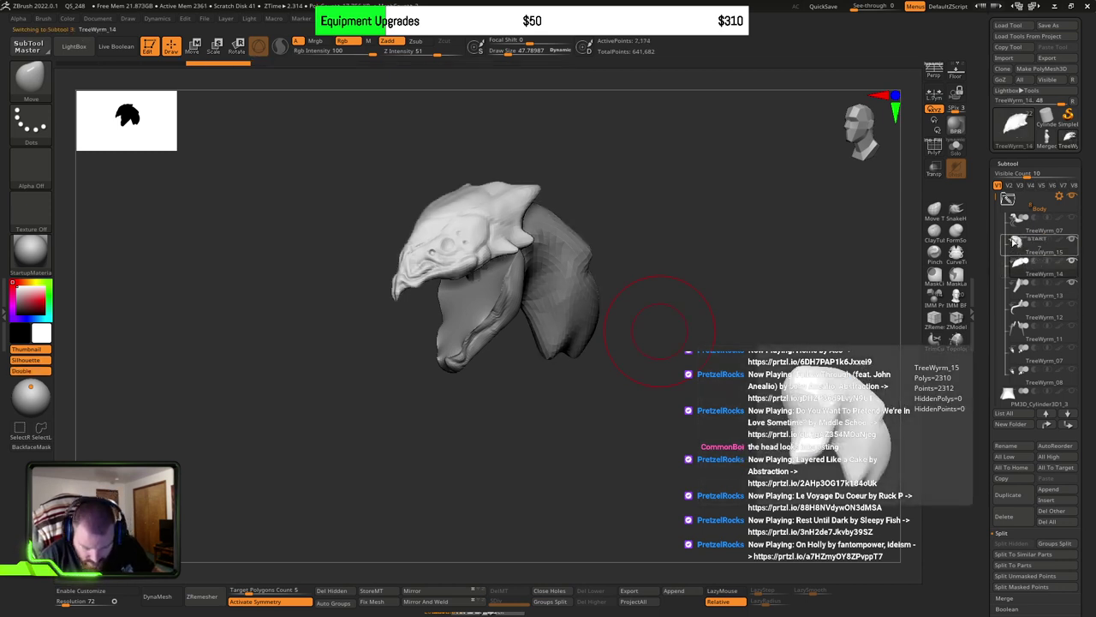
pyautogui.click(1019, 254)
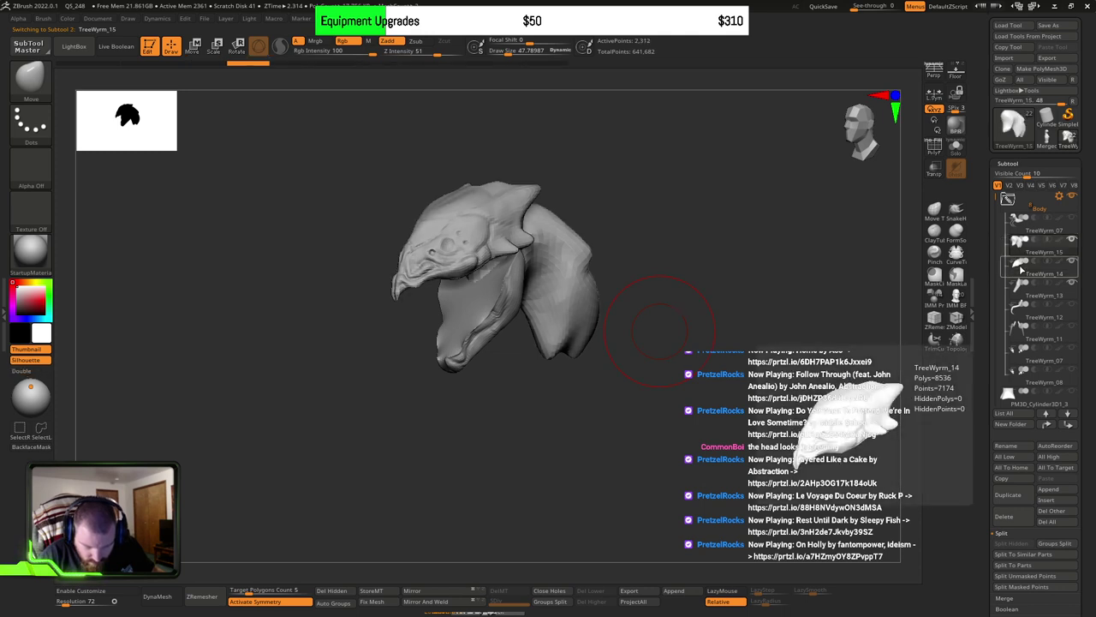
pyautogui.moveTo(790, 271); pyautogui.dragTo(883, 274)
pyautogui.moveTo(1028, 268); pyautogui.dragTo(1019, 252)
pyautogui.click(1019, 247)
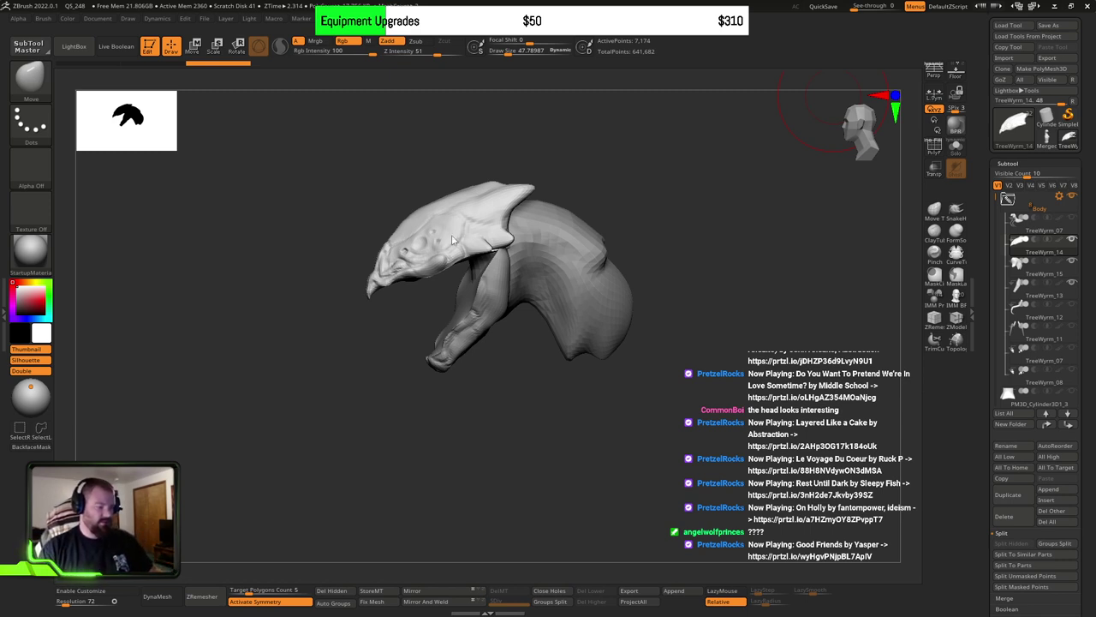
pyautogui.moveTo(738, 307); pyautogui.dragTo(694, 282)
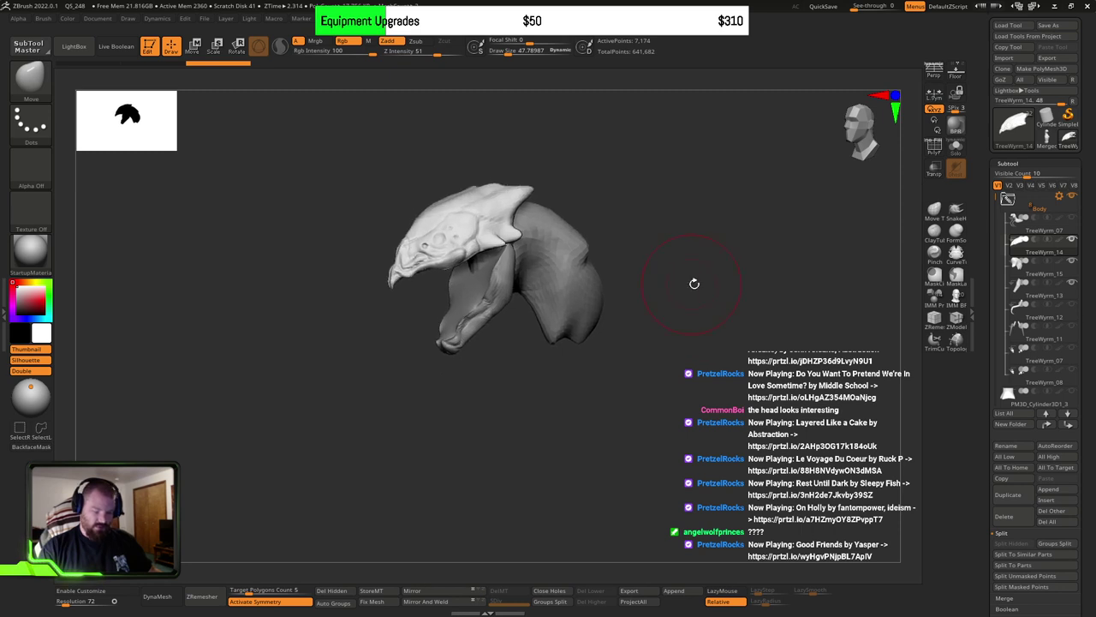
# Step: Merge the TreeWyrm_14 upper head down with the TreeWyrm_15 neck and the TreeWyrm_13 jaw into a single subtool
pyautogui.scroll(-1, 1093, 400)
pyautogui.scroll(-5, 1093, 399)
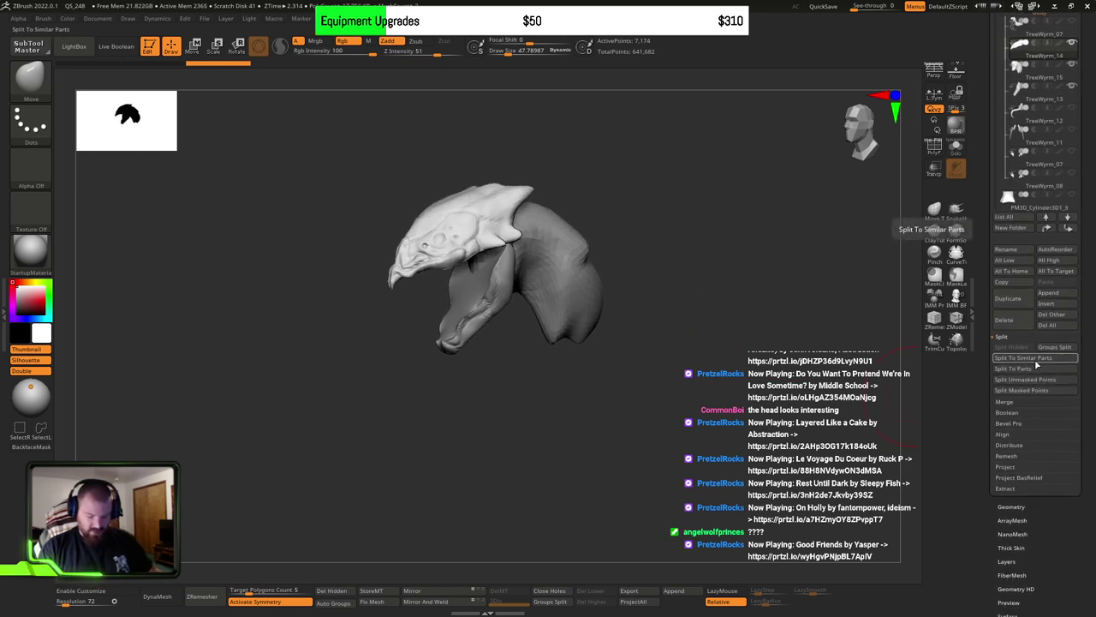
pyautogui.click(1005, 402)
pyautogui.click(1021, 363)
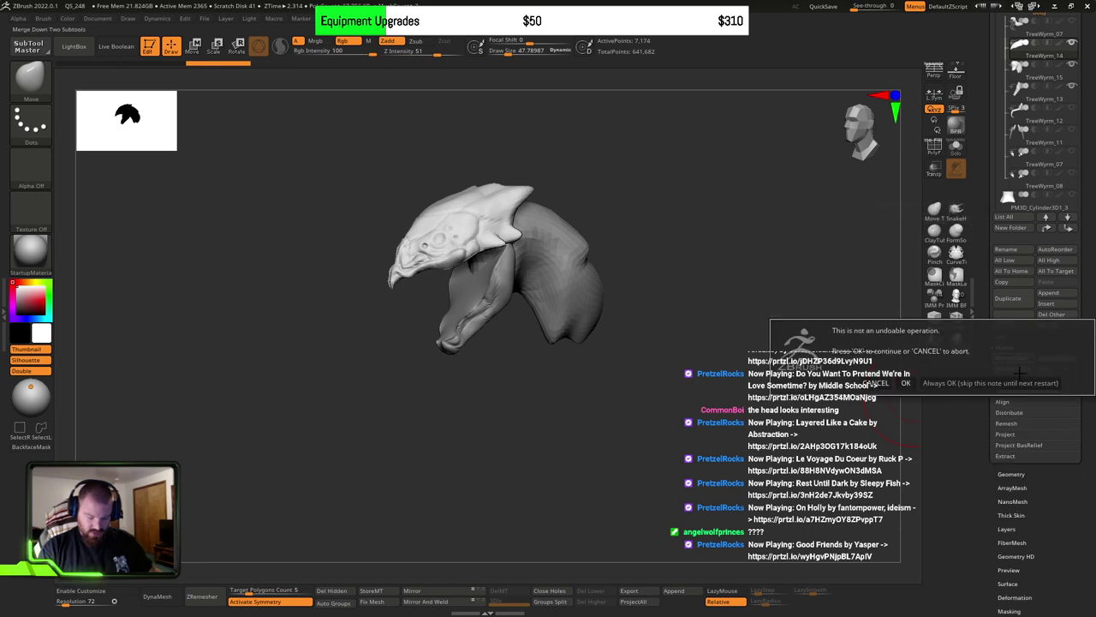
pyautogui.click(1018, 362)
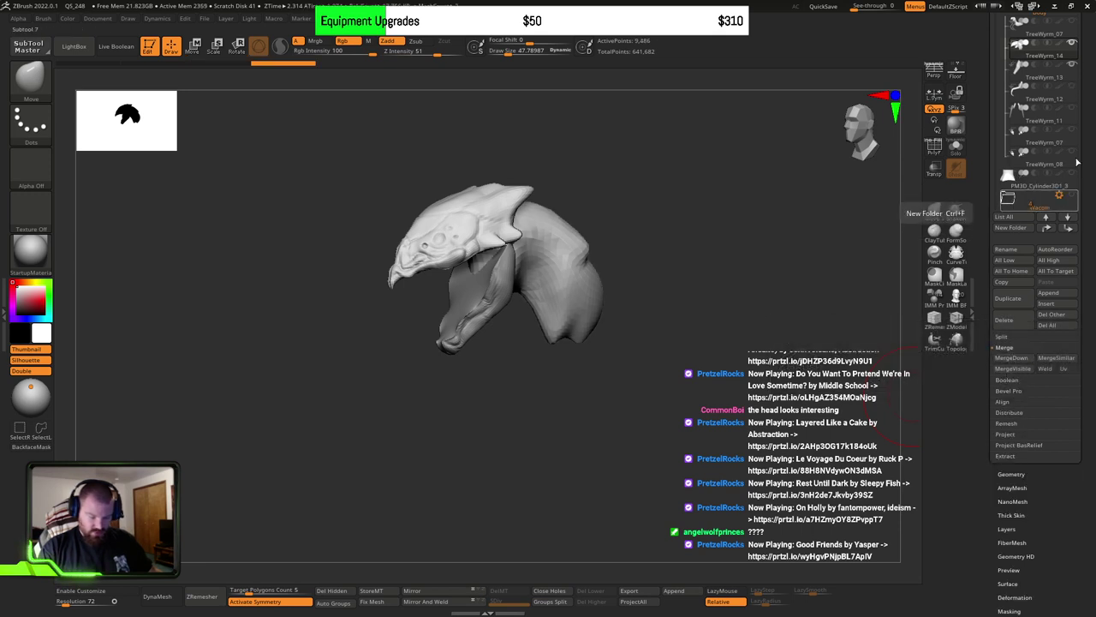
pyautogui.scroll(1, 1081, 362)
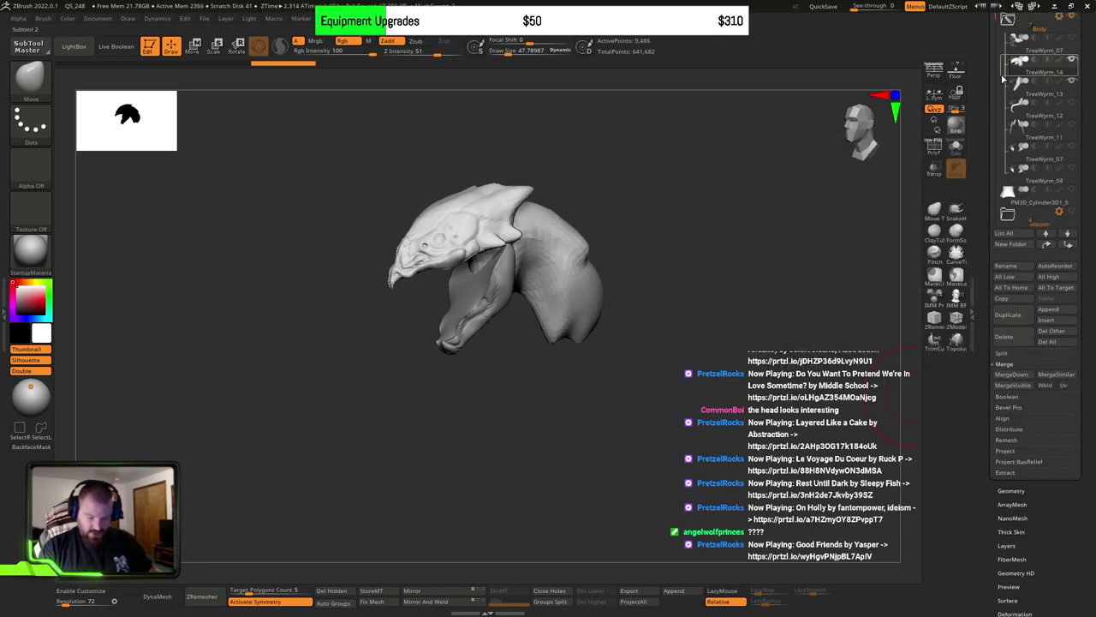
pyautogui.click(1011, 374)
pyautogui.click(907, 402)
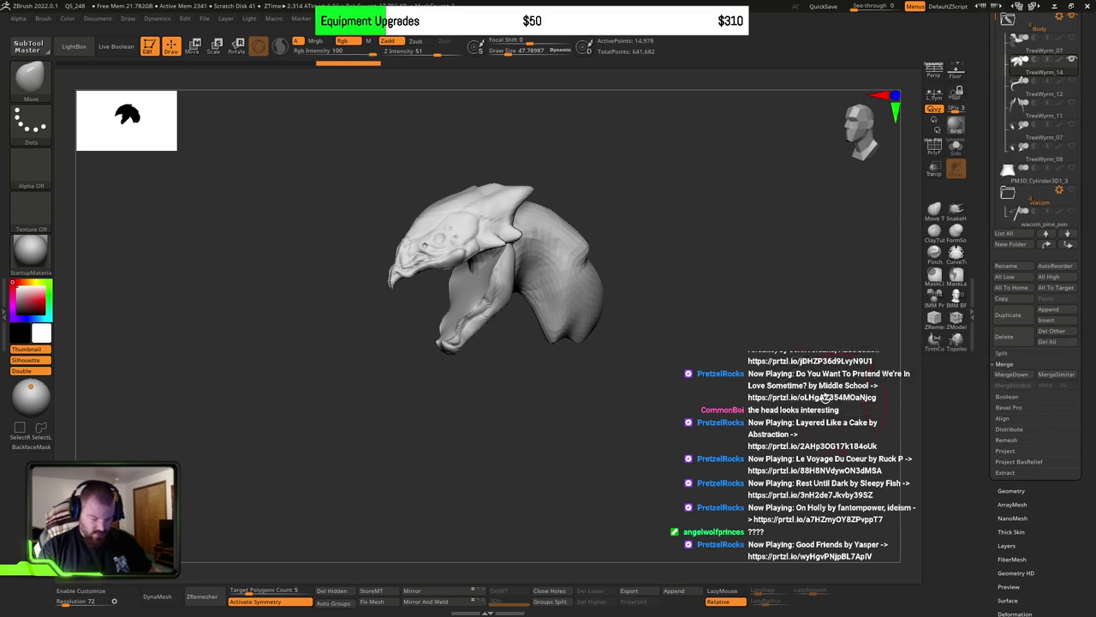
# Step: Show the TreeWyrm_07 body around the merged TreeWyrm_14 head to compare their fit, and hide the body again
pyautogui.moveTo(645, 328)
pyautogui.mouseDown()
pyautogui.moveTo(656, 340)
pyautogui.moveTo(600, 326)
pyautogui.moveTo(626, 304)
pyautogui.moveTo(599, 305)
pyautogui.moveTo(636, 319)
pyautogui.mouseUp()
pyautogui.scroll(3, 1093, 137)
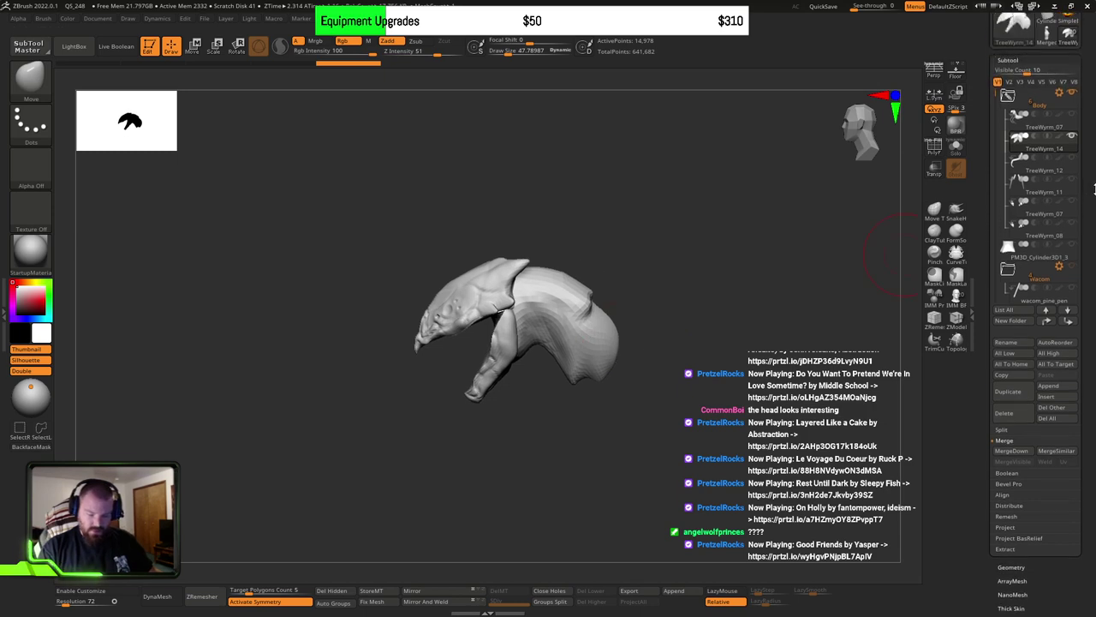
pyautogui.click(1073, 197)
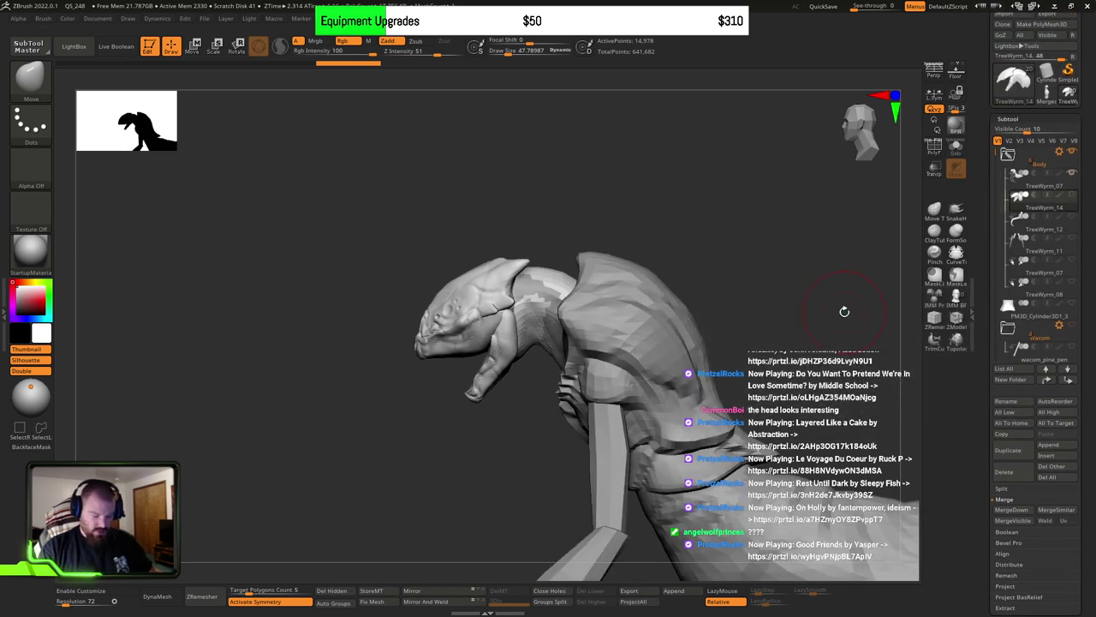
pyautogui.moveTo(845, 310)
pyautogui.mouseDown()
pyautogui.moveTo(643, 332)
pyautogui.moveTo(890, 253)
pyautogui.mouseUp()
pyautogui.click(1032, 202)
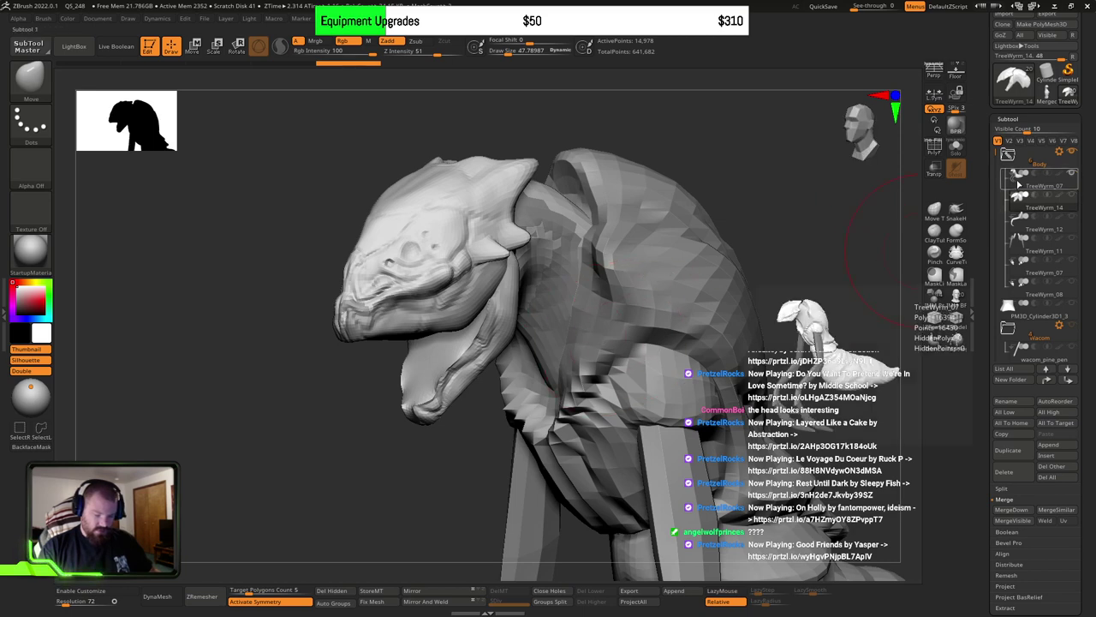
pyautogui.click(1021, 207)
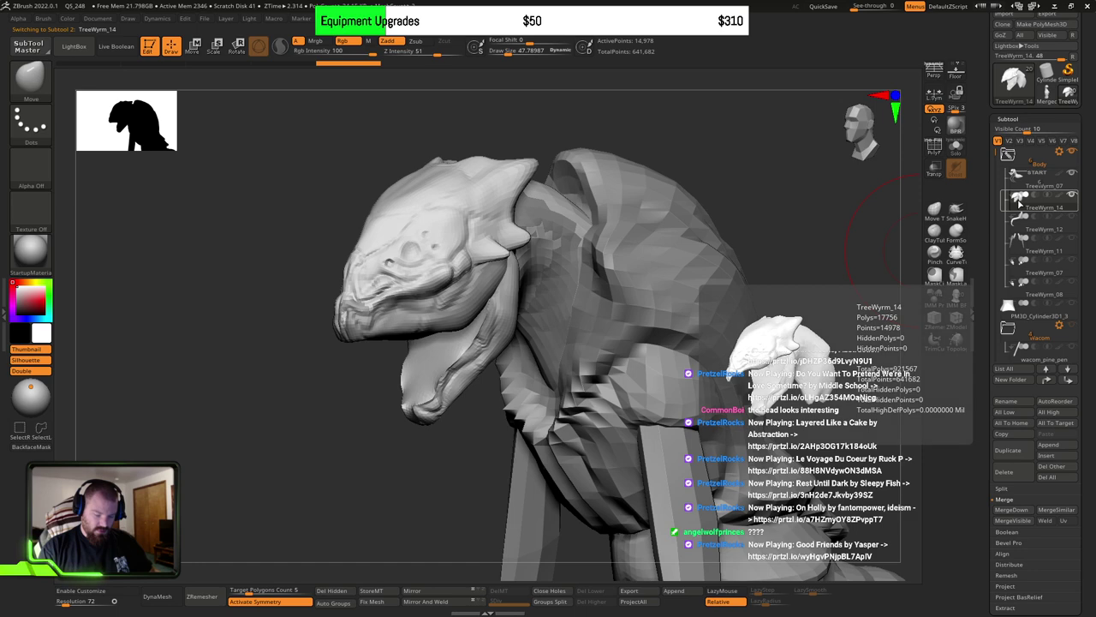
pyautogui.click(1071, 173)
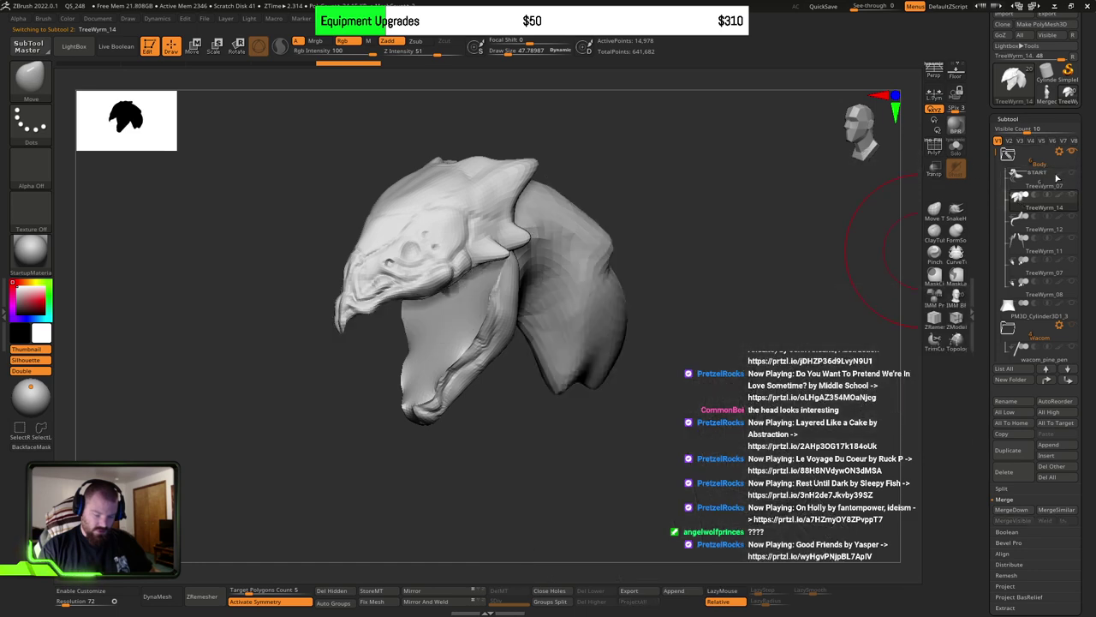
# Step: Examine the polygroups of the merged TreeWyrm_14 head, the TreeWyrm_07 body and the TreeWyrm_12 limbs with the PolyFrame display
pyautogui.click(933, 145)
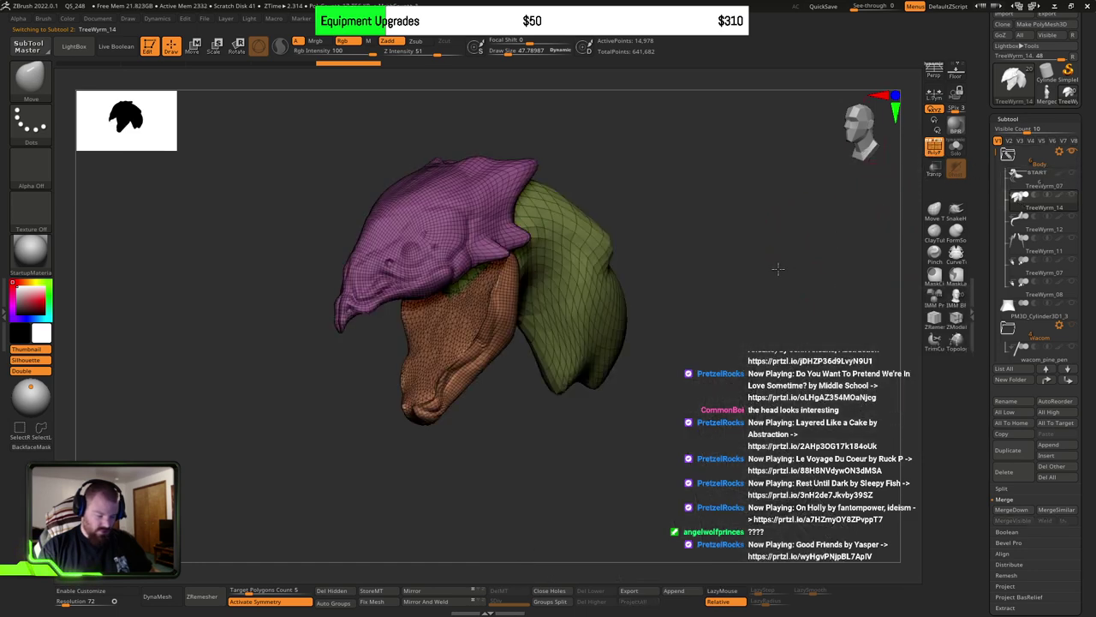
pyautogui.moveTo(778, 269)
pyautogui.mouseDown()
pyautogui.moveTo(692, 301)
pyautogui.moveTo(735, 311)
pyautogui.moveTo(625, 323)
pyautogui.moveTo(688, 339)
pyautogui.moveTo(812, 274)
pyautogui.moveTo(582, 310)
pyautogui.moveTo(805, 252)
pyautogui.mouseUp()
pyautogui.click(1073, 195)
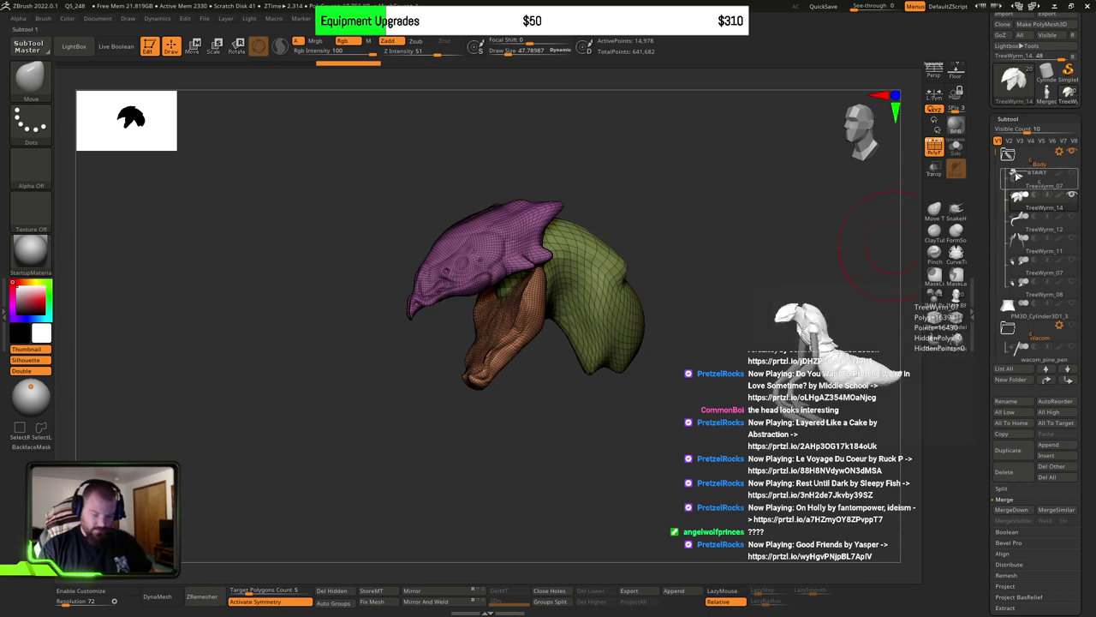
pyautogui.moveTo(1033, 190)
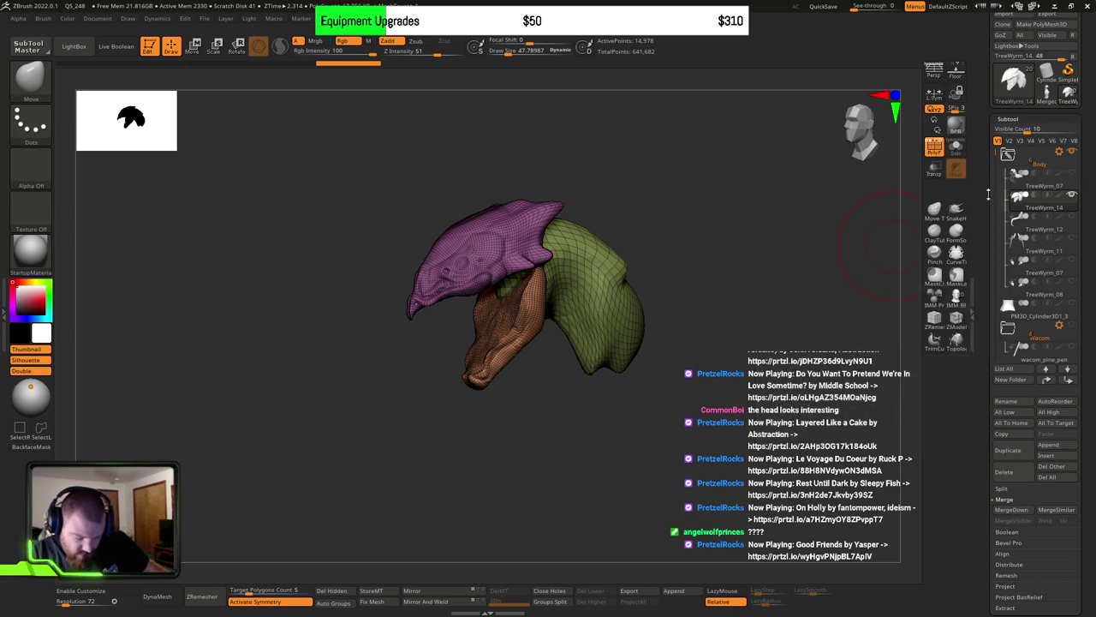
pyautogui.click(1023, 183)
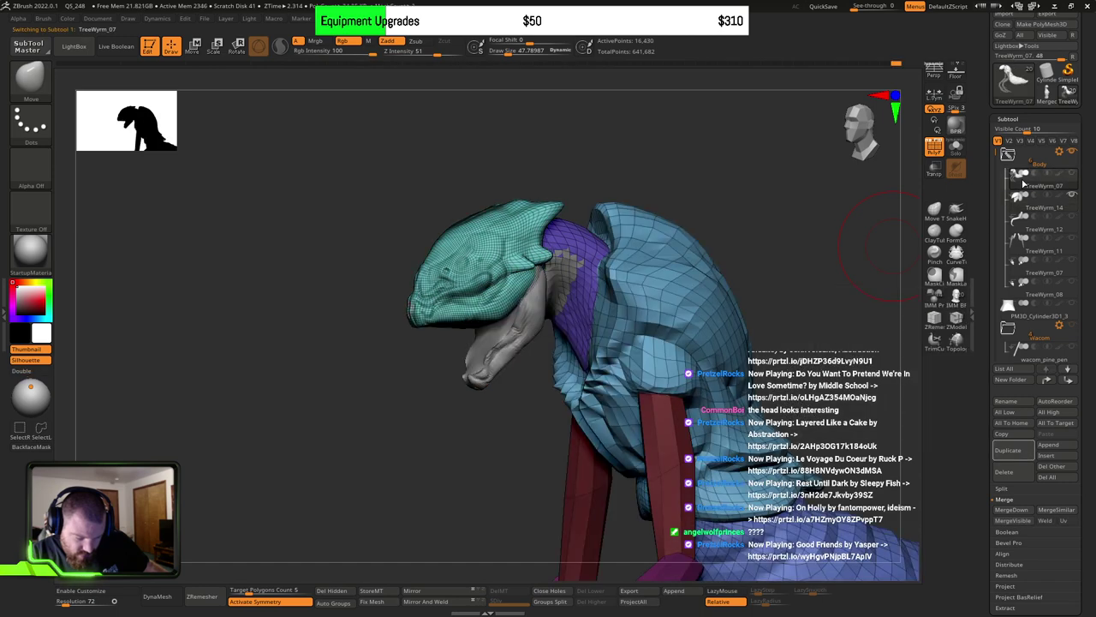
pyautogui.moveTo(1025, 175)
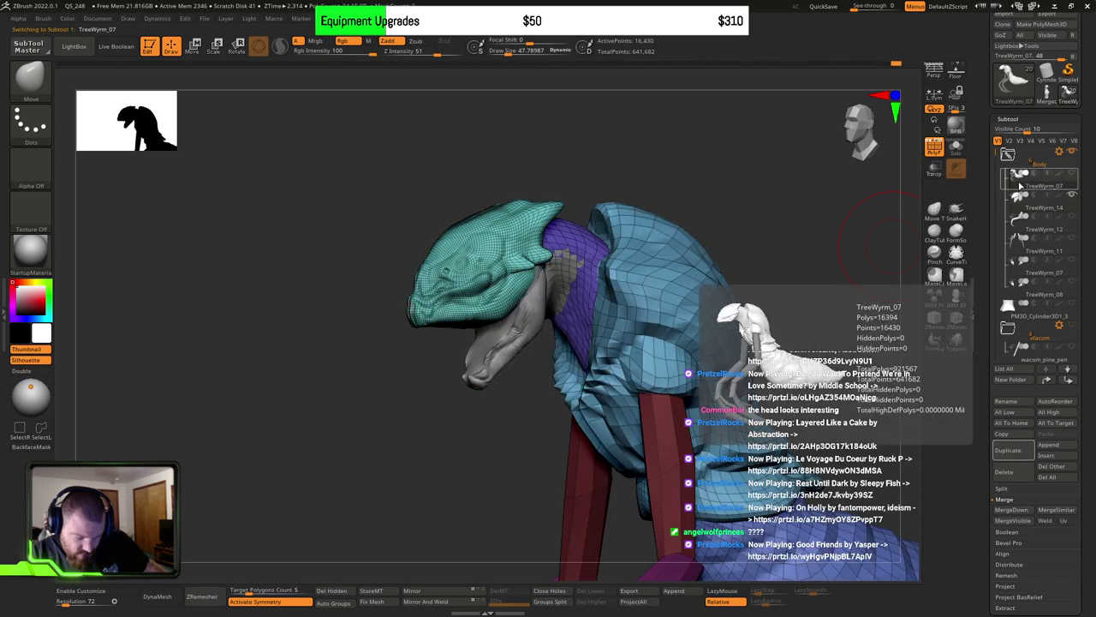
pyautogui.moveTo(1015, 199)
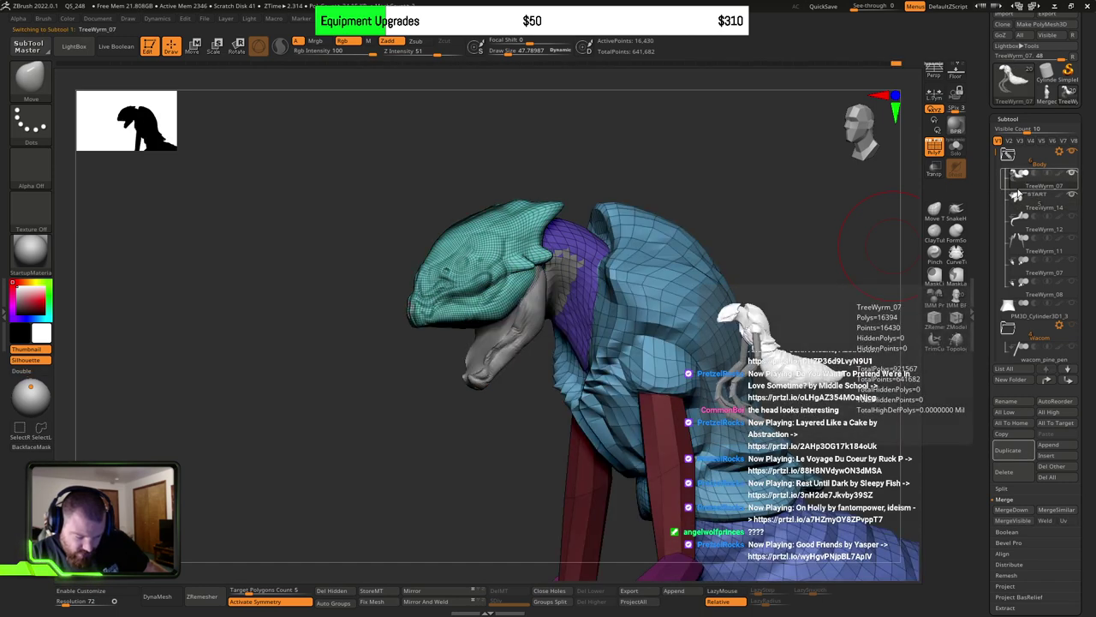
pyautogui.click(1015, 199)
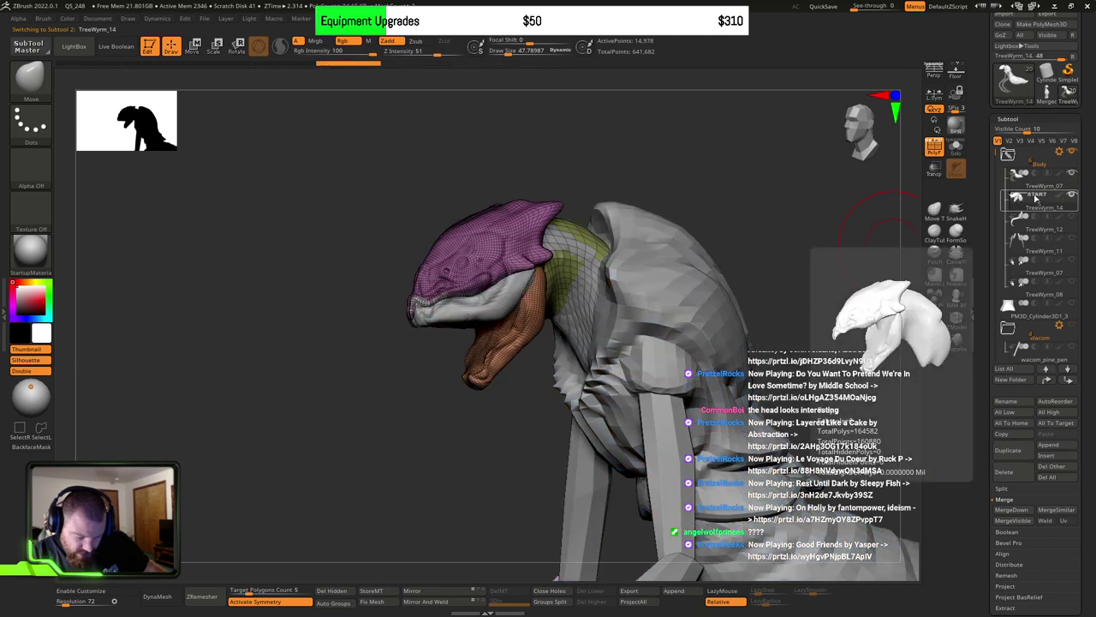
pyautogui.moveTo(1024, 175)
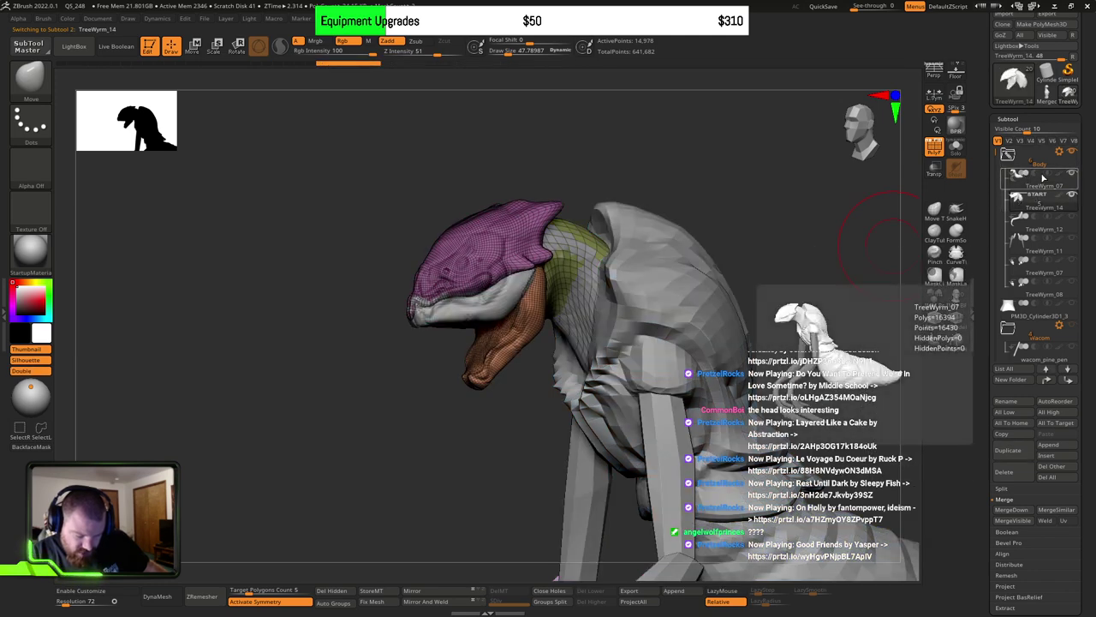
pyautogui.click(1016, 189)
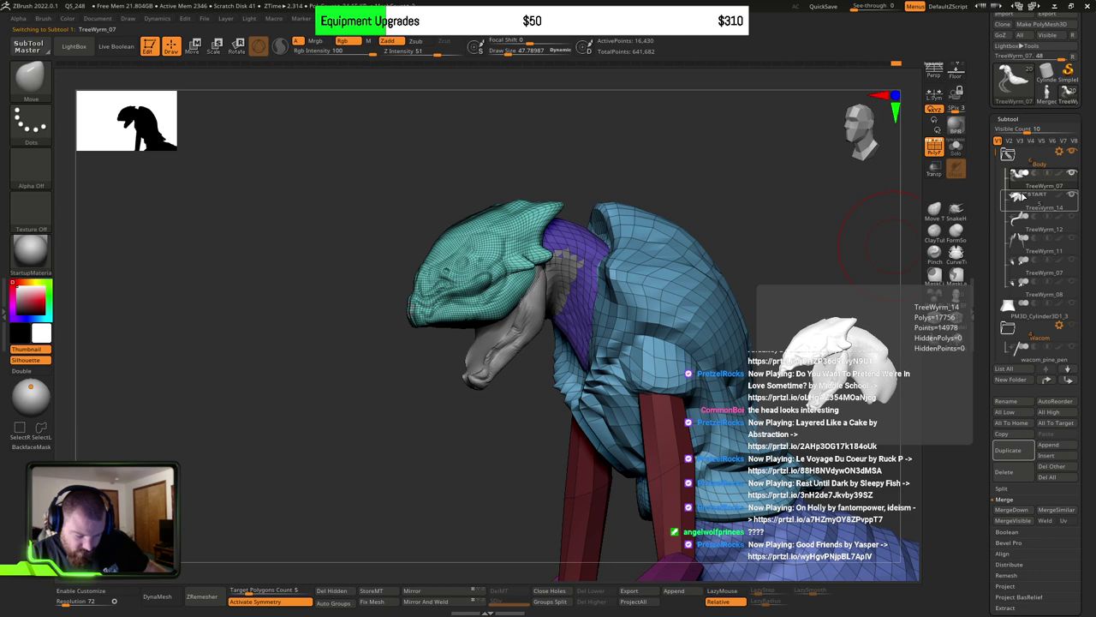
pyautogui.click(1015, 197)
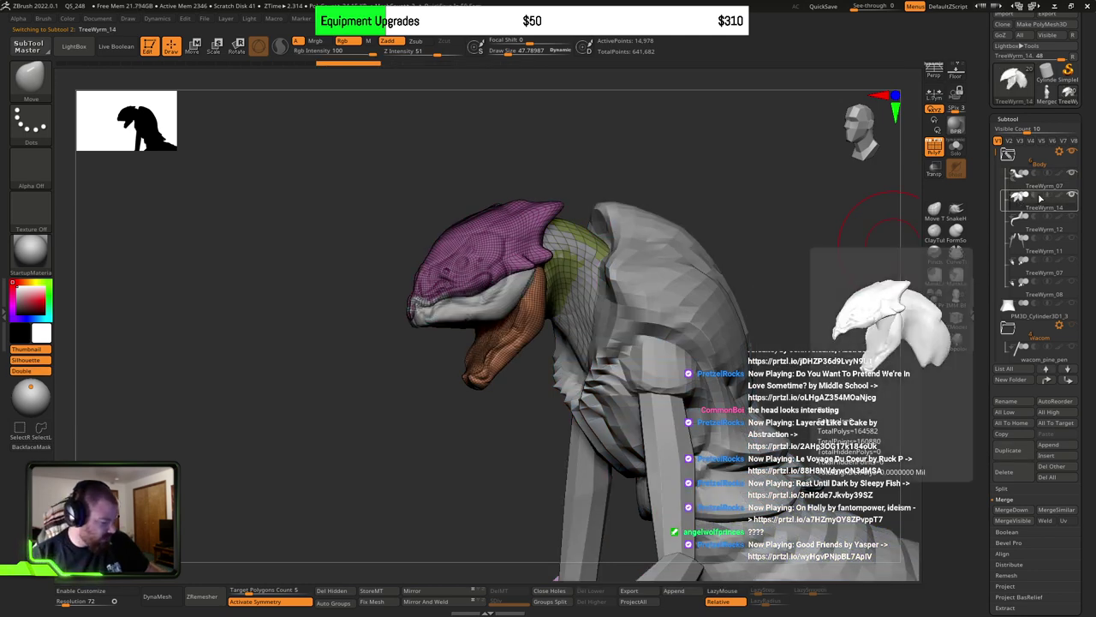
pyautogui.click(1017, 230)
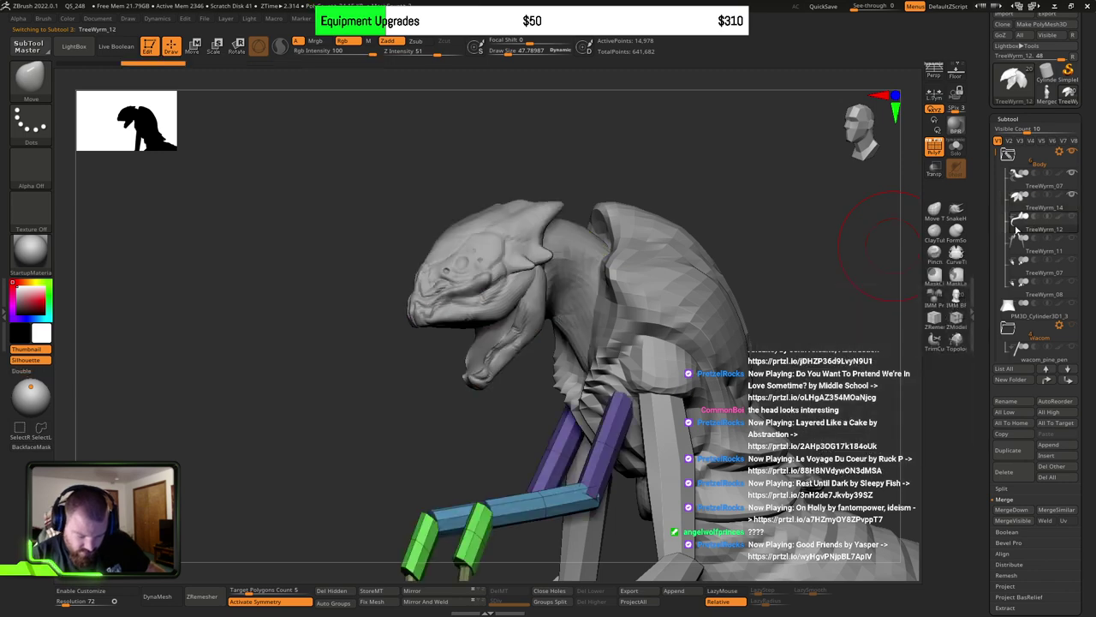
pyautogui.click(1021, 180)
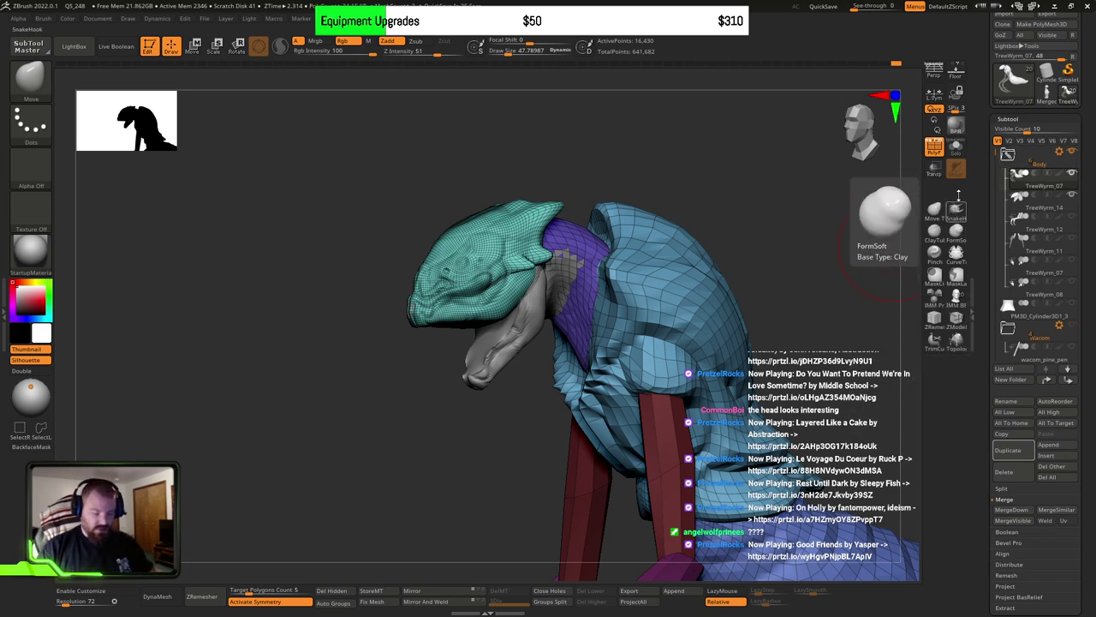
pyautogui.click(933, 145)
# Step: Compare the merged TreeWyrm_14 head against the body, make TreeWyrm_07 the active subtool and hide TreeWyrm_14
pyautogui.moveTo(778, 299); pyautogui.dragTo(805, 295)
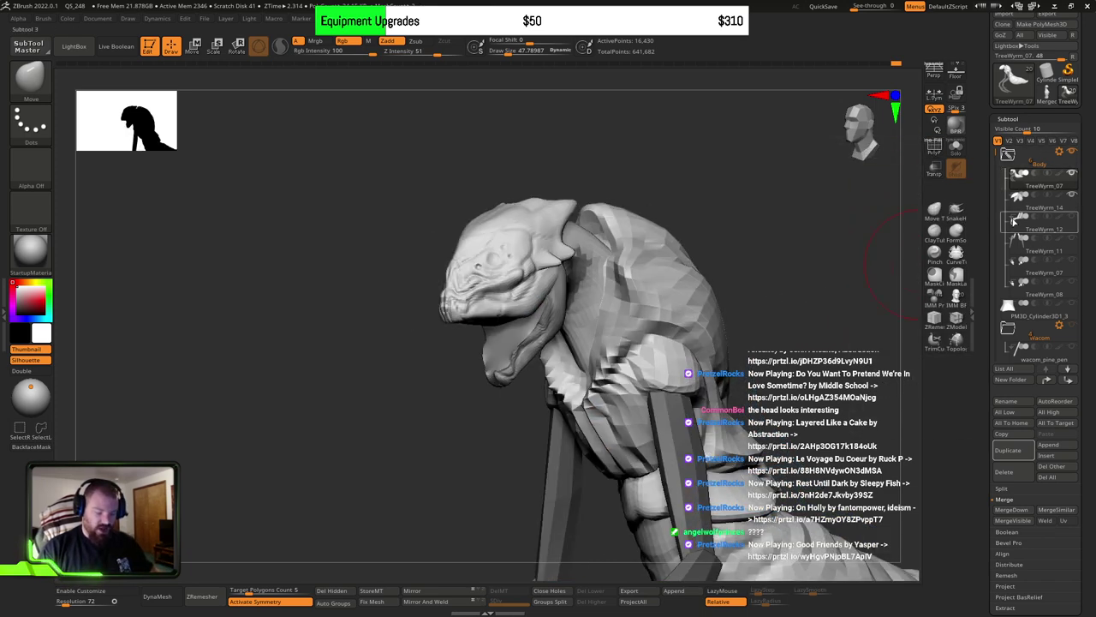
pyautogui.click(1018, 201)
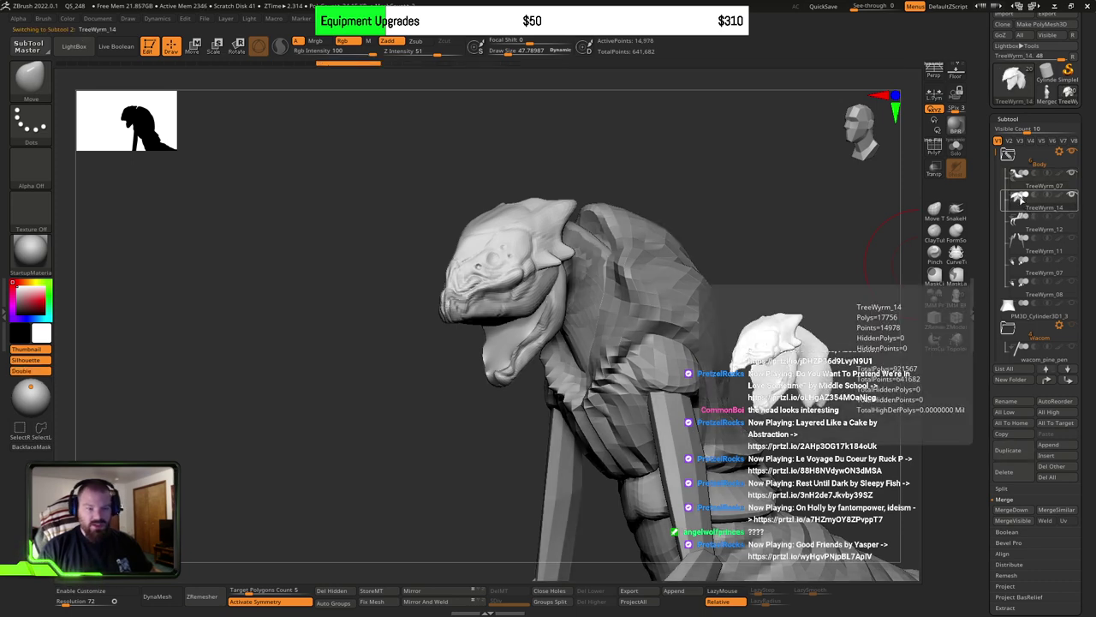
pyautogui.moveTo(776, 286); pyautogui.dragTo(784, 321)
pyautogui.keyDown('ctrl'); pyautogui.moveTo(725, 293); pyautogui.dragTo(745, 329, button='right'); pyautogui.keyUp('ctrl')
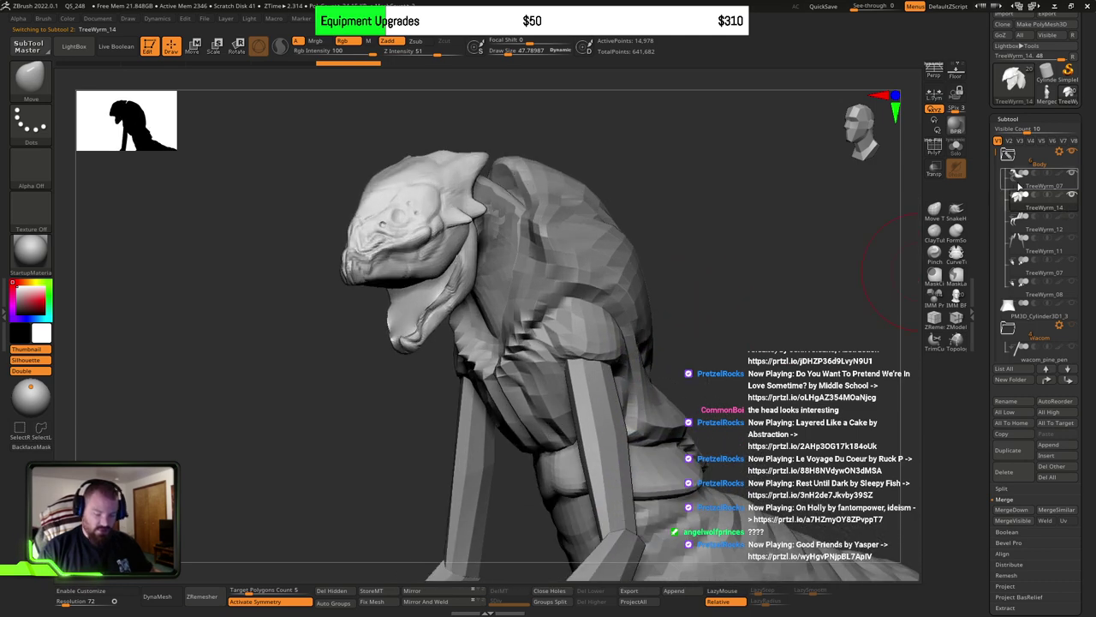
pyautogui.click(1018, 184)
pyautogui.click(1072, 194)
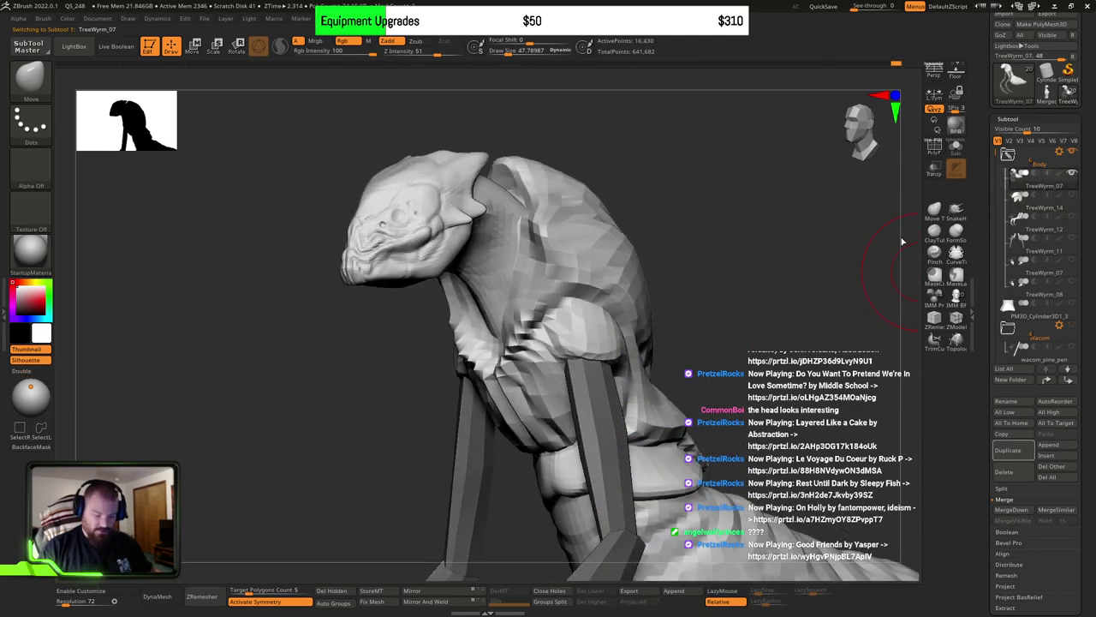
# Step: Save the TreeWyrm tool to disk with TreeWyrm_07 as the active subtool
pyautogui.moveTo(785, 289); pyautogui.dragTo(711, 313)
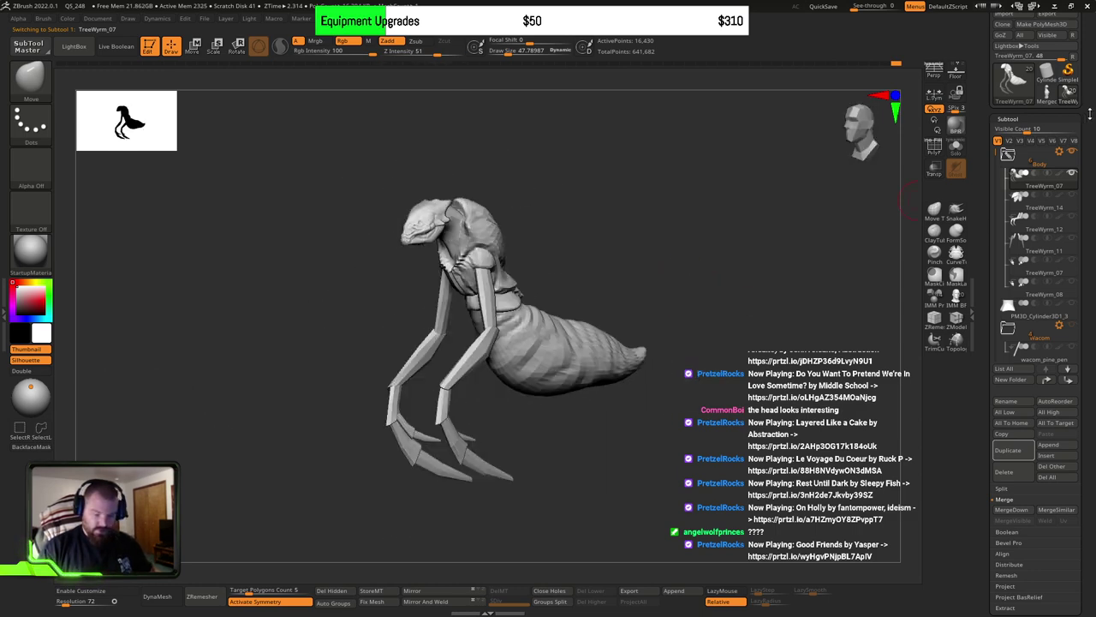
pyautogui.moveTo(1086, 114); pyautogui.dragTo(1086, 170)
pyautogui.click(1047, 39)
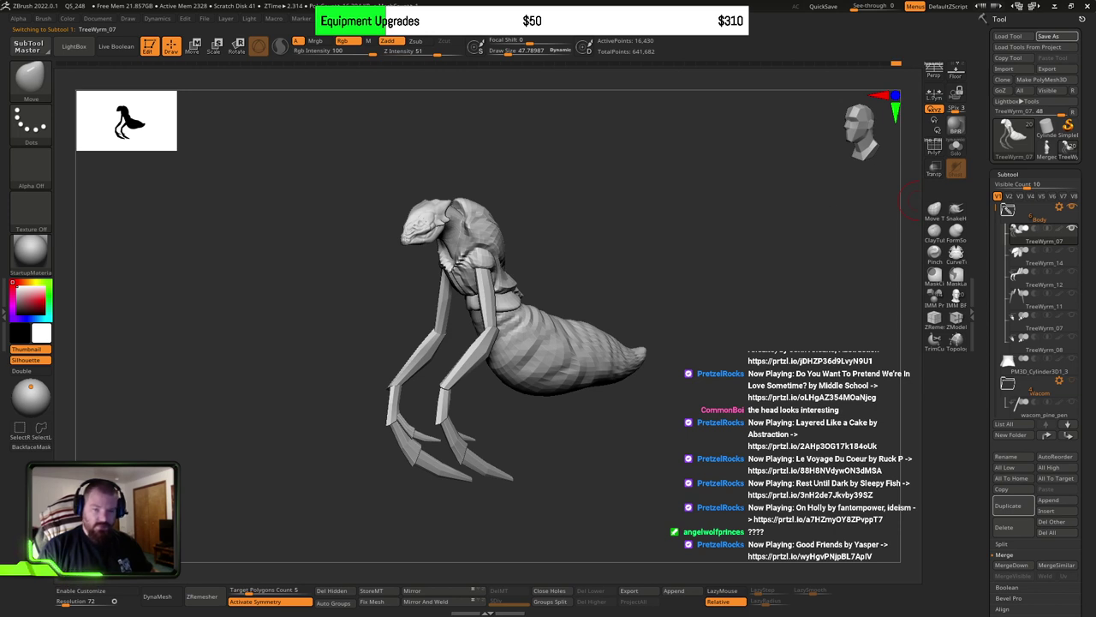
pyautogui.hotkey('ctrl', 's')
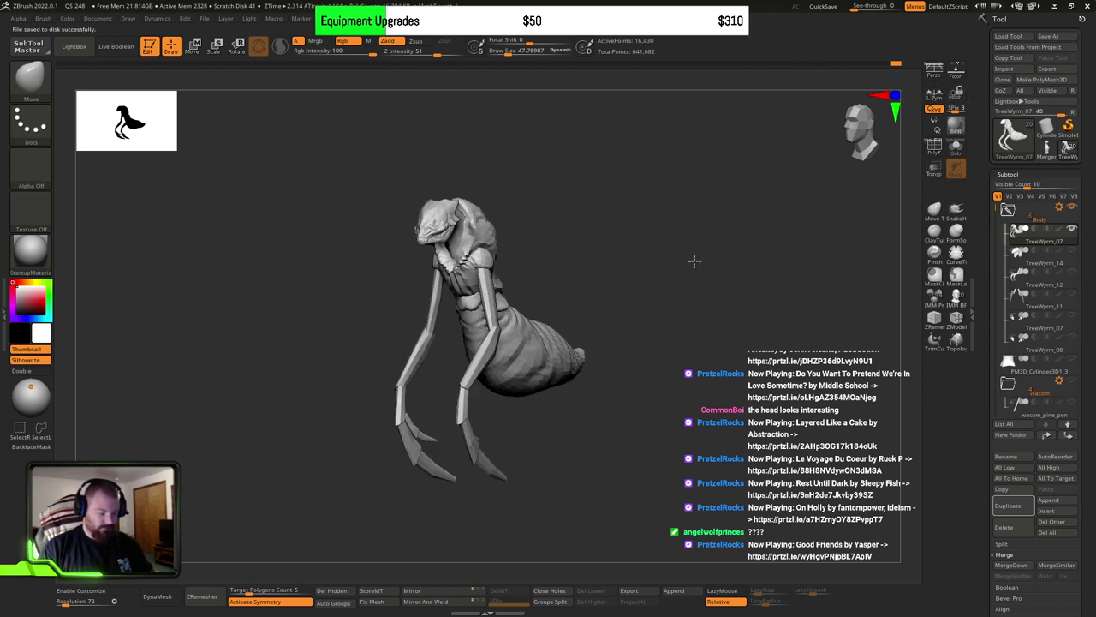
# Step: Choose the IMM Ind. Parts insert brush for the TreeWyrm_07 body
pyautogui.moveTo(695, 259); pyautogui.dragTo(641, 267)
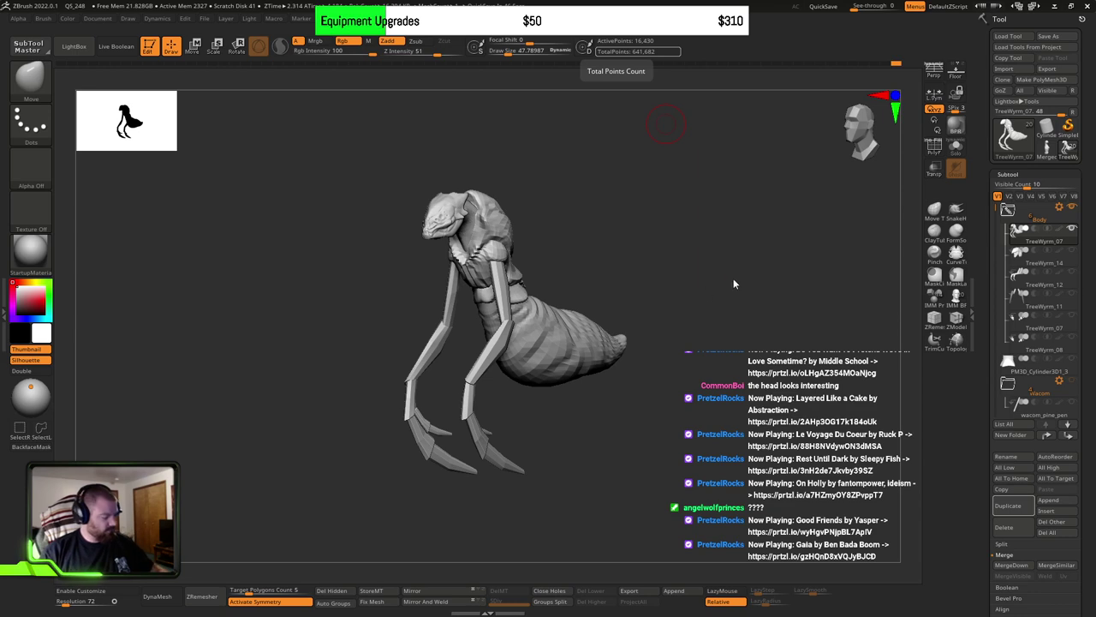
pyautogui.press('b')
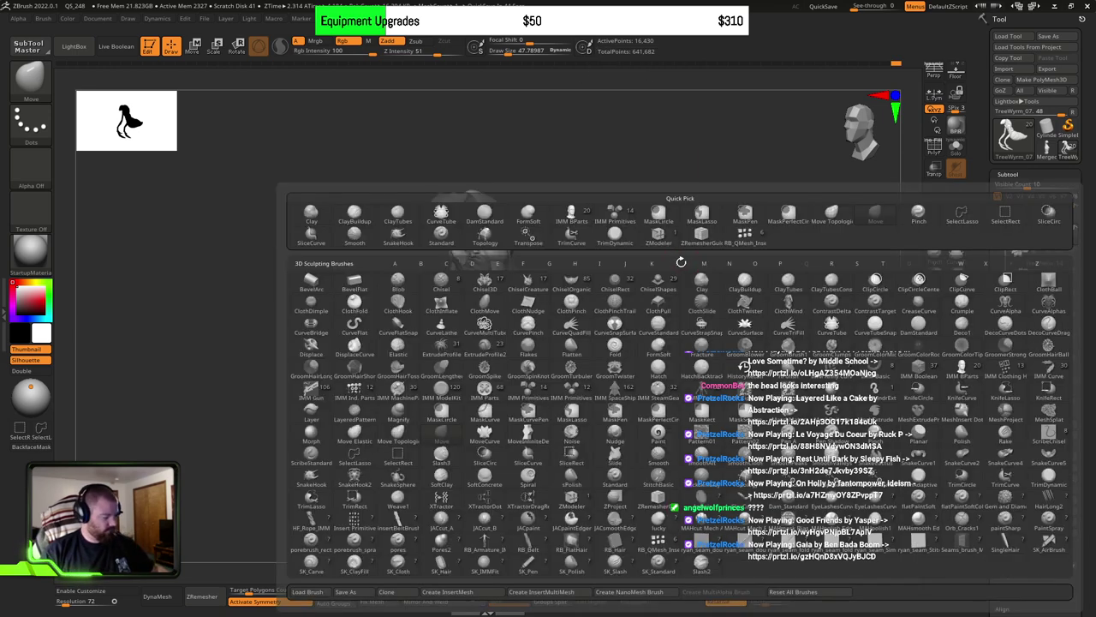
pyautogui.moveTo(672, 339)
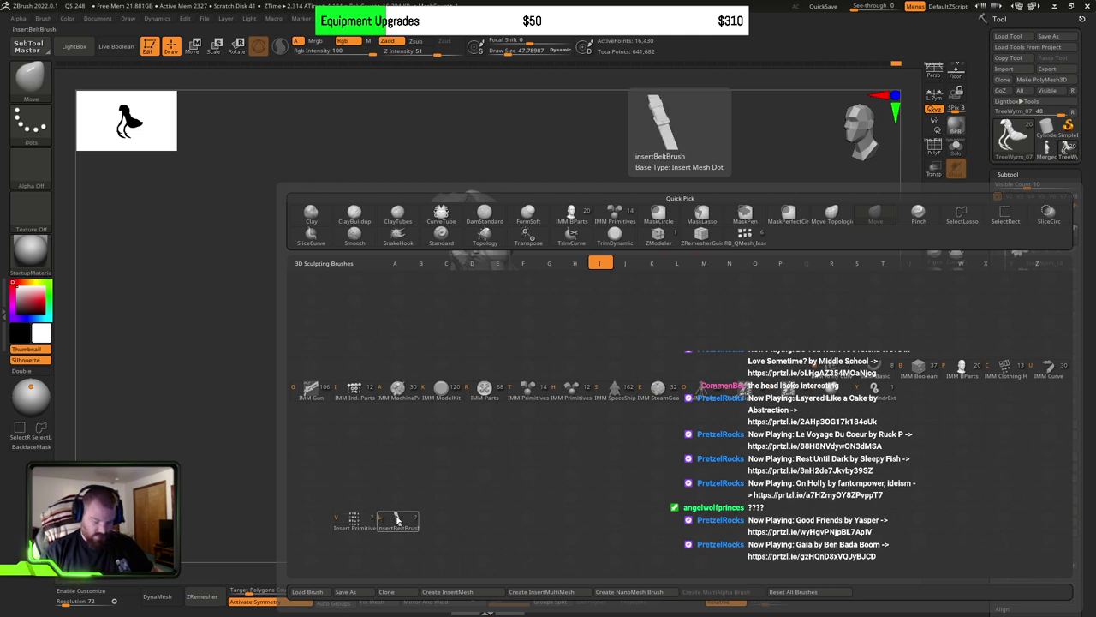
pyautogui.click(914, 381)
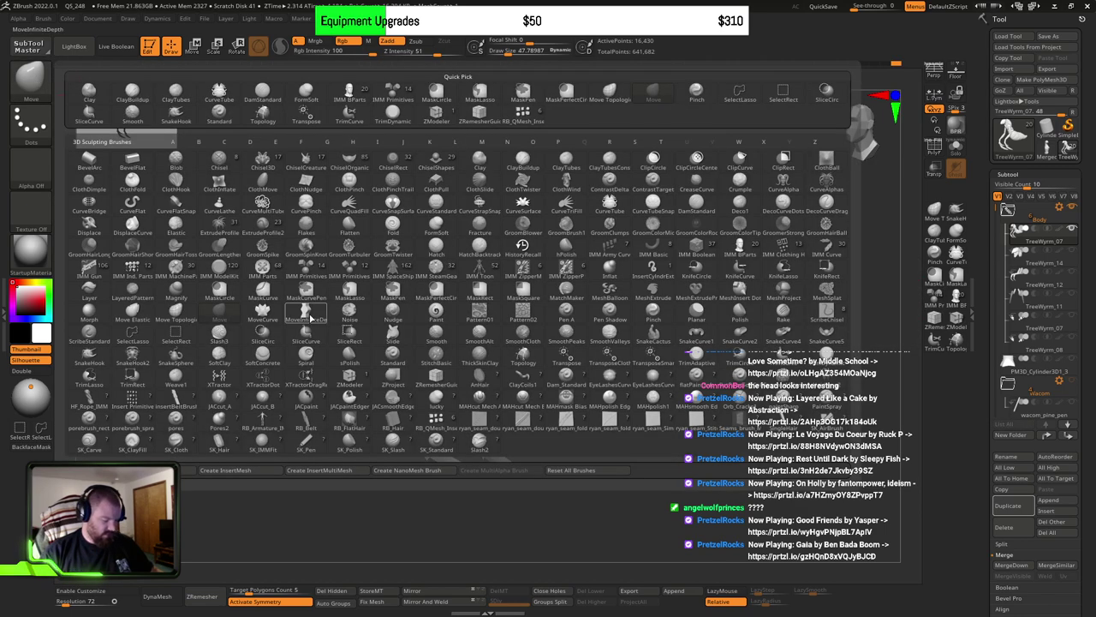
pyautogui.press('b')
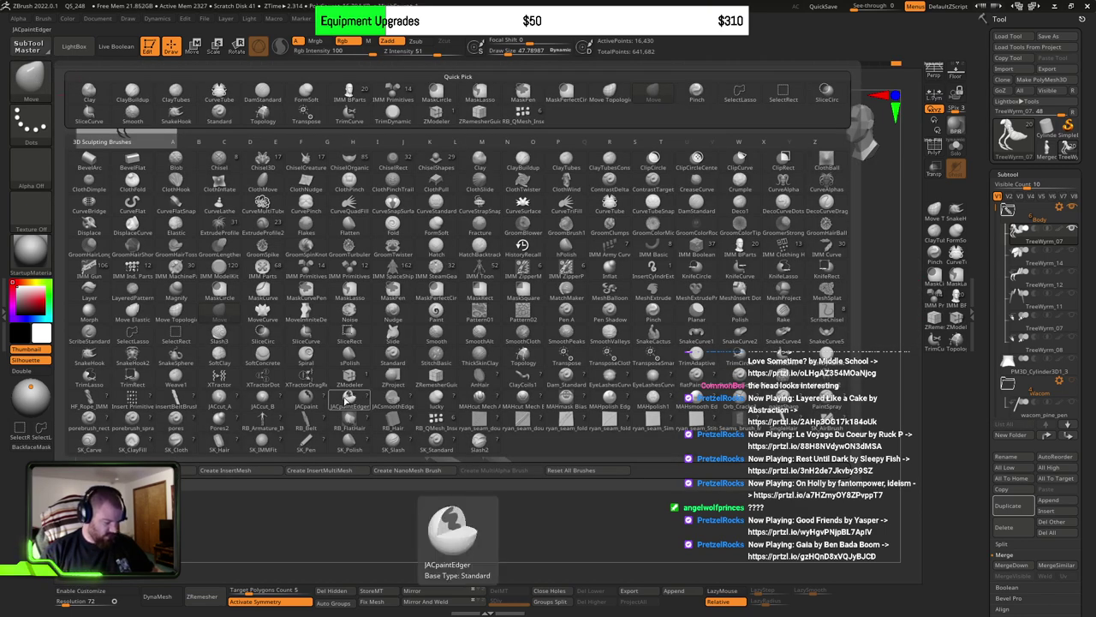
pyautogui.press('i')
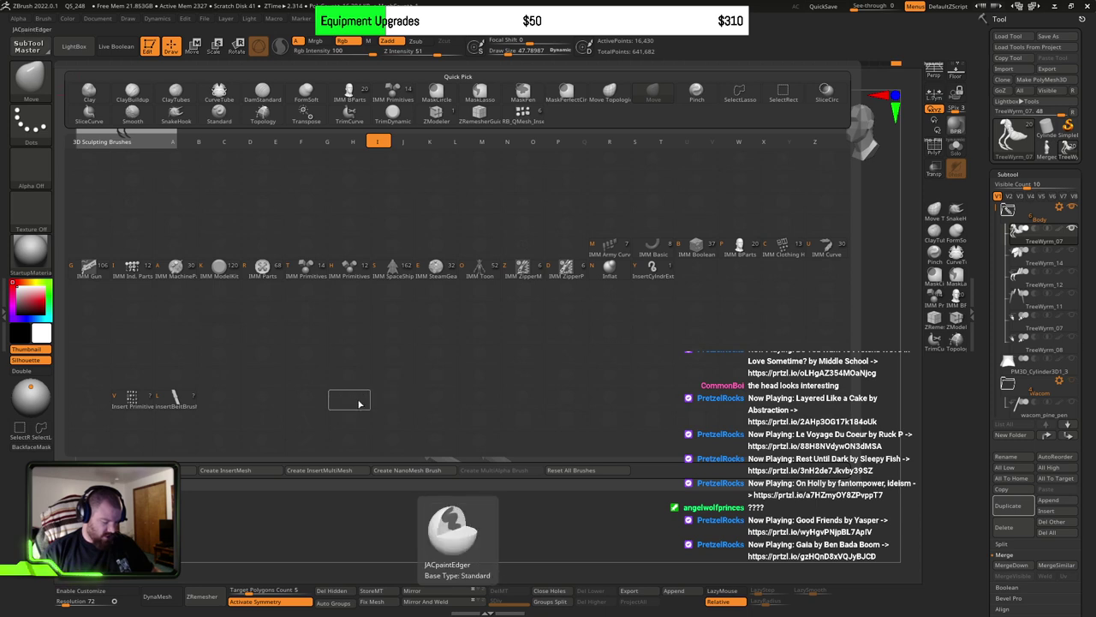
pyautogui.press('i')
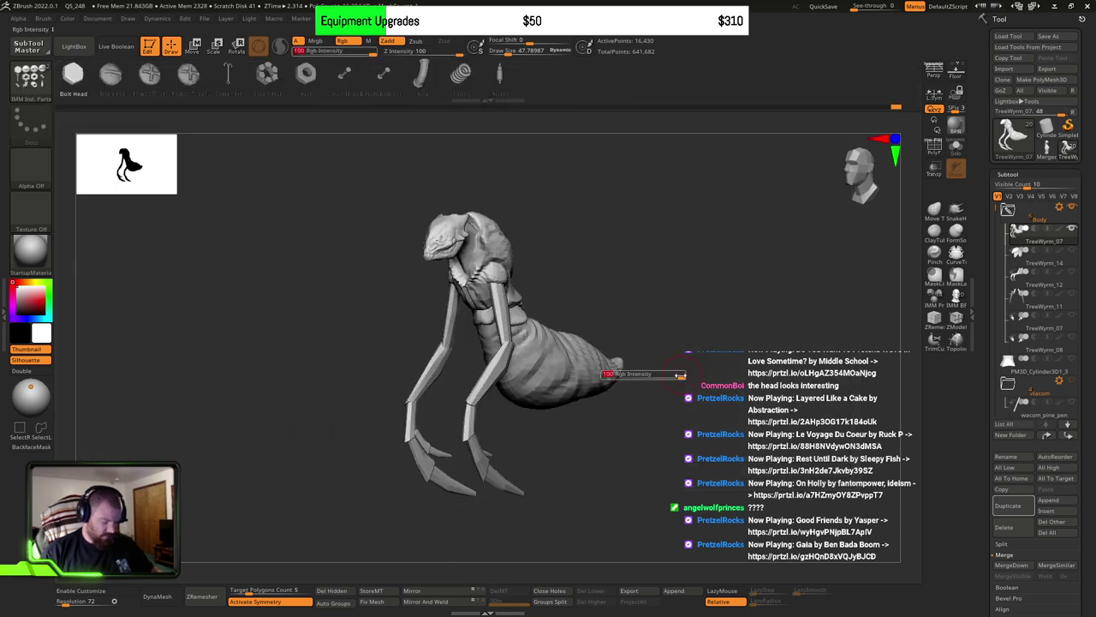
# Step: Switch the insert brush to IMM Primitives
pyautogui.press('b')
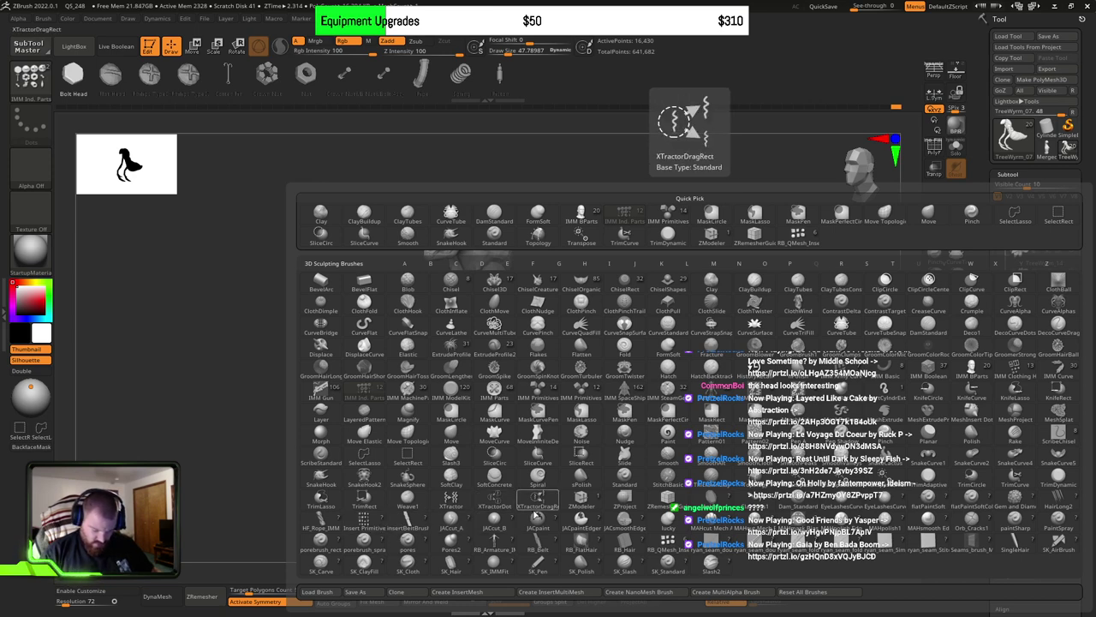
pyautogui.press('b')
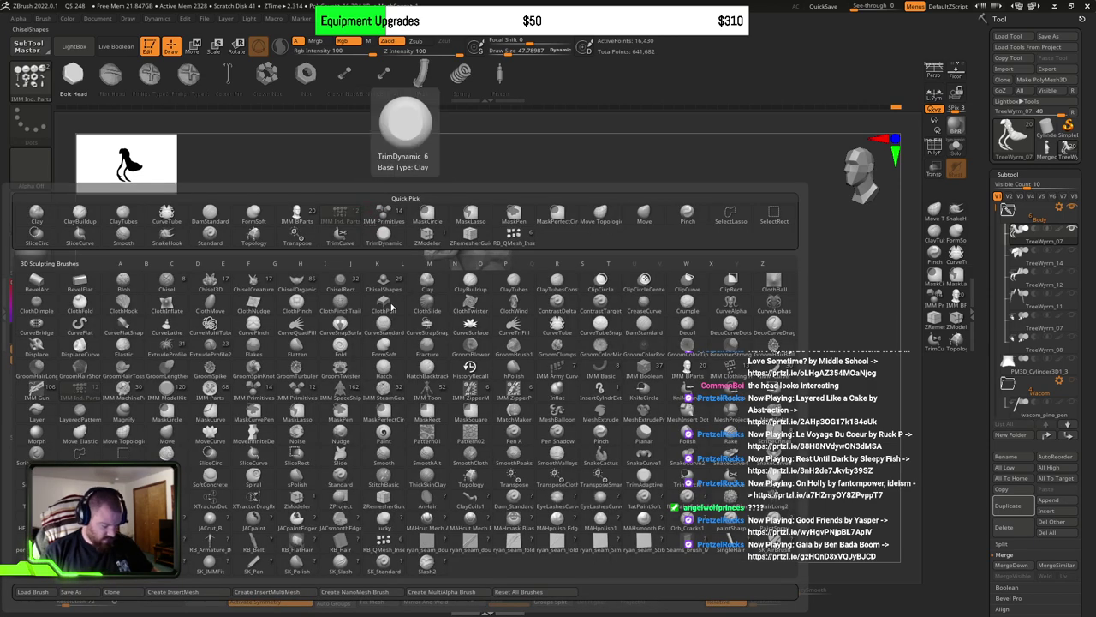
pyautogui.press('b')
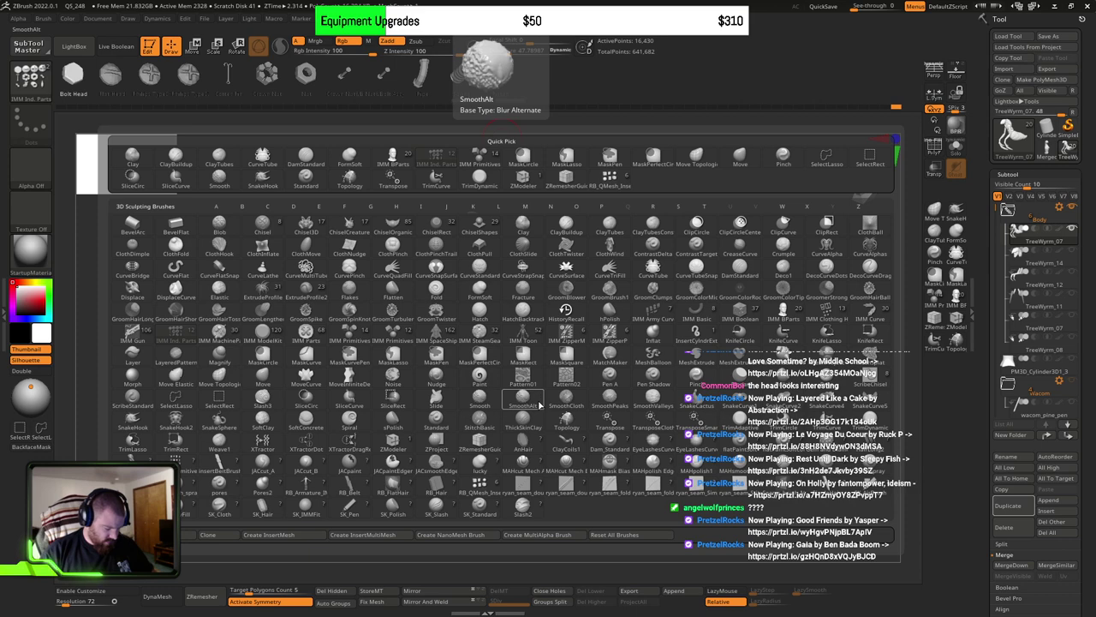
pyautogui.press('i')
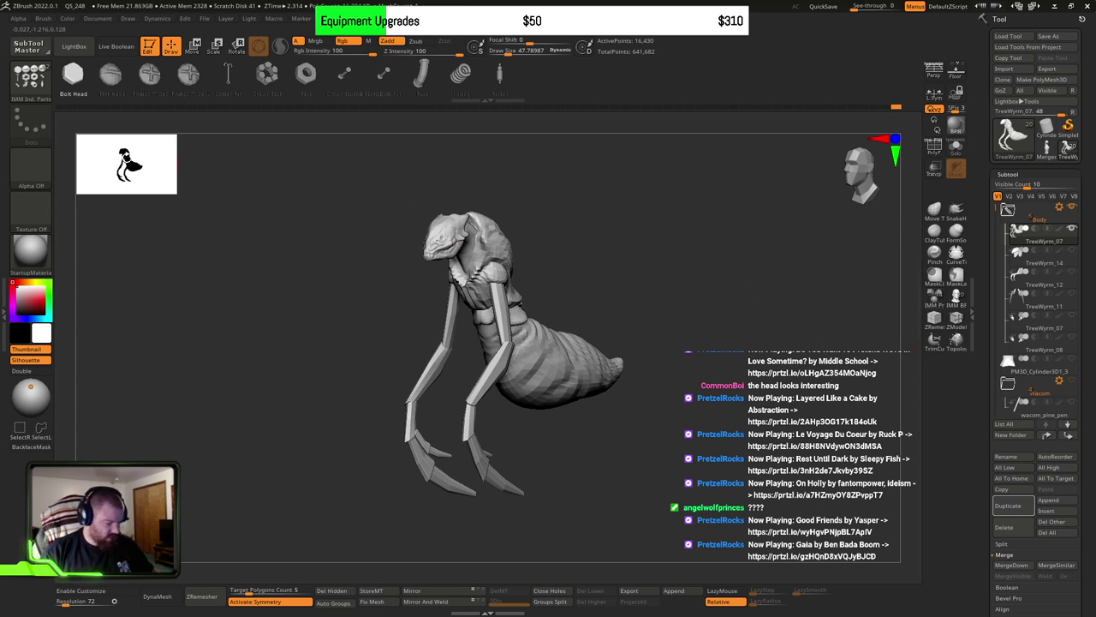
pyautogui.click(934, 294)
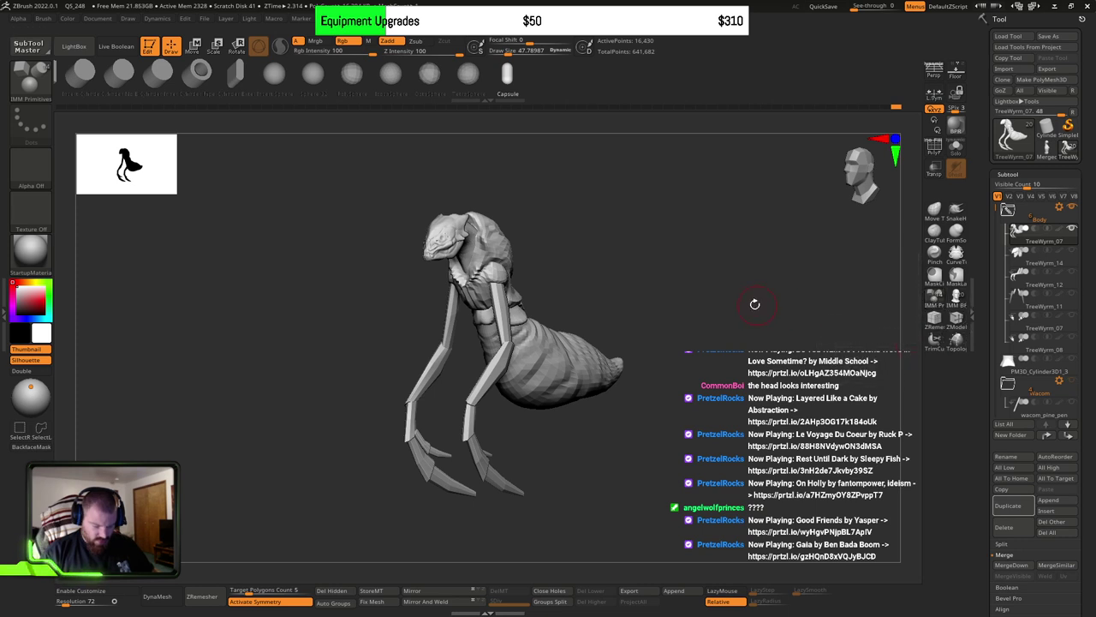
pyautogui.click(934, 297)
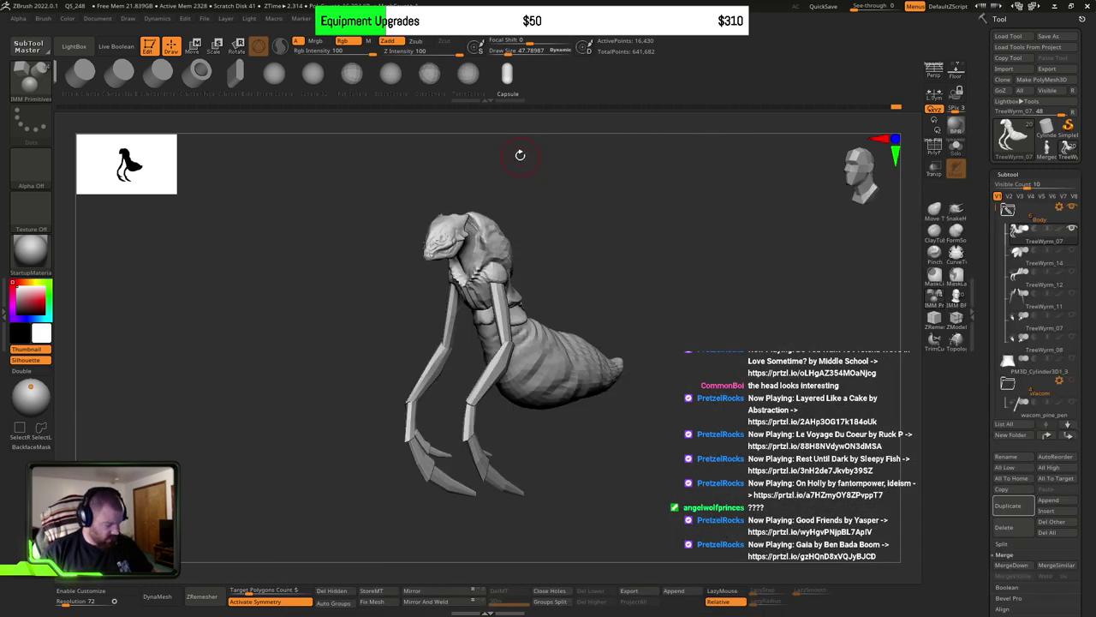
# Step: Activate the RB_QMesh_Inserts brush for adding simple meshes to the TreeWyrm_07 body
pyautogui.press('b')
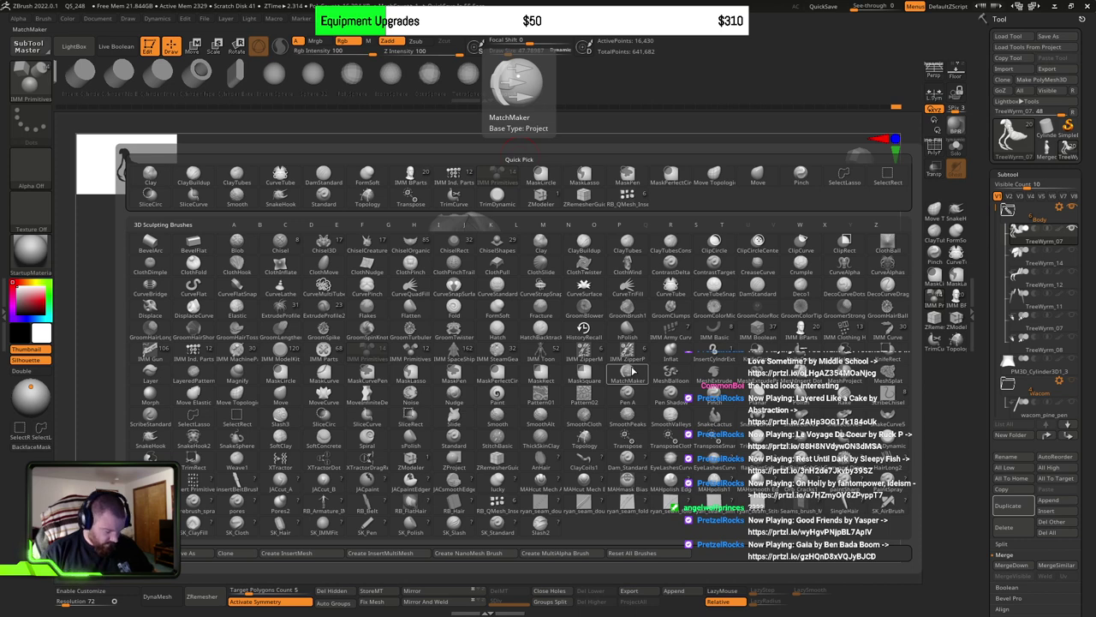
pyautogui.press('i')
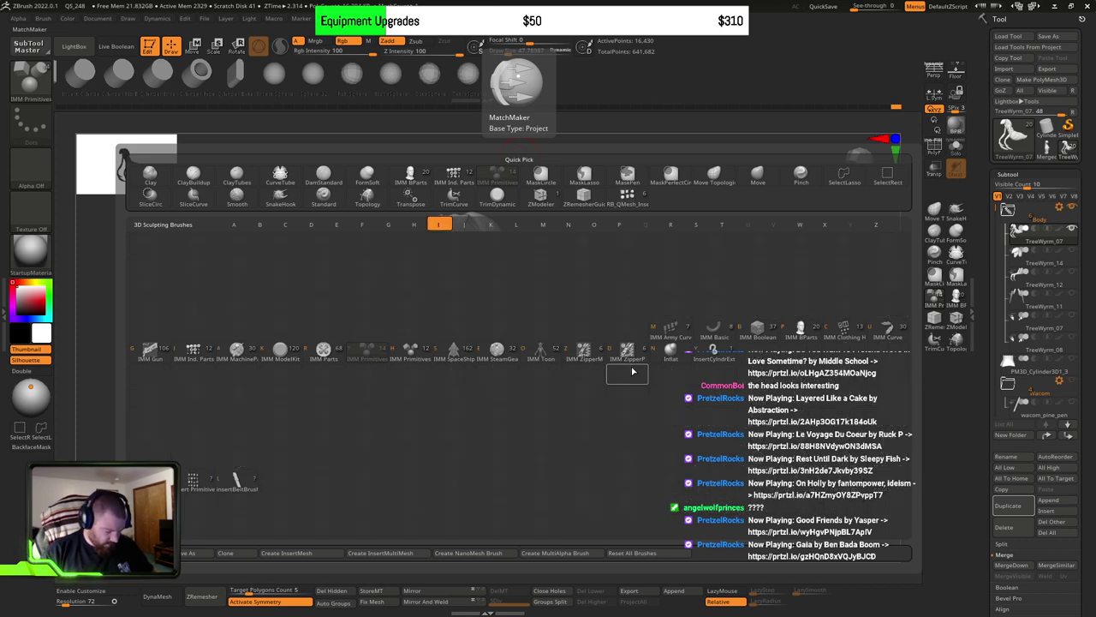
pyautogui.press('t')
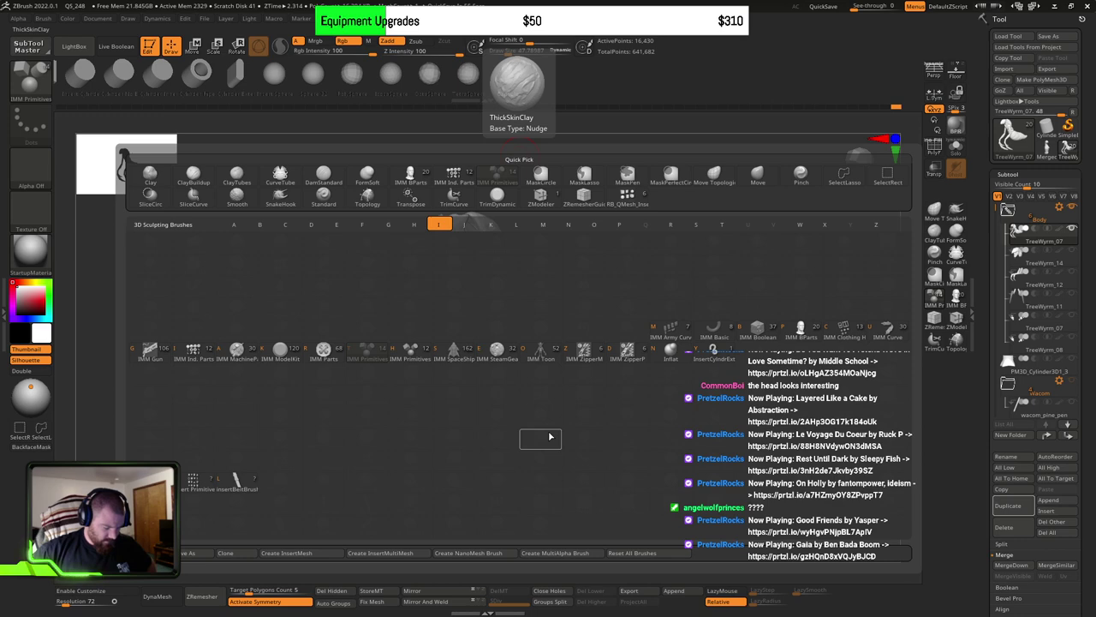
pyautogui.click(523, 424)
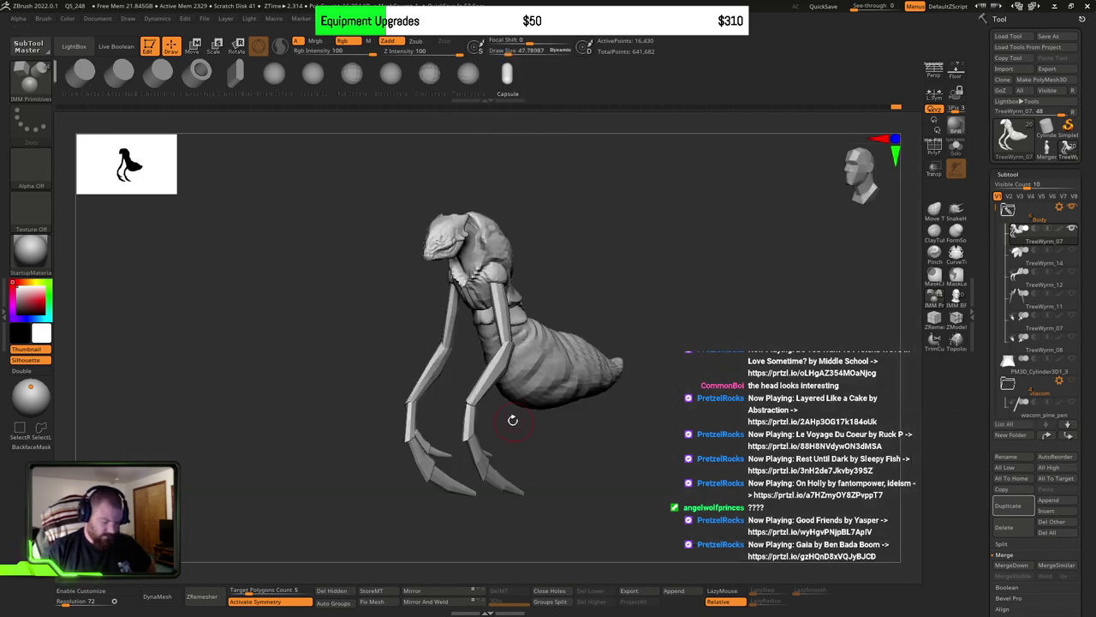
pyautogui.press('b')
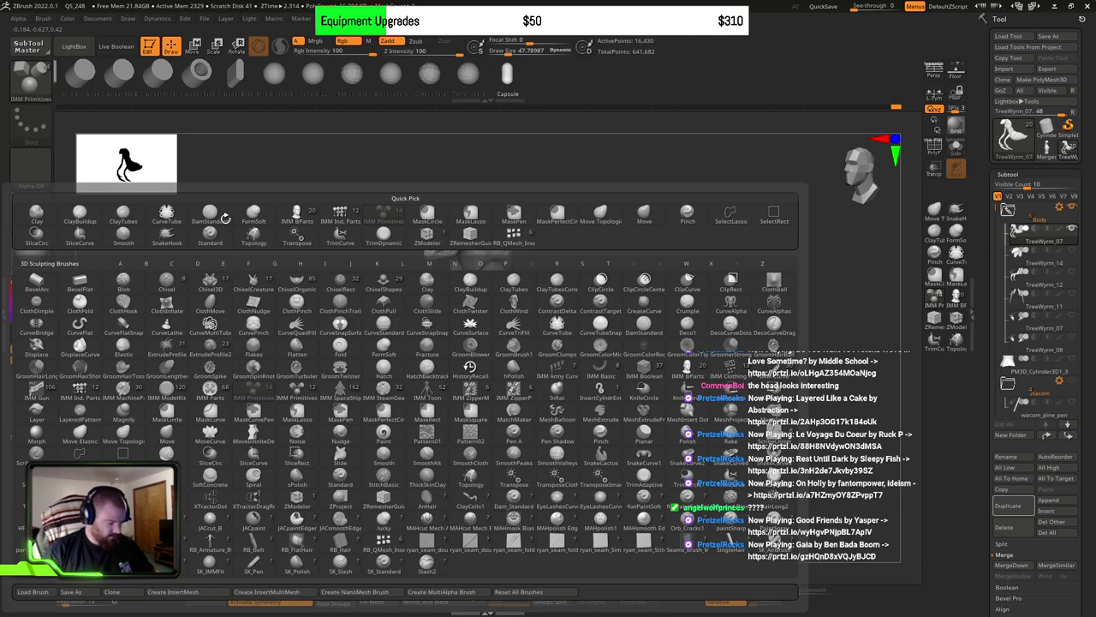
pyautogui.press('r')
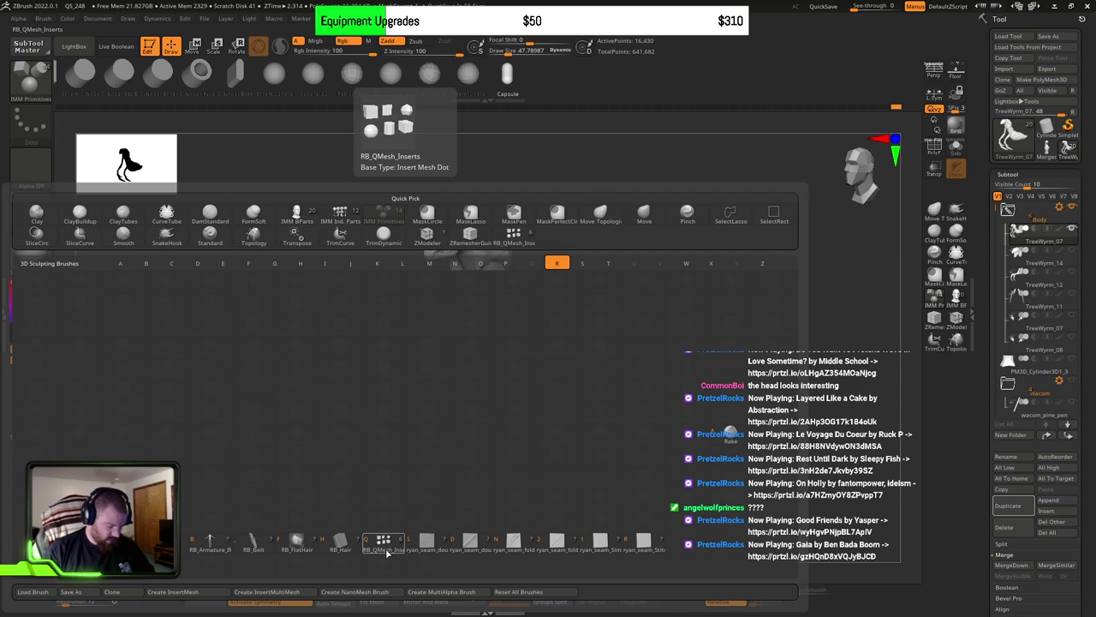
pyautogui.click(386, 553)
pyautogui.press('b')
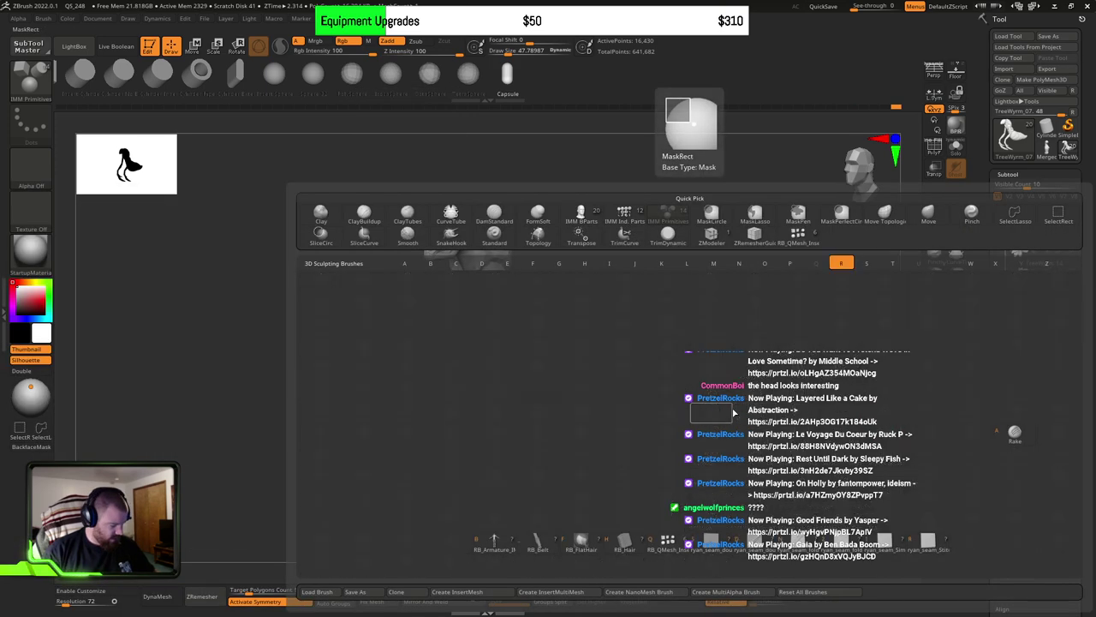
pyautogui.press('q')
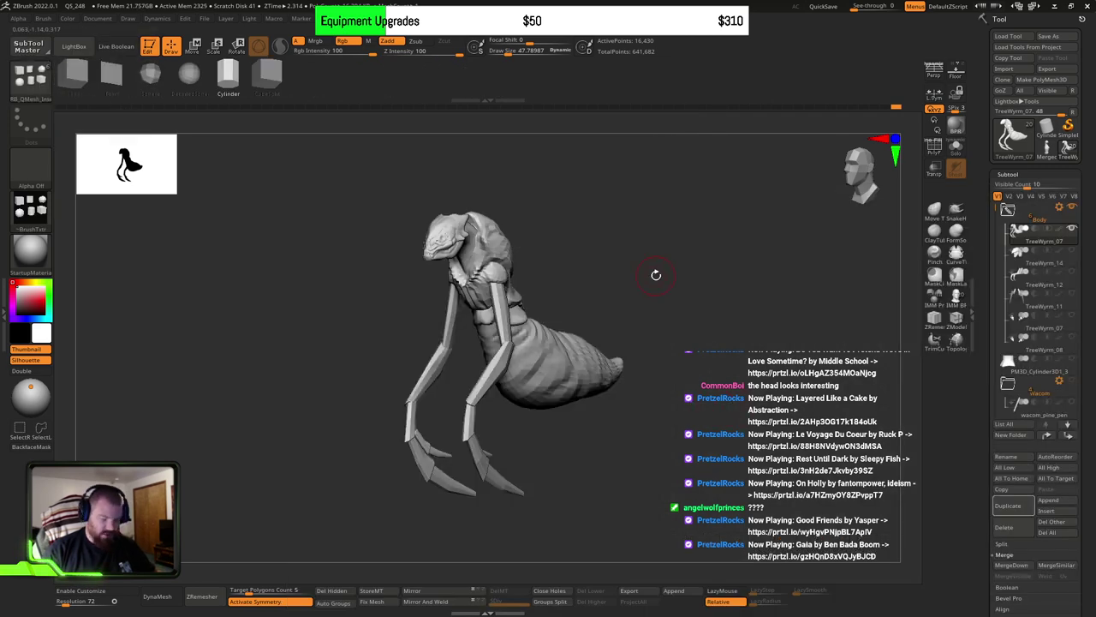
# Step: Try inserting mirrored Cylinder meshes on the creature's upper body beside the head, undoing each attempt
pyautogui.moveTo(656, 274)
pyautogui.mouseDown()
pyautogui.moveTo(648, 283)
pyautogui.moveTo(668, 282)
pyautogui.moveTo(634, 283)
pyautogui.mouseUp()
pyautogui.moveTo(488, 260); pyautogui.dragTo(546, 291)
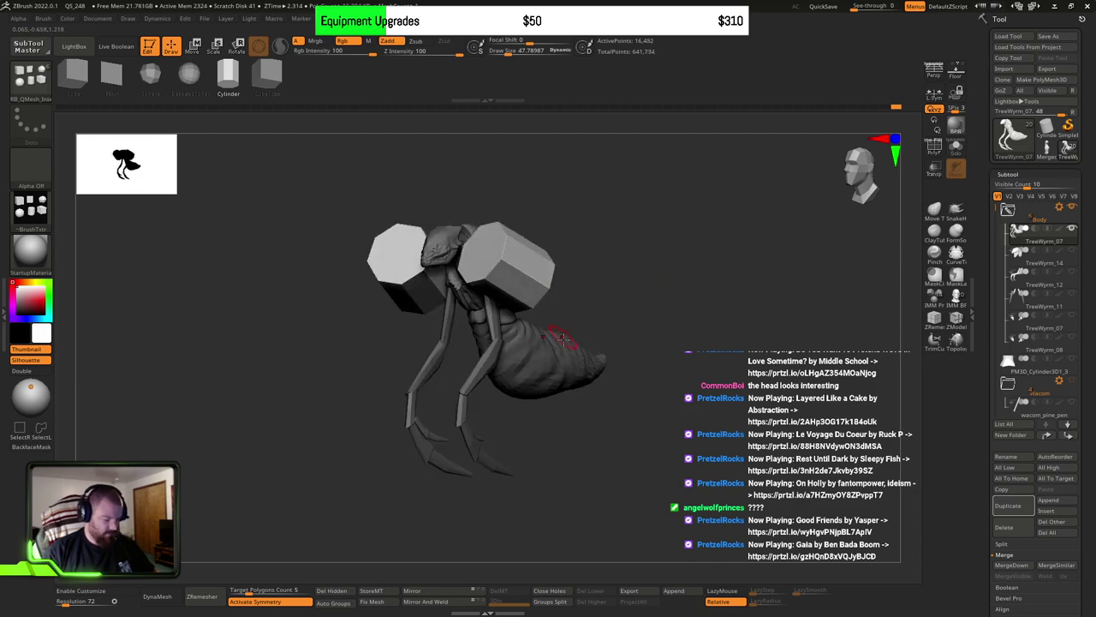
pyautogui.moveTo(668, 314)
pyautogui.mouseDown()
pyautogui.moveTo(634, 305)
pyautogui.moveTo(673, 305)
pyautogui.moveTo(621, 310)
pyautogui.moveTo(641, 311)
pyautogui.mouseUp()
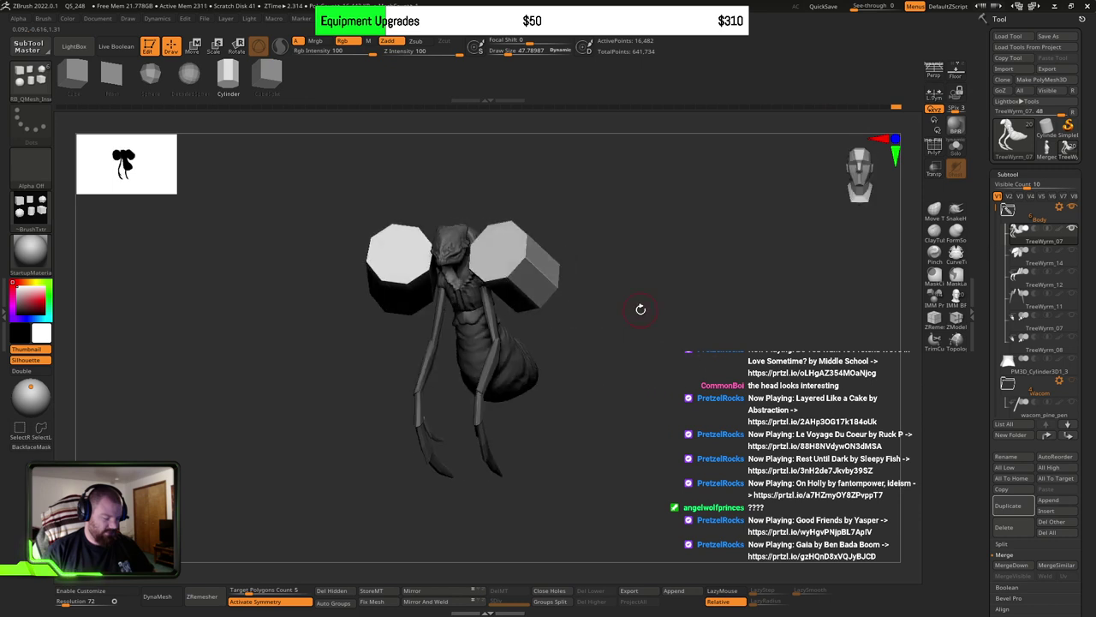
pyautogui.hotkey('ctrl', 'z')
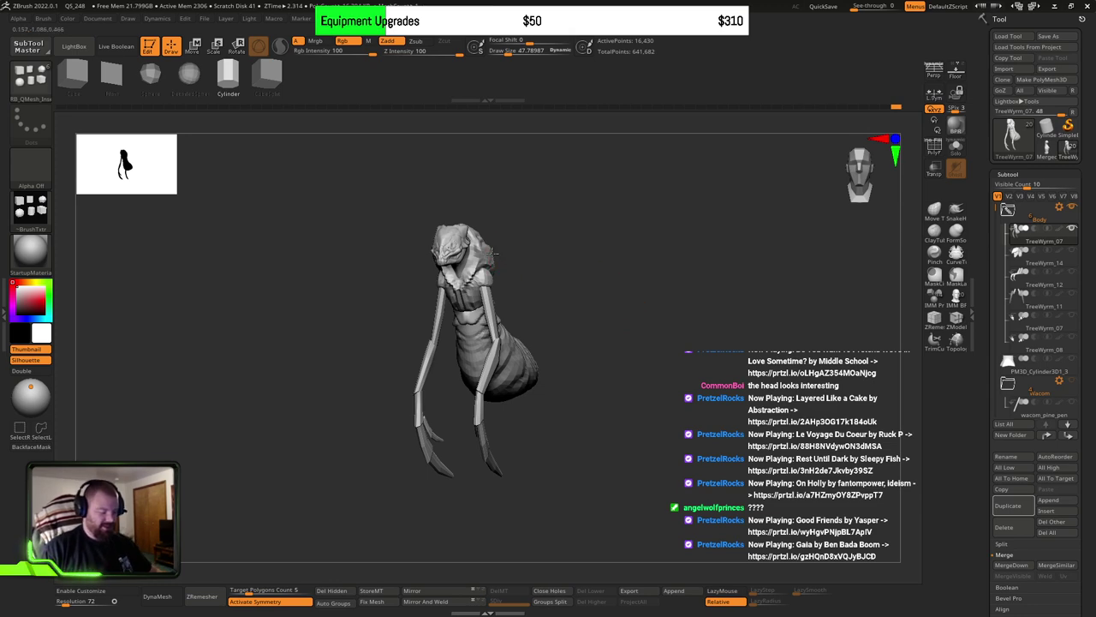
pyautogui.moveTo(491, 252); pyautogui.dragTo(524, 270)
pyautogui.moveTo(705, 267)
pyautogui.mouseDown()
pyautogui.moveTo(584, 269)
pyautogui.moveTo(701, 264)
pyautogui.mouseUp()
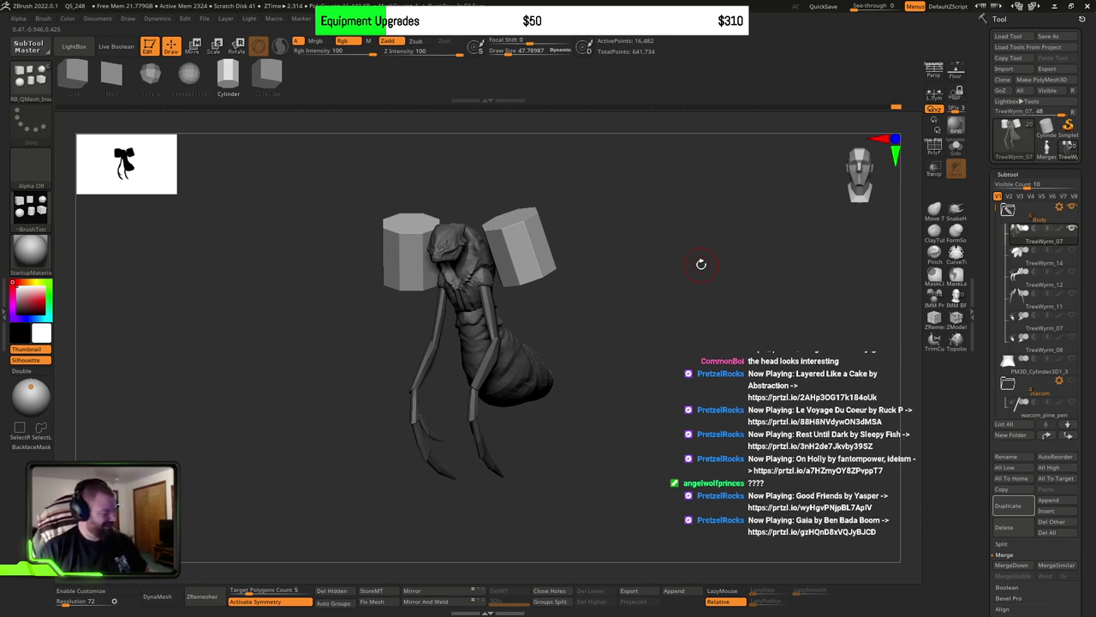
pyautogui.hotkey('ctrl', 'z')
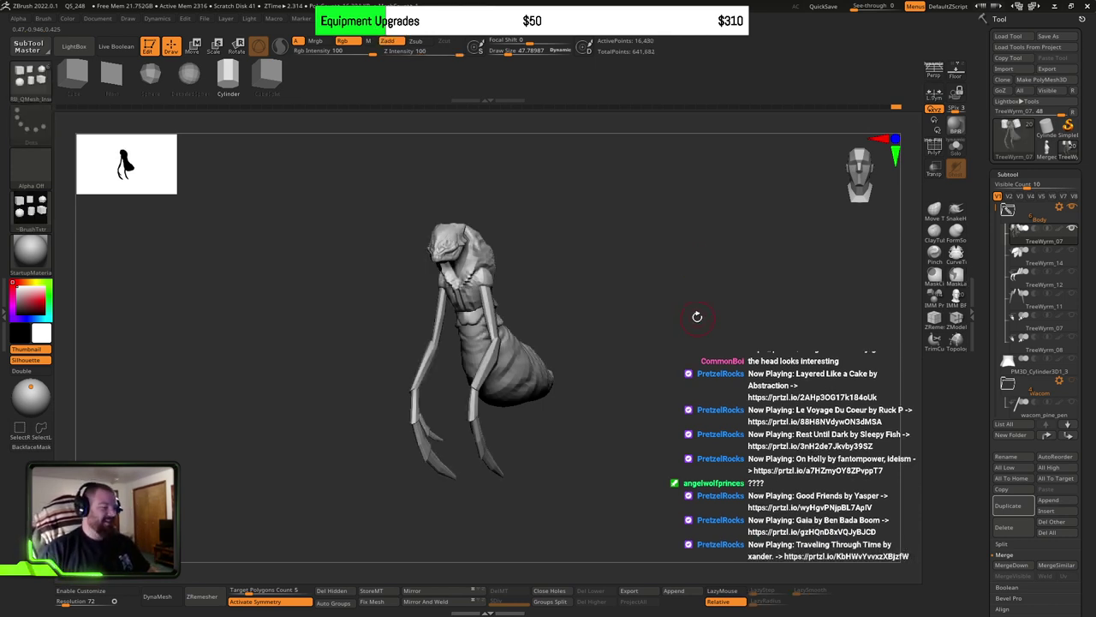
pyautogui.moveTo(713, 310)
pyautogui.mouseDown()
pyautogui.moveTo(613, 288)
pyautogui.moveTo(677, 316)
pyautogui.mouseUp()
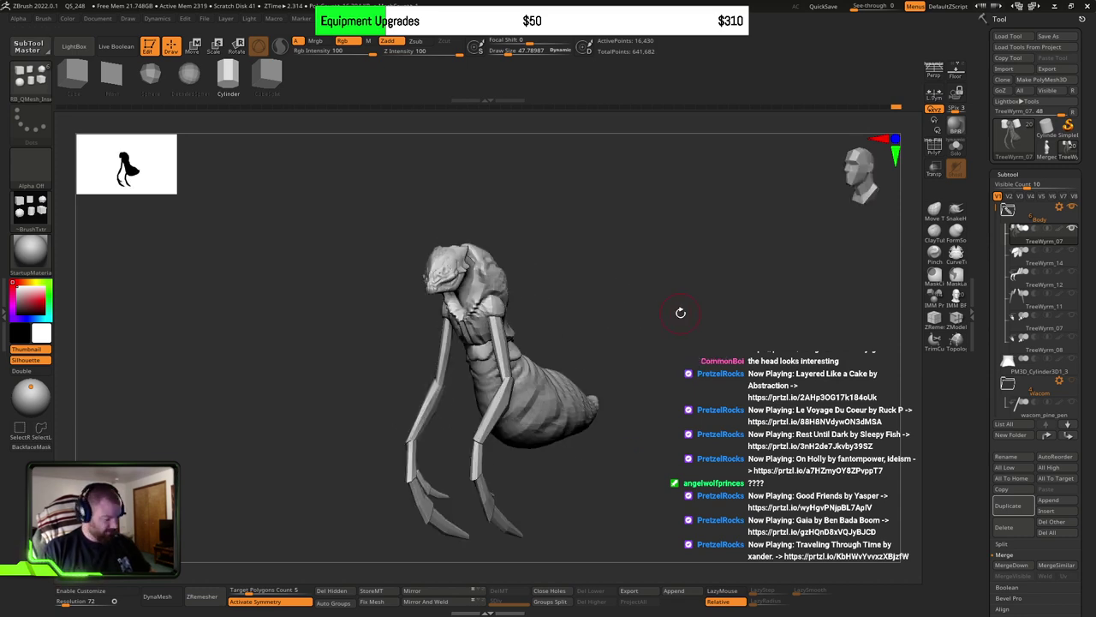
pyautogui.press('b')
pyautogui.press('Escape')
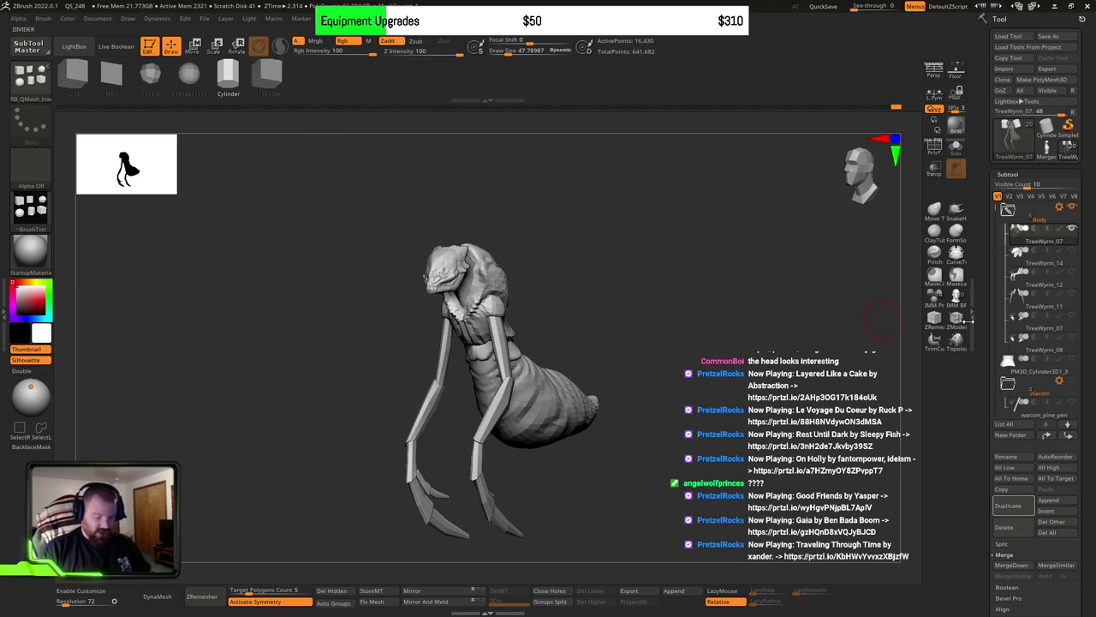
pyautogui.moveTo(936, 303)
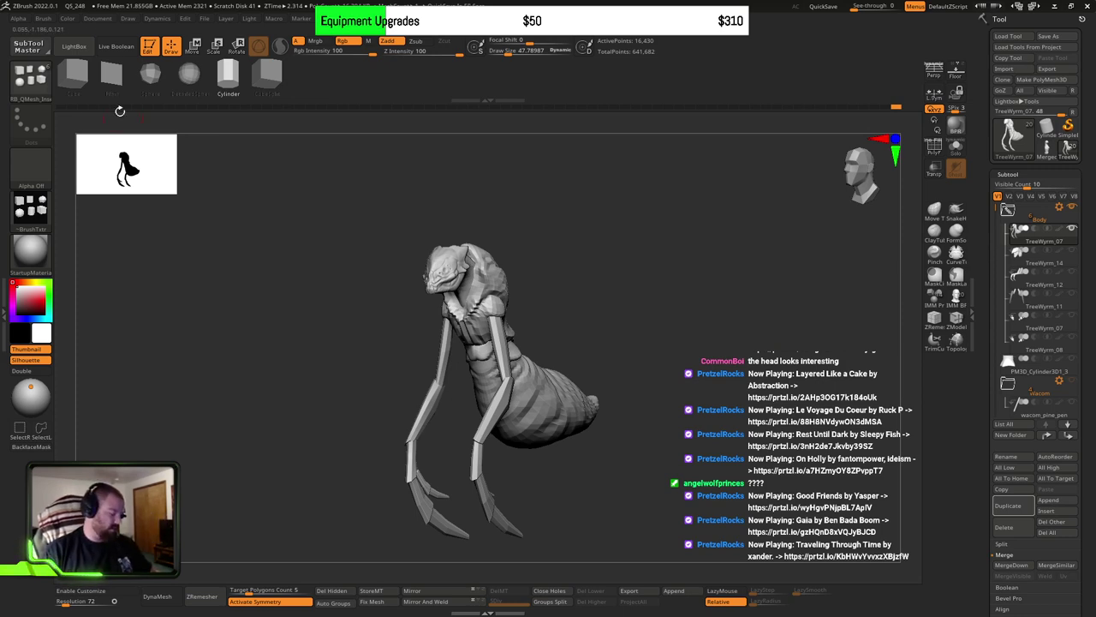
pyautogui.click(30, 77)
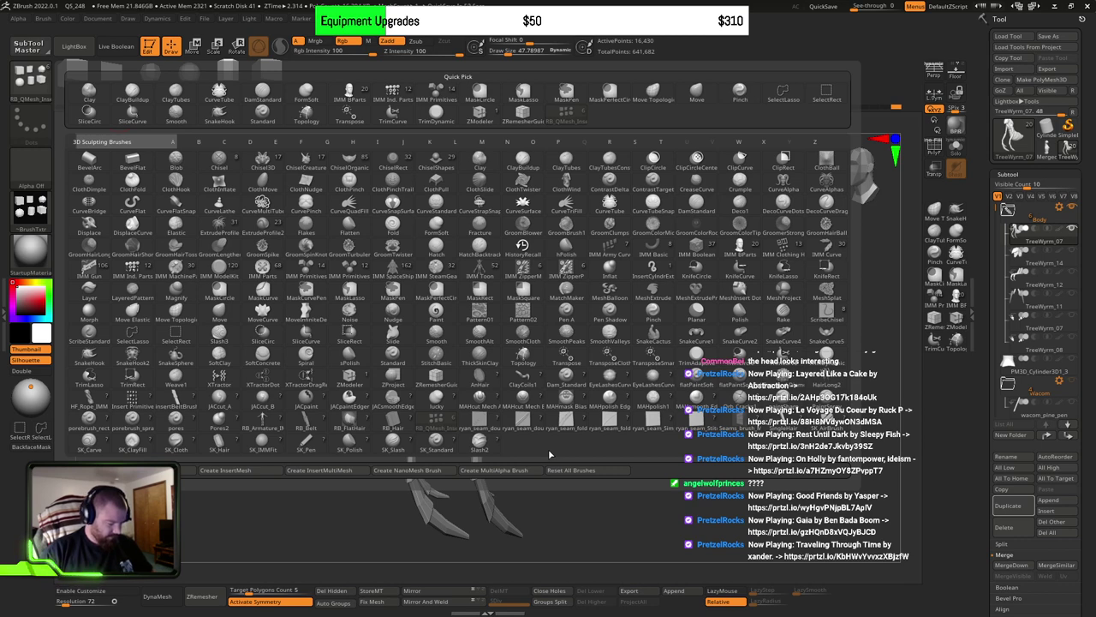
pyautogui.press('Escape')
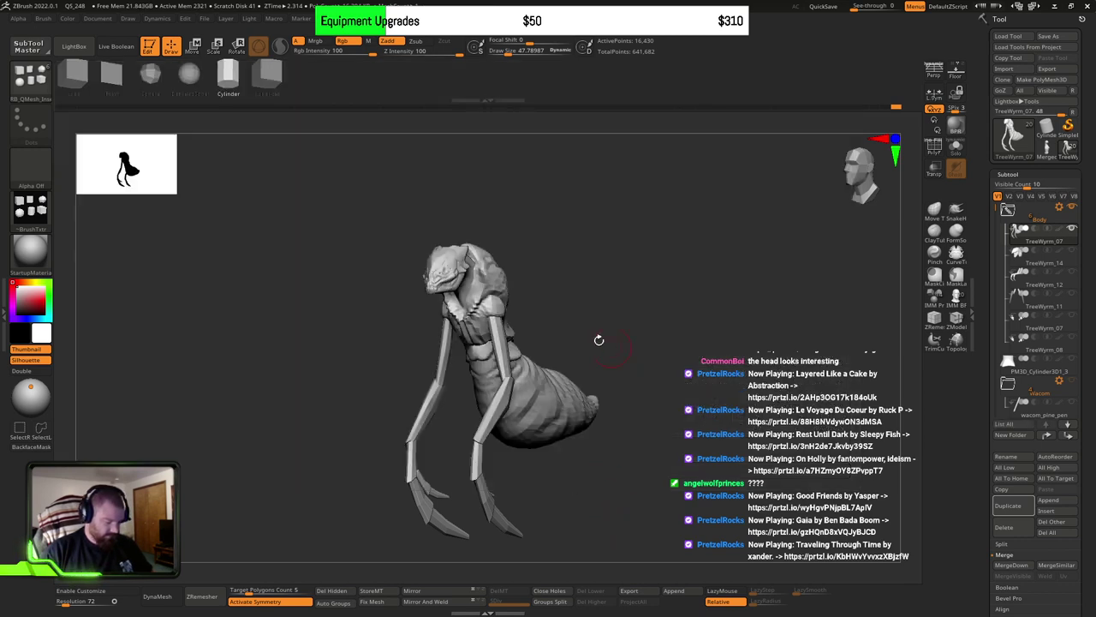
# Step: Set the insert brush's draw size to about 25.5
pyautogui.moveTo(599, 340)
pyautogui.keyDown('ctrl'); pyautogui.mouseDown(button='right')
pyautogui.moveTo(489, 314)
pyautogui.moveTo(479, 272)
pyautogui.moveTo(528, 279)
pyautogui.moveTo(500, 260)
pyautogui.mouseUp(button='right'); pyautogui.keyUp('ctrl')
pyautogui.moveTo(501, 259)
pyautogui.mouseDown()
pyautogui.moveTo(665, 306)
pyautogui.moveTo(663, 347)
pyautogui.moveTo(639, 325)
pyautogui.moveTo(516, 328)
pyautogui.moveTo(563, 282)
pyautogui.moveTo(529, 293)
pyautogui.mouseUp()
pyautogui.press('s')
pyautogui.moveTo(530, 292)
pyautogui.keyDown('ctrl'); pyautogui.mouseDown(button='right')
pyautogui.moveTo(423, 286)
pyautogui.moveTo(541, 269)
pyautogui.moveTo(591, 301)
pyautogui.mouseUp(button='right'); pyautogui.keyUp('ctrl')
pyautogui.moveTo(591, 300)
pyautogui.mouseDown()
pyautogui.moveTo(599, 306)
pyautogui.moveTo(544, 303)
pyautogui.mouseUp()
# Step: Examine the TreeWyrm_07 body and its limbs from several side and three-quarter angles
pyautogui.moveTo(656, 305); pyautogui.dragTo(680, 297)
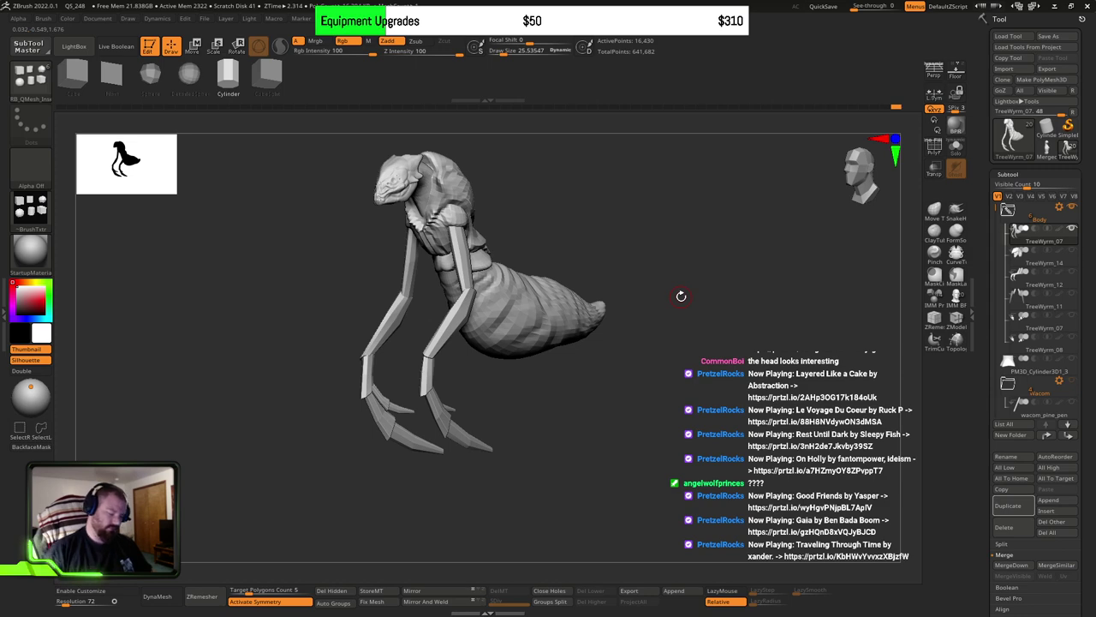
pyautogui.moveTo(587, 377)
pyautogui.mouseDown()
pyautogui.moveTo(600, 365)
pyautogui.moveTo(643, 385)
pyautogui.moveTo(627, 405)
pyautogui.moveTo(592, 408)
pyautogui.moveTo(603, 414)
pyautogui.mouseUp()
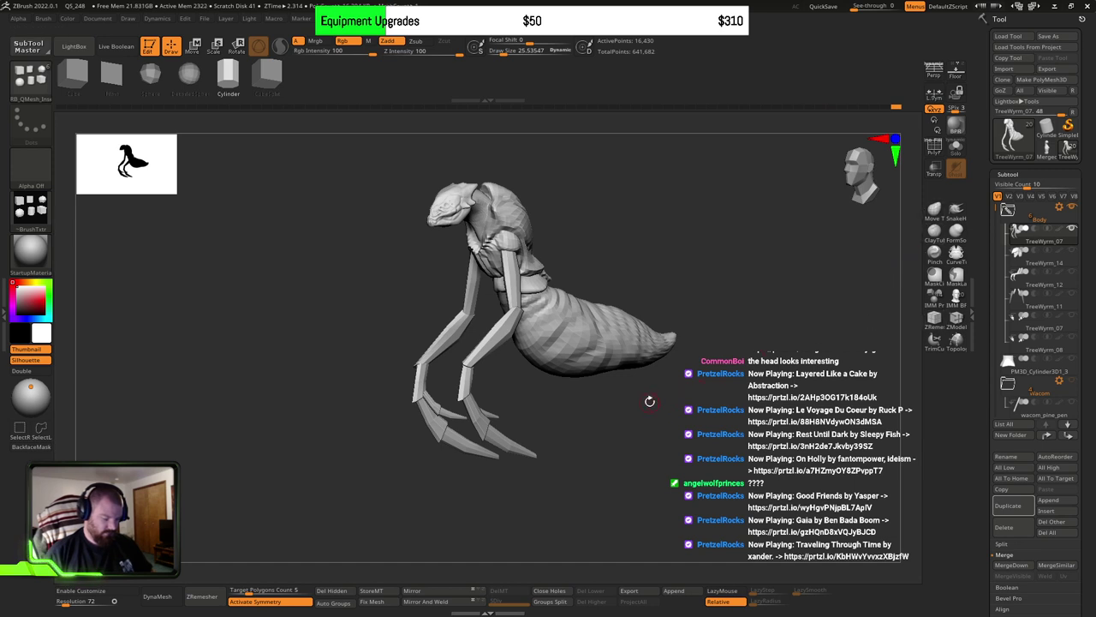
pyautogui.moveTo(650, 400)
pyautogui.mouseDown()
pyautogui.moveTo(641, 421)
pyautogui.moveTo(611, 403)
pyautogui.moveTo(619, 399)
pyautogui.mouseUp()
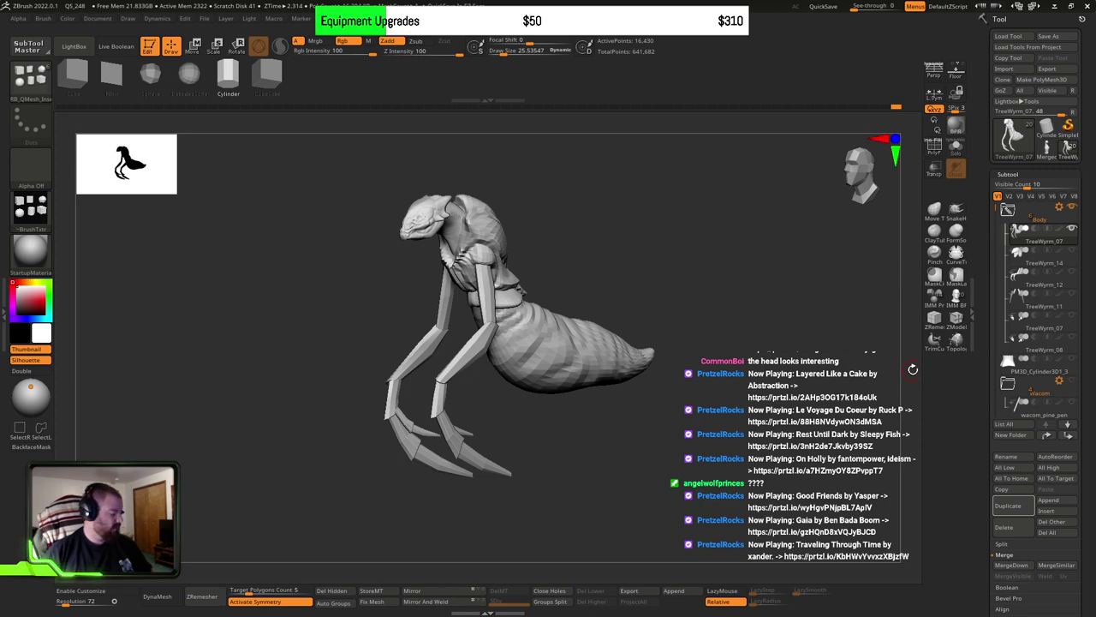
pyautogui.moveTo(667, 297); pyautogui.dragTo(606, 405, button='right')
pyautogui.keyDown('alt'); pyautogui.moveTo(556, 311); pyautogui.dragTo(590, 418, button='right'); pyautogui.keyUp('alt')
pyautogui.moveTo(668, 355); pyautogui.dragTo(685, 292, button='right')
pyautogui.moveTo(634, 442); pyautogui.dragTo(688, 443, button='right')
pyautogui.moveTo(687, 442); pyautogui.dragTo(644, 411)
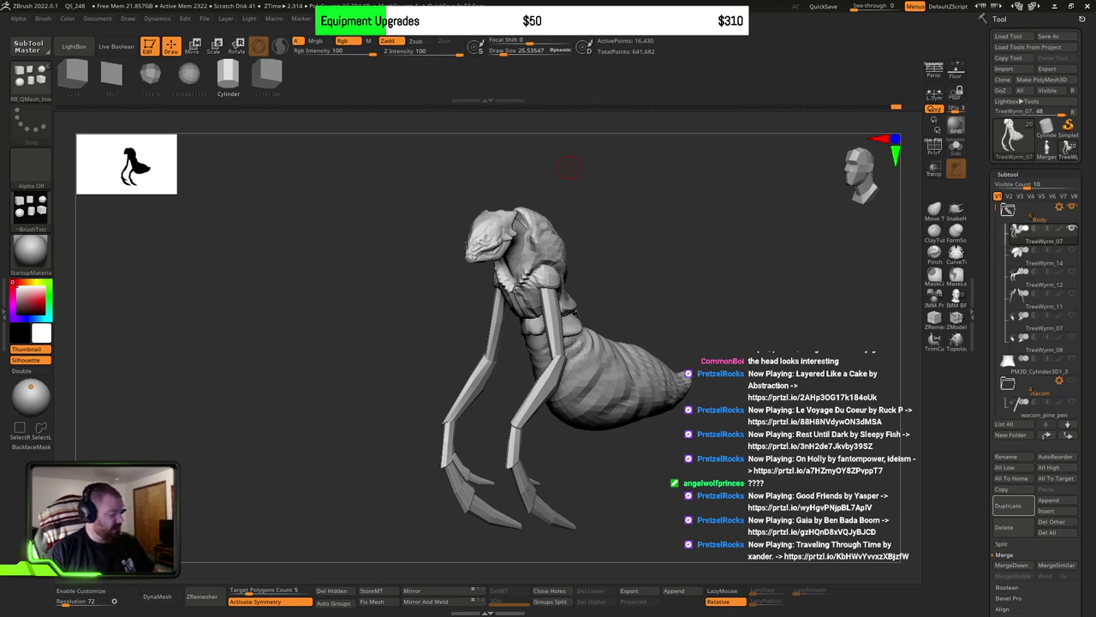
# Step: Switch from the insert brush to the Move Topological brush for reshaping the TreeWyrm_07 body
pyautogui.press('m')
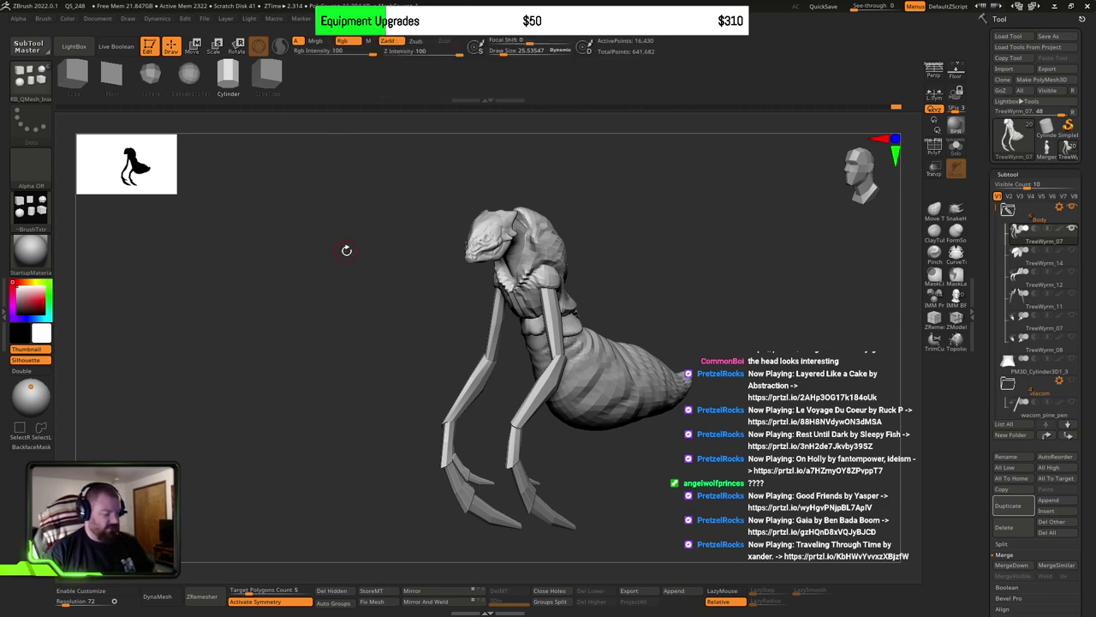
pyautogui.press('b')
pyautogui.press('g')
pyautogui.click(358, 243)
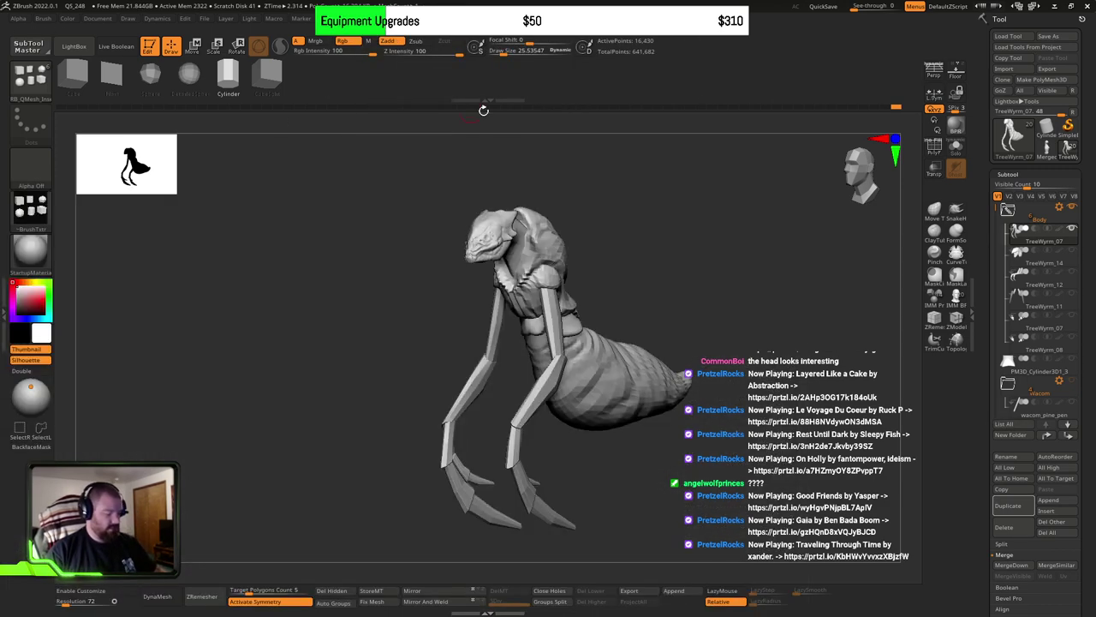
pyautogui.press('b')
pyautogui.press('t')
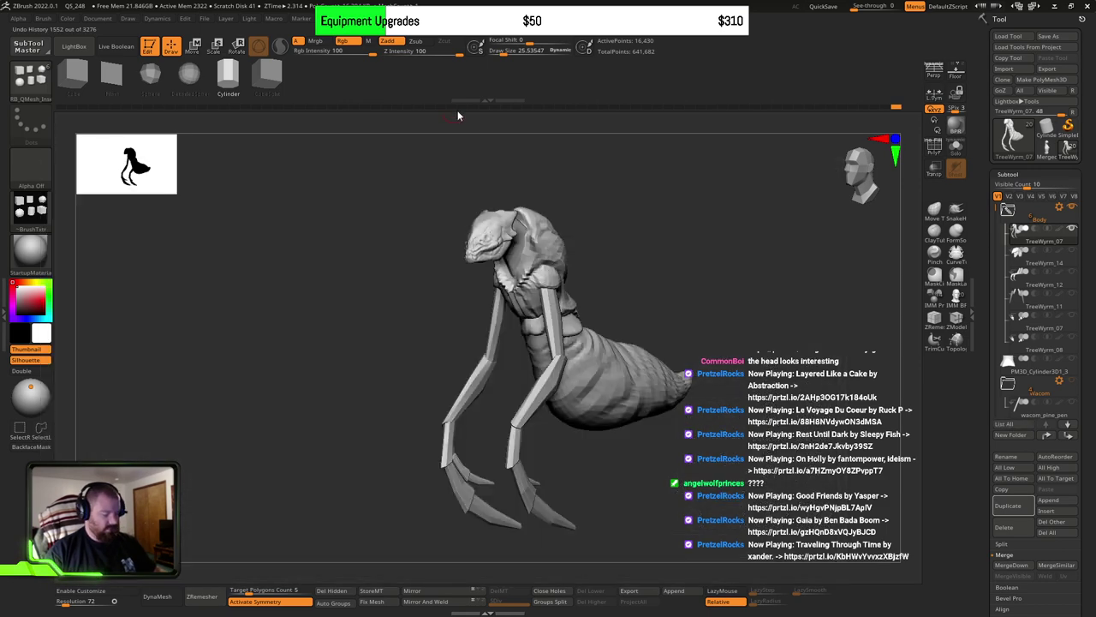
pyautogui.press('b')
pyautogui.press('m')
pyautogui.press('t')
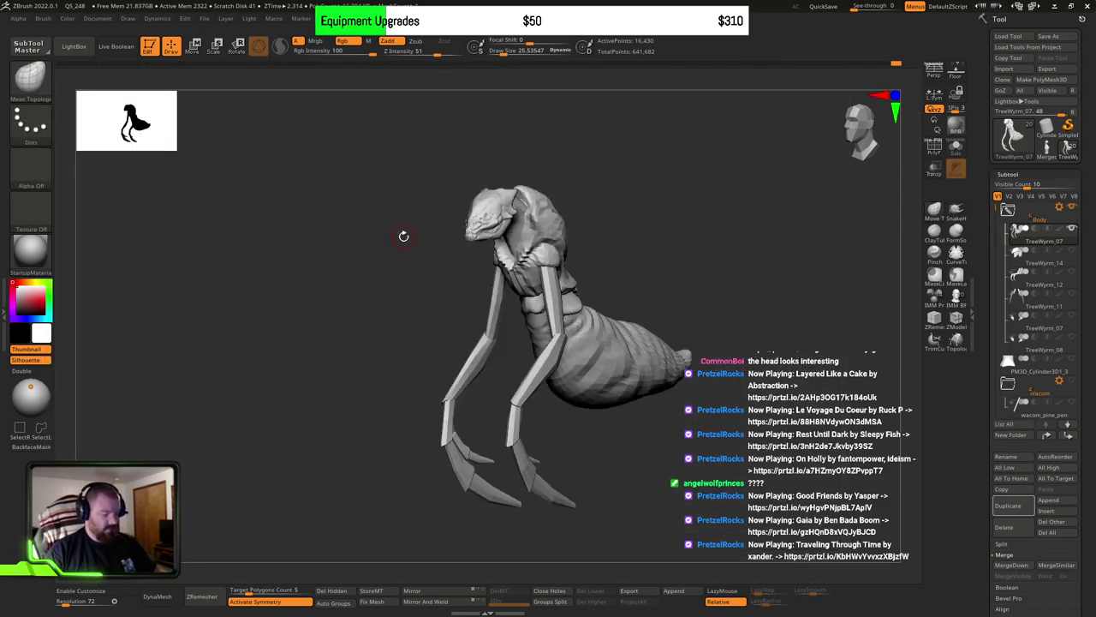
pyautogui.press('b')
pyautogui.press('m')
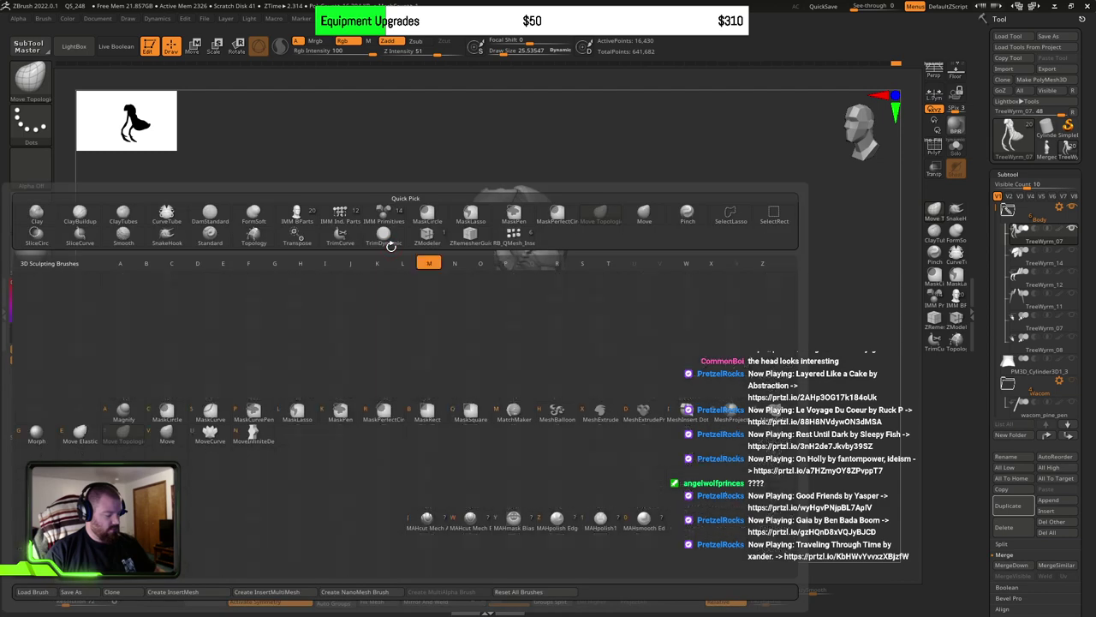
pyautogui.press('t')
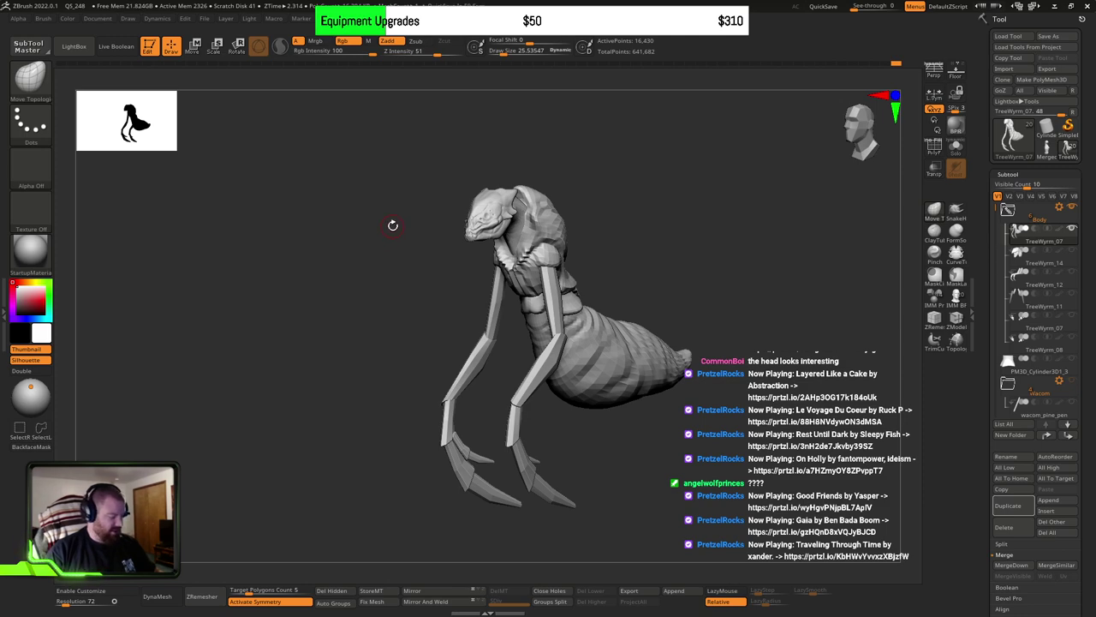
pyautogui.press('b')
pyautogui.press('m')
pyautogui.press('t')
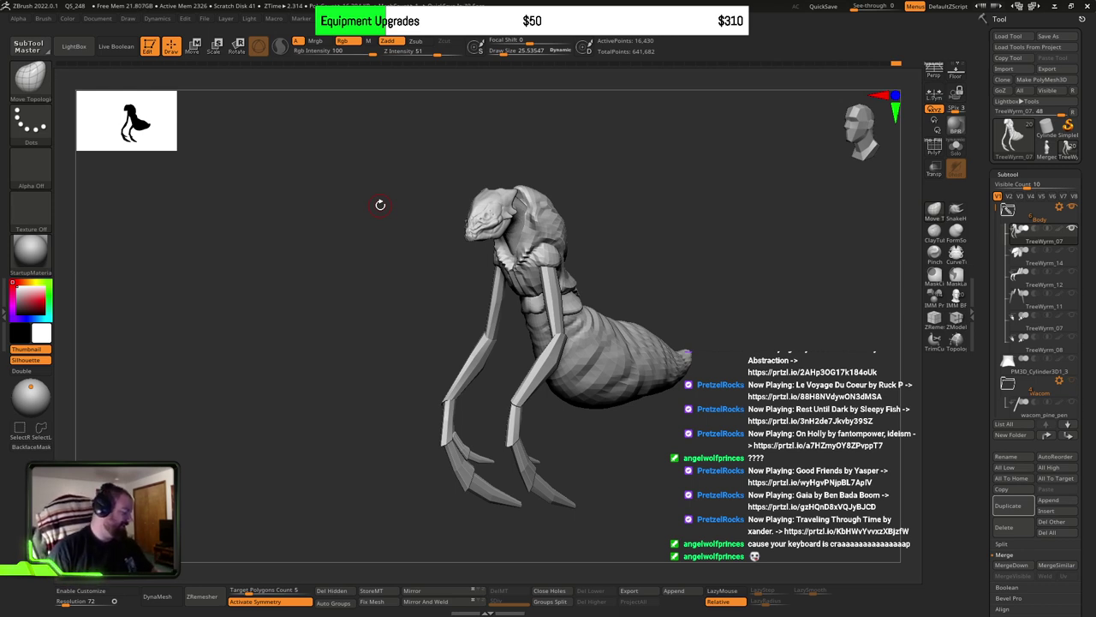
pyautogui.moveTo(727, 411); pyautogui.dragTo(689, 421)
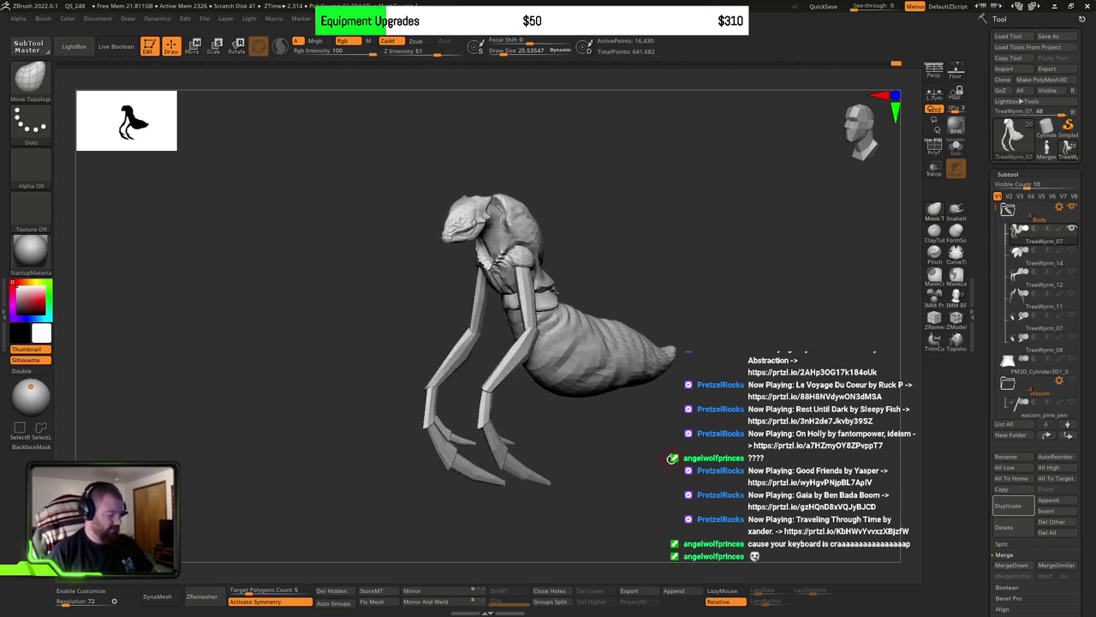
pyautogui.press('b')
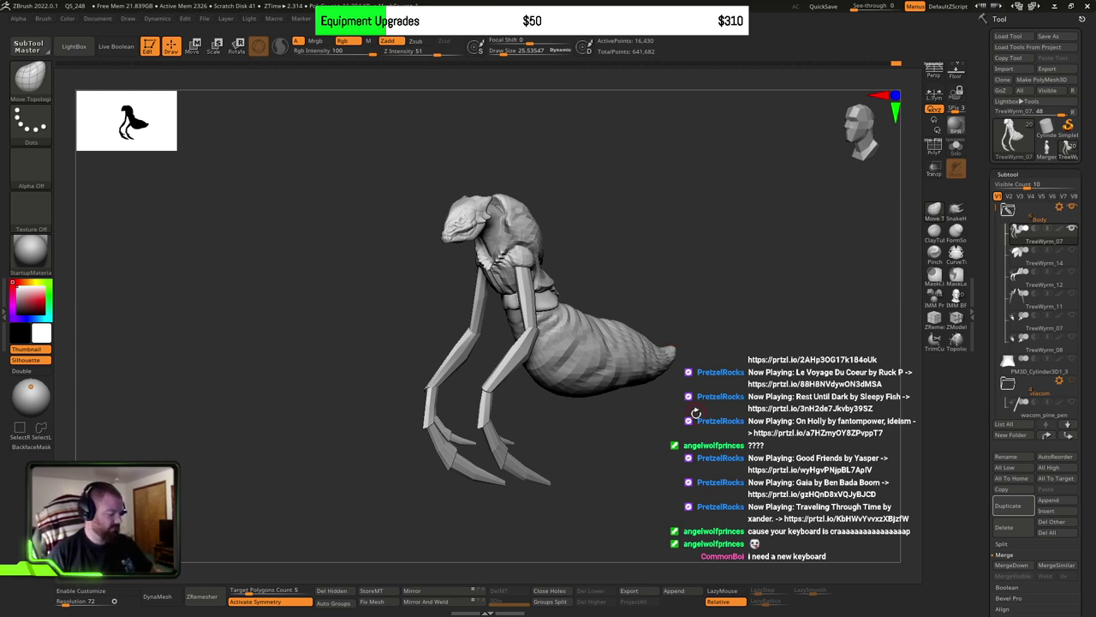
pyautogui.press('b')
pyautogui.press('m')
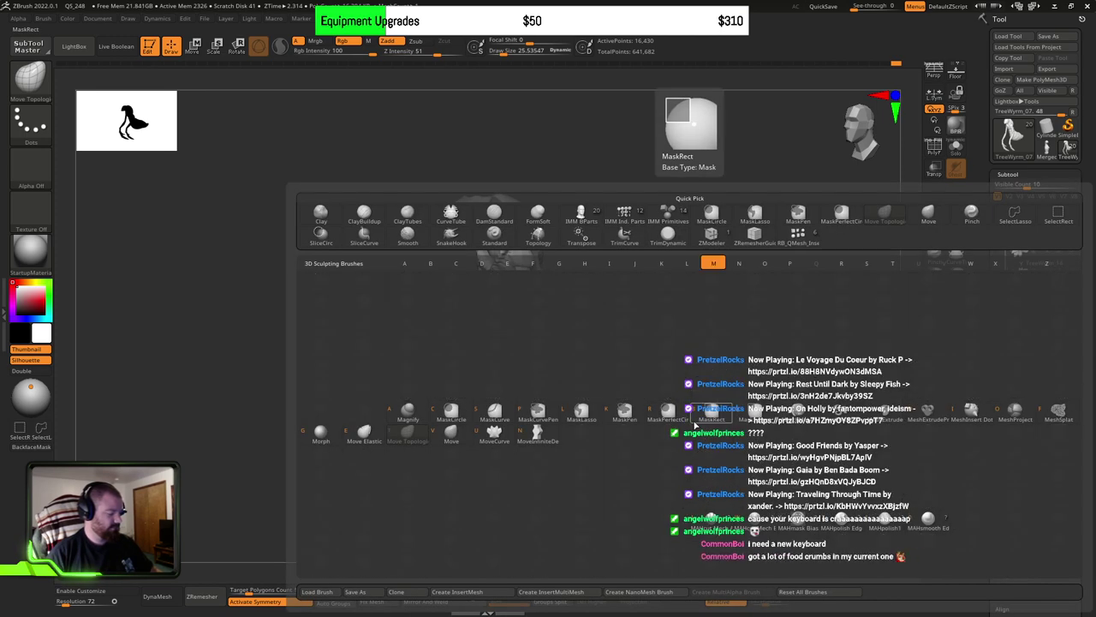
pyautogui.press('t')
pyautogui.press('b')
pyautogui.press('Escape')
pyautogui.press('b')
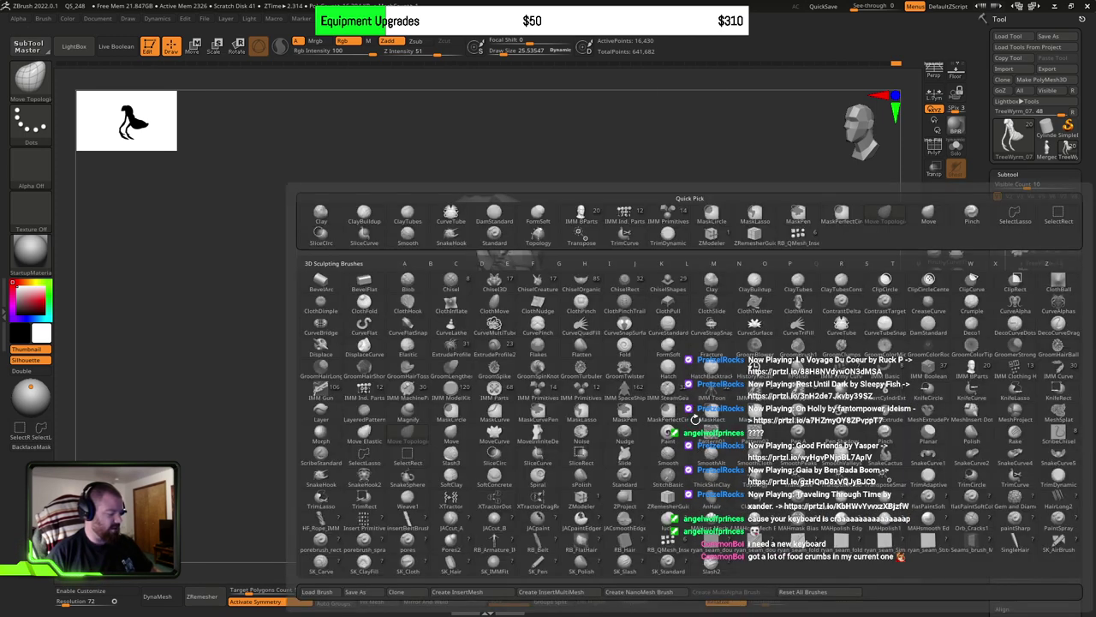
pyautogui.press('Escape')
pyautogui.press('b')
pyautogui.press('m')
pyautogui.press('t')
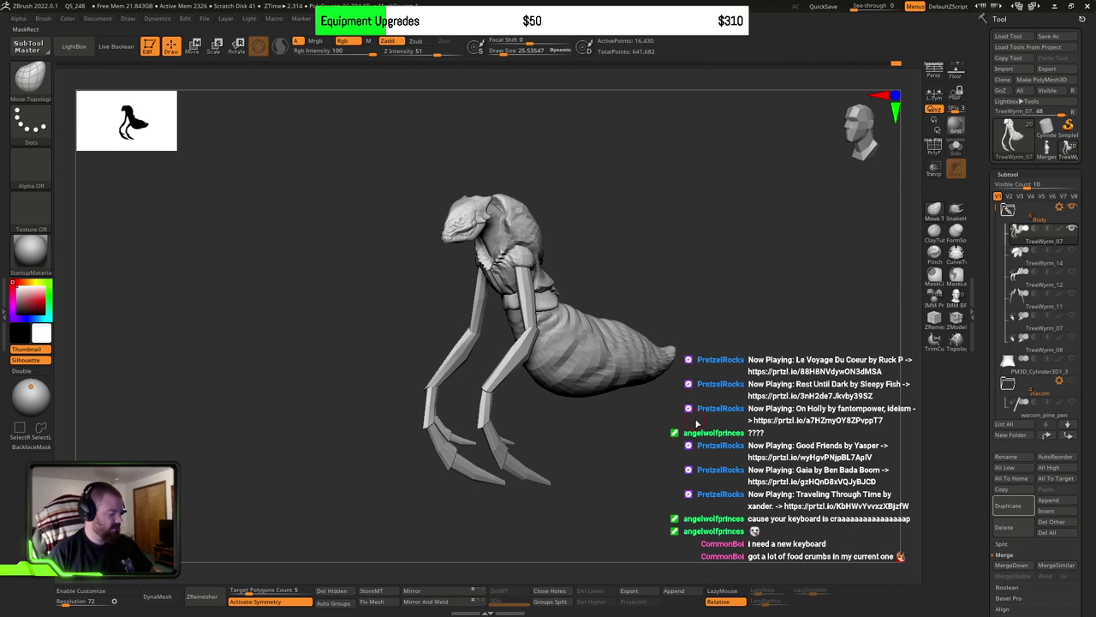
pyautogui.press('b')
pyautogui.press('m')
pyautogui.press('t')
pyautogui.press('b')
pyautogui.press('Escape')
pyautogui.press('b')
pyautogui.press('Escape')
pyautogui.press('b')
pyautogui.press('Escape')
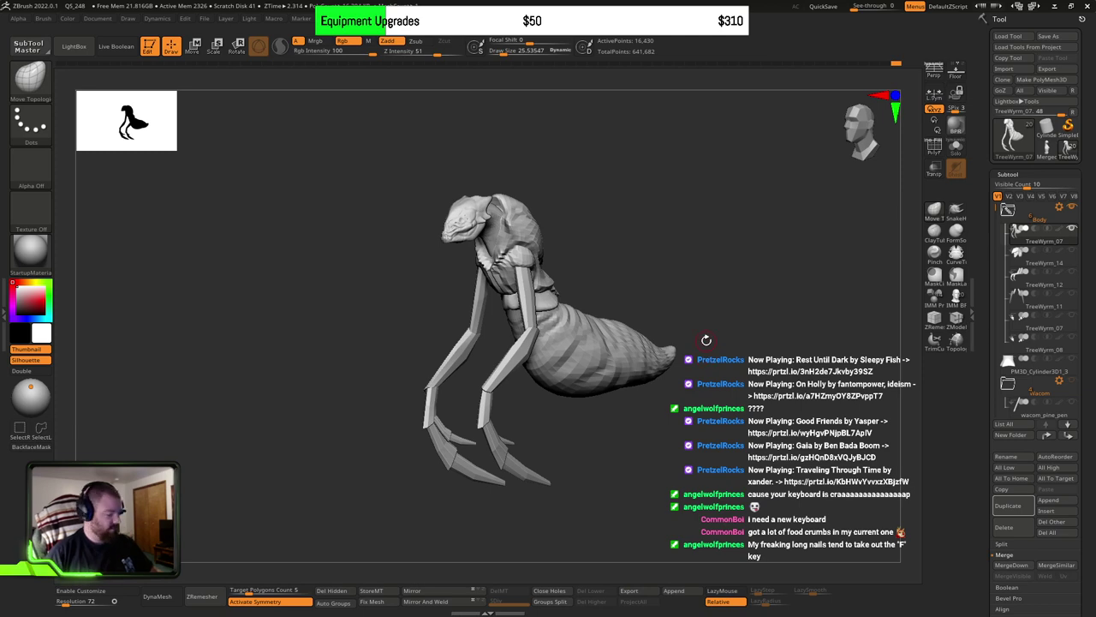
pyautogui.press('b')
pyautogui.press('Escape')
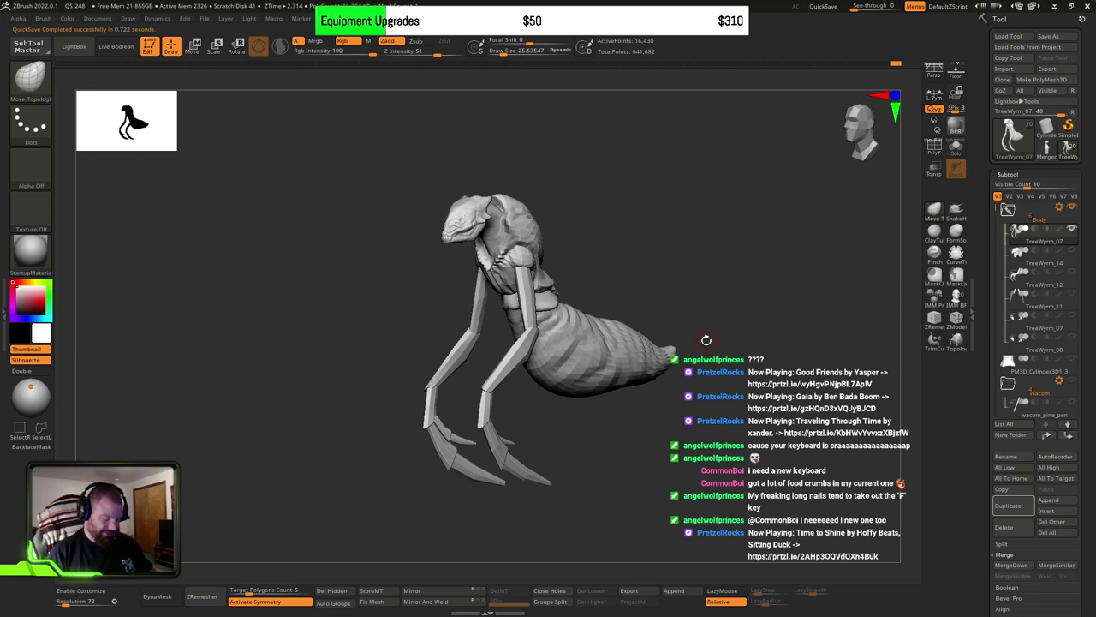
# Step: Enlarge the draw size to about 123.9 and push the abdomen's lower front contour downward in side view
pyautogui.moveTo(677, 423)
pyautogui.mouseDown()
pyautogui.moveTo(663, 434)
pyautogui.moveTo(638, 426)
pyautogui.mouseUp()
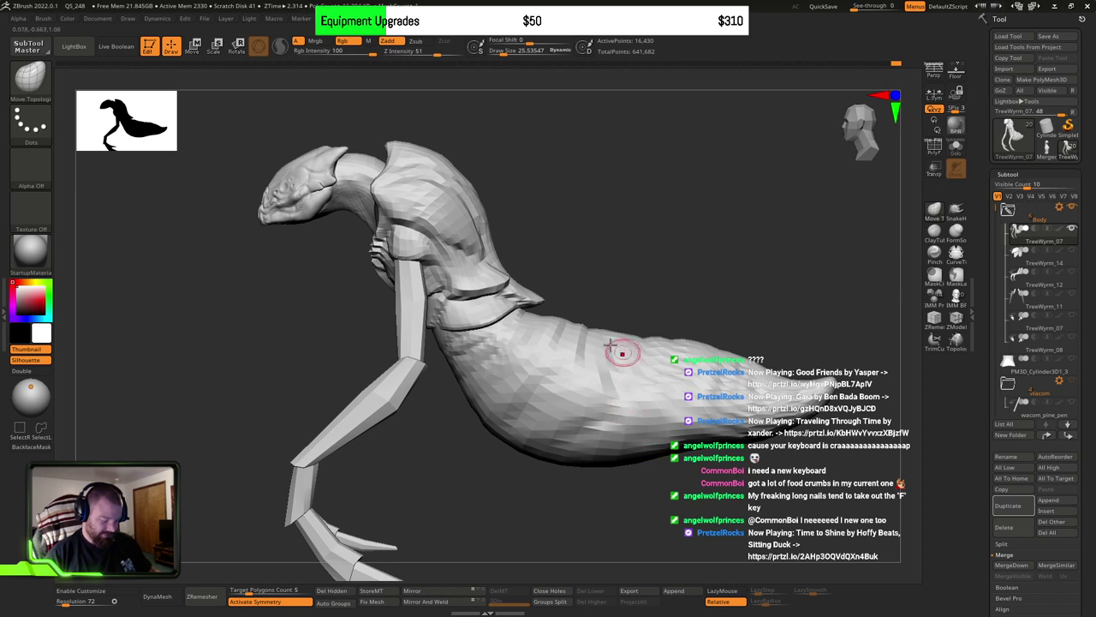
pyautogui.press('s')
pyautogui.moveTo(572, 345); pyautogui.dragTo(600, 347)
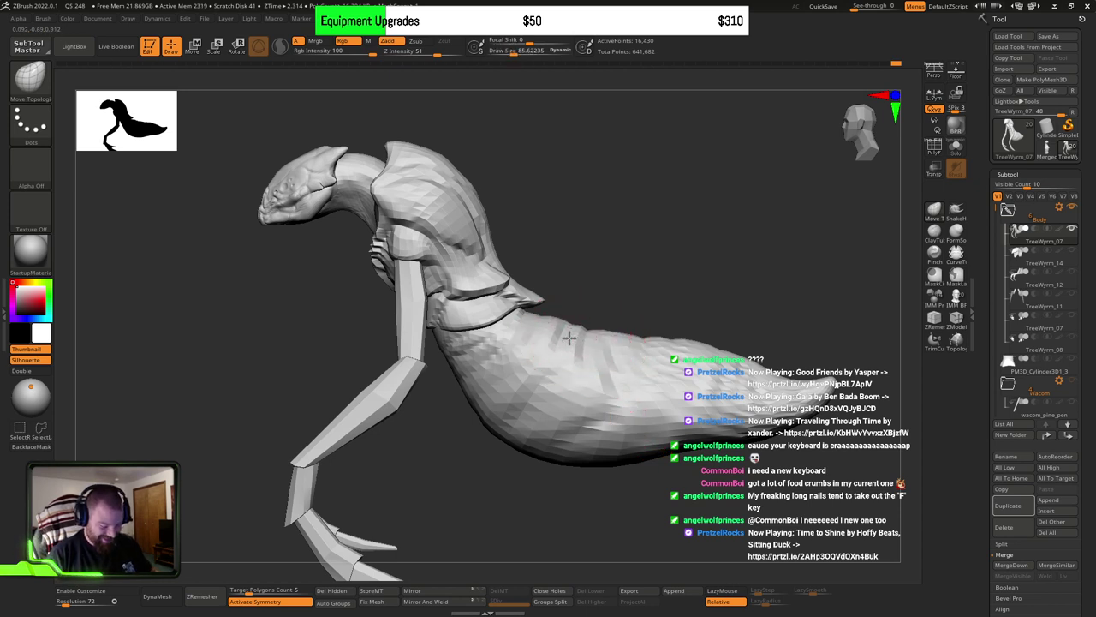
pyautogui.press('s')
pyautogui.moveTo(539, 362); pyautogui.dragTo(552, 362)
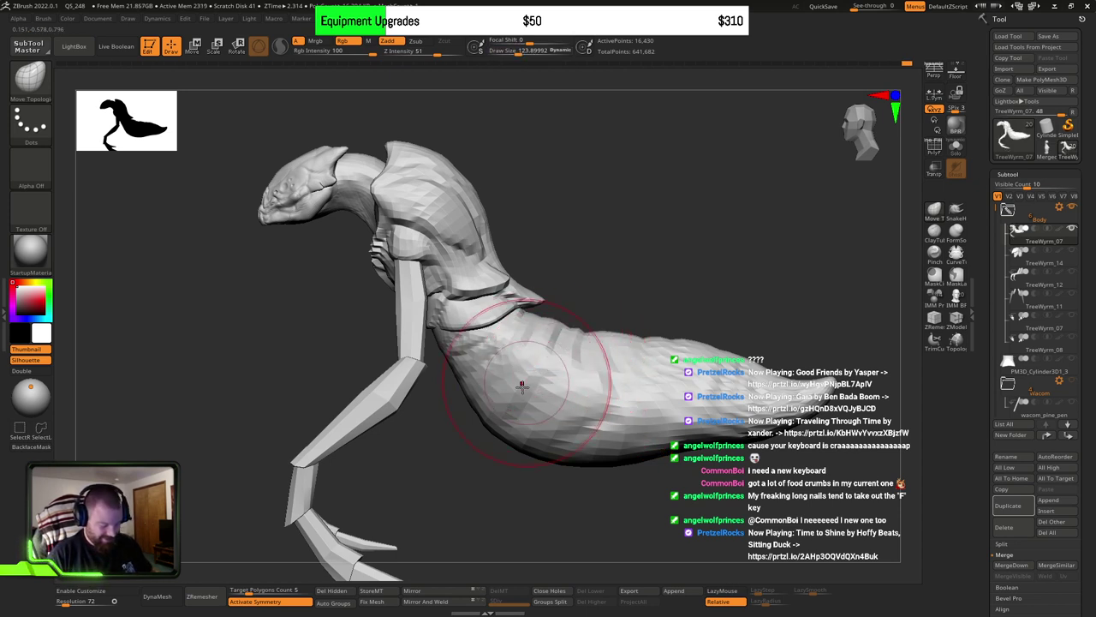
pyautogui.moveTo(496, 397)
pyautogui.mouseDown()
pyautogui.moveTo(477, 407)
pyautogui.moveTo(488, 420)
pyautogui.mouseUp()
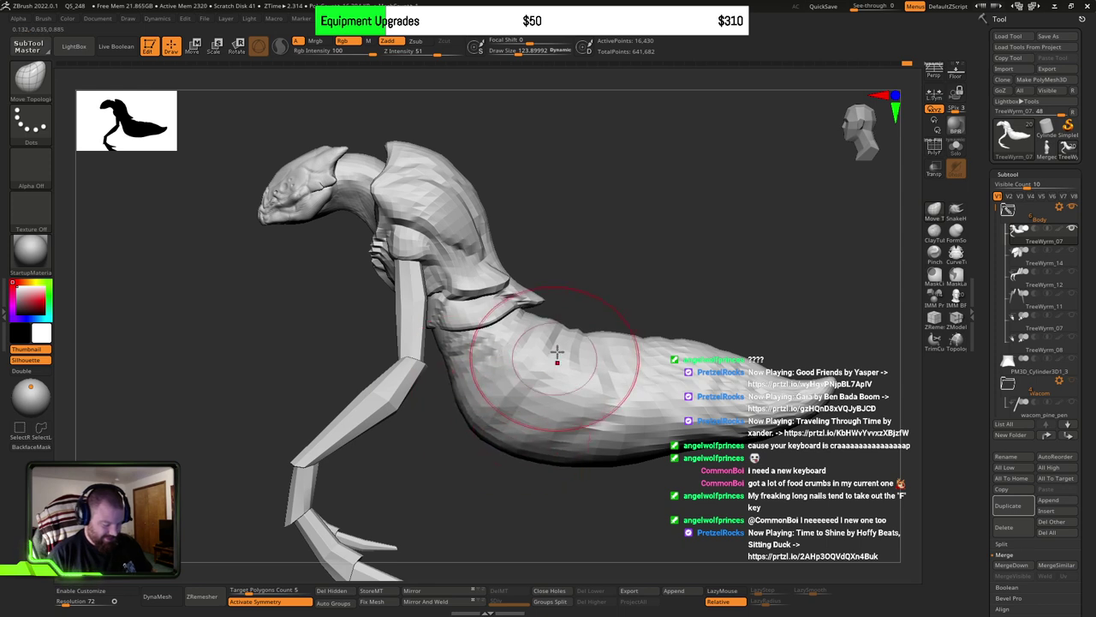
# Step: Reduce the draw size to about 90 and refine the abdomen's form below the waist and along the belly
pyautogui.press('s')
pyautogui.moveTo(563, 336); pyautogui.dragTo(535, 339)
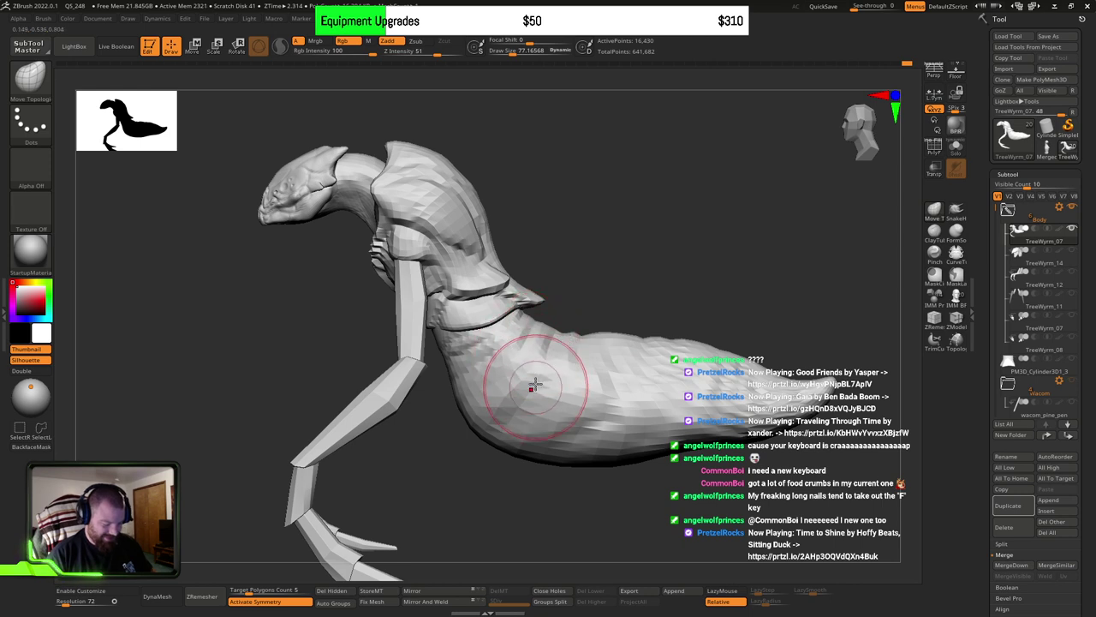
pyautogui.press('s')
pyautogui.moveTo(535, 393); pyautogui.dragTo(543, 394)
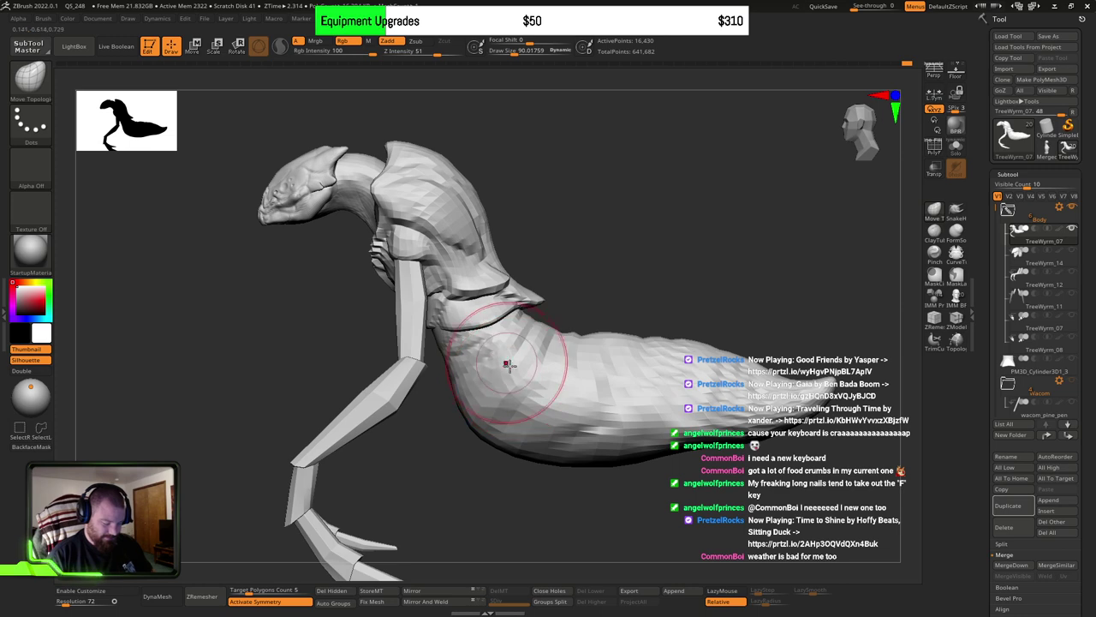
pyautogui.moveTo(509, 362)
pyautogui.mouseDown(button='right')
pyautogui.moveTo(571, 426)
pyautogui.moveTo(572, 450)
pyautogui.mouseUp(button='right')
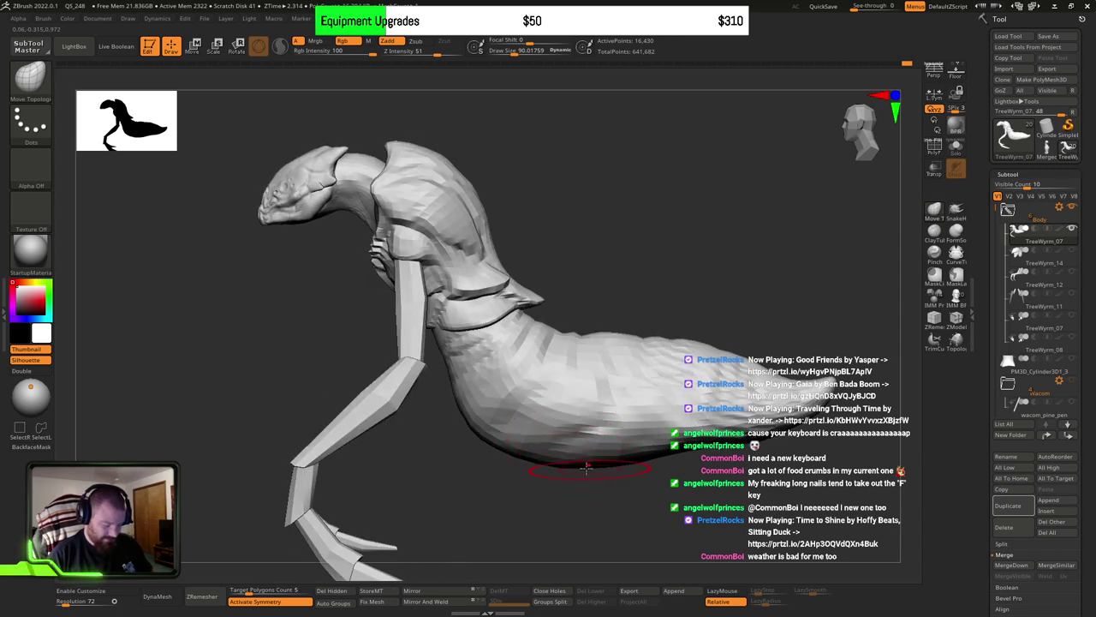
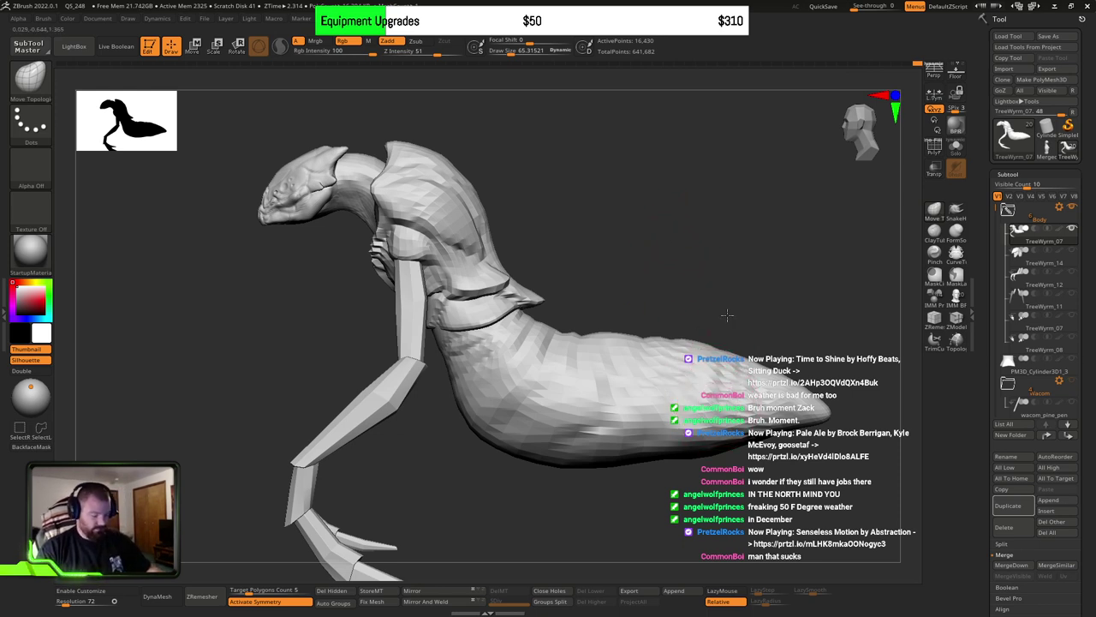
# Step: Enlarge the draw size to about 305.7 and pull the abdomen's tail tip downward
pyautogui.press('s')
pyautogui.moveTo(695, 390); pyautogui.dragTo(773, 405)
pyautogui.press('s')
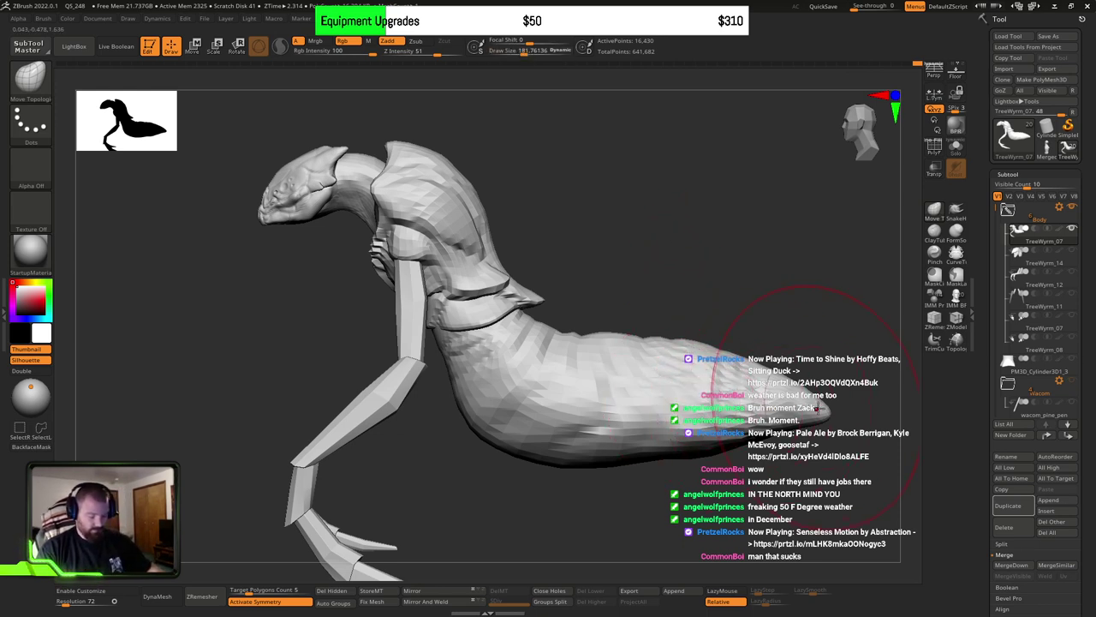
pyautogui.press(']')
pyautogui.press(']')
pyautogui.press(']')
pyautogui.press(']')
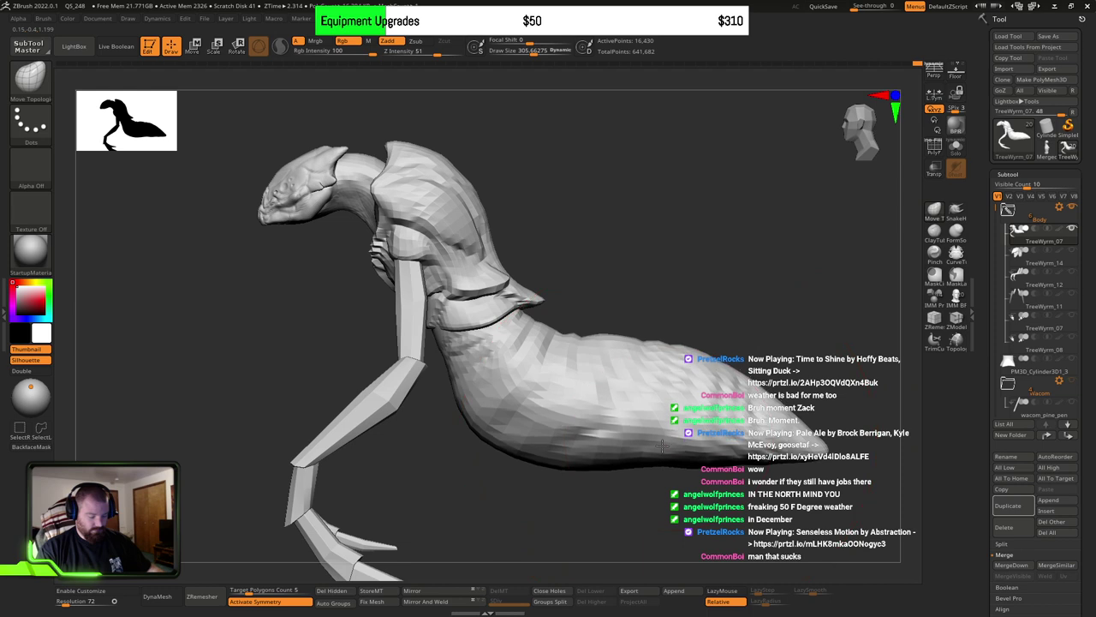
# Step: Reduce the draw size to about 201.3 and adjust the abdomen's overall contour from the back to the front belly
pyautogui.press('[')
pyautogui.press('[')
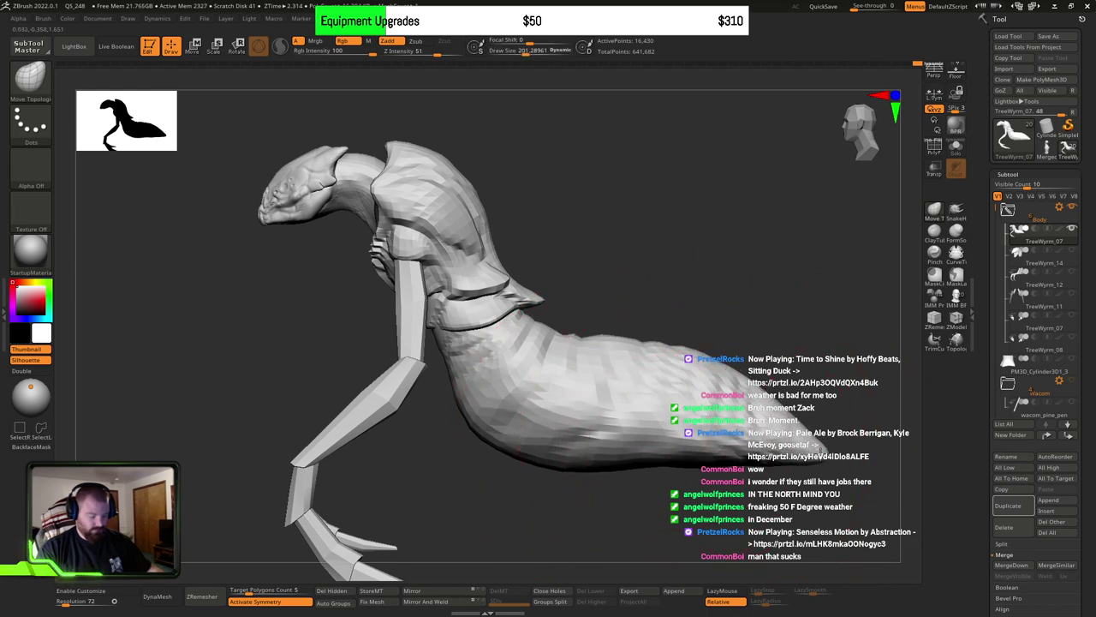
pyautogui.moveTo(683, 313)
pyautogui.mouseDown()
pyautogui.moveTo(745, 314)
pyautogui.moveTo(734, 359)
pyautogui.moveTo(631, 442)
pyautogui.moveTo(550, 432)
pyautogui.mouseUp()
pyautogui.moveTo(518, 393); pyautogui.dragTo(501, 403)
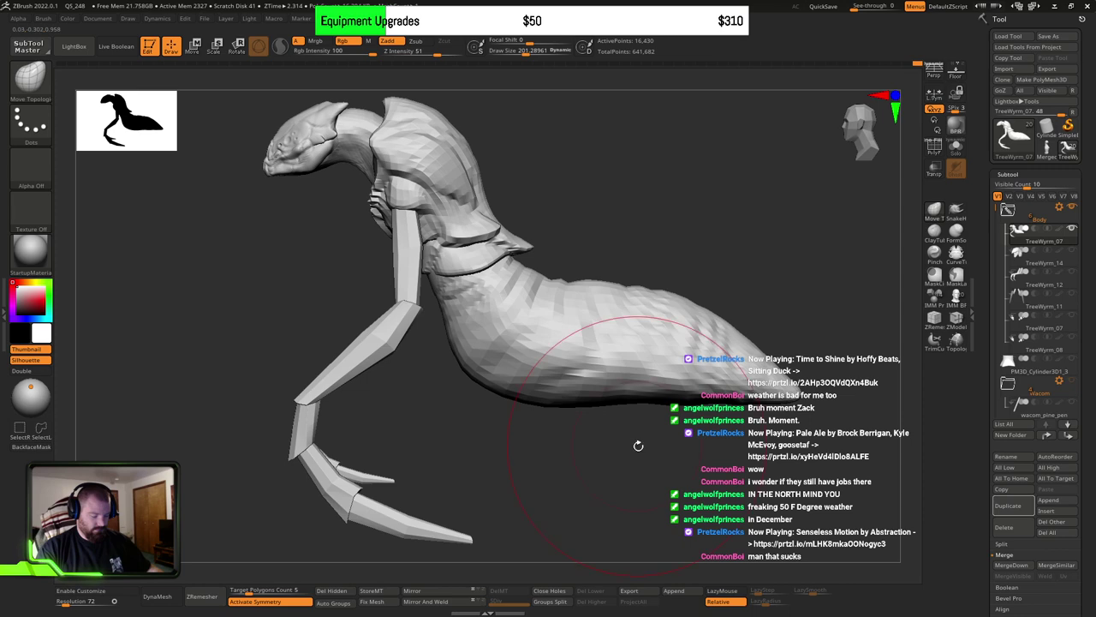
# Step: Save the reshaped TreeWyrm file to disk
pyautogui.moveTo(637, 446); pyautogui.dragTo(658, 440)
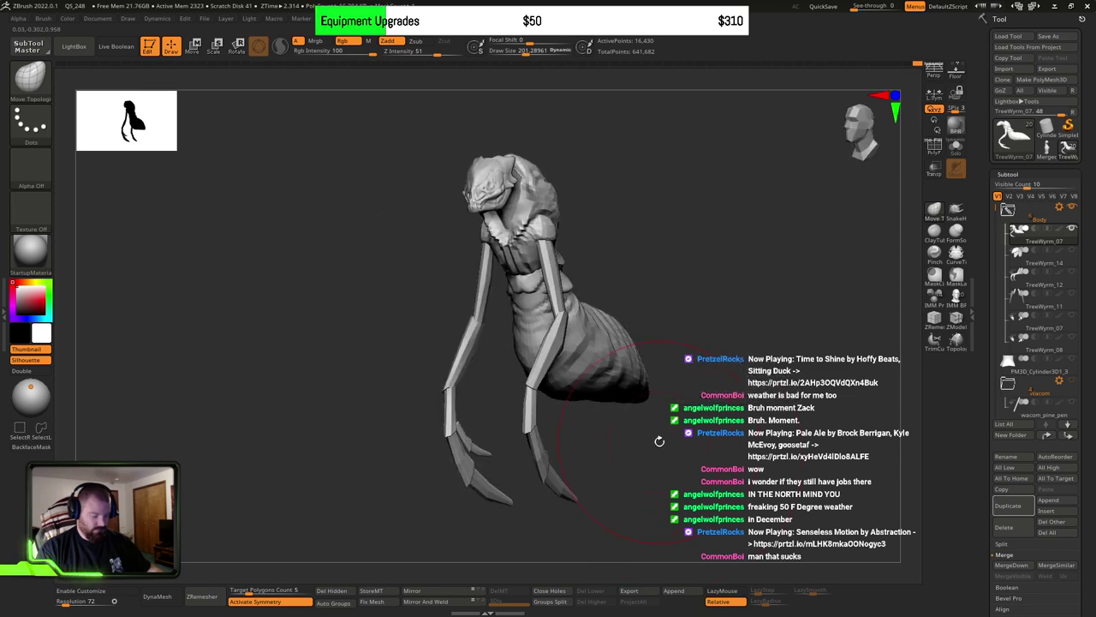
pyautogui.press('ctrl')
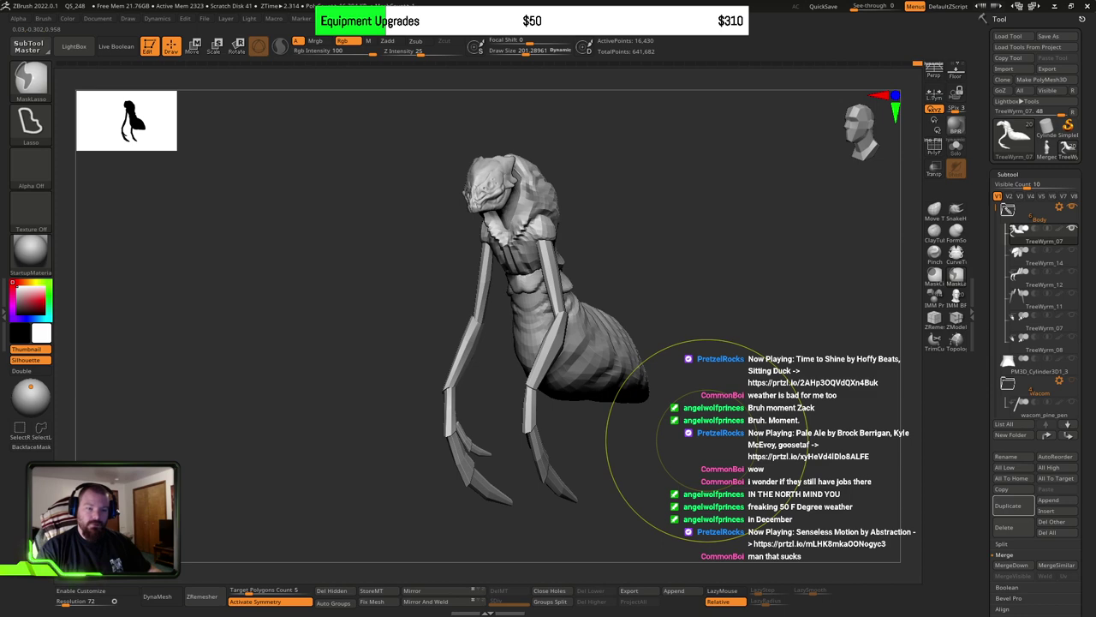
pyautogui.hotkey('ctrl', 's')
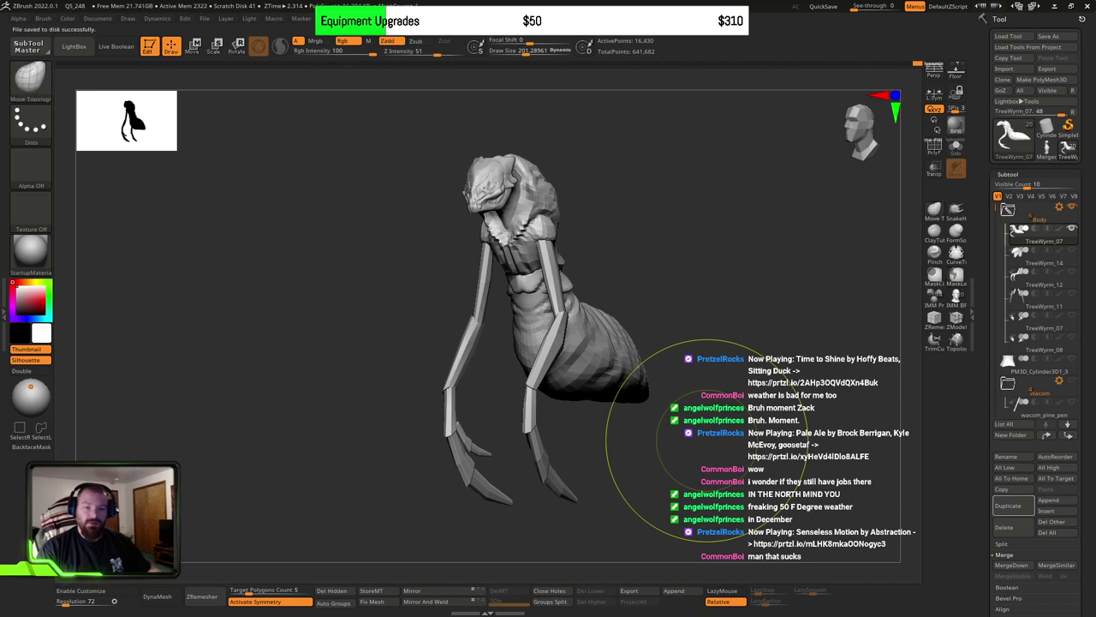
pyautogui.moveTo(762, 248); pyautogui.dragTo(725, 261)
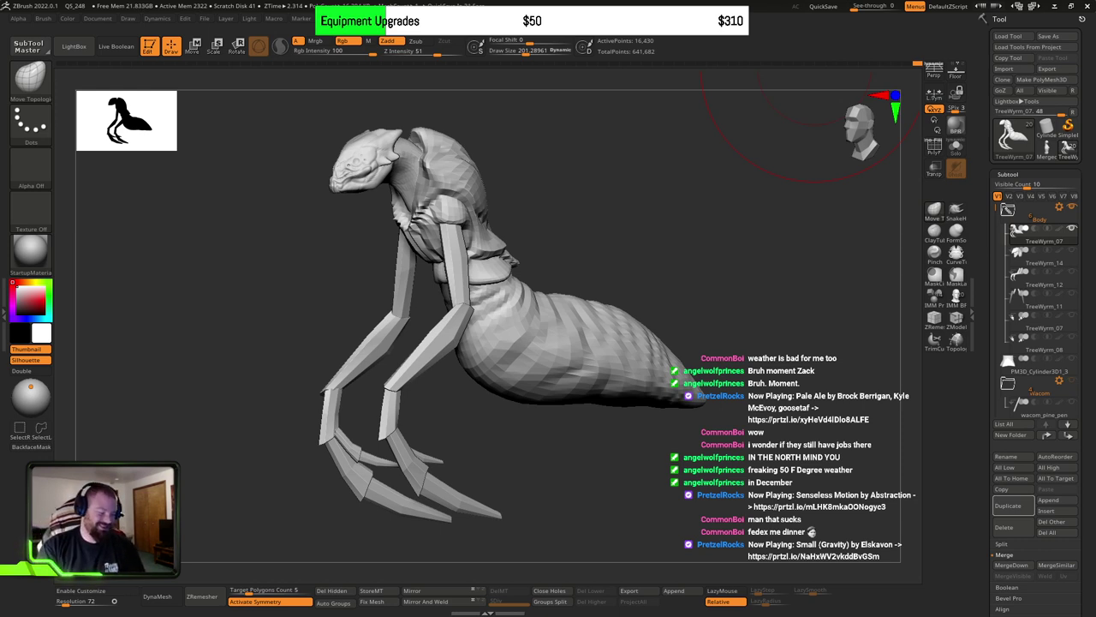
pyautogui.moveTo(732, 230)
pyautogui.mouseDown()
pyautogui.moveTo(734, 221)
pyautogui.moveTo(741, 265)
pyautogui.mouseUp()
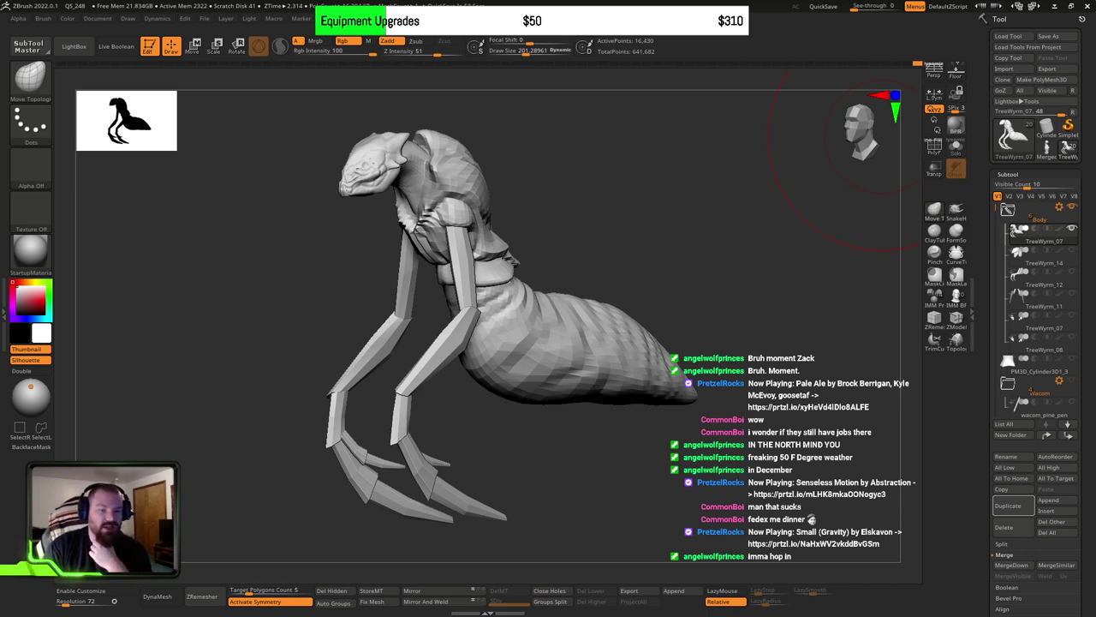
pyautogui.moveTo(625, 292); pyautogui.dragTo(668, 265)
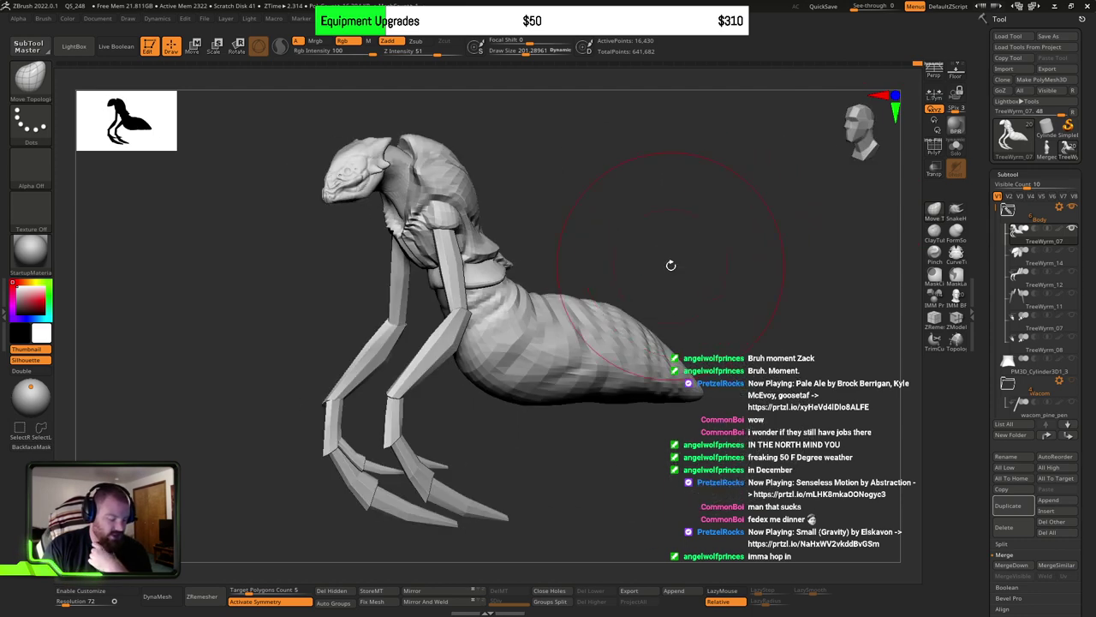